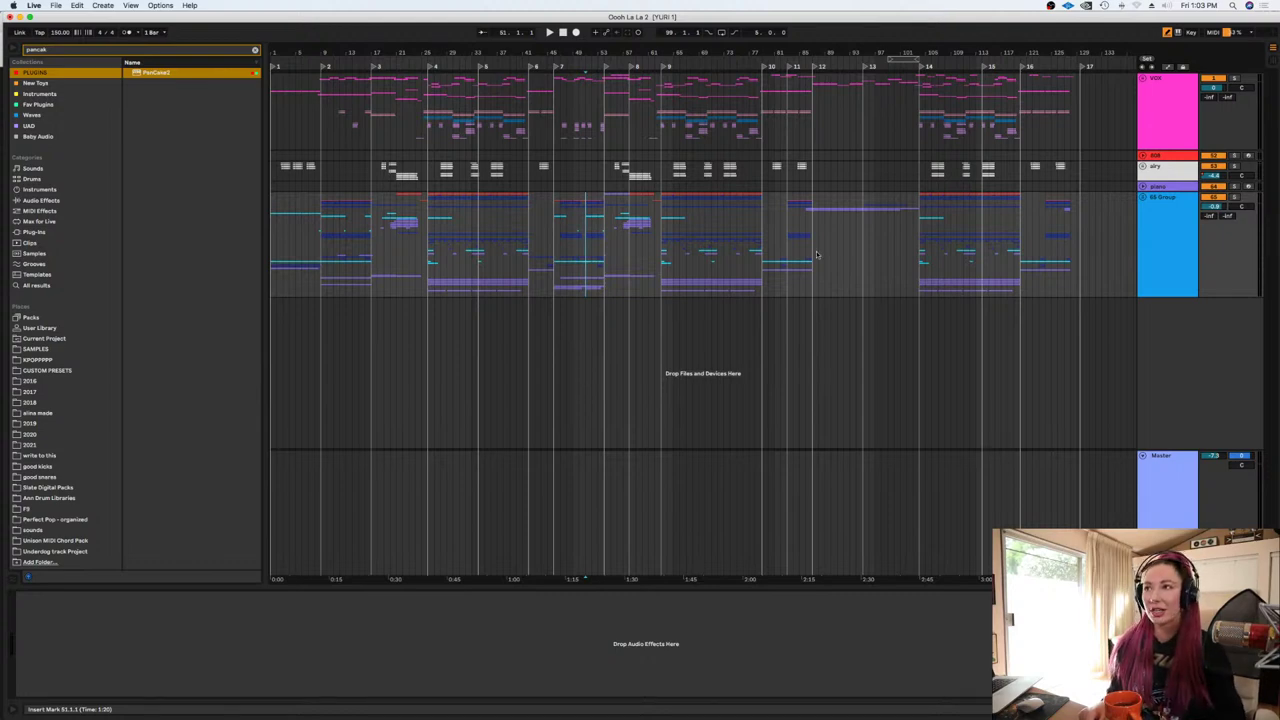
Check the audio device, sample rate and latency settings in the preferences
{"action": "key", "text": "super+comma"}
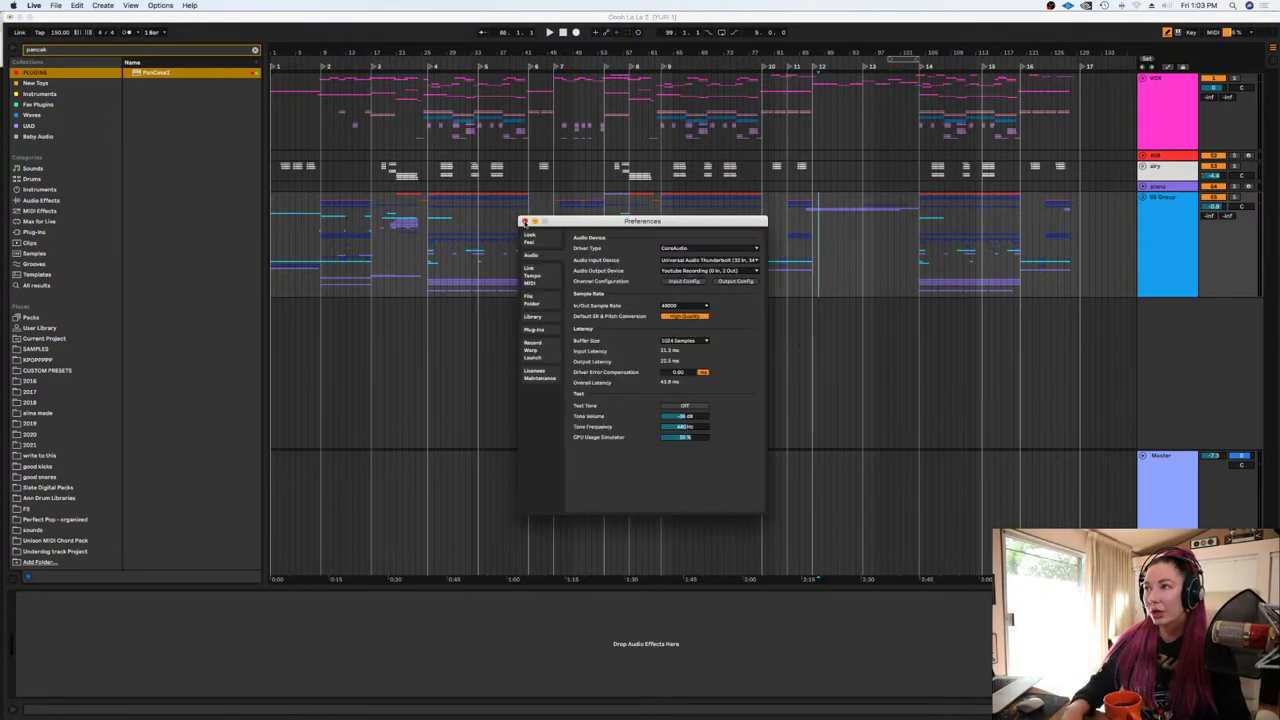
{"action": "left_click", "coordinate": [524, 221]}
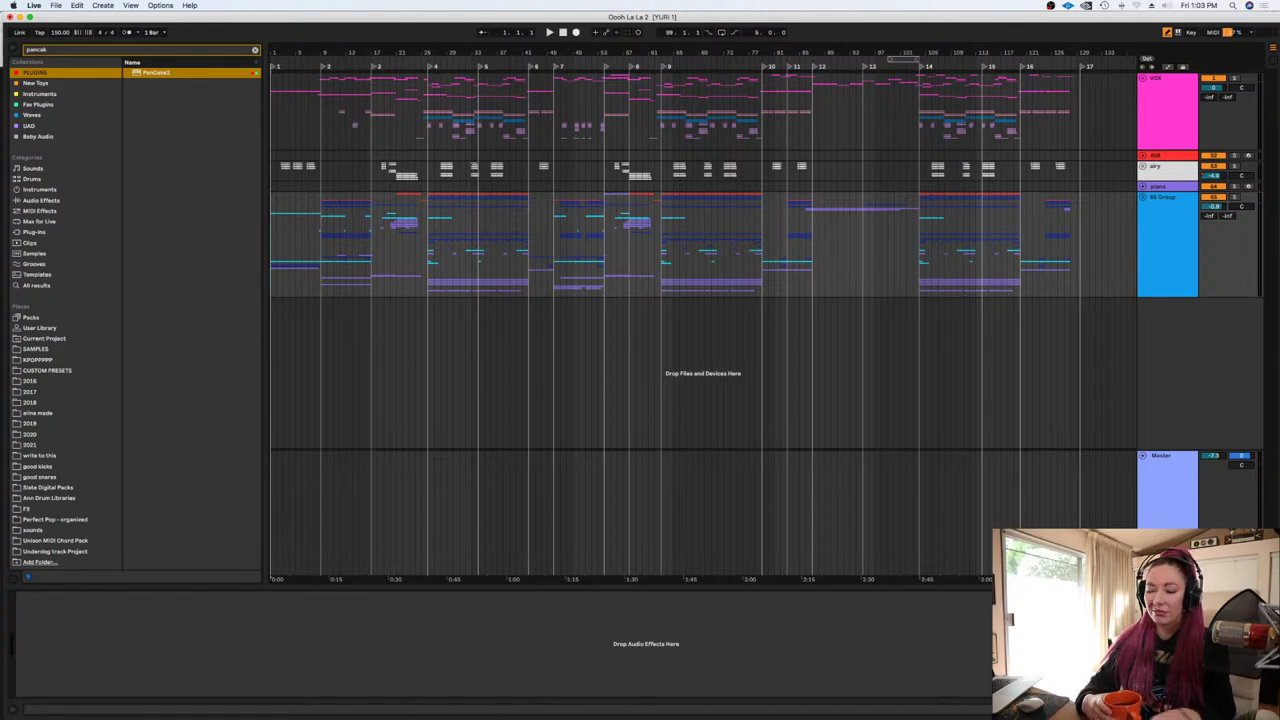
{"action": "key", "text": "plus"}
{"action": "key", "text": "minus"}
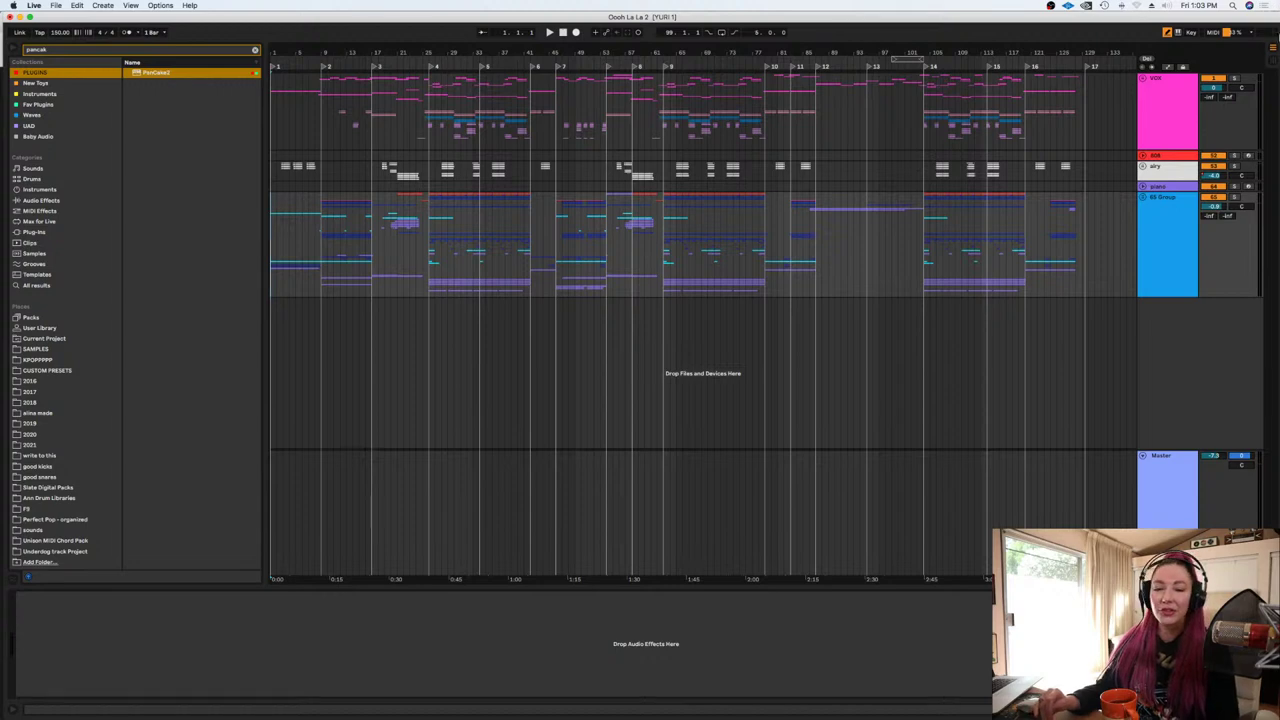
Delete the piano track below the airy track
{"action": "left_click", "coordinate": [664, 207]}
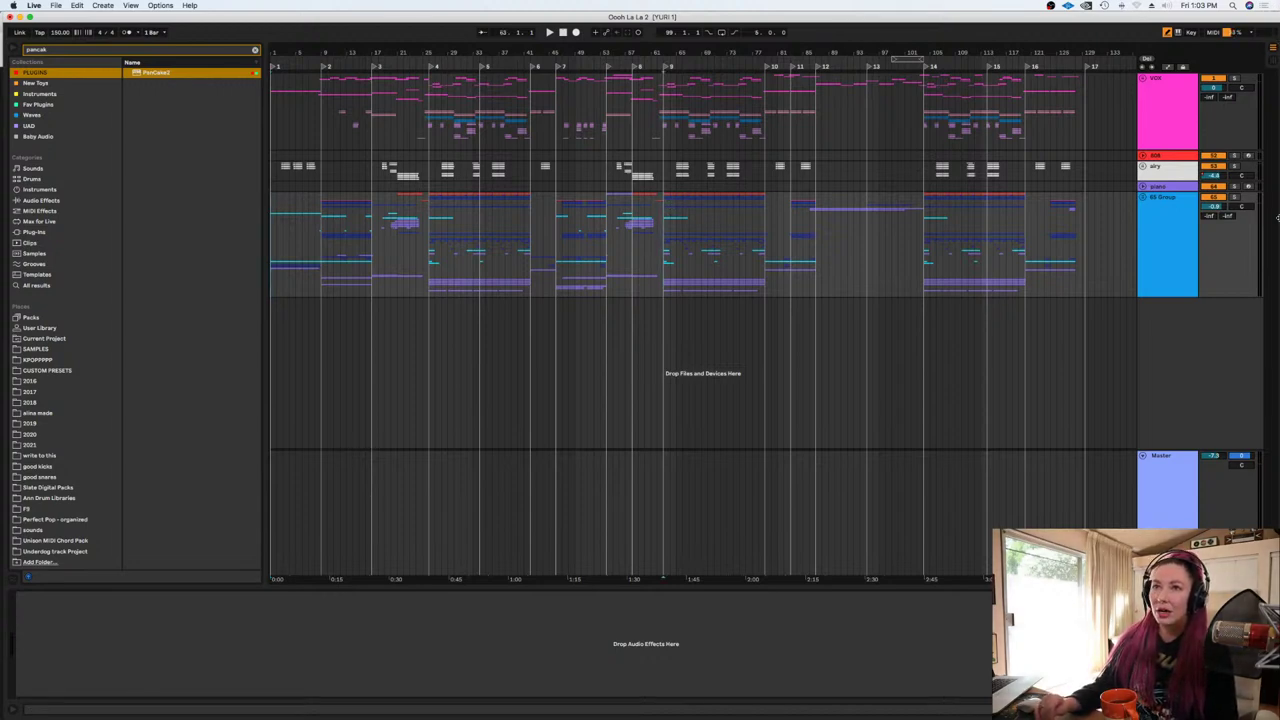
{"action": "left_click", "coordinate": [1157, 187]}
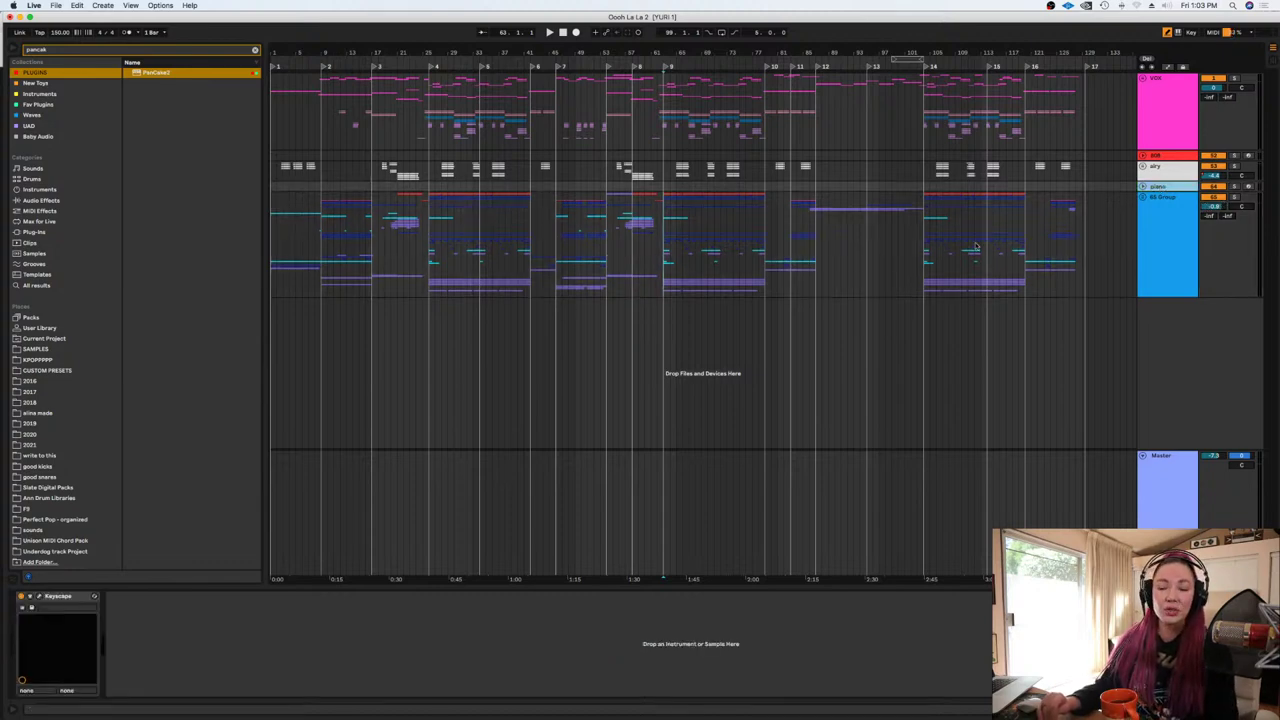
{"action": "left_click", "coordinate": [797, 260]}
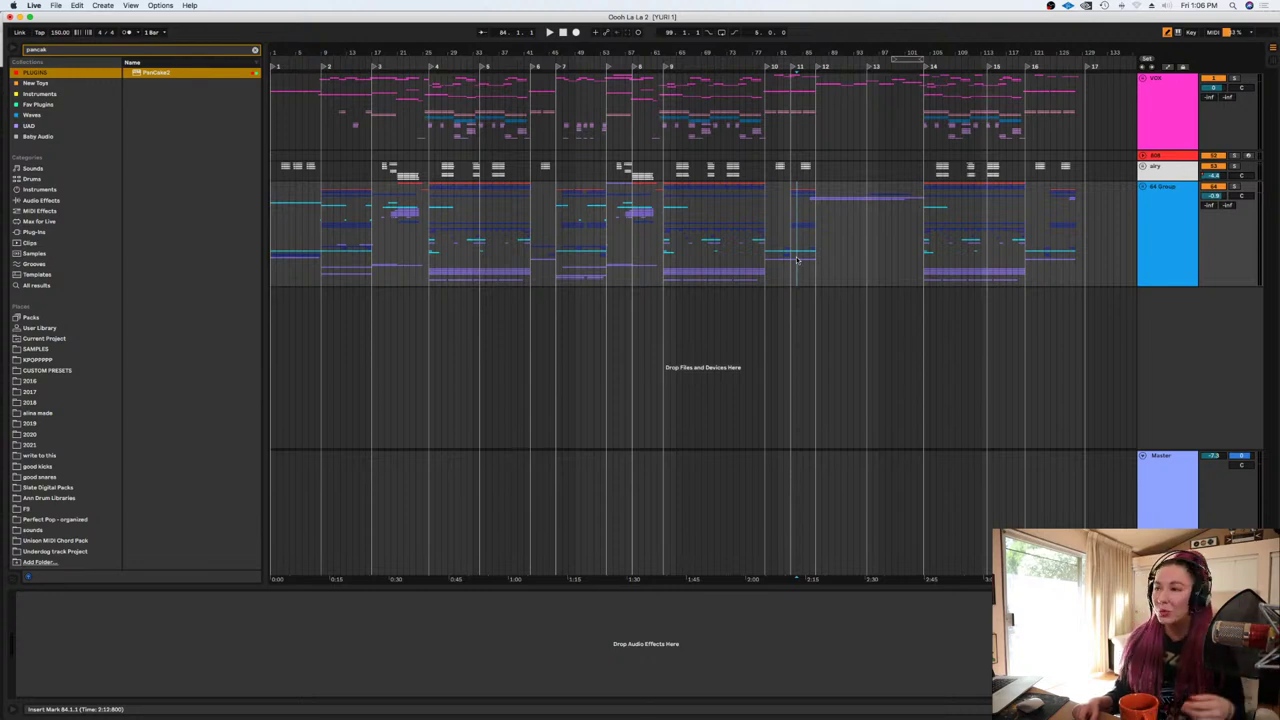
{"action": "left_click", "coordinate": [646, 424]}
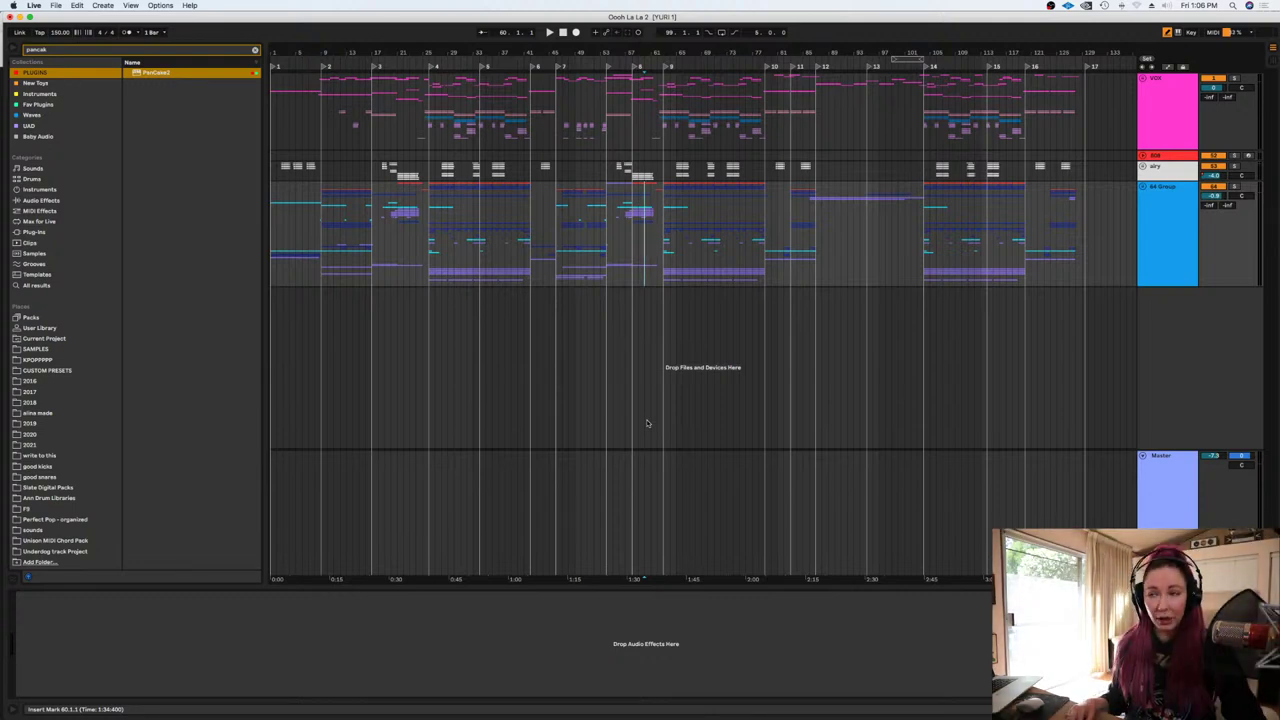
Delete the red 808 track between the VOX group and the airy track
{"action": "left_click", "coordinate": [270, 265]}
{"action": "key", "text": "plus"}
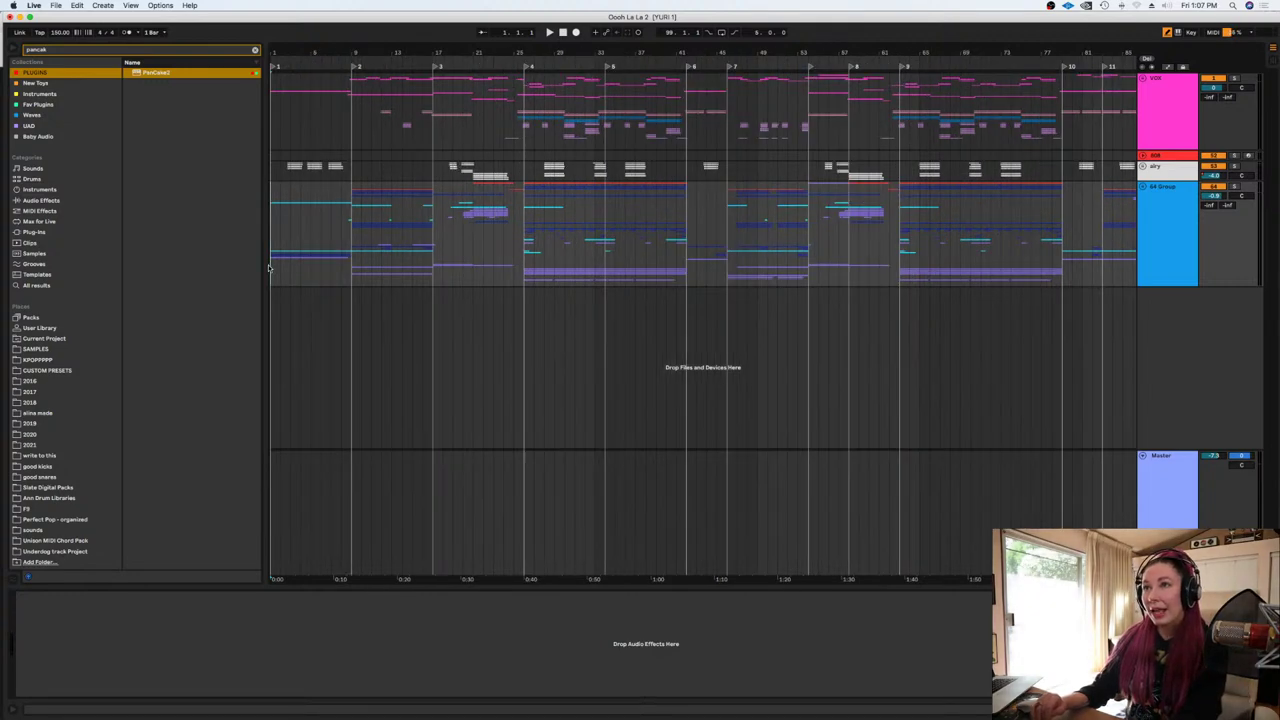
{"action": "key", "text": "minus"}
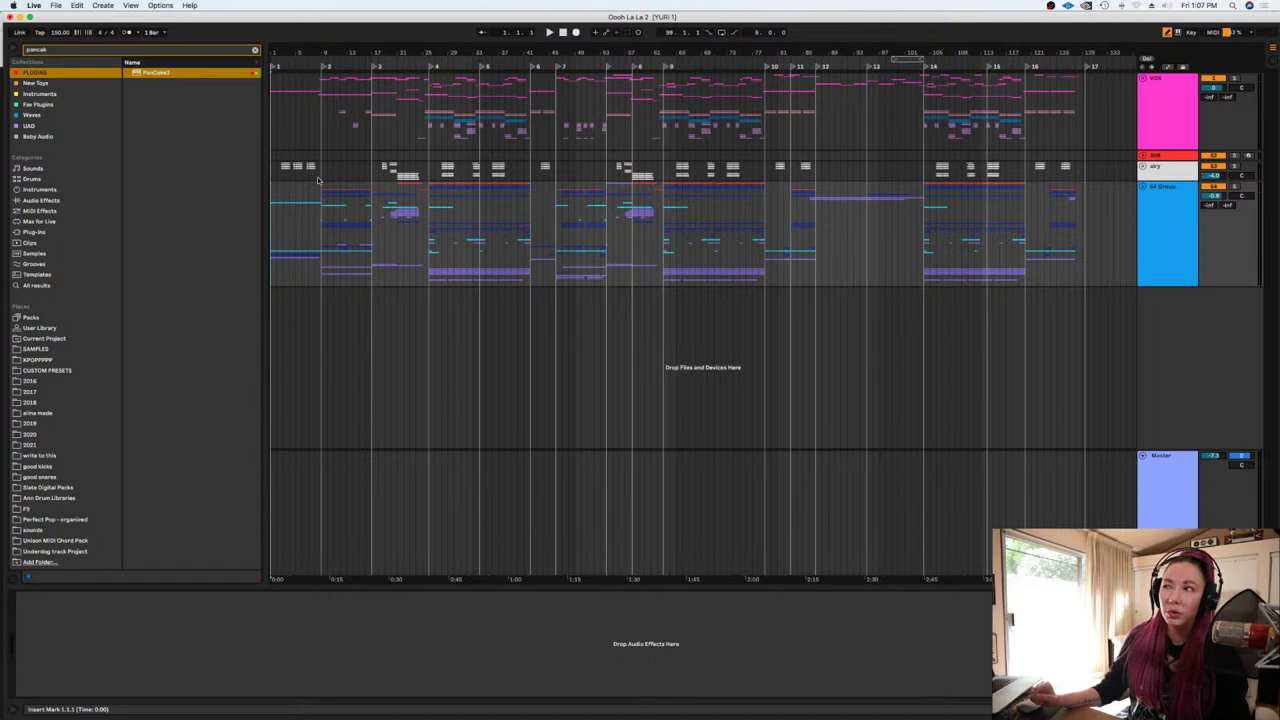
{"action": "left_click", "coordinate": [273, 157]}
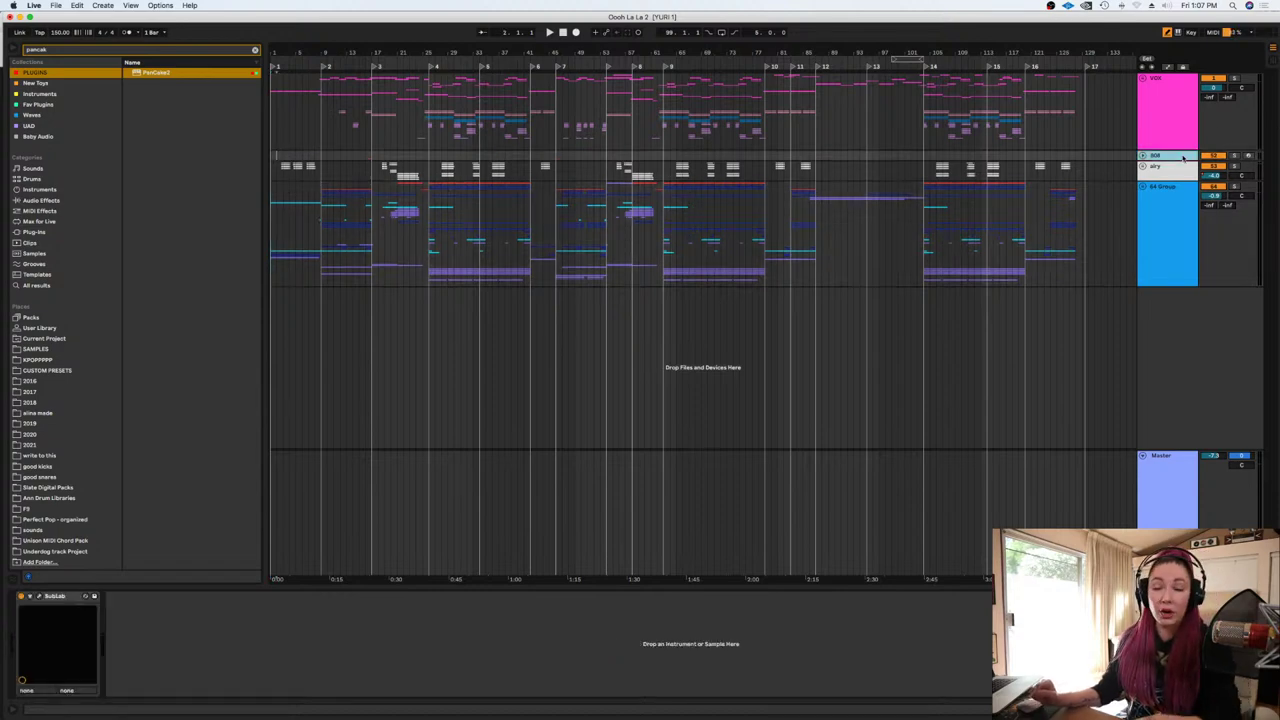
{"action": "key", "text": "Delete"}
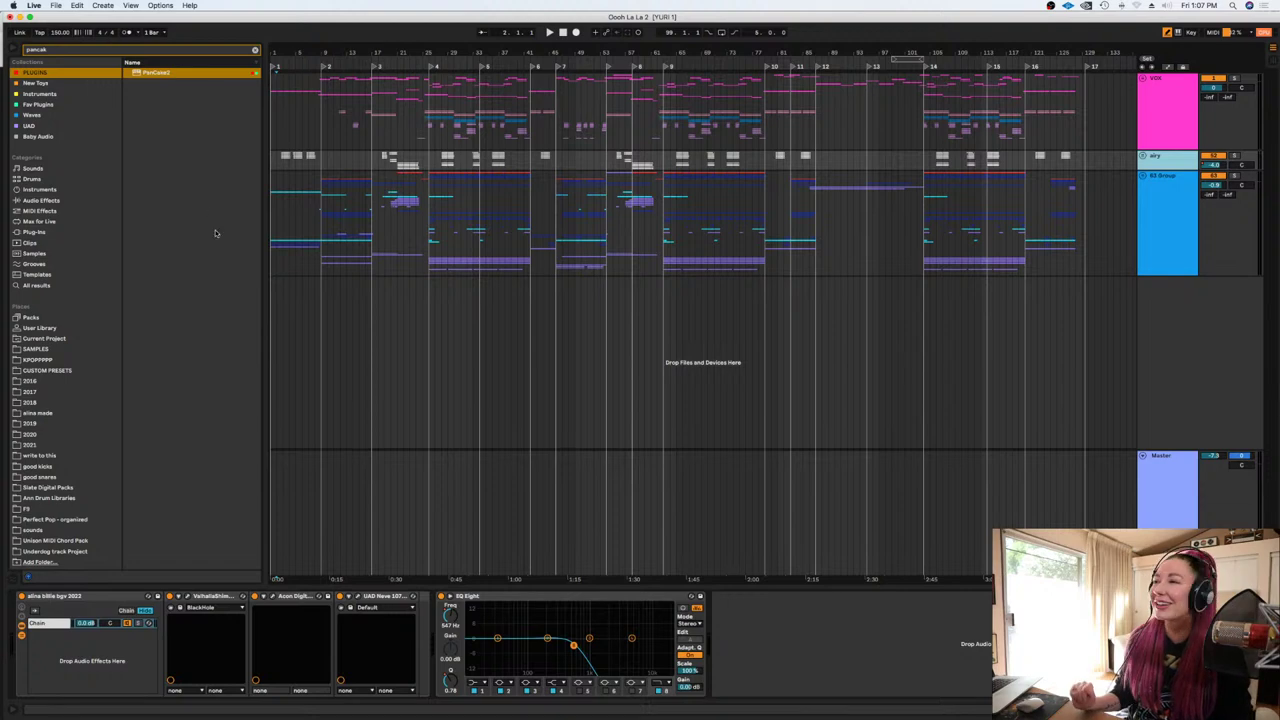
Play the song from its beginning at 1.1.1
{"action": "left_click", "coordinate": [275, 244]}
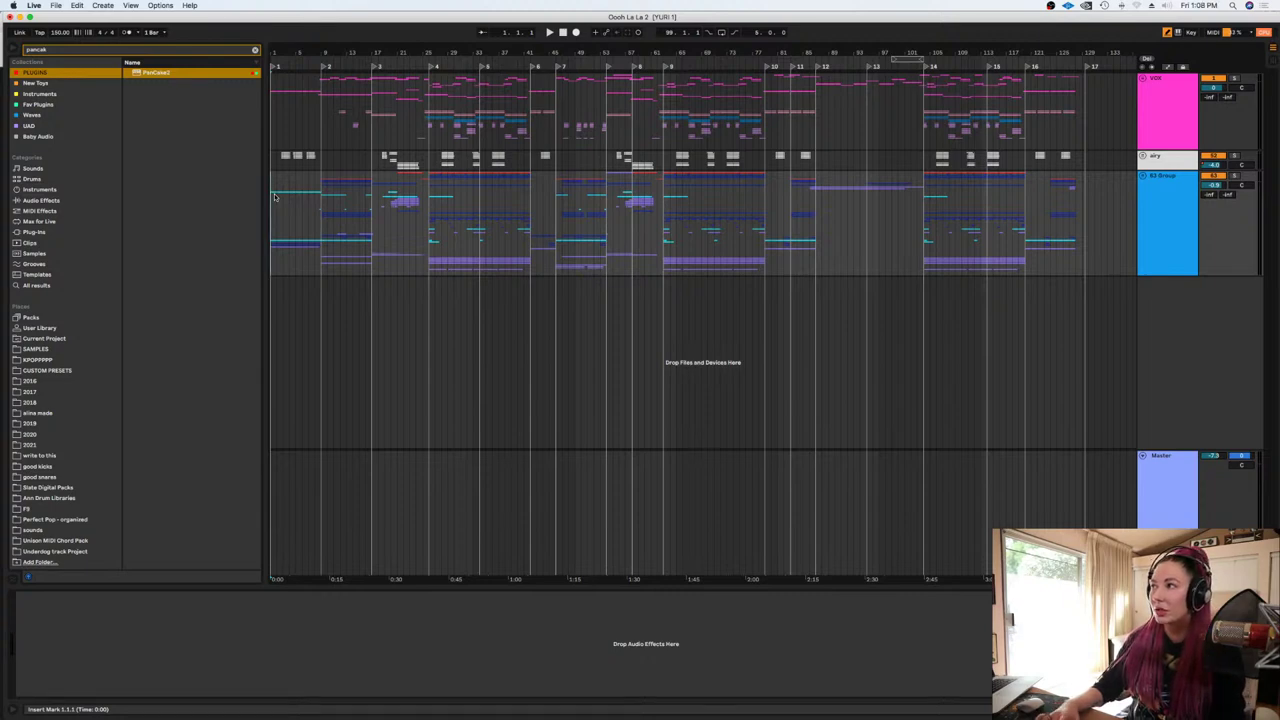
{"action": "key", "text": "space"}
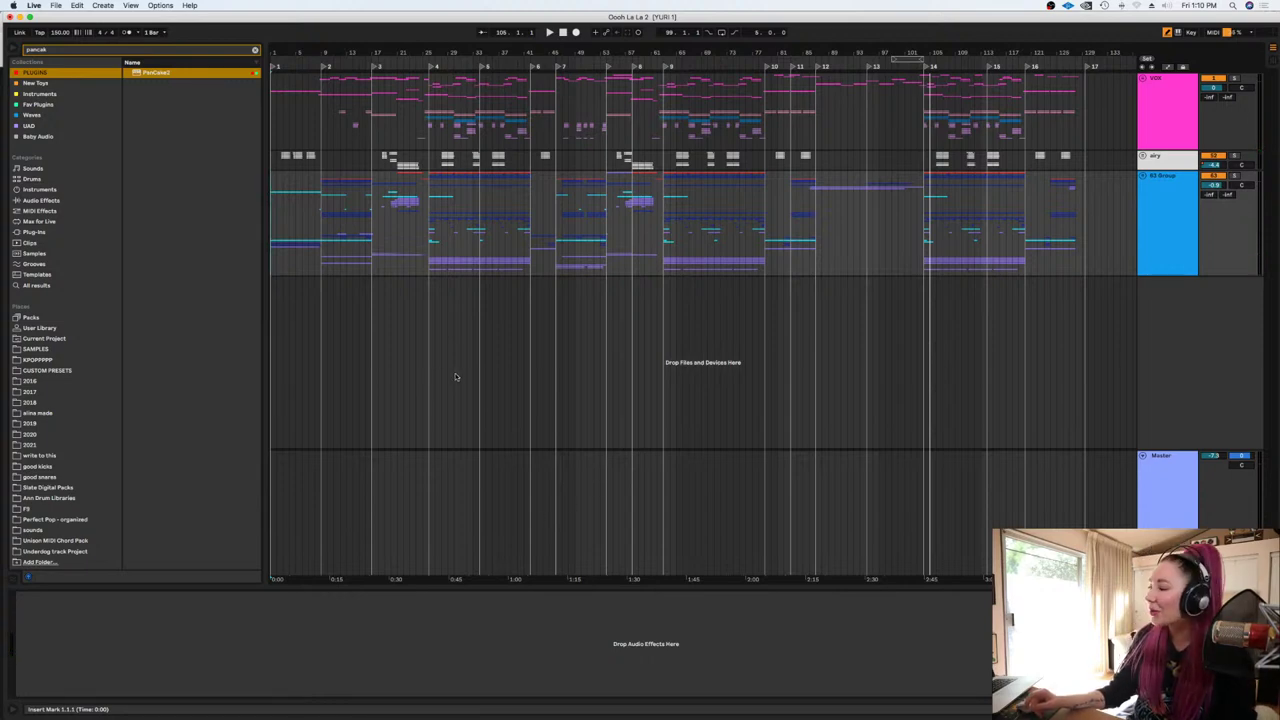
Set the insert marker on the blue group track at 63.1.1, at locator 9, and examine that section
{"action": "left_click", "coordinate": [656, 240]}
{"action": "left_click", "coordinate": [664, 242]}
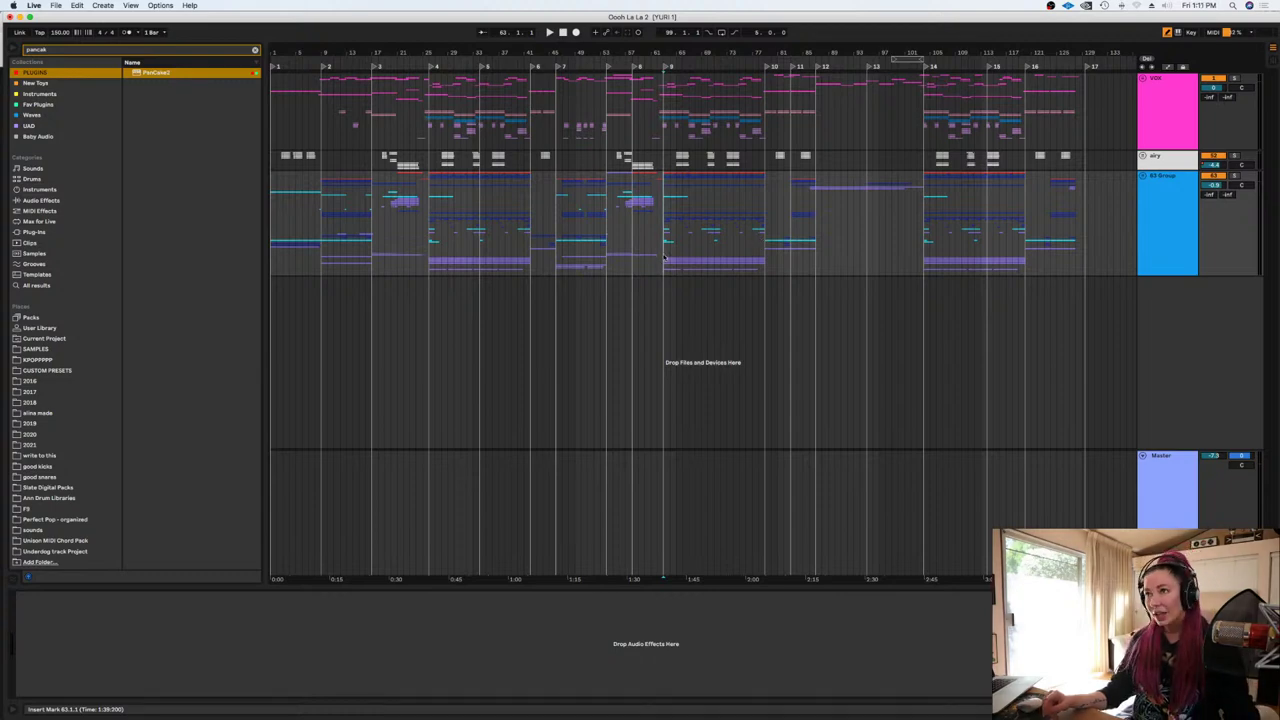
{"action": "key", "text": "plus"}
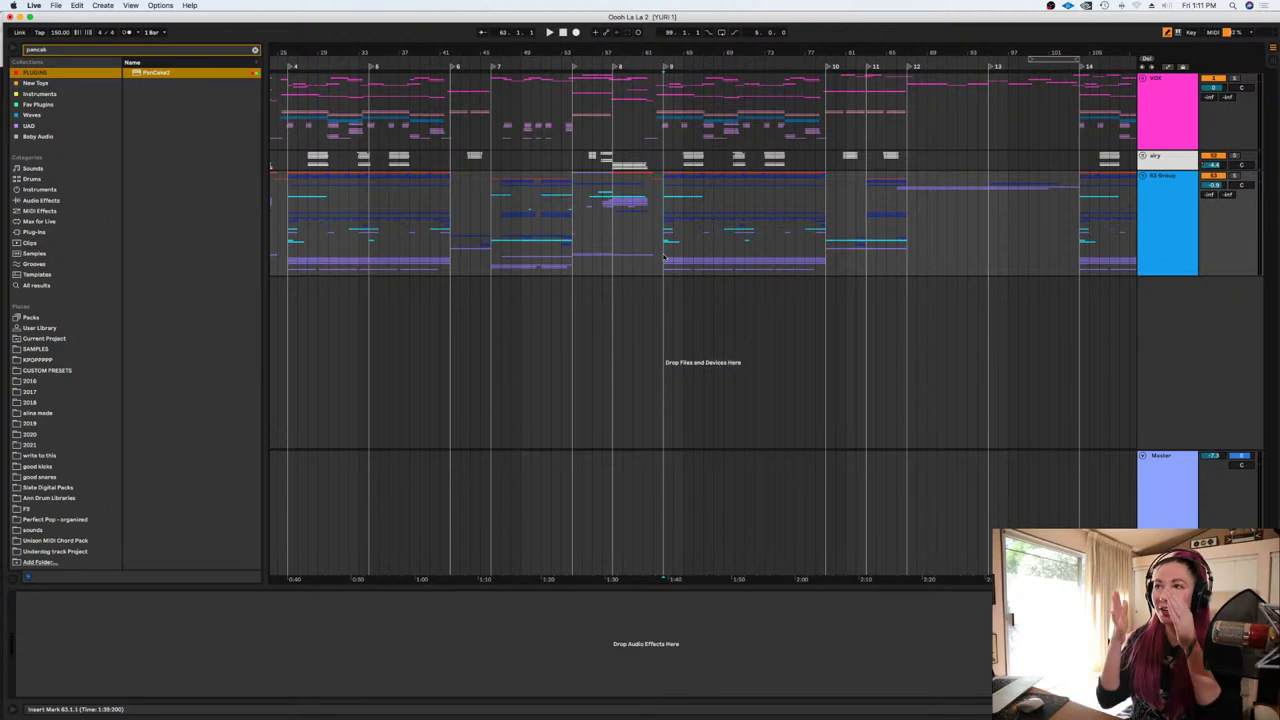
{"action": "key", "text": "minus"}
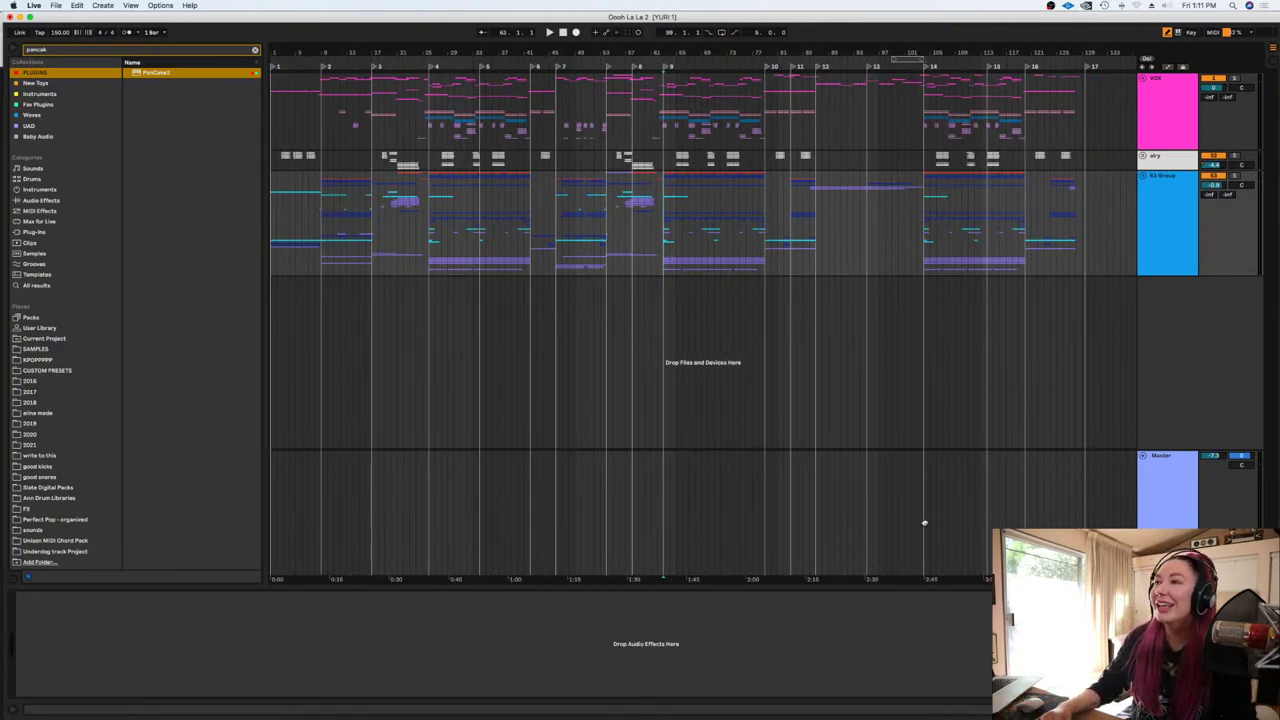
Move the insert marker on the blue group track to 26.1.1, at locator 4
{"action": "left_click_drag", "start_coordinate": [943, 210], "coordinate": [808, 234]}
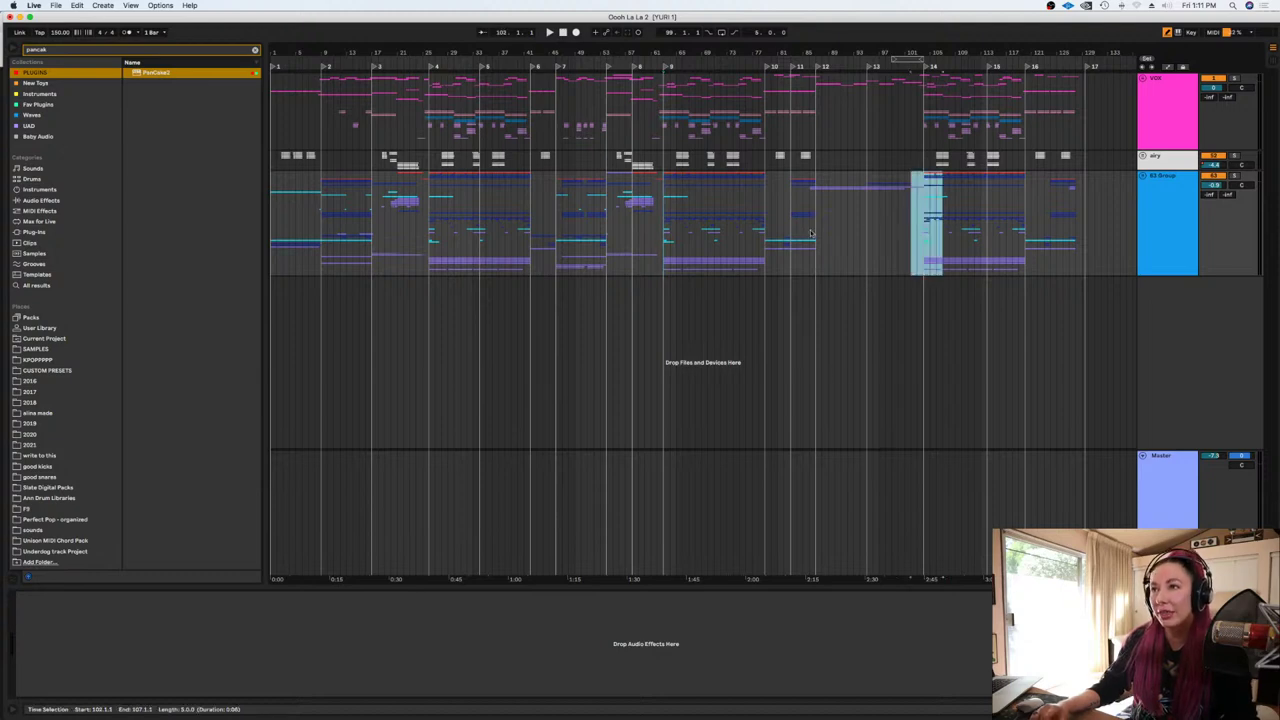
{"action": "left_click", "coordinate": [811, 234]}
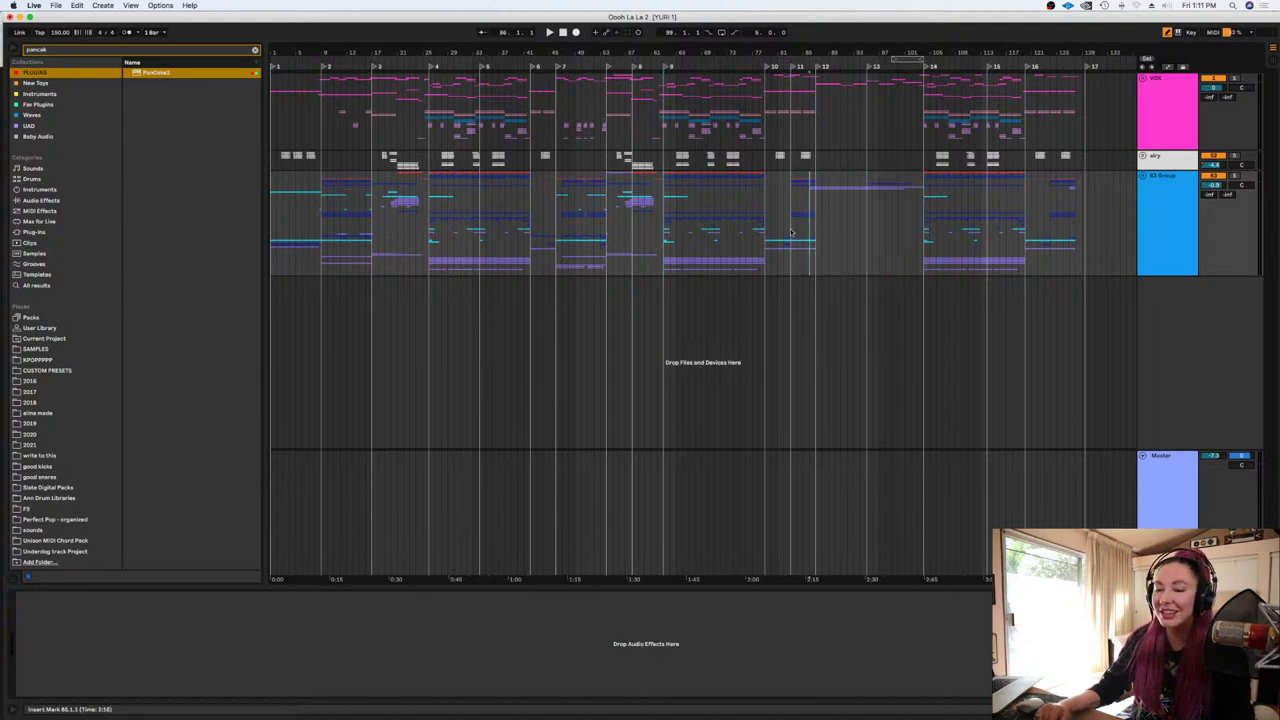
{"action": "left_click", "coordinate": [432, 234]}
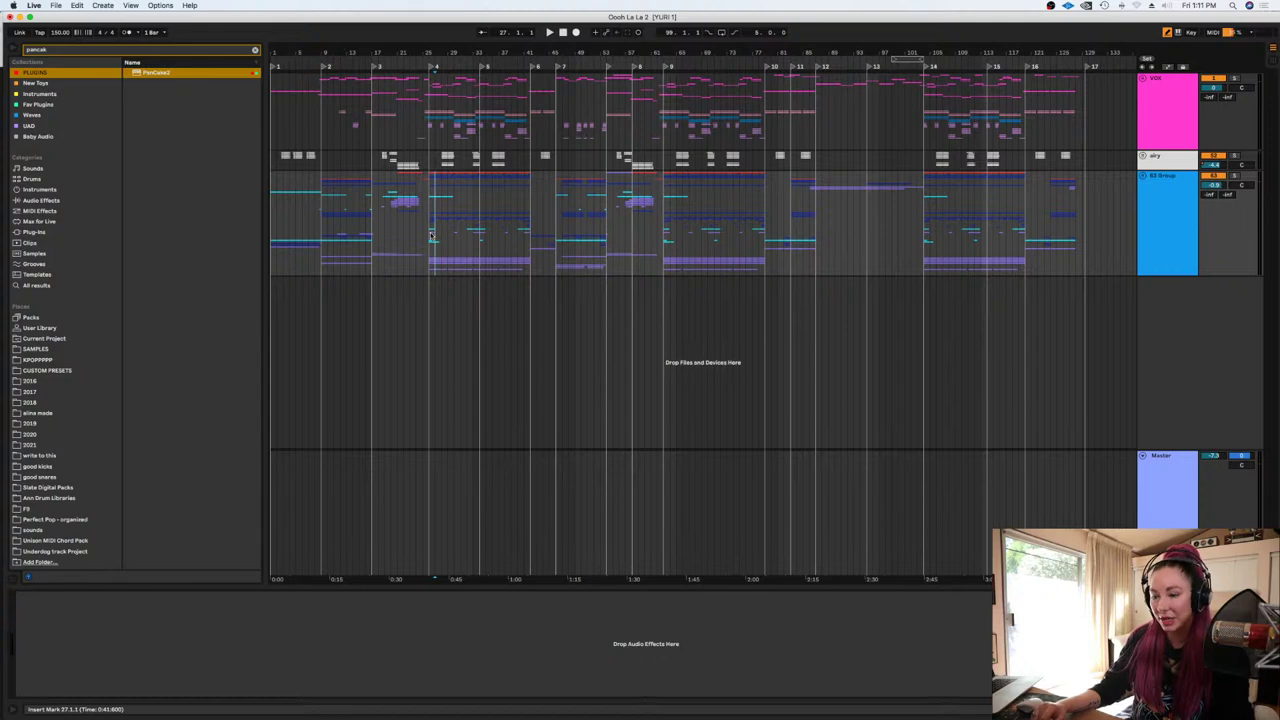
{"action": "key", "text": "plus"}
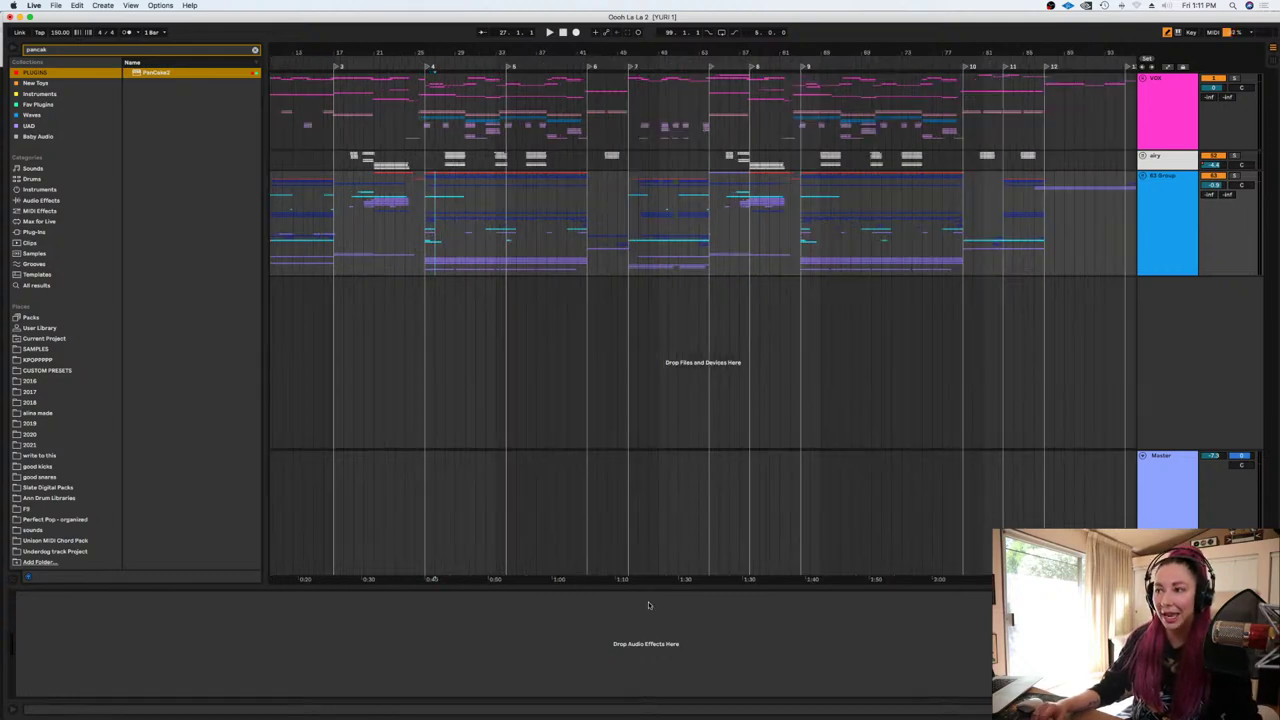
{"action": "left_click_drag", "start_coordinate": [659, 577], "coordinate": [811, 560]}
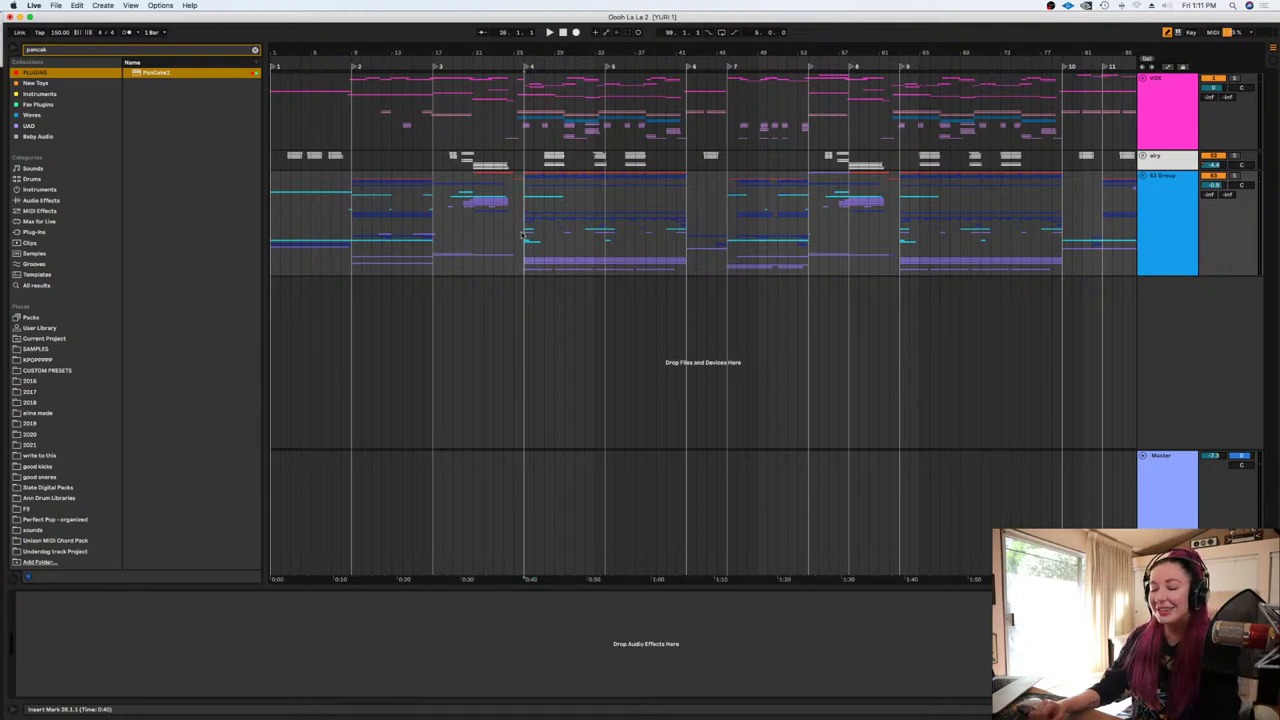
{"action": "key", "text": "plus"}
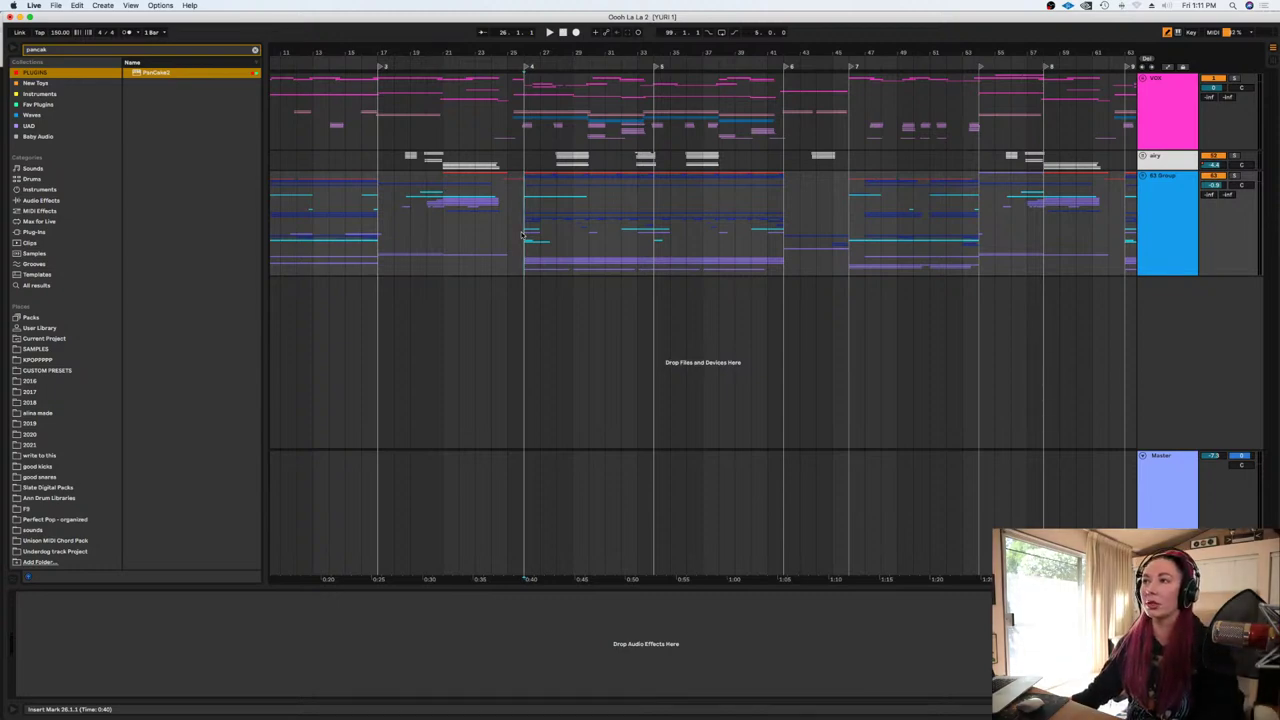
{"action": "key", "text": "minus"}
{"action": "key", "text": "minus"}
{"action": "key", "text": "minus"}
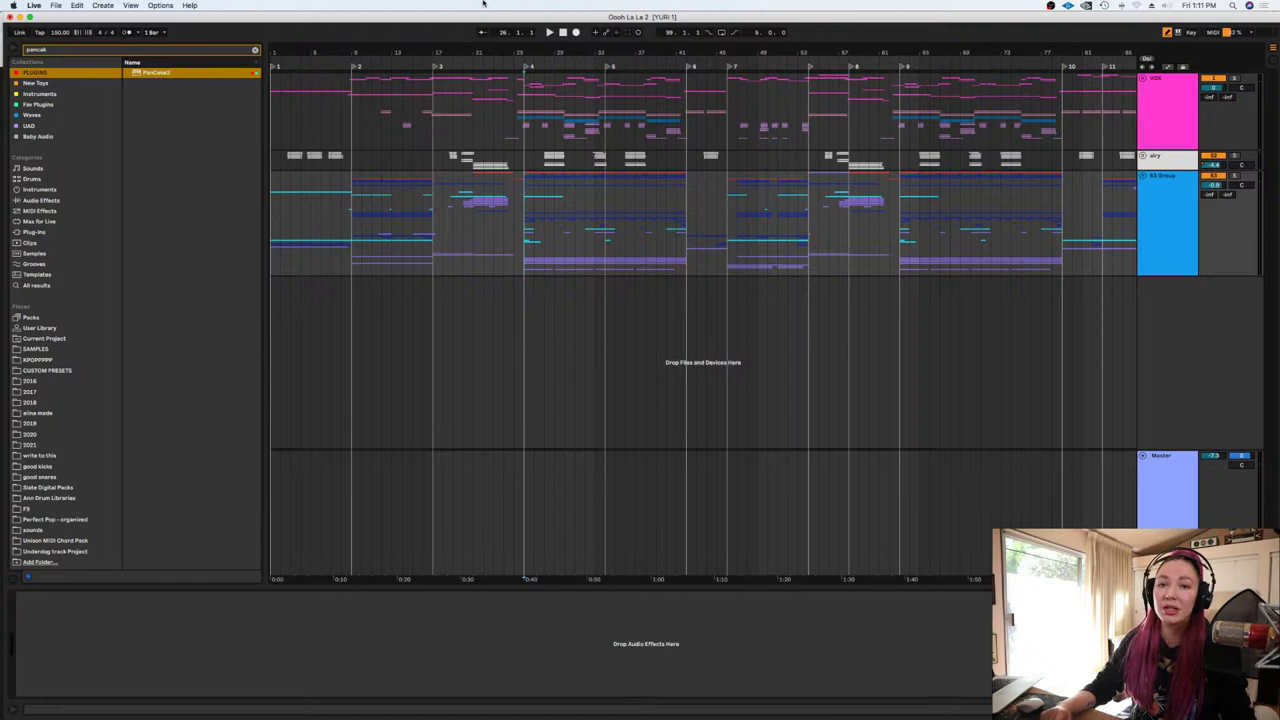
Unfold the VOX group, look through its lead, adlib and background vocal tracks, and fold it again
{"action": "left_click", "coordinate": [520, 130]}
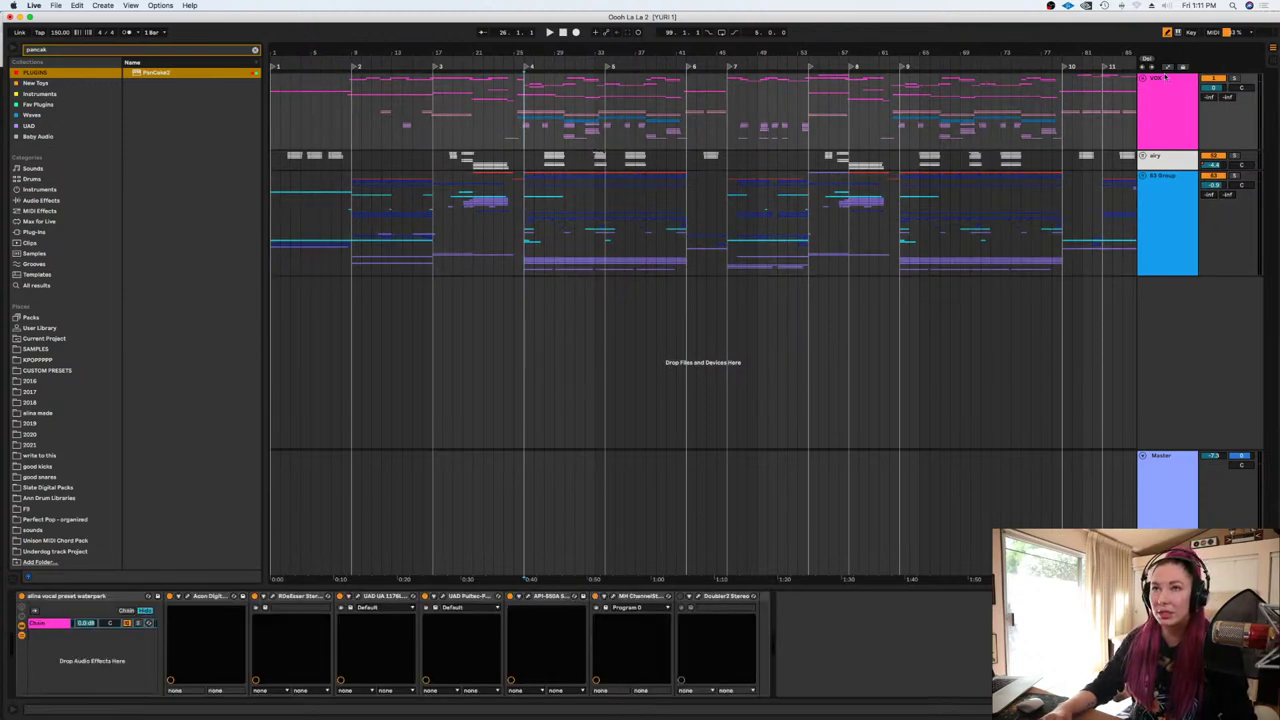
{"action": "left_click", "coordinate": [1142, 79]}
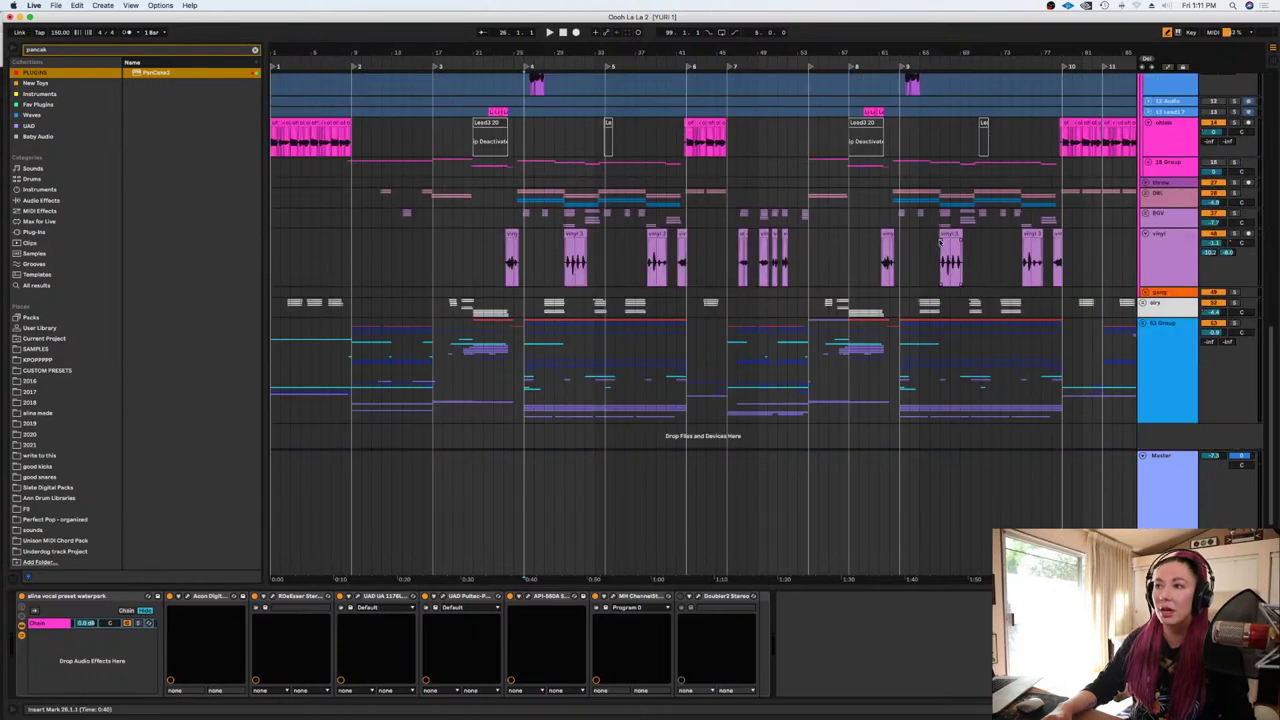
{"action": "scroll", "coordinate": [940, 242], "scroll_direction": "up", "scroll_amount": 15}
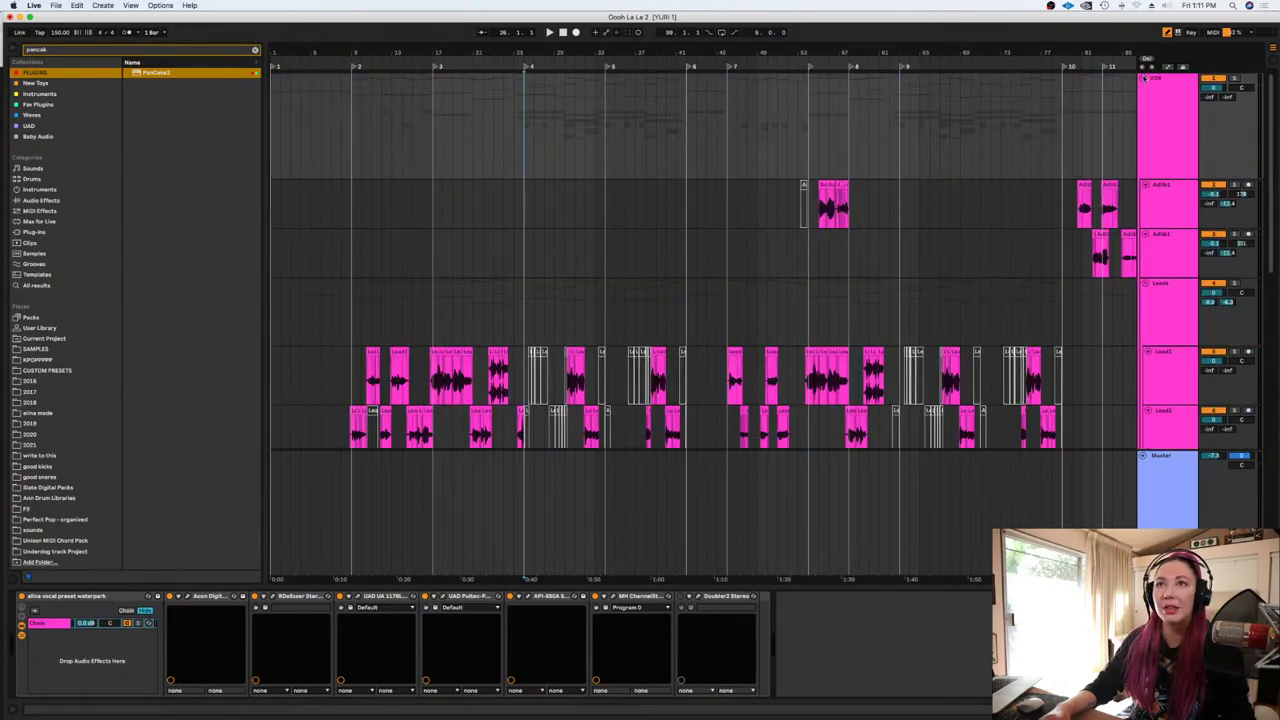
{"action": "left_click", "coordinate": [1142, 79]}
Unfold the blue instrument group below the airy track and hide the device detail view
{"action": "left_click", "coordinate": [514, 236]}
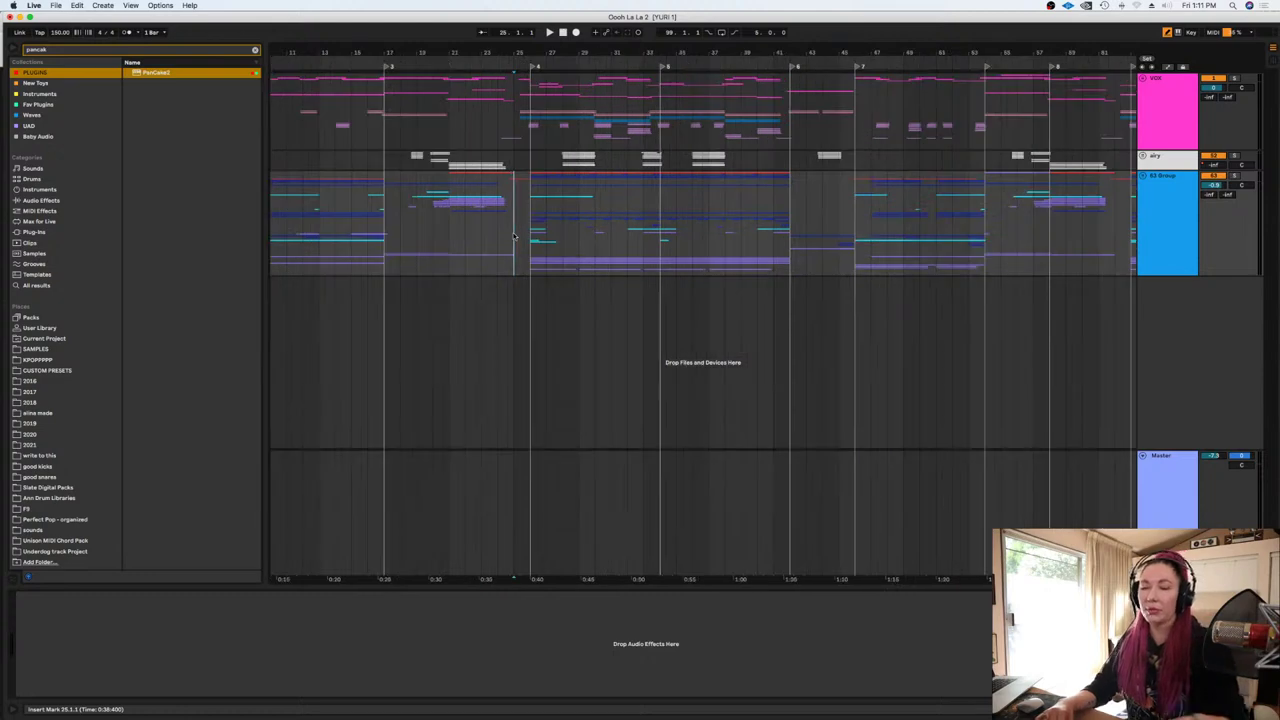
{"action": "left_click", "coordinate": [1143, 177]}
{"action": "scroll", "coordinate": [790, 305], "scroll_direction": "down", "scroll_amount": 10}
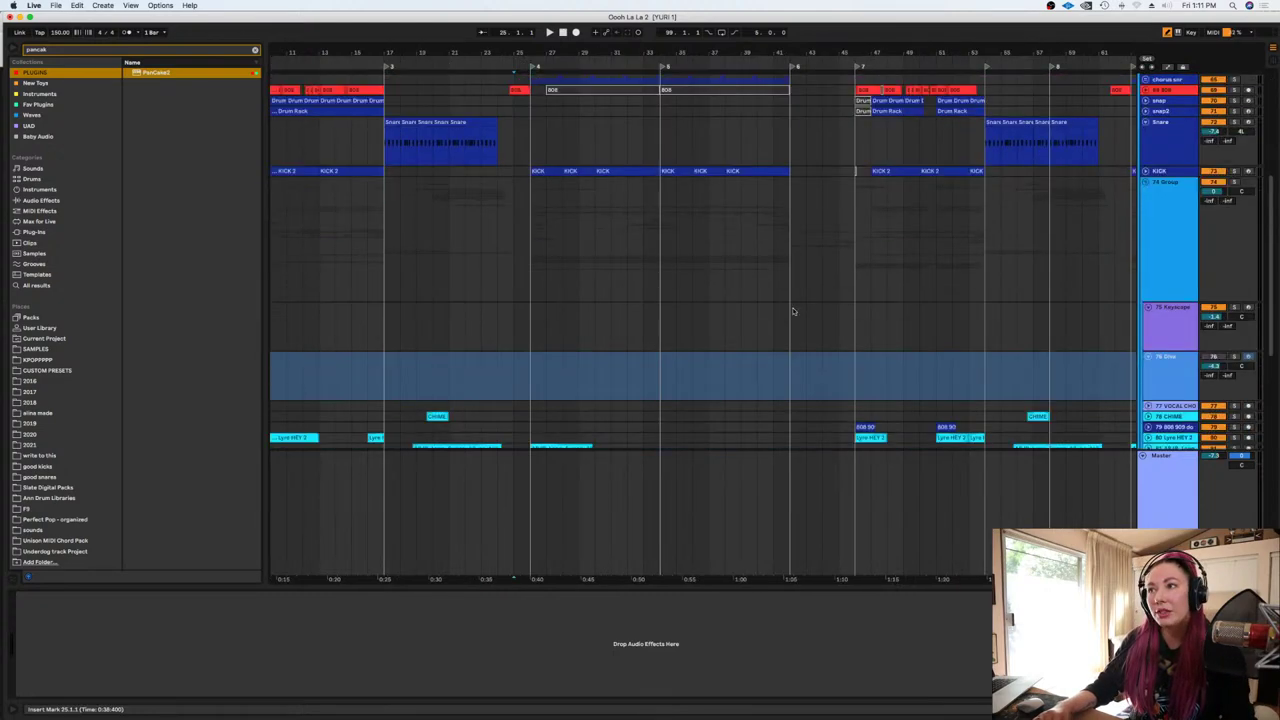
{"action": "key", "text": "alt+super+l"}
Examine the bass, drum, FX and keys tracks inside the unfolded instrument group around locators 3 to 8
{"action": "scroll", "coordinate": [828, 282], "scroll_direction": "down", "scroll_amount": 5}
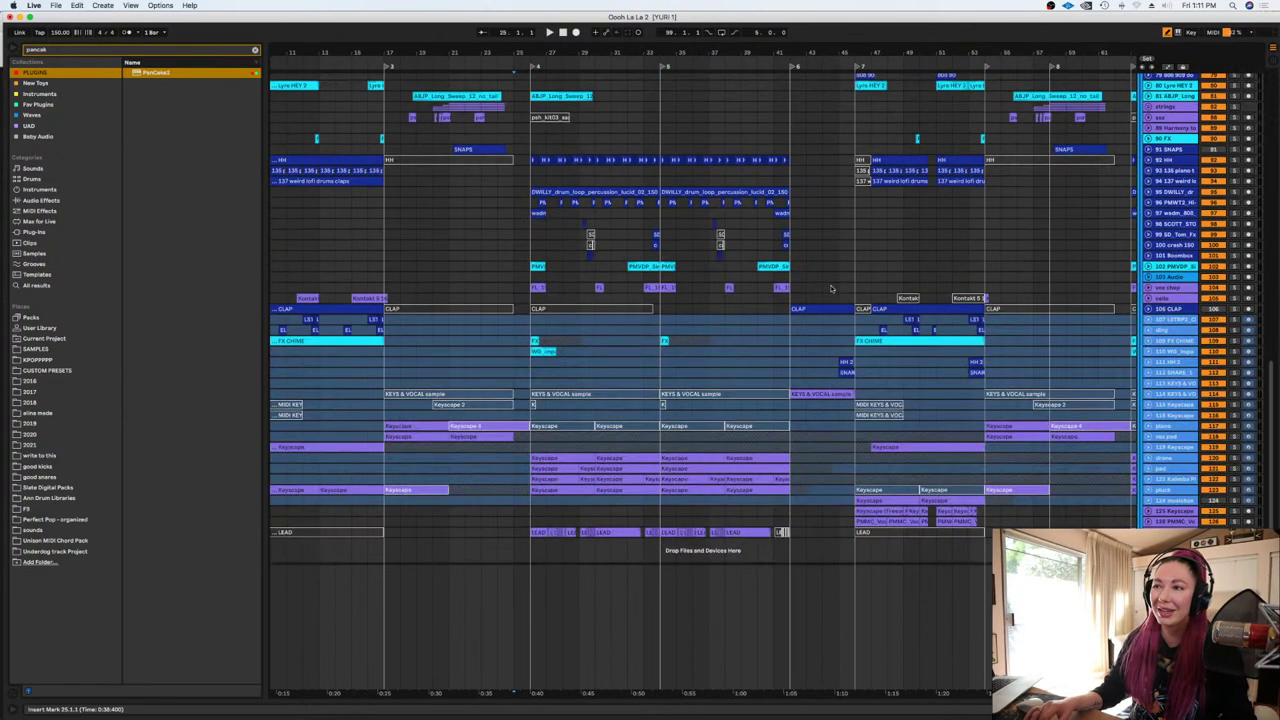
{"action": "scroll", "coordinate": [832, 289], "scroll_direction": "up", "scroll_amount": 10}
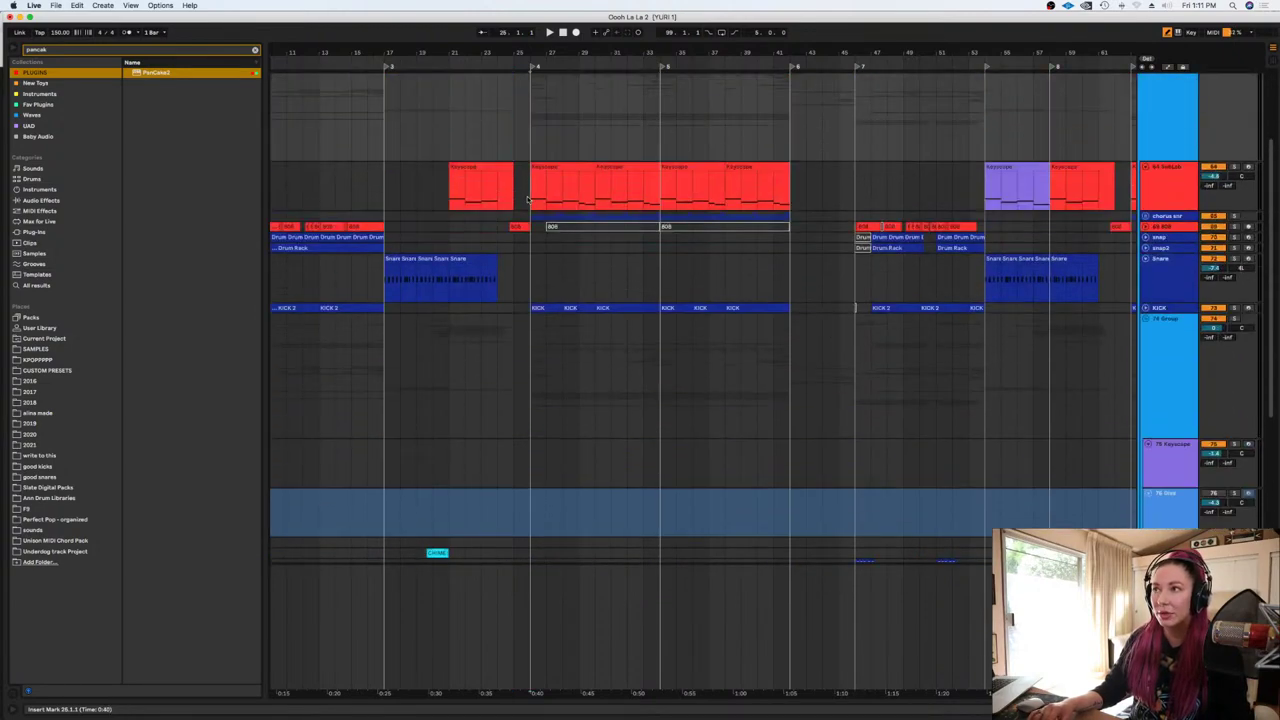
{"action": "scroll", "coordinate": [528, 199], "scroll_direction": "up", "scroll_amount": 3}
{"action": "scroll", "coordinate": [528, 199], "scroll_direction": "down", "scroll_amount": 2}
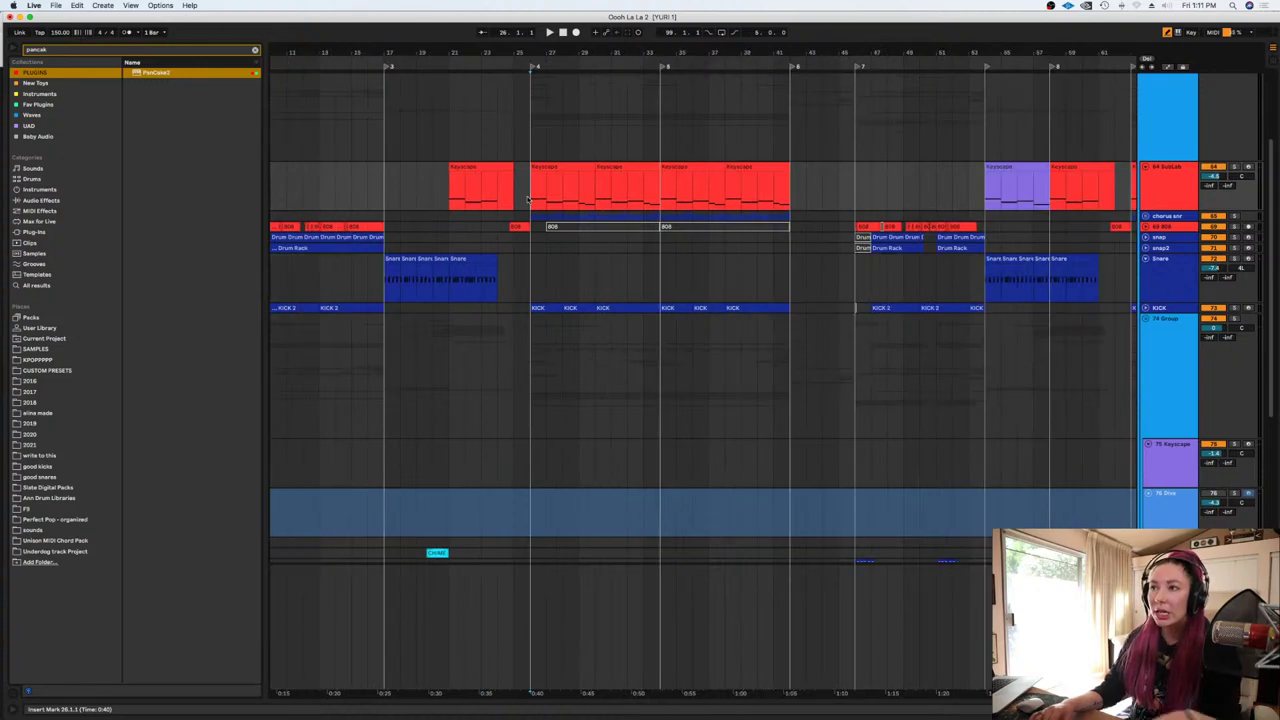
{"action": "scroll", "coordinate": [558, 212], "scroll_direction": "down", "scroll_amount": 5}
{"action": "scroll", "coordinate": [558, 212], "scroll_direction": "up", "scroll_amount": 3}
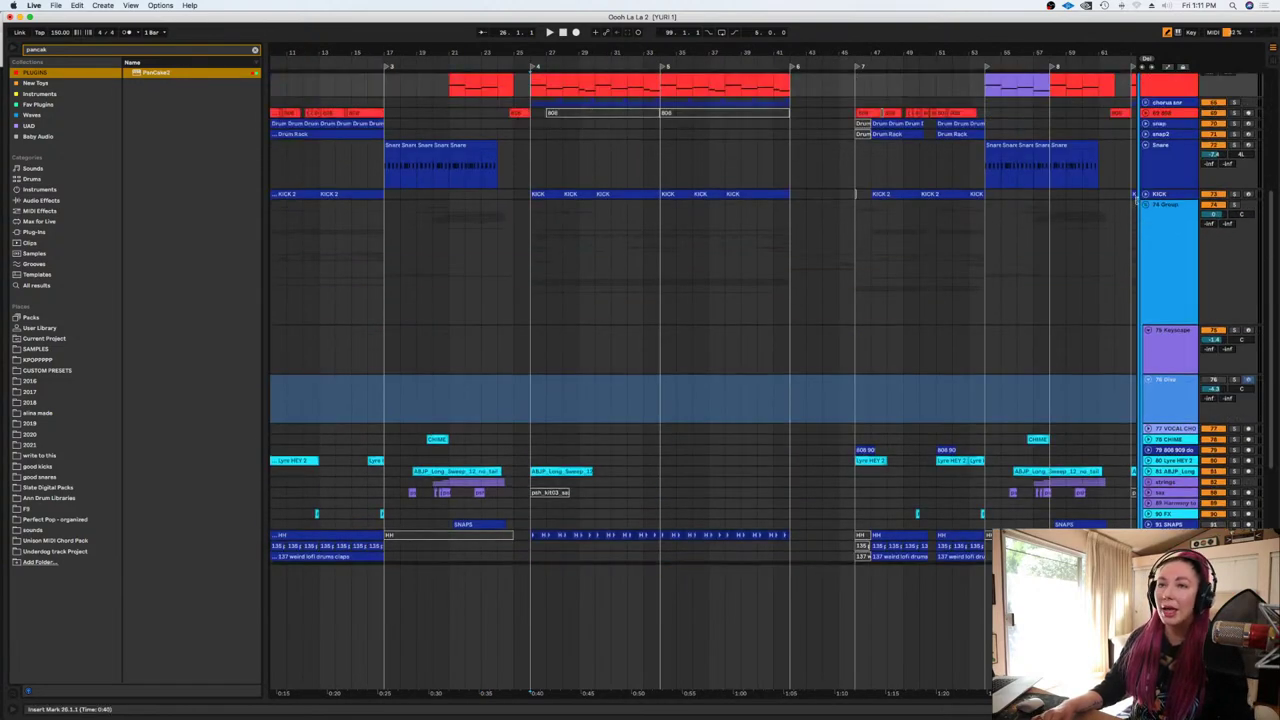
{"action": "scroll", "coordinate": [898, 219], "scroll_direction": "up", "scroll_amount": 5}
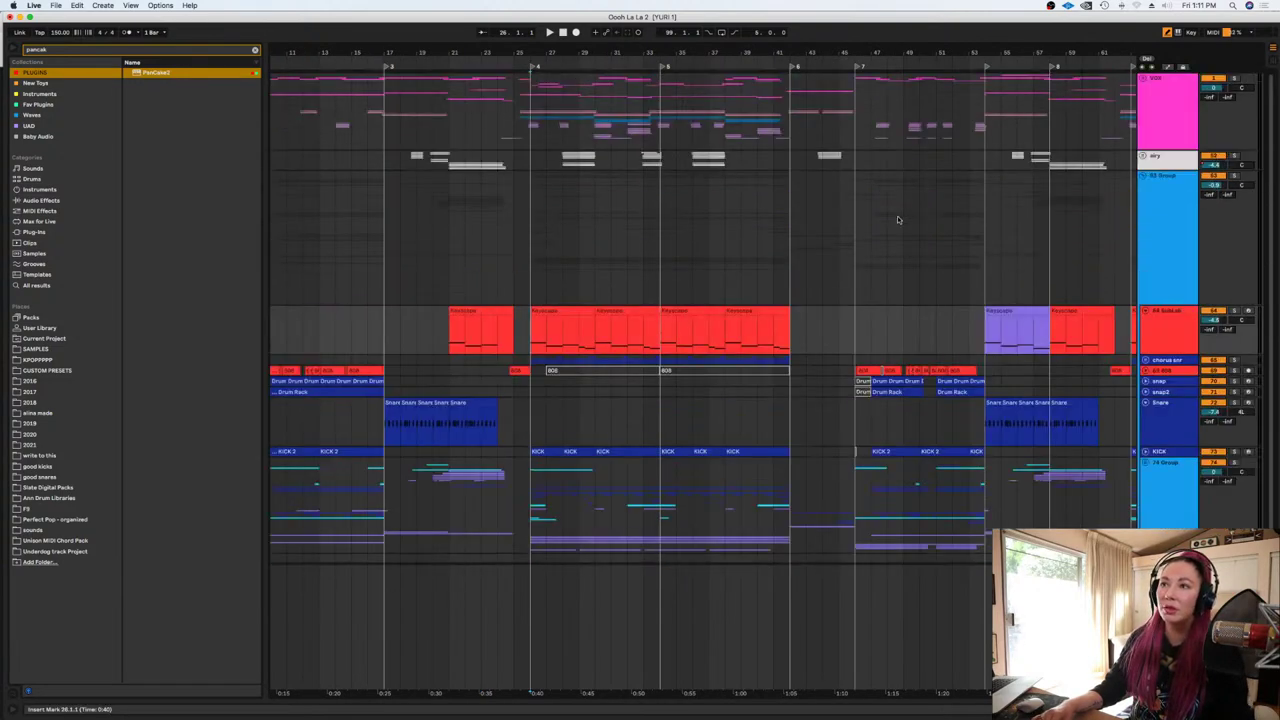
Place the insert marker on the unfolded group's header track at 26.1.1, with the section from locator 4 to 6 enlarged
{"action": "left_click", "coordinate": [541, 200]}
{"action": "left_click", "coordinate": [532, 205]}
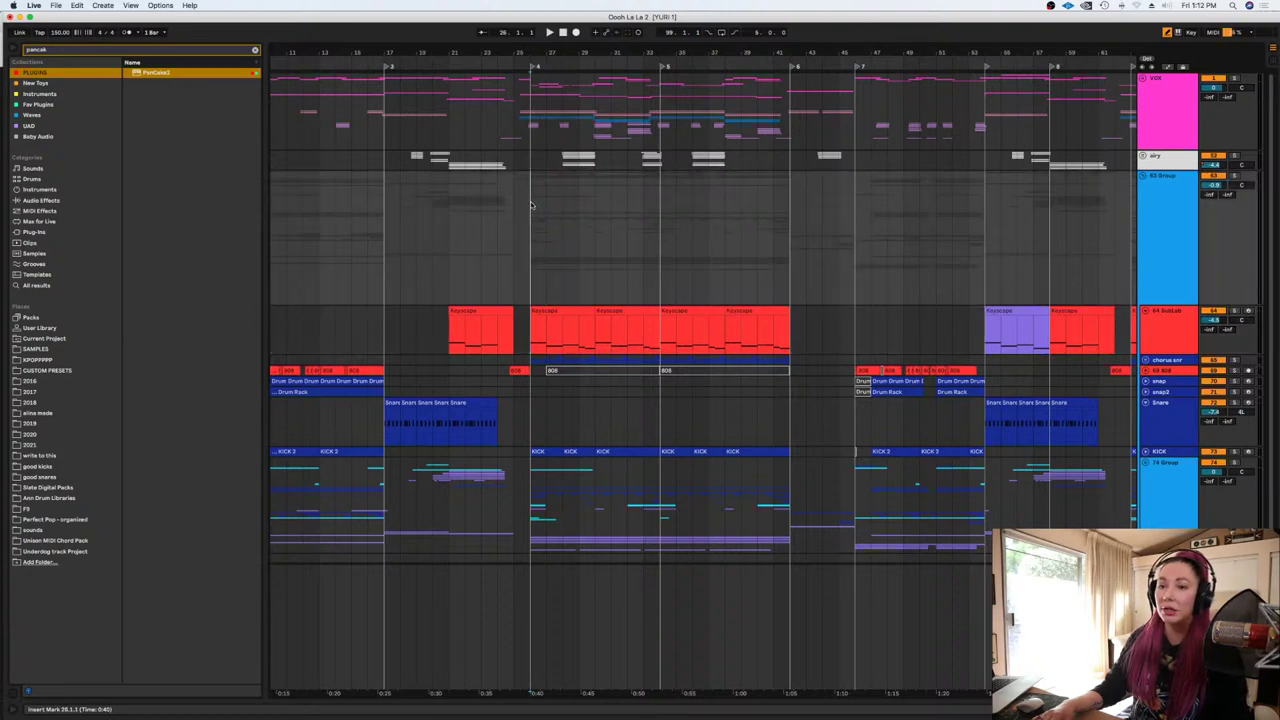
{"action": "scroll", "coordinate": [532, 195], "scroll_direction": "up", "scroll_amount": 2}
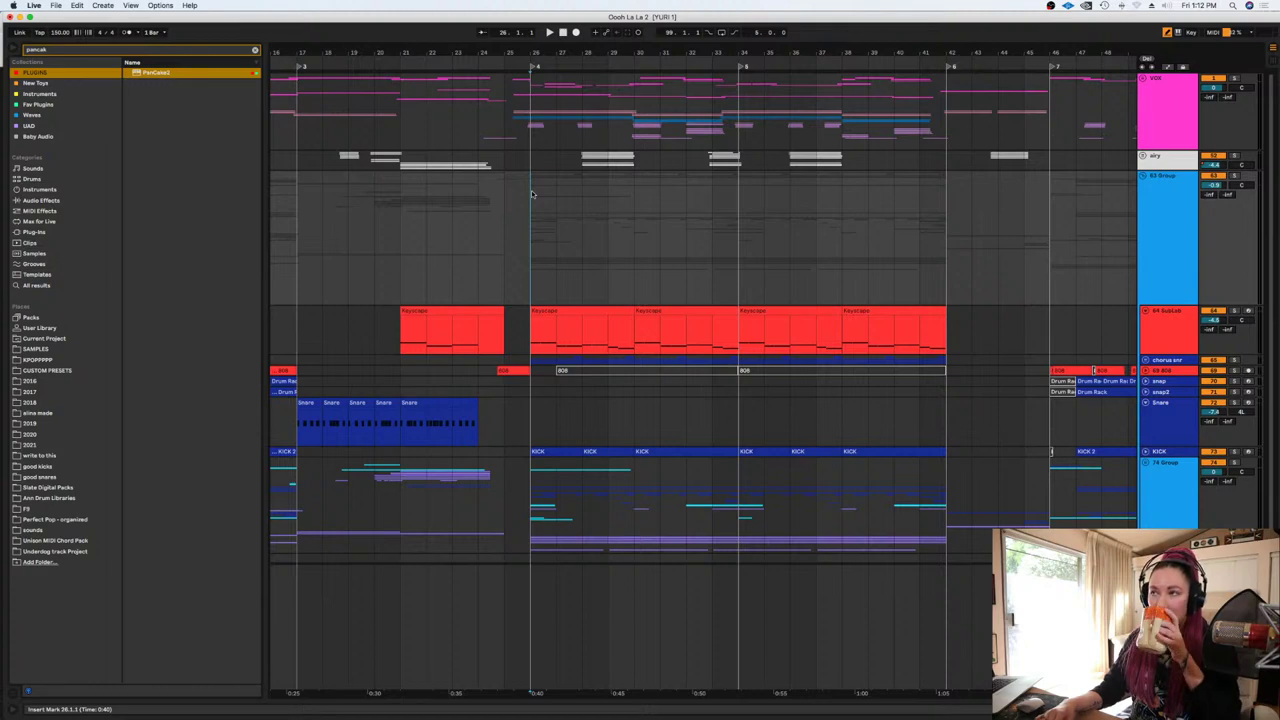
Play the section from 26.1.1 past locator 5 and return the insert marker to 26.1.1 on the SubLab track
{"action": "key", "text": "space"}
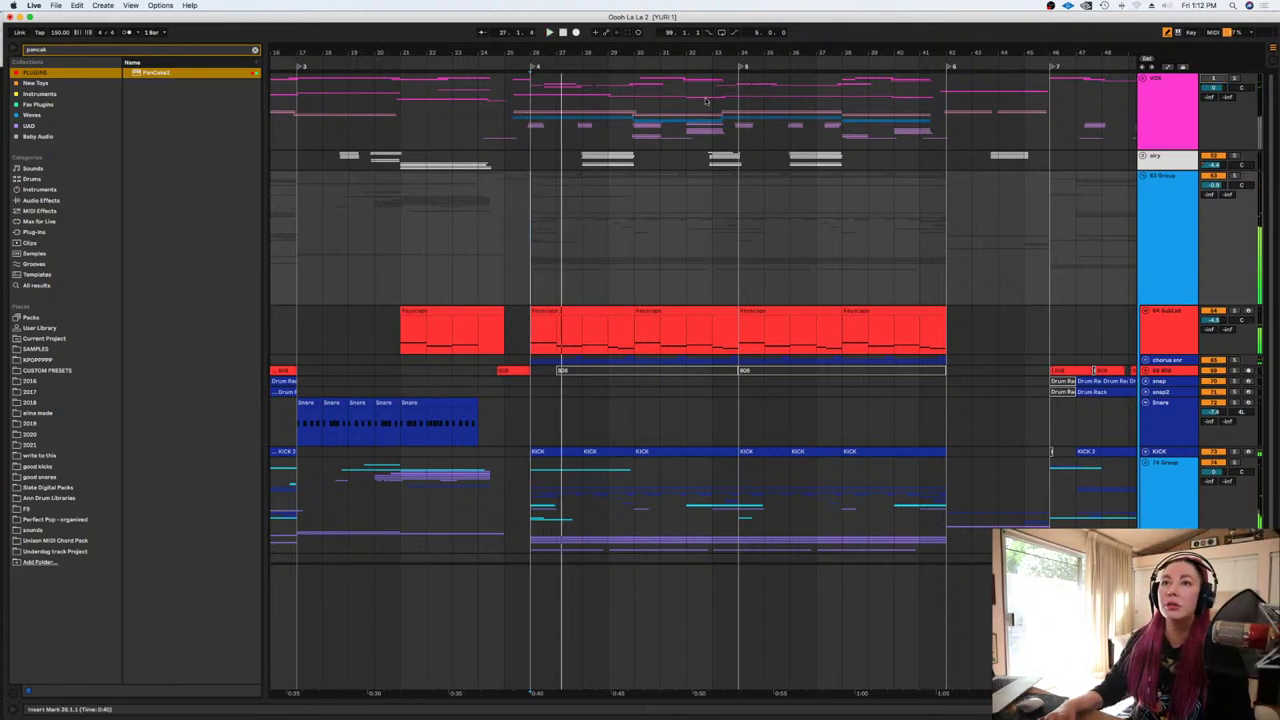
{"action": "key", "text": "space"}
{"action": "key", "text": "space"}
{"action": "scroll", "coordinate": [780, 207], "scroll_direction": "down", "scroll_amount": 1}
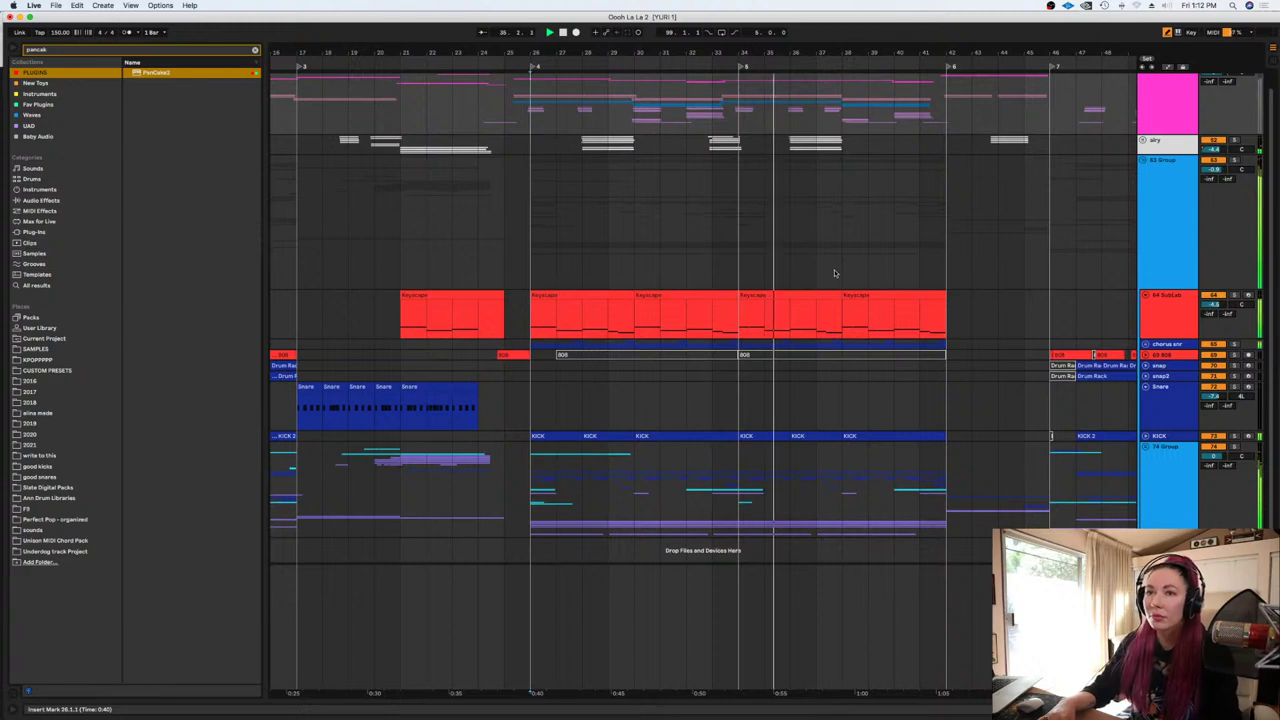
{"action": "left_click", "coordinate": [534, 327]}
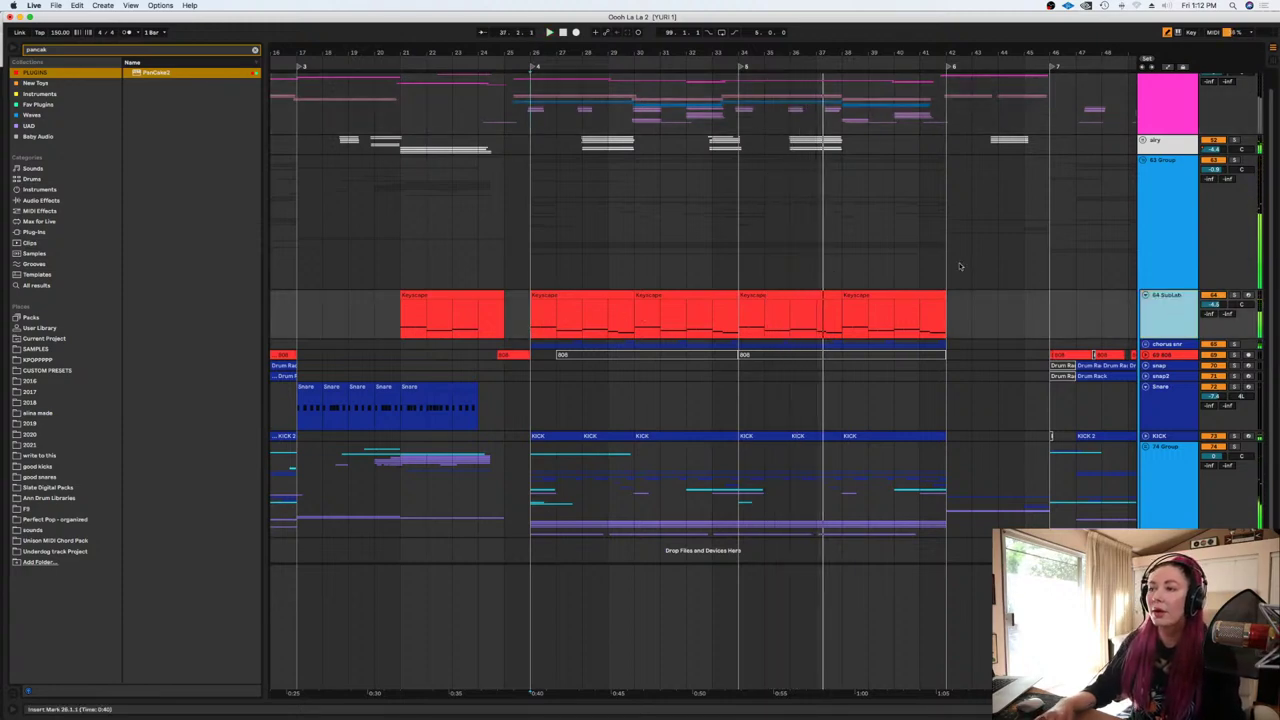
Enlarge the timeline around 26.1.1, unfold the KICK track and show its device chain
{"action": "left_click", "coordinate": [532, 513]}
{"action": "key", "text": "plus"}
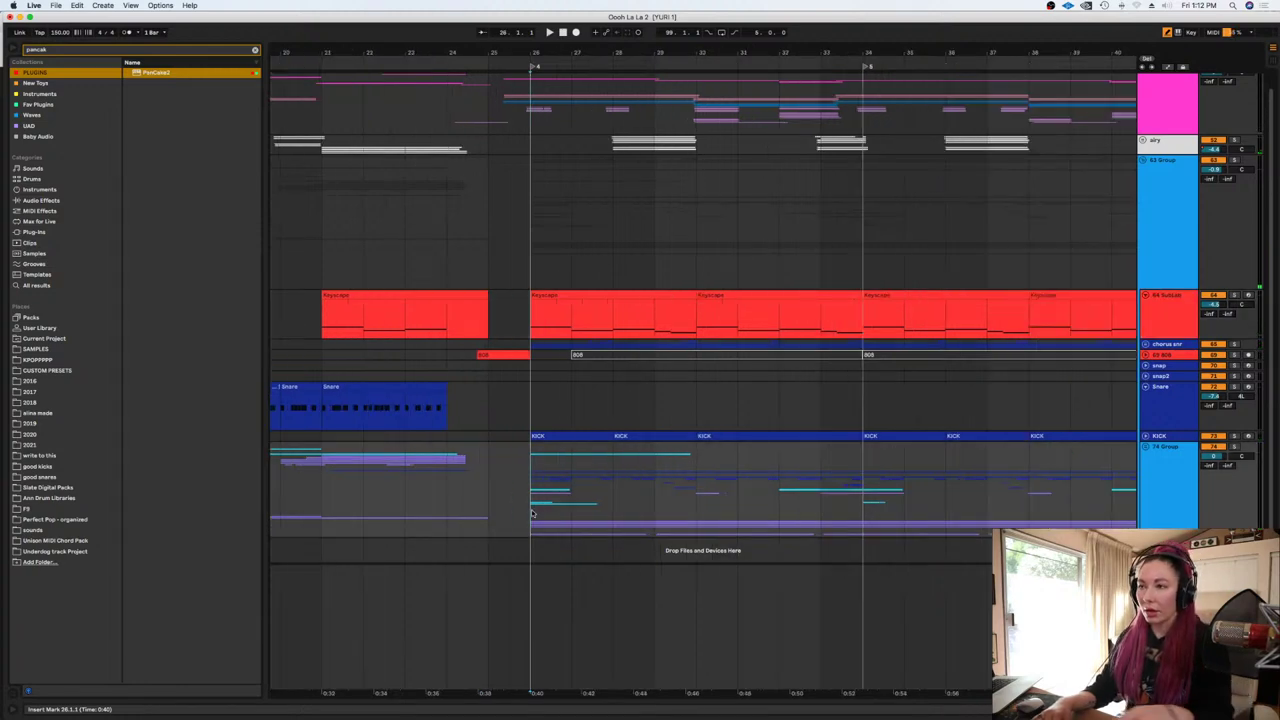
{"action": "left_click", "coordinate": [1146, 436]}
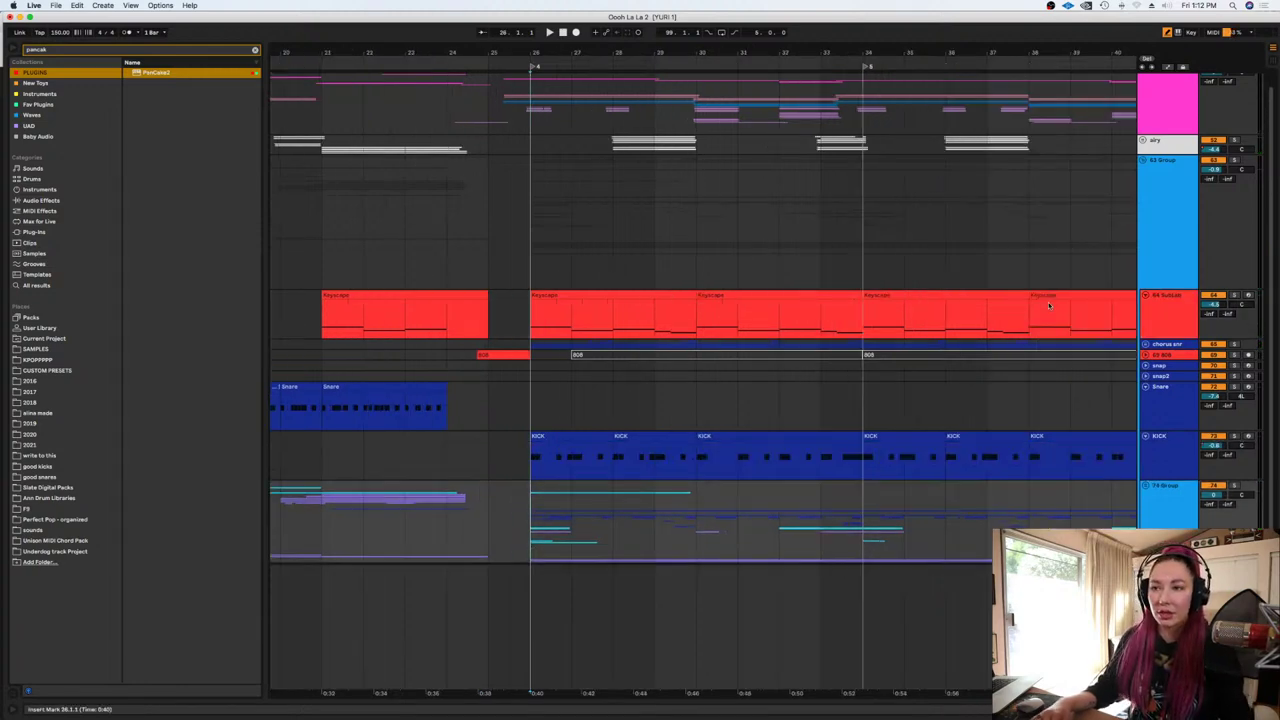
{"action": "scroll", "coordinate": [1187, 397], "scroll_direction": "down", "scroll_amount": 1}
{"action": "left_click", "coordinate": [1160, 441]}
{"action": "double_click", "coordinate": [1160, 441]}
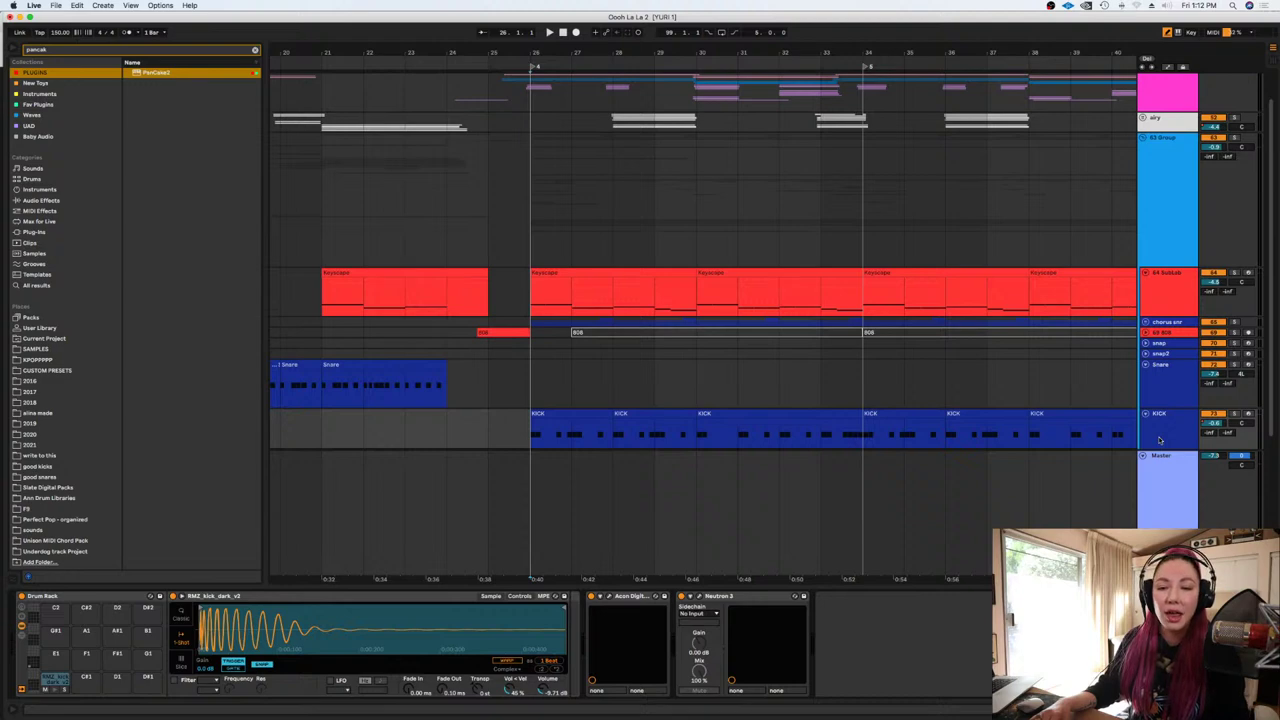
{"action": "scroll", "coordinate": [1106, 395], "scroll_direction": "down", "scroll_amount": 1}
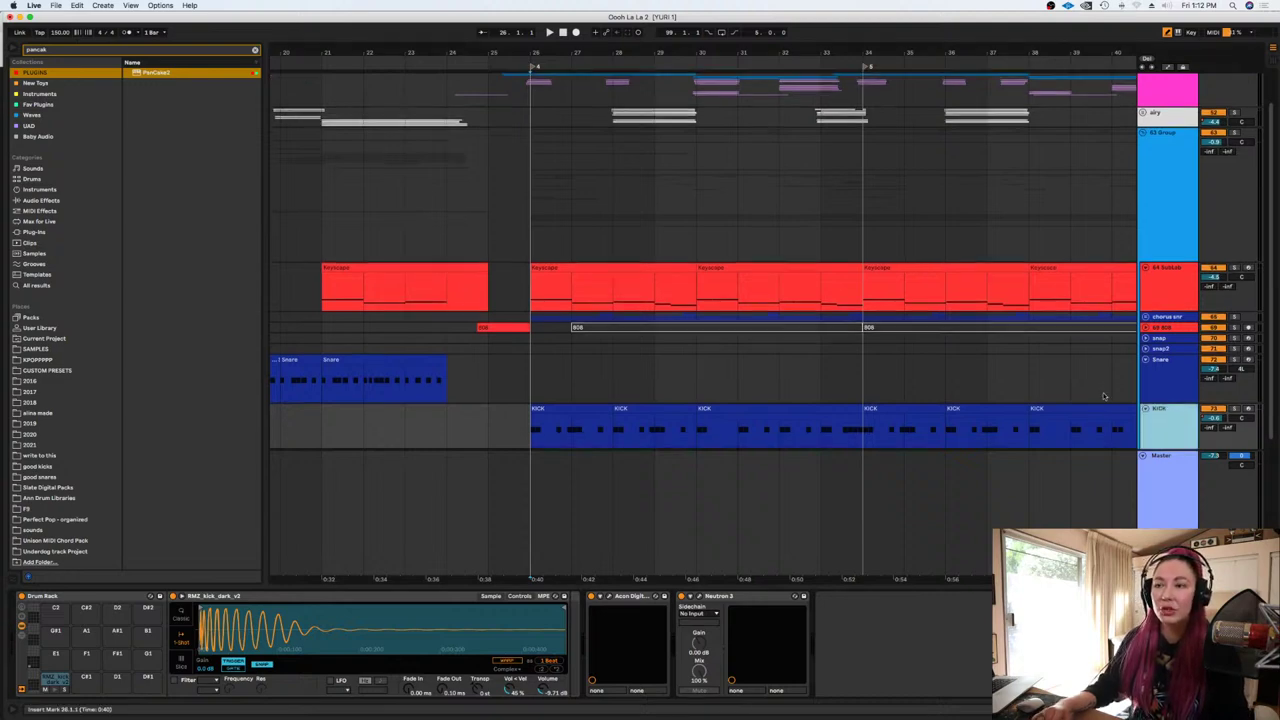
Place the insert marker at 26.1.1 on the KICK track, keeping the track's devices shown
{"action": "left_click", "coordinate": [1066, 365]}
{"action": "scroll", "coordinate": [1072, 363], "scroll_direction": "down", "scroll_amount": 5}
{"action": "left_click", "coordinate": [1160, 316]}
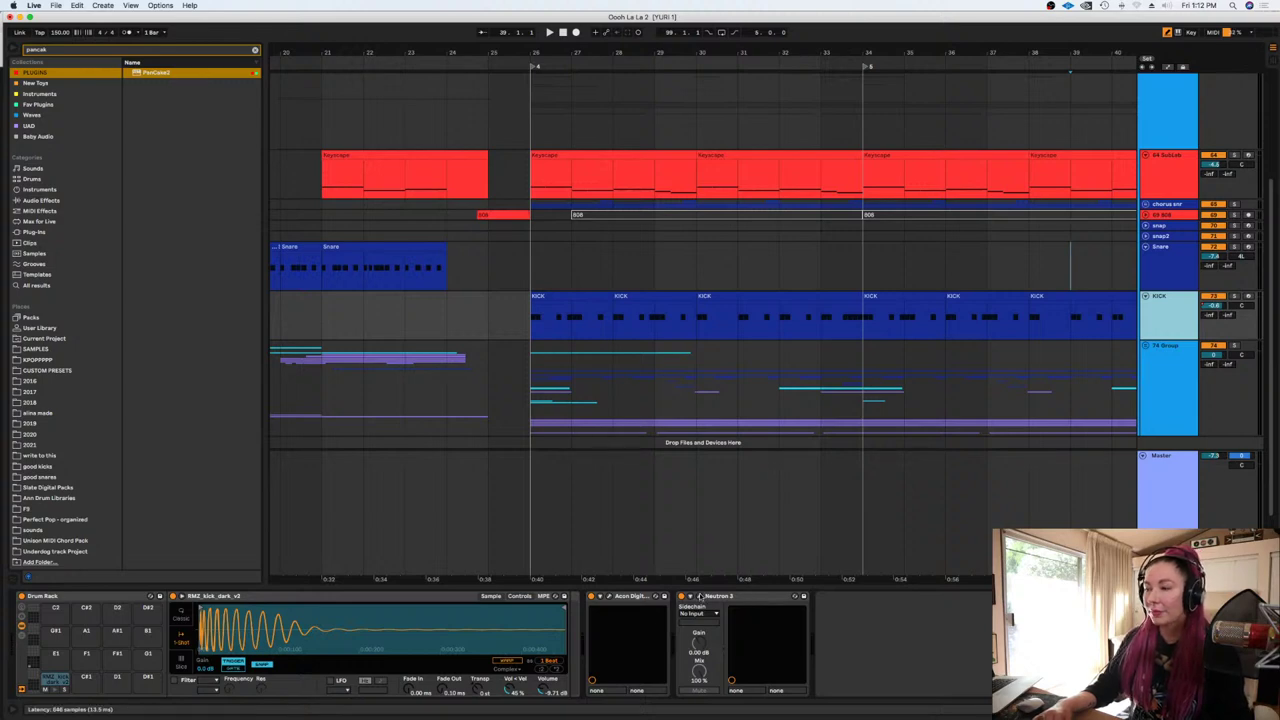
{"action": "left_click", "coordinate": [535, 325]}
{"action": "left_click", "coordinate": [1196, 321]}
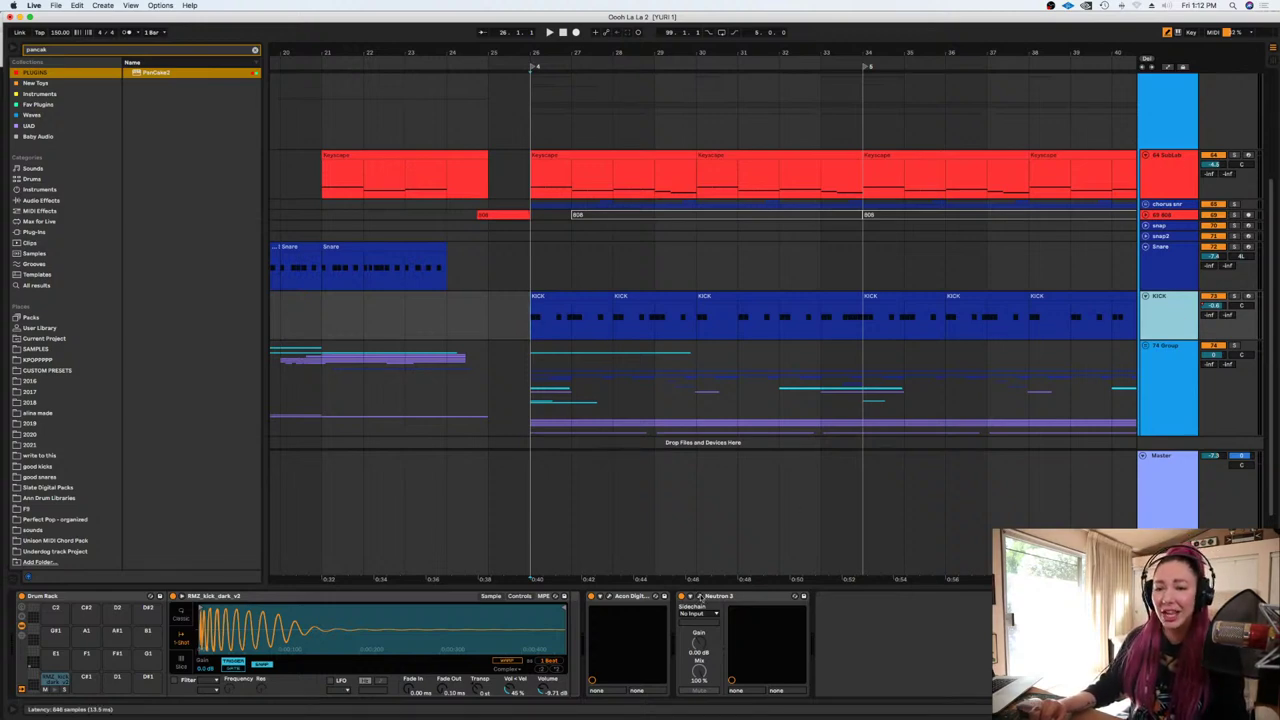
Open the KICK track's Neutron 3, view the Transient Shaper's lowest band and move the plug-in window clear of the KICK clips
{"action": "left_click", "coordinate": [700, 597]}
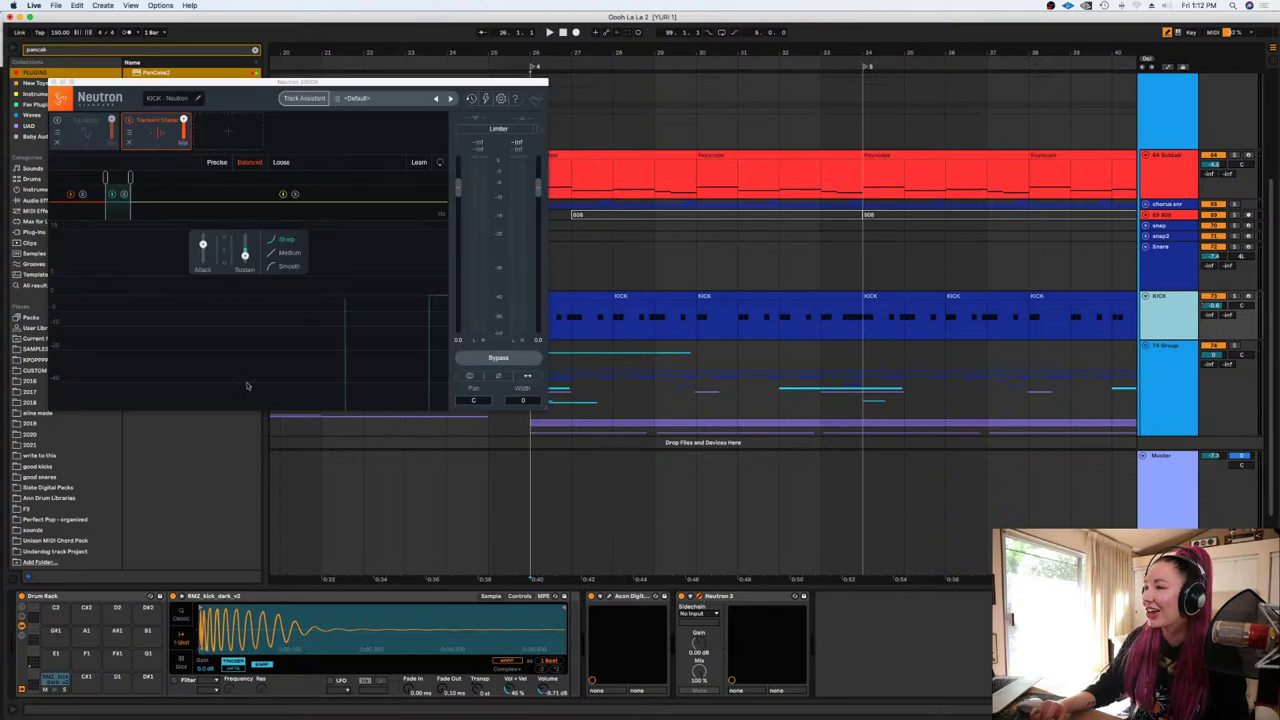
{"action": "left_click", "coordinate": [82, 215]}
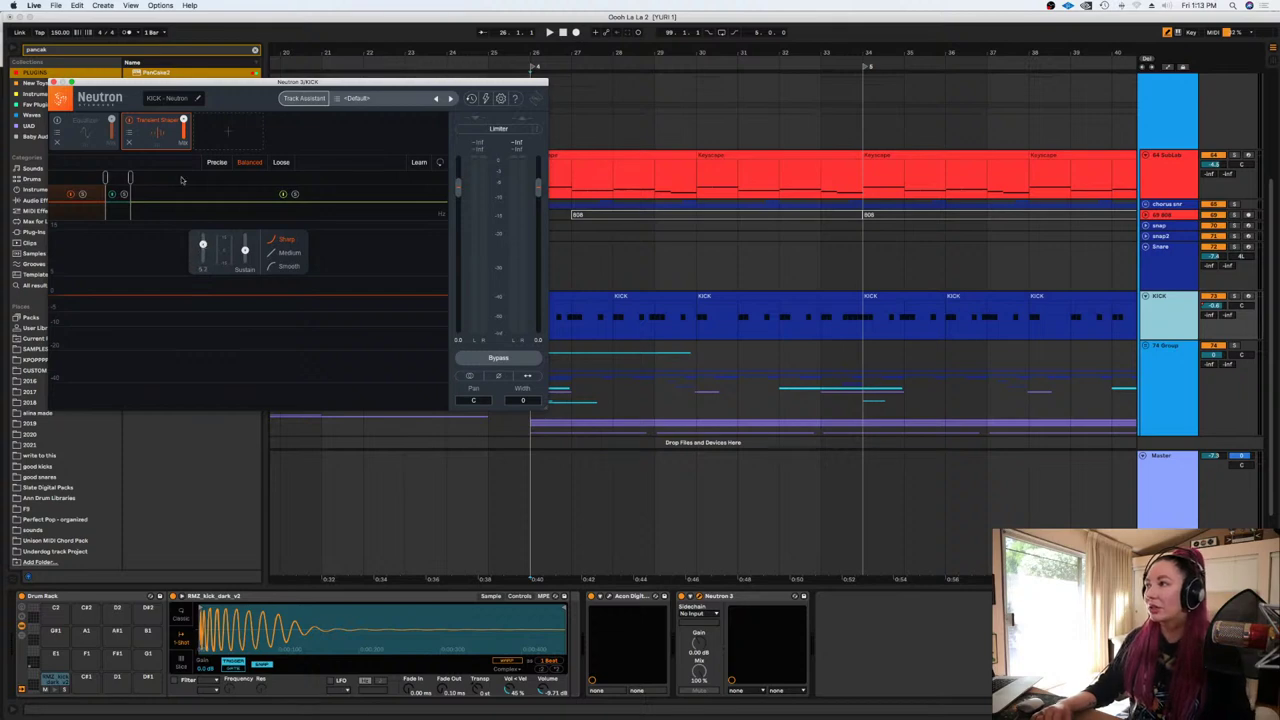
{"action": "left_click_drag", "start_coordinate": [435, 82], "coordinate": [652, 369]}
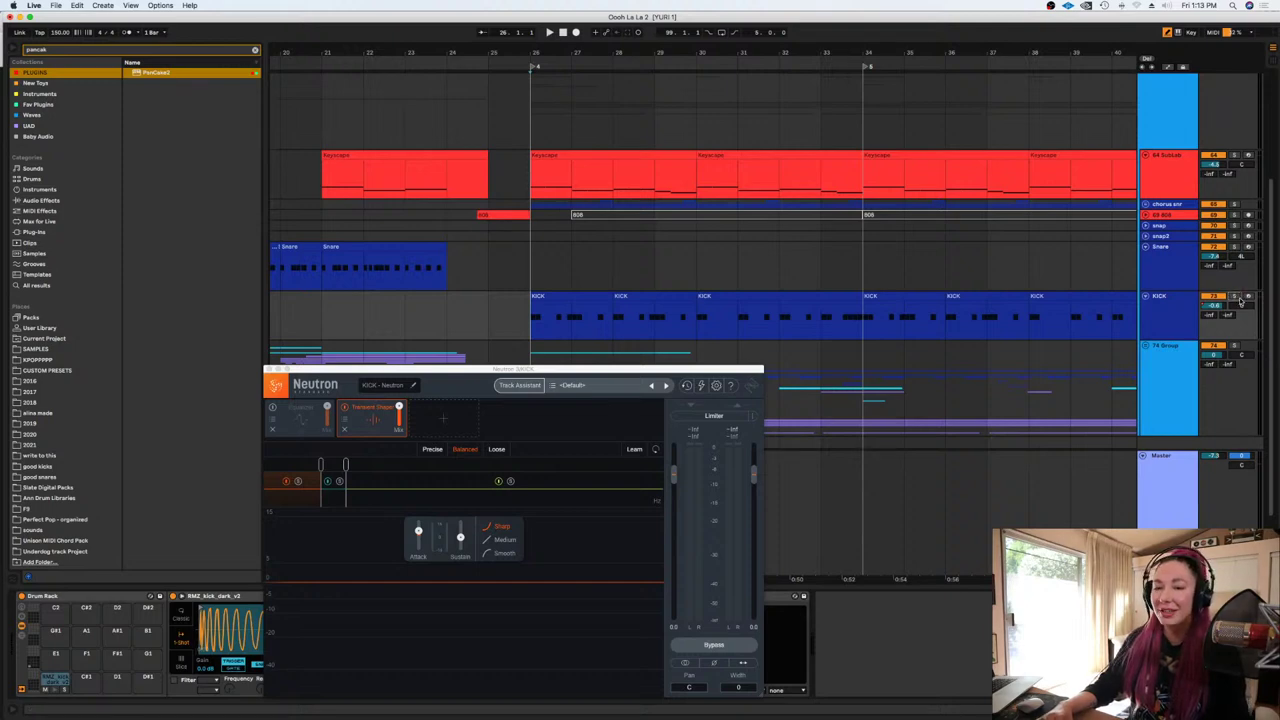
Listen to the KICK track soloed from 26.1.1, end the solo and select the Master track
{"action": "left_click", "coordinate": [1236, 297]}
{"action": "key", "text": "space"}
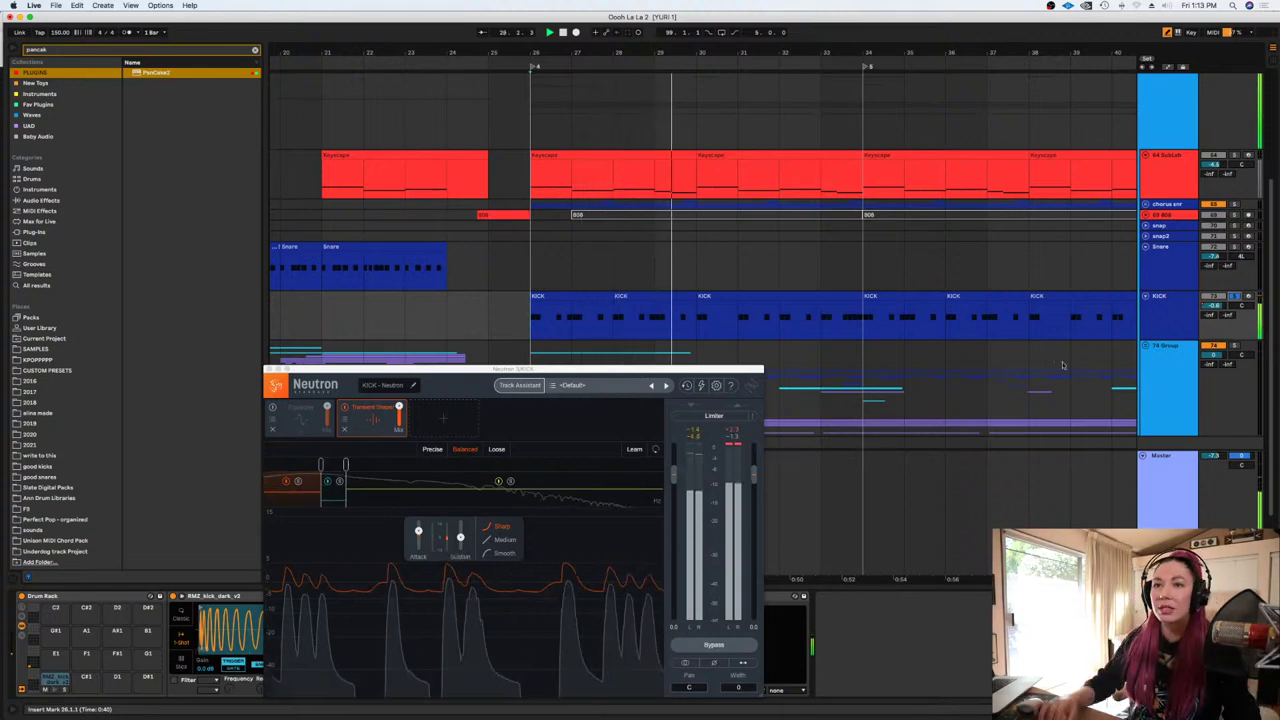
{"action": "left_click", "coordinate": [1151, 507]}
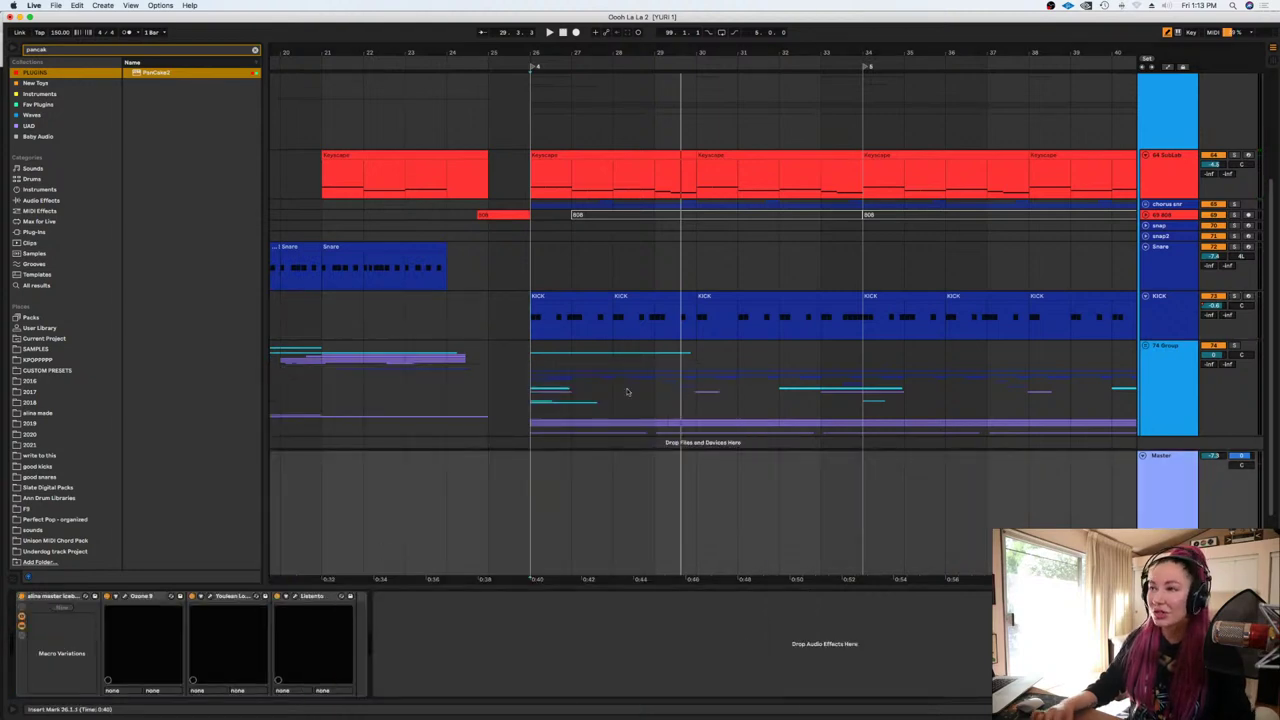
Unfold the blue 74 Group below the KICK track
{"action": "left_click", "coordinate": [556, 417]}
{"action": "scroll", "coordinate": [567, 420], "scroll_direction": "down", "scroll_amount": 1}
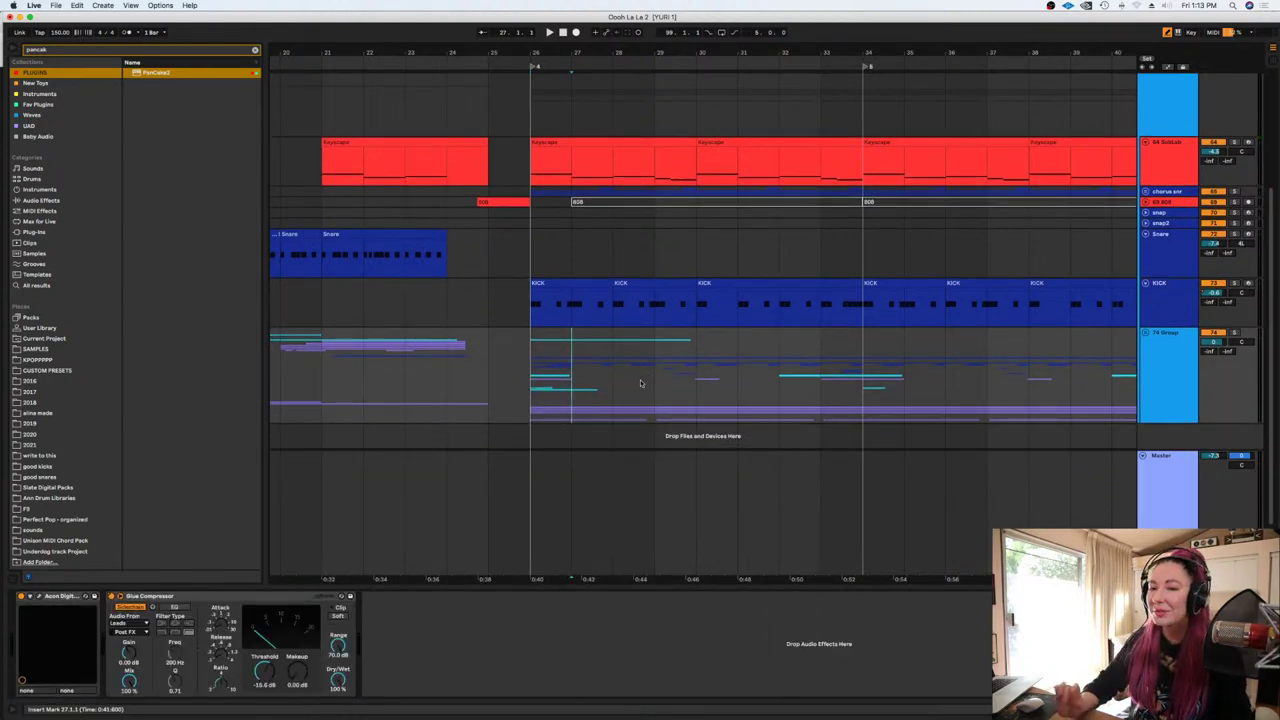
{"action": "left_click", "coordinate": [1146, 333]}
{"action": "scroll", "coordinate": [1054, 354], "scroll_direction": "down", "scroll_amount": 7}
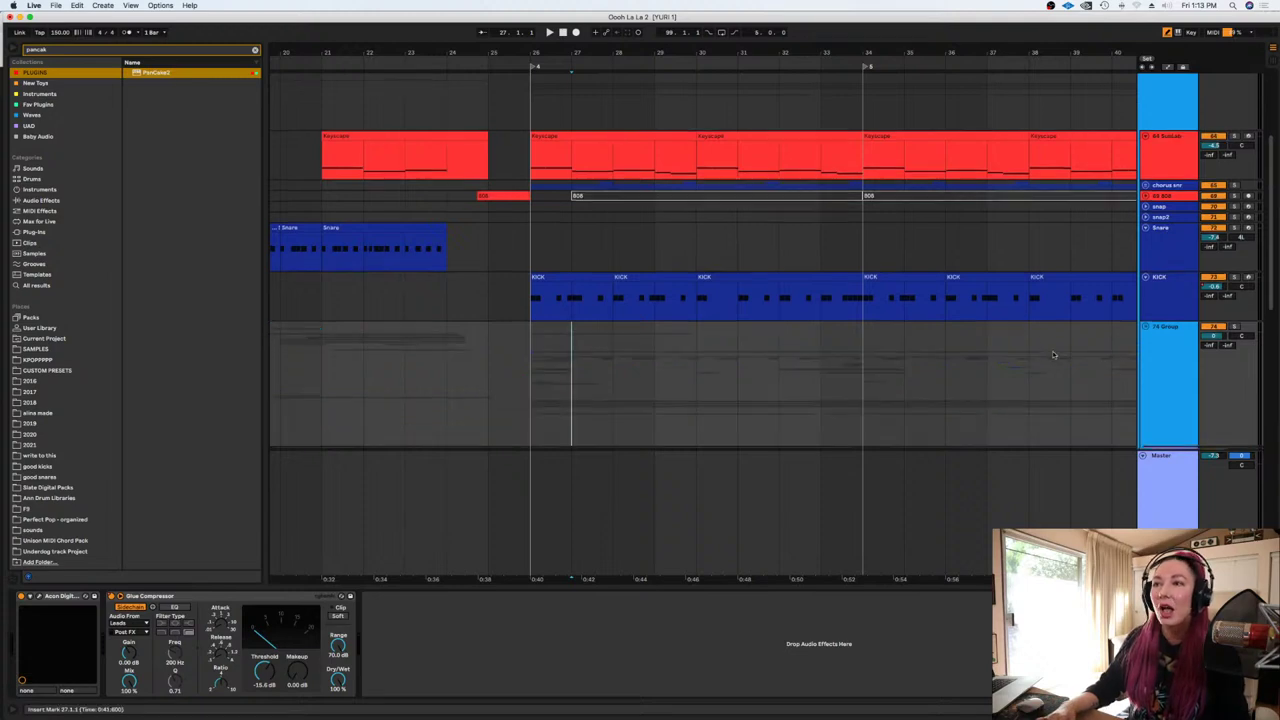
{"action": "scroll", "coordinate": [1054, 354], "scroll_direction": "up", "scroll_amount": 6}
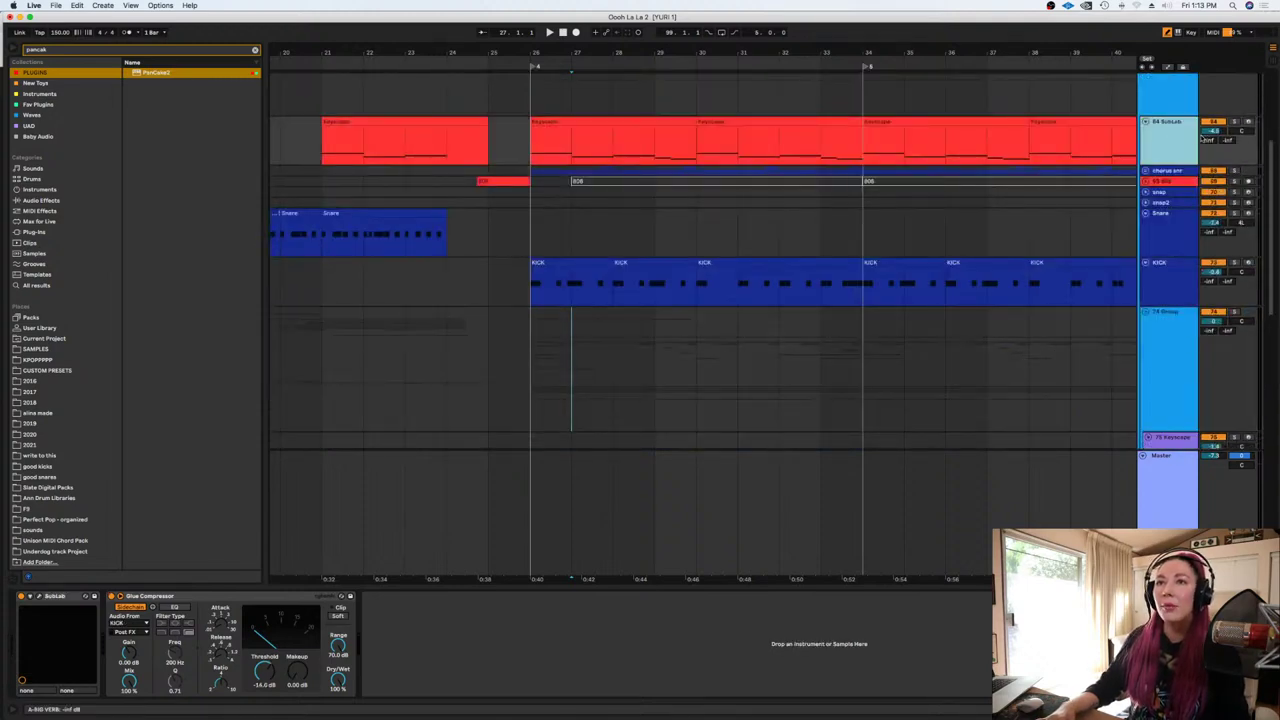
Look through the 74 Group's FX, percussion and keys tracks, briefly expanding the RBJP_Long_Sweep track to view its clips
{"action": "left_click", "coordinate": [884, 251]}
{"action": "scroll", "coordinate": [884, 251], "scroll_direction": "down", "scroll_amount": 10}
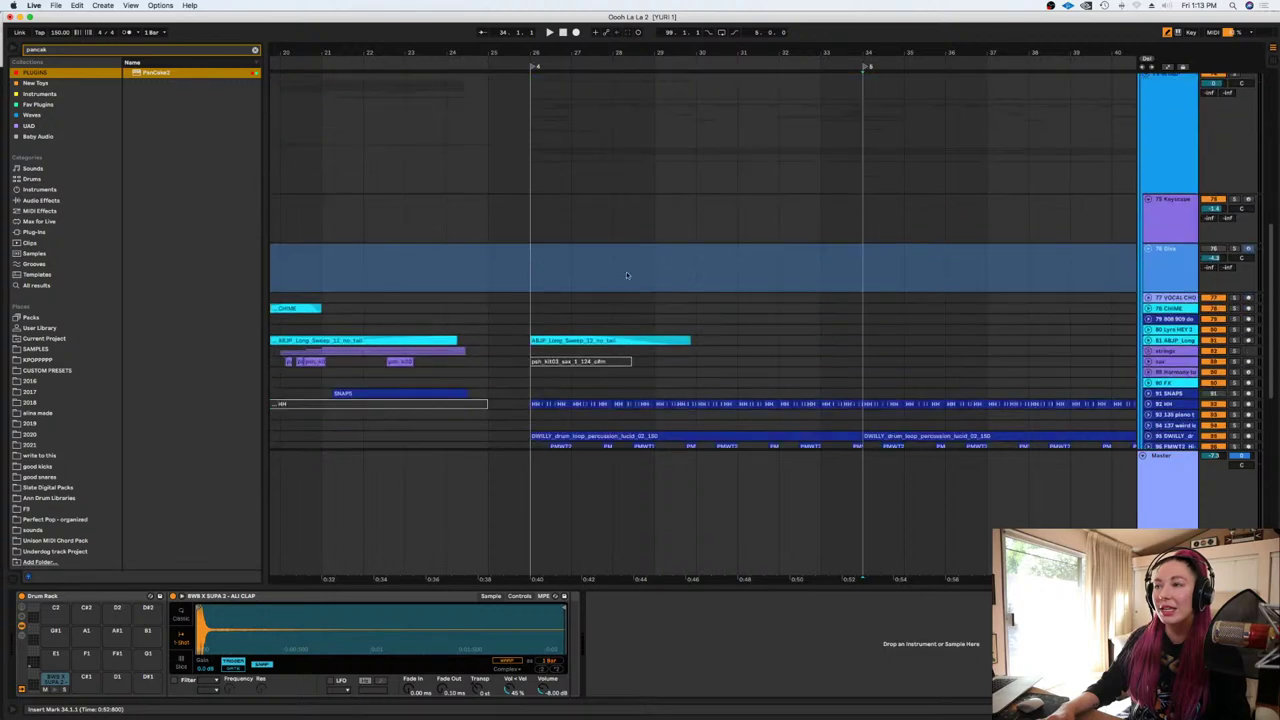
{"action": "left_click", "coordinate": [527, 327]}
{"action": "scroll", "coordinate": [527, 327], "scroll_direction": "down", "scroll_amount": 2}
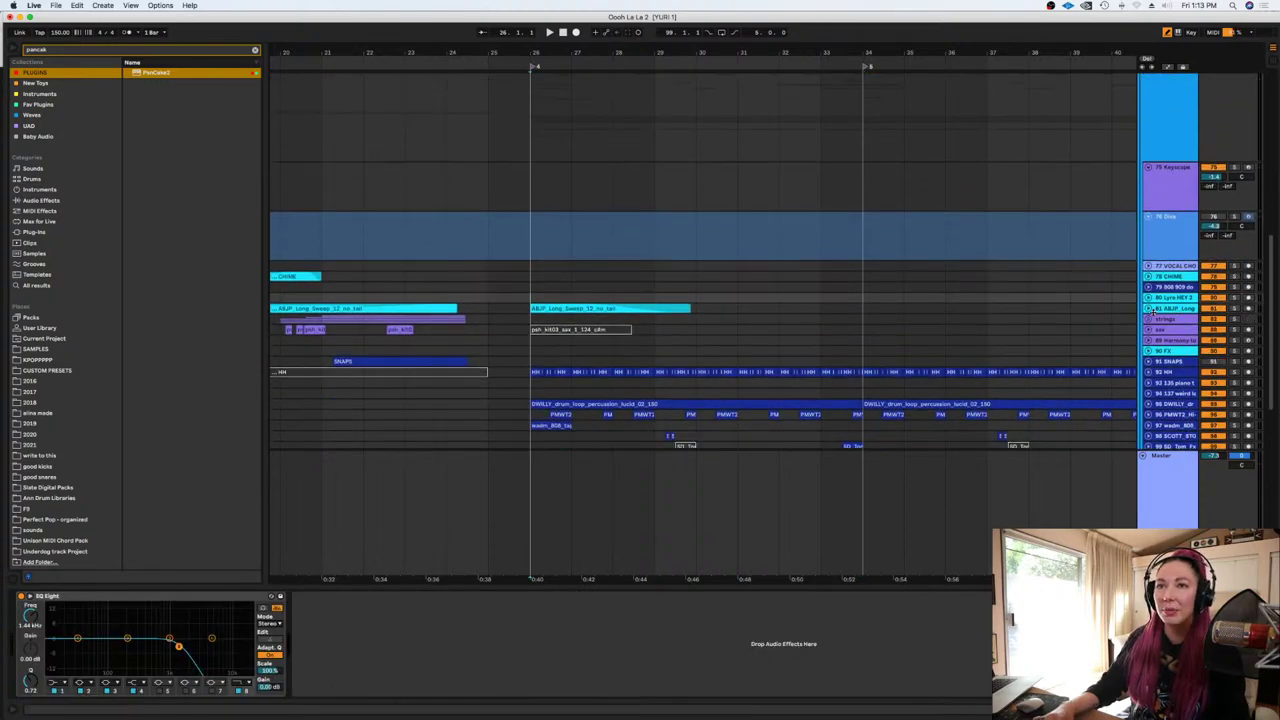
{"action": "left_click", "coordinate": [1148, 309]}
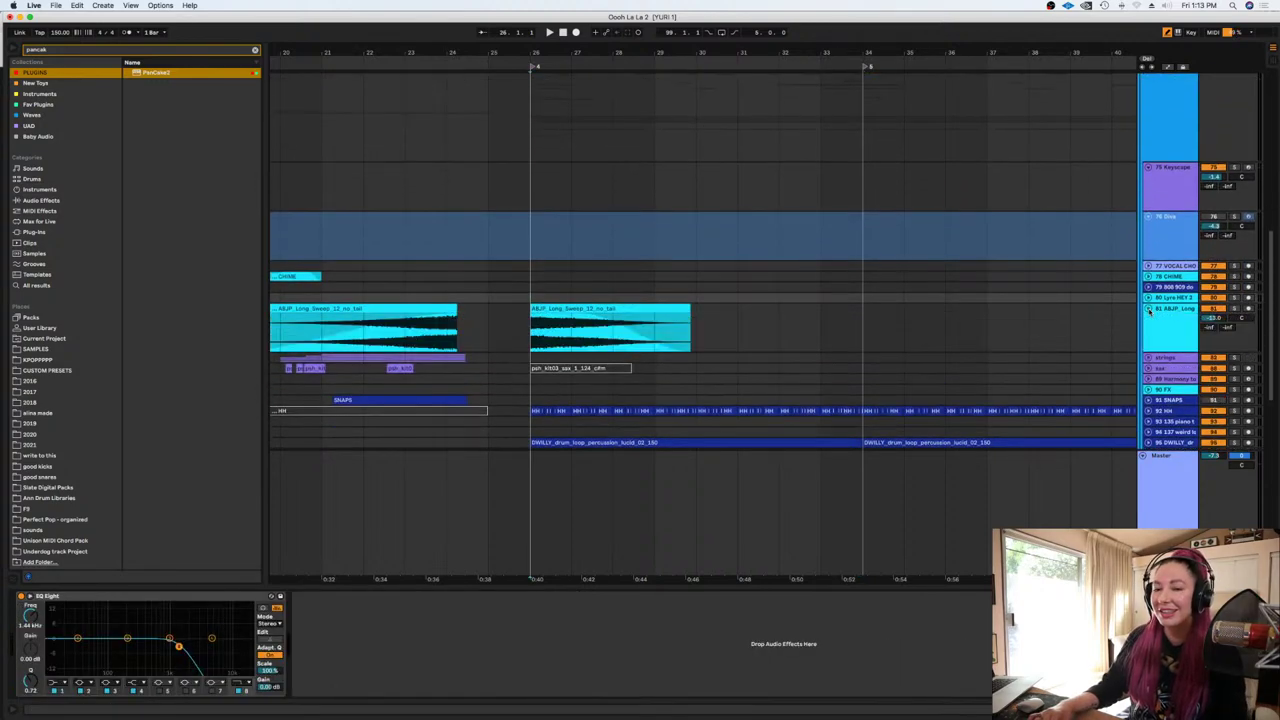
{"action": "left_click", "coordinate": [1148, 309]}
{"action": "scroll", "coordinate": [987, 314], "scroll_direction": "down", "scroll_amount": 5}
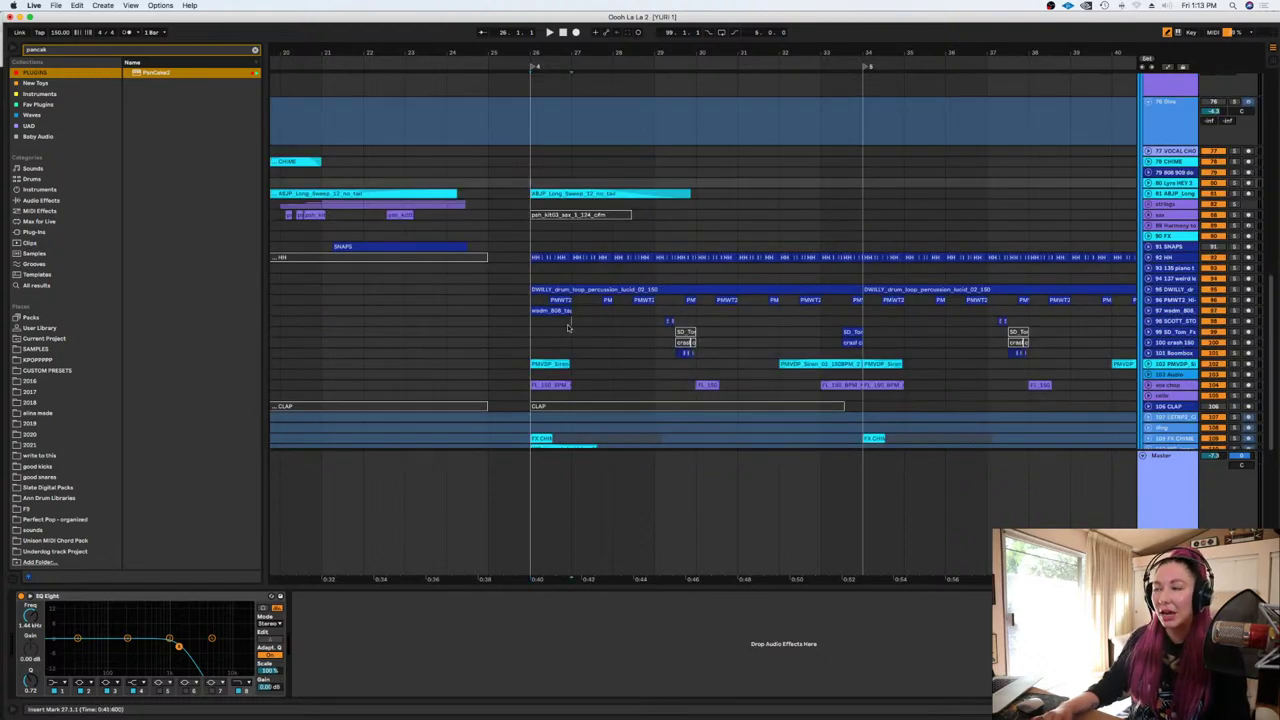
{"action": "scroll", "coordinate": [584, 332], "scroll_direction": "down", "scroll_amount": 9}
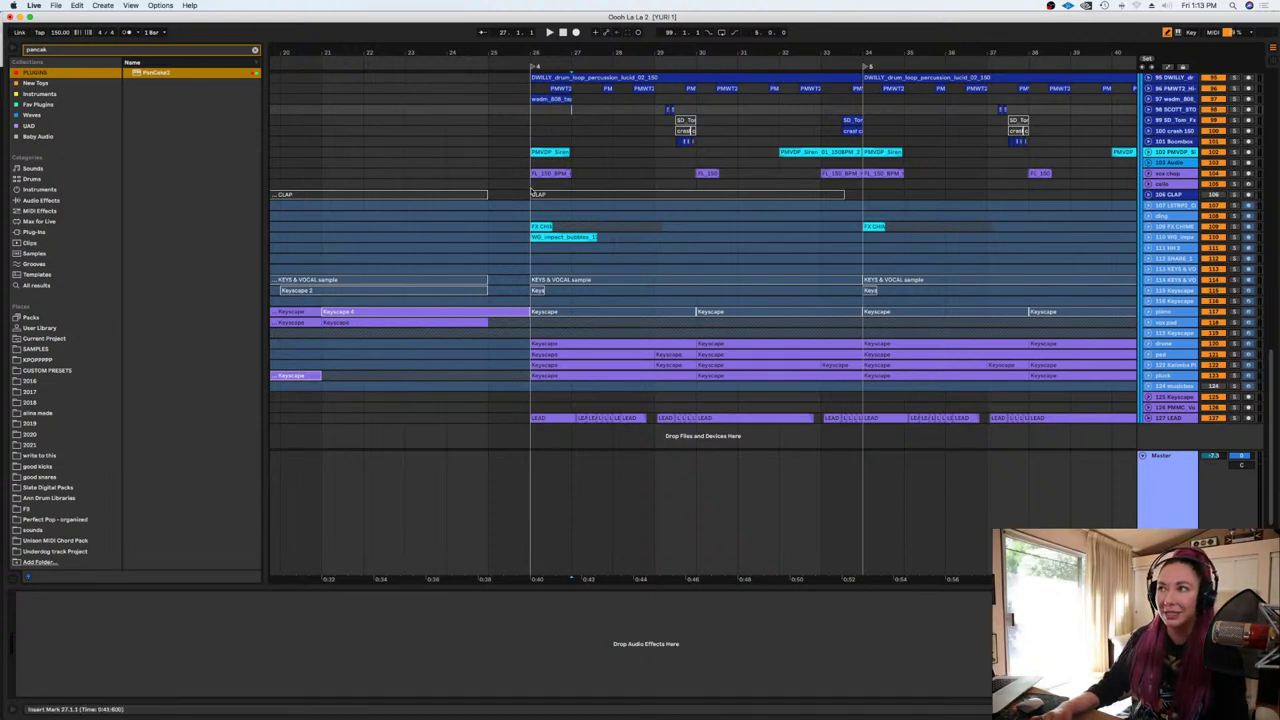
Set the insert marker to 26.1.1 and expand the tracks from drone down to LEAD together
{"action": "left_click", "coordinate": [558, 198]}
{"action": "left_click", "coordinate": [1160, 344]}
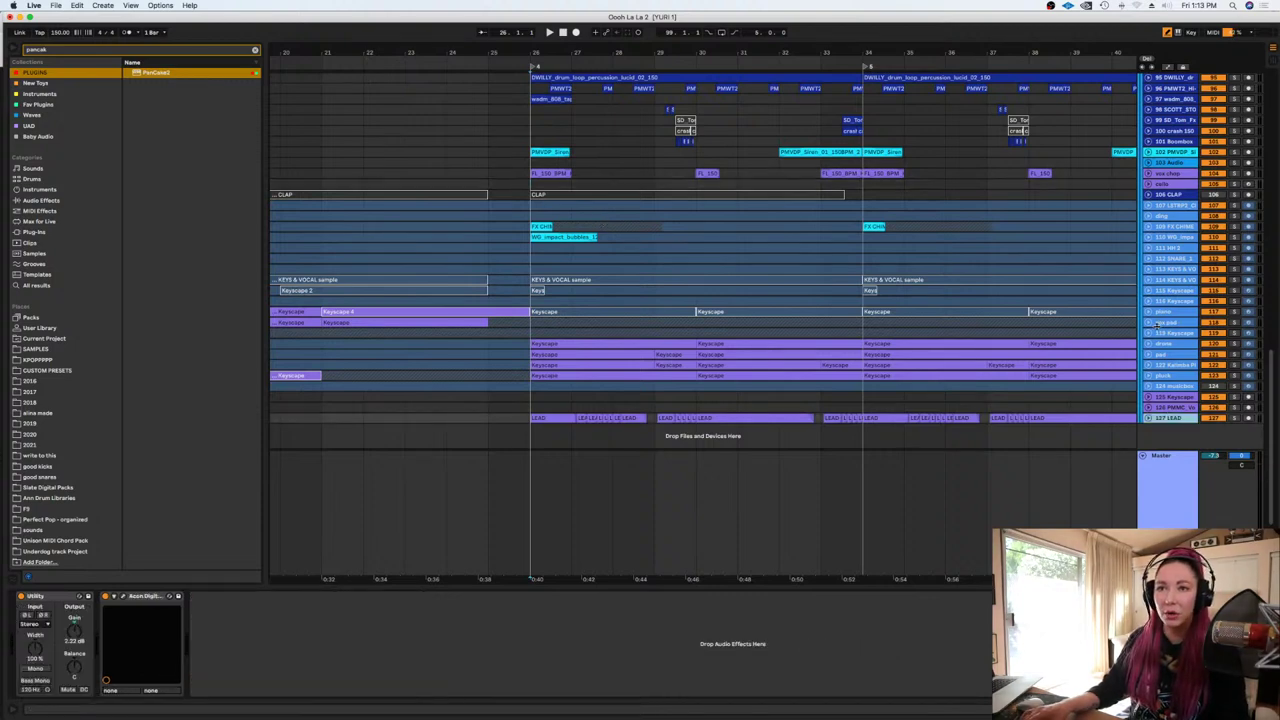
{"action": "left_click", "coordinate": [1152, 344]}
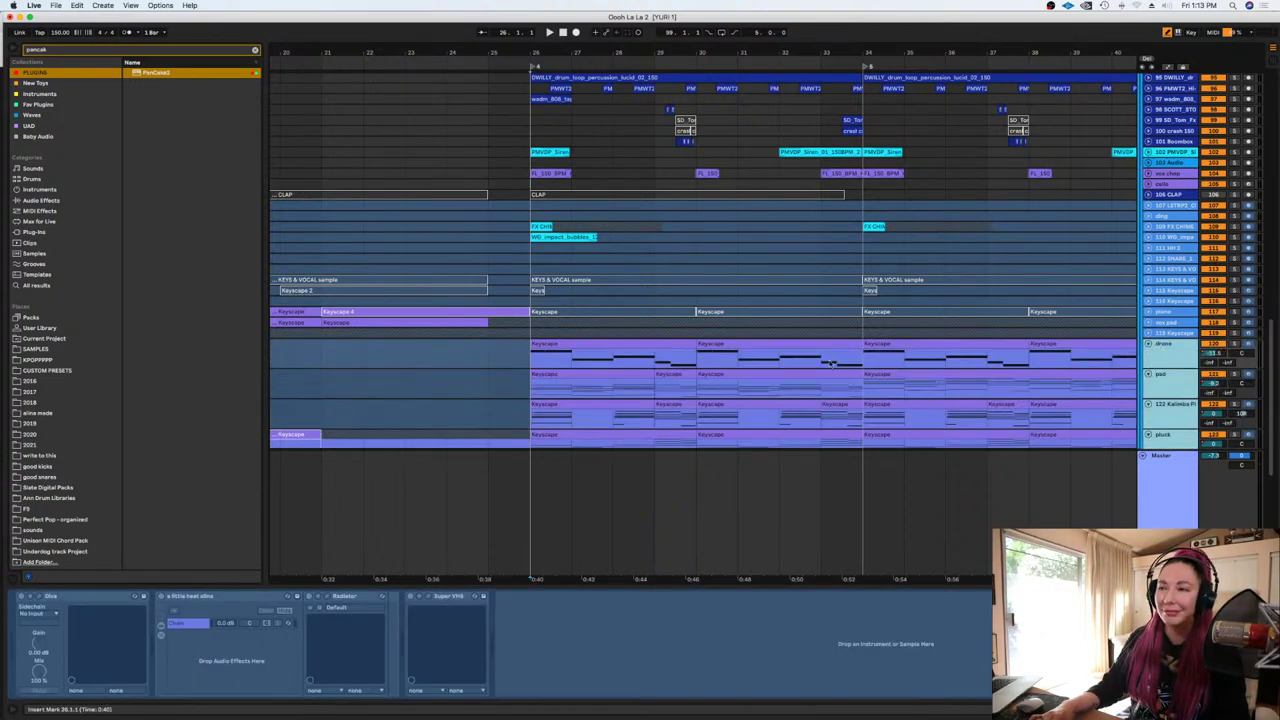
{"action": "scroll", "coordinate": [540, 365], "scroll_direction": "down", "scroll_amount": 3}
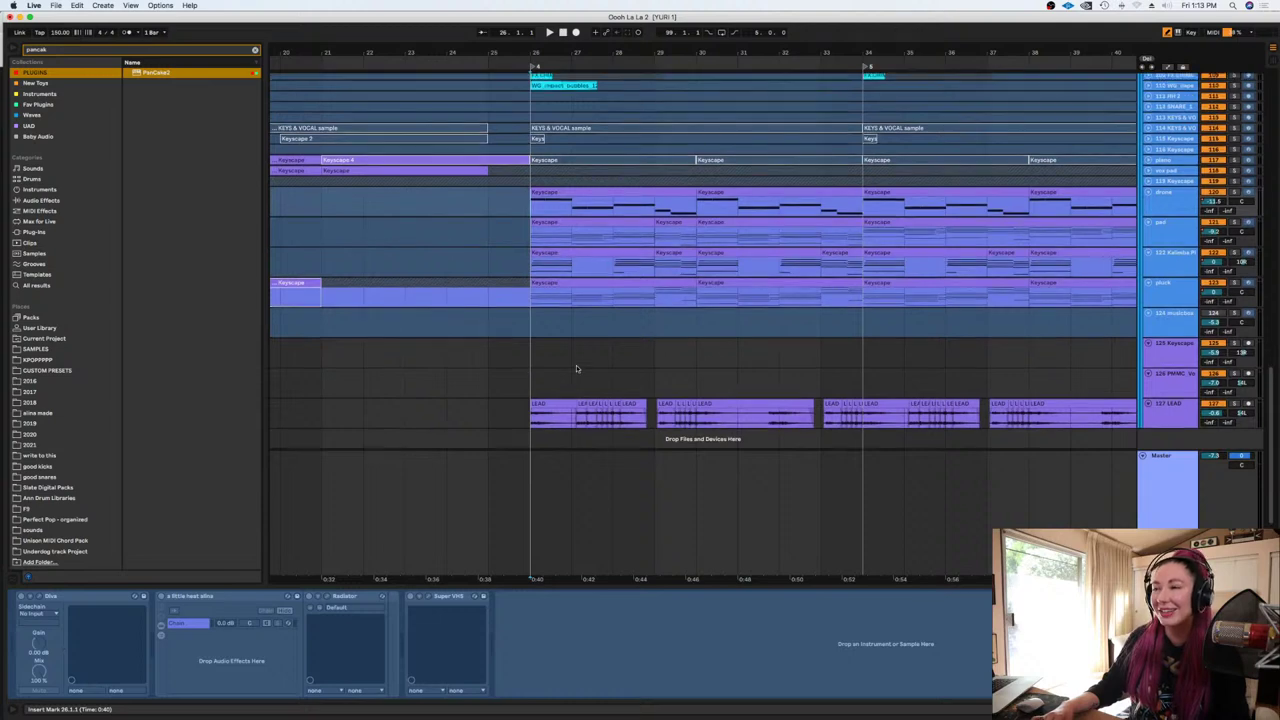
{"action": "scroll", "coordinate": [650, 358], "scroll_direction": "down", "scroll_amount": 3}
Play from 26.1.1 with the LEAD track soloed and open its Acon Digital Equalize 2
{"action": "key", "text": "space"}
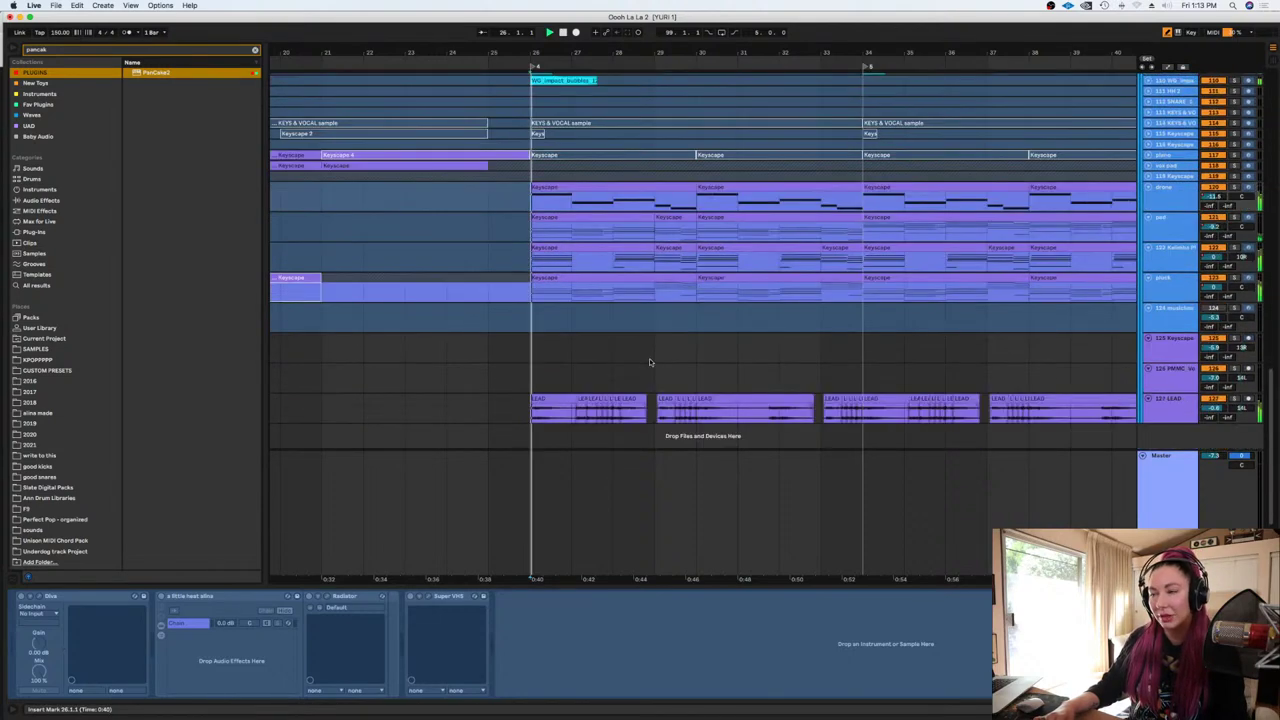
{"action": "left_click", "coordinate": [1233, 400]}
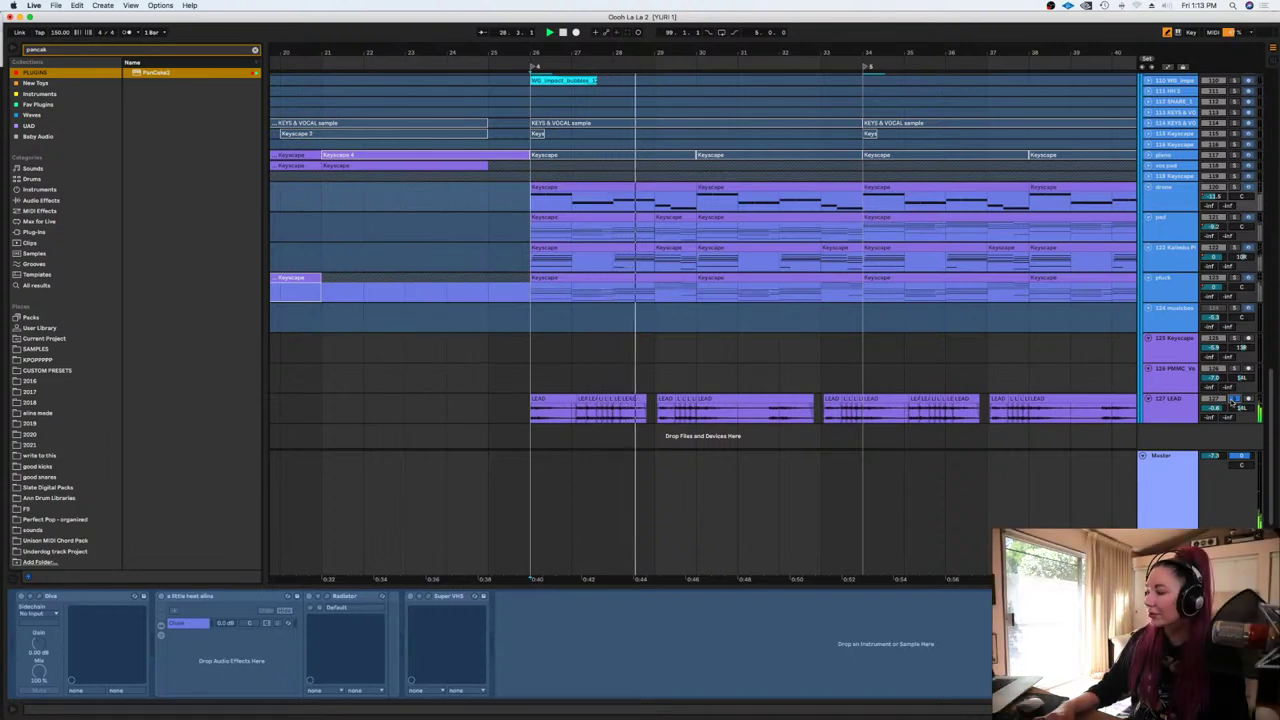
{"action": "left_click", "coordinate": [1161, 418]}
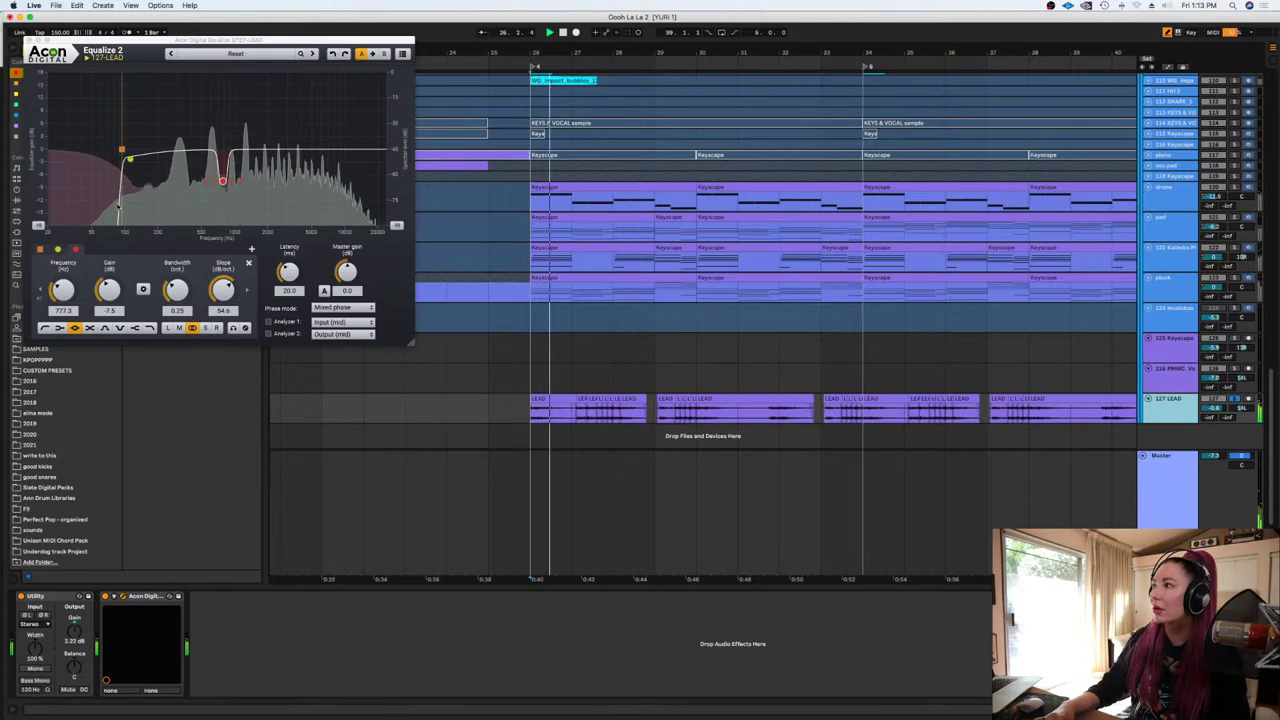
Add a low-shelf band at about 107 Hz and -4.1 dB to the LEAD track's Equalize 2, and end the track's solo
{"action": "left_click", "coordinate": [127, 161]}
{"action": "left_click_drag", "start_coordinate": [126, 162], "coordinate": [128, 167]}
{"action": "scroll", "coordinate": [128, 167], "scroll_direction": "up", "scroll_amount": 5}
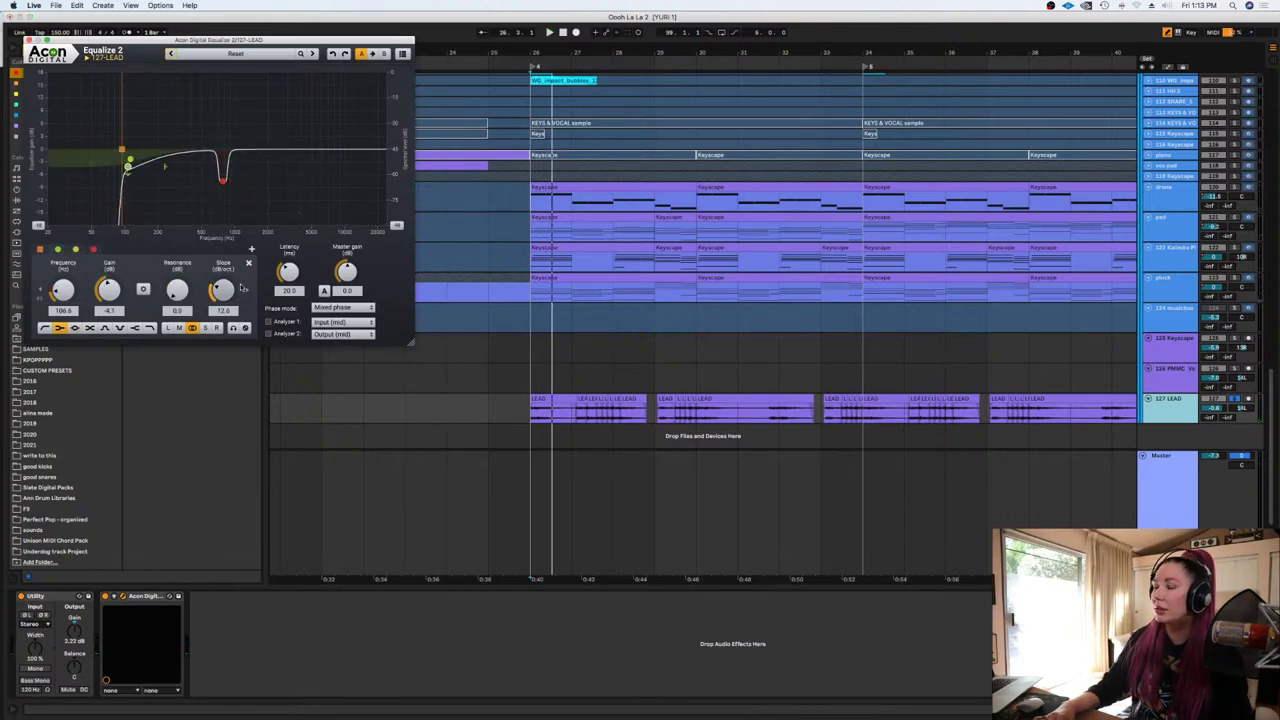
{"action": "left_click", "coordinate": [1233, 399]}
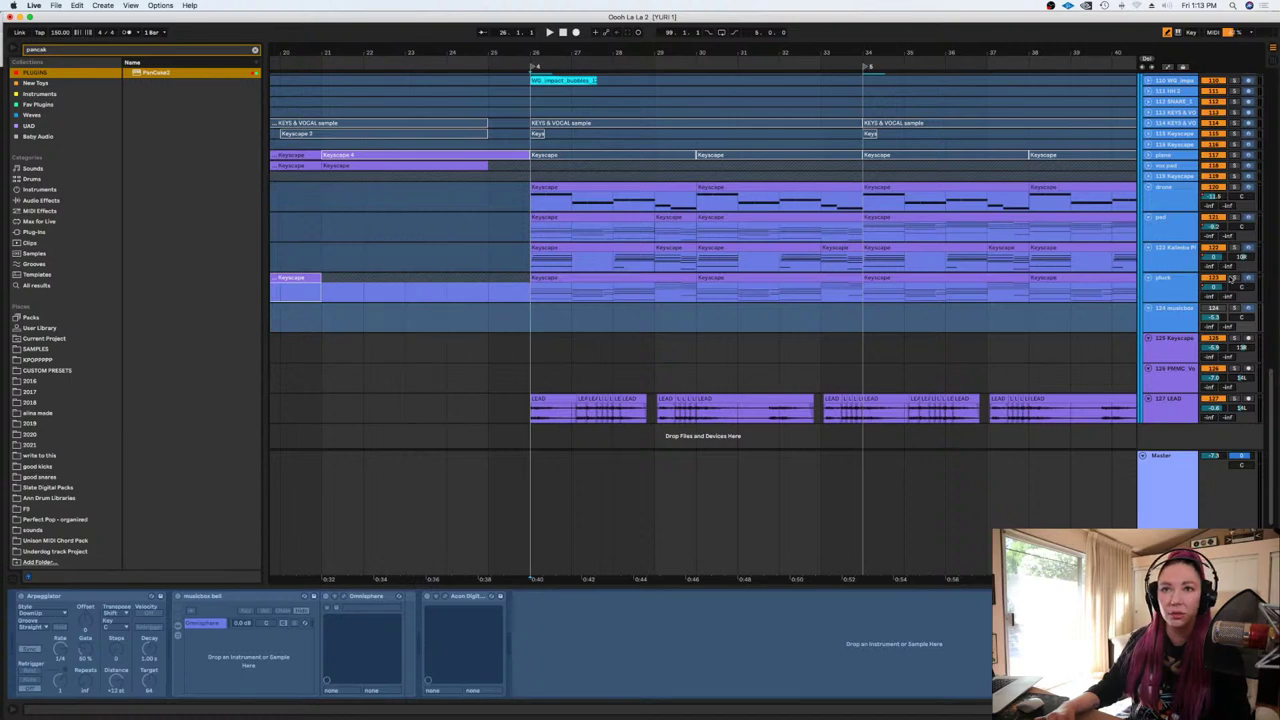
Listen to the pluck track soloed from 26.1.1 while showing its device chain, and end the solo
{"action": "left_click", "coordinate": [1234, 278]}
{"action": "key", "text": "space"}
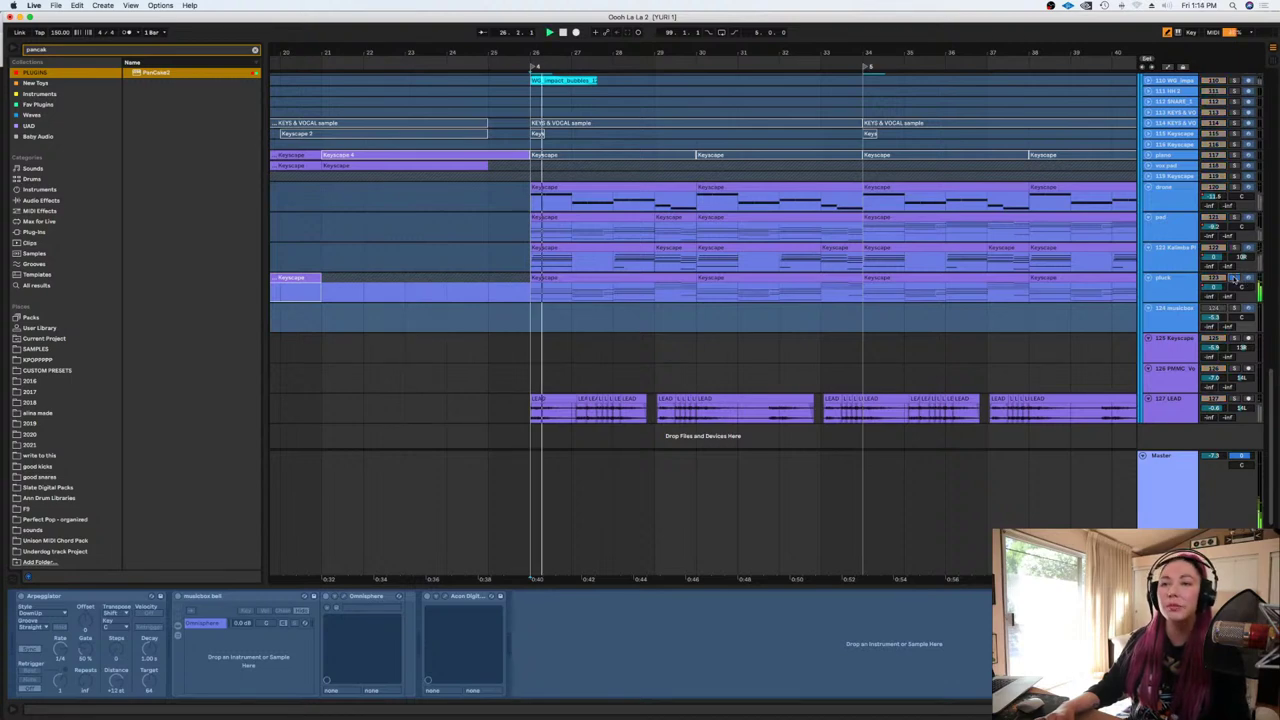
{"action": "left_click", "coordinate": [1176, 288]}
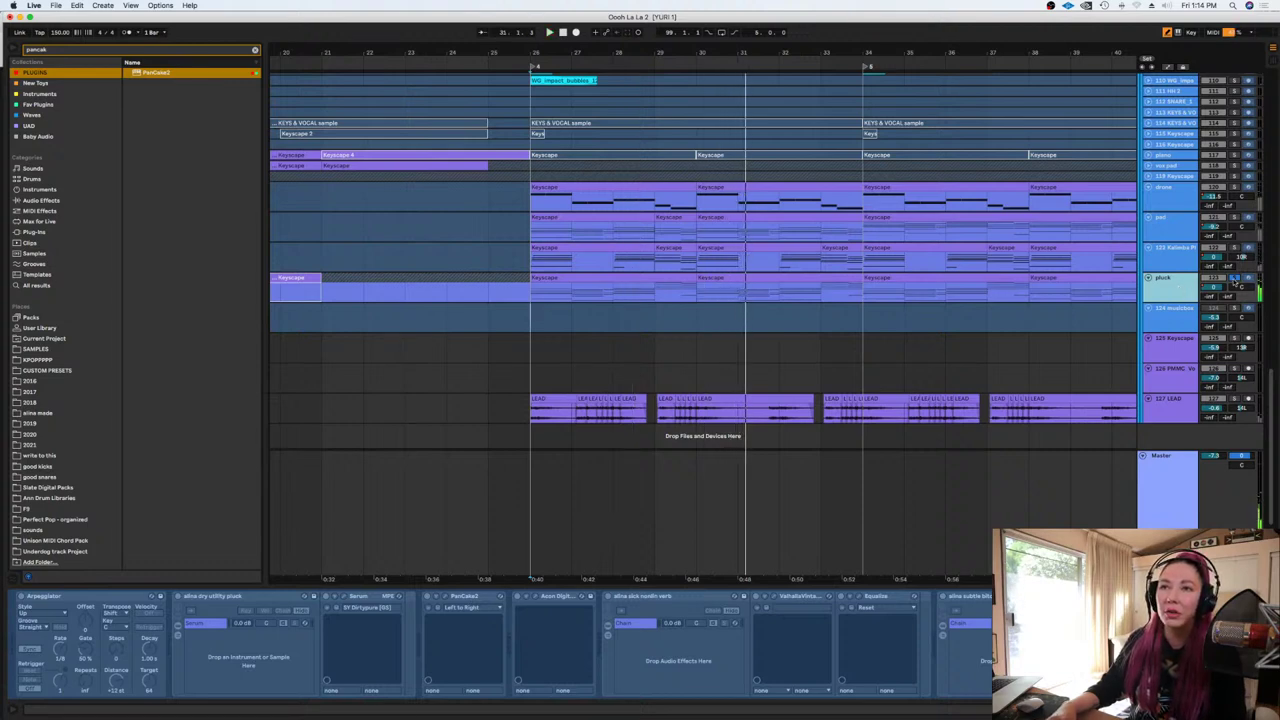
{"action": "scroll", "coordinate": [1230, 300], "scroll_direction": "up", "scroll_amount": 3}
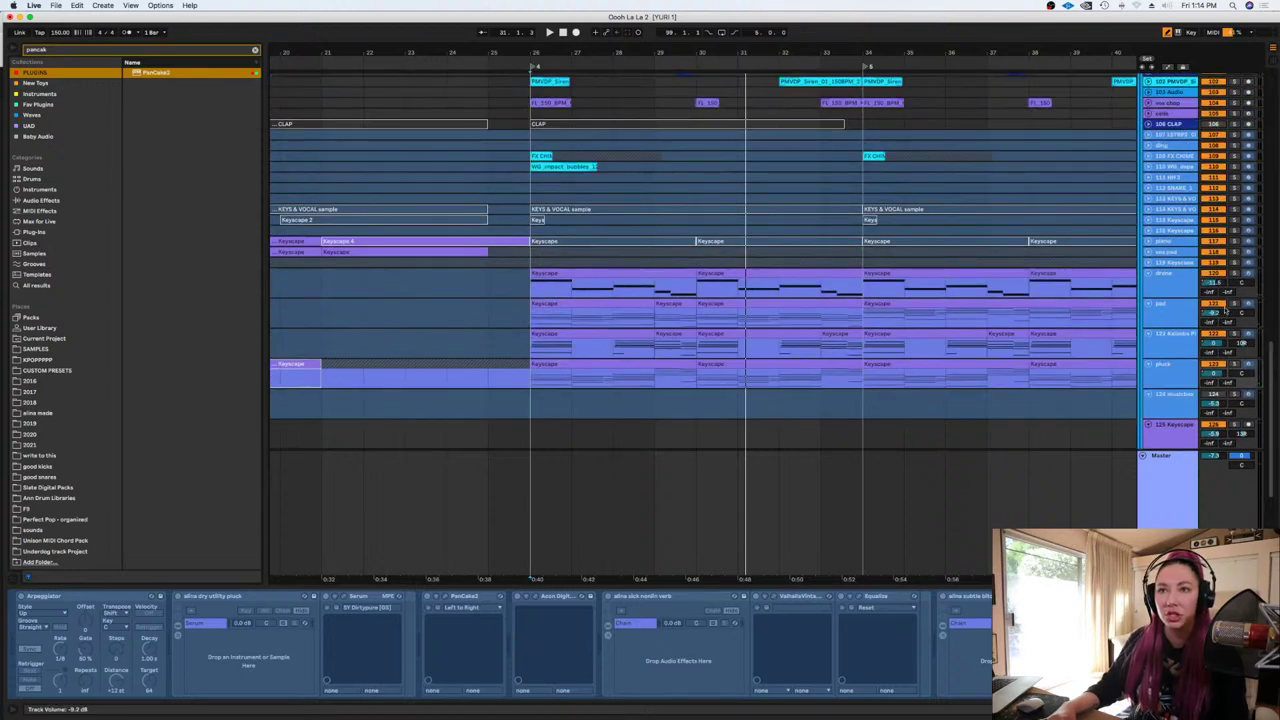
Listen to the pad track soloed from 26.1.1, end the solo and stop playback
{"action": "left_click", "coordinate": [1233, 305]}
{"action": "key", "text": "space"}
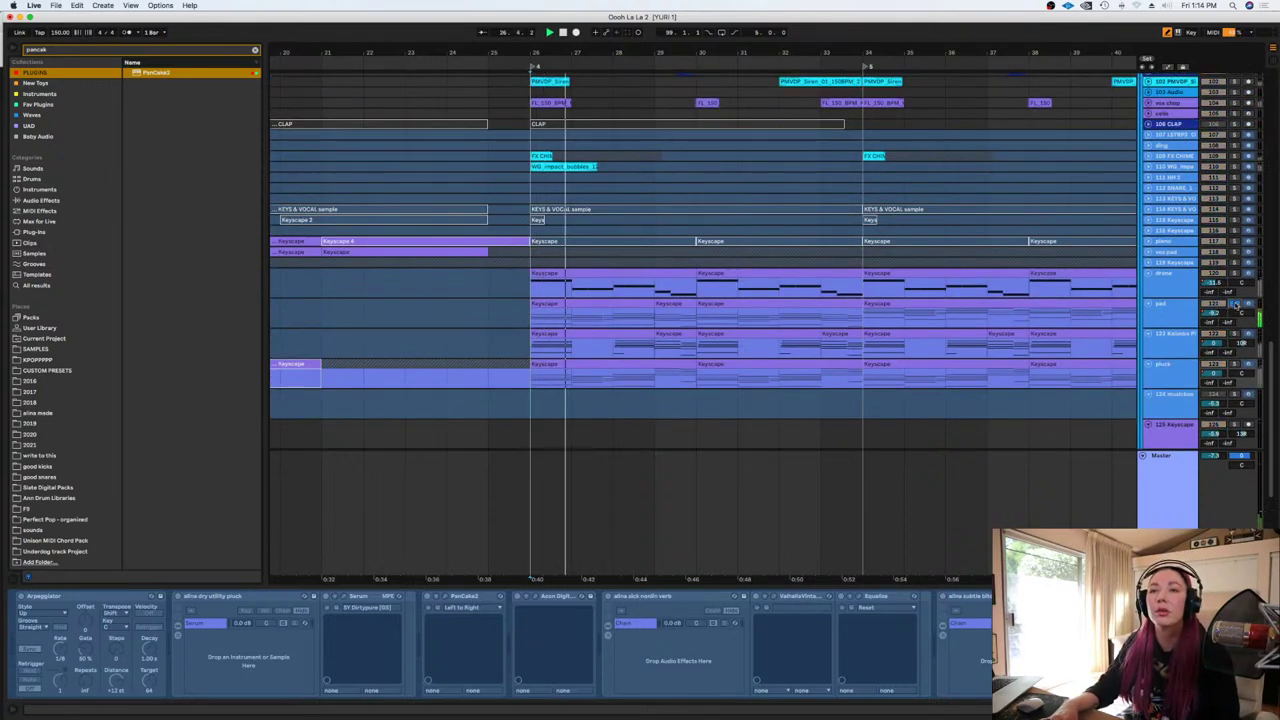
{"action": "left_click", "coordinate": [1233, 305]}
{"action": "key", "text": "space"}
{"action": "key", "text": "space"}
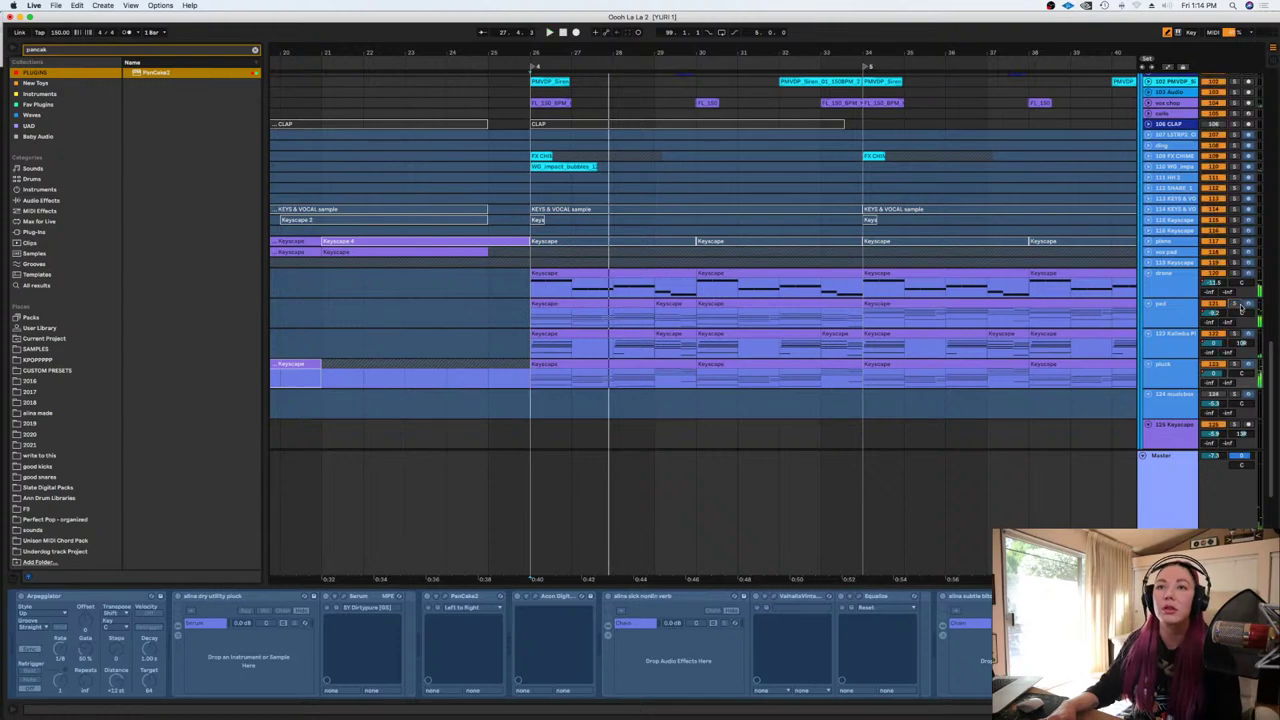
Examine the arrangement's tracks from the synths and LEAD up to the drums during playback, widening the timeline to show more bars
{"action": "left_click_drag", "start_coordinate": [1270, 368], "coordinate": [1267, 112]}
{"action": "left_click", "coordinate": [820, 393]}
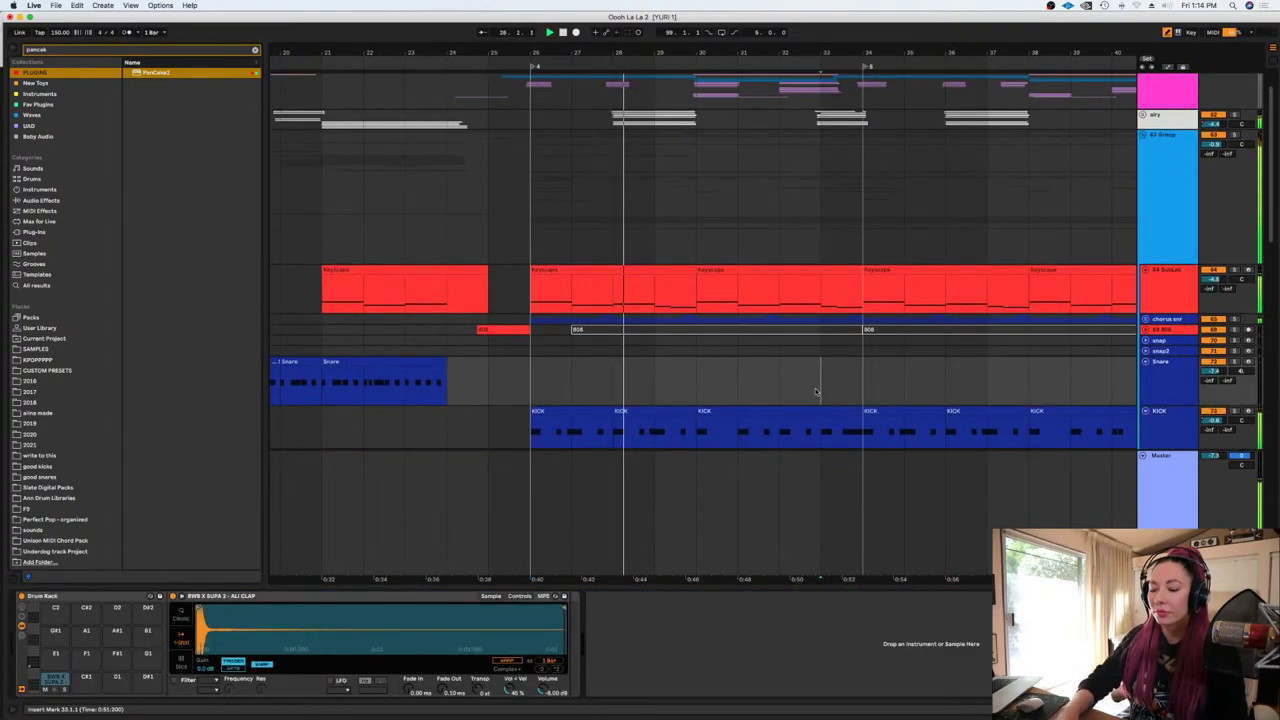
{"action": "key", "text": "minus"}
{"action": "scroll", "coordinate": [820, 393], "scroll_direction": "down", "scroll_amount": 10}
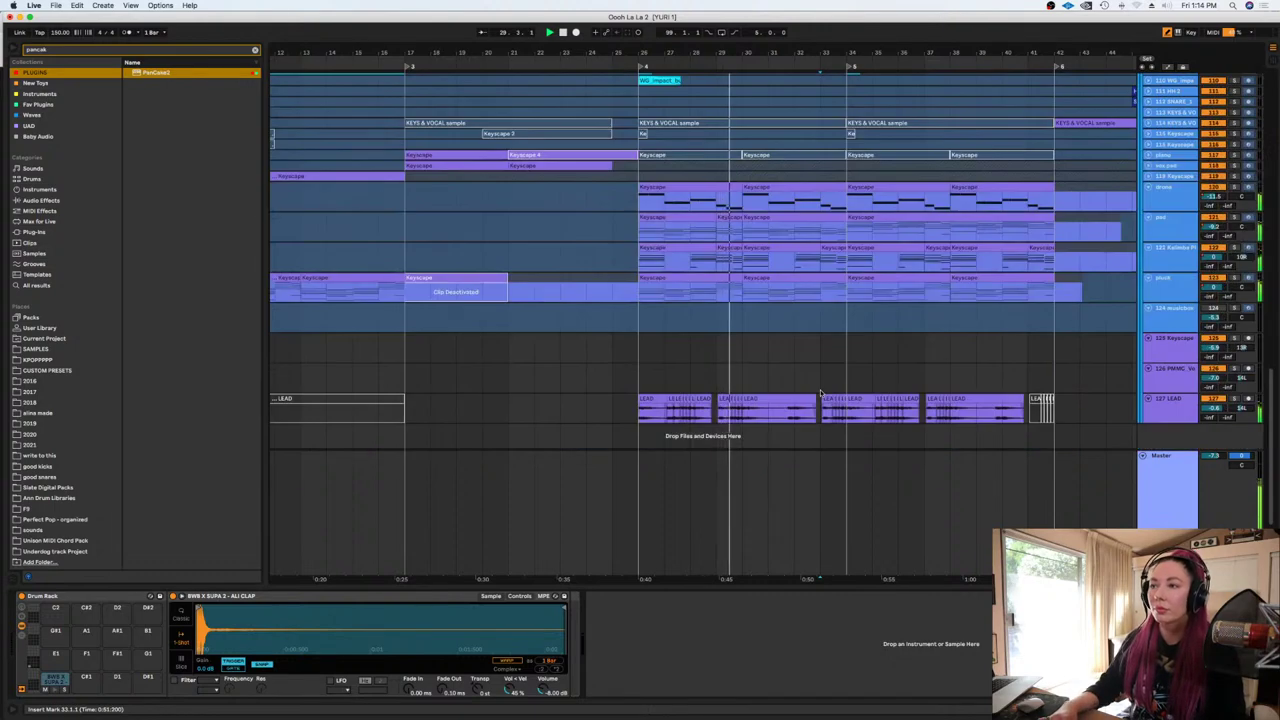
{"action": "scroll", "coordinate": [820, 393], "scroll_direction": "up", "scroll_amount": 10}
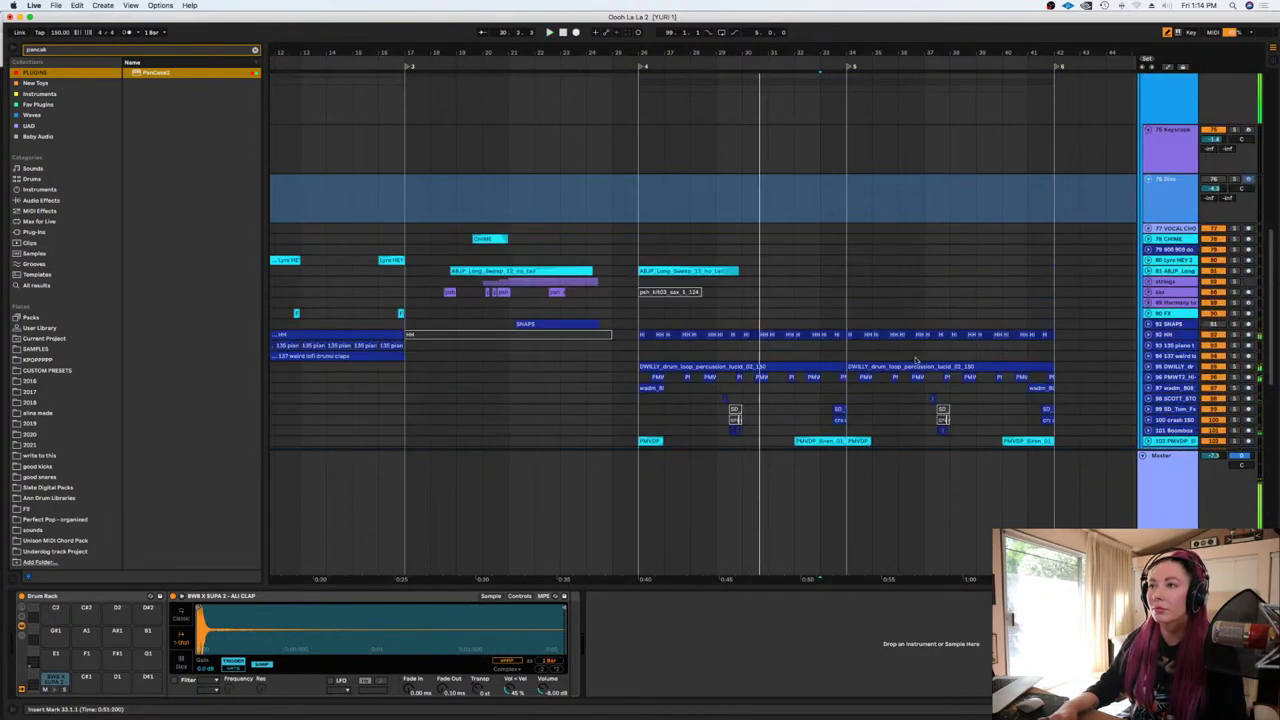
{"action": "scroll", "coordinate": [921, 357], "scroll_direction": "down", "scroll_amount": 1}
{"action": "scroll", "coordinate": [1148, 311], "scroll_direction": "up", "scroll_amount": 8}
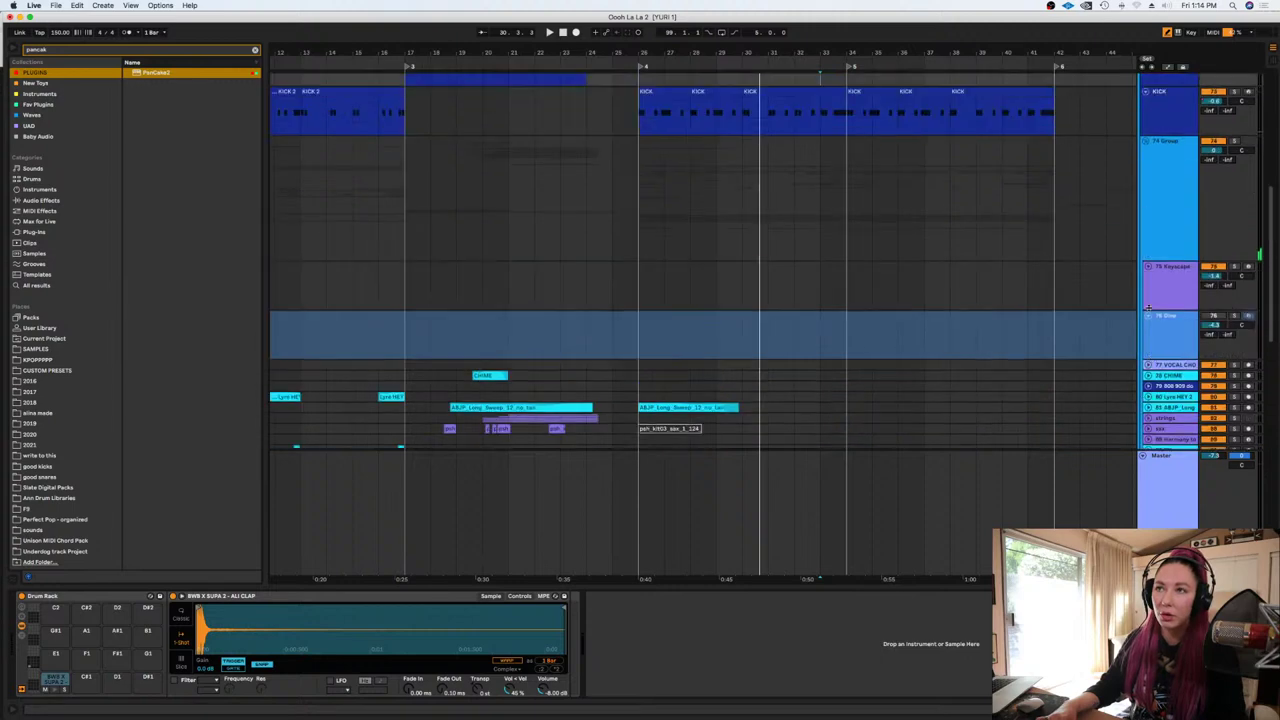
{"action": "scroll", "coordinate": [1148, 311], "scroll_direction": "up", "scroll_amount": 2}
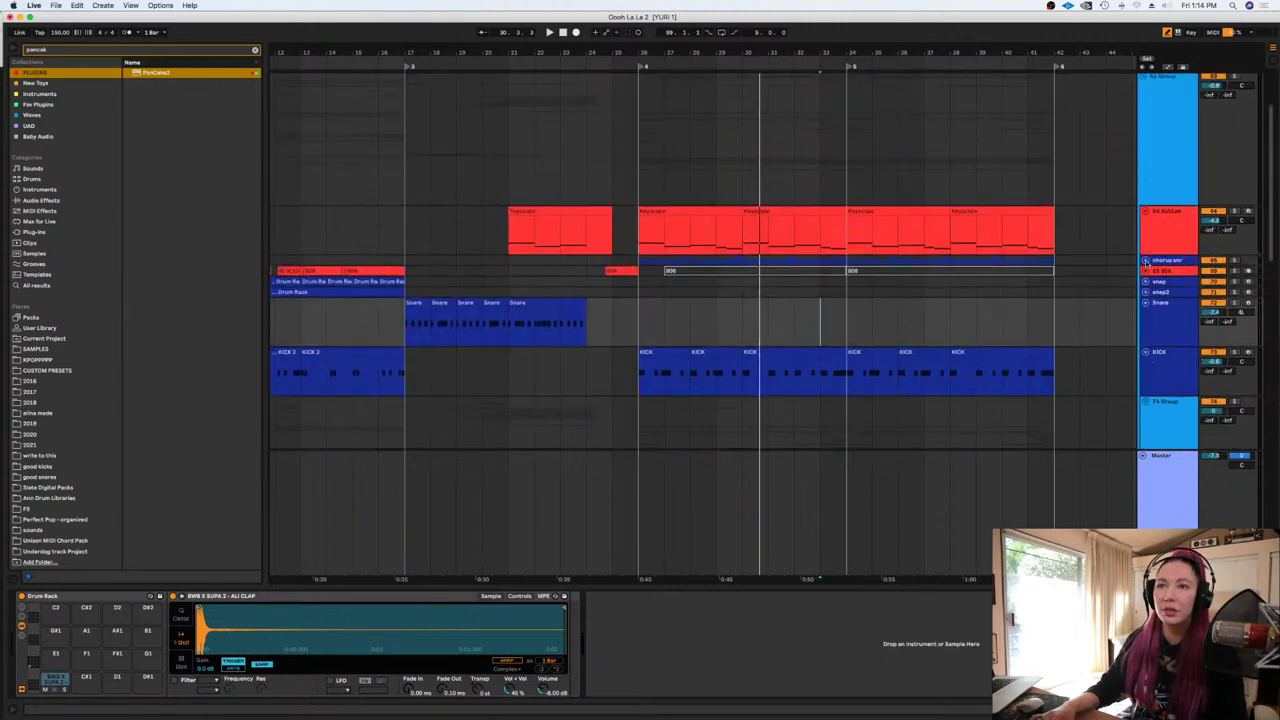
Unfold the chorus snr group, listen to it soloed from bar 27, end the solo and select the group
{"action": "left_click", "coordinate": [1146, 260]}
{"action": "scroll", "coordinate": [757, 275], "scroll_direction": "down", "scroll_amount": 2}
{"action": "left_click", "coordinate": [662, 220]}
{"action": "key", "text": "space"}
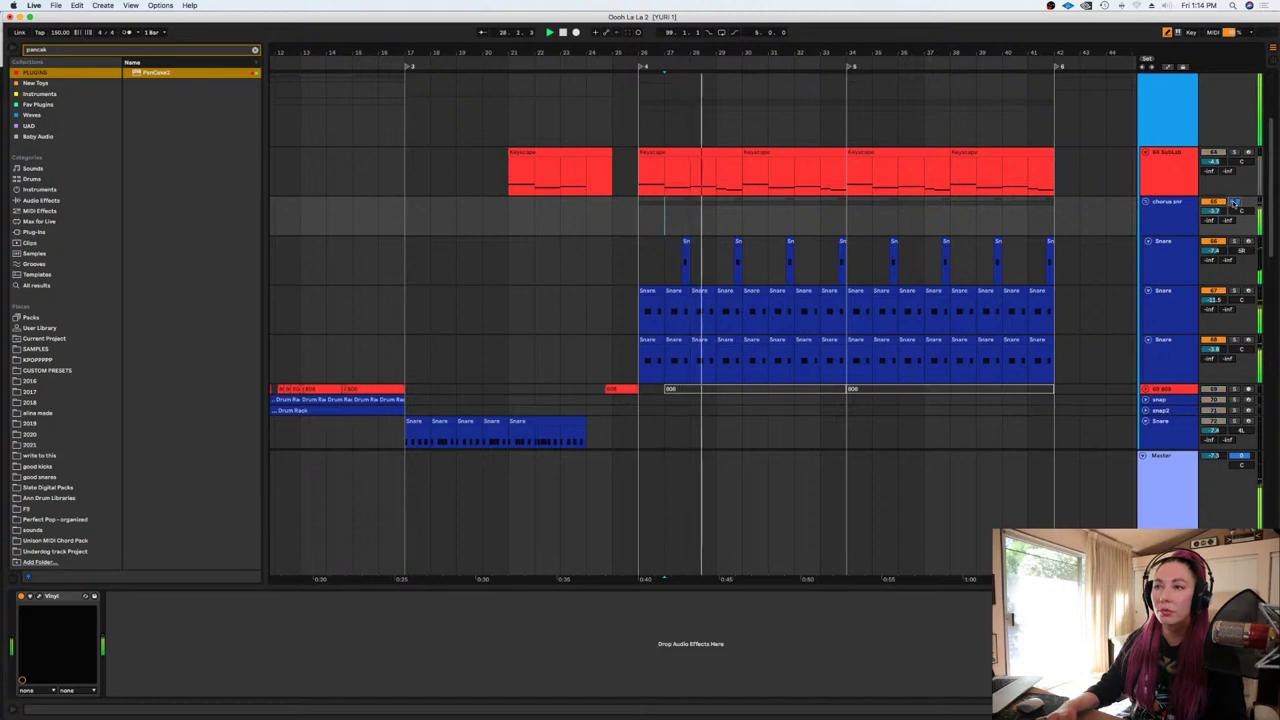
{"action": "left_click", "coordinate": [1184, 209]}
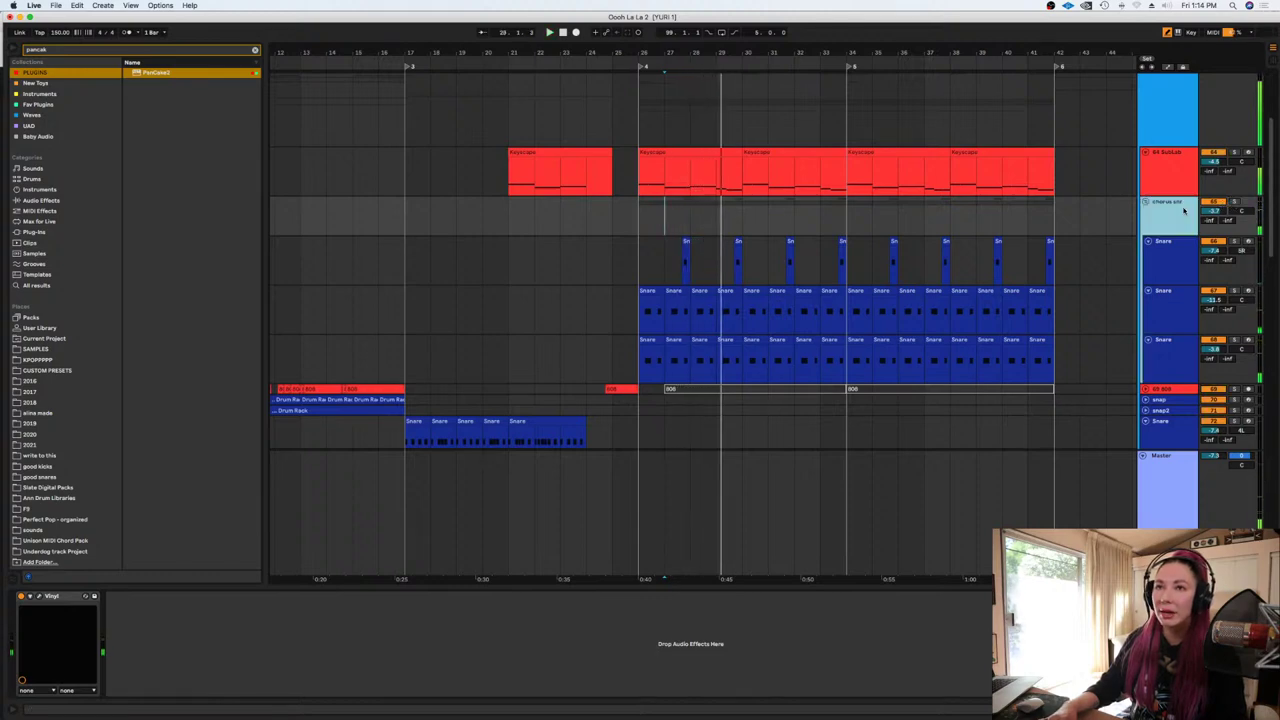
Search all browser results for "transien" and add the UAD SPL Transient Designer to the chorus snr group
{"action": "left_click", "coordinate": [255, 50]}
{"action": "type", "text": "transie"}
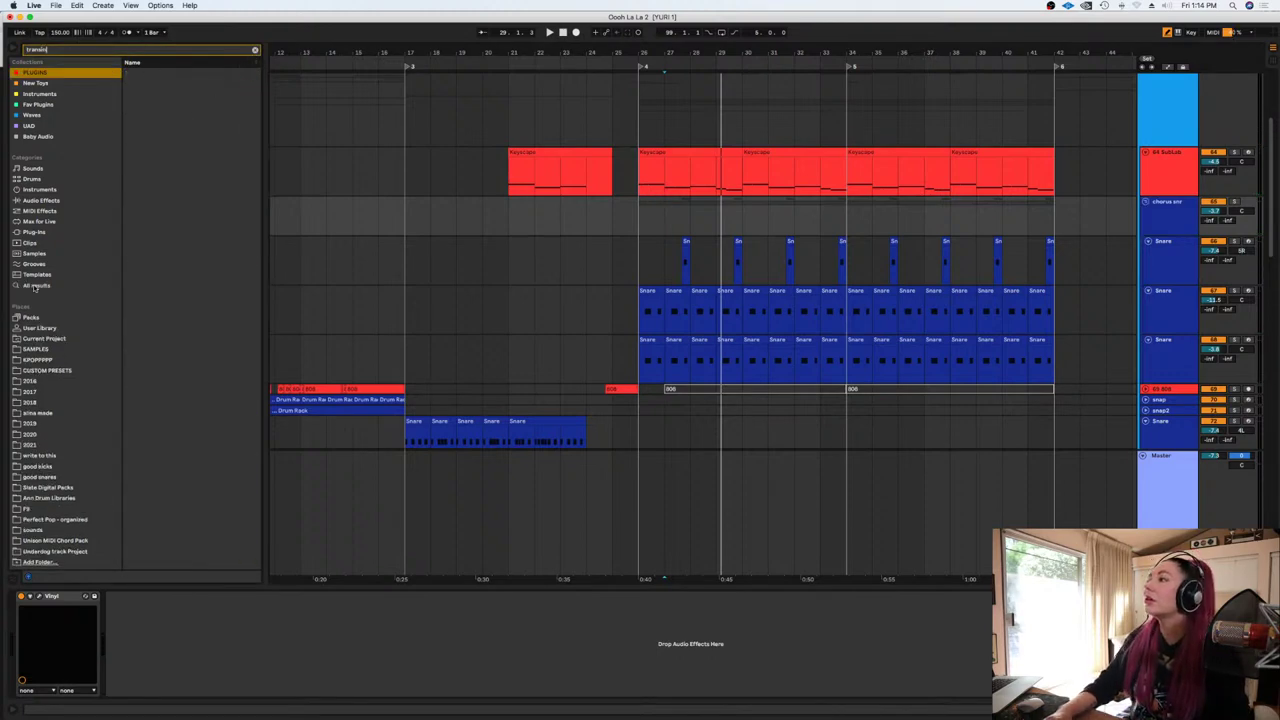
{"action": "left_click", "coordinate": [36, 286]}
{"action": "type", "text": "ien"}
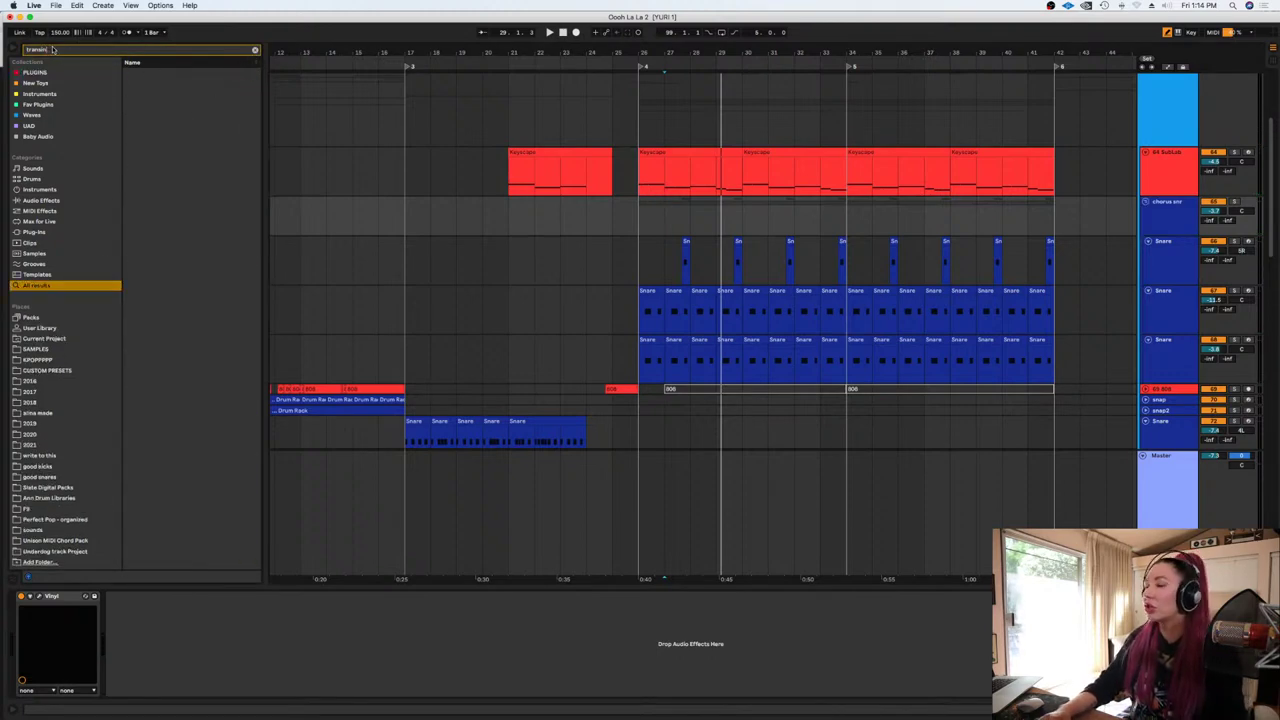
{"action": "key", "text": "BackSpace"}
{"action": "type", "text": "en"}
{"action": "left_click_drag", "start_coordinate": [182, 137], "coordinate": [351, 162]}
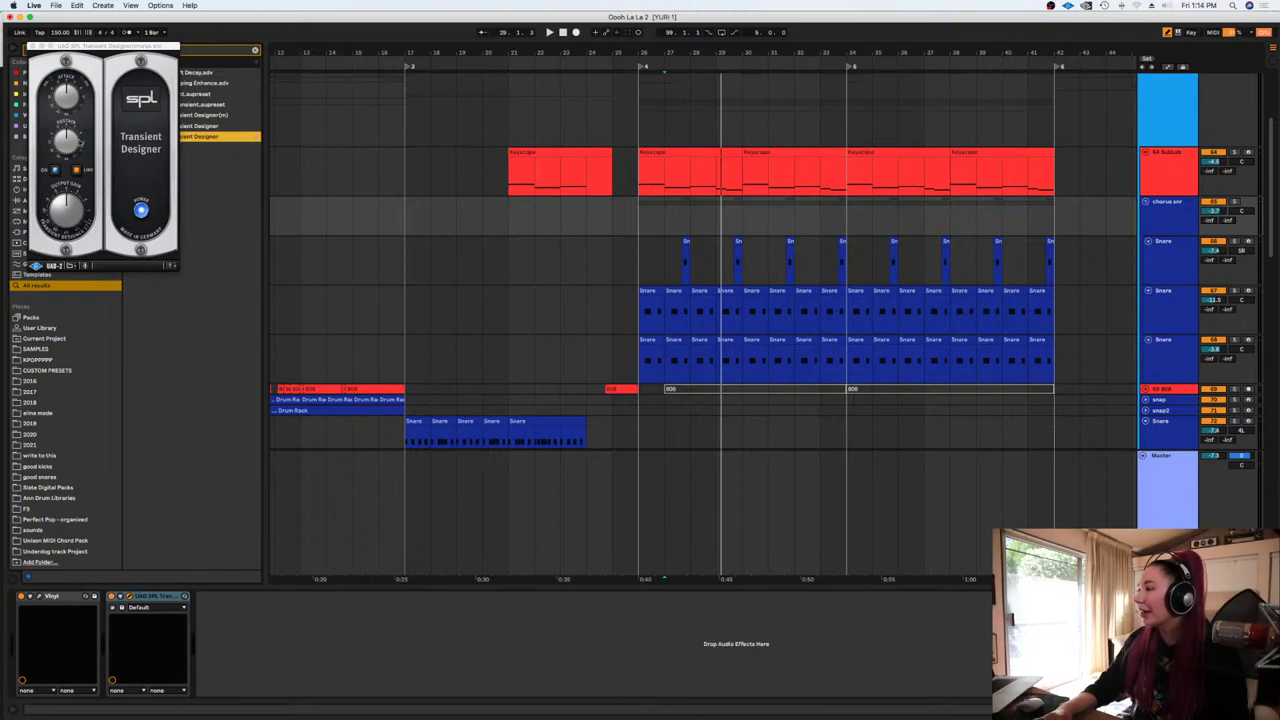
Lower the Transient Designer's sustain, check the chorus snr group soloed from 26.1.1, and close the plug-in window
{"action": "left_click_drag", "start_coordinate": [60, 149], "coordinate": [58, 155]}
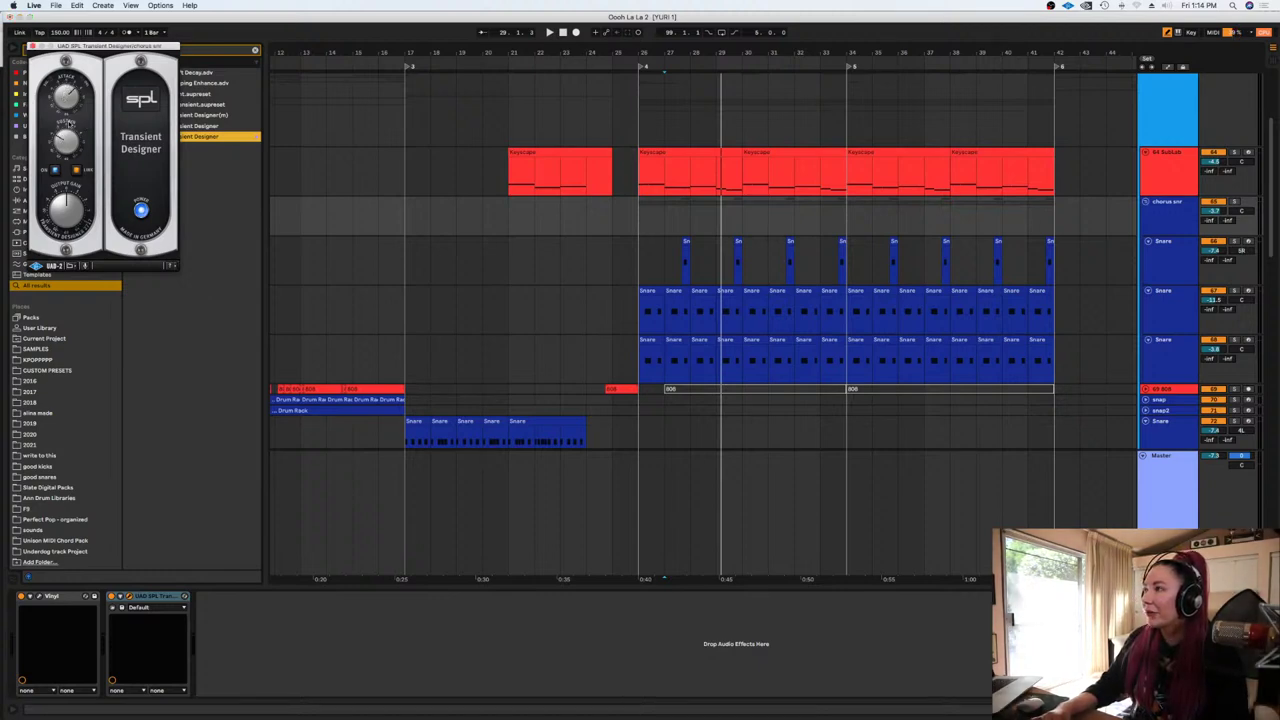
{"action": "left_click", "coordinate": [32, 46]}
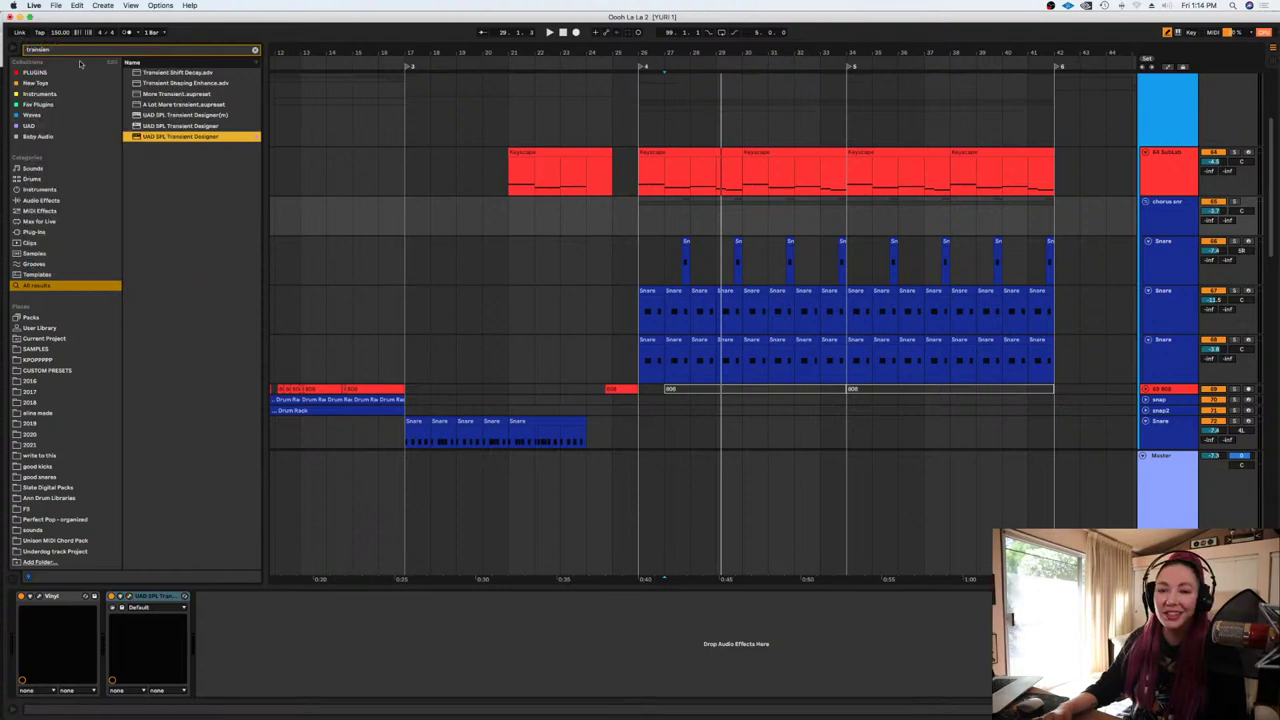
{"action": "left_click", "coordinate": [633, 213]}
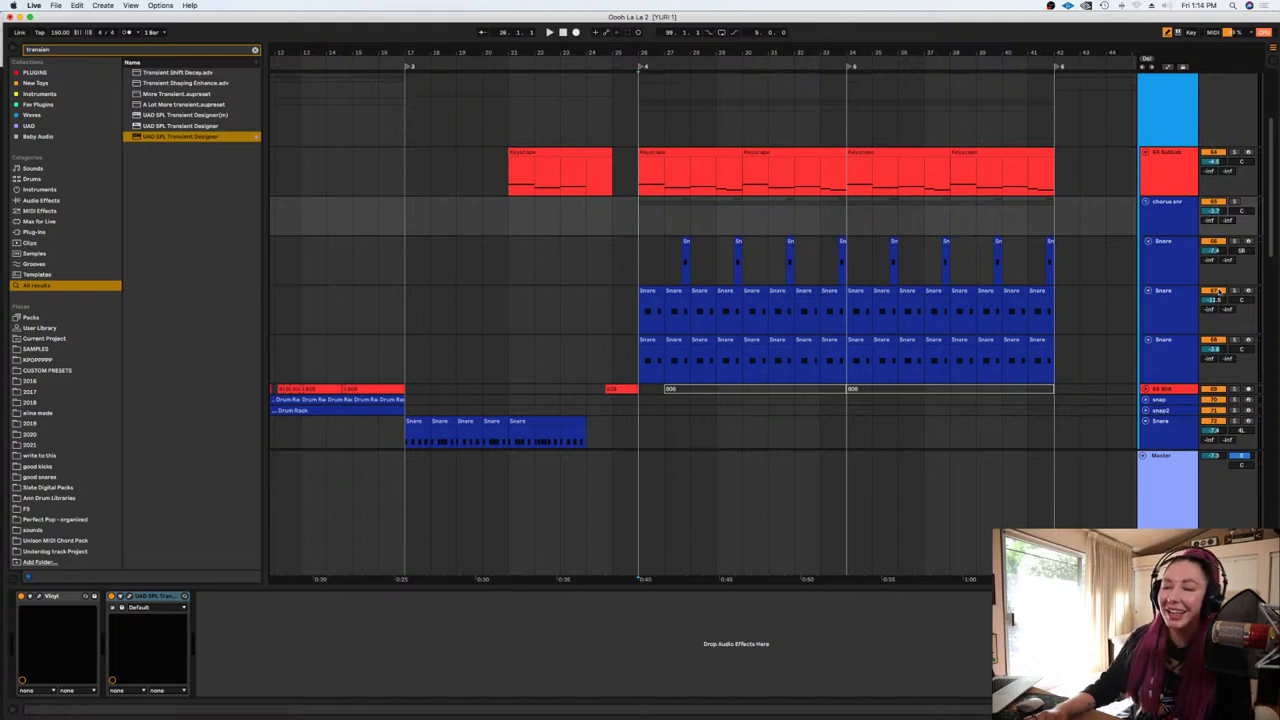
{"action": "key", "text": "space"}
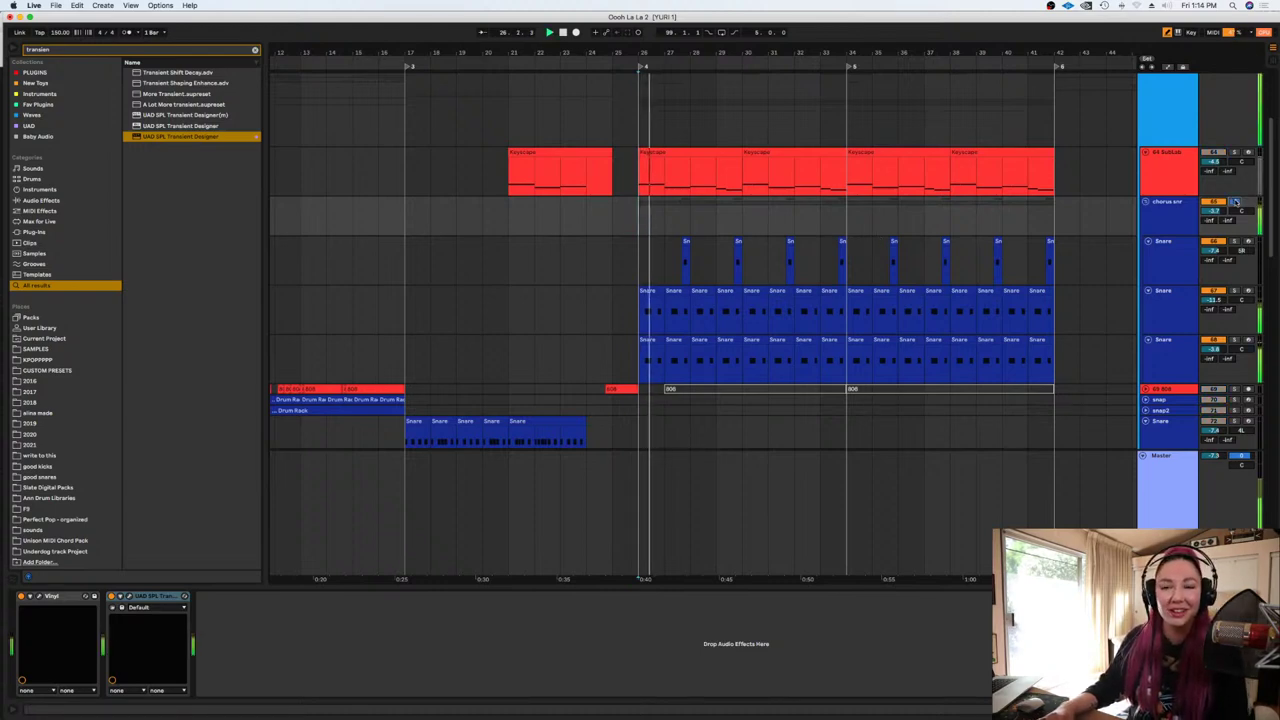
{"action": "left_click", "coordinate": [129, 597]}
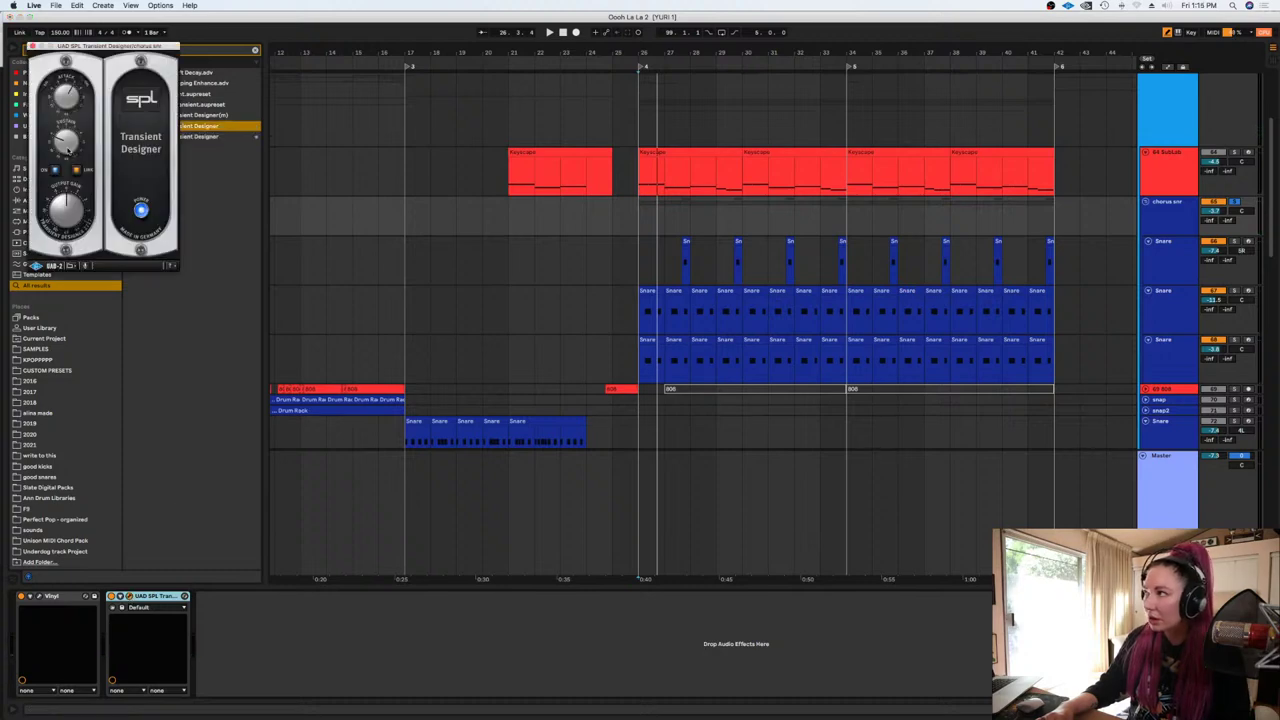
{"action": "left_click", "coordinate": [30, 47]}
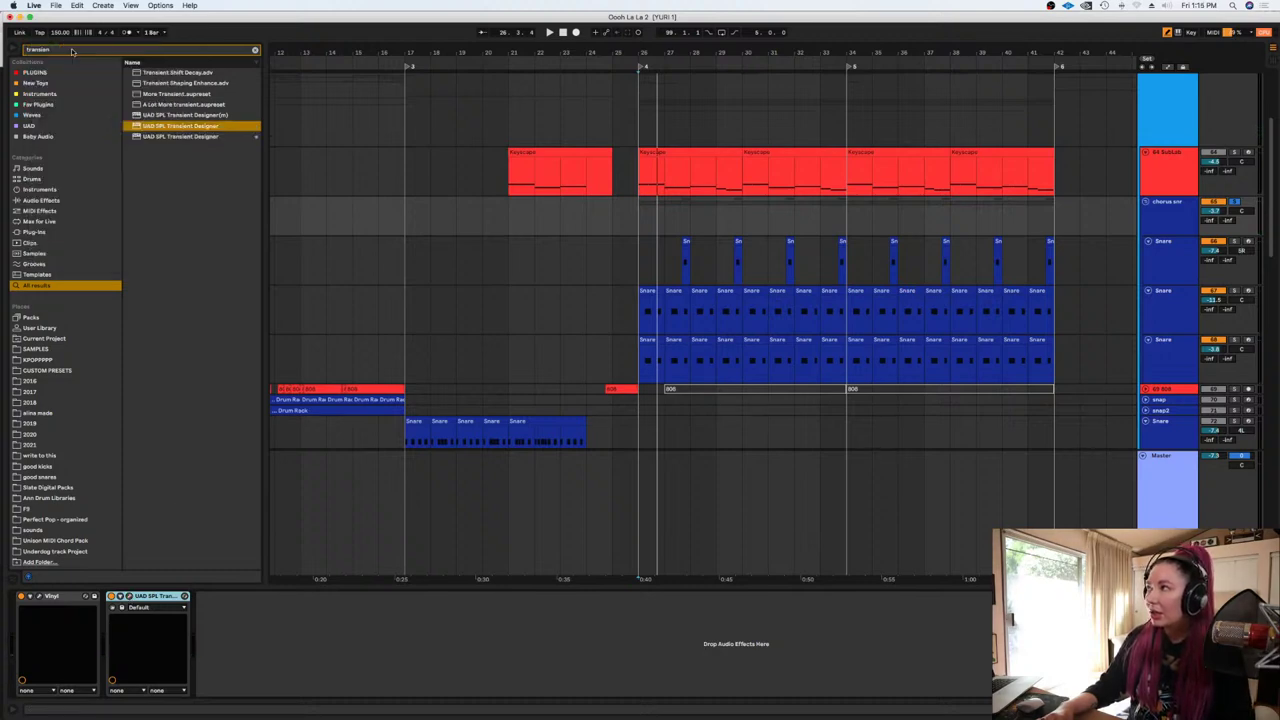
Search the PLUGINS collection for "eq" and add Acon Digital Equalize 2 to the chorus snr group
{"action": "left_click", "coordinate": [255, 50]}
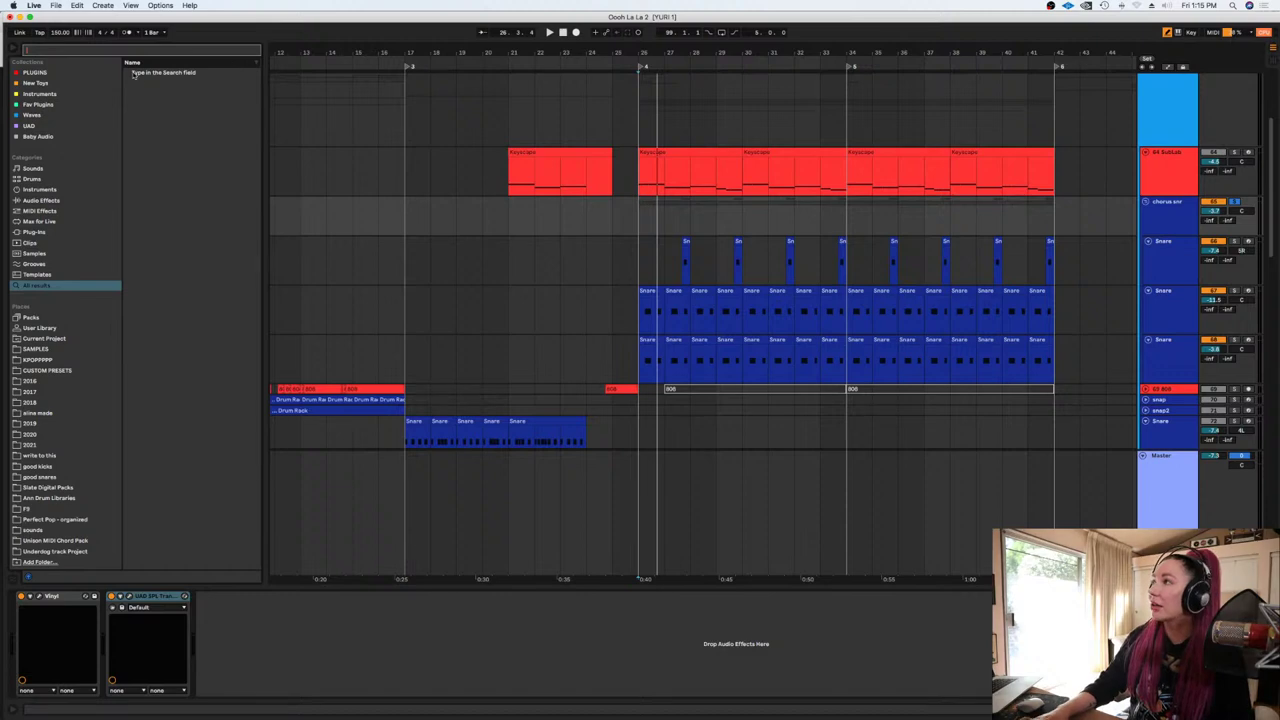
{"action": "type", "text": "eq"}
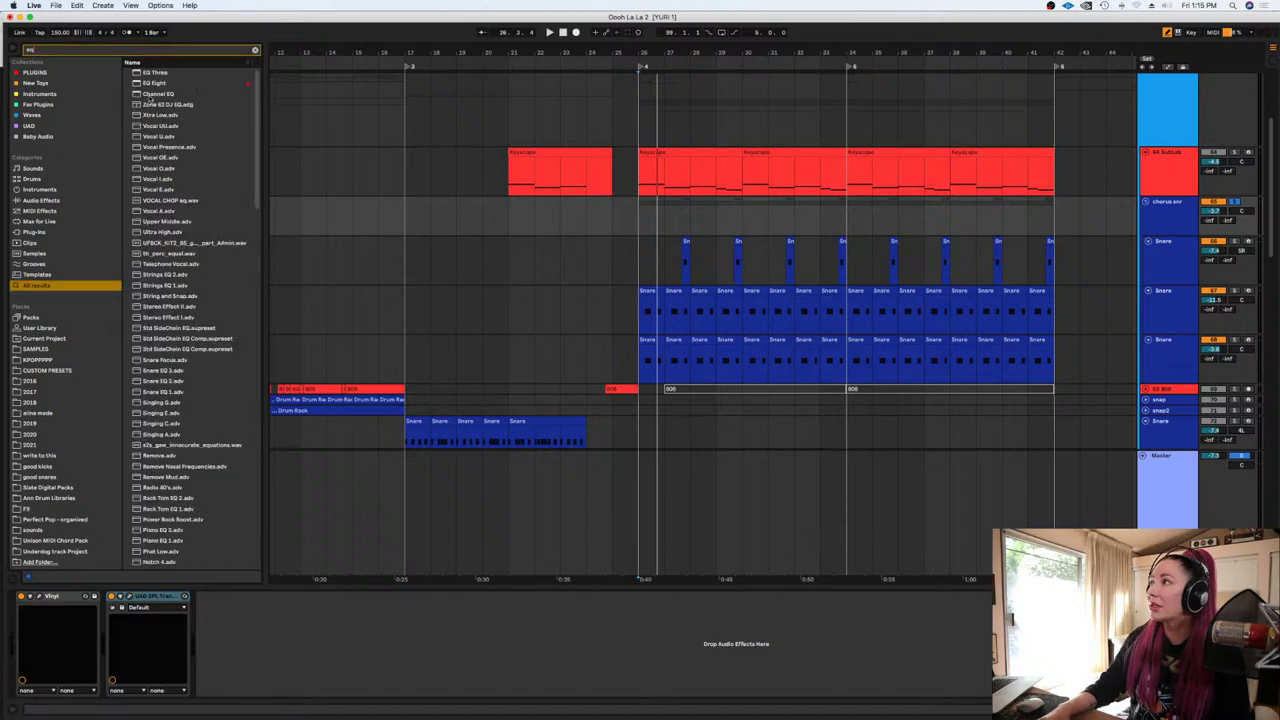
{"action": "left_click", "coordinate": [33, 72]}
{"action": "left_click", "coordinate": [176, 94]}
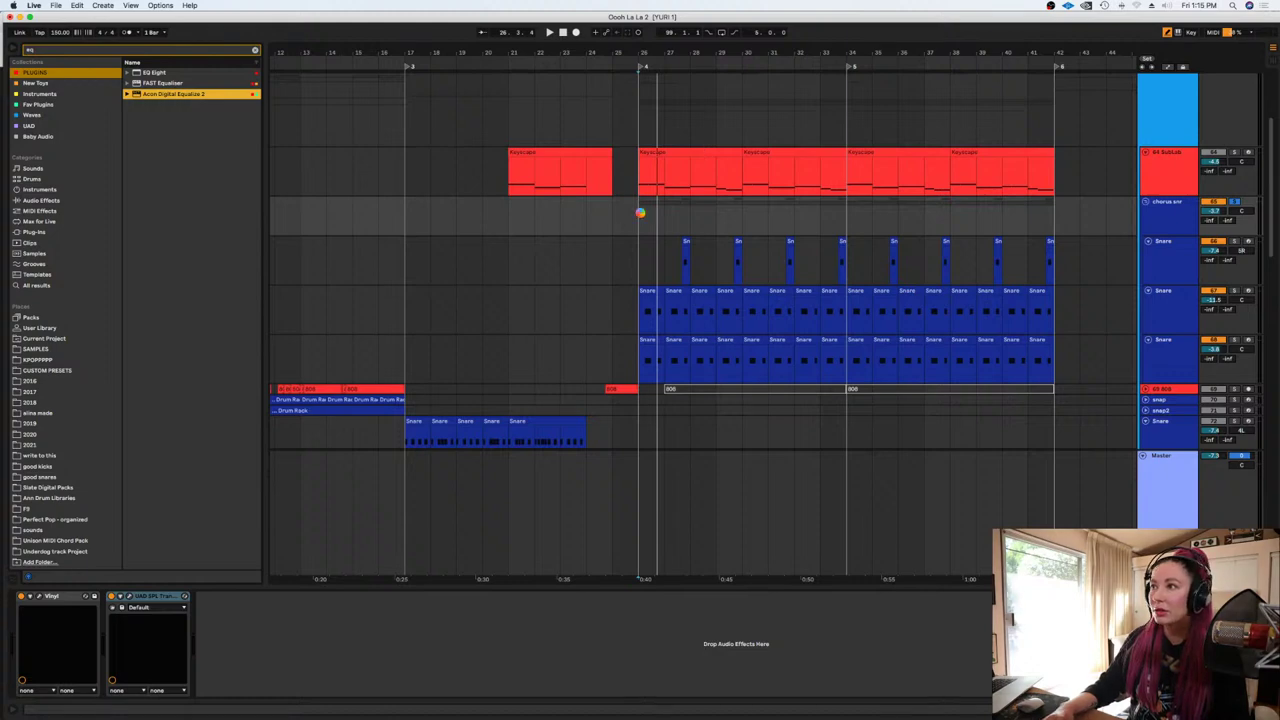
{"action": "key", "text": "Return"}
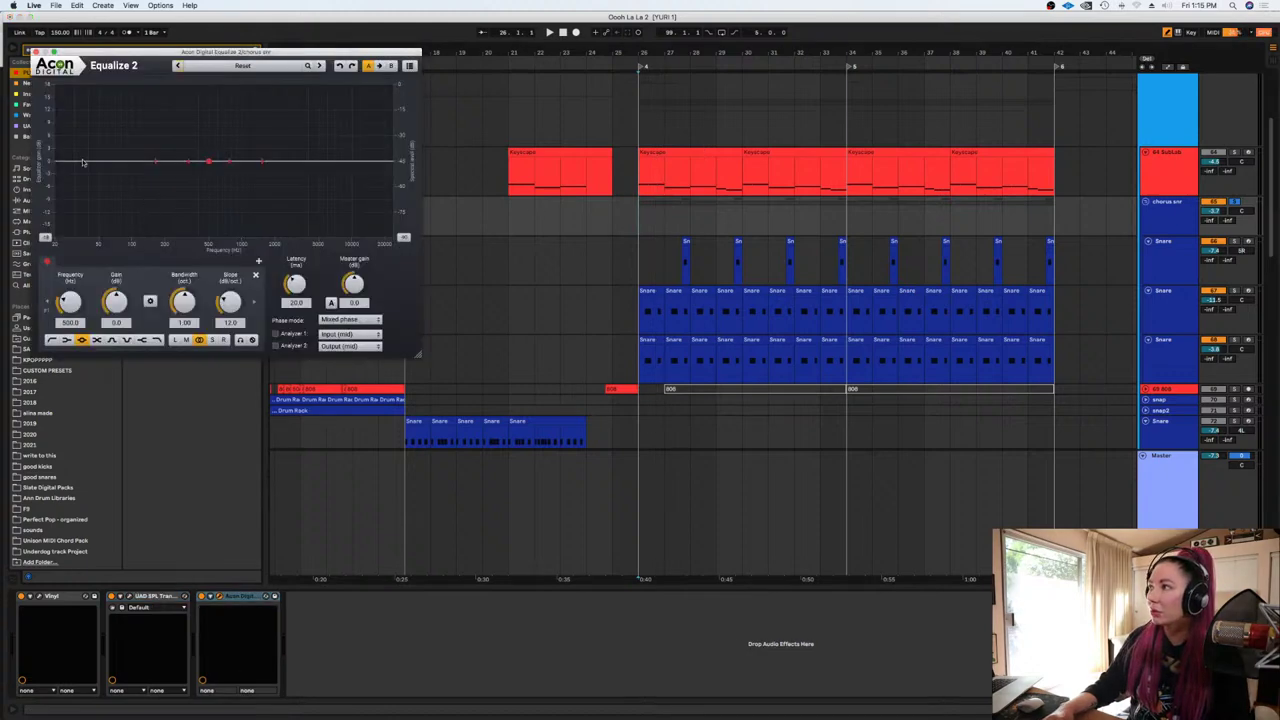
Add a low-cut band at about 113.5 Hz with a slope of about 22.9 dB/oct to the chorus snr Equalize 2, auditioning it during playback
{"action": "double_click", "coordinate": [84, 162]}
{"action": "left_click_drag", "start_coordinate": [84, 162], "coordinate": [161, 161]}
{"action": "left_click_drag", "start_coordinate": [235, 303], "coordinate": [236, 288]}
{"action": "key", "text": "space"}
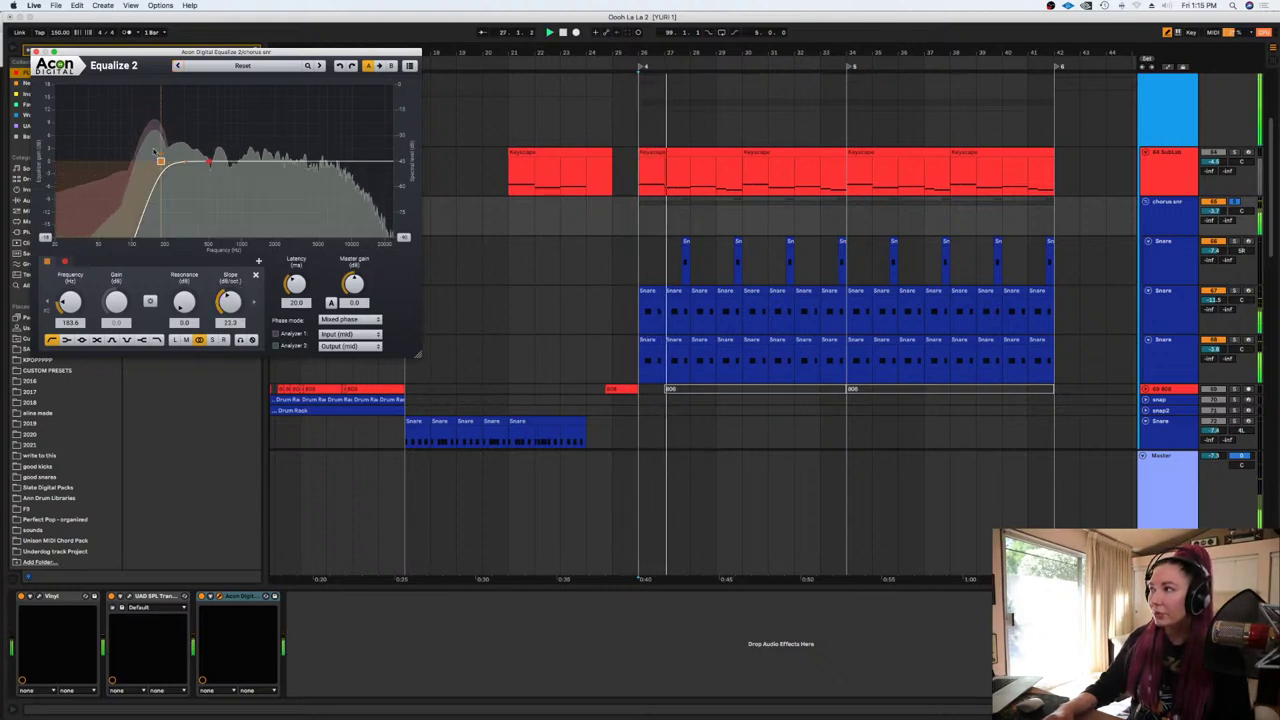
{"action": "left_click_drag", "start_coordinate": [160, 161], "coordinate": [141, 163]}
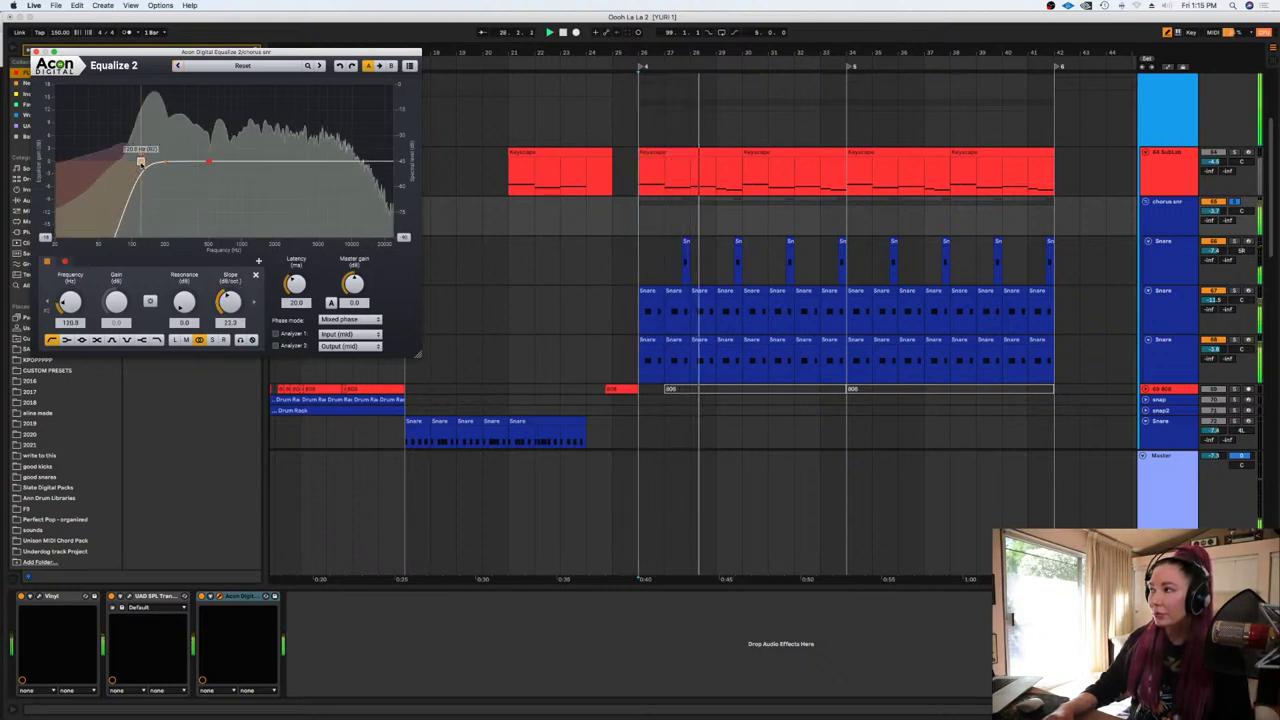
{"action": "key", "text": "space"}
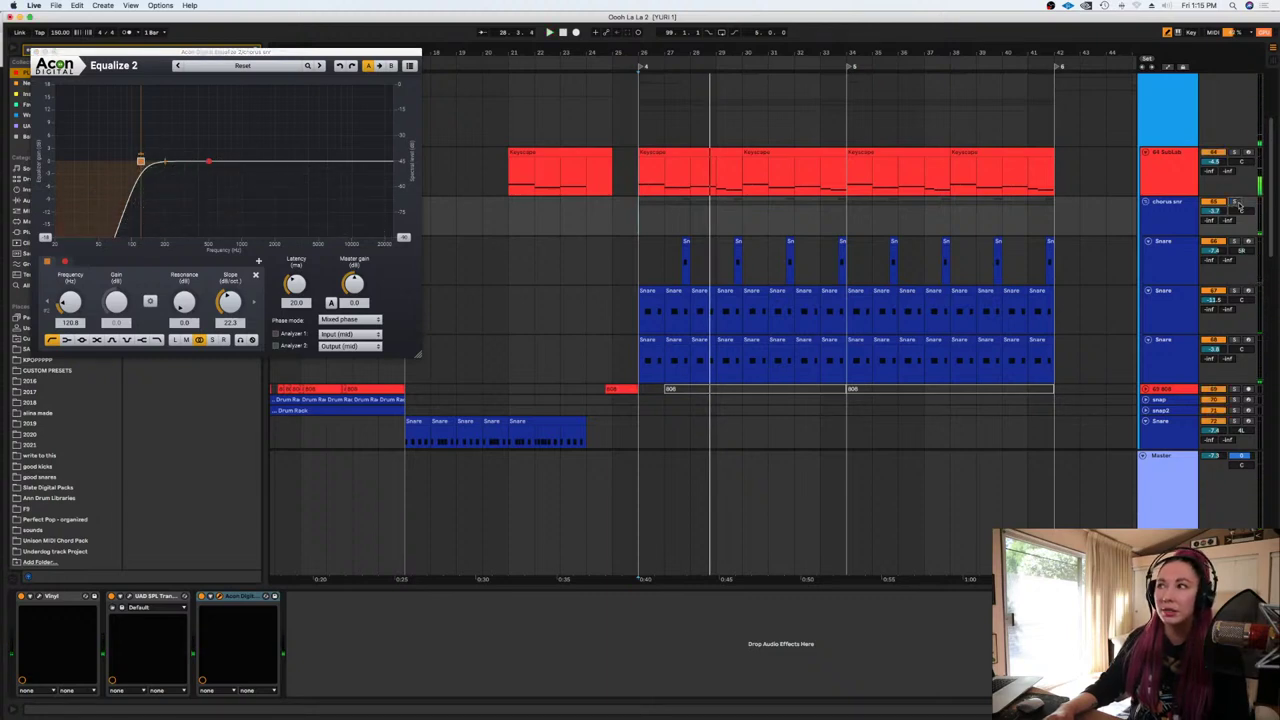
{"action": "left_click_drag", "start_coordinate": [141, 161], "coordinate": [137, 161]}
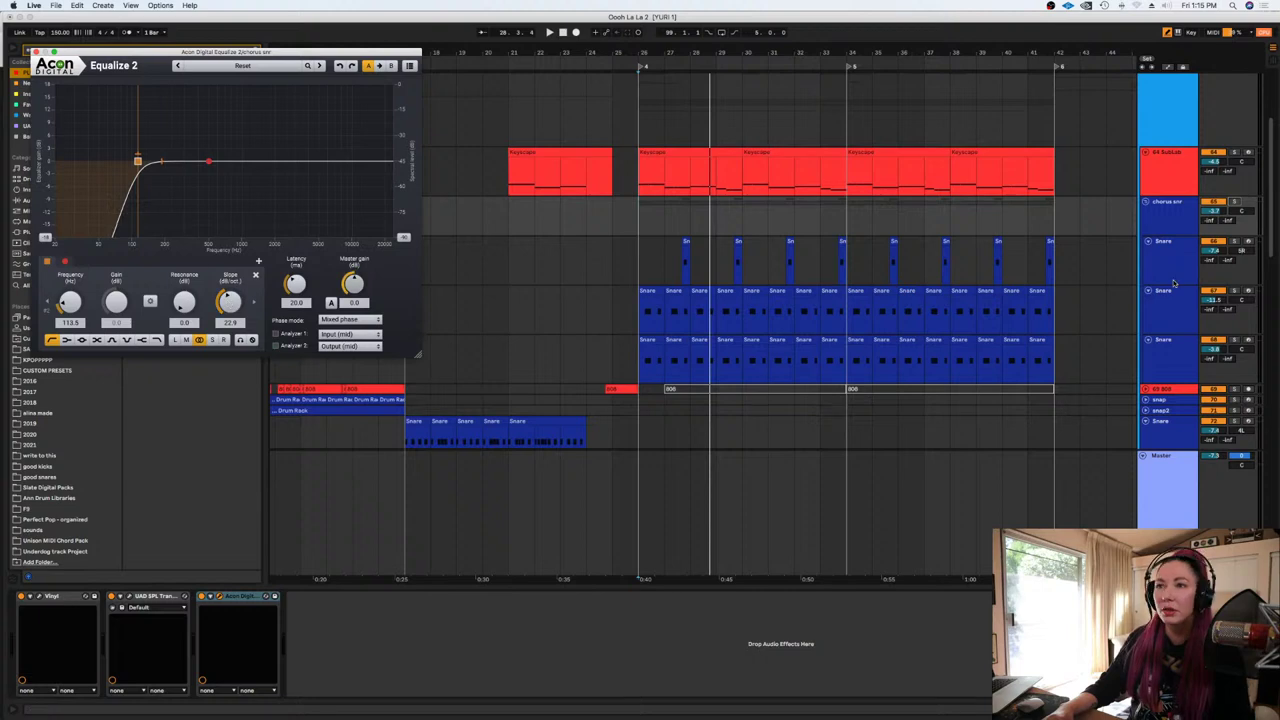
Show the middle Snare track's Drum Rack and listen to the chorus snr group soloed from 26.1.1
{"action": "left_click", "coordinate": [1172, 319]}
{"action": "left_click", "coordinate": [1236, 202]}
{"action": "key", "text": "space"}
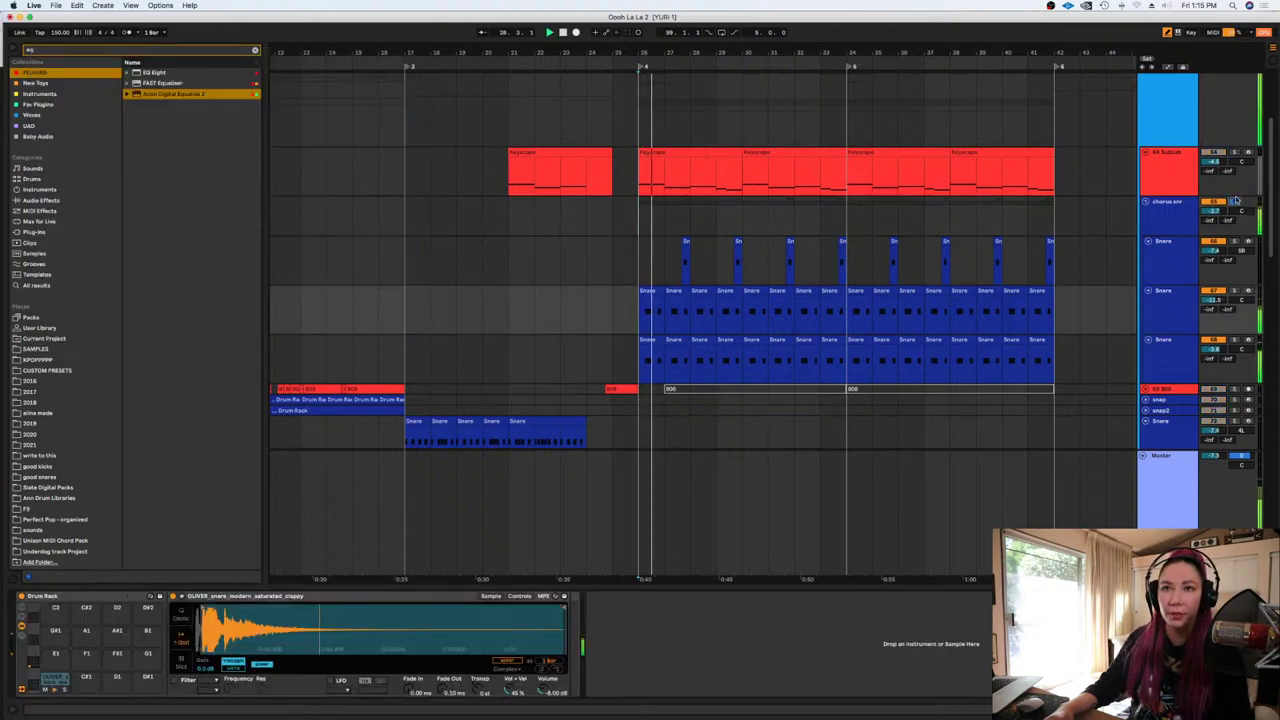
{"action": "left_click", "coordinate": [1237, 185]}
{"action": "key", "text": "space"}
Listen briefly to the middle Snare track soloed within the chorus snr group
{"action": "left_click", "coordinate": [1236, 242]}
{"action": "left_click", "coordinate": [1235, 291]}
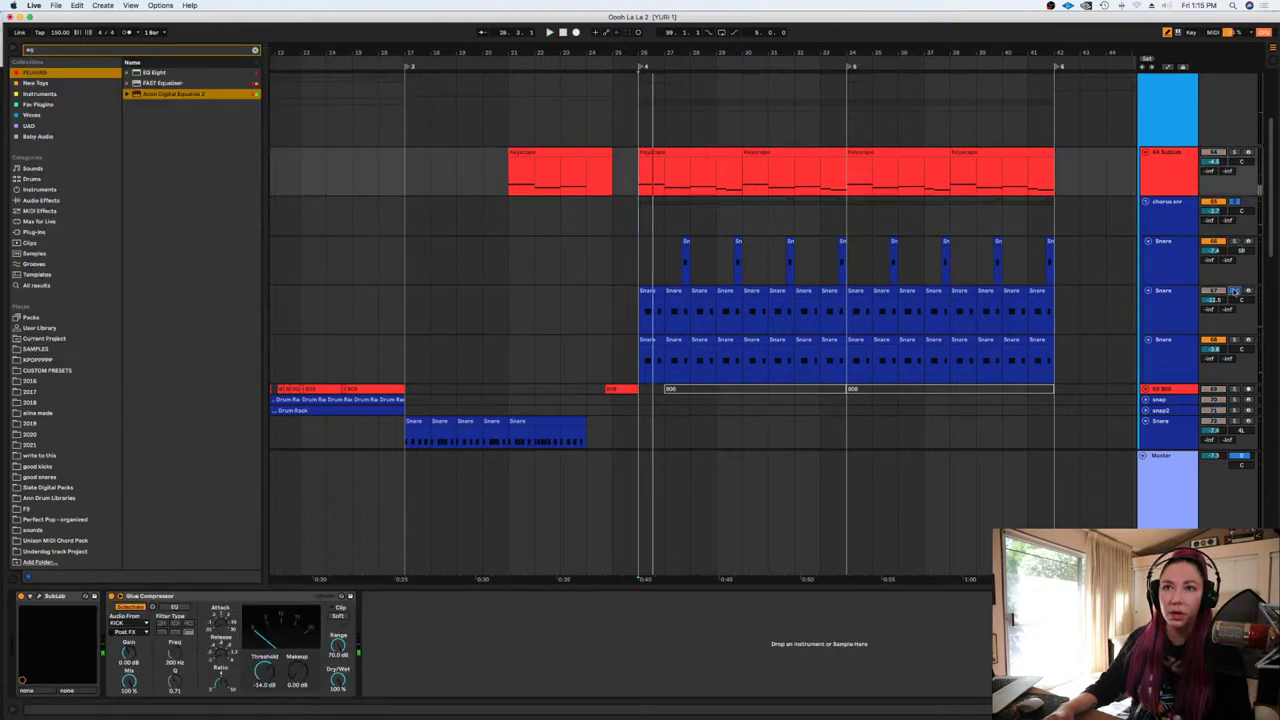
{"action": "key", "text": "space"}
{"action": "key", "text": "space"}
Transpose the middle Snare's OLIVER_snare_modern_saturated_slappy sample to +1 st, listen to it from 26.1.1 and end the track's solo
{"action": "left_click", "coordinate": [1176, 309]}
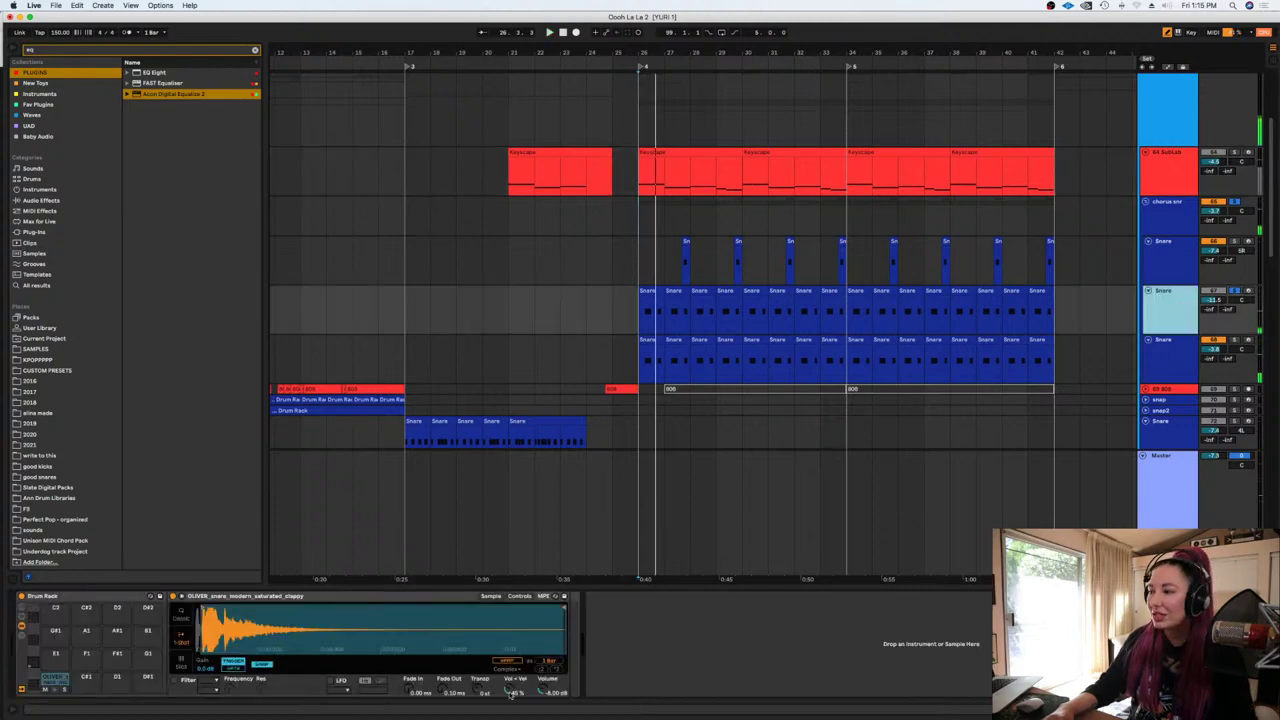
{"action": "left_click_drag", "start_coordinate": [476, 688], "coordinate": [476, 686]}
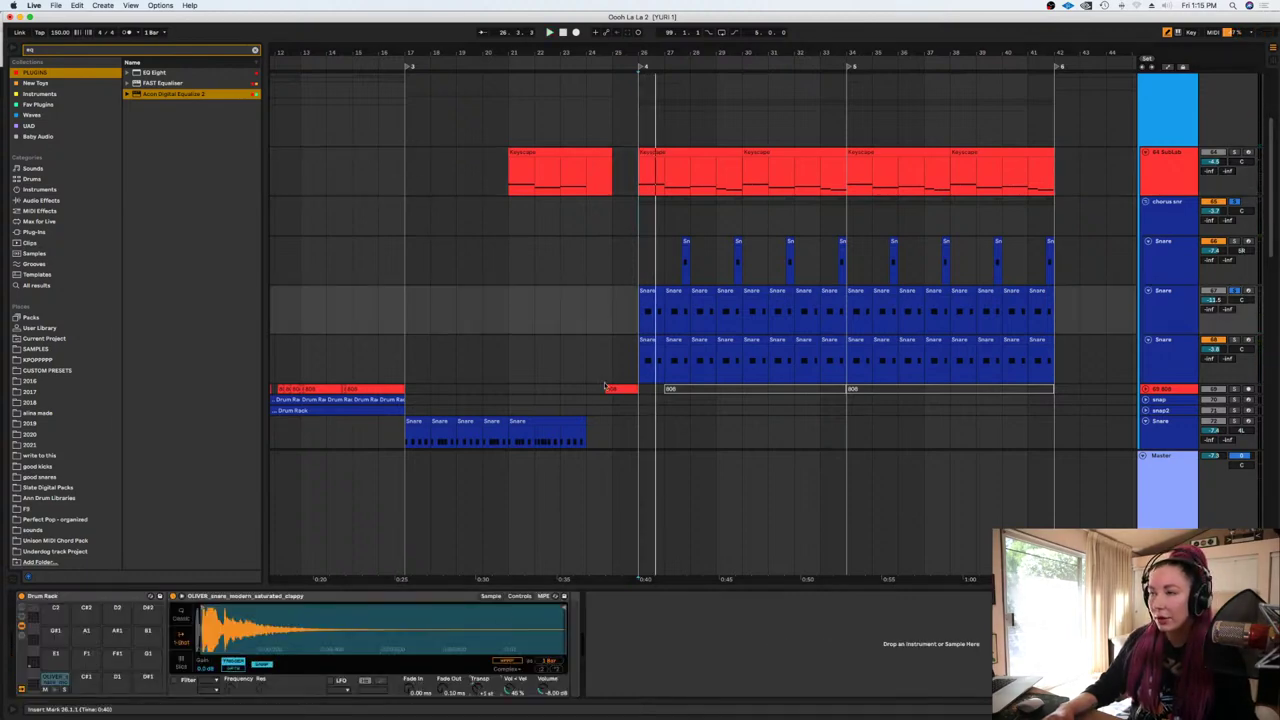
{"action": "left_click", "coordinate": [638, 322]}
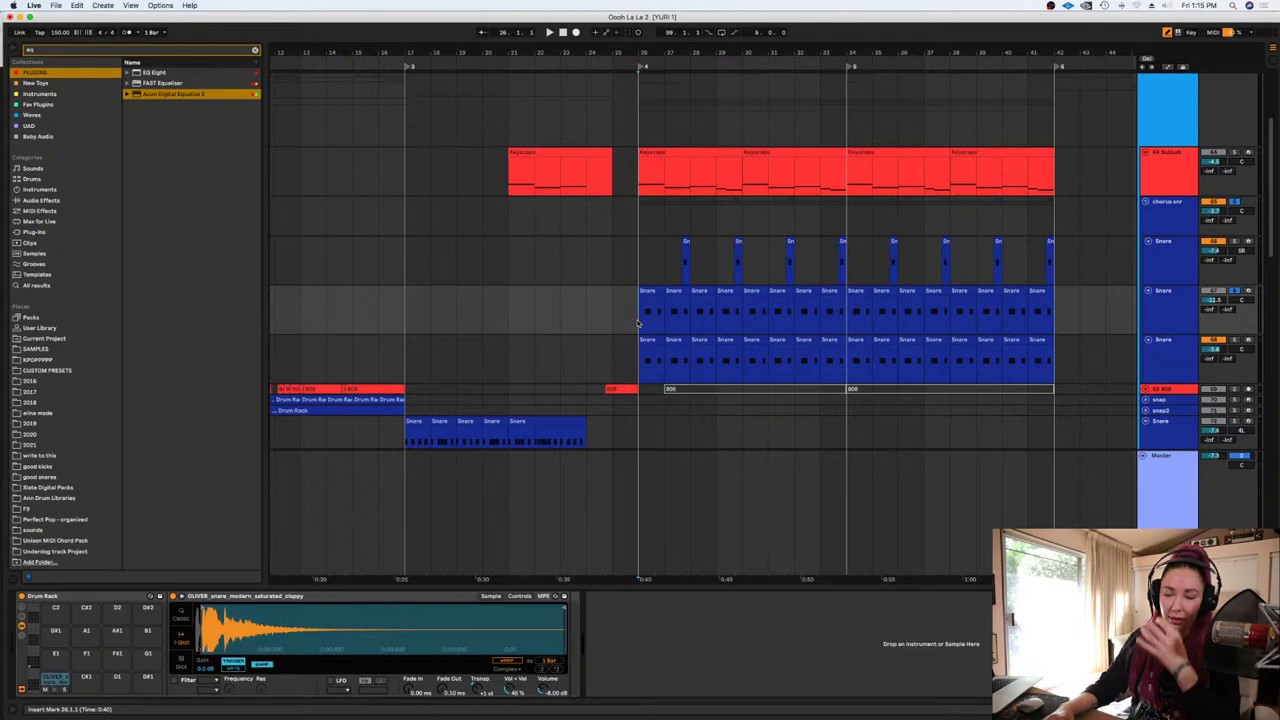
{"action": "key", "text": "space"}
{"action": "key", "text": "space"}
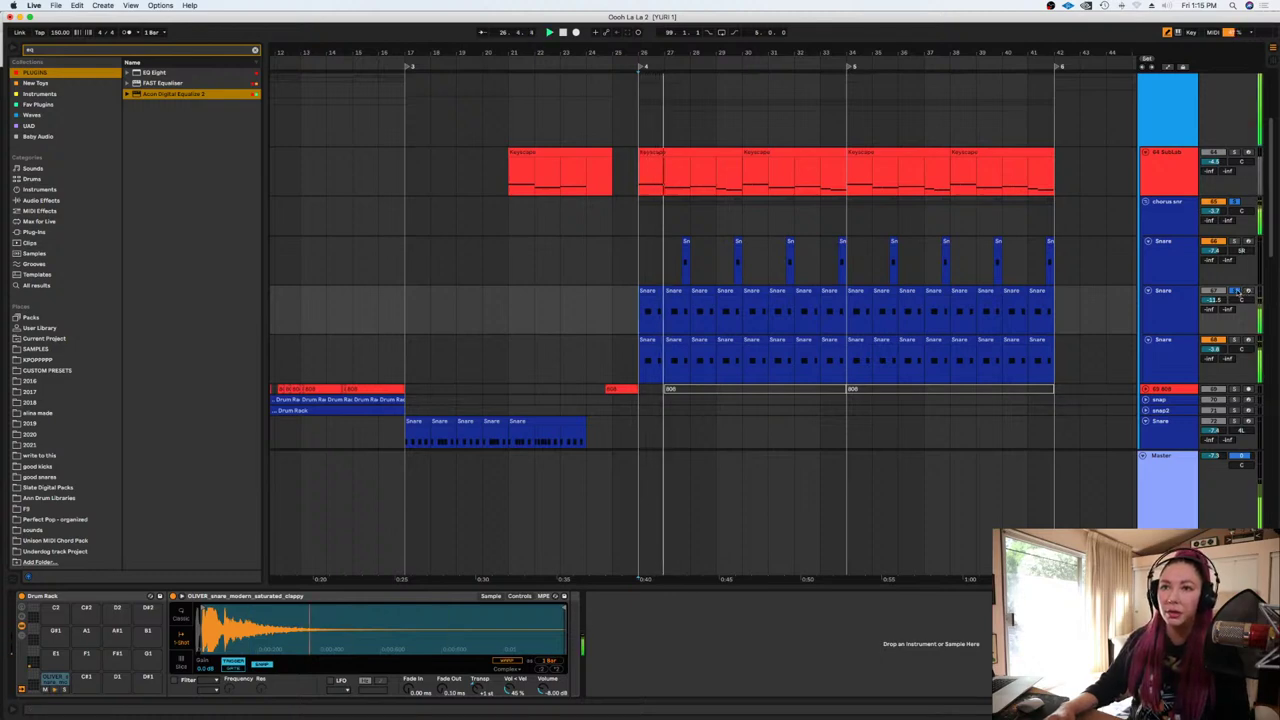
{"action": "left_click", "coordinate": [1235, 291]}
Listen to the bottom Snare track of the chorus snr group soloed from 26.1.1 and show its Drum Rack
{"action": "left_click", "coordinate": [1236, 341]}
{"action": "key", "text": "space"}
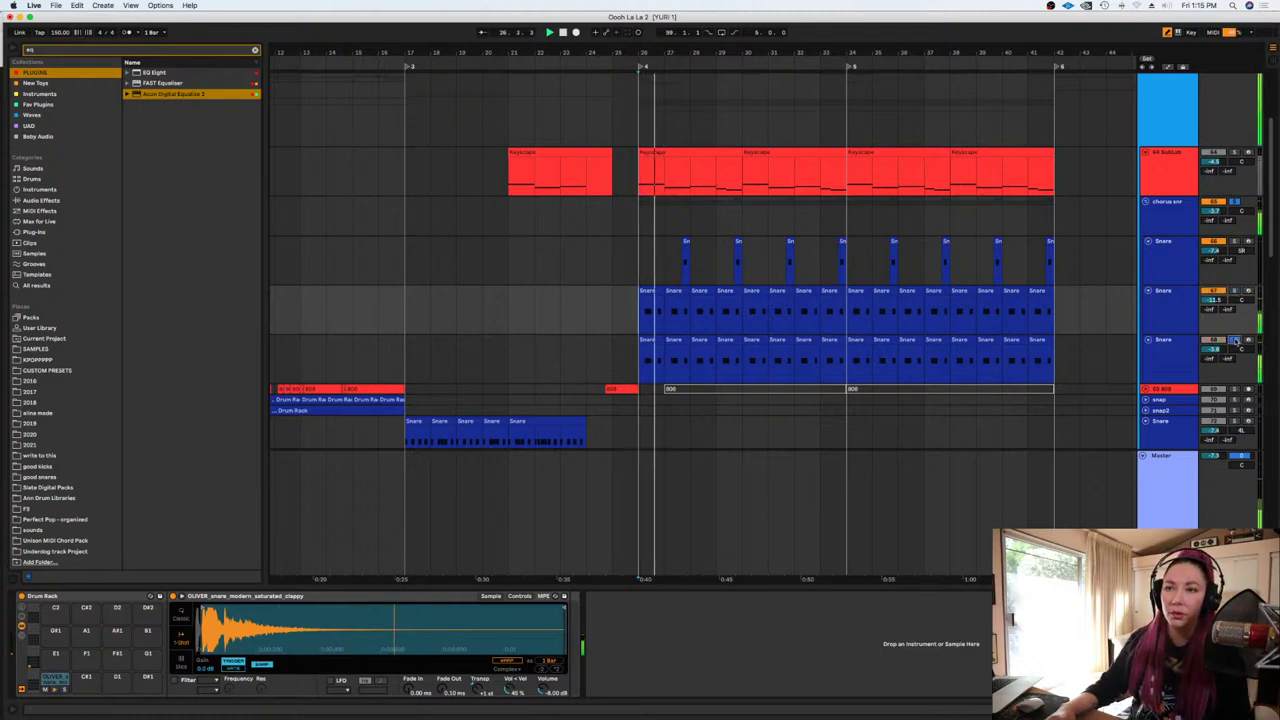
{"action": "key", "text": "space"}
{"action": "left_click", "coordinate": [1236, 341]}
{"action": "left_click", "coordinate": [1166, 343]}
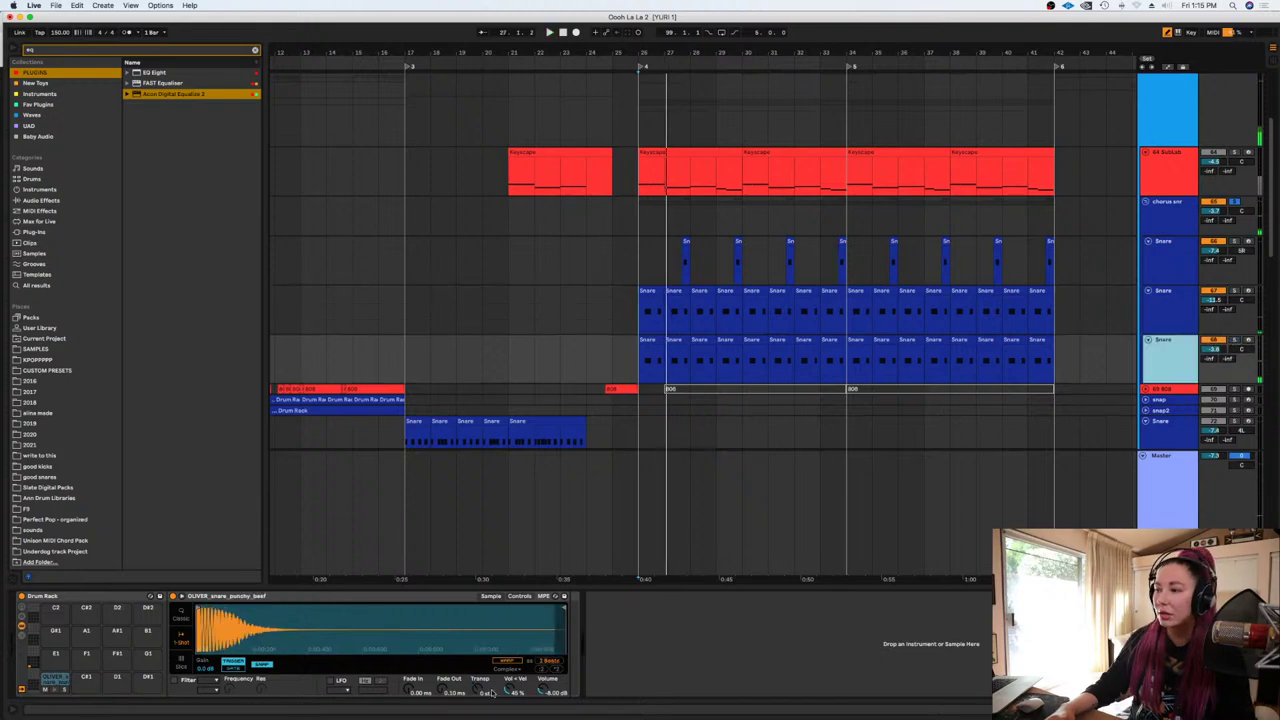
{"action": "left_click", "coordinate": [1234, 340]}
{"action": "key", "text": "space"}
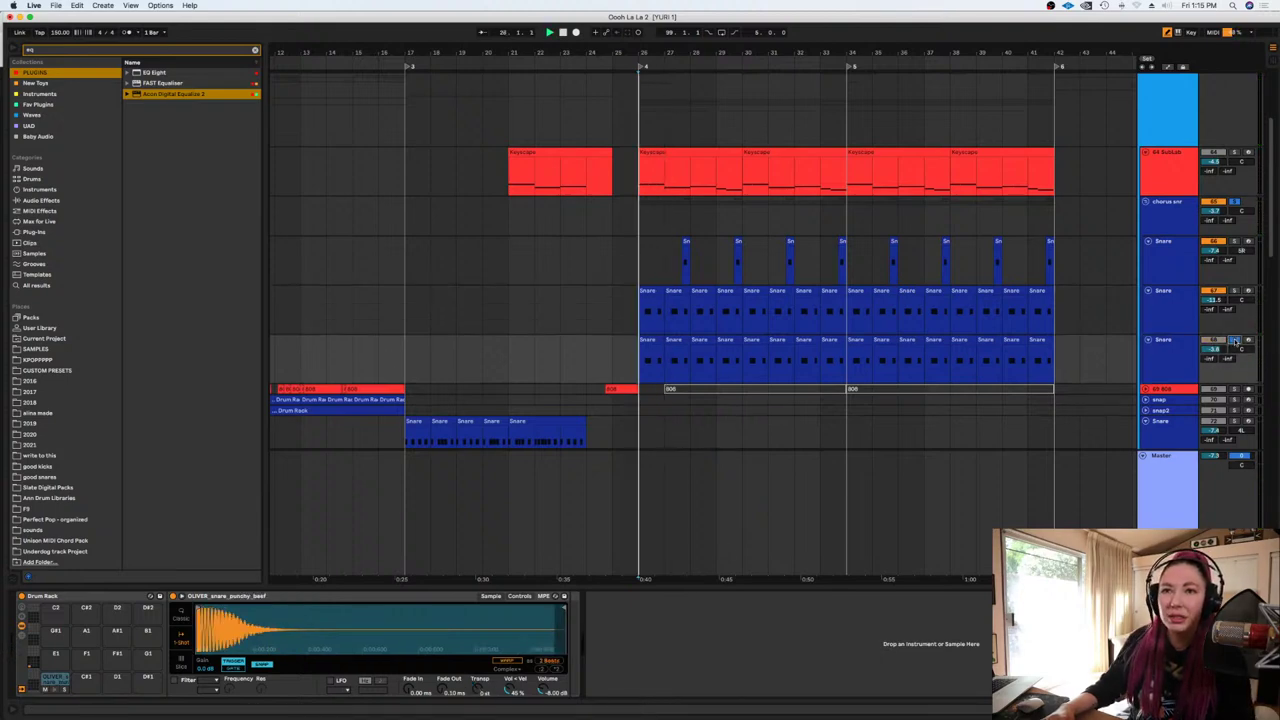
Compare the Drum Racks of the middle and bottom Snare tracks in chorus snr and listen to the middle Snare soloed
{"action": "left_click", "coordinate": [1235, 291]}
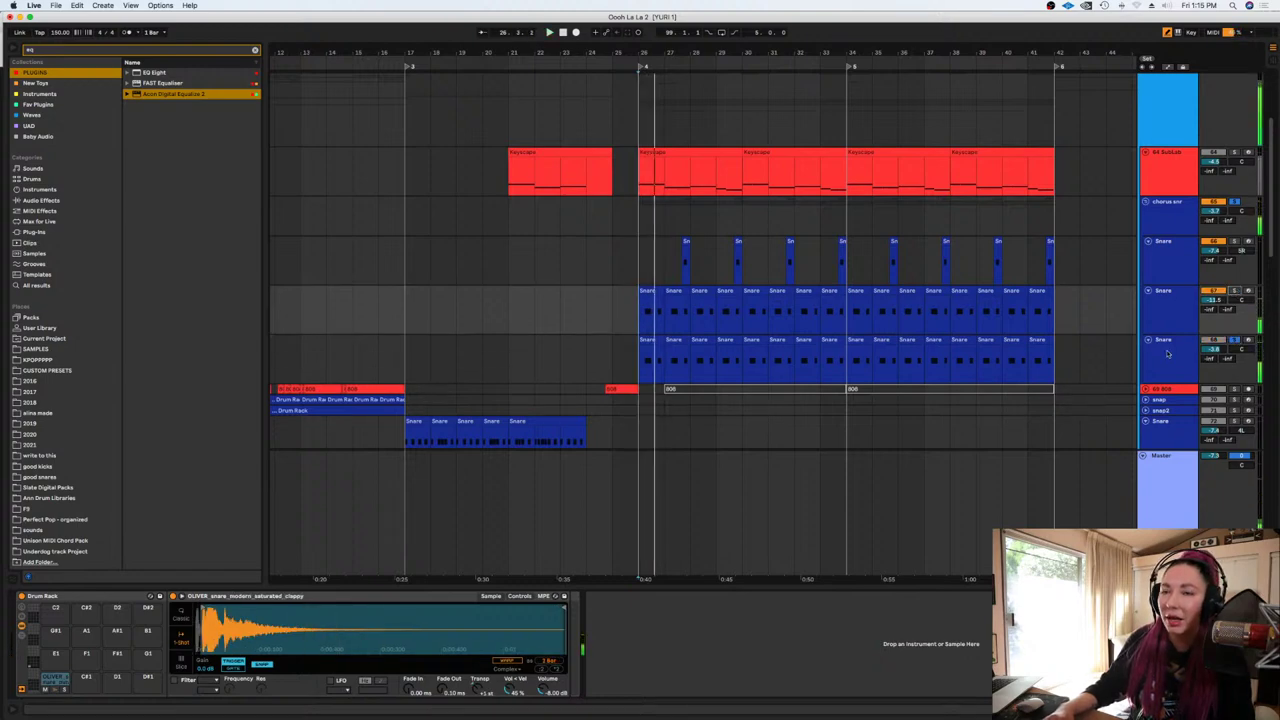
{"action": "left_click", "coordinate": [596, 378]}
{"action": "left_click", "coordinate": [1161, 319]}
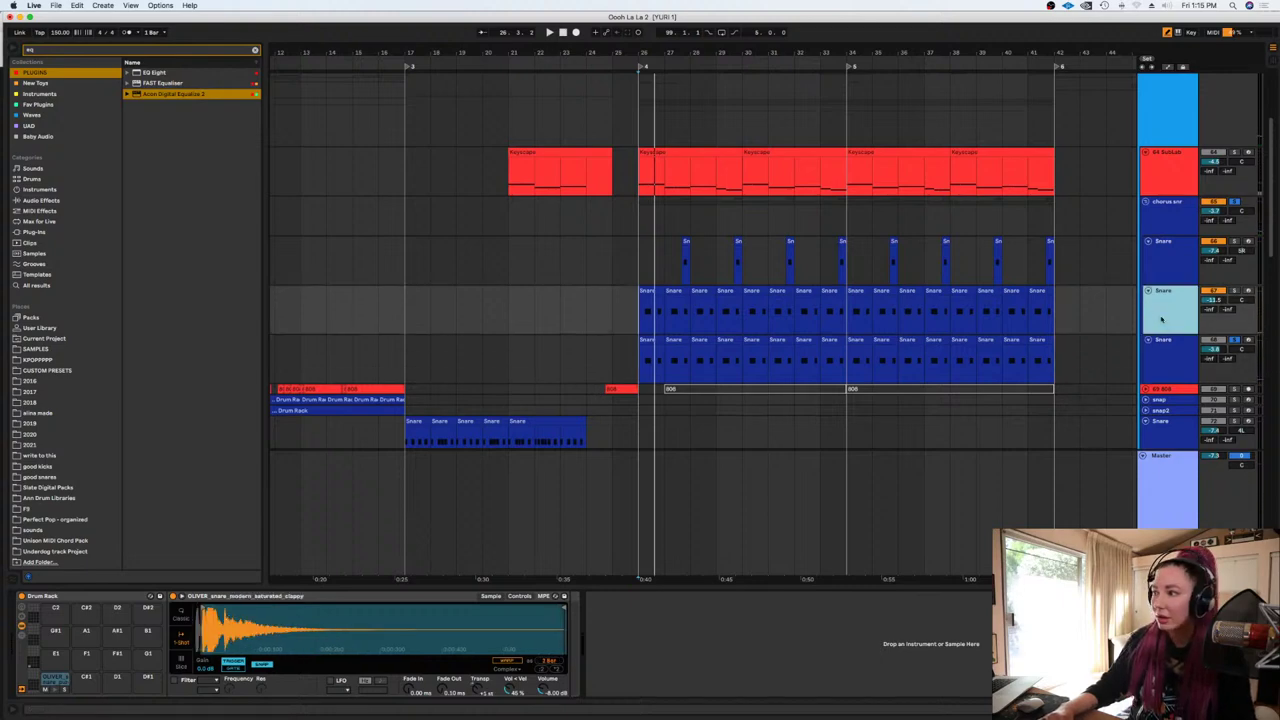
{"action": "left_click", "coordinate": [1175, 341]}
{"action": "left_click", "coordinate": [1166, 305]}
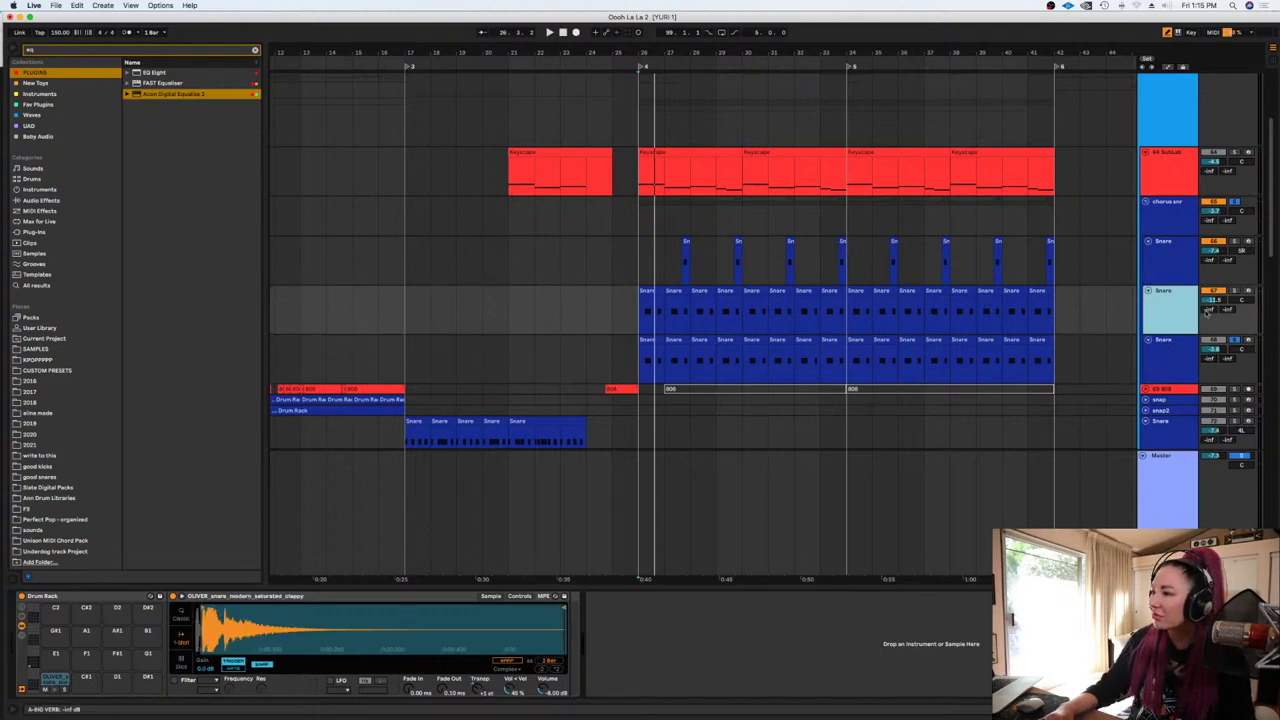
{"action": "left_click", "coordinate": [1235, 292]}
{"action": "key", "text": "space"}
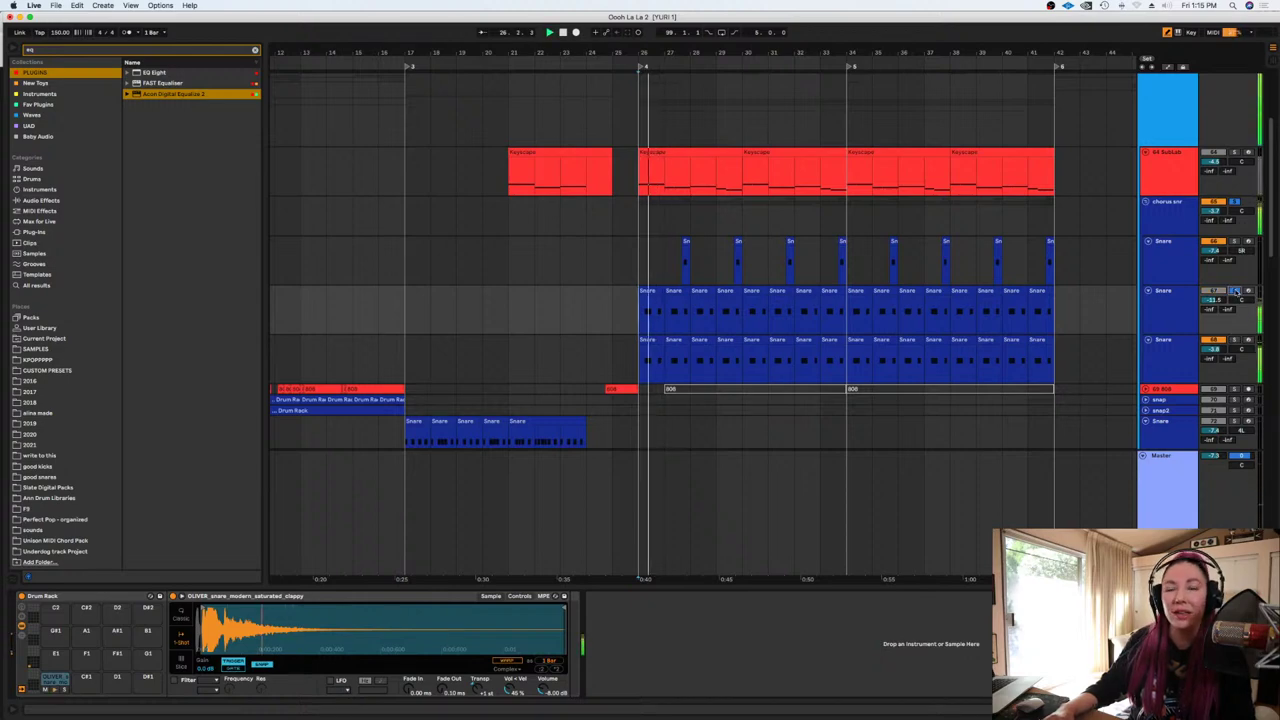
Show the bottom Snare's Drum Rack, end the chorus snr group's solo and listen to the full mix from 26.1.1
{"action": "left_click", "coordinate": [1120, 387]}
{"action": "left_click", "coordinate": [1164, 367]}
{"action": "key", "text": "space"}
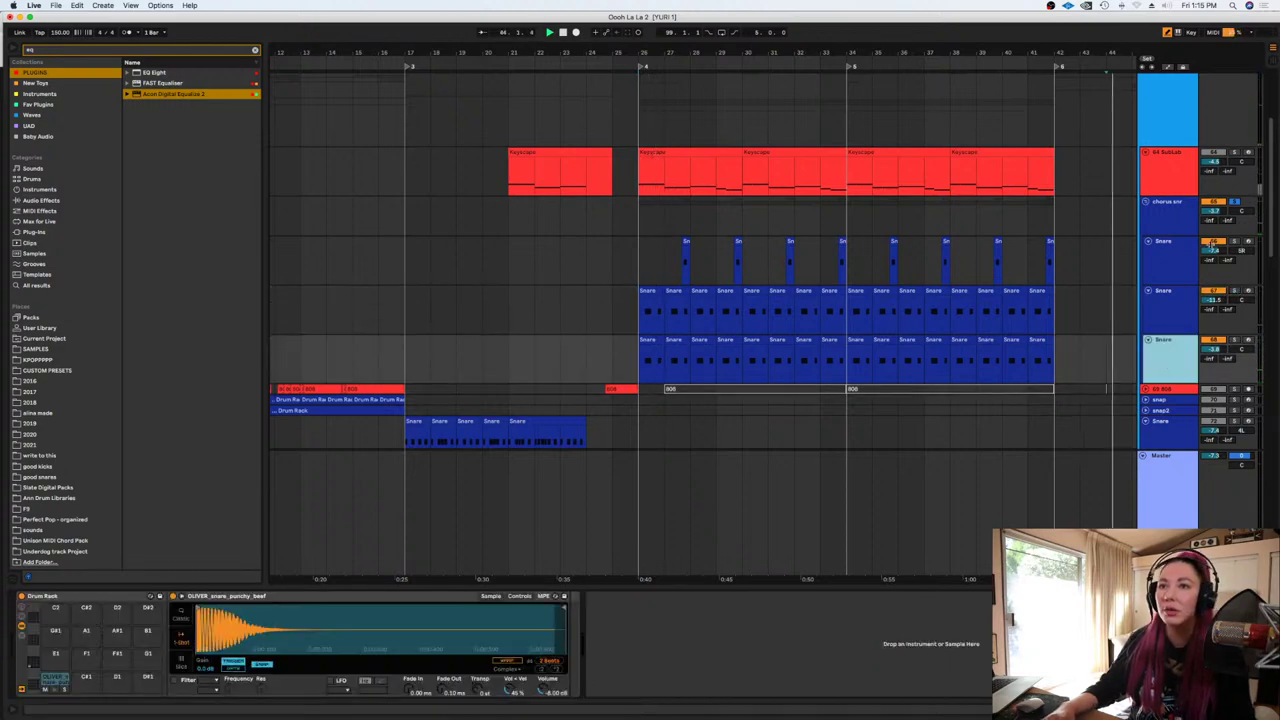
{"action": "key", "text": "space"}
{"action": "left_click", "coordinate": [1235, 202]}
{"action": "left_click", "coordinate": [638, 263]}
{"action": "key", "text": "space"}
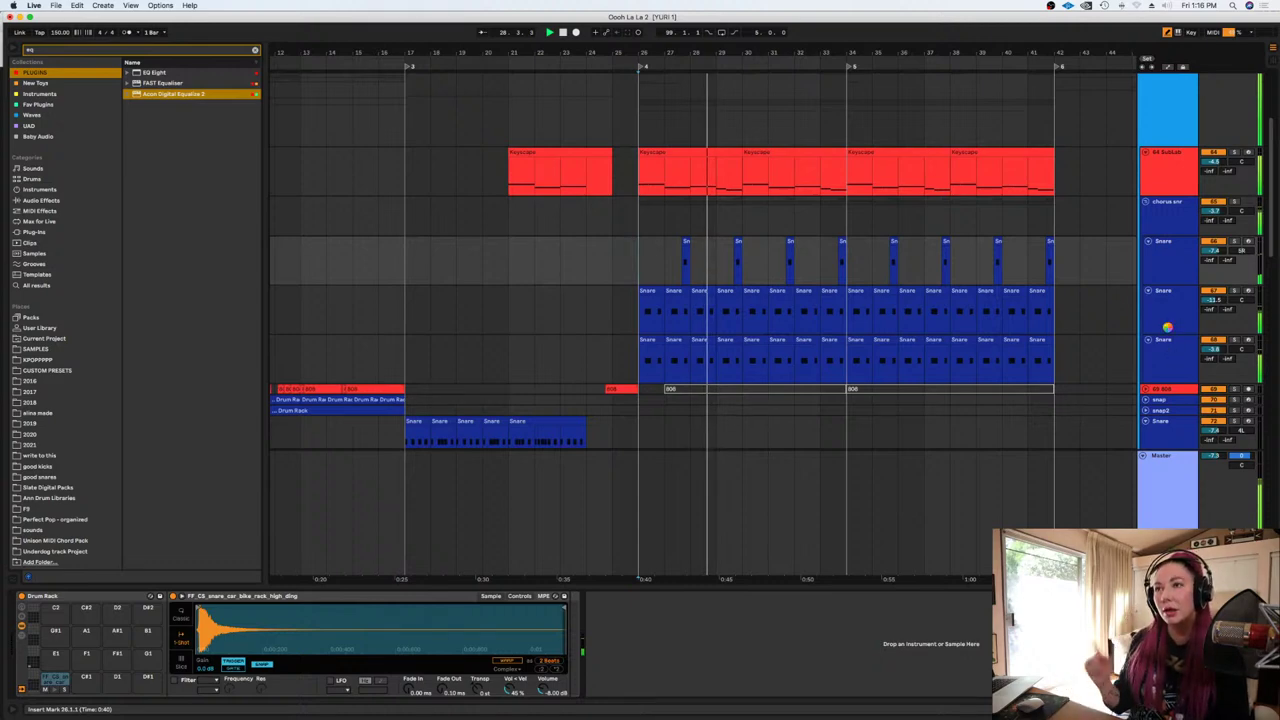
{"action": "key", "text": "space"}
Duplicate the top Snare track of the chorus snr group and rename the copy tamb
{"action": "scroll", "coordinate": [1122, 283], "scroll_direction": "down", "scroll_amount": 1}
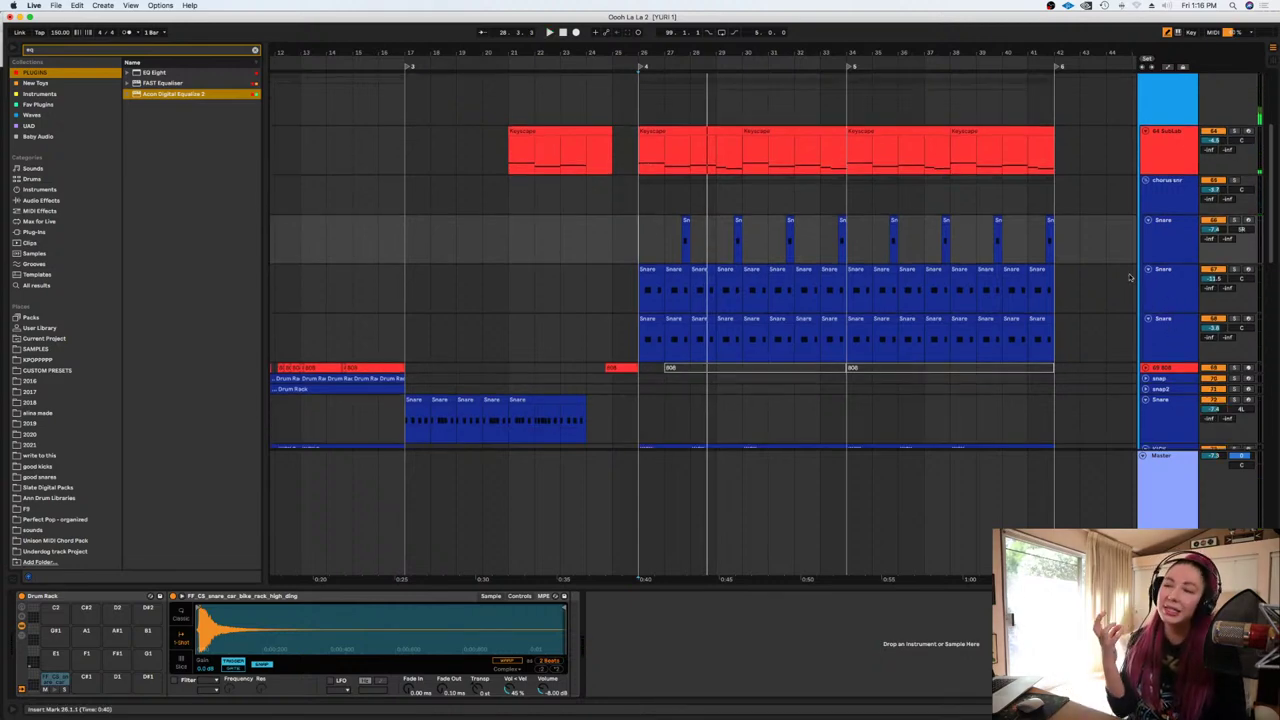
{"action": "scroll", "coordinate": [1129, 290], "scroll_direction": "up", "scroll_amount": 8}
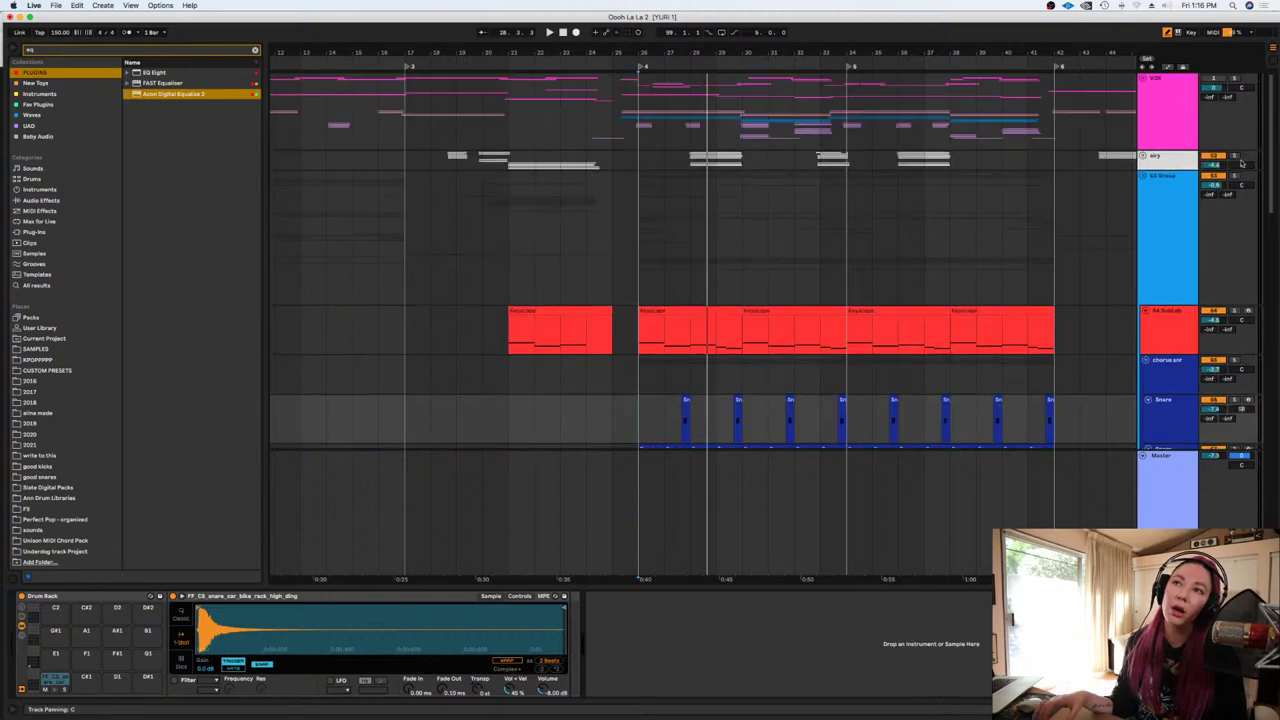
{"action": "scroll", "coordinate": [970, 298], "scroll_direction": "down", "scroll_amount": 5}
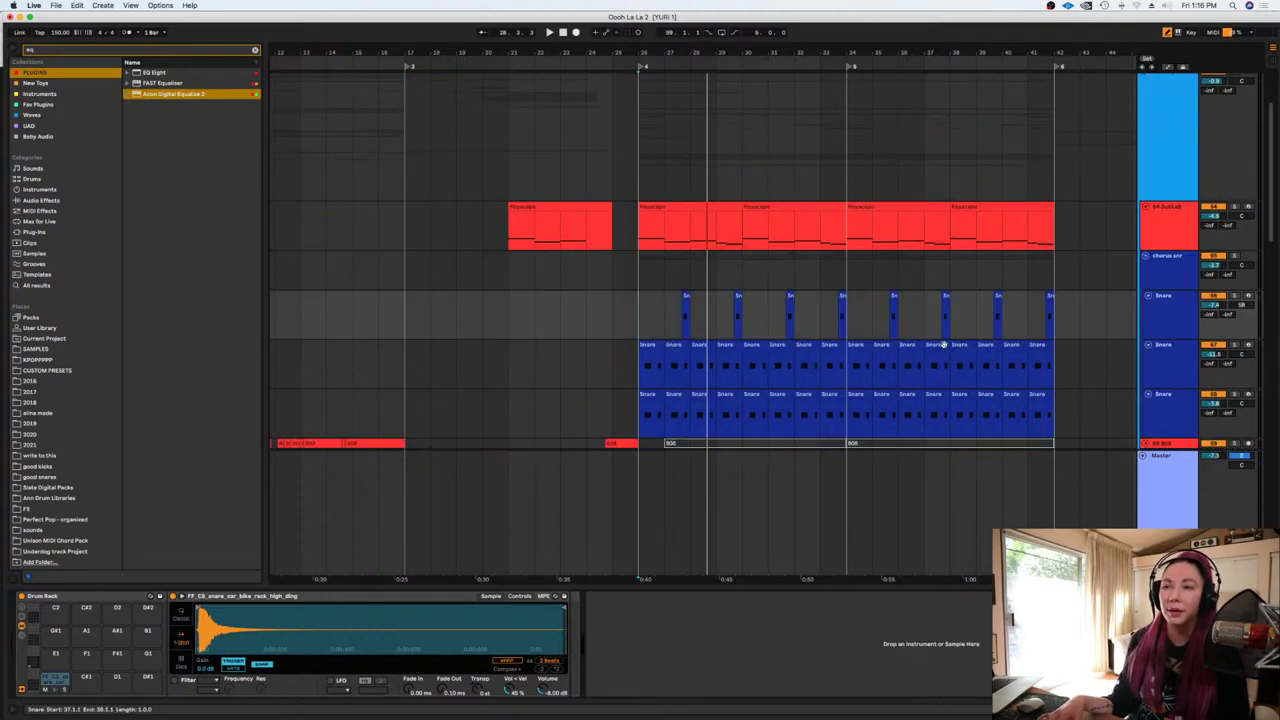
{"action": "left_click", "coordinate": [1172, 302]}
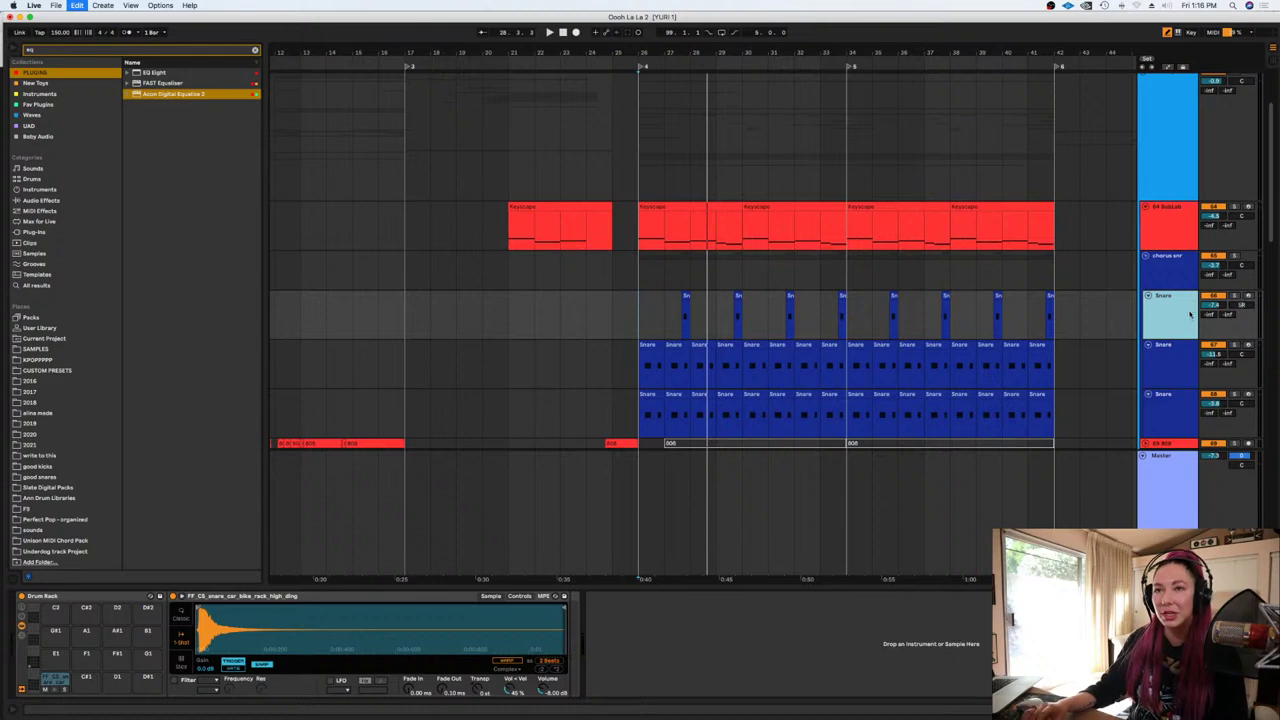
{"action": "key", "text": "super+d"}
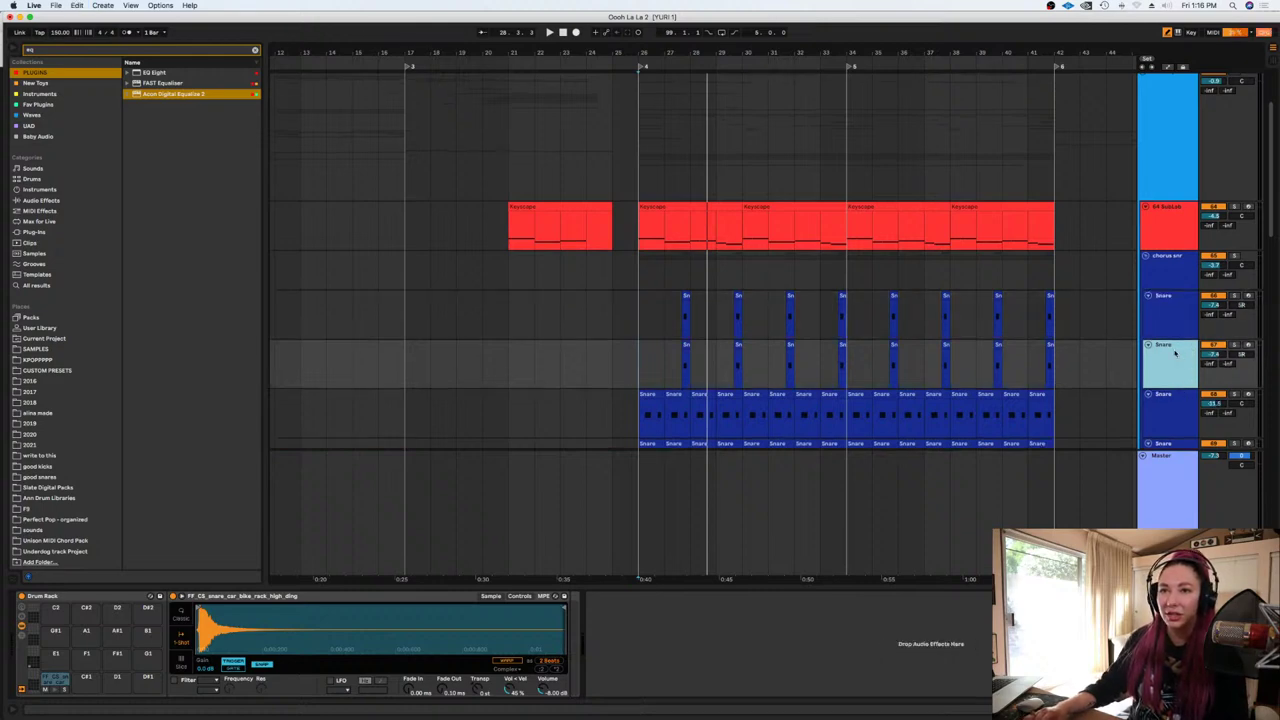
{"action": "key", "text": "super+r"}
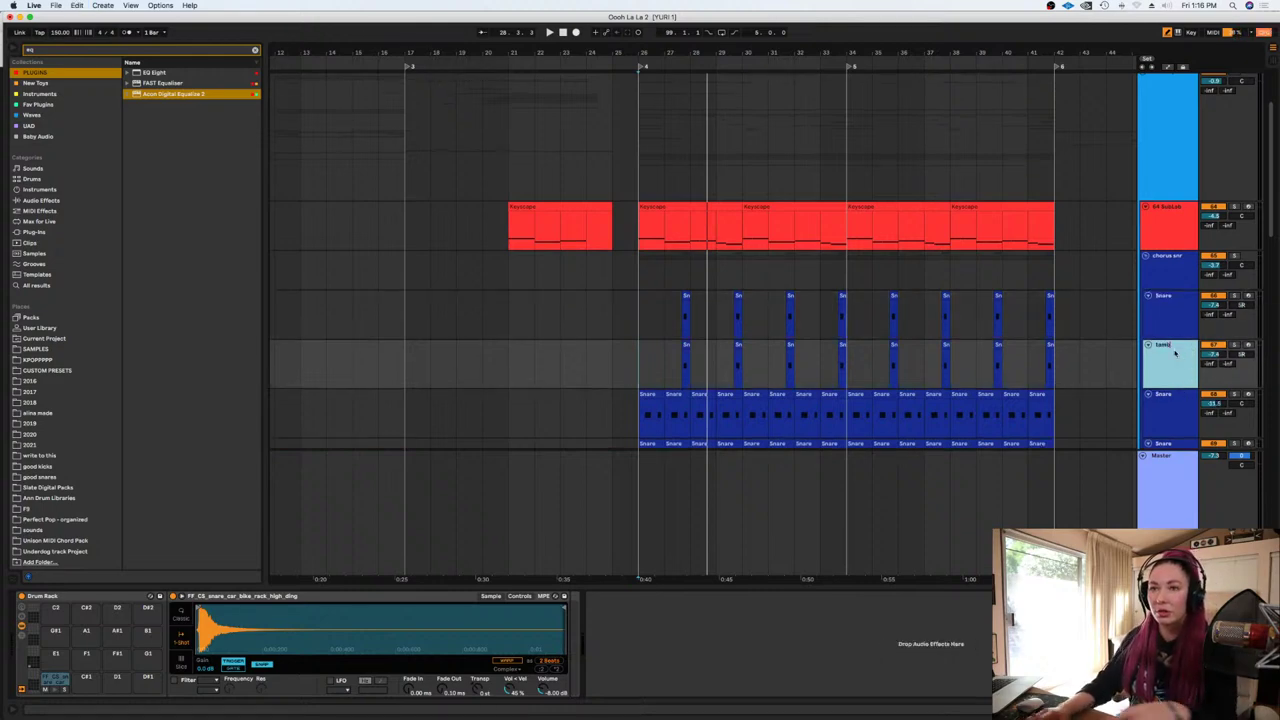
{"action": "type", "text": "tamb"}
{"action": "key", "text": "Return"}
Consolidate the tamb track's chorus clips from 26.1.1 into one clip and centre the track's panning
{"action": "left_click", "coordinate": [1087, 354], "text": "shift"}
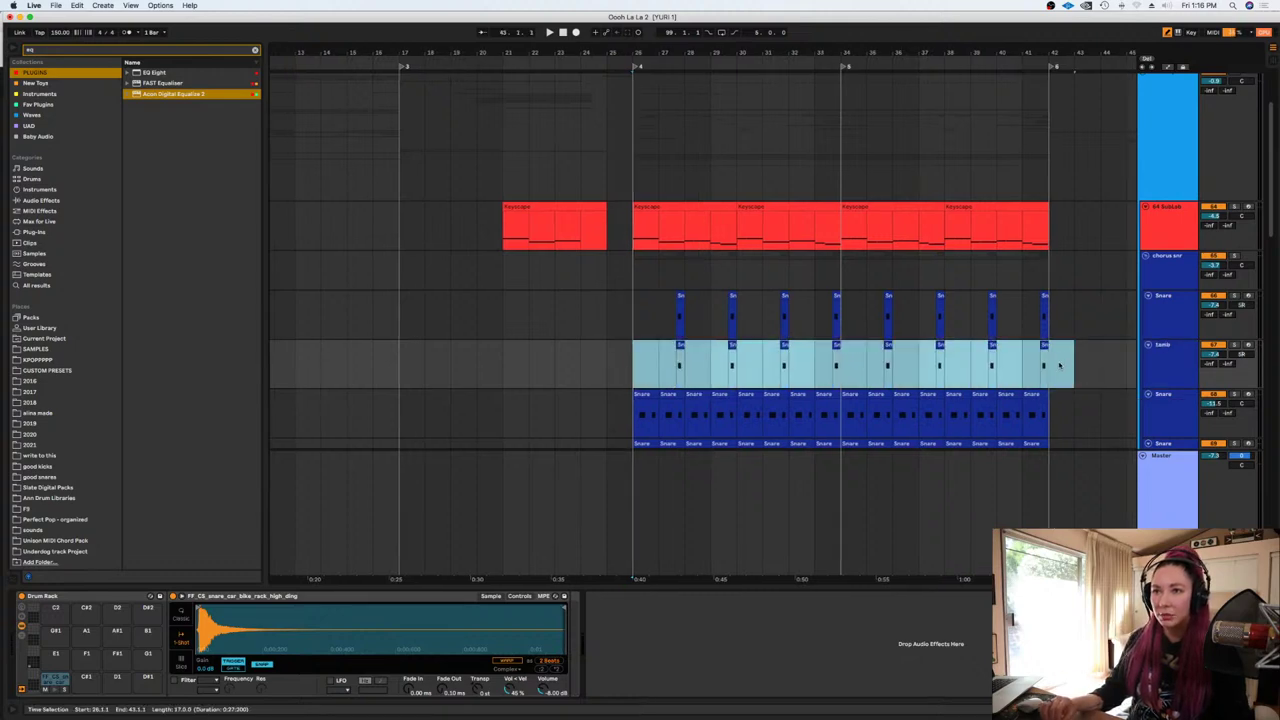
{"action": "key", "text": "super+j"}
{"action": "left_click", "coordinate": [1158, 360]}
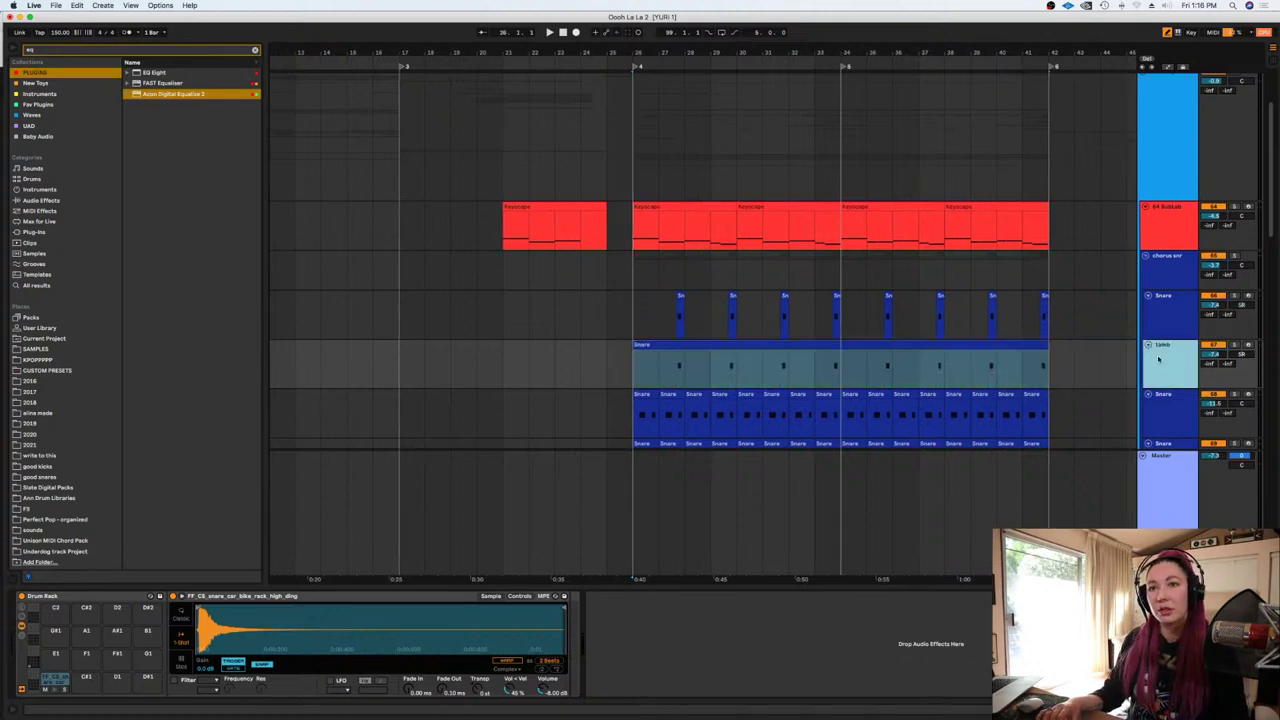
{"action": "left_click", "coordinate": [1223, 354]}
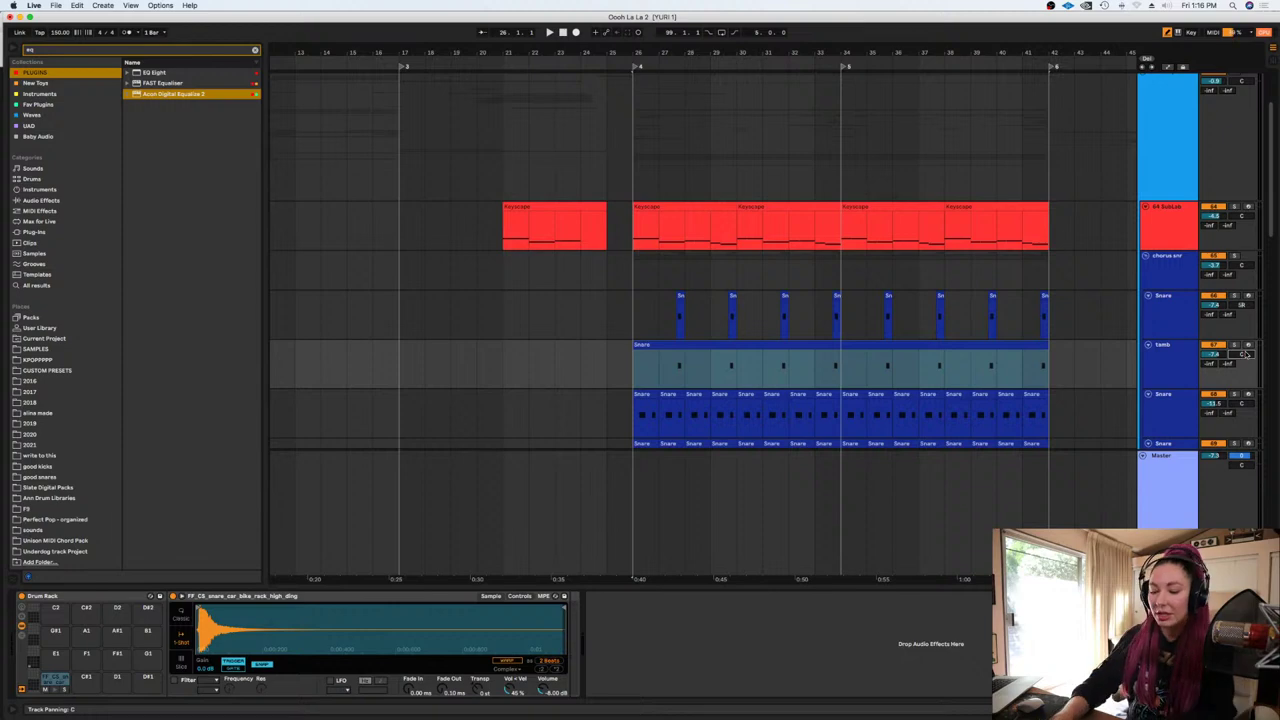
{"action": "left_click", "coordinate": [1183, 361]}
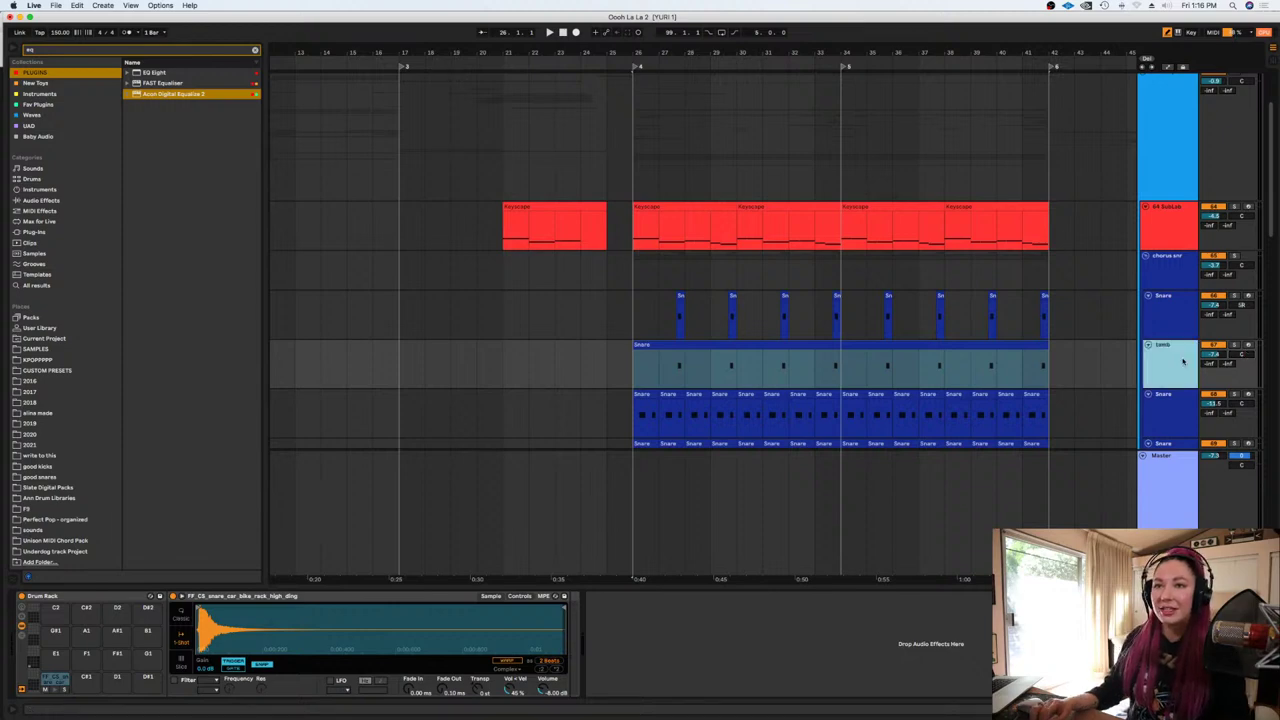
Search the browser for tamb across all results
{"action": "left_click", "coordinate": [255, 50]}
{"action": "type", "text": "eq"}
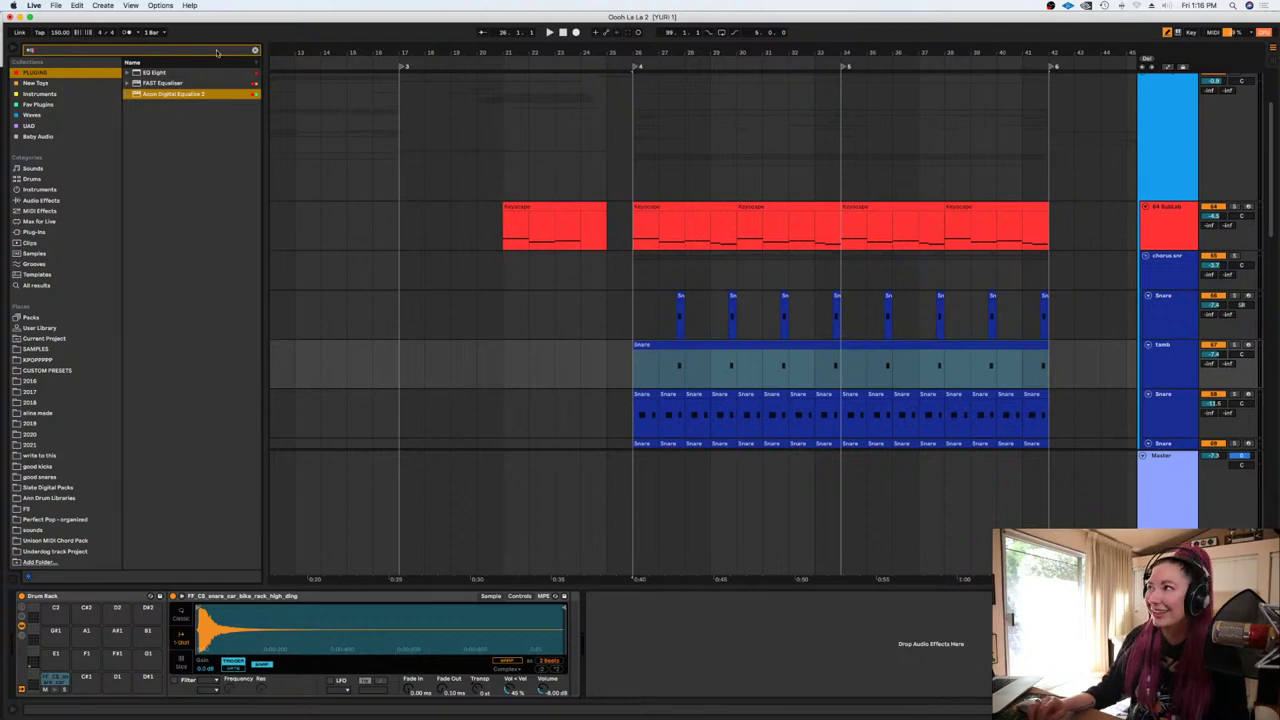
{"action": "left_click", "coordinate": [255, 50]}
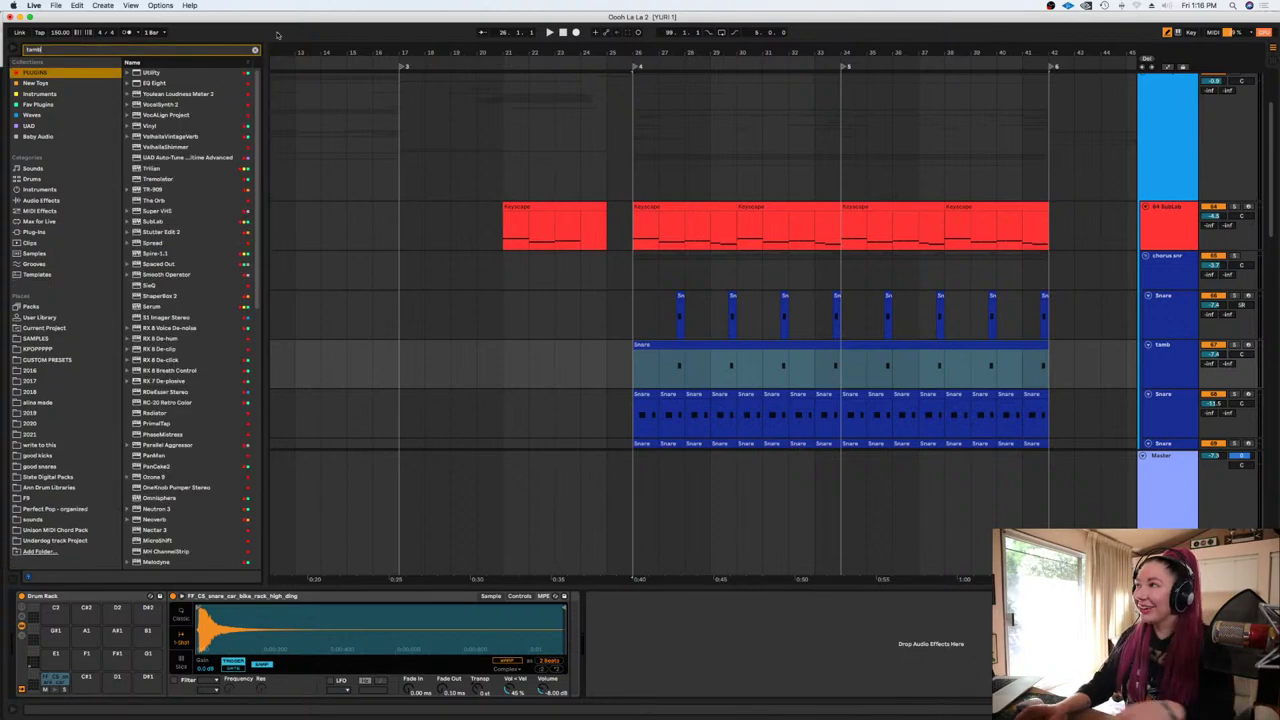
{"action": "type", "text": "tamb"}
{"action": "left_click", "coordinate": [38, 286]}
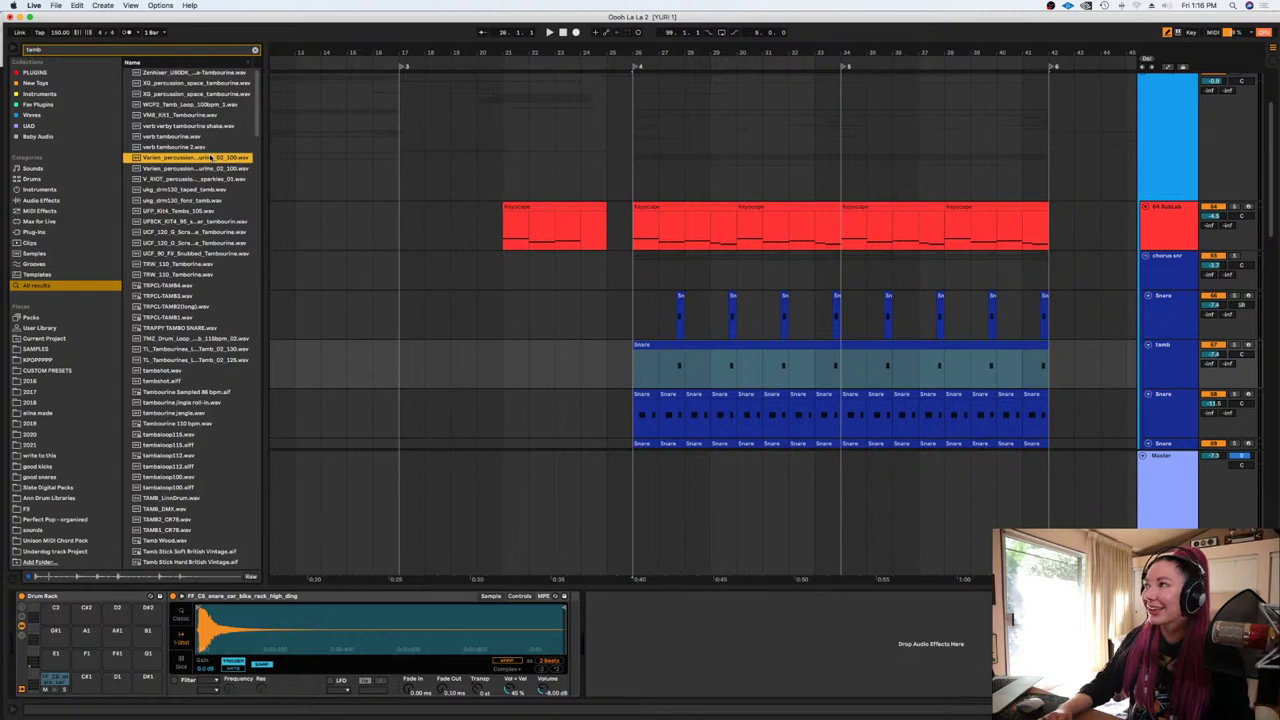
Audition tambourine samples and replace the snare sample in the tamb track's Drum Rack with tambourine jangle.wav
{"action": "left_click", "coordinate": [190, 211]}
{"action": "scroll", "coordinate": [187, 250], "scroll_direction": "down", "scroll_amount": 5}
{"action": "left_click", "coordinate": [183, 300]}
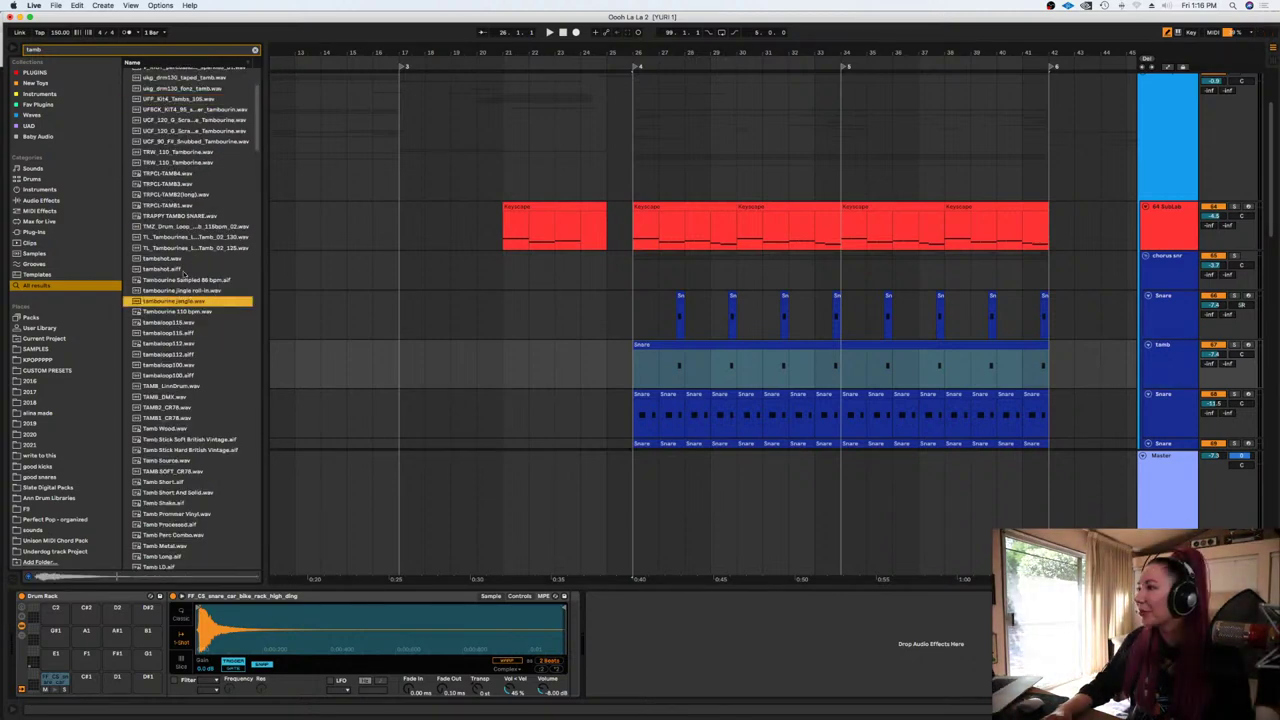
{"action": "left_click_drag", "start_coordinate": [183, 300], "coordinate": [312, 632]}
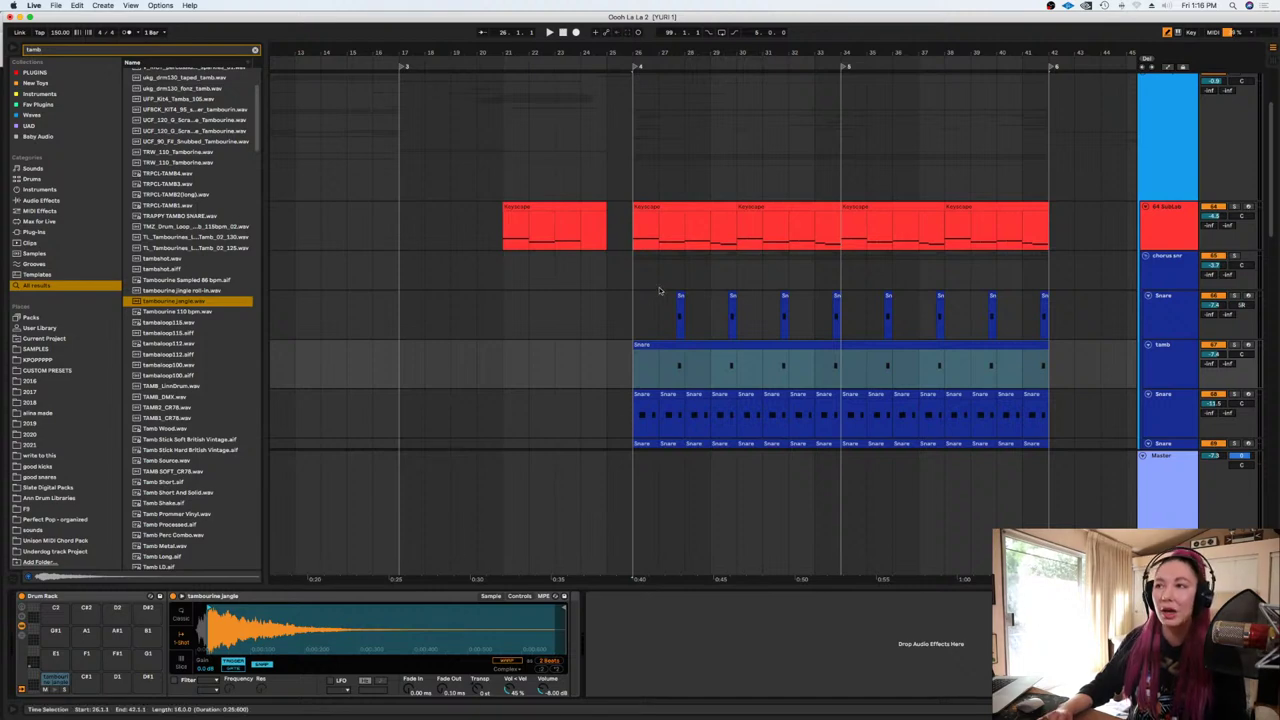
Switch the arrangement to a fixed 1/8 grid and place the insert marker at 27.3.3 in the tamb clip
{"action": "left_click", "coordinate": [663, 376]}
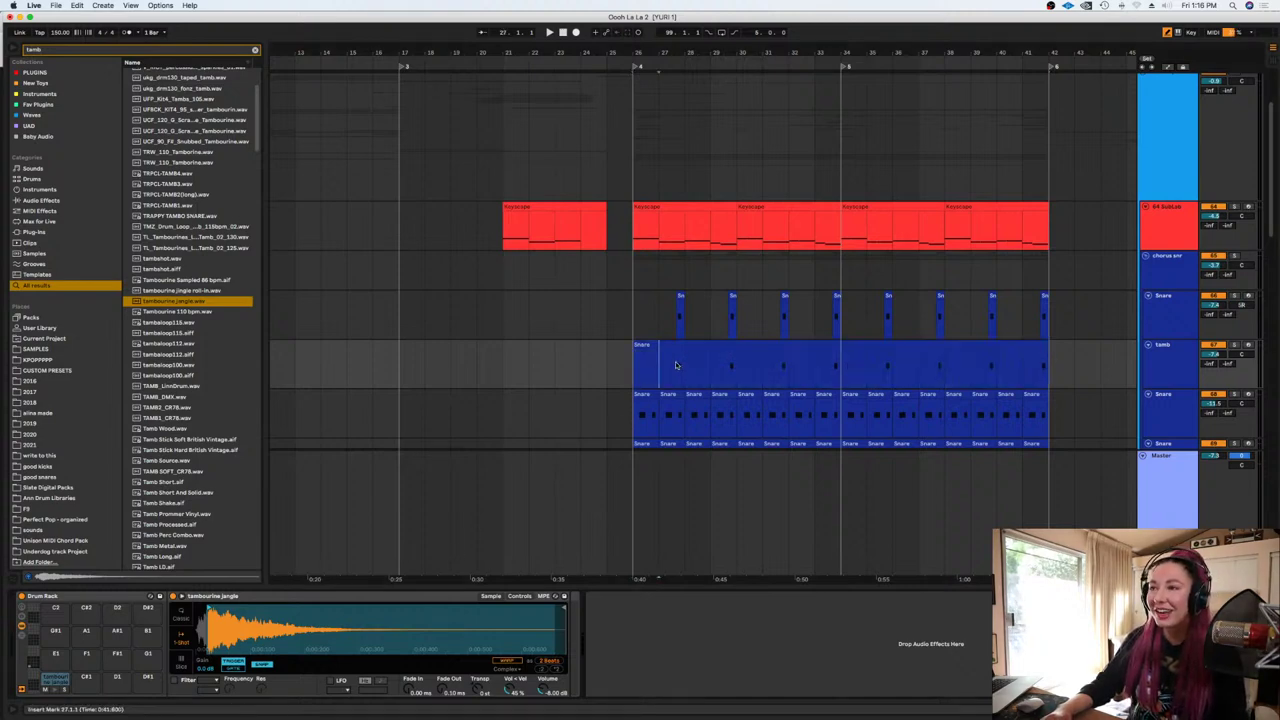
{"action": "left_click", "coordinate": [680, 375]}
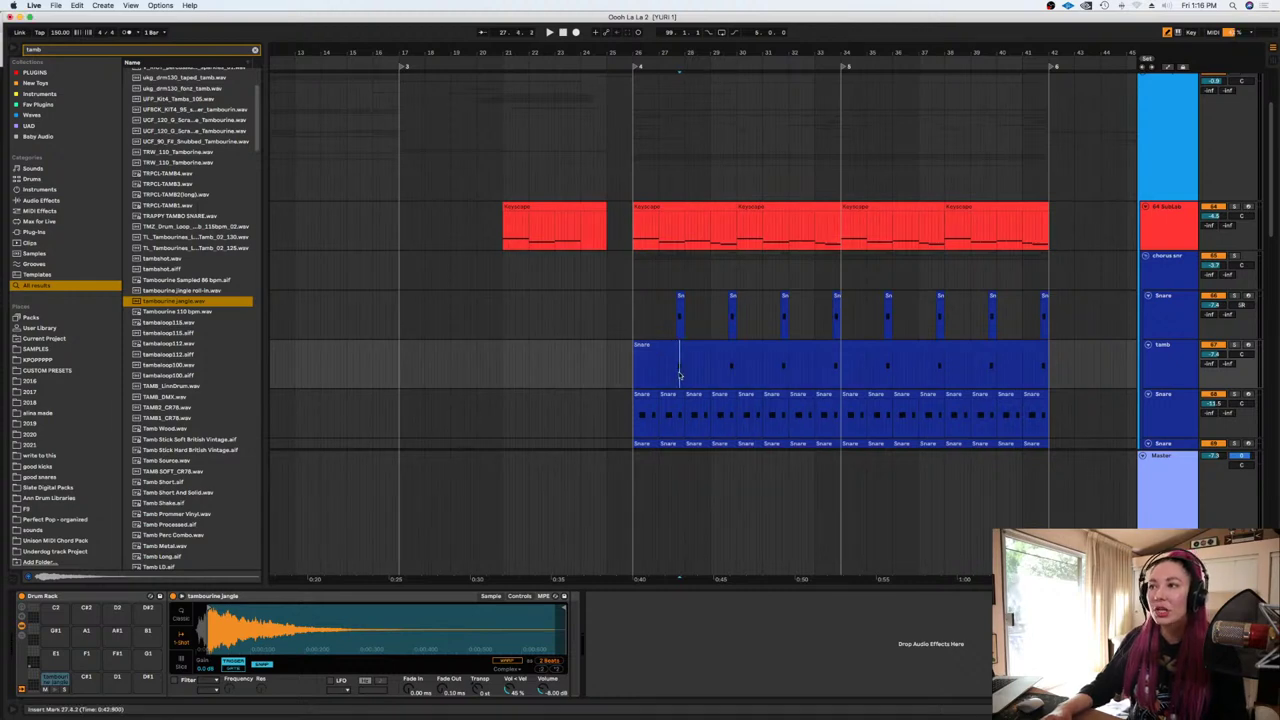
{"action": "scroll", "coordinate": [679, 375], "scroll_direction": "up", "scroll_amount": 5}
{"action": "right_click", "coordinate": [675, 373]}
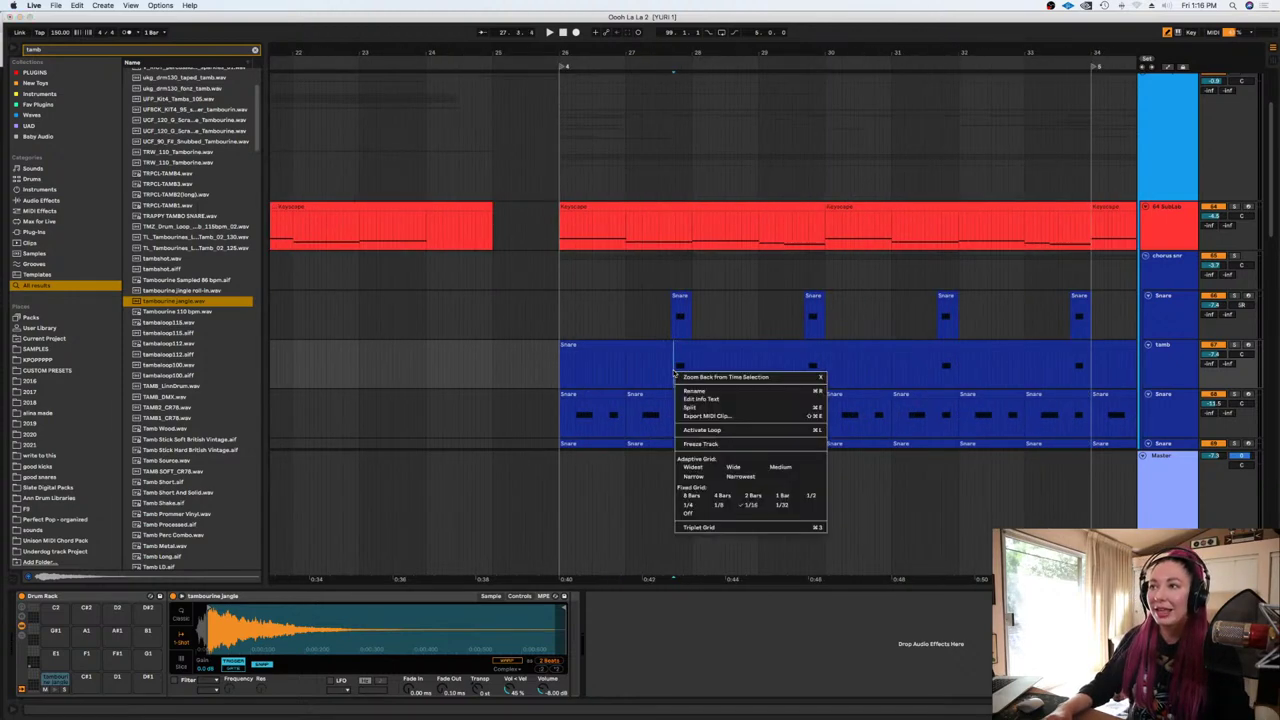
{"action": "left_click", "coordinate": [720, 505]}
{"action": "left_click", "coordinate": [671, 374]}
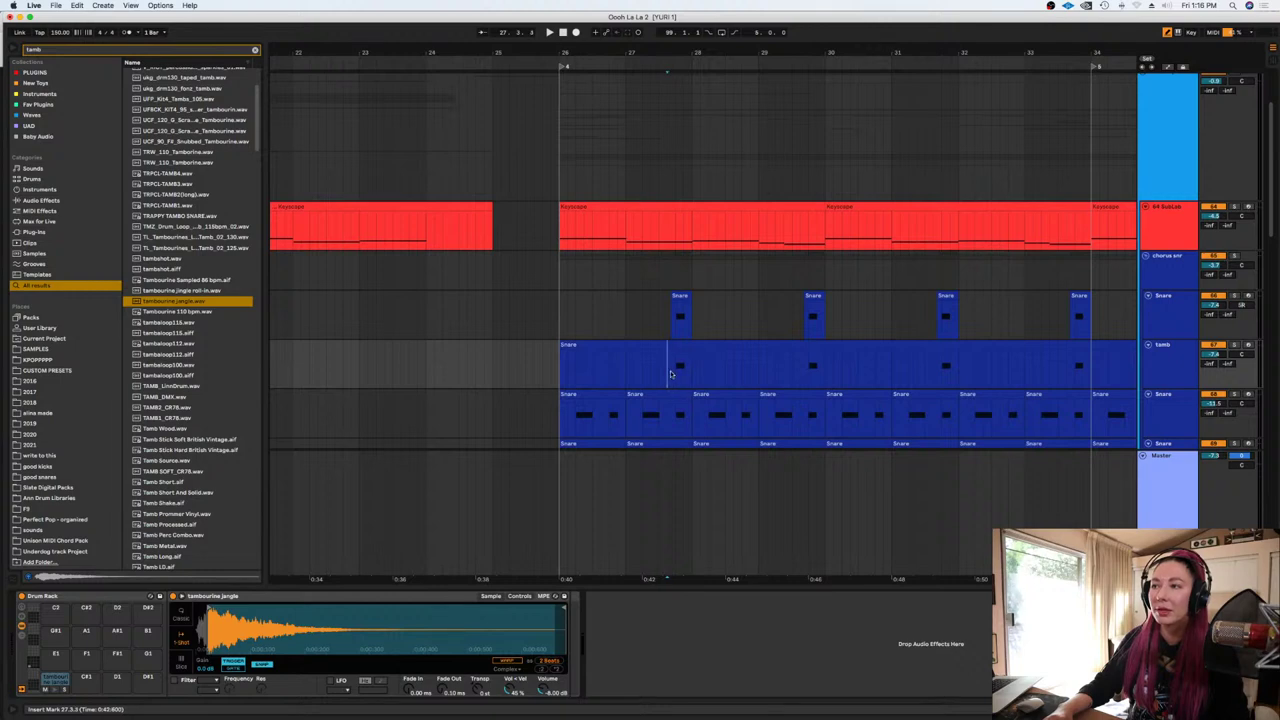
Make the tamb track slightly taller and listen to it soloed from 27.3.3
{"action": "scroll", "coordinate": [728, 378], "scroll_direction": "down", "scroll_amount": 1}
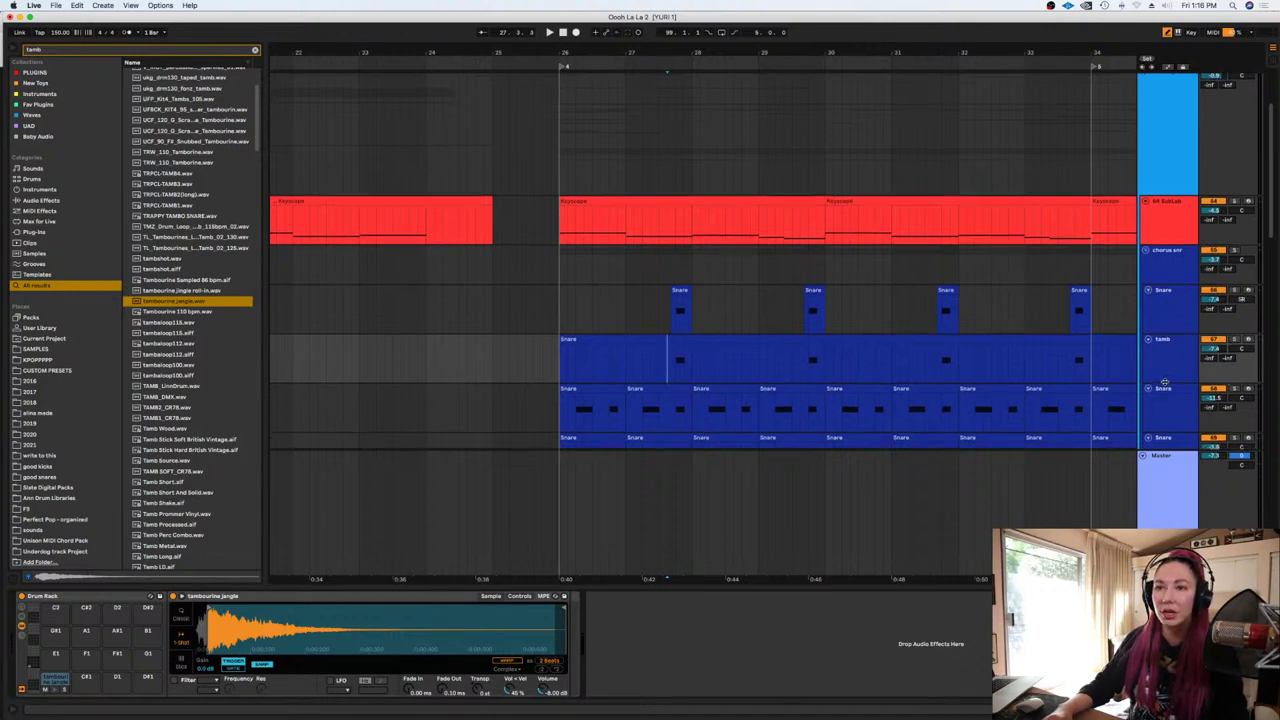
{"action": "left_click_drag", "start_coordinate": [1164, 382], "coordinate": [1166, 392]}
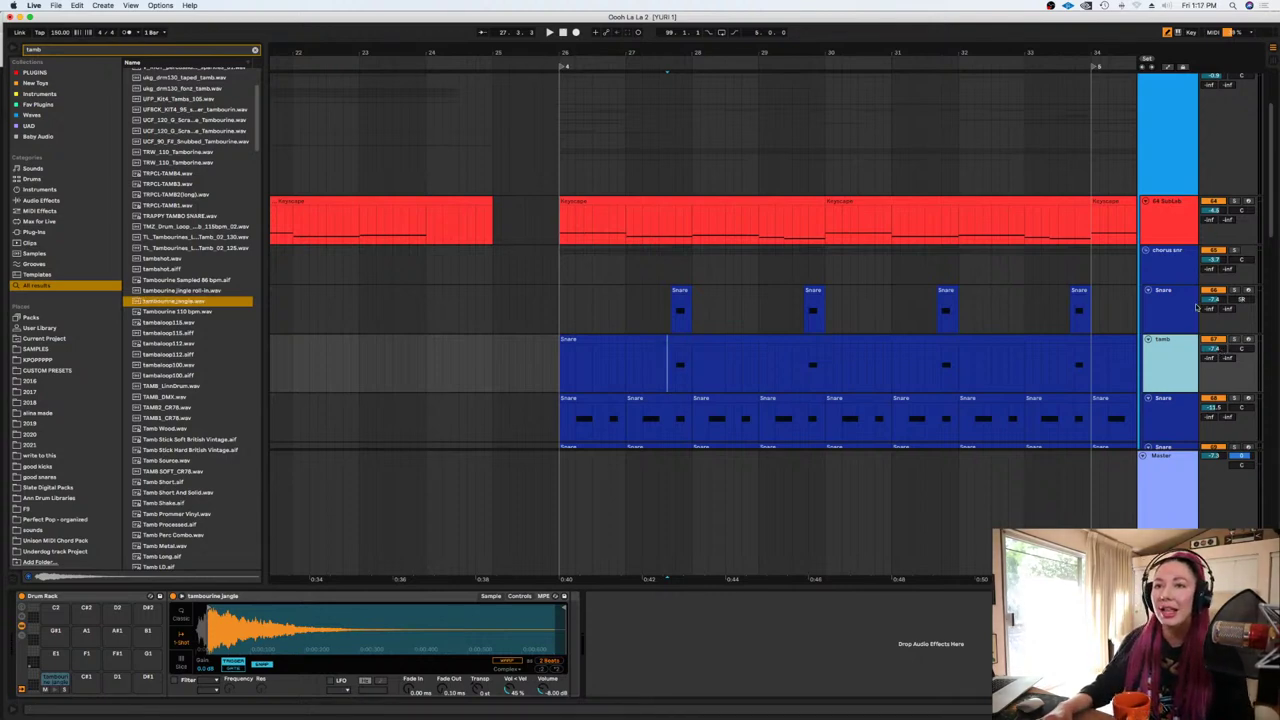
{"action": "left_click", "coordinate": [1234, 341]}
{"action": "key", "text": "space"}
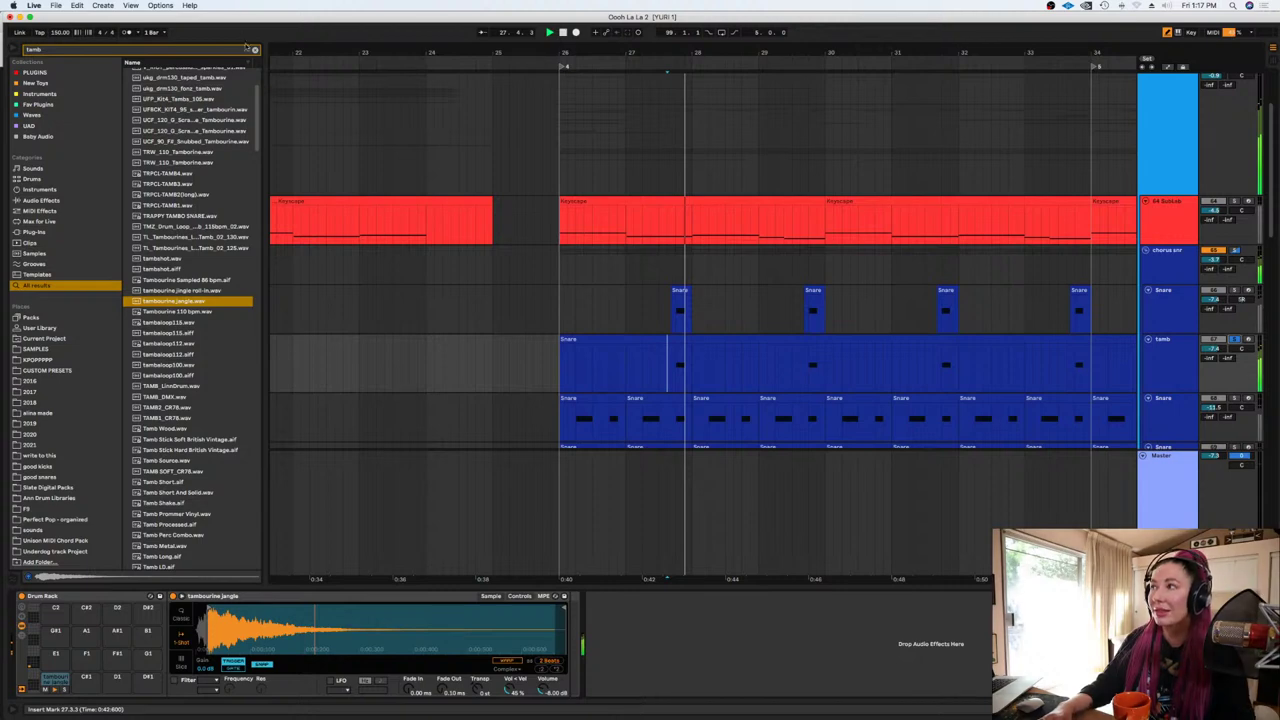
Stop playback, search the PLUGINS collection for eq and add Acon Digital Equalize 2 to the tamb track
{"action": "left_click", "coordinate": [255, 50]}
{"action": "type", "text": "eq"}
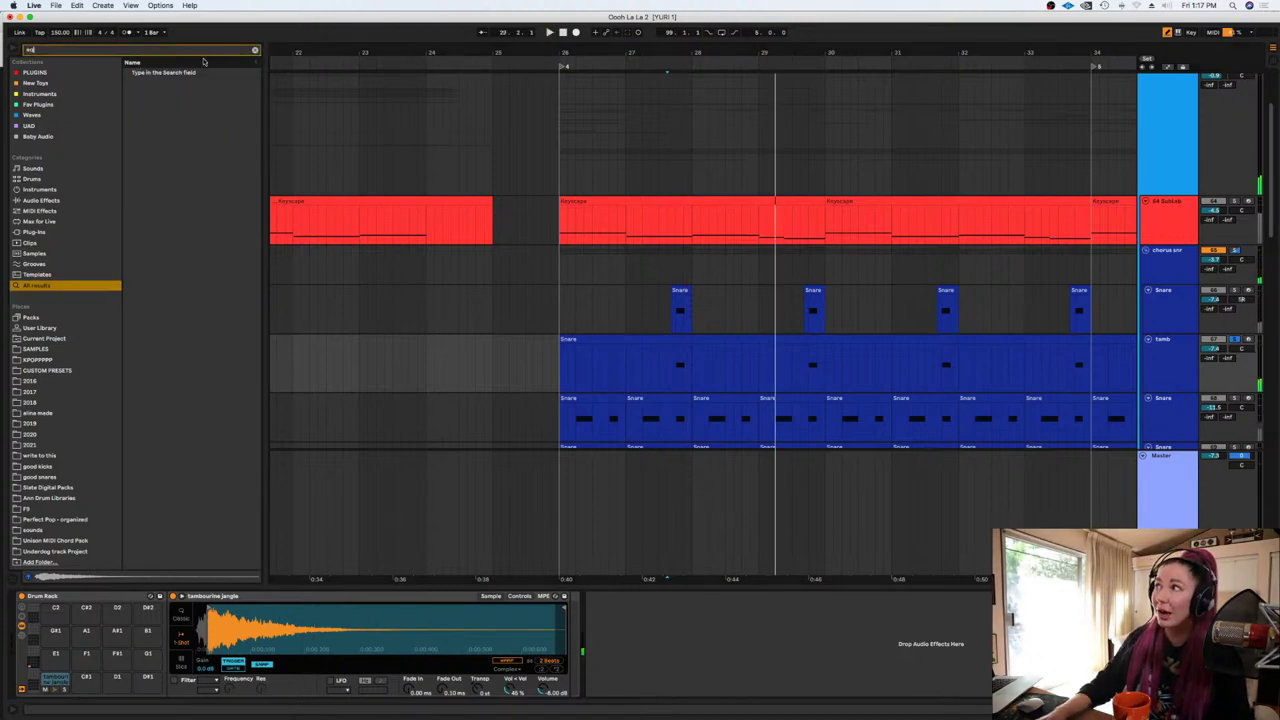
{"action": "left_click", "coordinate": [42, 73]}
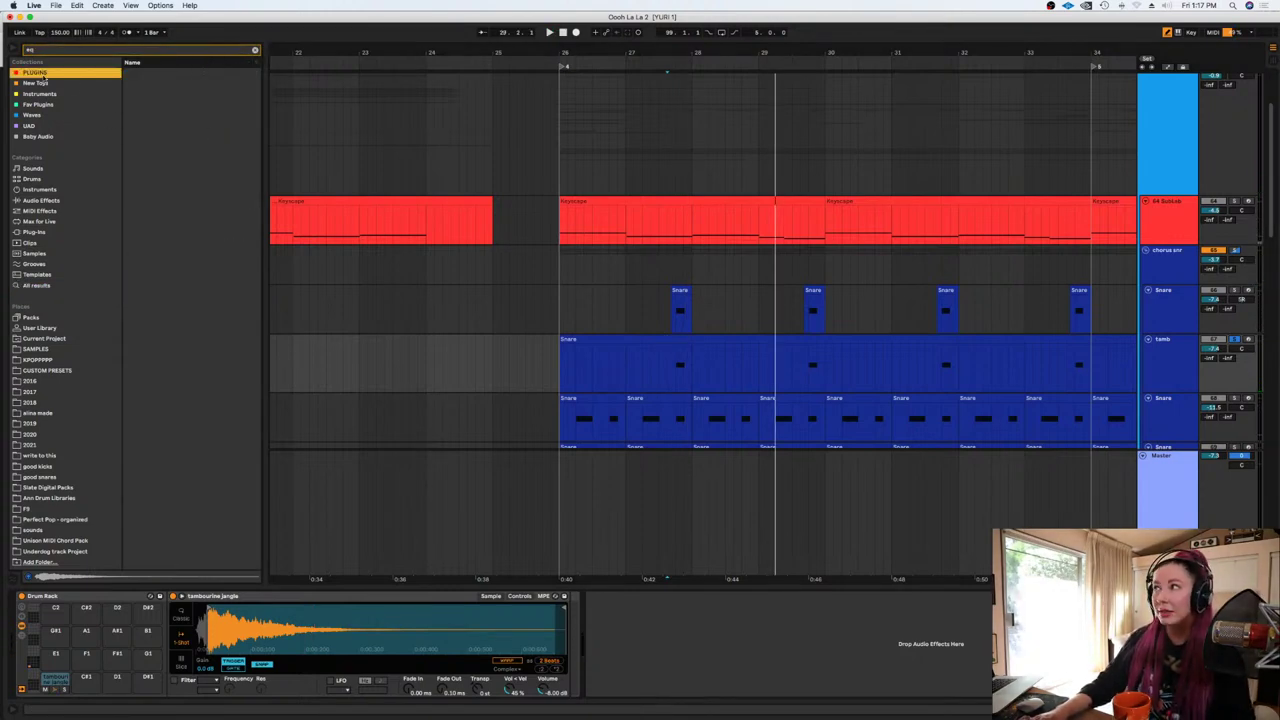
{"action": "left_click", "coordinate": [150, 95]}
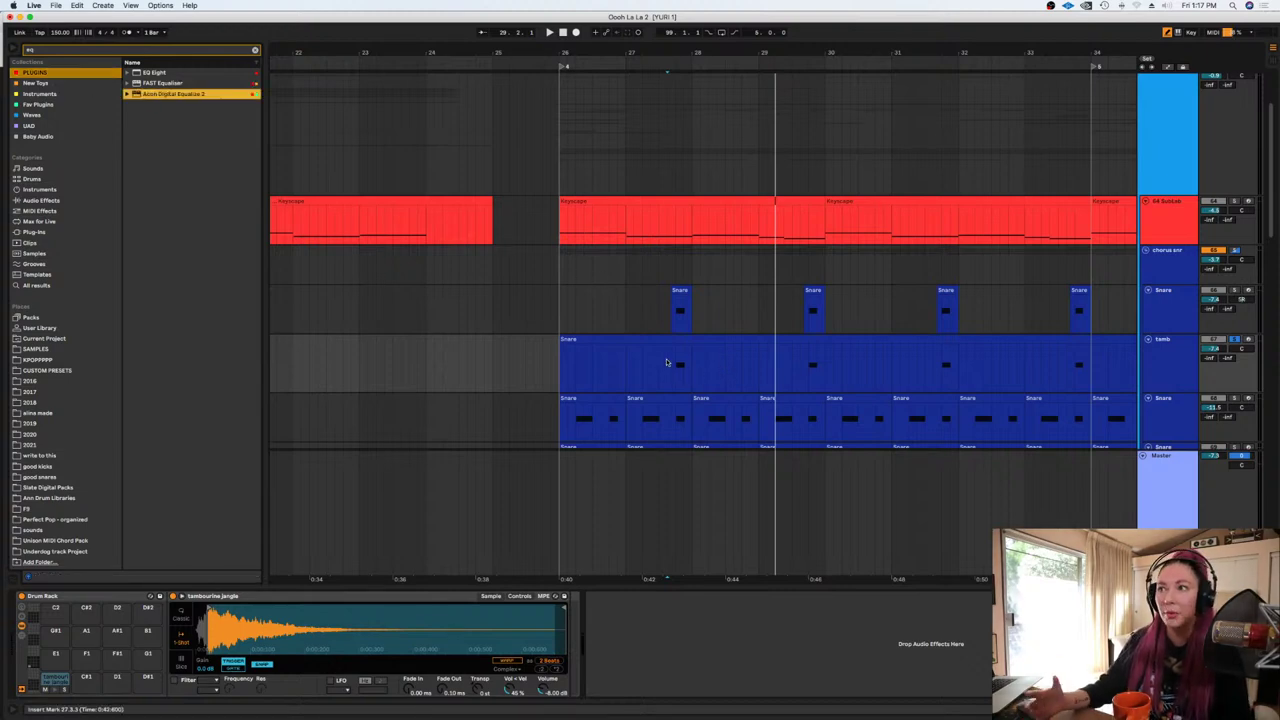
{"action": "left_click_drag", "start_coordinate": [666, 362], "coordinate": [666, 359]}
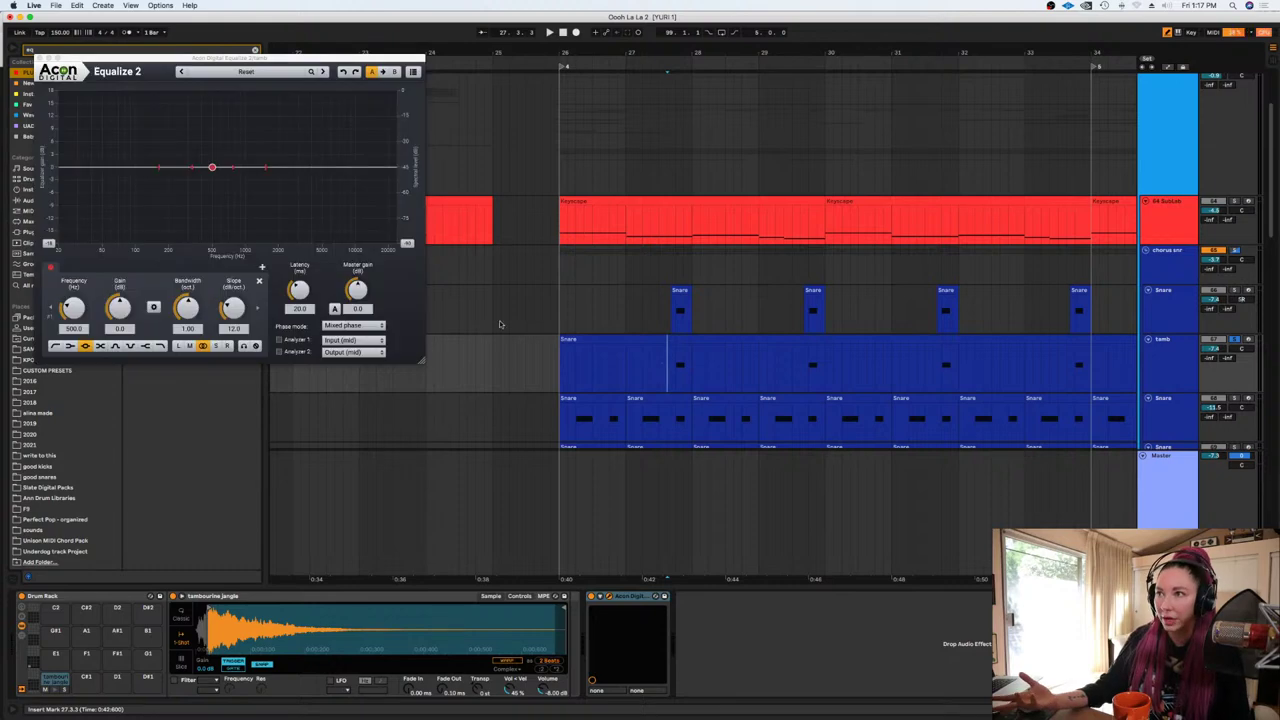
In Equalize 2, add a 246 Hz low cut at 27.1 dB/oct and a steeper bell cut of 5.4 dB at 276 Hz
{"action": "double_click", "coordinate": [99, 169]}
{"action": "left_click_drag", "start_coordinate": [99, 169], "coordinate": [172, 179]}
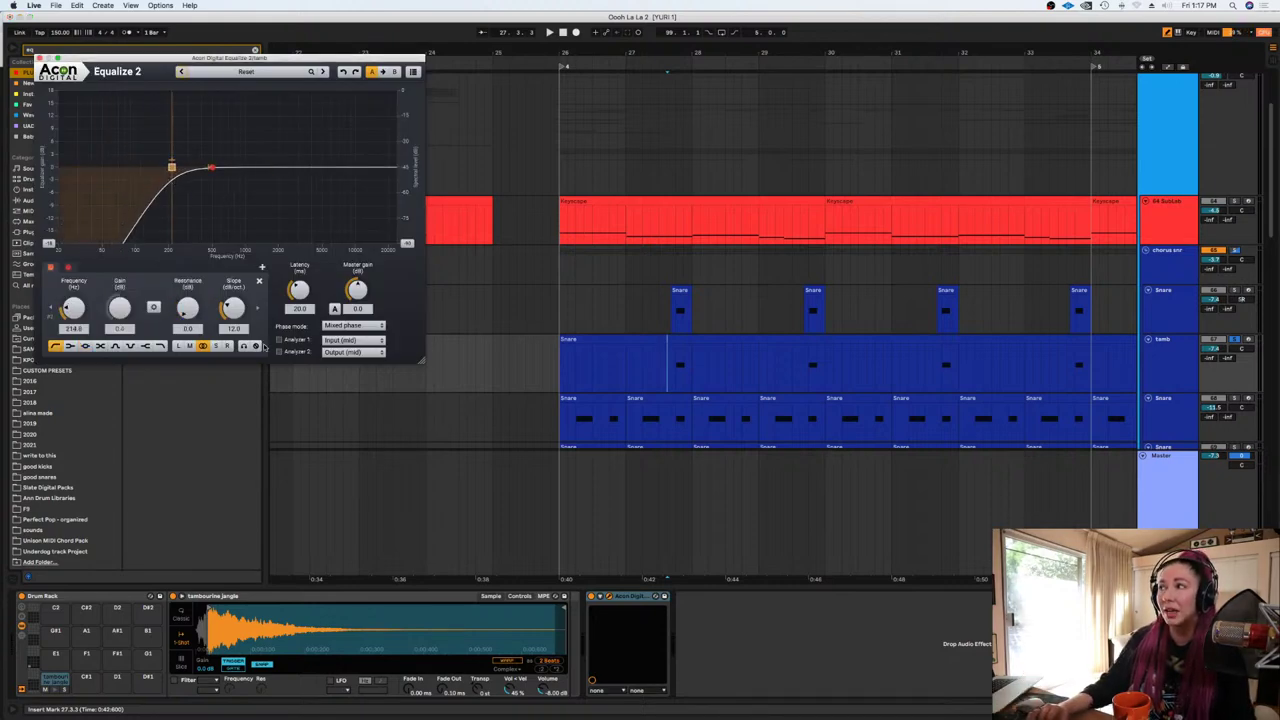
{"action": "left_click_drag", "start_coordinate": [233, 308], "coordinate": [233, 288]}
{"action": "left_click_drag", "start_coordinate": [211, 170], "coordinate": [183, 193]}
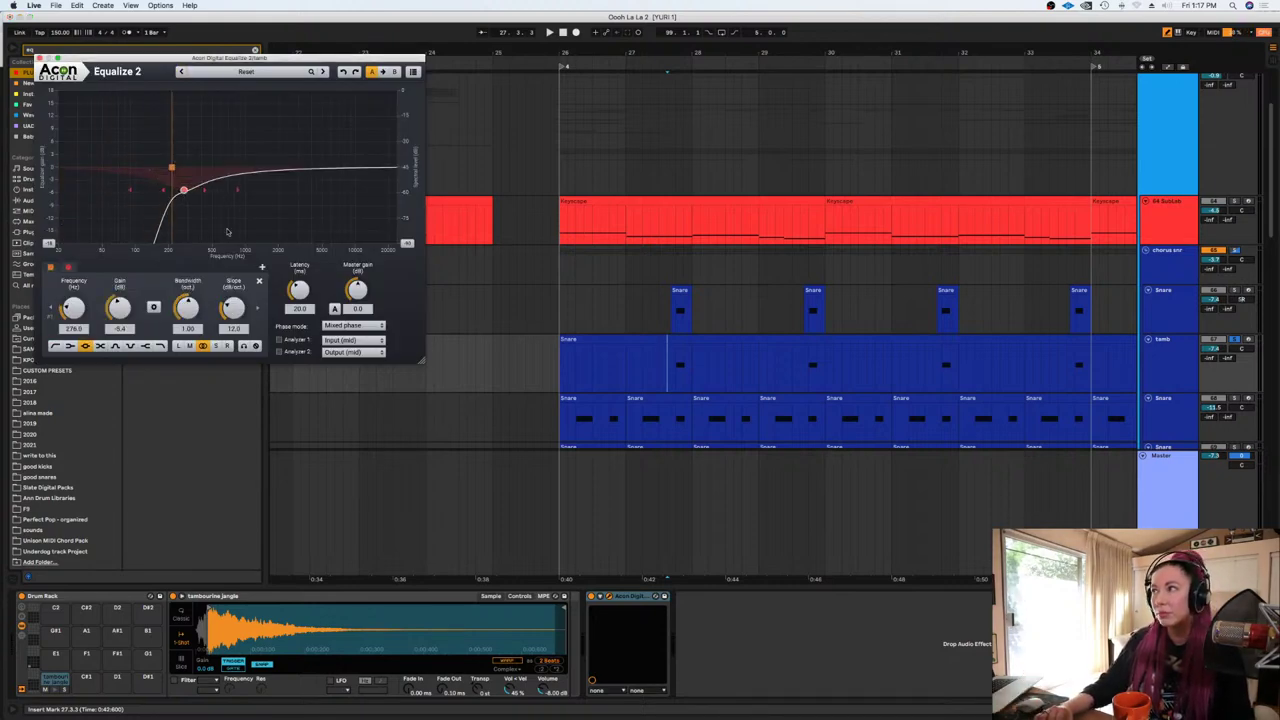
{"action": "left_click_drag", "start_coordinate": [235, 309], "coordinate": [235, 288]}
{"action": "left_click_drag", "start_coordinate": [173, 170], "coordinate": [178, 166]}
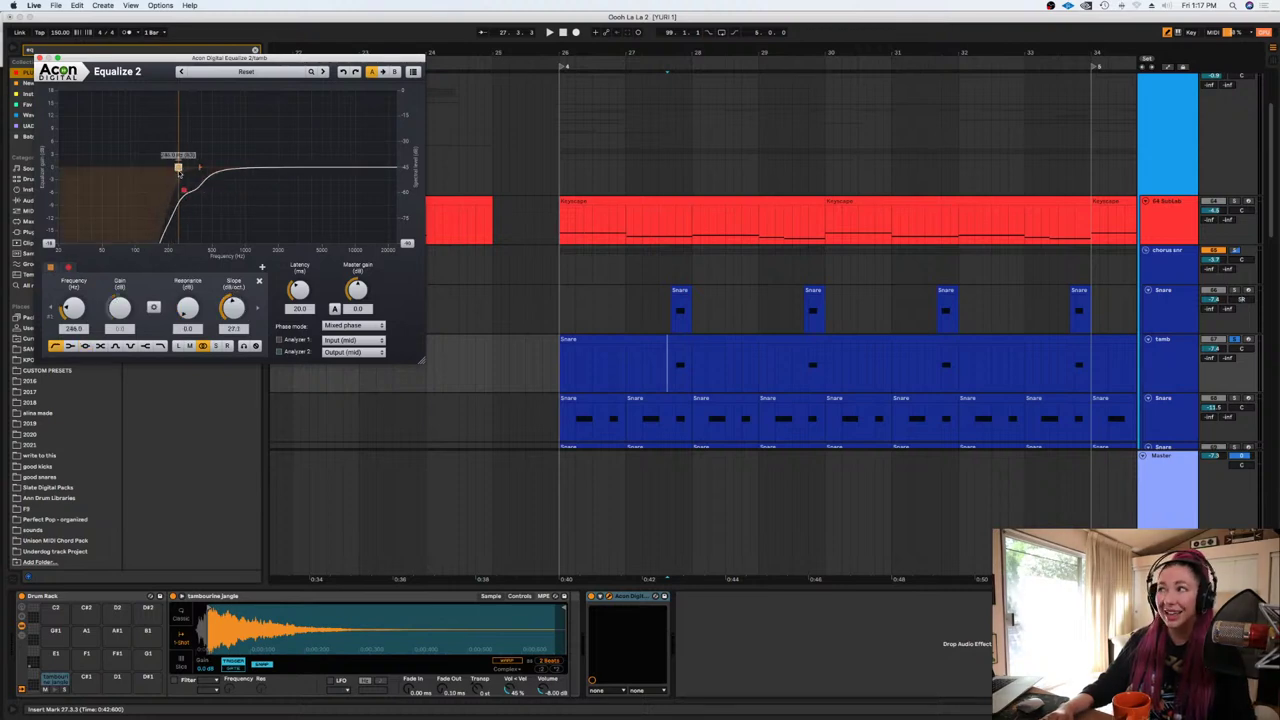
In Equalize 2, steepen the low cut to about 36 dB/oct and add a 5.1 dB bell cut near 386 Hz
{"action": "left_click_drag", "start_coordinate": [245, 310], "coordinate": [245, 302]}
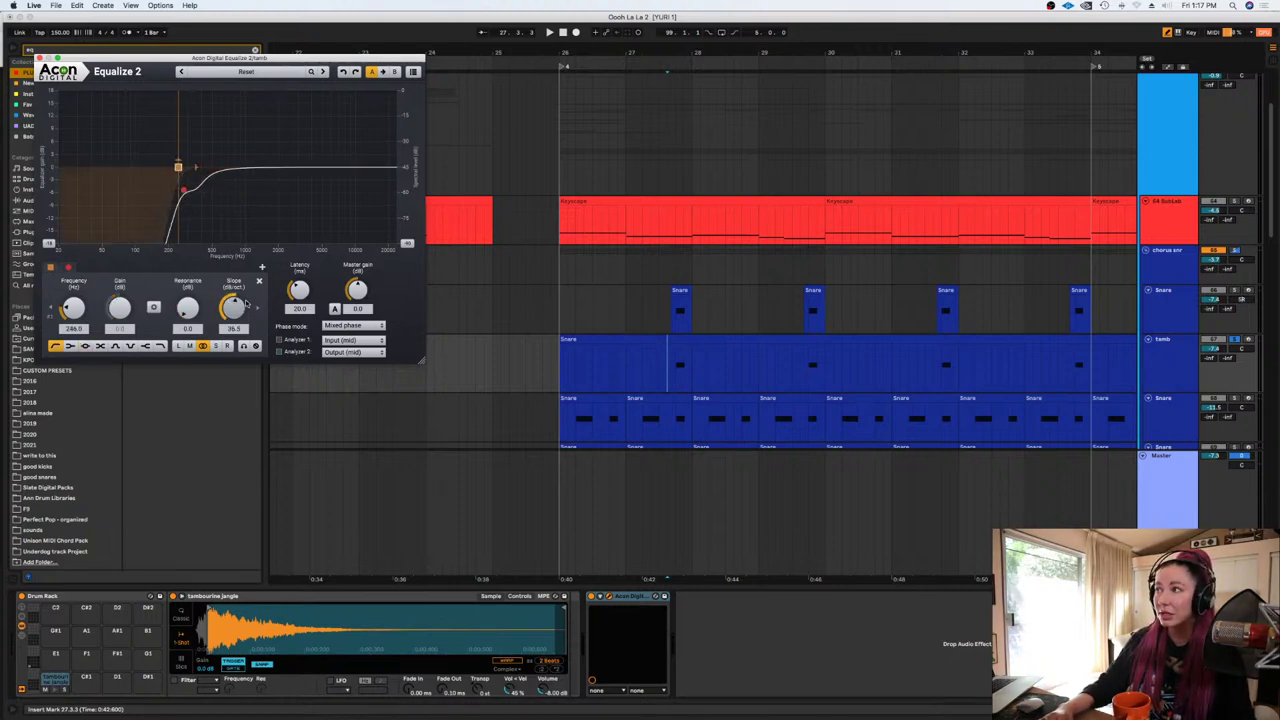
{"action": "left_click_drag", "start_coordinate": [233, 167], "coordinate": [200, 190]}
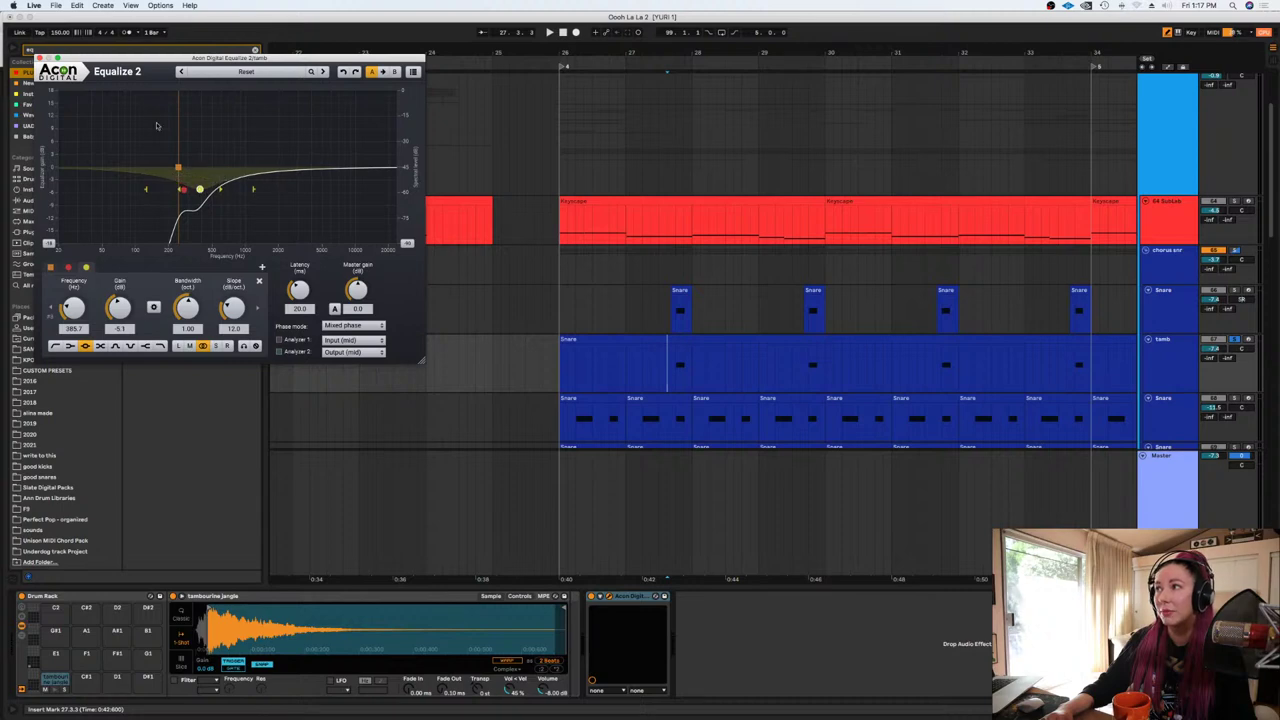
{"action": "left_click", "coordinate": [39, 59]}
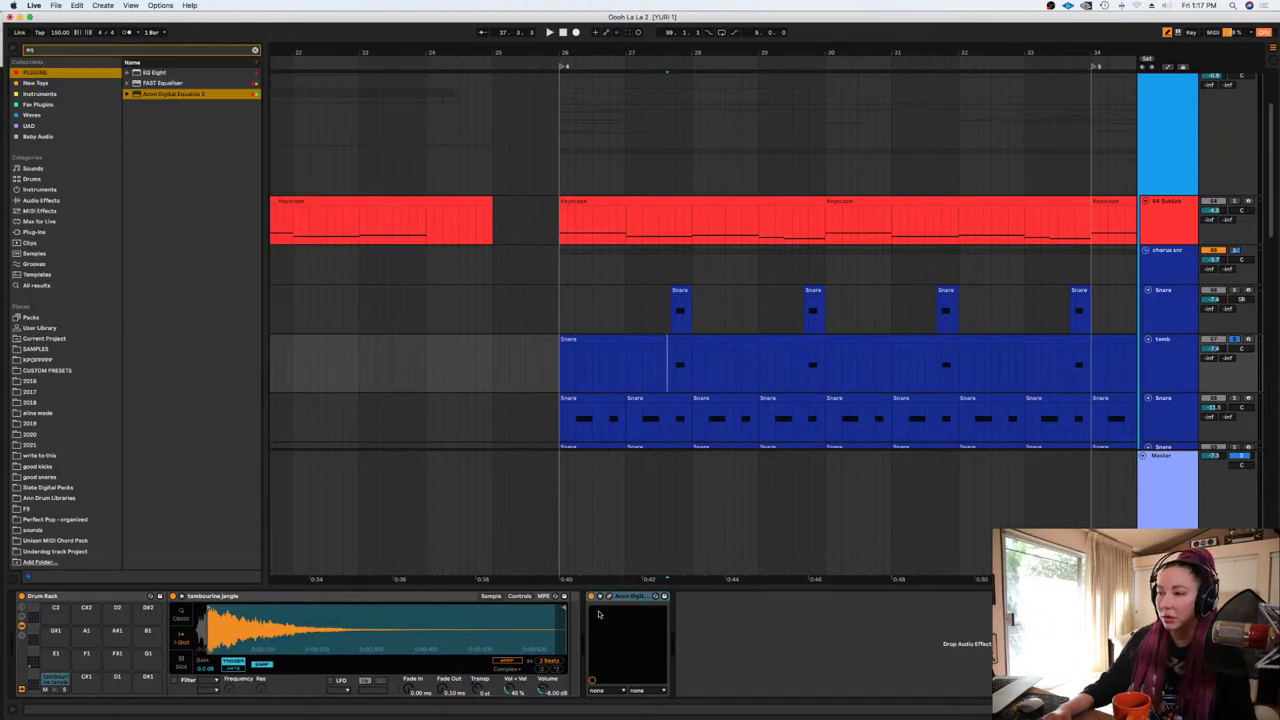
Reopen the tamb track's Equalize 2 and add a high shelf boosting 2.9 dB at about 5436 Hz
{"action": "left_click", "coordinate": [1190, 356]}
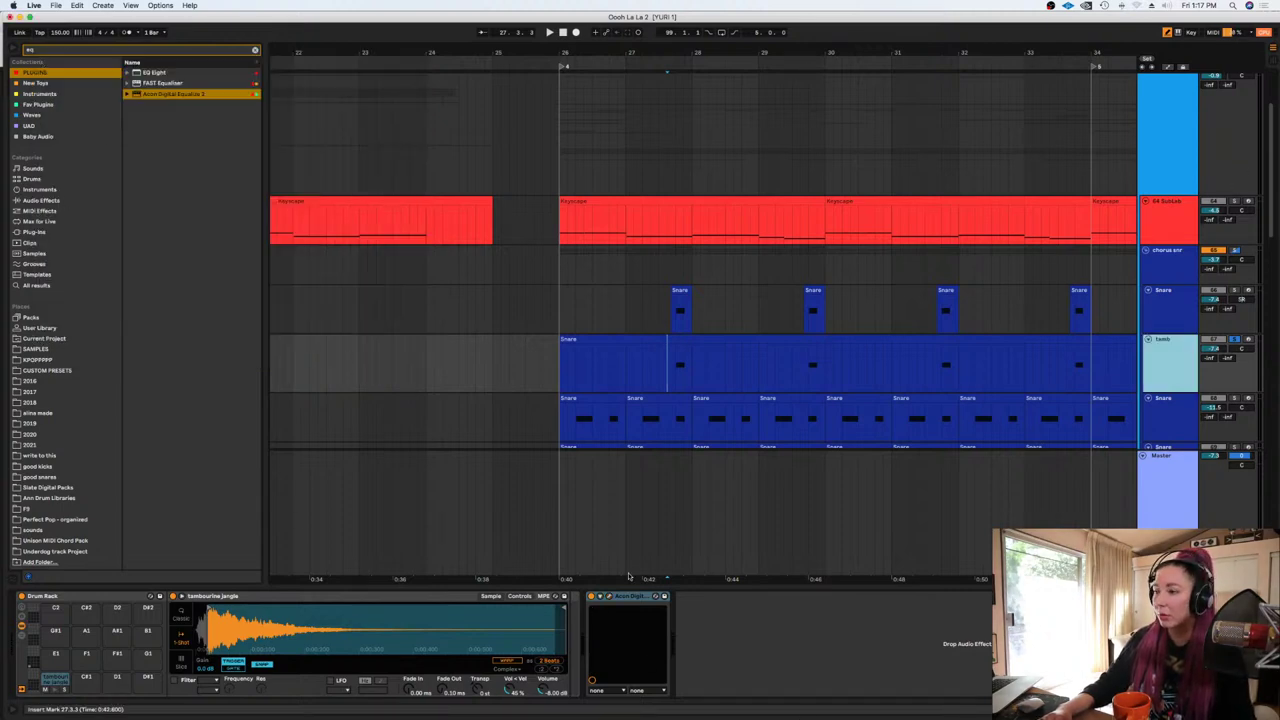
{"action": "left_click", "coordinate": [609, 597]}
{"action": "double_click", "coordinate": [326, 173]}
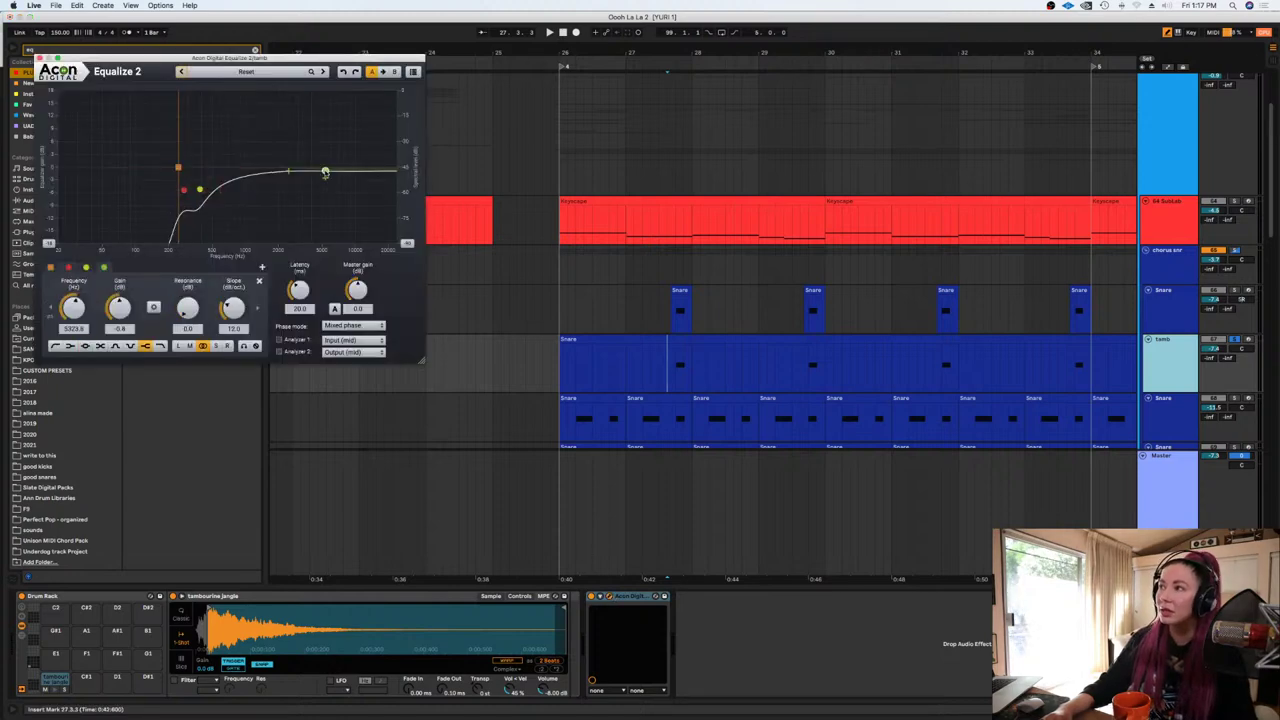
{"action": "left_click_drag", "start_coordinate": [326, 172], "coordinate": [326, 156]}
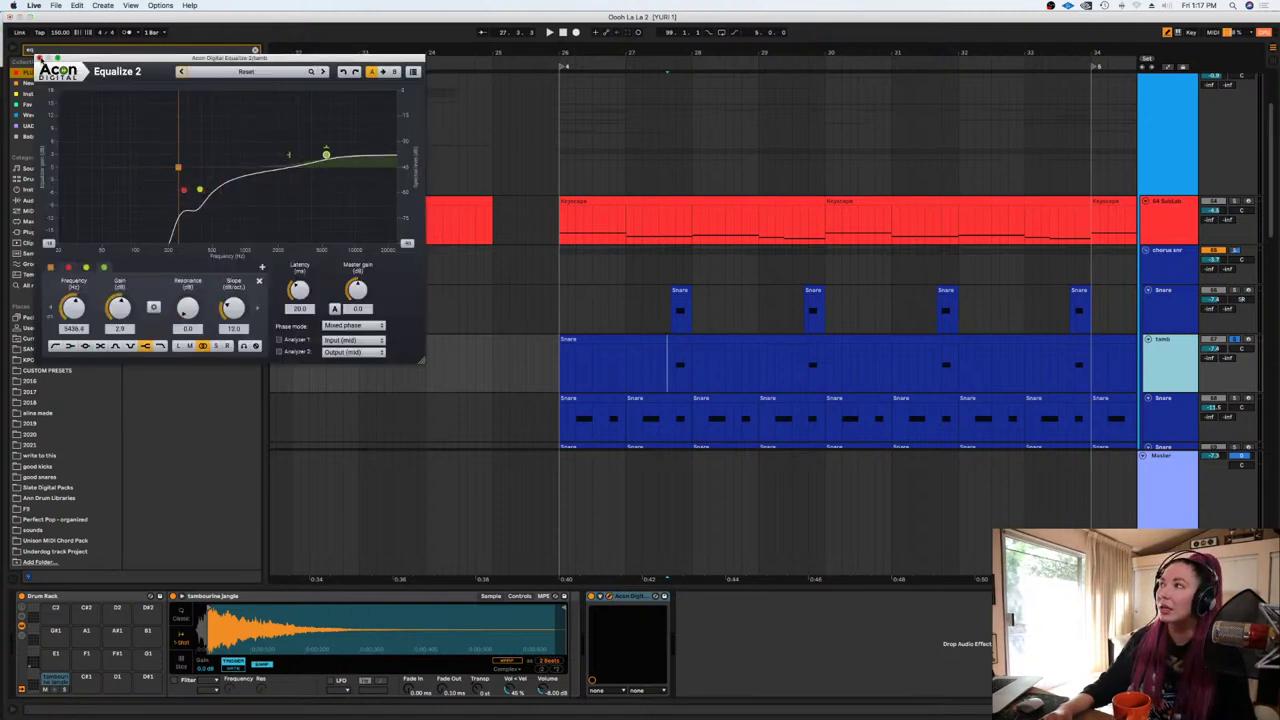
{"action": "left_click", "coordinate": [39, 58]}
Search the PLUGINS collection for valha and add ValhallaVintageVerb to the tamb track
{"action": "left_click", "coordinate": [256, 50]}
{"action": "type", "text": "valha"}
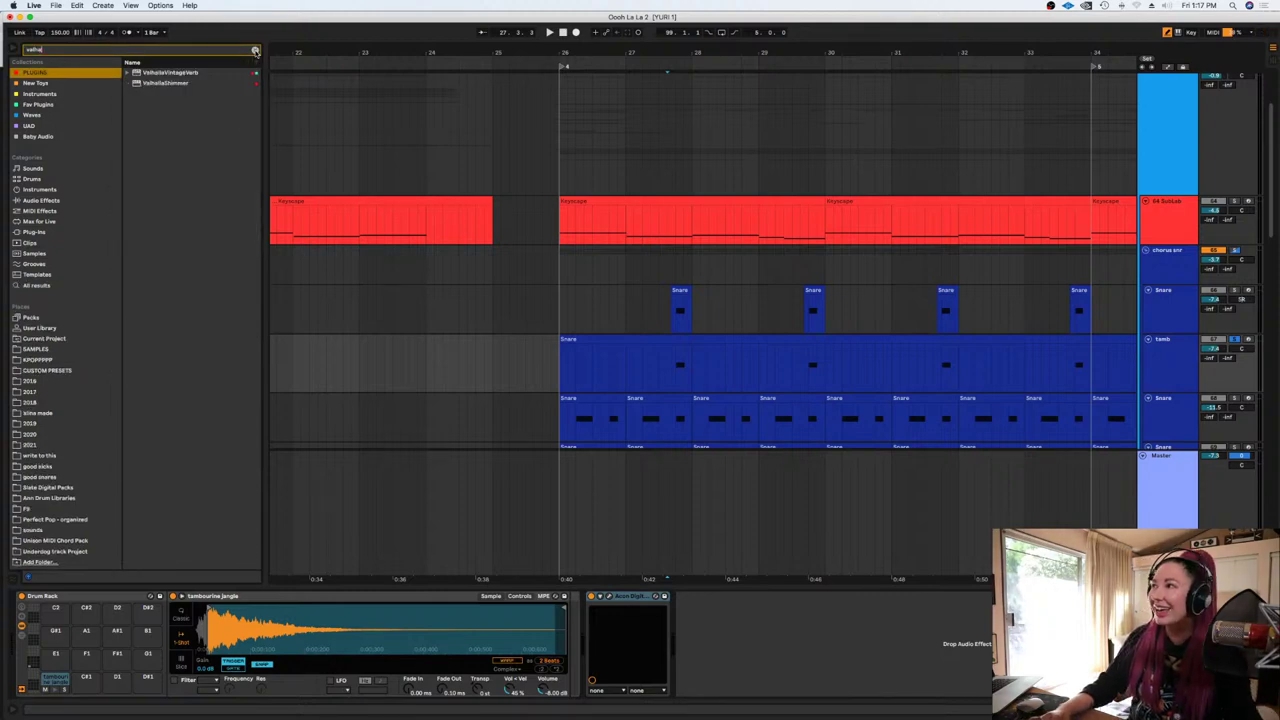
{"action": "left_click", "coordinate": [163, 74]}
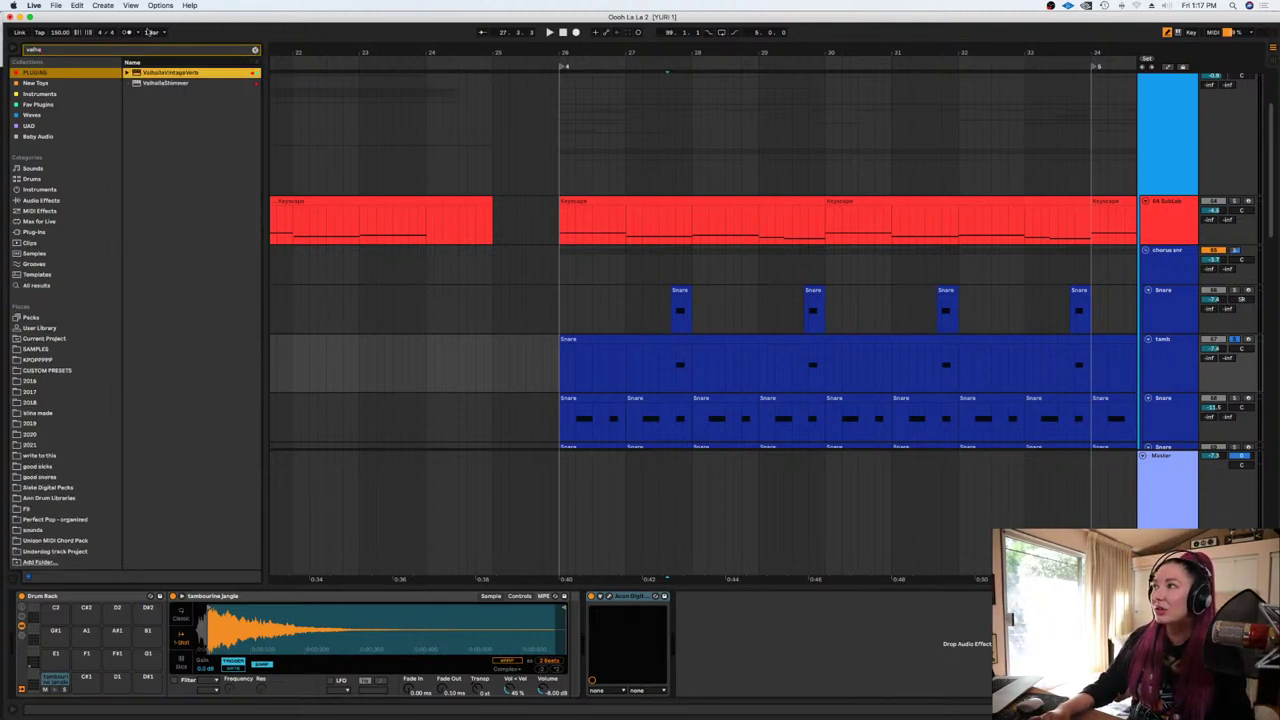
{"action": "key", "text": "Return"}
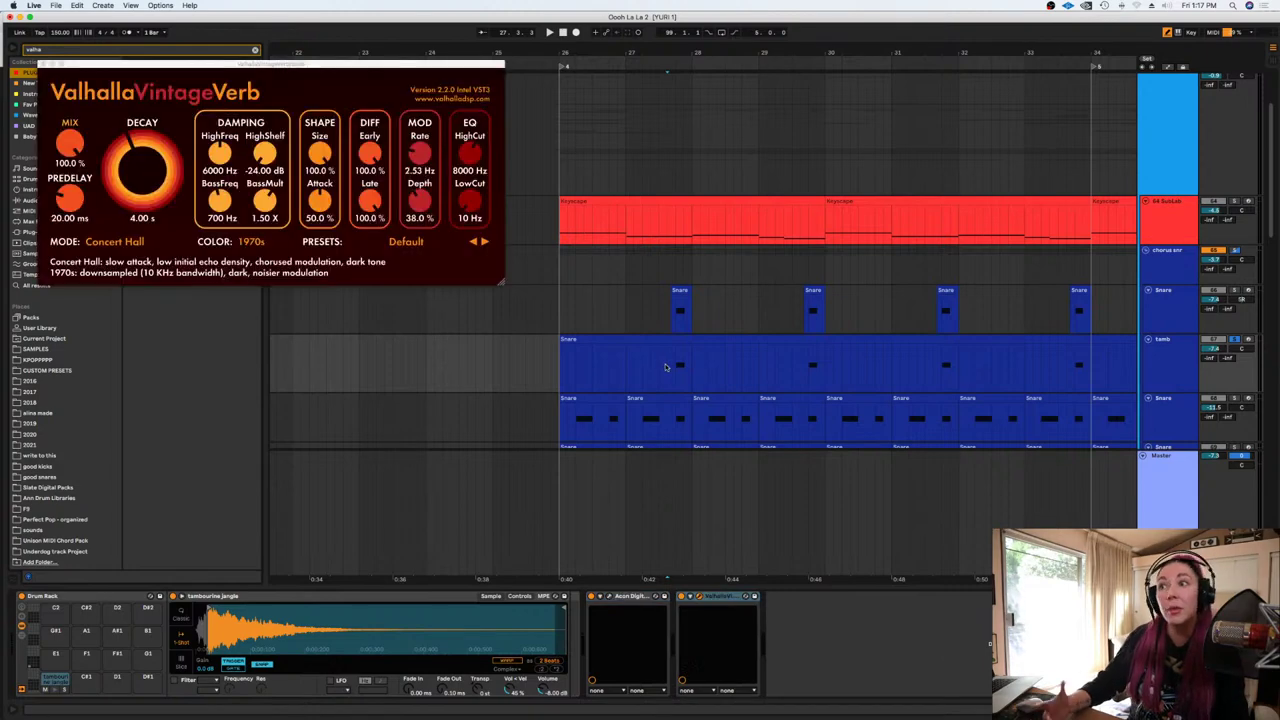
Set the reverb's color to 1980s, mix to 33%, decay to 1.66 s, HighCut to 10670 Hz and LowCut to 600 Hz
{"action": "left_click", "coordinate": [667, 362]}
{"action": "left_click", "coordinate": [252, 242]}
{"action": "left_click", "coordinate": [258, 267]}
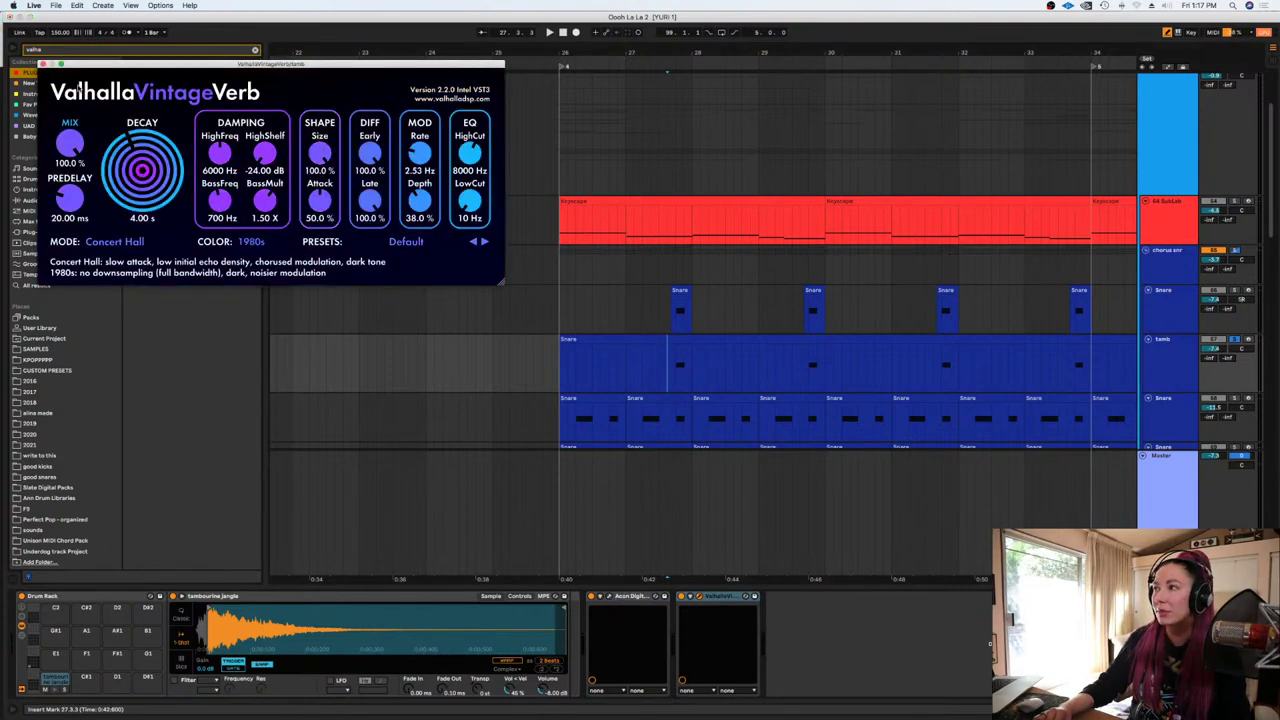
{"action": "left_click_drag", "start_coordinate": [70, 145], "coordinate": [66, 229]}
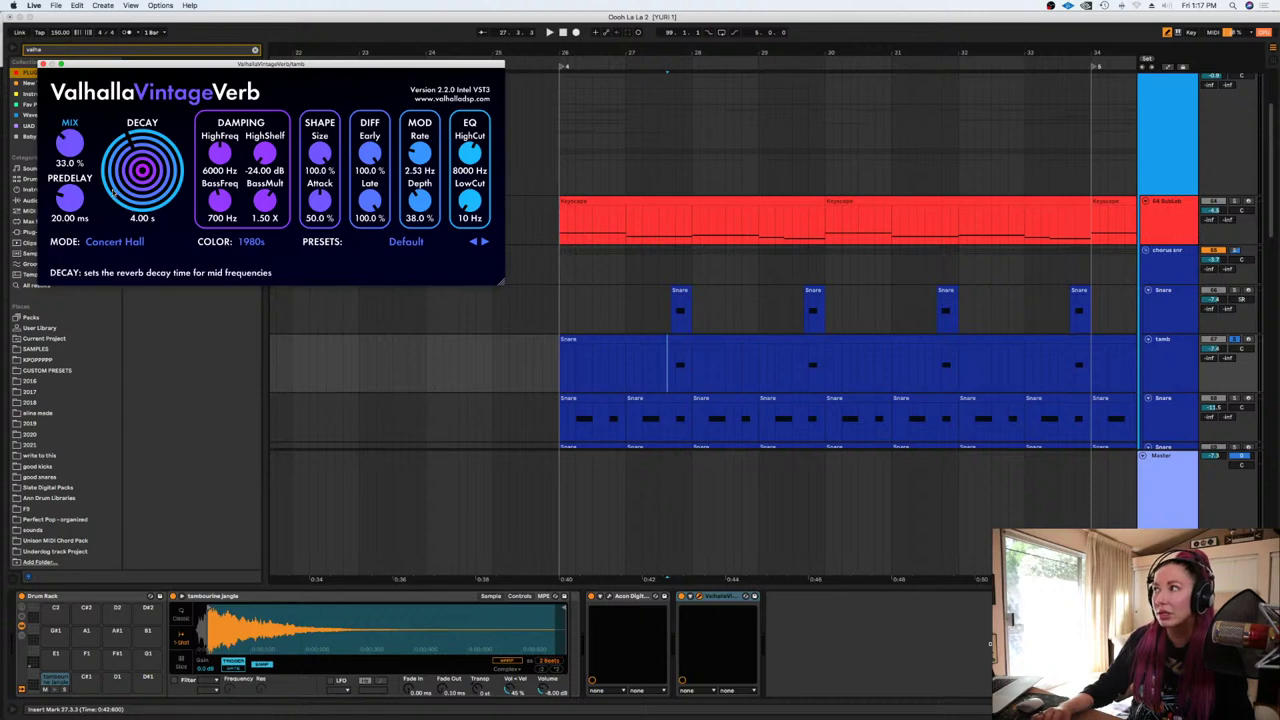
{"action": "left_click_drag", "start_coordinate": [109, 191], "coordinate": [108, 207]}
{"action": "left_click_drag", "start_coordinate": [477, 216], "coordinate": [473, 138]}
Play the soloed tamb from 27.3.3 and raise the reverb's decay to 2.76 s and its mix to 38%
{"action": "left_click", "coordinate": [674, 360]}
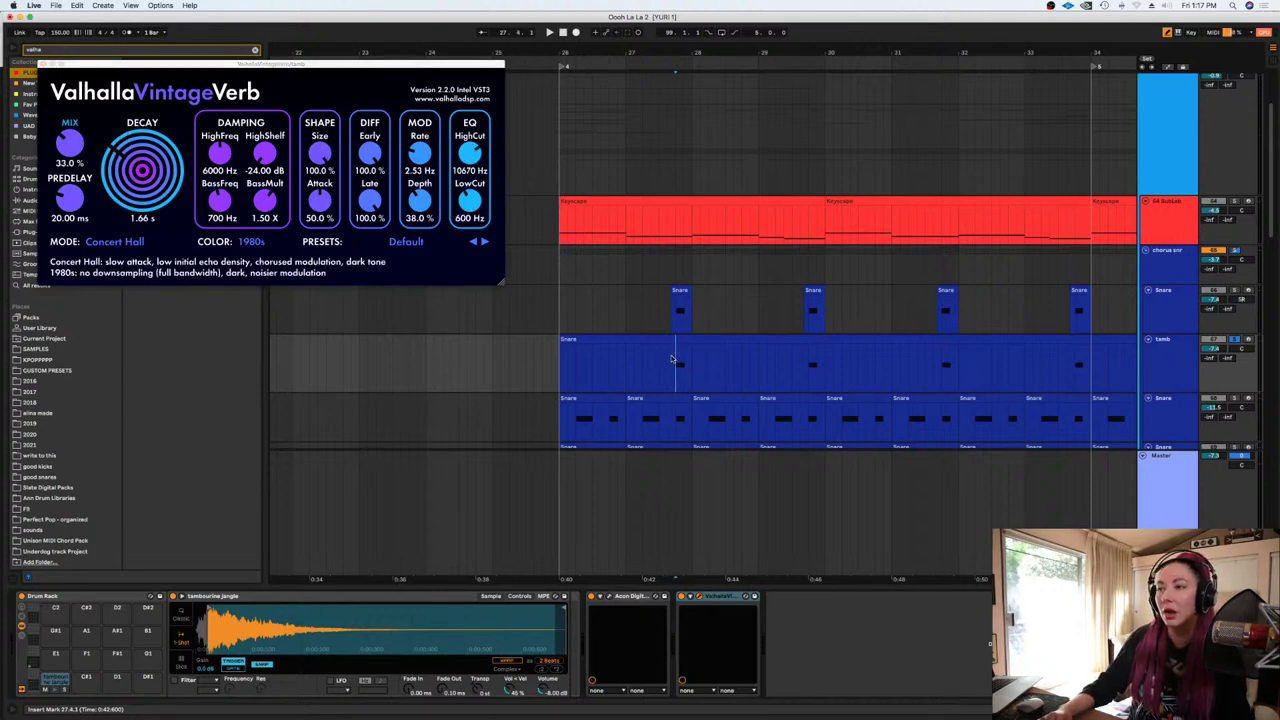
{"action": "left_click", "coordinate": [669, 360]}
{"action": "scroll", "coordinate": [699, 361], "scroll_direction": "down", "scroll_amount": 1}
{"action": "key", "text": "space"}
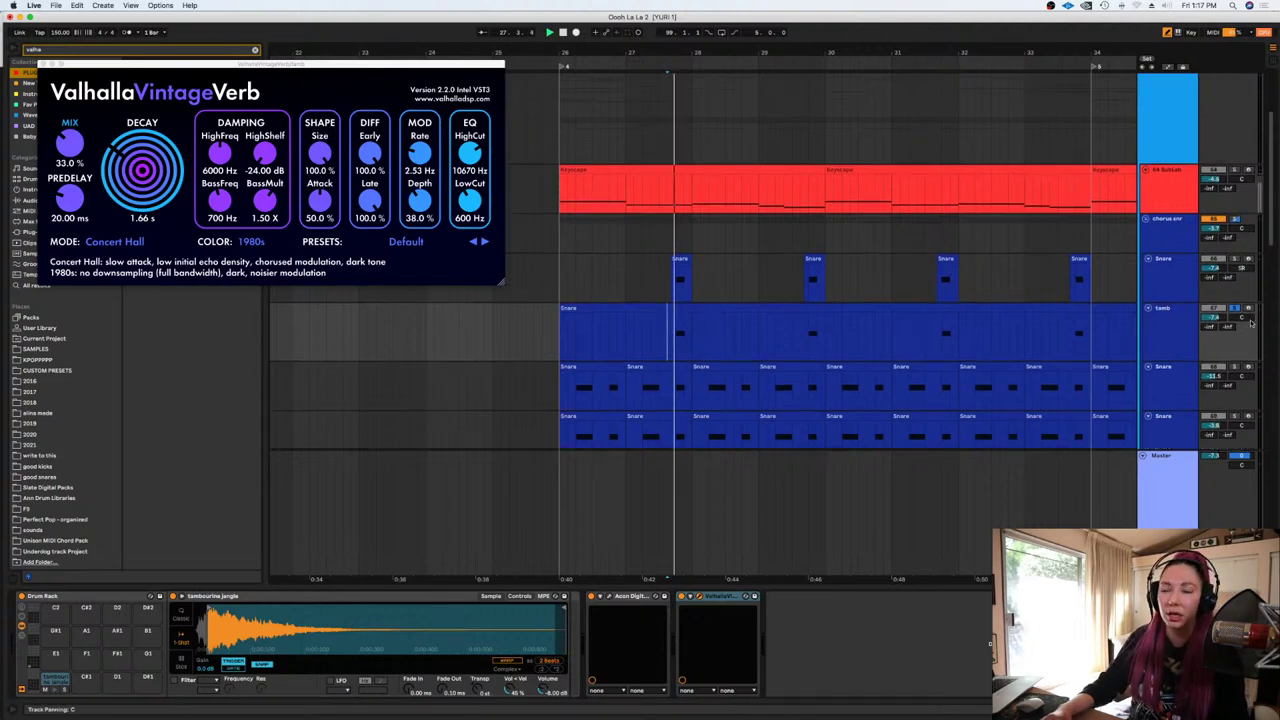
{"action": "left_click_drag", "start_coordinate": [110, 177], "coordinate": [81, 140]}
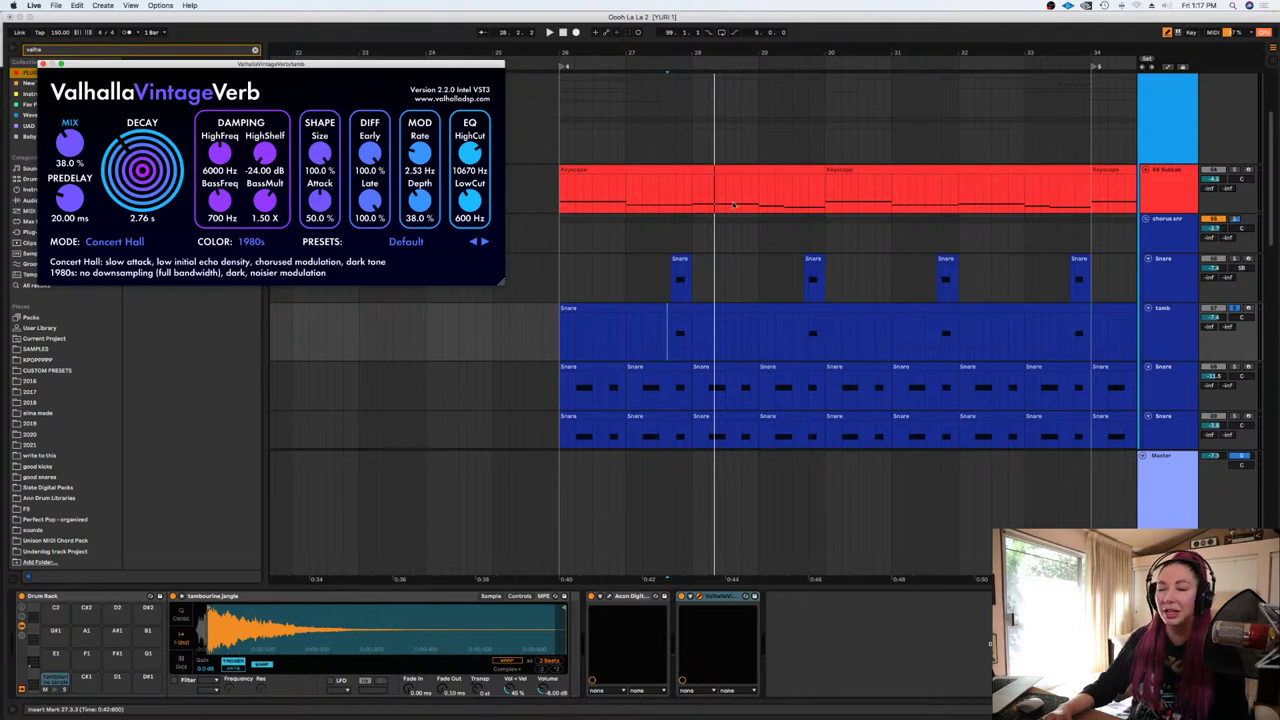
{"action": "key", "text": "space"}
Unsolo the tamb track and lower its volume slightly while listening to it in the full mix
{"action": "left_click", "coordinate": [1234, 308]}
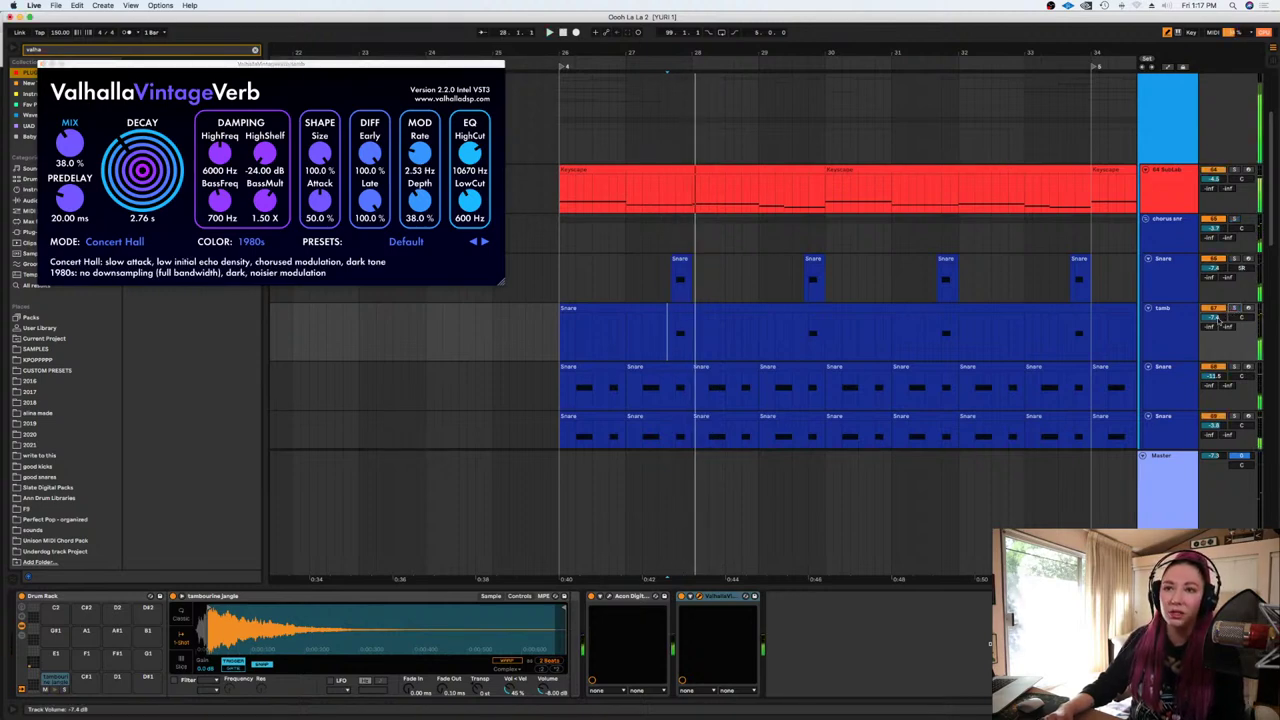
{"action": "left_click_drag", "start_coordinate": [1216, 318], "coordinate": [1216, 324]}
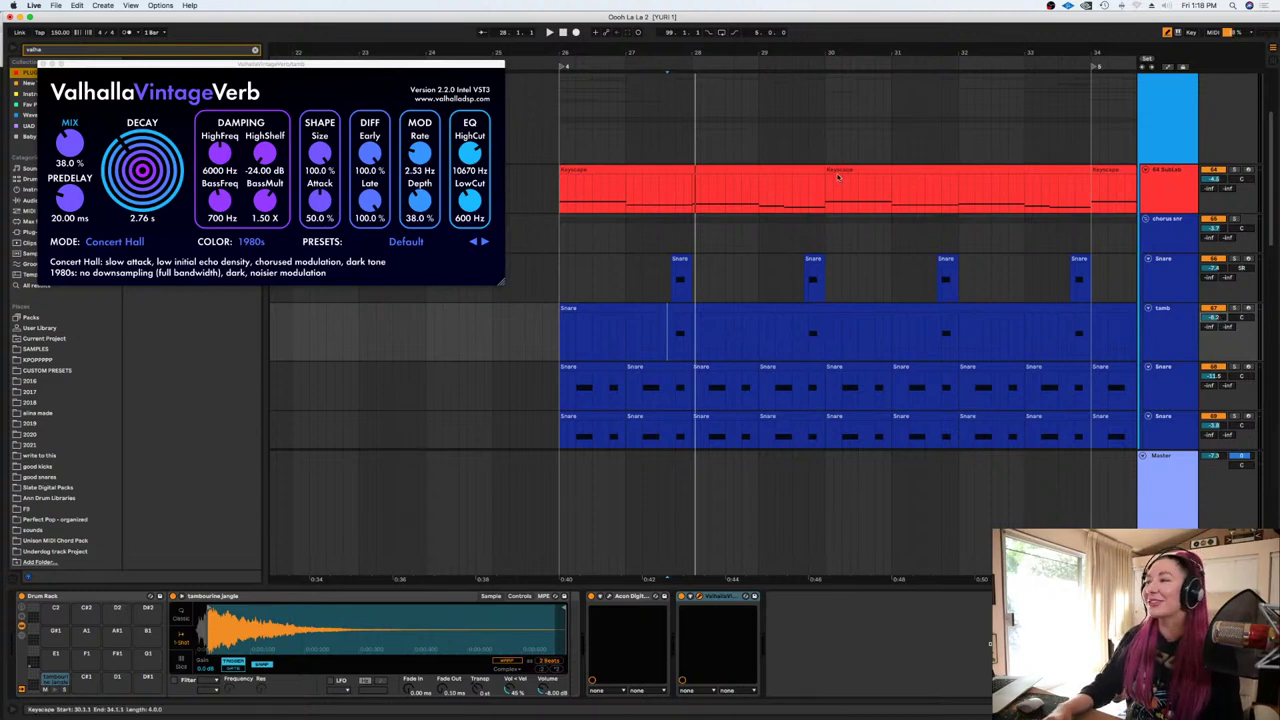
{"action": "key", "text": "space"}
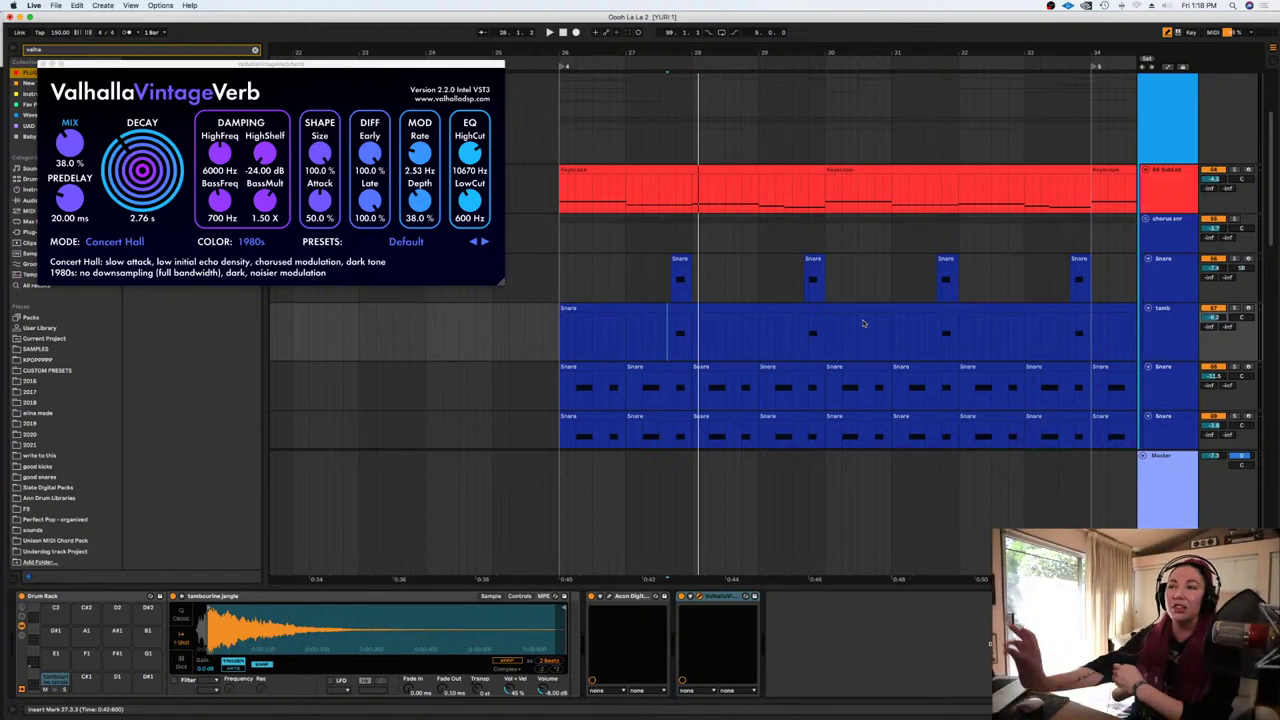
Raise the tamb EQ's low cut to 306.5 Hz and its high shelf to 4.6 dB, and replay the mix with both plugin windows closed
{"action": "left_click", "coordinate": [1188, 324]}
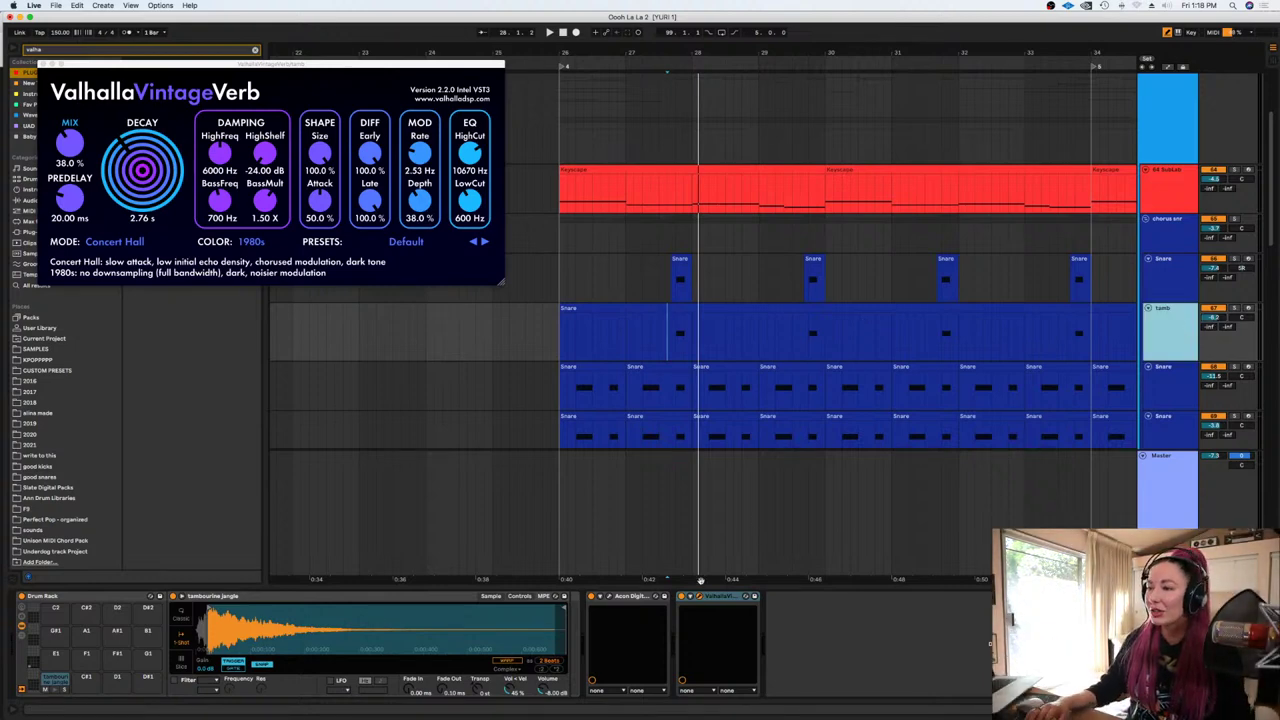
{"action": "left_click", "coordinate": [609, 597]}
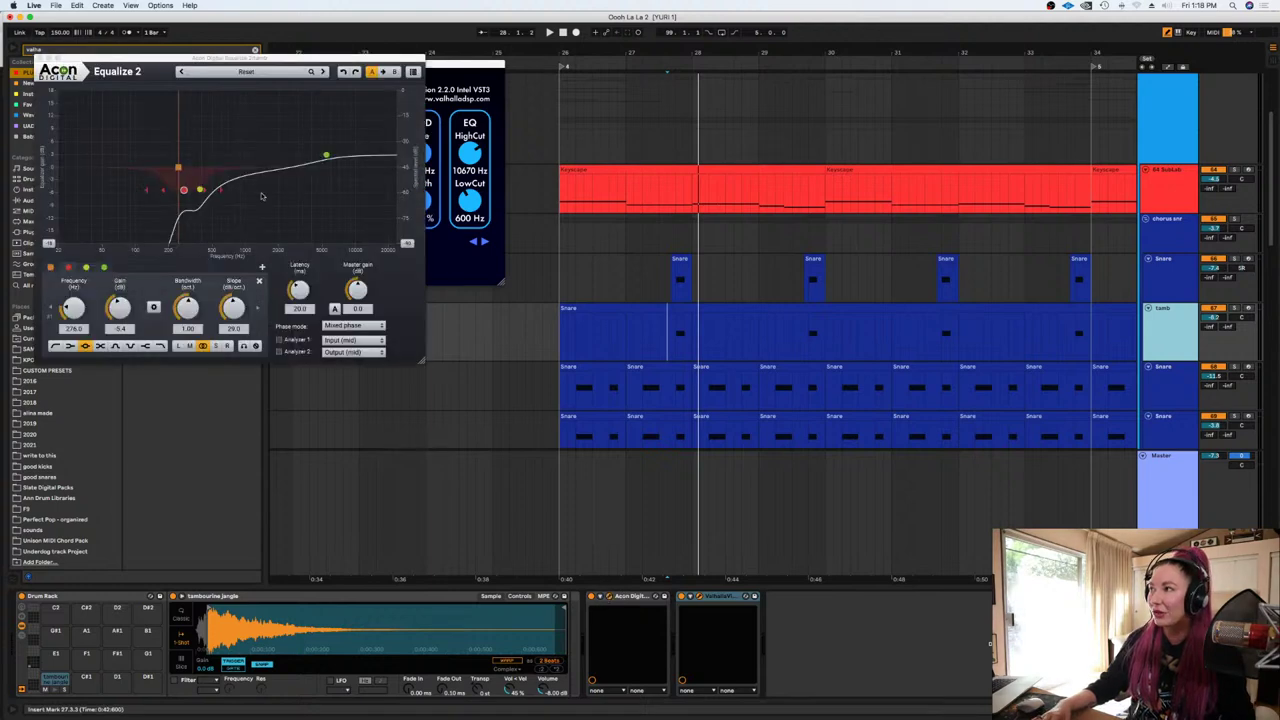
{"action": "left_click_drag", "start_coordinate": [178, 167], "coordinate": [189, 167]}
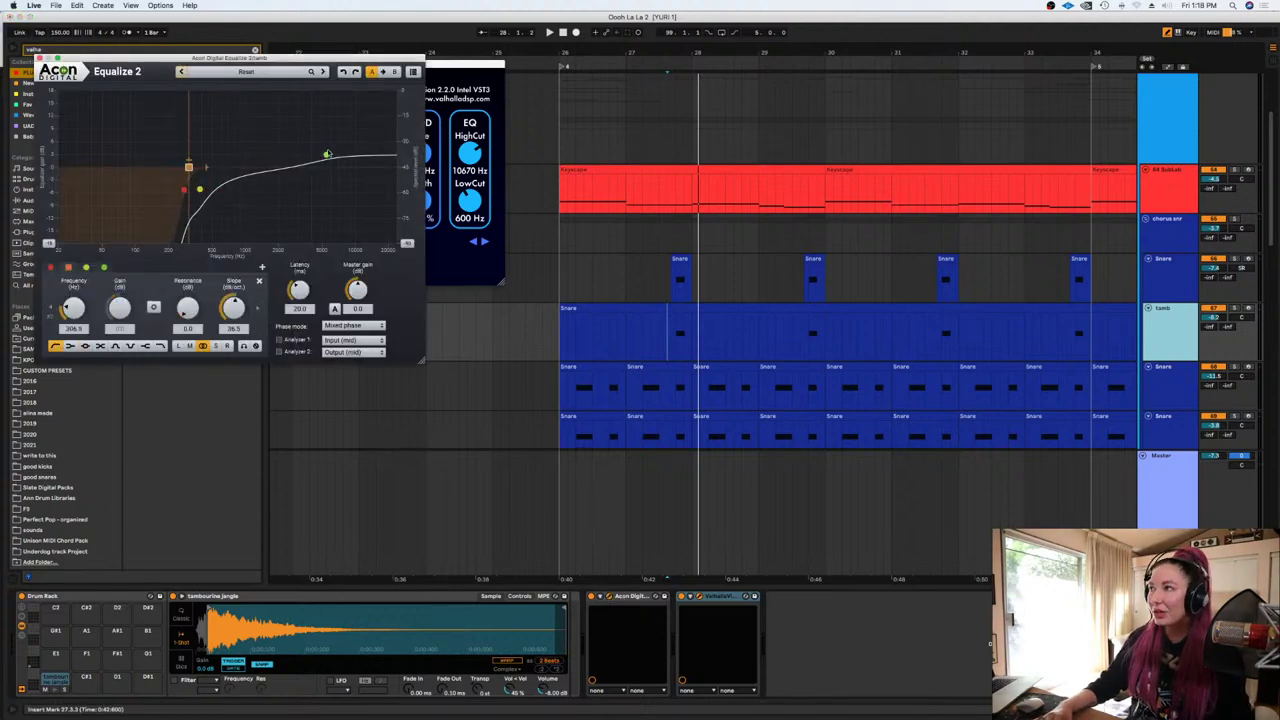
{"action": "left_click_drag", "start_coordinate": [327, 155], "coordinate": [327, 148]}
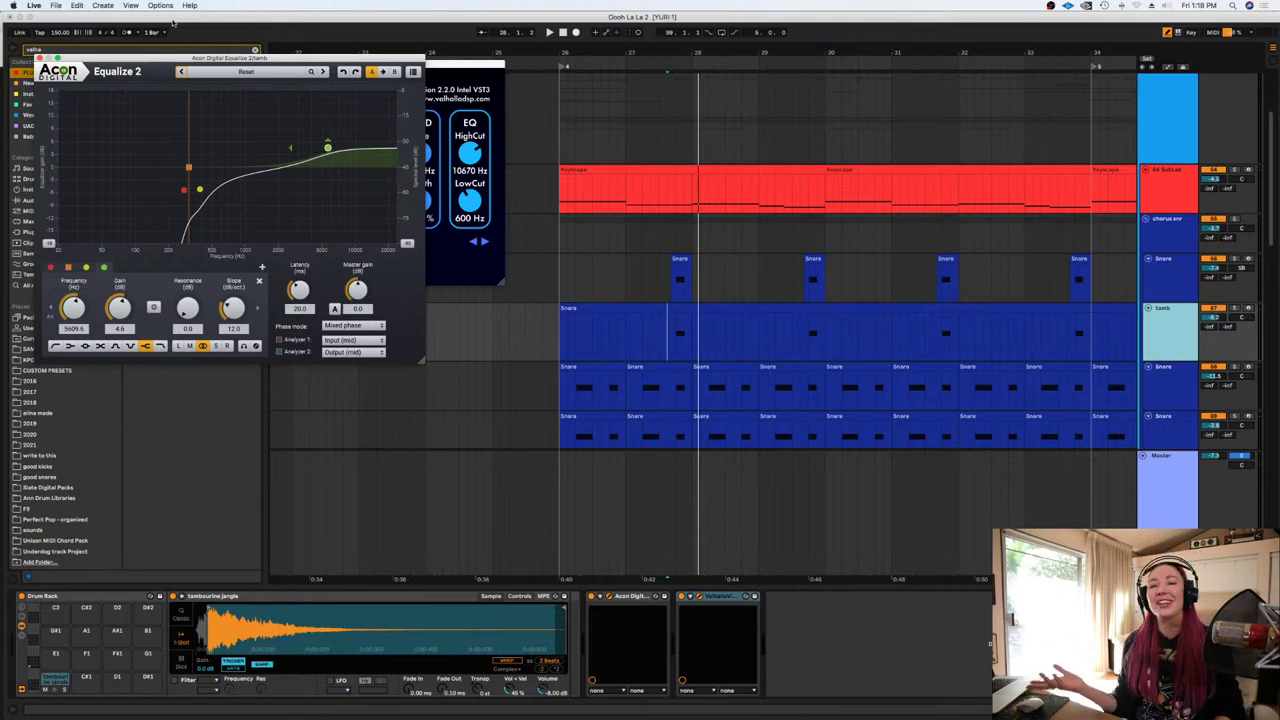
{"action": "left_click", "coordinate": [40, 58]}
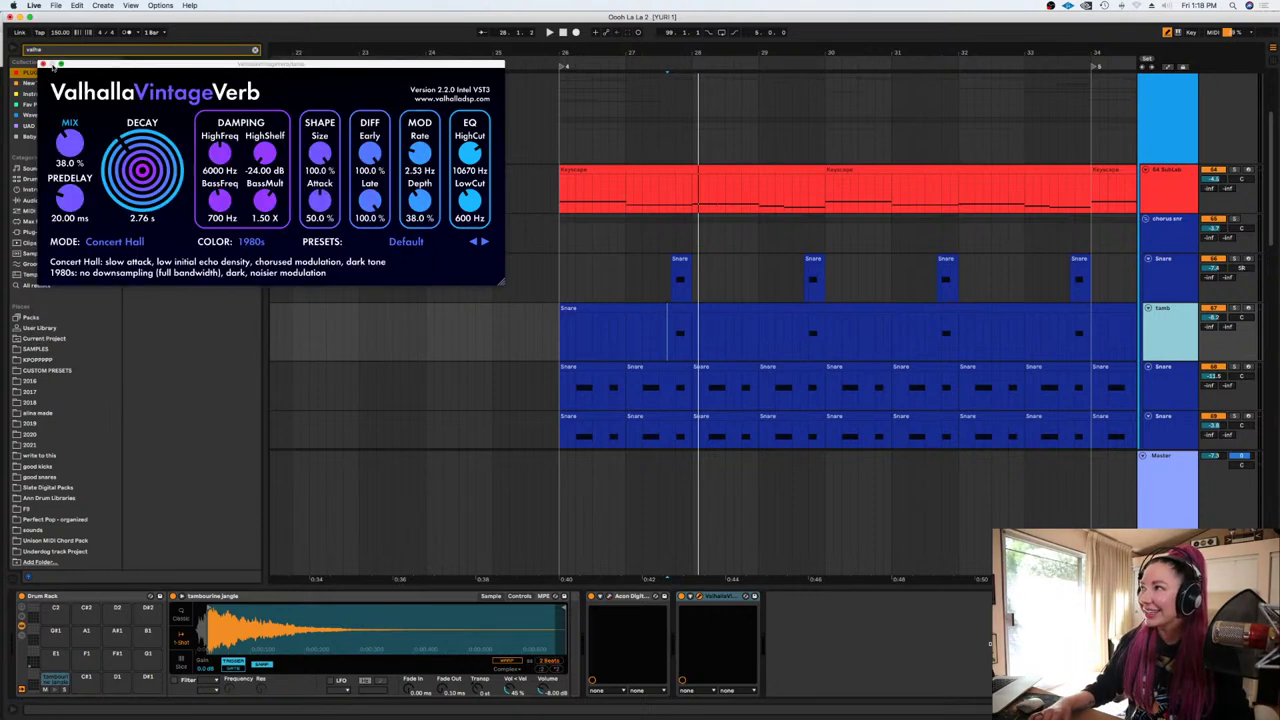
{"action": "left_click", "coordinate": [44, 64]}
{"action": "key", "text": "space"}
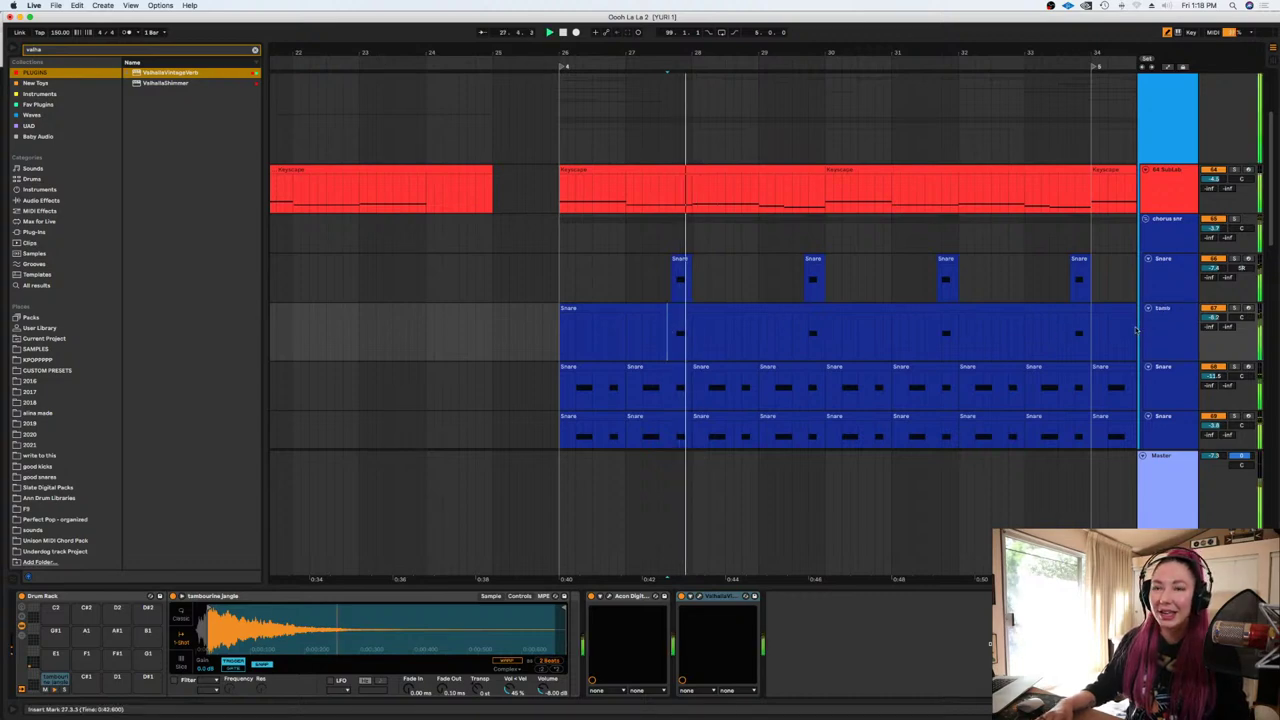
{"action": "key", "text": "space"}
Delete the empty stretches of the tamb clip before 27.3.1 and between hits, leaving short clips around each snare-aligned note
{"action": "left_click_drag", "start_coordinate": [660, 336], "coordinate": [517, 333]}
{"action": "key", "text": "Delete"}
{"action": "left_click_drag", "start_coordinate": [701, 336], "coordinate": [1056, 345]}
{"action": "key", "text": "super+e"}
{"action": "key", "text": "Delete"}
{"action": "key", "text": "super+e"}
{"action": "key", "text": "Delete"}
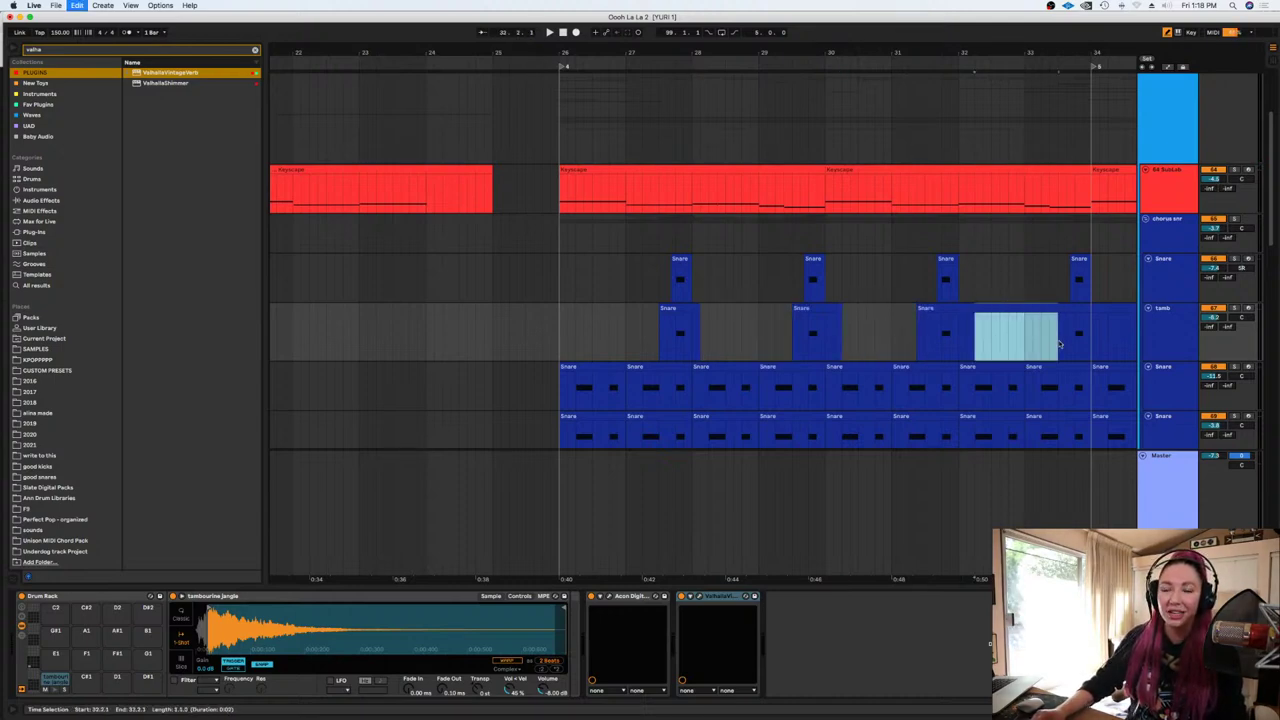
{"action": "key", "text": "super+e"}
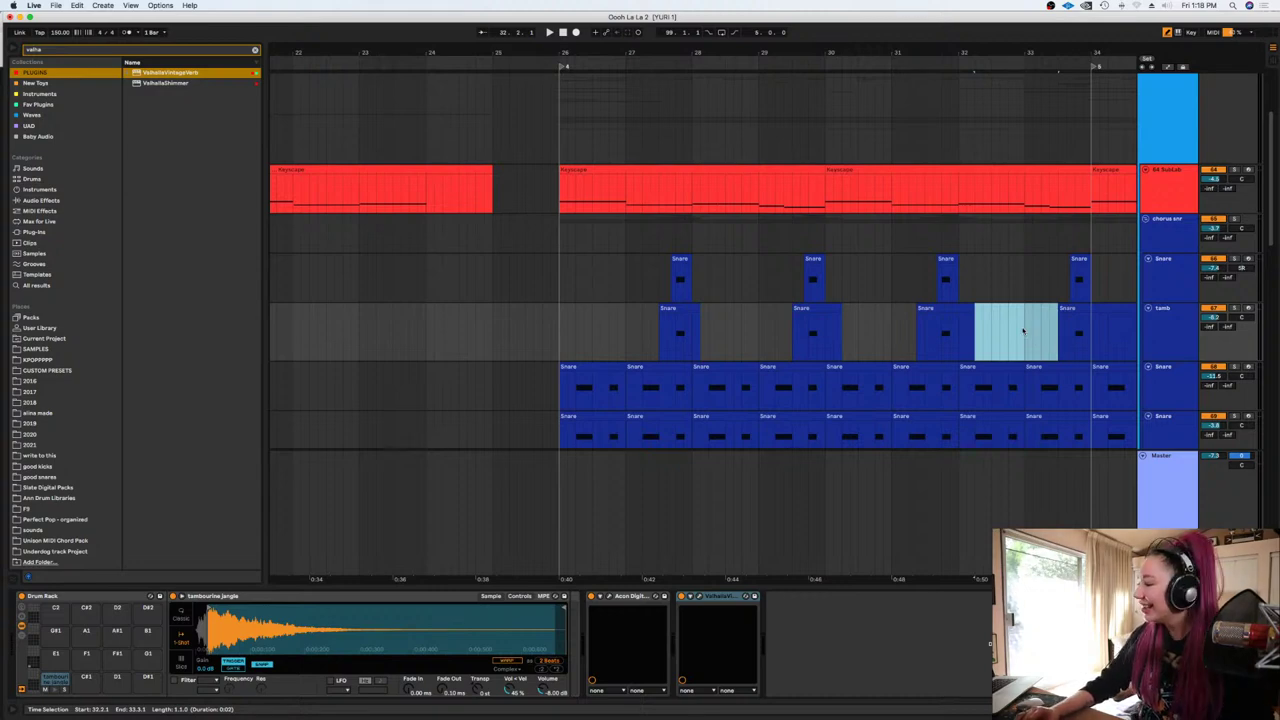
{"action": "key", "text": "Delete"}
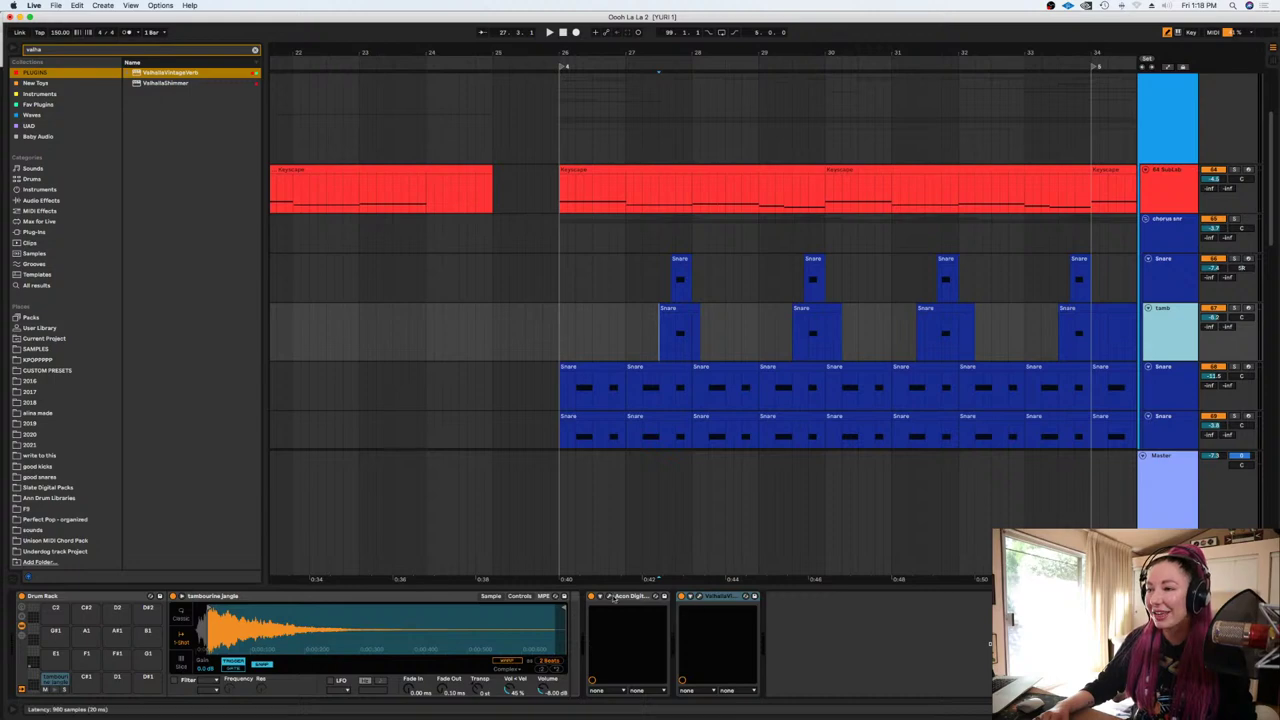
In the tamb track's Equalize 2, raise the low cut further and boost the high shelf to 5.7 dB at about 5728 Hz
{"action": "left_click", "coordinate": [608, 597]}
{"action": "left_click_drag", "start_coordinate": [189, 168], "coordinate": [195, 168]}
{"action": "left_click", "coordinate": [328, 150]}
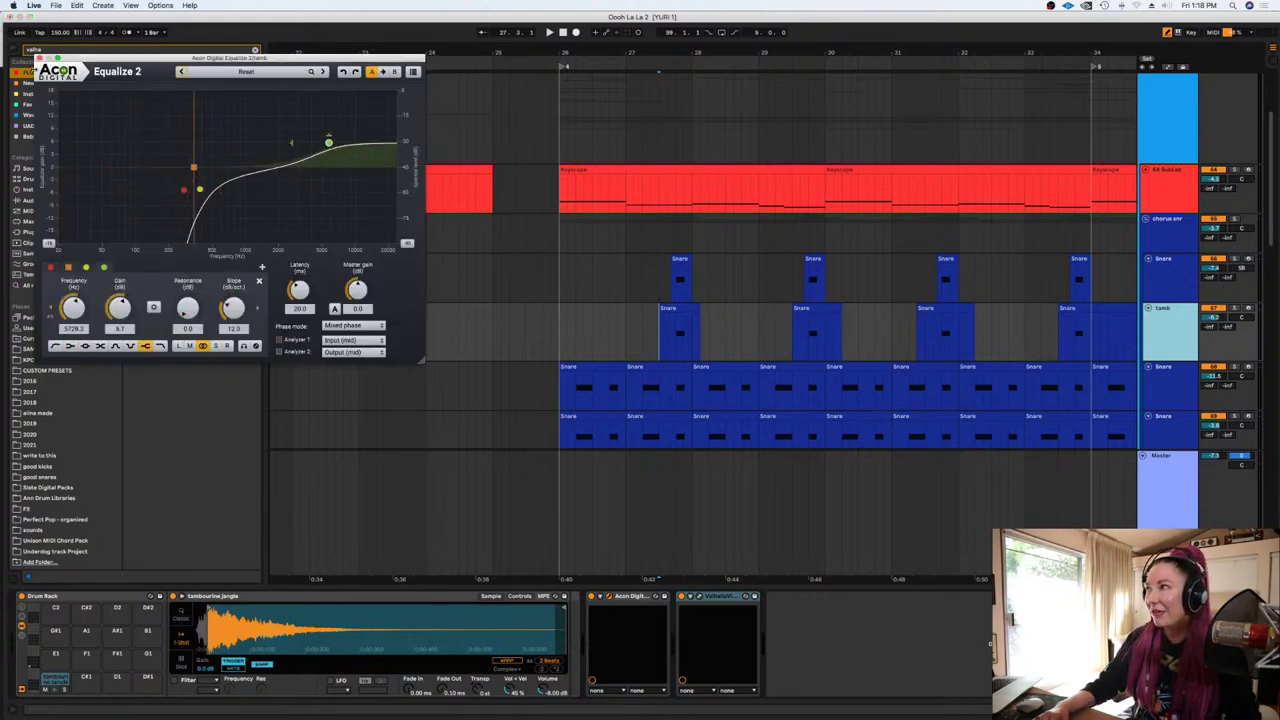
{"action": "left_click", "coordinate": [38, 58]}
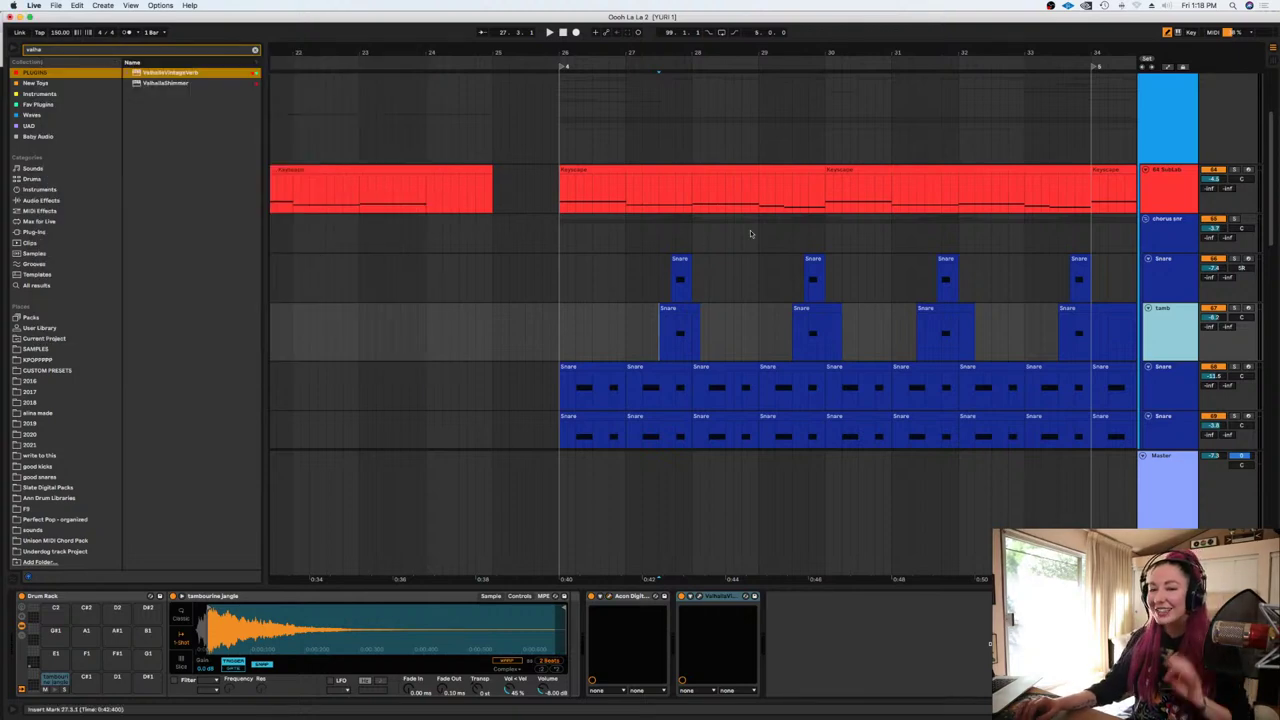
Audition the tamb track soloed, unsolo it and set its volume to -9.7 dB in the full mix
{"action": "left_click", "coordinate": [1234, 309]}
{"action": "key", "text": "space"}
{"action": "key", "text": "space"}
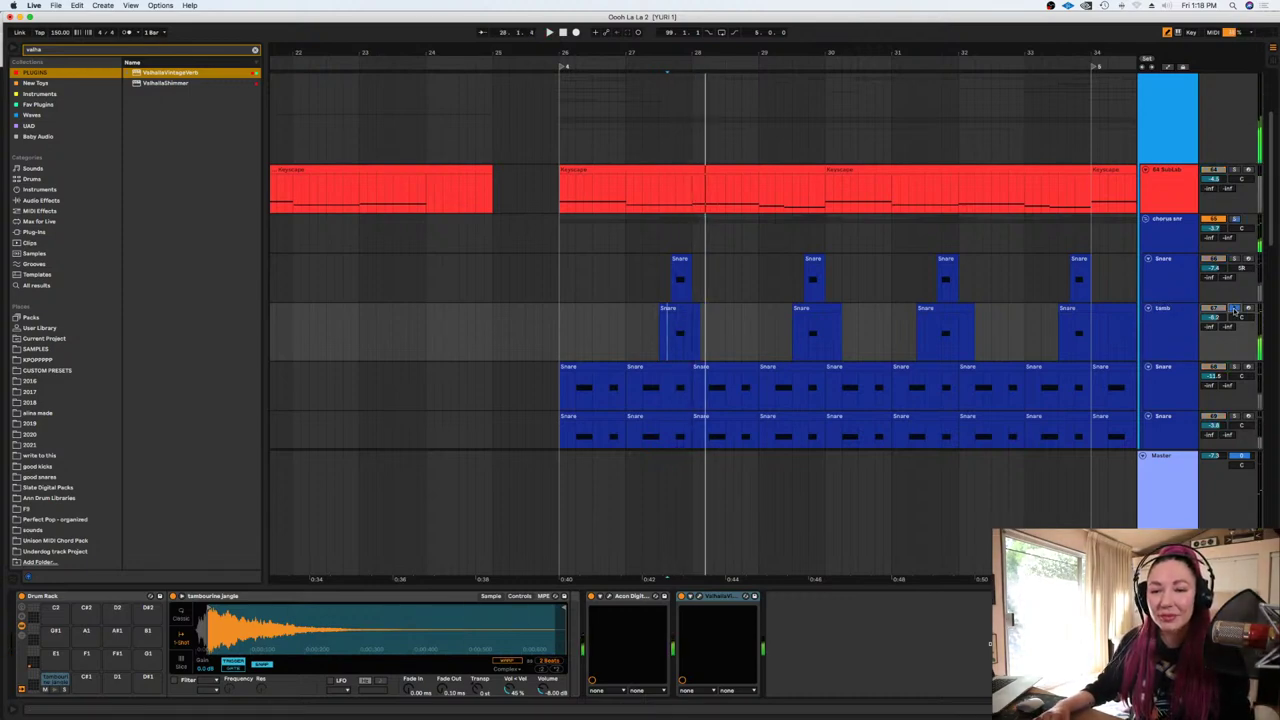
{"action": "left_click", "coordinate": [1234, 309]}
{"action": "left_click_drag", "start_coordinate": [1214, 317], "coordinate": [1214, 323]}
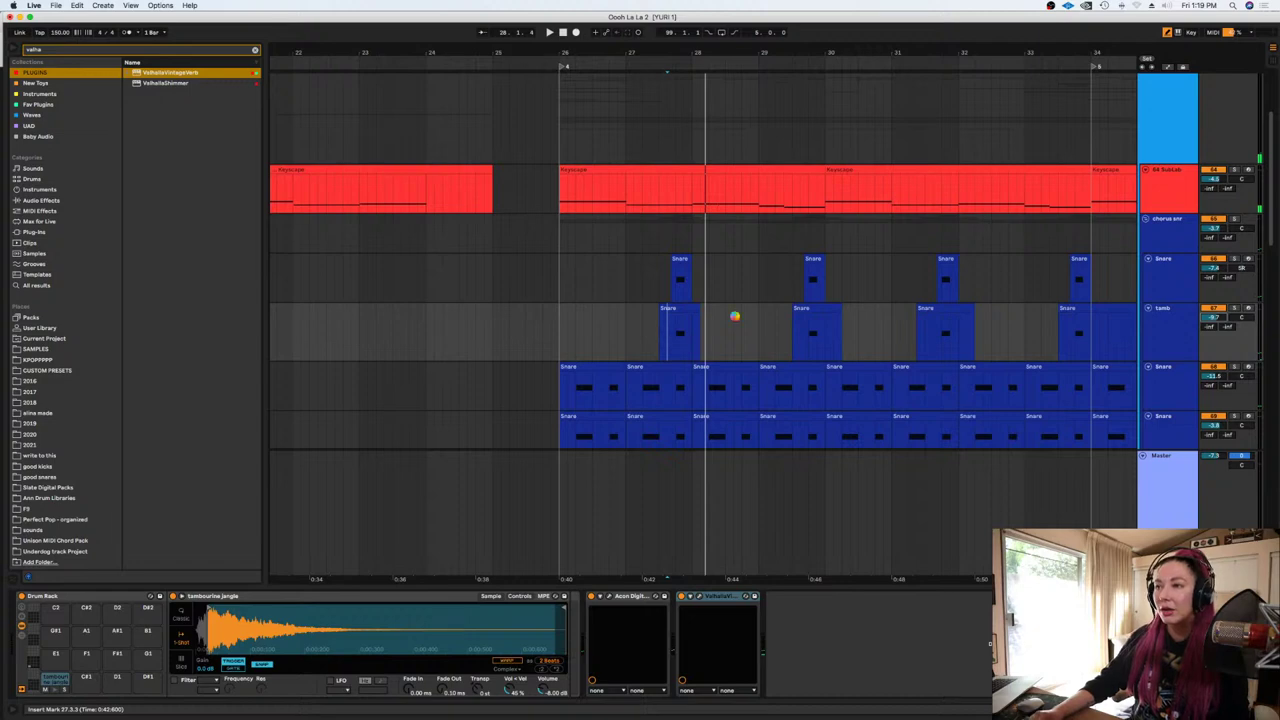
{"action": "left_click", "coordinate": [1182, 325]}
{"action": "key", "text": "space"}
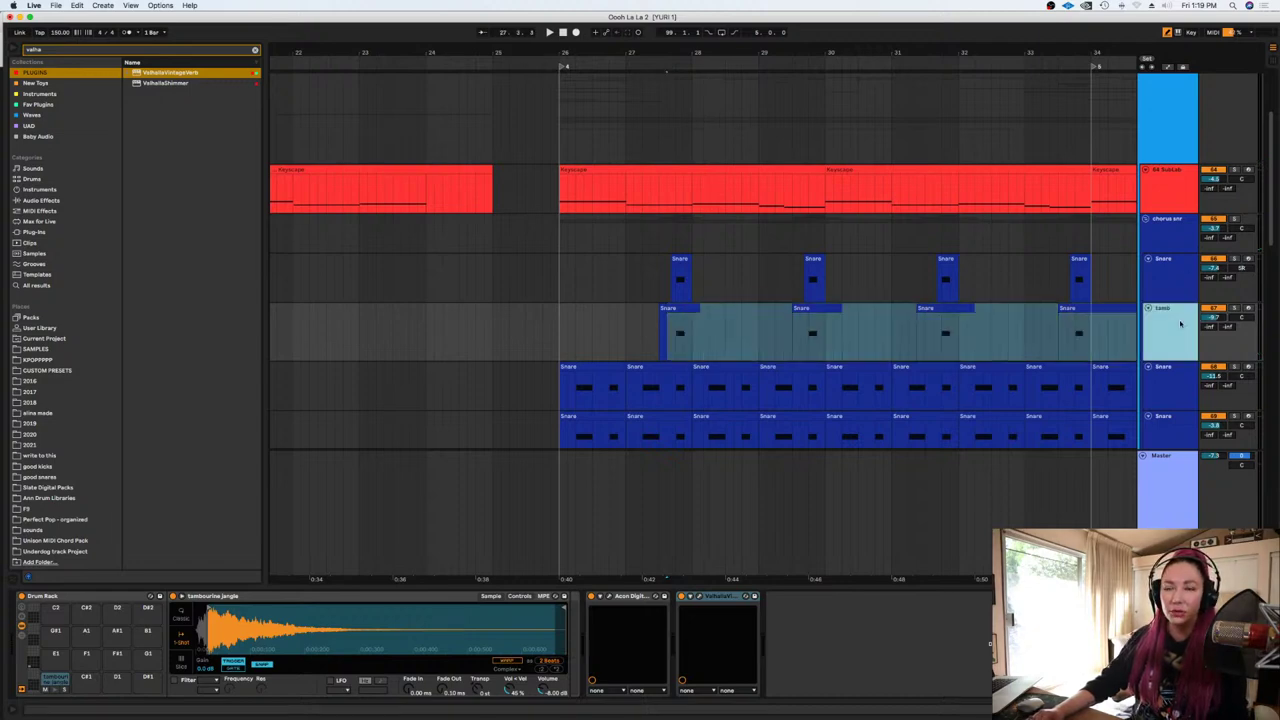
{"action": "left_click", "coordinate": [1182, 325]}
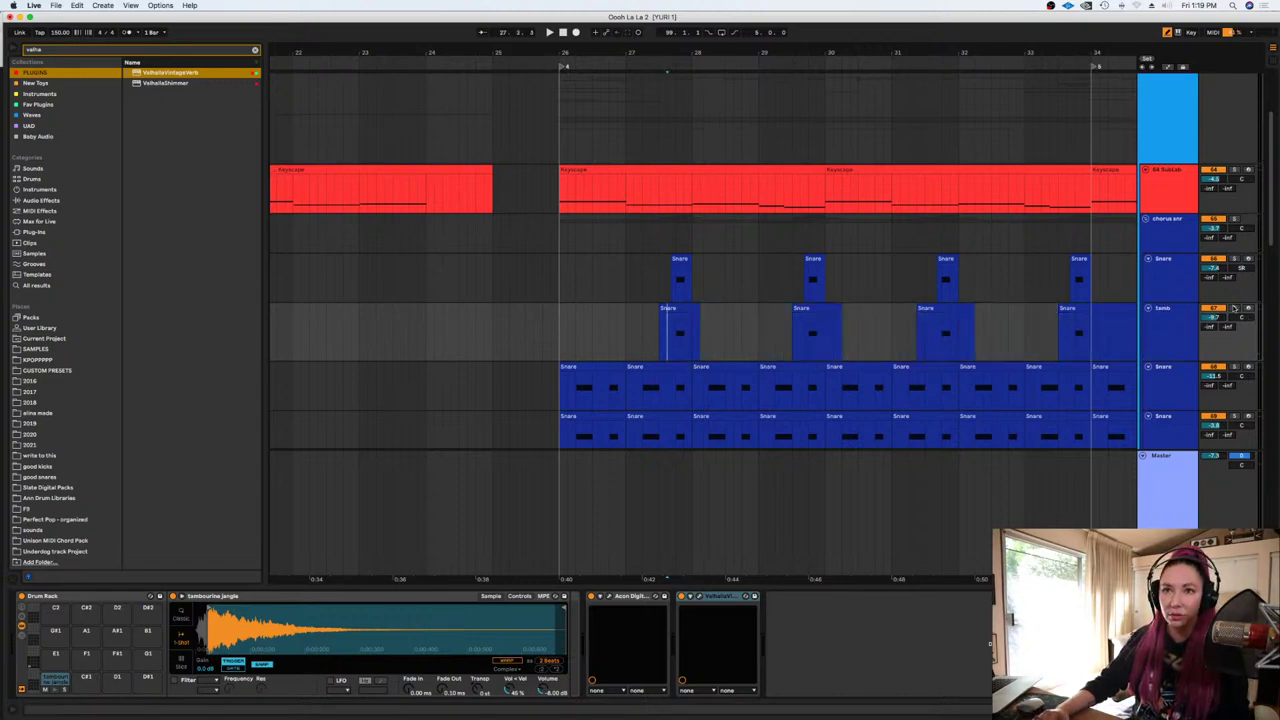
Replay the tamb soloed, raise its EQ low cut again and move the 5.5 dB bell cut to about 429 Hz
{"action": "left_click", "coordinate": [1234, 308]}
{"action": "key", "text": "space"}
{"action": "key", "text": "space"}
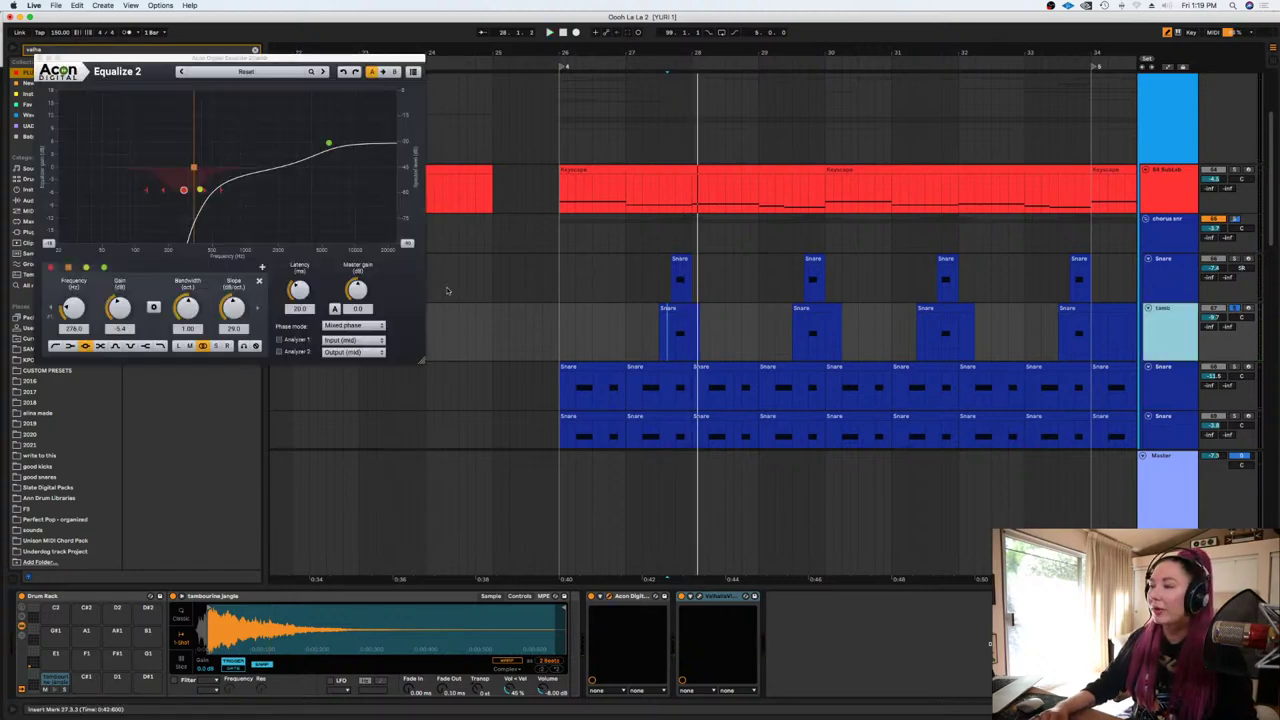
{"action": "left_click_drag", "start_coordinate": [194, 167], "coordinate": [205, 190]}
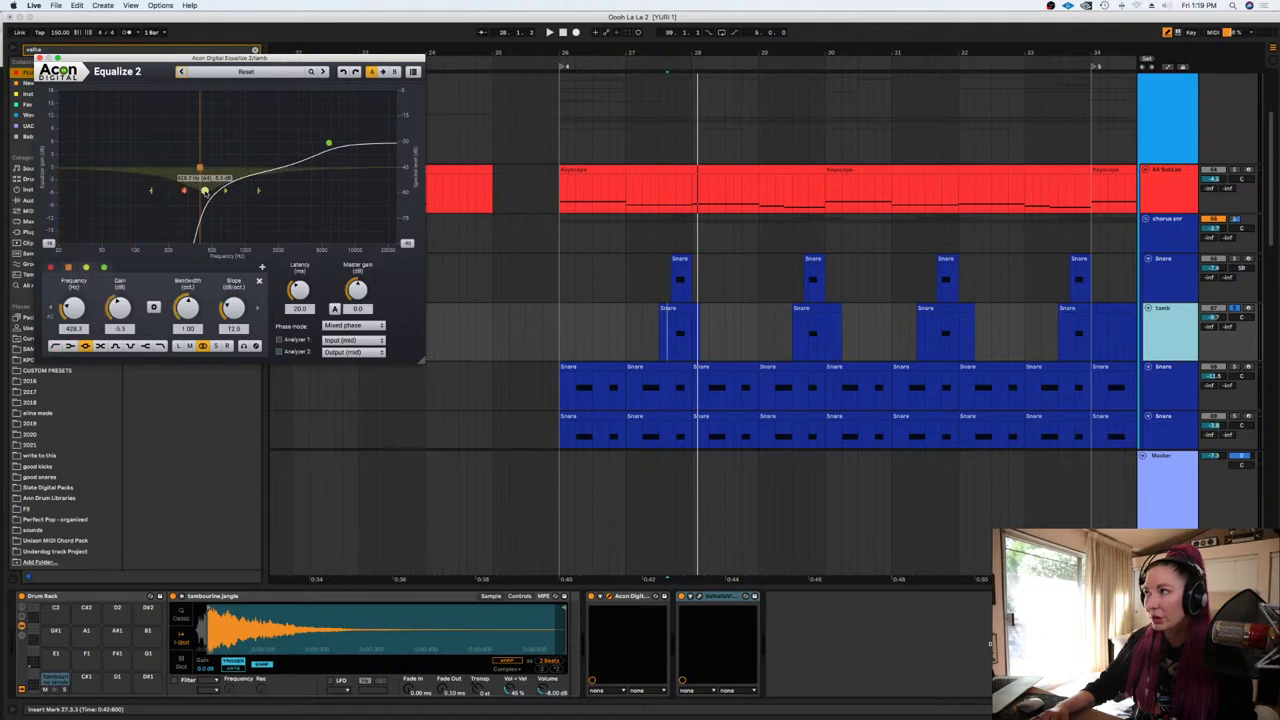
{"action": "left_click", "coordinate": [41, 60]}
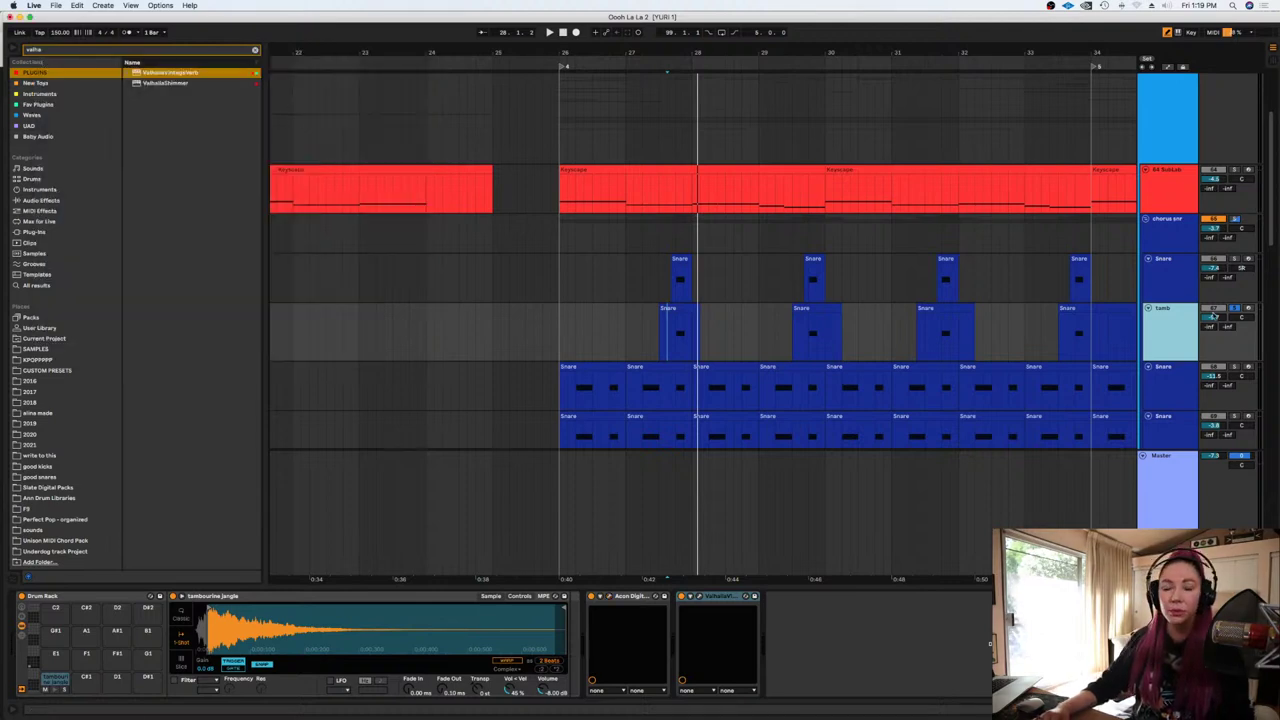
Play the full mix from 27.3.1 to hear the tamb clips together with the chorus snares
{"action": "left_click", "coordinate": [826, 338]}
{"action": "scroll", "coordinate": [940, 300], "scroll_direction": "down", "scroll_amount": 3}
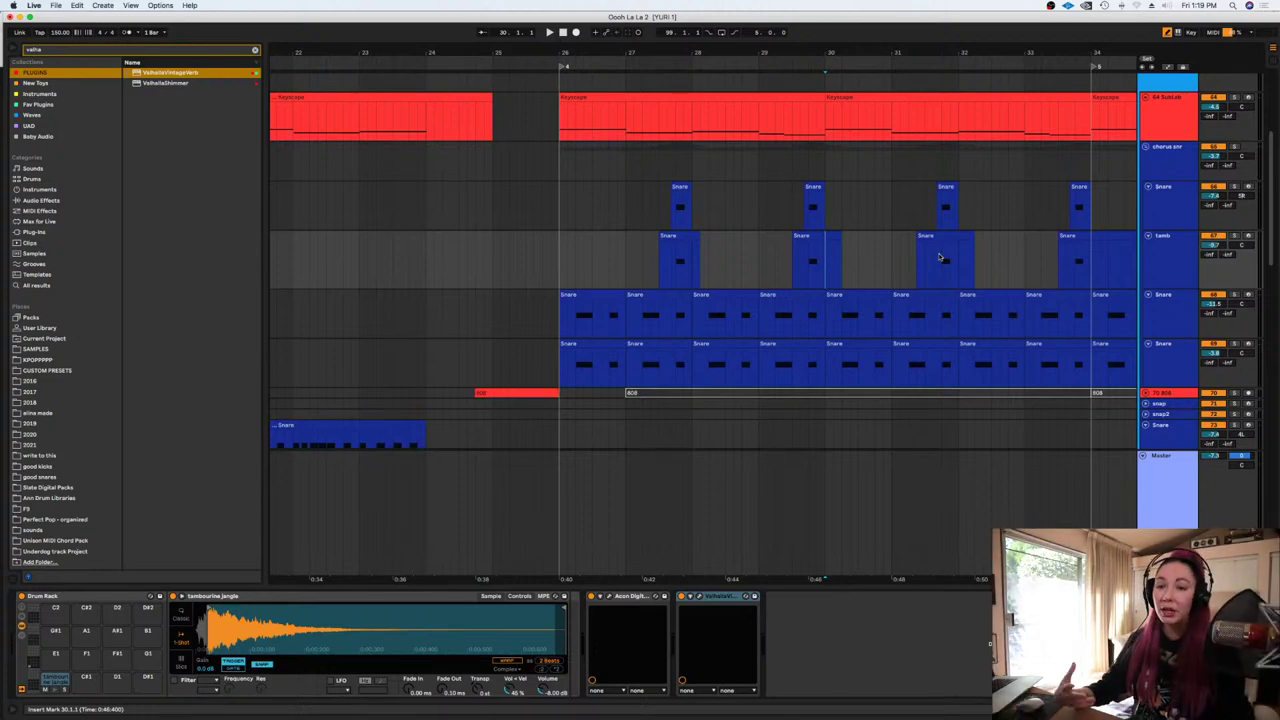
{"action": "left_click", "coordinate": [660, 271]}
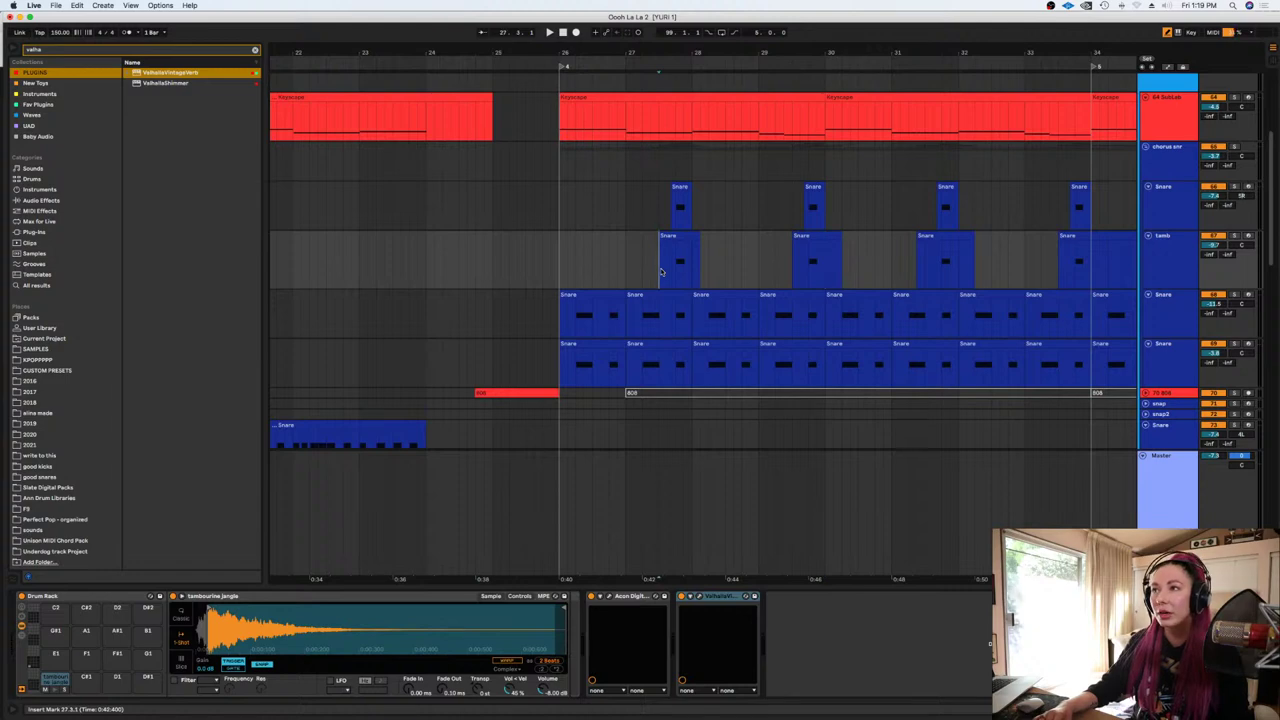
{"action": "key", "text": "space"}
{"action": "scroll", "coordinate": [662, 271], "scroll_direction": "down", "scroll_amount": 4}
{"action": "scroll", "coordinate": [664, 272], "scroll_direction": "up", "scroll_amount": 2}
{"action": "scroll", "coordinate": [664, 272], "scroll_direction": "up", "scroll_amount": 2}
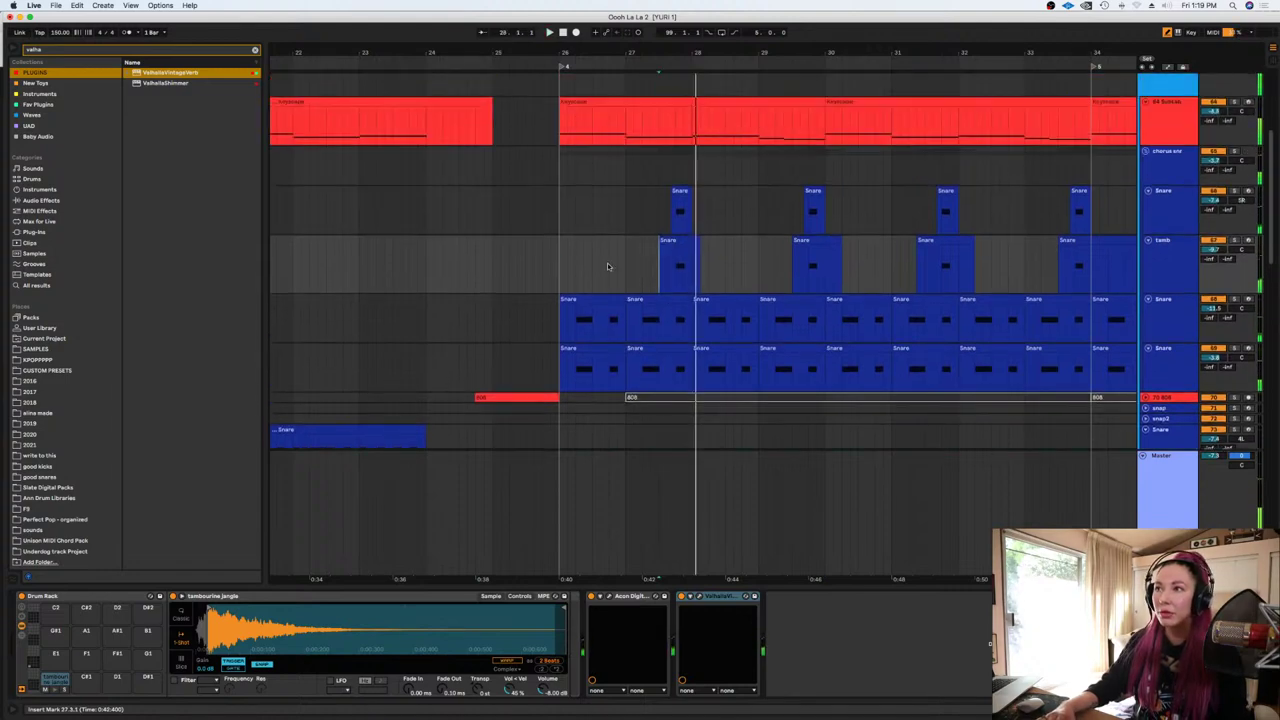
{"action": "key", "text": "space"}
{"action": "left_click", "coordinate": [608, 262]}
{"action": "left_click", "coordinate": [632, 266]}
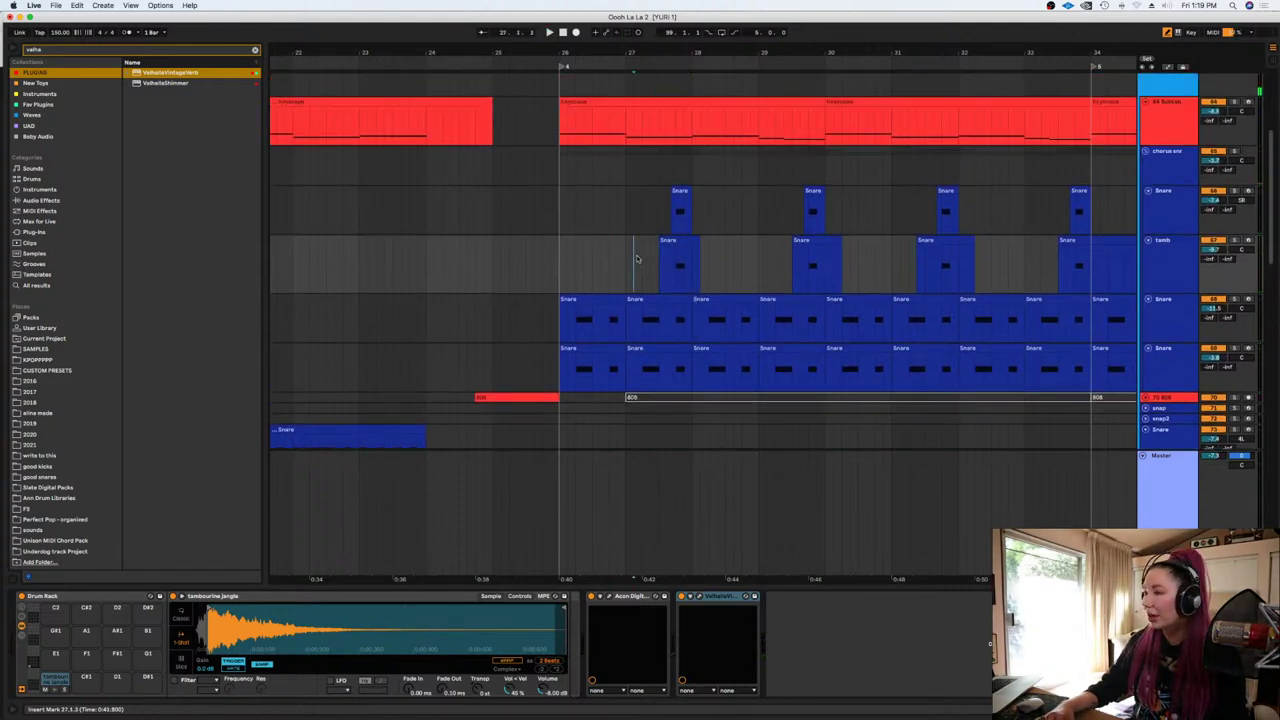
{"action": "scroll", "coordinate": [749, 316], "scroll_direction": "down", "scroll_amount": 3}
{"action": "scroll", "coordinate": [752, 315], "scroll_direction": "up", "scroll_amount": 4}
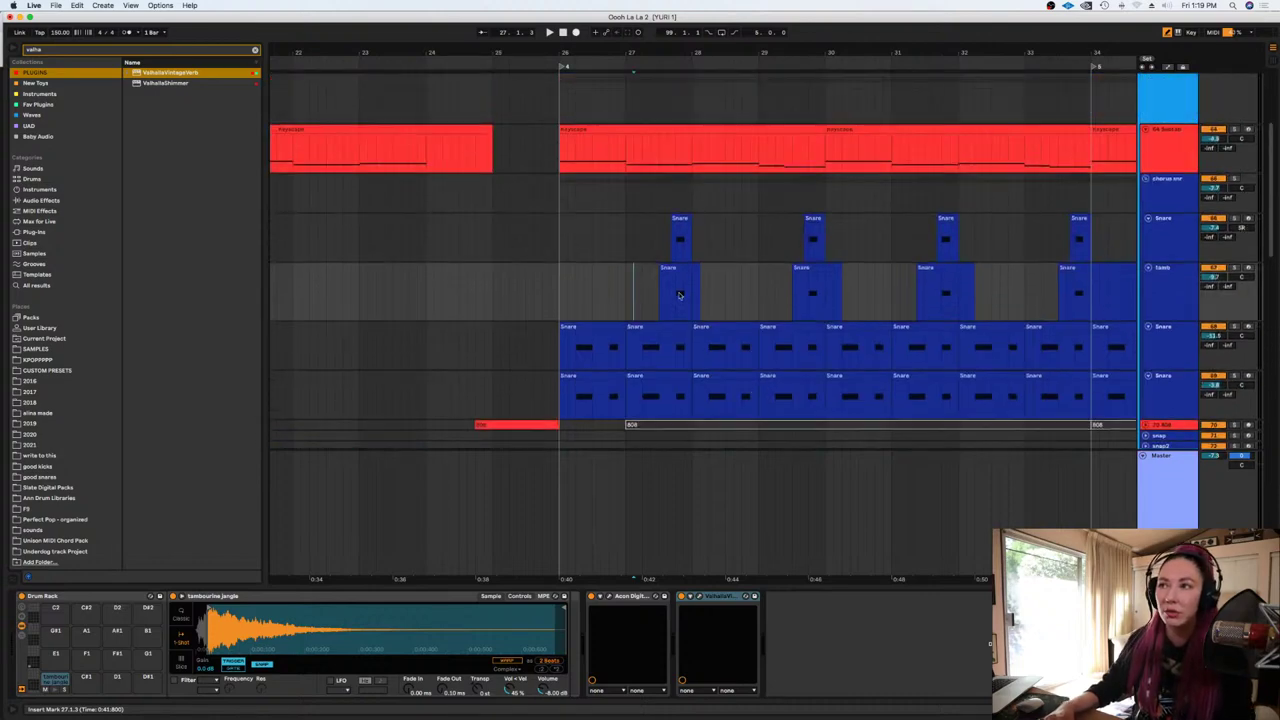
Pan the tamb track to 4L and check its Equalize 2 curve
{"action": "left_click", "coordinate": [677, 295]}
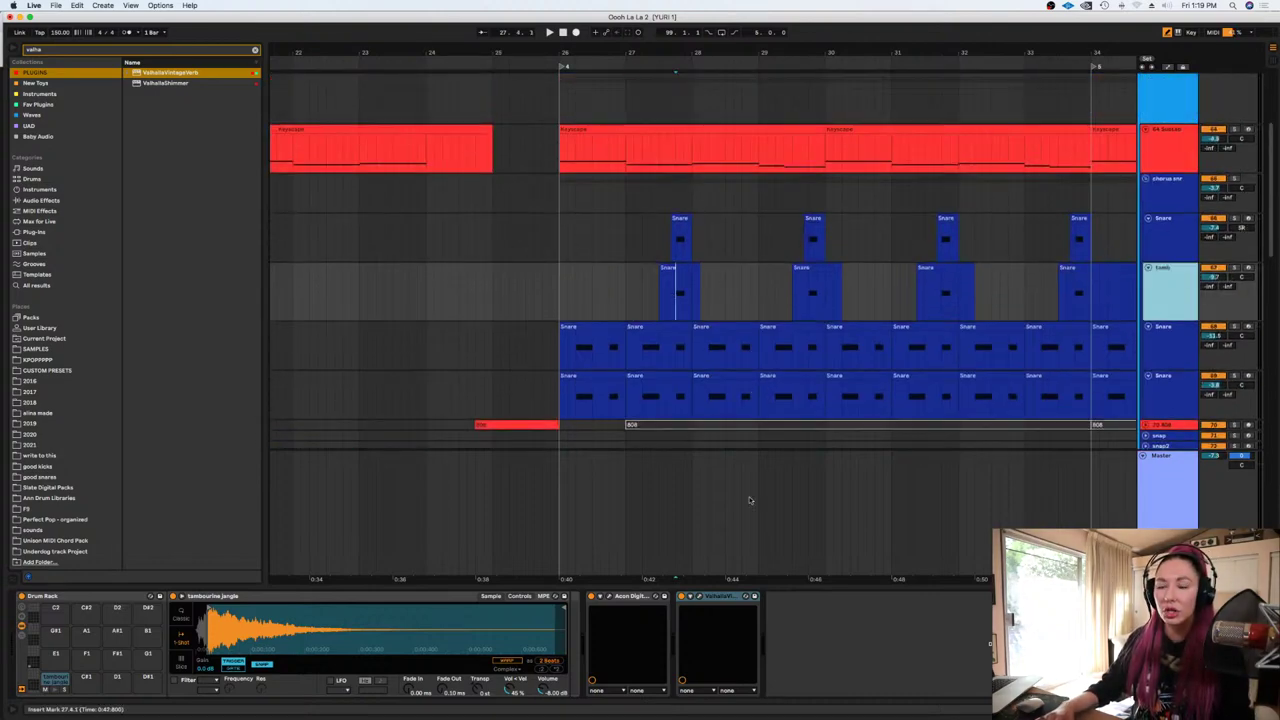
{"action": "left_click_drag", "start_coordinate": [1242, 277], "coordinate": [1242, 282]}
{"action": "left_click", "coordinate": [1178, 297]}
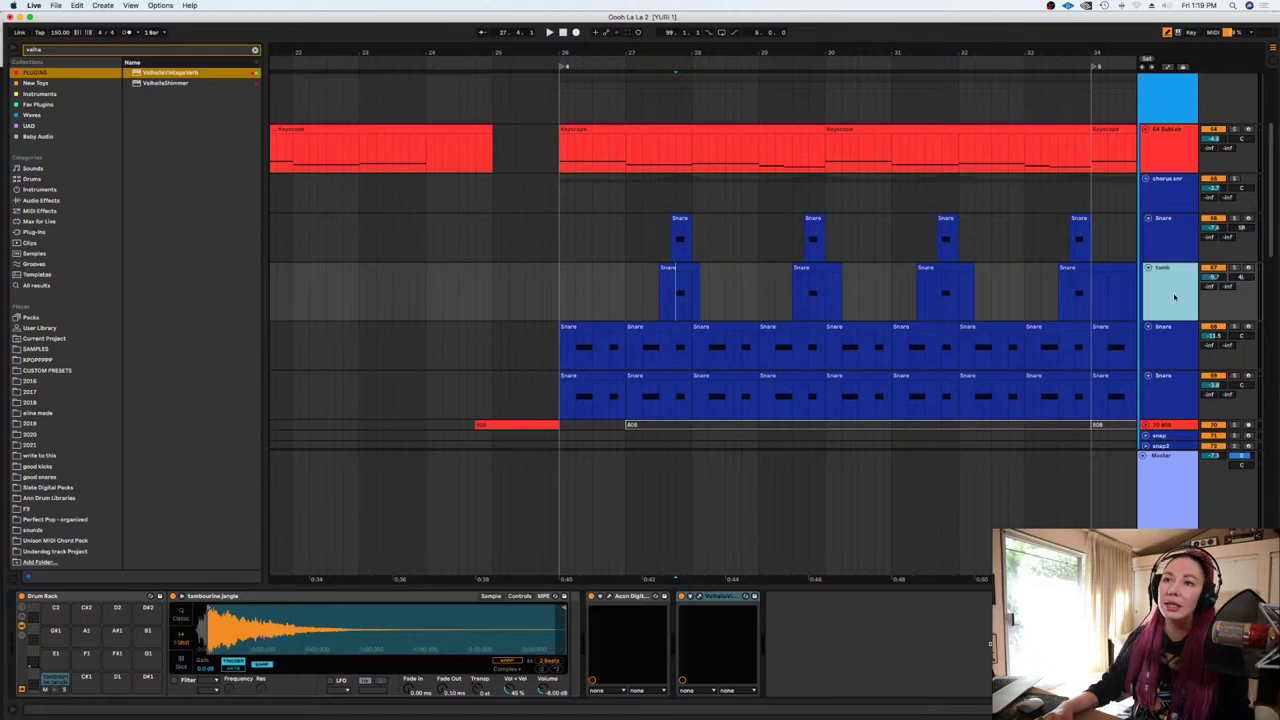
{"action": "left_click", "coordinate": [608, 597]}
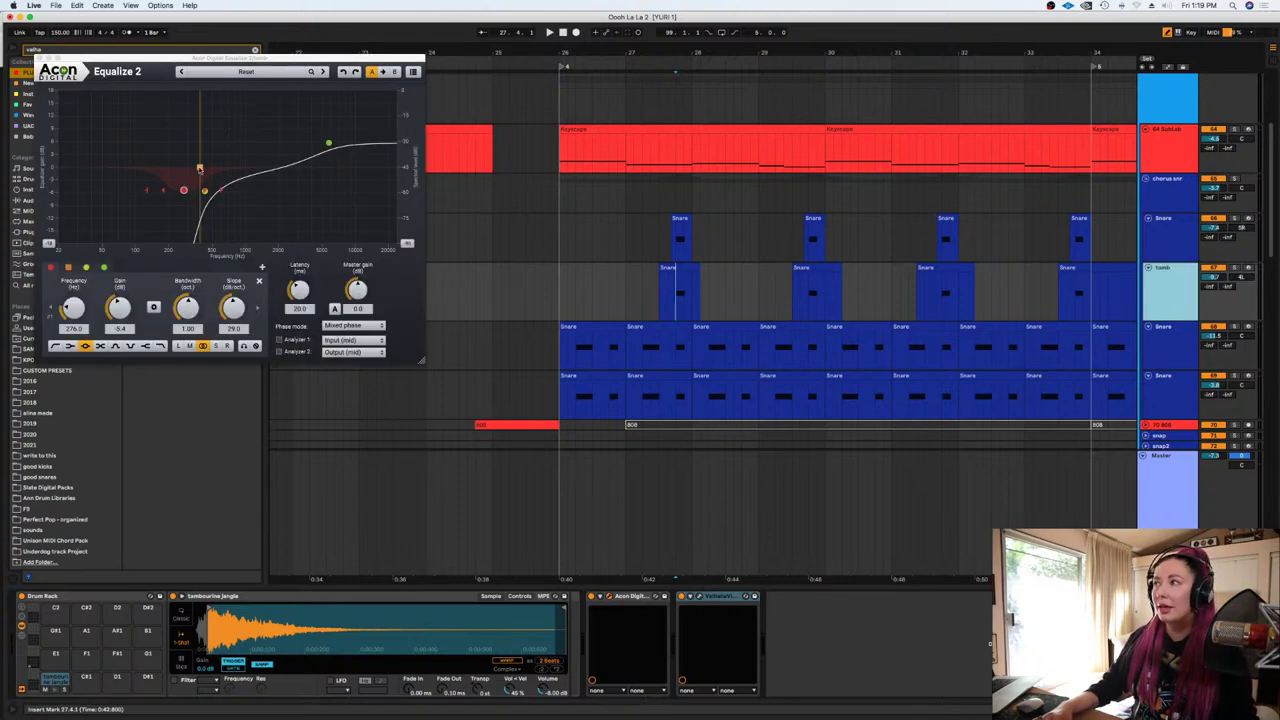
{"action": "left_click", "coordinate": [41, 60]}
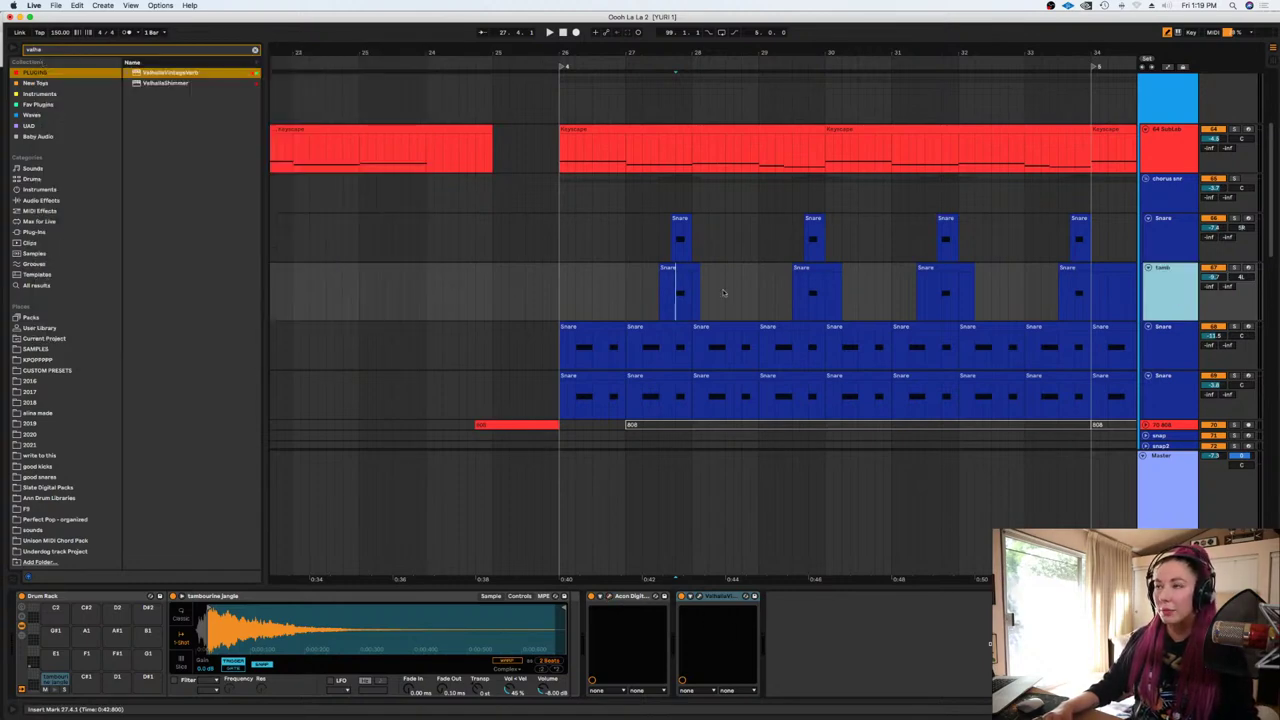
Replay the full mix from 27.3.3 and again from 25.4.1 to hear the panned tamb in context
{"action": "left_click", "coordinate": [665, 292]}
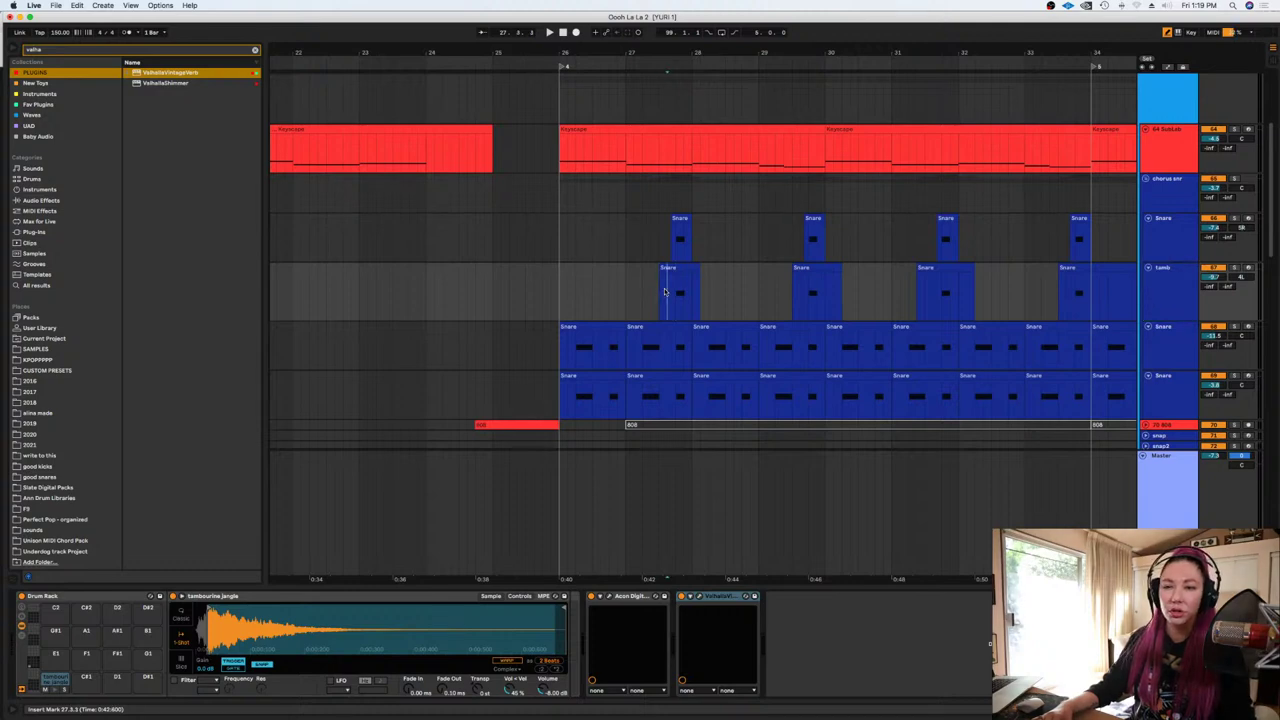
{"action": "key", "text": "space"}
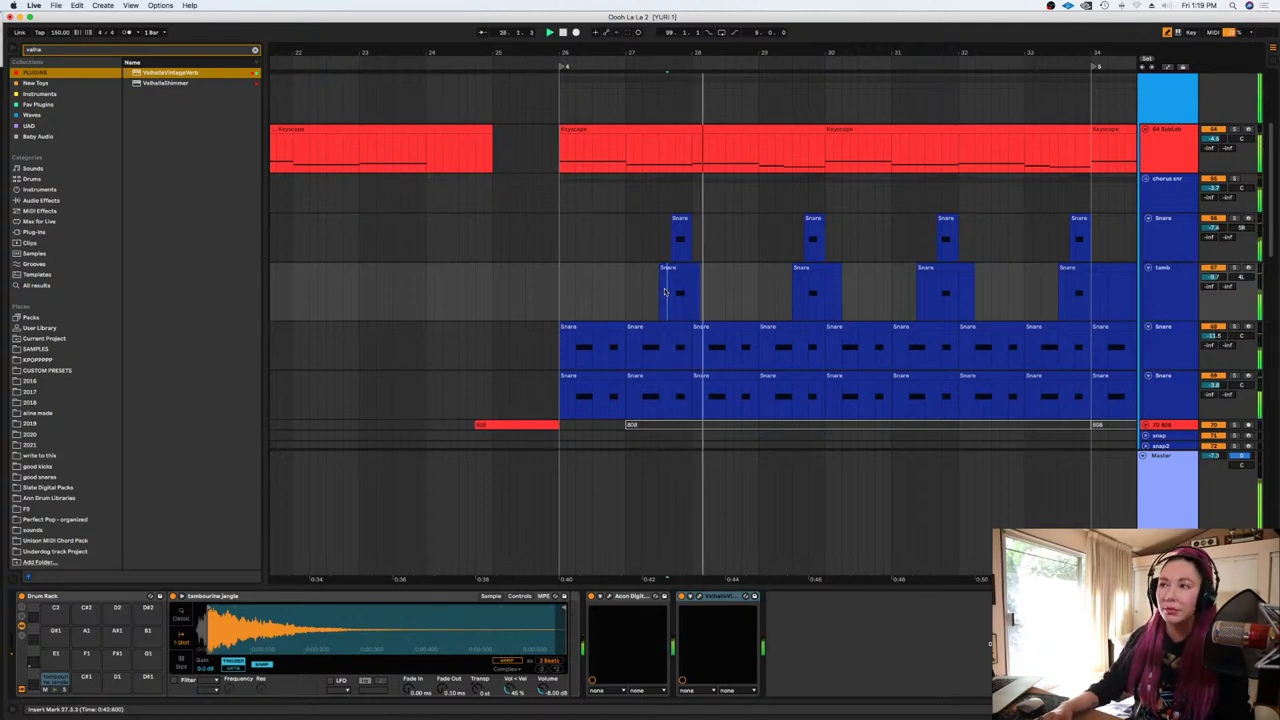
{"action": "left_click", "coordinate": [543, 292]}
{"action": "key", "text": "space"}
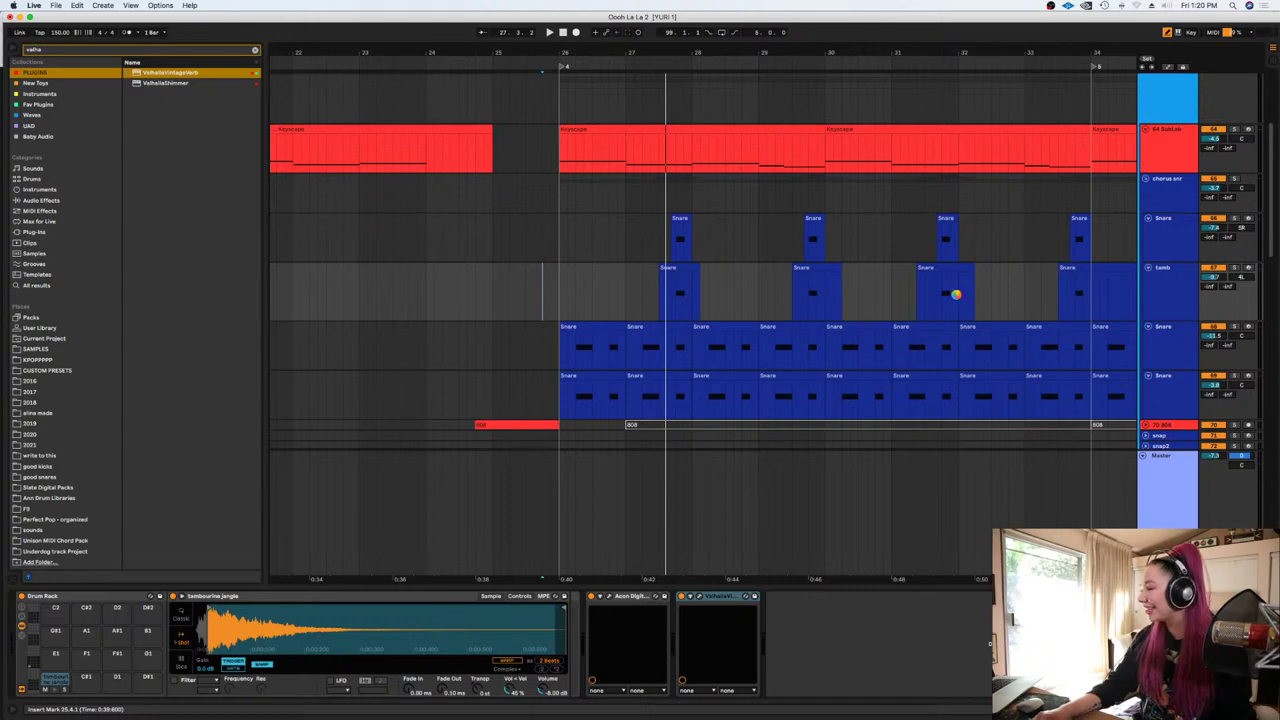
Trim the tail of the third tamb clip so that it ends at bar 32
{"action": "mouse_move", "coordinate": [957, 296]}
{"action": "left_mouse_down"}
{"action": "mouse_move", "coordinate": [981, 300]}
{"action": "mouse_move", "coordinate": [928, 297]}
{"action": "left_mouse_up"}
{"action": "key", "text": "Delete"}
{"action": "left_click", "coordinate": [918, 289]}
{"action": "key", "text": "shift+Tab"}
Solo the Snare track directly below tamb and play it from the middle of bar 27
{"action": "left_click", "coordinate": [651, 158]}
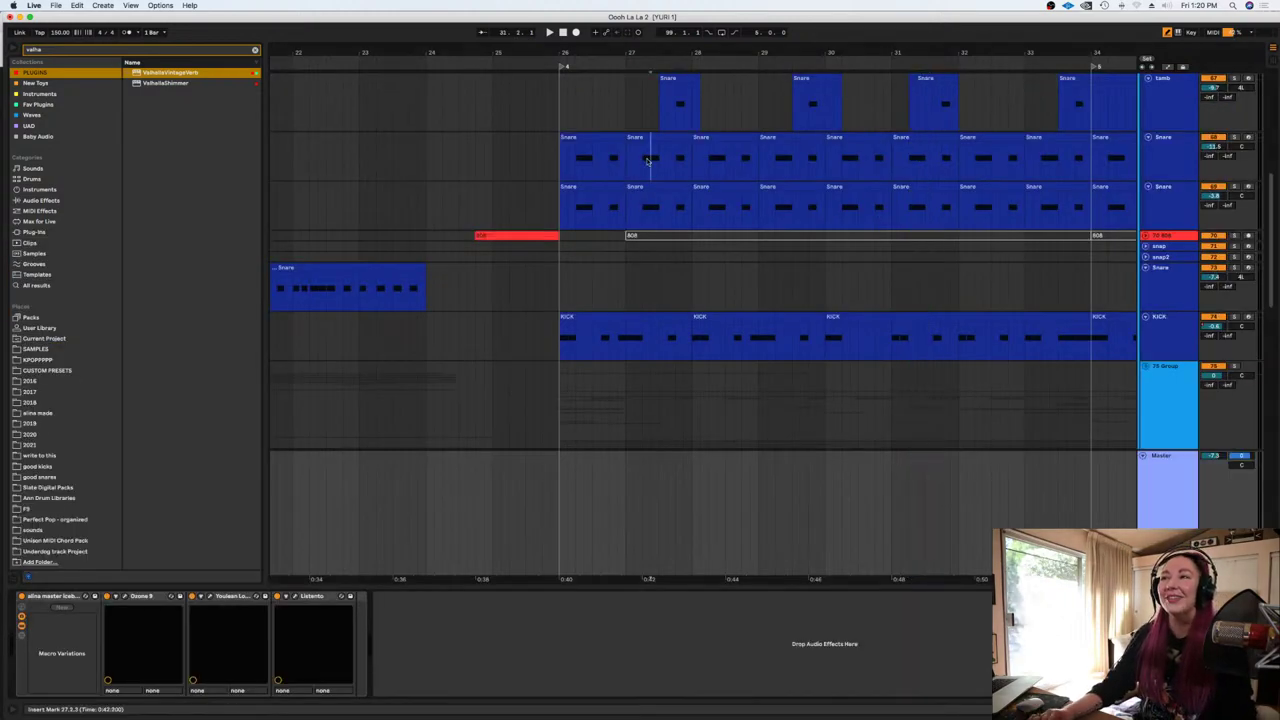
{"action": "scroll", "coordinate": [651, 160], "scroll_direction": "up", "scroll_amount": 4}
{"action": "left_click", "coordinate": [1235, 275]}
{"action": "key", "text": "space"}
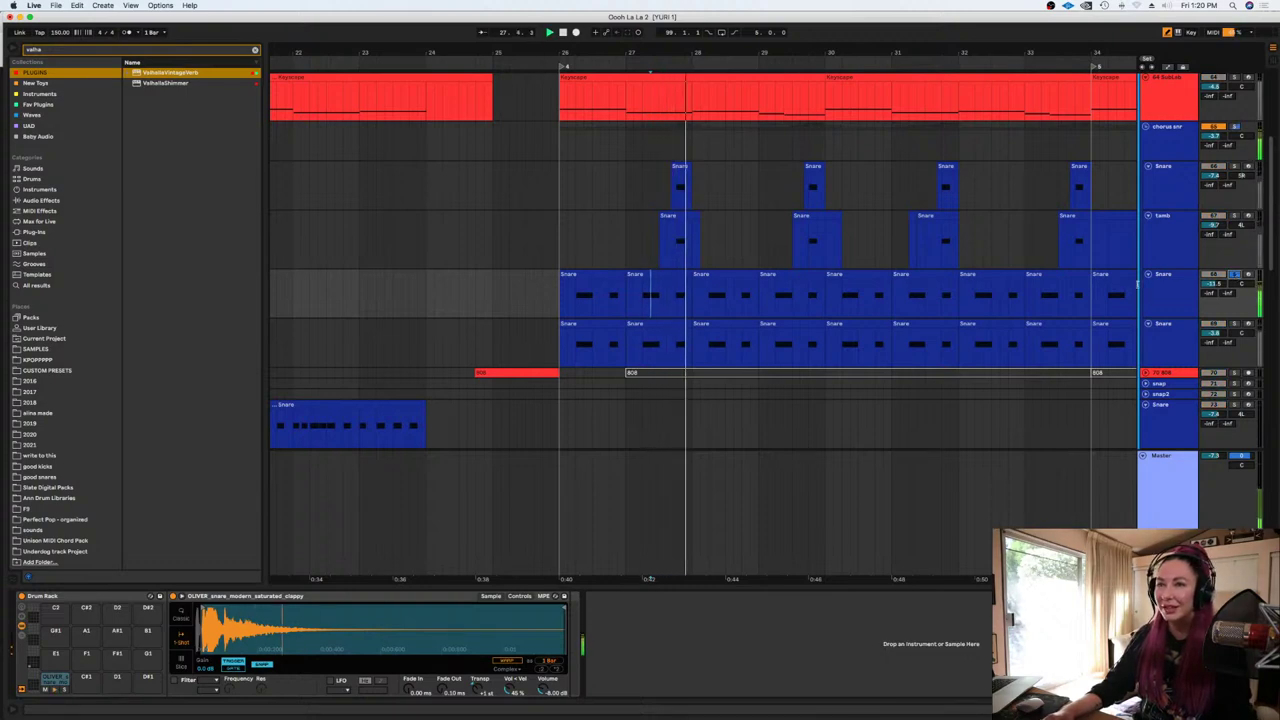
Insert the Spread plug-in on the soloed Snare track below tamb and replay it from bar 27
{"action": "left_click", "coordinate": [1168, 303]}
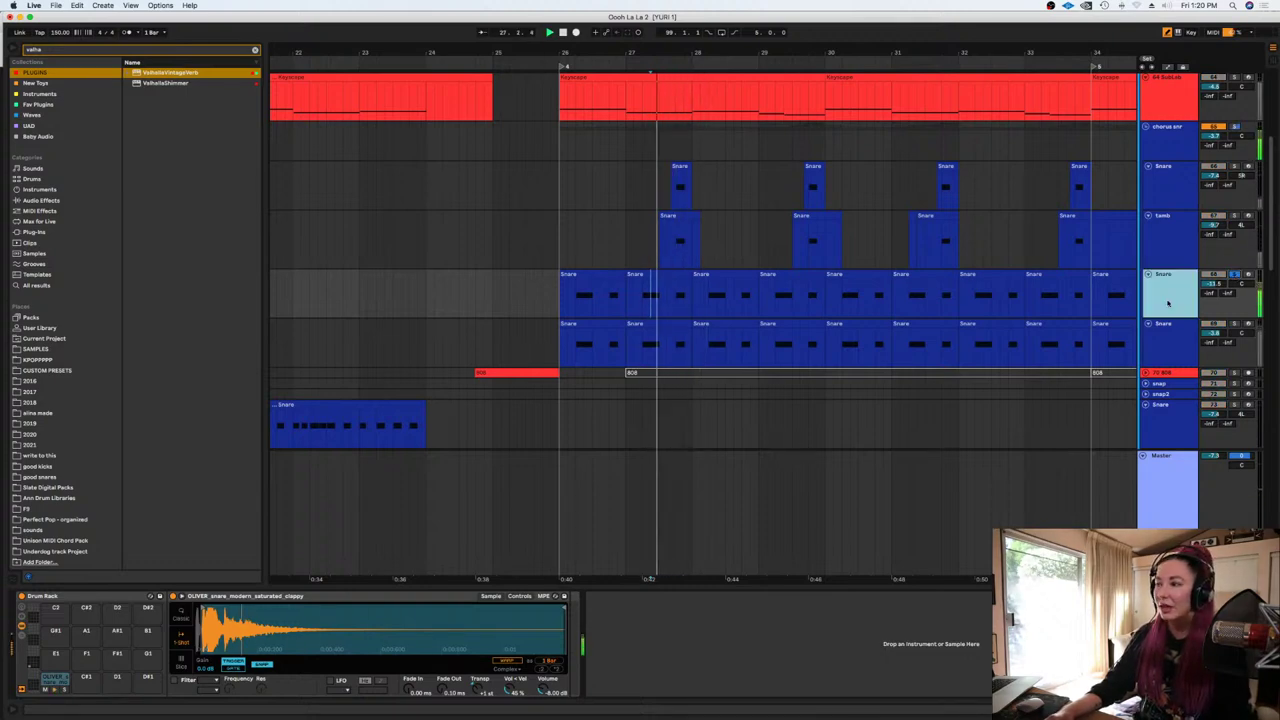
{"action": "left_click", "coordinate": [255, 50]}
{"action": "type", "text": "sprea"}
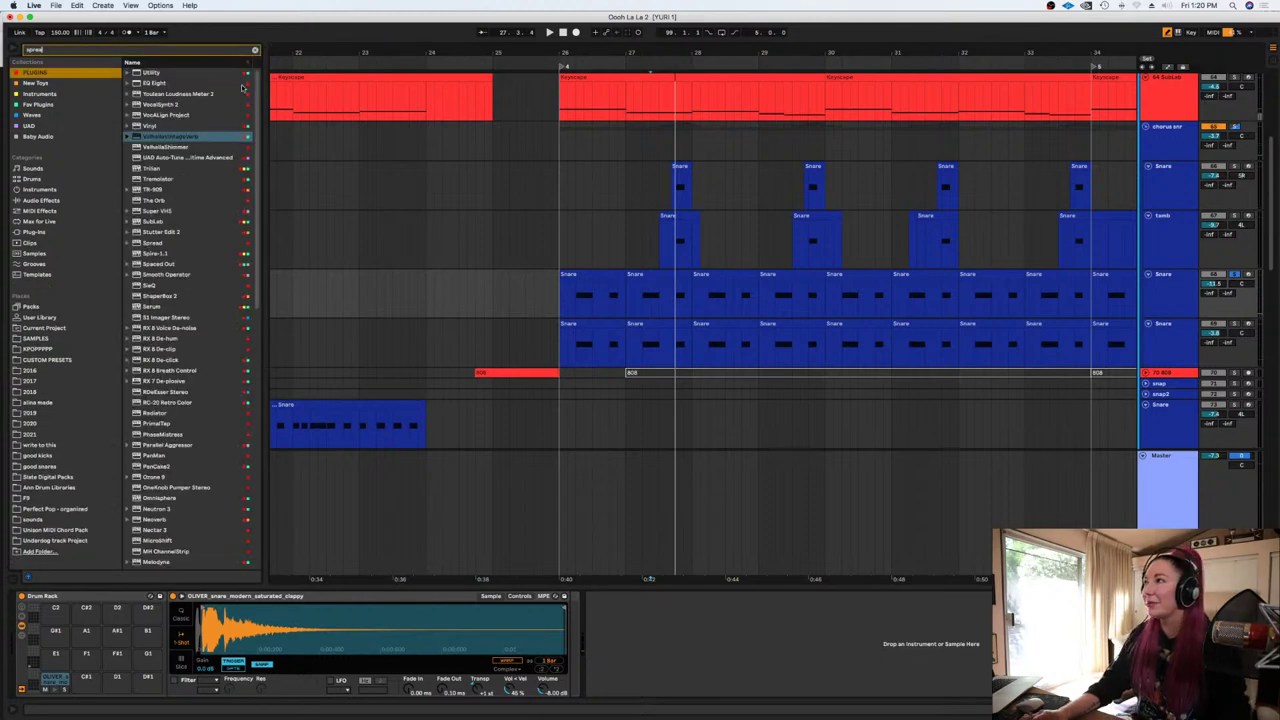
{"action": "type", "text": "d"}
{"action": "left_click", "coordinate": [153, 74]}
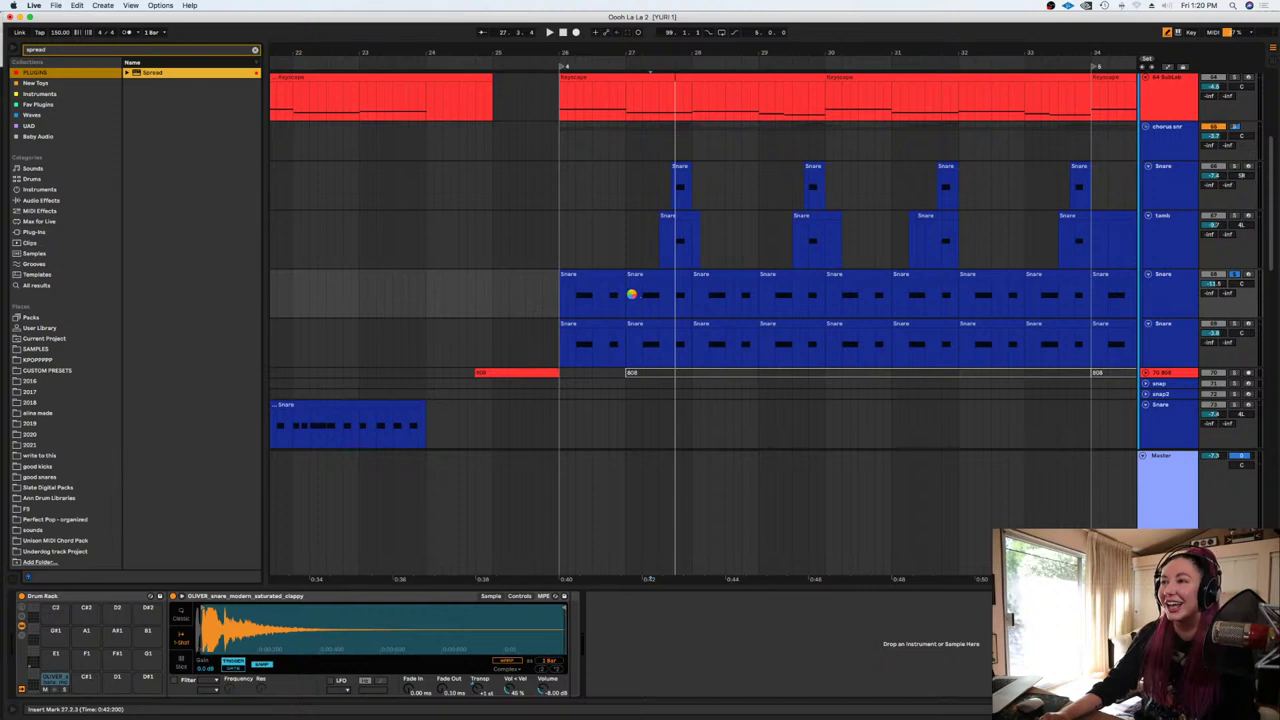
{"action": "left_click_drag", "start_coordinate": [631, 294], "coordinate": [630, 294]}
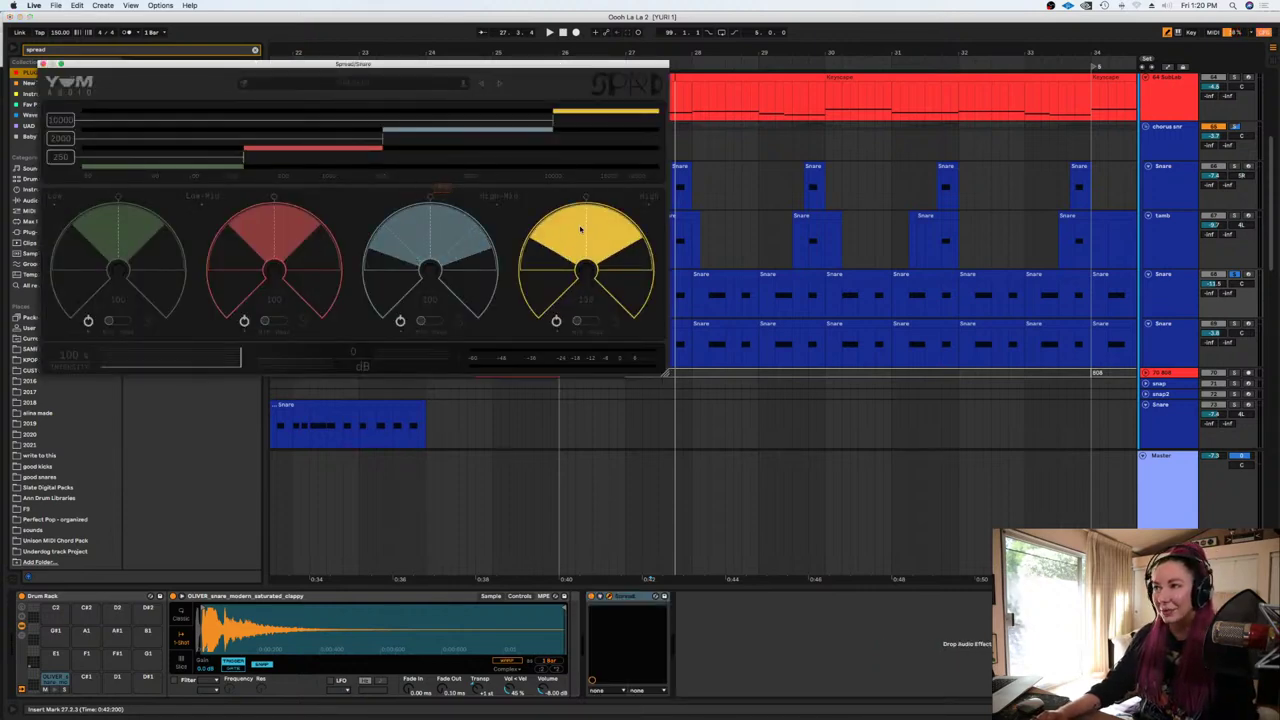
{"action": "left_click", "coordinate": [42, 65]}
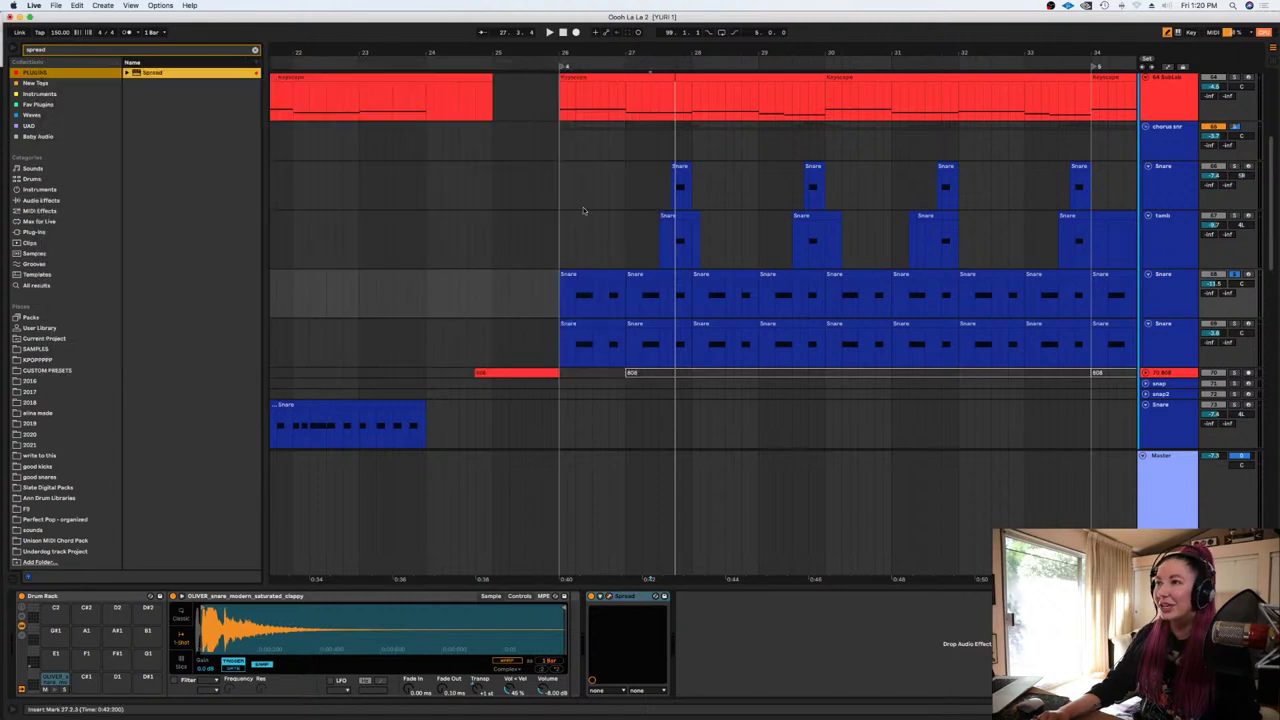
{"action": "left_click", "coordinate": [634, 296]}
{"action": "key", "text": "space"}
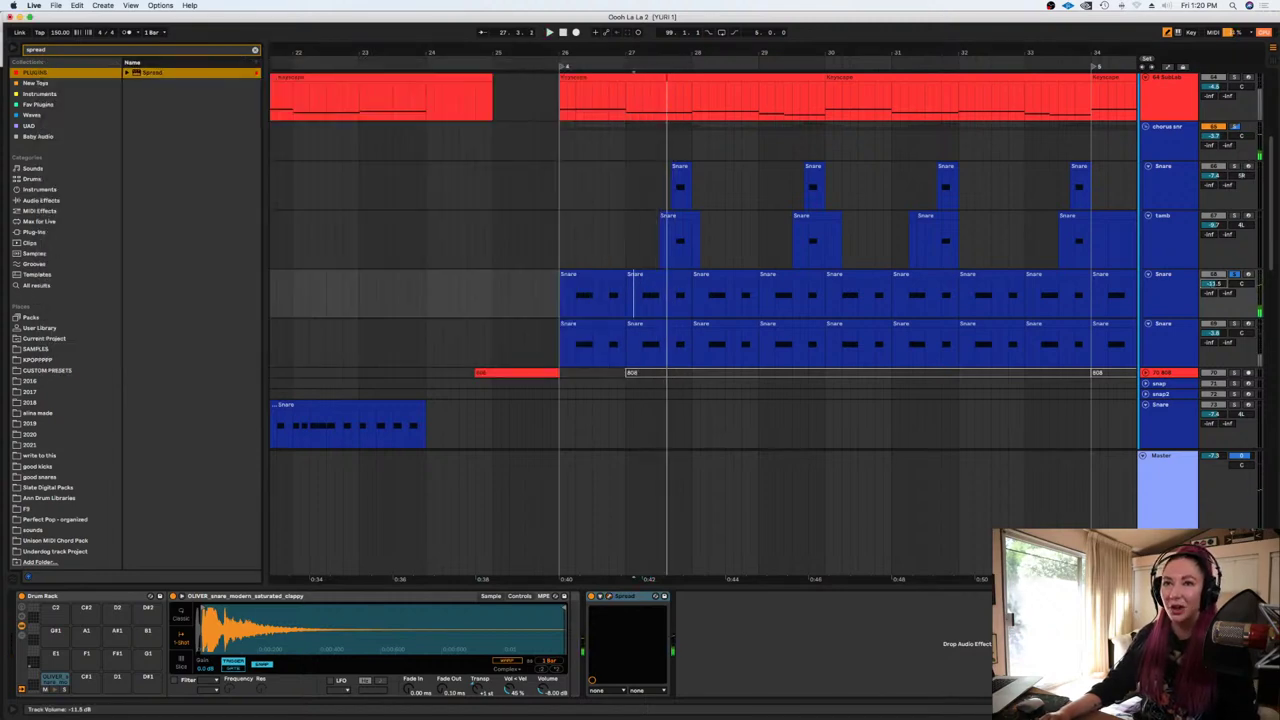
Add Acon Digital Equalize 2 to that Snare track with a low cut at about 88.3 Hz, 16.4 dB/oct slope, and play the mix
{"action": "left_click", "coordinate": [255, 52]}
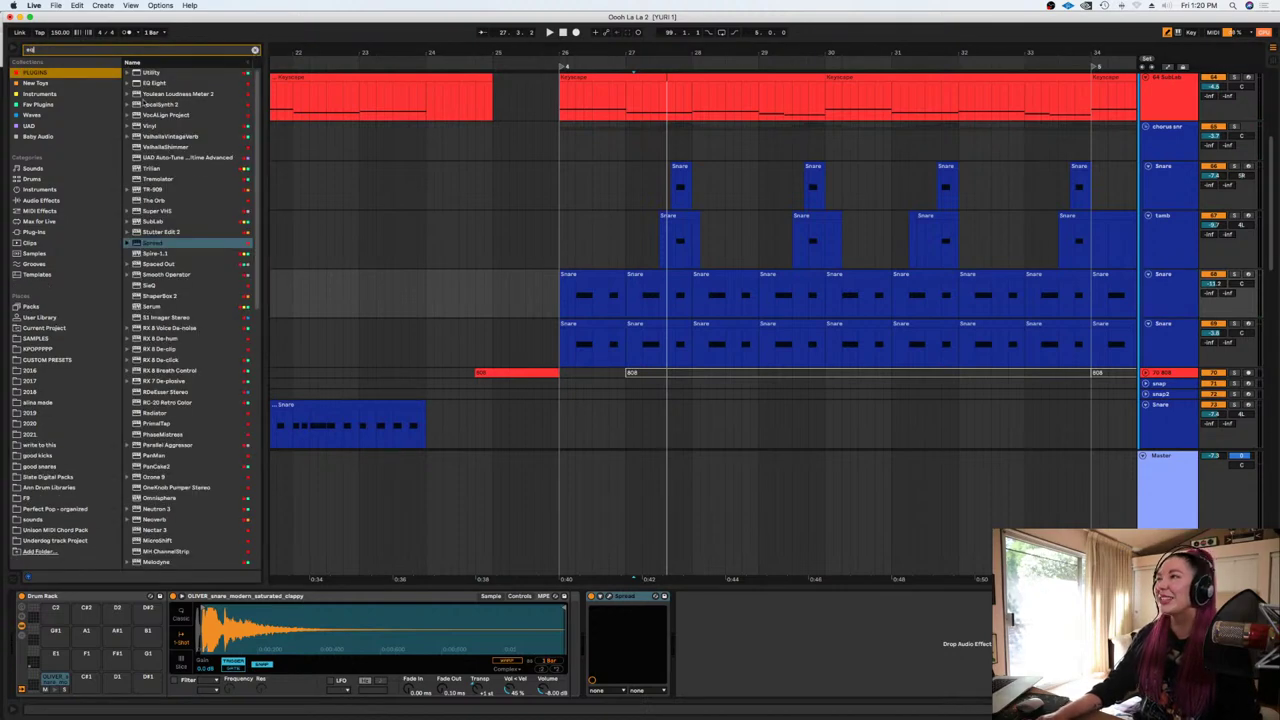
{"action": "left_click", "coordinate": [165, 94]}
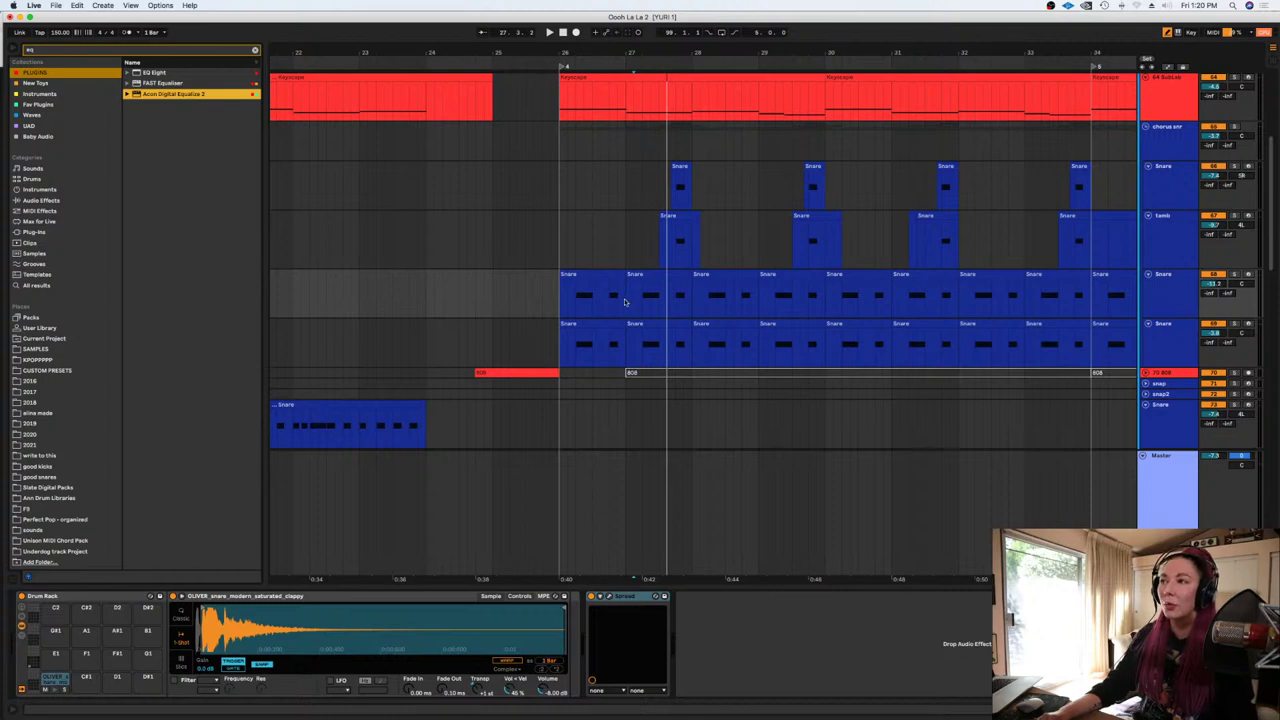
{"action": "left_click_drag", "start_coordinate": [625, 302], "coordinate": [626, 302]}
{"action": "double_click", "coordinate": [110, 181]}
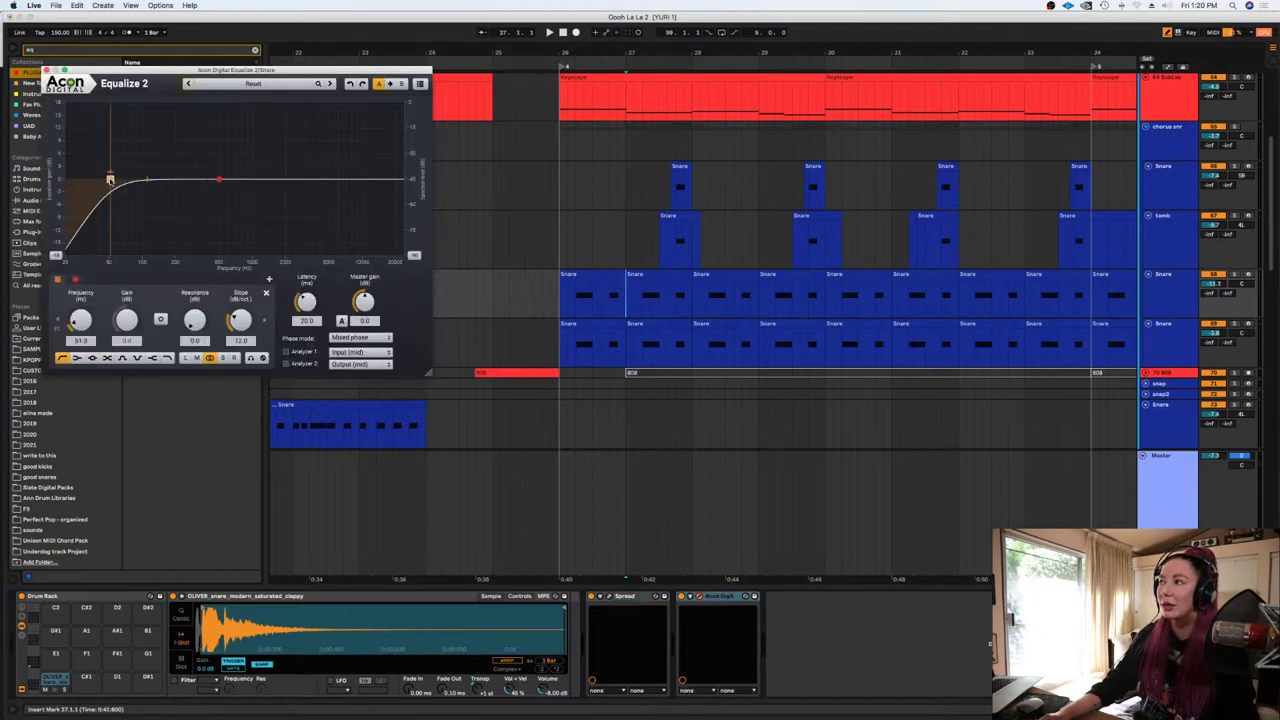
{"action": "left_click_drag", "start_coordinate": [110, 181], "coordinate": [136, 179]}
{"action": "scroll", "coordinate": [136, 179], "scroll_direction": "up", "scroll_amount": 4}
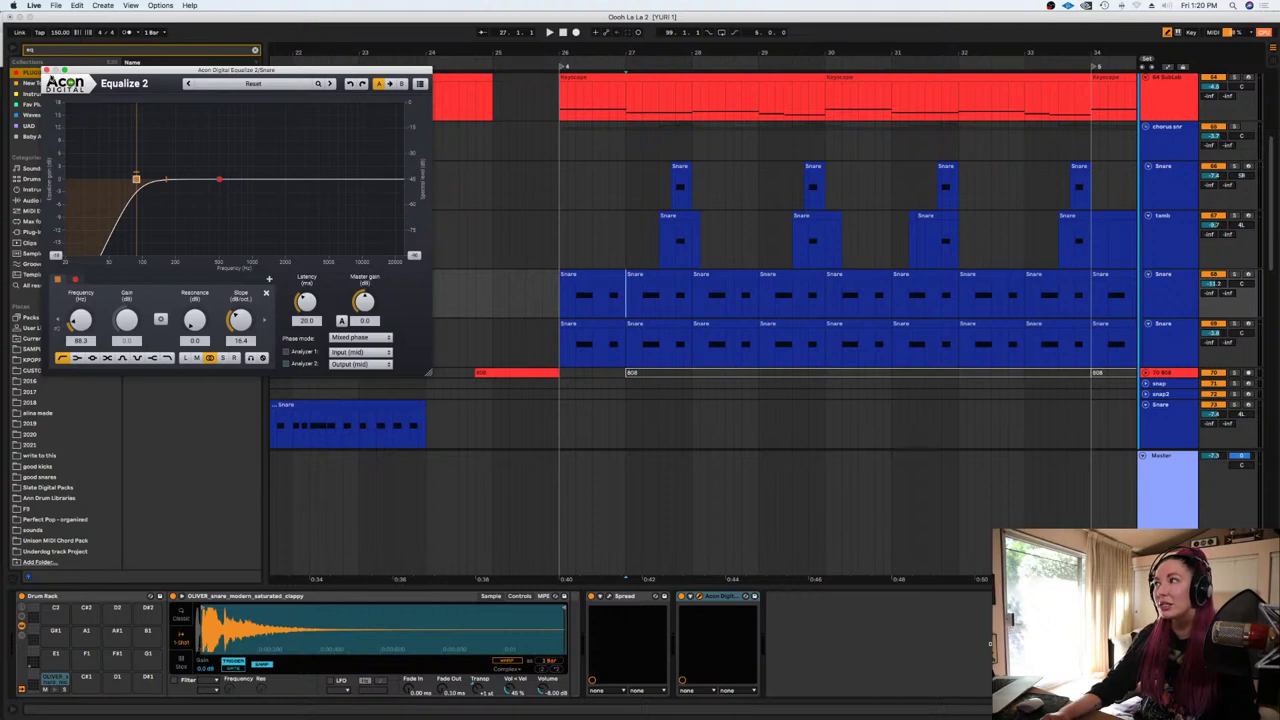
{"action": "left_click", "coordinate": [46, 70]}
{"action": "key", "text": "space"}
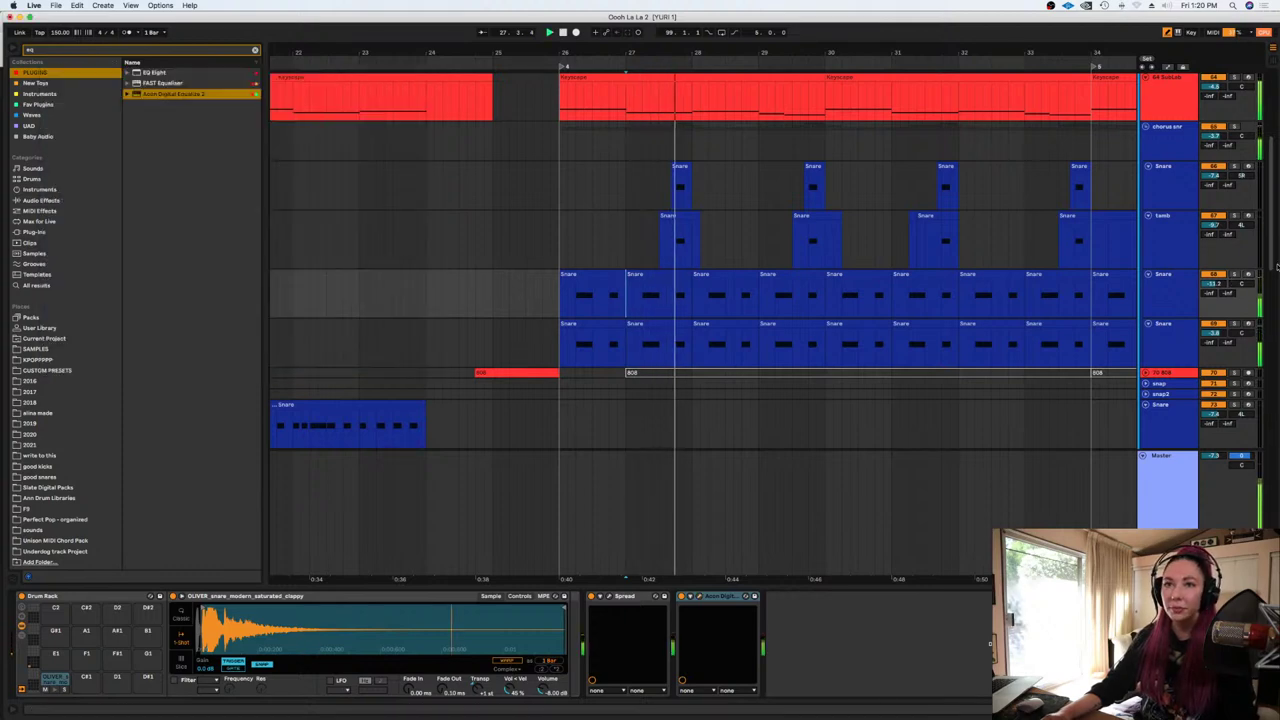
{"action": "key", "text": "space"}
Unfold the HH and DWILLY drum loop tracks and move the DWILLY track directly below HH
{"action": "left_click_drag", "start_coordinate": [1271, 267], "coordinate": [1267, 428]}
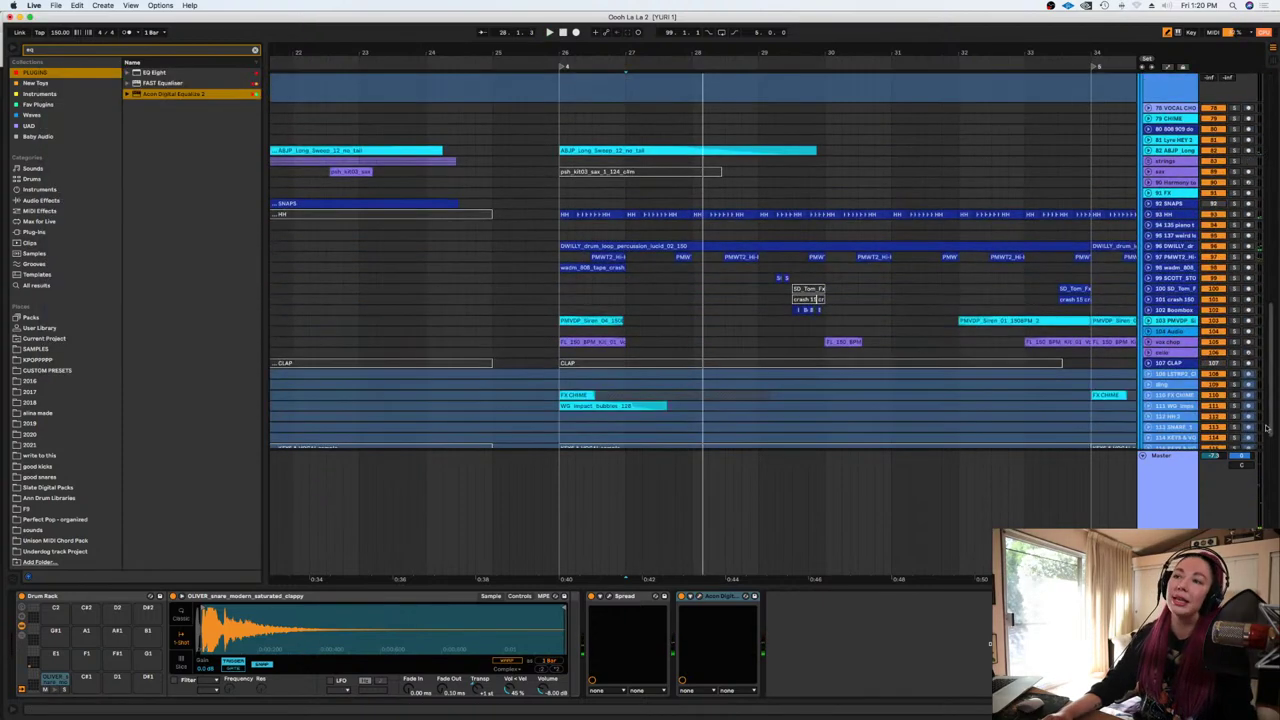
{"action": "left_click", "coordinate": [1148, 214]}
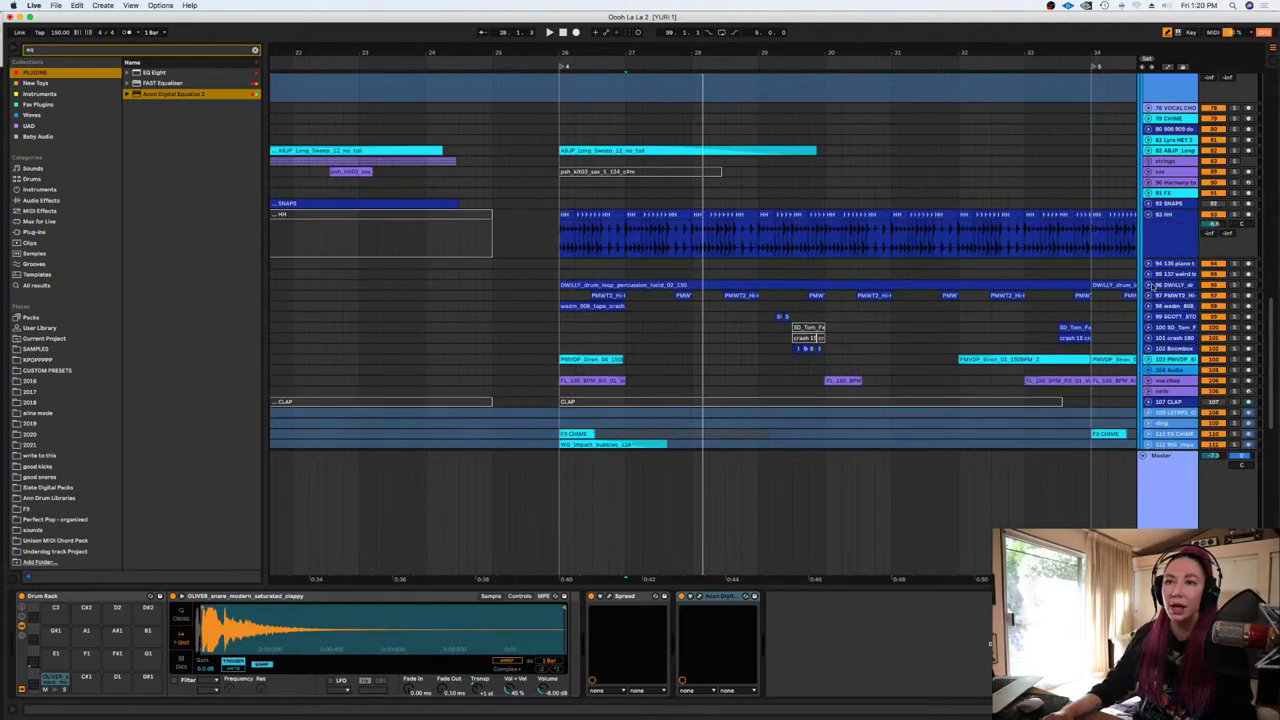
{"action": "left_click", "coordinate": [1149, 285]}
{"action": "left_click", "coordinate": [1168, 286]}
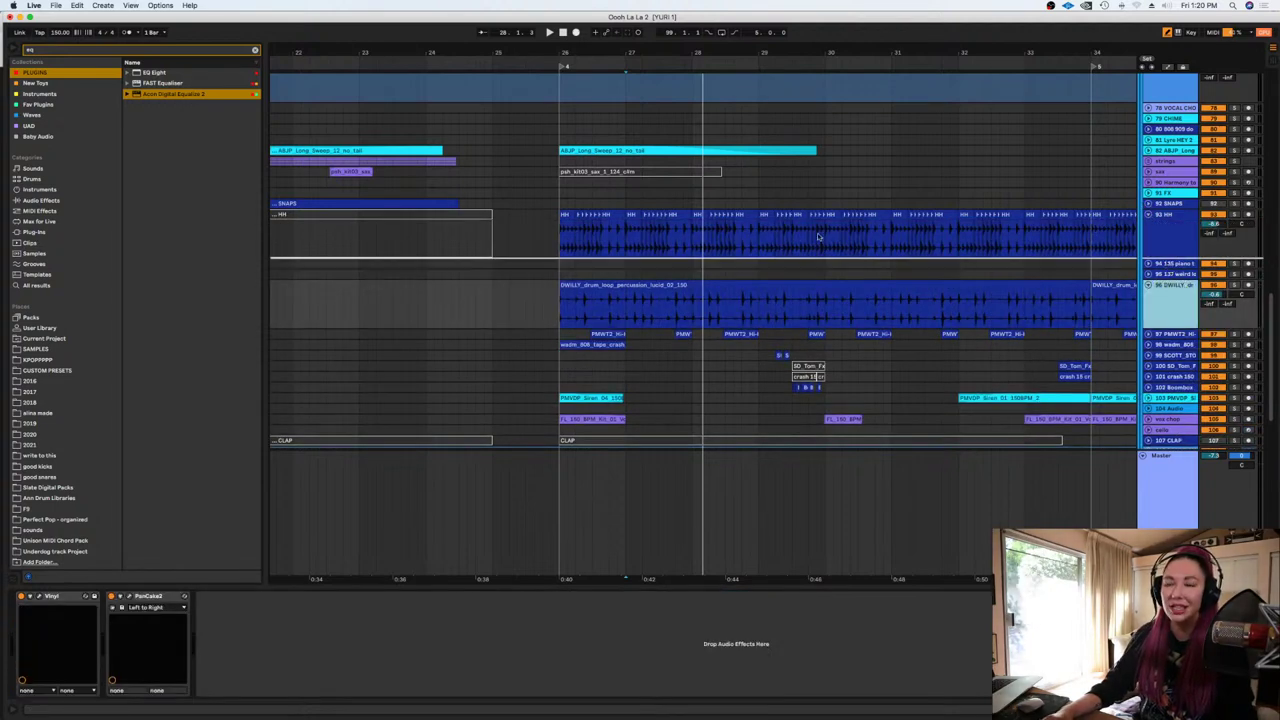
Play from bar 26 with the DWILLY loop muted, and compare HH and DWILLY soloed
{"action": "left_click", "coordinate": [560, 243]}
{"action": "left_click", "coordinate": [1215, 264]}
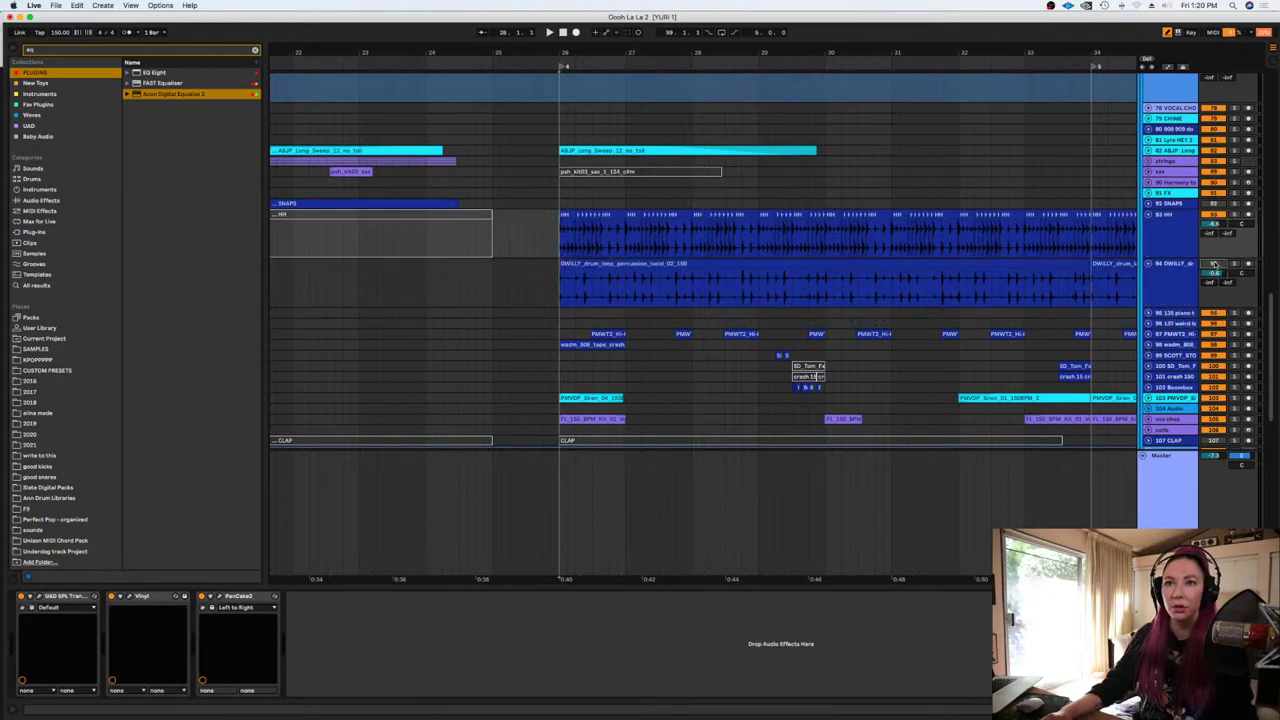
{"action": "key", "text": "space"}
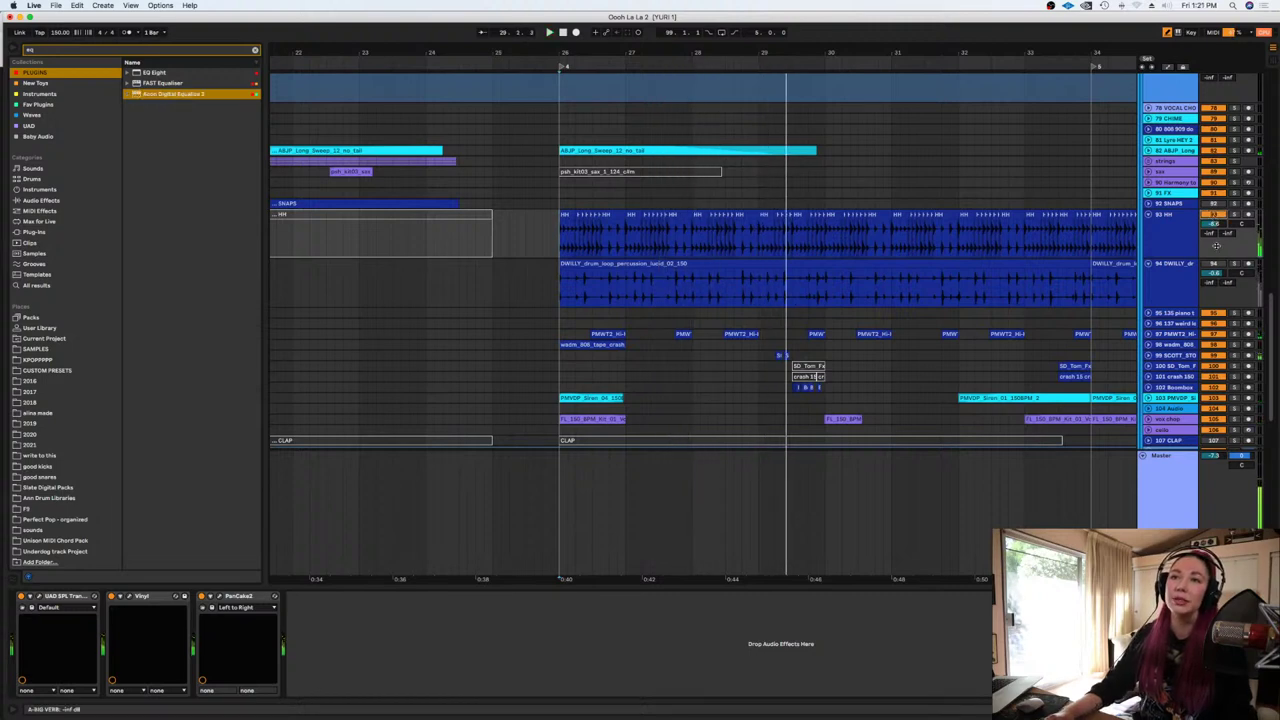
{"action": "key", "text": "space"}
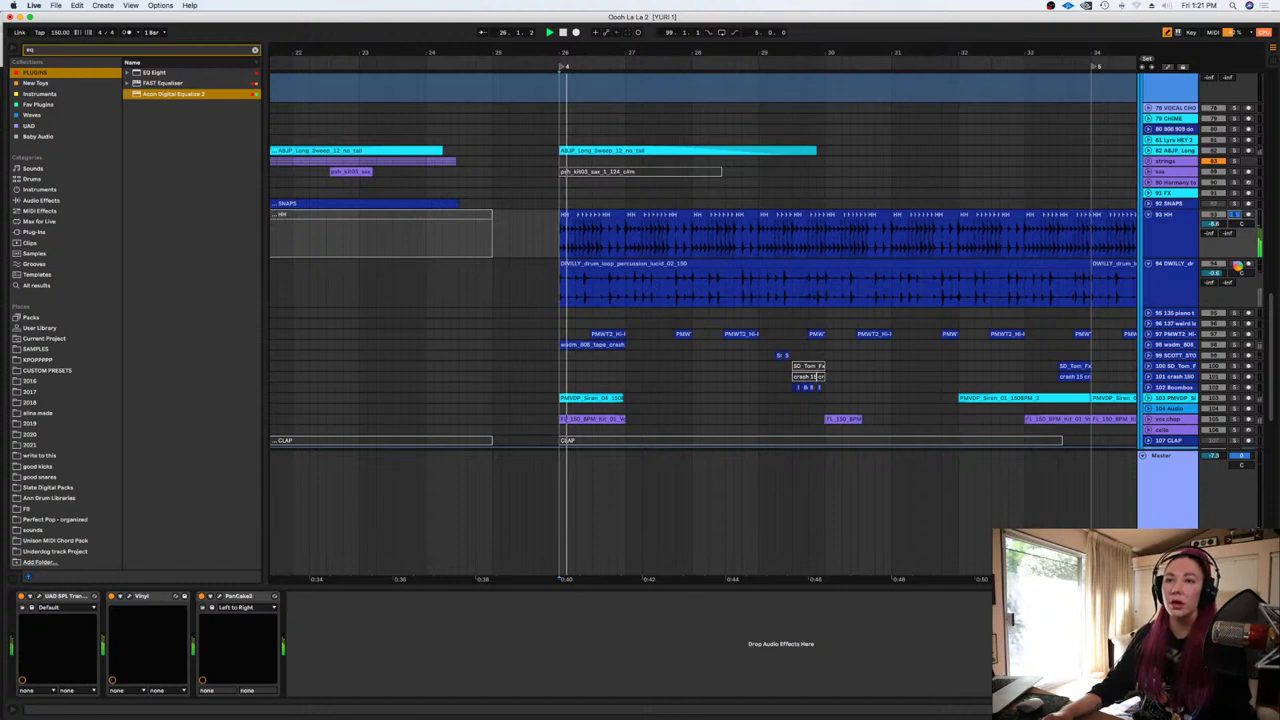
{"action": "key", "text": "space"}
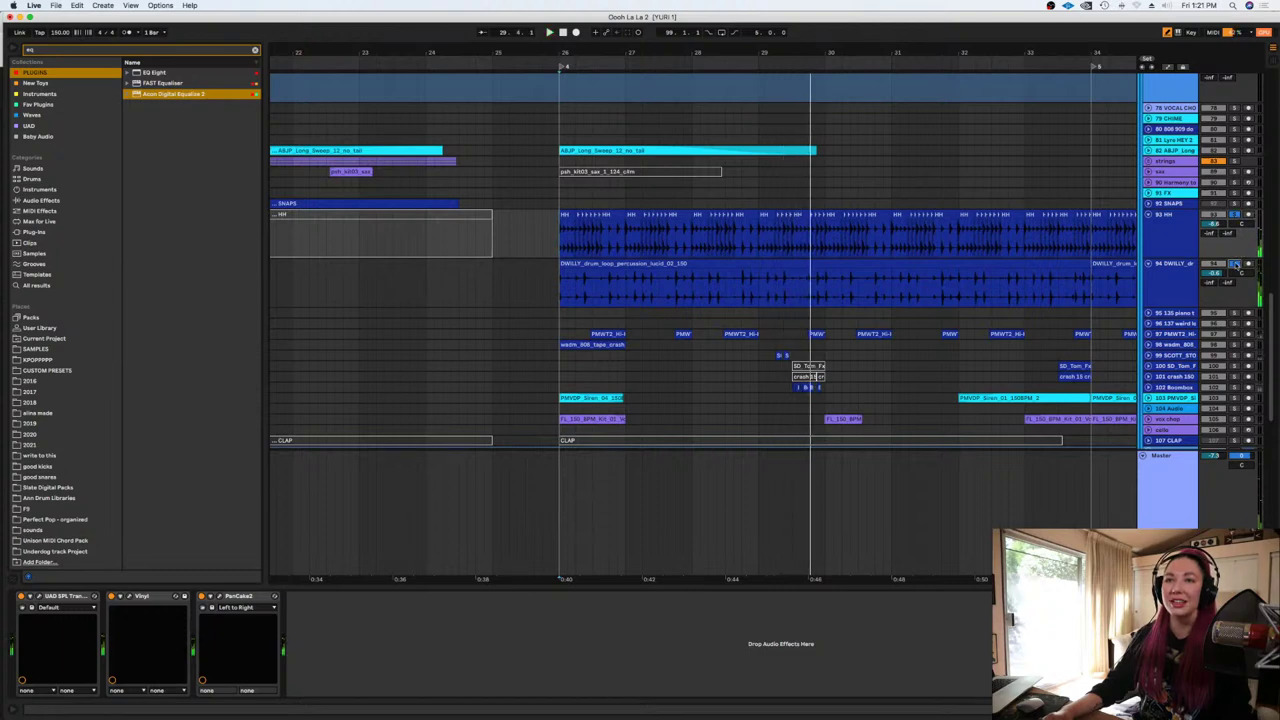
Solo the HH track and insert Acon Digital Equalize 2 at the end of its effects chain
{"action": "left_click", "coordinate": [1169, 242]}
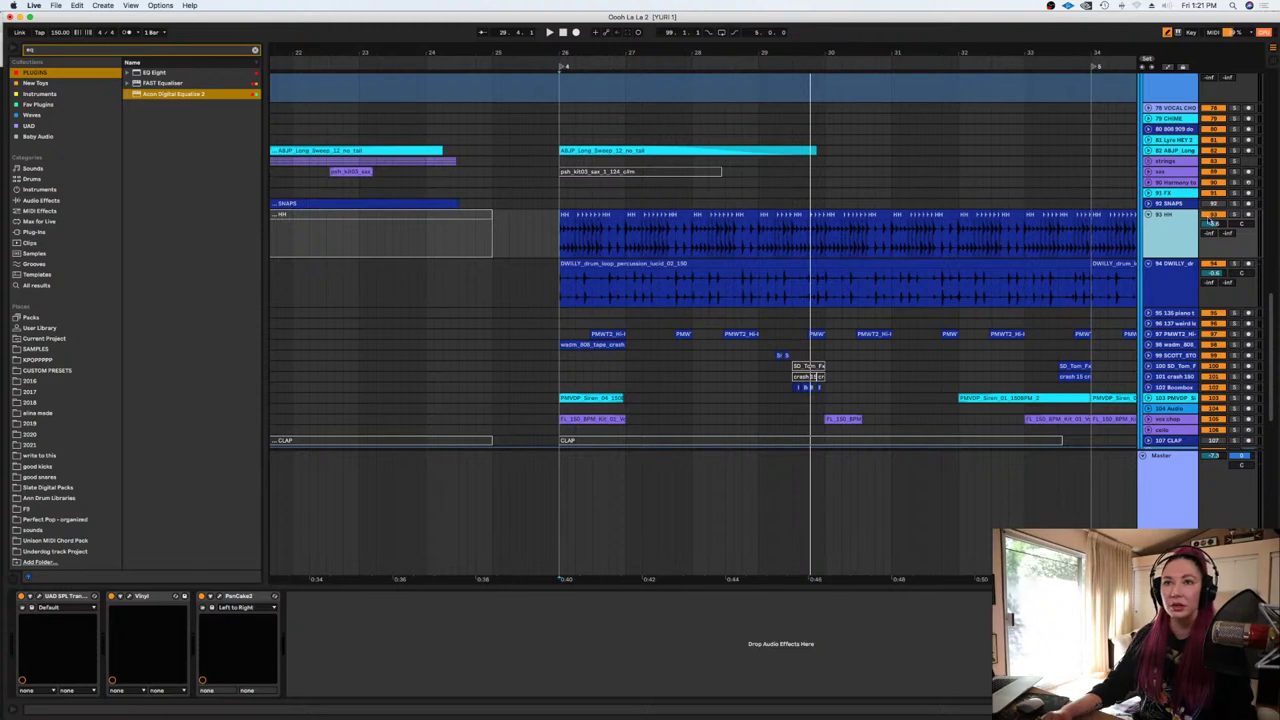
{"action": "left_click", "coordinate": [1223, 214]}
{"action": "left_click", "coordinate": [1222, 215]}
{"action": "left_click", "coordinate": [1234, 215]}
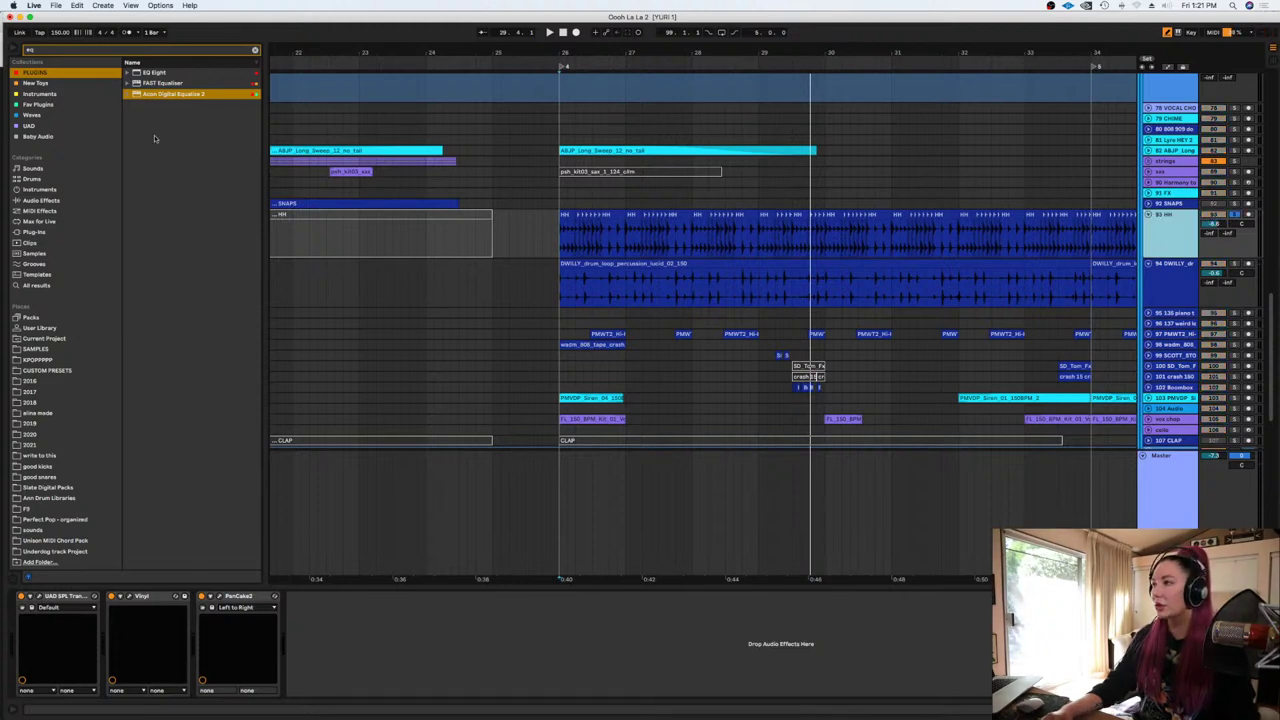
{"action": "left_click_drag", "start_coordinate": [174, 94], "coordinate": [621, 218]}
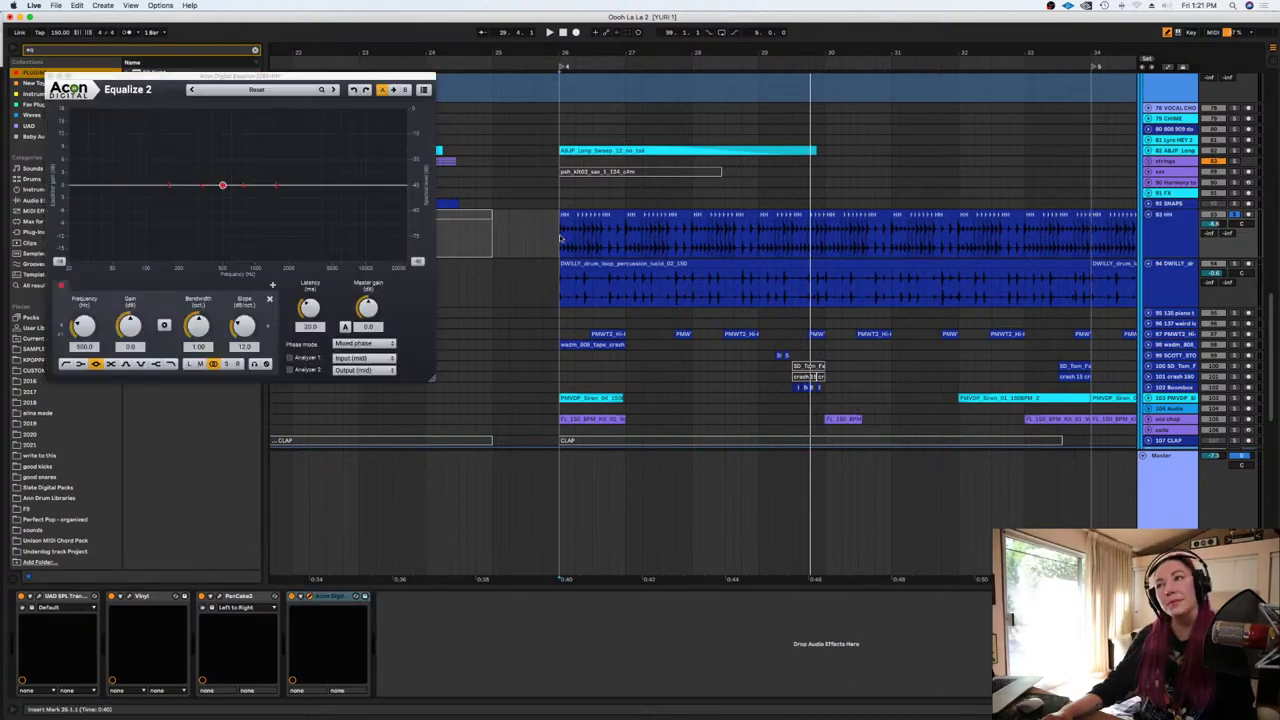
In the HH track's Equalize 2, add a high-shelf boost and a low cut at about 73.9 Hz with a 25.9 dB/oct slope
{"action": "left_click", "coordinate": [560, 235]}
{"action": "double_click", "coordinate": [358, 184]}
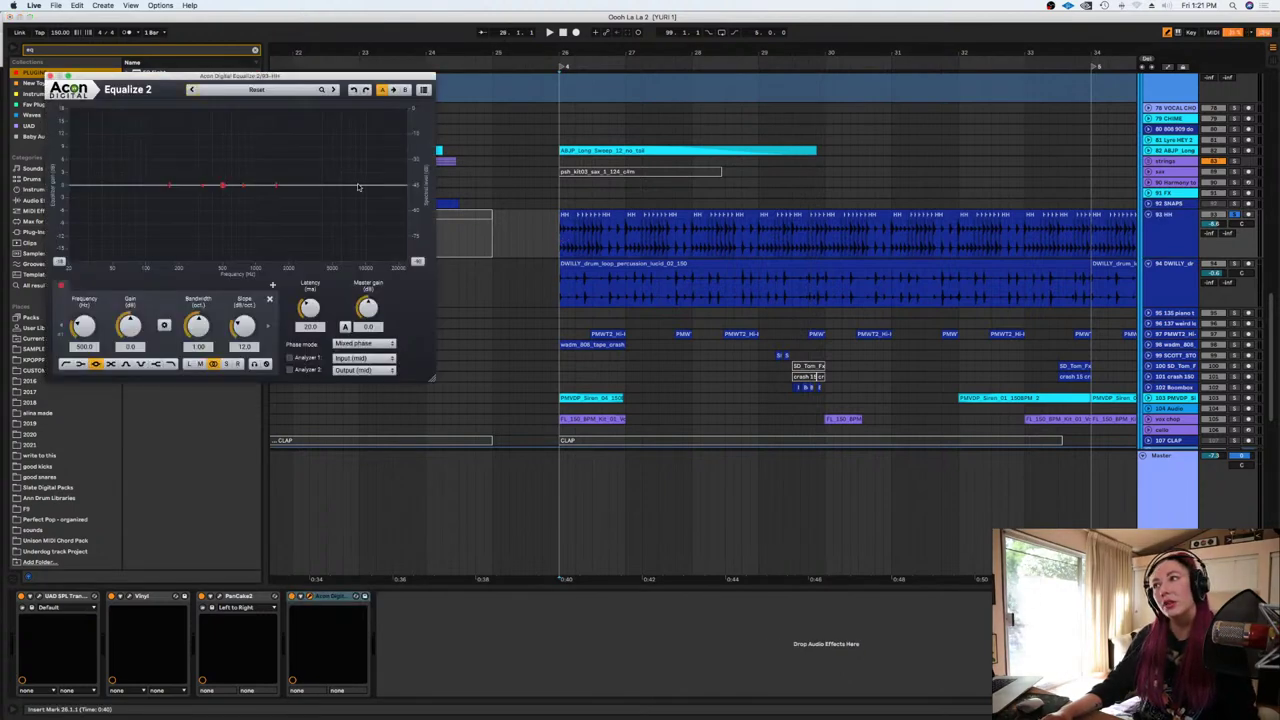
{"action": "left_click", "coordinate": [157, 364]}
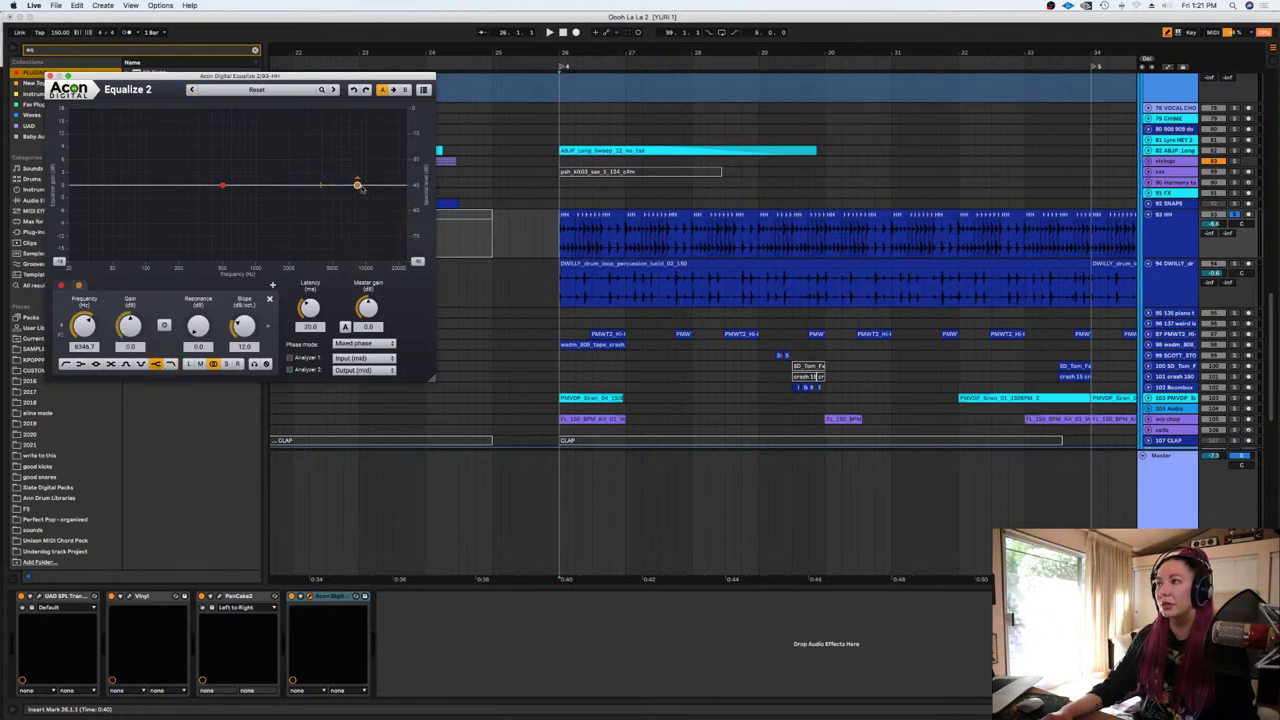
{"action": "left_click_drag", "start_coordinate": [357, 184], "coordinate": [339, 166]}
{"action": "double_click", "coordinate": [91, 186]}
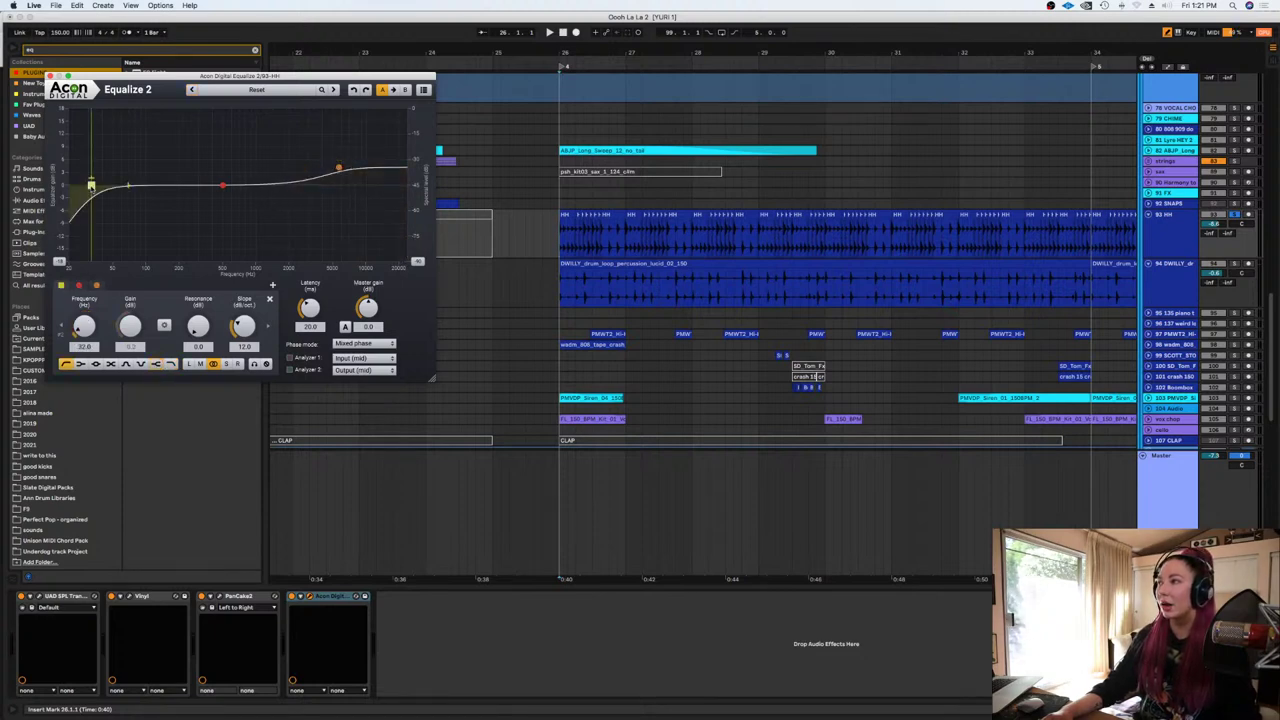
{"action": "left_click_drag", "start_coordinate": [91, 186], "coordinate": [131, 185]}
{"action": "left_click_drag", "start_coordinate": [251, 325], "coordinate": [252, 303]}
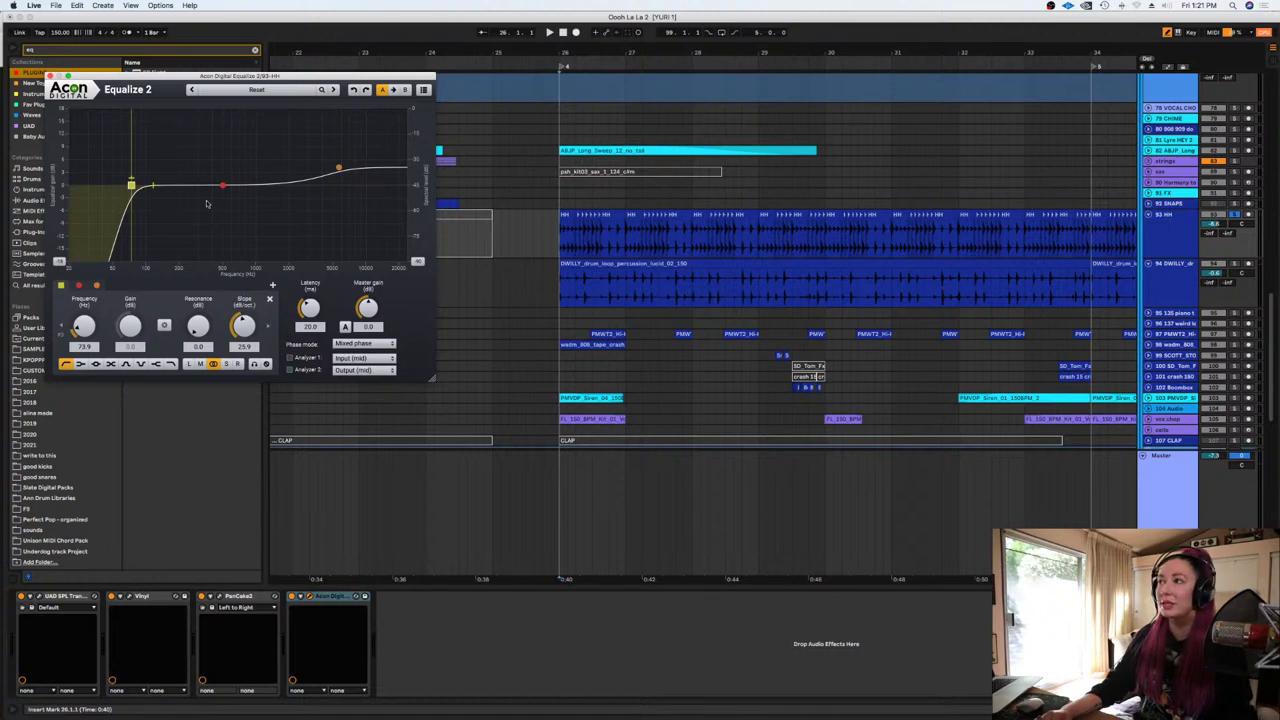
Set the red bell band to about 137 Hz, -5.0 dB, 24.4 dB/oct slope, then move the low cut to about 101.2 Hz and adjust its slope
{"action": "left_click_drag", "start_coordinate": [222, 186], "coordinate": [133, 185]}
{"action": "left_click", "coordinate": [160, 205]}
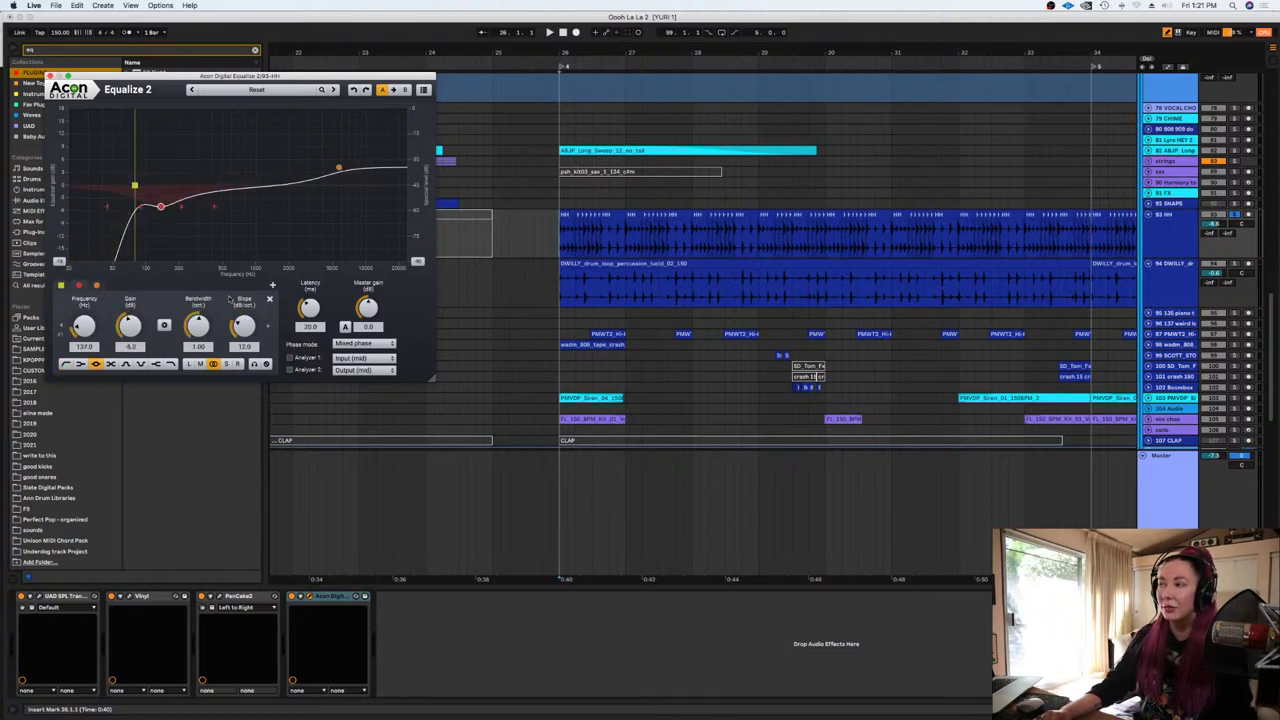
{"action": "left_click_drag", "start_coordinate": [255, 329], "coordinate": [255, 320]}
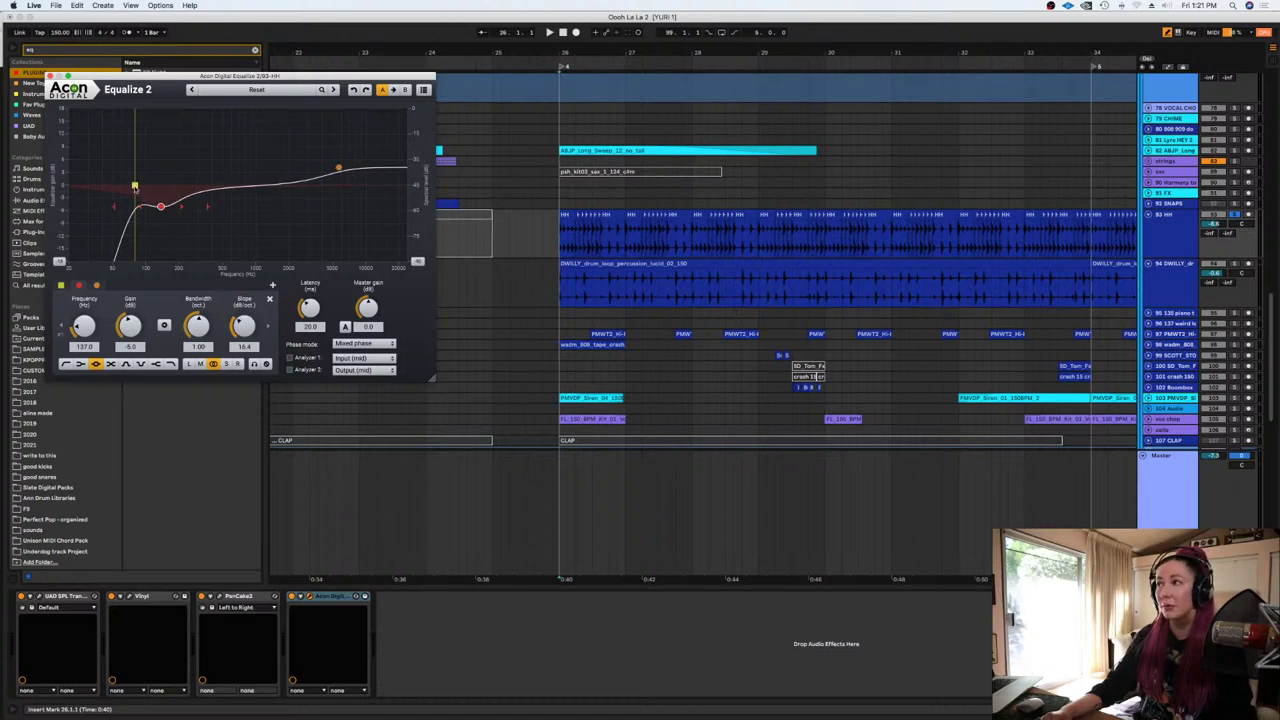
{"action": "left_click_drag", "start_coordinate": [134, 186], "coordinate": [143, 185]}
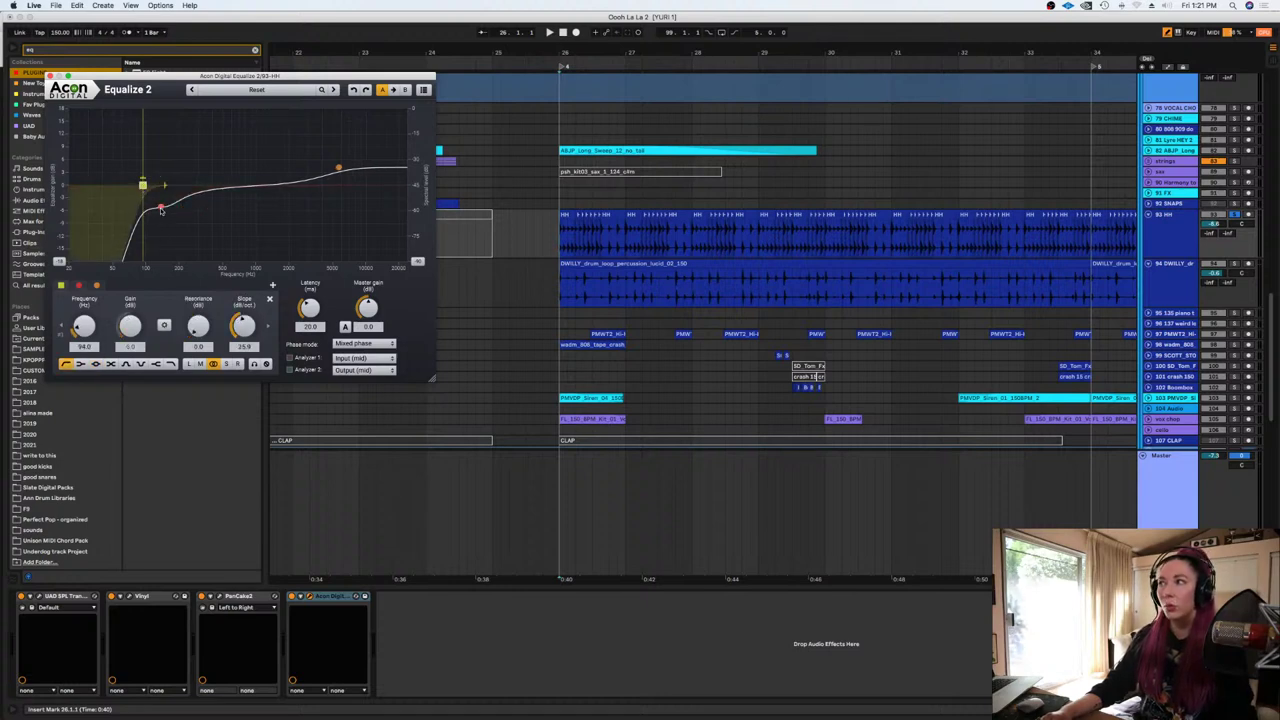
{"action": "left_click", "coordinate": [161, 209]}
{"action": "left_click_drag", "start_coordinate": [250, 328], "coordinate": [251, 317]}
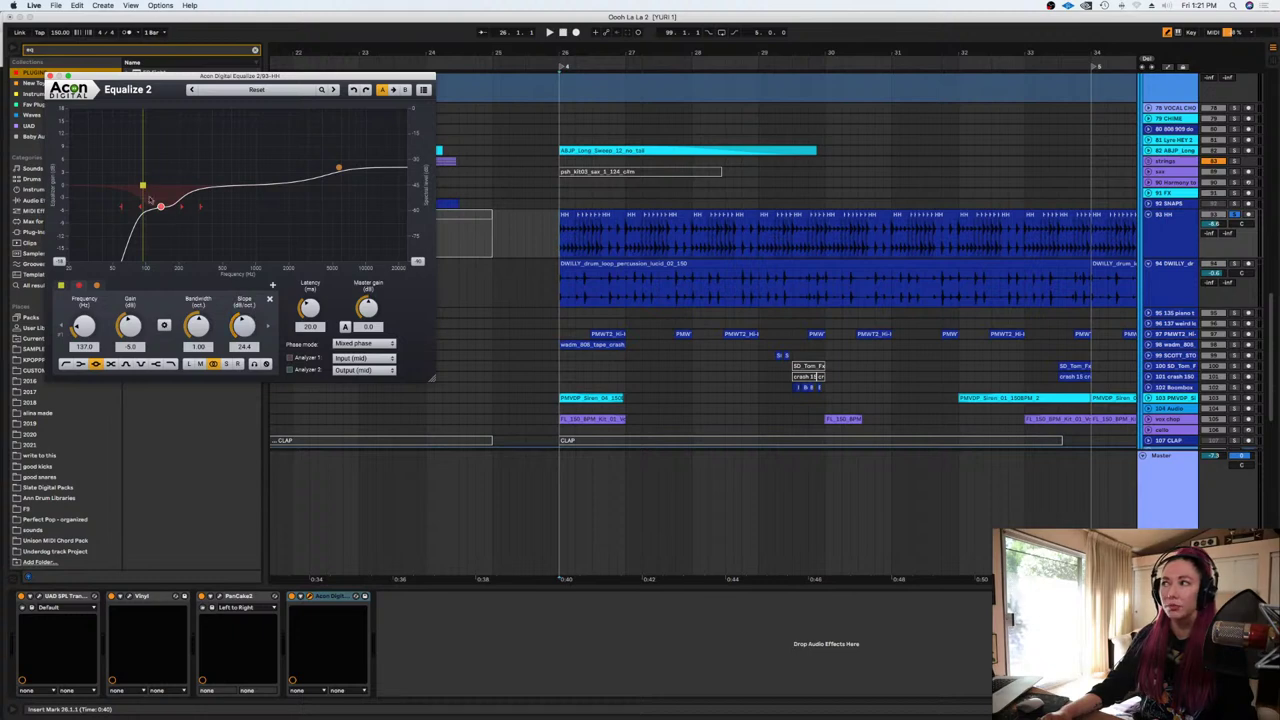
{"action": "left_click_drag", "start_coordinate": [143, 186], "coordinate": [147, 186]}
{"action": "left_click_drag", "start_coordinate": [242, 317], "coordinate": [242, 312]}
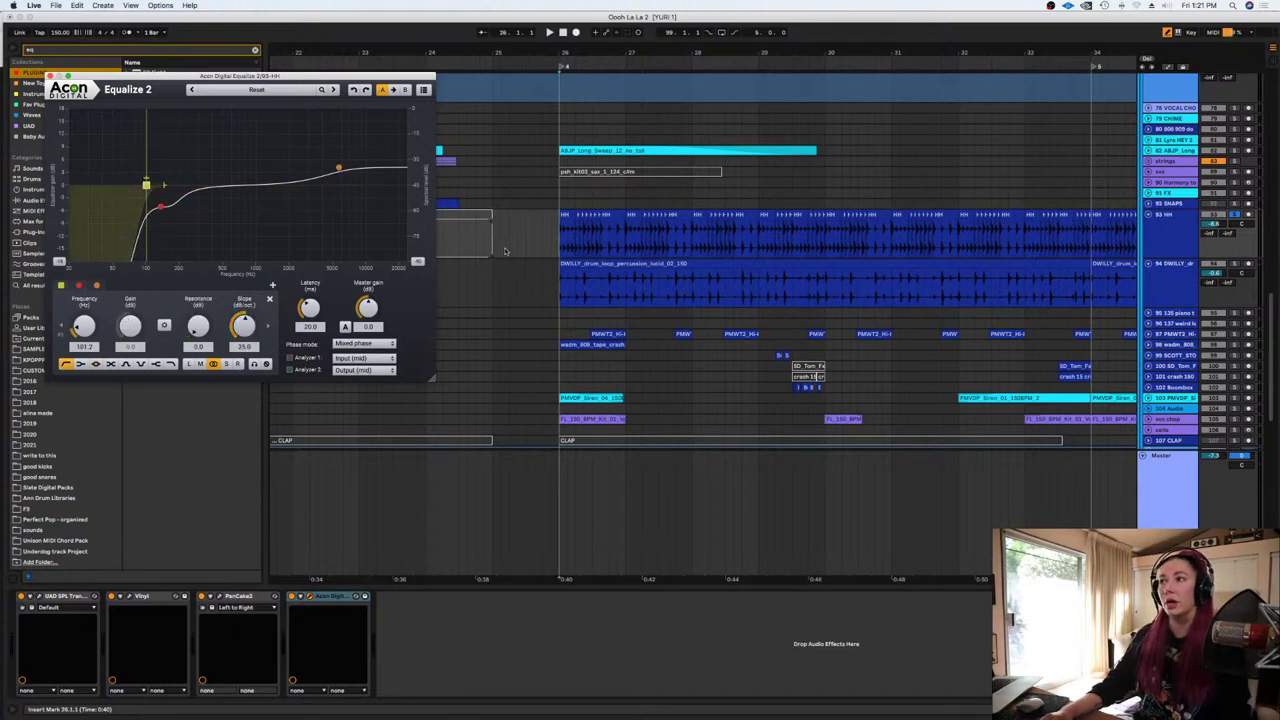
Play the soloed HH track from bar 26 and raise the high shelf to about 6.1 dB near 6099 Hz
{"action": "left_click", "coordinate": [560, 250]}
{"action": "key", "text": "space"}
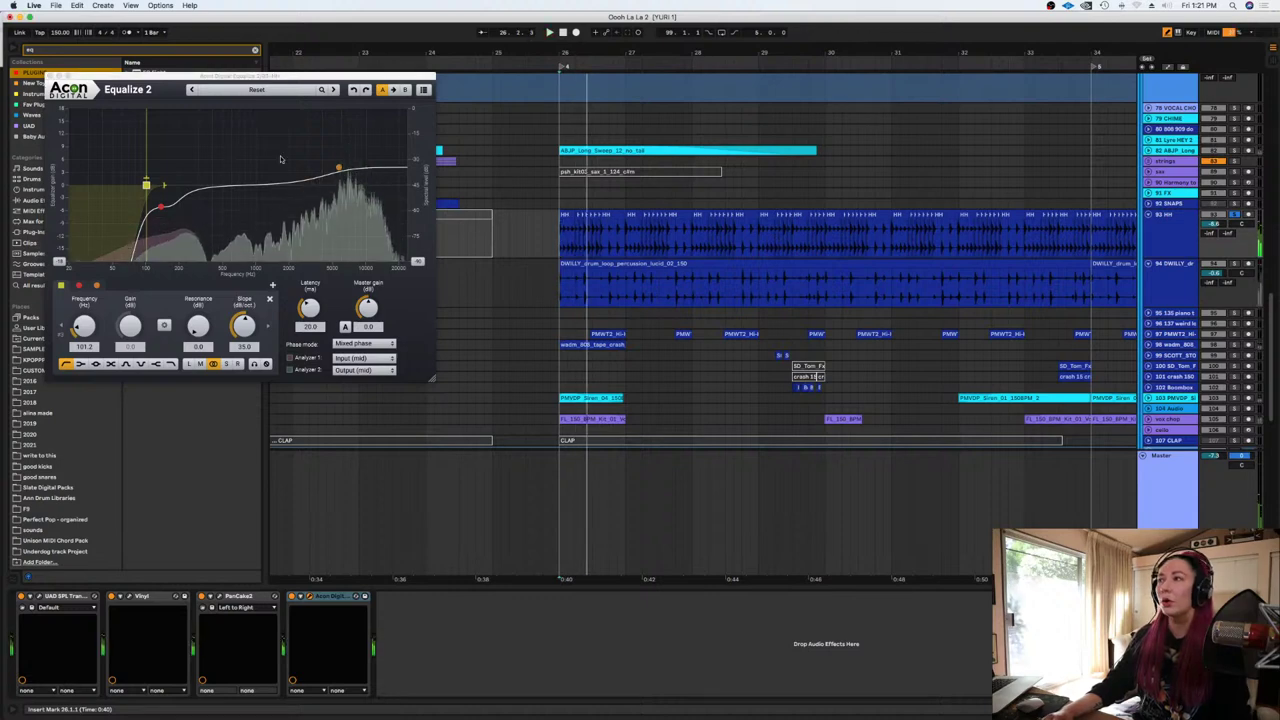
{"action": "left_click_drag", "start_coordinate": [338, 167], "coordinate": [342, 158]}
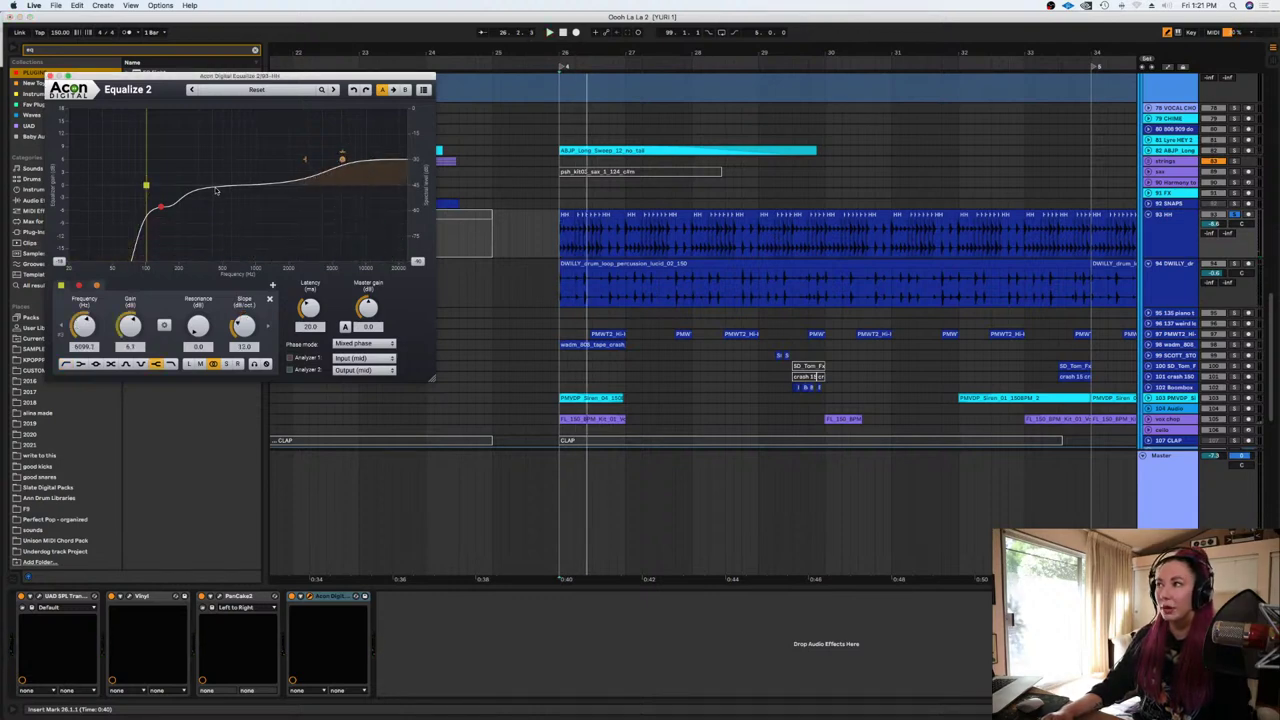
Add a bell cut at about 312.9 Hz, -5.0 dB, 23.9 dB/oct slope, and play the HH track
{"action": "left_click_drag", "start_coordinate": [215, 188], "coordinate": [204, 205]}
{"action": "left_click_drag", "start_coordinate": [250, 326], "coordinate": [252, 313]}
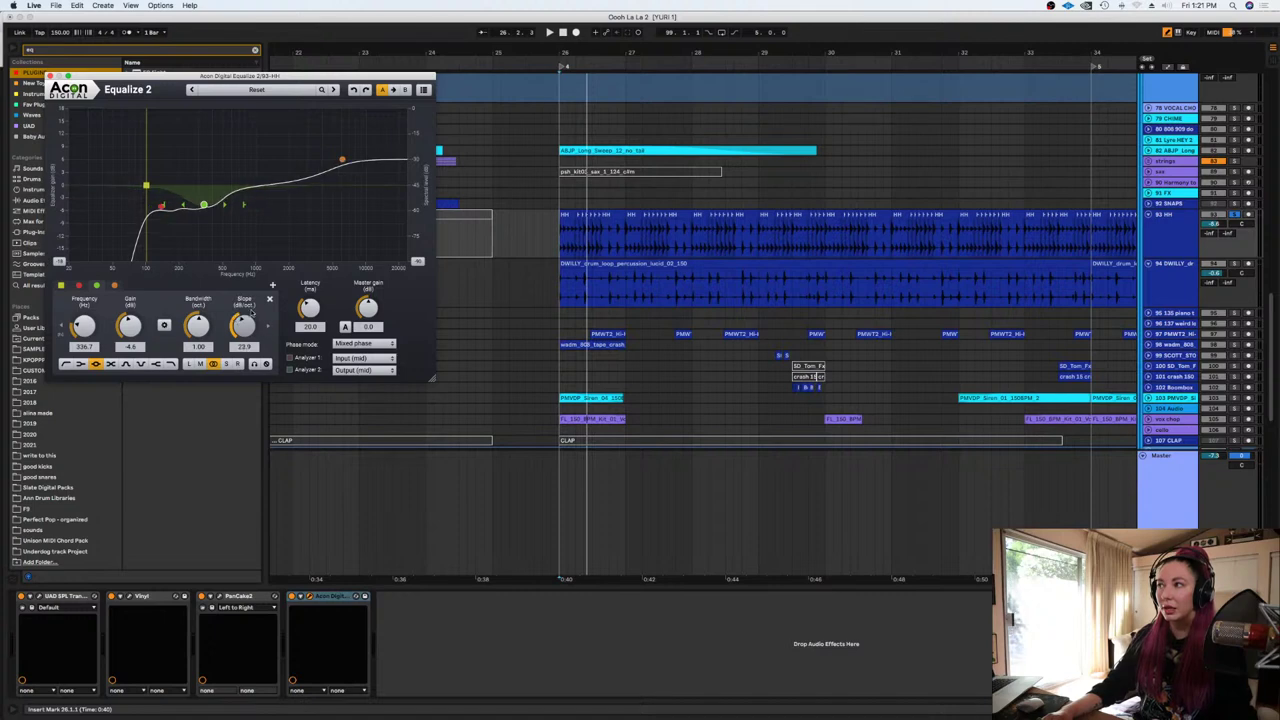
{"action": "left_click_drag", "start_coordinate": [204, 205], "coordinate": [200, 207]}
{"action": "key", "text": "space"}
{"action": "key", "text": "space"}
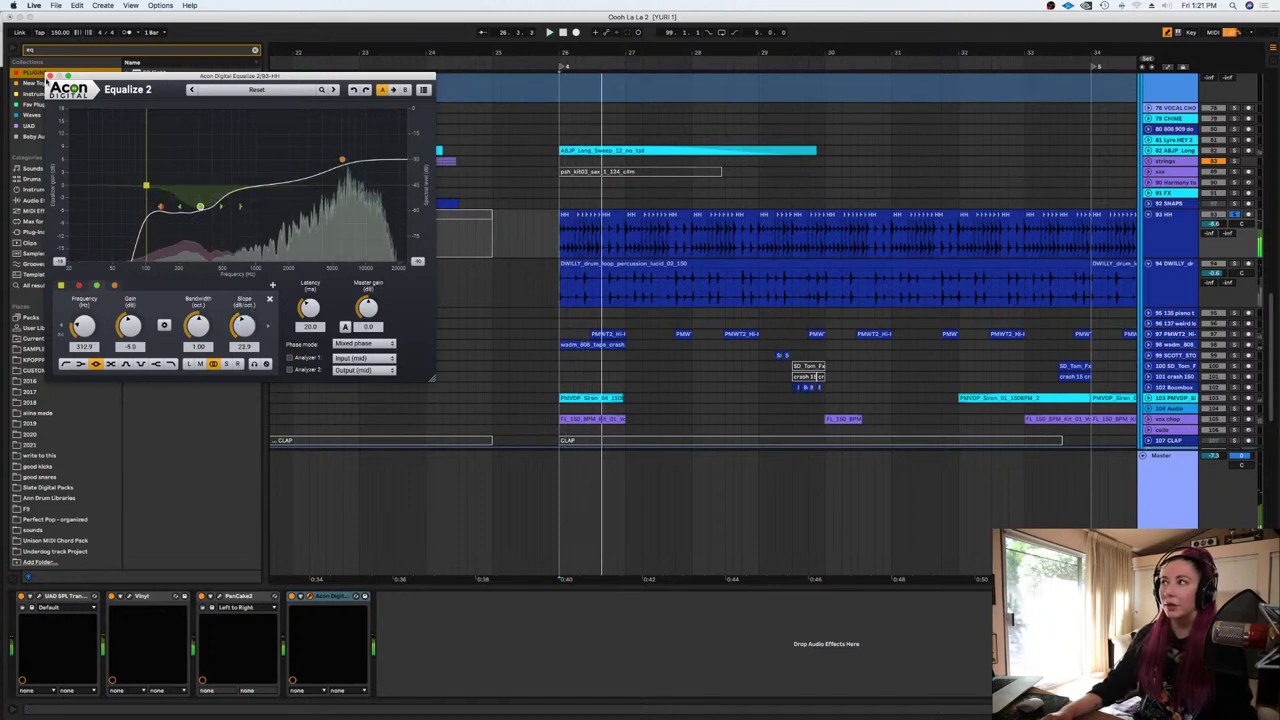
Close the equalizer, inspect the HH track's SPL Transient Designer, close it, and play HH from within bar 26
{"action": "left_click", "coordinate": [50, 76]}
{"action": "left_click", "coordinate": [50, 595]}
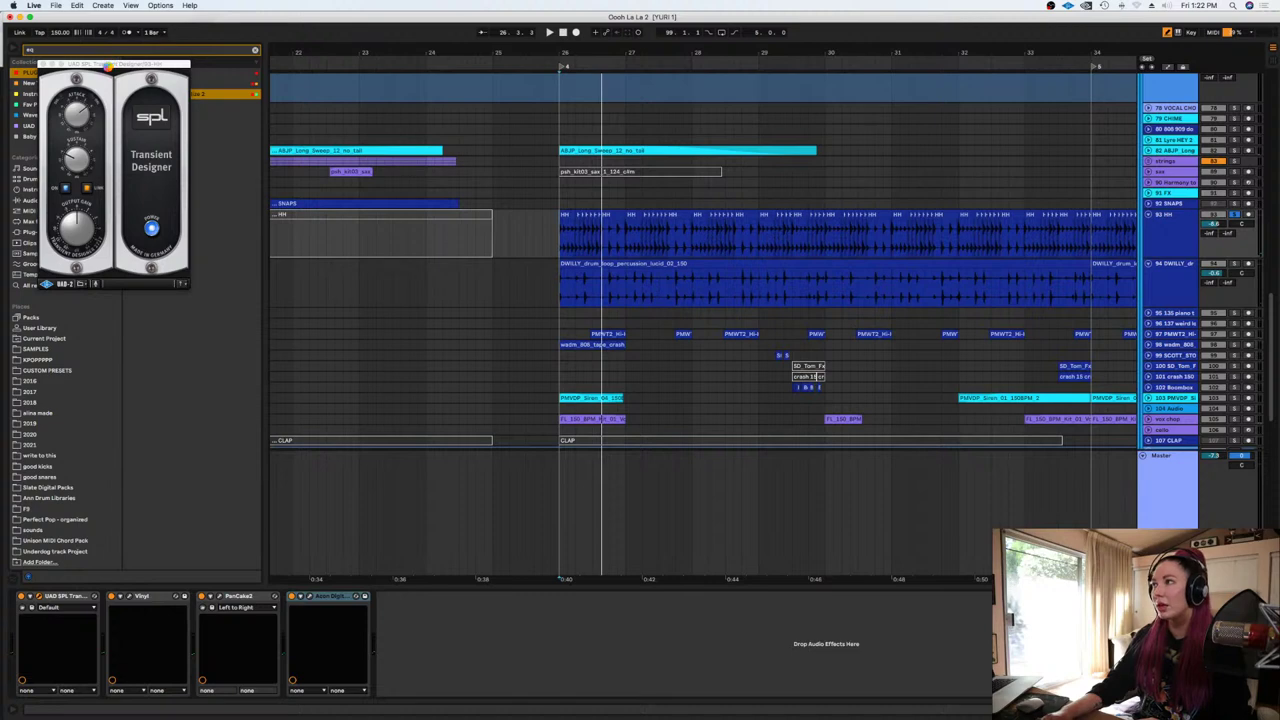
{"action": "left_click_drag", "start_coordinate": [103, 66], "coordinate": [261, 86]}
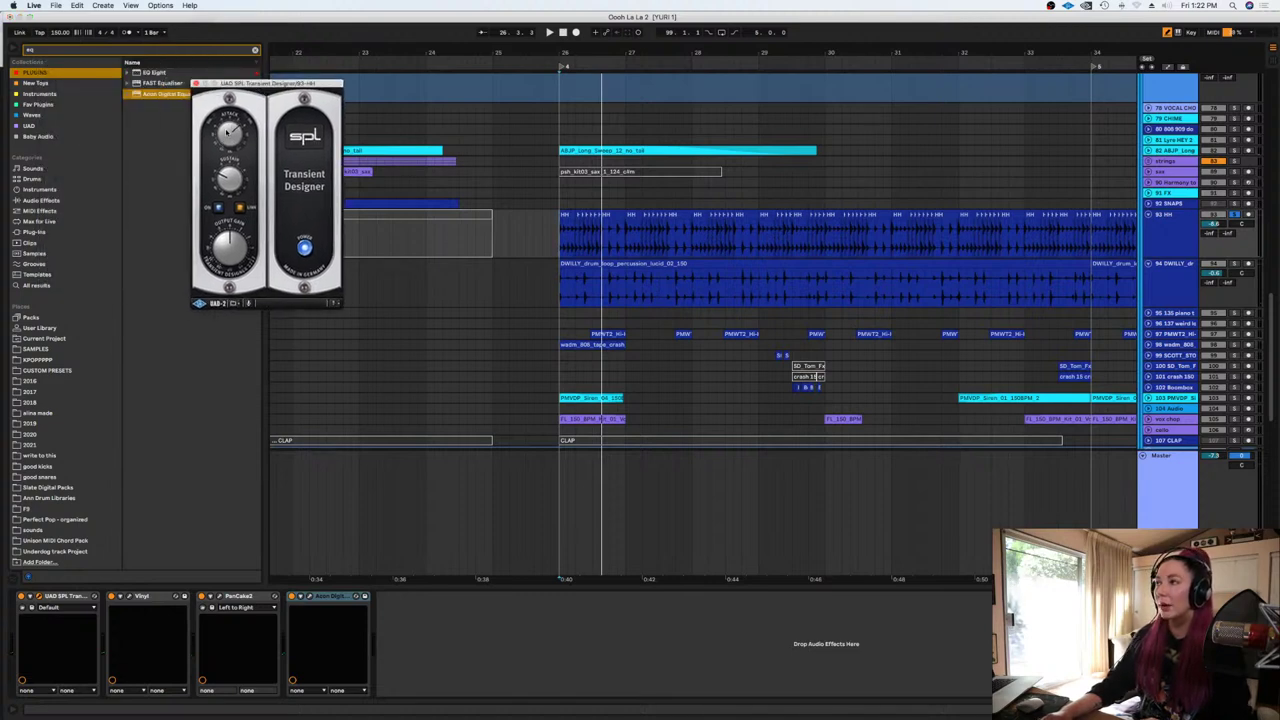
{"action": "left_click", "coordinate": [197, 84]}
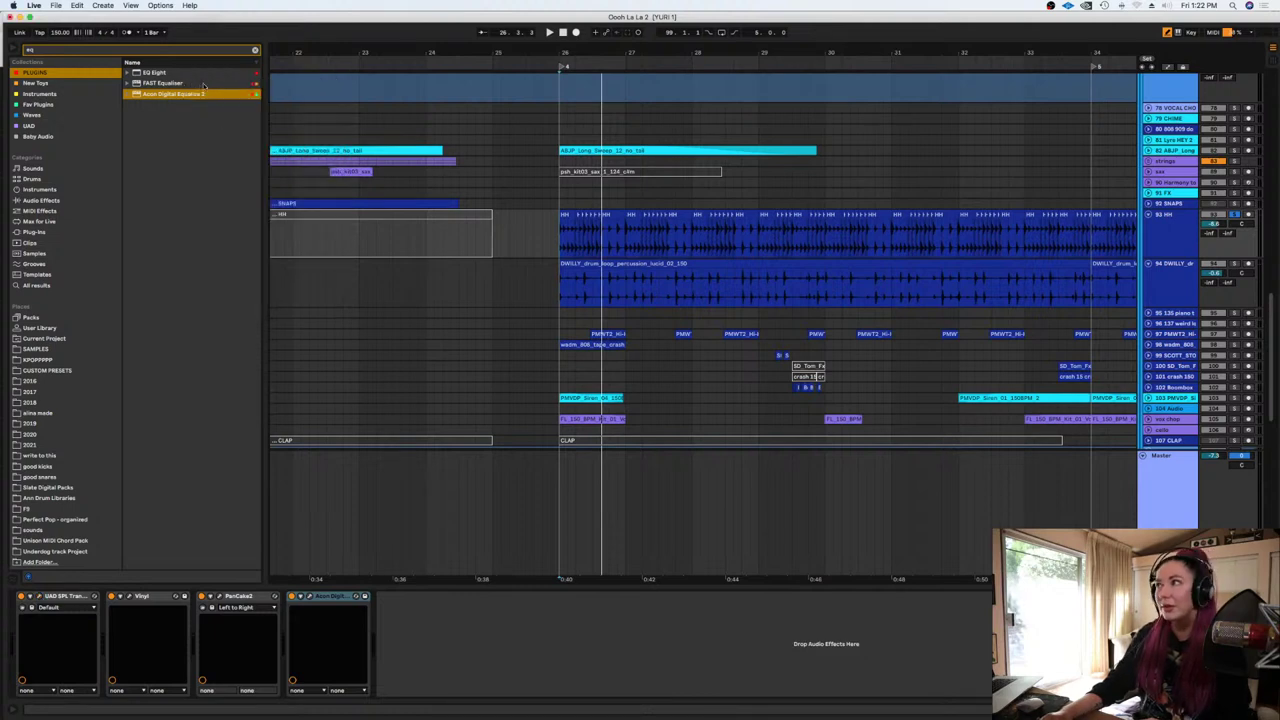
{"action": "left_click", "coordinate": [592, 240]}
{"action": "key", "text": "space"}
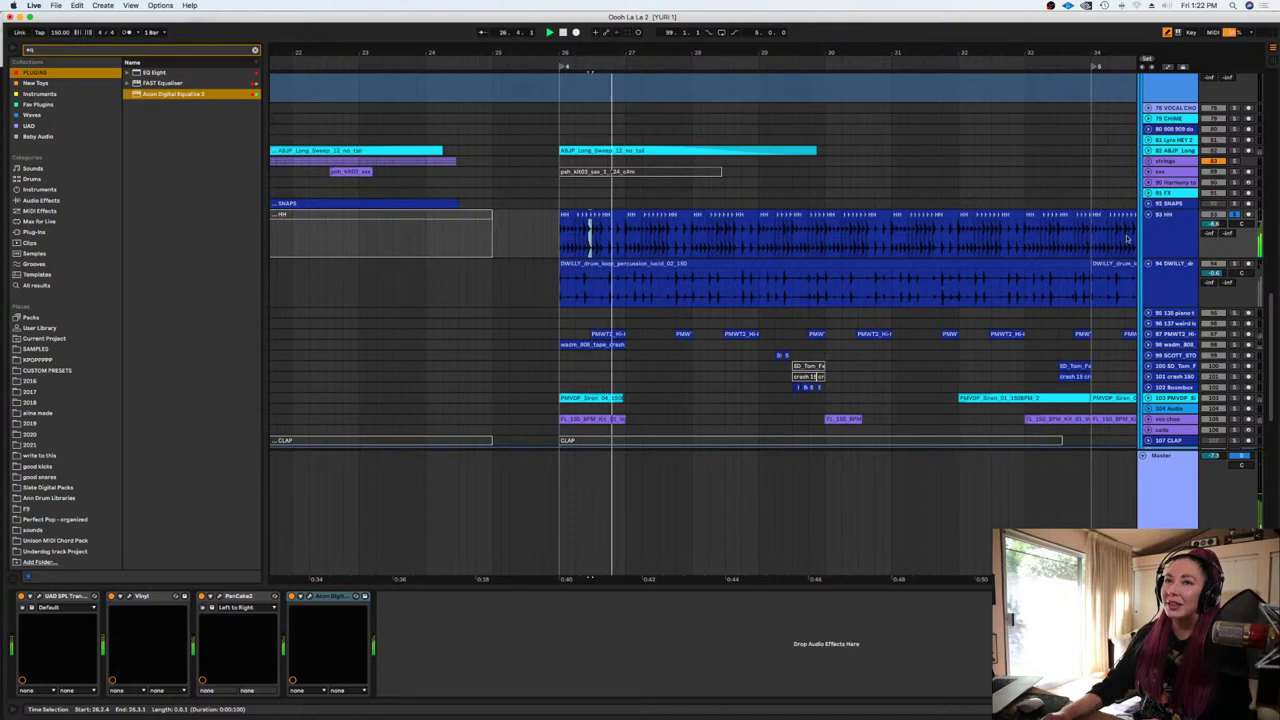
Reopen the HH equalizer, move the low cut to about 165.4 Hz and the red bell to about 179.8 Hz, -6.9 dB, and play
{"action": "left_click", "coordinate": [312, 594]}
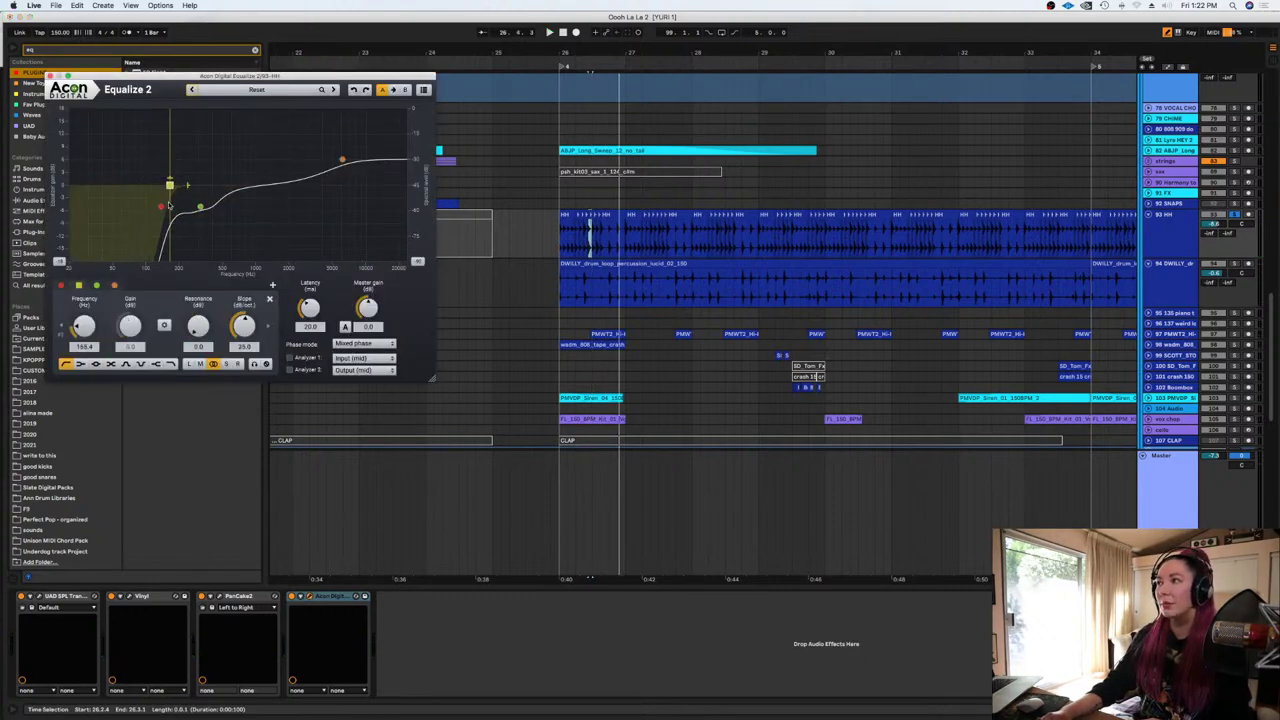
{"action": "left_click_drag", "start_coordinate": [161, 207], "coordinate": [174, 215]}
{"action": "key", "text": "space"}
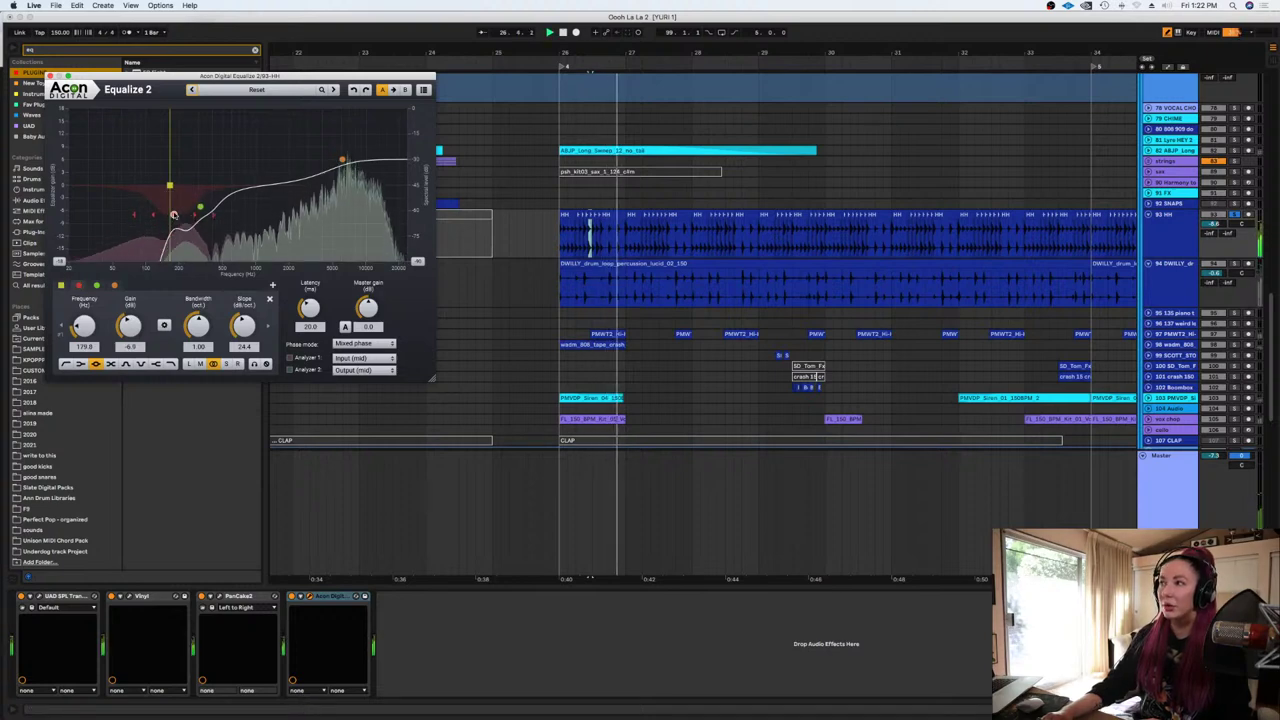
Restrict the high shelf to the side channel, set it to about 8173.9 Hz and 5.8 dB, and close the equalizer
{"action": "left_click", "coordinate": [344, 159]}
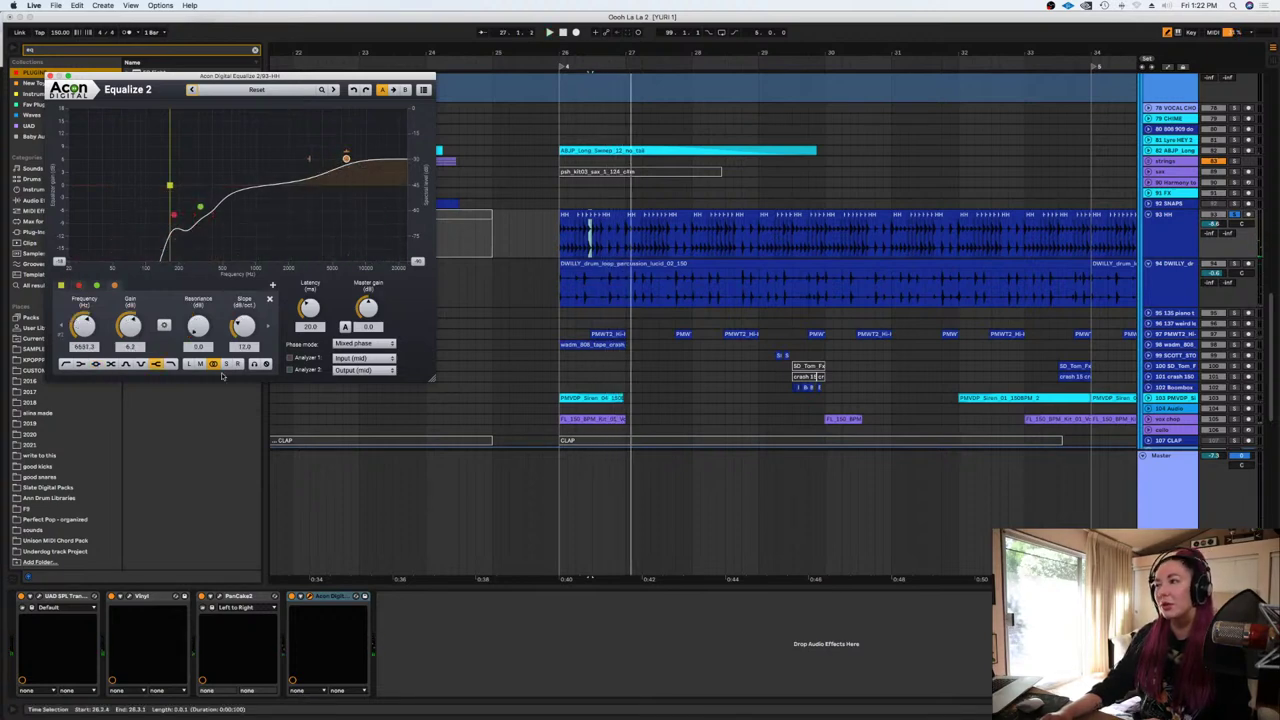
{"action": "left_click", "coordinate": [226, 364]}
{"action": "left_click_drag", "start_coordinate": [345, 160], "coordinate": [356, 160]}
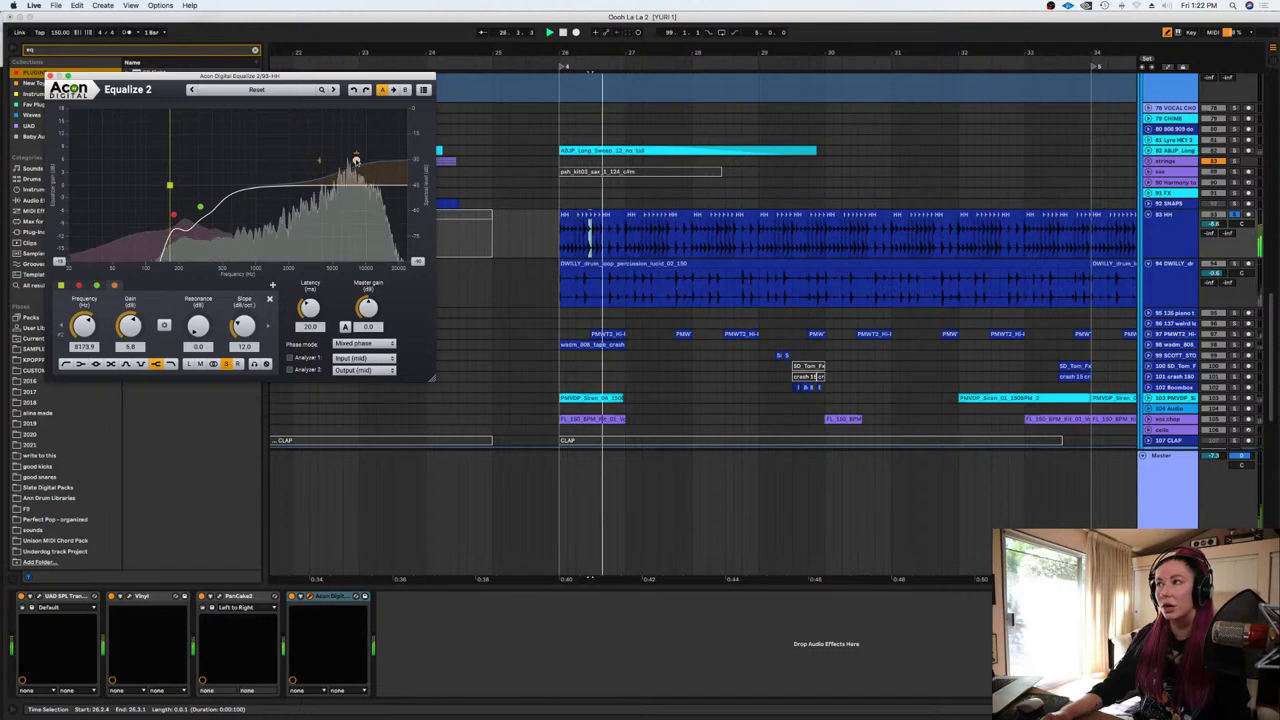
{"action": "left_click", "coordinate": [57, 76]}
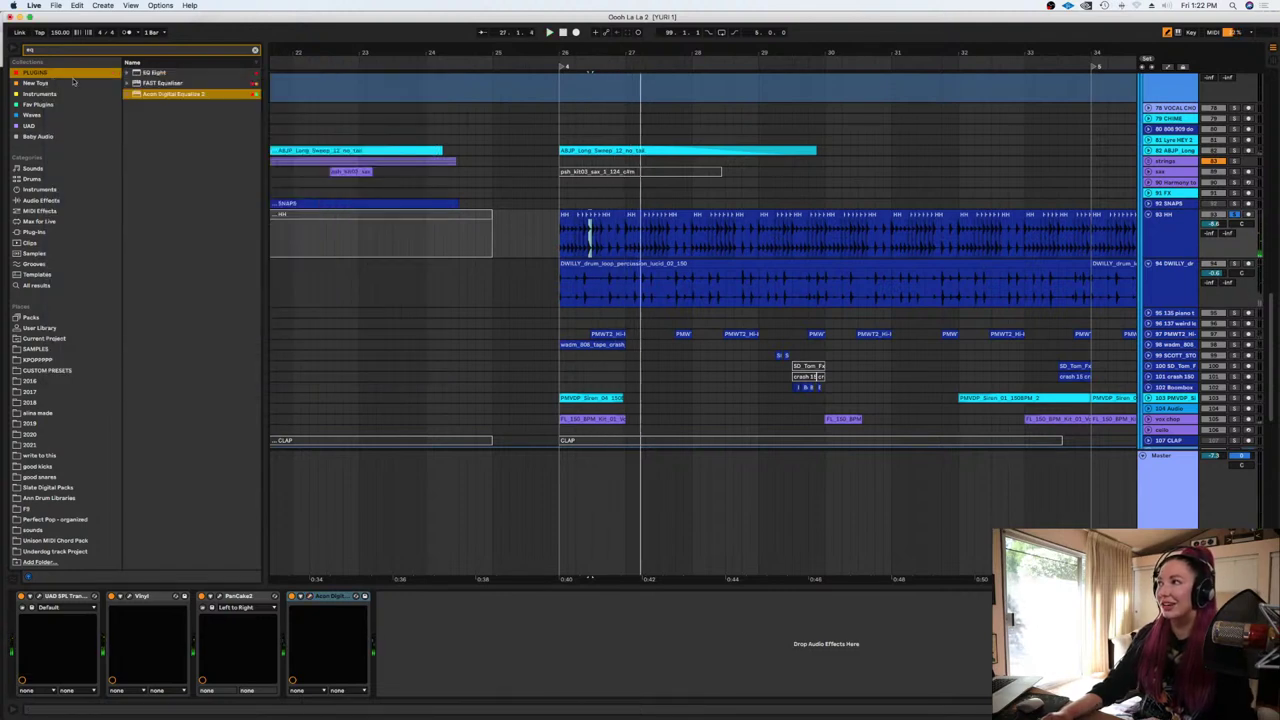
Unsolo the HH track, play the full mix, and raise the HH volume slightly
{"action": "left_click", "coordinate": [1236, 214]}
{"action": "key", "text": "space"}
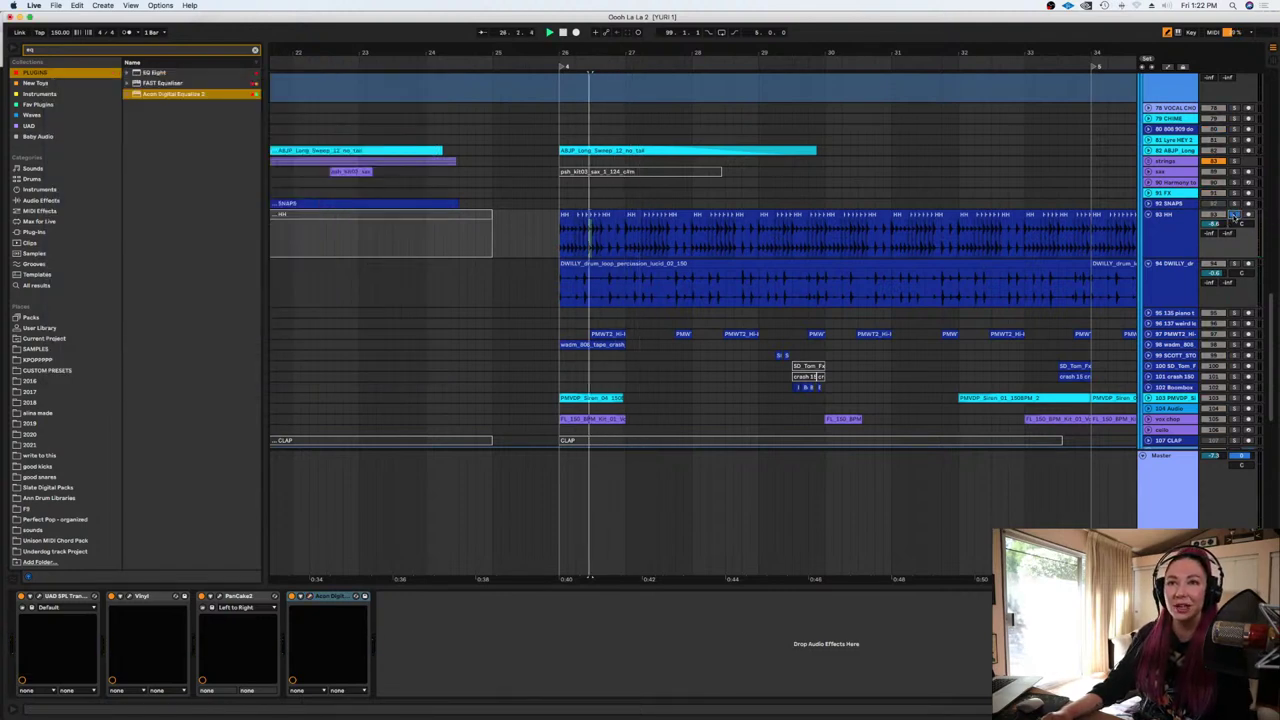
{"action": "left_click_drag", "start_coordinate": [1213, 224], "coordinate": [1213, 220]}
Listen to the DWILLY drum loop soloed around bar 29, then unsolo it
{"action": "left_click", "coordinate": [1234, 265]}
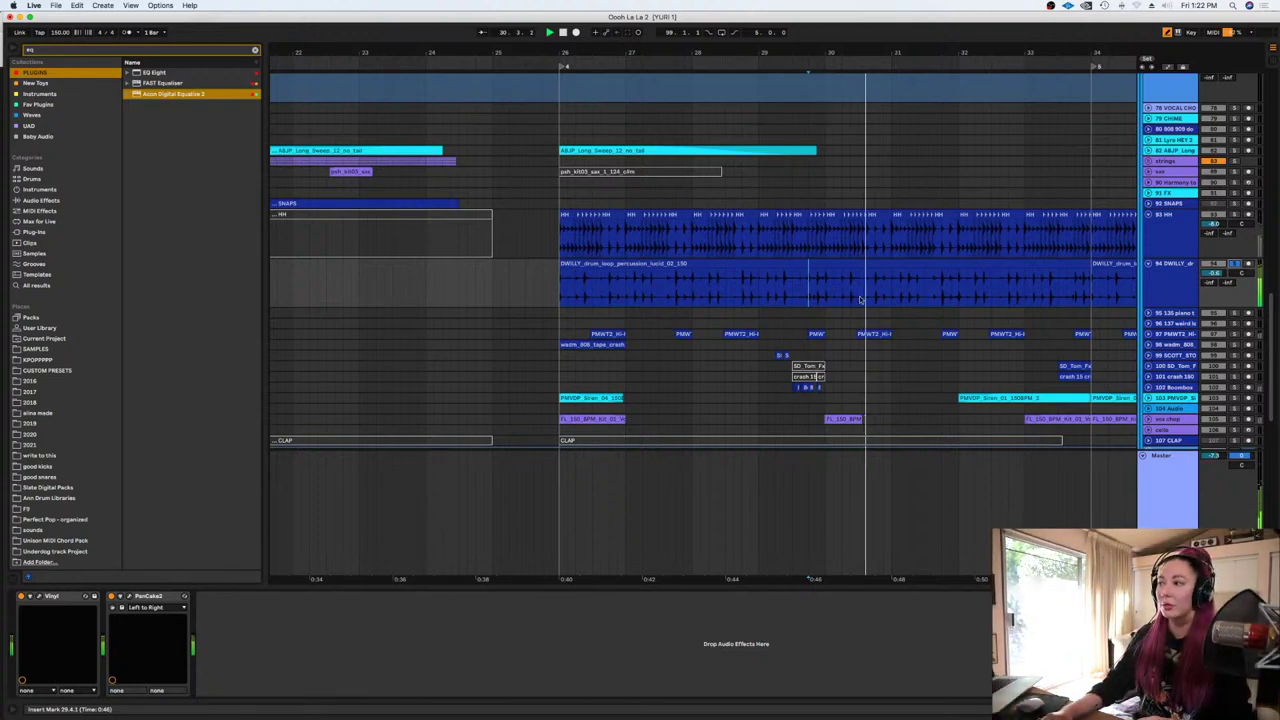
{"action": "key", "text": "space"}
{"action": "key", "text": "space"}
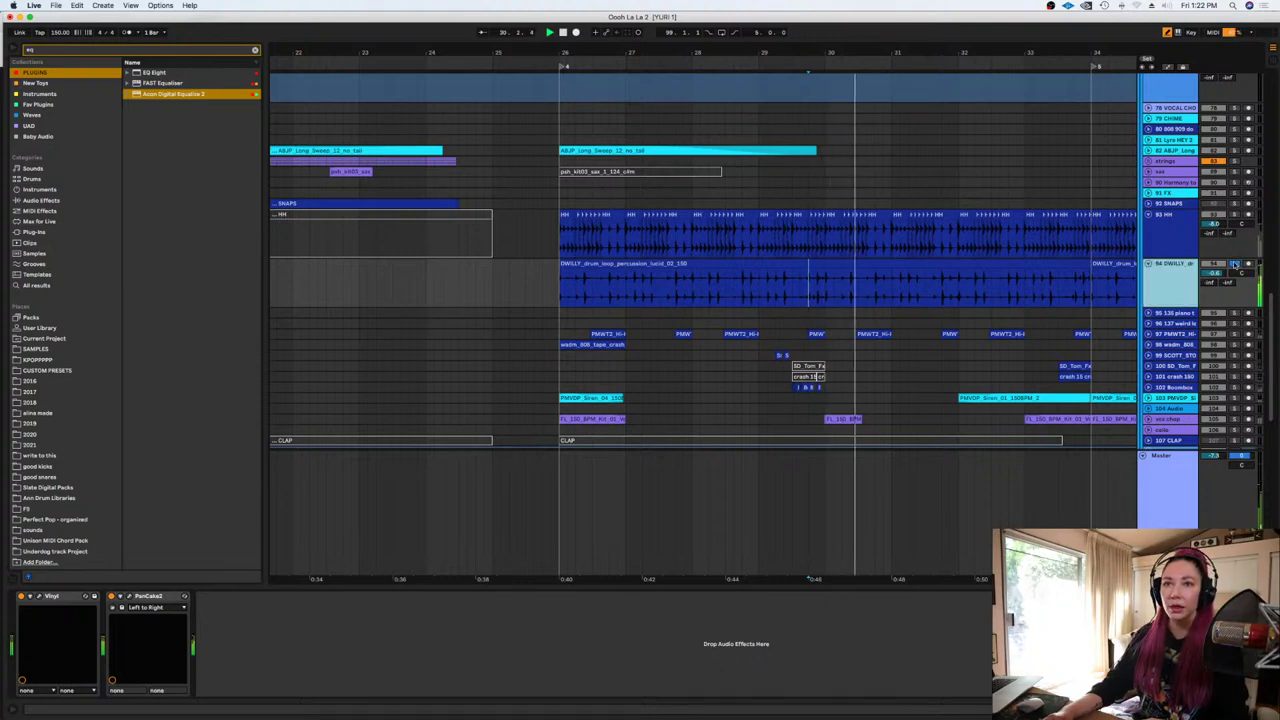
{"action": "key", "text": "space"}
{"action": "left_click", "coordinate": [783, 293]}
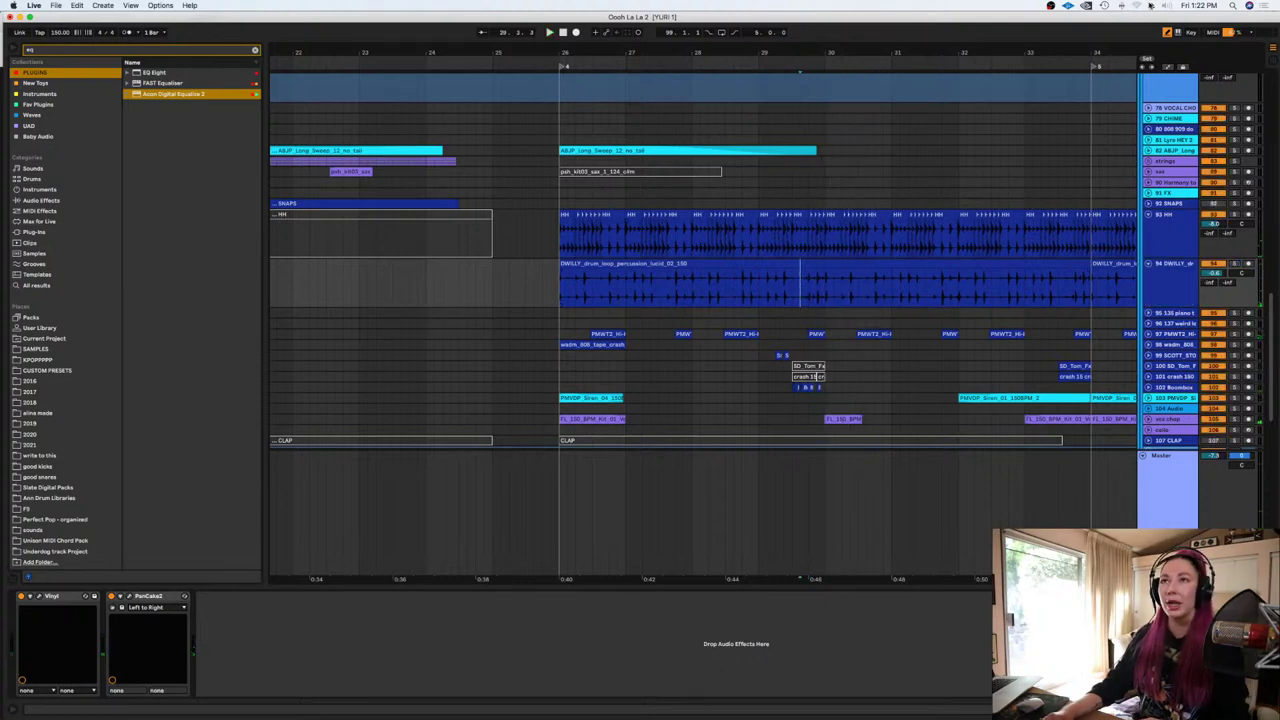
Search the Mac for "splice" and launch the Splice desktop application
{"action": "left_click", "coordinate": [1231, 6]}
{"action": "type", "text": "splice"}
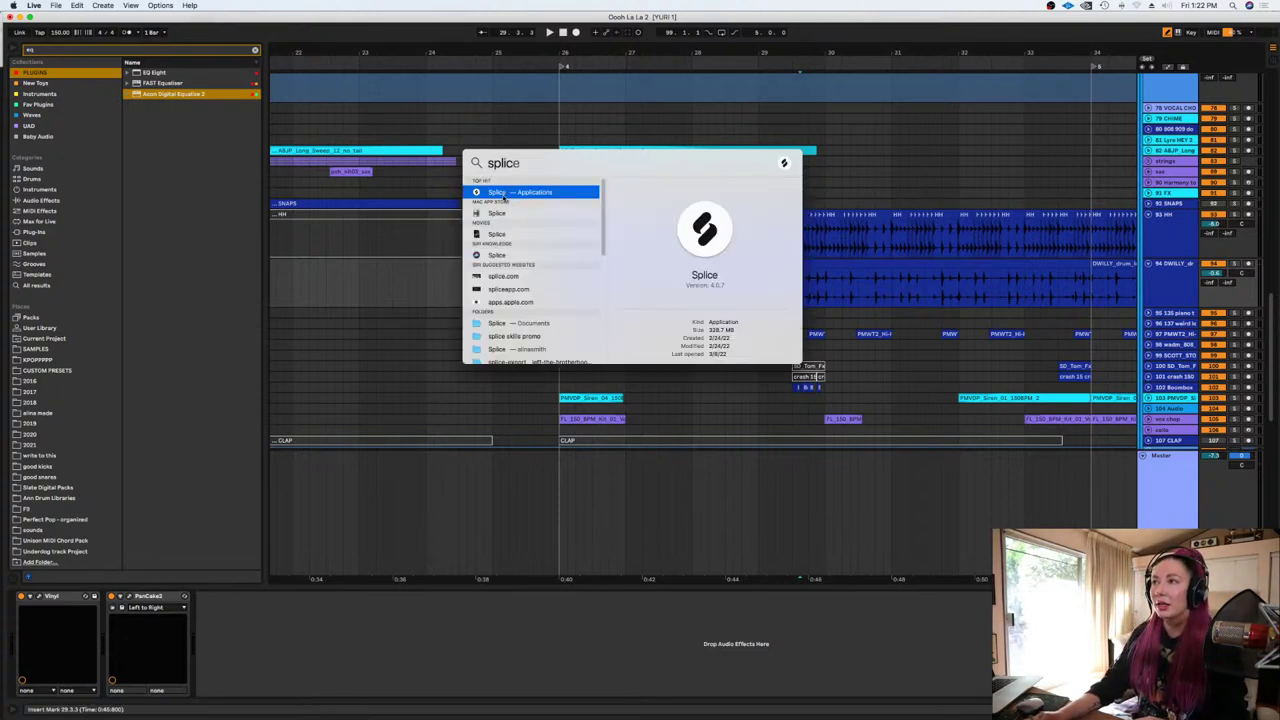
{"action": "left_click", "coordinate": [502, 197]}
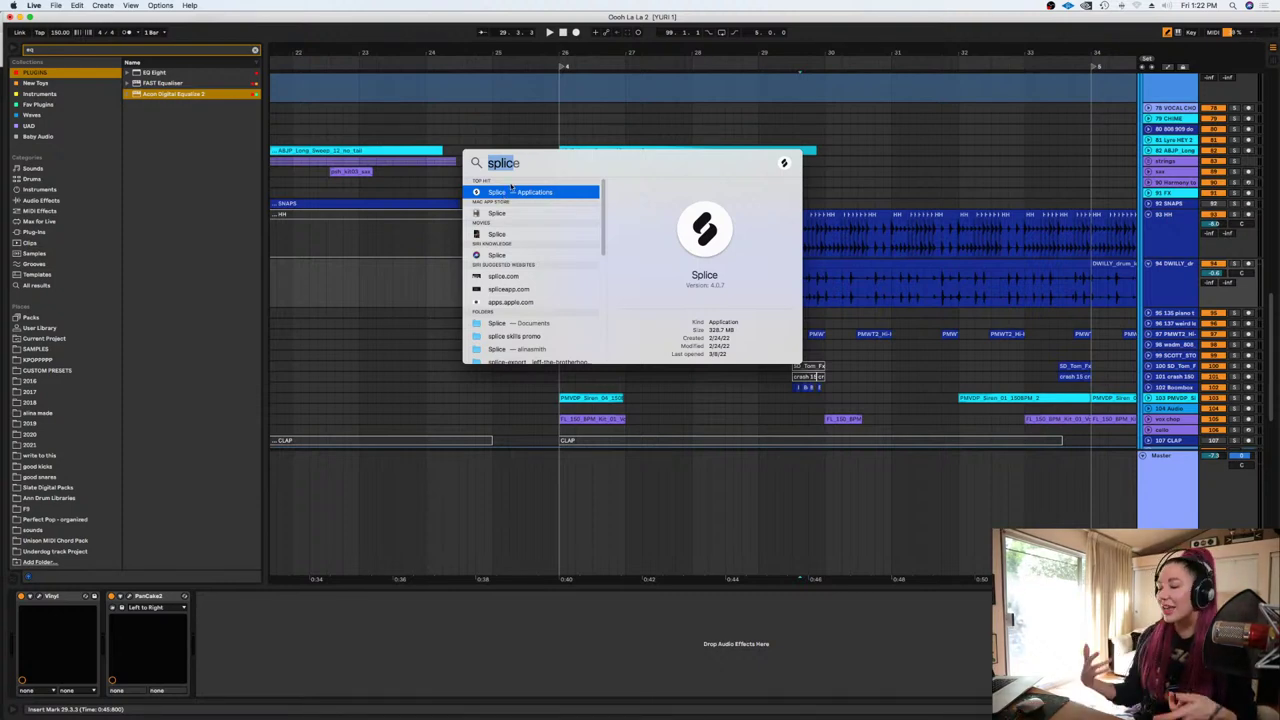
{"action": "left_click", "coordinate": [481, 193]}
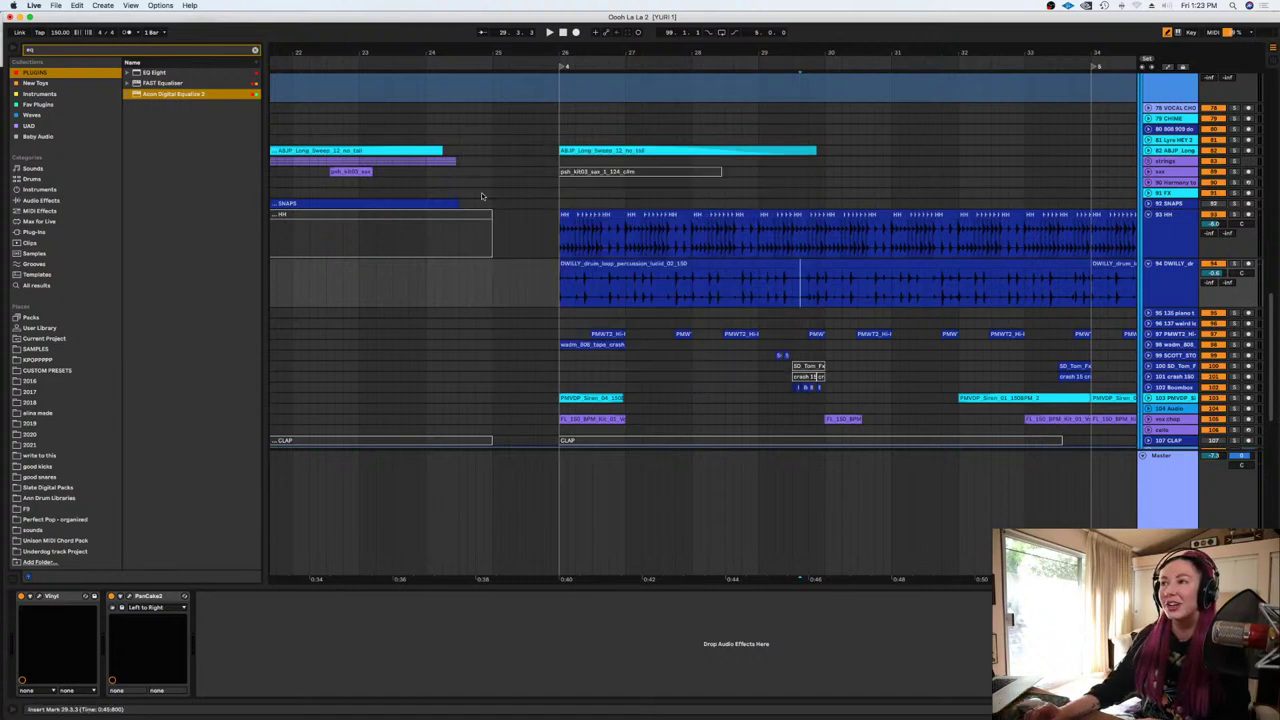
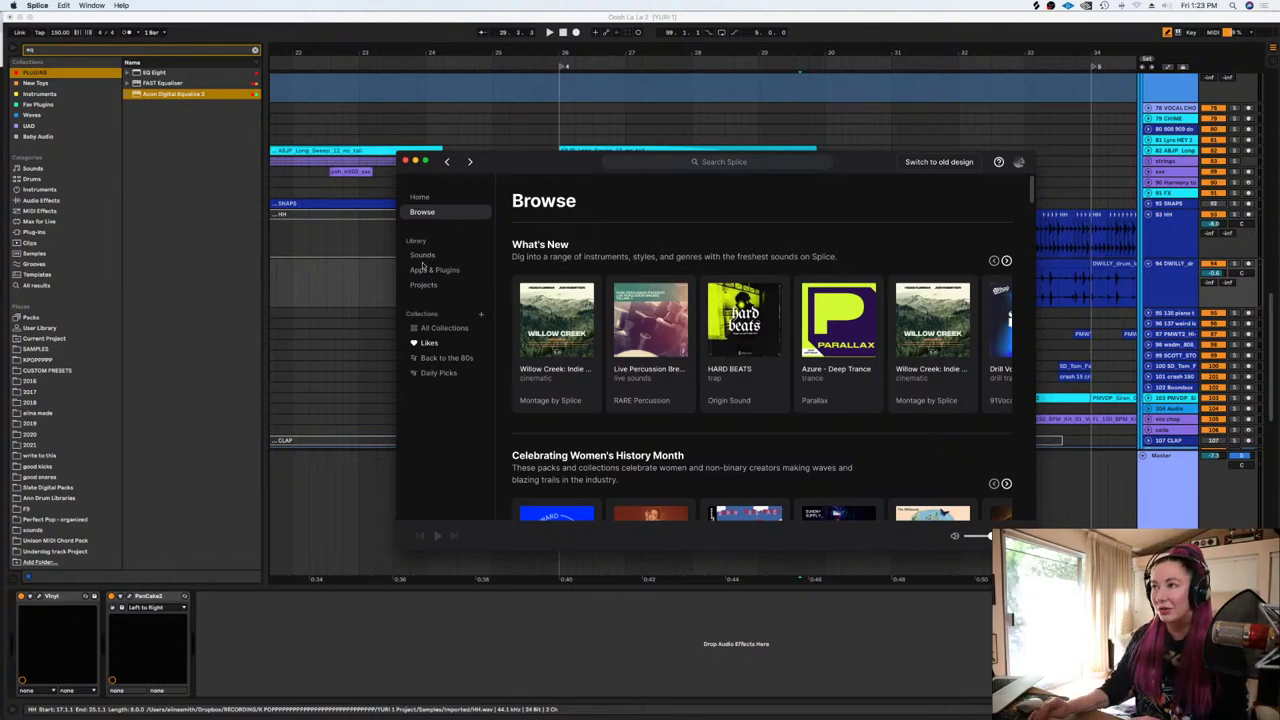
Reposition the Splice window, dismiss the Home notice, open the Sounds library, and switch to the old design
{"action": "left_click_drag", "start_coordinate": [517, 164], "coordinate": [518, 174]}
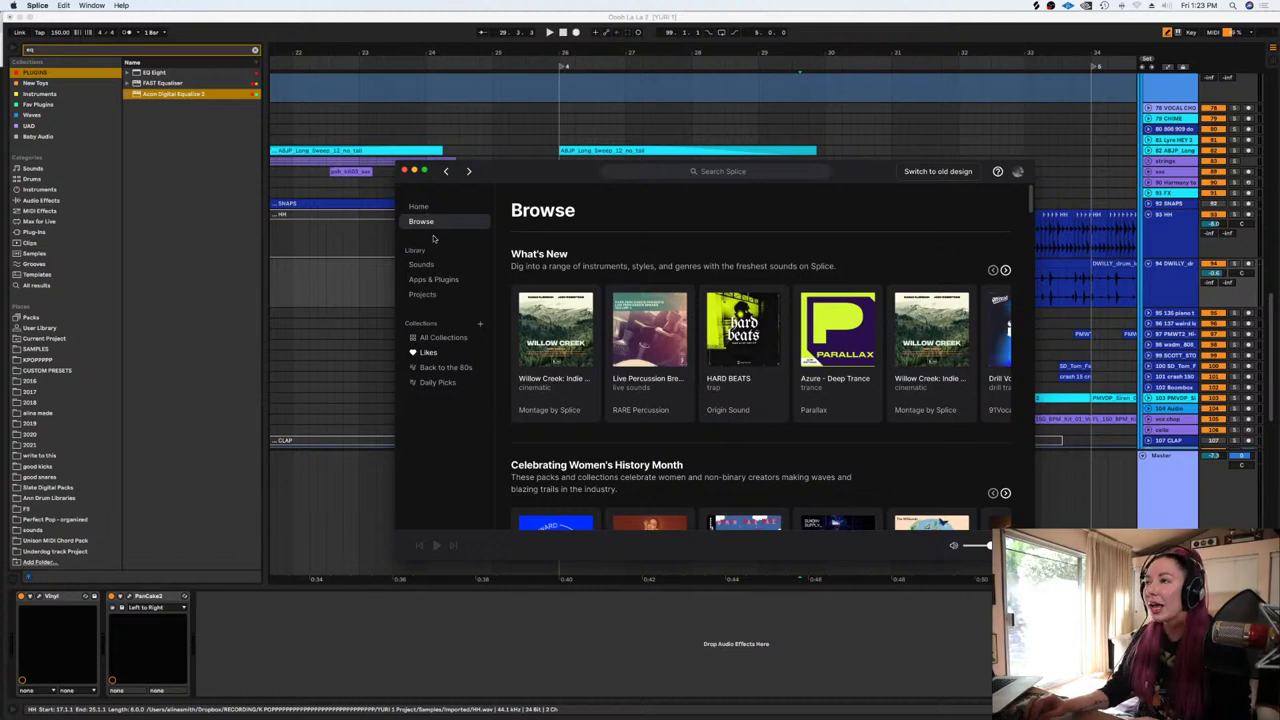
{"action": "left_click_drag", "start_coordinate": [532, 167], "coordinate": [509, 79]}
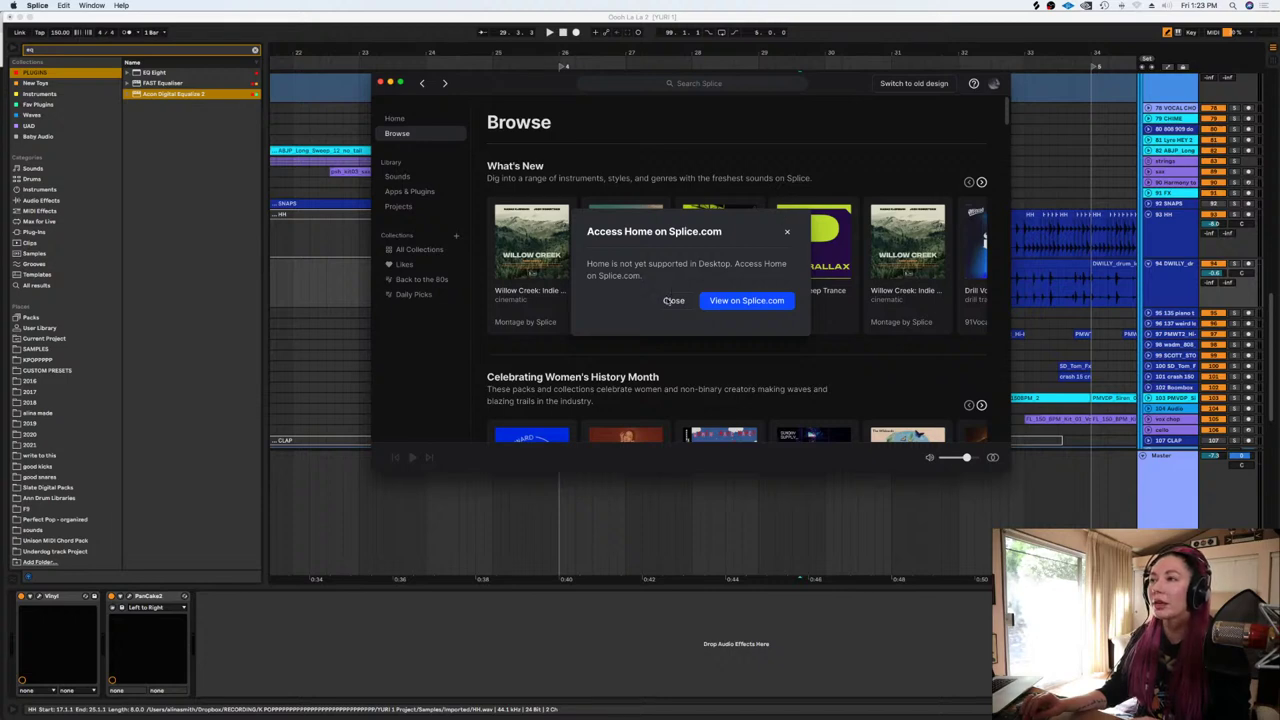
{"action": "left_click", "coordinate": [672, 300]}
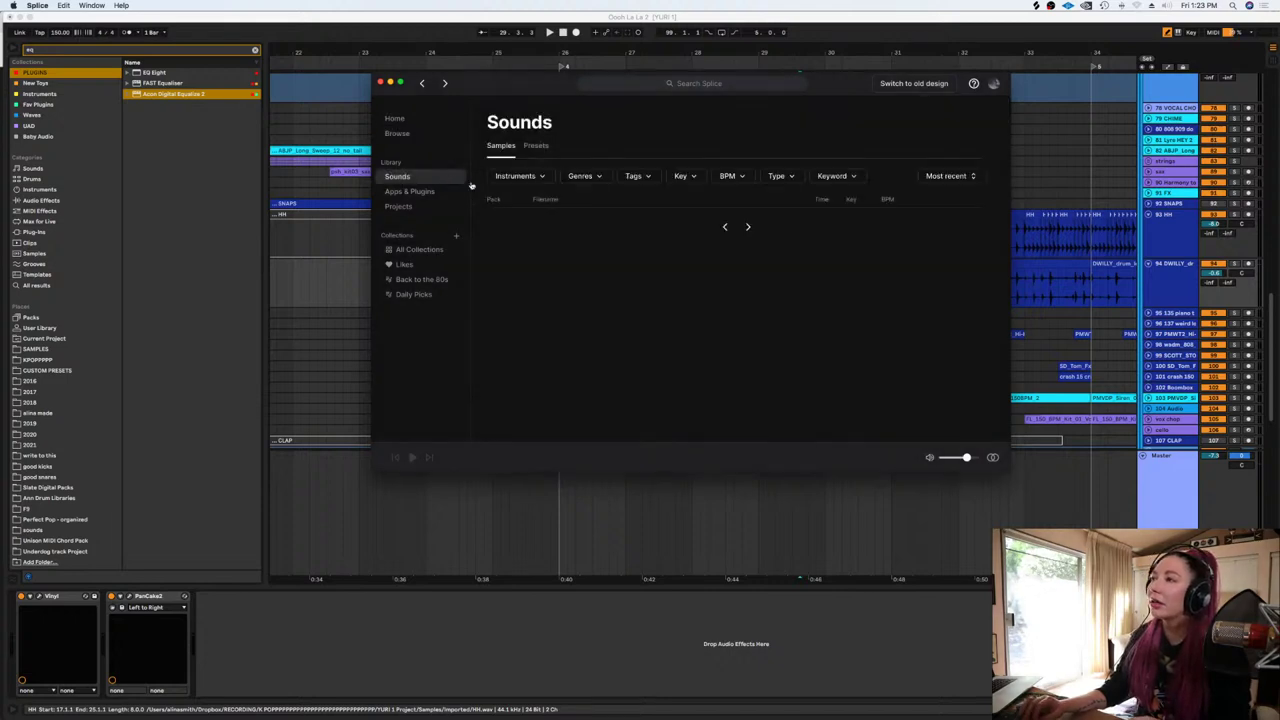
{"action": "left_click", "coordinate": [930, 85]}
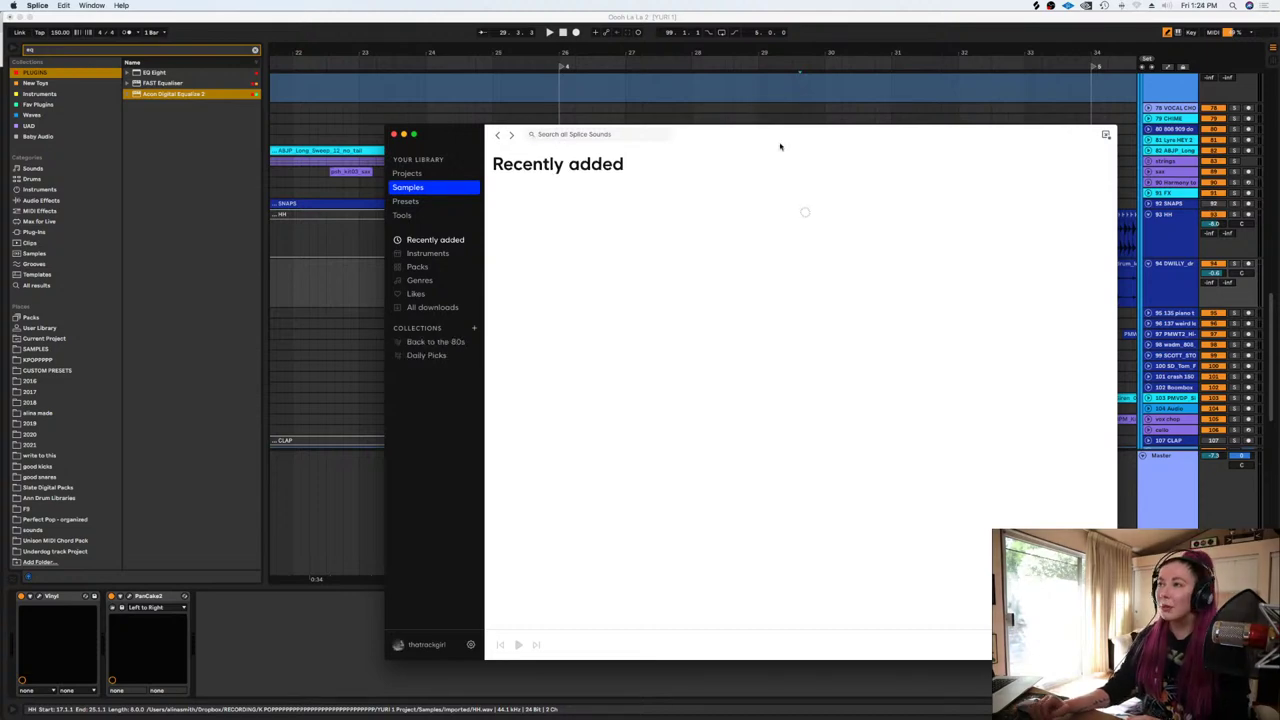
{"action": "left_click_drag", "start_coordinate": [813, 141], "coordinate": [787, 100]}
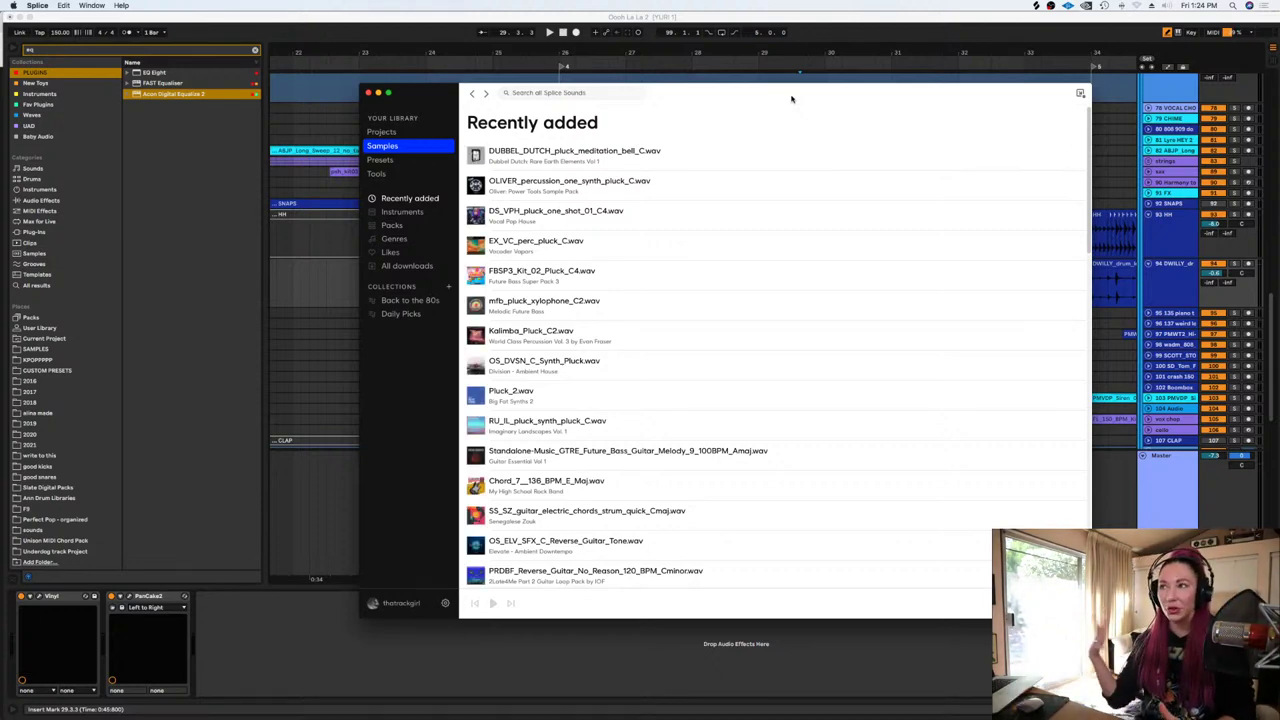
Browse the Drums samples in the library, filter them to the 138–169 BPM range, and preview break_fills.wav
{"action": "left_click", "coordinate": [404, 212]}
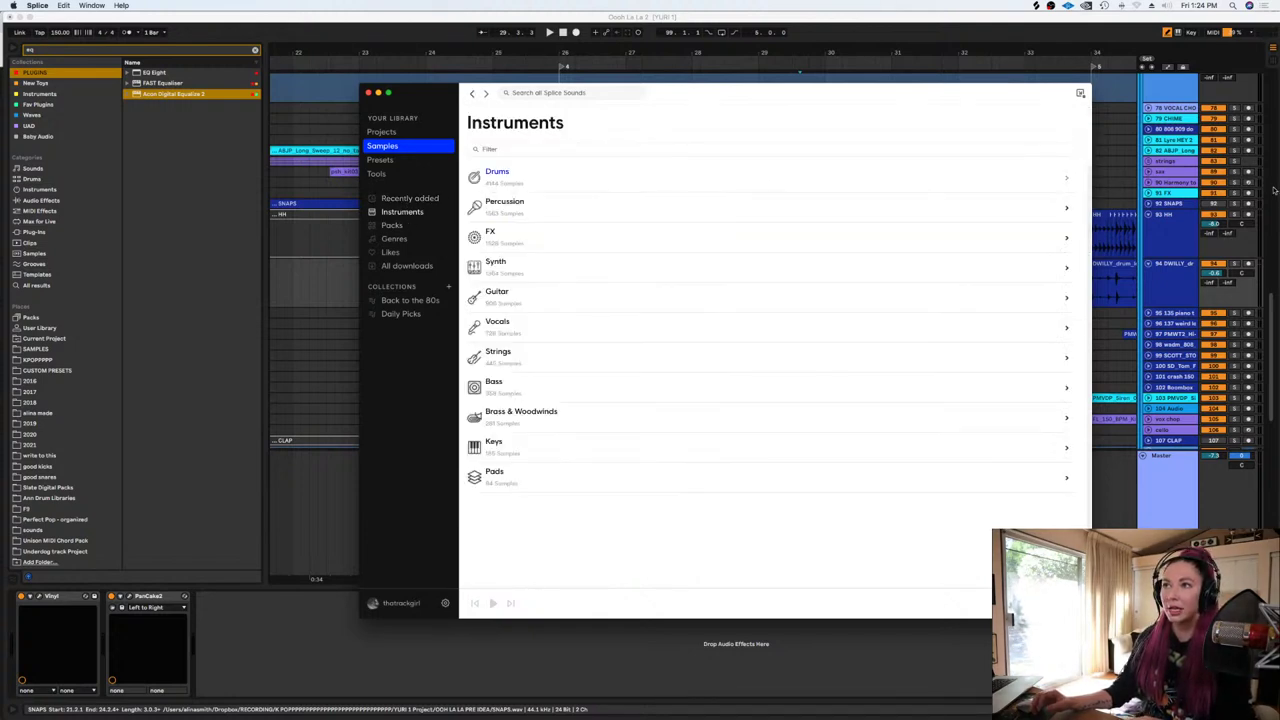
{"action": "left_click", "coordinate": [497, 173]}
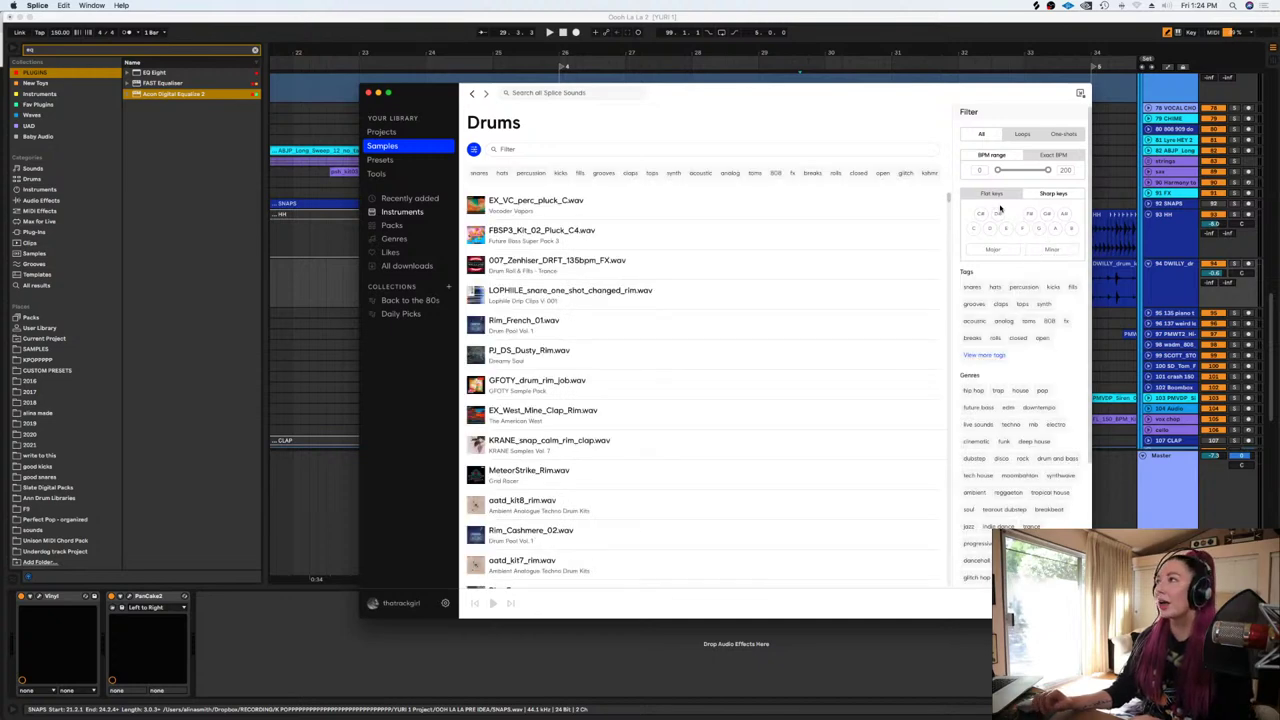
{"action": "left_click_drag", "start_coordinate": [996, 171], "coordinate": [1020, 171]}
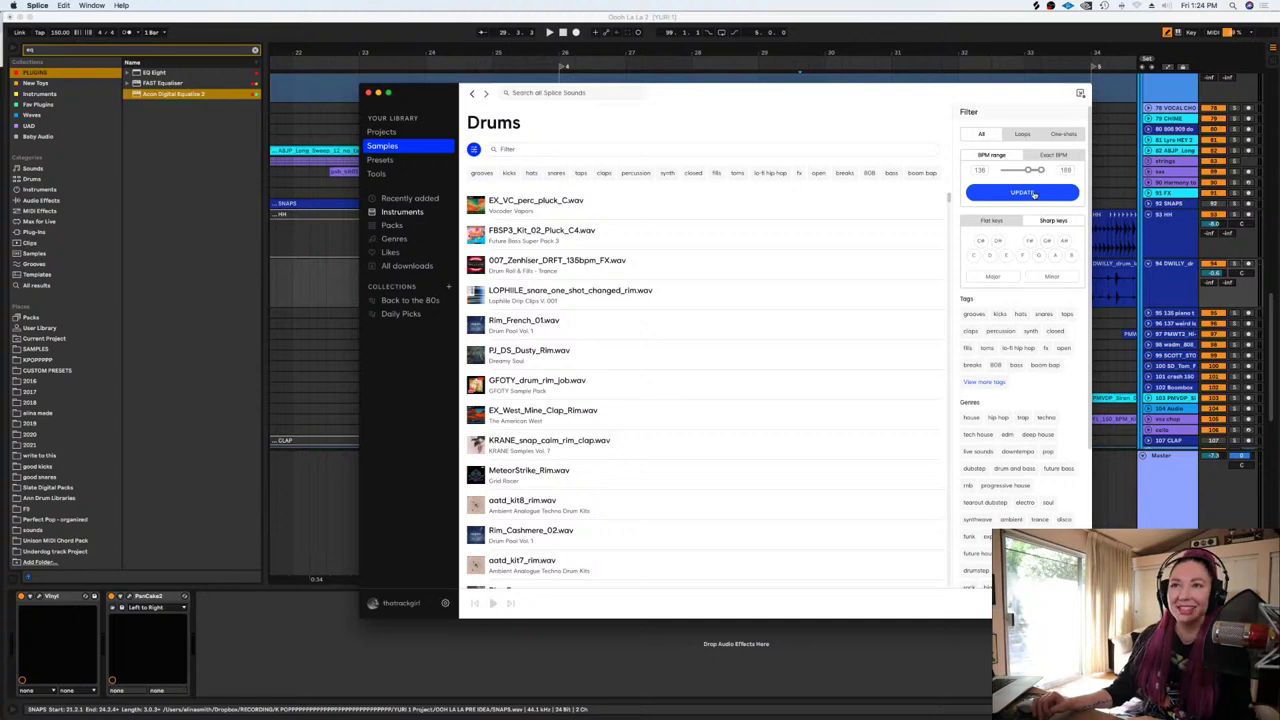
{"action": "left_click", "coordinate": [1034, 194]}
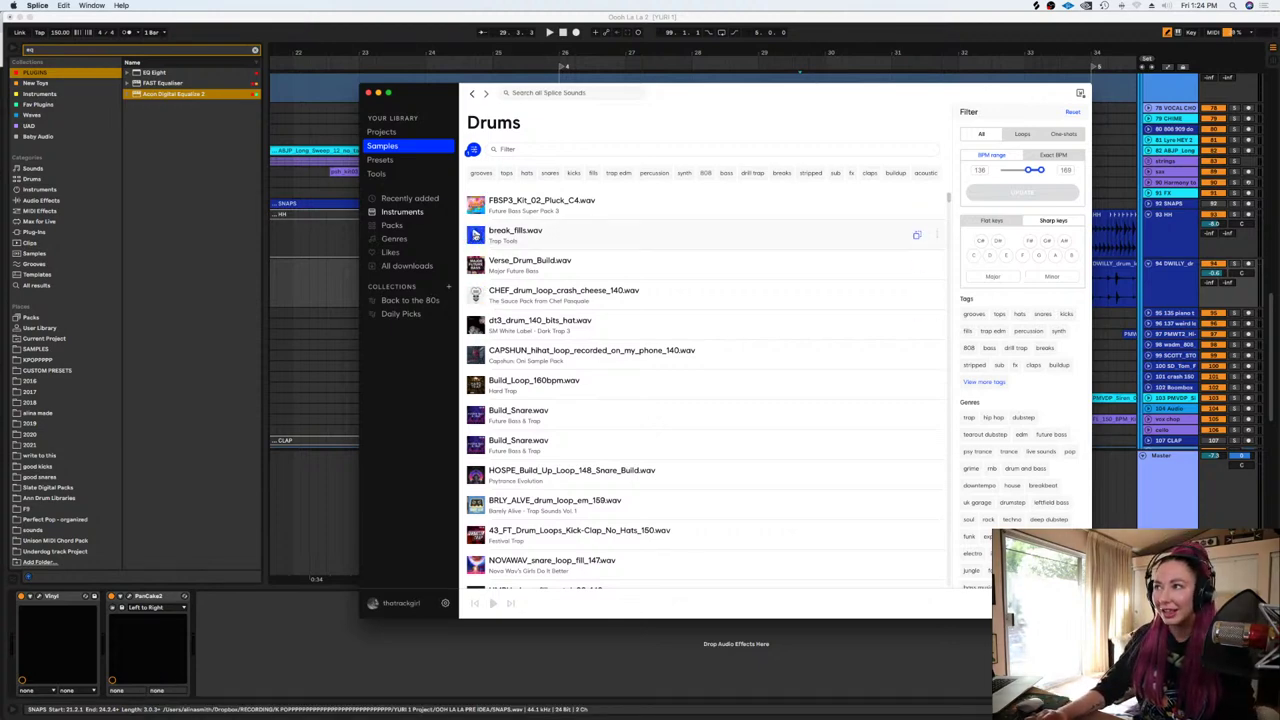
{"action": "left_click", "coordinate": [476, 234]}
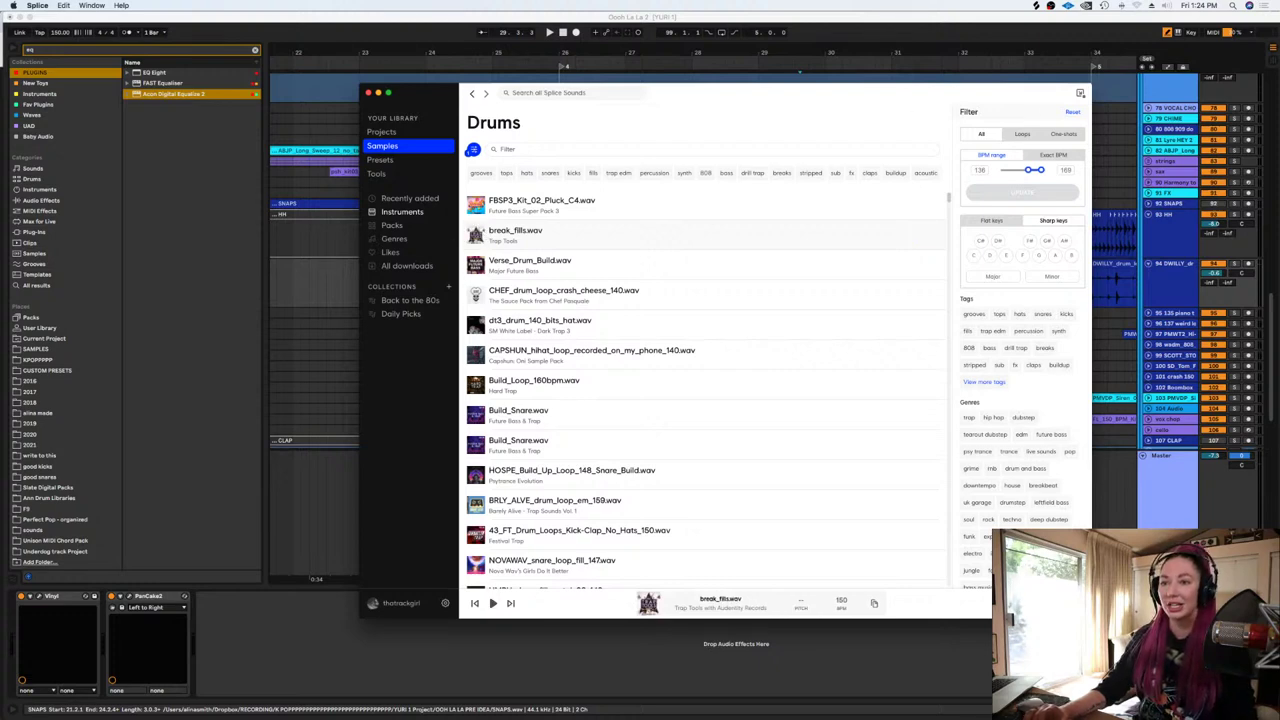
Switch back to Ableton Live and play the full mix from bar 26 where the DWILLY percussion loop starts
{"action": "left_click", "coordinate": [325, 302]}
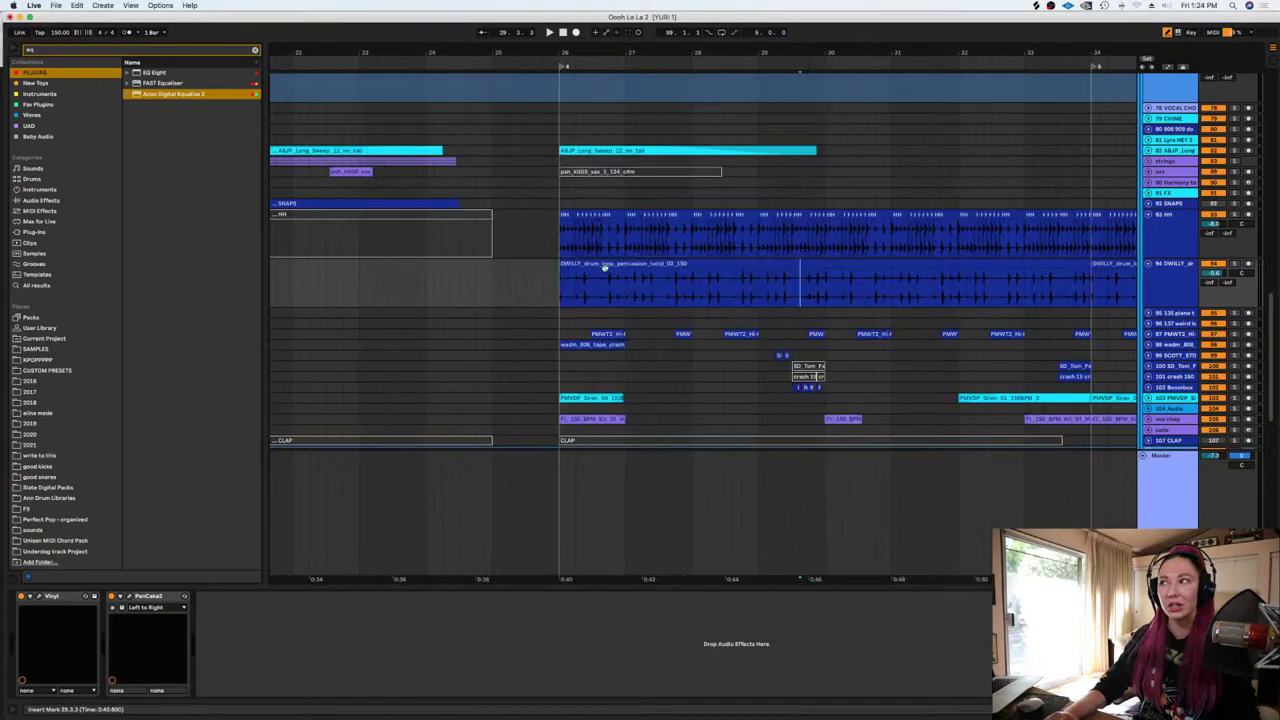
{"action": "left_click", "coordinate": [533, 281]}
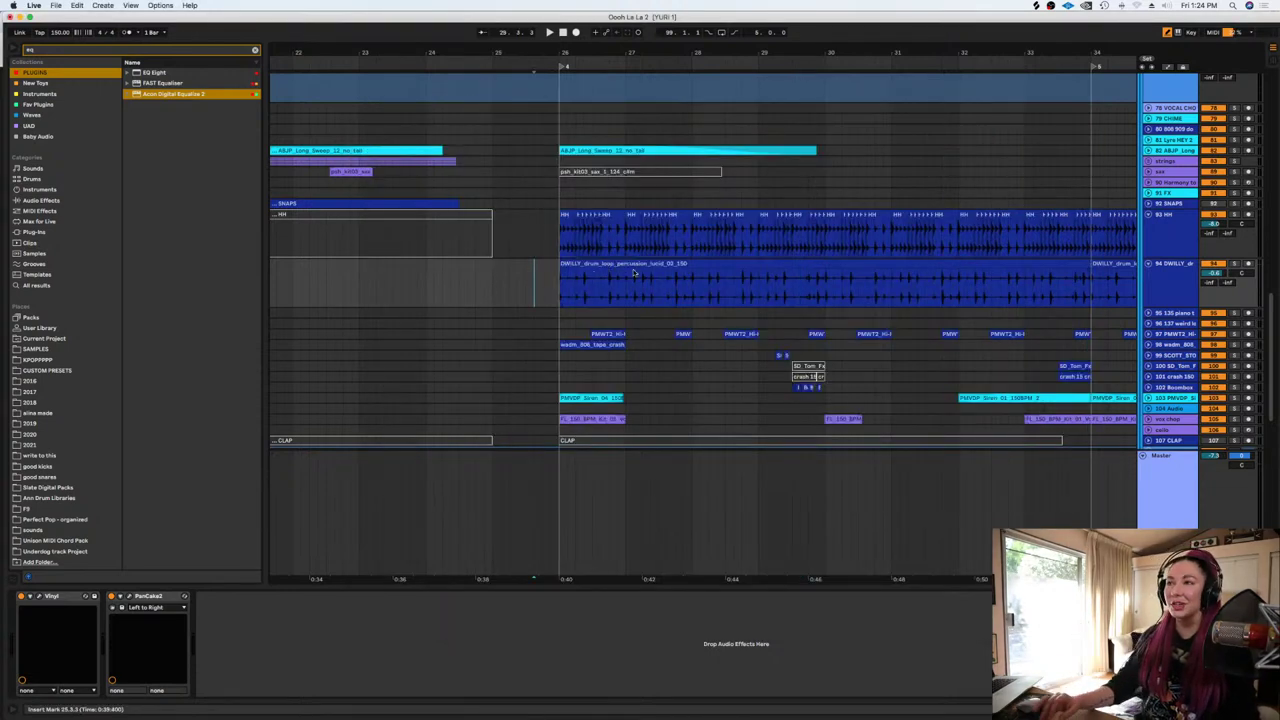
{"action": "left_click", "coordinate": [525, 283]}
{"action": "left_click", "coordinate": [498, 283]}
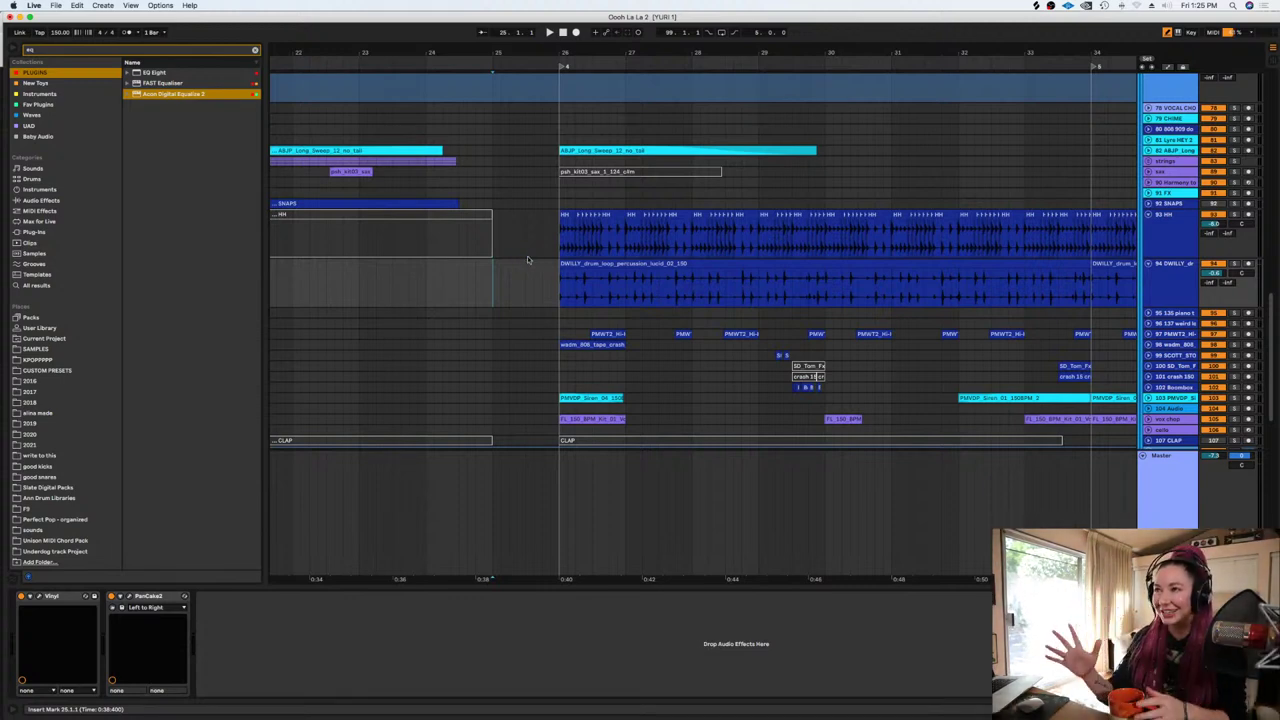
{"action": "left_click", "coordinate": [555, 270]}
{"action": "key", "text": "space"}
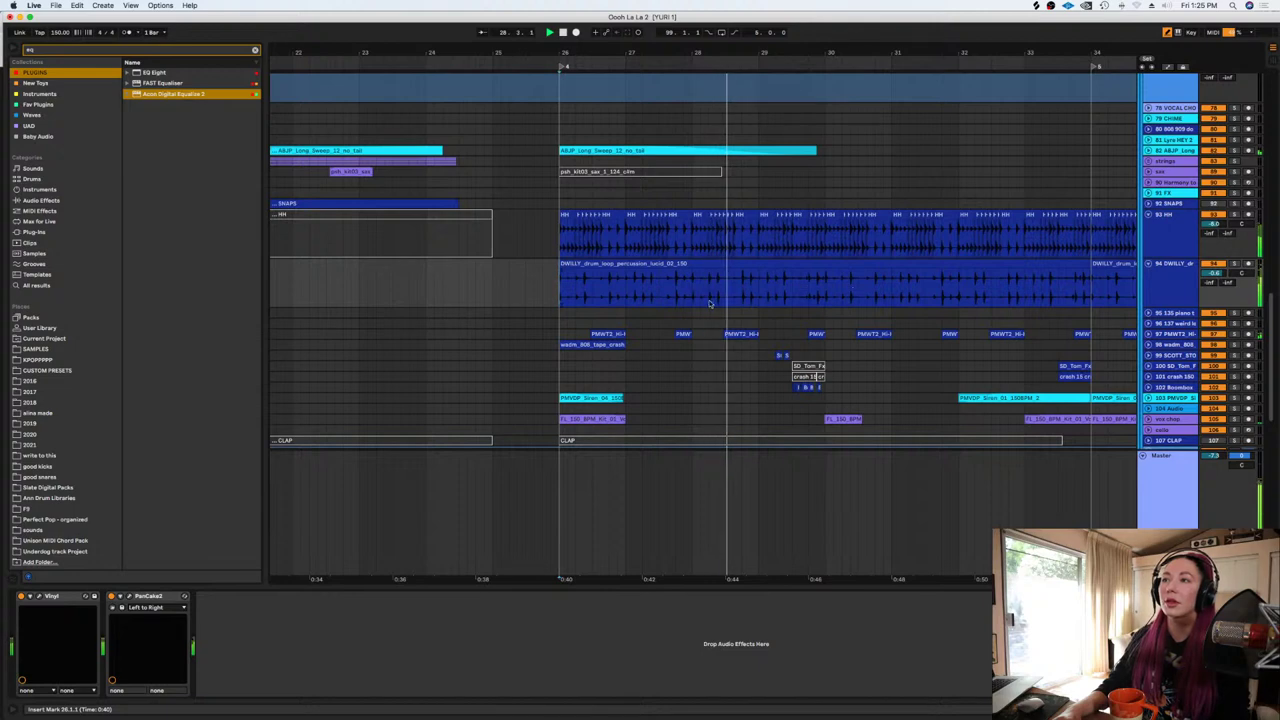
{"action": "left_click", "coordinate": [582, 292]}
{"action": "key", "text": "space"}
Solo the HH track and play it from bar 26
{"action": "key", "text": "plus"}
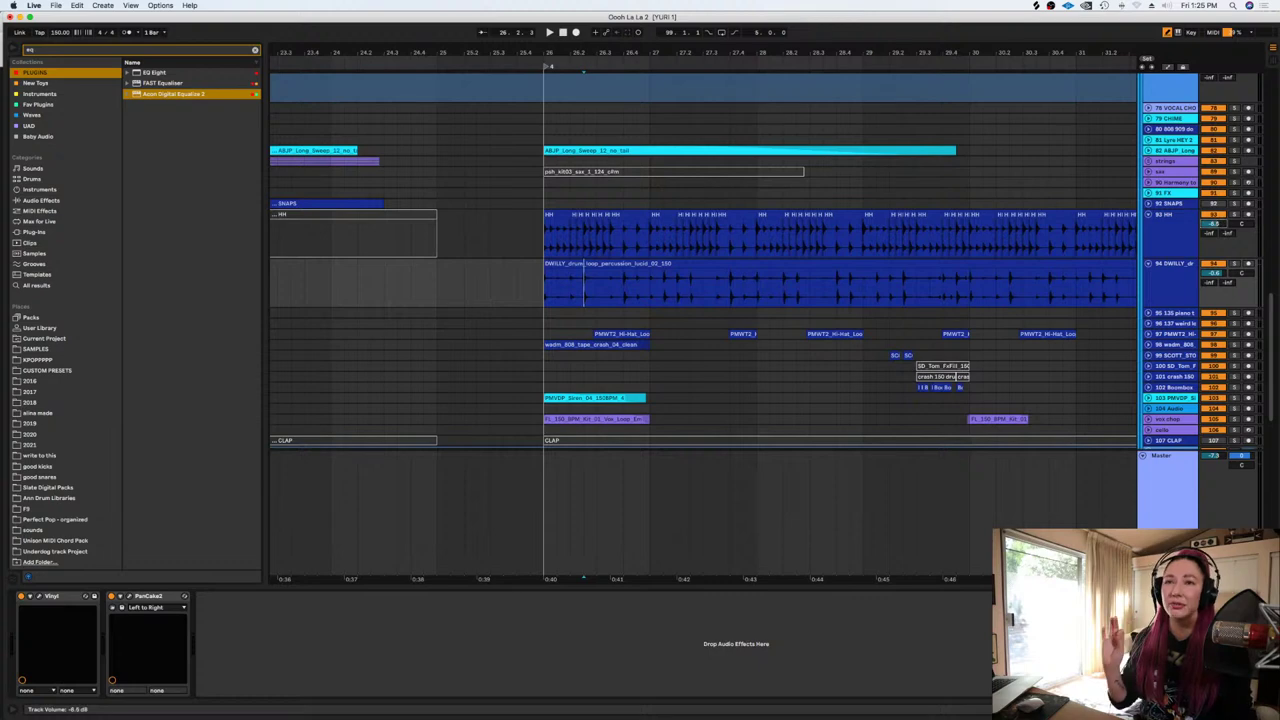
{"action": "left_click", "coordinate": [1234, 215]}
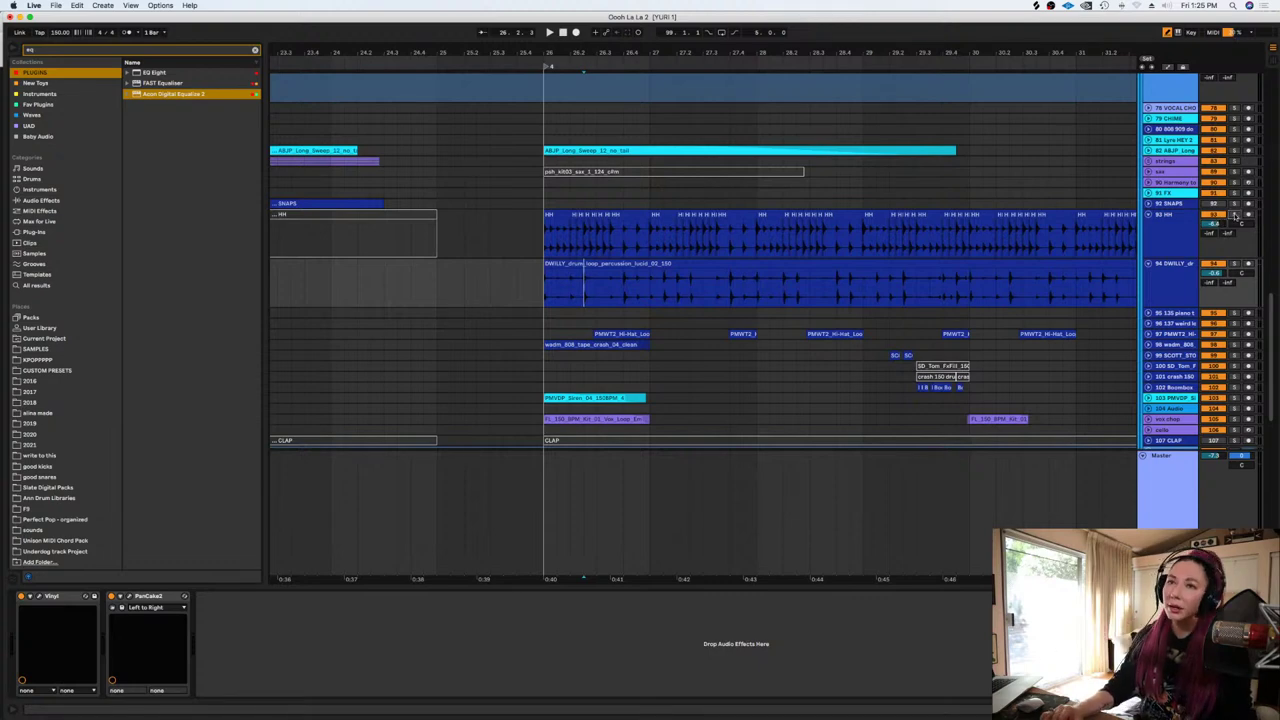
{"action": "left_click", "coordinate": [546, 250]}
{"action": "key", "text": "space"}
{"action": "key", "text": "plus"}
{"action": "key", "text": "plus"}
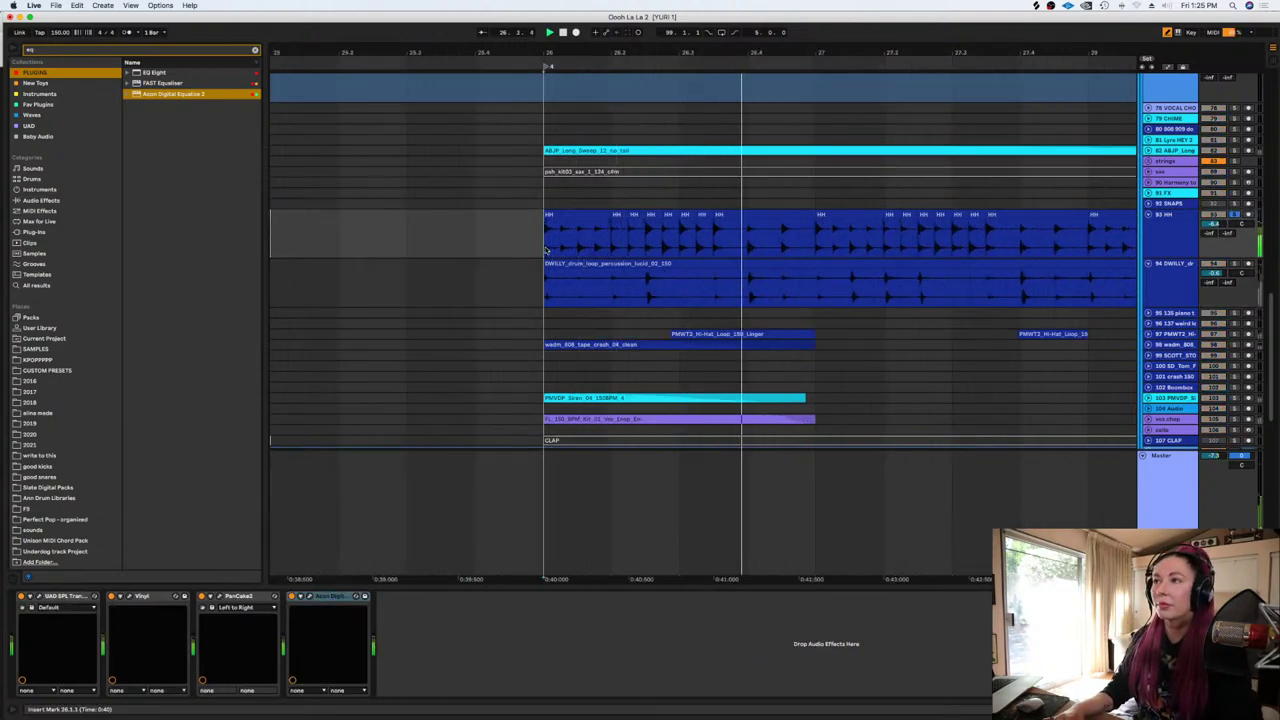
Delete the sixteenth-note hi-hat slice at 26.3.2 on the HH track and listen to the gap from bar 26
{"action": "left_click", "coordinate": [705, 232]}
{"action": "key", "text": "space"}
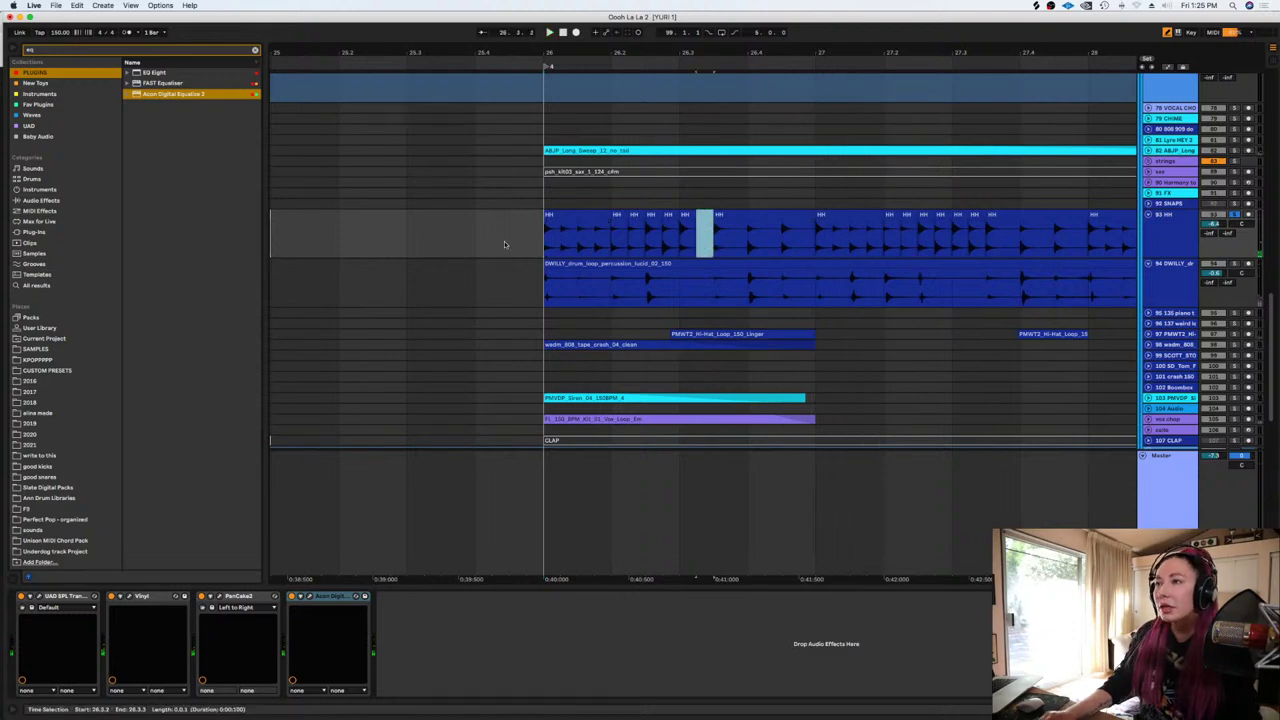
{"action": "key", "text": "Delete"}
{"action": "key", "text": "space"}
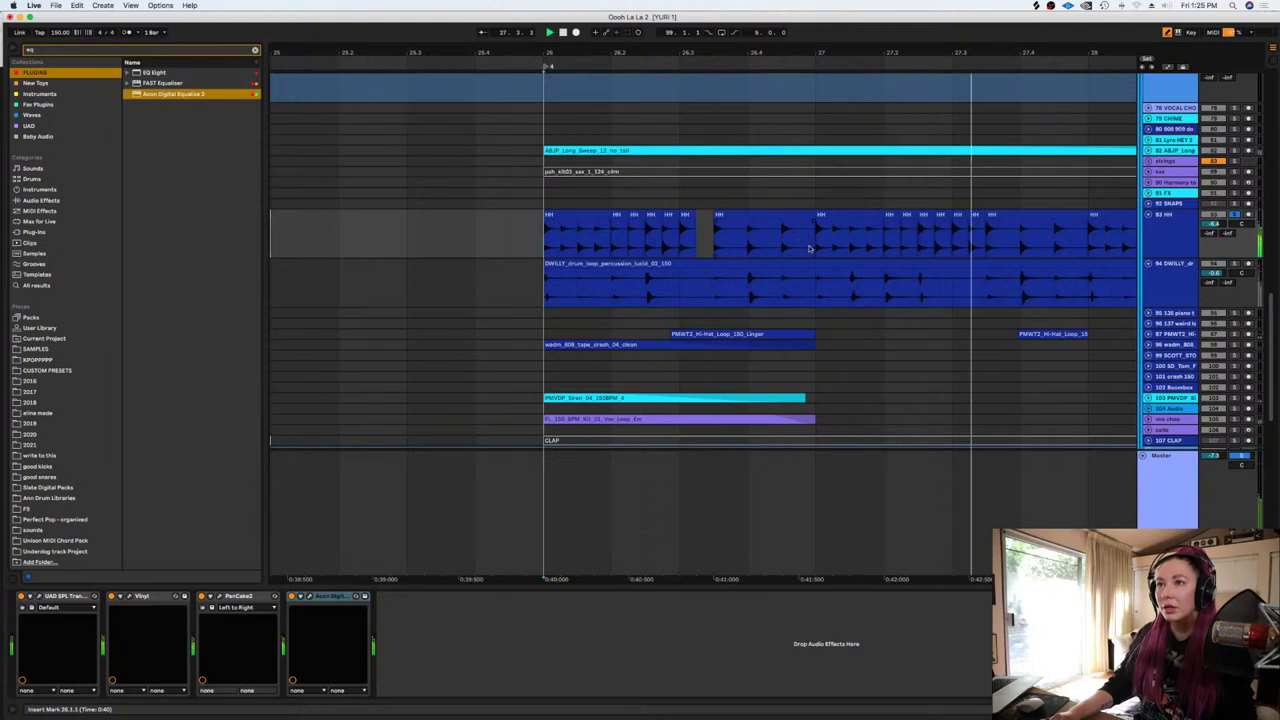
{"action": "key", "text": "space"}
Replace the HH pattern in bars 27 and 28 with duplicates of the edited bar 26
{"action": "scroll", "coordinate": [812, 250], "scroll_direction": "down", "scroll_amount": 4}
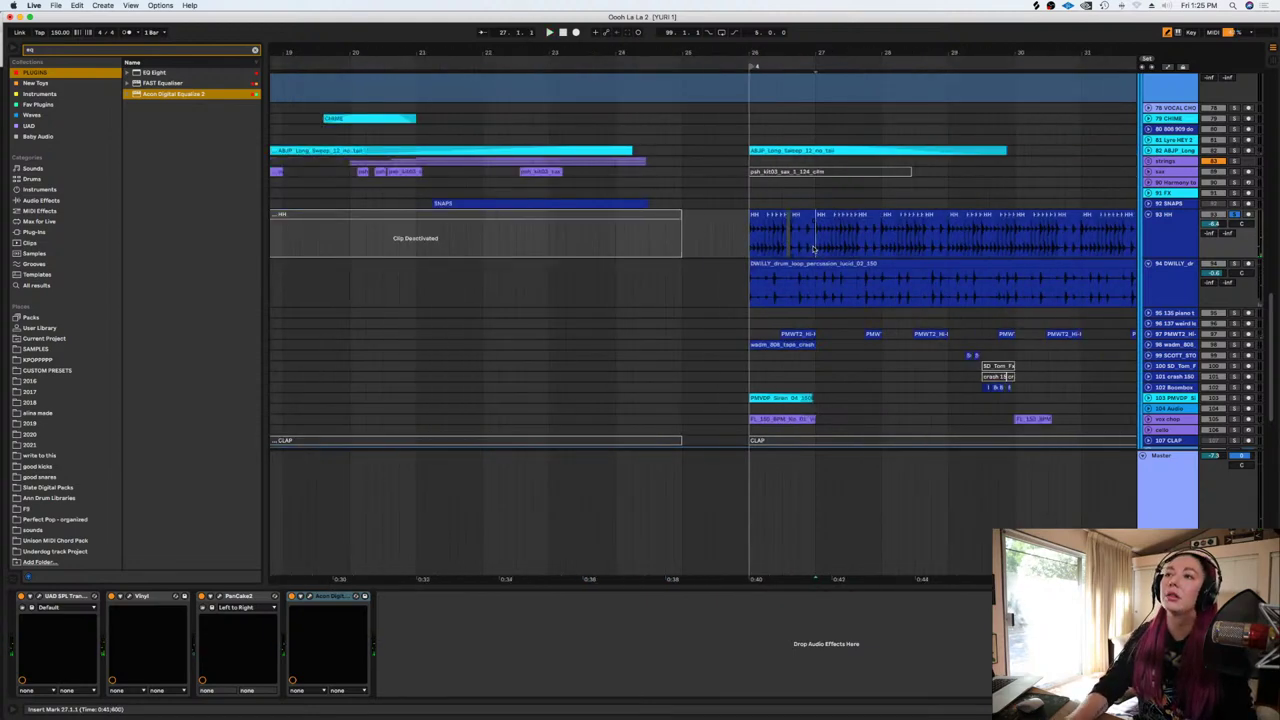
{"action": "left_click_drag", "start_coordinate": [815, 248], "coordinate": [946, 246]}
{"action": "key", "text": "Delete"}
{"action": "key", "text": "Delete"}
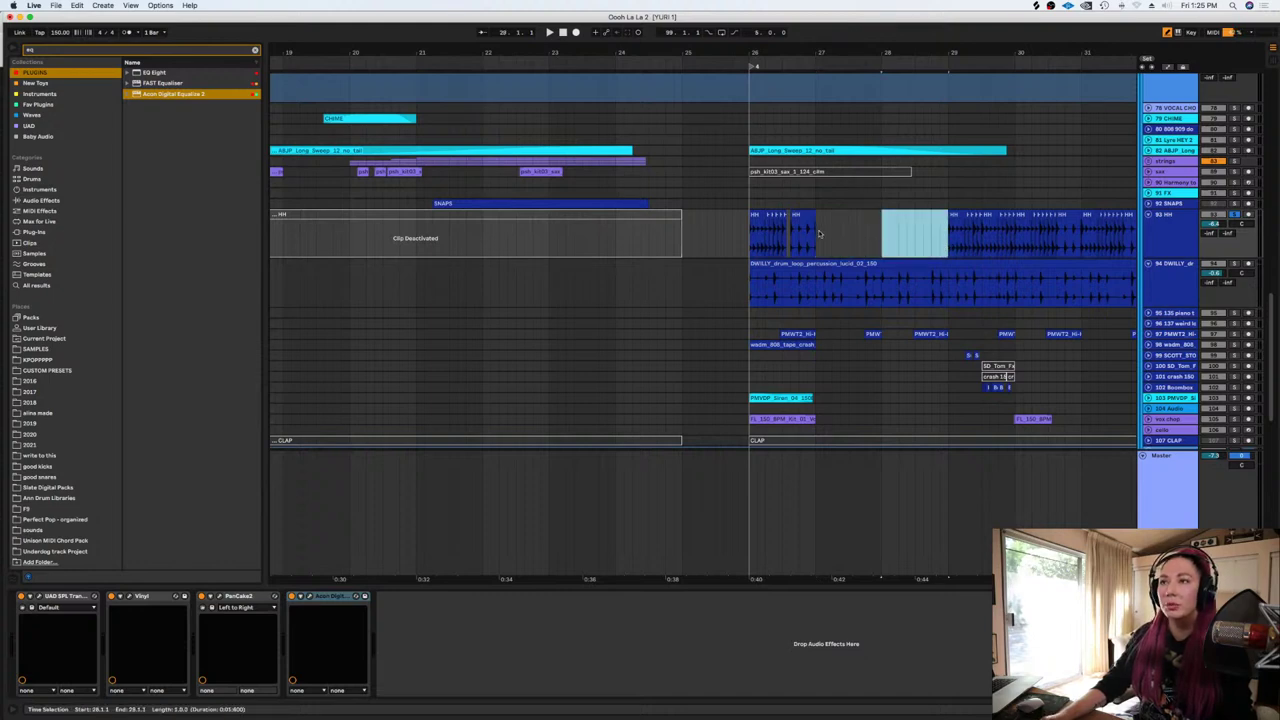
{"action": "left_click_drag", "start_coordinate": [816, 238], "coordinate": [753, 245]}
{"action": "key", "text": "super+d"}
{"action": "key", "text": "super+d"}
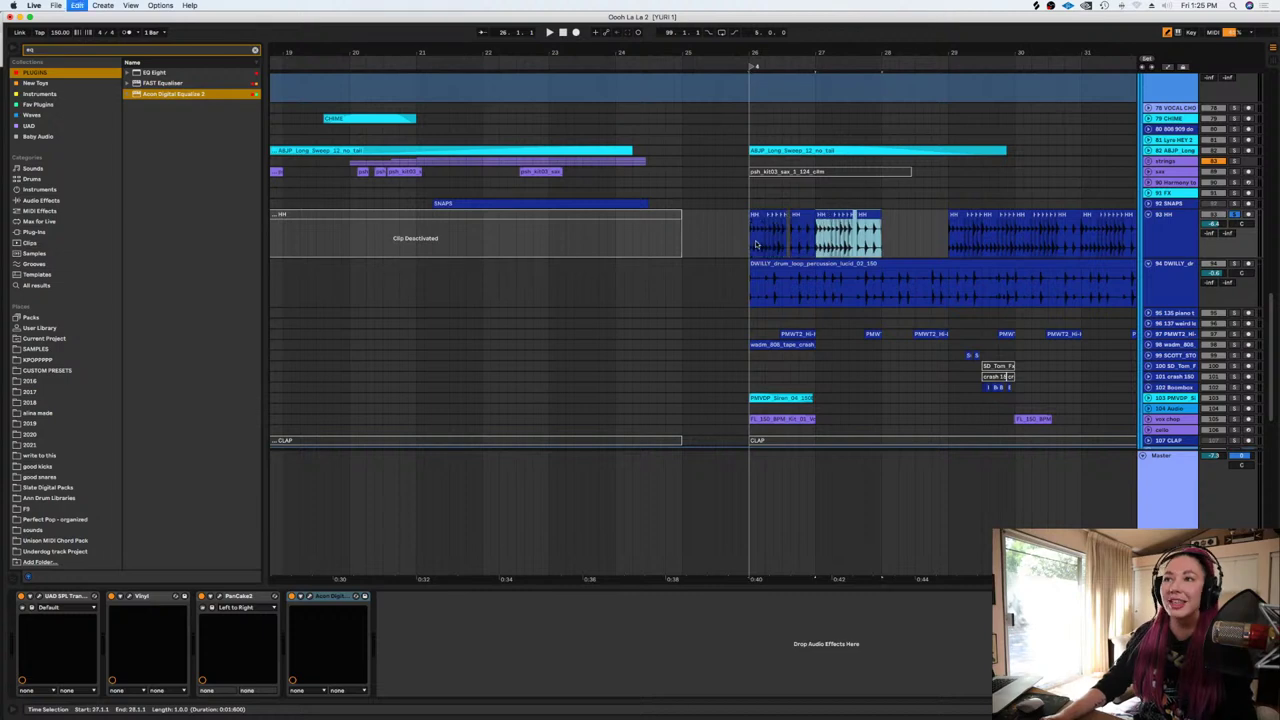
{"action": "key", "text": "super+d"}
{"action": "left_click", "coordinate": [946, 247]}
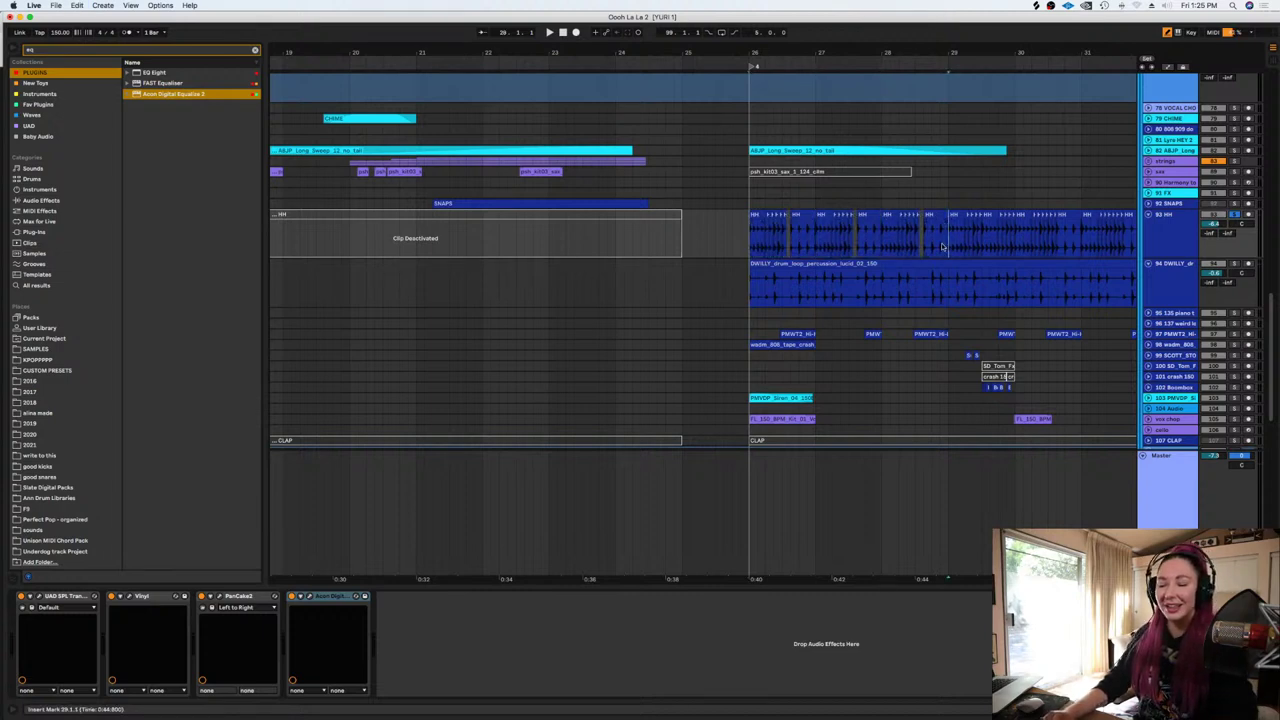
Listen to the soloed HH track from bar 29, turn on the metronome, and play the passage again
{"action": "key", "text": "plus"}
{"action": "key", "text": "plus"}
{"action": "key", "text": "space"}
{"action": "key", "text": "space"}
{"action": "scroll", "coordinate": [946, 247], "scroll_direction": "right", "scroll_amount": 5}
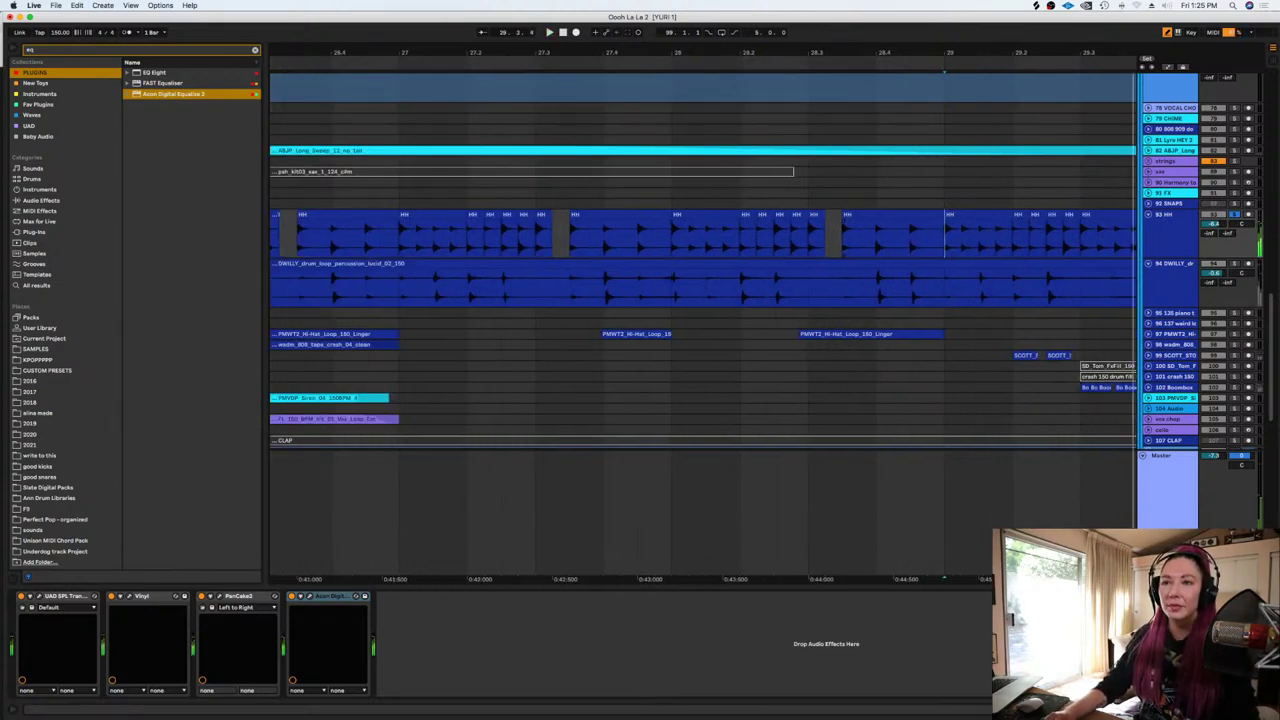
{"action": "key", "text": "space"}
{"action": "key", "text": "space"}
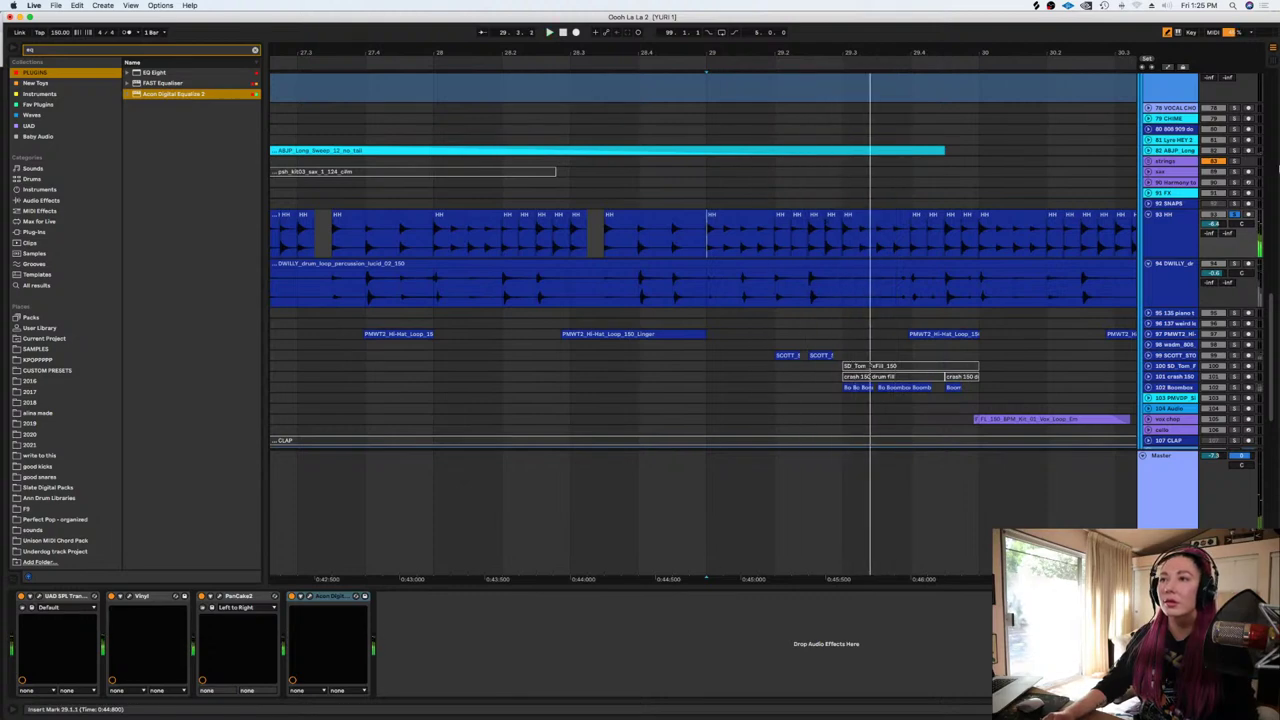
{"action": "left_click", "coordinate": [128, 32]}
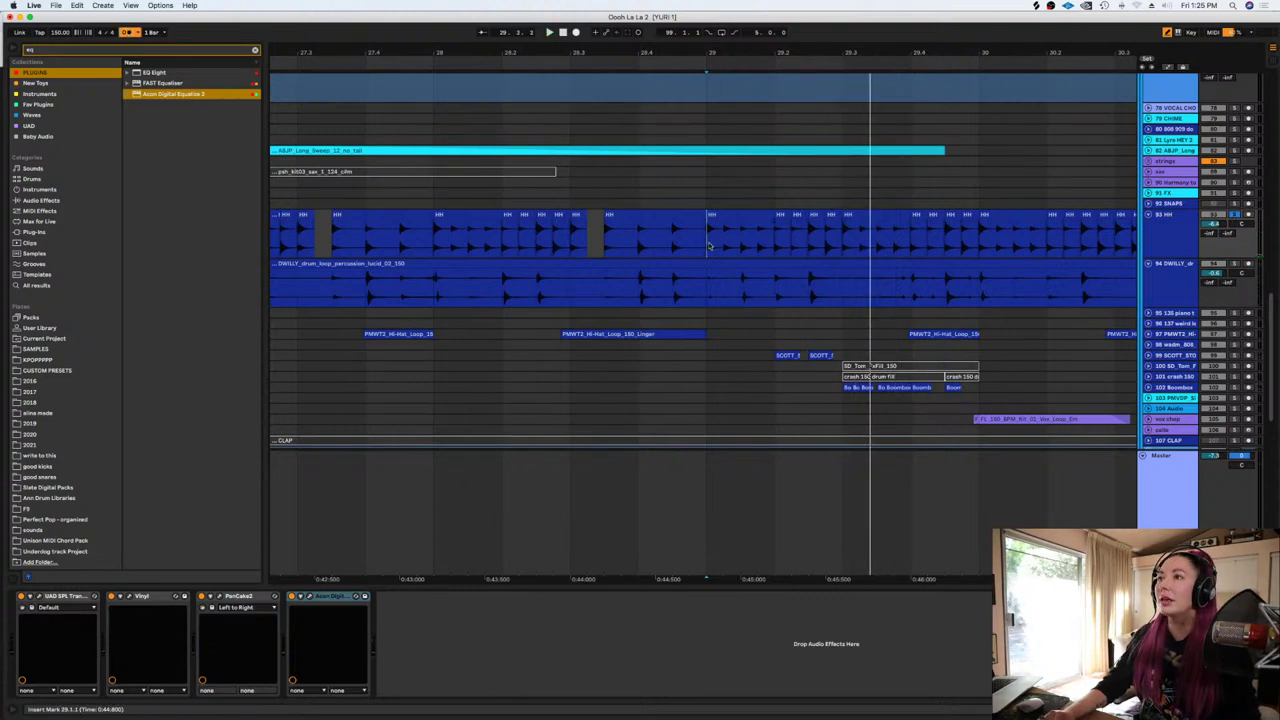
{"action": "key", "text": "space"}
{"action": "key", "text": "space"}
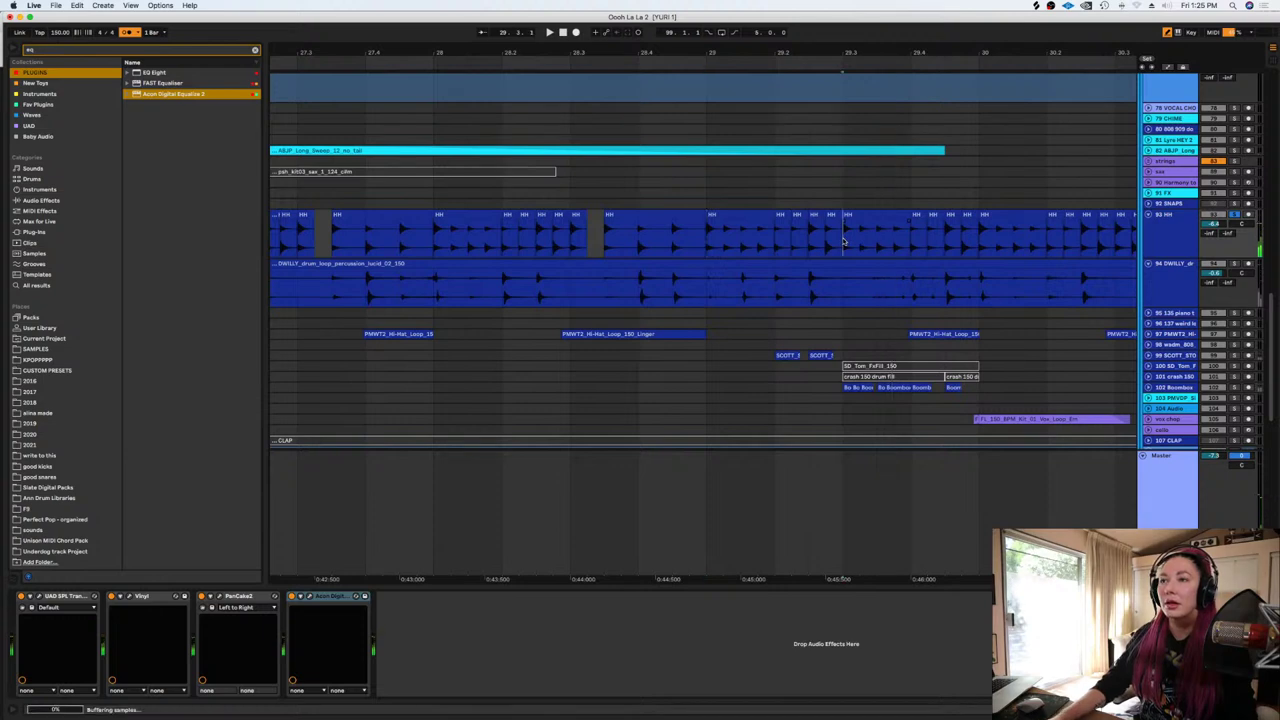
Switch to a finer grid, build a short hi-hat roll at beat 29.3 from duplicated HH slices, and audition it
{"action": "right_click", "coordinate": [844, 242]}
{"action": "left_click", "coordinate": [926, 447]}
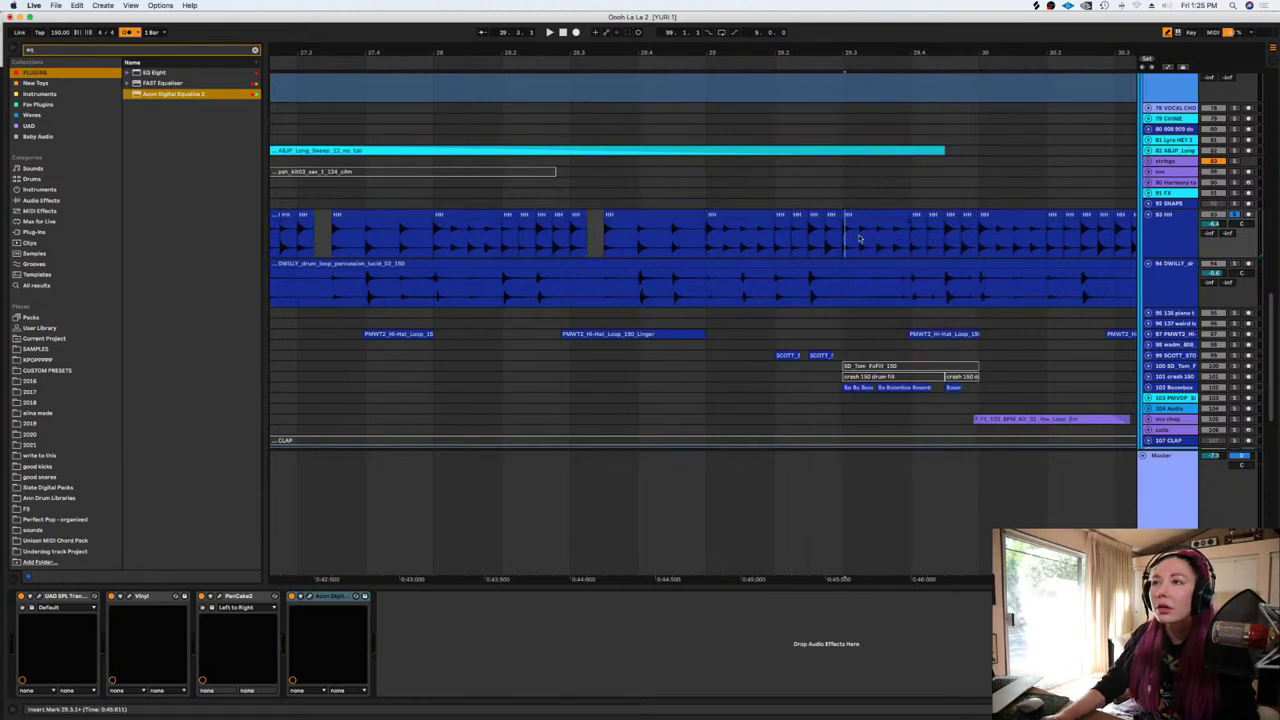
{"action": "right_click", "coordinate": [860, 240]}
{"action": "left_click", "coordinate": [966, 441]}
{"action": "left_click", "coordinate": [863, 240]}
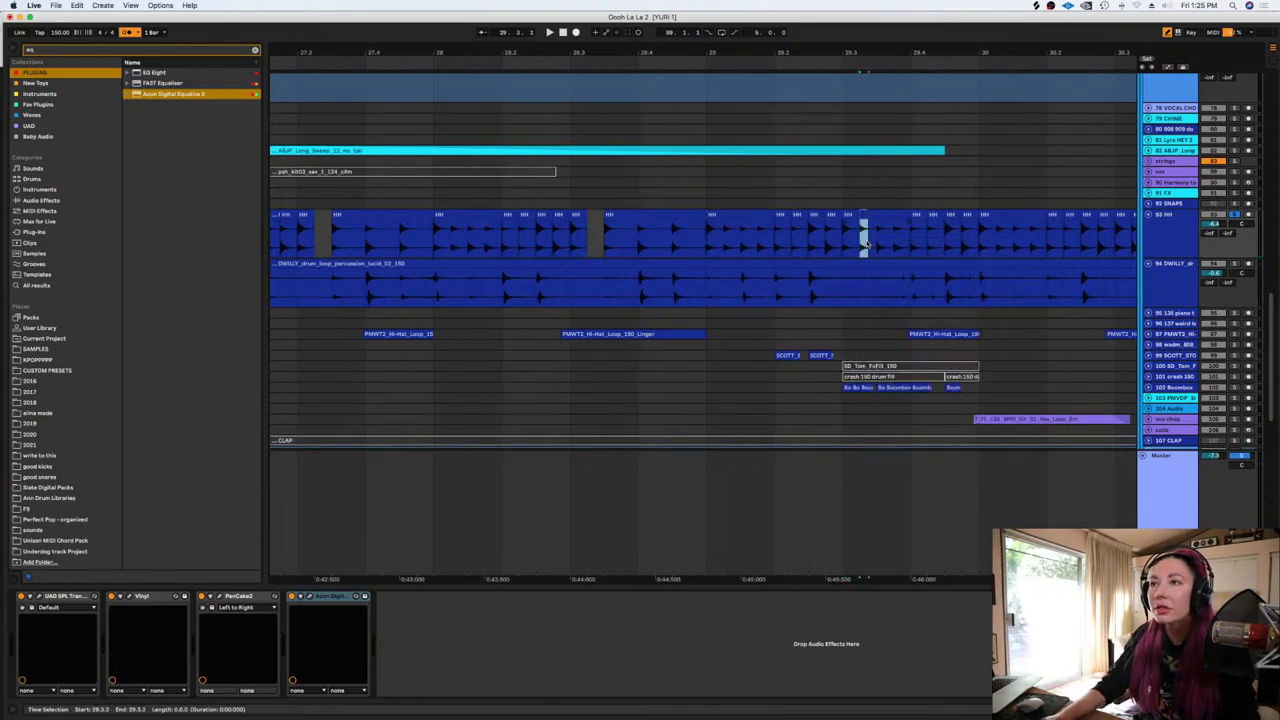
{"action": "left_click", "coordinate": [855, 240]}
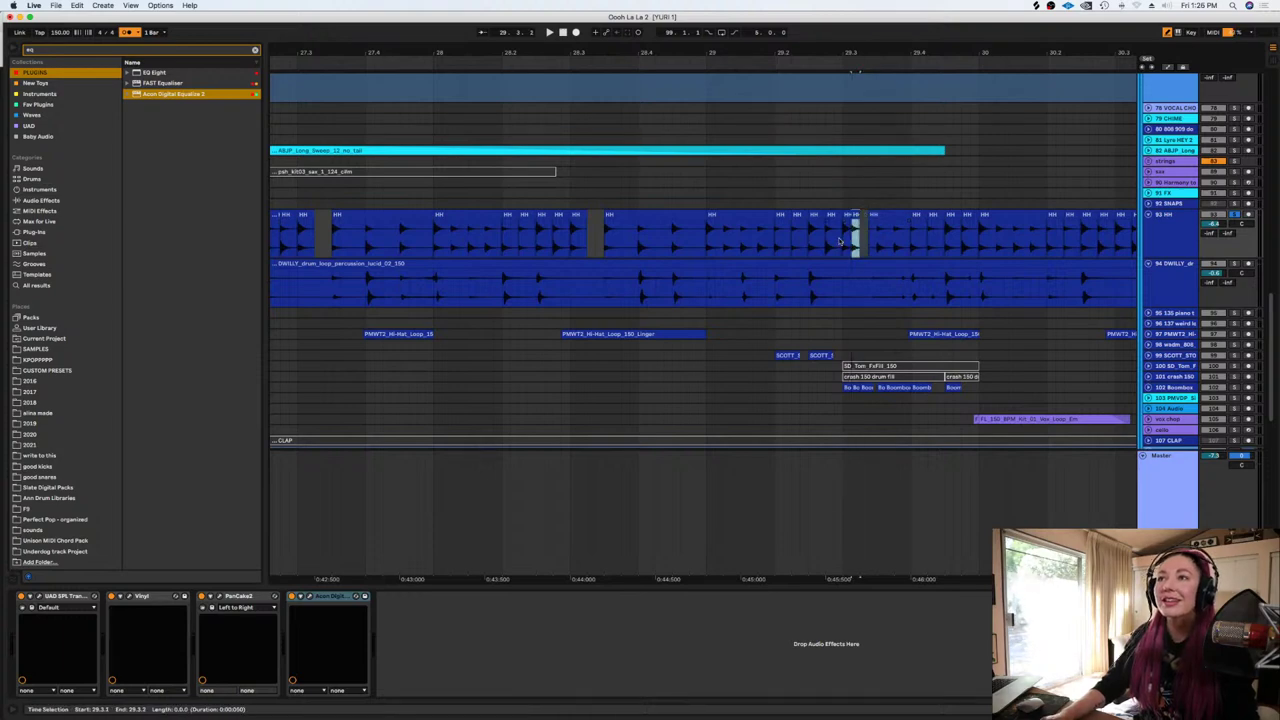
{"action": "key", "text": "super+d"}
{"action": "left_click", "coordinate": [833, 239]}
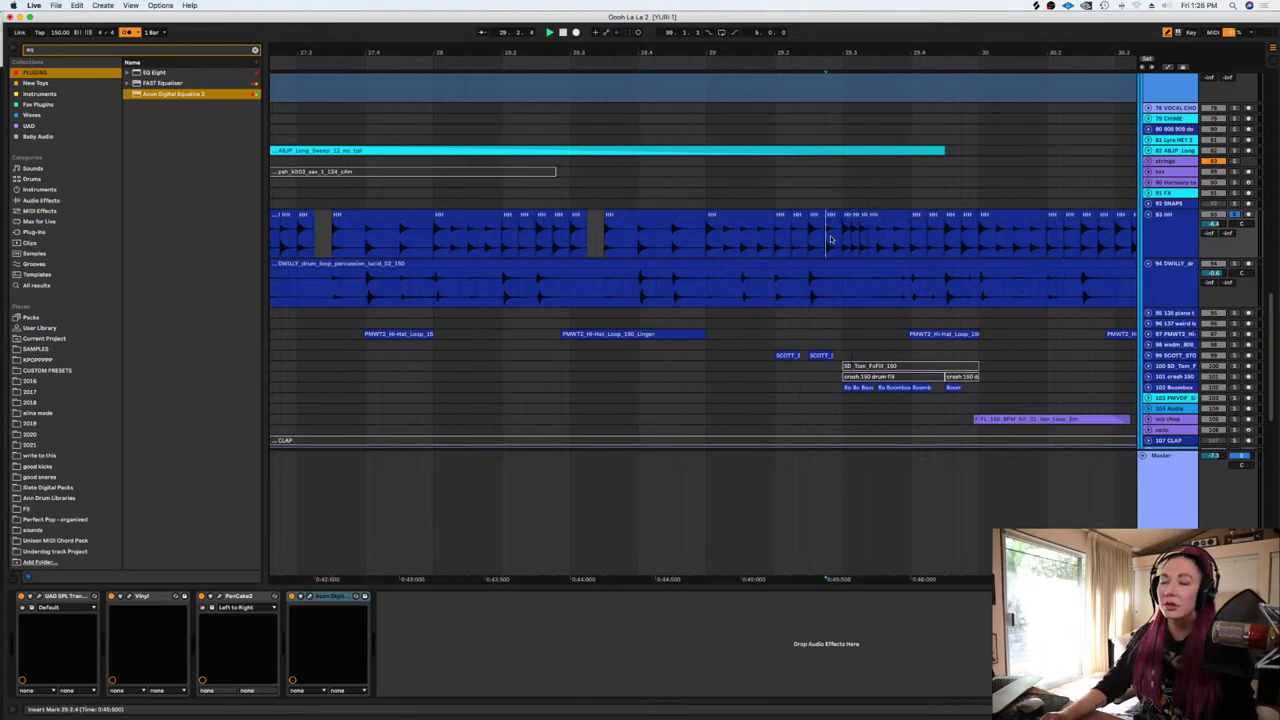
{"action": "key", "text": "space"}
{"action": "key", "text": "space"}
Rebuild the hi-hat roll at beat 29.3 at double speed by shortening the HH slices and duplicating them
{"action": "key", "text": "plus"}
{"action": "key", "text": "plus"}
{"action": "key", "text": "plus"}
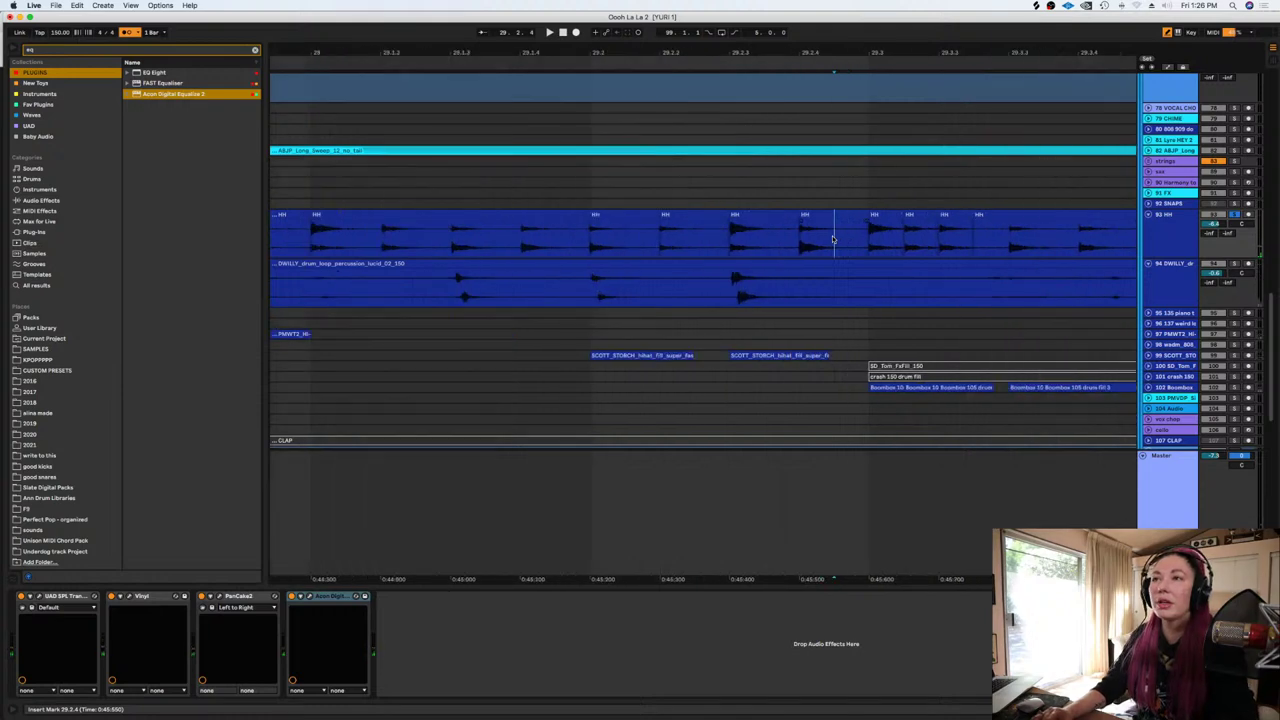
{"action": "left_click_drag", "start_coordinate": [918, 214], "coordinate": [901, 229]}
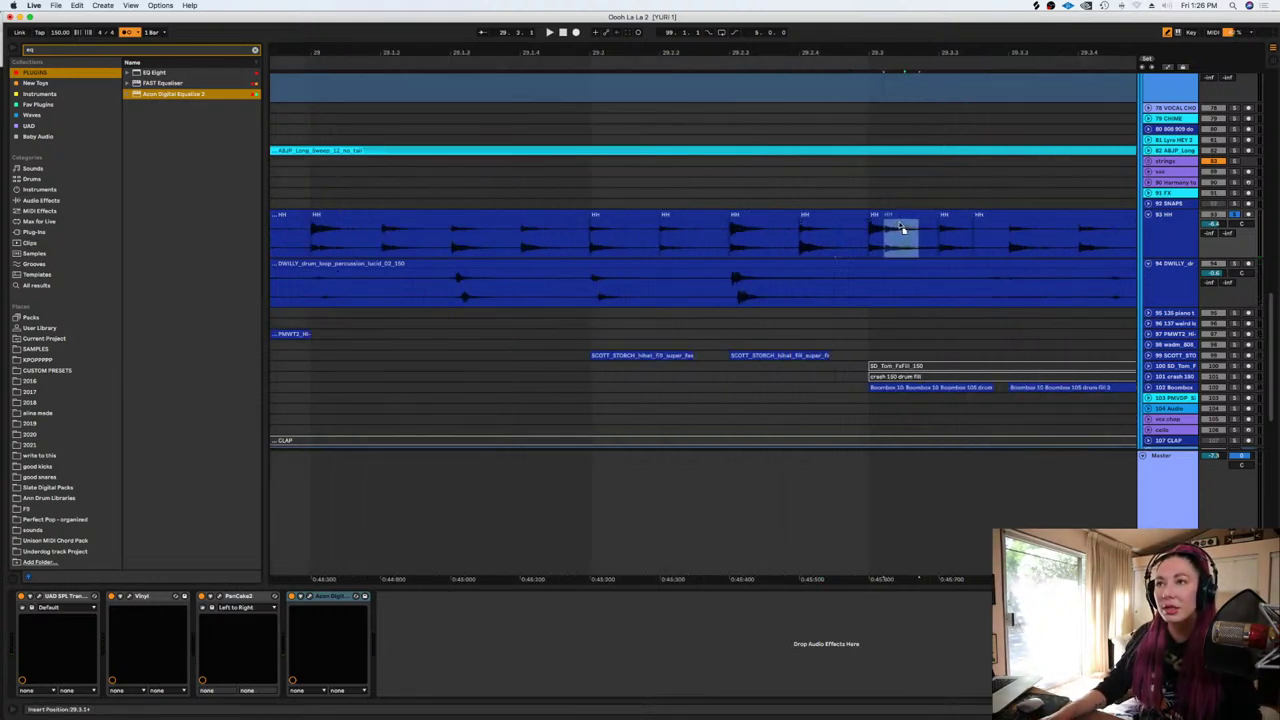
{"action": "left_click", "coordinate": [900, 226]}
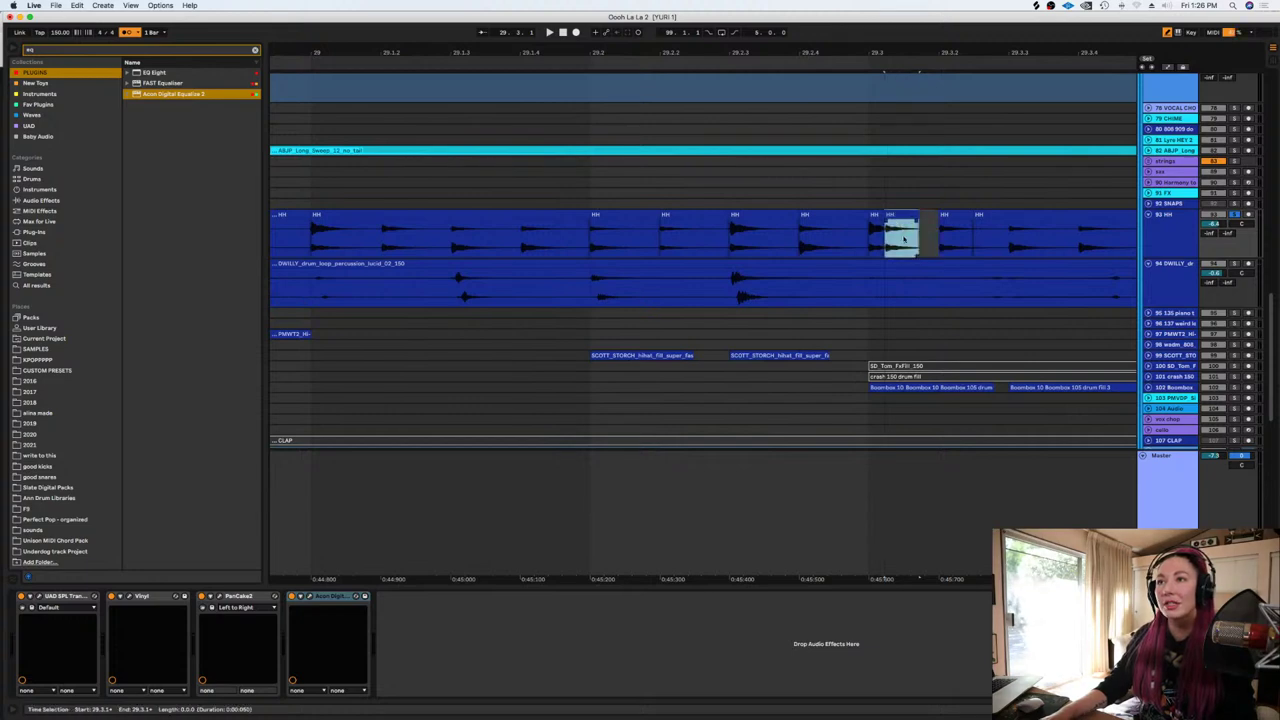
{"action": "left_click_drag", "start_coordinate": [904, 239], "coordinate": [867, 240]}
{"action": "key", "text": "Delete"}
{"action": "key", "text": "super+c"}
{"action": "key", "text": "Delete"}
{"action": "key", "text": "super+d"}
{"action": "key", "text": "super+d"}
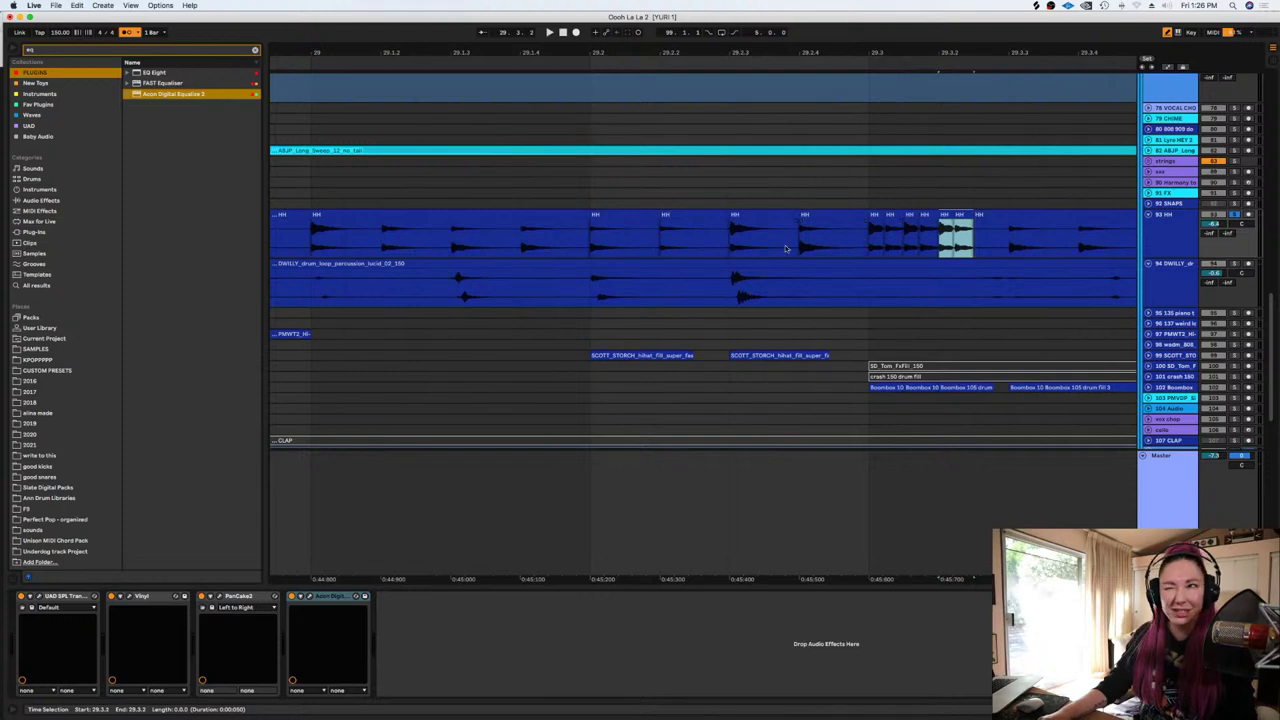
Audition the faster roll and delete the HH clip that follows it up to beat 29.4
{"action": "left_click", "coordinate": [786, 248]}
{"action": "key", "text": "space"}
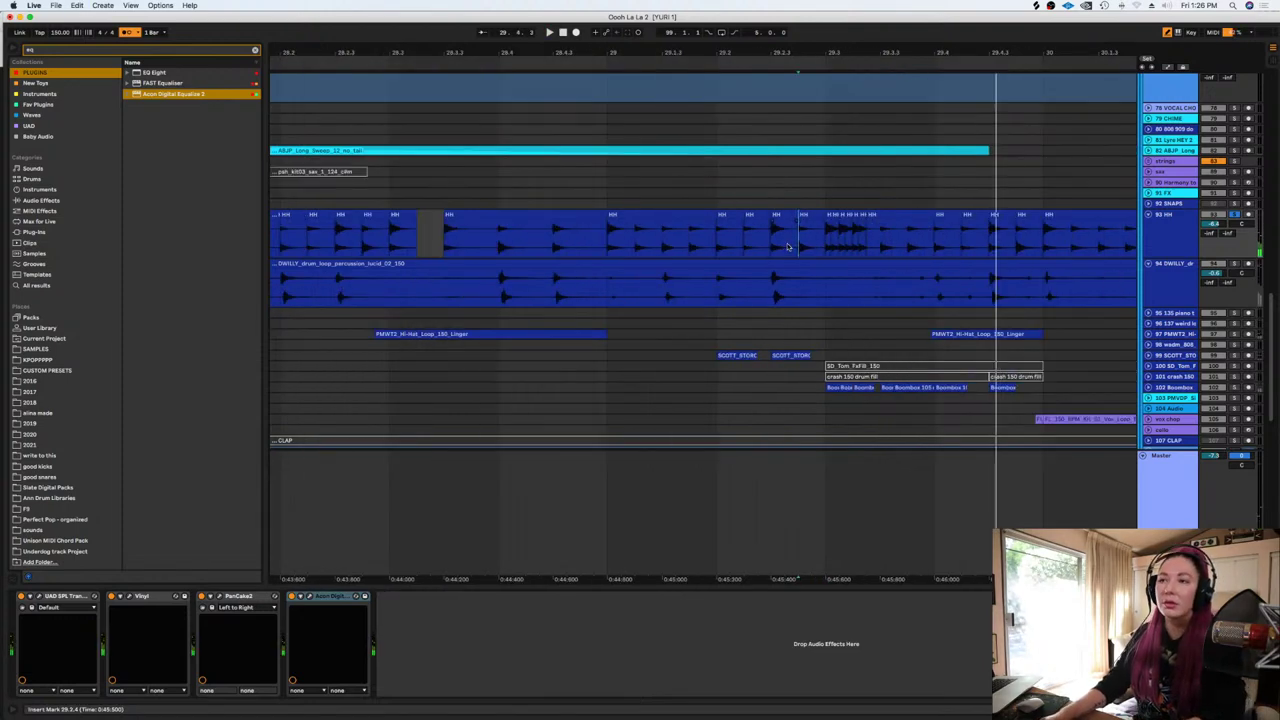
{"action": "left_click", "coordinate": [892, 214]}
{"action": "key", "text": "Delete"}
{"action": "left_click", "coordinate": [909, 232]}
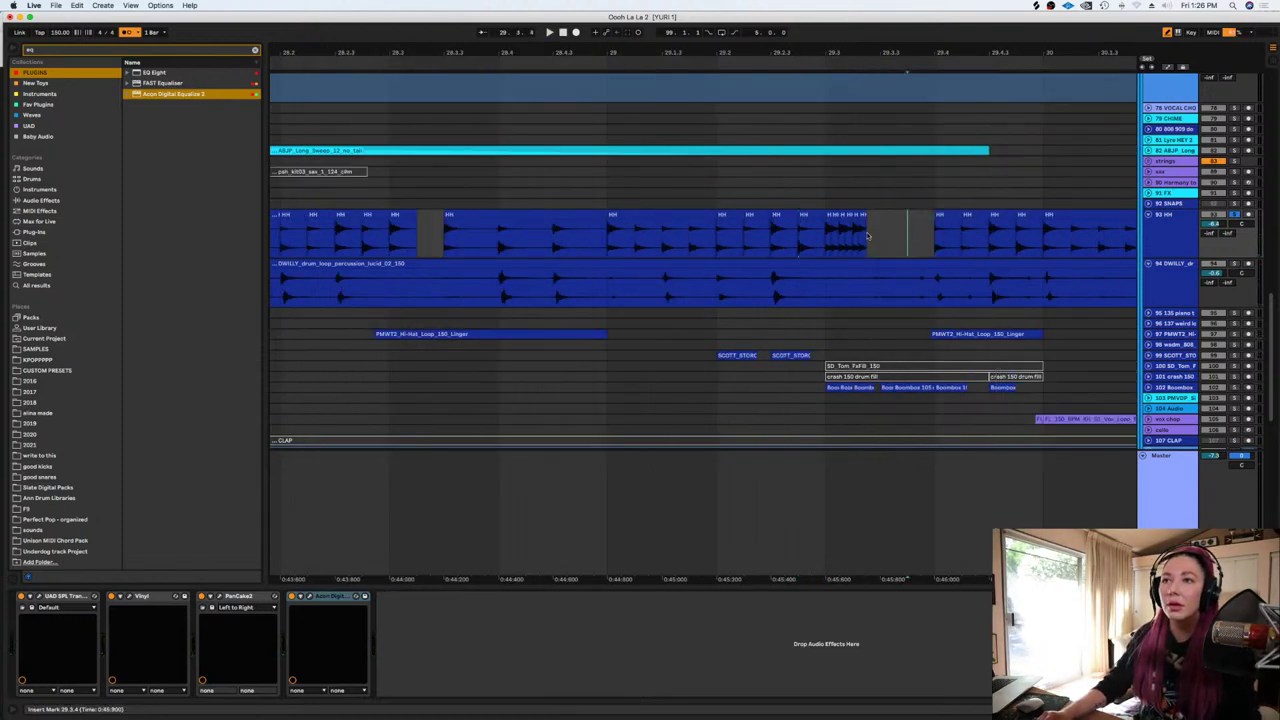
Play the HH track from bar 29 and delete the hi-hat clips between beat 29.4 and bar 30
{"action": "left_click", "coordinate": [648, 244]}
{"action": "left_click", "coordinate": [605, 250]}
{"action": "key", "text": "space"}
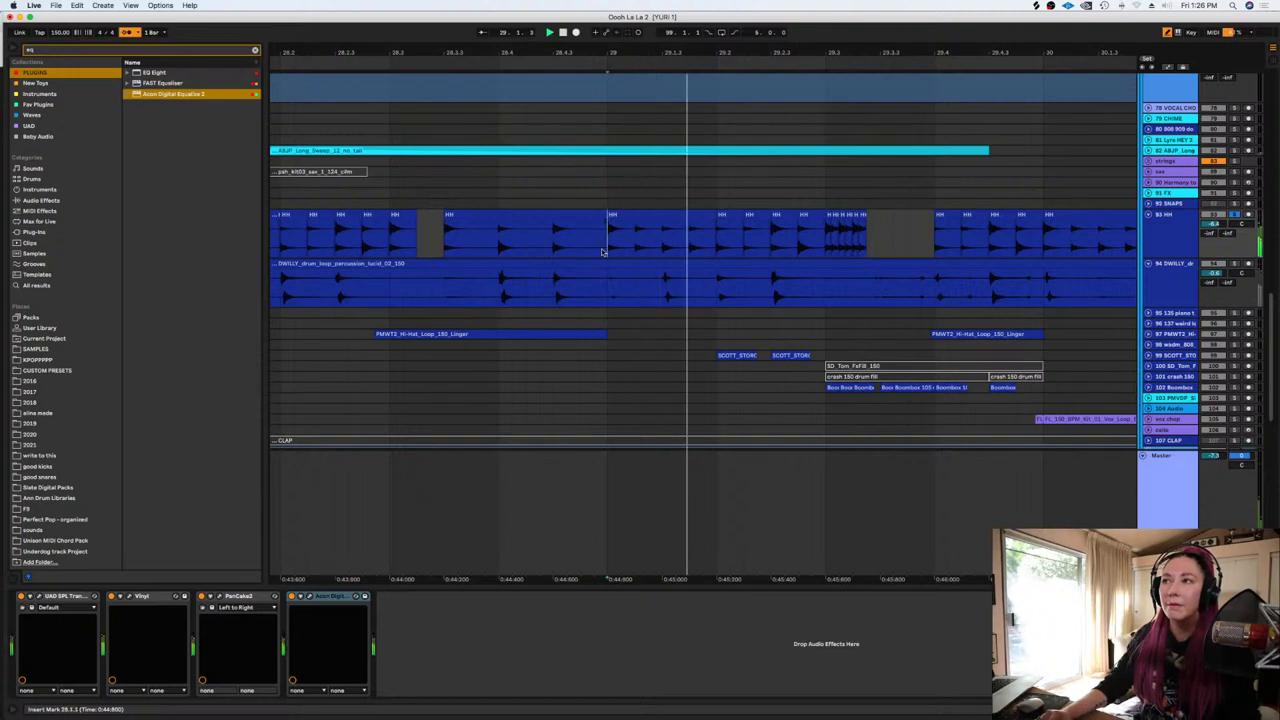
{"action": "key", "text": "space"}
{"action": "left_click_drag", "start_coordinate": [935, 250], "coordinate": [1040, 245]}
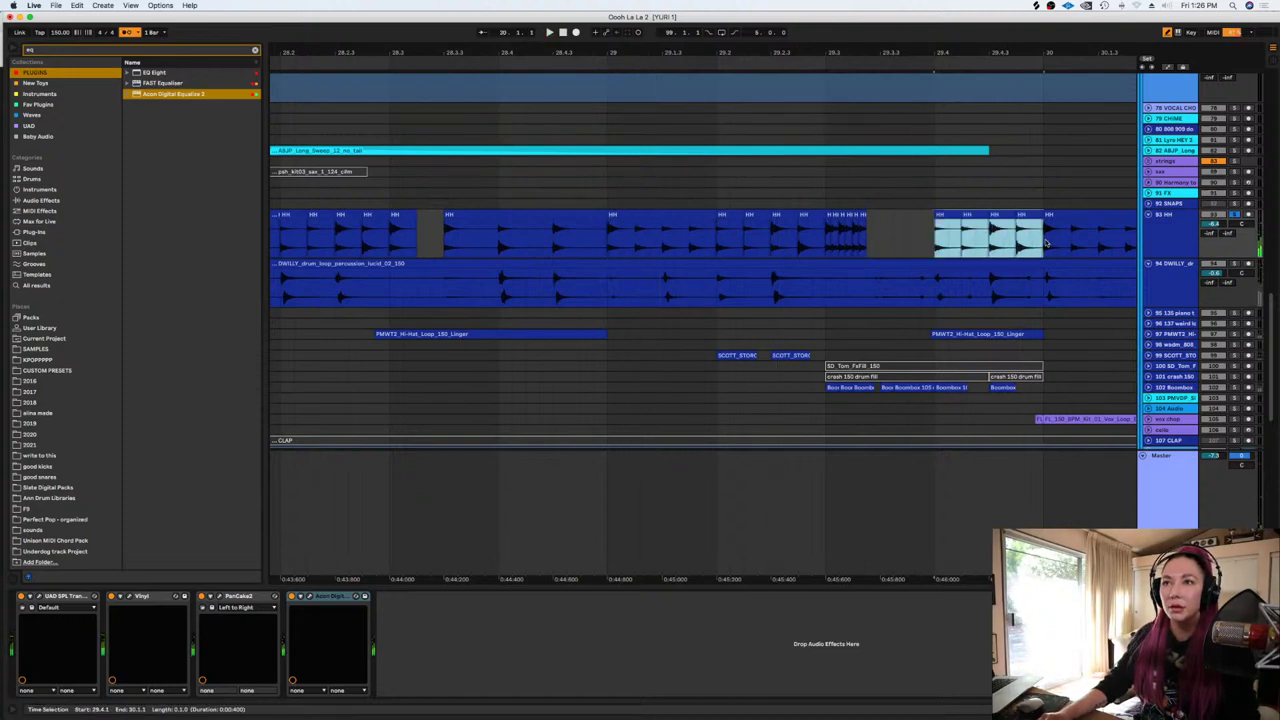
{"action": "left_click", "coordinate": [883, 227]}
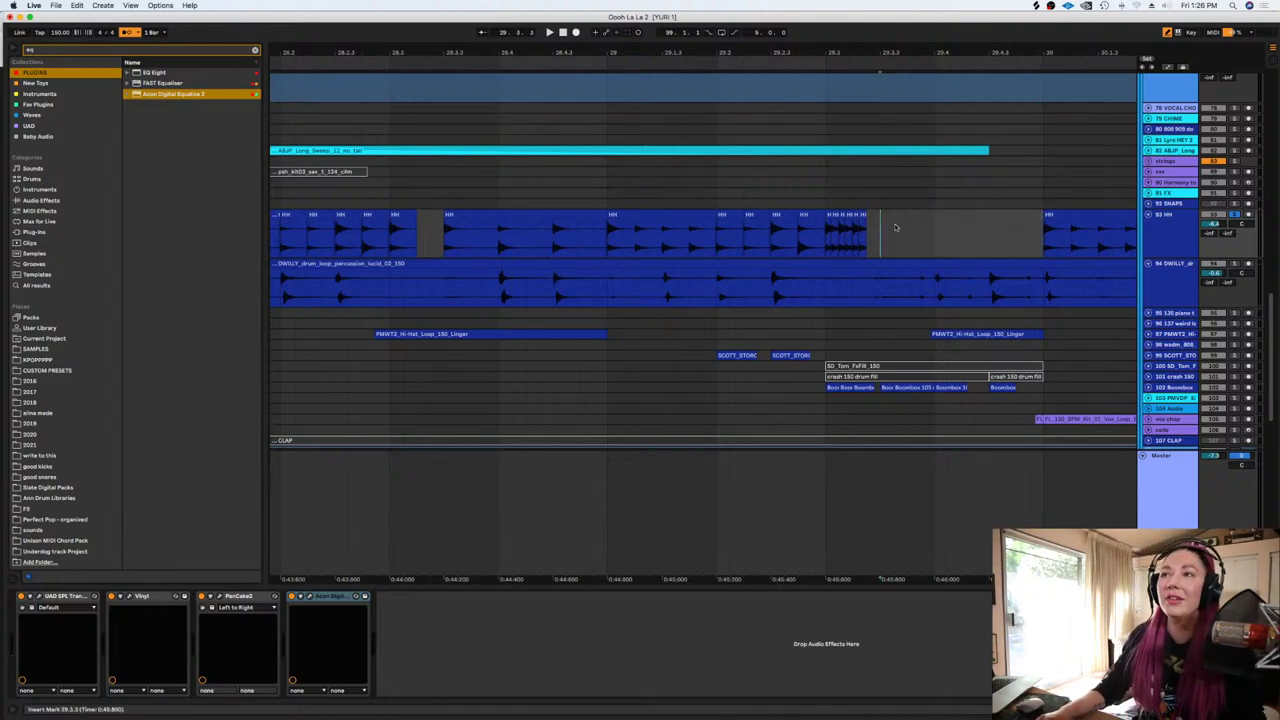
Set the grid to 1/8 and duplicate the HH roll at beat 29.3 three times up to bar 30
{"action": "right_click", "coordinate": [895, 227]}
{"action": "left_click", "coordinate": [1034, 342]}
{"action": "right_click", "coordinate": [894, 242]}
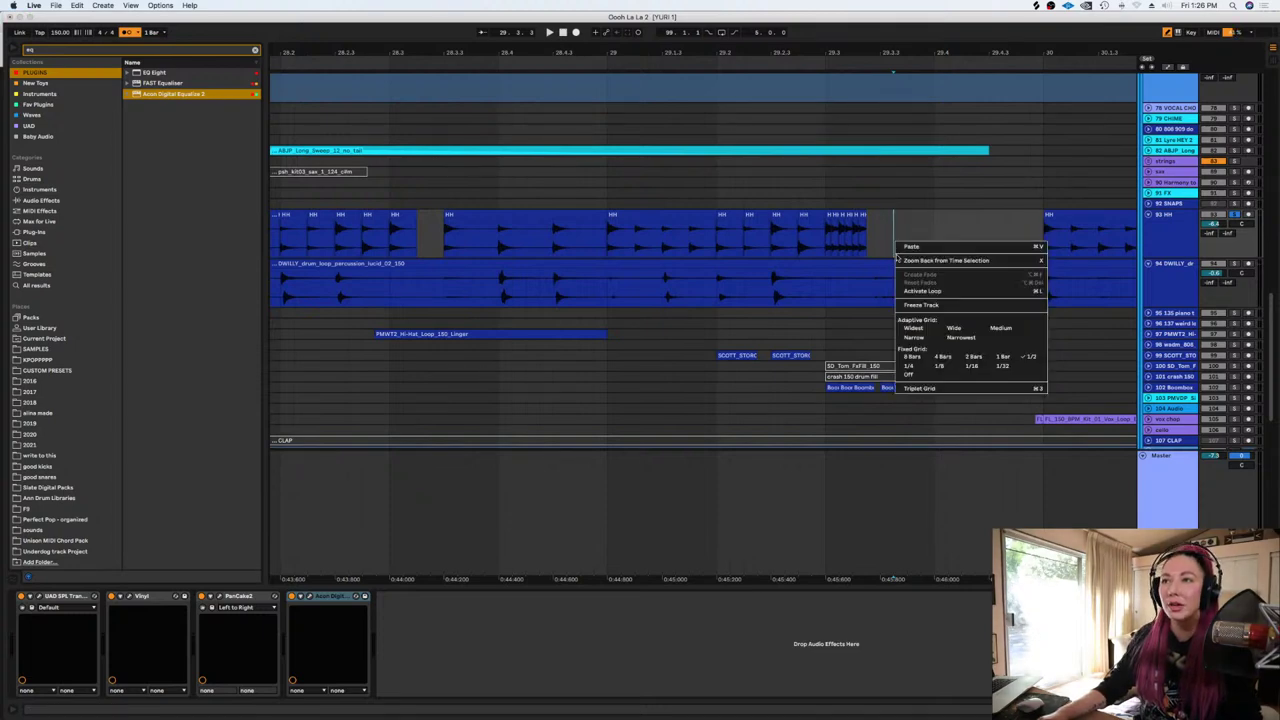
{"action": "left_click", "coordinate": [908, 365]}
{"action": "left_click_drag", "start_coordinate": [880, 240], "coordinate": [838, 245]}
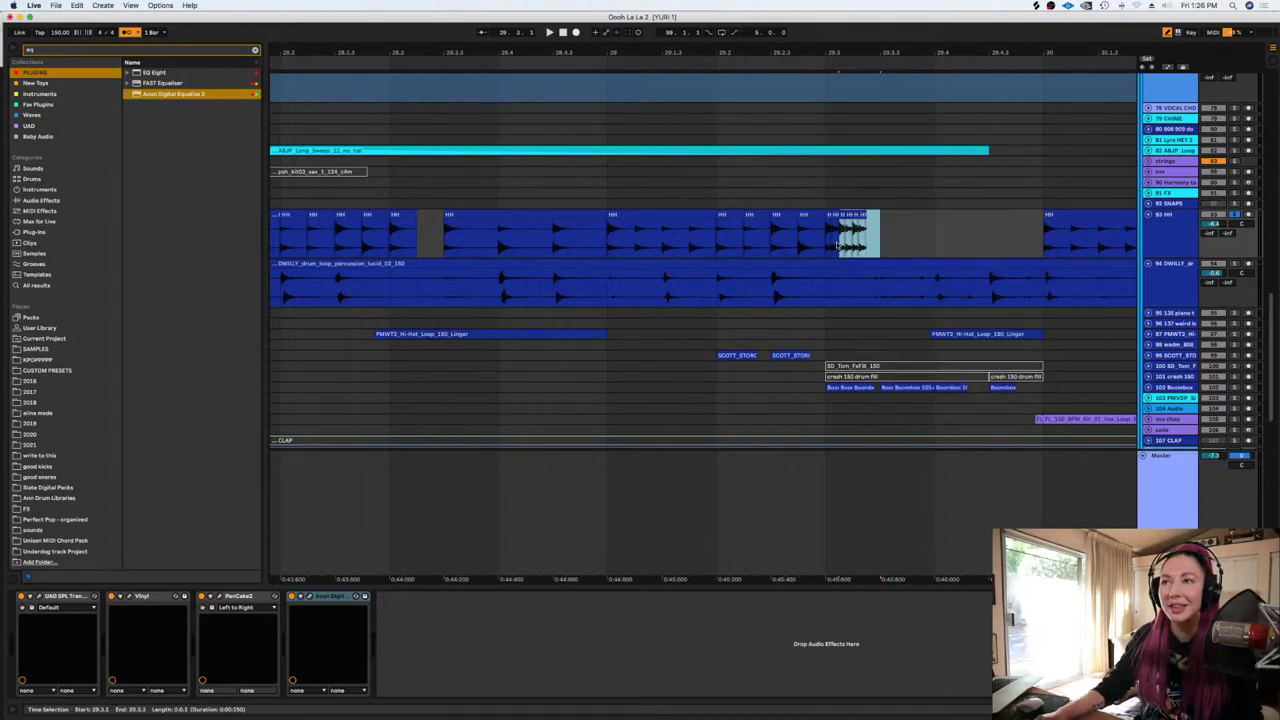
{"action": "key", "text": "super+d"}
{"action": "key", "text": "super+d"}
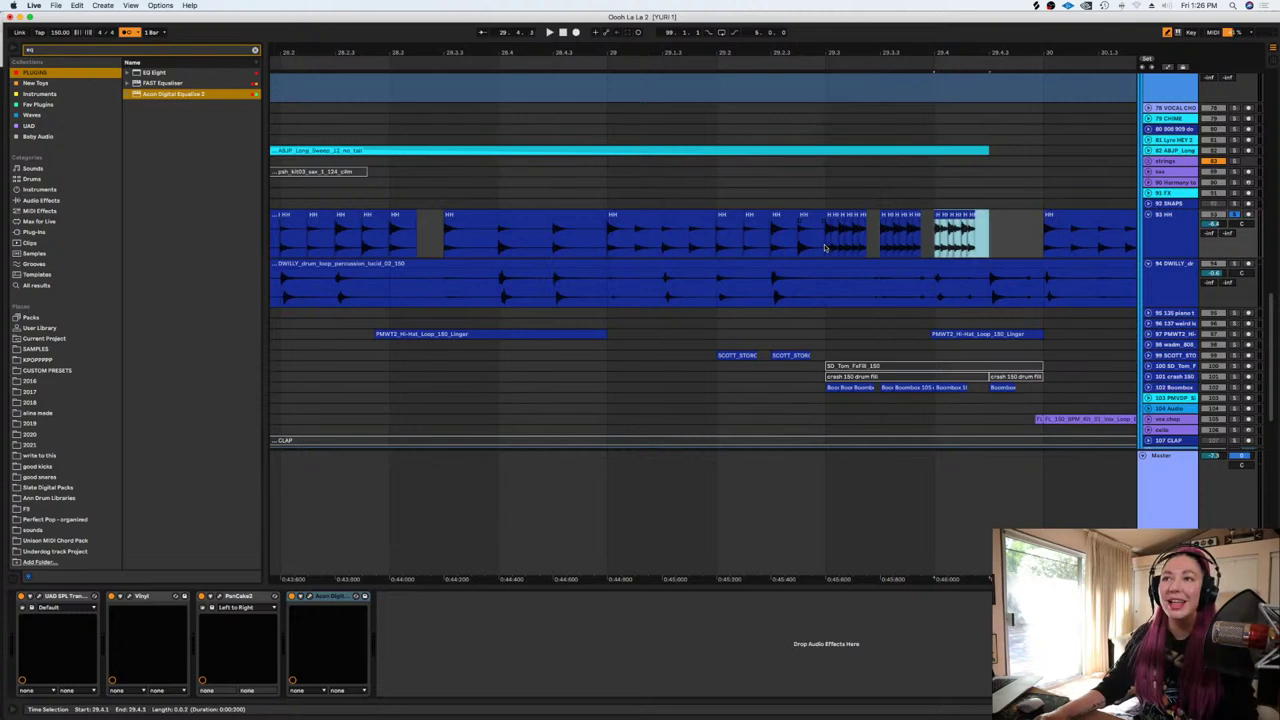
{"action": "key", "text": "super+d"}
Consolidate the repeated HH rolls from beat 29.3 to bar 30 into one clip and make the HH track taller
{"action": "left_click_drag", "start_coordinate": [1036, 252], "coordinate": [818, 244]}
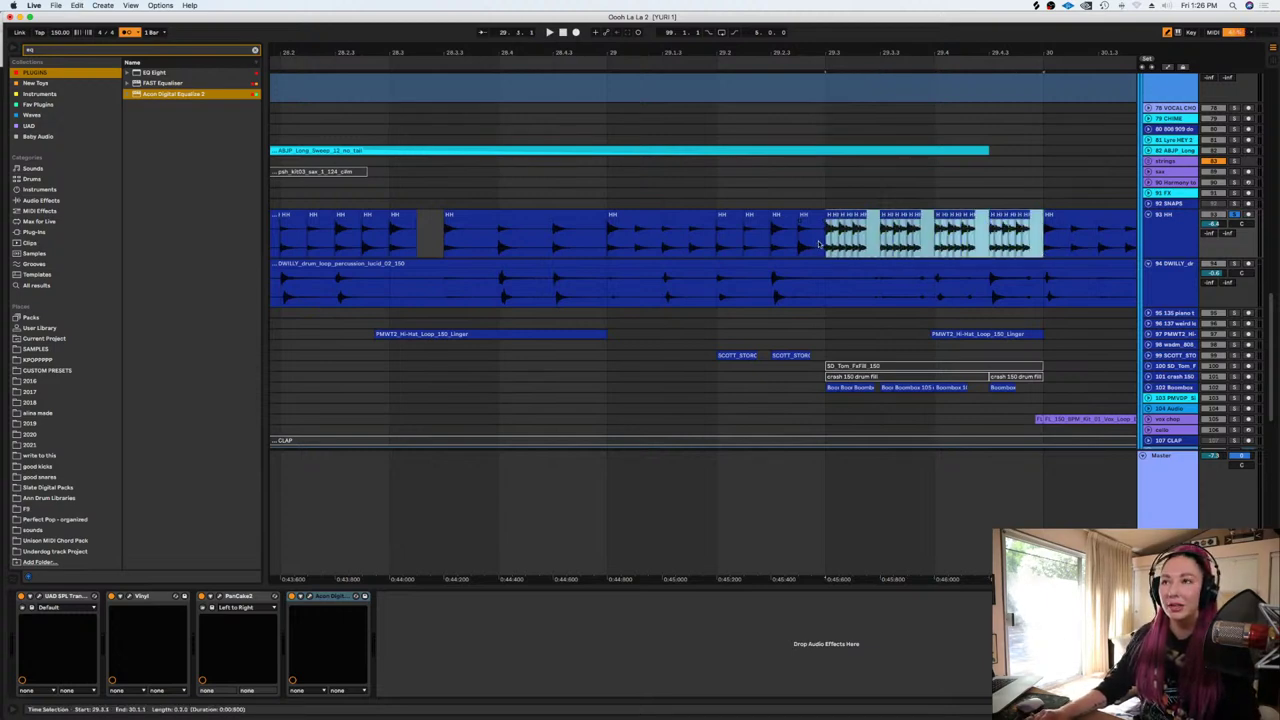
{"action": "key", "text": "super+j"}
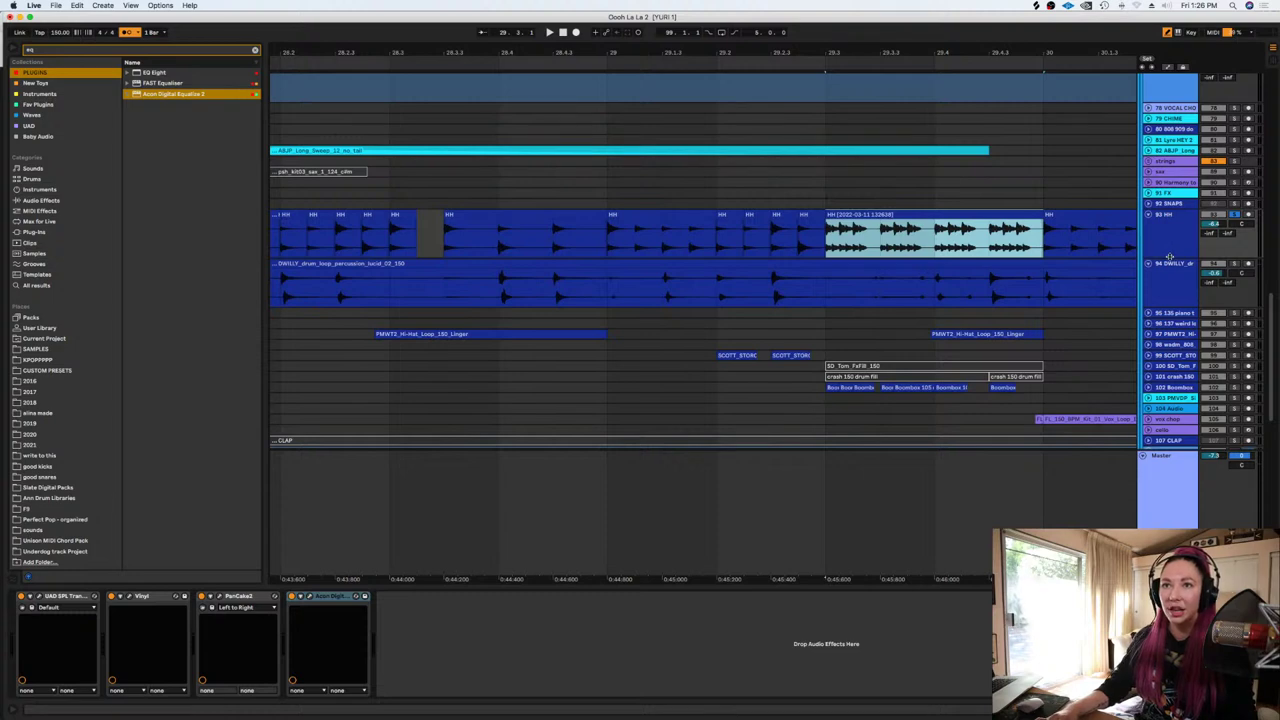
{"action": "left_click_drag", "start_coordinate": [1169, 257], "coordinate": [1169, 276]}
Play the HH track from 29.1.3 through the consolidated roll to bar 30
{"action": "left_click", "coordinate": [746, 255]}
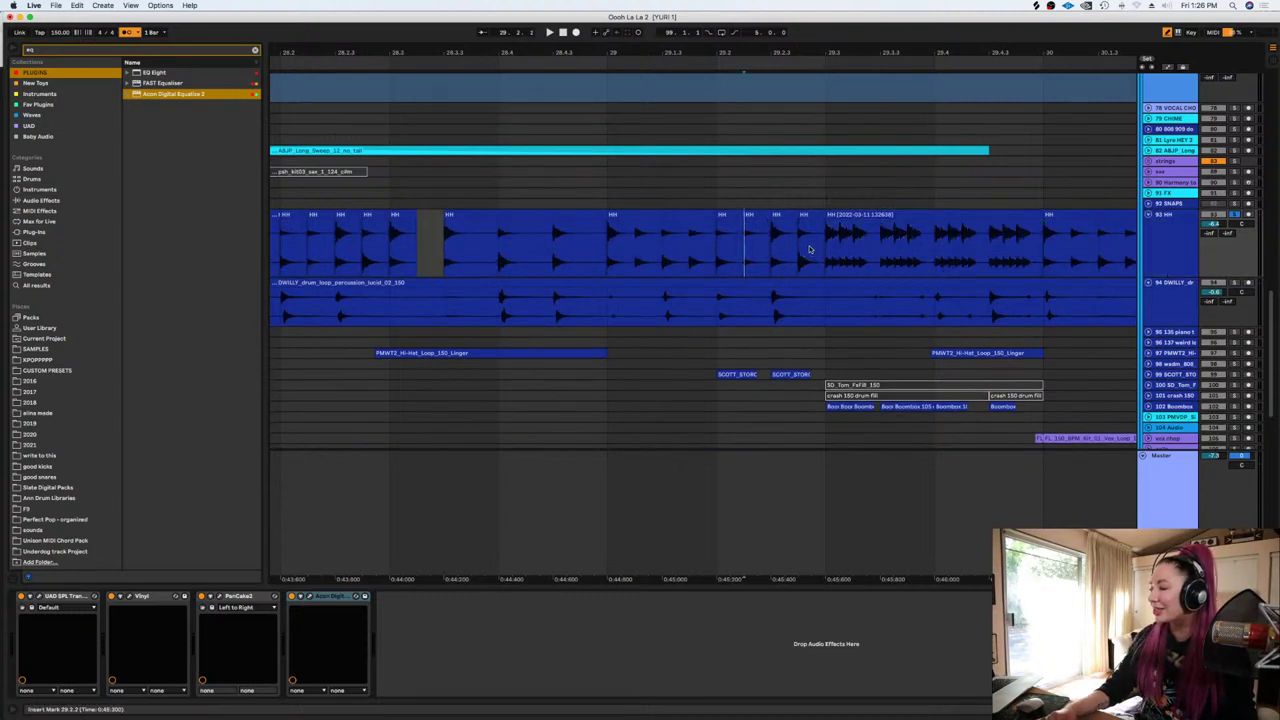
{"action": "left_click", "coordinate": [825, 234]}
{"action": "left_click", "coordinate": [662, 262]}
{"action": "key", "text": "space"}
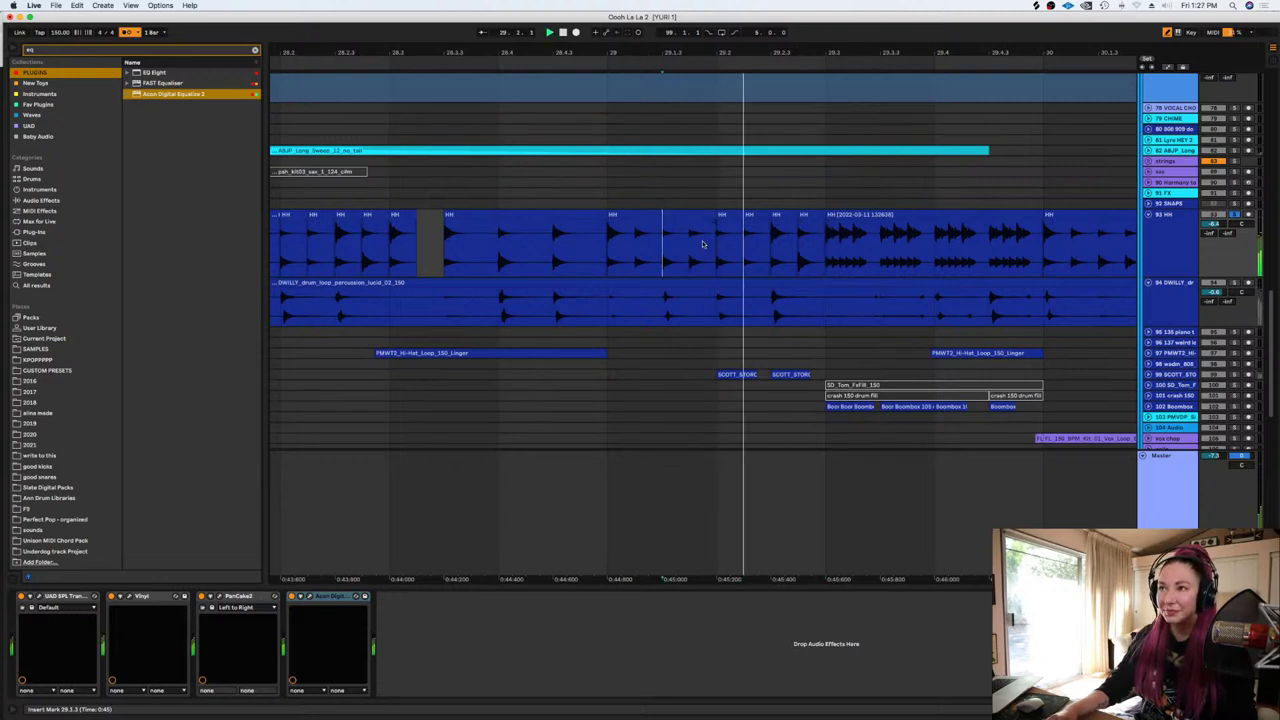
{"action": "key", "text": "space"}
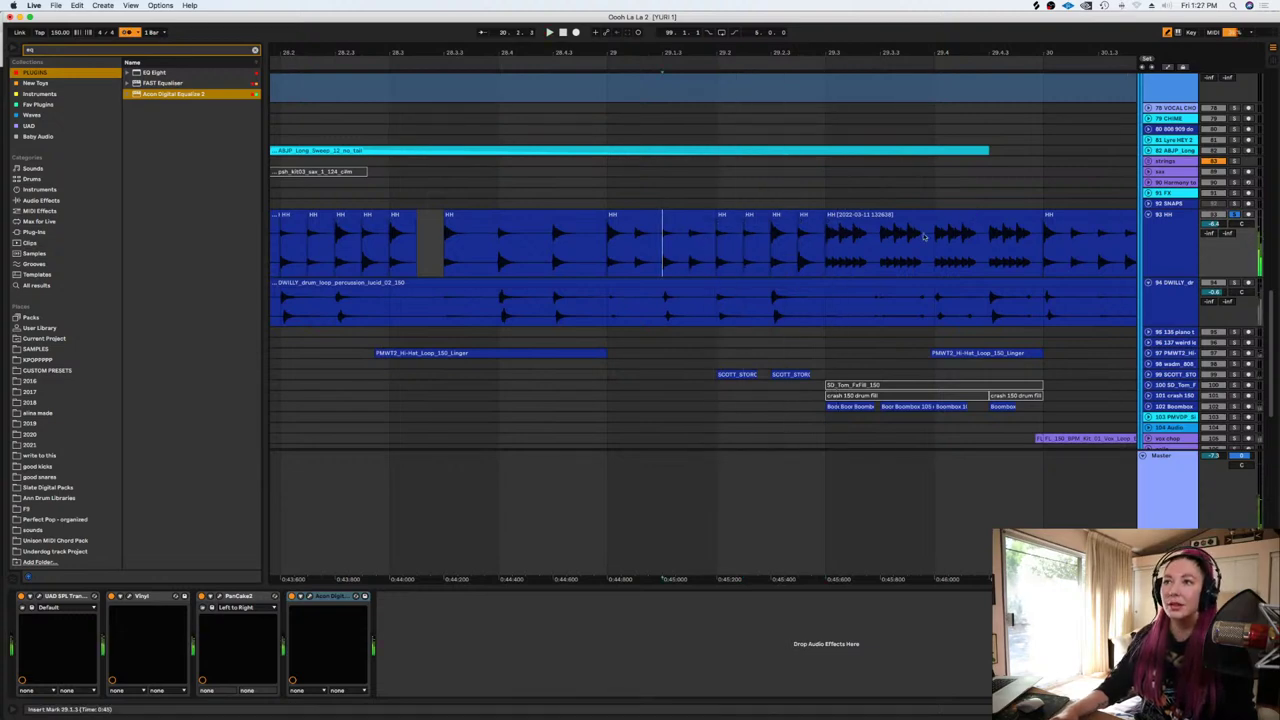
Open the consolidated HH roll clip for editing and show its clip Transposition envelope
{"action": "double_click", "coordinate": [984, 216]}
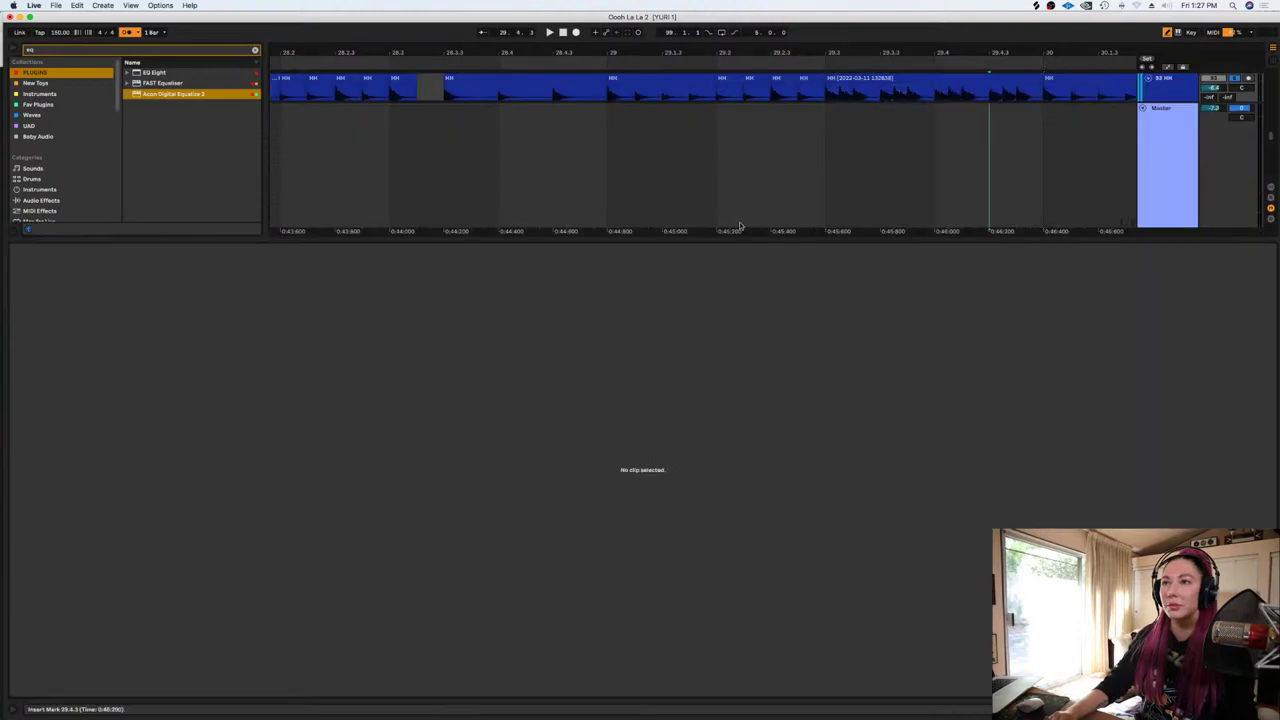
{"action": "key", "text": "shift+Tab"}
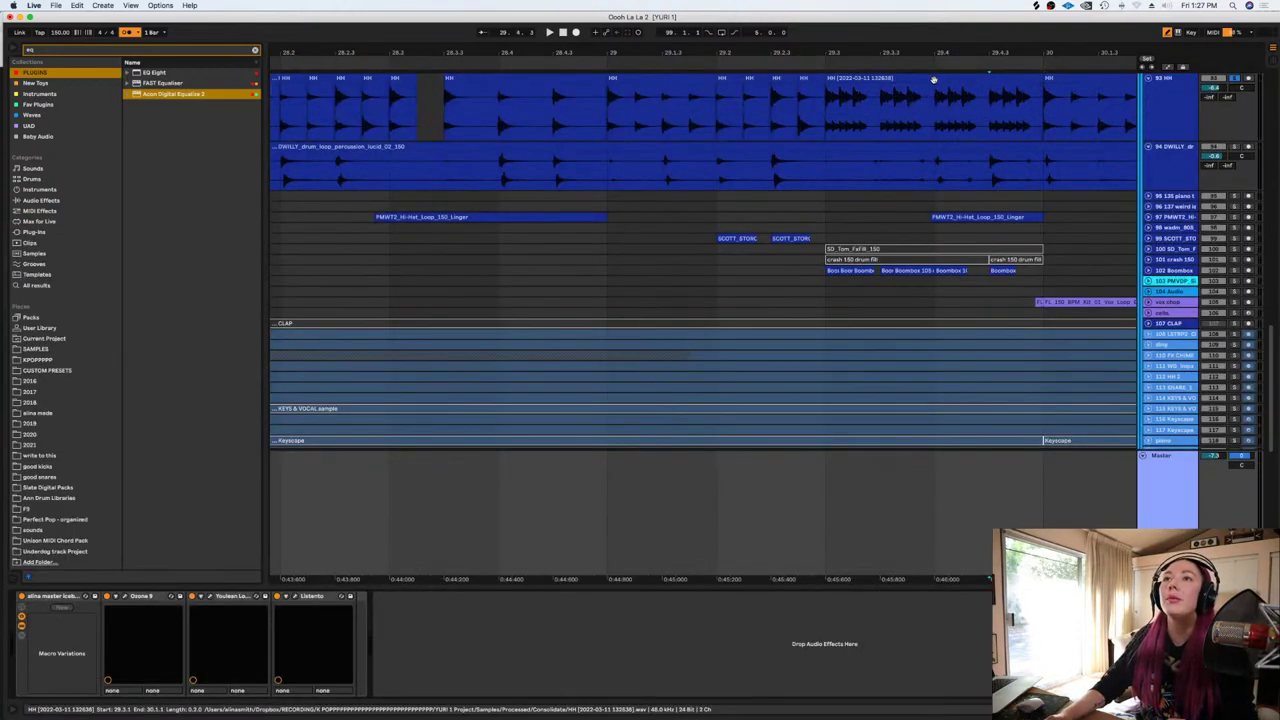
{"action": "double_click", "coordinate": [933, 79]}
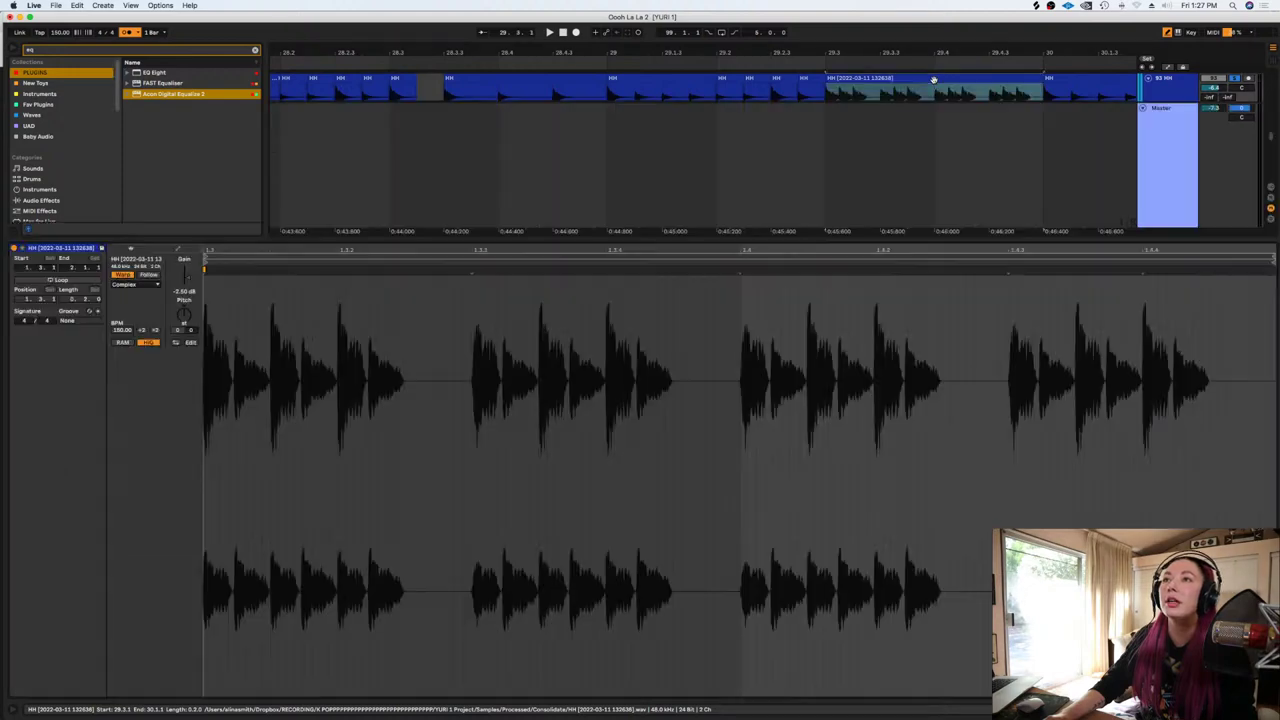
{"action": "left_click", "coordinate": [177, 249]}
{"action": "left_click", "coordinate": [145, 268]}
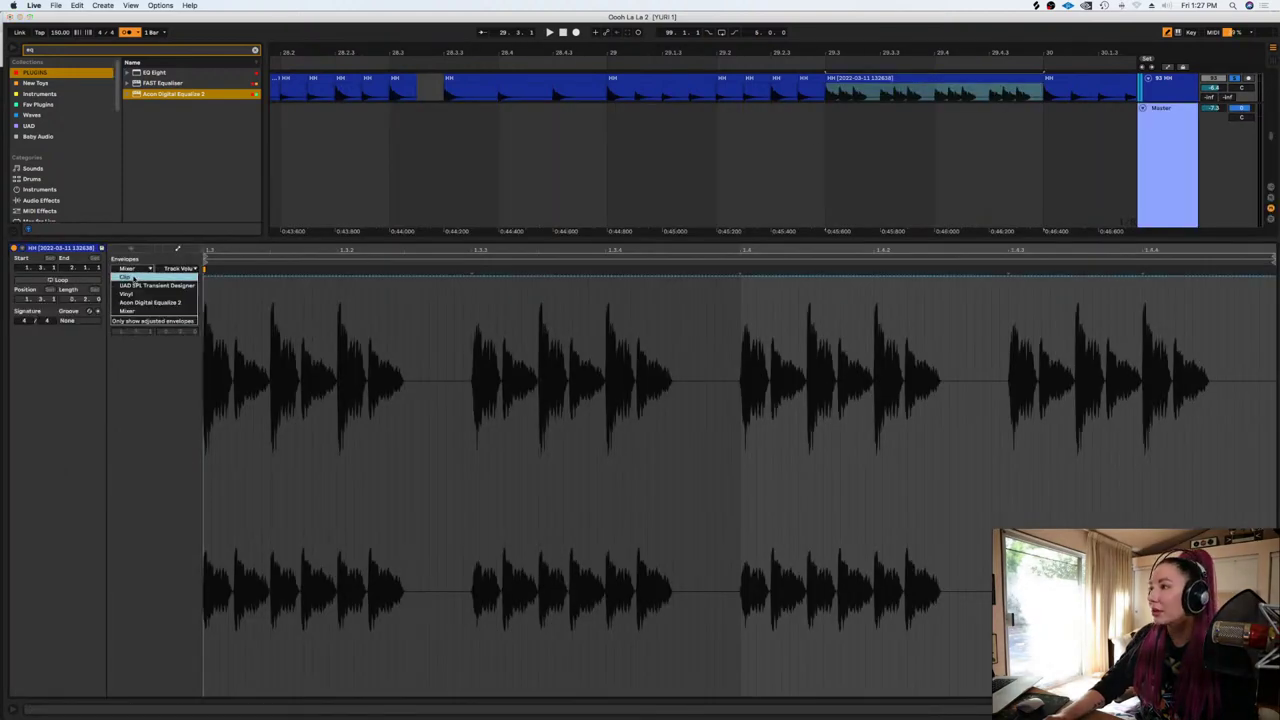
{"action": "left_click", "coordinate": [140, 277]}
{"action": "left_click", "coordinate": [178, 269]}
{"action": "left_click", "coordinate": [178, 291]}
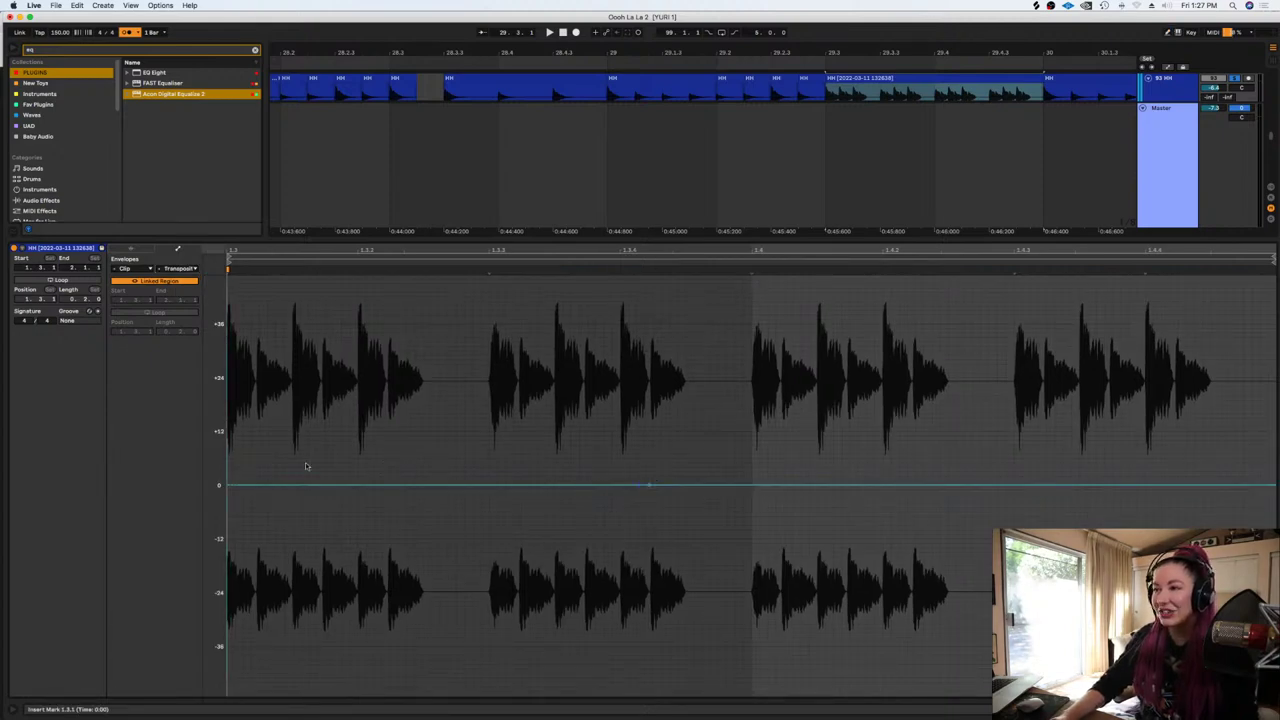
Shape the transposition envelope into a falling ramp from about +5 st to -4 st and audition it
{"action": "left_click_drag", "start_coordinate": [236, 484], "coordinate": [236, 465]}
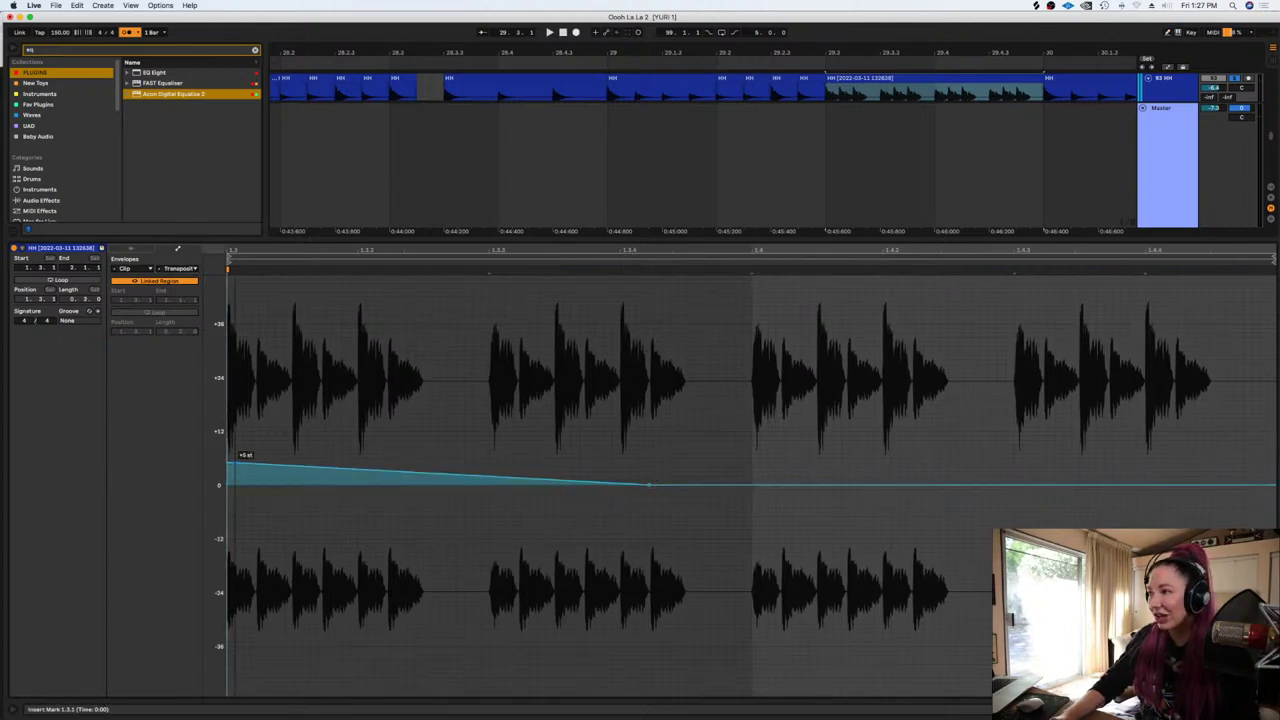
{"action": "left_click_drag", "start_coordinate": [1208, 477], "coordinate": [1205, 489]}
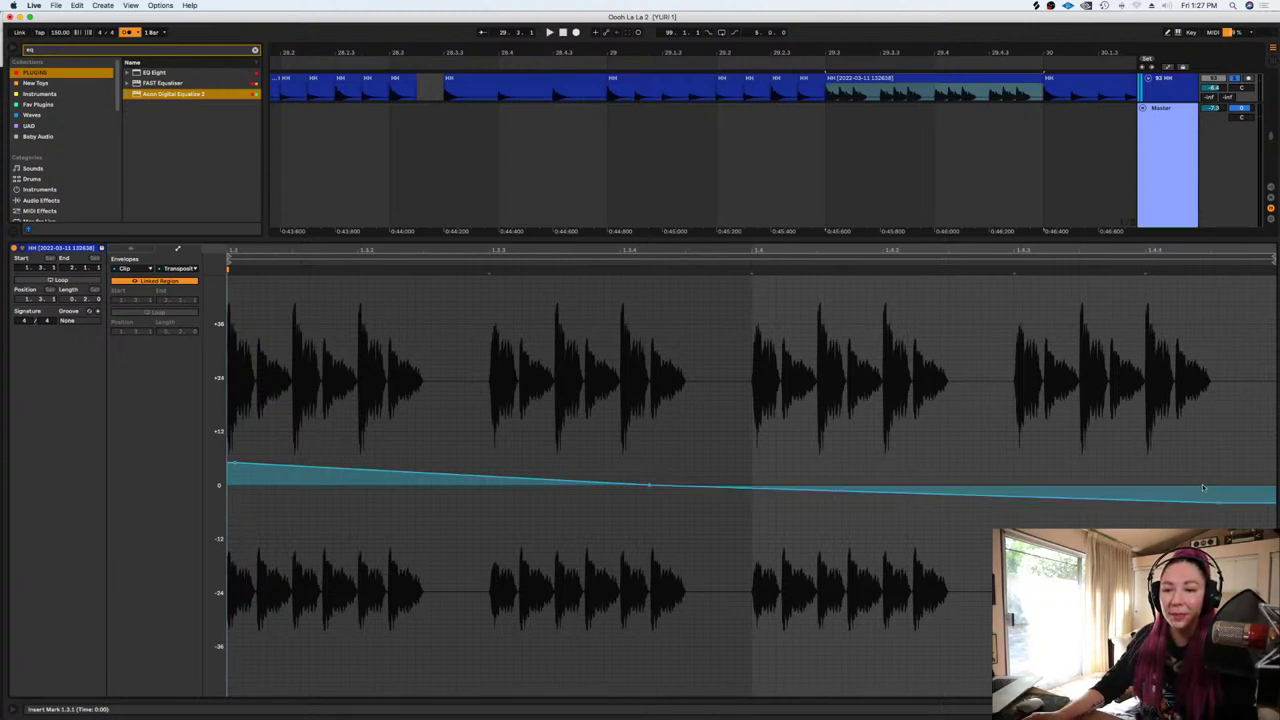
{"action": "key", "text": "space"}
Flatten the transposition ramp by lowering its start to about +3 st and raising its end, and return to the arrangement
{"action": "left_click_drag", "start_coordinate": [229, 463], "coordinate": [229, 470]}
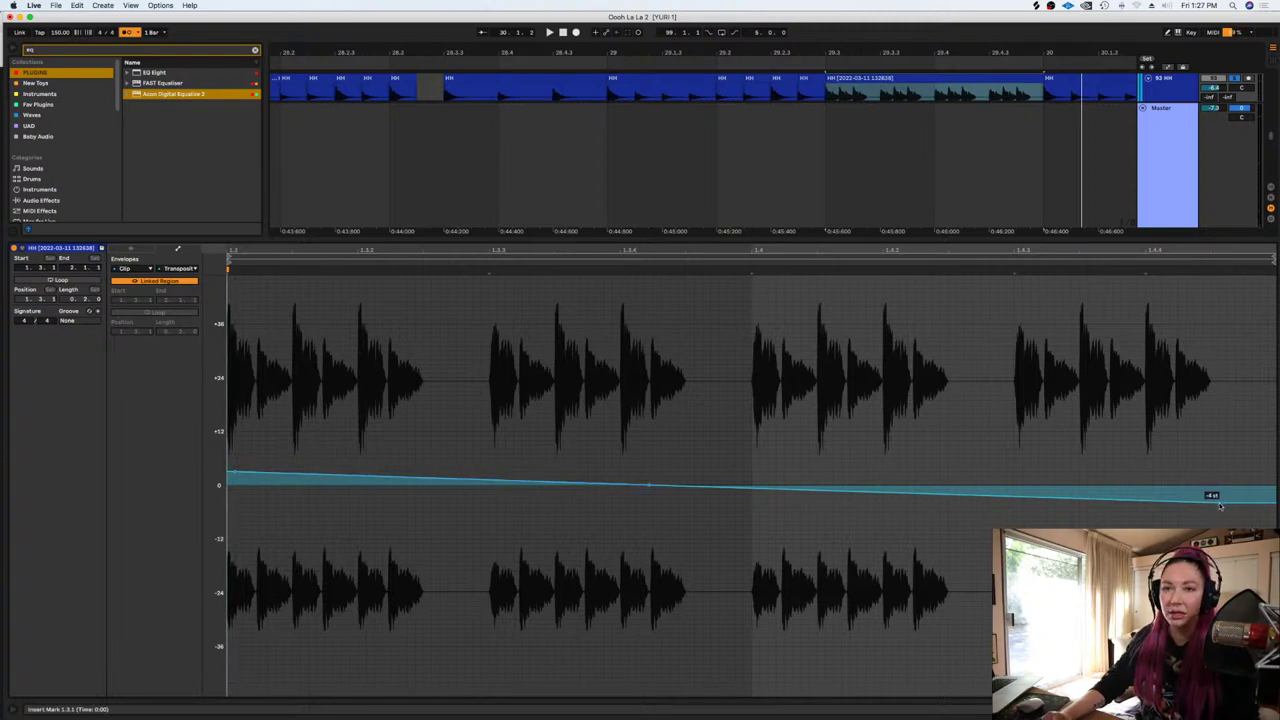
{"action": "left_click_drag", "start_coordinate": [1218, 497], "coordinate": [1218, 487]}
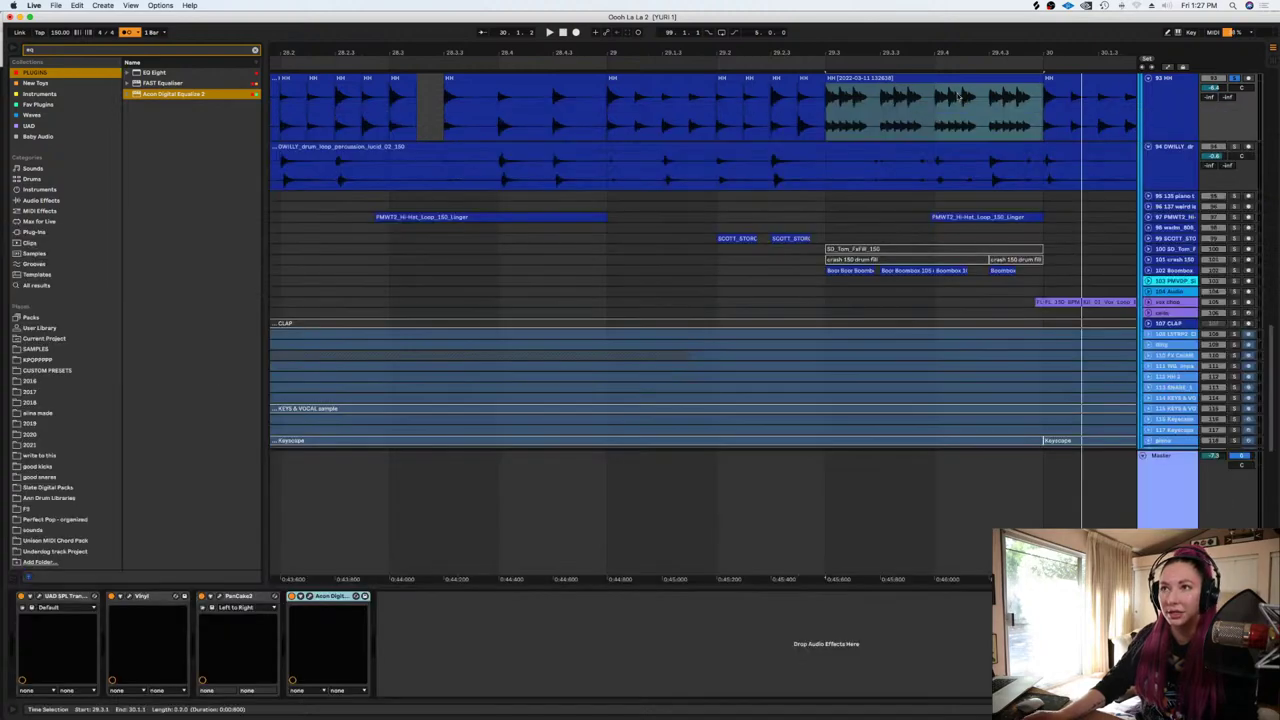
{"action": "scroll", "coordinate": [922, 135], "scroll_direction": "up", "scroll_amount": 4}
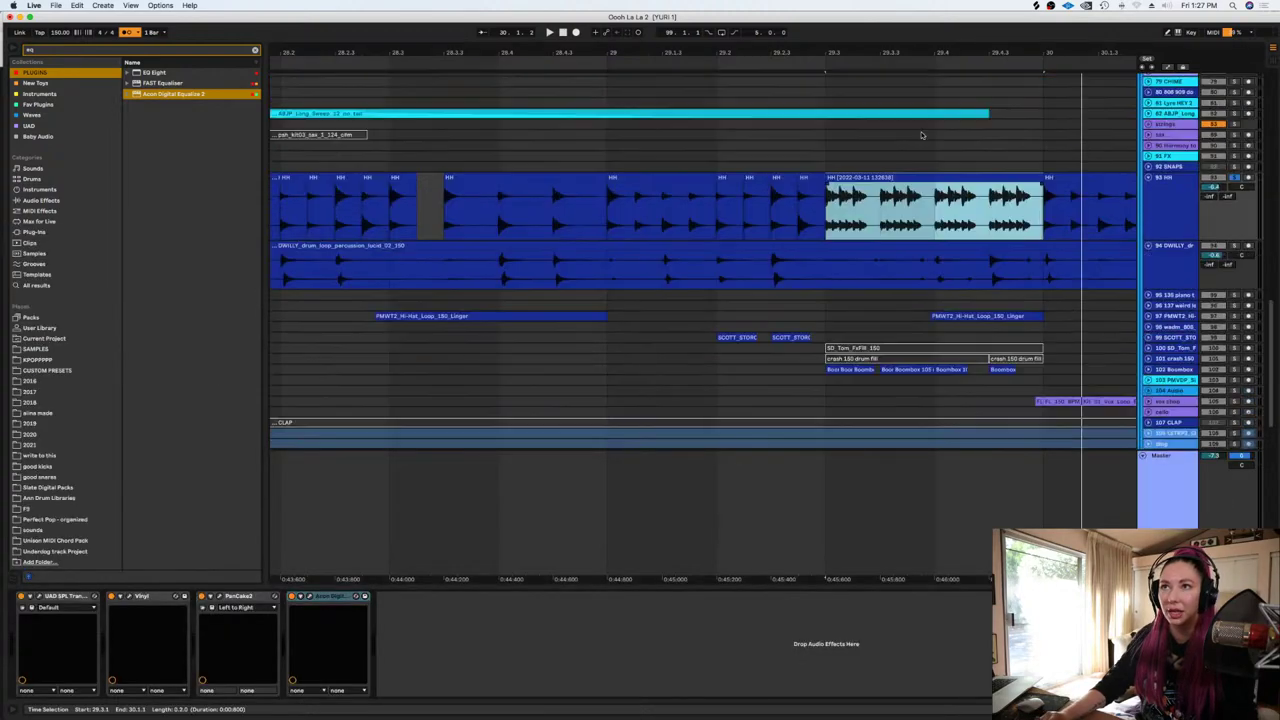
Select the HH roll between beat 29.3 and bar 30 and inspect the UAD SPL Transient Designer on its track
{"action": "left_click", "coordinate": [868, 275]}
{"action": "key", "text": "minus"}
{"action": "key", "text": "minus"}
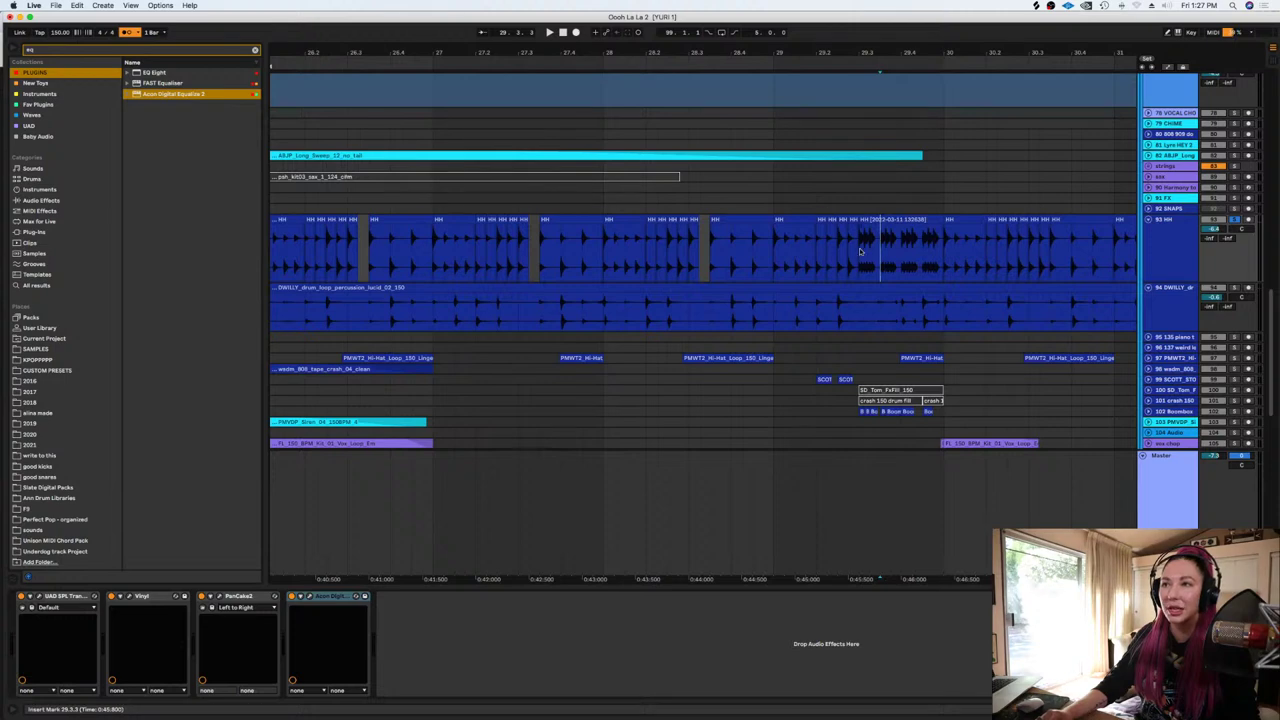
{"action": "left_click_drag", "start_coordinate": [859, 251], "coordinate": [942, 251]}
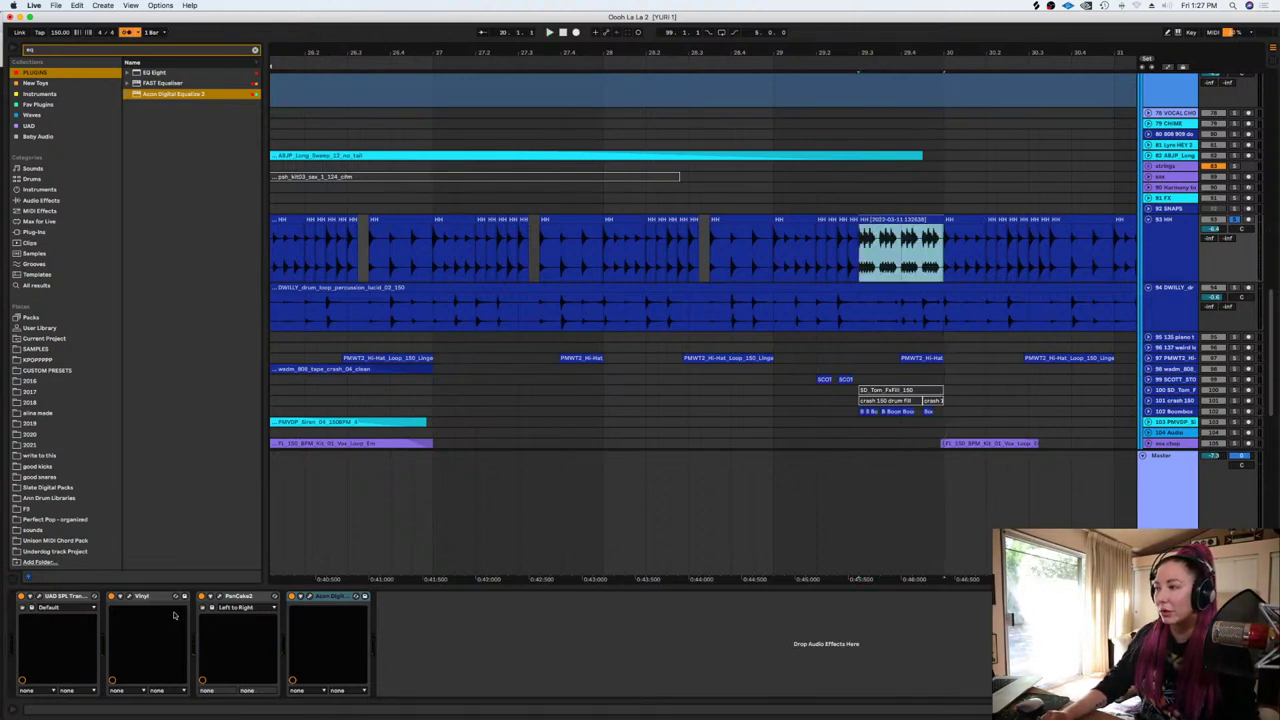
{"action": "left_click", "coordinate": [44, 601]}
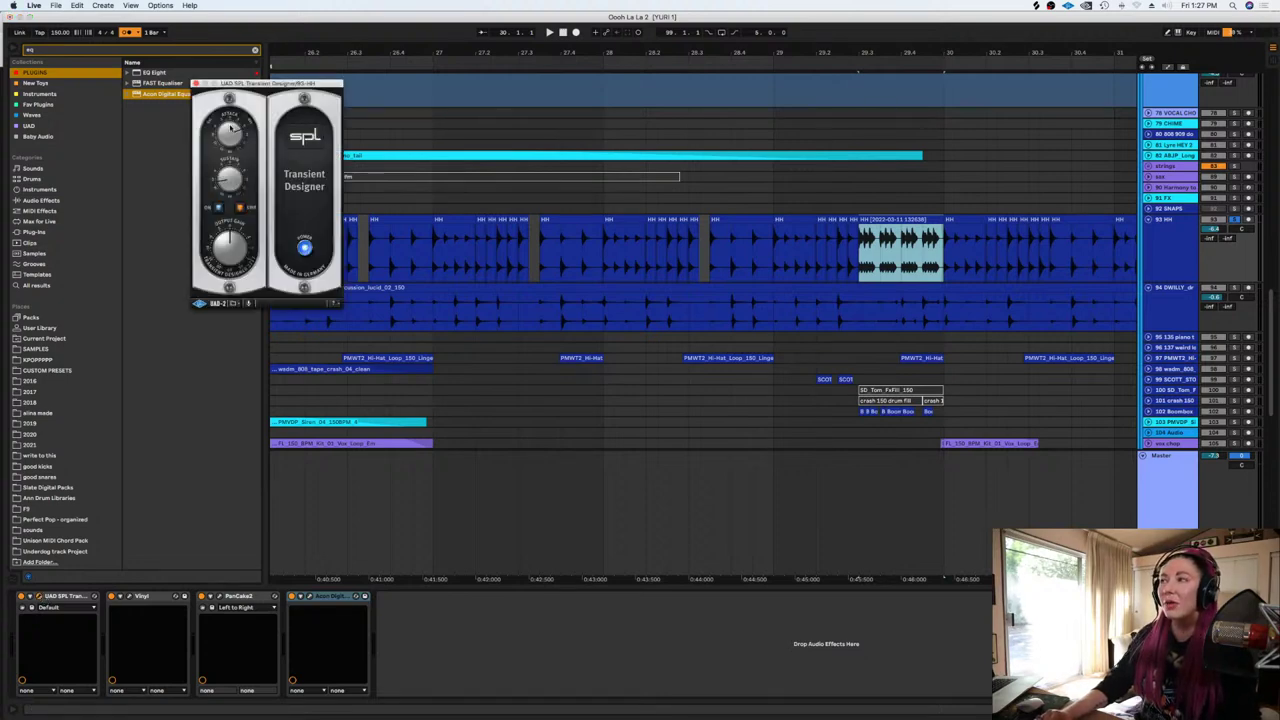
{"action": "left_click", "coordinate": [196, 83]}
Play the selected HH roll and turn off solo on the HH track to hear it in the mix
{"action": "key", "text": "space"}
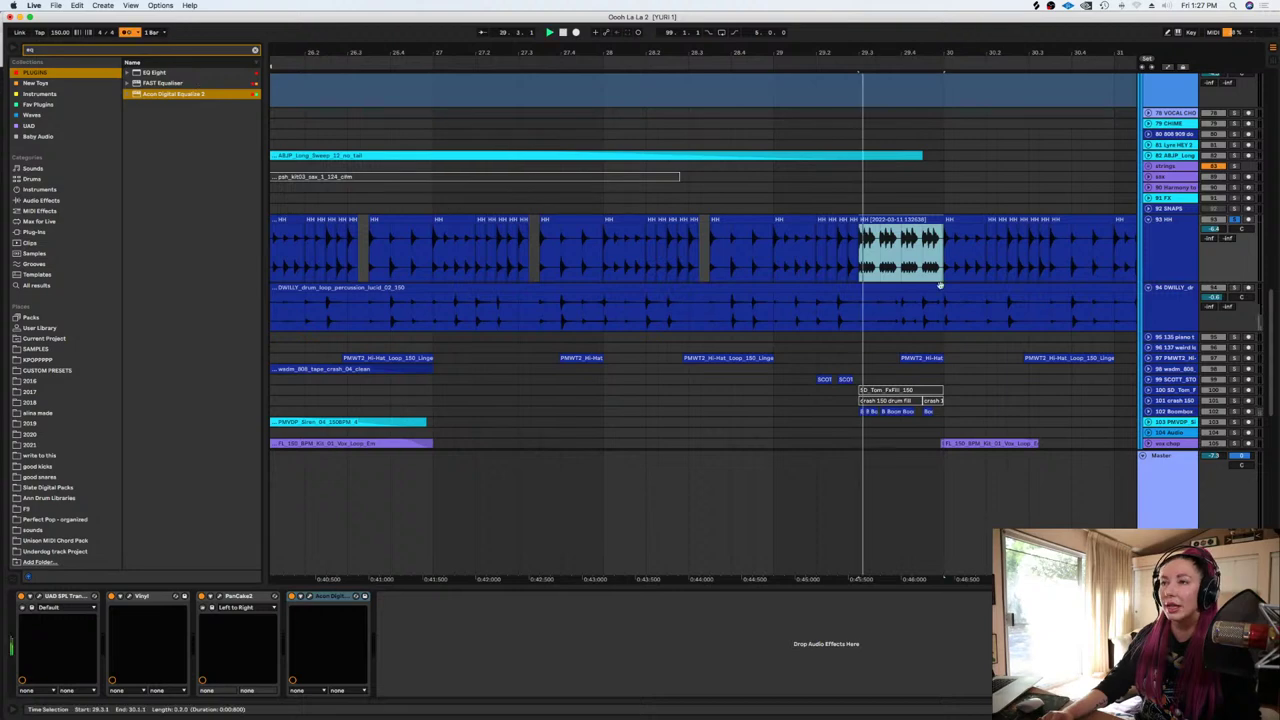
{"action": "left_click", "coordinate": [1235, 220]}
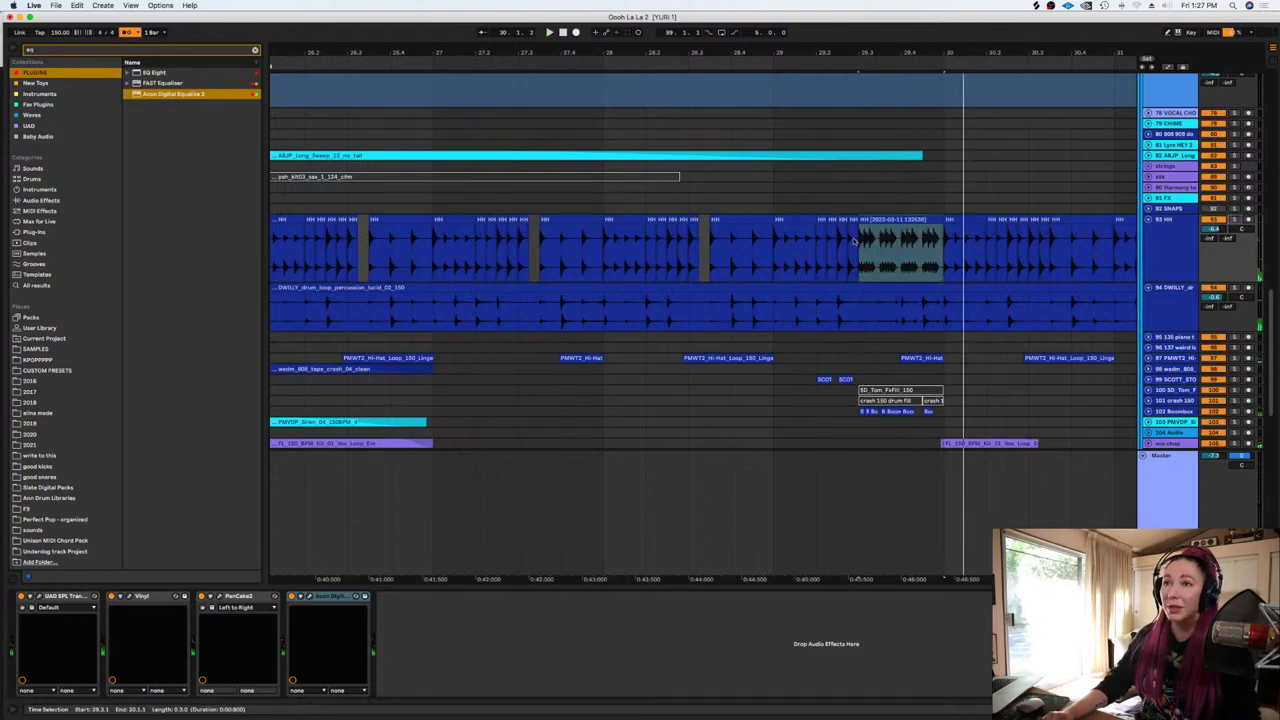
Replace the HH clips in bars 30 to 34 with a duplicate of bars 26 to 30, and reduce the track's height
{"action": "key", "text": "minus"}
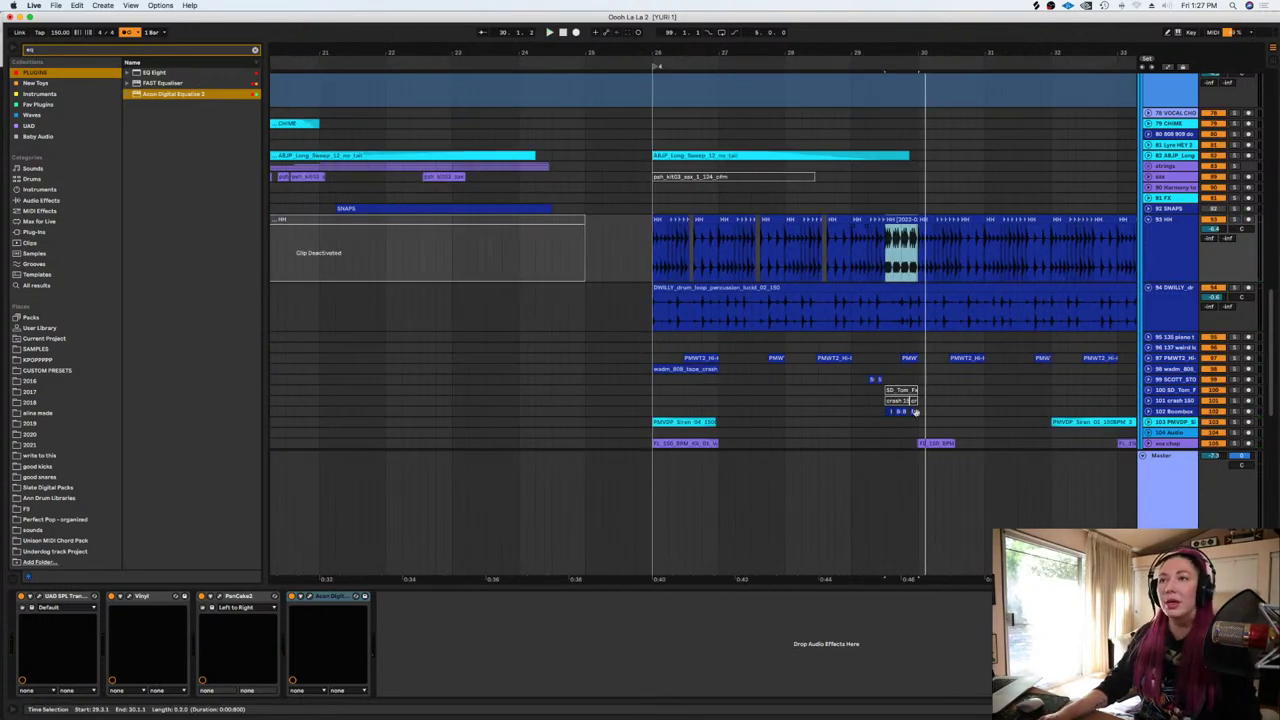
{"action": "scroll", "coordinate": [935, 580], "scroll_direction": "right", "scroll_amount": 5}
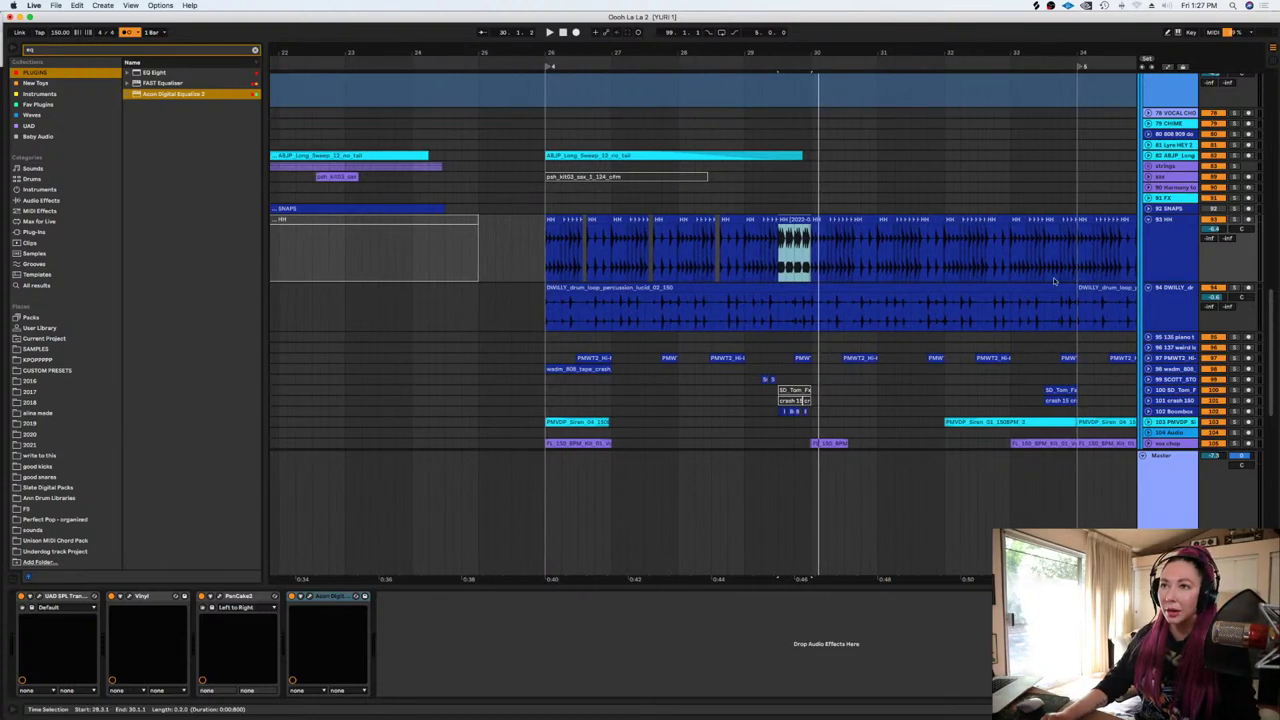
{"action": "left_click_drag", "start_coordinate": [1078, 268], "coordinate": [545, 258]}
{"action": "key", "text": "Delete"}
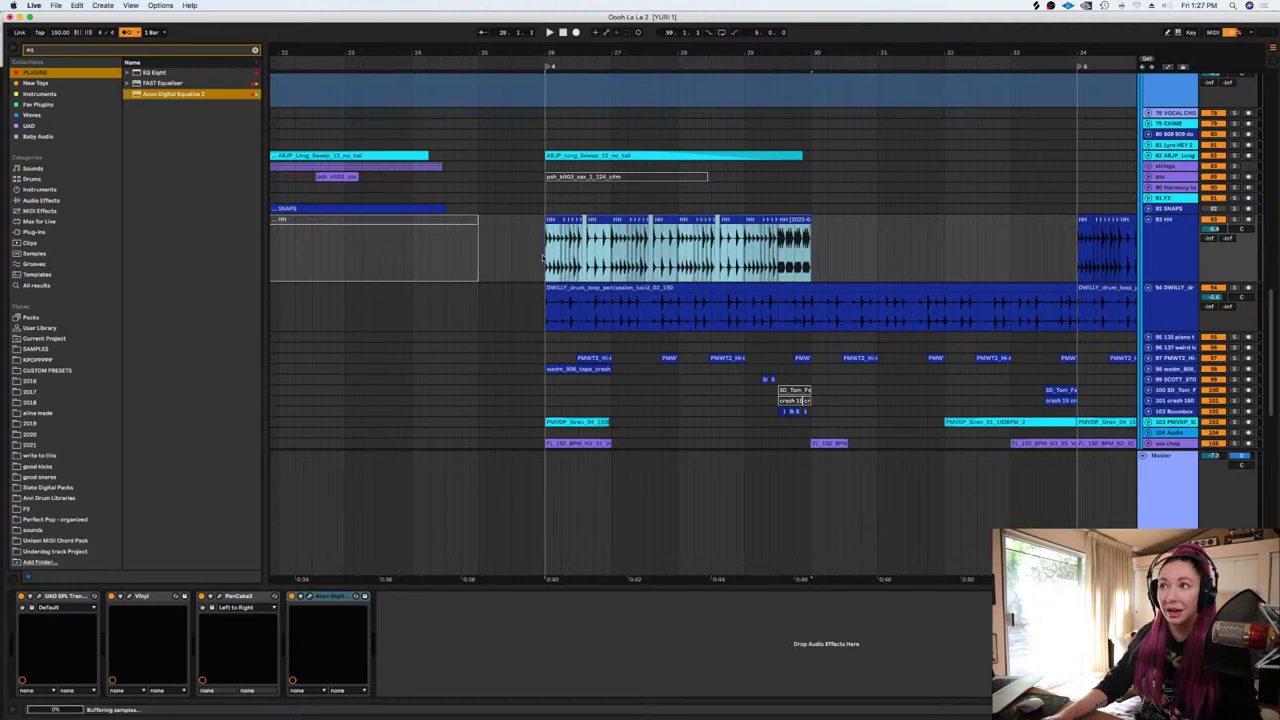
{"action": "key", "text": "super+d"}
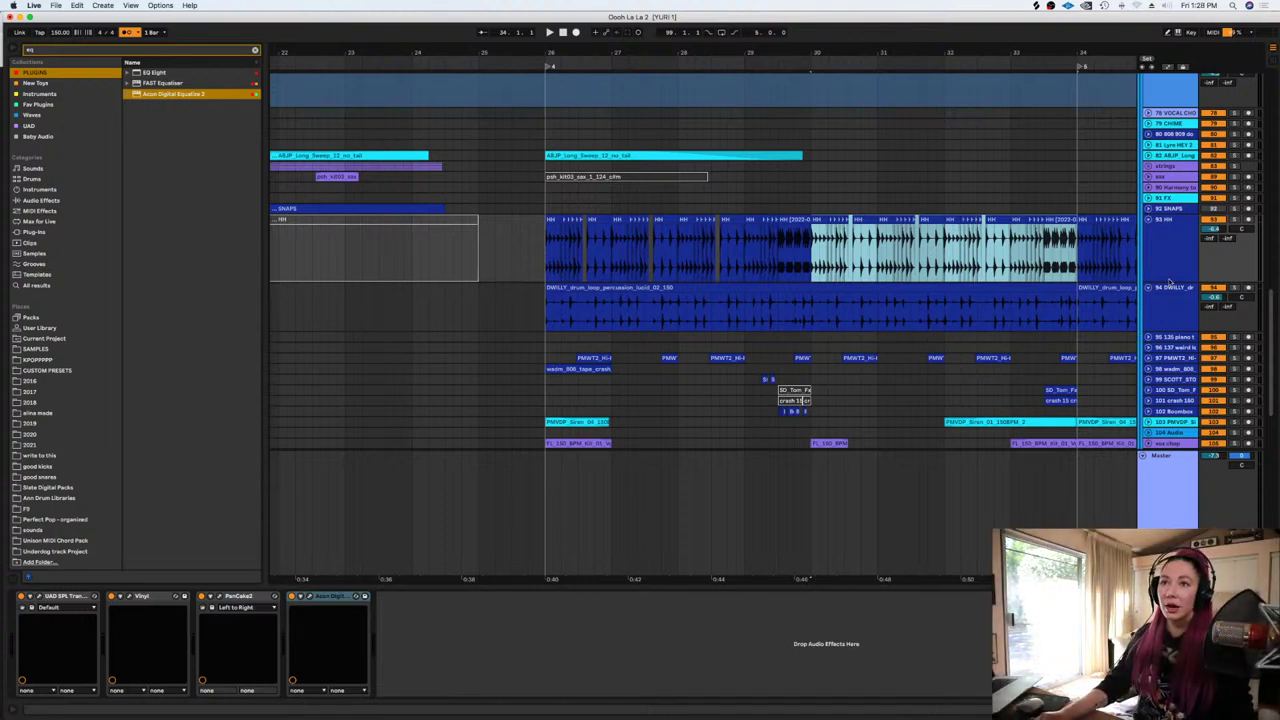
{"action": "left_click_drag", "start_coordinate": [1169, 281], "coordinate": [1169, 262]}
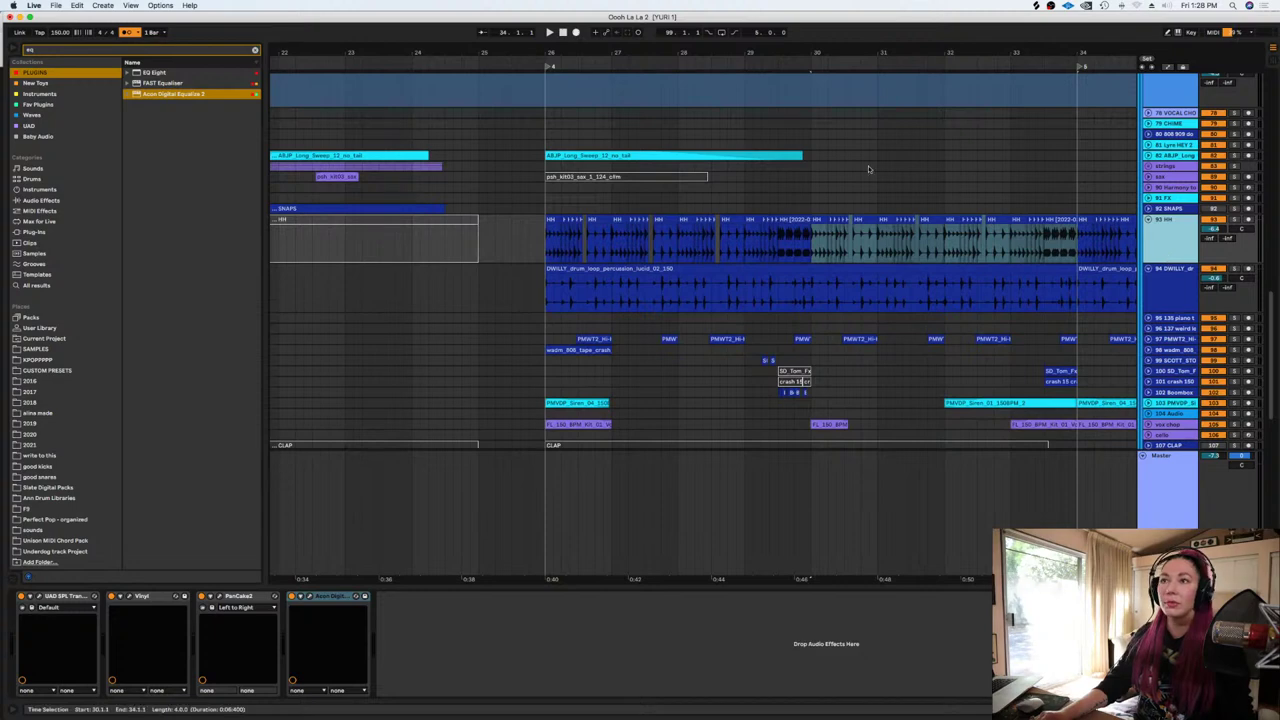
Insert a new audio track below the HH track and color it dark blue
{"action": "right_click", "coordinate": [868, 168]}
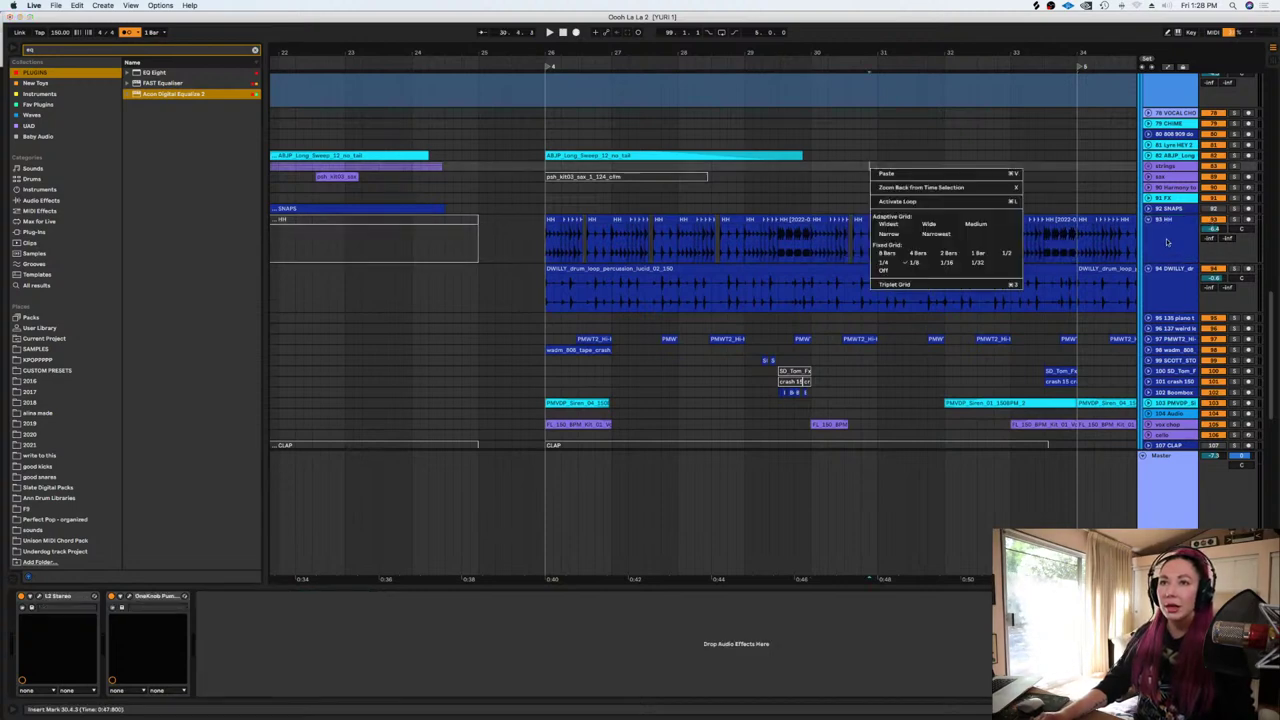
{"action": "left_click", "coordinate": [1170, 242]}
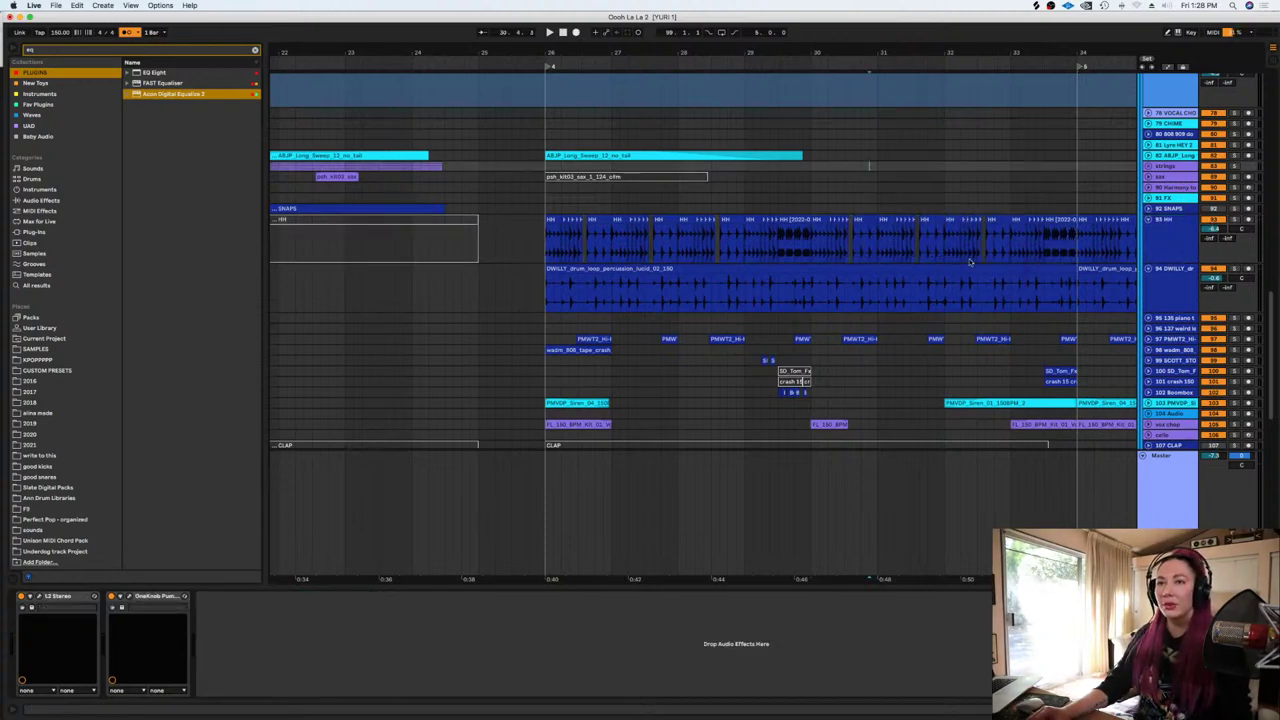
{"action": "left_click", "coordinate": [1180, 242]}
{"action": "key", "text": "super+t"}
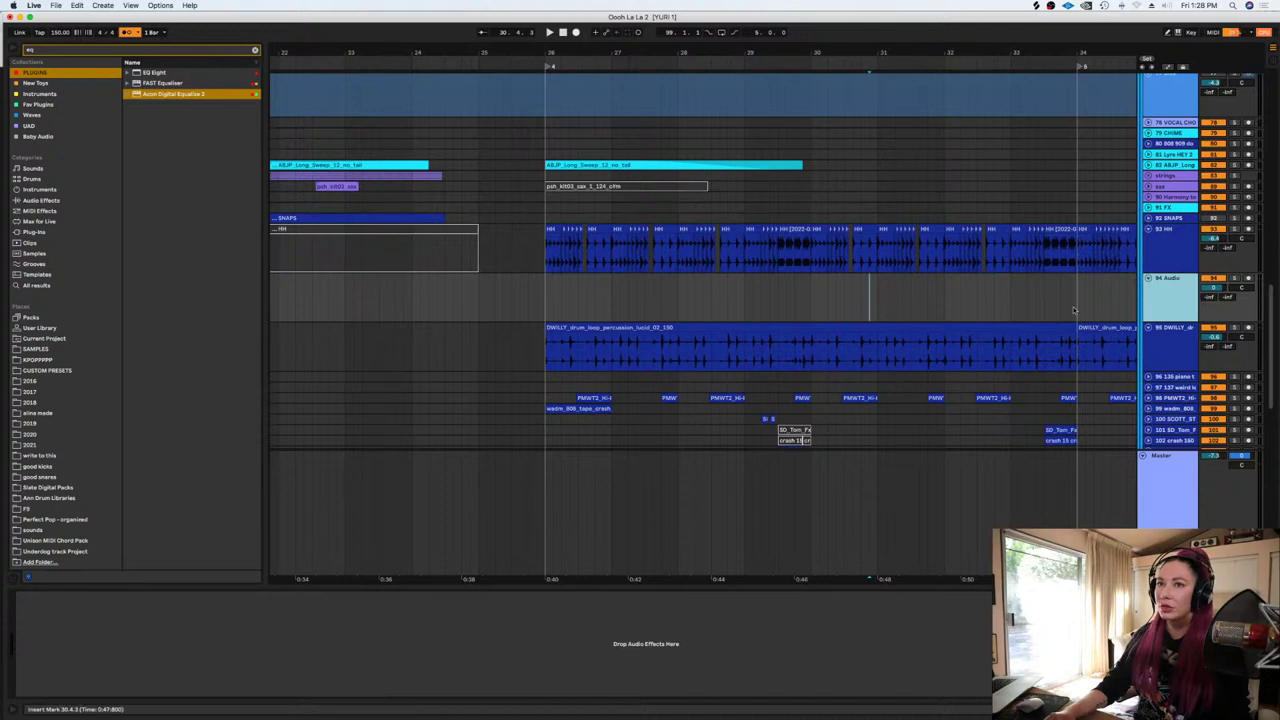
{"action": "right_click", "coordinate": [1180, 282]}
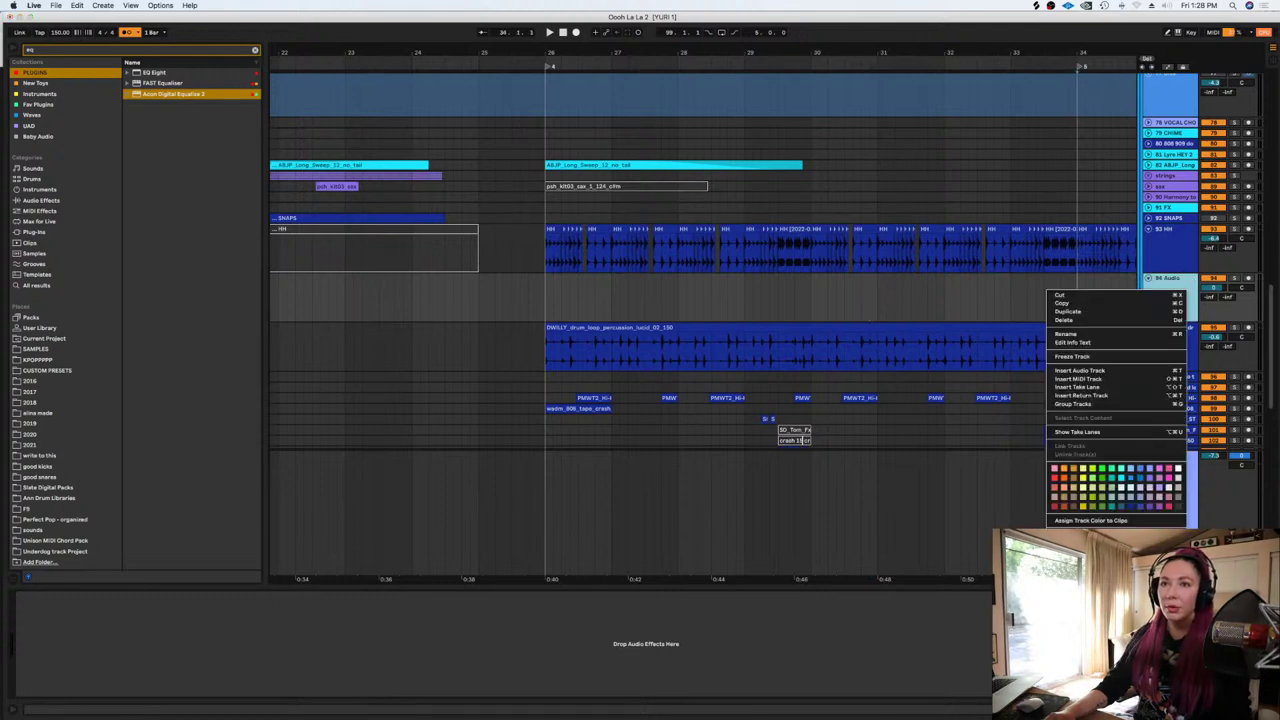
{"action": "left_click", "coordinate": [1130, 507]}
Place the insert marker in bar 26 of the new audio track and set the fixed grid to 1/2
{"action": "right_click", "coordinate": [810, 315]}
{"action": "left_click", "coordinate": [599, 307]}
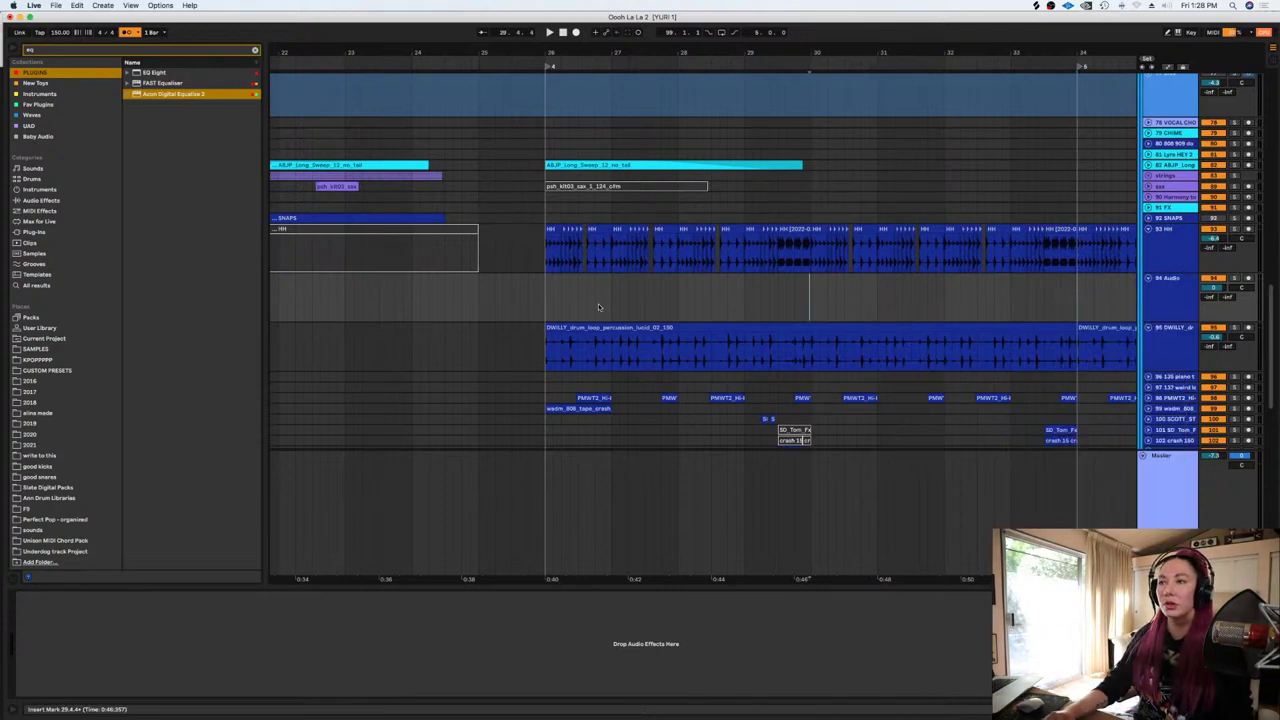
{"action": "left_click", "coordinate": [564, 303]}
{"action": "right_click", "coordinate": [566, 302]}
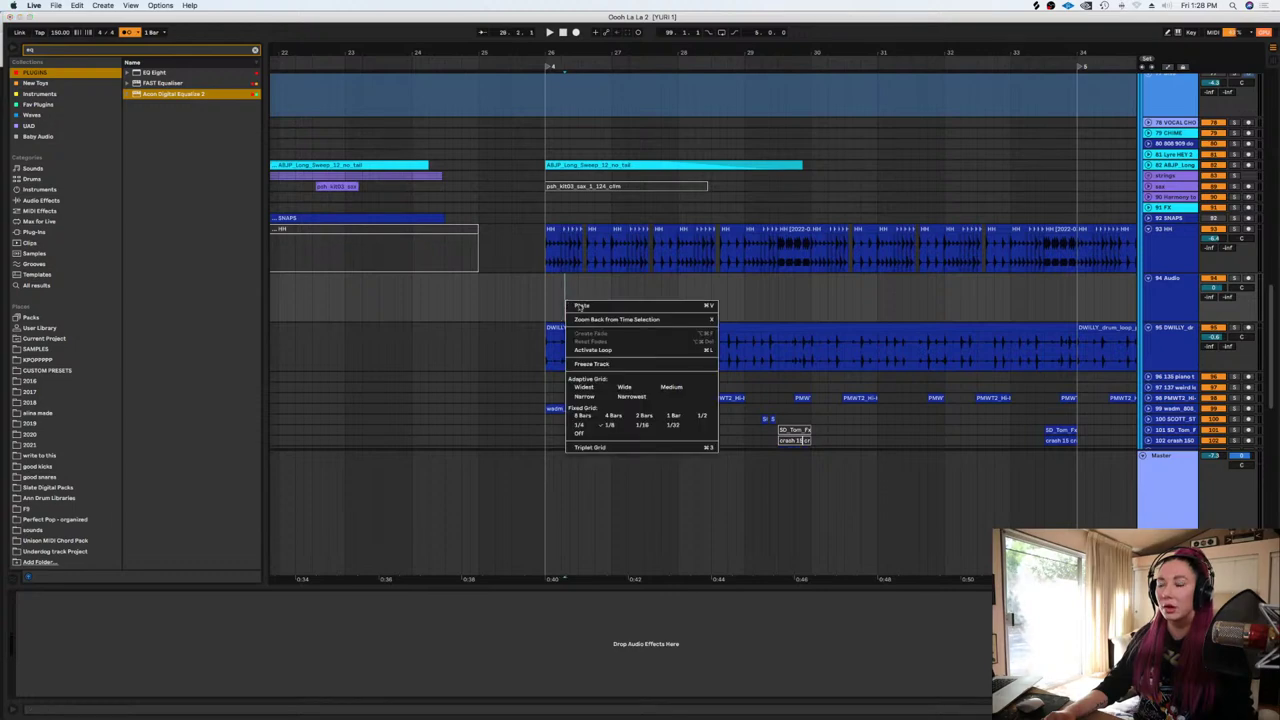
{"action": "left_click", "coordinate": [697, 418]}
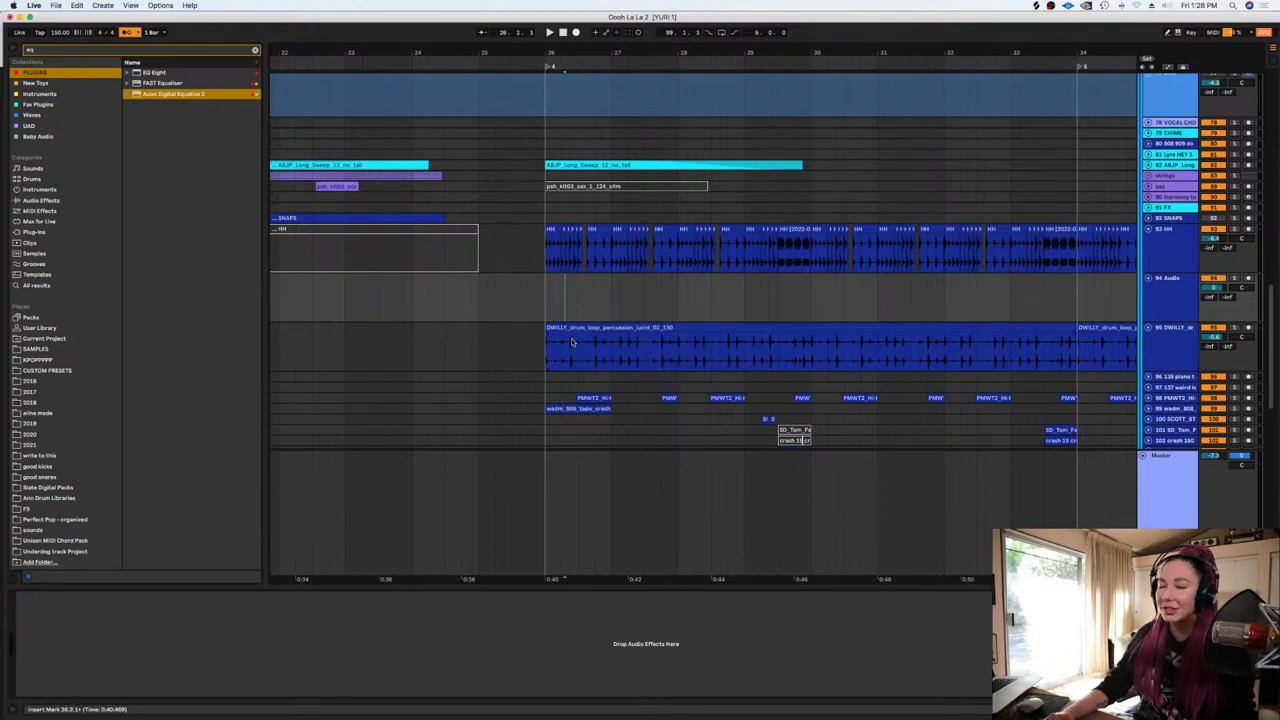
Place the insert marker at bar 26 of the new audio track and play the chorus from there
{"action": "right_click", "coordinate": [547, 303]}
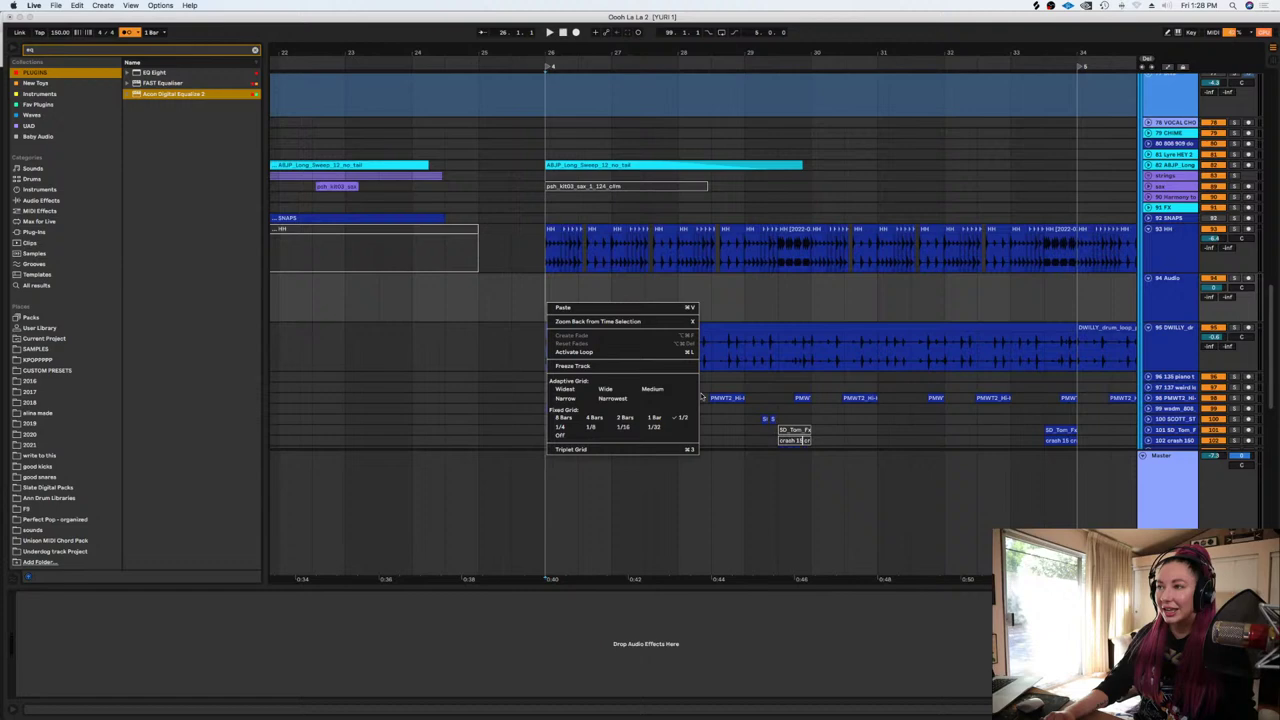
{"action": "left_click", "coordinate": [557, 427]}
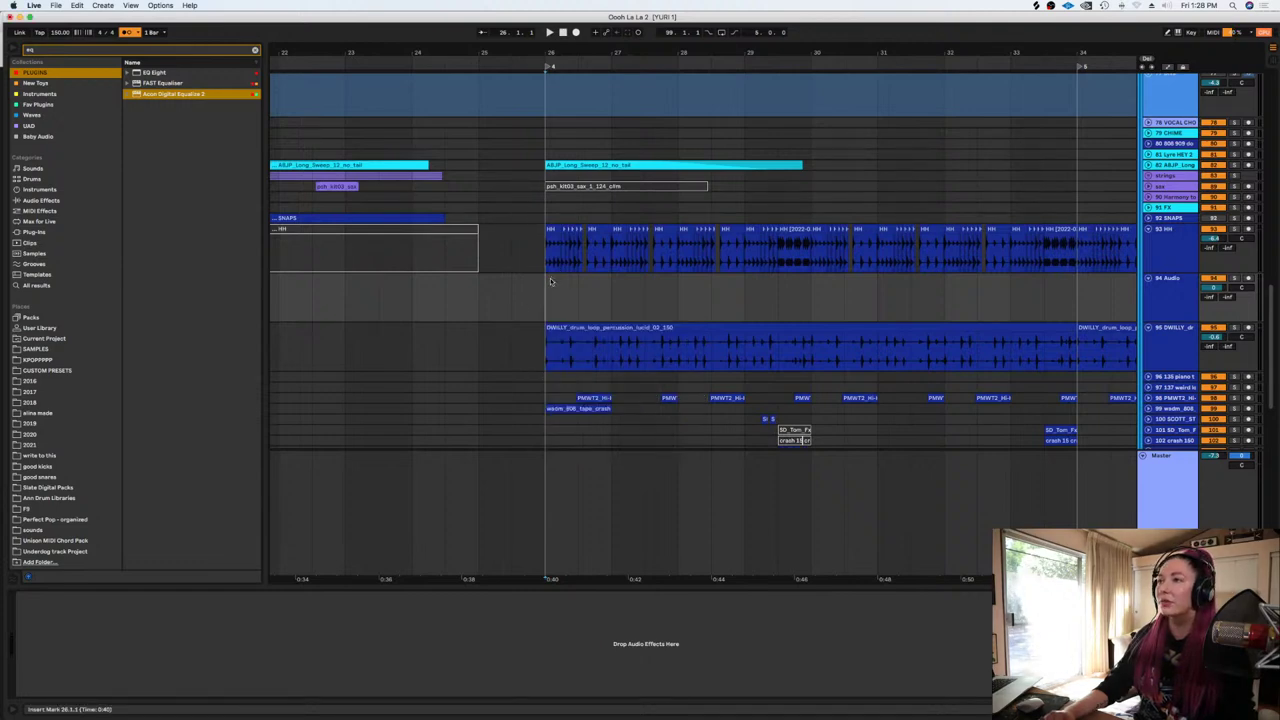
{"action": "key", "text": "space"}
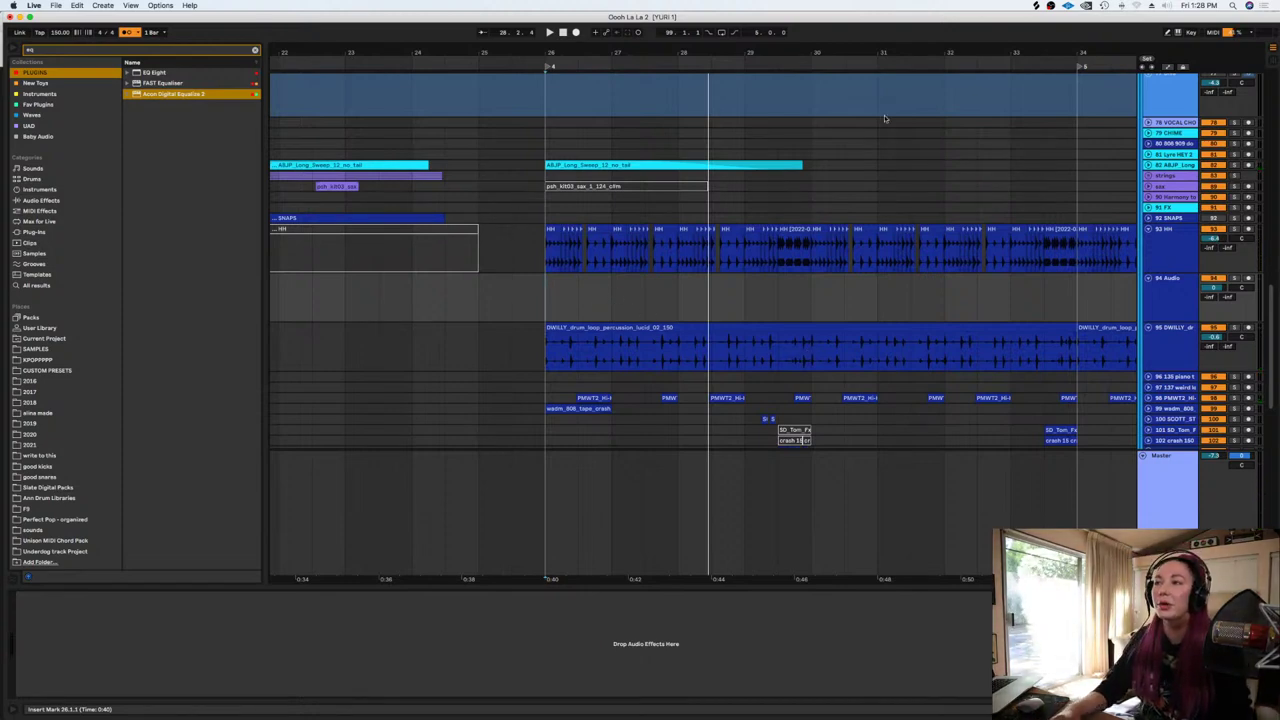
Switch to Splice and audition Verse_Drum_Build.wav, CHEF_drum_loop_crash_cheese_140.wav and dt3_drum_140_bits_hat.wav in the Drums samples
{"action": "left_click", "coordinate": [1037, 6]}
{"action": "scroll", "coordinate": [477, 250], "scroll_direction": "down", "scroll_amount": 1}
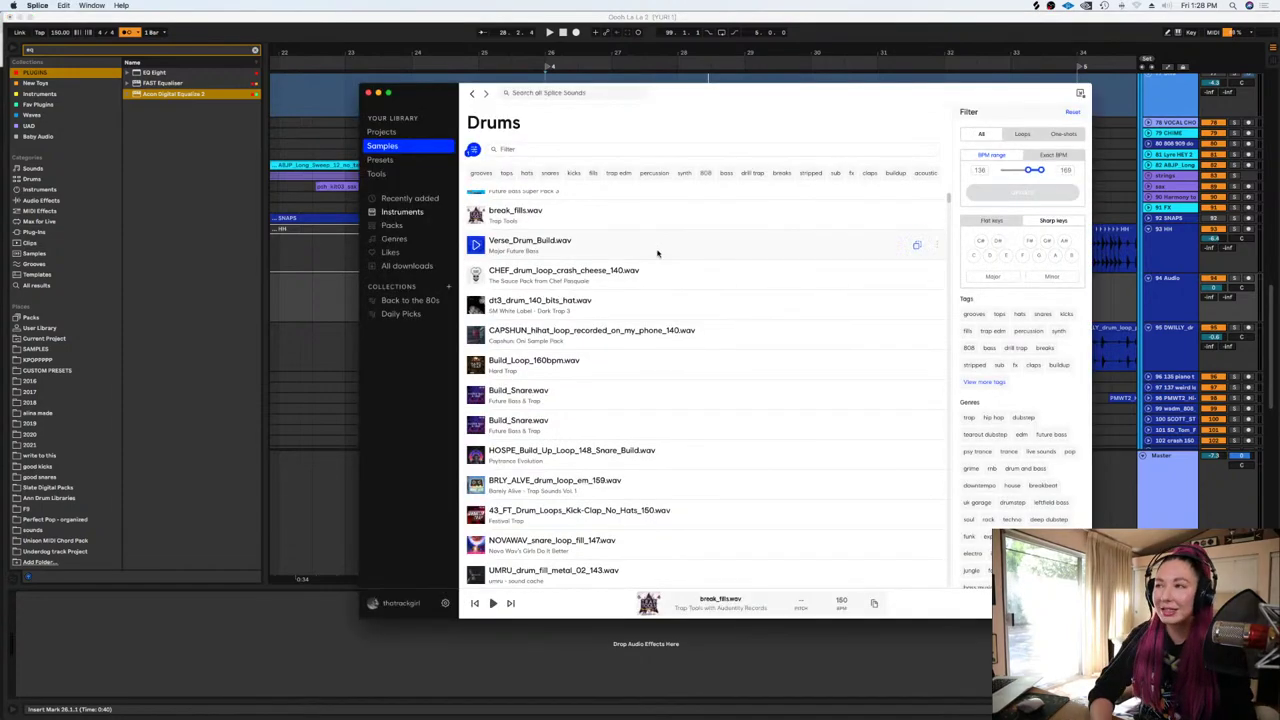
{"action": "left_click", "coordinate": [476, 245]}
{"action": "scroll", "coordinate": [477, 252], "scroll_direction": "down", "scroll_amount": 1}
{"action": "left_click", "coordinate": [477, 256]}
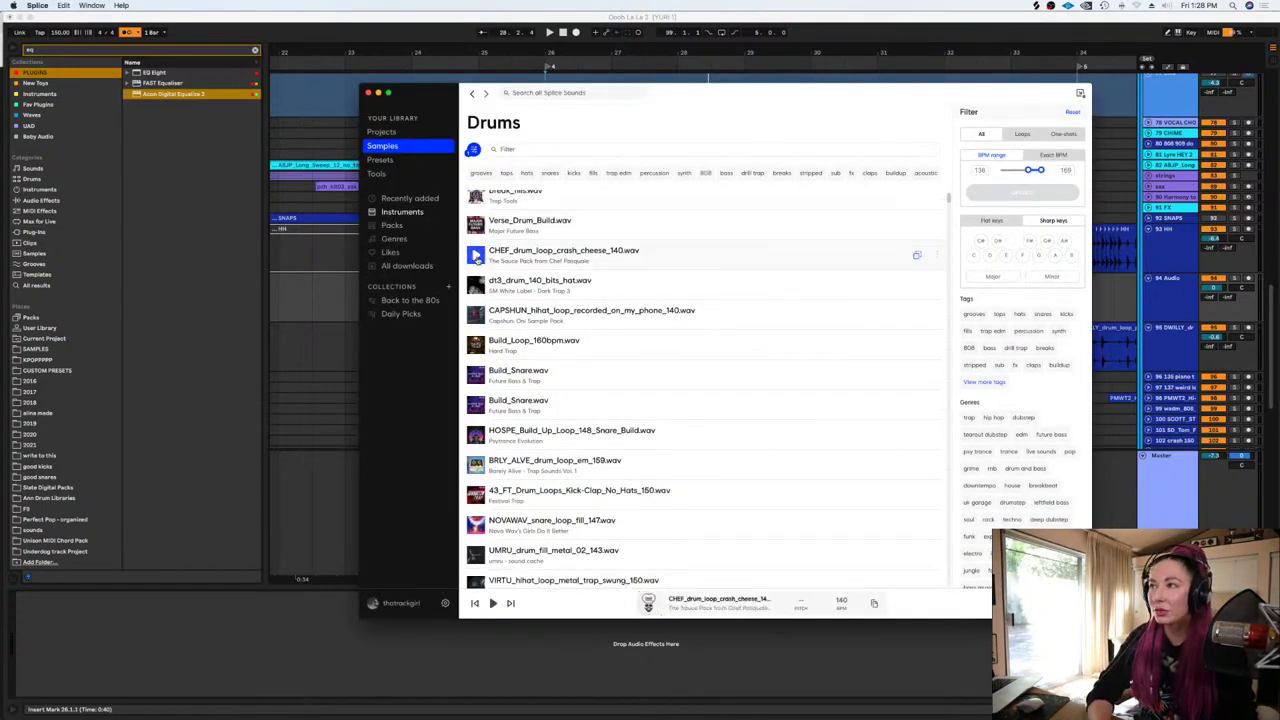
{"action": "left_click", "coordinate": [477, 283]}
{"action": "scroll", "coordinate": [478, 281], "scroll_direction": "down", "scroll_amount": 1}
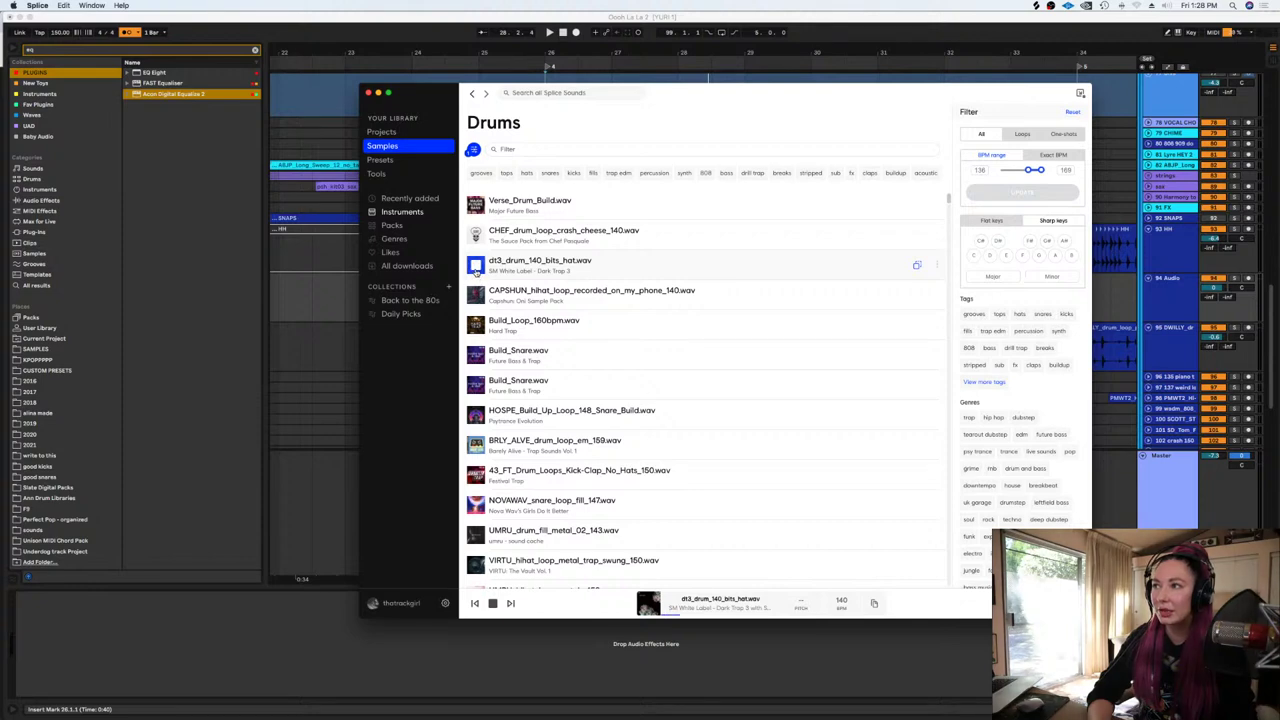
Audition more Splice drum samples, from CAPSHUN_hihat_loop_recorded_on_my_phone_140.wav through the build and snare loops to NOVAWAV_snare_loop_fill_147.wav
{"action": "scroll", "coordinate": [477, 272], "scroll_direction": "down", "scroll_amount": 1}
{"action": "left_click", "coordinate": [477, 276]}
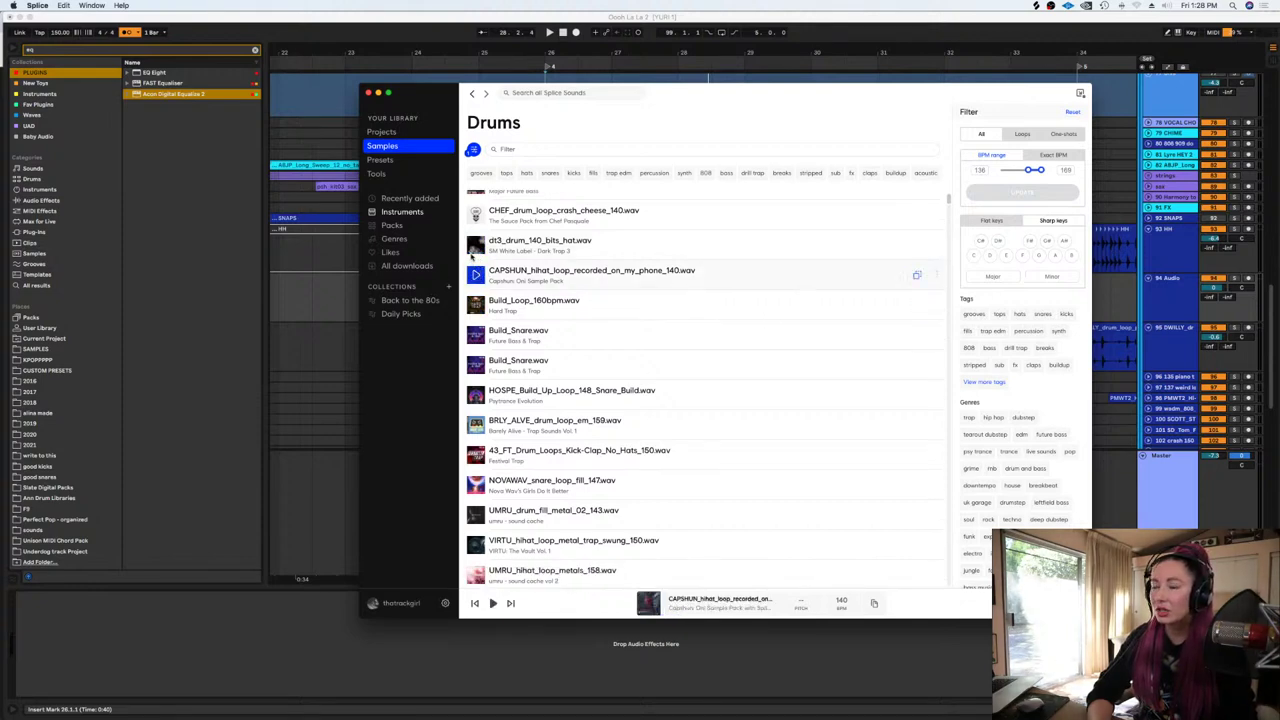
{"action": "left_click", "coordinate": [476, 305]}
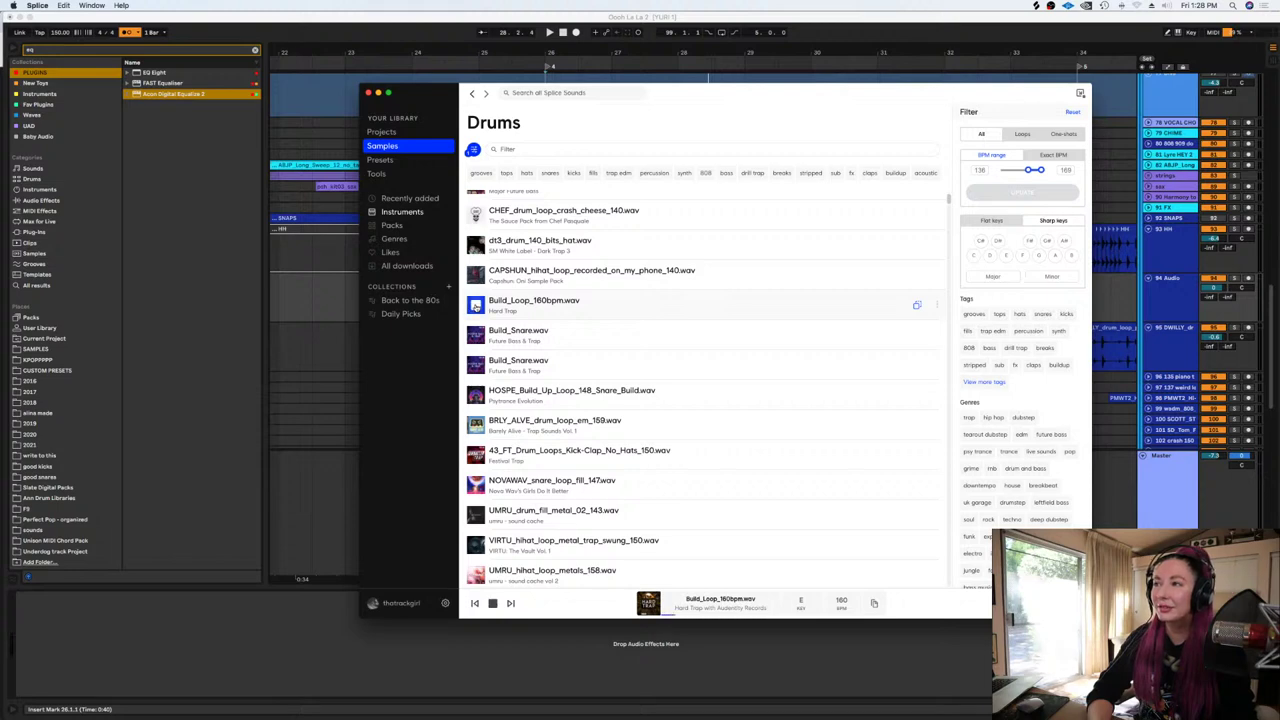
{"action": "left_click", "coordinate": [476, 307]}
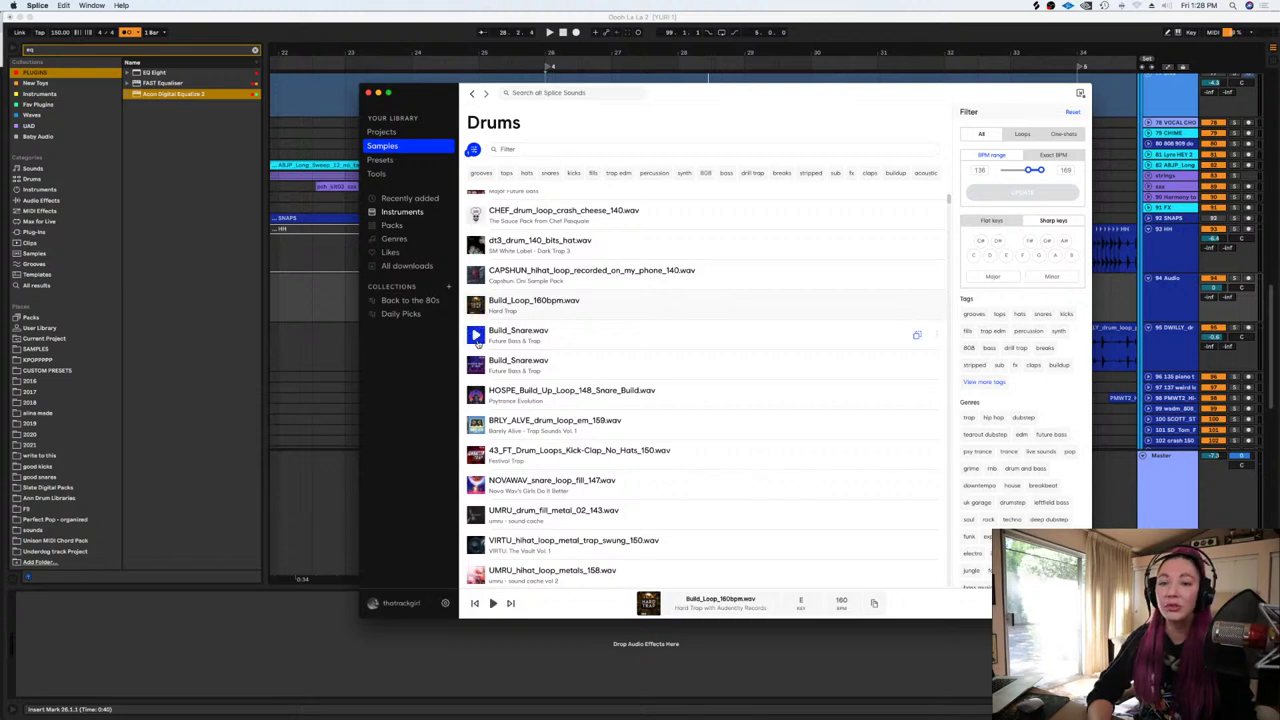
{"action": "left_click", "coordinate": [476, 338]}
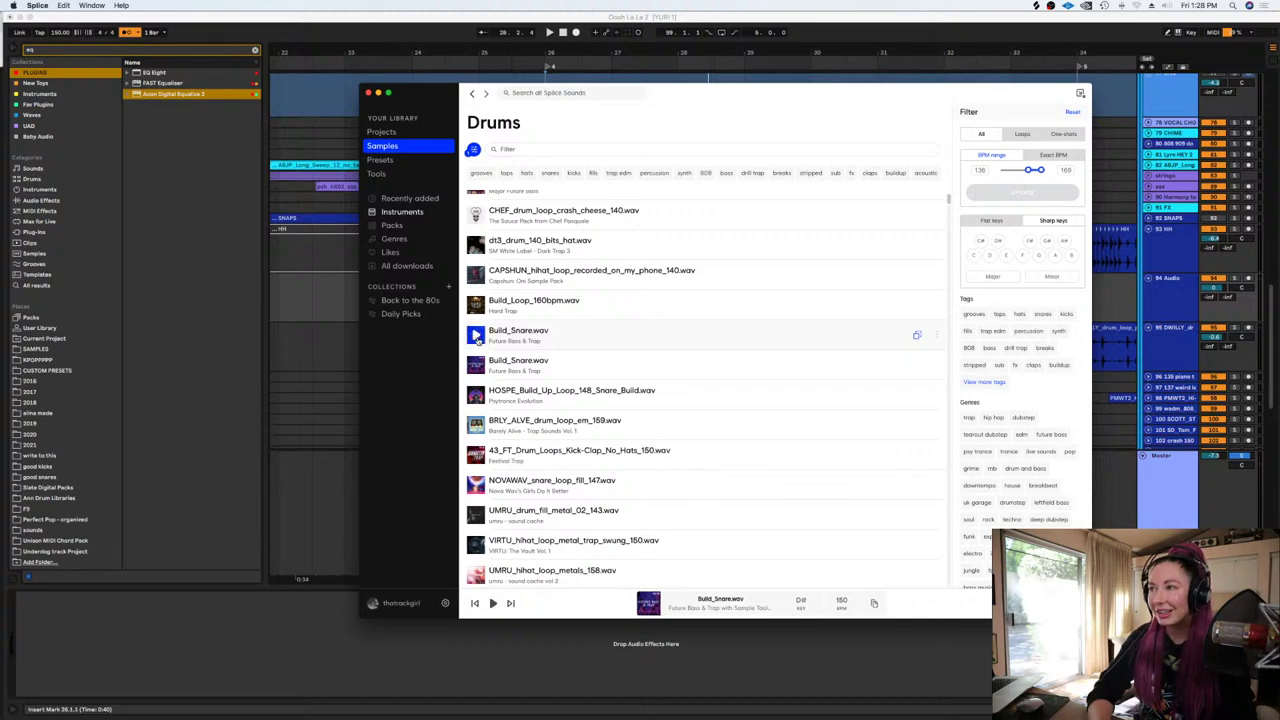
{"action": "left_click", "coordinate": [476, 395]}
{"action": "scroll", "coordinate": [478, 390], "scroll_direction": "down", "scroll_amount": 3}
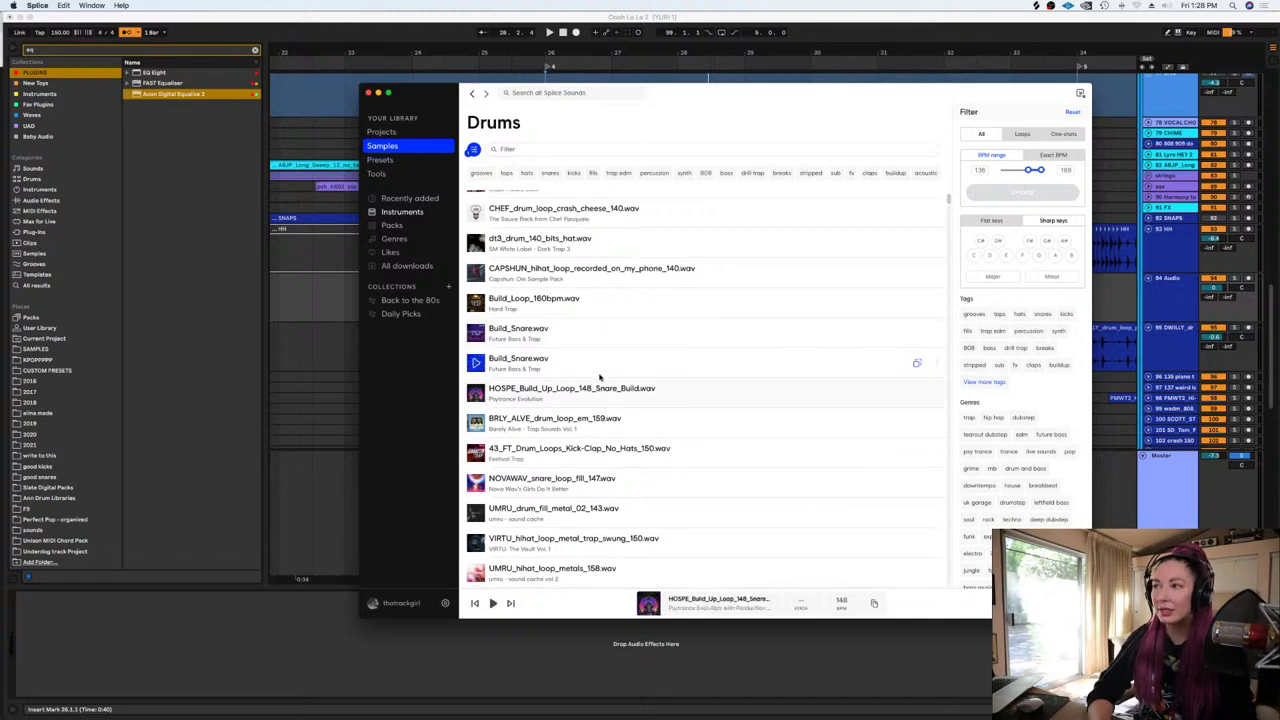
{"action": "left_click", "coordinate": [476, 357]}
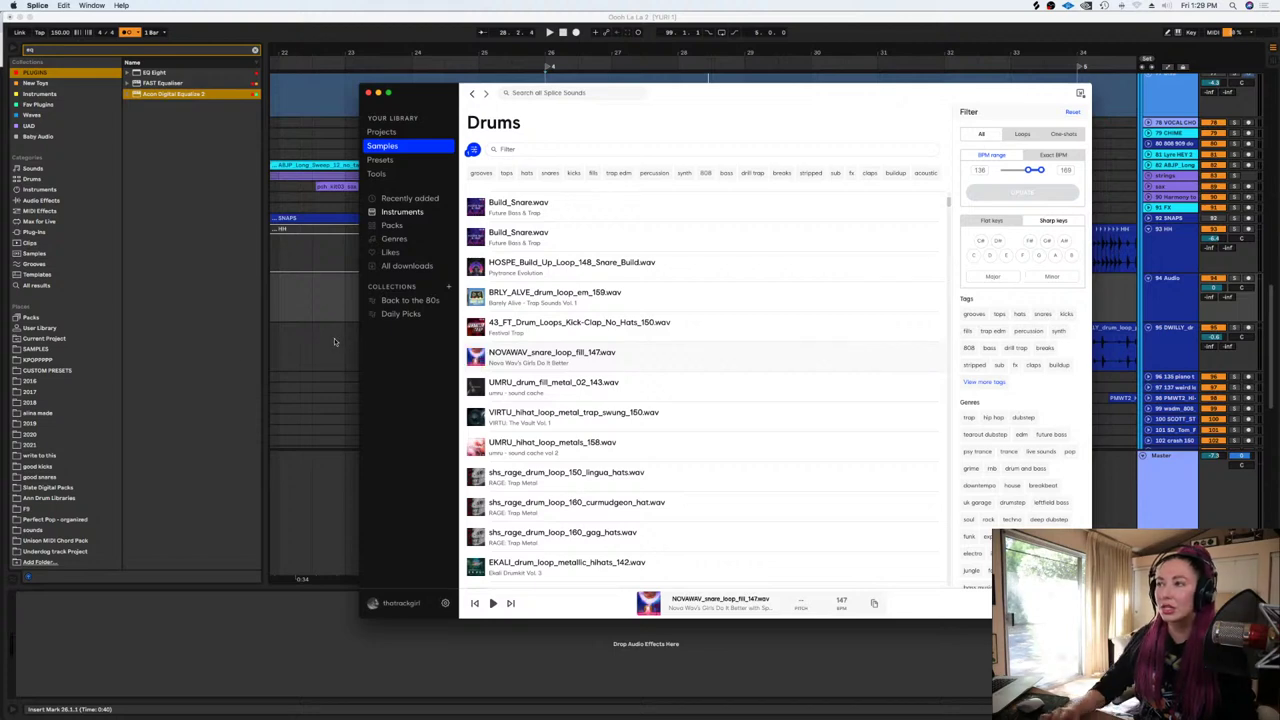
Filter the Splice drum samples by the tops tag, audition fd_top140_bubble.wav, and return to Ableton Live with the insert marker at bar 25
{"action": "left_click", "coordinate": [433, 323]}
{"action": "scroll", "coordinate": [581, 312], "scroll_direction": "down", "scroll_amount": 1}
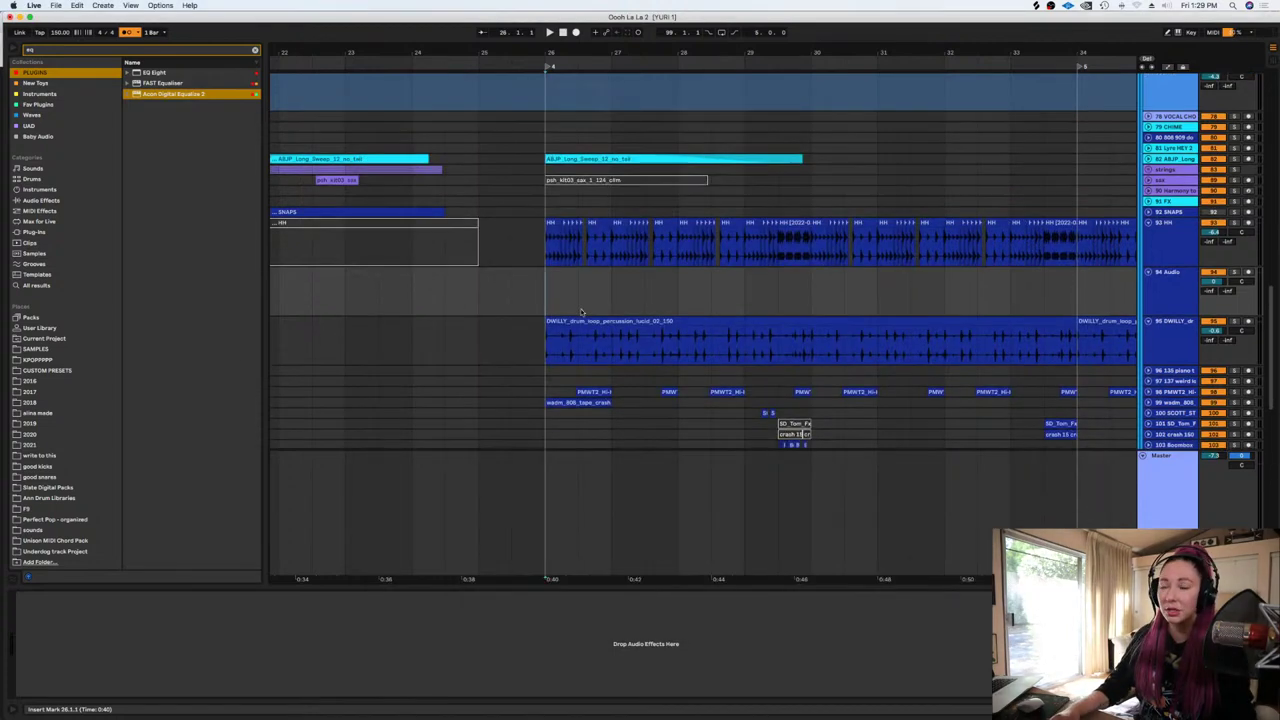
{"action": "left_click", "coordinate": [1038, 6]}
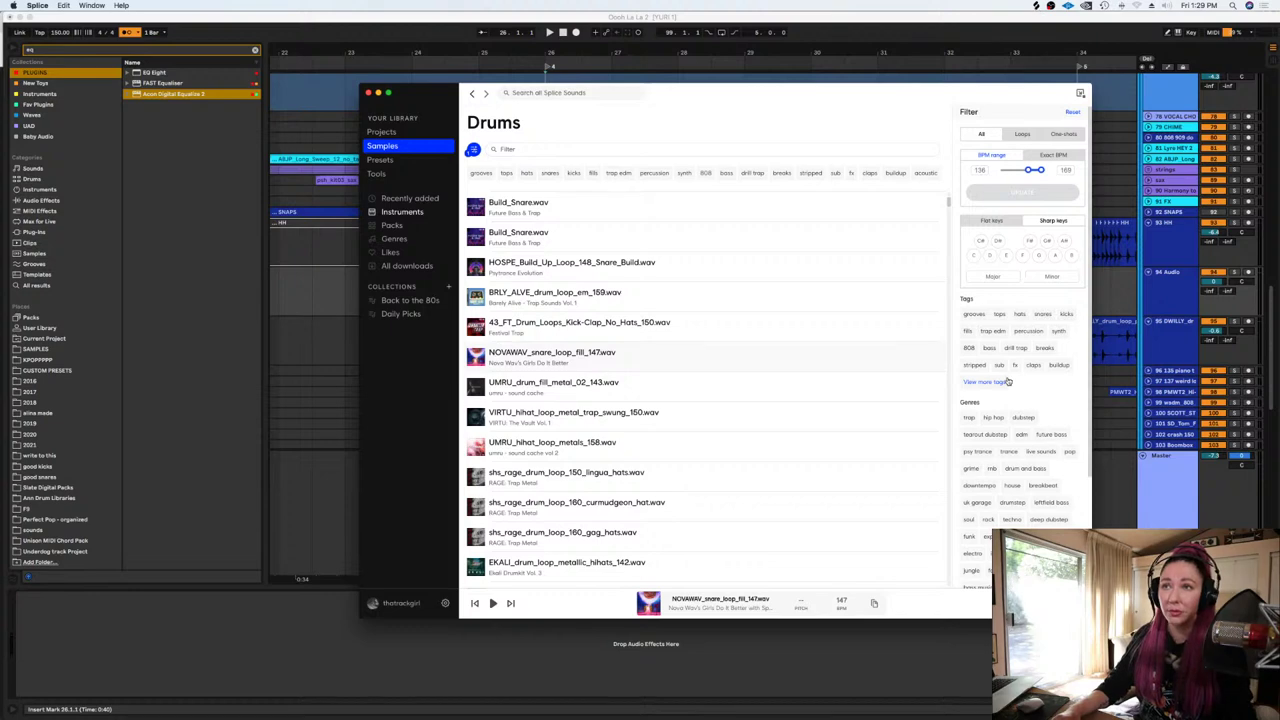
{"action": "left_click", "coordinate": [999, 314]}
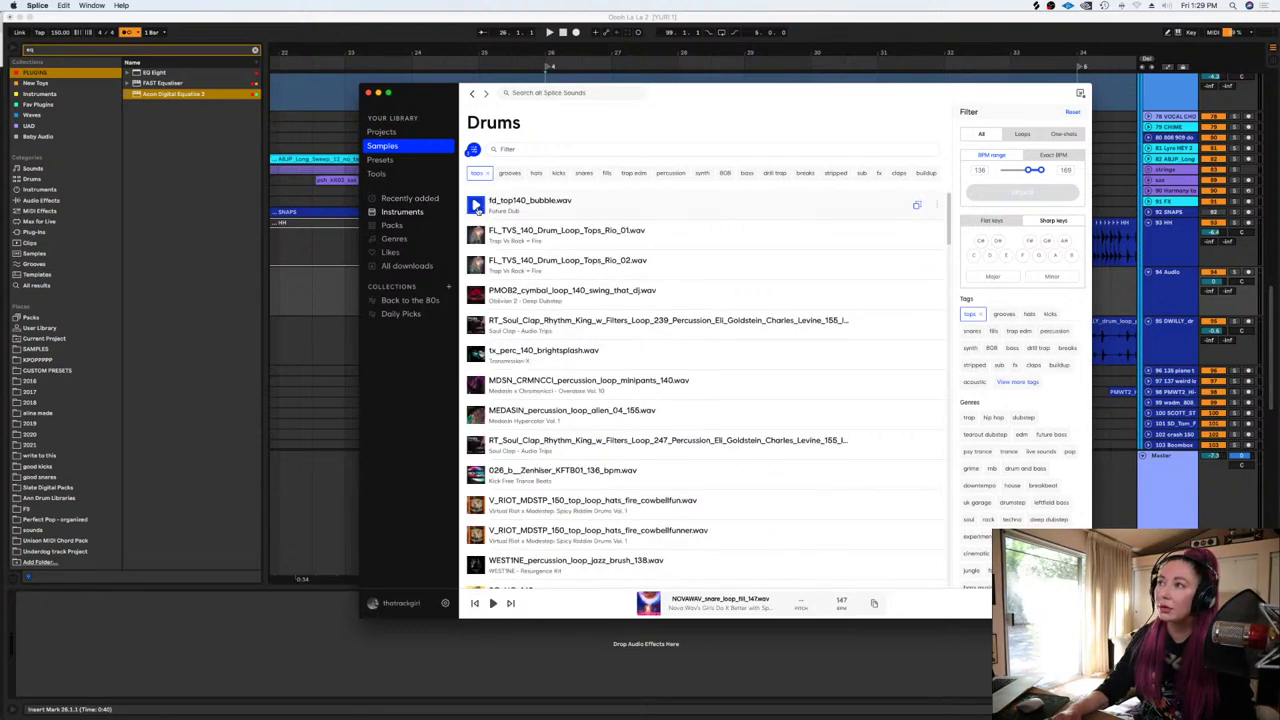
{"action": "left_click", "coordinate": [536, 203]}
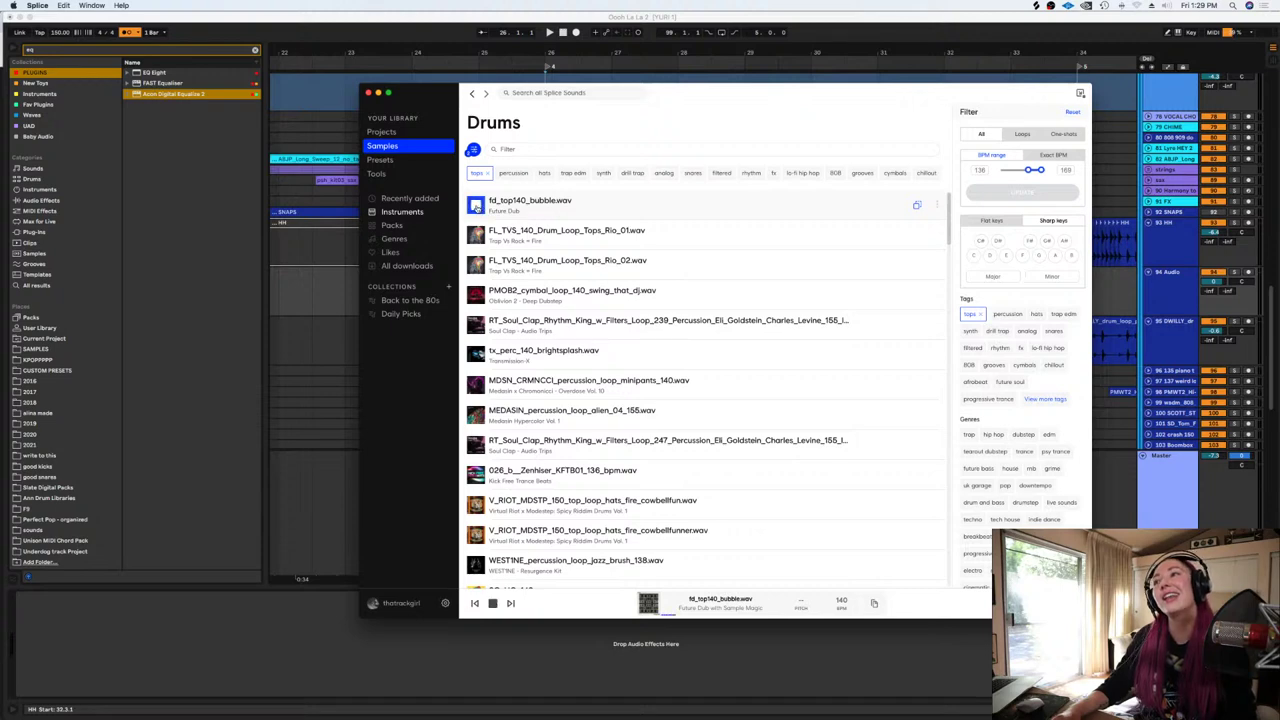
{"action": "left_click_drag", "start_coordinate": [476, 205], "coordinate": [393, 287]}
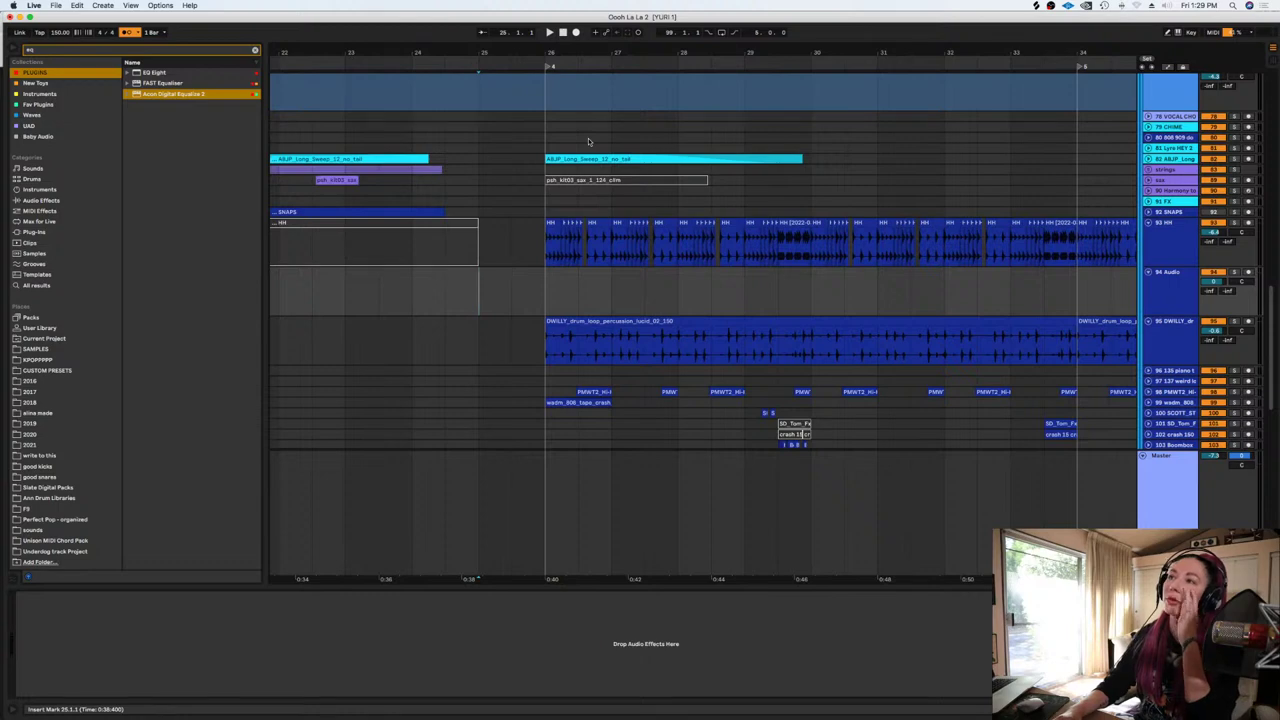
Play the transition into the chorus from bar 25 and bar 23 while examining the melodic and drum tracks
{"action": "key", "text": "space"}
{"action": "key", "text": "space"}
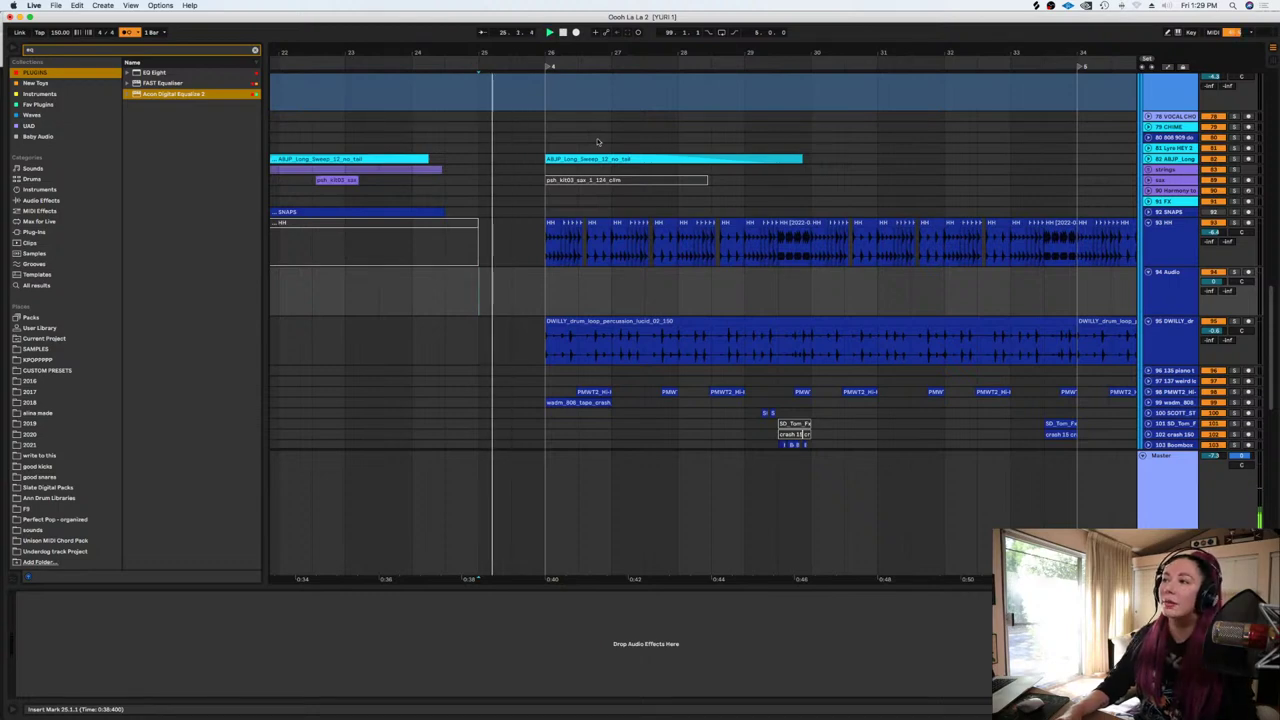
{"action": "key", "text": "space"}
{"action": "left_click_drag", "start_coordinate": [1272, 335], "coordinate": [1277, 139]}
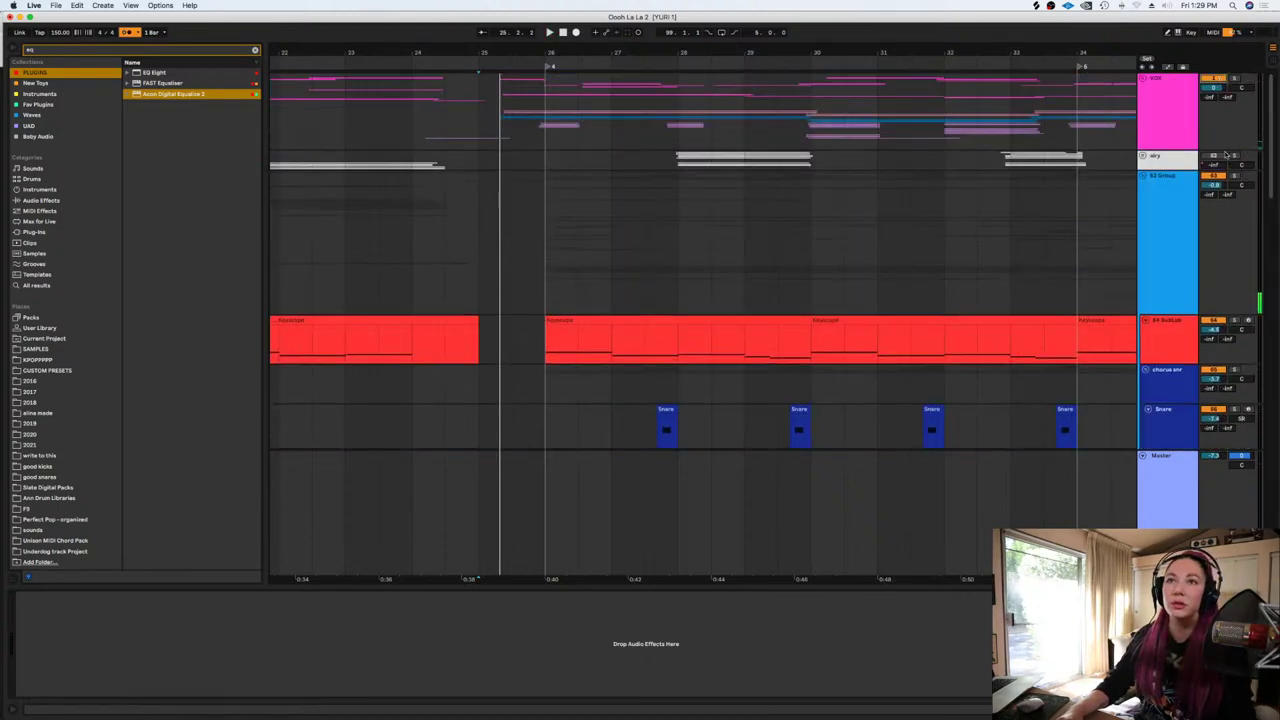
{"action": "key", "text": "space"}
{"action": "scroll", "coordinate": [1245, 295], "scroll_direction": "down", "scroll_amount": 10}
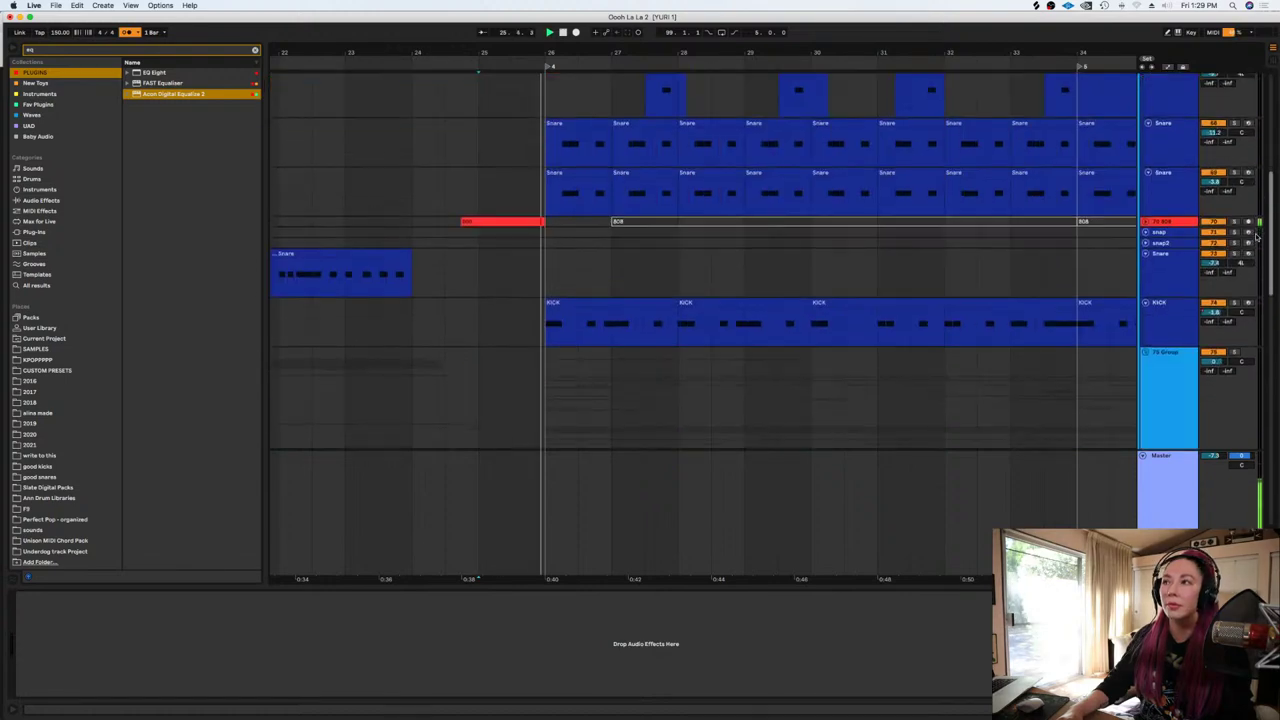
{"action": "key", "text": "space"}
{"action": "left_click_drag", "start_coordinate": [1273, 280], "coordinate": [1276, 202]}
{"action": "scroll", "coordinate": [1250, 300], "scroll_direction": "down", "scroll_amount": 10}
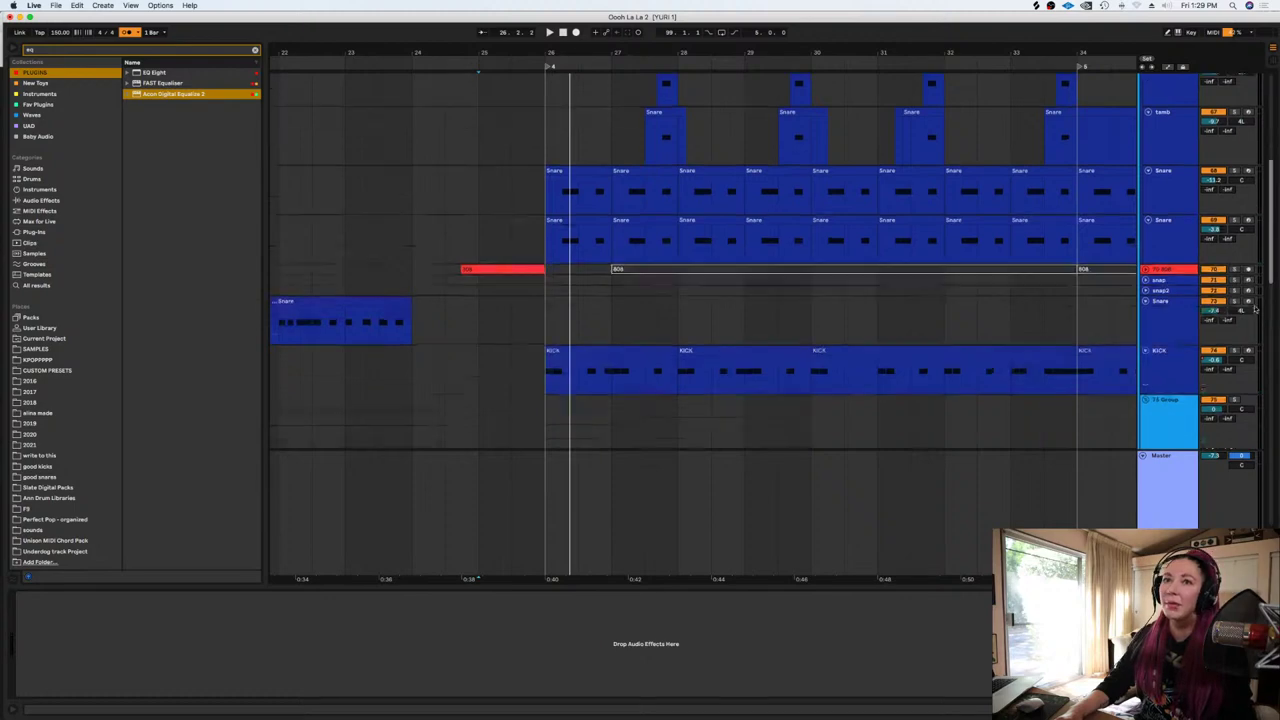
{"action": "left_click", "coordinate": [378, 322]}
{"action": "key", "text": "space"}
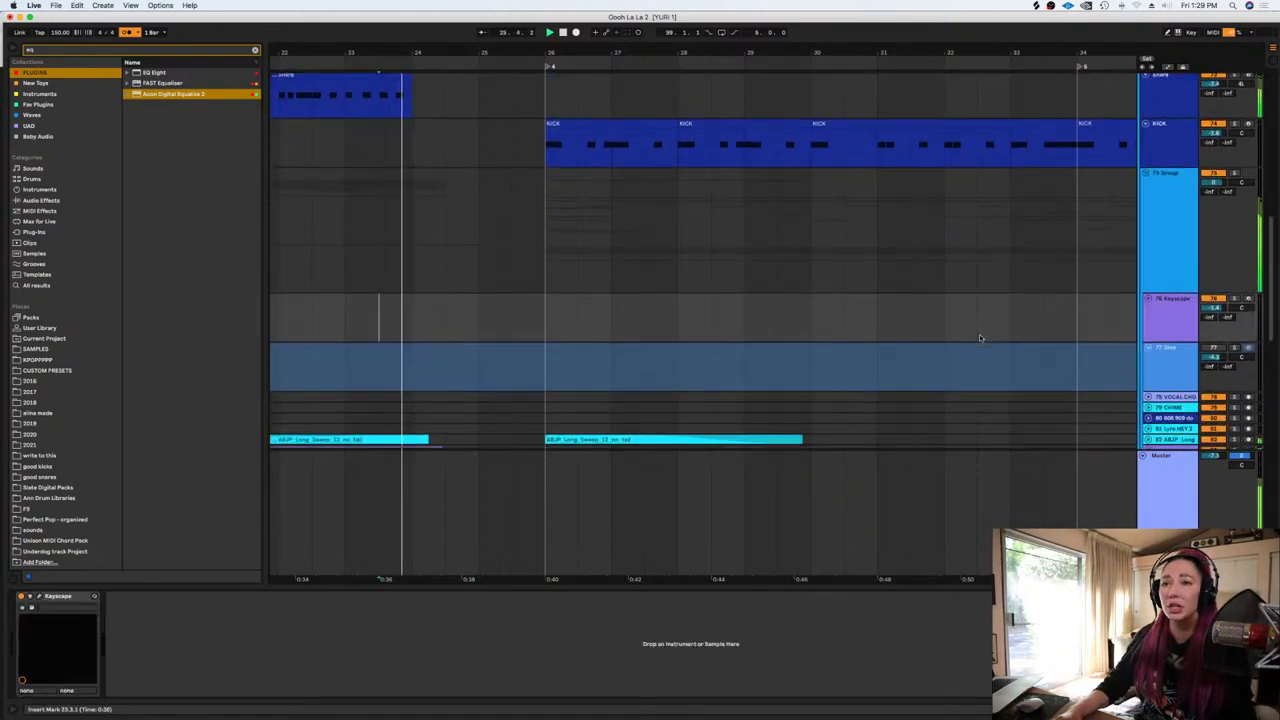
Stop playback, insert a new audio track below track 77, and color it dark blue
{"action": "scroll", "coordinate": [979, 334], "scroll_direction": "down", "scroll_amount": 3}
{"action": "left_click", "coordinate": [1162, 289]}
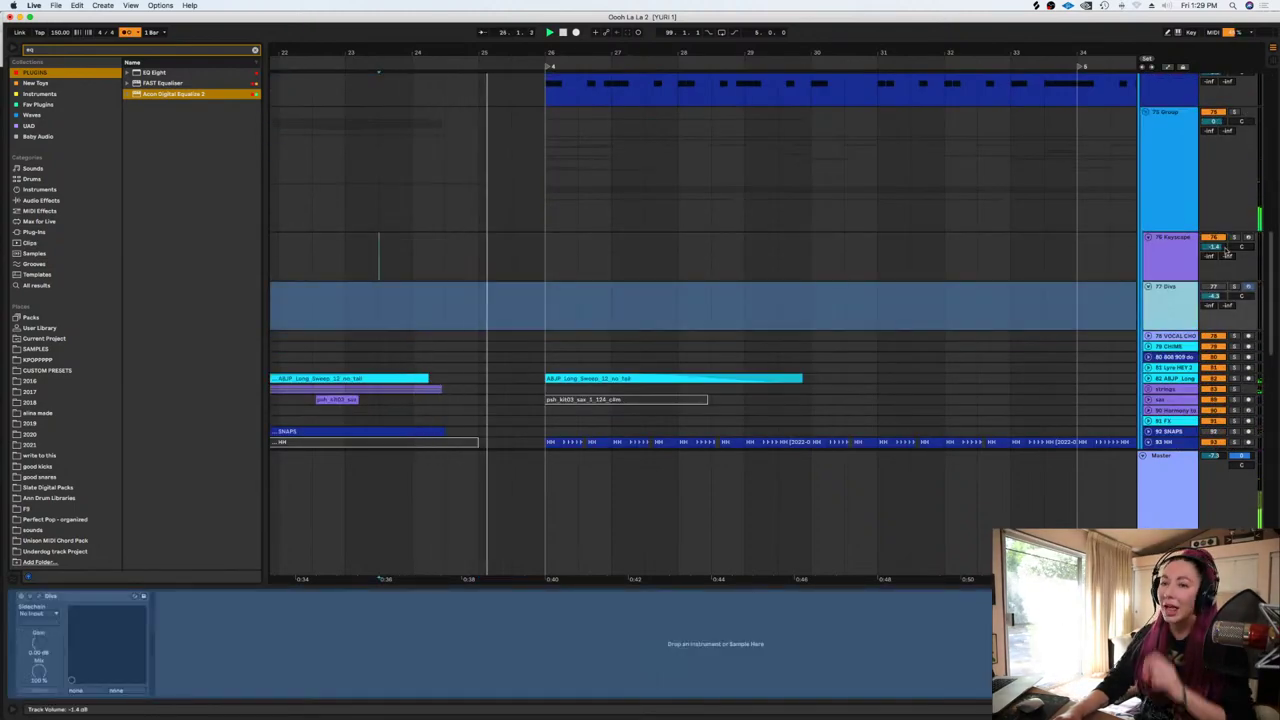
{"action": "key", "text": "space"}
{"action": "key", "text": "super+shift+t"}
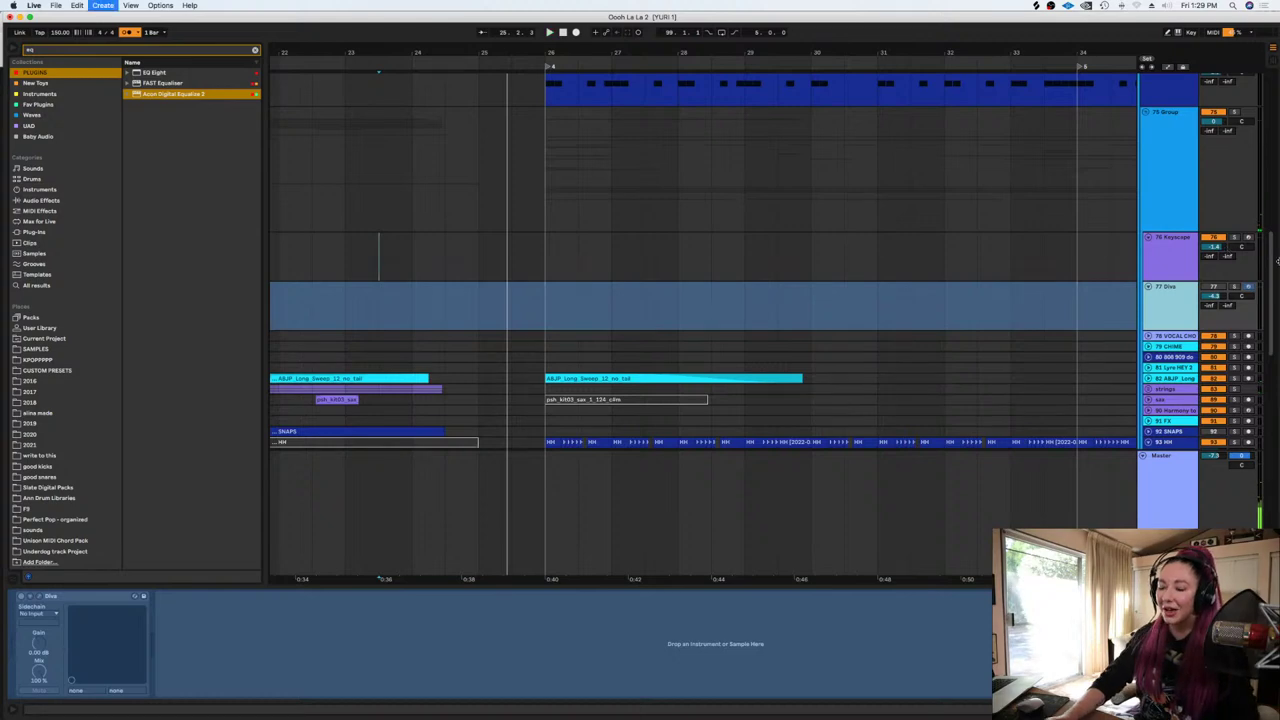
{"action": "right_click", "coordinate": [1174, 342]}
{"action": "left_click", "coordinate": [1115, 556]}
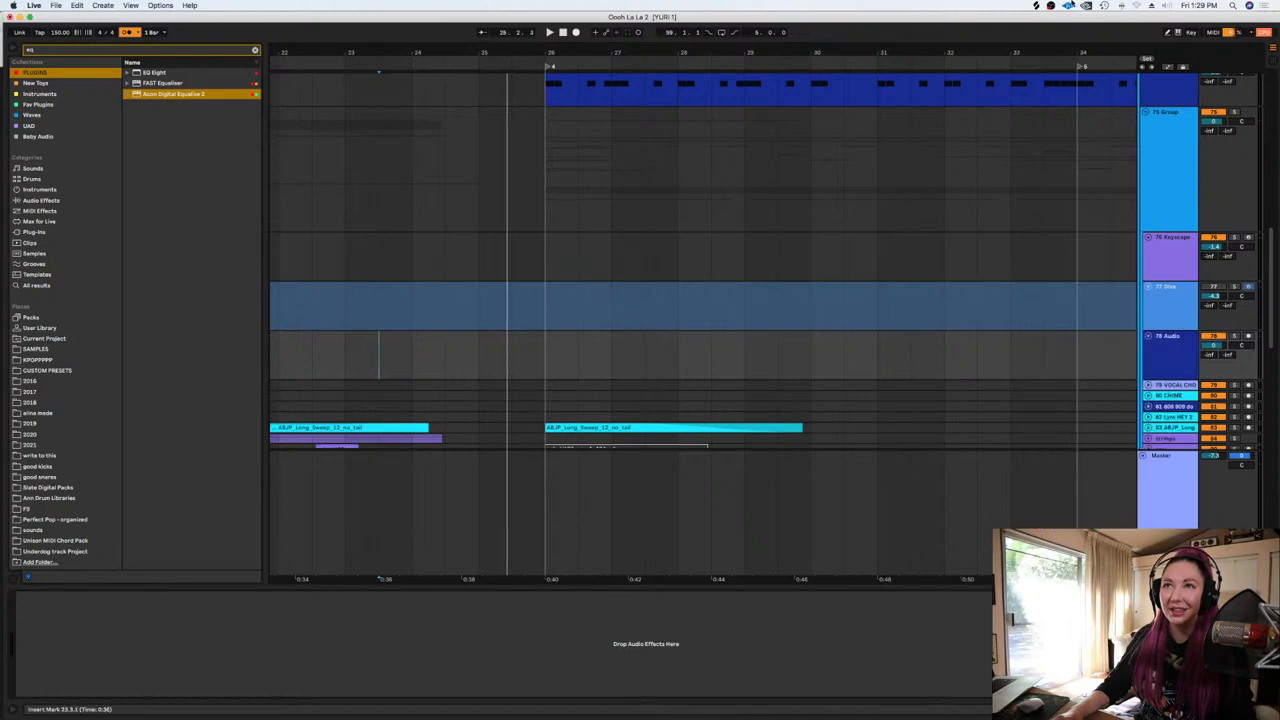
Copy fd_top140_bubble.wav from Splice and paste it at bar 25 of the new audio track in Ableton Live
{"action": "key", "text": "super+Tab"}
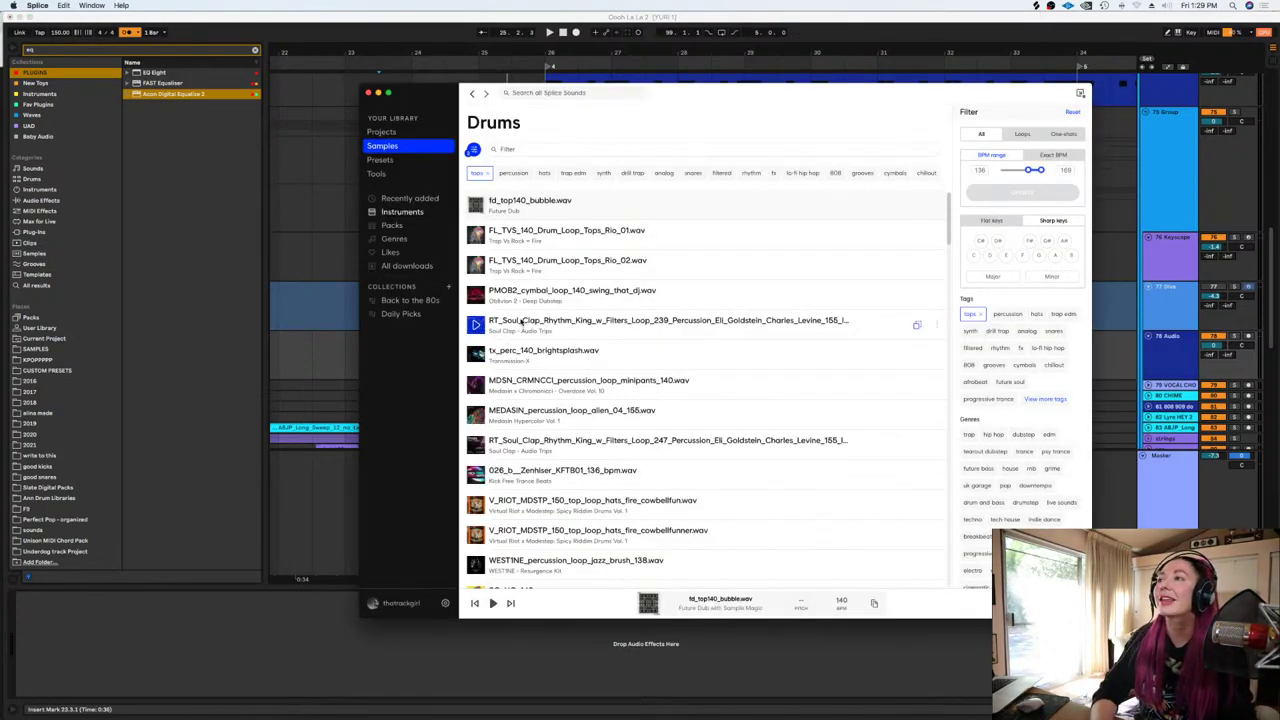
{"action": "left_click", "coordinate": [476, 234]}
{"action": "left_click", "coordinate": [477, 205]}
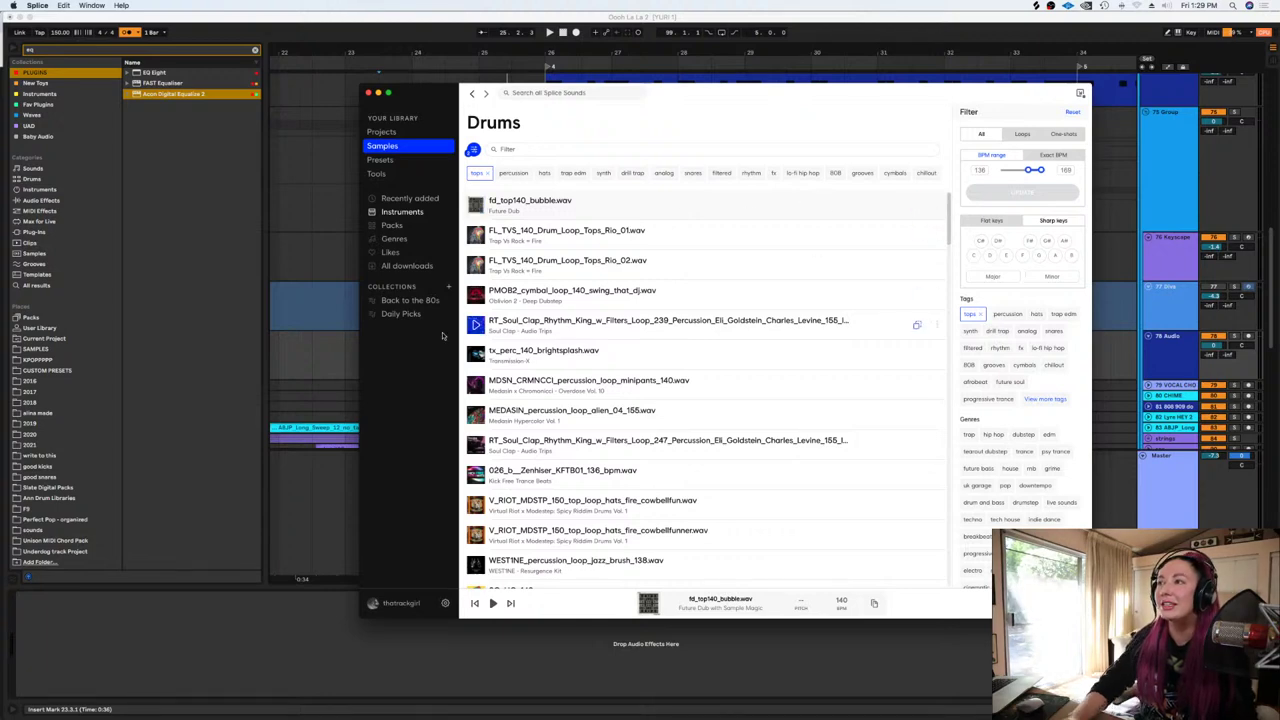
{"action": "key", "text": "super+Tab"}
{"action": "left_click", "coordinate": [478, 362]}
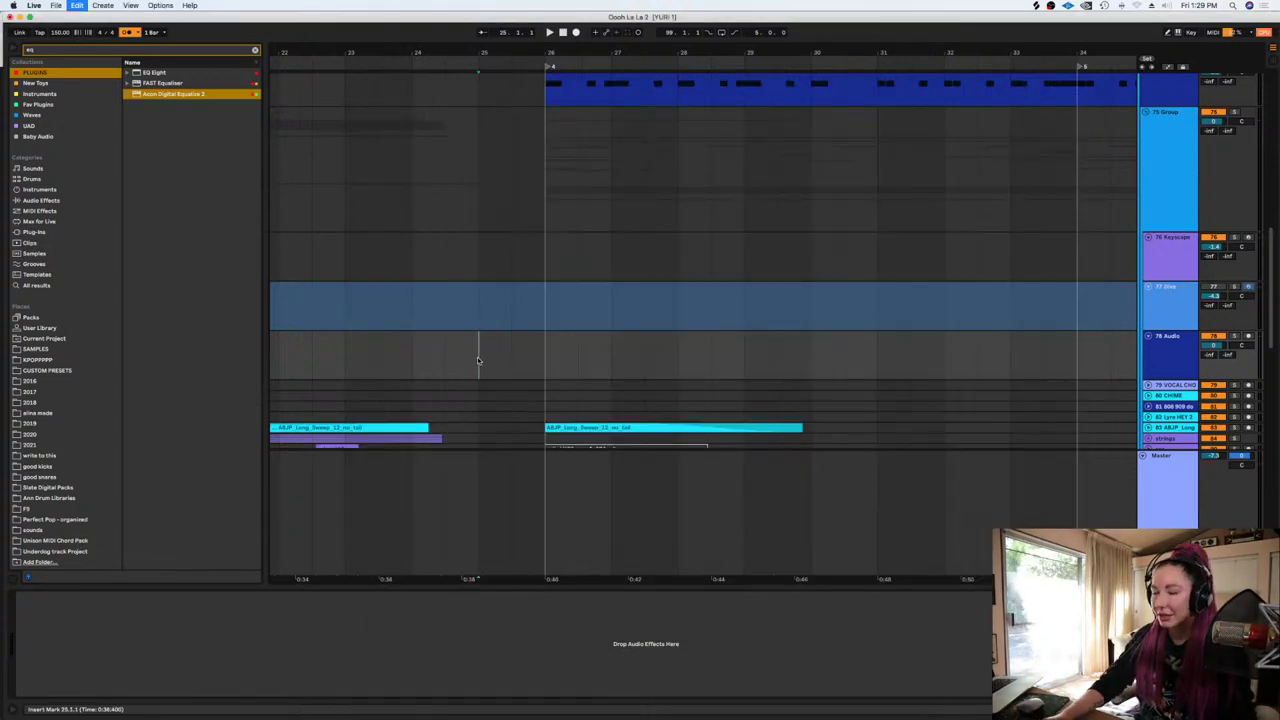
{"action": "key", "text": "super+v"}
Play the arrangement from 23.3 to hear the lead-in to the pasted fd_top140_bubble clip
{"action": "left_click", "coordinate": [408, 351]}
{"action": "left_click", "coordinate": [365, 349]}
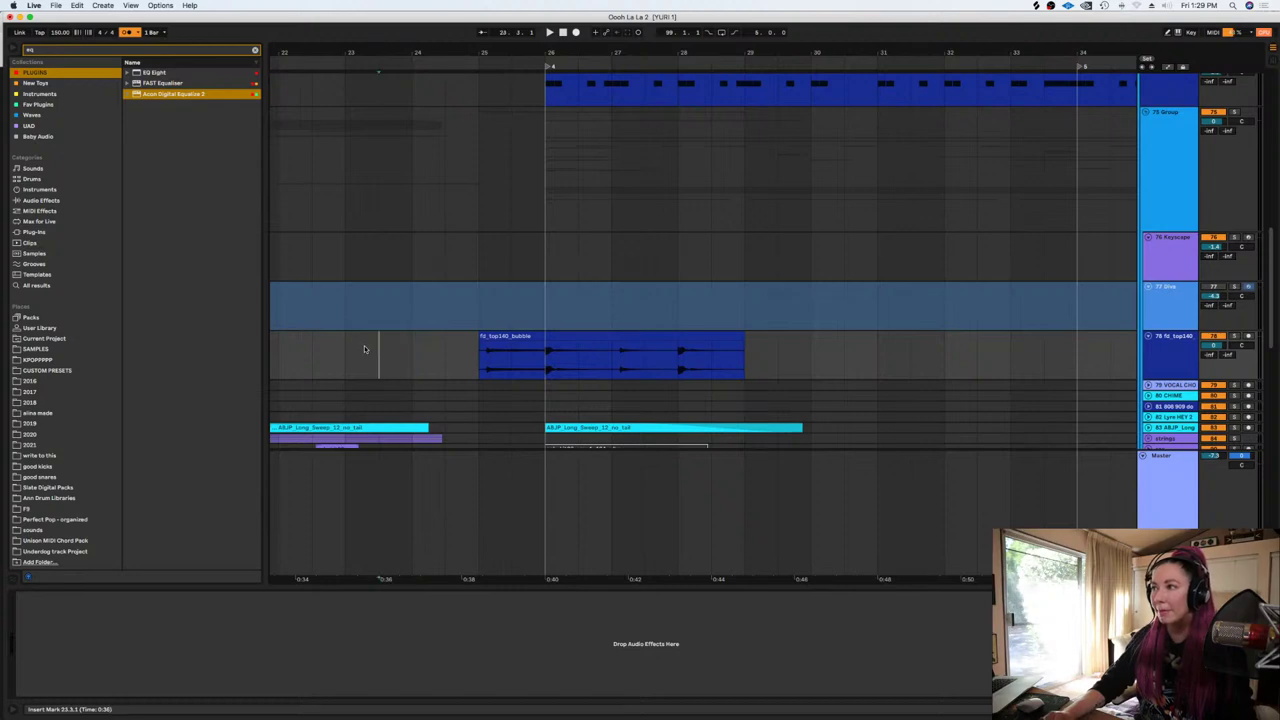
{"action": "key", "text": "space"}
Set the fixed grid to 1/16 and move the fd_top140_bubble clip earlier to start at 24.4.3
{"action": "key", "text": "plus"}
{"action": "right_click", "coordinate": [365, 348]}
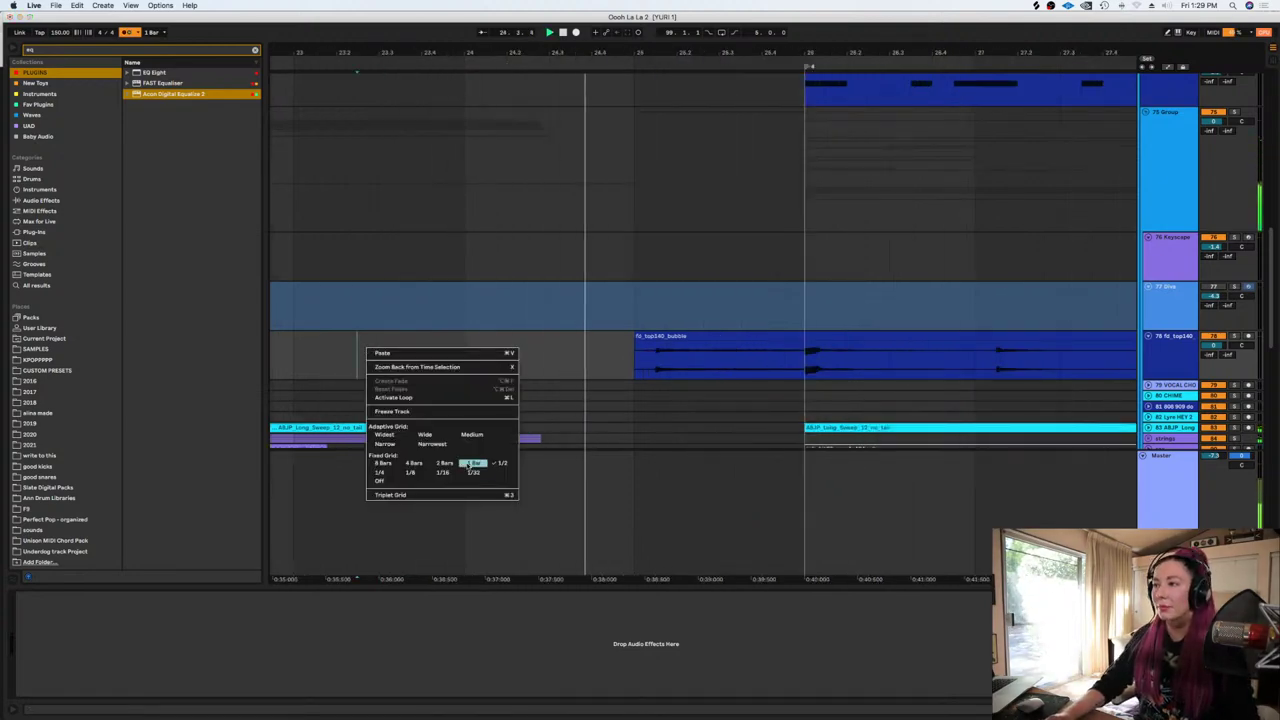
{"action": "left_click", "coordinate": [446, 472]}
{"action": "key", "text": "space"}
{"action": "left_click_drag", "start_coordinate": [678, 335], "coordinate": [657, 344]}
{"action": "left_click", "coordinate": [421, 356]}
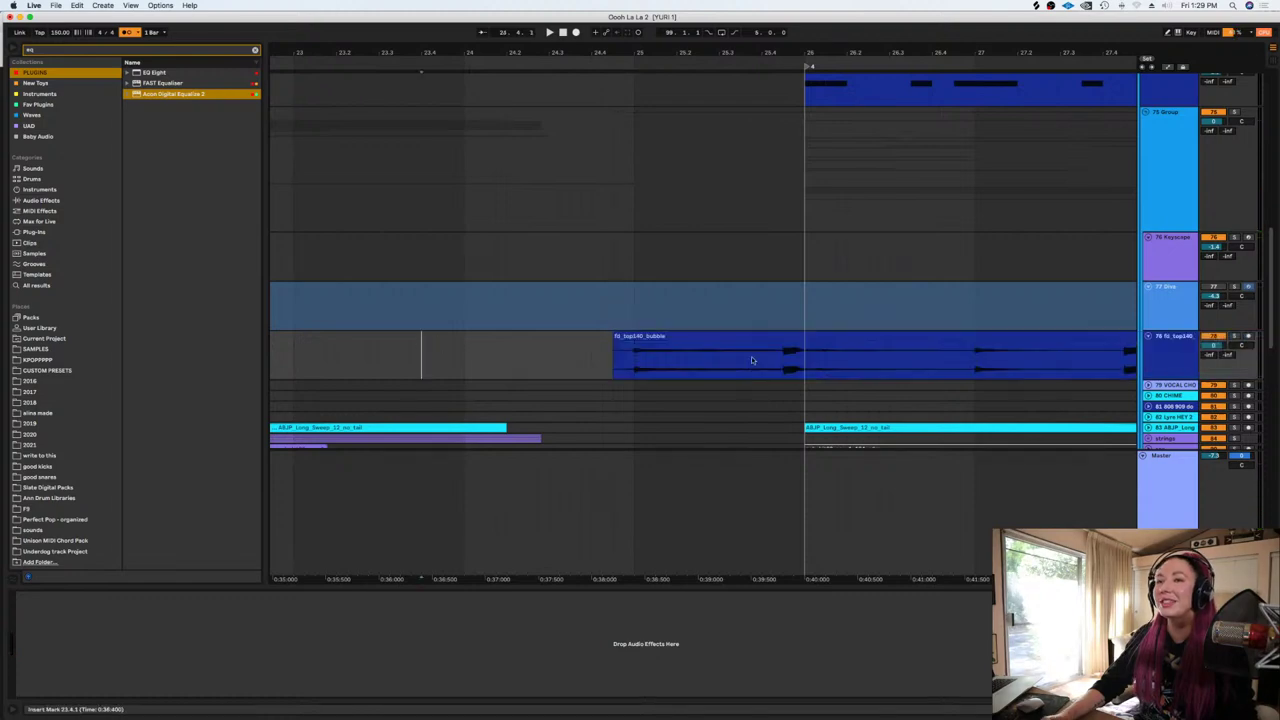
Split the fd_top140_bubble clip at 25.4.3 and delete the part after the split
{"action": "left_click", "coordinate": [790, 357]}
{"action": "left_click", "coordinate": [785, 353]}
{"action": "key", "text": "super+e"}
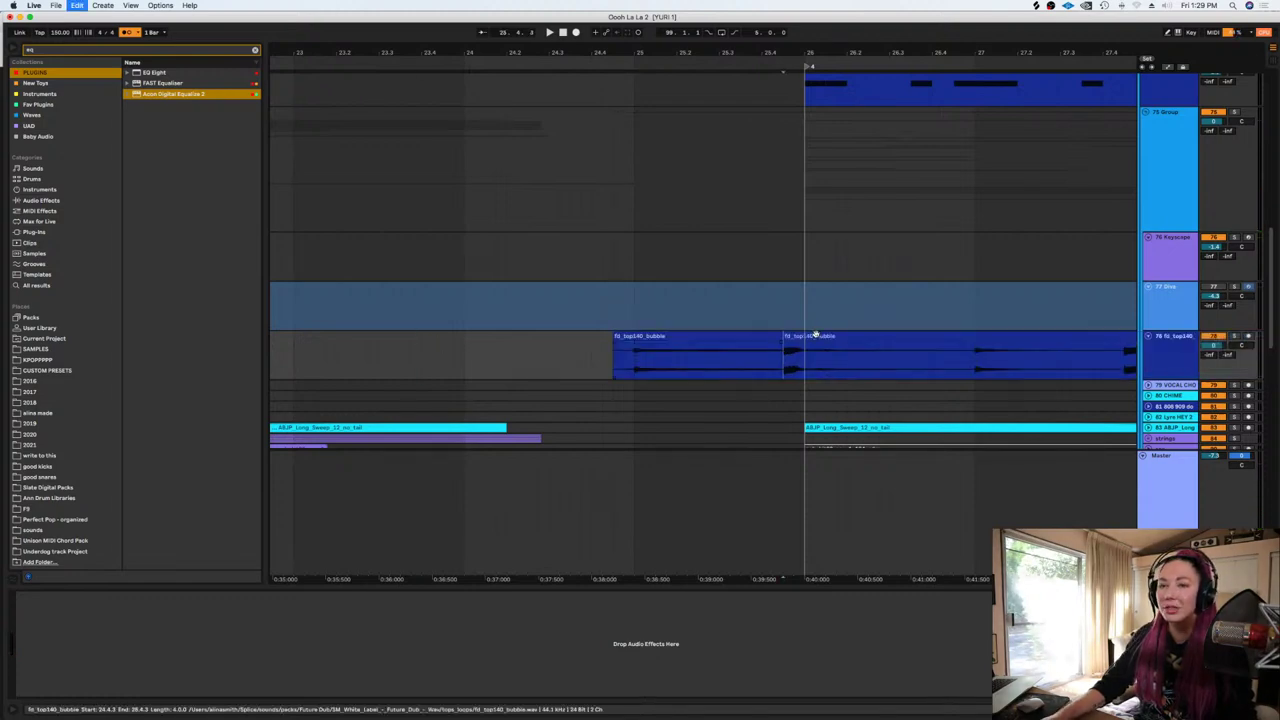
{"action": "left_click", "coordinate": [814, 336]}
{"action": "key", "text": "Delete"}
Set the remaining fd_top140_bubble clip's gain to 3.50 dB and return to the full arrangement
{"action": "double_click", "coordinate": [680, 340]}
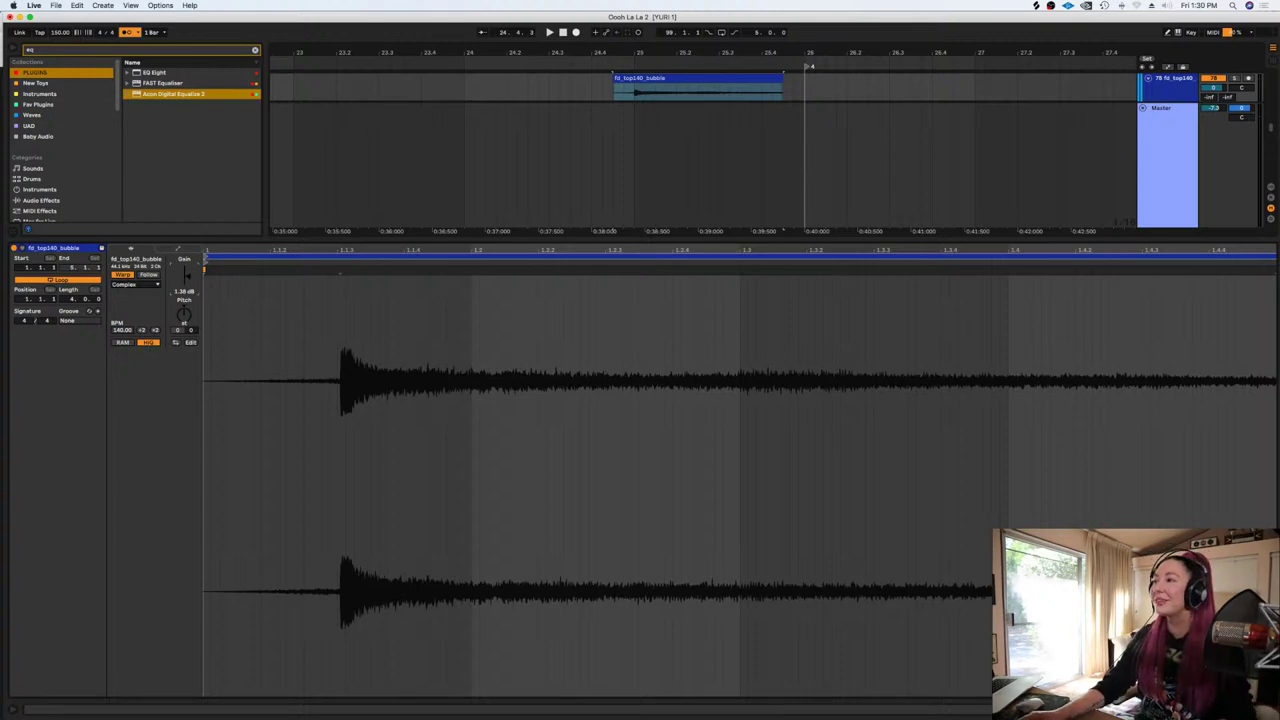
{"action": "left_click_drag", "start_coordinate": [186, 284], "coordinate": [186, 278]}
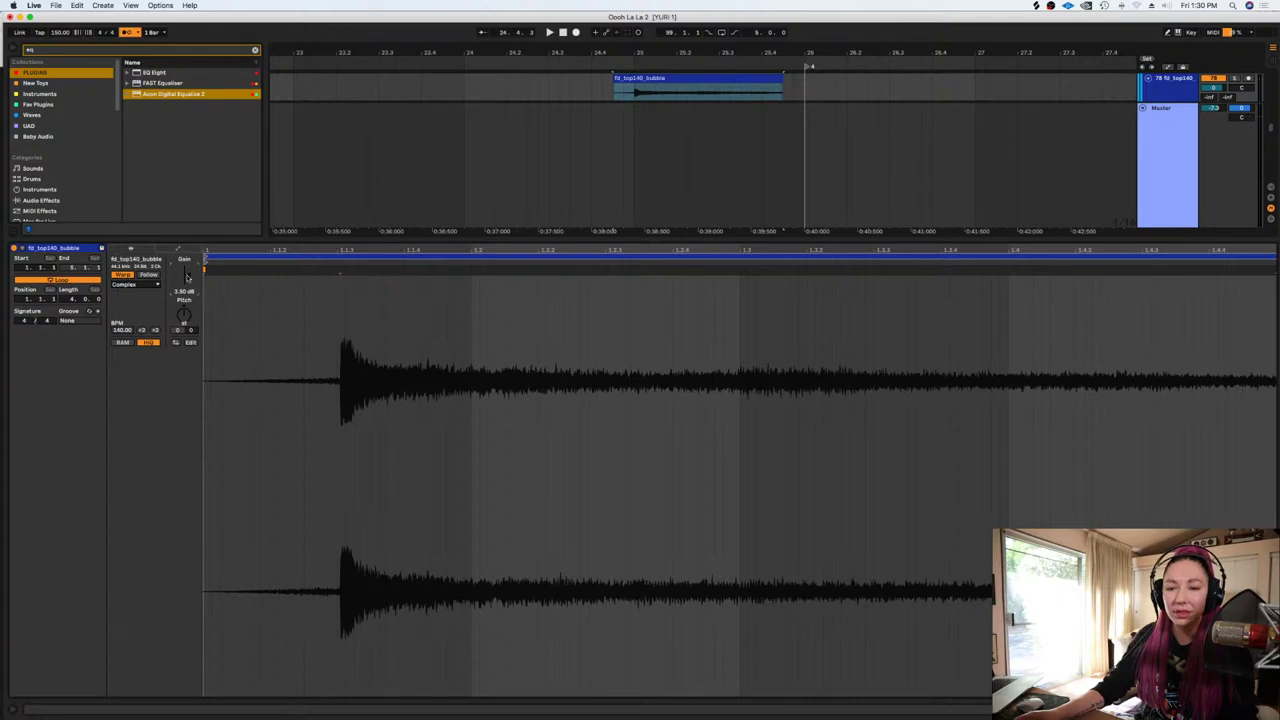
{"action": "key", "text": "shift+Tab"}
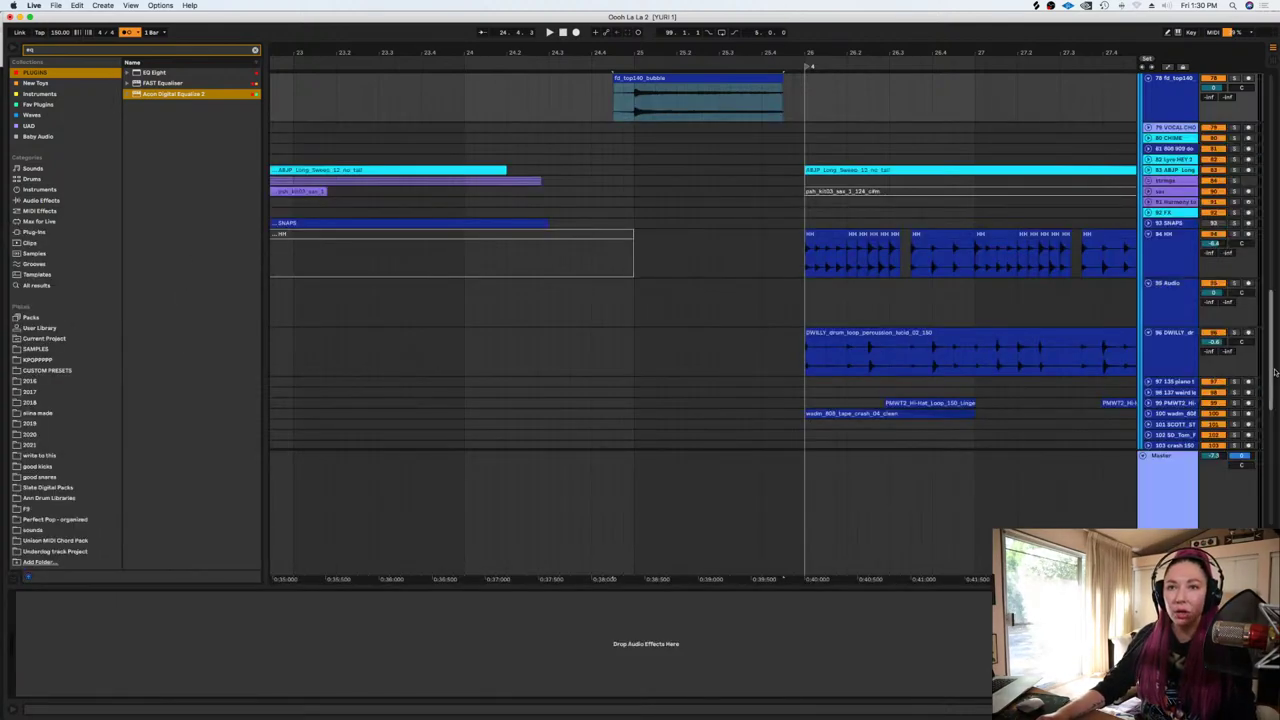
Add a fade-out over the second half of the fd_top140_bubble clip
{"action": "scroll", "coordinate": [1274, 372], "scroll_direction": "up", "scroll_amount": 3}
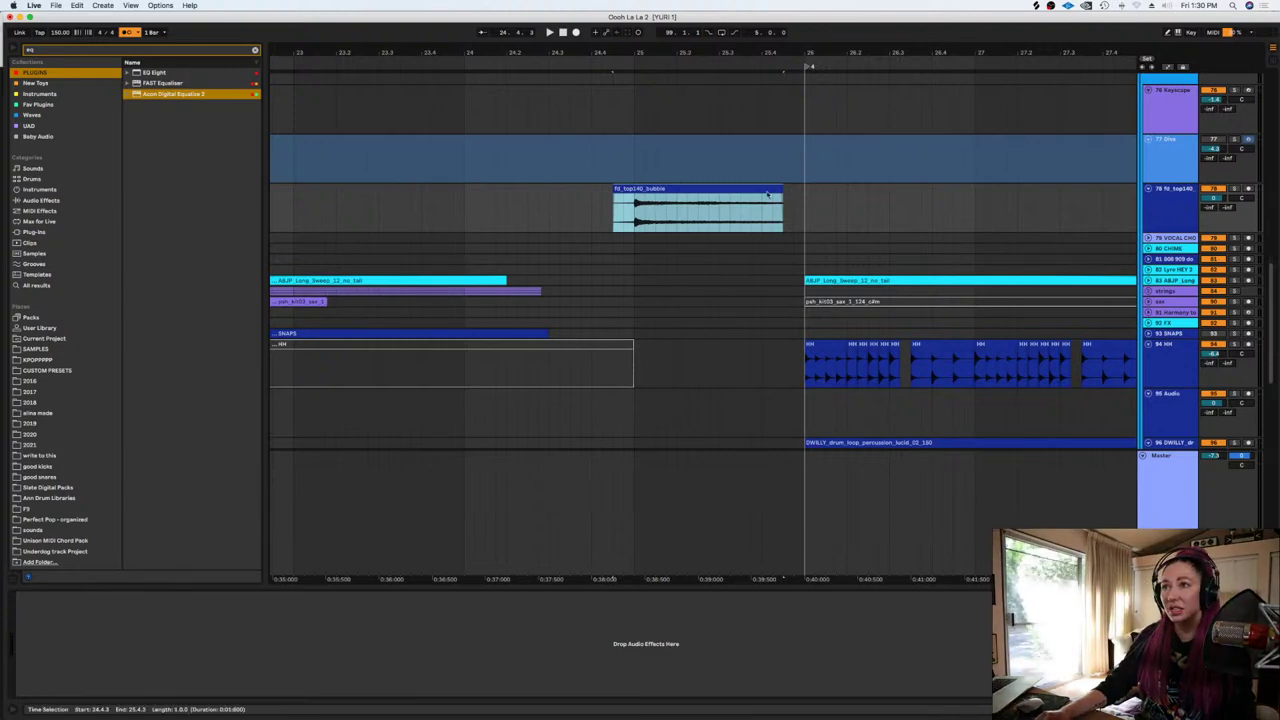
{"action": "left_click", "coordinate": [733, 195]}
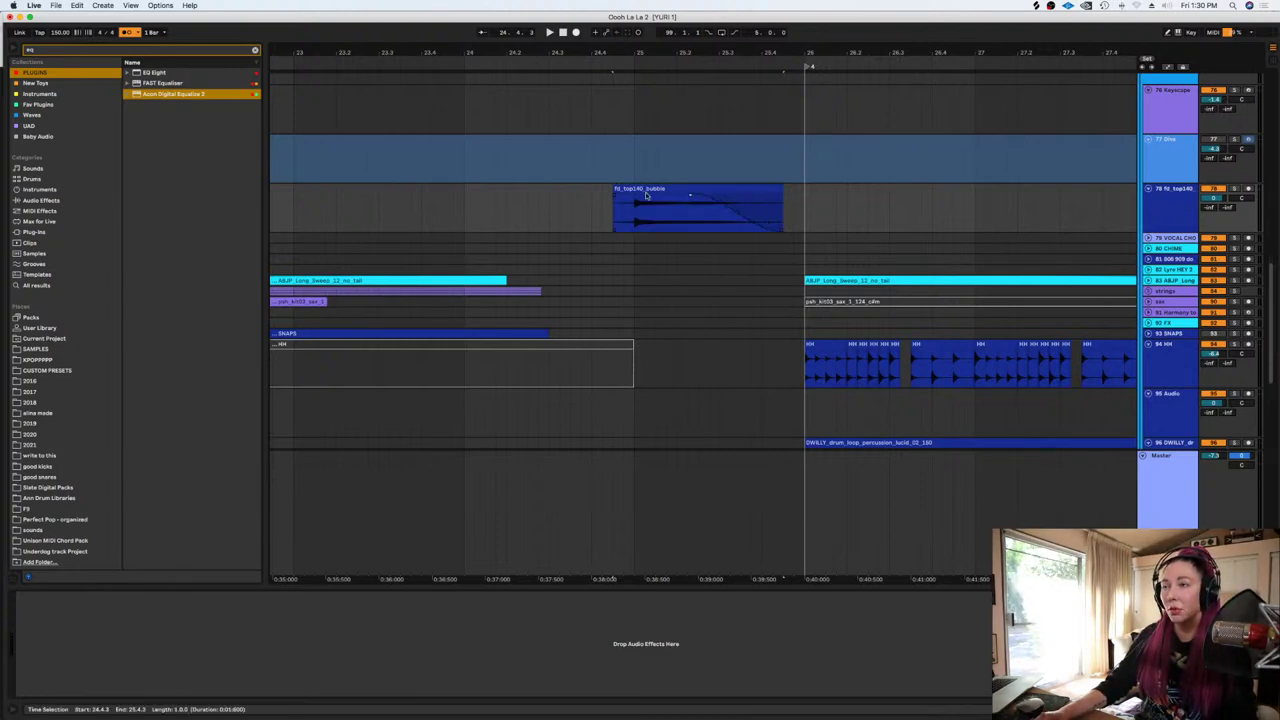
{"action": "left_click", "coordinate": [575, 208]}
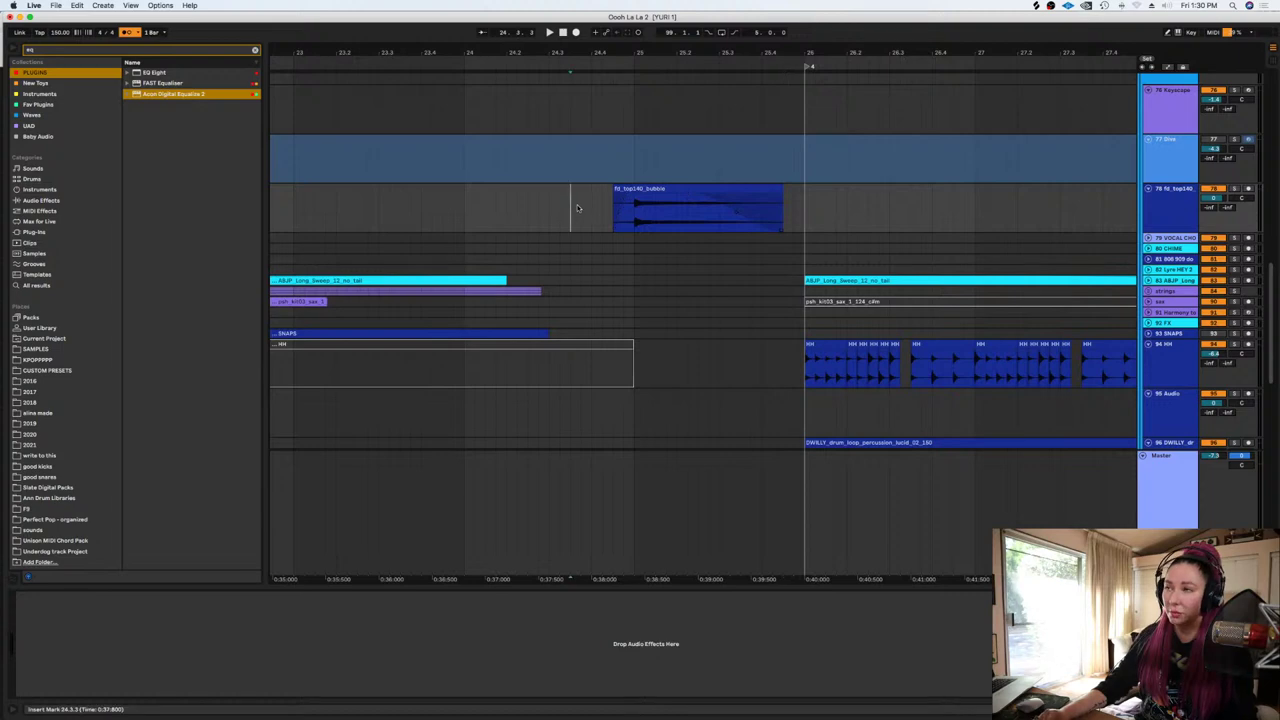
Play the fd_top140_bubble clip from 24.4.1 and set its track volume to -2.2 dB
{"action": "scroll", "coordinate": [578, 206], "scroll_direction": "up", "scroll_amount": 5}
{"action": "left_click", "coordinate": [897, 290]}
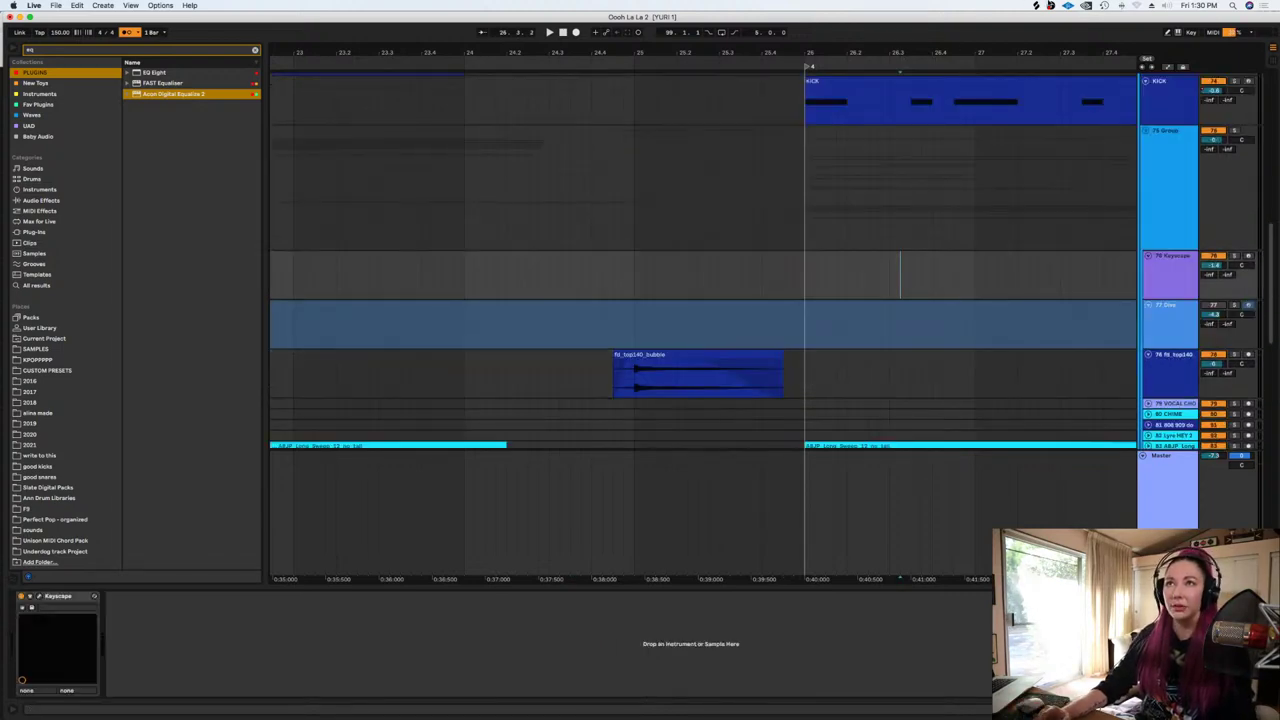
{"action": "left_click", "coordinate": [591, 375]}
{"action": "key", "text": "space"}
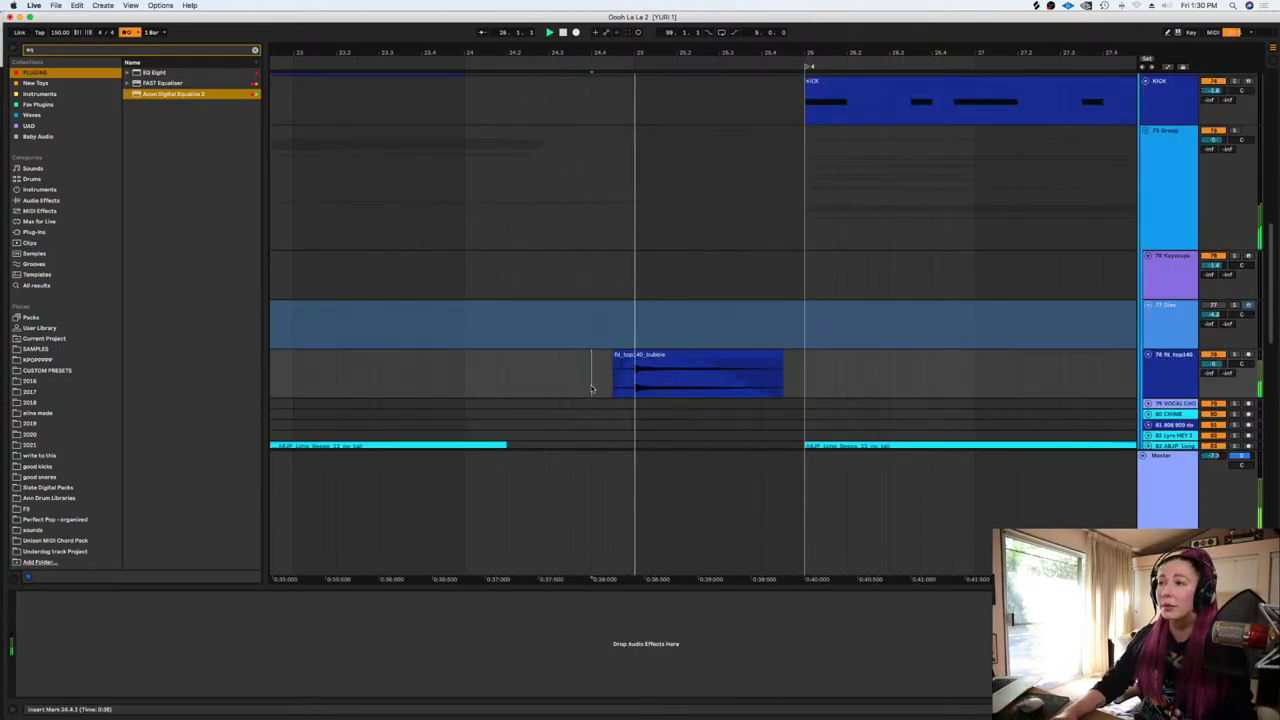
{"action": "key", "text": "space"}
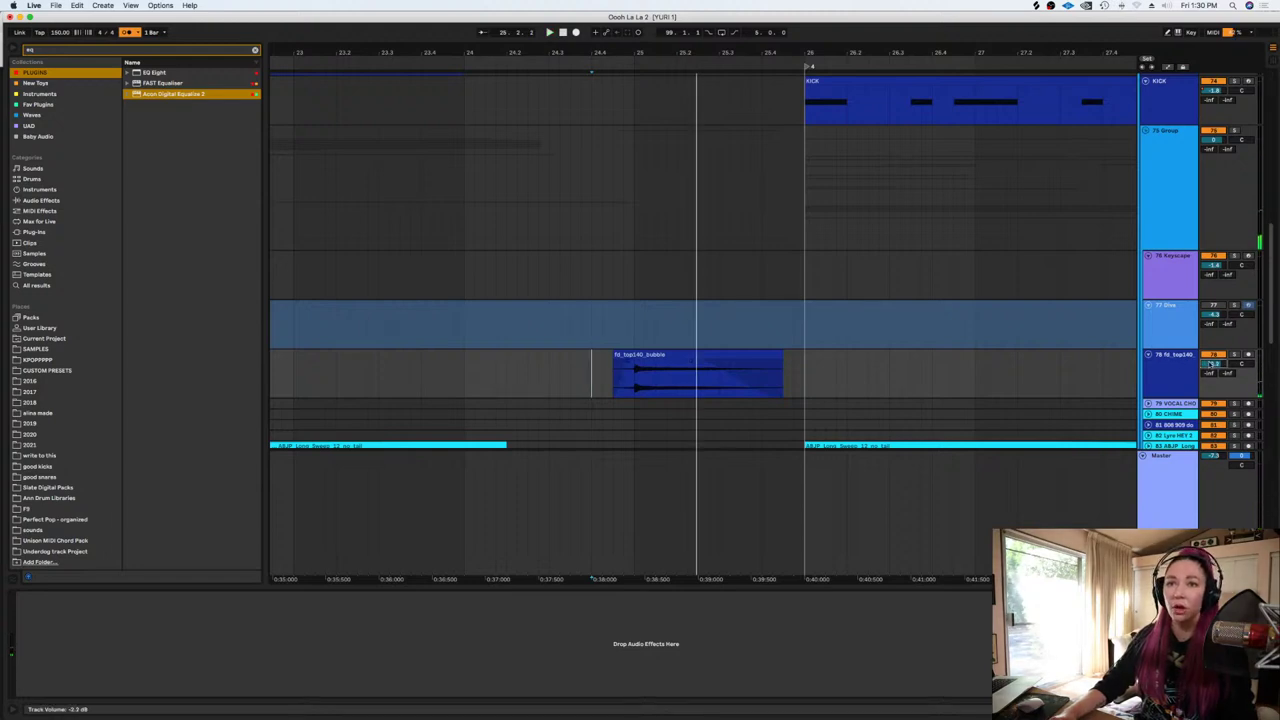
Switch to Splice and audition the drum top loops, starting with FL_TVS_140_Drum_Loop_Tops_Rio_02.wav
{"action": "left_click", "coordinate": [1104, 375]}
{"action": "key", "text": "minus"}
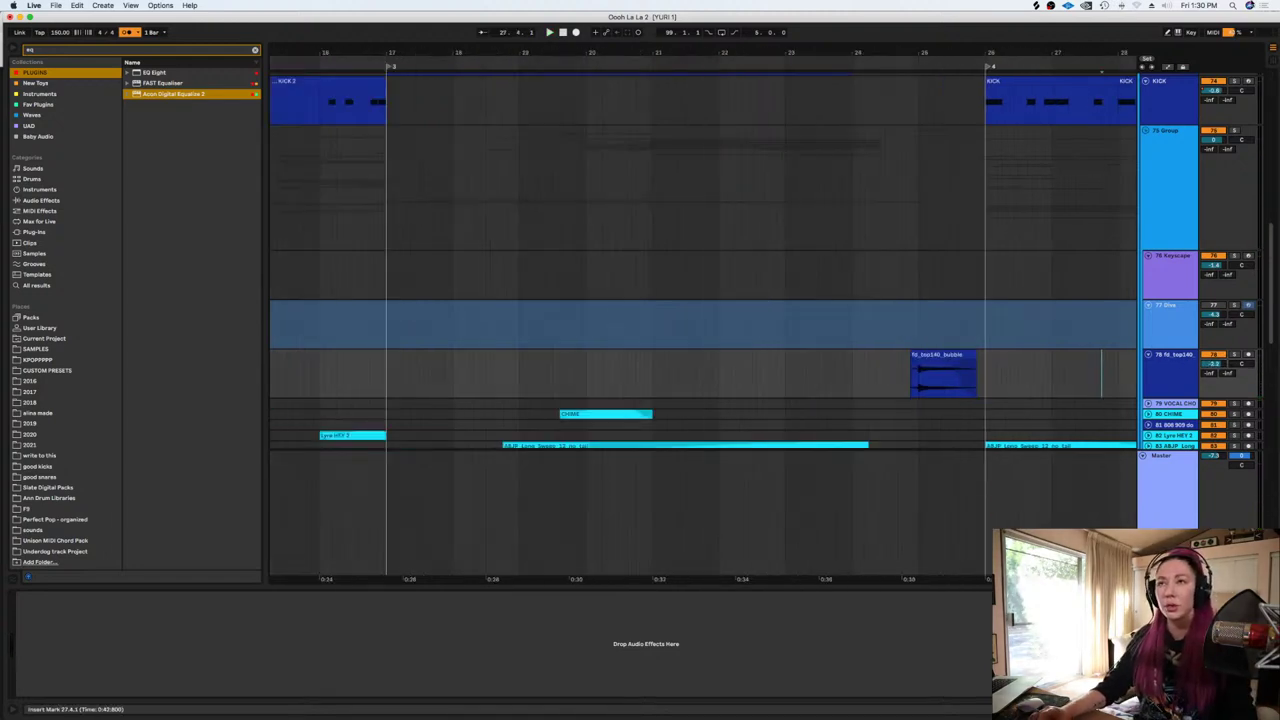
{"action": "left_click", "coordinate": [1035, 7]}
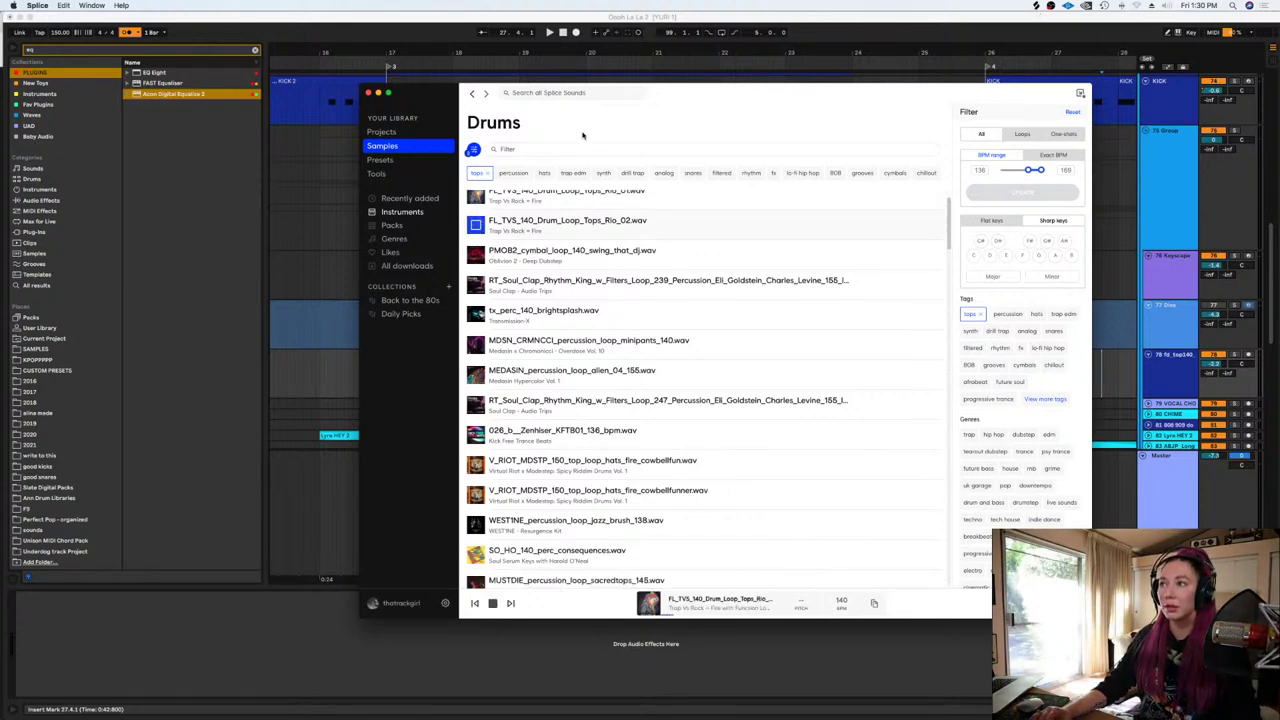
{"action": "left_click", "coordinate": [476, 225]}
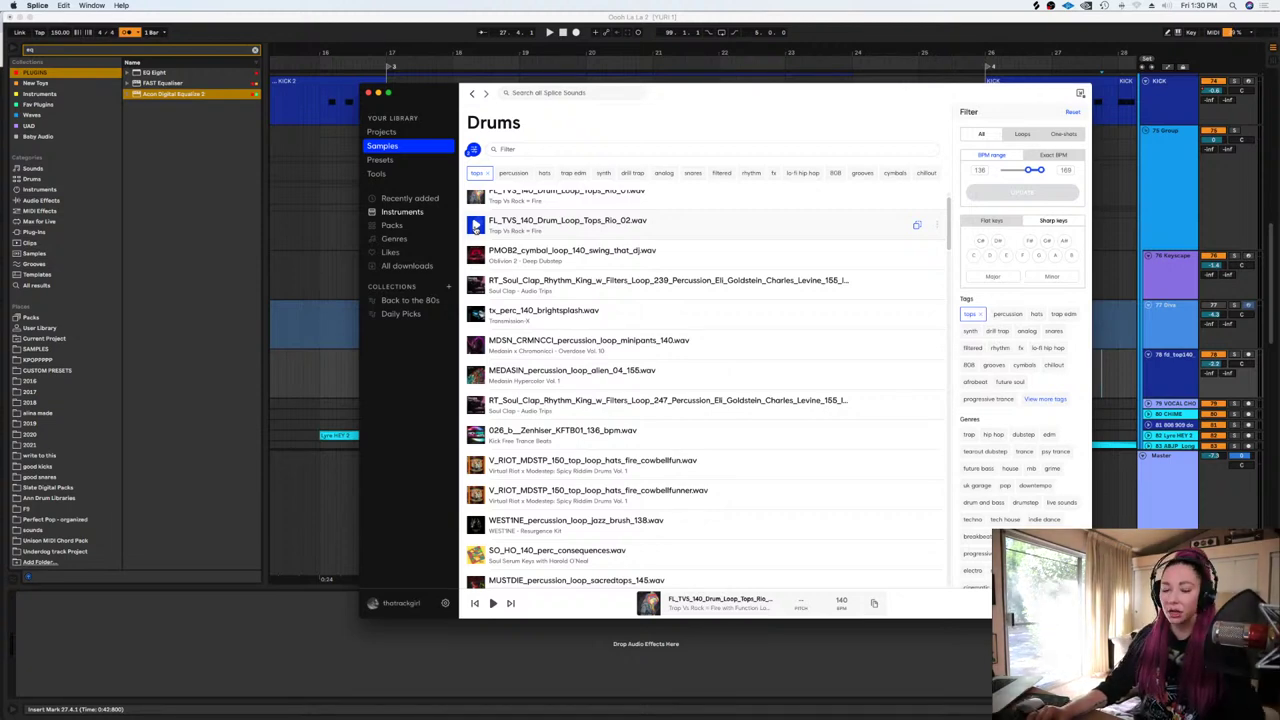
{"action": "key", "text": "Down"}
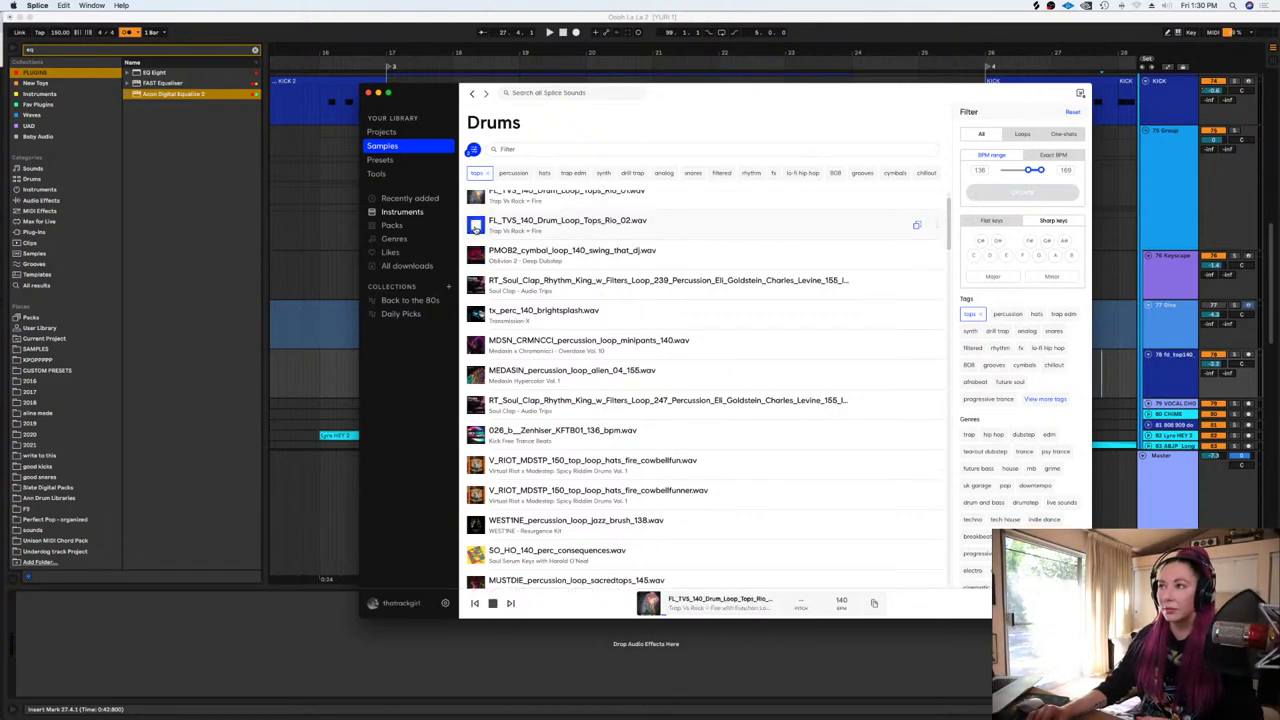
{"action": "left_click", "coordinate": [476, 286]}
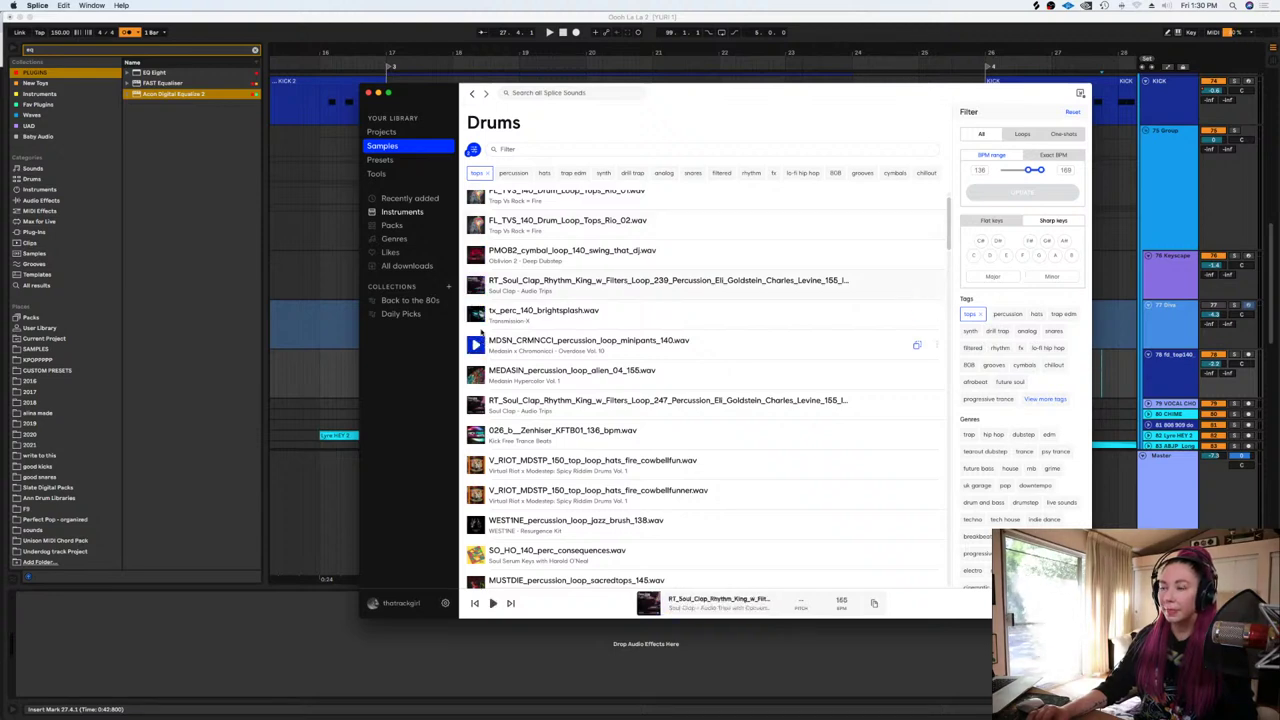
{"action": "left_click", "coordinate": [476, 314]}
Preview and download MDSN_CRMNCCI_percussion_loop_minipants_140.wav, and return to the Live arrangement
{"action": "left_click", "coordinate": [476, 344]}
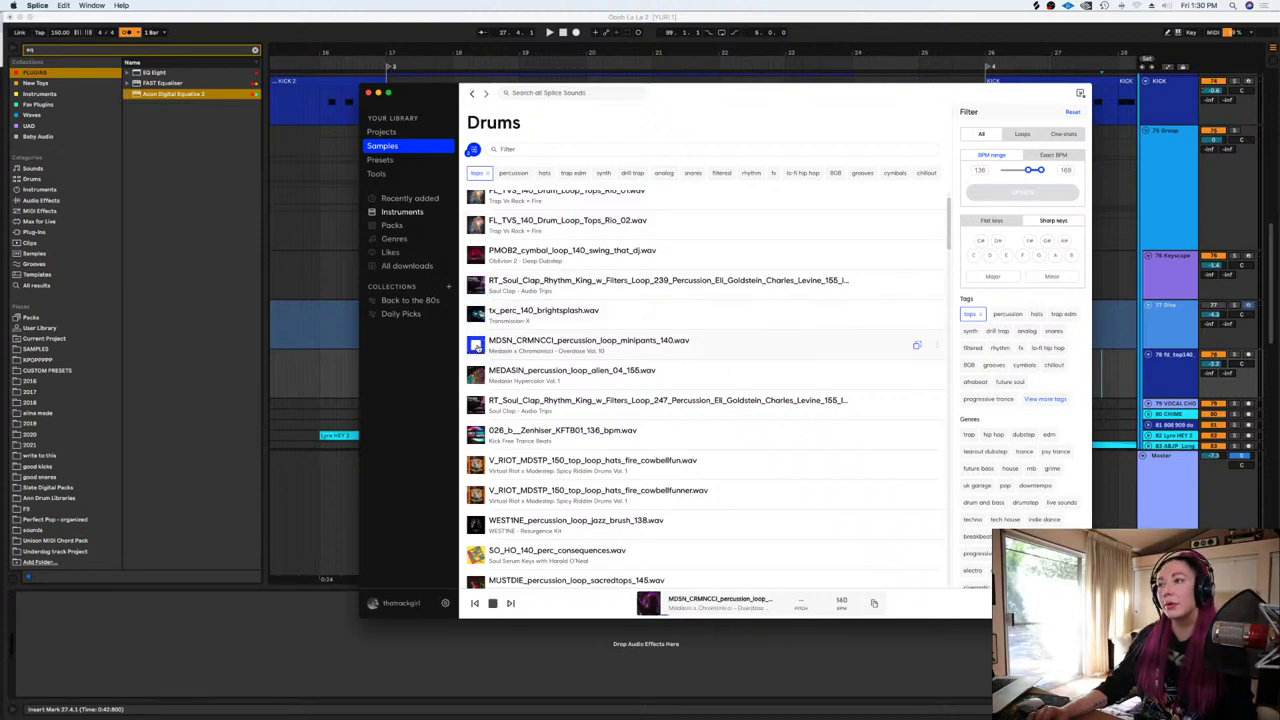
{"action": "left_click", "coordinate": [916, 347]}
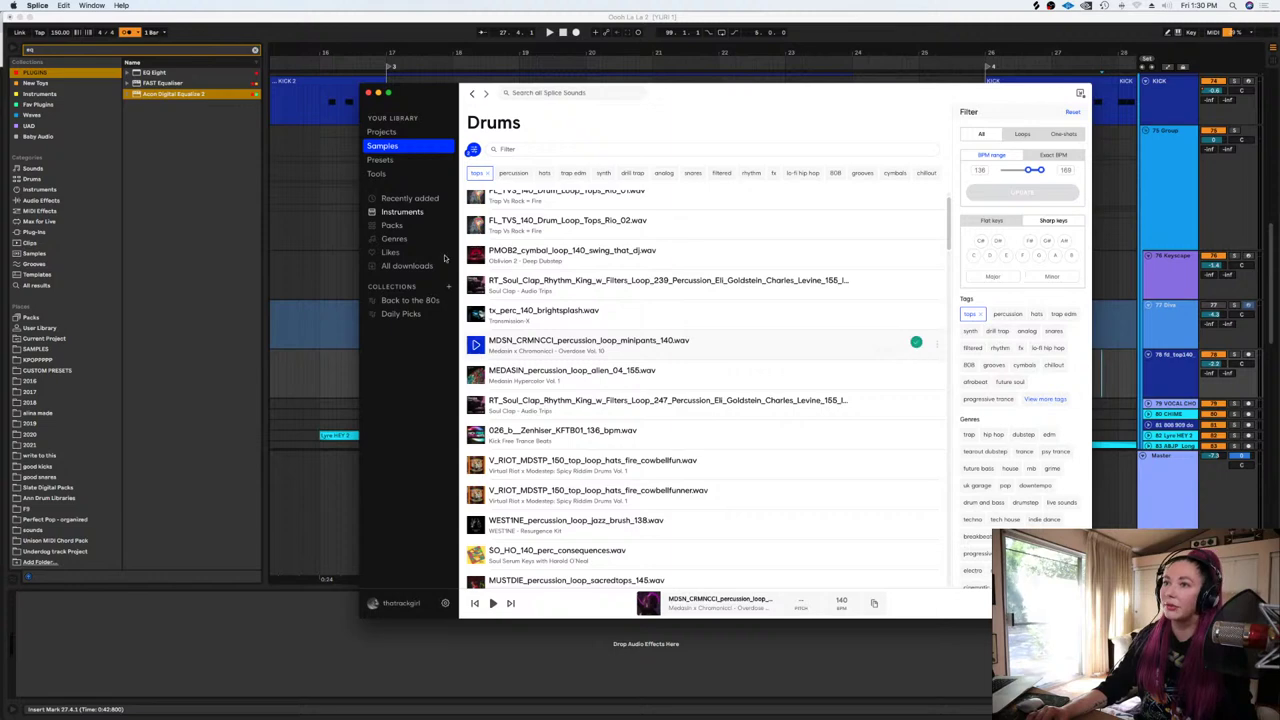
{"action": "left_click", "coordinate": [283, 247]}
Play the arrangement from 24.3.2 to hear the fd_top140_bubble clip in the mix
{"action": "scroll", "coordinate": [816, 323], "scroll_direction": "up", "scroll_amount": 3}
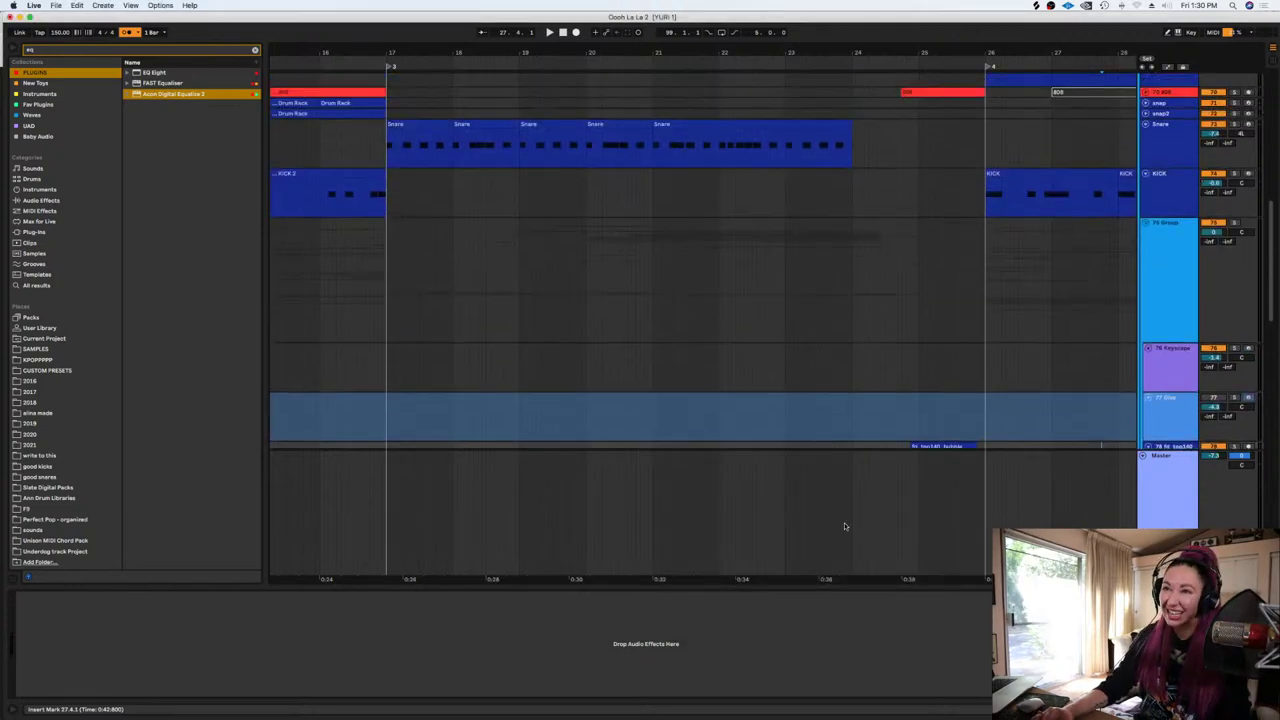
{"action": "left_click_drag", "start_coordinate": [888, 580], "coordinate": [635, 582]}
{"action": "scroll", "coordinate": [729, 411], "scroll_direction": "down", "scroll_amount": 3}
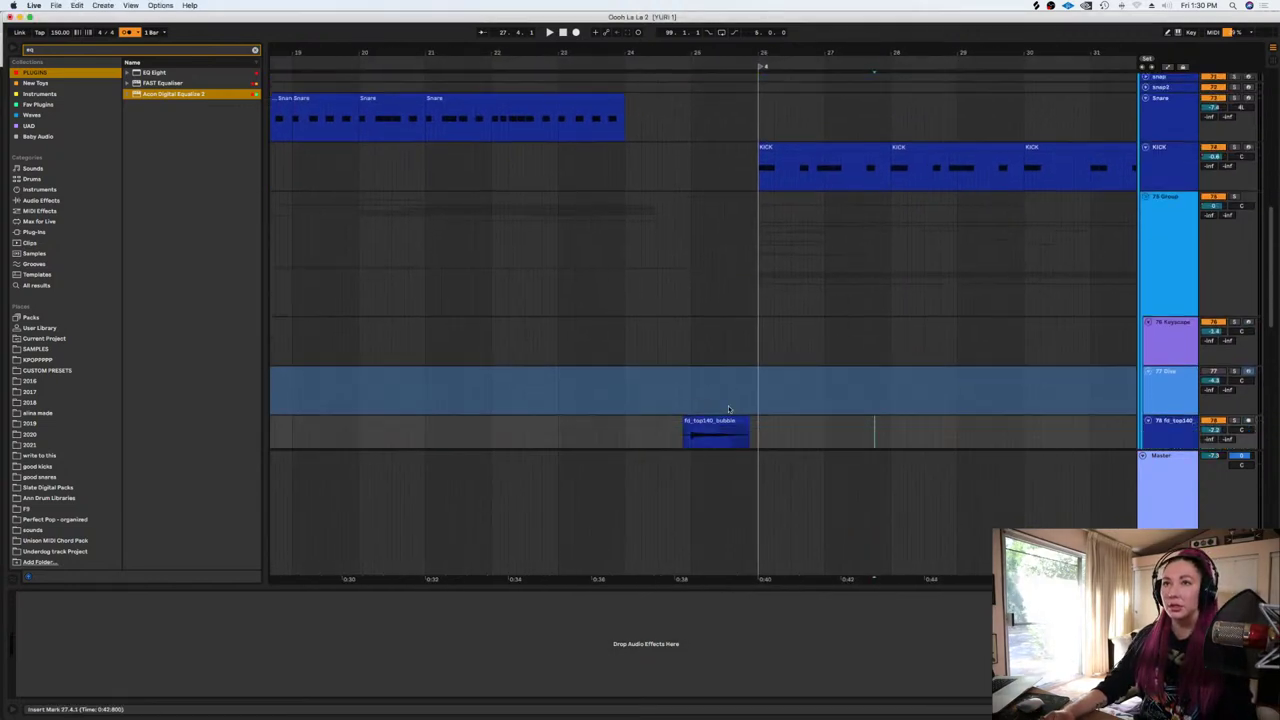
{"action": "left_click", "coordinate": [661, 411]}
{"action": "key", "text": "space"}
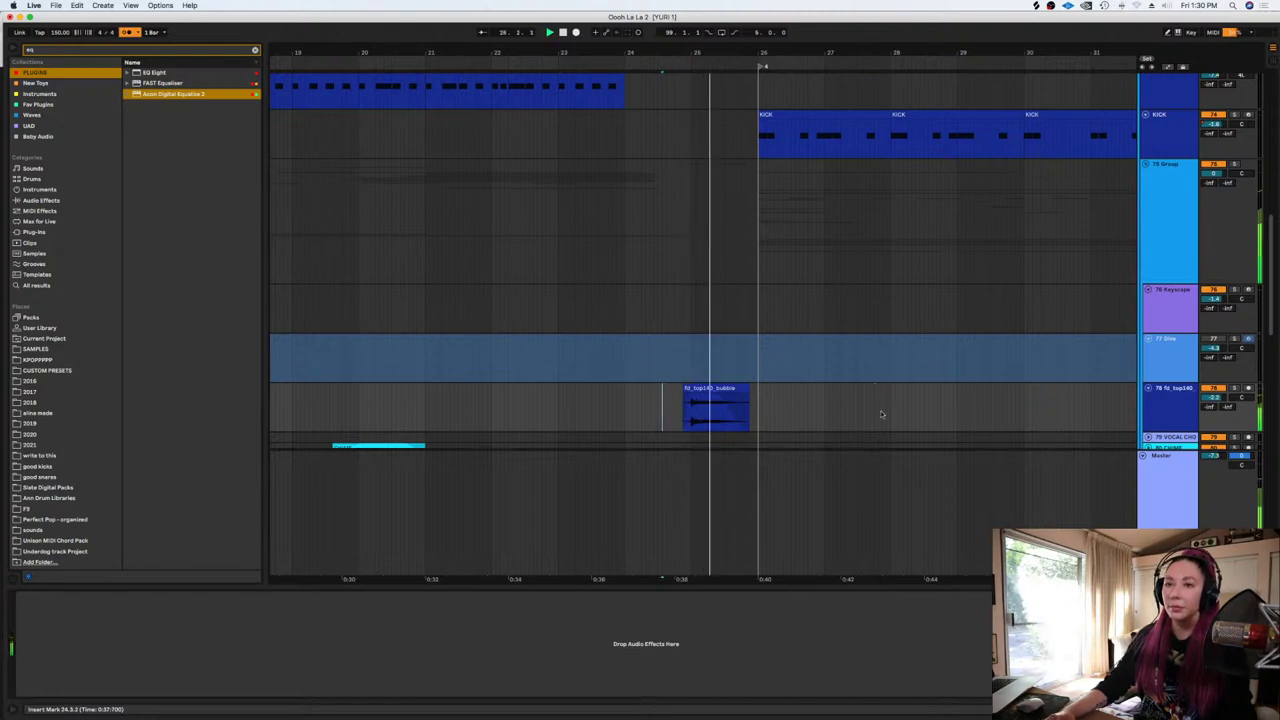
Insert a dark blue audio track below the fd_top140_bubble track and paste the MDSN_CRMNCCI_percussion_loop_minipants_140 sample at 26.1.1
{"action": "left_click", "coordinate": [1179, 410]}
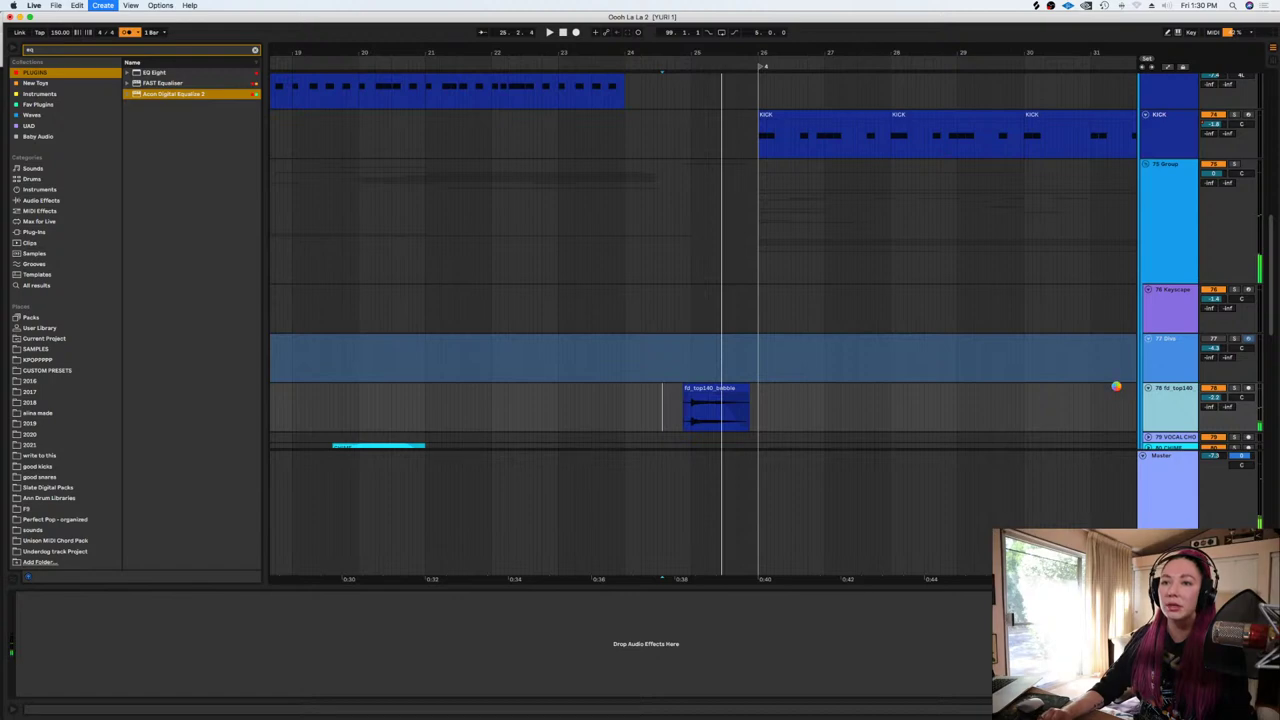
{"action": "right_click", "coordinate": [1165, 430]}
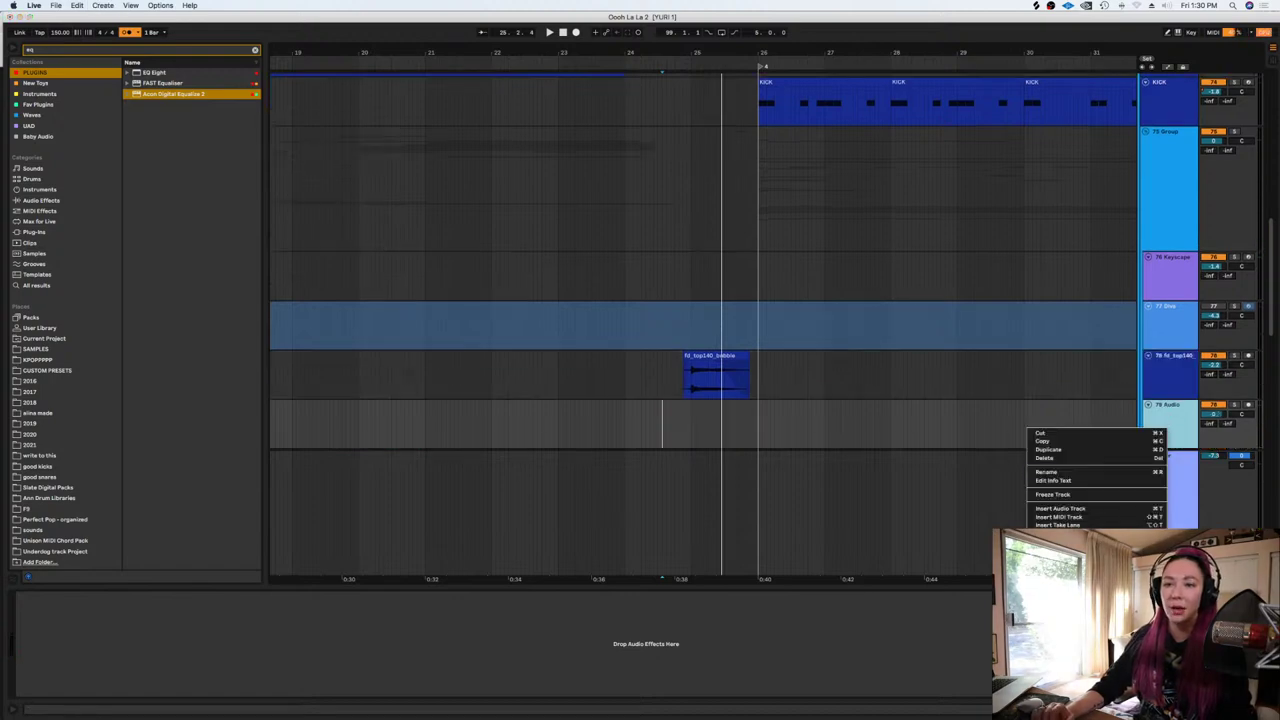
{"action": "left_click", "coordinate": [1112, 640]}
{"action": "left_click", "coordinate": [760, 422]}
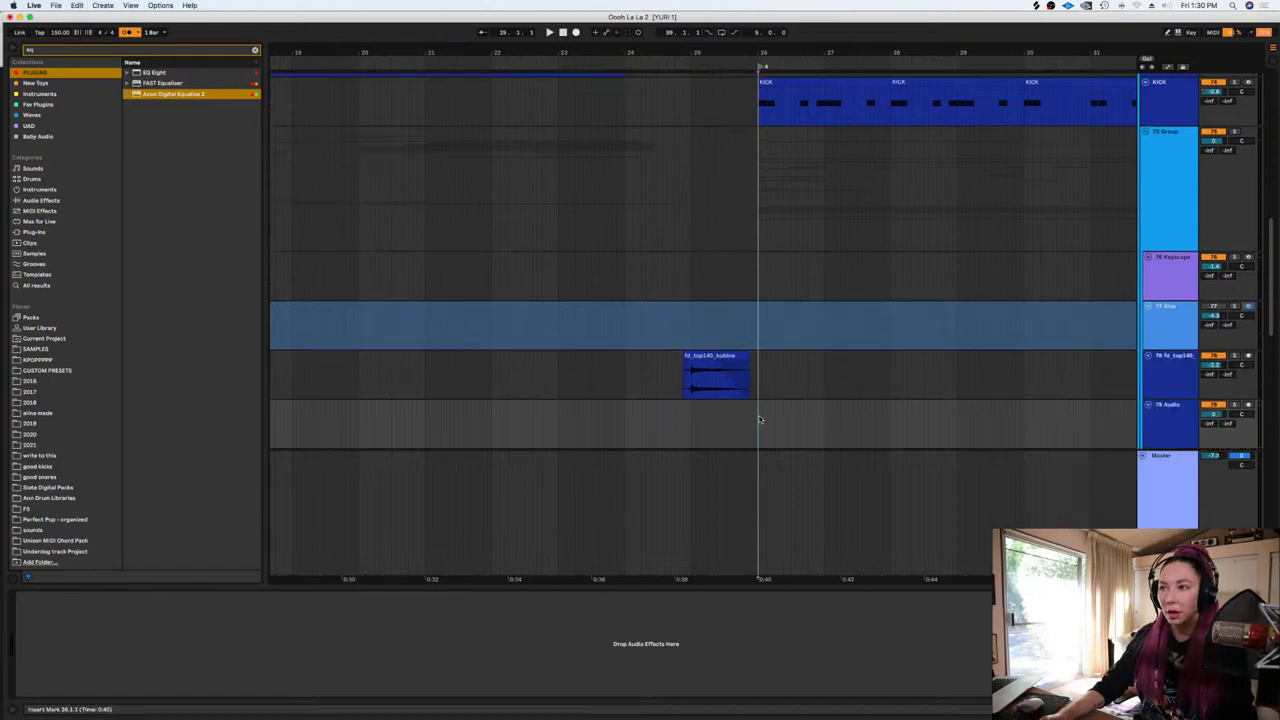
{"action": "key", "text": "super+v"}
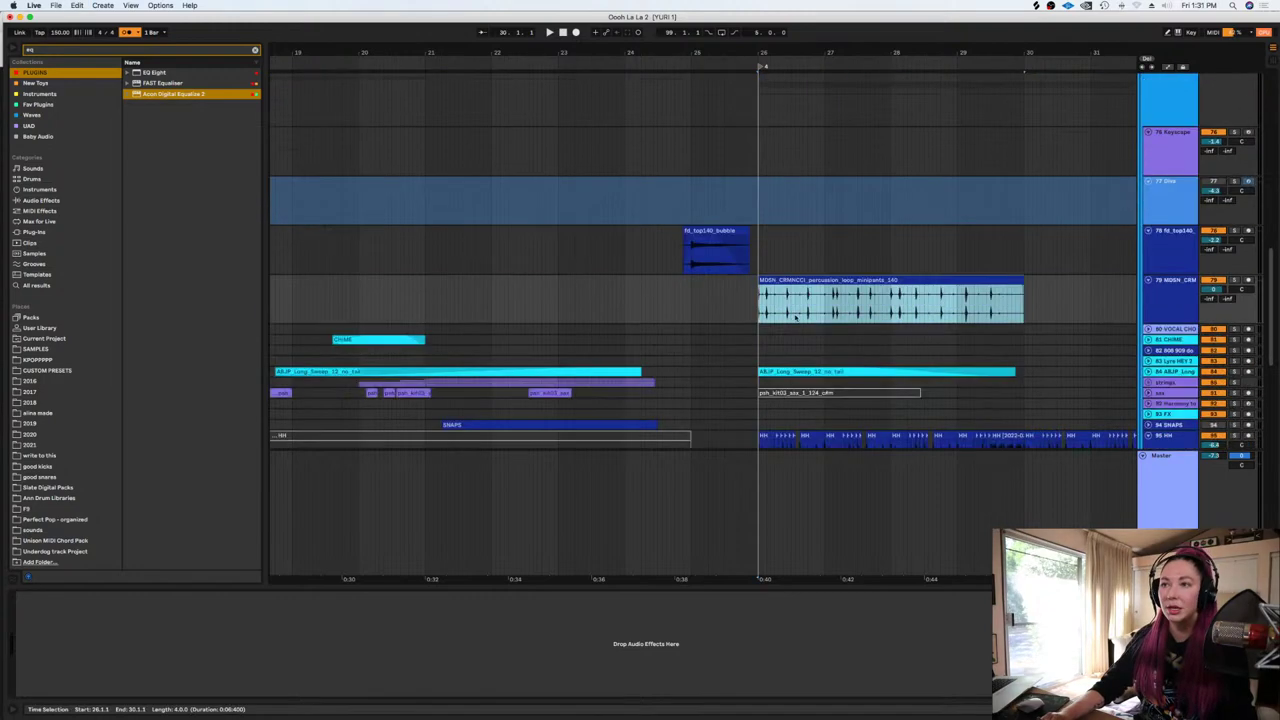
Move the MDSN_CRMNCCI percussion loop track directly below the HH track
{"action": "scroll", "coordinate": [835, 338], "scroll_direction": "up", "scroll_amount": 2}
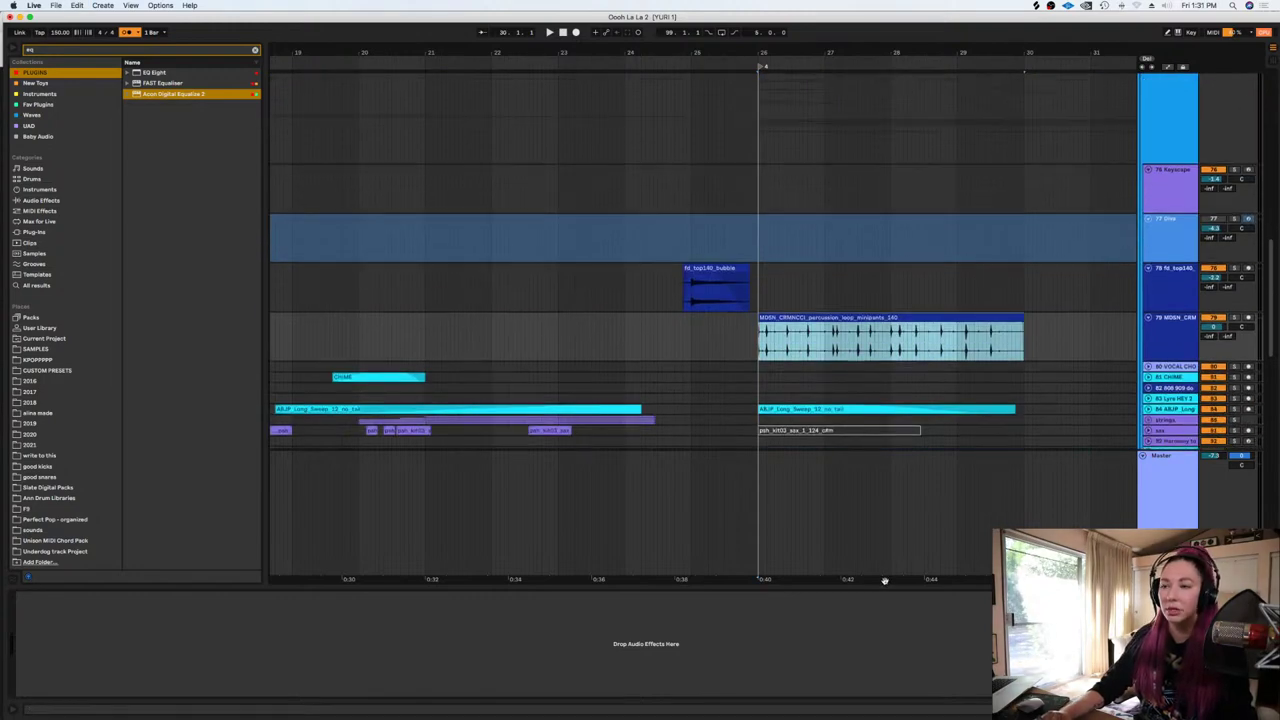
{"action": "scroll", "coordinate": [883, 583], "scroll_direction": "right", "scroll_amount": 5}
{"action": "scroll", "coordinate": [755, 280], "scroll_direction": "up", "scroll_amount": 2}
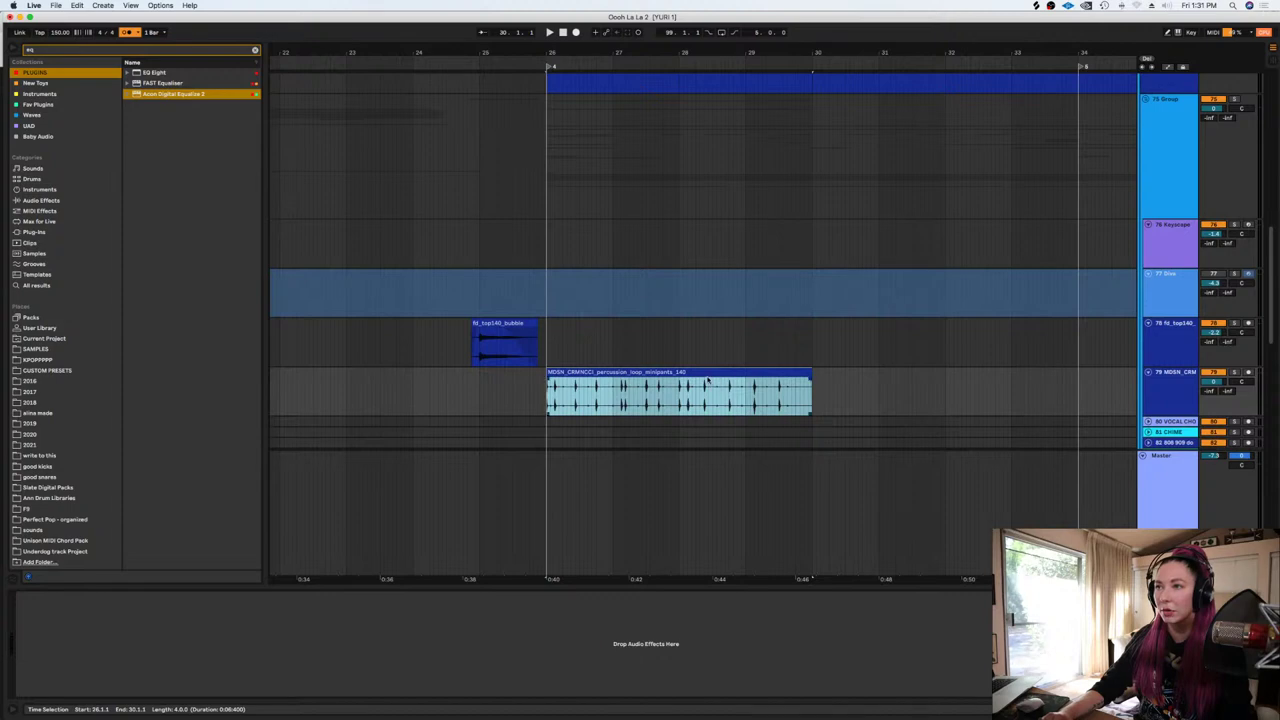
{"action": "scroll", "coordinate": [618, 377], "scroll_direction": "up", "scroll_amount": 6}
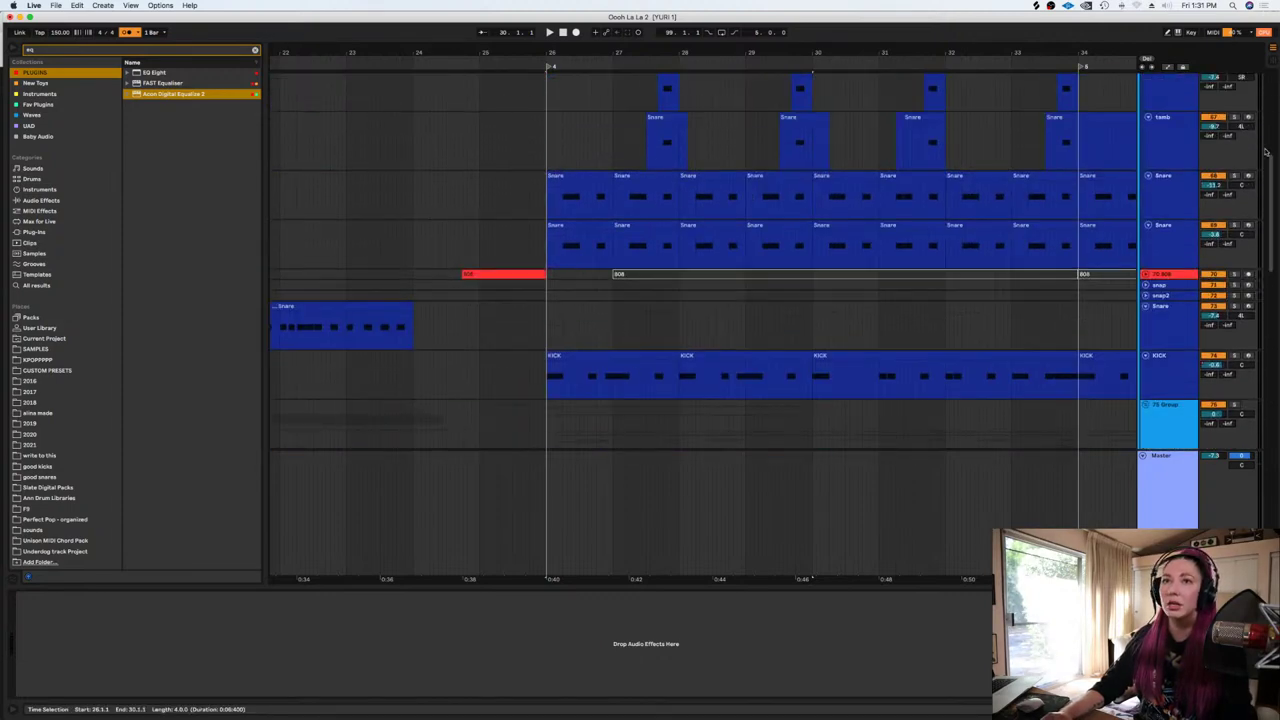
{"action": "left_click_drag", "start_coordinate": [1271, 163], "coordinate": [1268, 345]}
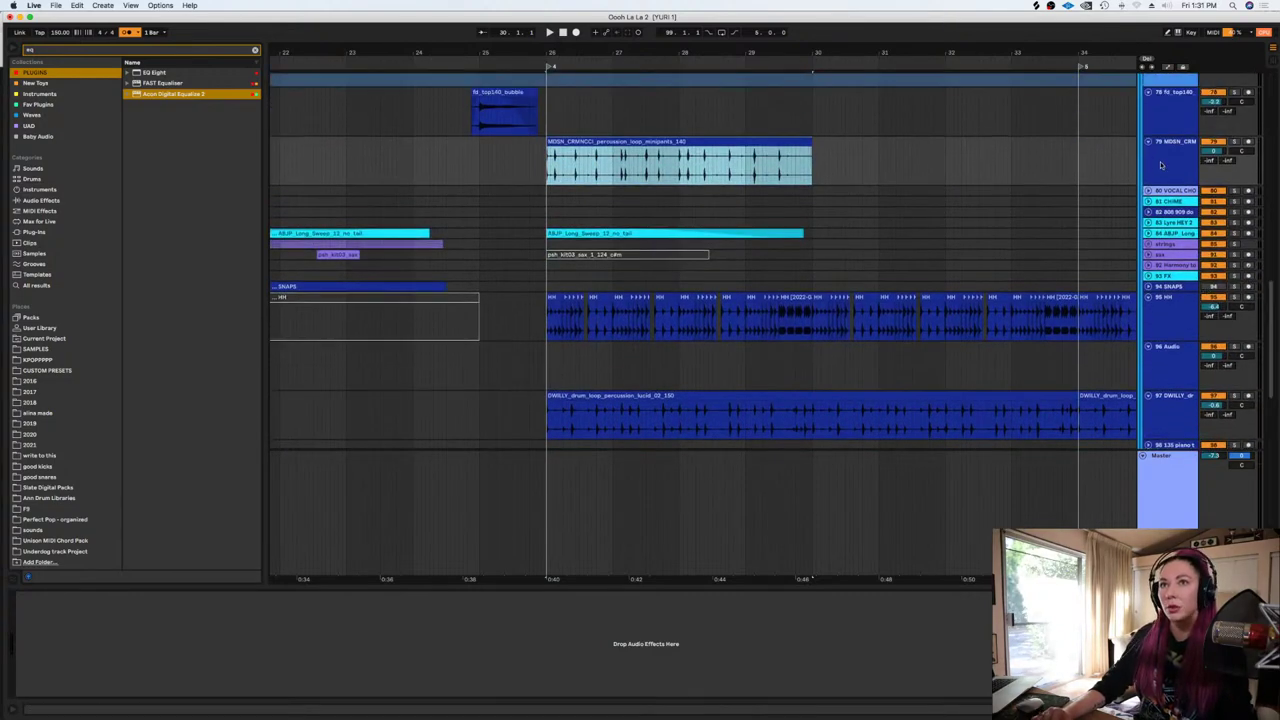
{"action": "left_click_drag", "start_coordinate": [1158, 345], "coordinate": [1165, 360]}
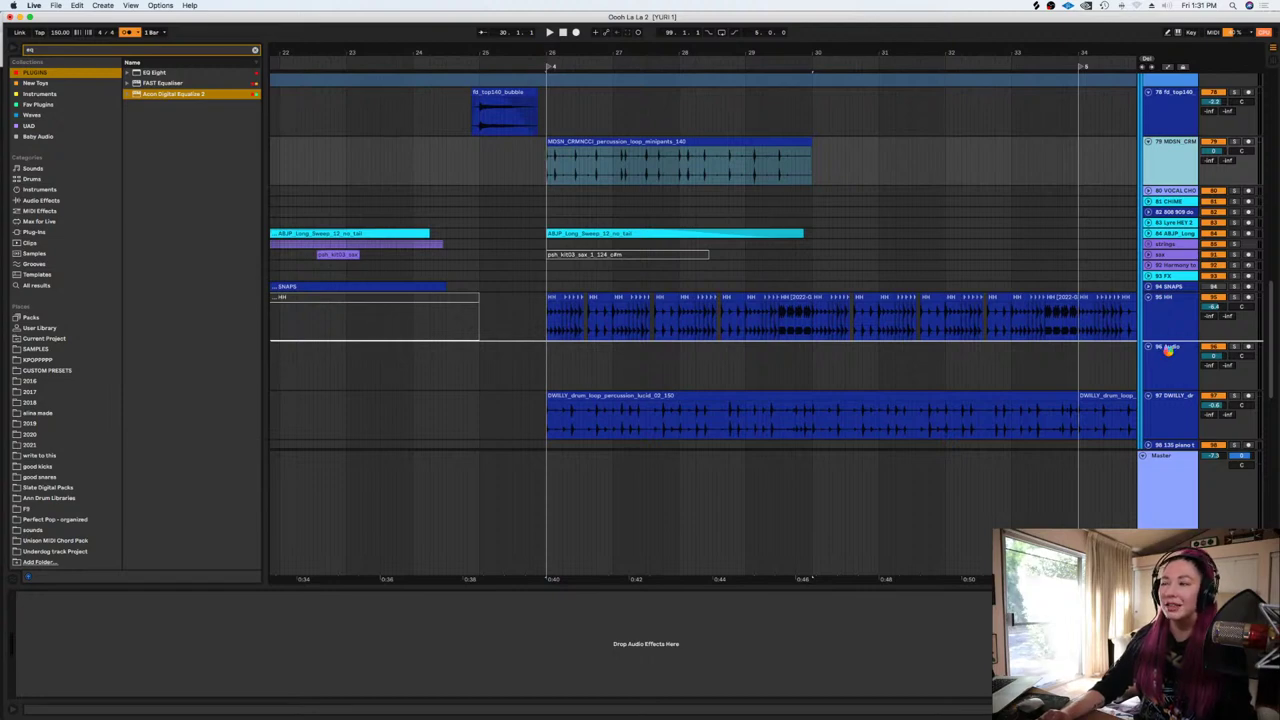
{"action": "left_click_drag", "start_coordinate": [1207, 322], "coordinate": [1207, 321]}
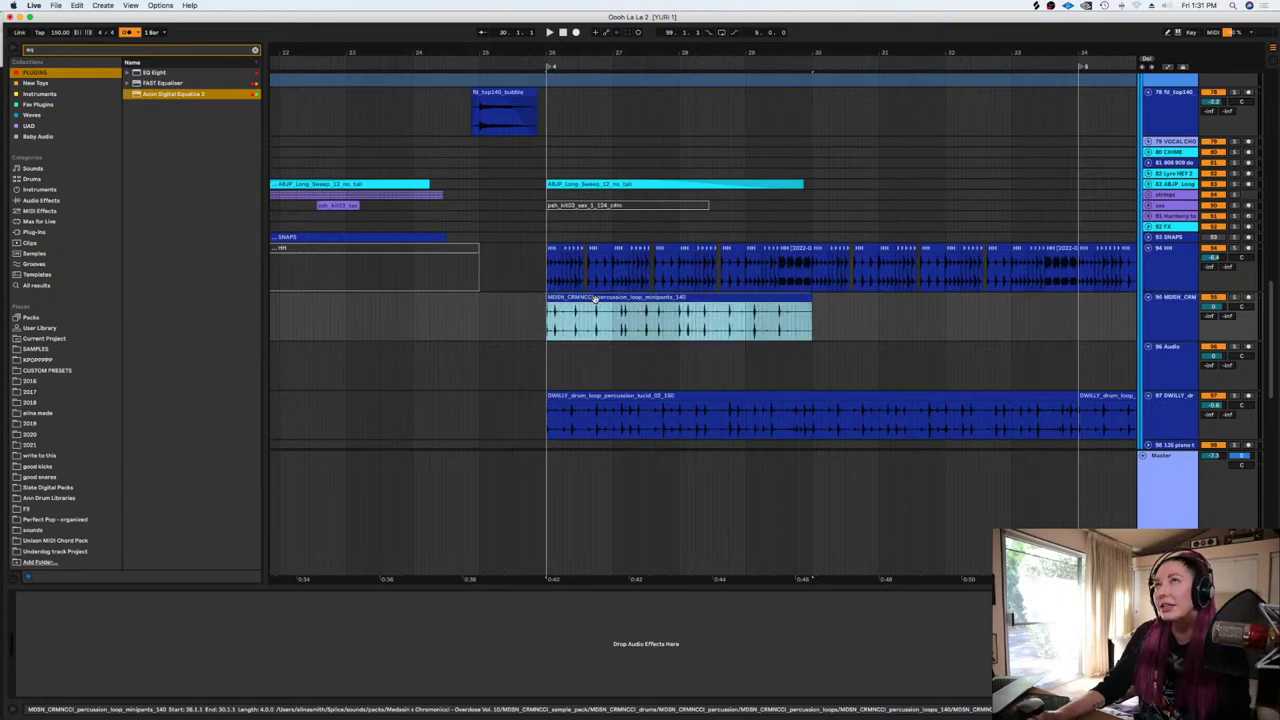
Play the chorus from 26.1.1 with the new percussion loop and solo the HH and MDSN_CRMNCCI tracks
{"action": "key", "text": "space"}
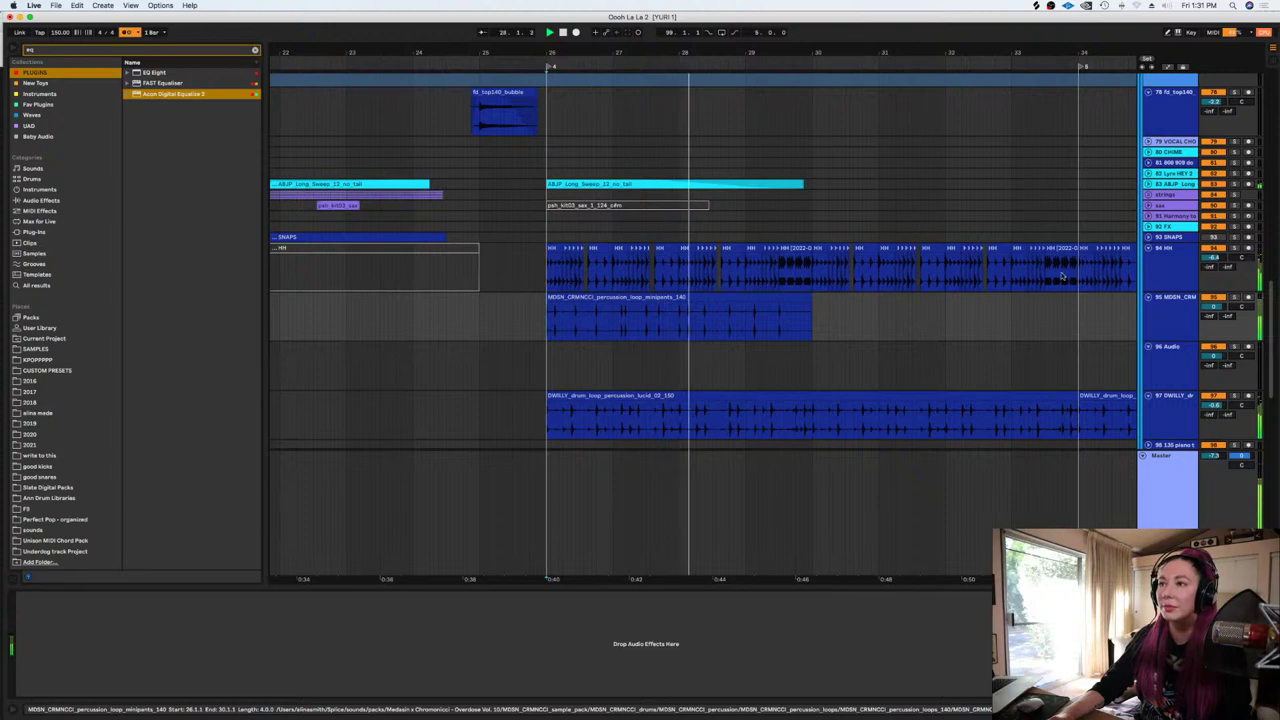
{"action": "left_click", "coordinate": [1234, 247]}
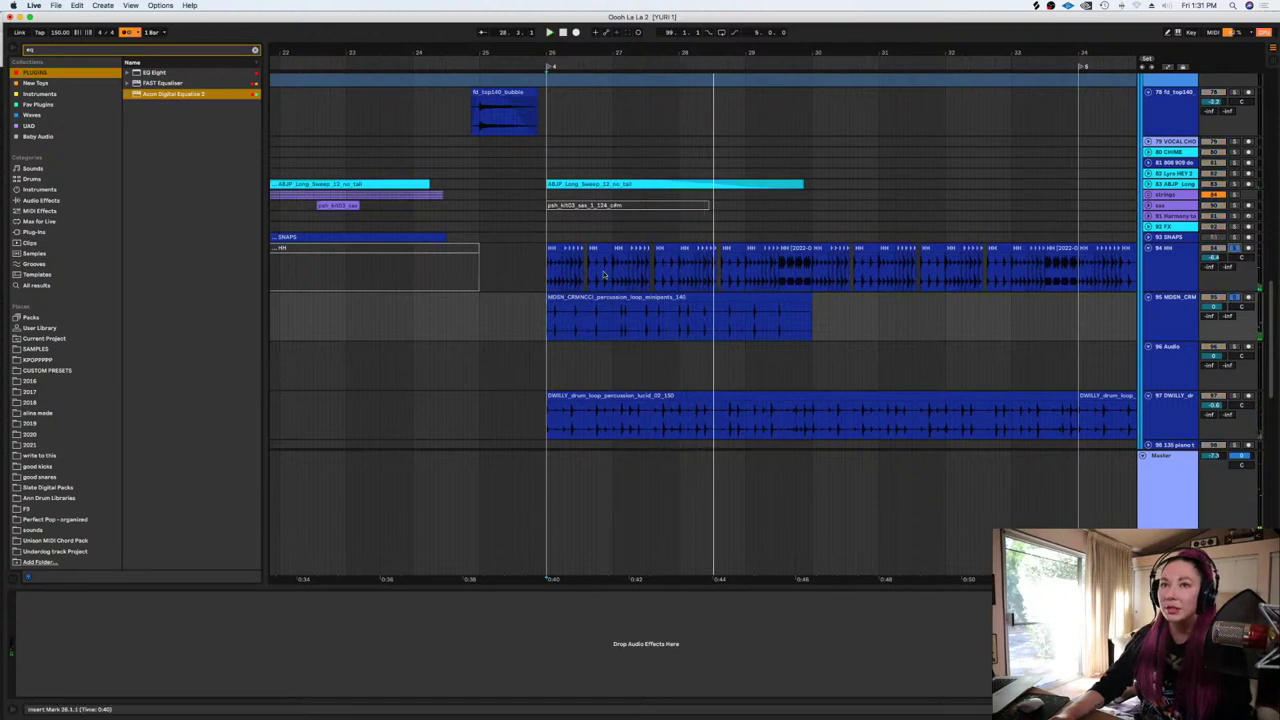
{"action": "key", "text": "space"}
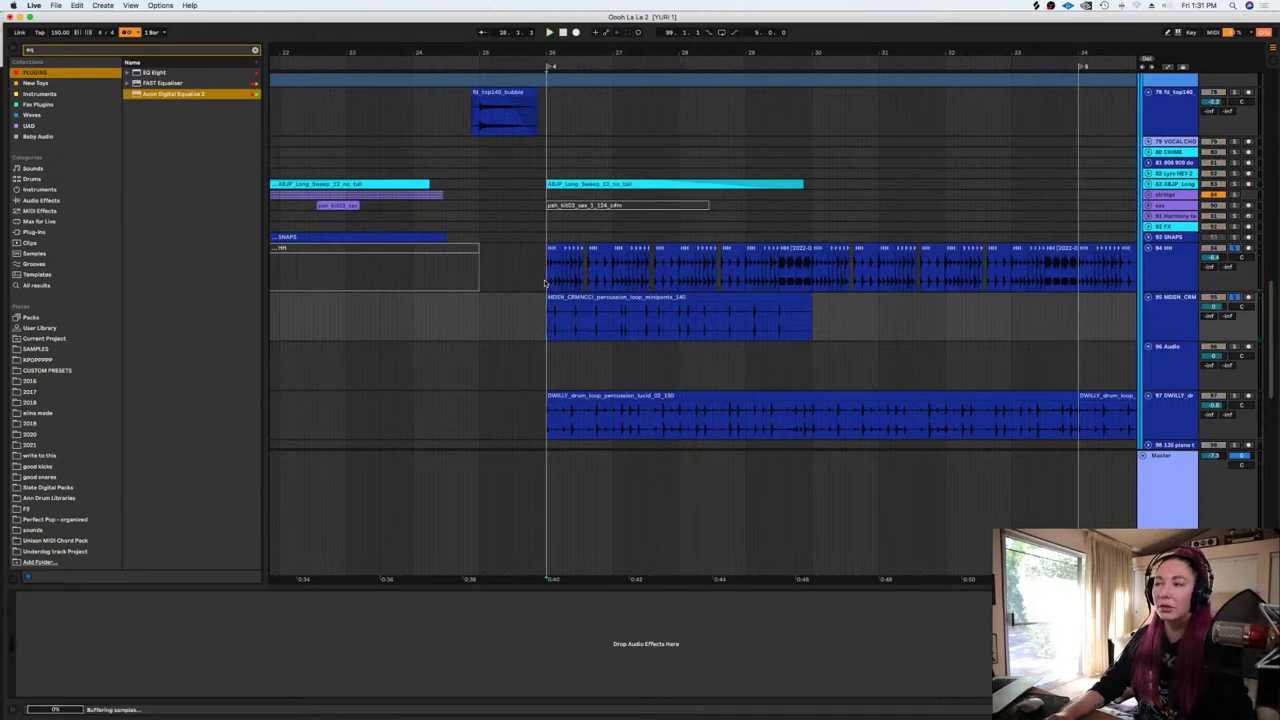
Solo the DWILLY drum loop track as well and compare the three soloed percussion tracks from 26.1.1
{"action": "left_click", "coordinate": [545, 284]}
{"action": "key", "text": "plus"}
{"action": "key", "text": "plus"}
{"action": "key", "text": "plus"}
{"action": "key", "text": "space"}
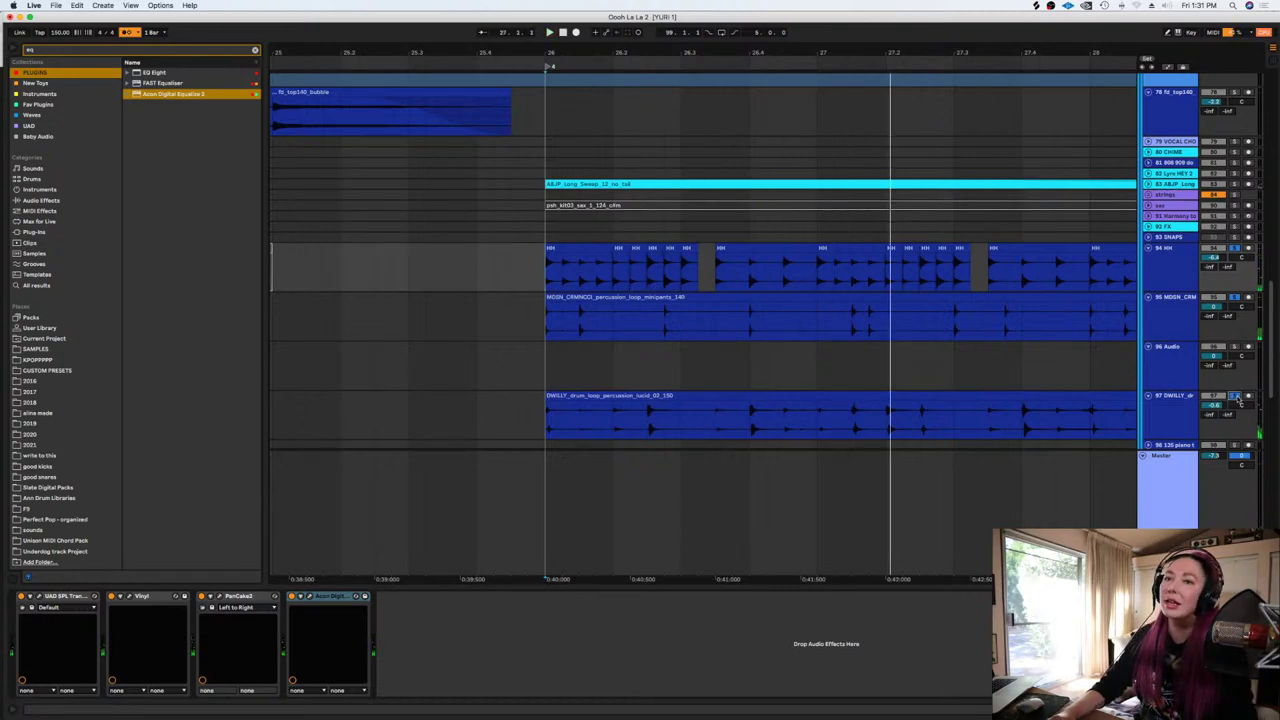
{"action": "key", "text": "space"}
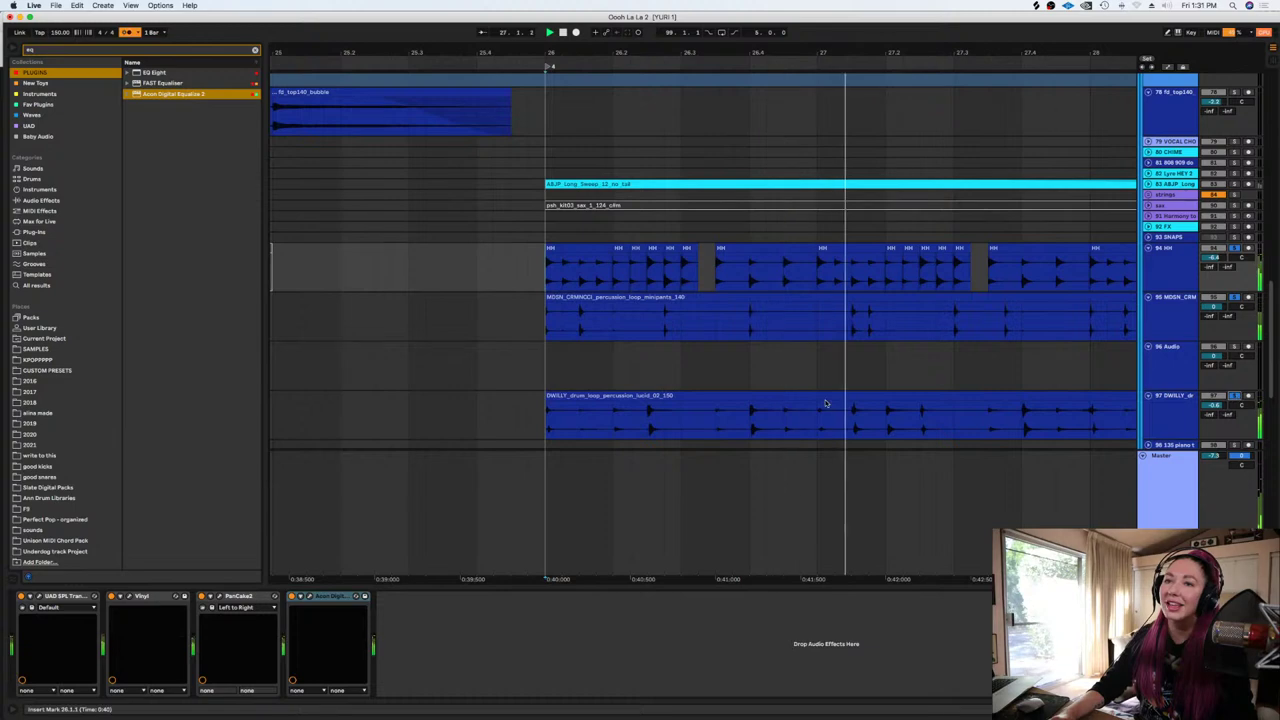
{"action": "key", "text": "space"}
Turn off solo on the HH, MDSN_CRMNCCI and DWILLY tracks
{"action": "left_click", "coordinate": [869, 355]}
{"action": "key", "text": "minus"}
{"action": "key", "text": "minus"}
{"action": "key", "text": "minus"}
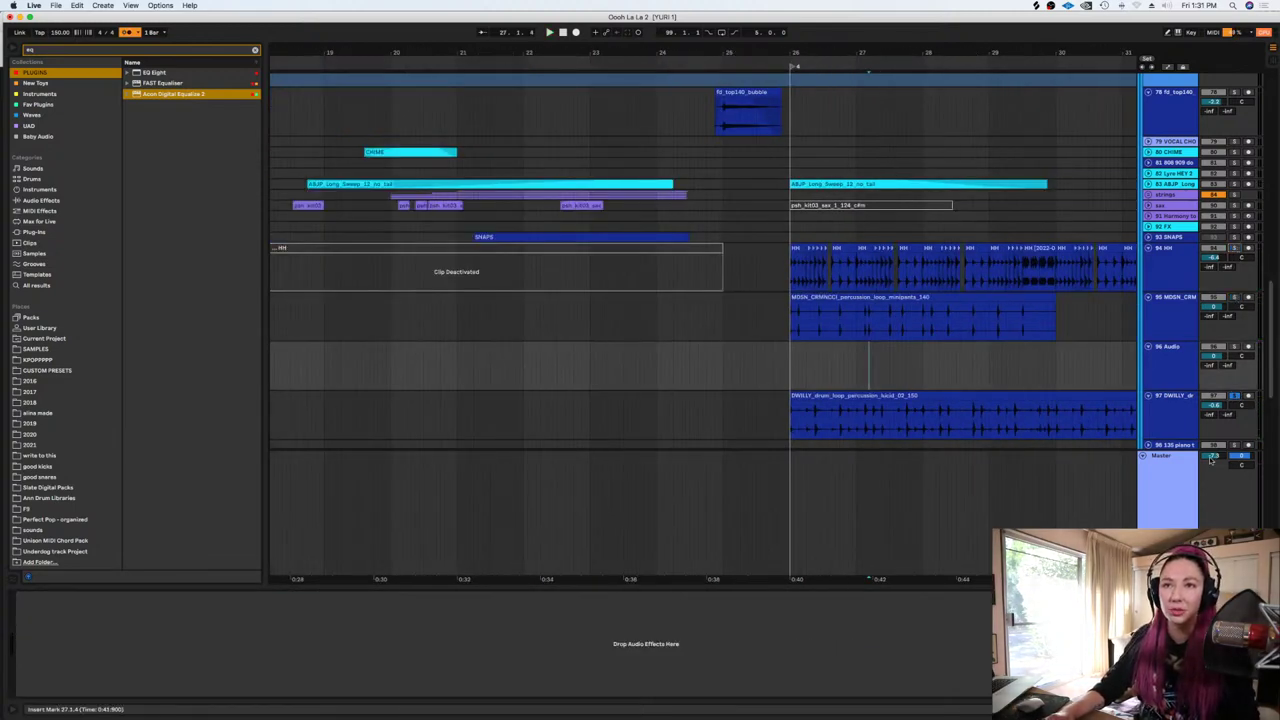
{"action": "left_click", "coordinate": [1234, 396]}
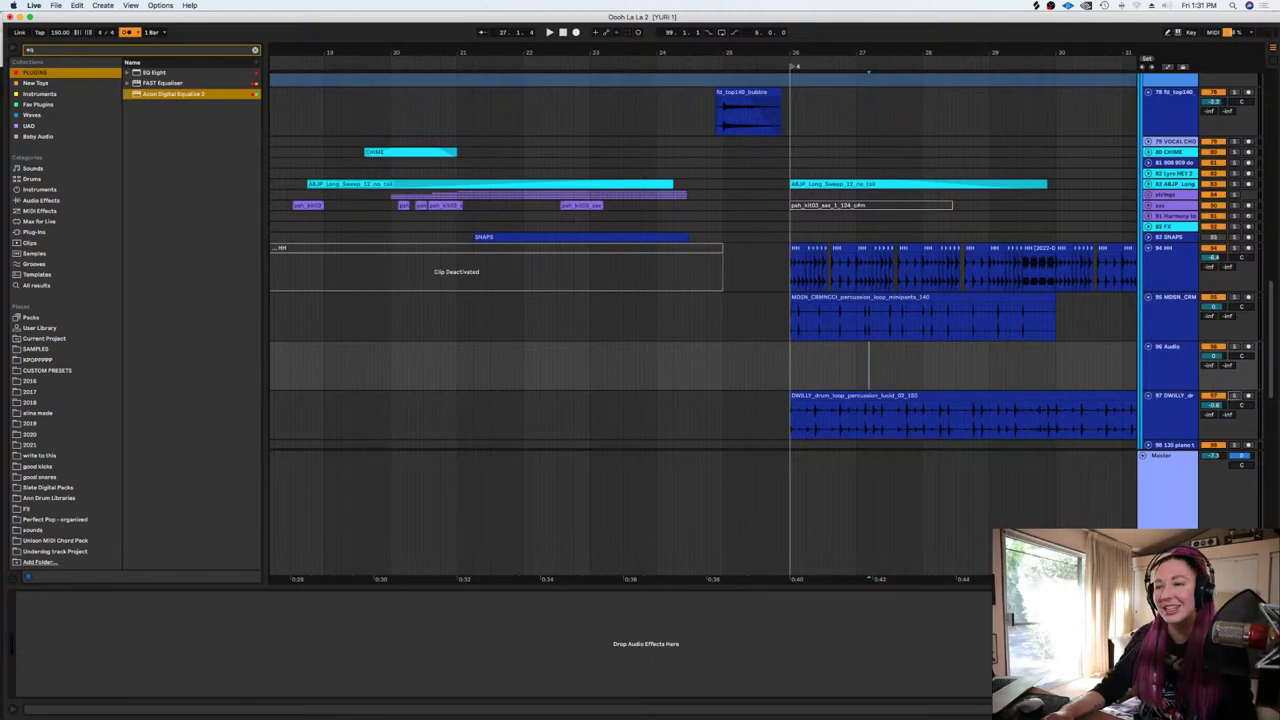
Play the full mix from 25.4.3 to hear the MDSN_CRMNCCI percussion loop in the chorus
{"action": "scroll", "coordinate": [817, 557], "scroll_direction": "right", "scroll_amount": 5}
{"action": "scroll", "coordinate": [790, 385], "scroll_direction": "down", "scroll_amount": 2}
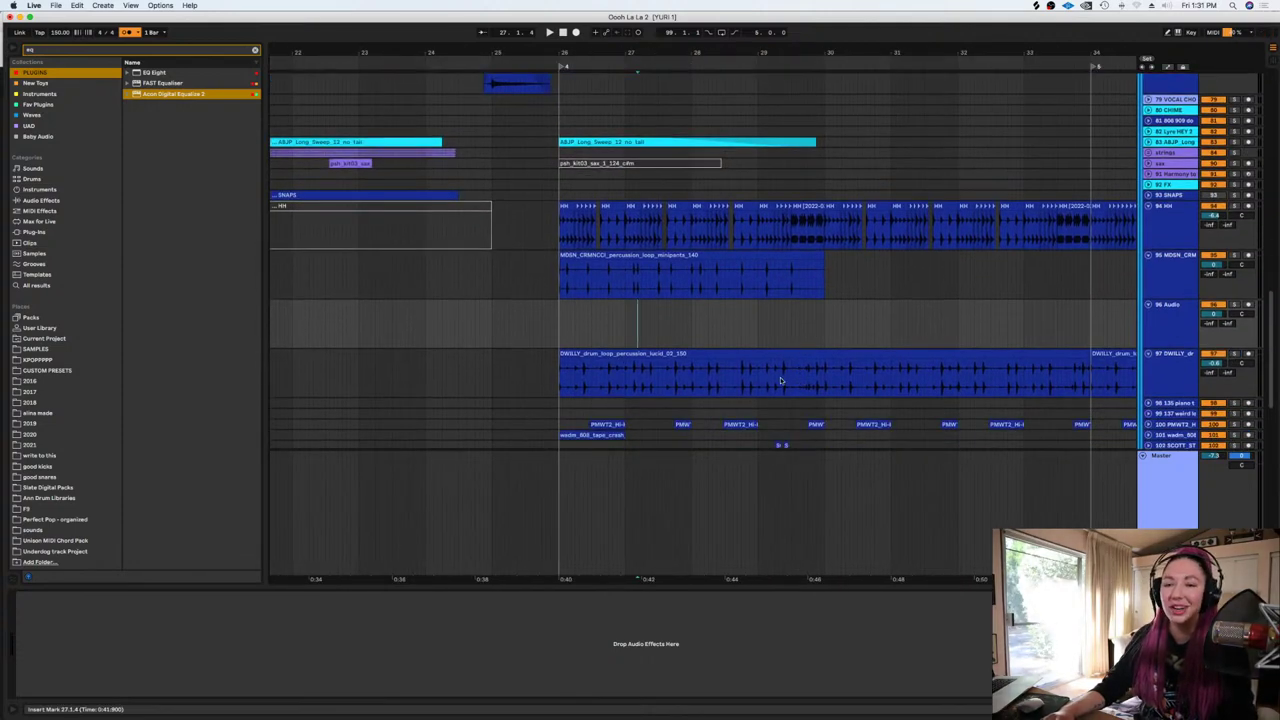
{"action": "left_click", "coordinate": [549, 328]}
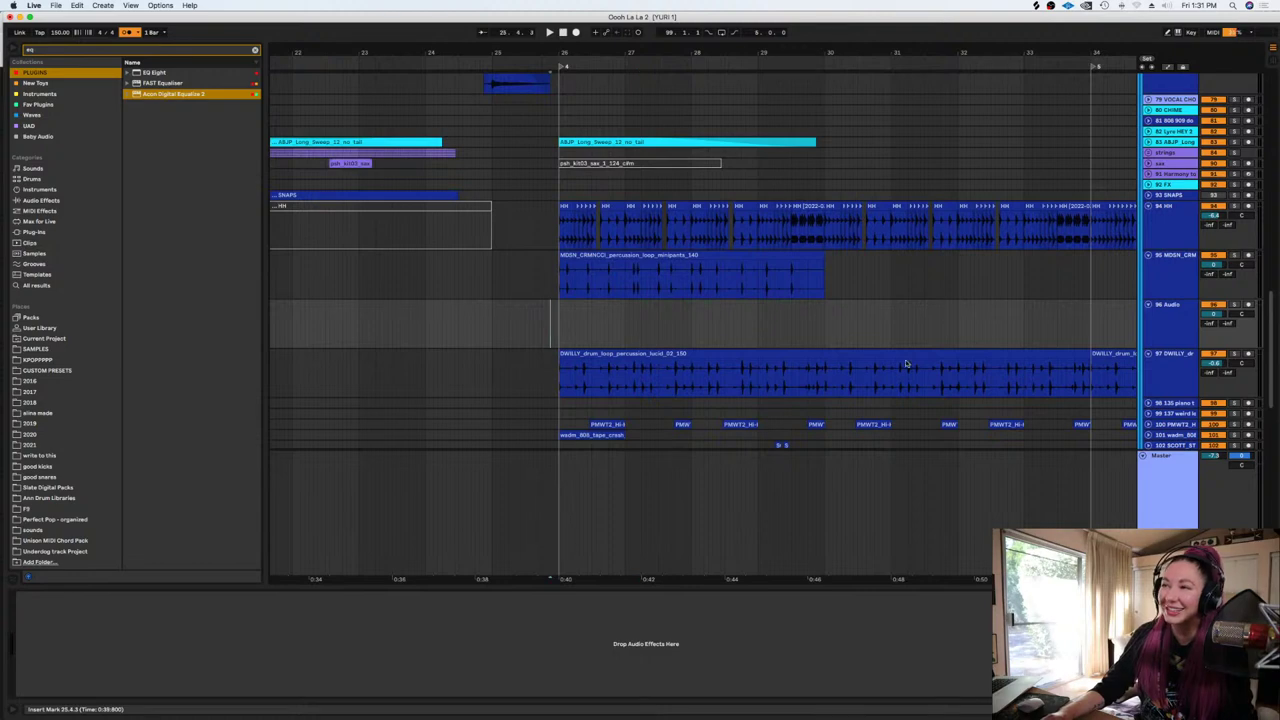
{"action": "key", "text": "space"}
{"action": "left_click_drag", "start_coordinate": [1271, 329], "coordinate": [1267, 300]}
{"action": "key", "text": "space"}
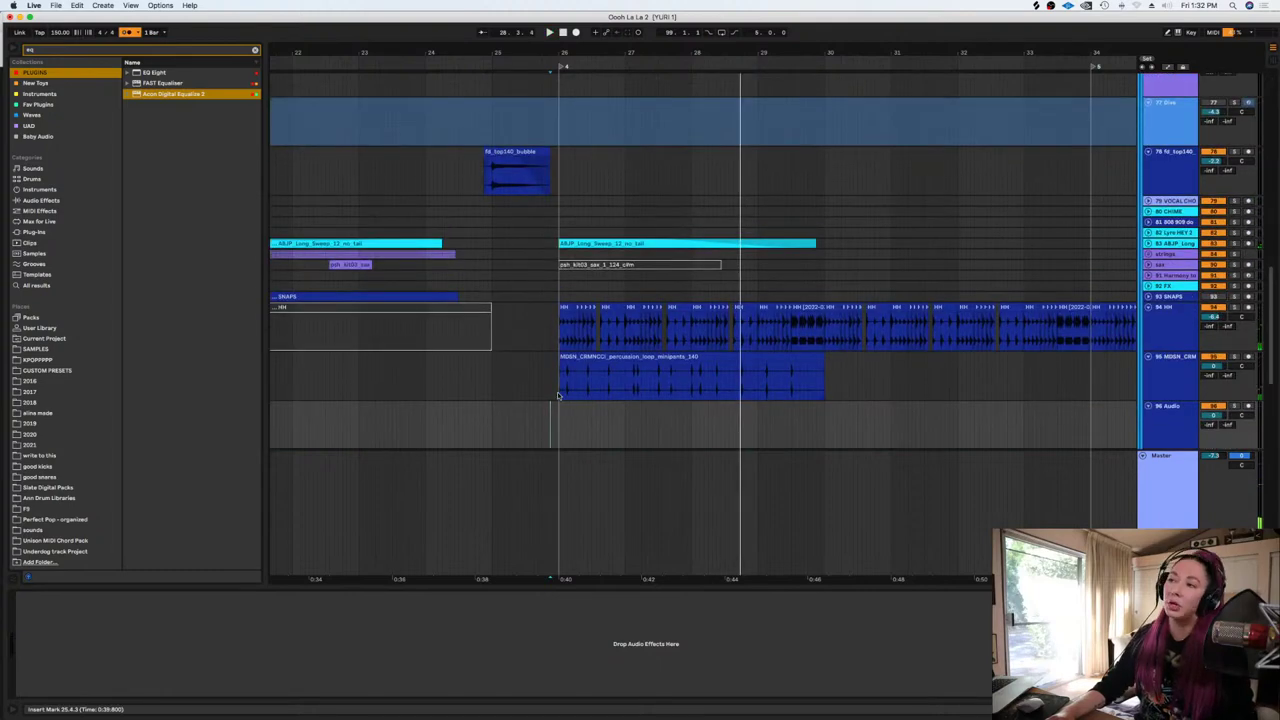
Play the MDSN_CRMNCCI percussion loop soloed from bar 26, and delete its clip from track 95
{"action": "key", "text": "space"}
{"action": "scroll", "coordinate": [558, 395], "scroll_direction": "up", "scroll_amount": 5}
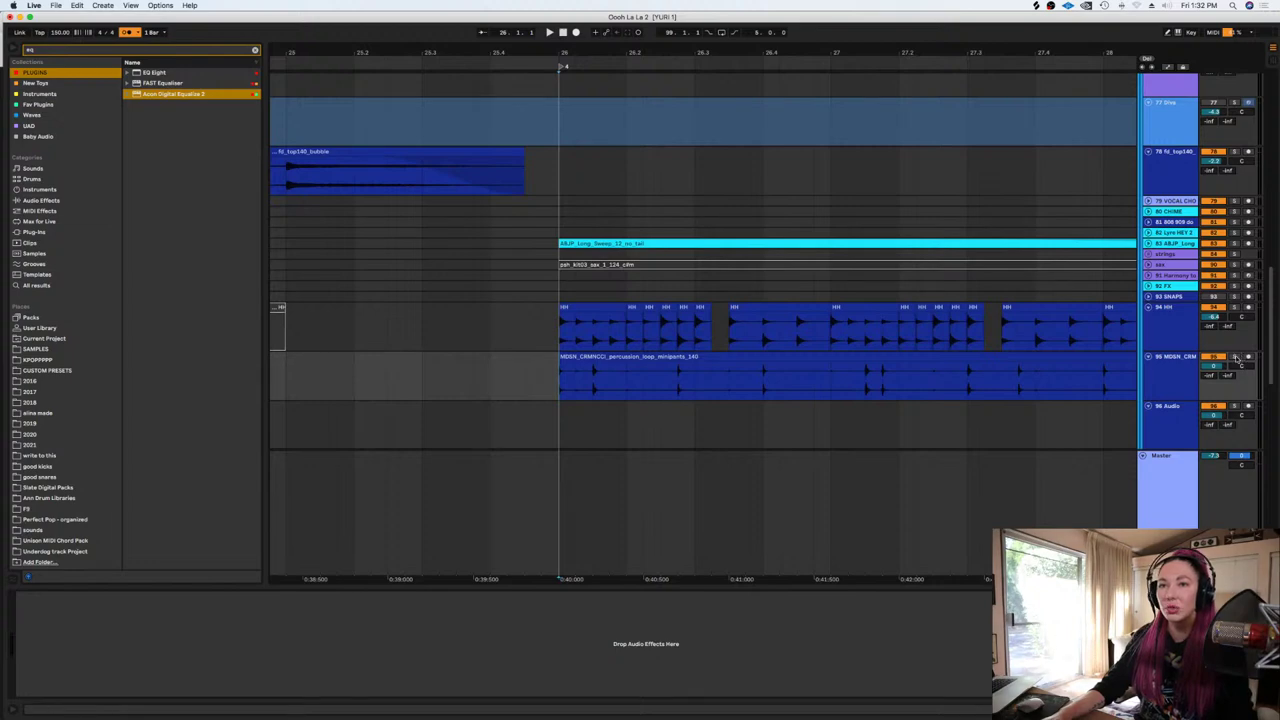
{"action": "key", "text": "space"}
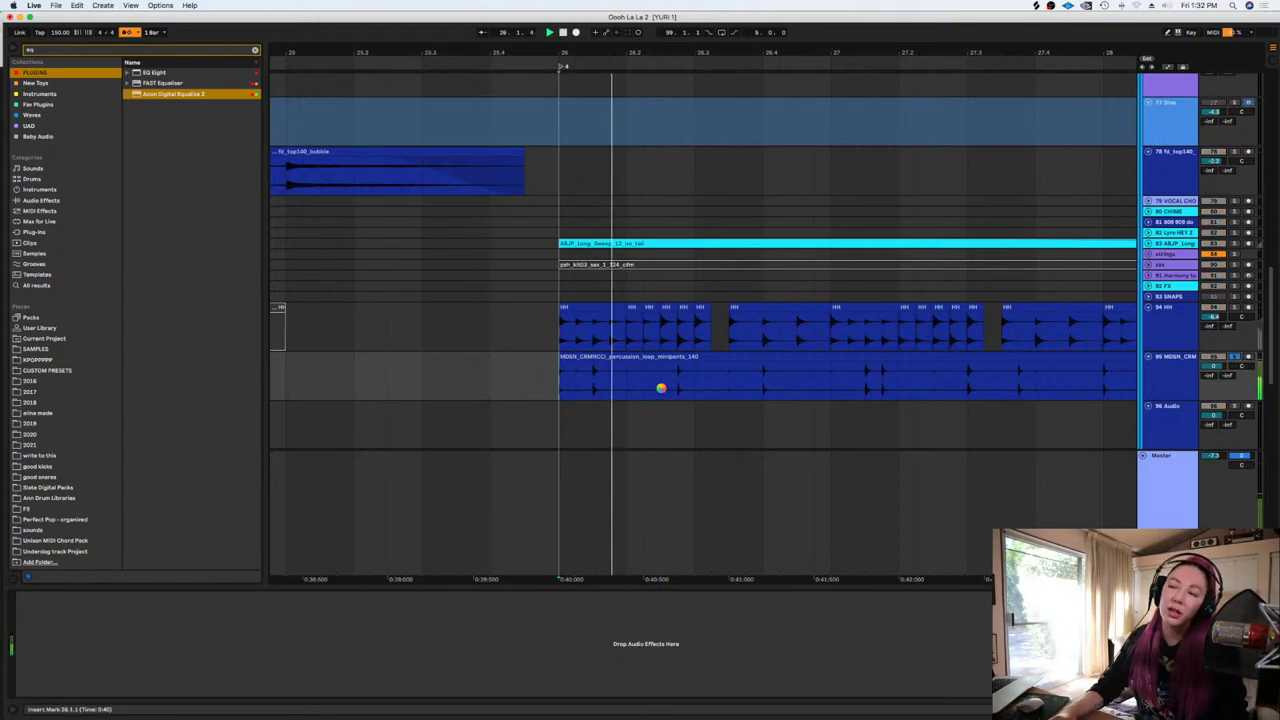
{"action": "key", "text": "plus"}
{"action": "key", "text": "plus"}
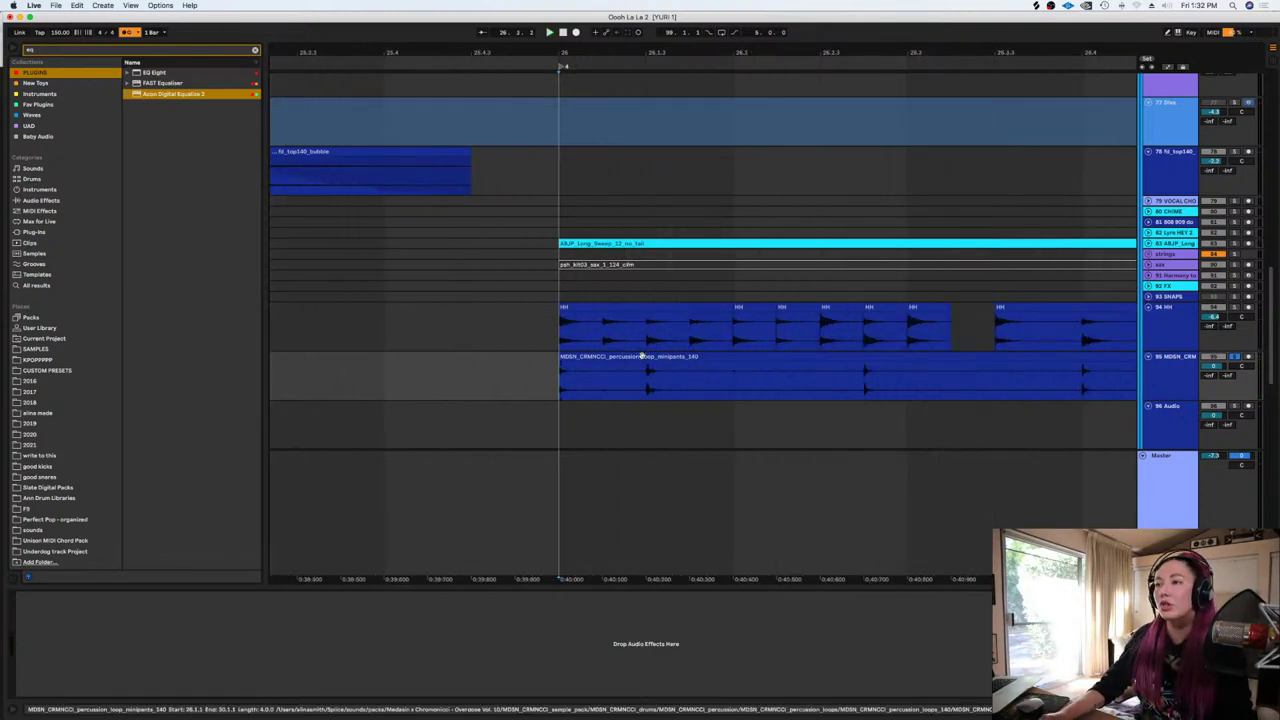
{"action": "left_click", "coordinate": [640, 370]}
{"action": "key", "text": "Delete"}
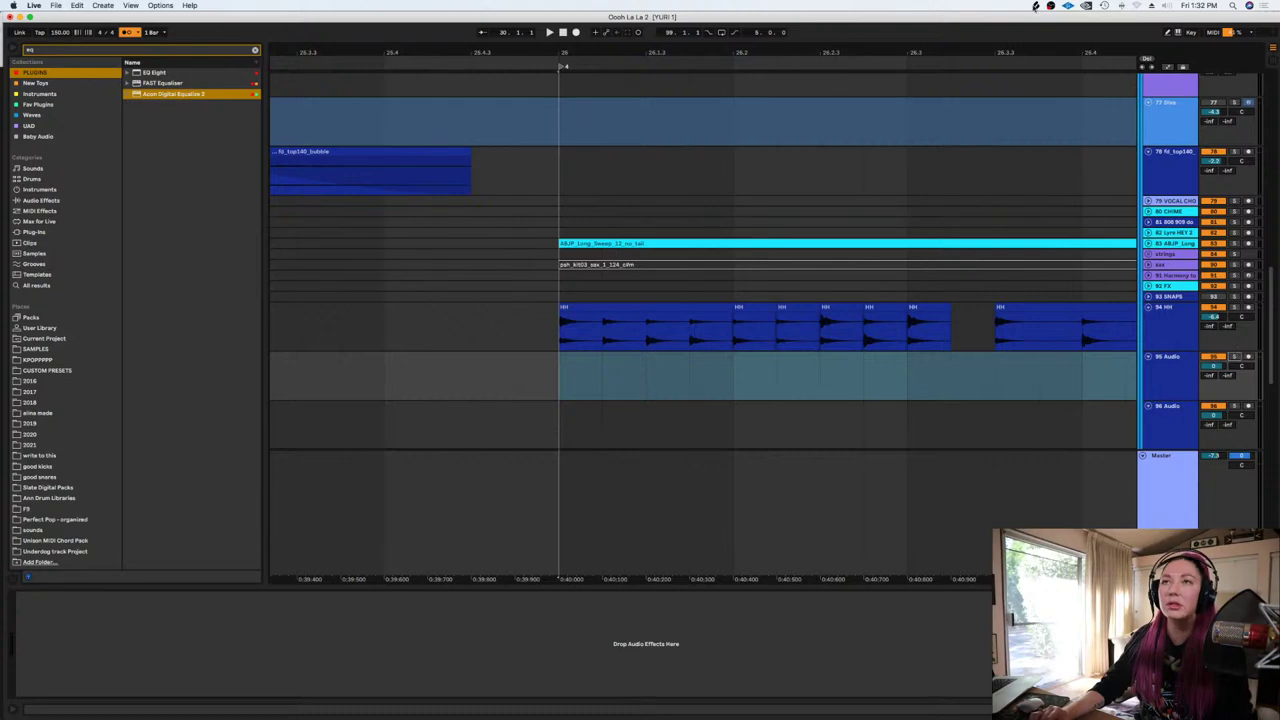
Switch to Splice, clear the tops tag filter, and search the Drums samples for "tambourine"
{"action": "left_click", "coordinate": [1035, 6]}
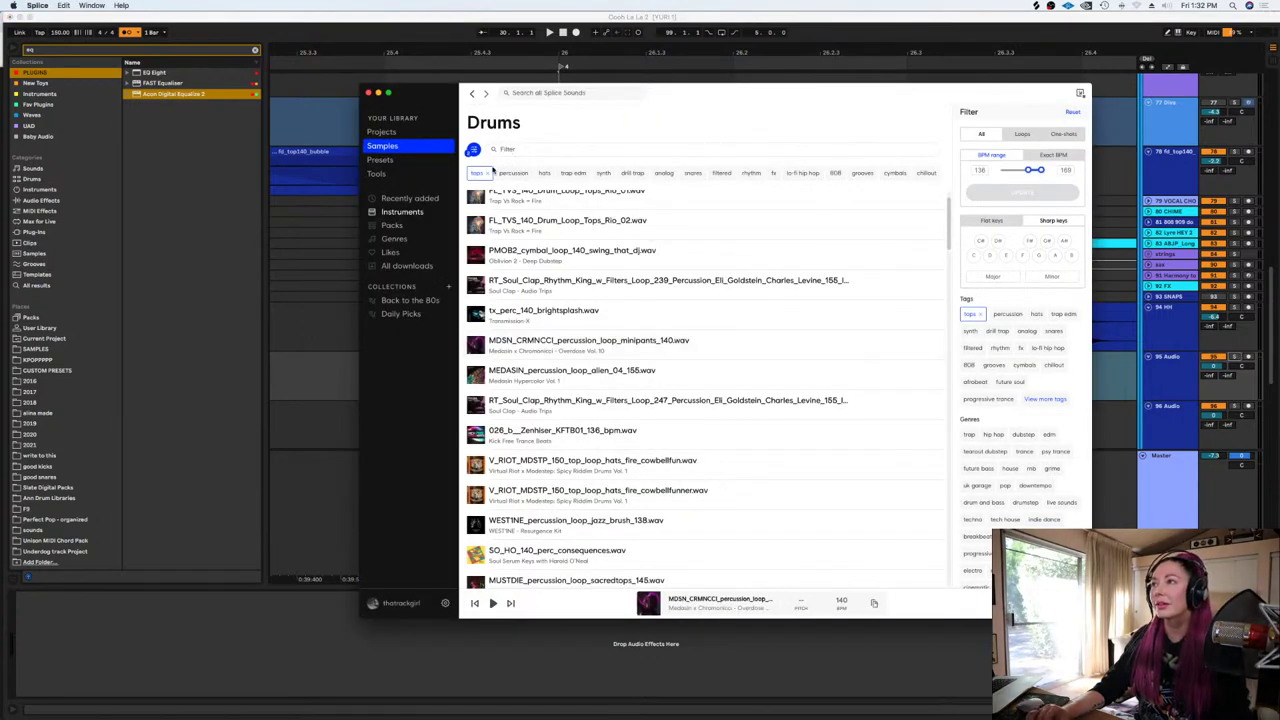
{"action": "left_click", "coordinate": [488, 173]}
{"action": "left_click", "coordinate": [516, 150]}
{"action": "type", "text": "f"}
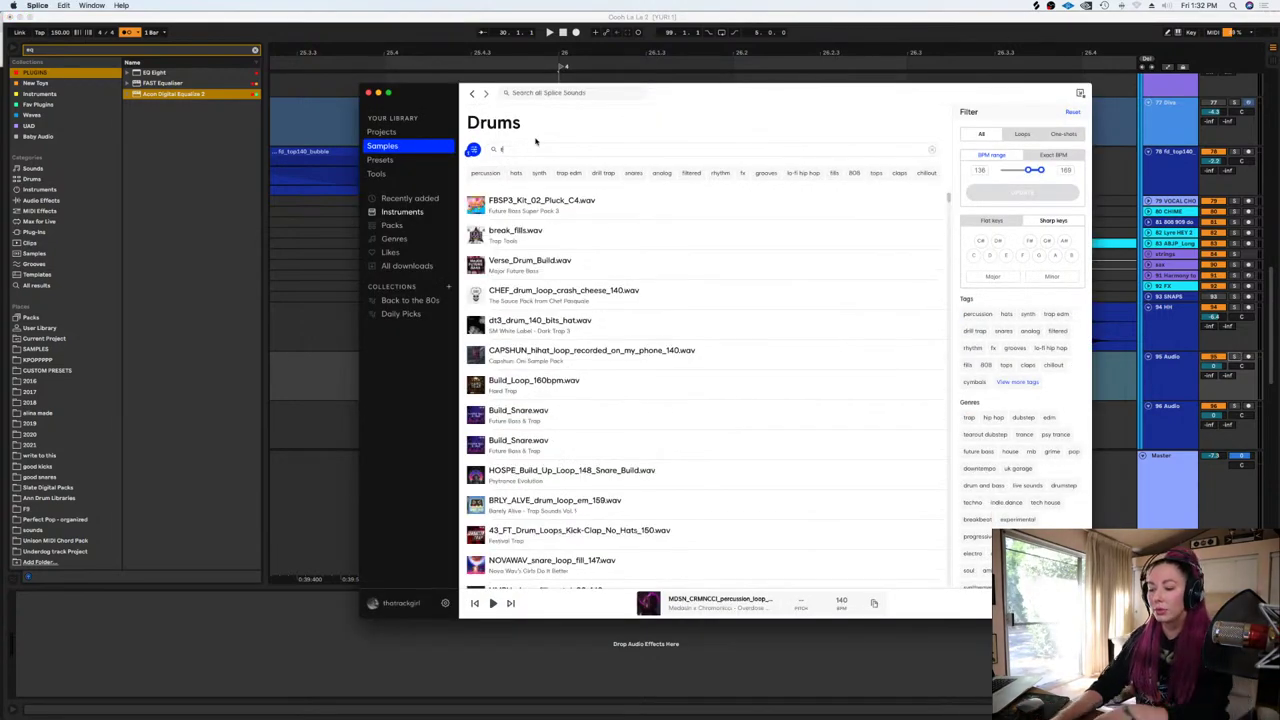
{"action": "type", "text": "om"}
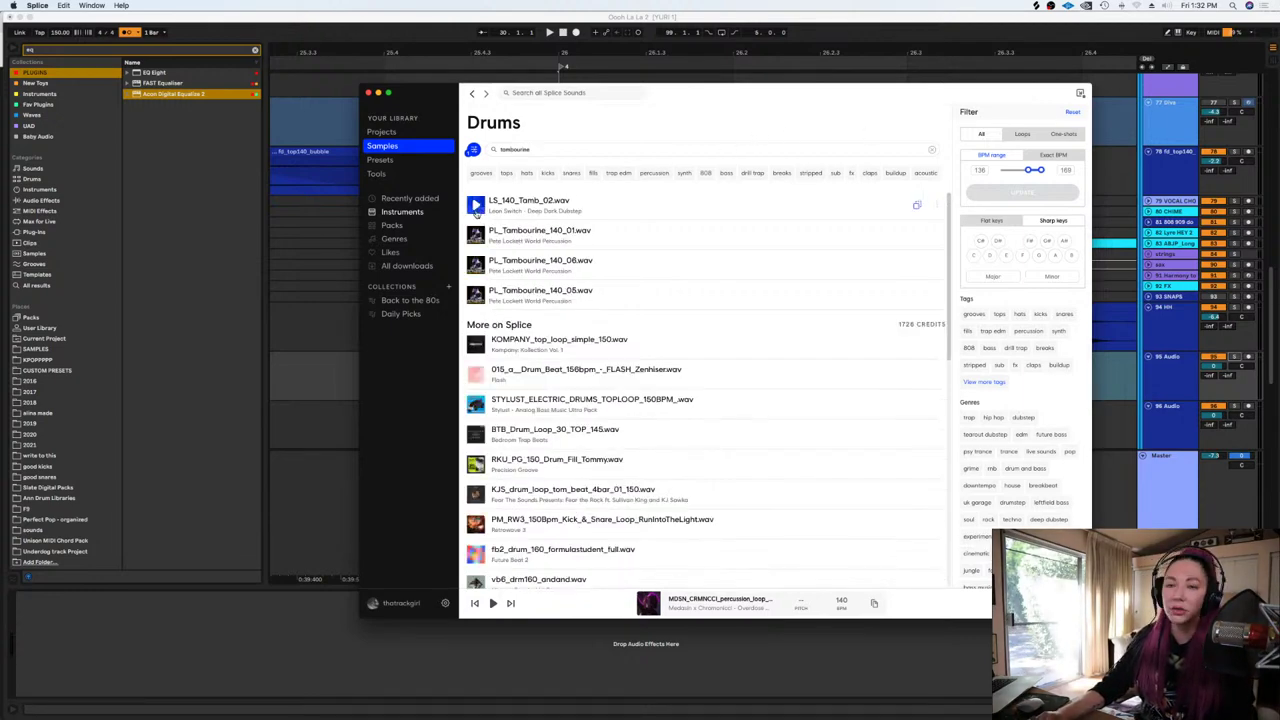
Preview LS_140_Tamb_02.wav and place it on the empty audio track 95 in Live, starting at bar 26
{"action": "left_click", "coordinate": [476, 205]}
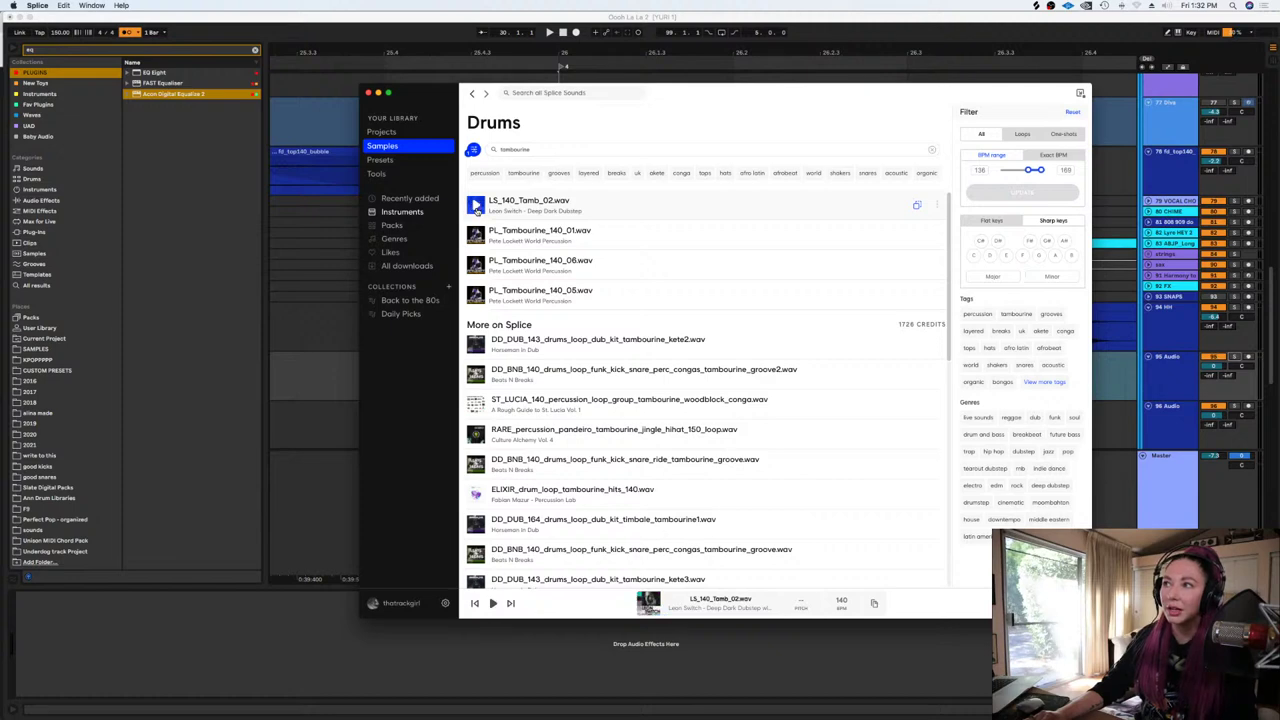
{"action": "left_click", "coordinate": [917, 204]}
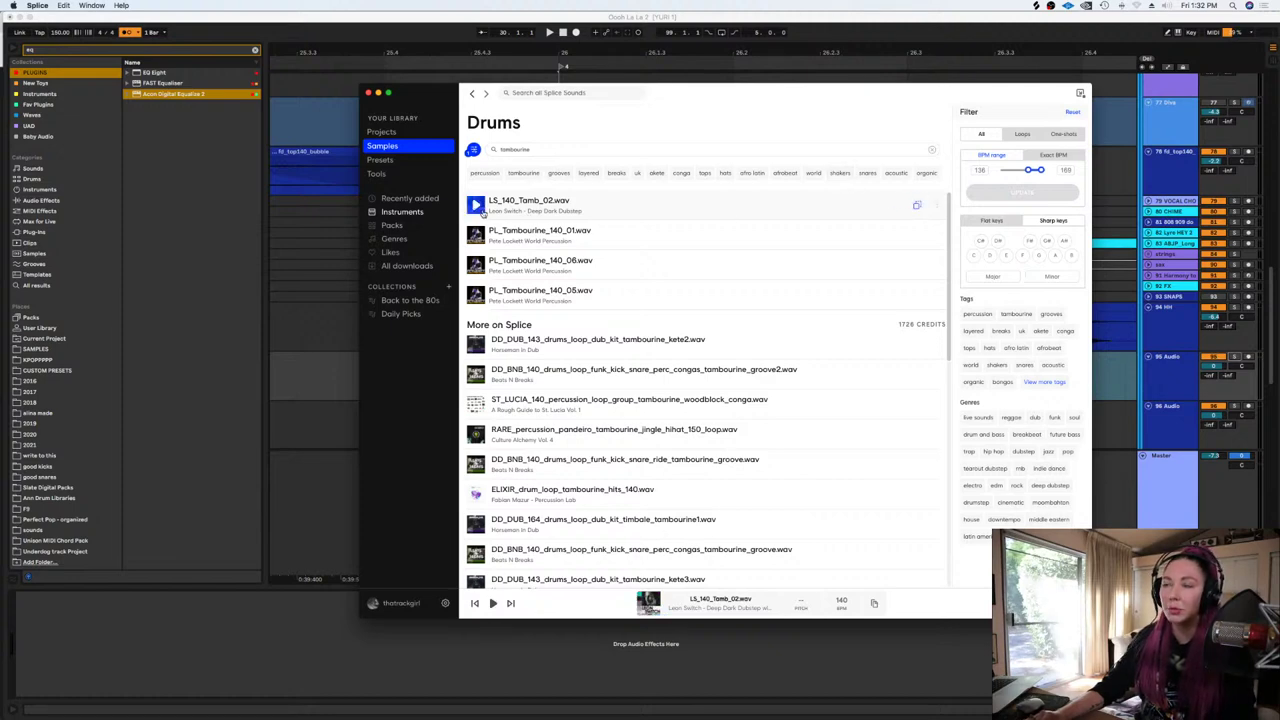
{"action": "left_click", "coordinate": [338, 366]}
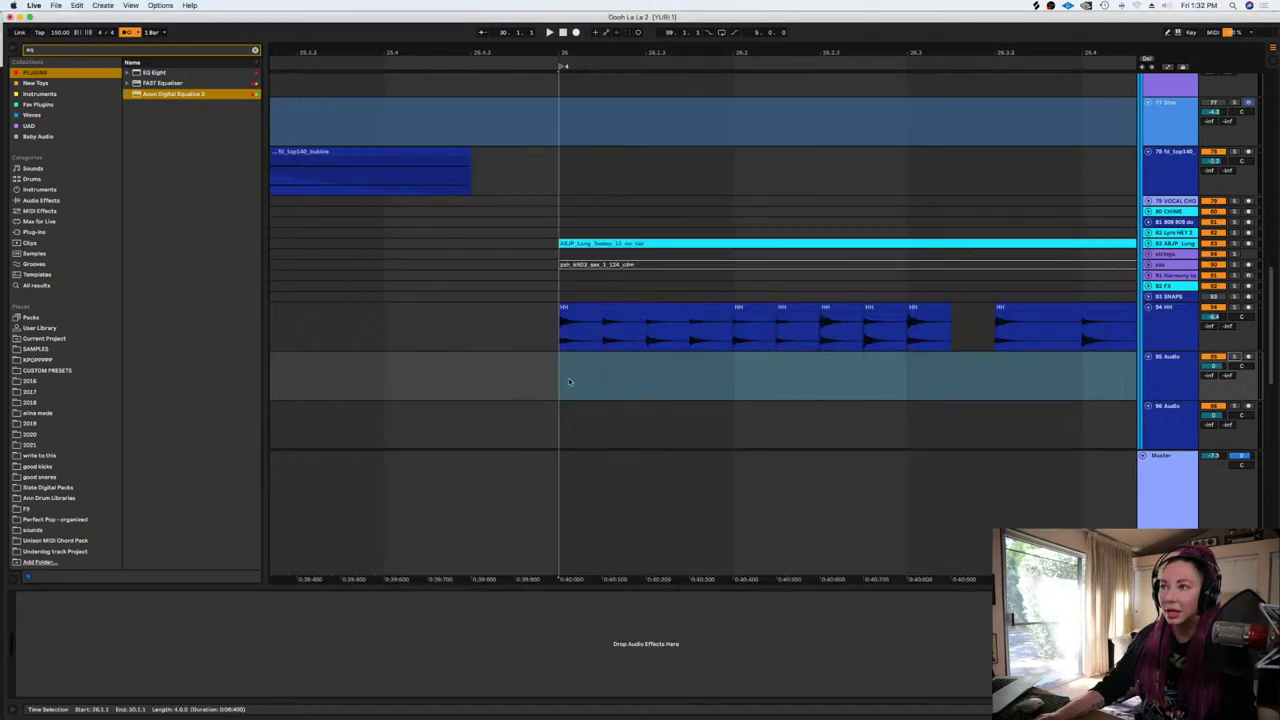
{"action": "left_click_drag", "start_coordinate": [569, 382], "coordinate": [568, 380]}
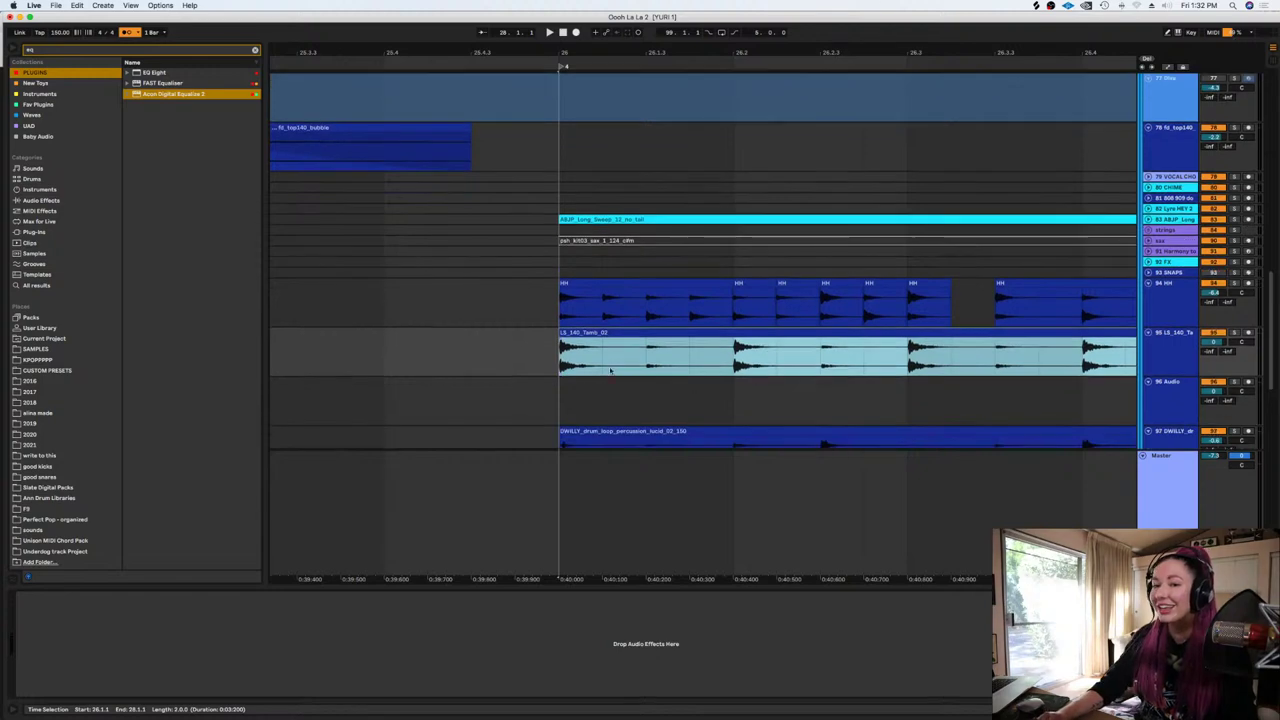
Slice the tambourine clip into sixteenth notes and fill beat 26.1 with four consecutive one-sixteenth slices
{"action": "left_click", "coordinate": [608, 362]}
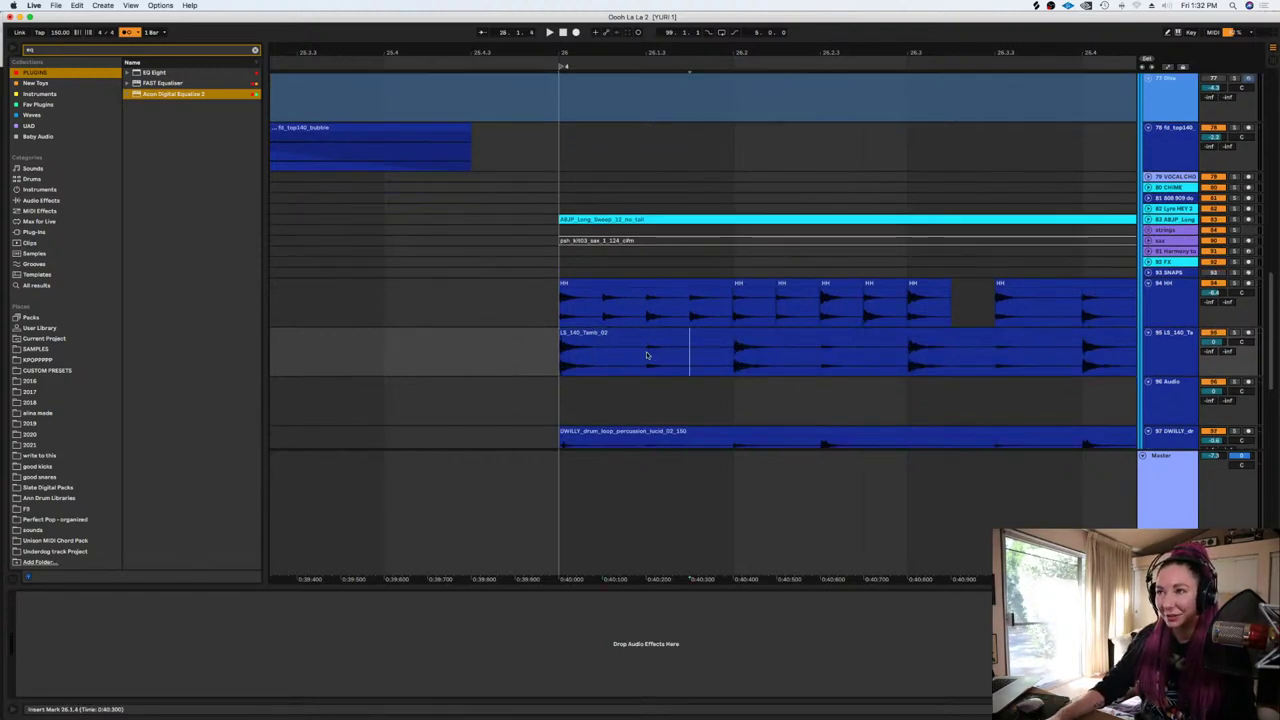
{"action": "left_click_drag", "start_coordinate": [689, 355], "coordinate": [618, 338]}
{"action": "key", "text": "super+e"}
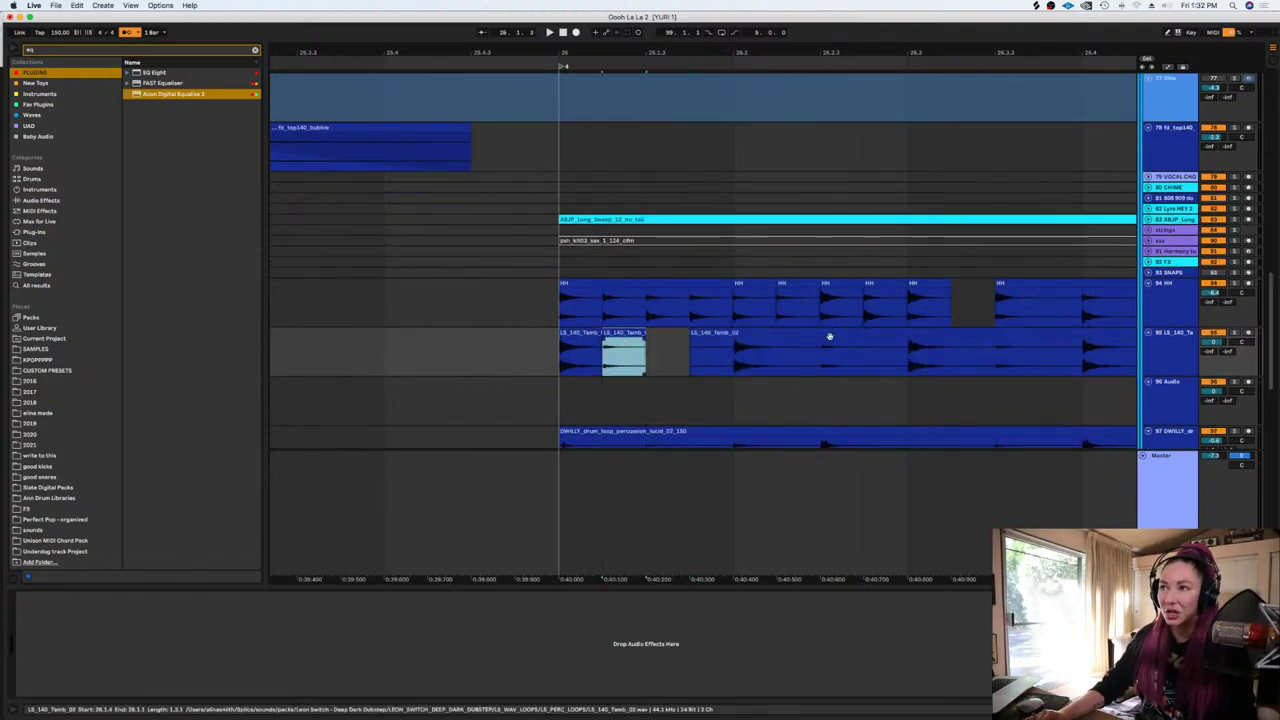
{"action": "left_click_drag", "start_coordinate": [823, 355], "coordinate": [856, 346]}
{"action": "key", "text": "super+e"}
{"action": "left_click_drag", "start_coordinate": [606, 354], "coordinate": [674, 349]}
{"action": "left_click_drag", "start_coordinate": [1008, 367], "coordinate": [729, 364]}
{"action": "key", "text": "super+e"}
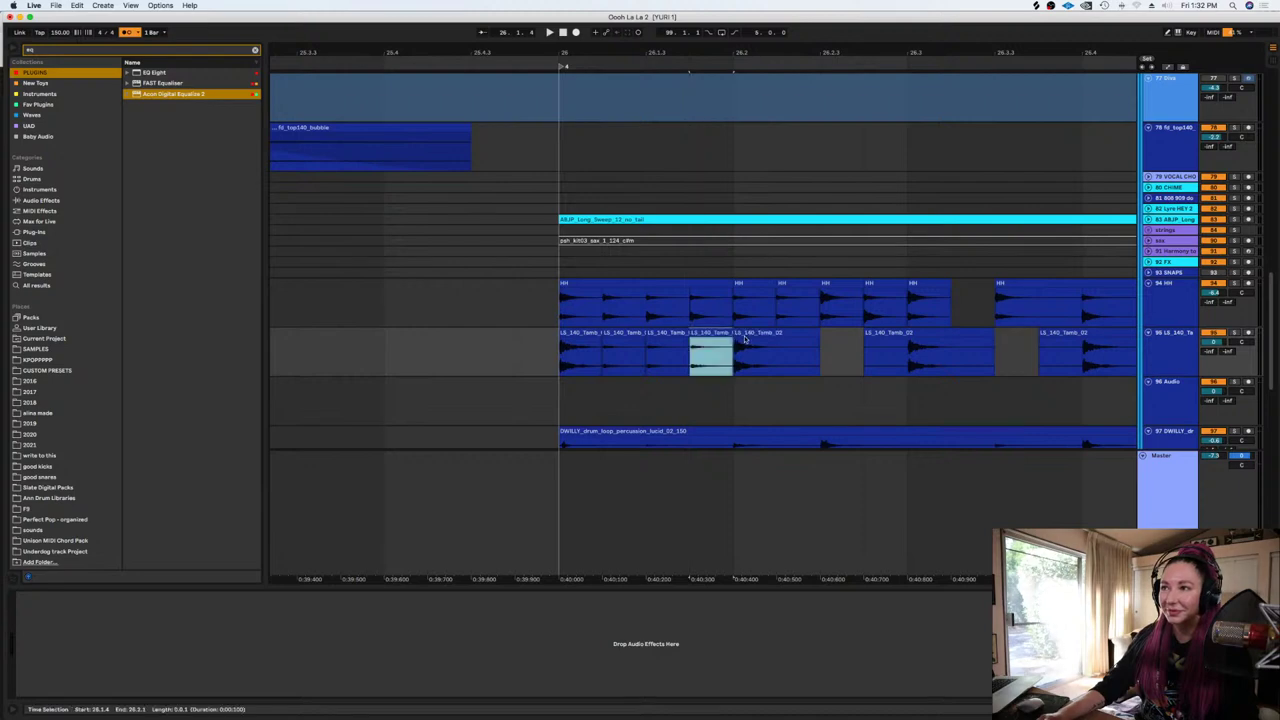
Delete the tambourine segment starting at 26.2.4 and play the track soloed from bar 26
{"action": "left_click", "coordinate": [888, 333]}
{"action": "key", "text": "Delete"}
{"action": "left_click", "coordinate": [557, 364]}
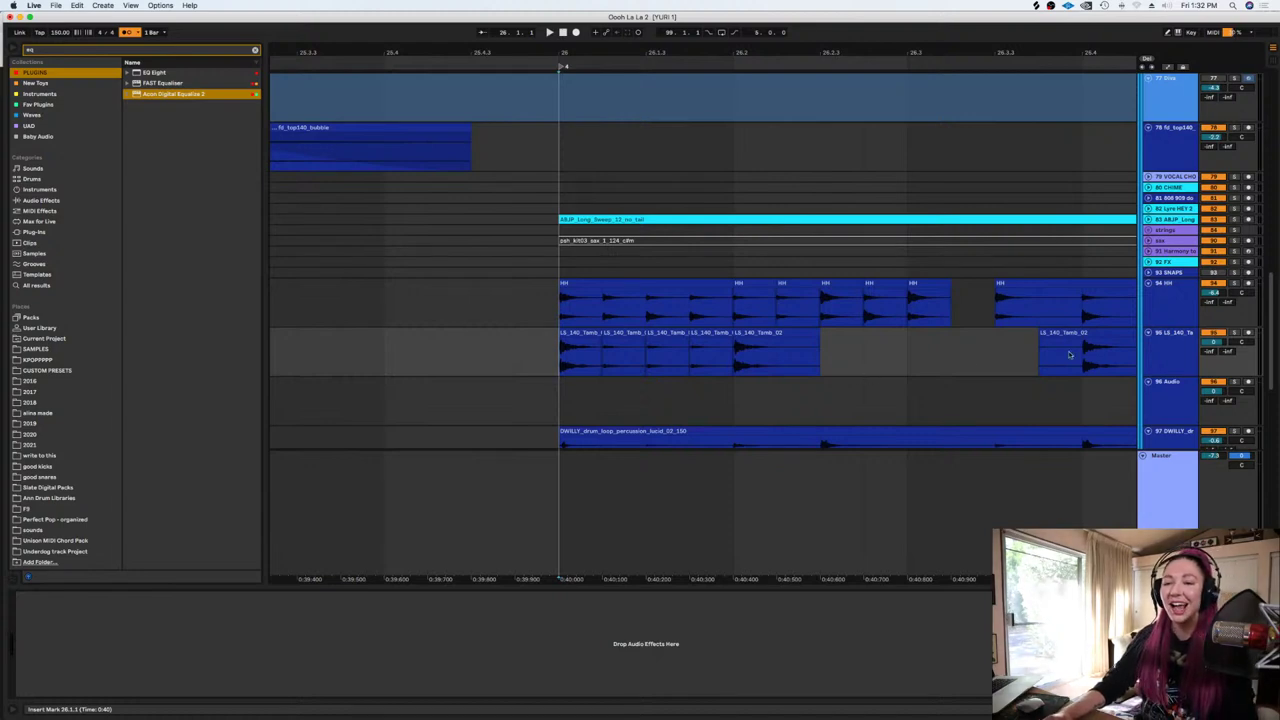
{"action": "left_click", "coordinate": [1236, 332]}
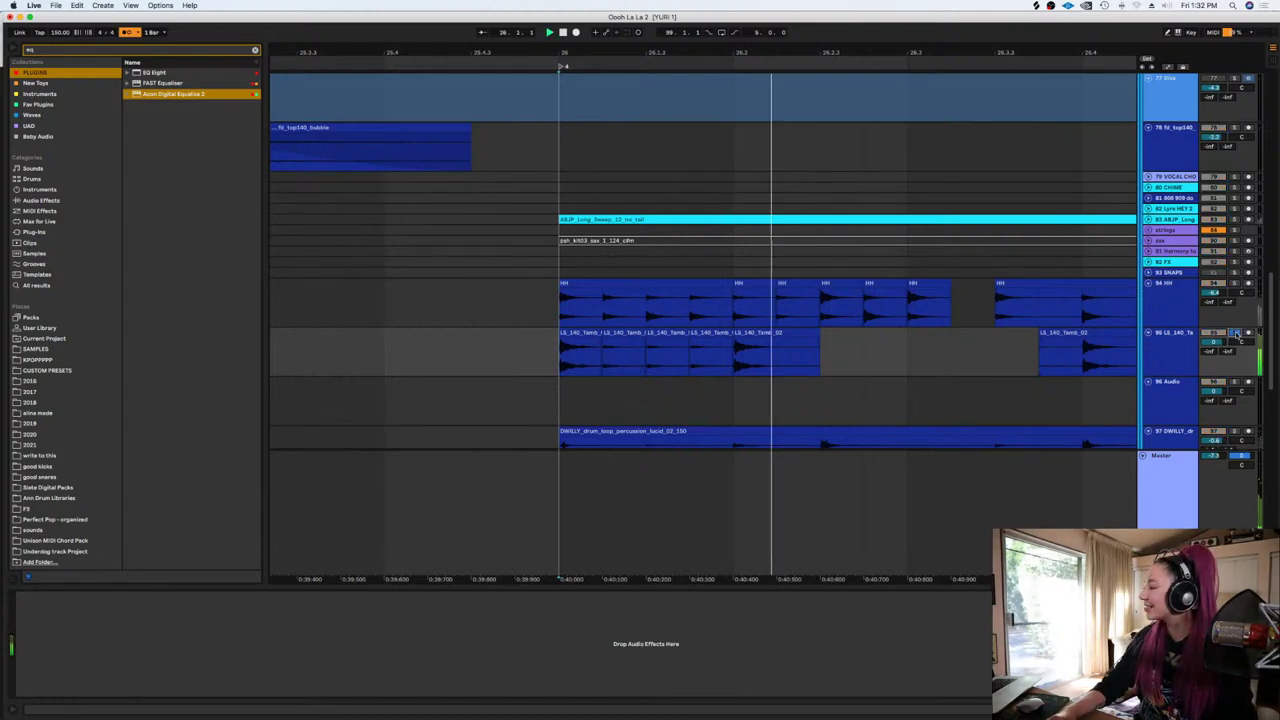
Delete the long remainder of the tambourine loop from 26.3.4 onward
{"action": "left_click", "coordinate": [925, 362]}
{"action": "key", "text": "minus"}
{"action": "key", "text": "minus"}
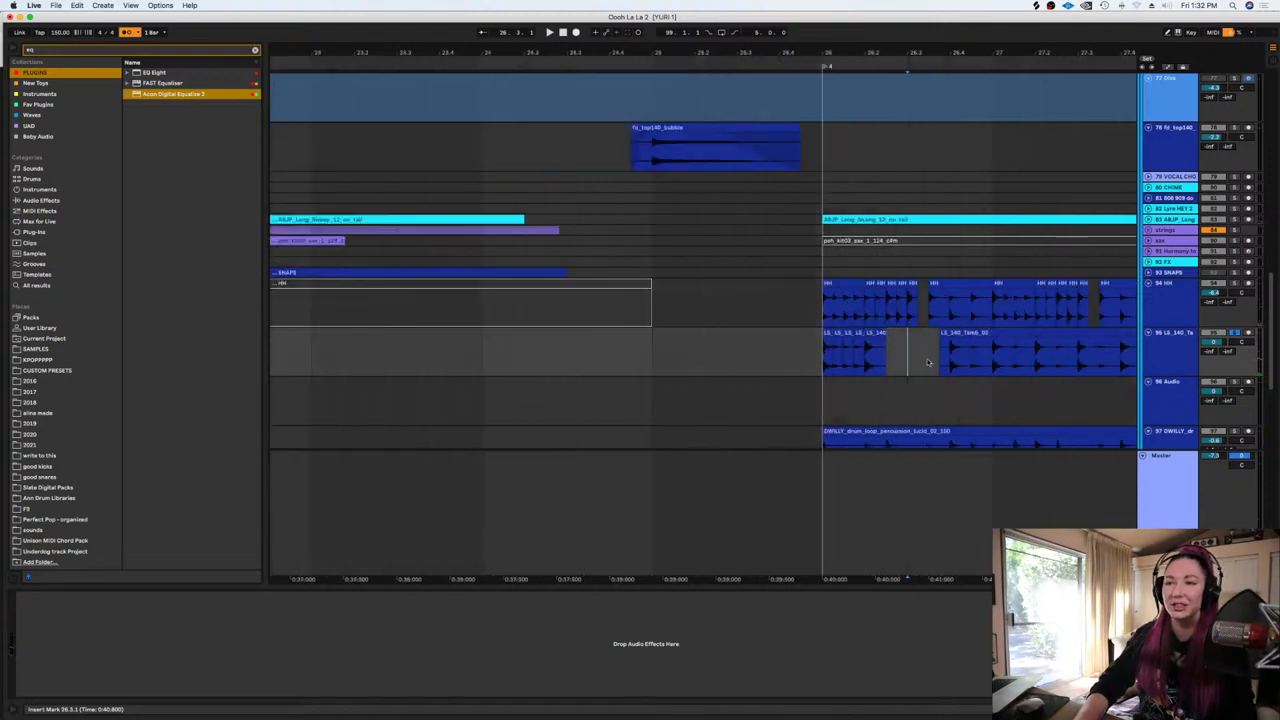
{"action": "left_click", "coordinate": [951, 346]}
{"action": "key", "text": "super+e"}
{"action": "key", "text": "Delete"}
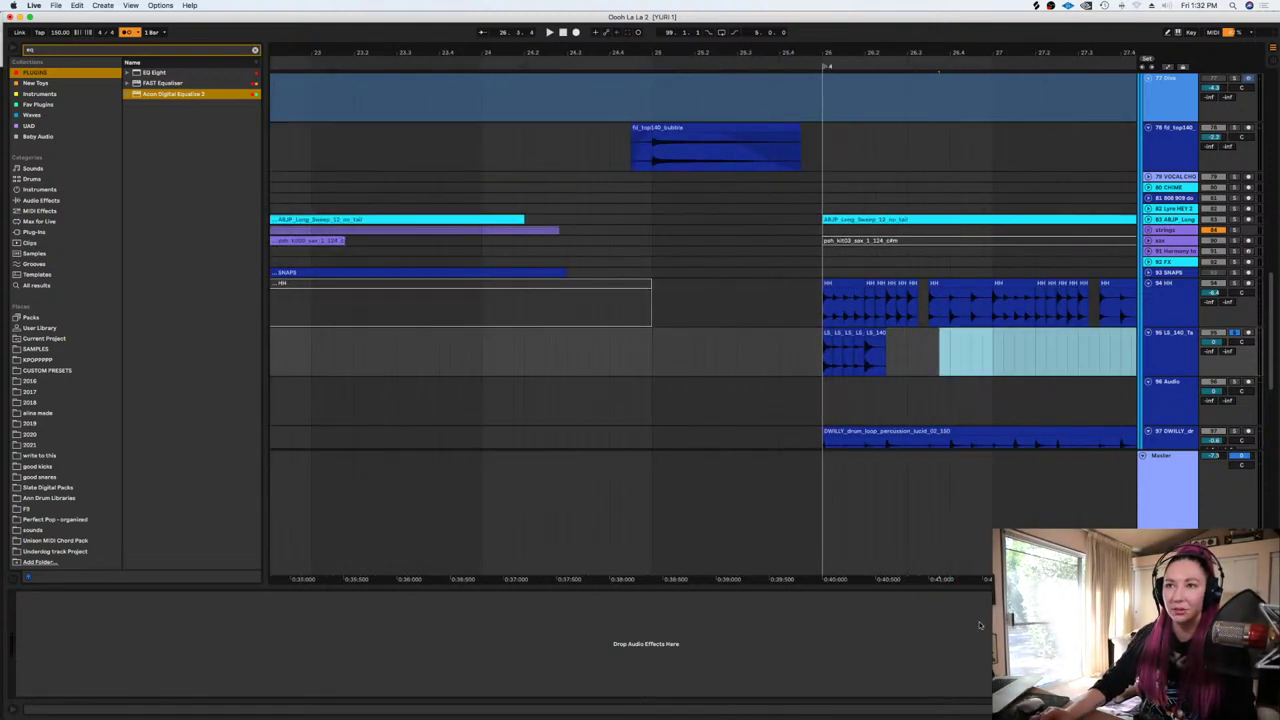
{"action": "scroll", "coordinate": [953, 560], "scroll_direction": "right", "scroll_amount": 3}
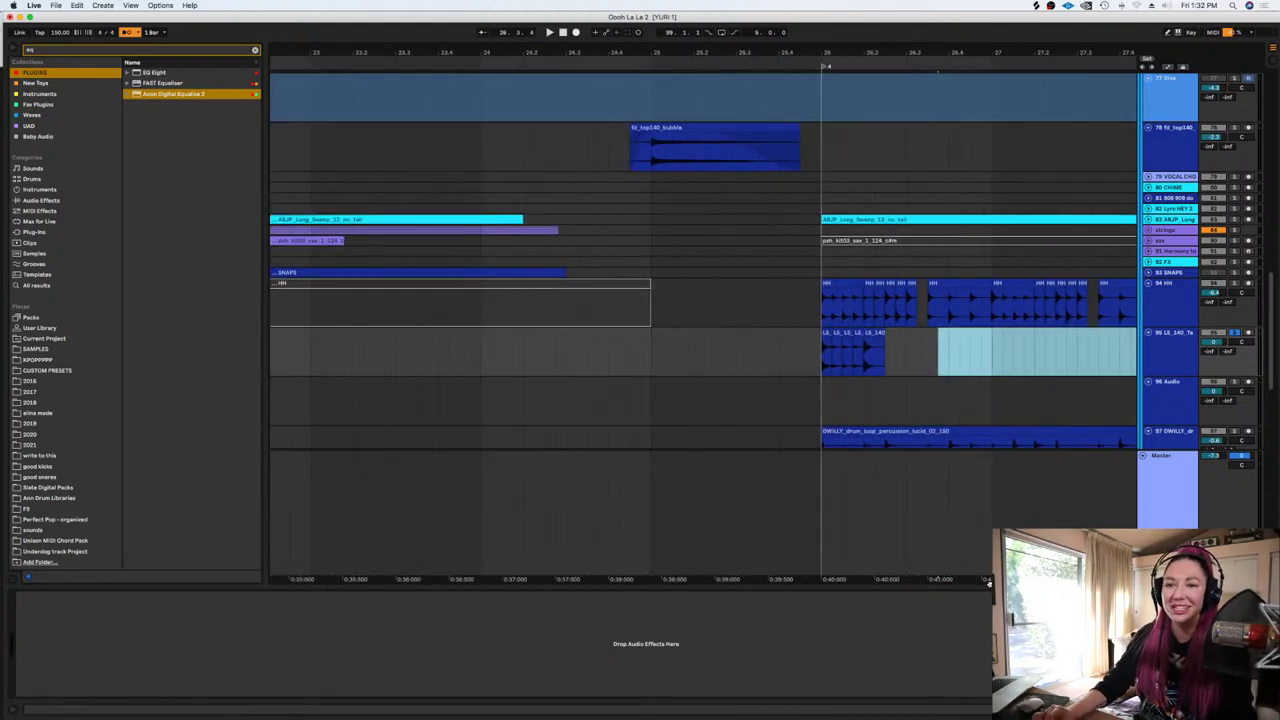
Play the tambourine hits with the full mix around bar 26 and check the Ozone window on the master
{"action": "left_click", "coordinate": [700, 366]}
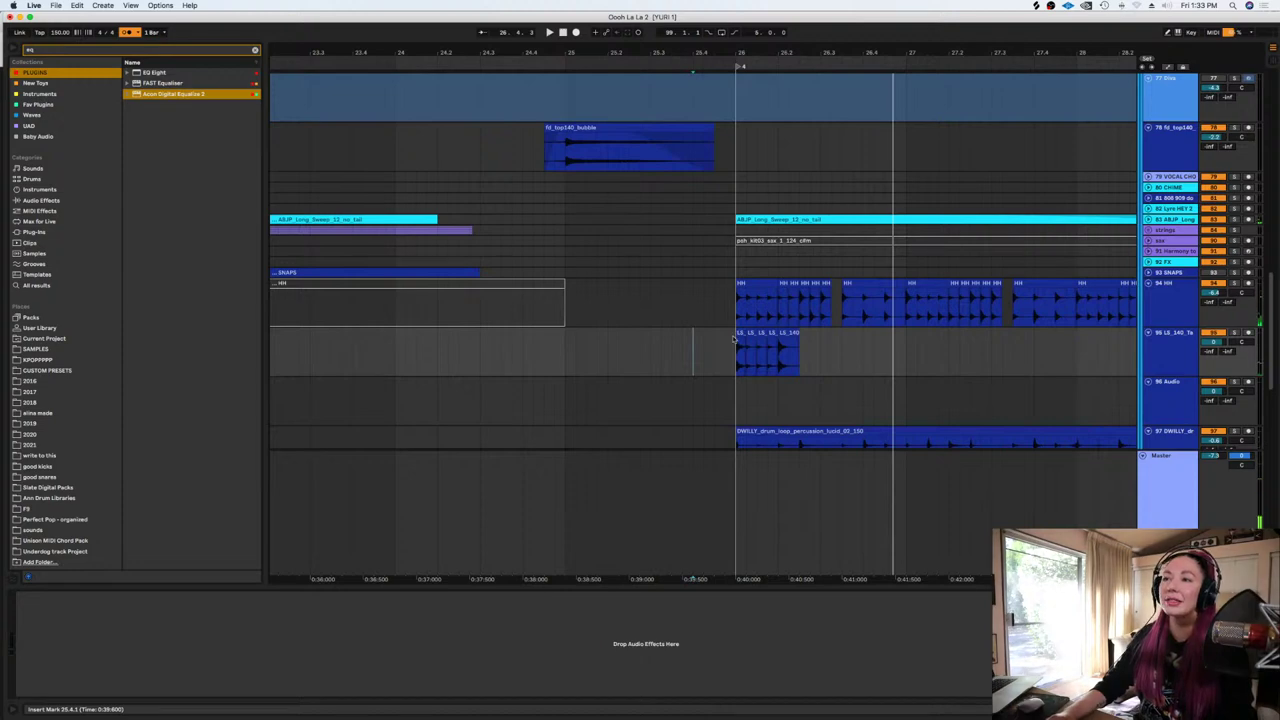
{"action": "left_click", "coordinate": [733, 340]}
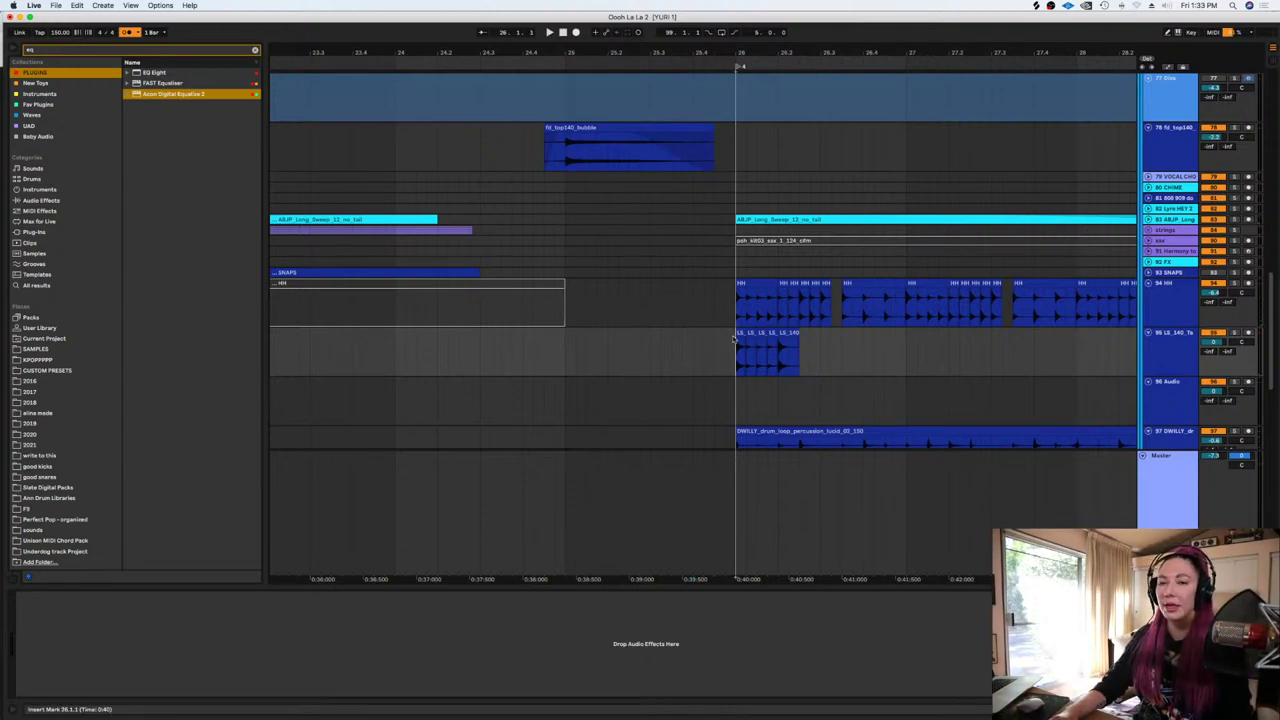
{"action": "key", "text": "plus"}
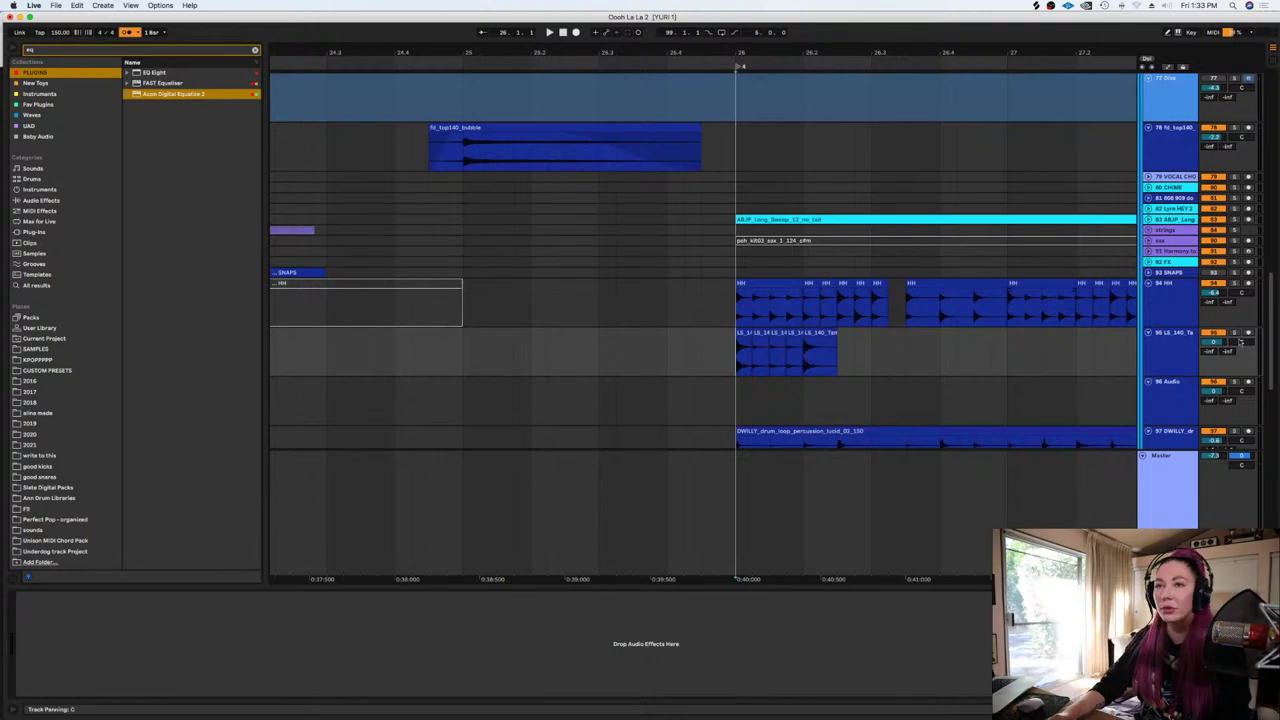
{"action": "left_click", "coordinate": [1174, 495]}
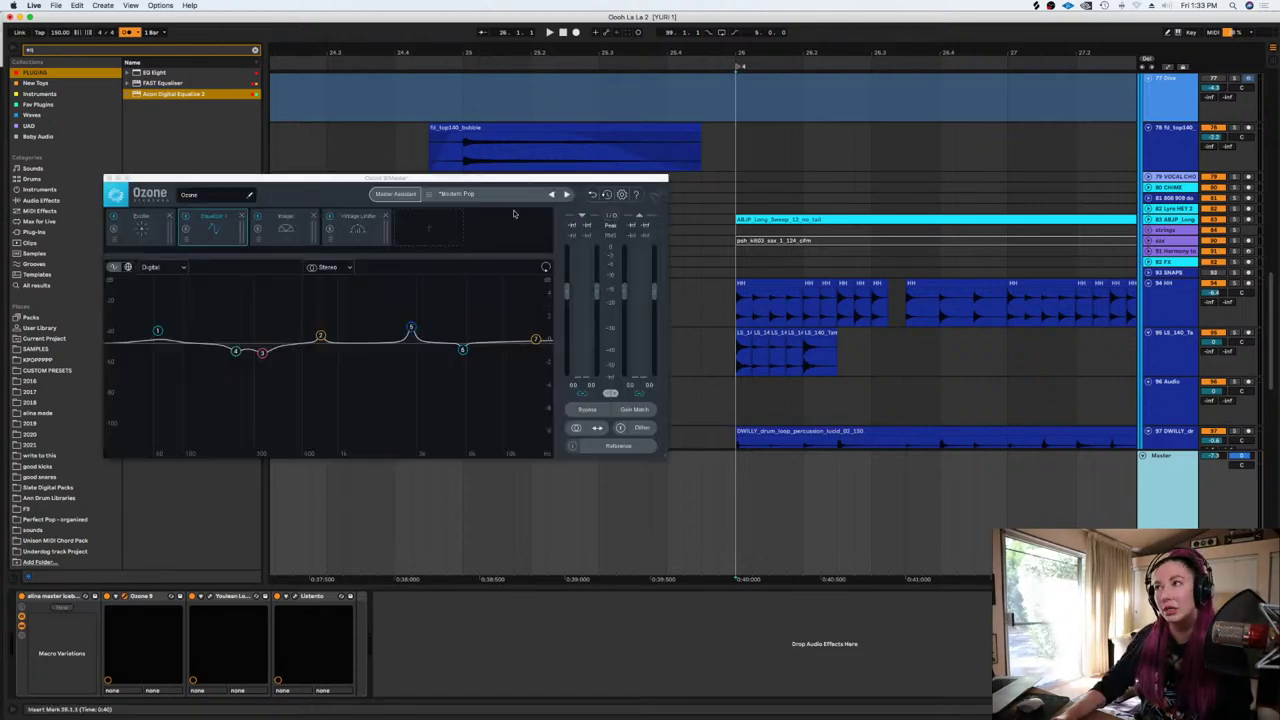
{"action": "left_click", "coordinate": [108, 179]}
Copy a short tambourine slice from beat 26.1 to 26.2.2, over the tail of the hit at 26.2
{"action": "left_click", "coordinate": [819, 333]}
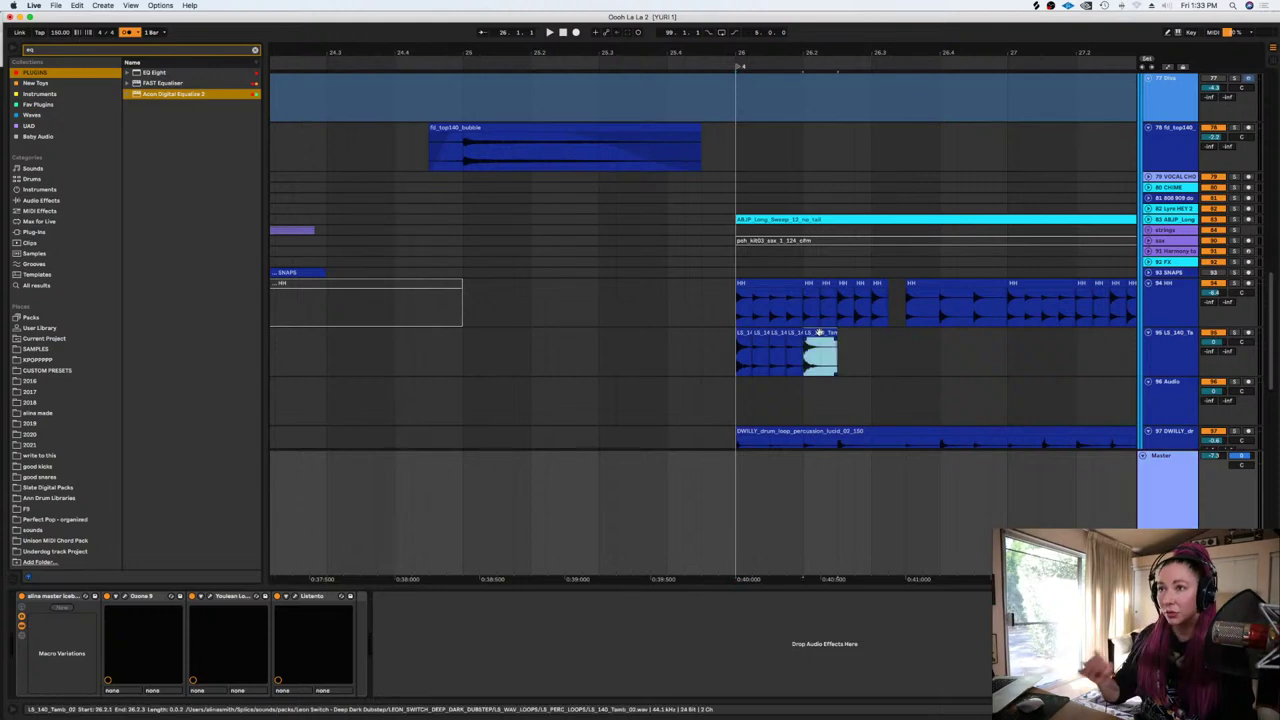
{"action": "key", "text": "plus"}
{"action": "key", "text": "plus"}
{"action": "key", "text": "minus"}
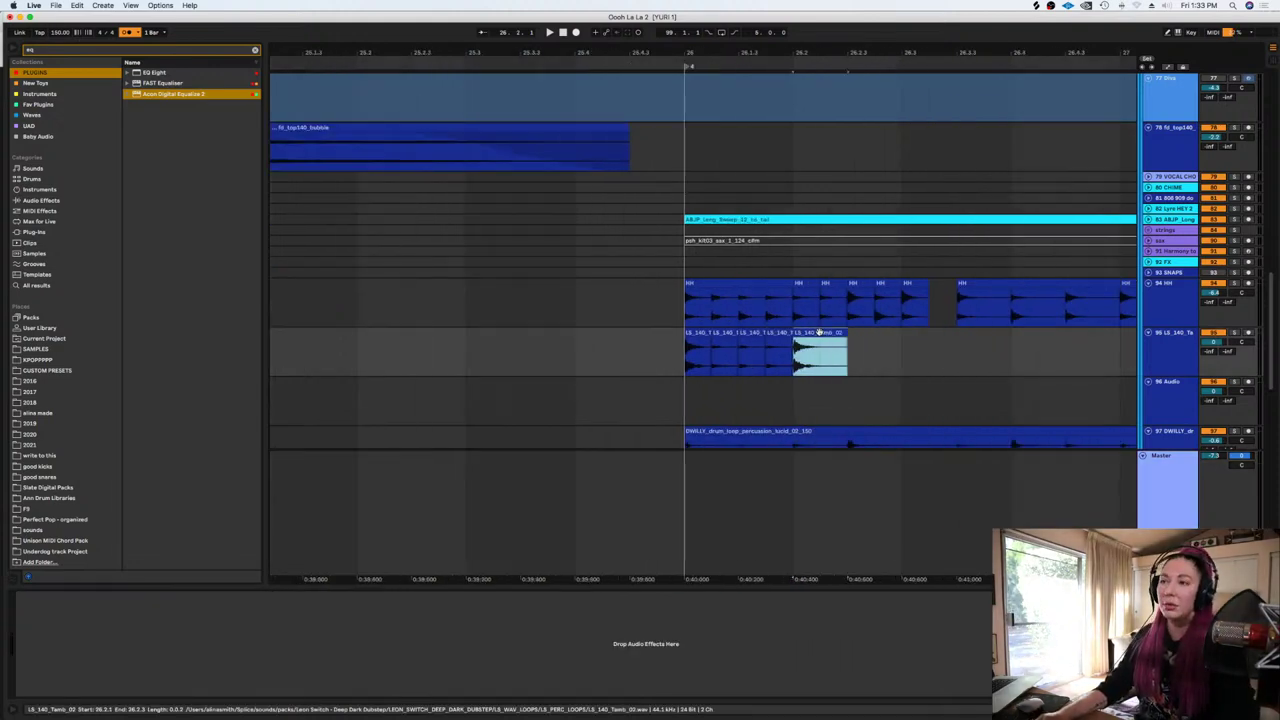
{"action": "left_click", "coordinate": [716, 336]}
{"action": "left_click", "coordinate": [830, 336]}
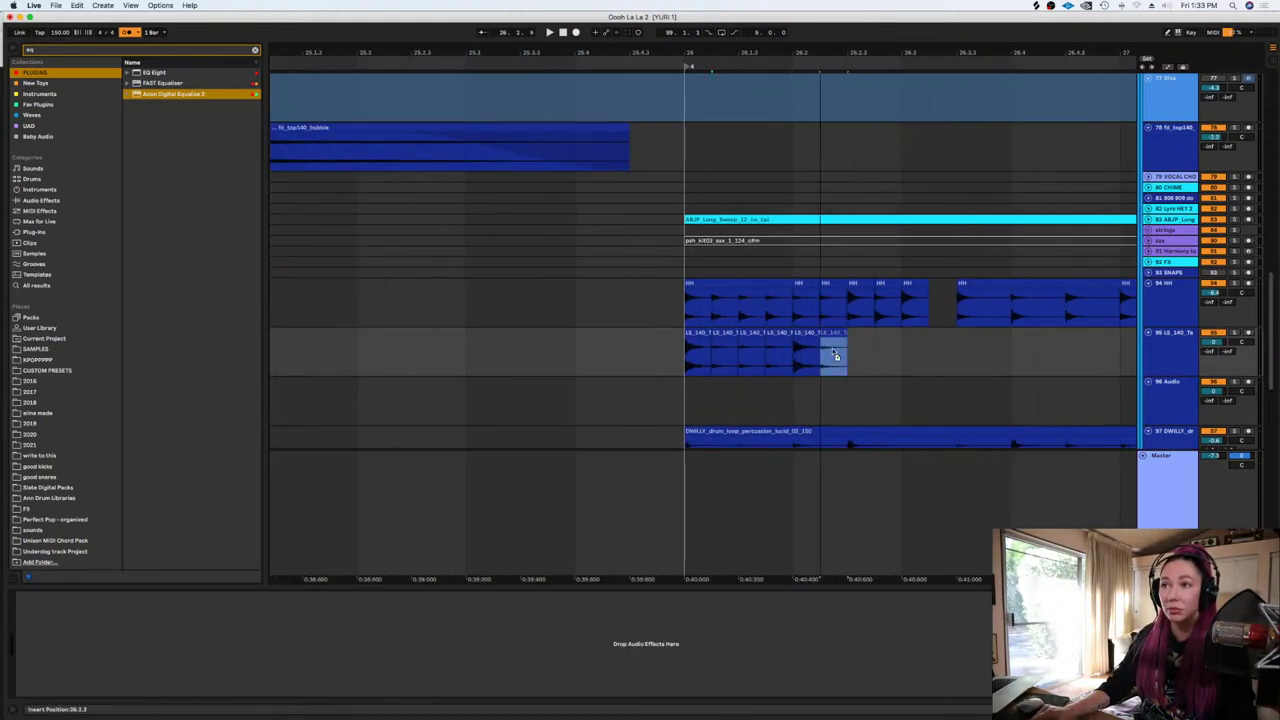
{"action": "left_click", "coordinate": [754, 335]}
{"action": "double_click", "coordinate": [754, 335]}
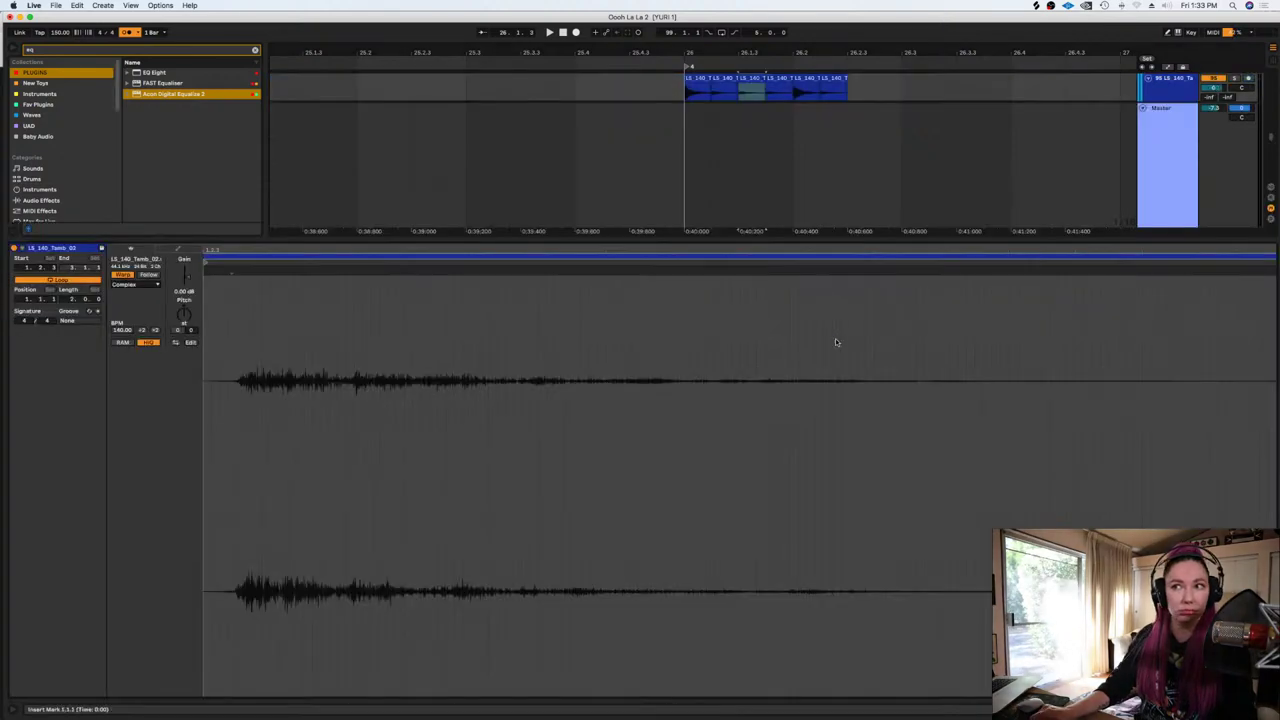
{"action": "key", "text": "shift+Tab"}
{"action": "scroll", "coordinate": [885, 234], "scroll_direction": "up", "scroll_amount": 5}
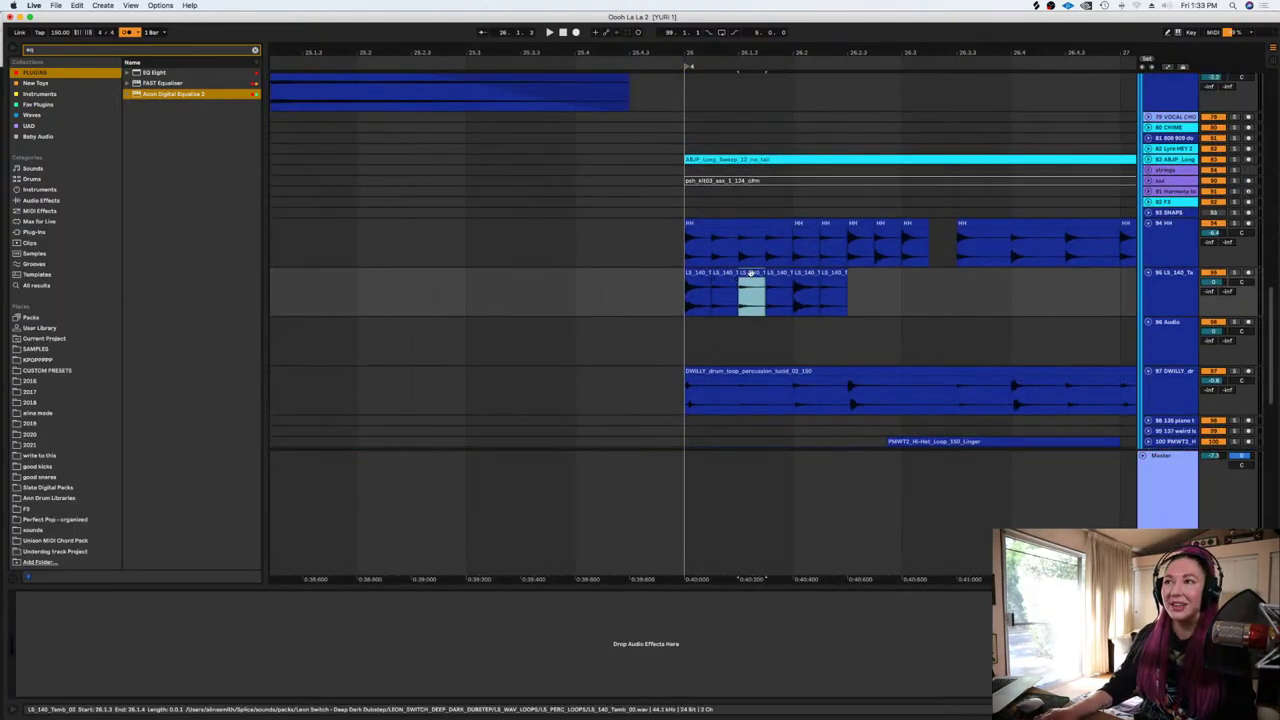
Copy a short tambourine slice to 26.2.3, directly after the slice at 26.2.2
{"action": "left_click", "coordinate": [833, 295]}
{"action": "left_click", "coordinate": [861, 296]}
{"action": "left_click_drag", "start_coordinate": [899, 291], "coordinate": [801, 299]}
{"action": "left_click", "coordinate": [860, 273]}
Delete the tambourine slice at 26.2.2 and copy the slice at 26.2.3 to 26.3.1 and 26.3.3
{"action": "left_click", "coordinate": [830, 270]}
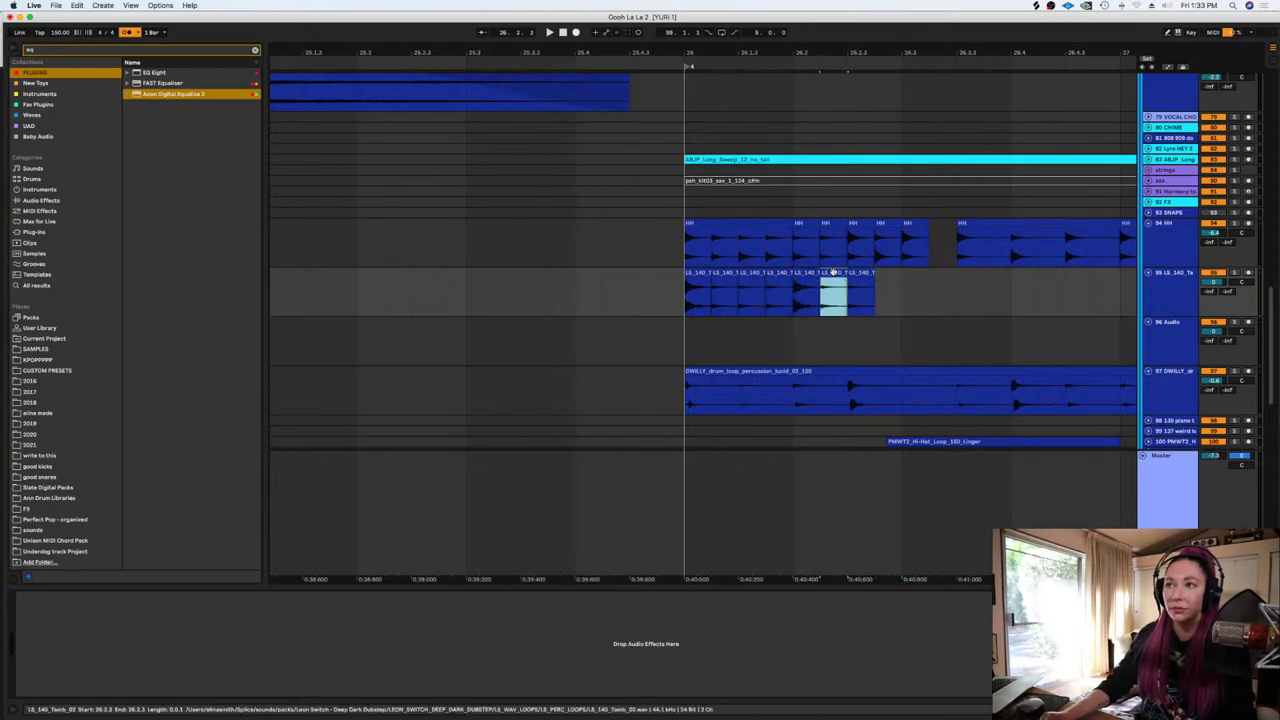
{"action": "scroll", "coordinate": [791, 491], "scroll_direction": "right", "scroll_amount": 5}
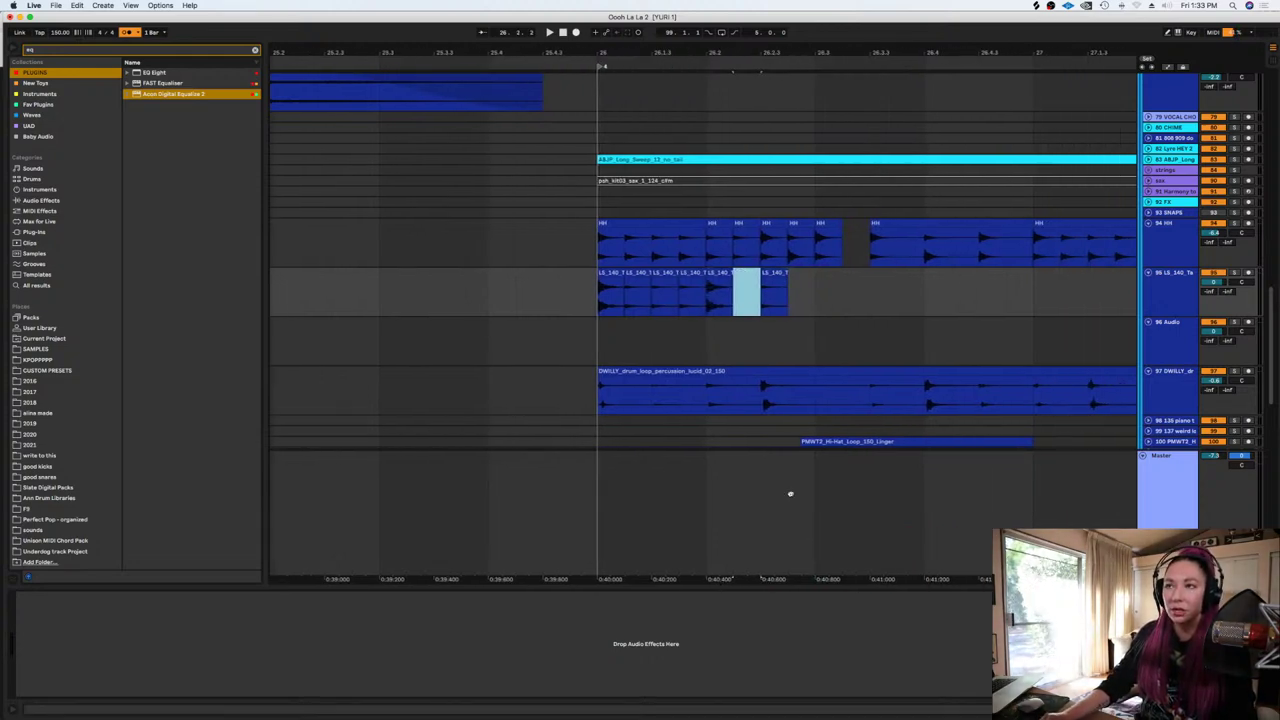
{"action": "key", "text": "Delete"}
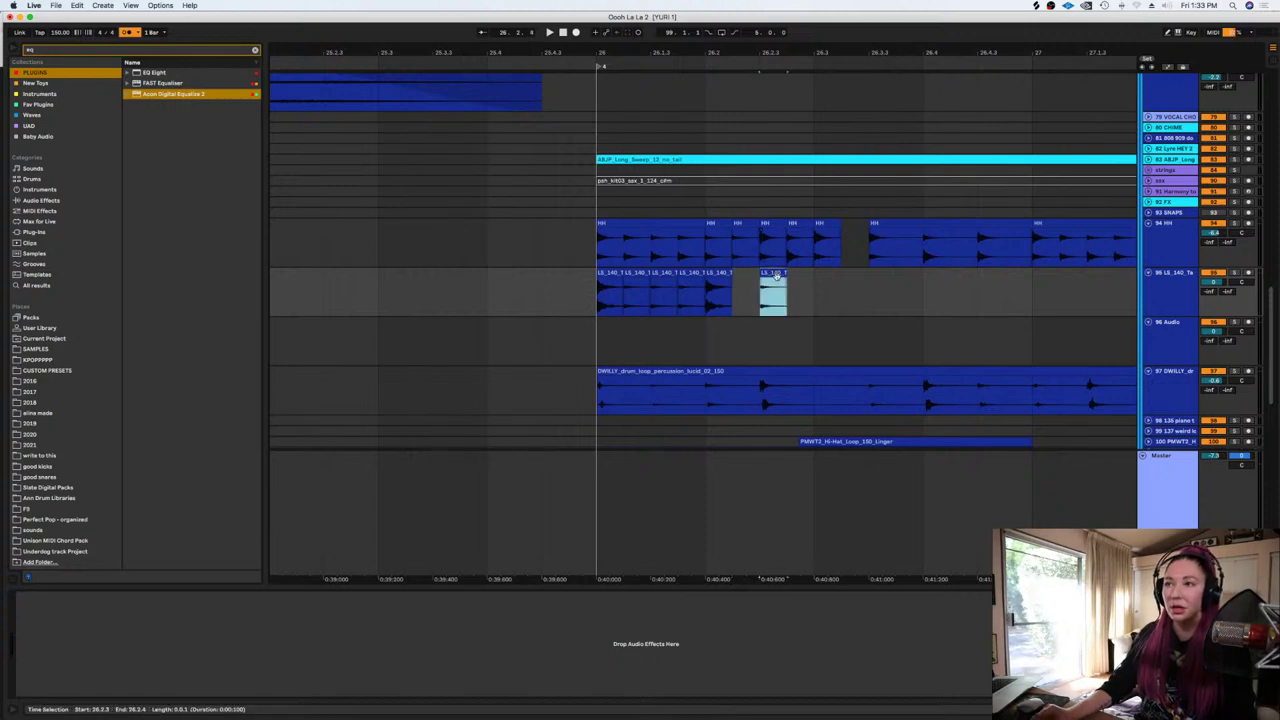
{"action": "left_click_drag", "start_coordinate": [775, 273], "coordinate": [886, 286]}
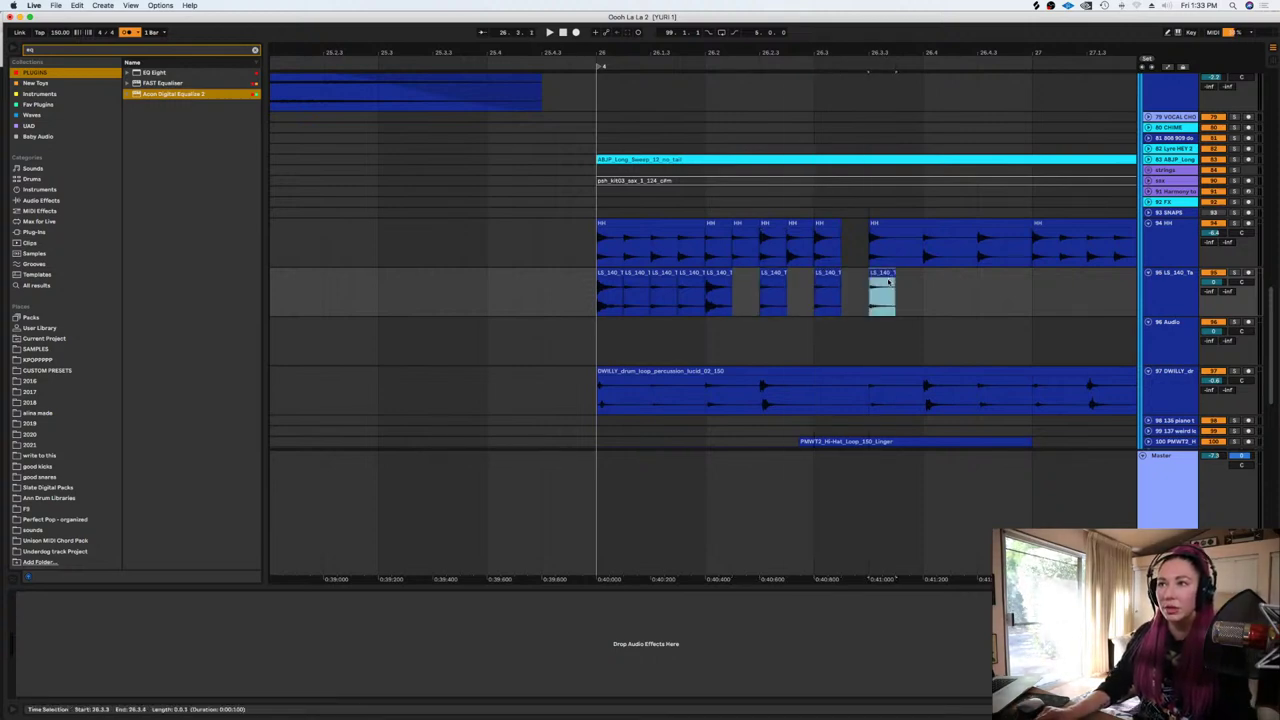
Pan the tambourine track to the left and set the playback start at bar 26
{"action": "left_click", "coordinate": [524, 298]}
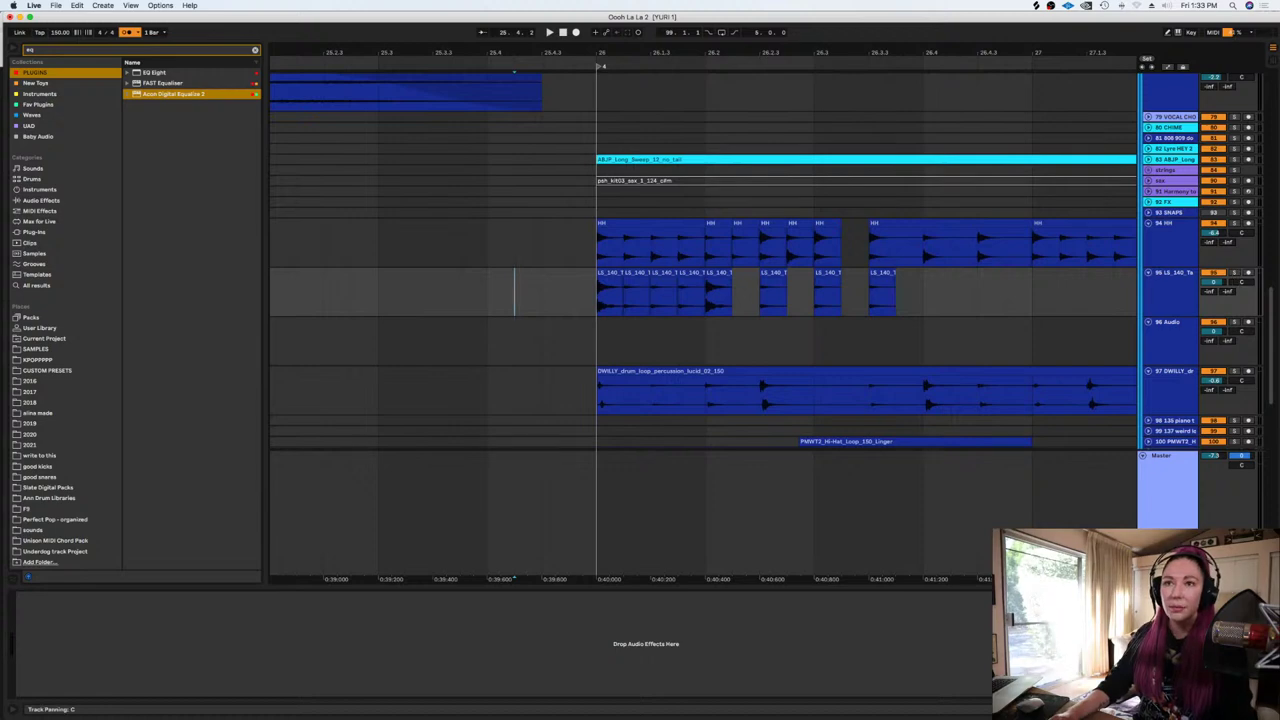
{"action": "left_click_drag", "start_coordinate": [1237, 281], "coordinate": [1237, 290]}
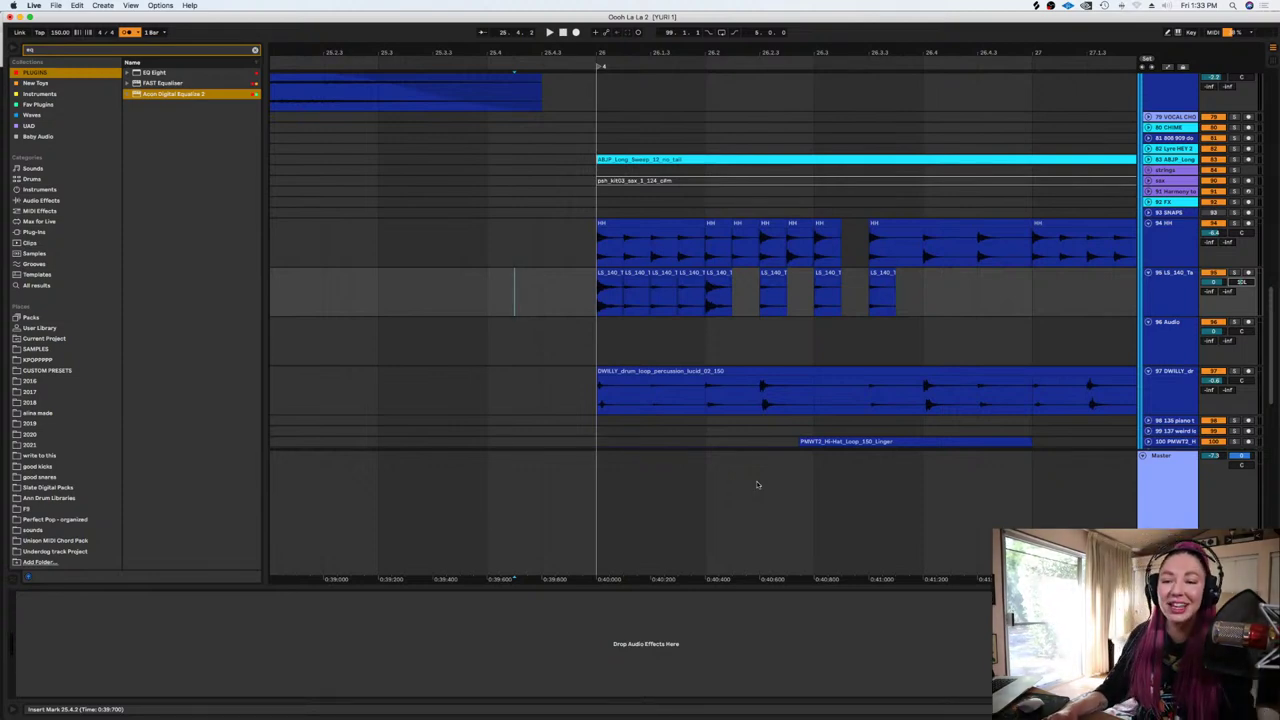
{"action": "left_click", "coordinate": [597, 308]}
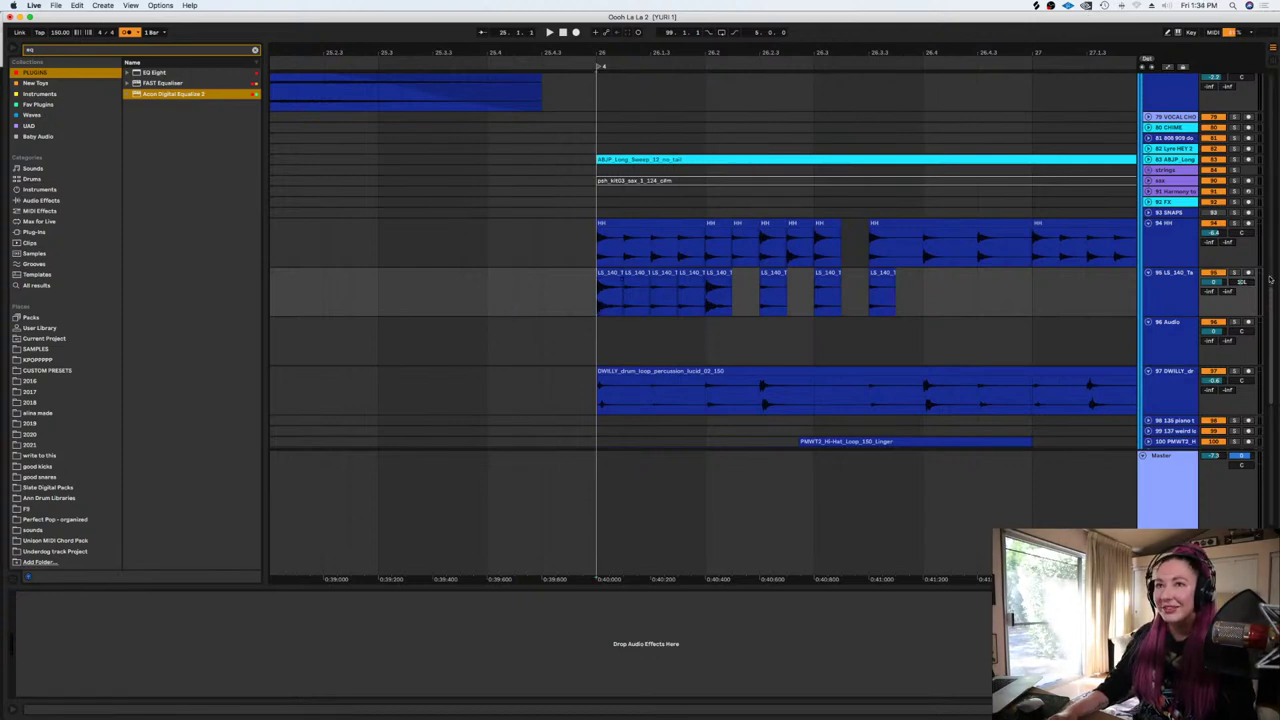
Lower the tambourine track's volume to -6.8 dB and play the section from bar 26 to check it
{"action": "left_click_drag", "start_coordinate": [1214, 282], "coordinate": [1214, 298]}
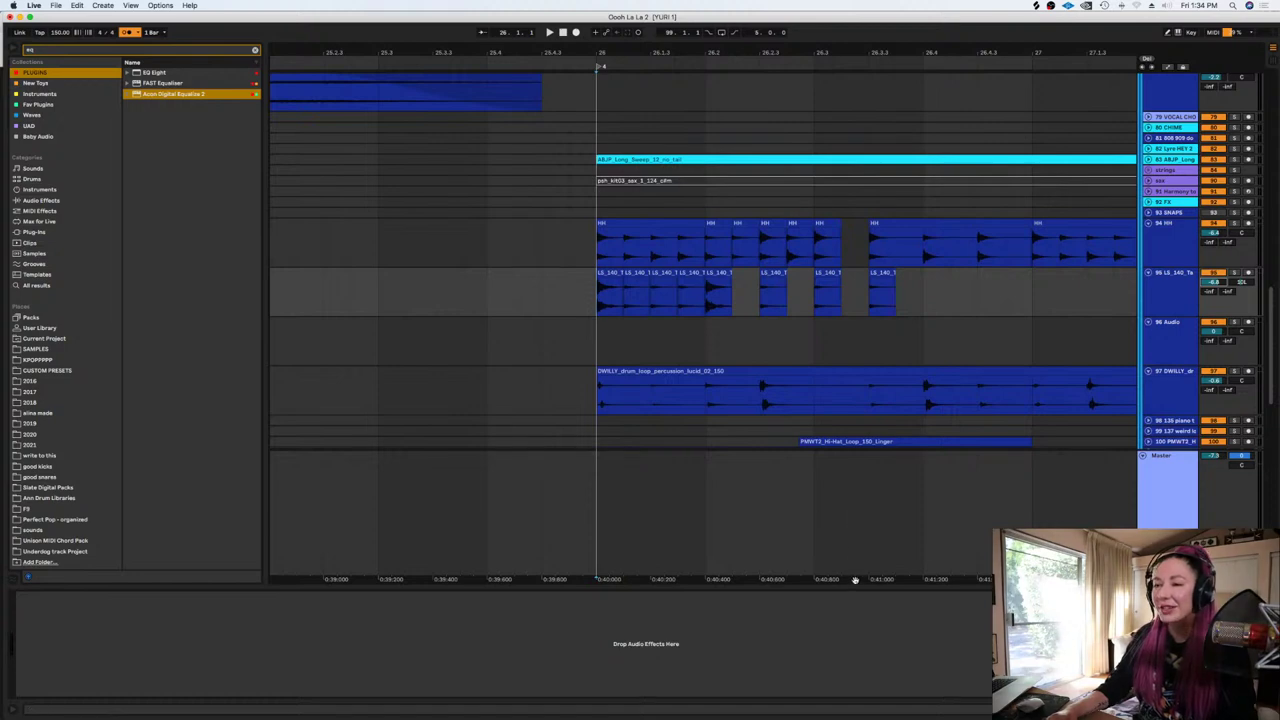
{"action": "scroll", "coordinate": [851, 580], "scroll_direction": "right", "scroll_amount": 5}
{"action": "left_click_drag", "start_coordinate": [848, 297], "coordinate": [826, 297]}
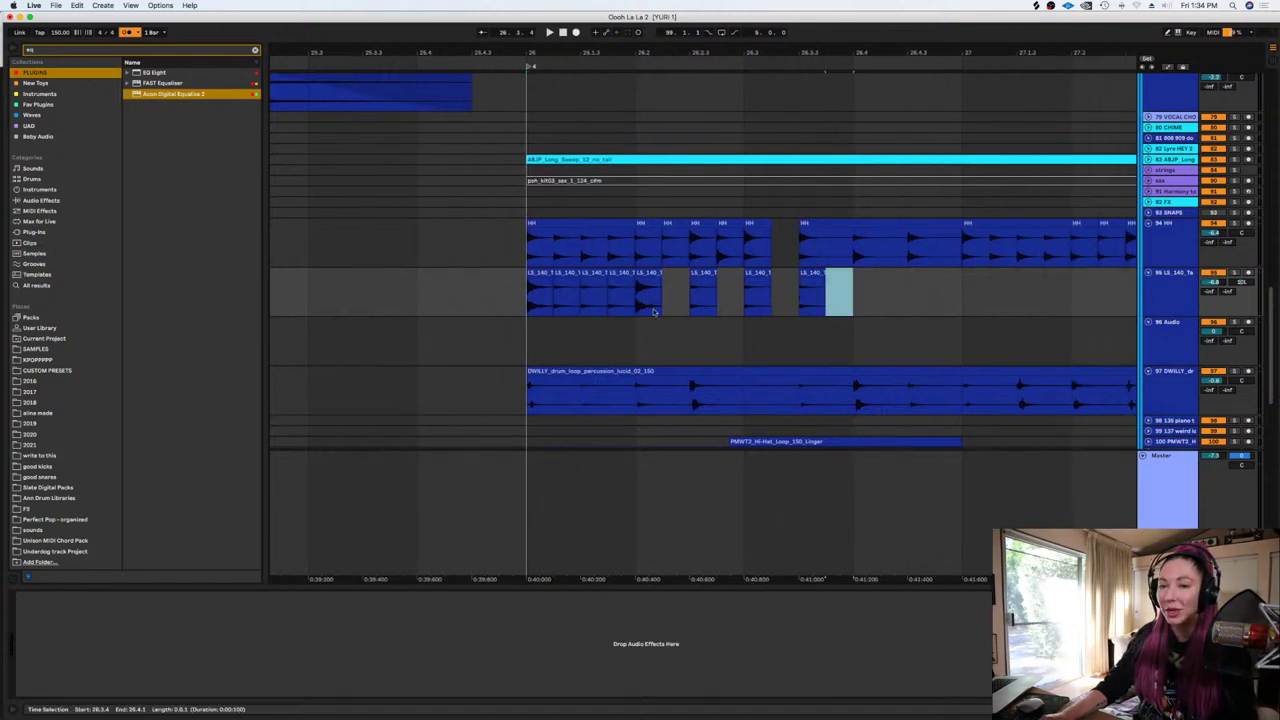
{"action": "left_click", "coordinate": [521, 295]}
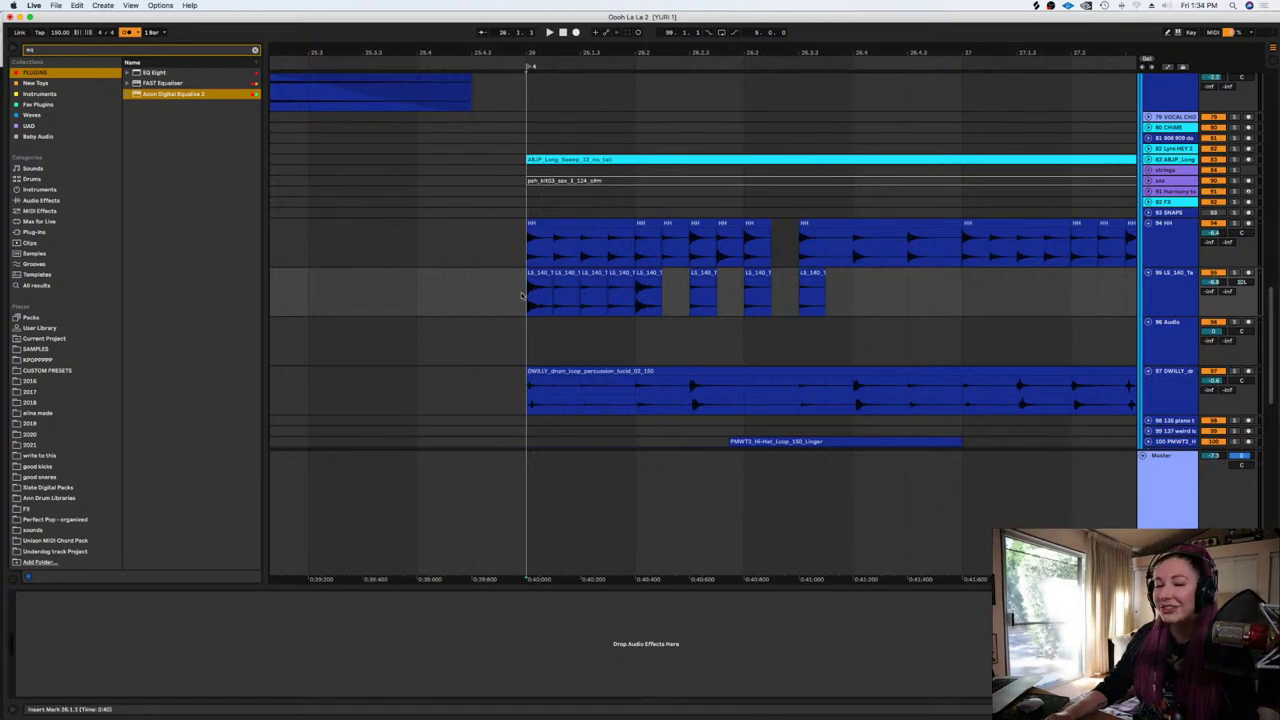
{"action": "key", "text": "space"}
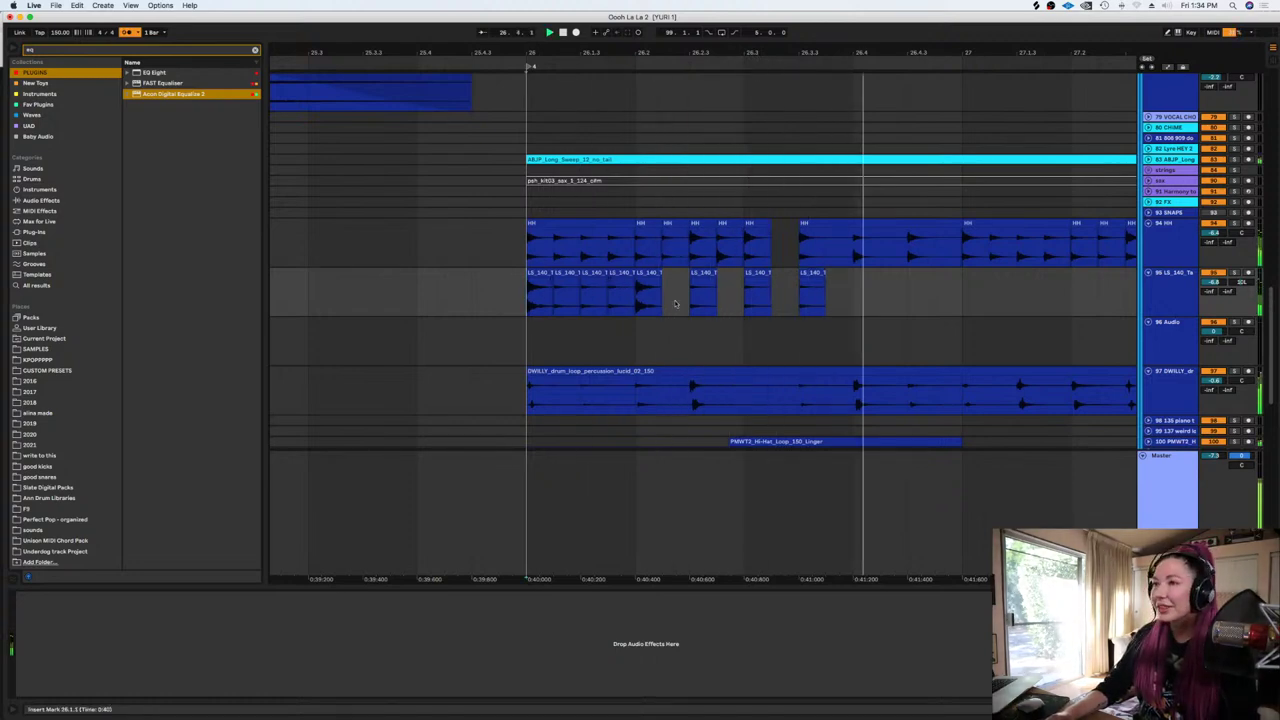
{"action": "key", "text": "space"}
Copy the tambourine slice at 26.3.3 to 26.4.1 and 26.4.3, and solo the tambourine track
{"action": "left_click_drag", "start_coordinate": [816, 273], "coordinate": [870, 282]}
{"action": "left_click_drag", "start_coordinate": [867, 274], "coordinate": [923, 282]}
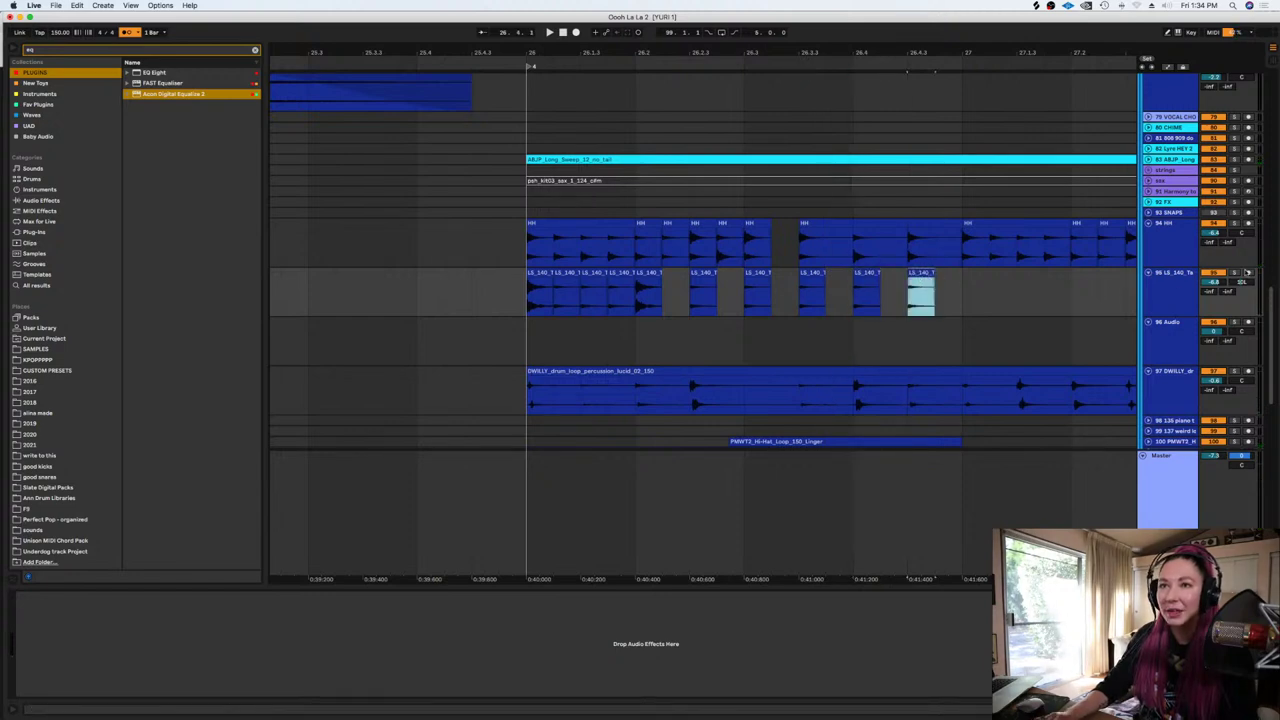
{"action": "left_click", "coordinate": [1235, 273]}
Duplicate the one-bar tambourine pattern of bar 26 across bars 27, 28 and 29
{"action": "left_click", "coordinate": [980, 292]}
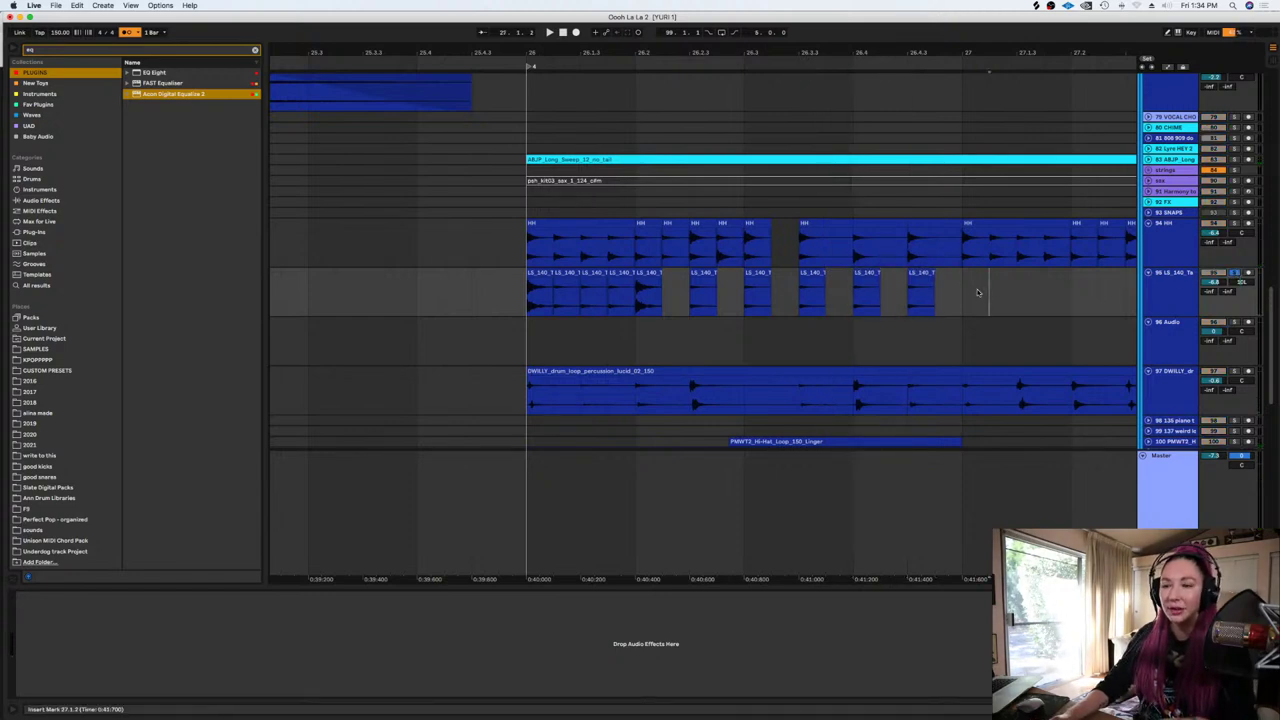
{"action": "key", "text": "minus"}
{"action": "key", "text": "minus"}
{"action": "left_click_drag", "start_coordinate": [978, 292], "coordinate": [810, 305]}
{"action": "key", "text": "super+d"}
{"action": "left_click", "coordinate": [815, 302]}
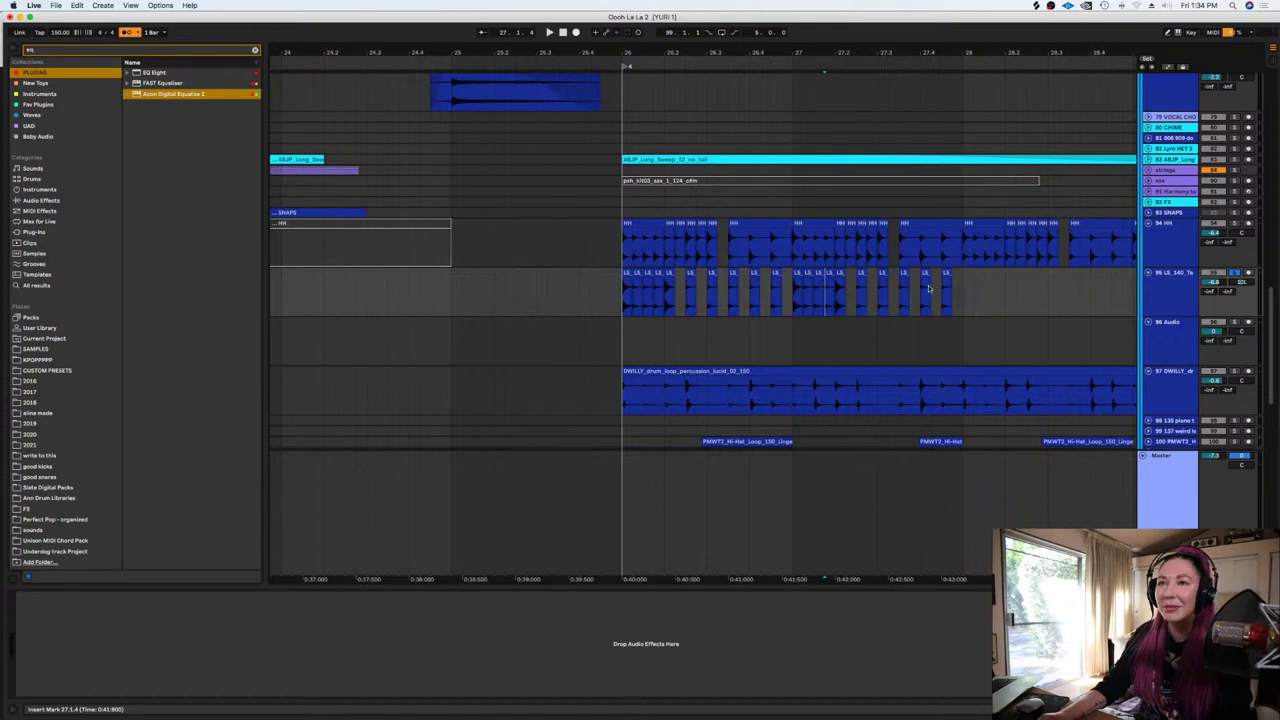
{"action": "left_click_drag", "start_coordinate": [964, 306], "coordinate": [792, 305]}
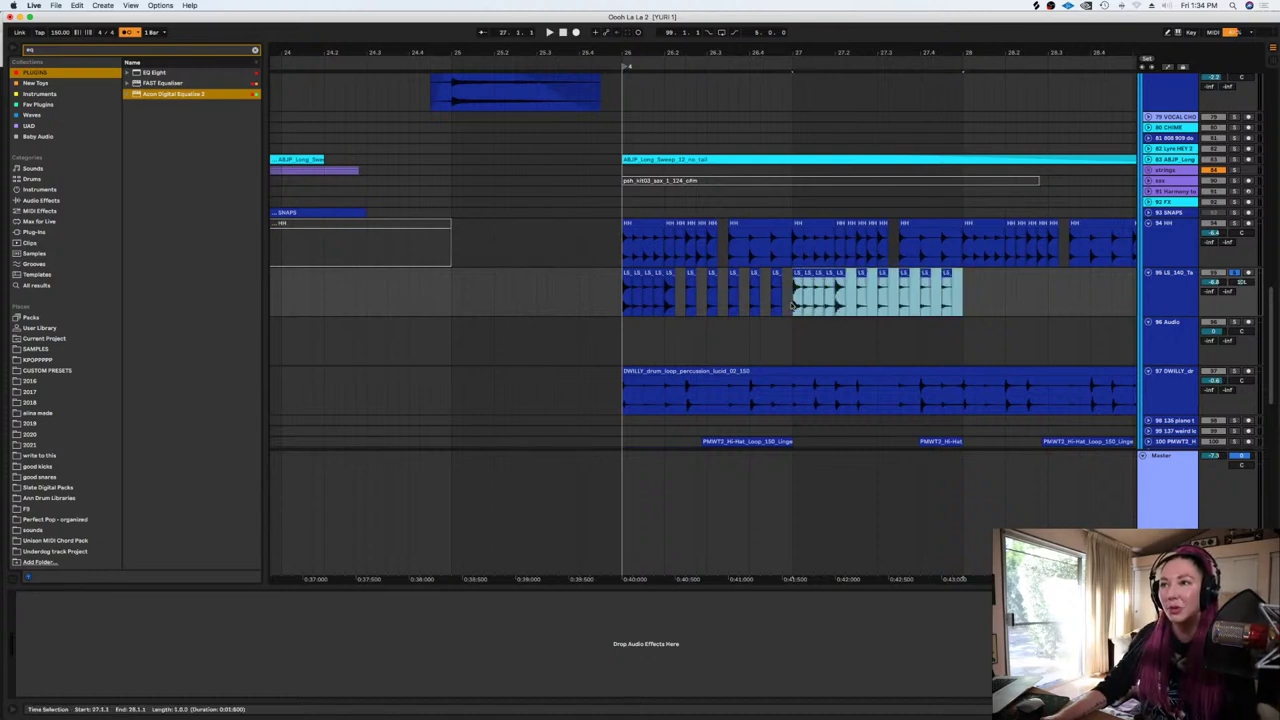
{"action": "key", "text": "minus"}
{"action": "key", "text": "minus"}
{"action": "key", "text": "super+d"}
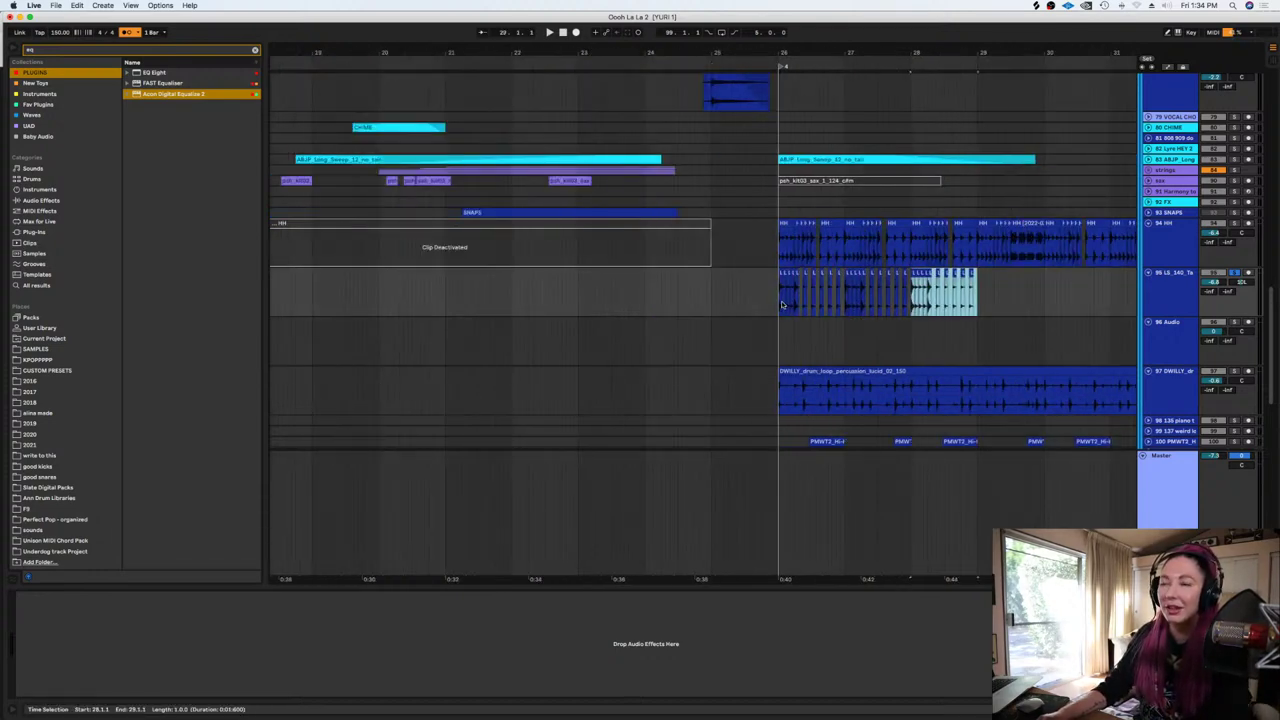
{"action": "key", "text": "super+d"}
{"action": "key", "text": "super+d"}
Play the soloed tambourine pattern from bar 26
{"action": "left_click", "coordinate": [781, 305]}
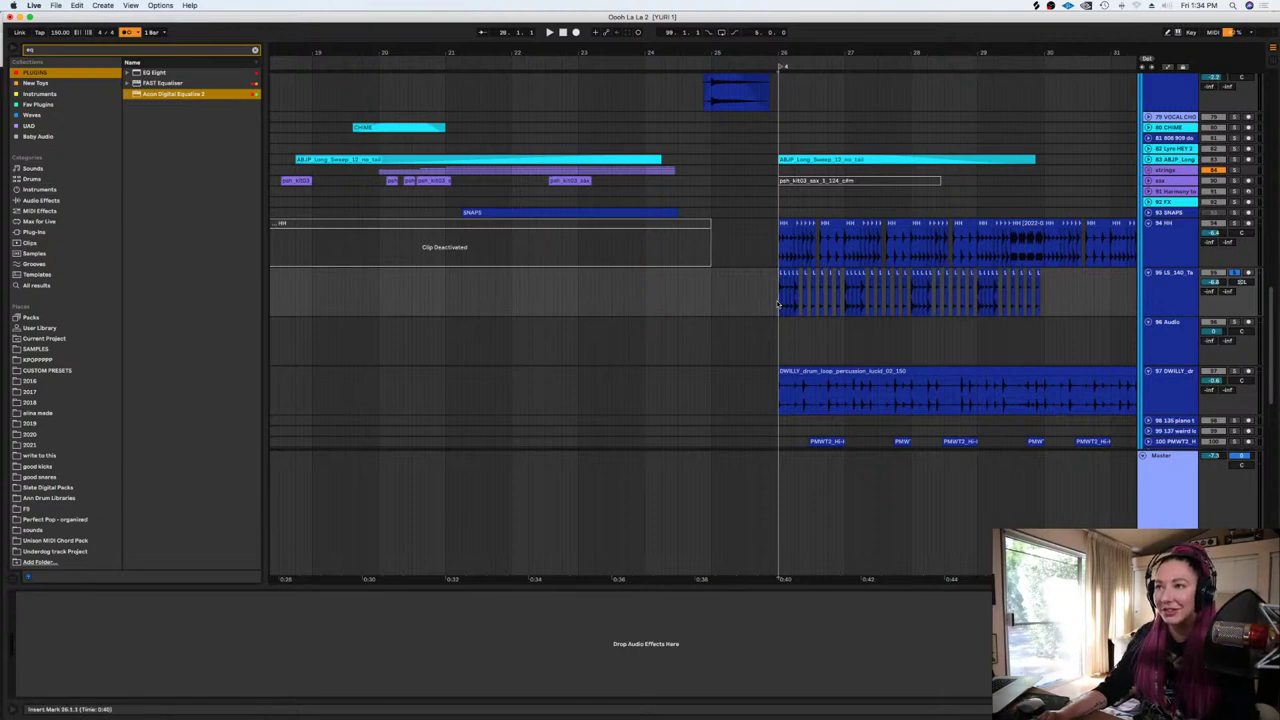
{"action": "key", "text": "plus"}
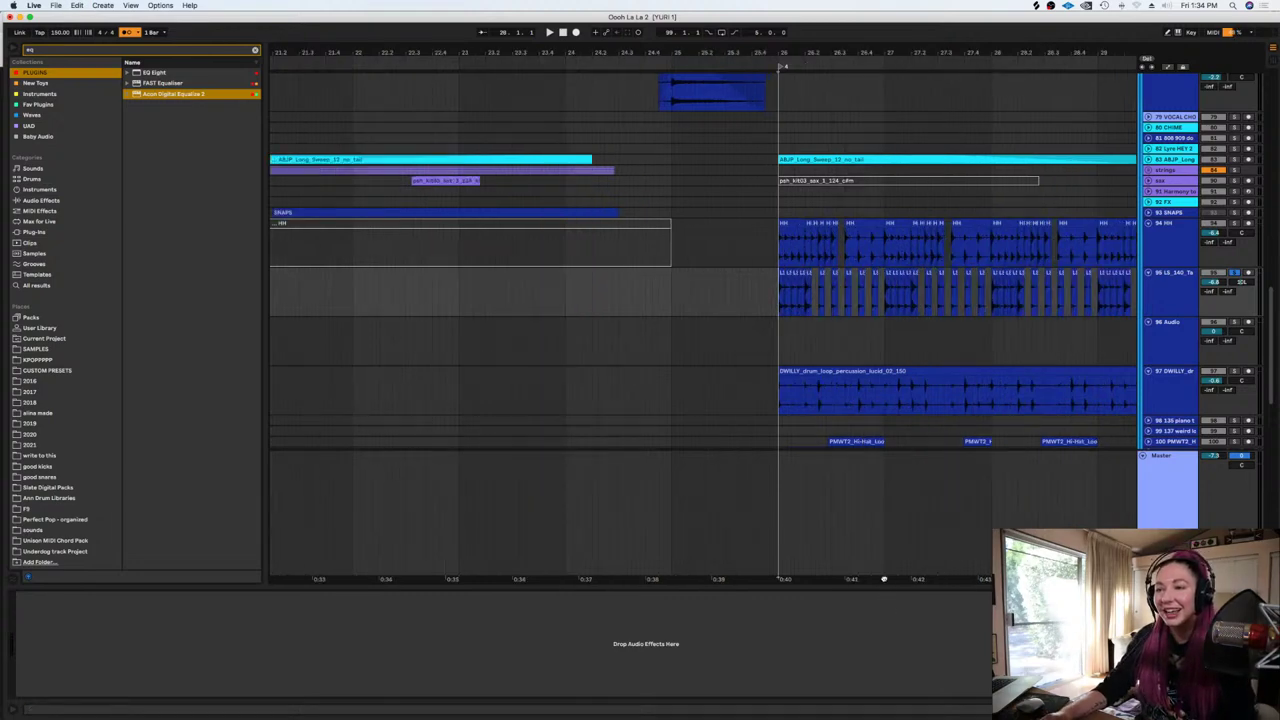
{"action": "left_click_drag", "start_coordinate": [887, 578], "coordinate": [658, 563]}
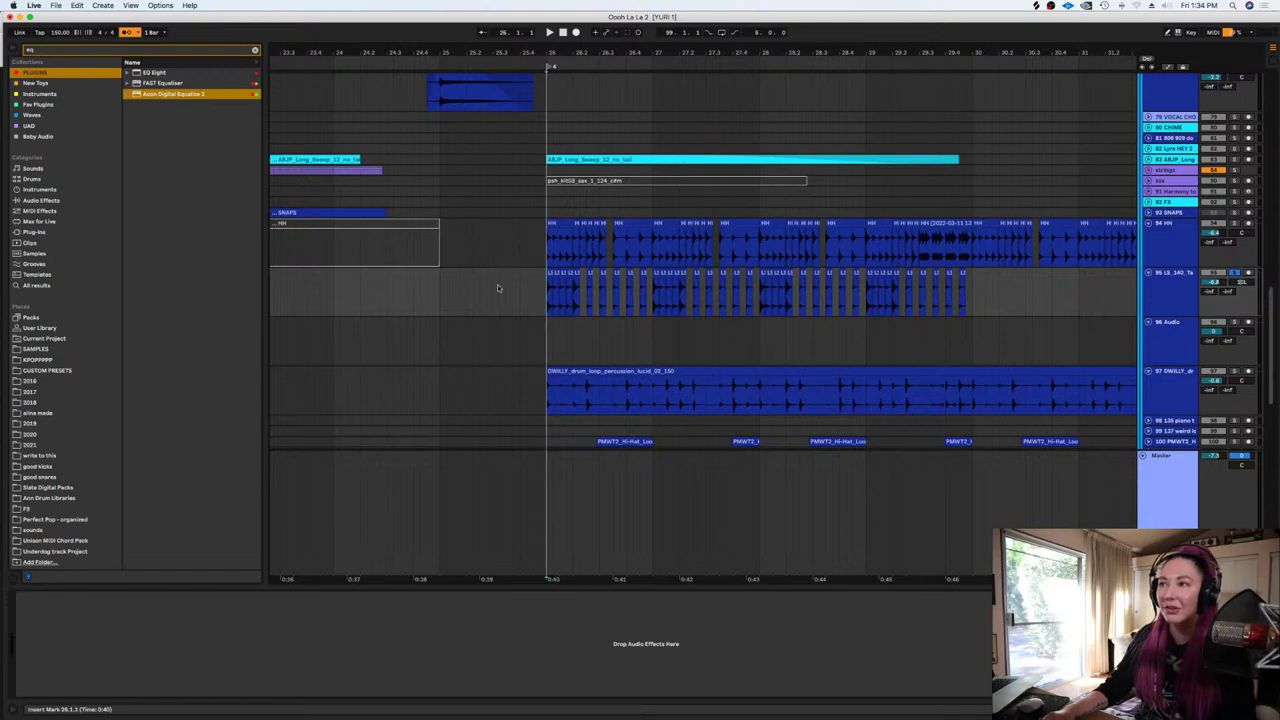
{"action": "key", "text": "space"}
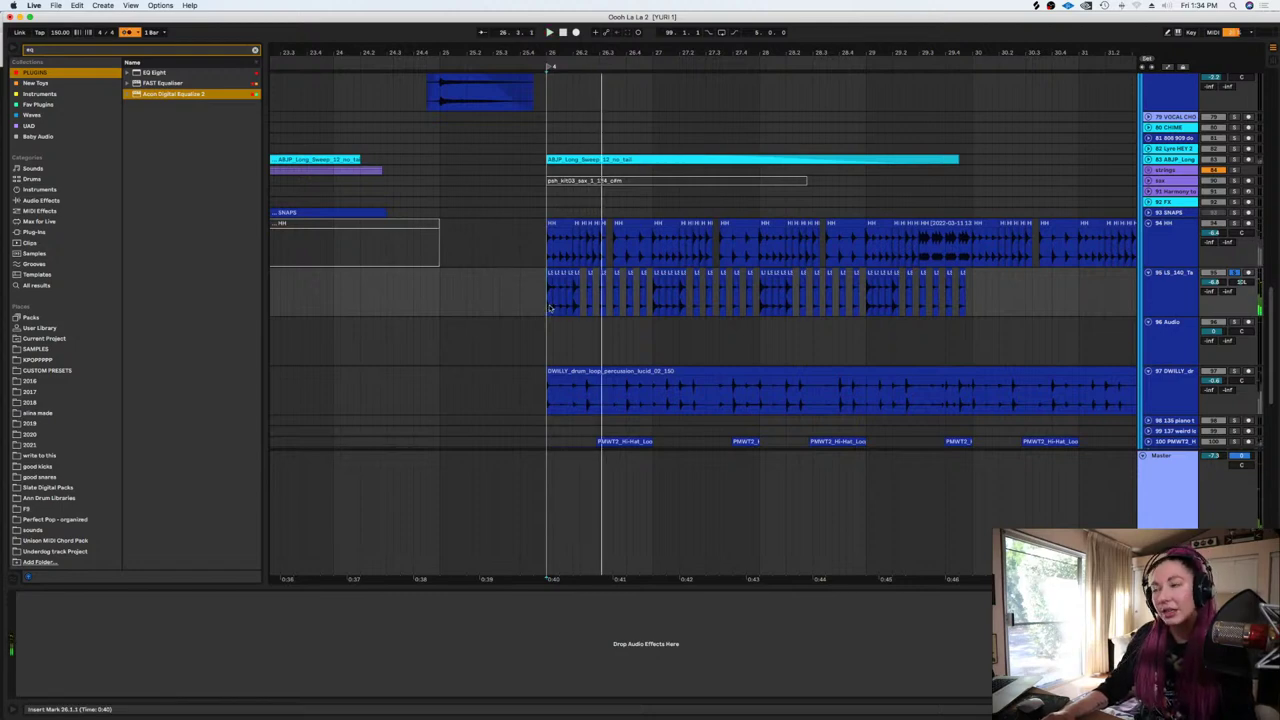
{"action": "left_click", "coordinate": [580, 322]}
Copy the tambourine slice at 26.3.1 to 26.4.4, directly before bar 27
{"action": "key", "text": "plus"}
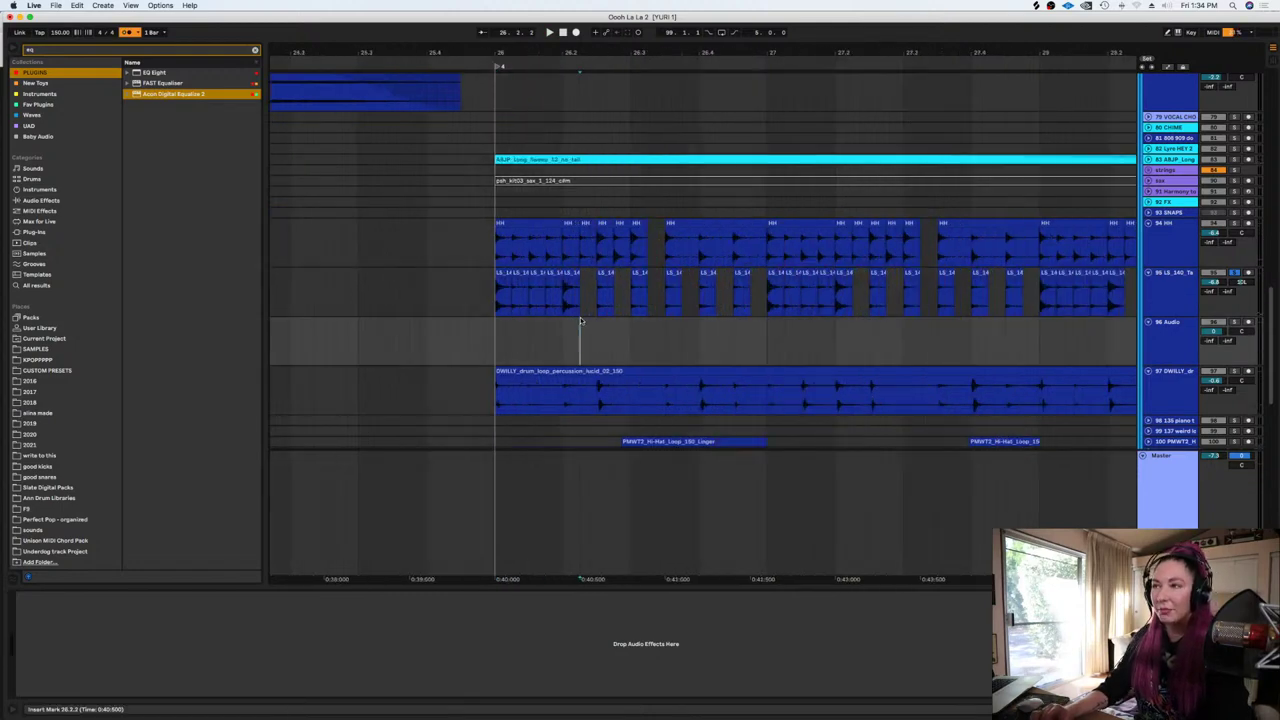
{"action": "left_click", "coordinate": [609, 283]}
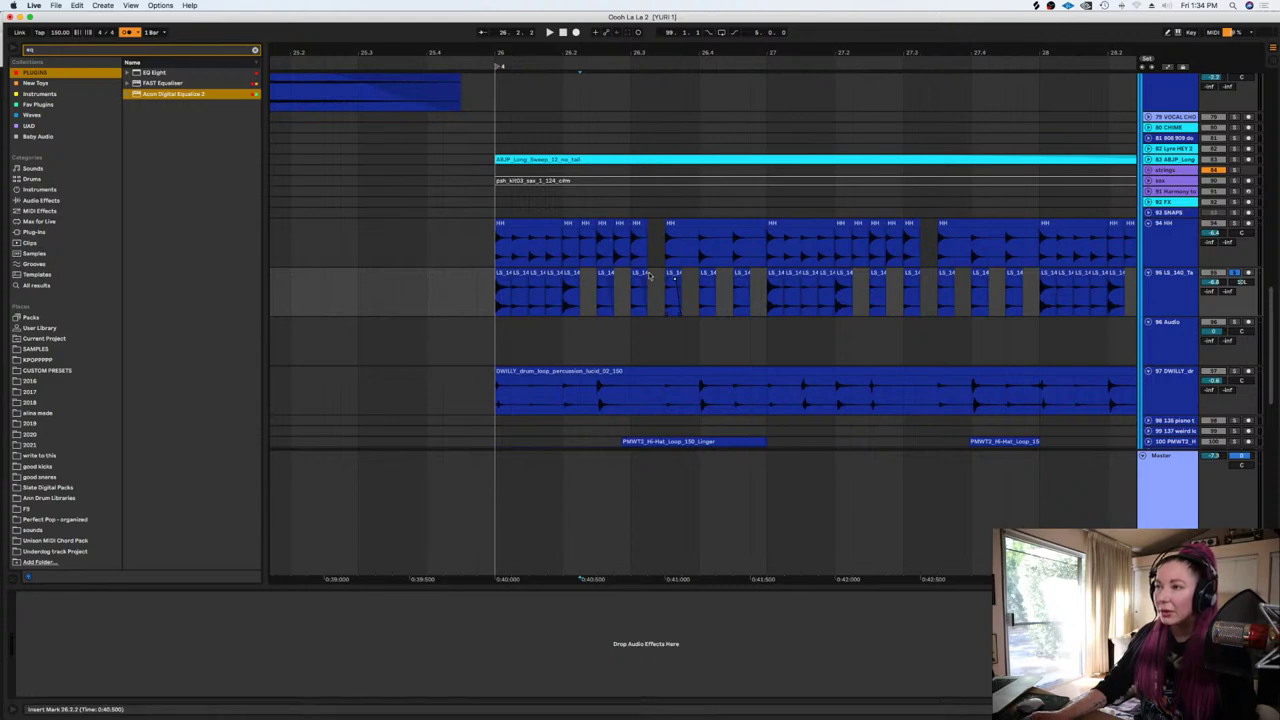
{"action": "double_click", "coordinate": [648, 278]}
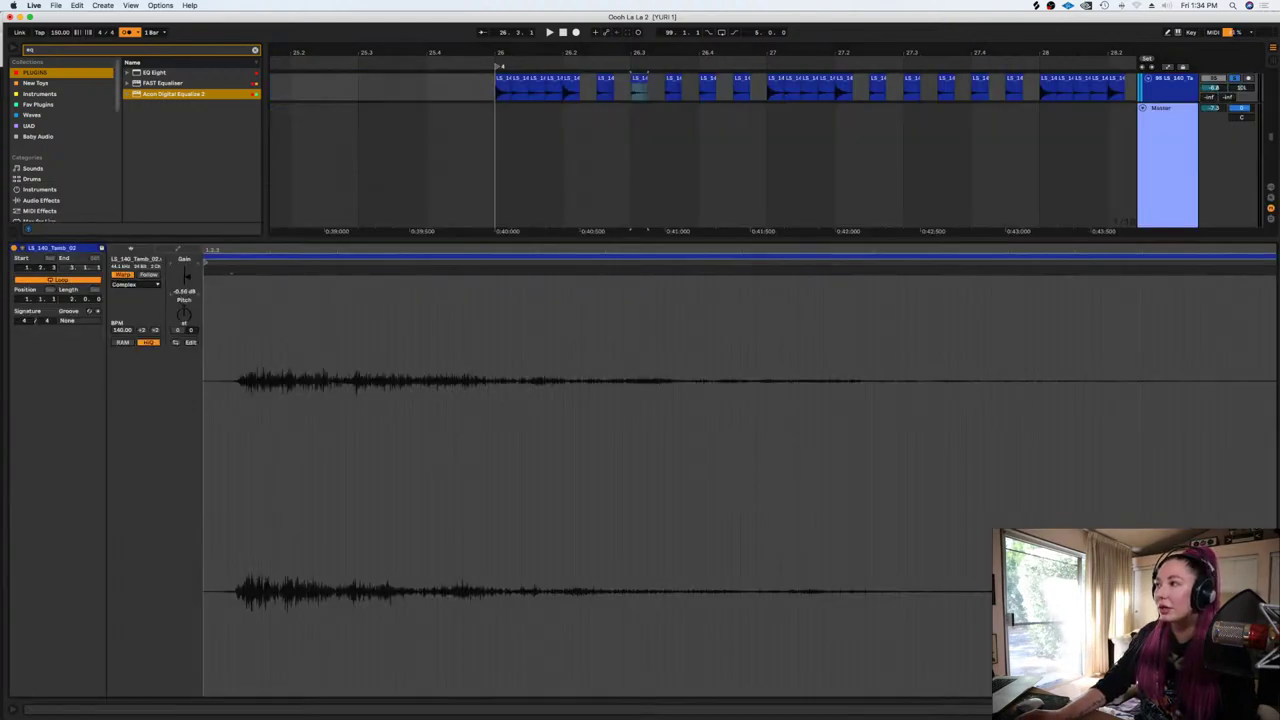
{"action": "key", "text": "shift+Tab"}
{"action": "scroll", "coordinate": [595, 228], "scroll_direction": "up", "scroll_amount": 4}
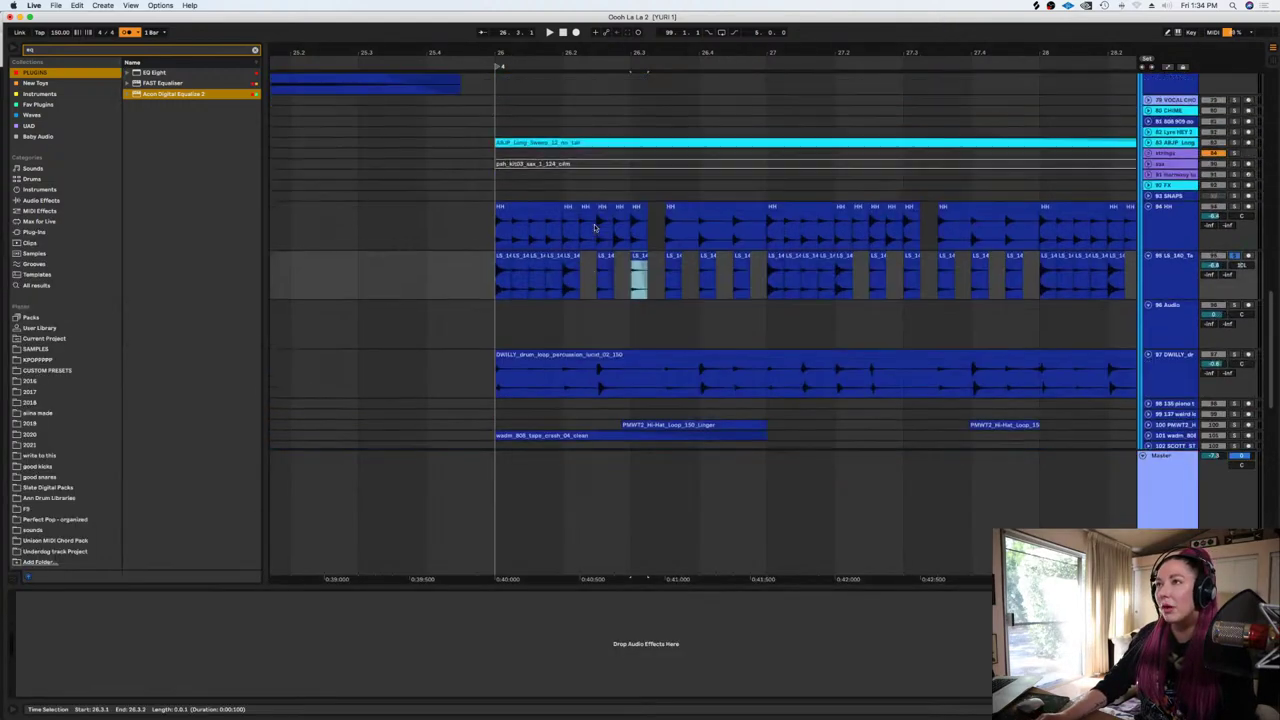
{"action": "left_click", "coordinate": [673, 268]}
{"action": "key", "text": "super+v"}
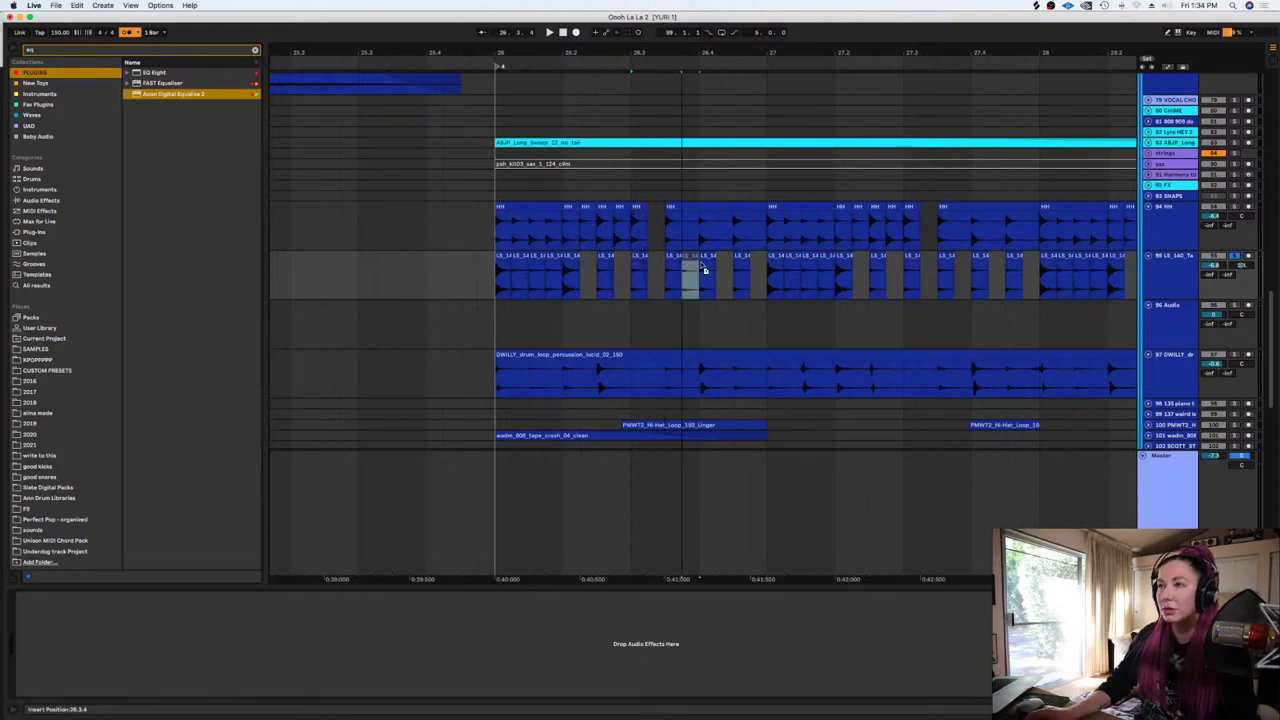
{"action": "left_click", "coordinate": [706, 271]}
{"action": "left_click", "coordinate": [707, 257]}
{"action": "left_click", "coordinate": [741, 270]}
{"action": "key", "text": "super+v"}
Delete the tambourine slices from 26.4.4 up to bar 30 and duplicate the bar 26 pattern across bars 27 to 29
{"action": "key", "text": "minus"}
{"action": "key", "text": "minus"}
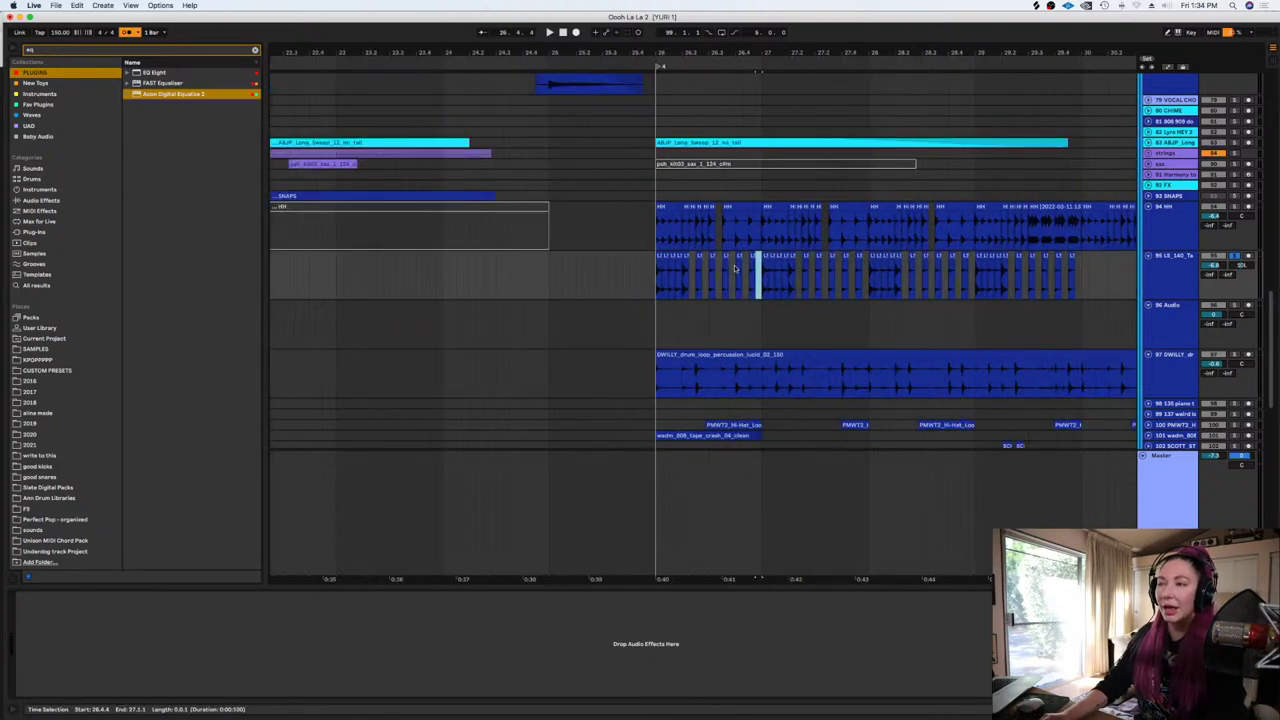
{"action": "left_click_drag", "start_coordinate": [1083, 281], "coordinate": [760, 270]}
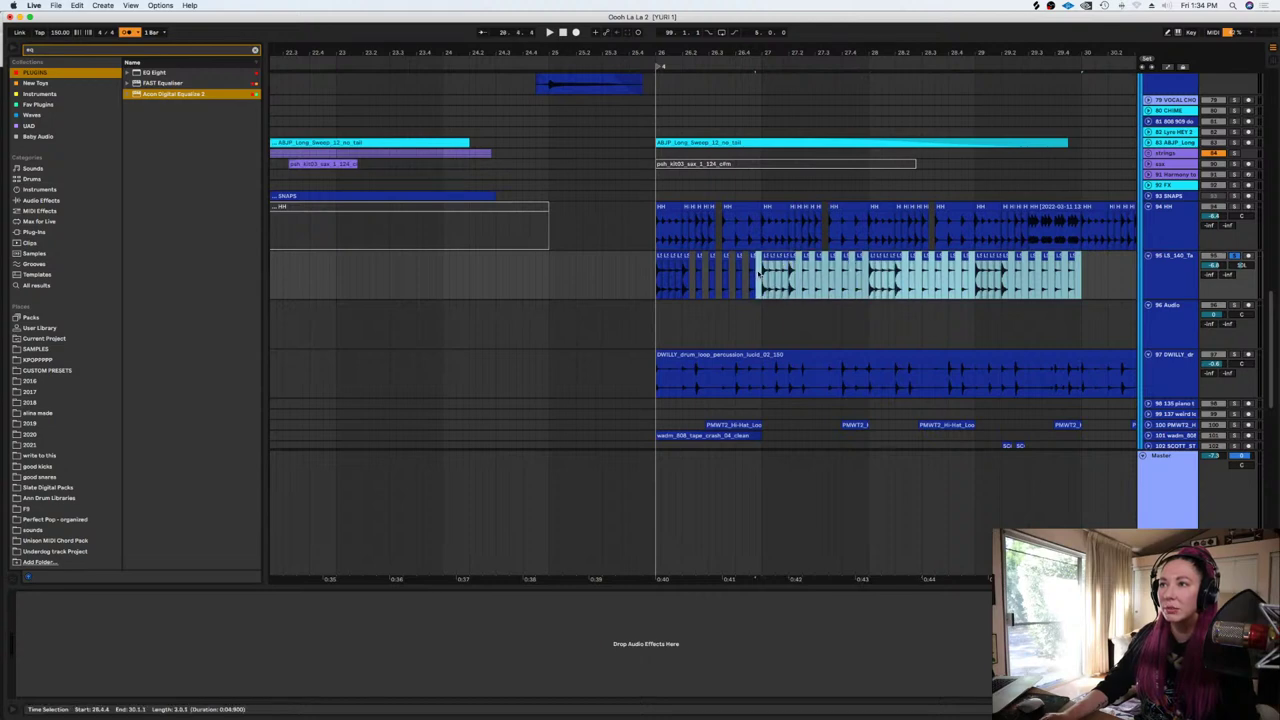
{"action": "key", "text": "Delete"}
{"action": "left_click", "coordinate": [658, 282], "text": "shift"}
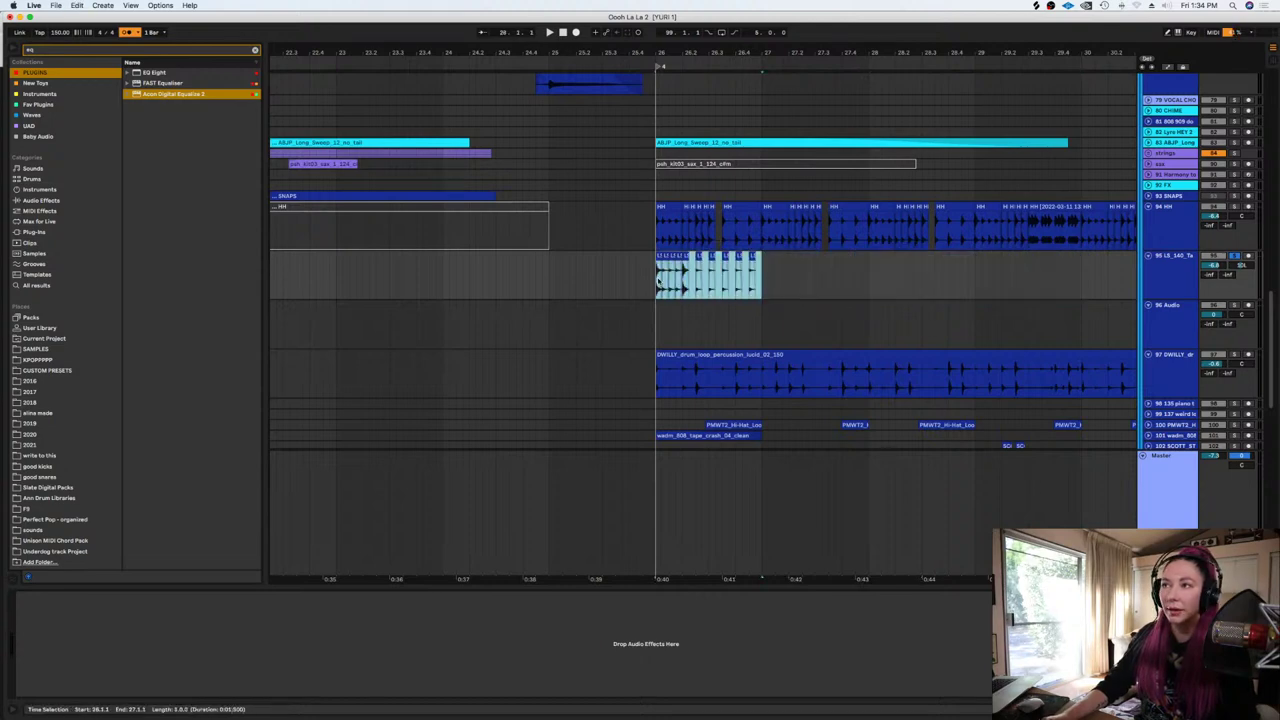
{"action": "key", "text": "super+d"}
{"action": "key", "text": "super+d"}
{"action": "key", "text": "super+d"}
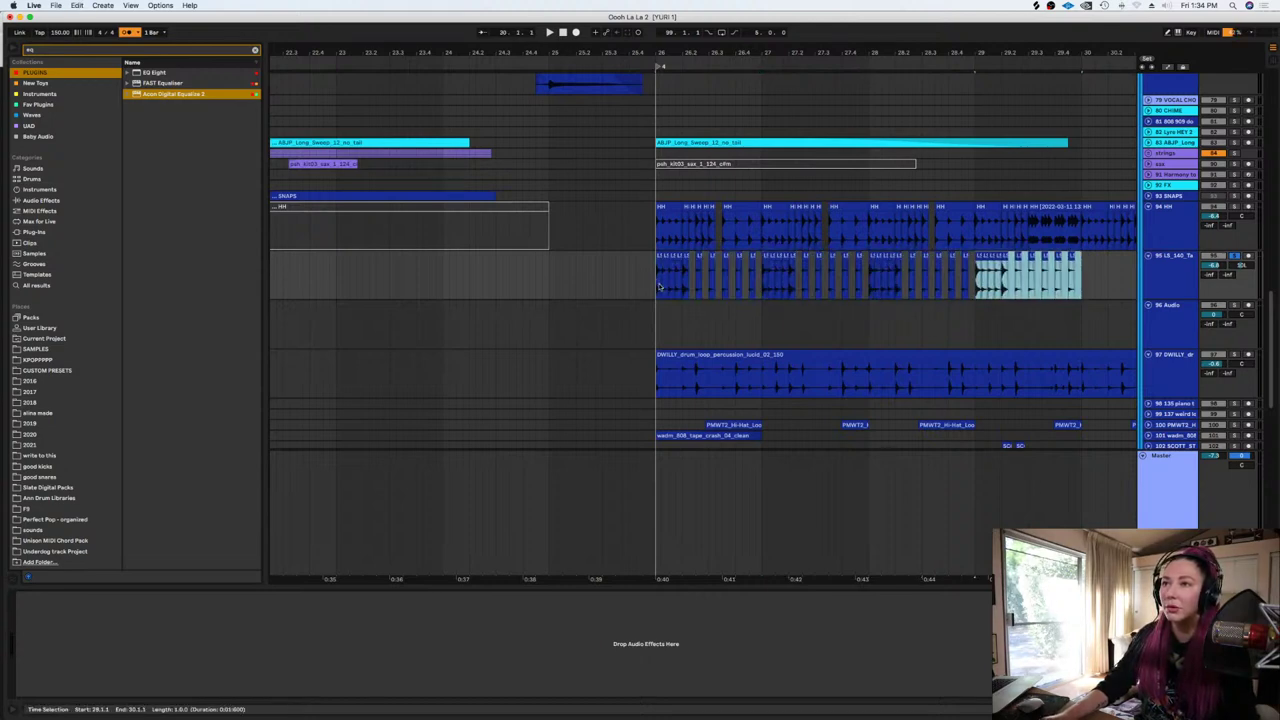
{"action": "left_click", "coordinate": [650, 282]}
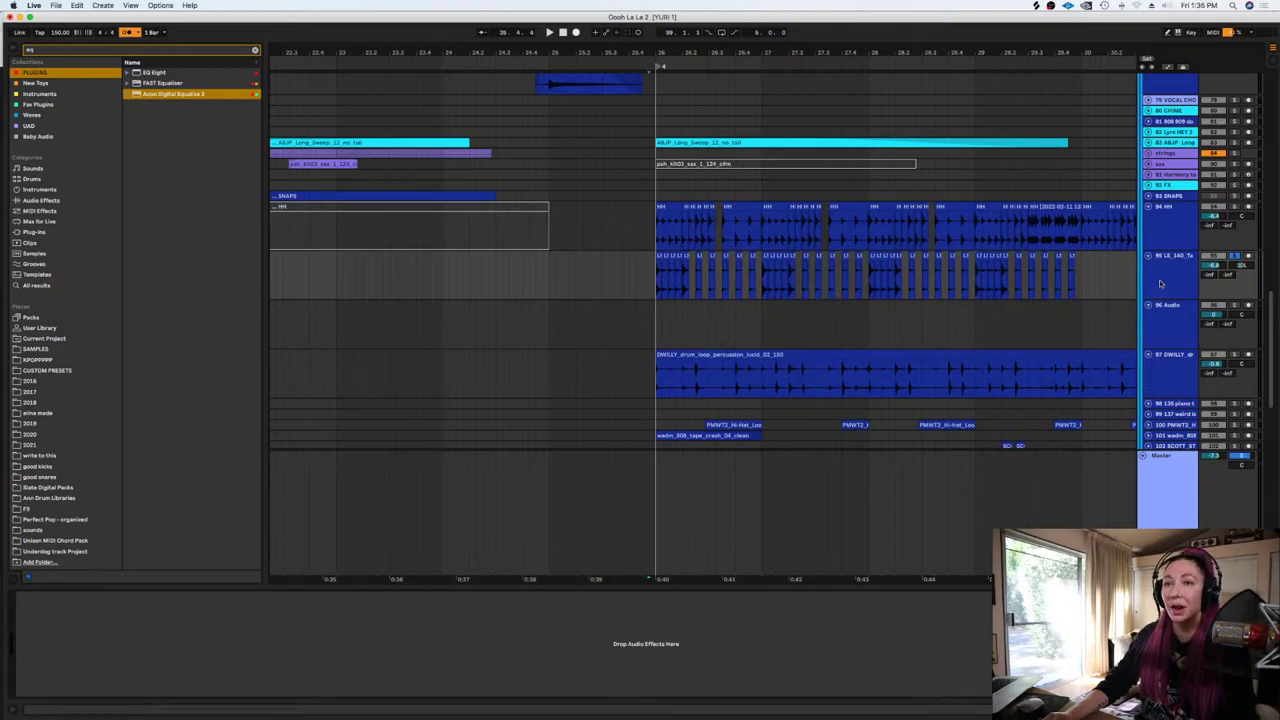
Search the plugins for "pancak" and add PanCake2 to the tambourine track
{"action": "left_click", "coordinate": [255, 51]}
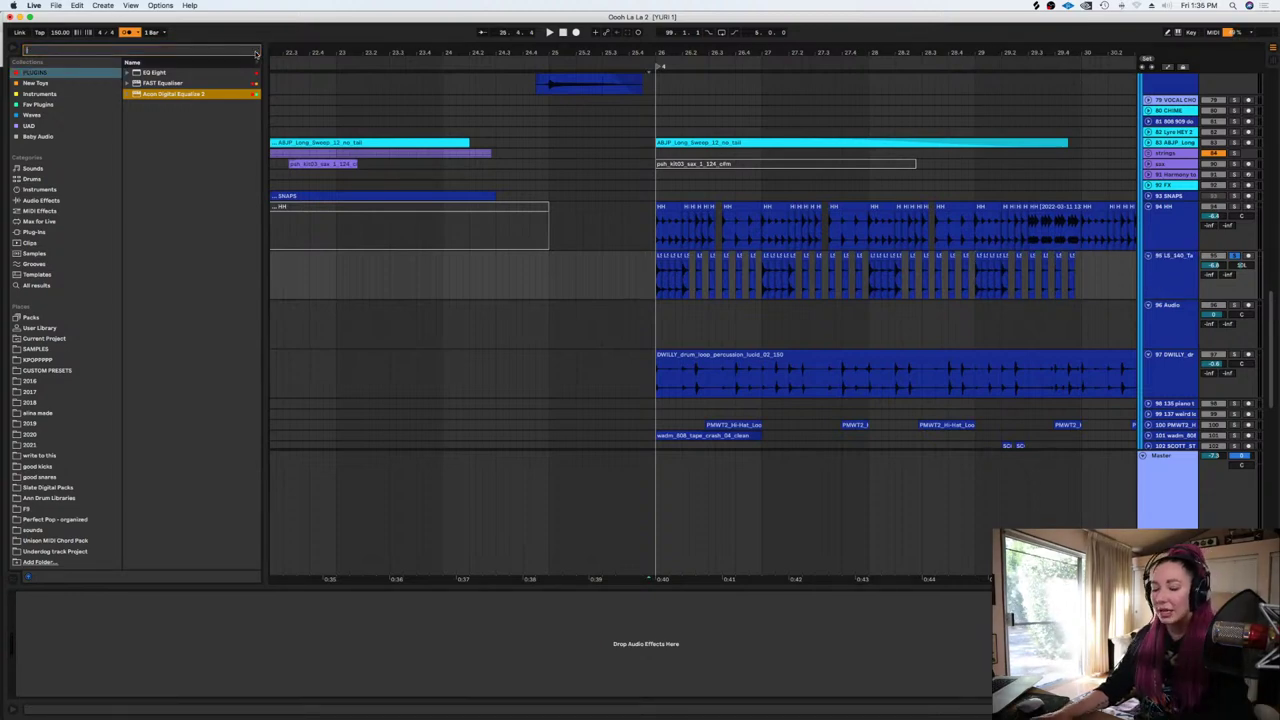
{"action": "type", "text": "panca"}
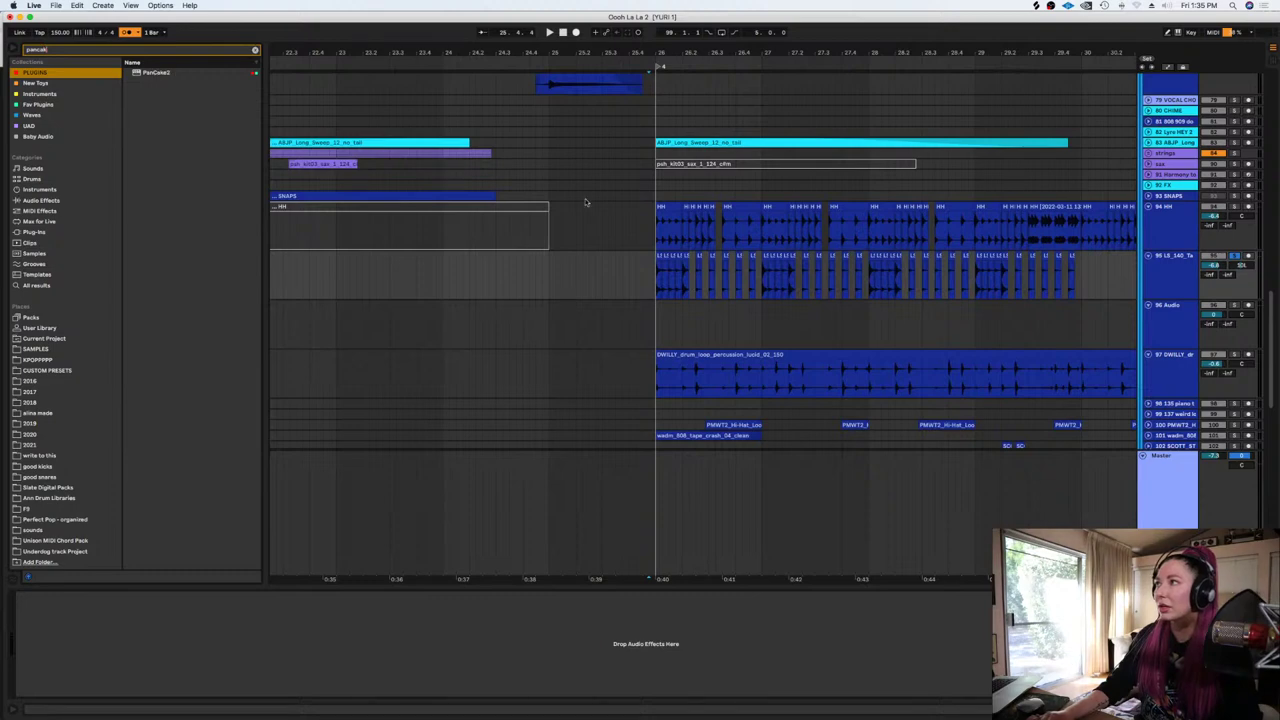
{"action": "type", "text": "k"}
{"action": "key", "text": "Down"}
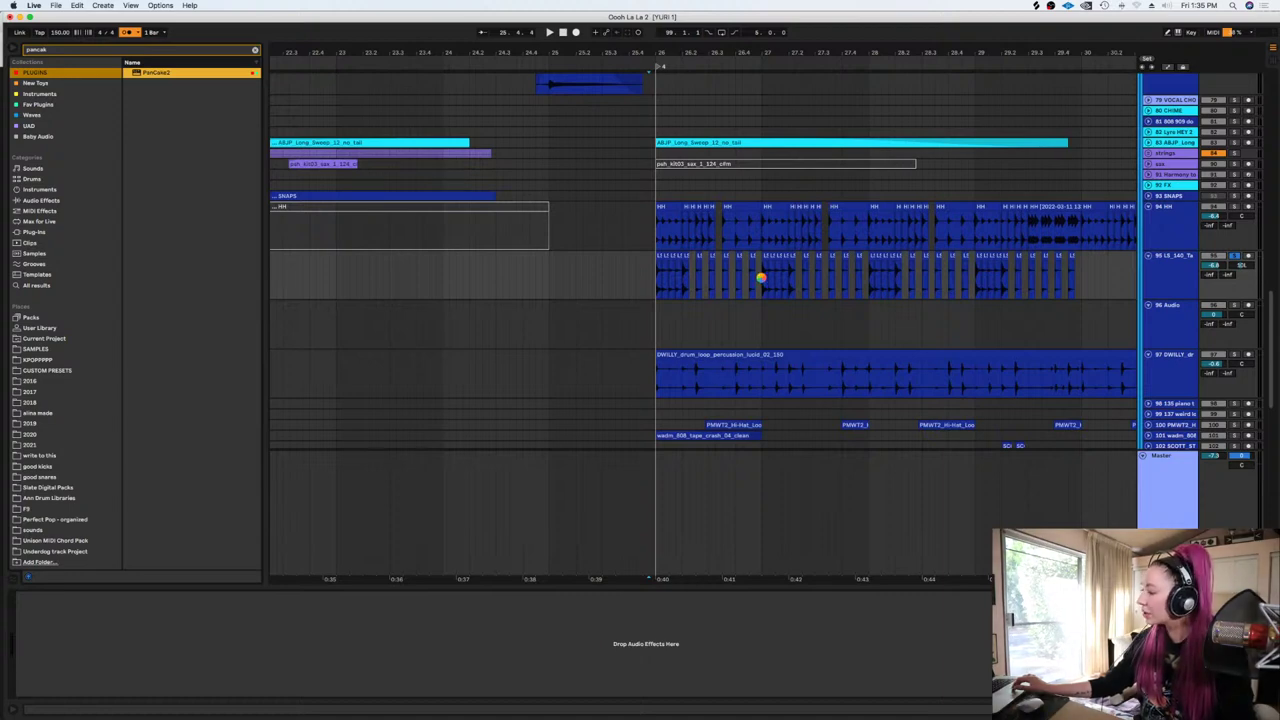
{"action": "key", "text": "Return"}
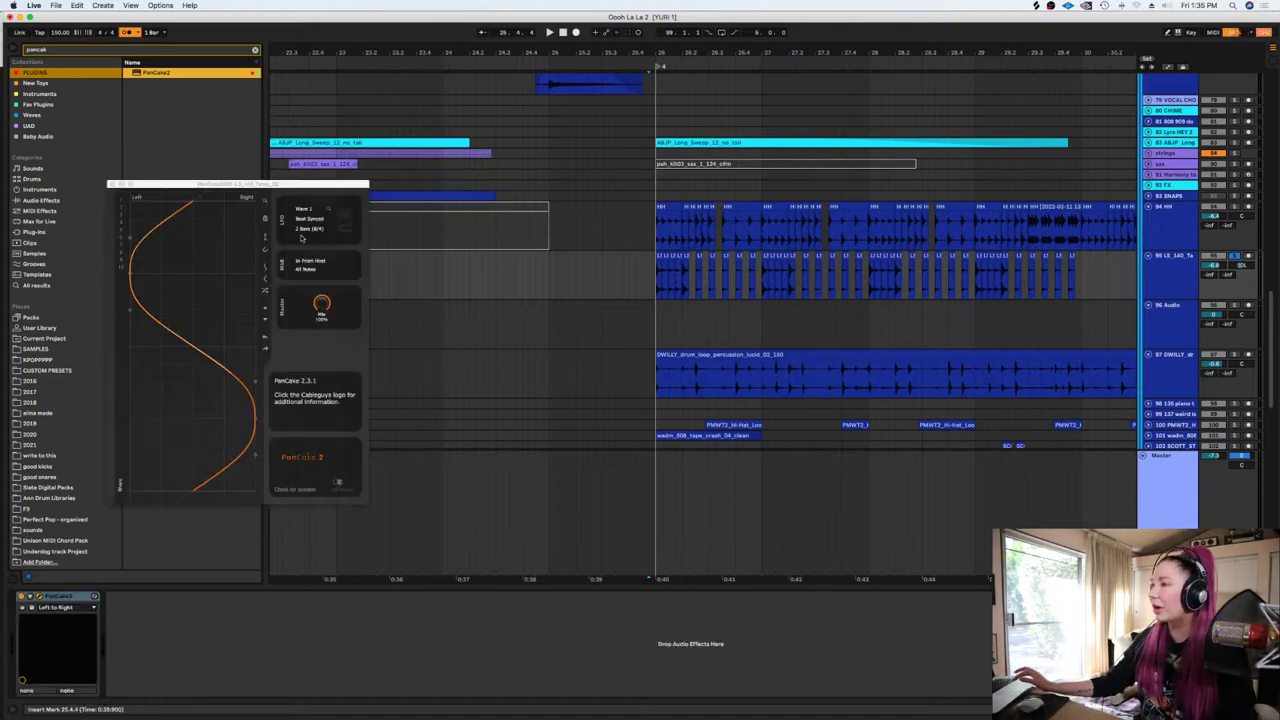
Set PanCake2's LFO rate to 1/2 and its mix to 70%, and audition the panning from bar 26
{"action": "left_click", "coordinate": [312, 228]}
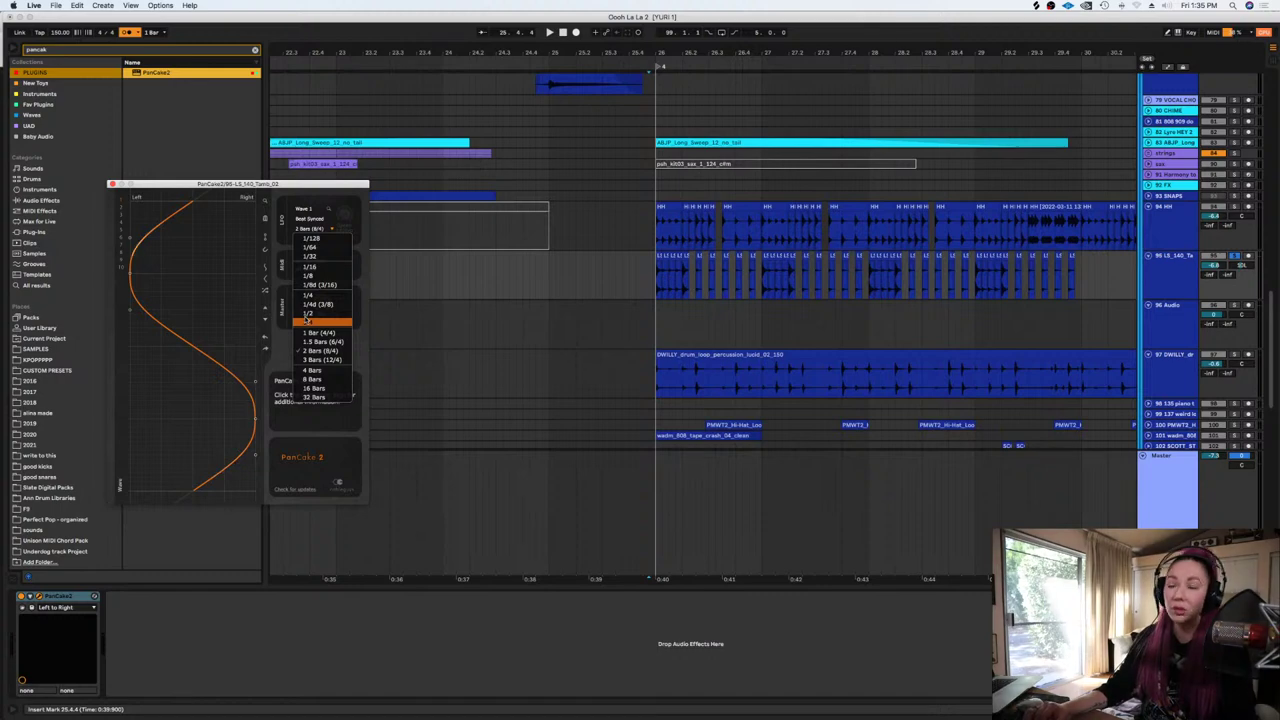
{"action": "left_click", "coordinate": [310, 313]}
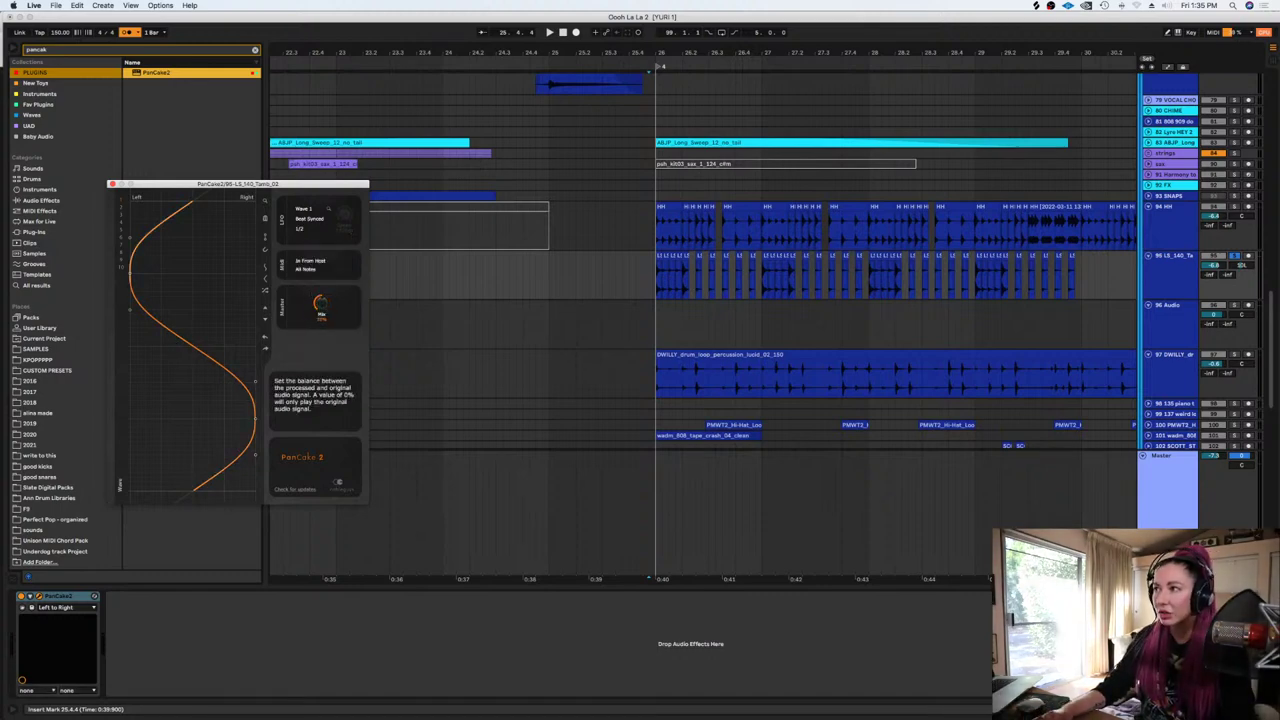
{"action": "left_click", "coordinate": [657, 290]}
{"action": "key", "text": "space"}
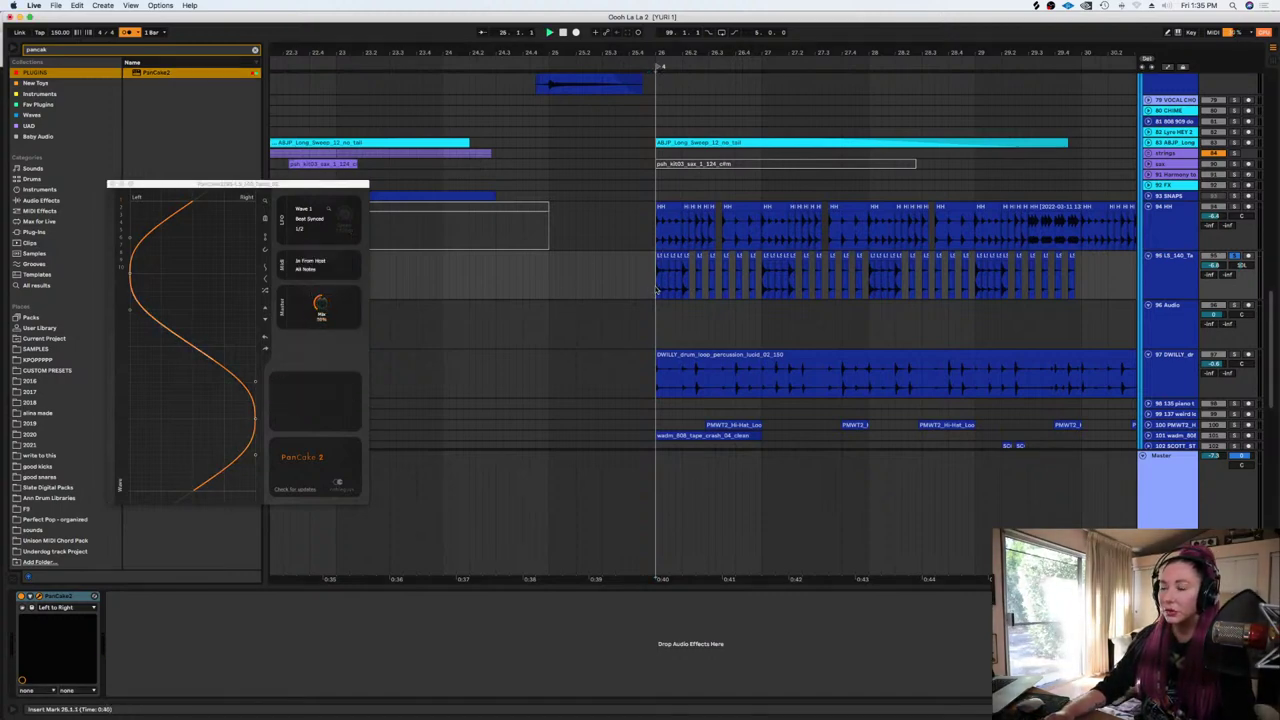
{"action": "left_click", "coordinate": [114, 184]}
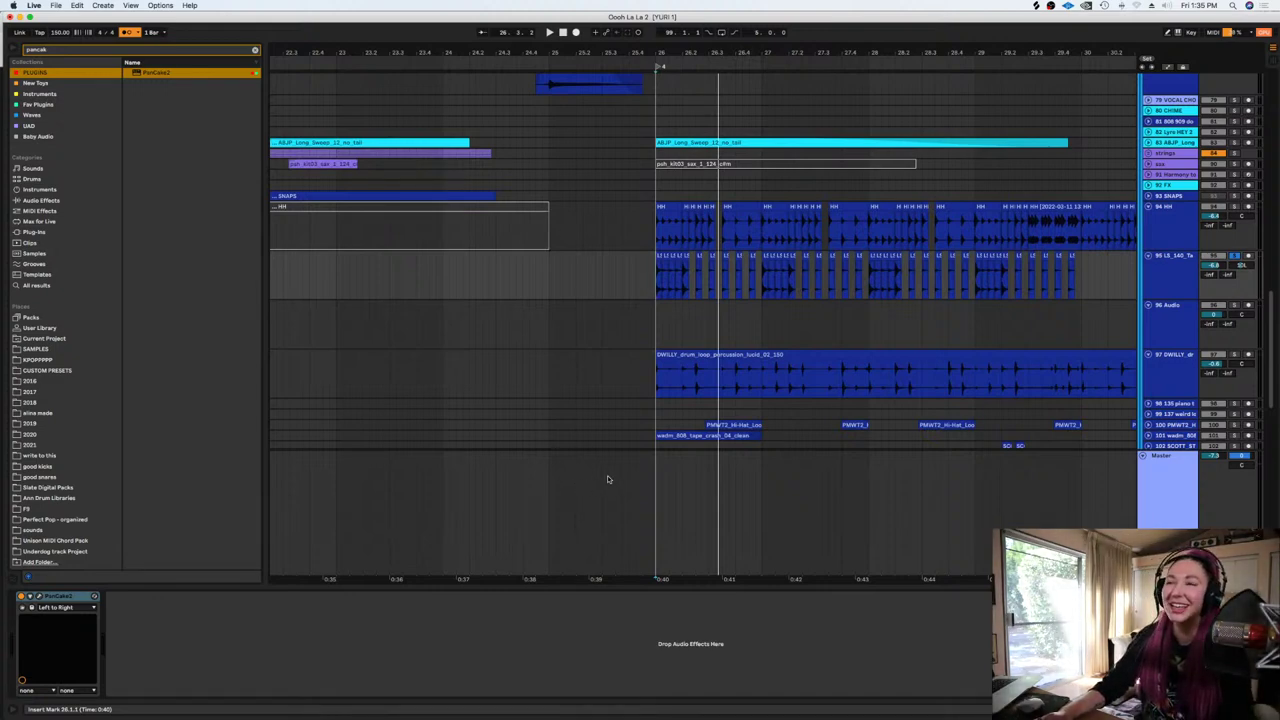
Play the tambourine pattern from bar 26 and take its track out of solo
{"action": "scroll", "coordinate": [850, 550], "scroll_direction": "right", "scroll_amount": 3}
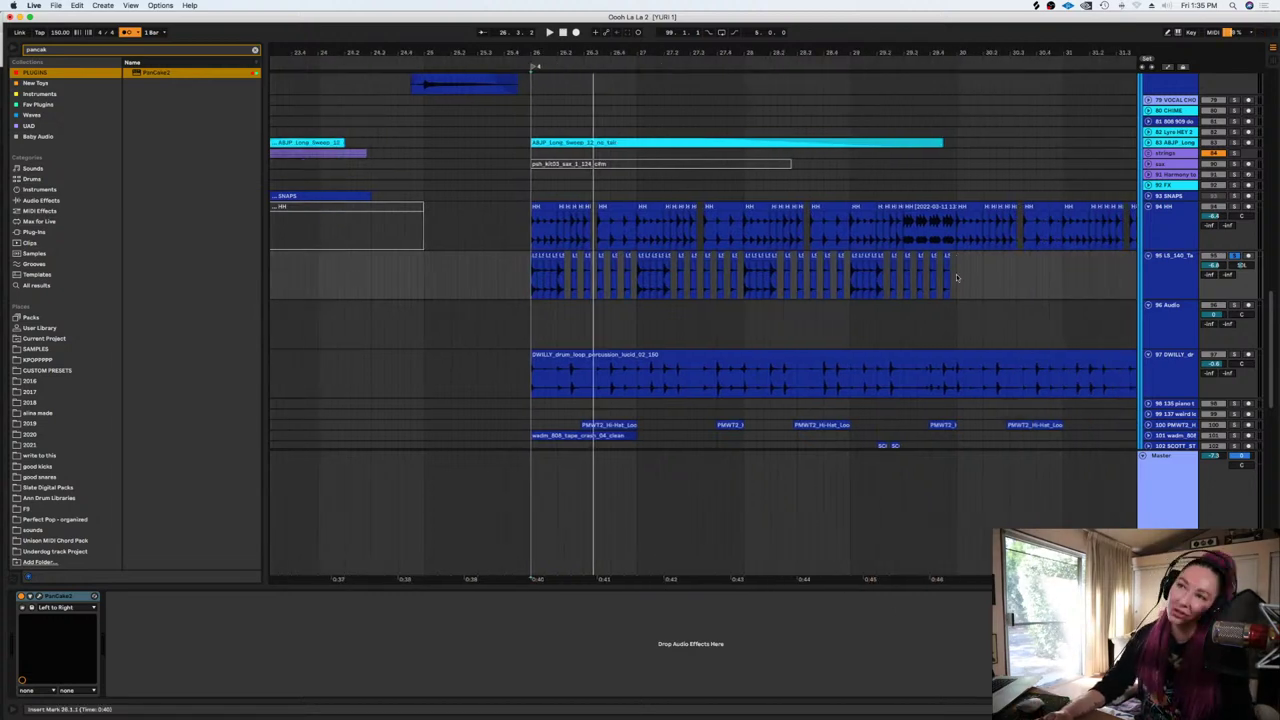
{"action": "left_click_drag", "start_coordinate": [956, 277], "coordinate": [852, 276]}
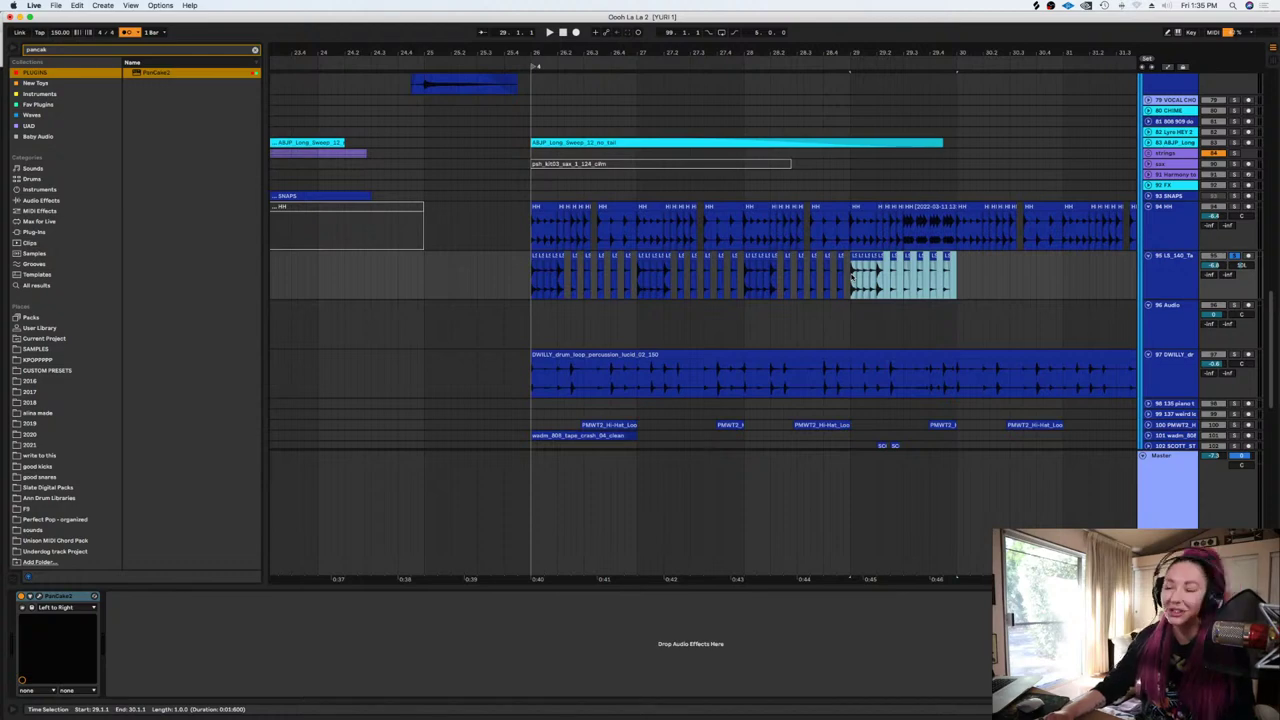
{"action": "left_click", "coordinate": [532, 286]}
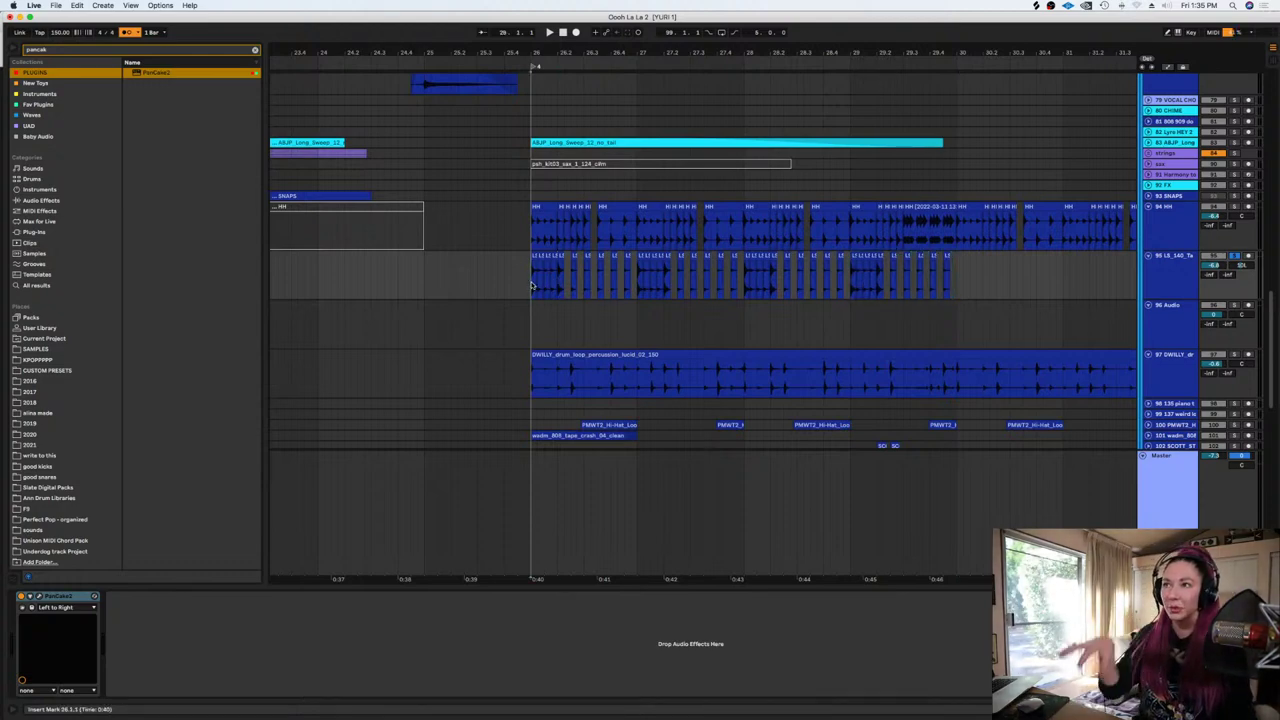
{"action": "key", "text": "space"}
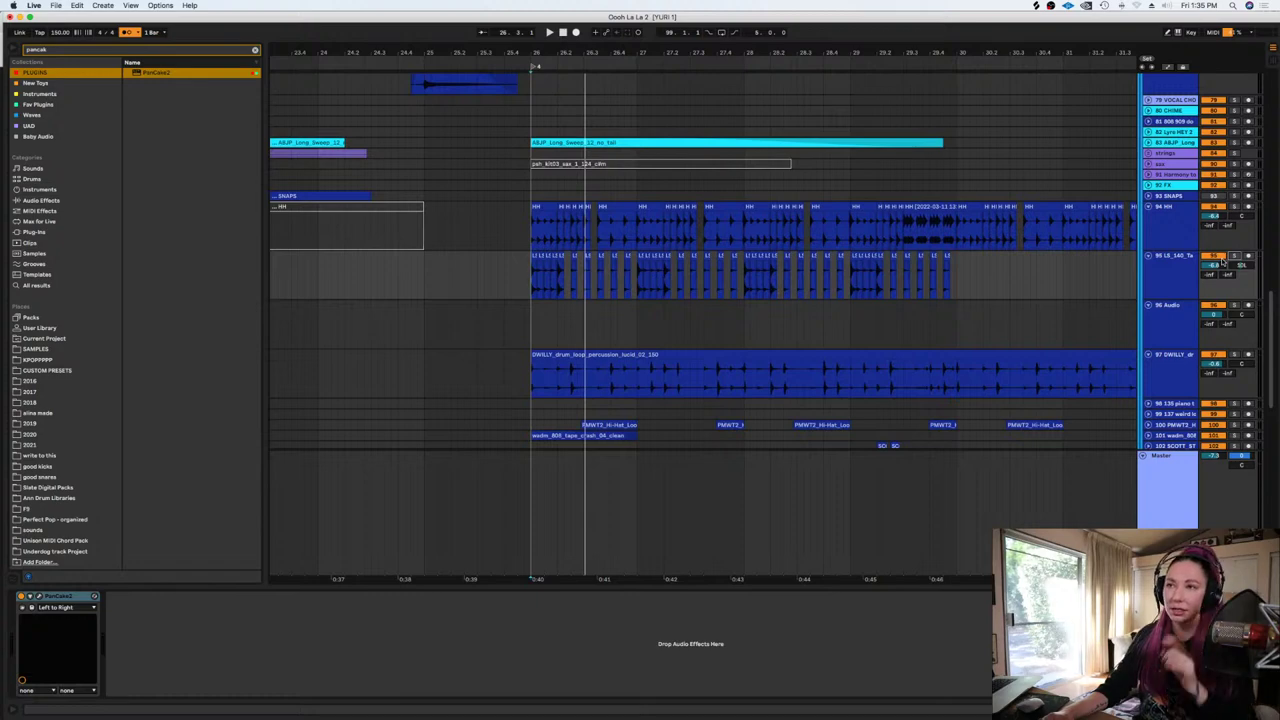
Duplicate the four-bar tambourine pattern from bars 26 to 29 across bars 30 to 33
{"action": "left_click", "coordinate": [954, 270]}
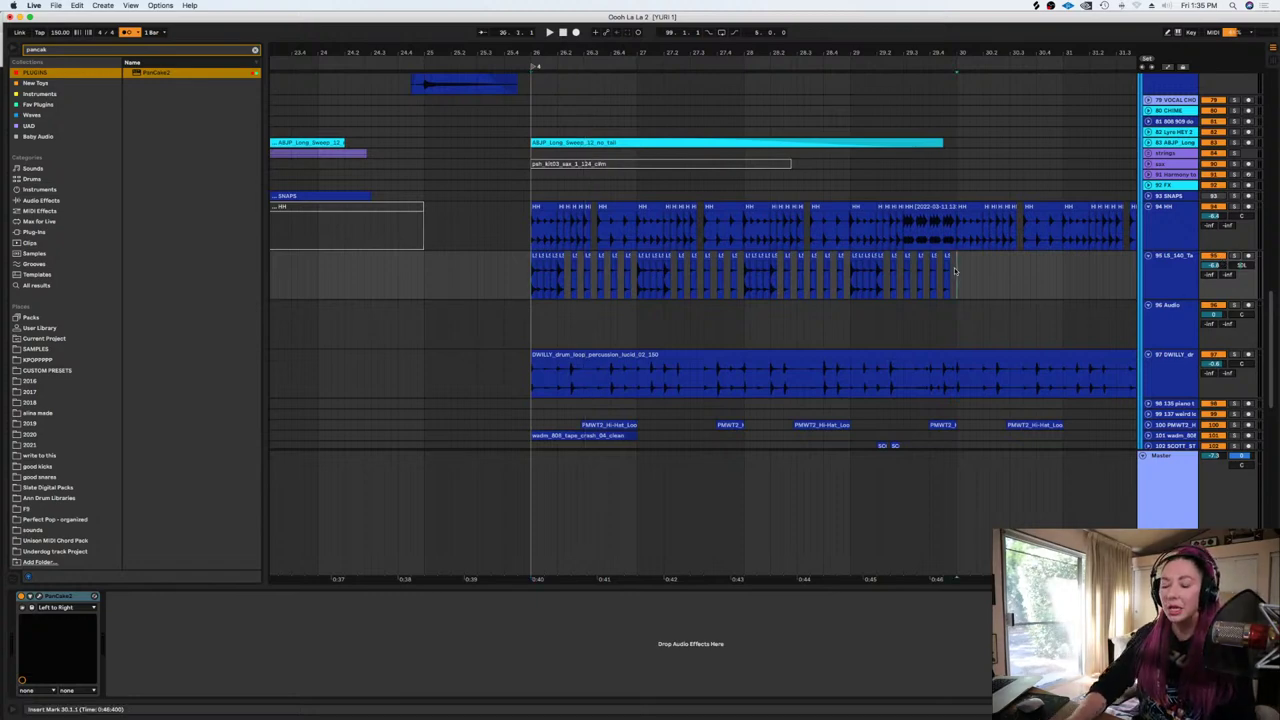
{"action": "key", "text": "minus"}
{"action": "left_click_drag", "start_coordinate": [973, 580], "coordinate": [832, 580]}
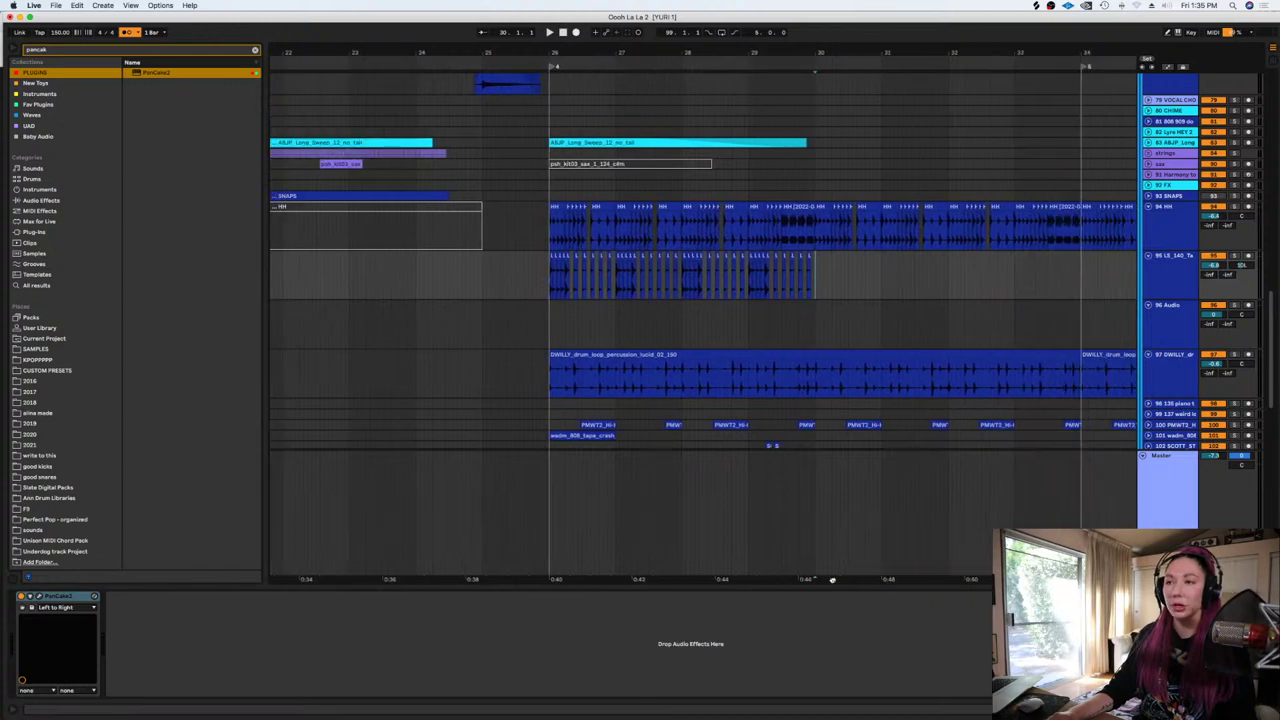
{"action": "left_click_drag", "start_coordinate": [806, 276], "coordinate": [538, 285]}
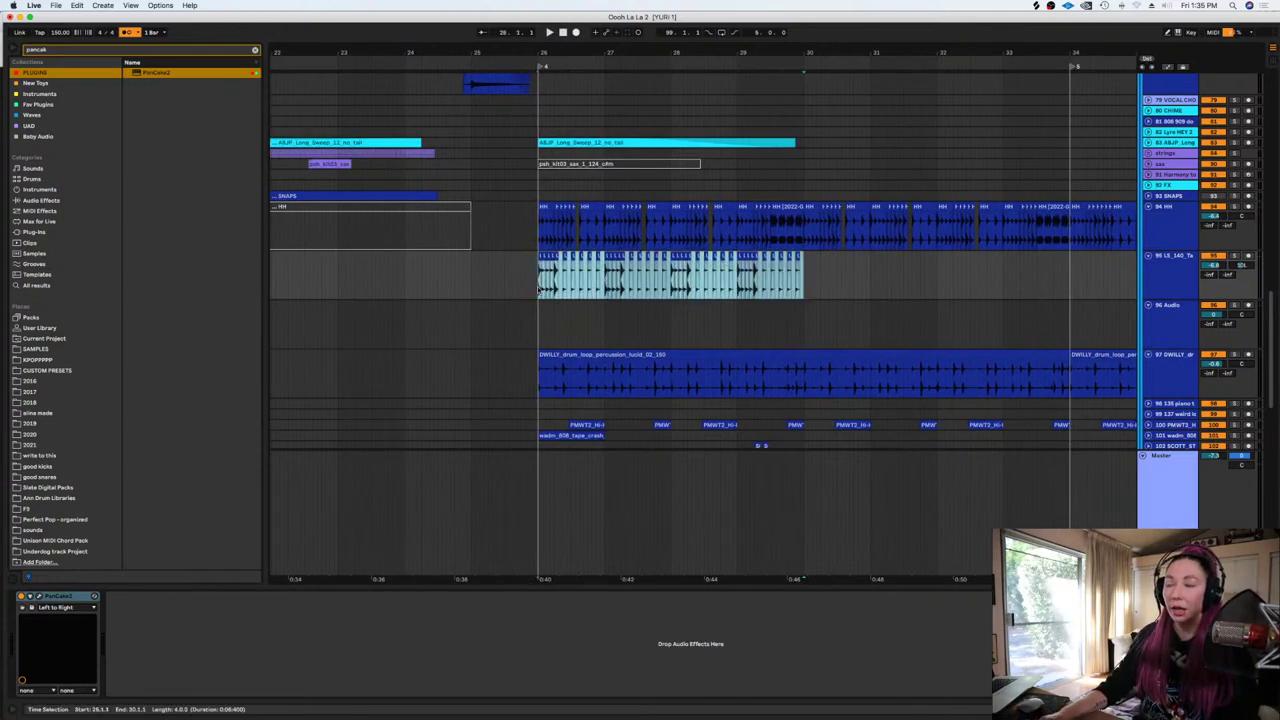
{"action": "key", "text": "super+d"}
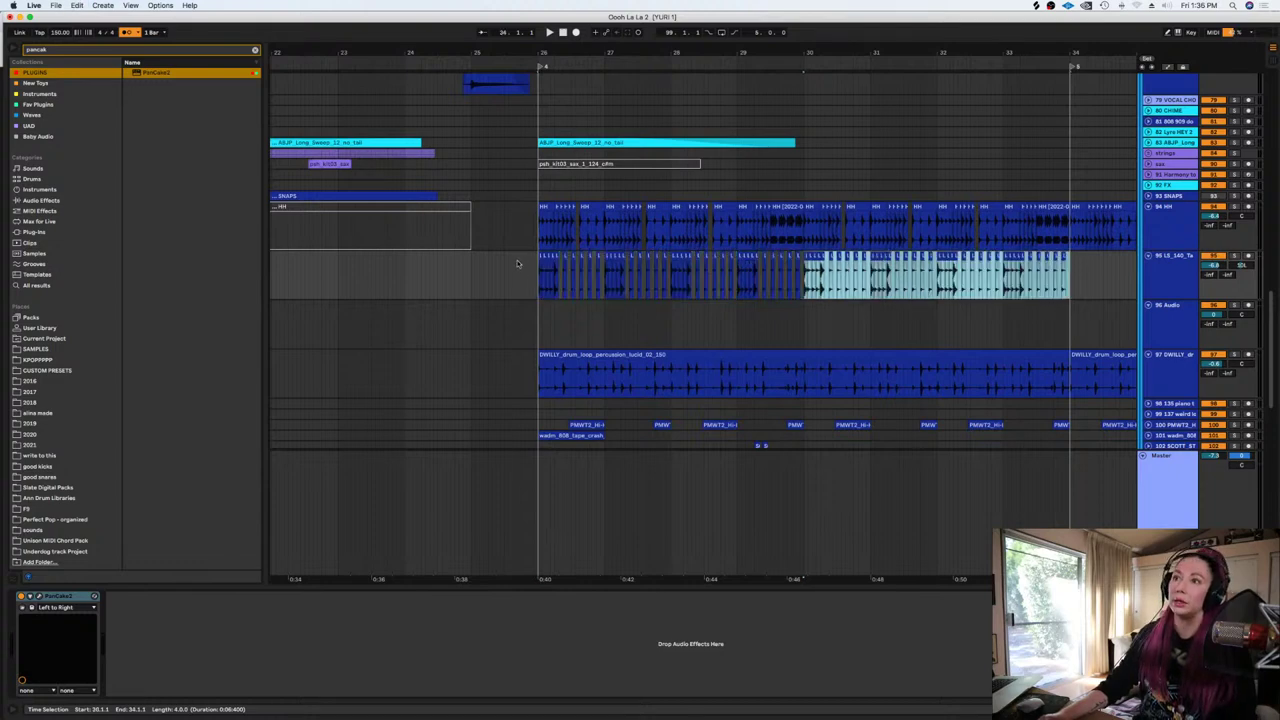
Audition the tambourine with the full mix from bar 26 and reset its track panning to center
{"action": "left_click", "coordinate": [528, 270]}
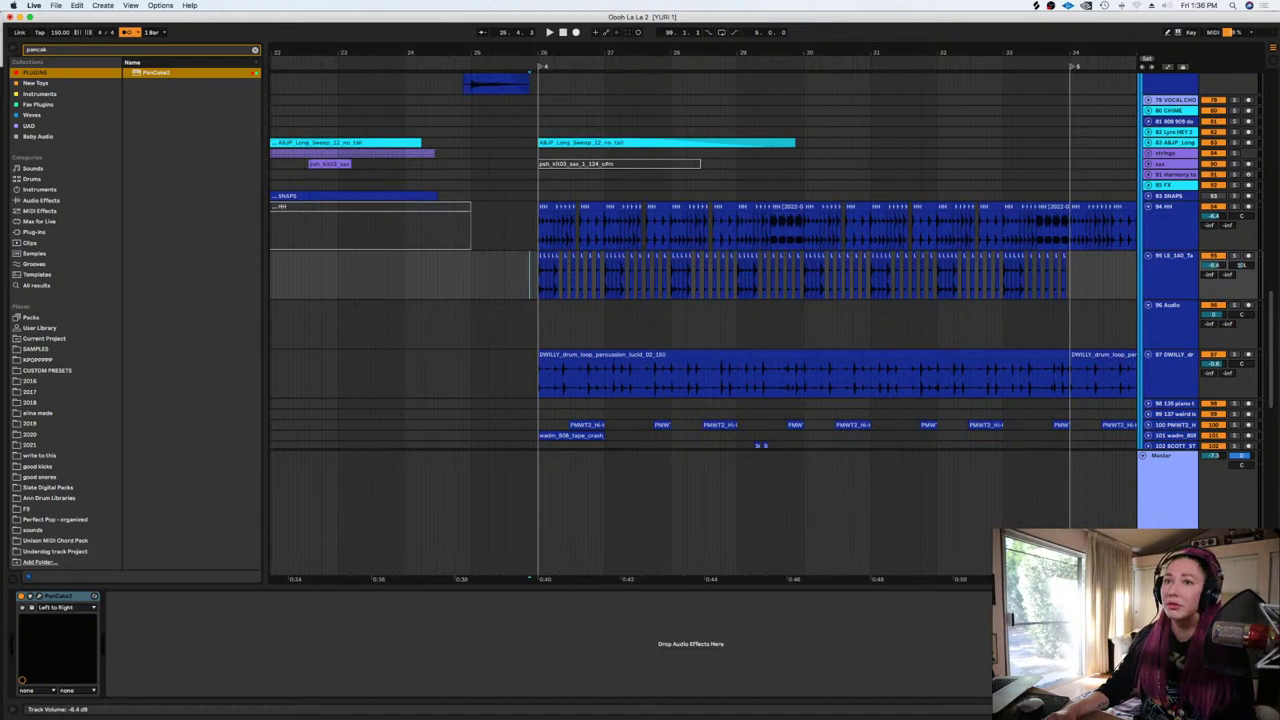
{"action": "left_click", "coordinate": [537, 292]}
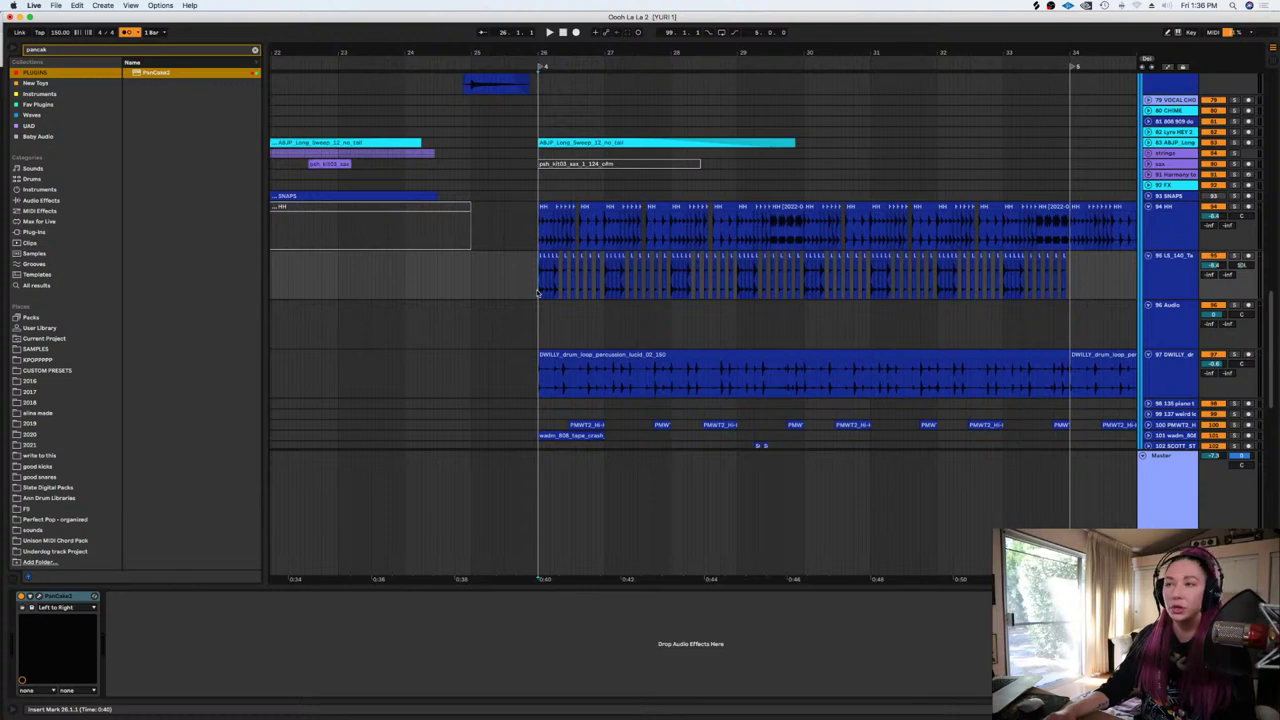
{"action": "key", "text": "space"}
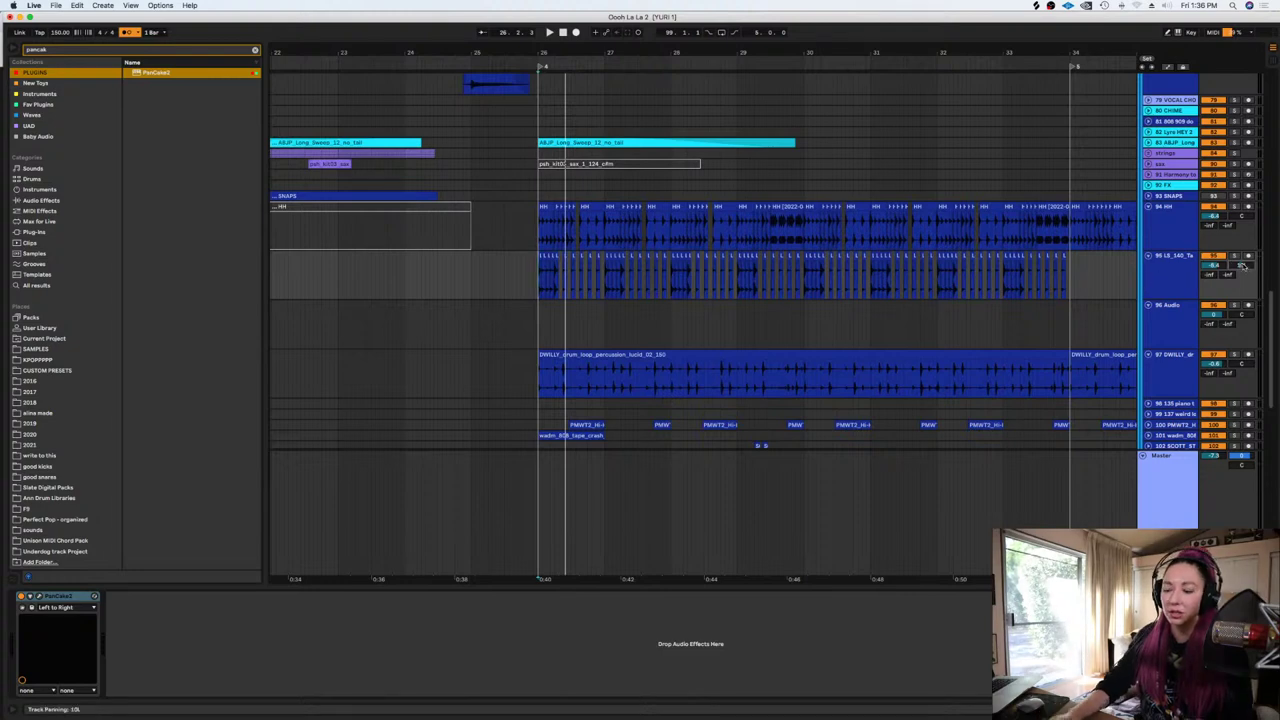
{"action": "left_click", "coordinate": [1155, 280]}
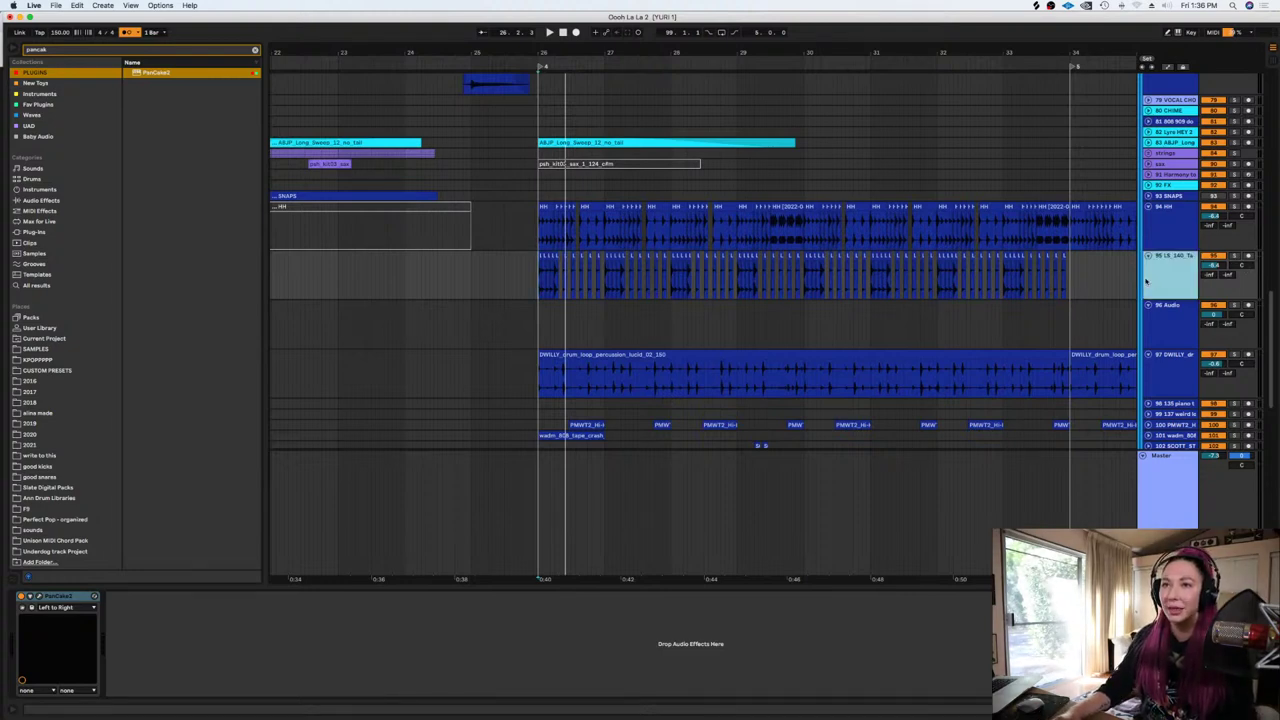
{"action": "left_click", "coordinate": [542, 289]}
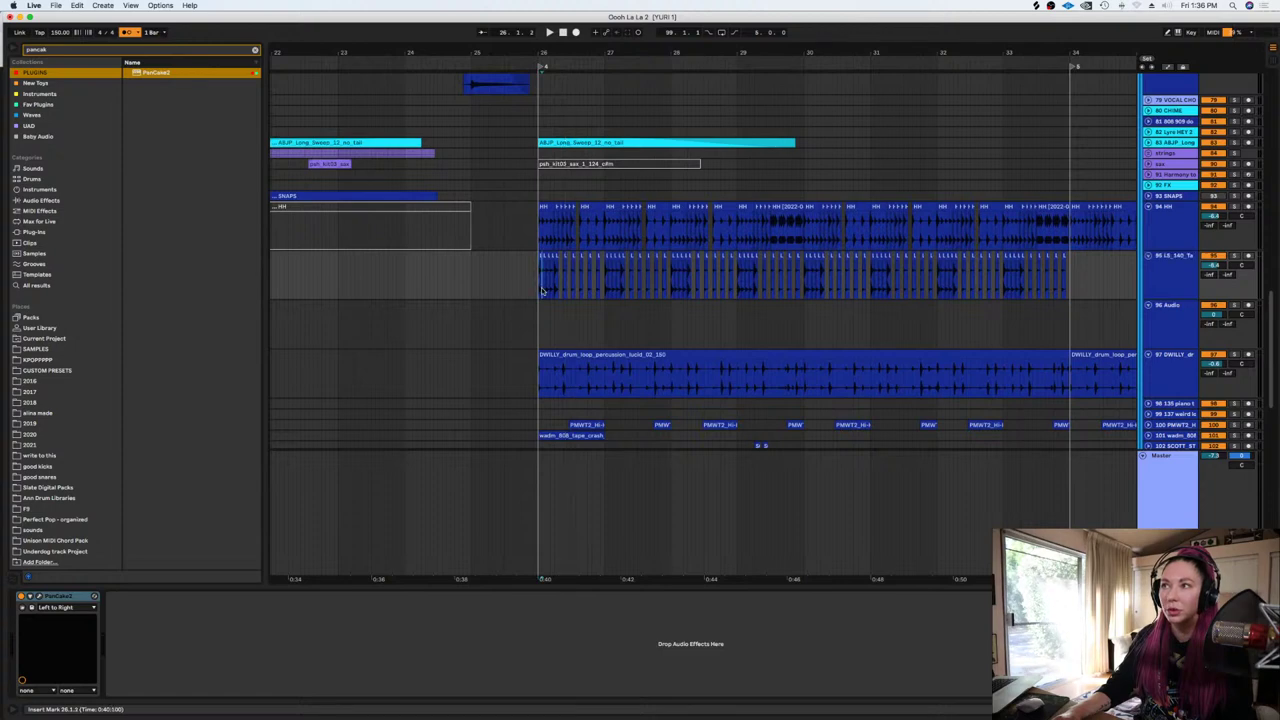
Switch to Splice and preview PL_Tambourine_140_01.wav from the tambourine results
{"action": "scroll", "coordinate": [552, 295], "scroll_direction": "down", "scroll_amount": 2}
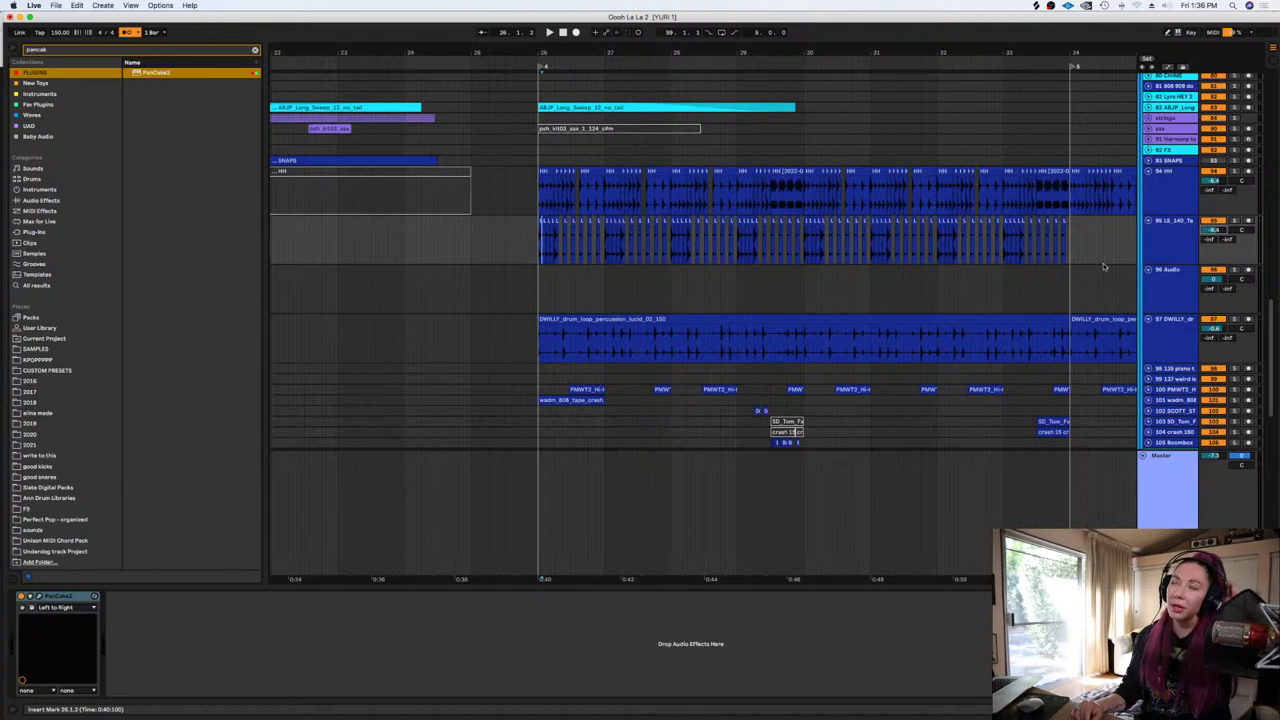
{"action": "left_click", "coordinate": [1036, 6]}
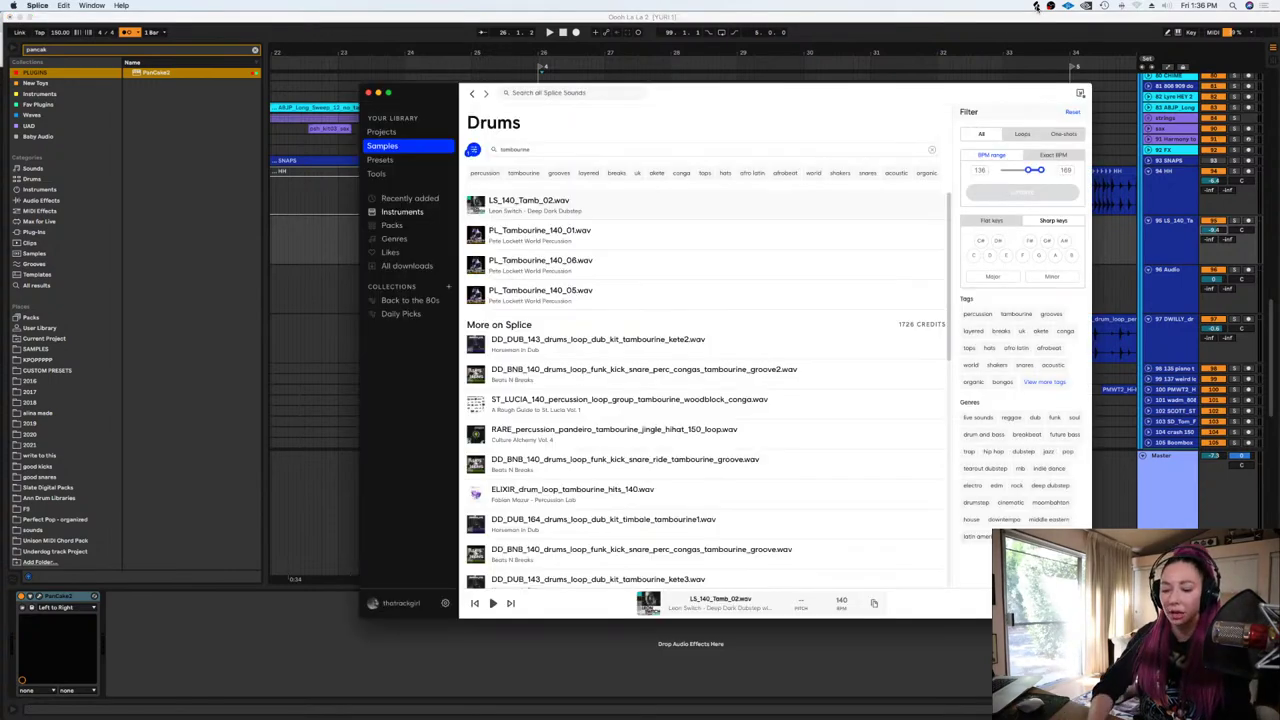
{"action": "left_click", "coordinate": [566, 246]}
{"action": "scroll", "coordinate": [560, 250], "scroll_direction": "down", "scroll_amount": 1}
{"action": "left_click", "coordinate": [477, 216]}
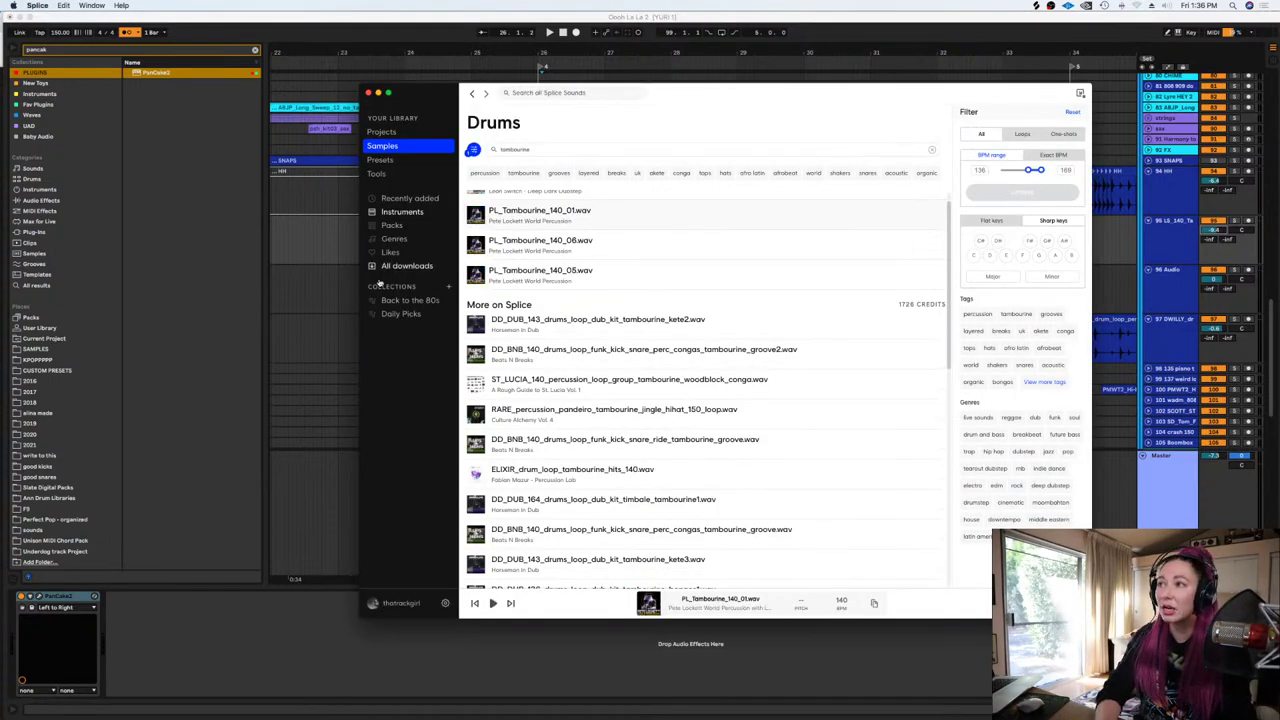
Filter the Percussion instrument samples to 141–160 BPM and preview ANIMAL_HOUSE_fx_loop_chirpy_percussion_150.wav
{"action": "left_click", "coordinate": [402, 212]}
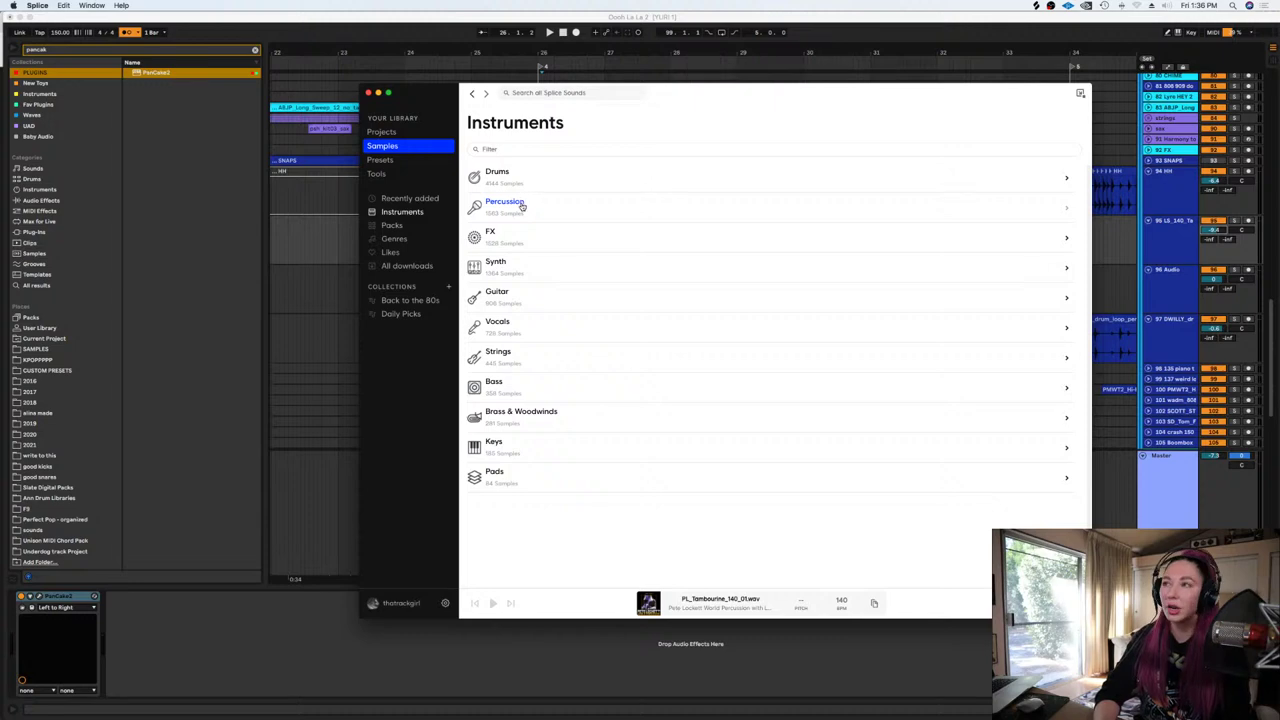
{"action": "left_click", "coordinate": [520, 204]}
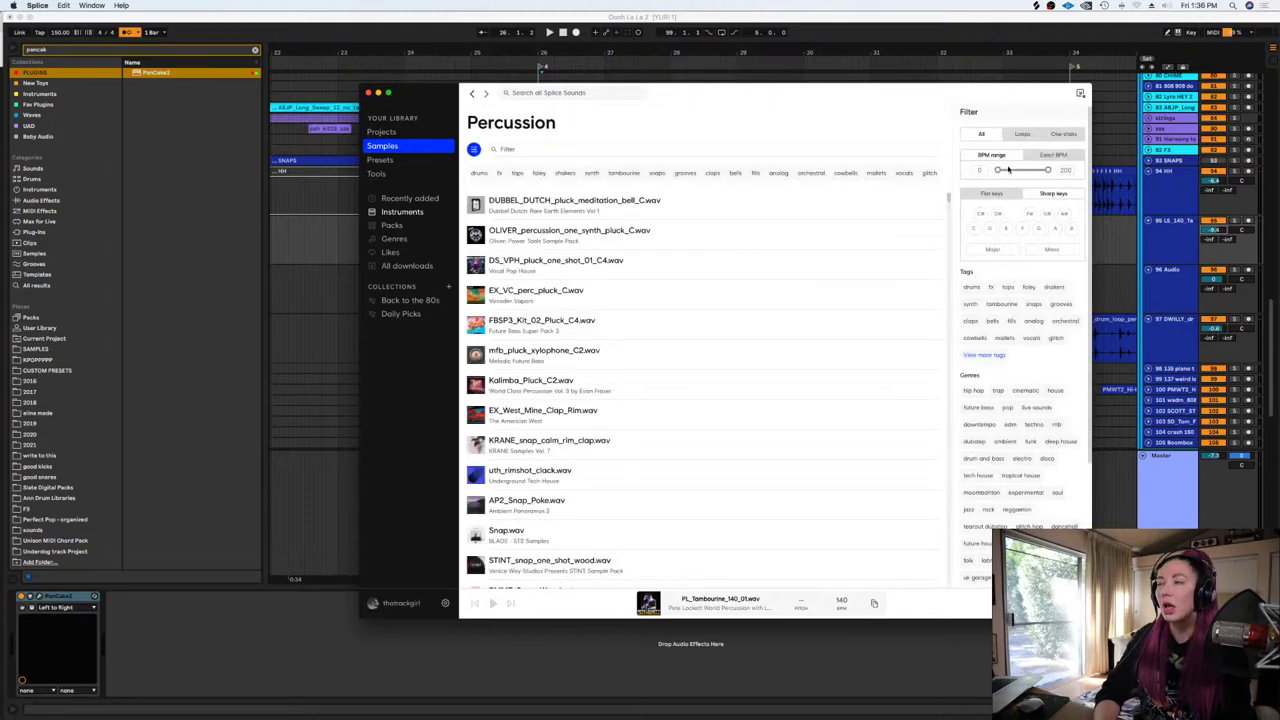
{"action": "left_click_drag", "start_coordinate": [1000, 170], "coordinate": [1015, 174]}
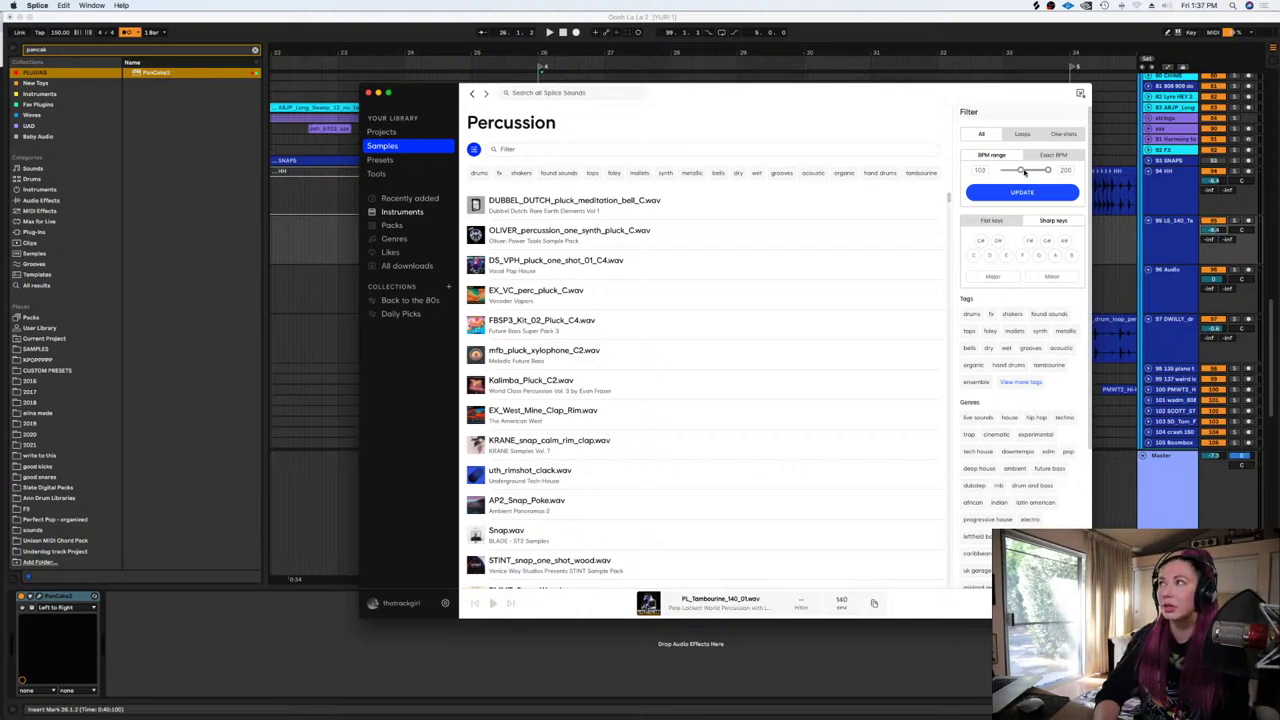
{"action": "left_click_drag", "start_coordinate": [1021, 170], "coordinate": [1033, 173]}
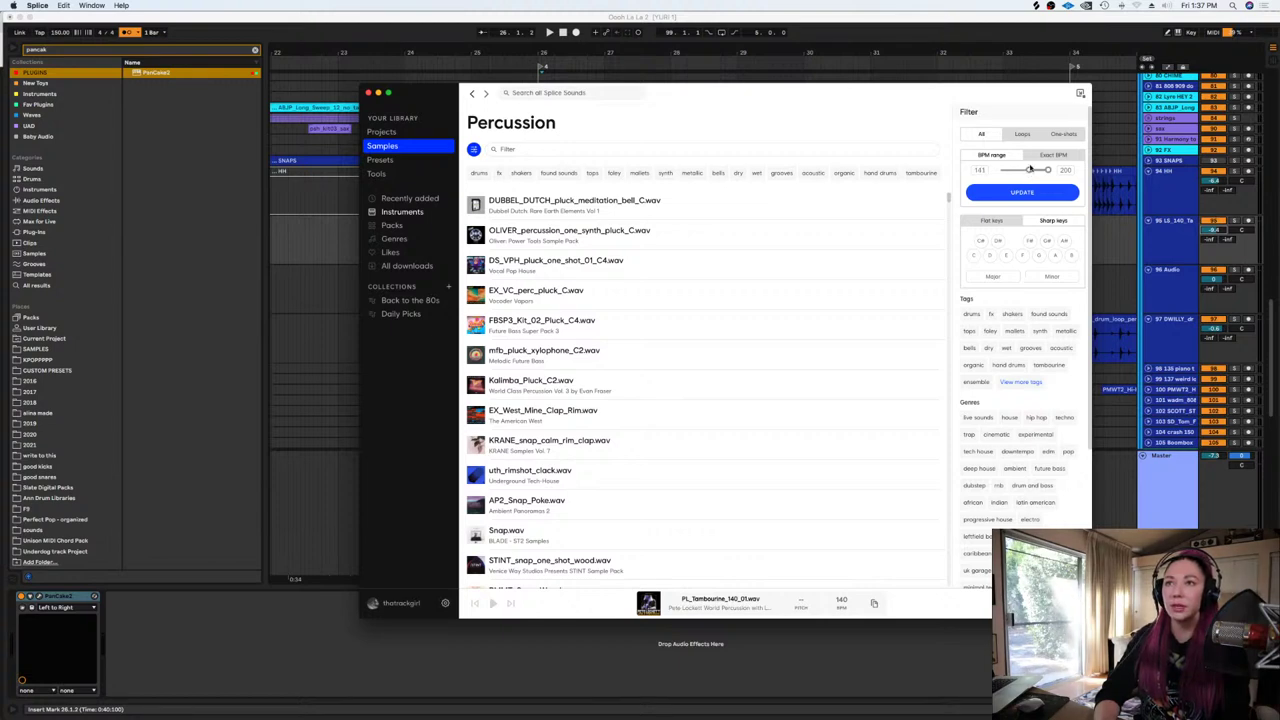
{"action": "left_click_drag", "start_coordinate": [1048, 171], "coordinate": [1038, 172]}
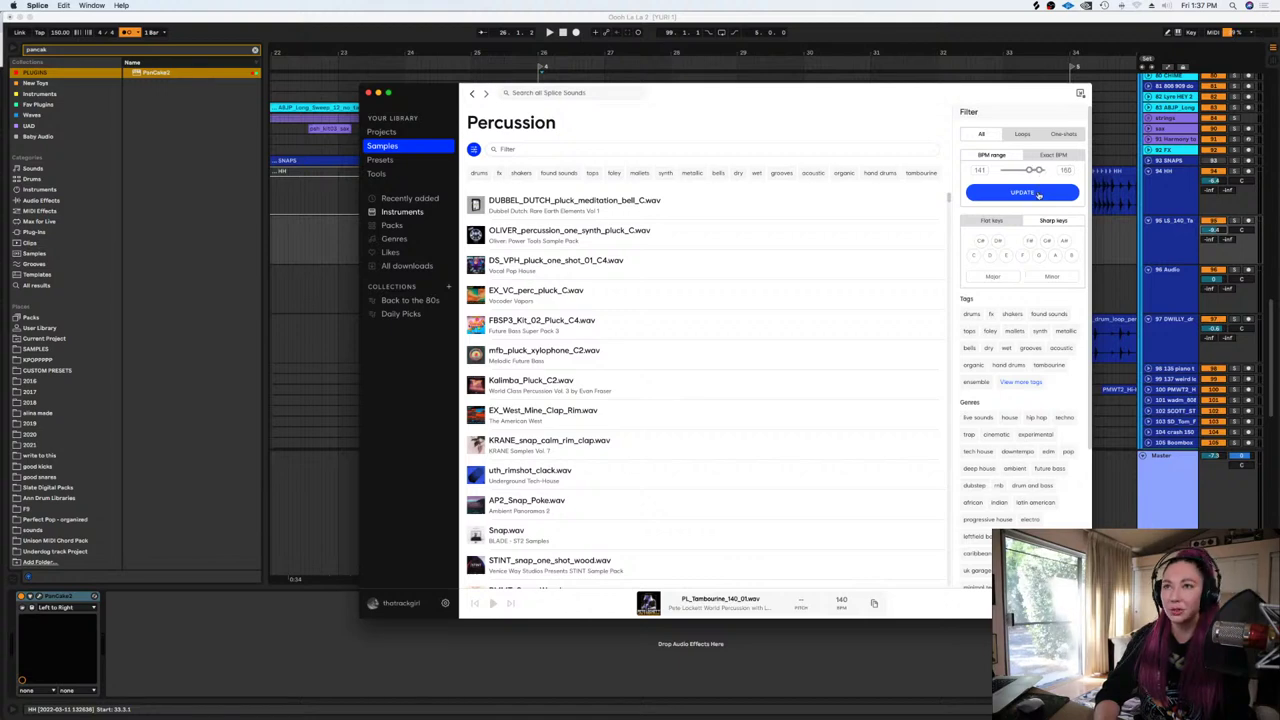
{"action": "left_click", "coordinate": [1037, 193]}
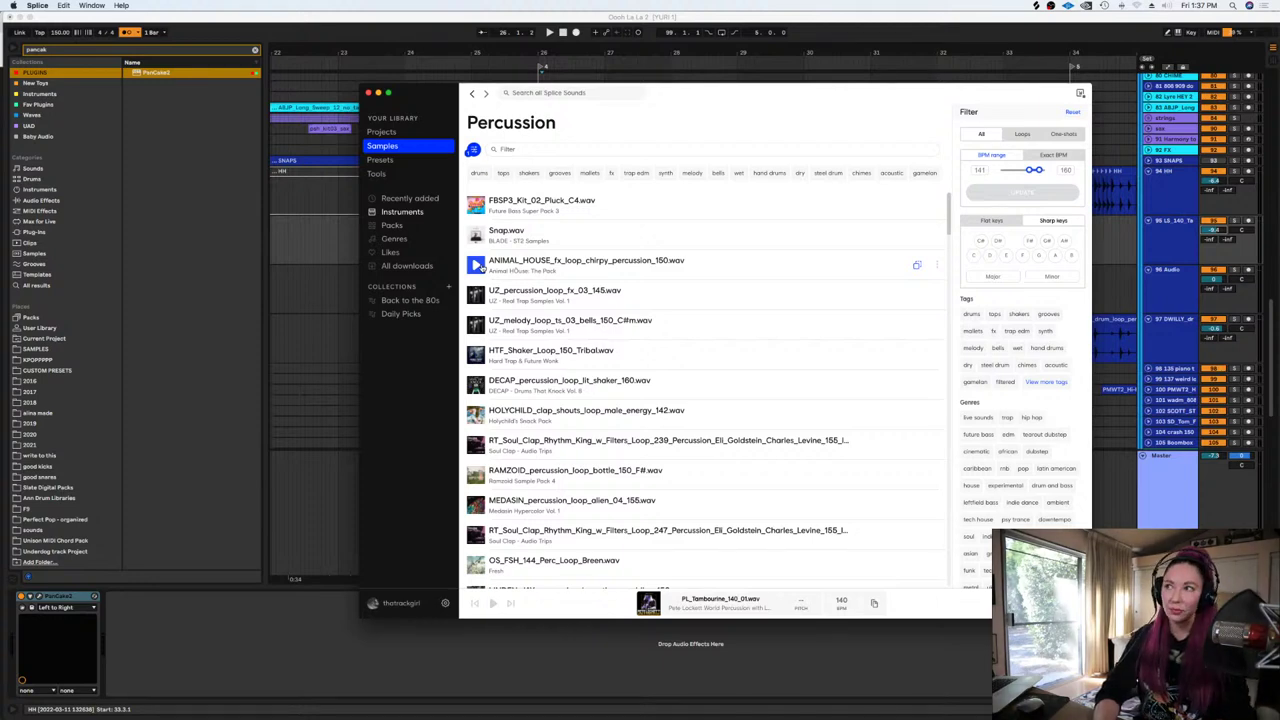
{"action": "left_click", "coordinate": [476, 264]}
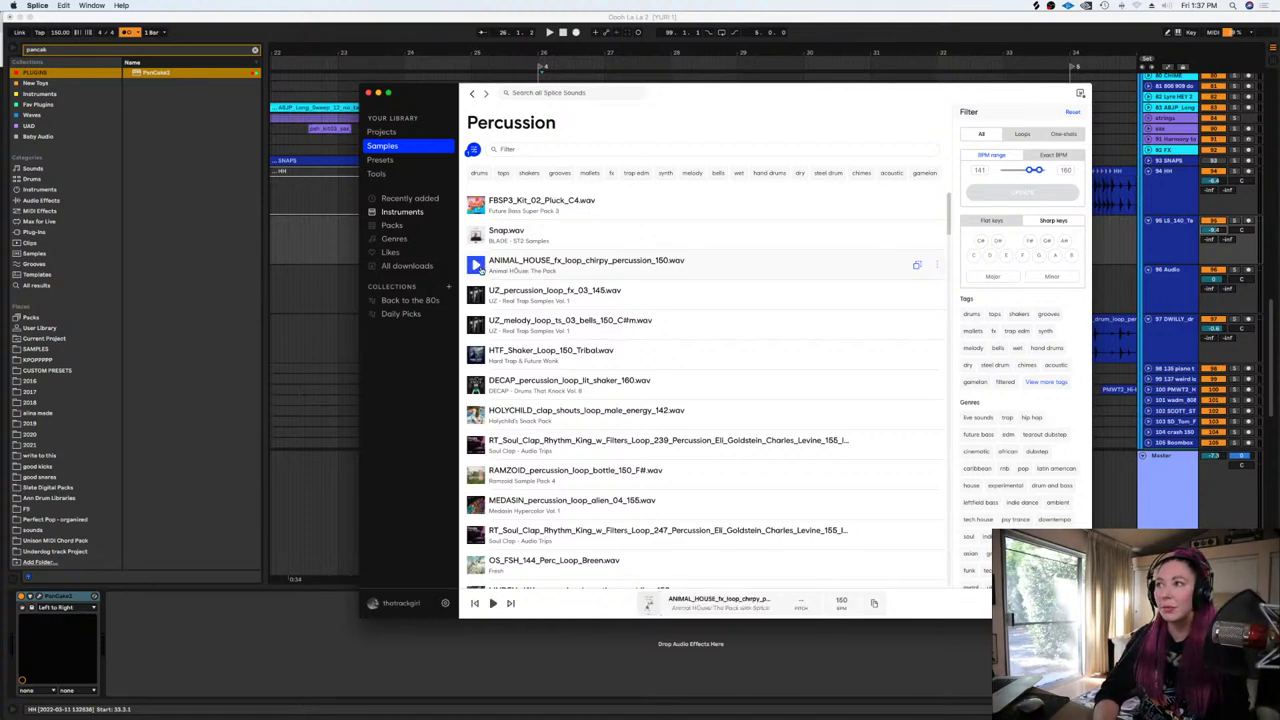
Switch back to Ableton Live, set the playback start to bar 26 and solo the tambourine track
{"action": "left_click", "coordinate": [334, 242]}
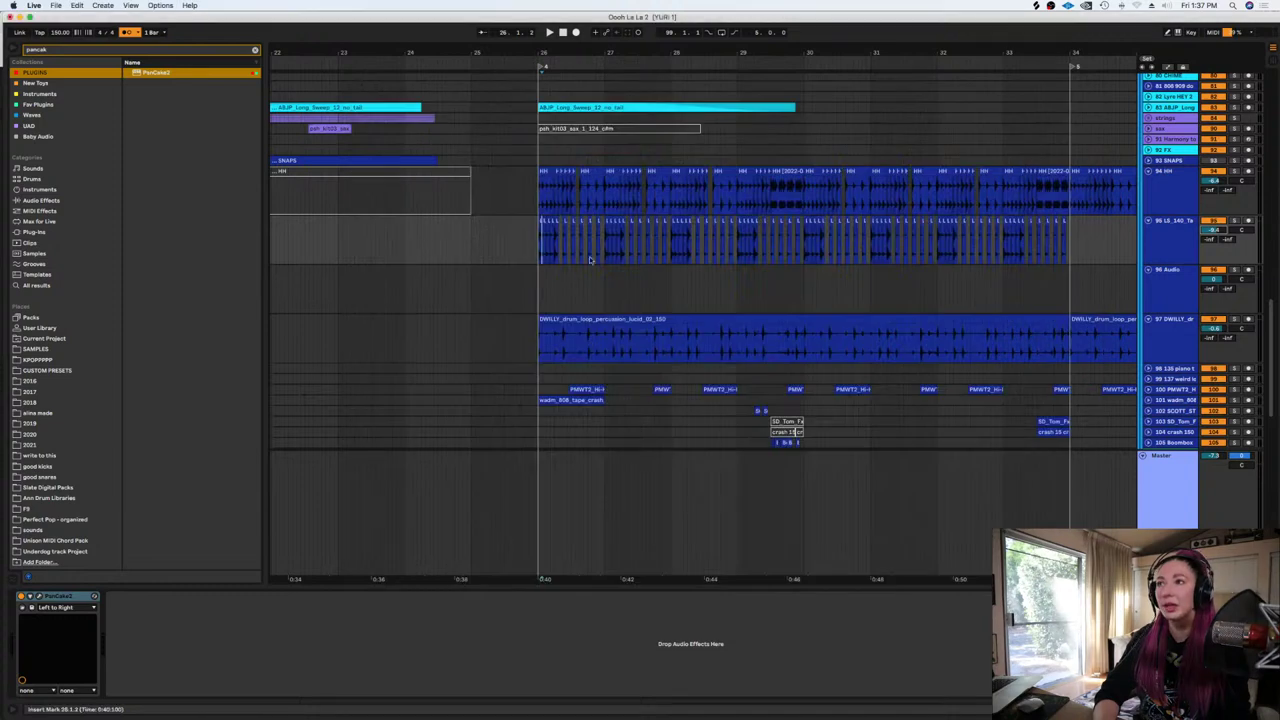
{"action": "left_click", "coordinate": [538, 291]}
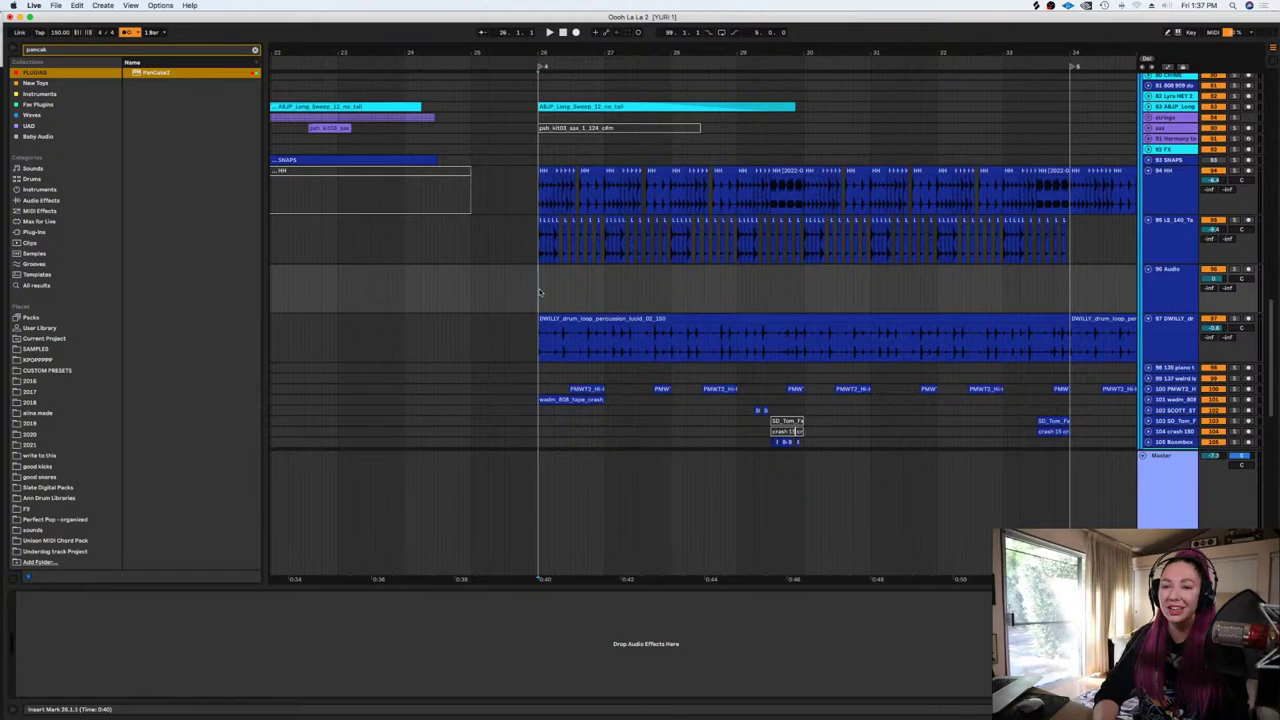
{"action": "scroll", "coordinate": [540, 292], "scroll_direction": "up", "scroll_amount": 3}
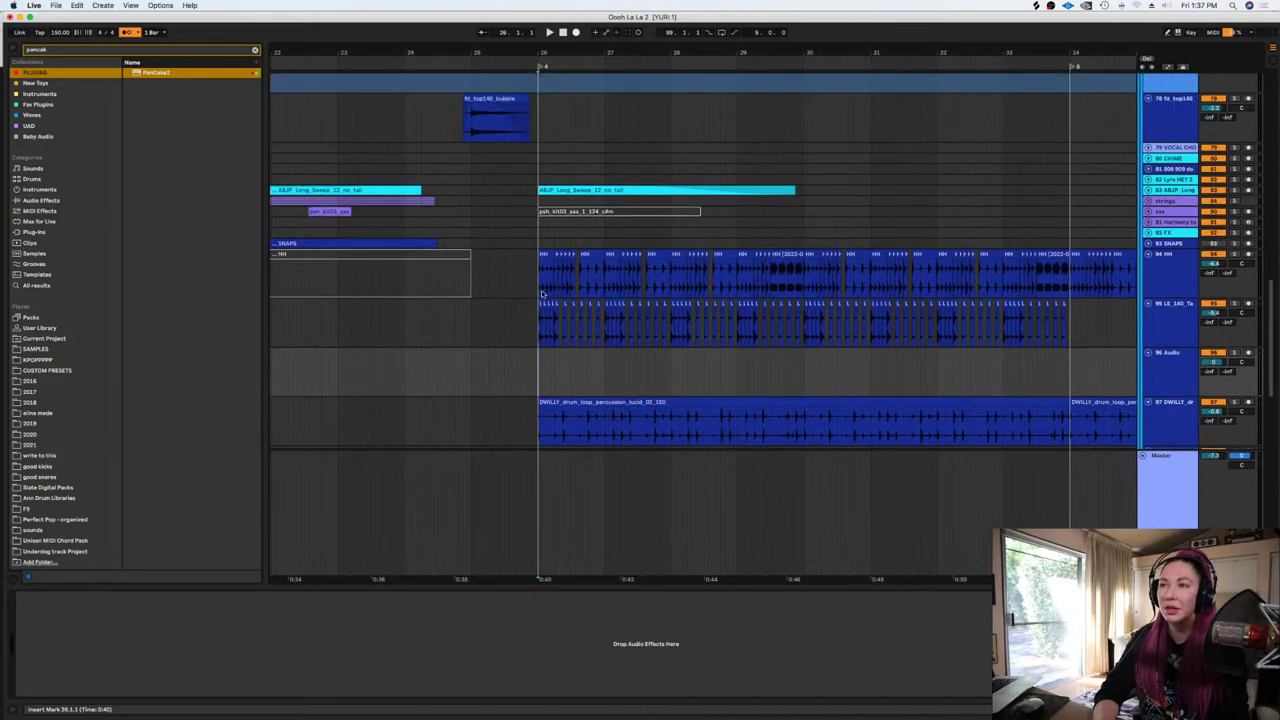
{"action": "scroll", "coordinate": [570, 316], "scroll_direction": "down", "scroll_amount": 2}
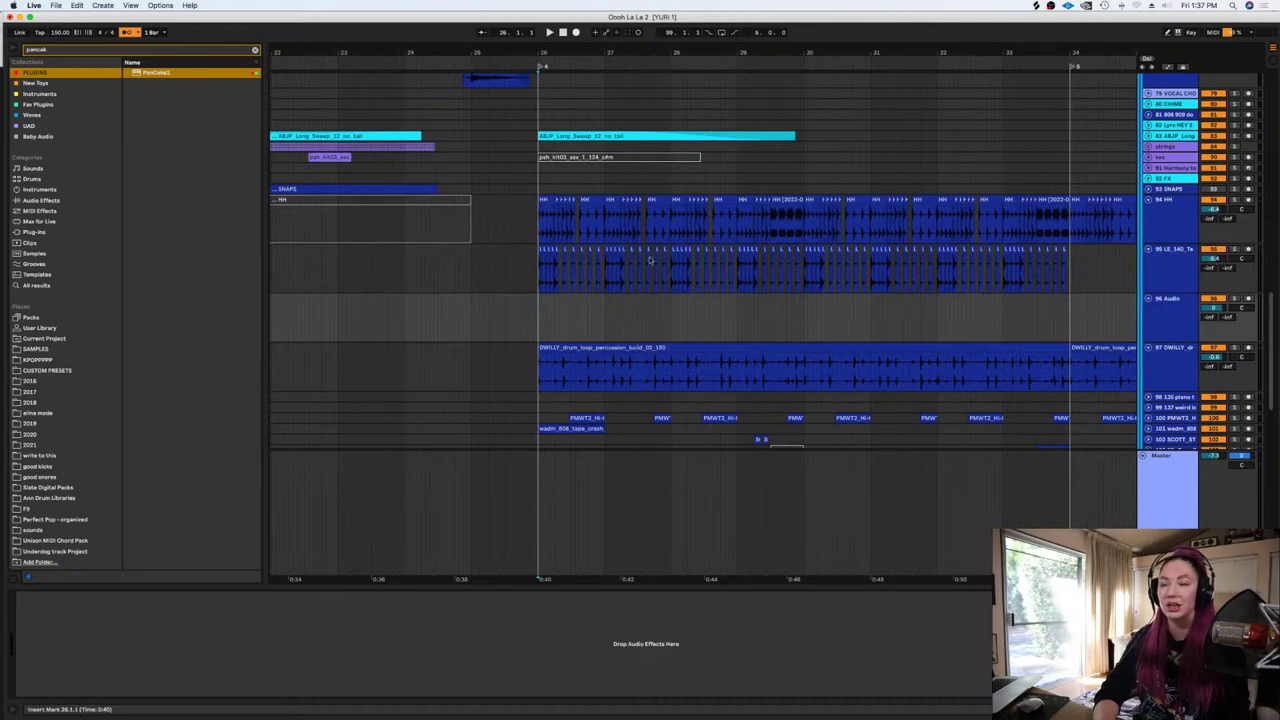
{"action": "left_click", "coordinate": [537, 270]}
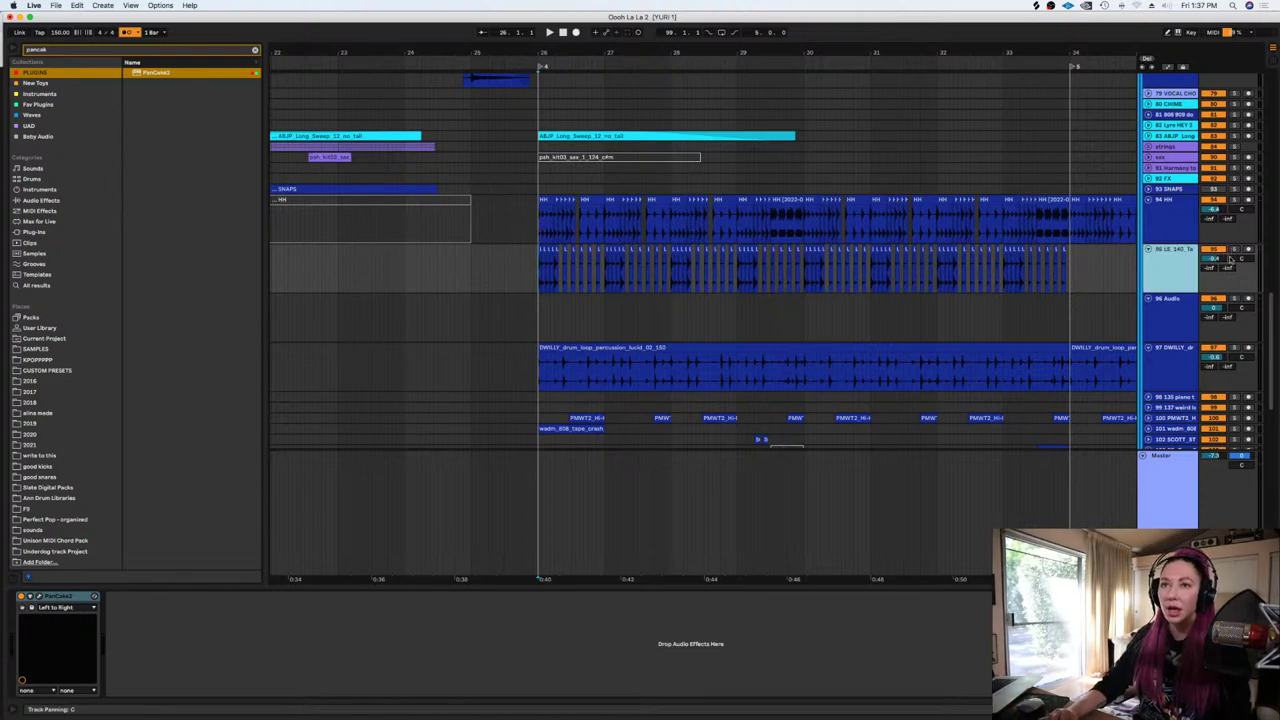
{"action": "left_click", "coordinate": [1234, 248]}
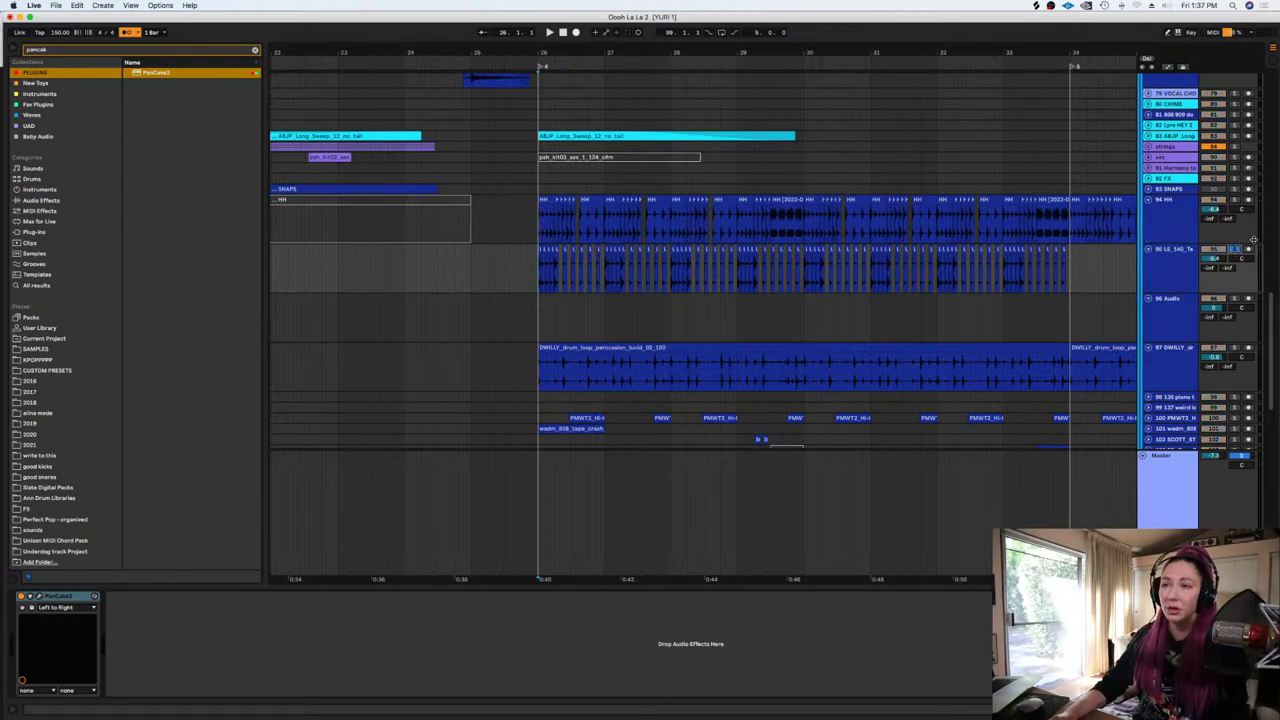
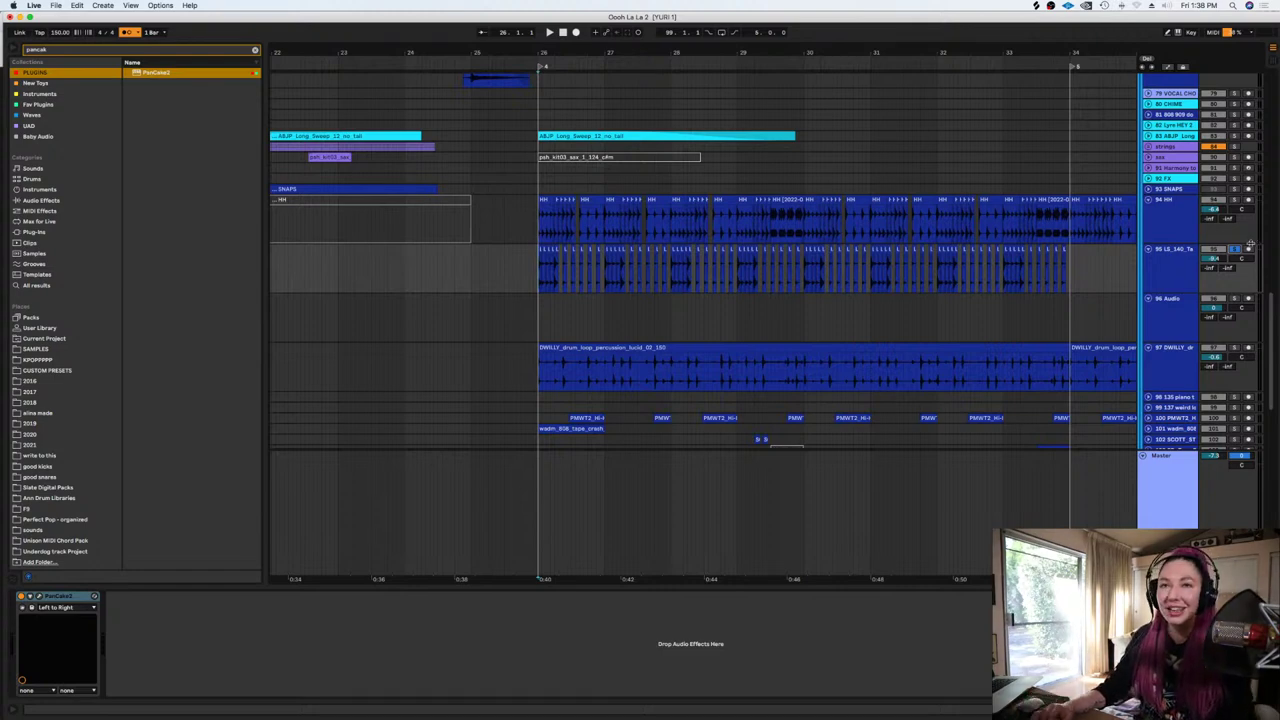
Compare the tambourine pattern from bar 26 within the full mix and in solo
{"action": "left_click", "coordinate": [540, 257]}
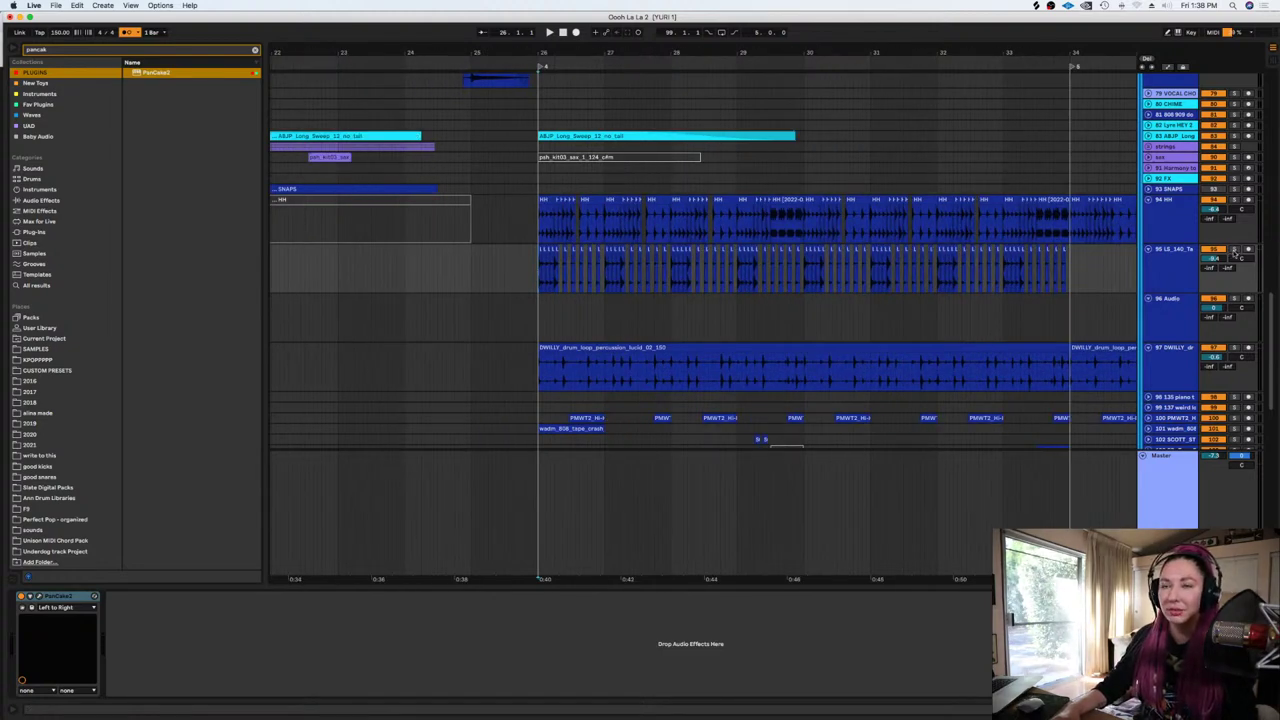
{"action": "key", "text": "space"}
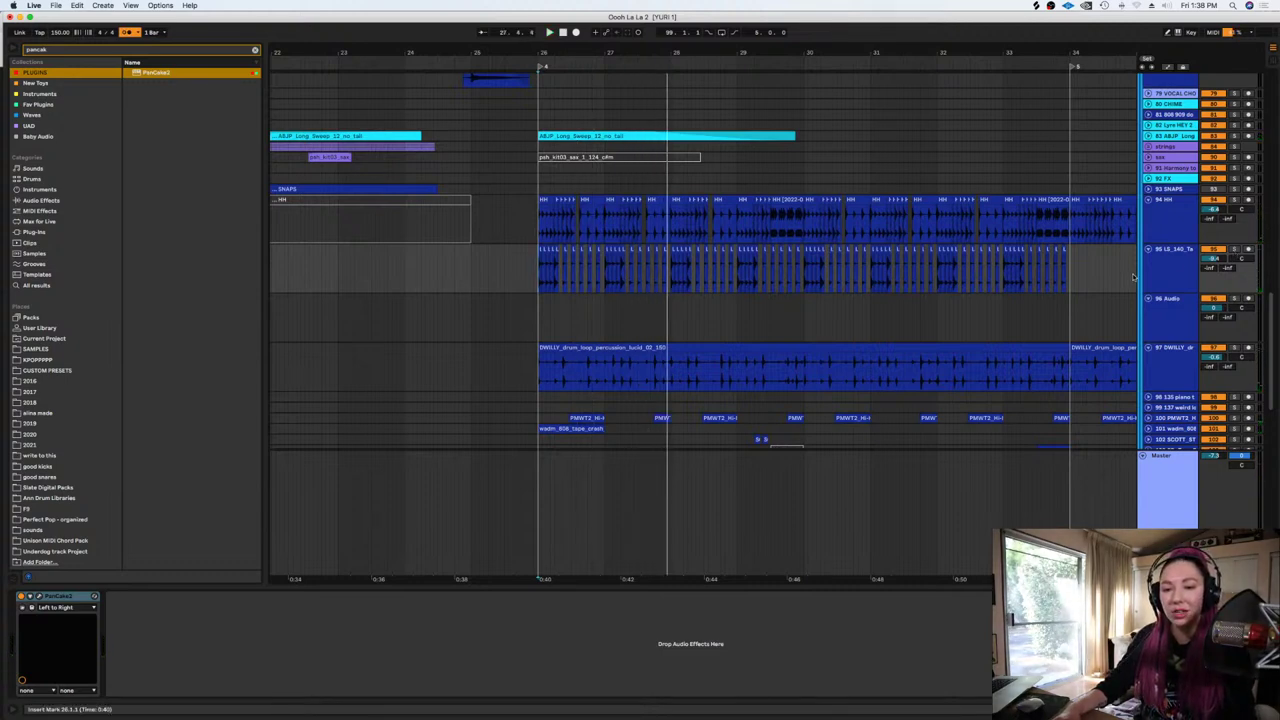
{"action": "left_click", "coordinate": [1233, 250]}
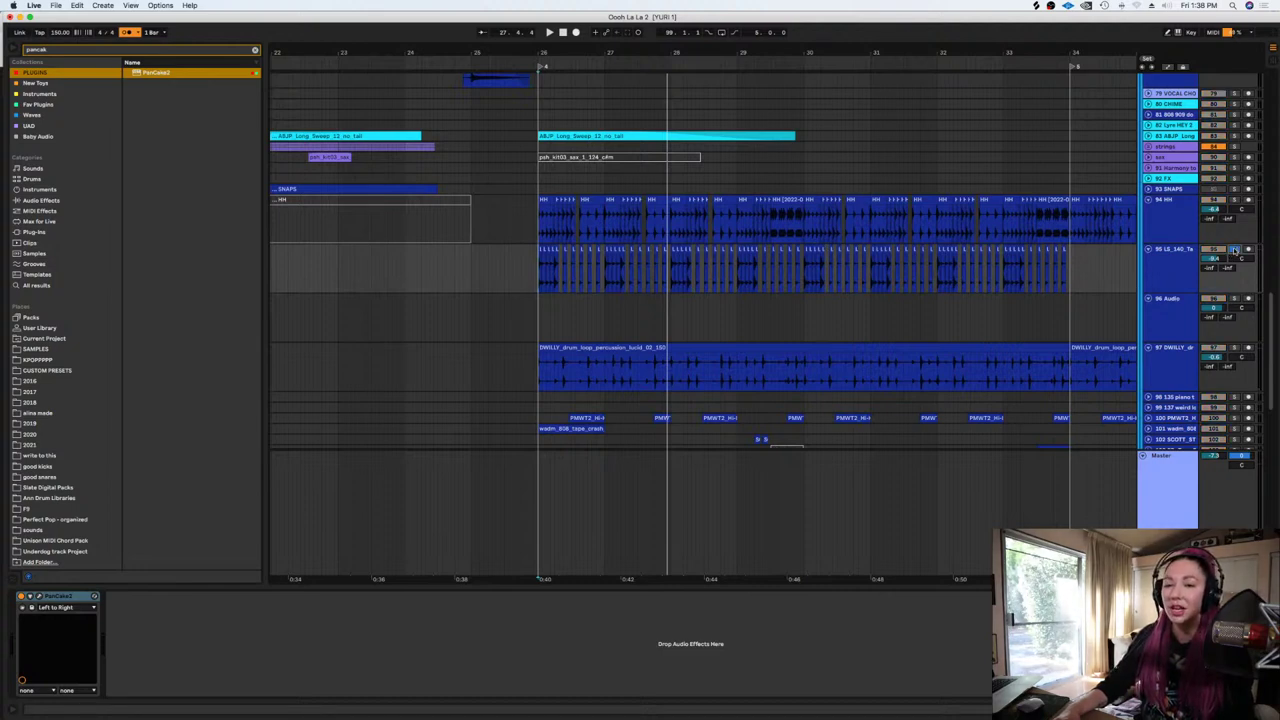
{"action": "key", "text": "space"}
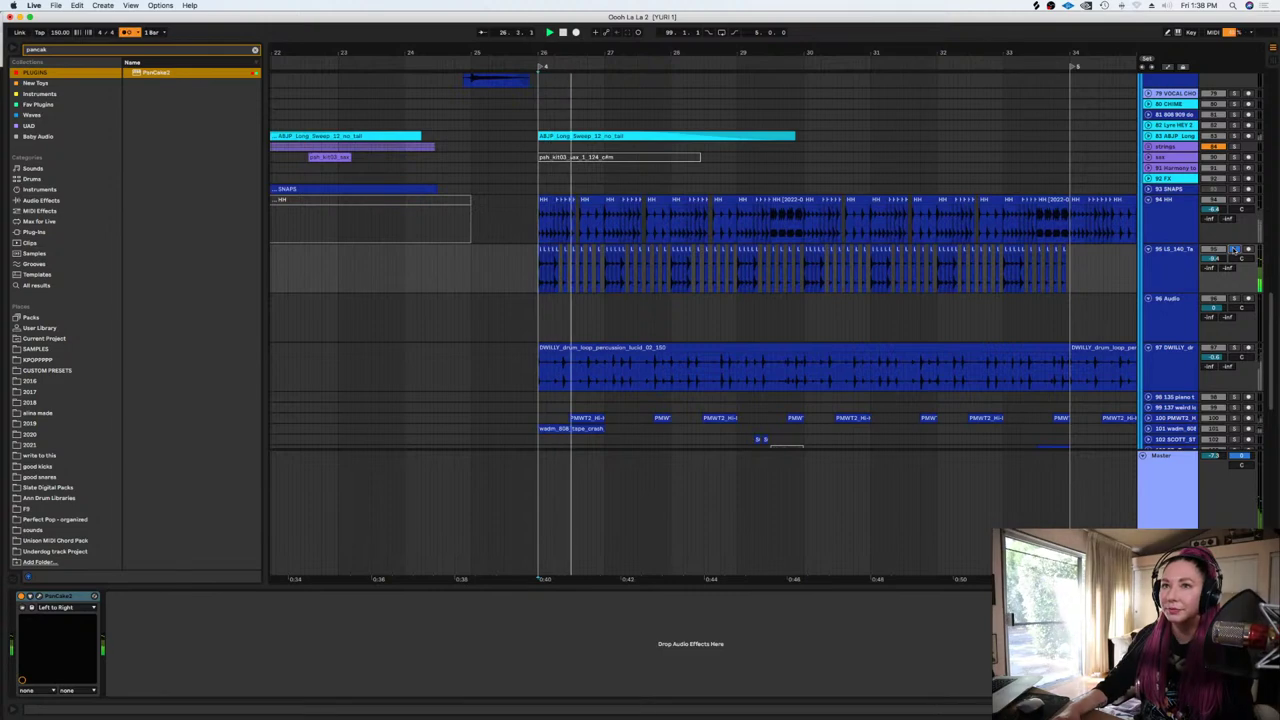
Take the tambourine track out of solo and play the full arrangement from bar 26
{"action": "left_click", "coordinate": [539, 278]}
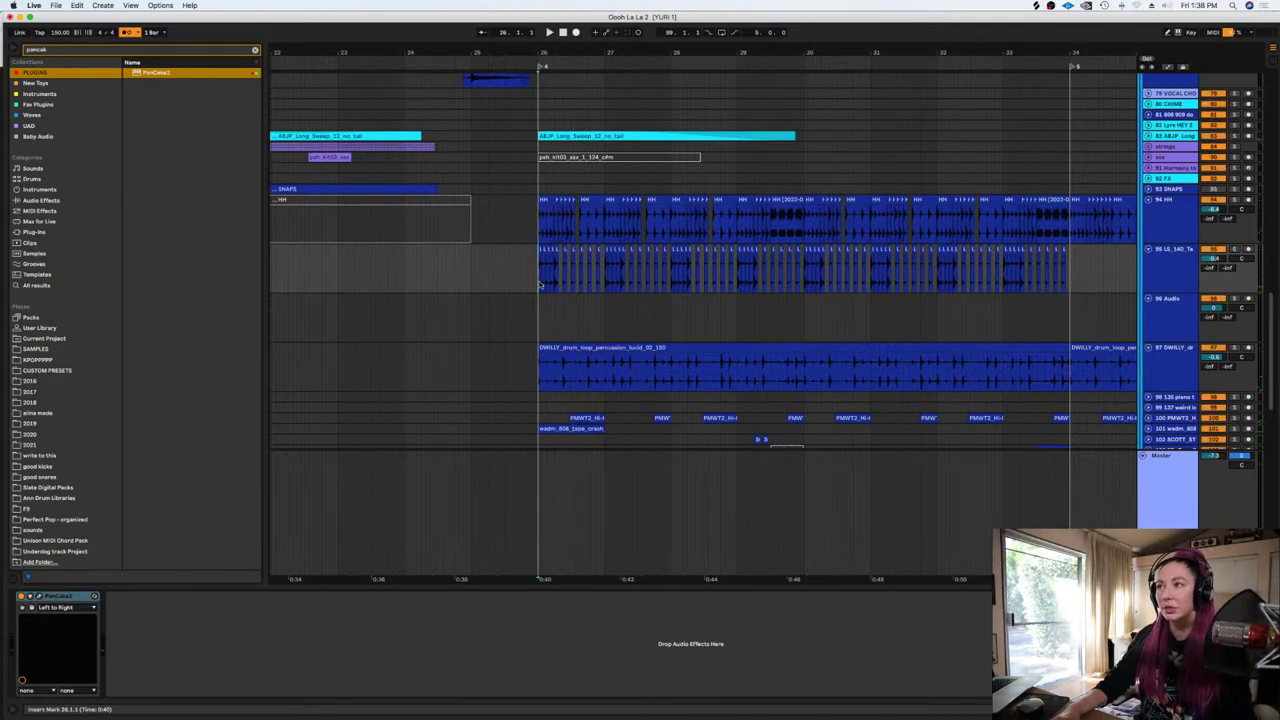
{"action": "key", "text": "space"}
{"action": "key", "text": "plus"}
{"action": "key", "text": "plus"}
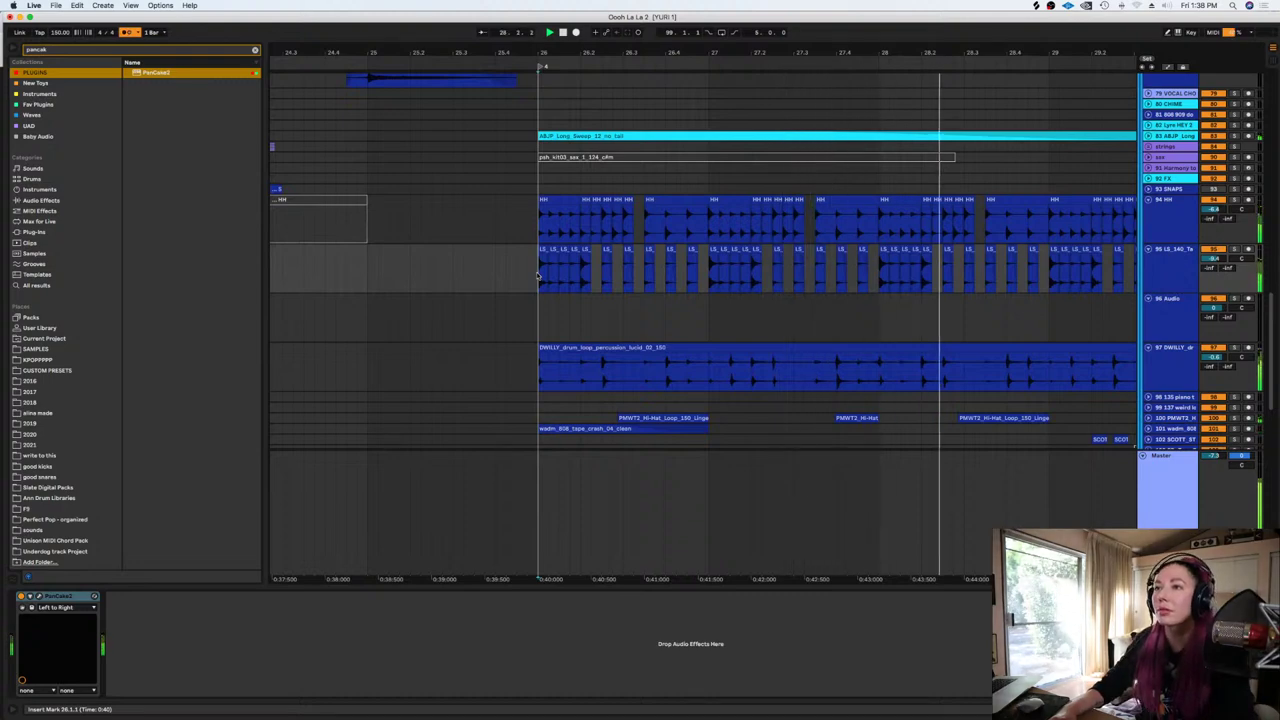
{"action": "key", "text": "minus"}
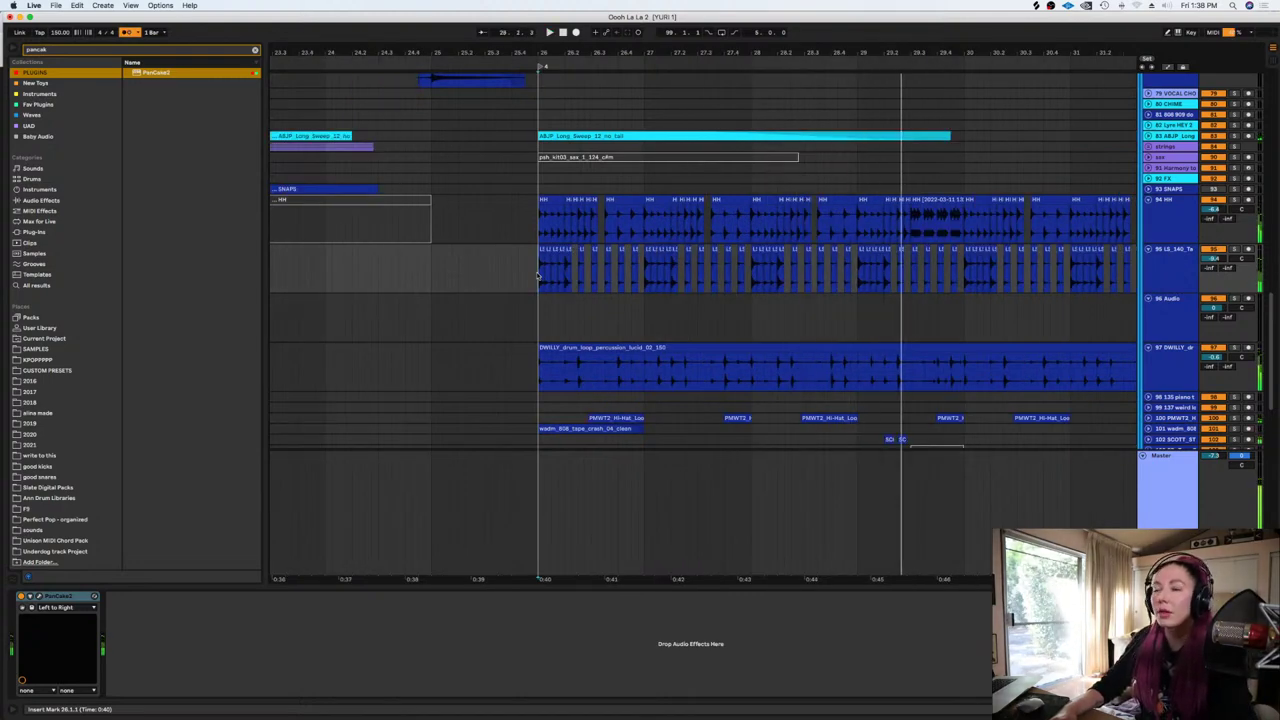
{"action": "key", "text": "minus"}
{"action": "key", "text": "minus"}
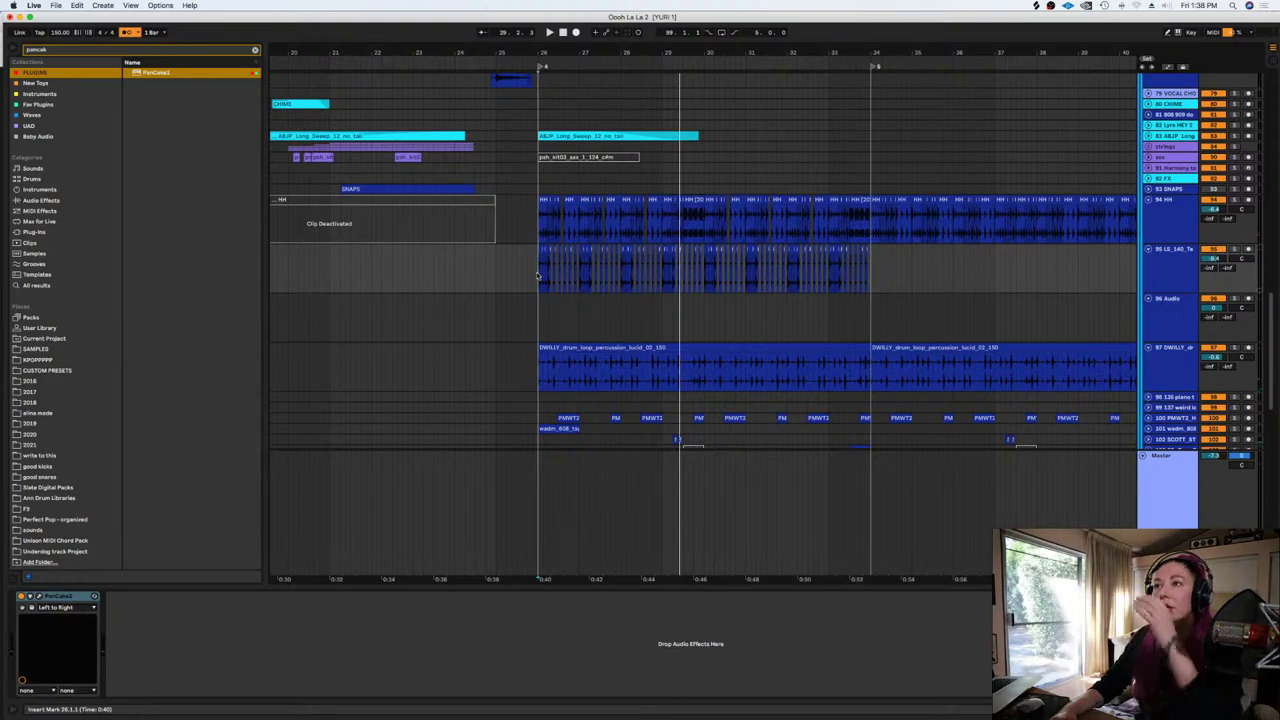
{"action": "key", "text": "space"}
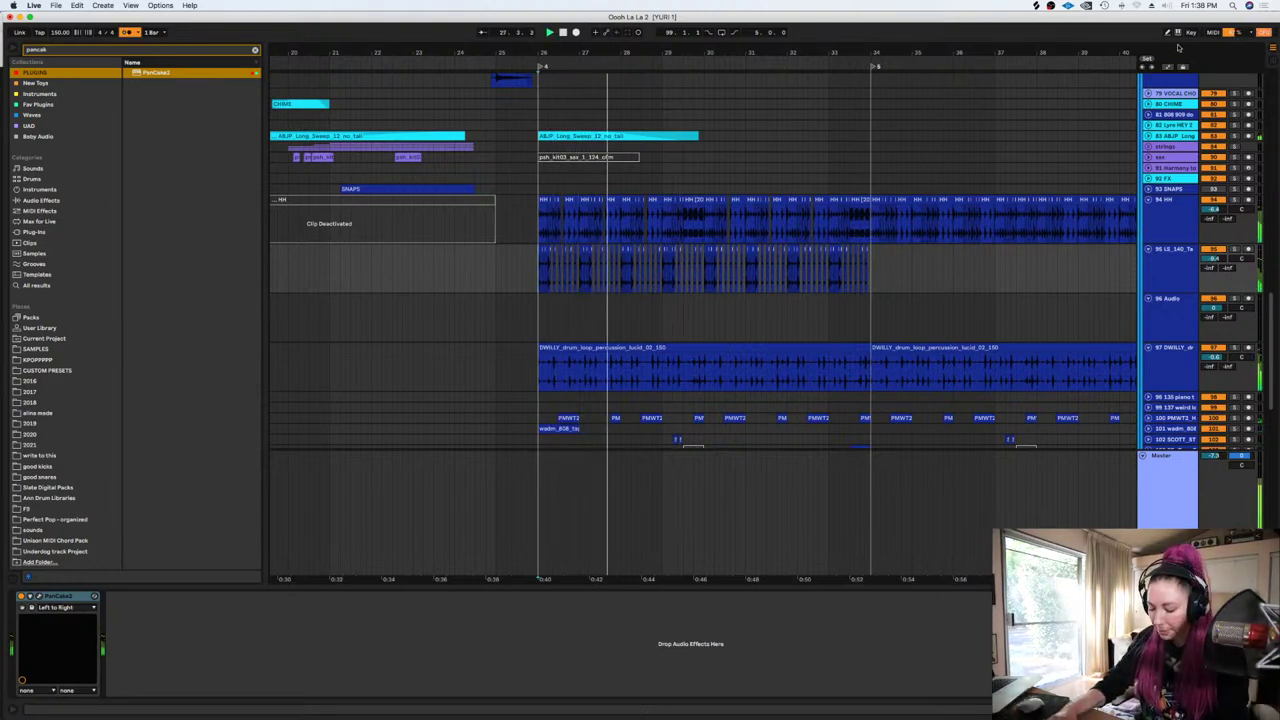
Stop playback, solo the tambourine track and add the UAD SPL Transient Designer to it
{"action": "key", "text": "space"}
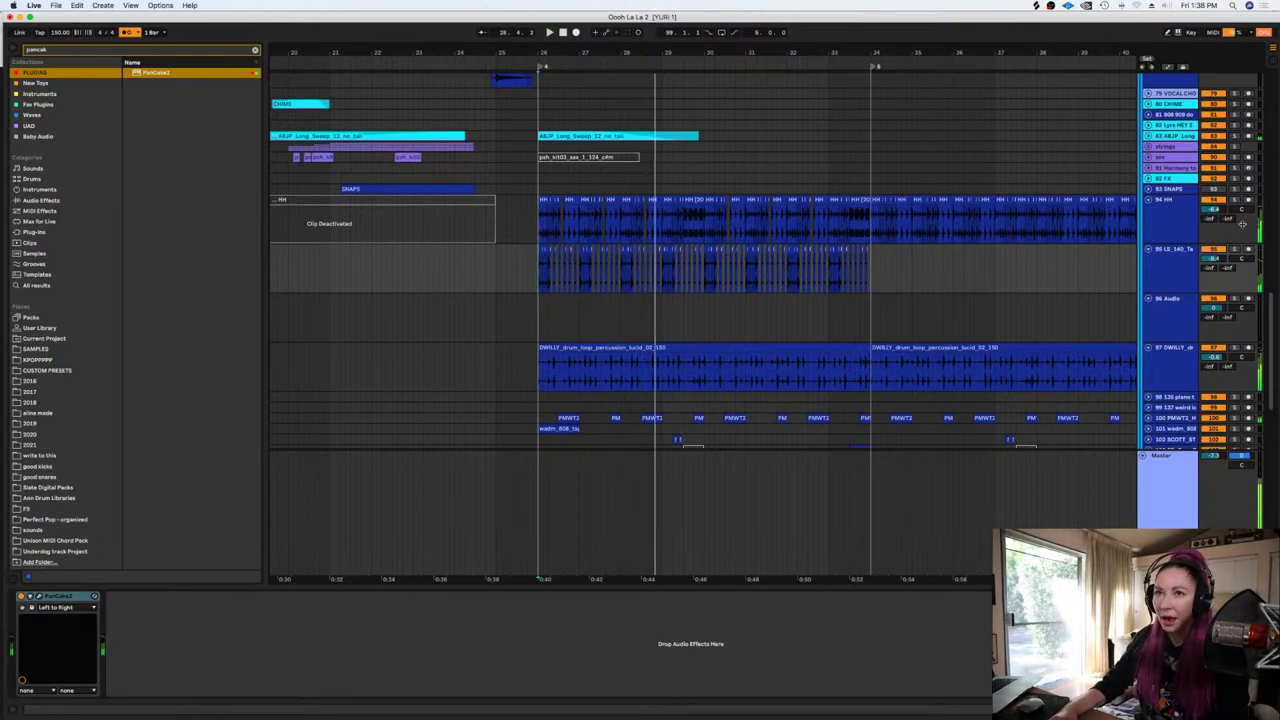
{"action": "left_click", "coordinate": [1235, 249]}
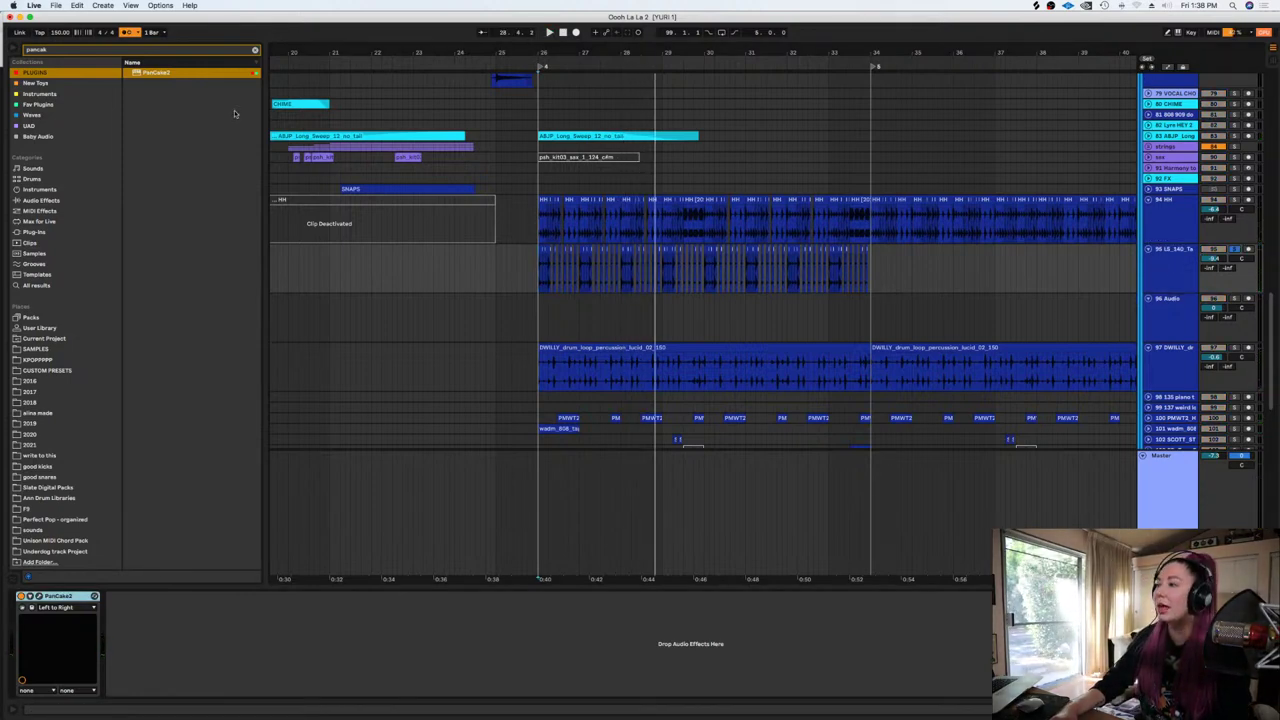
{"action": "left_click", "coordinate": [254, 51]}
{"action": "type", "text": "transie"}
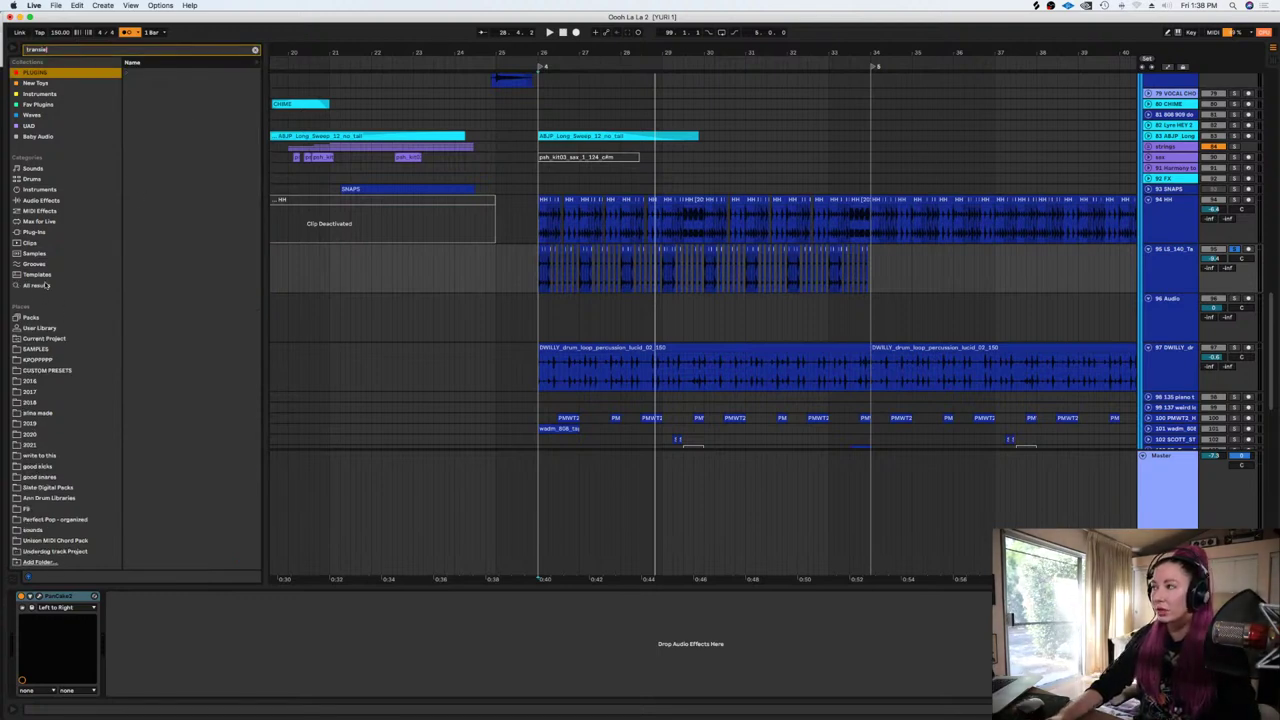
{"action": "left_click", "coordinate": [176, 137]}
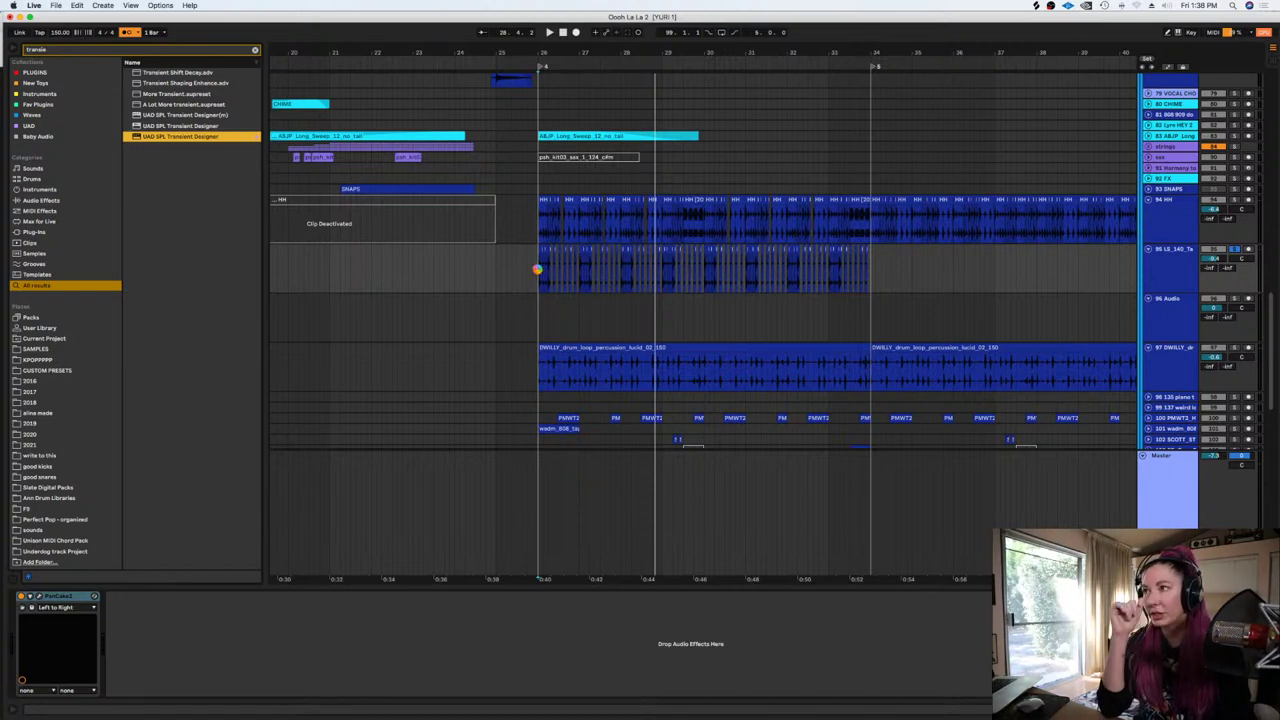
{"action": "left_click_drag", "start_coordinate": [537, 269], "coordinate": [537, 269]}
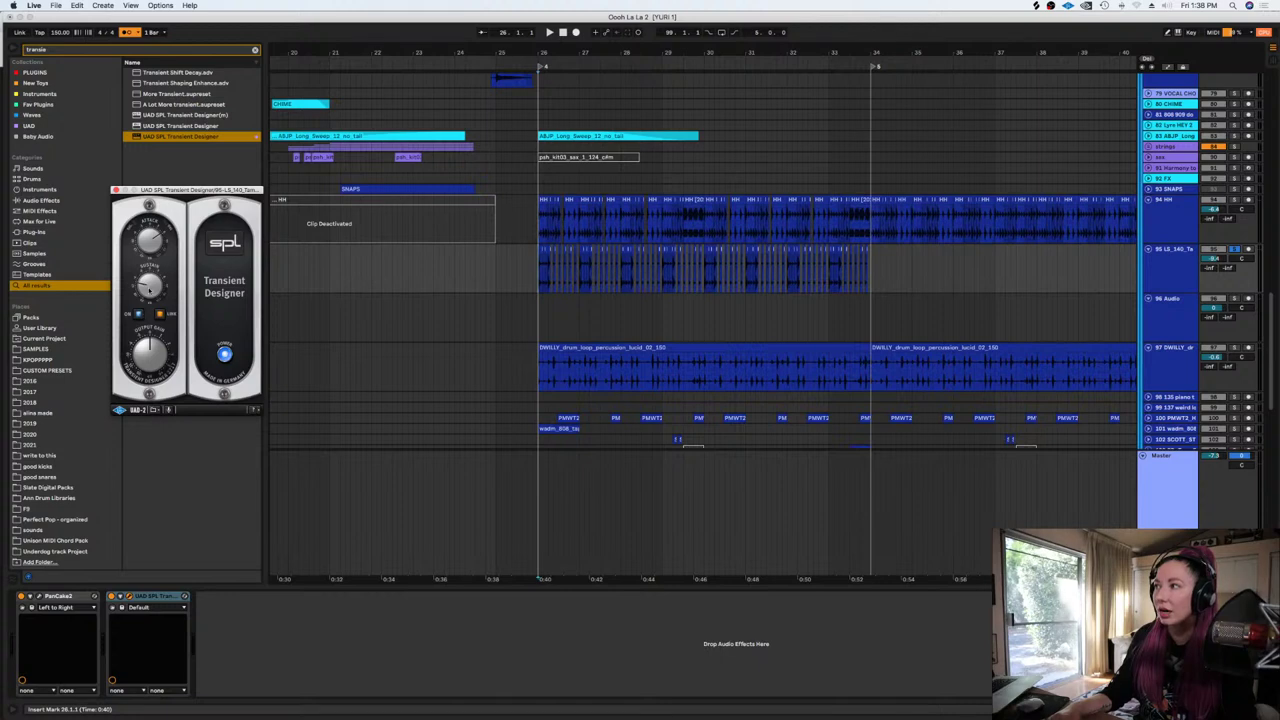
Adjust the Transient Designer's attack and lower its sustain while auditioning the soloed tambourine from bar 26, and close the plug-in window
{"action": "left_click", "coordinate": [541, 272]}
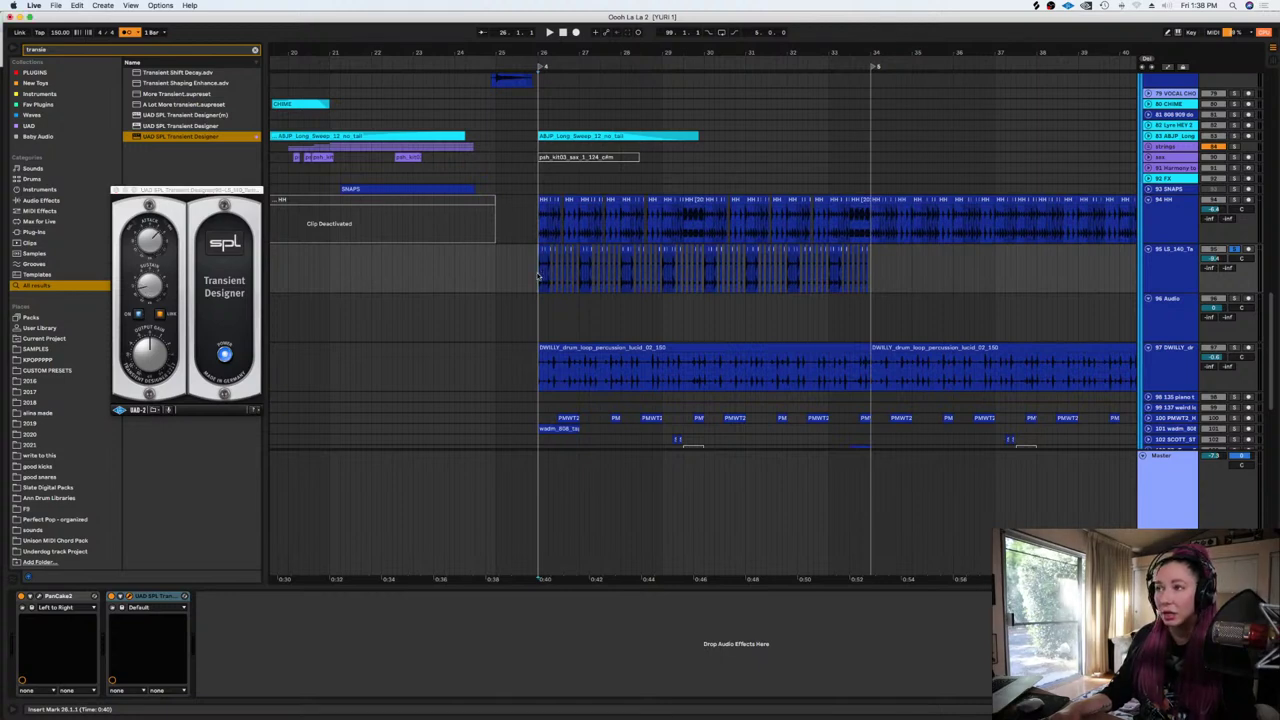
{"action": "key", "text": "space"}
{"action": "left_click", "coordinate": [152, 233]}
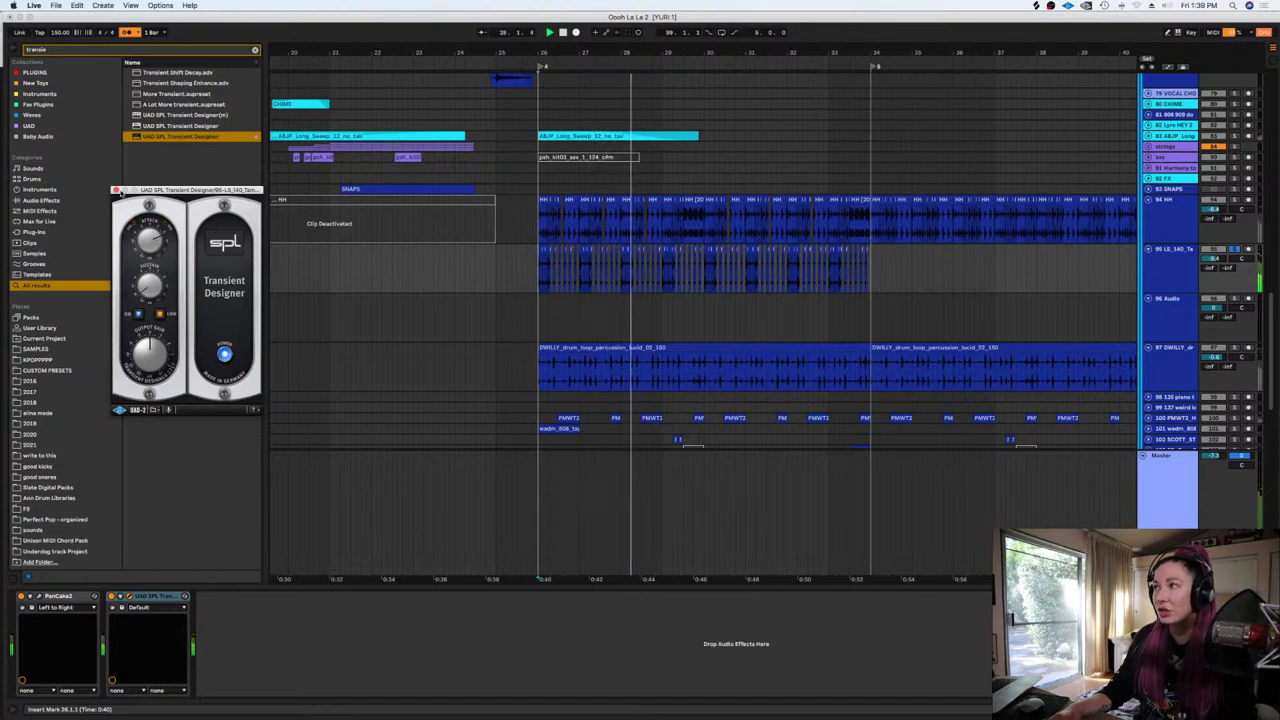
{"action": "left_click", "coordinate": [165, 126]}
{"action": "key", "text": "space"}
{"action": "left_click", "coordinate": [116, 190]}
Take the tambourine track out of solo and listen to the processed tambourine in the full mix from bar 26
{"action": "left_click", "coordinate": [1234, 249]}
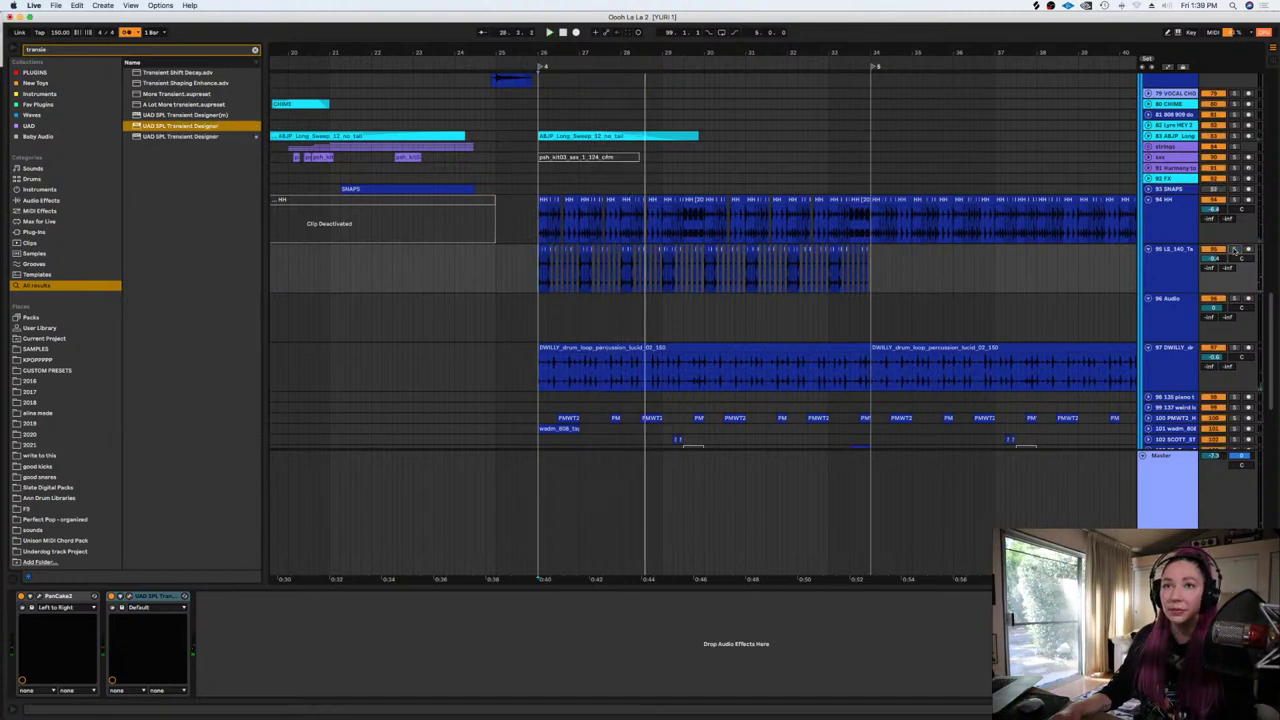
{"action": "key", "text": "space"}
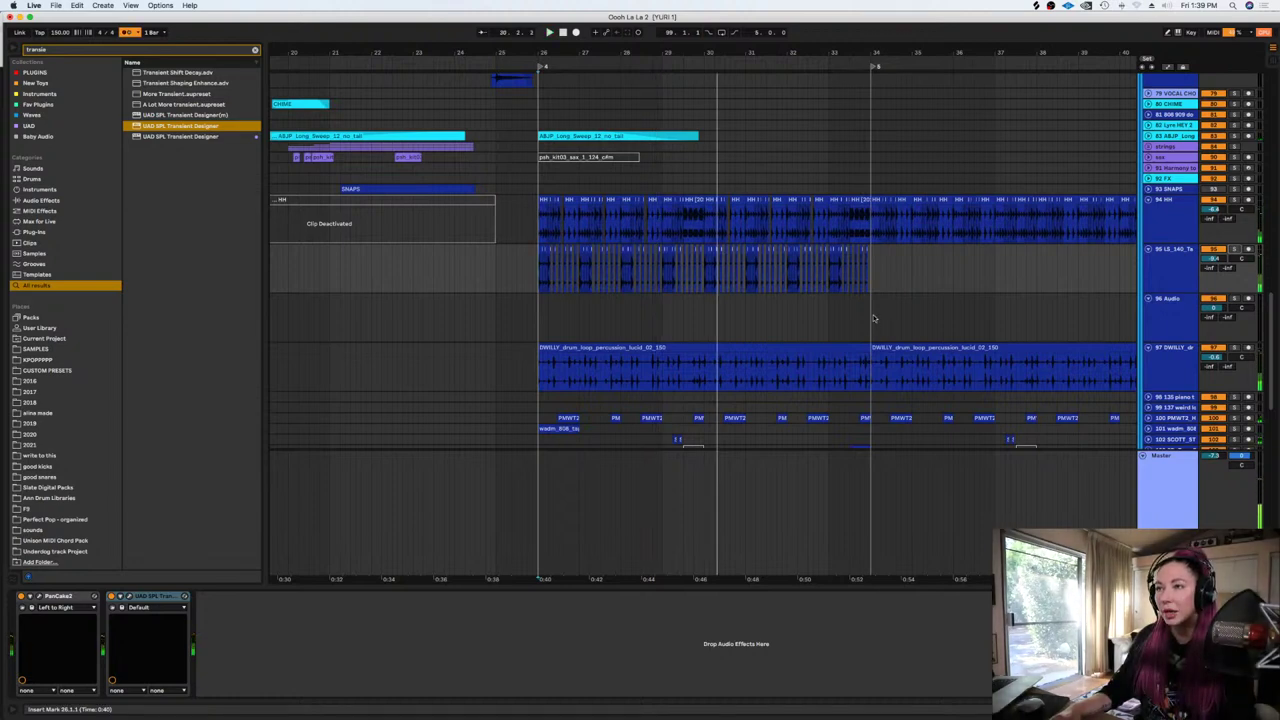
{"action": "scroll", "coordinate": [1047, 295], "scroll_direction": "down", "scroll_amount": 1}
Switch to Splice and preview UZ_percussion_loop_fx_03_145.wav and UZ_melody_loop_ts_03_bells_150_C#m.wav
{"action": "left_click", "coordinate": [1047, 295]}
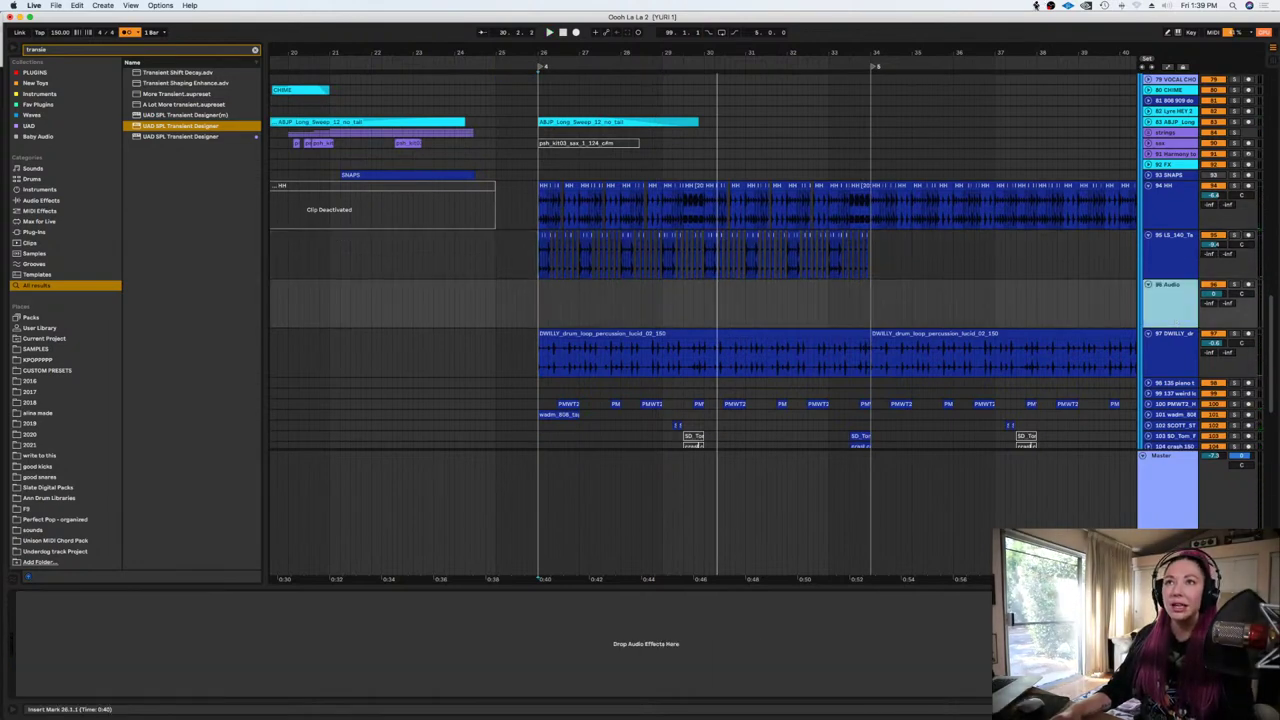
{"action": "key", "text": "super+Tab"}
{"action": "scroll", "coordinate": [549, 237], "scroll_direction": "down", "scroll_amount": 1}
{"action": "left_click", "coordinate": [477, 273]}
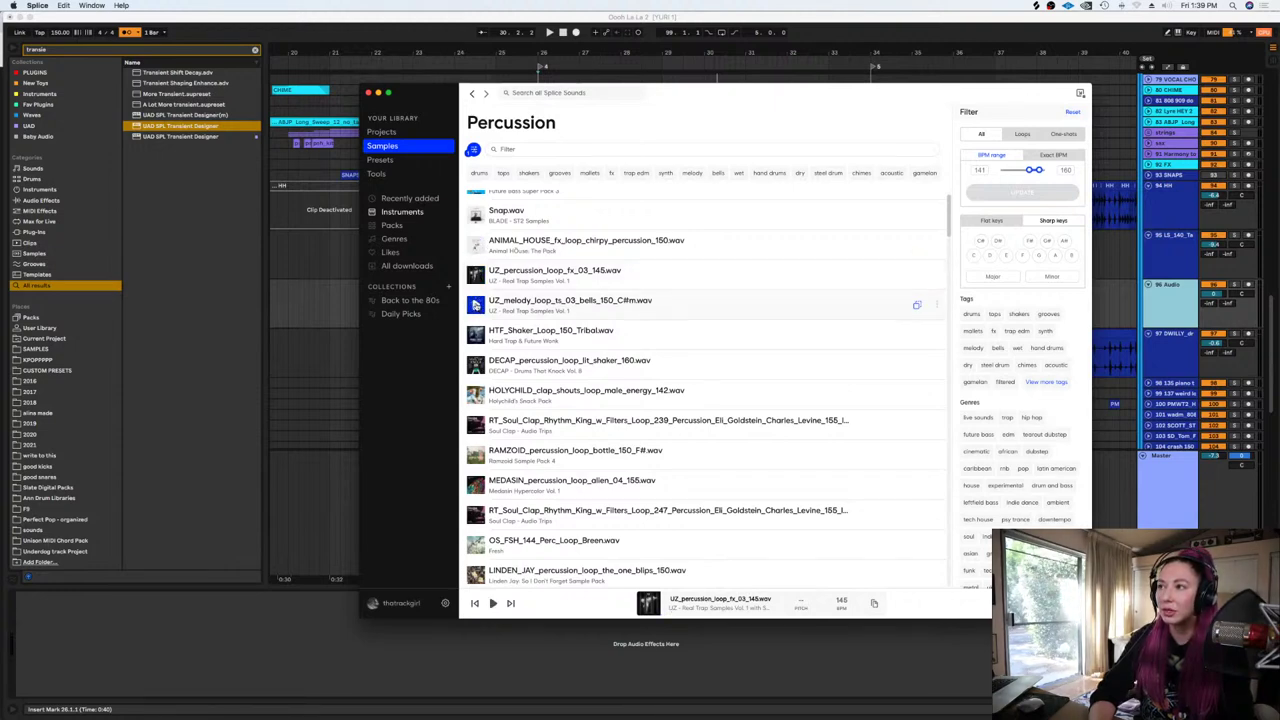
{"action": "left_click", "coordinate": [476, 304]}
Browse the Drums and Percussion instrument samples and preview DUBBEL_DUTCH_pluck_meditation_bell_C.wav and DS_VPH_pluck_one_shot_01_C4.wav
{"action": "left_click", "coordinate": [402, 212]}
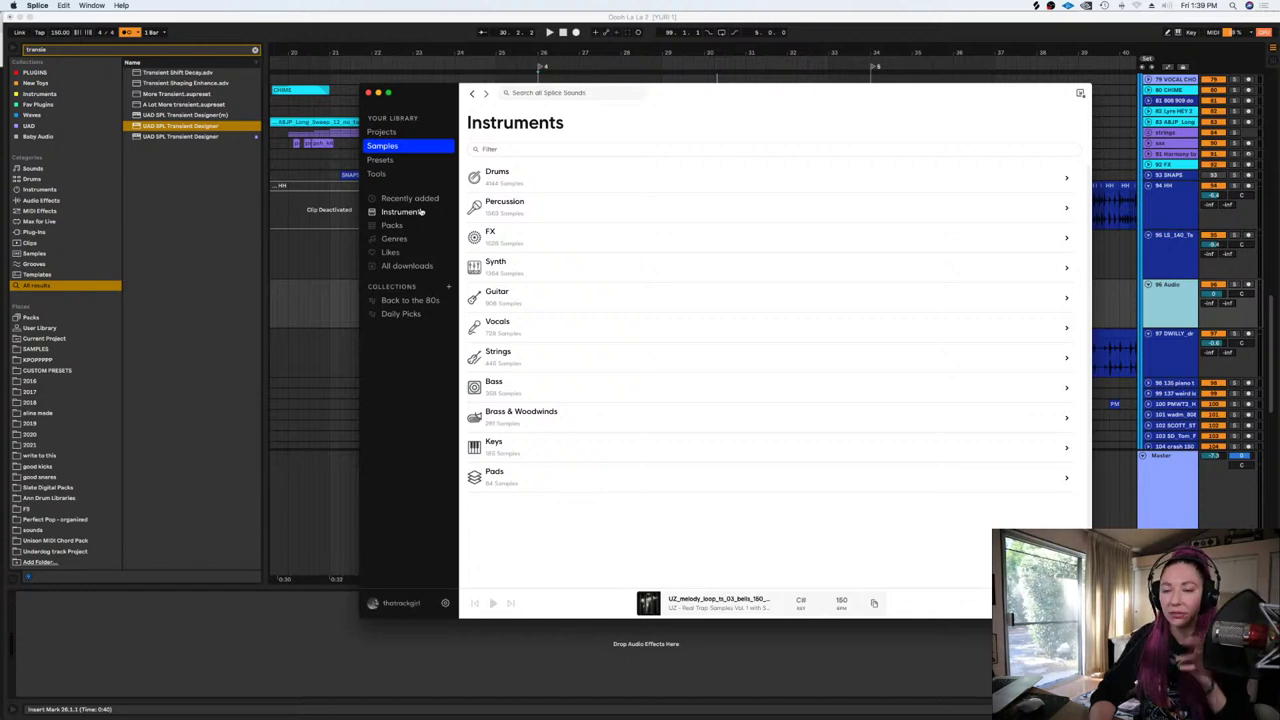
{"action": "left_click", "coordinate": [498, 176]}
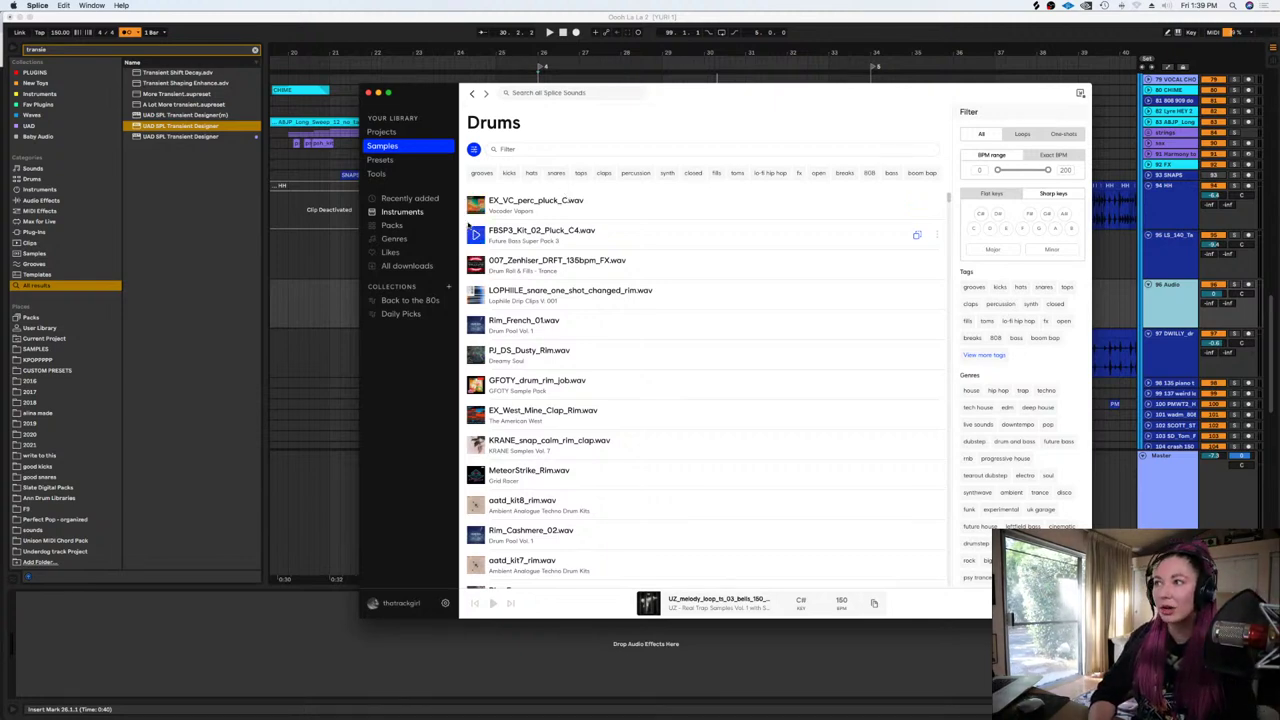
{"action": "left_click", "coordinate": [402, 212]}
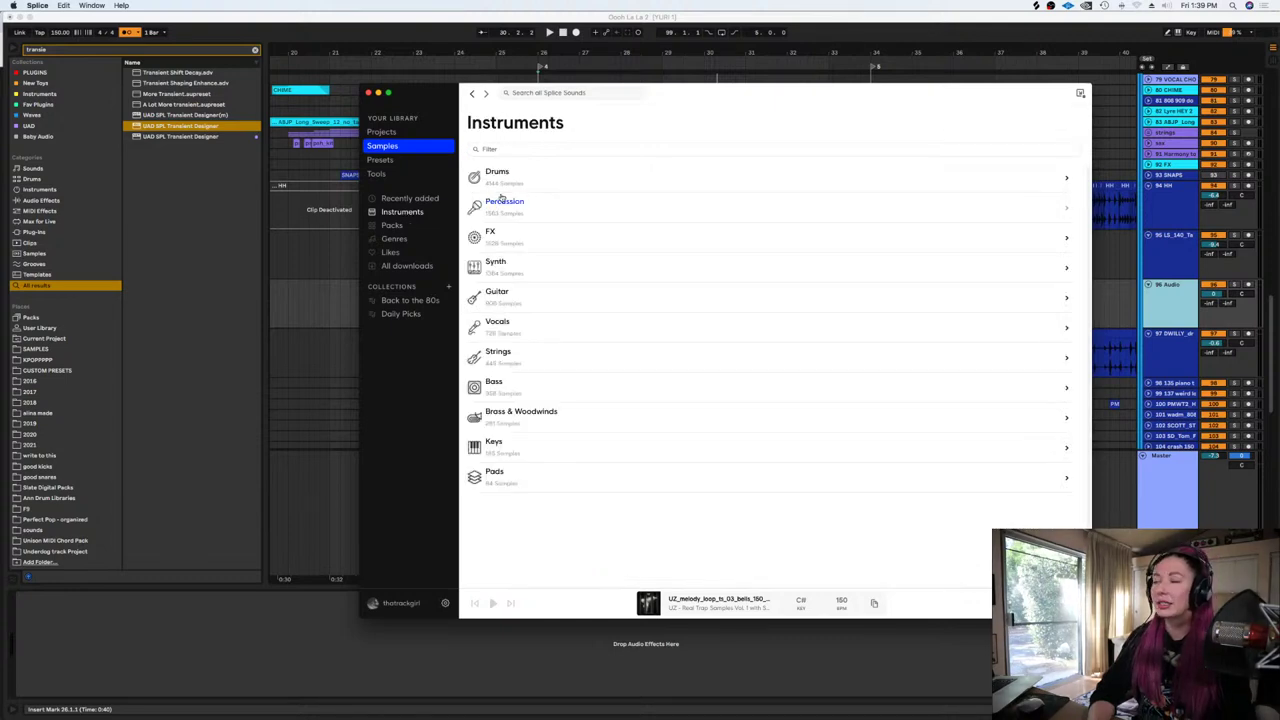
{"action": "left_click", "coordinate": [503, 203]}
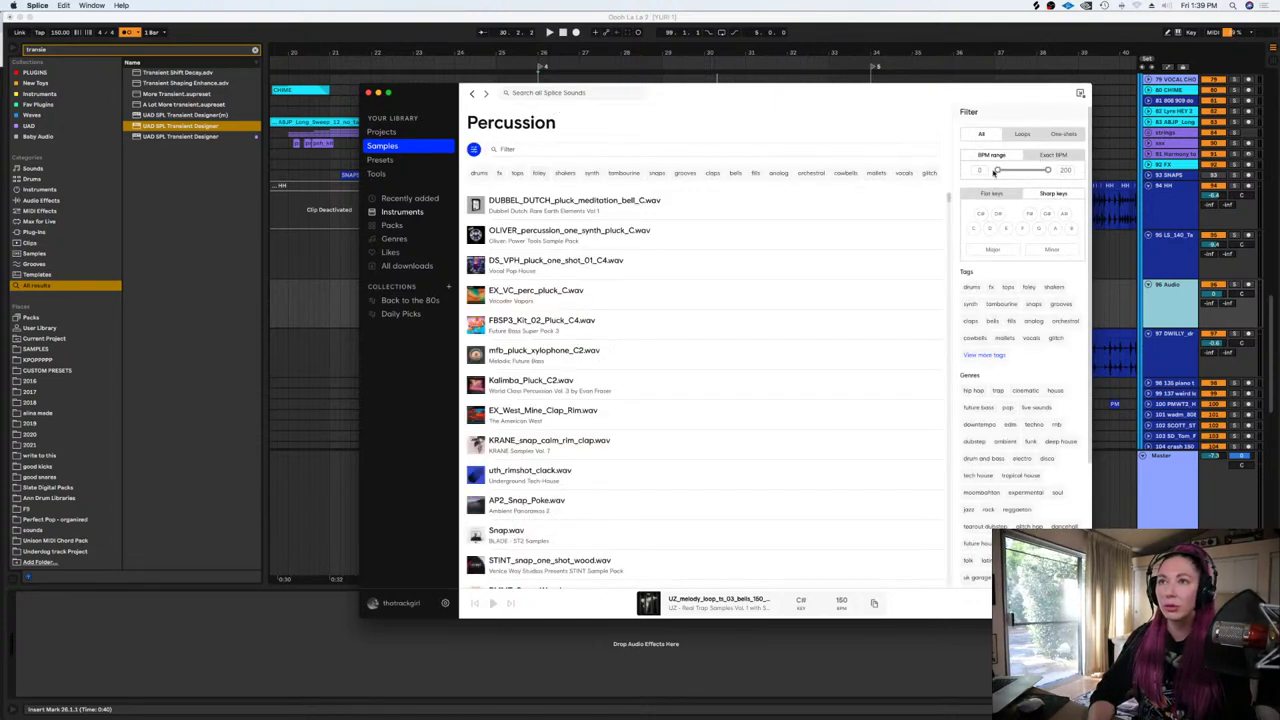
{"action": "left_click", "coordinate": [476, 206]}
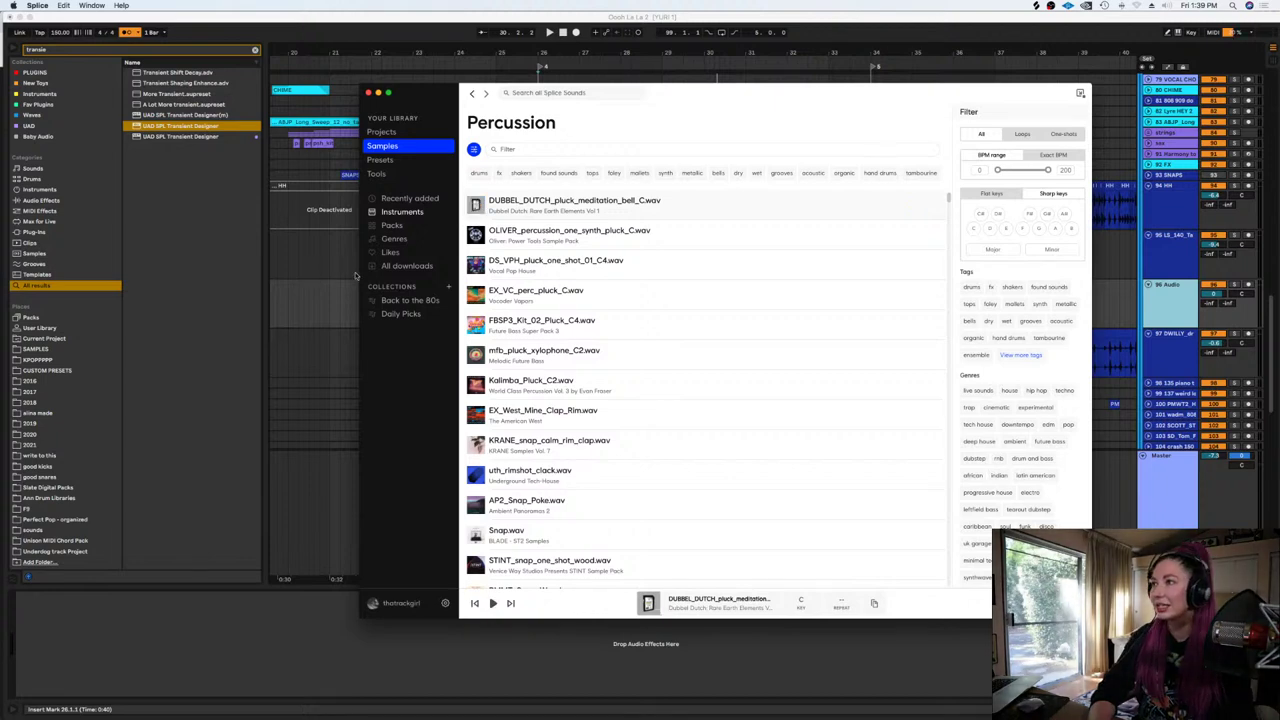
{"action": "left_click", "coordinate": [476, 265]}
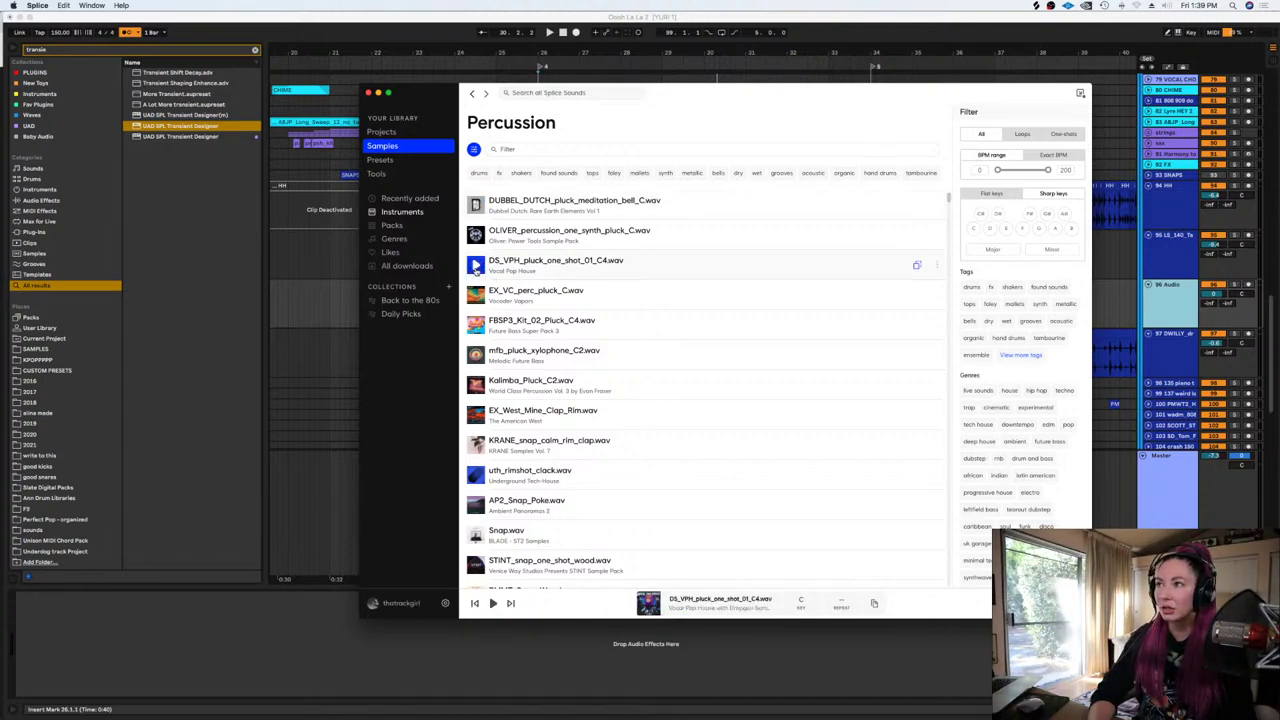
Switch back to Ableton Live, set the fixed grid to 1/2 and play the full arrangement from bar 26
{"action": "left_click", "coordinate": [306, 308]}
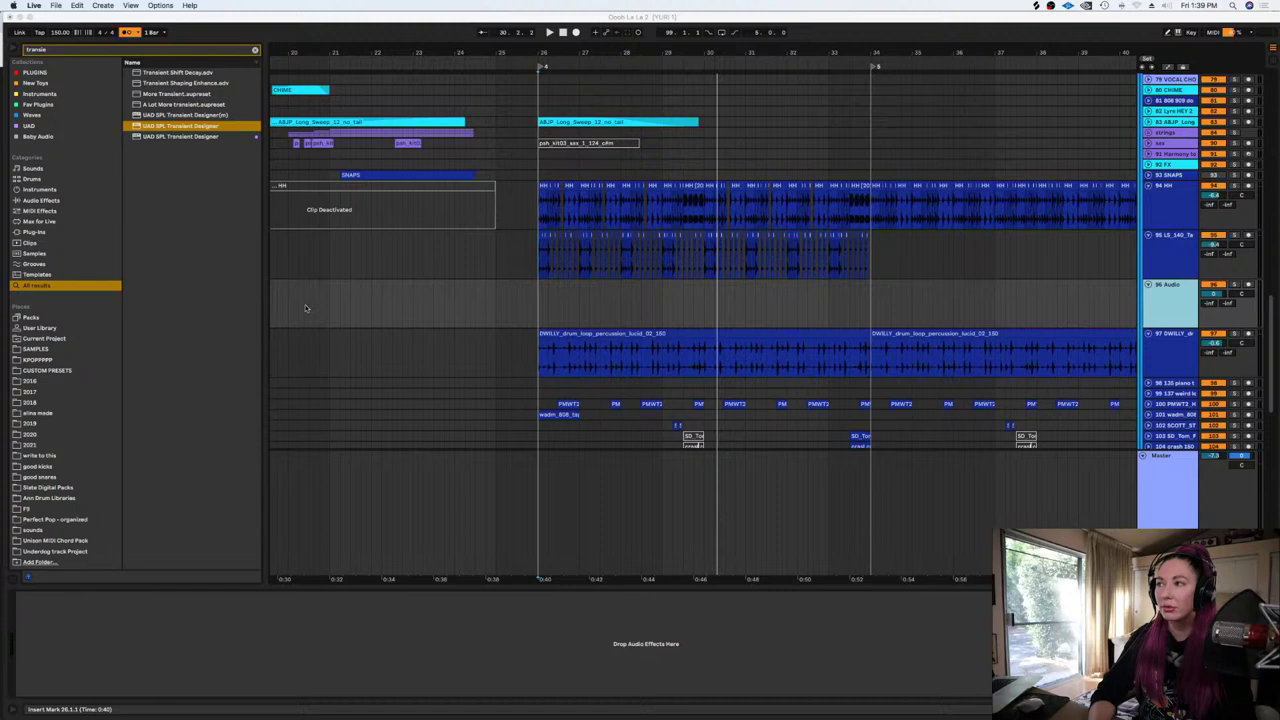
{"action": "scroll", "coordinate": [535, 305], "scroll_direction": "up", "scroll_amount": 2}
{"action": "right_click", "coordinate": [535, 305]}
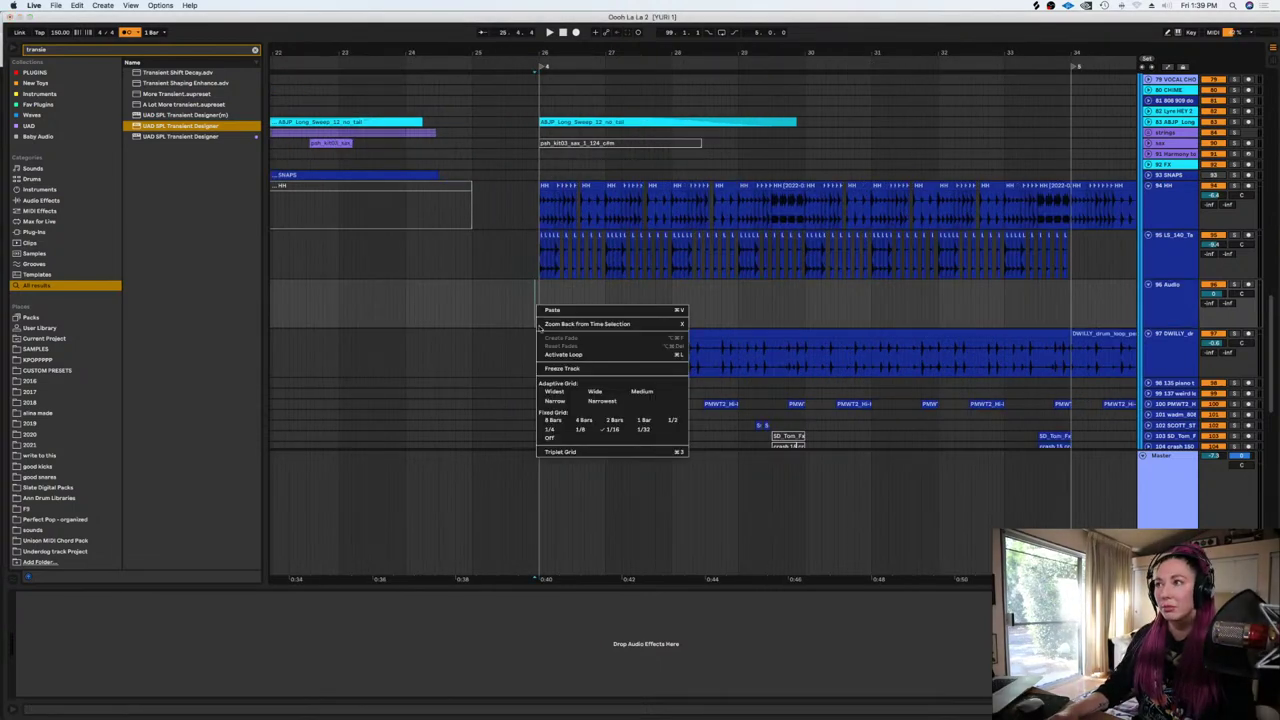
{"action": "left_click", "coordinate": [681, 421]}
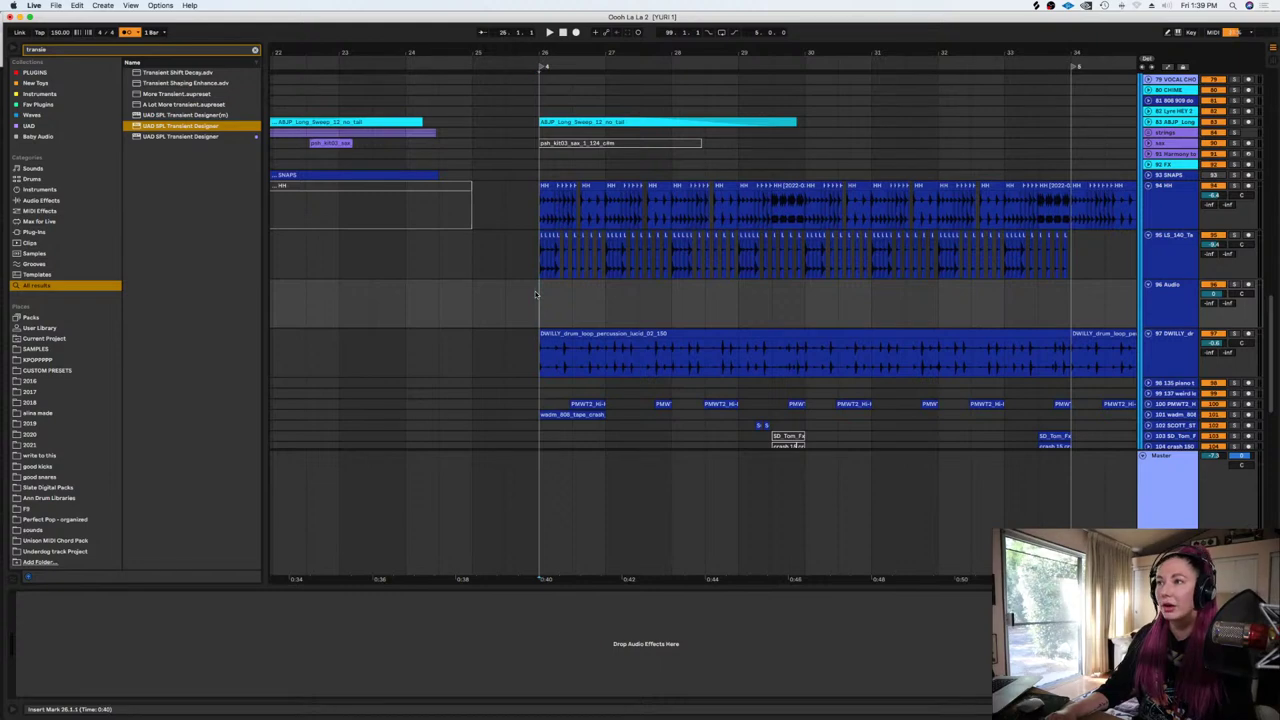
{"action": "scroll", "coordinate": [535, 295], "scroll_direction": "down", "scroll_amount": 1}
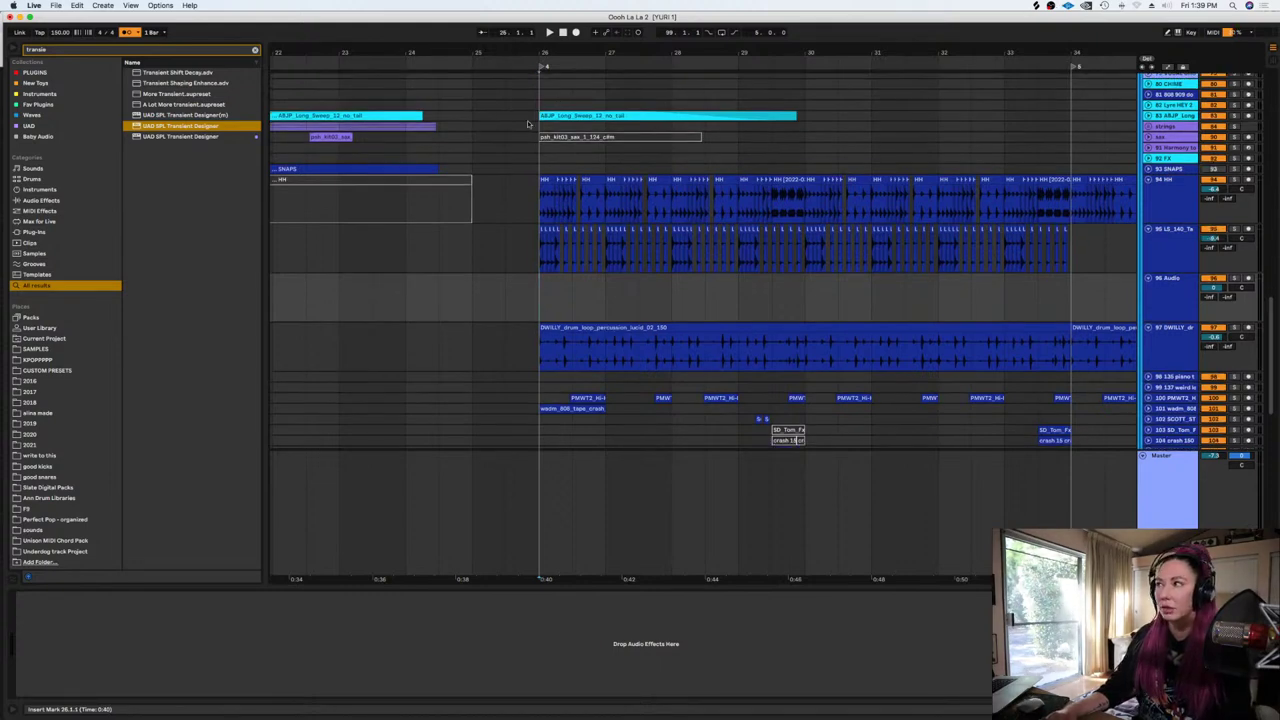
{"action": "key", "text": "space"}
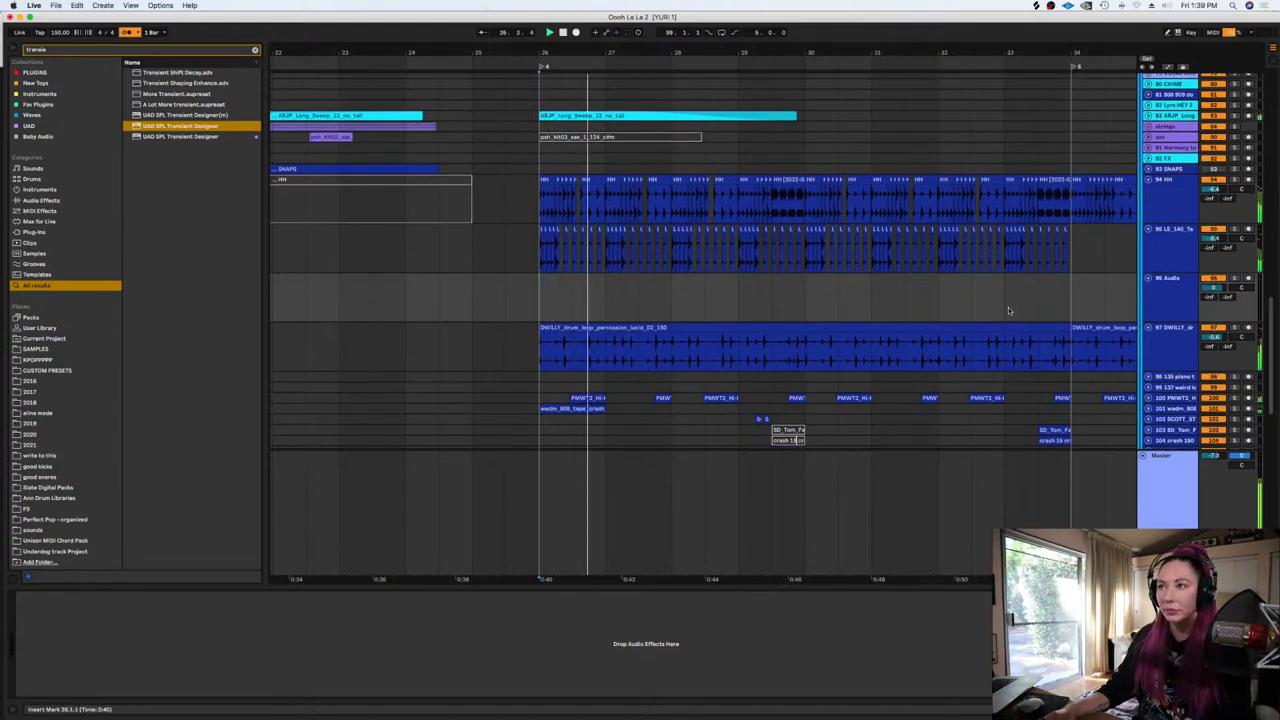
Unfold the PMWT2 hi-hat track 100, set its volume to -11.5 dB and play the mix again
{"action": "scroll", "coordinate": [1008, 308], "scroll_direction": "down", "scroll_amount": 3}
{"action": "left_click", "coordinate": [1148, 379]}
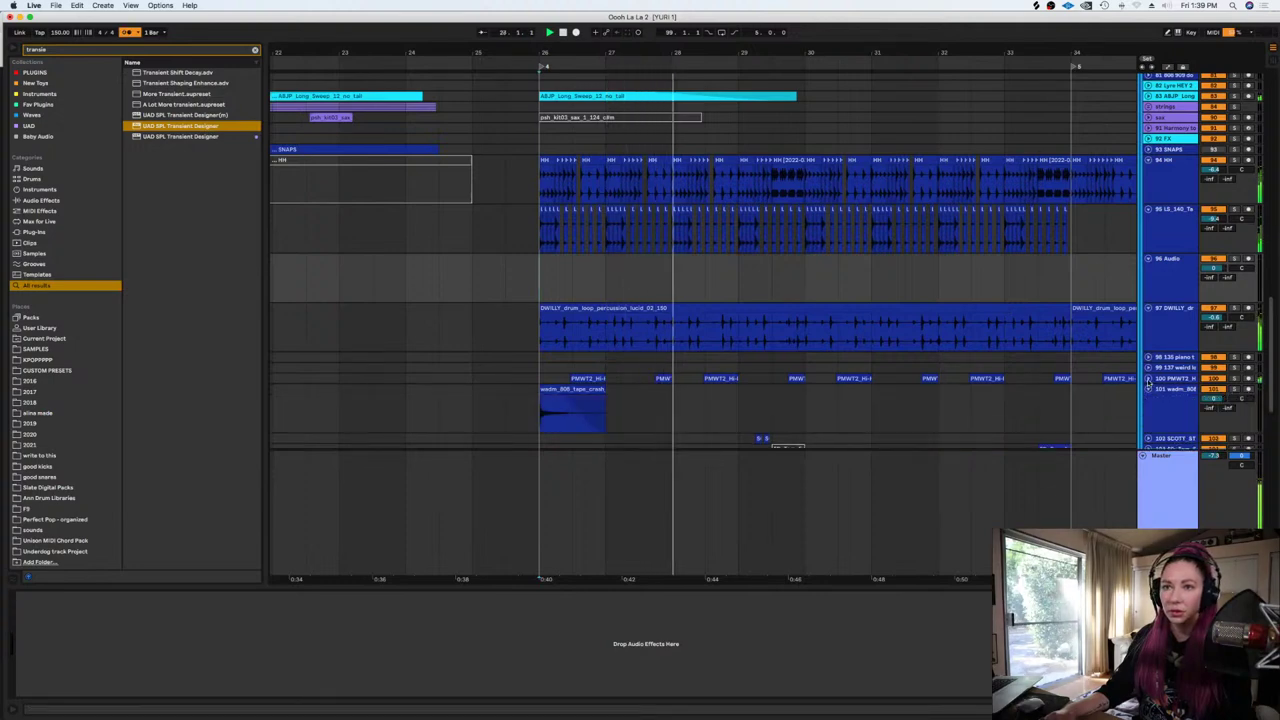
{"action": "key", "text": "space"}
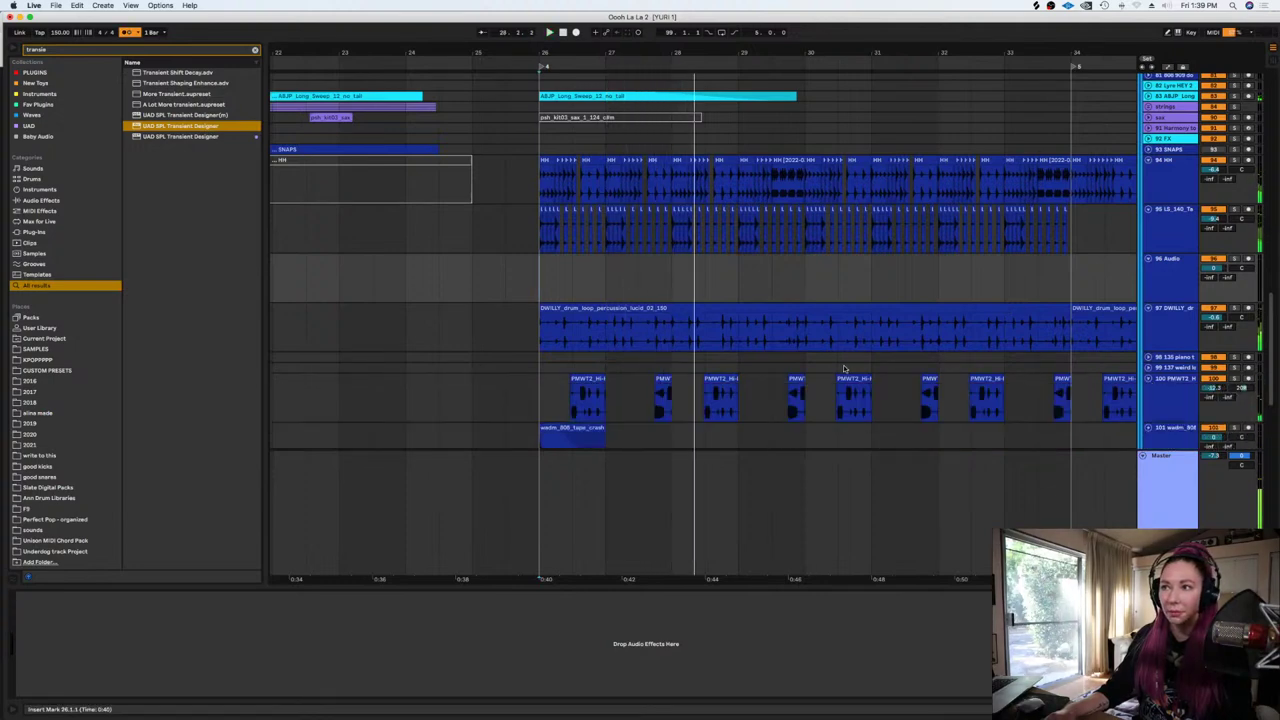
{"action": "left_click", "coordinate": [1217, 388]}
{"action": "key", "text": "space"}
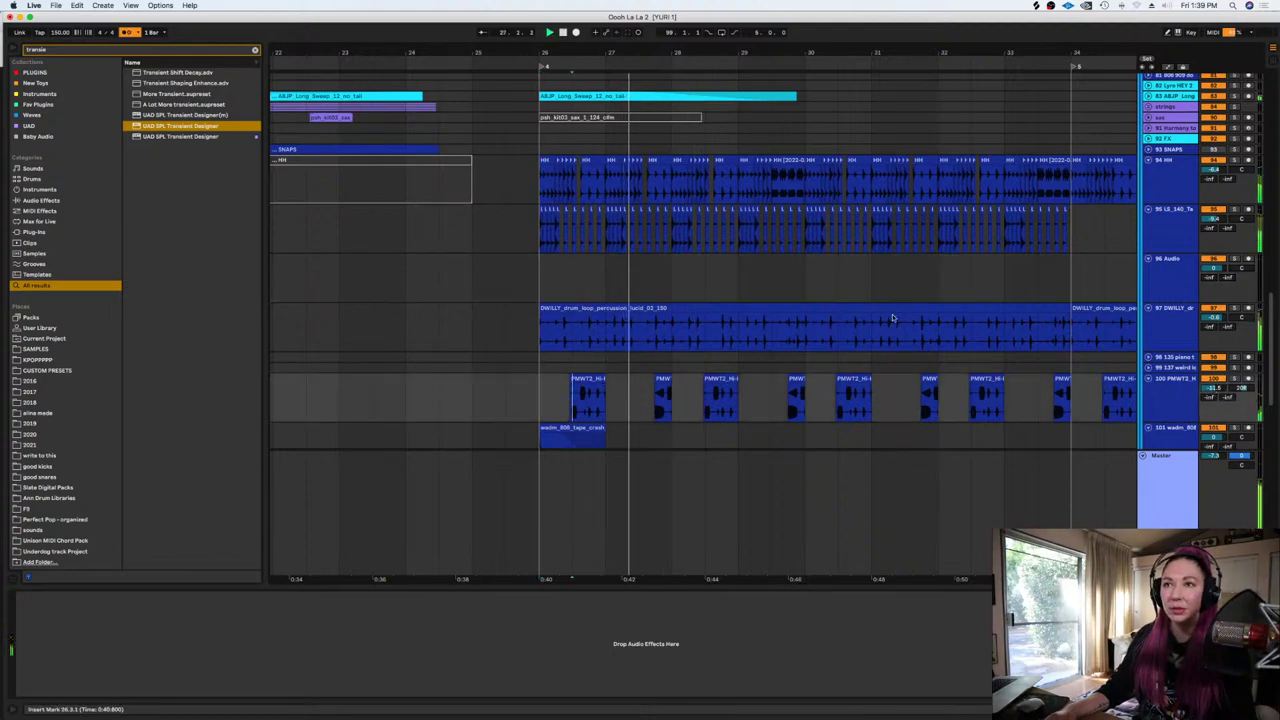
Set the playback start to bar 25 and listen to the arrangement with the synth tracks in view
{"action": "scroll", "coordinate": [892, 315], "scroll_direction": "down", "scroll_amount": 1}
{"action": "scroll", "coordinate": [892, 315], "scroll_direction": "down", "scroll_amount": 15}
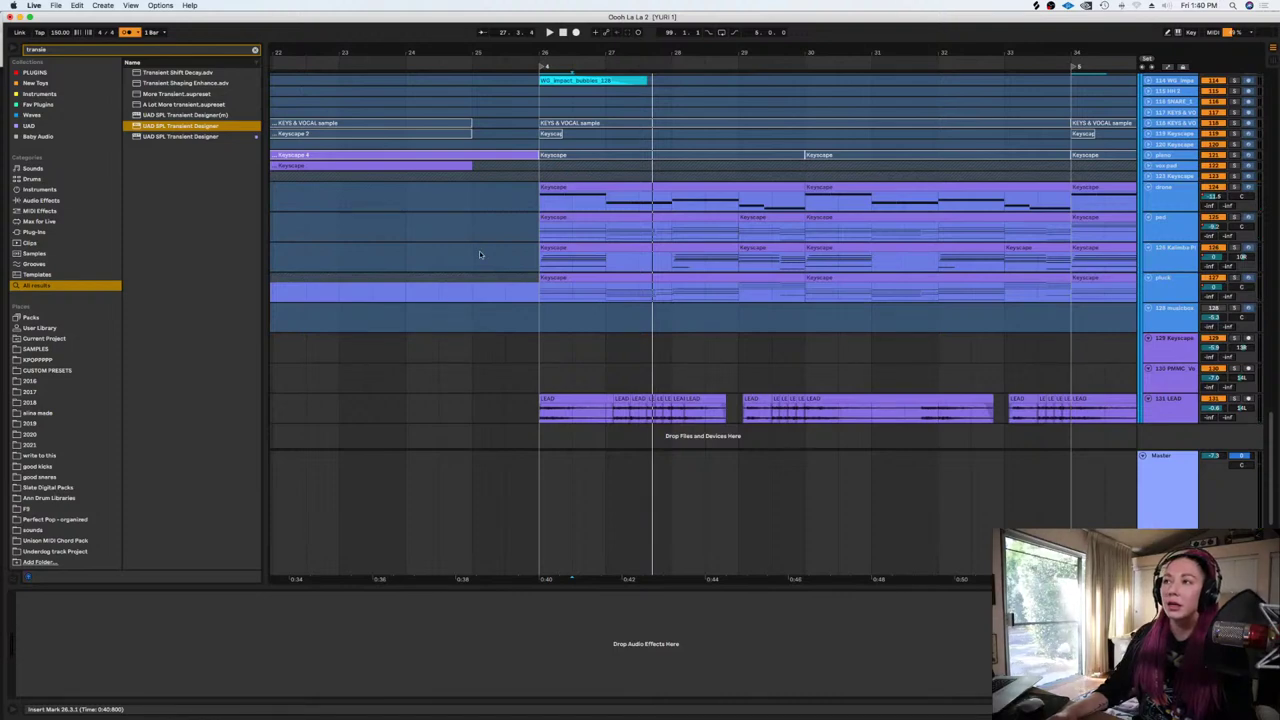
{"action": "key", "text": "space"}
{"action": "left_click", "coordinate": [479, 251]}
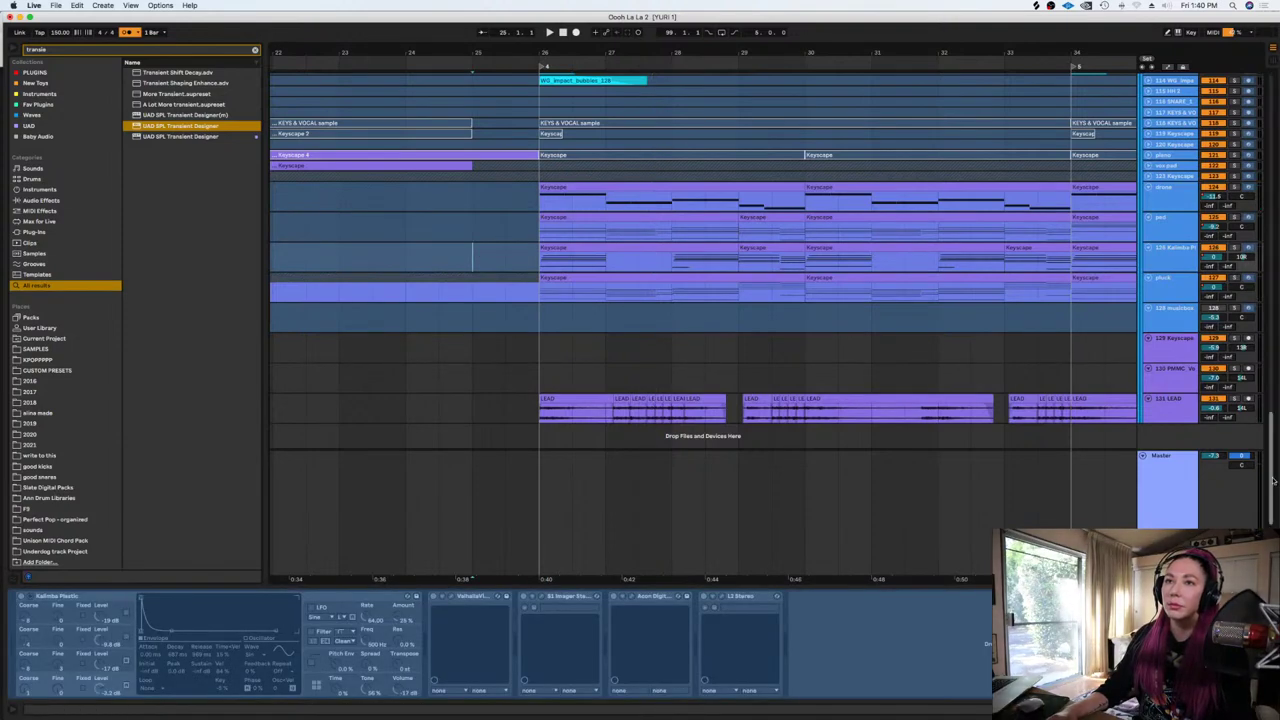
{"action": "key", "text": "space"}
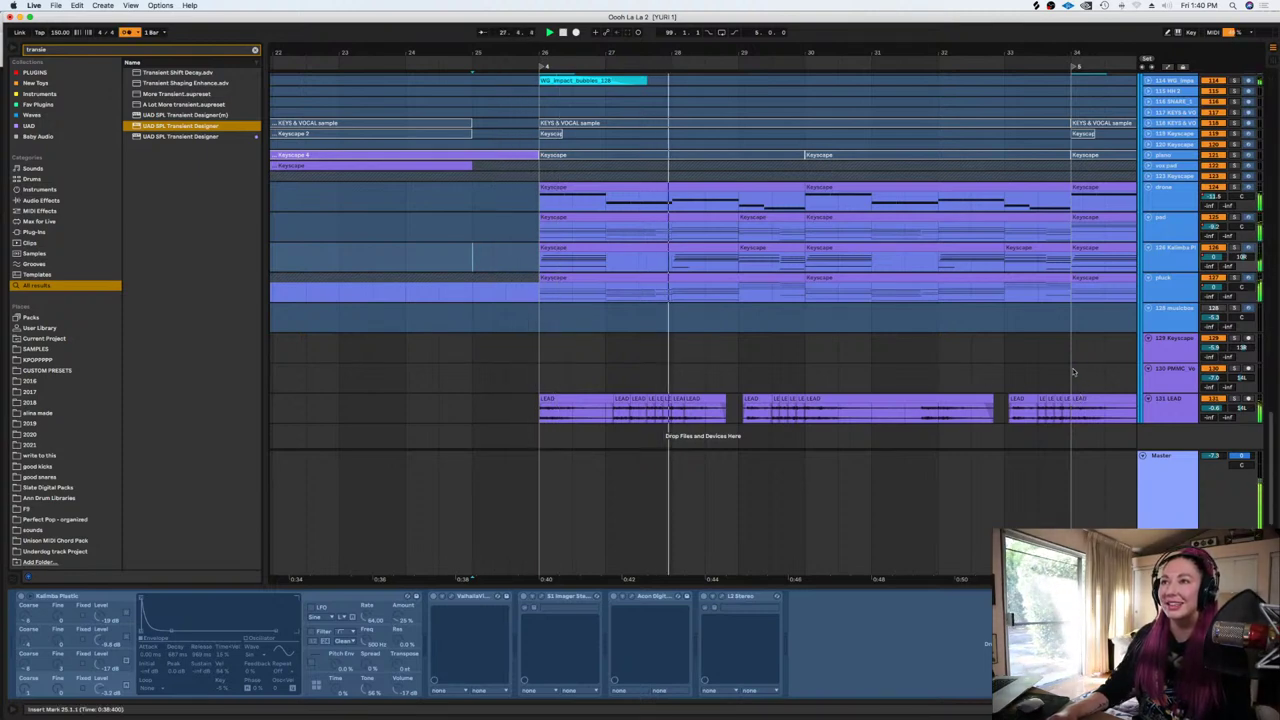
{"action": "key", "text": "space"}
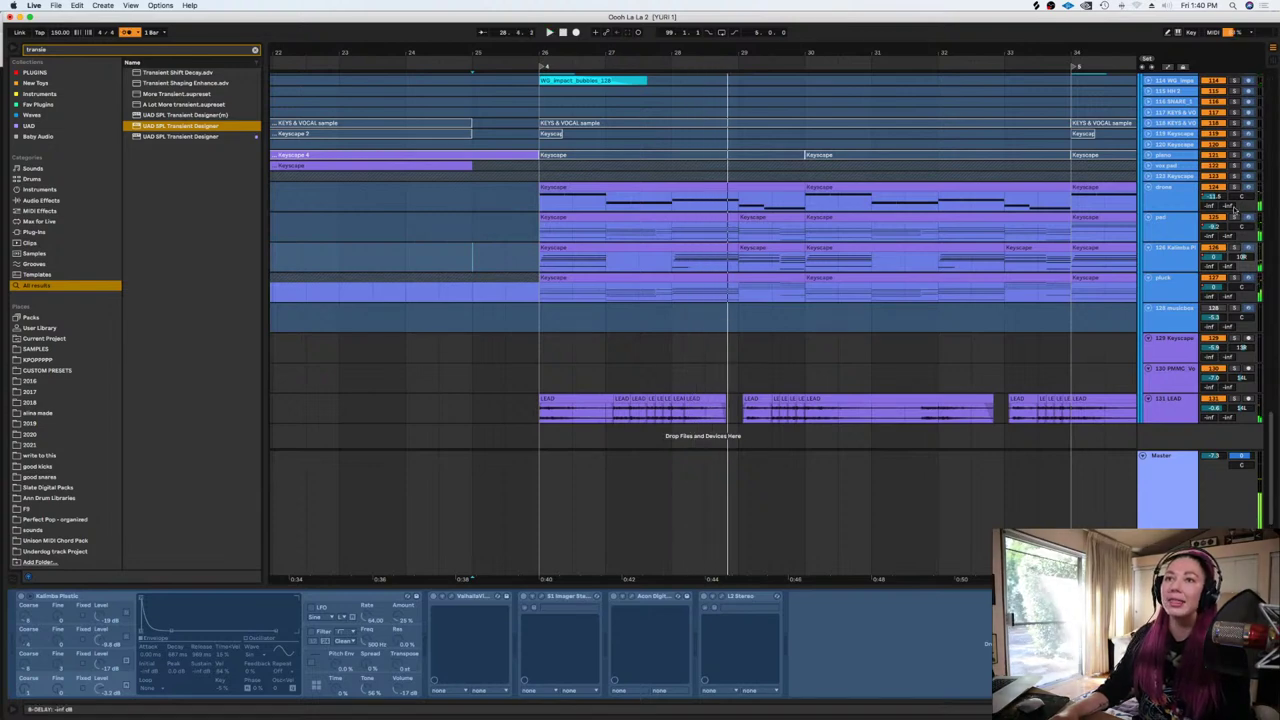
Listen to the pad track in solo from bar 26, and take it out of solo
{"action": "left_click", "coordinate": [1148, 247]}
{"action": "left_click", "coordinate": [1172, 228]}
{"action": "left_click", "coordinate": [1149, 246]}
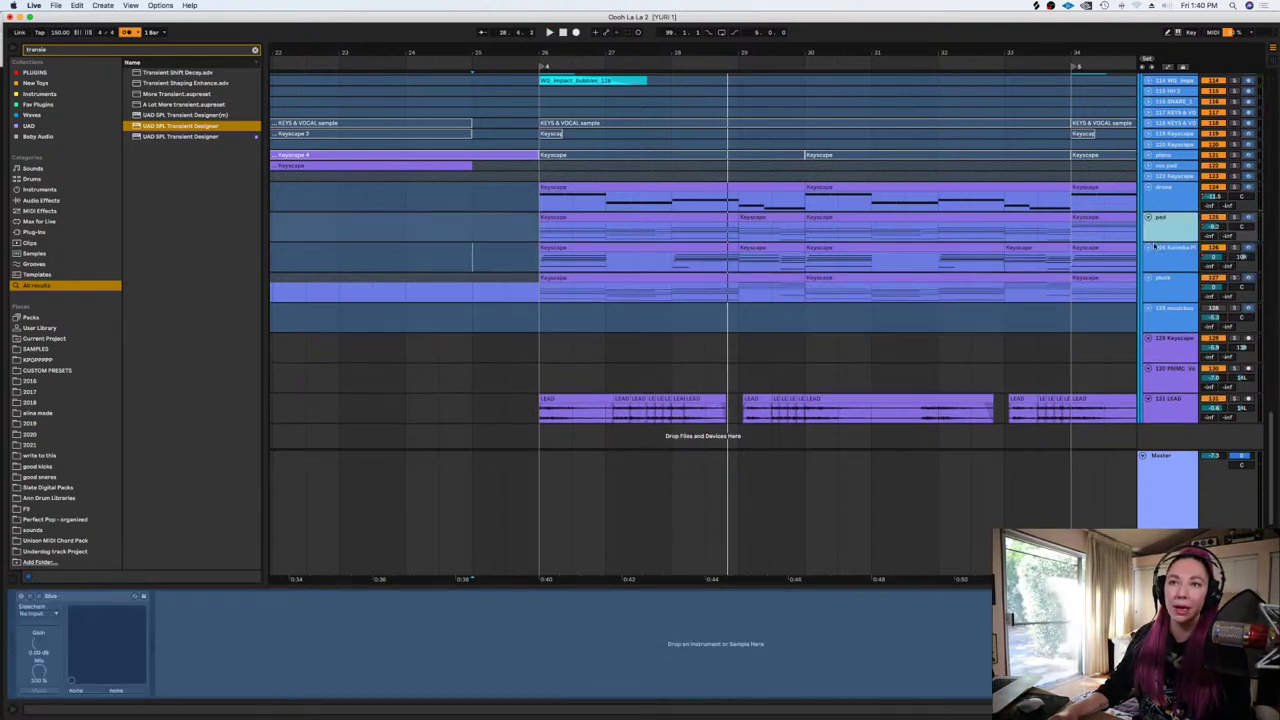
{"action": "key", "text": "space"}
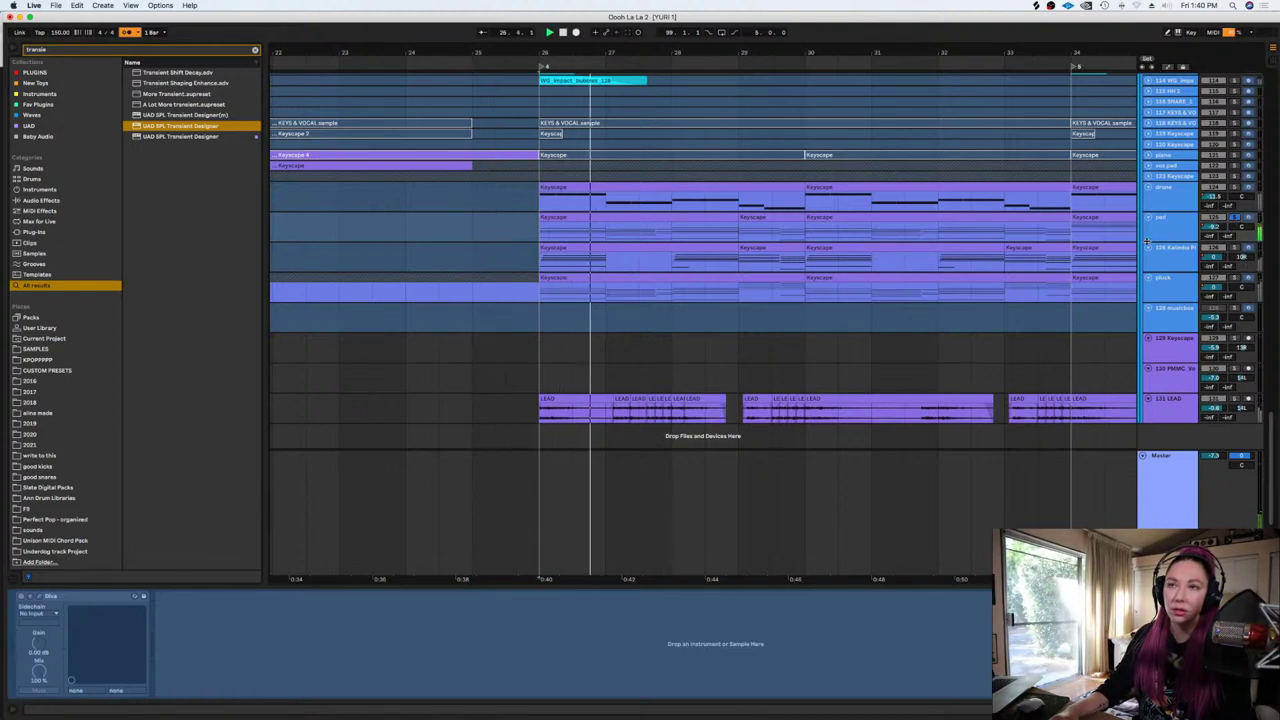
{"action": "key", "text": "space"}
{"action": "left_click", "coordinate": [1235, 217]}
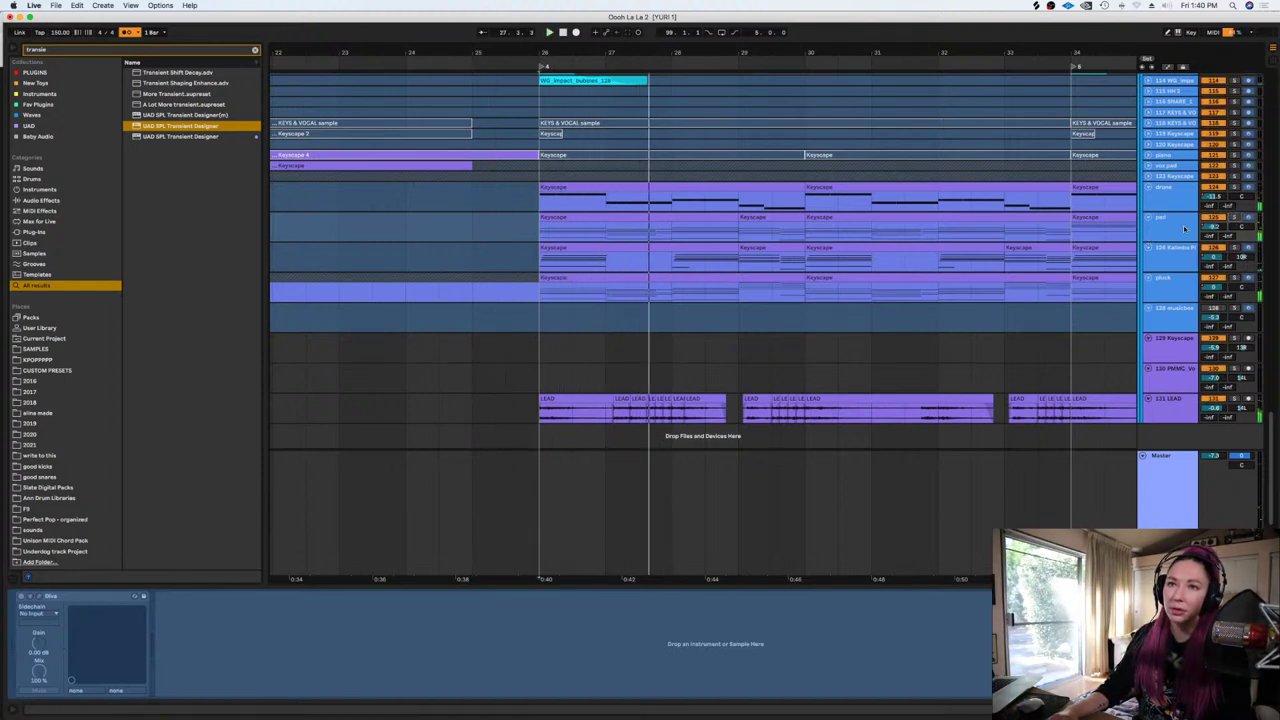
Duplicate the pad track, then enlarge and unfreeze the copy
{"action": "key", "text": "super+d"}
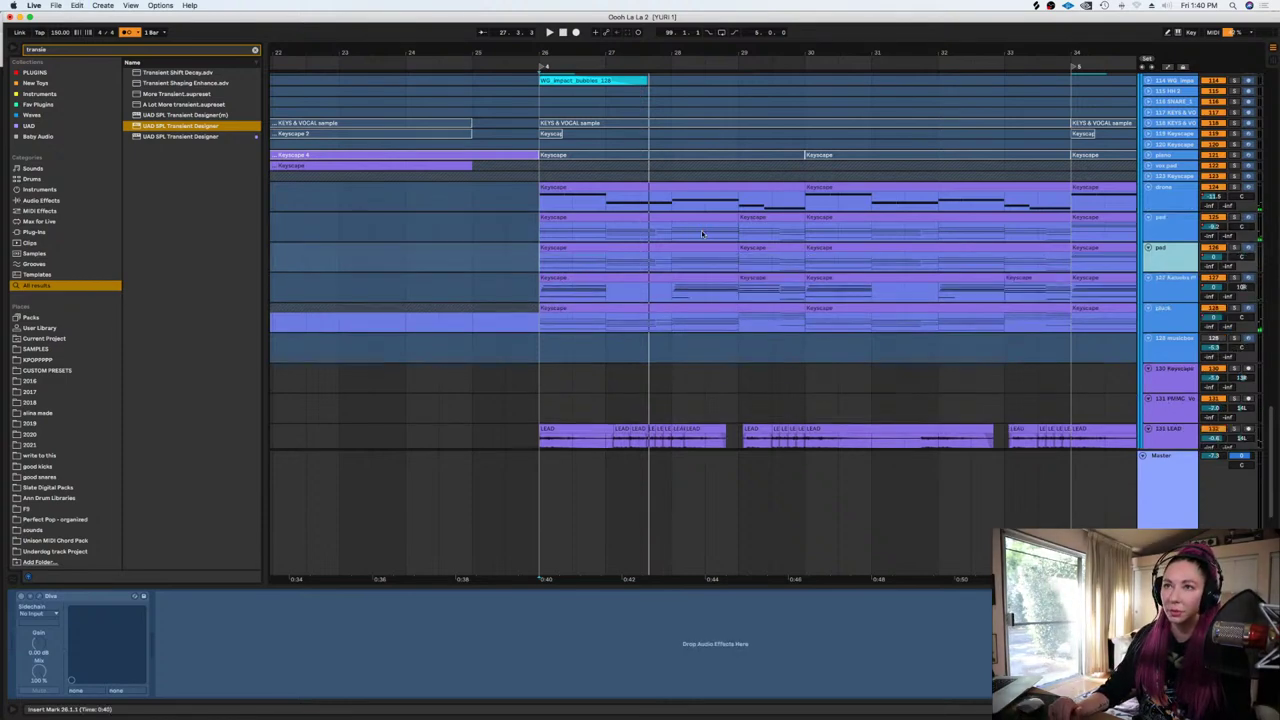
{"action": "left_click", "coordinate": [775, 262]}
{"action": "key", "text": "minus"}
{"action": "key", "text": "minus"}
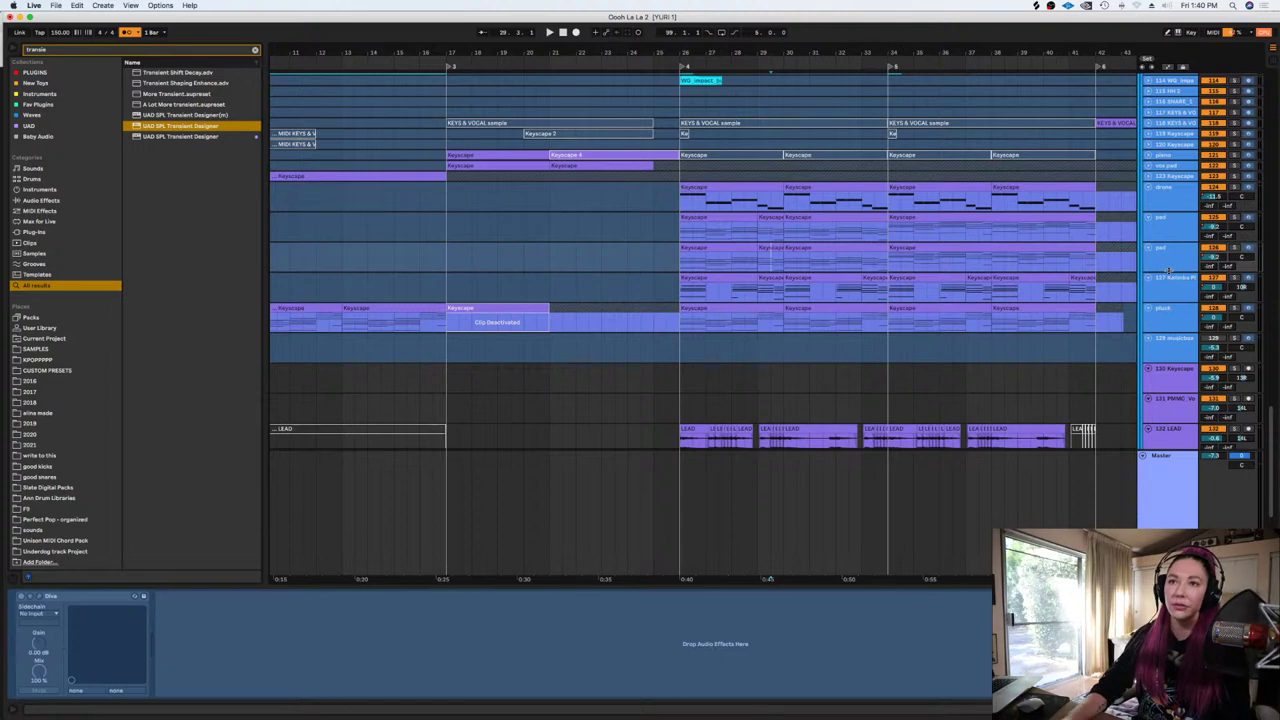
{"action": "left_click_drag", "start_coordinate": [1170, 273], "coordinate": [1170, 291]}
{"action": "right_click", "coordinate": [1166, 290]}
{"action": "left_click", "coordinate": [1054, 349]}
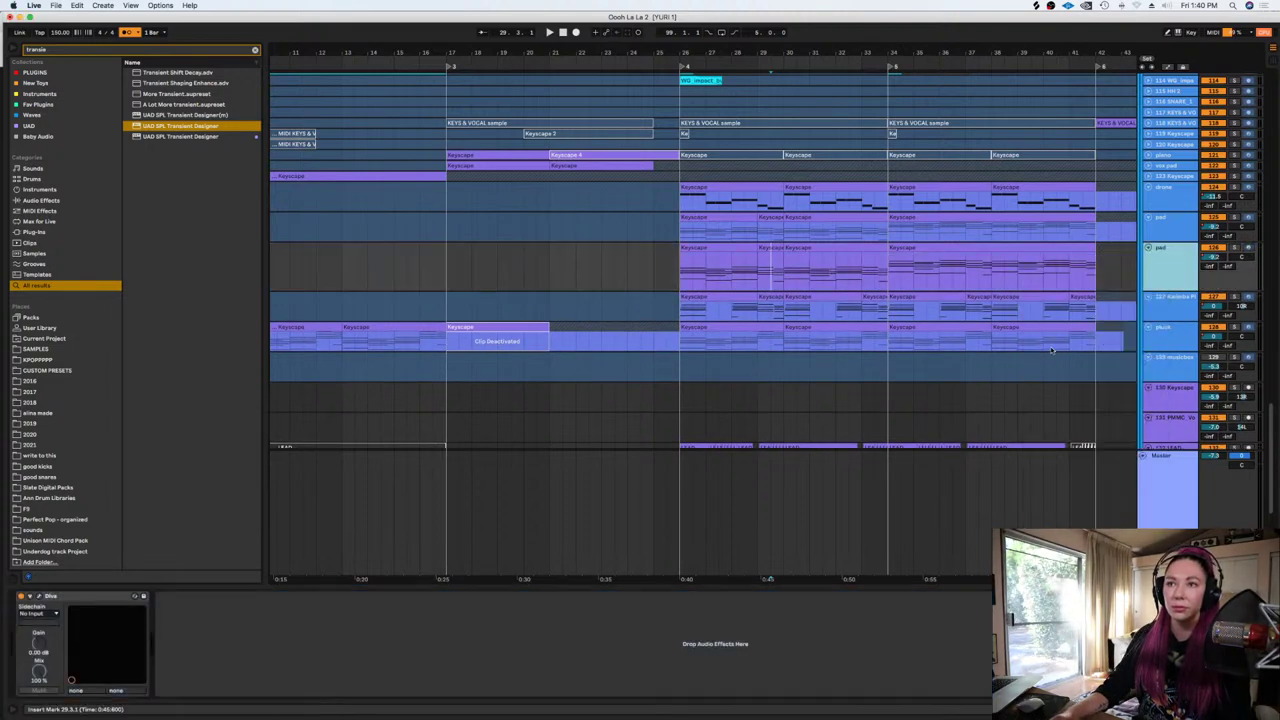
Consolidate all clips of the duplicated pad track, across the three sections from bar 26 onward, into one MIDI clip
{"action": "key", "text": "minus"}
{"action": "key", "text": "minus"}
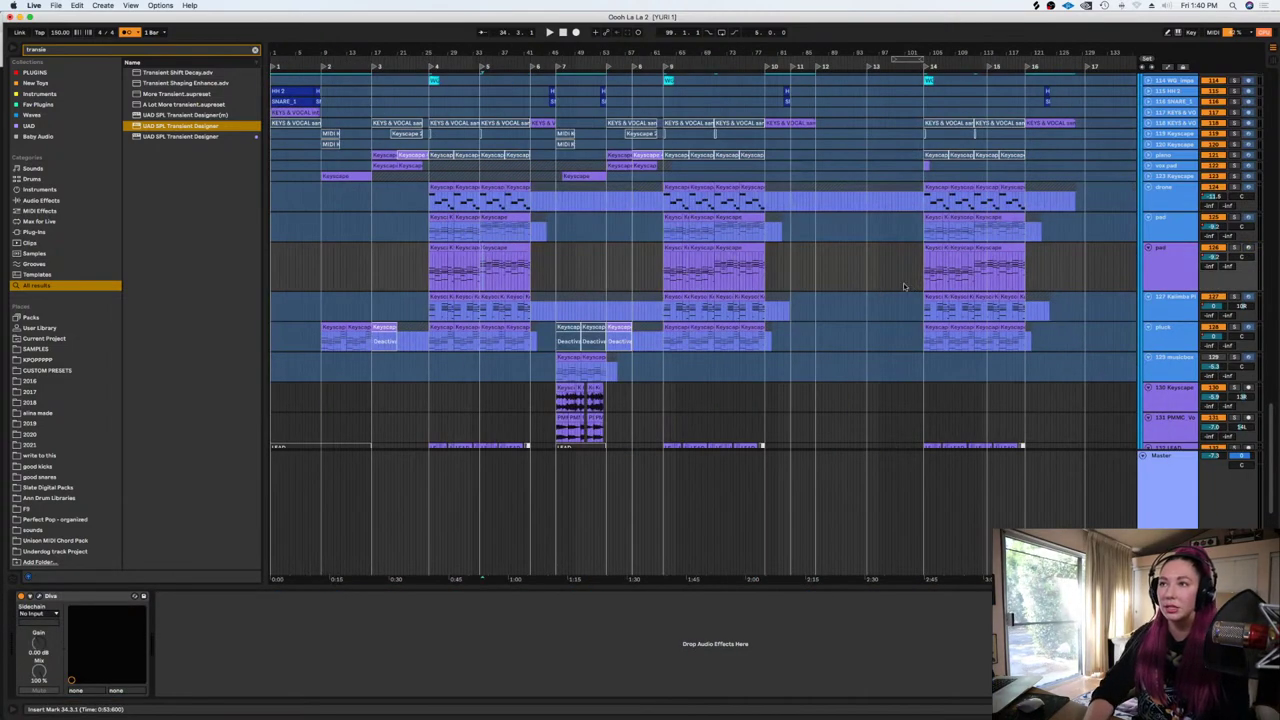
{"action": "key", "text": "plus"}
{"action": "key", "text": "plus"}
{"action": "key", "text": "minus"}
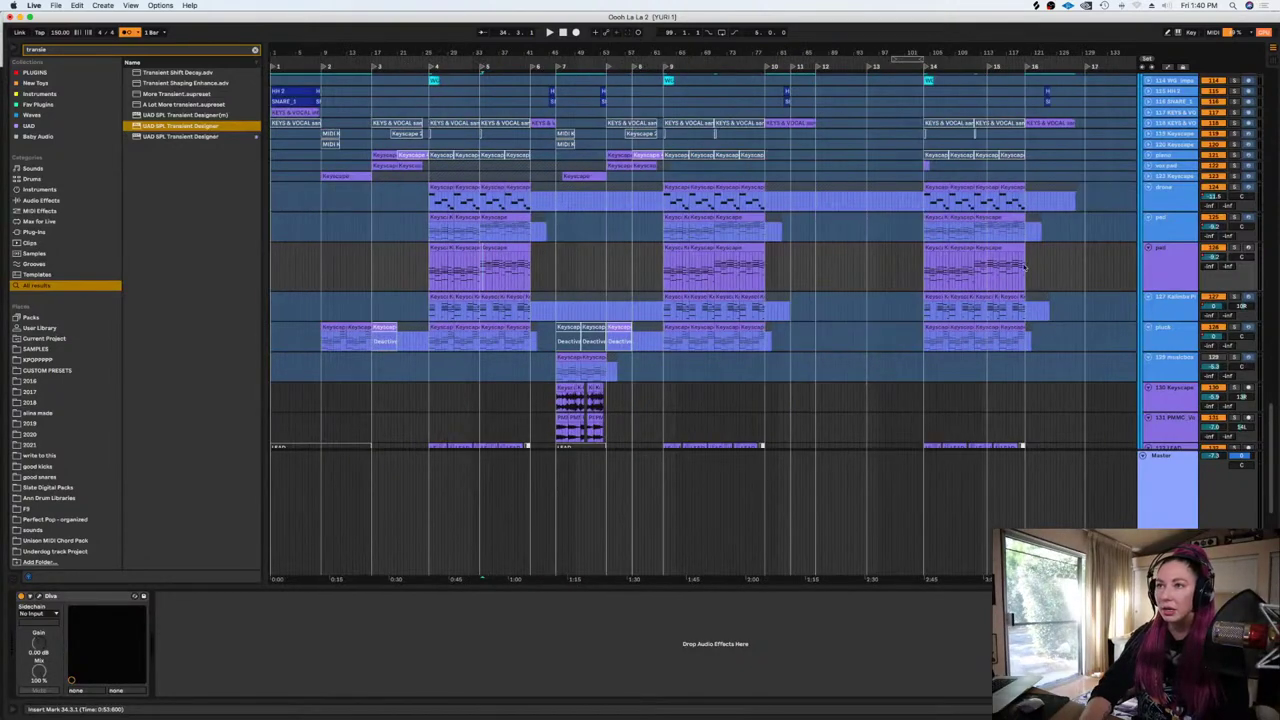
{"action": "left_click_drag", "start_coordinate": [1043, 268], "coordinate": [411, 272]}
{"action": "key", "text": "super+j"}
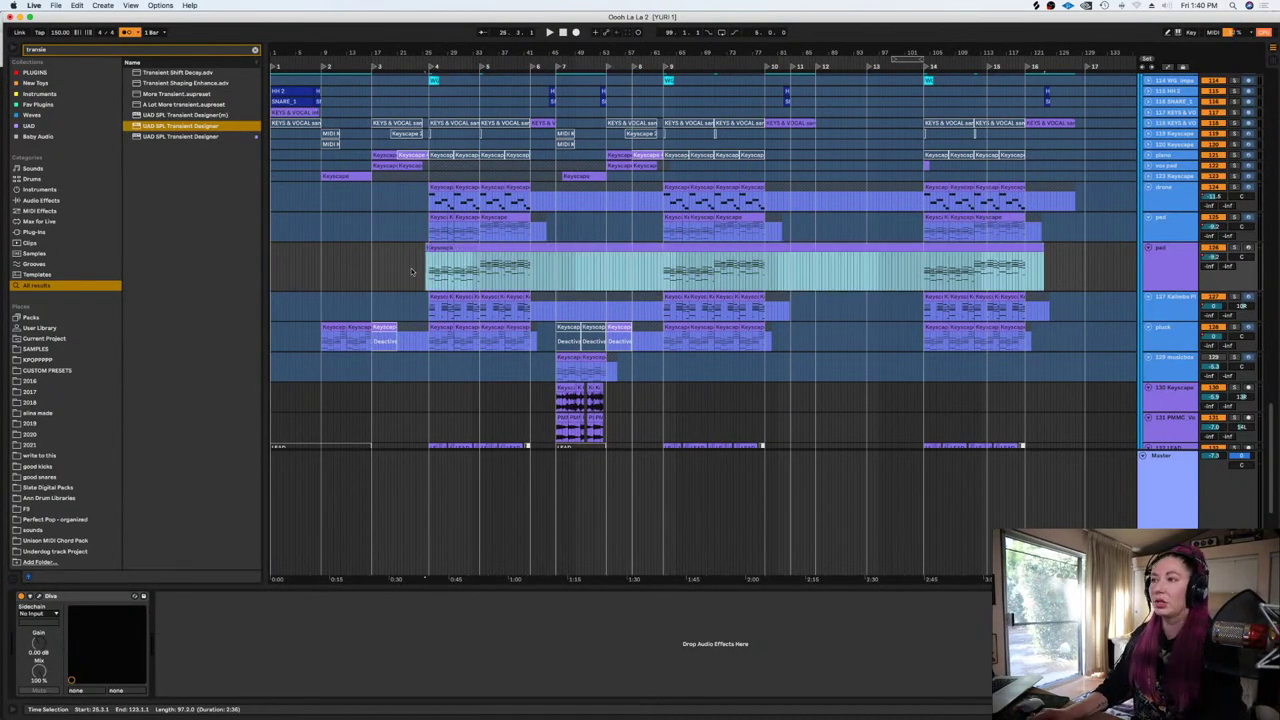
Open the consolidated pad clip, select all of its notes, and return to the track's device view
{"action": "double_click", "coordinate": [484, 249]}
{"action": "key", "text": "super+a"}
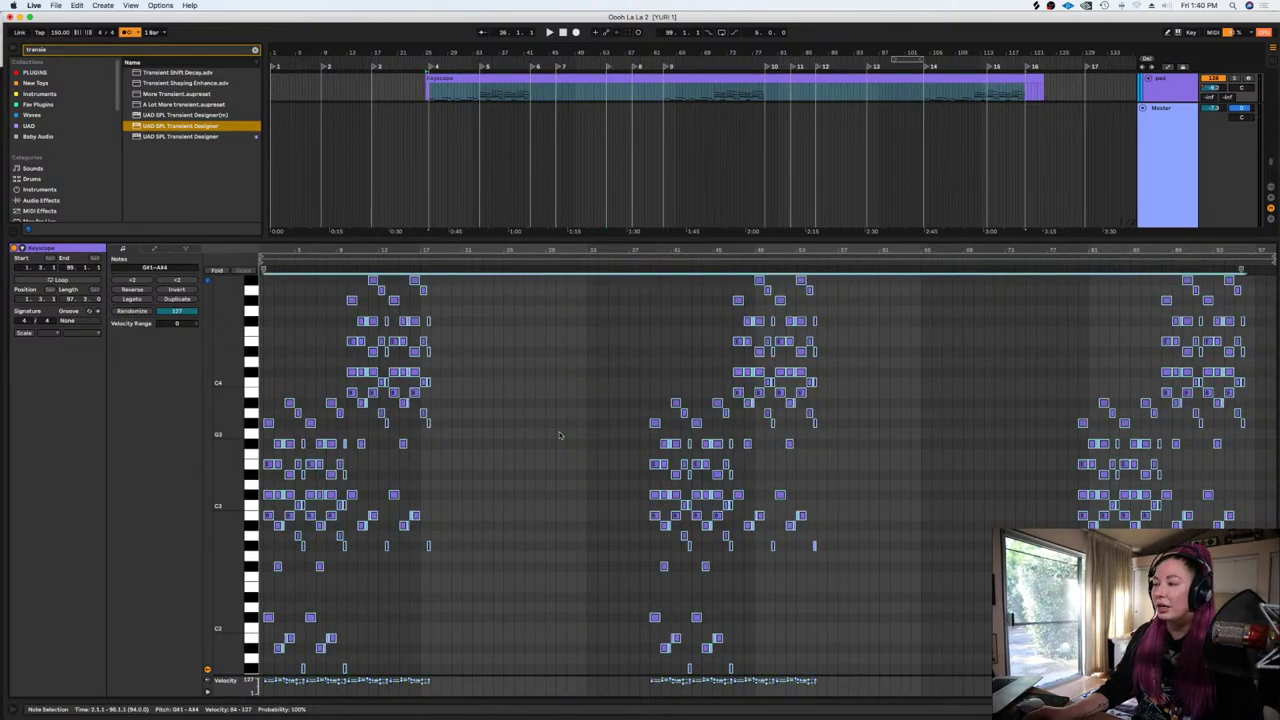
{"action": "key", "text": "shift+Tab"}
{"action": "left_click", "coordinate": [429, 235]}
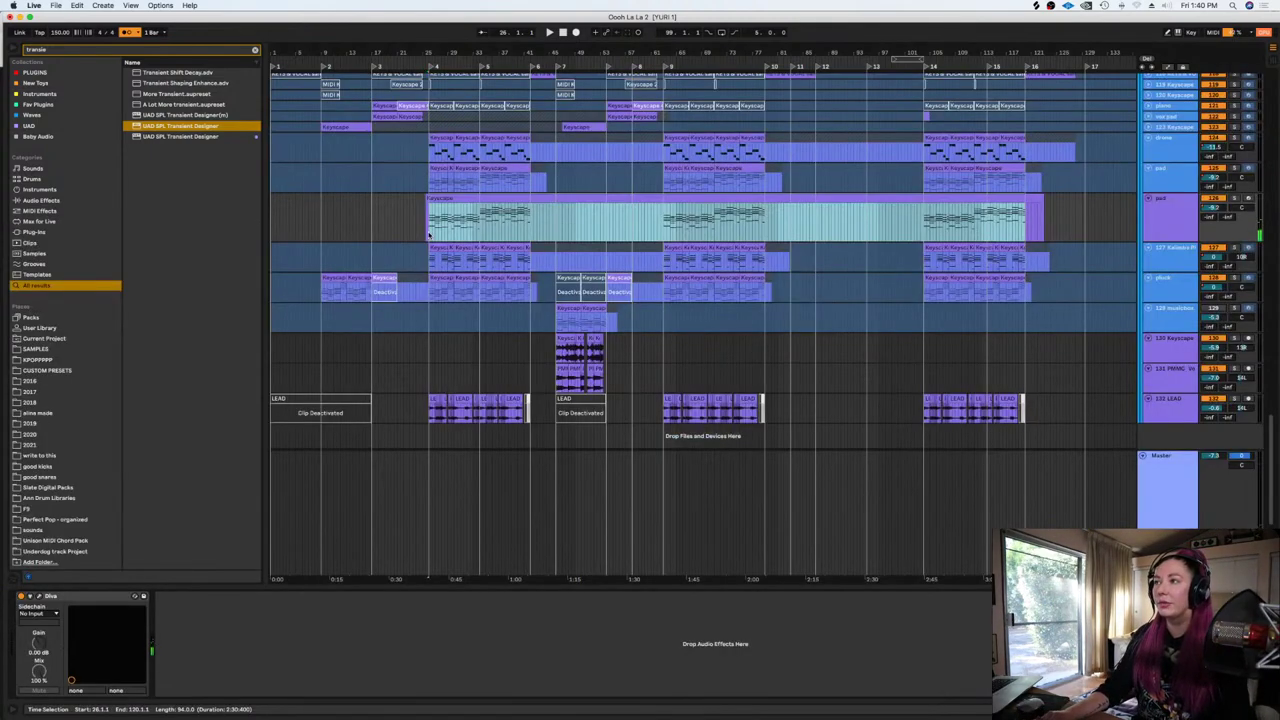
Listen to the original pad, duplicated pad, Kalimba and pluck tracks in solo one after another from bar 26
{"action": "key", "text": "plus"}
{"action": "key", "text": "plus"}
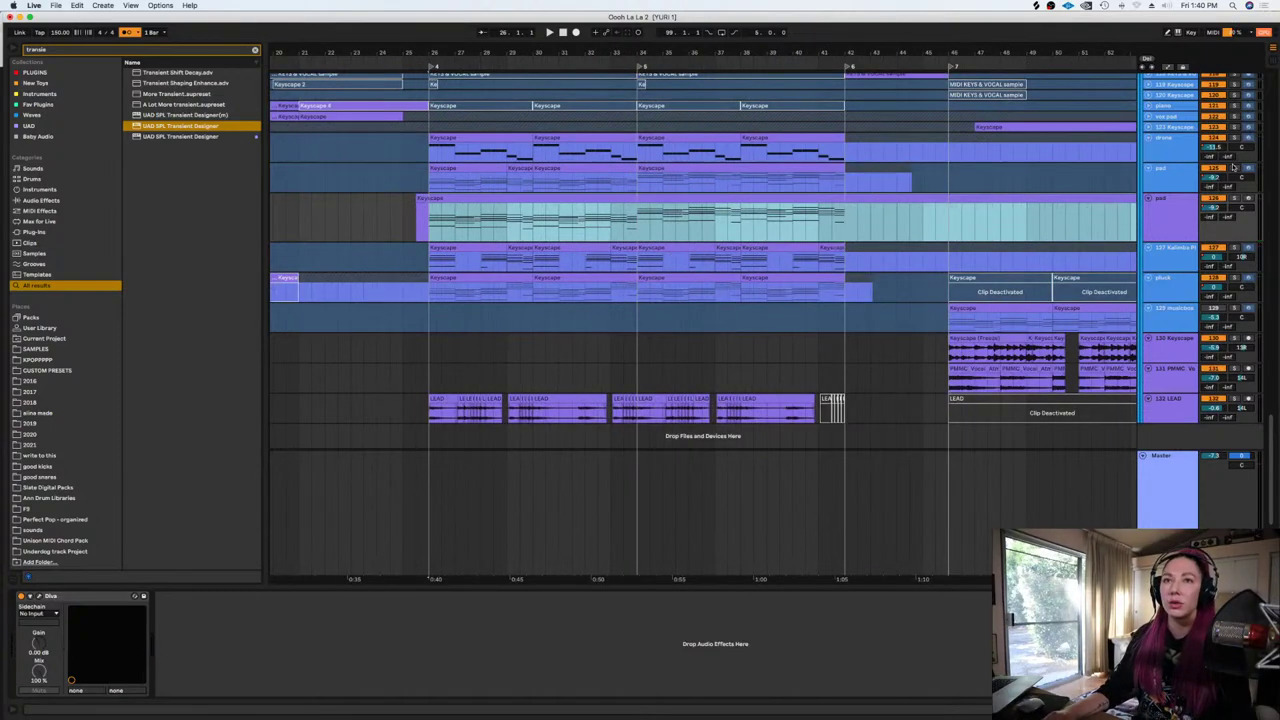
{"action": "left_click", "coordinate": [1233, 168]}
{"action": "key", "text": "space"}
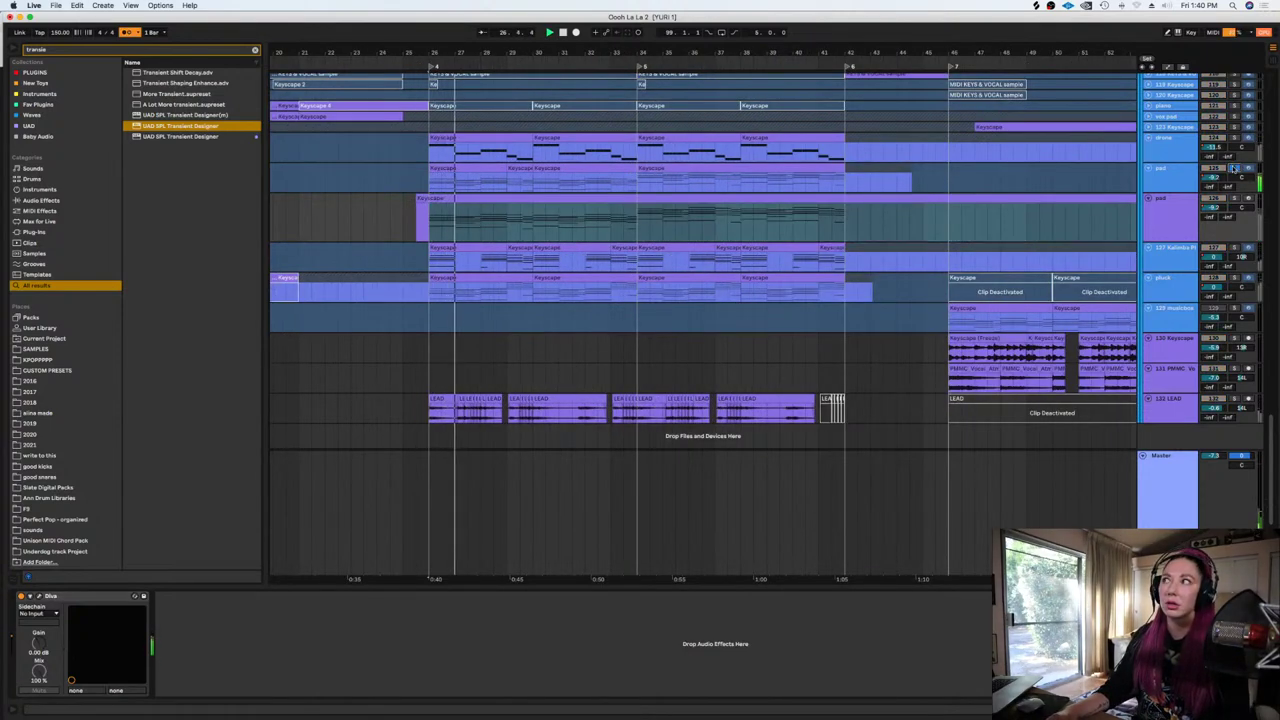
{"action": "left_click", "coordinate": [1234, 199]}
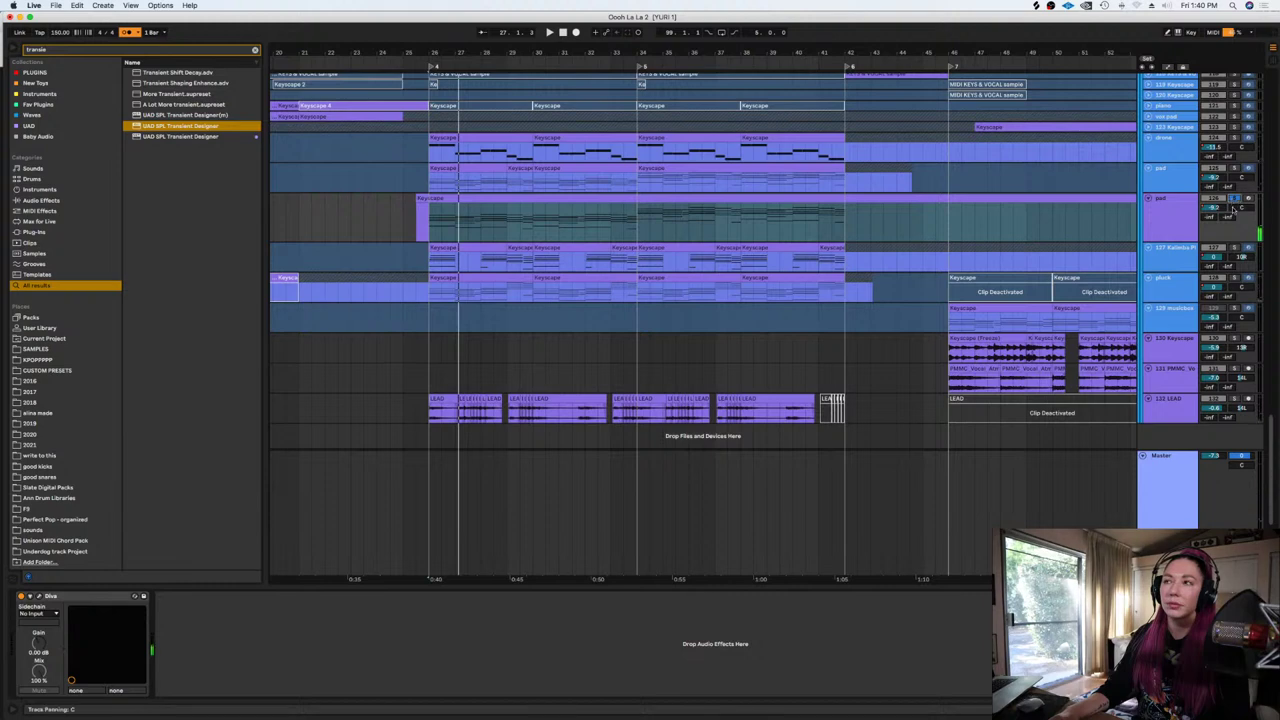
{"action": "key", "text": "space"}
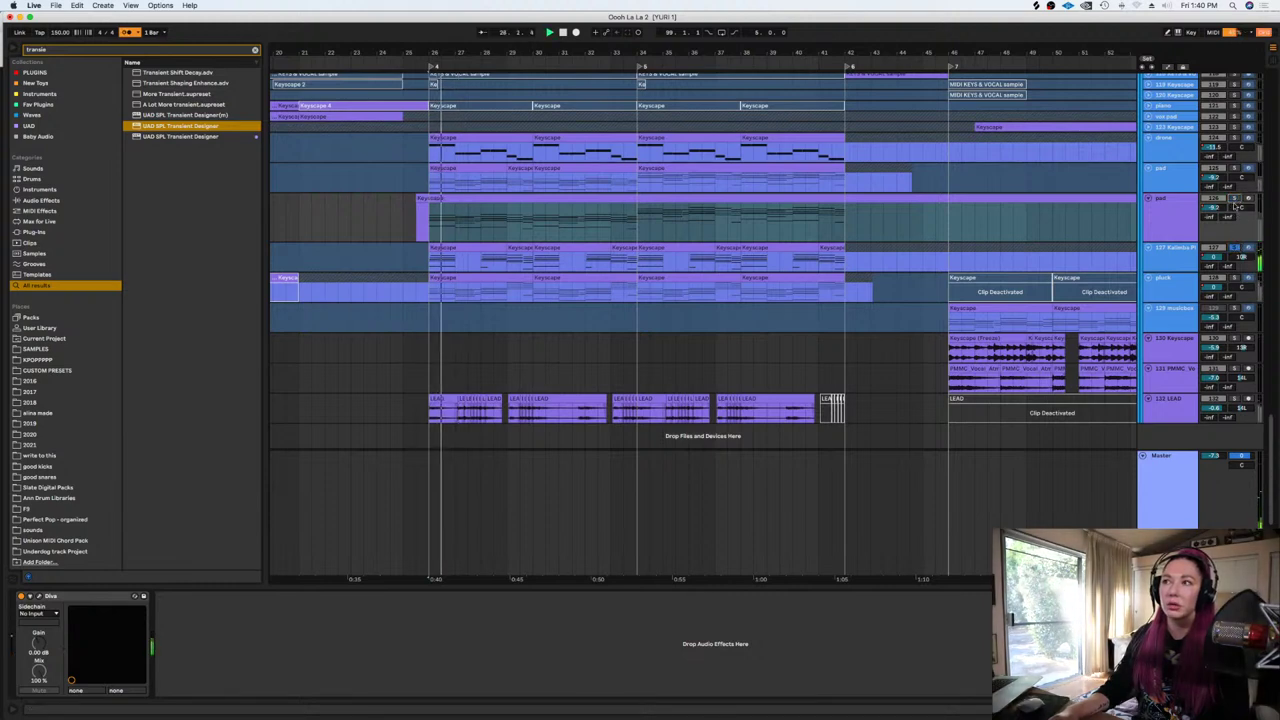
{"action": "left_click", "coordinate": [1234, 199]}
{"action": "left_click", "coordinate": [1234, 277]}
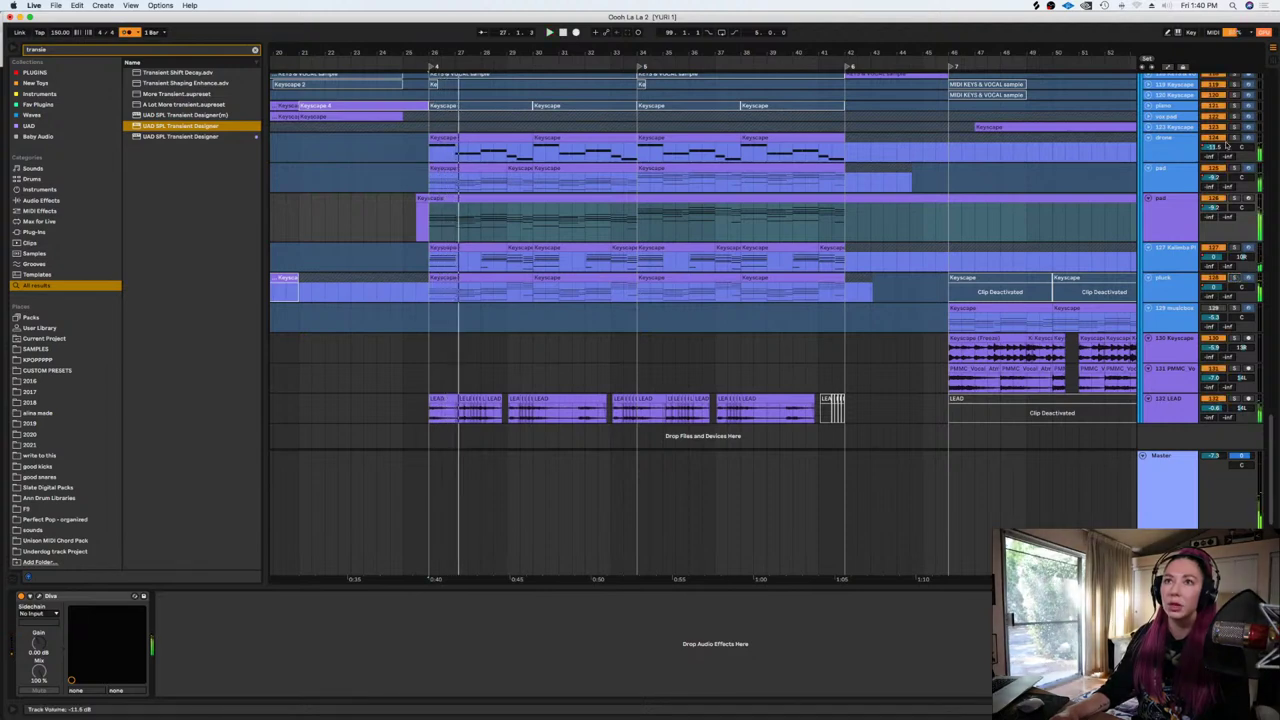
Solo the drone track, unfreeze it during playback, and stop playback
{"action": "left_click", "coordinate": [1234, 138]}
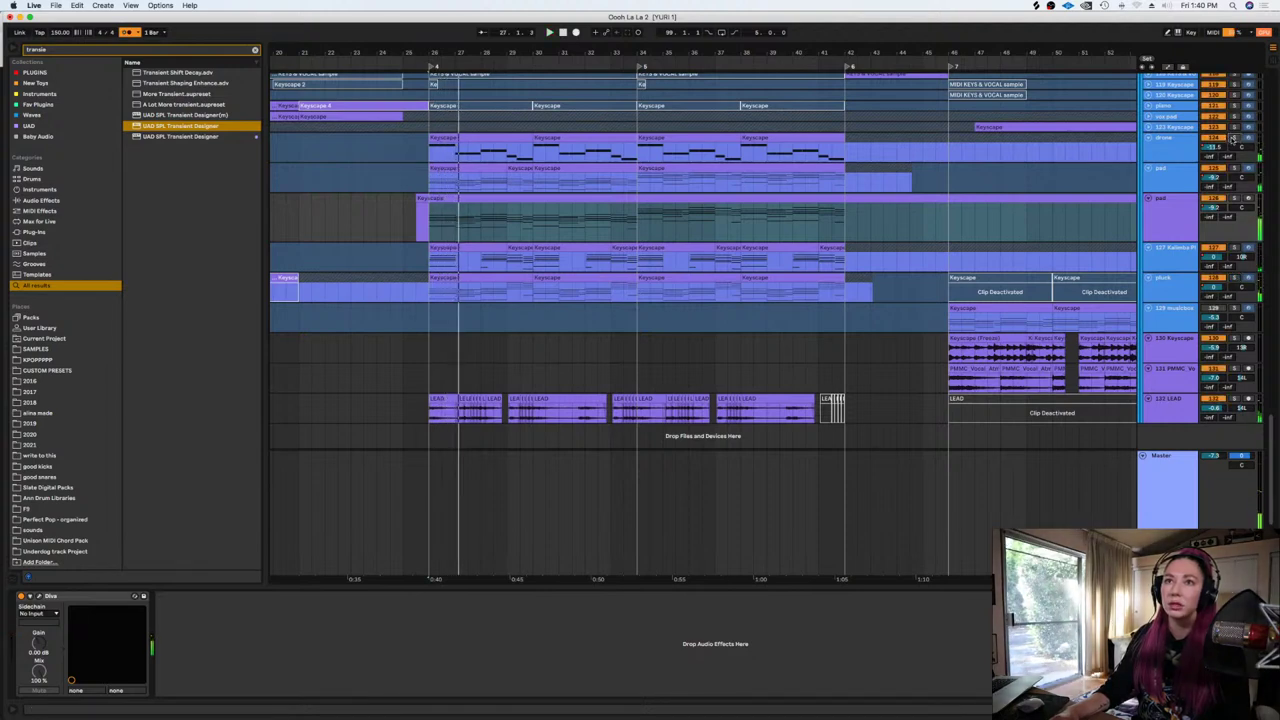
{"action": "left_click", "coordinate": [1178, 150]}
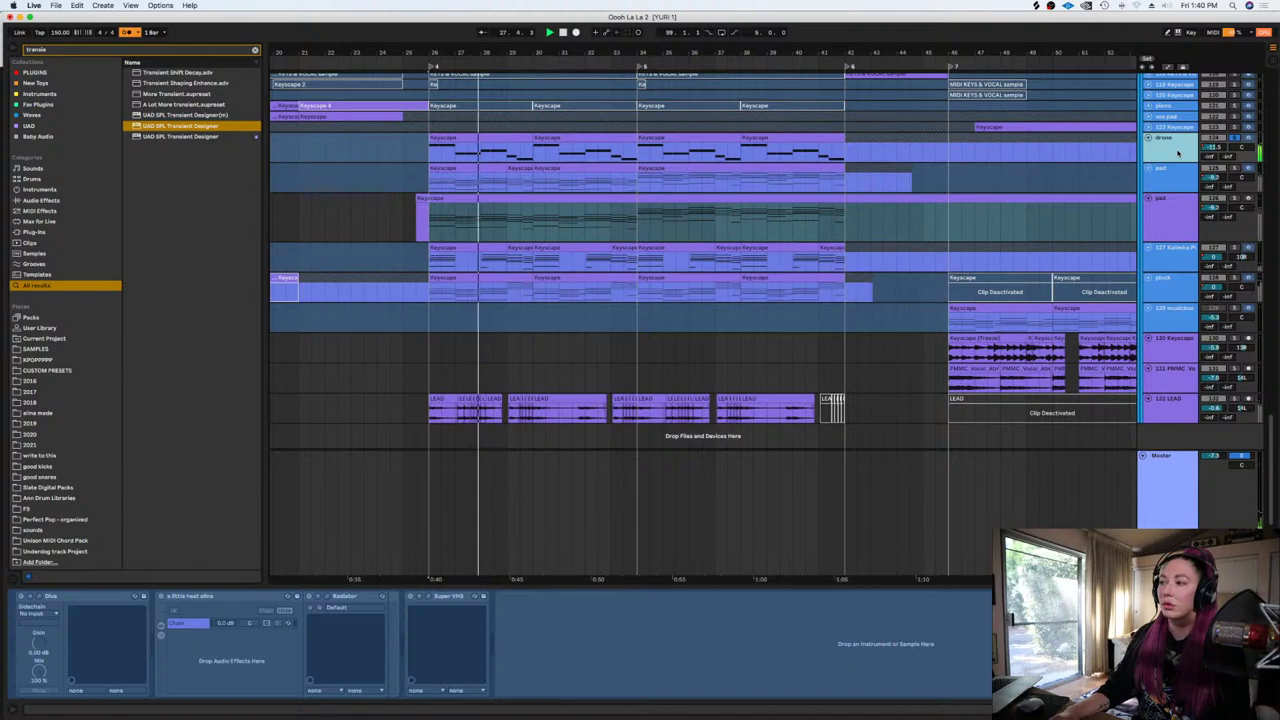
{"action": "right_click", "coordinate": [1175, 155]}
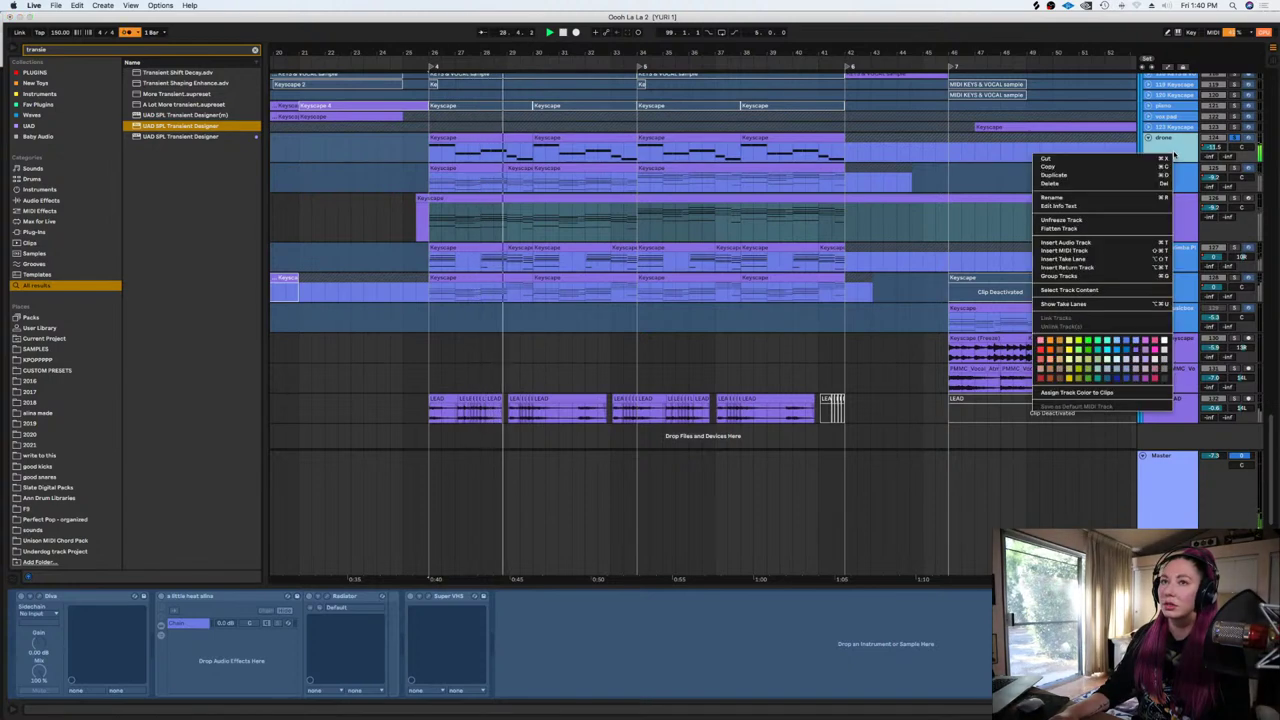
{"action": "left_click", "coordinate": [1060, 219]}
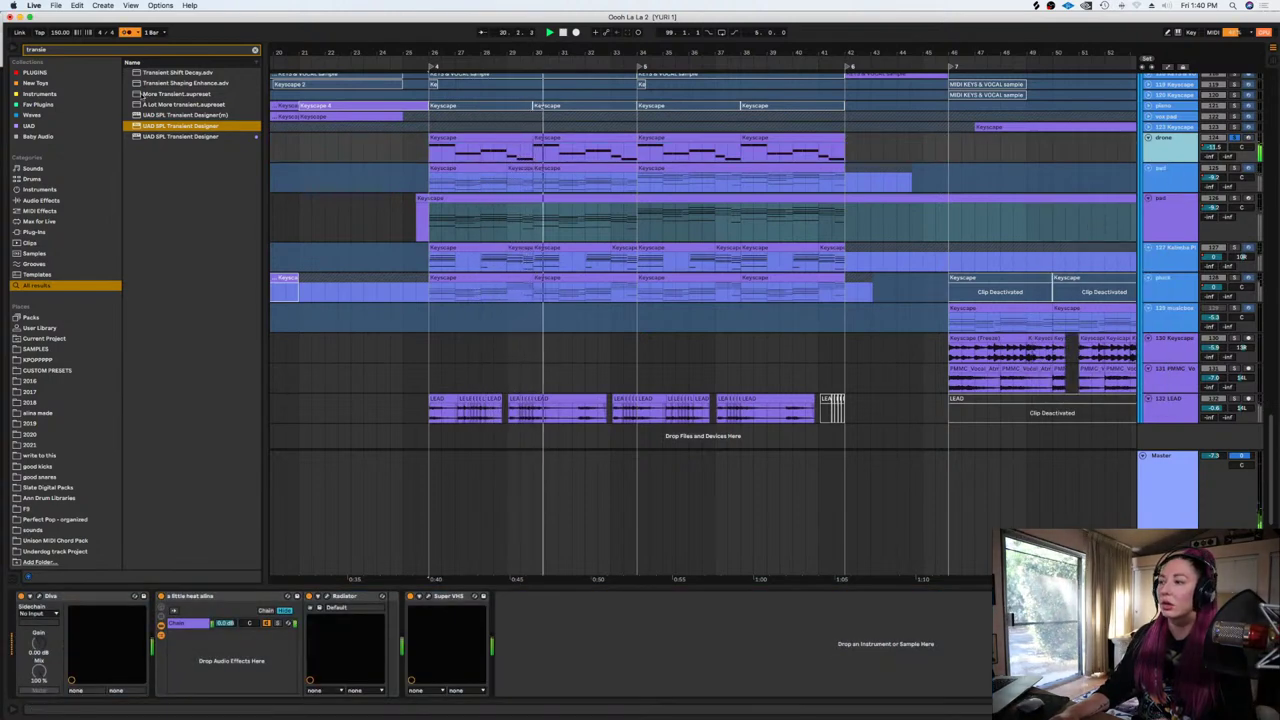
{"action": "key", "text": "space"}
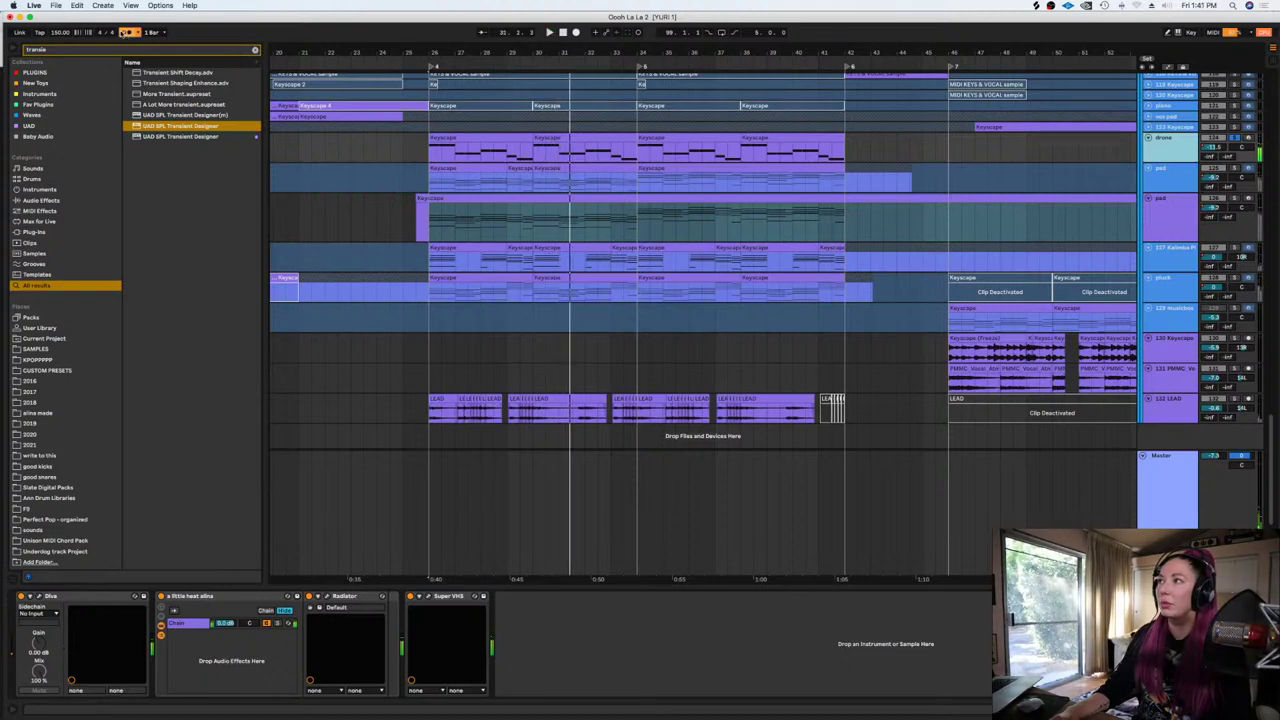
Turn off the metronome, find Utility with the search term "util" and add it after Super VHS on the drone track
{"action": "left_click", "coordinate": [126, 33]}
{"action": "left_click_drag", "start_coordinate": [59, 50], "coordinate": [2, 45]}
{"action": "type", "text": "util"}
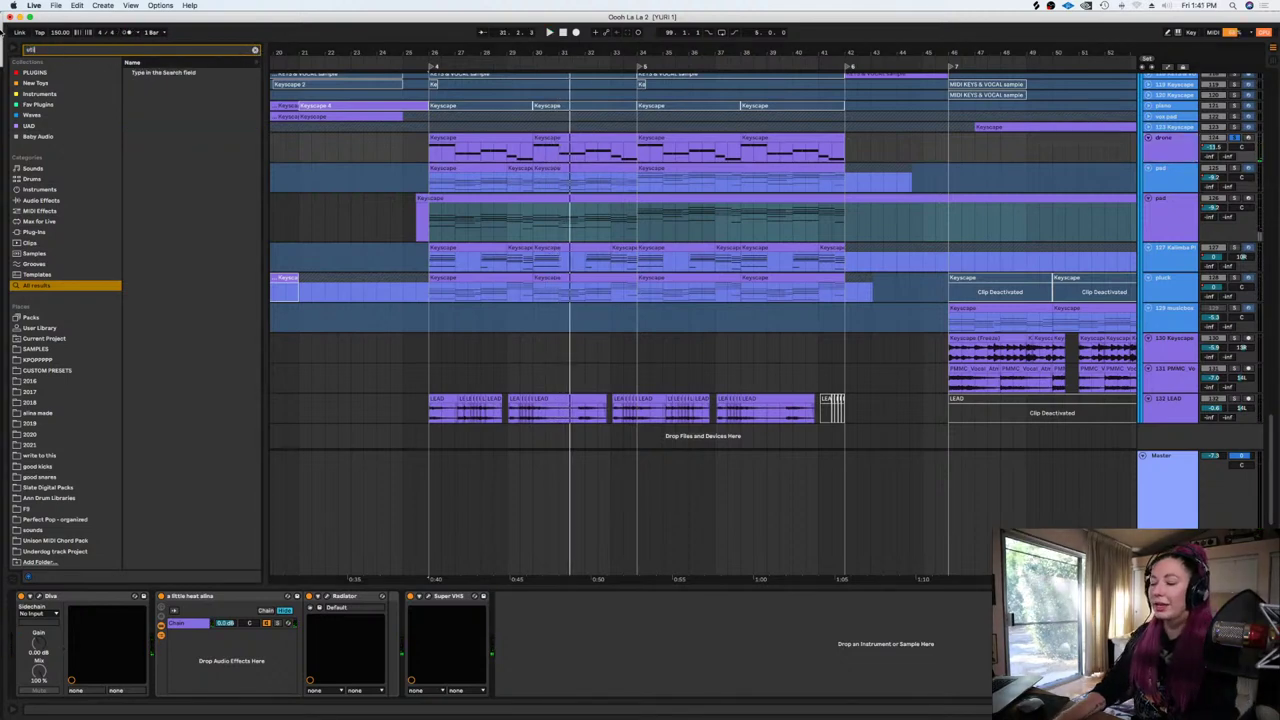
{"action": "left_click", "coordinate": [165, 73]}
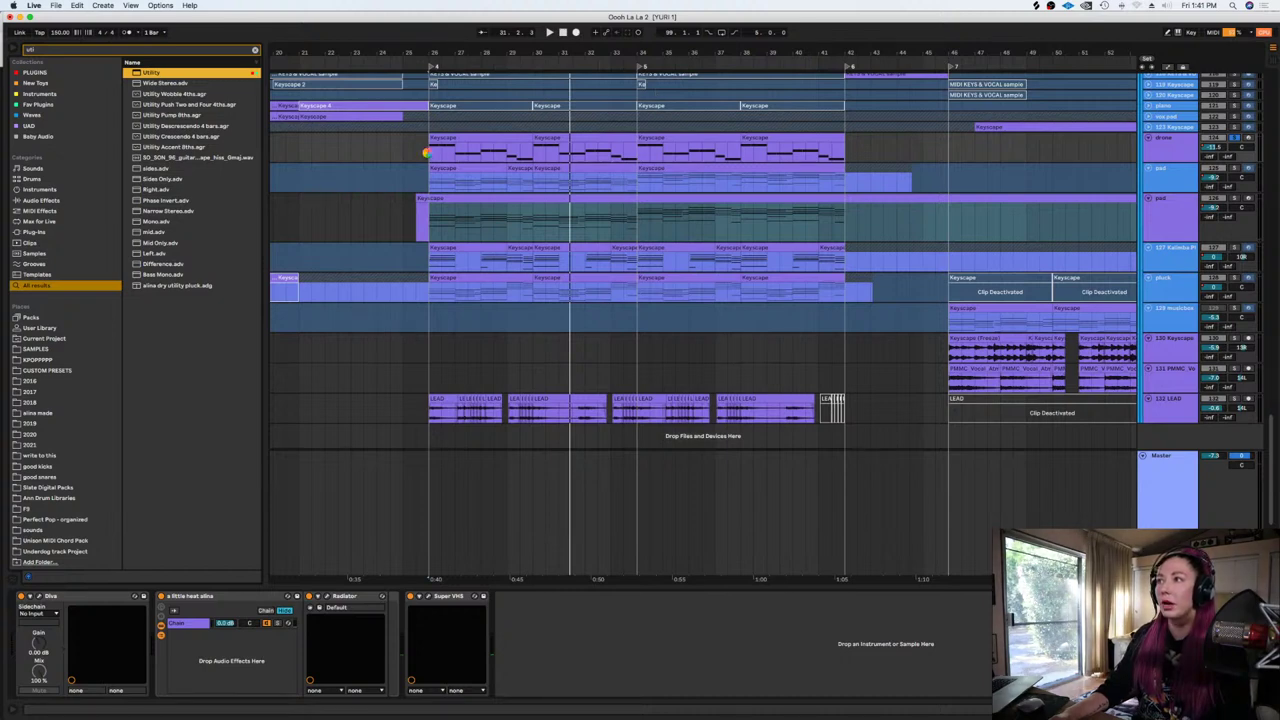
{"action": "left_click_drag", "start_coordinate": [427, 152], "coordinate": [515, 620]}
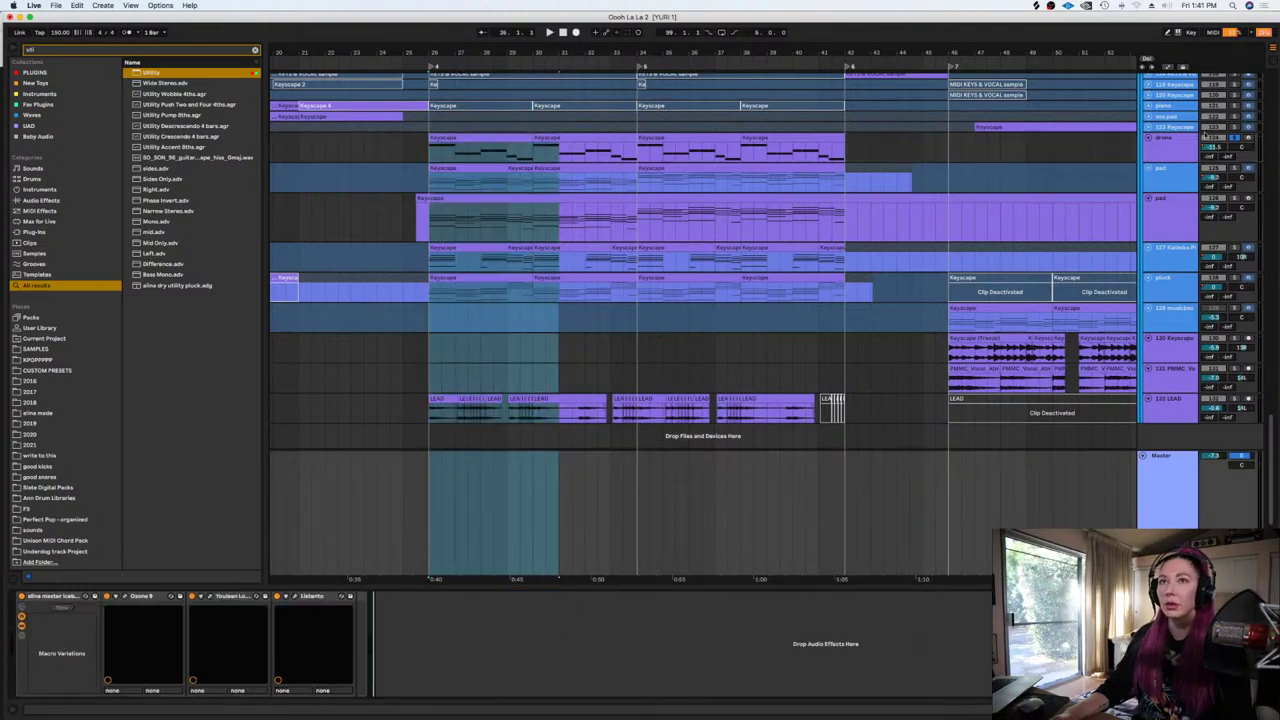
Set the gain of the drone track's Utility to 2.73 dB and play from bar 26
{"action": "left_click", "coordinate": [1177, 144]}
{"action": "left_click_drag", "start_coordinate": [553, 640], "coordinate": [553, 620]}
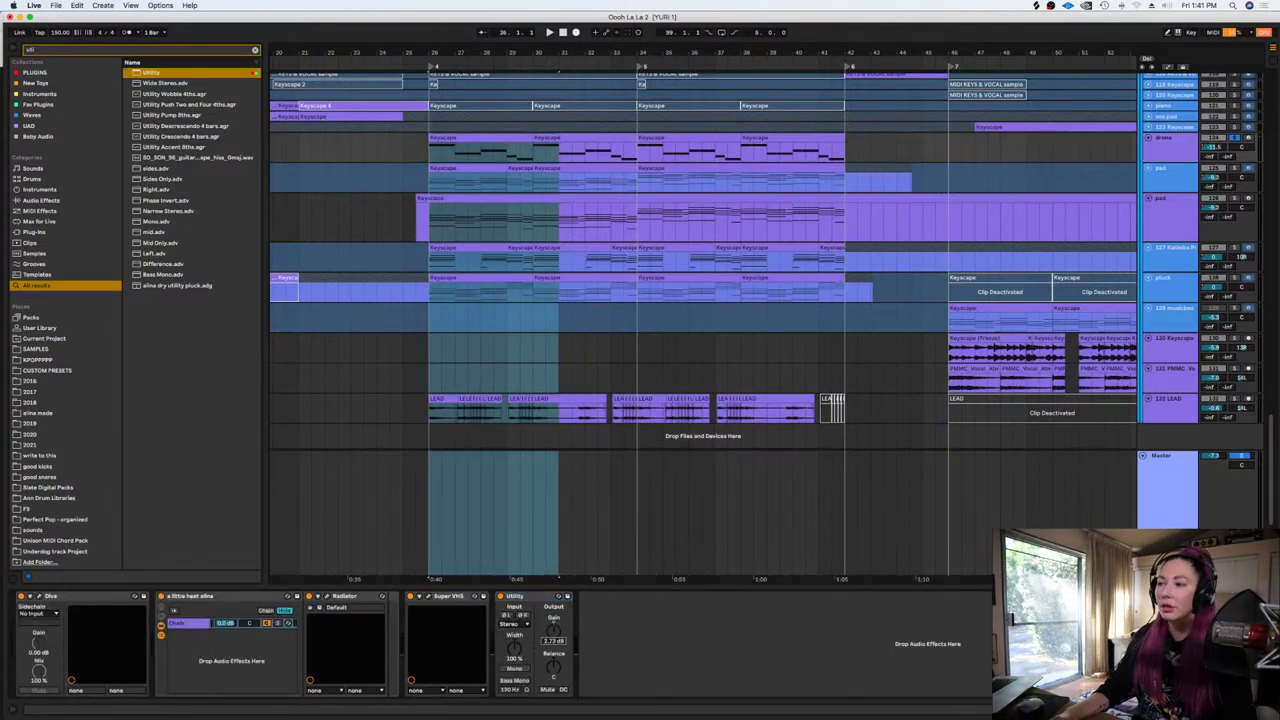
{"action": "key", "text": "space"}
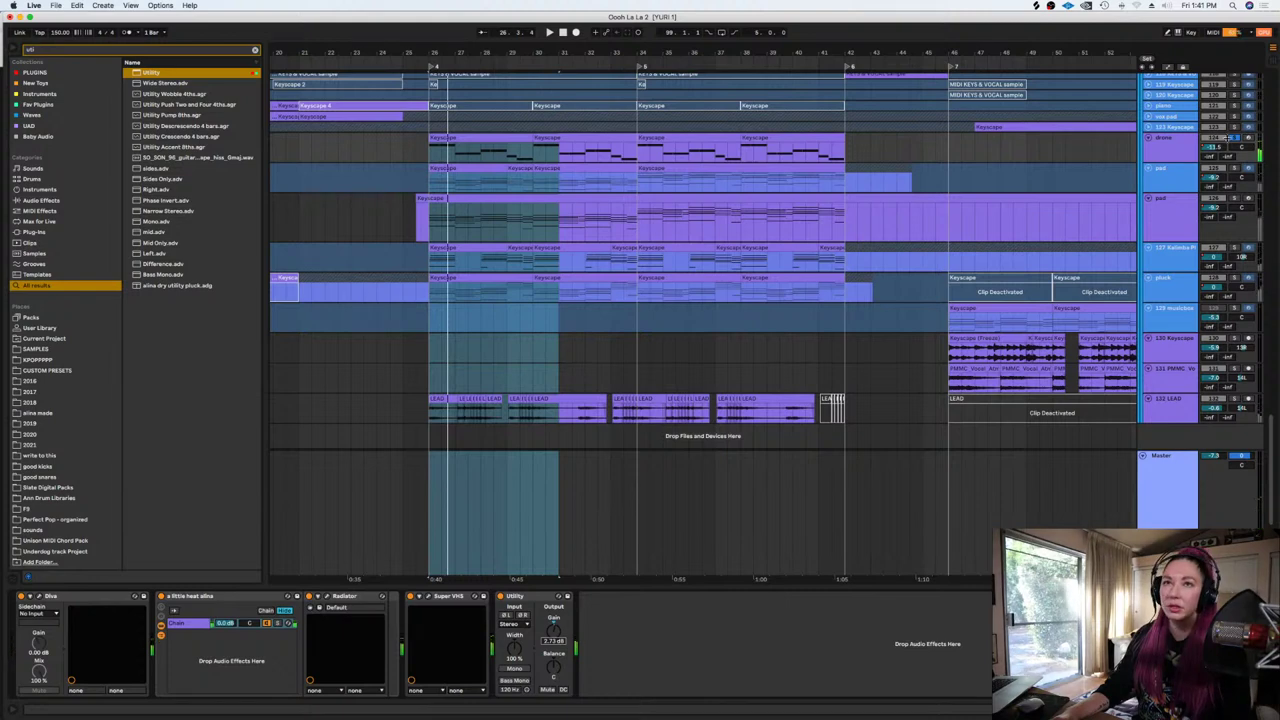
Solo the duplicated pad track, open its Diva synth and place the plug-in window below the pad clips
{"action": "left_click", "coordinate": [1242, 207]}
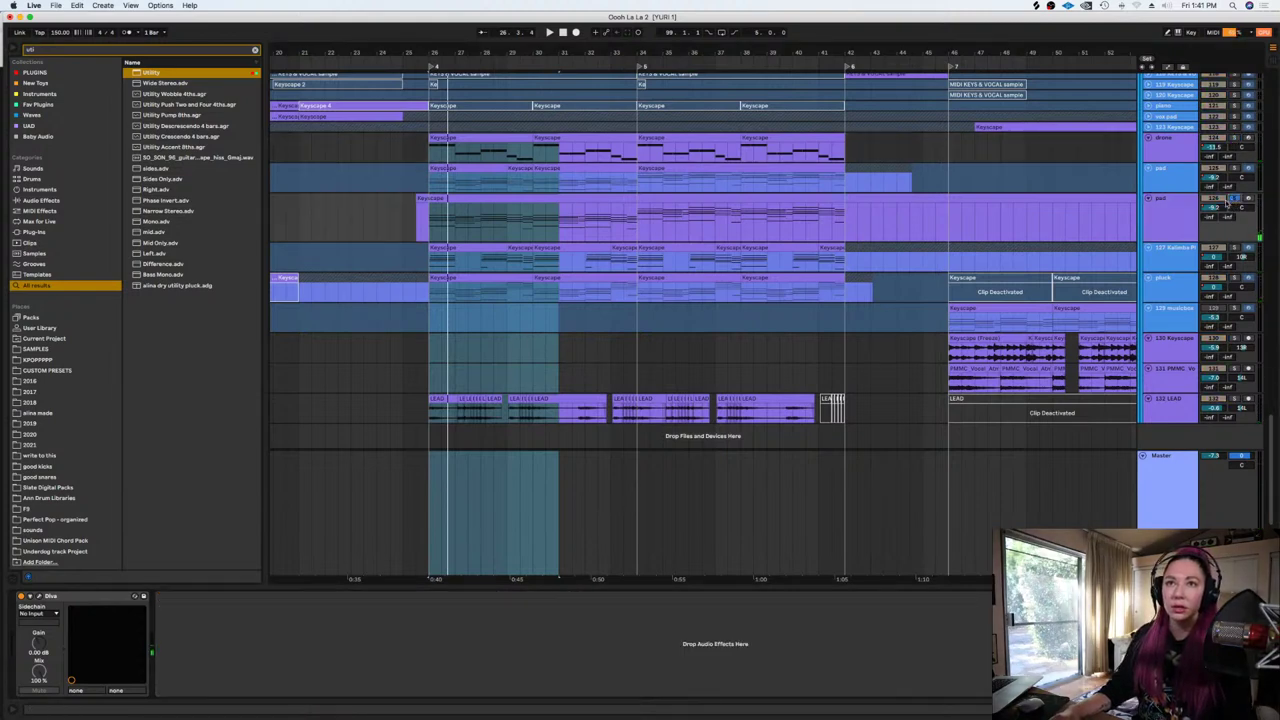
{"action": "left_click", "coordinate": [40, 596]}
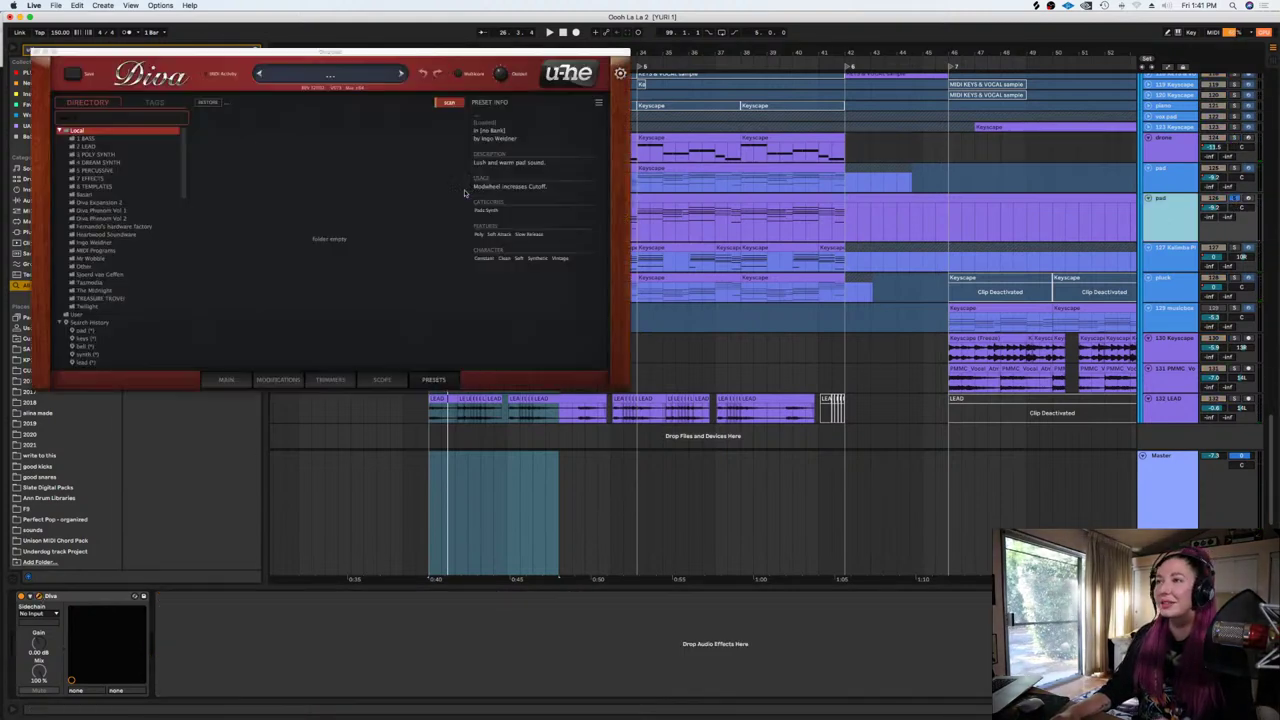
{"action": "left_click_drag", "start_coordinate": [402, 55], "coordinate": [813, 319]}
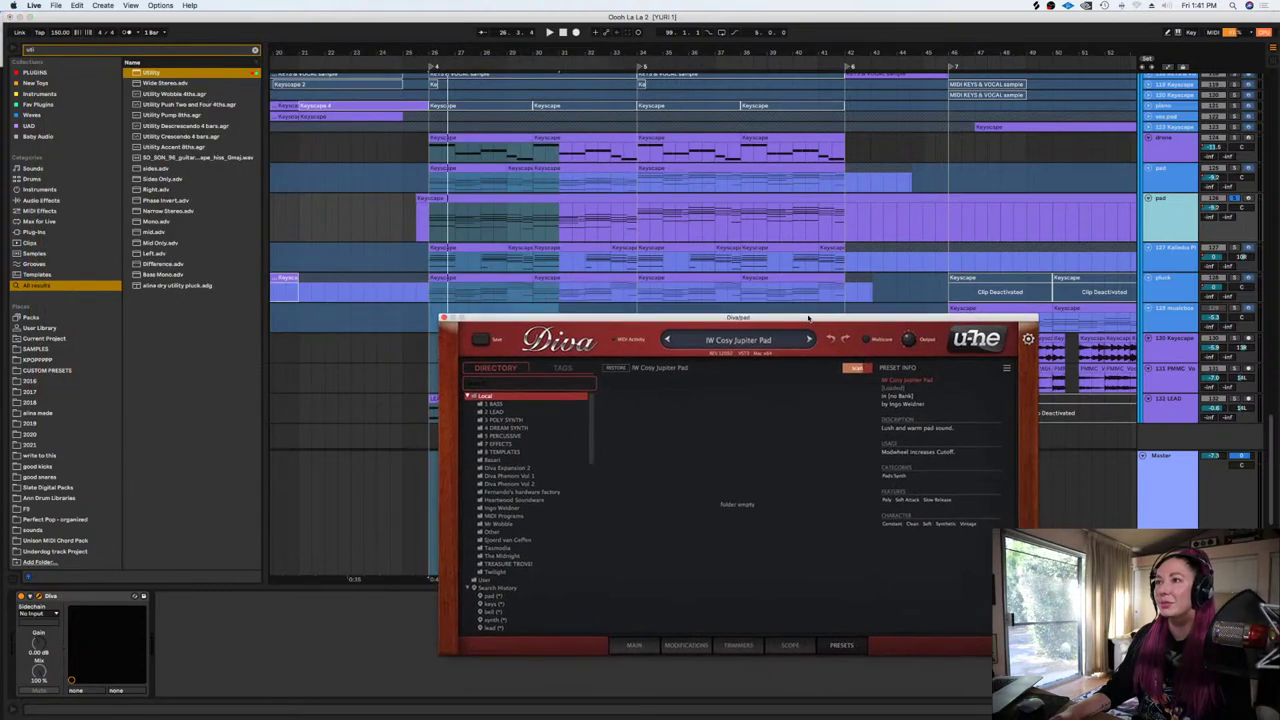
{"action": "left_click", "coordinate": [1153, 241]}
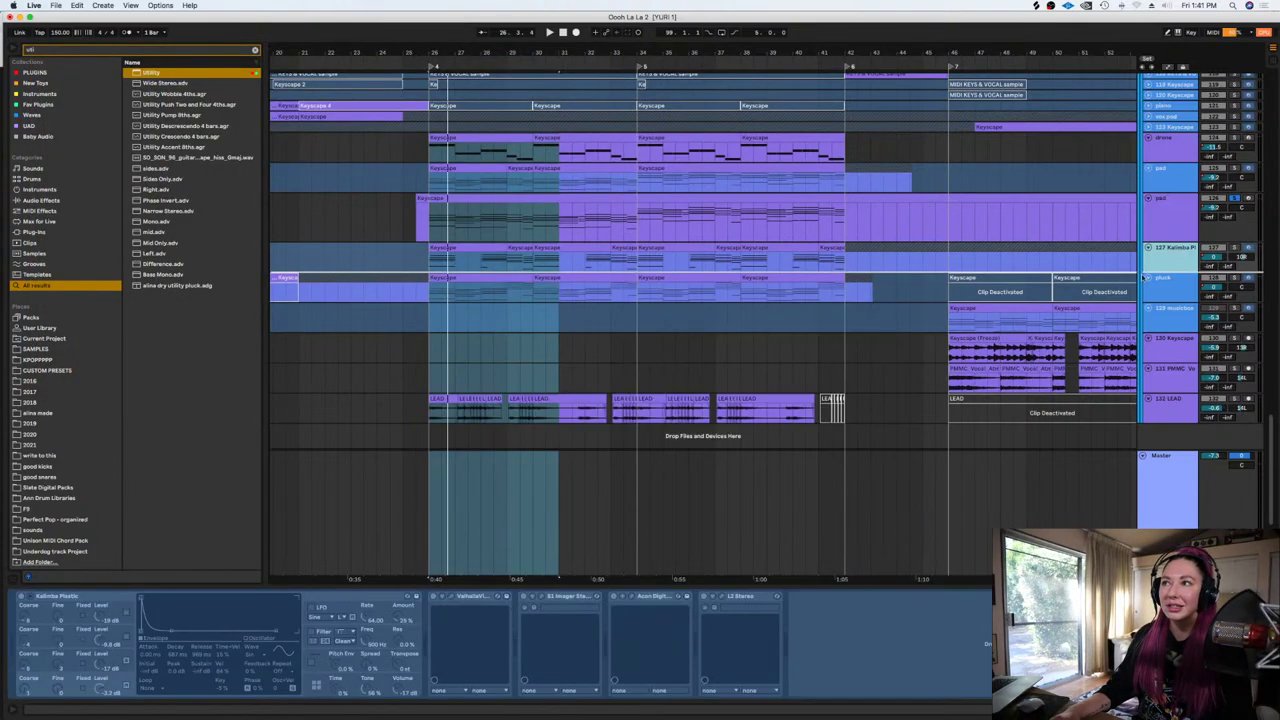
{"action": "left_click", "coordinate": [1158, 236]}
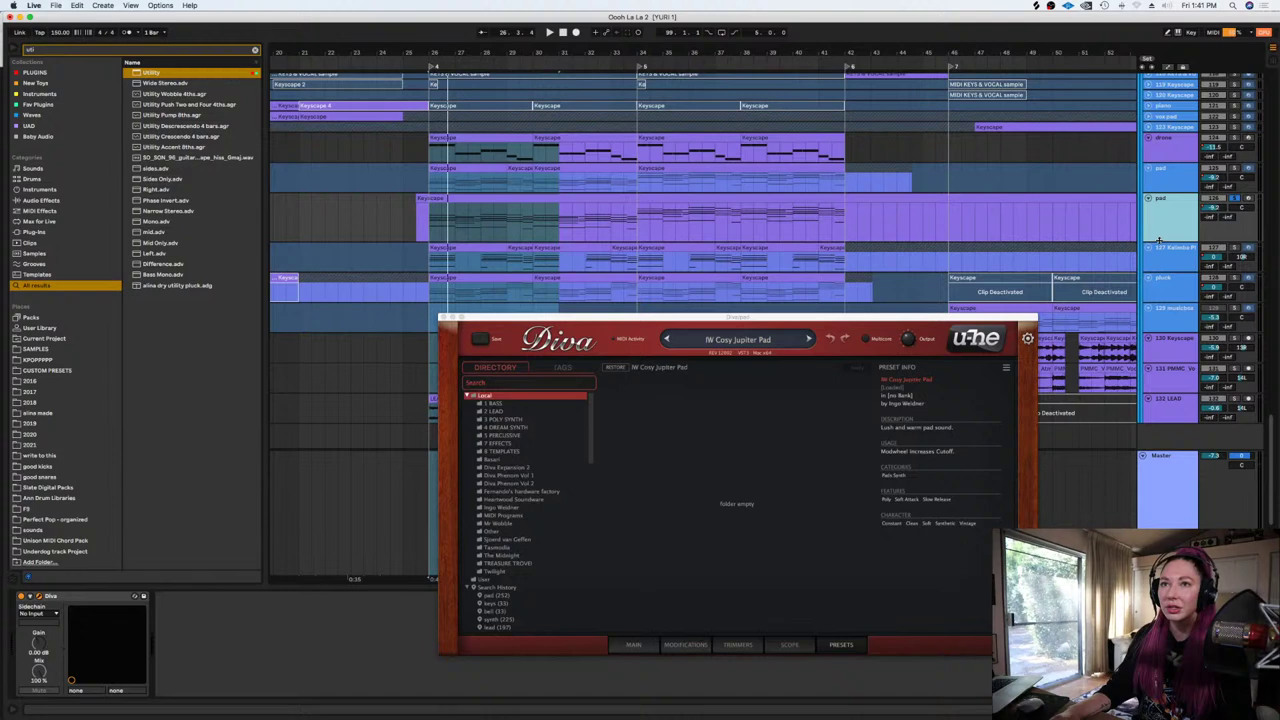
Enlarge the duplicated pad track and loop bars 26 to 34
{"action": "left_click_drag", "start_coordinate": [1159, 240], "coordinate": [1159, 259]}
{"action": "left_click_drag", "start_coordinate": [638, 232], "coordinate": [430, 231]}
{"action": "key", "text": "super+l"}
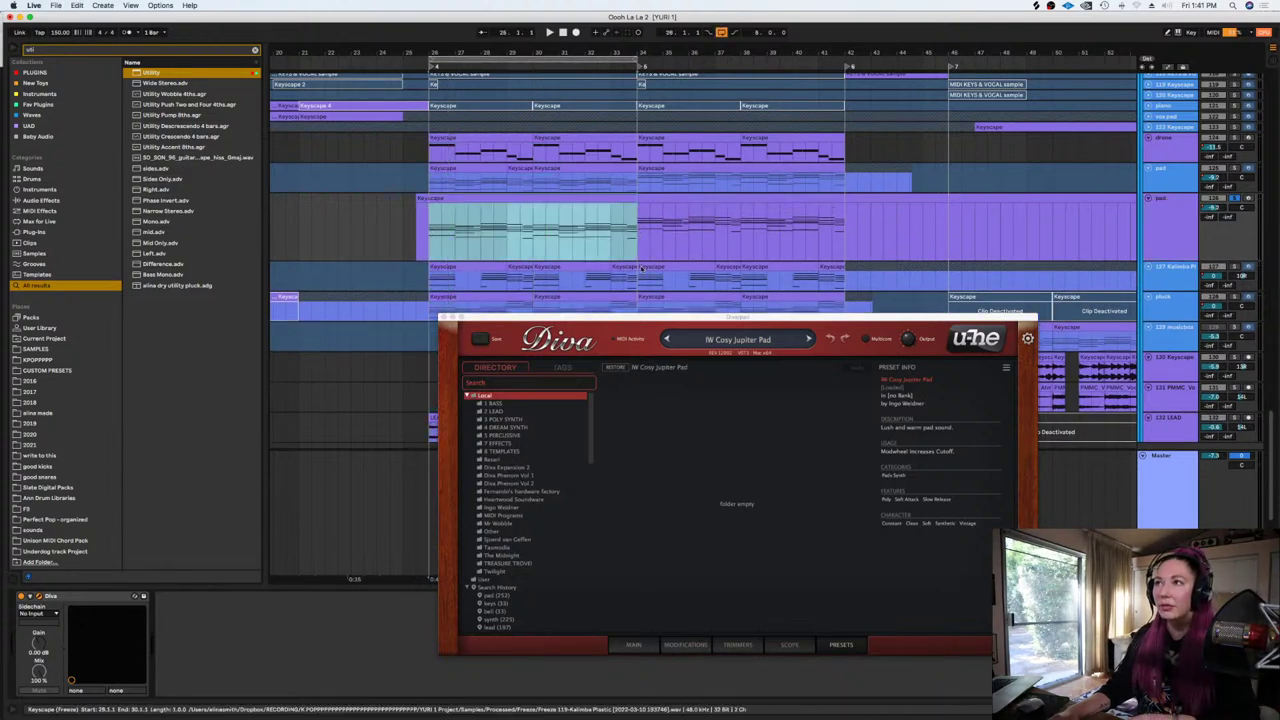
Audition SYN-Tokyo Nights, SYN-Starman and SYN-Neon Dreams from Diva's The Midnight folder, and load SYN-Kids
{"action": "left_click", "coordinate": [508, 555]}
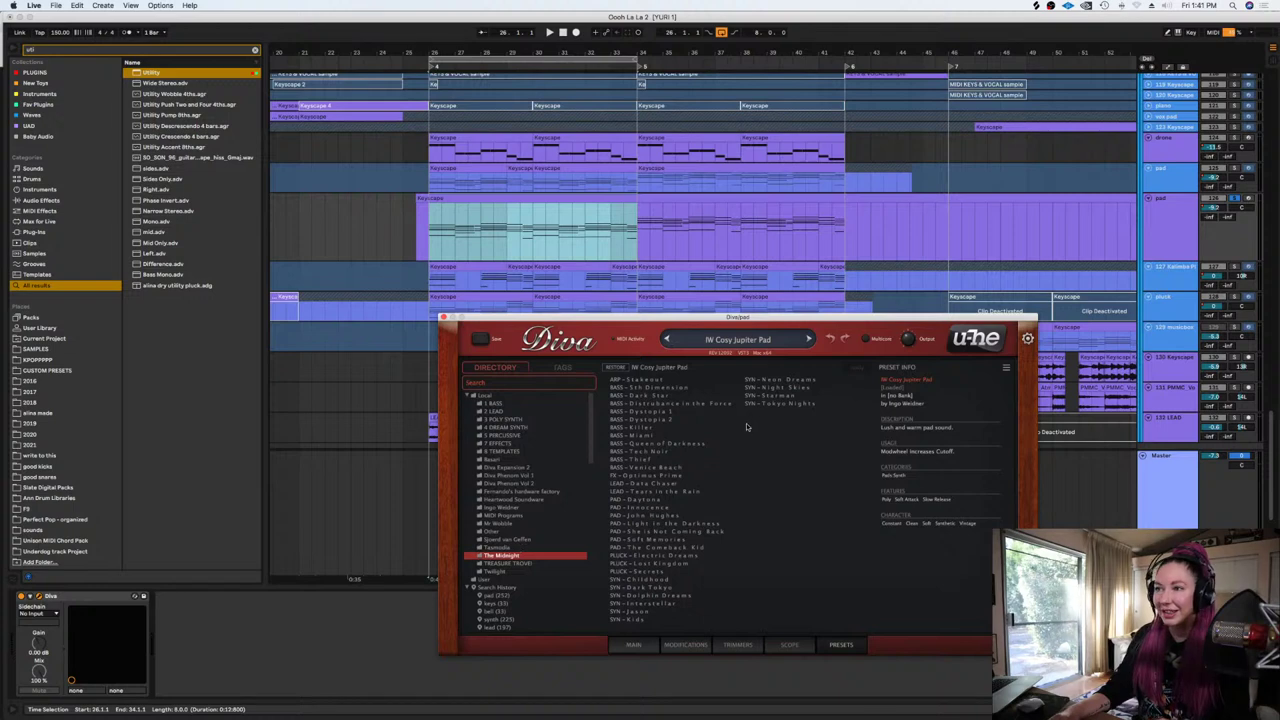
{"action": "left_click", "coordinate": [769, 404]}
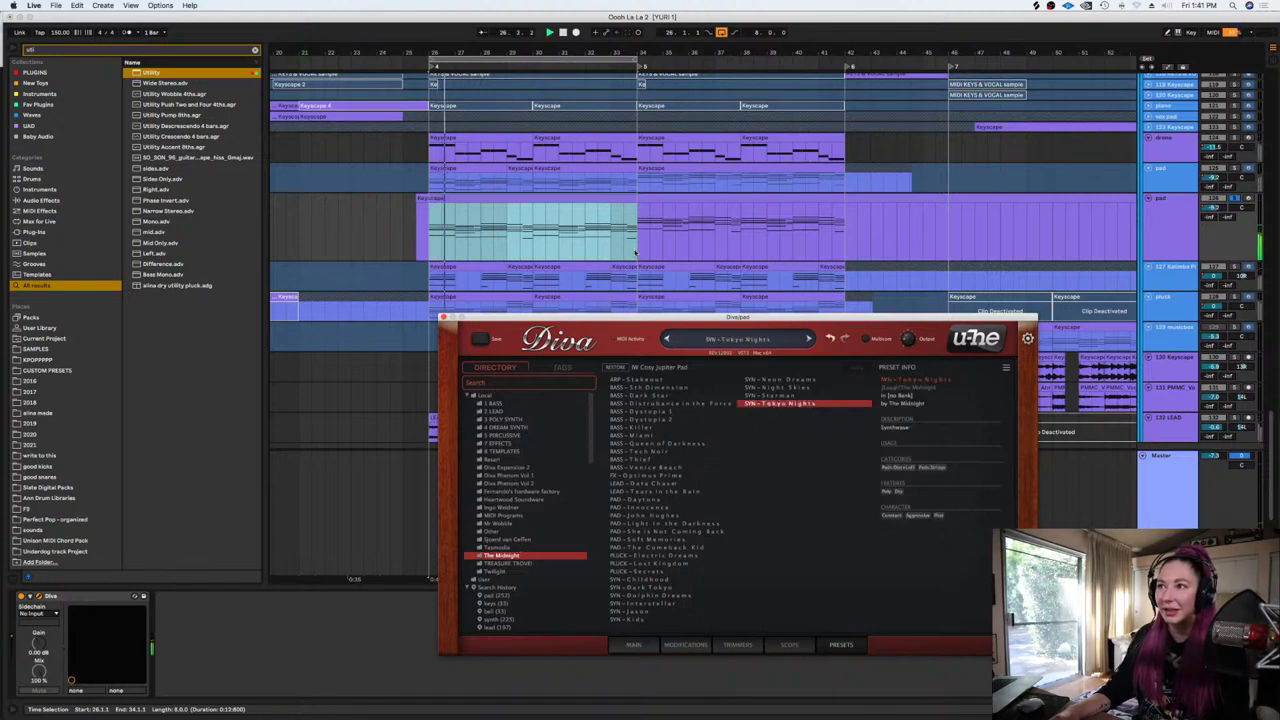
{"action": "left_click", "coordinate": [765, 396]}
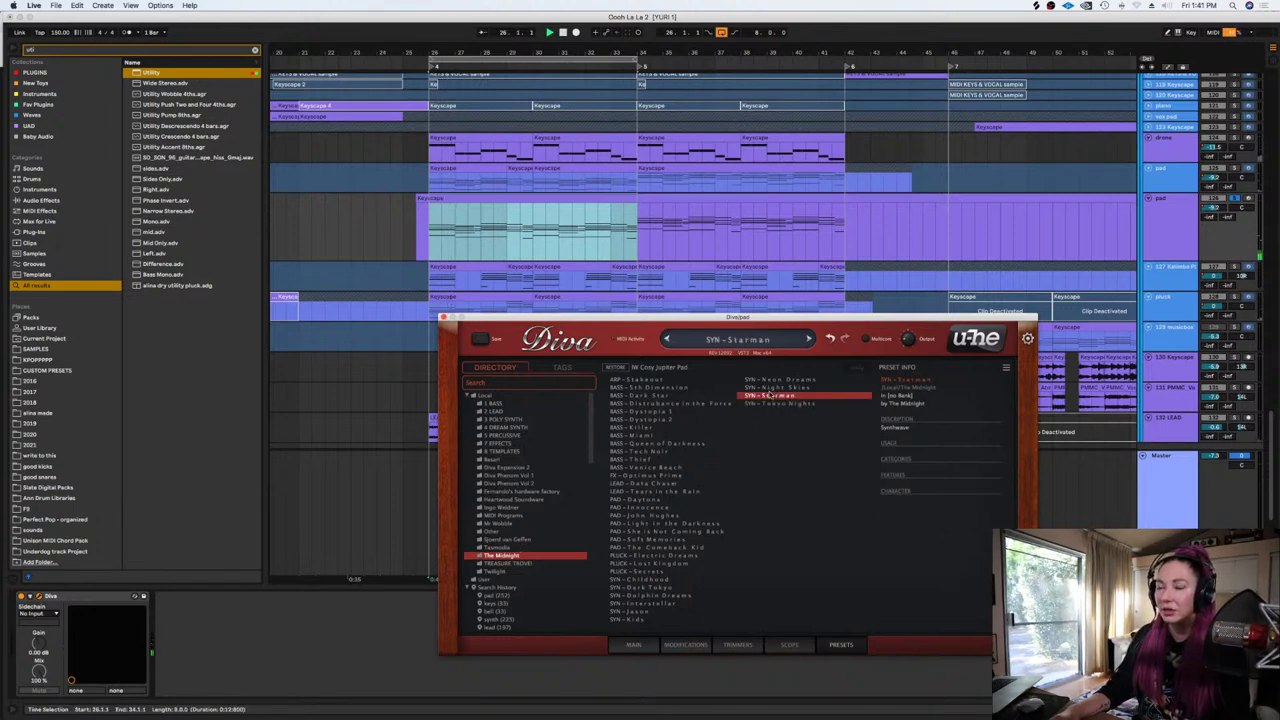
{"action": "left_click", "coordinate": [778, 380]}
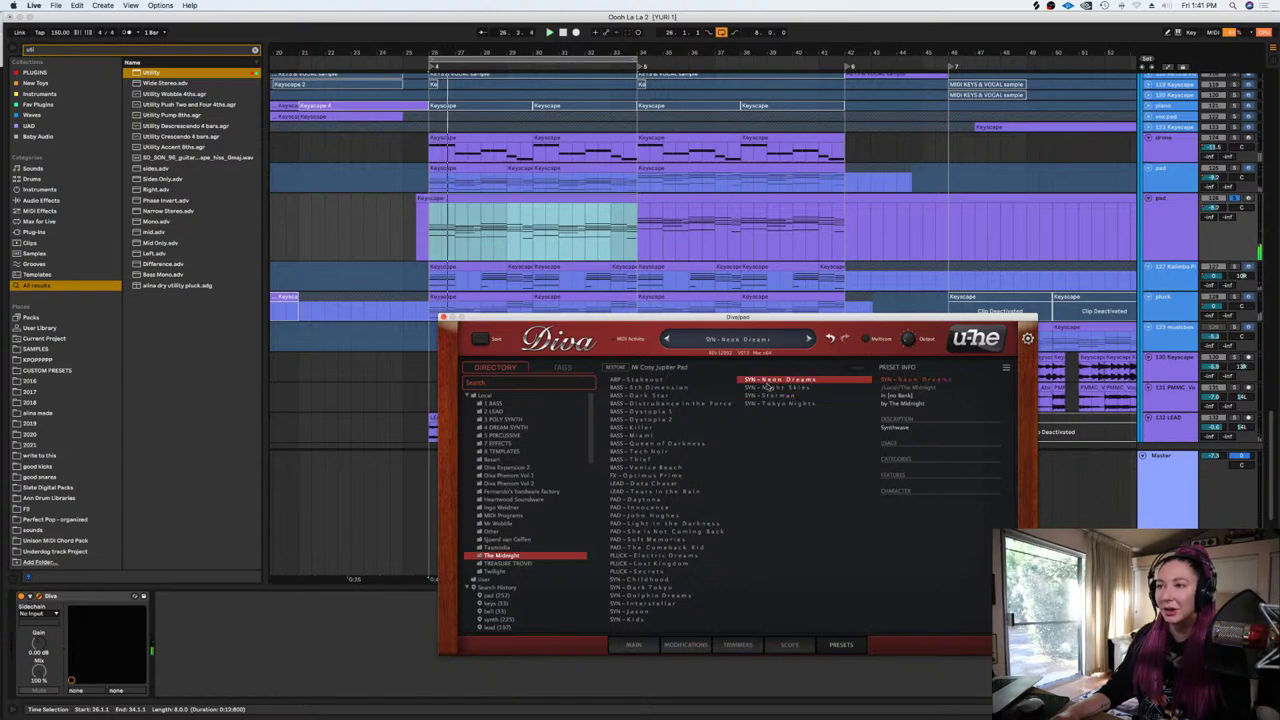
{"action": "left_click", "coordinate": [626, 619]}
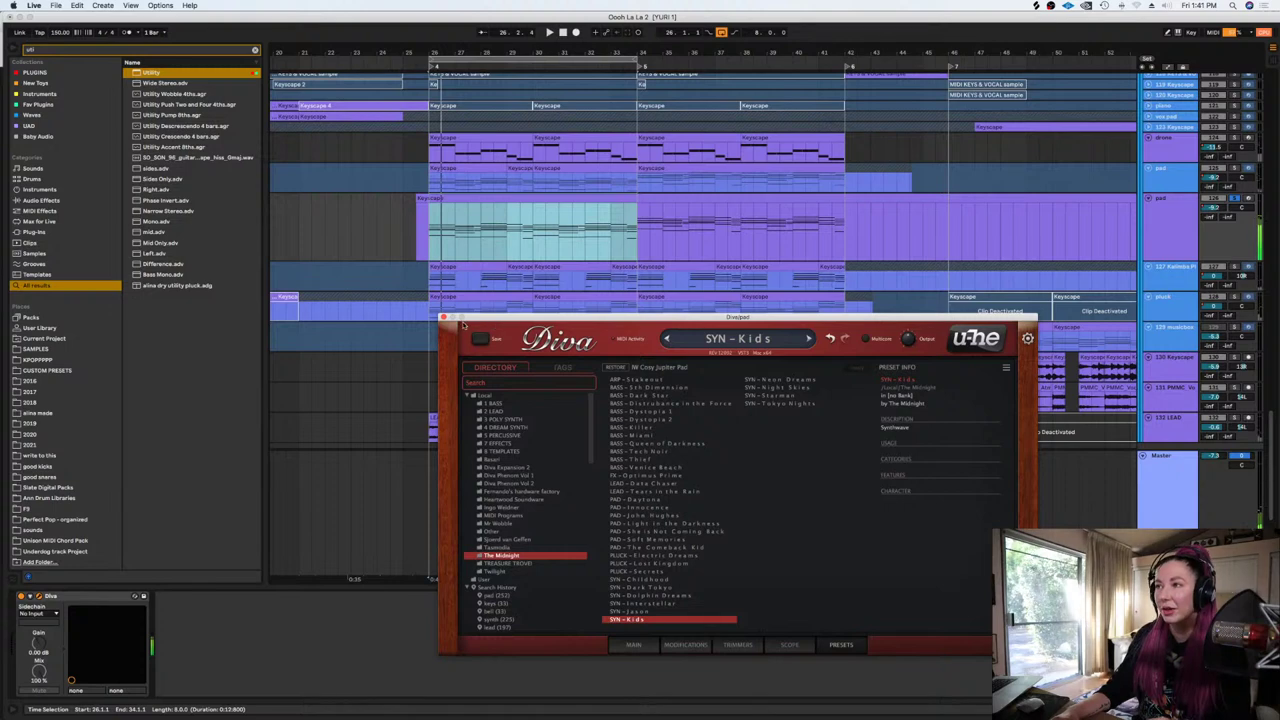
Close Diva, take the duplicated pad track out of solo and listen to the layer in the full mix
{"action": "left_click", "coordinate": [443, 318]}
{"action": "left_click", "coordinate": [428, 258]}
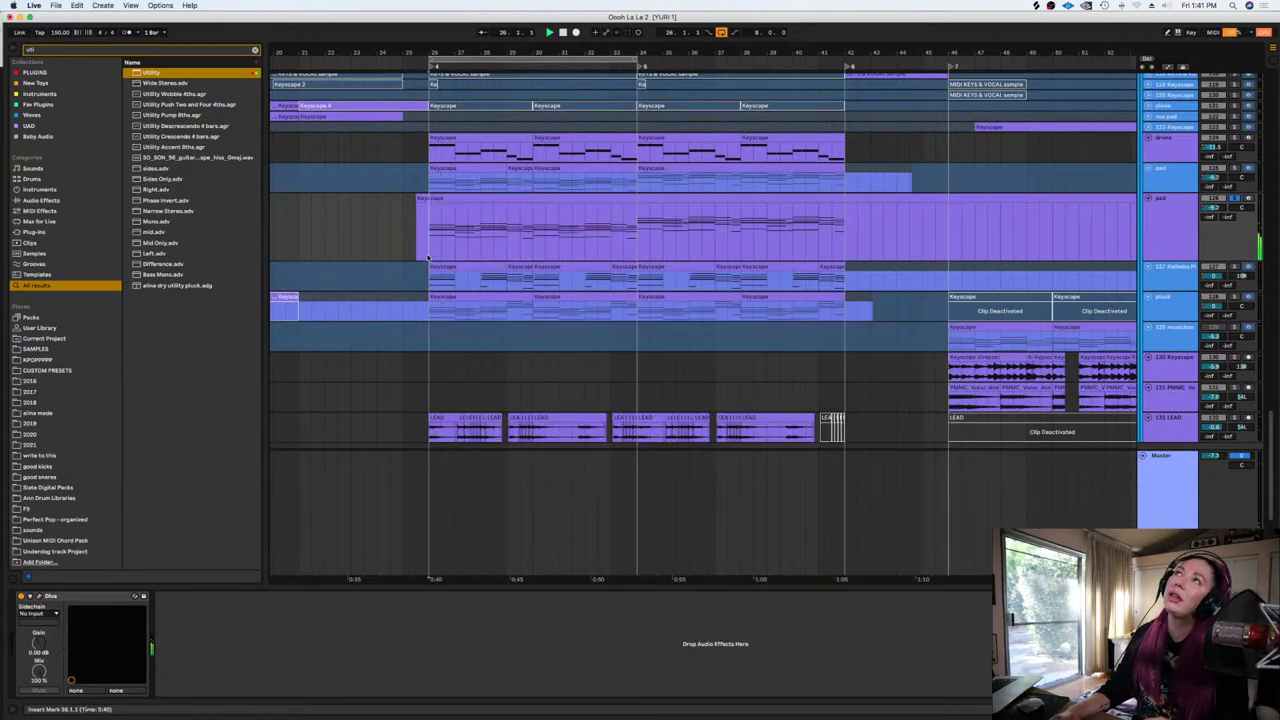
{"action": "left_click", "coordinate": [1236, 198]}
{"action": "left_click", "coordinate": [404, 236]}
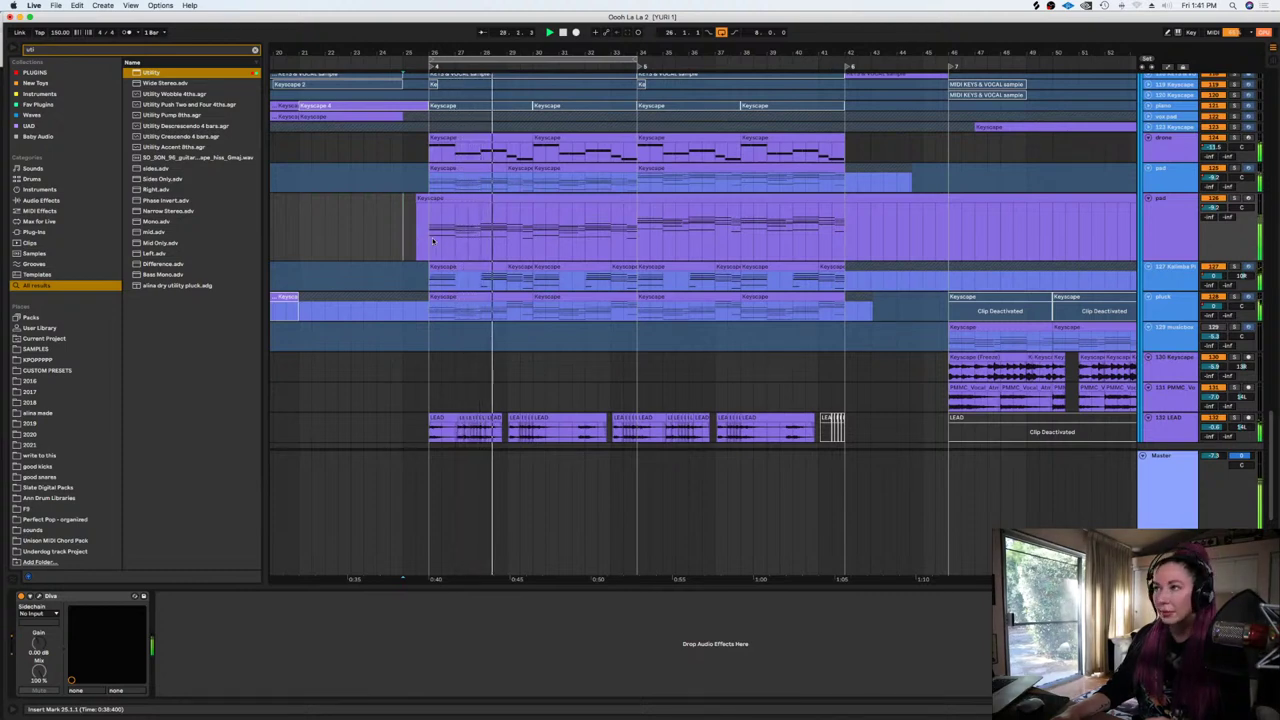
Add Utility after Diva on the duplicated pad track and set its gain to 2.73 dB
{"action": "left_click", "coordinate": [1178, 212]}
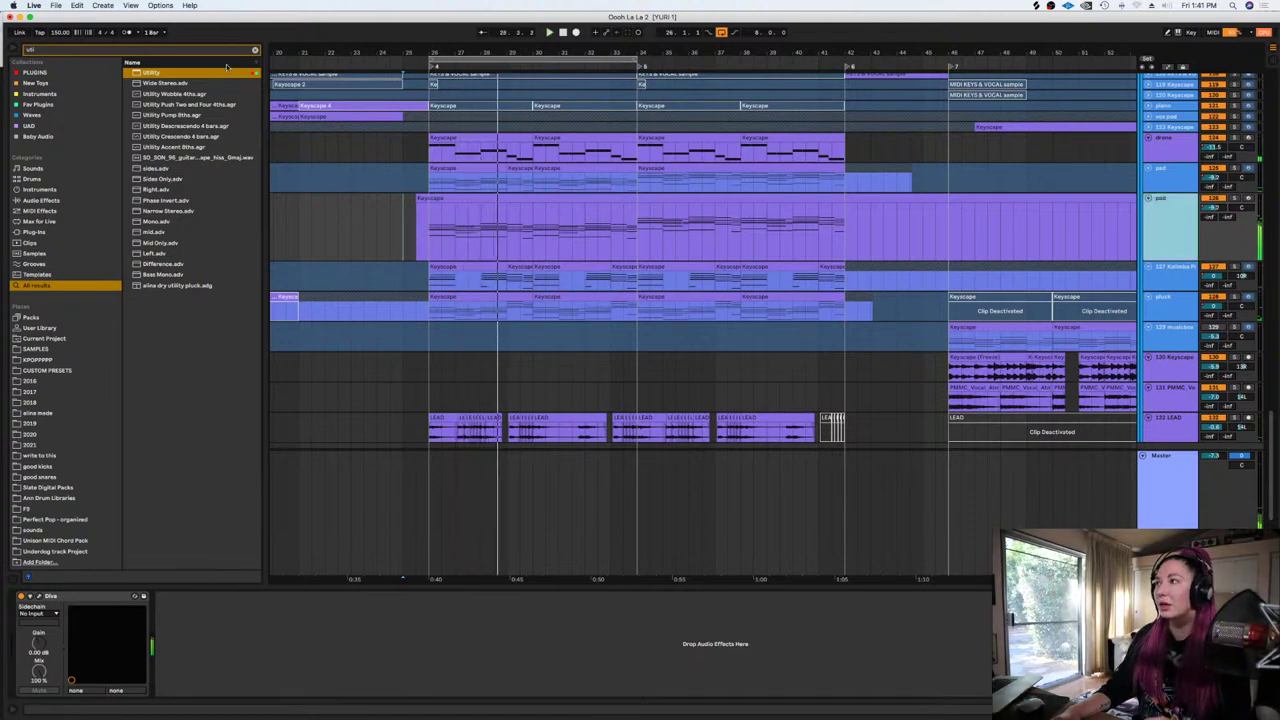
{"action": "left_click", "coordinate": [155, 74]}
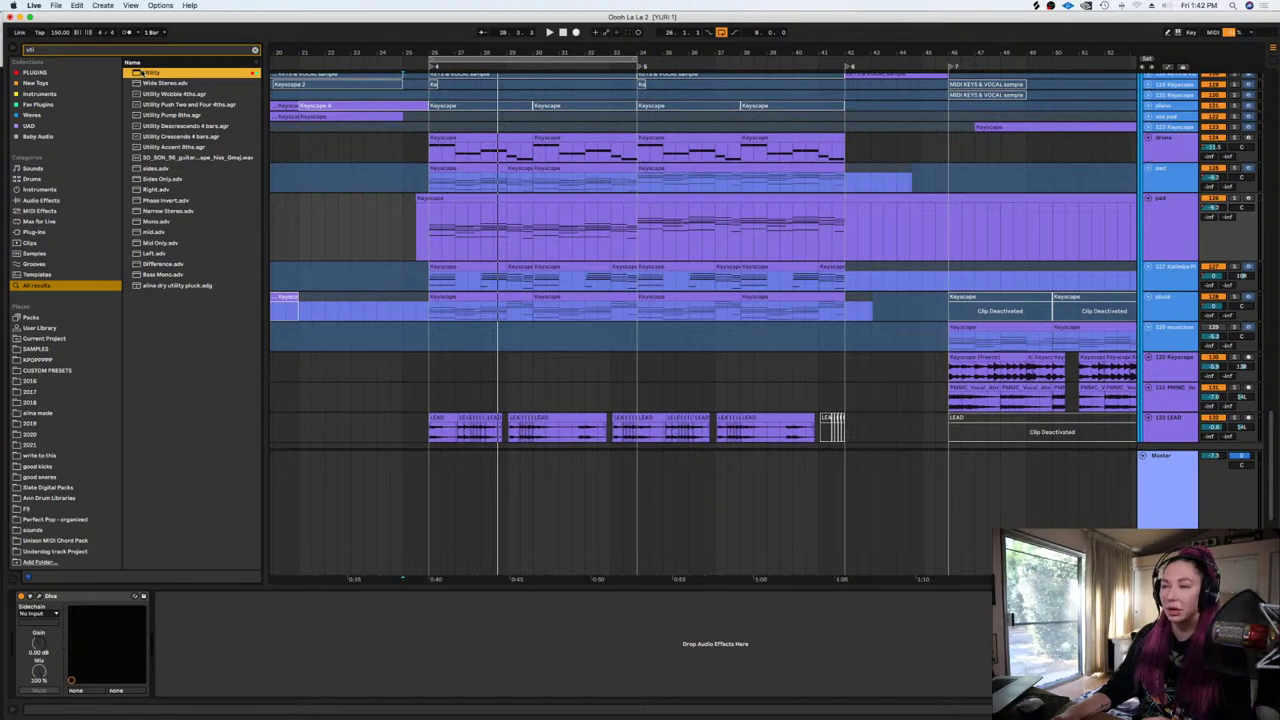
{"action": "left_click", "coordinate": [338, 193]}
{"action": "left_click", "coordinate": [429, 250]}
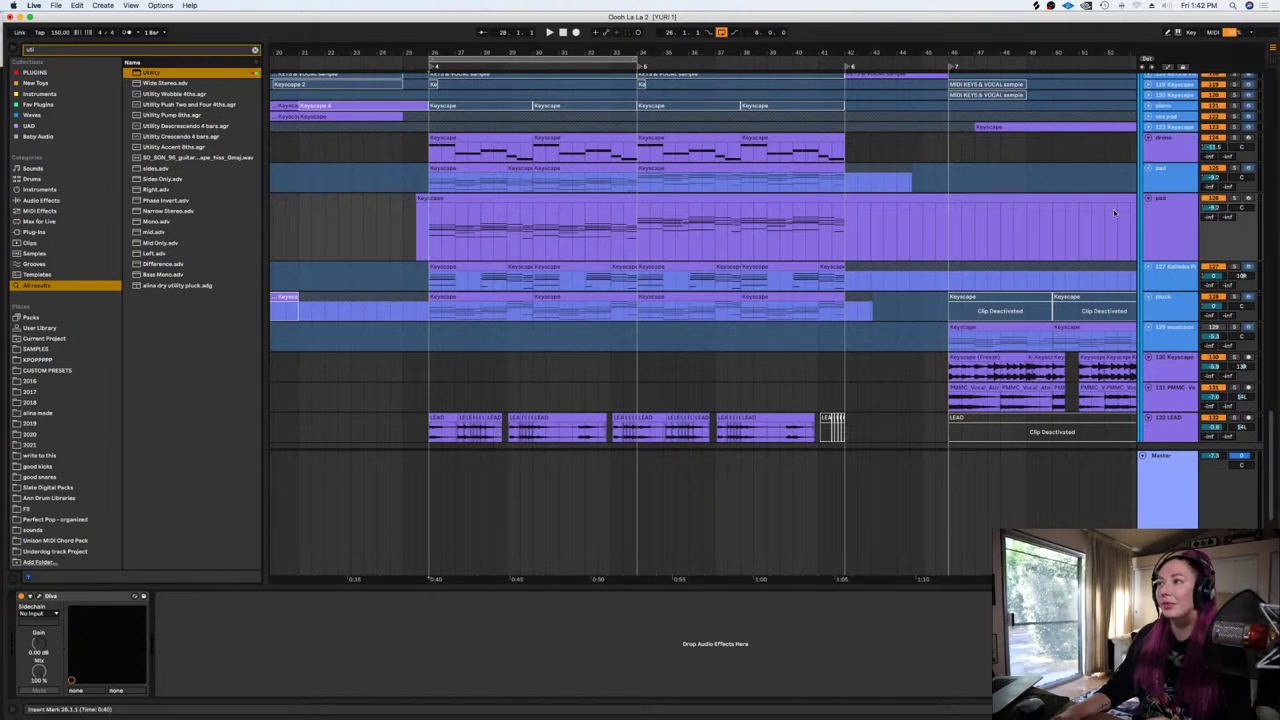
{"action": "left_click_drag", "start_coordinate": [146, 74], "coordinate": [537, 231]}
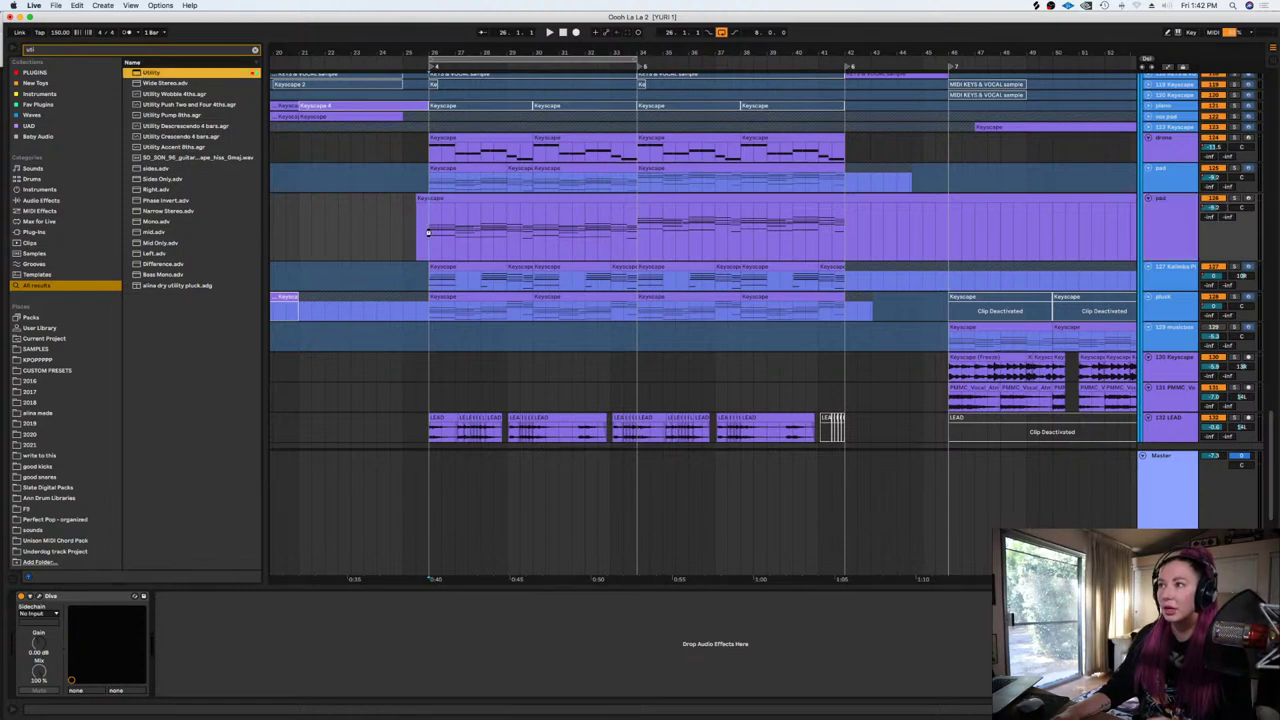
{"action": "left_click_drag", "start_coordinate": [428, 232], "coordinate": [428, 232]}
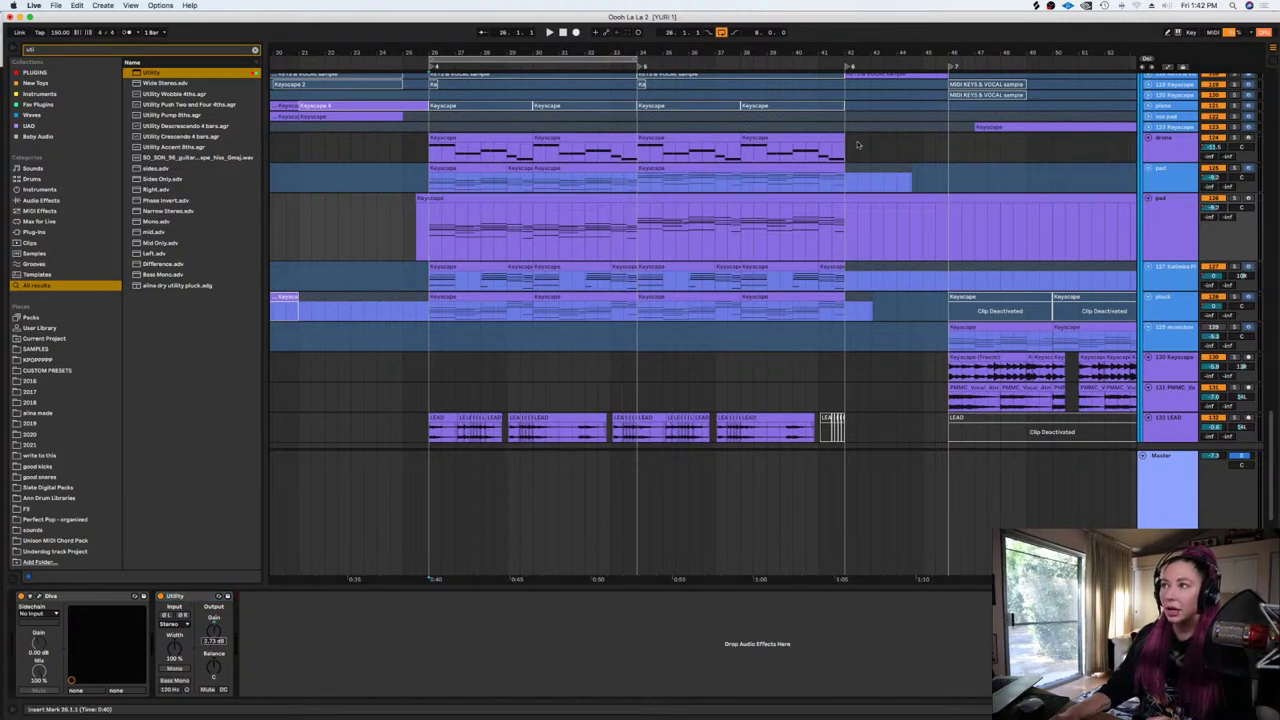
{"action": "left_click", "coordinate": [1168, 251]}
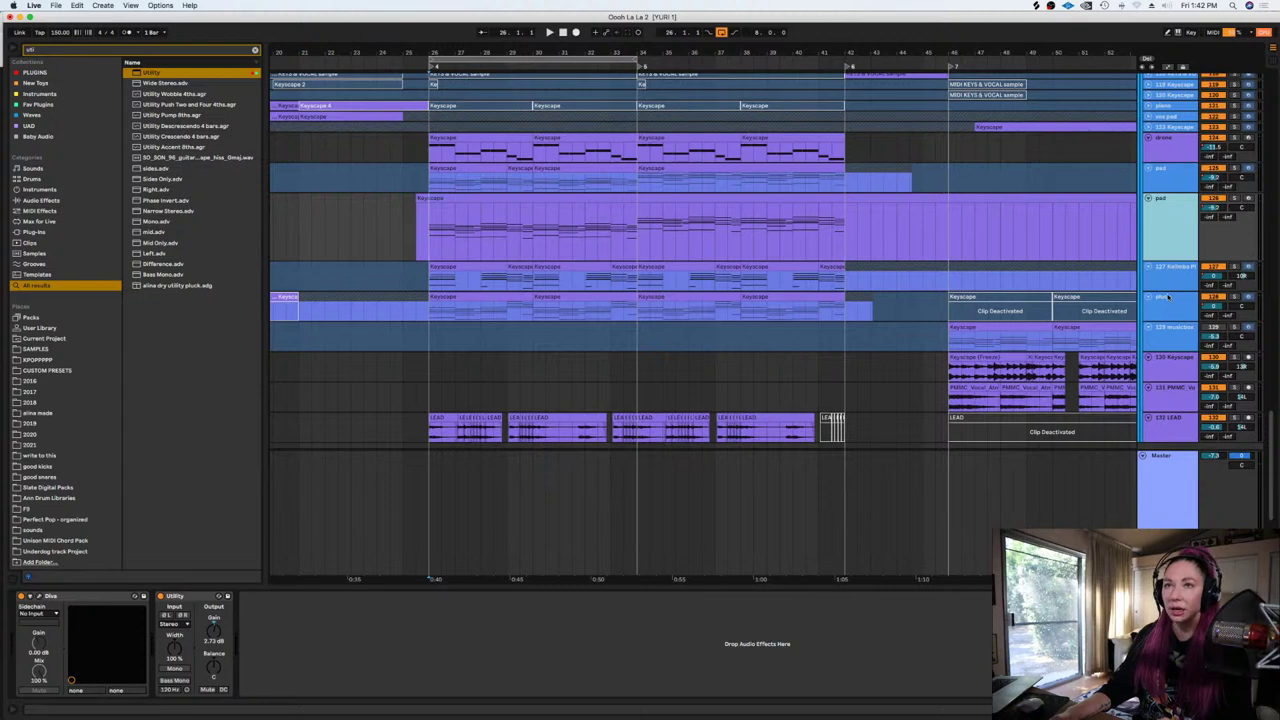
{"action": "left_click", "coordinate": [1168, 296]}
{"action": "left_click", "coordinate": [1168, 273]}
{"action": "left_click", "coordinate": [1166, 237]}
Trim the duplicated pad clip so it starts at bar 26, and delete its part between bars 42 and 46
{"action": "left_click", "coordinate": [432, 258]}
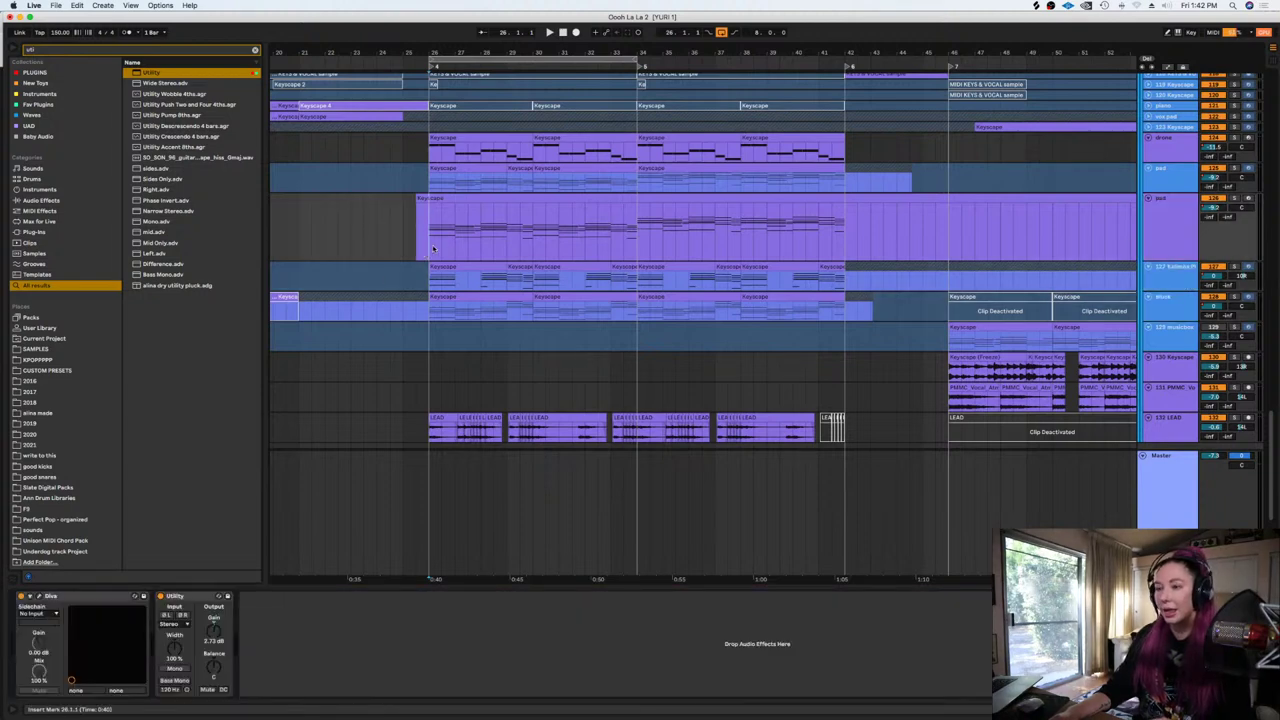
{"action": "key", "text": "plus"}
{"action": "key", "text": "minus"}
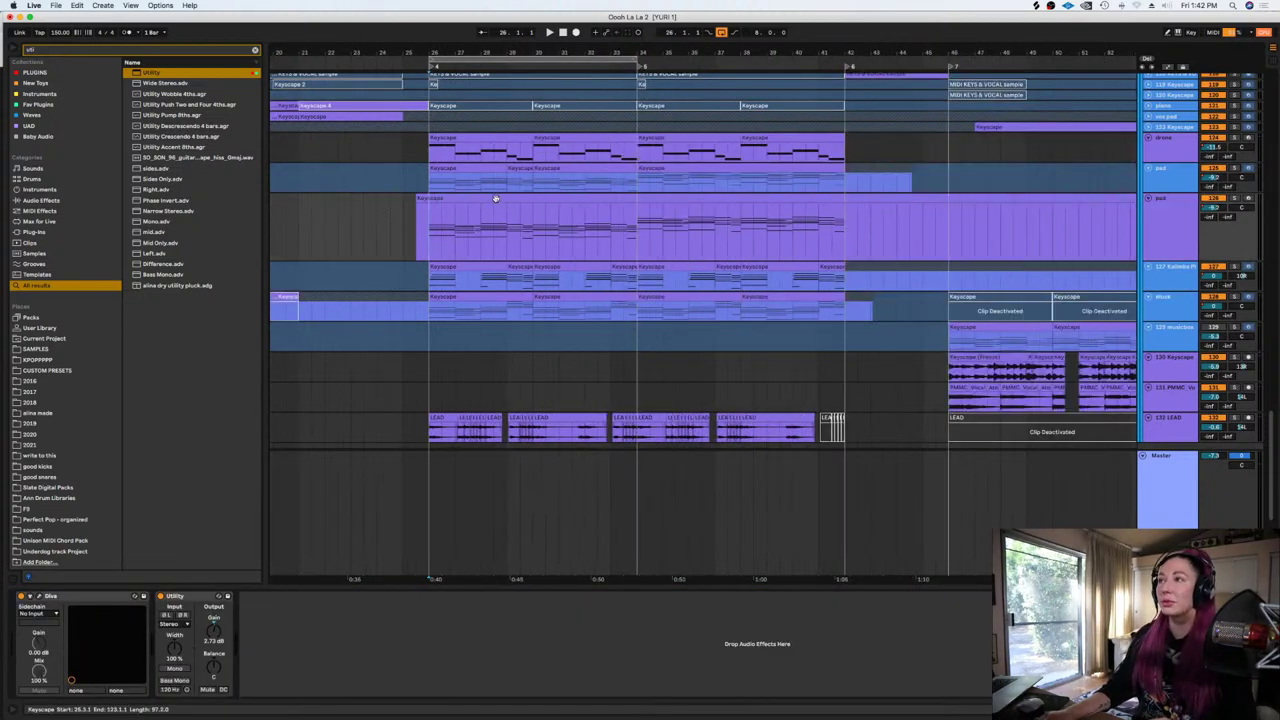
{"action": "mouse_move", "coordinate": [430, 236]}
{"action": "left_mouse_down"}
{"action": "mouse_move", "coordinate": [392, 236]}
{"action": "mouse_move", "coordinate": [846, 234]}
{"action": "left_mouse_up"}
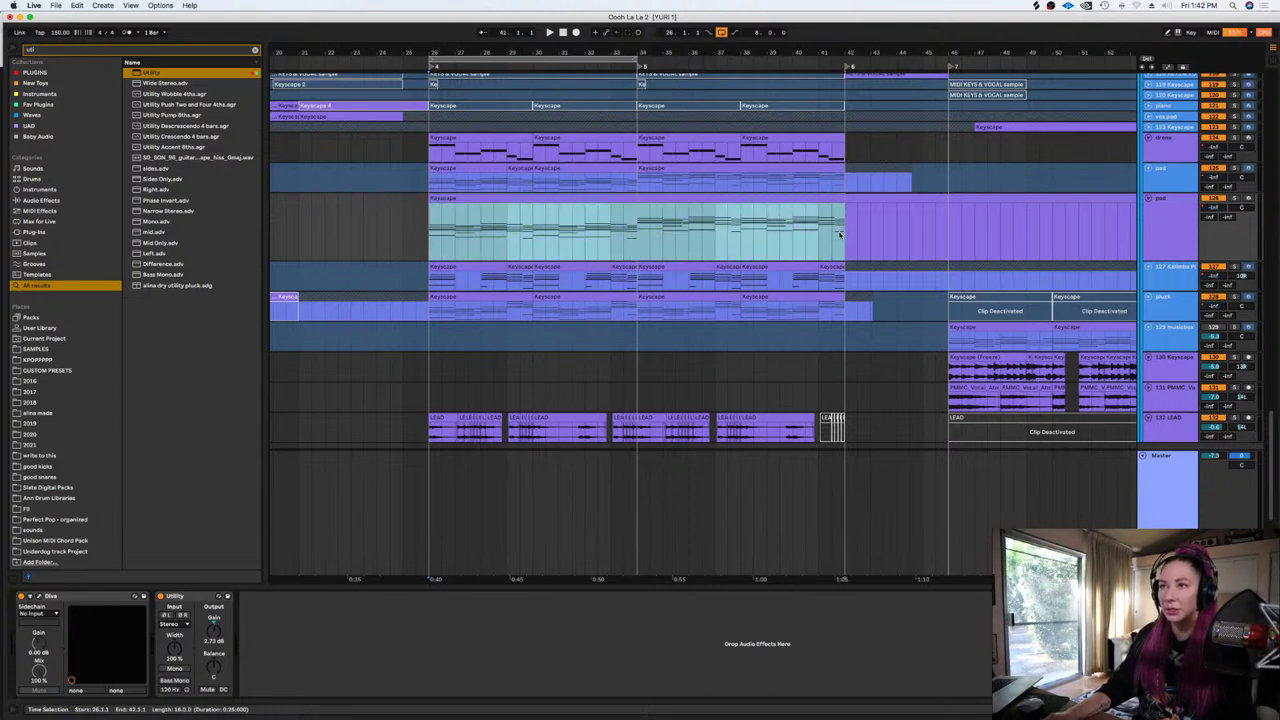
{"action": "left_click", "coordinate": [525, 200]}
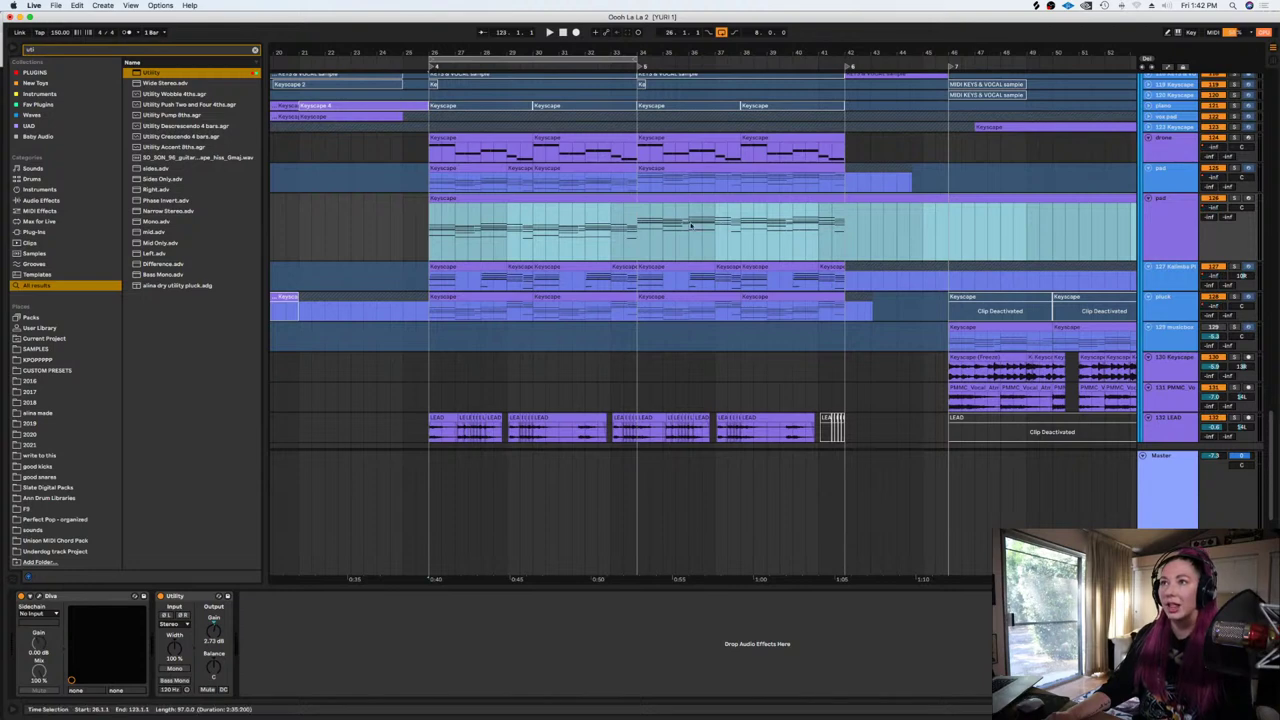
{"action": "left_click_drag", "start_coordinate": [850, 224], "coordinate": [952, 234]}
{"action": "key", "text": "Delete"}
Loop bars 26 to 42 and compare the duplicated pad in solo with the original pad
{"action": "left_click", "coordinate": [720, 199]}
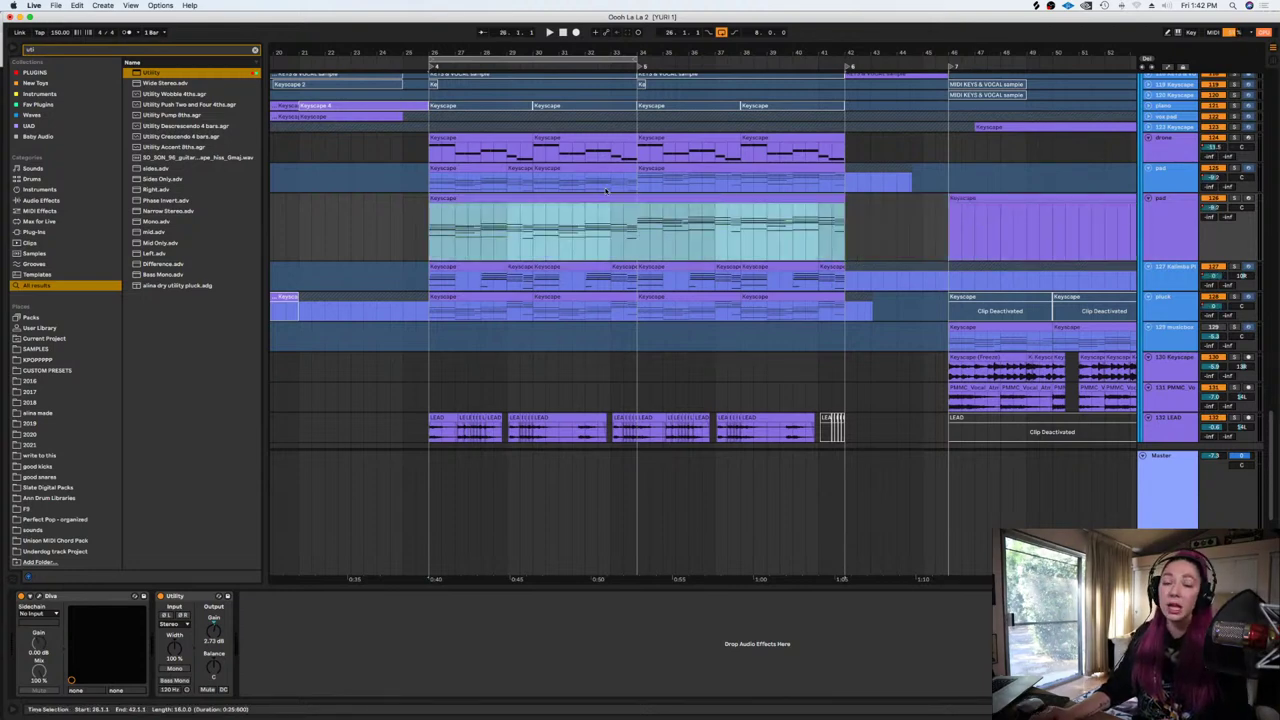
{"action": "key", "text": "super+l"}
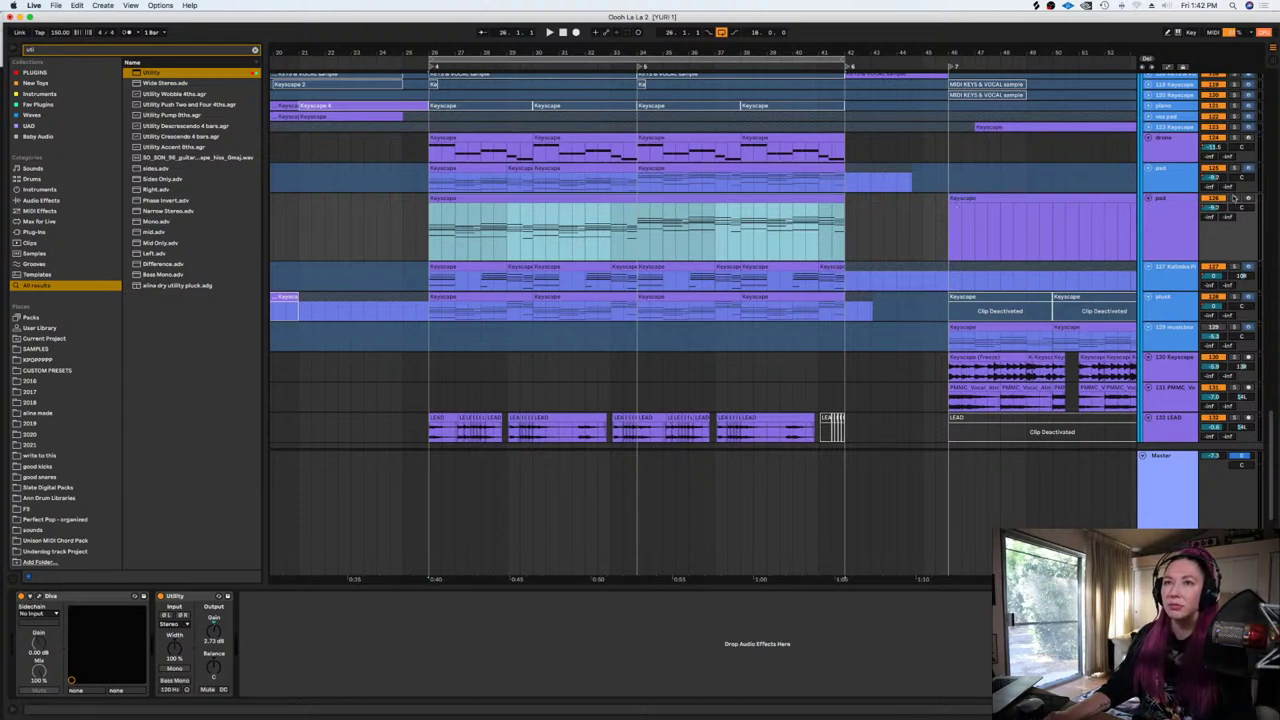
{"action": "left_click", "coordinate": [1234, 197]}
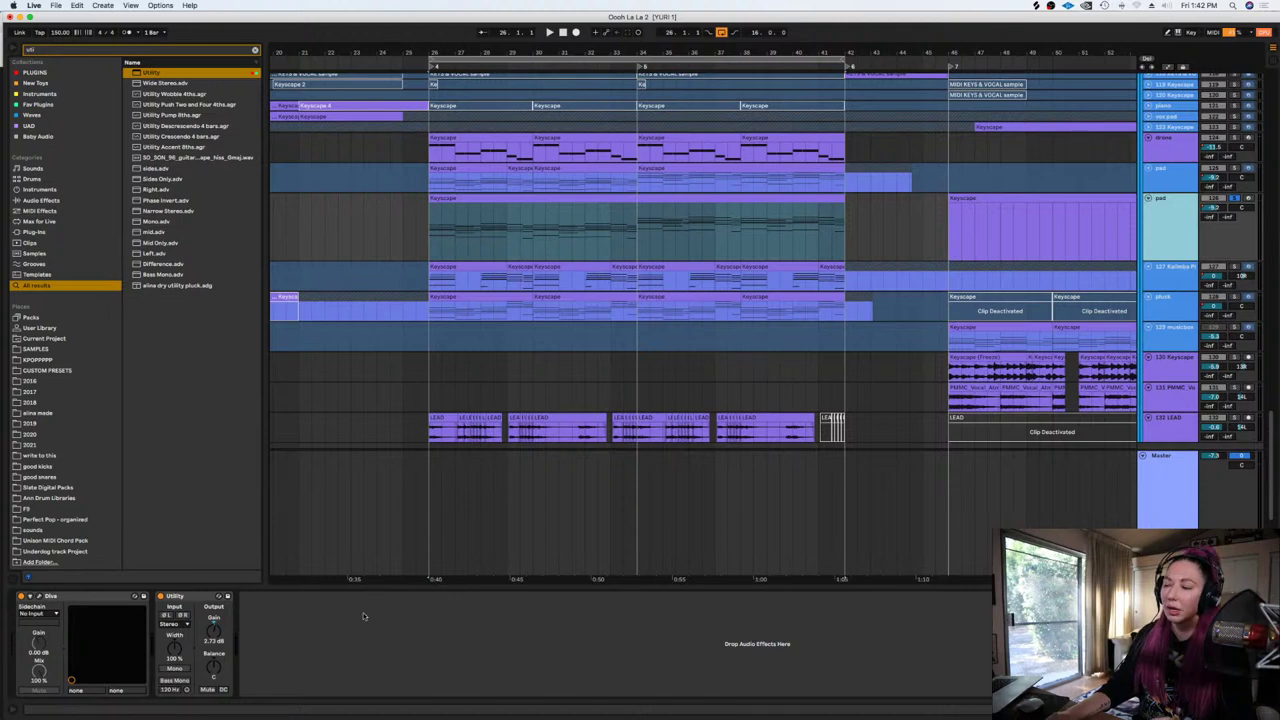
{"action": "key", "text": "space"}
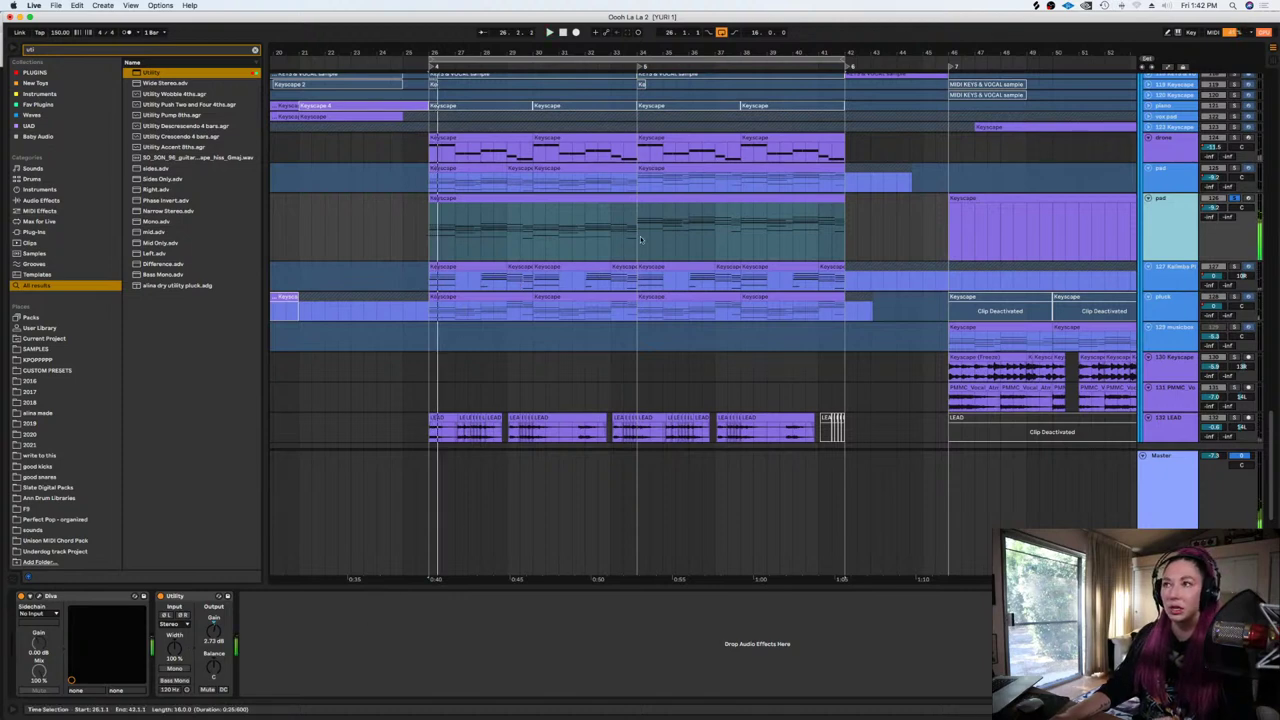
{"action": "left_click", "coordinate": [1237, 172]}
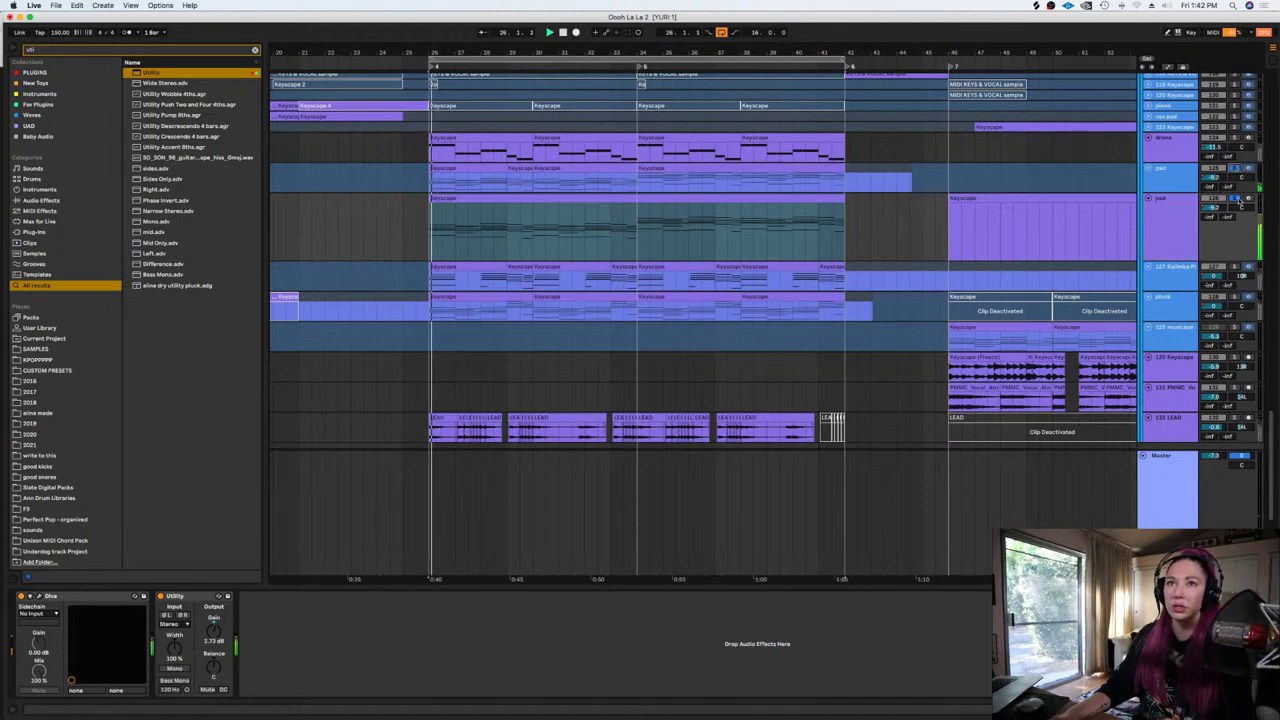
{"action": "left_click", "coordinate": [1235, 170]}
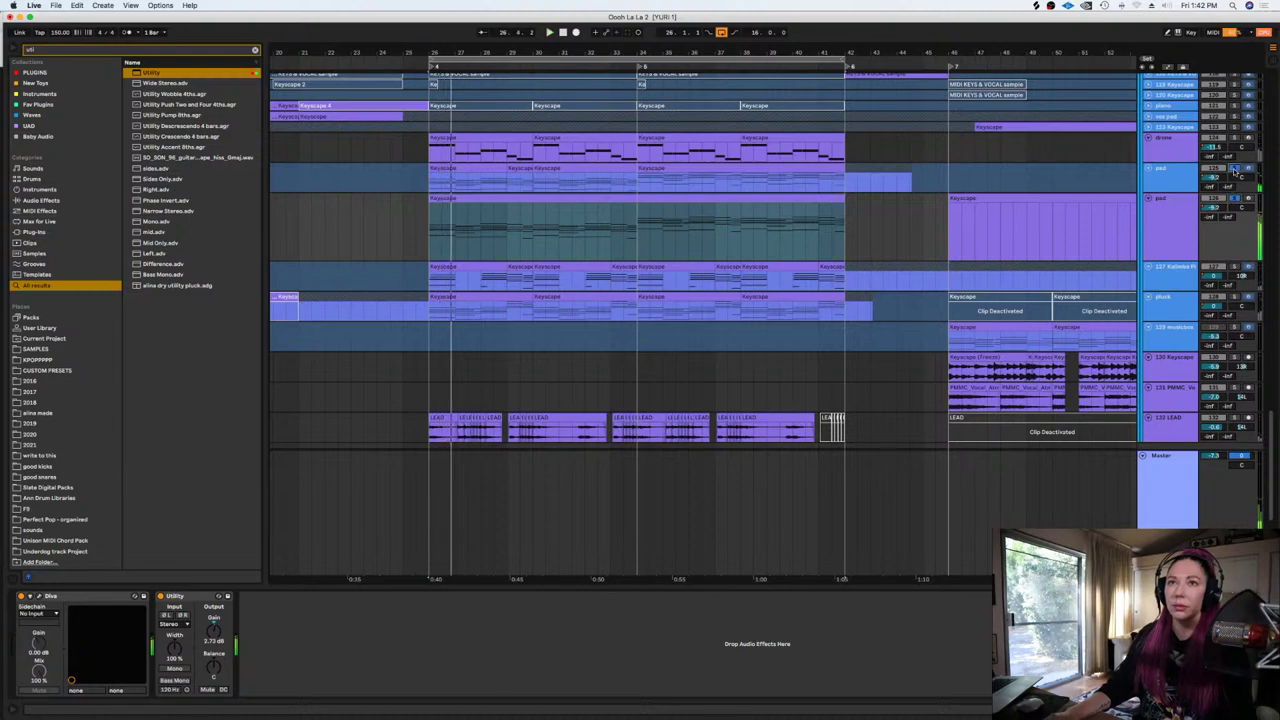
Deactivate the bass notes from G#1 to C#2 in the duplicated pad's first eight bars, and take the track out of solo
{"action": "double_click", "coordinate": [552, 199]}
{"action": "left_click", "coordinate": [555, 295]}
{"action": "key", "text": "super+a"}
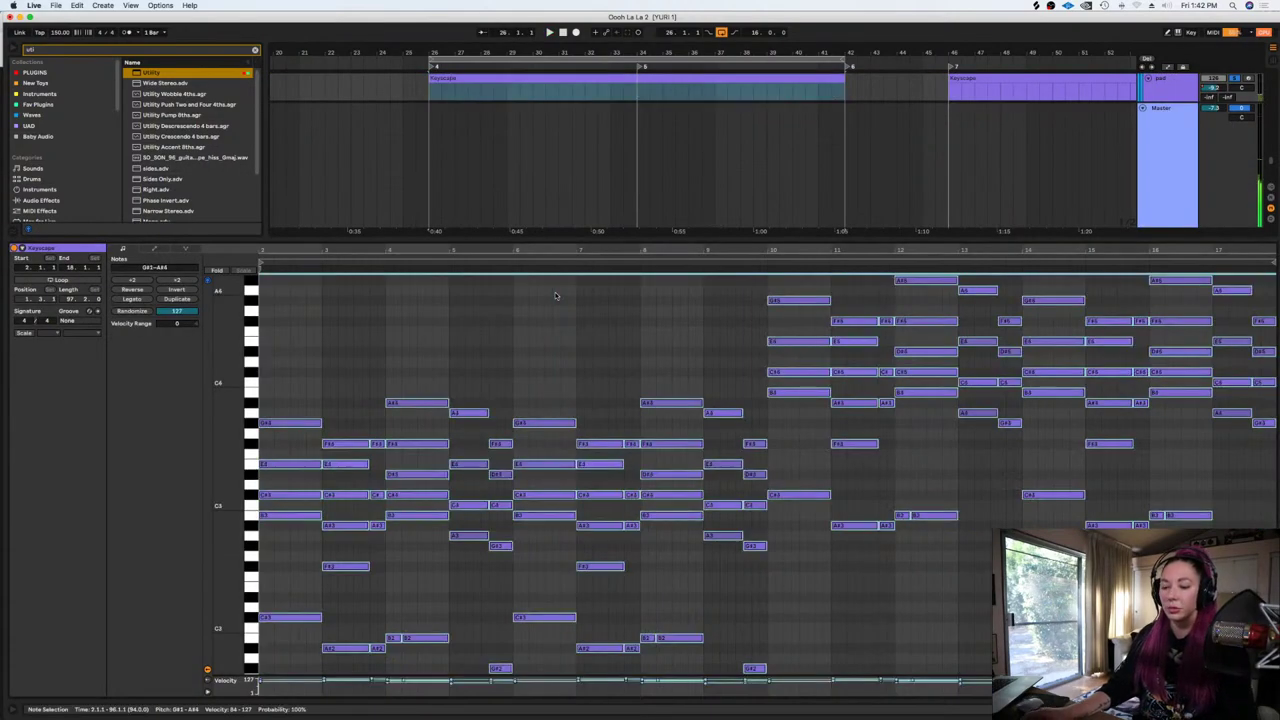
{"action": "key", "text": "space"}
{"action": "key", "text": "shift+Tab"}
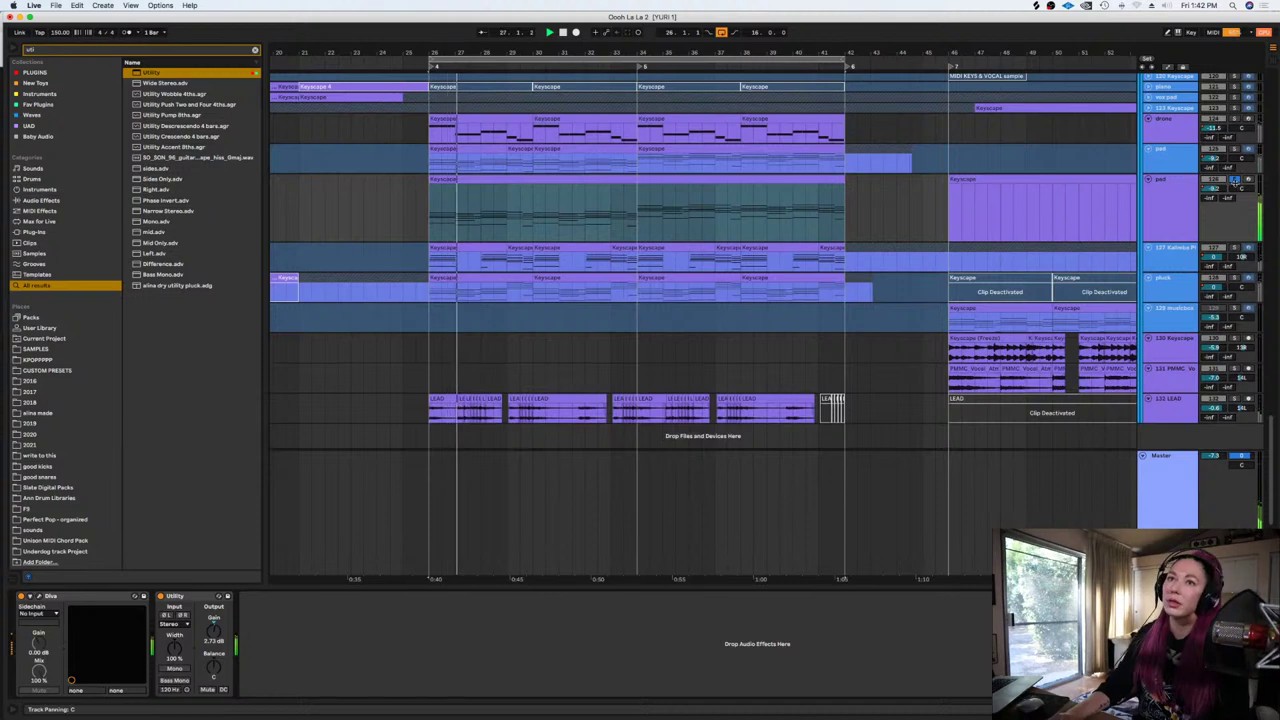
{"action": "left_click", "coordinate": [596, 180]}
{"action": "double_click", "coordinate": [596, 180]}
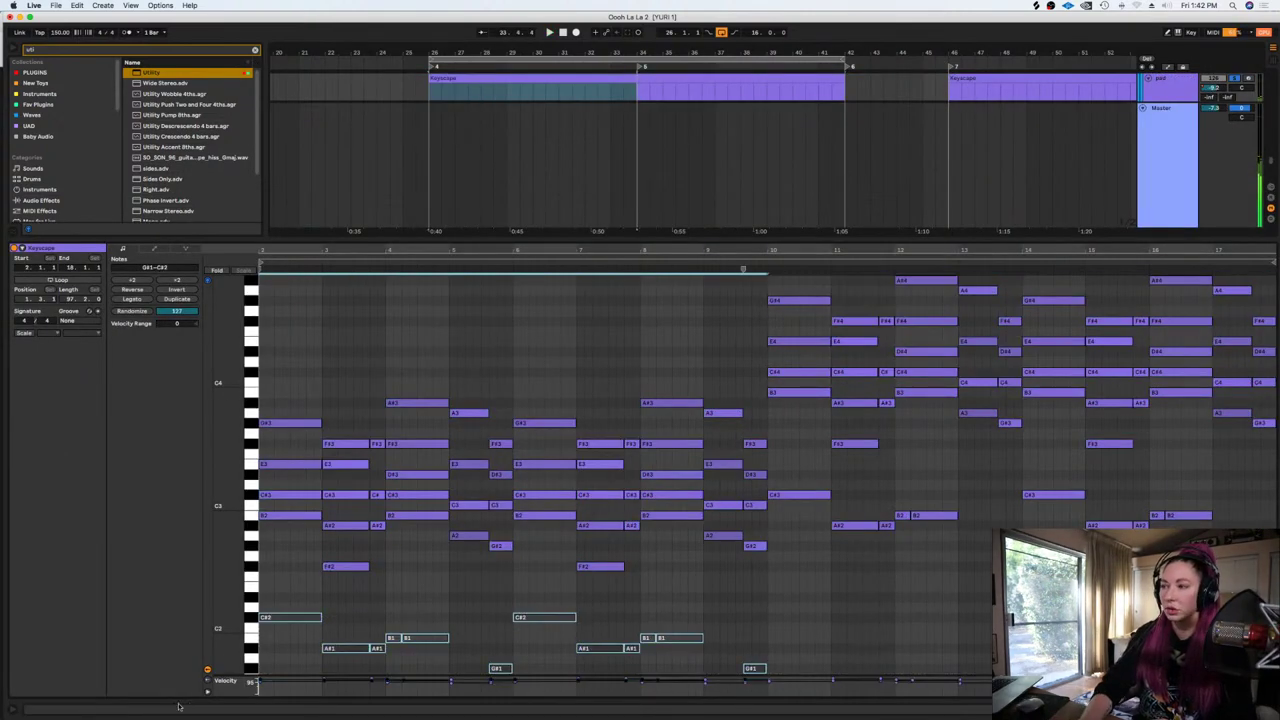
{"action": "key", "text": "shift+Tab"}
{"action": "left_click", "coordinate": [1233, 181]}
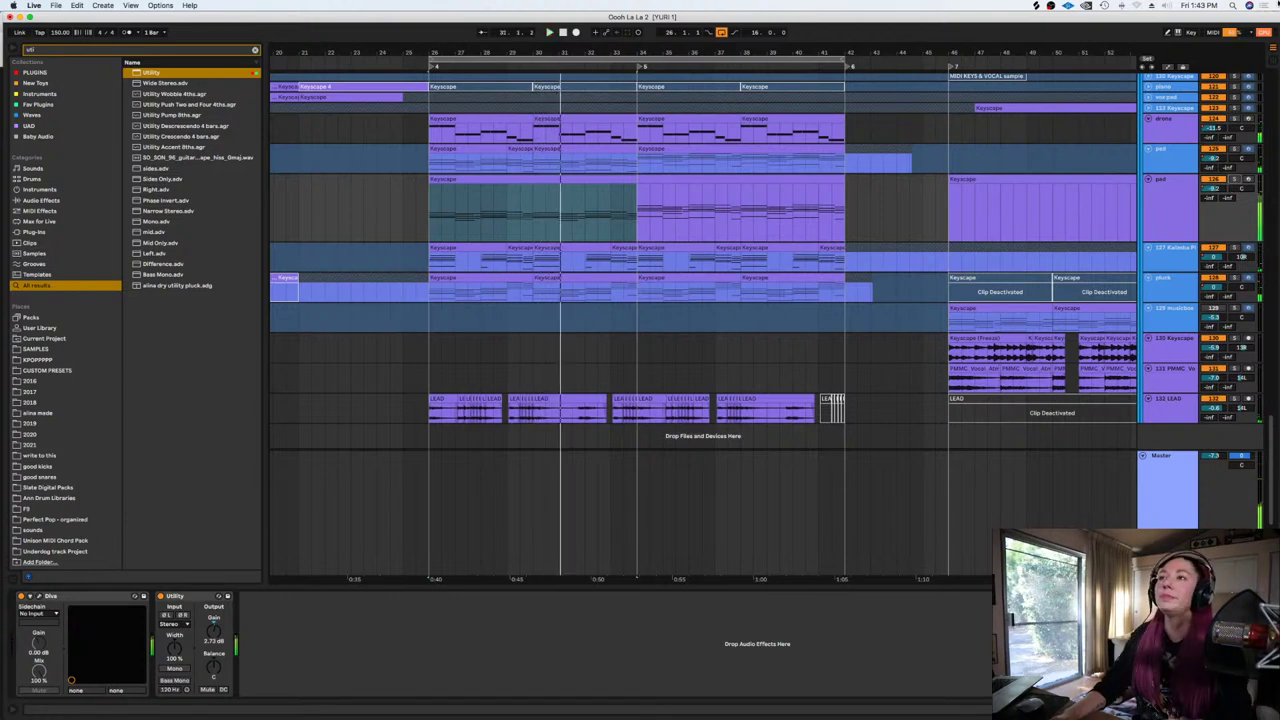
Solo the duplicated pad track, open its Diva and load PAD-Innocence from The Midnight folder
{"action": "double_click", "coordinate": [591, 200]}
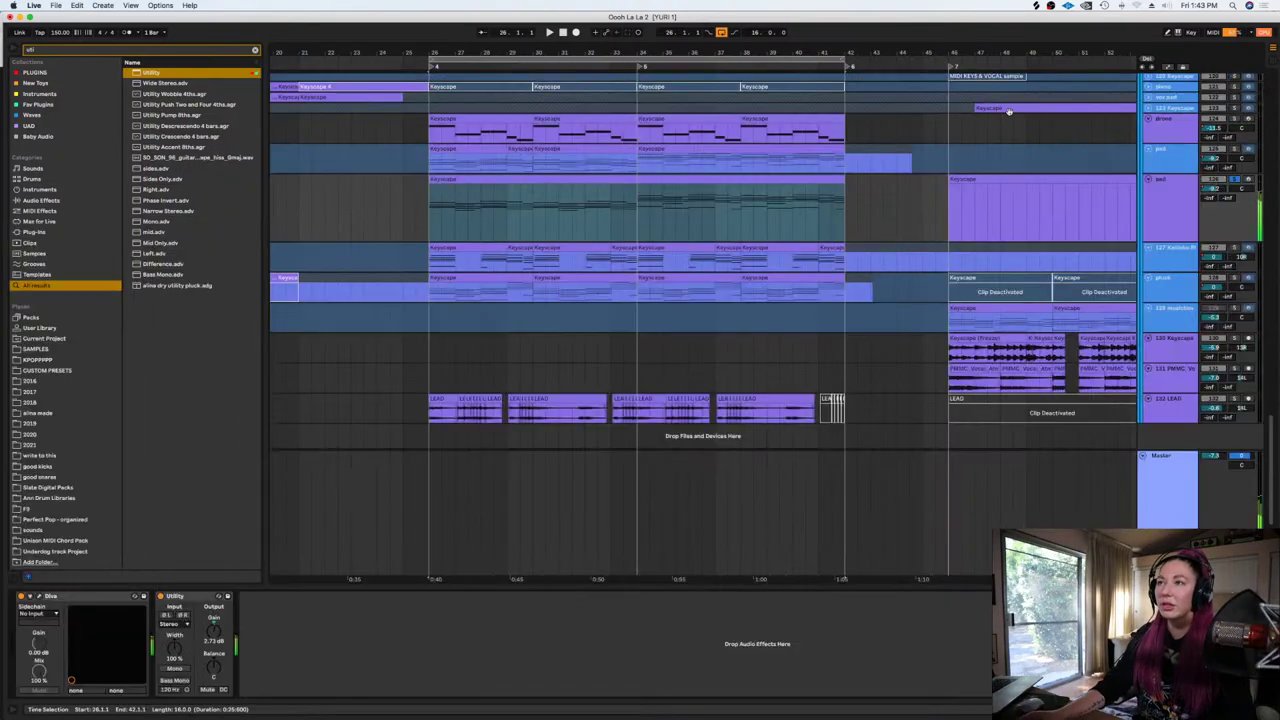
{"action": "left_click", "coordinate": [1159, 231]}
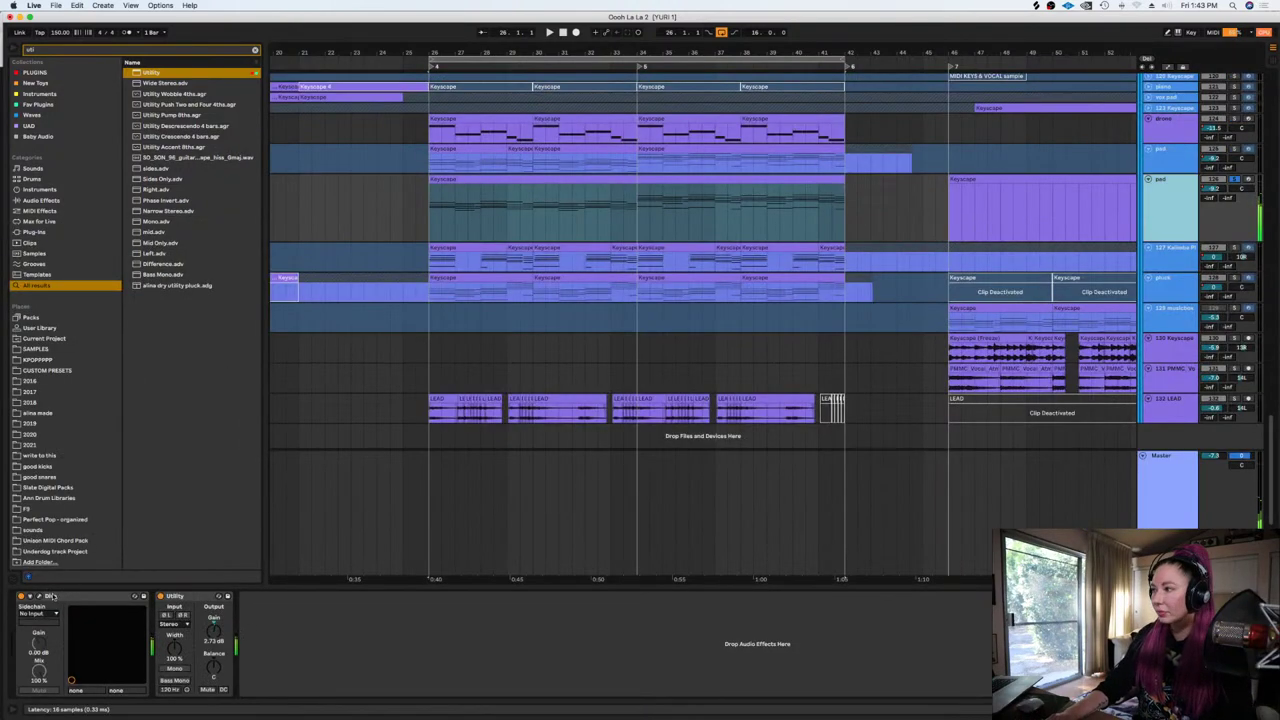
{"action": "left_click", "coordinate": [40, 597]}
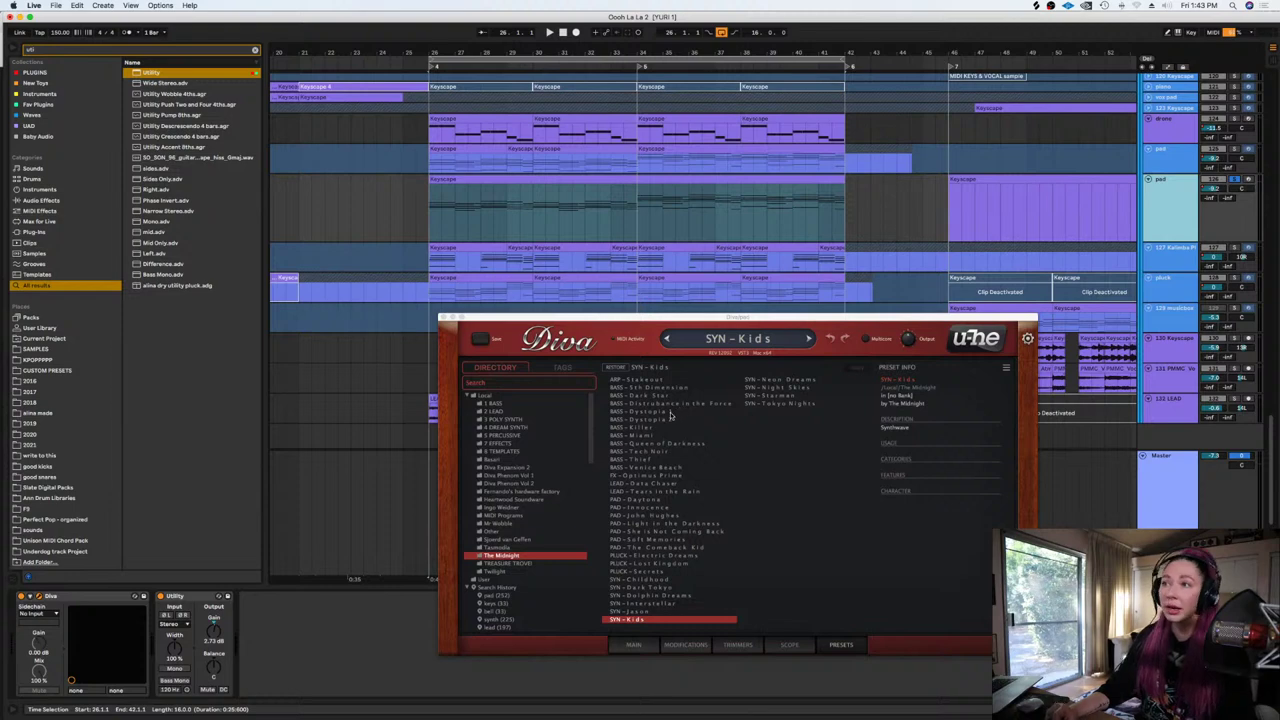
{"action": "left_click", "coordinate": [655, 507]}
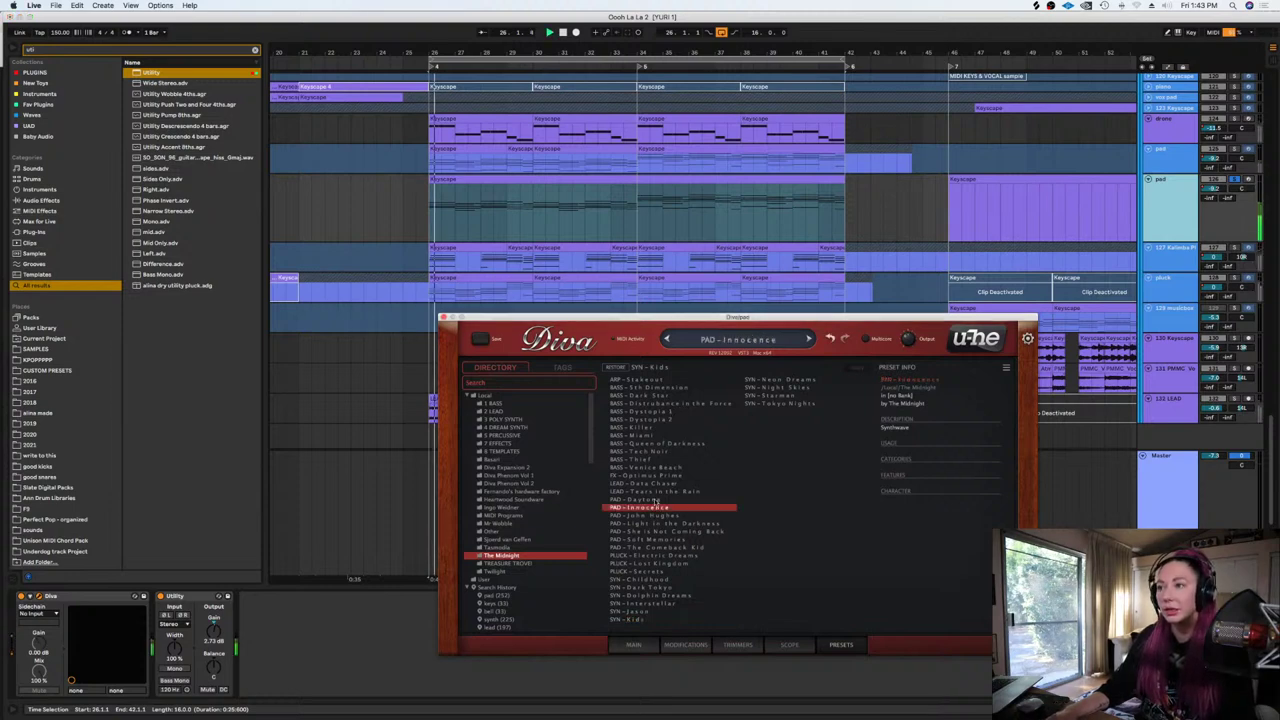
{"action": "left_click_drag", "start_coordinate": [572, 318], "coordinate": [529, 319]}
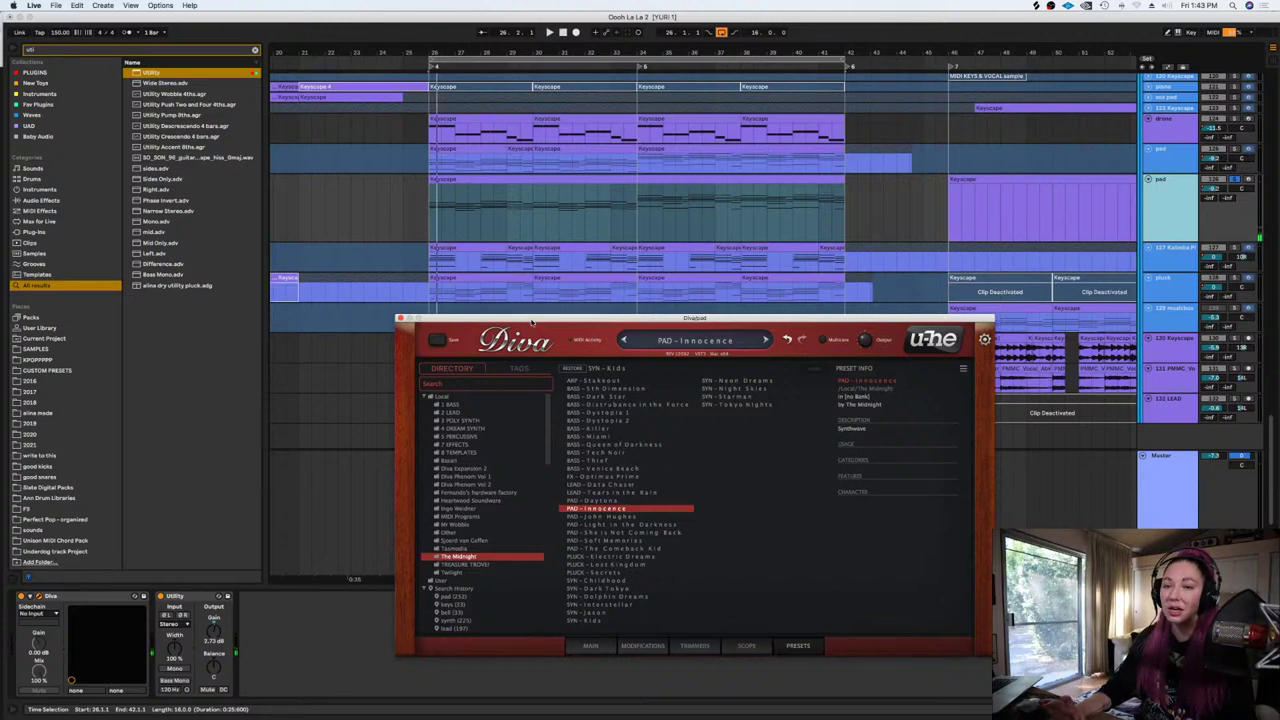
Compare the PAD-Innocence layer from bar 26 in solo and in the full mix, and close Diva
{"action": "left_click", "coordinate": [422, 238]}
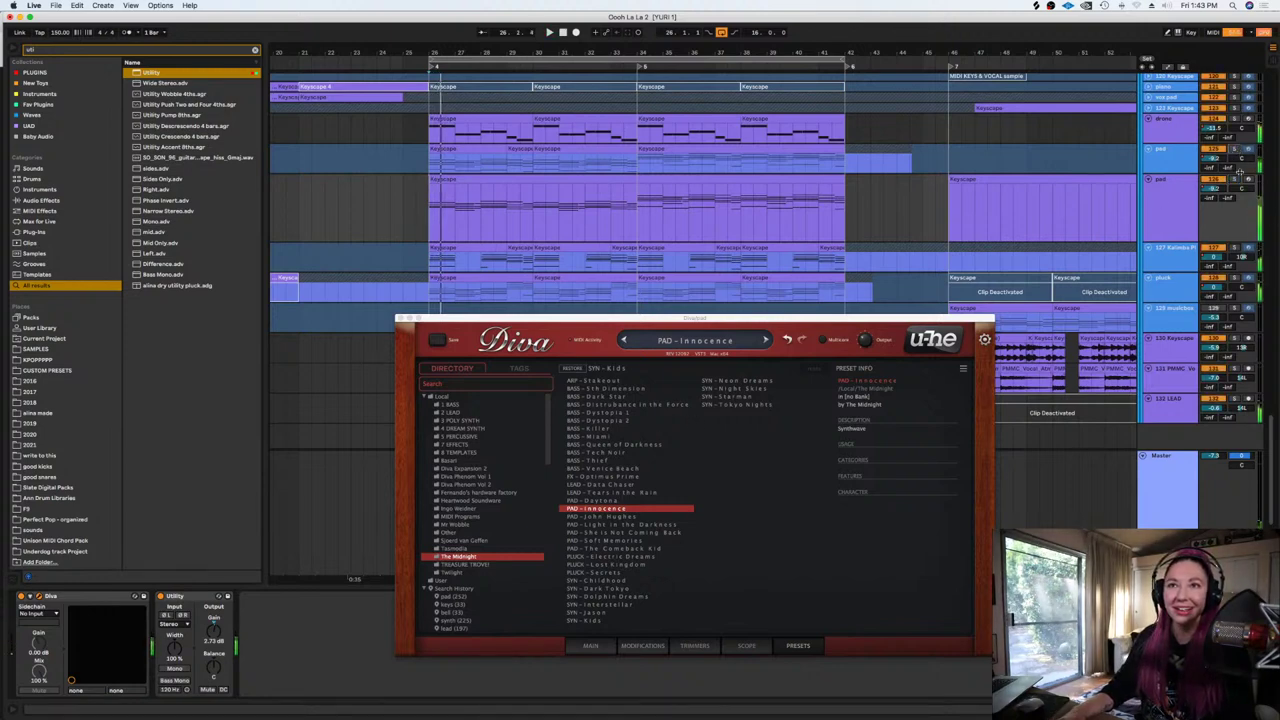
{"action": "left_click", "coordinate": [1235, 180]}
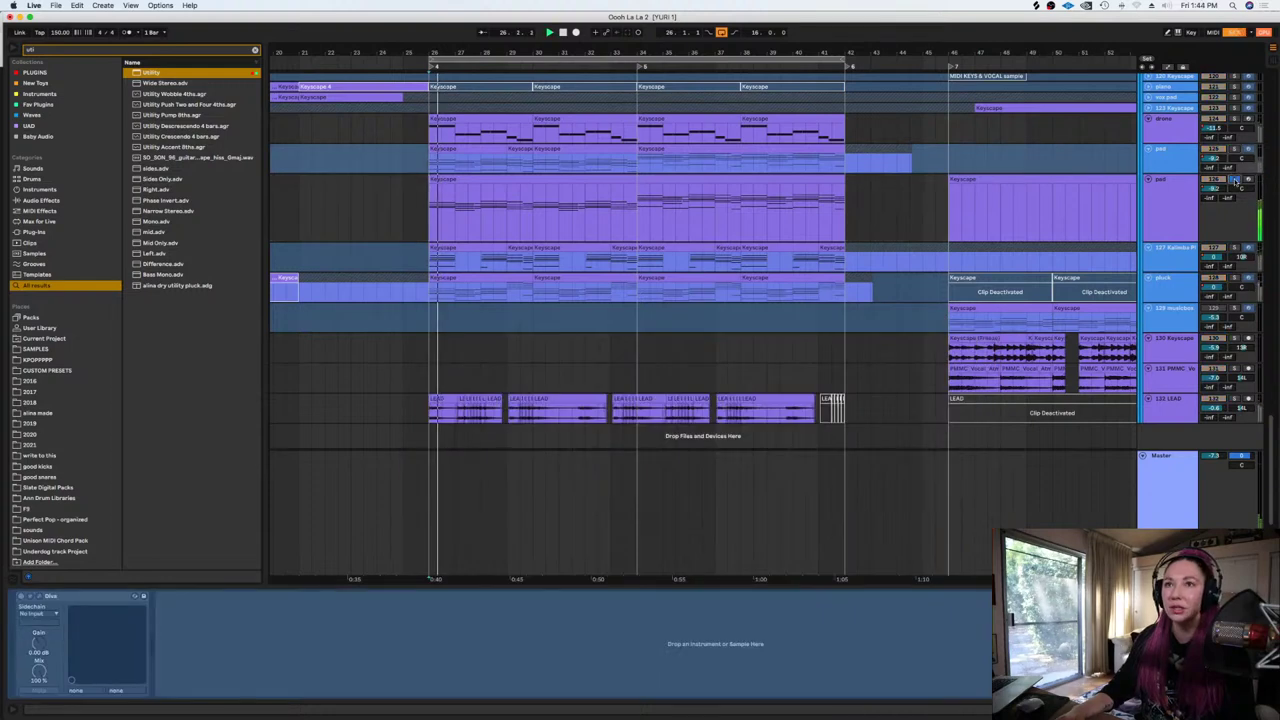
{"action": "left_click", "coordinate": [545, 163]}
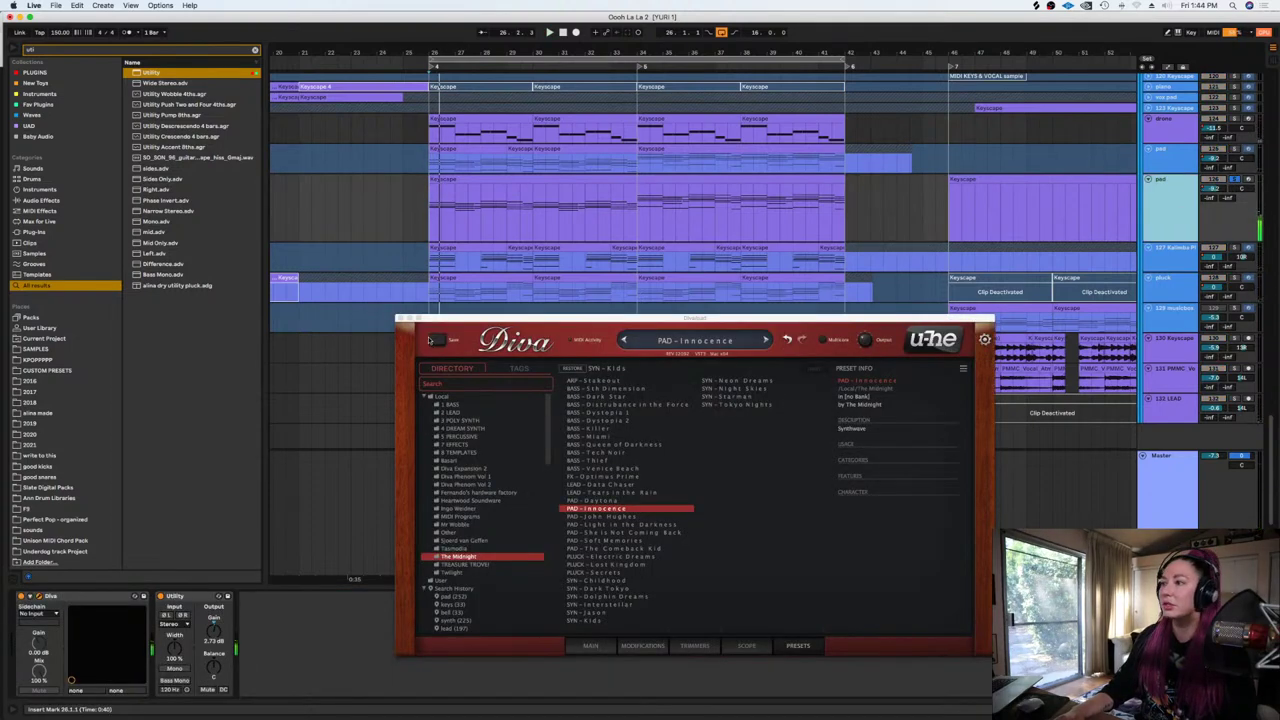
{"action": "left_click", "coordinate": [1235, 180]}
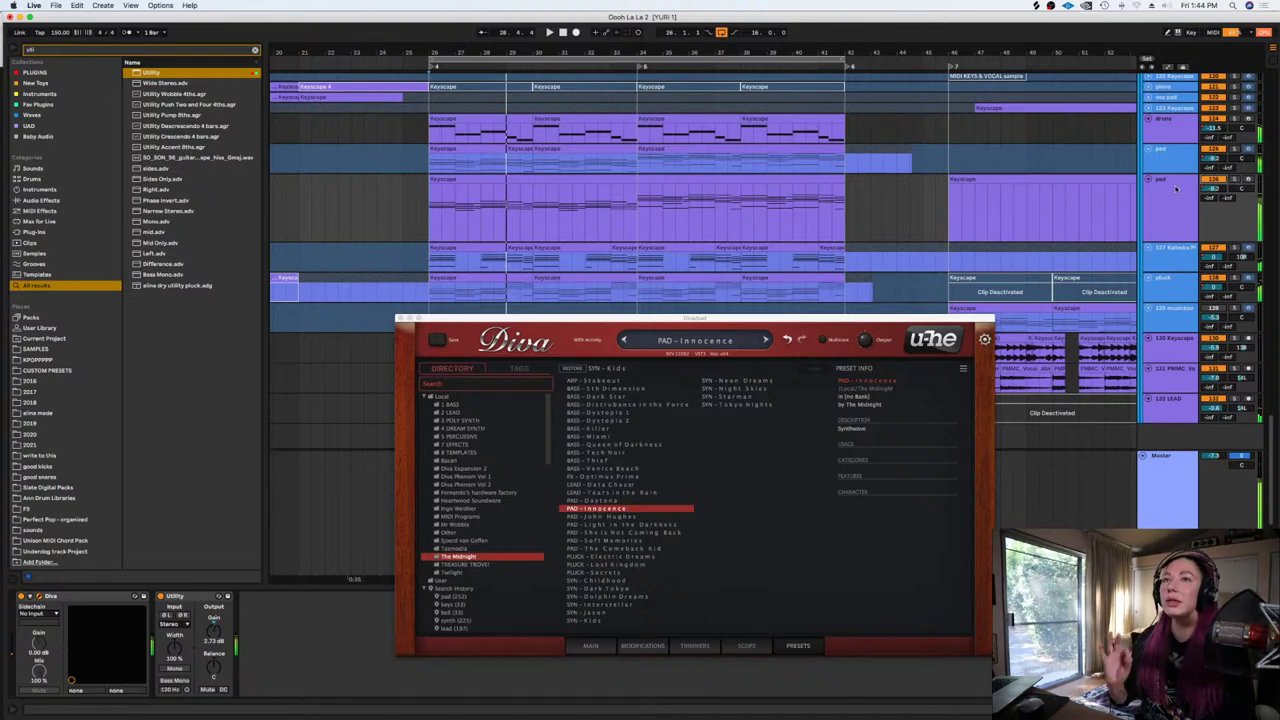
{"action": "left_click_drag", "start_coordinate": [700, 318], "coordinate": [676, 486]}
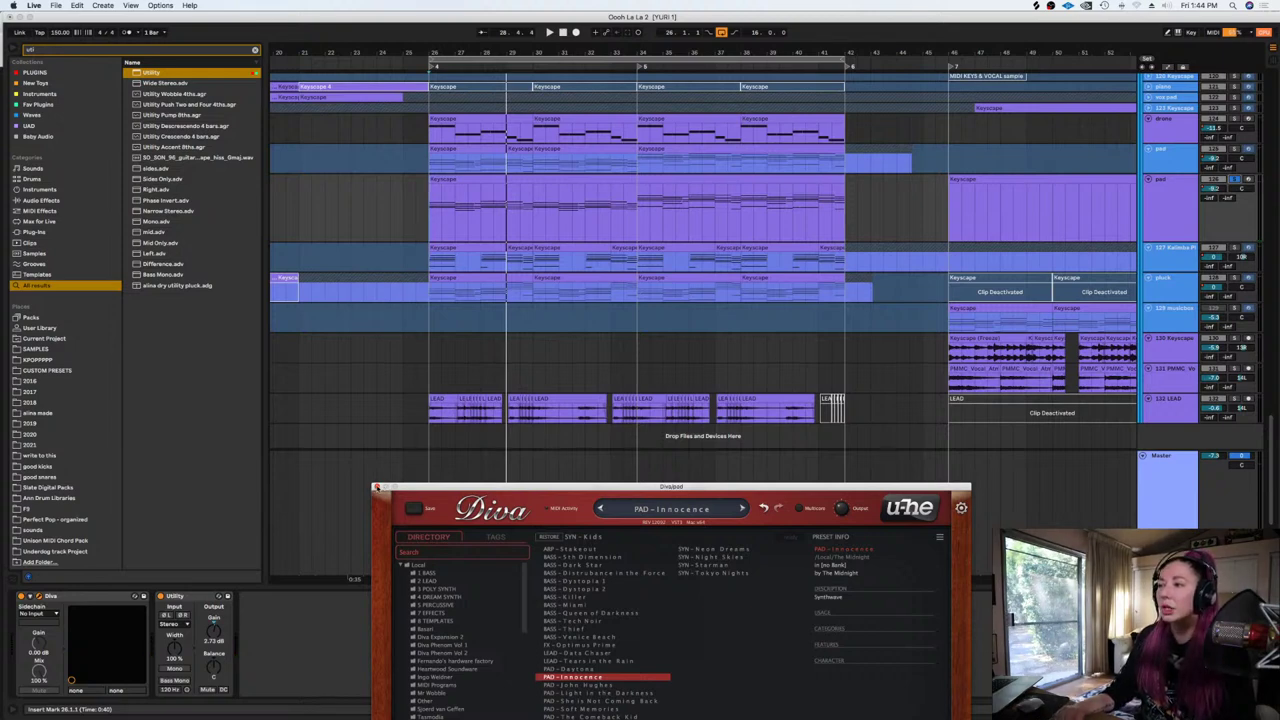
{"action": "left_click", "coordinate": [375, 487]}
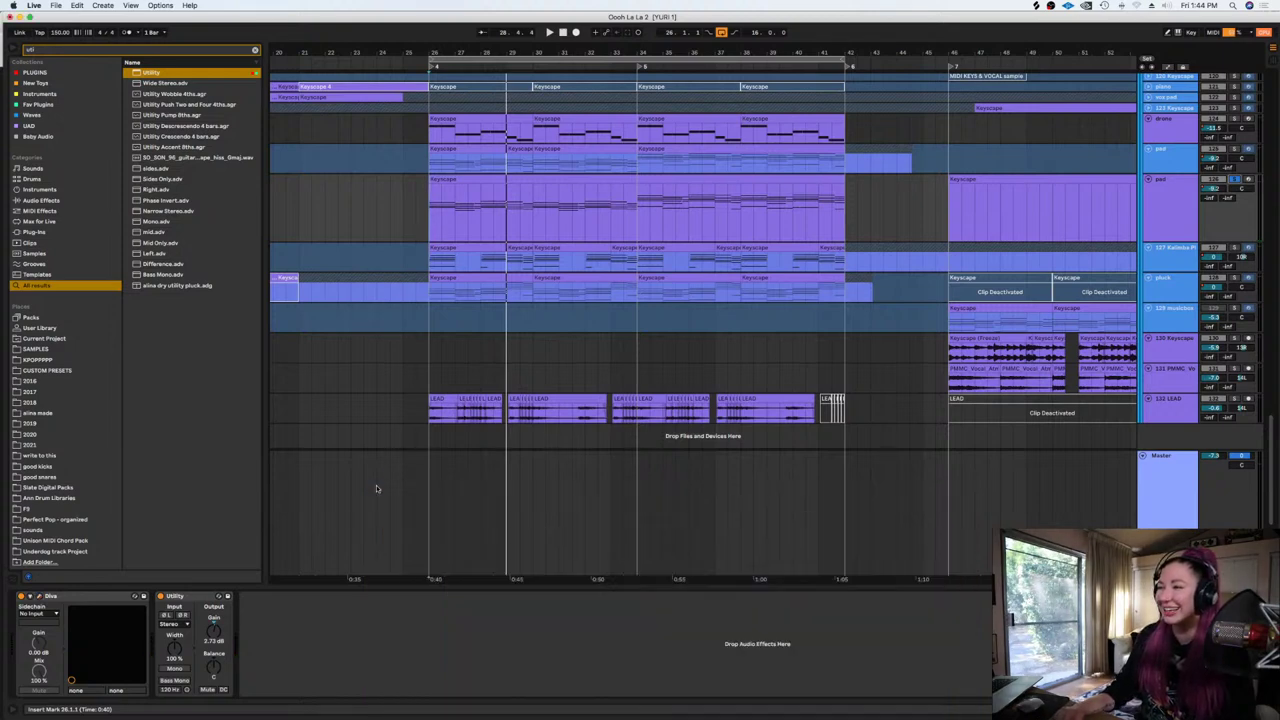
Search for "tremolo", add Soundtoys Tremolator after Utility on the duplicated pad track and lower its Depth
{"action": "left_click", "coordinate": [255, 50]}
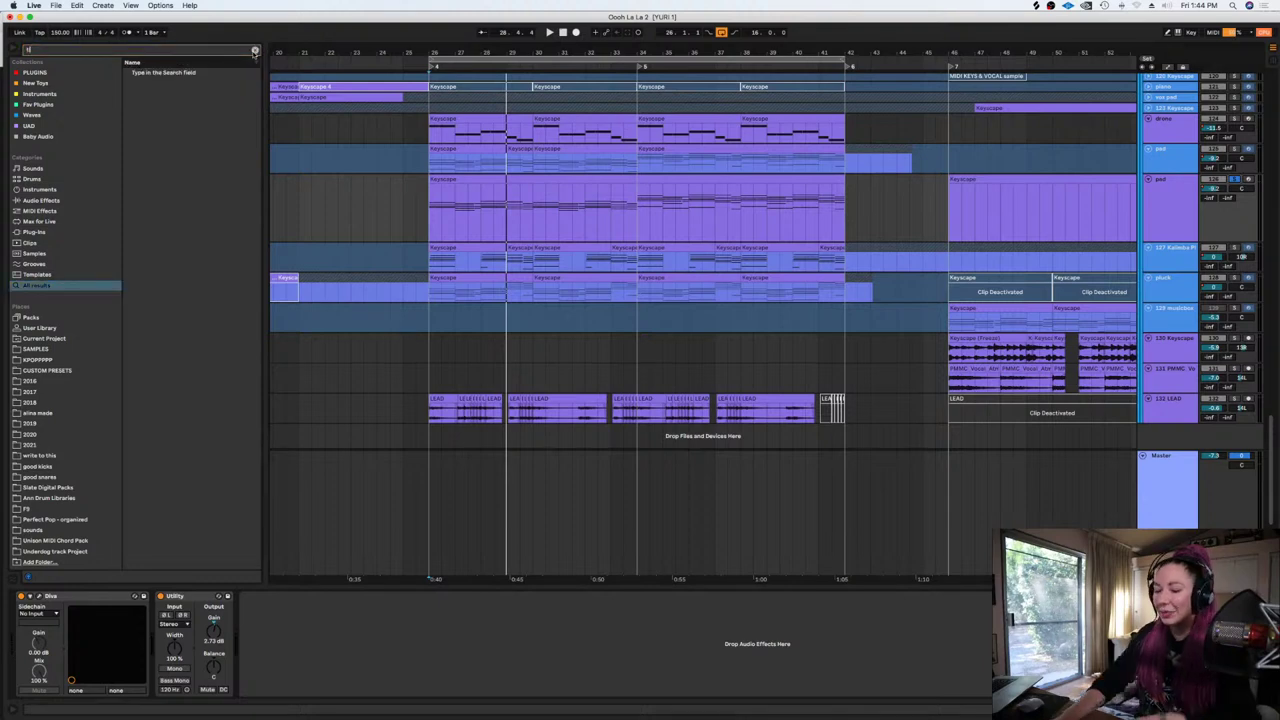
{"action": "type", "text": "tremolo"}
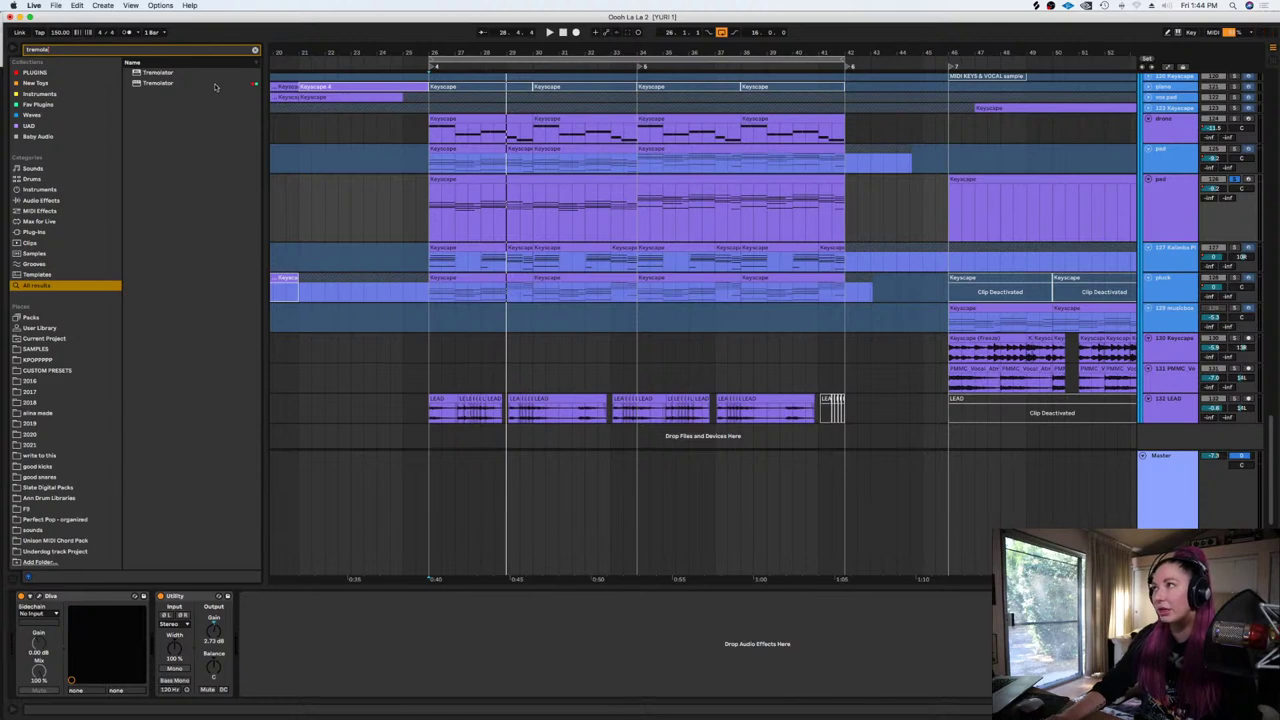
{"action": "left_click", "coordinate": [215, 85]}
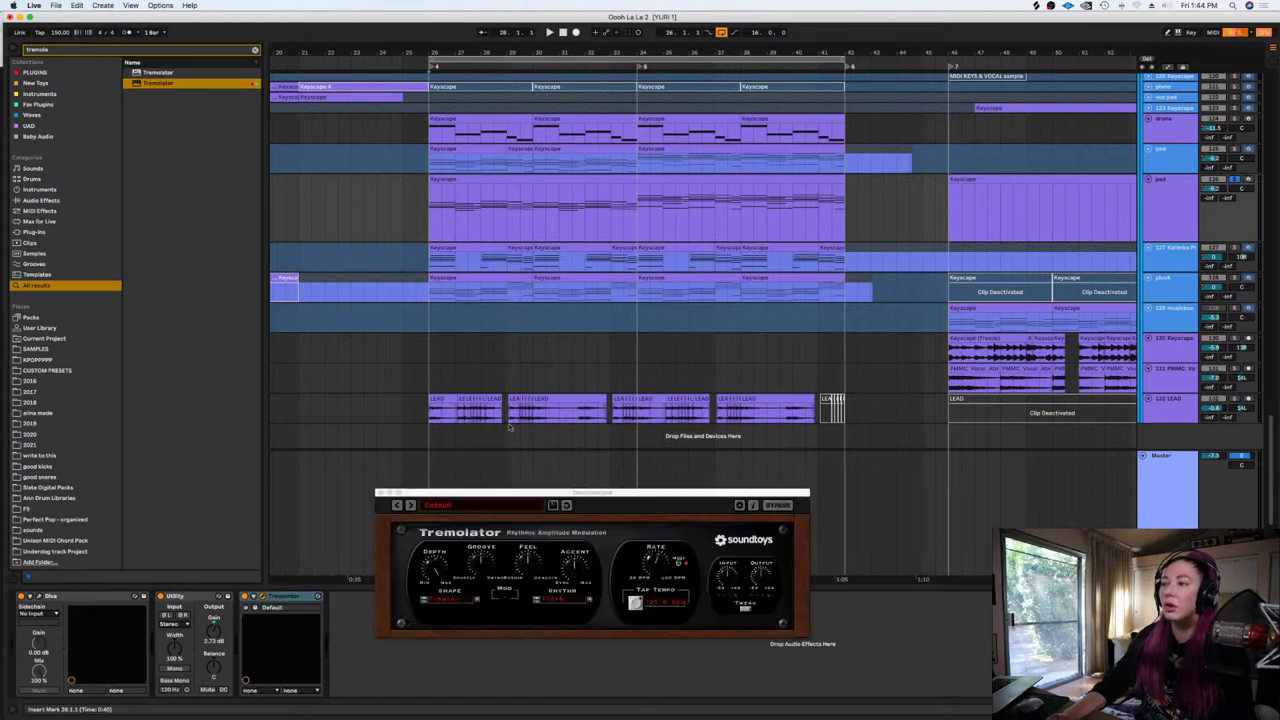
{"action": "left_click_drag", "start_coordinate": [434, 570], "coordinate": [433, 583]}
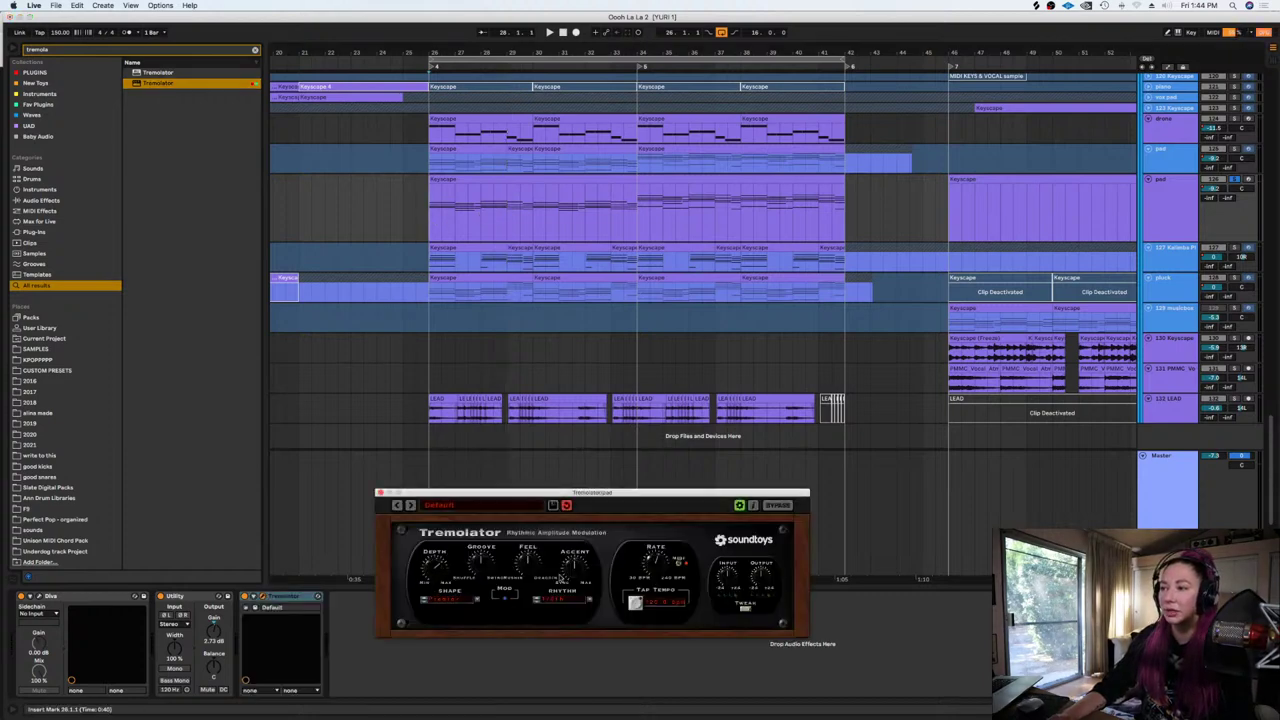
Close Tremolator, enlarge the duplicated pad track, and clear its MIDI clip from bar 45 to 48.3
{"action": "key", "text": "space"}
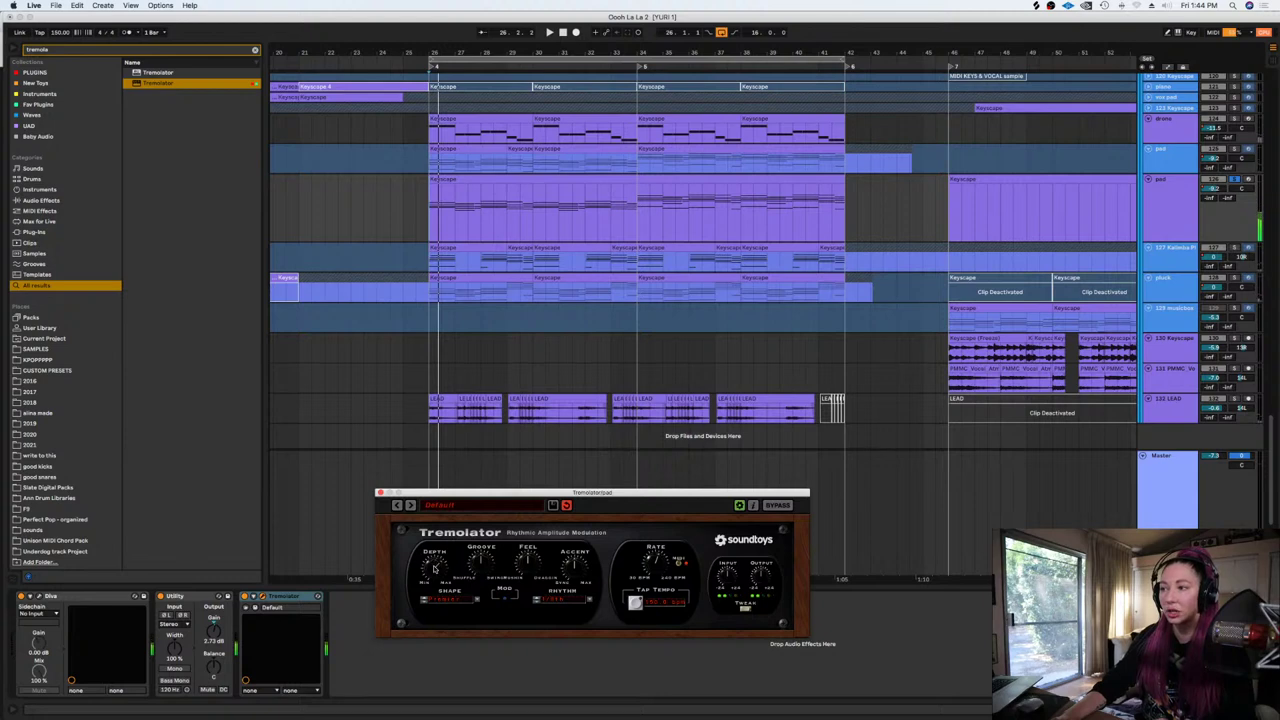
{"action": "left_click", "coordinate": [379, 494]}
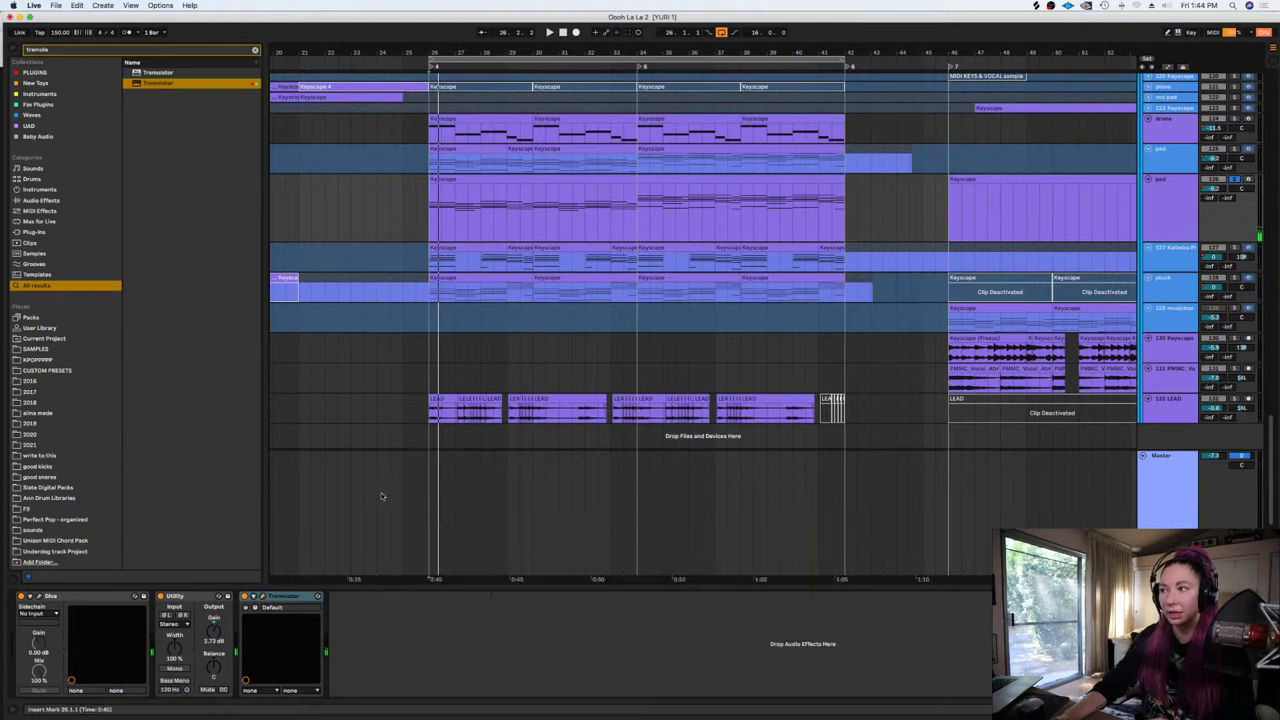
{"action": "scroll", "coordinate": [567, 316], "scroll_direction": "up", "scroll_amount": 3}
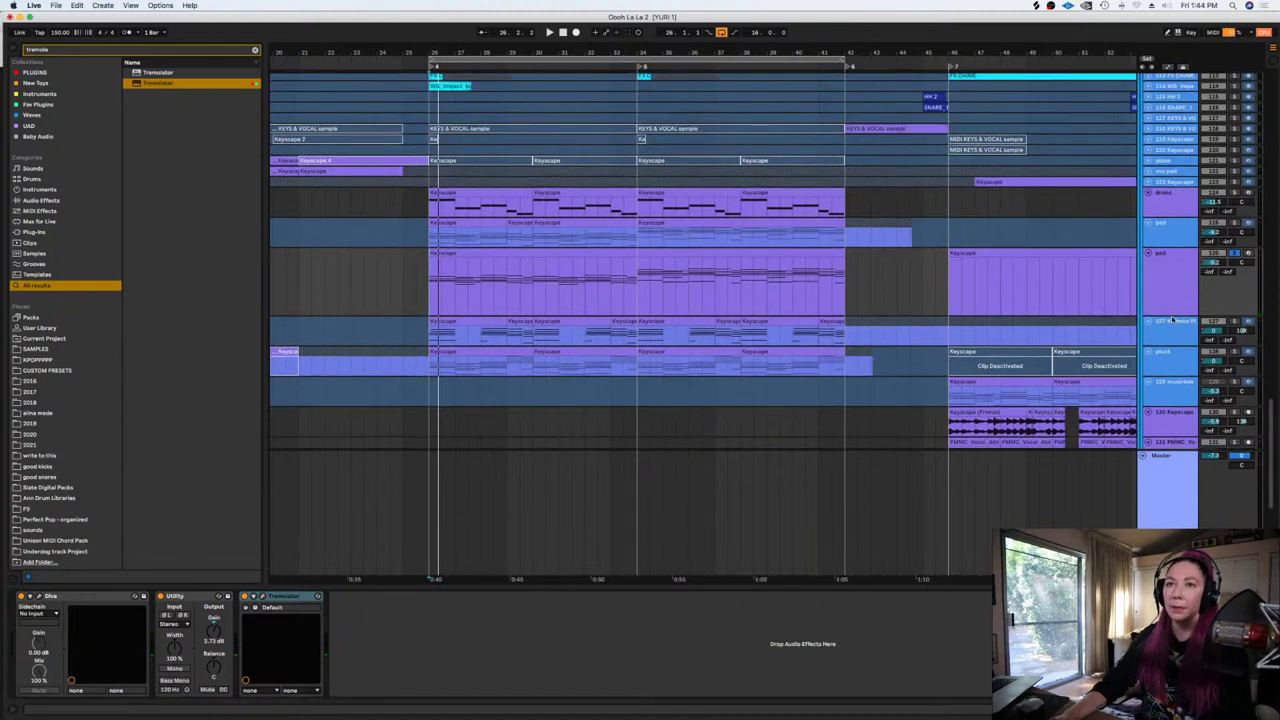
{"action": "left_click_drag", "start_coordinate": [1172, 316], "coordinate": [1172, 336]}
{"action": "left_click_drag", "start_coordinate": [1012, 290], "coordinate": [922, 290]}
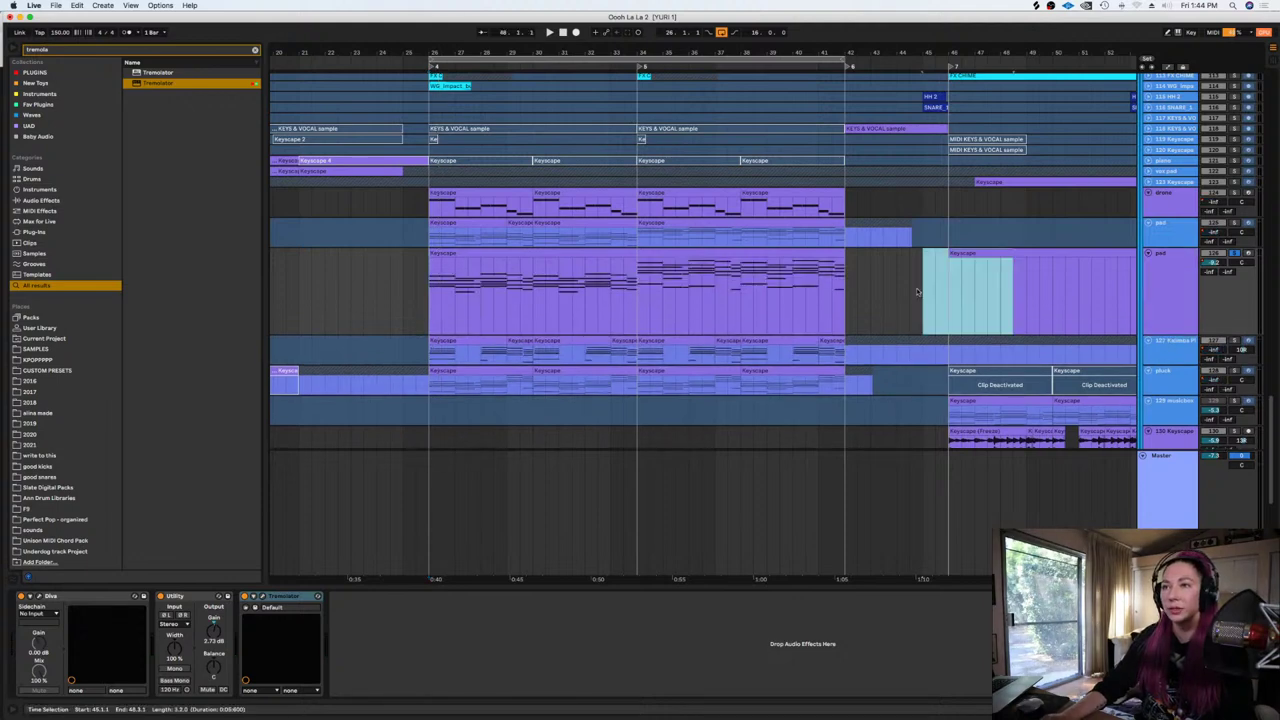
{"action": "left_click", "coordinate": [796, 250]}
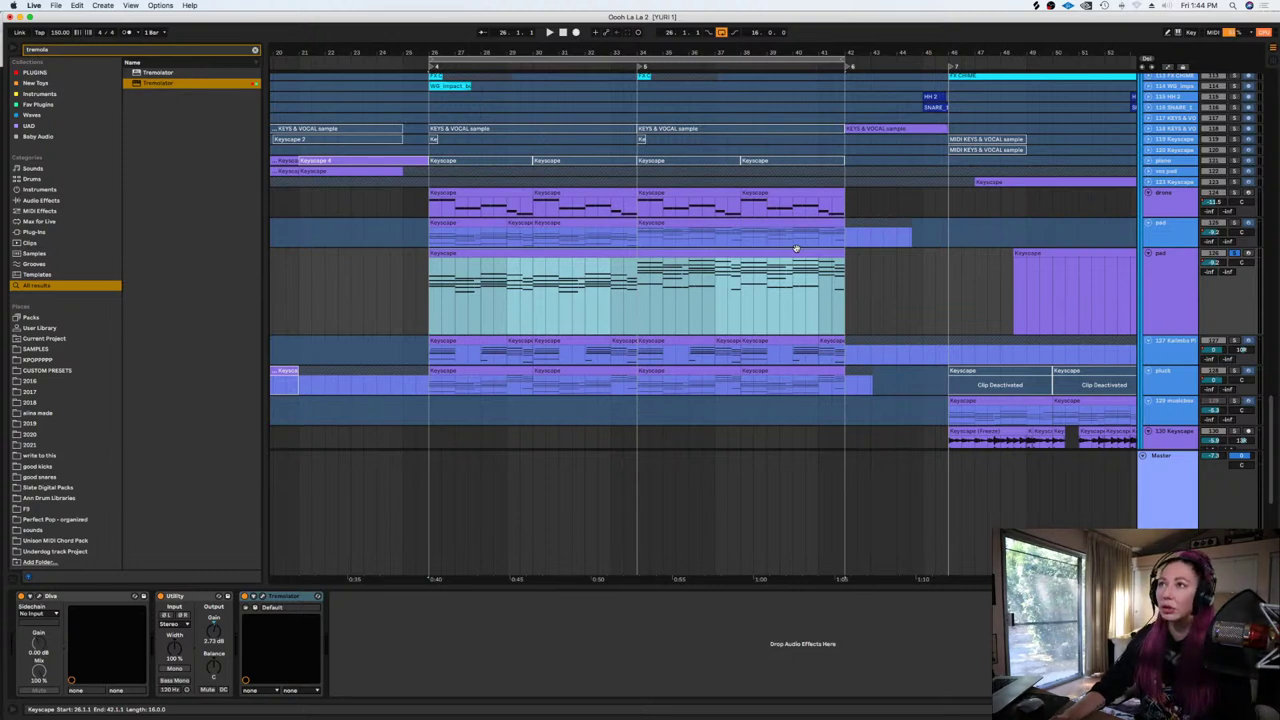
Search for "spre" and add the Spread plug-in after Tremolator on the duplicated pad track
{"action": "key", "text": "space"}
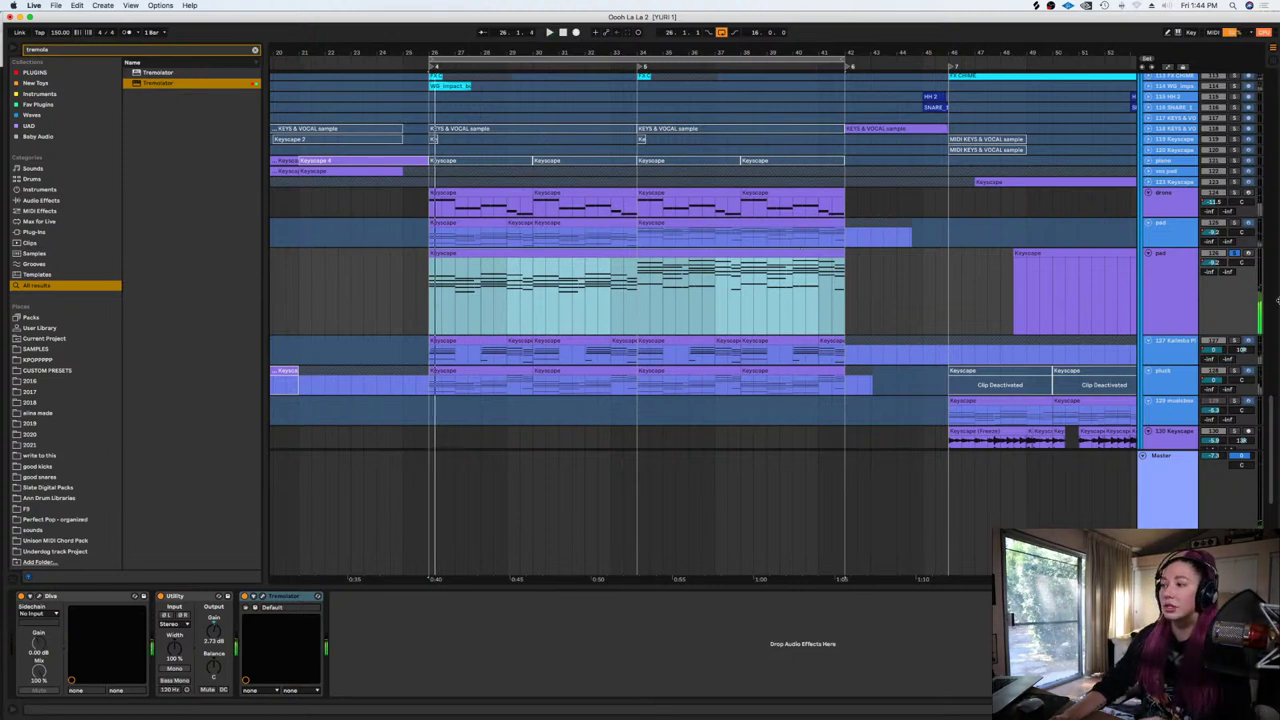
{"action": "left_click", "coordinate": [1194, 297]}
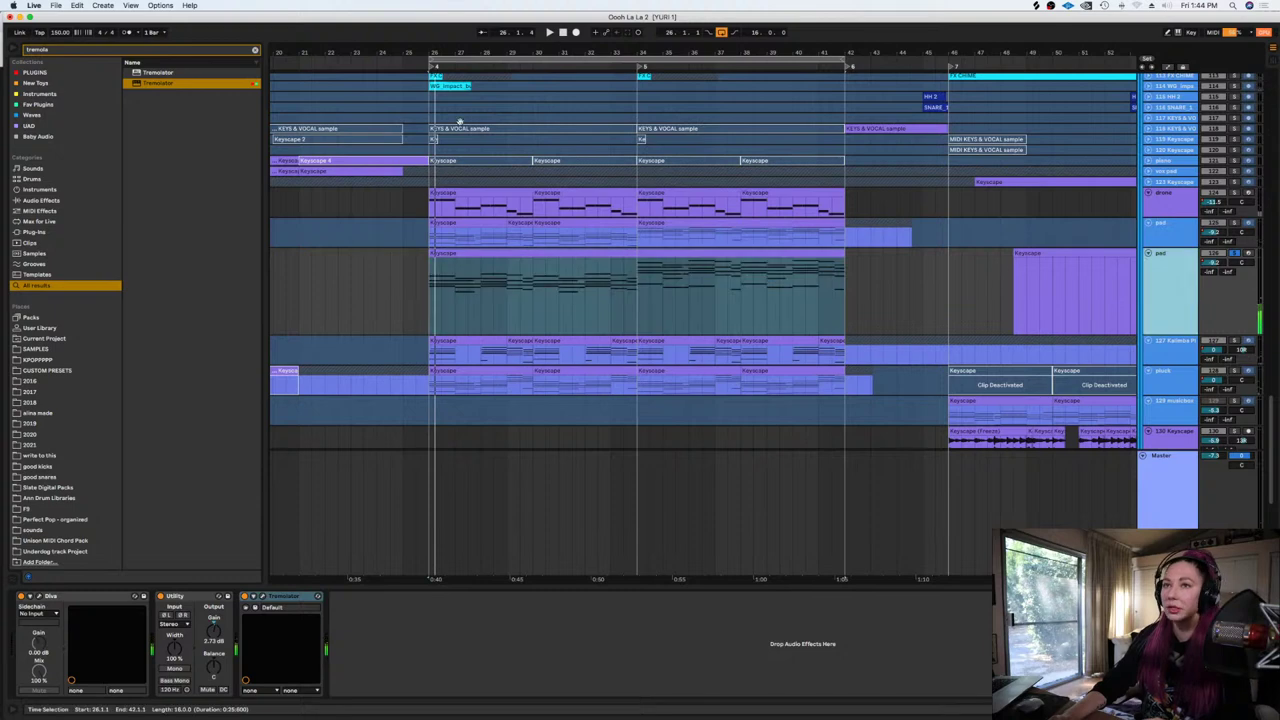
{"action": "left_click", "coordinate": [255, 50]}
{"action": "type", "text": "spre"}
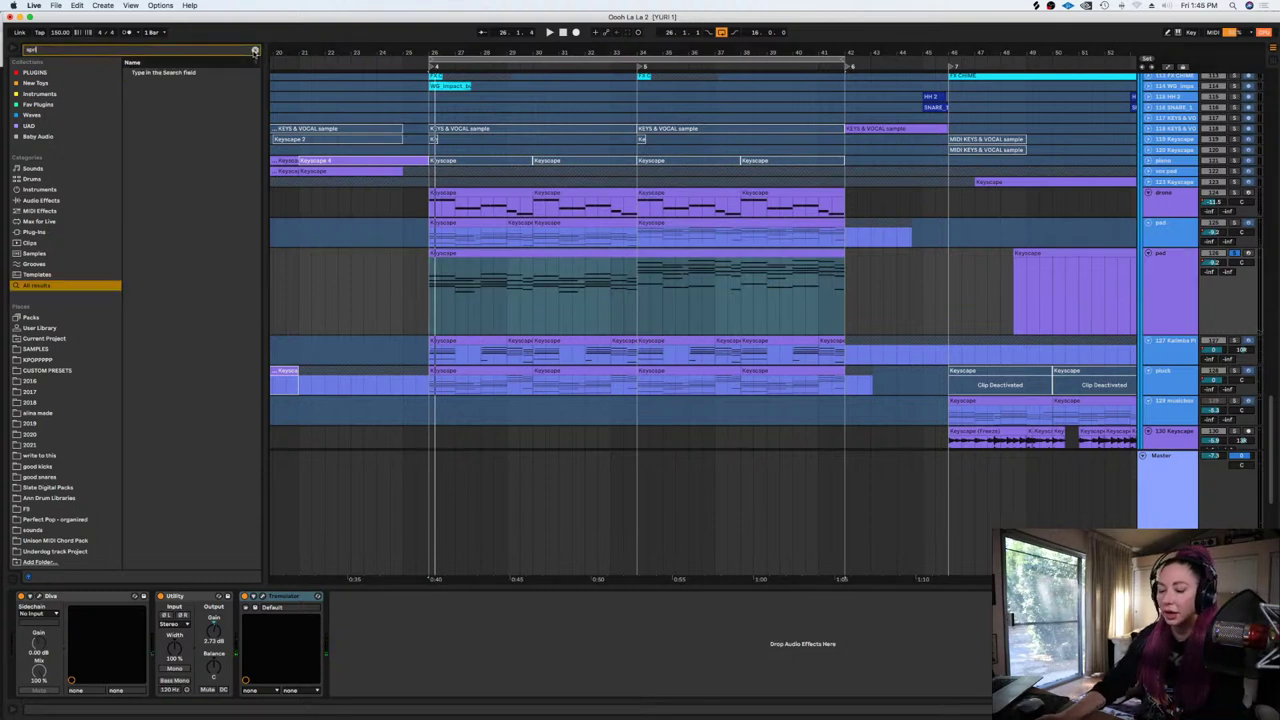
{"action": "left_click", "coordinate": [166, 286]}
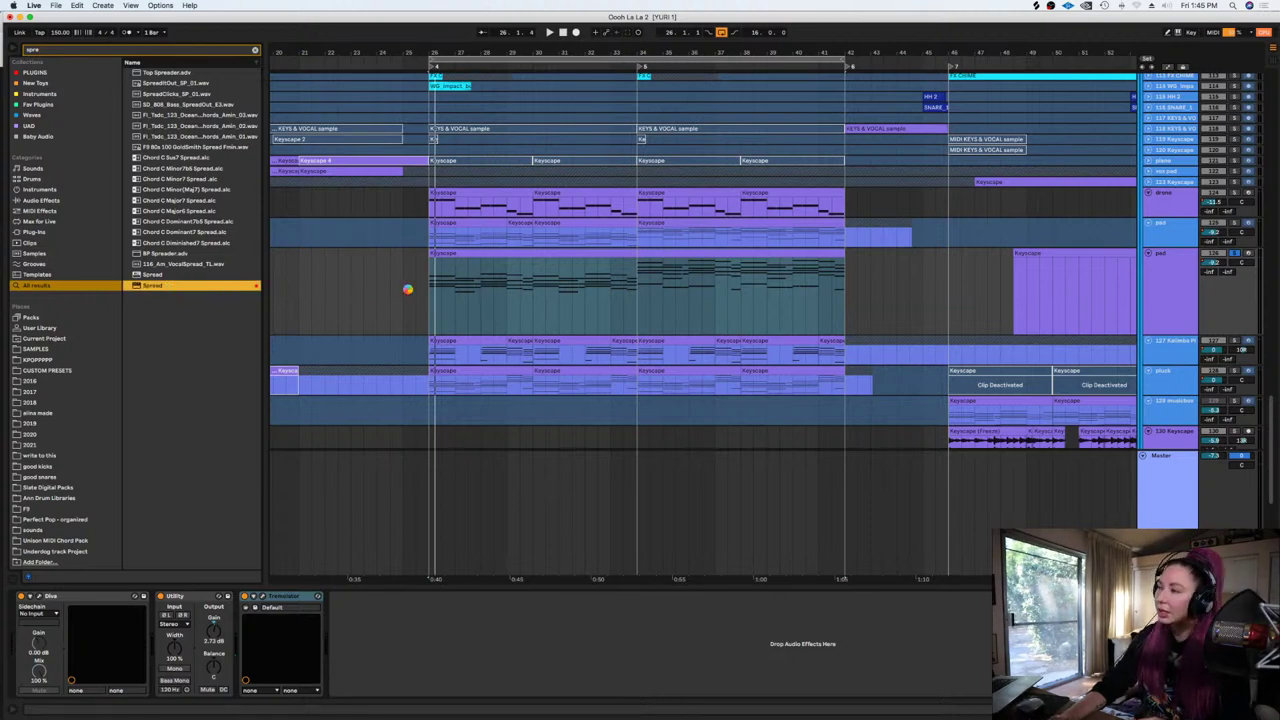
{"action": "left_click_drag", "start_coordinate": [424, 310], "coordinate": [424, 310]}
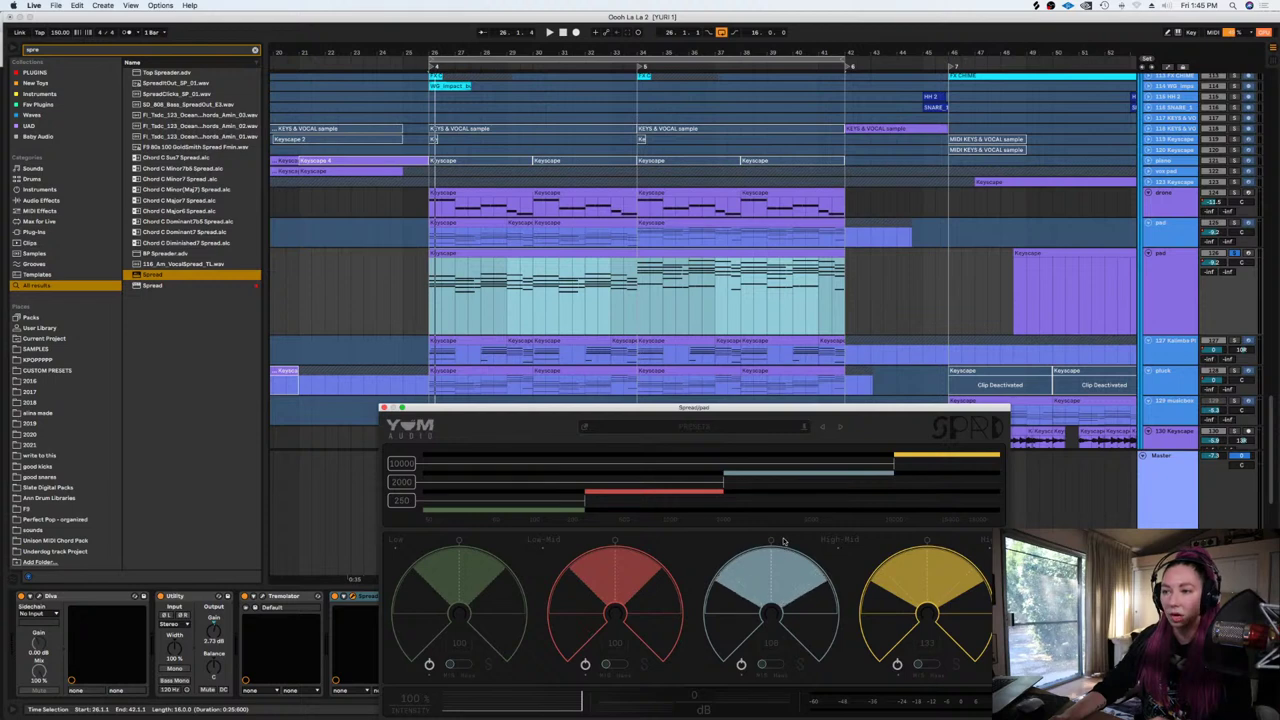
Raise Spread's low-mid/high-mid crossover to about 4.3 kHz, widen the high-mid and high bands, and close the plug-in
{"action": "left_click_drag", "start_coordinate": [757, 486], "coordinate": [808, 487]}
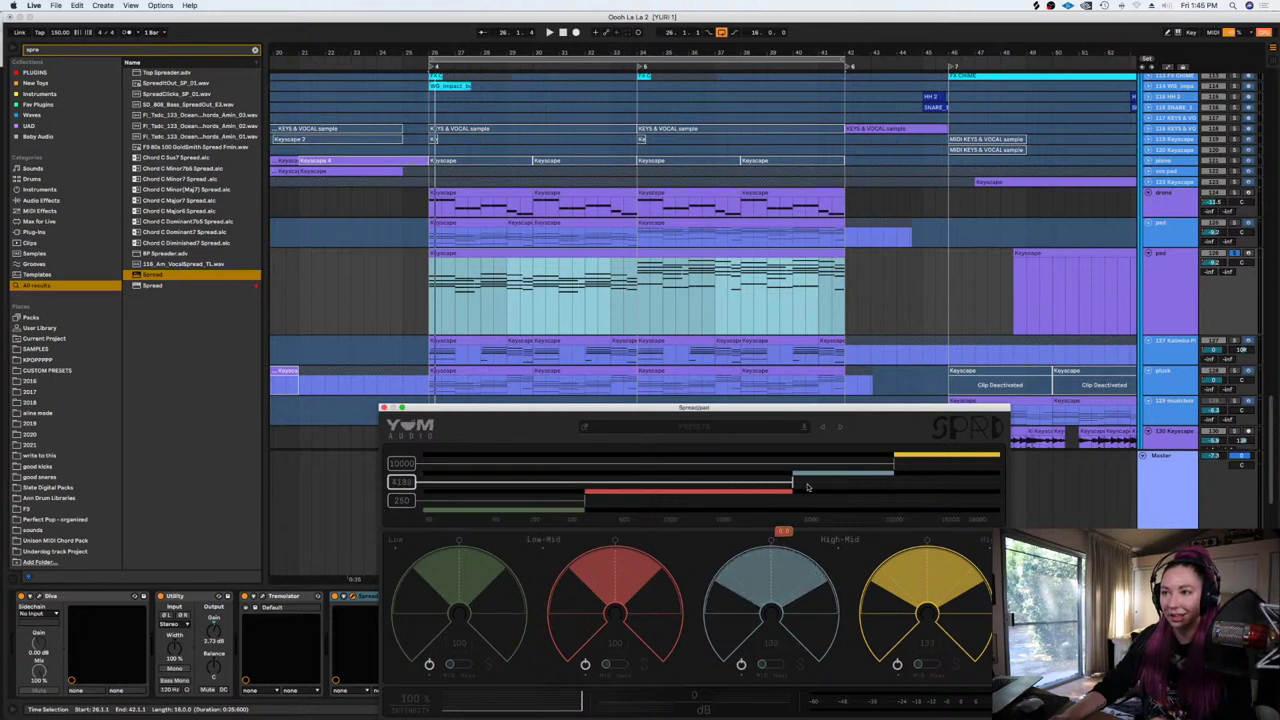
{"action": "left_click_drag", "start_coordinate": [930, 578], "coordinate": [921, 572]}
{"action": "left_click_drag", "start_coordinate": [796, 567], "coordinate": [796, 567]}
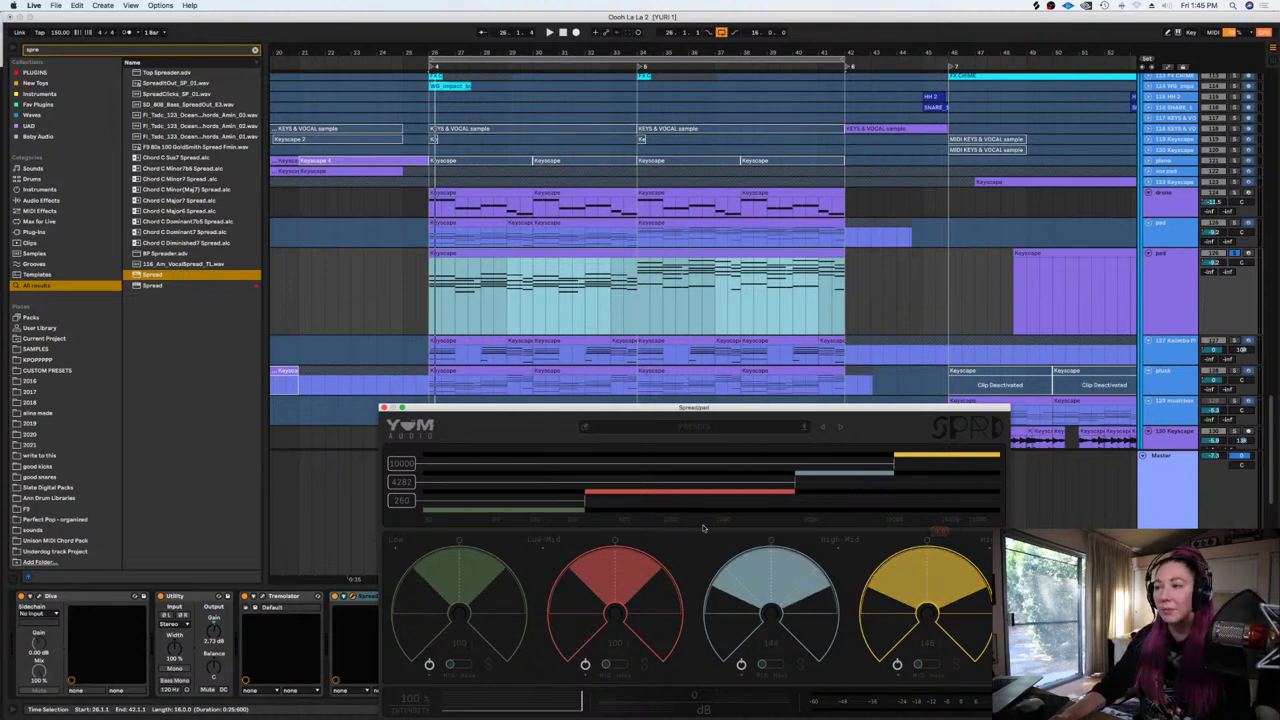
{"action": "left_click", "coordinate": [383, 409]}
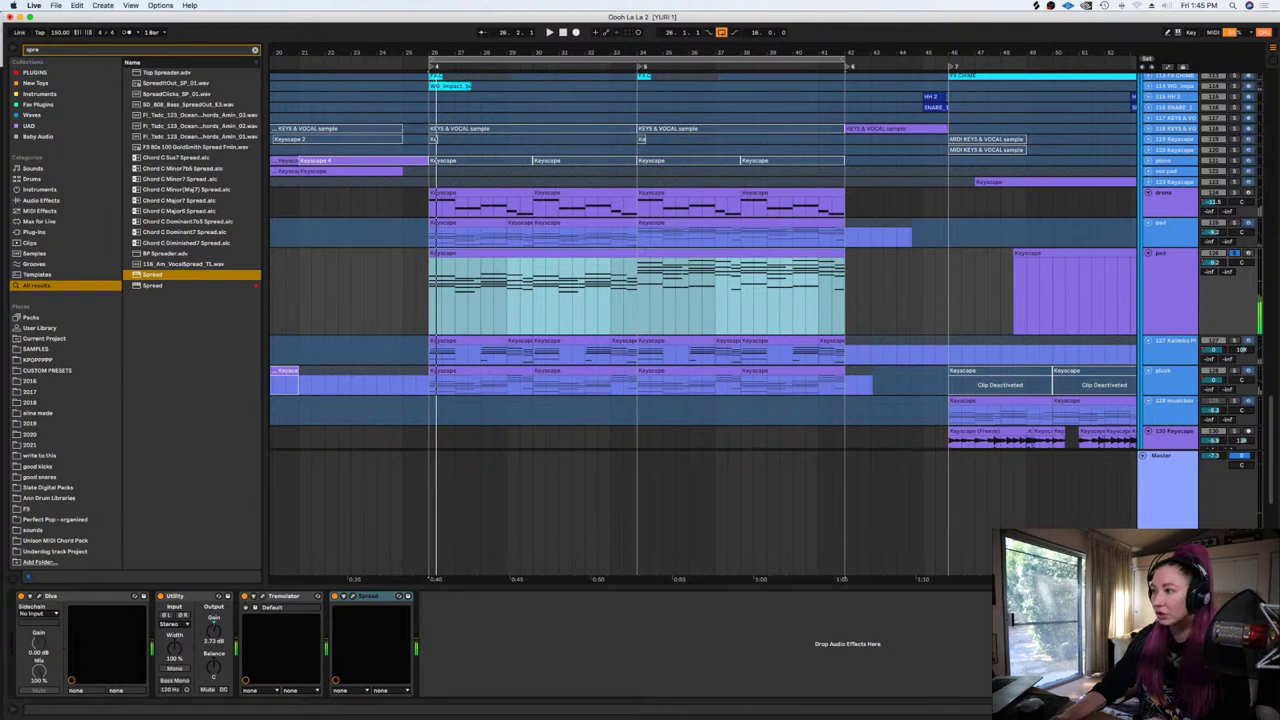
Clear the duplicated pad's clip from bar 48 to 51.3 and play the layer from bar 26
{"action": "left_click_drag", "start_coordinate": [1092, 290], "coordinate": [1000, 290]}
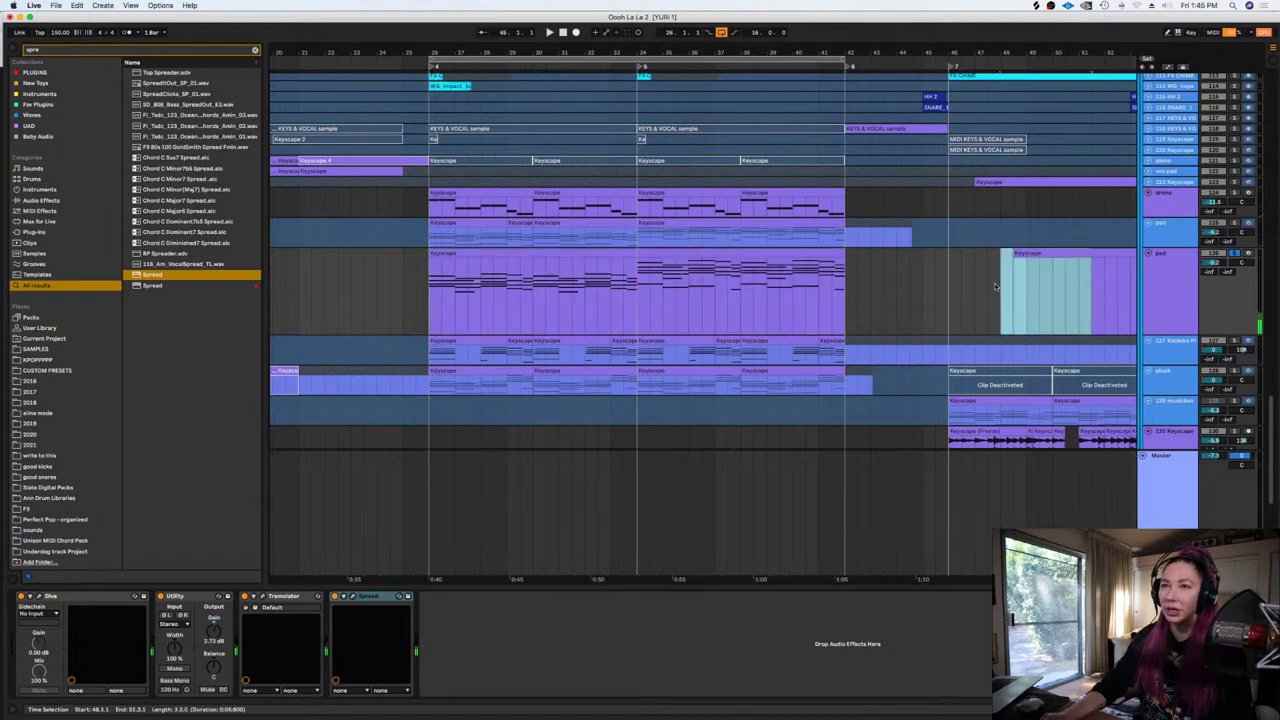
{"action": "left_click_drag", "start_coordinate": [430, 284], "coordinate": [826, 288]}
{"action": "key", "text": "space"}
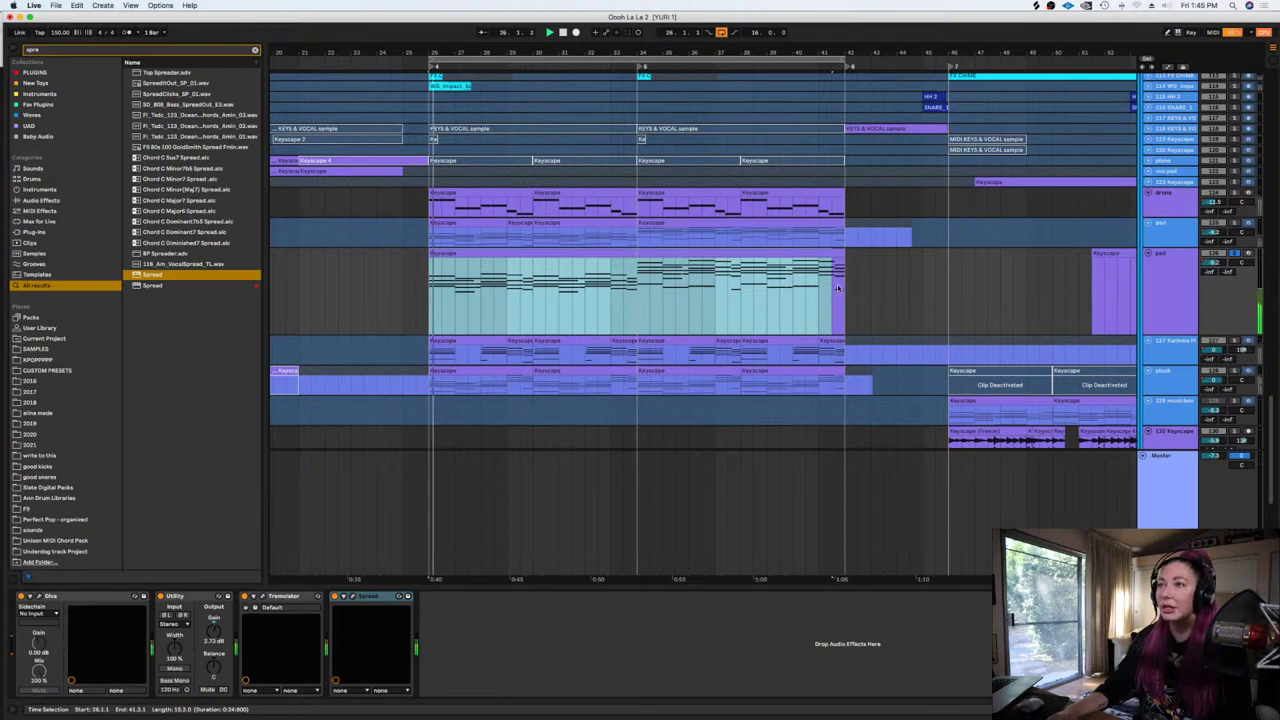
Set the Utility Gain on the duplicated pad to 1.67 dB while comparing it in the full mix and in solo
{"action": "left_click", "coordinate": [1234, 254]}
{"action": "left_click", "coordinate": [1178, 276]}
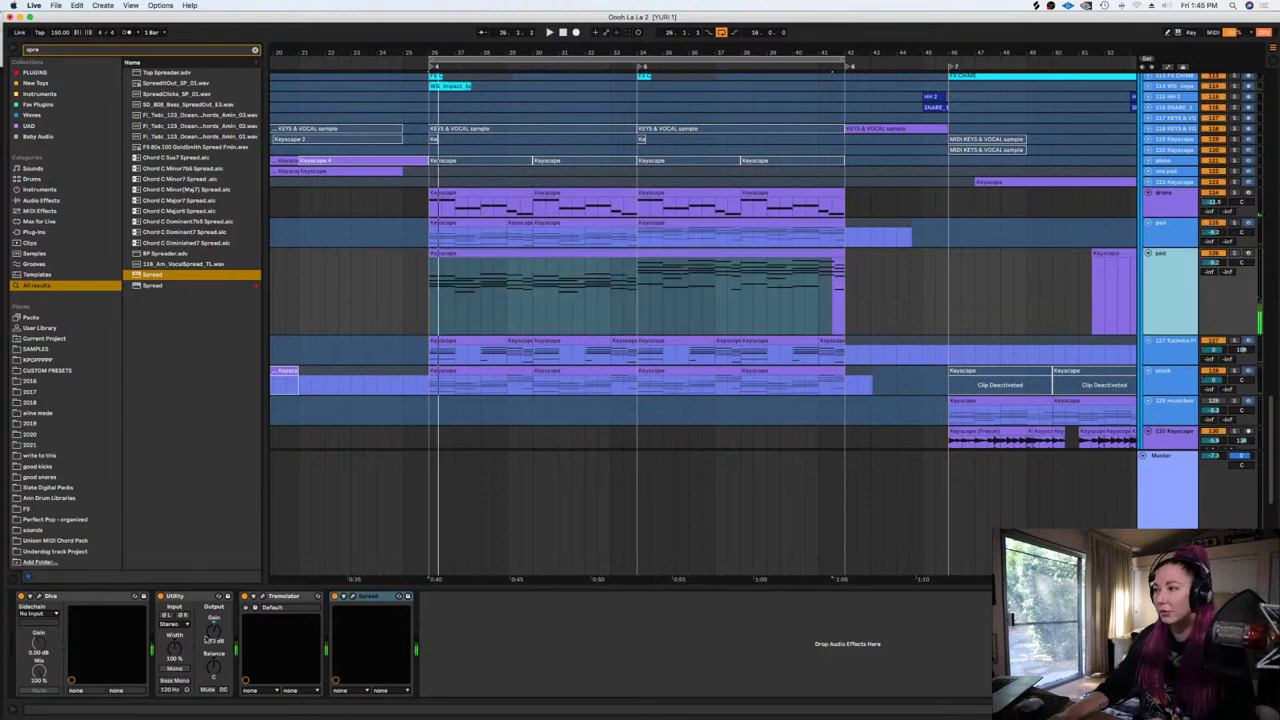
{"action": "left_click", "coordinate": [213, 631]}
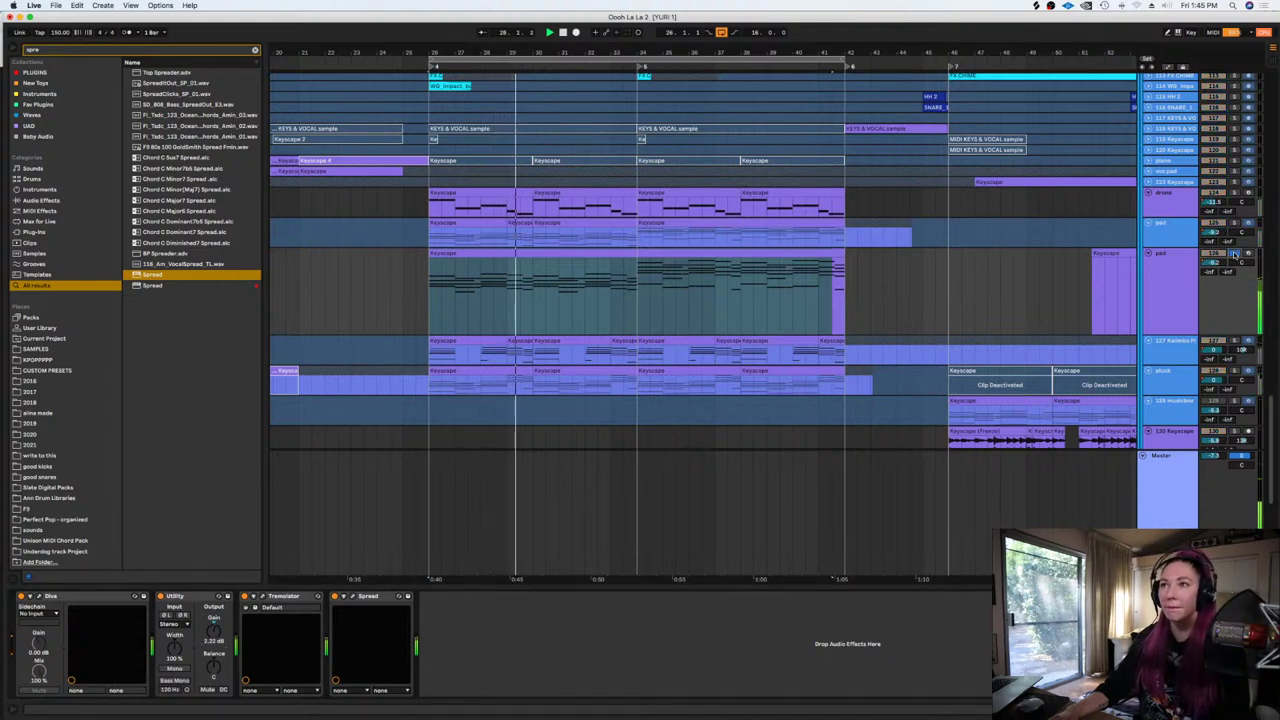
{"action": "left_click", "coordinate": [1173, 283]}
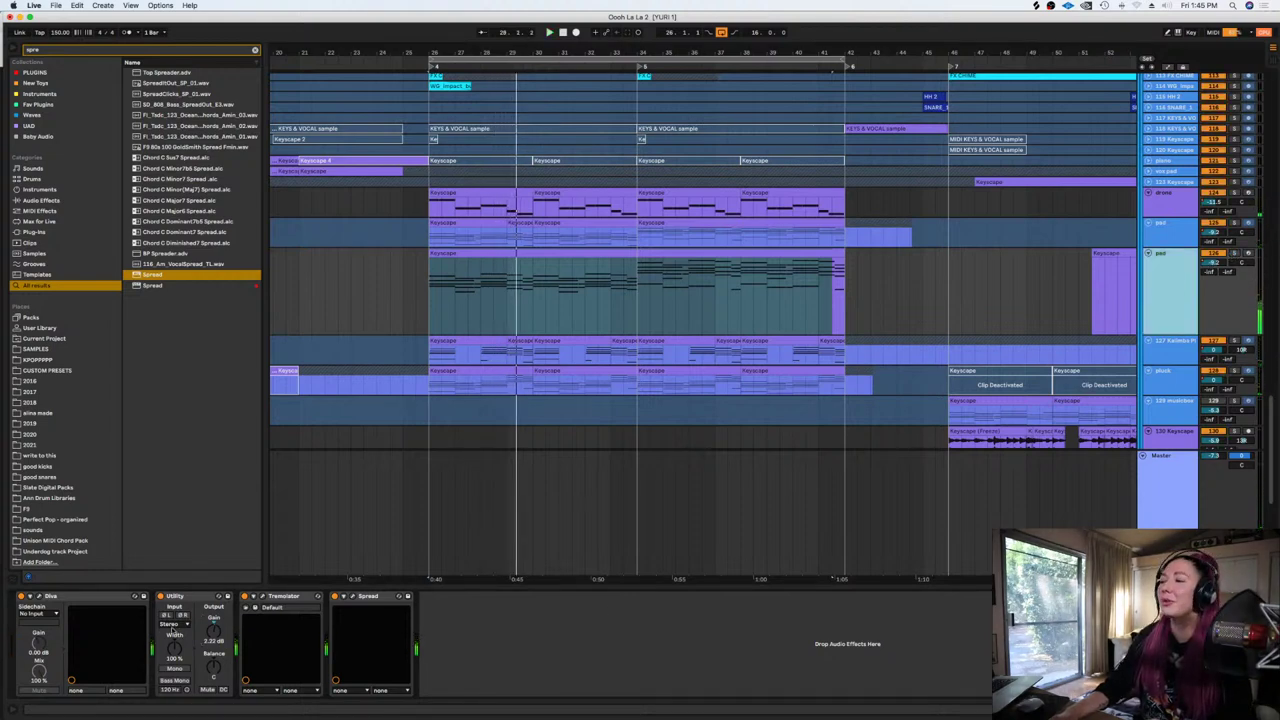
{"action": "double_click", "coordinate": [213, 631]}
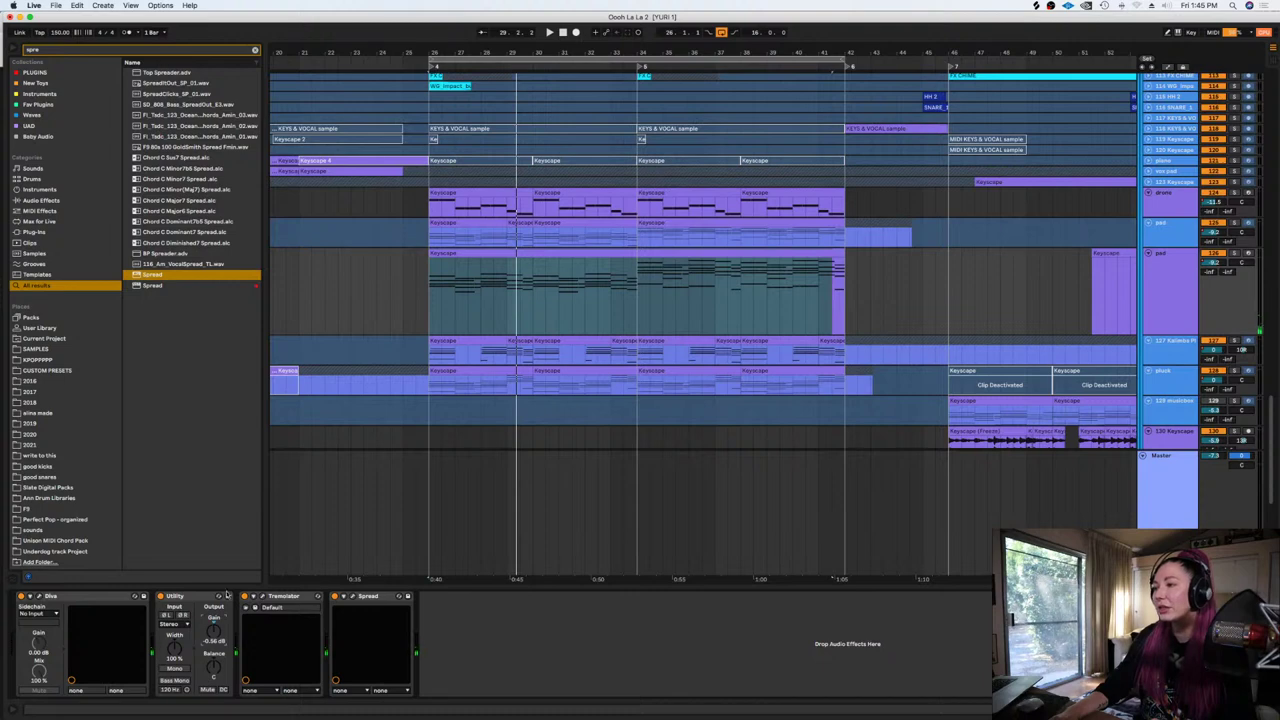
{"action": "left_click", "coordinate": [438, 301]}
{"action": "key", "text": "space"}
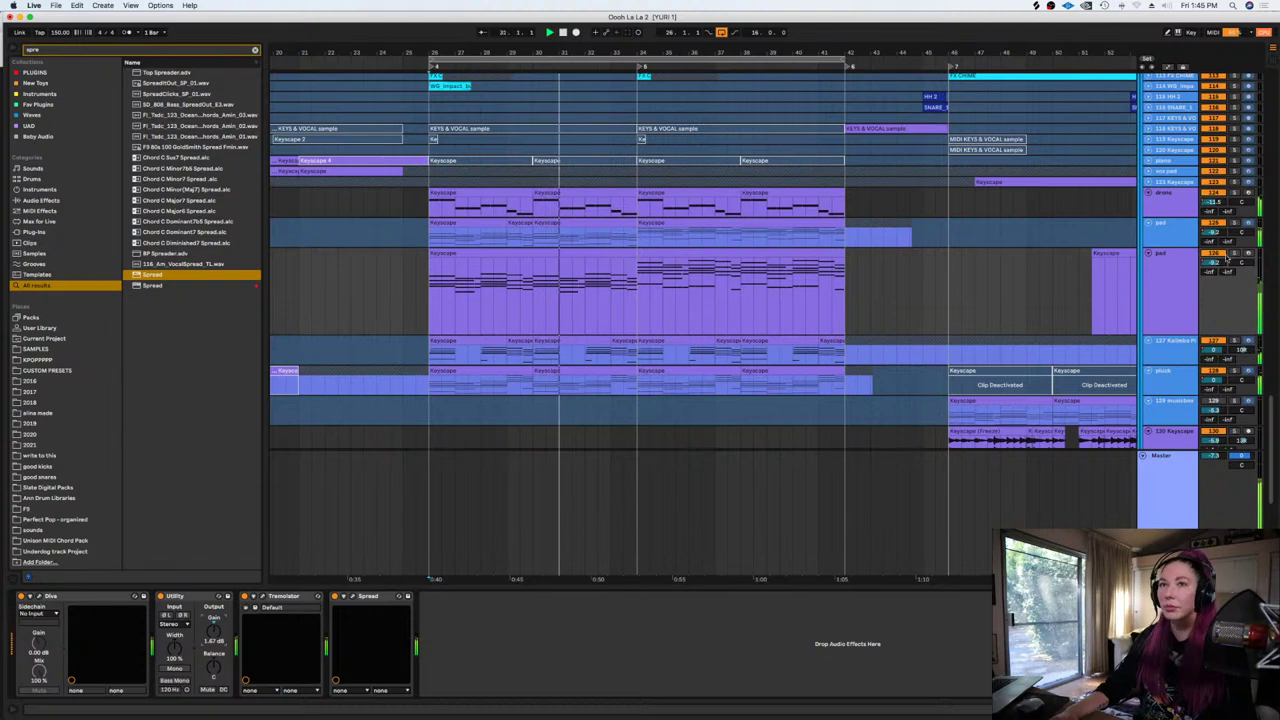
{"action": "left_click", "coordinate": [1234, 253]}
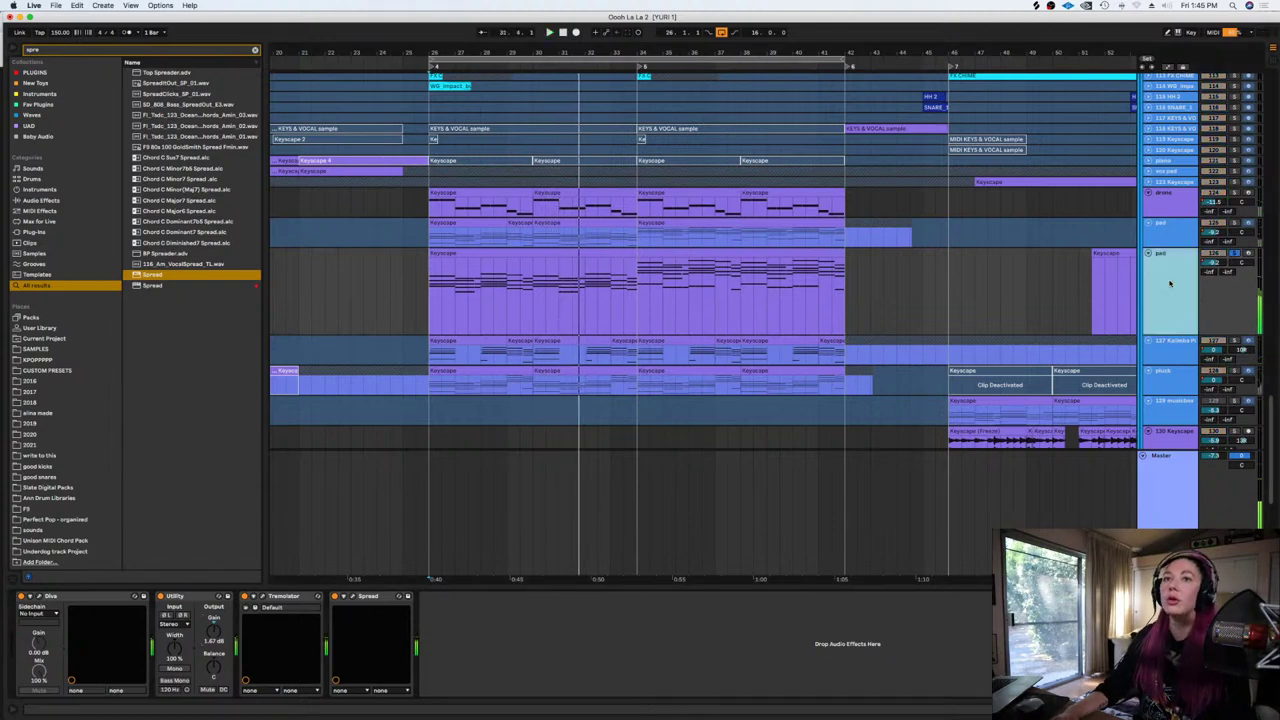
Search for "eq" and add EQ Eight after Spread on the duplicated pad track
{"action": "left_click", "coordinate": [255, 50]}
{"action": "type", "text": "eq"}
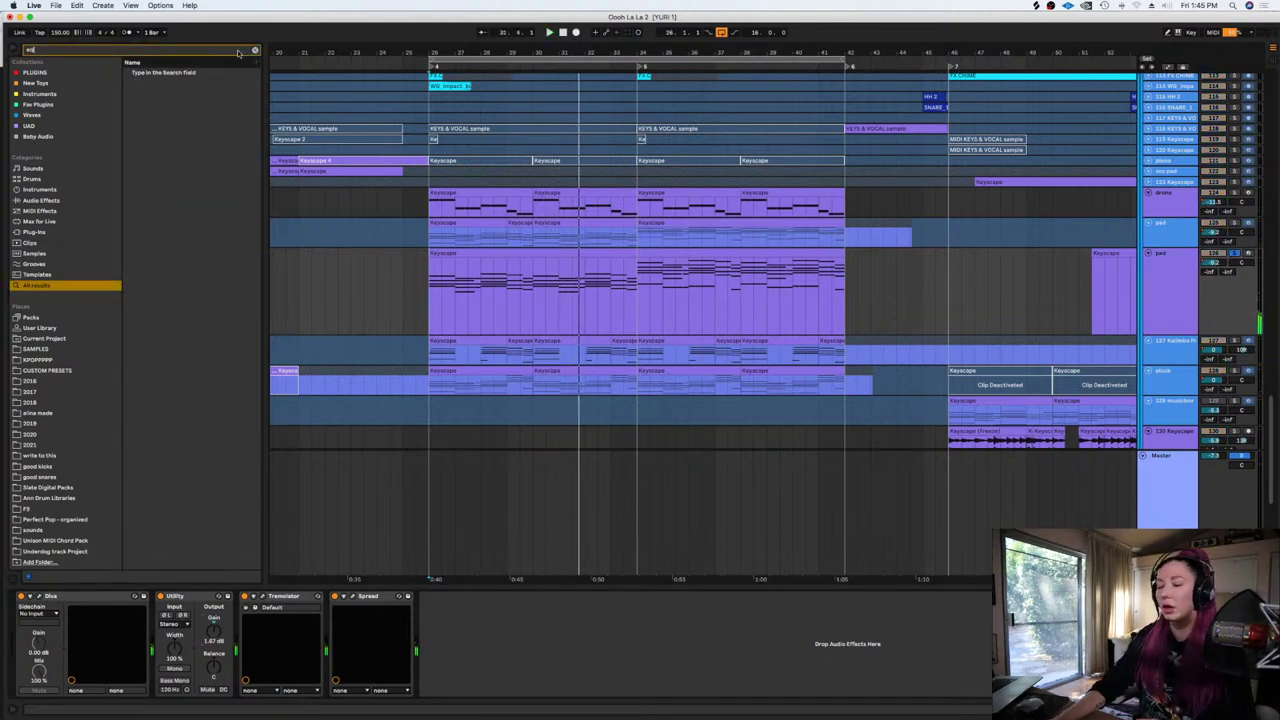
{"action": "left_click_drag", "start_coordinate": [158, 84], "coordinate": [314, 172]}
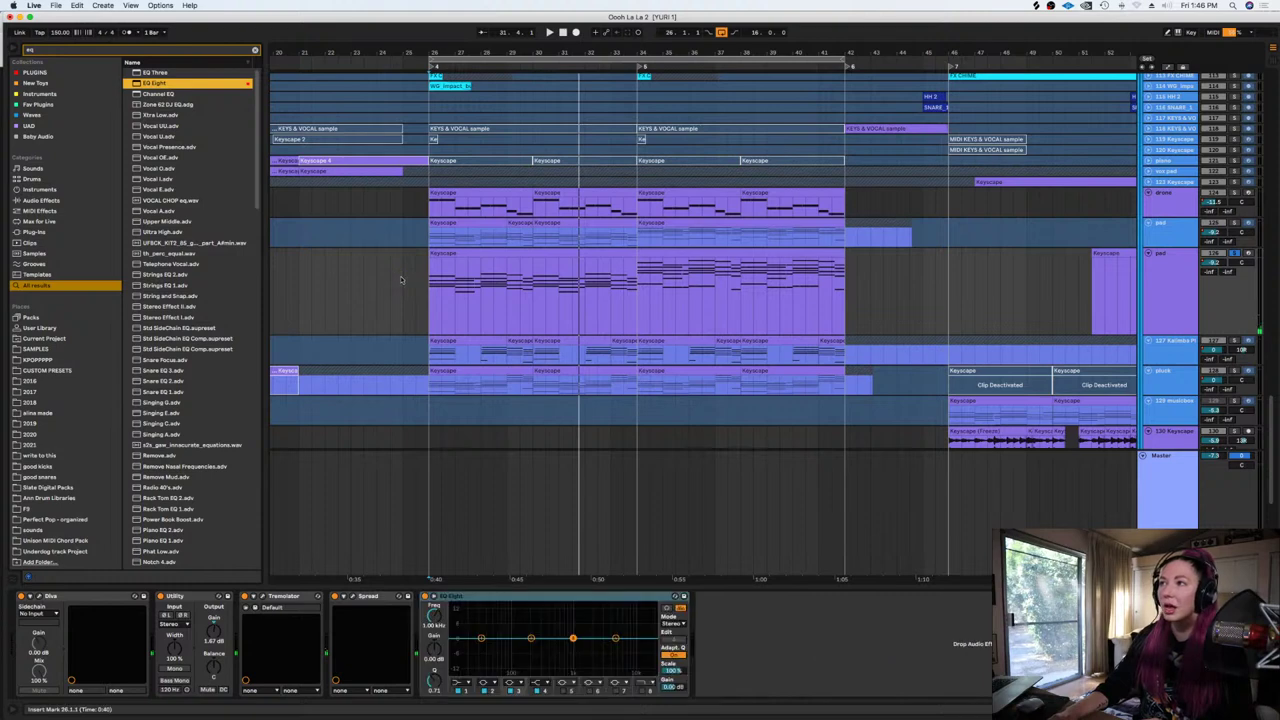
Enable arrangement recording and automation arm, and turn the arrangement loop off
{"action": "left_click", "coordinate": [396, 277]}
{"action": "left_click", "coordinate": [576, 32]}
{"action": "left_click", "coordinate": [608, 32]}
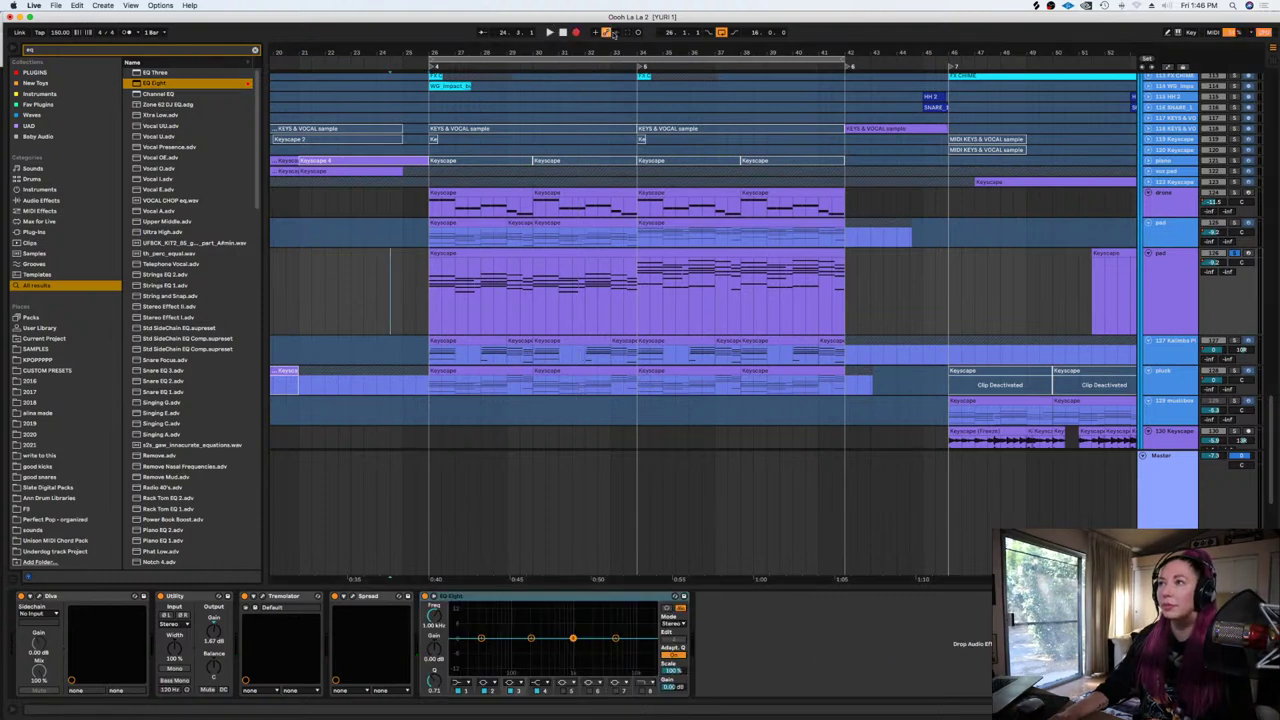
{"action": "left_click", "coordinate": [721, 32]}
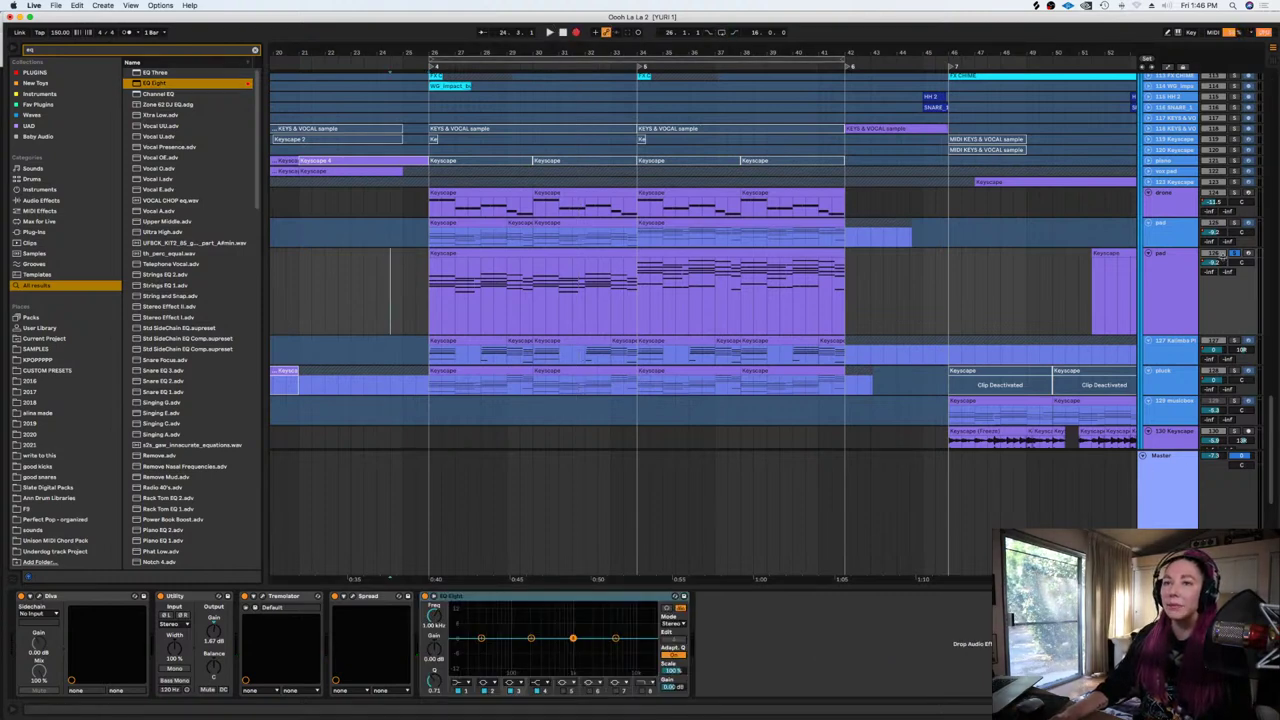
Activate EQ Eight's band 8 high cut at 18 kHz, set the Utility Gain to 7.22 dB, and take the pad out of solo
{"action": "left_click", "coordinate": [645, 690]}
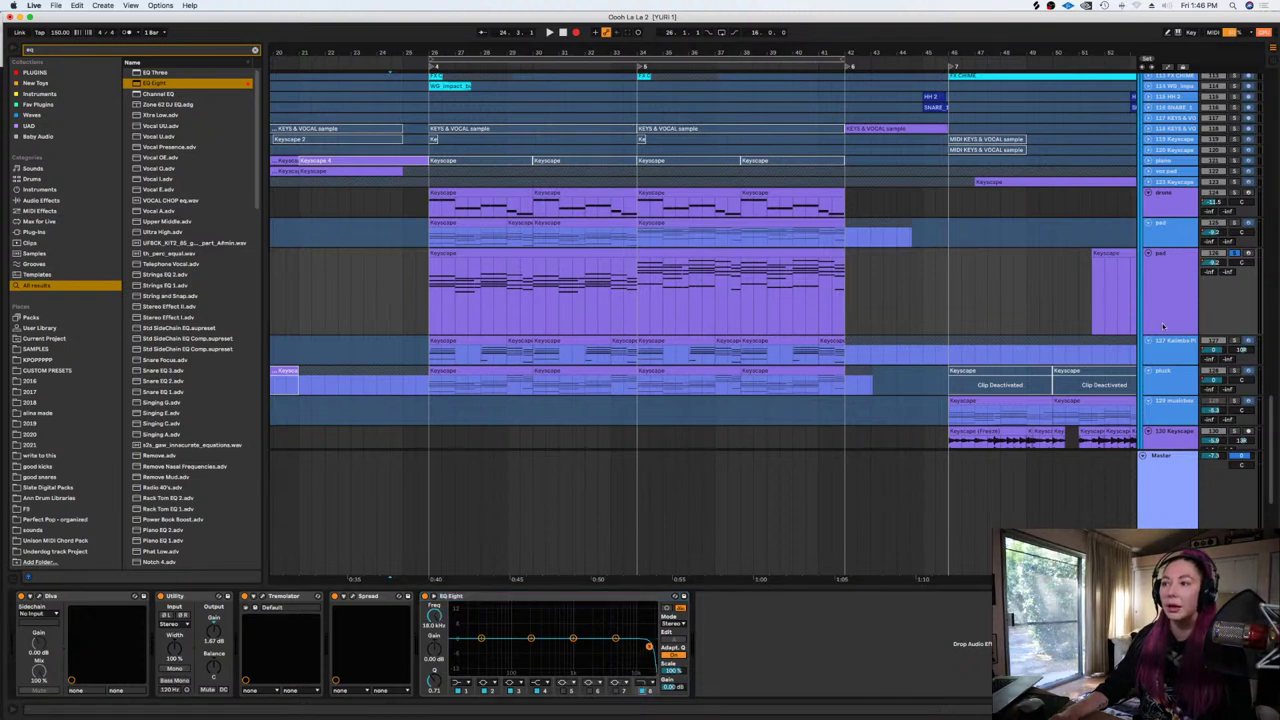
{"action": "left_click_drag", "start_coordinate": [216, 635], "coordinate": [216, 621]}
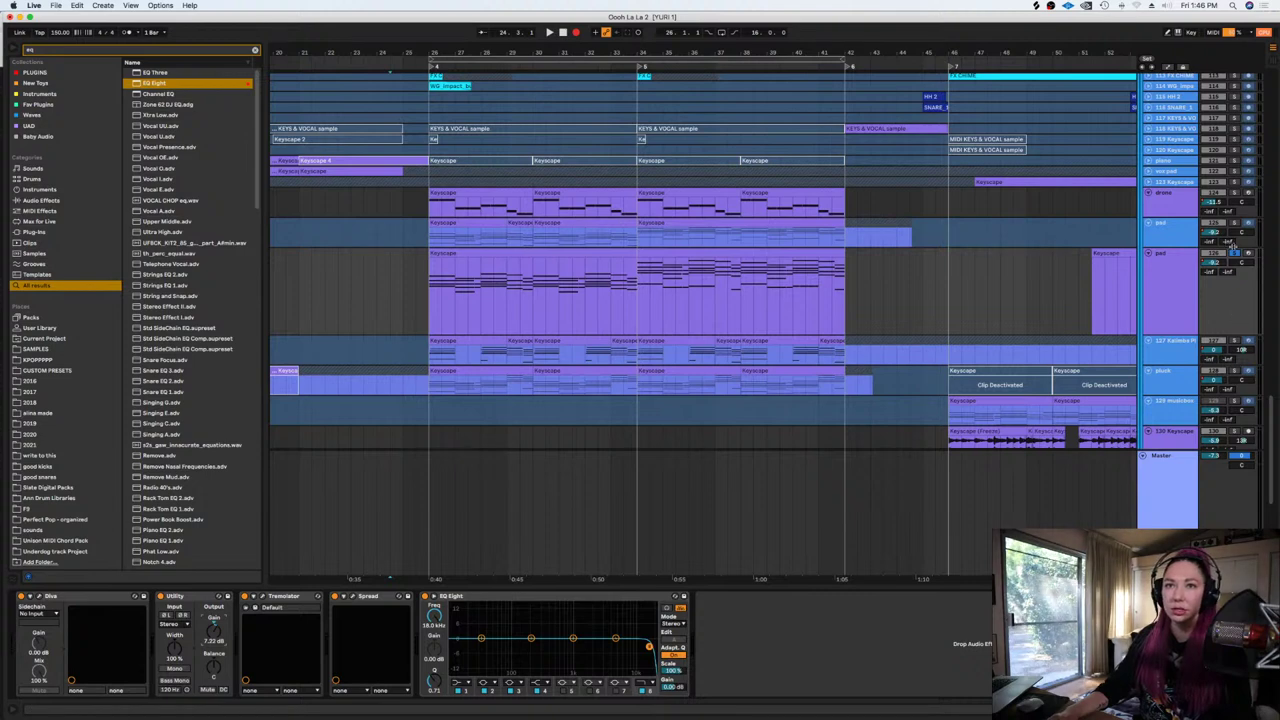
{"action": "left_click", "coordinate": [1235, 253]}
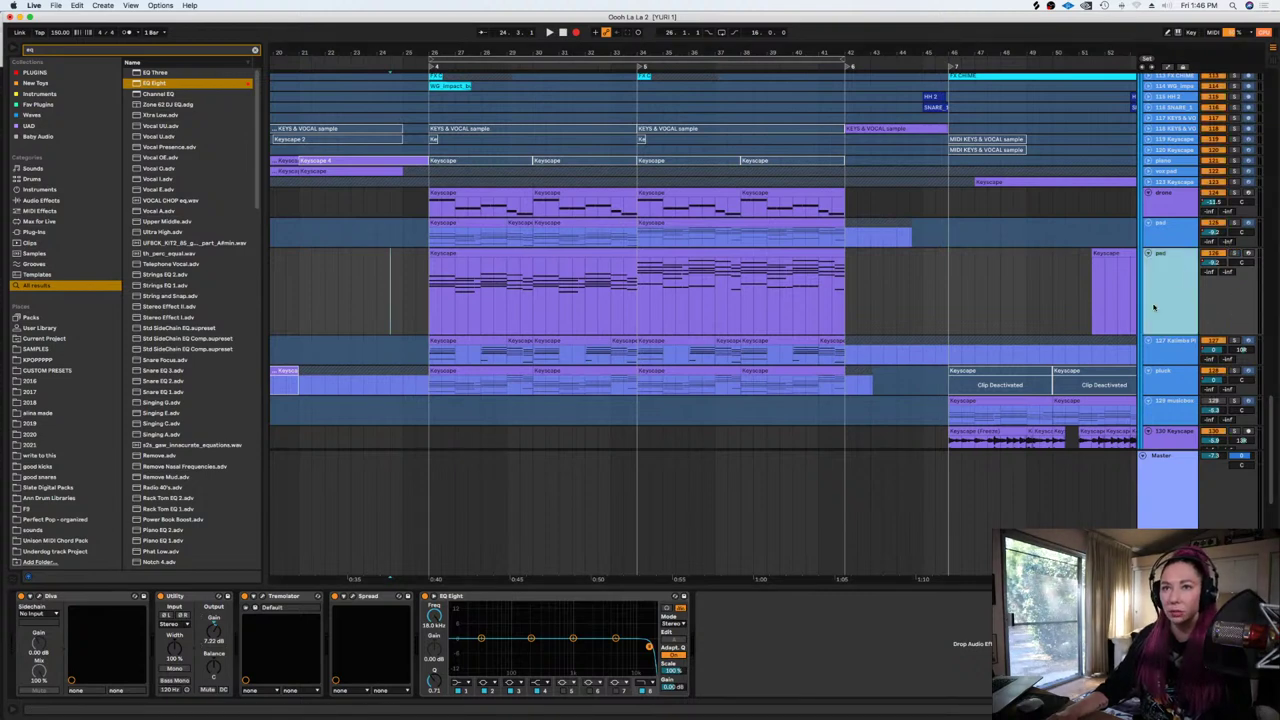
Record from bar 23, automating EQ Eight's band 8 high-cut frequency on the duplicated pad down to about 4 kHz
{"action": "left_click", "coordinate": [352, 286]}
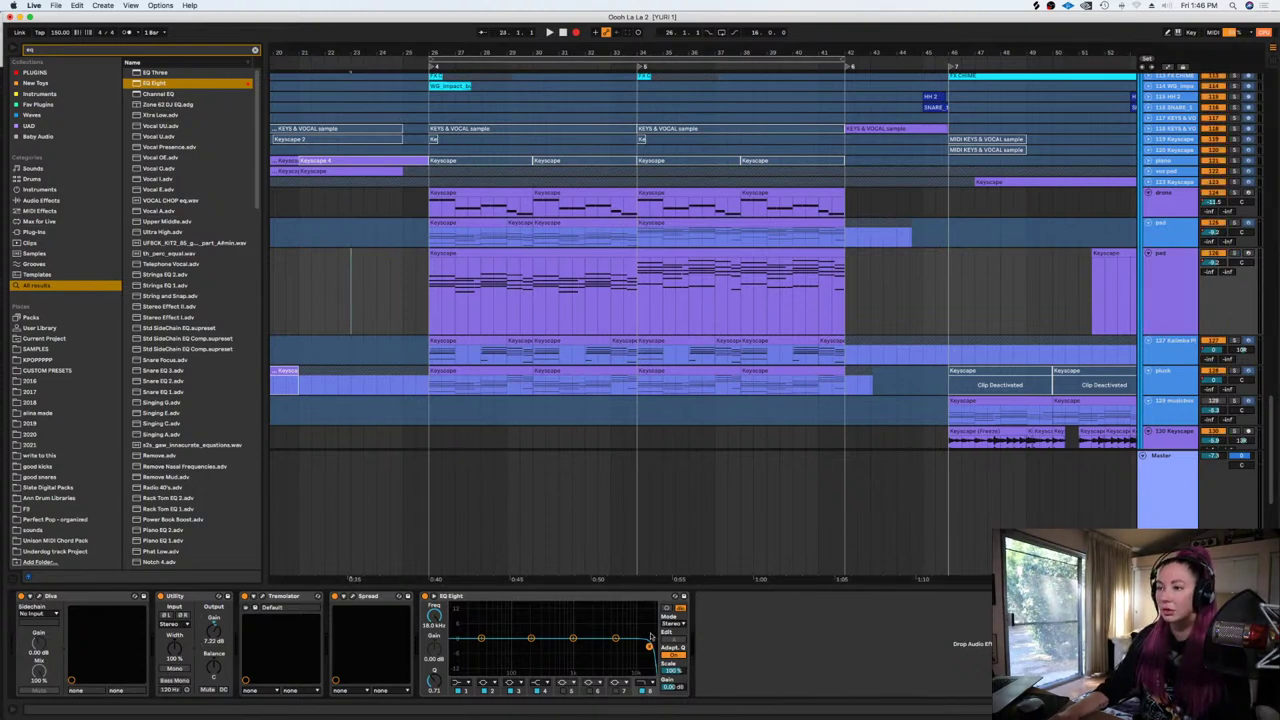
{"action": "key", "text": "space"}
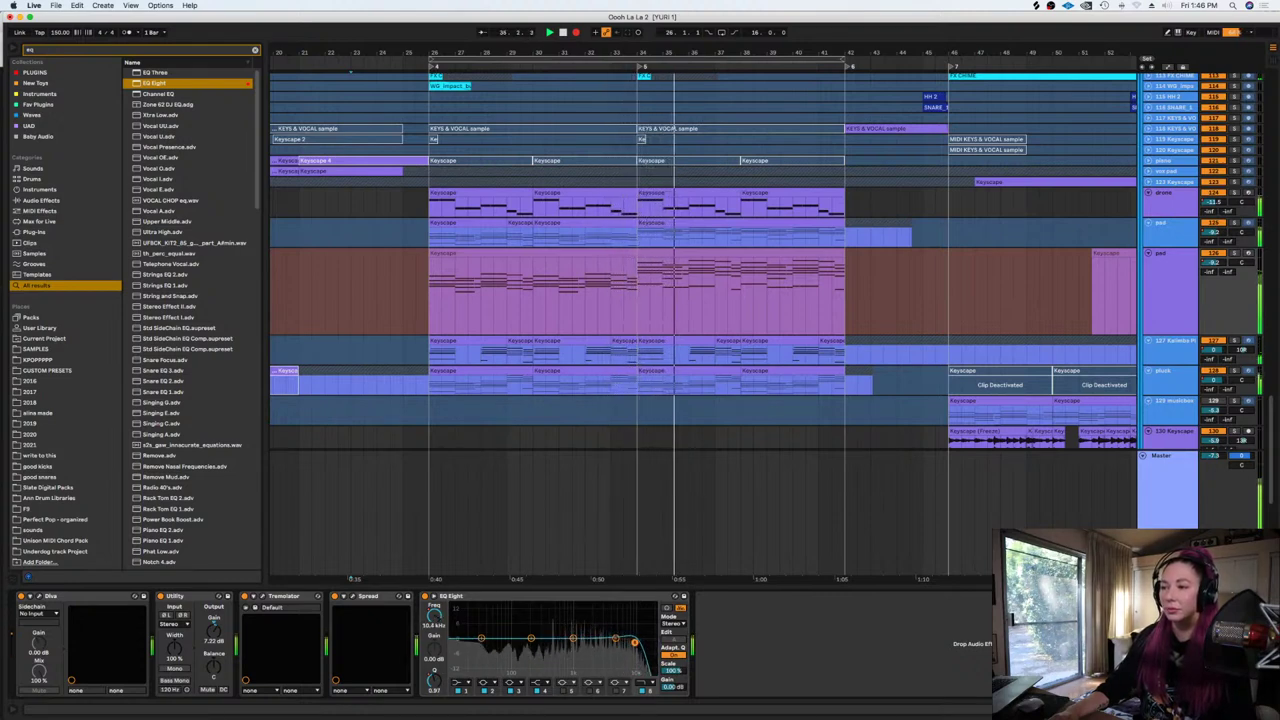
{"action": "left_click_drag", "start_coordinate": [634, 642], "coordinate": [607, 639]}
{"action": "key", "text": "space"}
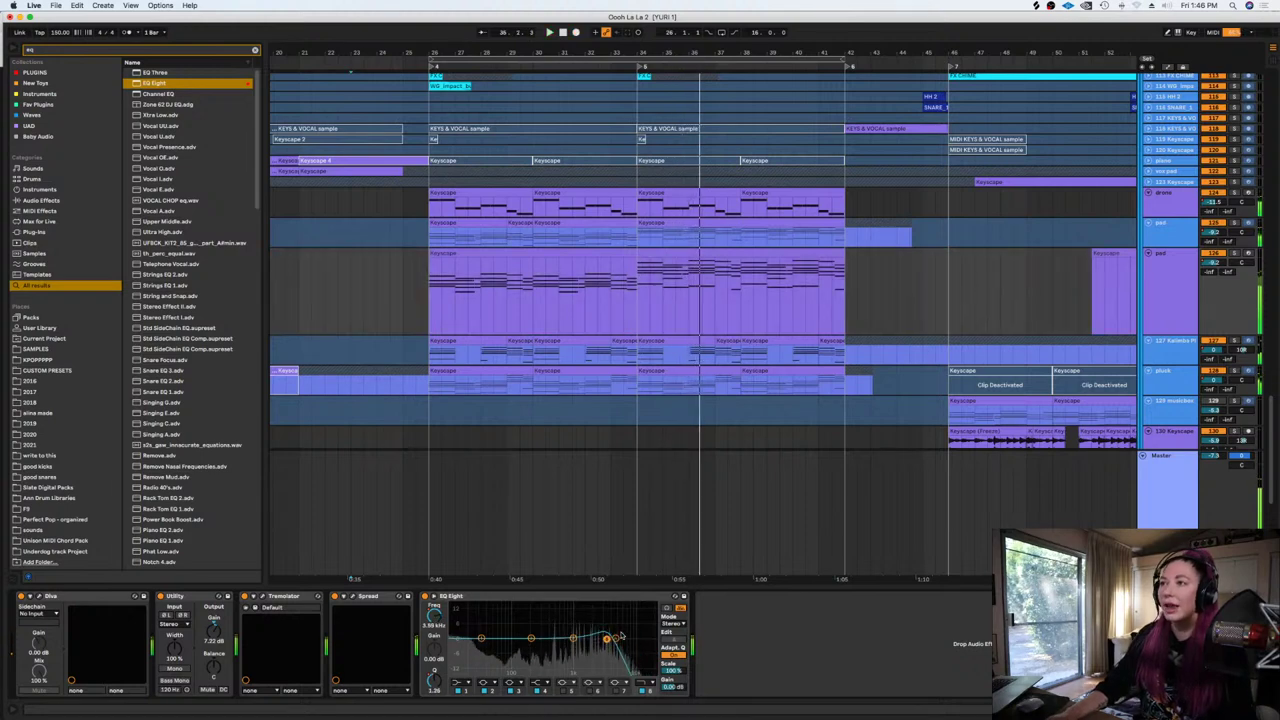
Duplicate the duplicated pad's bars 26 to 34 so the copy replaces bars 34 to 42
{"action": "left_click_drag", "start_coordinate": [636, 280], "coordinate": [432, 280]}
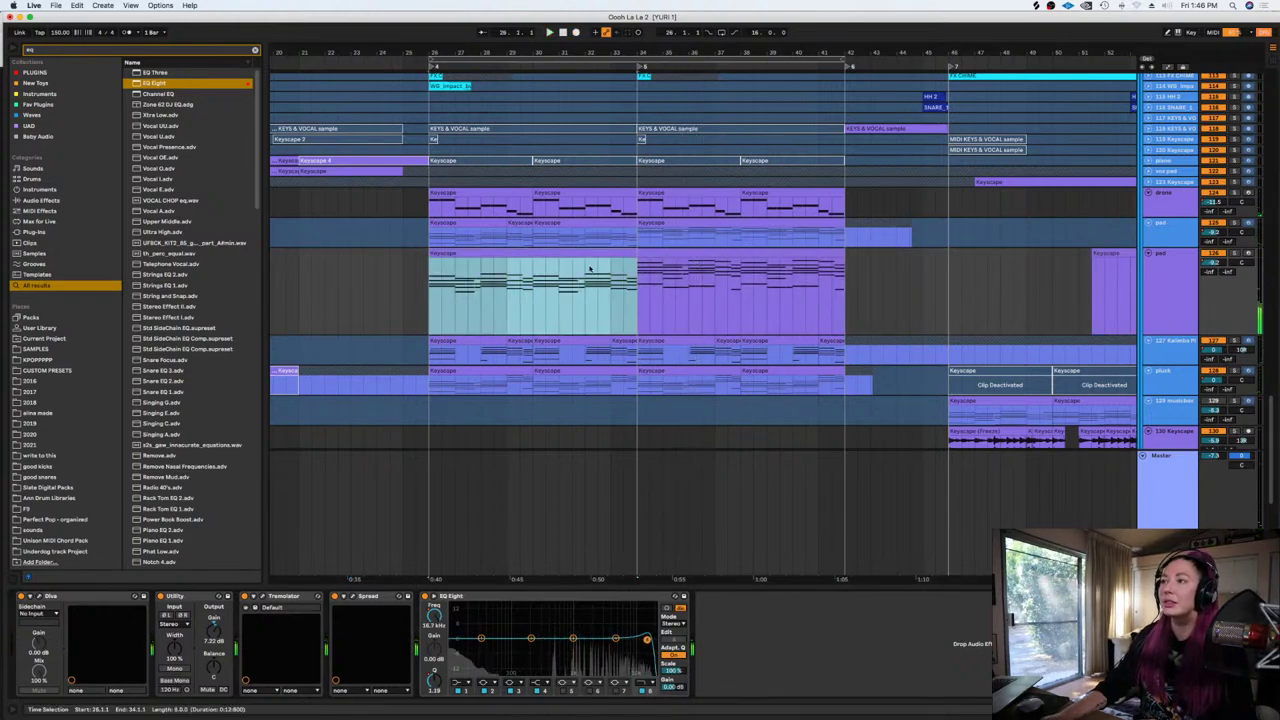
{"action": "key", "text": "super+d"}
{"action": "left_click", "coordinate": [629, 286]}
{"action": "key", "text": "minus"}
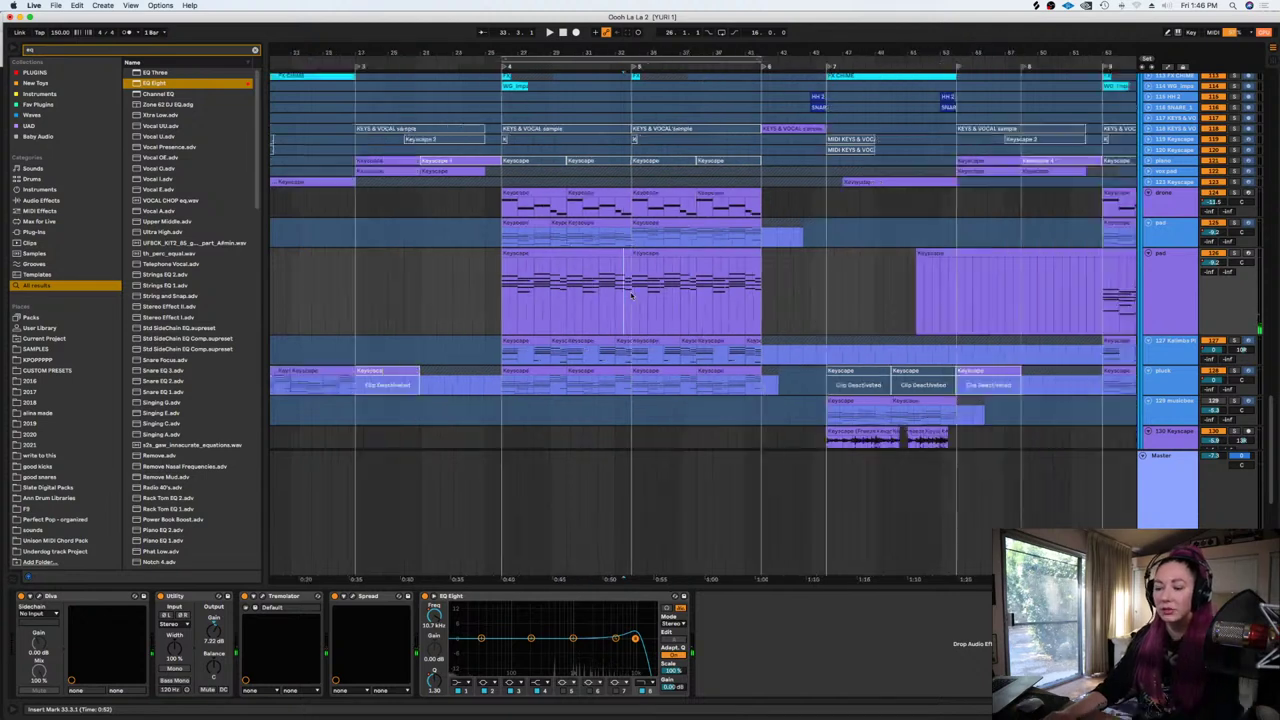
{"action": "left_click", "coordinate": [1027, 304]}
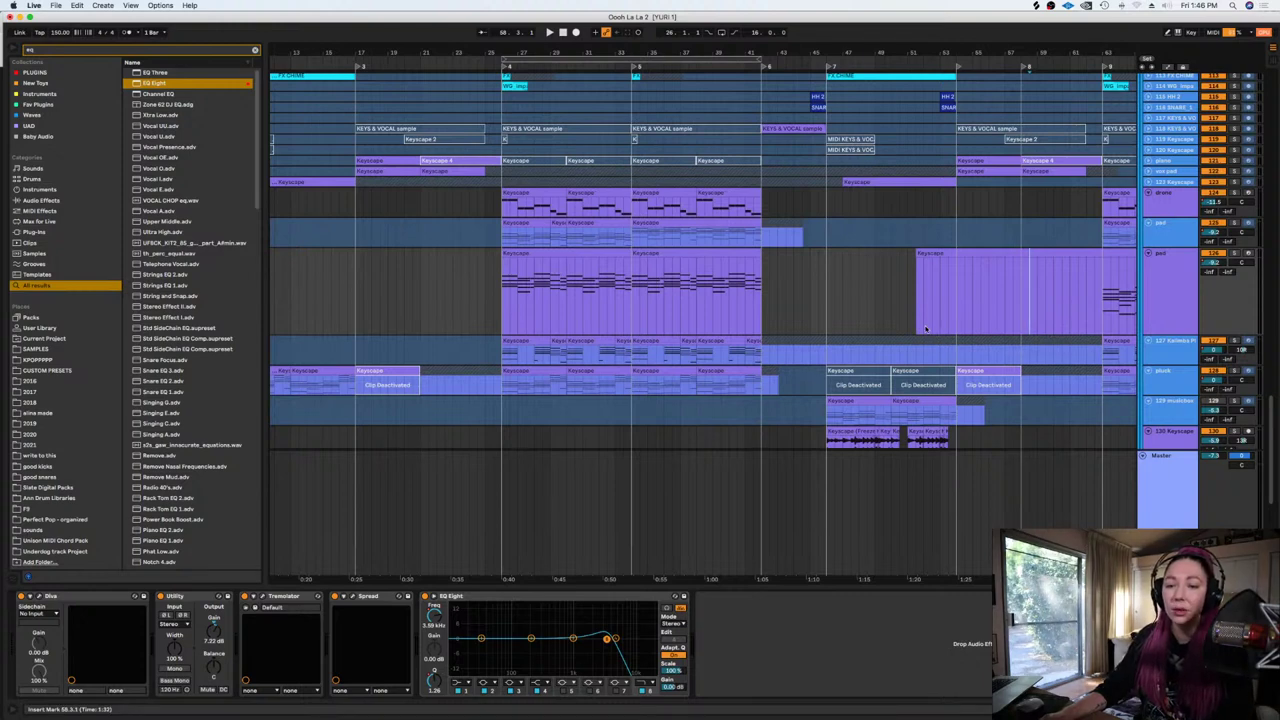
{"action": "left_click", "coordinate": [883, 310]}
{"action": "key", "text": "minus"}
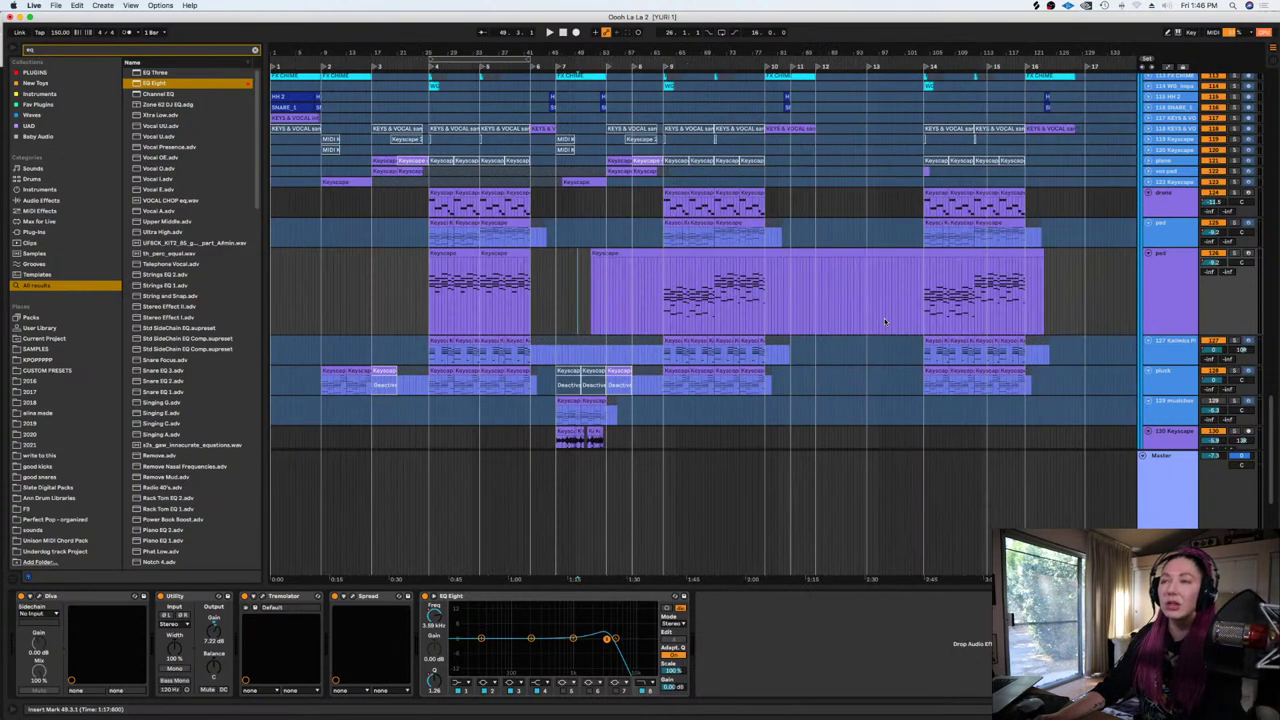
Set the grid to 1 bar and clear the duplicated pad's empty clip stretches at bars 50 to 63 and 79 to 104
{"action": "right_click", "coordinate": [620, 290]}
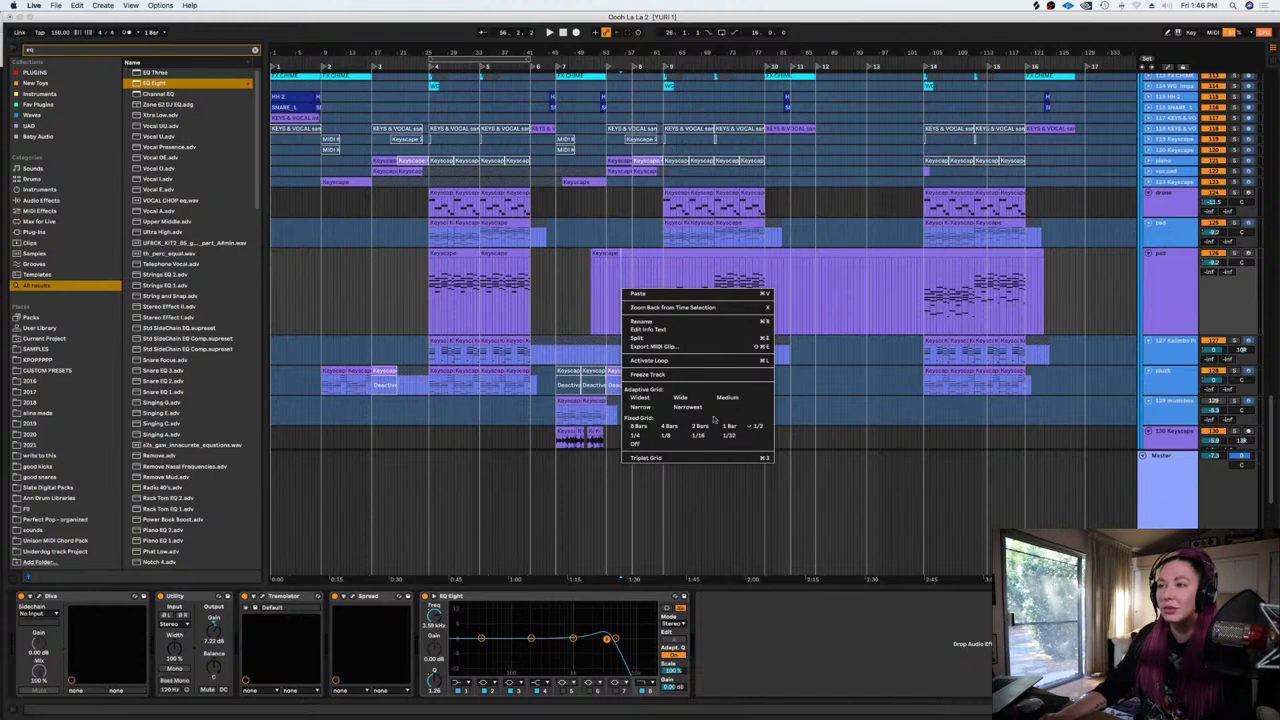
{"action": "left_click", "coordinate": [727, 431]}
{"action": "left_click_drag", "start_coordinate": [660, 300], "coordinate": [583, 305]}
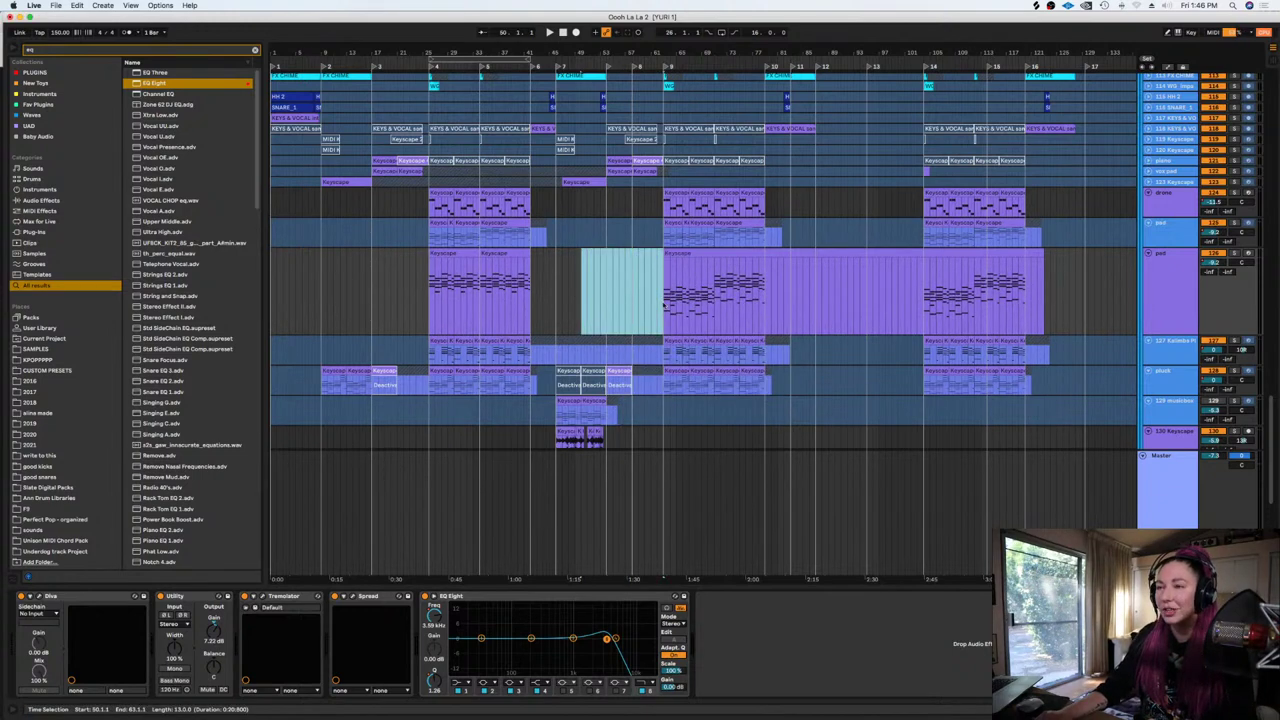
{"action": "left_click_drag", "start_coordinate": [766, 310], "coordinate": [925, 302]}
{"action": "key", "text": "Delete"}
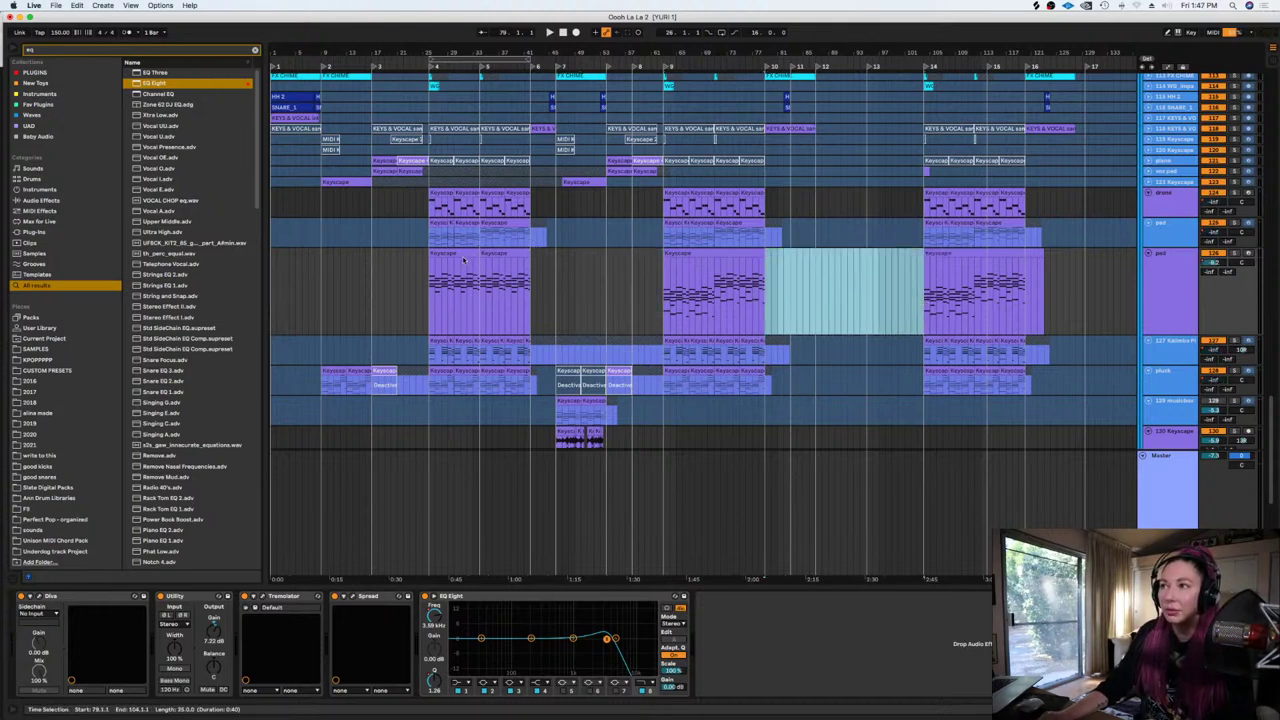
Copy the duplicated pad's bars 26 to 42 and paste them over its sections starting at bars 63 and 104
{"action": "left_click_drag", "start_coordinate": [463, 260], "coordinate": [471, 253]}
{"action": "left_click", "coordinate": [463, 255]}
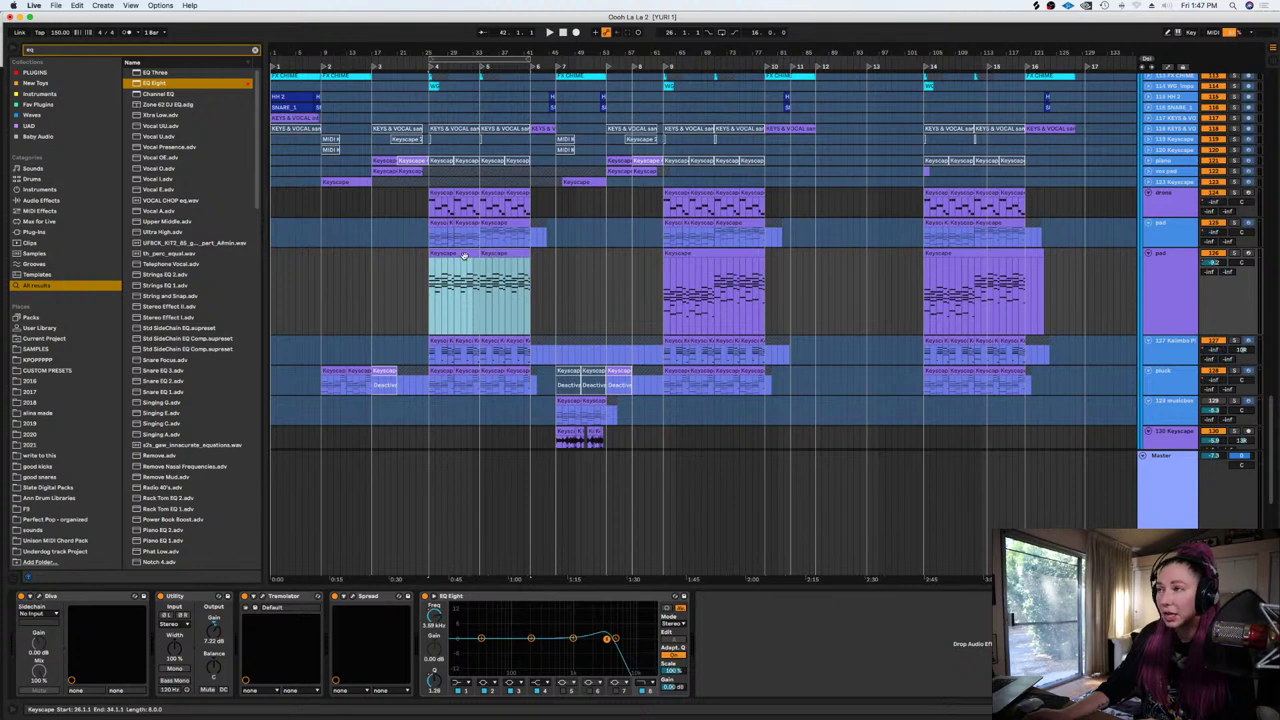
{"action": "left_click", "coordinate": [662, 290]}
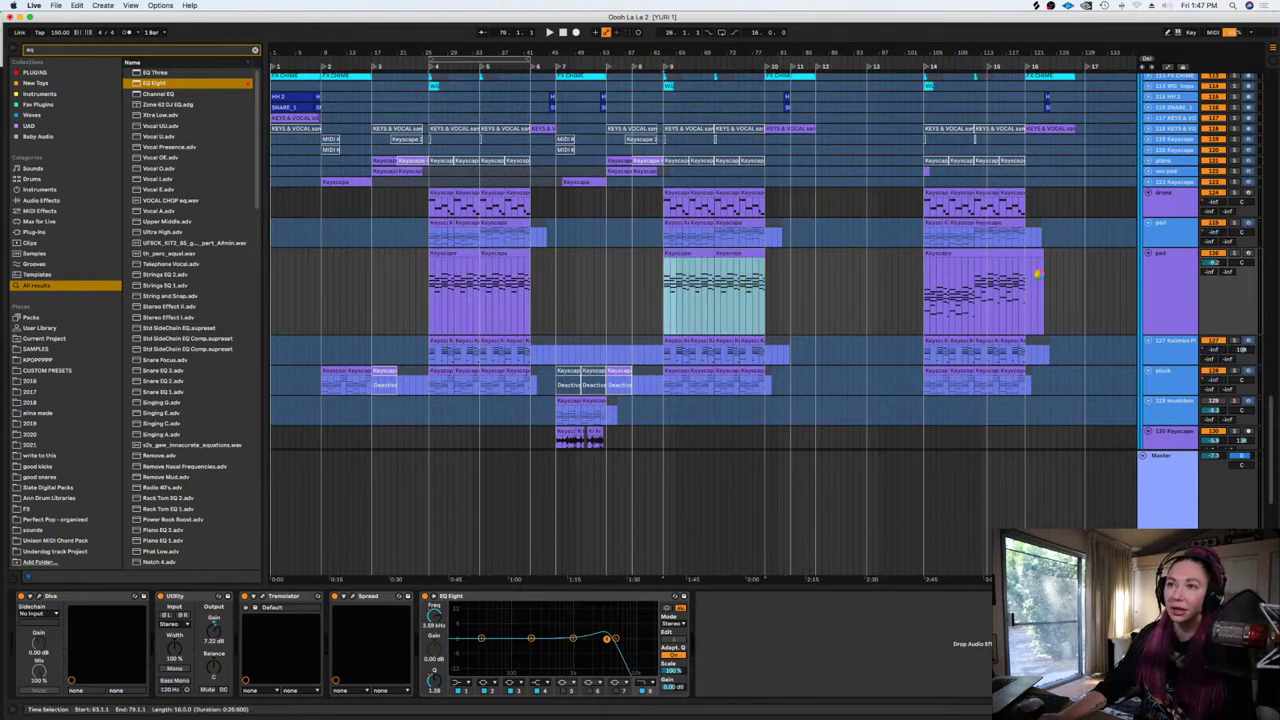
{"action": "left_click_drag", "start_coordinate": [925, 274], "coordinate": [1026, 298]}
{"action": "key", "text": "super+v"}
Automate the duplicated pad's Utility Gain to -inf dB over bars 120 to 128, 79 to 92 and 42 to 52, and save
{"action": "key", "text": "a"}
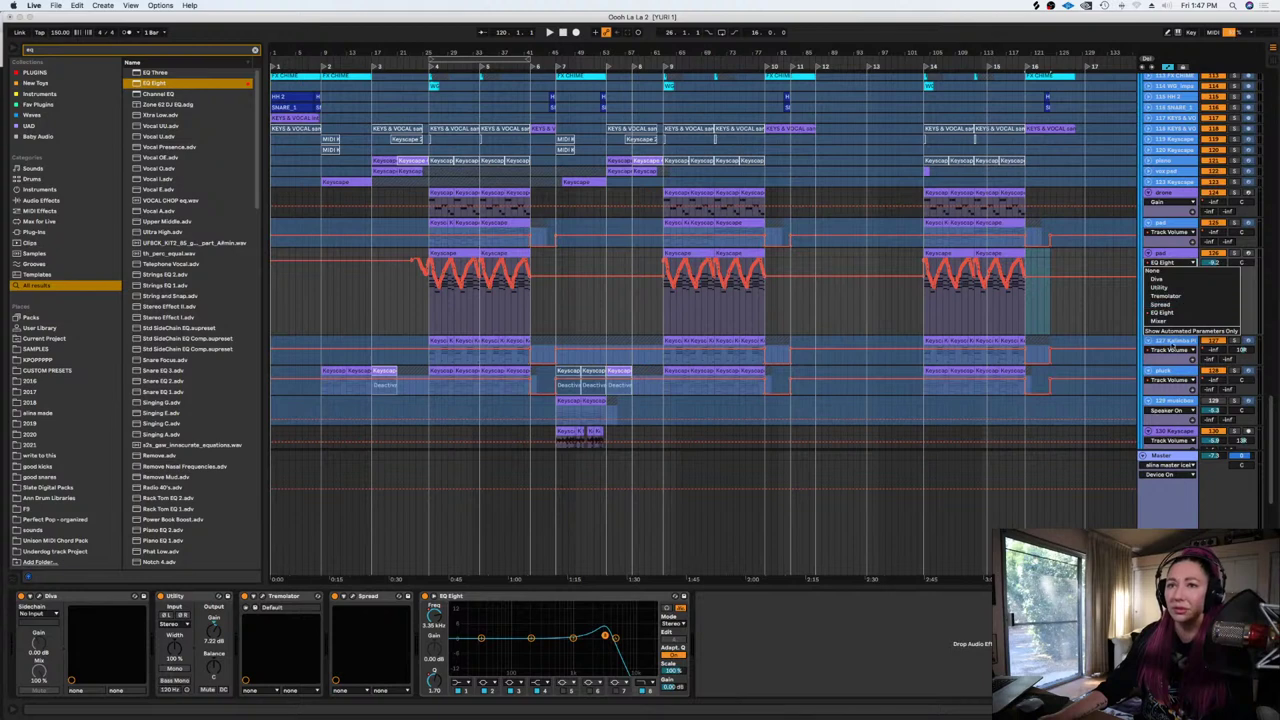
{"action": "left_click", "coordinate": [1160, 287]}
{"action": "left_click_drag", "start_coordinate": [1067, 314], "coordinate": [1037, 334]}
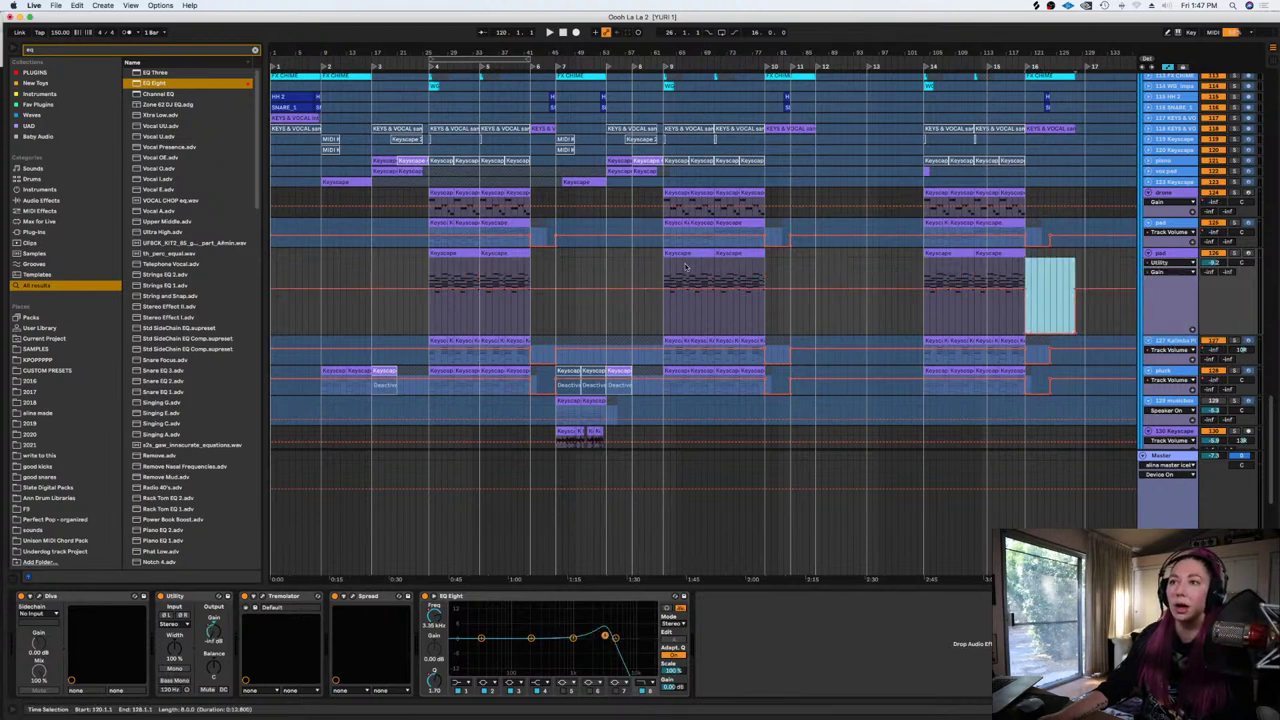
{"action": "left_click_drag", "start_coordinate": [845, 315], "coordinate": [781, 334]}
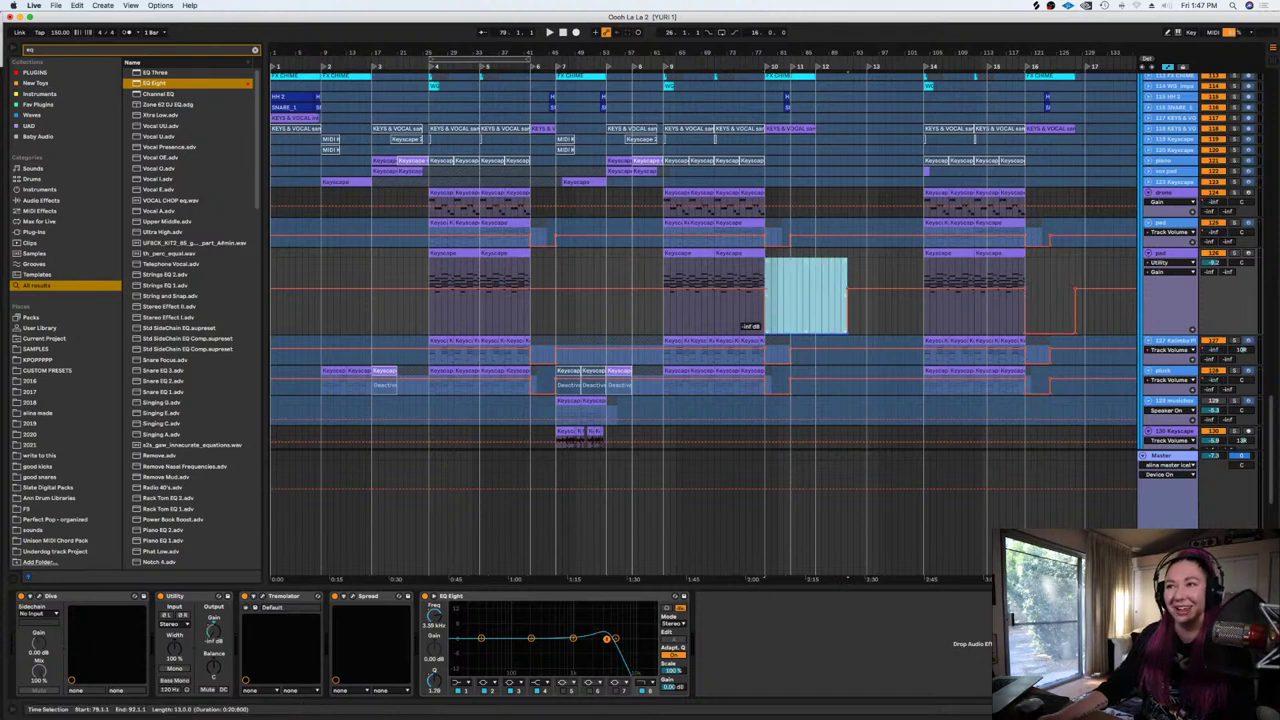
{"action": "left_click_drag", "start_coordinate": [596, 312], "coordinate": [543, 334]}
{"action": "key", "text": "super+s"}
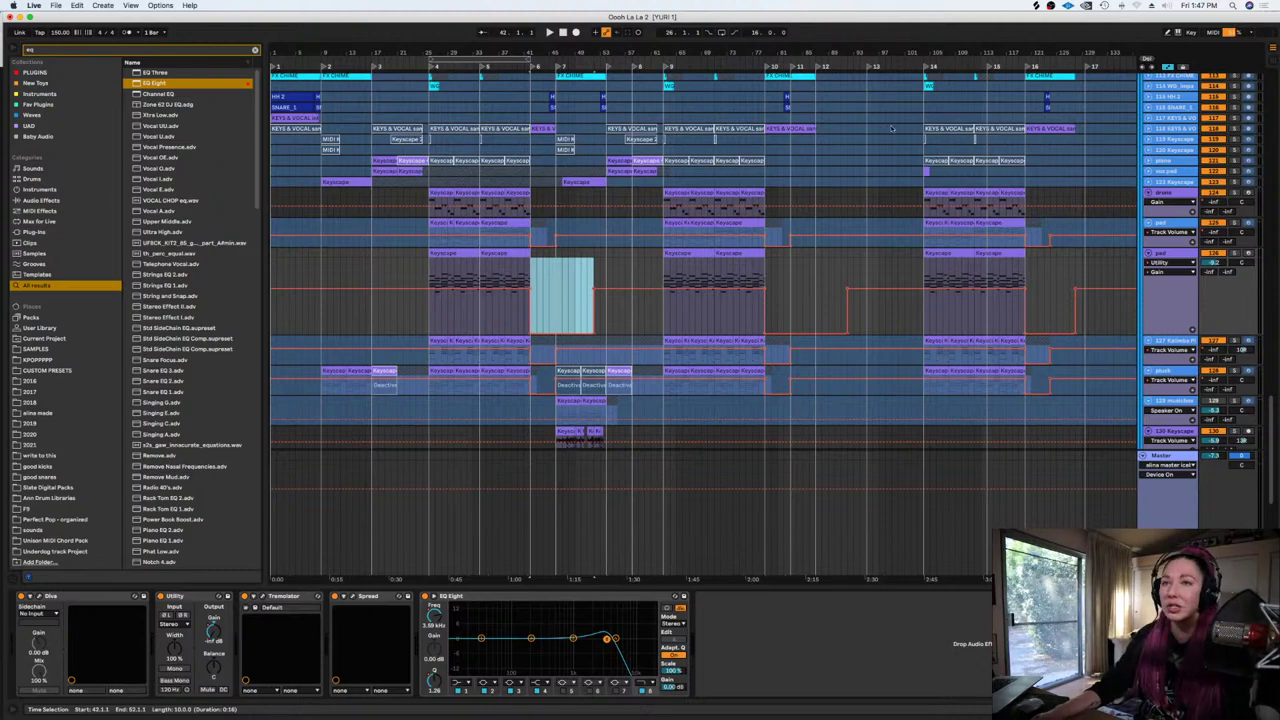
Hide the automation lanes and audition the duplicated pad from bar 25 in the mix and soloed from bar 26
{"action": "key", "text": "a"}
{"action": "left_click", "coordinate": [425, 298]}
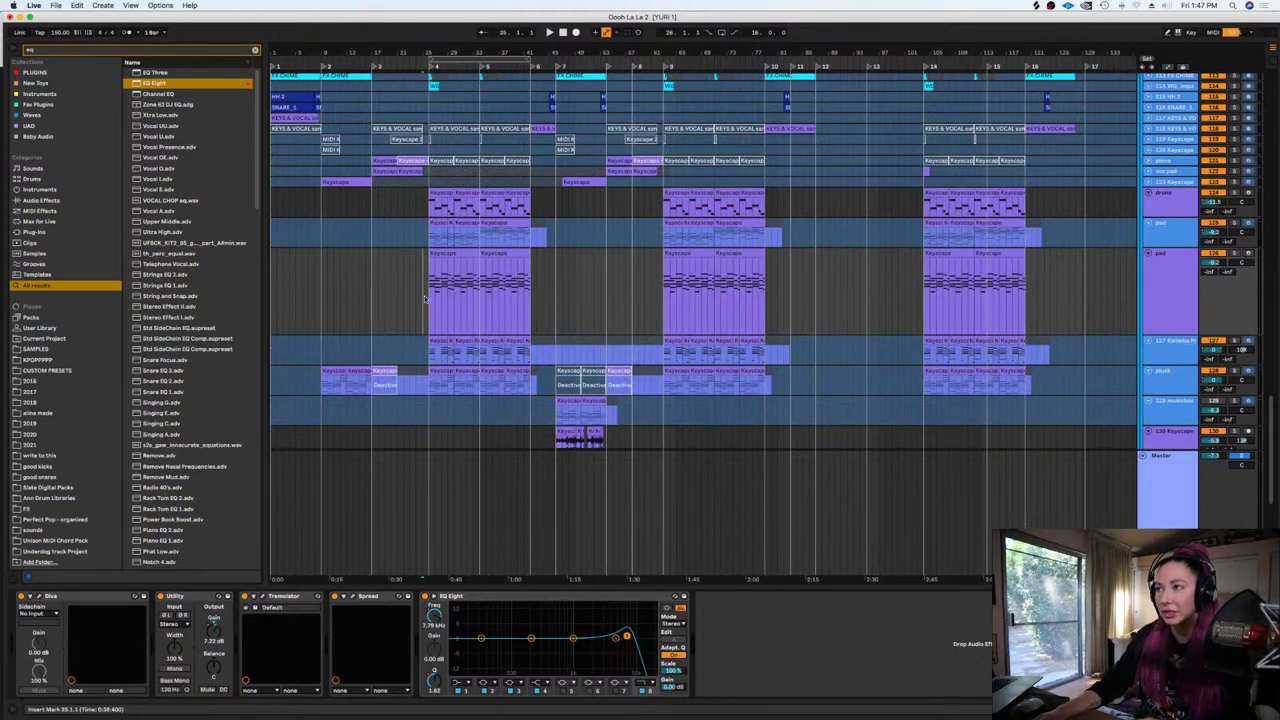
{"action": "key", "text": "plus"}
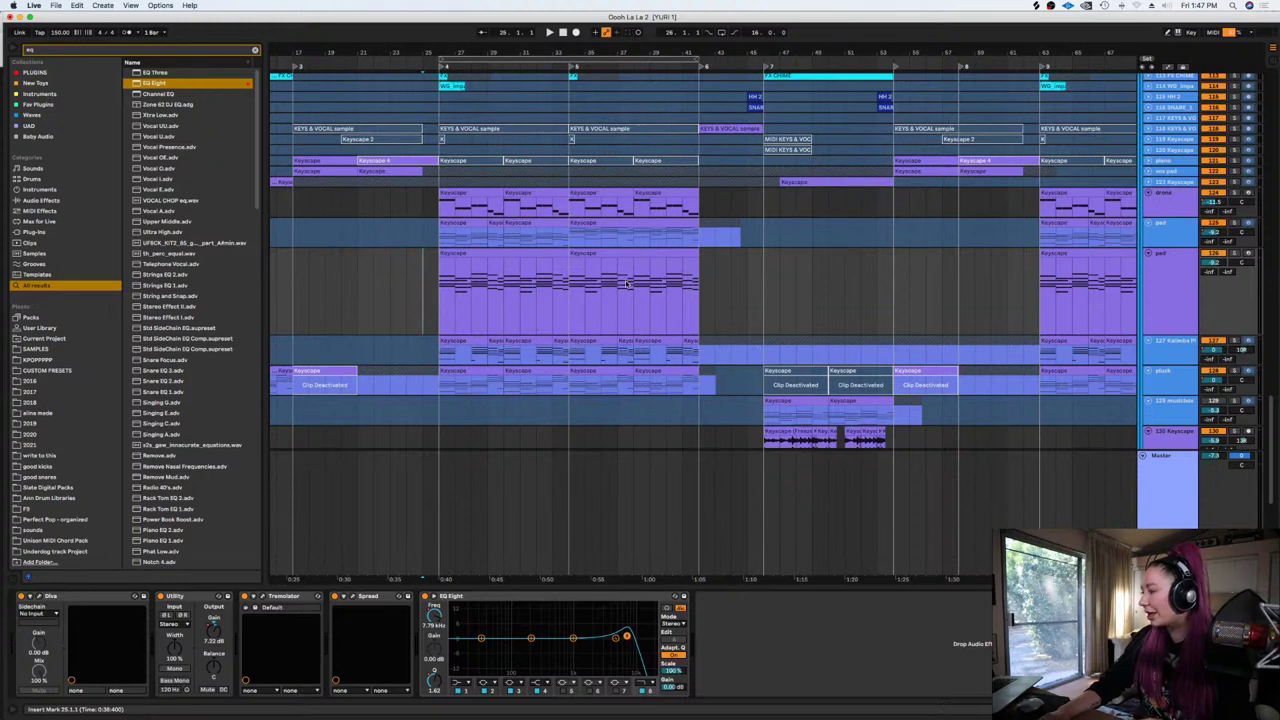
{"action": "key", "text": "space"}
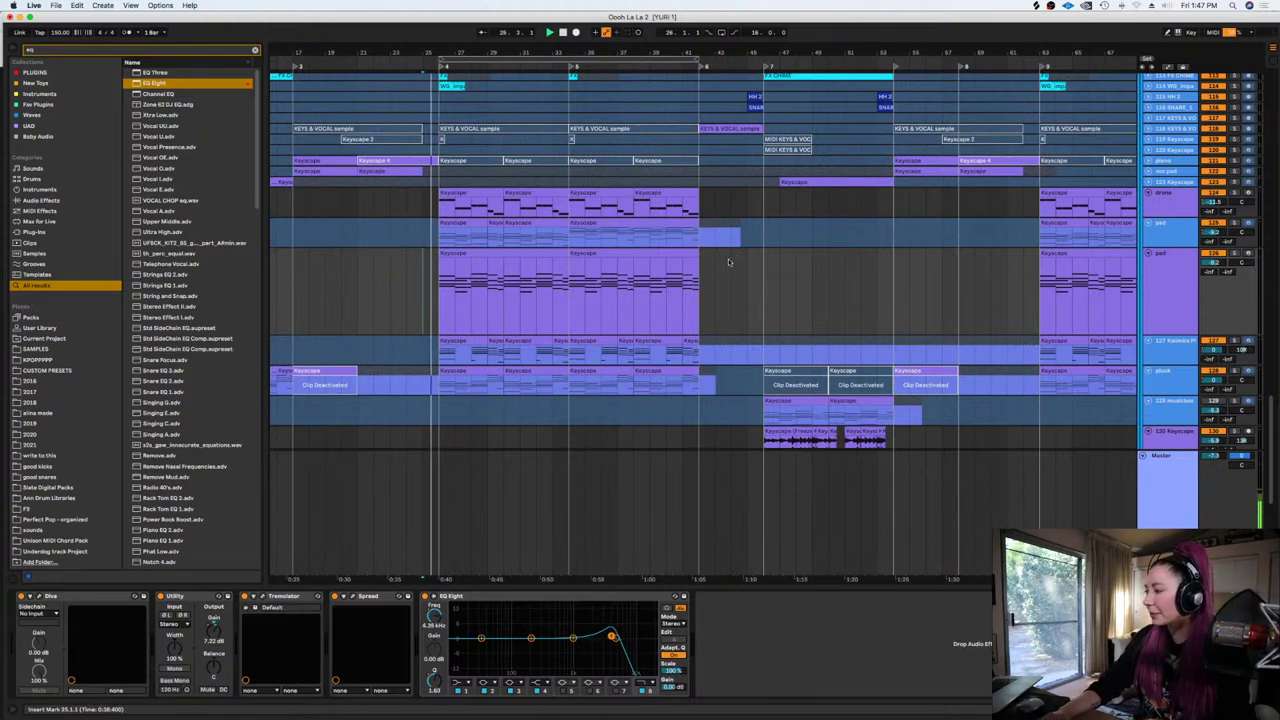
{"action": "key", "text": "space"}
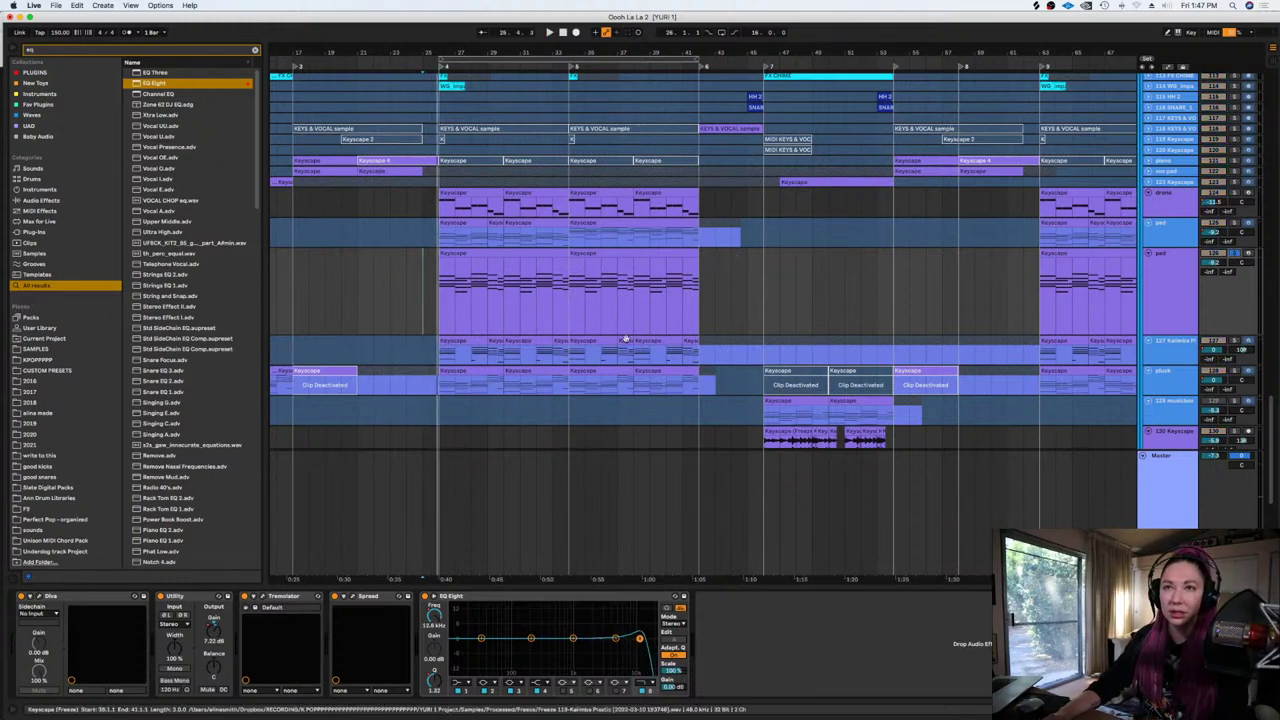
{"action": "left_click", "coordinate": [441, 311]}
{"action": "key", "text": "space"}
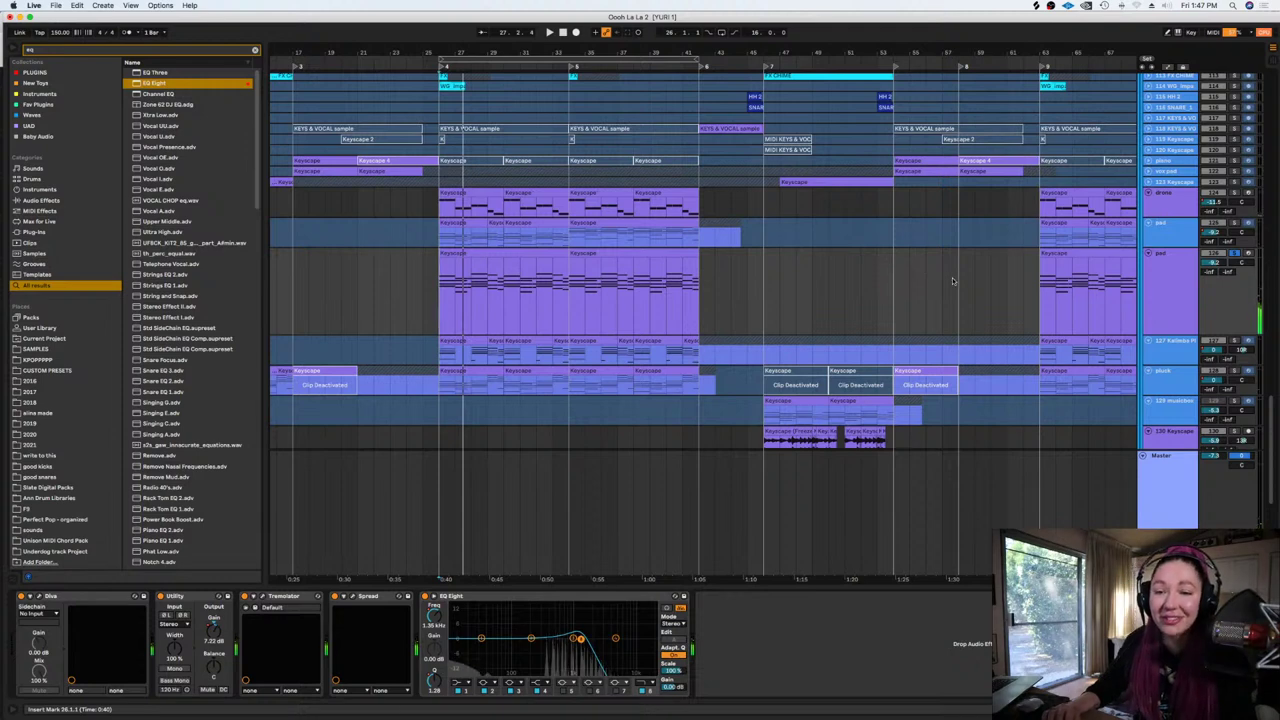
{"action": "left_click", "coordinate": [1235, 253]}
{"action": "left_click", "coordinate": [1178, 268]}
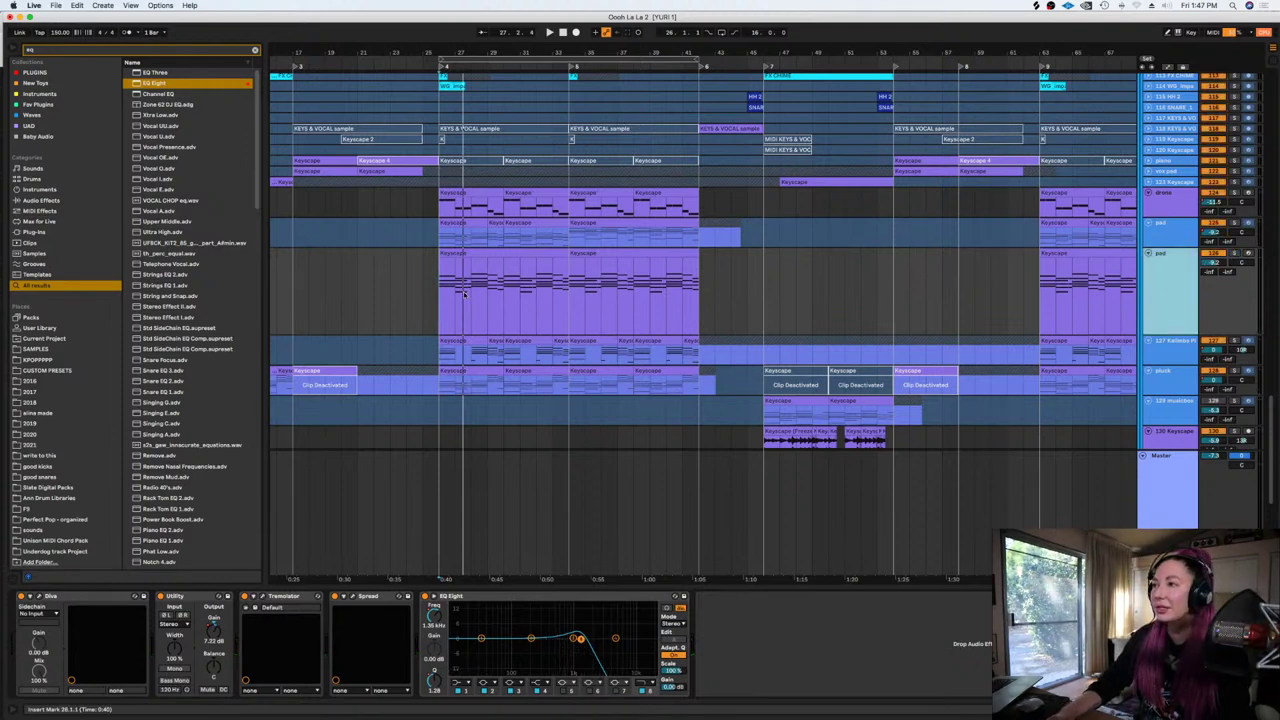
{"action": "left_click", "coordinate": [422, 290]}
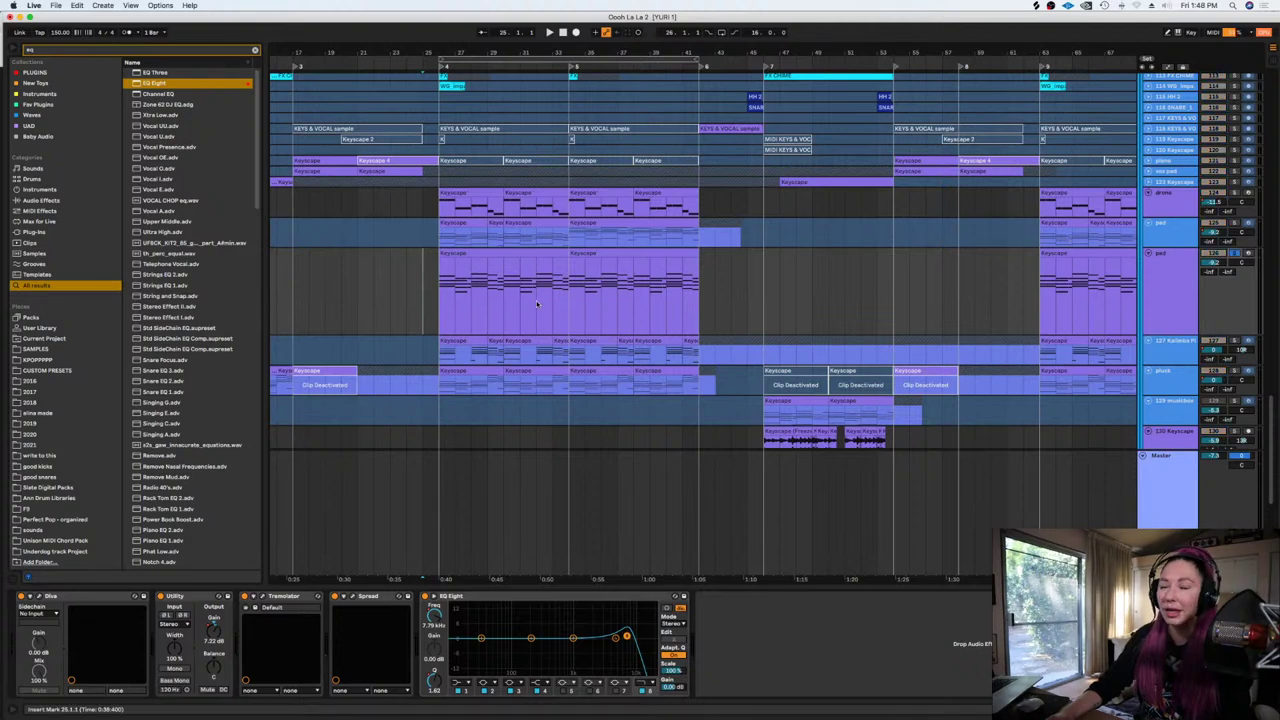
{"action": "left_click", "coordinate": [443, 314]}
{"action": "key", "text": "space"}
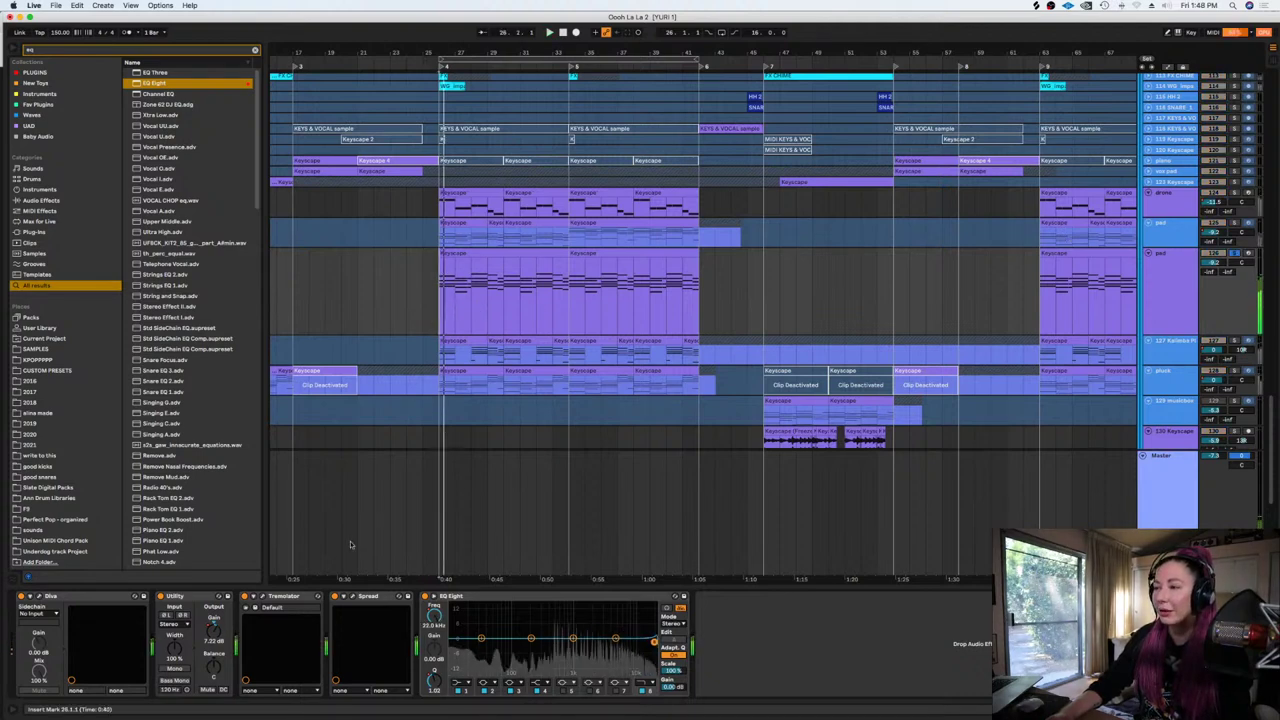
Find Acon Digital Equalize 2 among the favourite plugins matching "eq" and add it to the duplicated pad track
{"action": "left_click", "coordinate": [255, 50]}
{"action": "type", "text": "eq"}
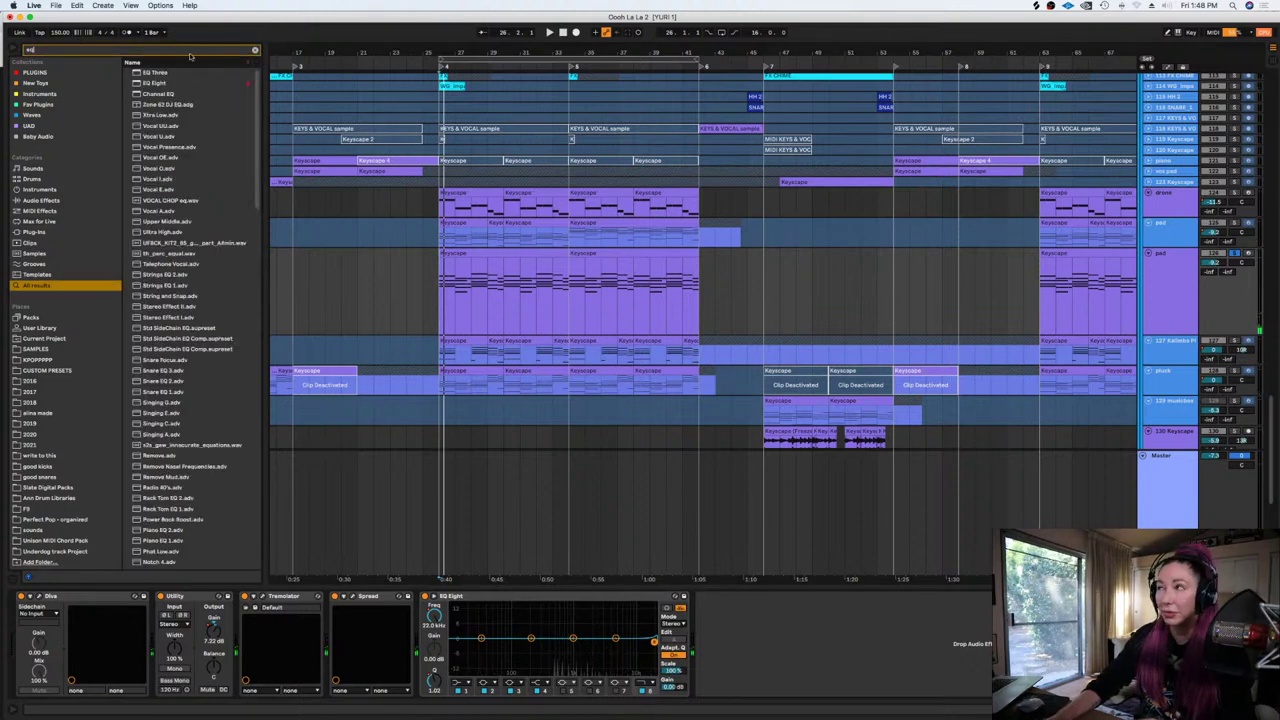
{"action": "left_click", "coordinate": [46, 72]}
{"action": "left_click", "coordinate": [150, 95]}
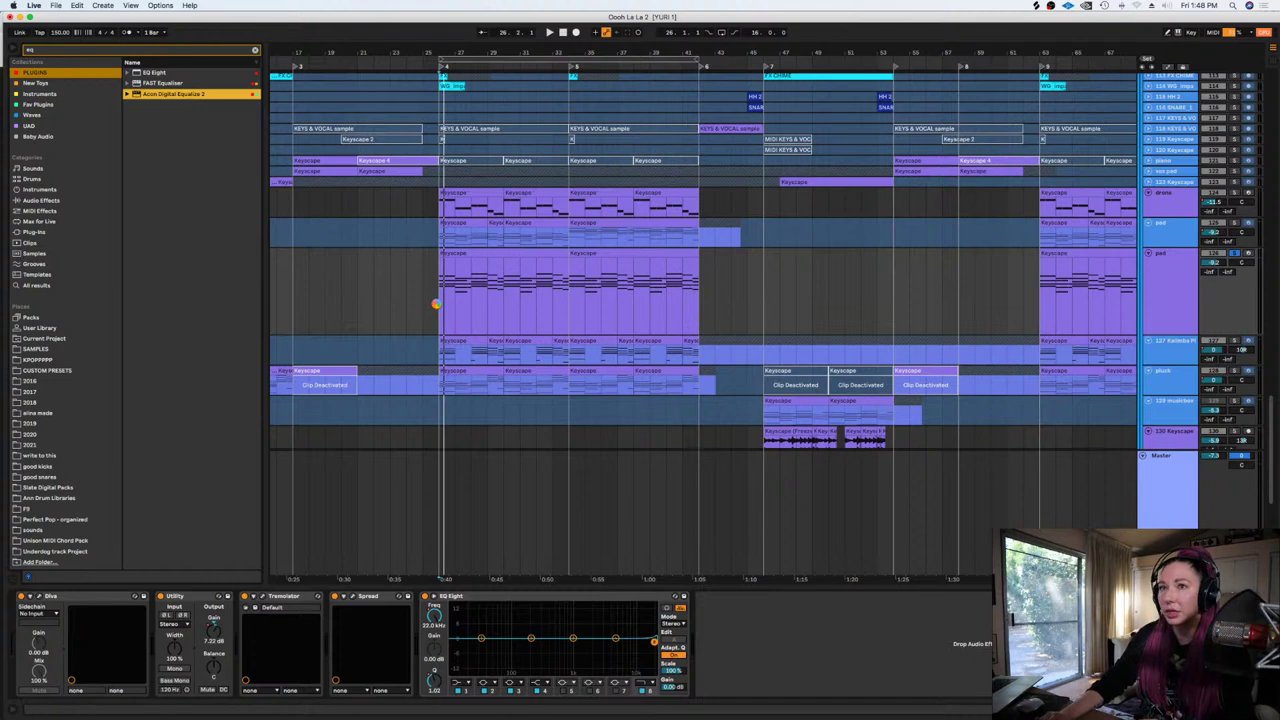
{"action": "left_click_drag", "start_coordinate": [436, 304], "coordinate": [434, 304]}
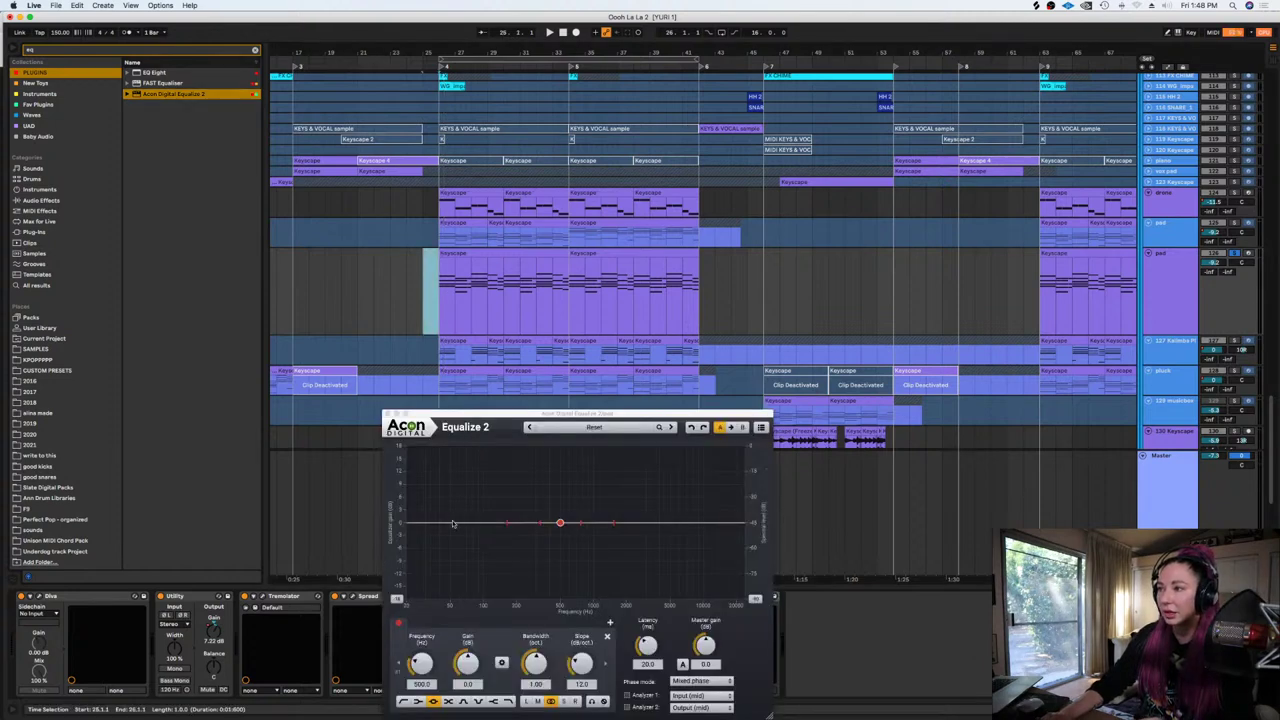
Set a low cut in Equalize 2 at 214.8 Hz with a 35.5 dB/oct slope, and dip the bell band just above it
{"action": "double_click", "coordinate": [453, 523]}
{"action": "left_click_drag", "start_coordinate": [453, 523], "coordinate": [510, 522]}
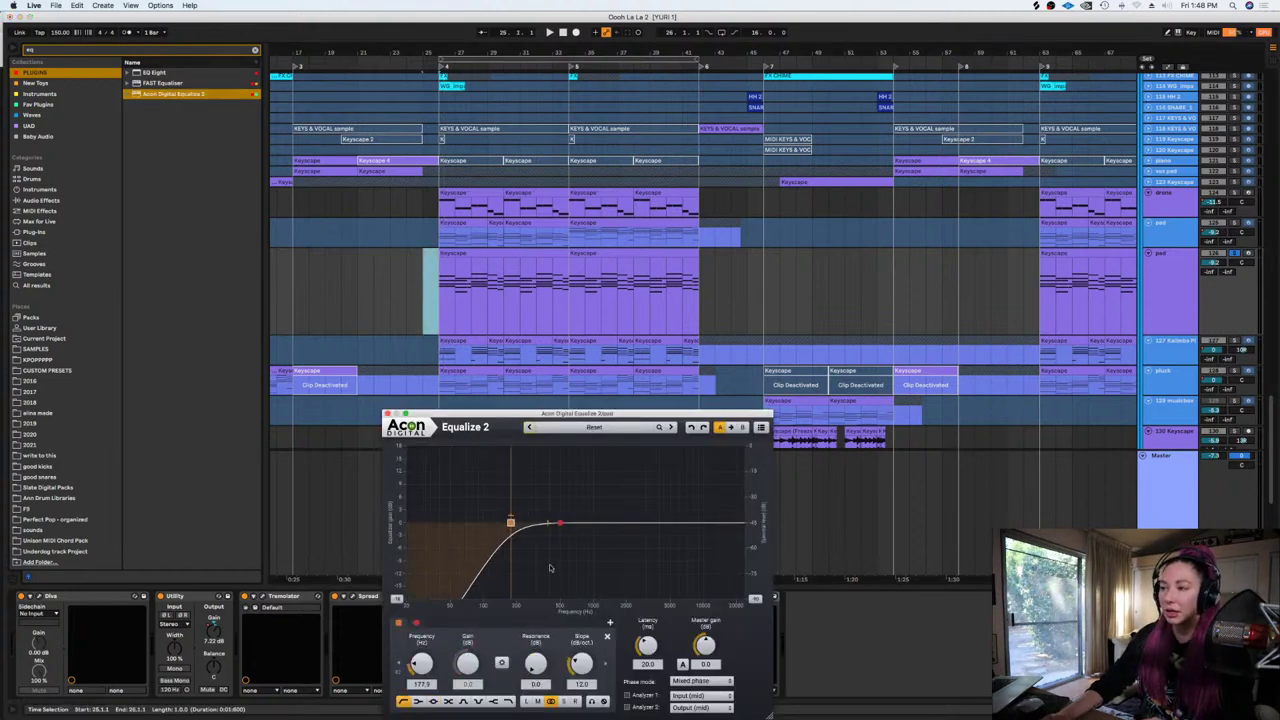
{"action": "left_click_drag", "start_coordinate": [584, 665], "coordinate": [586, 648]}
{"action": "left_click", "coordinate": [560, 523]}
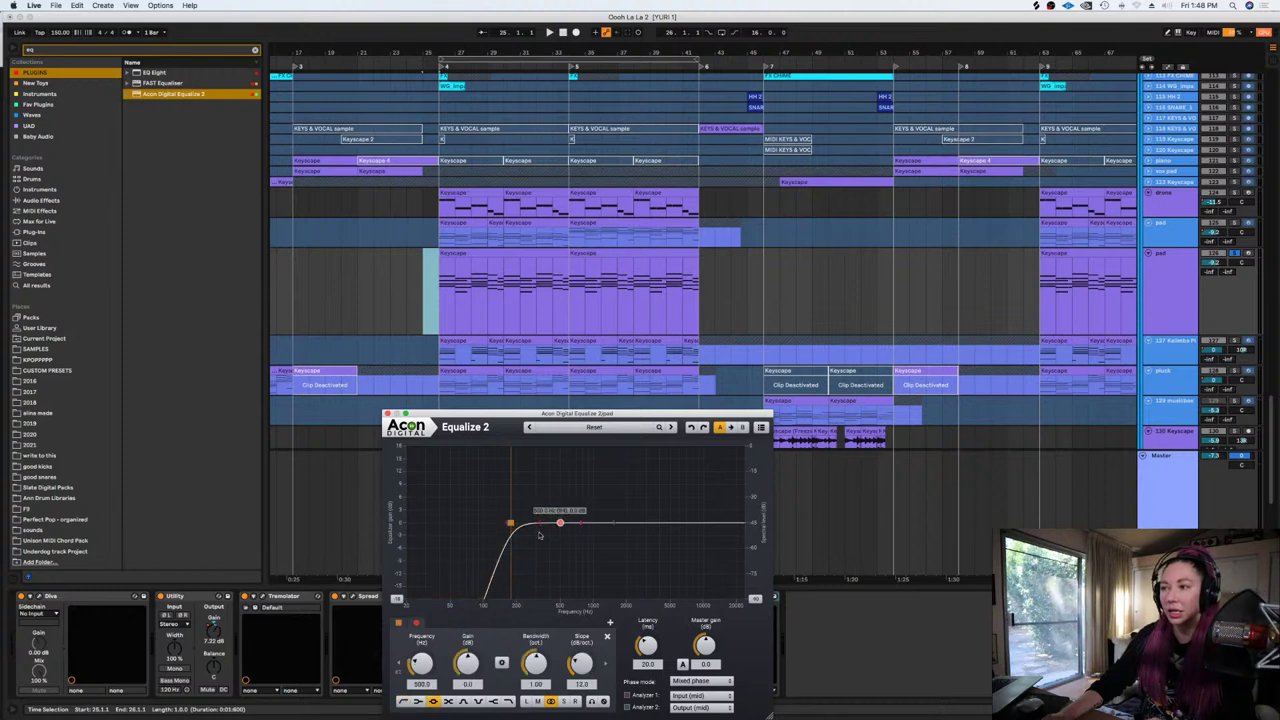
{"action": "left_click_drag", "start_coordinate": [510, 522], "coordinate": [519, 521]}
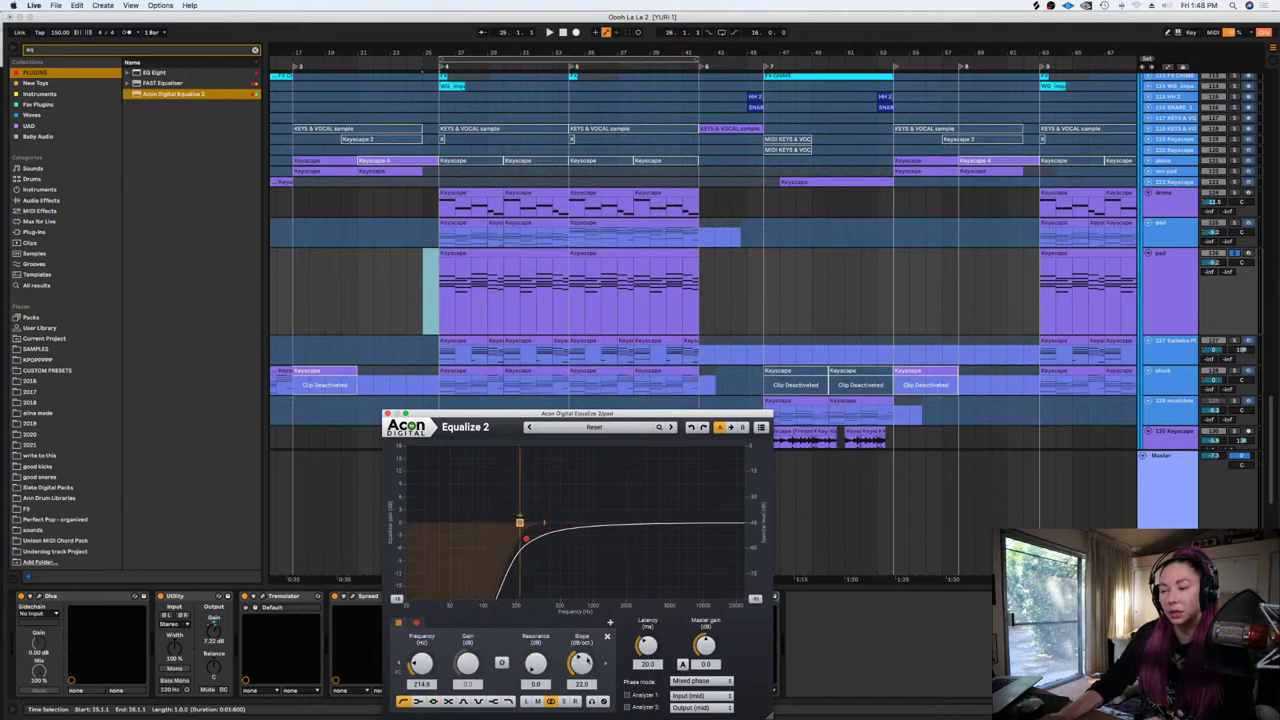
{"action": "left_click_drag", "start_coordinate": [588, 660], "coordinate": [588, 643]}
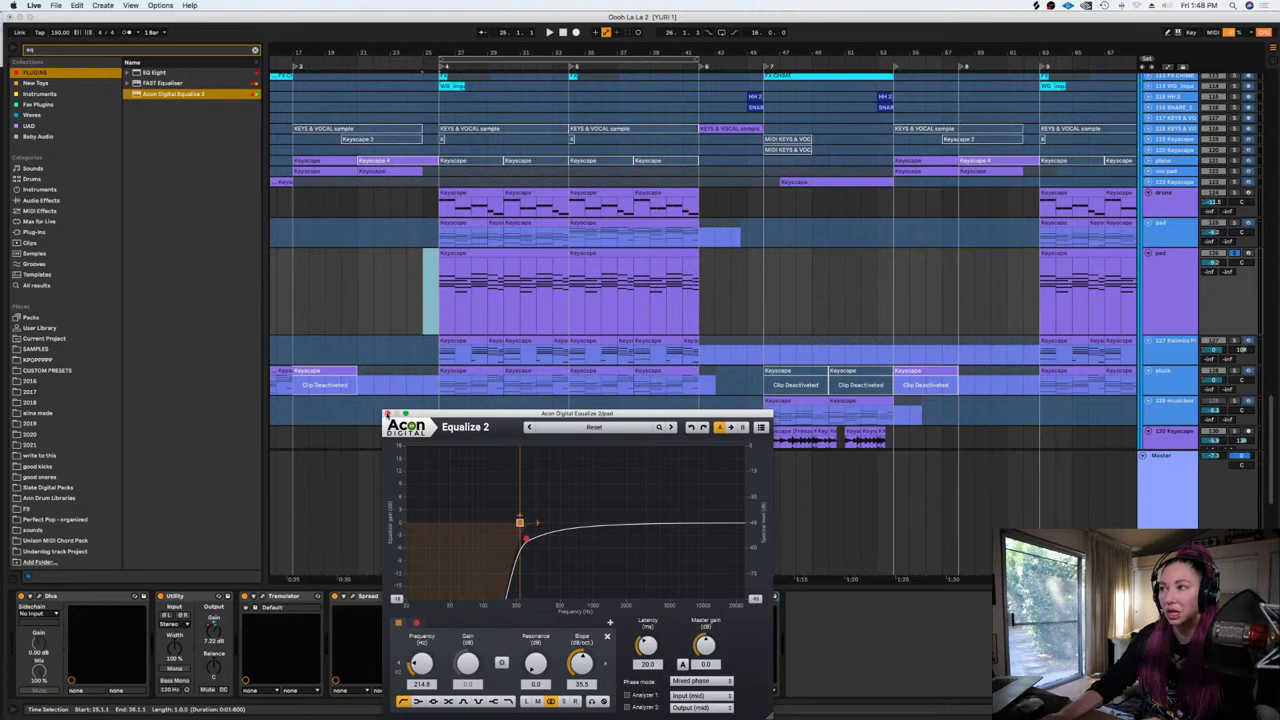
{"action": "left_click", "coordinate": [388, 413]}
Audition the soloed duplicated pad from bar 26 with the new EQ, and take it out of solo
{"action": "left_click", "coordinate": [437, 322]}
{"action": "key", "text": "space"}
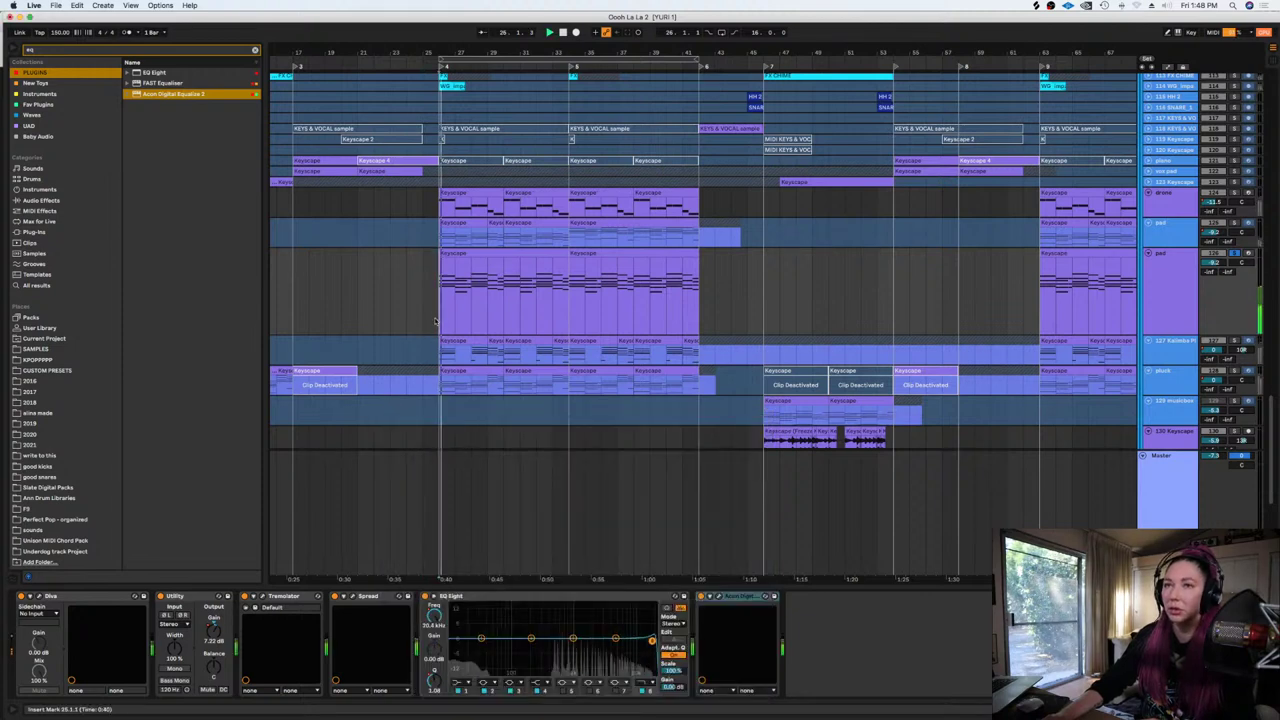
{"action": "key", "text": "space"}
{"action": "left_click", "coordinate": [1188, 293]}
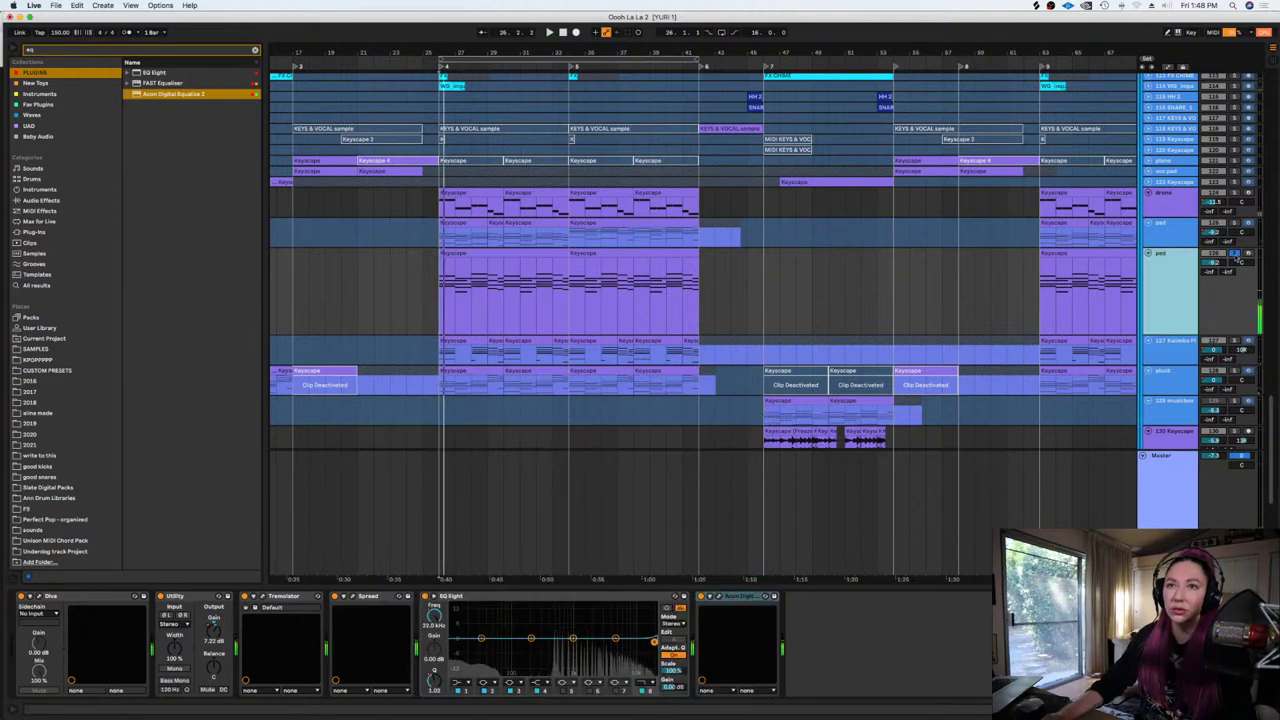
{"action": "left_click", "coordinate": [782, 272]}
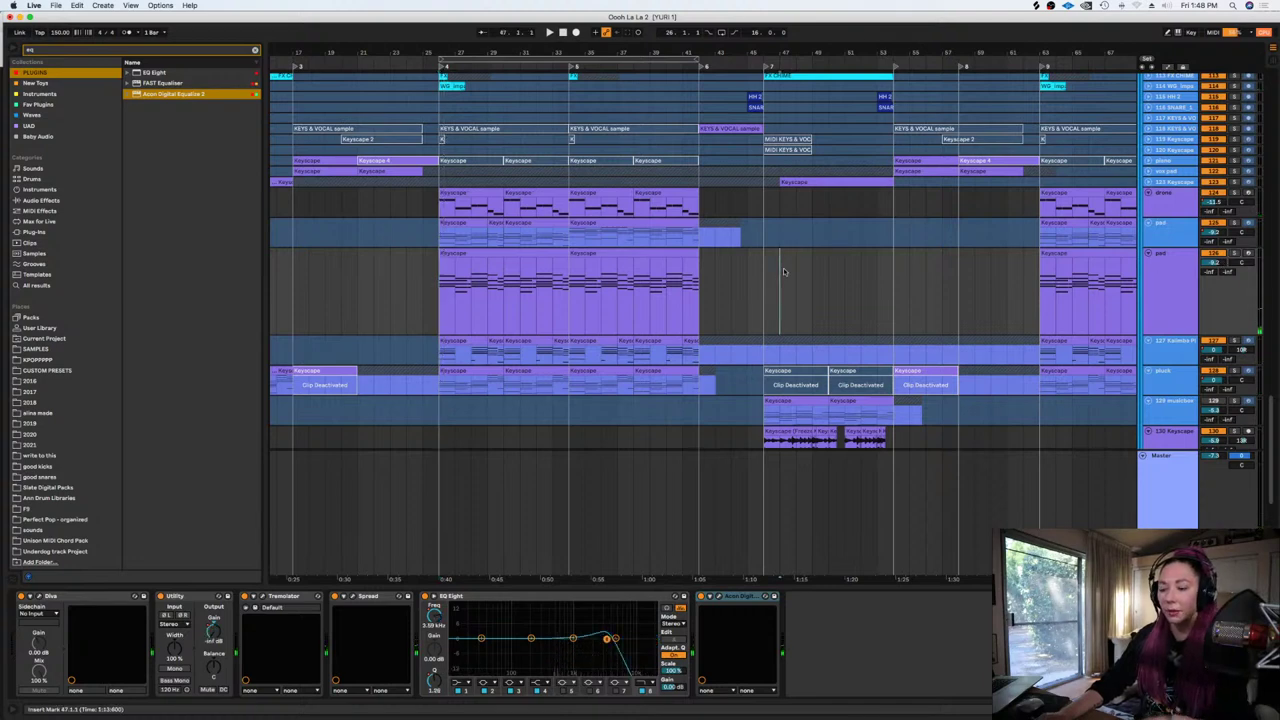
{"action": "key", "text": "minus"}
{"action": "key", "text": "minus"}
{"action": "key", "text": "plus"}
{"action": "key", "text": "plus"}
{"action": "key", "text": "minus"}
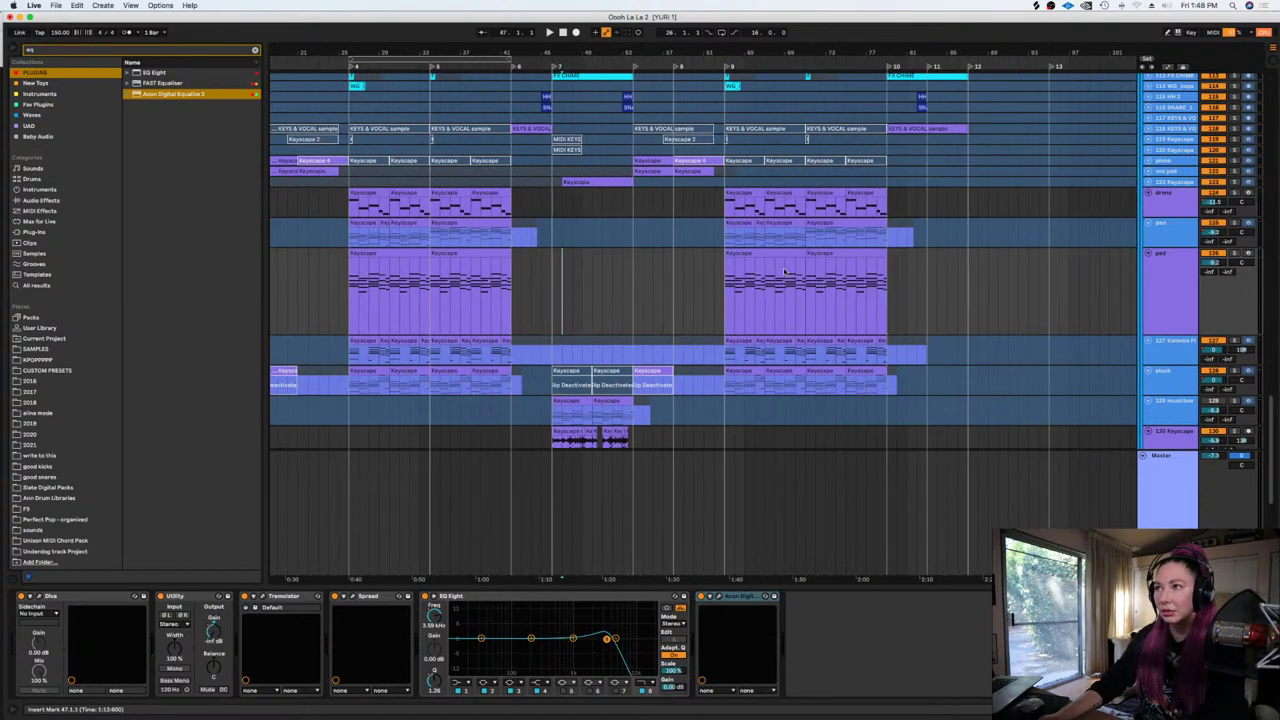
{"action": "scroll", "coordinate": [784, 272], "scroll_direction": "left", "scroll_amount": 5}
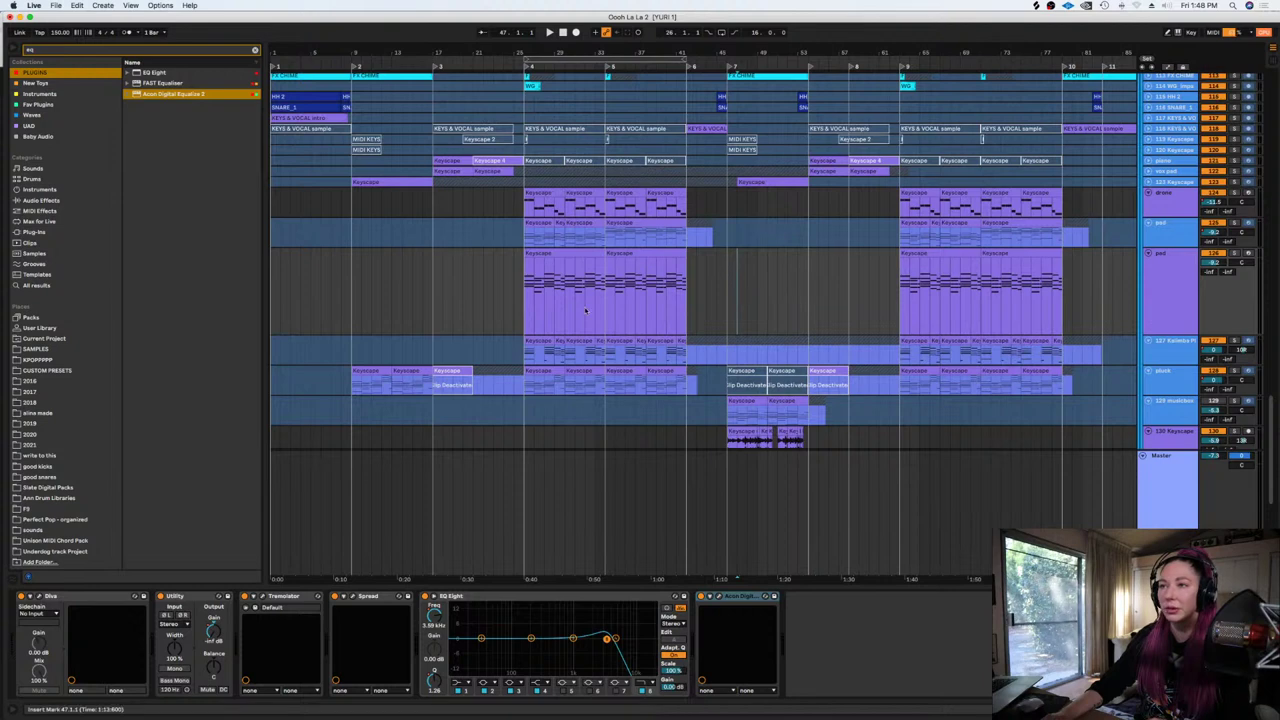
{"action": "left_click", "coordinate": [516, 318]}
{"action": "key", "text": "plus"}
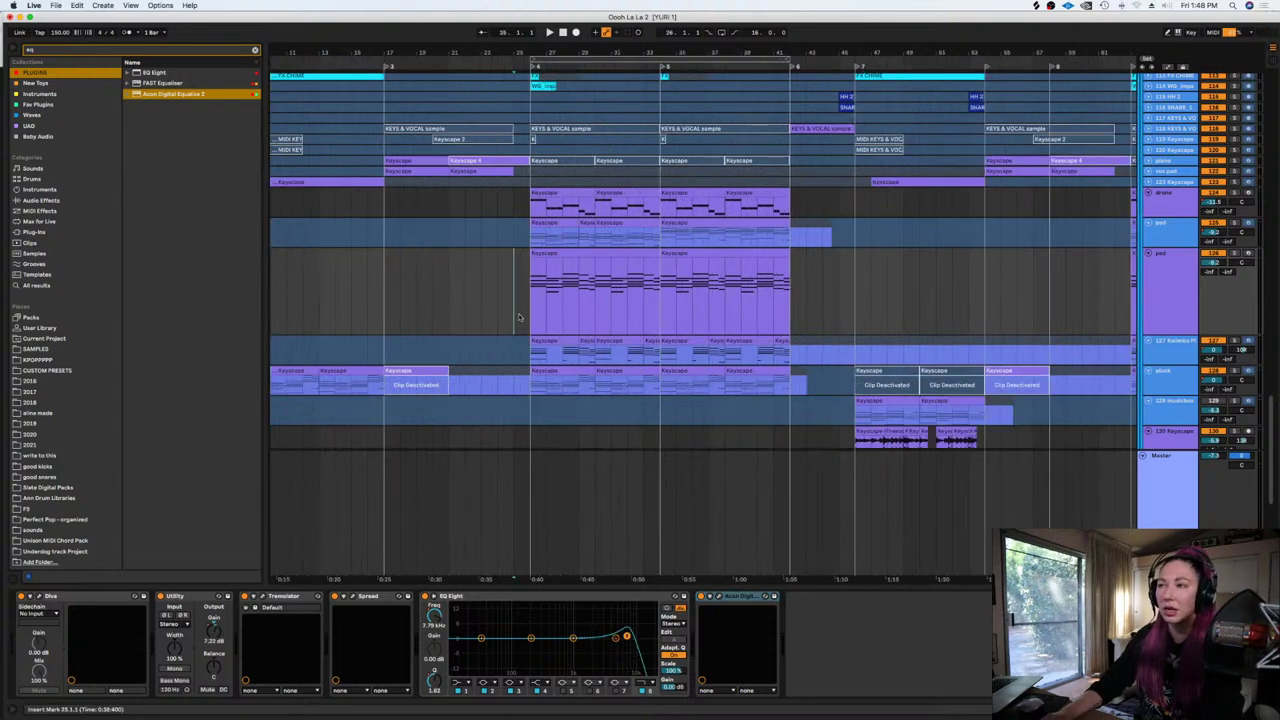
{"action": "key", "text": "minus"}
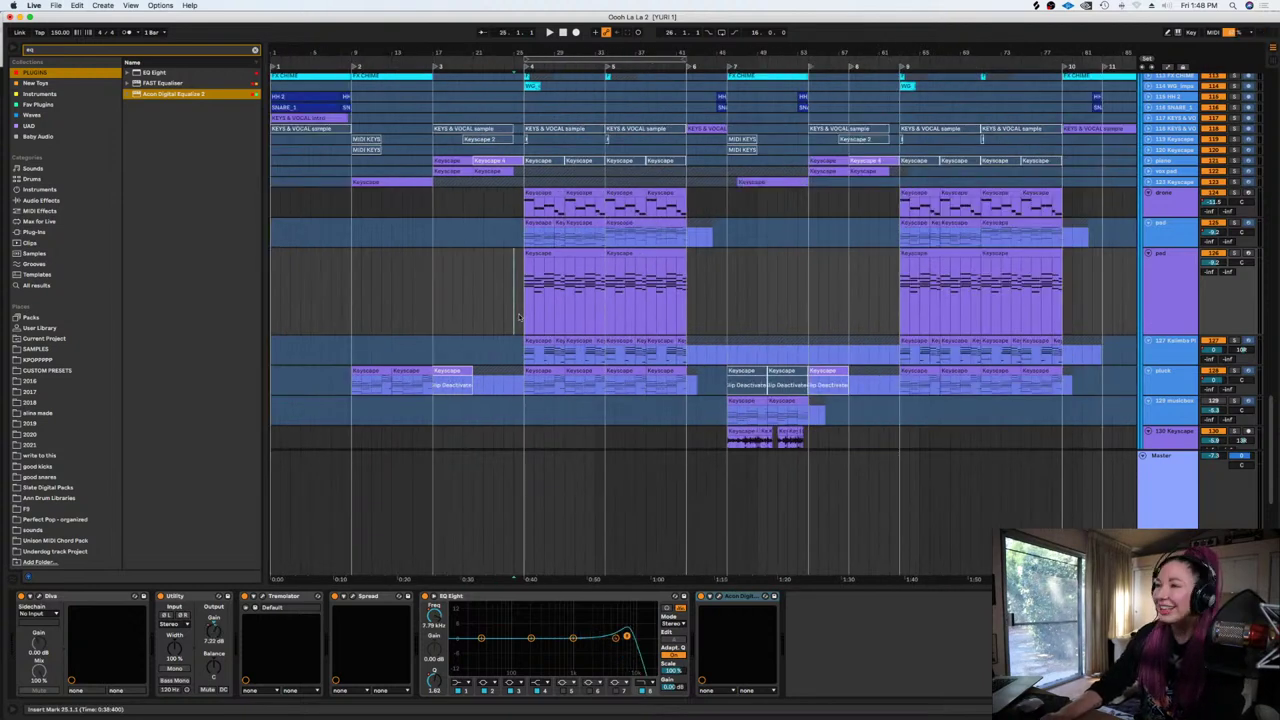
{"action": "key", "text": "plus"}
{"action": "key", "text": "minus"}
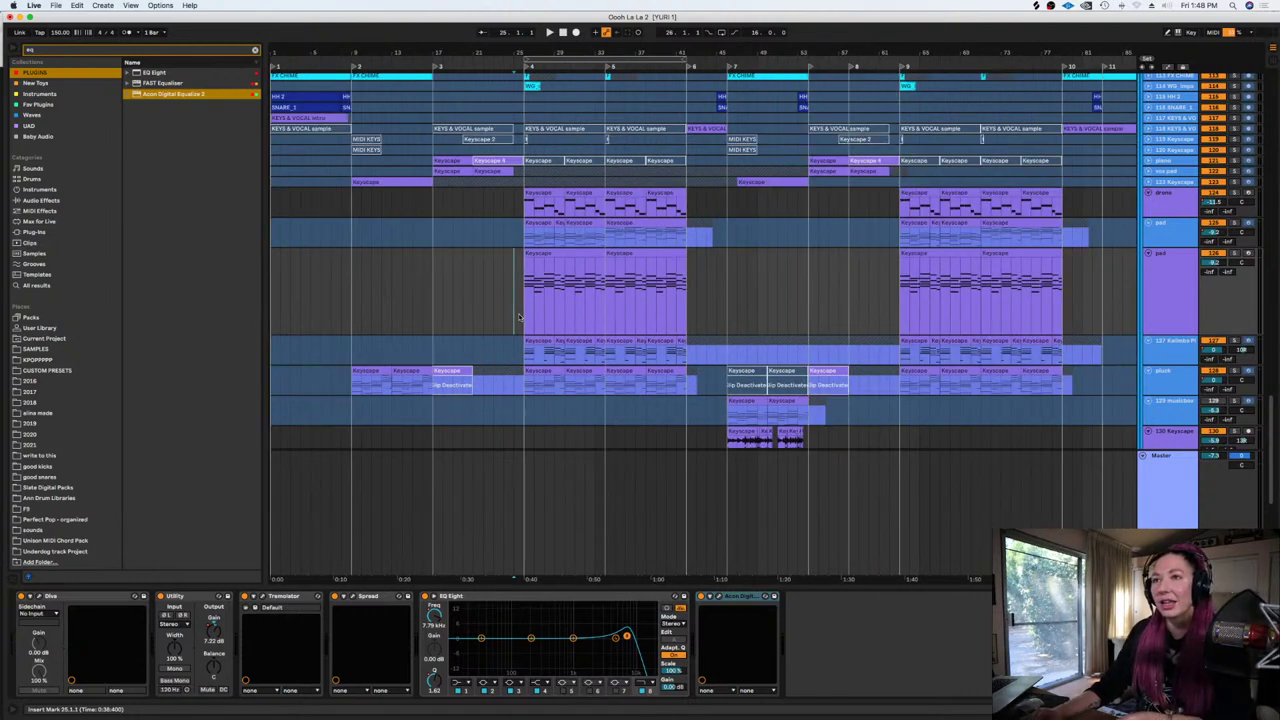
Play the full mix from bar 26 to check the equalized pad, and save the project
{"action": "left_click", "coordinate": [521, 315]}
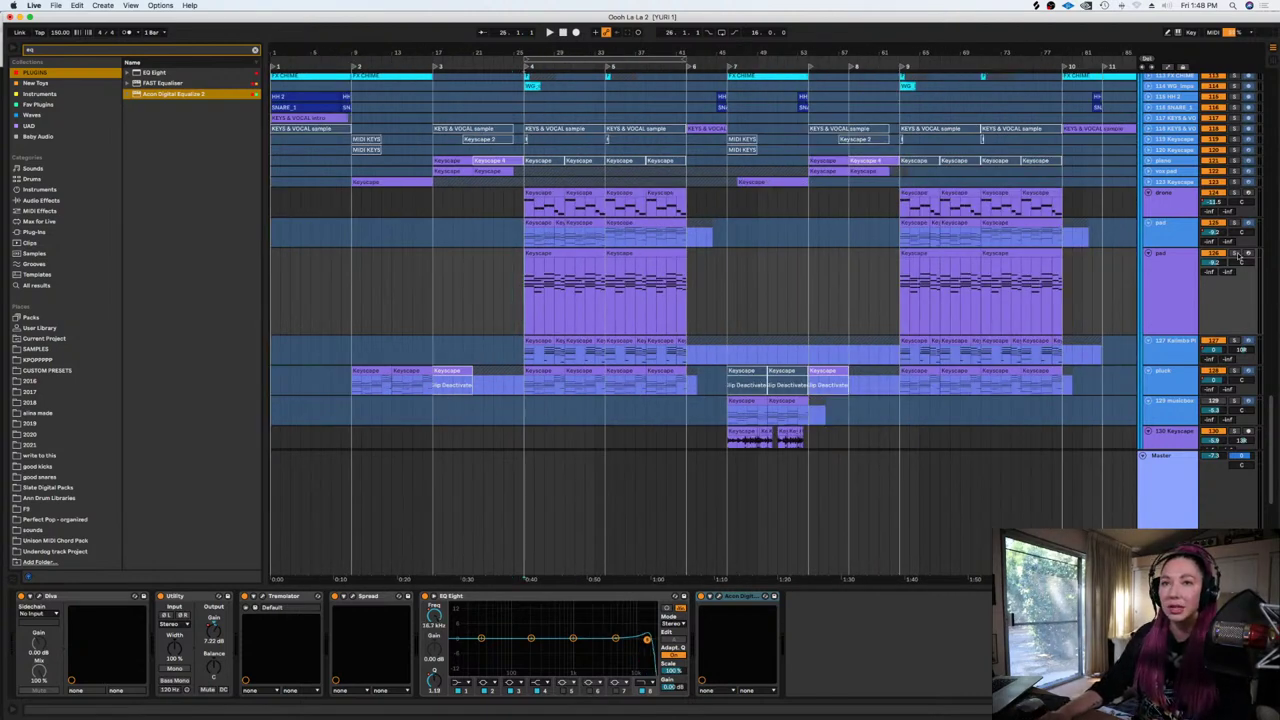
{"action": "key", "text": "space"}
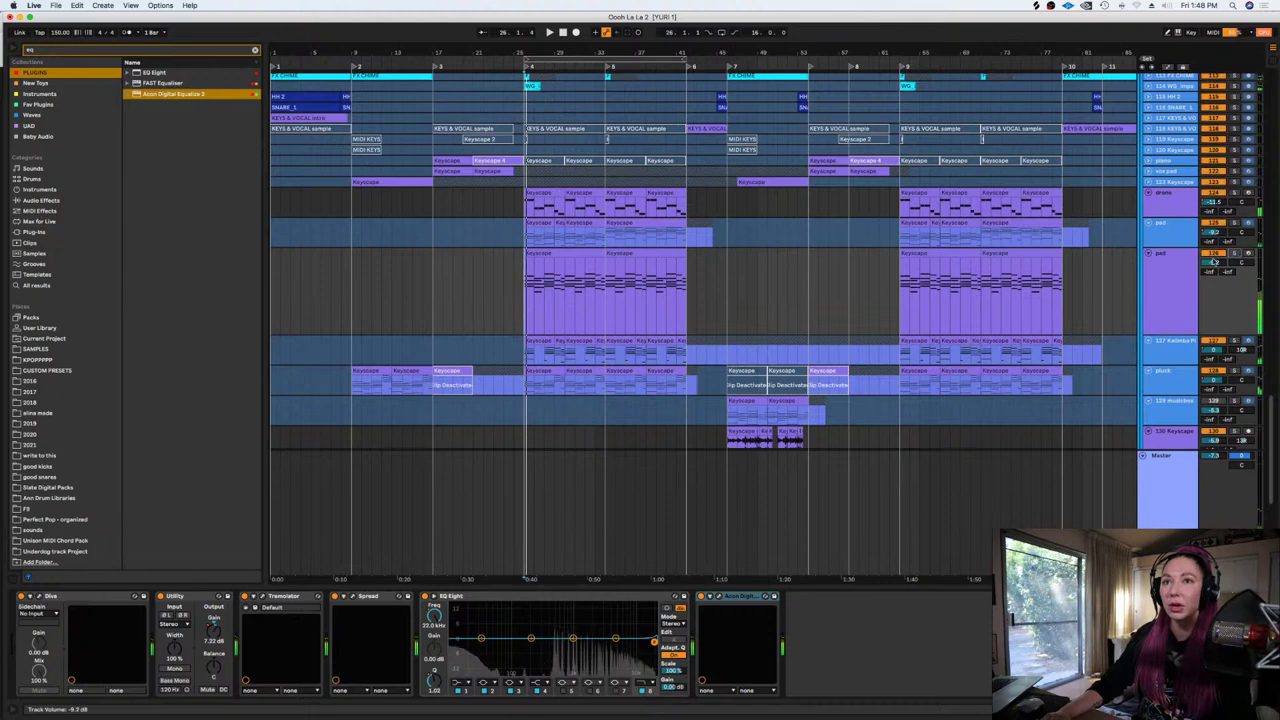
{"action": "key", "text": "super+s"}
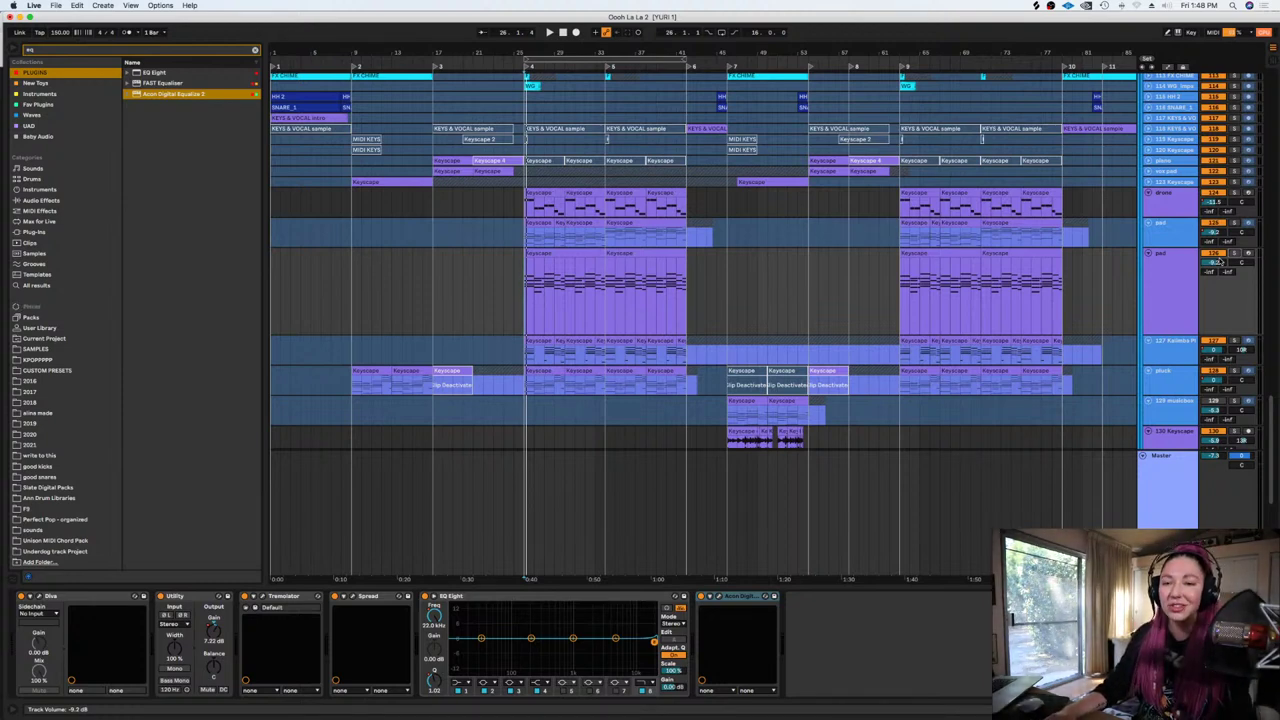
Play the mix from bar 26, set the duplicated pad track's automation lane to Utility Gain, and return to the clip view
{"action": "key", "text": "space"}
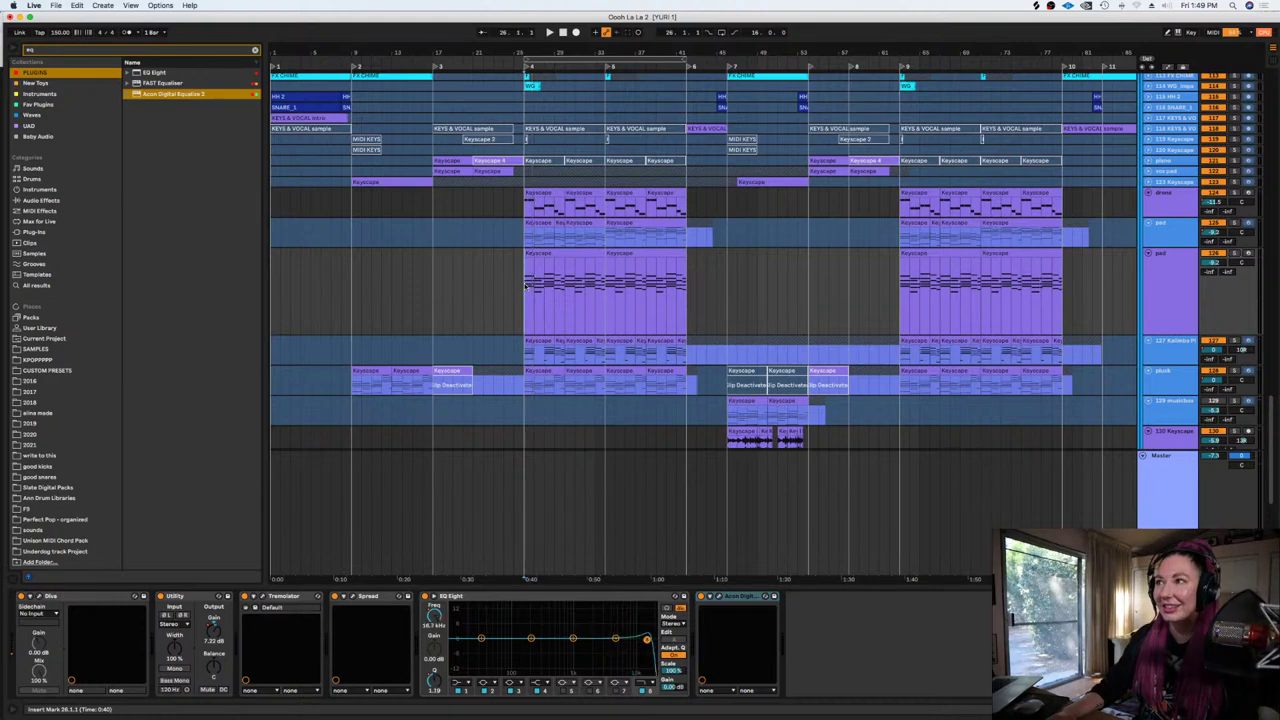
{"action": "scroll", "coordinate": [524, 287], "scroll_direction": "up", "scroll_amount": 2}
{"action": "scroll", "coordinate": [524, 287], "scroll_direction": "down", "scroll_amount": 4}
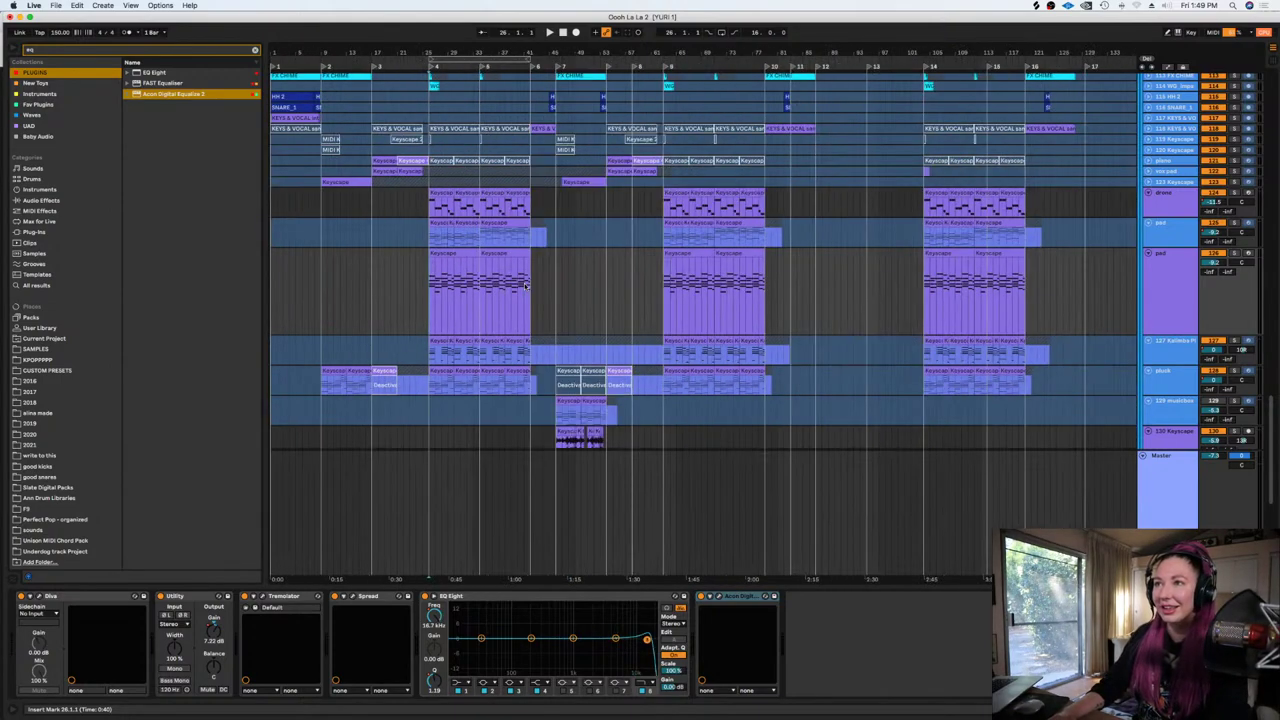
{"action": "key", "text": "a"}
{"action": "key", "text": "a"}
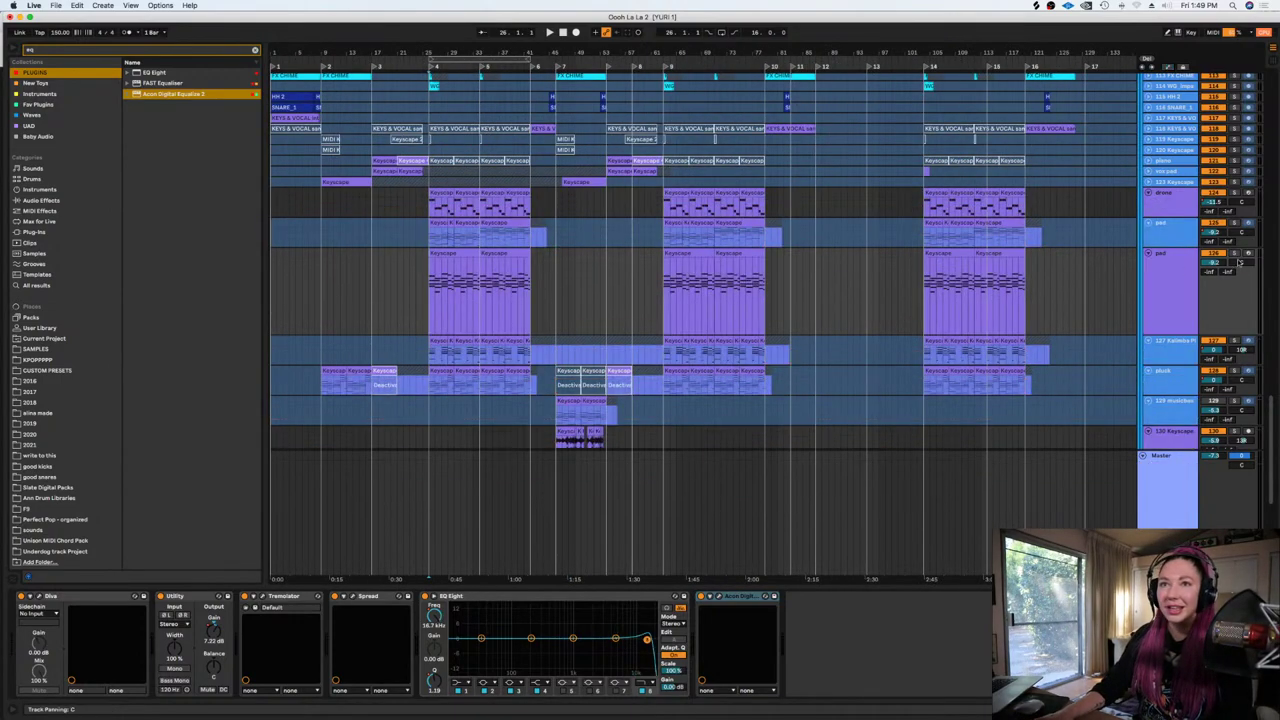
{"action": "left_click", "coordinate": [1166, 264]}
{"action": "key", "text": "a"}
{"action": "left_click", "coordinate": [1166, 262]}
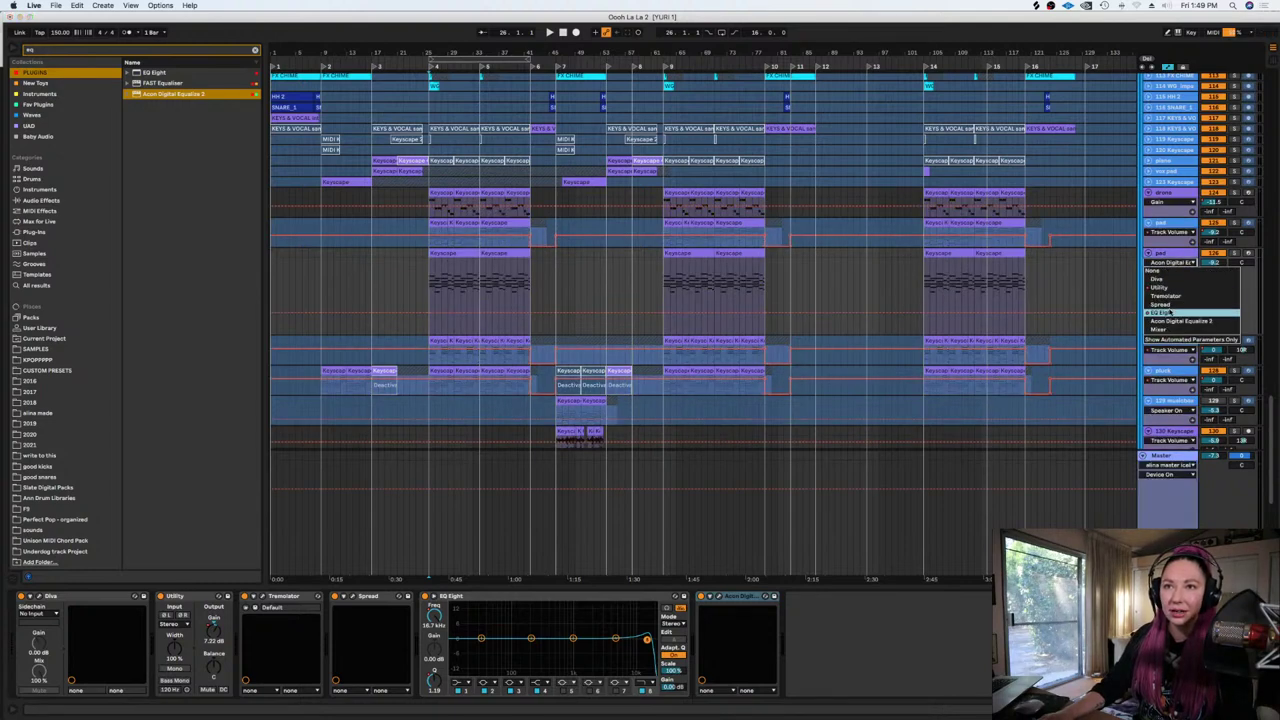
{"action": "left_click", "coordinate": [1166, 287]}
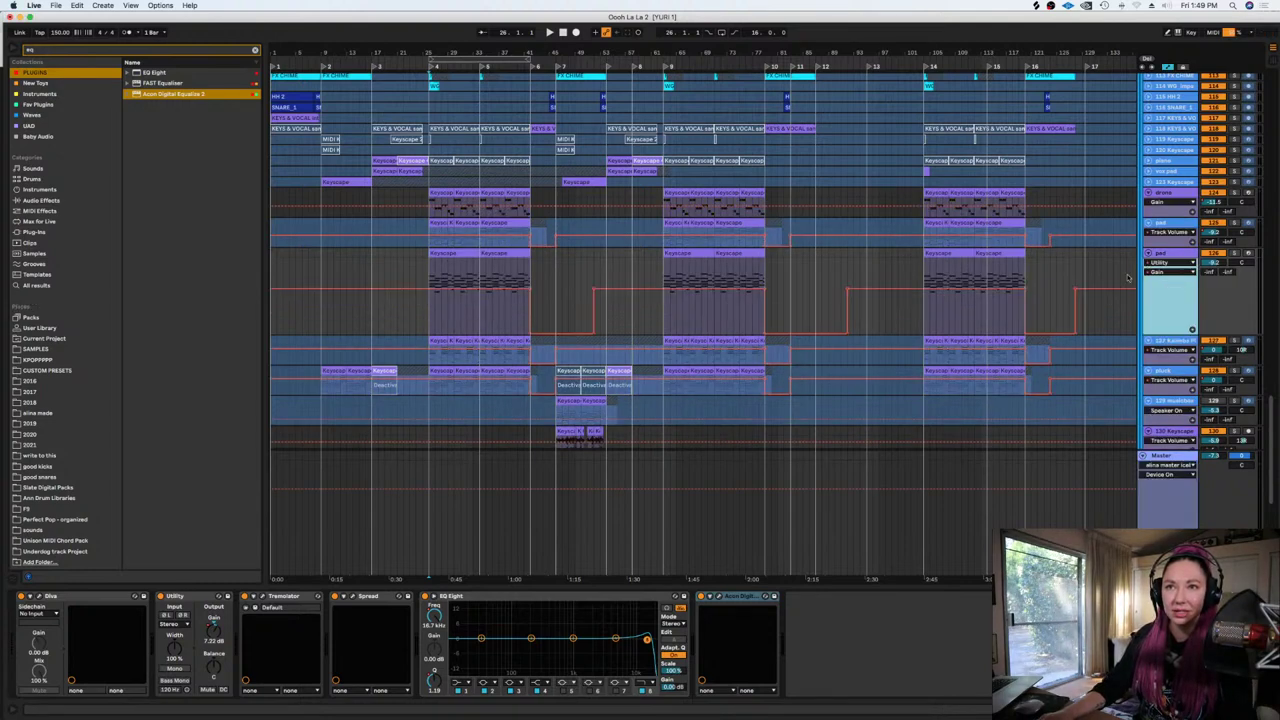
{"action": "key", "text": "a"}
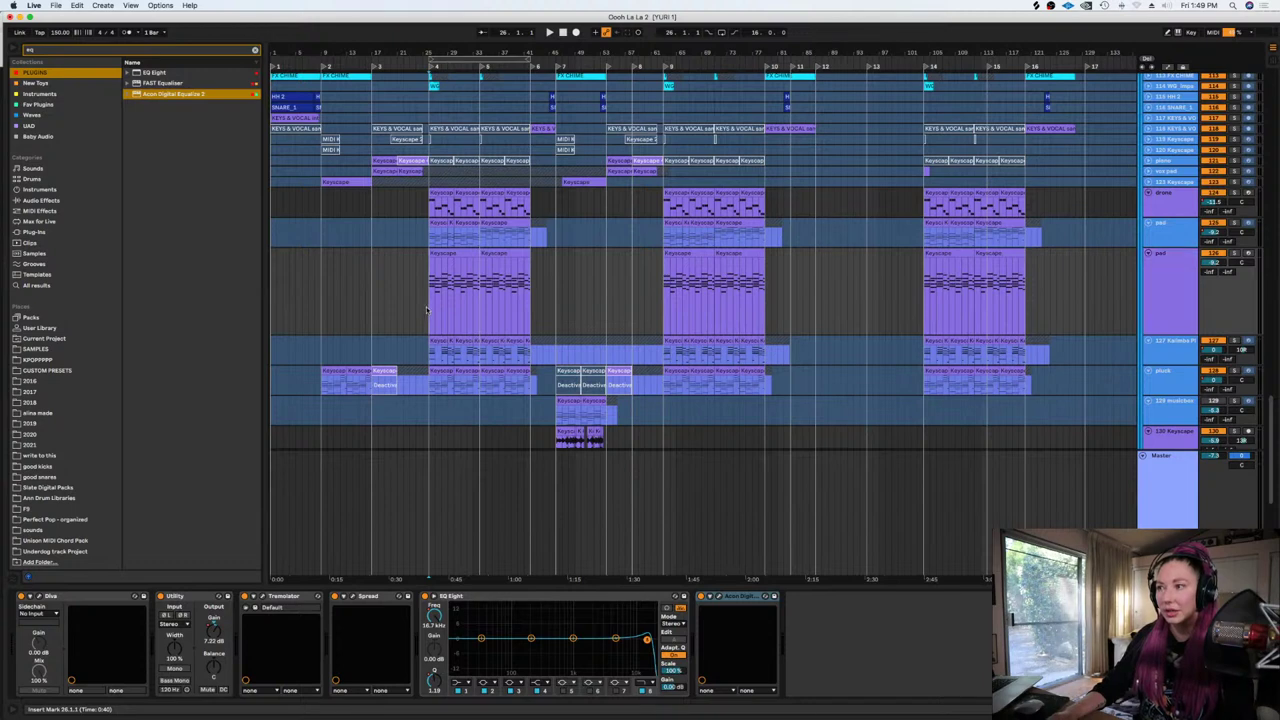
Reduce the height of the duplicated pad track and spot-check it in solo at bar 41 and around bar 62
{"action": "scroll", "coordinate": [427, 314], "scroll_direction": "up", "scroll_amount": 3}
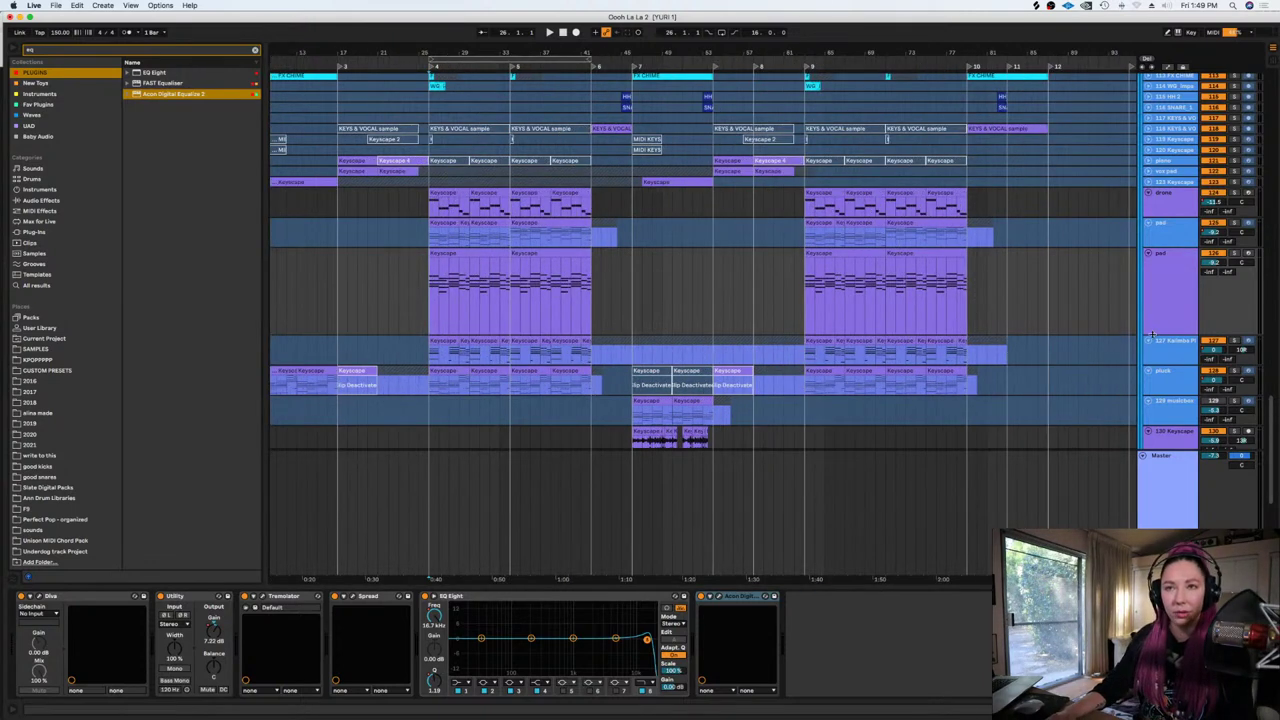
{"action": "left_click_drag", "start_coordinate": [1160, 332], "coordinate": [1173, 292]}
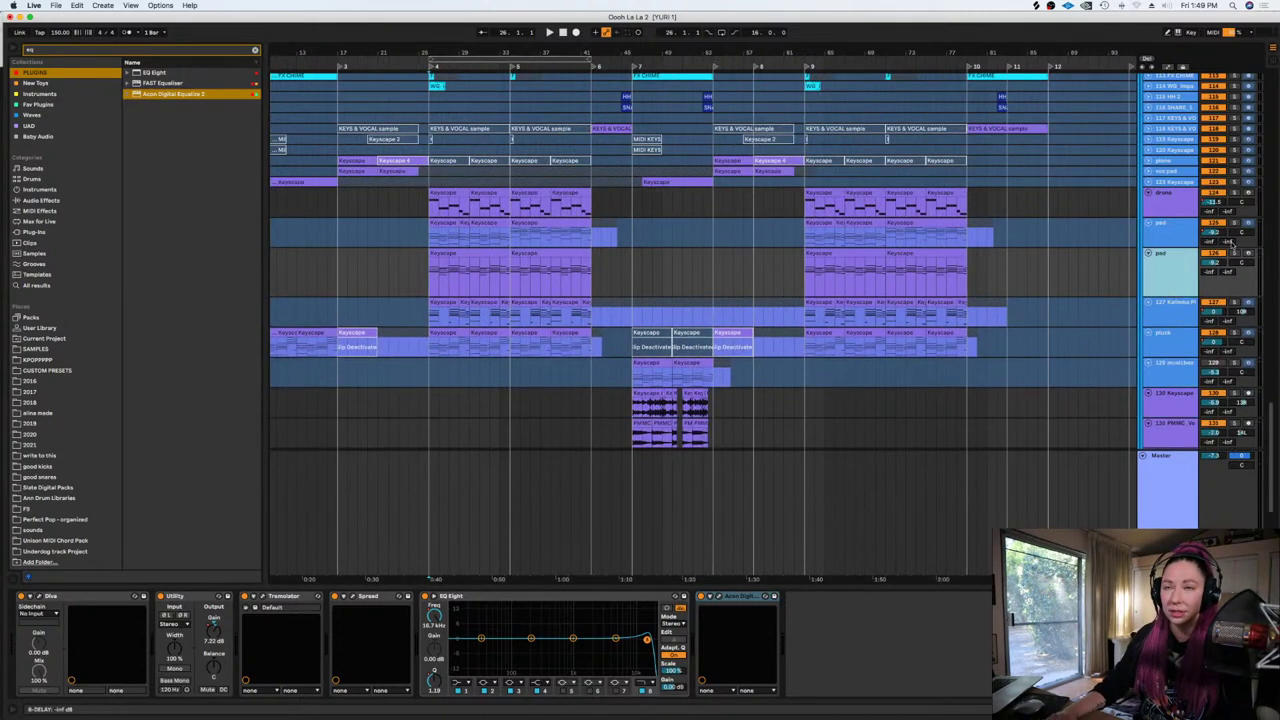
{"action": "left_click", "coordinate": [1234, 253]}
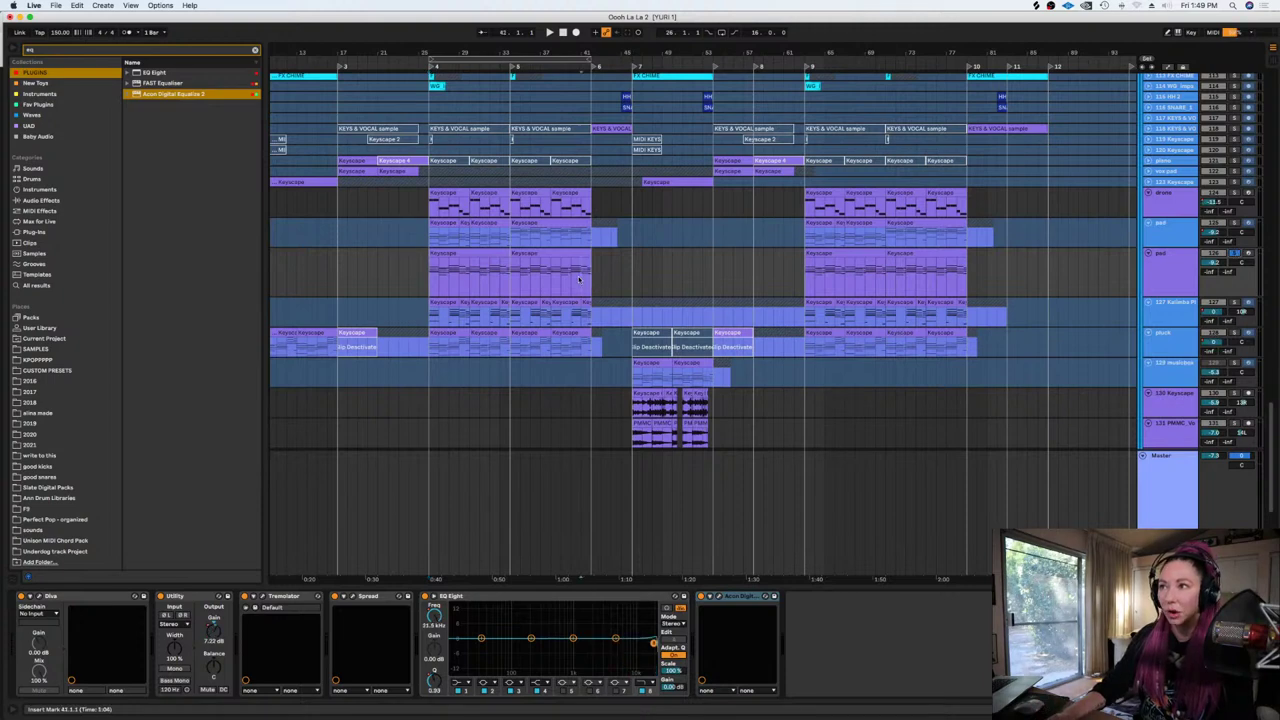
{"action": "left_click", "coordinate": [792, 283]}
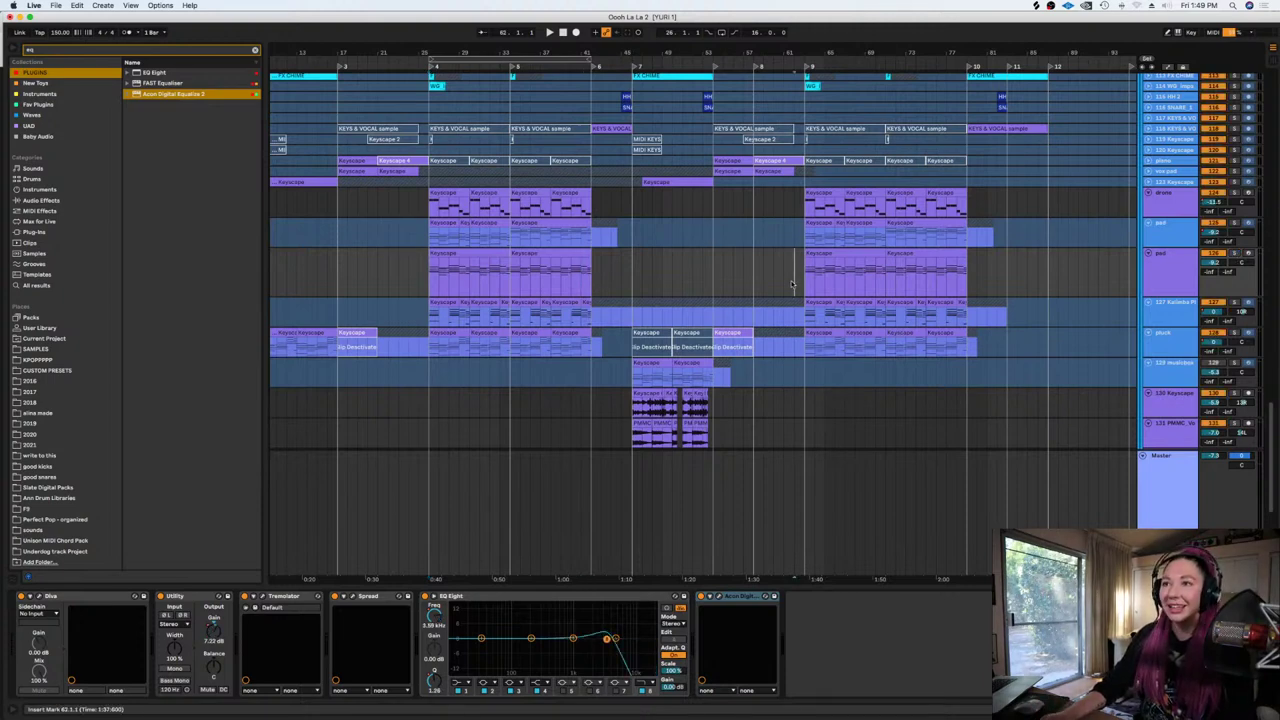
{"action": "key", "text": "minus"}
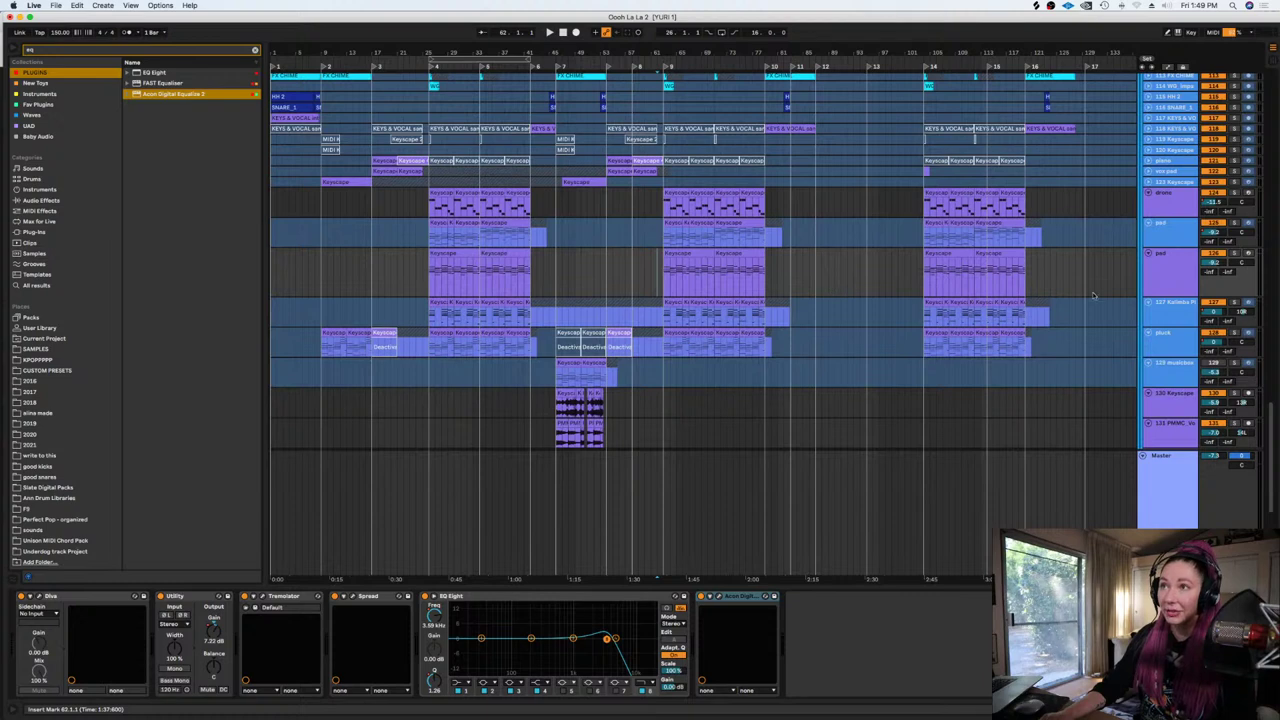
Review the Utility Gain automation curve of the duplicated pad across the whole arrangement
{"action": "left_click", "coordinate": [1188, 288]}
{"action": "key", "text": "a"}
{"action": "key", "text": "a"}
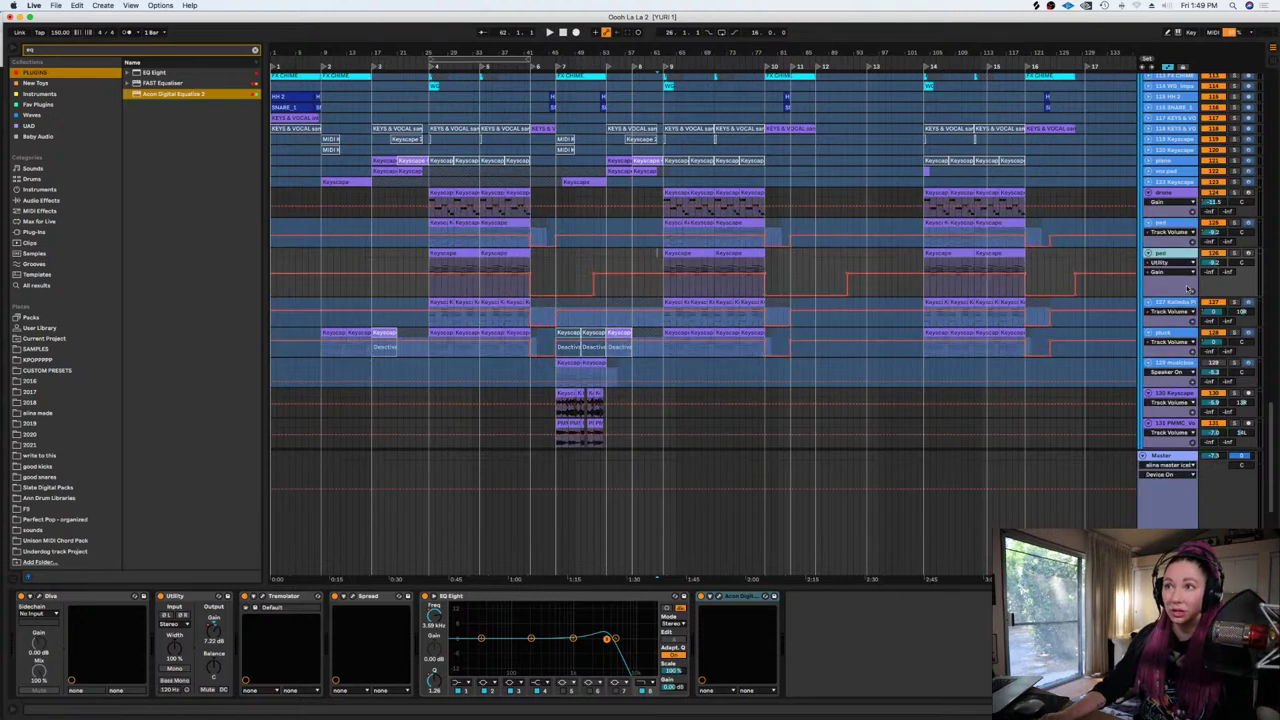
{"action": "left_click", "coordinate": [462, 286]}
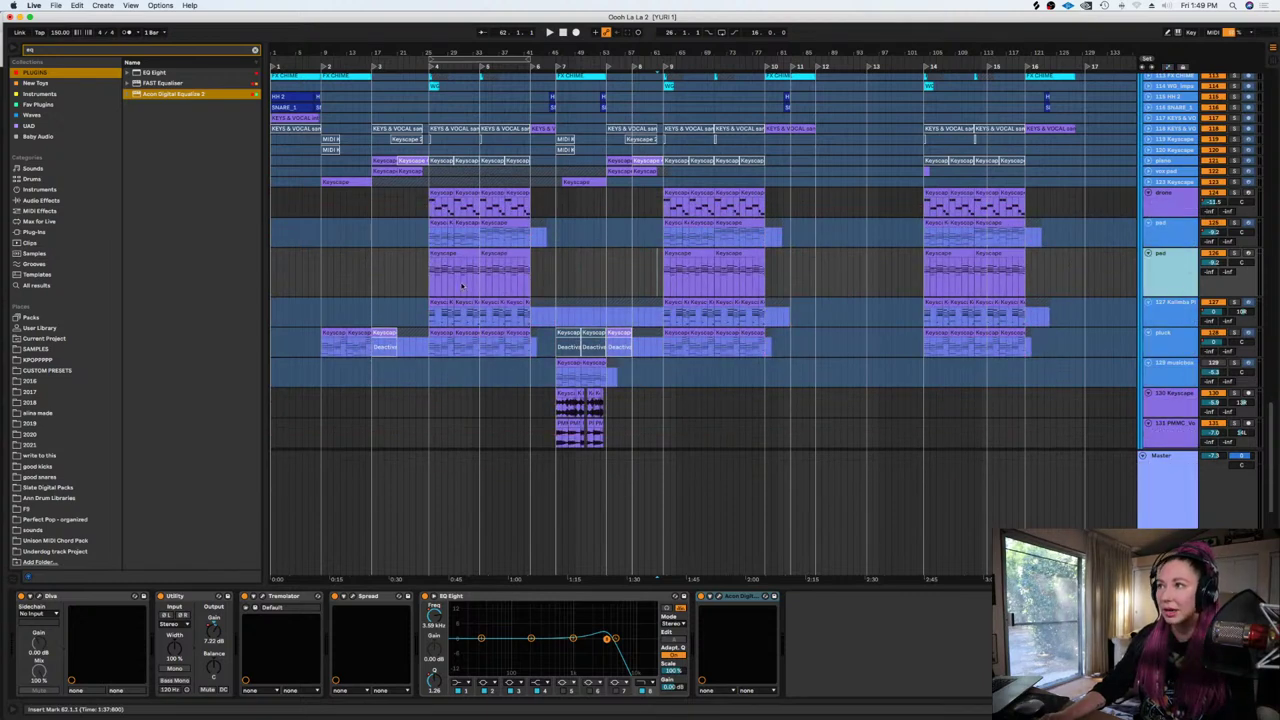
Audition the duplicated pad in solo from bar 26, and take it out of solo
{"action": "left_click", "coordinate": [432, 289]}
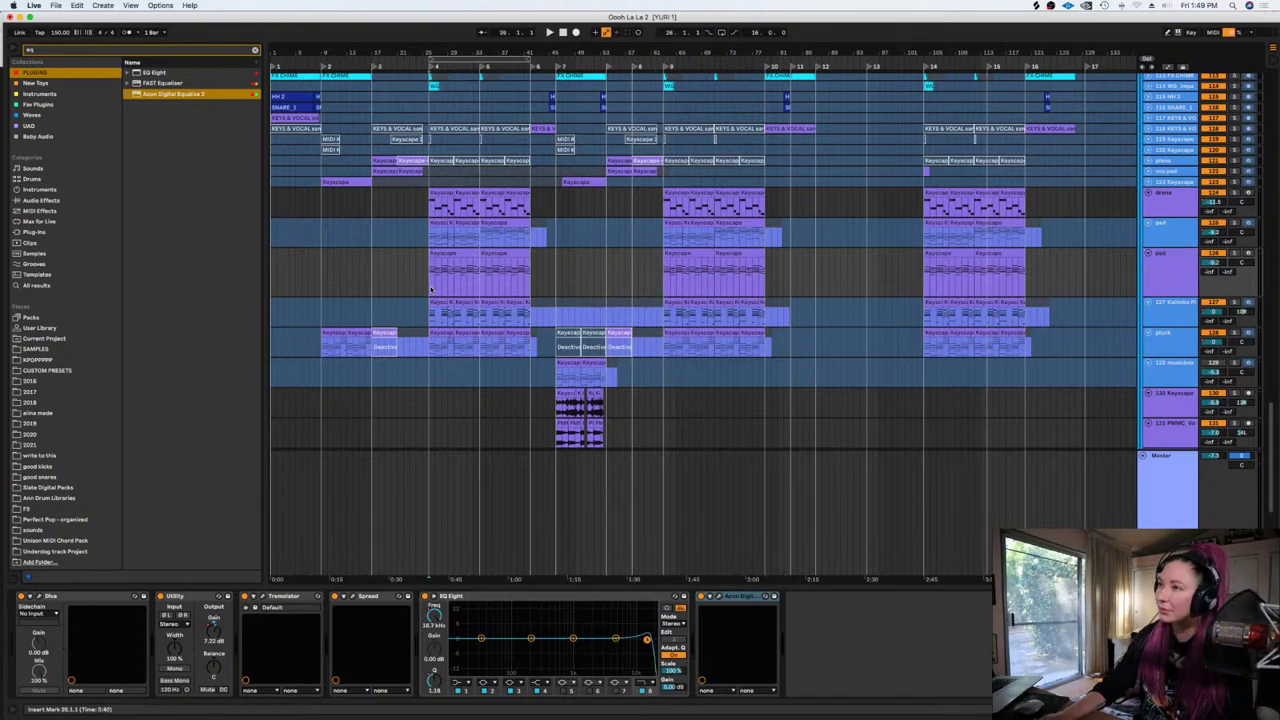
{"action": "key", "text": "plus"}
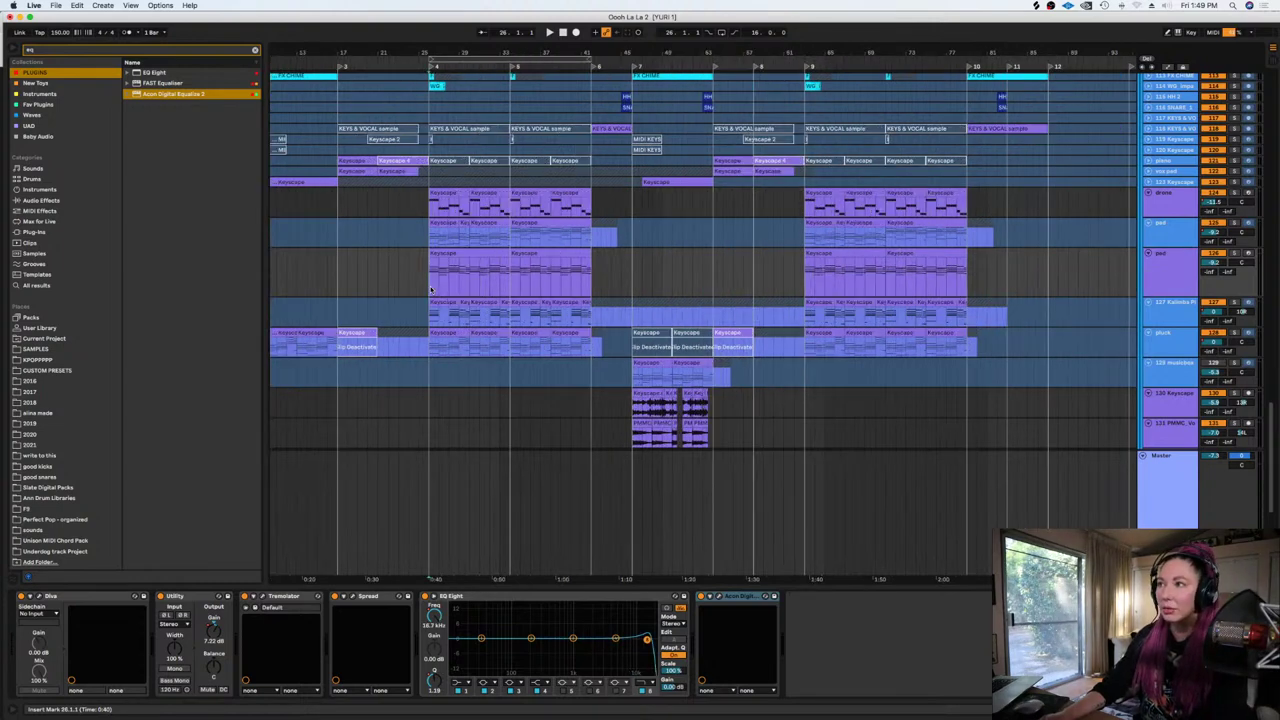
{"action": "left_click", "coordinate": [1235, 254]}
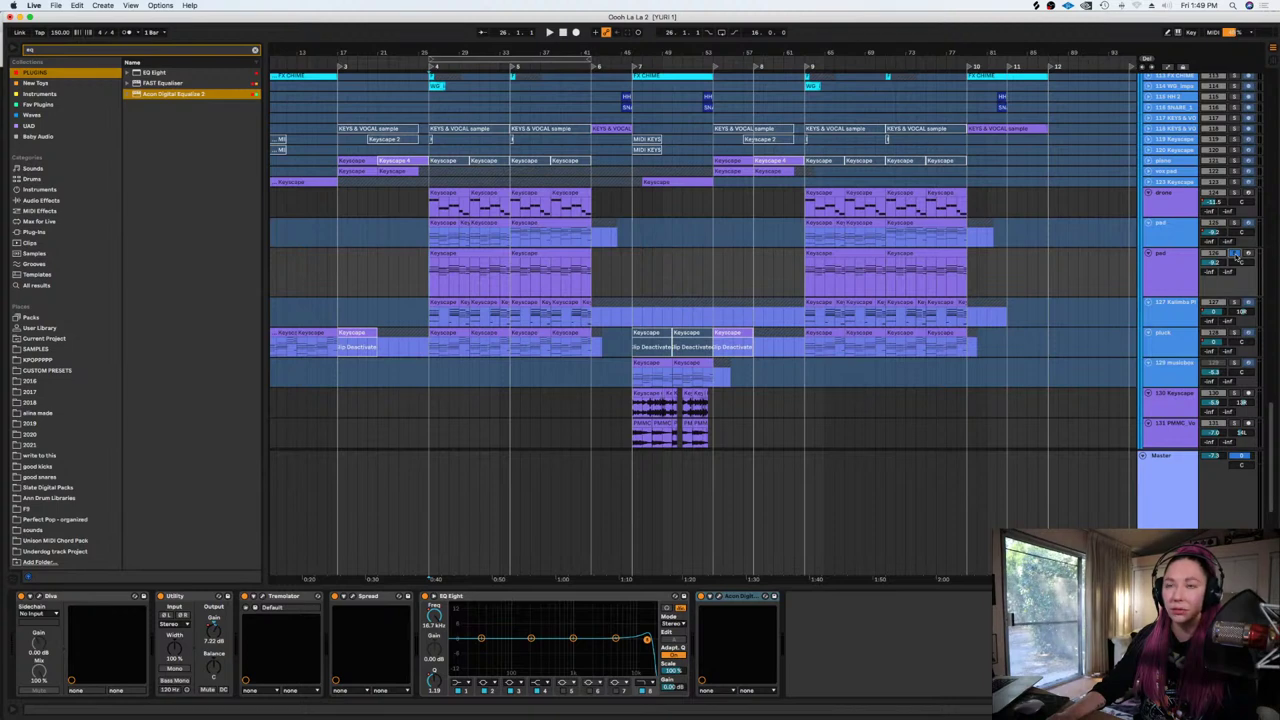
{"action": "key", "text": "space"}
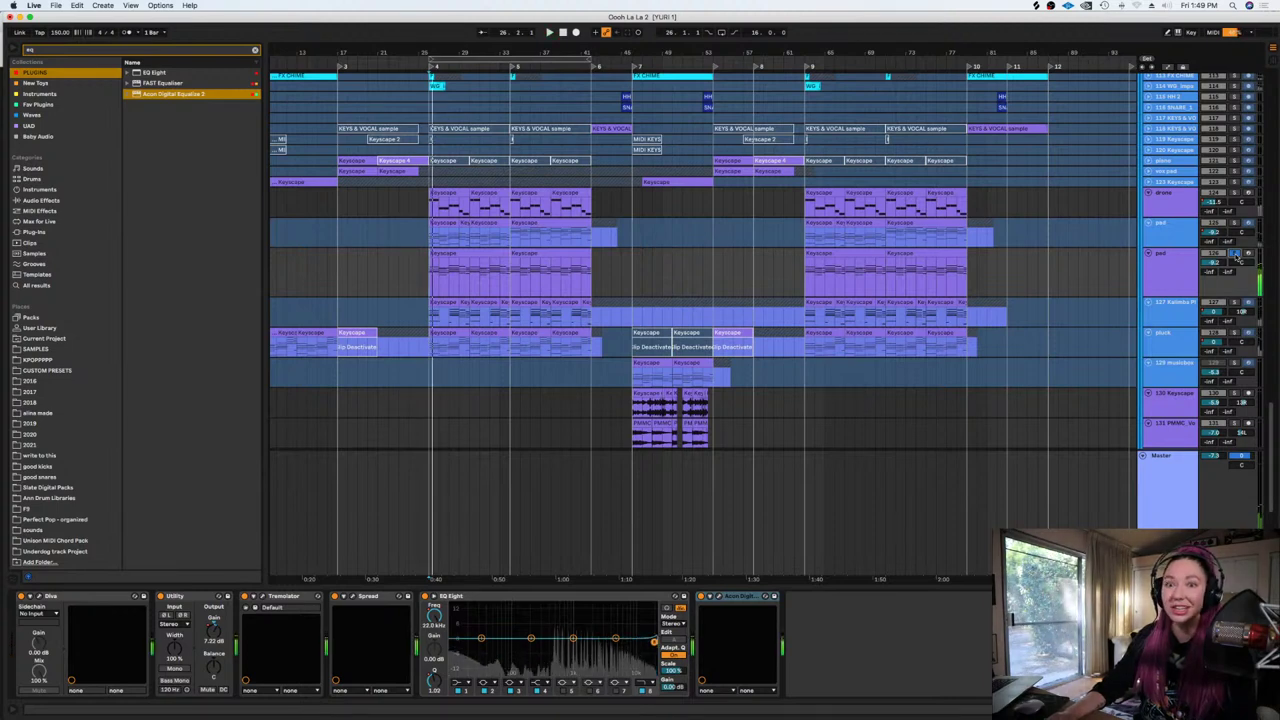
{"action": "left_click", "coordinate": [1235, 255]}
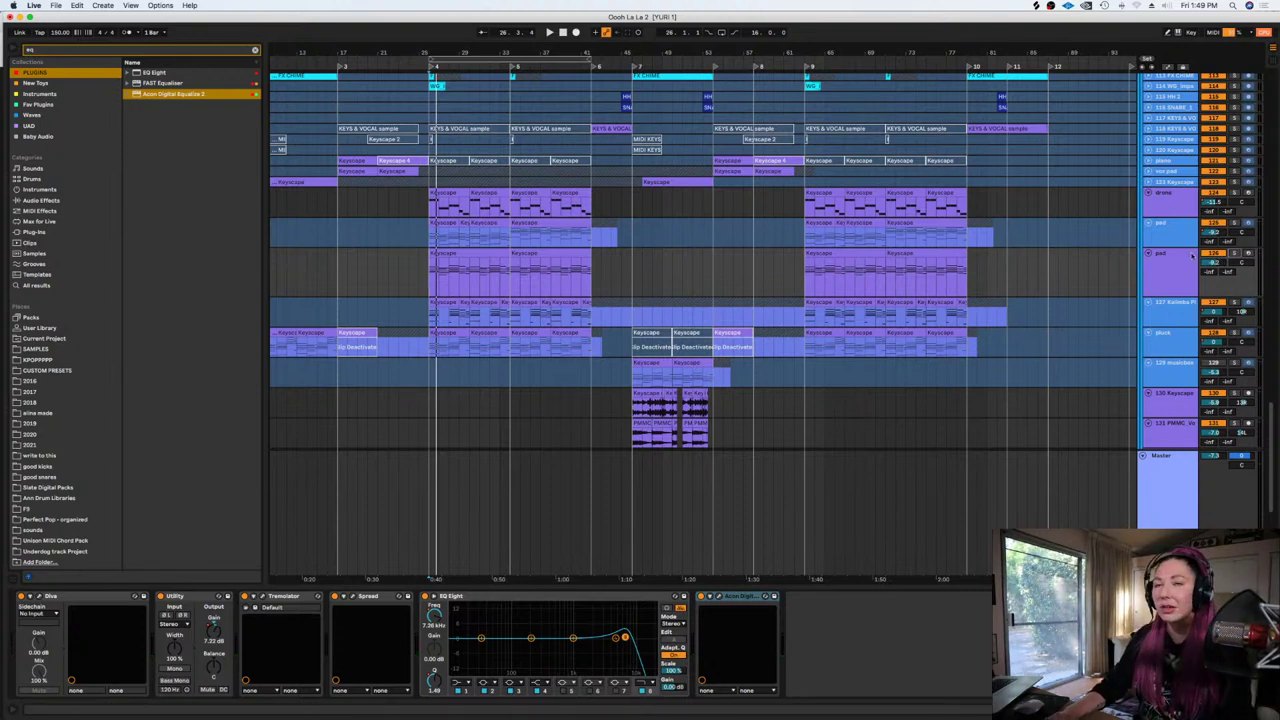
{"action": "left_click", "coordinate": [1234, 254]}
Play the full mix from bar 26 to judge the level of the duplicated pad
{"action": "key", "text": "space"}
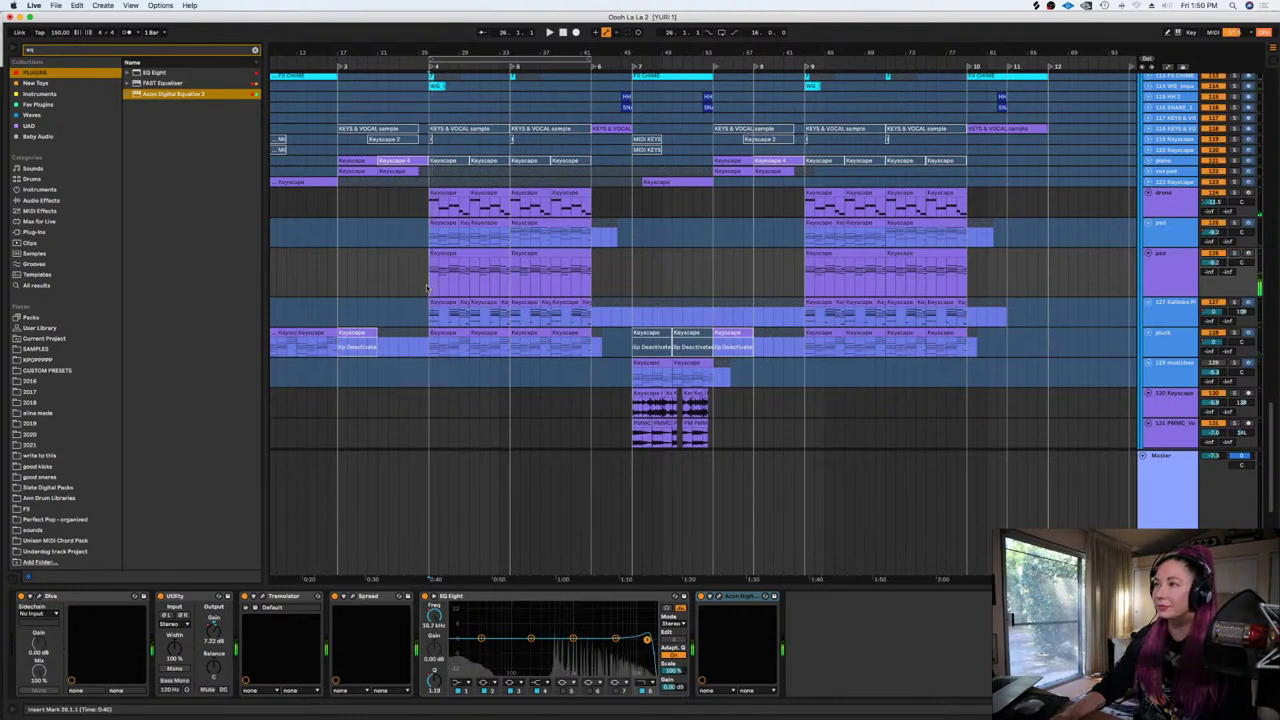
{"action": "scroll", "coordinate": [426, 288], "scroll_direction": "up", "scroll_amount": 2}
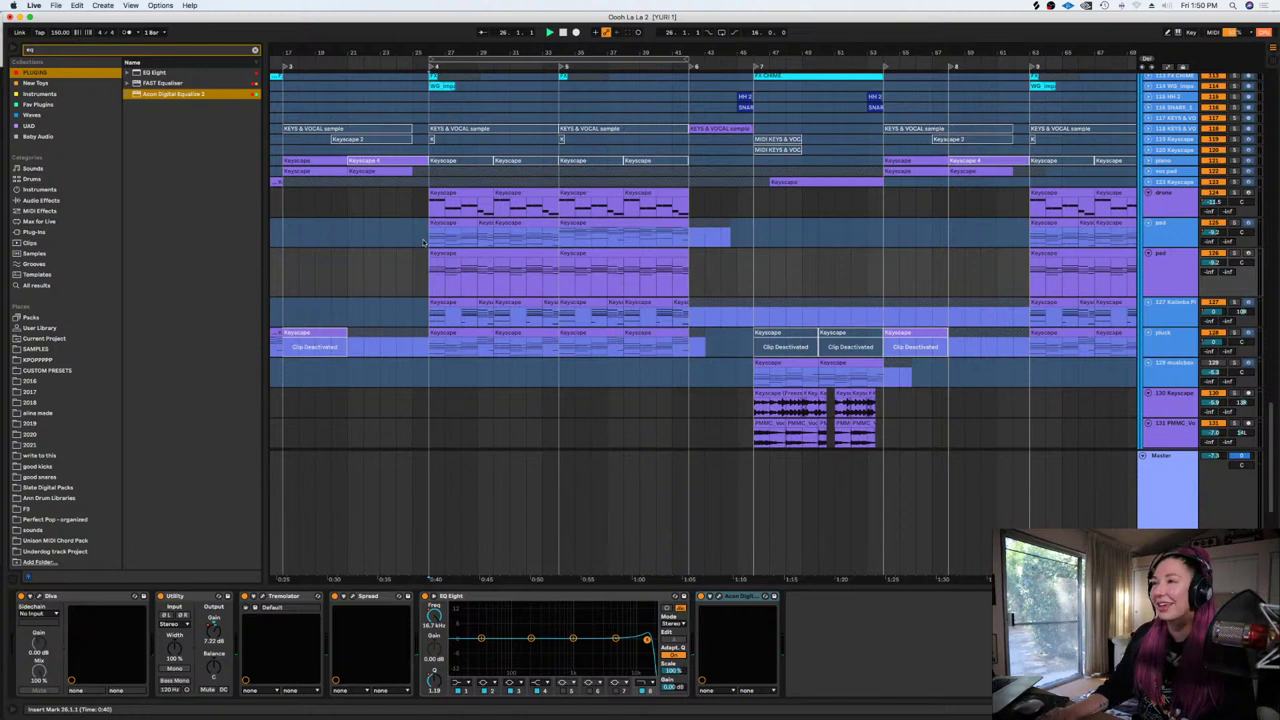
{"action": "scroll", "coordinate": [1008, 240], "scroll_direction": "down", "scroll_amount": 2}
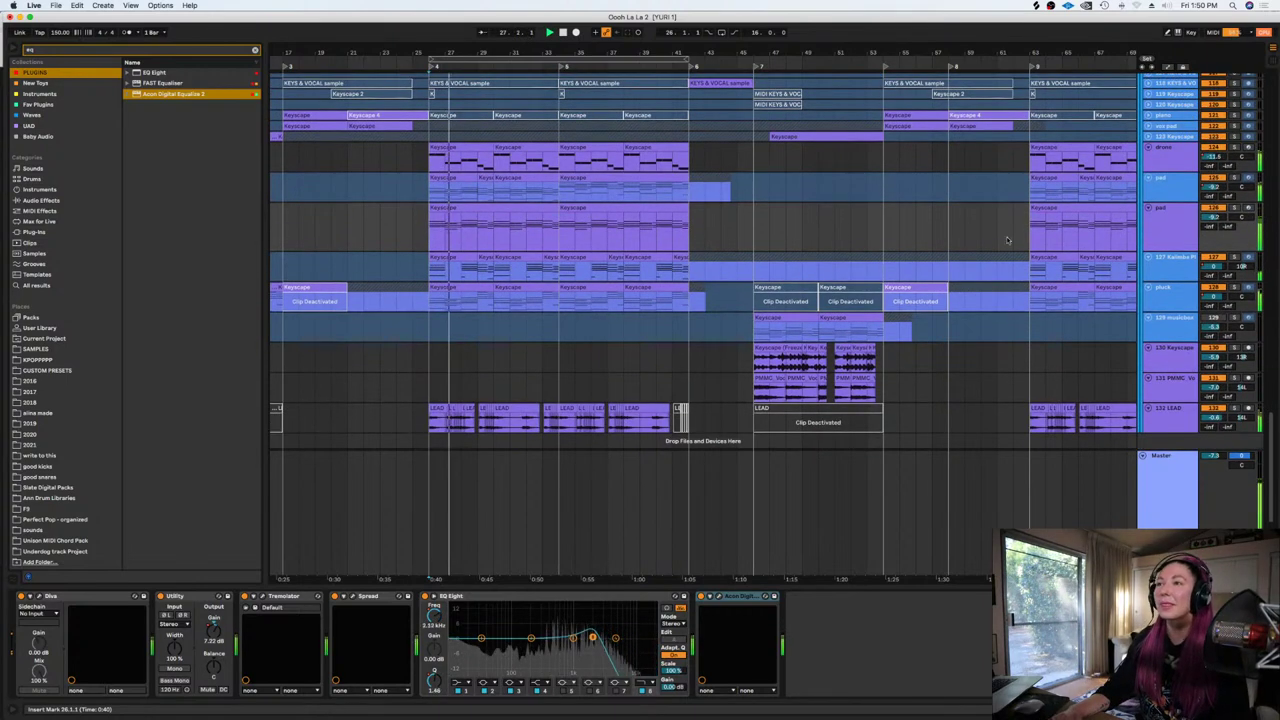
Lower the duplicated pad's Utility Gain automation to 2.00 dB over bars 25 to 126
{"action": "left_click", "coordinate": [1169, 228]}
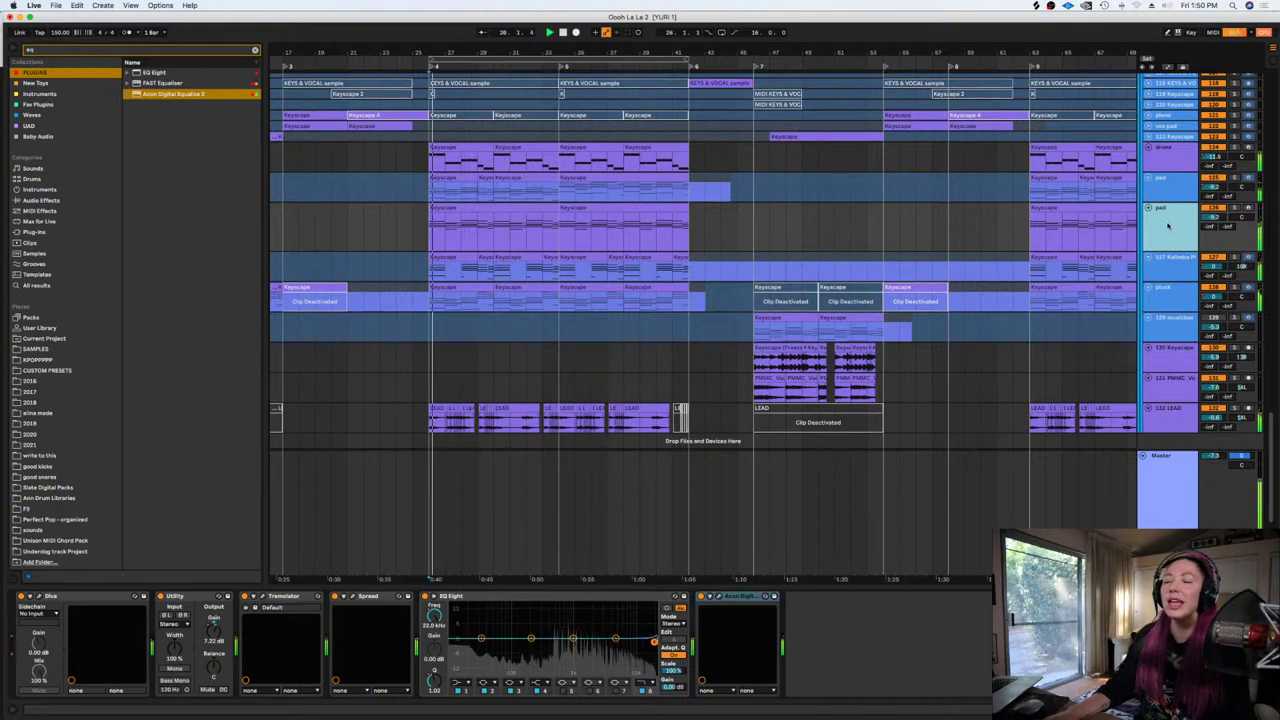
{"action": "key", "text": "a"}
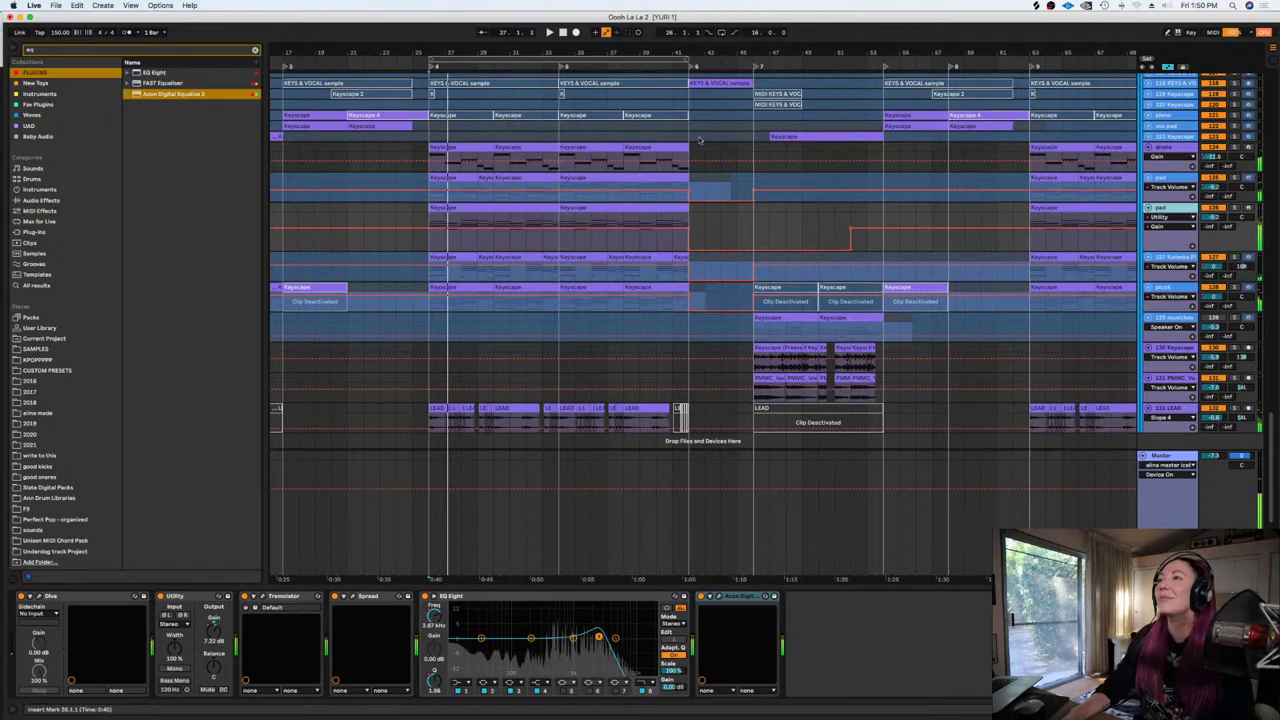
{"action": "left_click", "coordinate": [591, 244]}
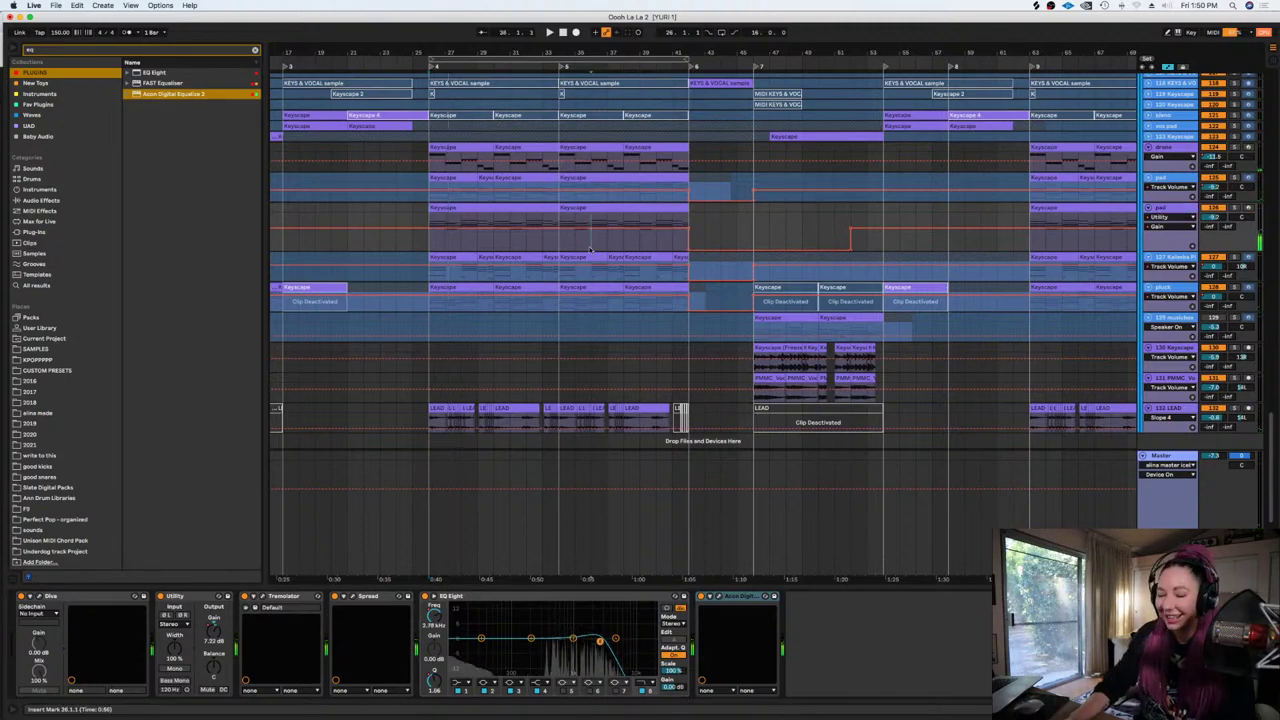
{"action": "key", "text": "minus"}
{"action": "key", "text": "minus"}
{"action": "left_click_drag", "start_coordinate": [1062, 235], "coordinate": [433, 240]}
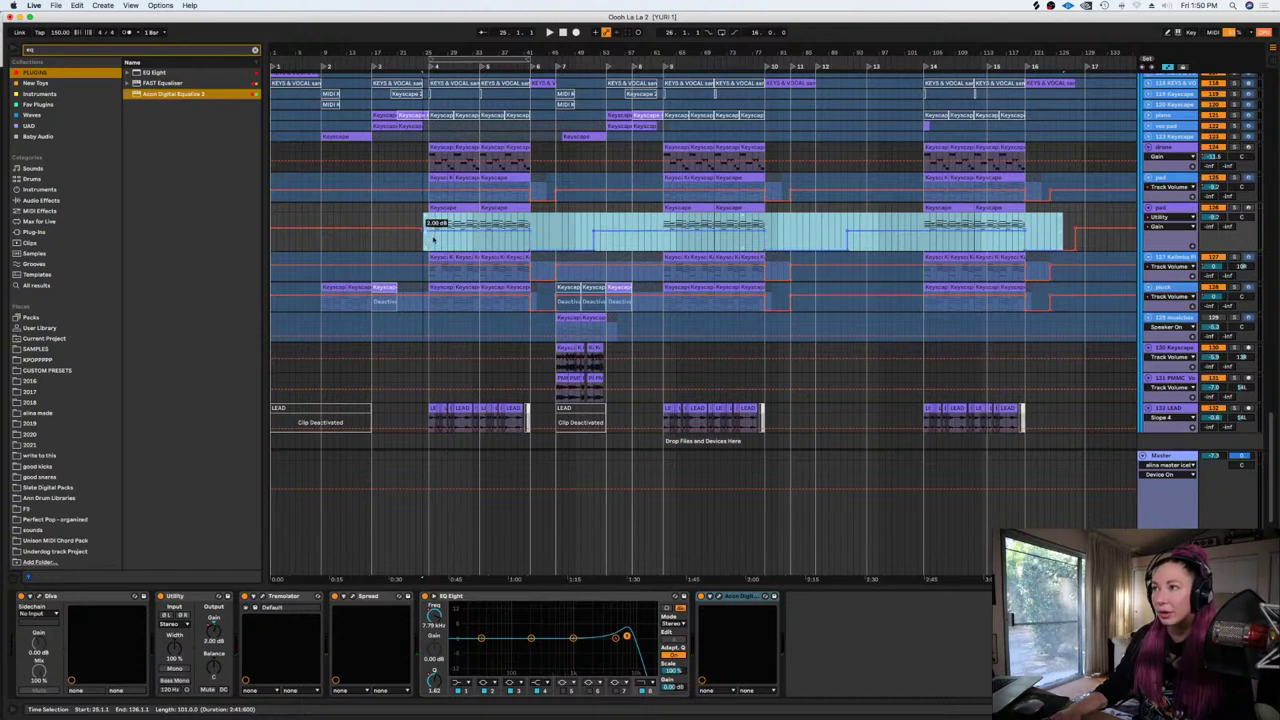
Play from bar 26 to check the lowered pad gain, stop playback, and hide the automation lanes
{"action": "left_click", "coordinate": [428, 245]}
{"action": "key", "text": "space"}
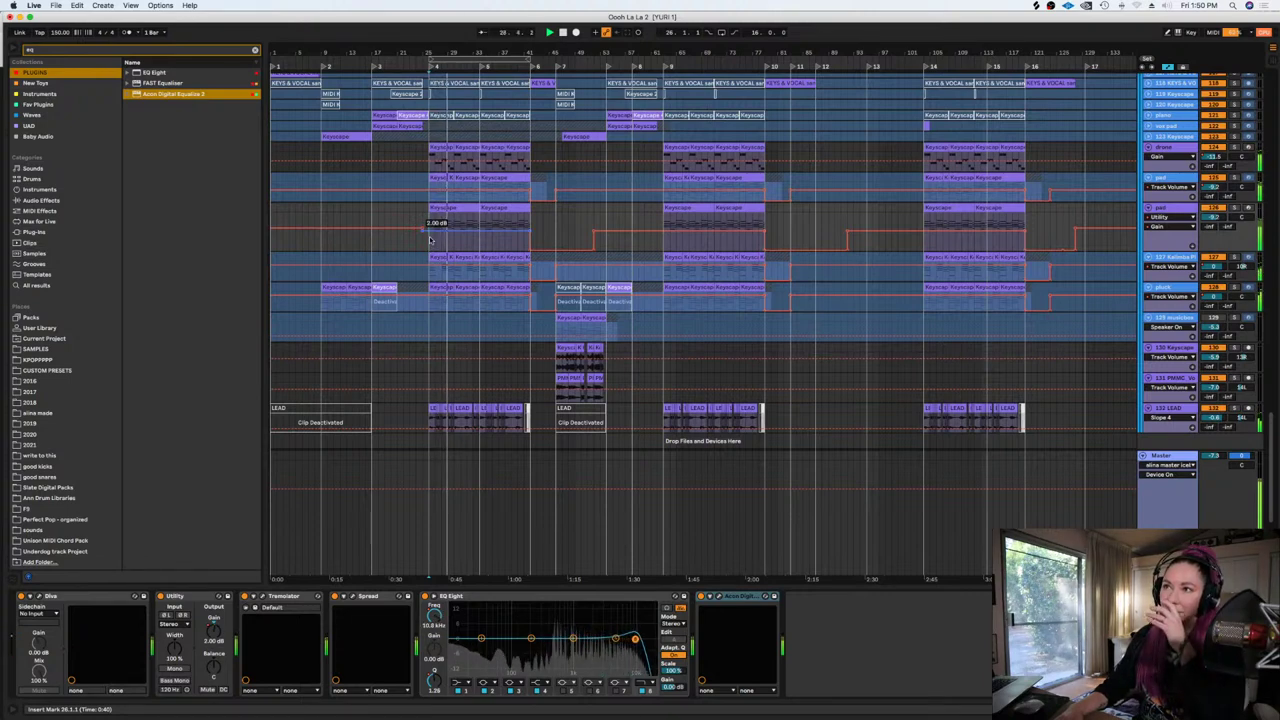
{"action": "left_click", "coordinate": [1234, 207]}
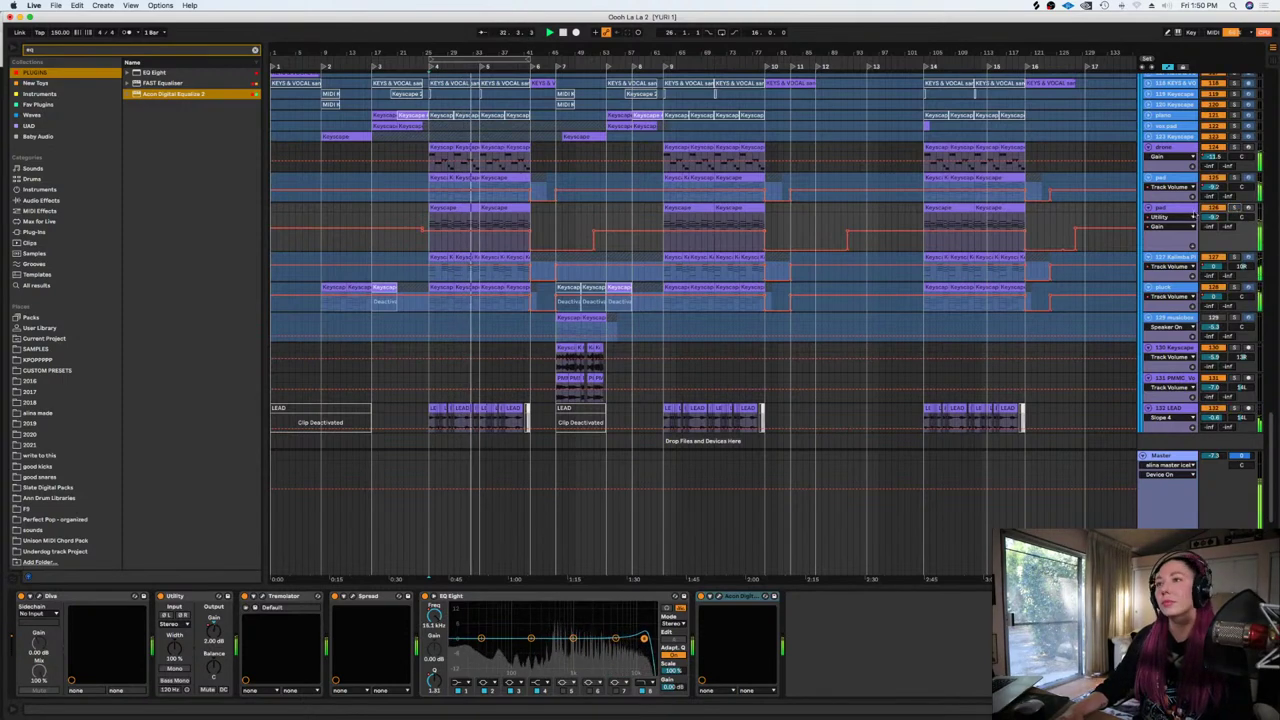
{"action": "key", "text": "space"}
{"action": "key", "text": "a"}
Solo the LEAD track, play it from bar 26, and close its Equalize 2 window
{"action": "scroll", "coordinate": [420, 245], "scroll_direction": "up", "scroll_amount": 5}
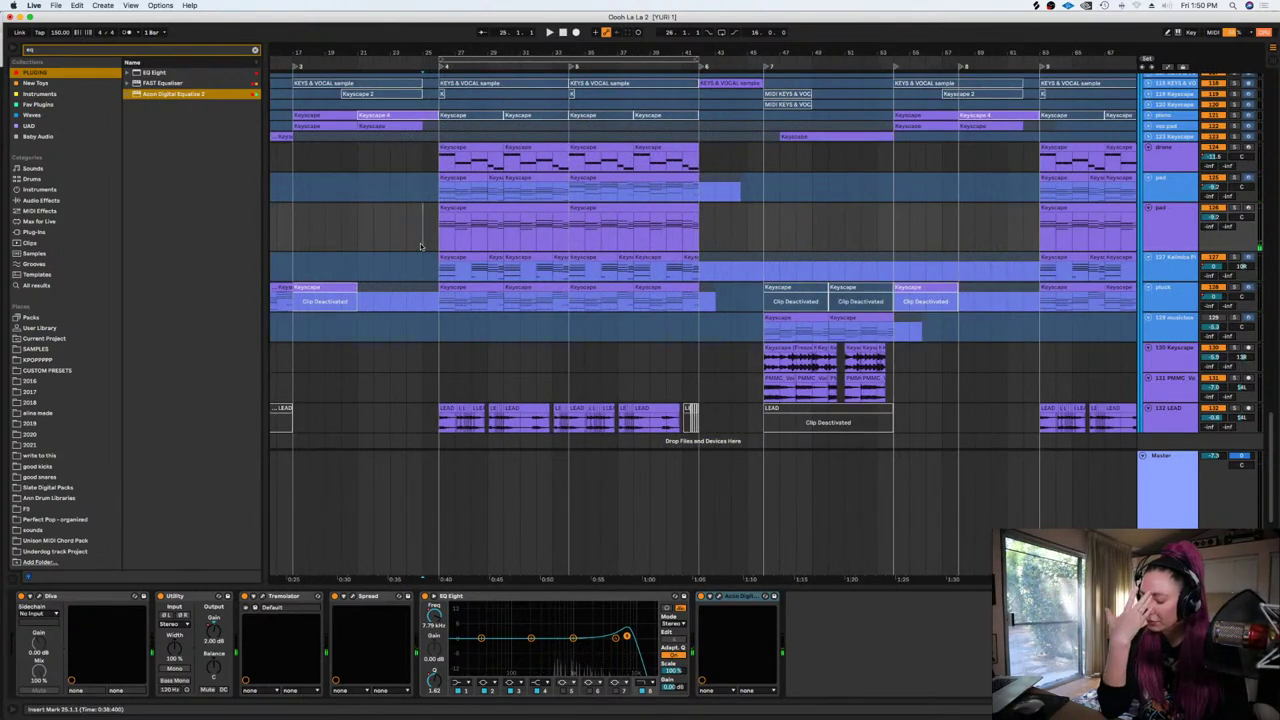
{"action": "scroll", "coordinate": [440, 347], "scroll_direction": "down", "scroll_amount": 1}
{"action": "left_click", "coordinate": [440, 414]}
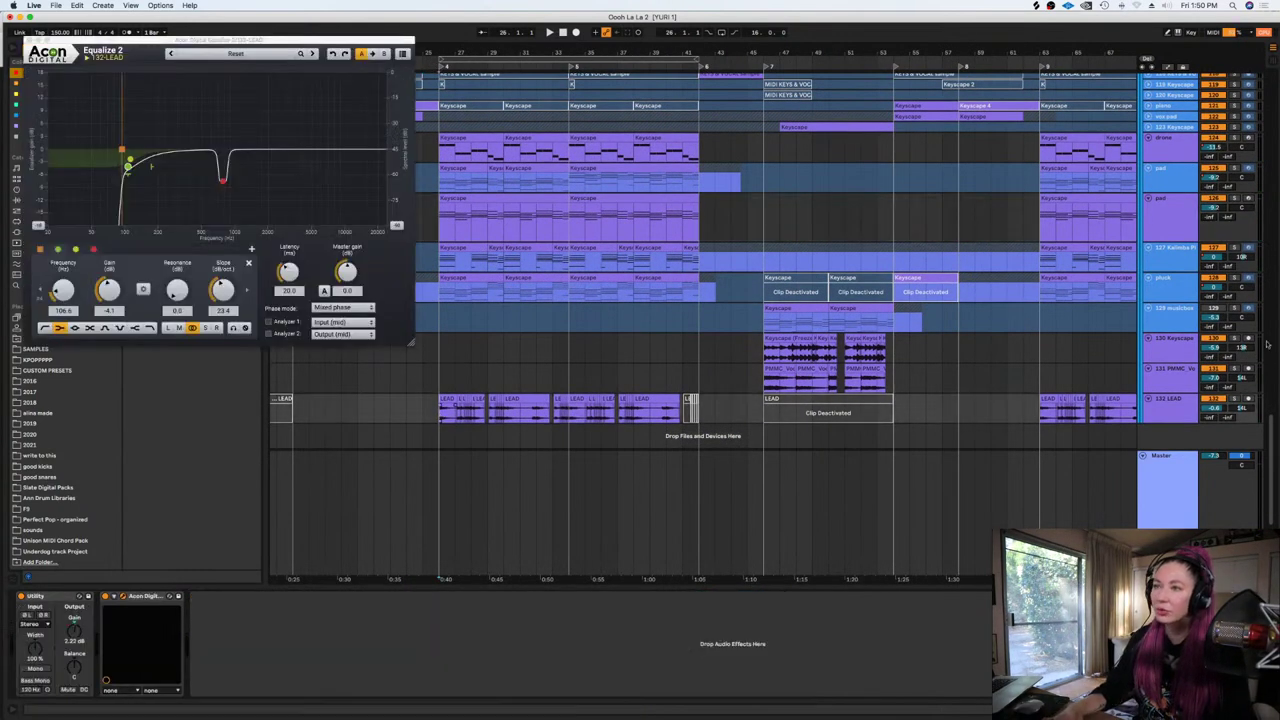
{"action": "left_click", "coordinate": [1235, 399]}
{"action": "left_click", "coordinate": [1186, 412]}
{"action": "key", "text": "space"}
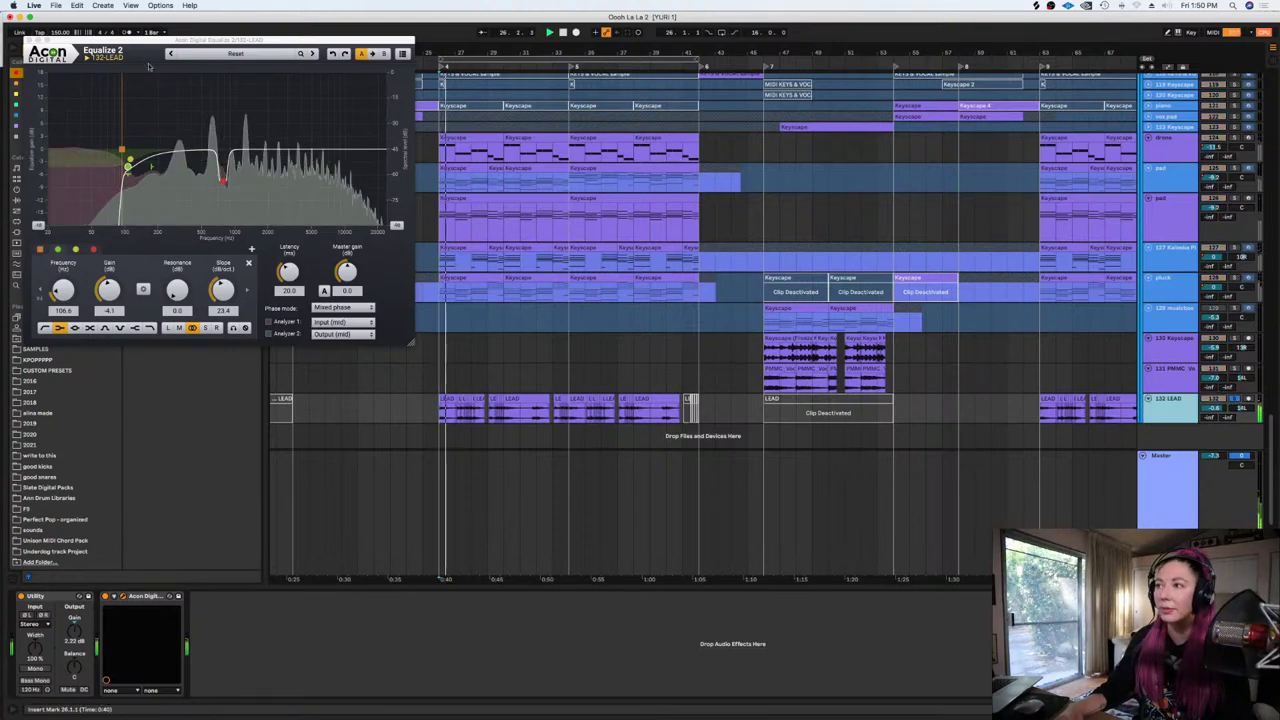
{"action": "left_click", "coordinate": [29, 41]}
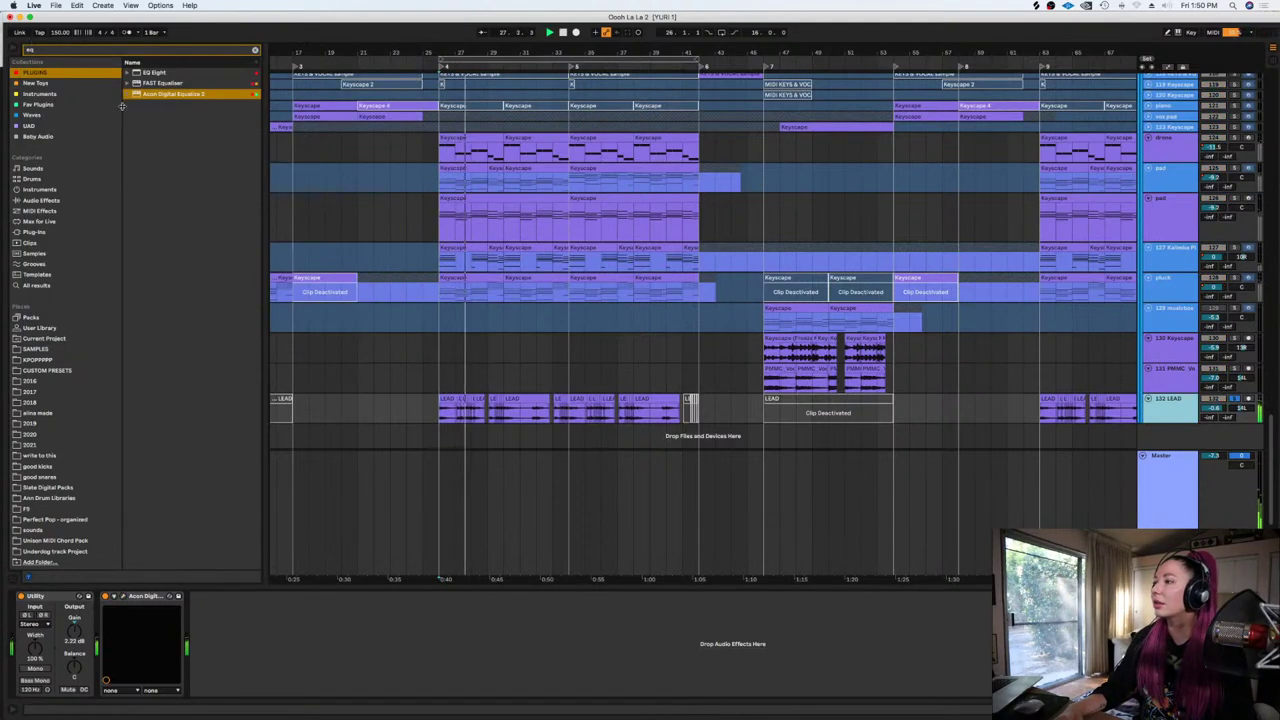
Search the favourite plugins for "valh", add ValhallaVintageVerb to the LEAD track, and open that track's Equalize 2
{"action": "left_click", "coordinate": [256, 50]}
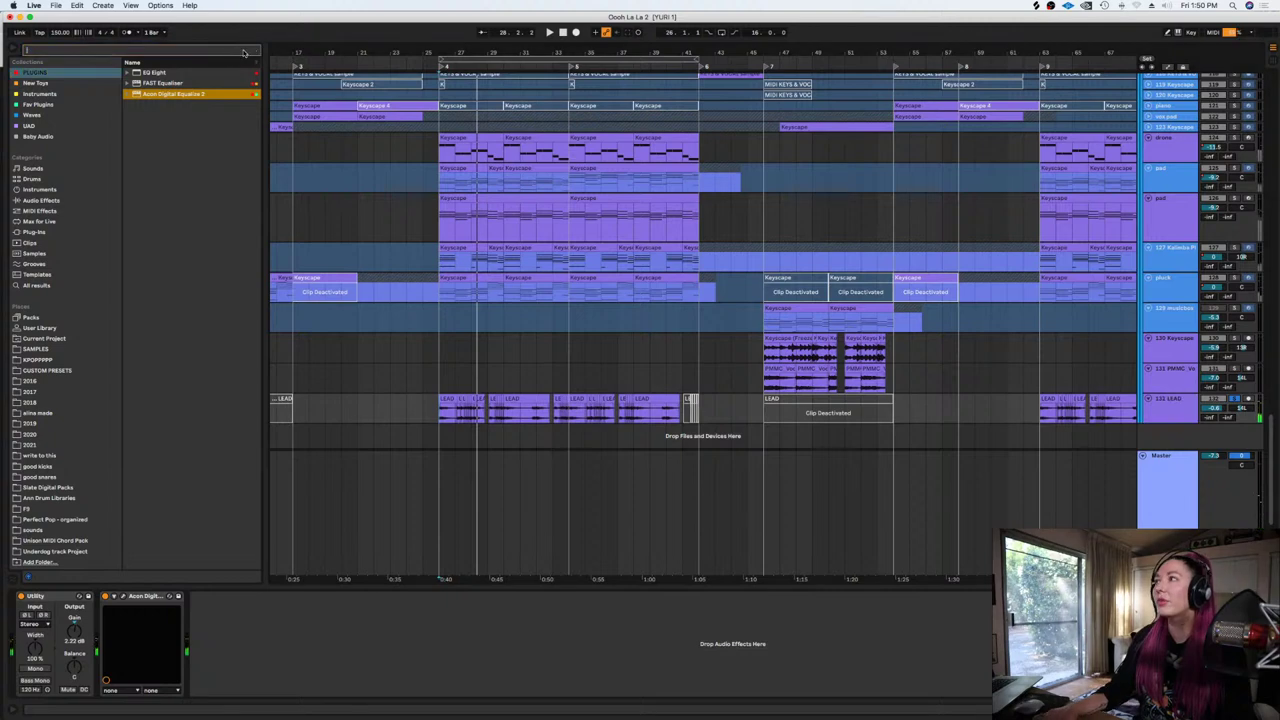
{"action": "type", "text": "valh"}
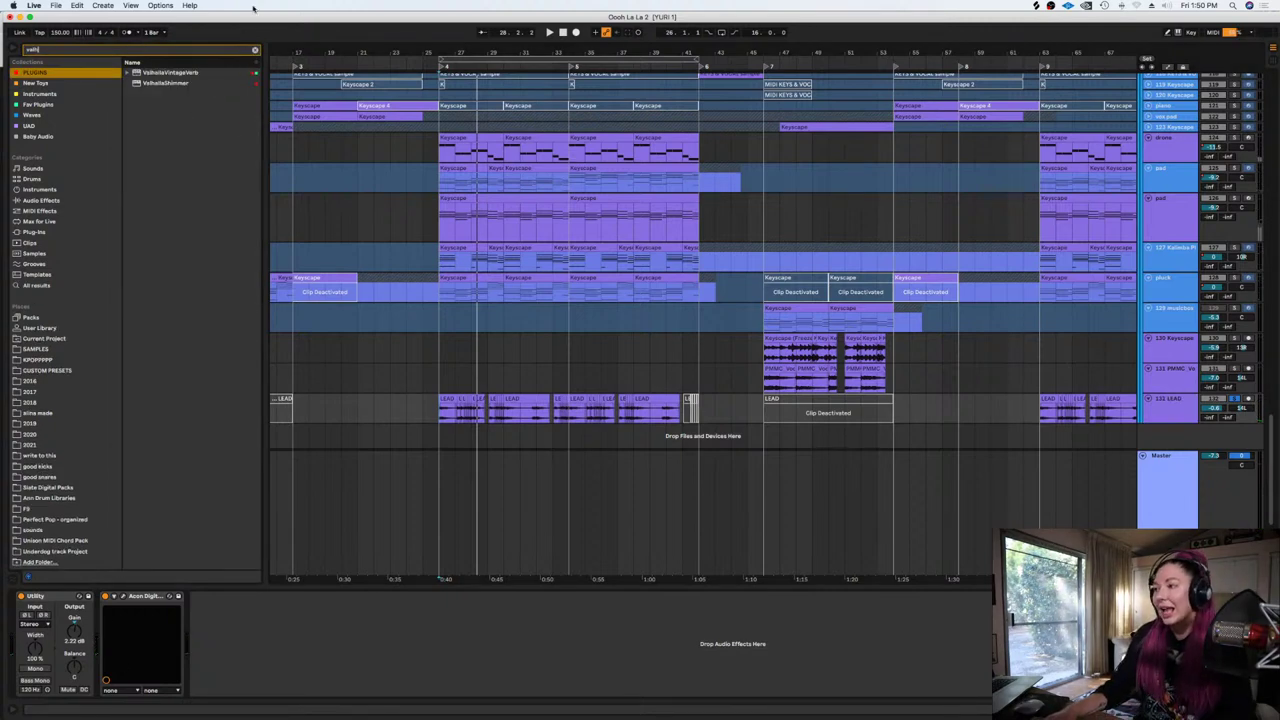
{"action": "left_click", "coordinate": [193, 72]}
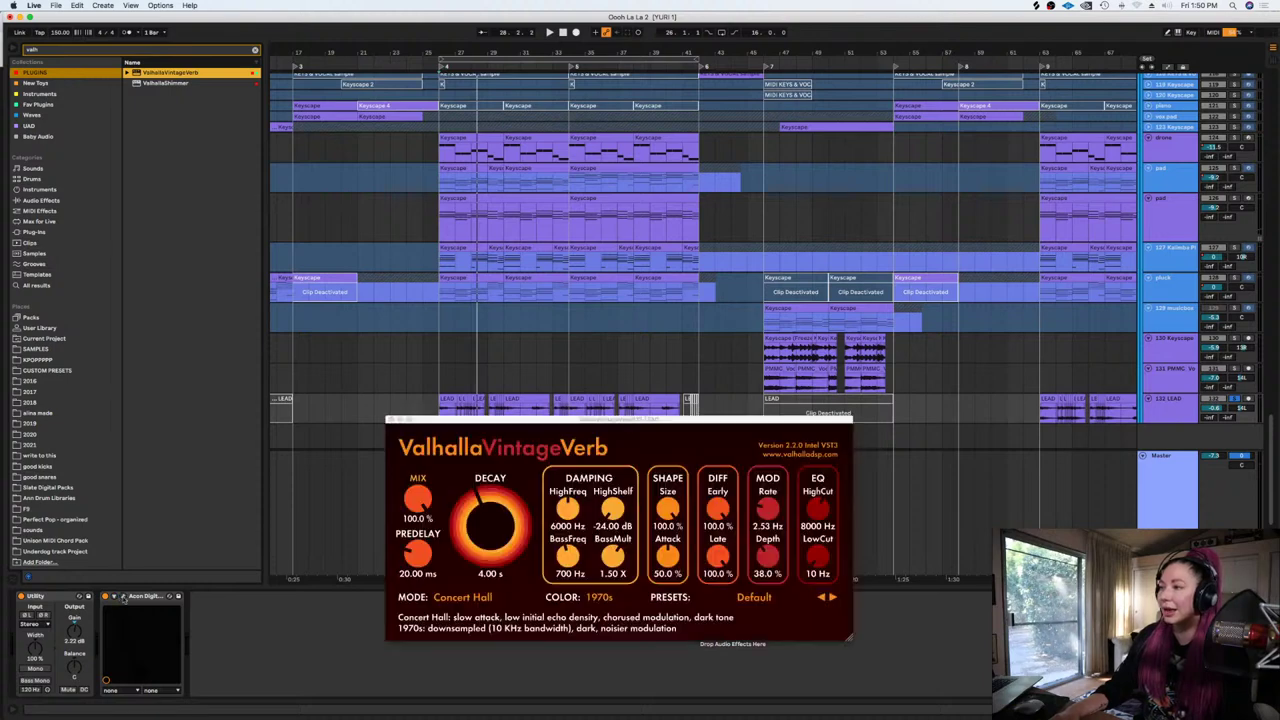
{"action": "left_click", "coordinate": [123, 597]}
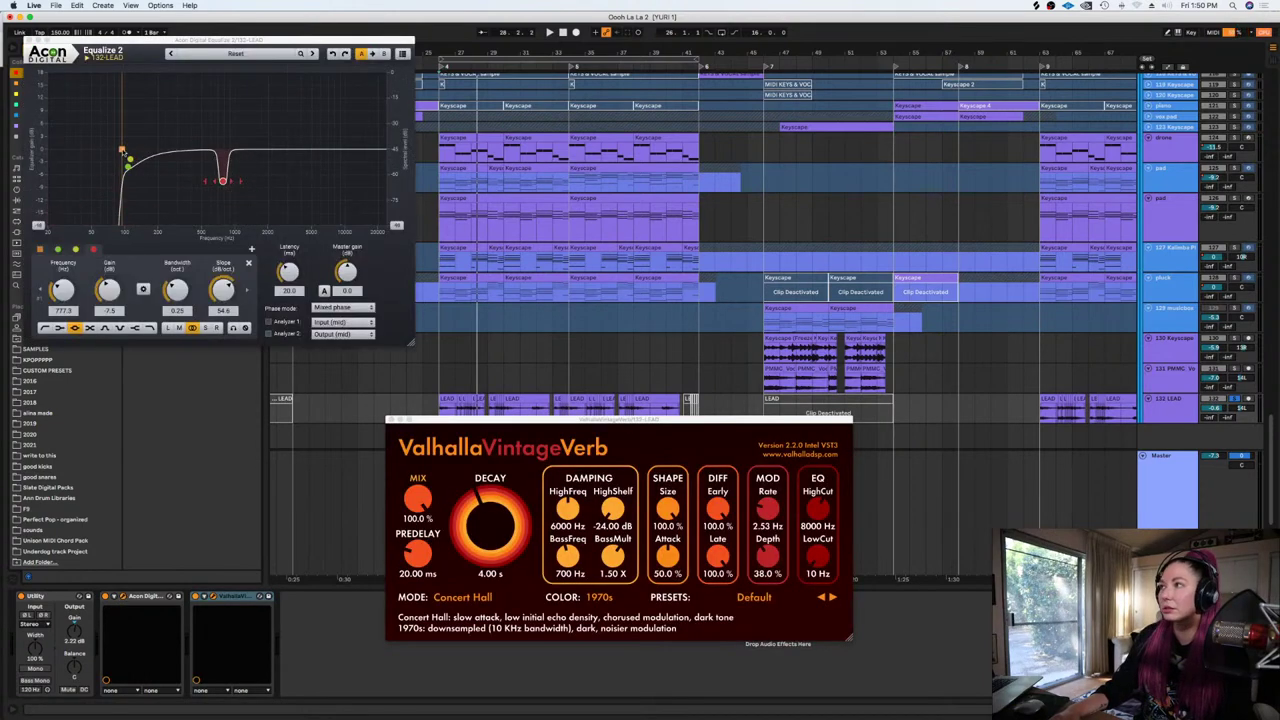
Move the LEAD EQ's low cut to 117.1 Hz and set the reverb to color 1980s, 3.44 s decay, 9550 Hz HighCut and 610 Hz LowCut
{"action": "left_click_drag", "start_coordinate": [122, 151], "coordinate": [131, 149]}
{"action": "left_click", "coordinate": [600, 597]}
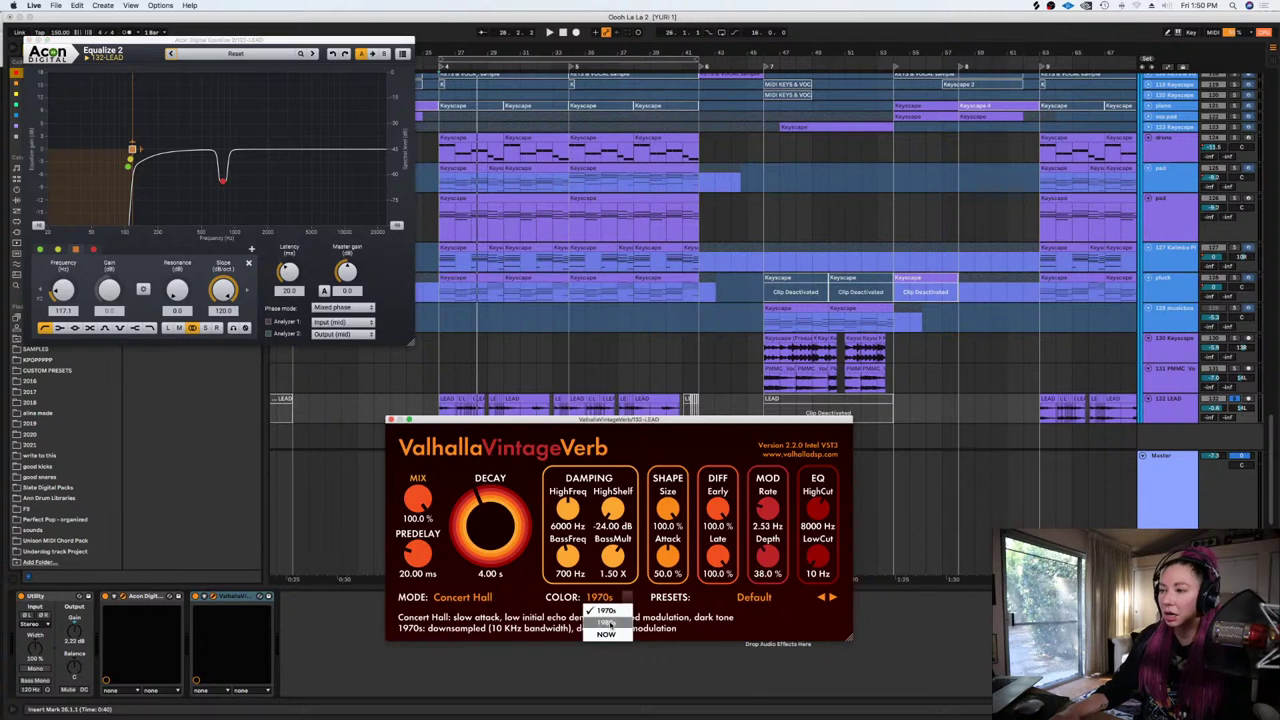
{"action": "left_click", "coordinate": [611, 624]}
{"action": "left_click_drag", "start_coordinate": [474, 531], "coordinate": [472, 543]}
{"action": "left_click_drag", "start_coordinate": [421, 504], "coordinate": [416, 573]}
{"action": "left_click_drag", "start_coordinate": [814, 561], "coordinate": [818, 508]}
Play the LEAD track and set the reverb's mix to 27.0 %, mode to Dirty Plate and decay to 4.05 s
{"action": "key", "text": "space"}
{"action": "left_click_drag", "start_coordinate": [418, 500], "coordinate": [419, 520]}
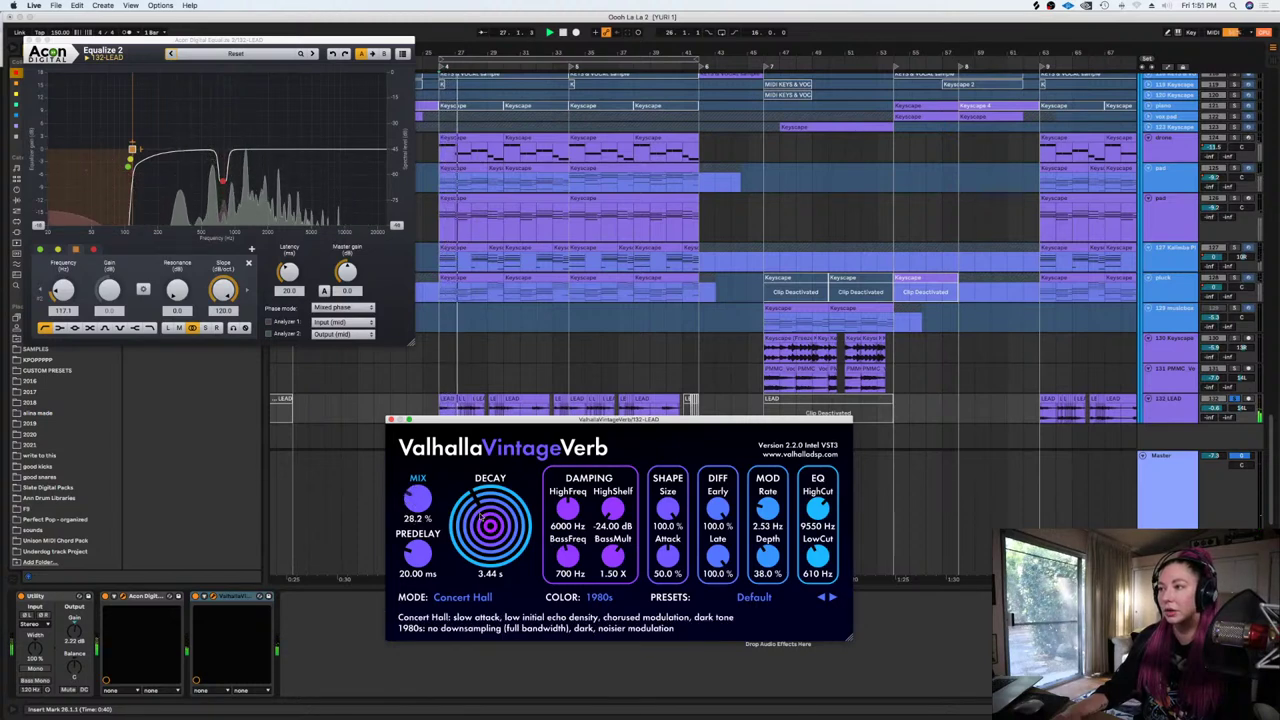
{"action": "left_click", "coordinate": [462, 597]}
{"action": "left_click", "coordinate": [462, 478]}
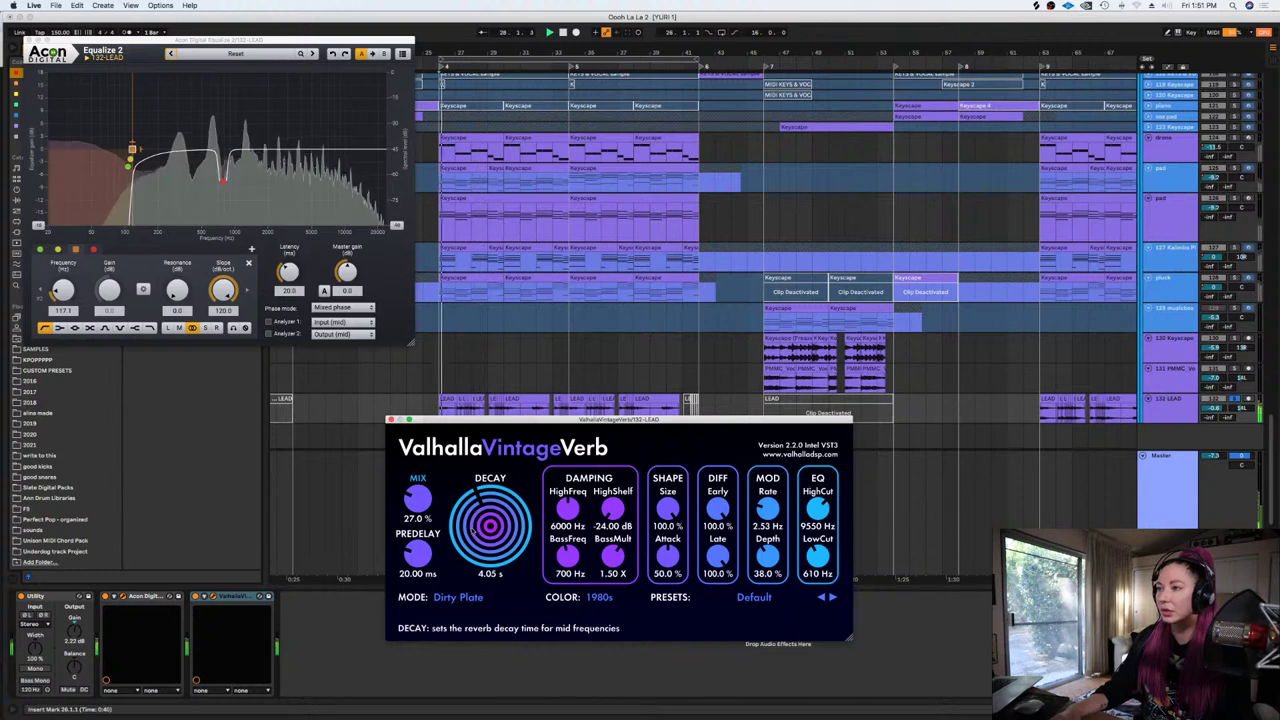
Close the LEAD track's Equalize 2 window, stop playback, and clear the plugin search
{"action": "left_click", "coordinate": [124, 596]}
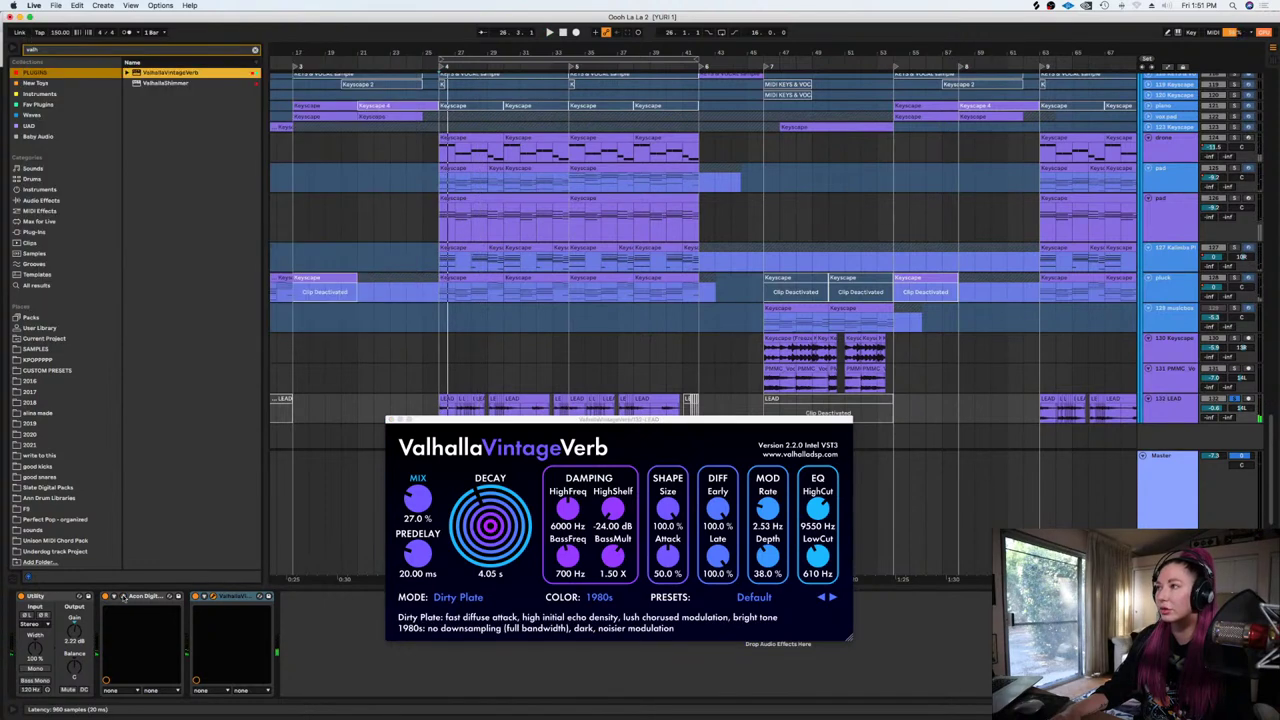
{"action": "left_click", "coordinate": [124, 596]}
{"action": "key", "text": "super+f"}
{"action": "type", "text": "valh"}
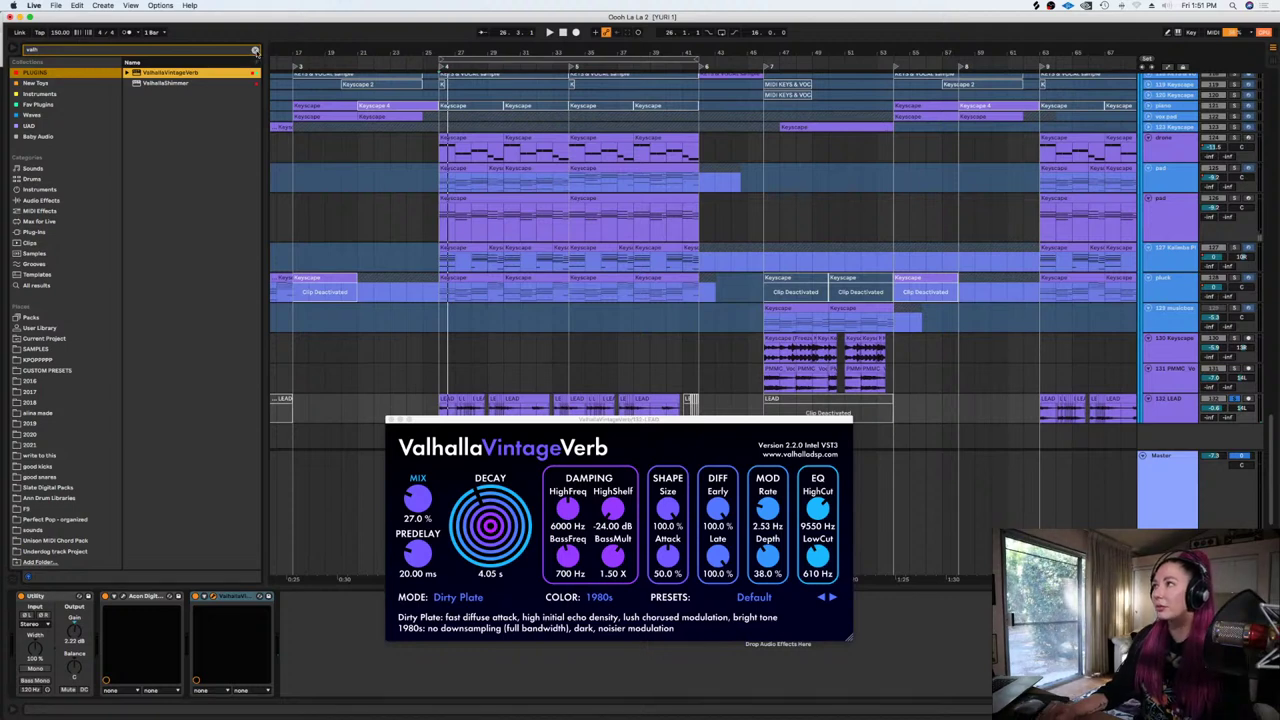
{"action": "left_click", "coordinate": [256, 52]}
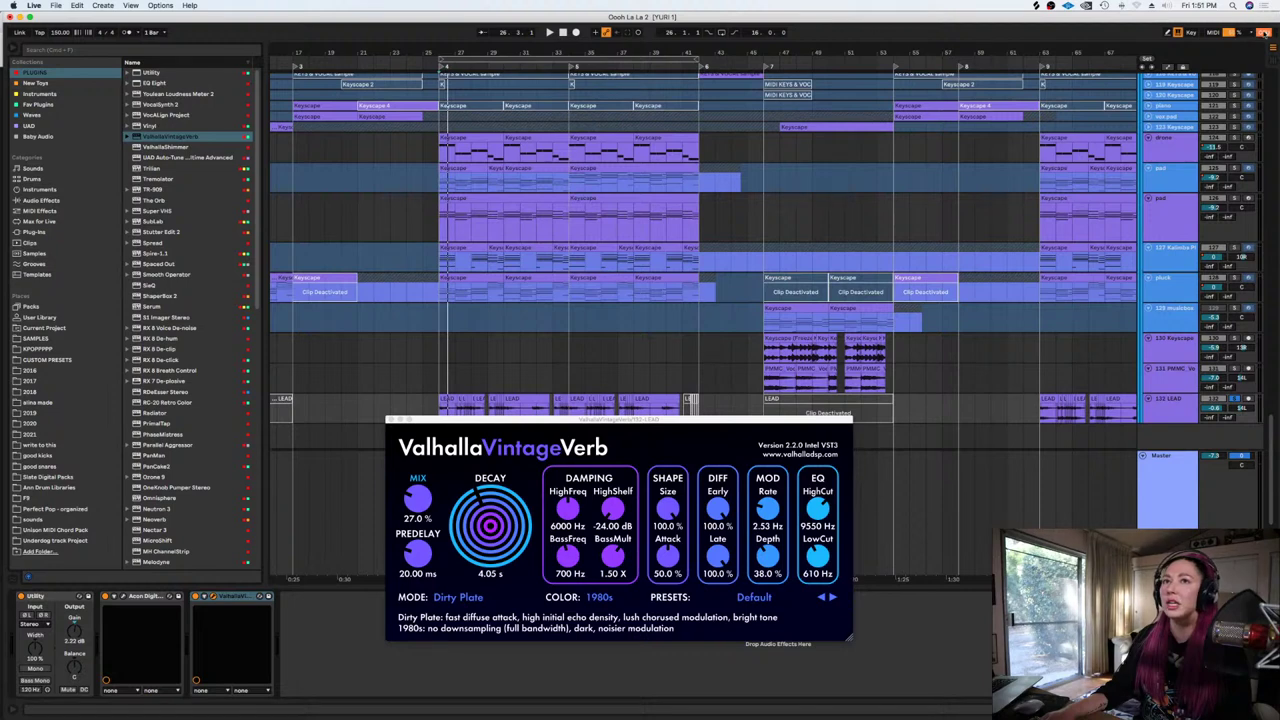
Search the UAD collection for "maag" and add UAD Maag EQ4 after the reverb on the LEAD track
{"action": "left_click", "coordinate": [75, 52]}
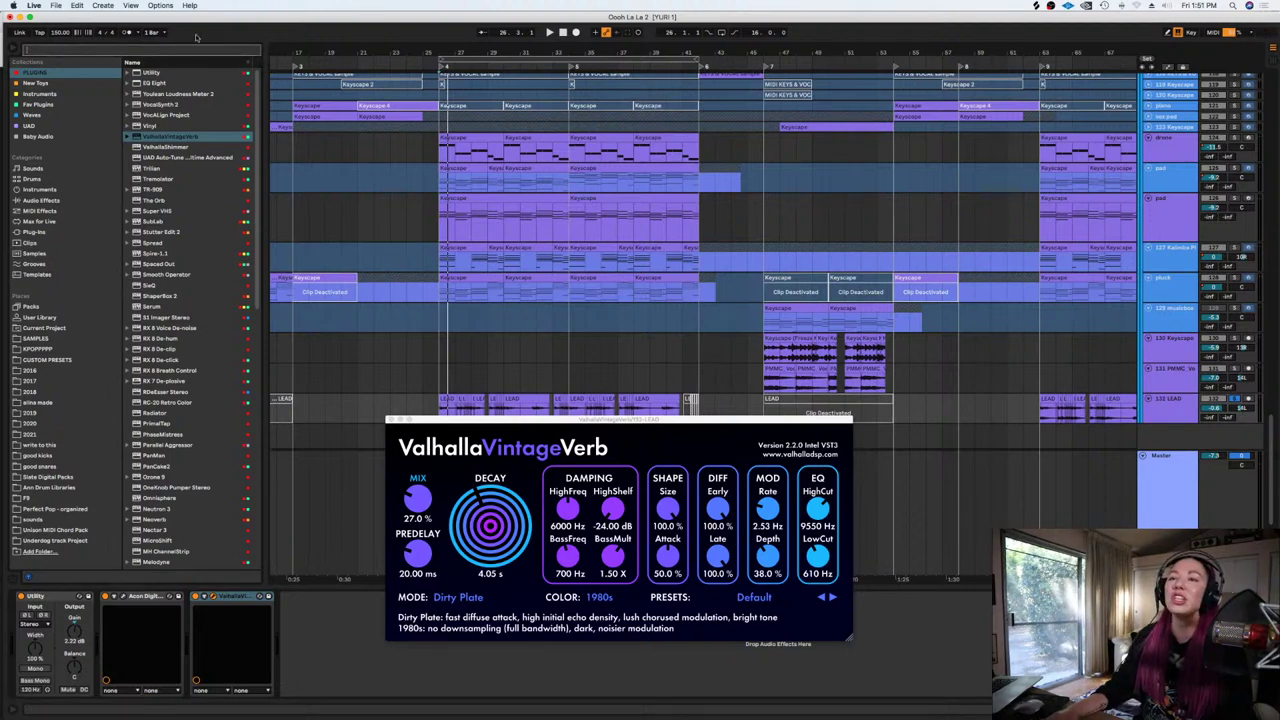
{"action": "type", "text": "ma"}
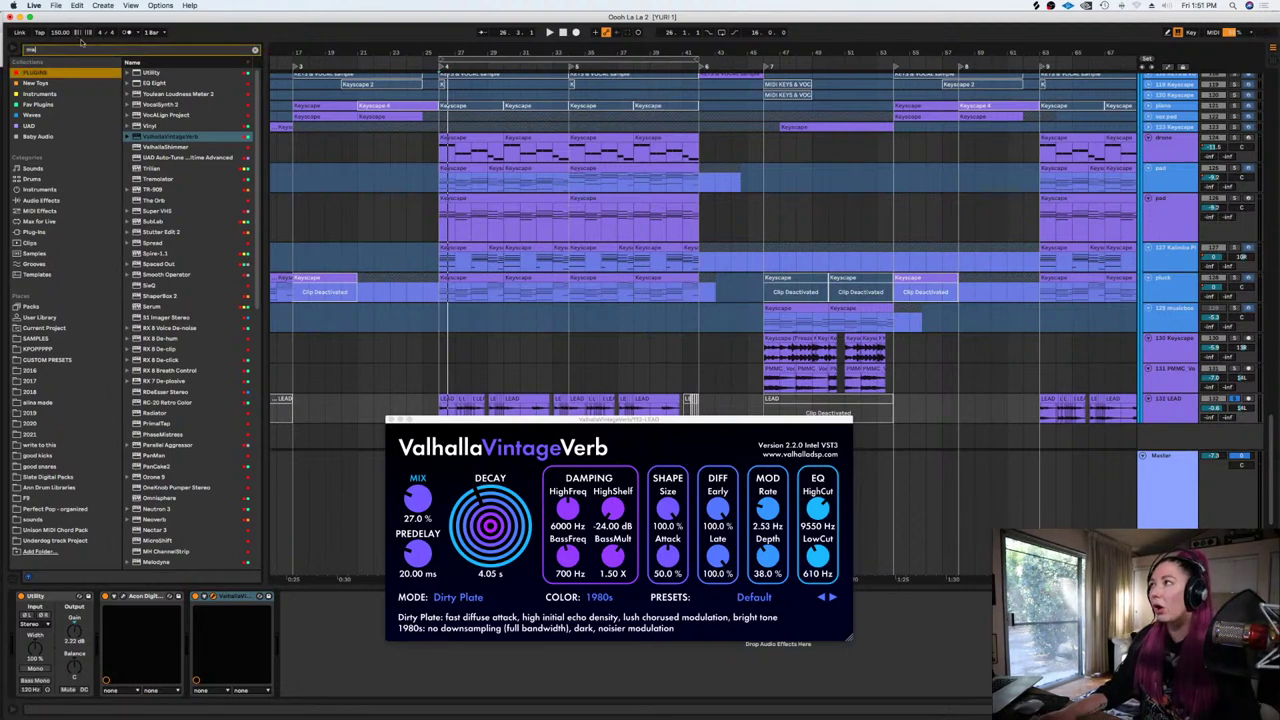
{"action": "type", "text": "x"}
{"action": "type", "text": "gi"}
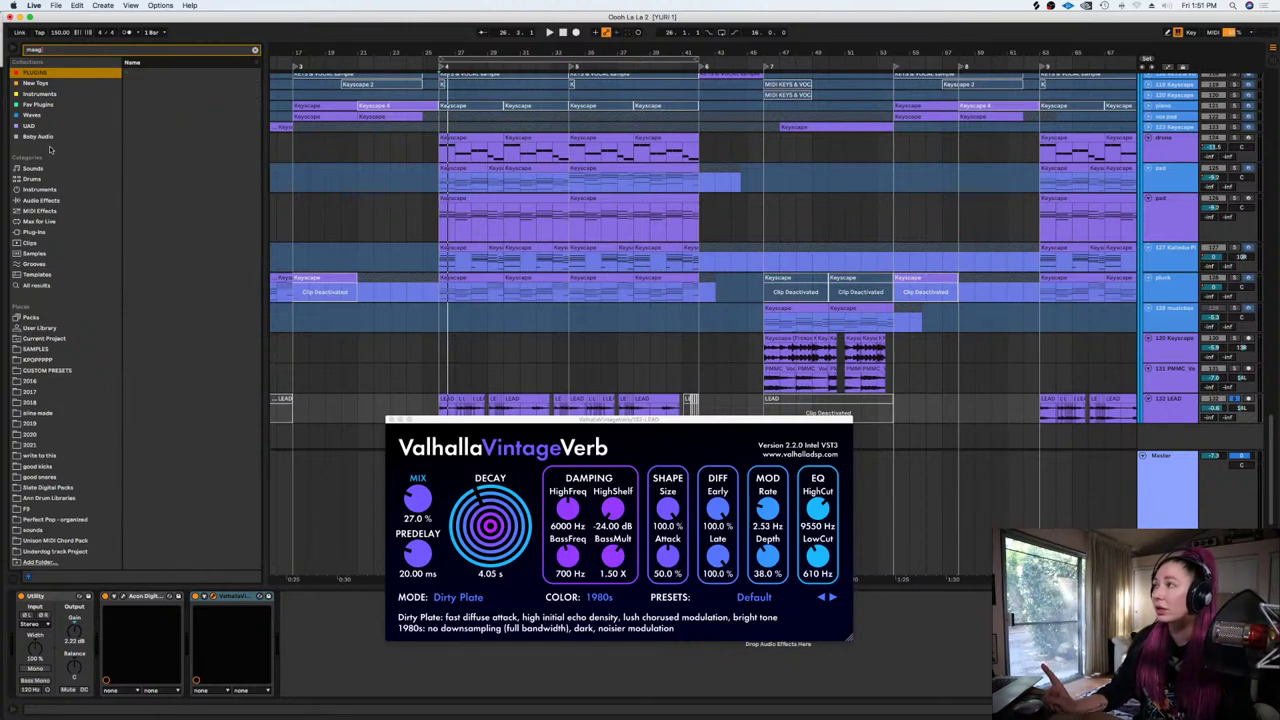
{"action": "left_click", "coordinate": [43, 126]}
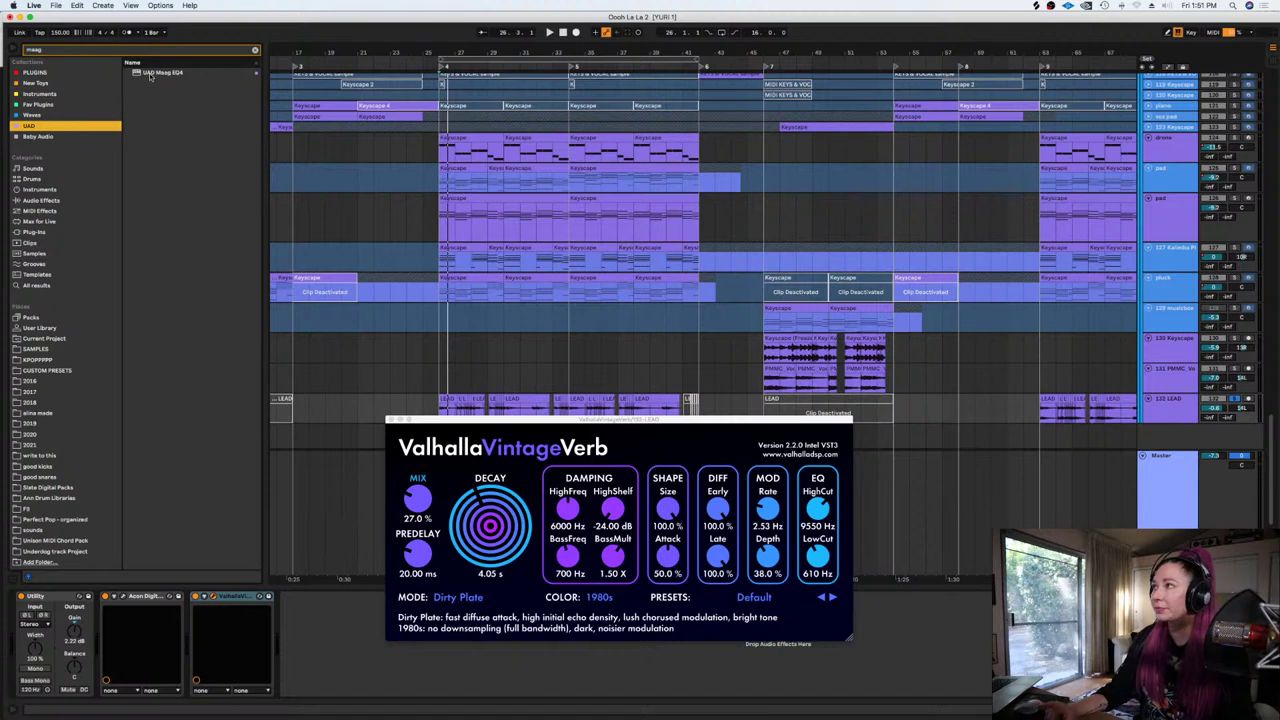
{"action": "left_click_drag", "start_coordinate": [250, 434], "coordinate": [329, 619]}
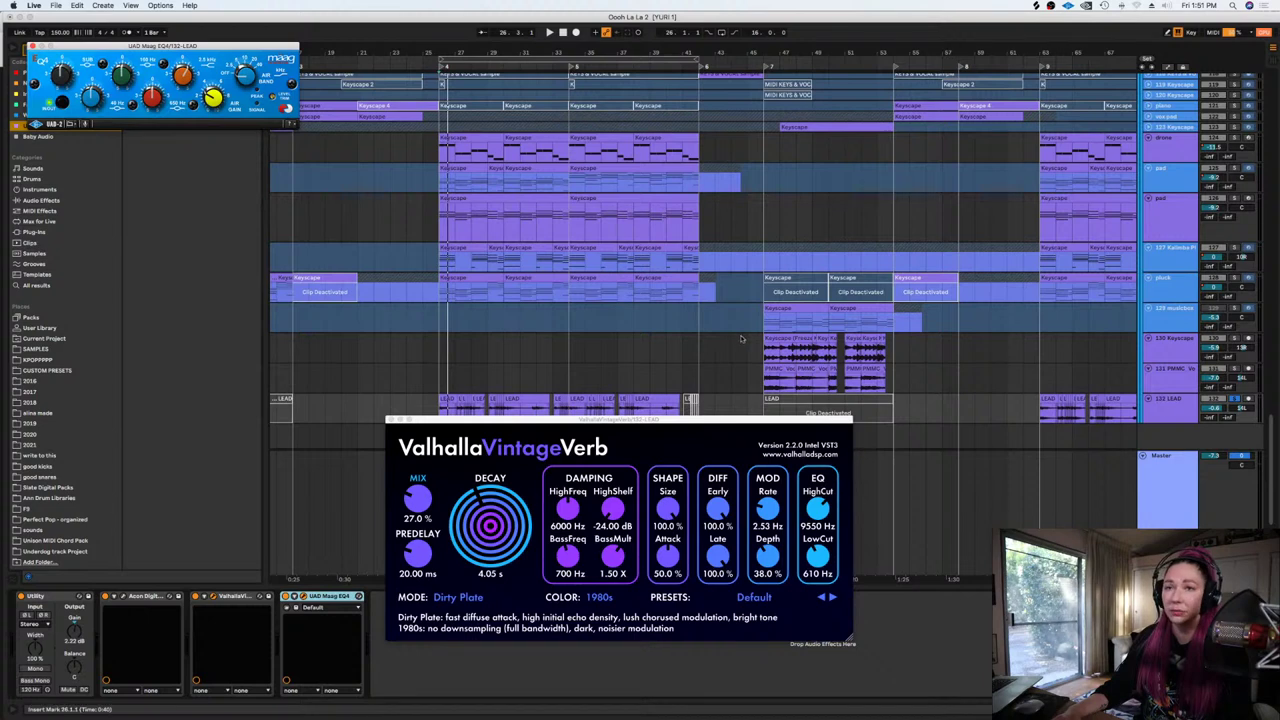
Play the LEAD track from bar 26 to hear the Maag EQ4, close both plugin windows, and stop playback
{"action": "key", "text": "space"}
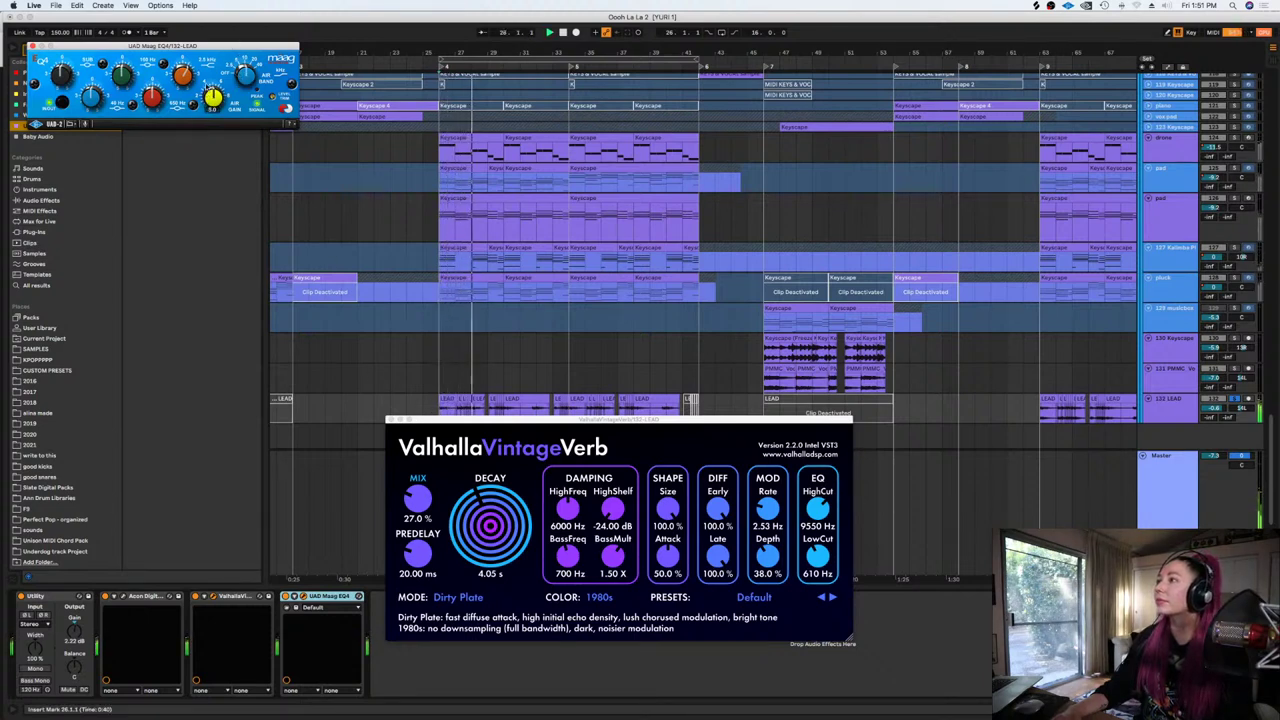
{"action": "left_click", "coordinate": [33, 46]}
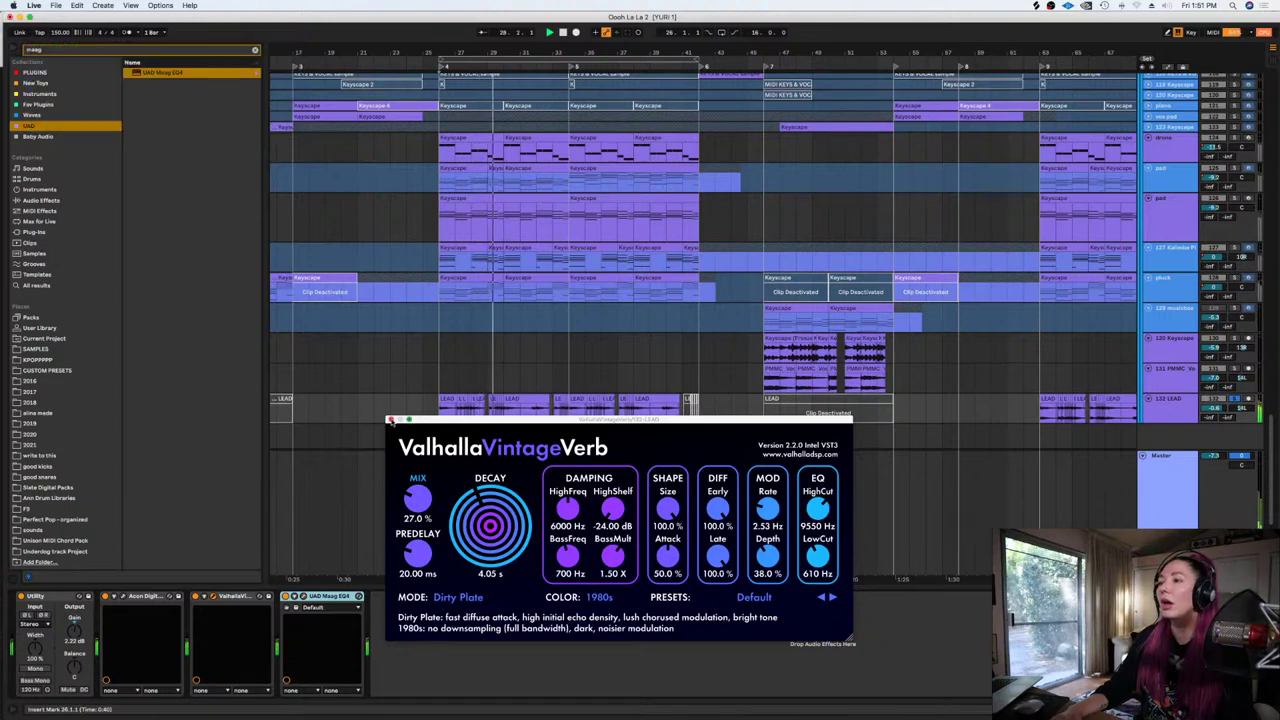
{"action": "left_click", "coordinate": [390, 419]}
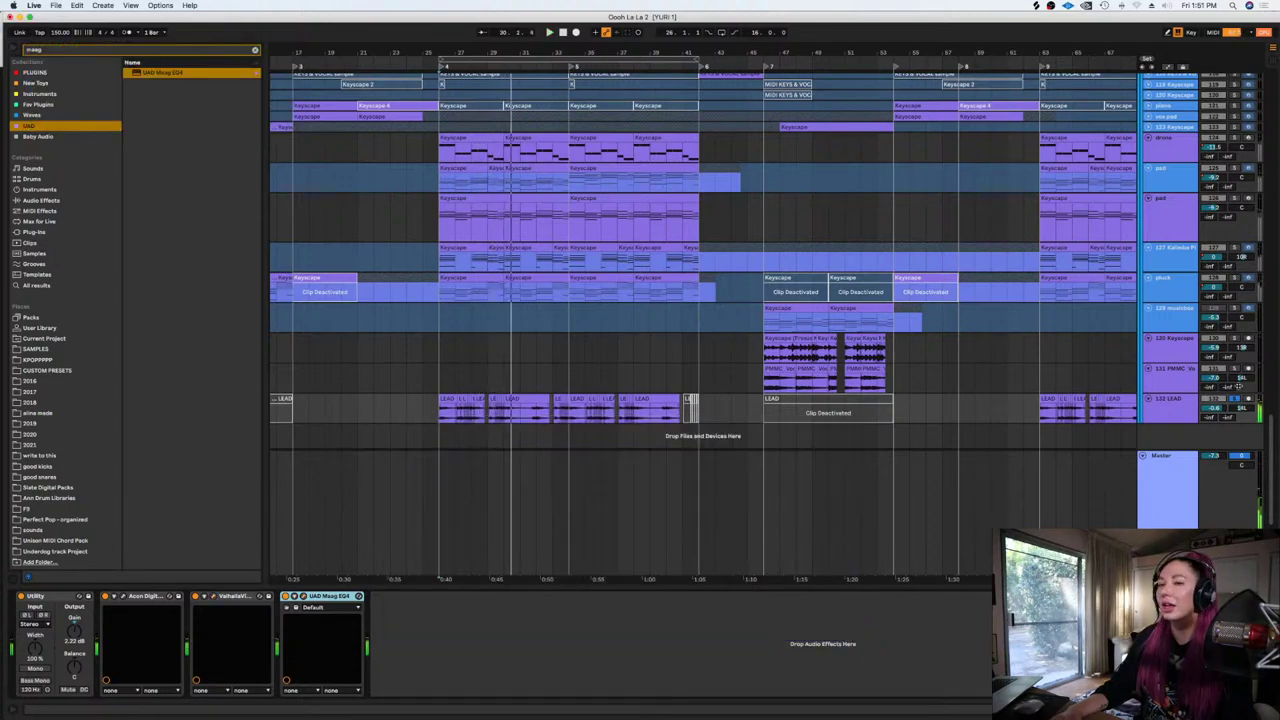
{"action": "key", "text": "space"}
Fold the large instrument group and unfold the VOX group to show the lead vocal tracks
{"action": "left_click_drag", "start_coordinate": [1271, 432], "coordinate": [1271, 90]}
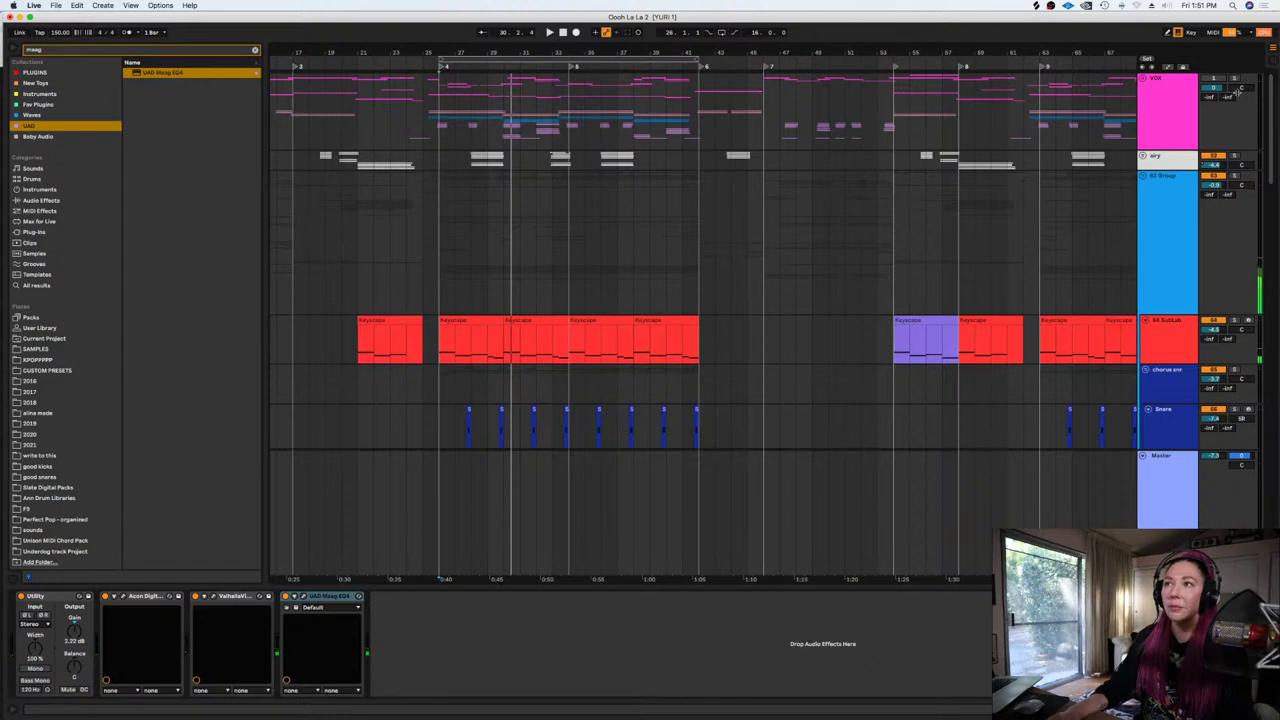
{"action": "left_click", "coordinate": [1144, 176]}
{"action": "left_click", "coordinate": [1143, 78]}
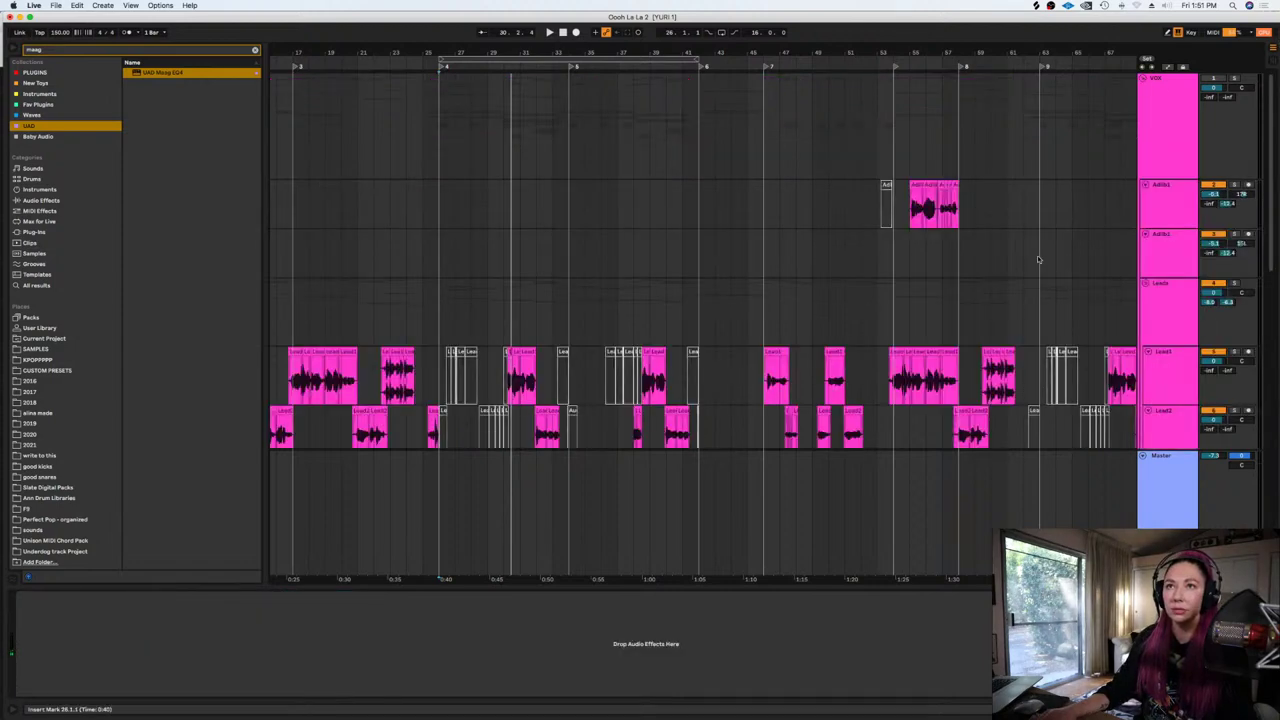
{"action": "scroll", "coordinate": [1020, 300], "scroll_direction": "down", "scroll_amount": 4}
{"action": "scroll", "coordinate": [1052, 279], "scroll_direction": "up", "scroll_amount": 1}
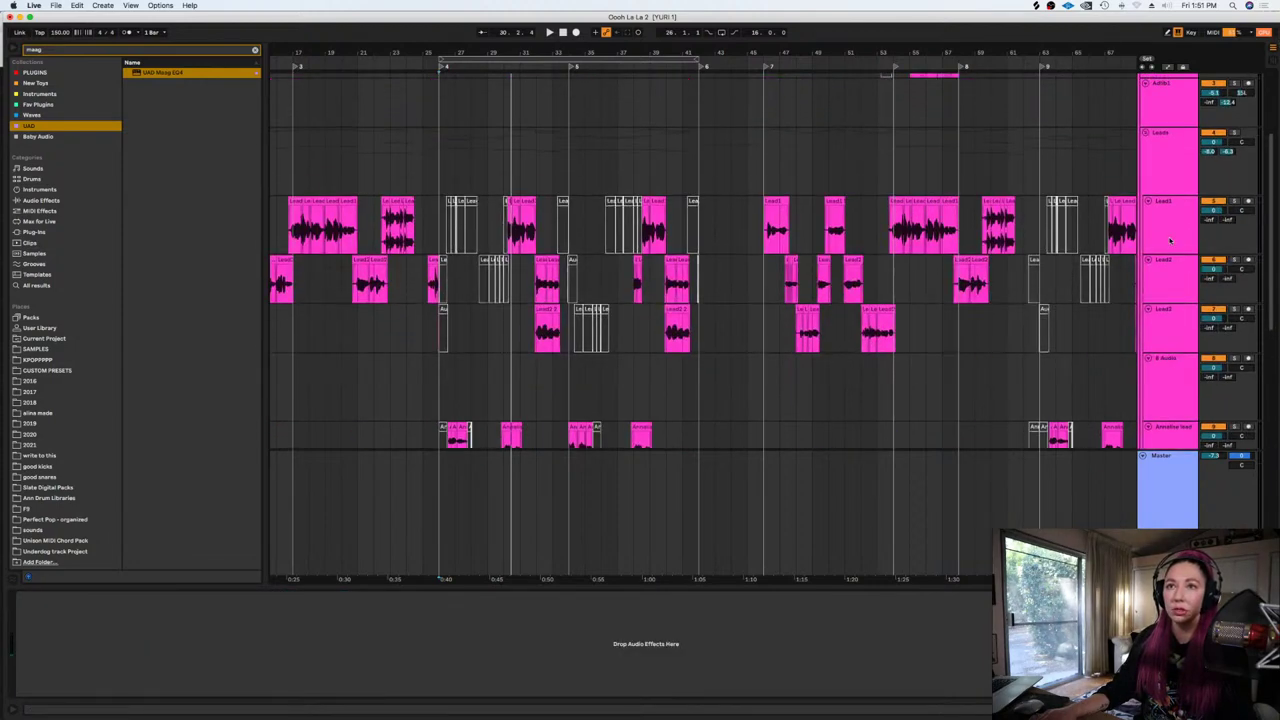
Delete the three frozen vocal tracks 11 to 13 inside the VOX group
{"action": "left_click", "coordinate": [1171, 241]}
{"action": "scroll", "coordinate": [1170, 241], "scroll_direction": "down", "scroll_amount": 5}
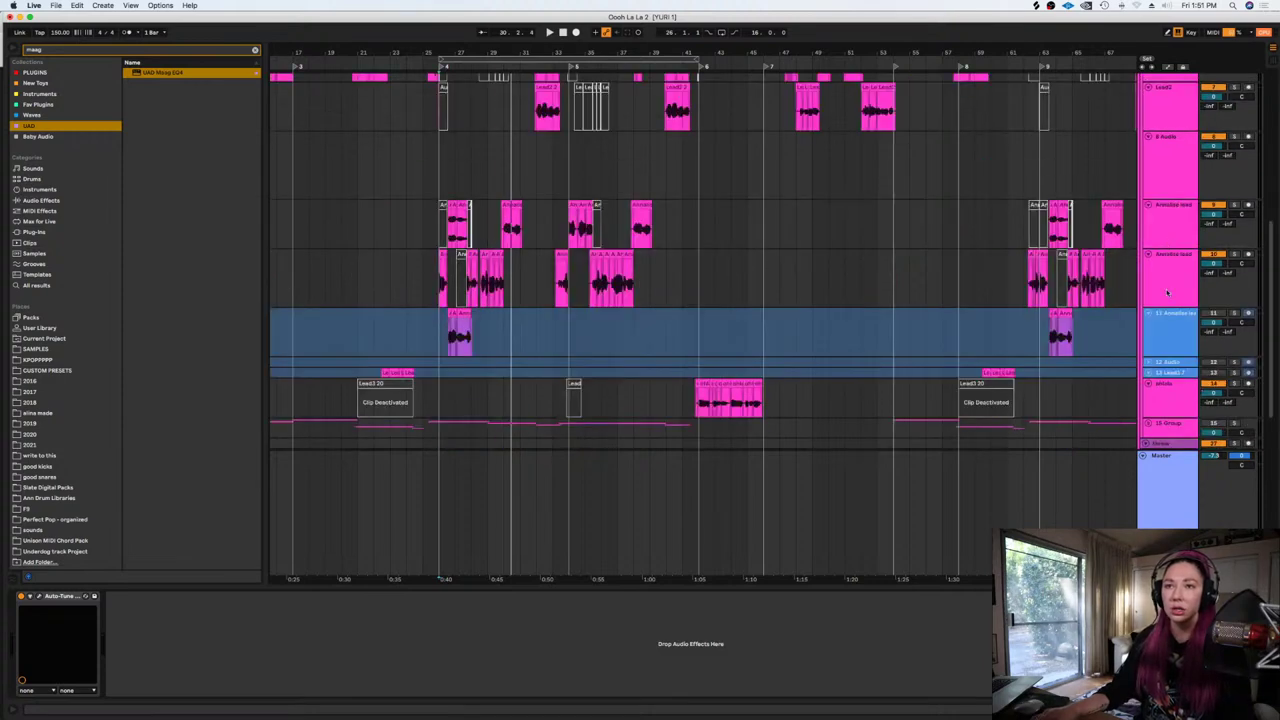
{"action": "left_click", "coordinate": [1170, 331]}
{"action": "left_click", "coordinate": [1173, 373], "text": "shift"}
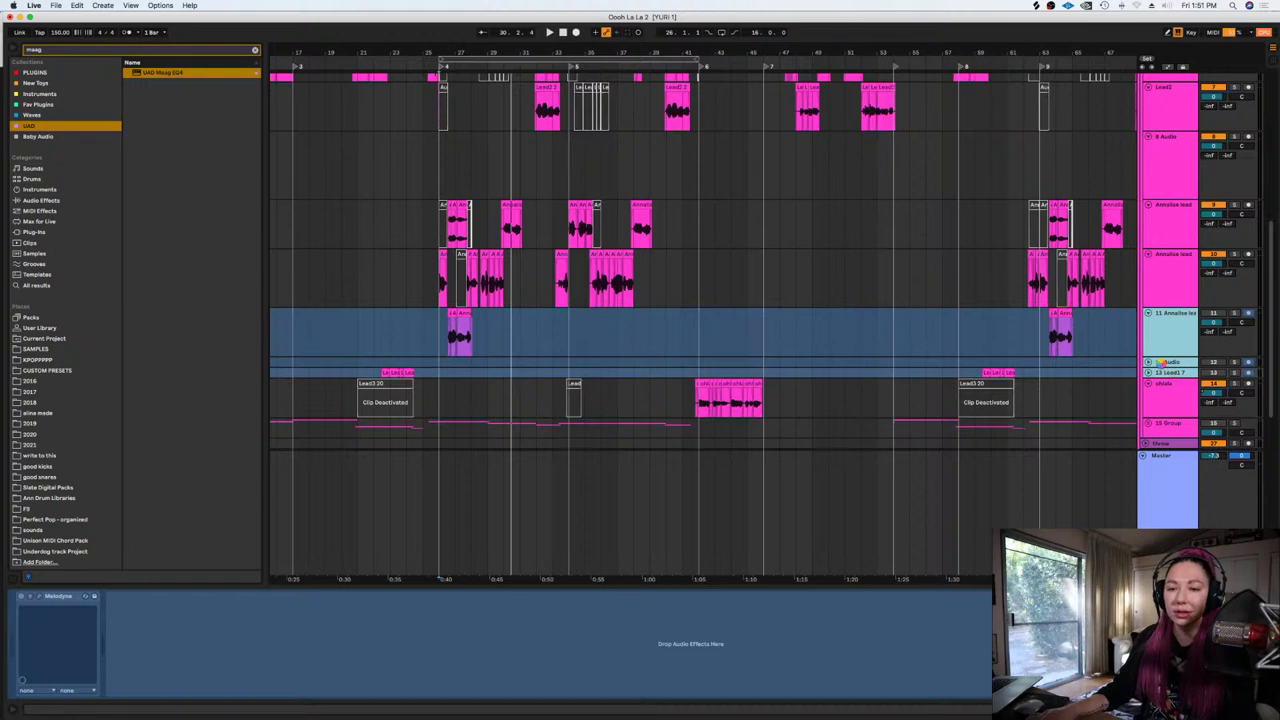
{"action": "key", "text": "Delete"}
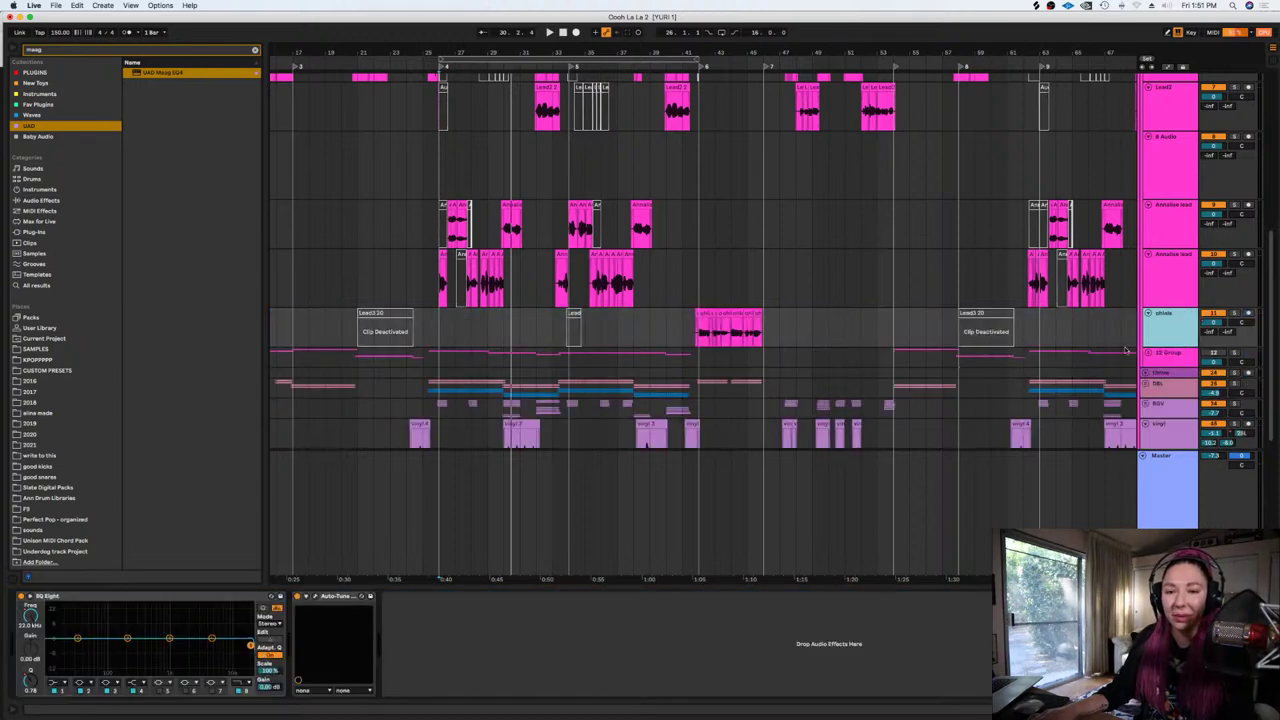
Select the lead vocal tracks 5 to 11, reduce their height, and freeze them
{"action": "scroll", "coordinate": [1082, 304], "scroll_direction": "up", "scroll_amount": 1}
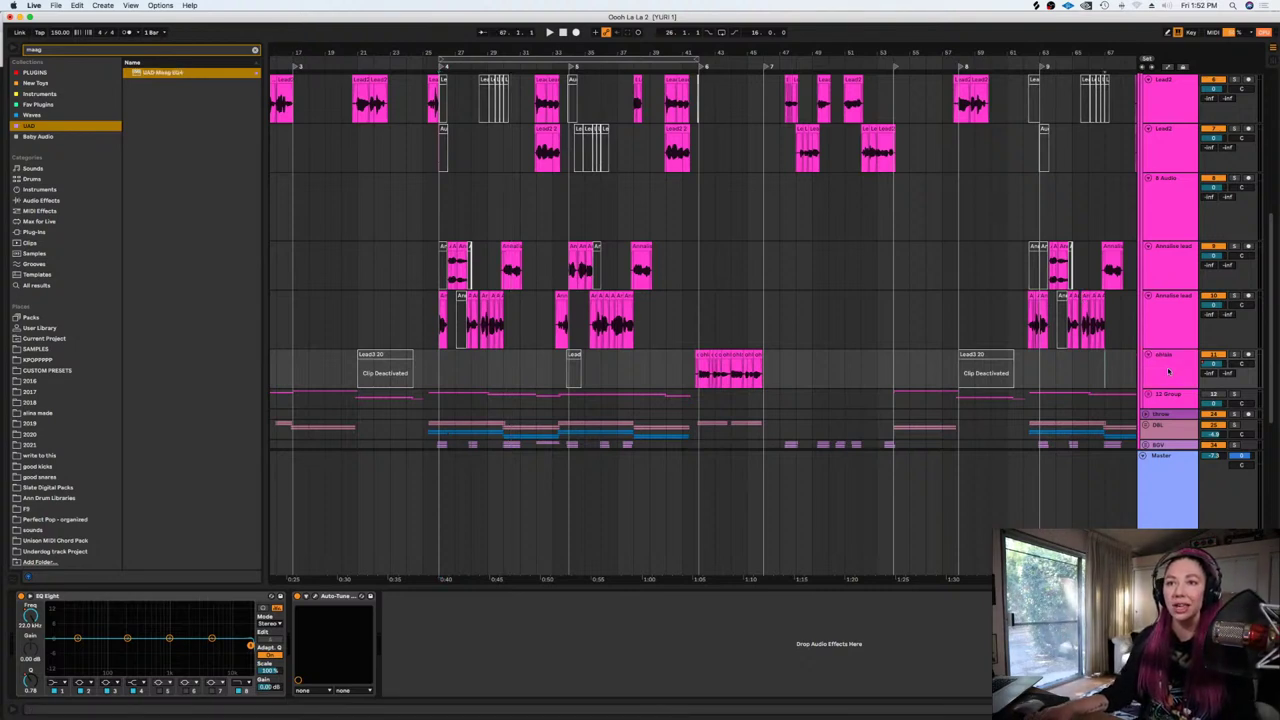
{"action": "scroll", "coordinate": [1172, 333], "scroll_direction": "up", "scroll_amount": 2}
{"action": "scroll", "coordinate": [1172, 333], "scroll_direction": "up", "scroll_amount": 3}
{"action": "left_click", "coordinate": [1164, 265], "text": "shift"}
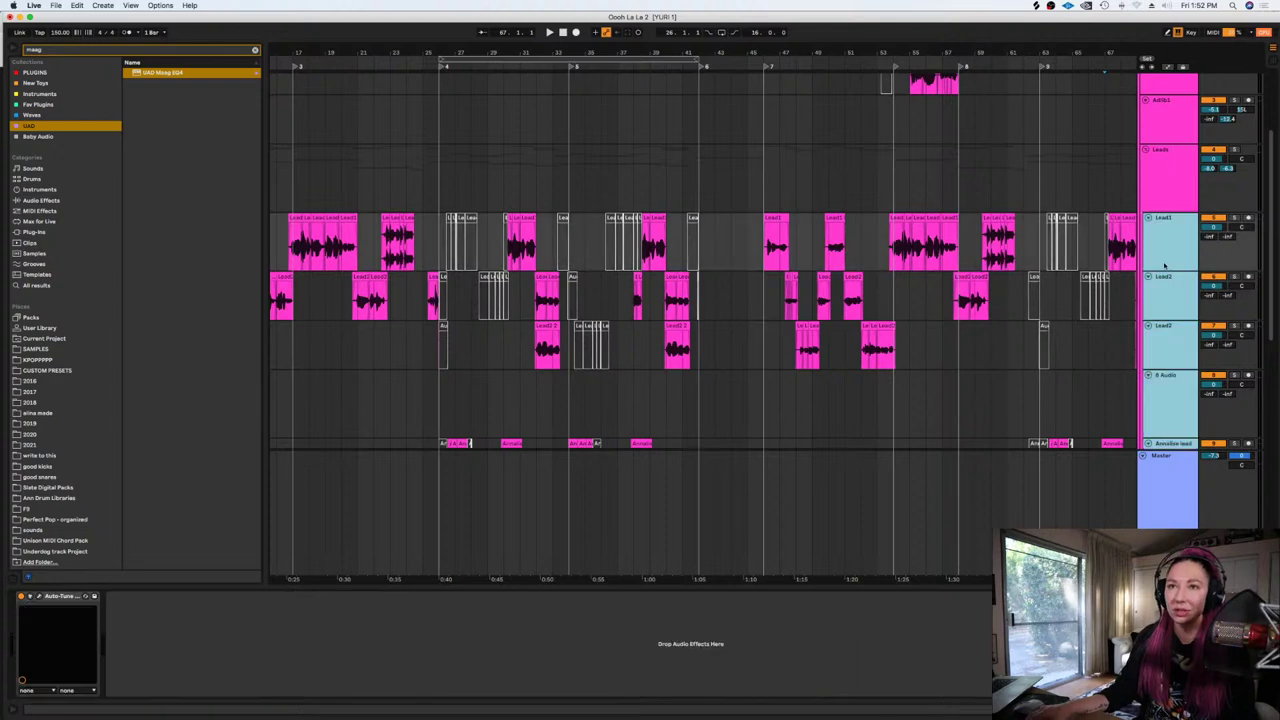
{"action": "left_click_drag", "start_coordinate": [1166, 270], "coordinate": [1164, 232]}
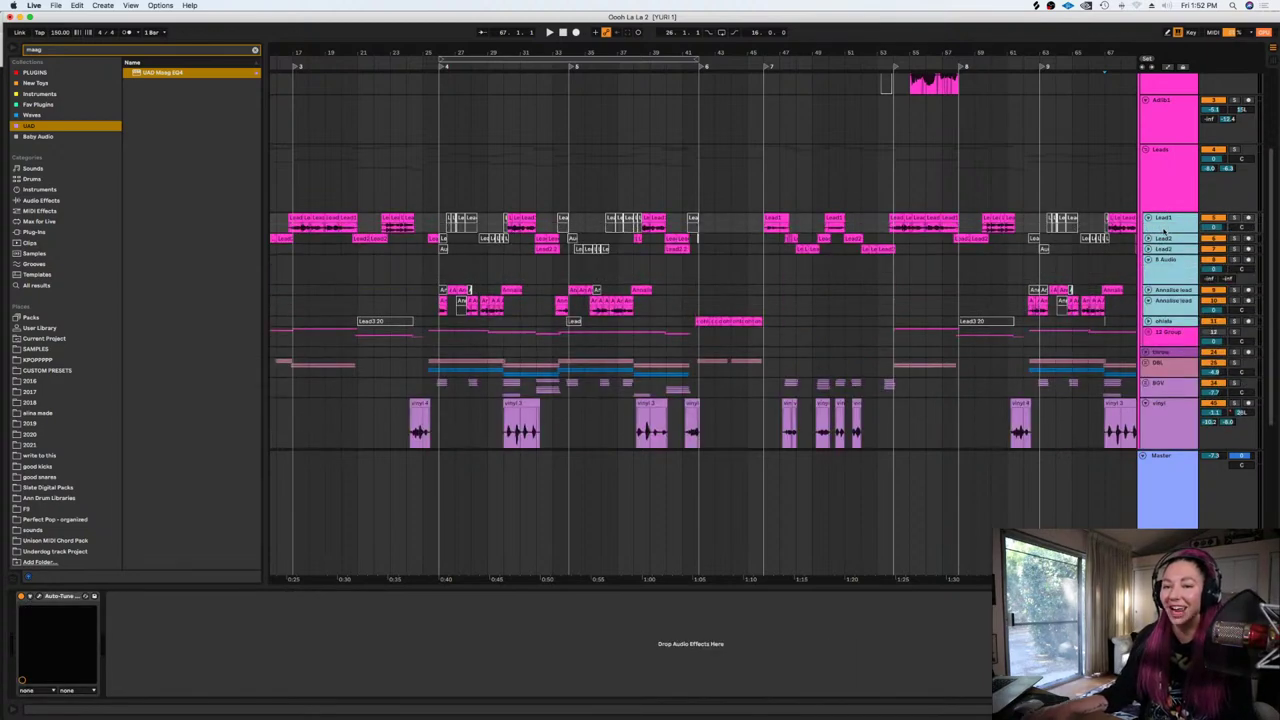
{"action": "right_click", "coordinate": [1163, 231]}
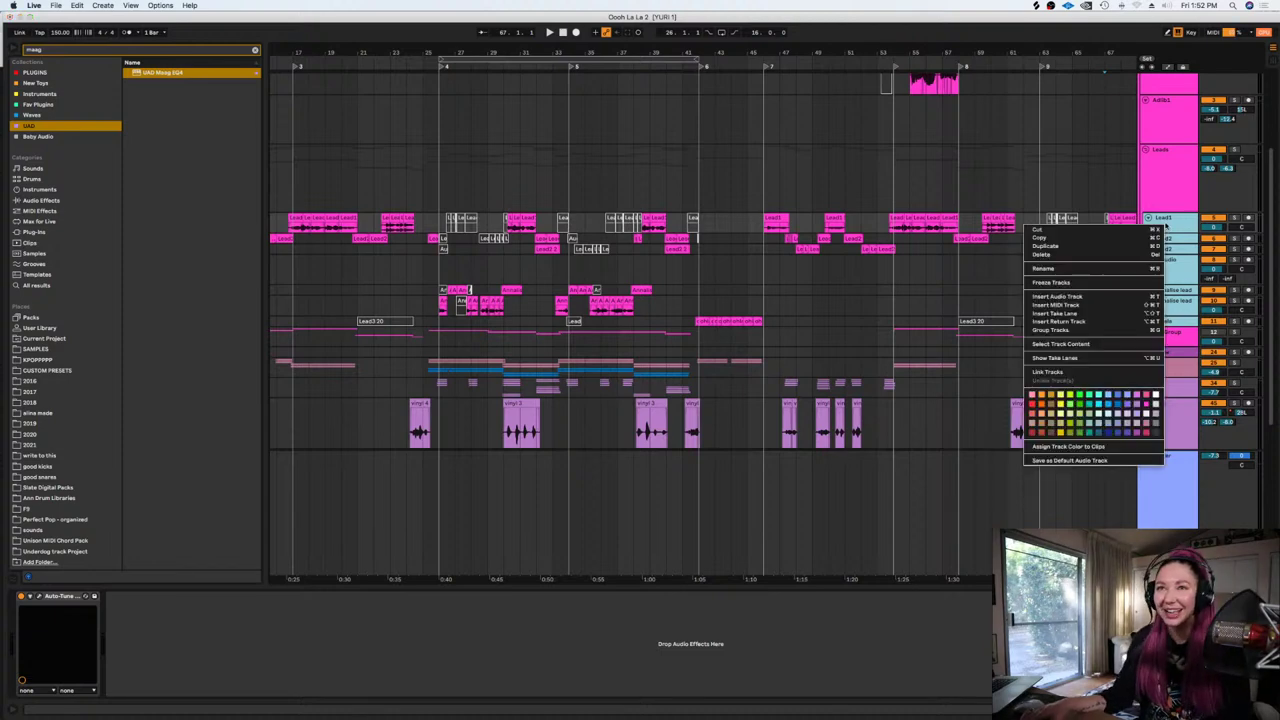
{"action": "left_click", "coordinate": [1081, 282]}
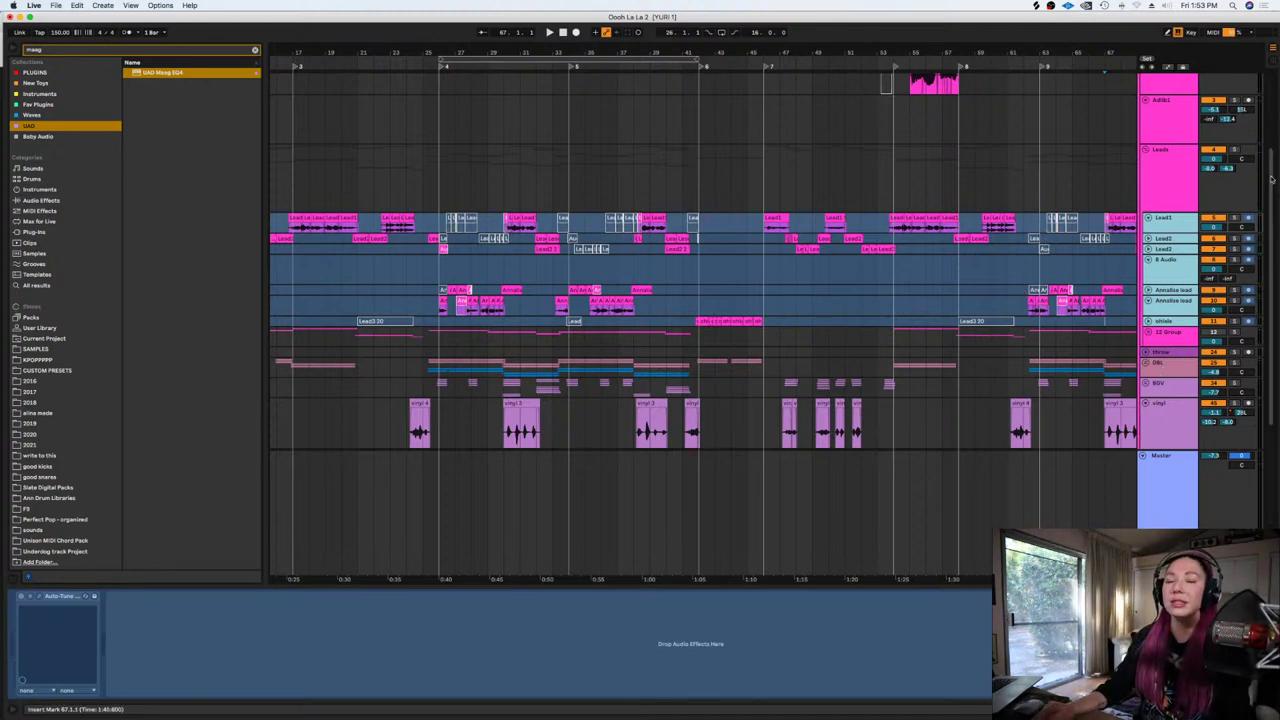
Unfold the BGV group, freeze all of its background vocal tracks up to track 44, and reduce their height
{"action": "left_click_drag", "start_coordinate": [1271, 177], "coordinate": [1271, 125]}
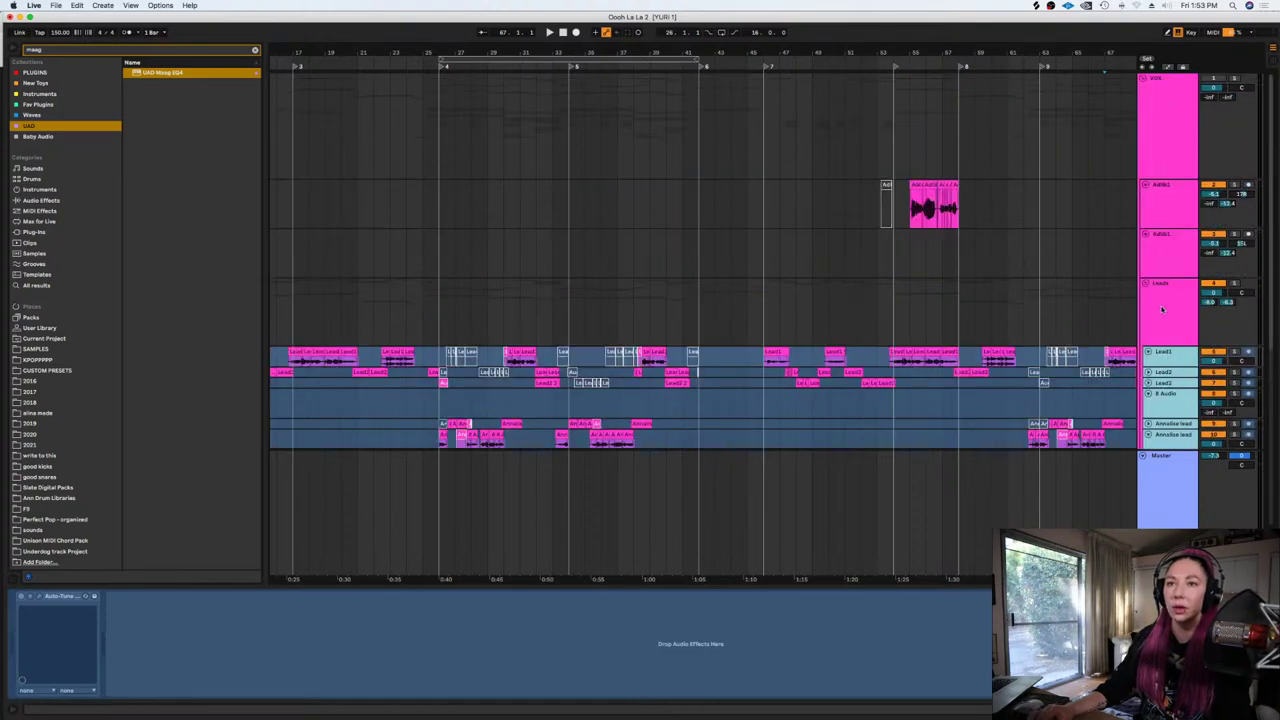
{"action": "left_click_drag", "start_coordinate": [1273, 289], "coordinate": [1272, 465]}
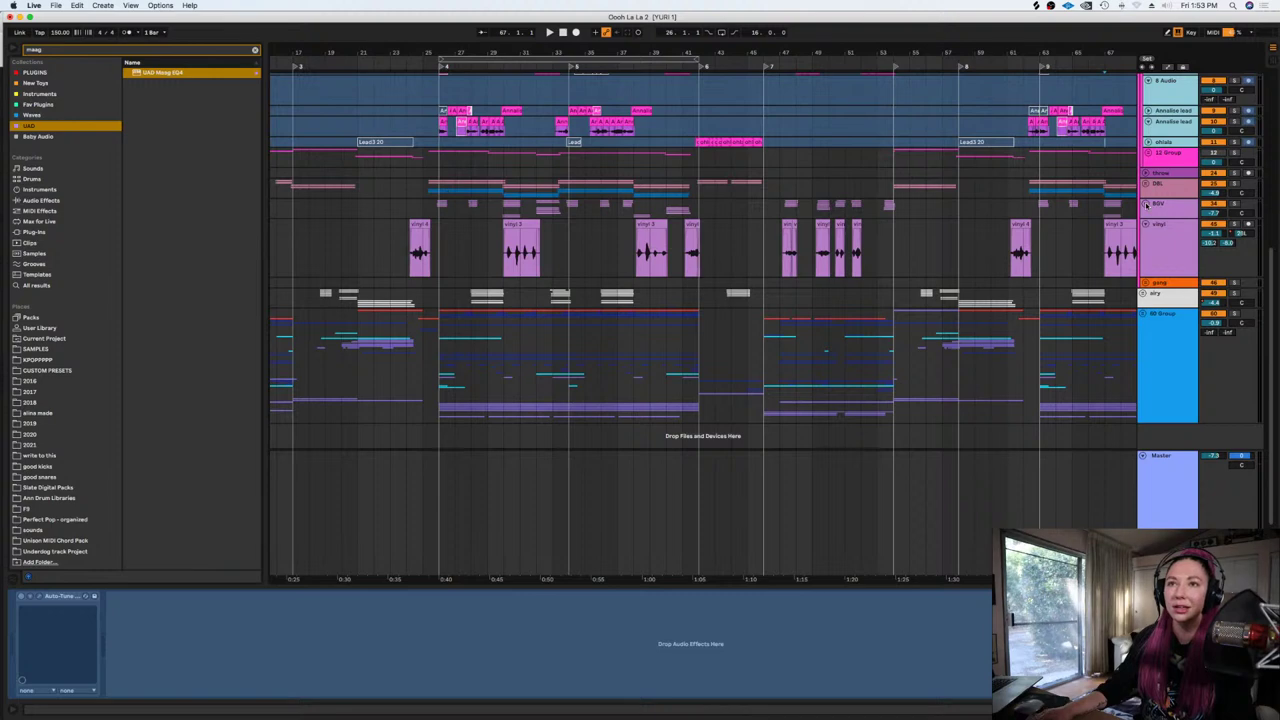
{"action": "left_click", "coordinate": [1146, 204]}
{"action": "left_click", "coordinate": [1150, 283]}
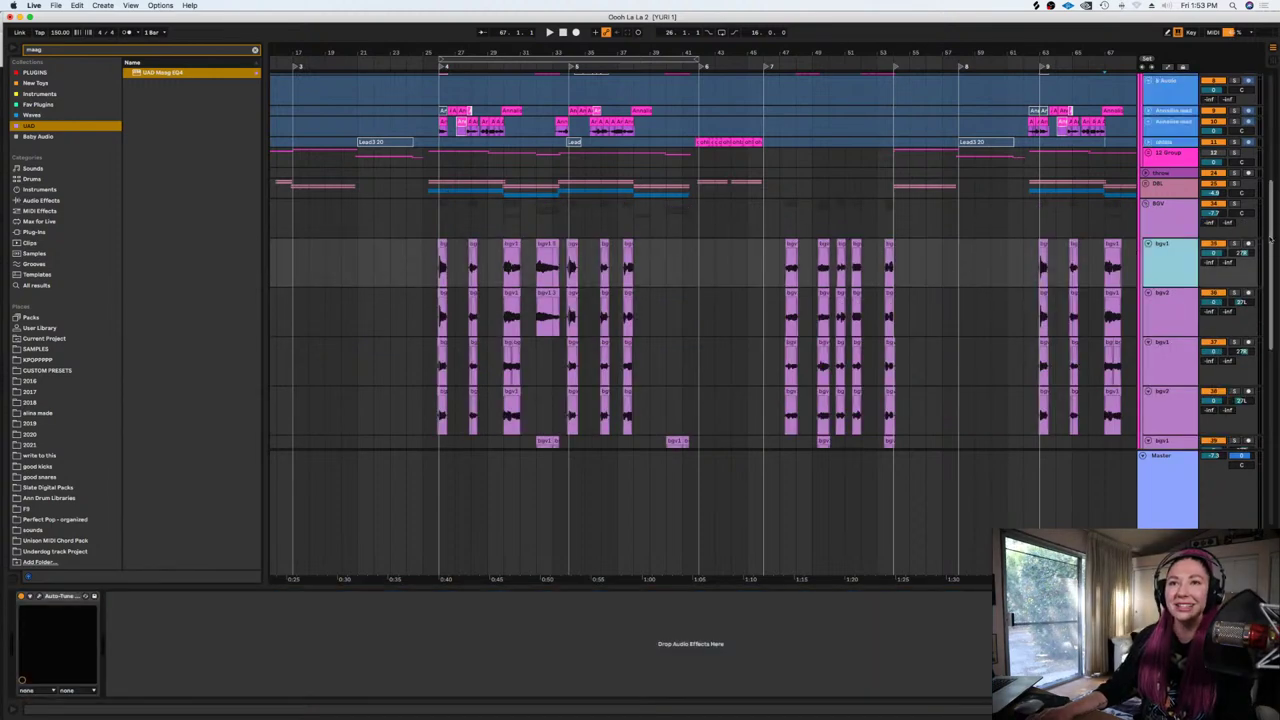
{"action": "left_click_drag", "start_coordinate": [1273, 232], "coordinate": [1260, 390]}
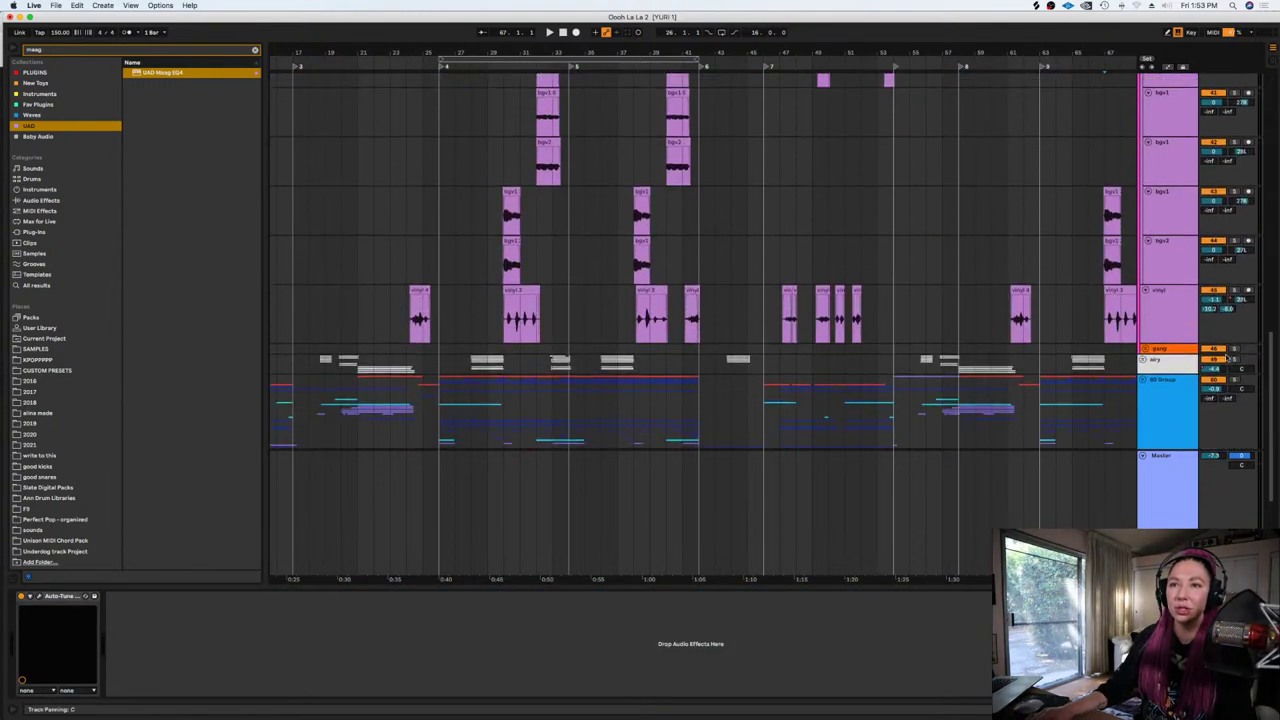
{"action": "left_click", "coordinate": [1165, 255], "text": "shift"}
{"action": "right_click", "coordinate": [1160, 257]}
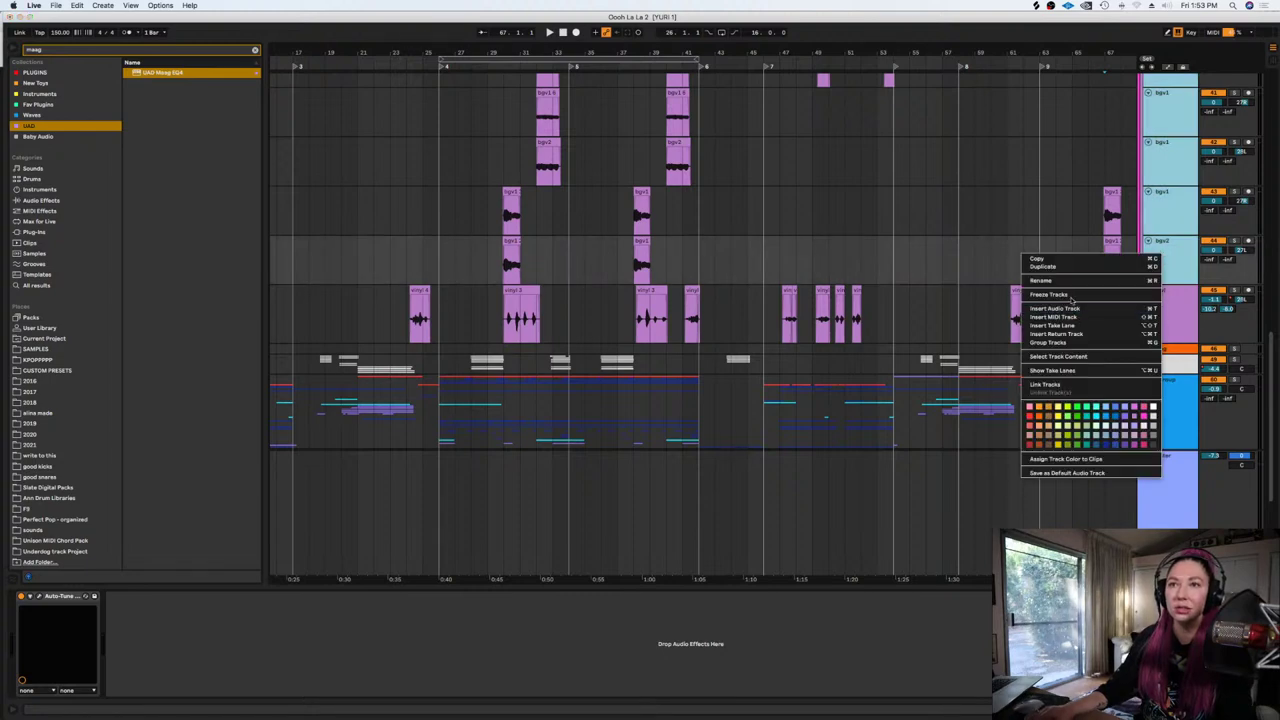
{"action": "left_click", "coordinate": [1071, 295]}
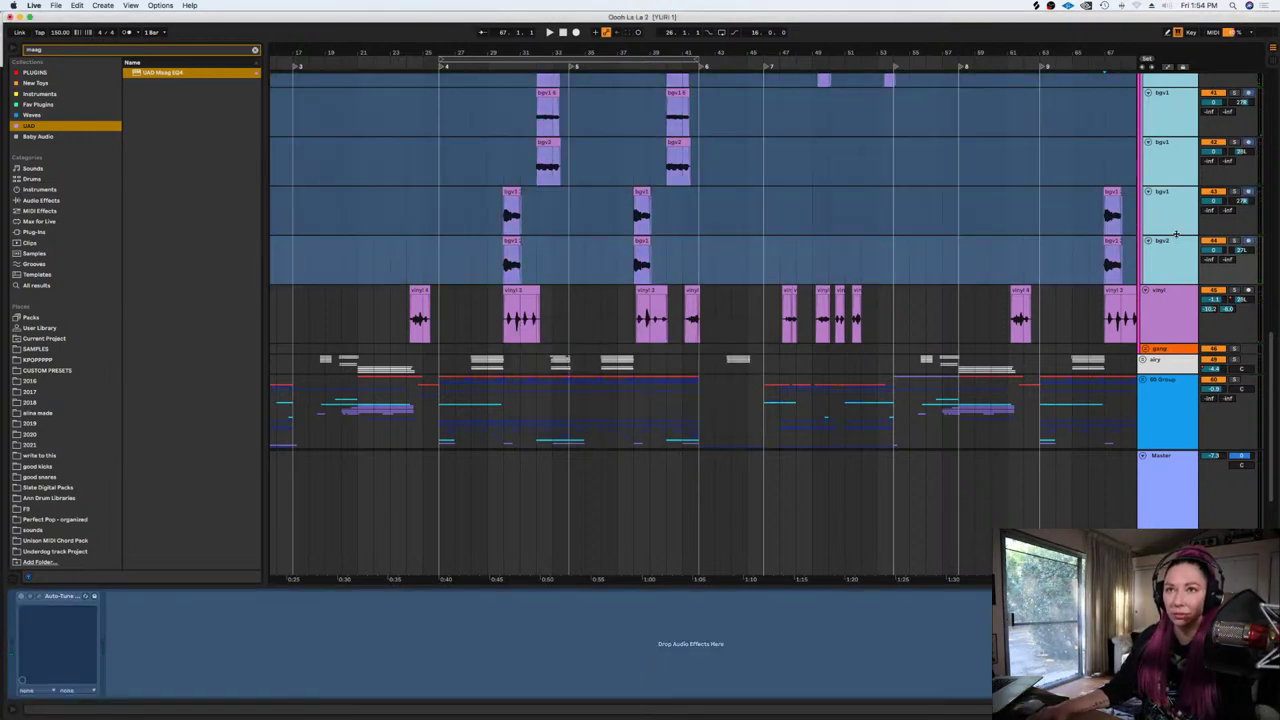
{"action": "left_click_drag", "start_coordinate": [1174, 235], "coordinate": [1172, 137]}
{"action": "scroll", "coordinate": [1049, 271], "scroll_direction": "up", "scroll_amount": 1}
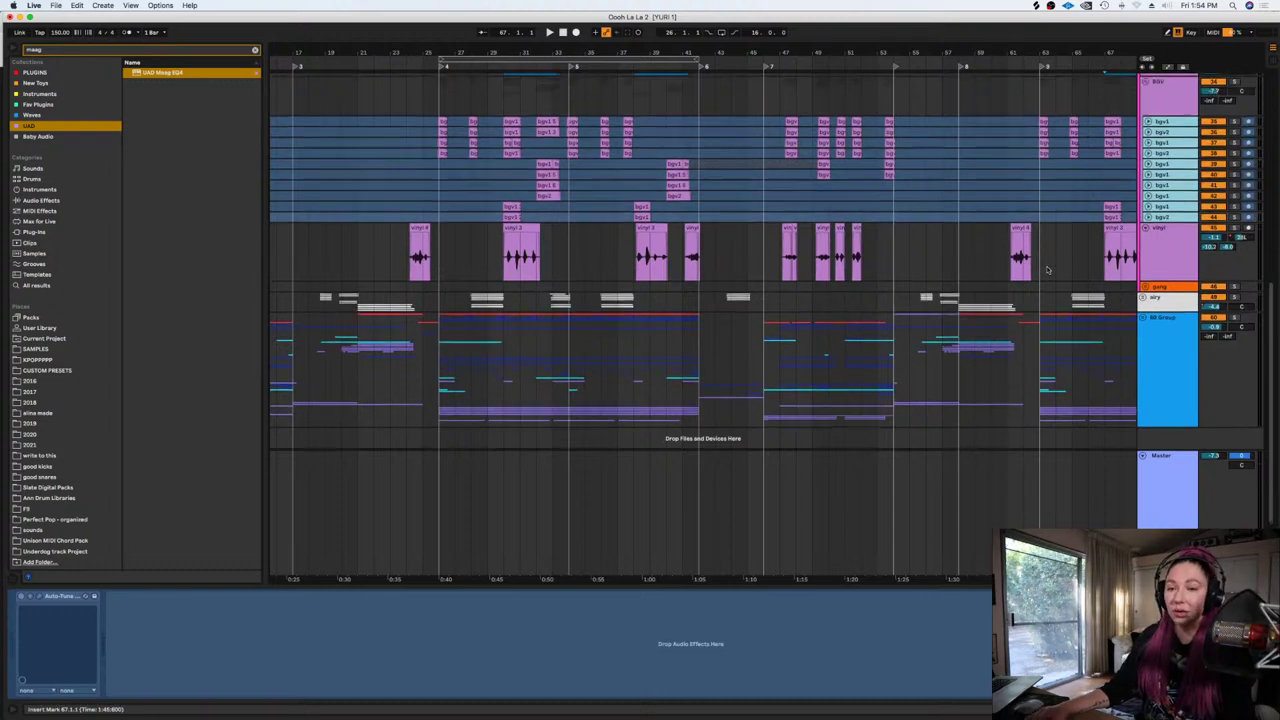
Fold the BGV group and unfold the DBL group in the VOX group
{"action": "left_click", "coordinate": [1160, 262]}
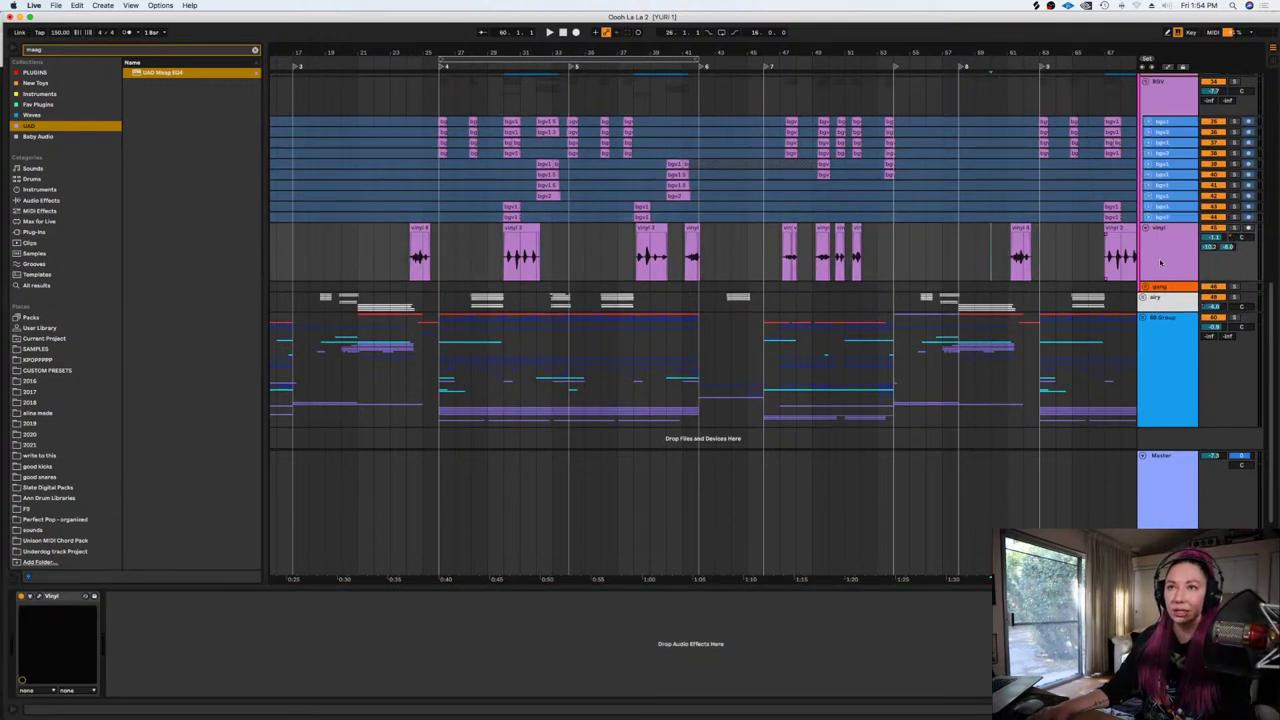
{"action": "scroll", "coordinate": [1160, 262], "scroll_direction": "up", "scroll_amount": 5}
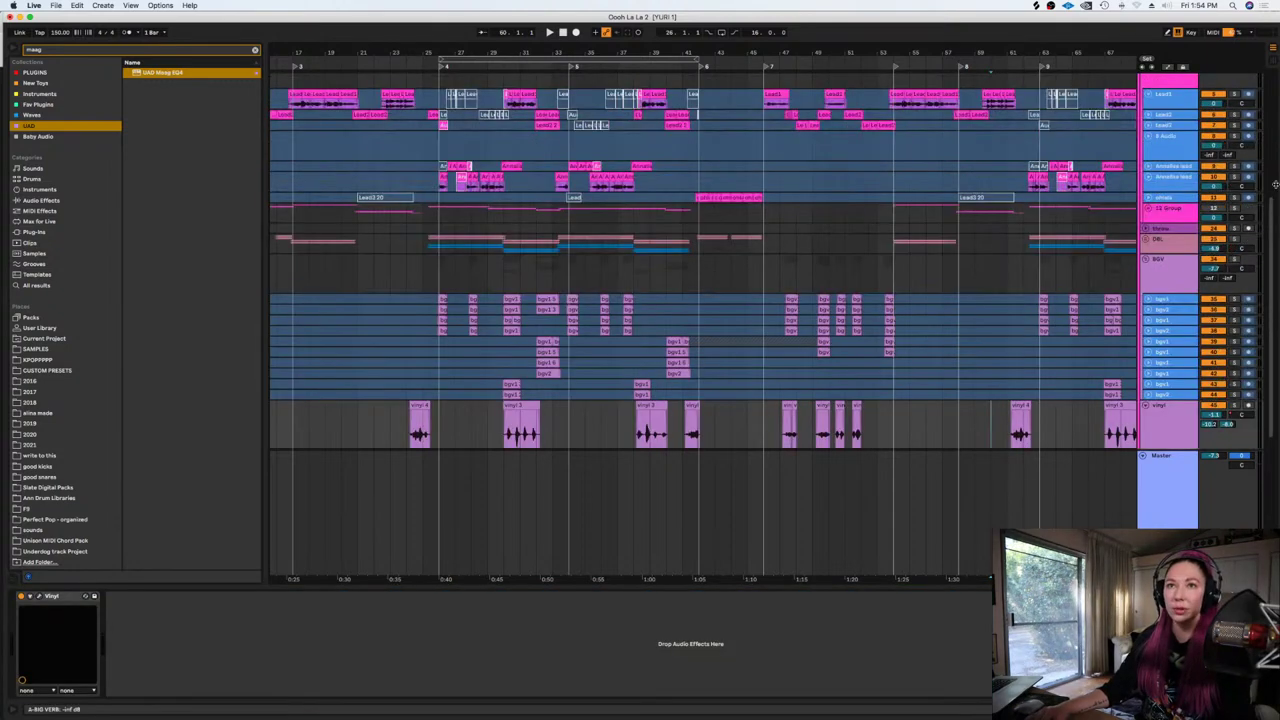
{"action": "left_click", "coordinate": [1146, 260]}
{"action": "left_click", "coordinate": [1146, 239]}
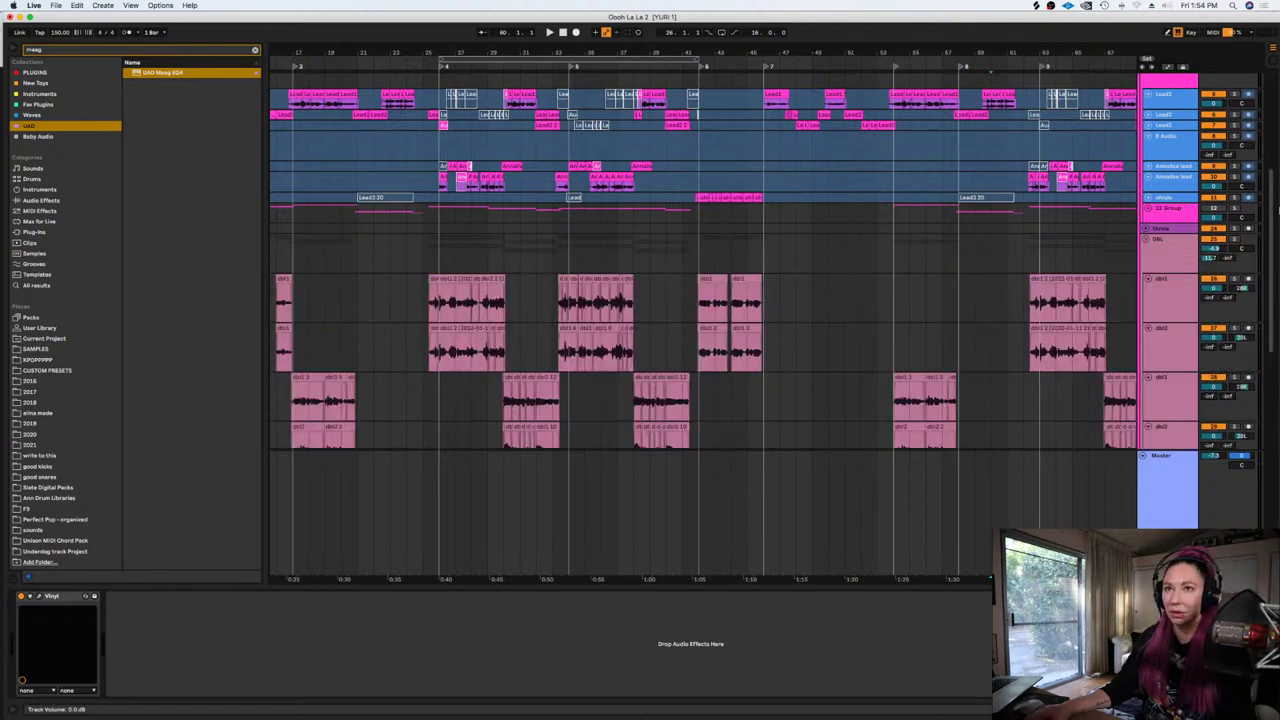
Select all double vocal tracks 26 to 33 in the DBL group and freeze them together
{"action": "left_click_drag", "start_coordinate": [1271, 214], "coordinate": [1272, 250]}
{"action": "left_click", "coordinate": [1184, 202]}
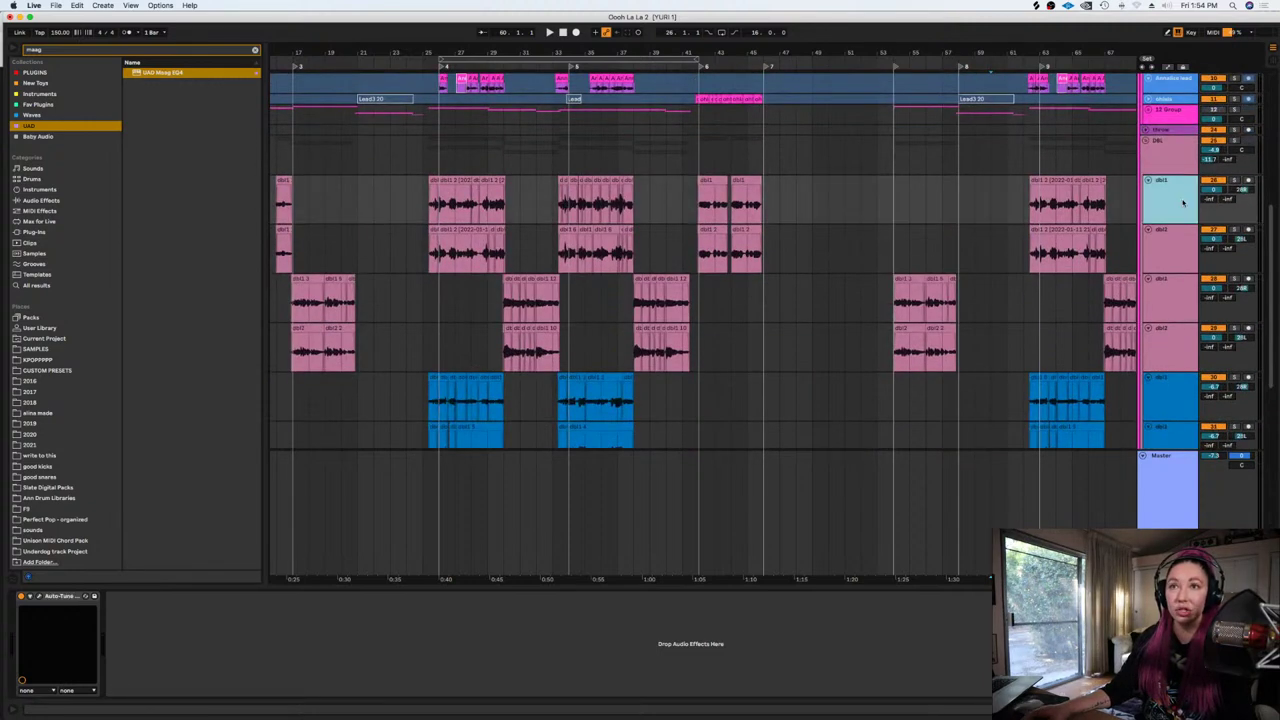
{"action": "scroll", "coordinate": [1160, 247], "scroll_direction": "down", "scroll_amount": 10}
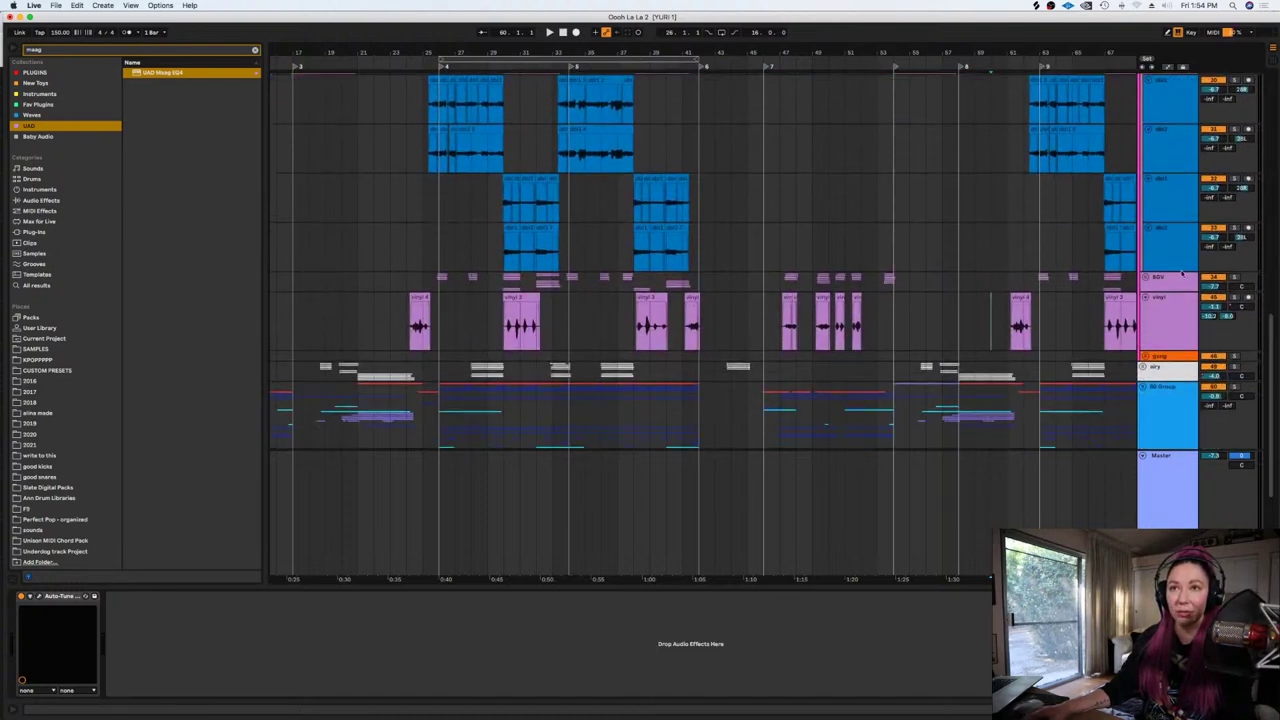
{"action": "left_click", "coordinate": [1160, 247], "text": "shift"}
{"action": "right_click", "coordinate": [1160, 247]}
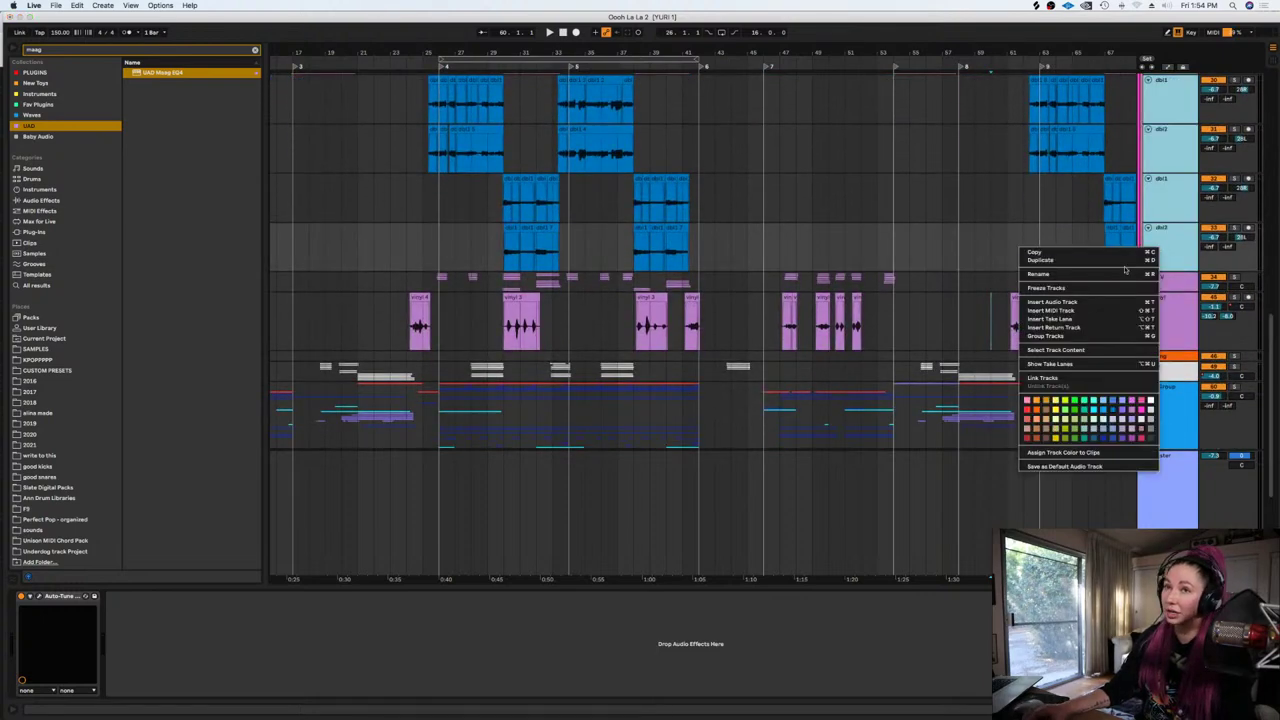
{"action": "left_click", "coordinate": [1050, 289]}
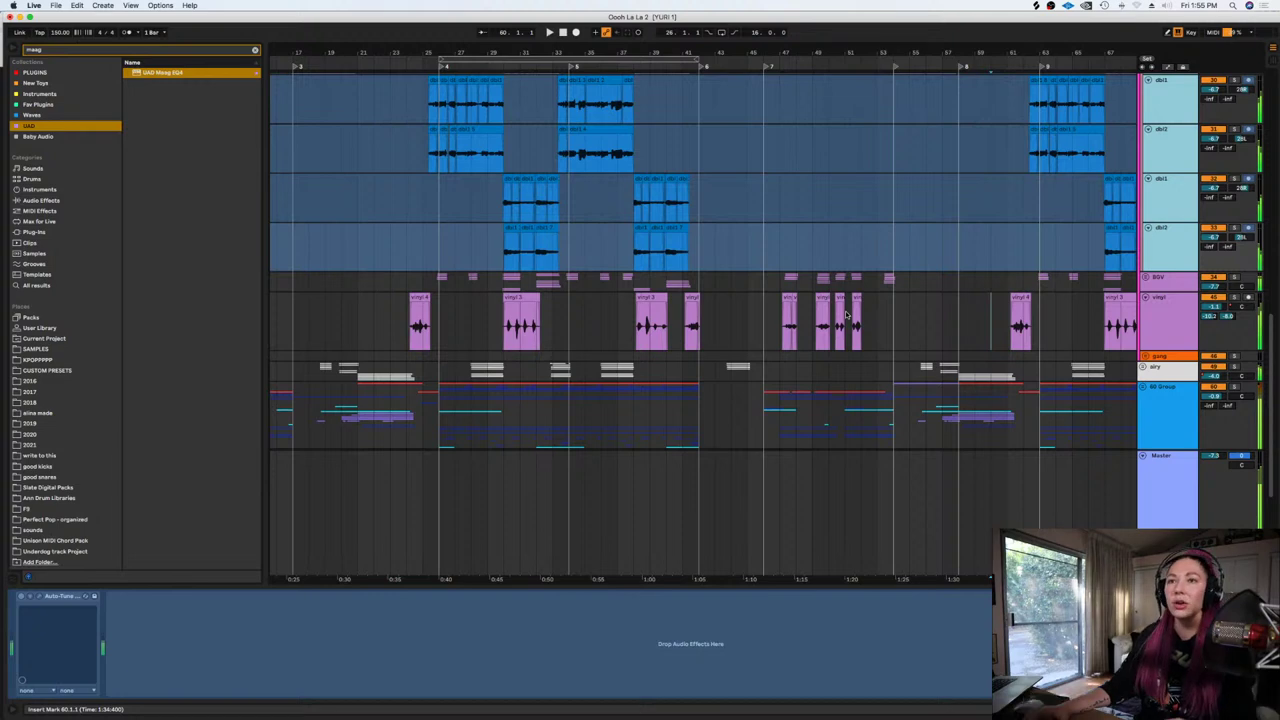
Check the frozen tracks inside the BGV group, fold it again, and freeze the vinyl track below it
{"action": "left_click", "coordinate": [1145, 277]}
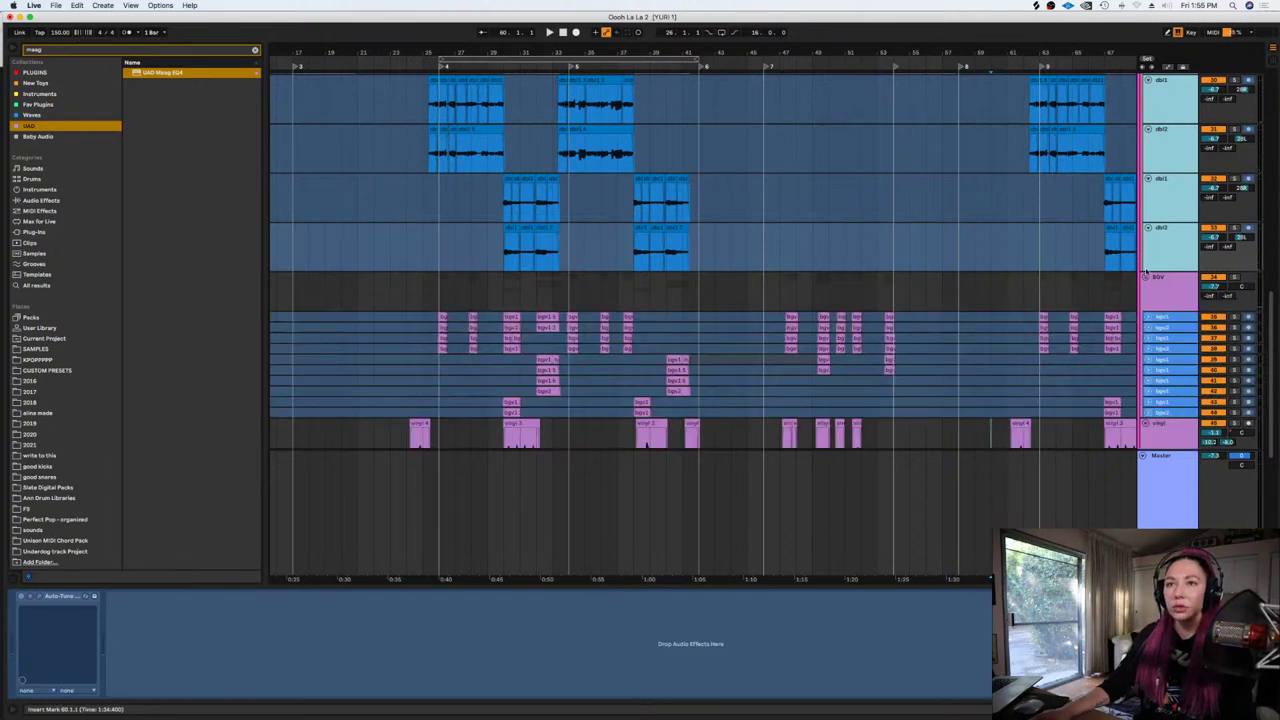
{"action": "left_click", "coordinate": [1145, 279]}
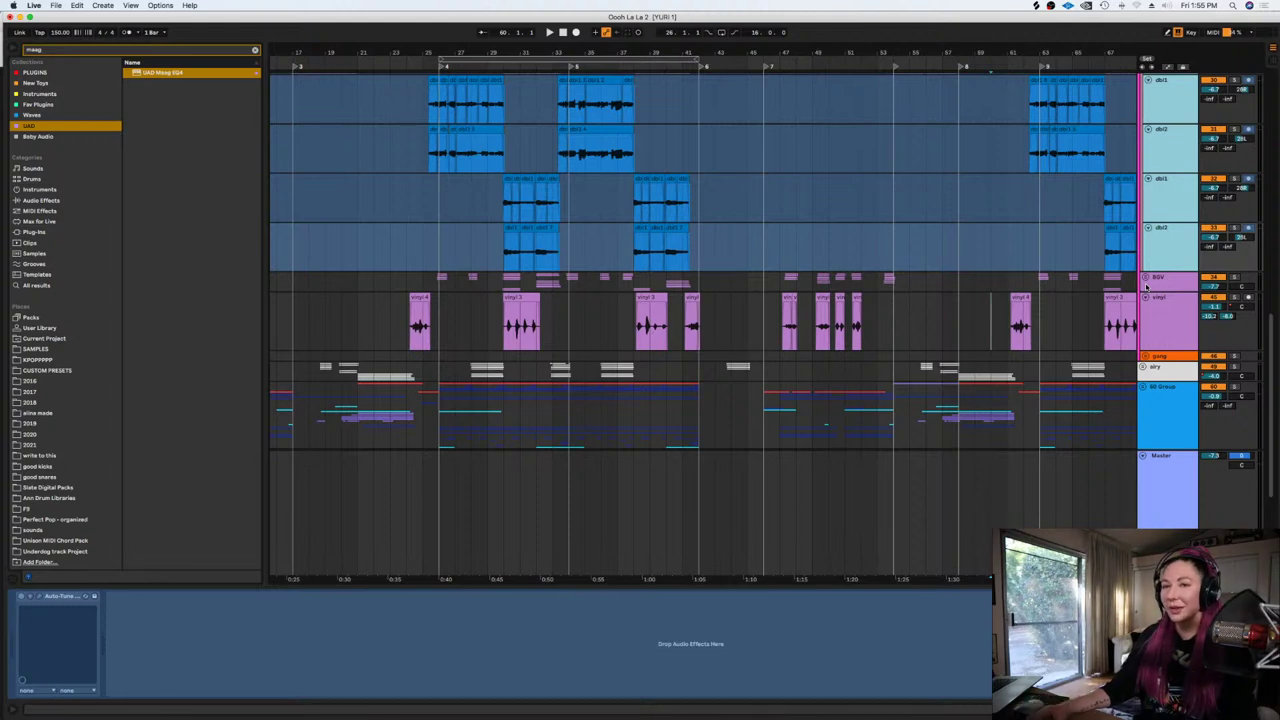
{"action": "left_click", "coordinate": [1158, 331]}
{"action": "right_click", "coordinate": [1159, 330]}
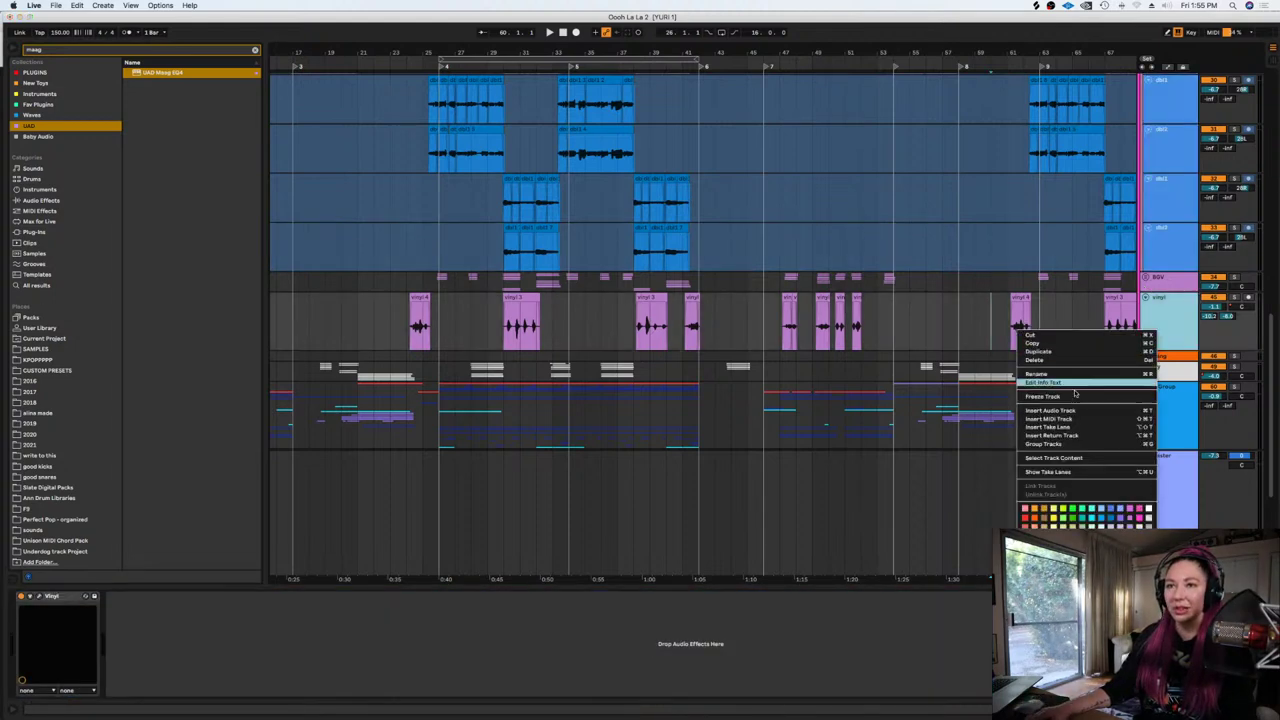
{"action": "left_click", "coordinate": [1055, 399]}
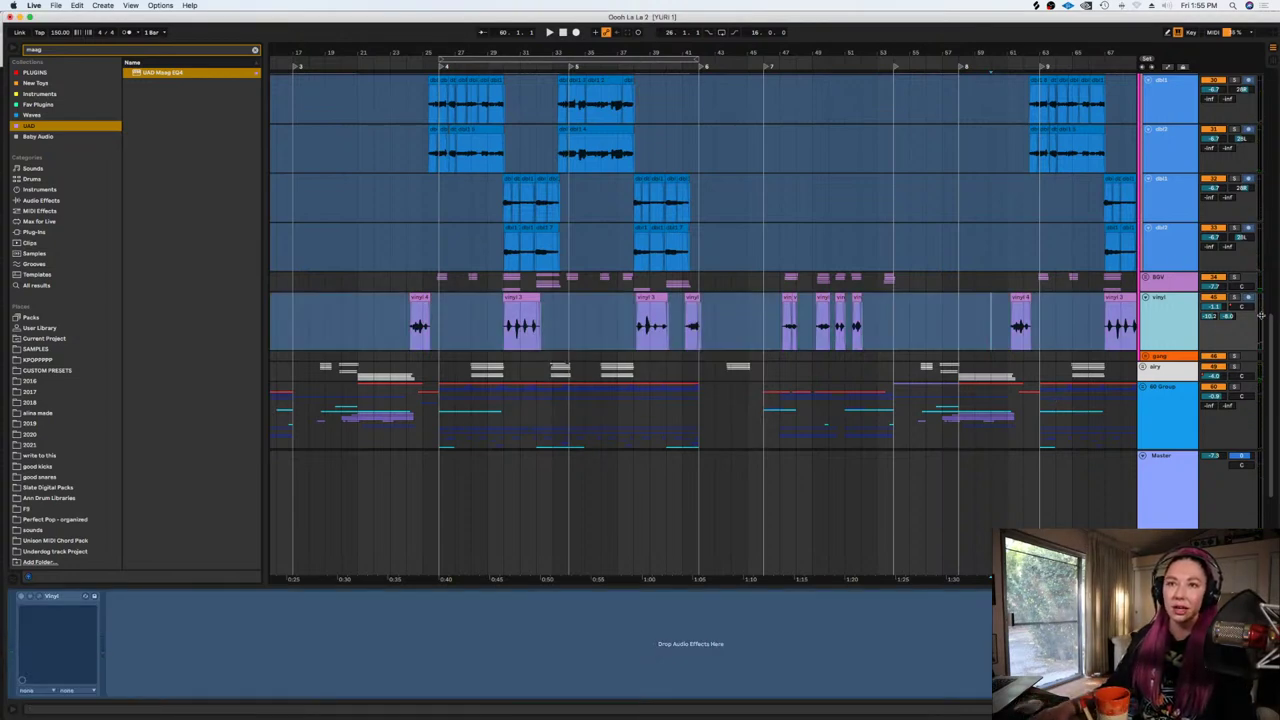
Fold the DBL group and show the effects on the throw track
{"action": "scroll", "coordinate": [1277, 201], "scroll_direction": "up", "scroll_amount": 5}
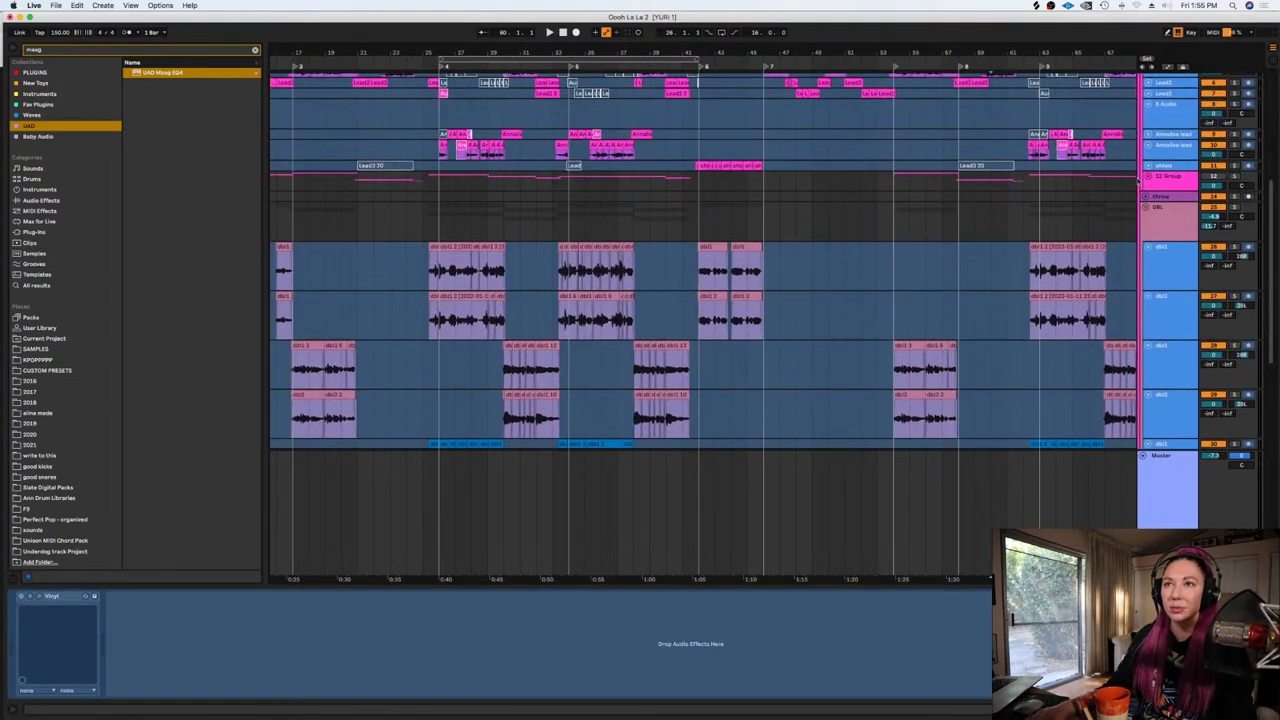
{"action": "left_click", "coordinate": [1146, 206]}
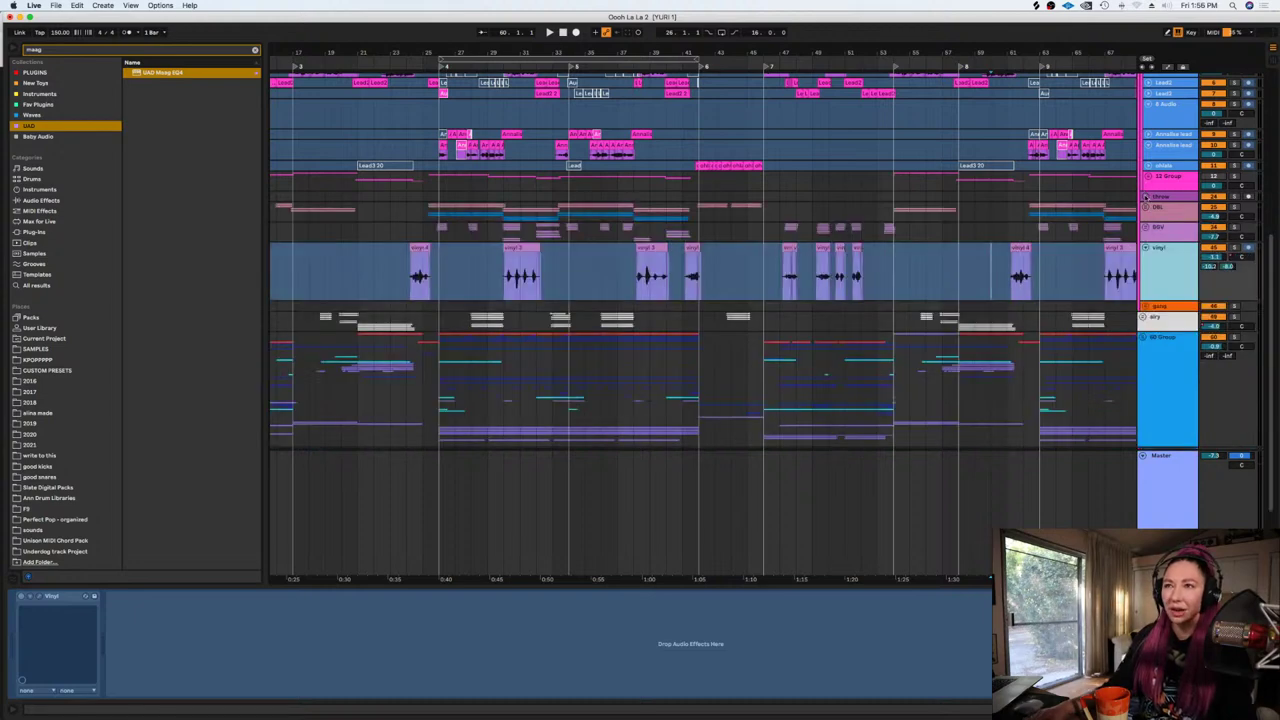
{"action": "left_click", "coordinate": [898, 194]}
{"action": "scroll", "coordinate": [960, 225], "scroll_direction": "up", "scroll_amount": 7}
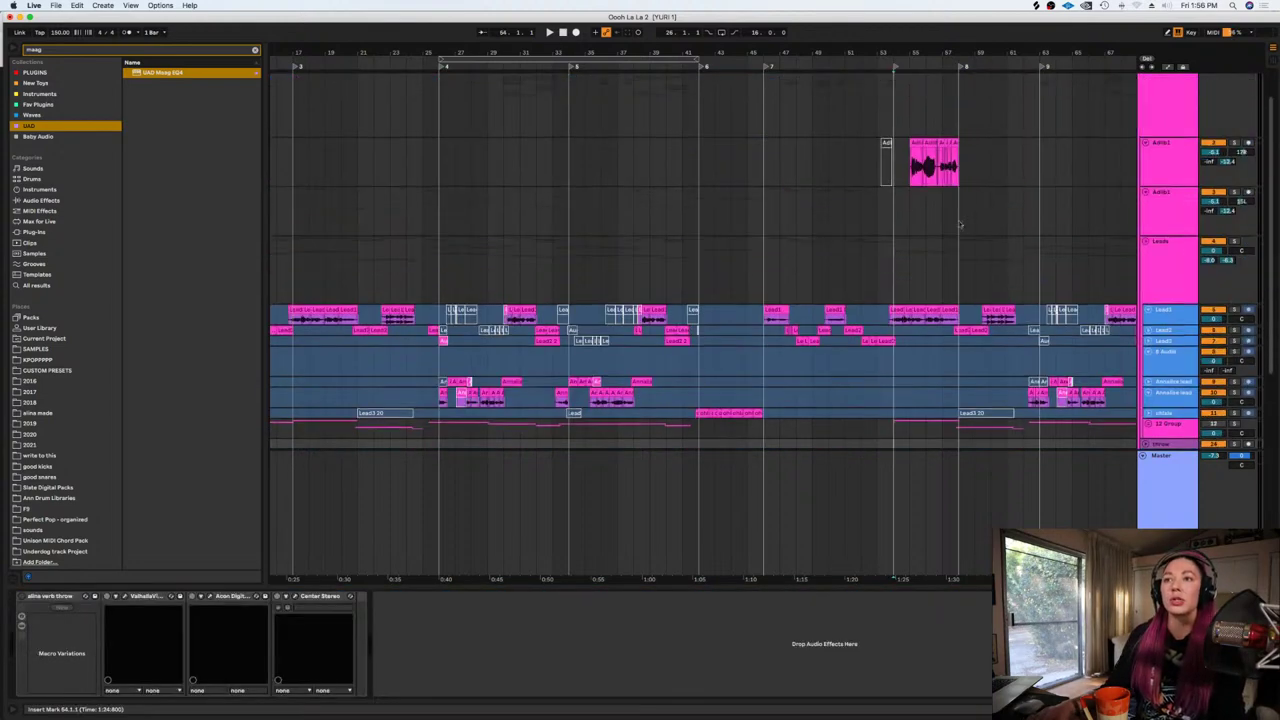
{"action": "scroll", "coordinate": [1036, 271], "scroll_direction": "down", "scroll_amount": 5}
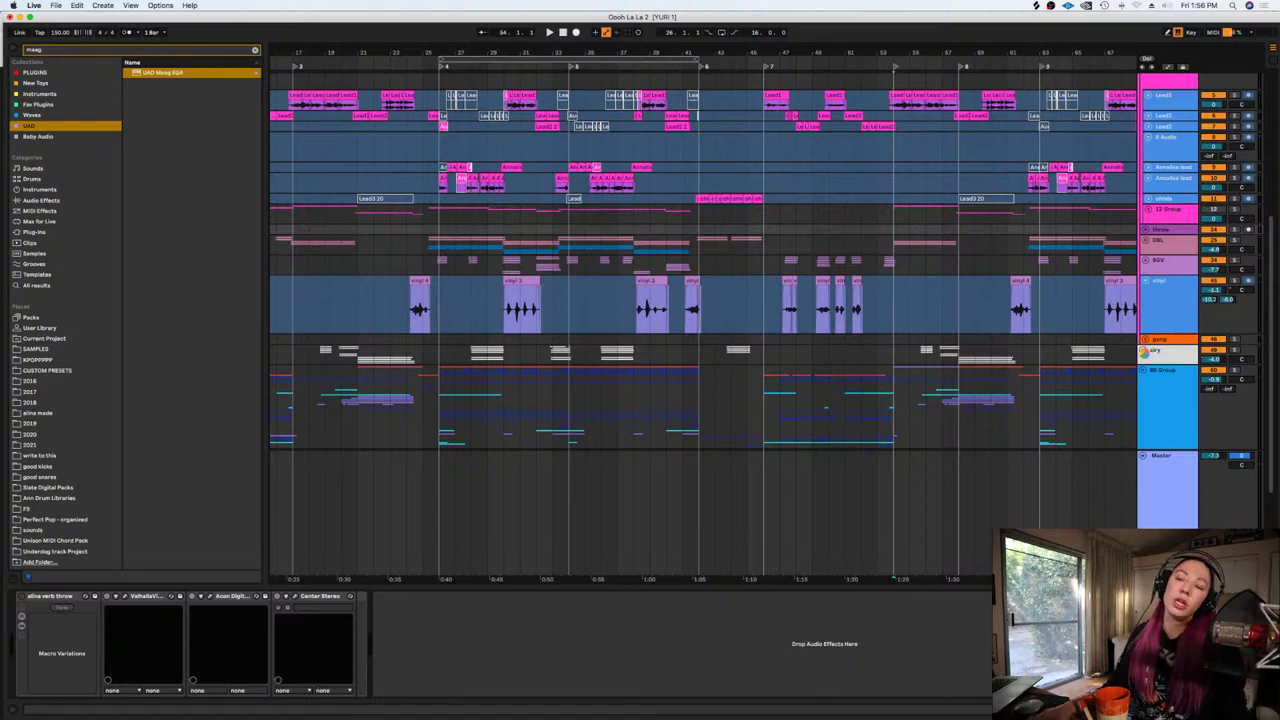
Unfold the airy group, select all of its vocal tracks 50 to 59, and freeze them
{"action": "left_click", "coordinate": [1145, 352]}
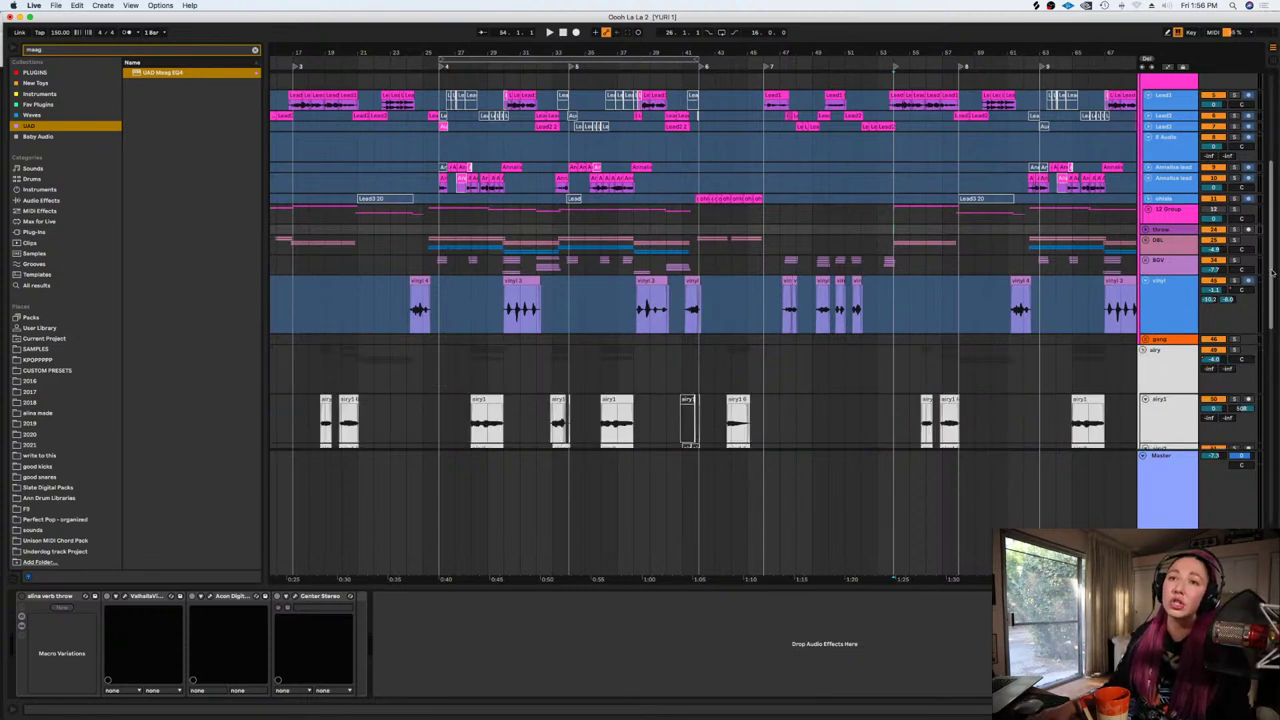
{"action": "scroll", "coordinate": [1266, 340], "scroll_direction": "down", "scroll_amount": 3}
{"action": "left_click_drag", "start_coordinate": [1266, 338], "coordinate": [1267, 367]}
{"action": "left_click", "coordinate": [1166, 237]}
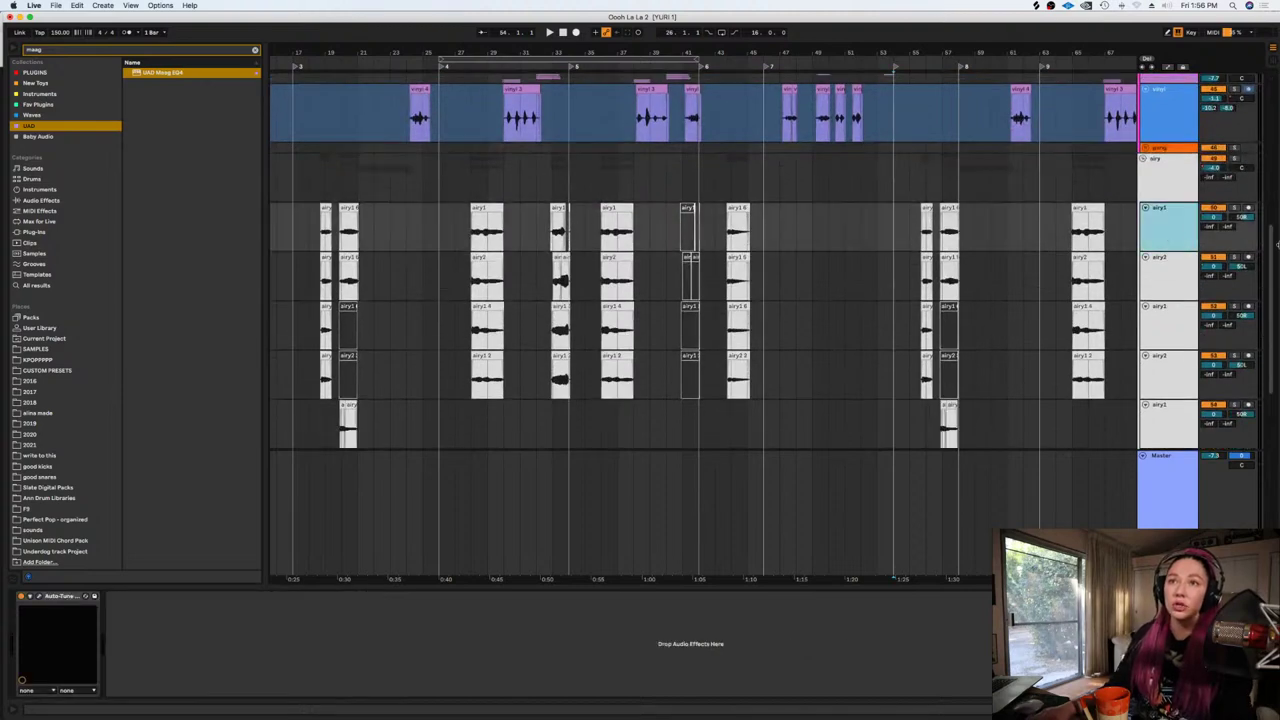
{"action": "left_click_drag", "start_coordinate": [1273, 250], "coordinate": [1267, 369]}
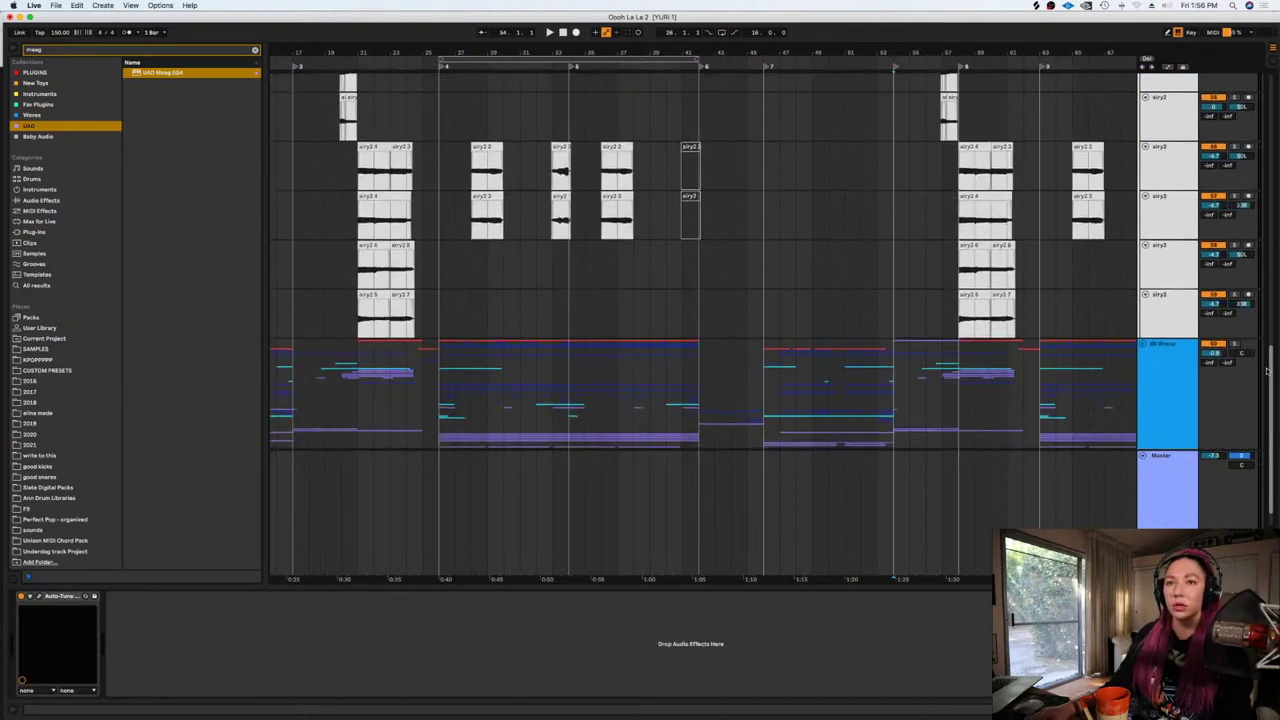
{"action": "left_click", "coordinate": [1163, 317], "text": "shift"}
{"action": "right_click", "coordinate": [1163, 317]}
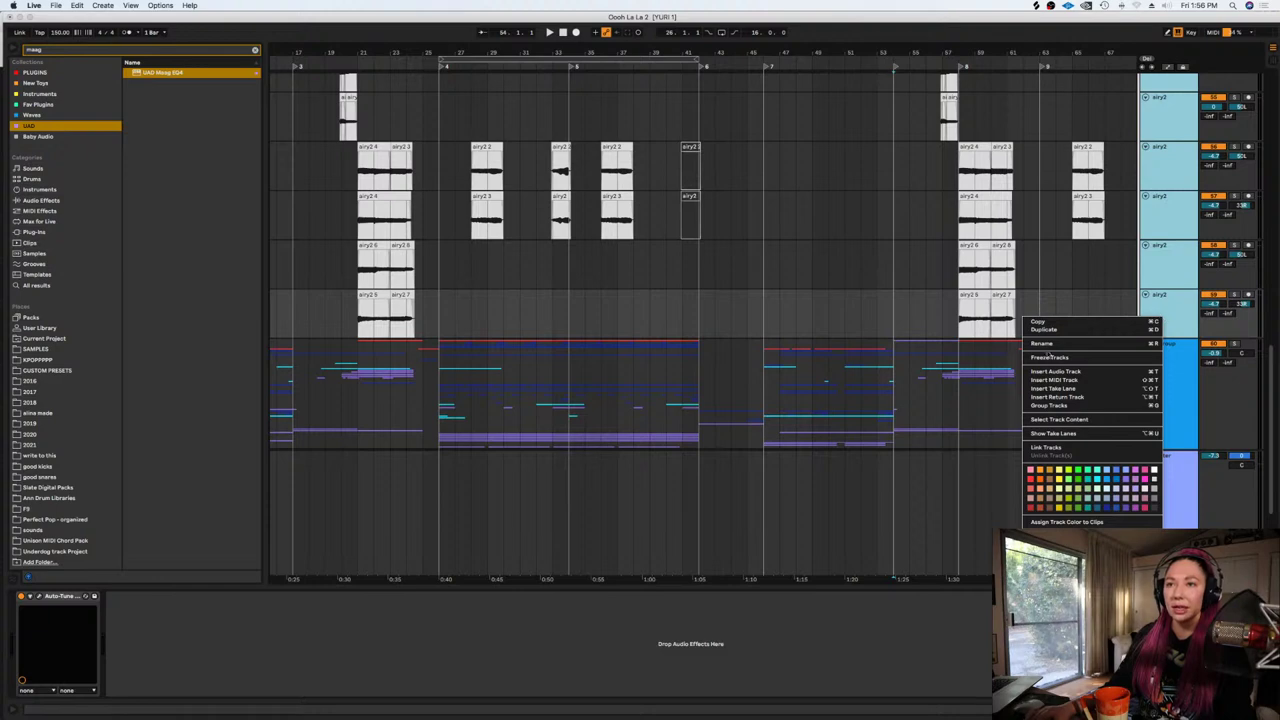
{"action": "left_click", "coordinate": [1052, 358]}
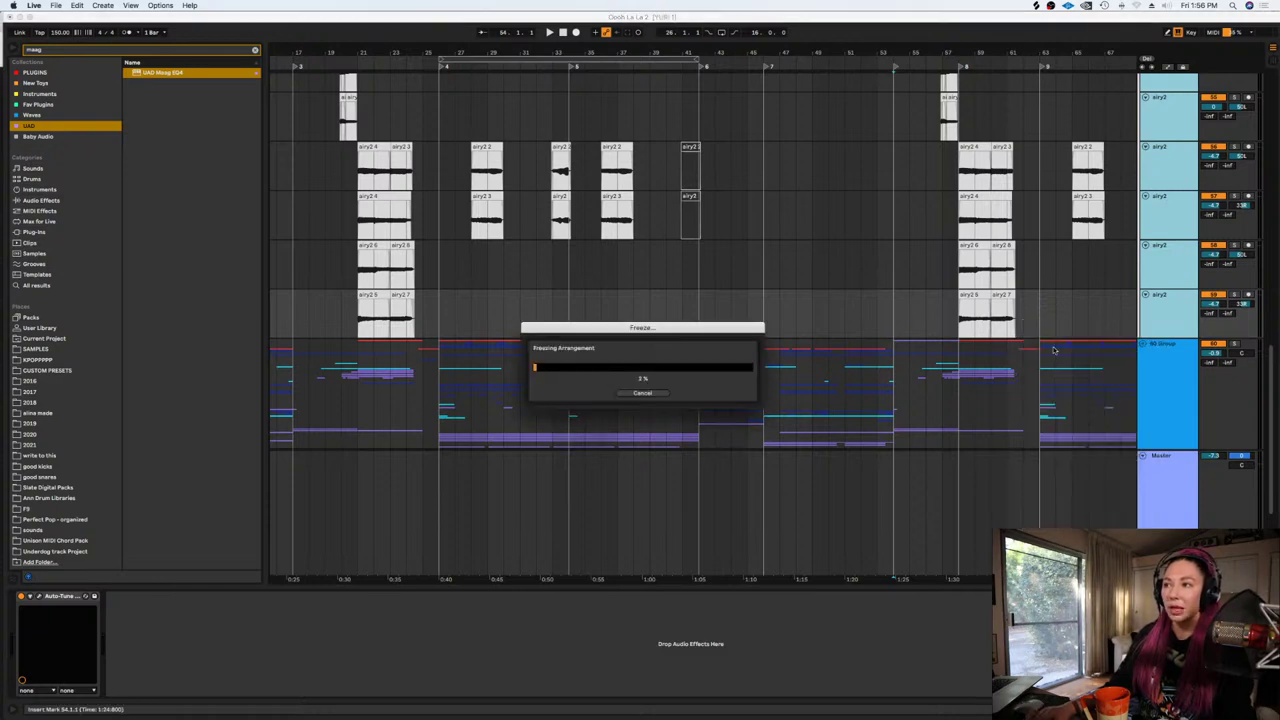
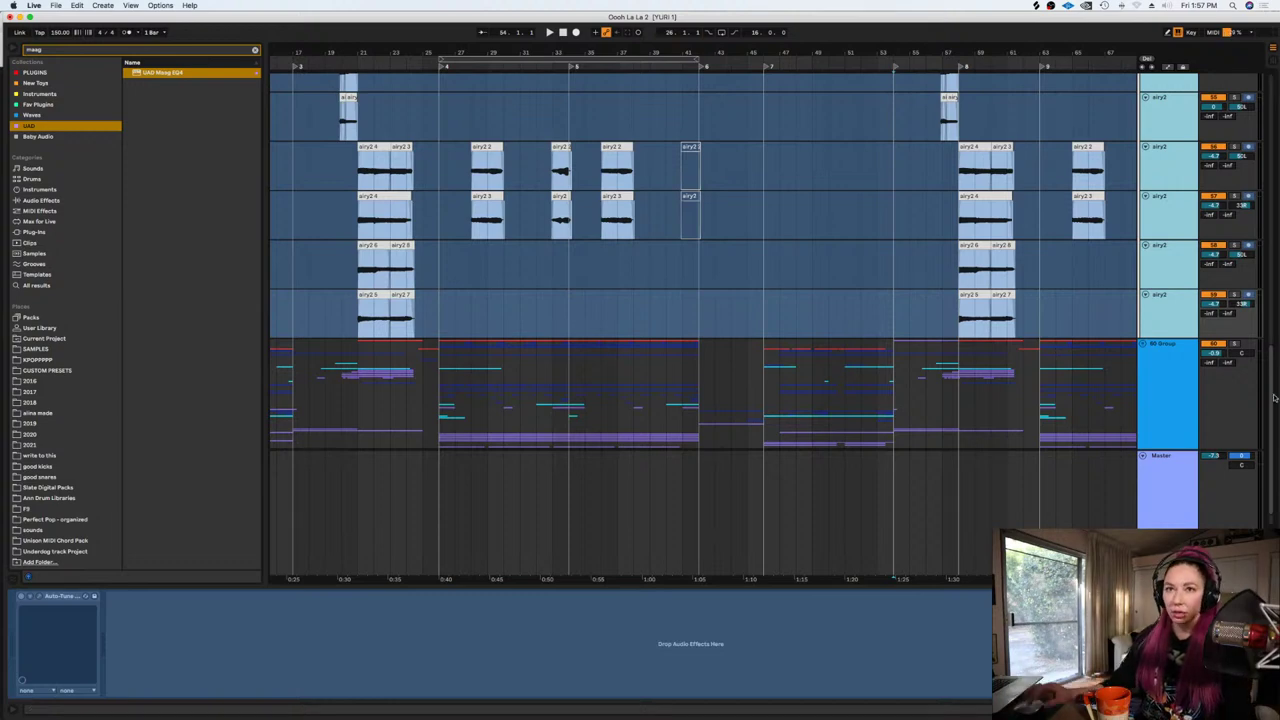
Fold the airy group and check the tracks inside the gang group, leaving that group folded
{"action": "scroll", "coordinate": [1262, 258], "scroll_direction": "up", "scroll_amount": 5}
{"action": "scroll", "coordinate": [1262, 258], "scroll_direction": "up", "scroll_amount": 3}
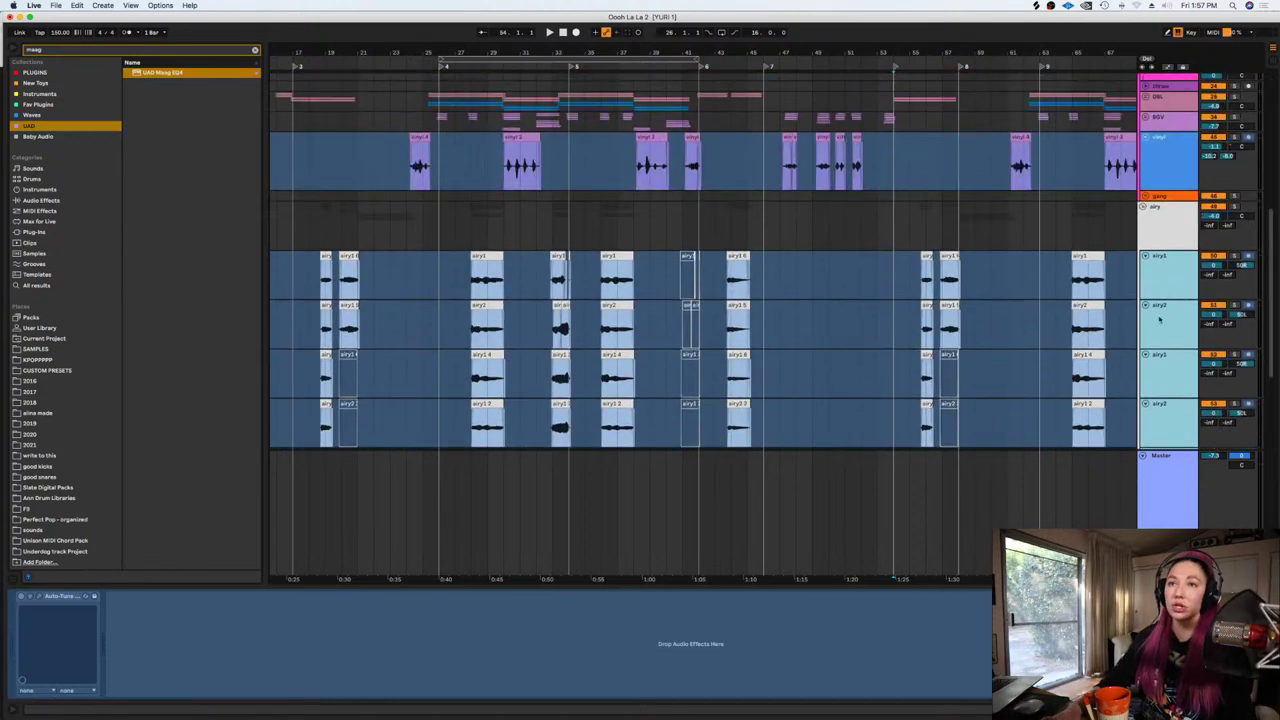
{"action": "left_click", "coordinate": [1144, 206]}
{"action": "left_click", "coordinate": [1145, 197]}
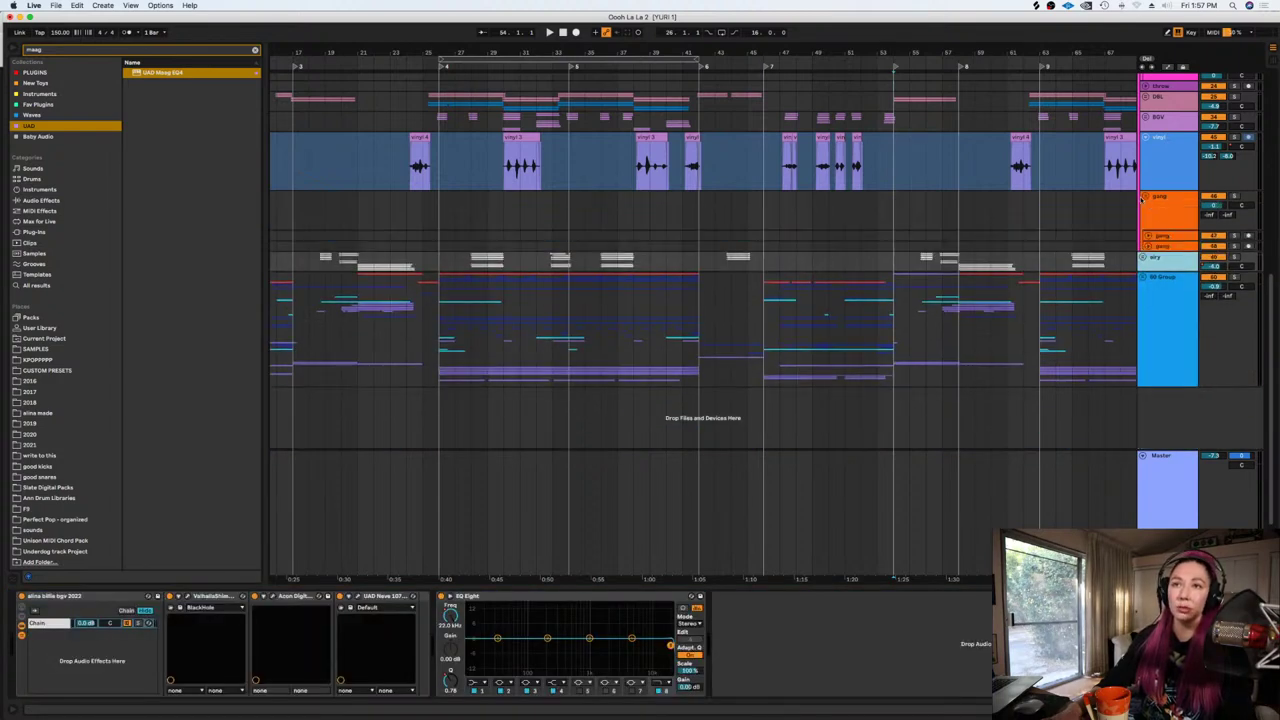
{"action": "left_click", "coordinate": [1145, 197]}
{"action": "scroll", "coordinate": [1200, 300], "scroll_direction": "down", "scroll_amount": 10}
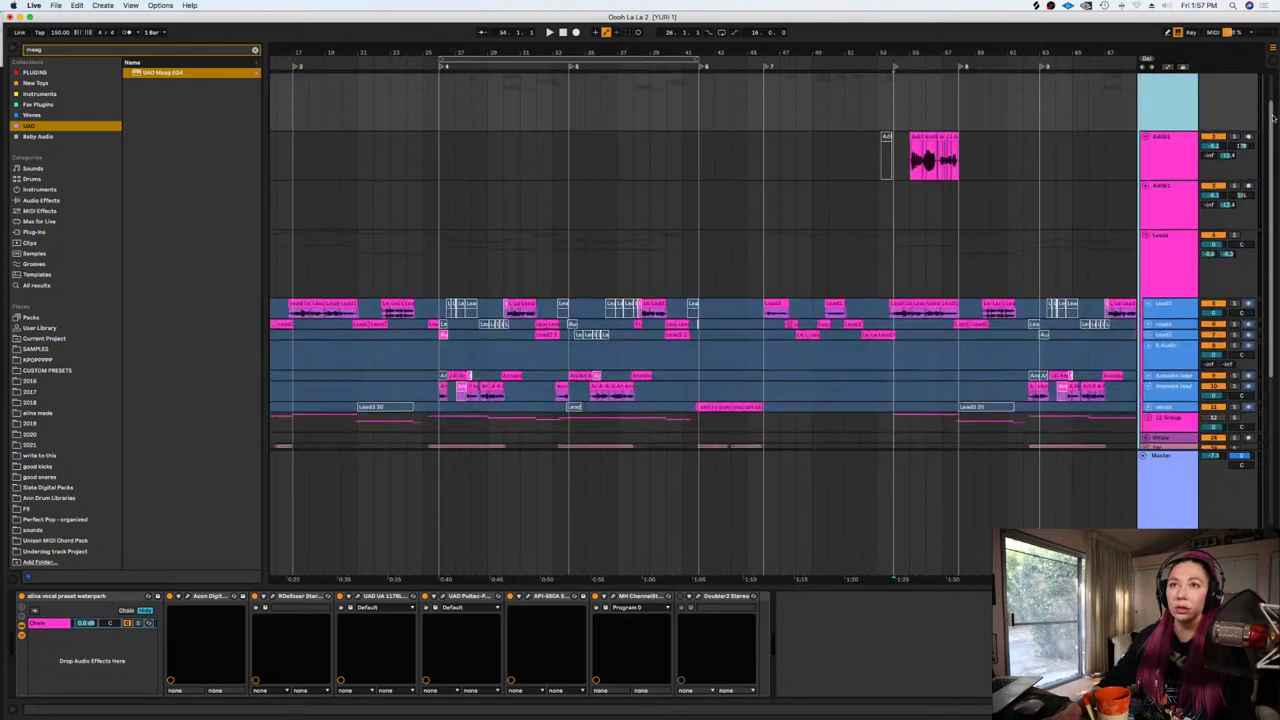
Reduce the height of both Adlib tracks and fold the Leads group
{"action": "left_click", "coordinate": [1160, 198]}
{"action": "left_click", "coordinate": [1168, 233], "text": "shift"}
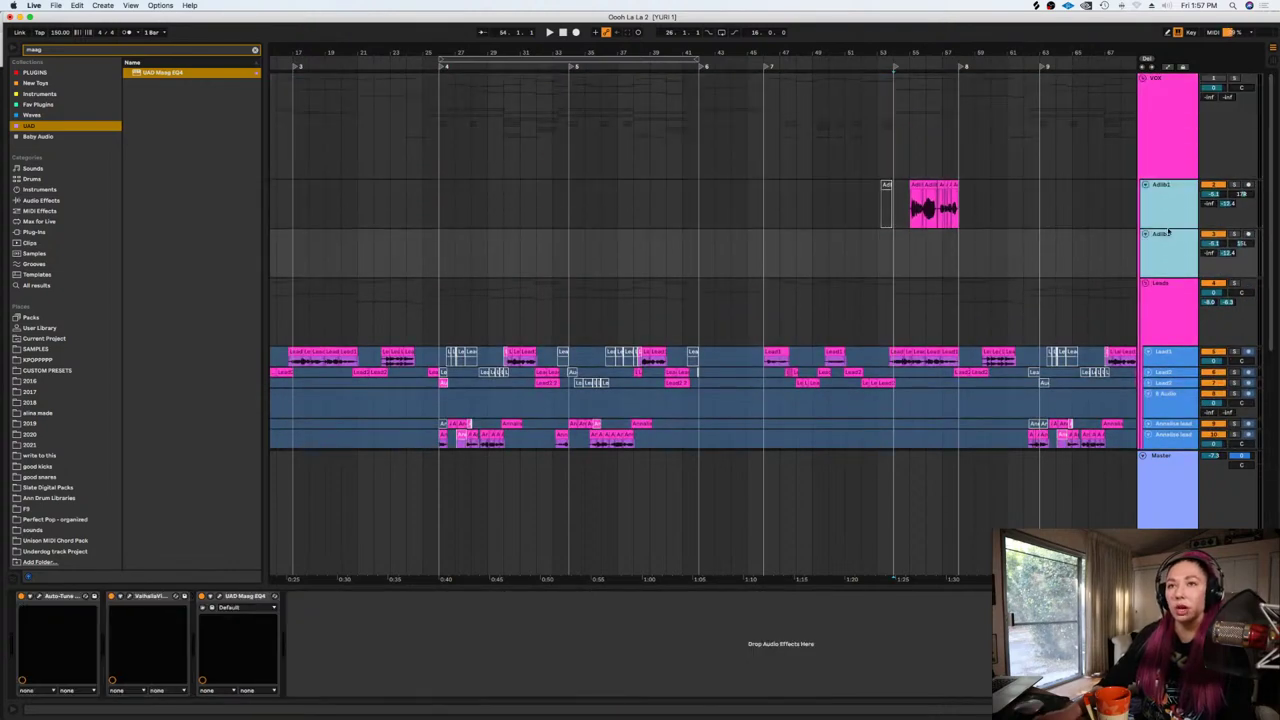
{"action": "left_click_drag", "start_coordinate": [1168, 227], "coordinate": [1164, 193]}
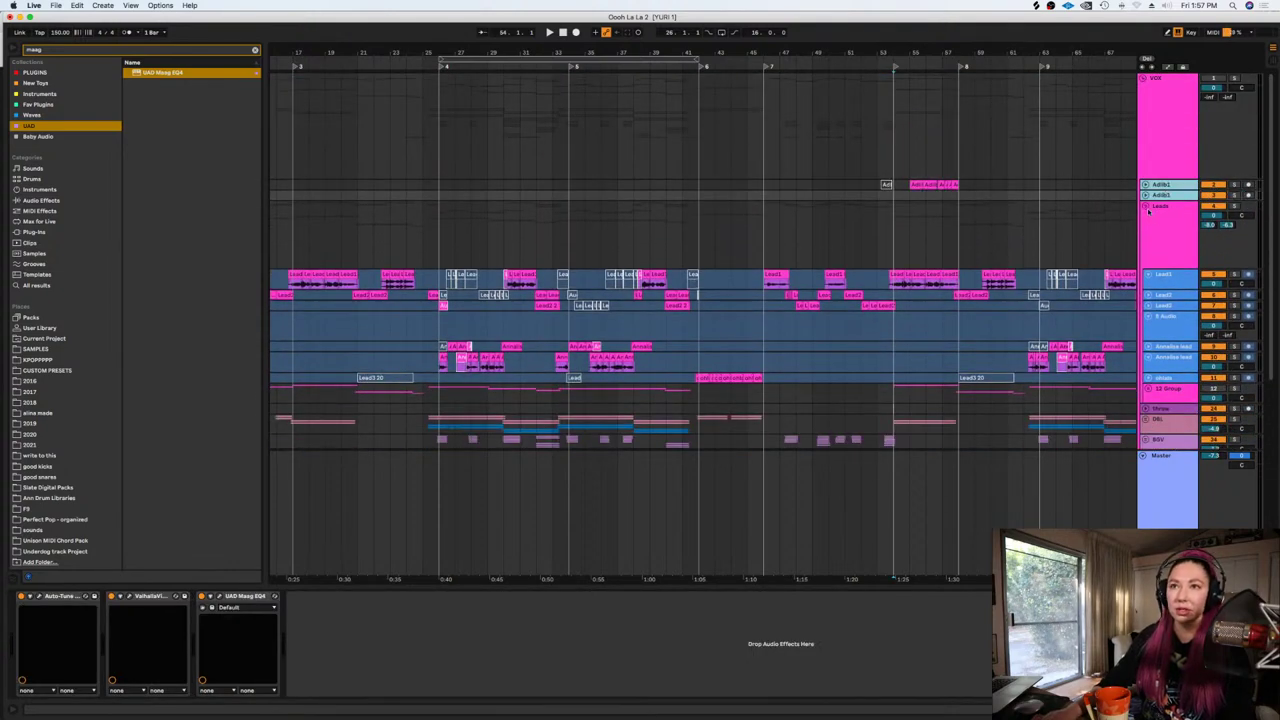
{"action": "left_click", "coordinate": [1146, 207]}
Place the insert marker at bar 26 and minimize the height of the vinyl track
{"action": "left_click", "coordinate": [797, 231]}
{"action": "key", "text": "minus"}
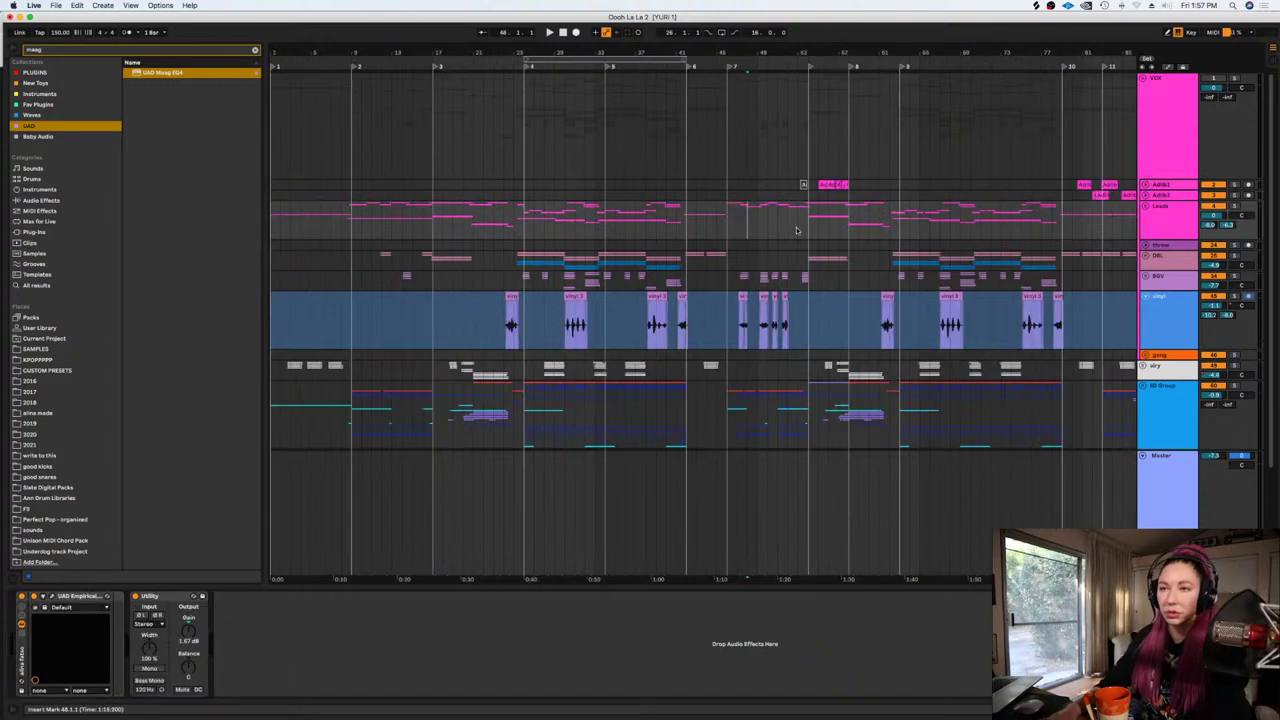
{"action": "scroll", "coordinate": [796, 231], "scroll_direction": "down", "scroll_amount": 3}
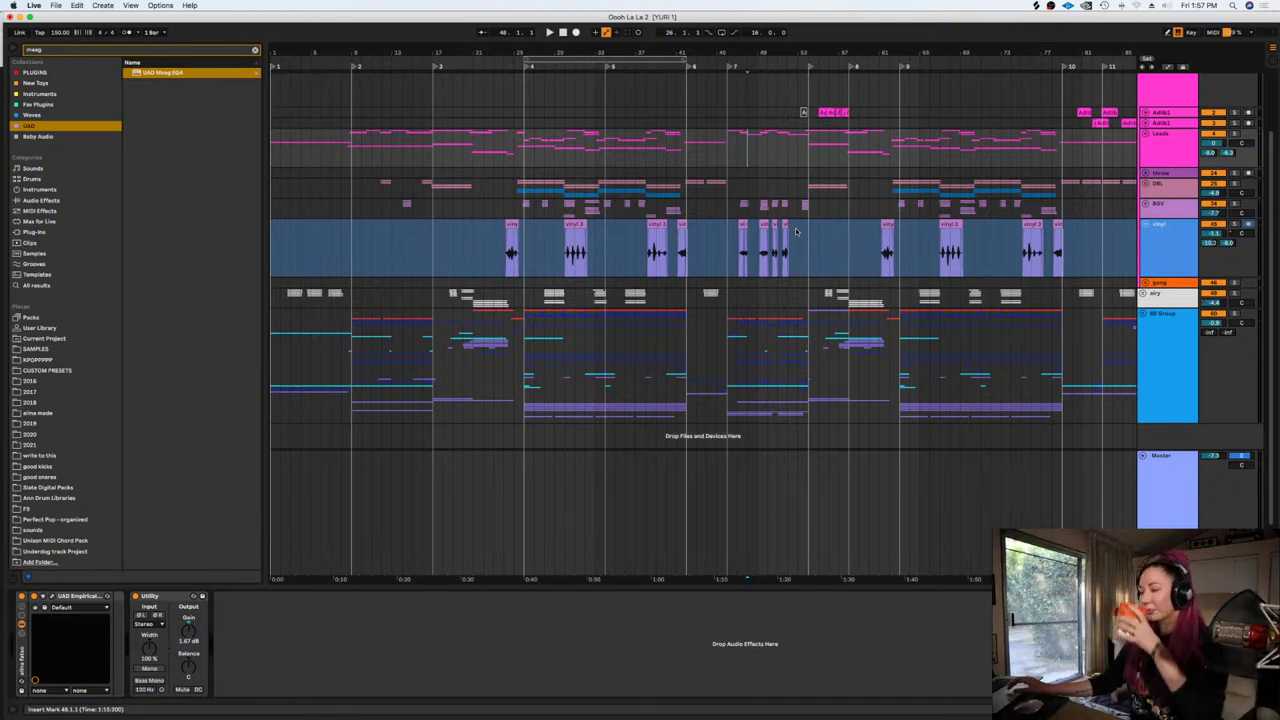
{"action": "left_click", "coordinate": [521, 195]}
{"action": "key", "text": "plus"}
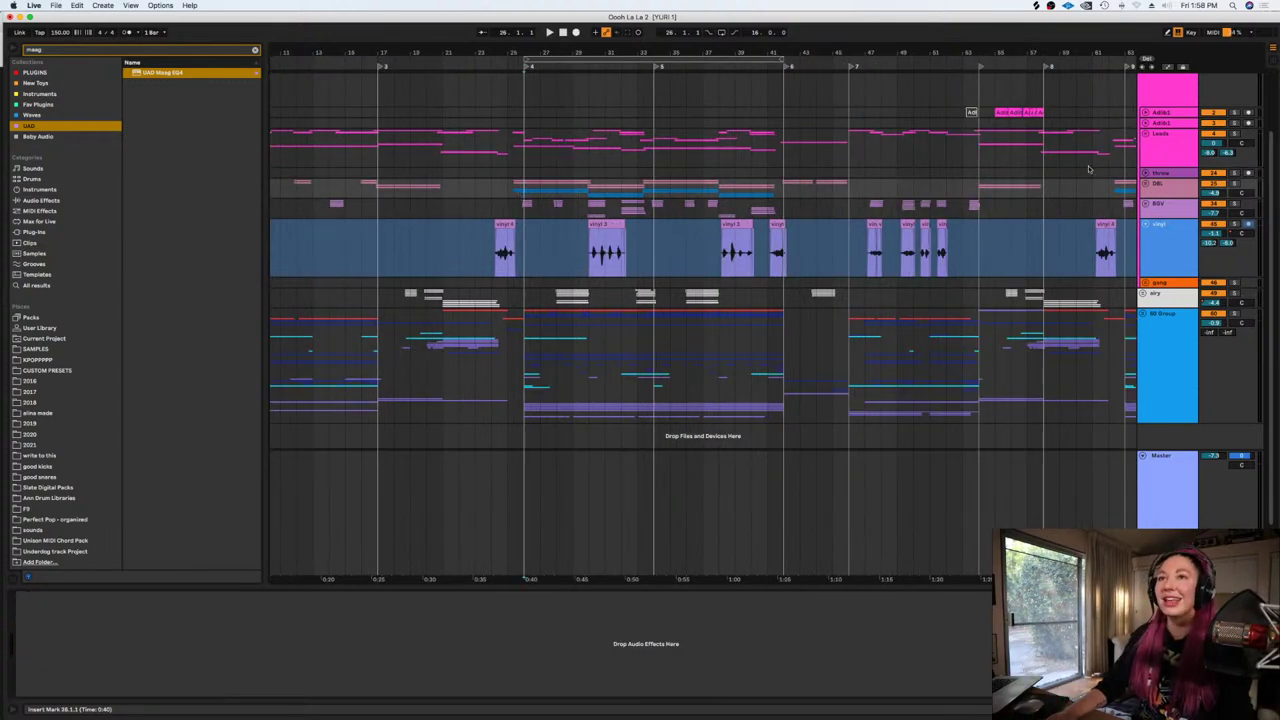
{"action": "left_click_drag", "start_coordinate": [1170, 278], "coordinate": [1170, 239]}
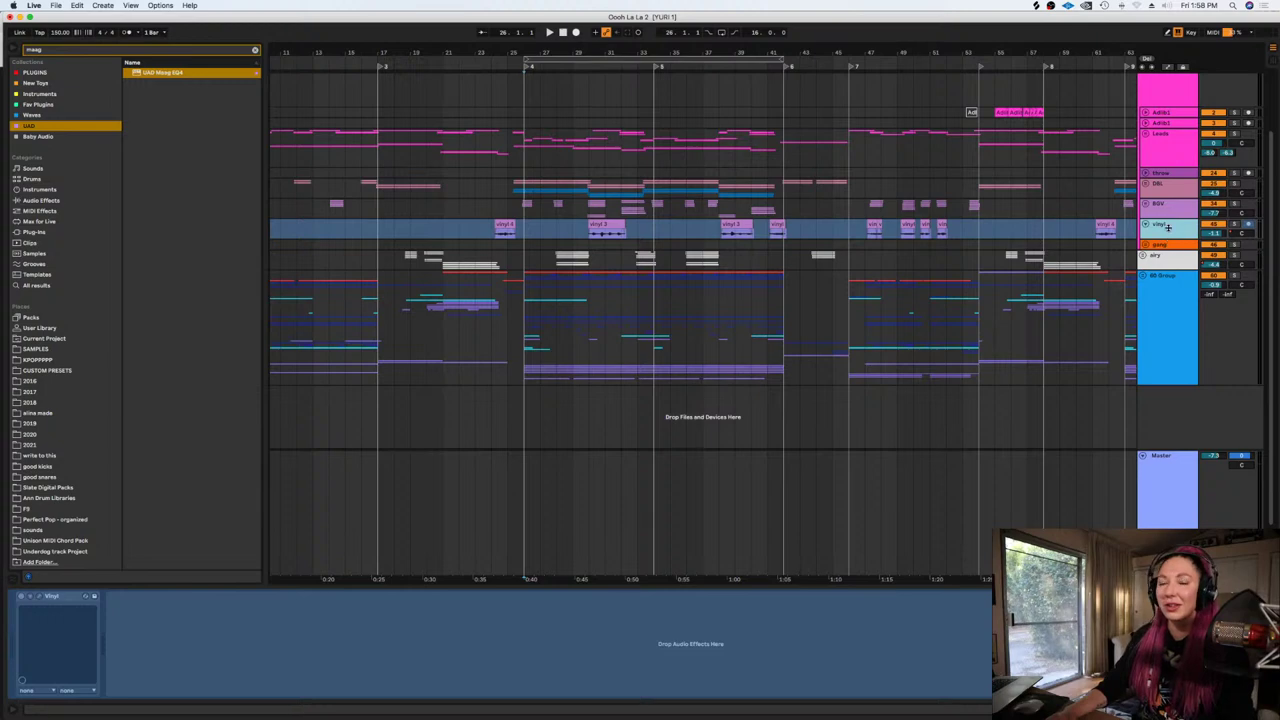
Play the arrangement briefly from bar 26 to hear the section with the frozen vocals
{"action": "left_click", "coordinate": [524, 153]}
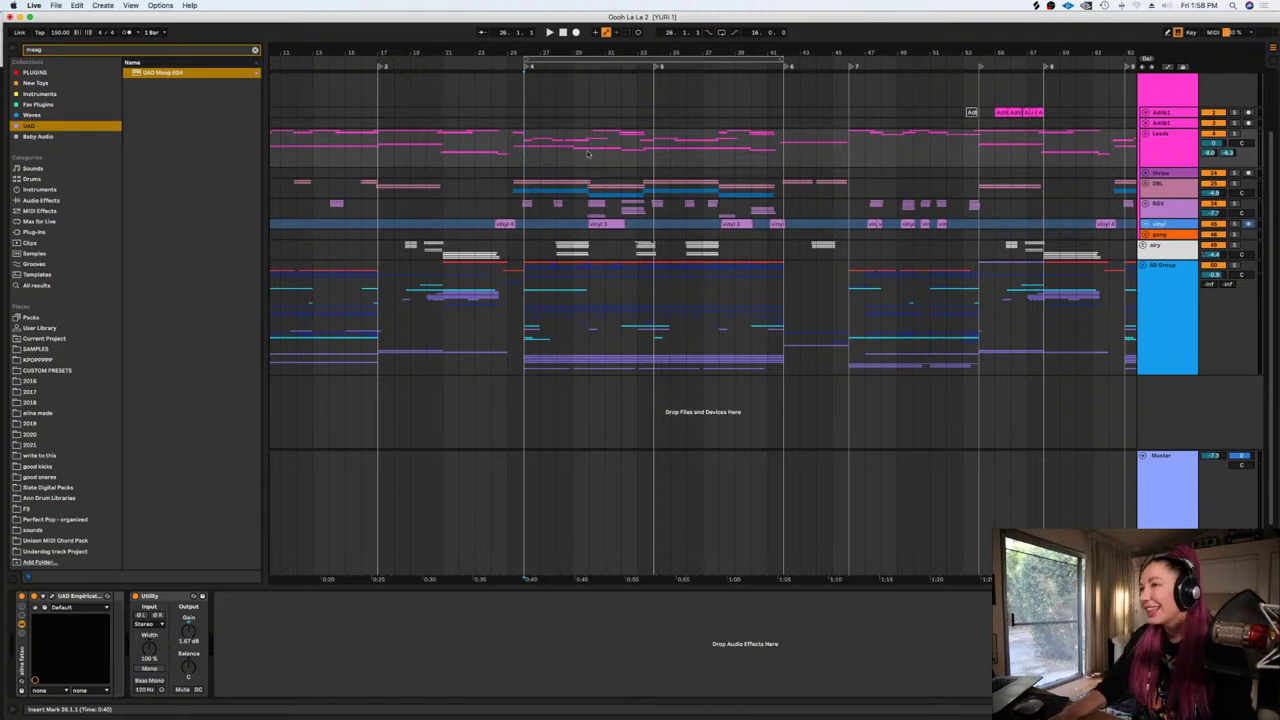
{"action": "scroll", "coordinate": [880, 219], "scroll_direction": "up", "scroll_amount": 2}
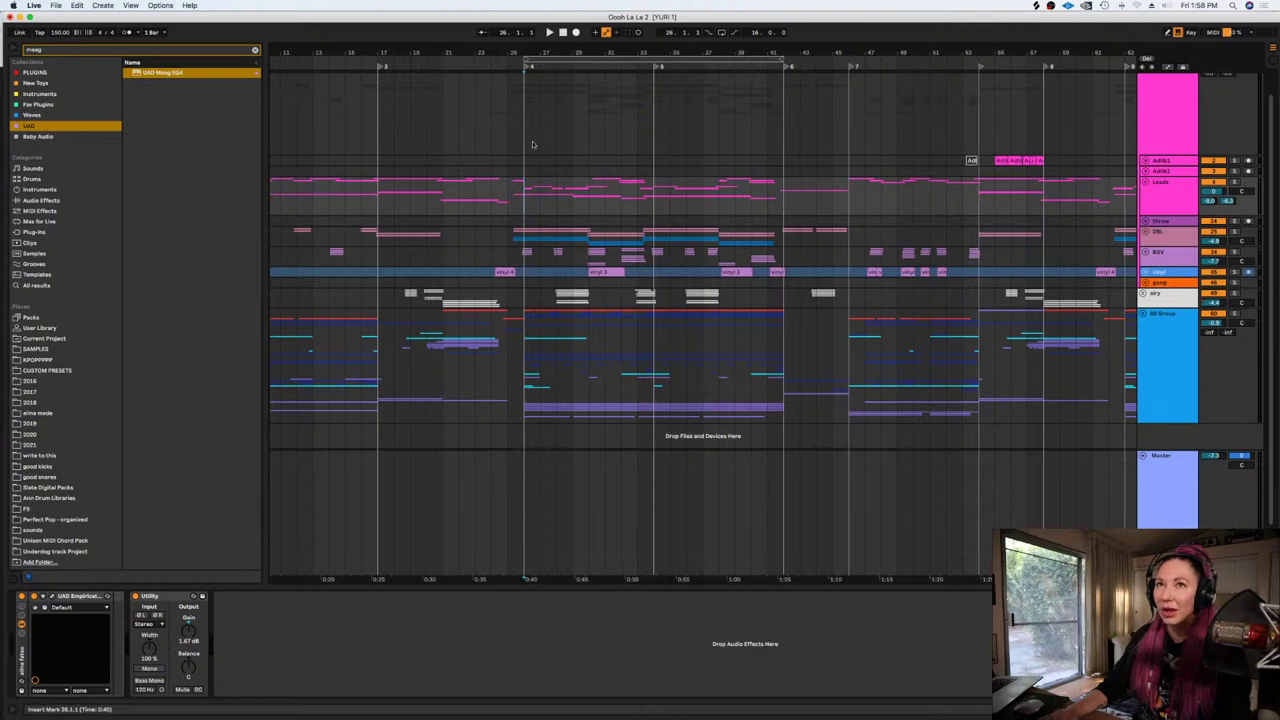
{"action": "key", "text": "space"}
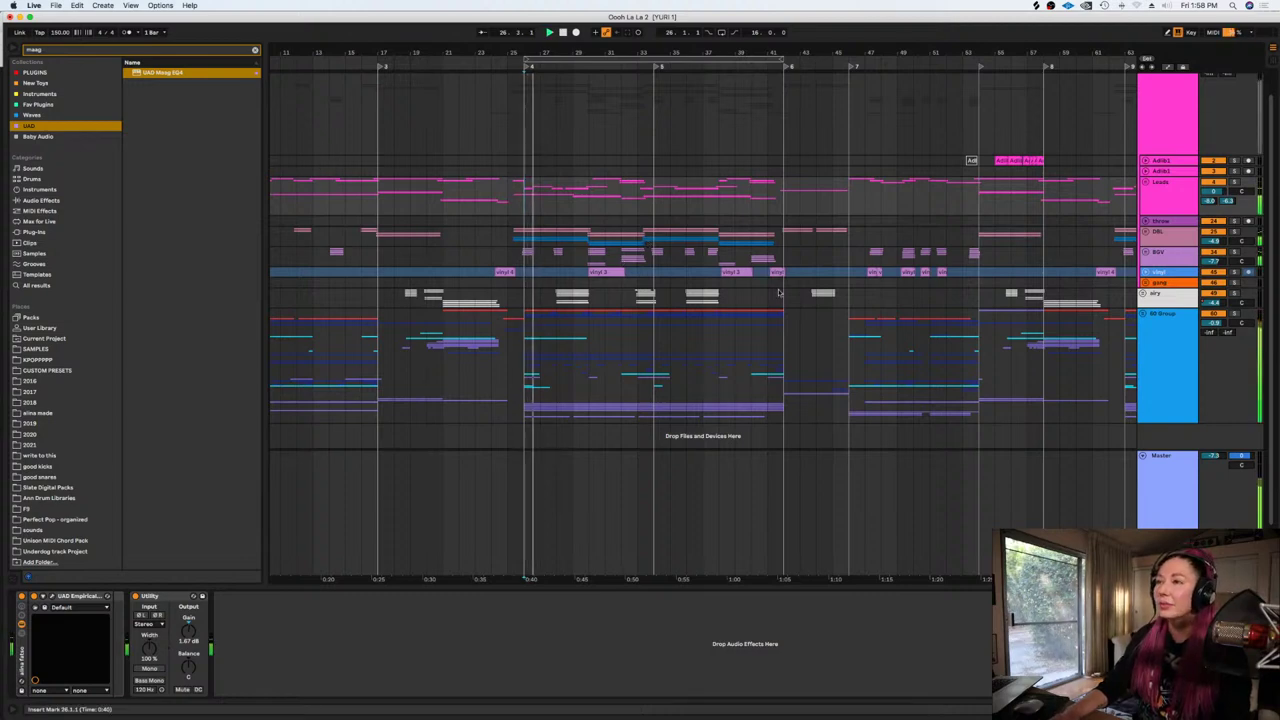
{"action": "left_click", "coordinate": [507, 234]}
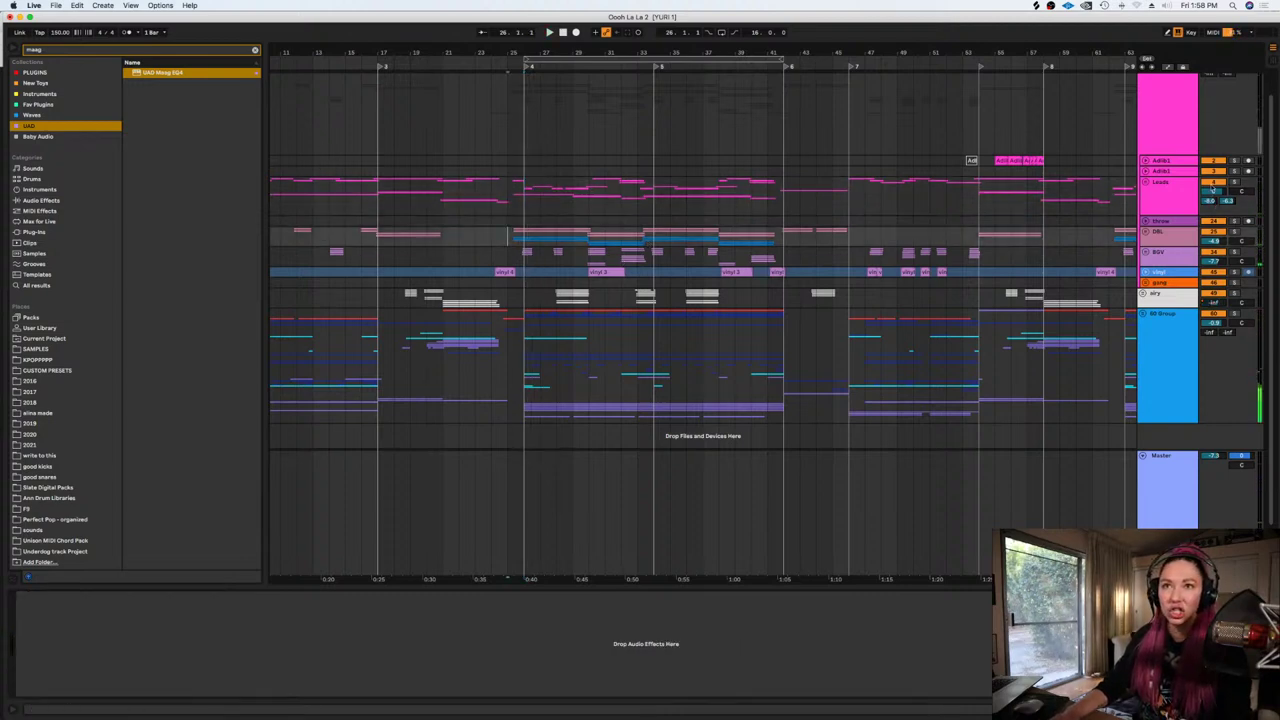
{"action": "scroll", "coordinate": [1193, 152], "scroll_direction": "up", "scroll_amount": 1}
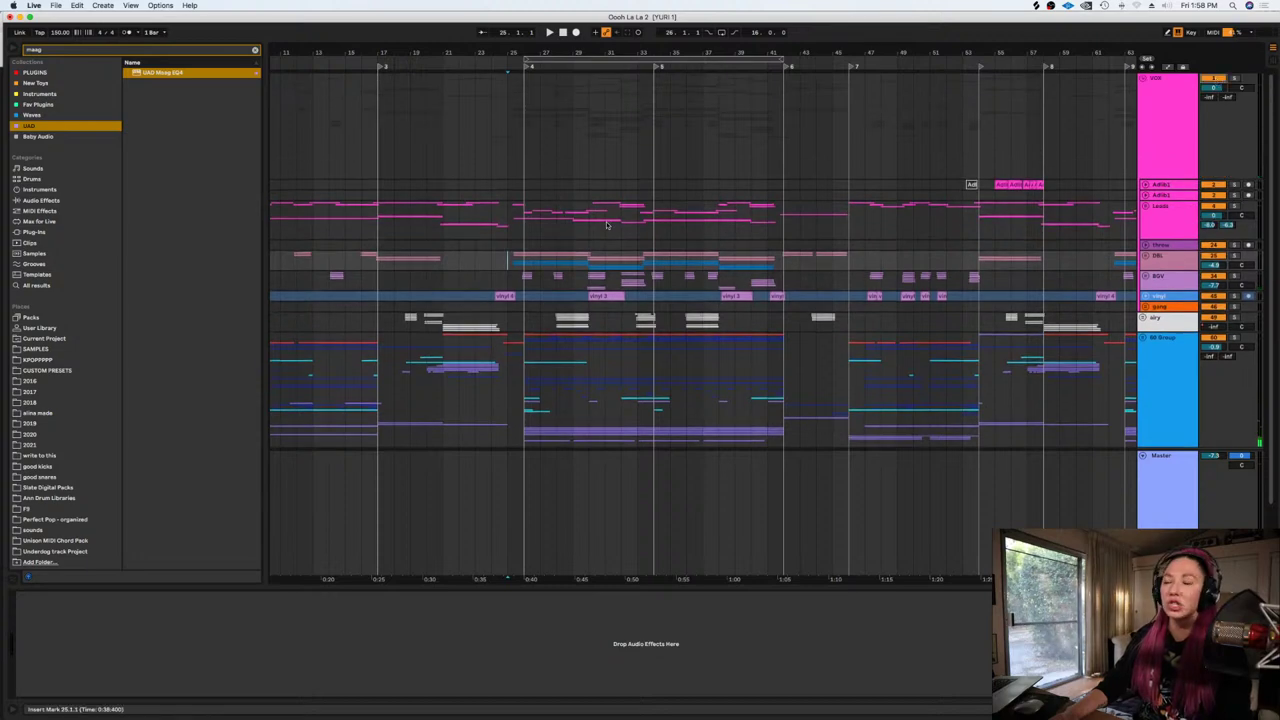
Play the arrangement from bar 24 and unfold the large instrument group to reach its LEAD track
{"action": "left_click", "coordinate": [492, 263]}
{"action": "key", "text": "plus"}
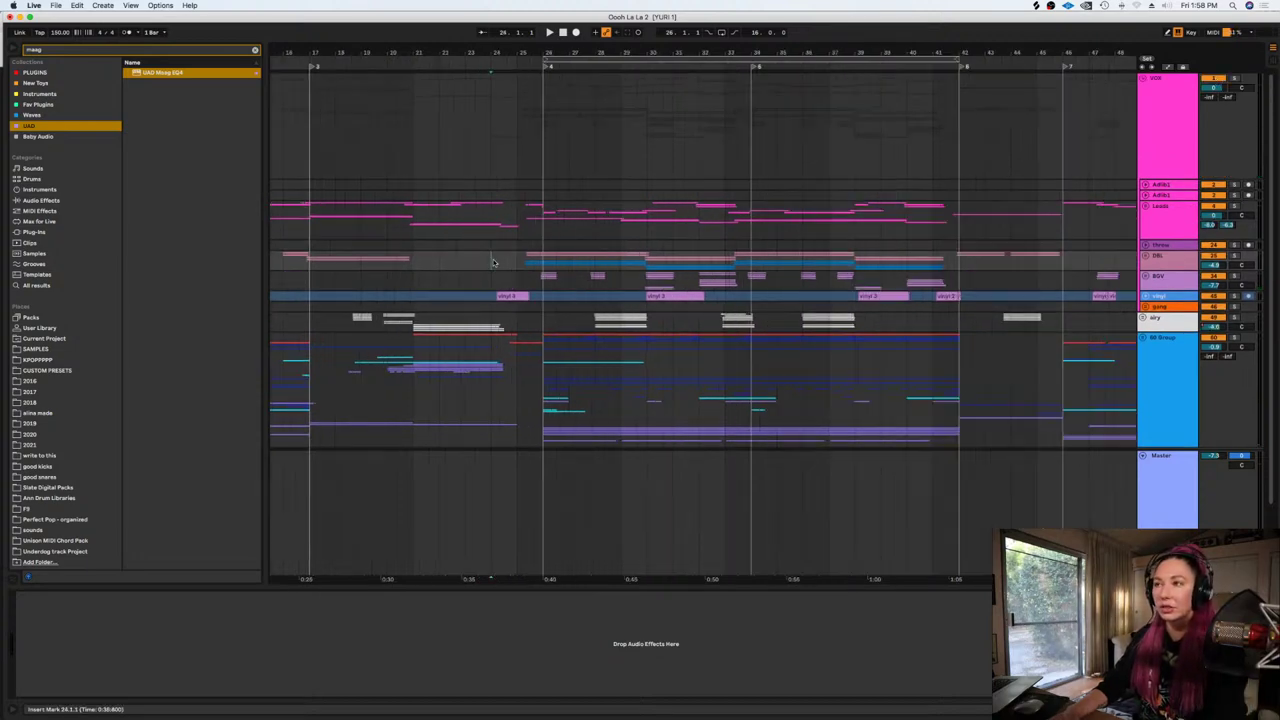
{"action": "key", "text": "space"}
{"action": "scroll", "coordinate": [492, 263], "scroll_direction": "down", "scroll_amount": 1}
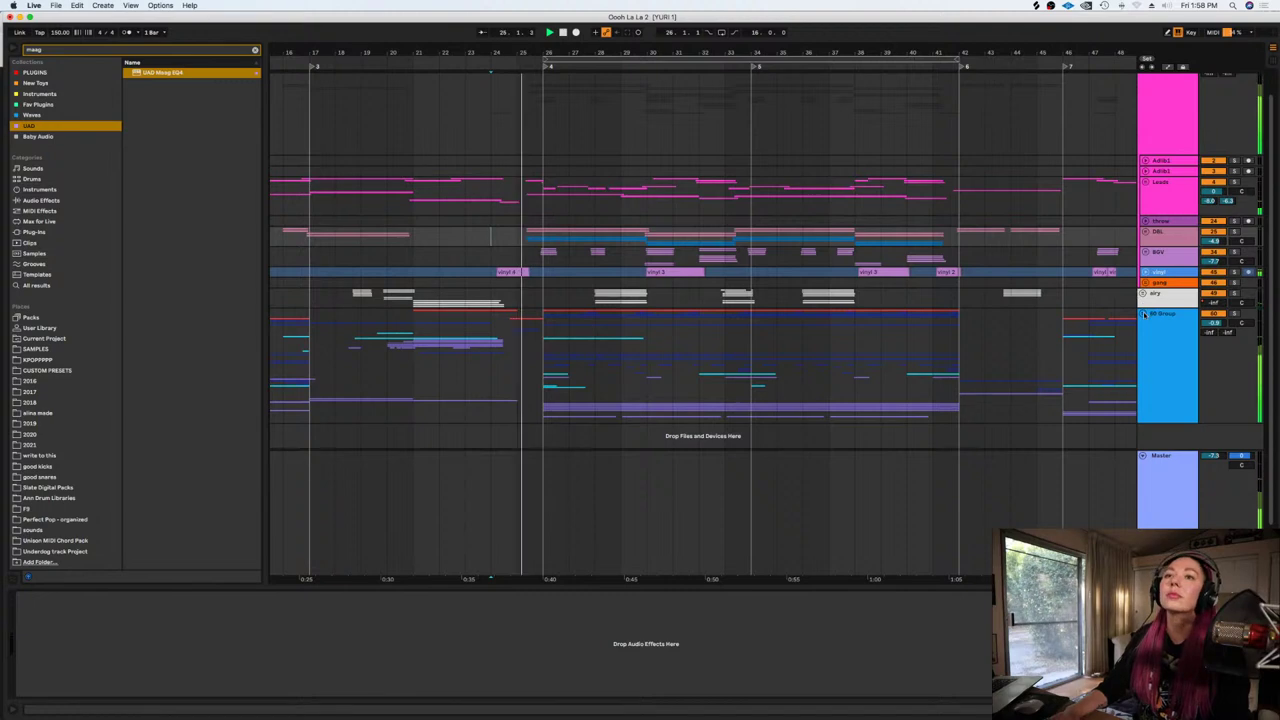
{"action": "scroll", "coordinate": [880, 301], "scroll_direction": "down", "scroll_amount": 10}
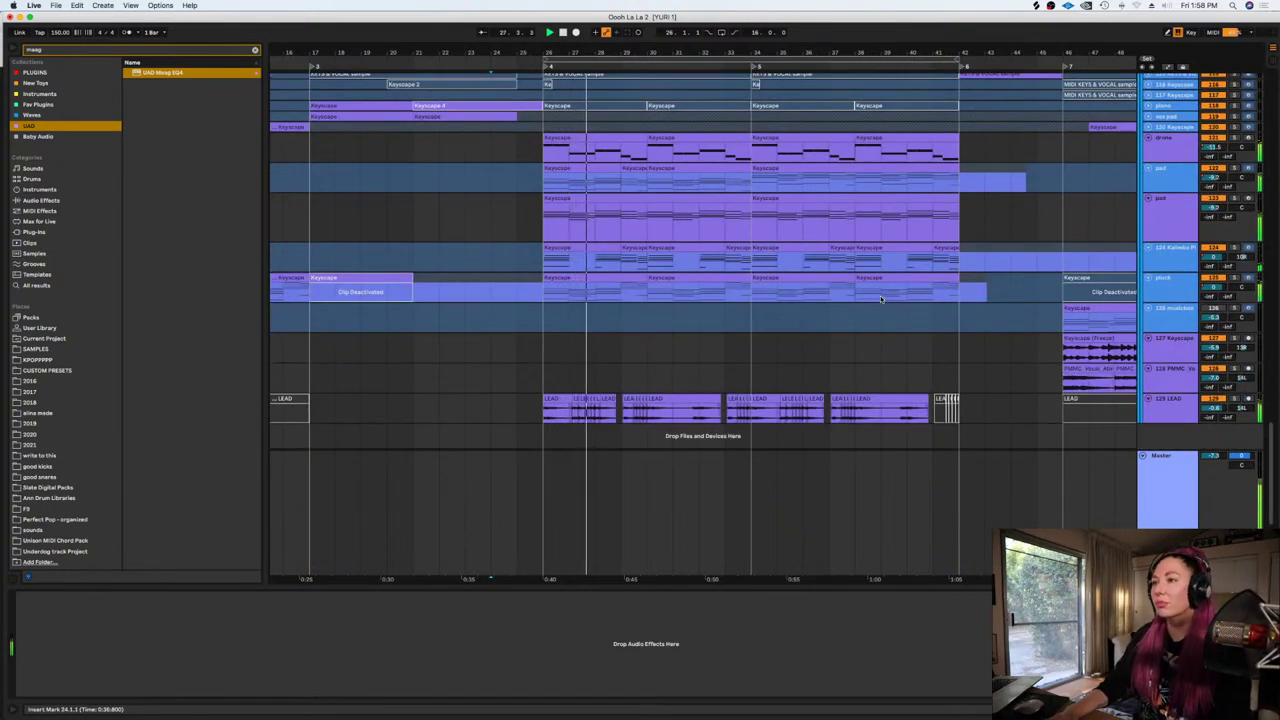
Stop playback and reset the LEAD track's panning to centre
{"action": "left_click", "coordinate": [1173, 401]}
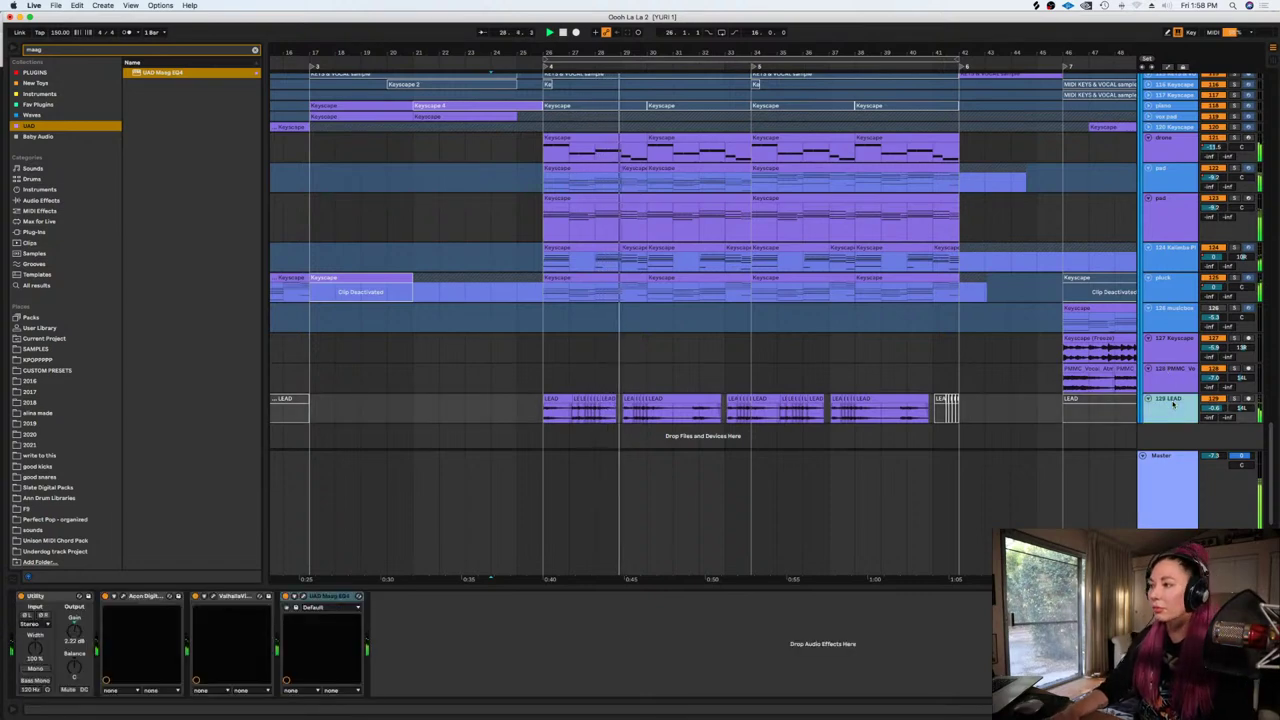
{"action": "key", "text": "space"}
{"action": "double_click", "coordinate": [1244, 409]}
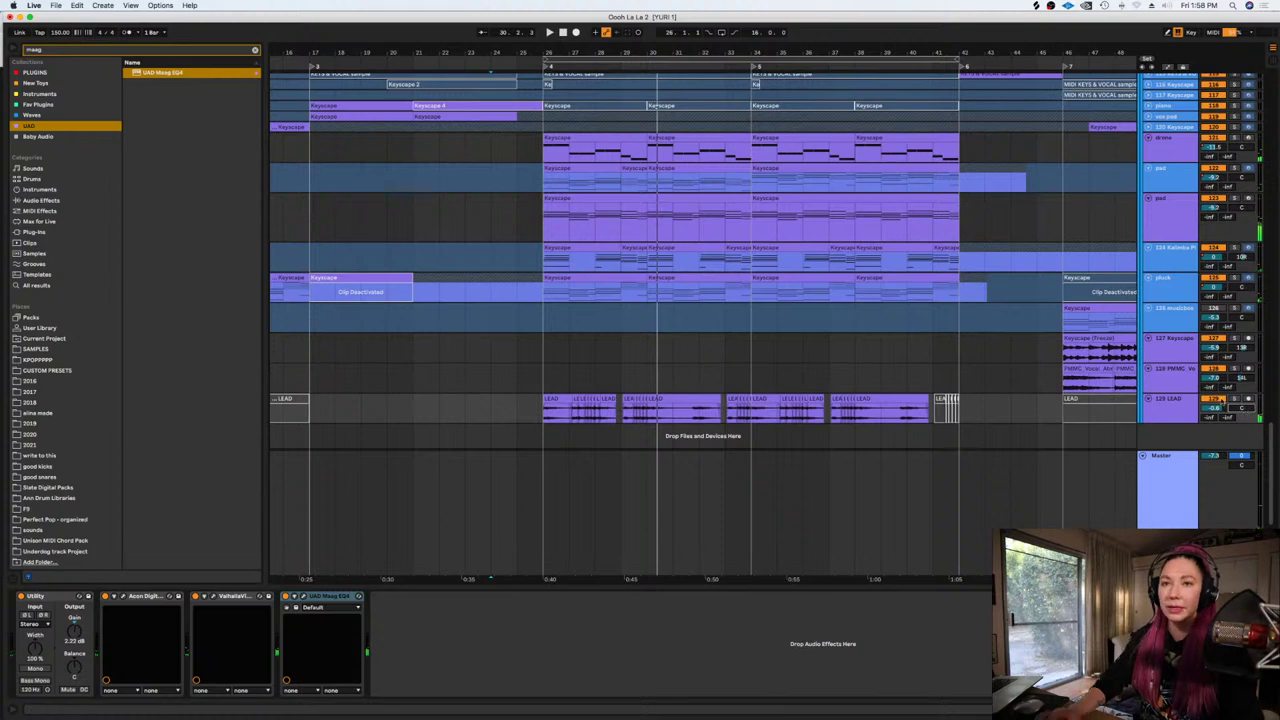
{"action": "left_click", "coordinate": [1181, 406]}
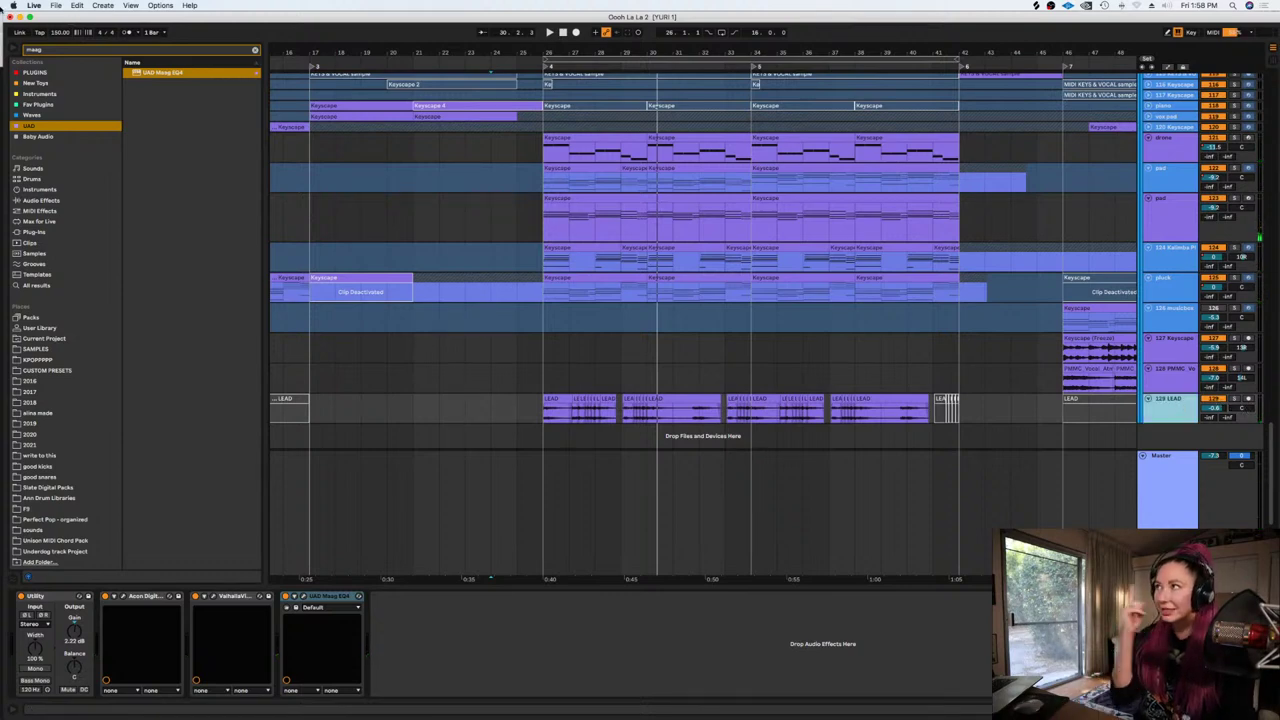
Search all browser results for "pancak" and add the PanCake2 plug-in to the LEAD track
{"action": "left_click", "coordinate": [256, 49]}
{"action": "type", "text": "pas"}
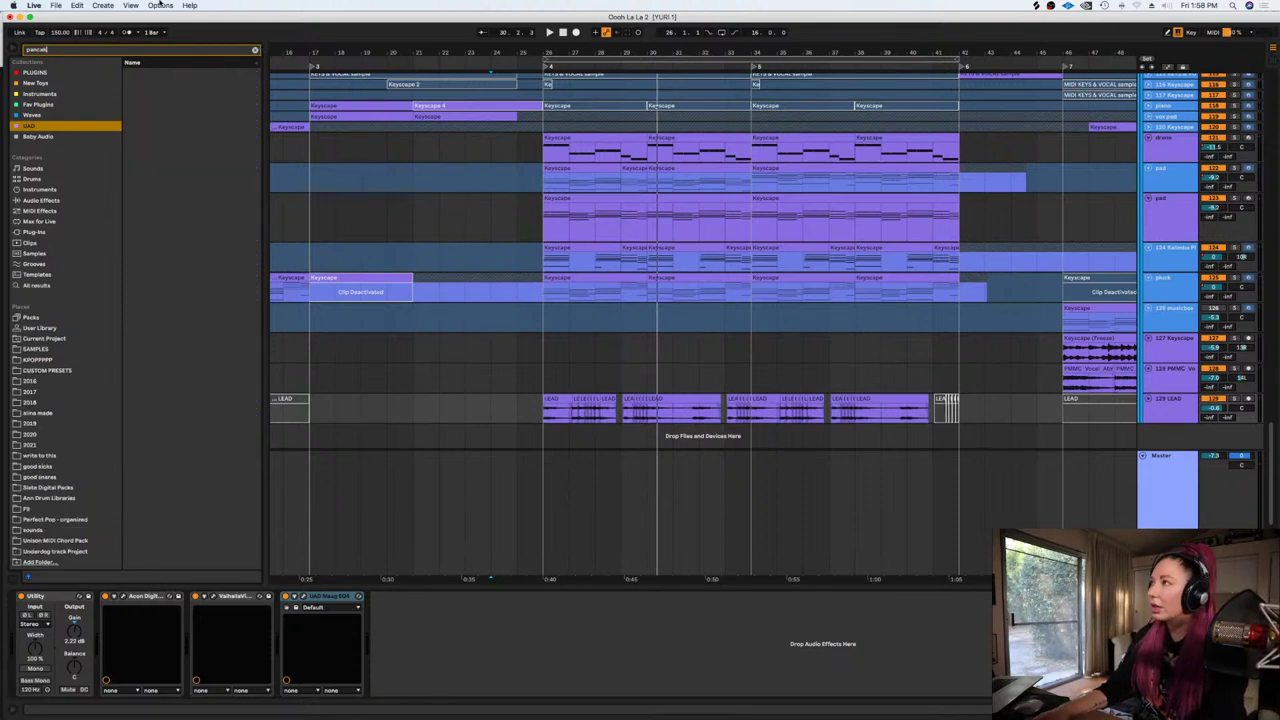
{"action": "left_click", "coordinate": [50, 286]}
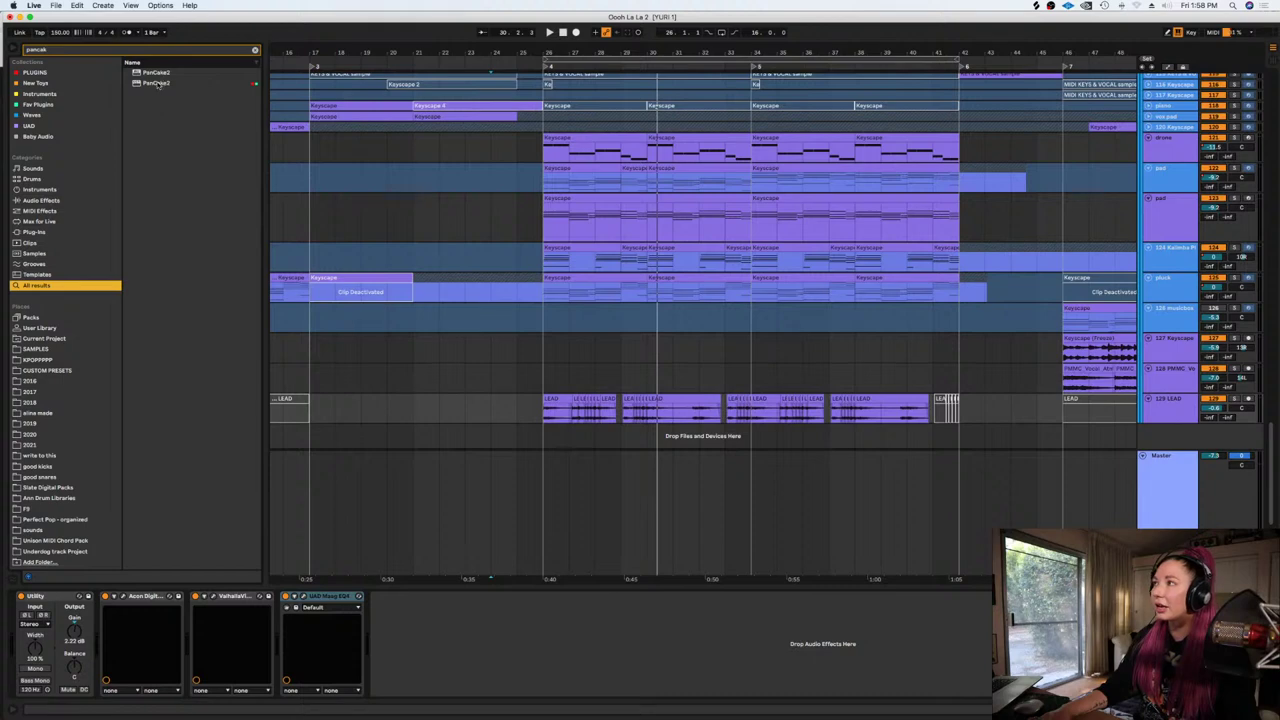
{"action": "left_click", "coordinate": [157, 85]}
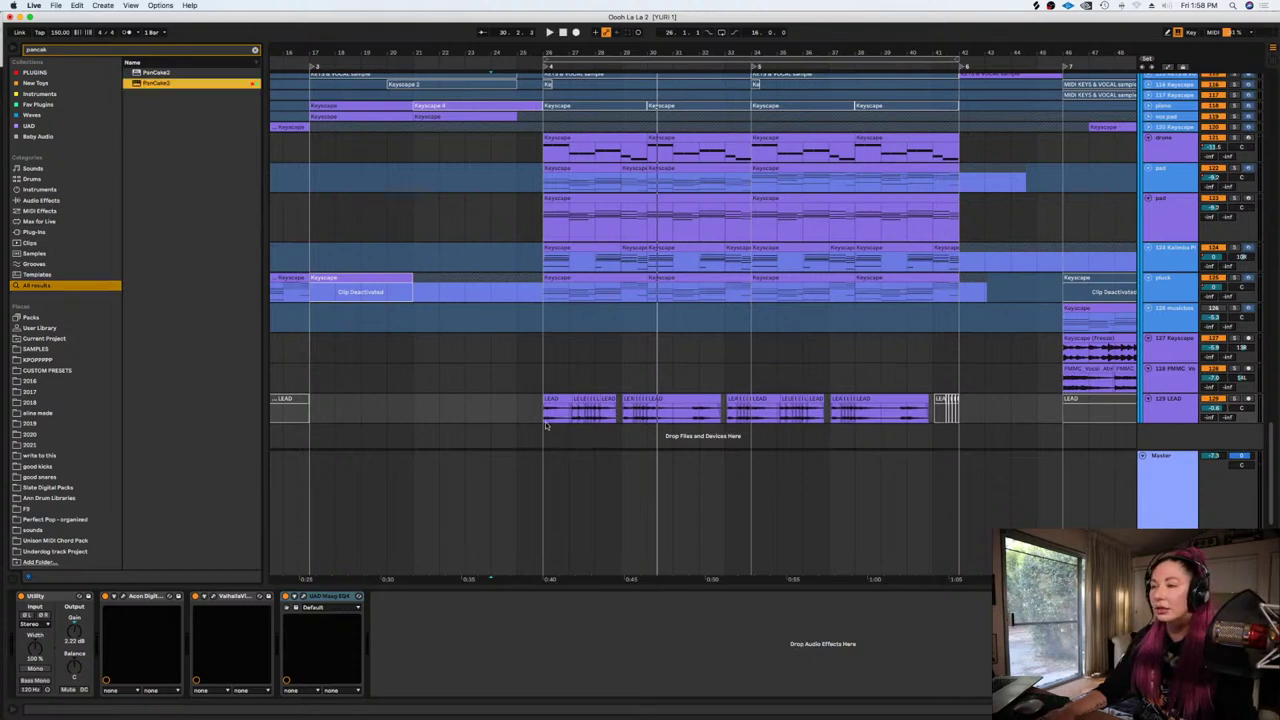
{"action": "left_click_drag", "start_coordinate": [540, 410], "coordinate": [540, 410]}
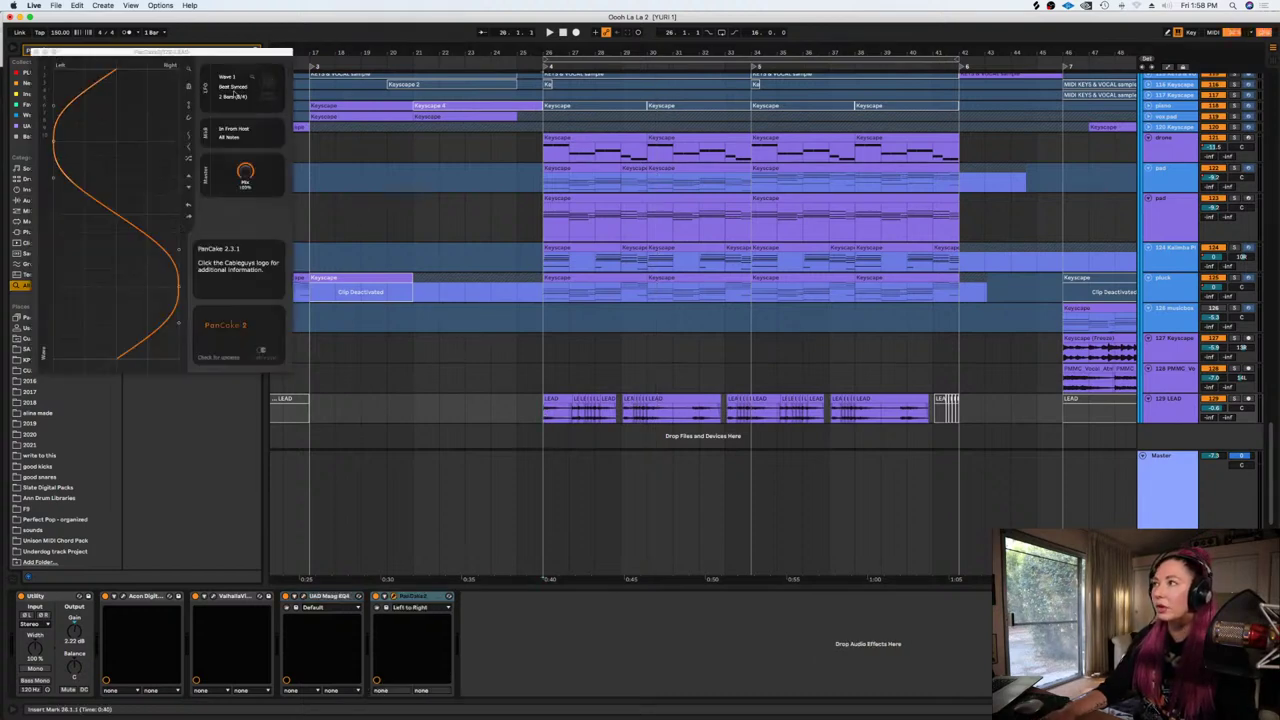
Set PanCake2's beat-synced rate to 1.5 Bars (6/4), lower its mix, and audition the LEAD track
{"action": "left_click", "coordinate": [238, 96]}
{"action": "left_click", "coordinate": [243, 180]}
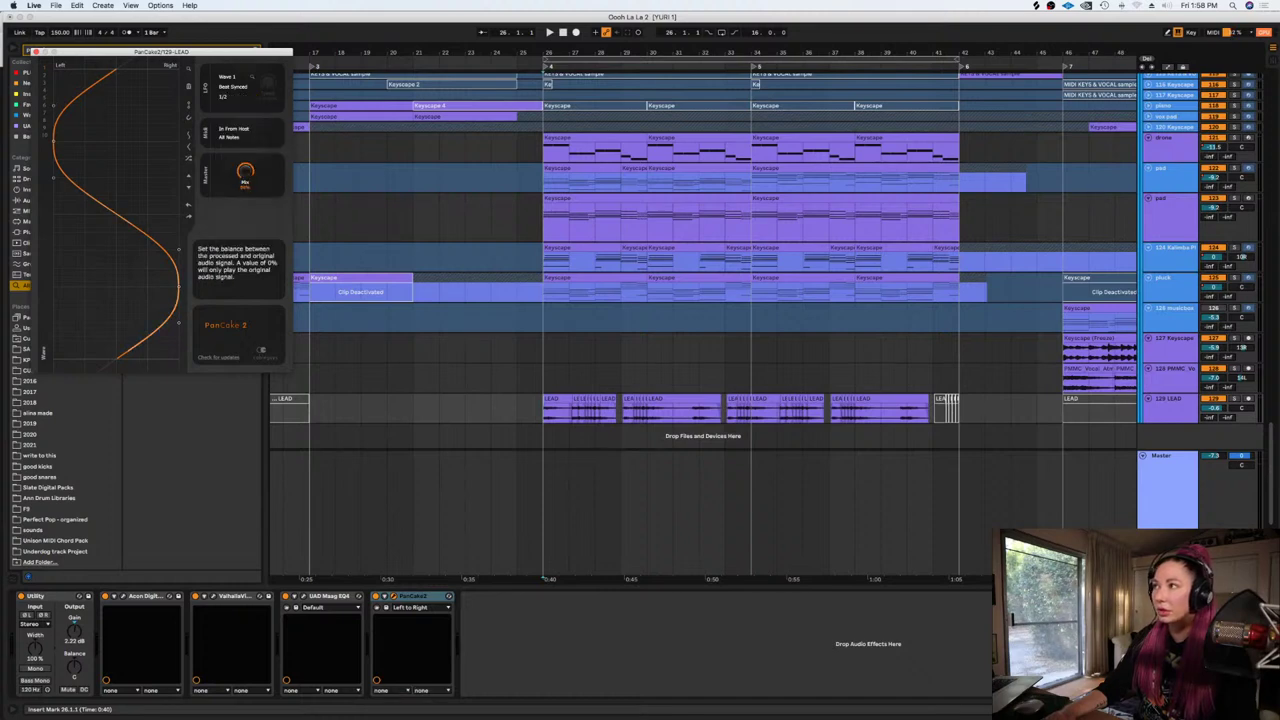
{"action": "left_click", "coordinate": [221, 97]}
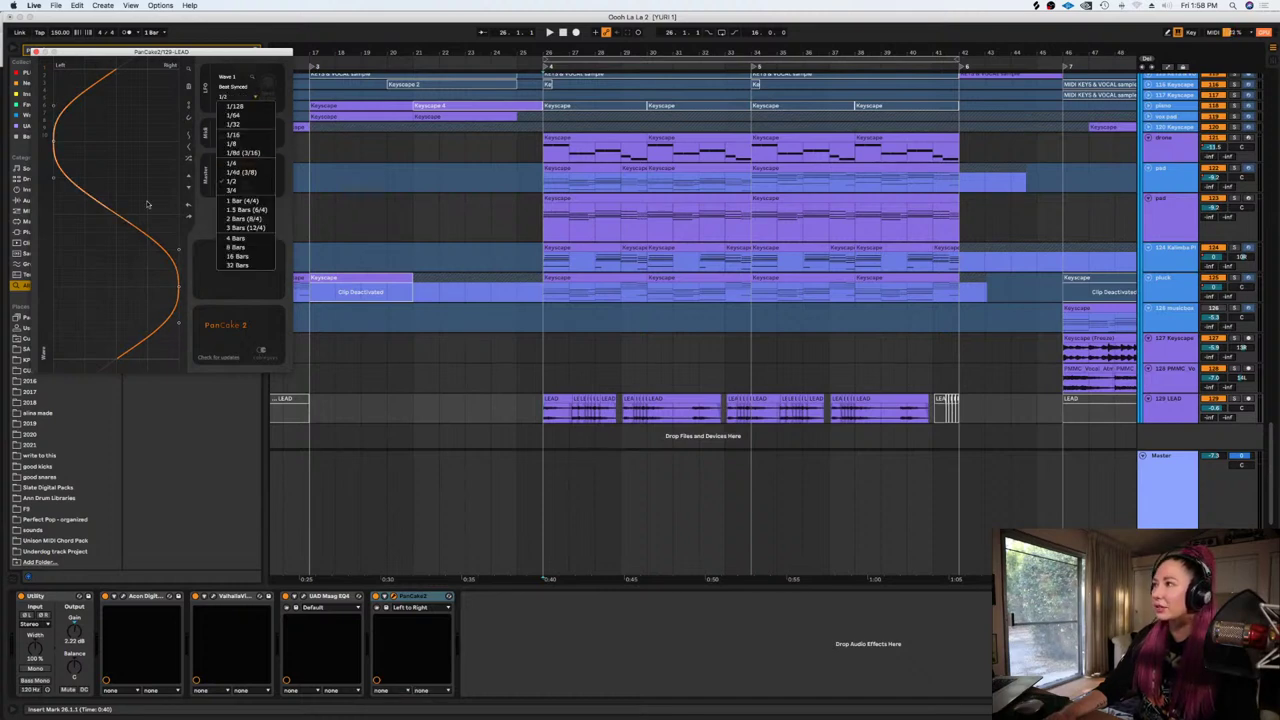
{"action": "left_click", "coordinate": [252, 210]}
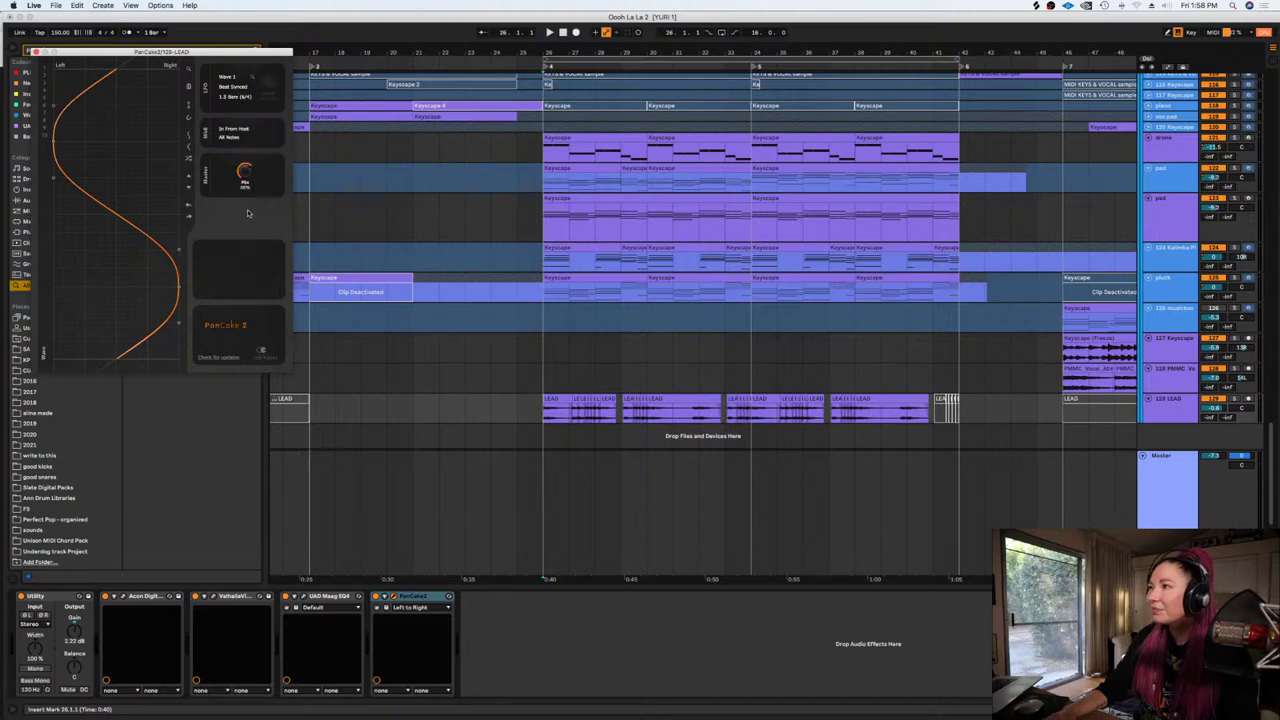
{"action": "key", "text": "space"}
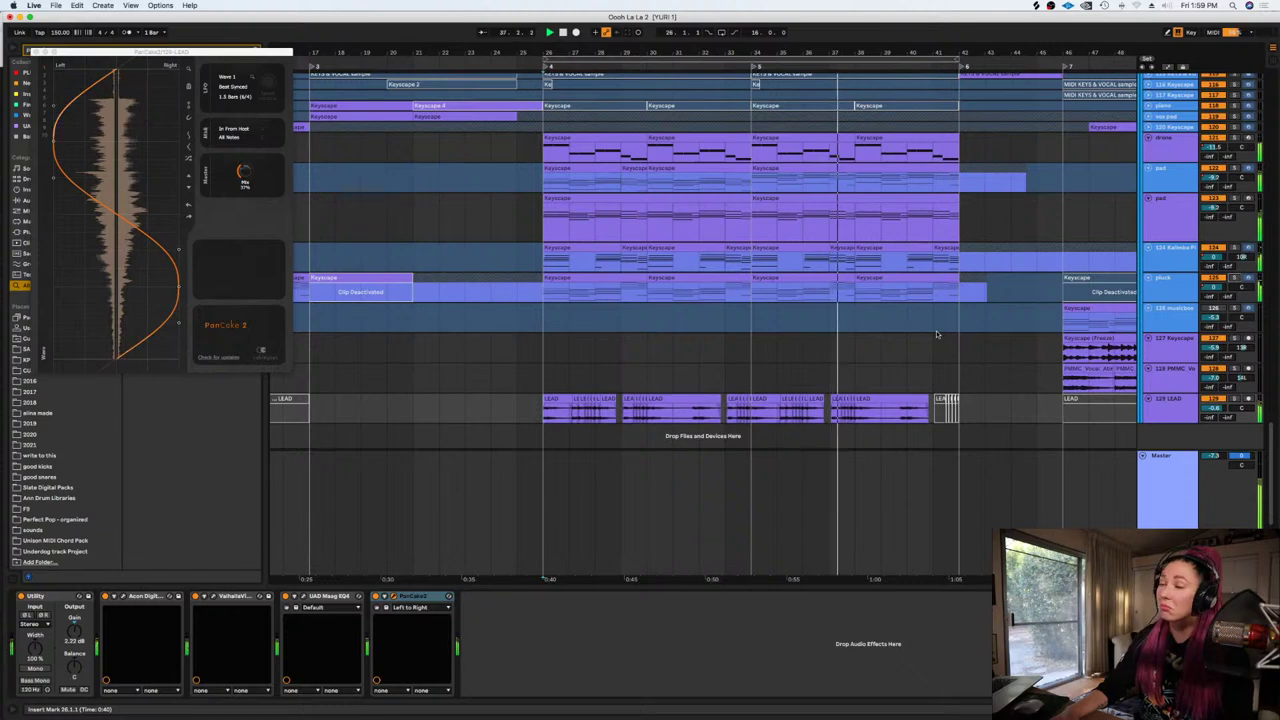
Play the chorus and review the percussion, effects and Leads vocal tracks in the arrangement
{"action": "scroll", "coordinate": [1268, 398], "scroll_direction": "up", "scroll_amount": 5}
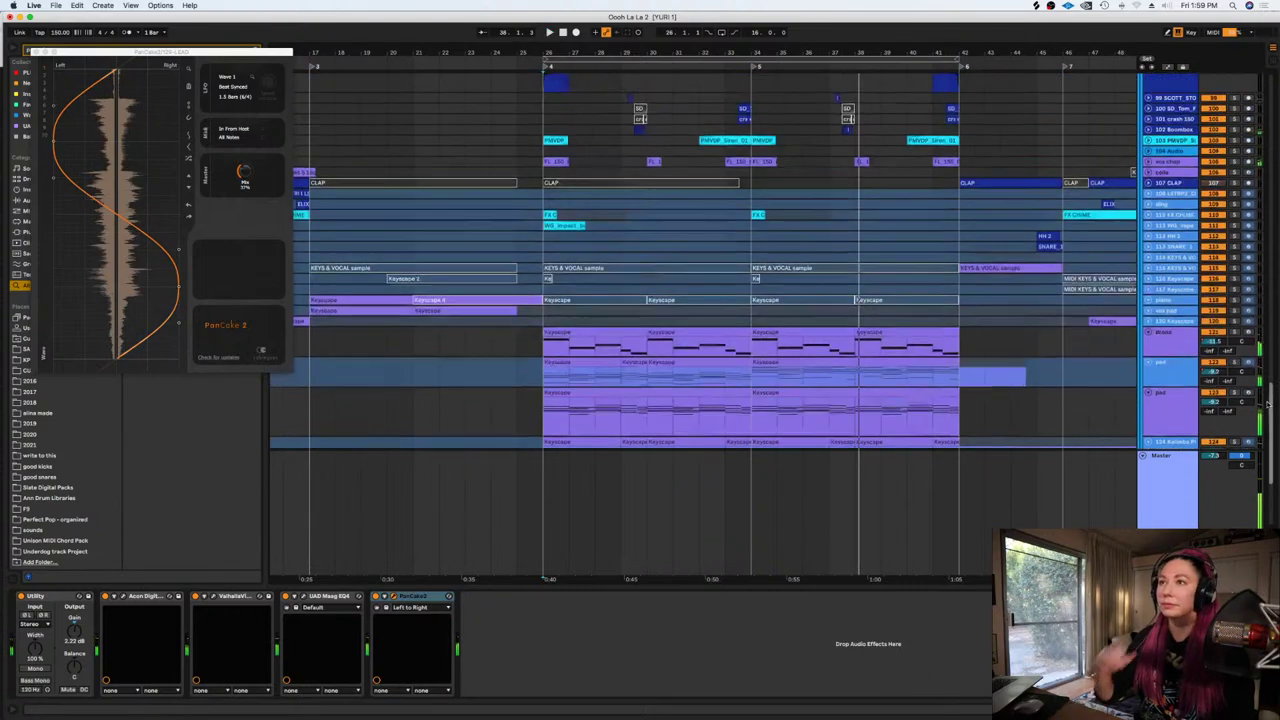
{"action": "scroll", "coordinate": [1268, 398], "scroll_direction": "up", "scroll_amount": 5}
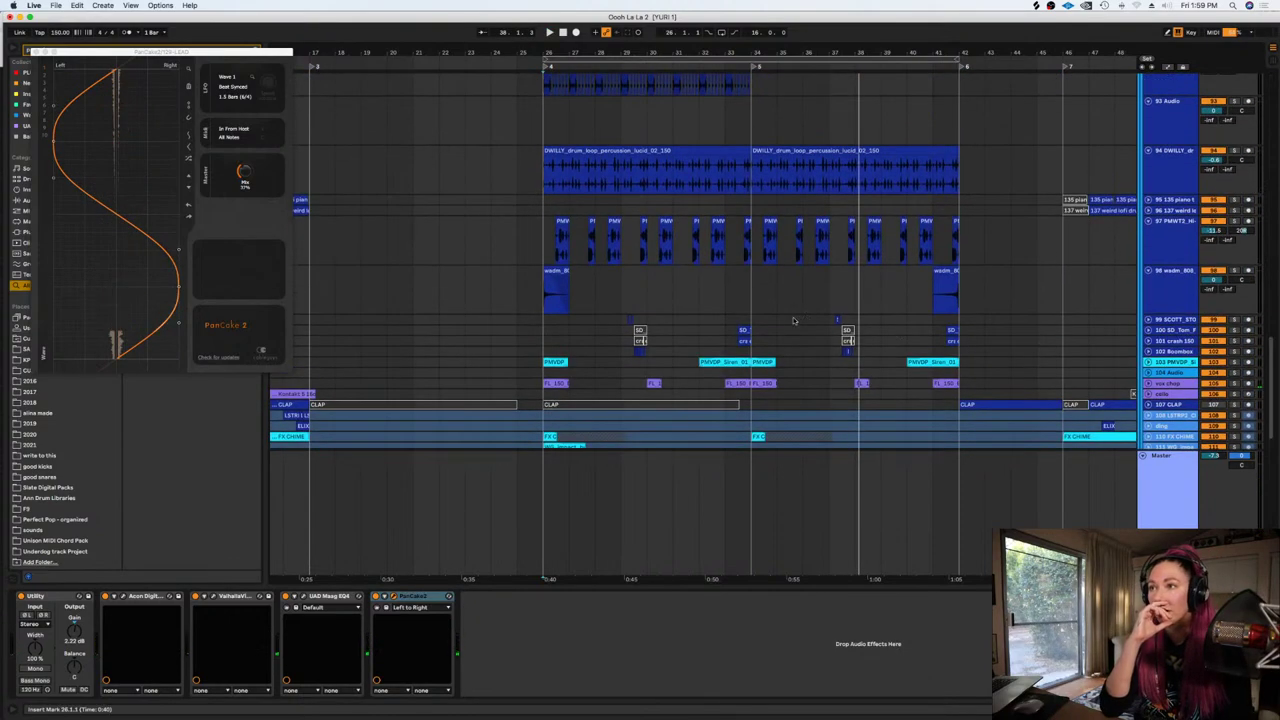
{"action": "left_click", "coordinate": [524, 295]}
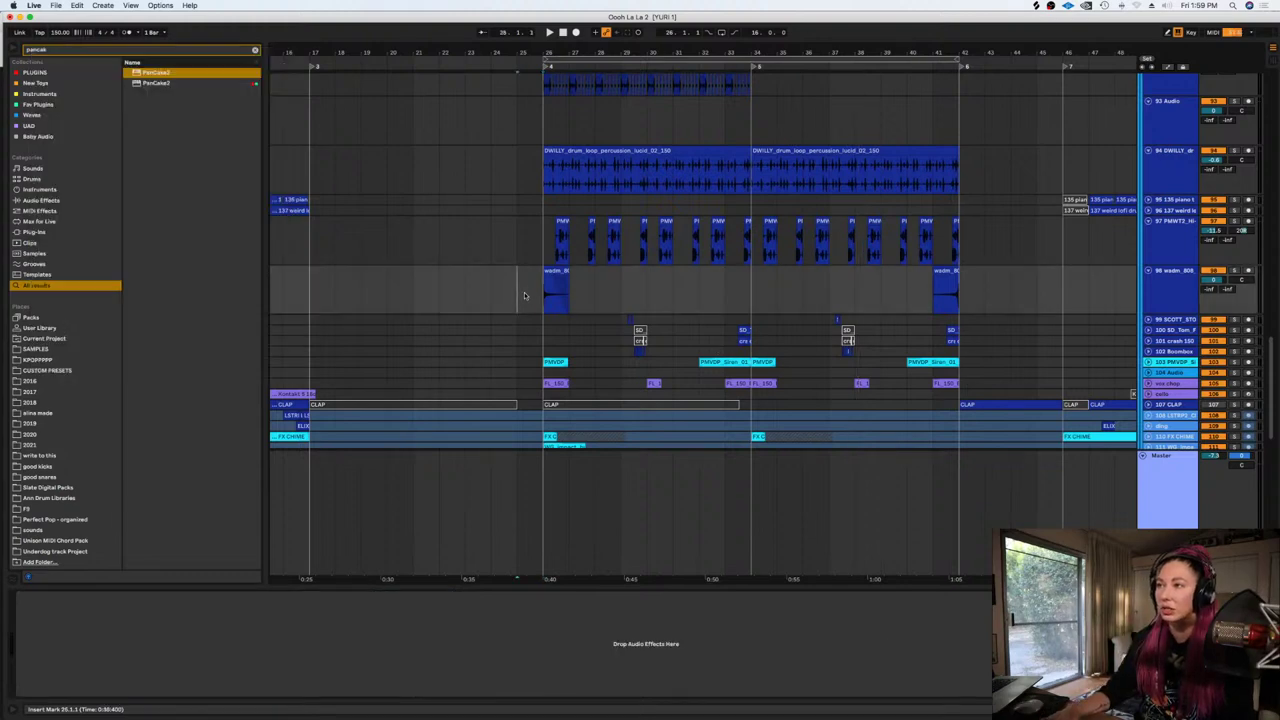
{"action": "scroll", "coordinate": [527, 298], "scroll_direction": "up", "scroll_amount": 3}
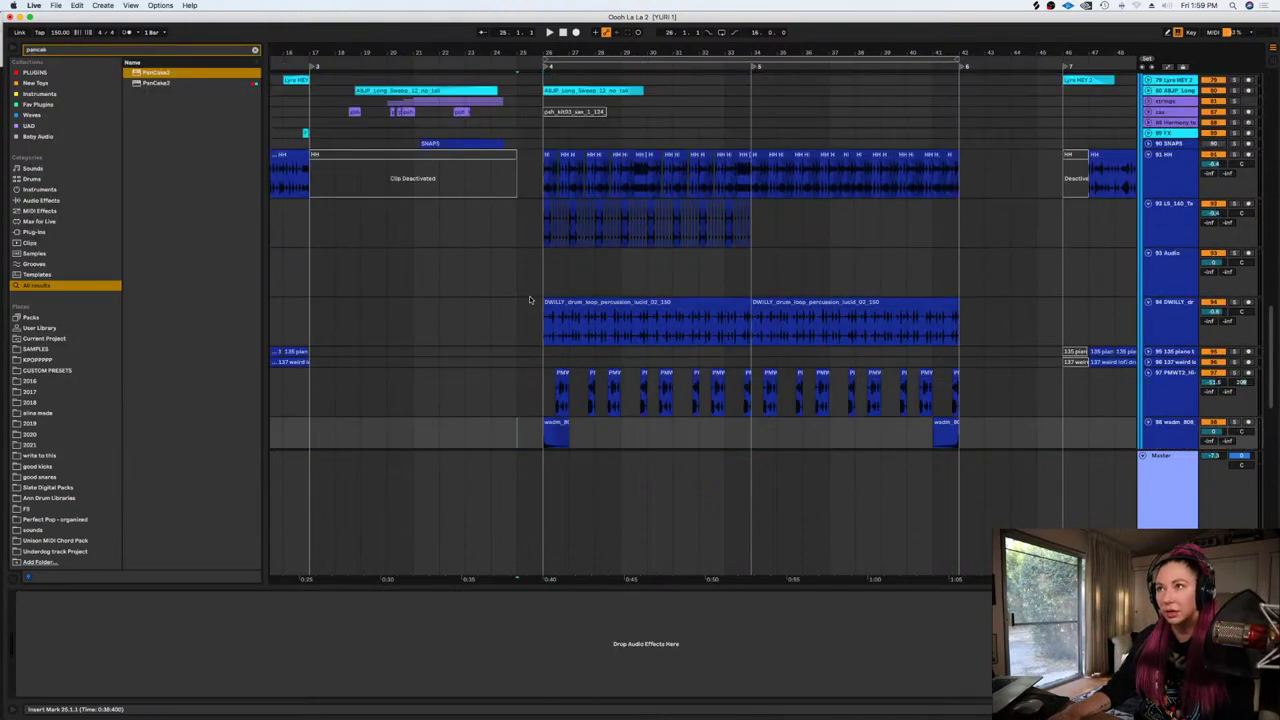
{"action": "scroll", "coordinate": [530, 300], "scroll_direction": "down", "scroll_amount": 4}
{"action": "key", "text": "space"}
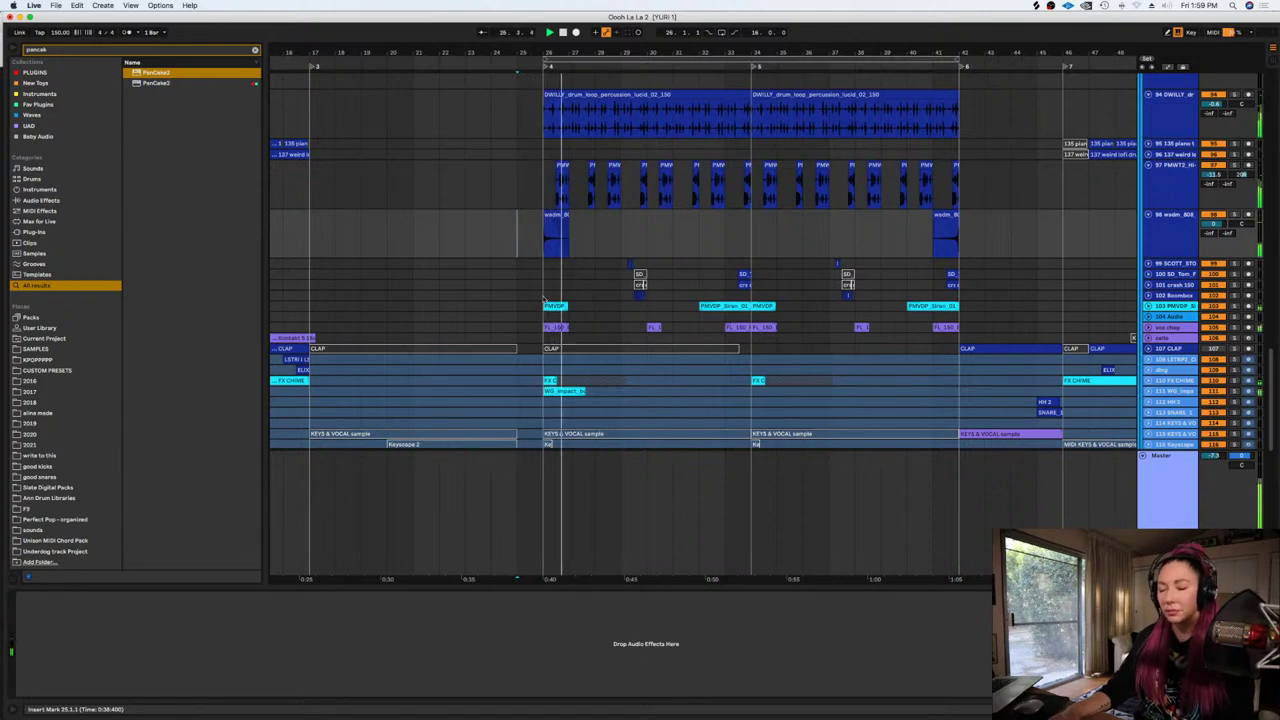
{"action": "scroll", "coordinate": [546, 300], "scroll_direction": "up", "scroll_amount": 10}
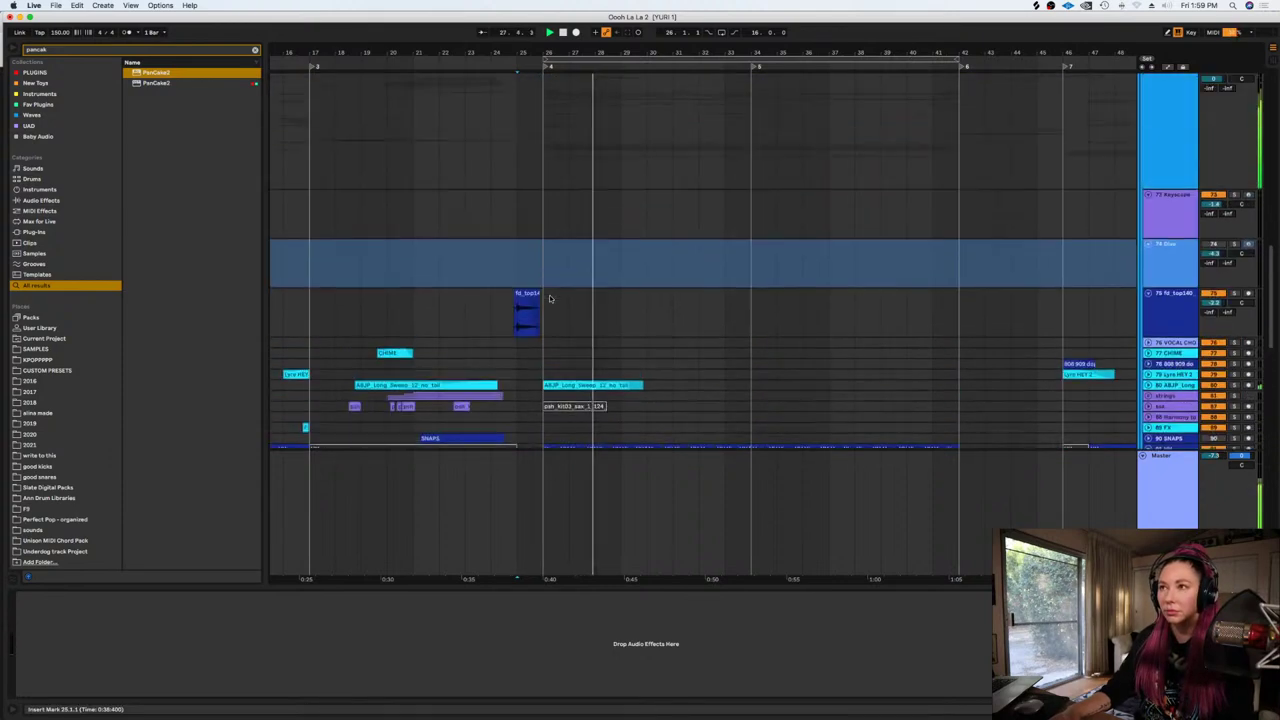
{"action": "scroll", "coordinate": [548, 298], "scroll_direction": "up", "scroll_amount": 10}
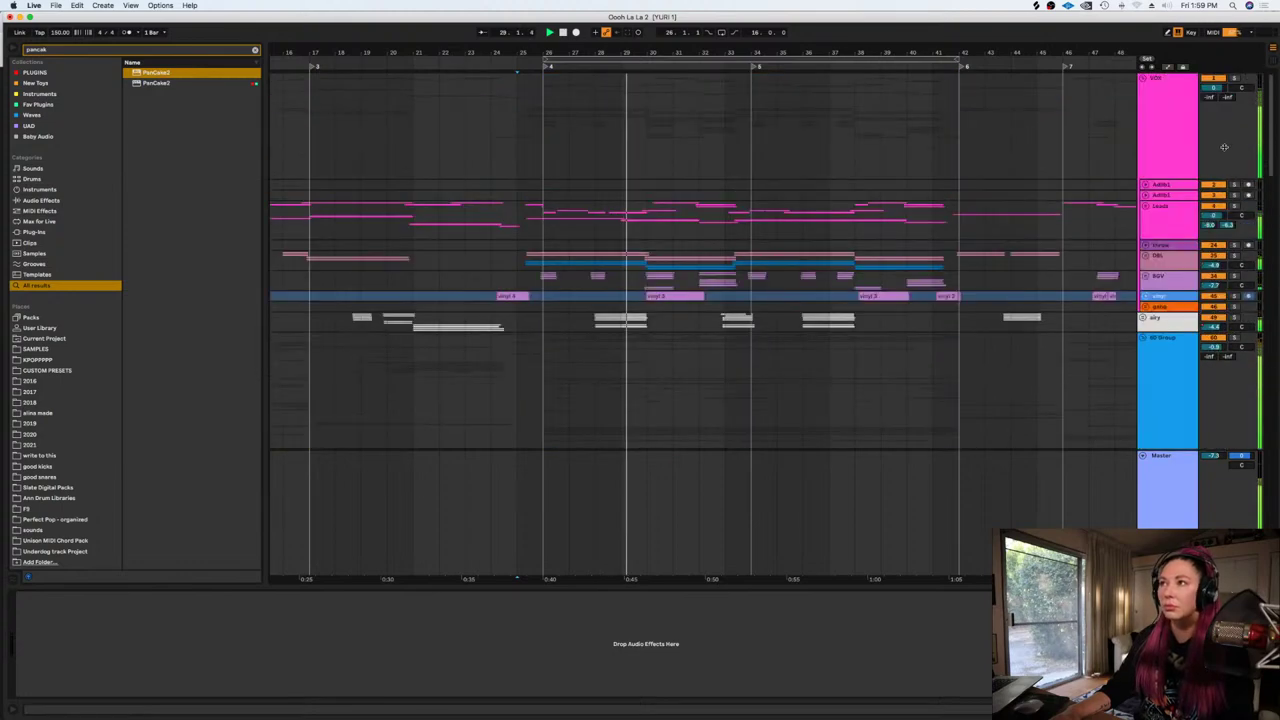
{"action": "left_click", "coordinate": [1143, 207]}
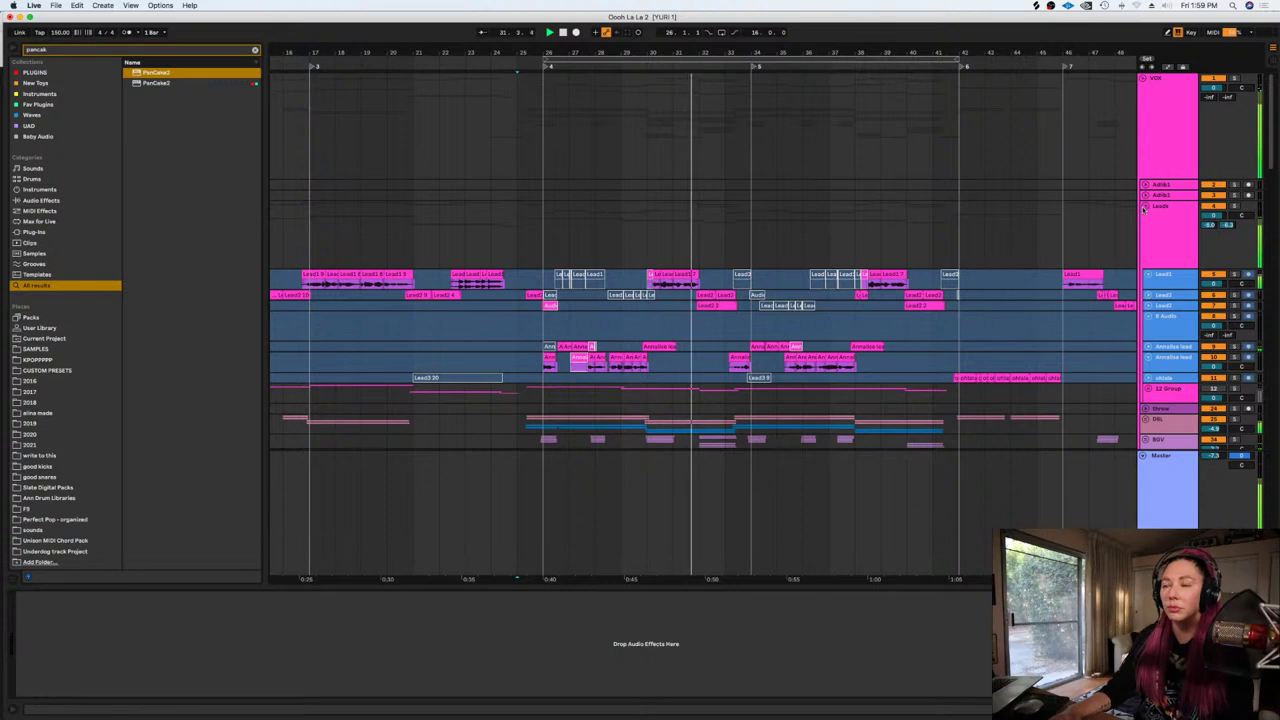
{"action": "left_click", "coordinate": [1143, 206]}
{"action": "scroll", "coordinate": [1086, 210], "scroll_direction": "down", "scroll_amount": 10}
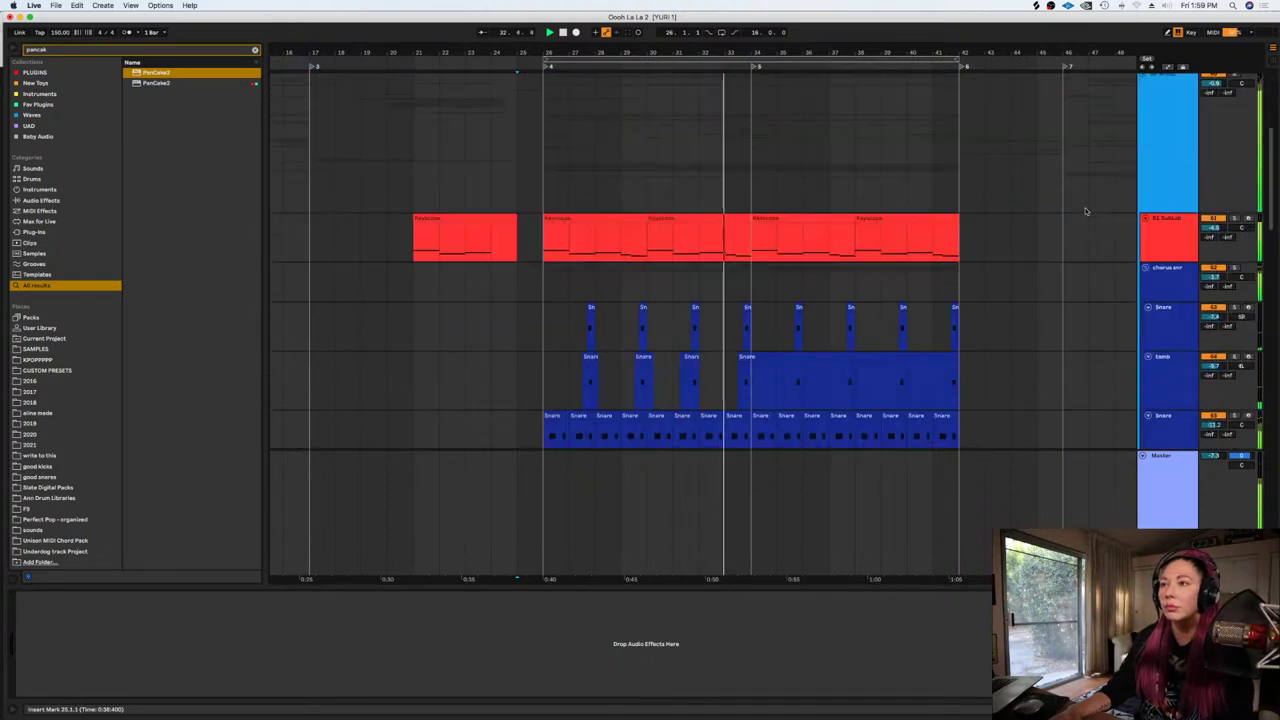
Duplicate the percussion clips on track 92 from bars 26–34 so they also fill bars 34–42
{"action": "scroll", "coordinate": [1086, 210], "scroll_direction": "down", "scroll_amount": 12}
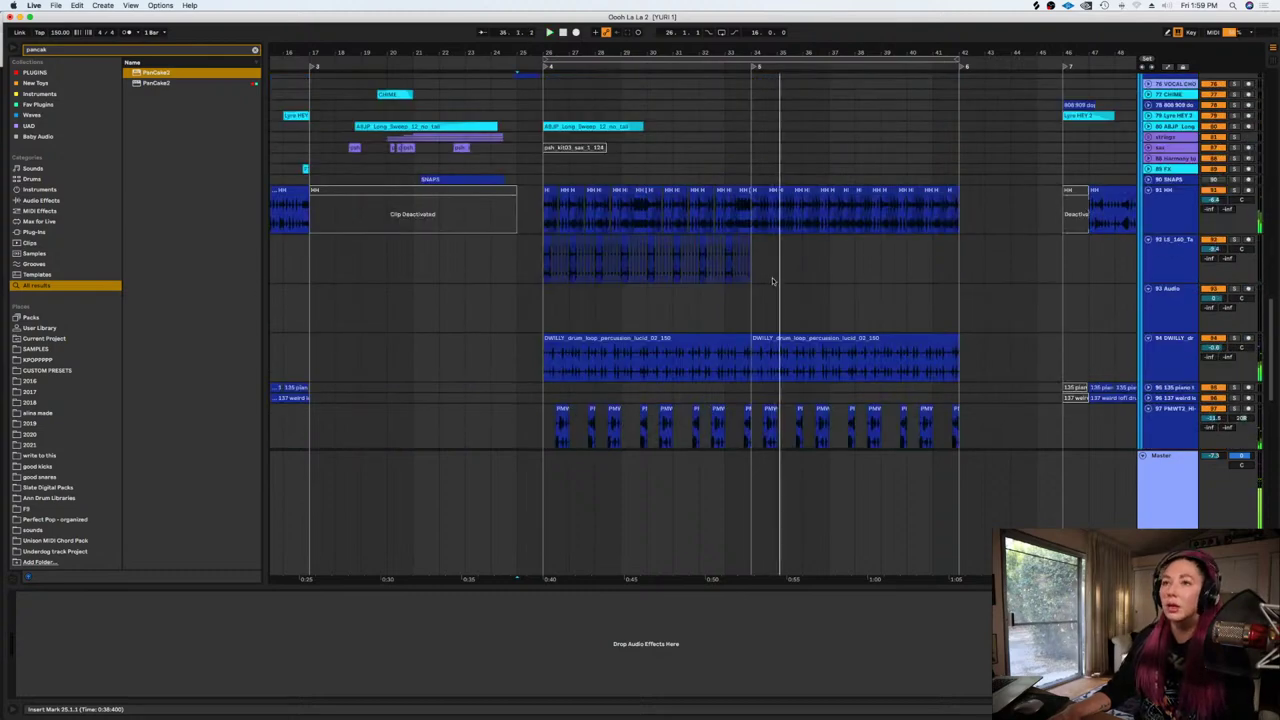
{"action": "left_click_drag", "start_coordinate": [752, 272], "coordinate": [545, 264]}
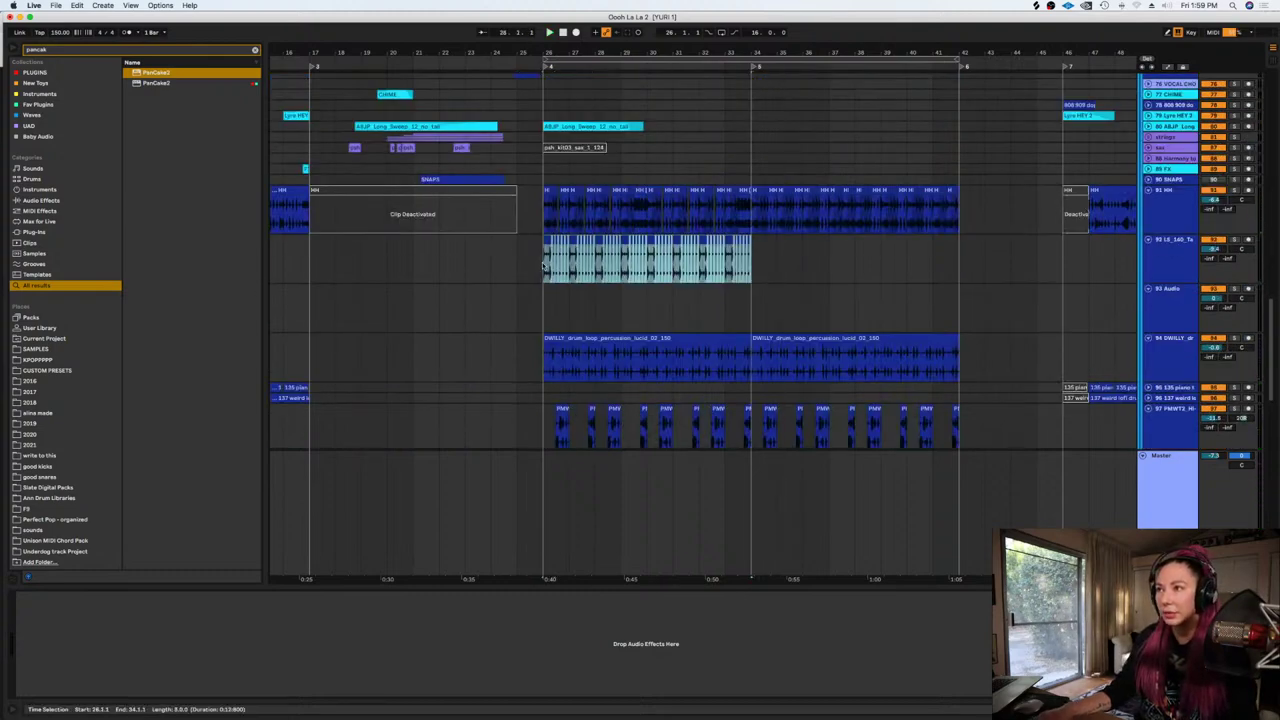
{"action": "key", "text": "super+d"}
Mute the VOX group track and collapse it
{"action": "scroll", "coordinate": [561, 266], "scroll_direction": "down", "scroll_amount": 15}
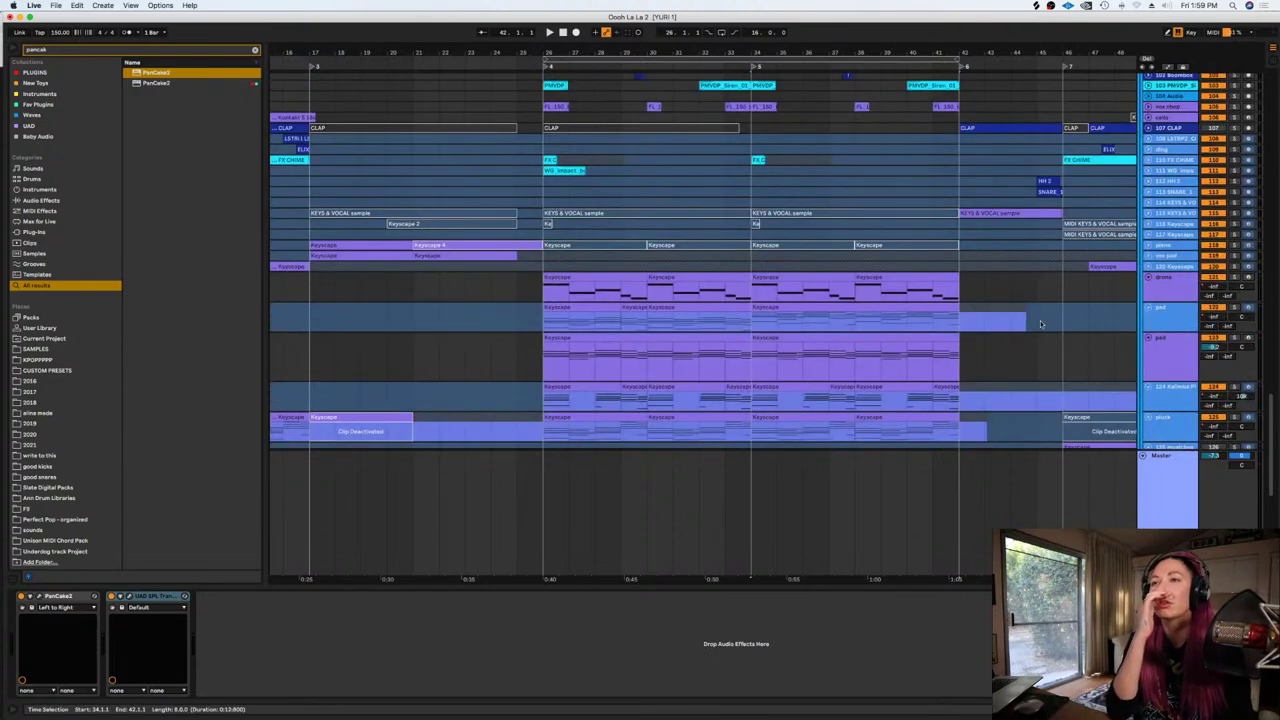
{"action": "scroll", "coordinate": [1040, 323], "scroll_direction": "down", "scroll_amount": 5}
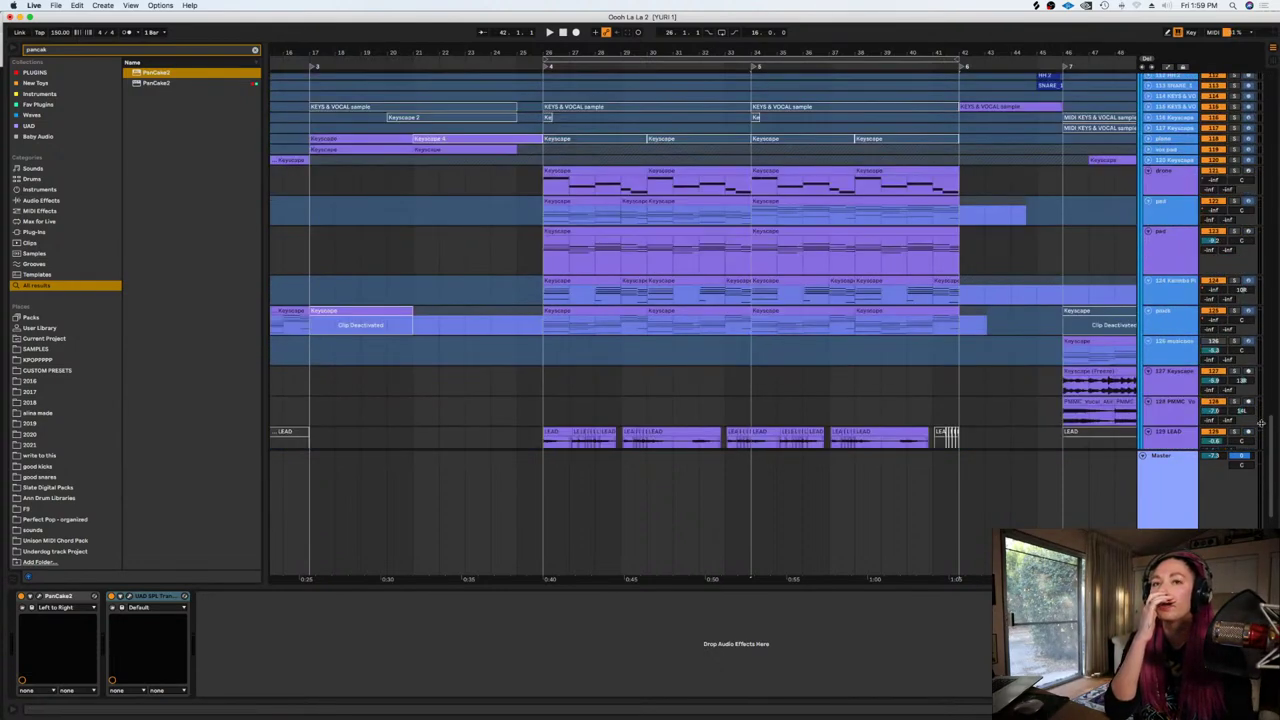
{"action": "left_click_drag", "start_coordinate": [1272, 442], "coordinate": [1271, 95]}
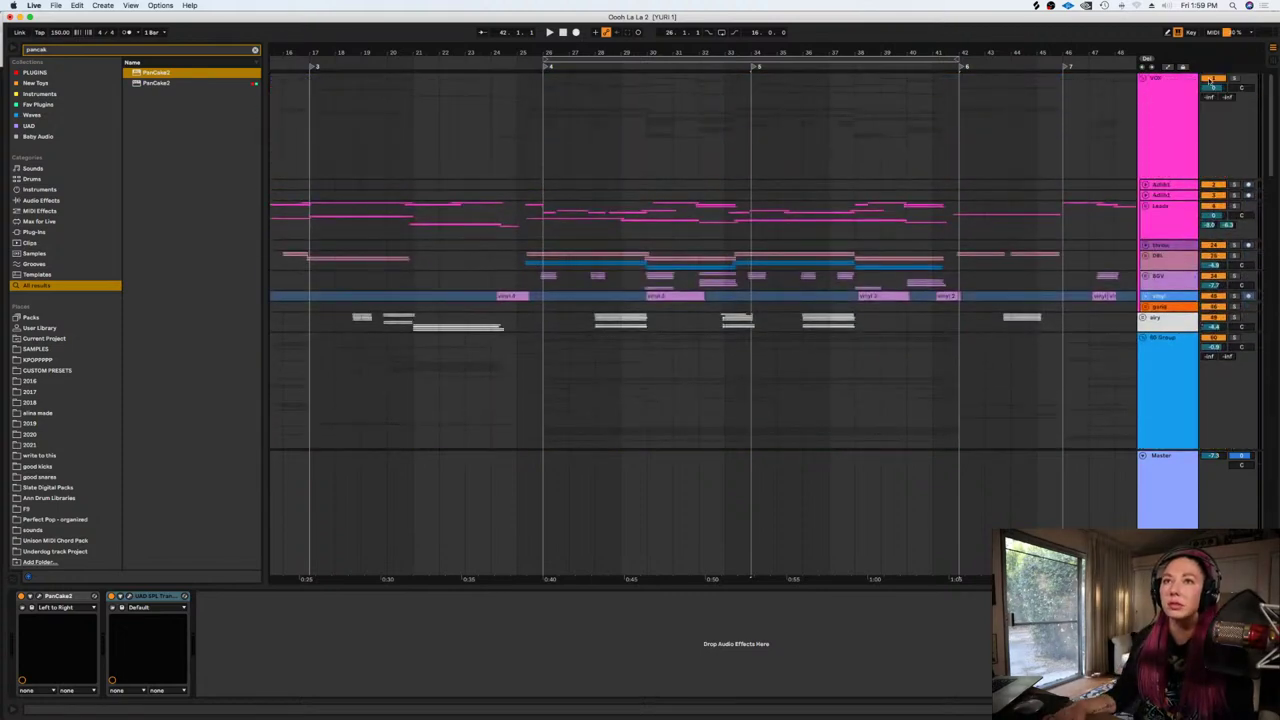
{"action": "scroll", "coordinate": [1145, 78], "scroll_direction": "down", "scroll_amount": 5}
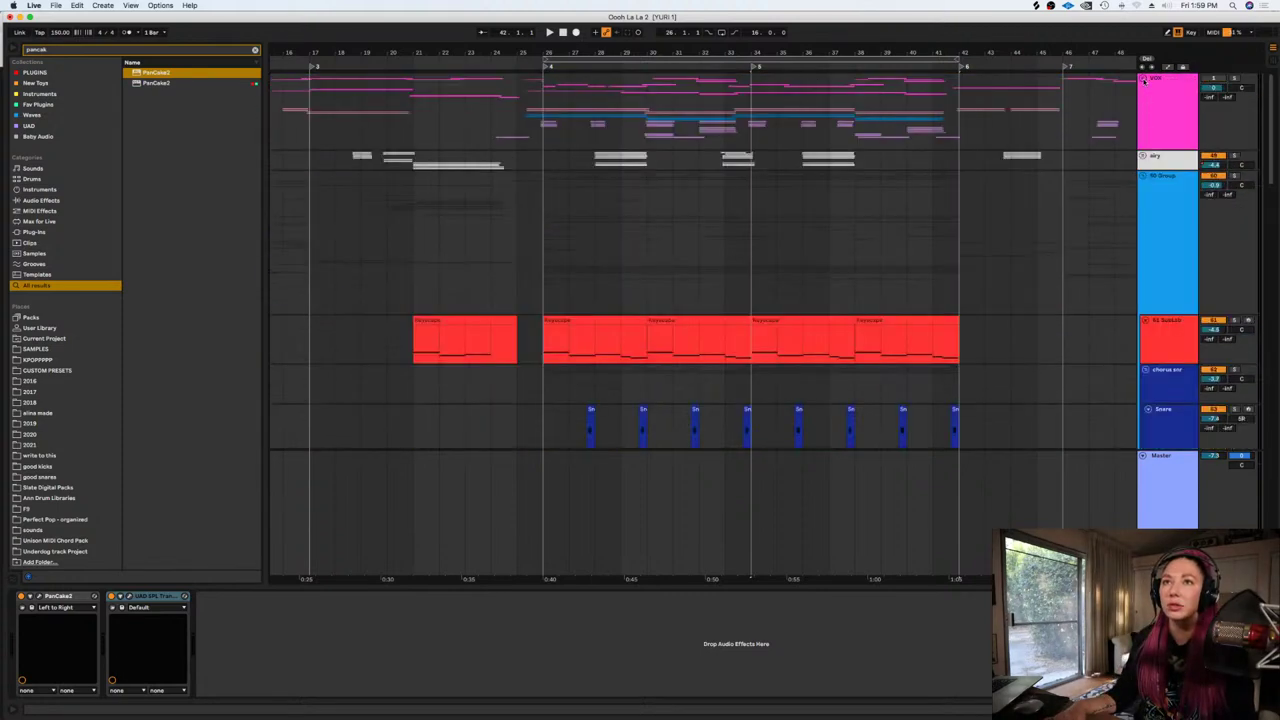
Play the instrumental from bar 26 and look over the synth tracks down to LEAD
{"action": "left_click", "coordinate": [552, 215]}
{"action": "key", "text": "space"}
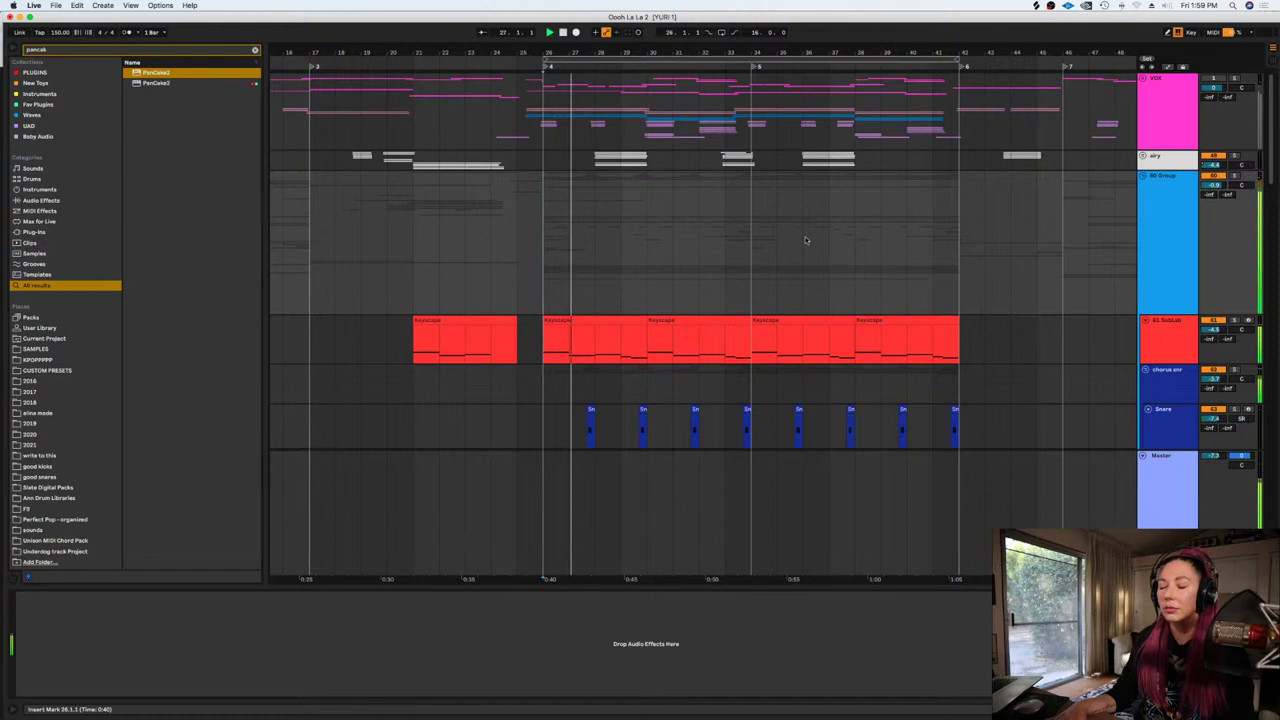
{"action": "scroll", "coordinate": [806, 241], "scroll_direction": "down", "scroll_amount": 5}
{"action": "scroll", "coordinate": [806, 241], "scroll_direction": "up", "scroll_amount": 8}
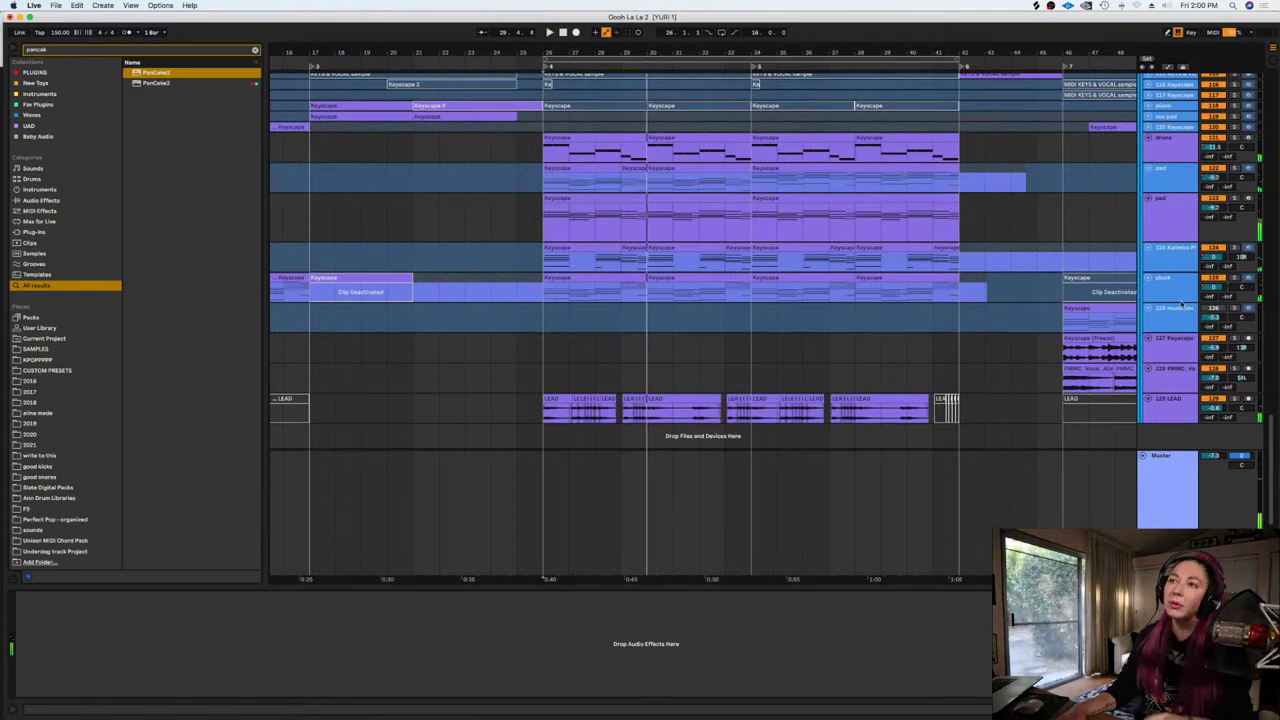
Insert a new MIDI track below the purple pad track (123) and colour it purple
{"action": "left_click", "coordinate": [1167, 231]}
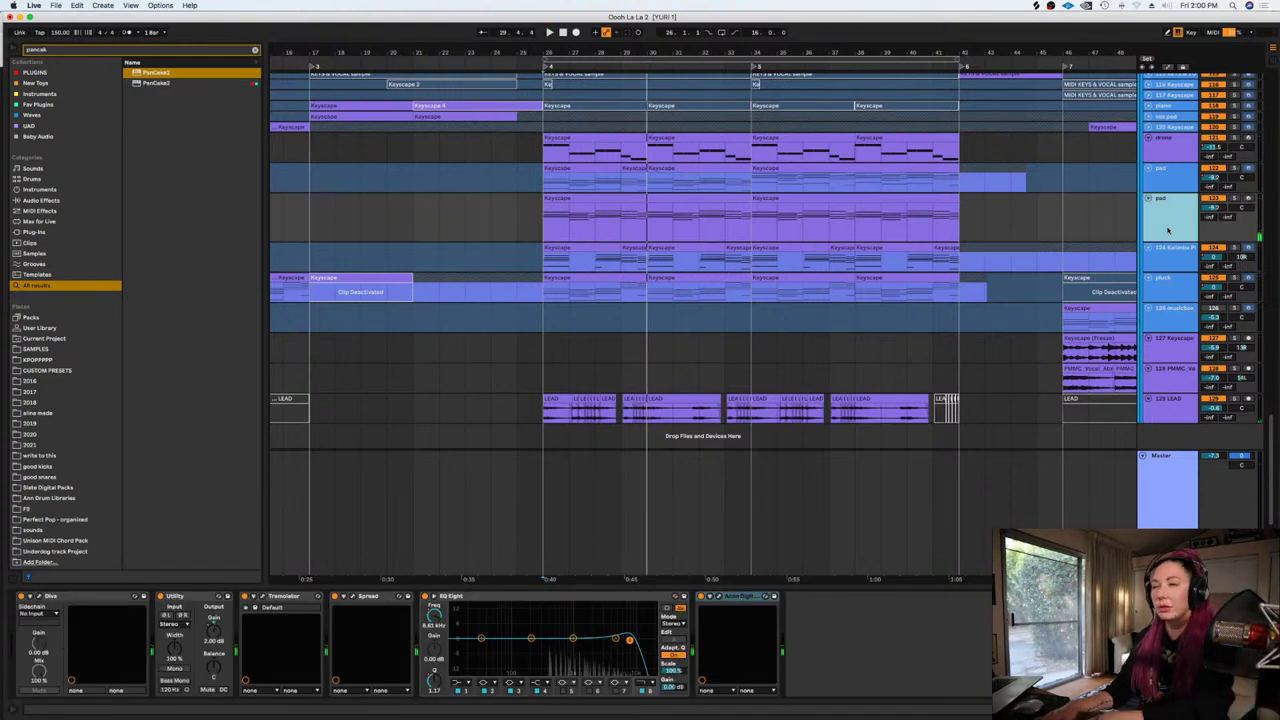
{"action": "key", "text": "shift+super+t"}
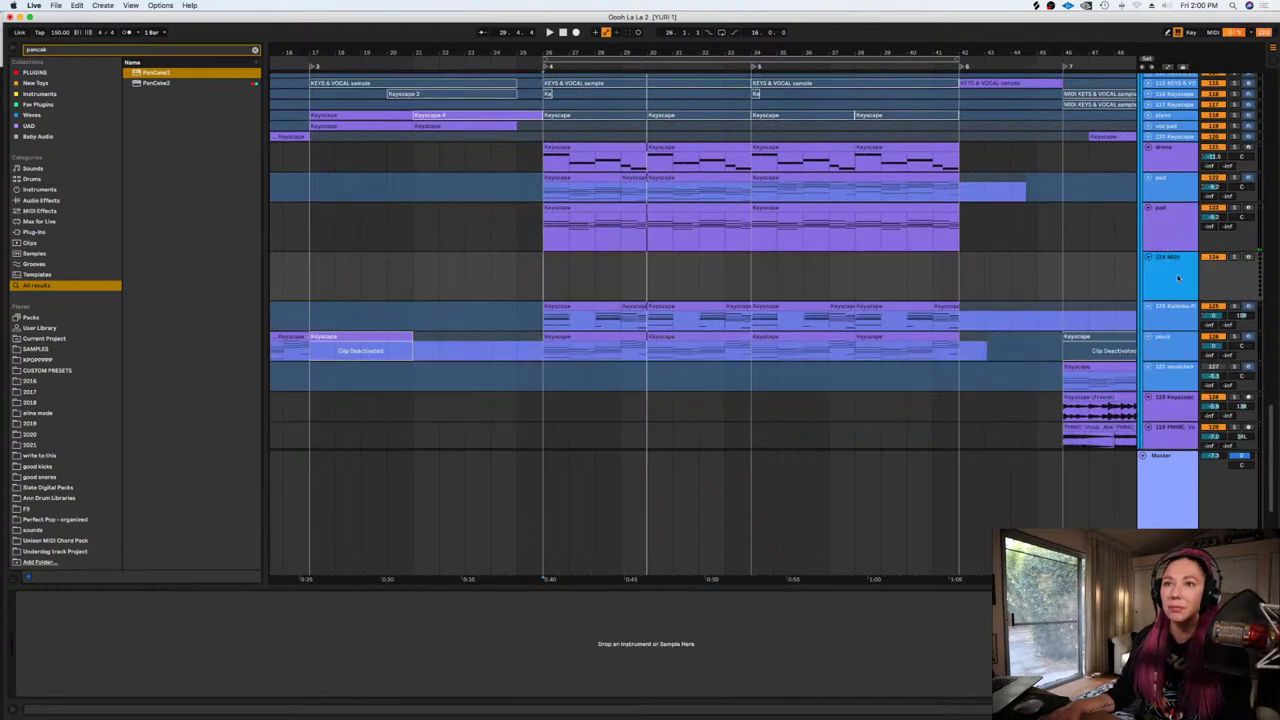
{"action": "right_click", "coordinate": [1174, 282]}
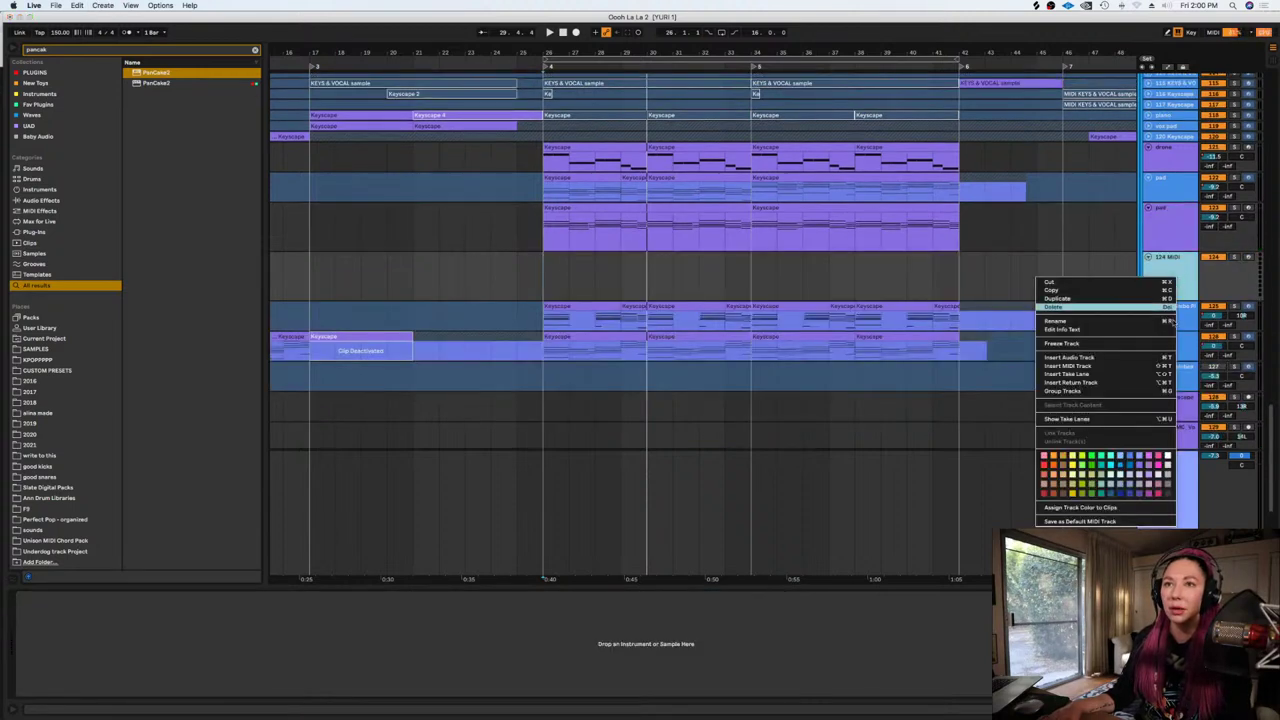
{"action": "left_click", "coordinate": [1141, 475]}
Copy the pad clips spanning bars 26–42 onto the new MIDI track and inspect their notes in the piano roll
{"action": "left_click_drag", "start_coordinate": [985, 226], "coordinate": [596, 253]}
{"action": "double_click", "coordinate": [596, 253]}
{"action": "left_click", "coordinate": [740, 348]}
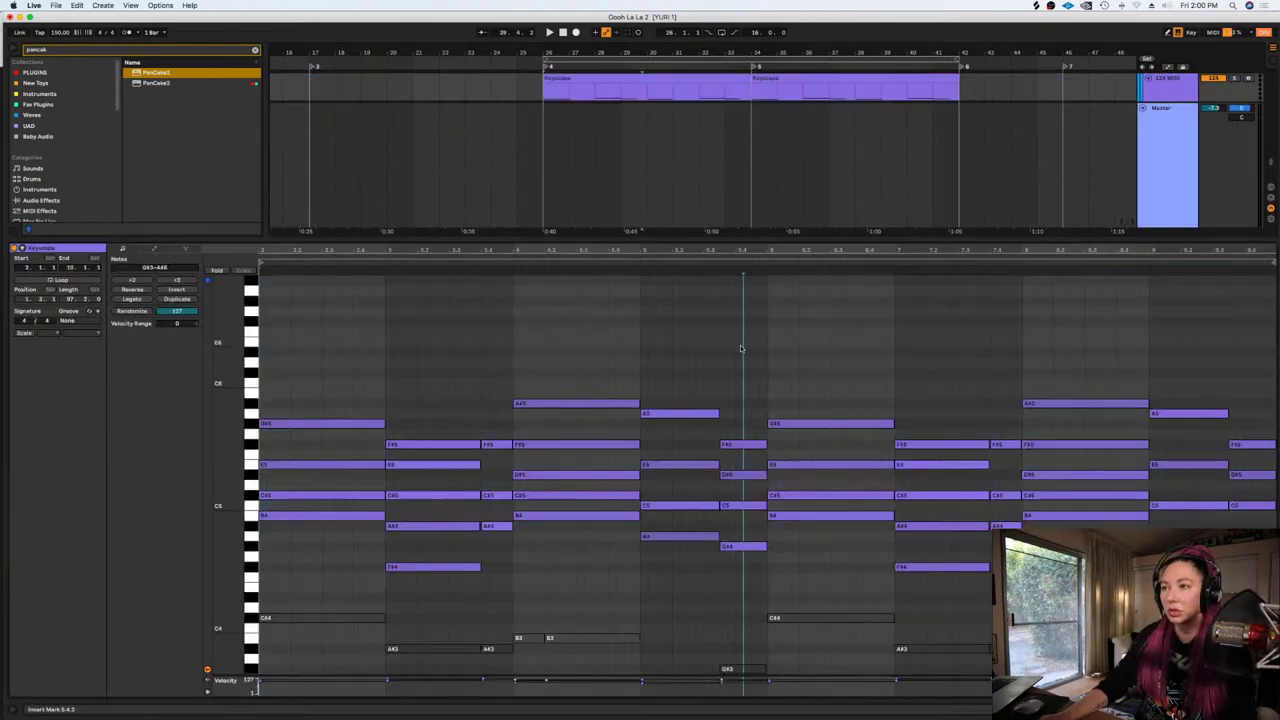
{"action": "key", "text": "shift+Tab"}
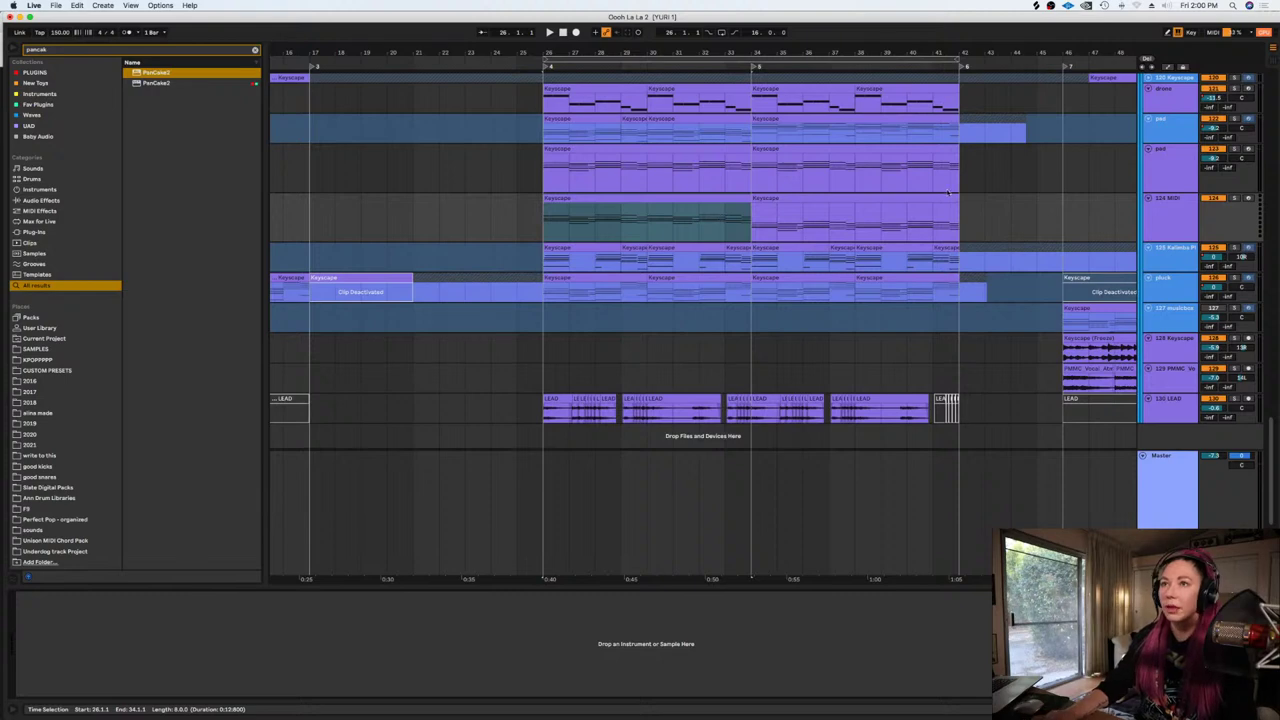
Search the browser for "warm str" and load the warm strings preset onto the new MIDI track (124)
{"action": "left_click", "coordinate": [908, 221]}
{"action": "left_click", "coordinate": [255, 50]}
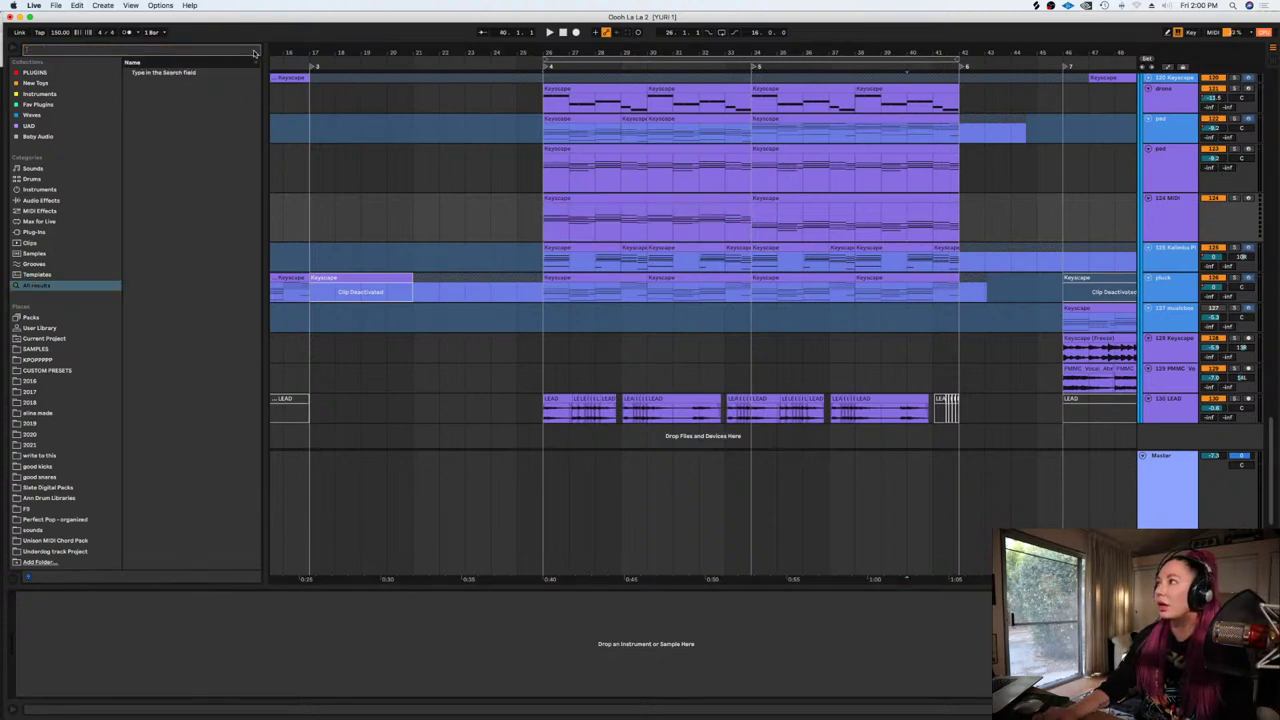
{"action": "type", "text": "wa"}
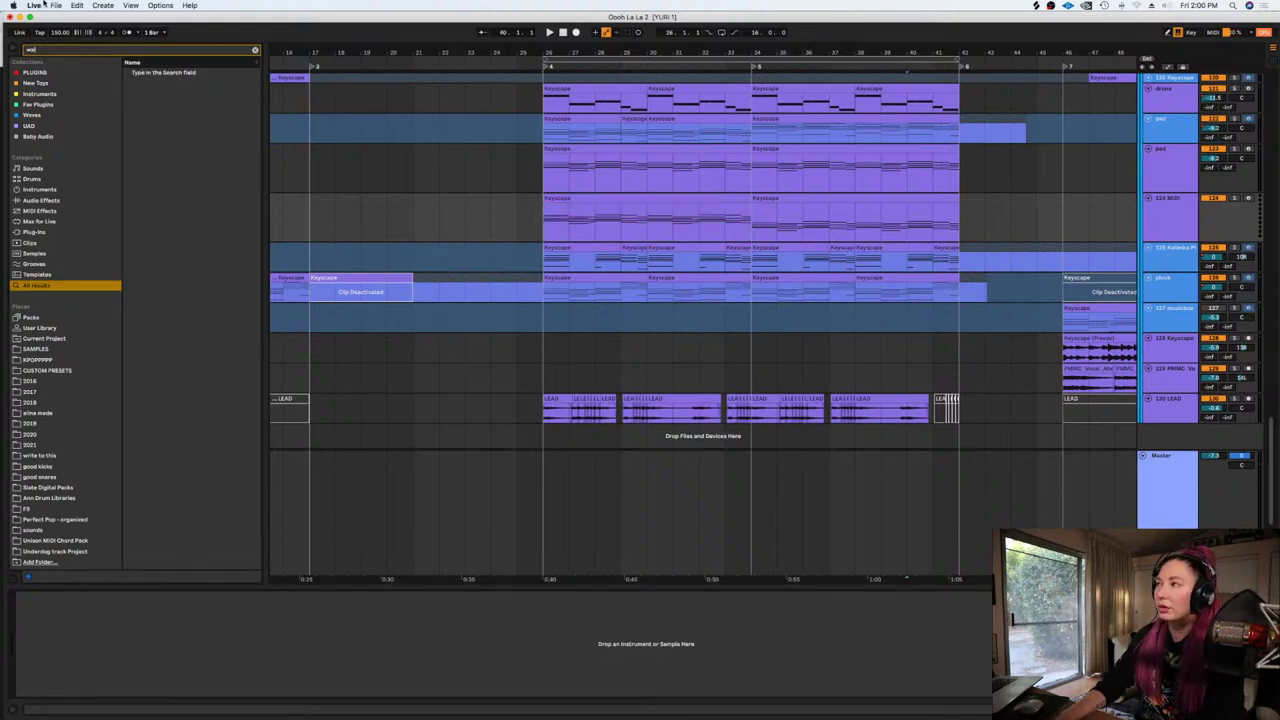
{"action": "key", "text": "BackSpace"}
{"action": "key", "text": "BackSpace"}
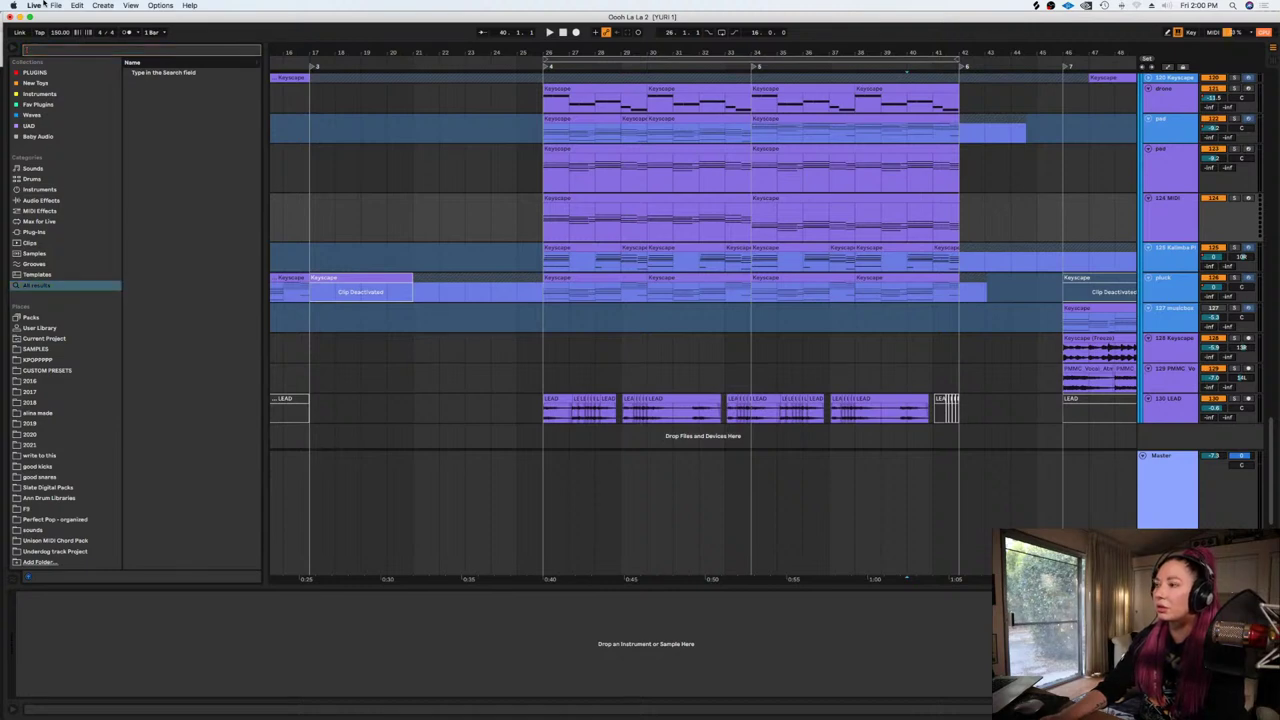
{"action": "type", "text": "wa"}
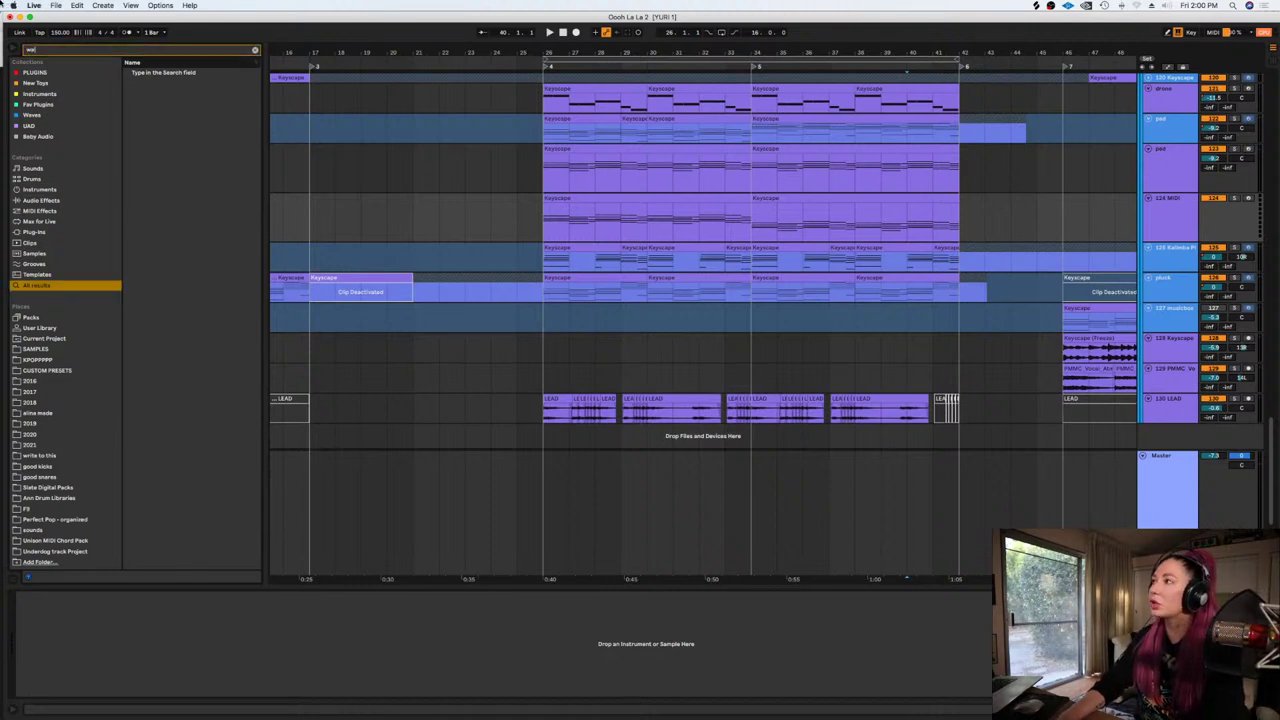
{"action": "type", "text": "rm str"}
{"action": "left_click_drag", "start_coordinate": [161, 72], "coordinate": [275, 88]}
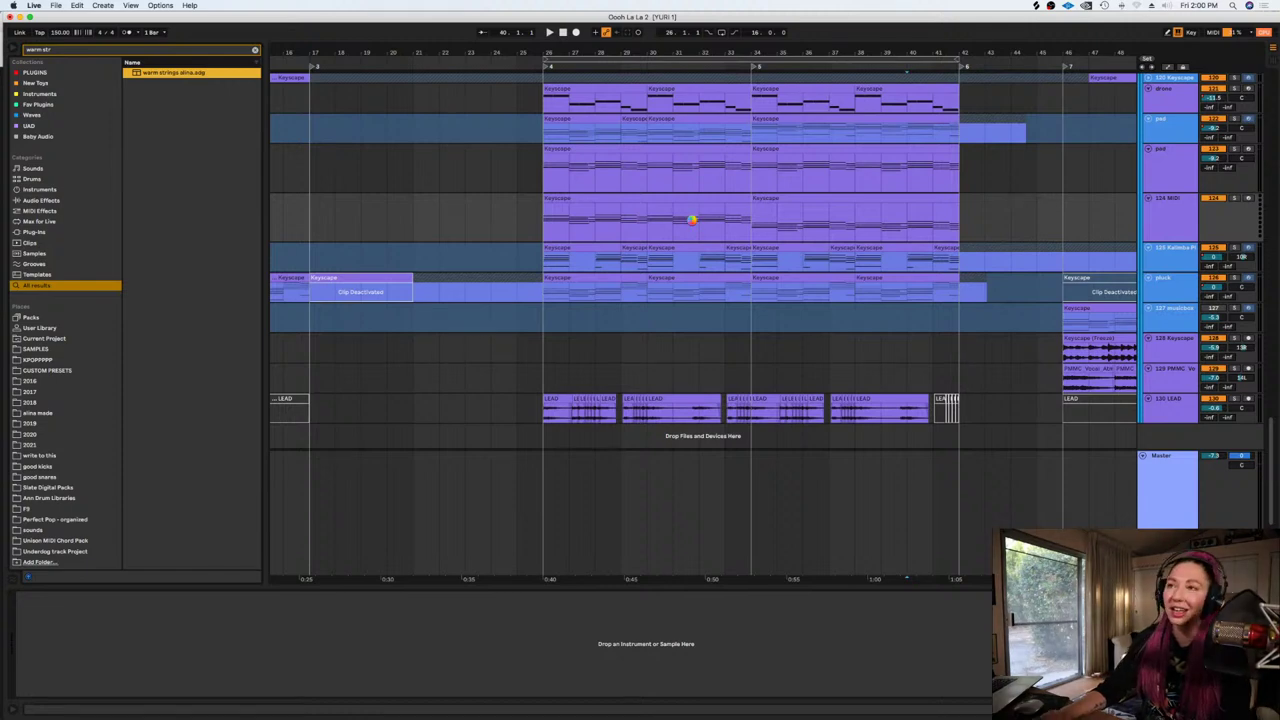
{"action": "left_click_drag", "start_coordinate": [691, 218], "coordinate": [691, 218]}
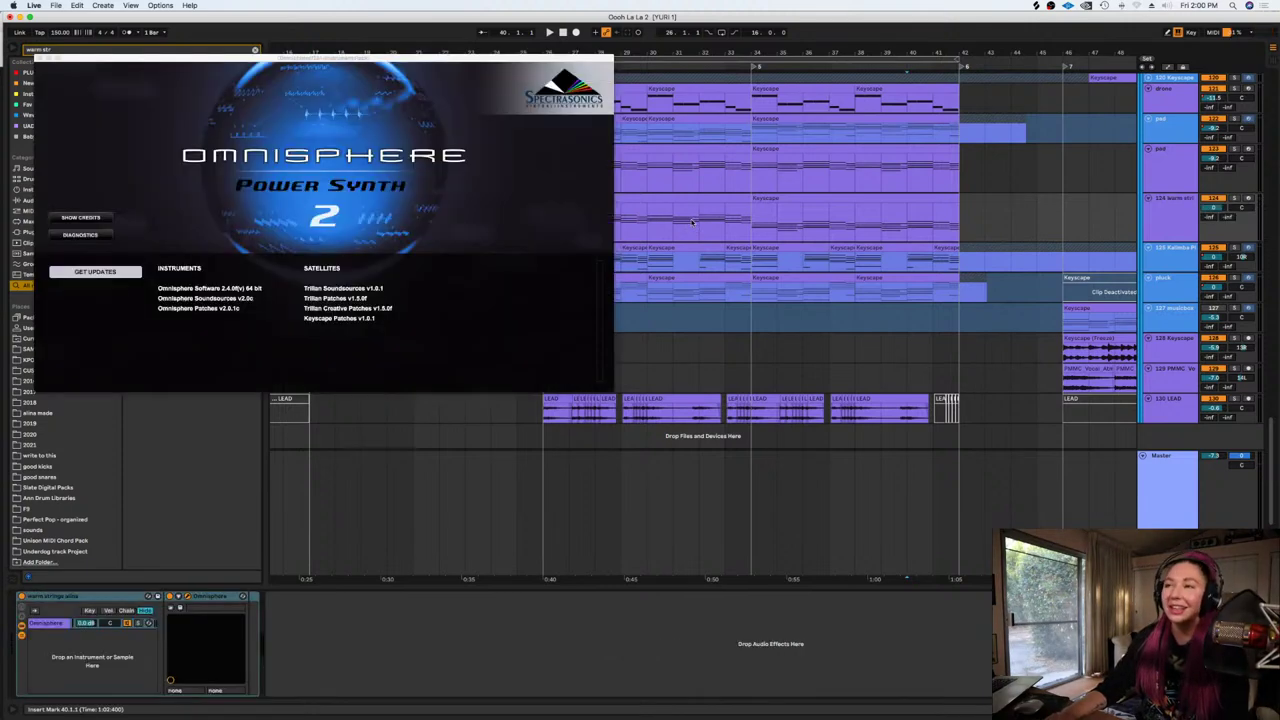
Make the warm strings track taller, loop its clip spanning bars 26–34 and solo the track
{"action": "left_click_drag", "start_coordinate": [328, 60], "coordinate": [779, 290]}
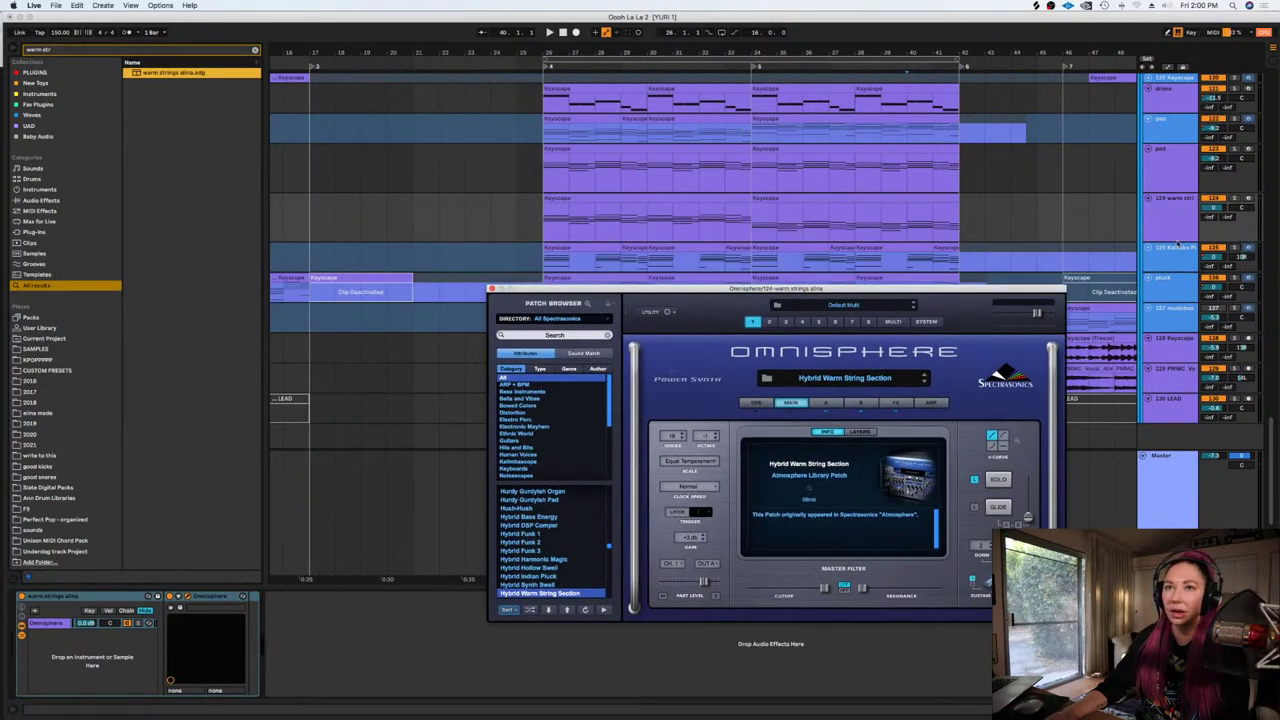
{"action": "left_click_drag", "start_coordinate": [1180, 243], "coordinate": [1180, 262]}
{"action": "left_click", "coordinate": [620, 195]}
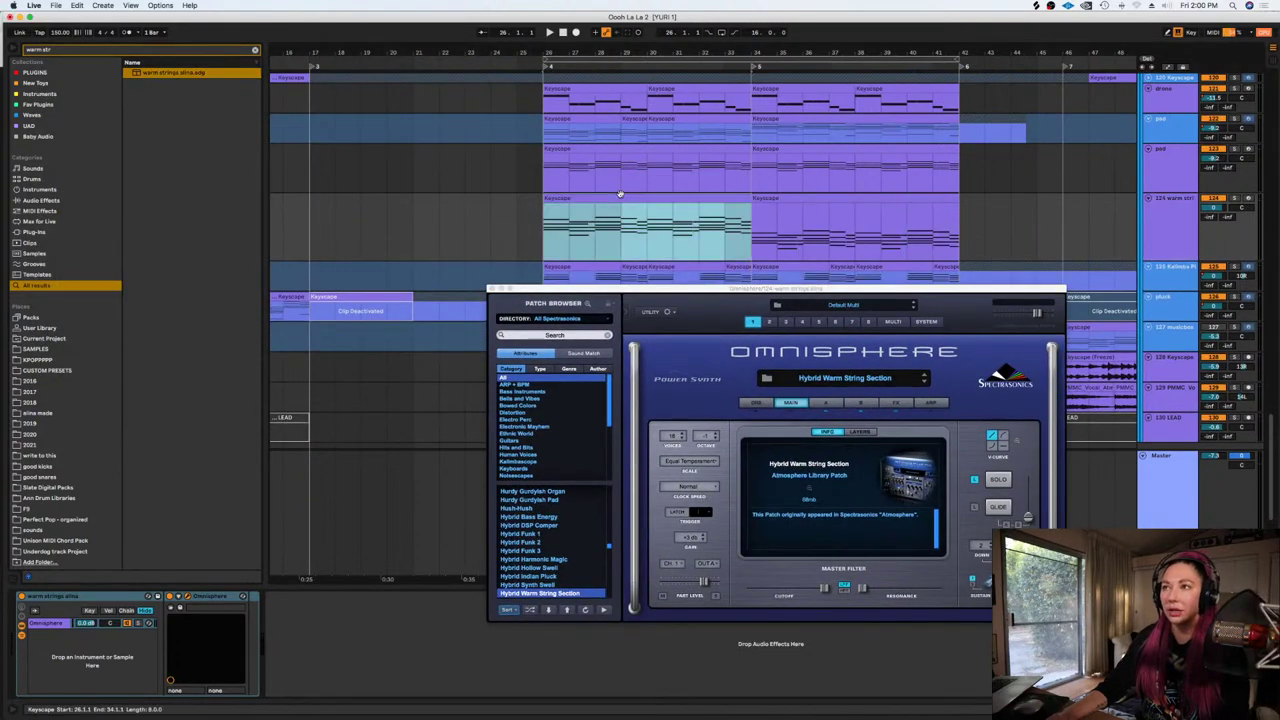
{"action": "key", "text": "plus"}
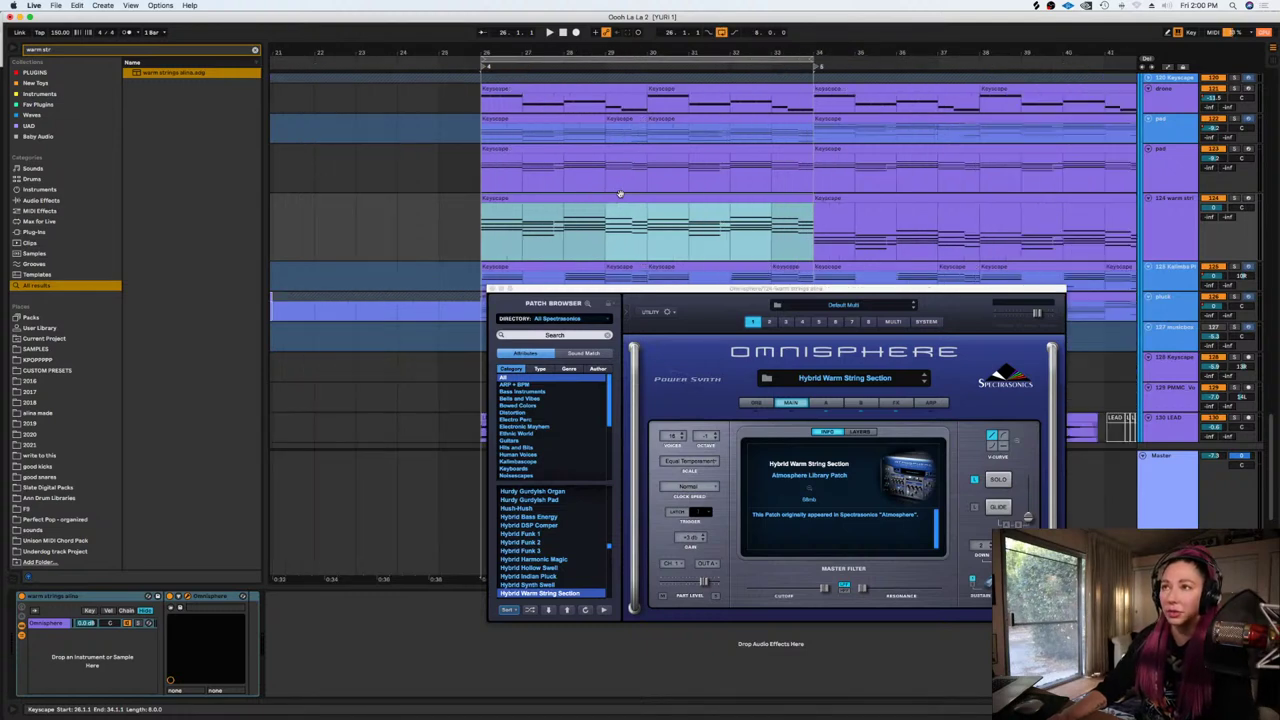
{"action": "left_click", "coordinate": [1234, 200]}
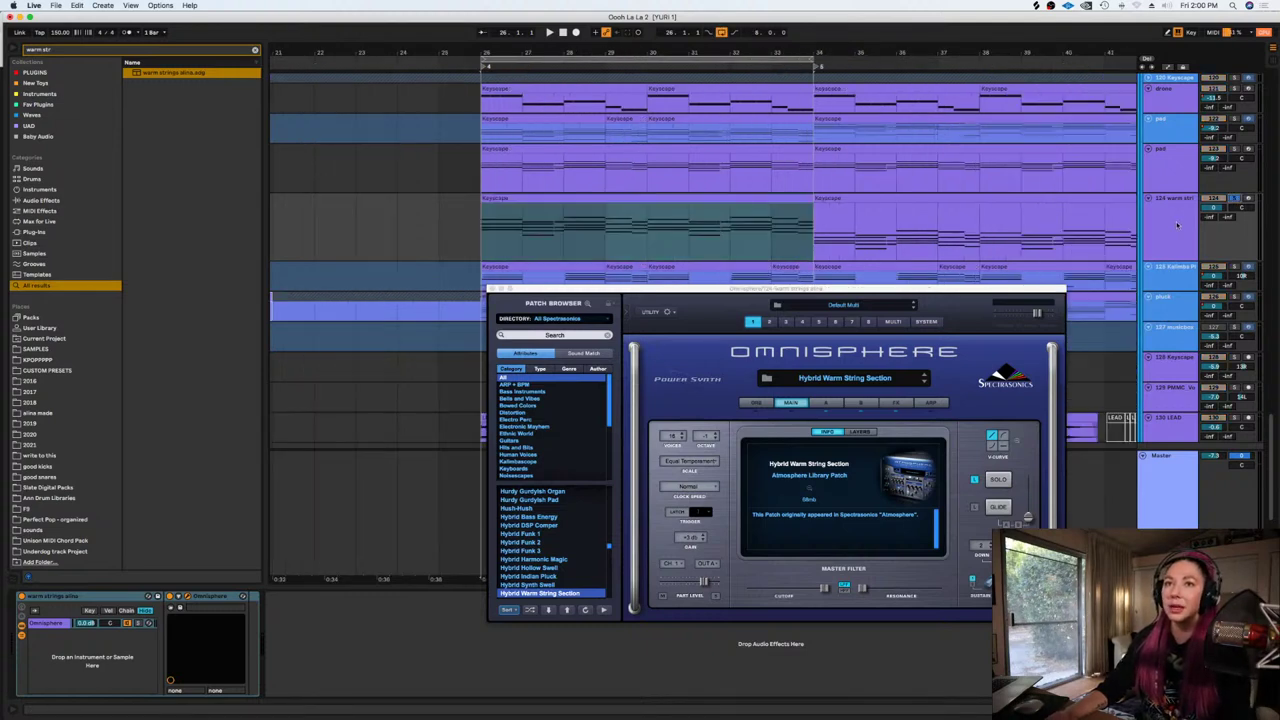
Reposition the Omnisphere window and audition the soloed warm strings from bar 26
{"action": "left_click", "coordinate": [571, 336]}
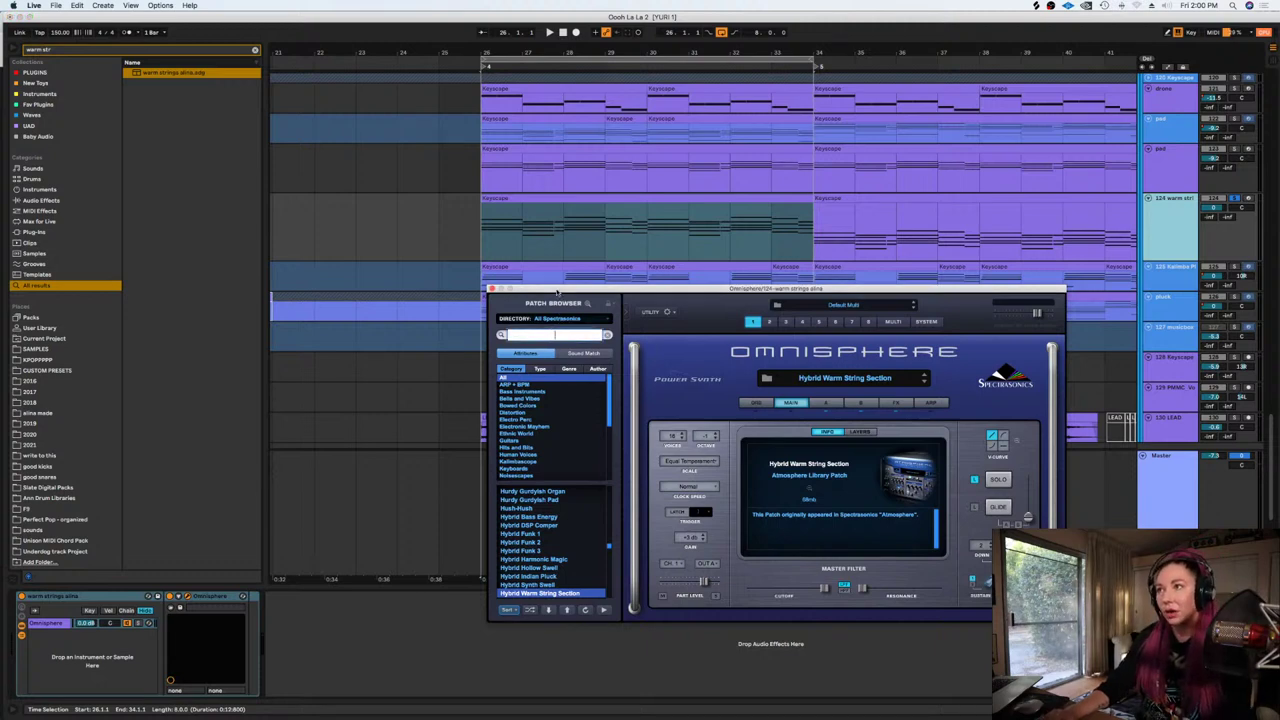
{"action": "left_click_drag", "start_coordinate": [559, 289], "coordinate": [550, 296]}
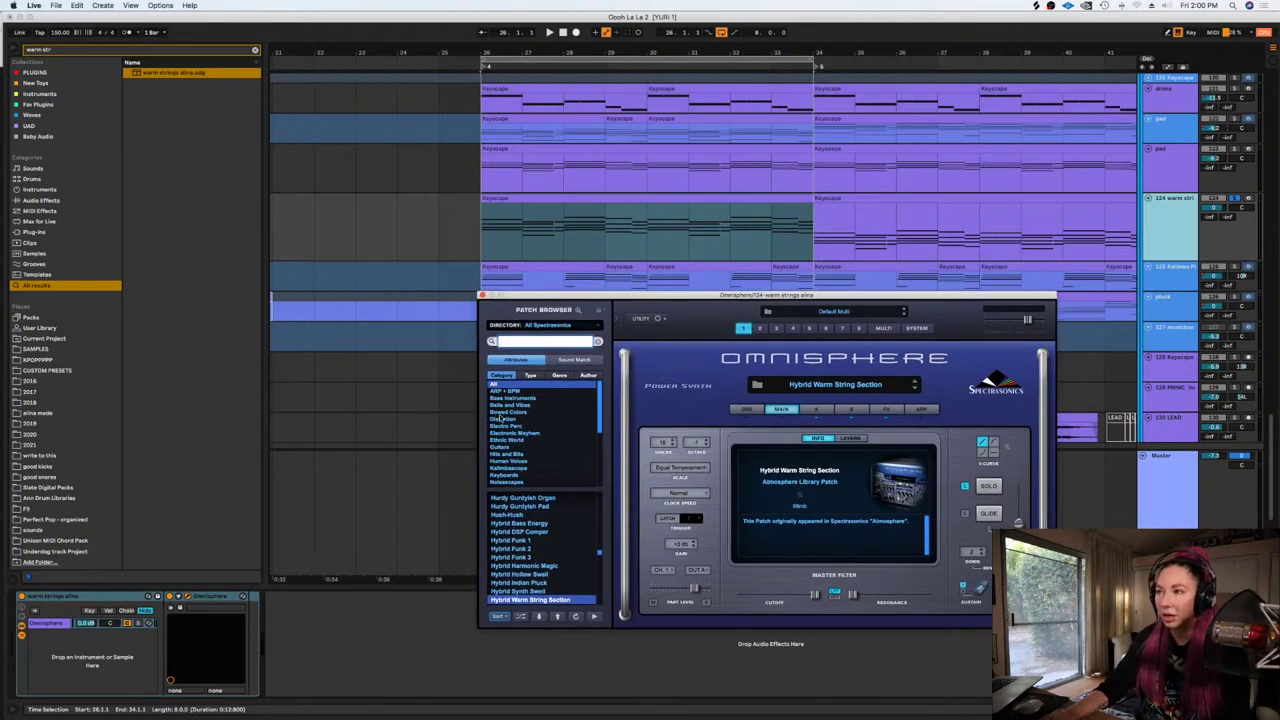
{"action": "left_click", "coordinate": [481, 237]}
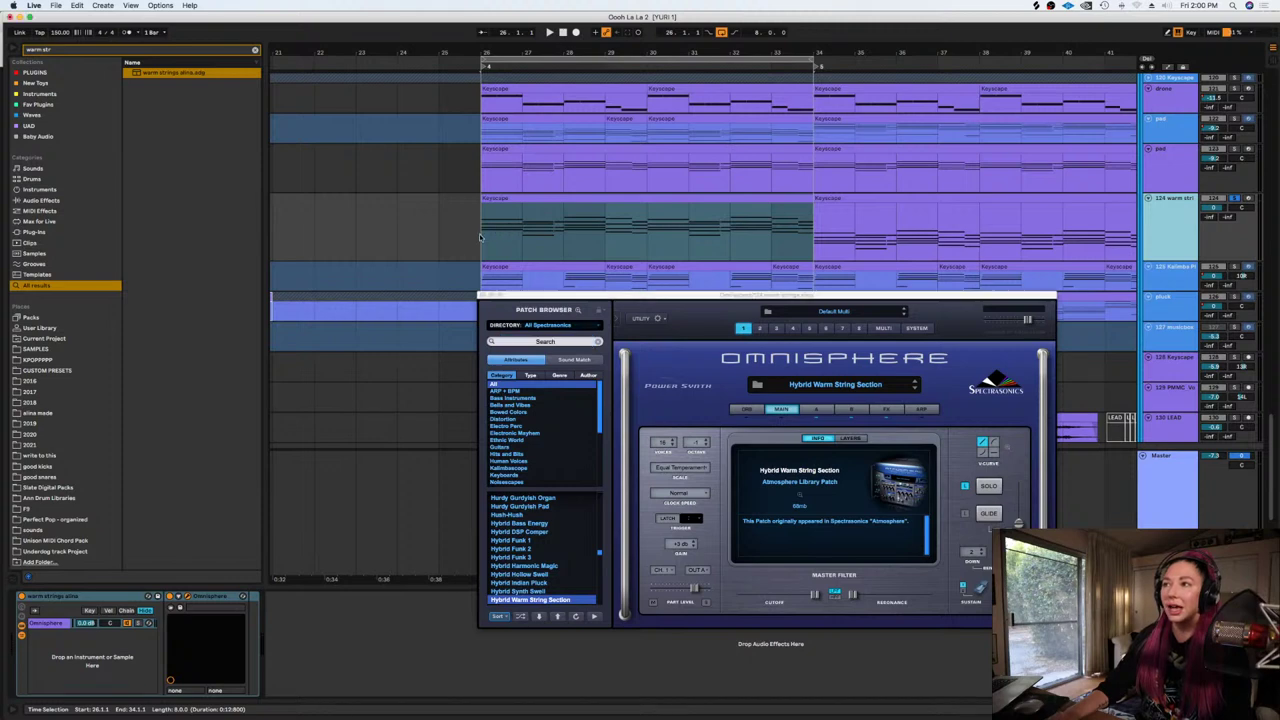
{"action": "key", "text": "space"}
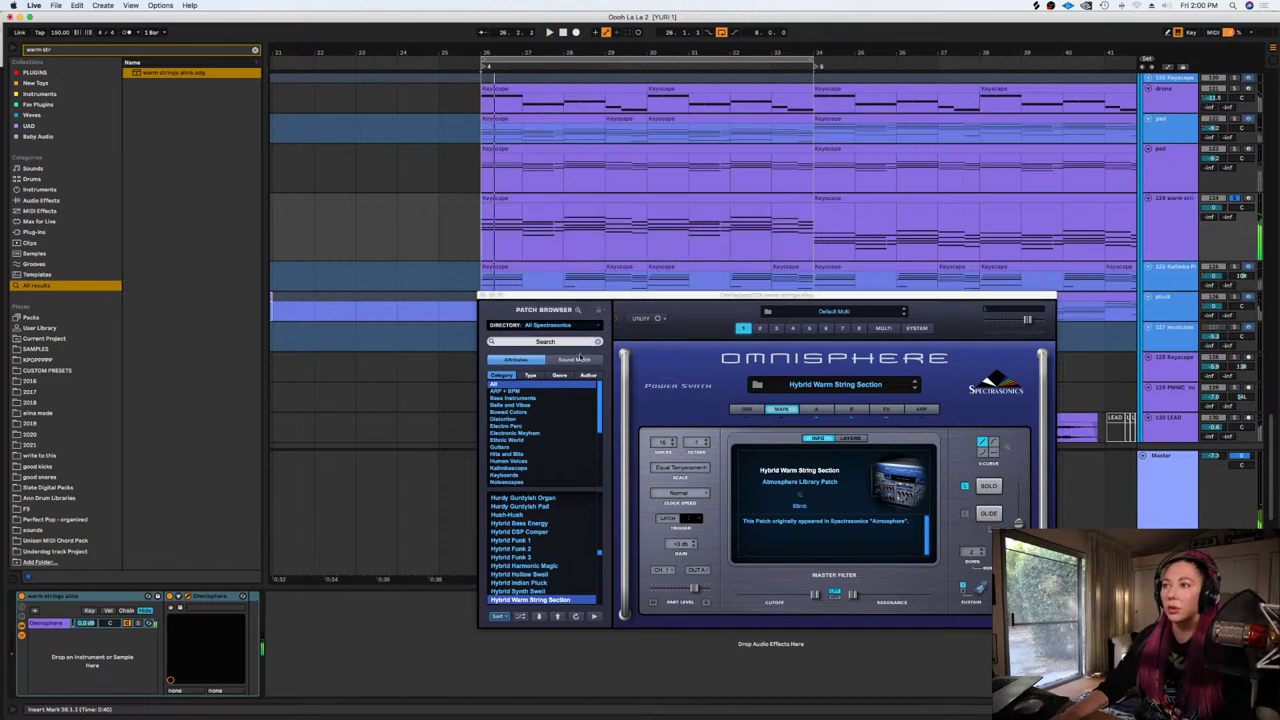
Transpose all notes of the warm strings clip at bars 26–34 by an octave and return to the track's devices
{"action": "double_click", "coordinate": [567, 200]}
{"action": "left_click", "coordinate": [376, 344]}
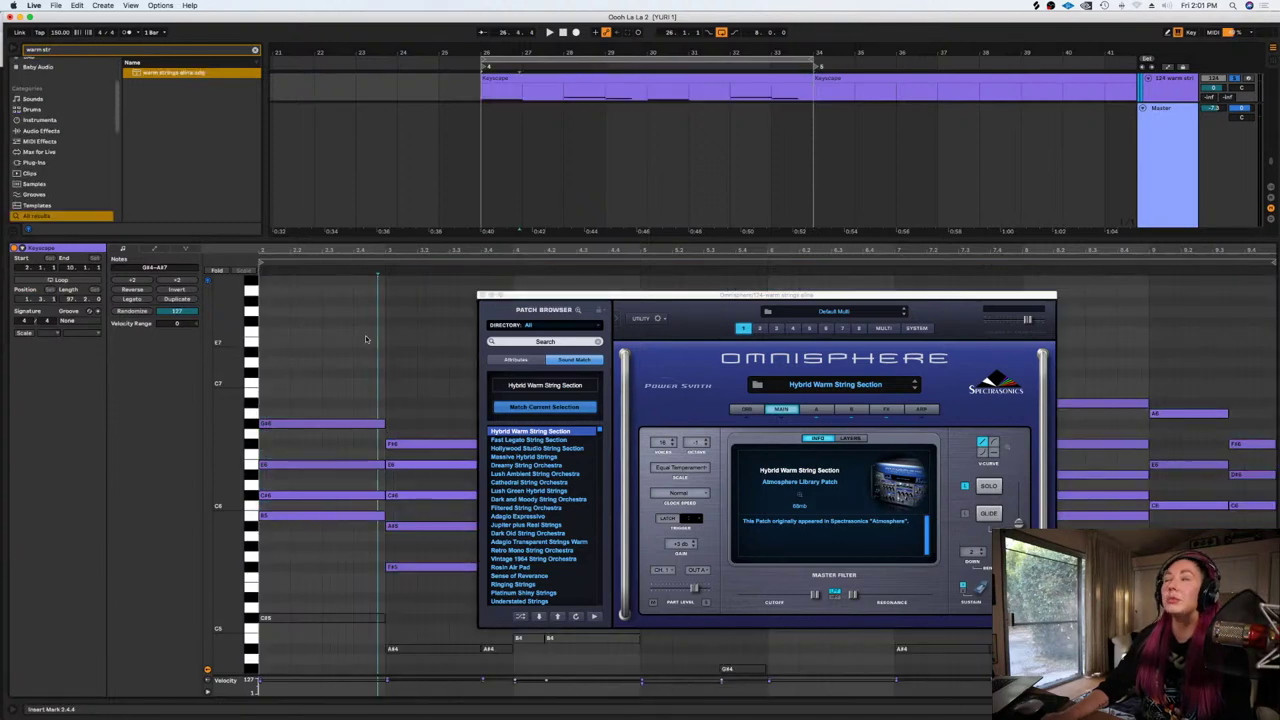
{"action": "key", "text": "super+a"}
{"action": "key", "text": "shift+Down"}
{"action": "key", "text": "shift+Tab"}
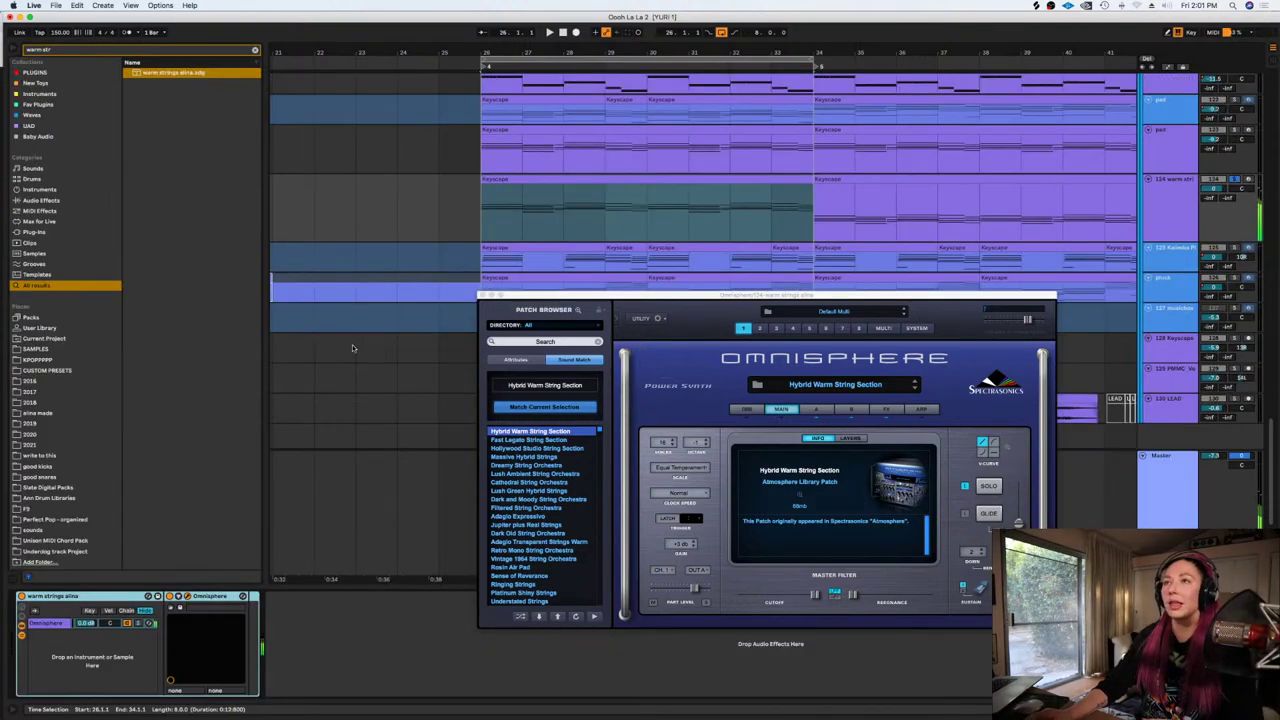
Play the transposed warm strings clip, lower the track's volume and close the Omnisphere window
{"action": "scroll", "coordinate": [580, 215], "scroll_direction": "up", "scroll_amount": 1}
{"action": "left_click", "coordinate": [604, 211]}
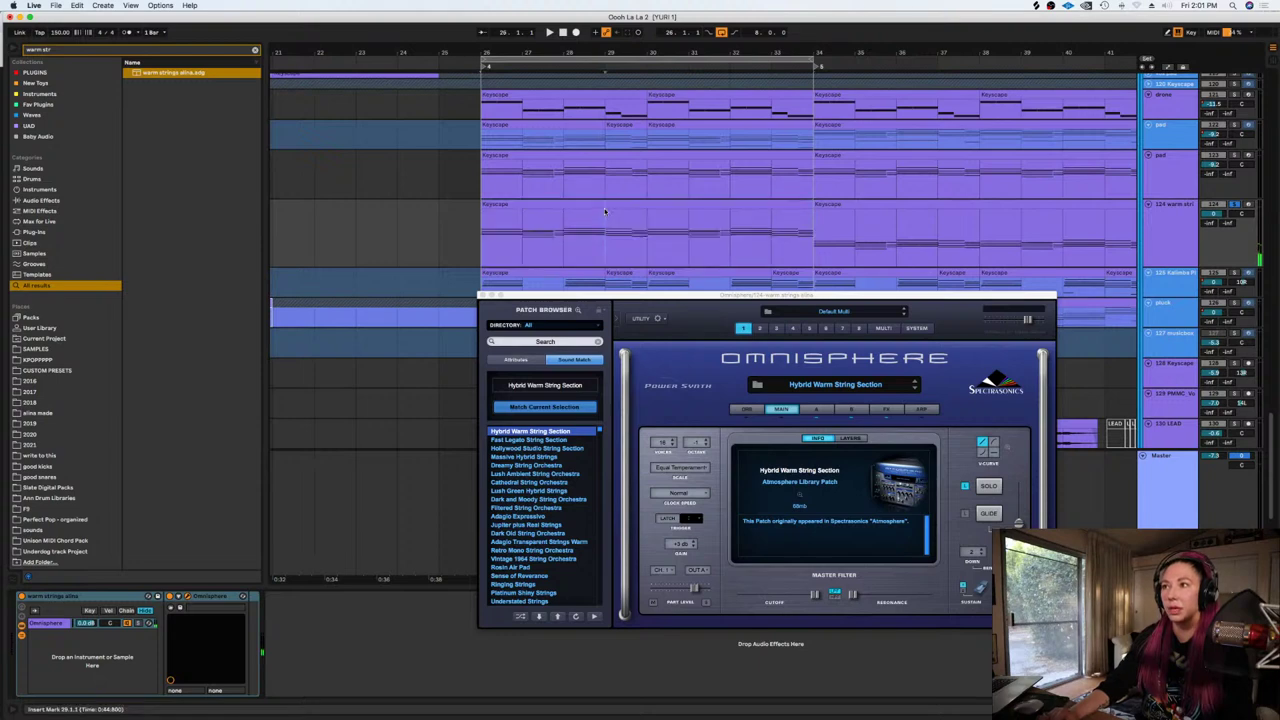
{"action": "left_click", "coordinate": [605, 205]}
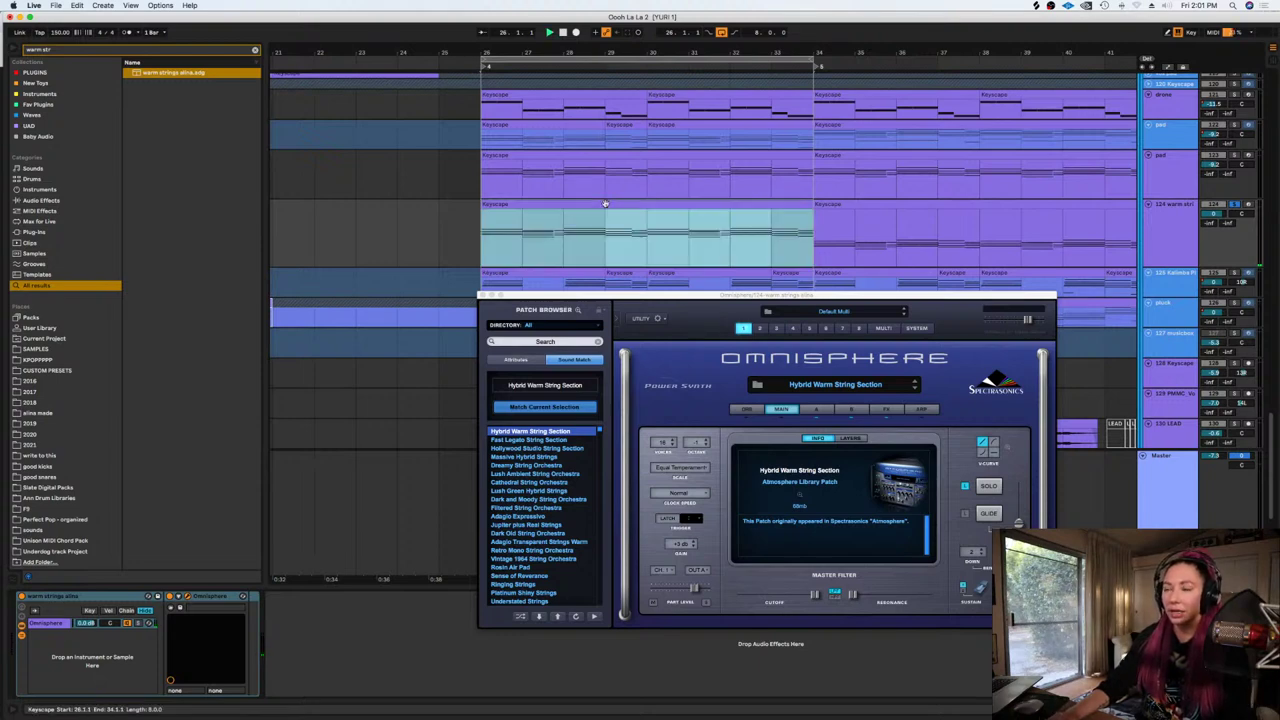
{"action": "key", "text": "space"}
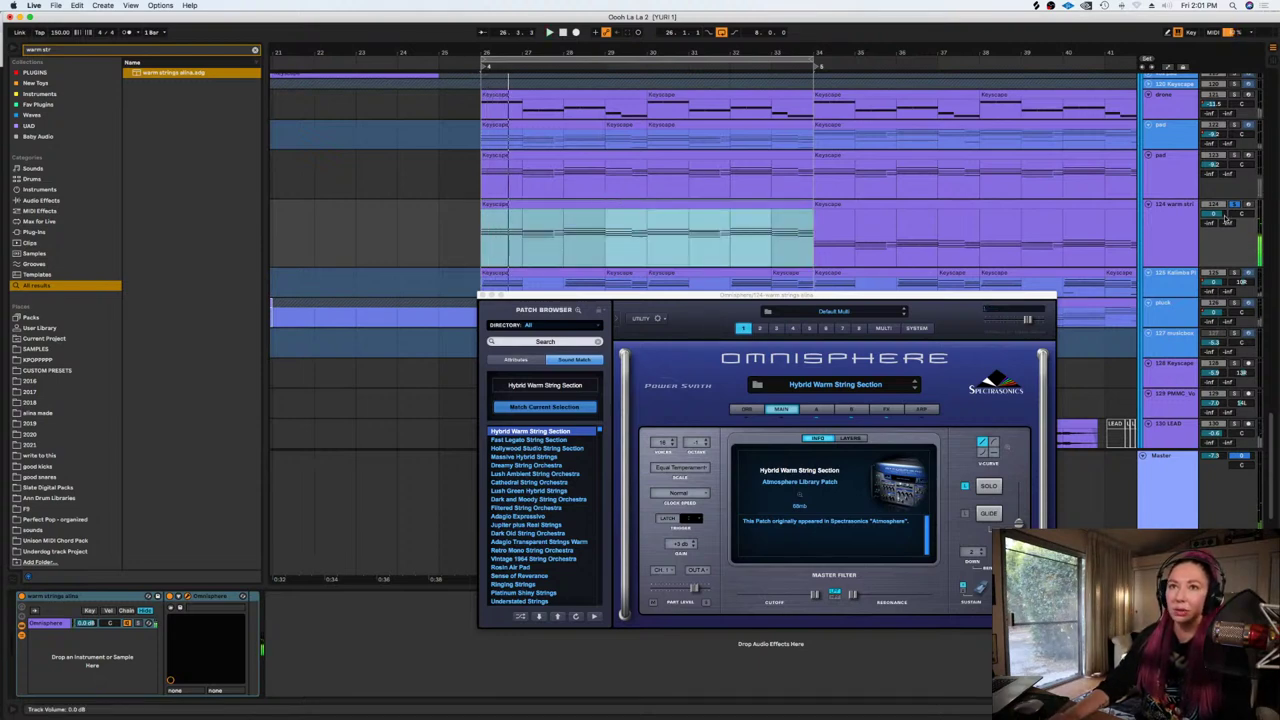
{"action": "left_click_drag", "start_coordinate": [1221, 215], "coordinate": [1221, 226]}
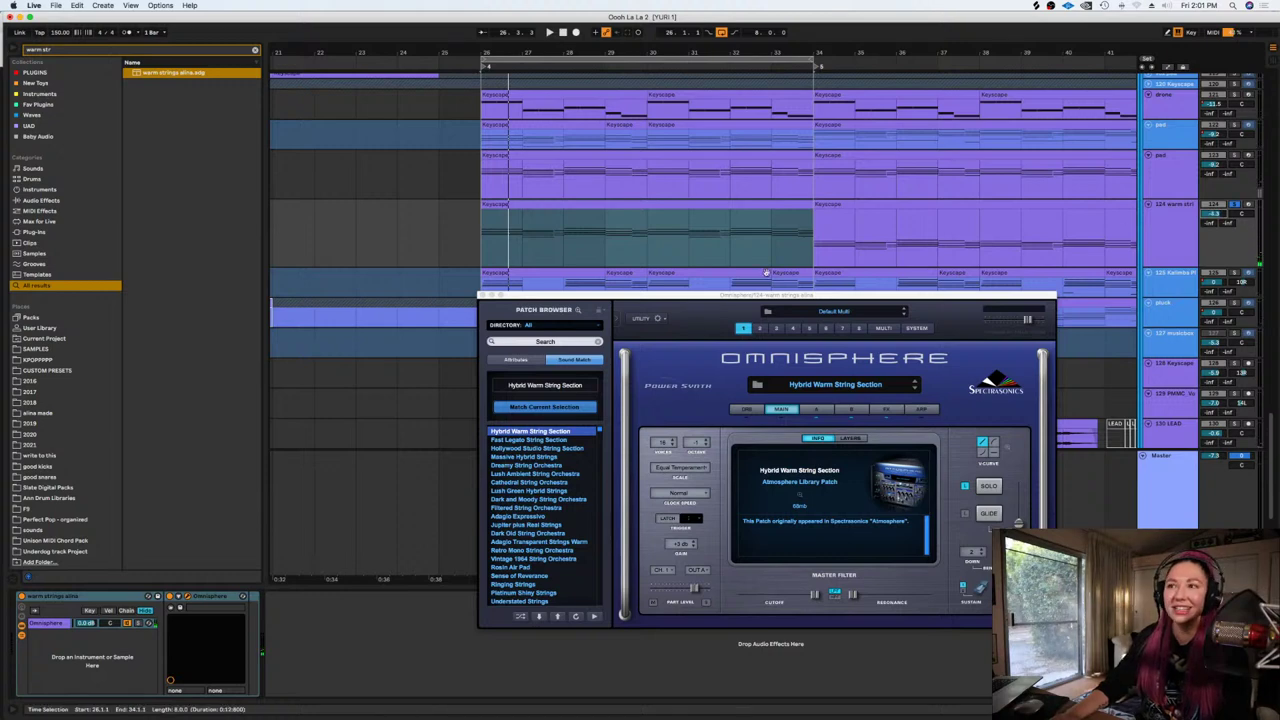
{"action": "left_click", "coordinate": [483, 295]}
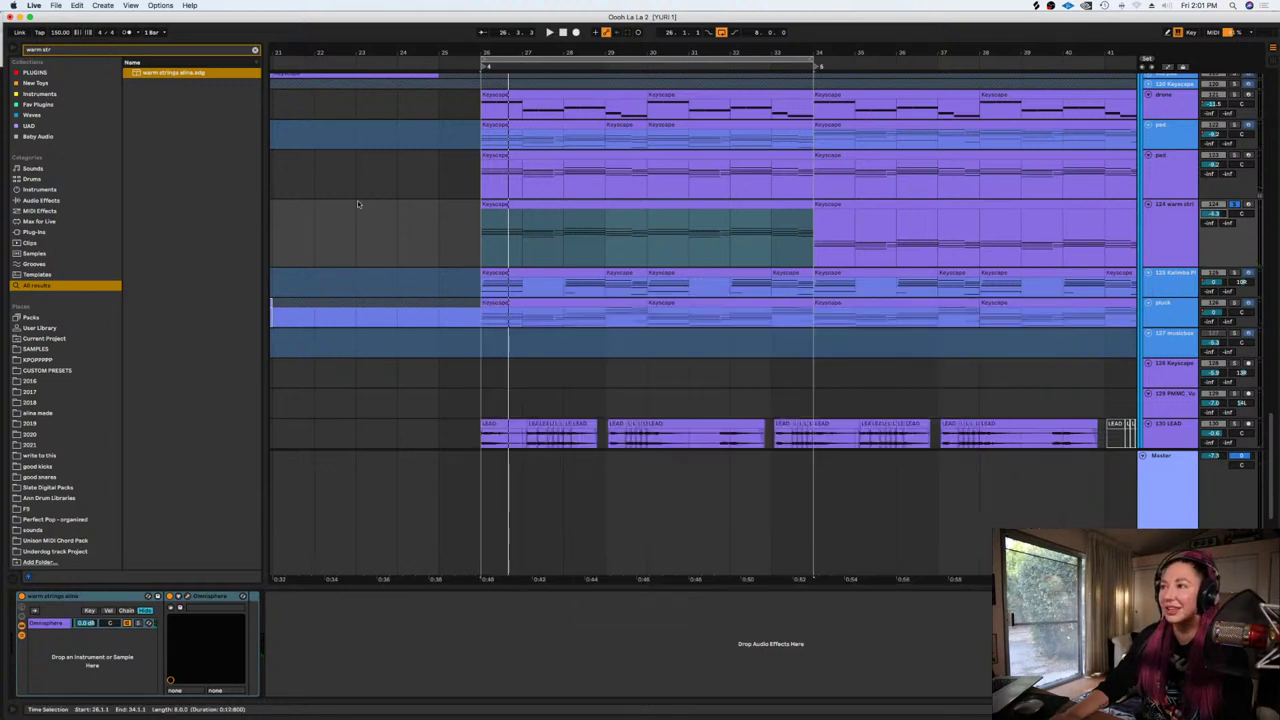
Find "eq" within the PLUGINS collection and add Acon Digital Equalize 2 to the warm strings track
{"action": "left_click", "coordinate": [255, 50]}
{"action": "type", "text": "eq"}
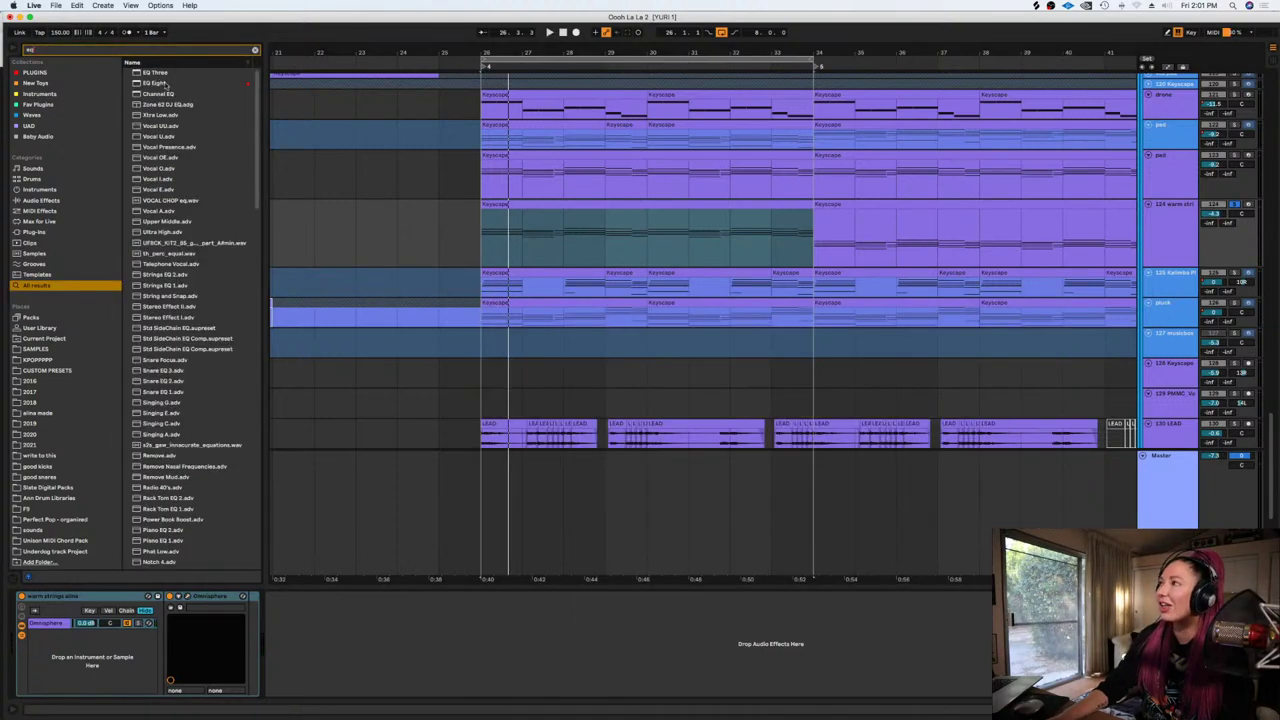
{"action": "left_click", "coordinate": [33, 72]}
{"action": "left_click", "coordinate": [163, 94]}
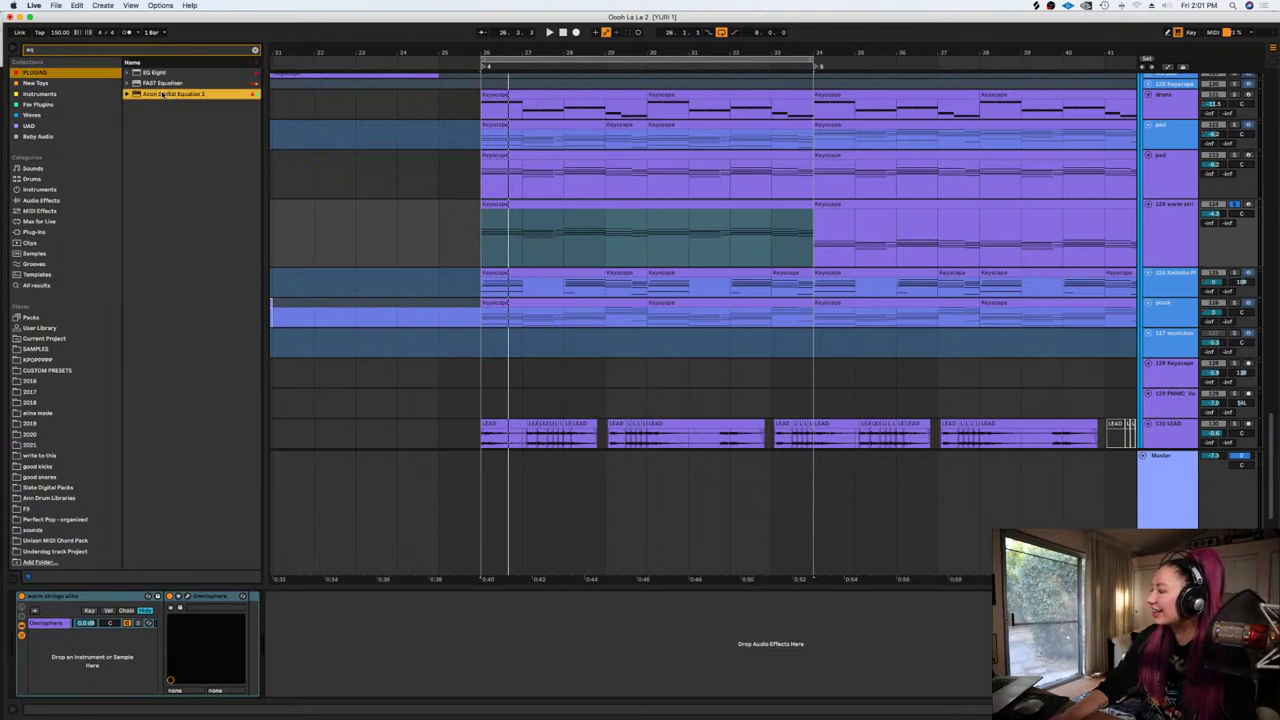
{"action": "double_click", "coordinate": [163, 94]}
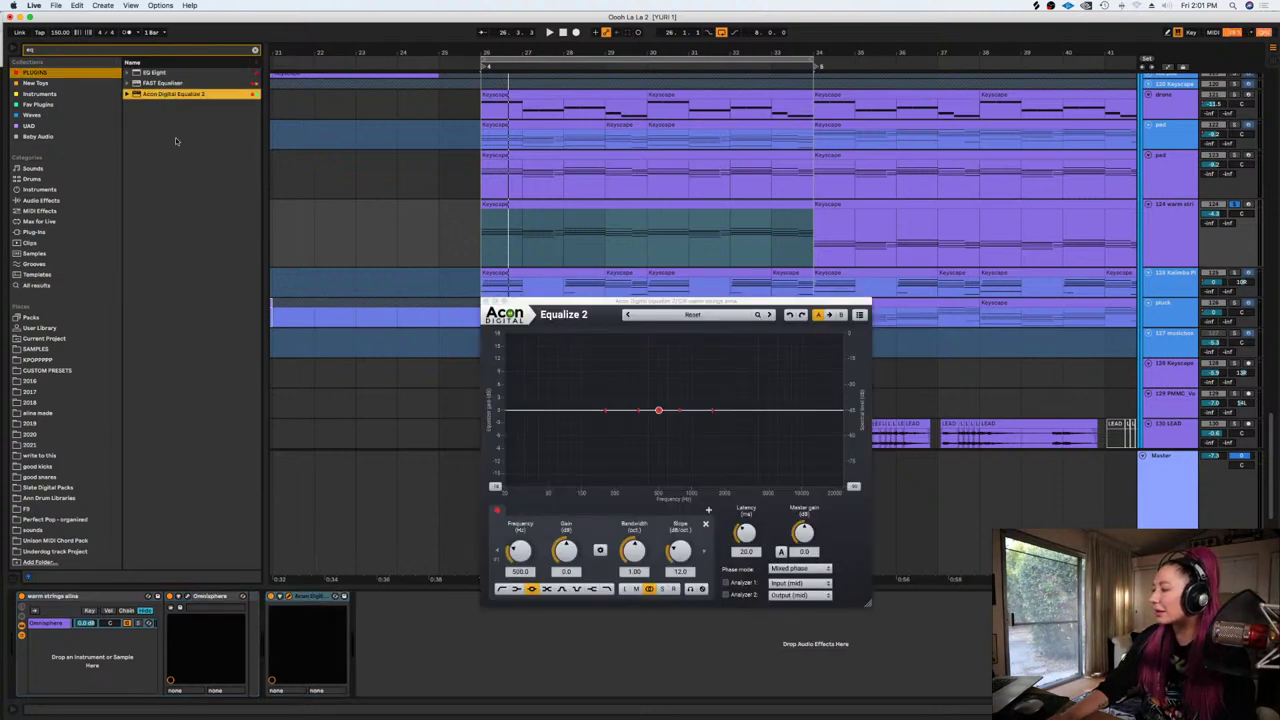
Add a low-cut band at about 270 Hz with a slope of about 23.5 dB/oct in Equalize 2
{"action": "double_click", "coordinate": [563, 410]}
{"action": "left_click", "coordinate": [502, 589]}
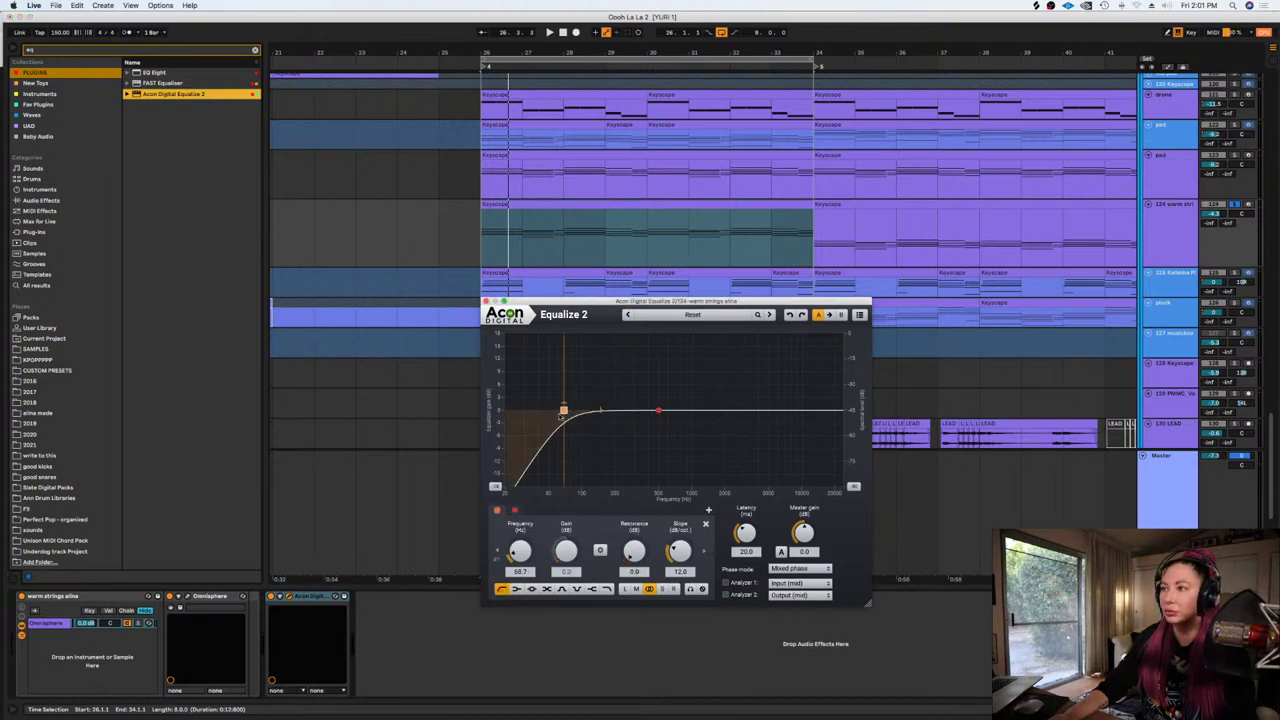
{"action": "left_click_drag", "start_coordinate": [565, 412], "coordinate": [630, 411]}
{"action": "left_click_drag", "start_coordinate": [685, 550], "coordinate": [688, 527]}
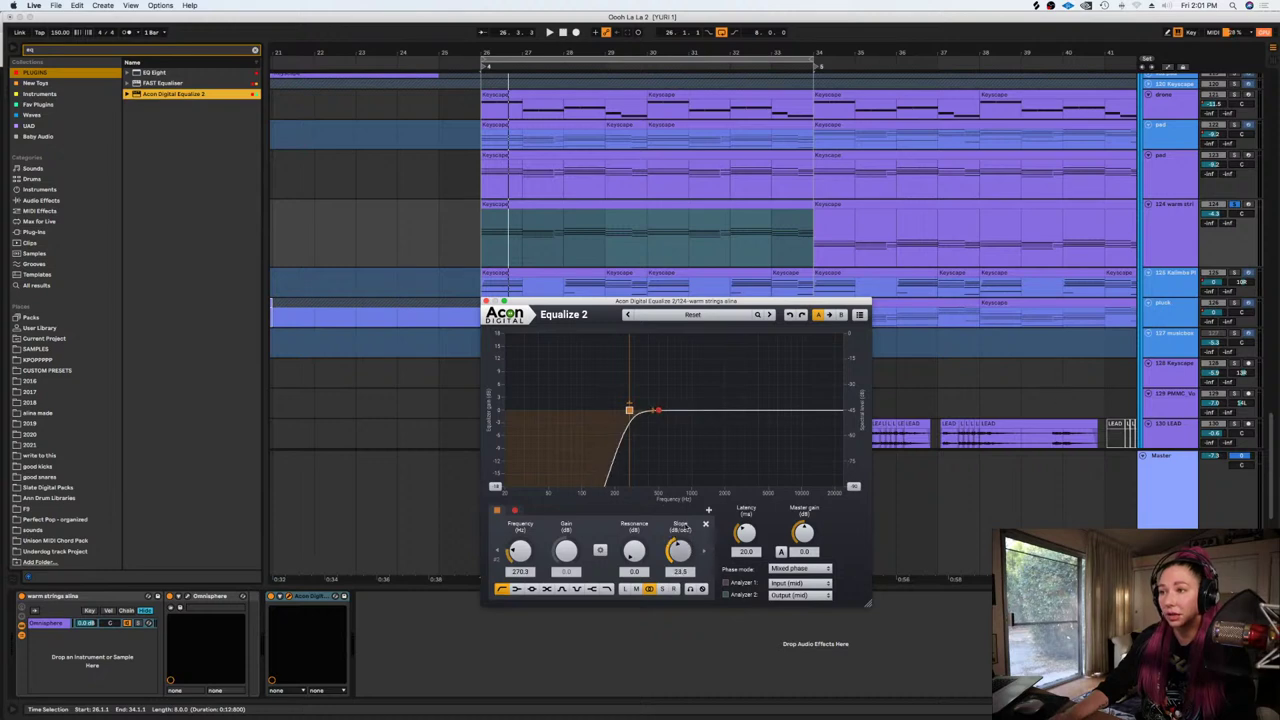
Raise the low-cut frequency slightly, cut the bell band about 5.6 dB at about 390 Hz with a 22.5 dB/oct slope, and close the equalizer
{"action": "mouse_move", "coordinate": [660, 412]}
{"action": "left_mouse_down"}
{"action": "mouse_move", "coordinate": [648, 435]}
{"action": "mouse_move", "coordinate": [635, 416]}
{"action": "left_mouse_up"}
{"action": "left_click", "coordinate": [648, 435]}
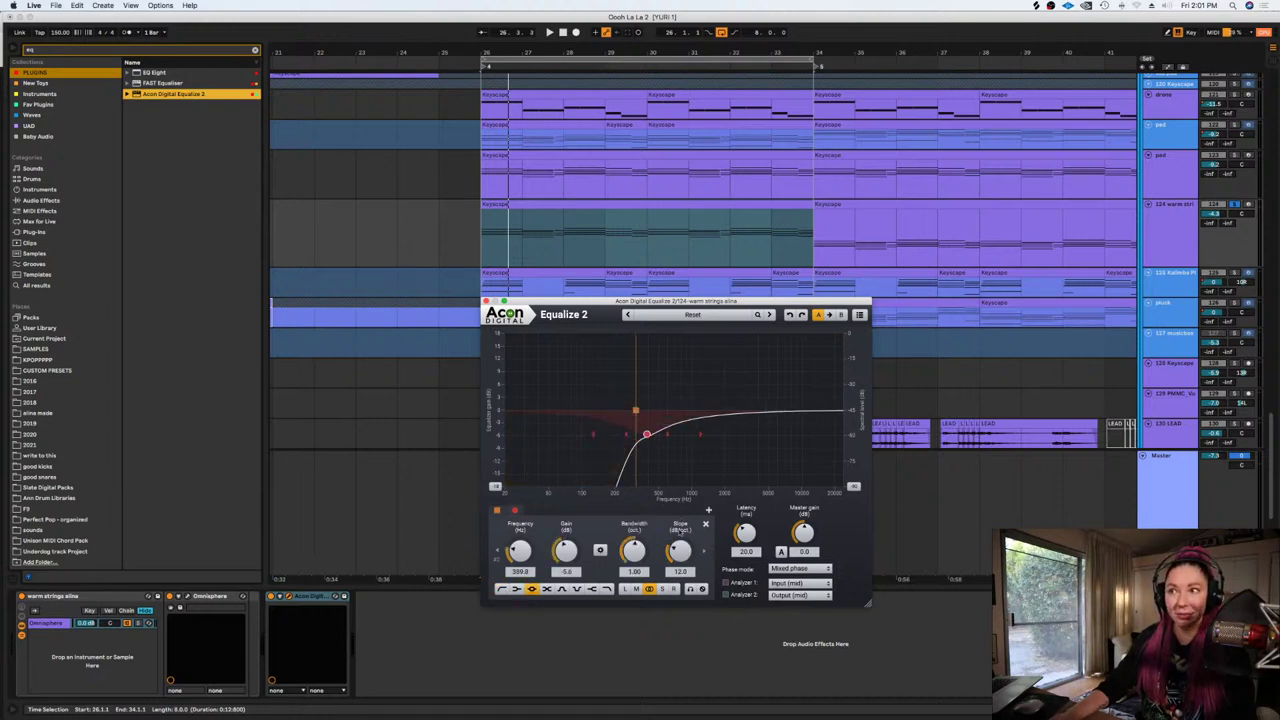
{"action": "left_click_drag", "start_coordinate": [680, 548], "coordinate": [681, 540]}
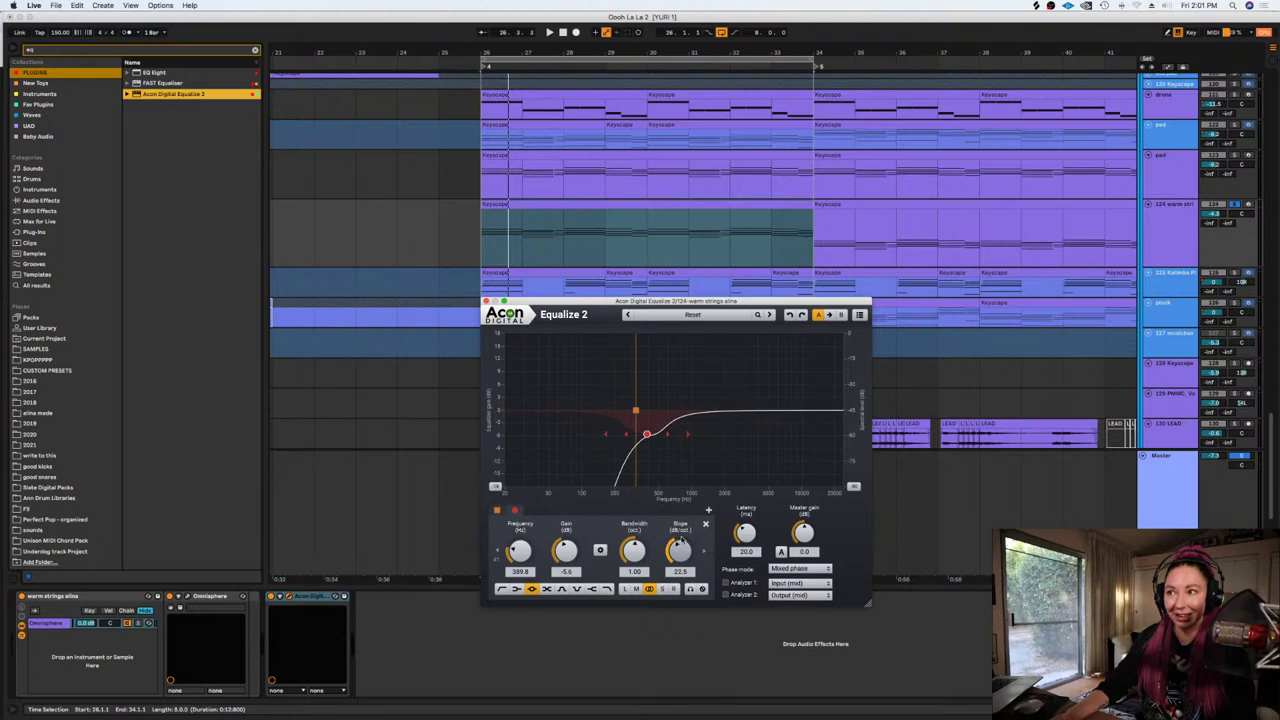
{"action": "left_click", "coordinate": [490, 247]}
{"action": "left_click", "coordinate": [487, 300]}
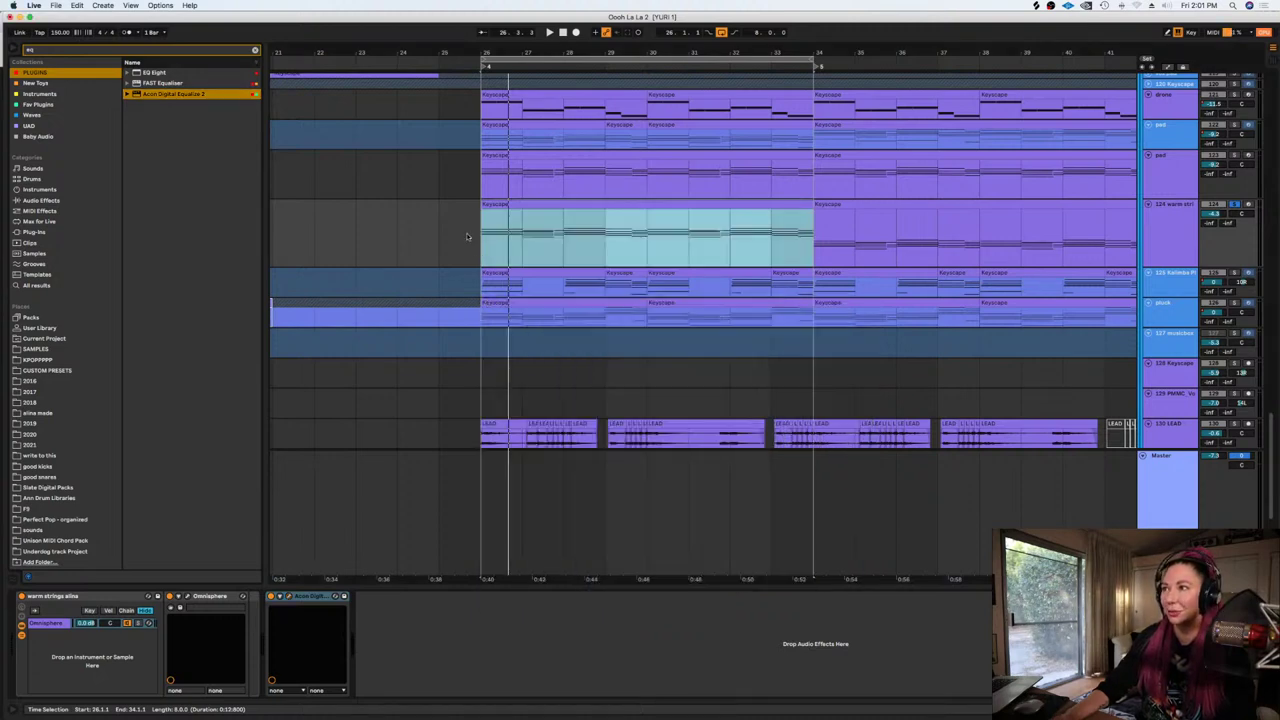
Play the chorus from bar 26 and compare the warm strings soloed and within the full mix
{"action": "left_click", "coordinate": [483, 248]}
{"action": "key", "text": "space"}
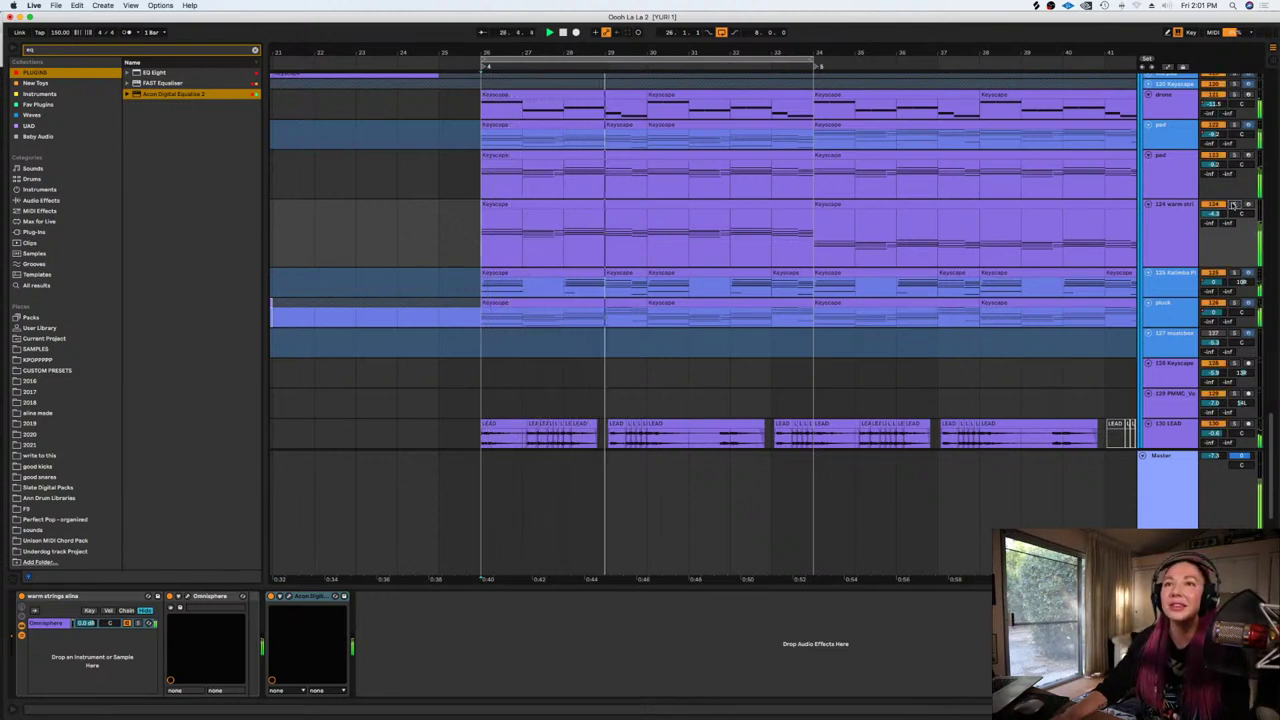
{"action": "key", "text": "space"}
Delete the second warm strings clip spanning bars 34–42
{"action": "left_click", "coordinate": [754, 206]}
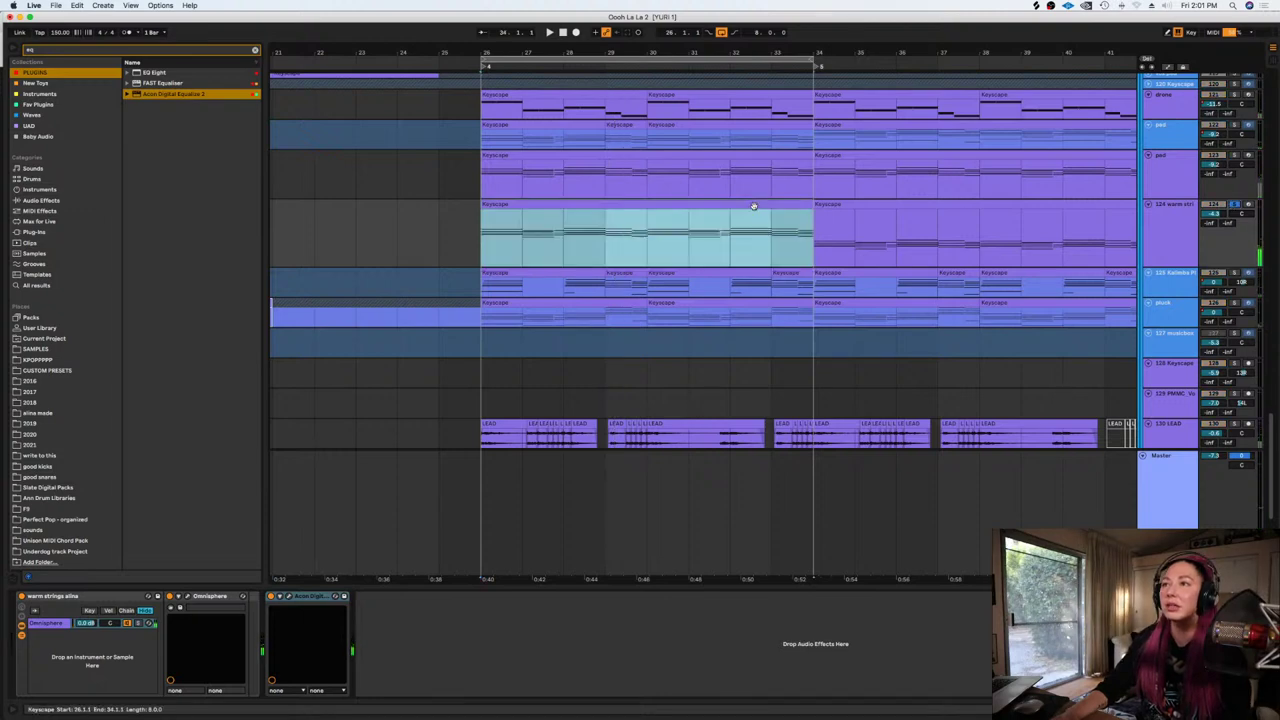
{"action": "key", "text": "minus"}
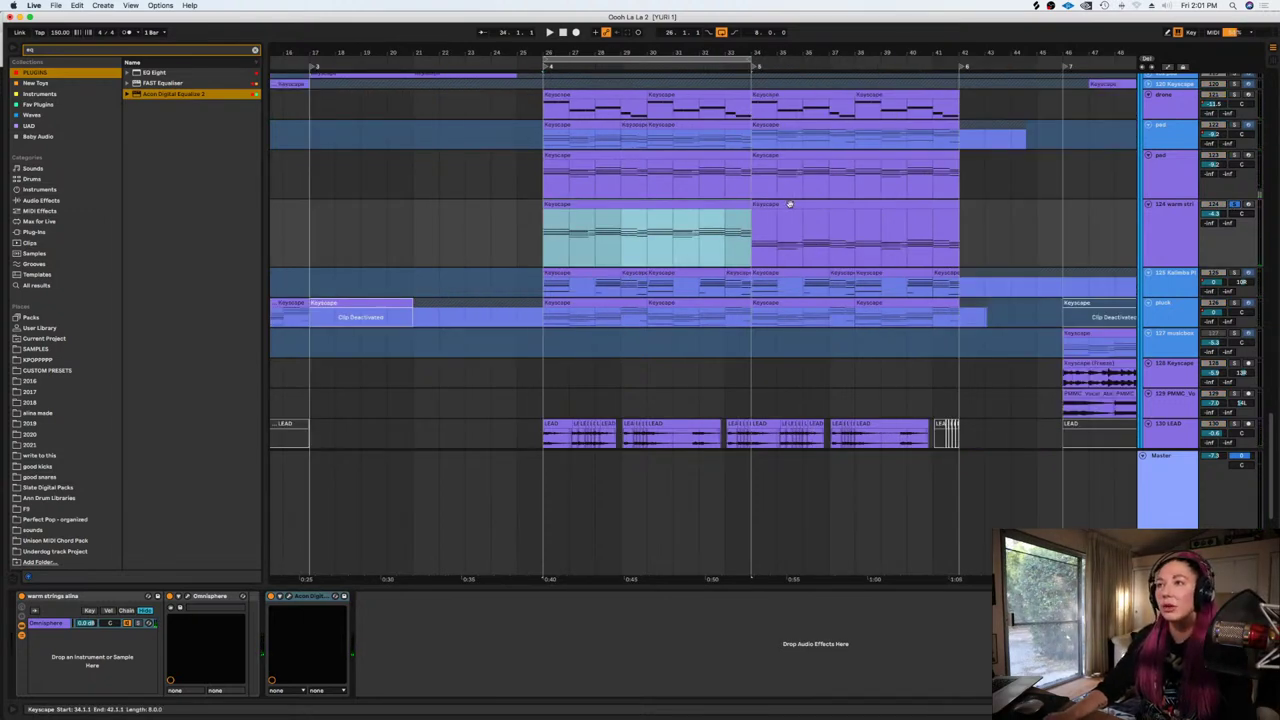
{"action": "left_click", "coordinate": [789, 204]}
{"action": "key", "text": "Delete"}
Open the warm strings clip spanning bars 26–34 and deactivate every first-chord note below F7
{"action": "left_click", "coordinate": [733, 205]}
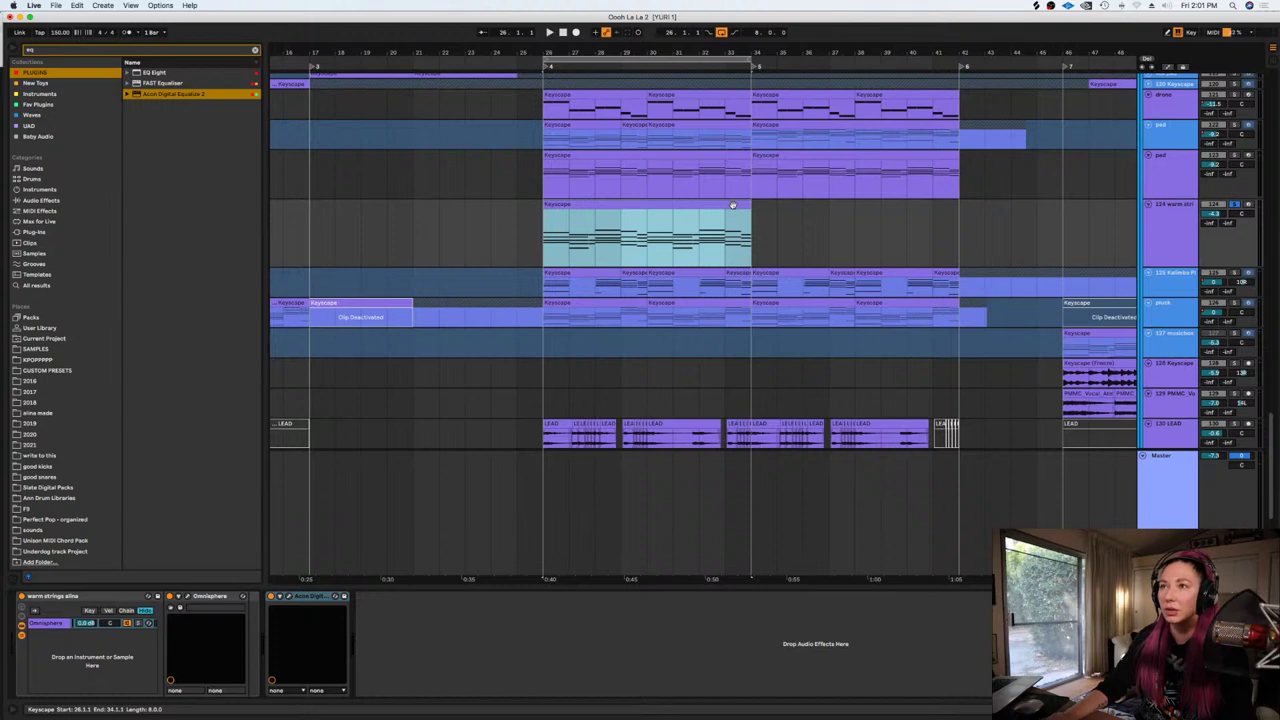
{"action": "double_click", "coordinate": [733, 205]}
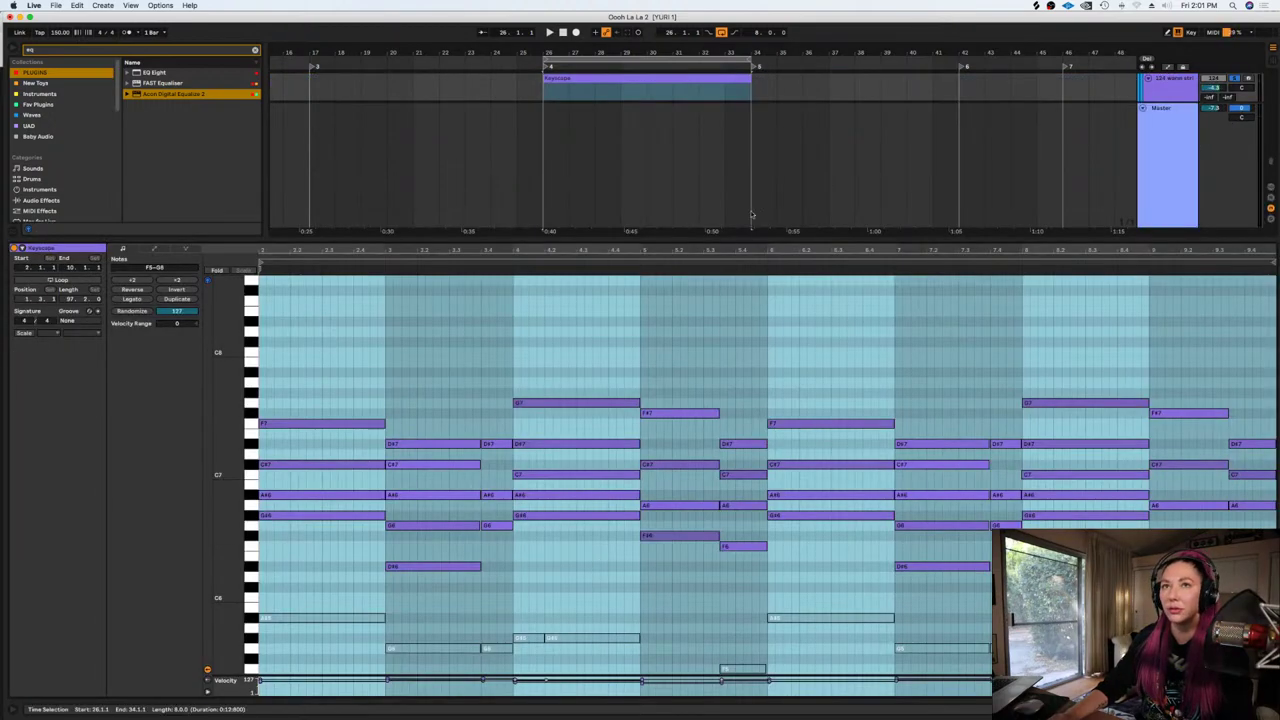
{"action": "left_click", "coordinate": [299, 422]}
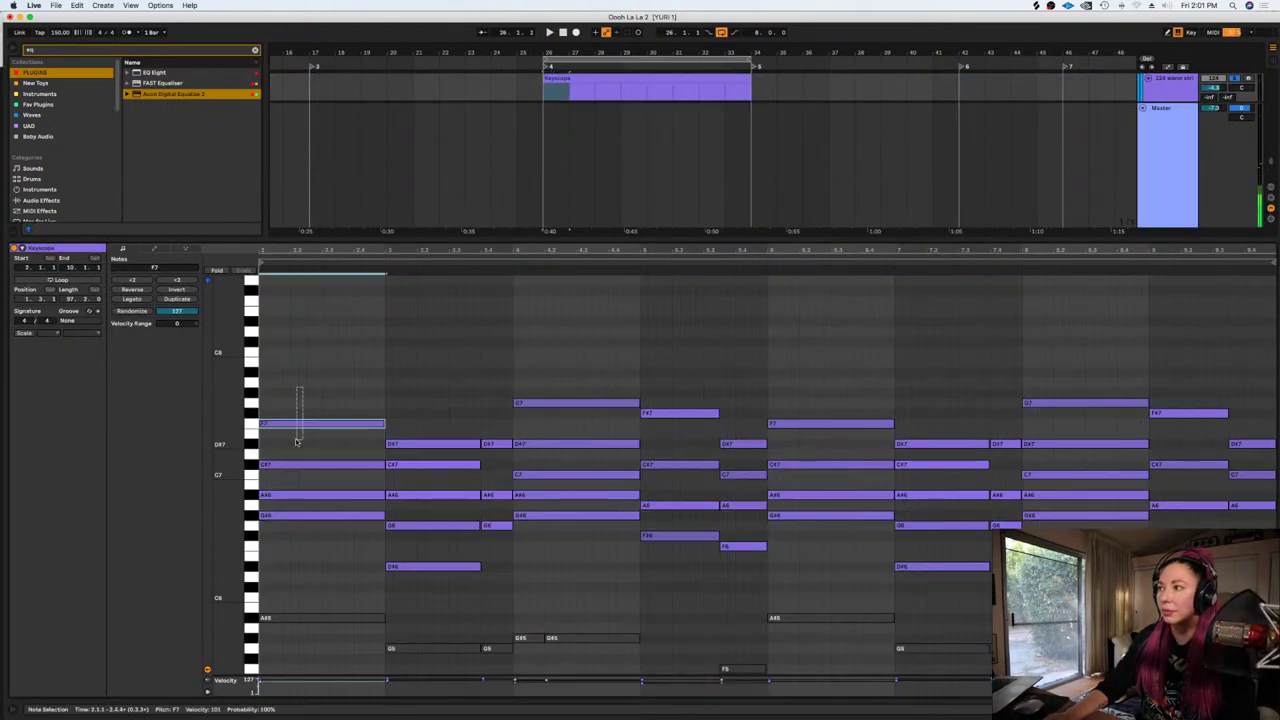
{"action": "left_click", "coordinate": [358, 459]}
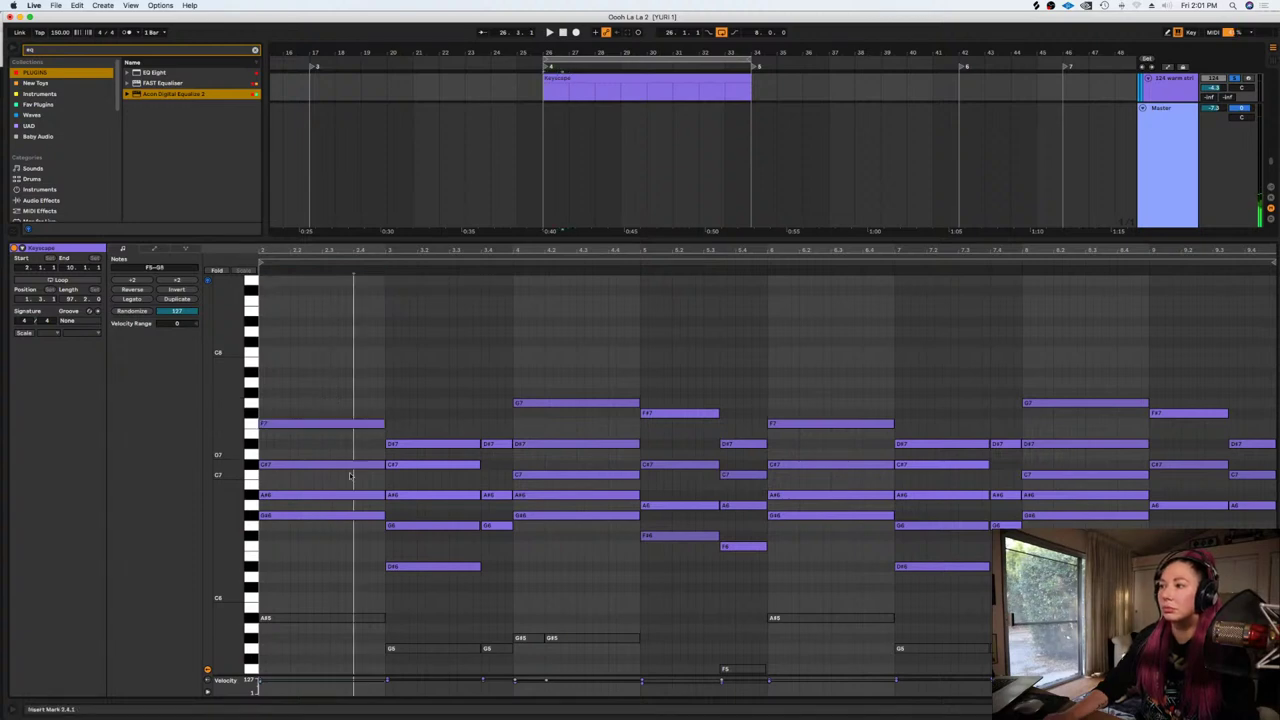
Deactivate the second chord's notes below D#7, remove the short repeated D#7 and extend the first D#7 to the bar's end
{"action": "left_click", "coordinate": [425, 443]}
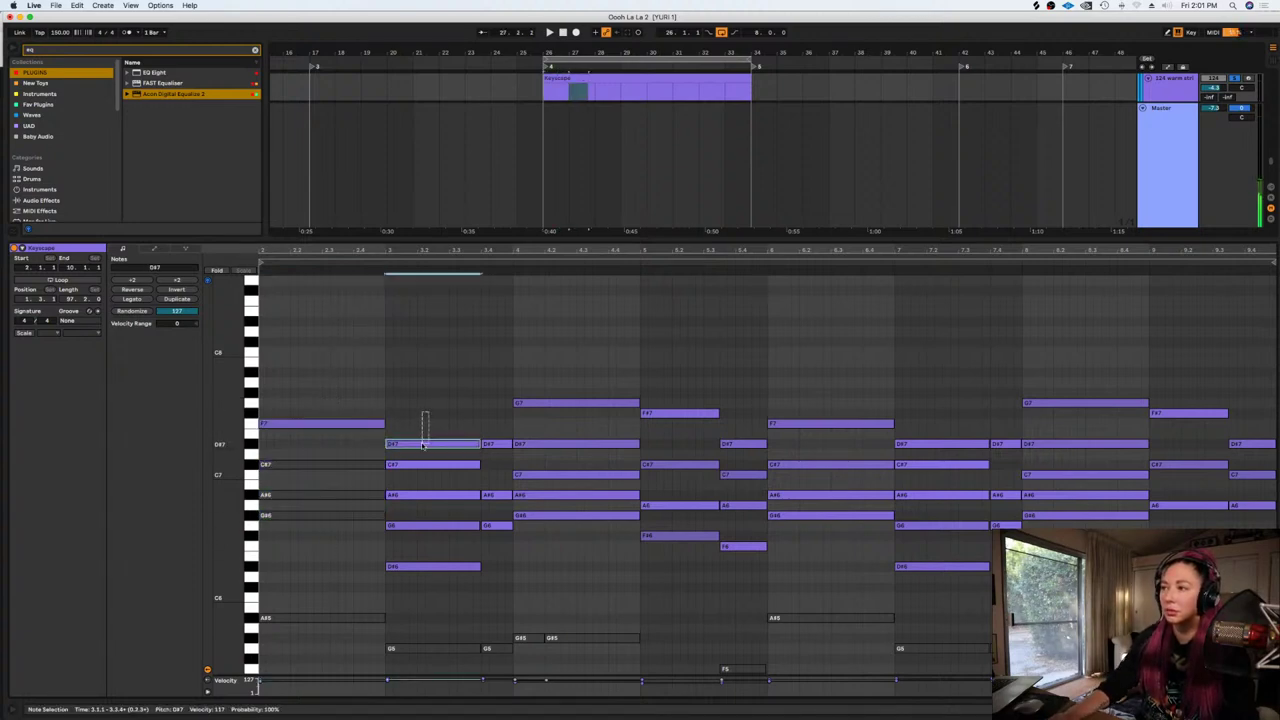
{"action": "left_click", "coordinate": [427, 457]}
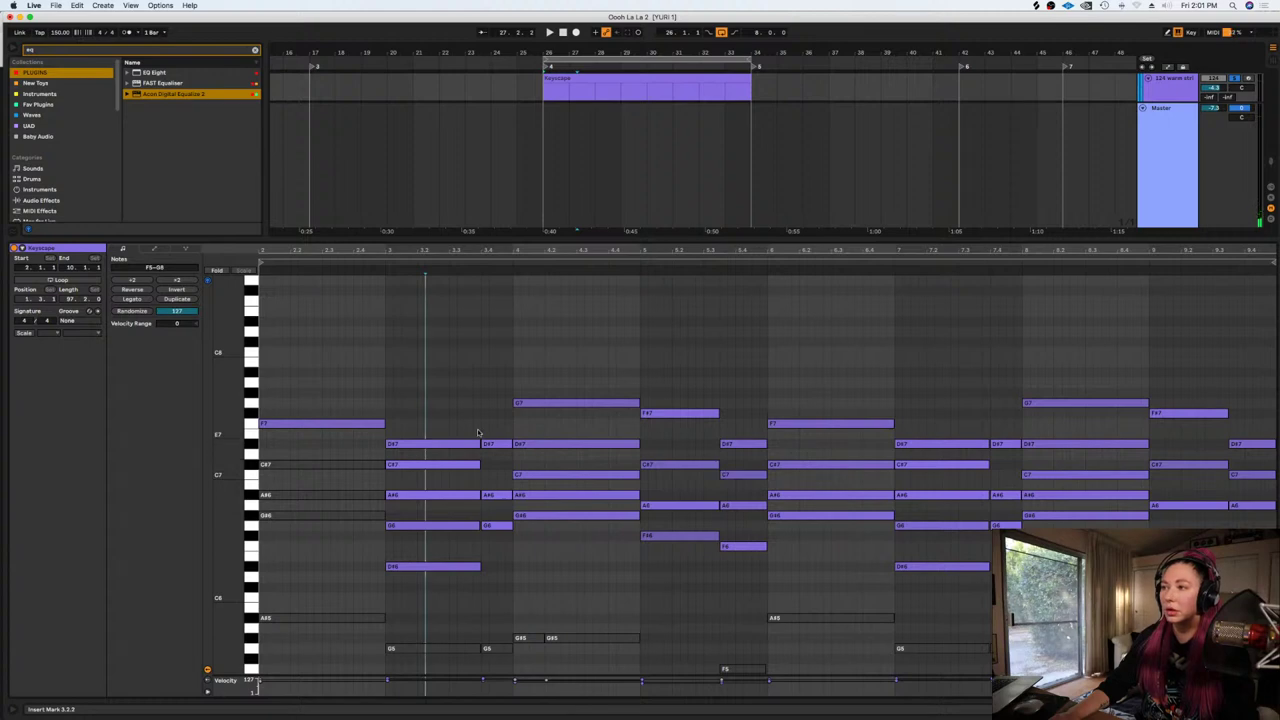
{"action": "left_click_drag", "start_coordinate": [493, 432], "coordinate": [475, 652]}
{"action": "key", "text": "0"}
{"action": "left_click_drag", "start_coordinate": [494, 584], "coordinate": [510, 449]}
{"action": "key", "text": "0"}
{"action": "key", "text": "Delete"}
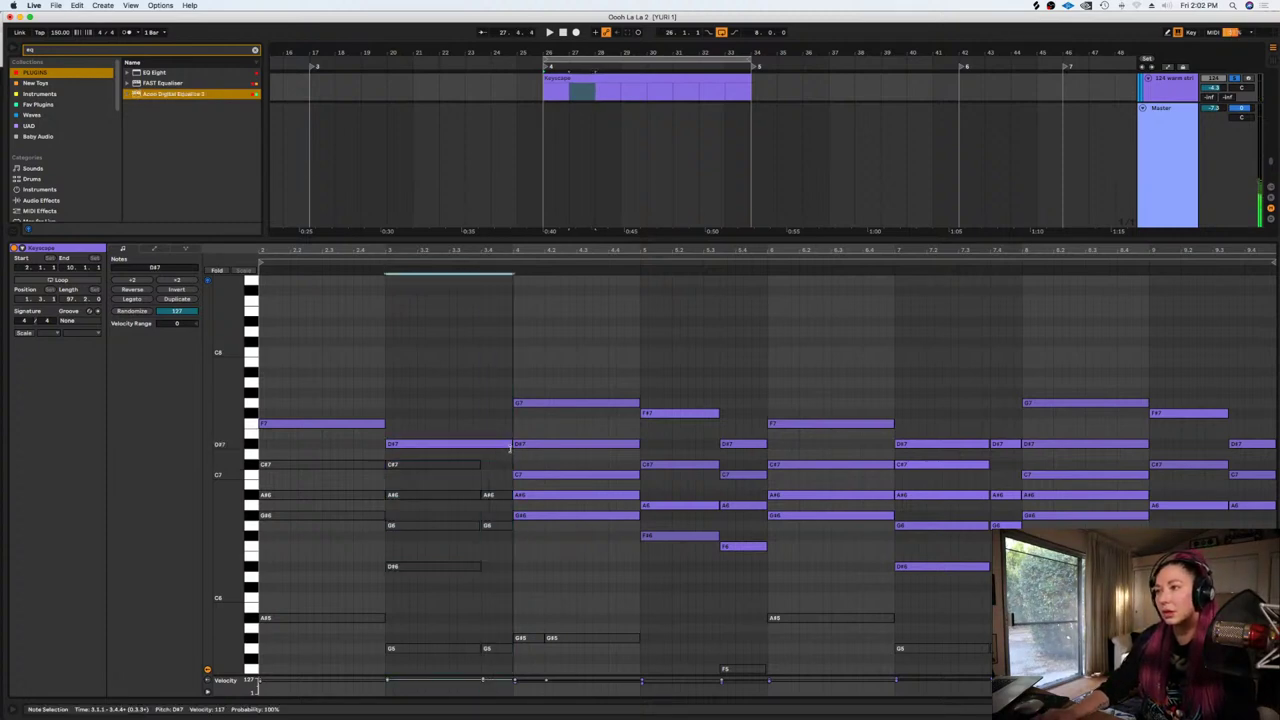
Play the thinned strings line and deactivate every note of the third chord except D#7
{"action": "key", "text": "space"}
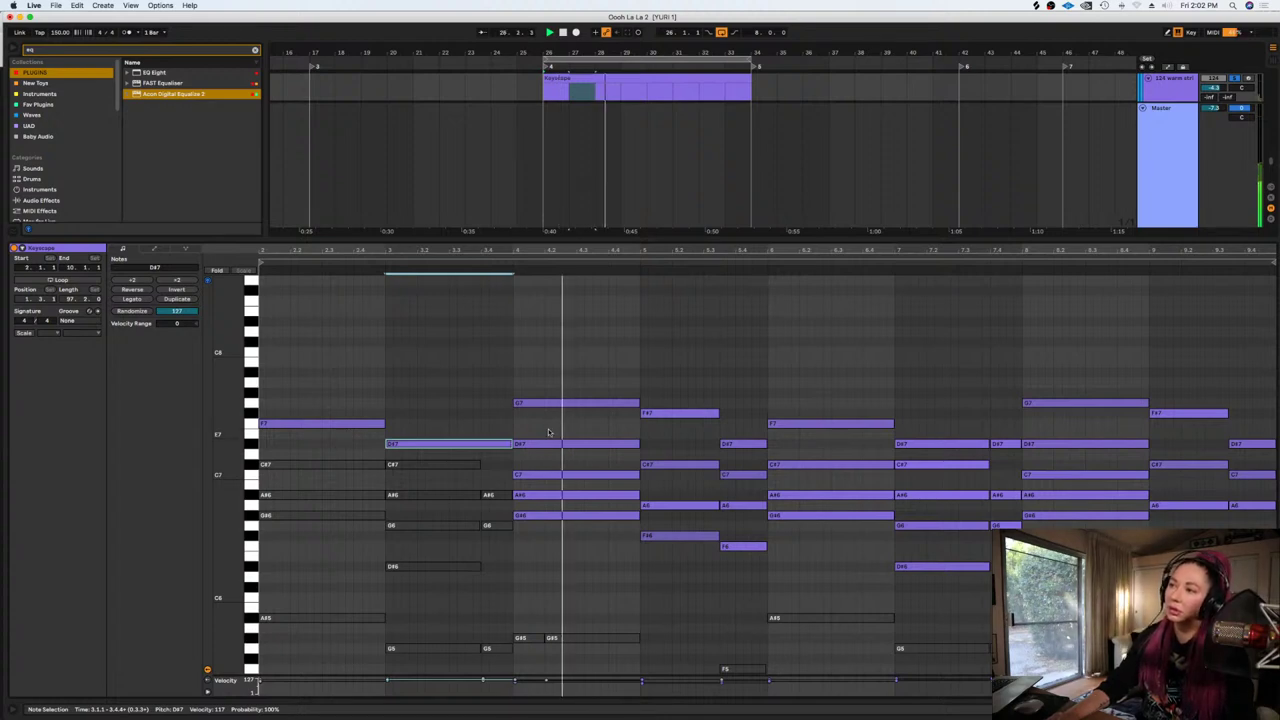
{"action": "left_click", "coordinate": [543, 443]}
{"action": "left_click_drag", "start_coordinate": [541, 458], "coordinate": [548, 520]}
{"action": "left_click", "coordinate": [554, 403]}
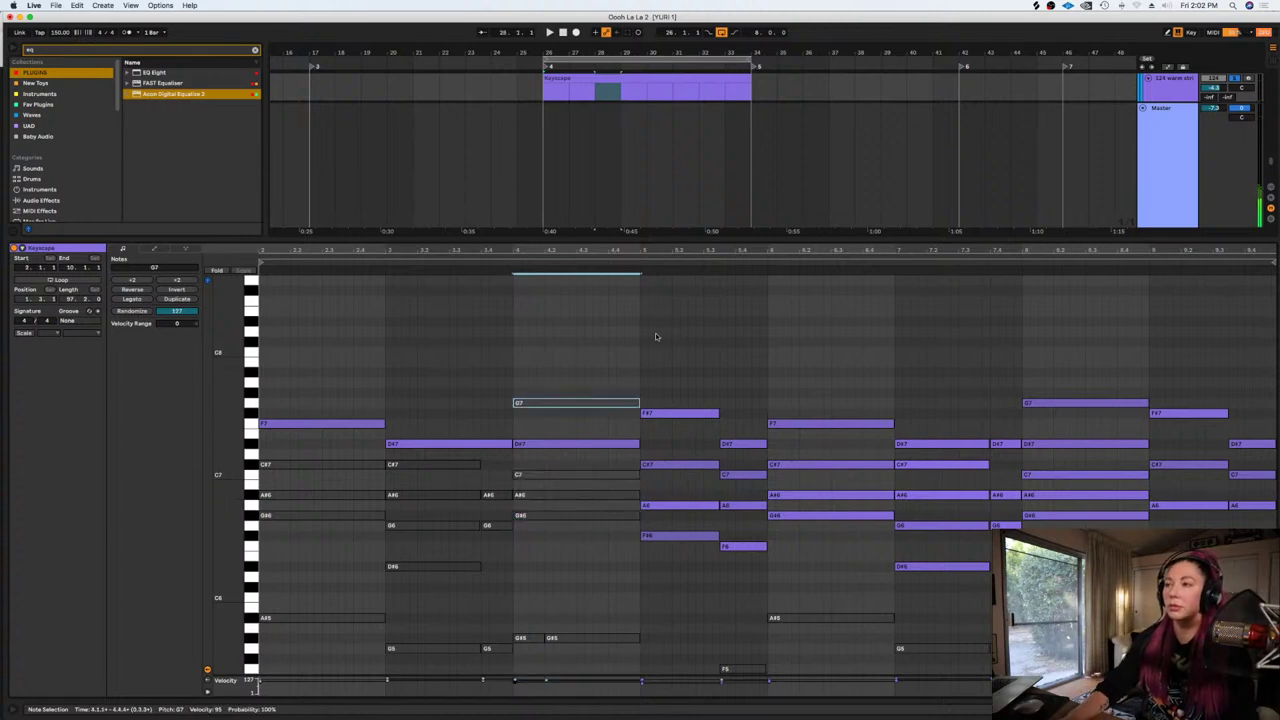
Raise the warm strings track volume to 0.2 dB, unsolo the track and play it in the full mix
{"action": "key", "text": "space"}
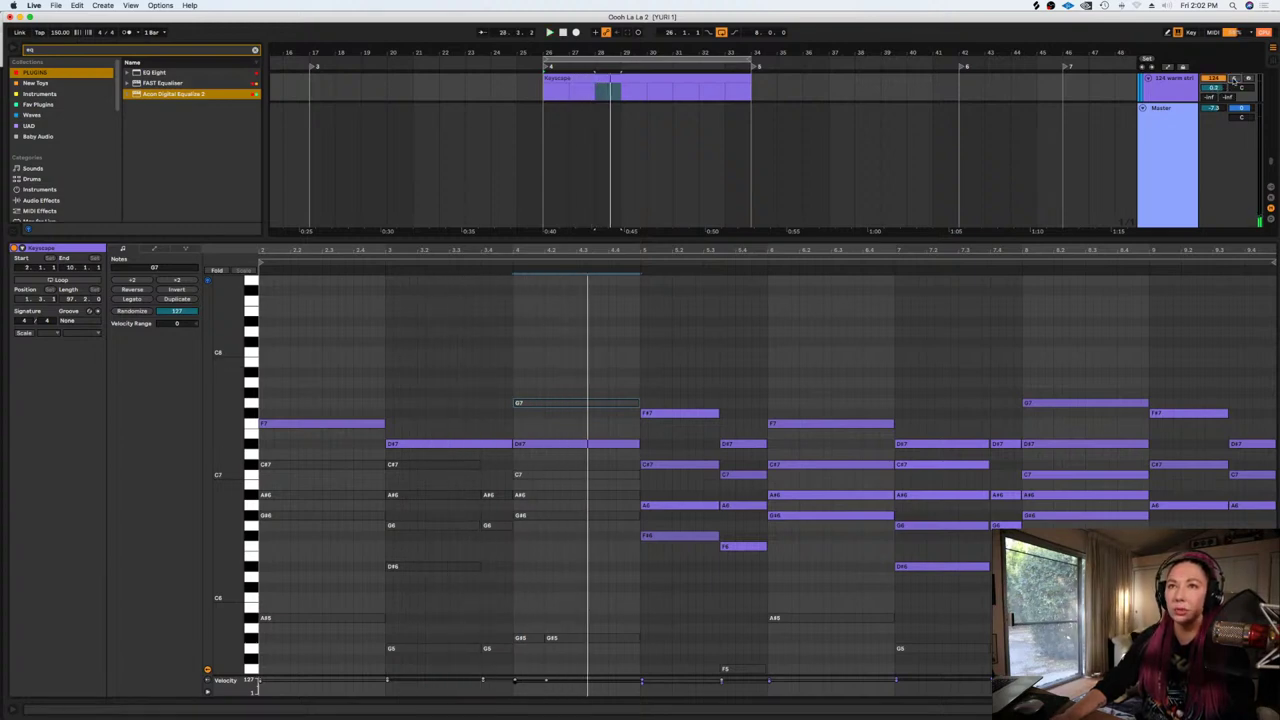
{"action": "key", "text": "space"}
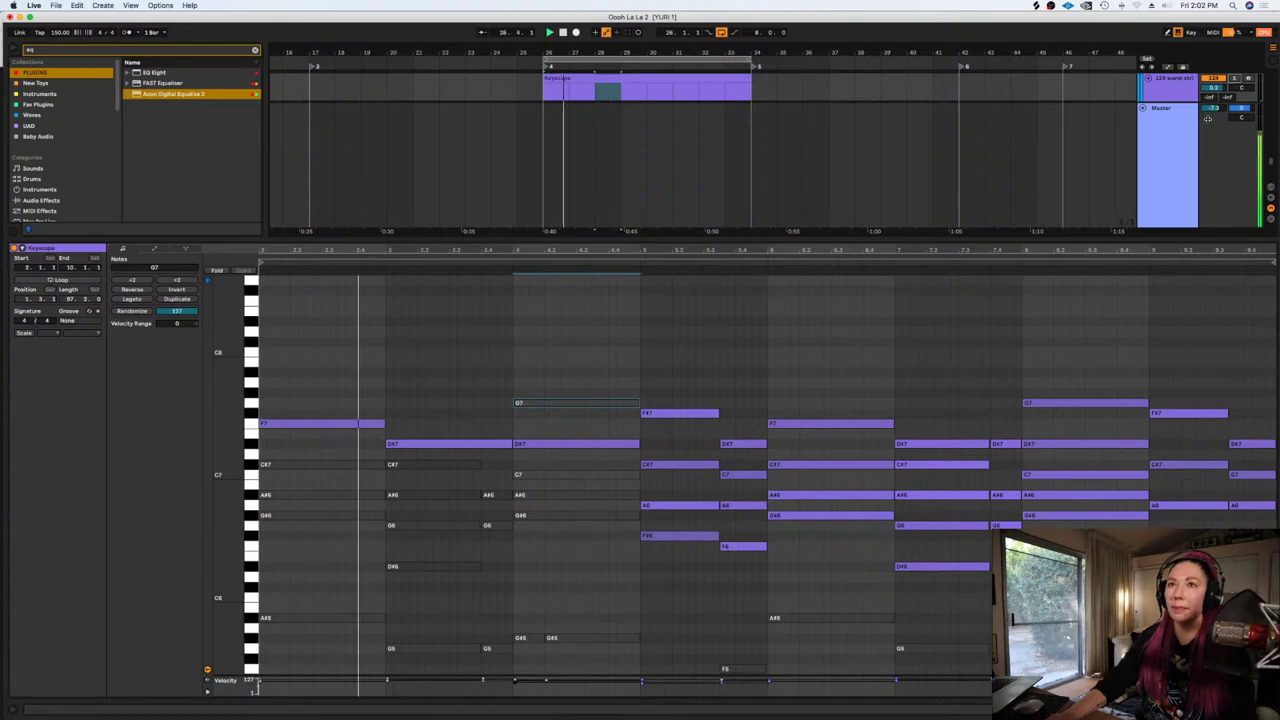
{"action": "key", "text": "space"}
Raise the master gain of Equalize 2 on the warm strings track to 4.6 dB and close the equalizer
{"action": "double_click", "coordinate": [1164, 88]}
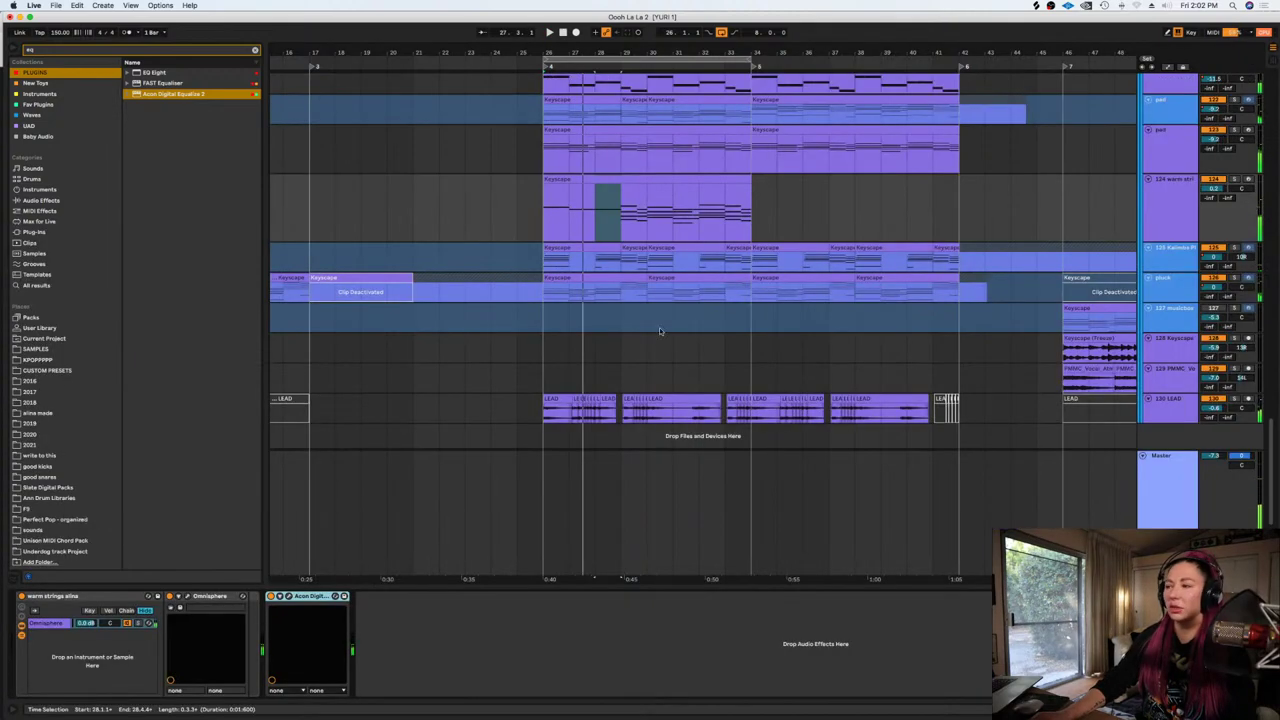
{"action": "left_click", "coordinate": [290, 597]}
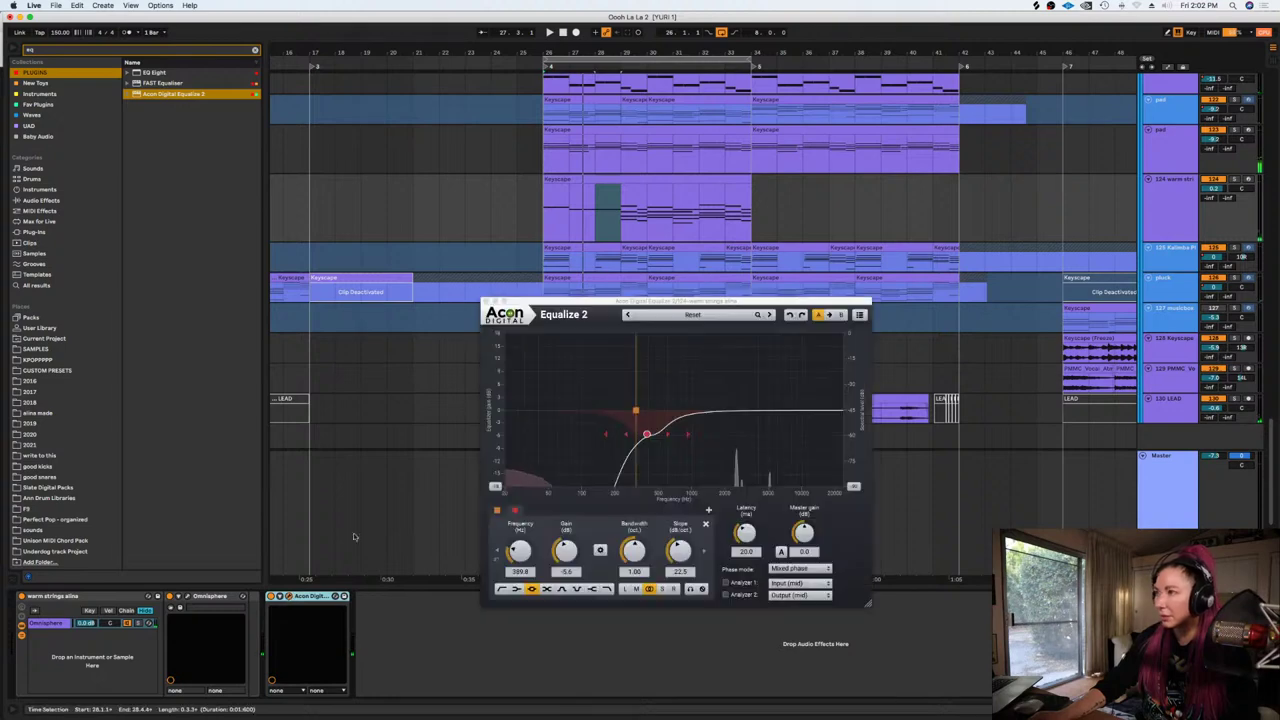
{"action": "left_click_drag", "start_coordinate": [804, 534], "coordinate": [804, 524]}
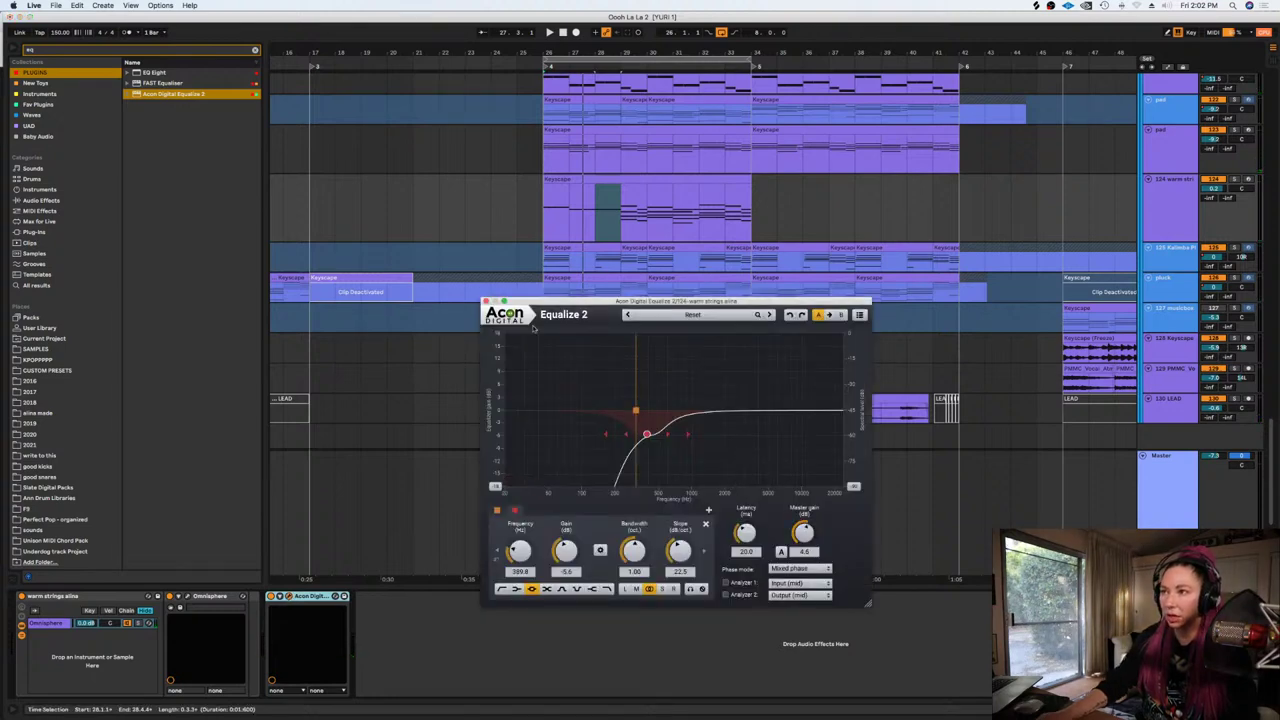
{"action": "left_click", "coordinate": [487, 301]}
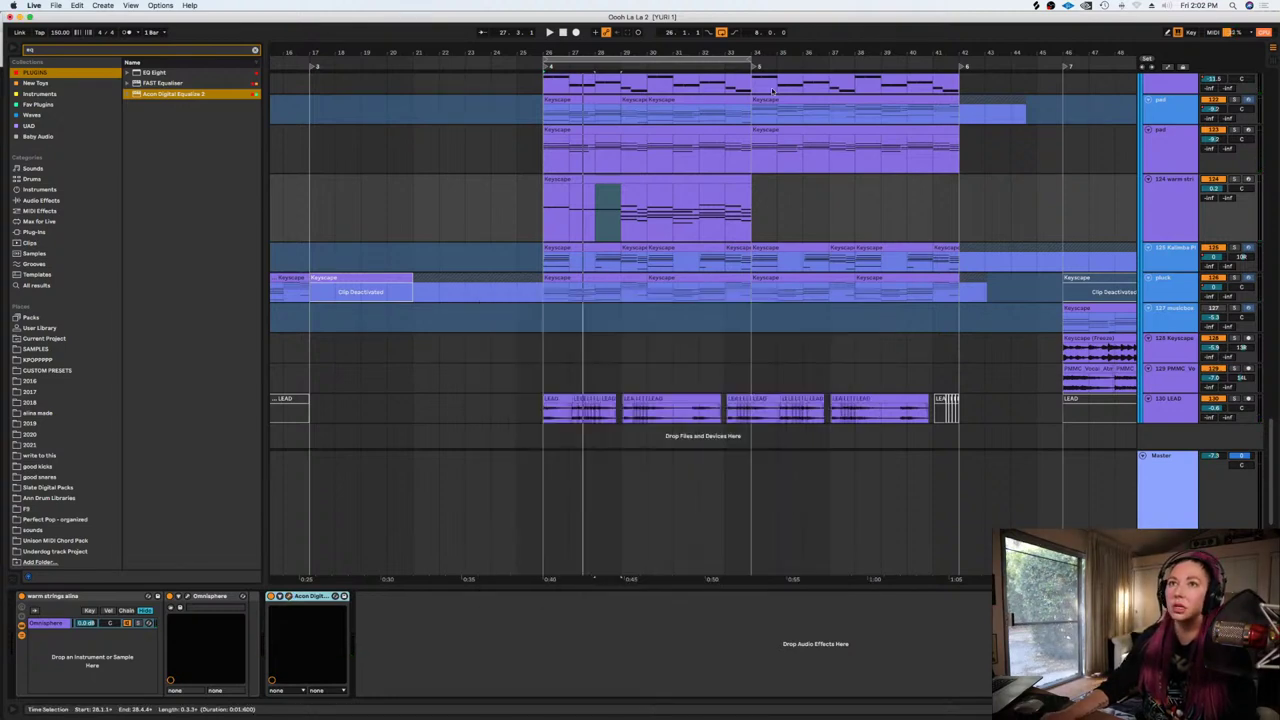
Examine the chord notes of the pad clip spanning bars 26–34 and return to the arrangement
{"action": "double_click", "coordinate": [668, 129]}
{"action": "left_click", "coordinate": [727, 331]}
{"action": "key", "text": "super+a"}
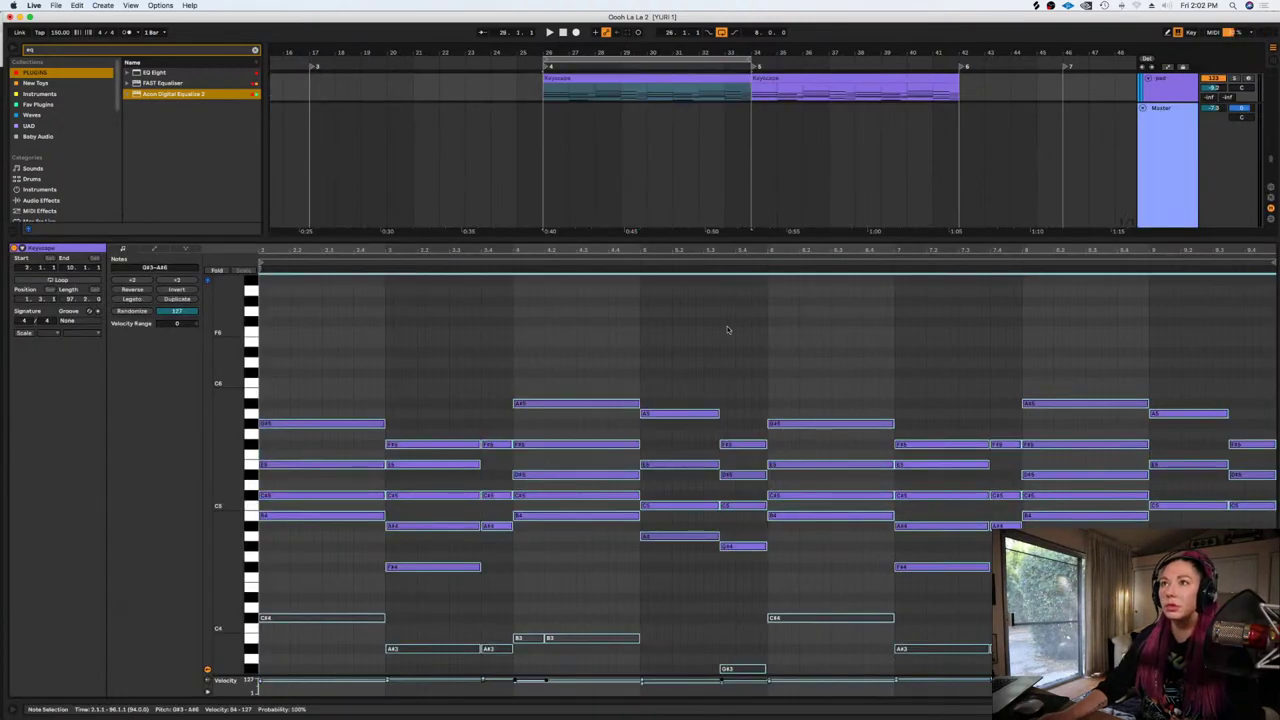
{"action": "key", "text": "shift+Tab"}
Transpose all notes in the warm strings clip down one octave and play it soloed and in the mix
{"action": "left_click", "coordinate": [1172, 197]}
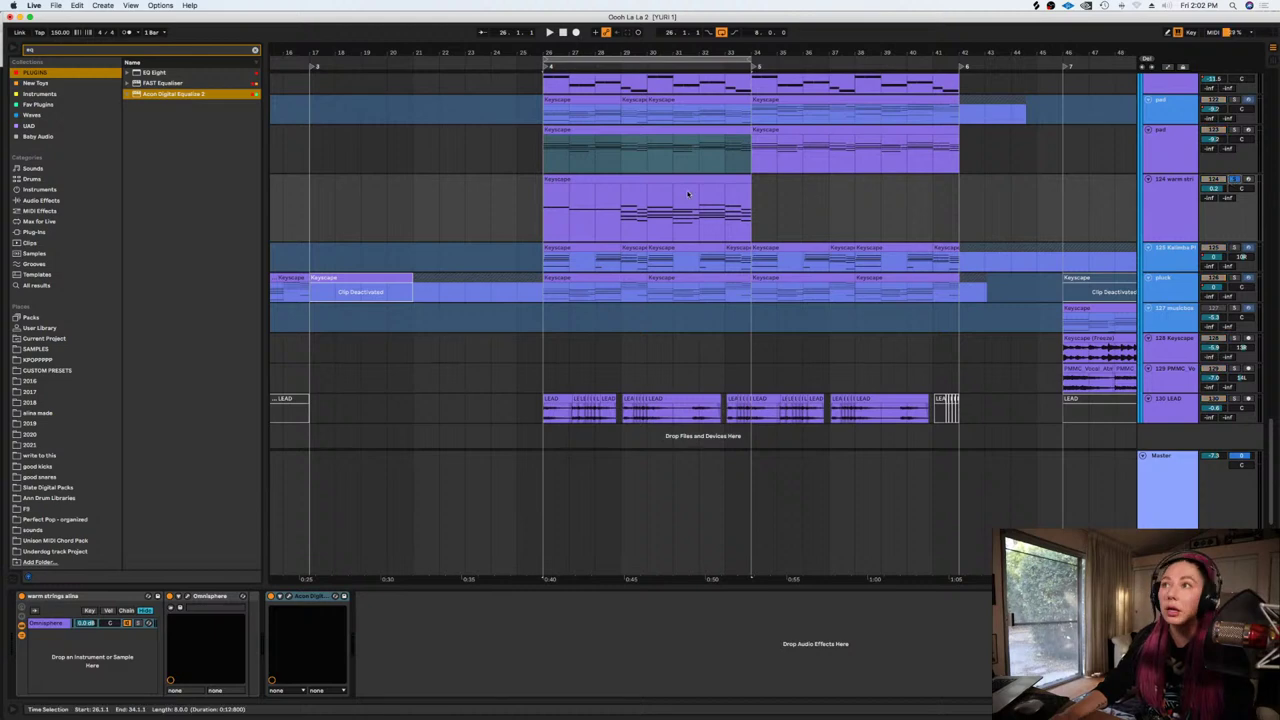
{"action": "double_click", "coordinate": [655, 210]}
{"action": "key", "text": "super+a"}
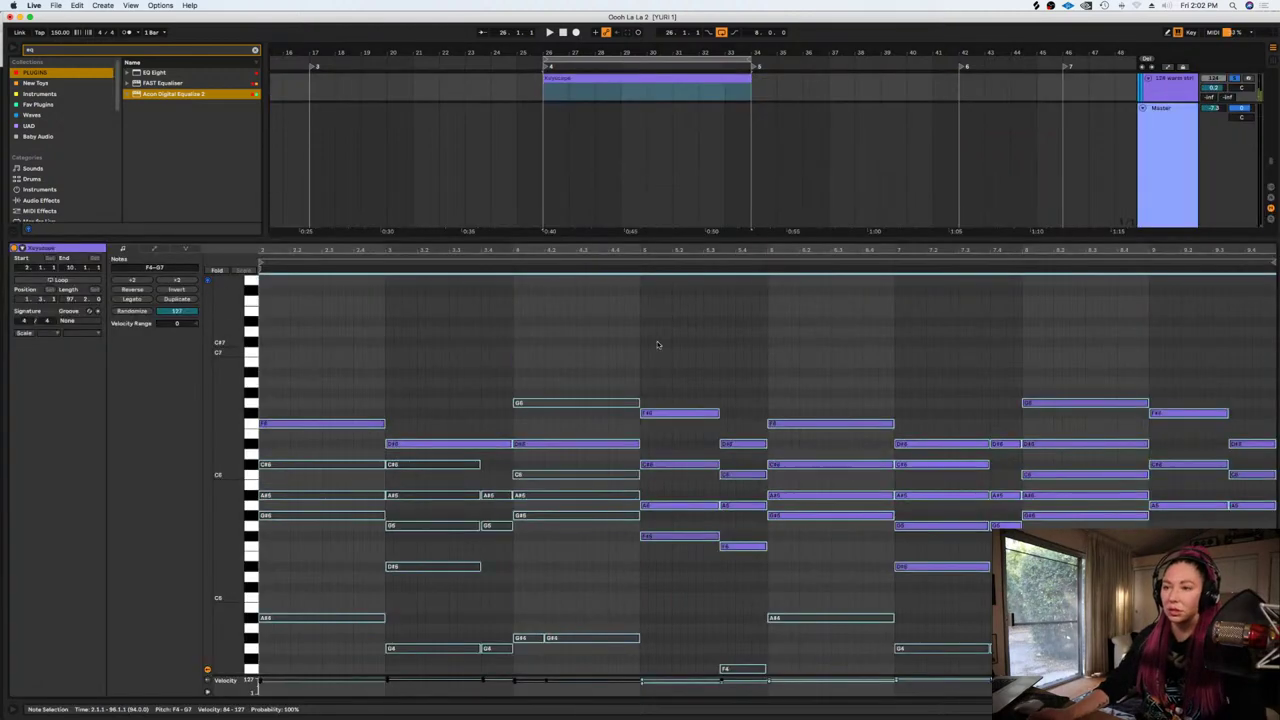
{"action": "key", "text": "space"}
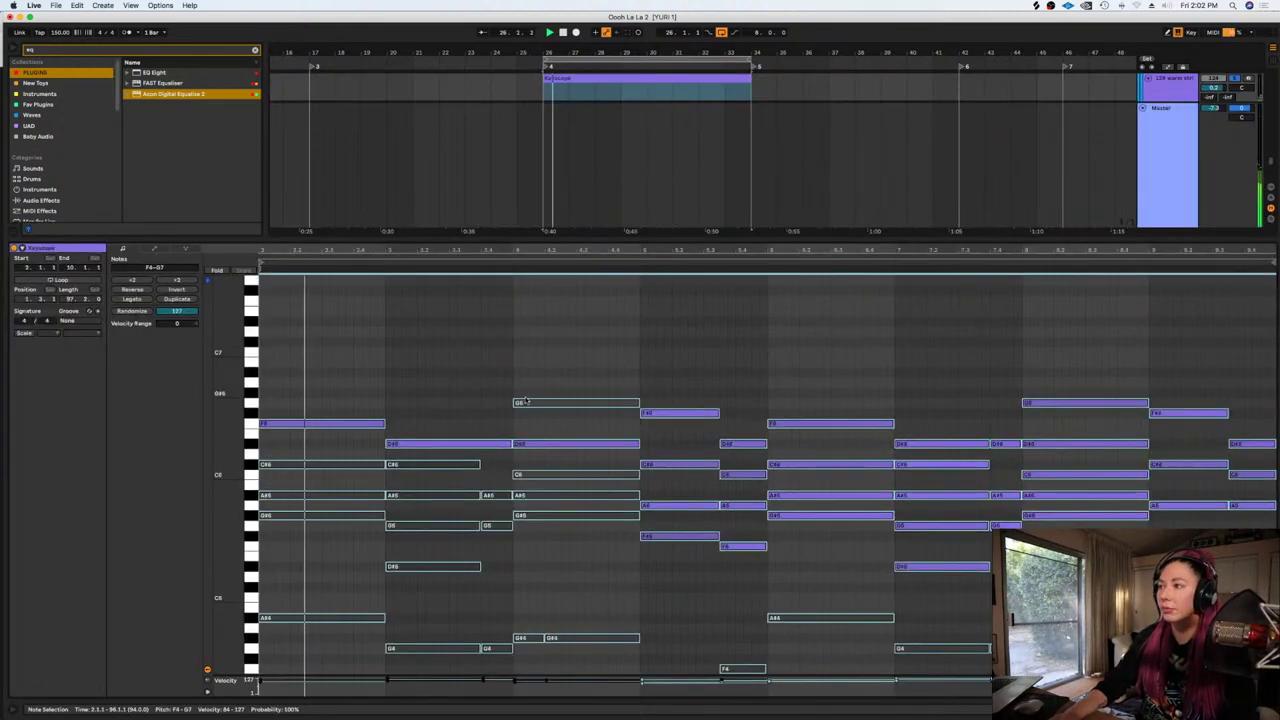
{"action": "left_click", "coordinate": [451, 402]}
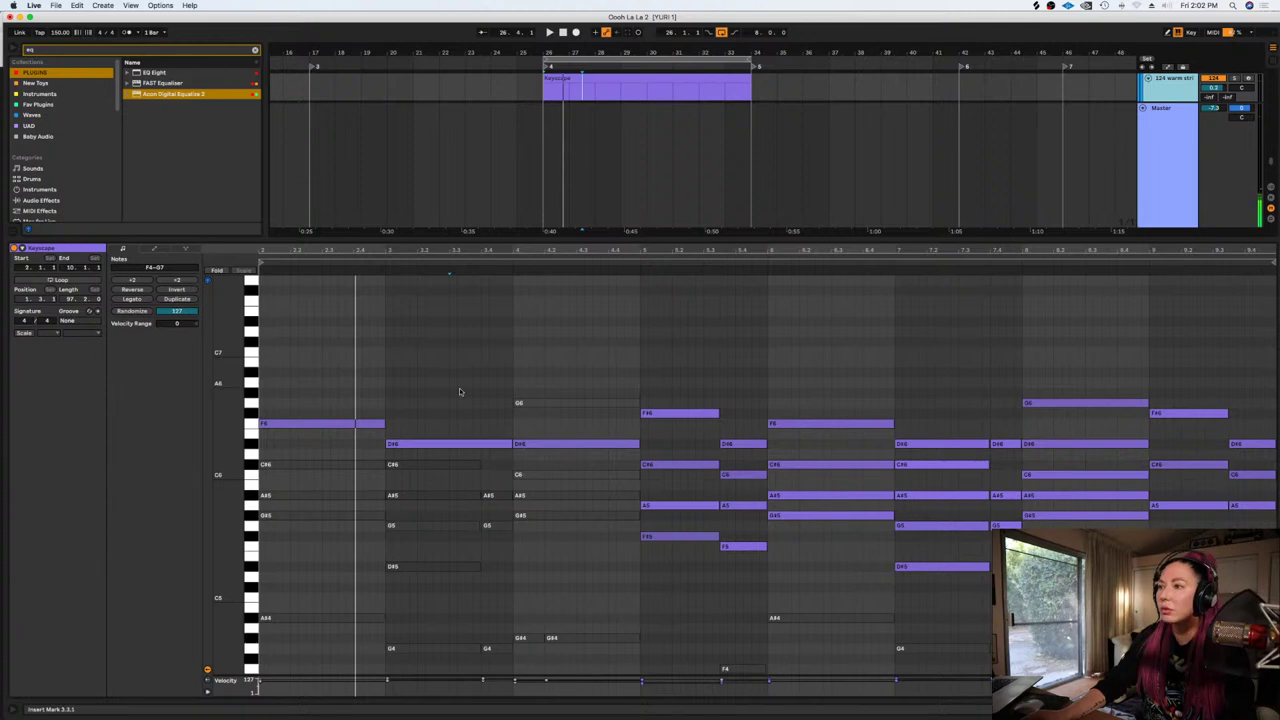
Try moving the first warm strings note up to F#6, play it and return to the arrangement
{"action": "left_click_drag", "start_coordinate": [309, 424], "coordinate": [307, 418]}
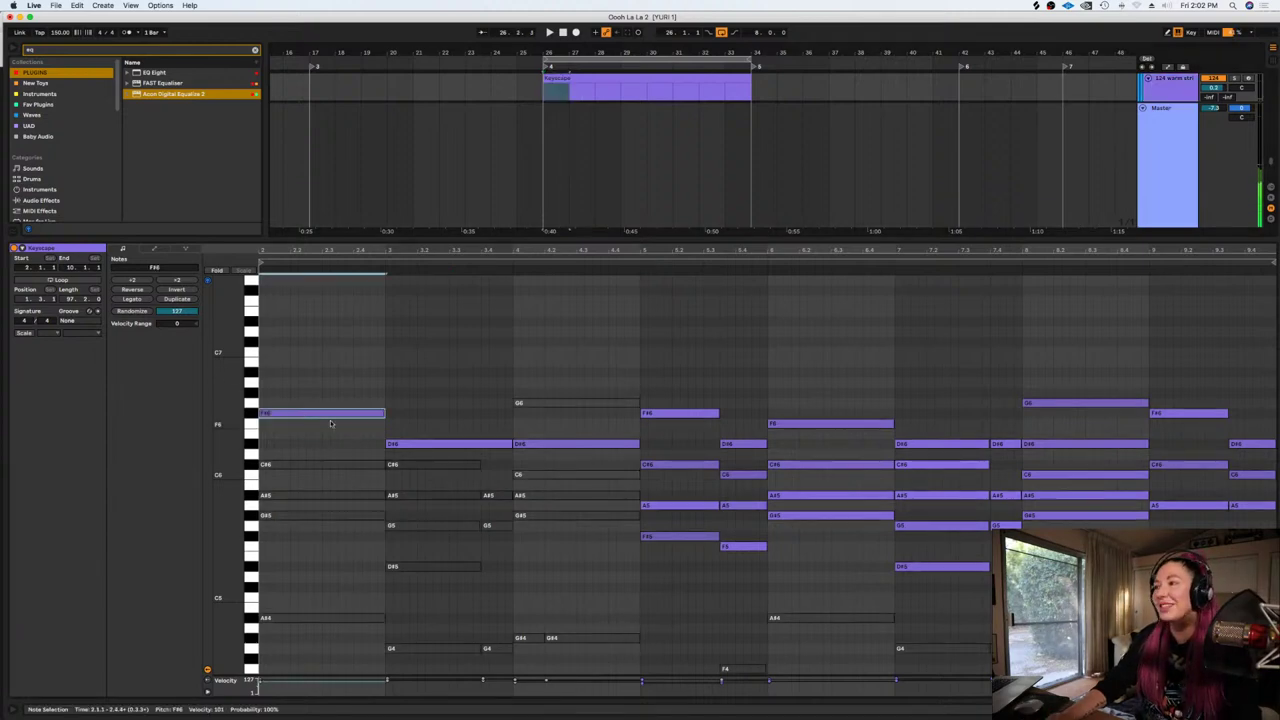
{"action": "key", "text": "space"}
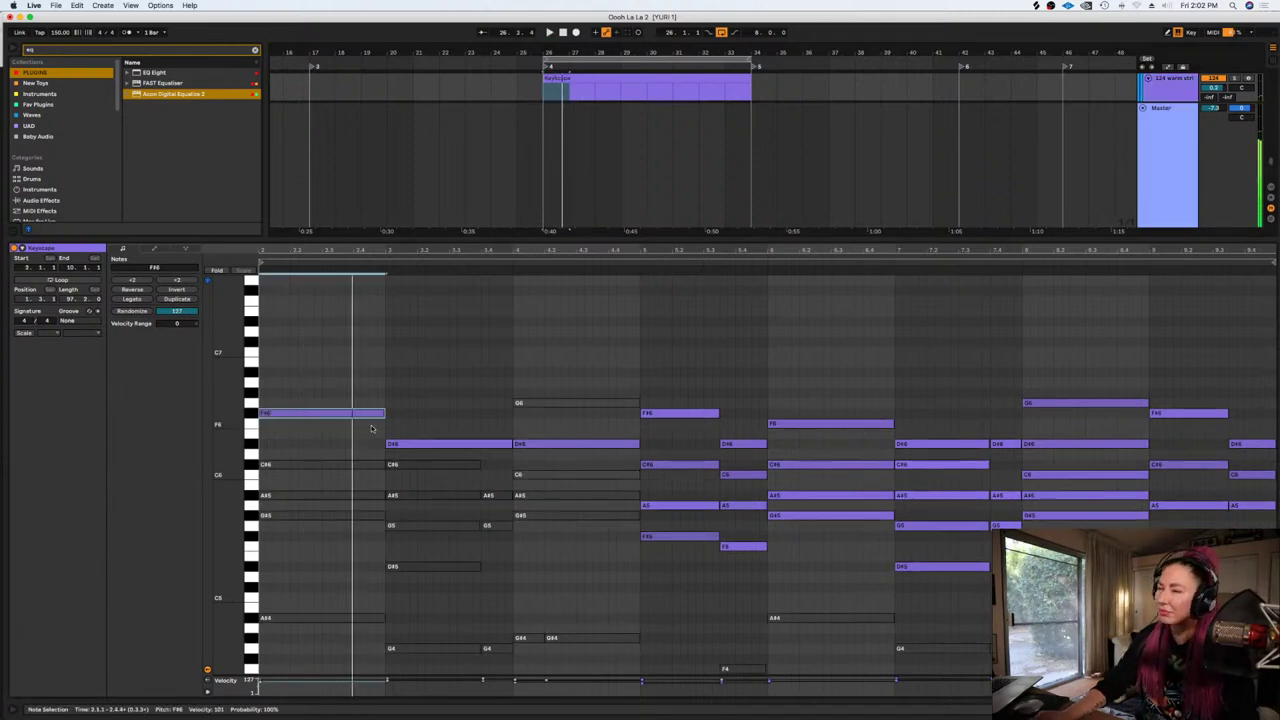
{"action": "key", "text": "shift+Tab"}
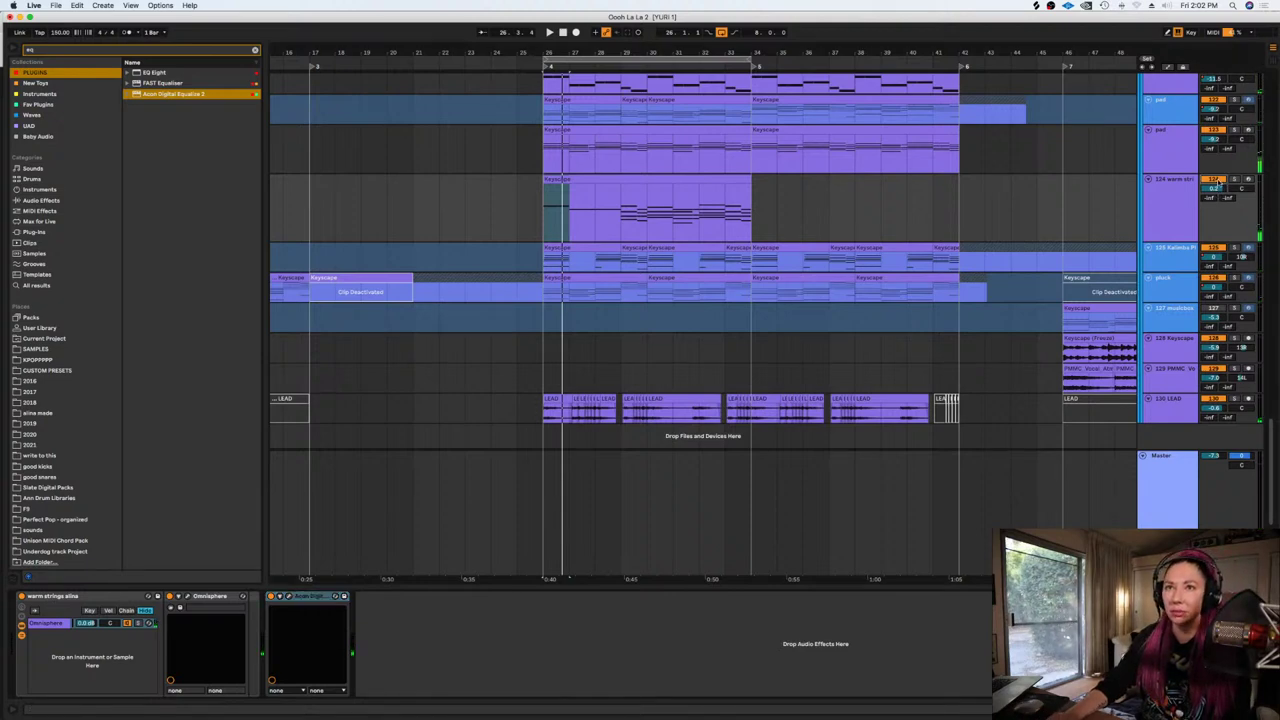
Mute the warm strings track and play the chorus from bar 26 to hear the mix without it
{"action": "left_click", "coordinate": [559, 186]}
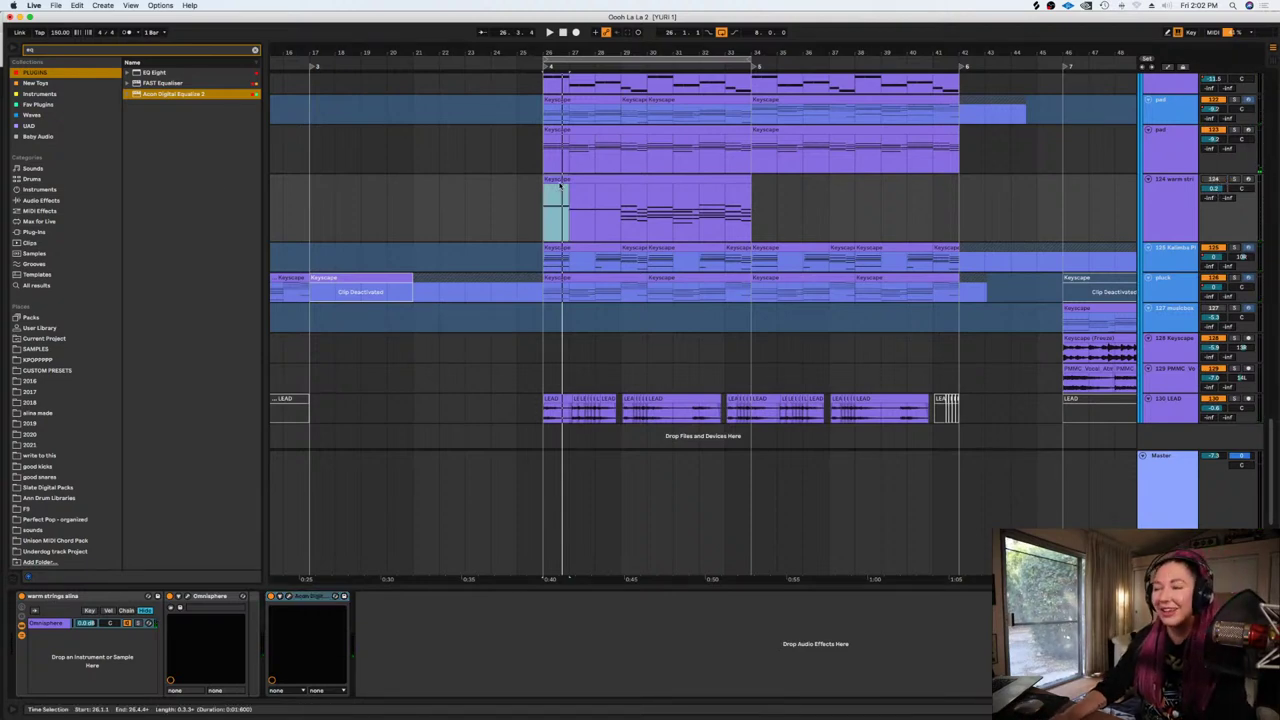
{"action": "left_click", "coordinate": [560, 180]}
{"action": "key", "text": "space"}
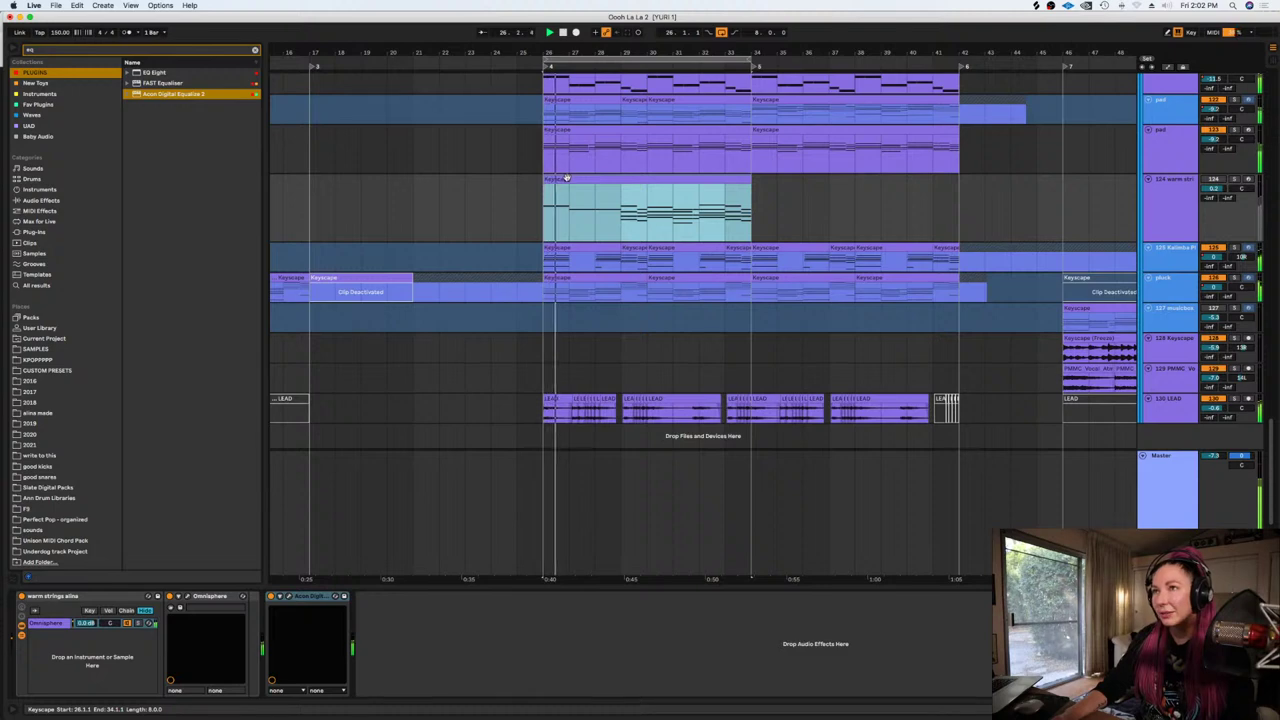
{"action": "key", "text": "space"}
{"action": "key", "text": "space"}
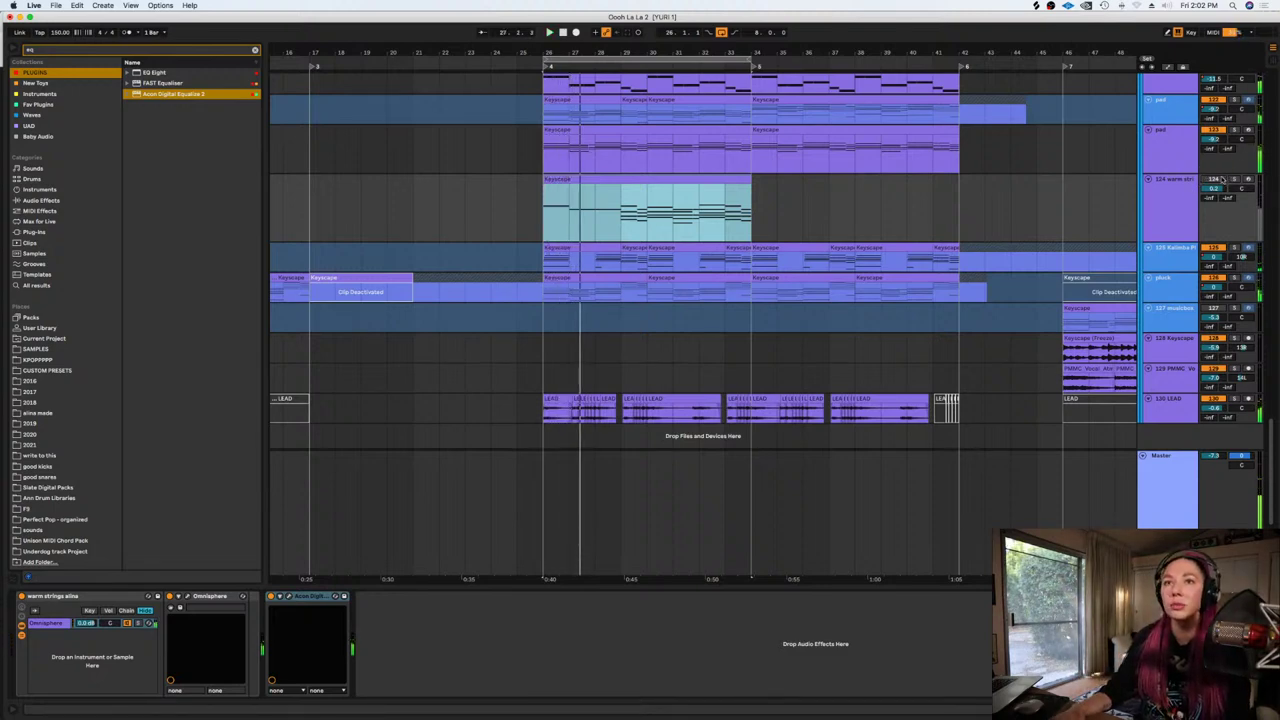
{"action": "key", "text": "space"}
Solo the warm strings track and lower the first note of its clip to D#6
{"action": "left_click", "coordinate": [1234, 179]}
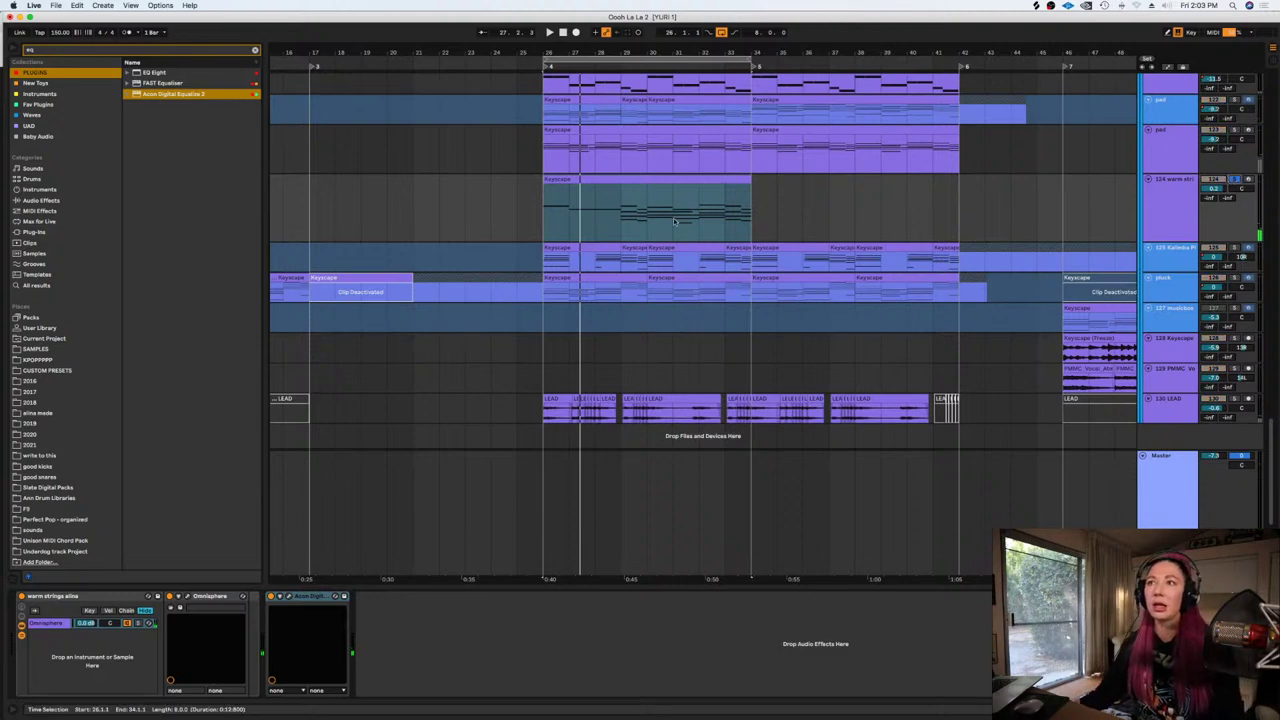
{"action": "double_click", "coordinate": [613, 189]}
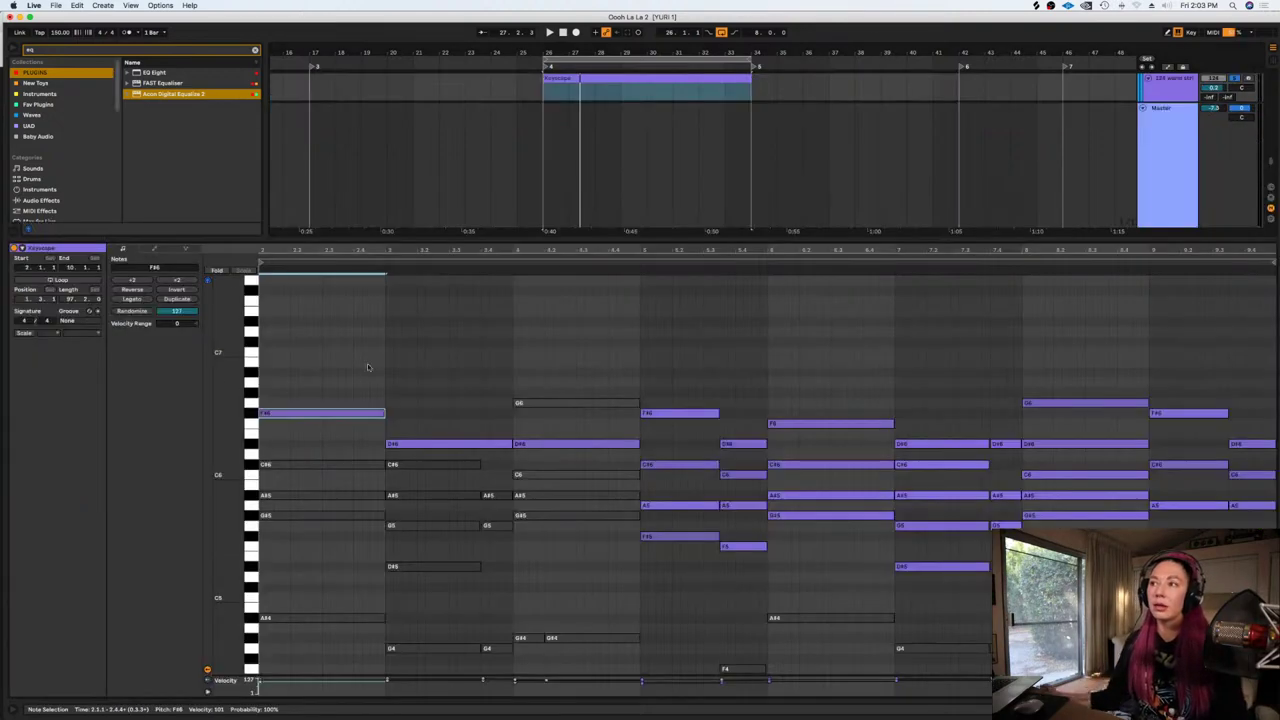
{"action": "left_click_drag", "start_coordinate": [291, 433], "coordinate": [288, 382]}
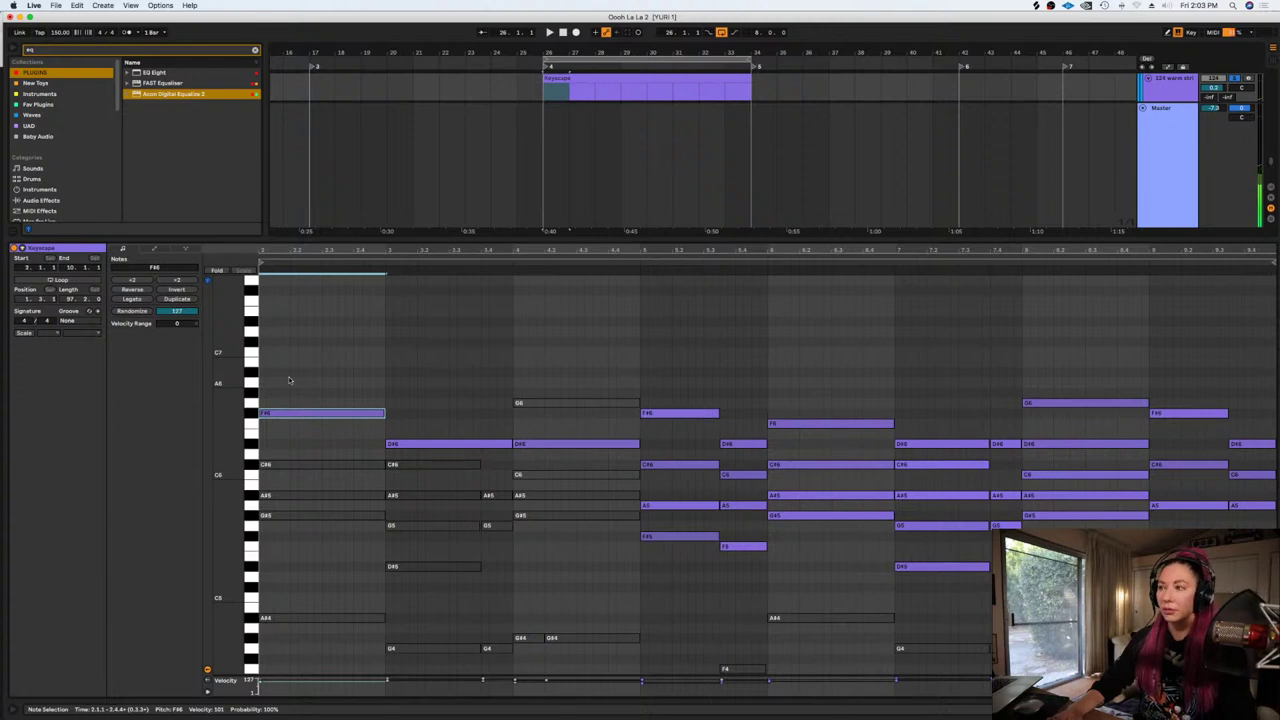
{"action": "key", "text": "Down"}
{"action": "key", "text": "Down"}
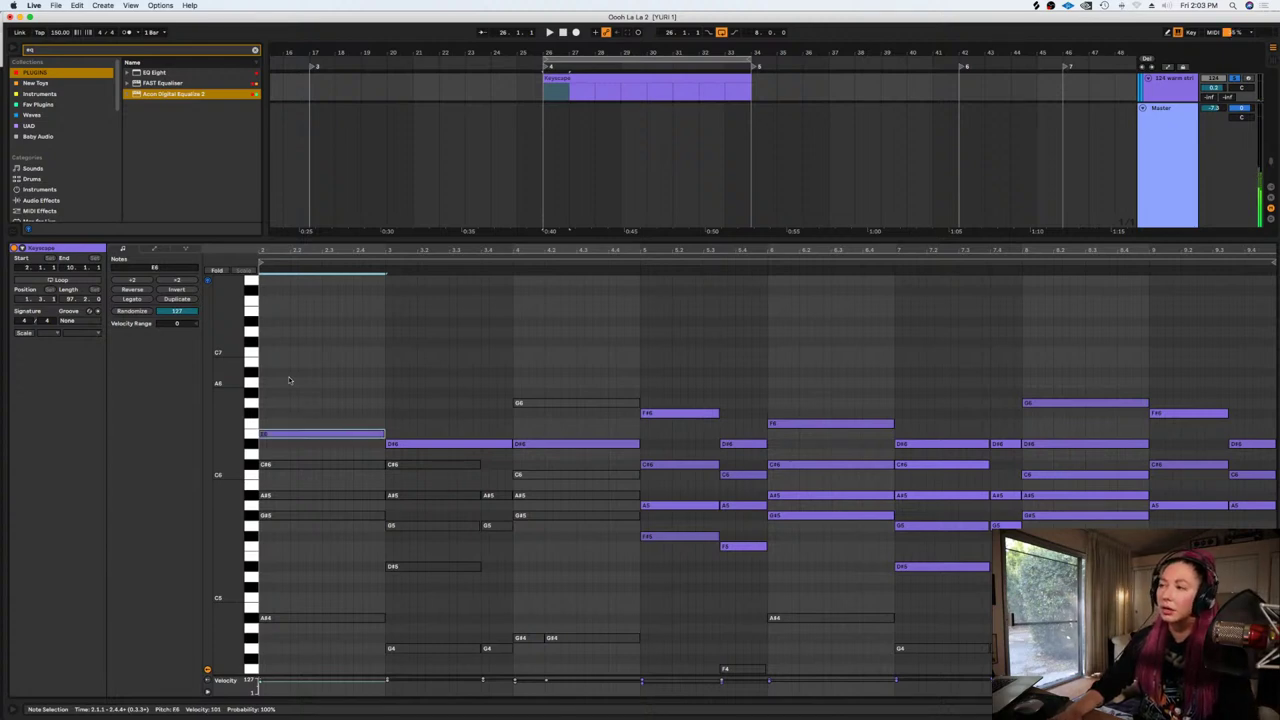
{"action": "key", "text": "Down"}
Lower the second active strings note to C#6 and the third to B5
{"action": "left_click_drag", "start_coordinate": [412, 444], "coordinate": [410, 466]}
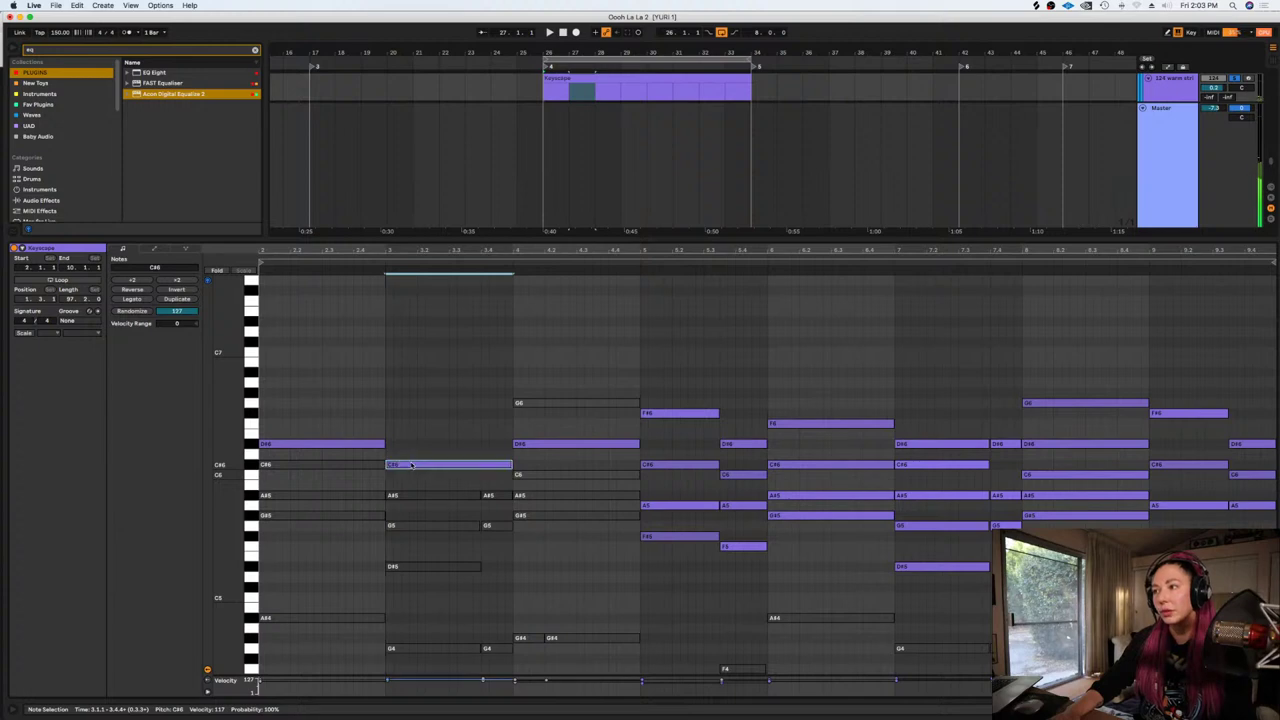
{"action": "left_click", "coordinate": [534, 446]}
{"action": "left_click_drag", "start_coordinate": [541, 496], "coordinate": [543, 494]}
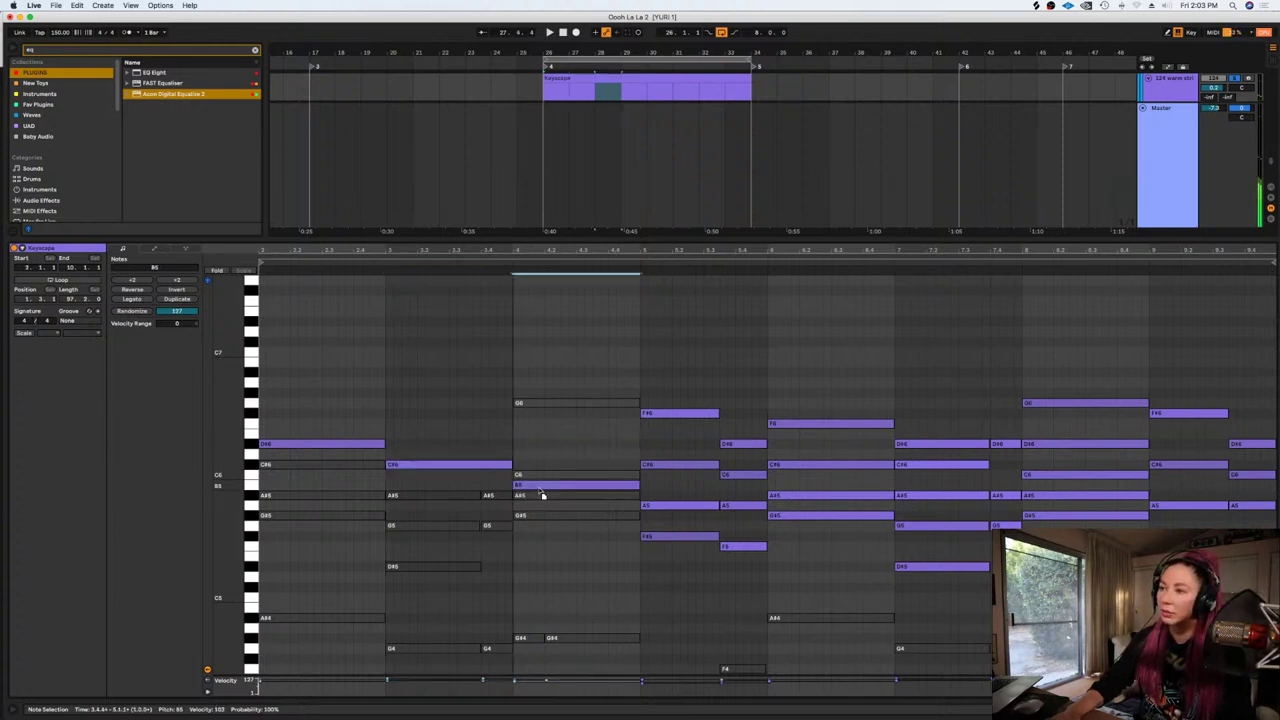
Lower the fourth bar's A5 to G#5, delete that bar's other active notes, extend the G#5 to the bar's end and play the line
{"action": "left_click", "coordinate": [672, 505]}
{"action": "left_click_drag", "start_coordinate": [664, 507], "coordinate": [668, 520]}
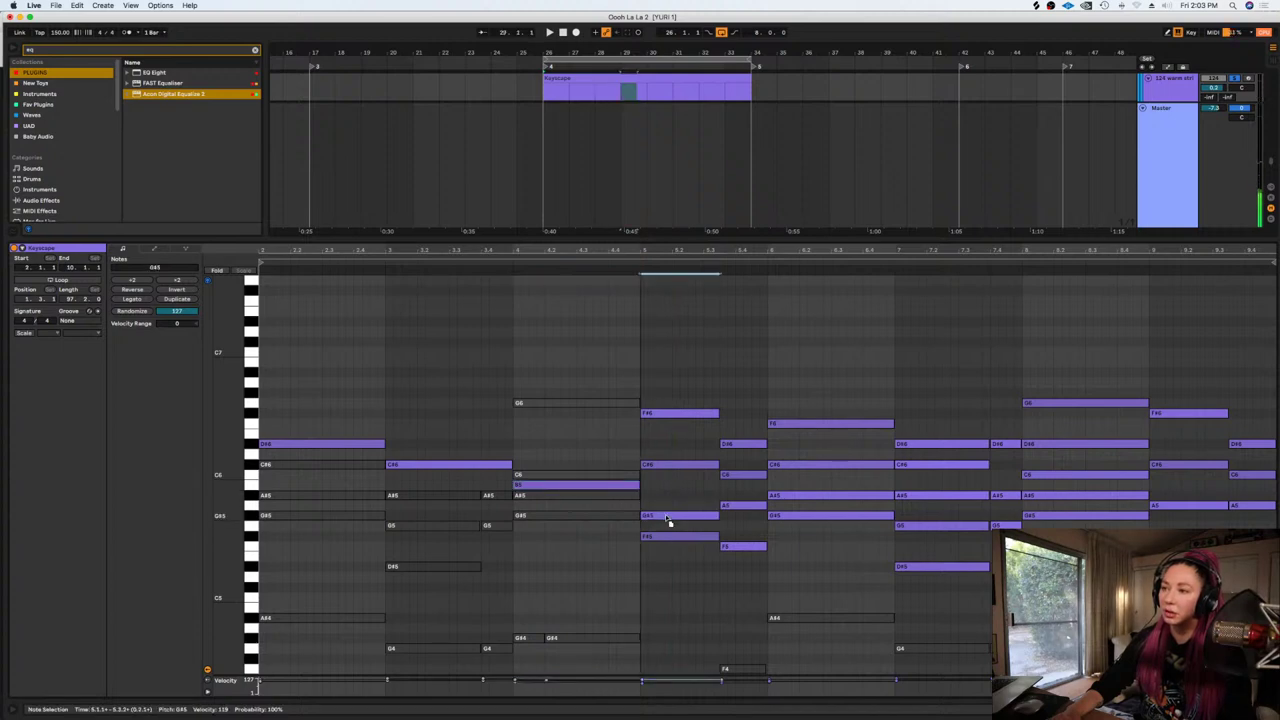
{"action": "left_click_drag", "start_coordinate": [752, 563], "coordinate": [726, 520]}
{"action": "key", "text": "Delete"}
{"action": "left_click_drag", "start_coordinate": [736, 522], "coordinate": [689, 472]}
{"action": "key", "text": "Delete"}
{"action": "key", "text": "Delete"}
{"action": "left_click", "coordinate": [700, 516]}
{"action": "left_click_drag", "start_coordinate": [776, 517], "coordinate": [768, 516]}
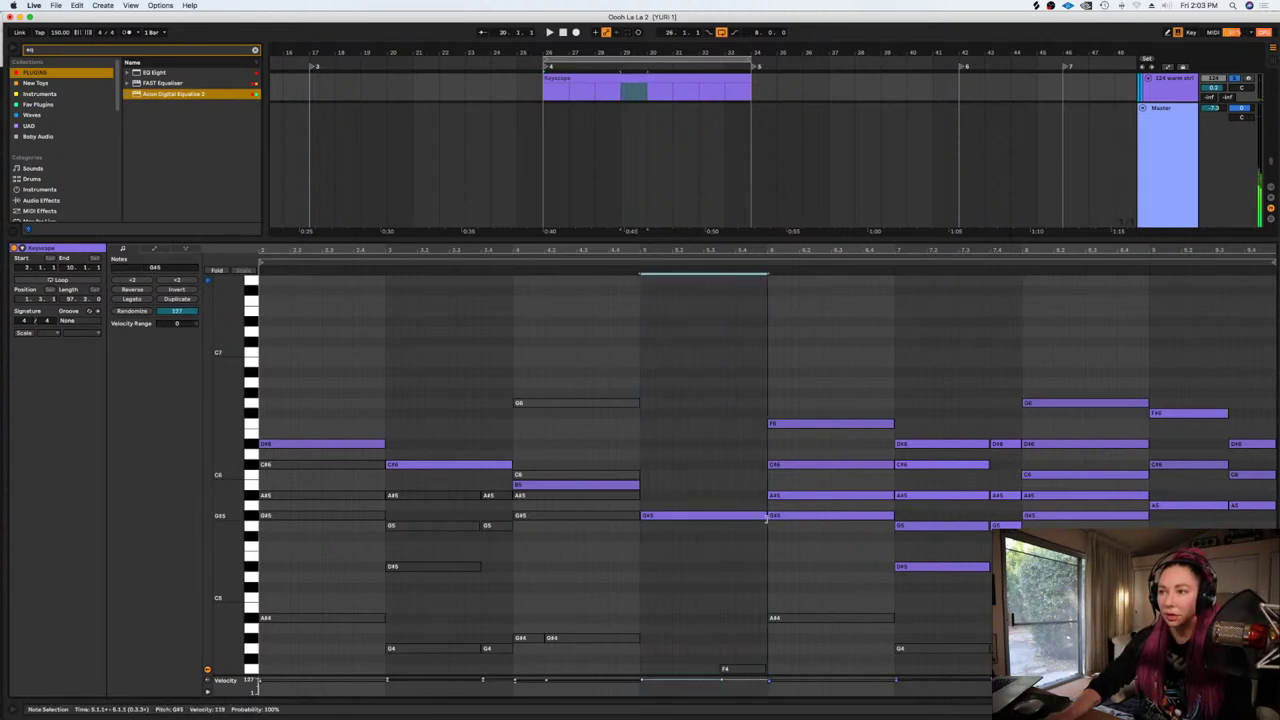
{"action": "key", "text": "space"}
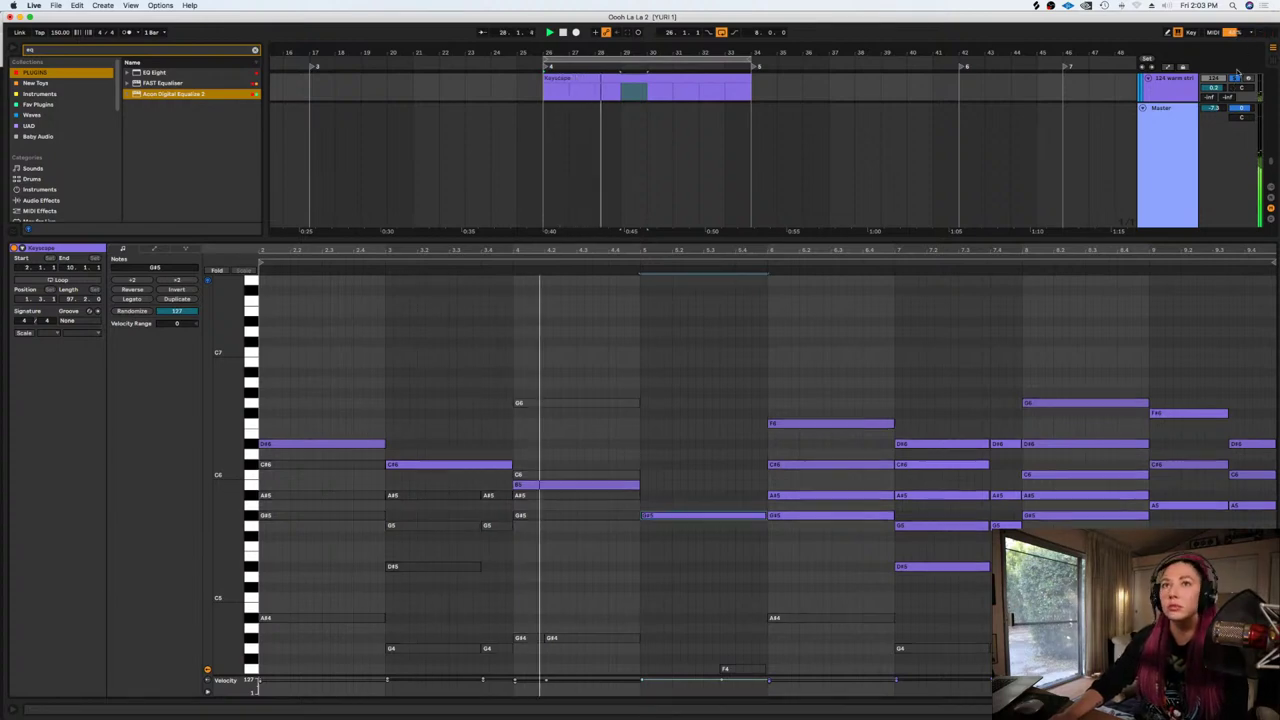
Take the warm strings track out of solo, open its Equalize 2 plug-in and check the EQ curve during playback
{"action": "double_click", "coordinate": [1162, 94]}
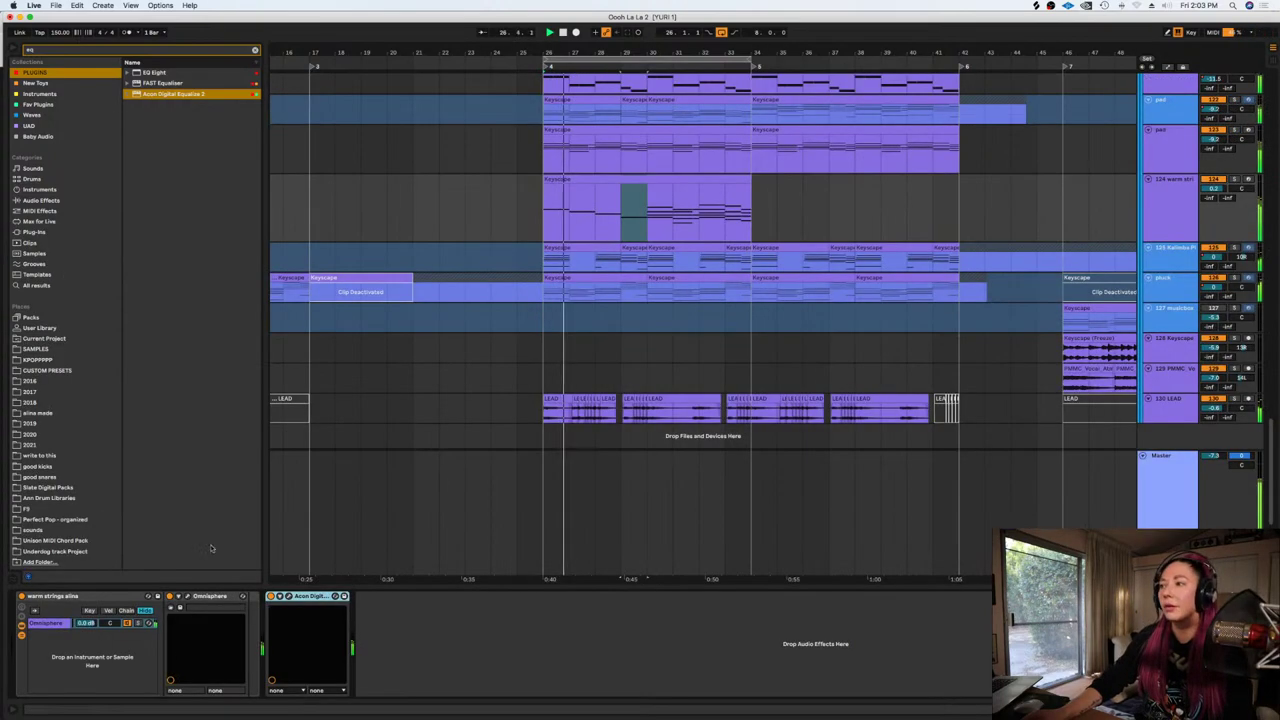
{"action": "left_click", "coordinate": [288, 597]}
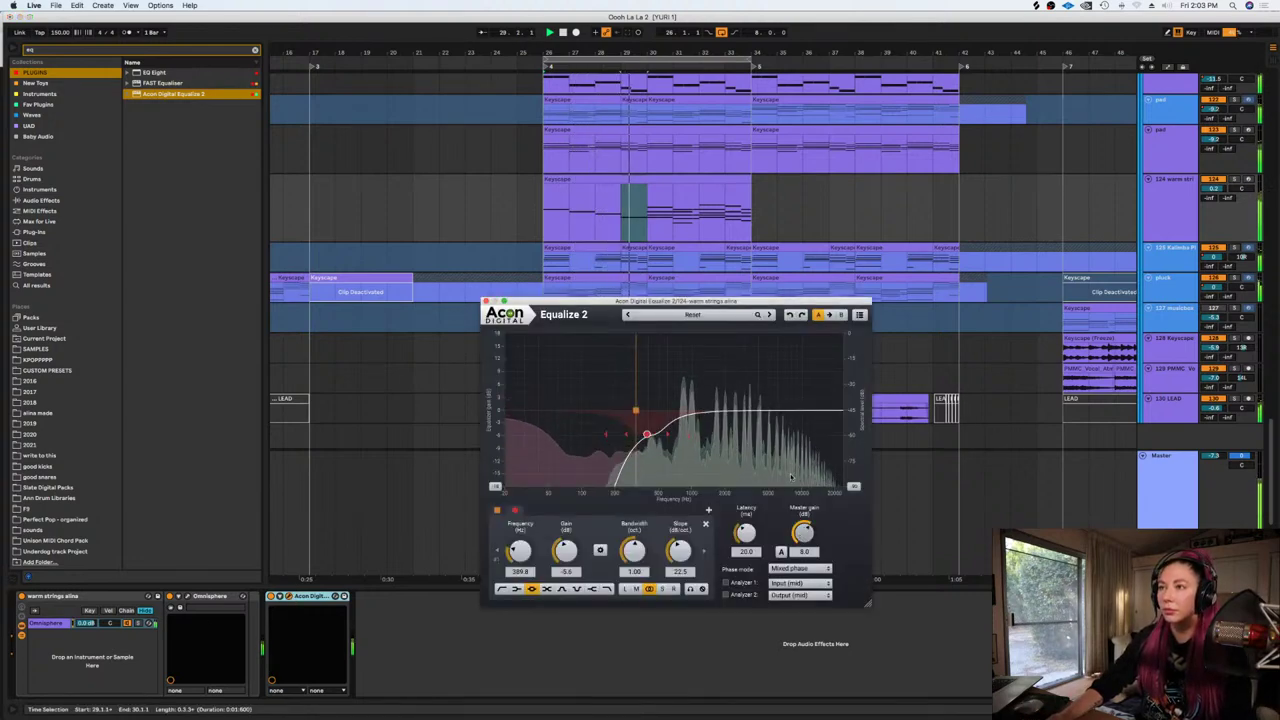
{"action": "left_click", "coordinate": [596, 211]}
{"action": "key", "text": "space"}
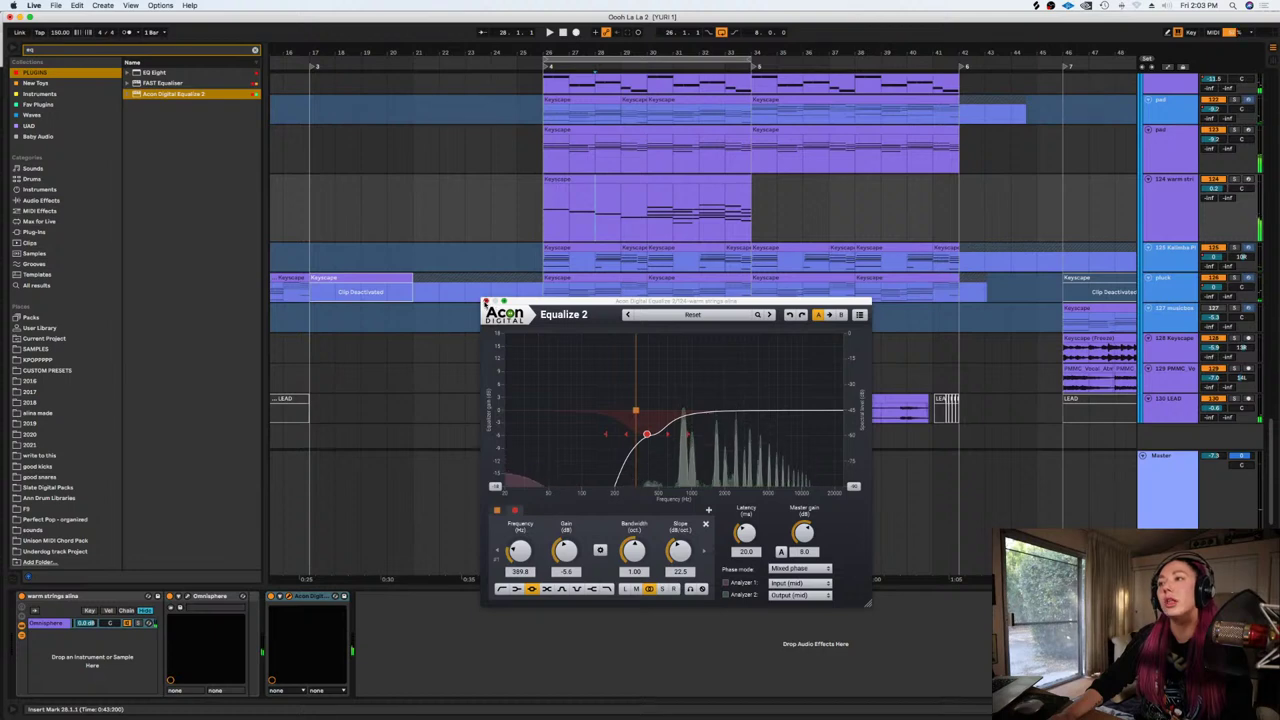
{"action": "key", "text": "super+alt+p"}
Open the warm strings clip's notes again, raise the track's volume and play the chorus in the full mix
{"action": "key", "text": "space"}
{"action": "key", "text": "space"}
{"action": "double_click", "coordinate": [629, 179]}
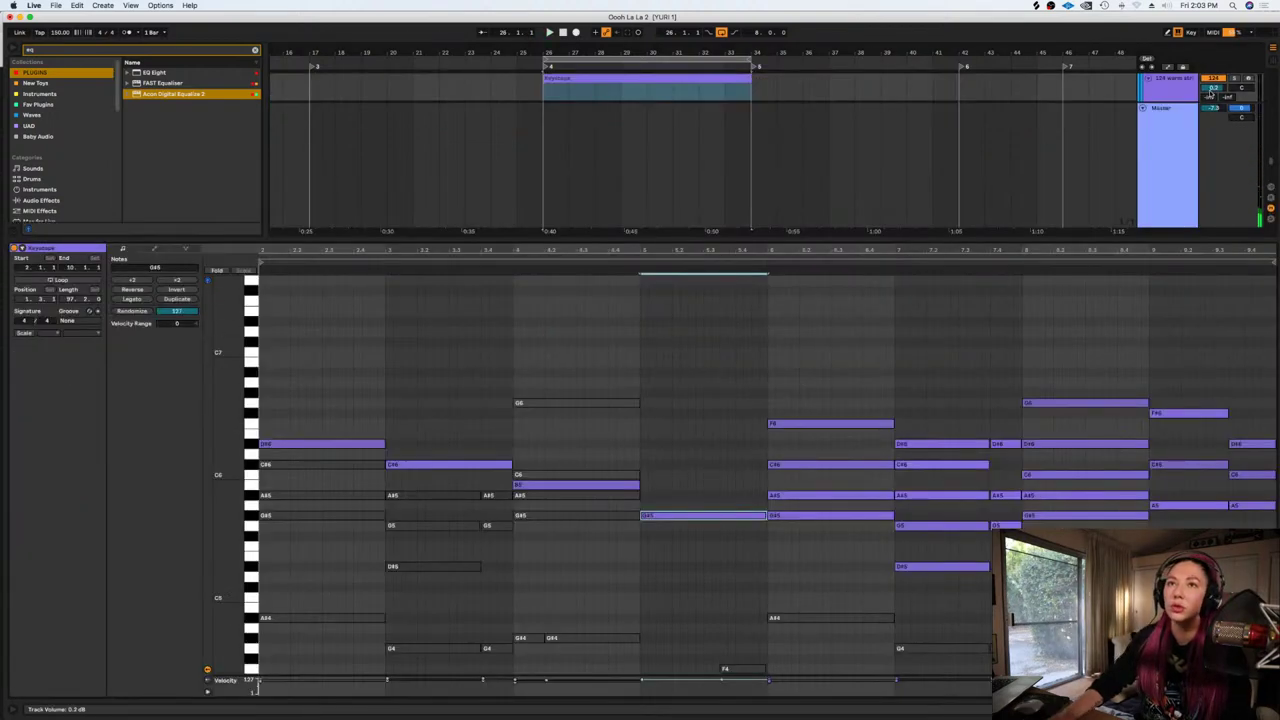
{"action": "key", "text": "space"}
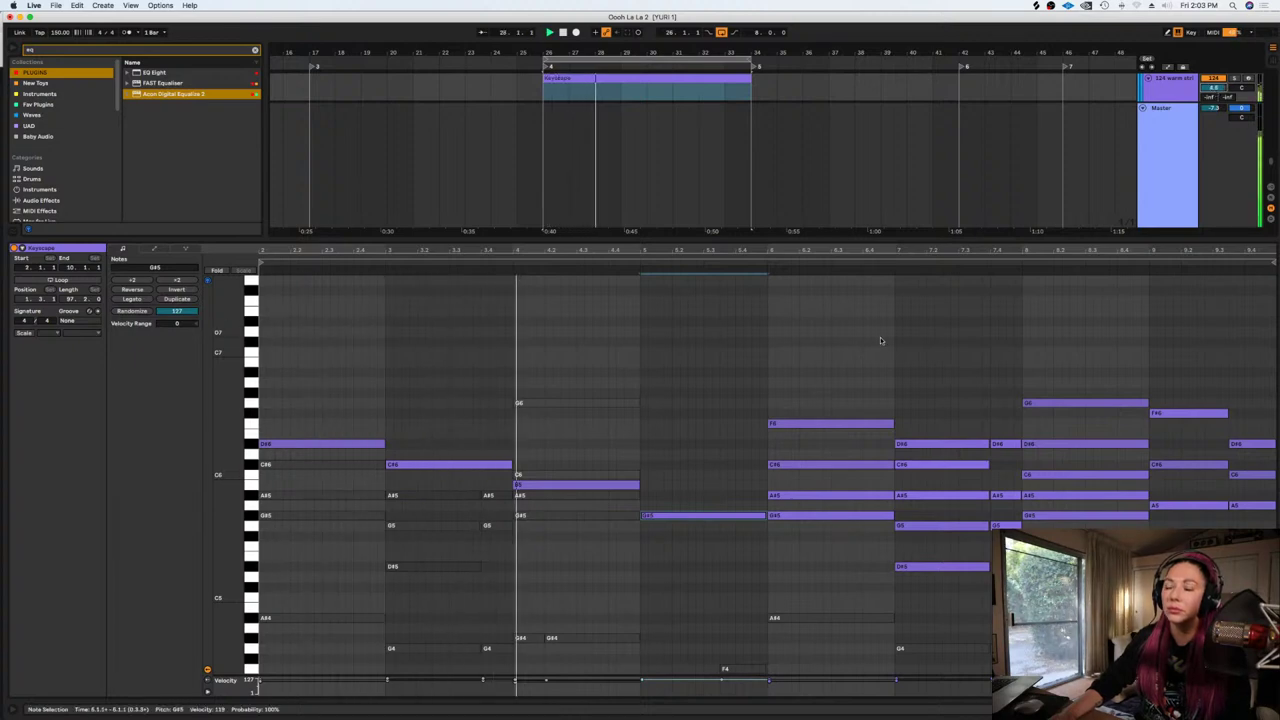
Try the third bar's strings note at A5 and G#5 during playback, and move it back to B5
{"action": "left_click", "coordinate": [571, 507]}
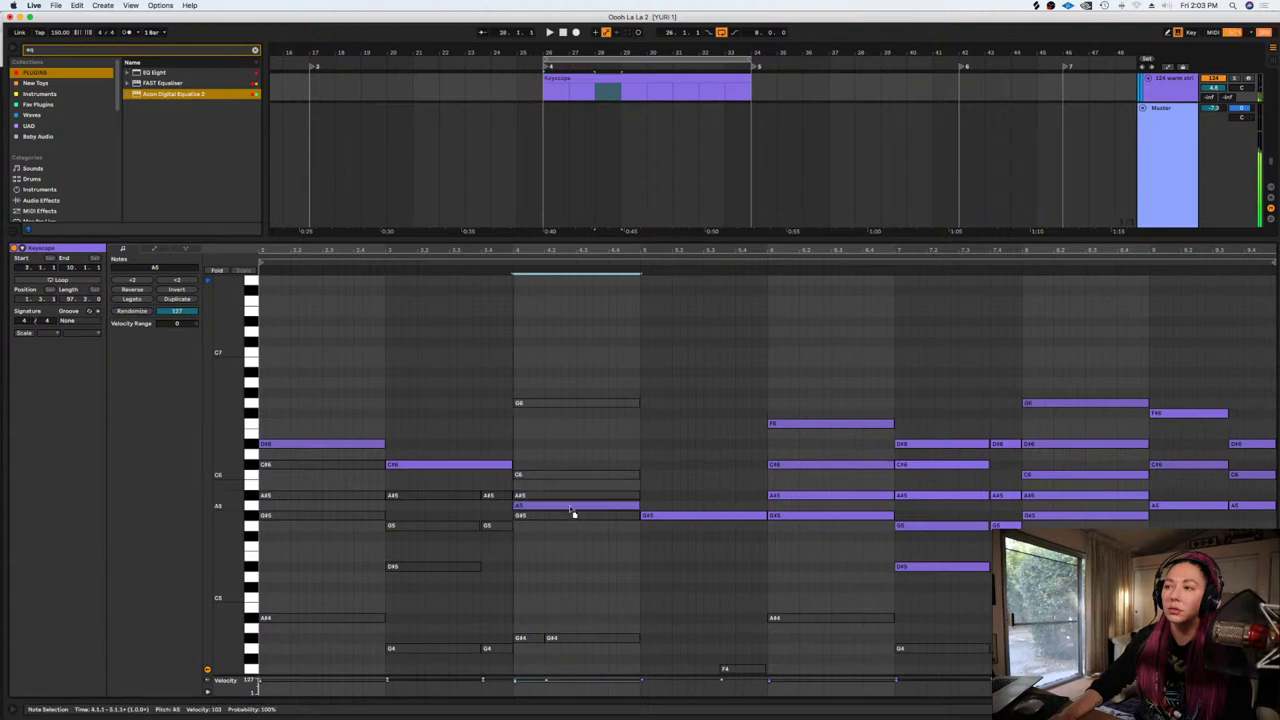
{"action": "left_click_drag", "start_coordinate": [571, 508], "coordinate": [637, 516]}
{"action": "key", "text": "space"}
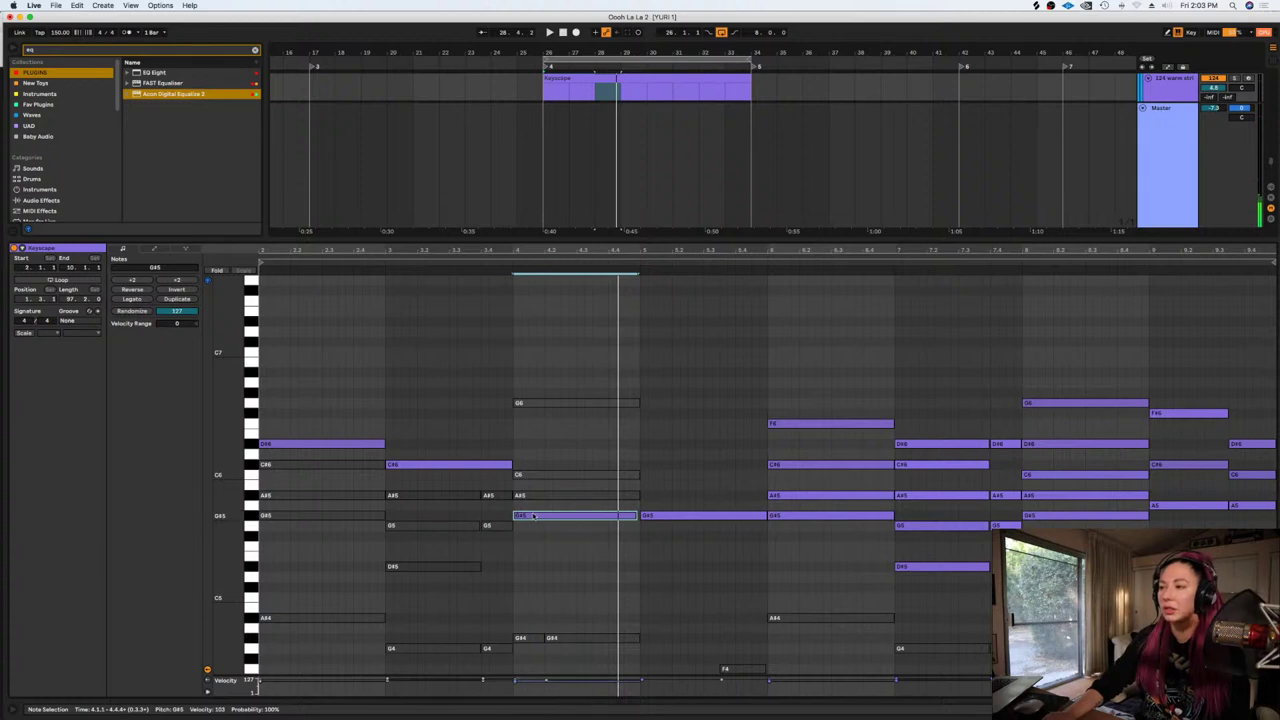
{"action": "left_click_drag", "start_coordinate": [533, 516], "coordinate": [535, 487]}
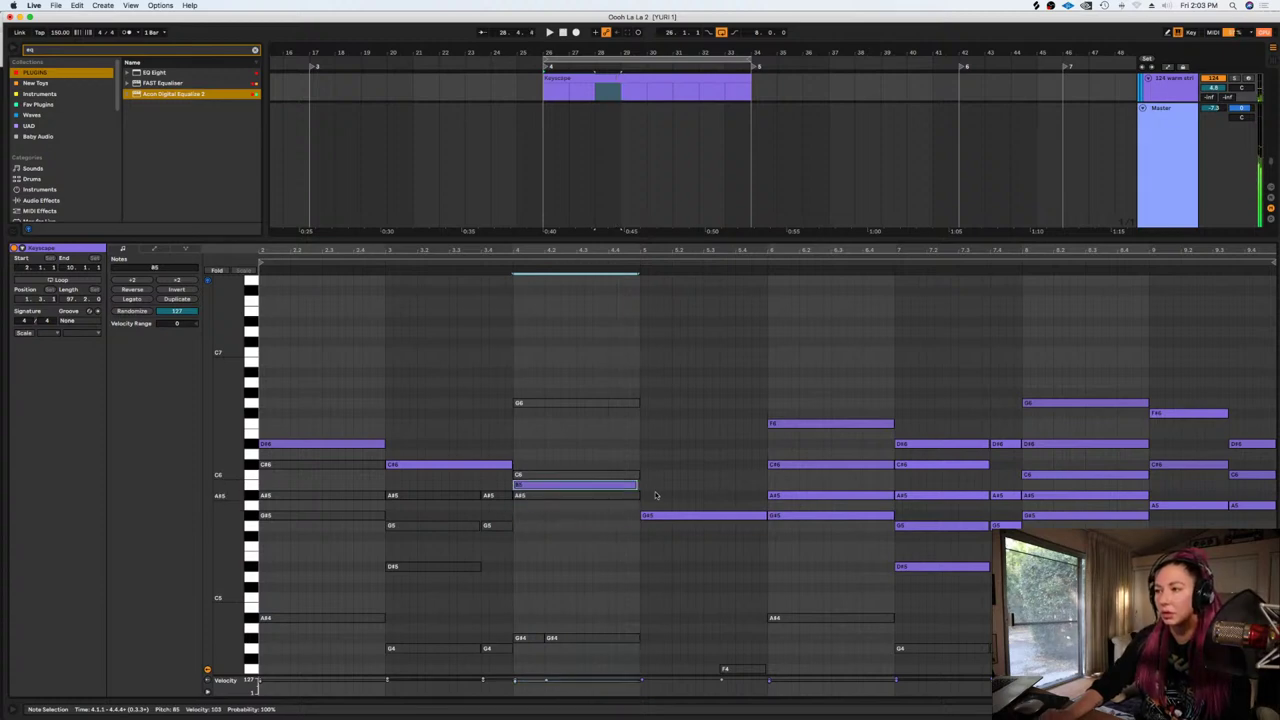
Divide the third bar into half-bar notes B5 and A#5 and the fourth bar into half-bar notes G#5 and F#5
{"action": "mouse_move", "coordinate": [636, 485]}
{"action": "left_mouse_down"}
{"action": "mouse_move", "coordinate": [557, 488]}
{"action": "mouse_move", "coordinate": [634, 497]}
{"action": "mouse_move", "coordinate": [565, 497]}
{"action": "mouse_move", "coordinate": [628, 509]}
{"action": "left_mouse_up"}
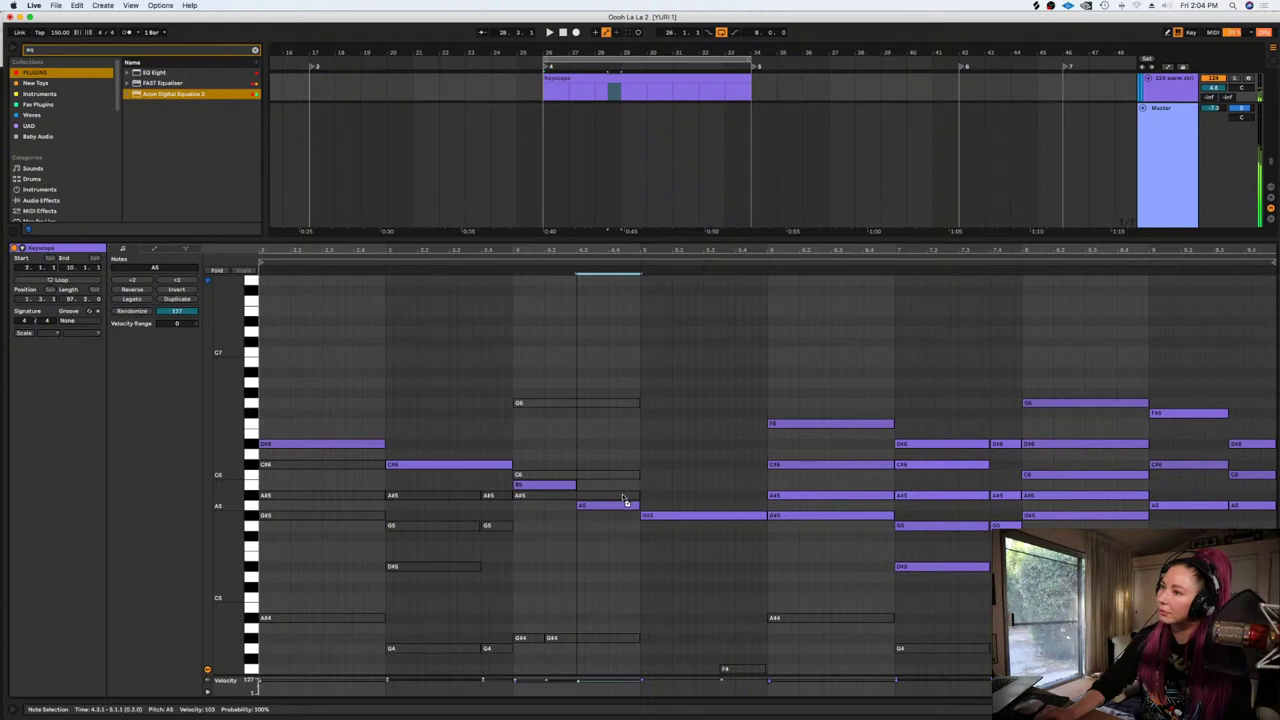
{"action": "key", "text": "Up"}
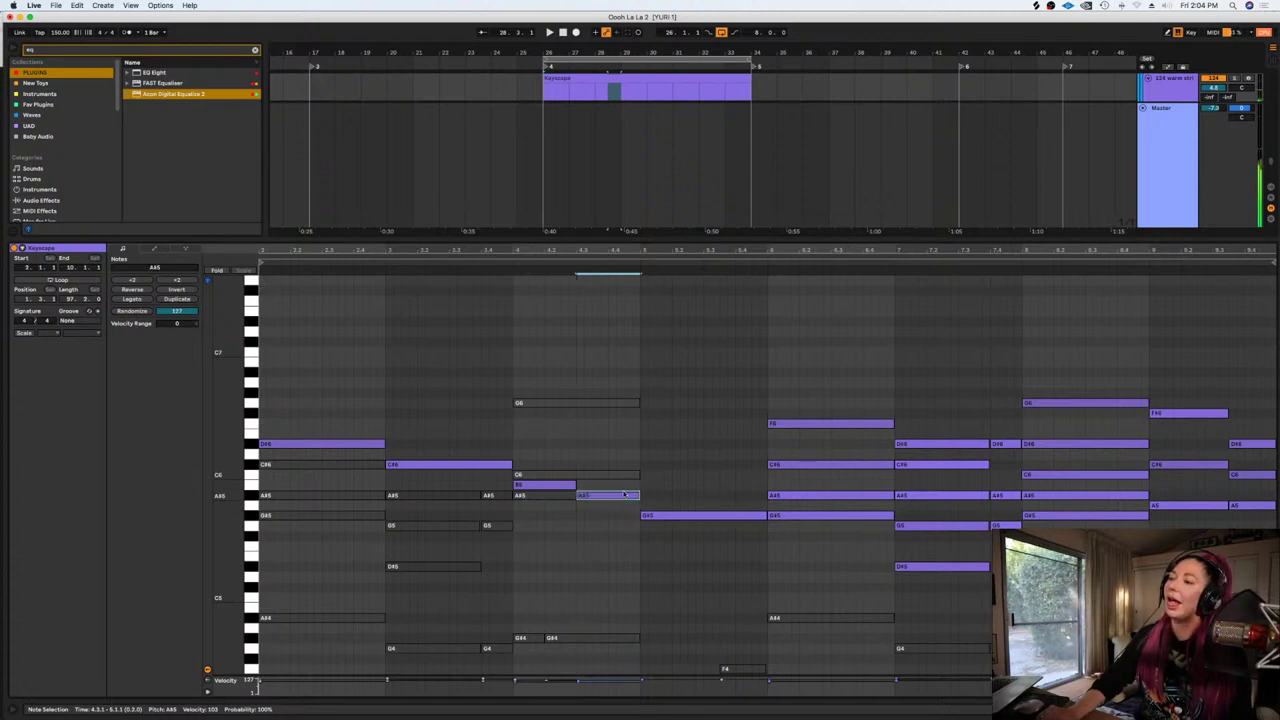
{"action": "key", "text": "space"}
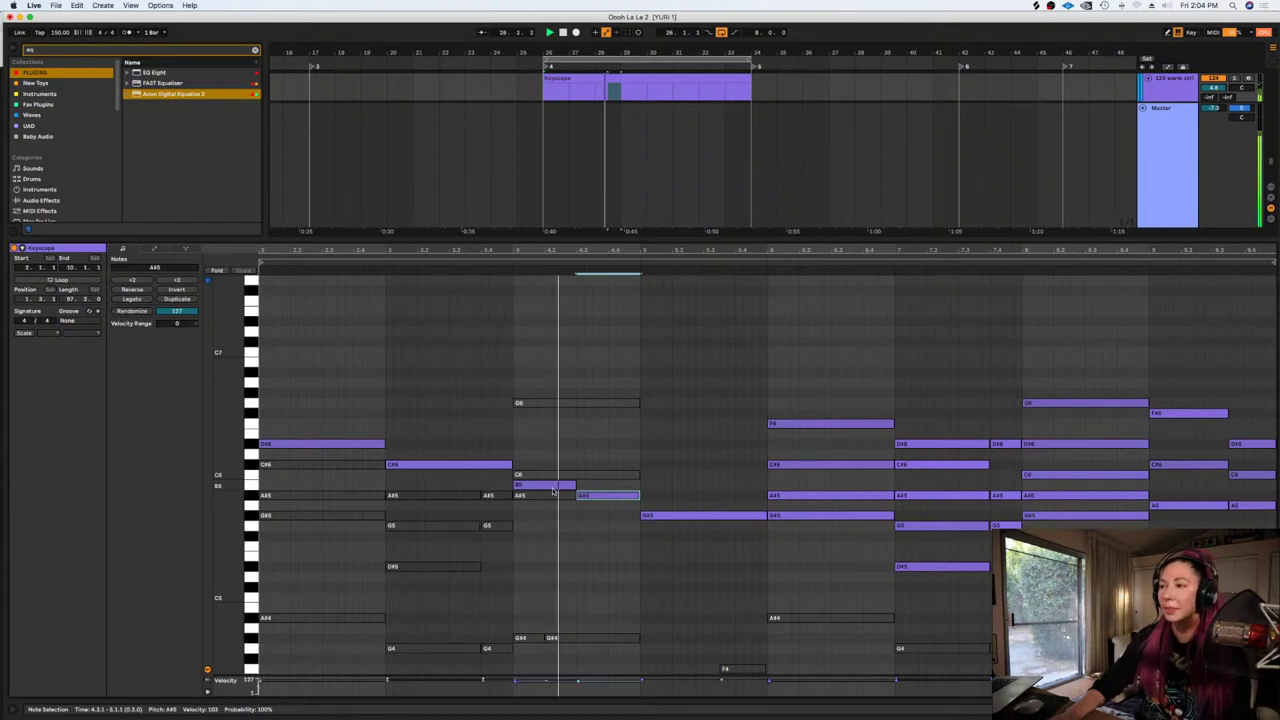
{"action": "left_click", "coordinate": [662, 515]}
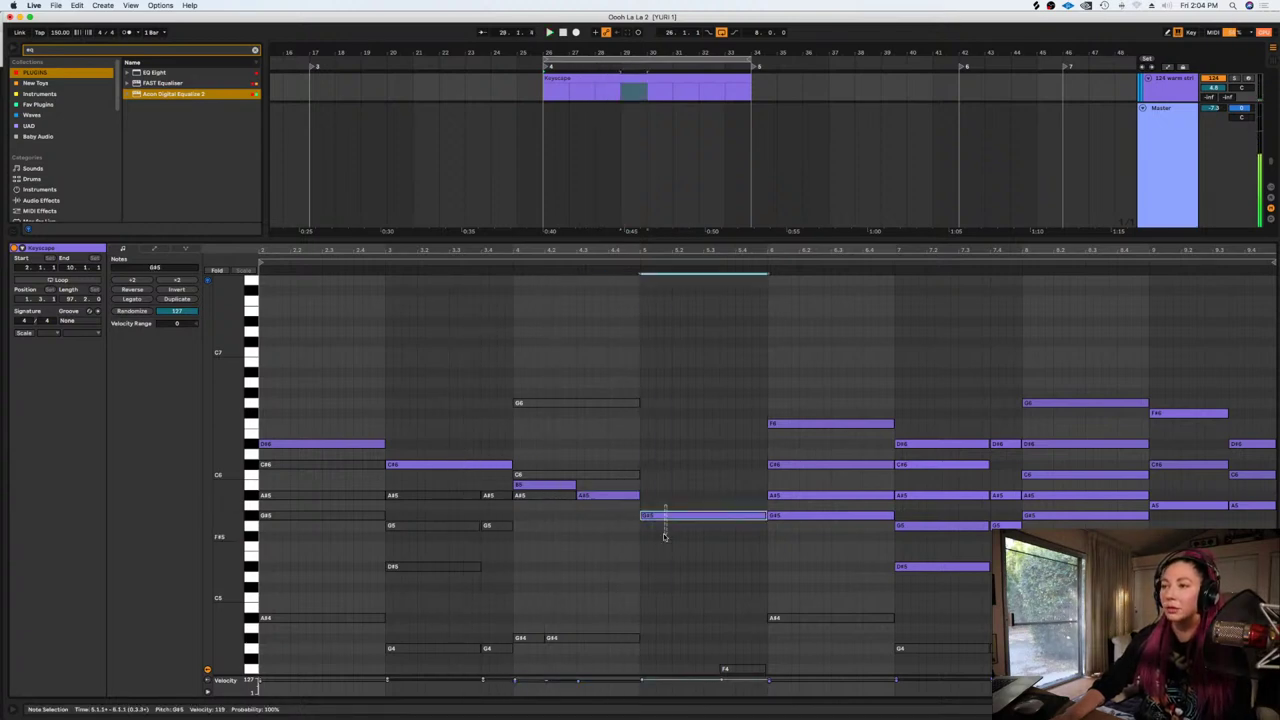
Double the first four bars' melody in two octaves by moving the notes up an octave and copying them back down, and play it
{"action": "mouse_move", "coordinate": [769, 515]}
{"action": "left_mouse_down"}
{"action": "mouse_move", "coordinate": [702, 515]}
{"action": "mouse_move", "coordinate": [767, 516]}
{"action": "mouse_move", "coordinate": [703, 516]}
{"action": "mouse_move", "coordinate": [747, 520]}
{"action": "mouse_move", "coordinate": [757, 538]}
{"action": "mouse_move", "coordinate": [357, 372]}
{"action": "left_mouse_up"}
{"action": "key", "text": "shift+Up"}
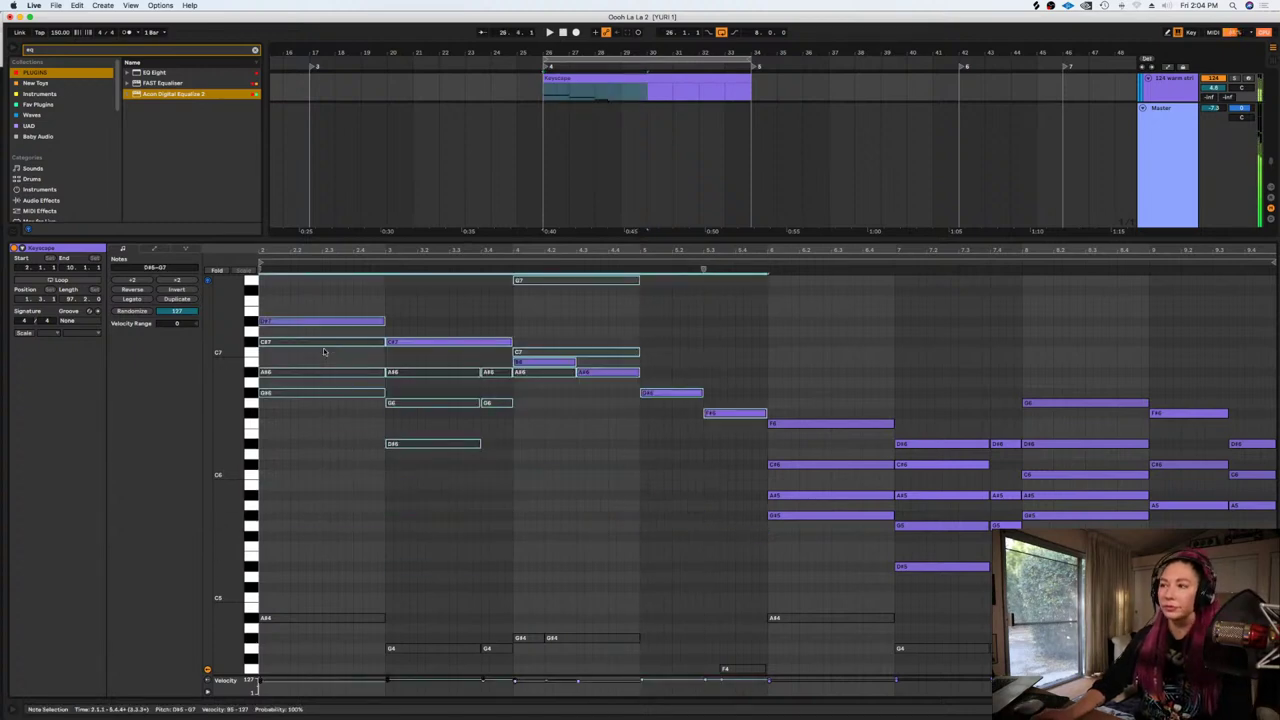
{"action": "left_click_drag", "start_coordinate": [330, 323], "coordinate": [330, 331]}
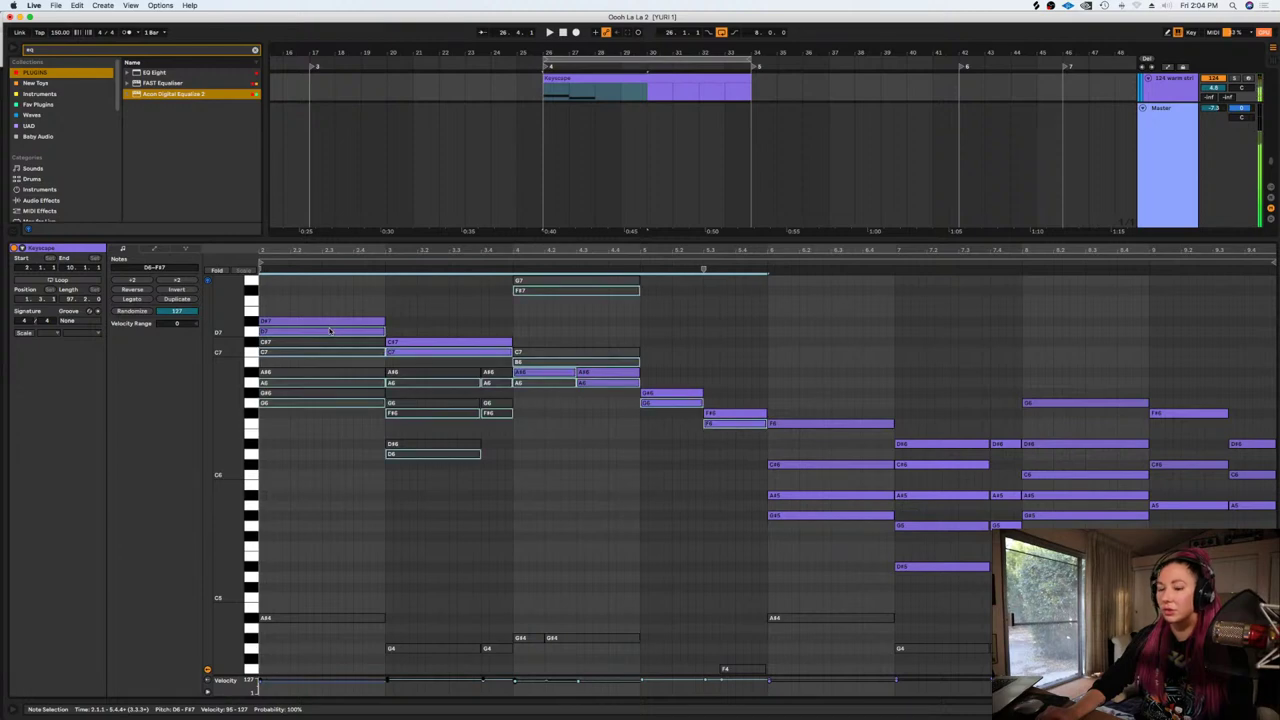
{"action": "key", "text": "shift+Down"}
{"action": "key", "text": "Up"}
{"action": "key", "text": "space"}
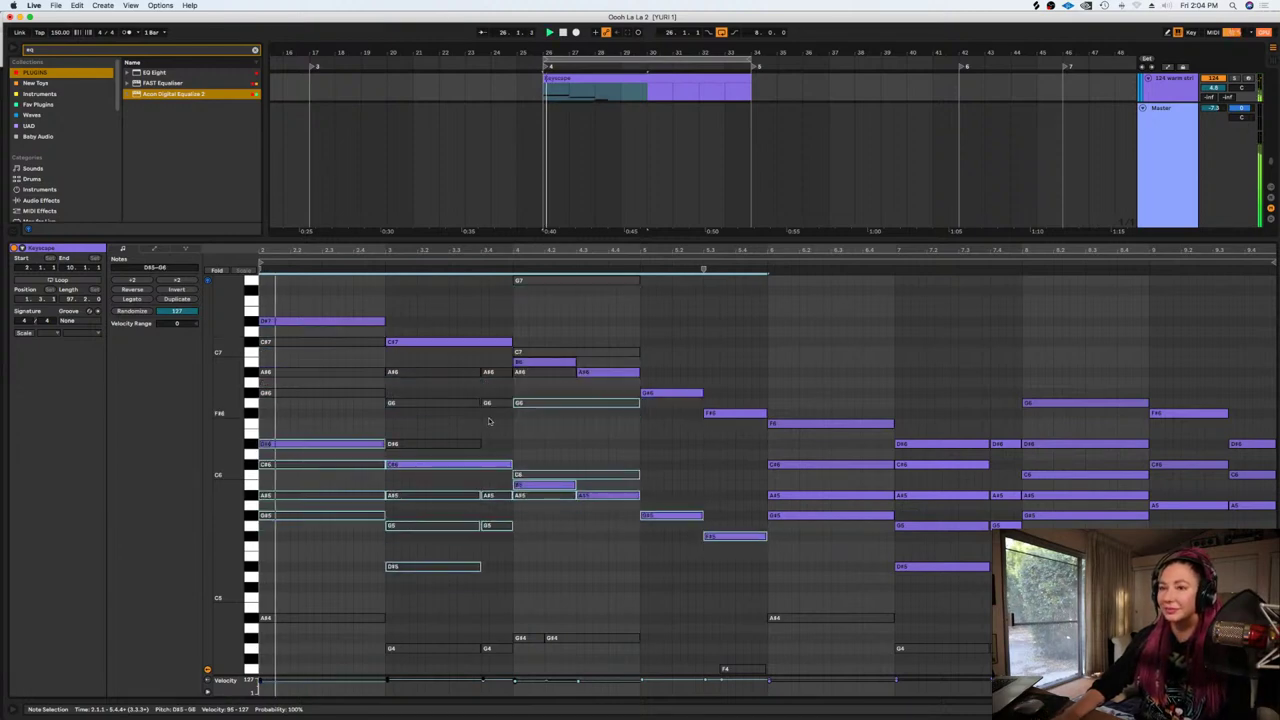
Play the octave-doubled strings line from bar 26 and lower the warm strings track's volume
{"action": "left_click", "coordinate": [535, 310]}
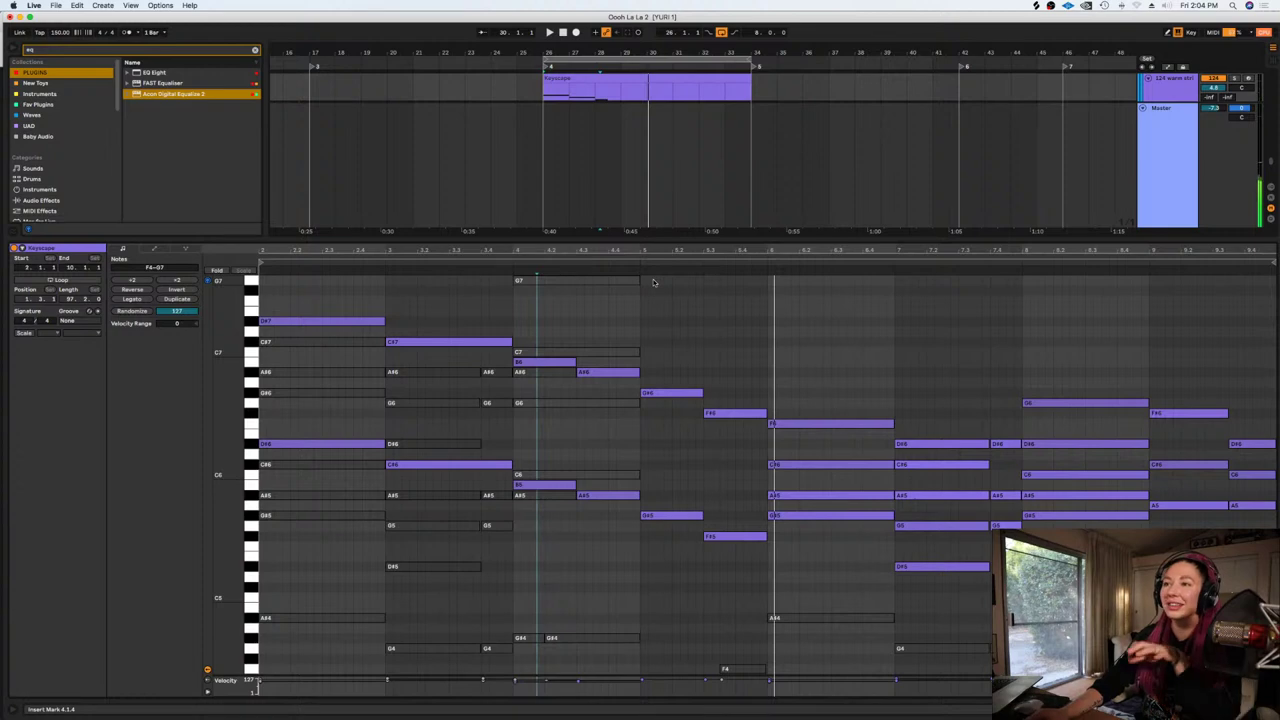
{"action": "left_click", "coordinate": [542, 103]}
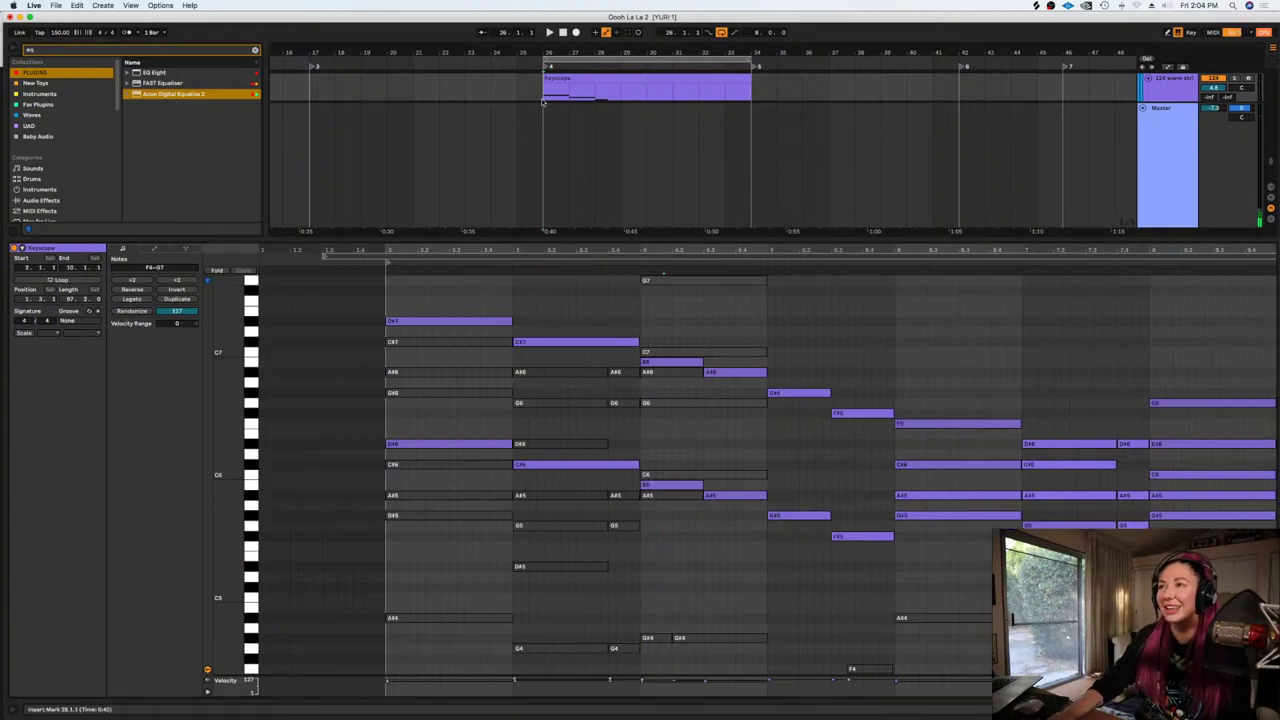
{"action": "key", "text": "space"}
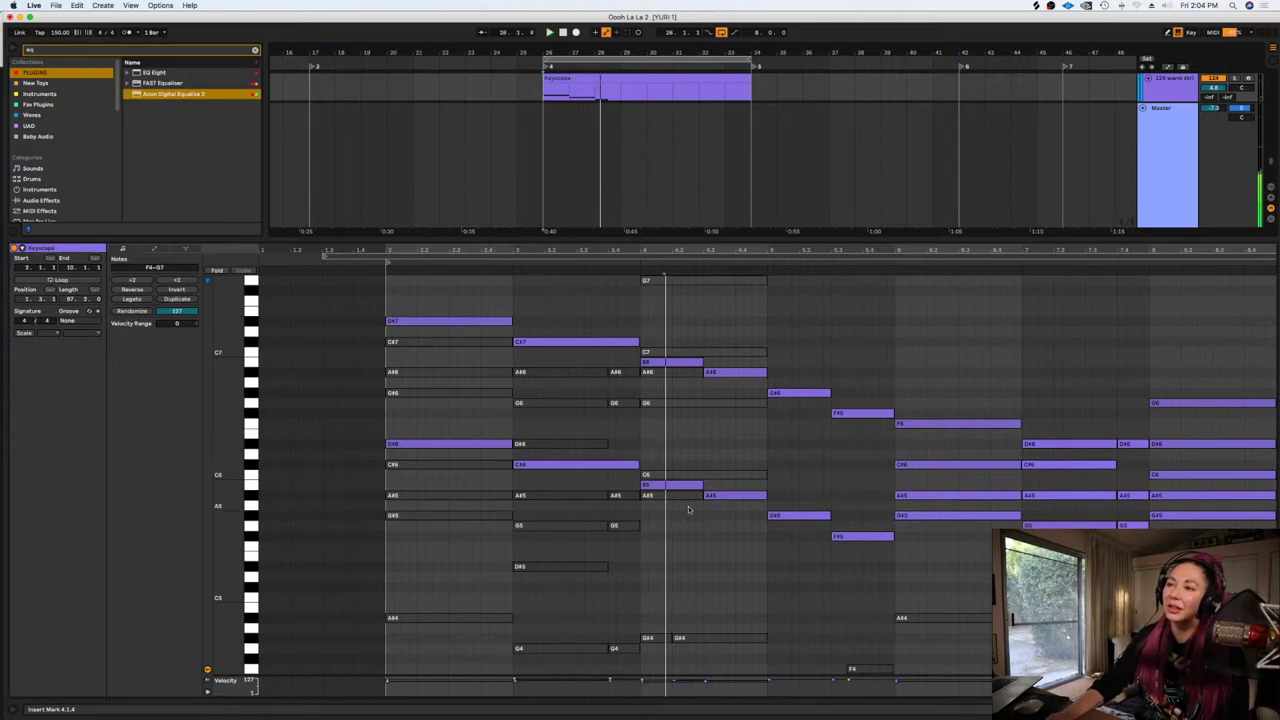
{"action": "key", "text": "shift+Tab"}
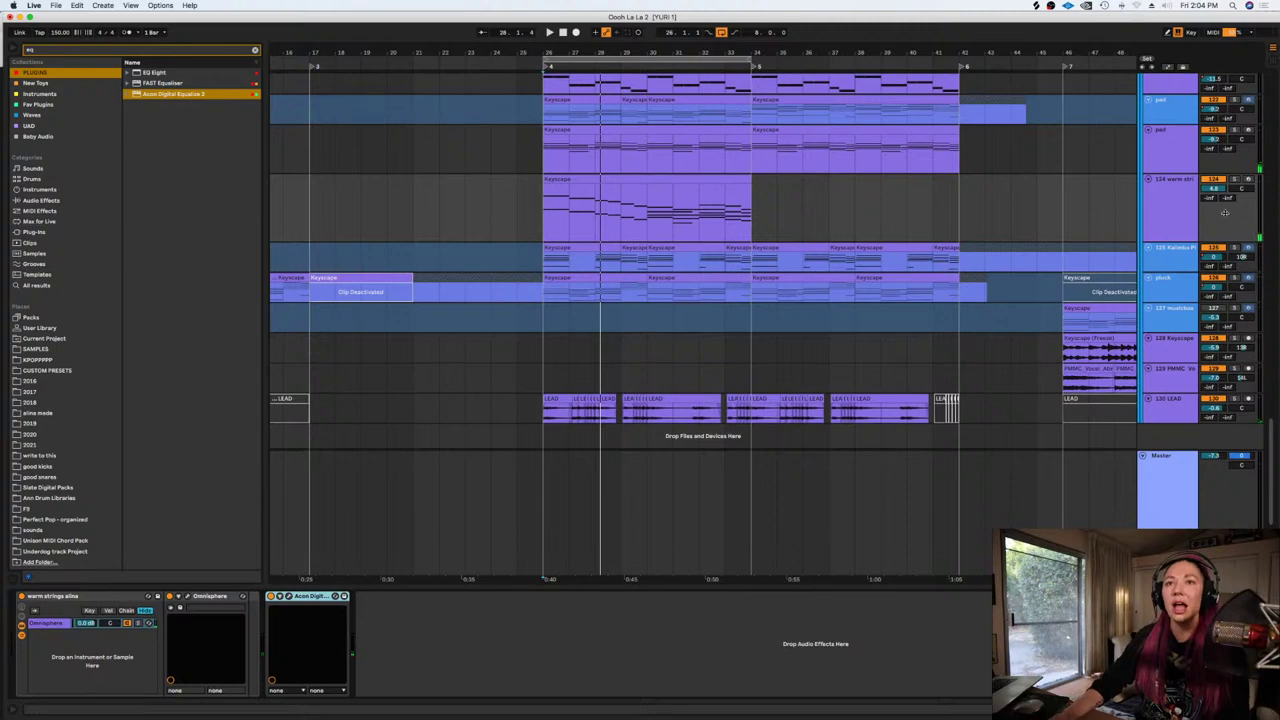
{"action": "left_click_drag", "start_coordinate": [1213, 188], "coordinate": [1213, 212]}
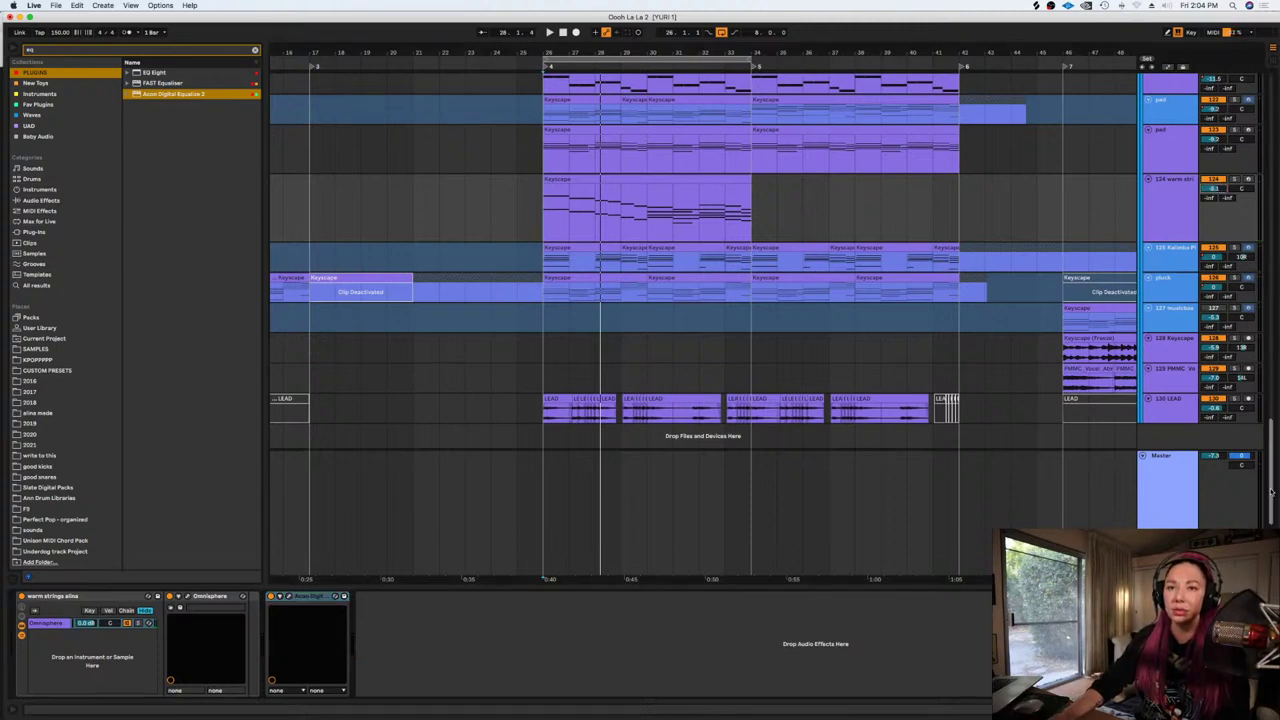
Unmute the vocals, turn off the loop and automation arming, and play the full mix from bar 25 into the chorus
{"action": "left_click_drag", "start_coordinate": [1273, 487], "coordinate": [1267, 32]}
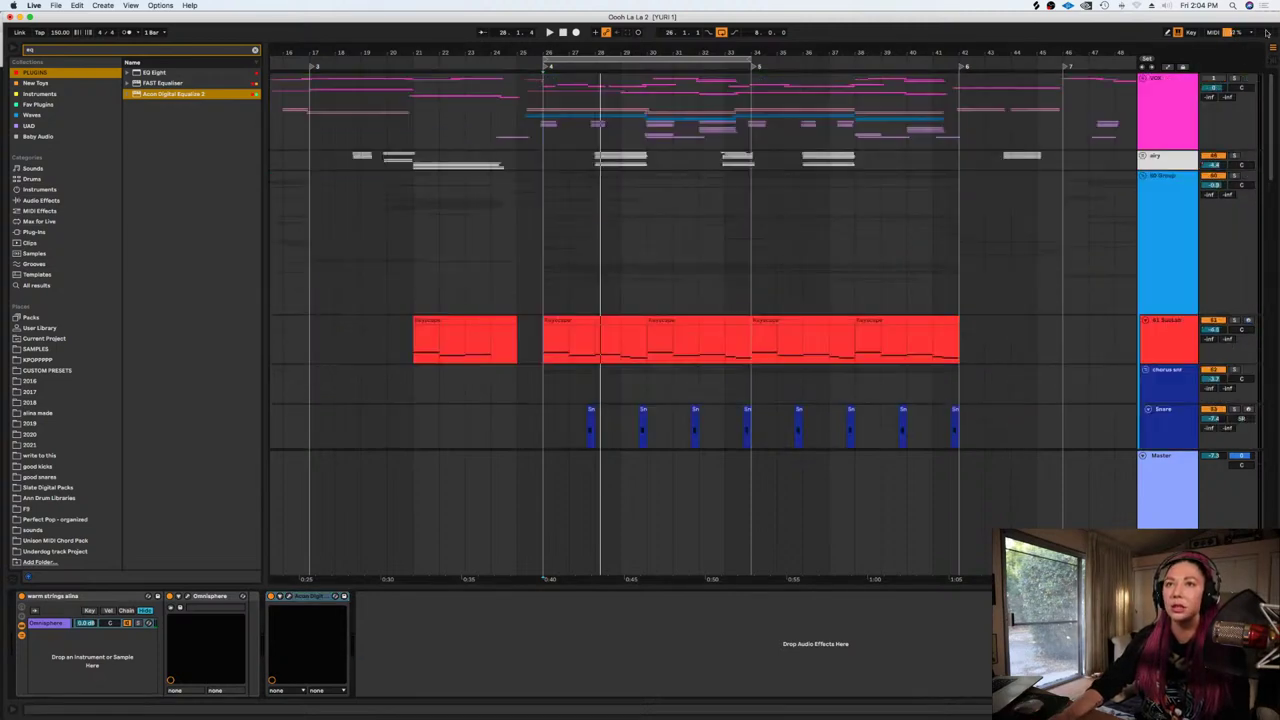
{"action": "left_click", "coordinate": [517, 126]}
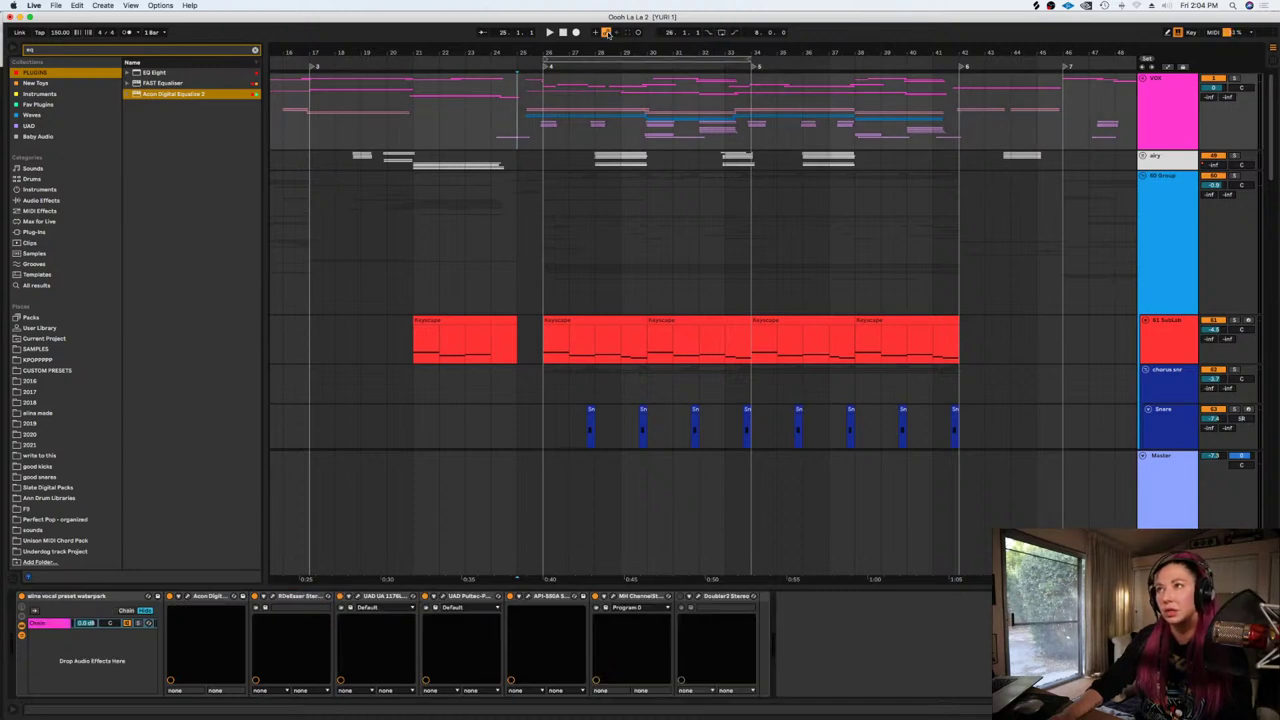
{"action": "left_click", "coordinate": [607, 33]}
{"action": "key", "text": "space"}
{"action": "scroll", "coordinate": [724, 121], "scroll_direction": "down", "scroll_amount": 20}
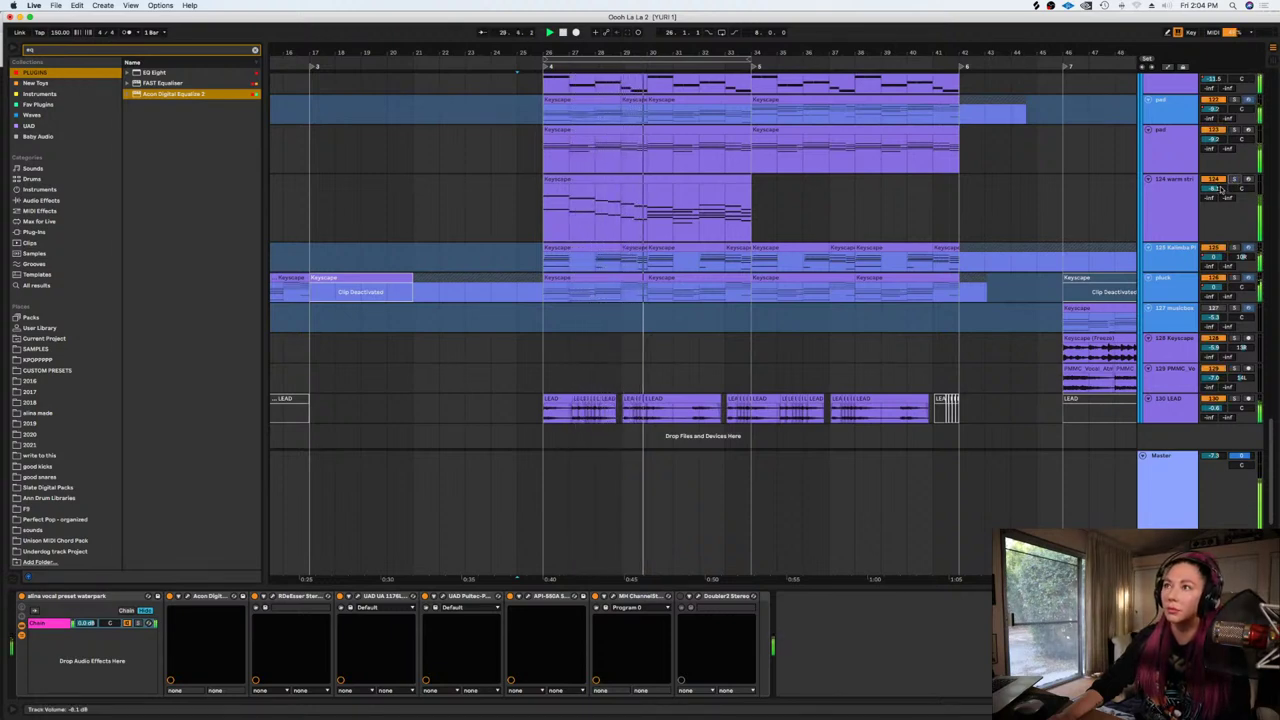
{"action": "key", "text": "space"}
Play the mix from bar 27 to check how the strings line fits with the vocals
{"action": "left_click", "coordinate": [608, 212]}
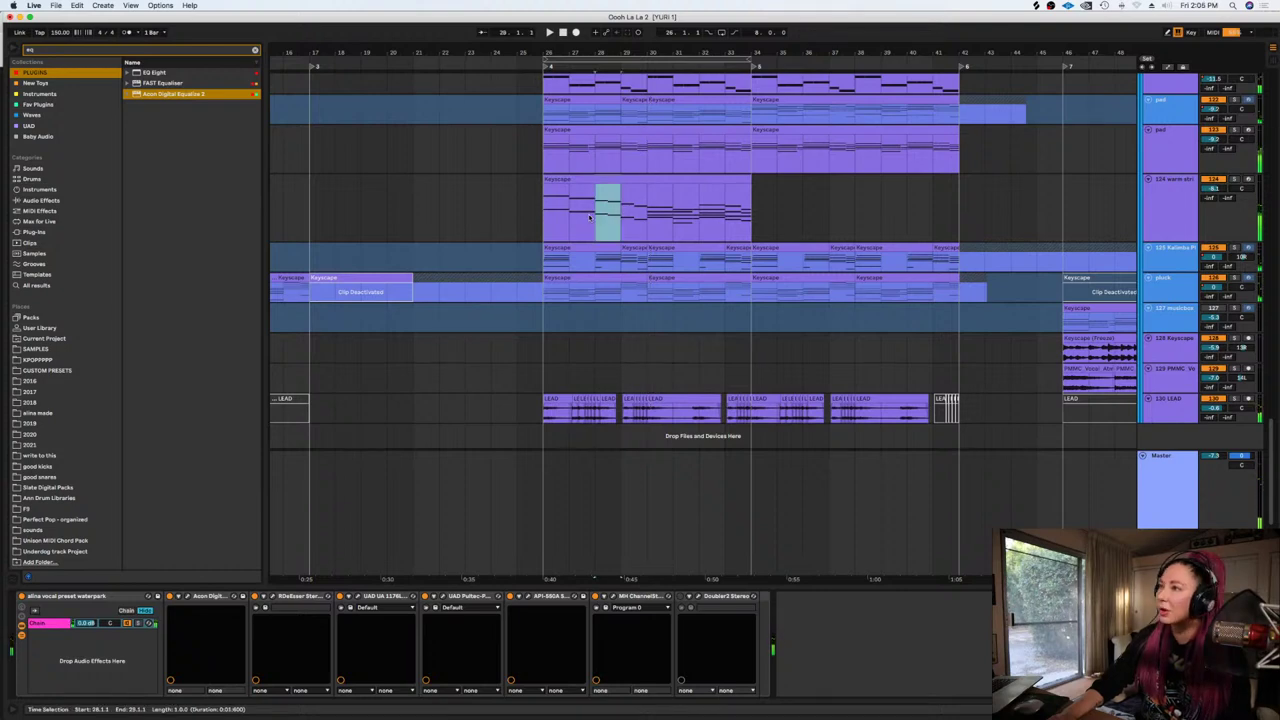
{"action": "left_click", "coordinate": [590, 217]}
{"action": "scroll", "coordinate": [590, 217], "scroll_direction": "up", "scroll_amount": 3}
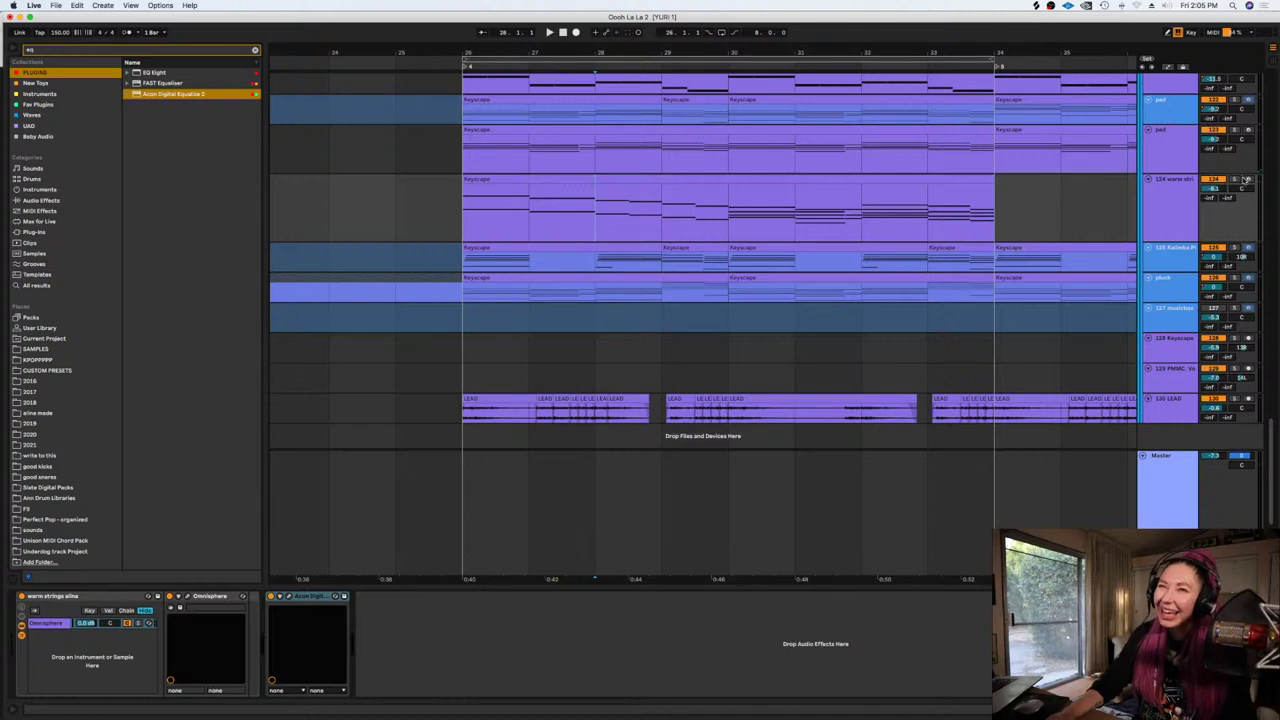
{"action": "left_click", "coordinate": [541, 219]}
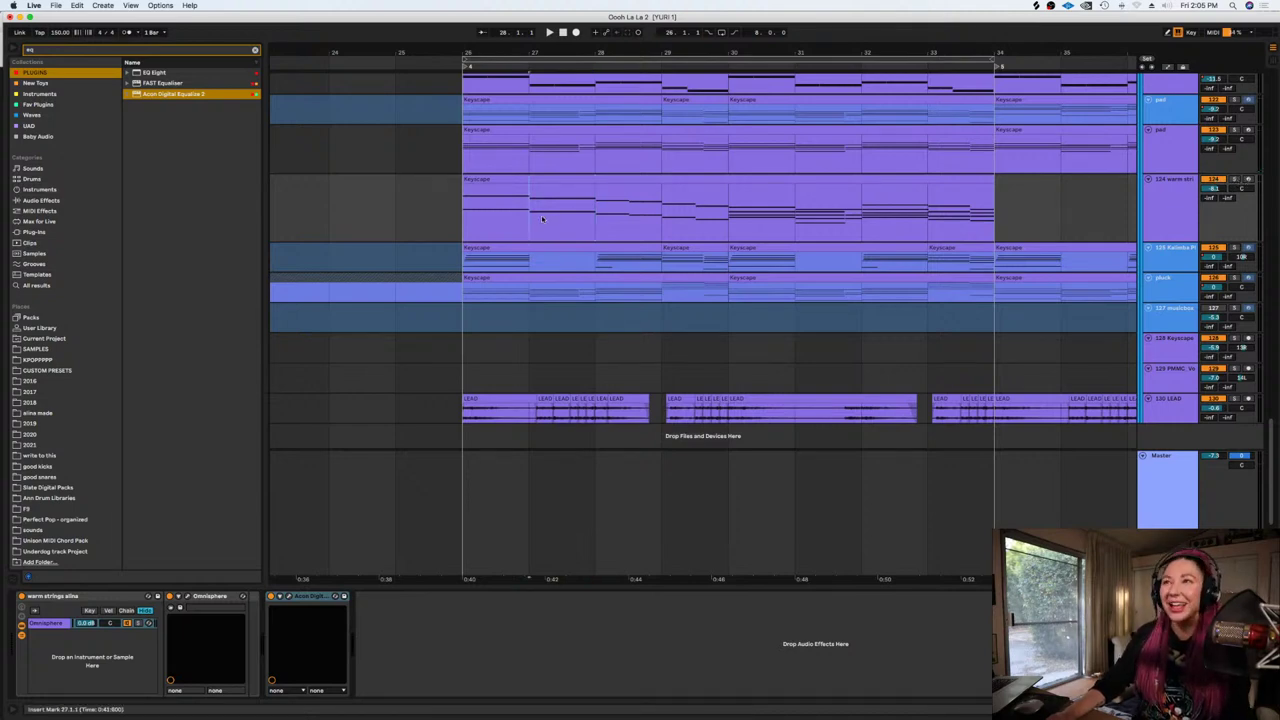
{"action": "key", "text": "space"}
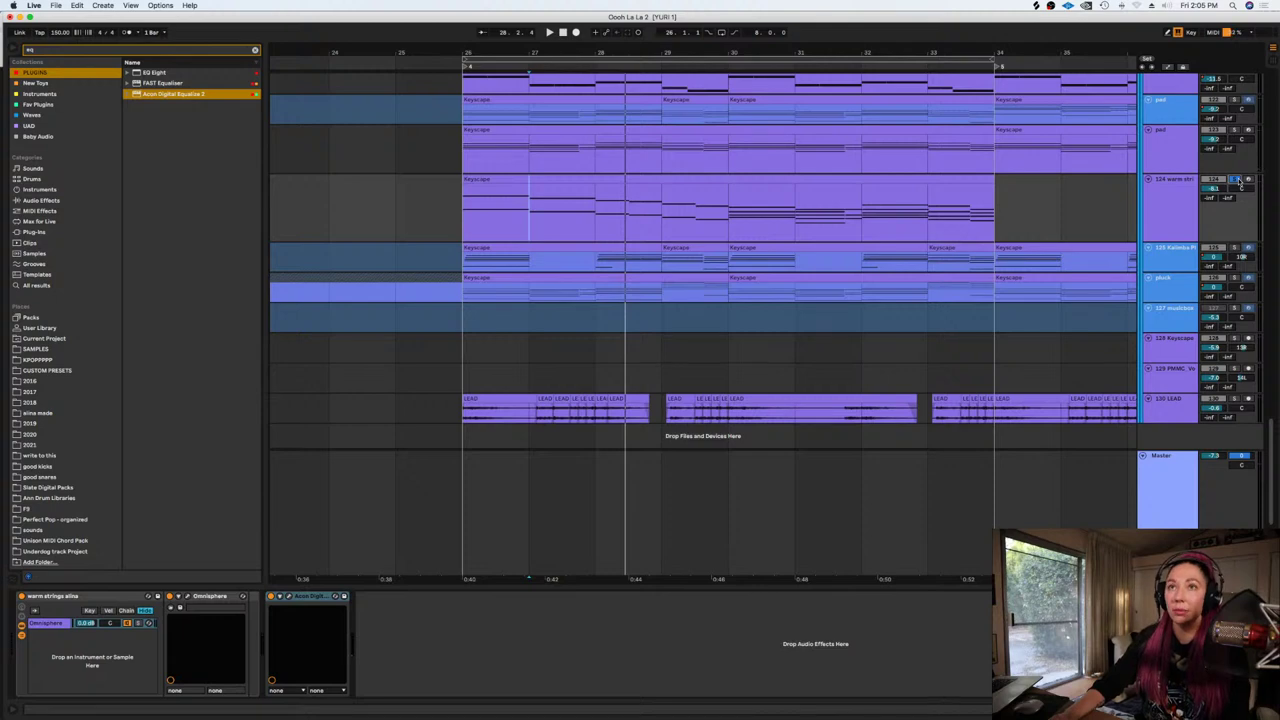
With the warm strings soloed, raise the B notes in the third bar's first half to C#6 and C#7 and play the line
{"action": "left_click", "coordinate": [595, 204]}
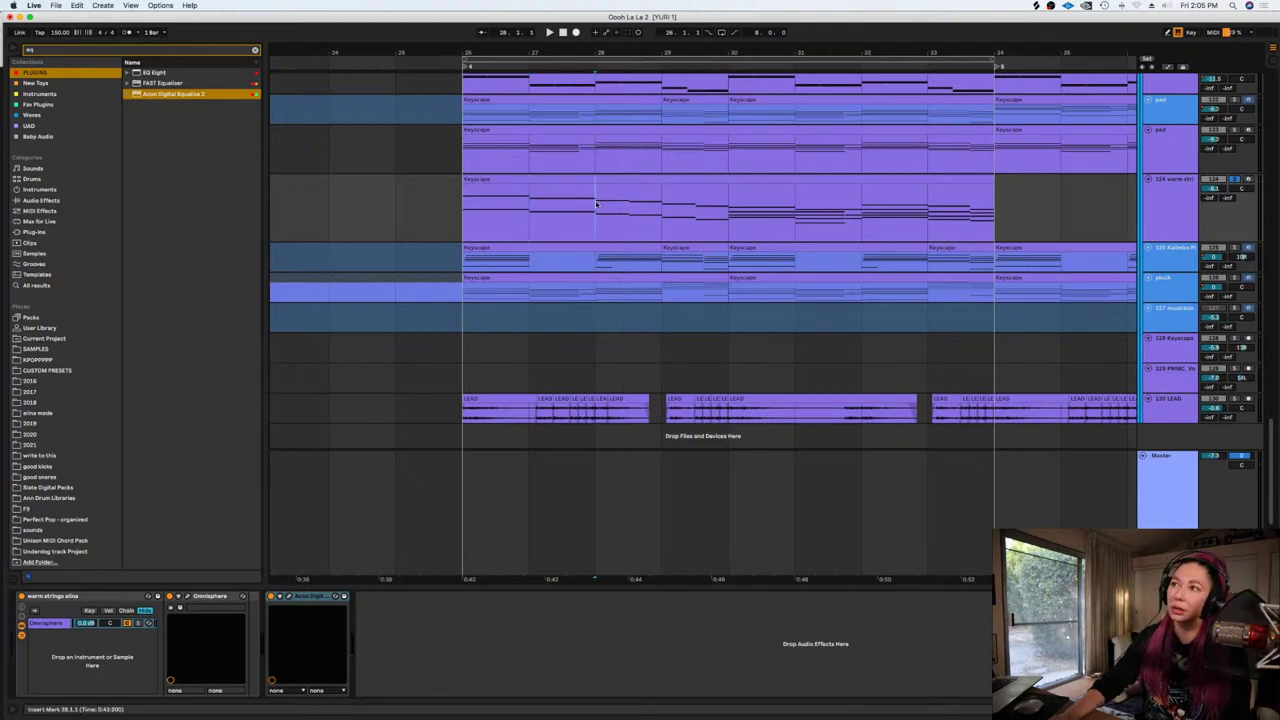
{"action": "double_click", "coordinate": [608, 178]}
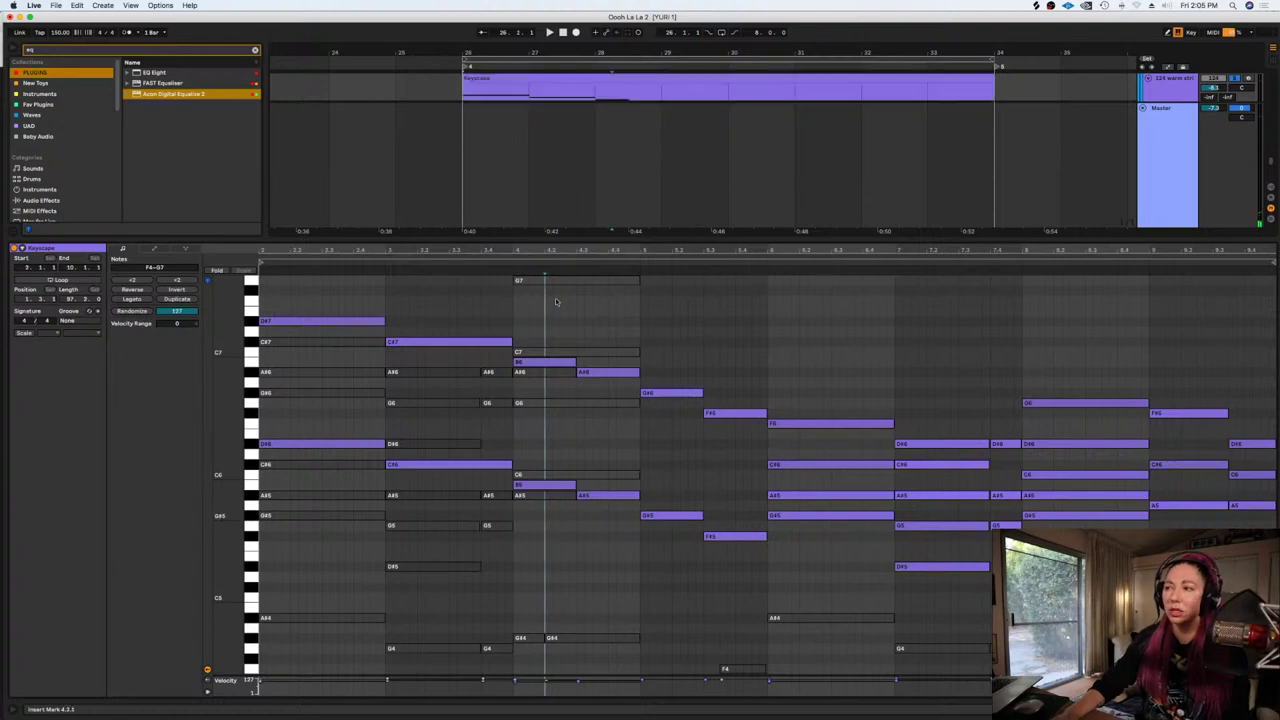
{"action": "left_click", "coordinate": [551, 280]}
{"action": "key", "text": "Up"}
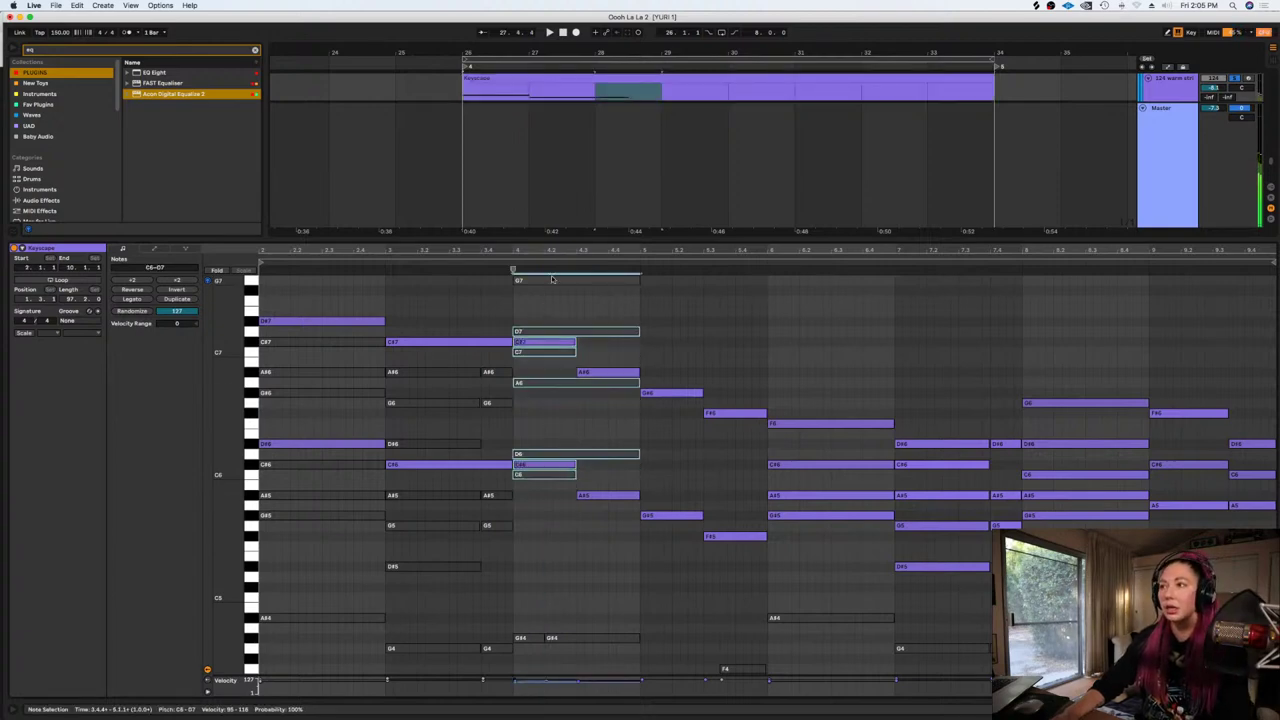
{"action": "left_click", "coordinate": [530, 344]}
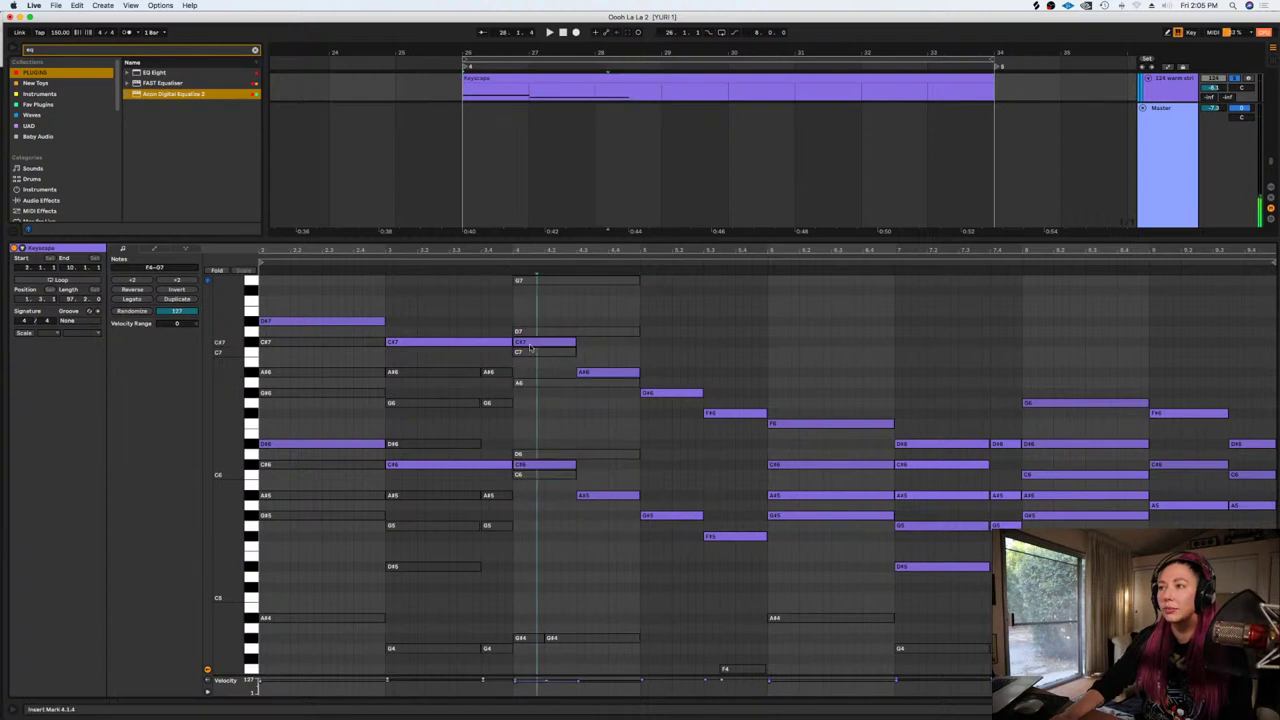
{"action": "key", "text": "space"}
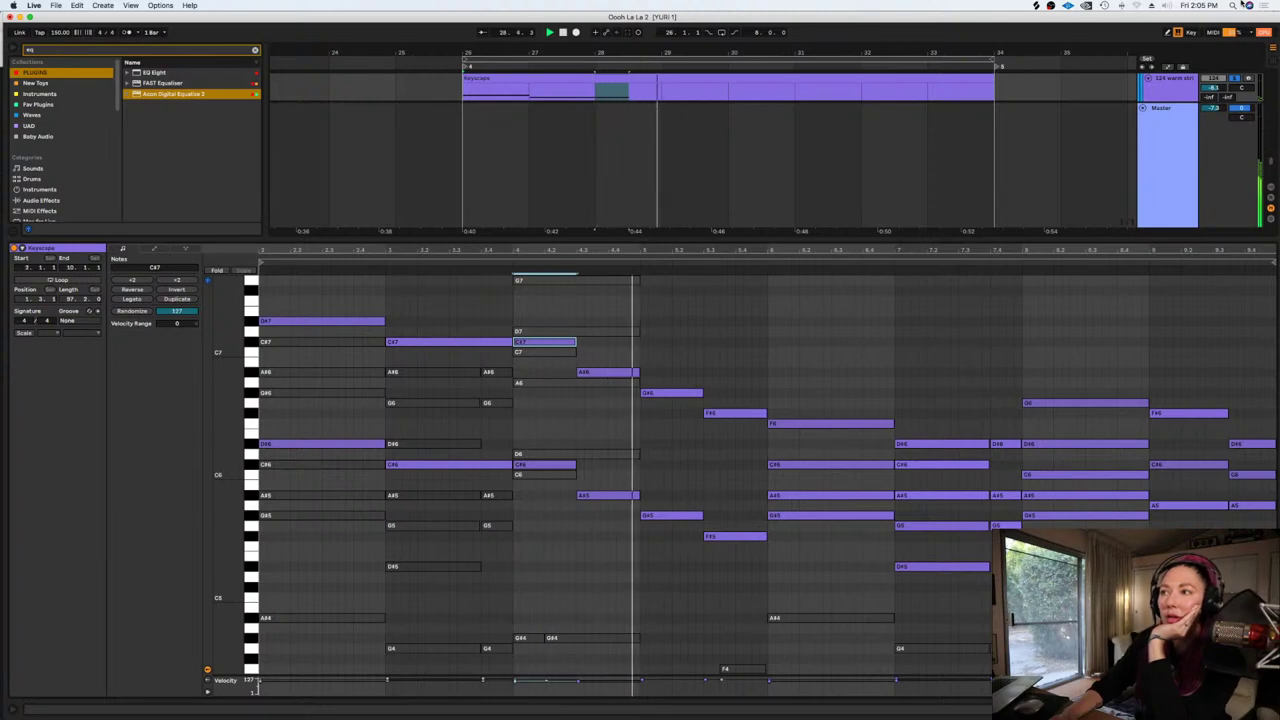
{"action": "key", "text": "space"}
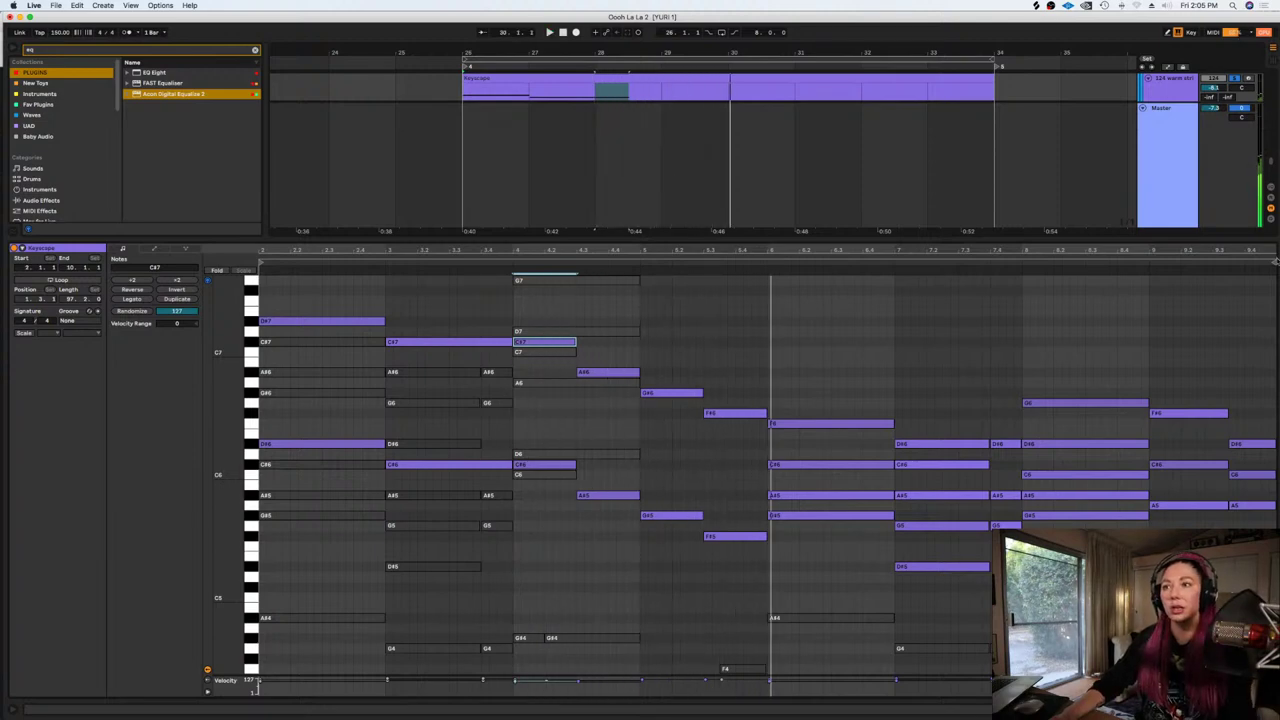
Raise the fourth bar's F#5 and F#6 to G5 and G6, and take the warm strings track out of solo
{"action": "left_click_drag", "start_coordinate": [712, 587], "coordinate": [729, 416]}
{"action": "key", "text": "Up"}
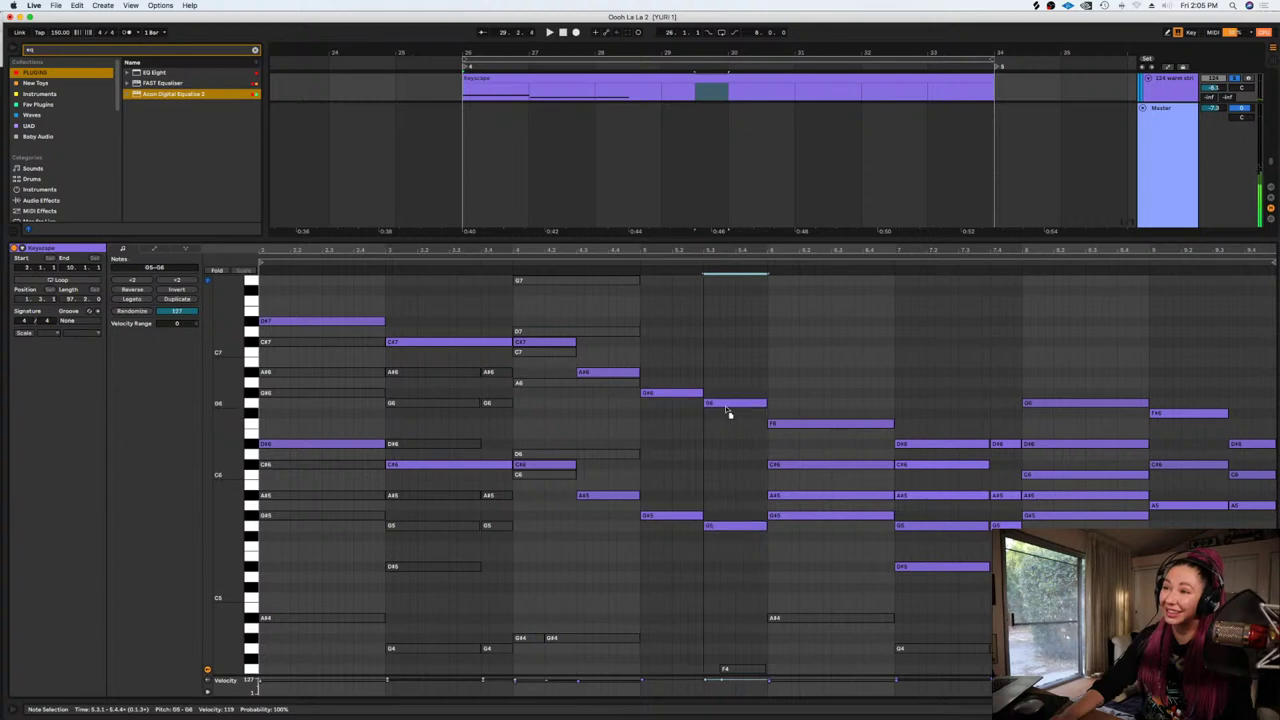
{"action": "left_click", "coordinate": [1234, 78]}
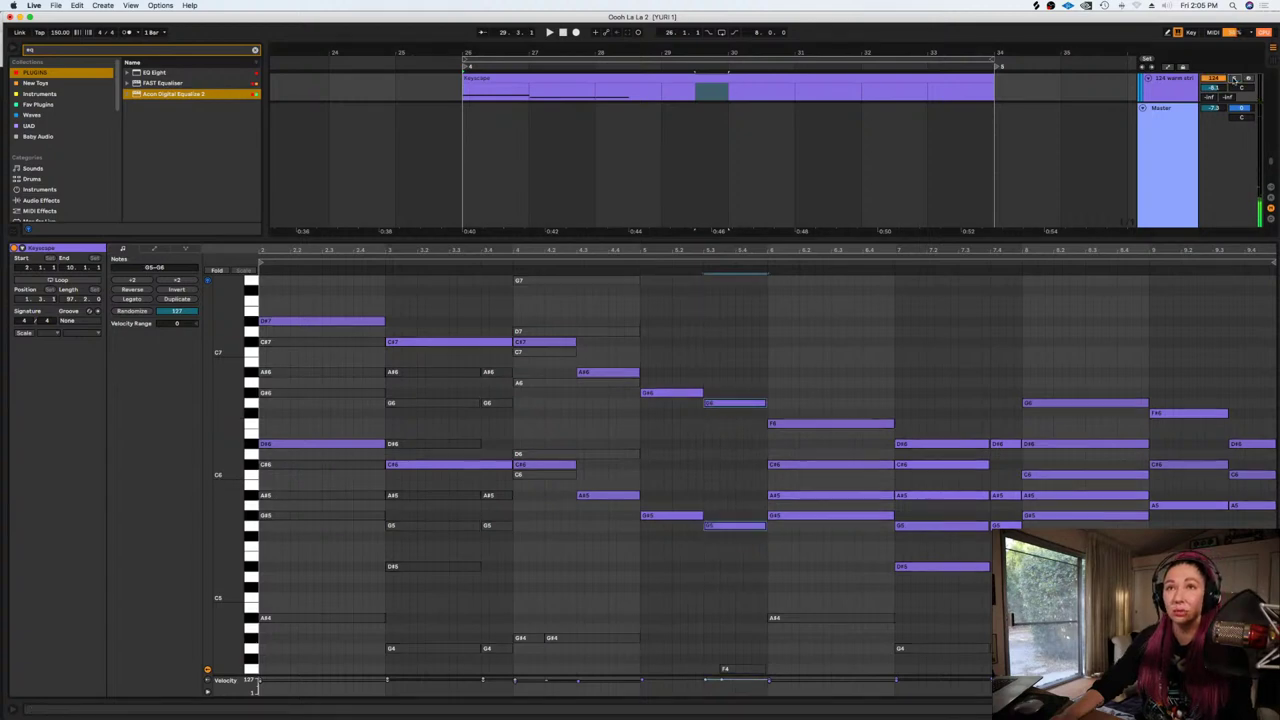
Play the full mix around bar 29 and lower the fourth bar's G5 and G6 to F#5 and F#6
{"action": "key", "text": "space"}
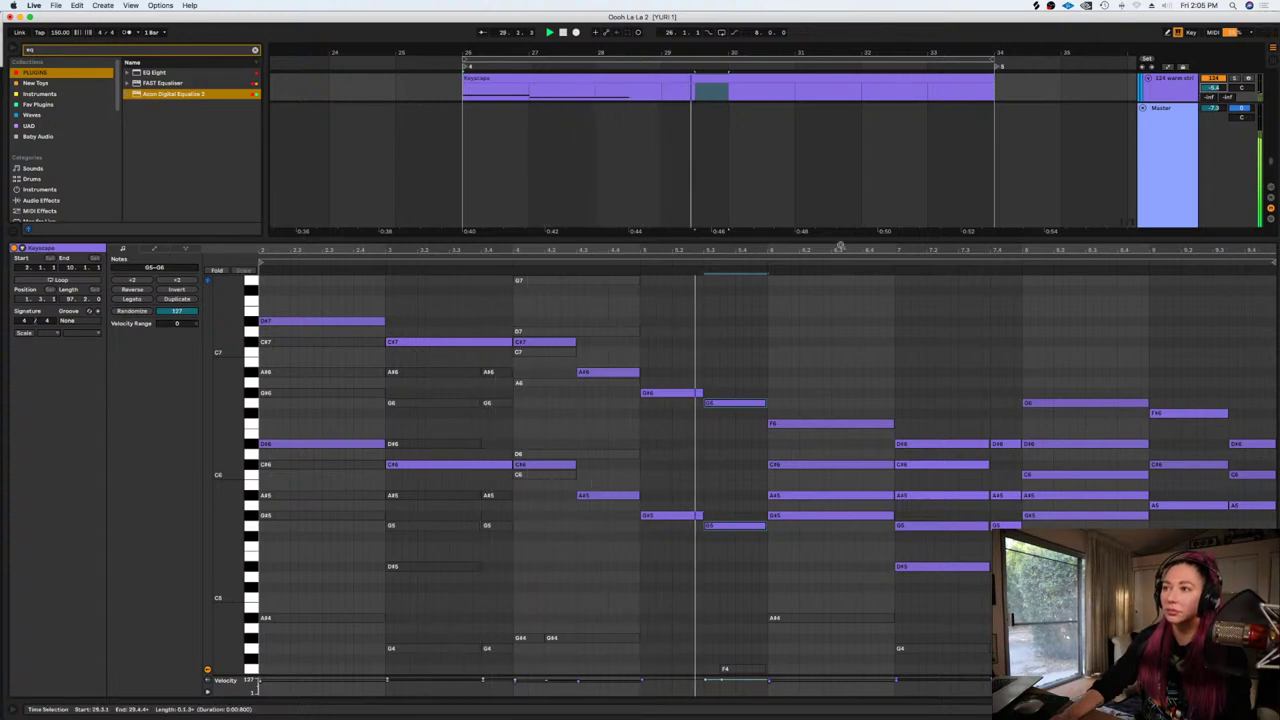
{"action": "key", "text": "space"}
{"action": "left_click_drag", "start_coordinate": [714, 563], "coordinate": [727, 414]}
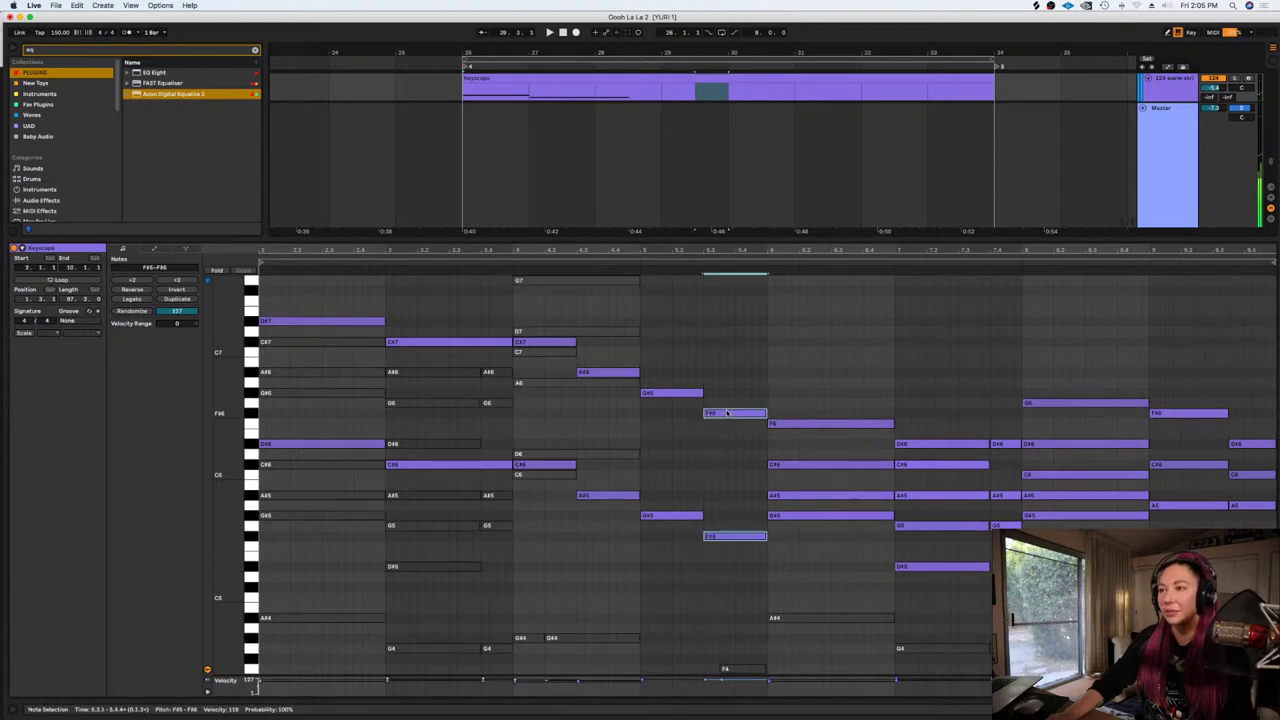
Raise the warm strings track's volume to 5.8 dB and play the line with the mix
{"action": "key", "text": "space"}
{"action": "left_click_drag", "start_coordinate": [1214, 88], "coordinate": [1214, 62]}
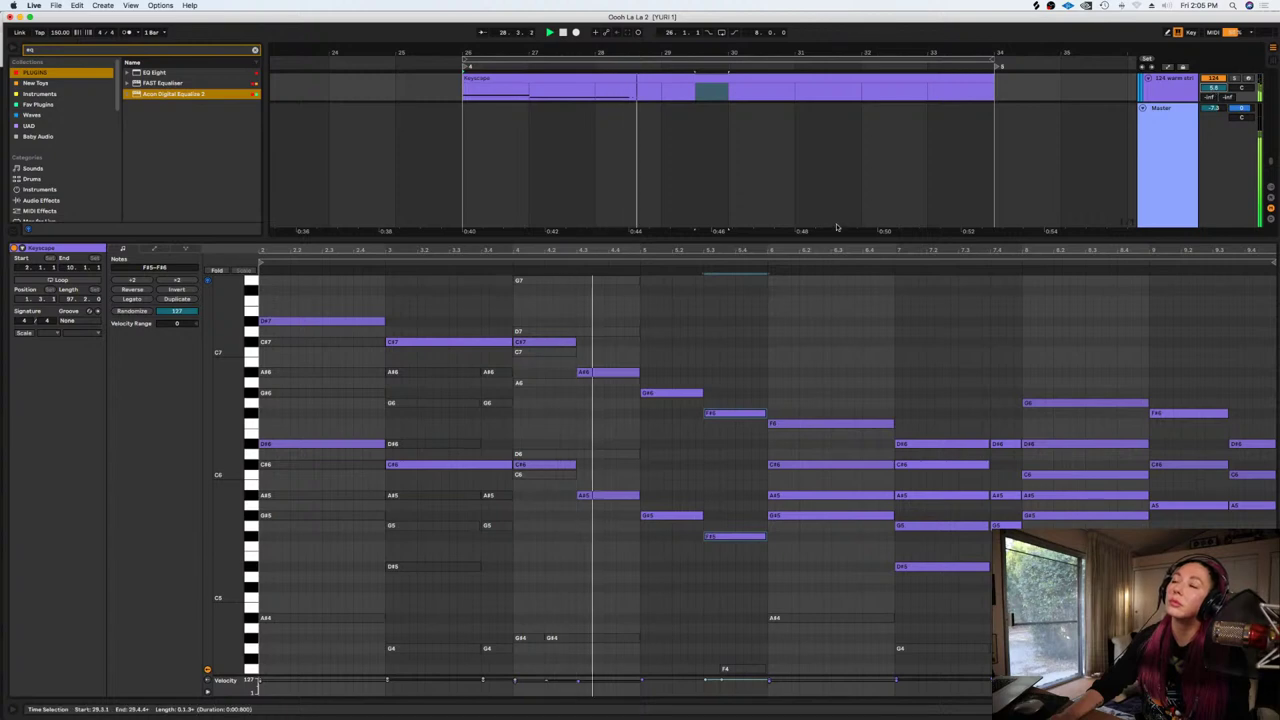
{"action": "key", "text": "space"}
Delete the A#5 and A#6 notes in the third bar, hold the C# notes through the bar, and play the line
{"action": "mouse_move", "coordinate": [604, 520]}
{"action": "left_mouse_down"}
{"action": "mouse_move", "coordinate": [601, 357]}
{"action": "mouse_move", "coordinate": [559, 429]}
{"action": "mouse_move", "coordinate": [559, 463]}
{"action": "mouse_move", "coordinate": [642, 464]}
{"action": "left_mouse_up"}
{"action": "key", "text": "Delete"}
{"action": "key", "text": "space"}
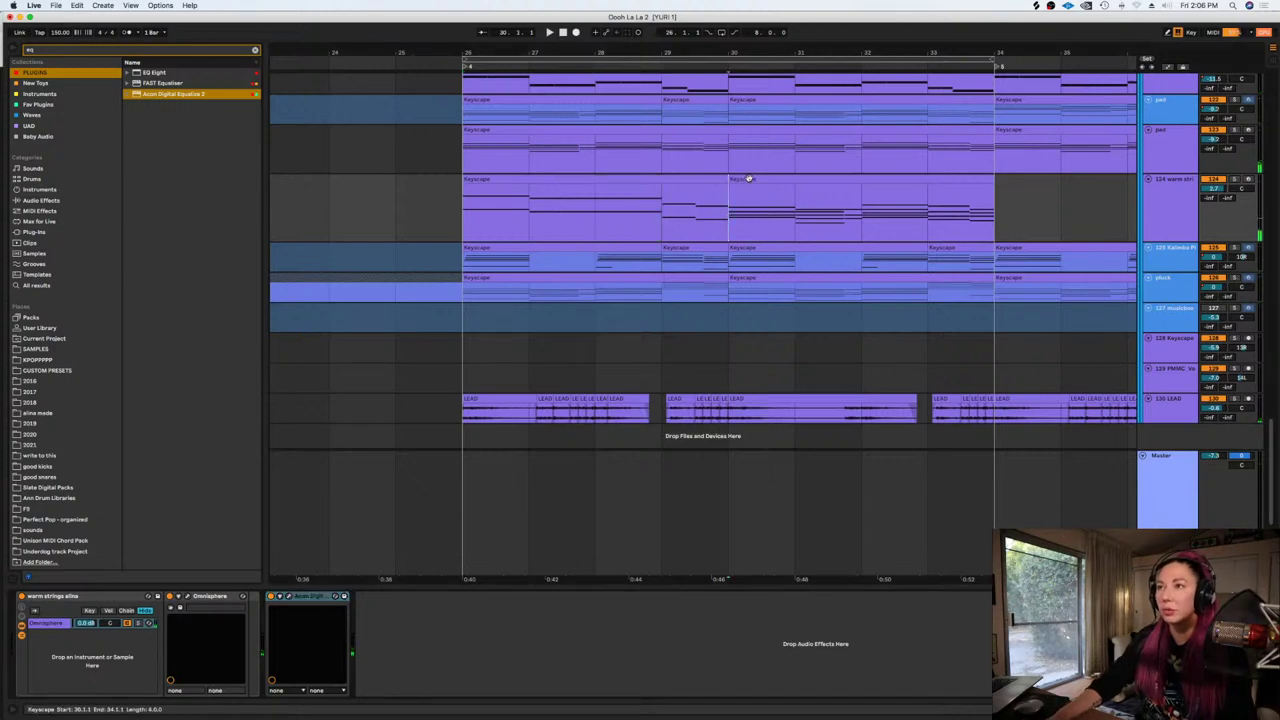
Delete the warm strings clip spanning bars 30 to 34 and lower the track's volume
{"action": "left_click", "coordinate": [737, 177]}
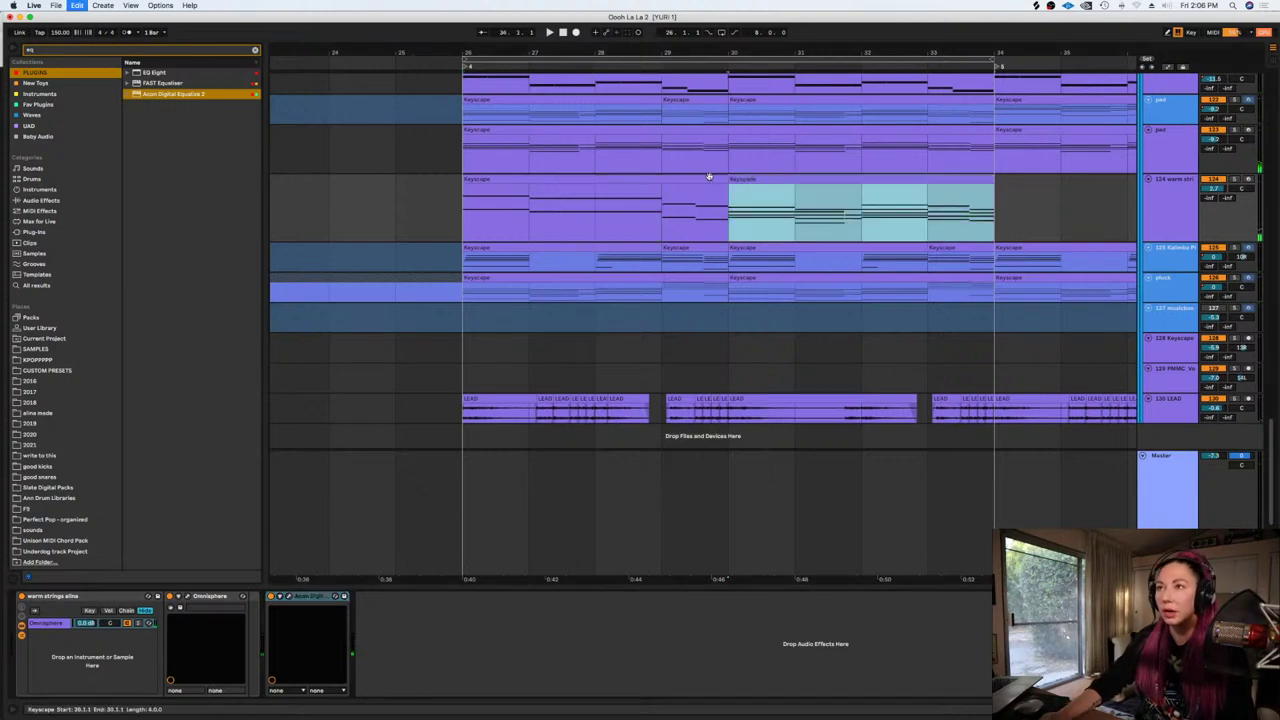
{"action": "key", "text": "Delete"}
{"action": "left_click_drag", "start_coordinate": [1212, 202], "coordinate": [1213, 192]}
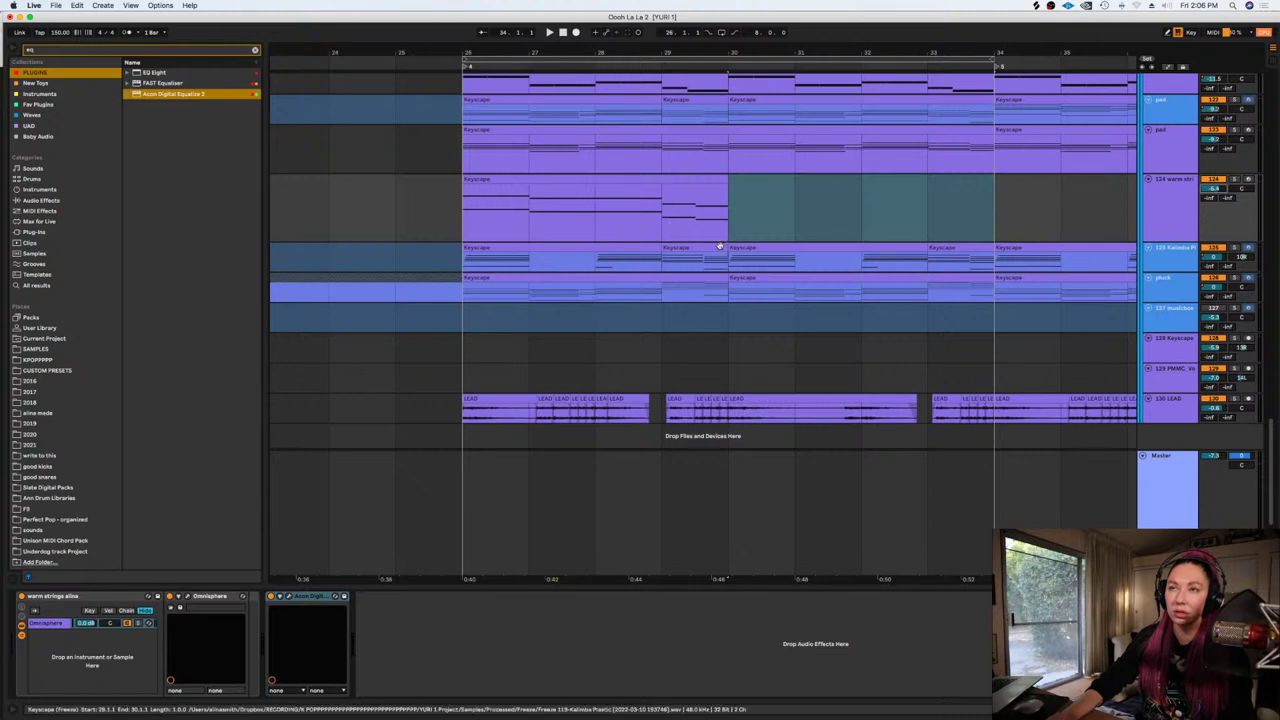
Select the remaining warm strings clip and play the mix from bar 26
{"action": "left_click", "coordinate": [651, 178]}
{"action": "key", "text": "space"}
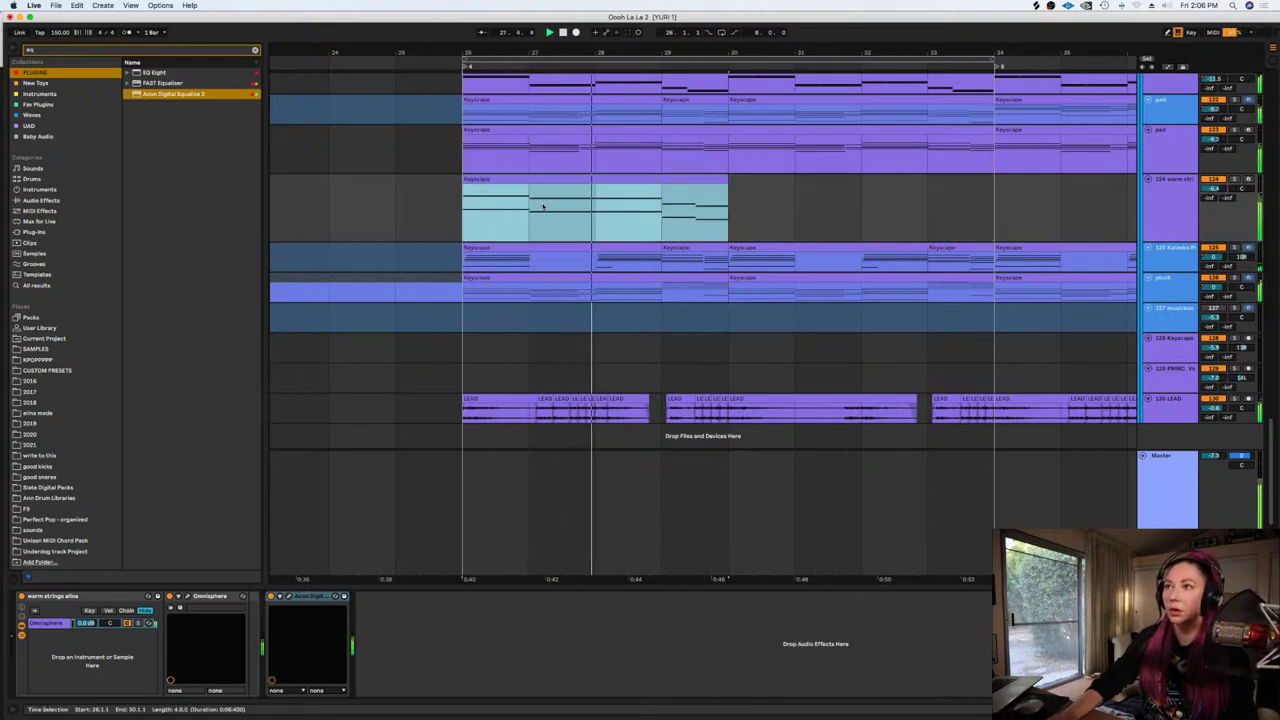
{"action": "key", "text": "space"}
Open the warm strings' Omnisphere instrument and inspect layer A of the Hybrid Warm String Section patch
{"action": "key", "text": "plus"}
{"action": "key", "text": "plus"}
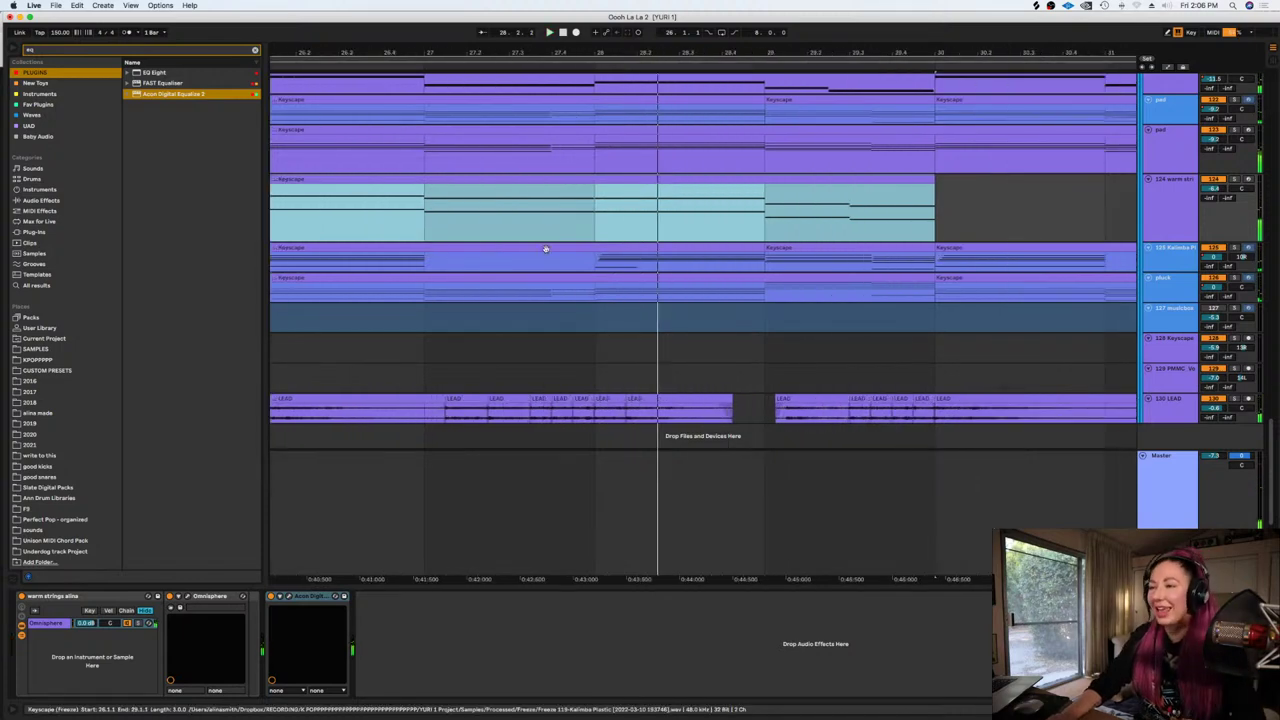
{"action": "scroll", "coordinate": [469, 586], "scroll_direction": "left", "scroll_amount": 1}
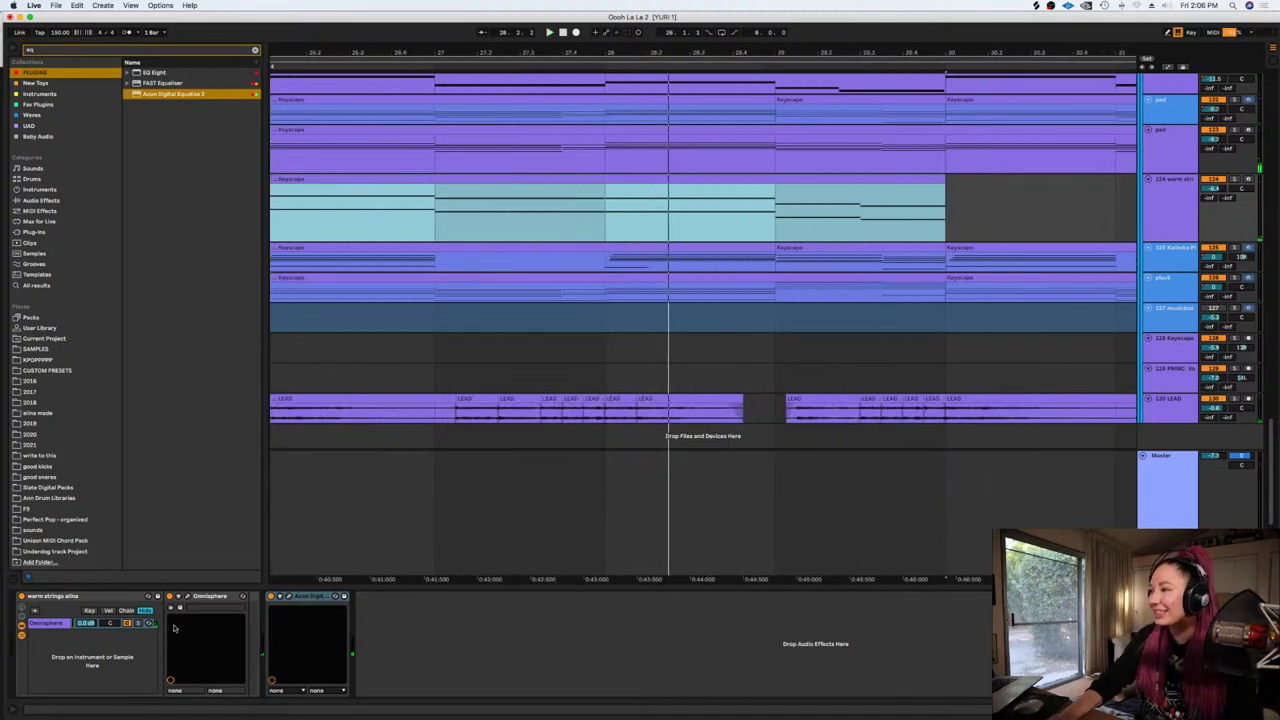
{"action": "left_click", "coordinate": [187, 596]}
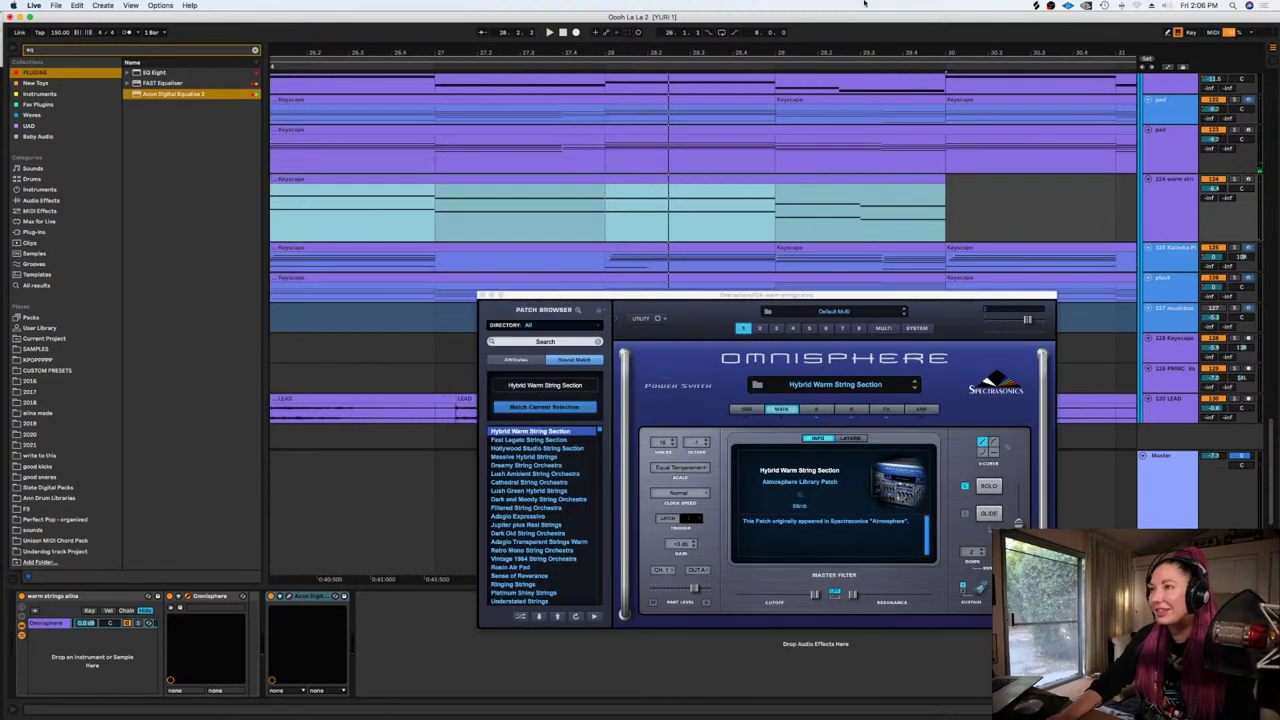
{"action": "left_click", "coordinate": [828, 411]}
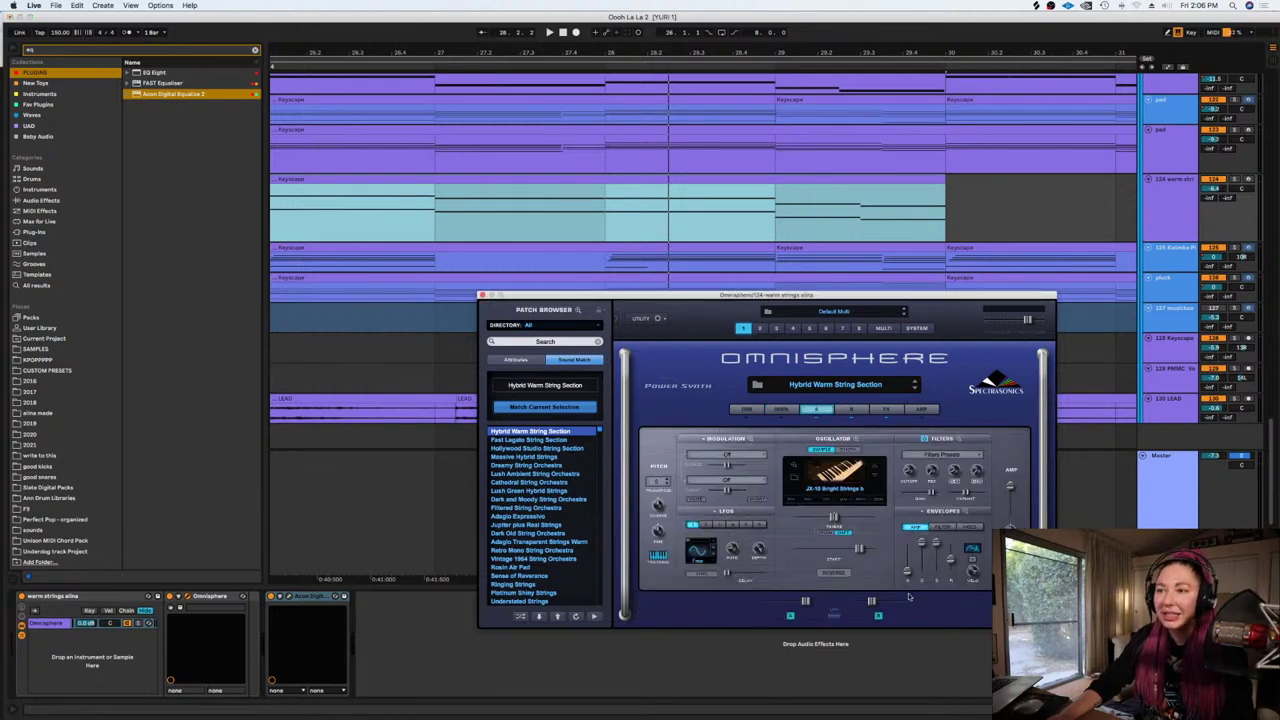
Pan the warm strings track to 11L and play the chorus from bar 26
{"action": "left_click_drag", "start_coordinate": [363, 578], "coordinate": [525, 567]}
{"action": "left_click", "coordinate": [1233, 181]}
{"action": "key", "text": "space"}
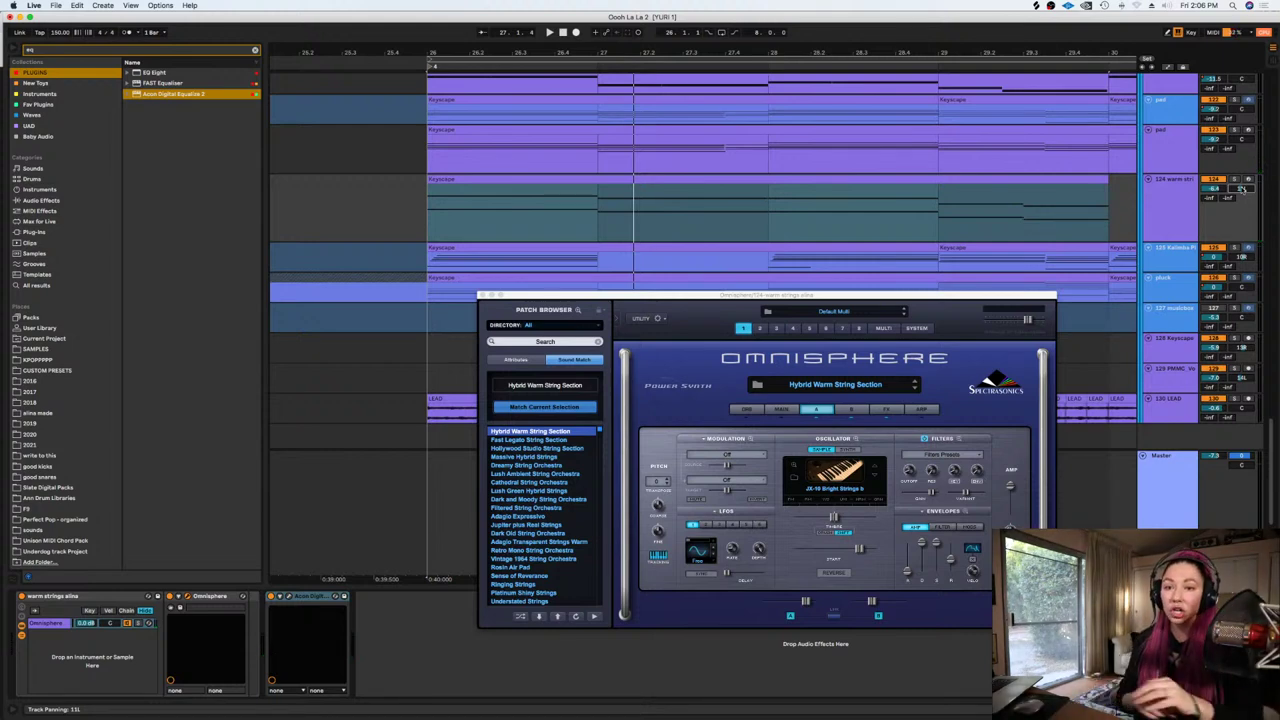
{"action": "key", "text": "space"}
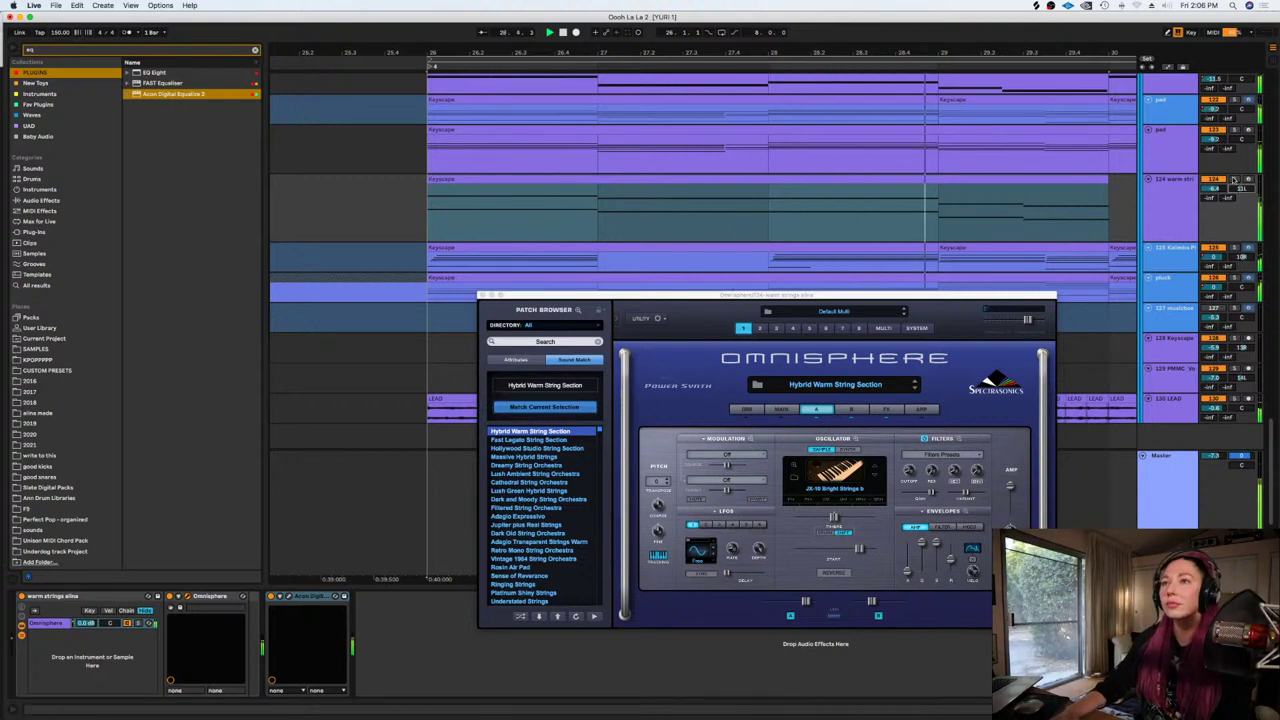
{"action": "key", "text": "space"}
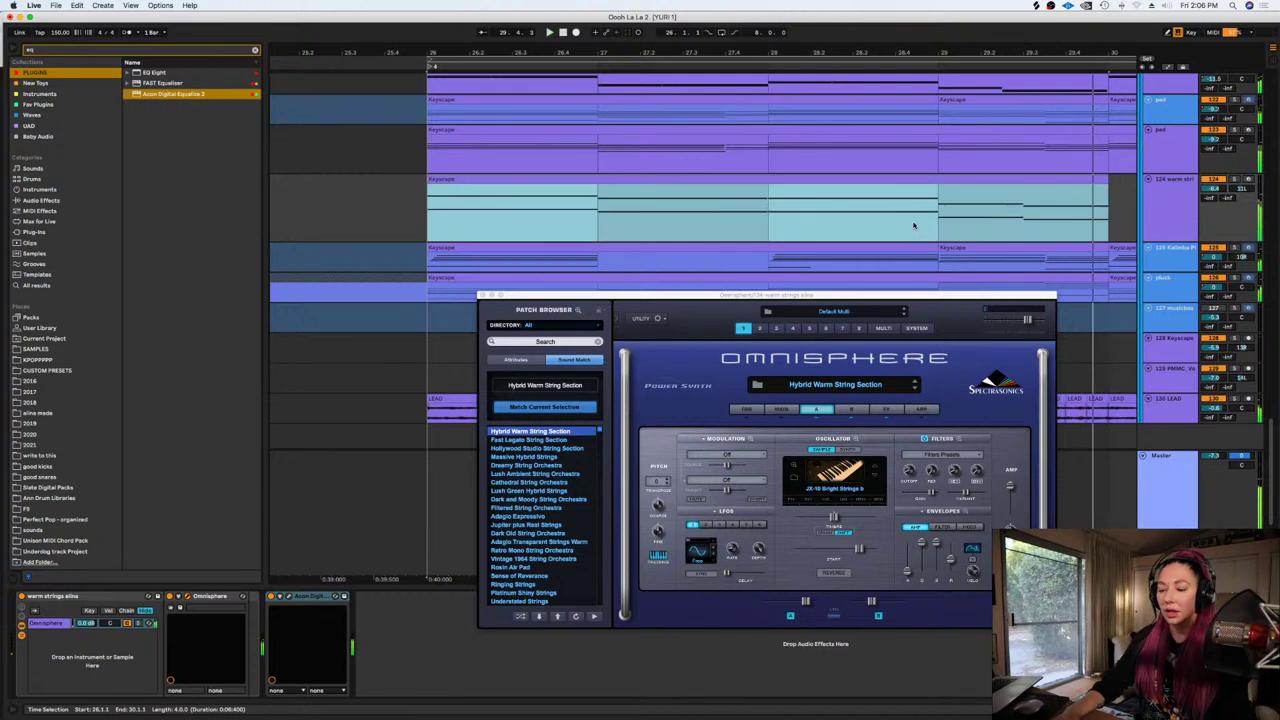
Rename the warm strings track as "string" and close the Omnisphere window
{"action": "key", "text": "minus"}
{"action": "key", "text": "minus"}
{"action": "key", "text": "minus"}
{"action": "left_click", "coordinate": [1163, 211]}
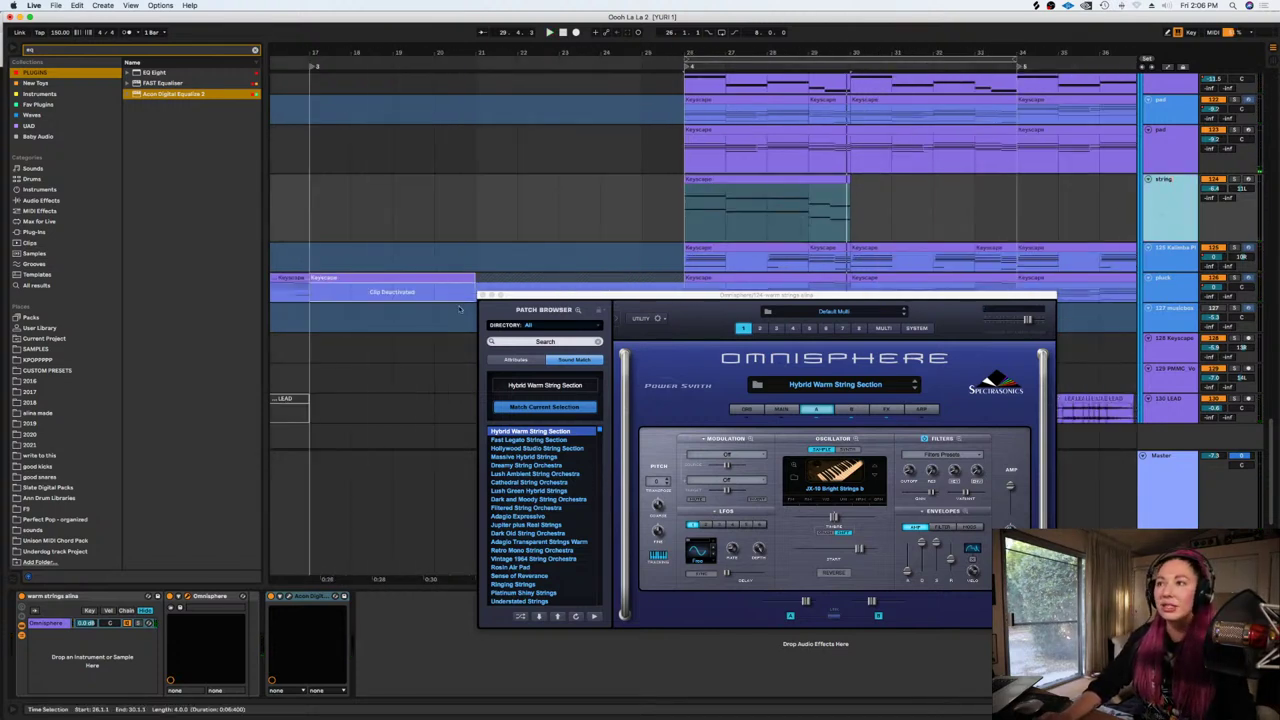
{"action": "left_click", "coordinate": [483, 296]}
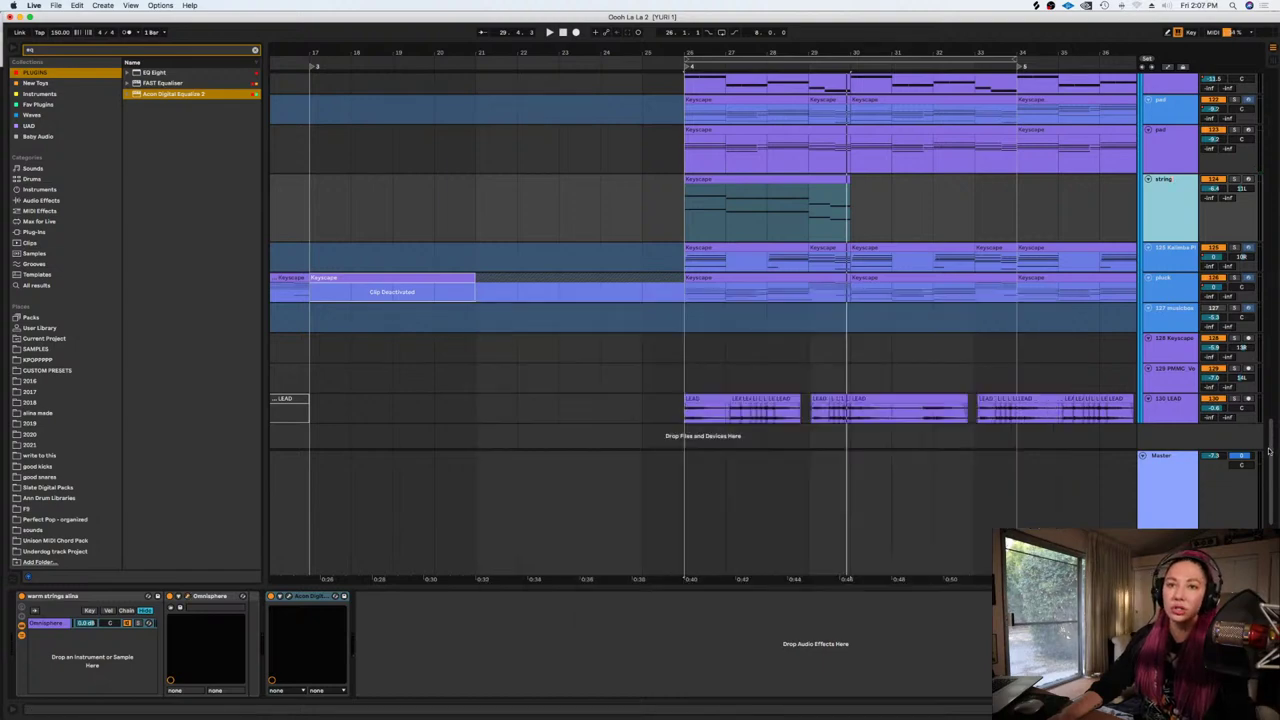
Duplicate the four-bar strings clip so the copy fills bars 30 to 34
{"action": "left_click_drag", "start_coordinate": [1270, 452], "coordinate": [1270, 95]}
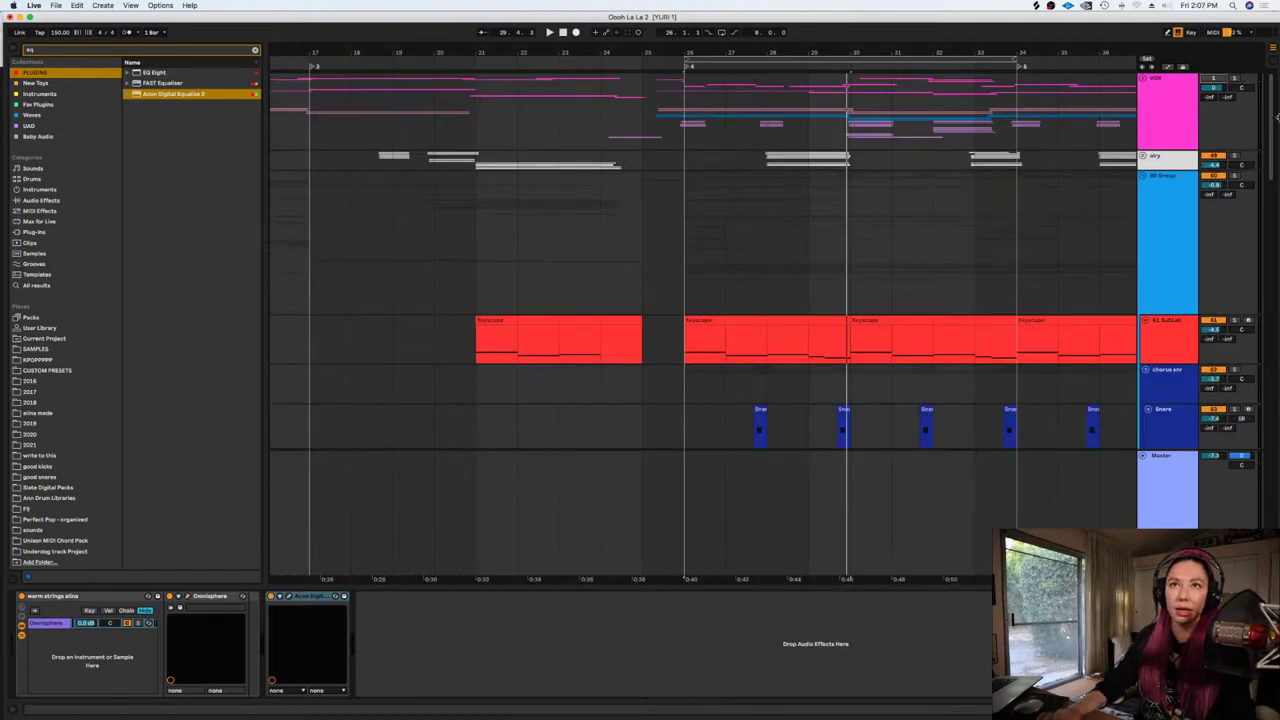
{"action": "scroll", "coordinate": [1158, 380], "scroll_direction": "down", "scroll_amount": 10}
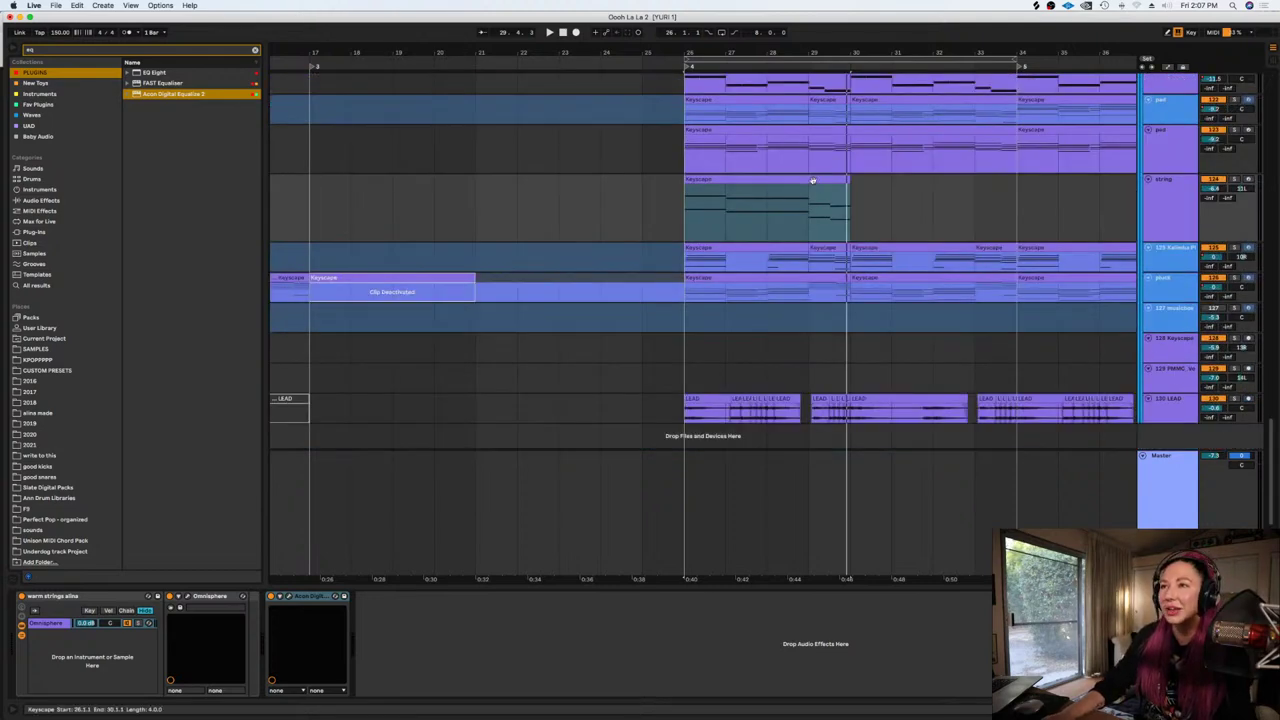
{"action": "key", "text": "super+d"}
Search the plug-ins for "eq" and add a second Acon Digital Equalize 2 to the strings track
{"action": "left_click", "coordinate": [294, 81]}
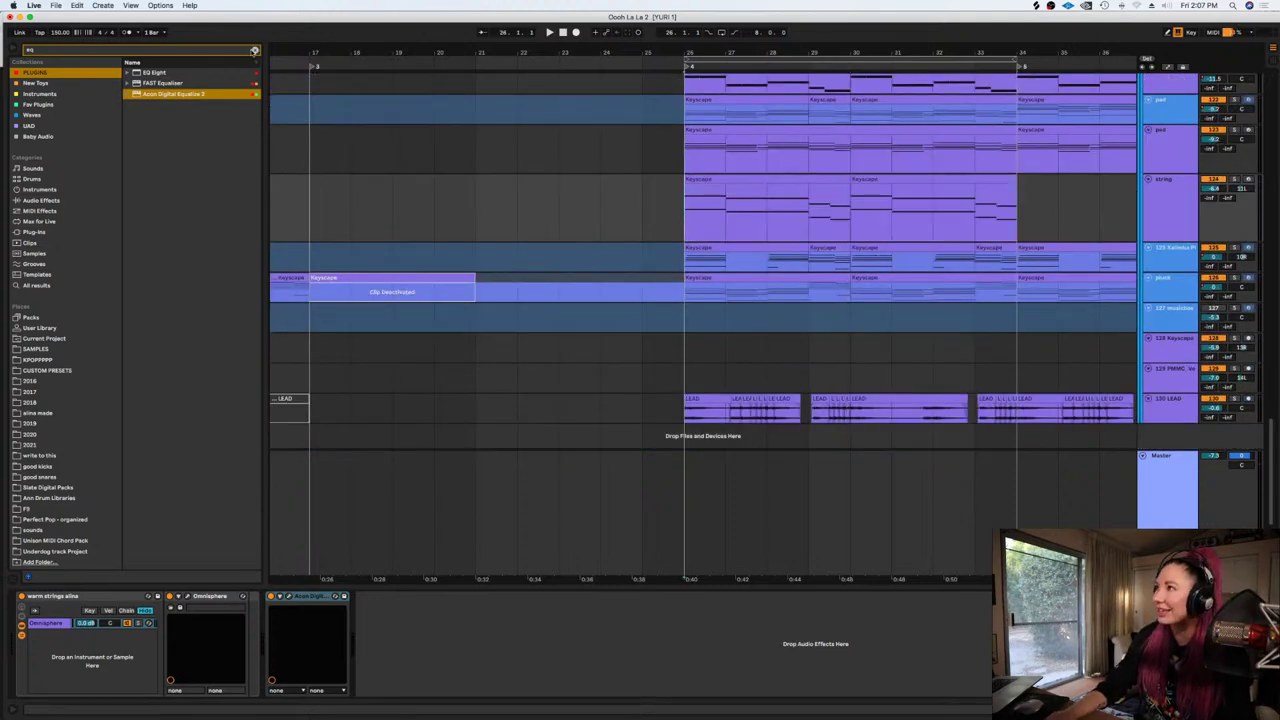
{"action": "left_click", "coordinate": [255, 50]}
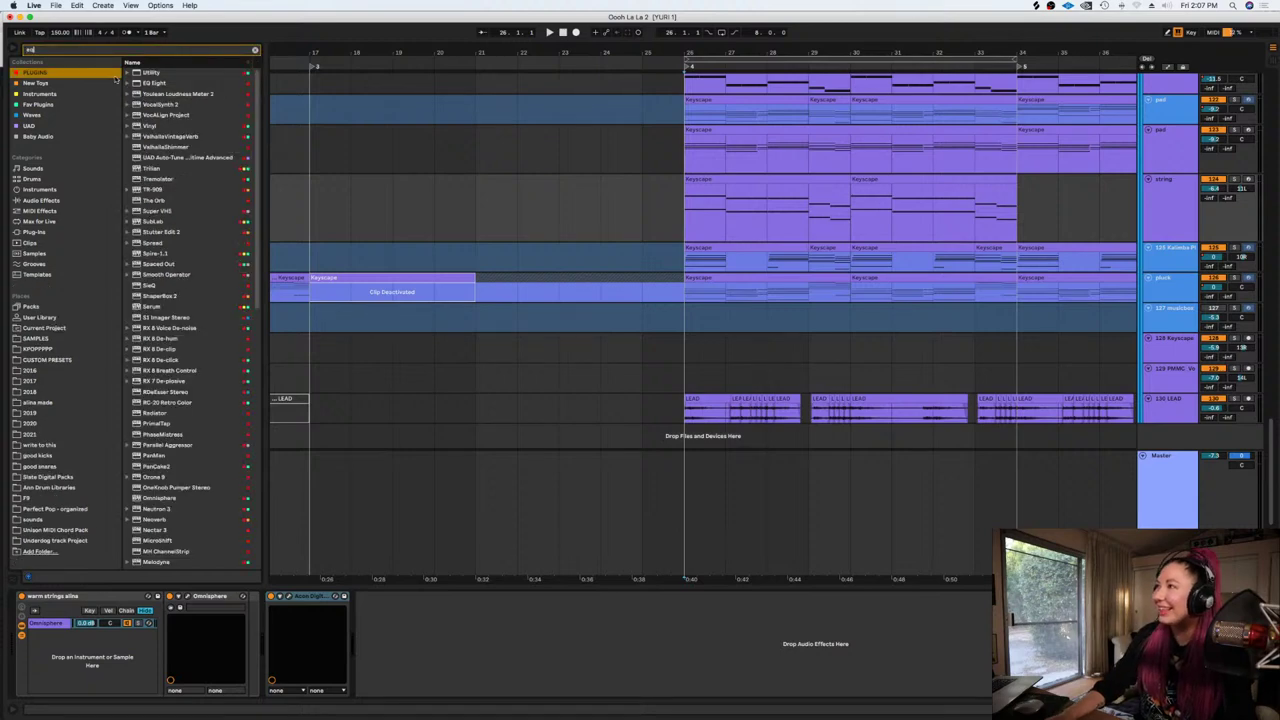
{"action": "left_click", "coordinate": [158, 94]}
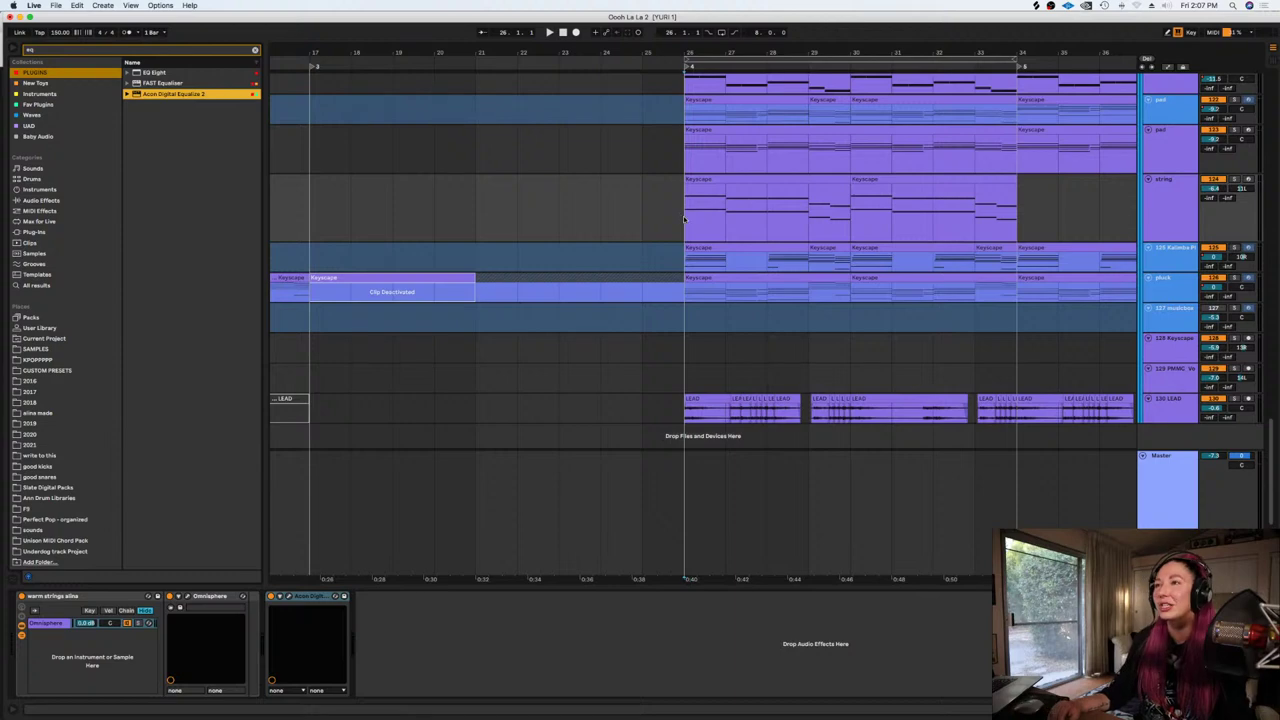
{"action": "key", "text": "Return"}
In the new equalizer, cut the lows below about 500 Hz and add a 4.6 dB high shelf near 6.8 kHz
{"action": "double_click", "coordinate": [556, 413]}
{"action": "left_click_drag", "start_coordinate": [556, 413], "coordinate": [651, 415]}
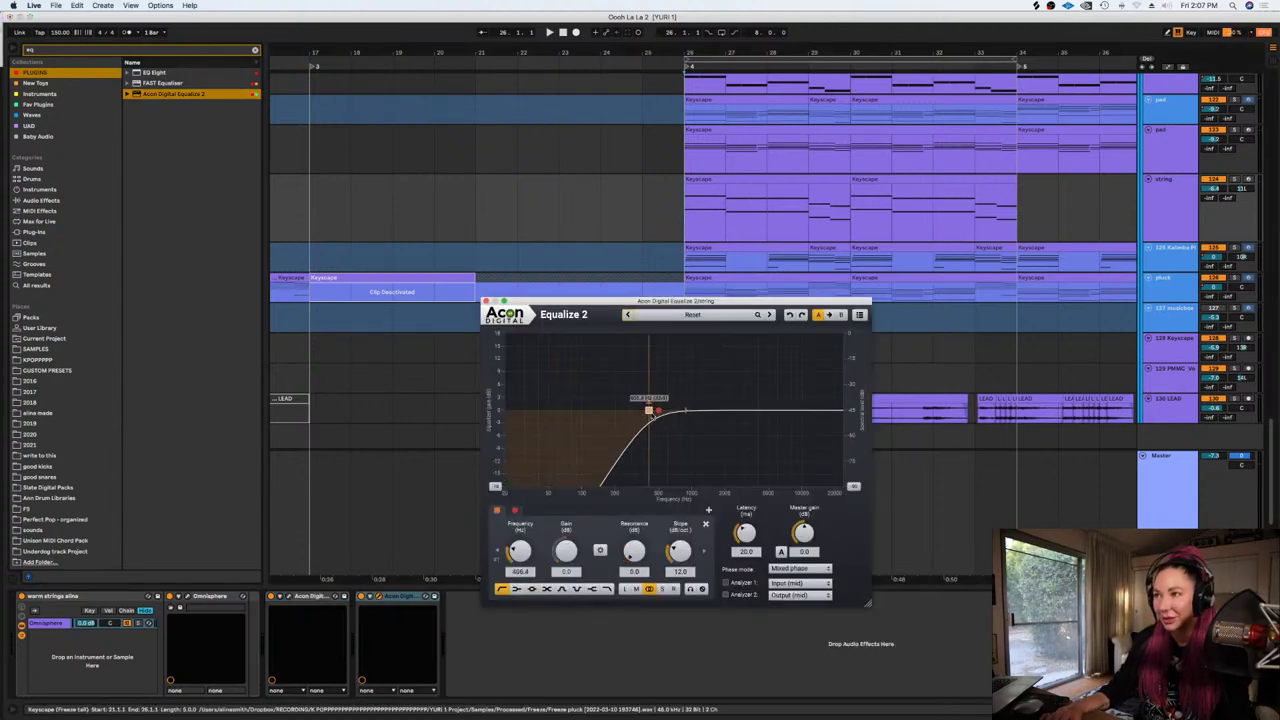
{"action": "key", "text": "space"}
{"action": "double_click", "coordinate": [802, 409]}
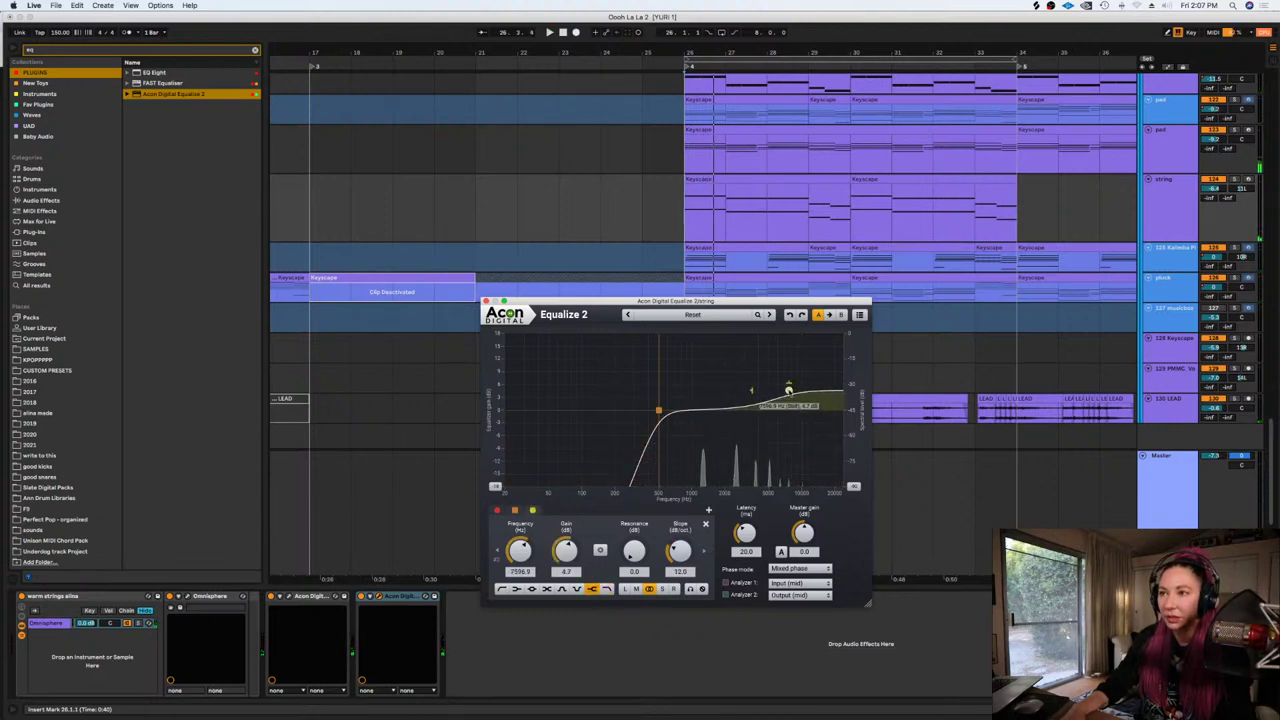
{"action": "key", "text": "space"}
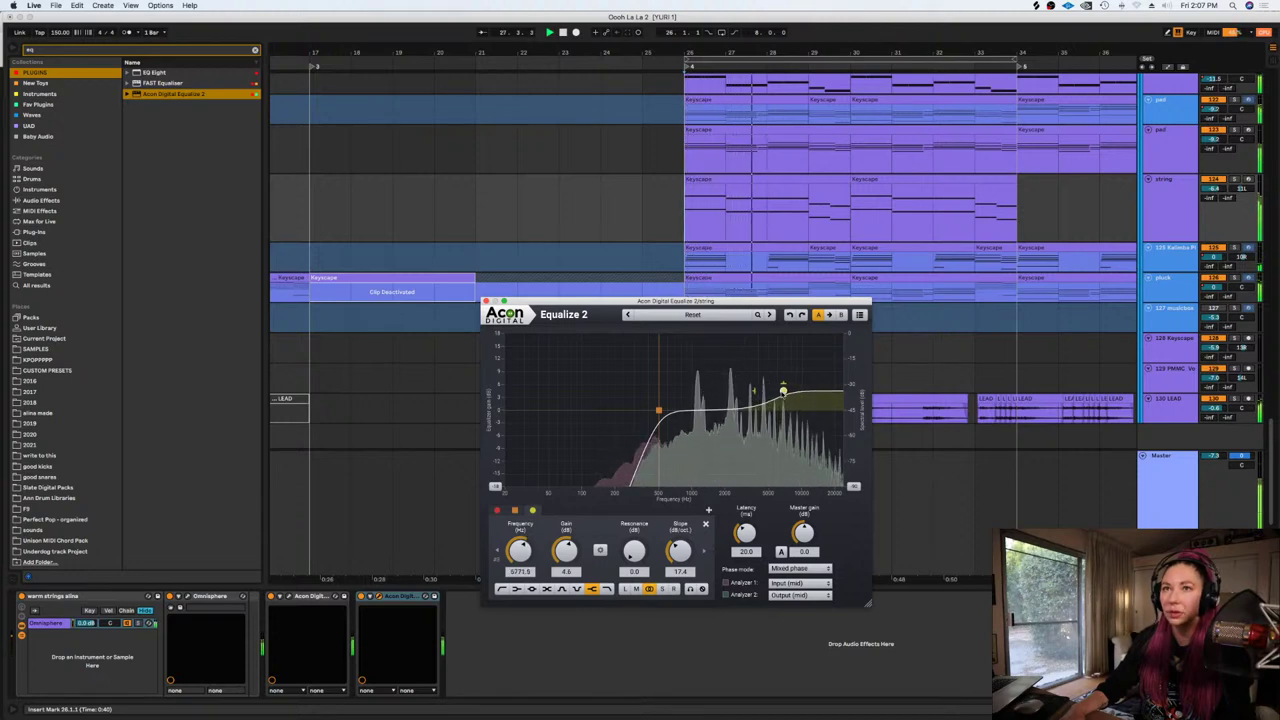
Lower the strings track's volume to -12.5 dB and close the equalizer window
{"action": "left_click_drag", "start_coordinate": [1214, 188], "coordinate": [1214, 206]}
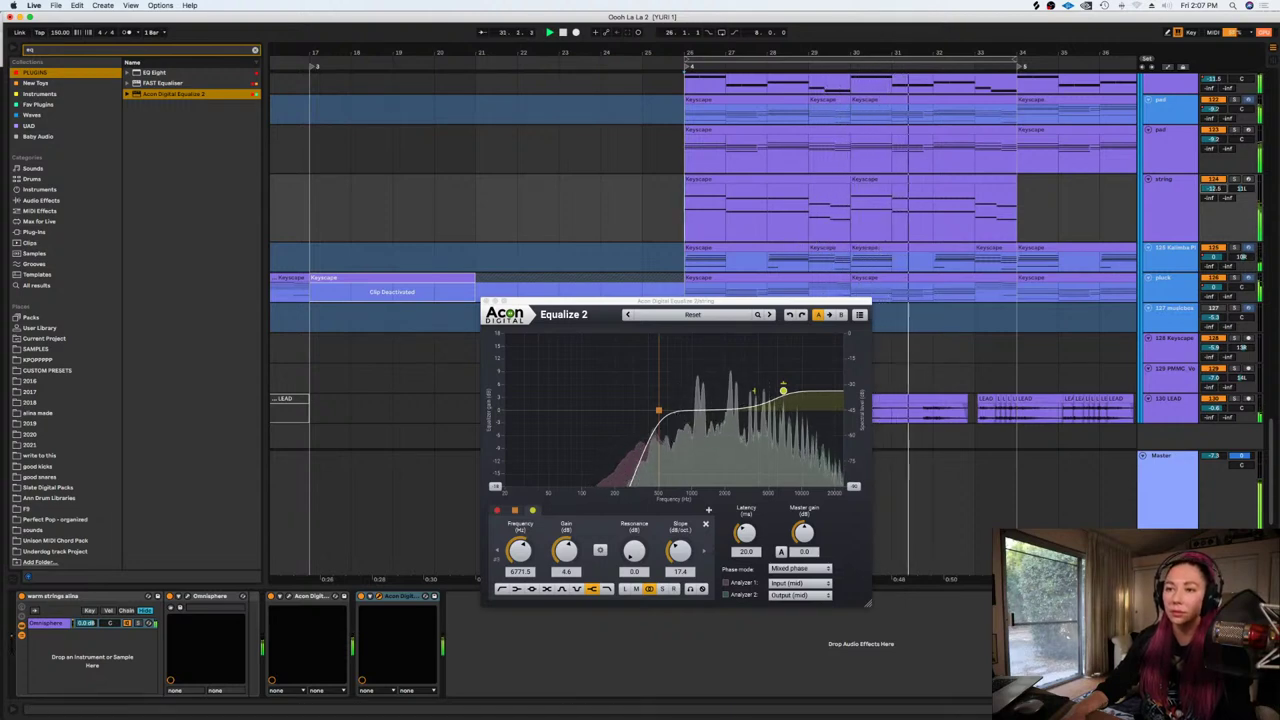
{"action": "left_click", "coordinate": [487, 301]}
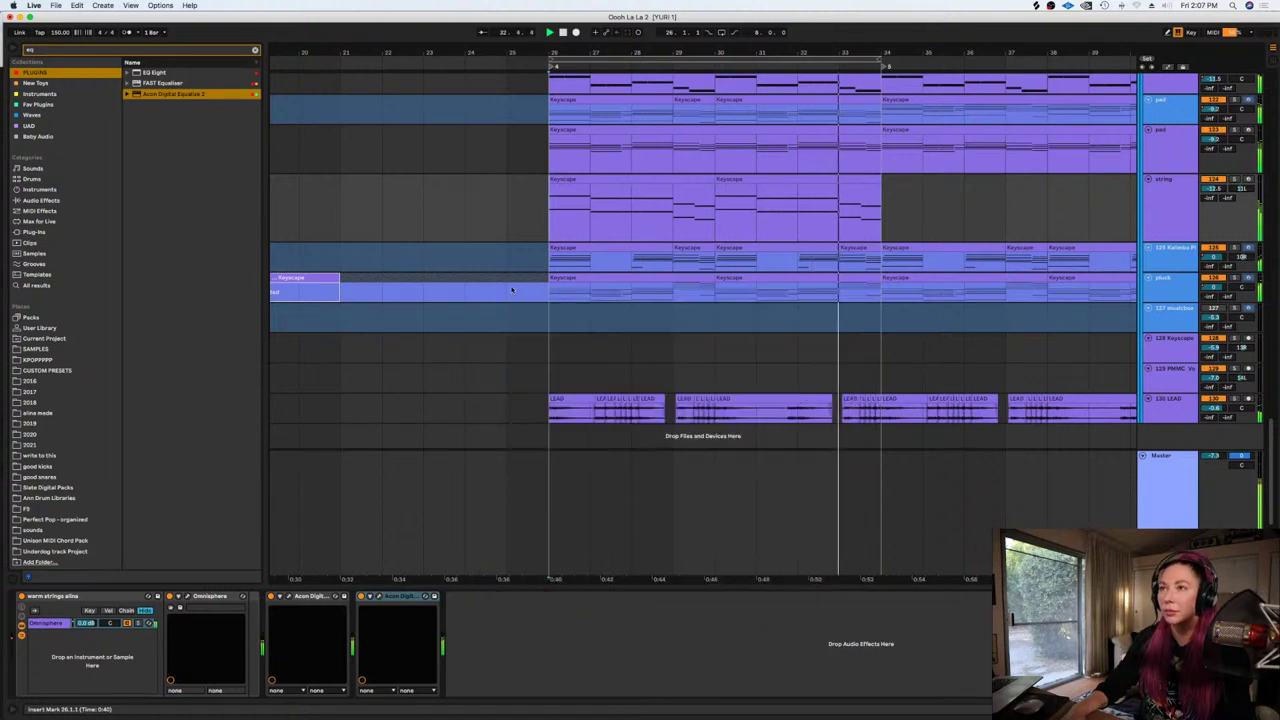
Solo the strings track, play the line from bar 33, and take the track out of solo
{"action": "left_click", "coordinate": [837, 223]}
{"action": "key", "text": "plus"}
{"action": "key", "text": "plus"}
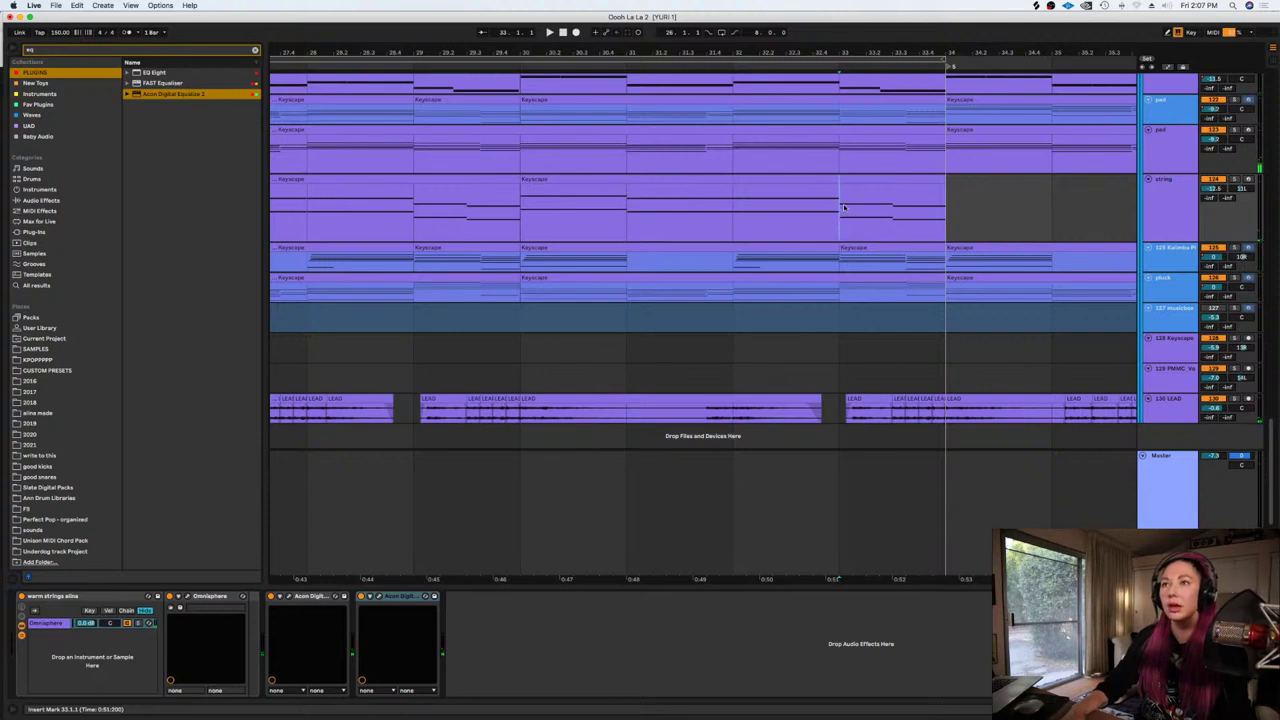
{"action": "left_click", "coordinate": [1237, 180]}
{"action": "key", "text": "space"}
{"action": "left_click", "coordinate": [1237, 180]}
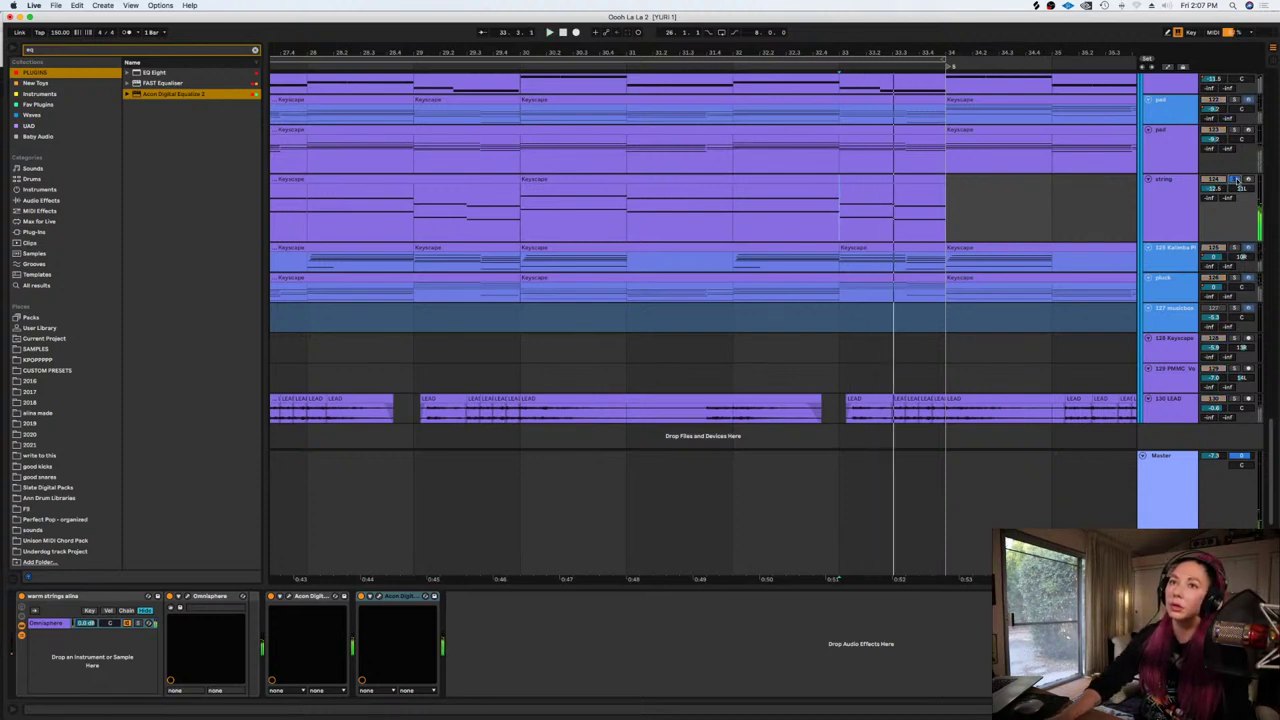
Play the full mix from bar 32 to check the strings clip in bars 30 to 34
{"action": "left_click", "coordinate": [730, 203]}
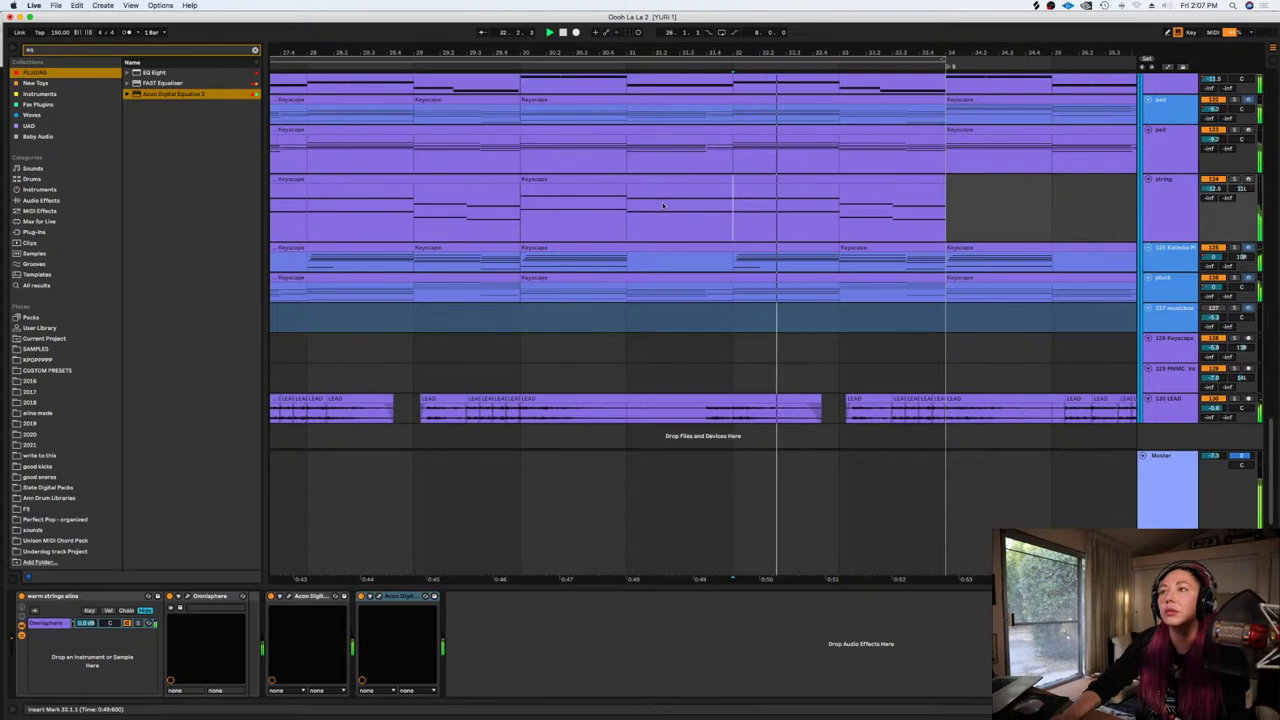
{"action": "left_click_drag", "start_coordinate": [516, 213], "coordinate": [975, 203]}
{"action": "key", "text": "space"}
{"action": "key", "text": "super+d"}
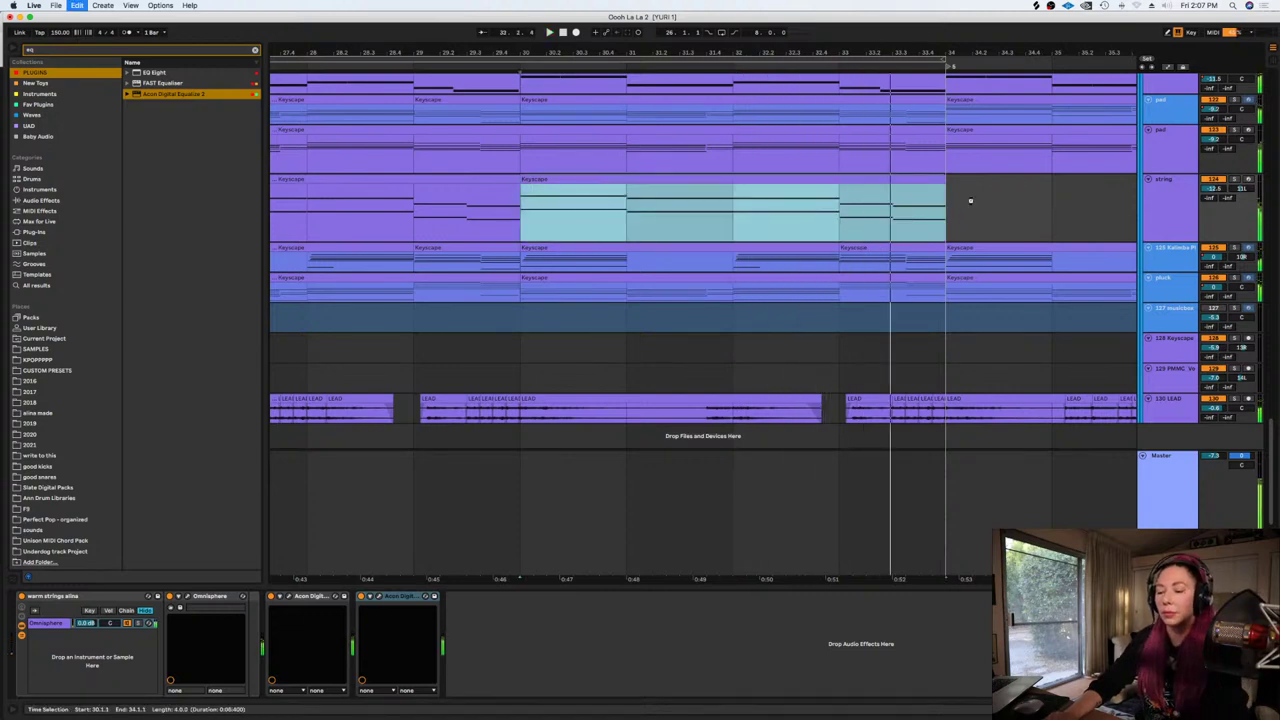
Solo the airy track, play its part from bar 33, and return to bar 33 on the strings track
{"action": "scroll", "coordinate": [954, 172], "scroll_direction": "up", "scroll_amount": 20}
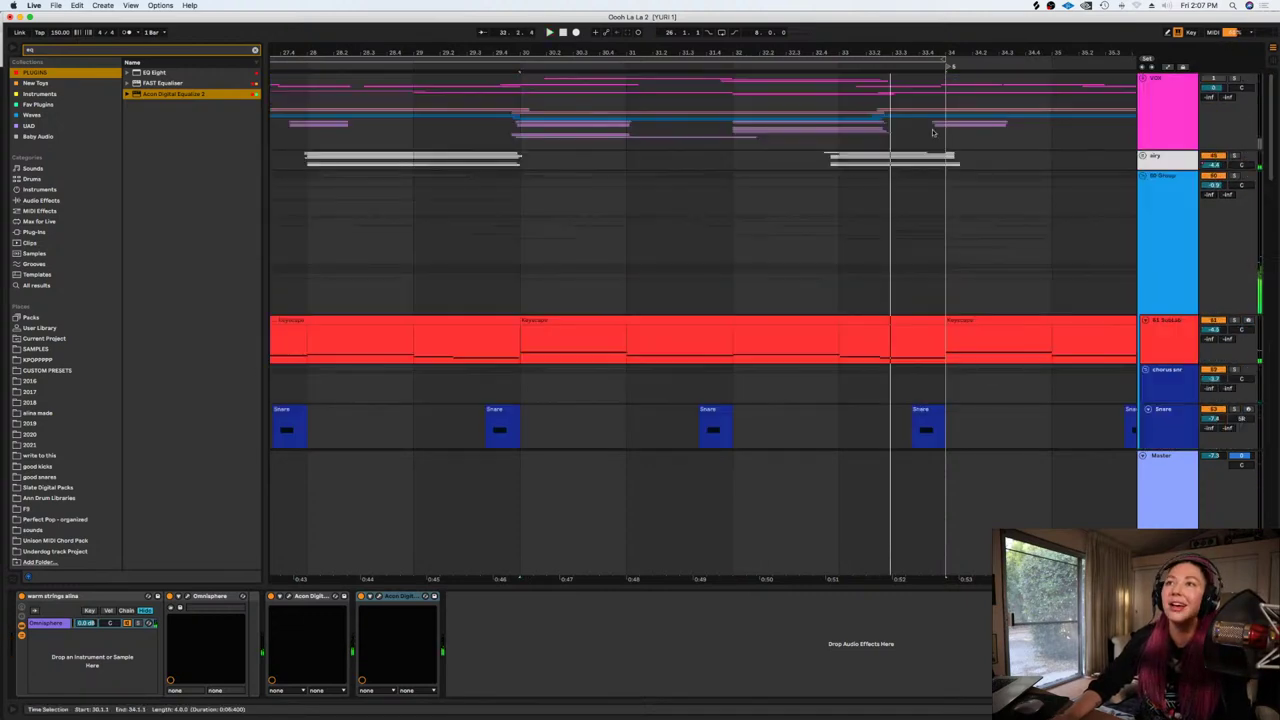
{"action": "left_click", "coordinate": [831, 165]}
{"action": "left_click", "coordinate": [1235, 157]}
{"action": "key", "text": "space"}
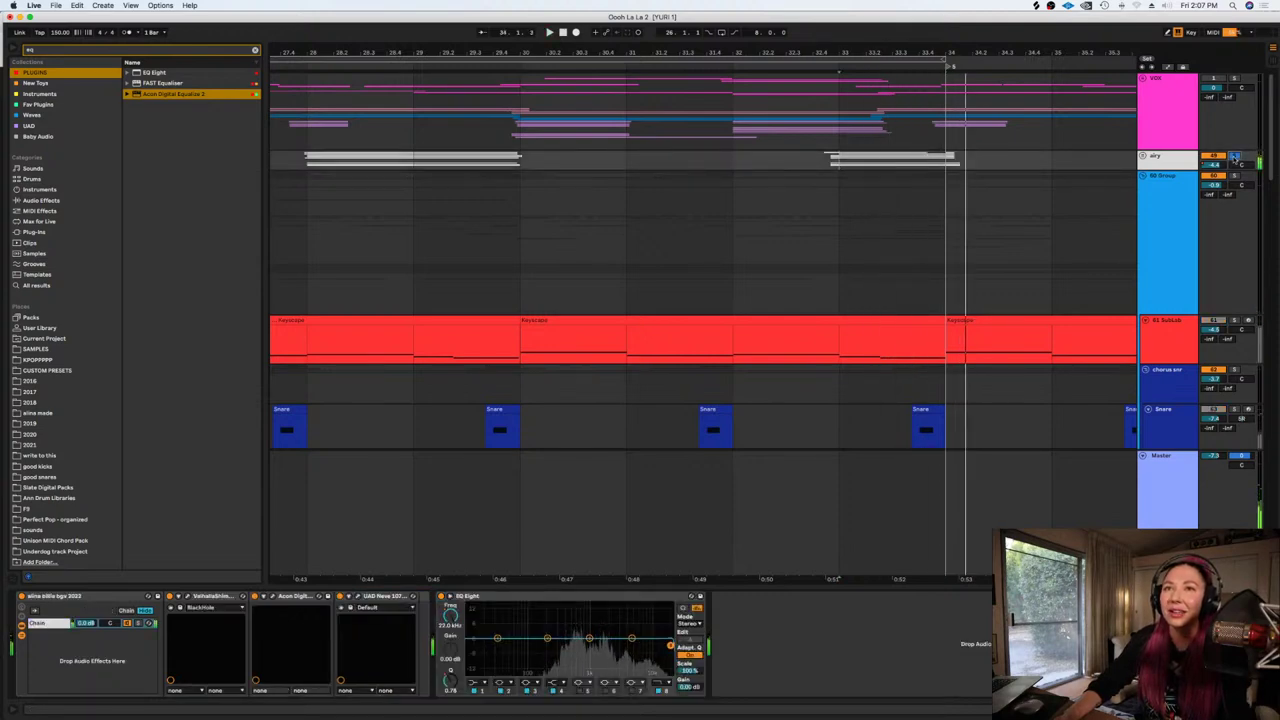
{"action": "scroll", "coordinate": [1275, 518], "scroll_direction": "down", "scroll_amount": 15}
{"action": "scroll", "coordinate": [990, 422], "scroll_direction": "up", "scroll_amount": 5}
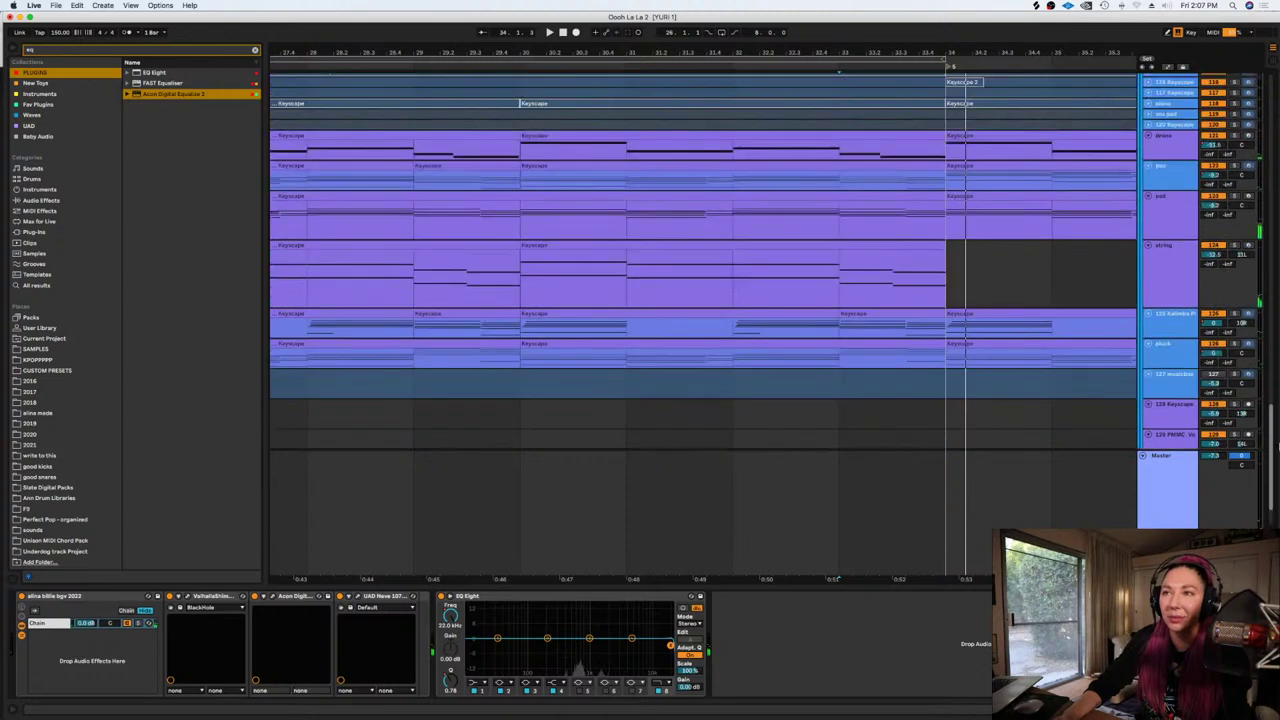
{"action": "left_click", "coordinate": [820, 425]}
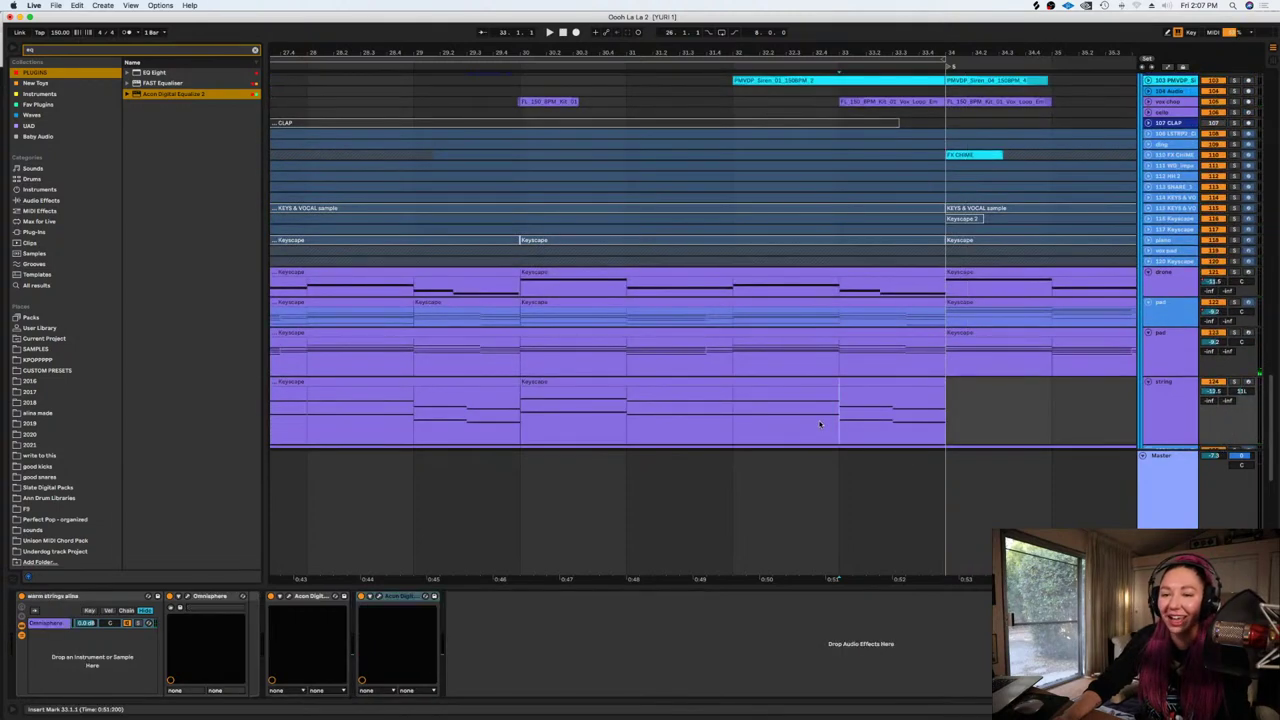
{"action": "scroll", "coordinate": [820, 425], "scroll_direction": "down", "scroll_amount": 2}
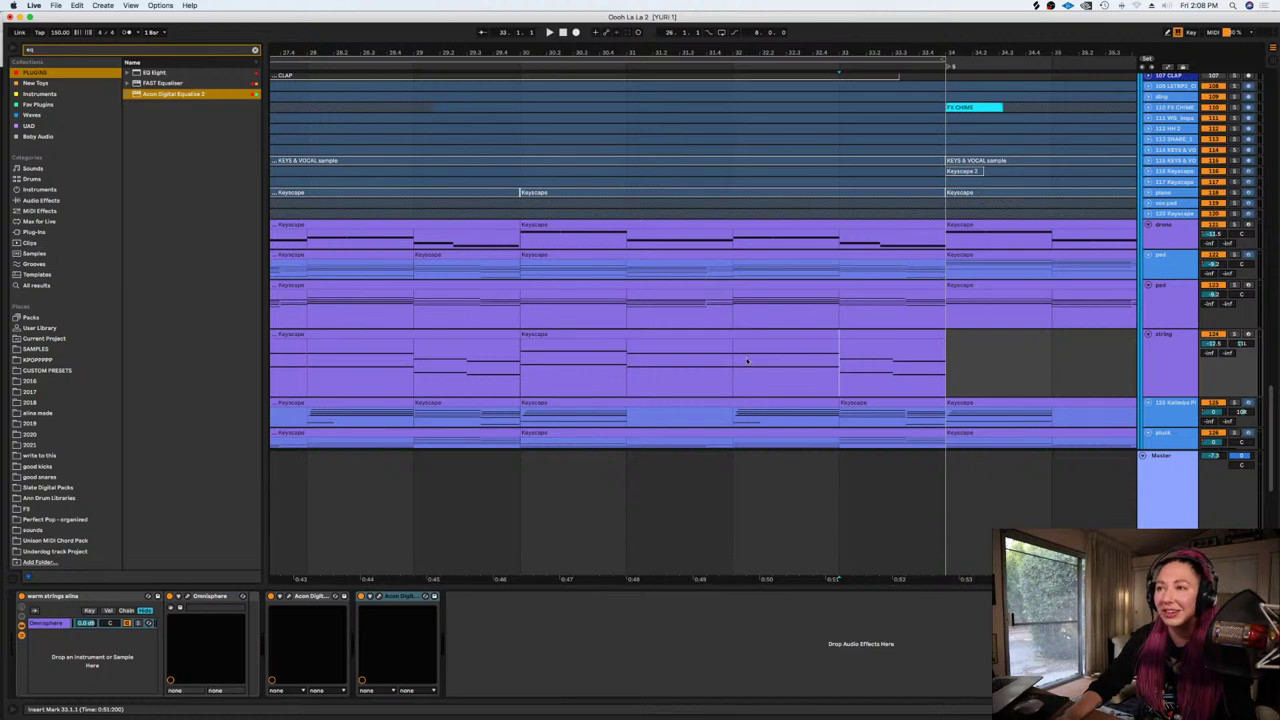
Play the strings line from bar 30, and solo the strings track to hear it from bar 33
{"action": "mouse_move", "coordinate": [578, 327]}
{"action": "left_mouse_down"}
{"action": "mouse_move", "coordinate": [684, 330]}
{"action": "mouse_move", "coordinate": [580, 332]}
{"action": "left_mouse_up"}
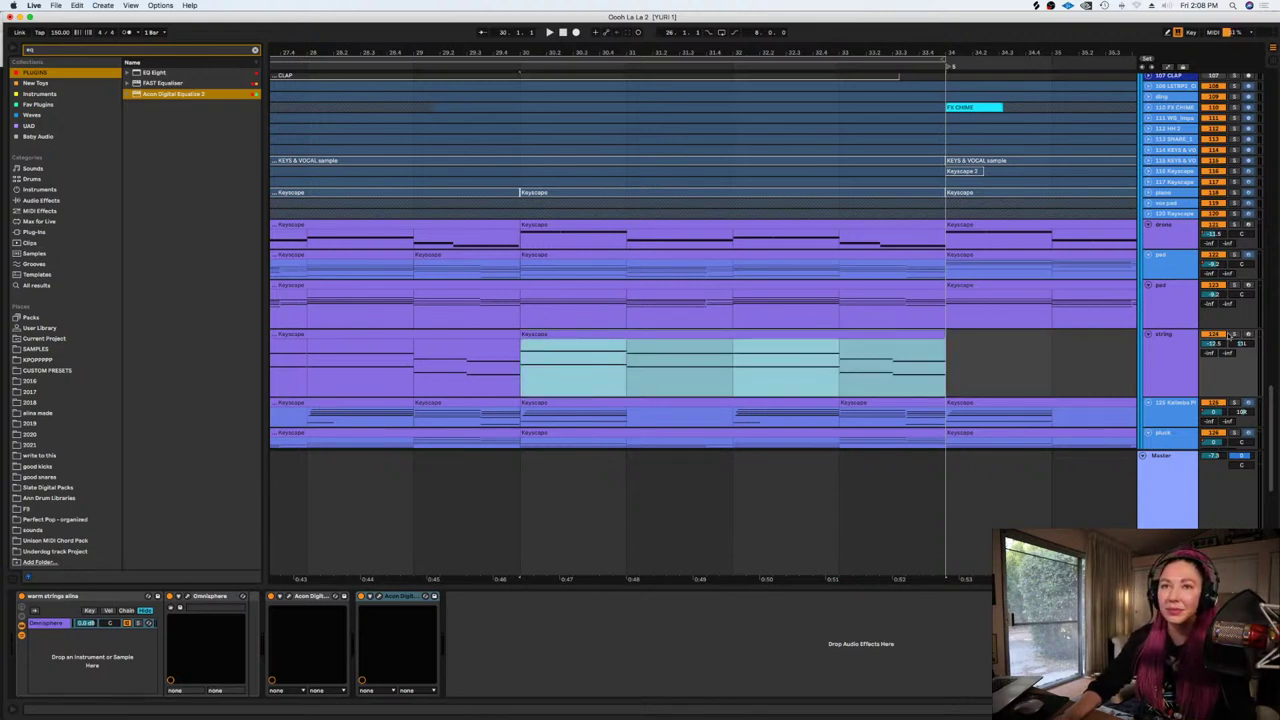
{"action": "key", "text": "space"}
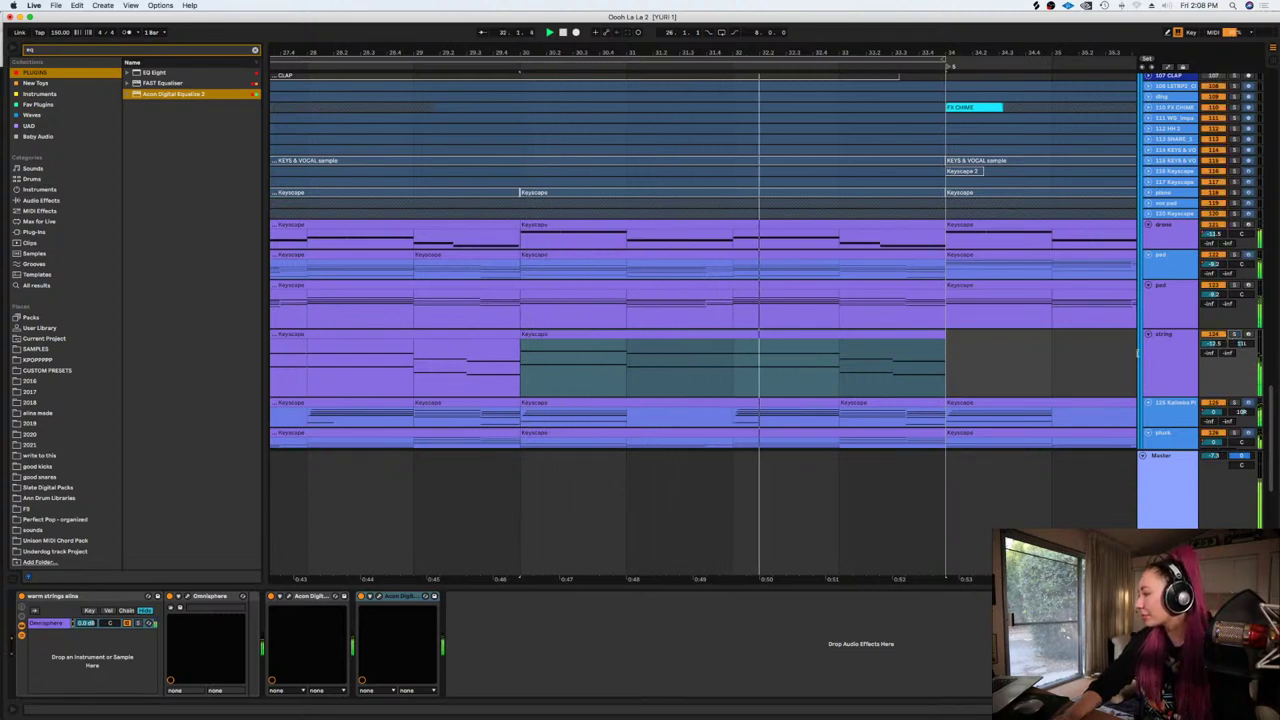
{"action": "key", "text": "space"}
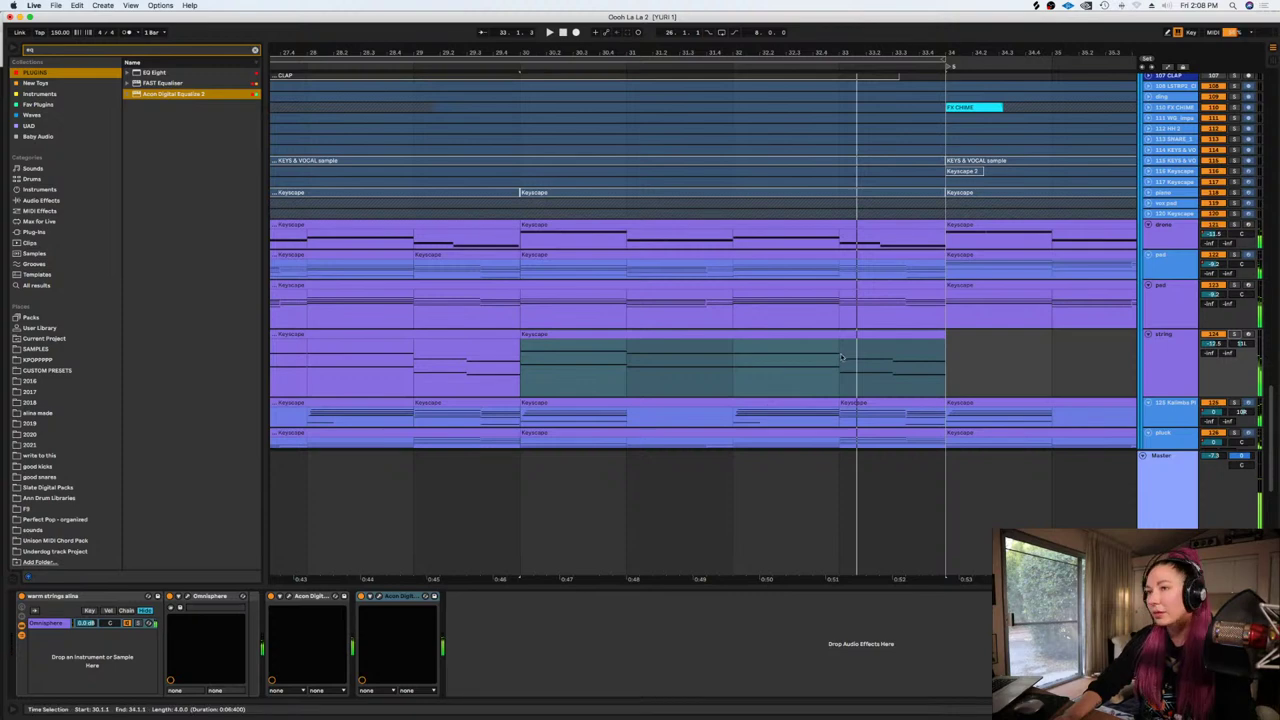
{"action": "left_click", "coordinate": [842, 355]}
{"action": "key", "text": "space"}
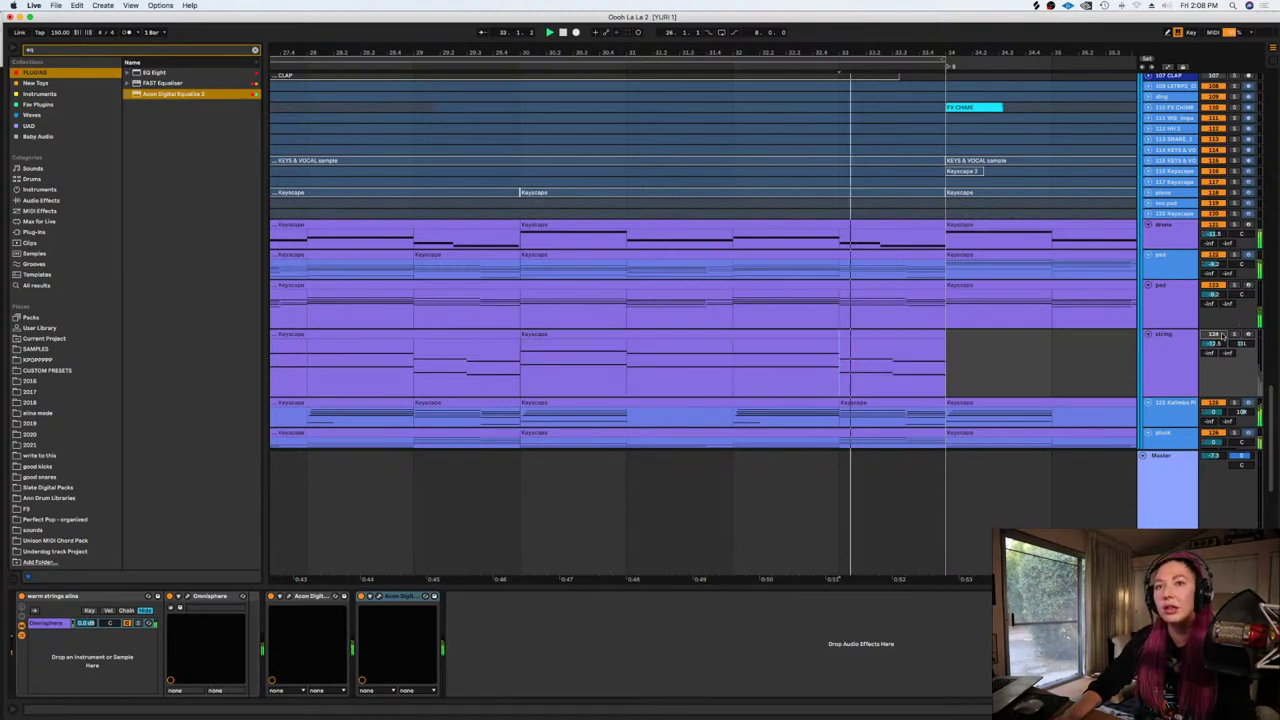
{"action": "left_click", "coordinate": [1234, 334]}
{"action": "key", "text": "space"}
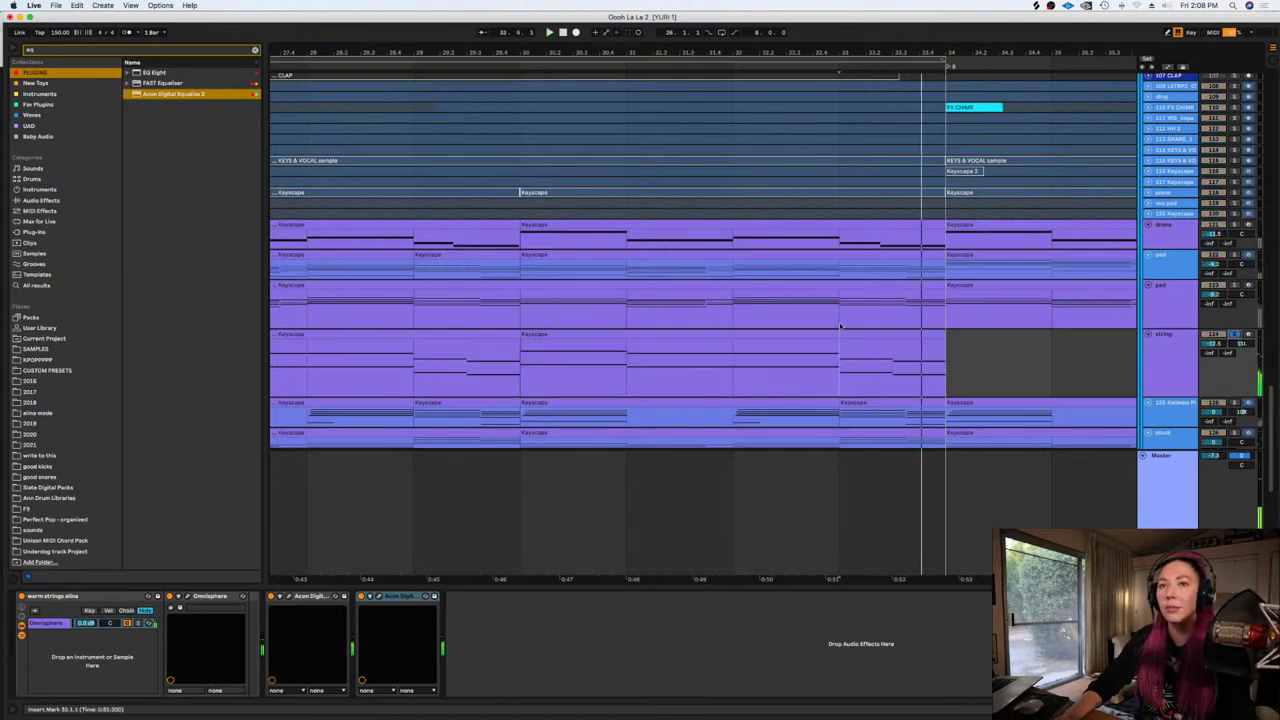
Split the strings clip at bar 33 and open the clip in bar 33 for note editing
{"action": "key", "text": "super+e"}
{"action": "left_click", "coordinate": [859, 334]}
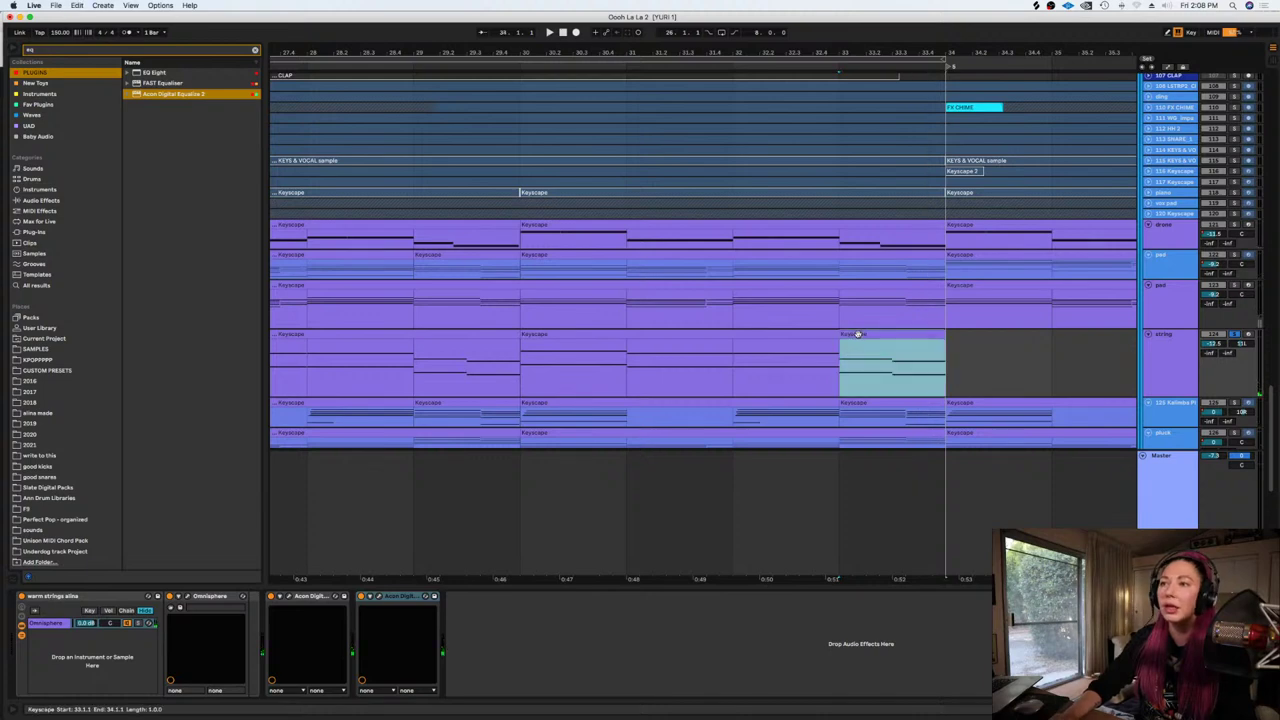
{"action": "double_click", "coordinate": [857, 334]}
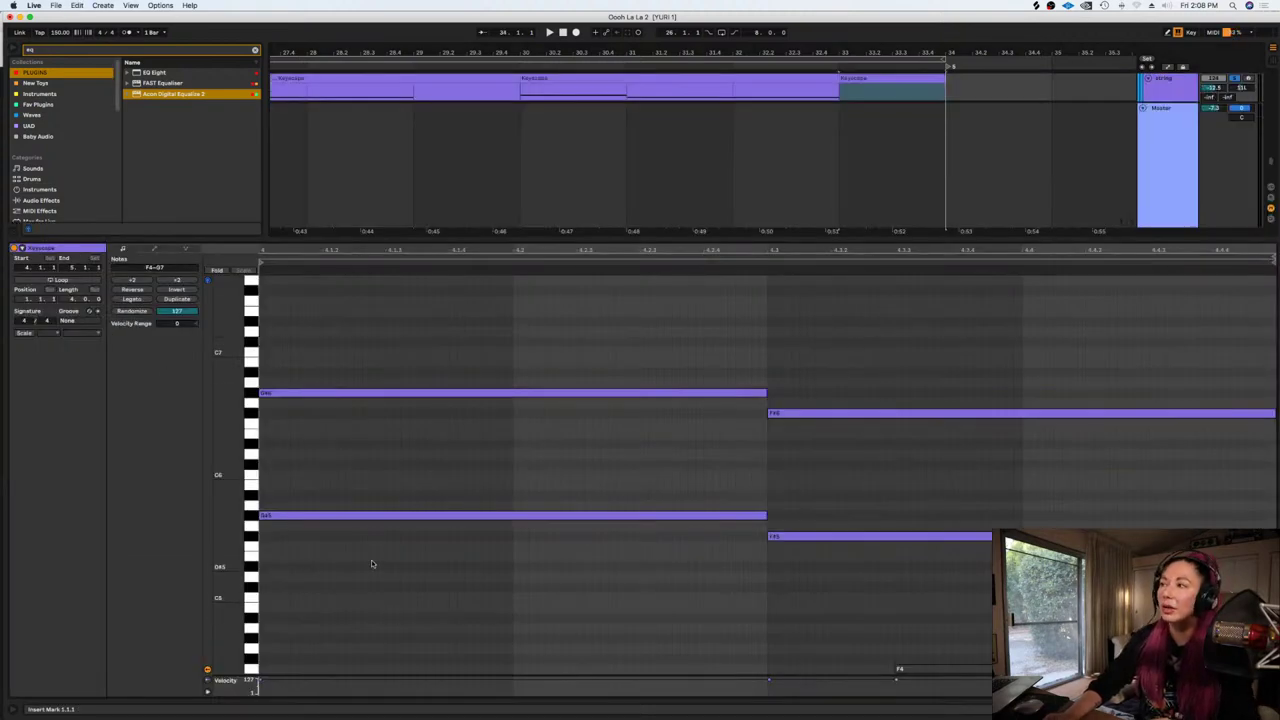
Shorten the G#5 note to the first beat and add a one-beat B5 note on the second beat
{"action": "left_click", "coordinate": [360, 515]}
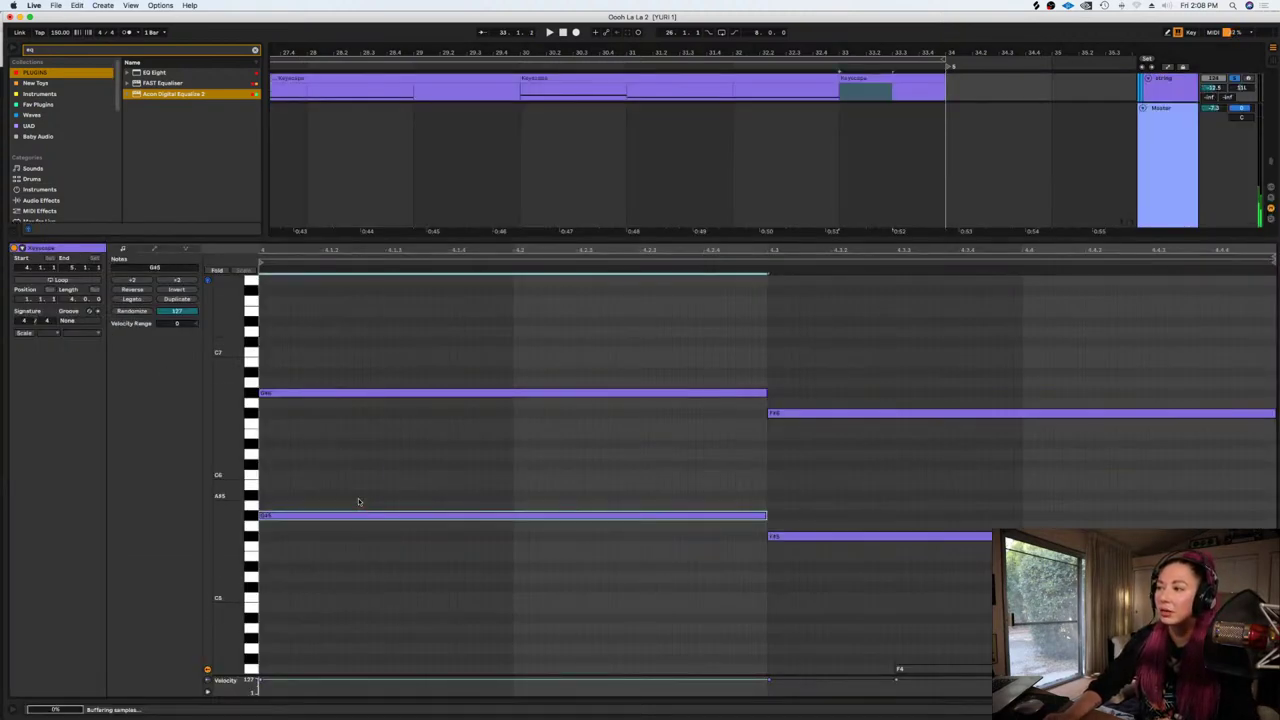
{"action": "right_click", "coordinate": [718, 483]}
{"action": "left_click", "coordinate": [769, 645]}
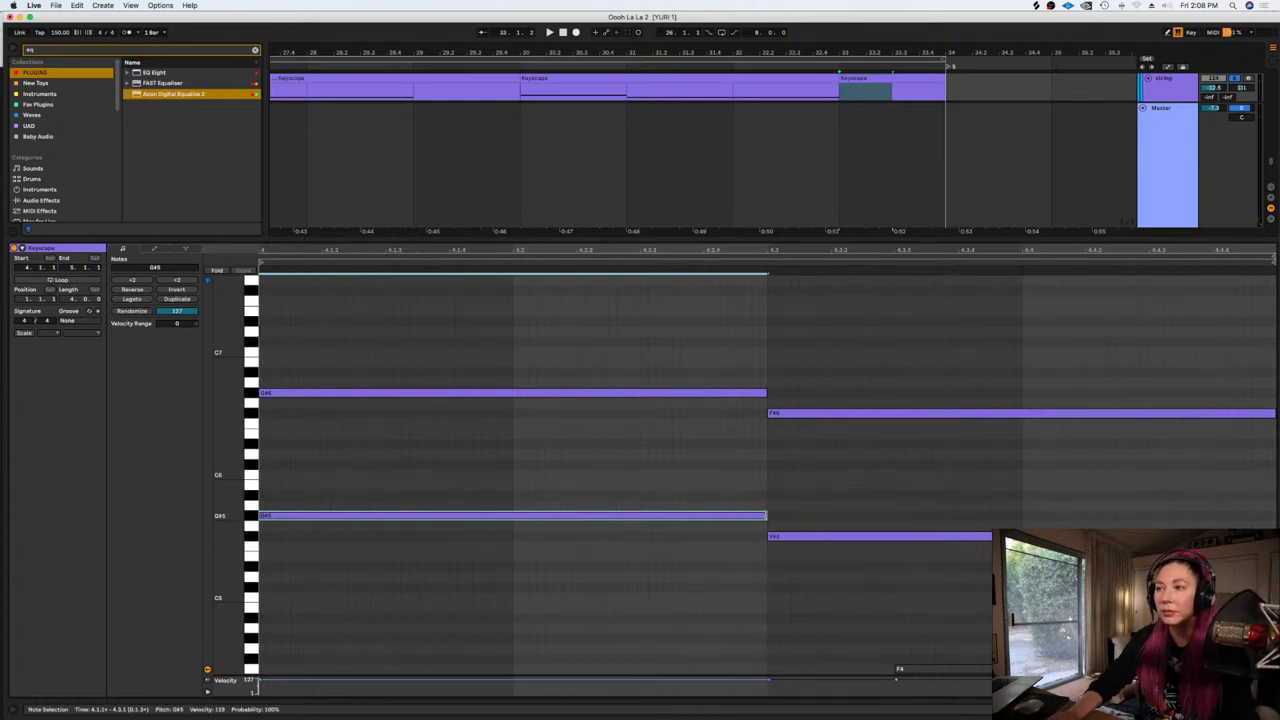
{"action": "left_click_drag", "start_coordinate": [764, 515], "coordinate": [501, 508]}
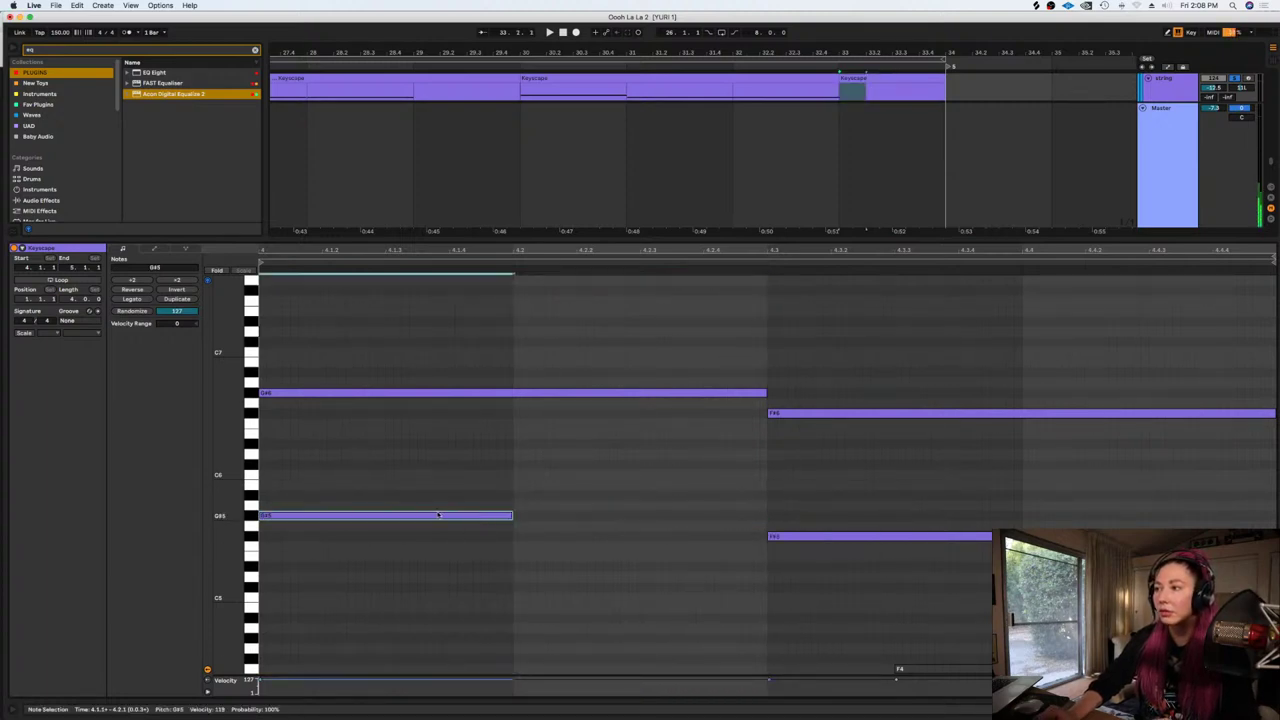
{"action": "double_click", "coordinate": [690, 486]}
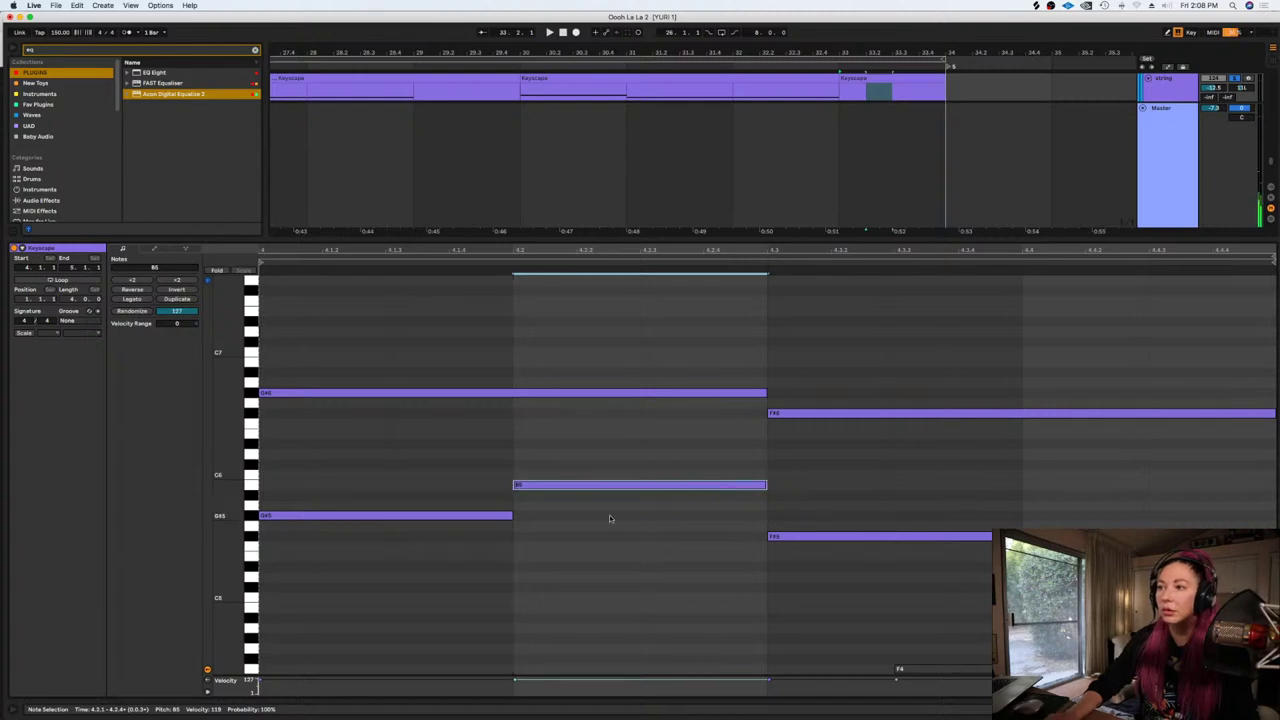
Raise the lower note on the third beat to C#6 and move the upper one to D#6 on the fourth beat
{"action": "left_click_drag", "start_coordinate": [408, 569], "coordinate": [414, 449]}
{"action": "left_click_drag", "start_coordinate": [637, 452], "coordinate": [719, 509]}
{"action": "left_click_drag", "start_coordinate": [821, 538], "coordinate": [824, 470]}
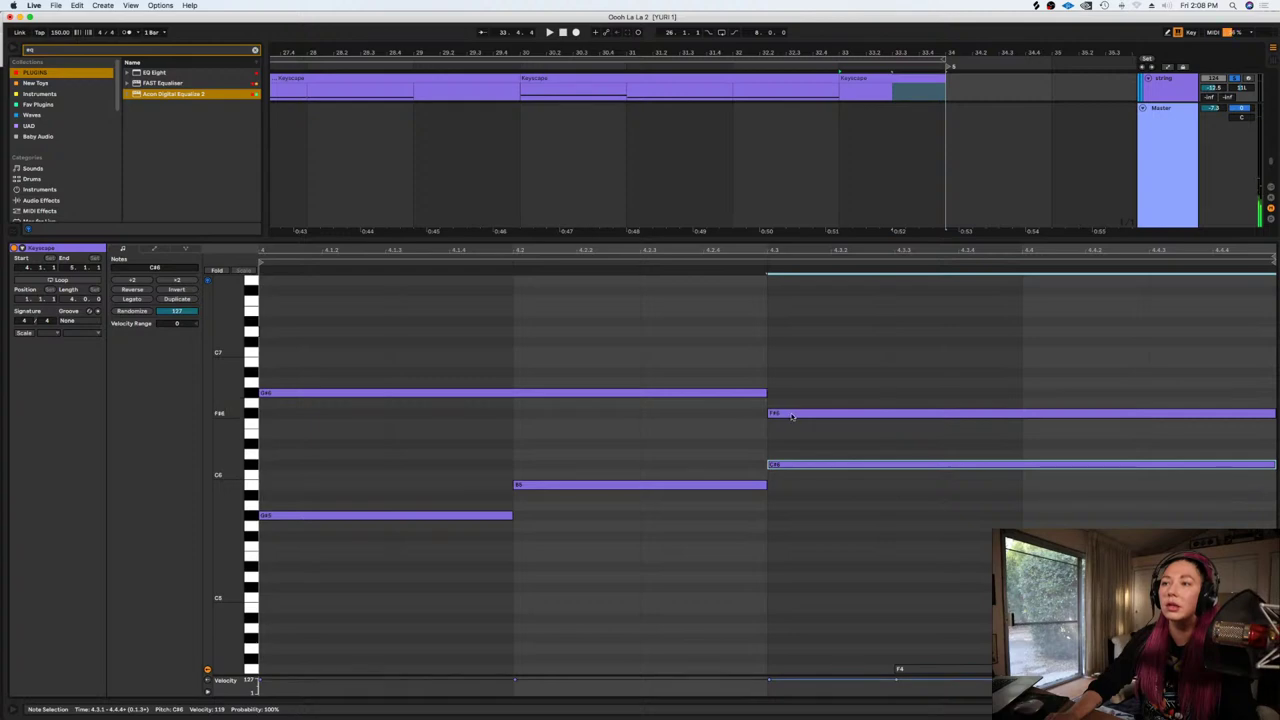
{"action": "left_click_drag", "start_coordinate": [792, 416], "coordinate": [1030, 436]}
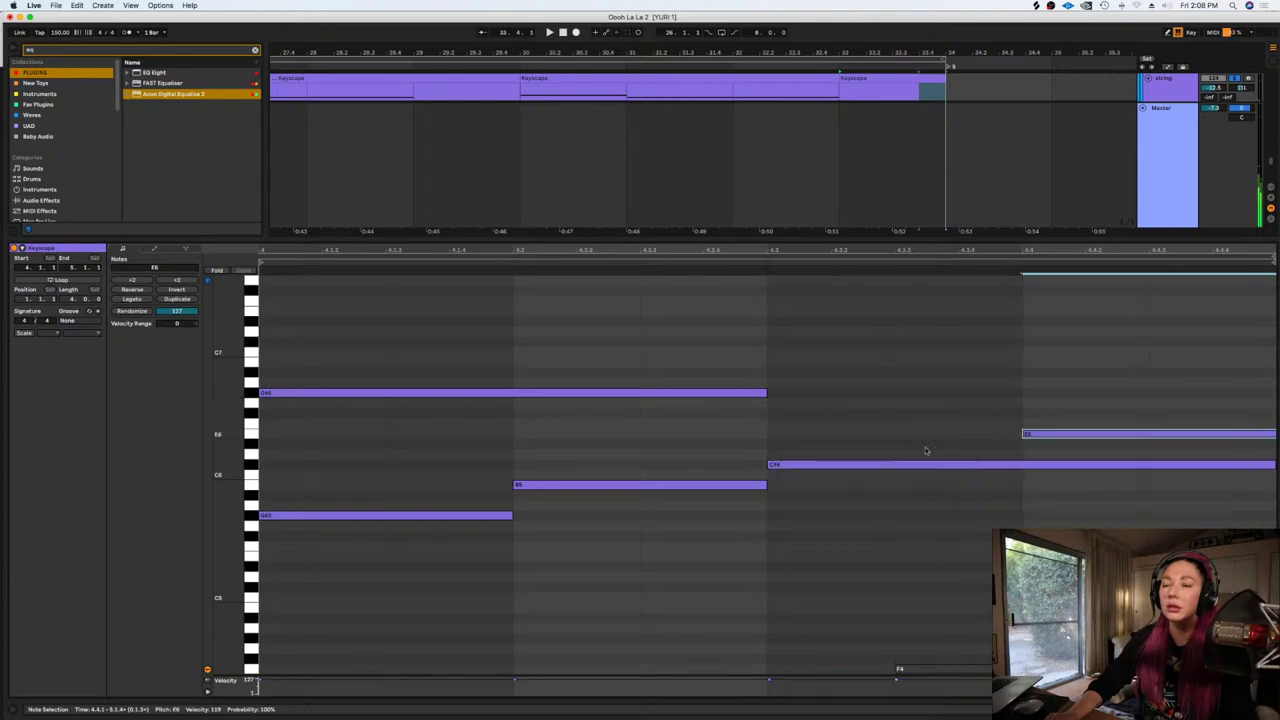
{"action": "left_click_drag", "start_coordinate": [878, 456], "coordinate": [871, 489]}
{"action": "left_click_drag", "start_coordinate": [1061, 415], "coordinate": [1046, 446]}
Delete the long G#6 note and shorten the C#6 note to the third beat only
{"action": "left_click", "coordinate": [690, 392]}
{"action": "key", "text": "Delete"}
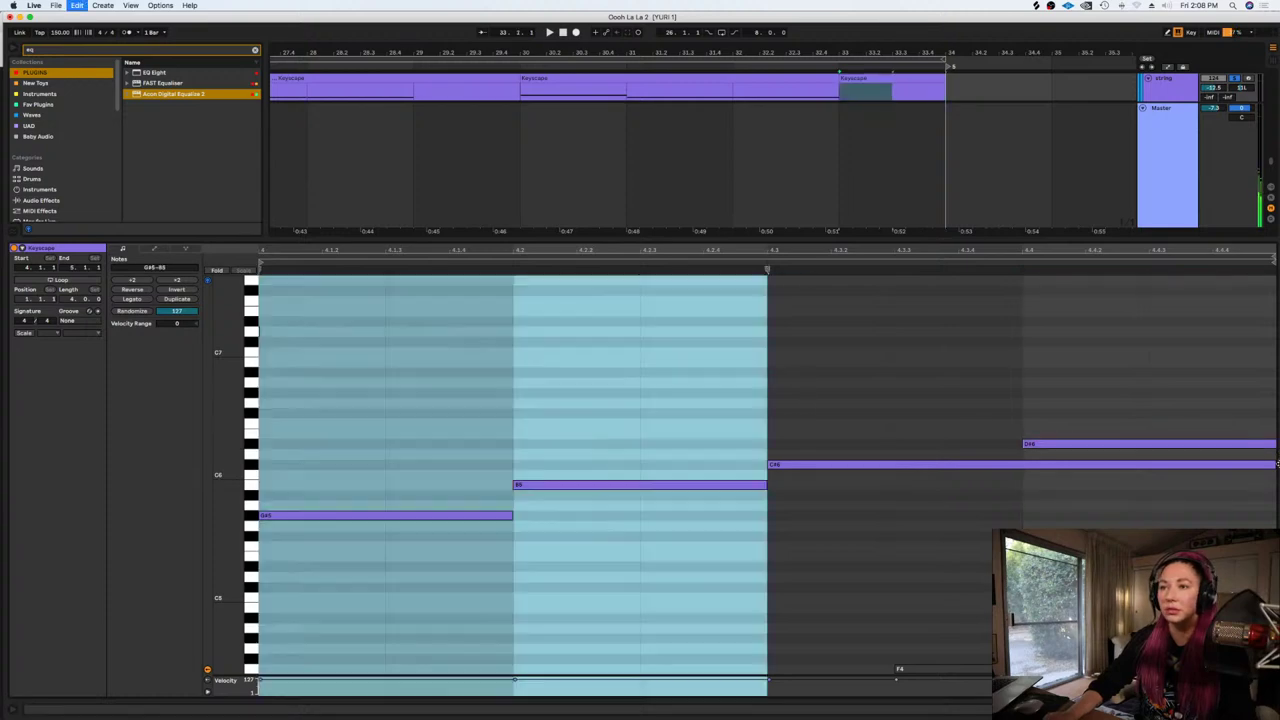
{"action": "left_click_drag", "start_coordinate": [1276, 464], "coordinate": [1007, 454]}
Play the rising line, look over the tracks in the arrangement, and reopen the strings clip in bar 33
{"action": "key", "text": "space"}
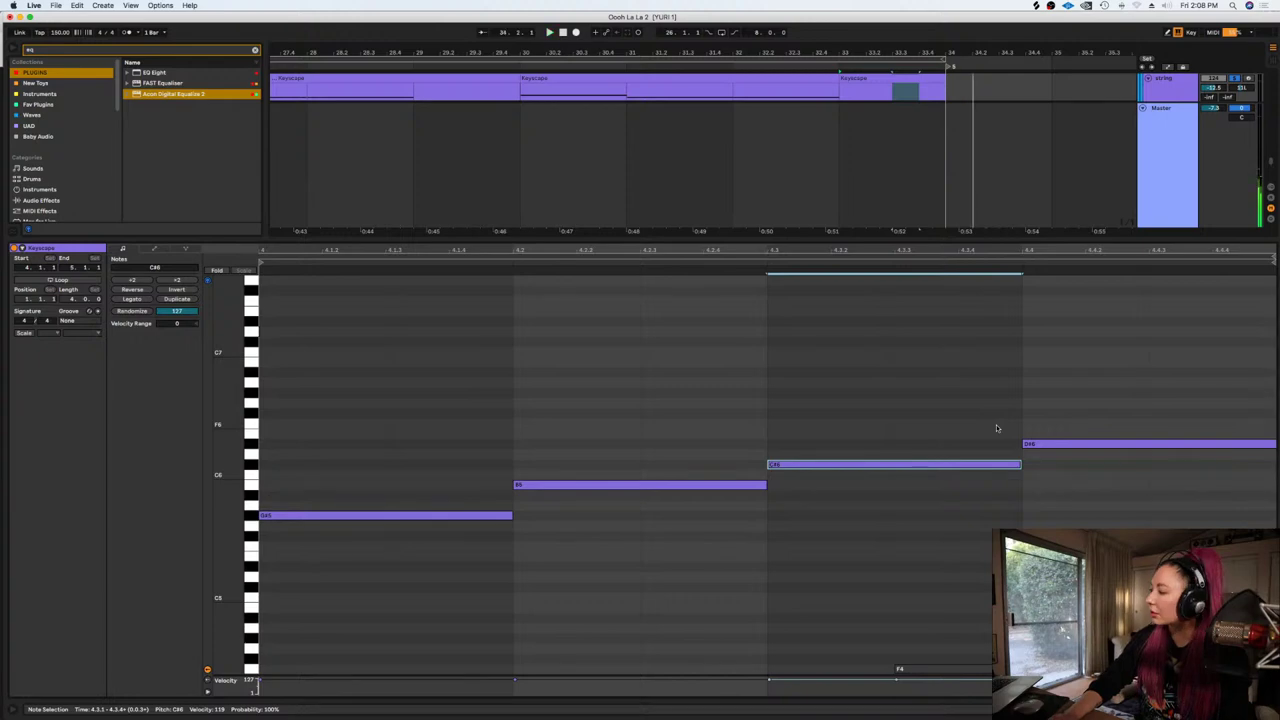
{"action": "key", "text": "space"}
{"action": "key", "text": "shift+Tab"}
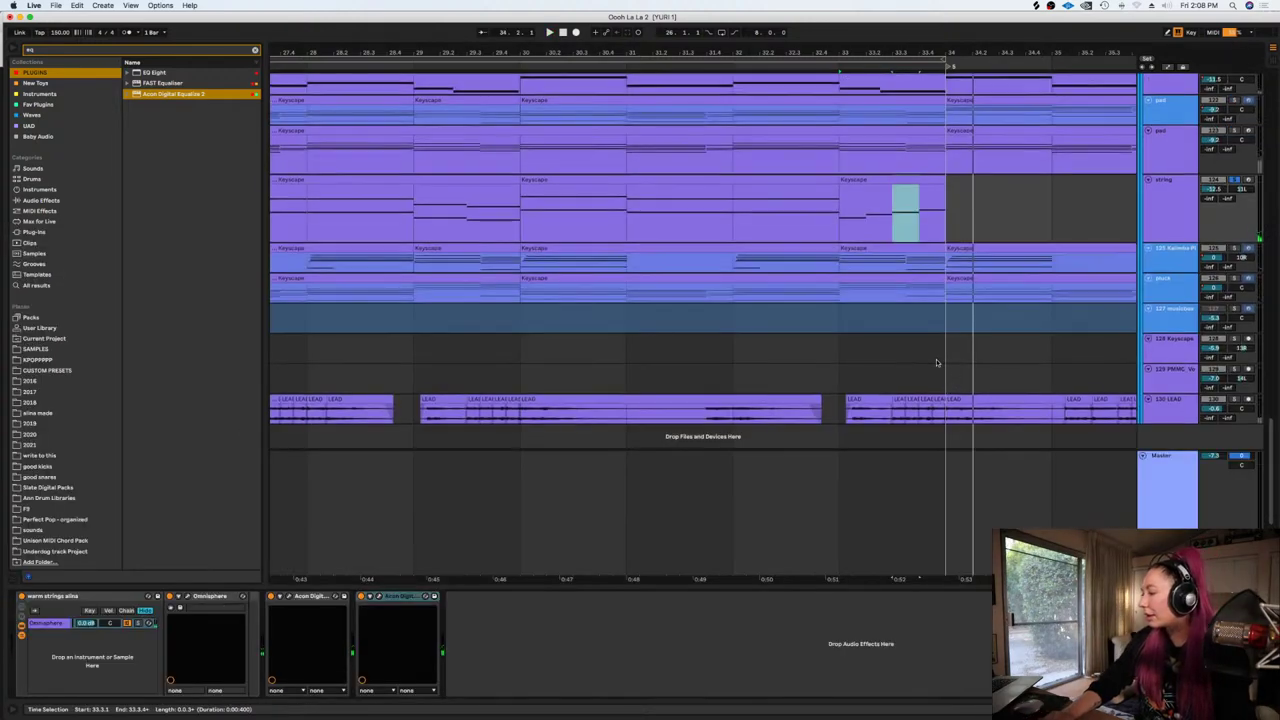
{"action": "scroll", "coordinate": [937, 363], "scroll_direction": "up", "scroll_amount": 1}
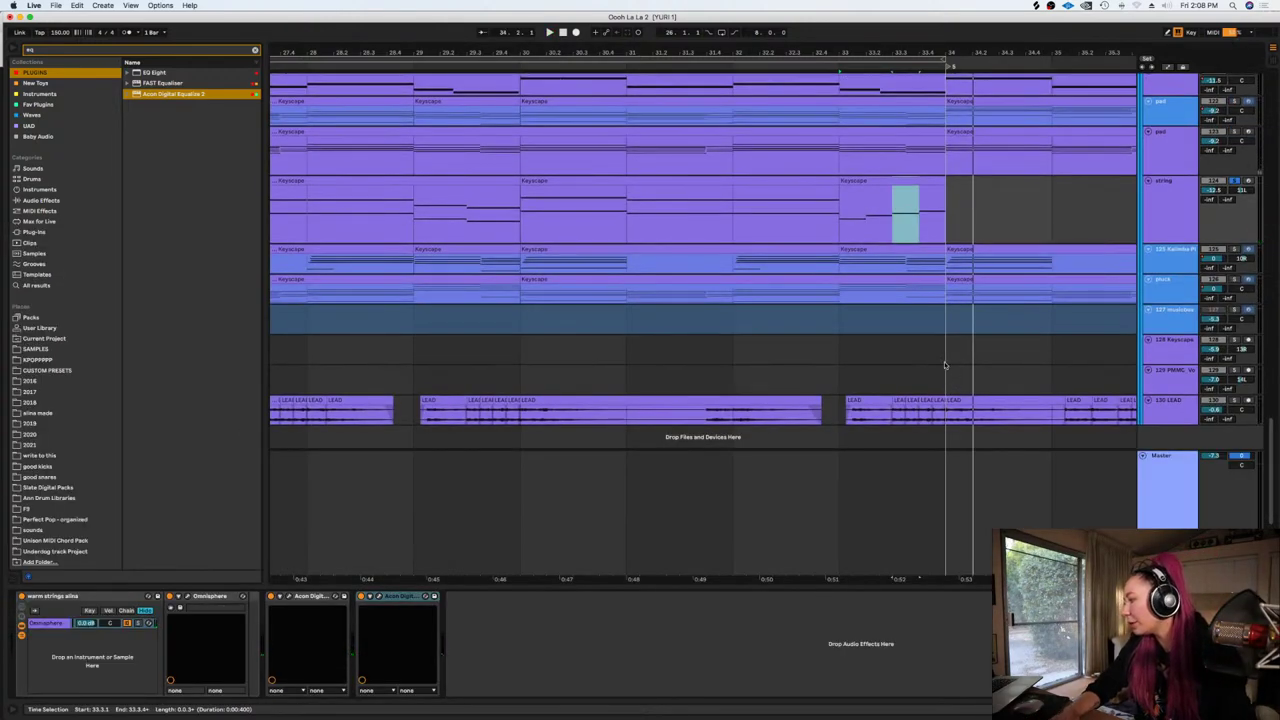
{"action": "scroll", "coordinate": [945, 366], "scroll_direction": "up", "scroll_amount": 2}
{"action": "scroll", "coordinate": [952, 374], "scroll_direction": "up", "scroll_amount": 5}
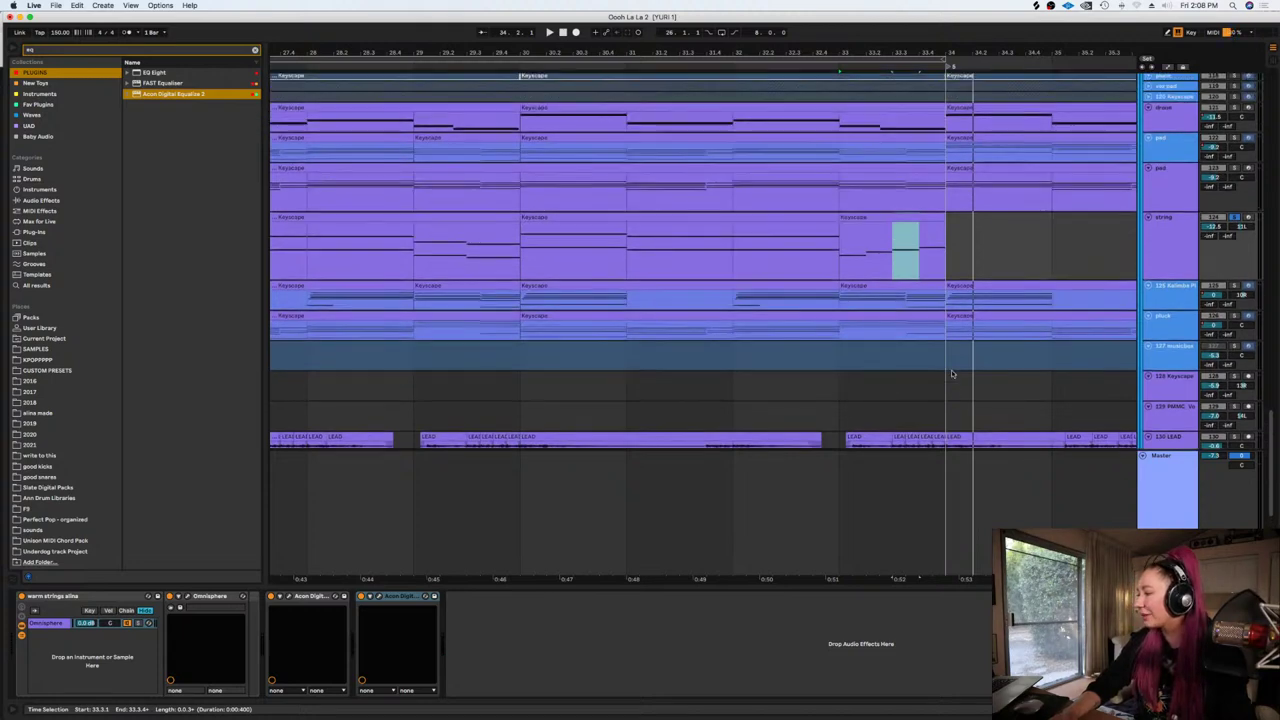
{"action": "left_click", "coordinate": [864, 242]}
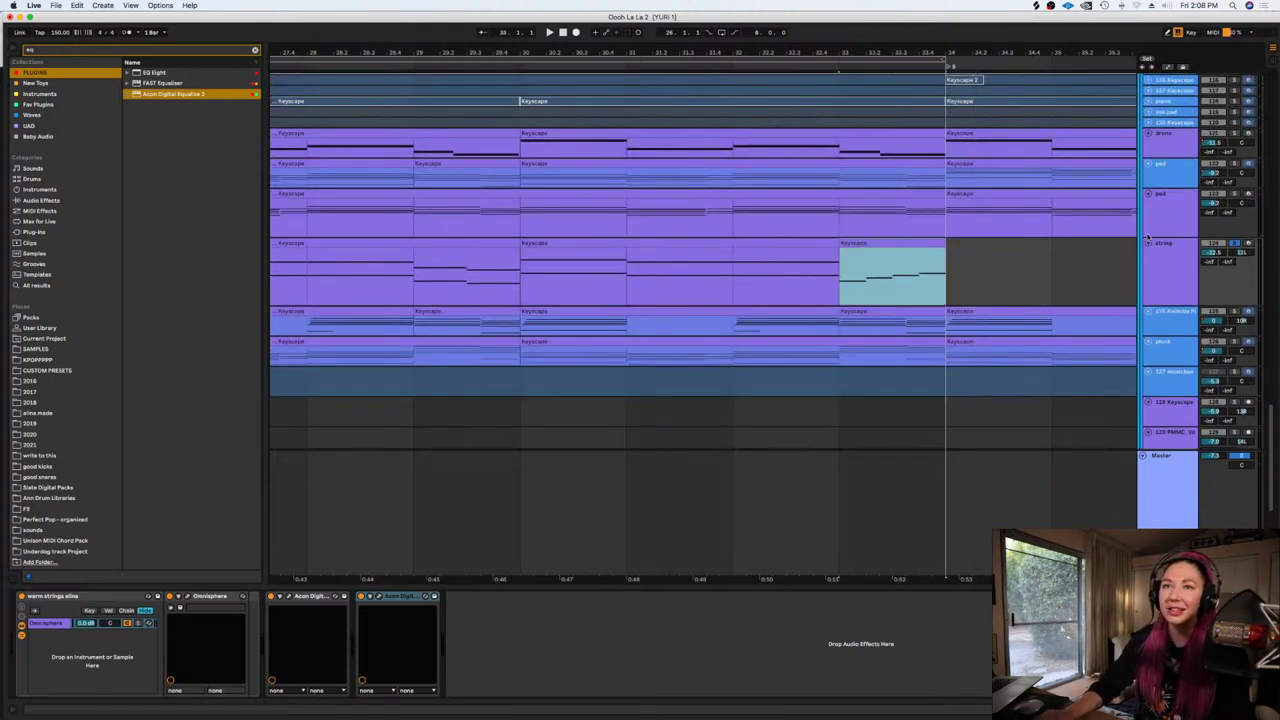
{"action": "left_click", "coordinate": [908, 240]}
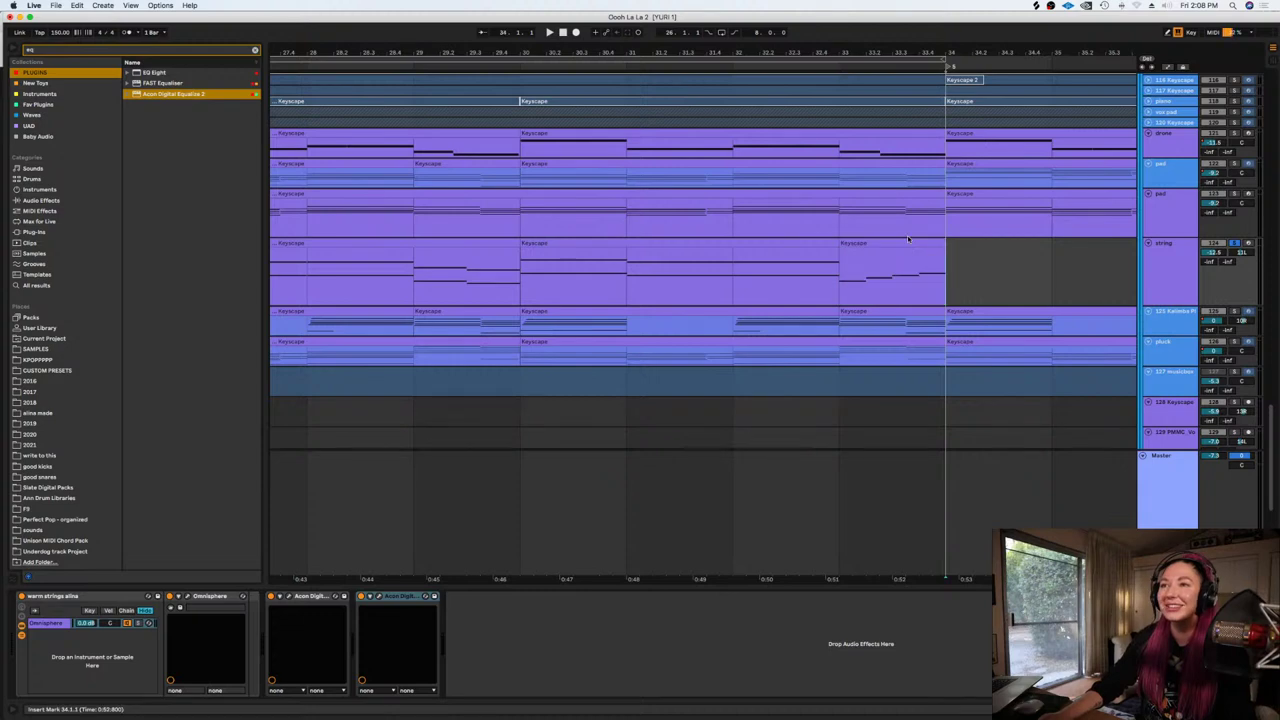
{"action": "double_click", "coordinate": [908, 242]}
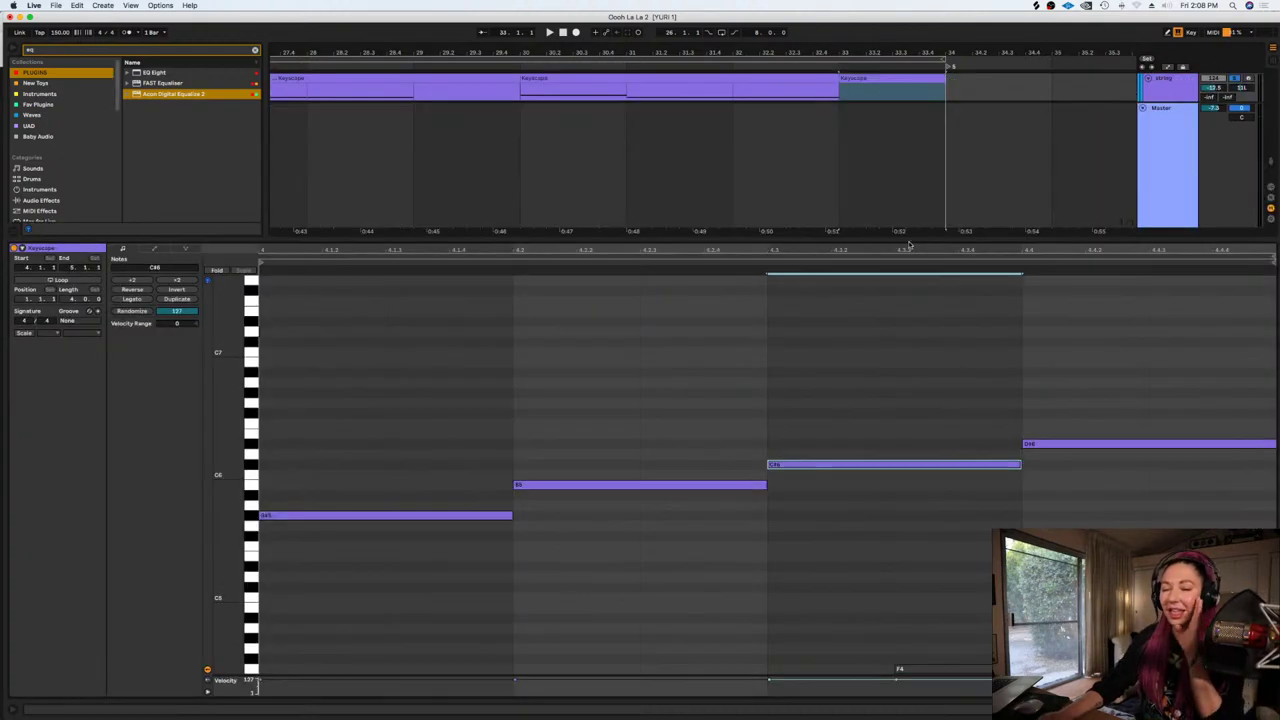
Try to double the whole line with a copy 11 semitones higher and play it
{"action": "left_click", "coordinate": [638, 458]}
{"action": "key", "text": "super+a"}
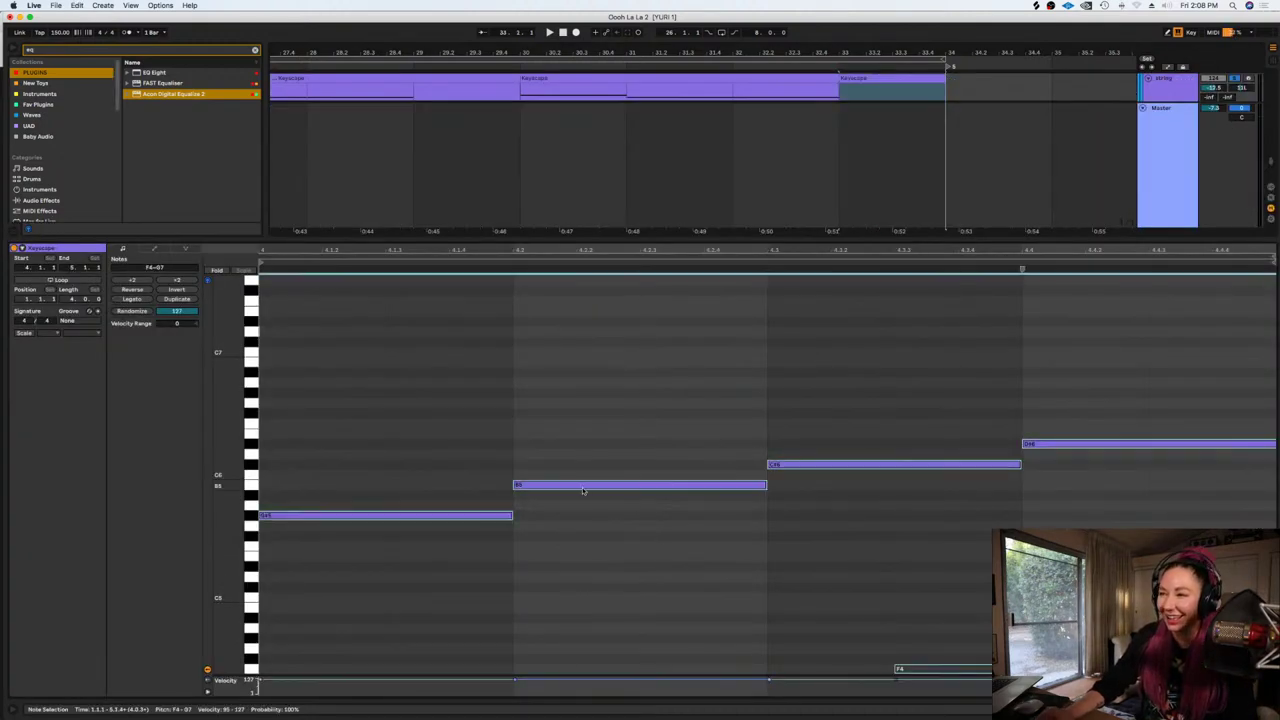
{"action": "left_click_drag", "start_coordinate": [584, 485], "coordinate": [584, 480]}
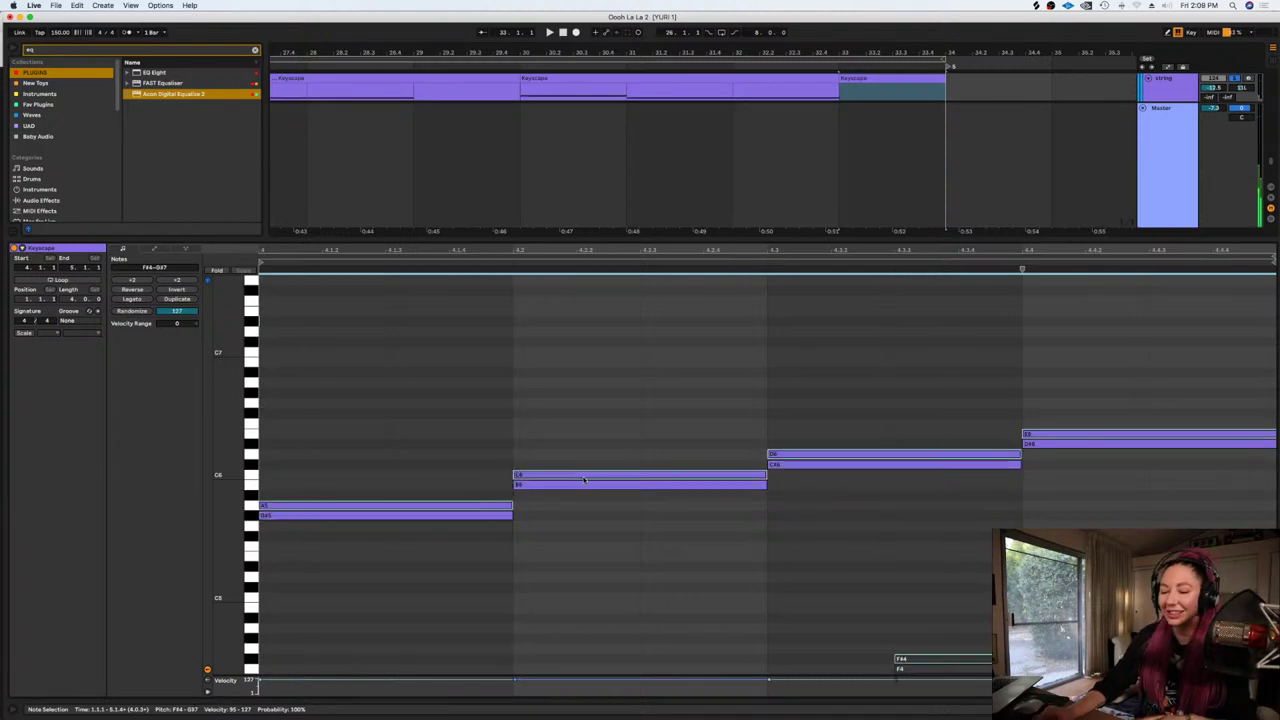
{"action": "key", "text": "shift+Up"}
{"action": "key", "text": "Down"}
{"action": "key", "text": "Down"}
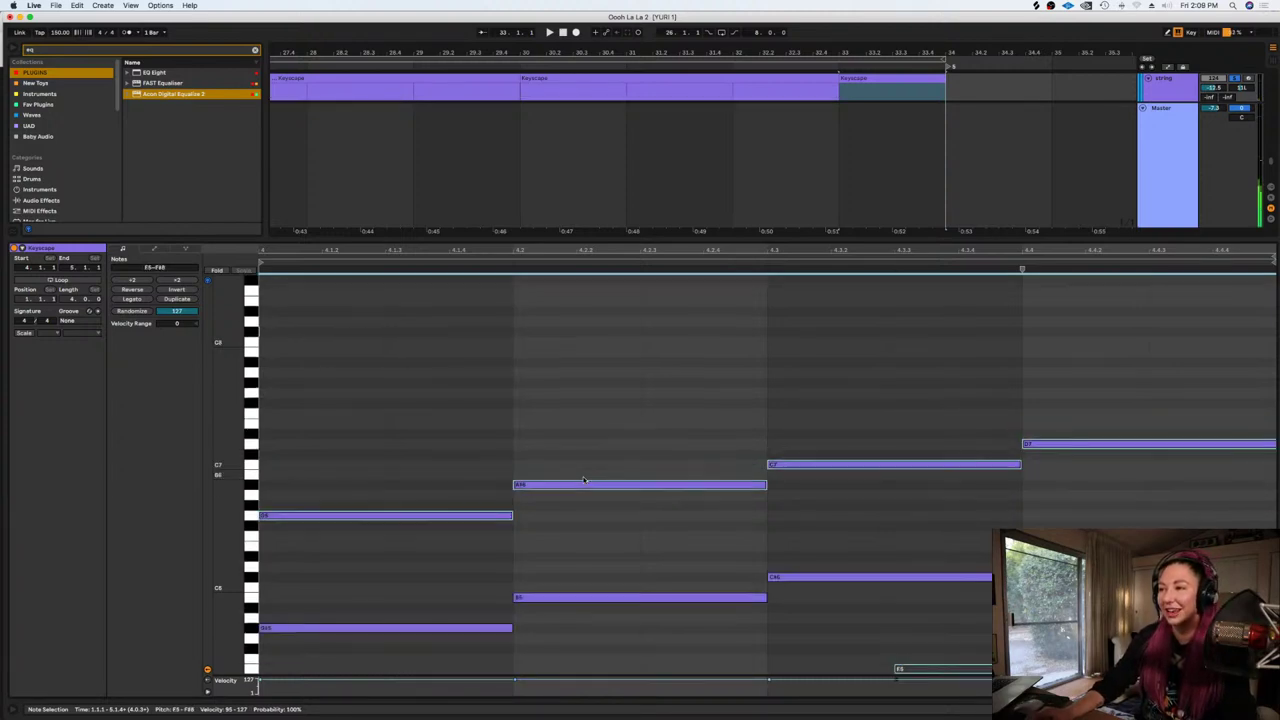
{"action": "key", "text": "space"}
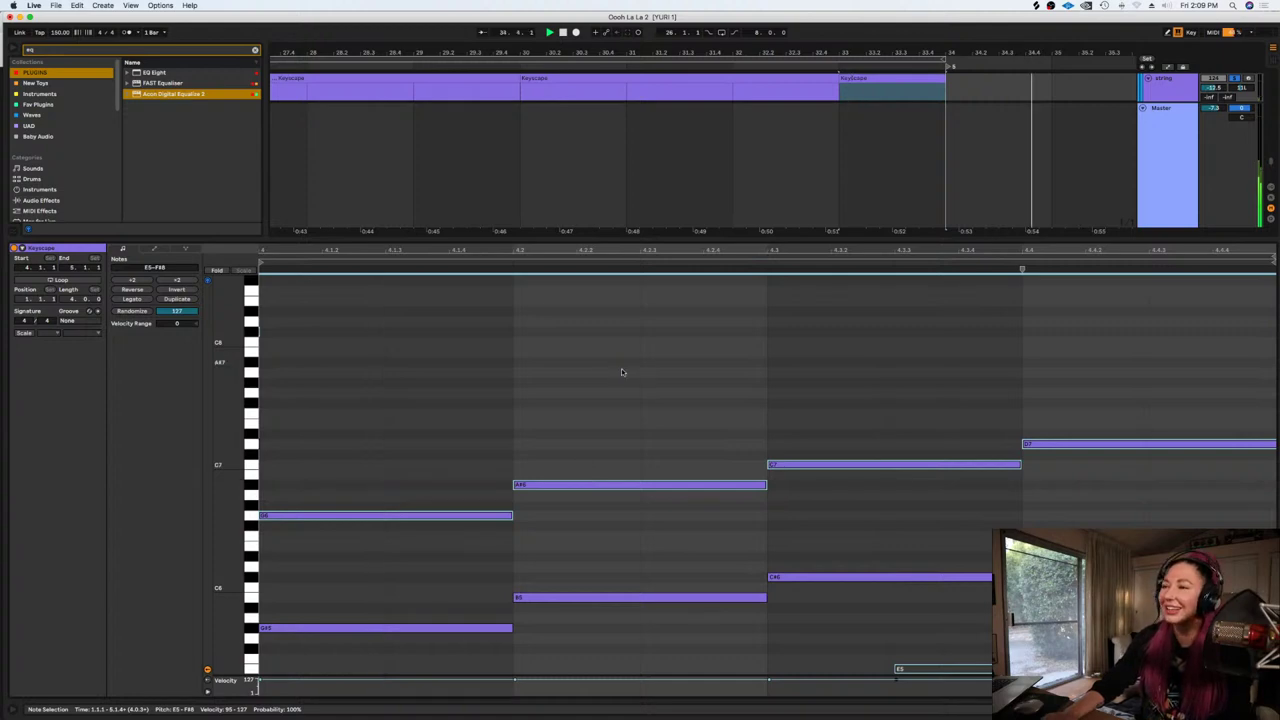
{"action": "key", "text": "space"}
Undo the transposition and remove the copied notes, leaving only the original rising line
{"action": "left_click", "coordinate": [622, 368]}
{"action": "key", "text": "super+z"}
{"action": "key", "text": "super+z"}
{"action": "key", "text": "super+z"}
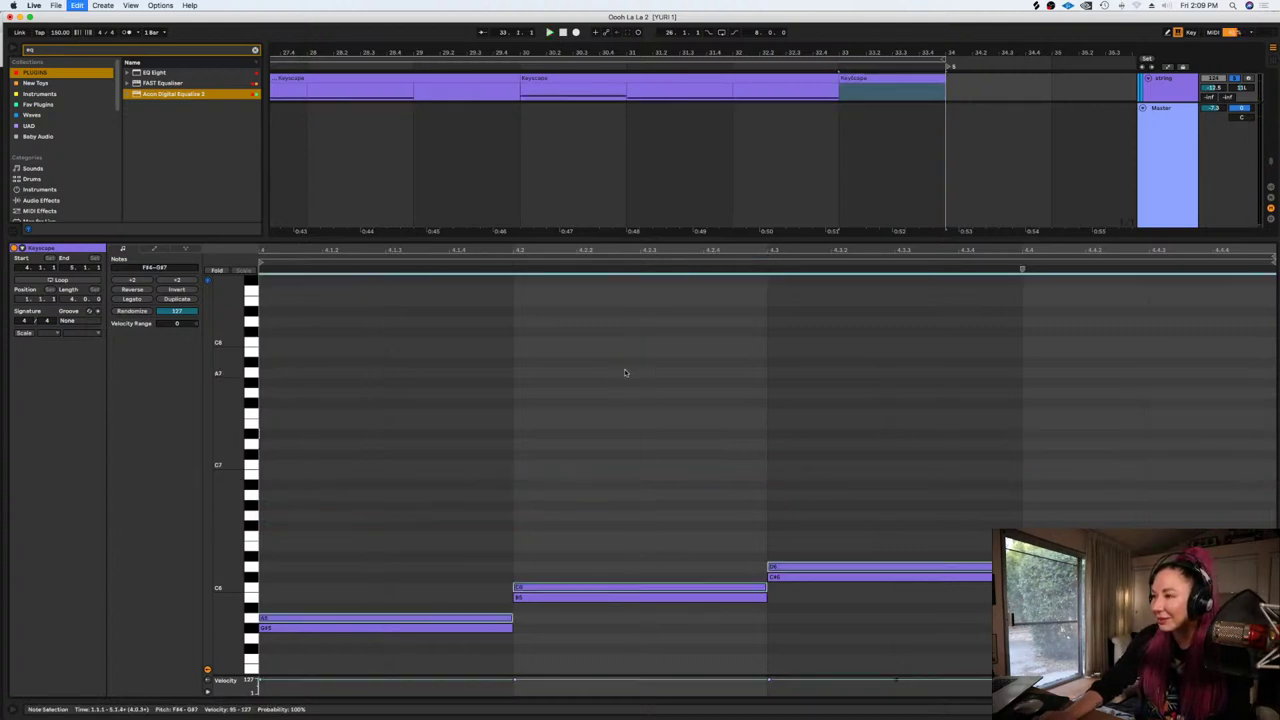
{"action": "key", "text": "Delete"}
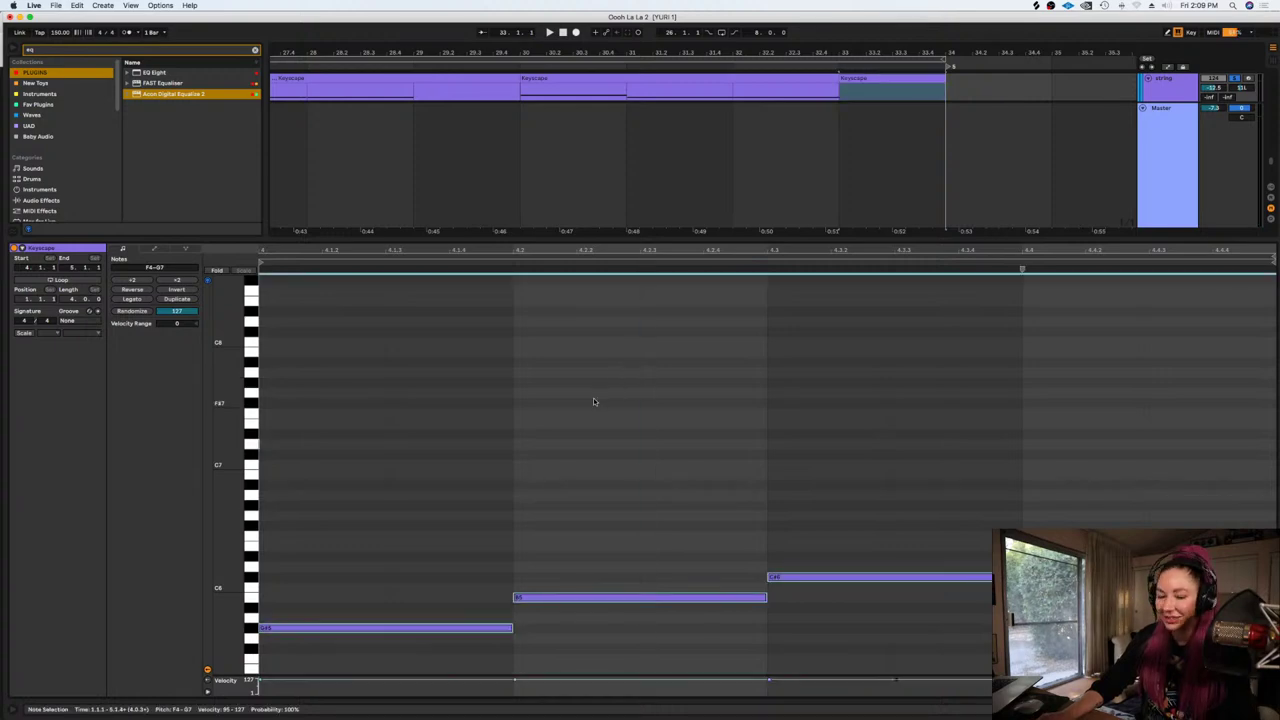
Duplicate all the notes one octave higher, from G#6 up to D#7, and play the doubled line
{"action": "left_click_drag", "start_coordinate": [571, 596], "coordinate": [570, 590]}
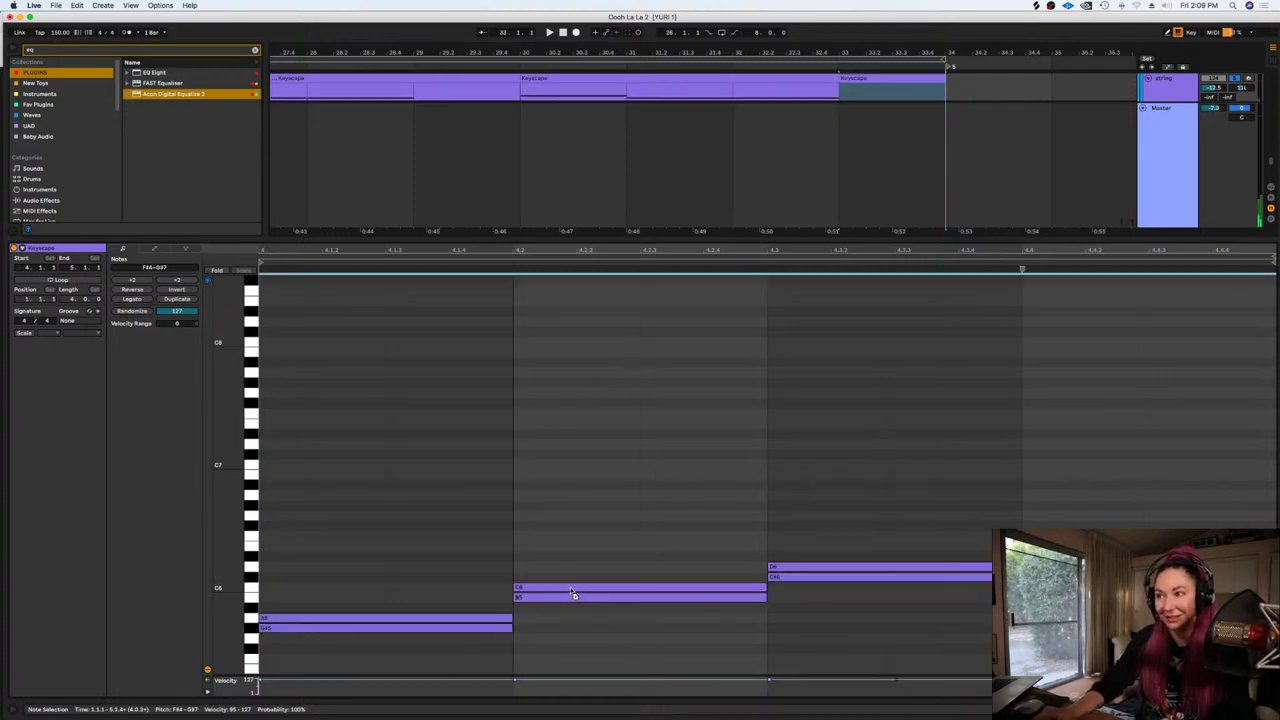
{"action": "key", "text": "shift+Up"}
{"action": "key", "text": "Down"}
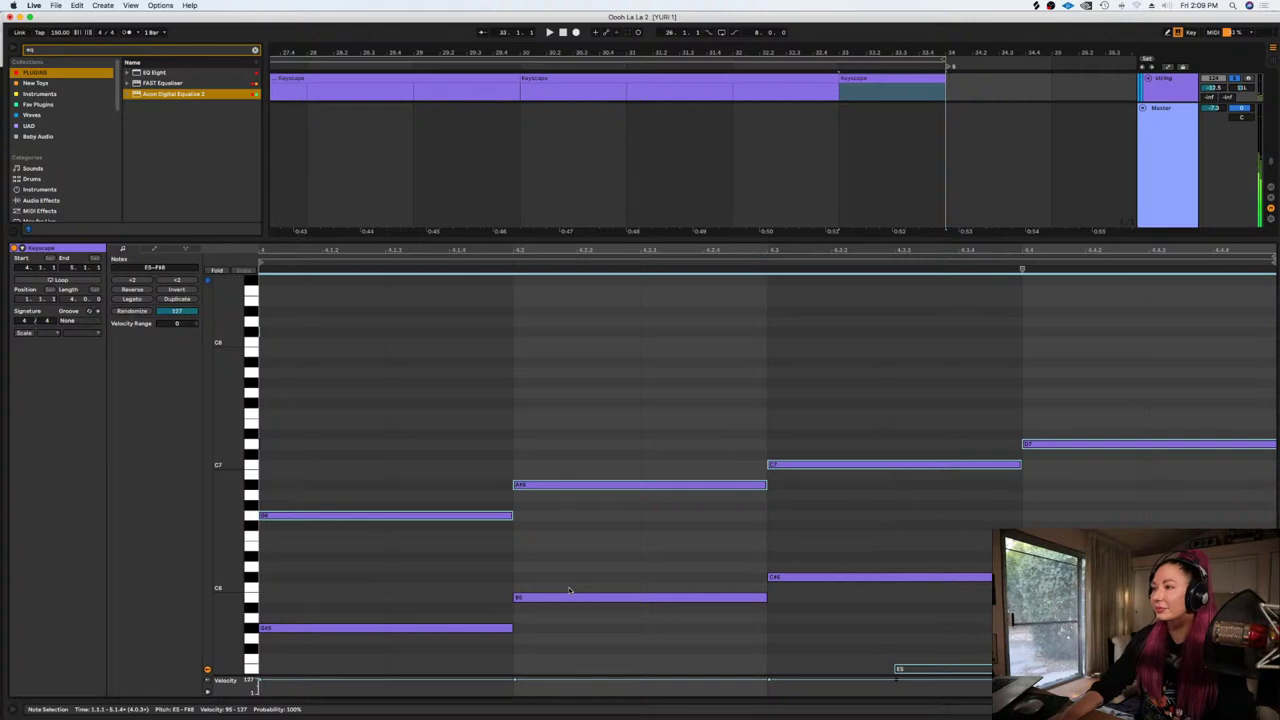
{"action": "key", "text": "Up"}
{"action": "key", "text": "space"}
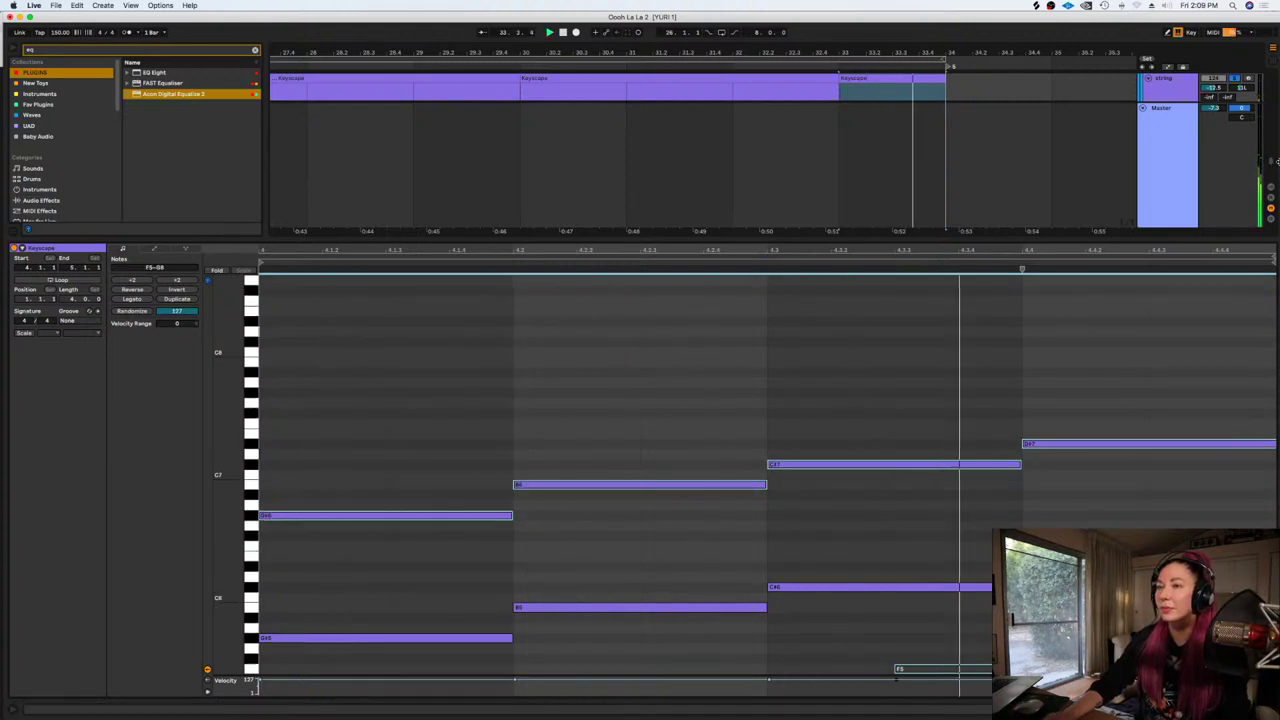
Return to the arrangement, take the strings track out of solo, and play the full mix from bar 32
{"action": "key", "text": "shift+Tab"}
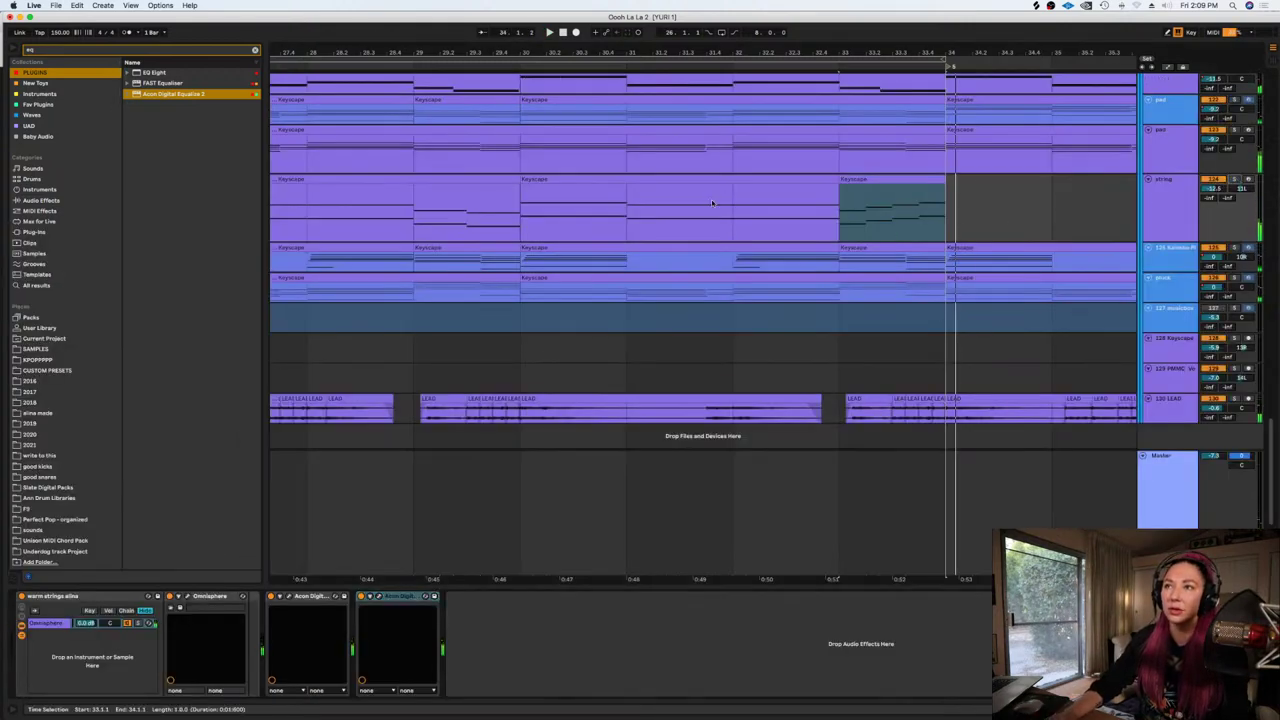
{"action": "left_click", "coordinate": [733, 204]}
{"action": "key", "text": "space"}
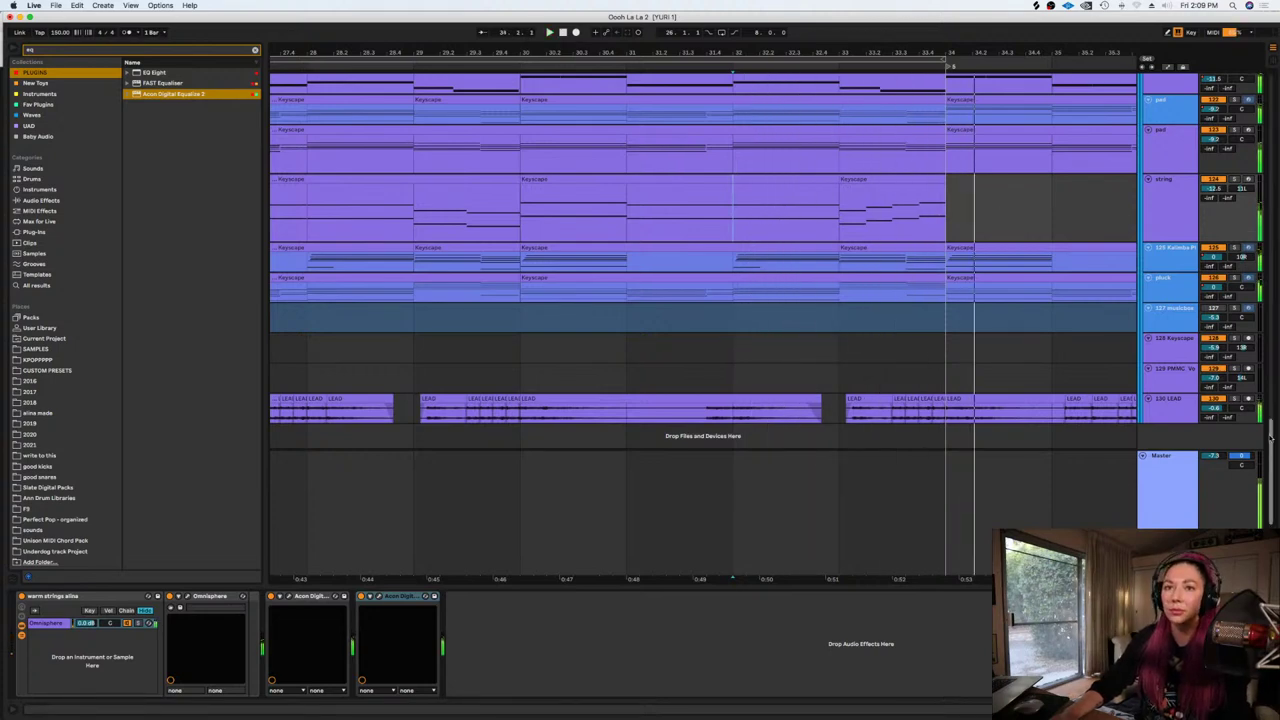
{"action": "key", "text": "space"}
Play the full mix from bar 32 and look through the drum, vocal and keys tracks
{"action": "left_click_drag", "start_coordinate": [1271, 437], "coordinate": [1268, 84]}
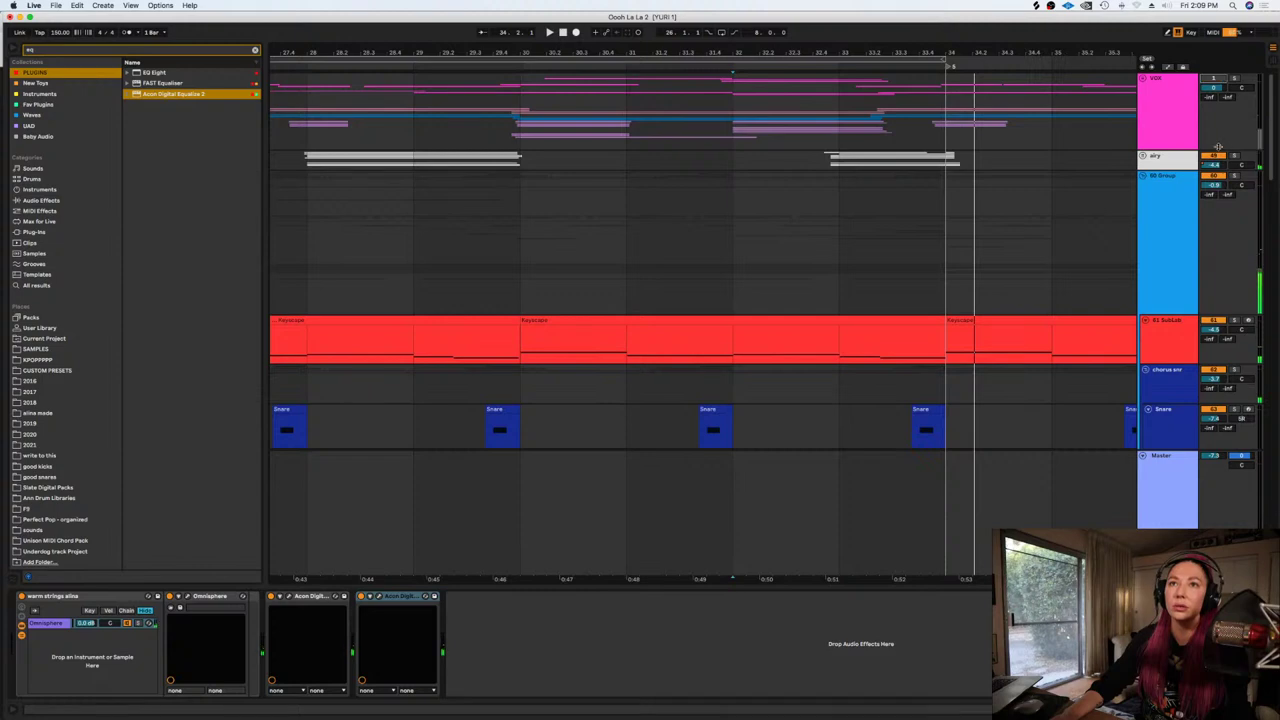
{"action": "key", "text": "space"}
{"action": "scroll", "coordinate": [790, 170], "scroll_direction": "down", "scroll_amount": 10}
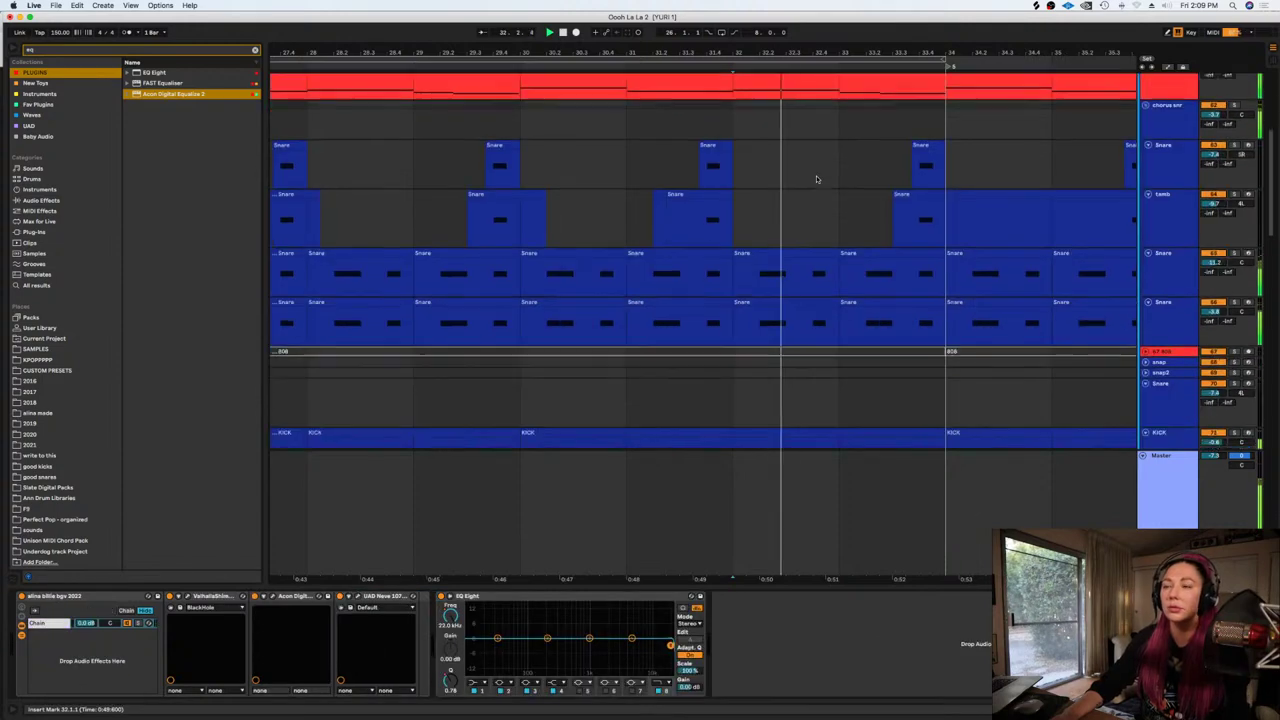
{"action": "scroll", "coordinate": [816, 179], "scroll_direction": "down", "scroll_amount": 10}
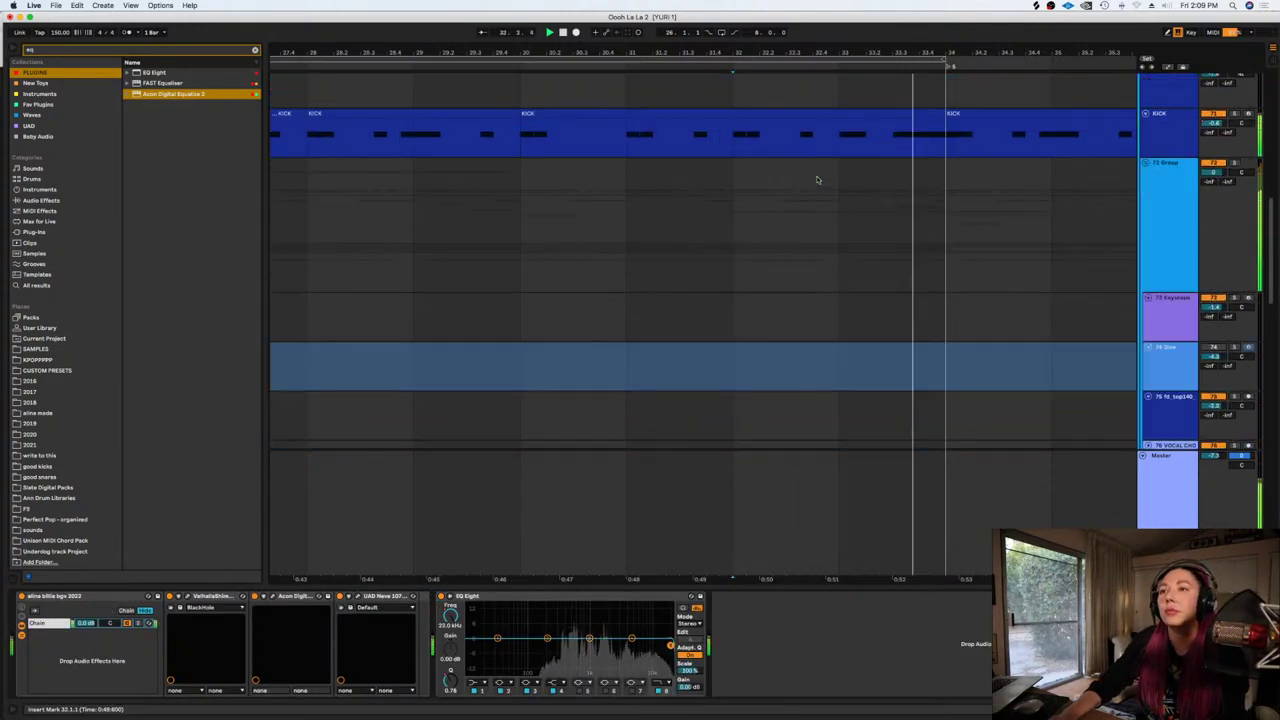
{"action": "scroll", "coordinate": [816, 179], "scroll_direction": "down", "scroll_amount": 5}
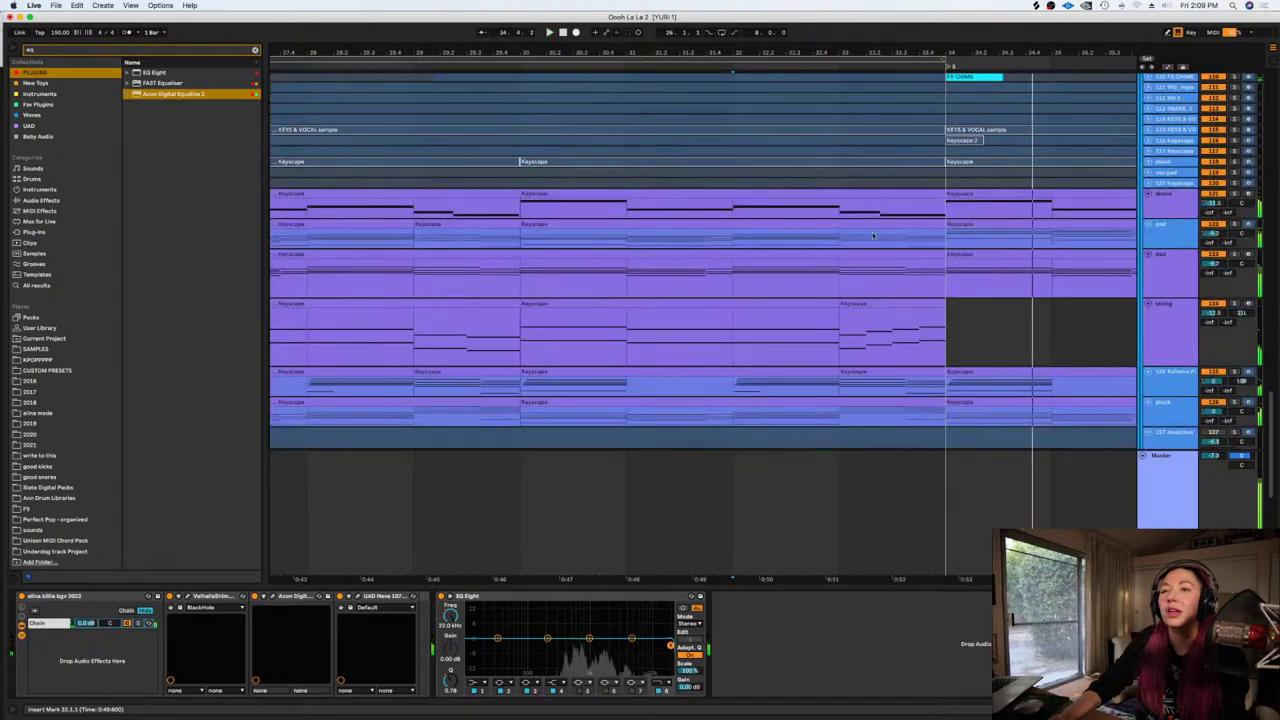
{"action": "key", "text": "space"}
Nudge the rising strings clip to start slightly before bar 33 and play the mix from bar 32
{"action": "left_click_drag", "start_coordinate": [522, 335], "coordinate": [830, 335]}
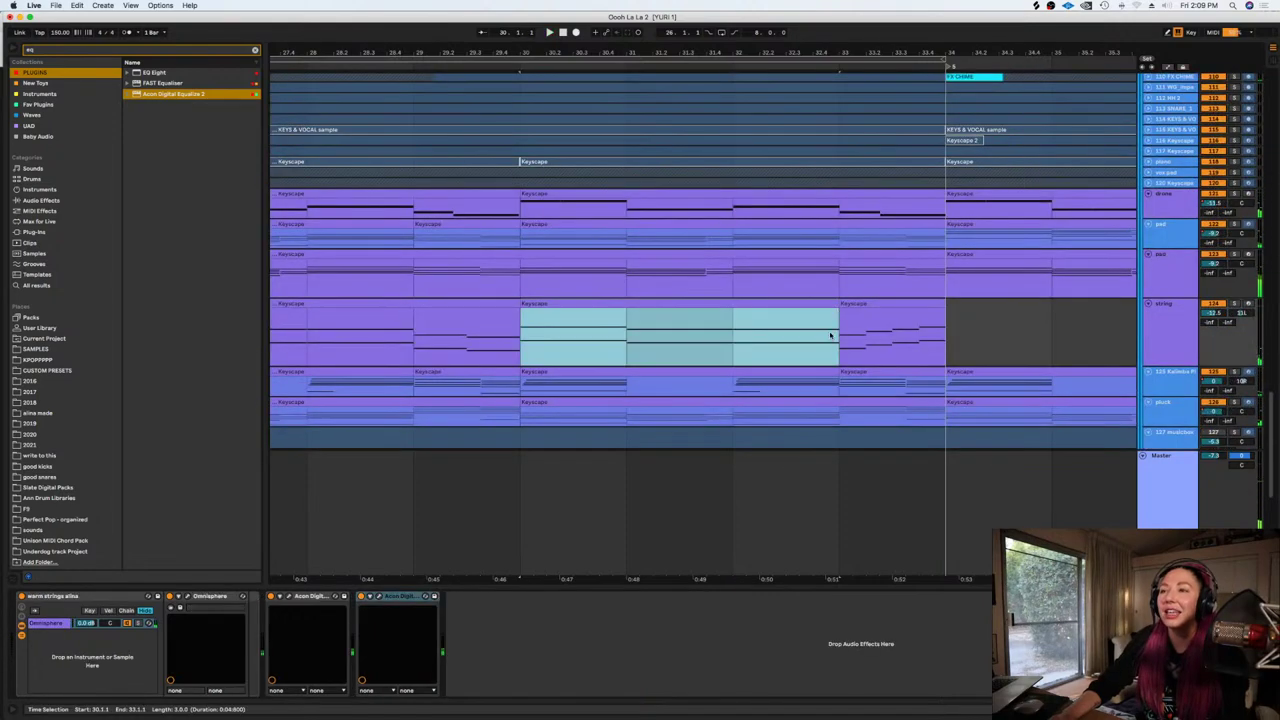
{"action": "left_click", "coordinate": [892, 310]}
{"action": "scroll", "coordinate": [892, 310], "scroll_direction": "up", "scroll_amount": 3}
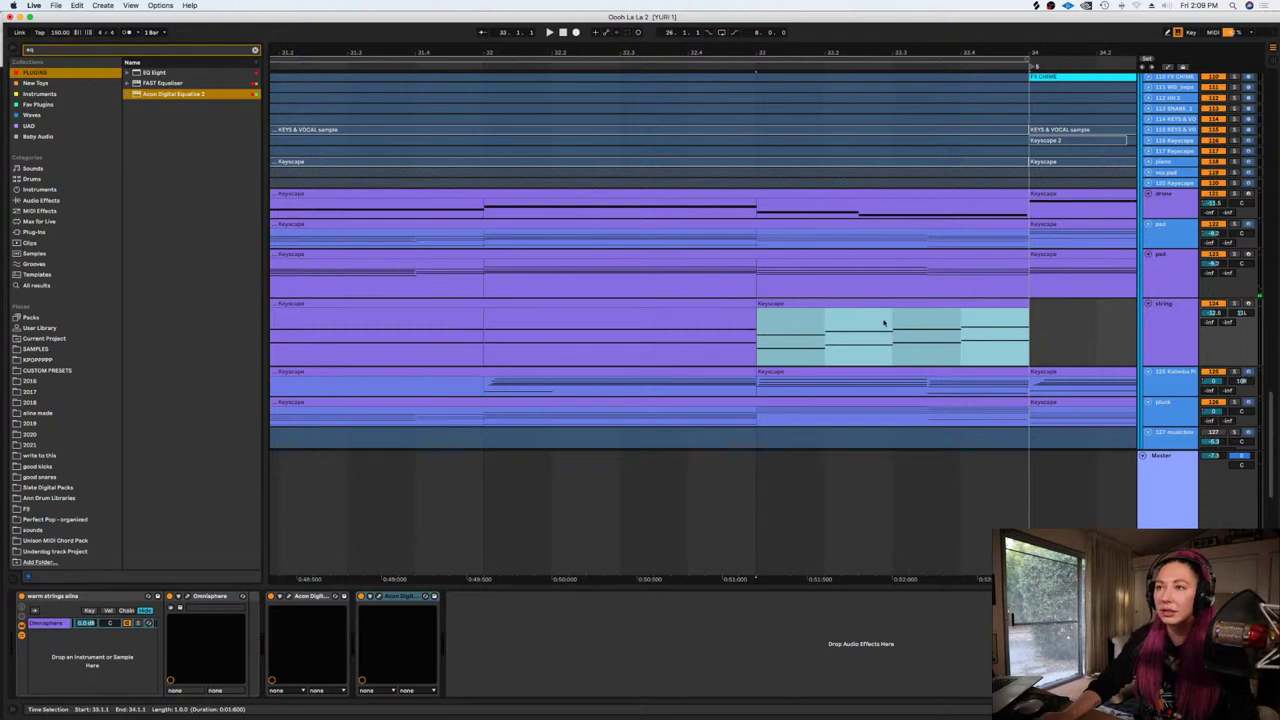
{"action": "left_click_drag", "start_coordinate": [858, 312], "coordinate": [853, 313]}
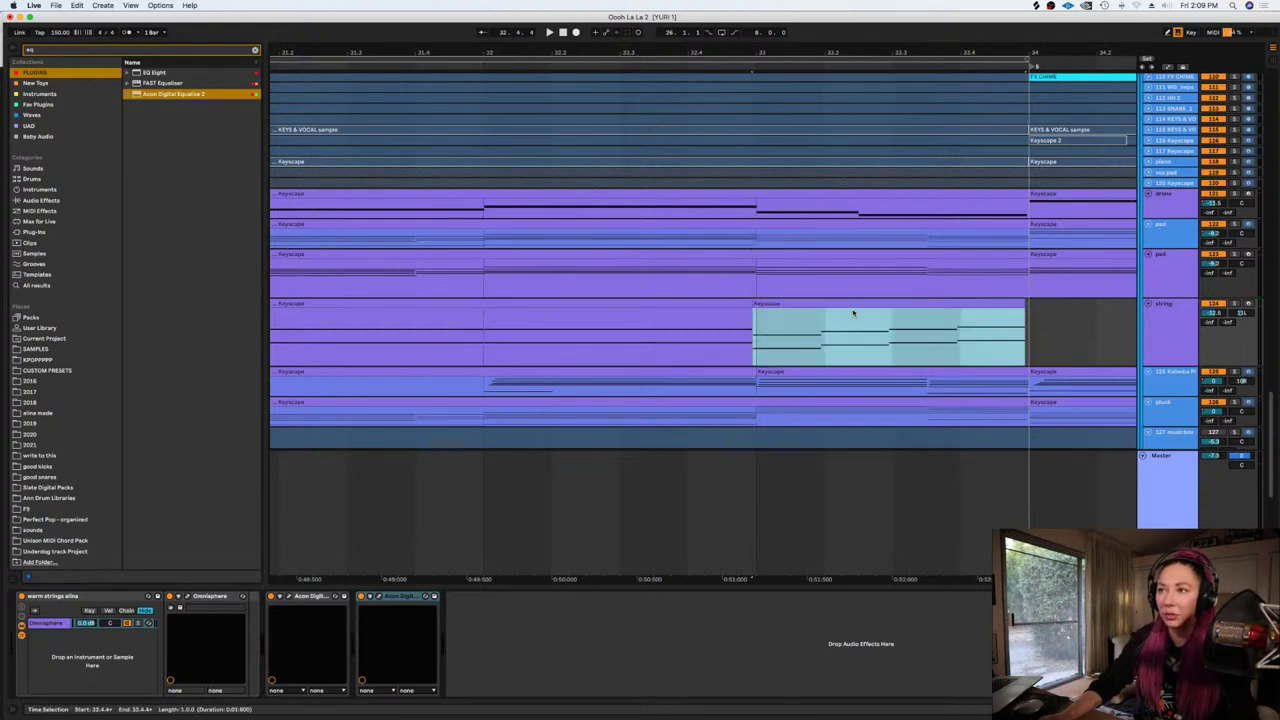
{"action": "left_click", "coordinate": [467, 340]}
{"action": "key", "text": "space"}
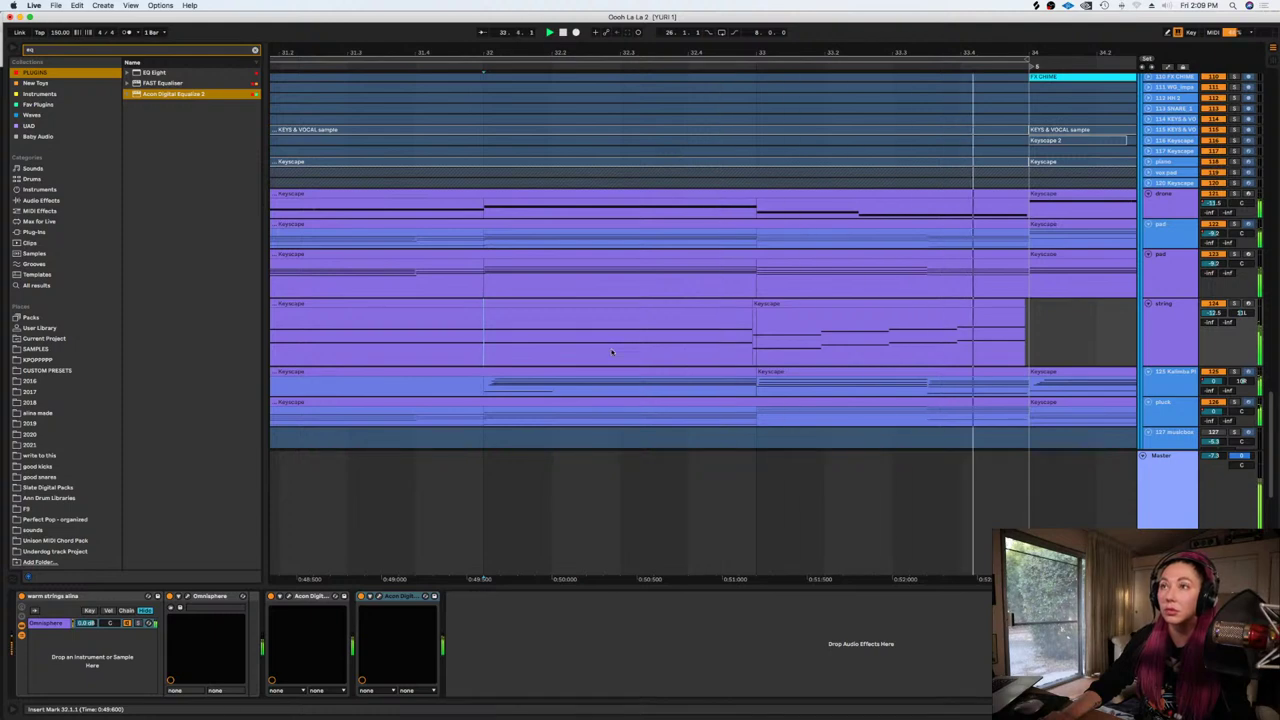
{"action": "key", "text": "minus"}
{"action": "key", "text": "minus"}
{"action": "key", "text": "minus"}
{"action": "key", "text": "minus"}
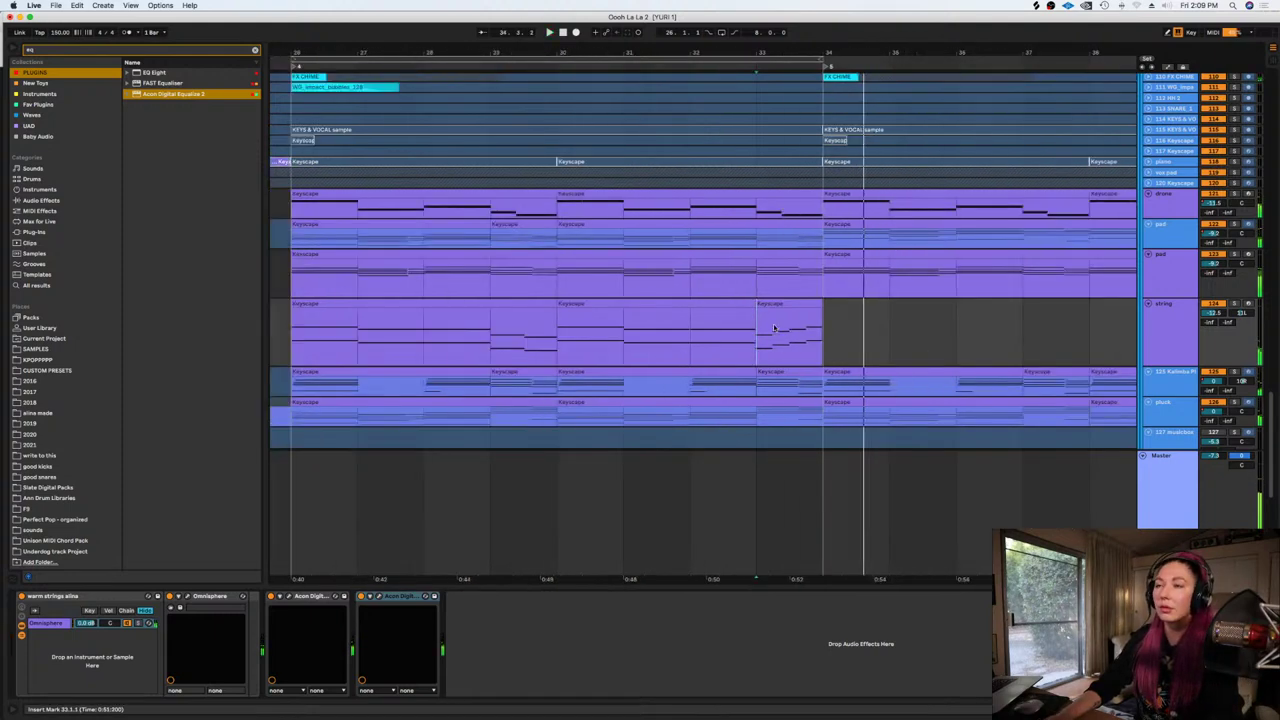
Inspect the notes of the rising strings clip, start playback, and return to the arrangement
{"action": "double_click", "coordinate": [773, 302]}
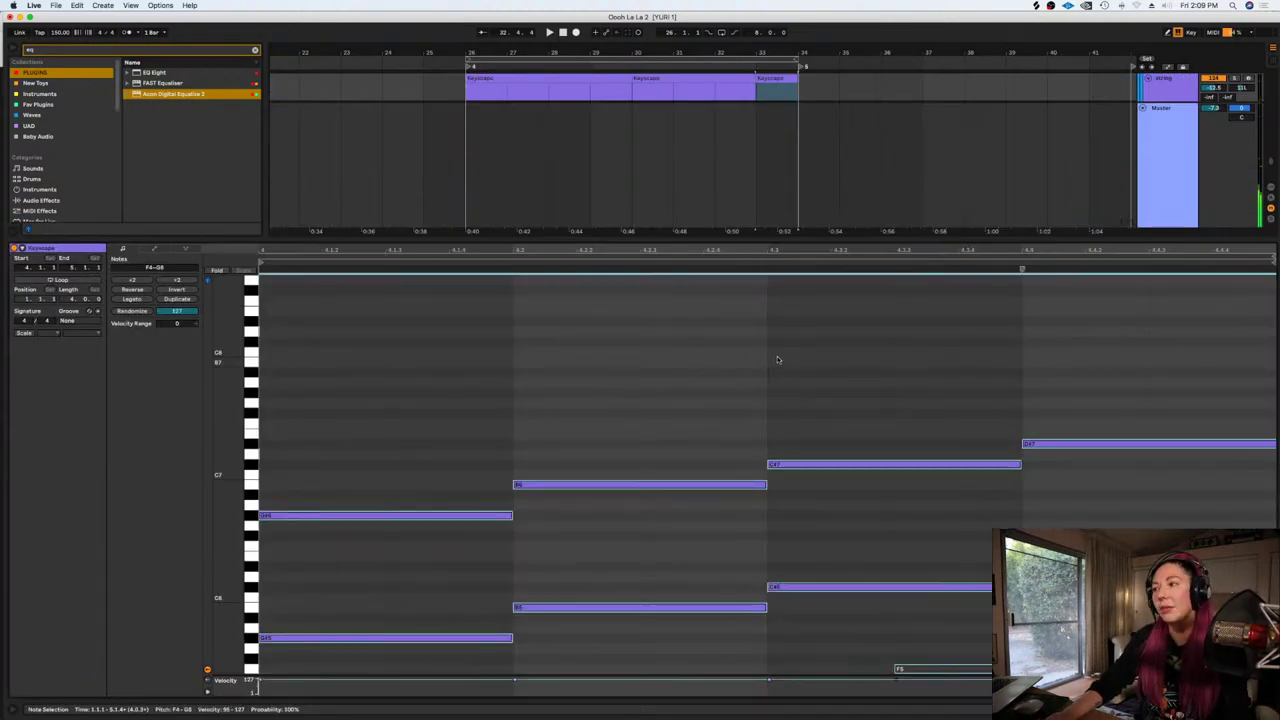
{"action": "key", "text": "space"}
{"action": "key", "text": "shift+Tab"}
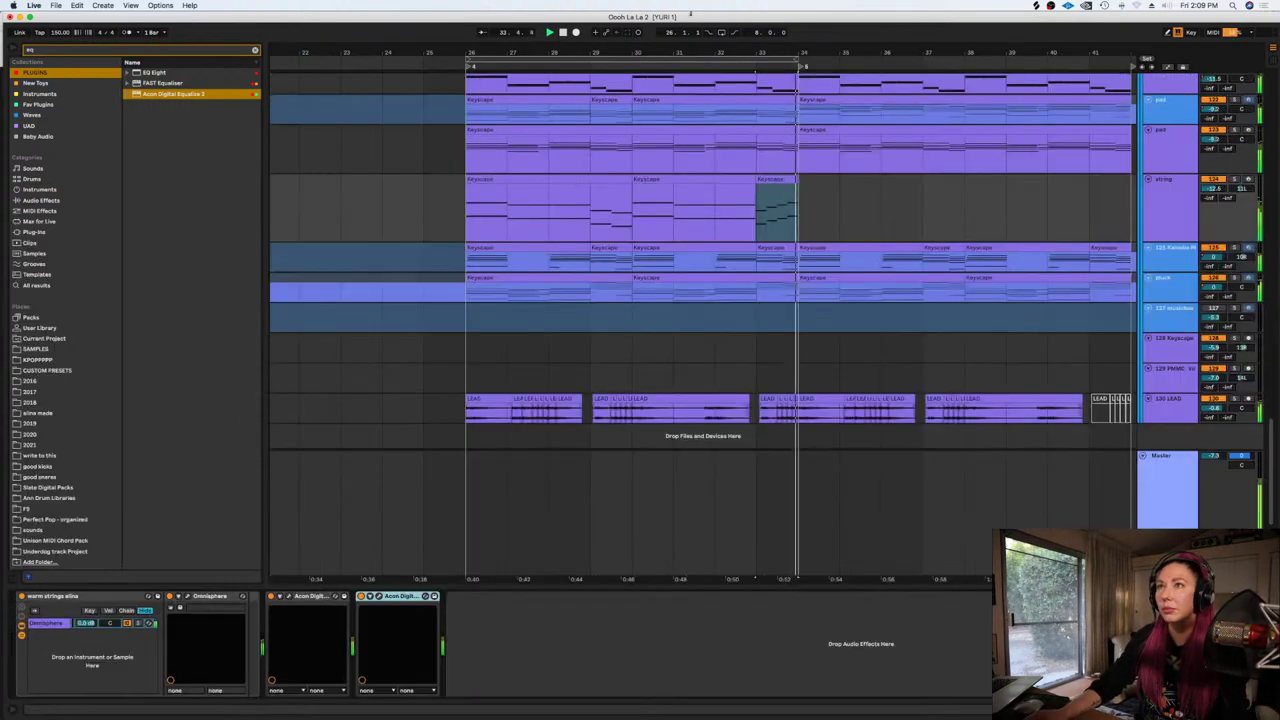
Duplicate the whole strings part from bars 26–34 into the following eight bars and listen to it
{"action": "left_click_drag", "start_coordinate": [790, 210], "coordinate": [472, 210]}
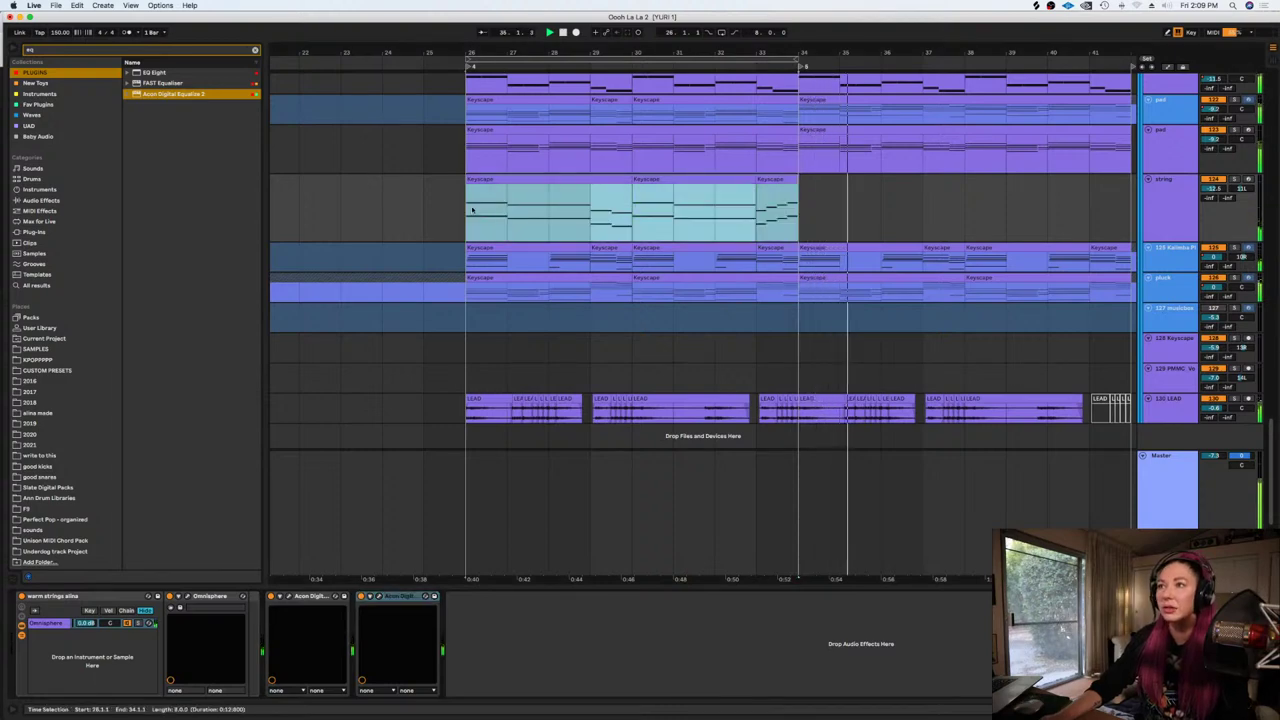
{"action": "scroll", "coordinate": [903, 200], "scroll_direction": "down", "scroll_amount": 5}
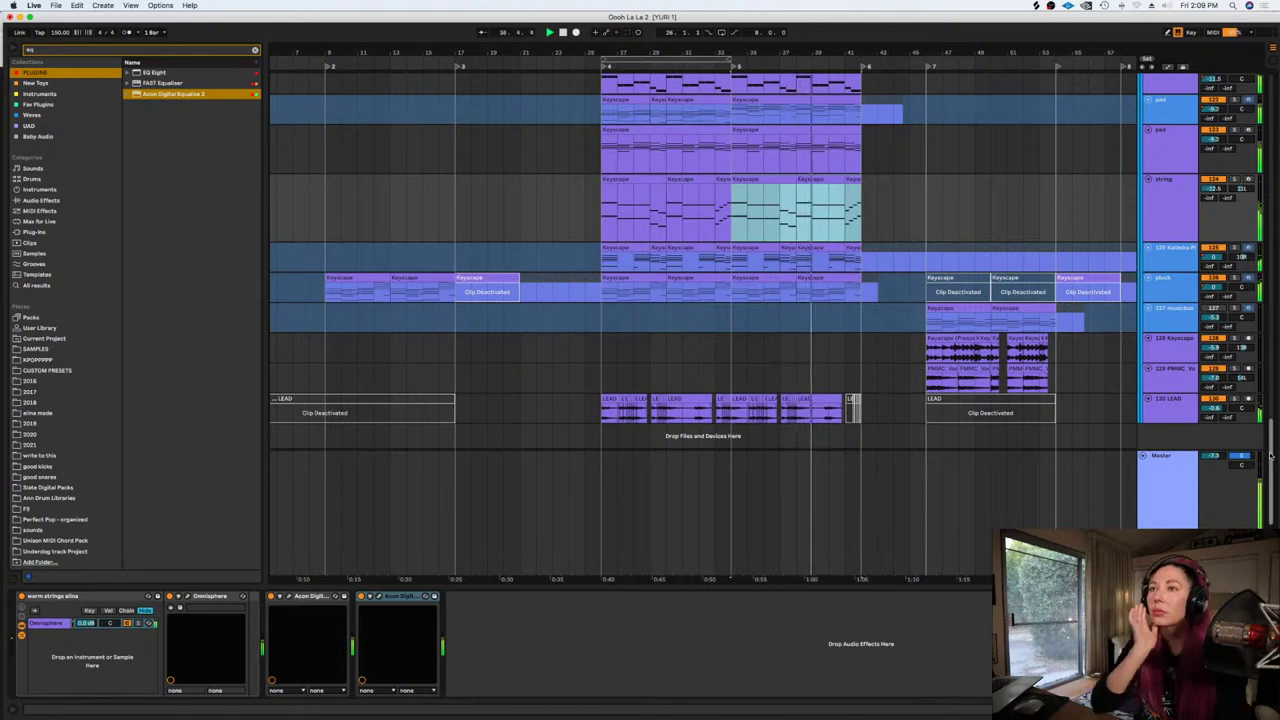
{"action": "key", "text": "space"}
Duplicate the lowest Snare track (66) in the chorus drum group together with its clips
{"action": "left_click_drag", "start_coordinate": [1271, 456], "coordinate": [1230, 150]}
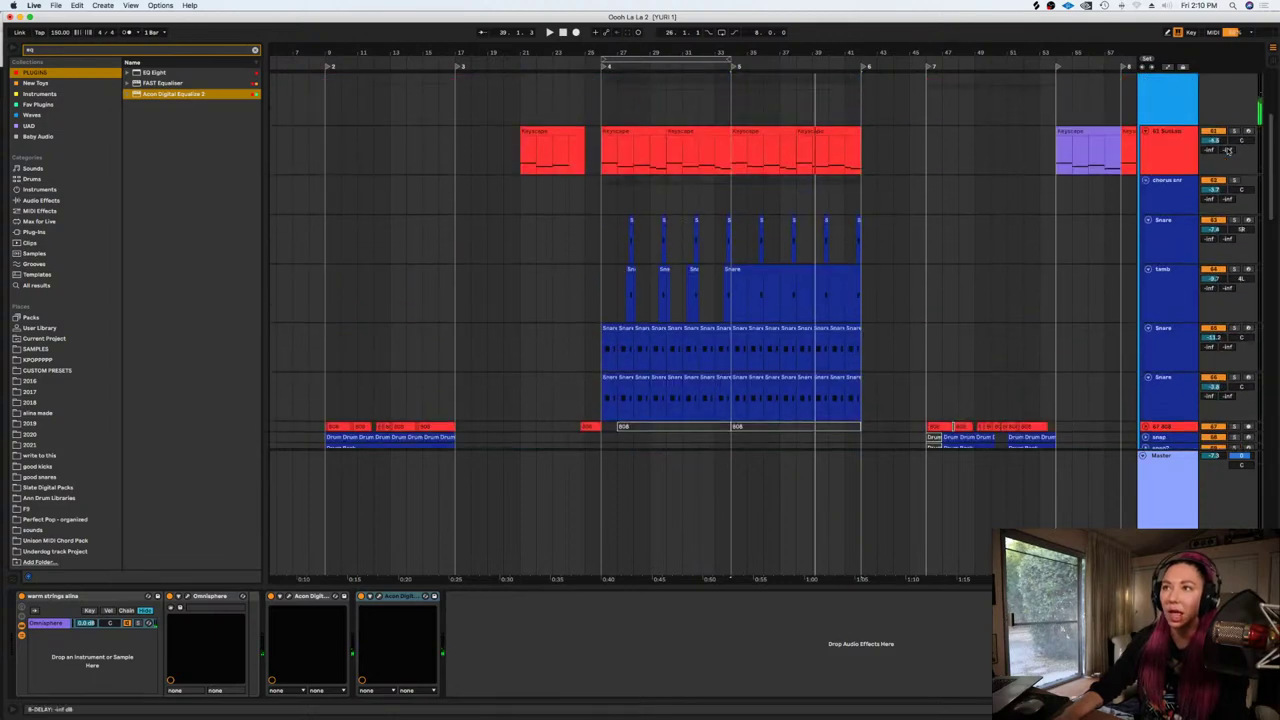
{"action": "left_click", "coordinate": [635, 302]}
{"action": "scroll", "coordinate": [635, 301], "scroll_direction": "up", "scroll_amount": 3}
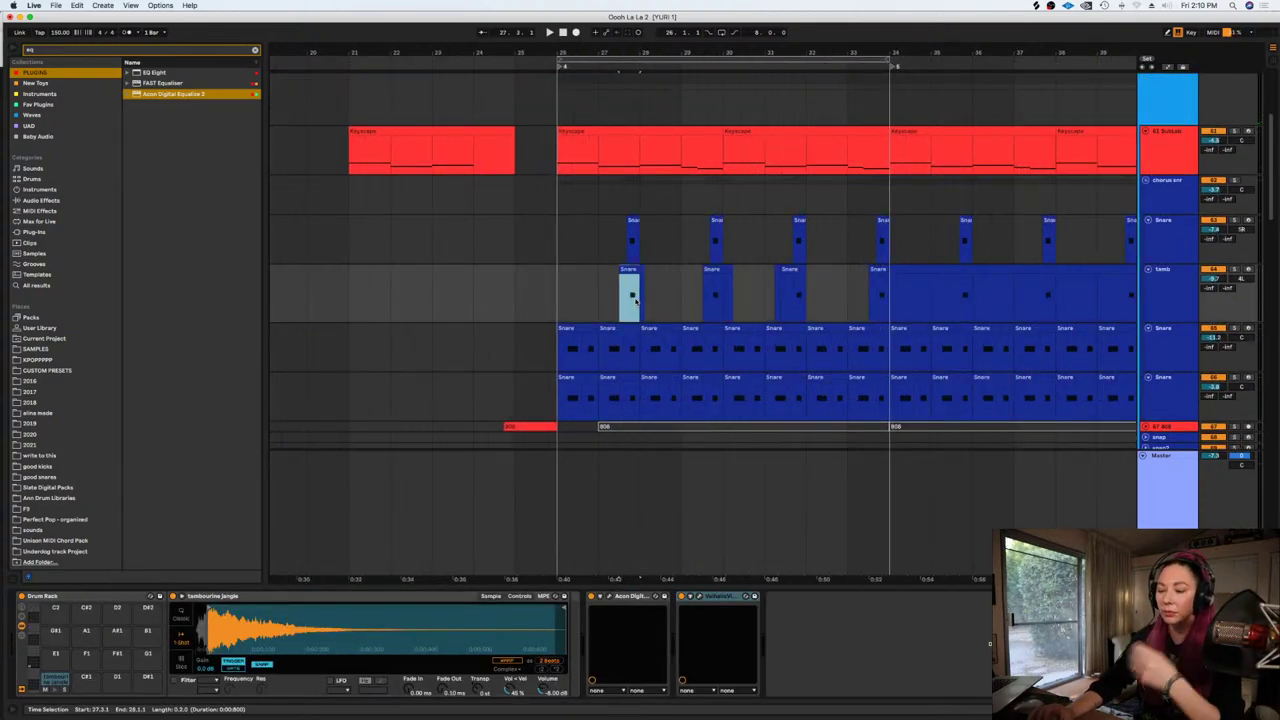
{"action": "scroll", "coordinate": [635, 302], "scroll_direction": "down", "scroll_amount": 3}
{"action": "scroll", "coordinate": [1160, 382], "scroll_direction": "down", "scroll_amount": 2}
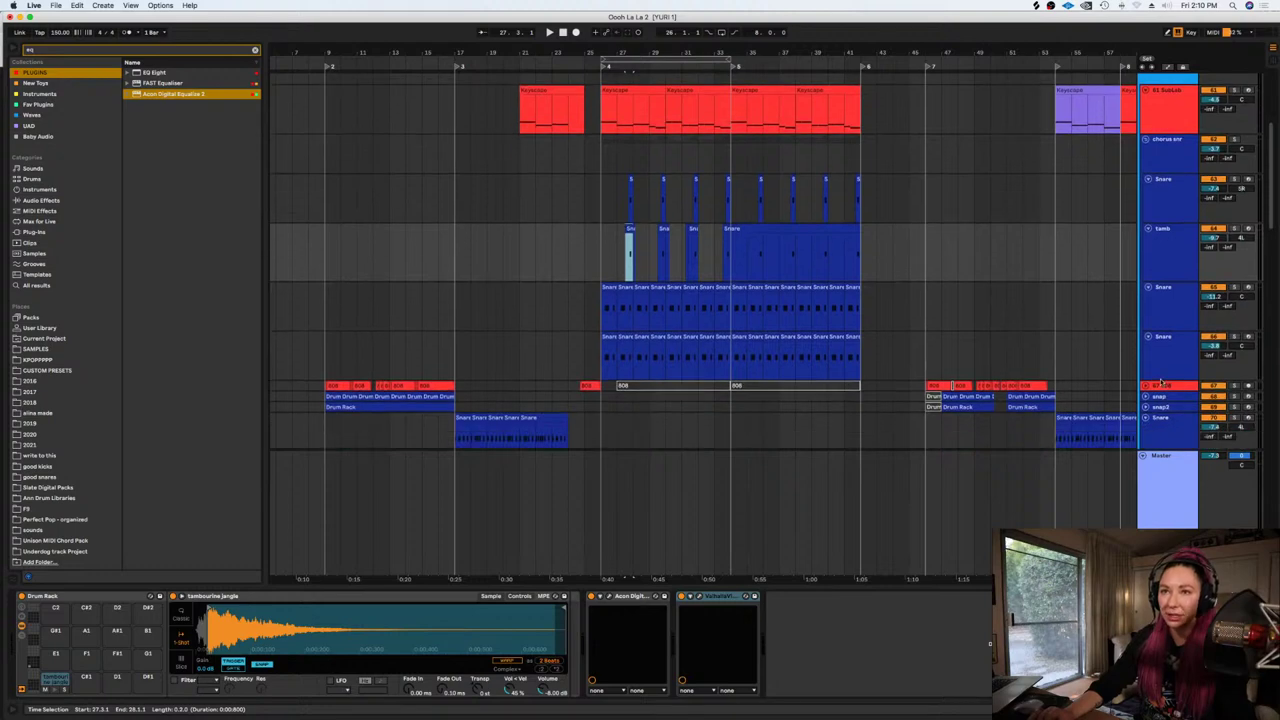
{"action": "left_click", "coordinate": [1157, 362]}
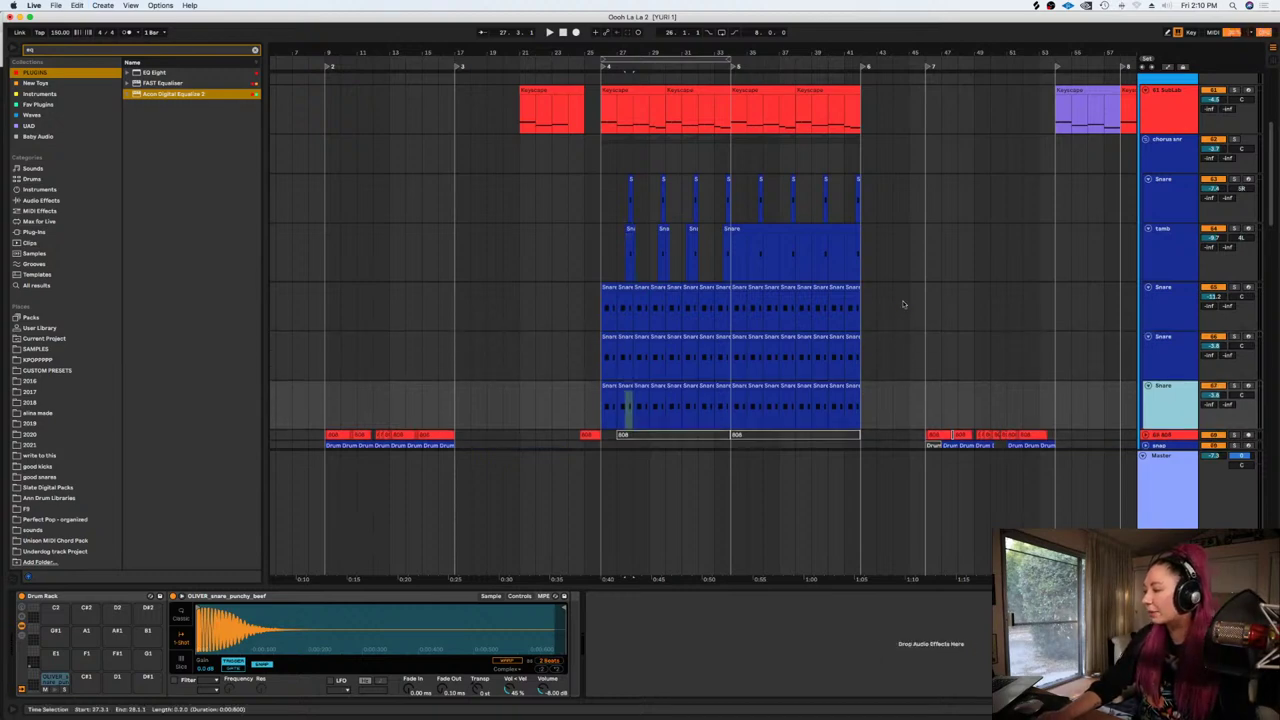
Set the arrangement grid to 1/16 and remove the first half of bar 26 on the duplicated Snare track
{"action": "scroll", "coordinate": [903, 301], "scroll_direction": "down", "scroll_amount": 1}
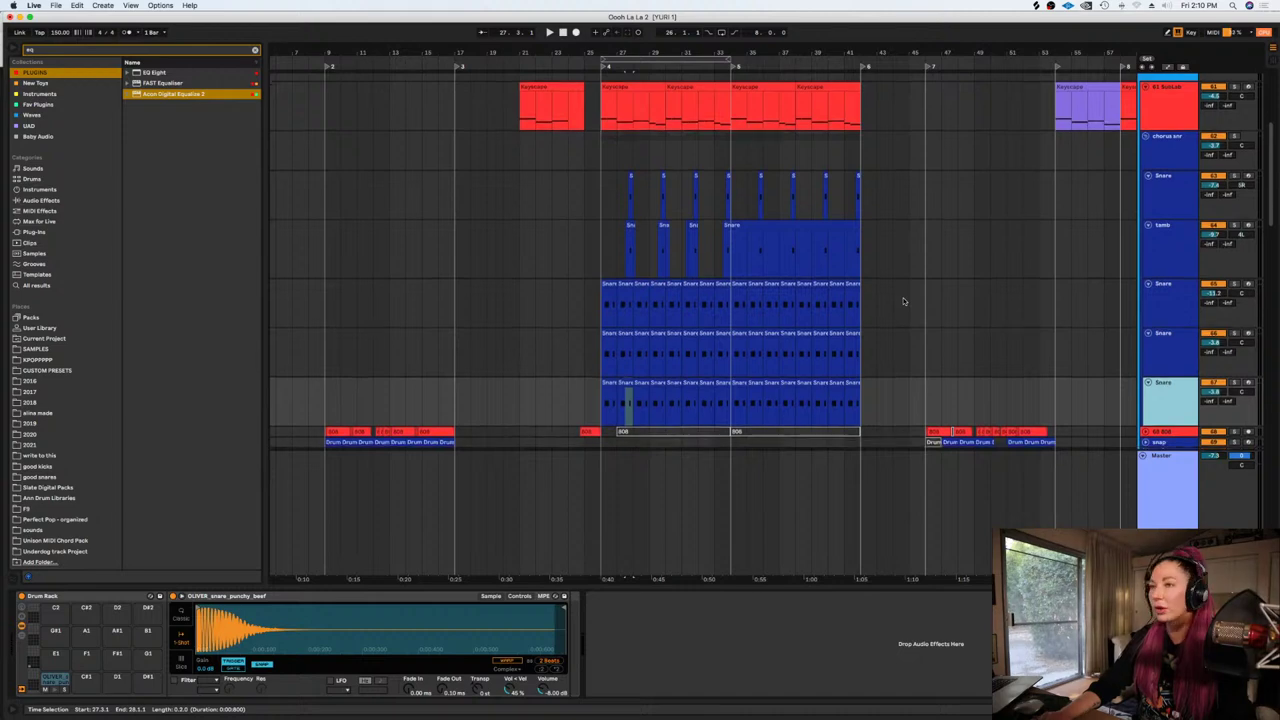
{"action": "key", "text": "z"}
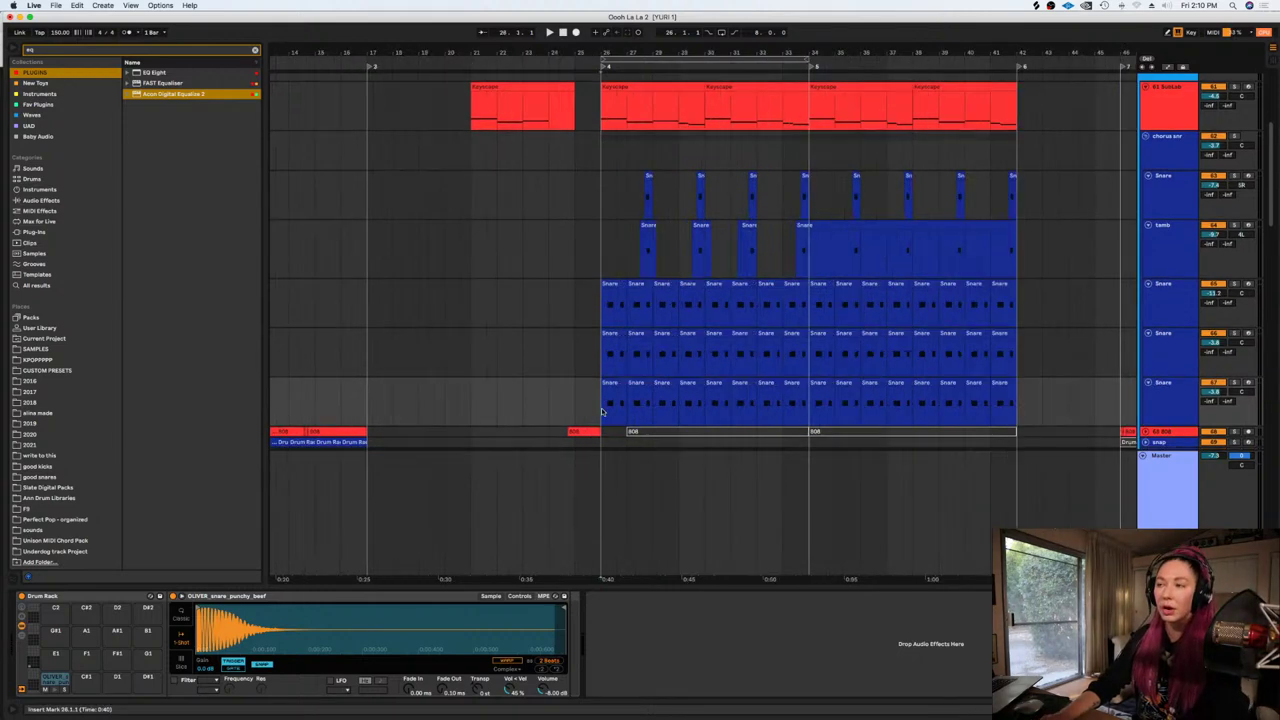
{"action": "right_click", "coordinate": [602, 411]}
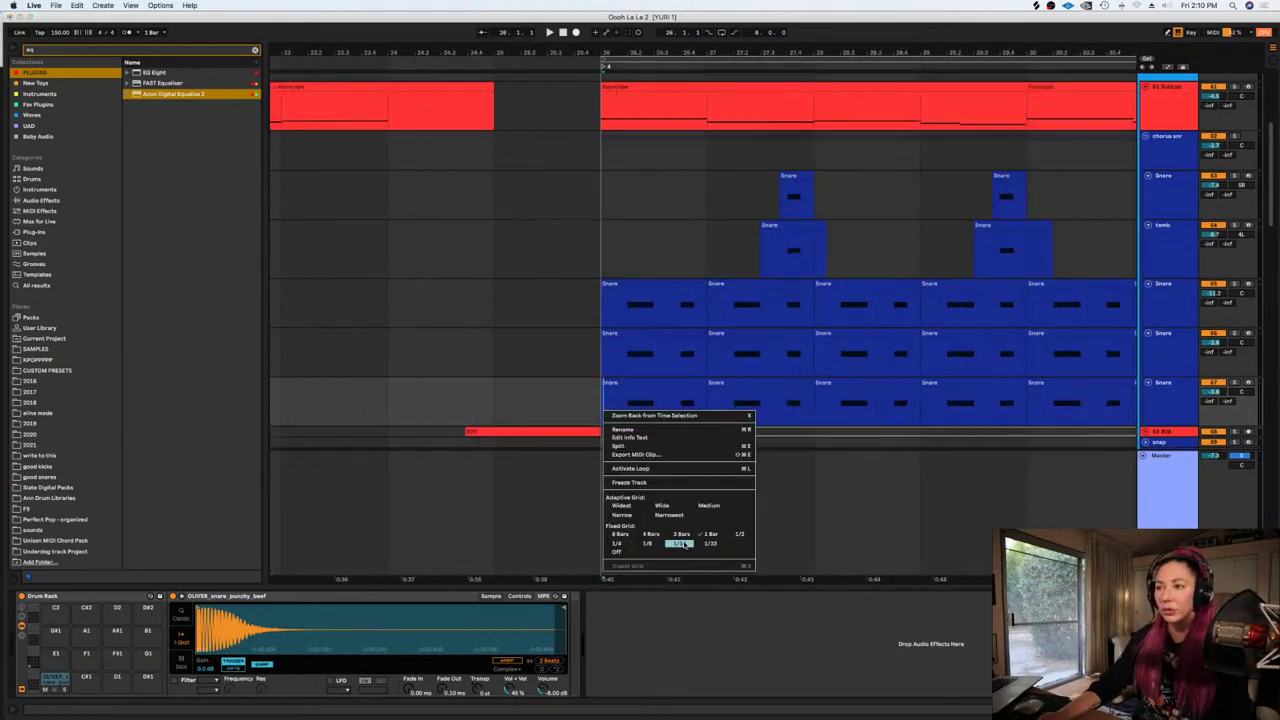
{"action": "left_click", "coordinate": [680, 544]}
{"action": "left_click_drag", "start_coordinate": [653, 405], "coordinate": [582, 404]}
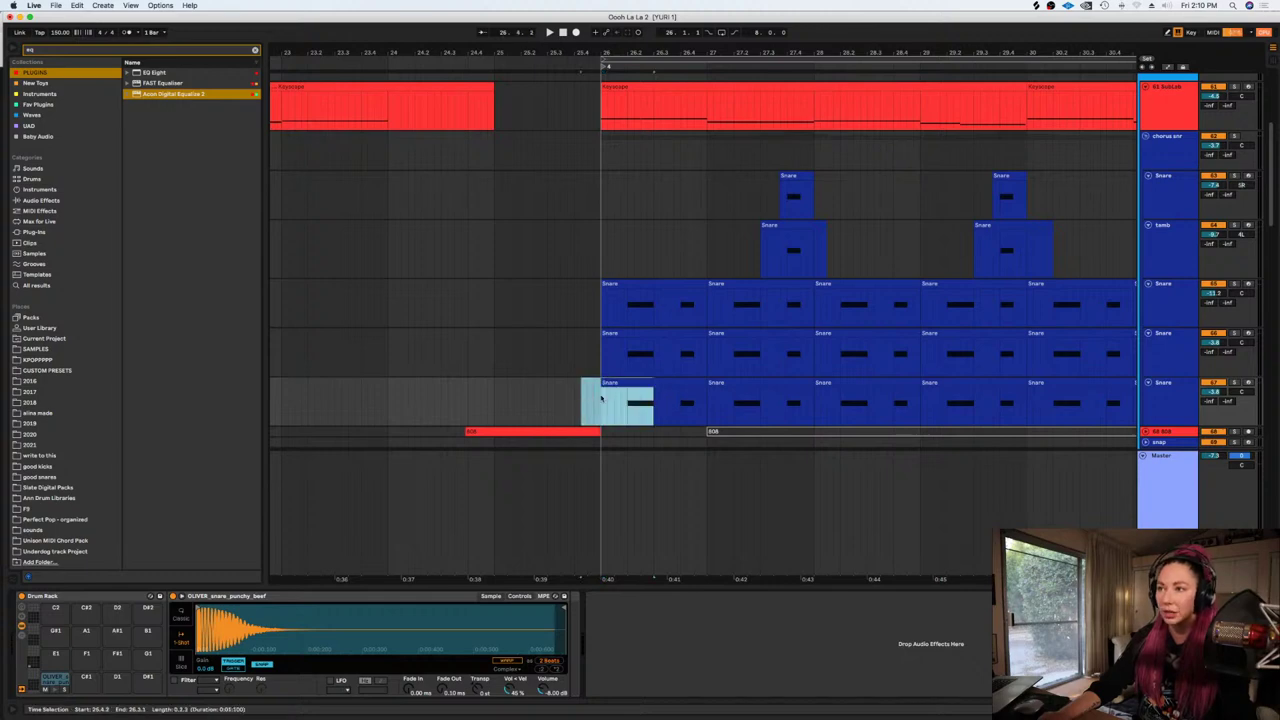
{"action": "left_click", "coordinate": [648, 401]}
Replace the duplicated track's bar 27 clip with a copy of the trimmed bar 26 pattern
{"action": "left_click", "coordinate": [741, 392]}
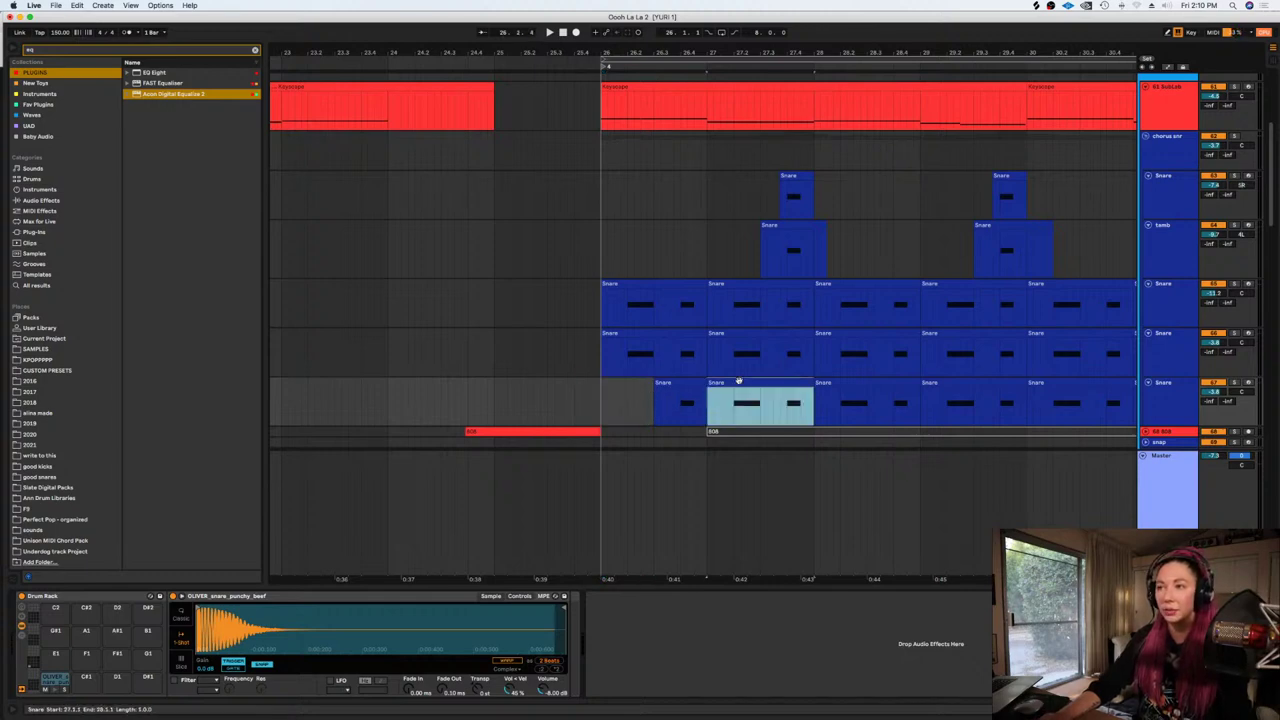
{"action": "key", "text": "Delete"}
{"action": "left_click_drag", "start_coordinate": [708, 402], "coordinate": [597, 402]}
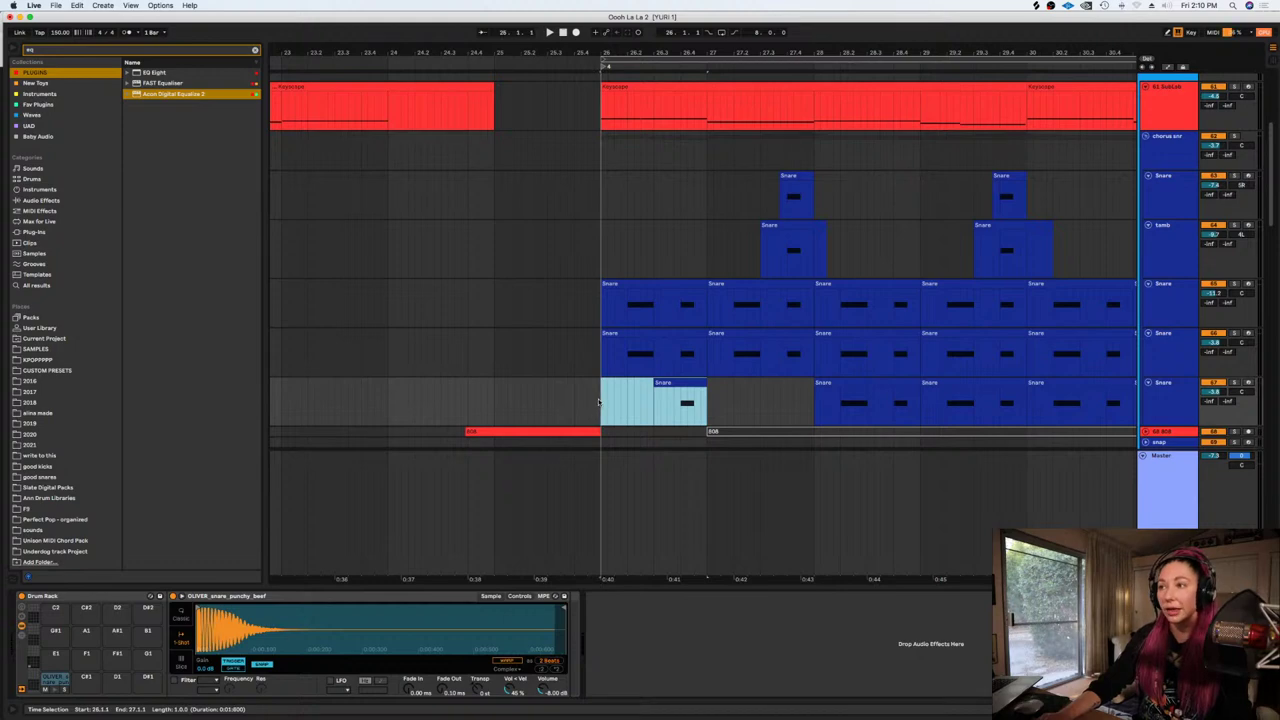
{"action": "key", "text": "minus"}
{"action": "key", "text": "super+d"}
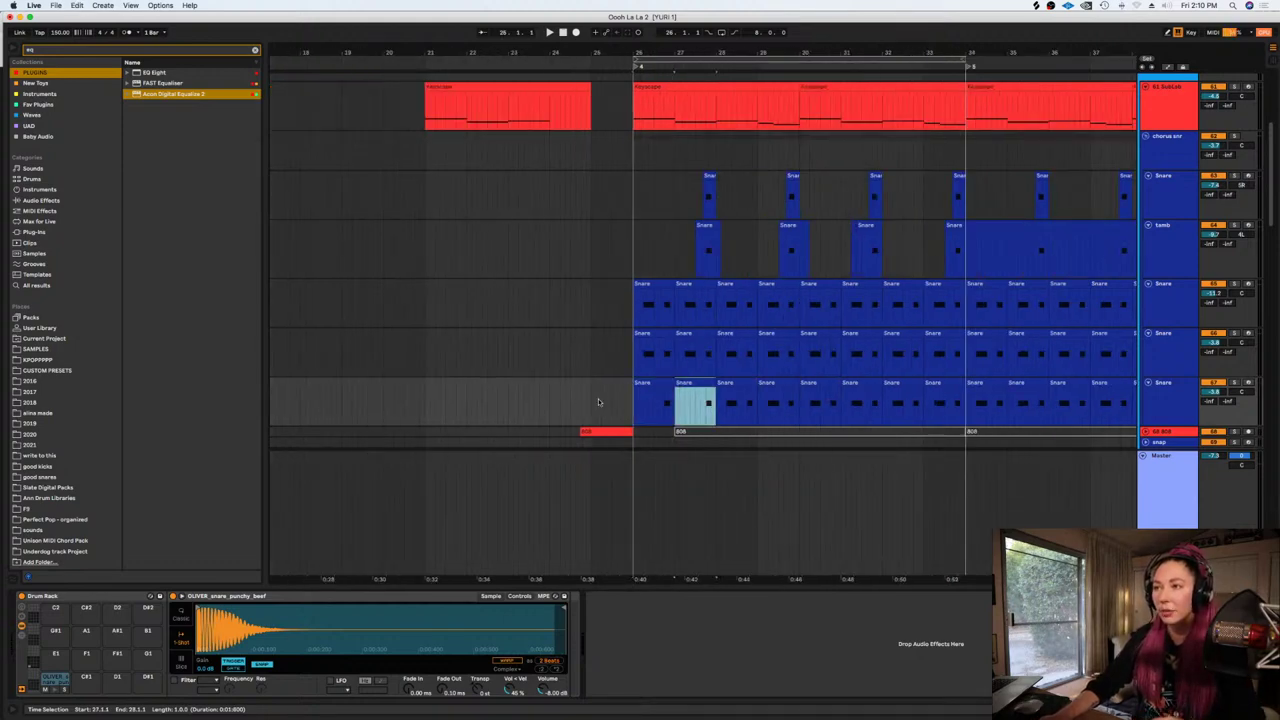
Clear all remaining clips from bar 28 onward on the duplicated Snare track
{"action": "key", "text": "super+d"}
{"action": "key", "text": "Right"}
{"action": "key", "text": "plus"}
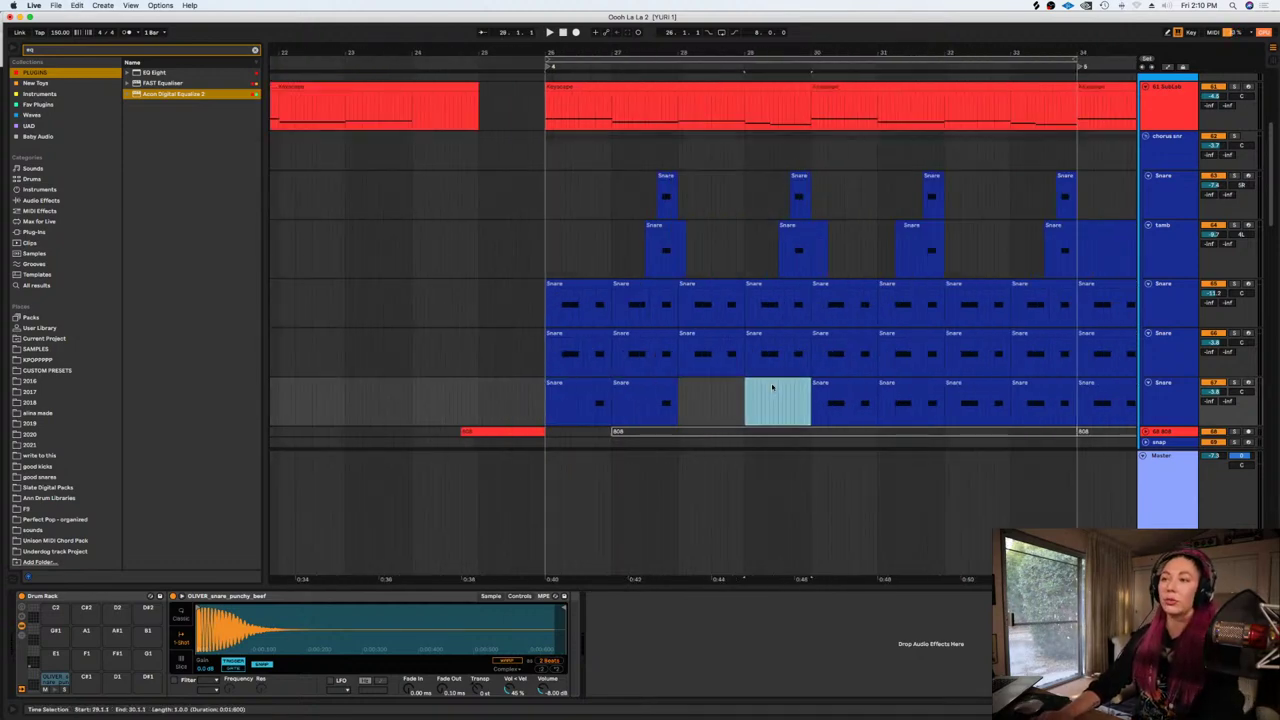
{"action": "key", "text": "minus"}
{"action": "left_click_drag", "start_coordinate": [772, 387], "coordinate": [1100, 399]}
{"action": "key", "text": "Delete"}
Repeat the two trimmed clips in bars 26 and 27 across the track up to bar 42
{"action": "left_click", "coordinate": [723, 385]}
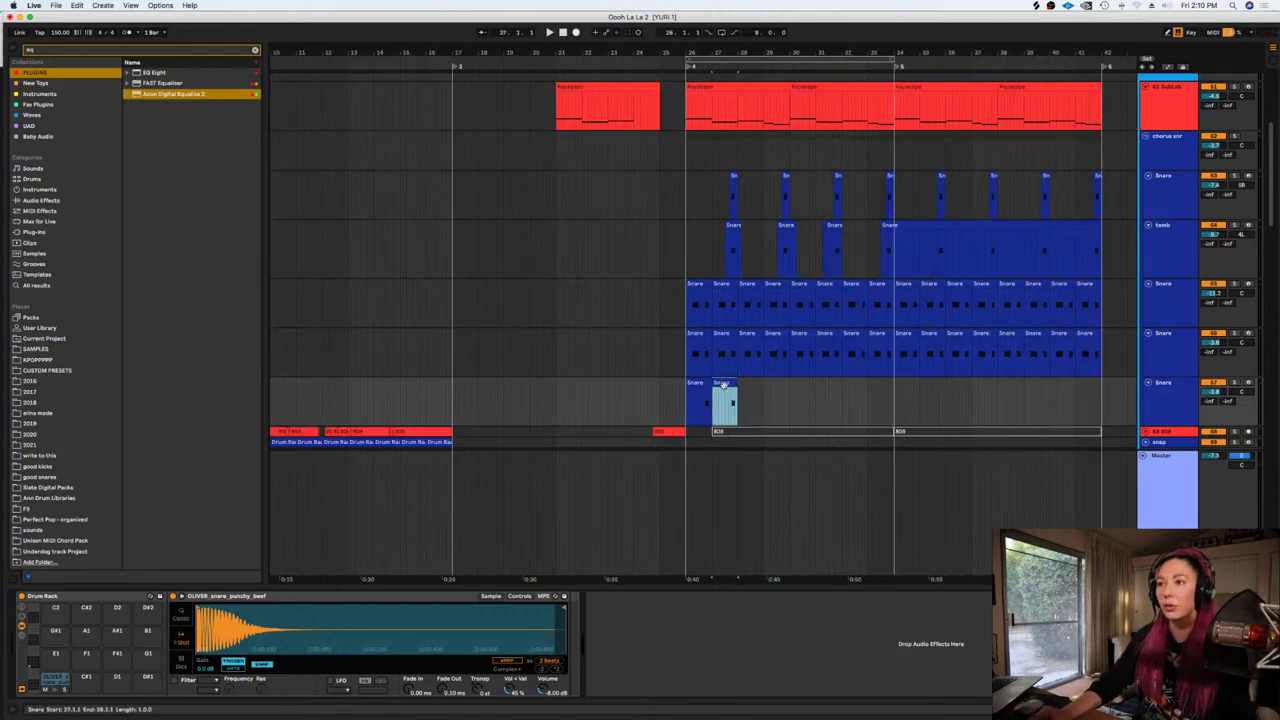
{"action": "left_click", "coordinate": [694, 384], "text": "shift"}
{"action": "key", "text": "super+d"}
{"action": "key", "text": "super+d"}
{"action": "key", "text": "super+d"}
{"action": "key", "text": "super+d"}
{"action": "key", "text": "super+d"}
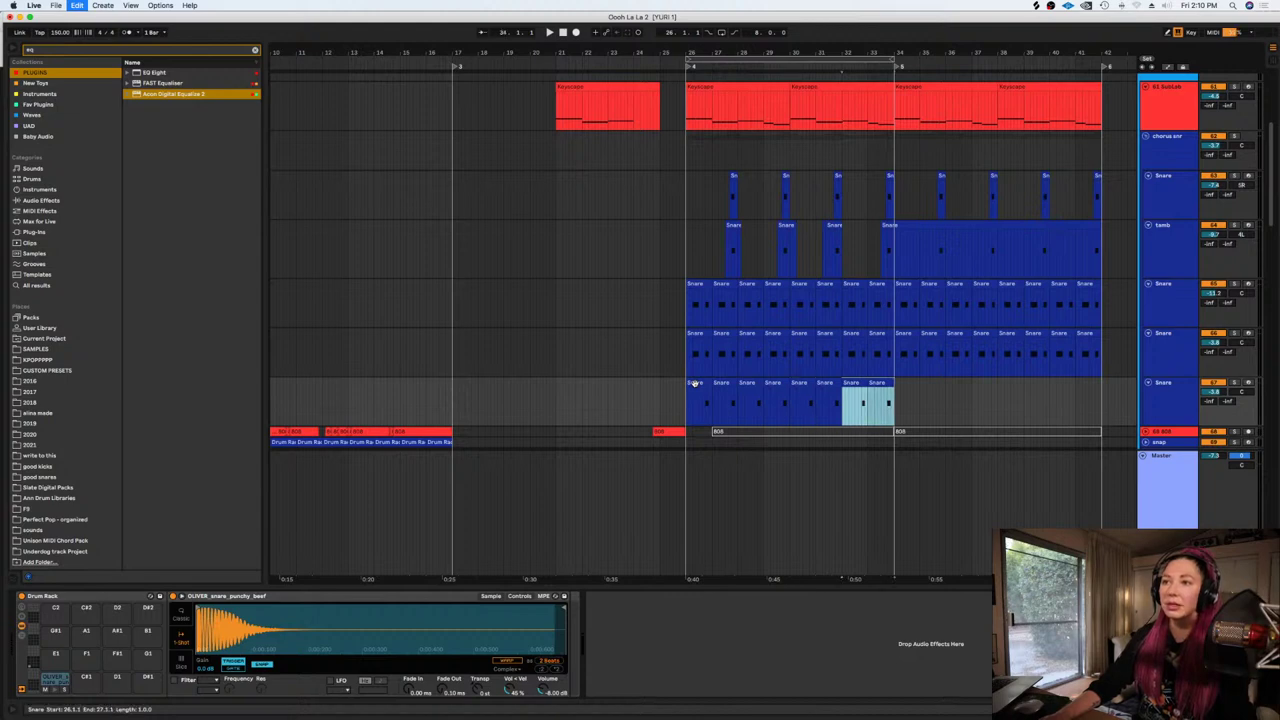
Rename the duplicated Snare track to "clap"
{"action": "left_click", "coordinate": [686, 398]}
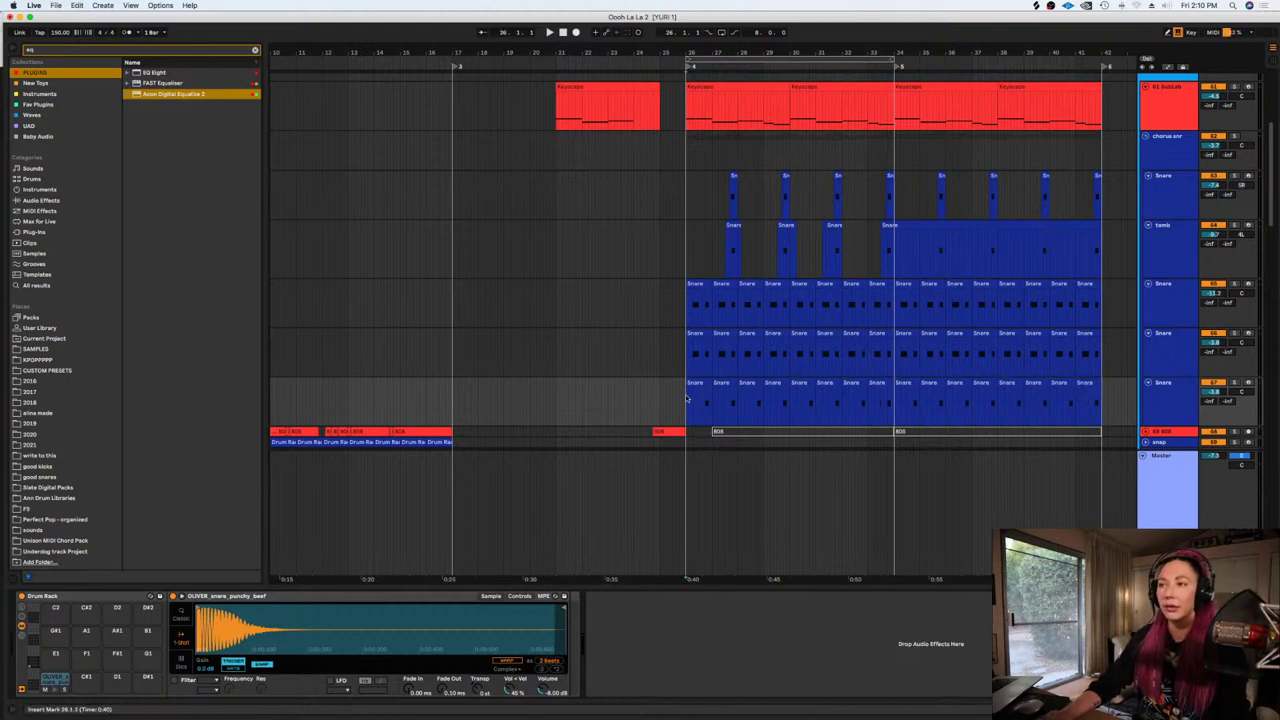
{"action": "key", "text": "plus"}
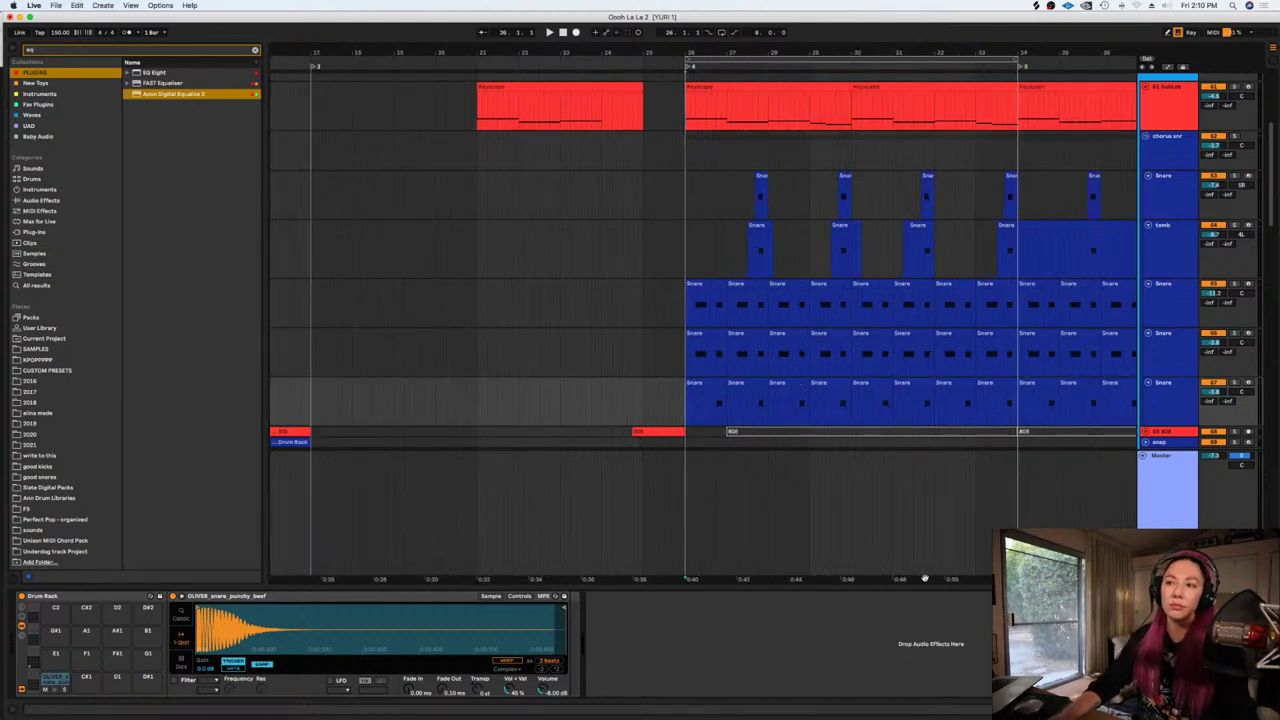
{"action": "left_click_drag", "start_coordinate": [904, 578], "coordinate": [860, 578]}
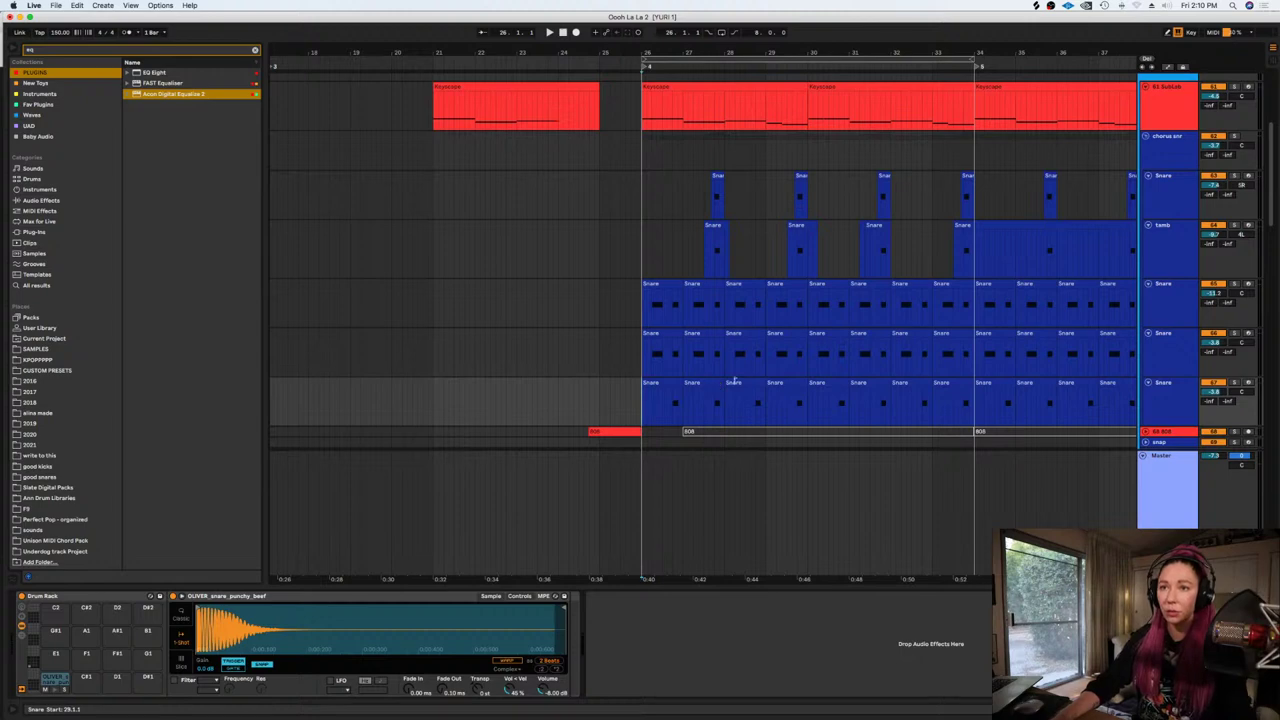
{"action": "left_click", "coordinate": [1176, 403]}
{"action": "key", "text": "super+r"}
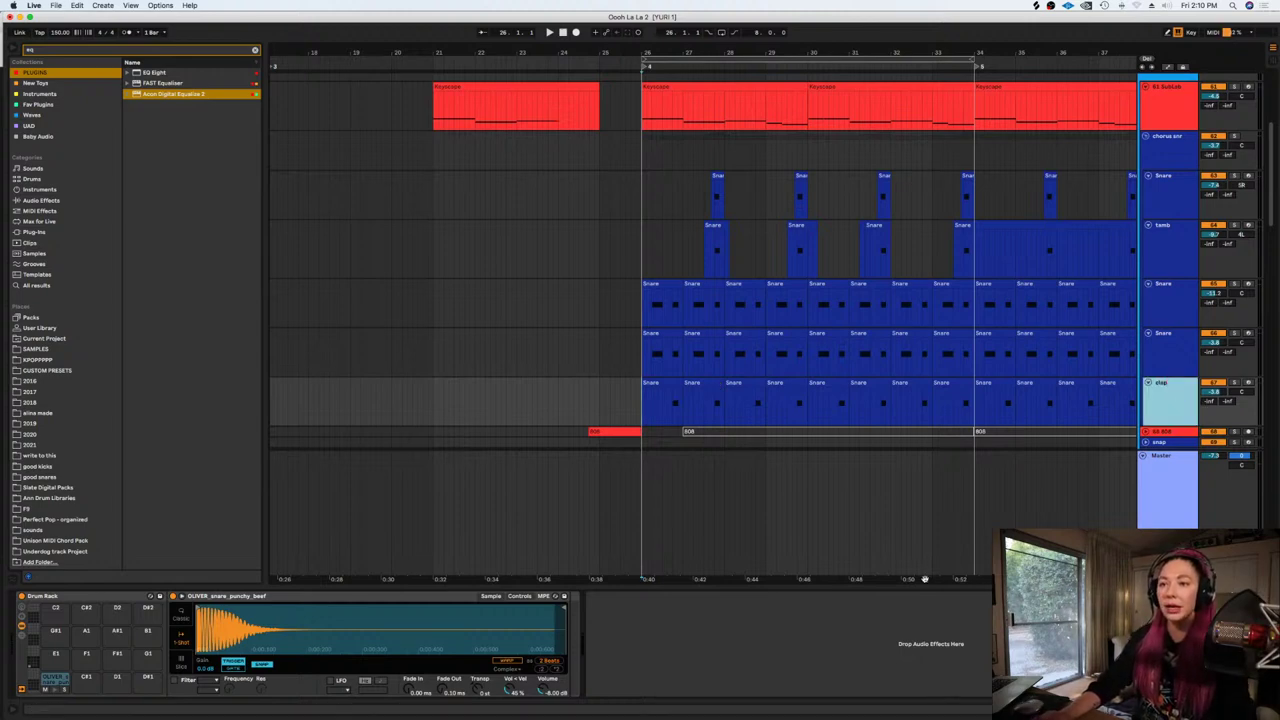
Add ValhallaVintageVerb to the clap track and set its high cut to 9600 Hz and low cut to 720 Hz
{"action": "left_click_drag", "start_coordinate": [920, 578], "coordinate": [854, 578]}
{"action": "left_click", "coordinate": [710, 410]}
{"action": "scroll", "coordinate": [655, 399], "scroll_direction": "down", "scroll_amount": 1}
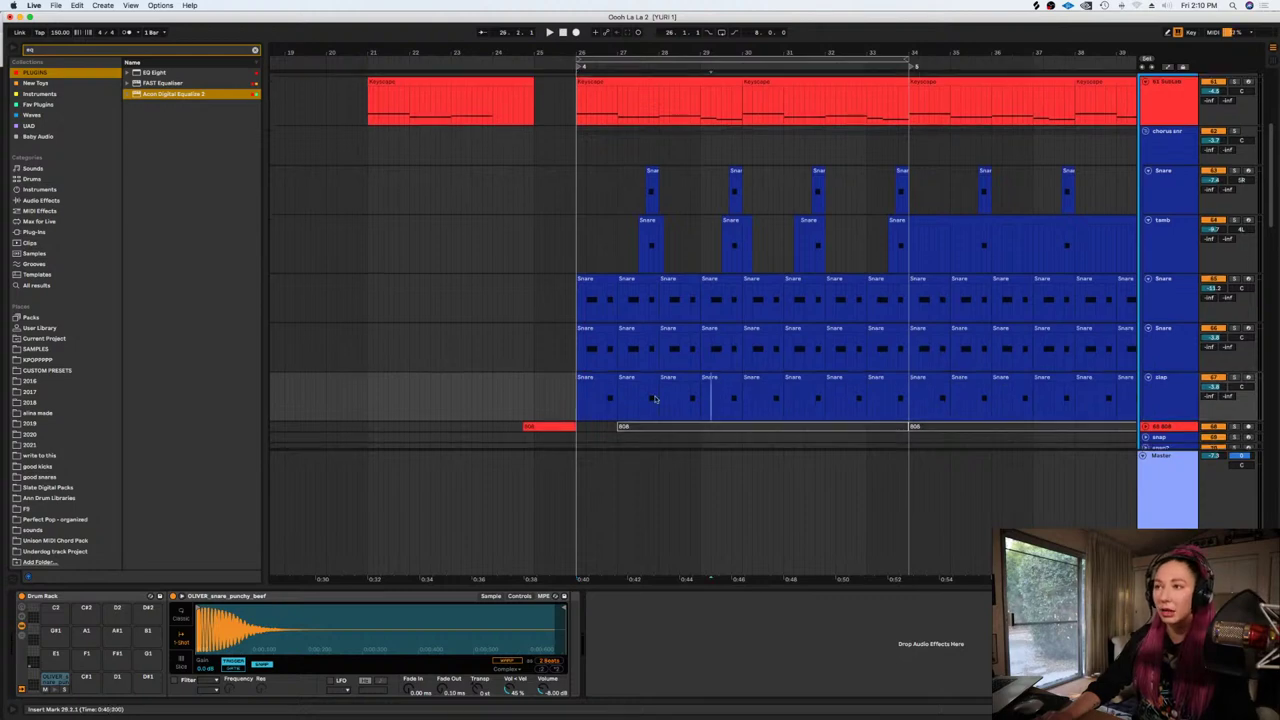
{"action": "left_click", "coordinate": [583, 403]}
{"action": "left_click", "coordinate": [256, 50]}
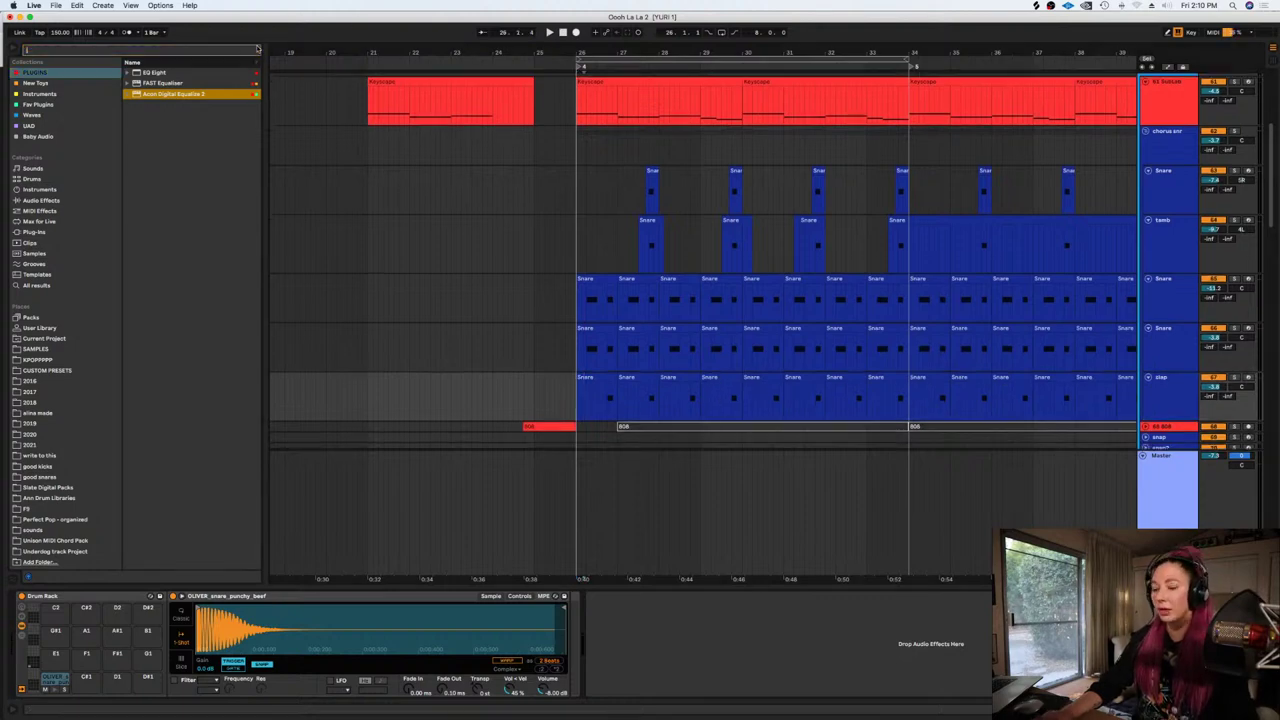
{"action": "type", "text": "valha"}
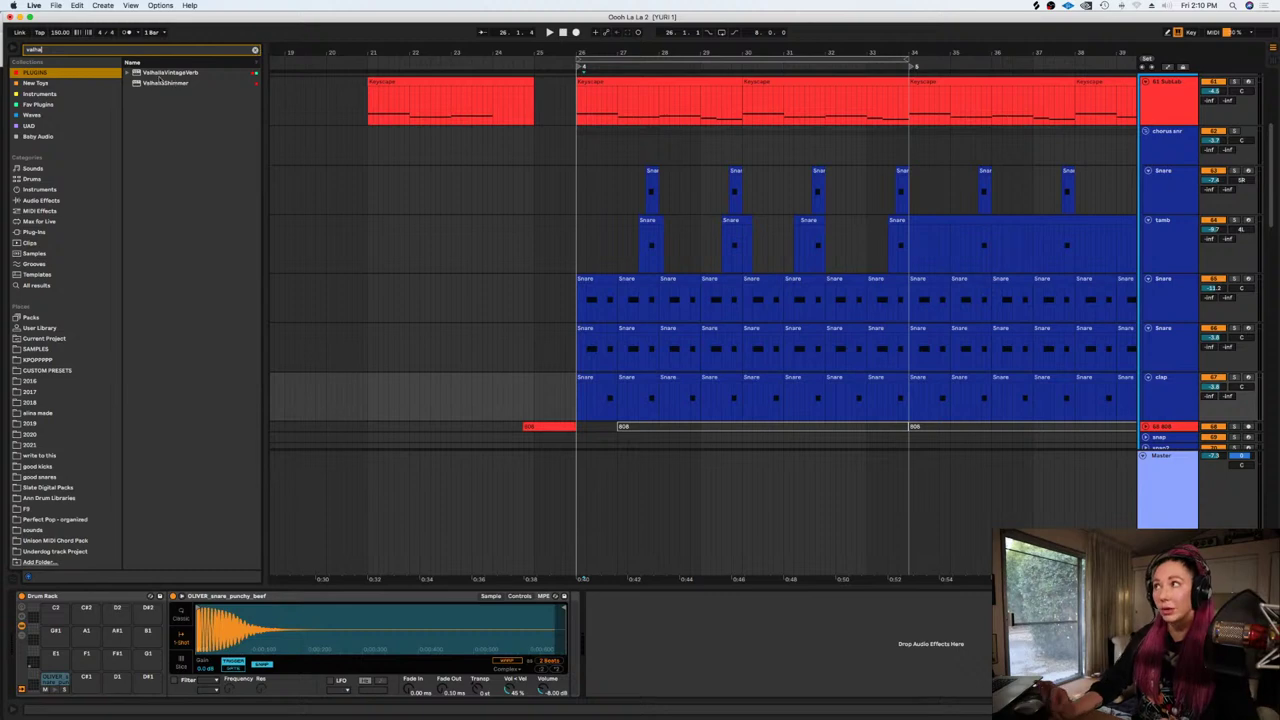
{"action": "left_click", "coordinate": [158, 75]}
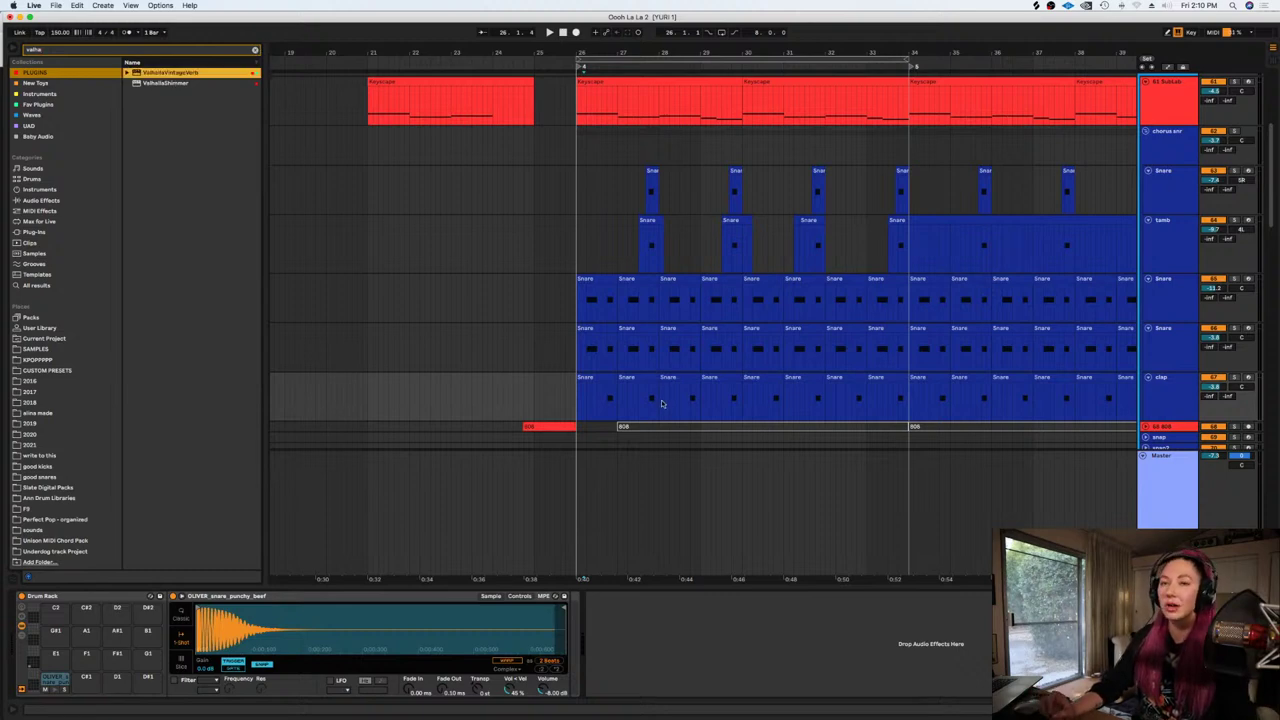
{"action": "mouse_move", "coordinate": [604, 406]}
{"action": "left_mouse_down"}
{"action": "mouse_move", "coordinate": [585, 405]}
{"action": "mouse_move", "coordinate": [584, 420]}
{"action": "left_mouse_up"}
{"action": "left_click_drag", "start_coordinate": [517, 392], "coordinate": [588, 408]}
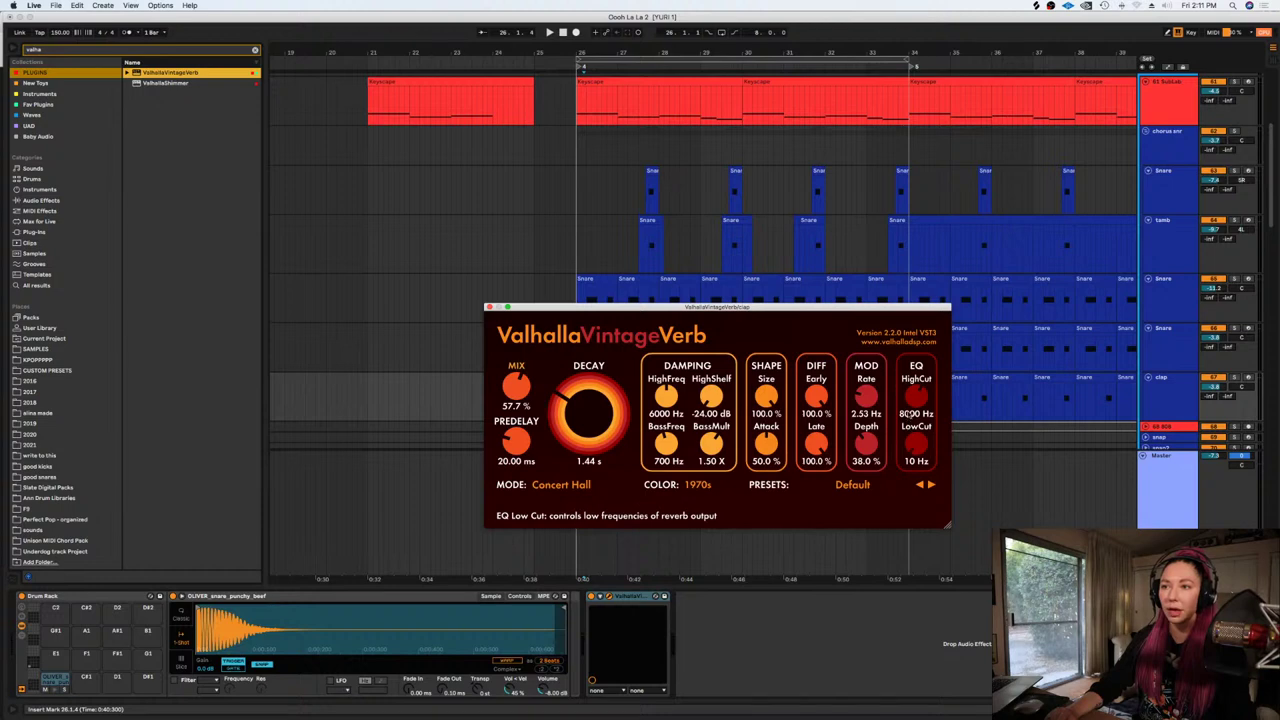
{"action": "mouse_move", "coordinate": [906, 394]}
{"action": "left_mouse_down"}
{"action": "mouse_move", "coordinate": [907, 381]}
{"action": "mouse_move", "coordinate": [911, 400]}
{"action": "left_mouse_up"}
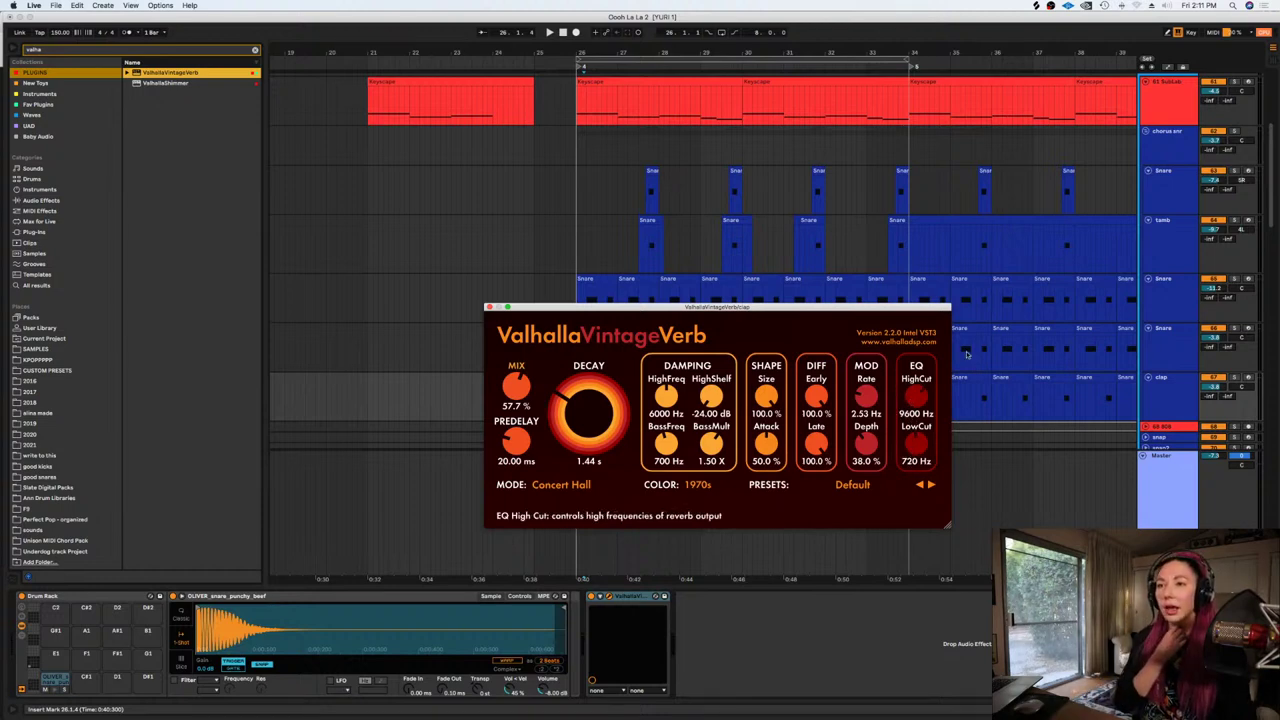
Increase the height of the clap track in the arrangement
{"action": "scroll", "coordinate": [1077, 227], "scroll_direction": "down", "scroll_amount": 3}
{"action": "scroll", "coordinate": [1077, 228], "scroll_direction": "down", "scroll_amount": 1}
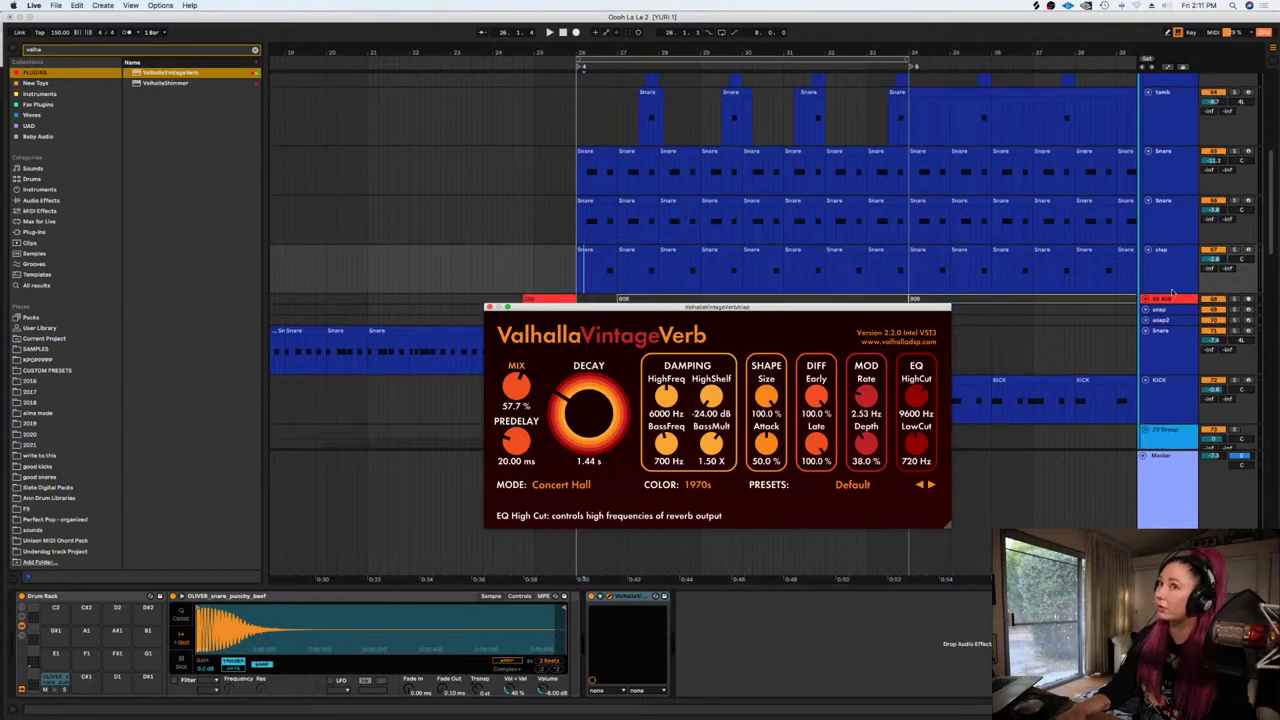
{"action": "left_click", "coordinate": [1168, 299]}
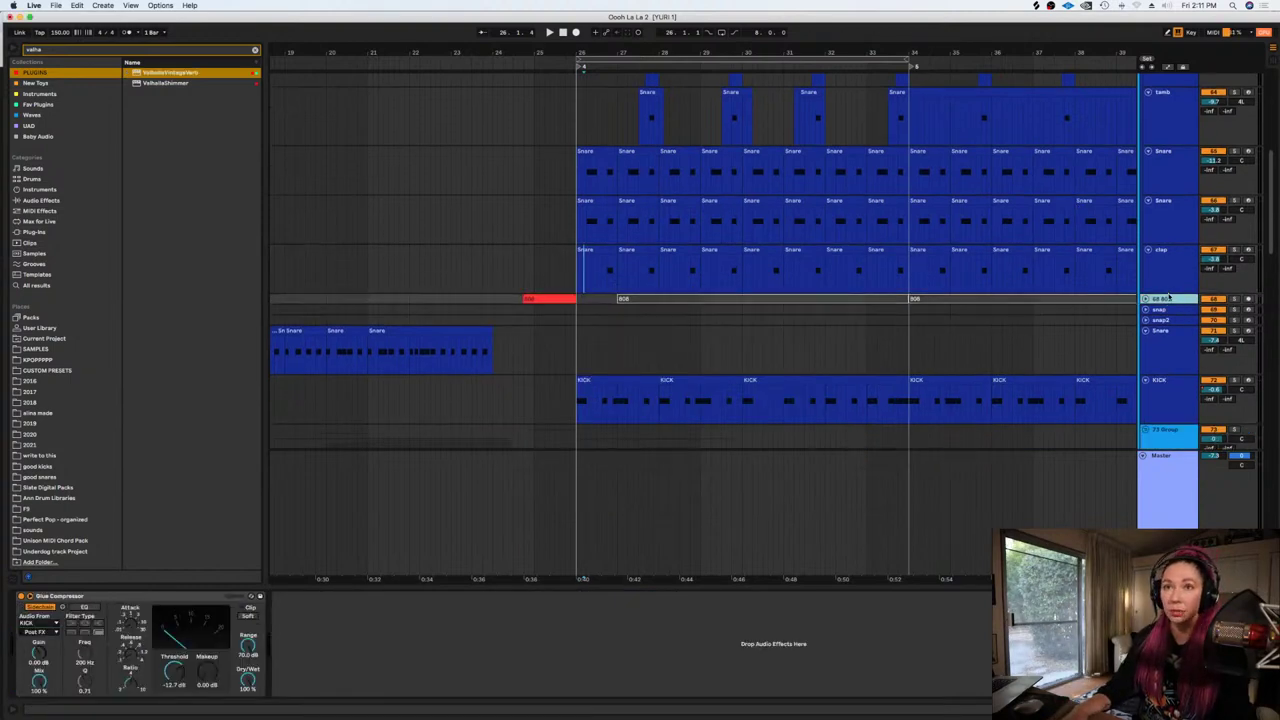
{"action": "left_click_drag", "start_coordinate": [1168, 293], "coordinate": [1166, 313]}
{"action": "left_click", "coordinate": [596, 271]}
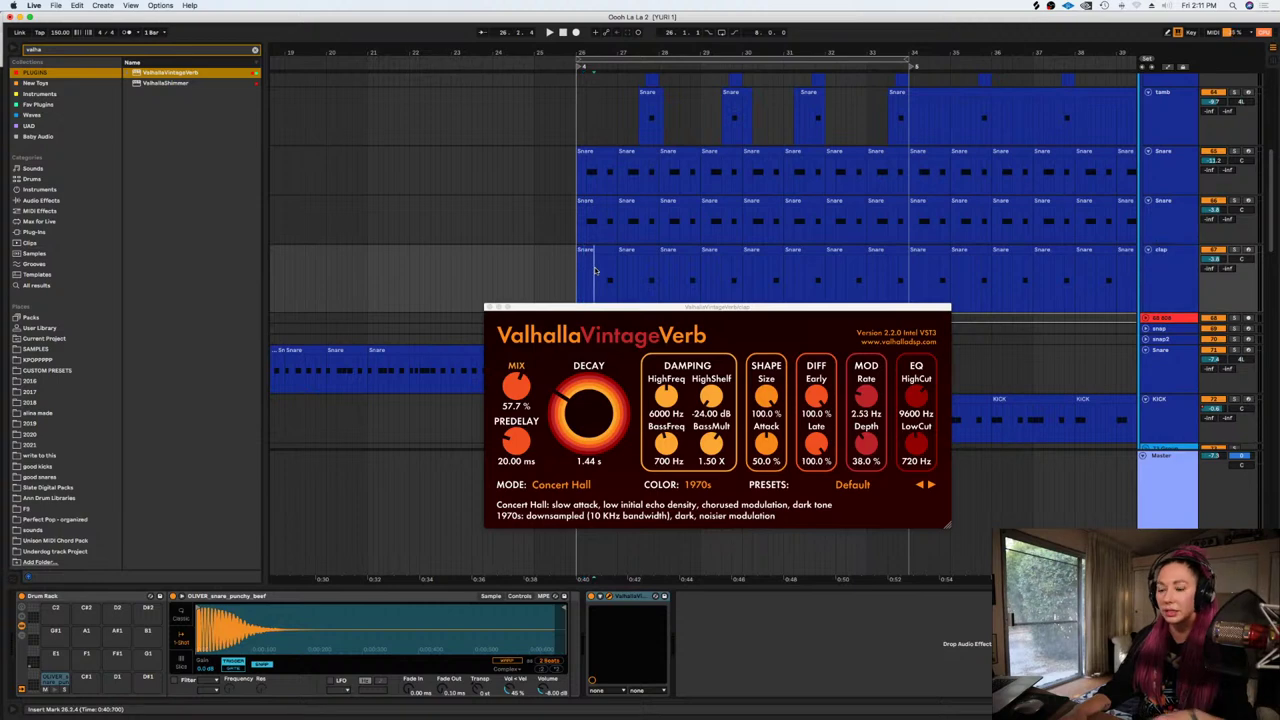
Set the clap reverb's mix to 38.3% and its color mode to 1980s
{"action": "scroll", "coordinate": [596, 271], "scroll_direction": "up", "scroll_amount": 2}
{"action": "left_click_drag", "start_coordinate": [489, 396], "coordinate": [498, 421]}
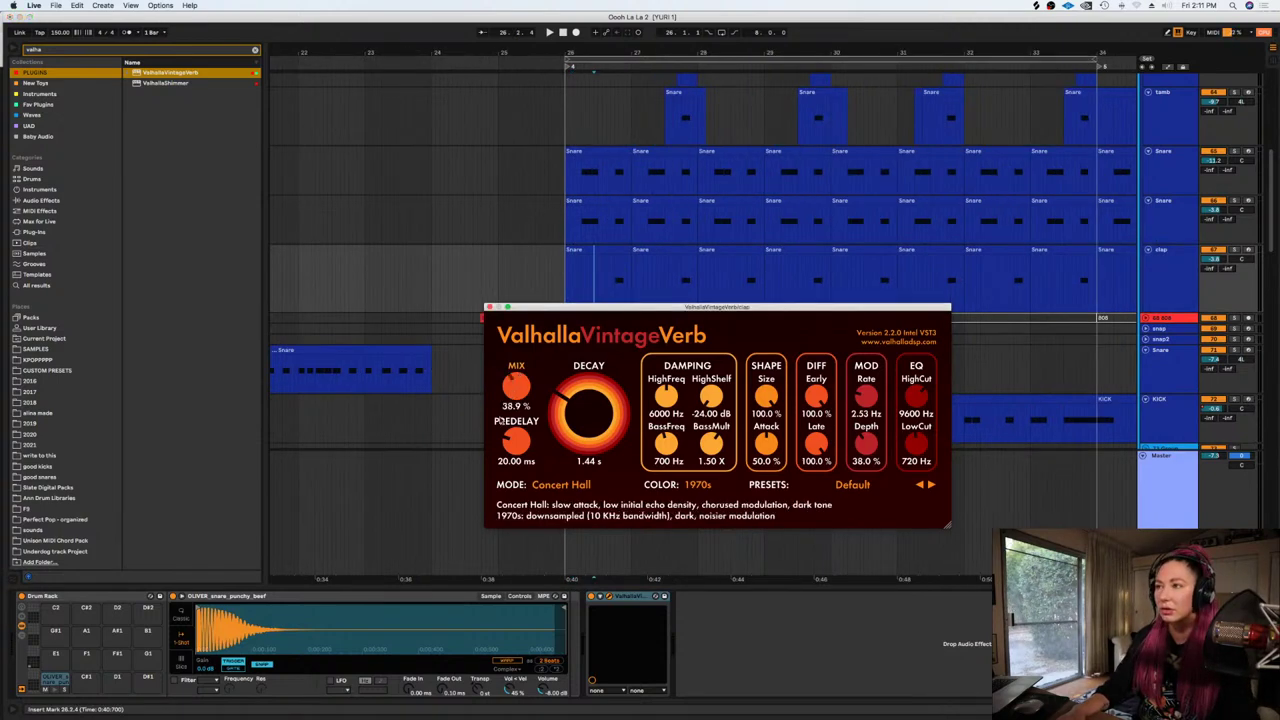
{"action": "left_click", "coordinate": [700, 484]}
{"action": "left_click", "coordinate": [696, 510]}
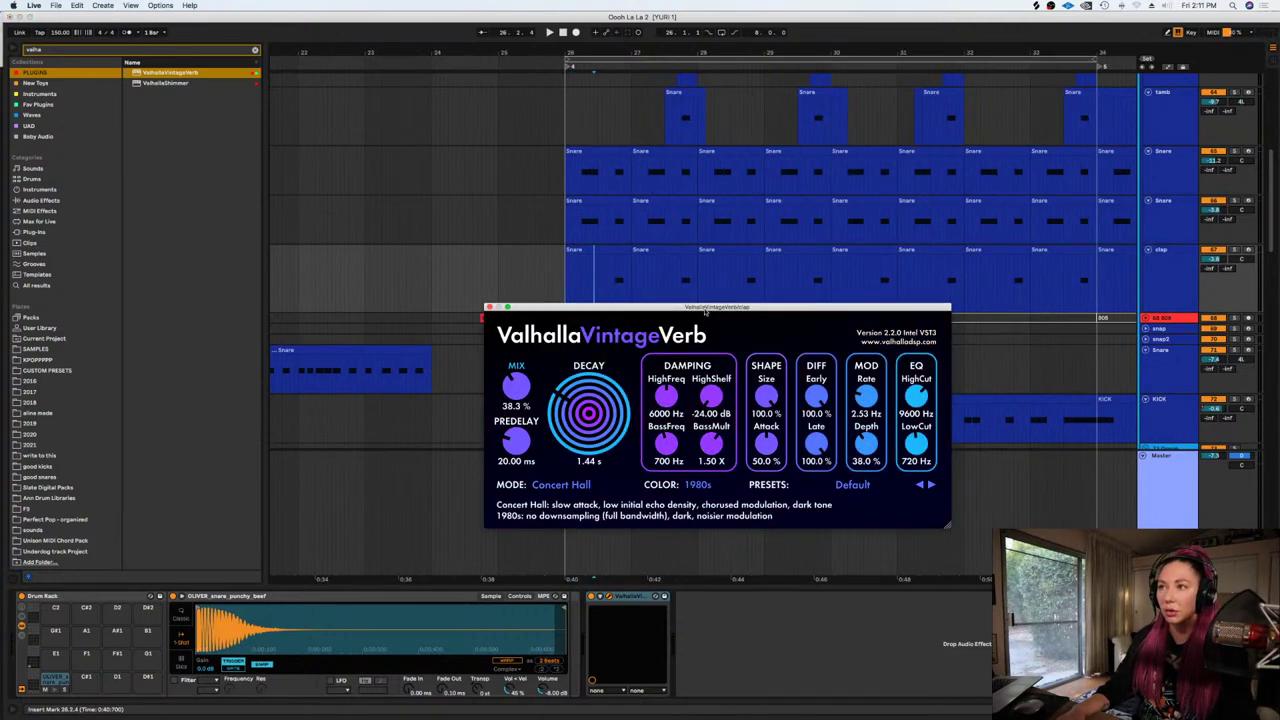
{"action": "left_click_drag", "start_coordinate": [706, 313], "coordinate": [743, 387]}
Solo the clap track and play it back from bar 26
{"action": "left_click", "coordinate": [612, 285]}
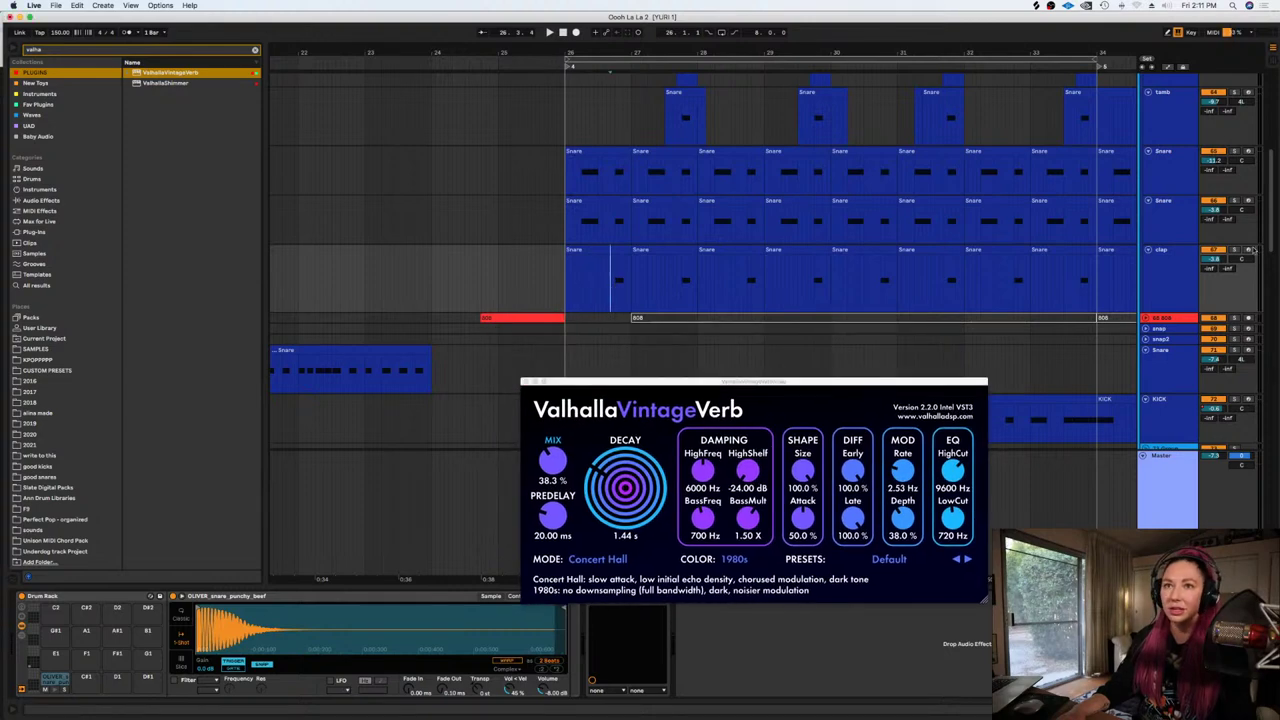
{"action": "key", "text": "space"}
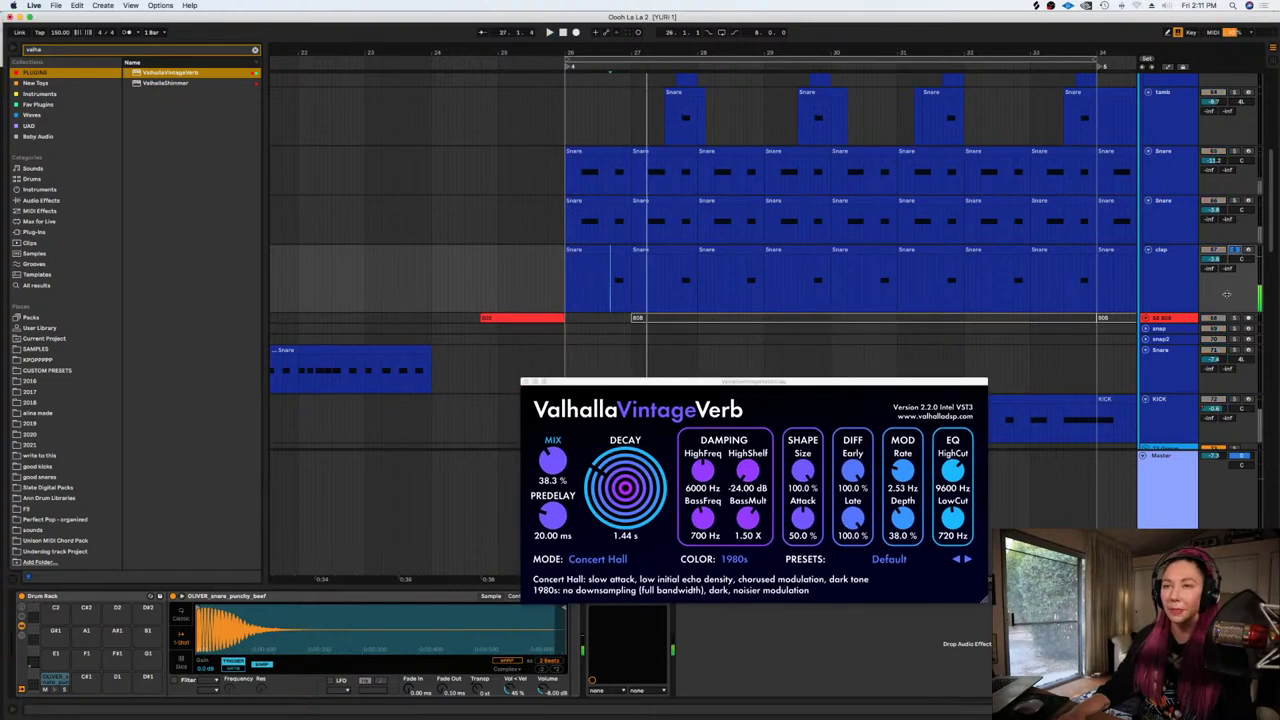
{"action": "left_click", "coordinate": [1234, 249]}
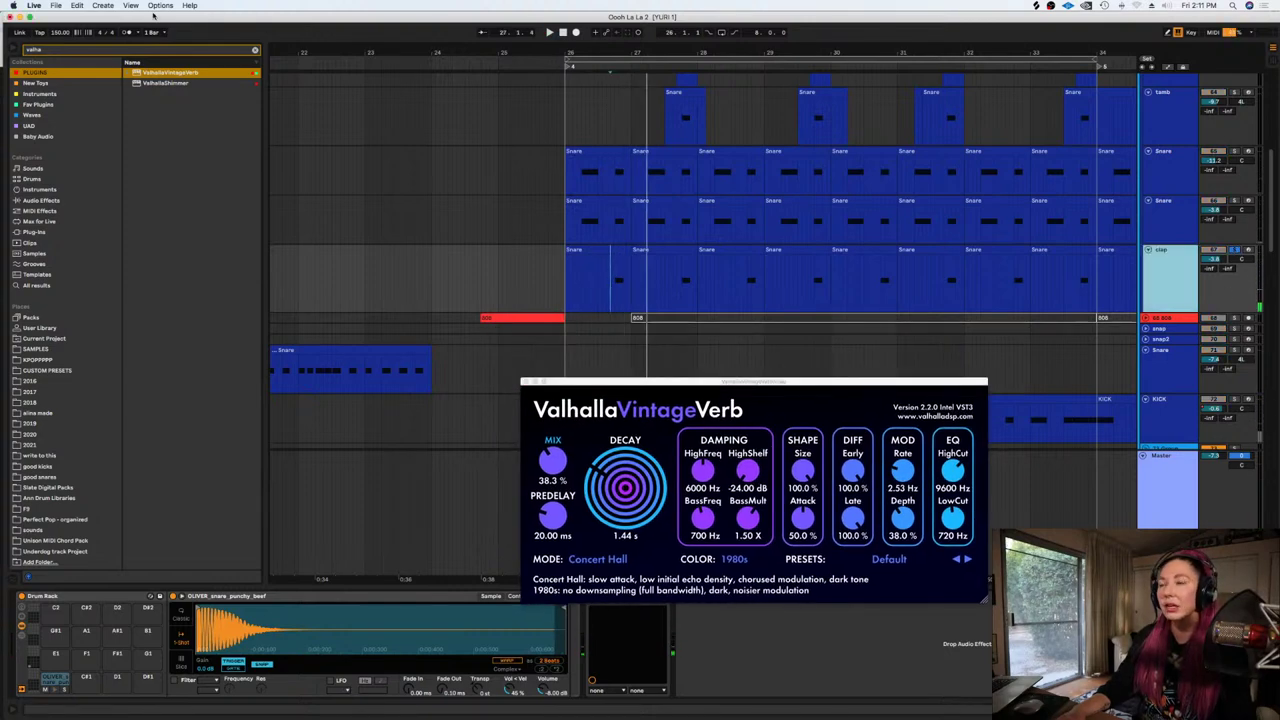
Search the browser for "clap" and replace the clap track's snare sample with VFP_kit4_break_clap_one_shot.wav
{"action": "left_click", "coordinate": [255, 51]}
{"action": "type", "text": "clap"}
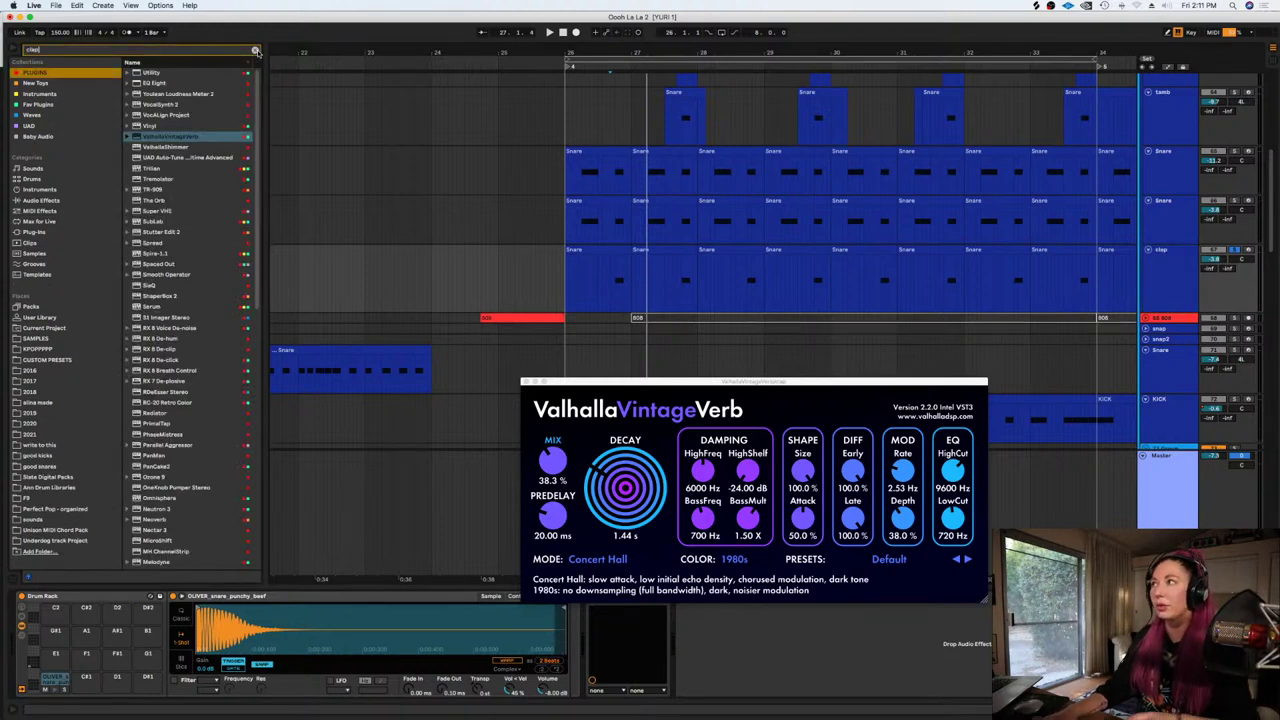
{"action": "left_click", "coordinate": [197, 275]}
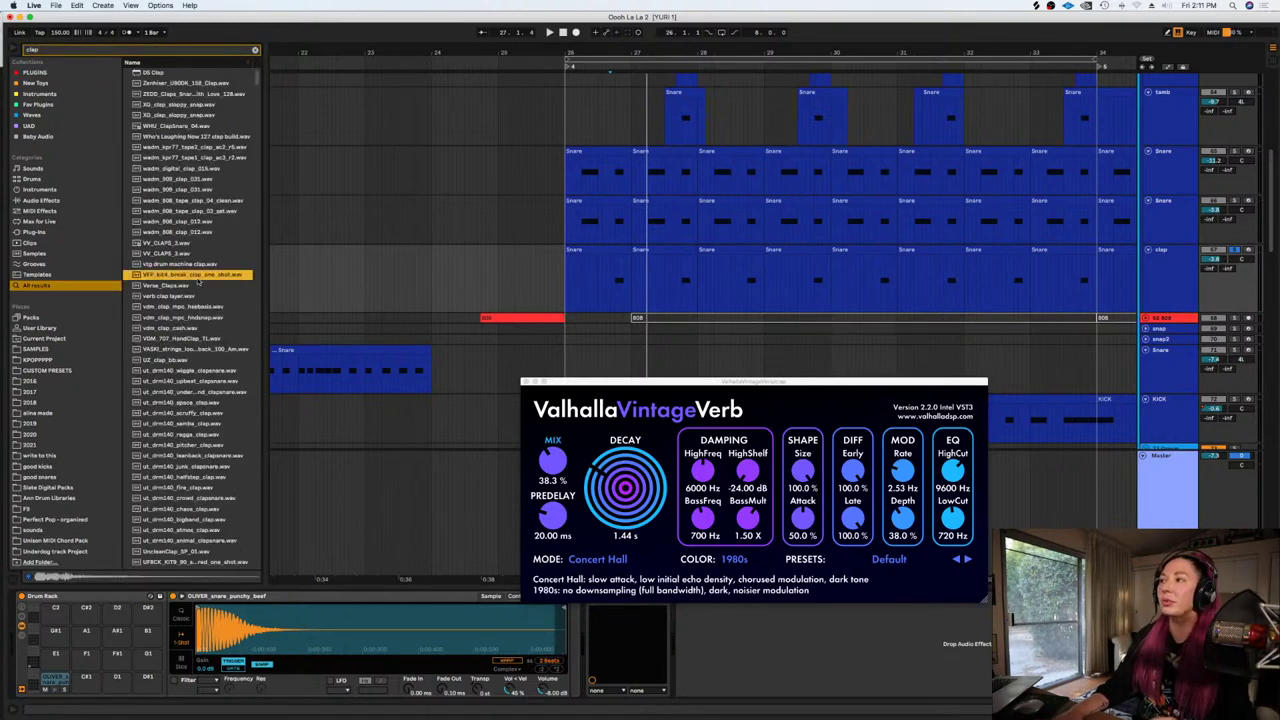
{"action": "left_click", "coordinate": [1192, 277]}
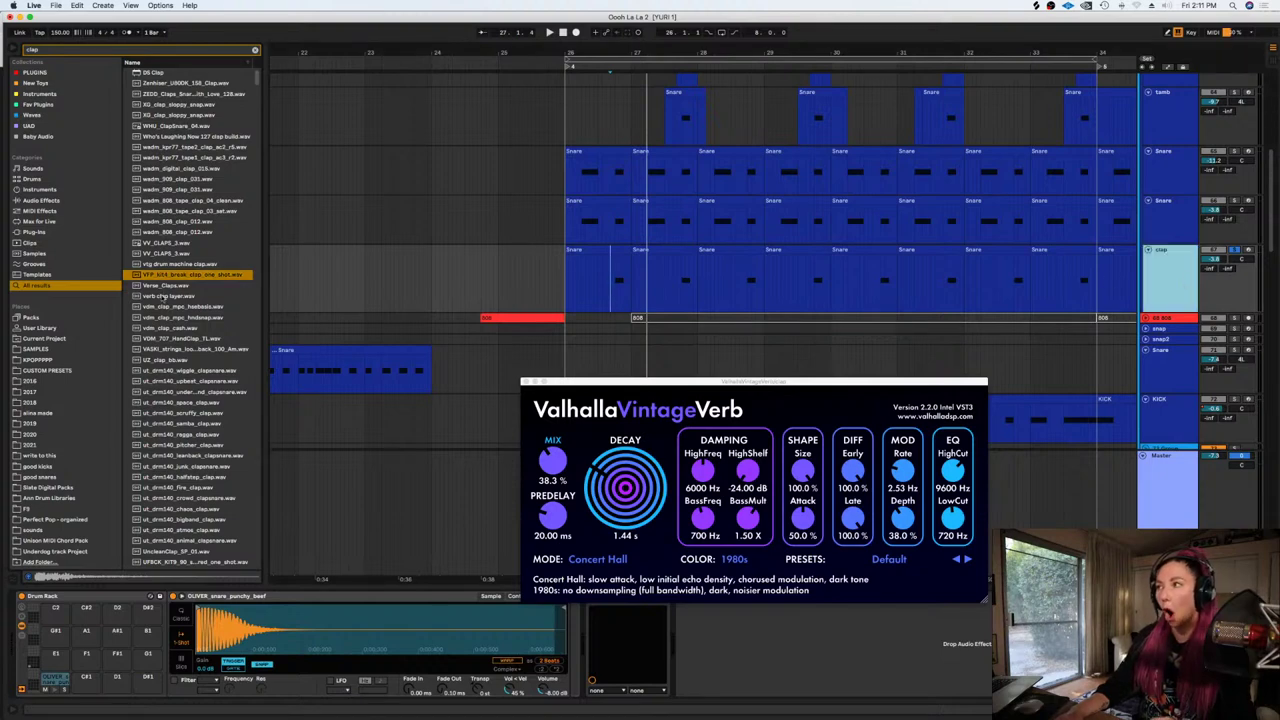
{"action": "left_click_drag", "start_coordinate": [167, 275], "coordinate": [259, 628]}
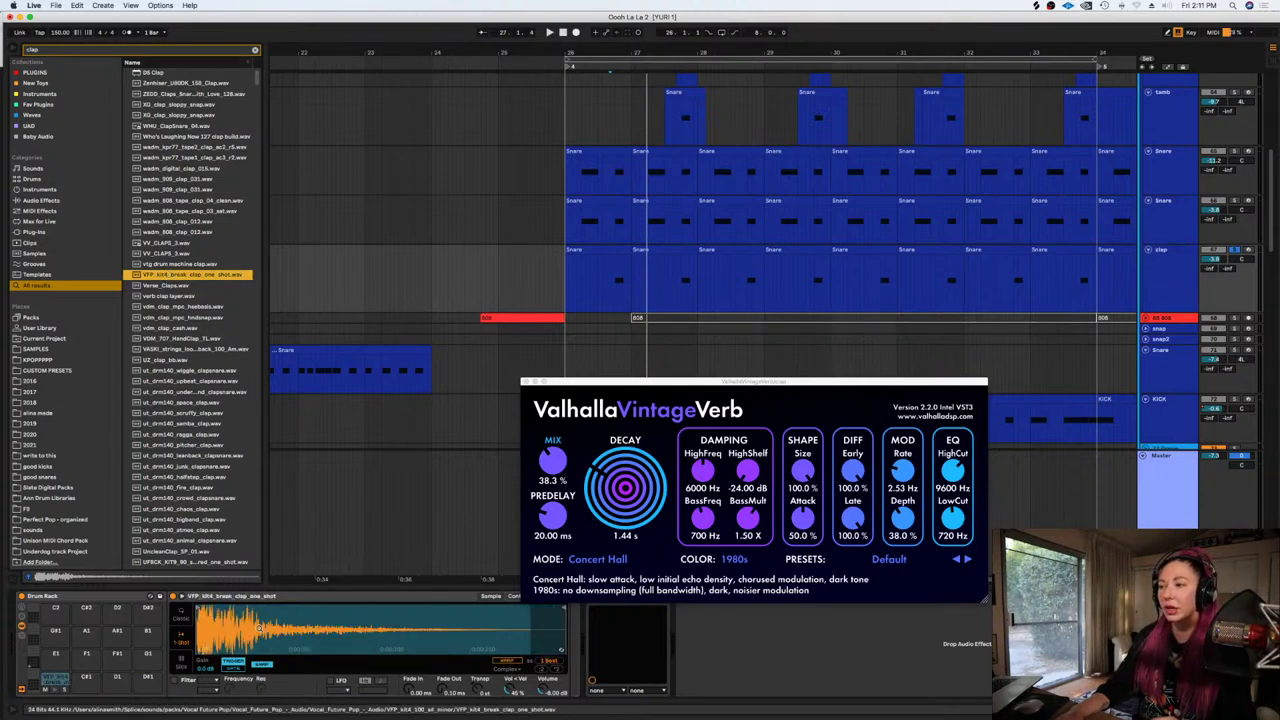
Set the clap reverb's mix to 56.9% and decay to 1.95 s, and audition the soloed track
{"action": "double_click", "coordinate": [553, 462]}
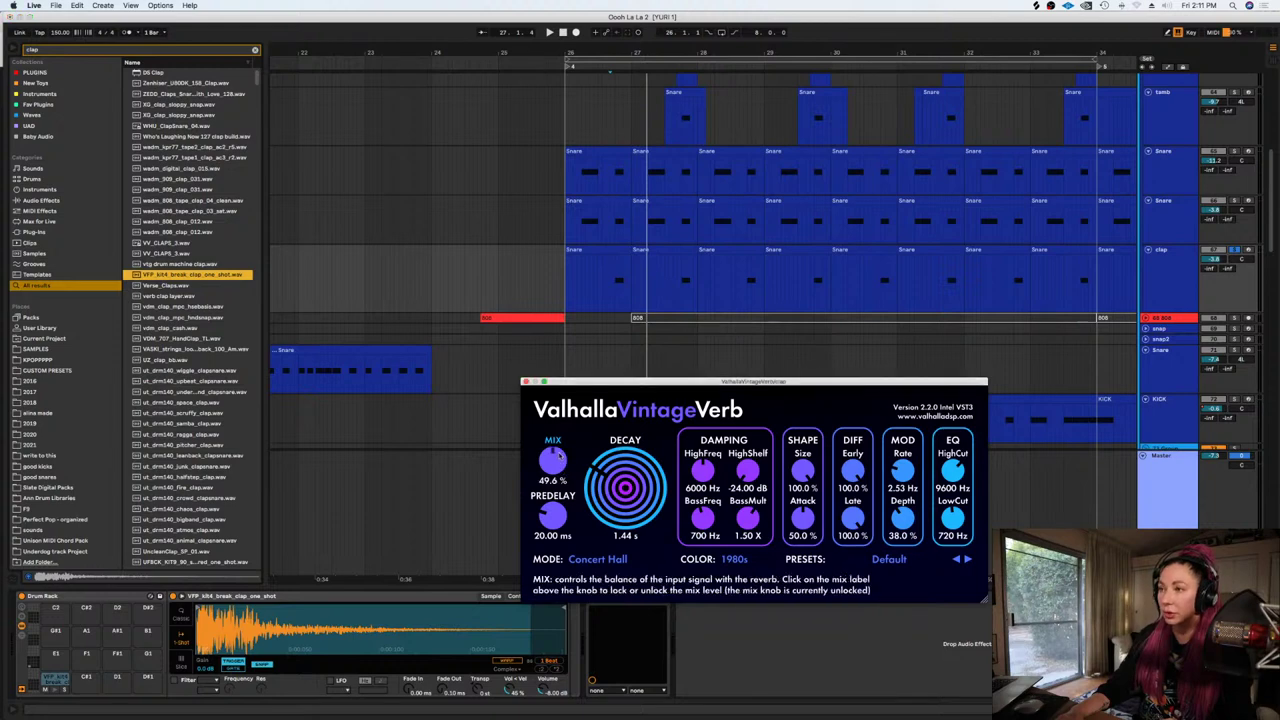
{"action": "left_click_drag", "start_coordinate": [553, 464], "coordinate": [553, 454]}
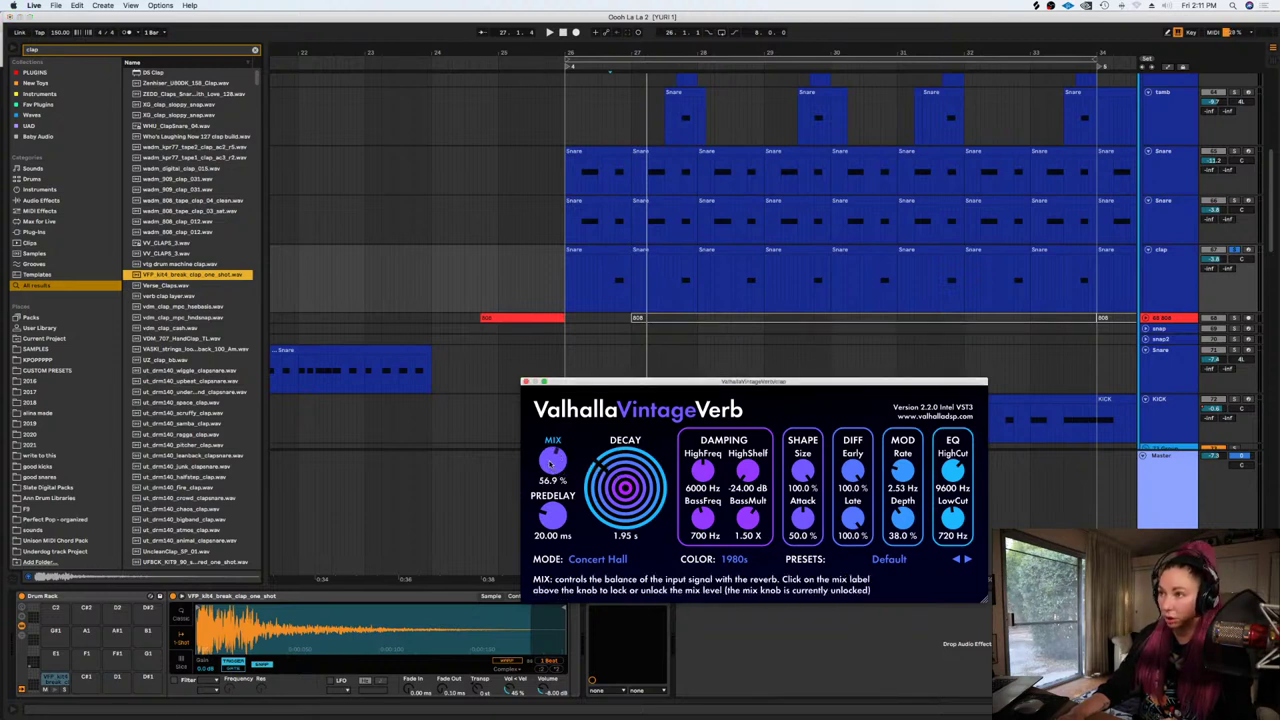
{"action": "key", "text": "space"}
Audition more clap samples, load tuned_drm_clap.wav into the clap track's Drum Rack pad, and trim it to its first hit
{"action": "left_click", "coordinate": [170, 318]}
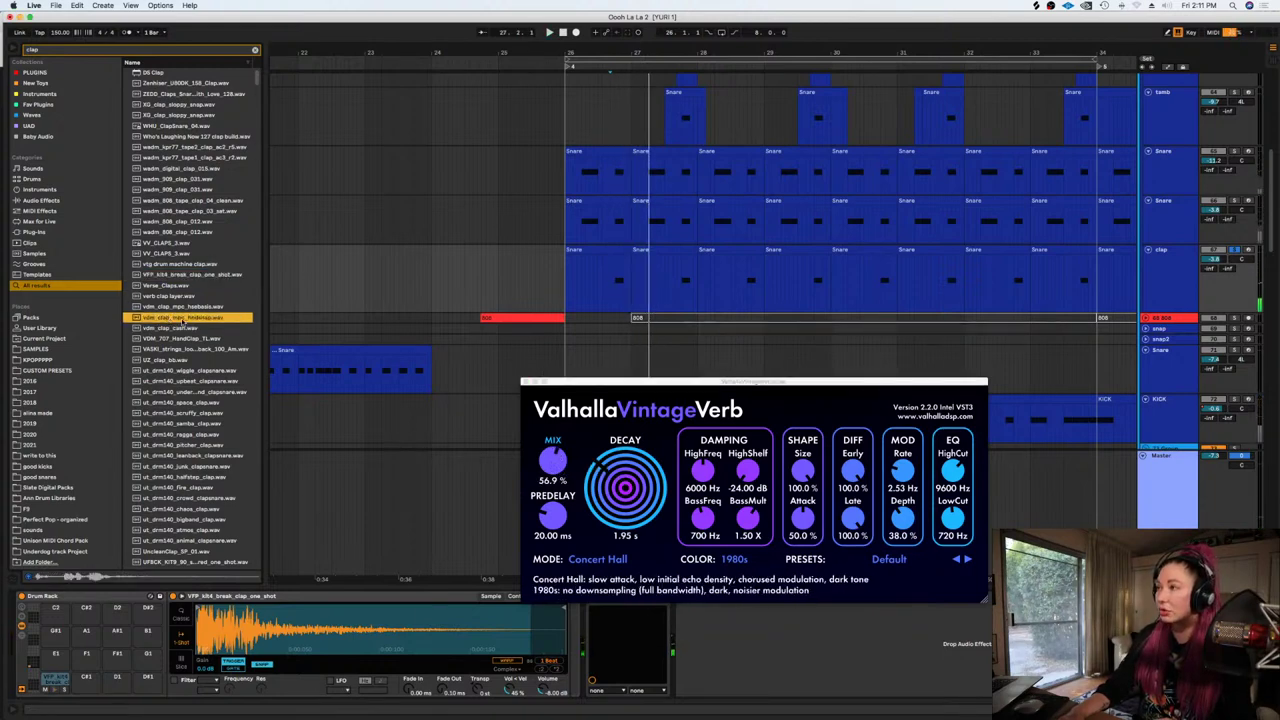
{"action": "left_click", "coordinate": [187, 413]}
{"action": "scroll", "coordinate": [198, 451], "scroll_direction": "down", "scroll_amount": 3}
{"action": "left_click", "coordinate": [184, 449]}
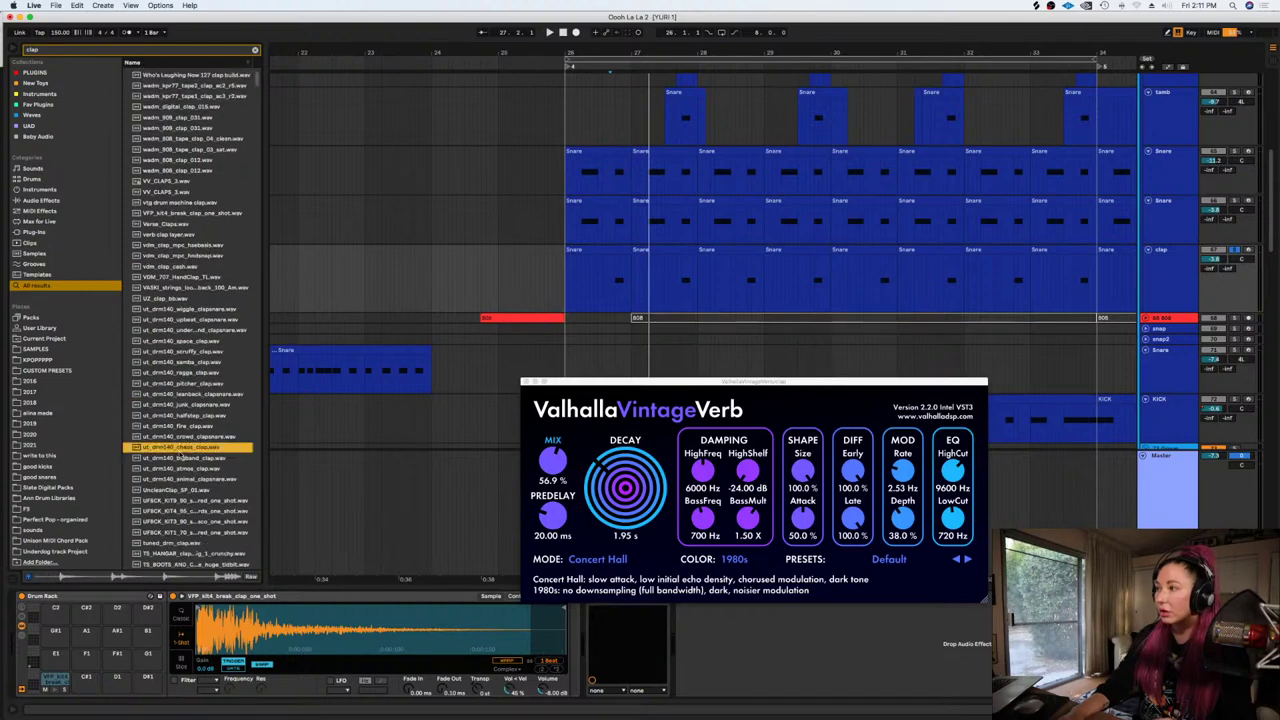
{"action": "left_click", "coordinate": [189, 501]}
{"action": "scroll", "coordinate": [190, 508], "scroll_direction": "down", "scroll_amount": 4}
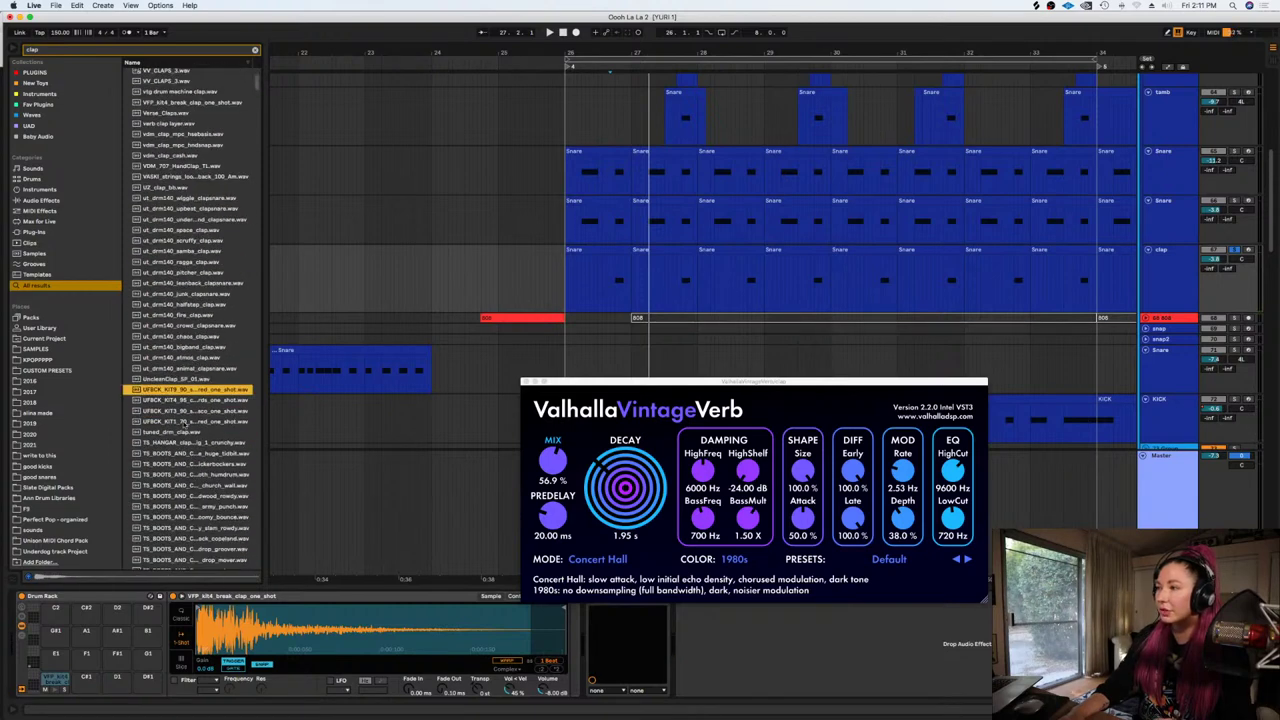
{"action": "left_click", "coordinate": [187, 424]}
{"action": "left_click", "coordinate": [182, 432]}
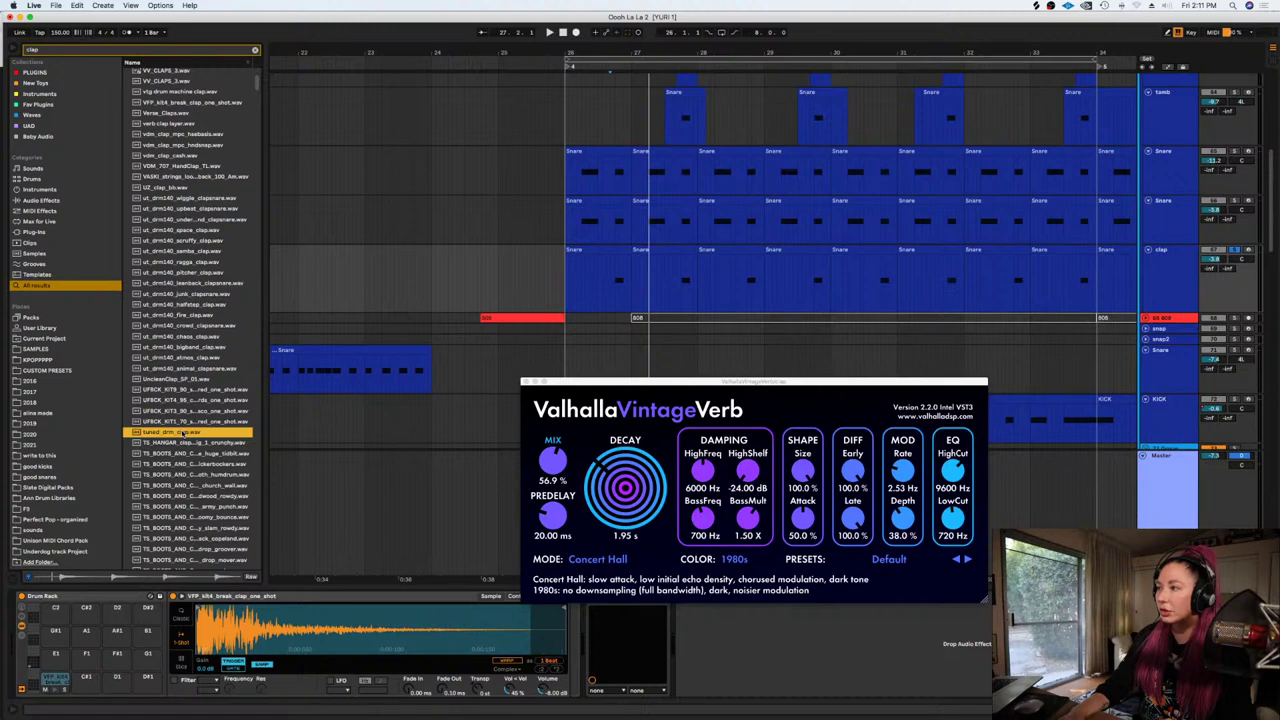
{"action": "scroll", "coordinate": [182, 434], "scroll_direction": "down", "scroll_amount": 8}
{"action": "left_click_drag", "start_coordinate": [150, 172], "coordinate": [230, 620]}
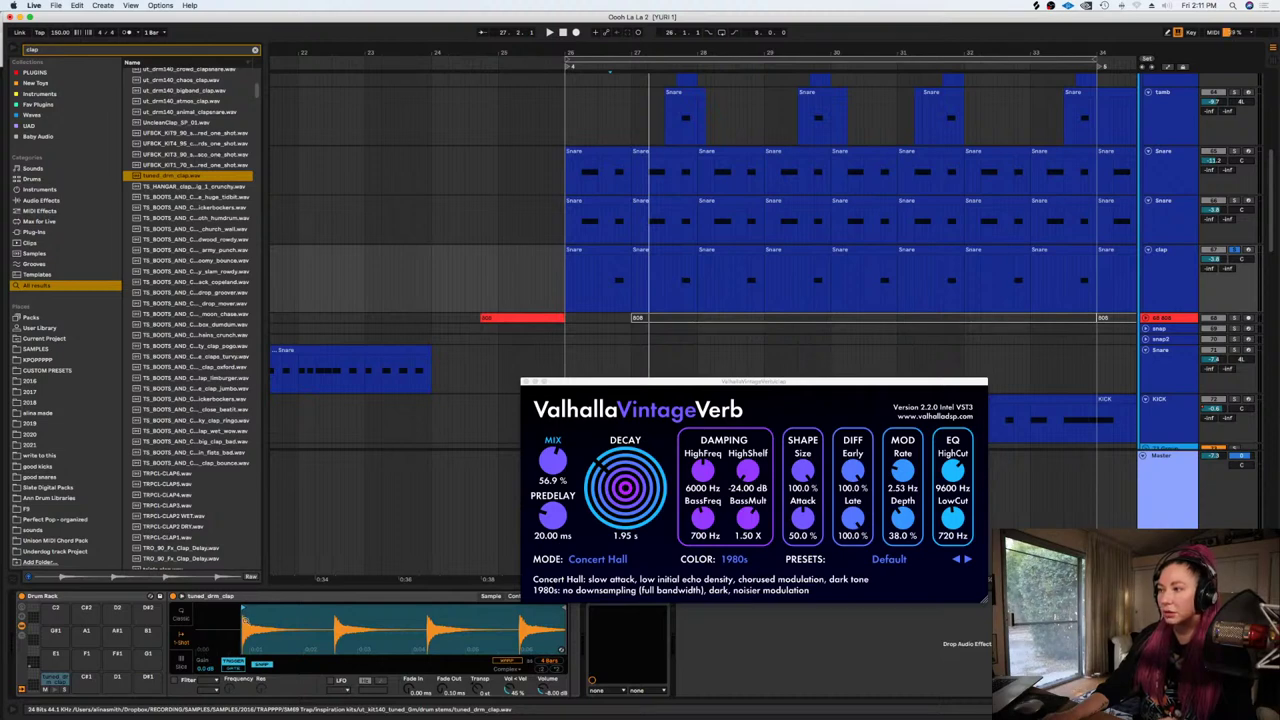
{"action": "left_click_drag", "start_coordinate": [565, 604], "coordinate": [332, 620]}
Play the soloed clap track while setting its reverb mix to 63.8% and decay to 2.70 s
{"action": "key", "text": "space"}
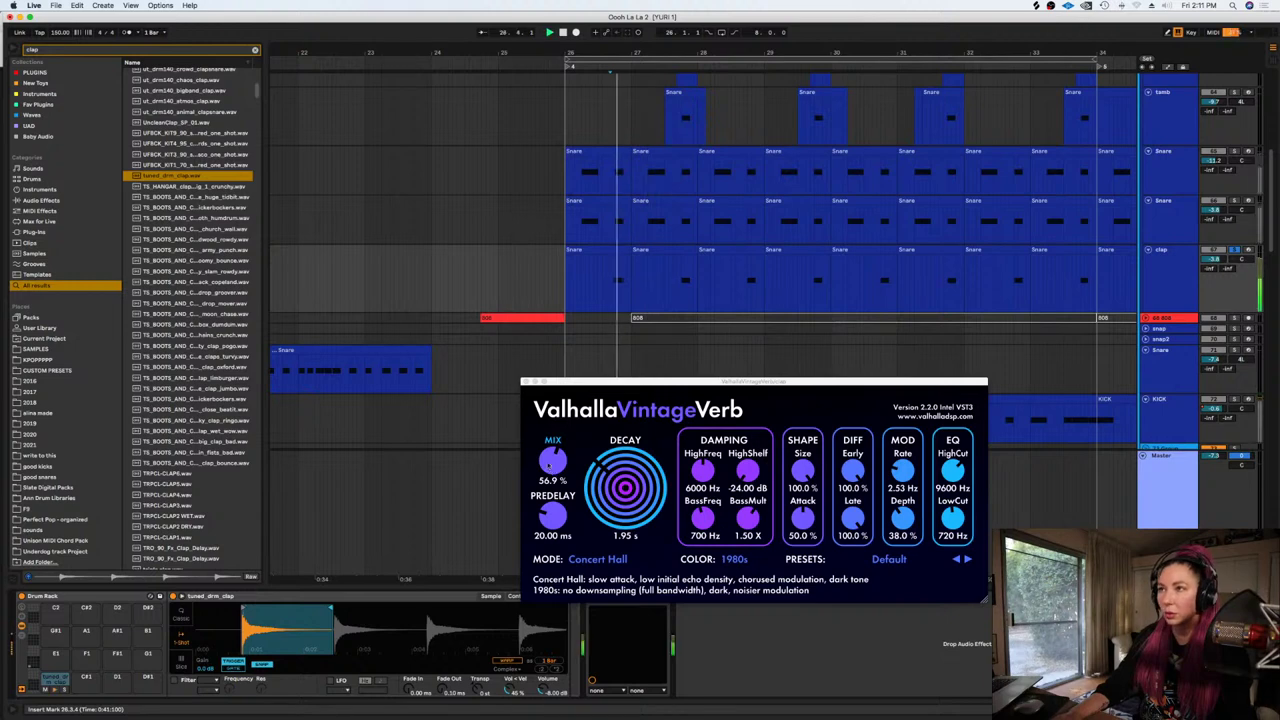
{"action": "left_click_drag", "start_coordinate": [549, 471], "coordinate": [619, 465]}
Unsolo the clap track and save the Live set
{"action": "left_click", "coordinate": [1237, 254]}
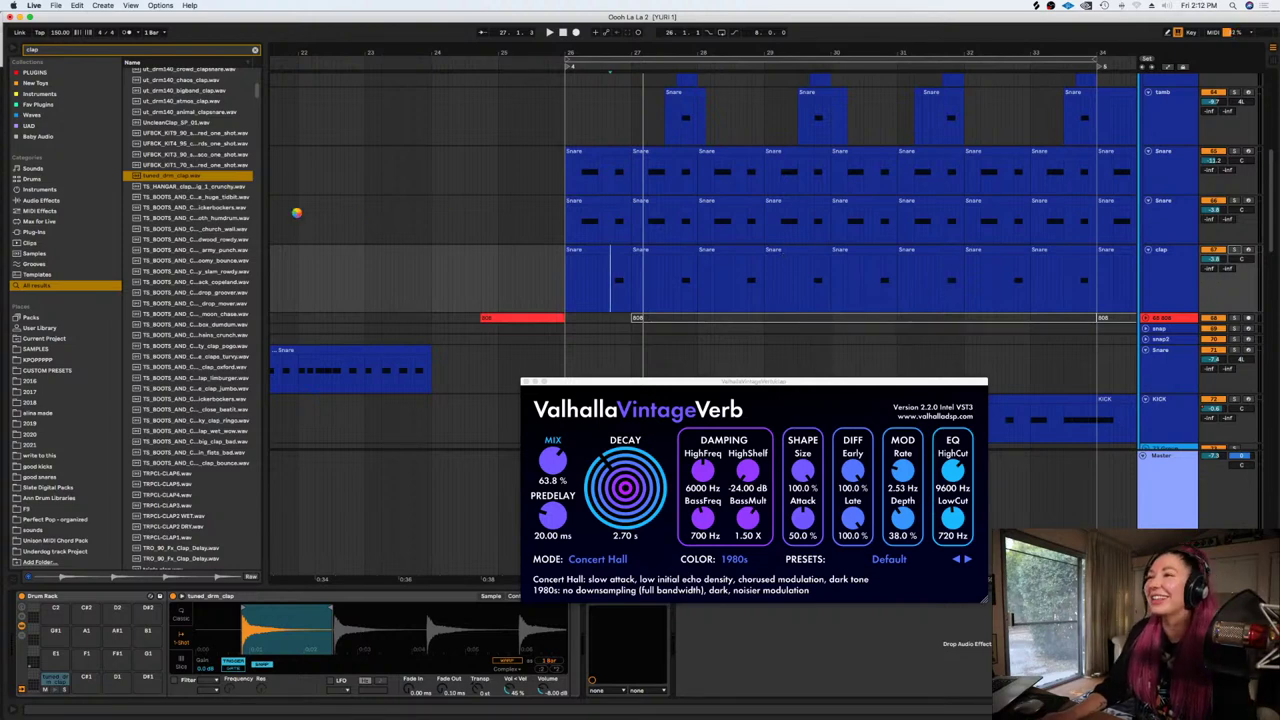
{"action": "key", "text": "super+s"}
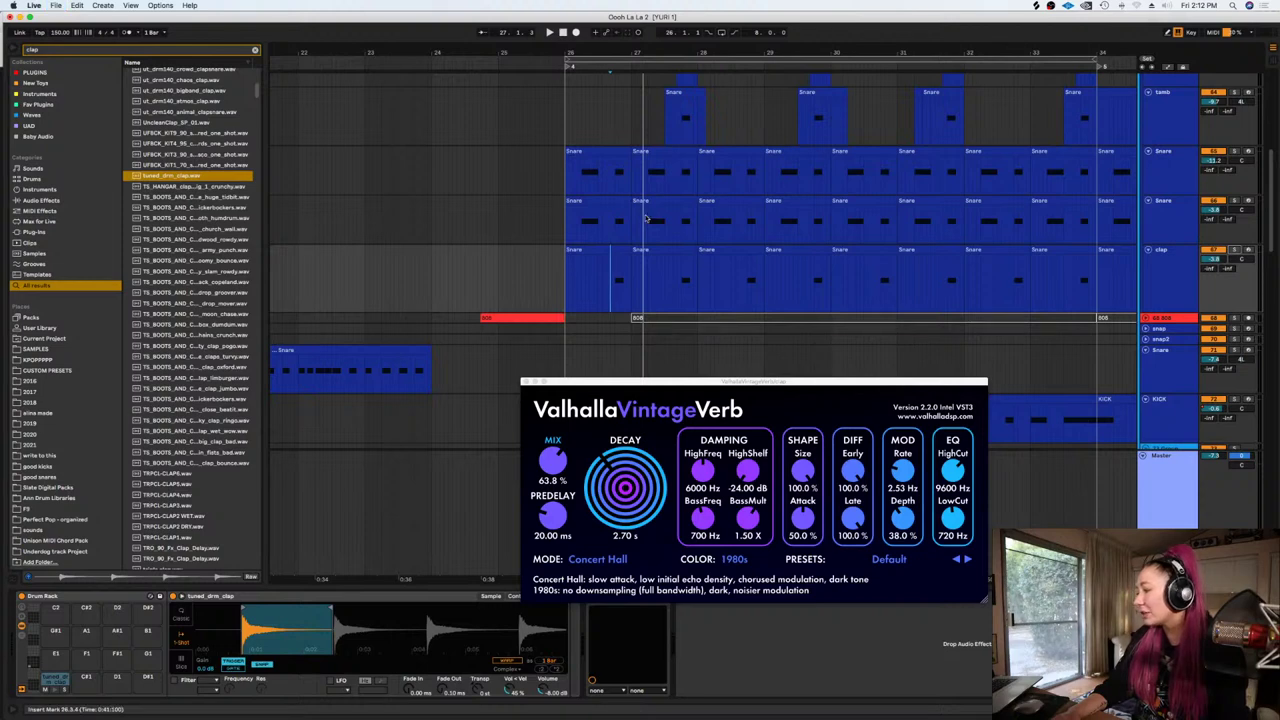
{"action": "left_click", "coordinate": [611, 280]}
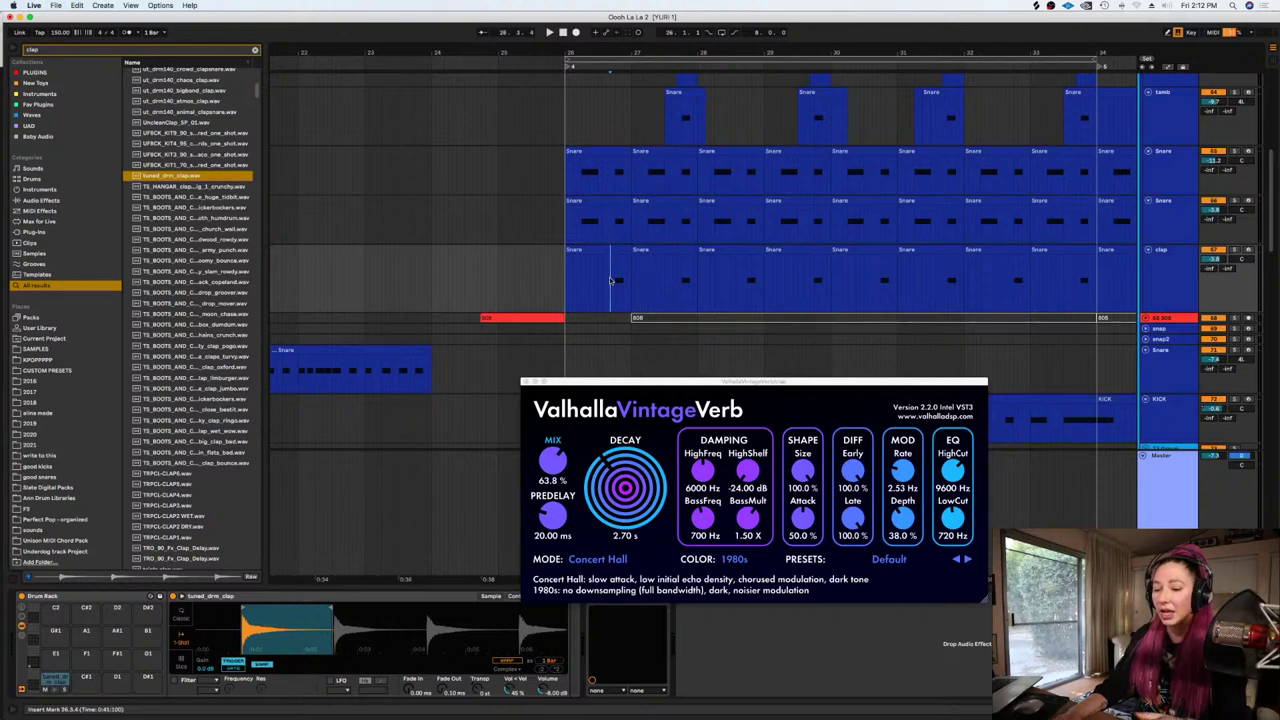
{"action": "key", "text": "plus"}
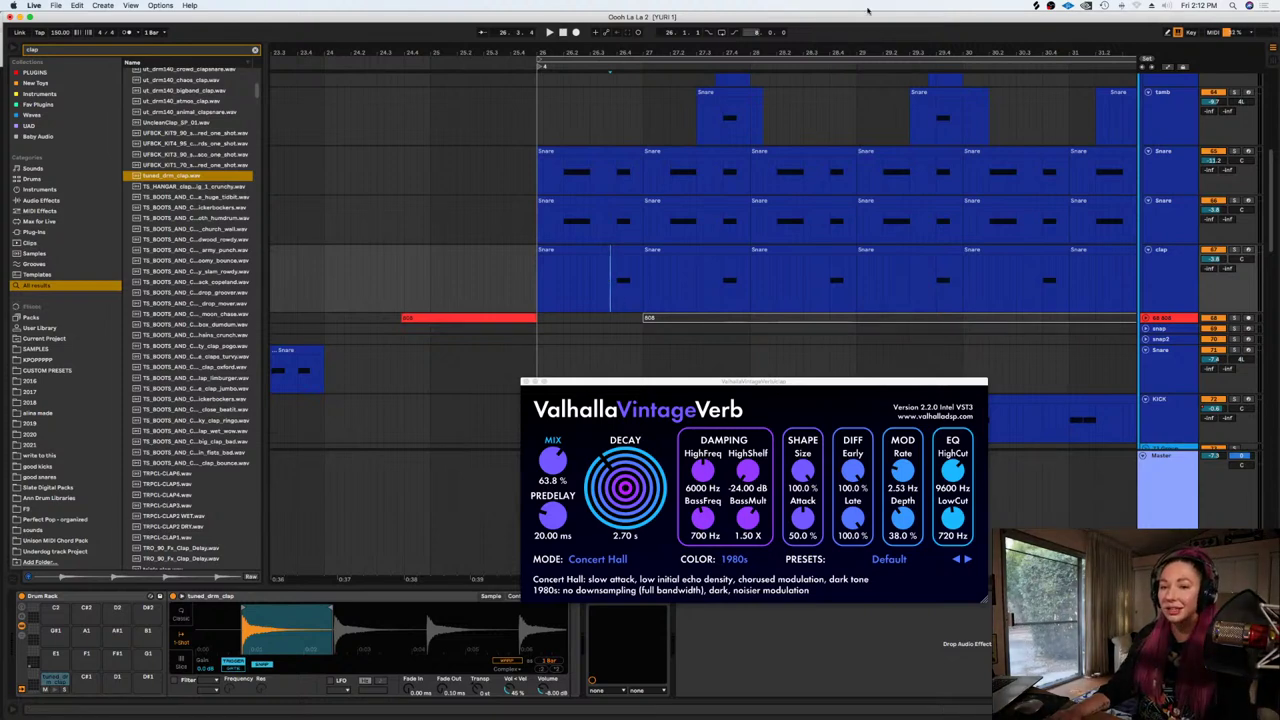
{"action": "left_click", "coordinate": [617, 281]}
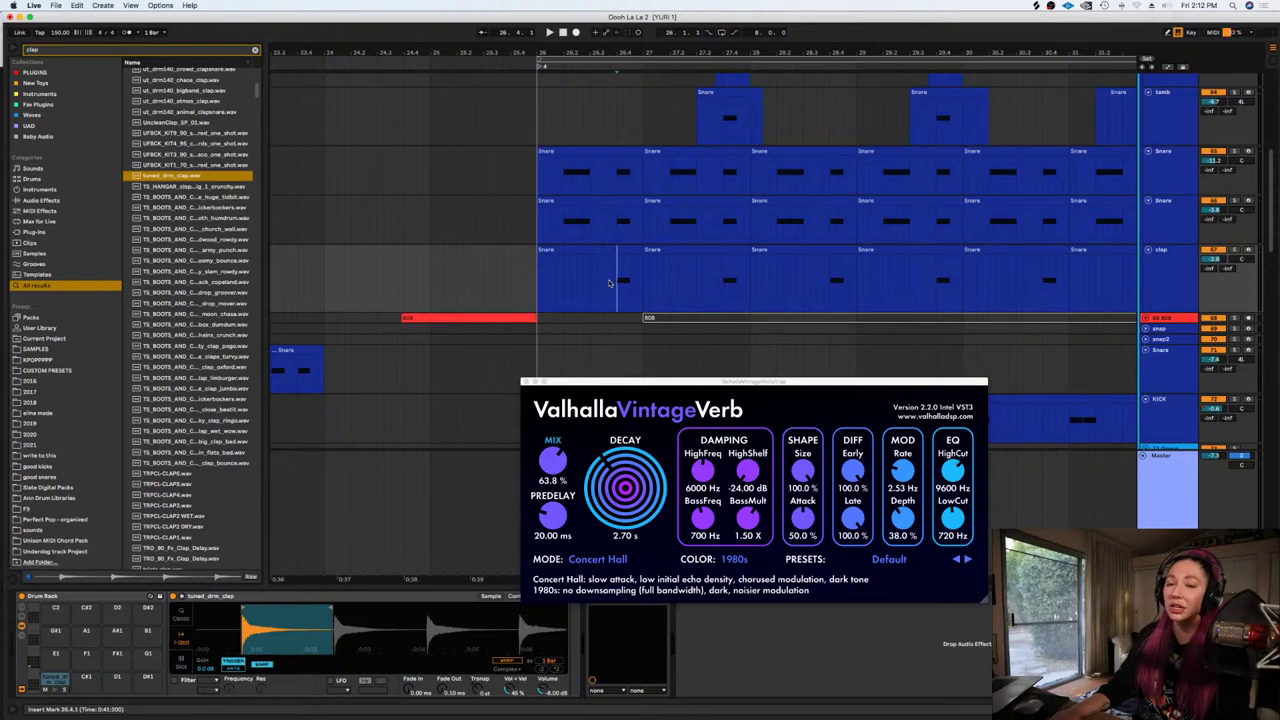
{"action": "left_click", "coordinate": [609, 282]}
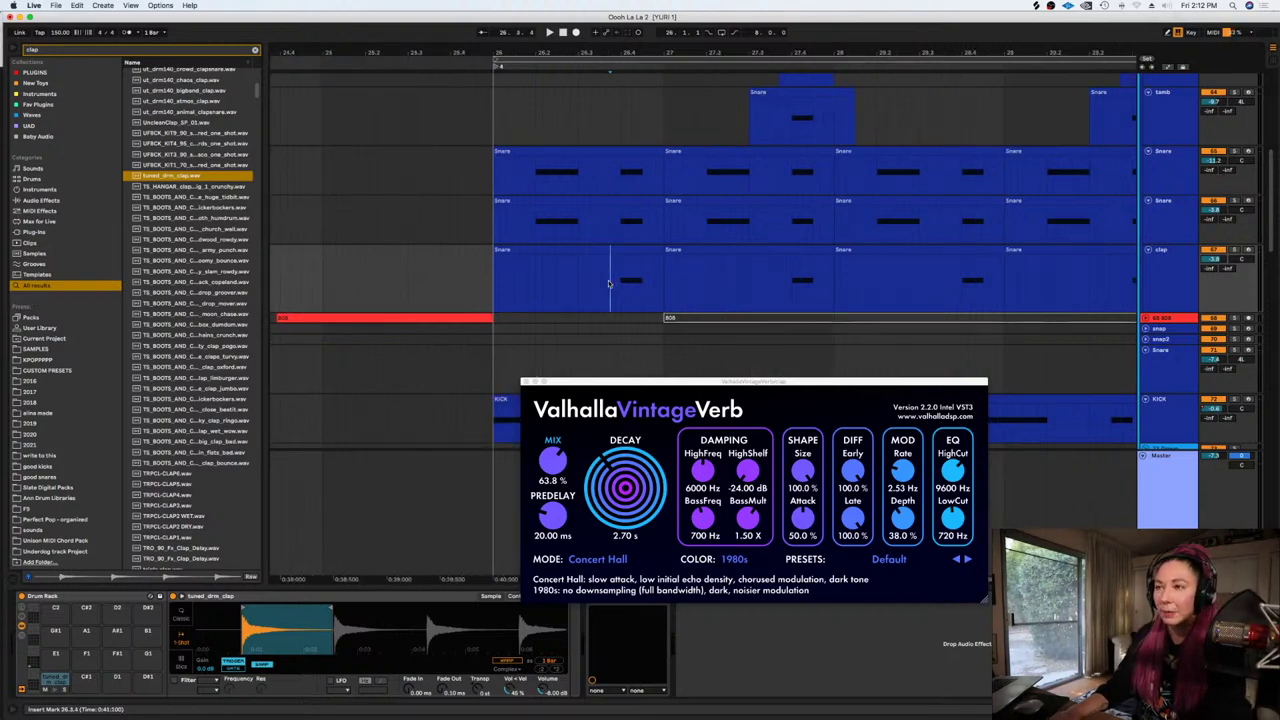
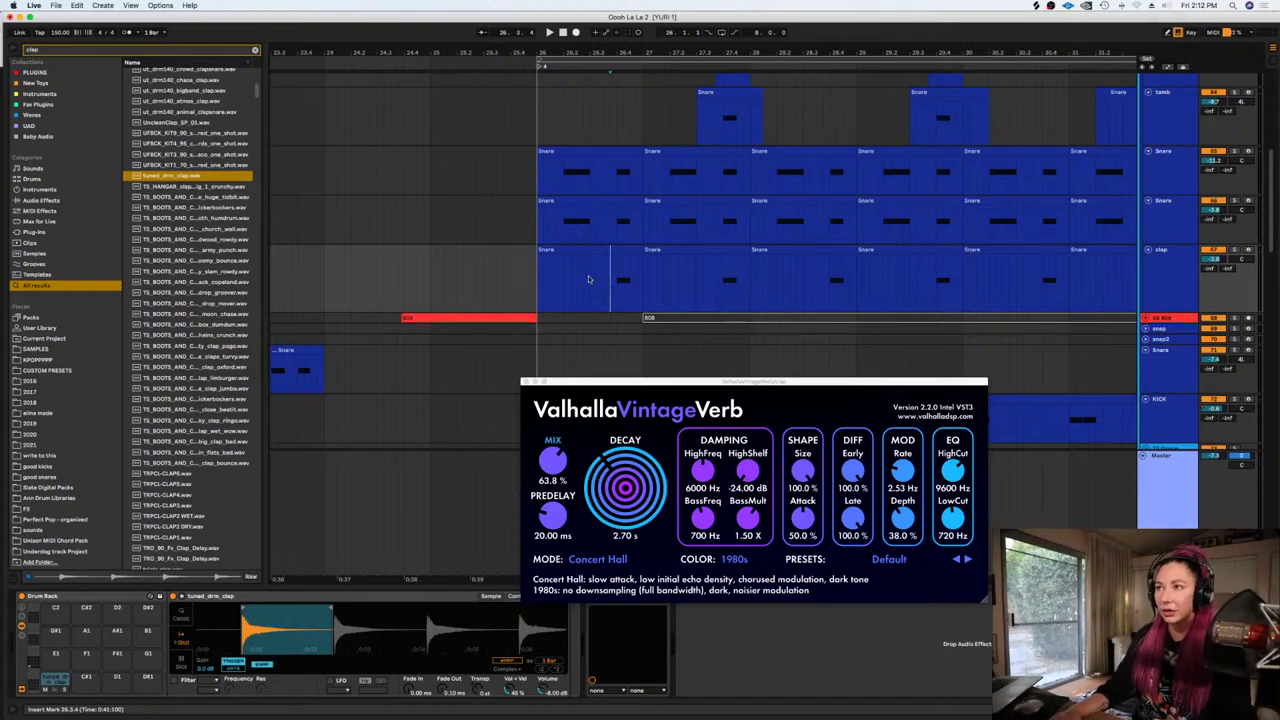
{"action": "left_click", "coordinate": [589, 279]}
{"action": "key", "text": "minus"}
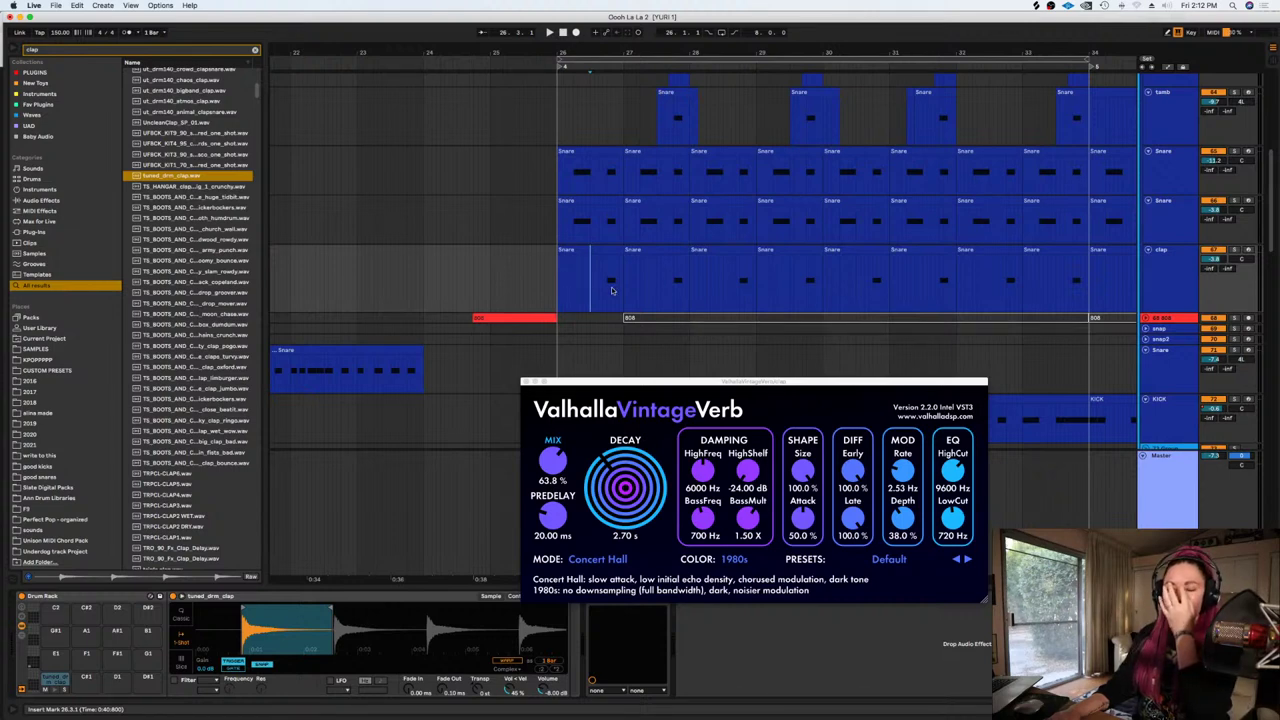
{"action": "left_click_drag", "start_coordinate": [693, 381], "coordinate": [748, 338]}
{"action": "left_click_drag", "start_coordinate": [753, 581], "coordinate": [649, 581]}
{"action": "left_click", "coordinate": [499, 286]}
{"action": "key", "text": "plus"}
{"action": "key", "text": "plus"}
{"action": "key", "text": "plus"}
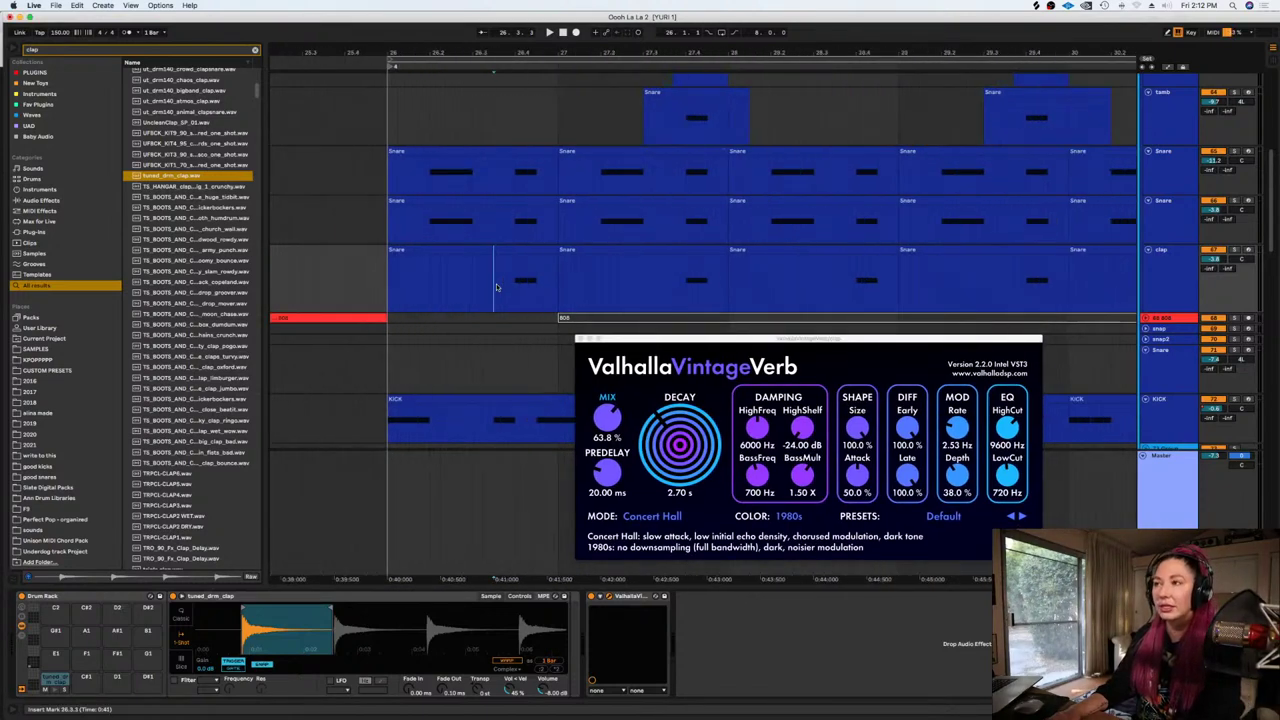
Search the browser for "sprea", add the Spread plug-in after the clap track's reverb, and close both plug-in windows
{"action": "key", "text": "minus"}
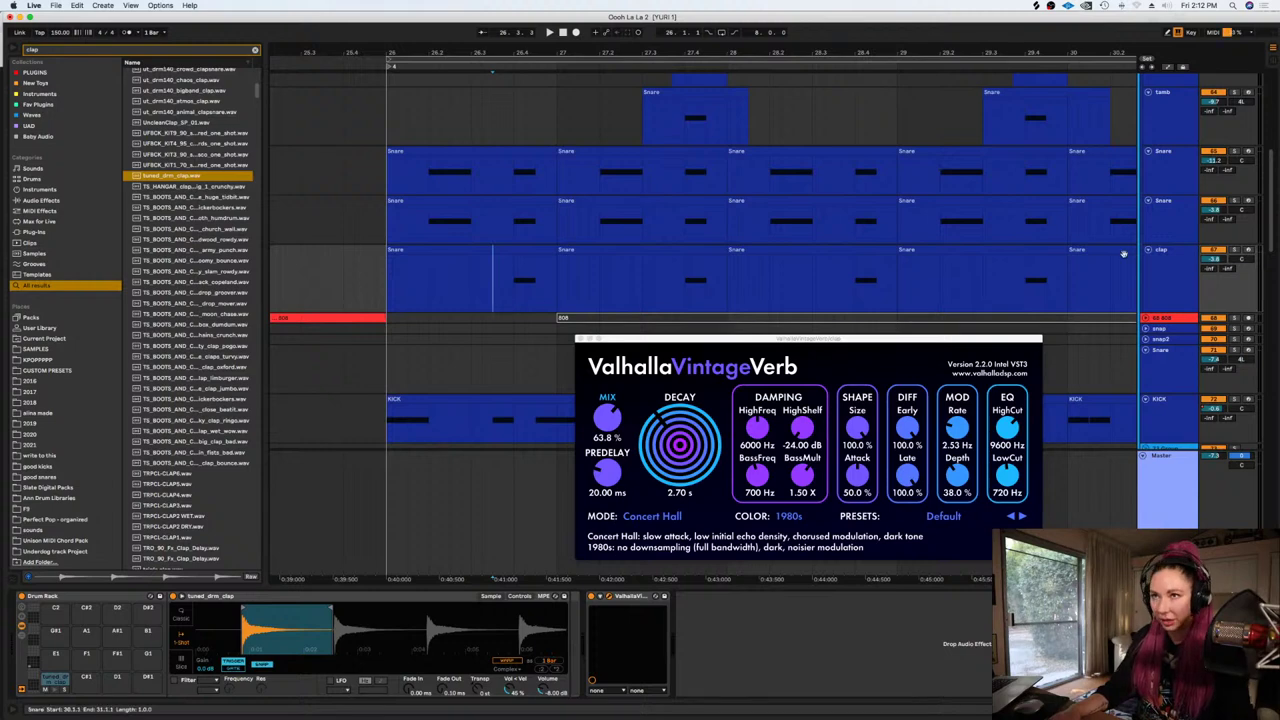
{"action": "left_click", "coordinate": [1168, 280]}
{"action": "left_click", "coordinate": [737, 280]}
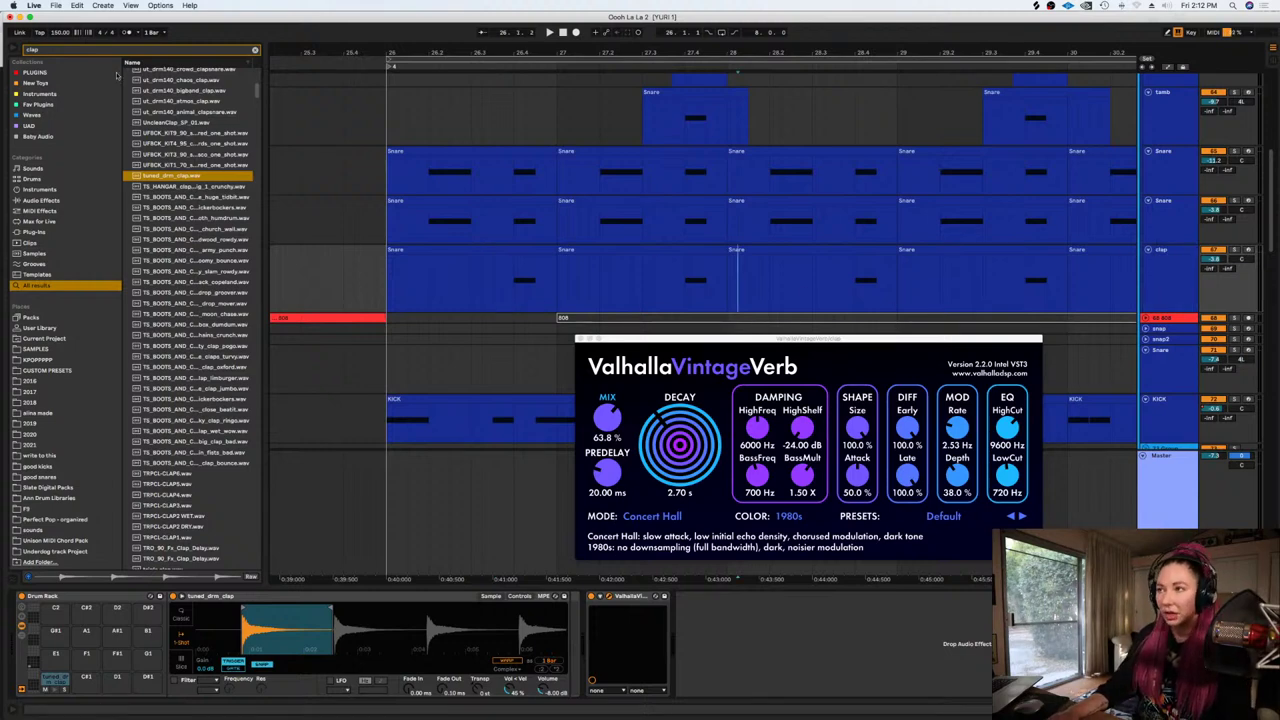
{"action": "left_click", "coordinate": [254, 51]}
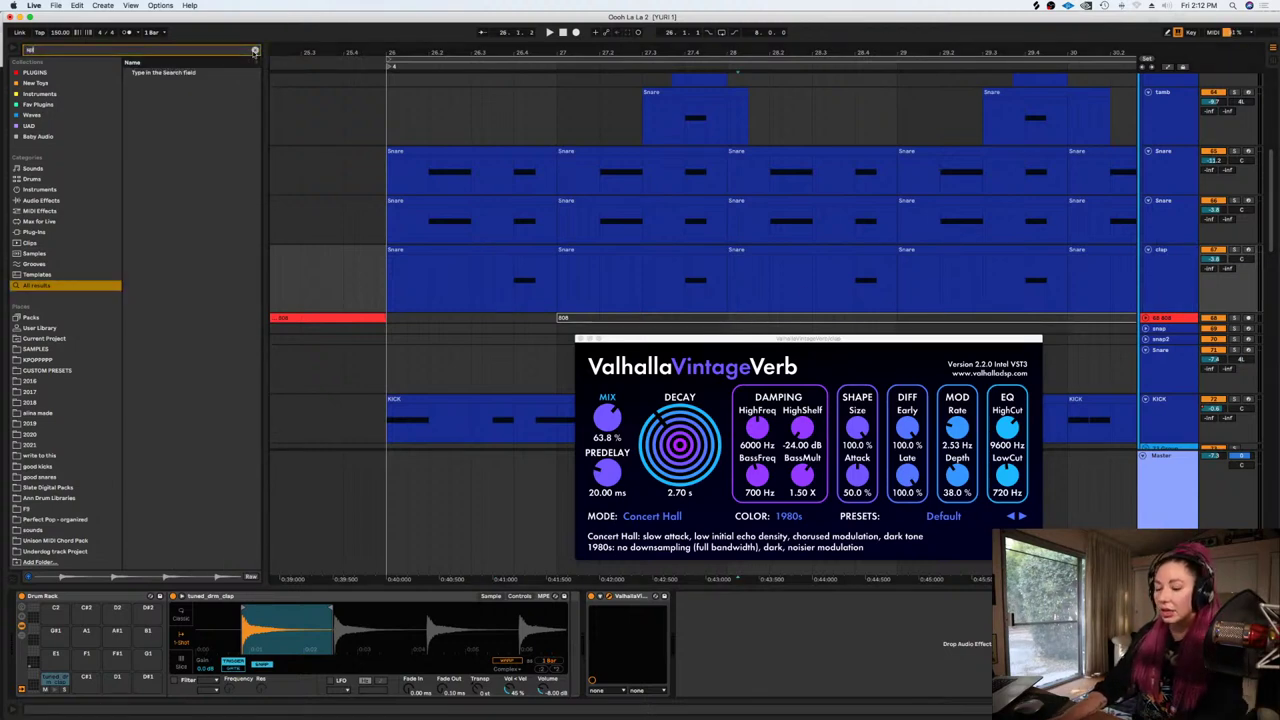
{"action": "type", "text": "sprea"}
{"action": "left_click_drag", "start_coordinate": [155, 253], "coordinate": [611, 274]}
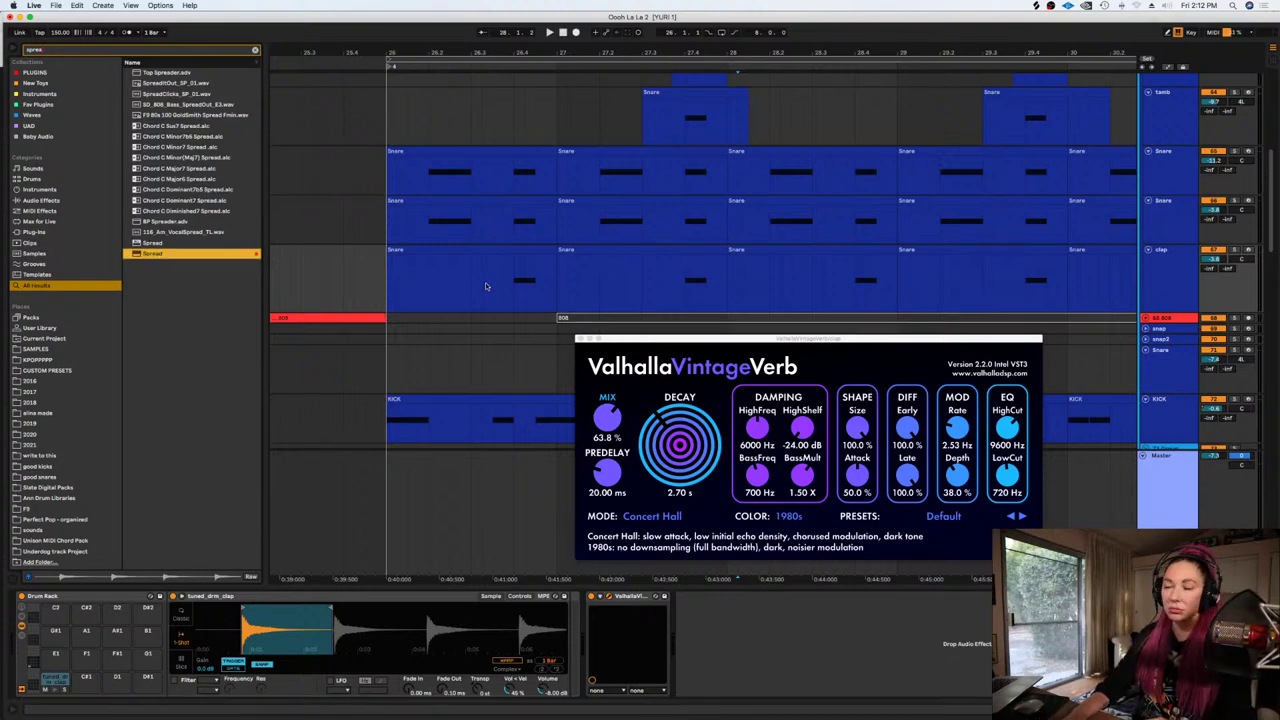
{"action": "left_click_drag", "start_coordinate": [487, 286], "coordinate": [486, 284]}
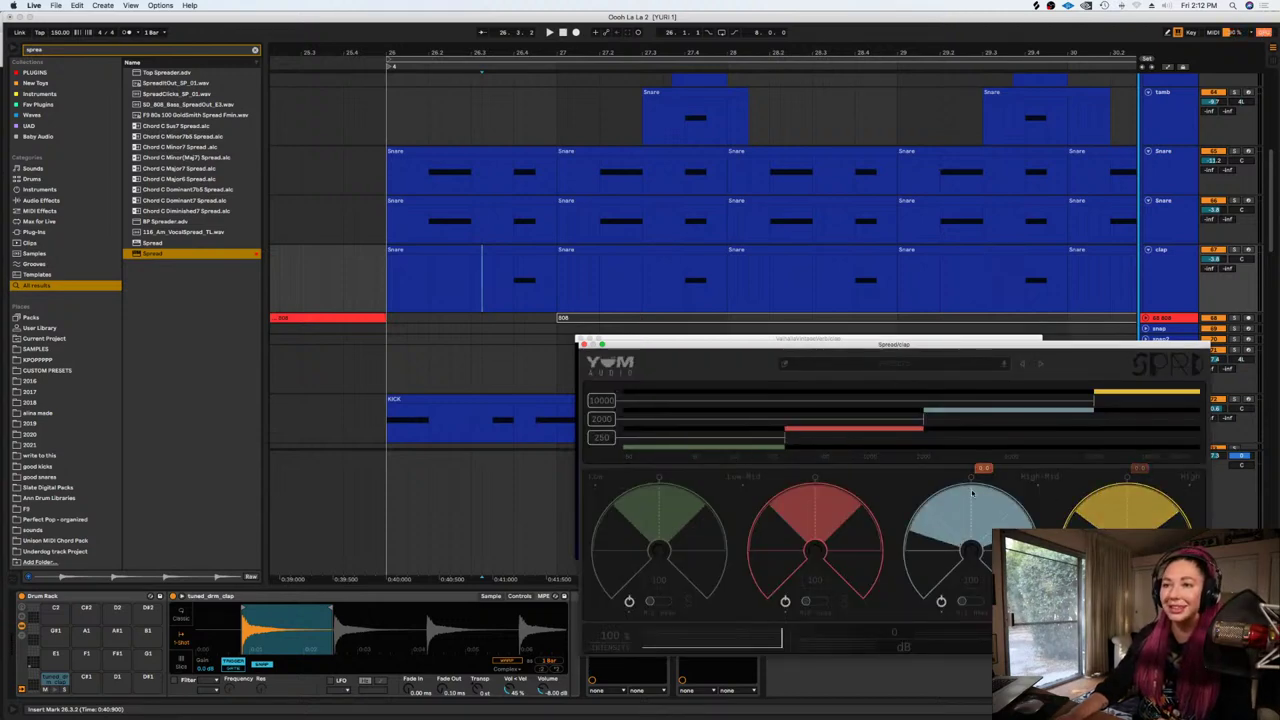
{"action": "left_click", "coordinate": [584, 344]}
{"action": "left_click", "coordinate": [580, 337]}
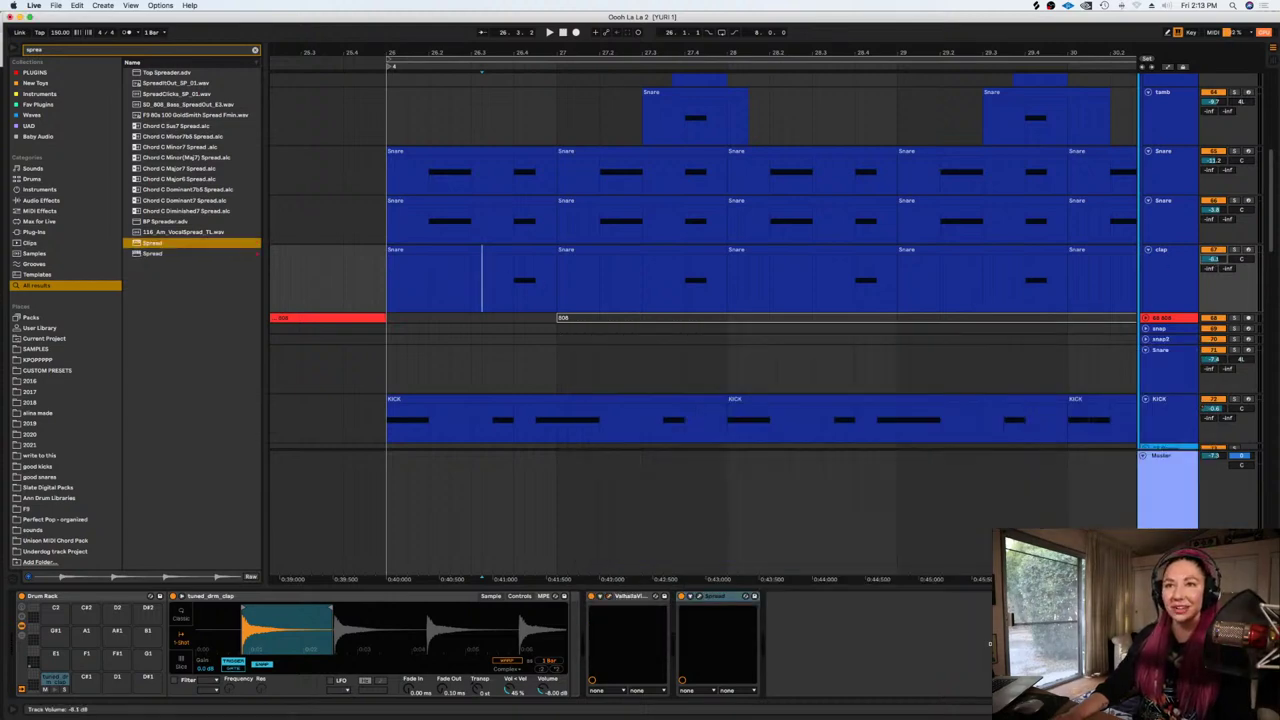
Solo the clap track and play it from around bar 26.3 to hear the Spread effect
{"action": "left_click", "coordinate": [1234, 249]}
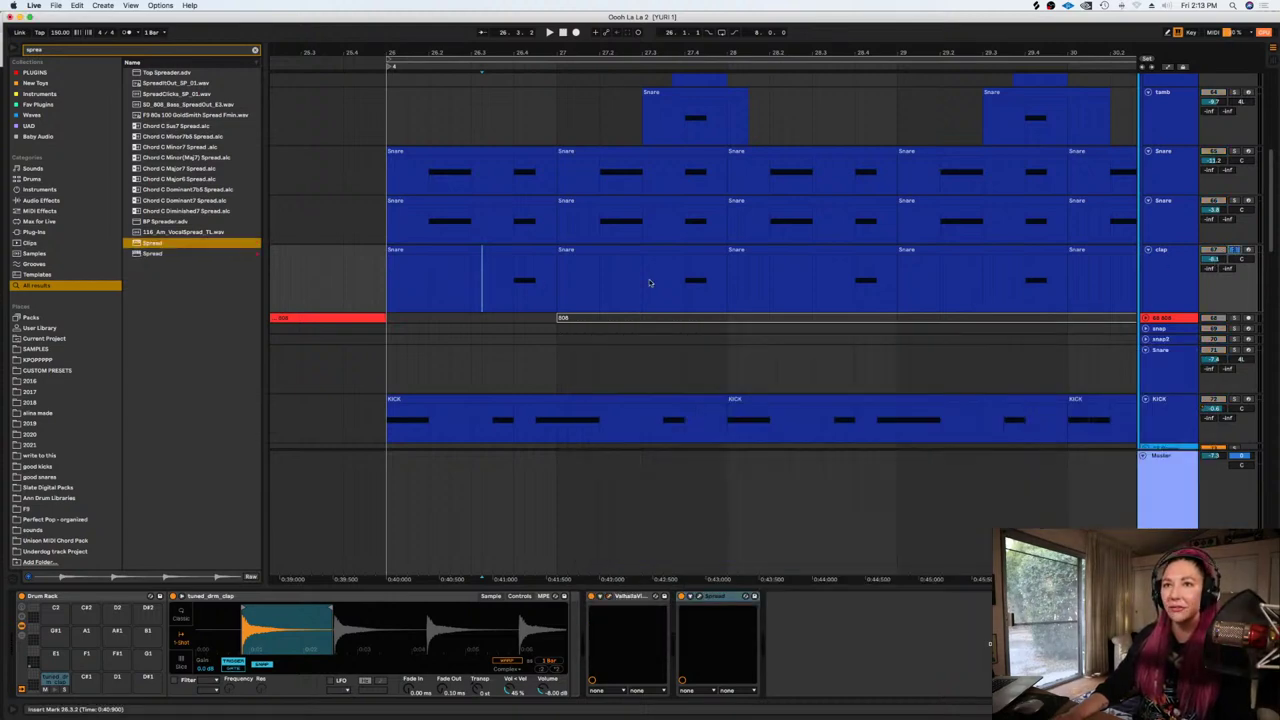
{"action": "left_click", "coordinate": [497, 287]}
{"action": "key", "text": "minus"}
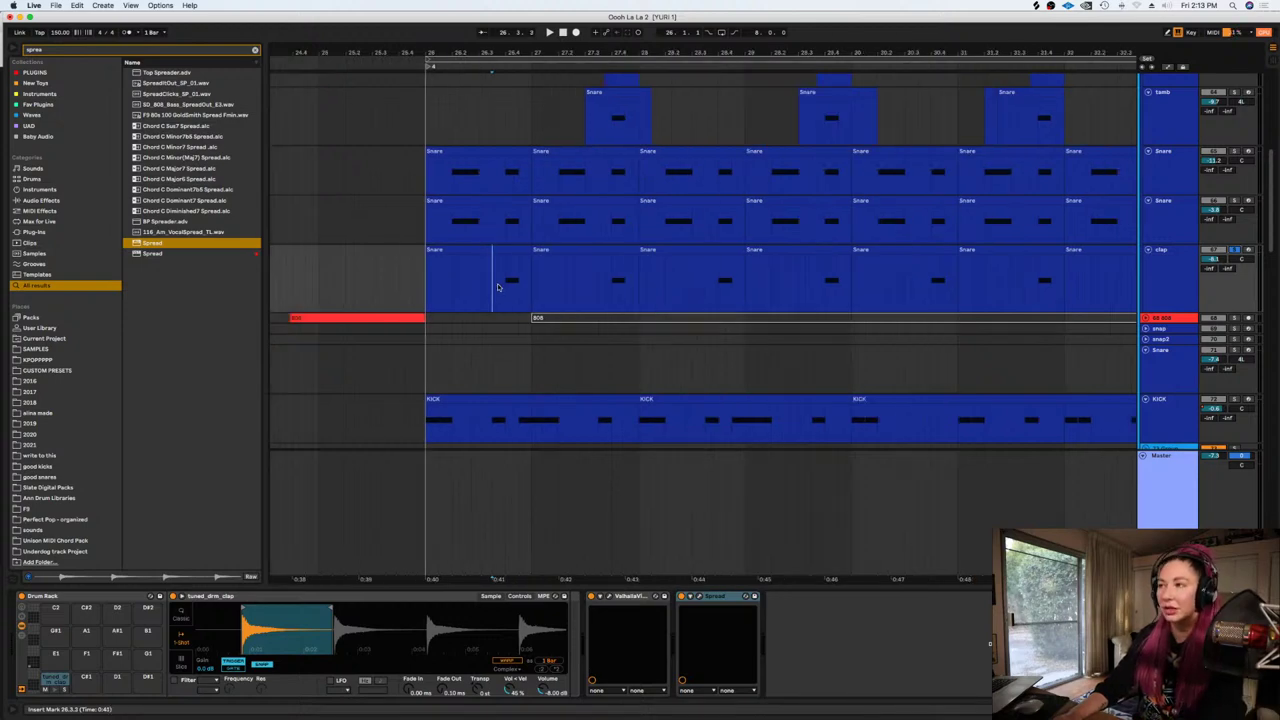
{"action": "key", "text": "plus"}
{"action": "key", "text": "space"}
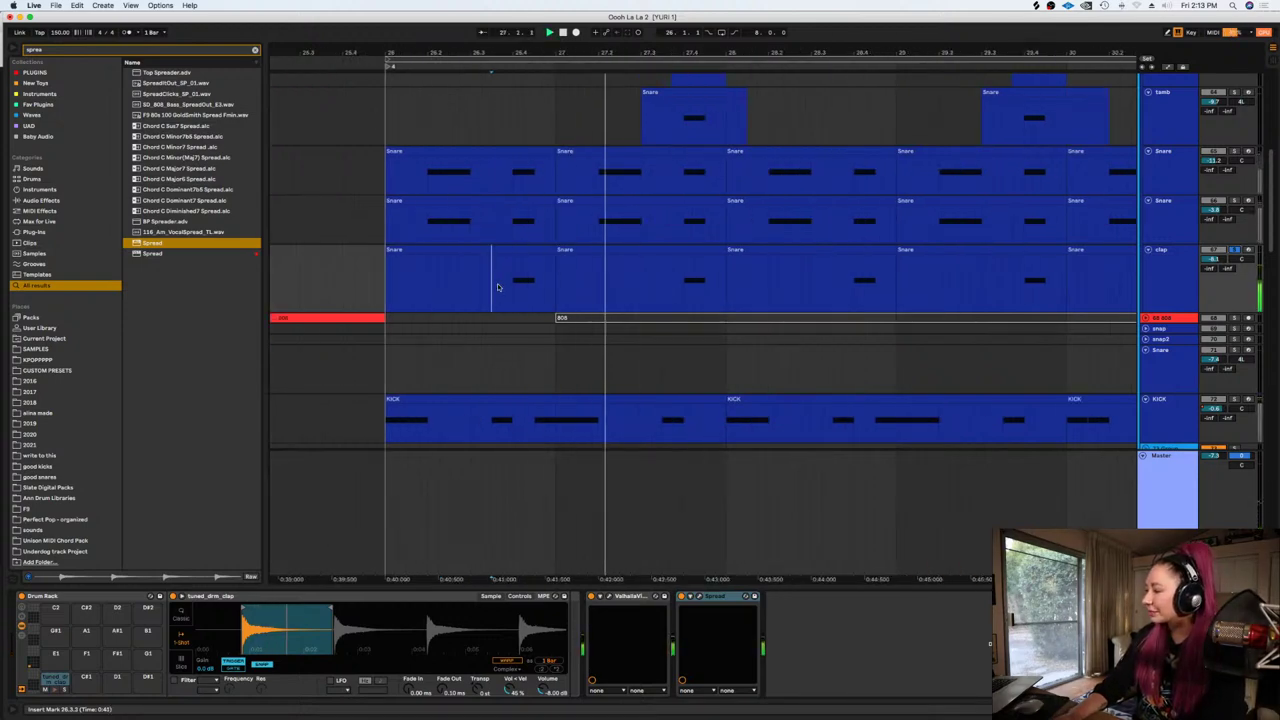
{"action": "key", "text": "minus"}
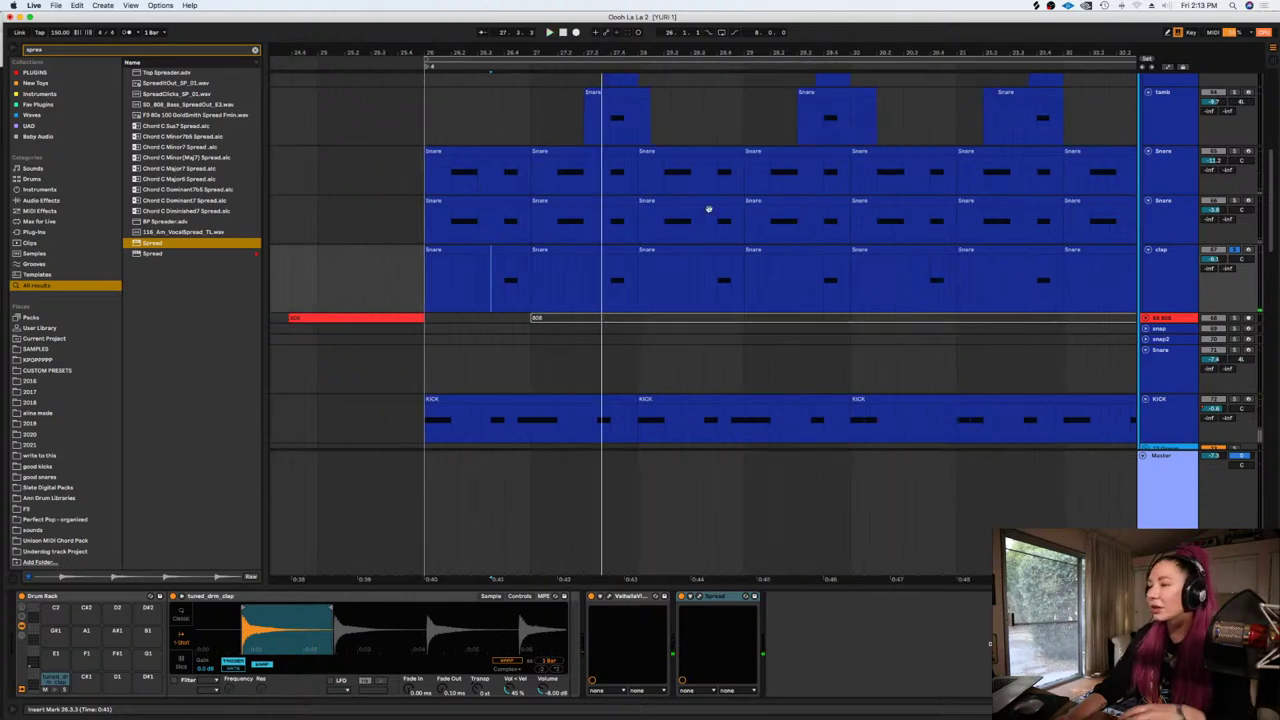
Unsolo the clap track, raise its volume slightly, and play it with the rest of the drums
{"action": "left_click", "coordinate": [1234, 250]}
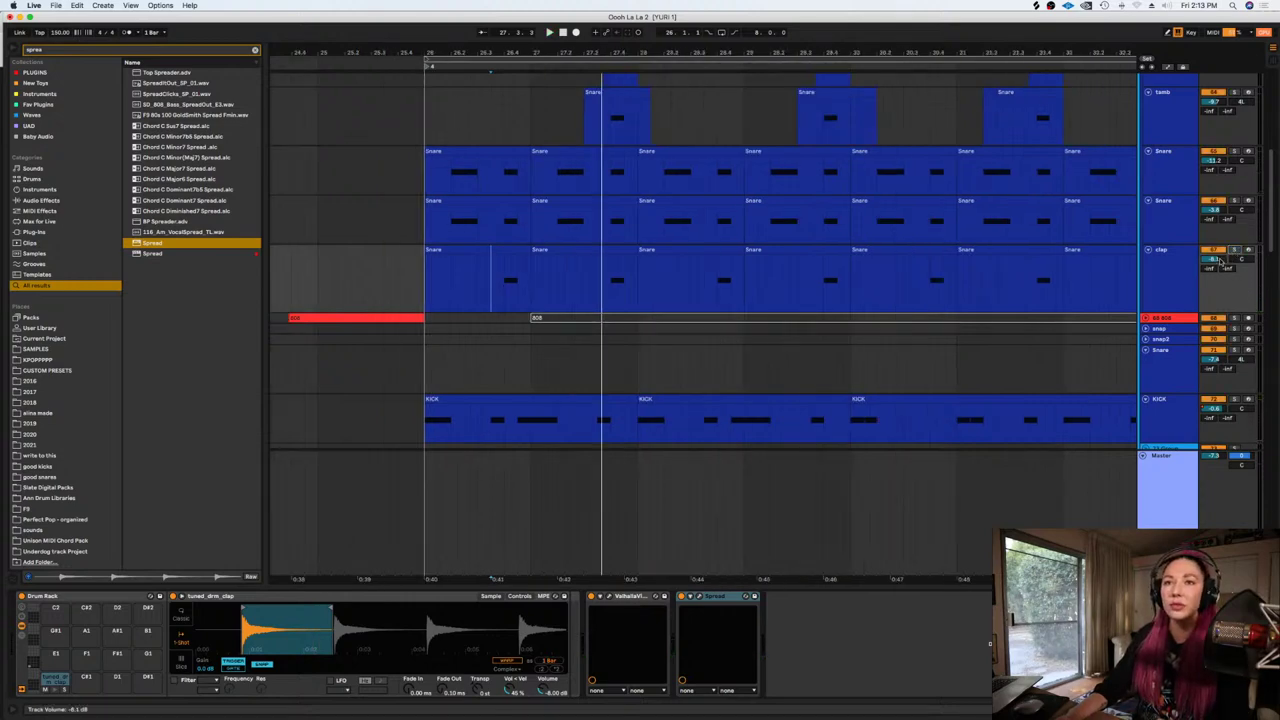
{"action": "left_click_drag", "start_coordinate": [1213, 259], "coordinate": [1213, 252]}
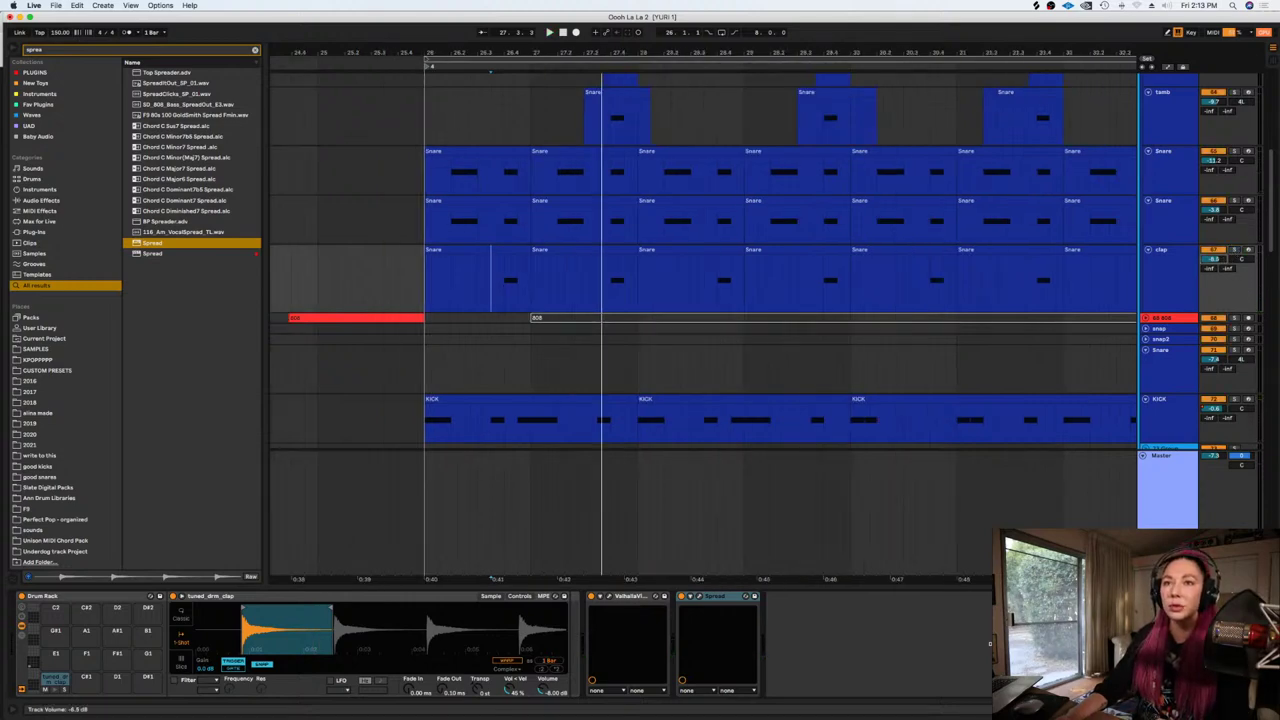
{"action": "left_click", "coordinate": [497, 272]}
{"action": "key", "text": "space"}
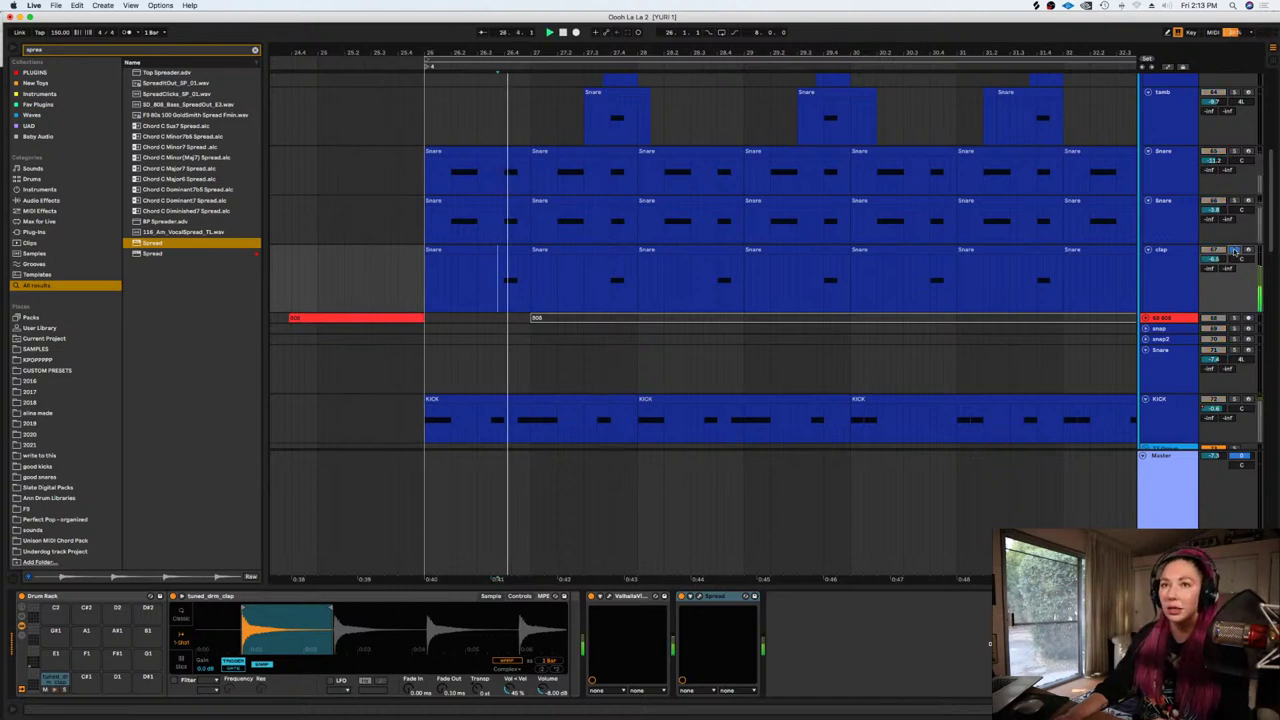
{"action": "left_click", "coordinate": [1181, 272]}
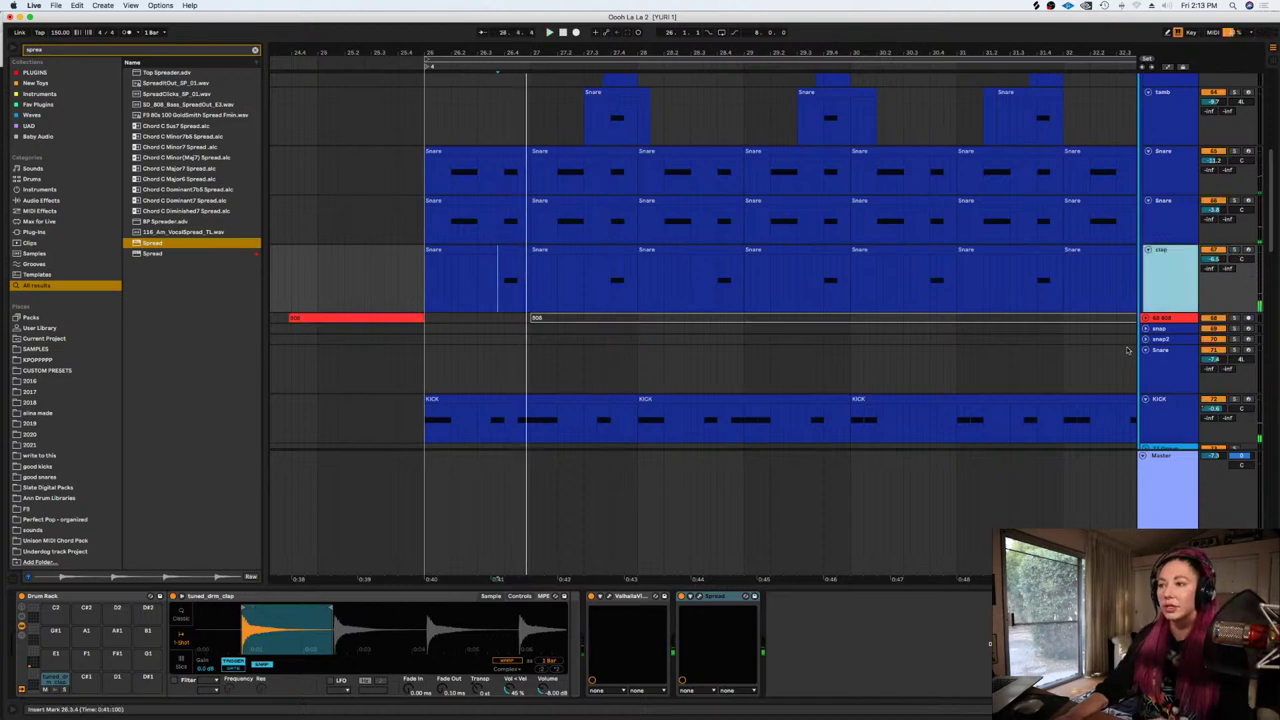
Check the clap track's ValhallaVintageVerb settings, close the plug-in window, and raise the track volume to -4.8 dB
{"action": "left_click", "coordinate": [608, 597]}
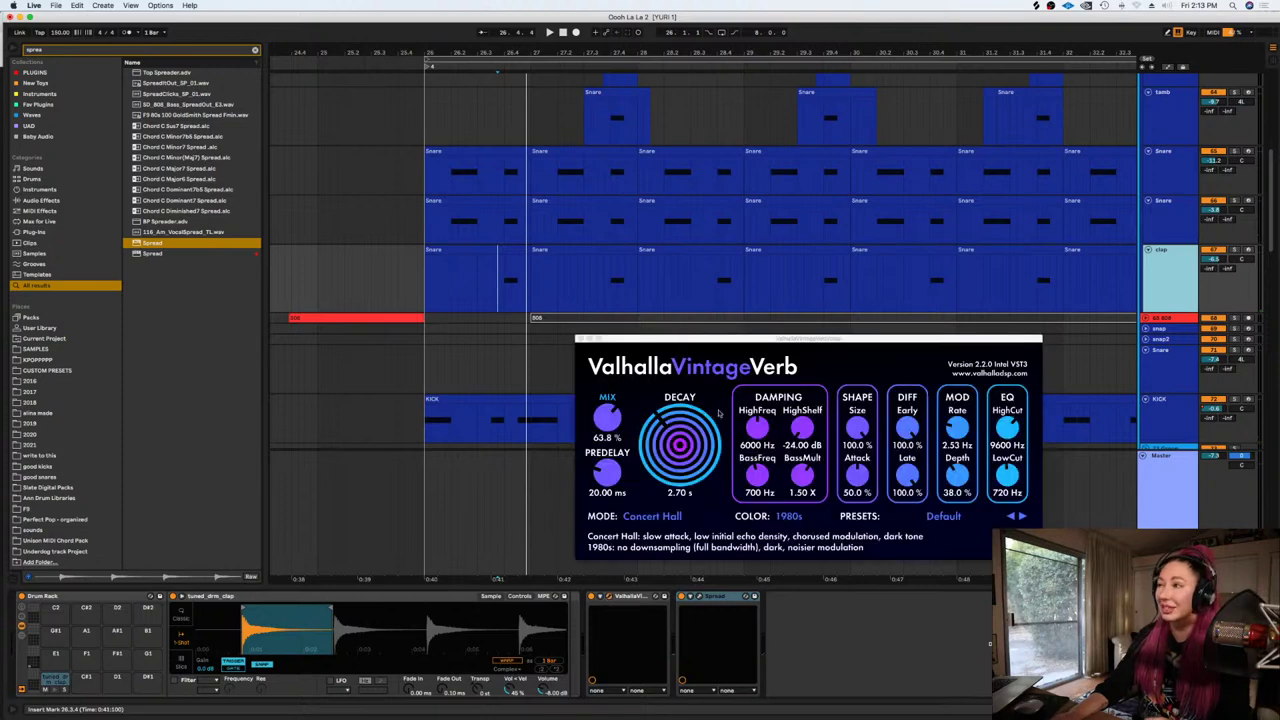
{"action": "left_click", "coordinate": [583, 340]}
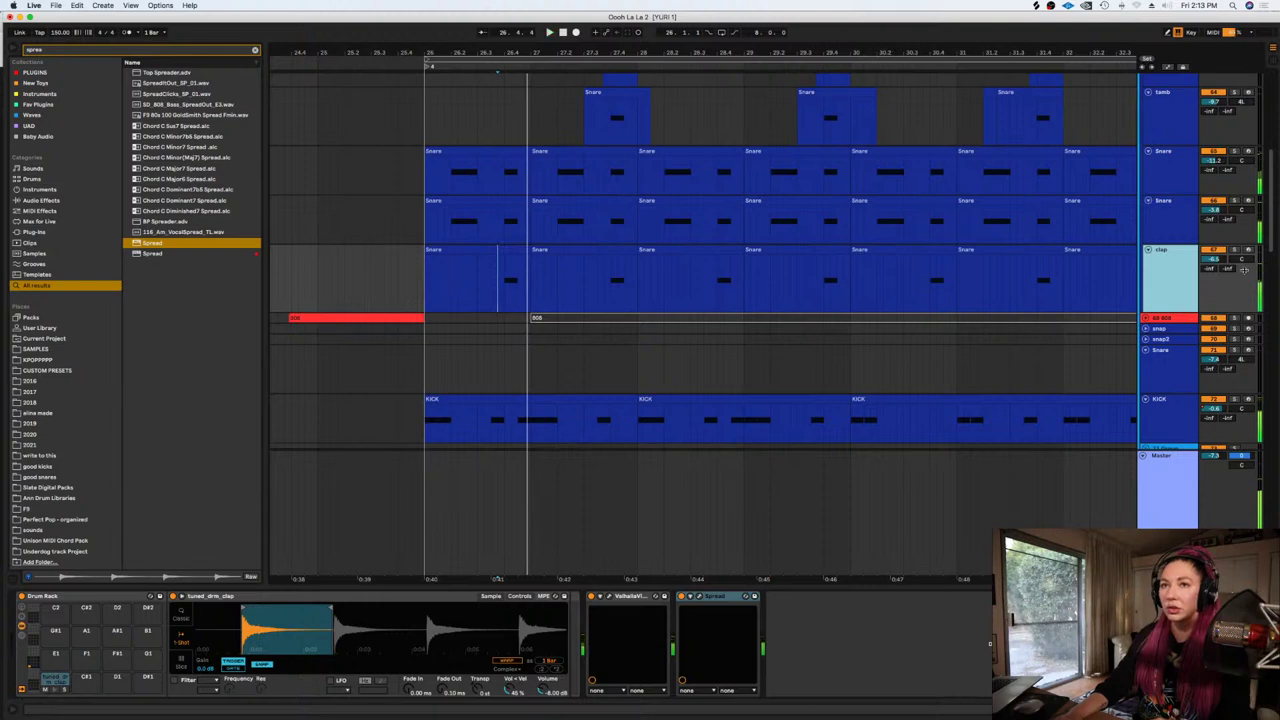
{"action": "left_click_drag", "start_coordinate": [1213, 259], "coordinate": [1213, 249]}
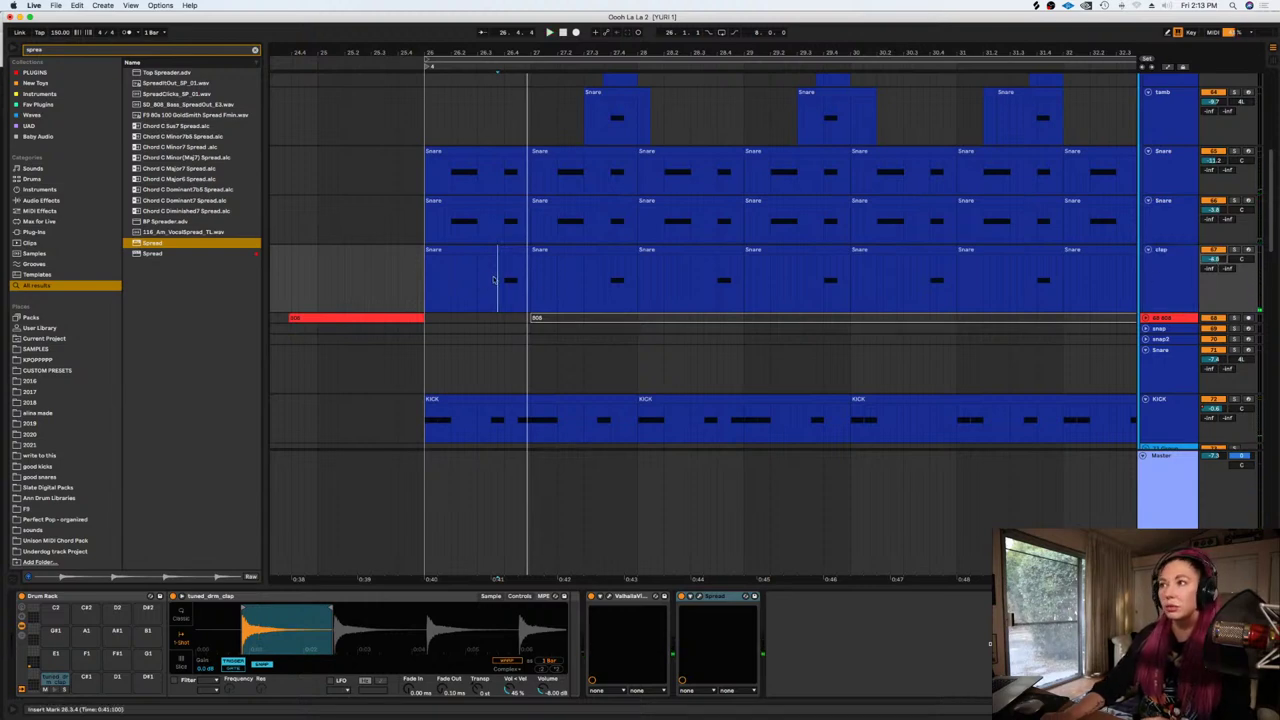
Delete the empty start of the first clap clip up to 26.3.1 and play the chorus from there
{"action": "left_click", "coordinate": [476, 284]}
{"action": "left_click_drag", "start_coordinate": [458, 284], "coordinate": [392, 274]}
{"action": "key", "text": "Delete"}
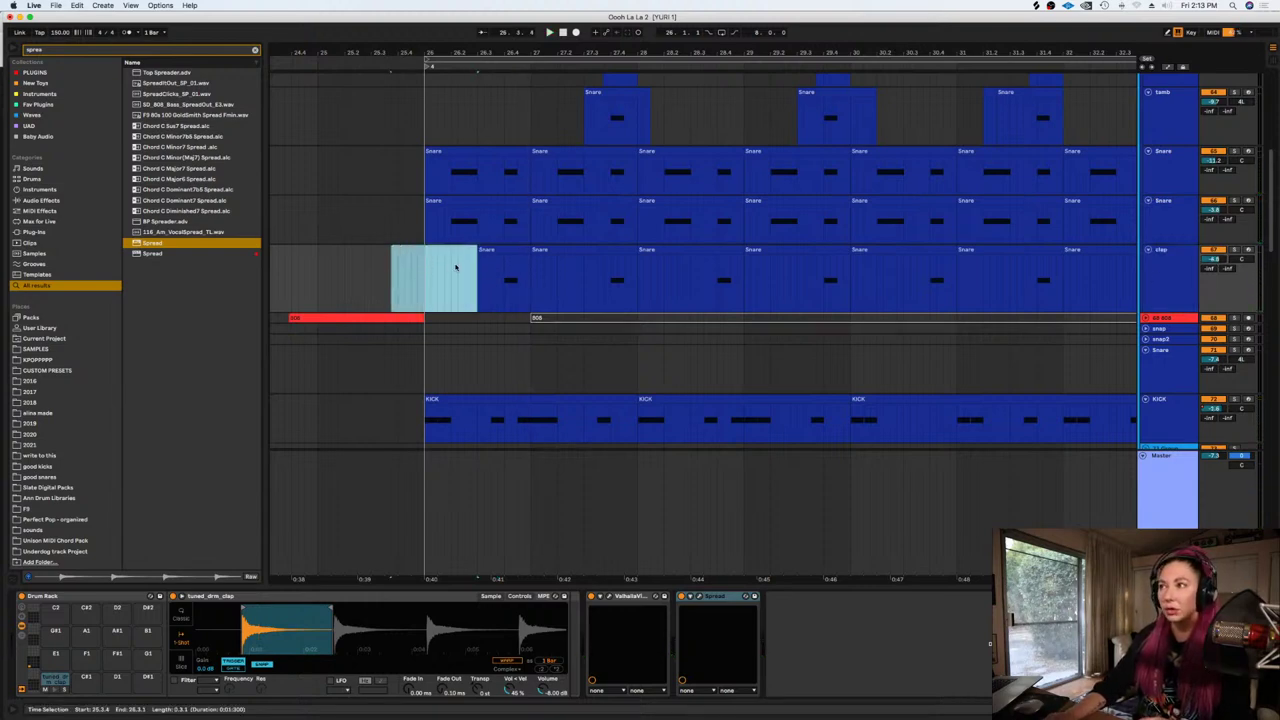
{"action": "left_click", "coordinate": [458, 268]}
{"action": "key", "text": "space"}
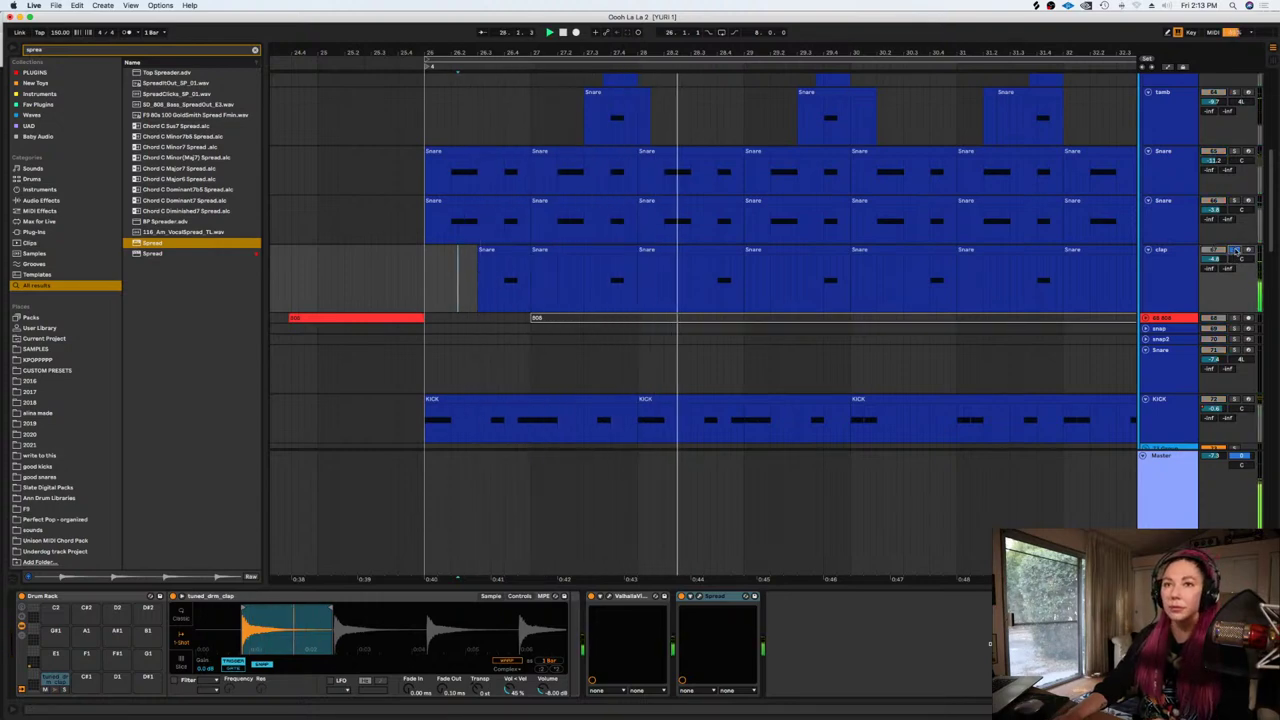
{"action": "key", "text": "space"}
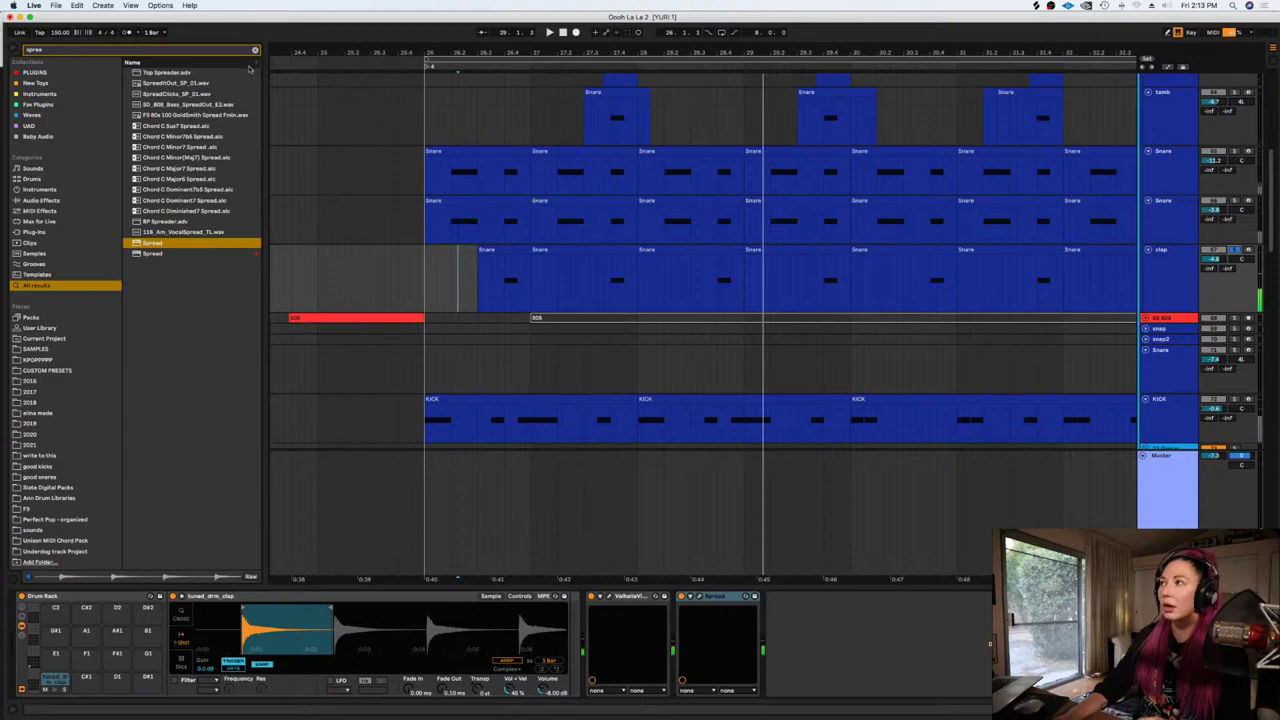
Clear the browser search, transpose the clap sample to +6 st, and audition it soloed and with the full drums
{"action": "left_click", "coordinate": [255, 50]}
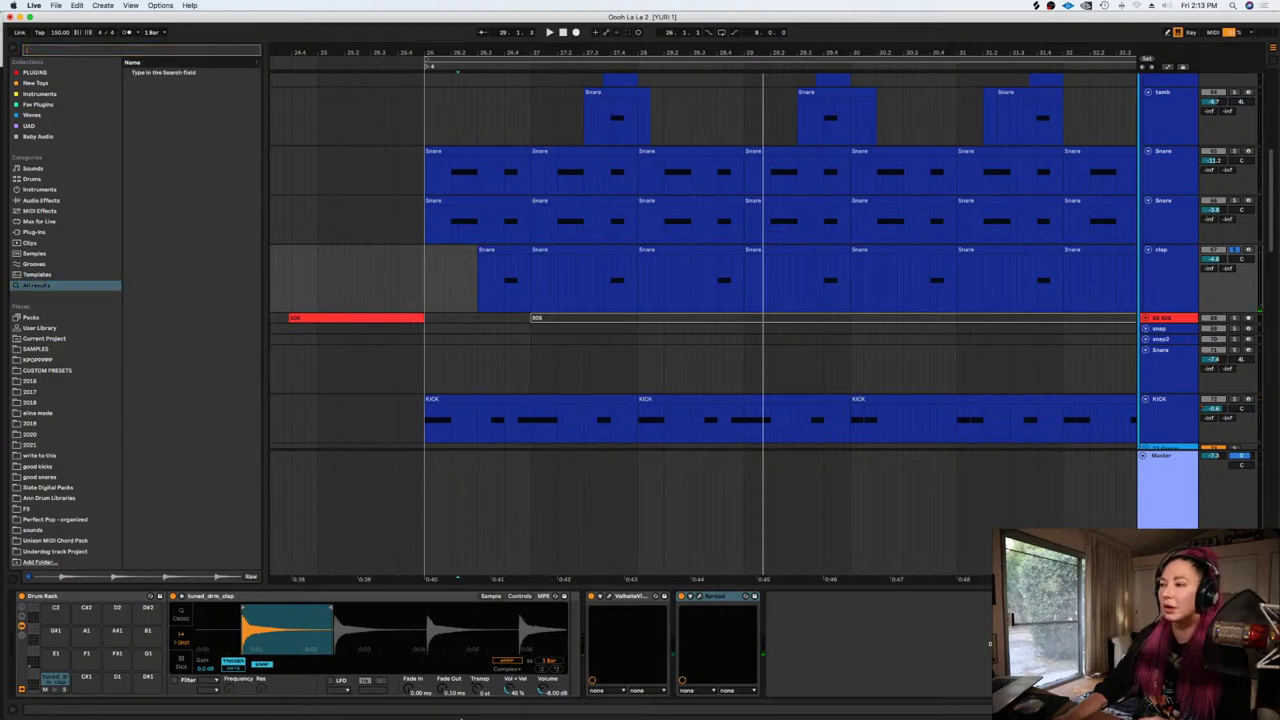
{"action": "left_click", "coordinate": [483, 691]}
{"action": "key", "text": "space"}
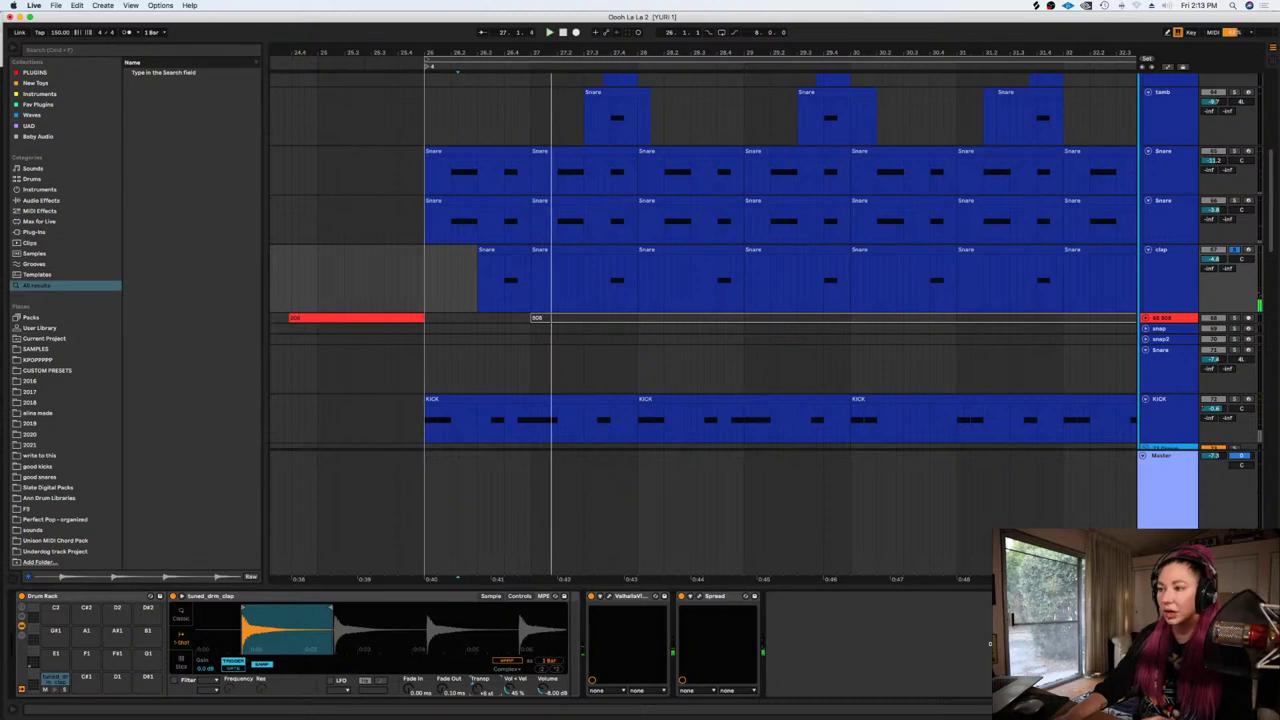
{"action": "key", "text": "space"}
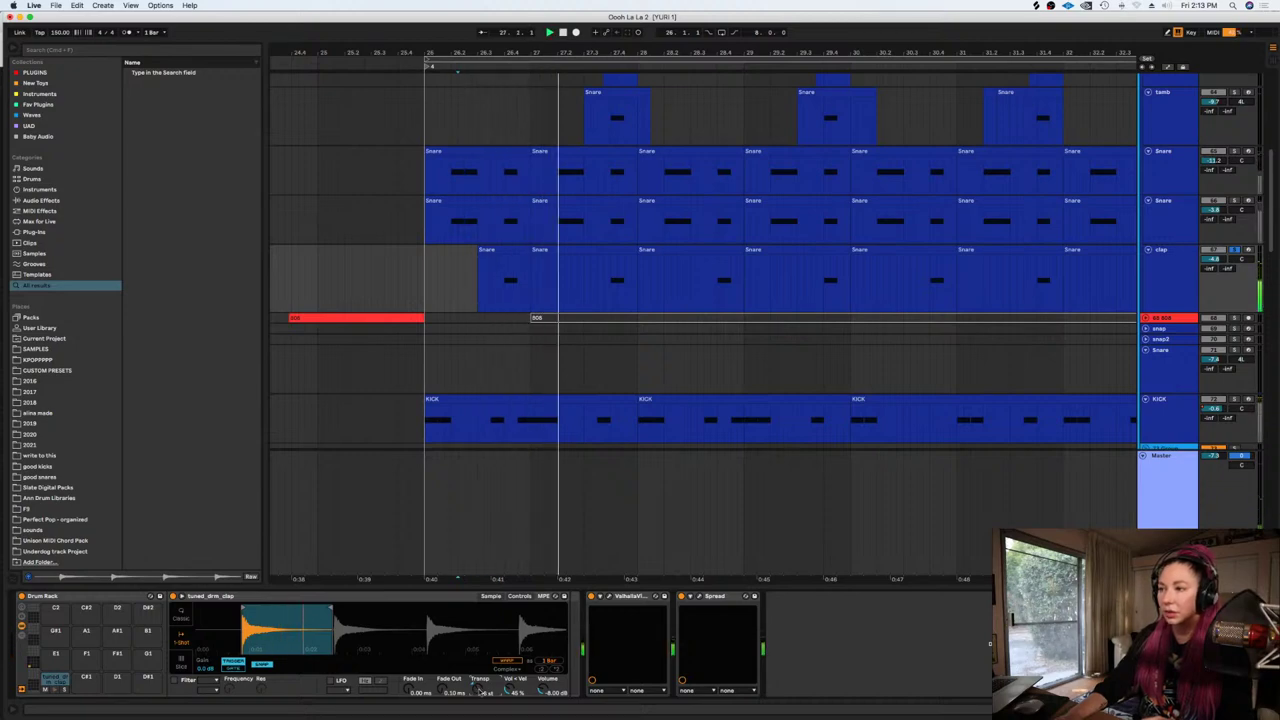
{"action": "key", "text": "space"}
{"action": "key", "text": "space"}
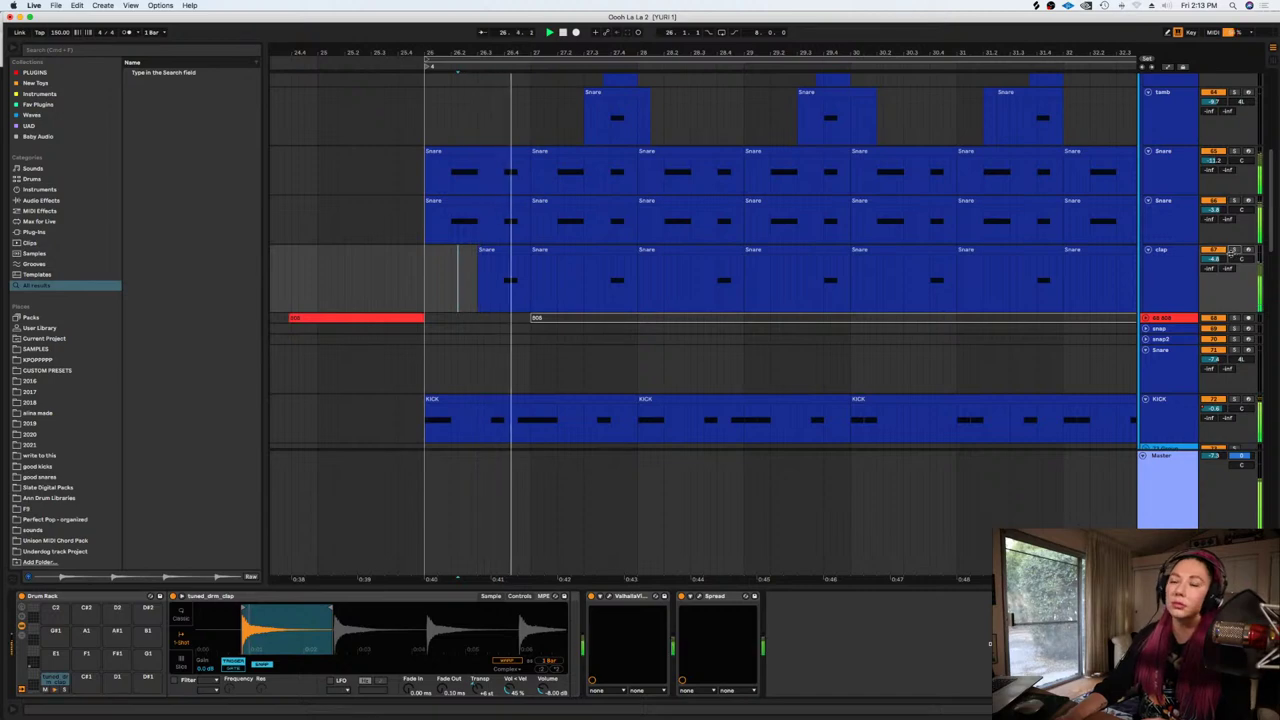
Try deleting the clap clips before 27.3.3, play the chorus from bar 26, and undo the deletion
{"action": "scroll", "coordinate": [600, 343], "scroll_direction": "up", "scroll_amount": 3}
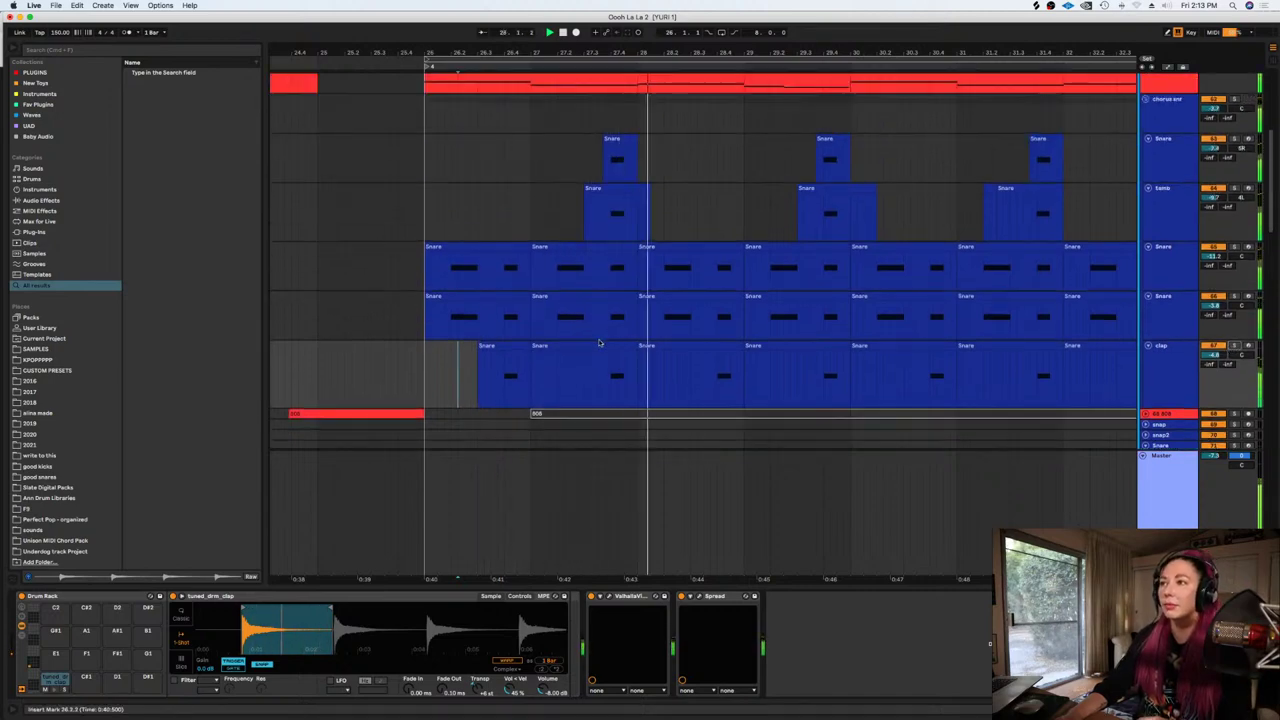
{"action": "left_click_drag", "start_coordinate": [600, 343], "coordinate": [420, 371]}
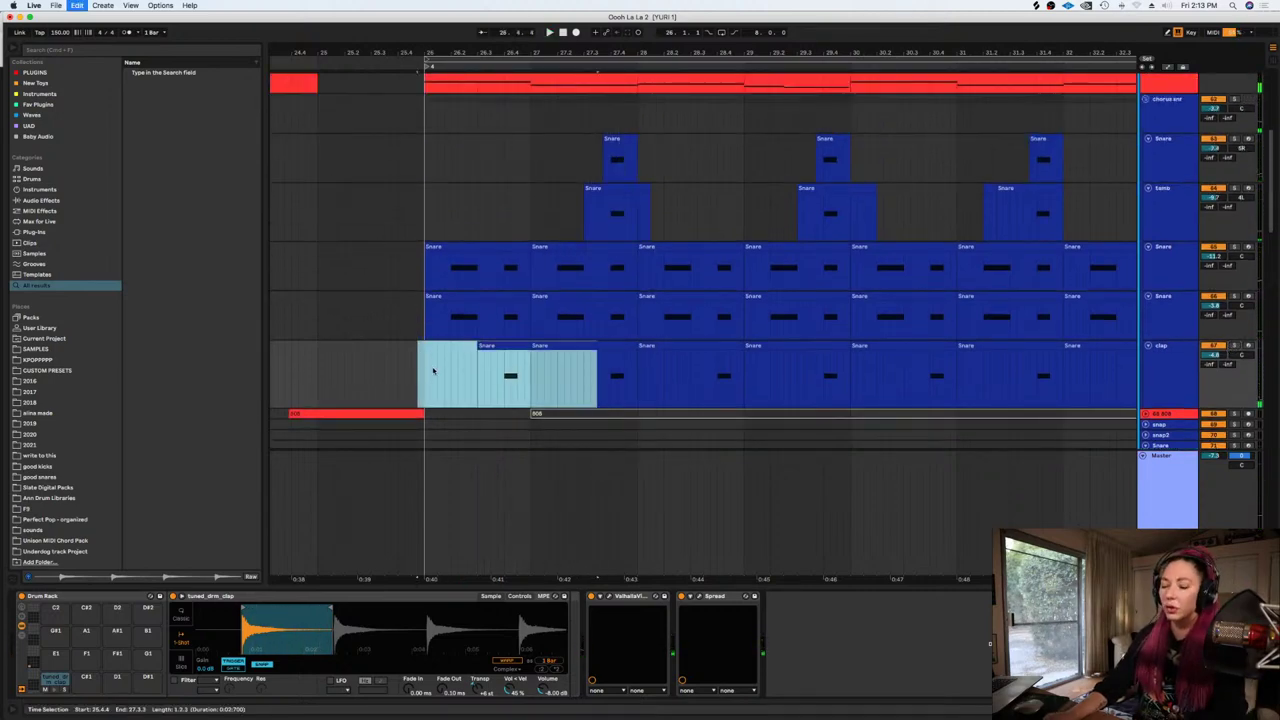
{"action": "key", "text": "Delete"}
{"action": "left_click", "coordinate": [423, 373]}
{"action": "key", "text": "space"}
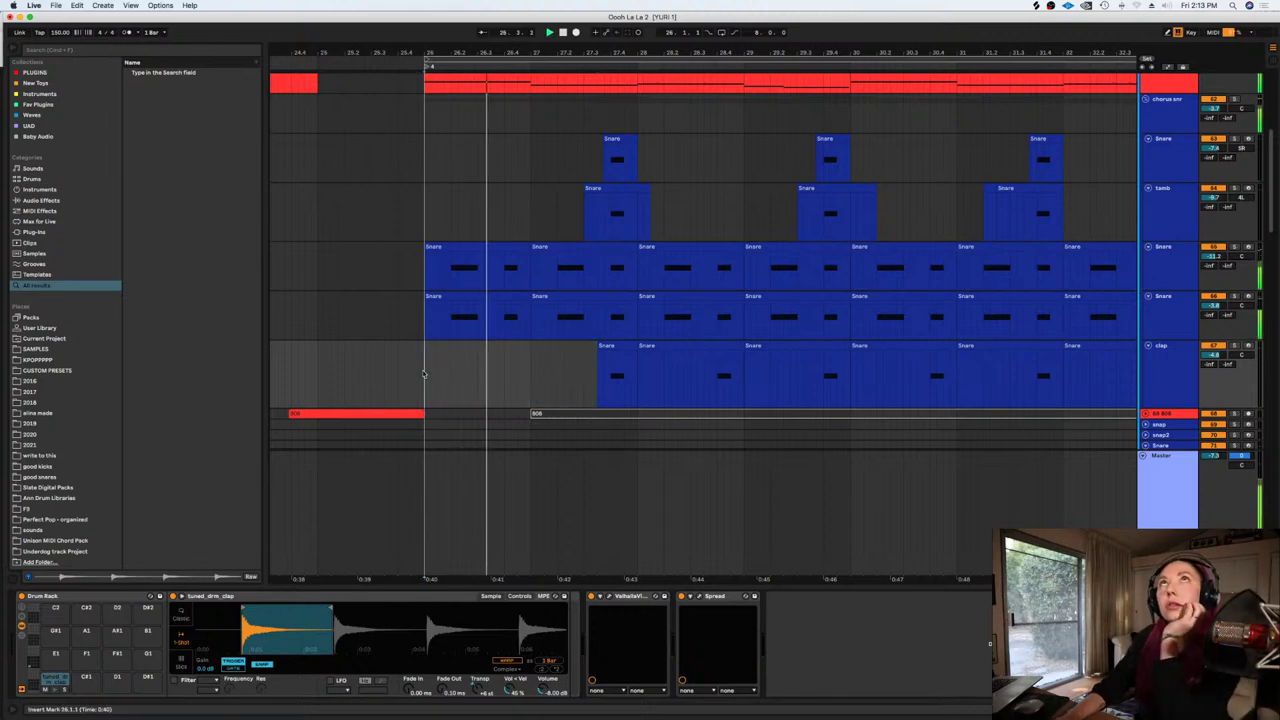
{"action": "key", "text": "super+z"}
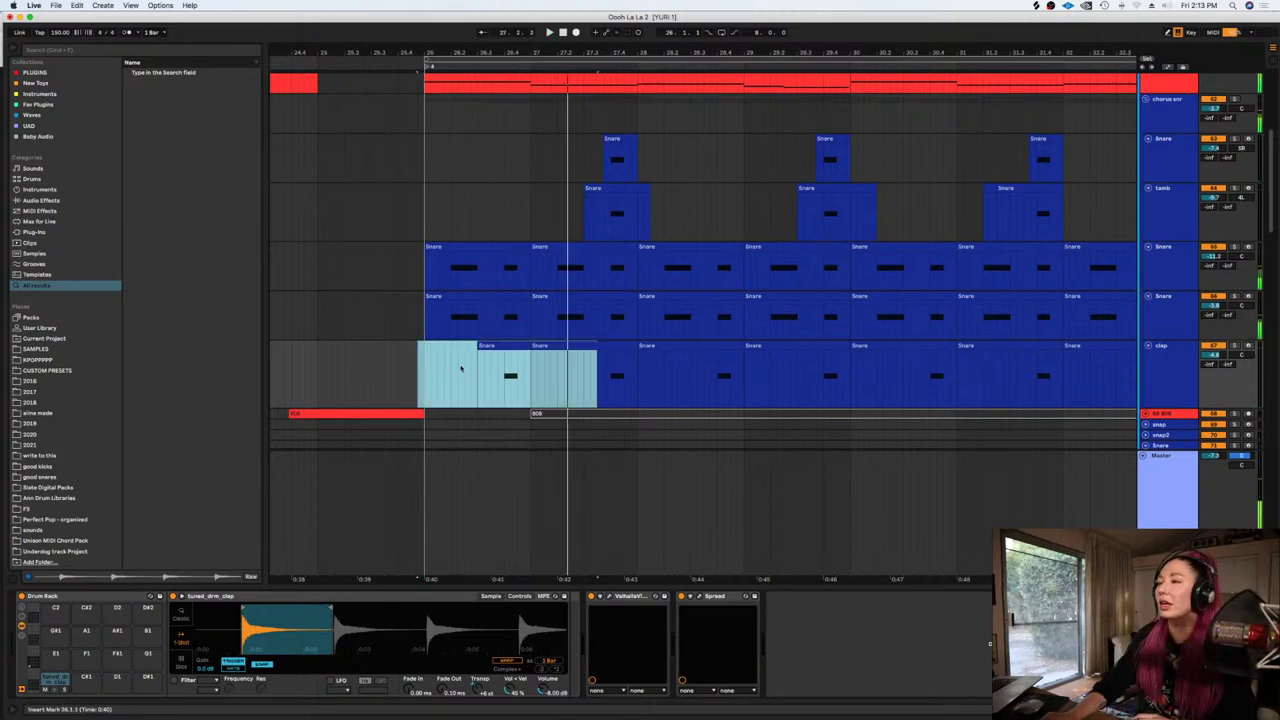
{"action": "left_click", "coordinate": [471, 368]}
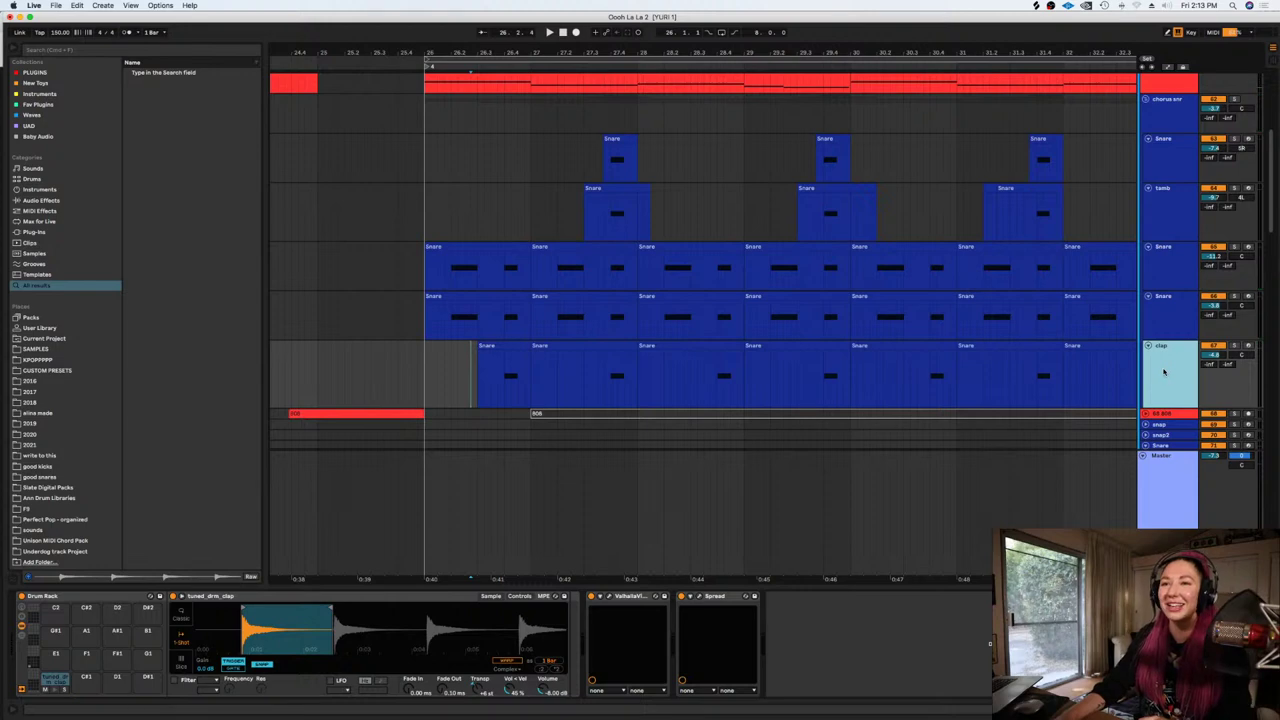
Play the transition into the chorus from bar 25 to judge the claps with all the tracks
{"action": "scroll", "coordinate": [500, 384], "scroll_direction": "down", "scroll_amount": 3}
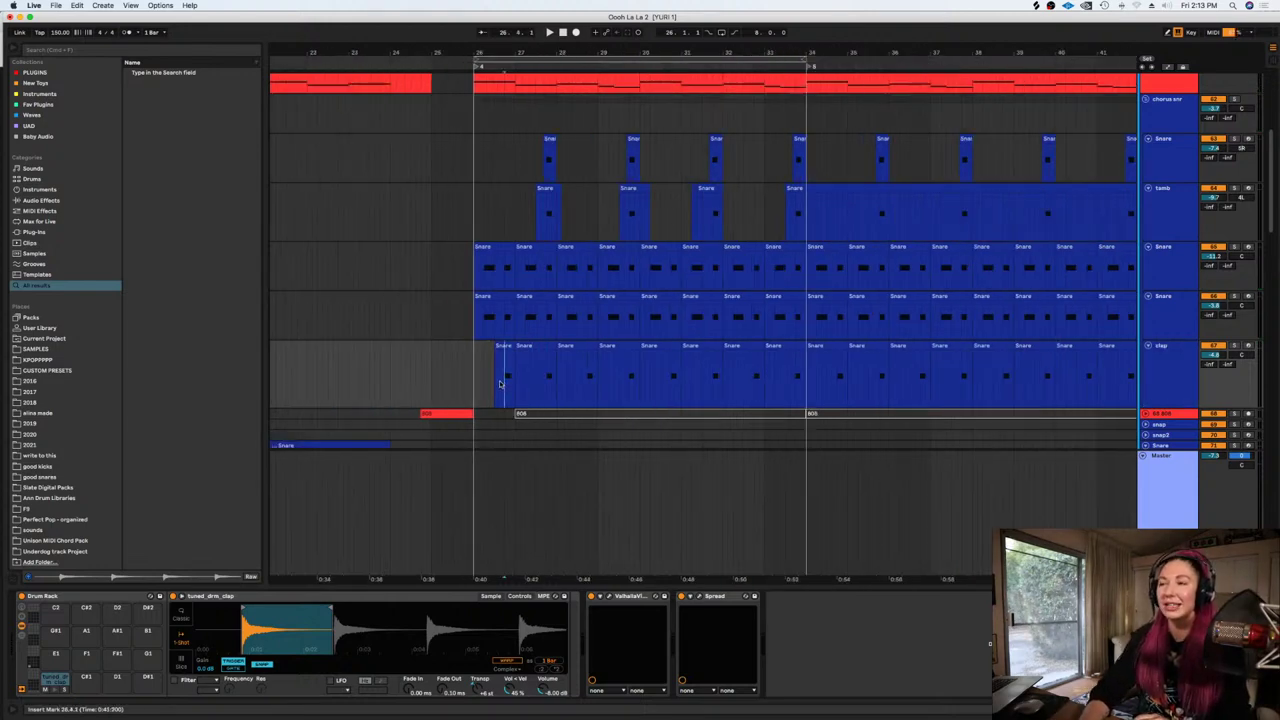
{"action": "left_click", "coordinate": [434, 356]}
{"action": "key", "text": "space"}
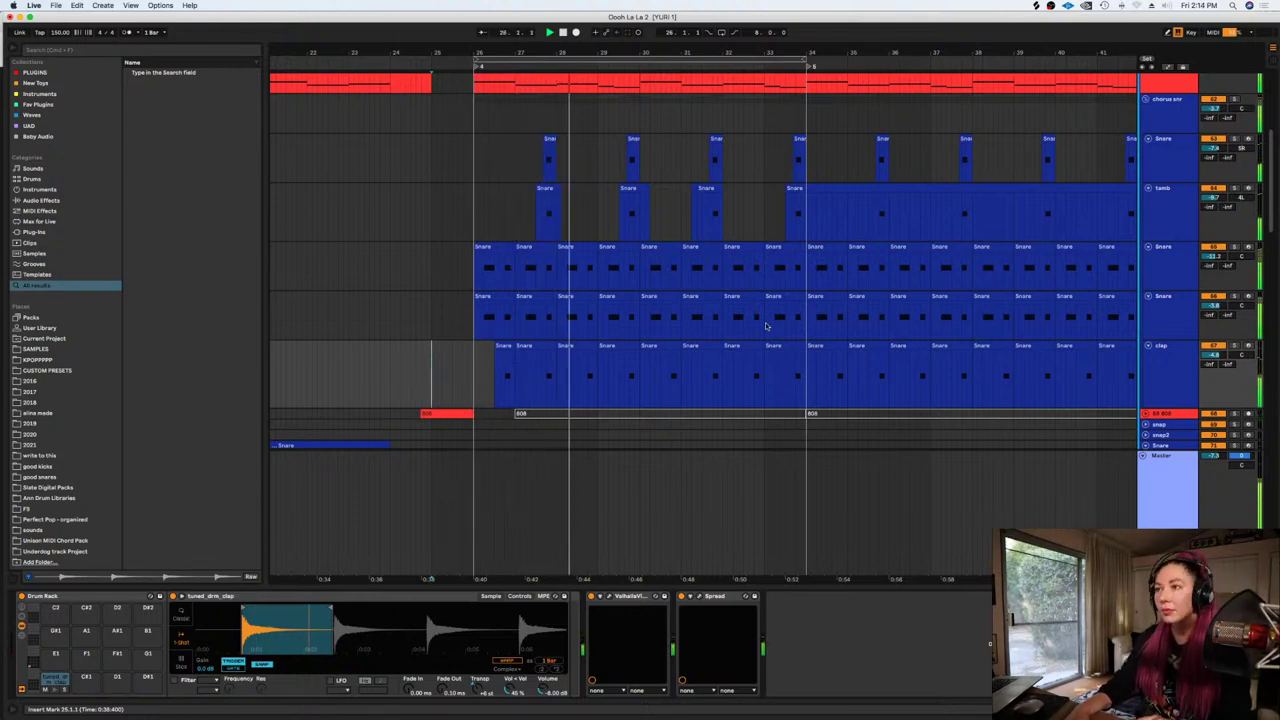
{"action": "scroll", "coordinate": [766, 326], "scroll_direction": "down", "scroll_amount": 2}
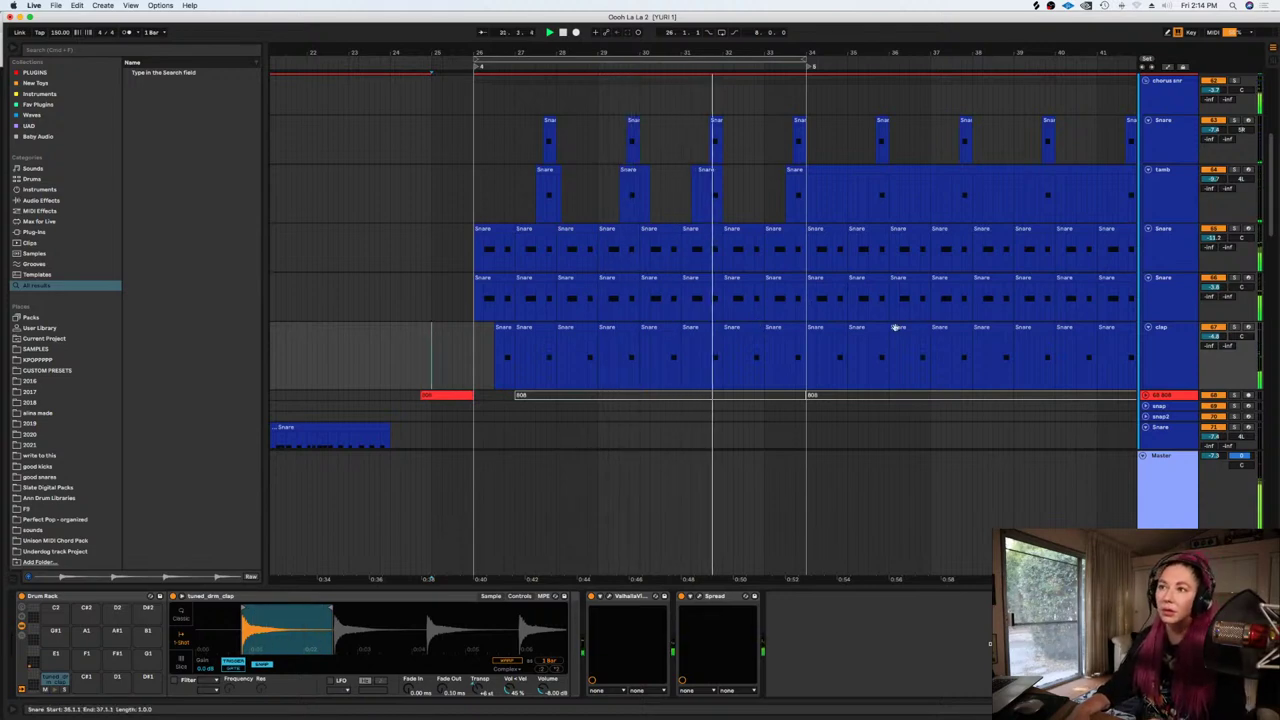
Select the clap track from 26.1.1 to 34.1.1 and save the set
{"action": "right_click", "coordinate": [476, 356]}
{"action": "left_click", "coordinate": [585, 465]}
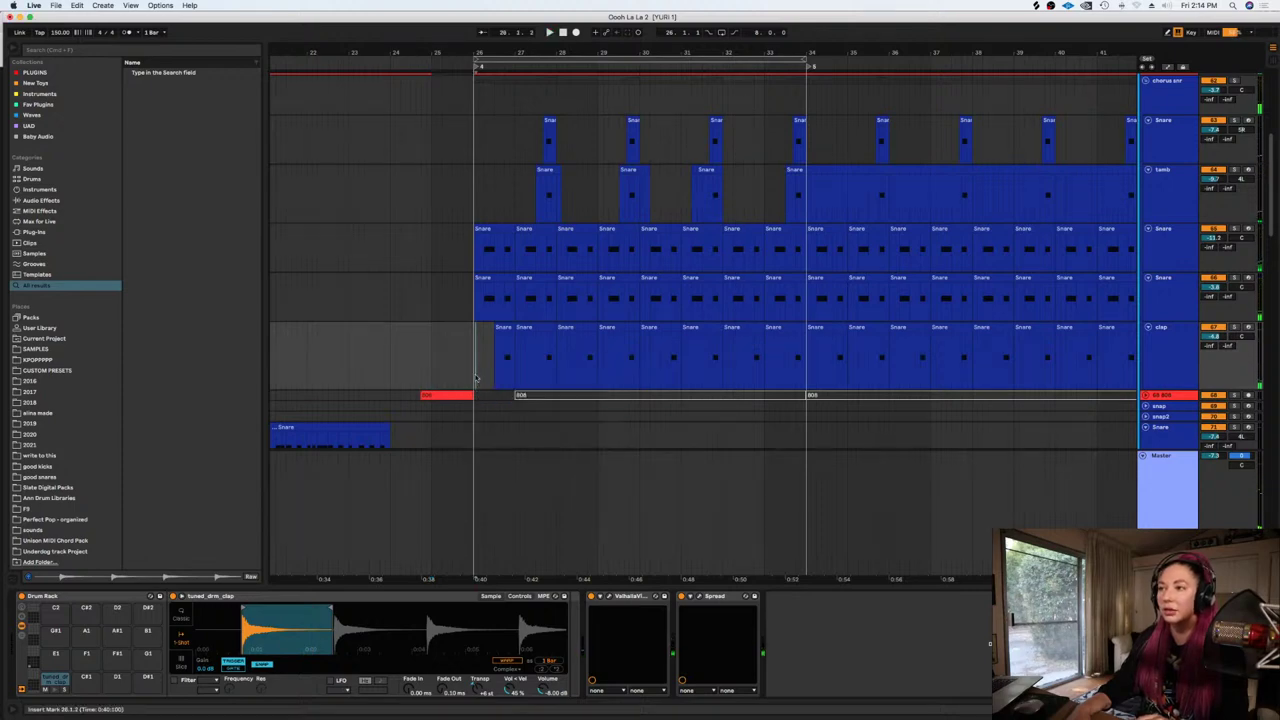
{"action": "left_click_drag", "start_coordinate": [478, 356], "coordinate": [800, 356]}
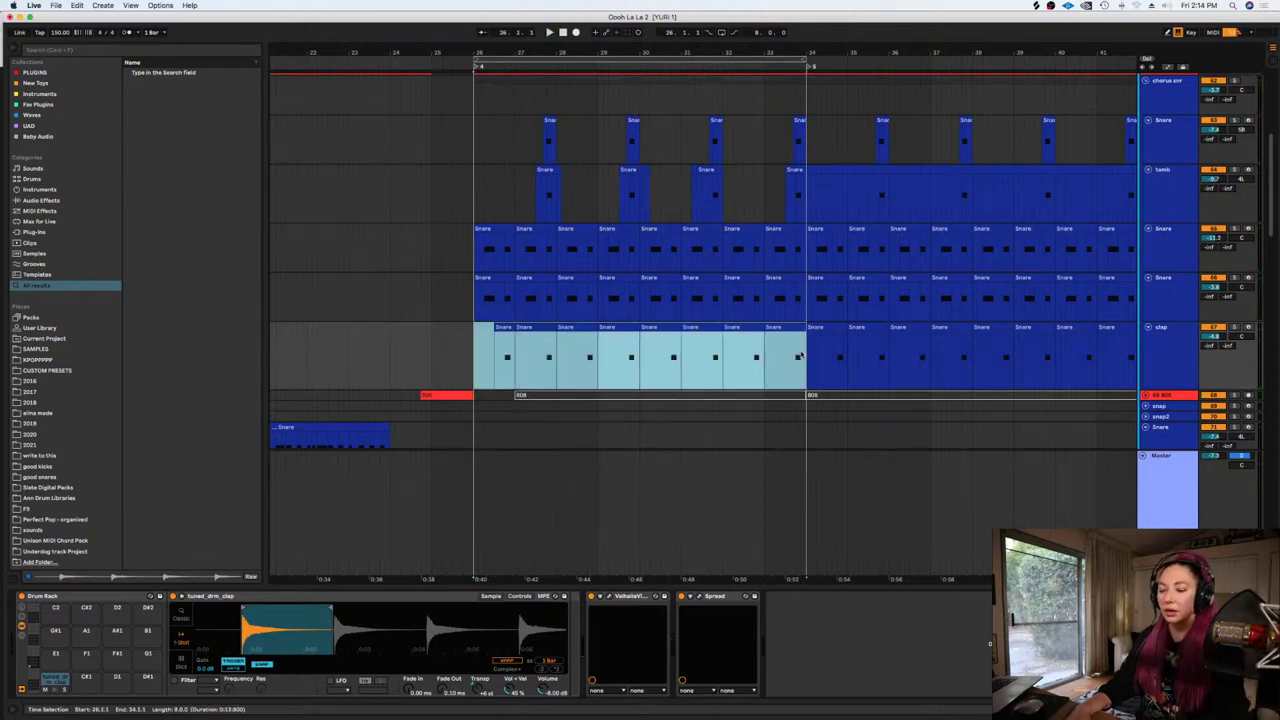
{"action": "key", "text": "super+q"}
{"action": "left_click", "coordinate": [677, 389]}
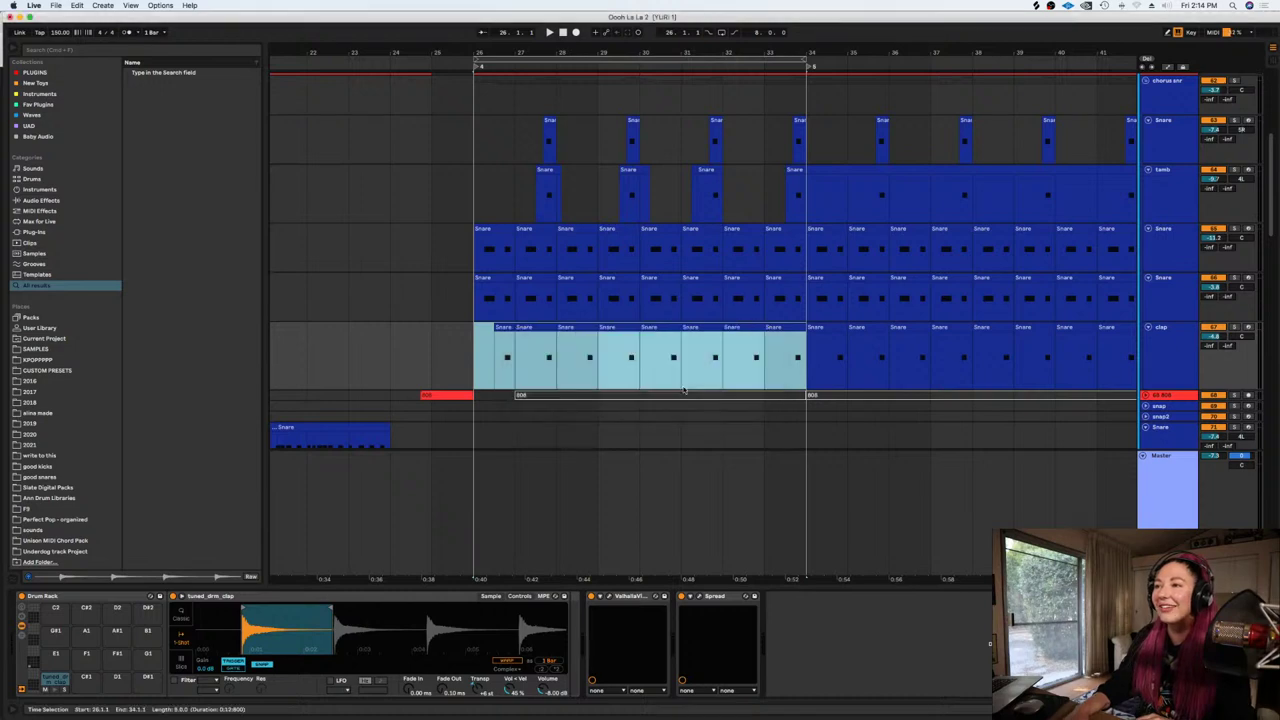
{"action": "key", "text": "super+s"}
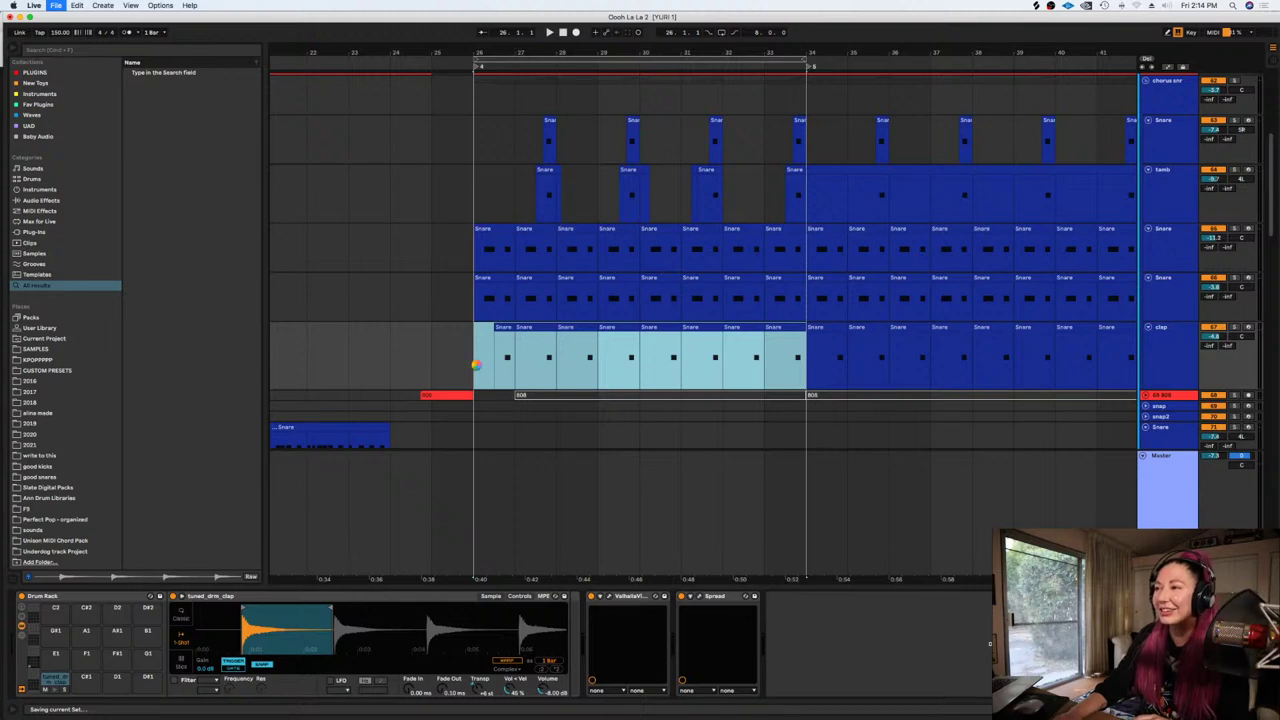
Consolidate the clap clips from 26.1.1 to 34.1.1 into one clip and duplicate it over the following eight bars
{"action": "left_click_drag", "start_coordinate": [477, 365], "coordinate": [804, 369]}
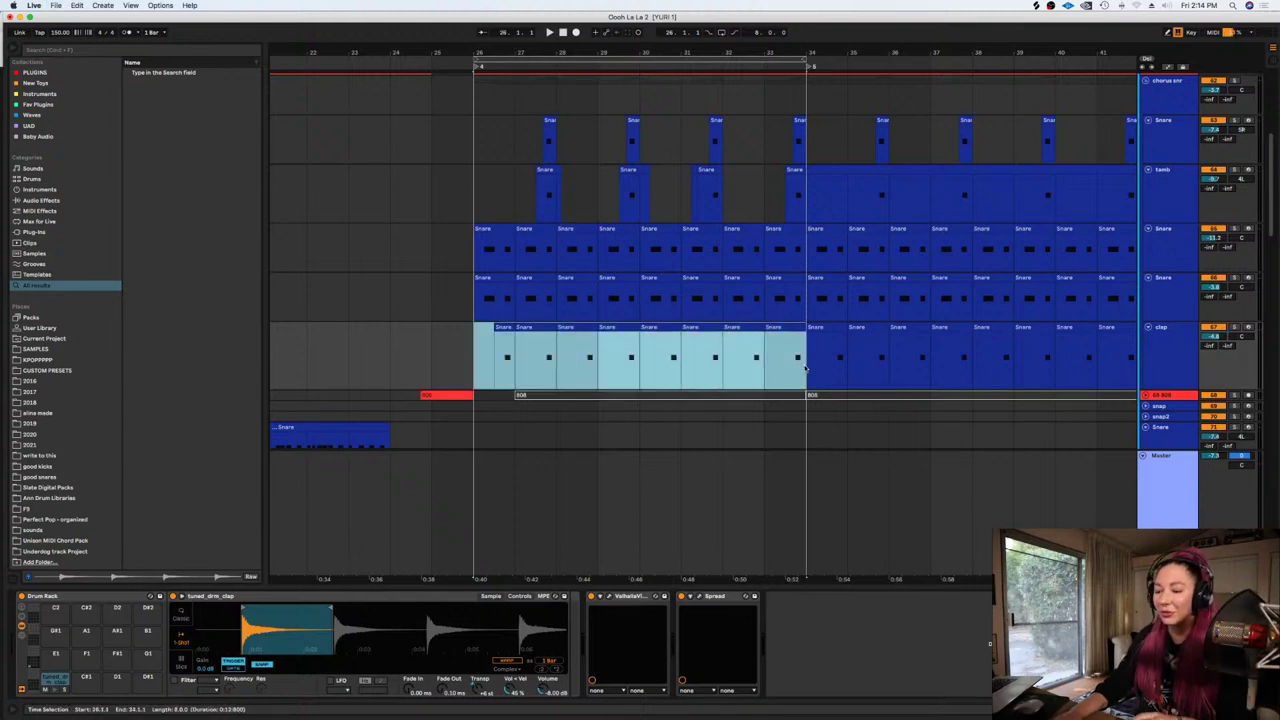
{"action": "key", "text": "super+j"}
{"action": "key", "text": "minus"}
{"action": "key", "text": "super+d"}
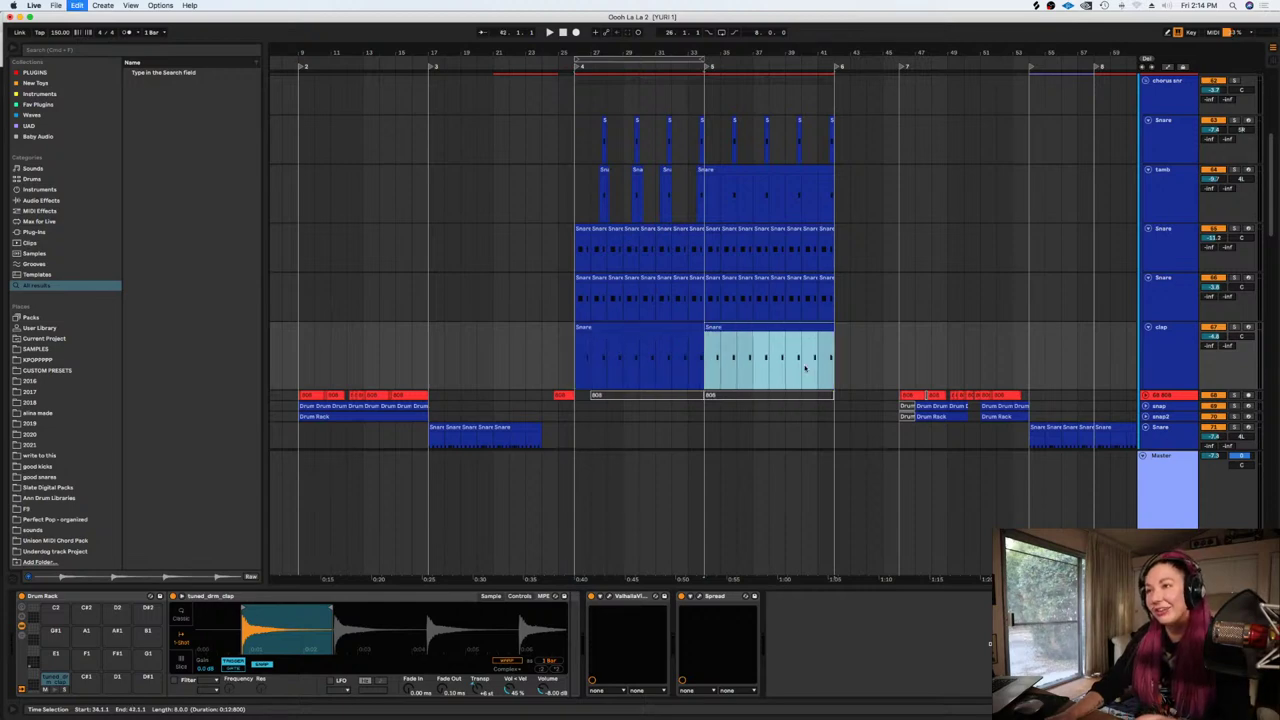
{"action": "left_click", "coordinate": [1083, 370]}
Fold the chorus snr group to bring up the snare and kick tracks below it
{"action": "scroll", "coordinate": [1083, 370], "scroll_direction": "up", "scroll_amount": 1}
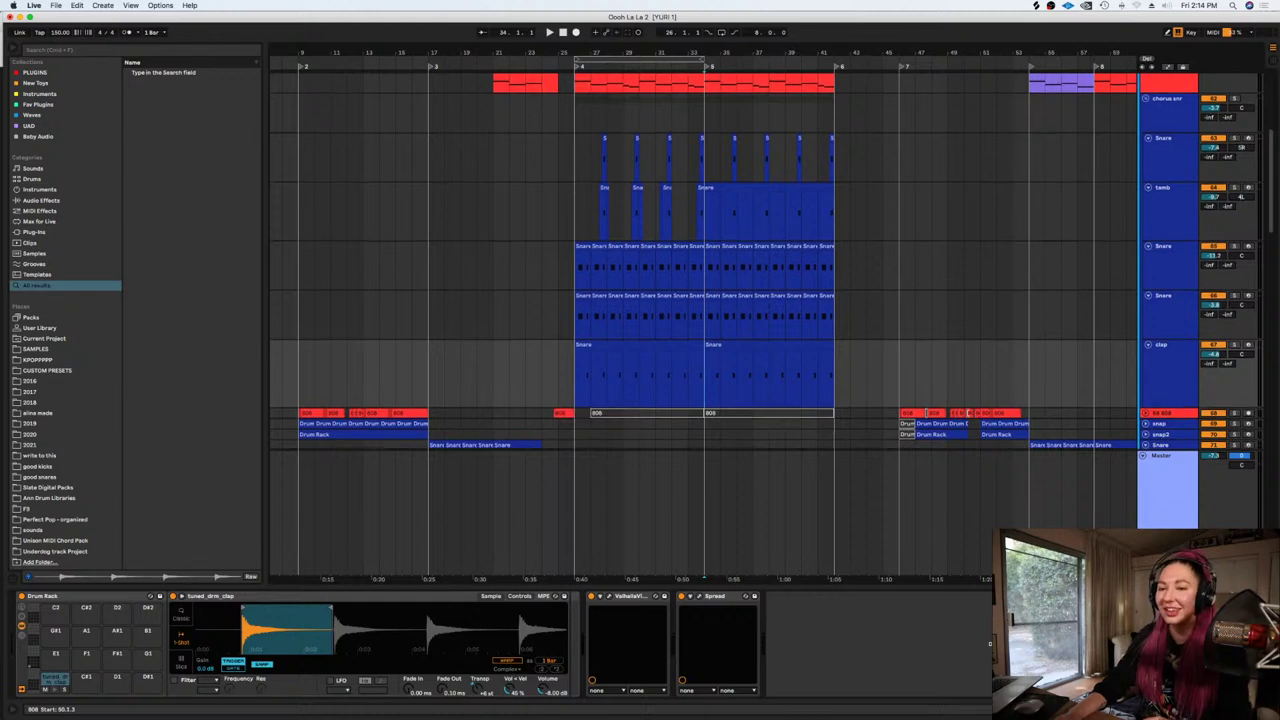
{"action": "scroll", "coordinate": [967, 413], "scroll_direction": "up", "scroll_amount": 1}
{"action": "scroll", "coordinate": [846, 420], "scroll_direction": "up", "scroll_amount": 2}
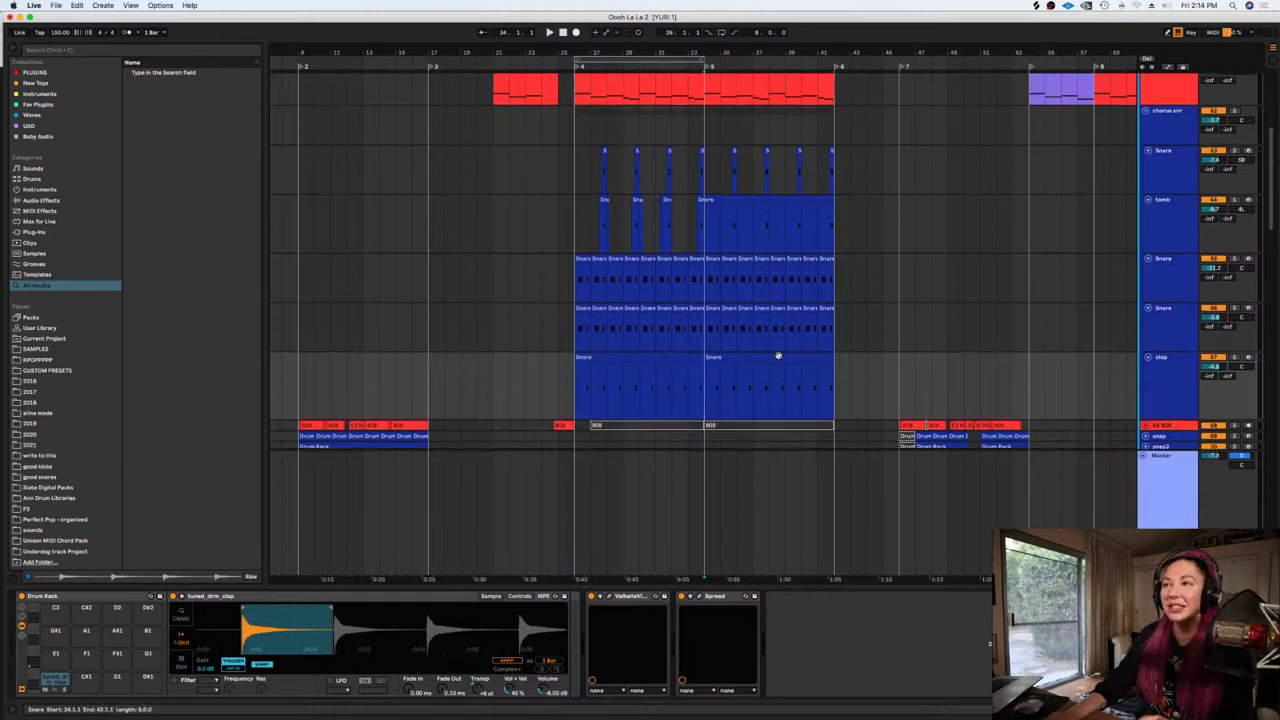
{"action": "left_click", "coordinate": [1147, 111]}
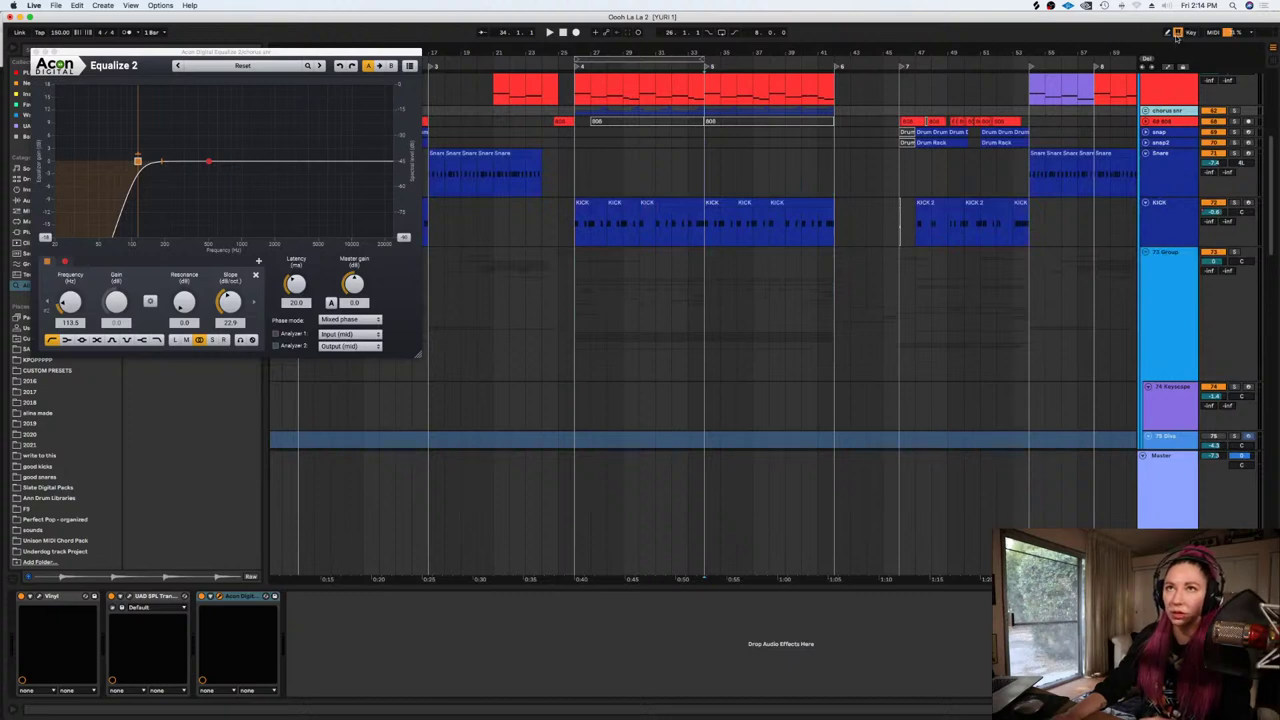
{"action": "scroll", "coordinate": [712, 284], "scroll_direction": "up", "scroll_amount": 5}
{"action": "left_click", "coordinate": [706, 284]}
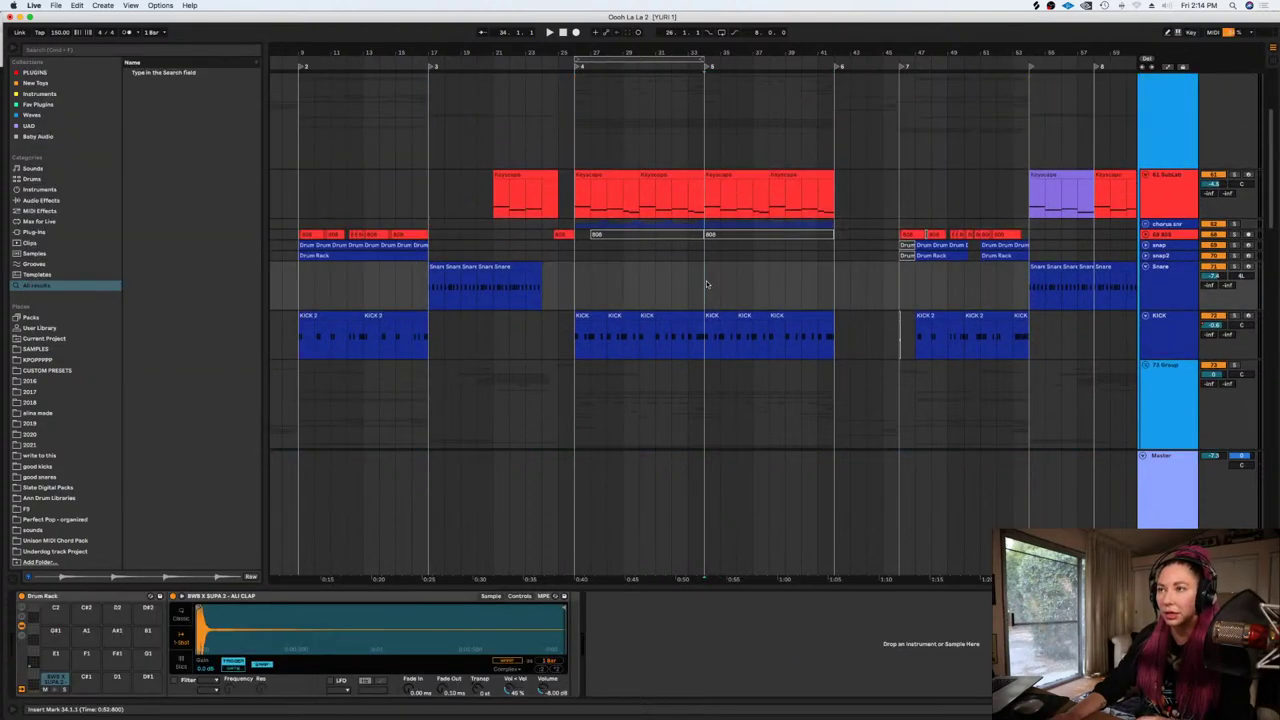
{"action": "key", "text": "plus"}
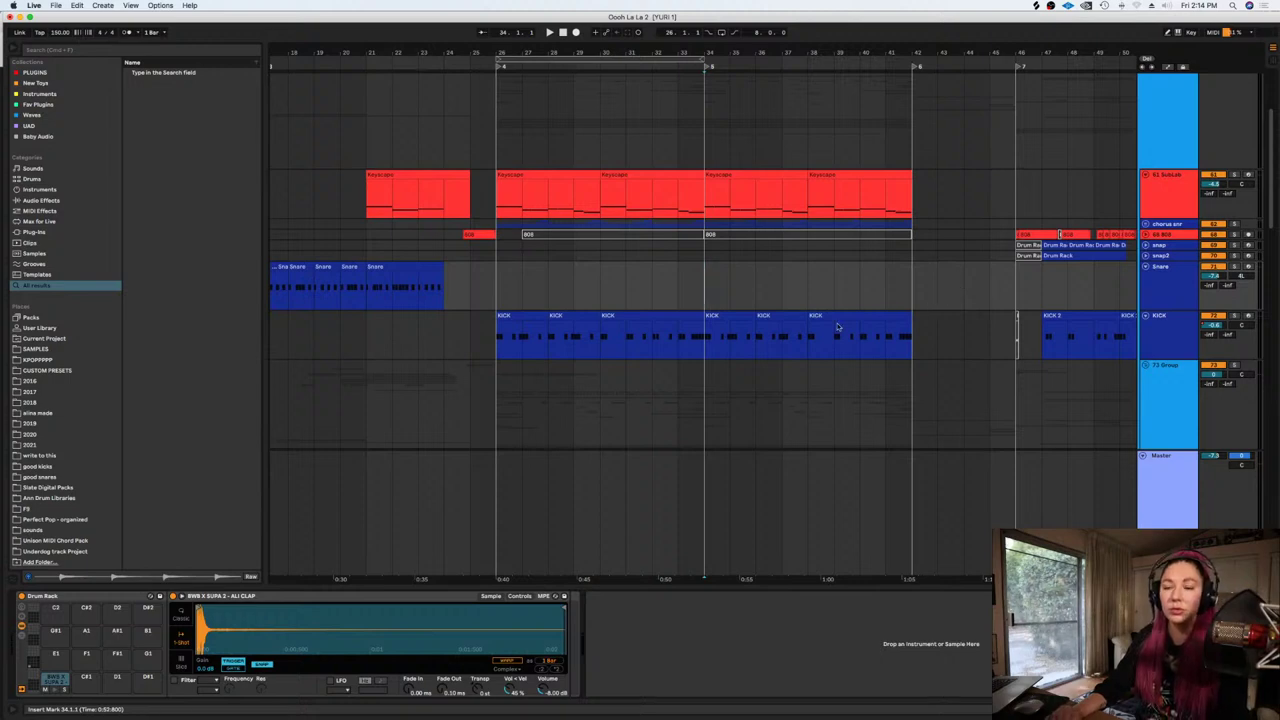
Unfold the chorus snr group and delete the empty stretches between the tamb hits from bar 34 to bar 42
{"action": "left_click", "coordinate": [1146, 225]}
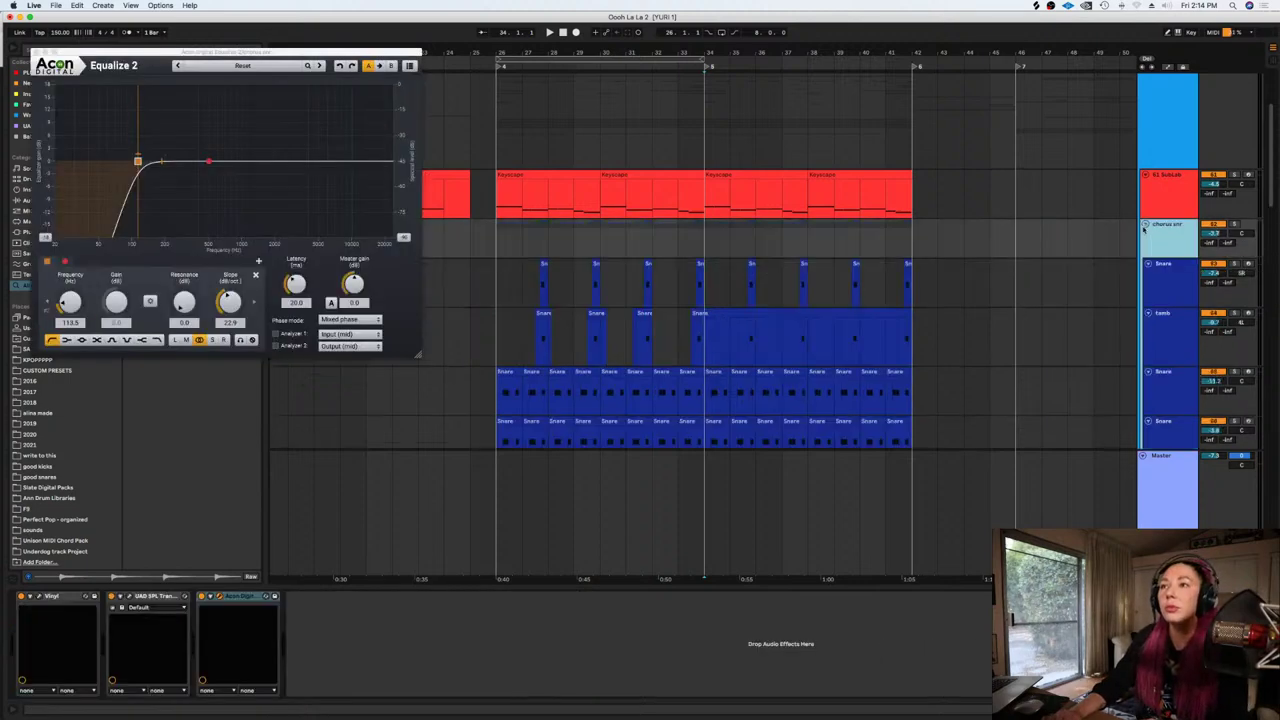
{"action": "left_click", "coordinate": [33, 53]}
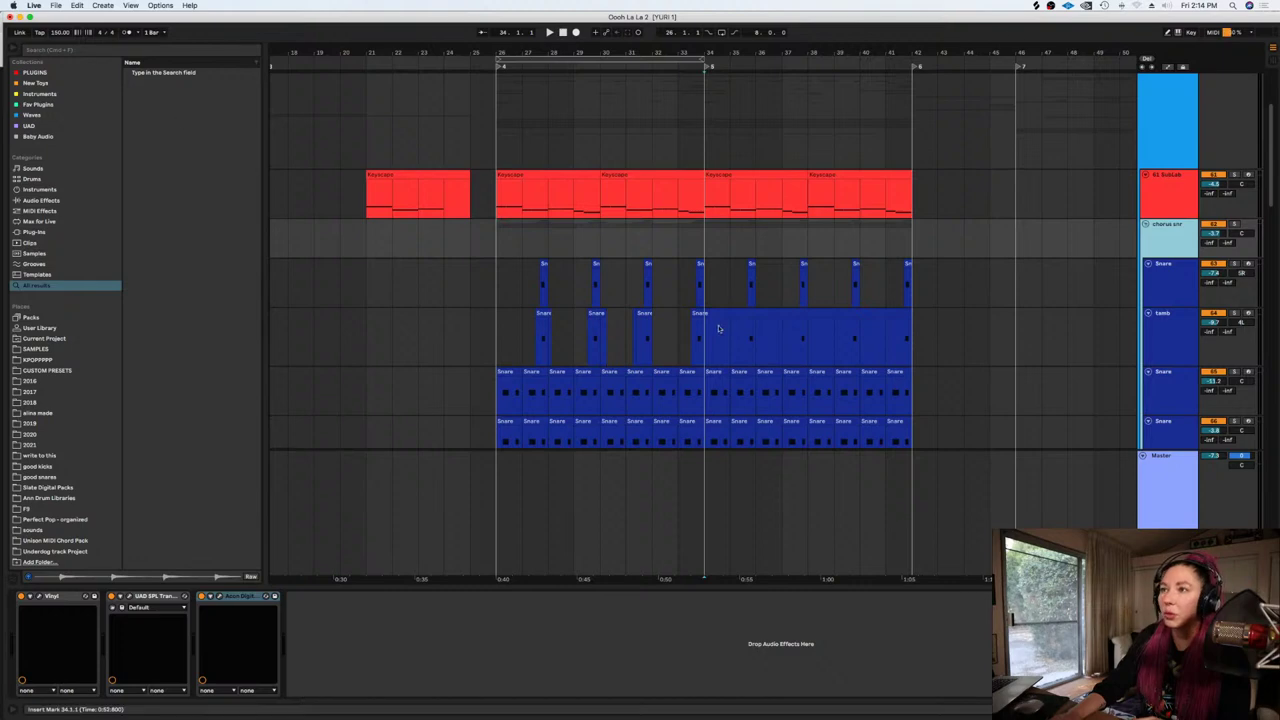
{"action": "left_click_drag", "start_coordinate": [736, 336], "coordinate": [866, 331]}
{"action": "key", "text": "Delete"}
{"action": "key", "text": "Delete"}
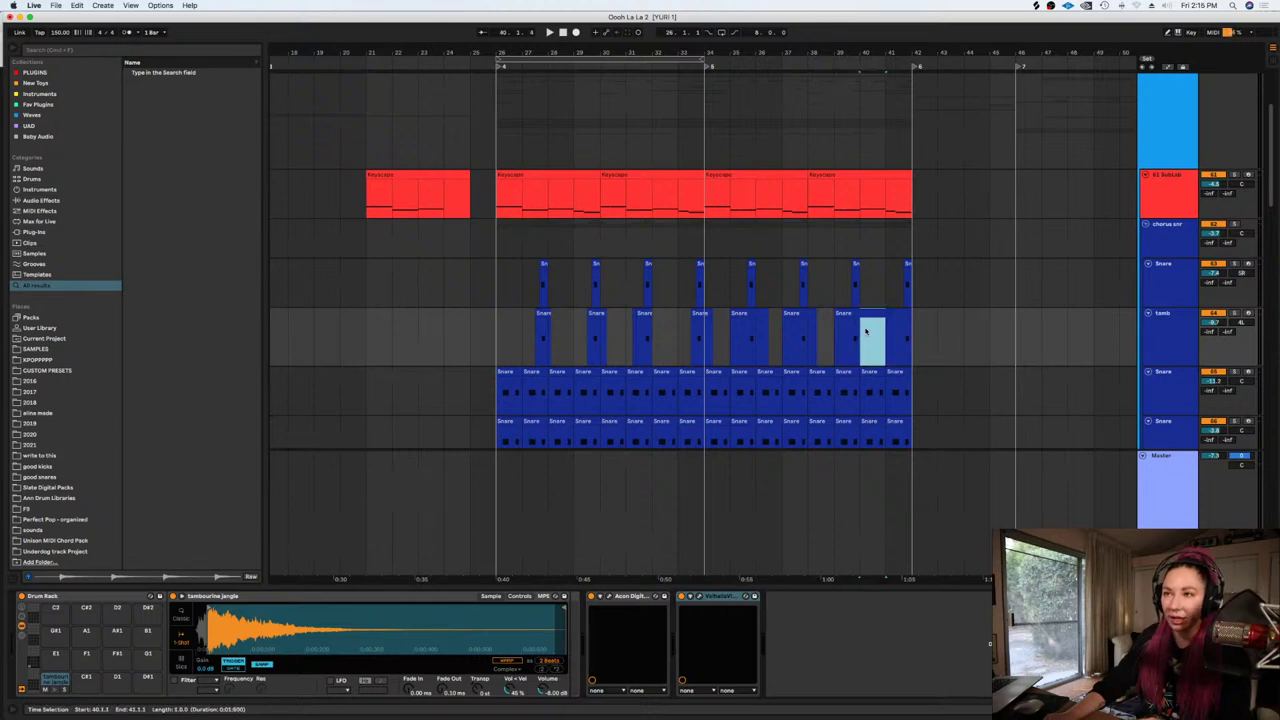
Reduce the height of the clap track and fold the chorus snr group
{"action": "scroll", "coordinate": [866, 331], "scroll_direction": "down", "scroll_amount": 3}
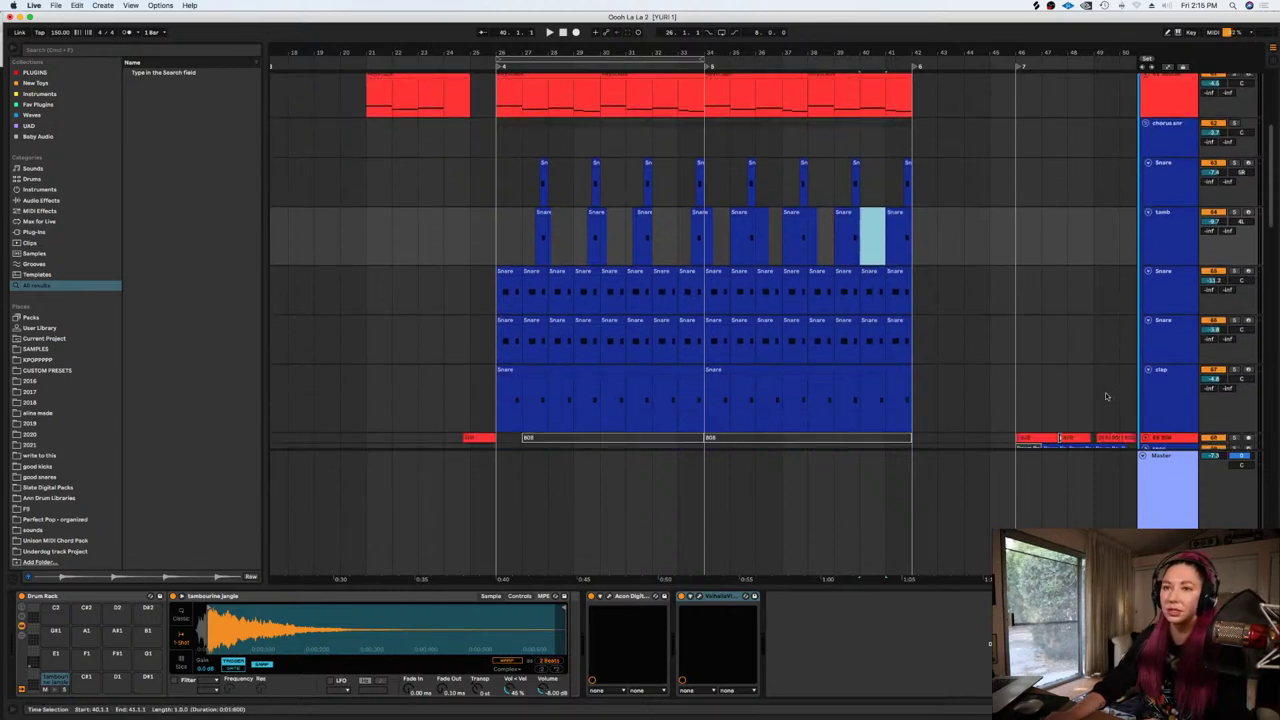
{"action": "left_click", "coordinate": [1178, 421]}
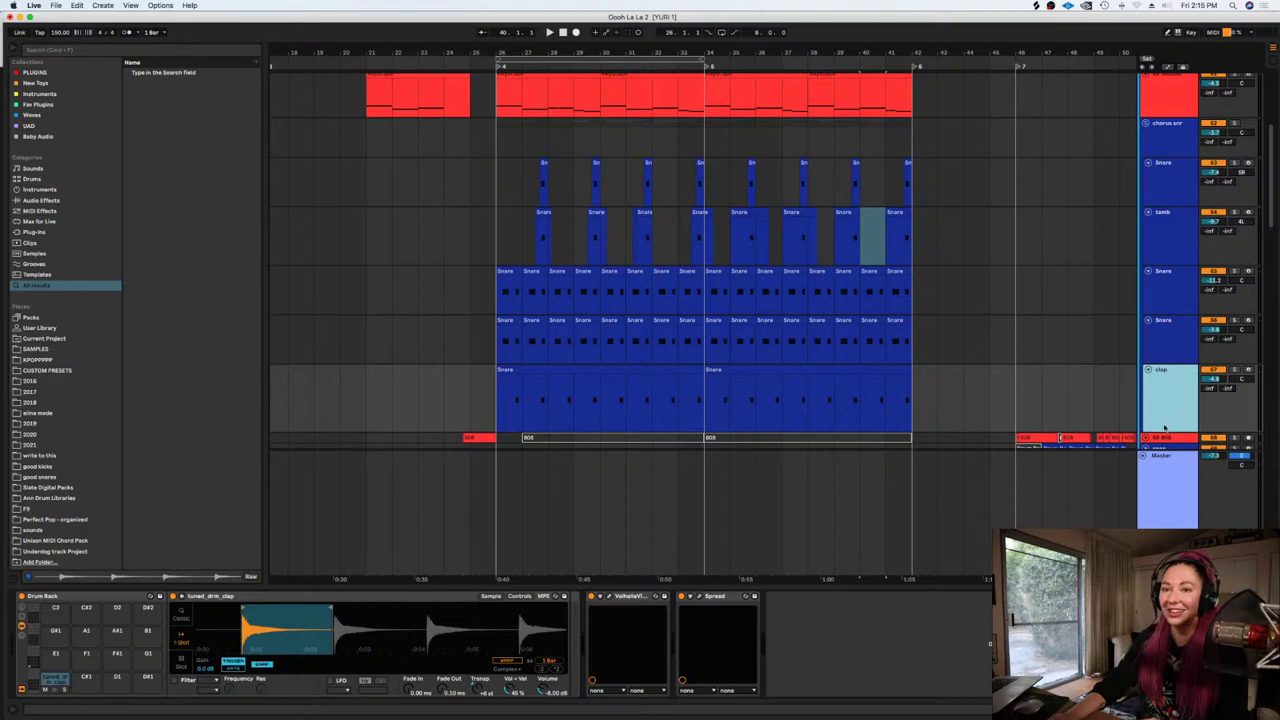
{"action": "left_click_drag", "start_coordinate": [1165, 428], "coordinate": [1165, 401]}
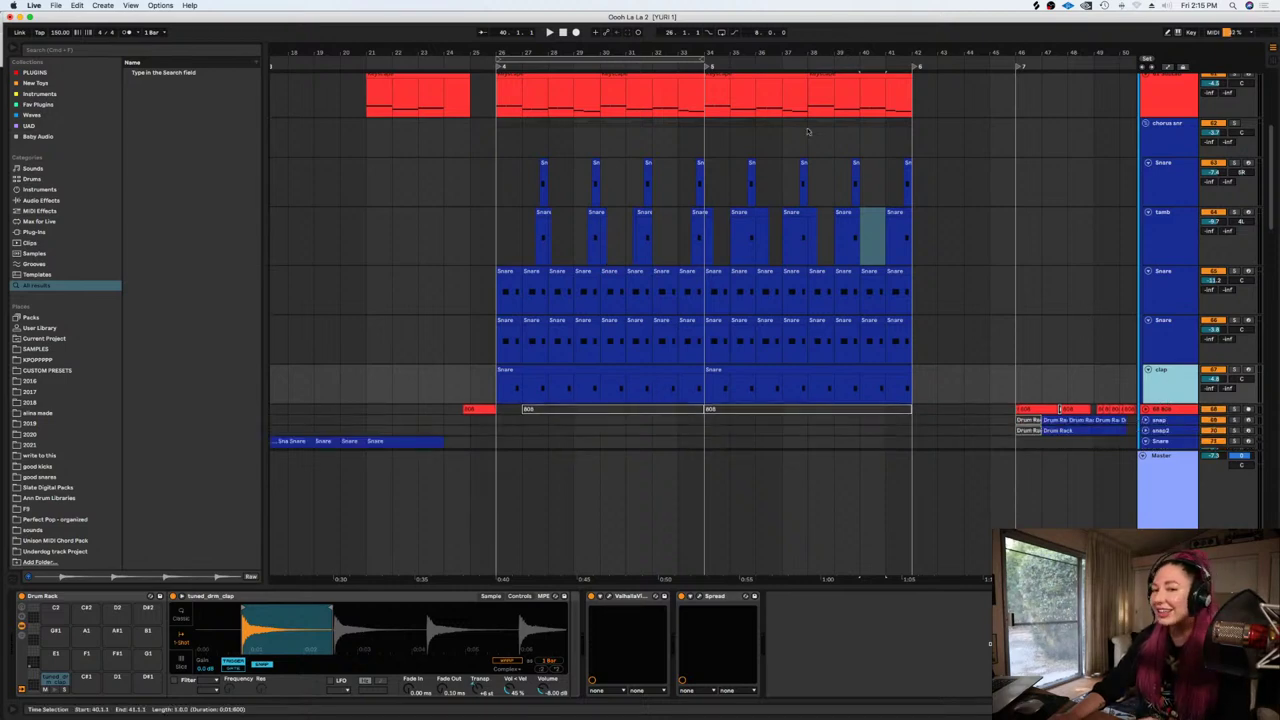
{"action": "scroll", "coordinate": [1145, 259], "scroll_direction": "up", "scroll_amount": 3}
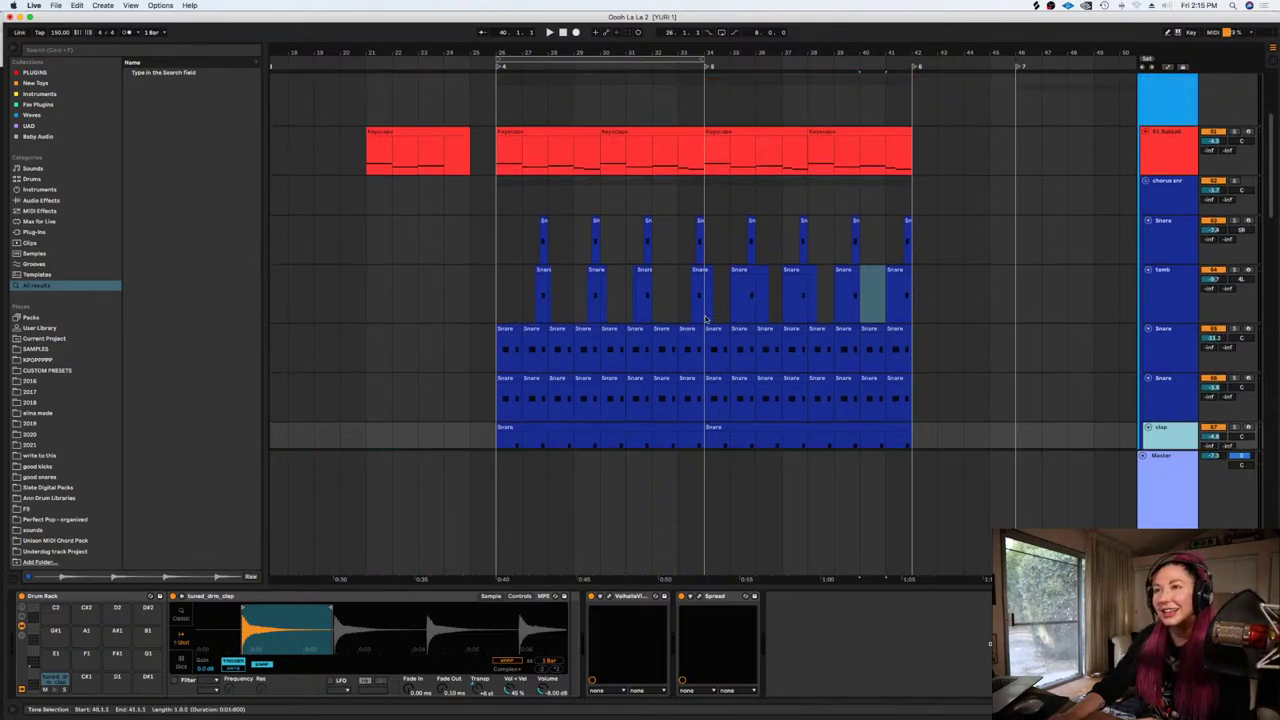
{"action": "left_click", "coordinate": [1145, 250]}
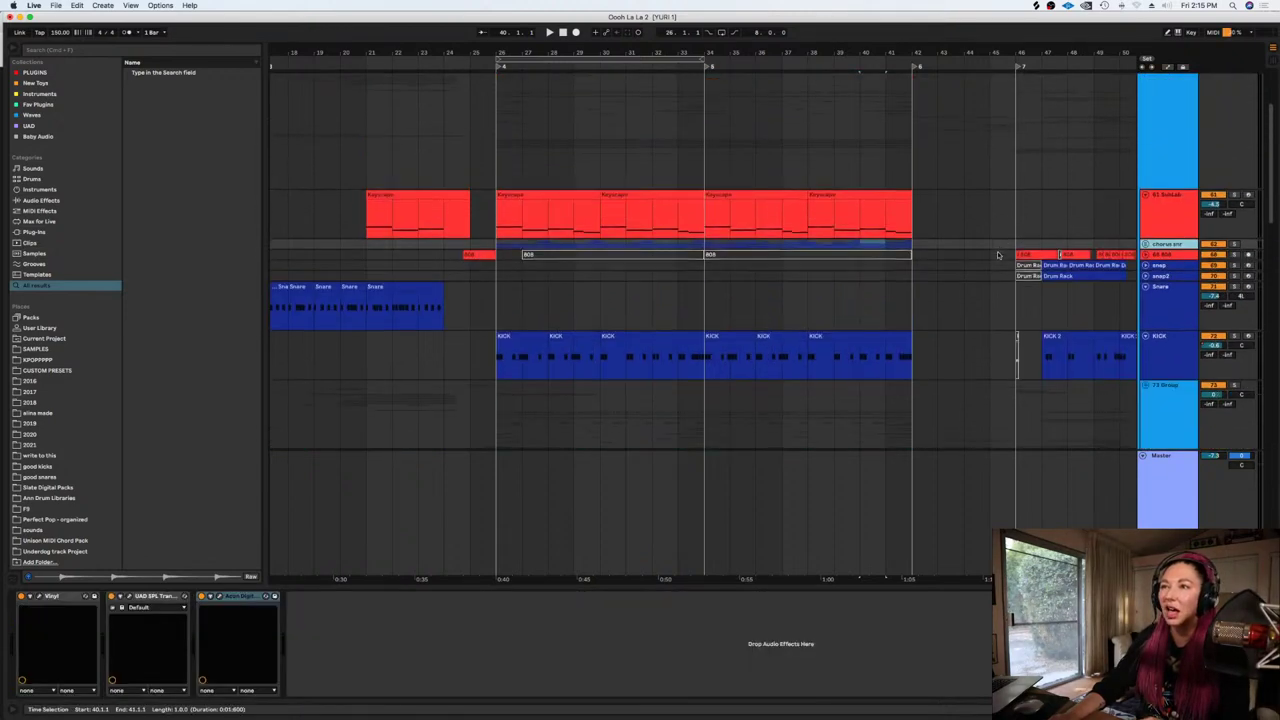
Unfold the ABJP_Long sweep and Lyre HEY 2 tracks and show more of the arrangement around the chorus
{"action": "scroll", "coordinate": [997, 256], "scroll_direction": "down", "scroll_amount": 2}
{"action": "scroll", "coordinate": [805, 289], "scroll_direction": "down", "scroll_amount": 8}
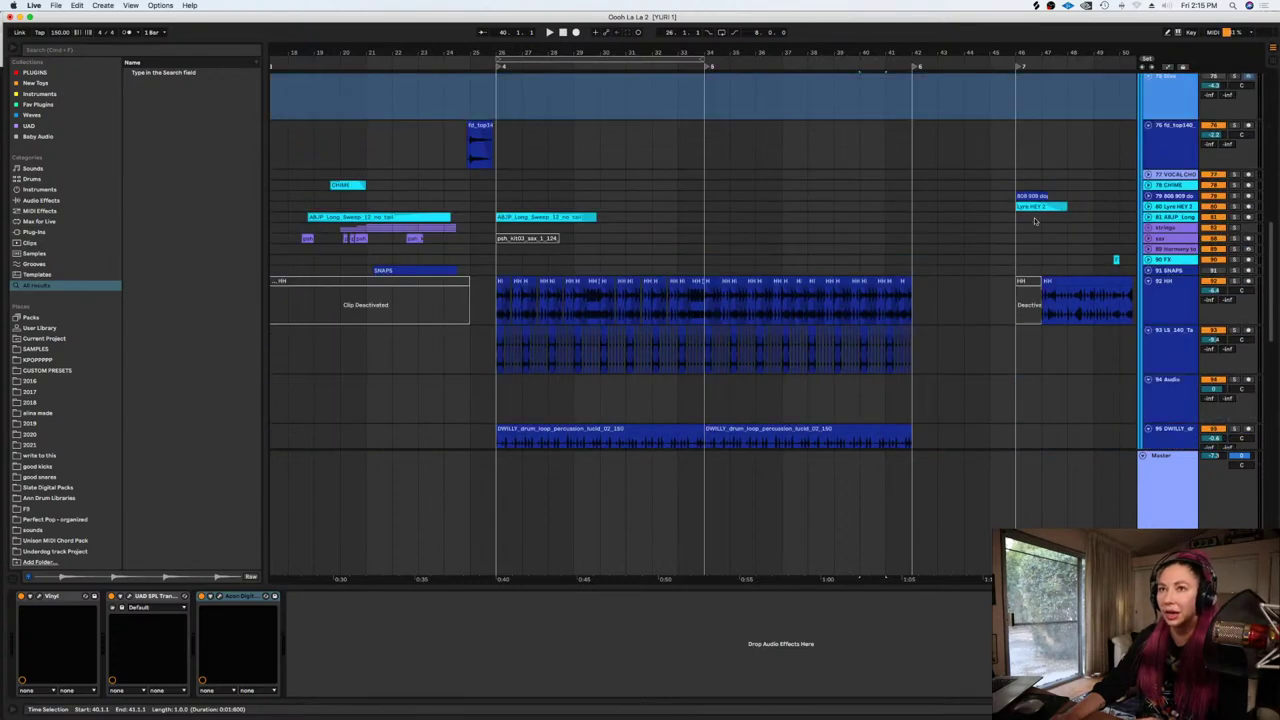
{"action": "left_click", "coordinate": [1147, 216]}
{"action": "left_click", "coordinate": [1147, 206]}
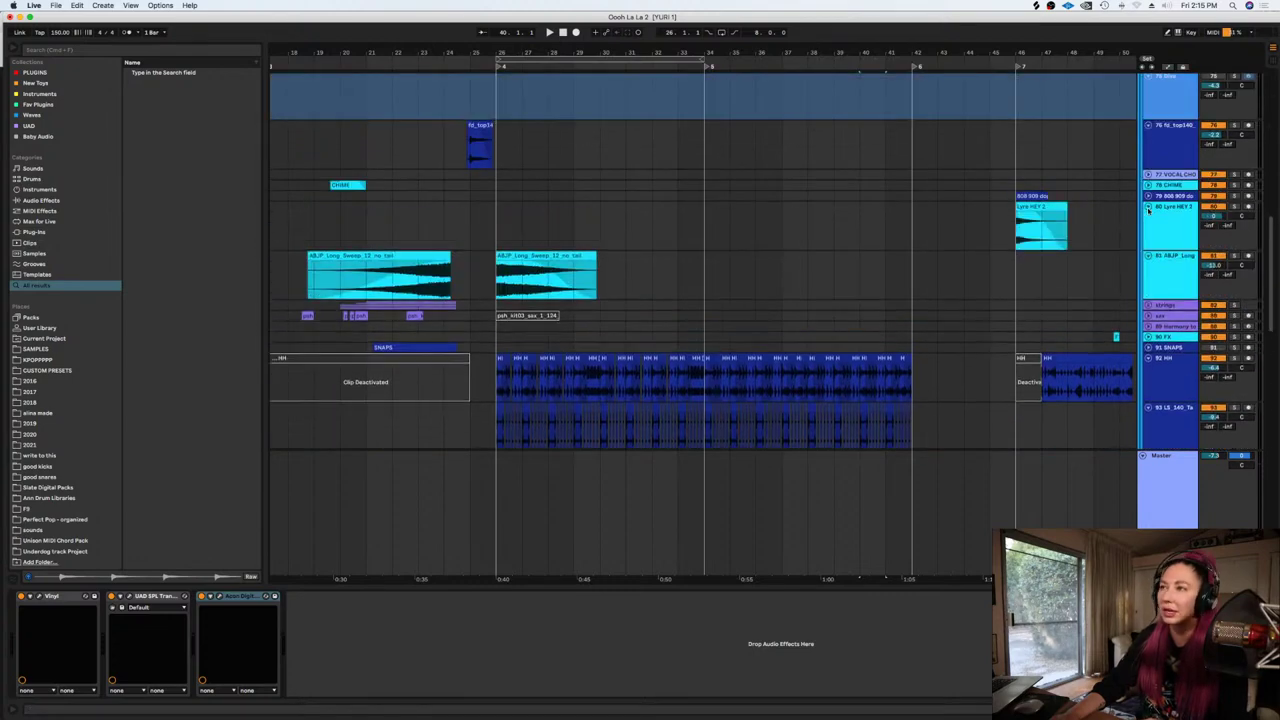
{"action": "left_click", "coordinate": [912, 238]}
{"action": "scroll", "coordinate": [845, 278], "scroll_direction": "up", "scroll_amount": 1}
{"action": "left_click", "coordinate": [819, 283]}
{"action": "key", "text": "minus"}
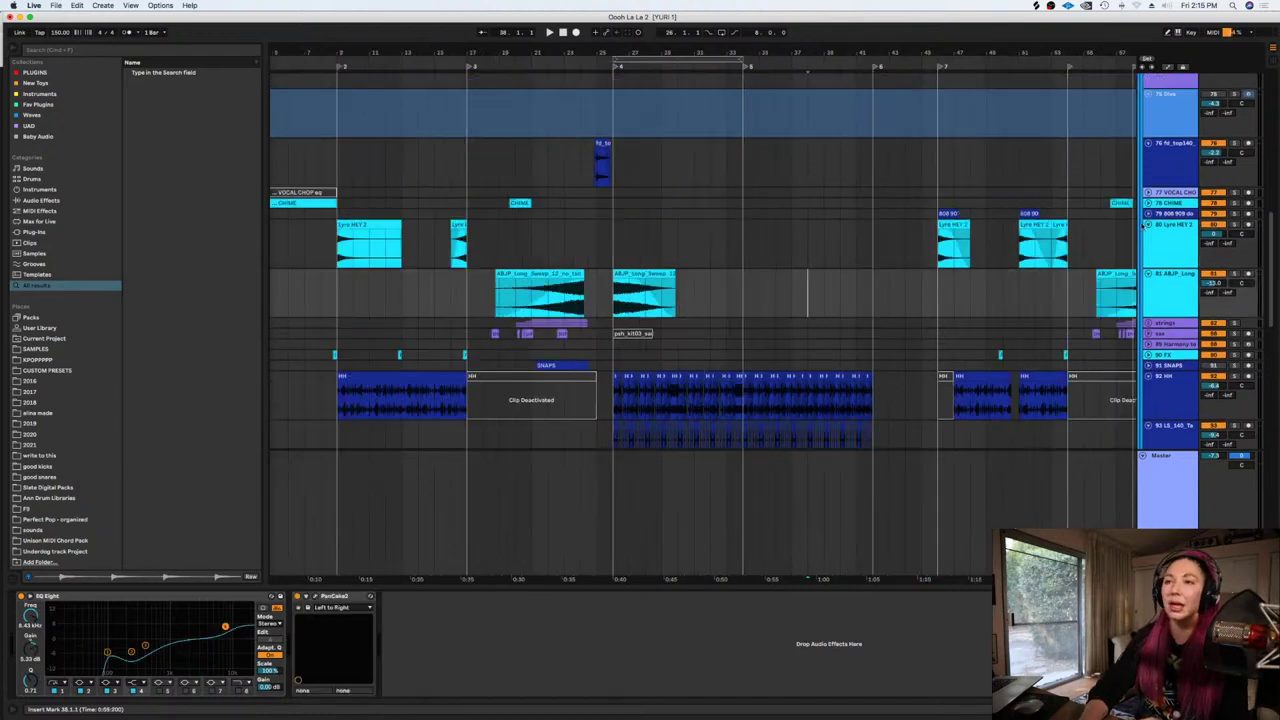
Unfold the 808 909 crash track and copy its clip at bar 46 to the chorus start at bar 26
{"action": "left_click", "coordinate": [1147, 216]}
{"action": "left_click", "coordinate": [950, 217]}
{"action": "left_click_drag", "start_coordinate": [950, 217], "coordinate": [624, 233]}
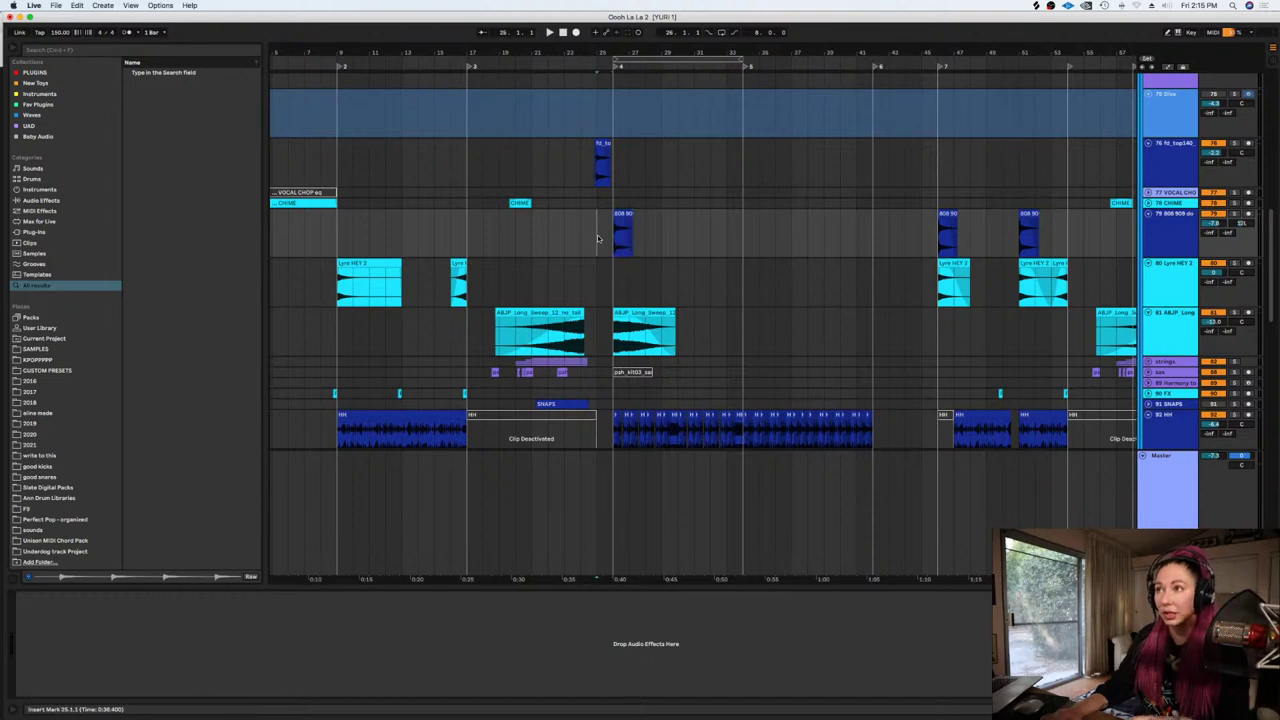
Play the transition from bar 25 into the chorus to judge the copied crash
{"action": "key", "text": "plus"}
{"action": "key", "text": "plus"}
{"action": "key", "text": "space"}
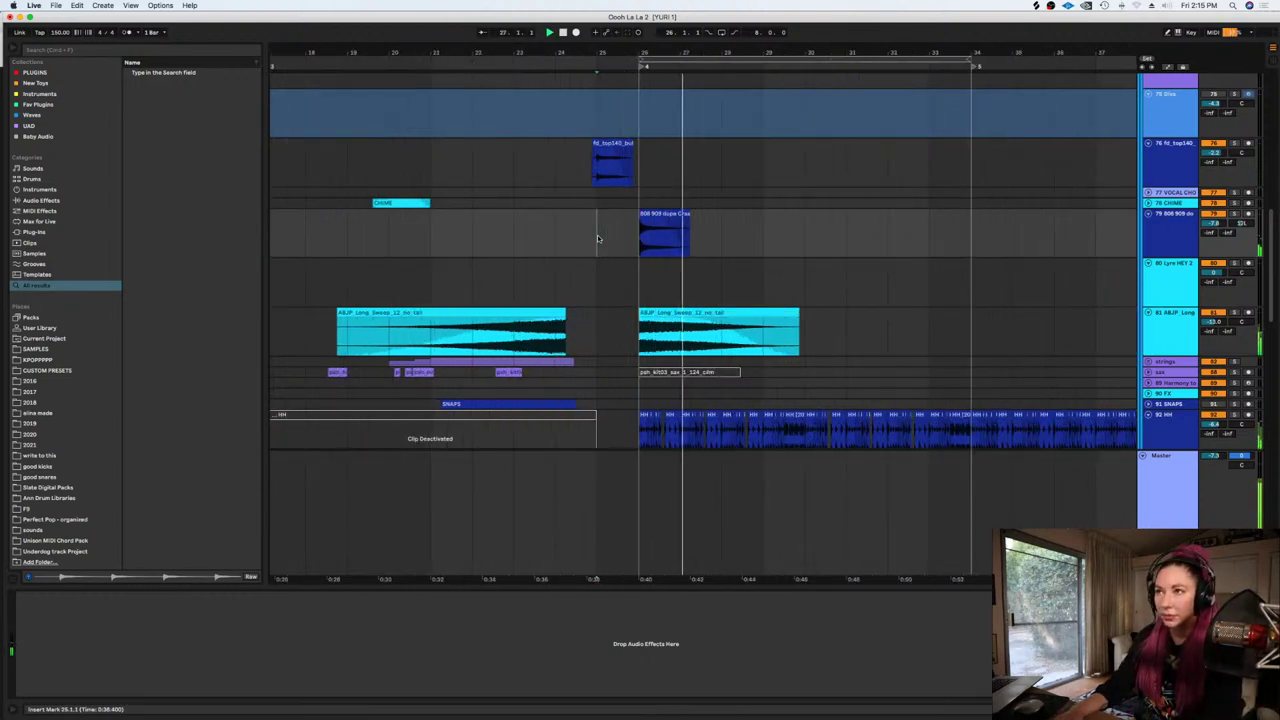
{"action": "key", "text": "minus"}
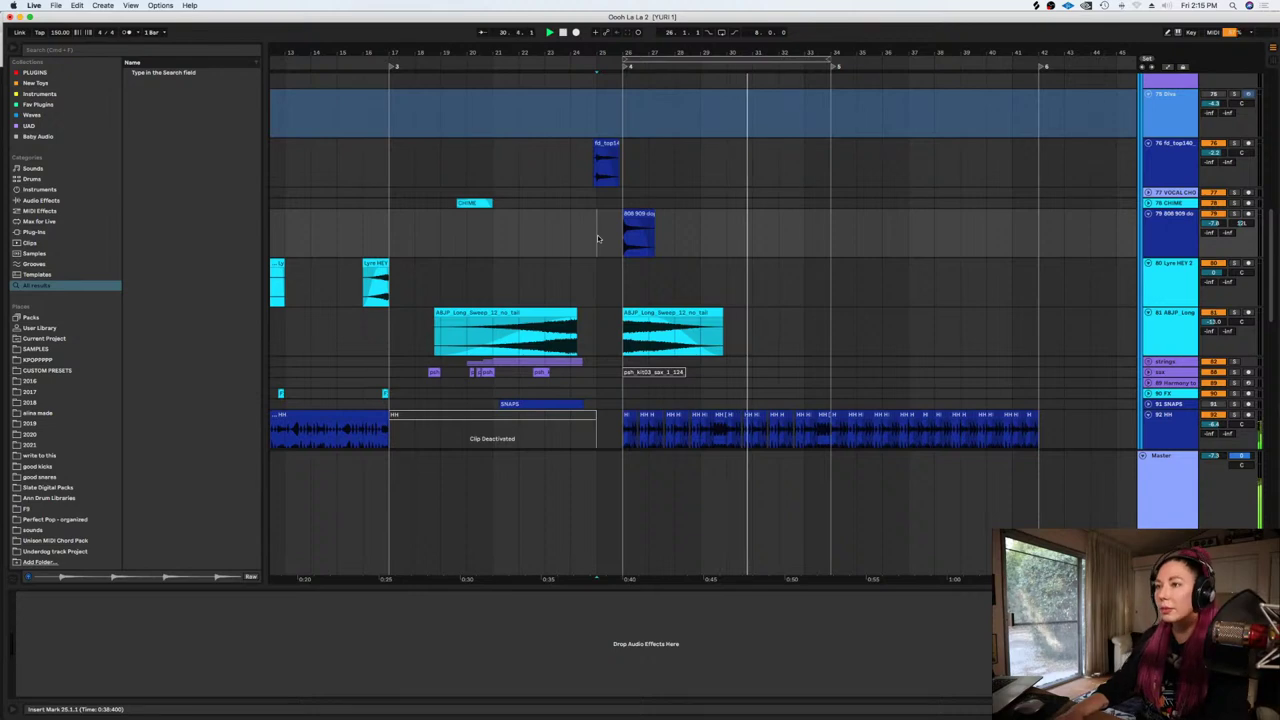
{"action": "key", "text": "plus"}
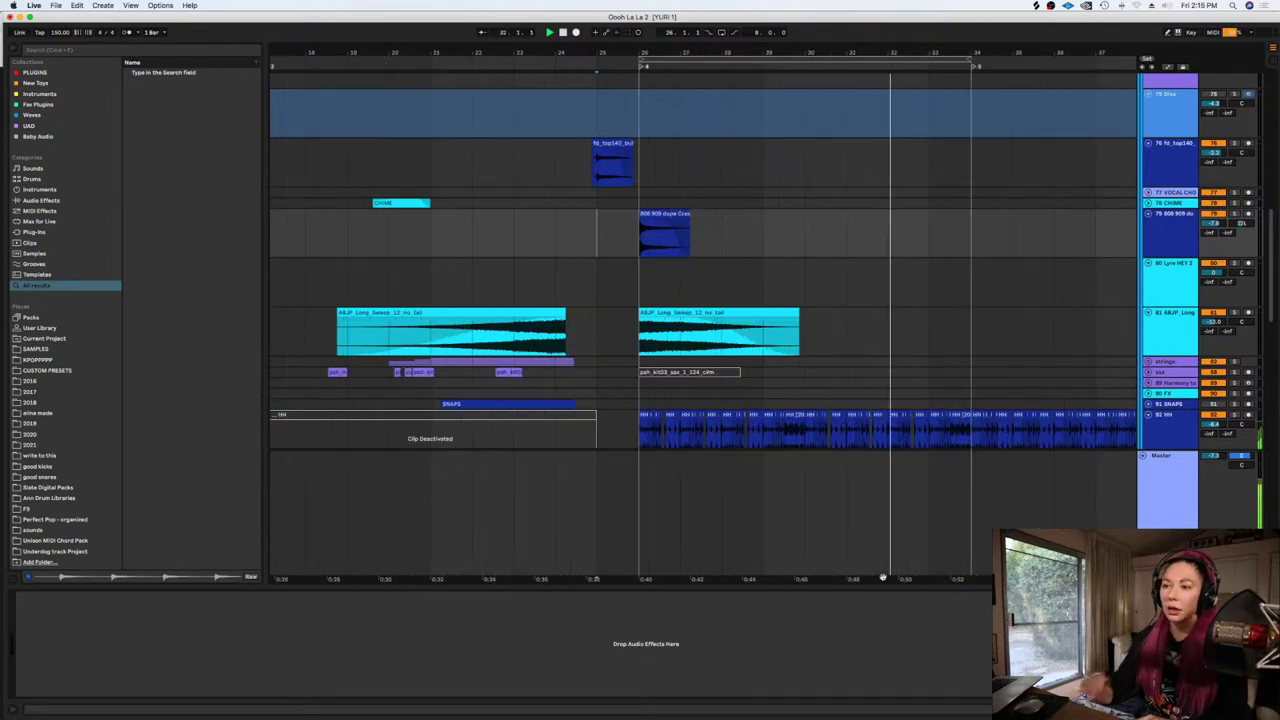
Stop playback and insert a new audio track below the wadm_808 track
{"action": "scroll", "coordinate": [730, 350], "scroll_direction": "right", "scroll_amount": 5}
{"action": "scroll", "coordinate": [730, 350], "scroll_direction": "down", "scroll_amount": 2}
{"action": "scroll", "coordinate": [730, 350], "scroll_direction": "down", "scroll_amount": 4}
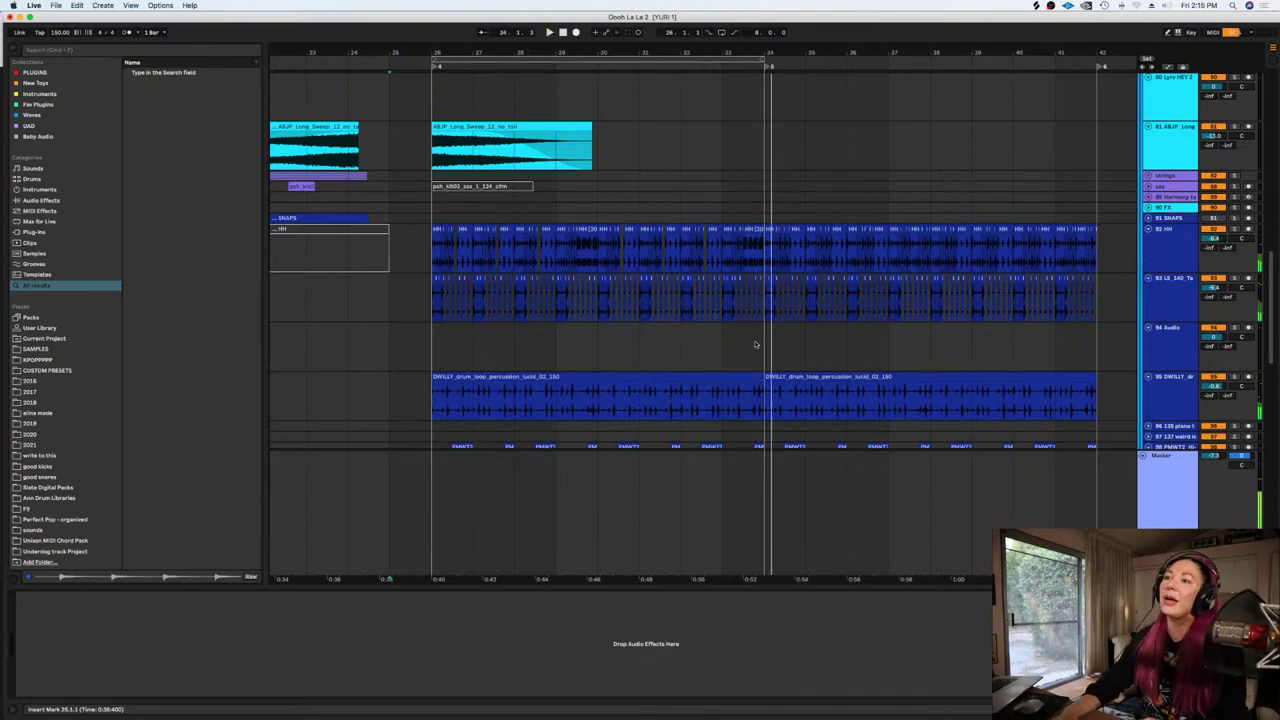
{"action": "scroll", "coordinate": [745, 347], "scroll_direction": "down", "scroll_amount": 4}
{"action": "scroll", "coordinate": [1136, 372], "scroll_direction": "down", "scroll_amount": 1}
{"action": "left_click", "coordinate": [1181, 398]}
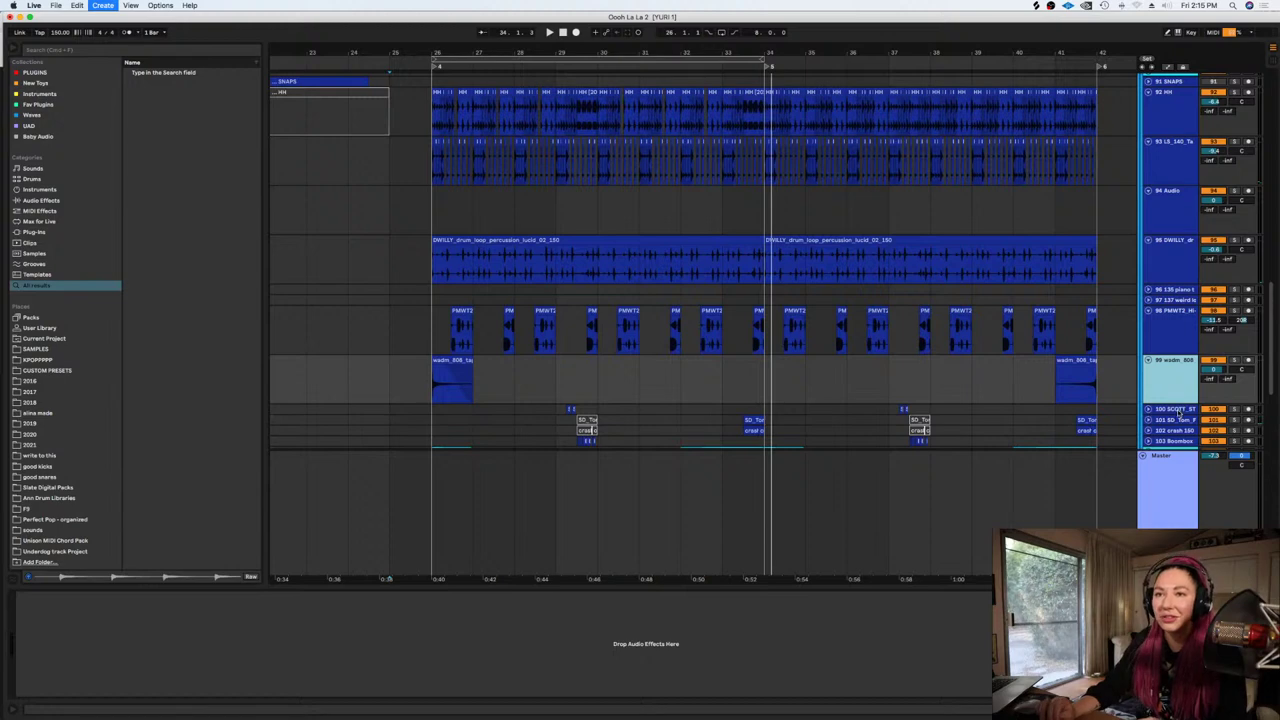
{"action": "key", "text": "super+t"}
{"action": "right_click", "coordinate": [1172, 427]}
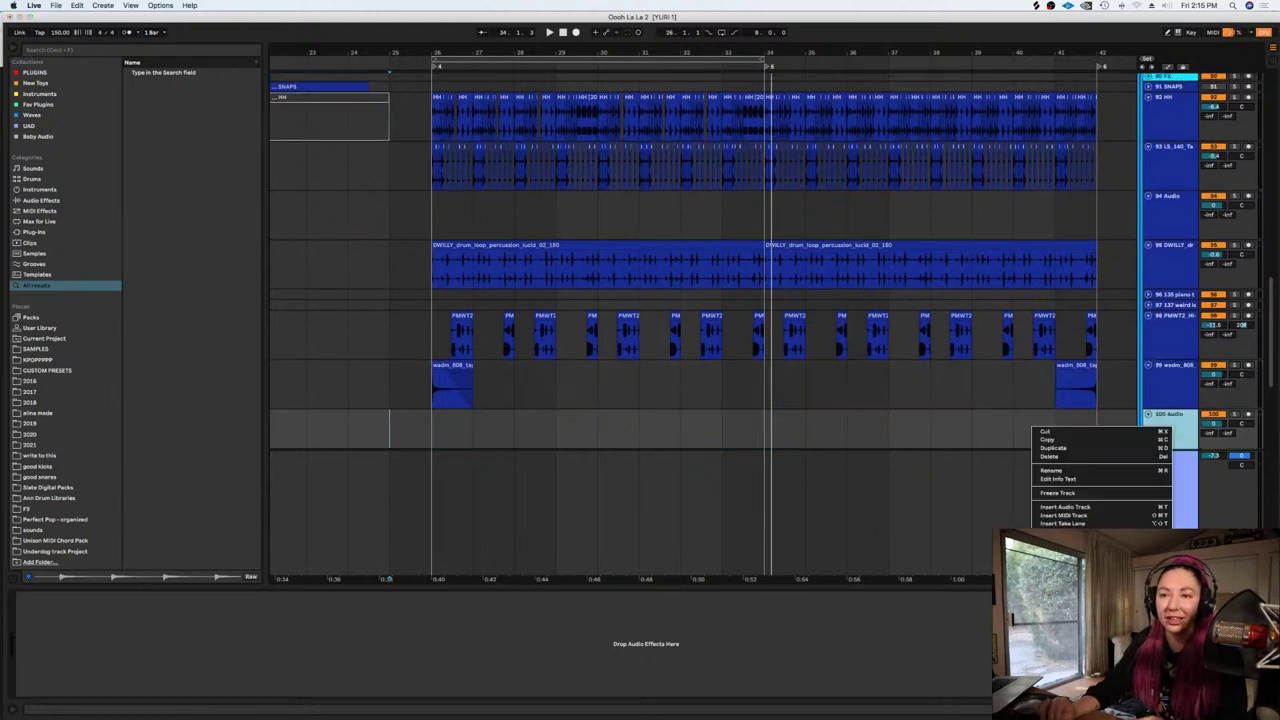
{"action": "key", "text": "Escape"}
Set the insert mark at 32.1.1 on the new audio track and search the browser for "tom"
{"action": "scroll", "coordinate": [874, 366], "scroll_direction": "down", "scroll_amount": 5}
{"action": "left_click", "coordinate": [663, 307]}
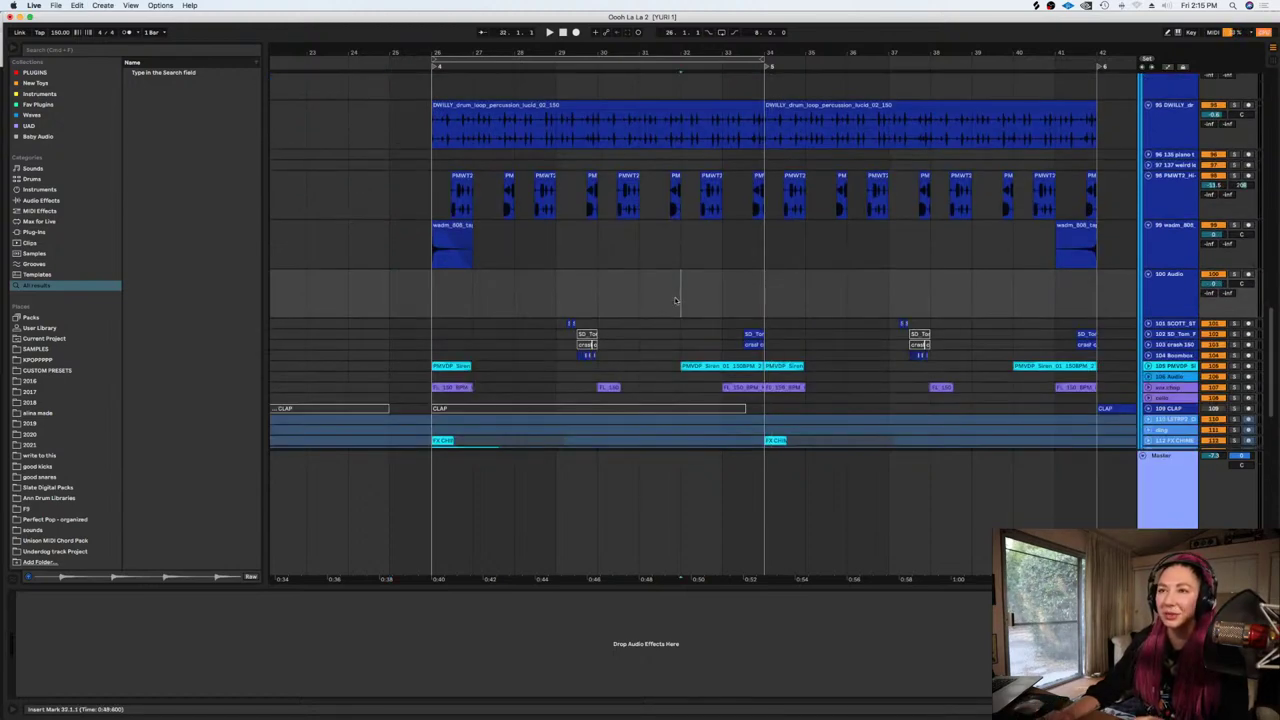
{"action": "left_click", "coordinate": [73, 50]}
{"action": "type", "text": "tom"}
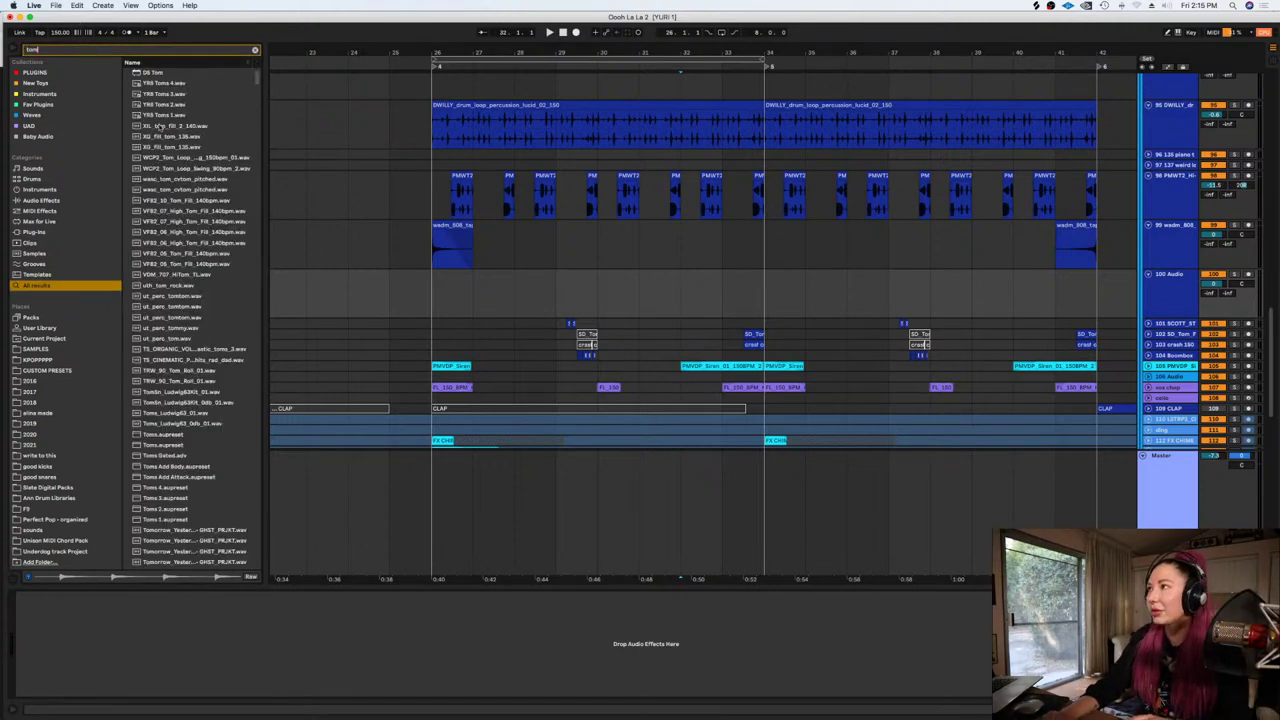
Set the insert mark at 31.3.1 on the new audio track and play the chorus from there
{"action": "right_click", "coordinate": [674, 284]}
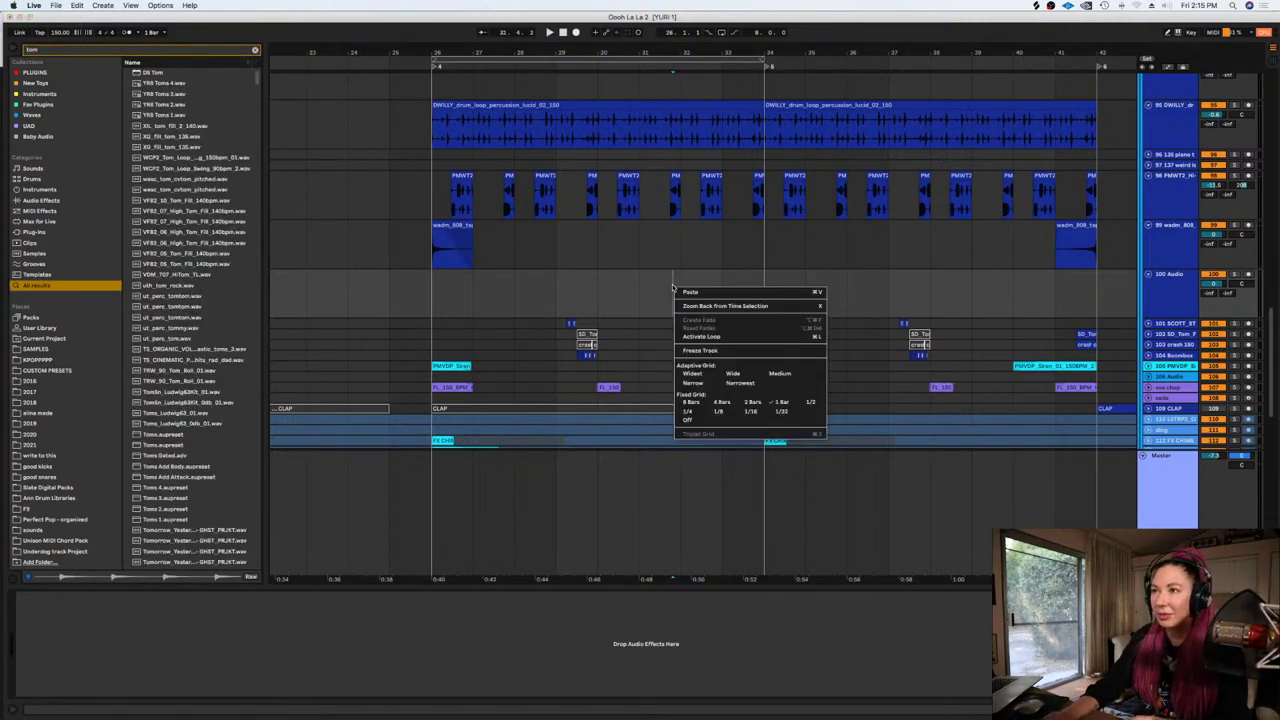
{"action": "key", "text": "Escape"}
{"action": "left_click", "coordinate": [632, 276]}
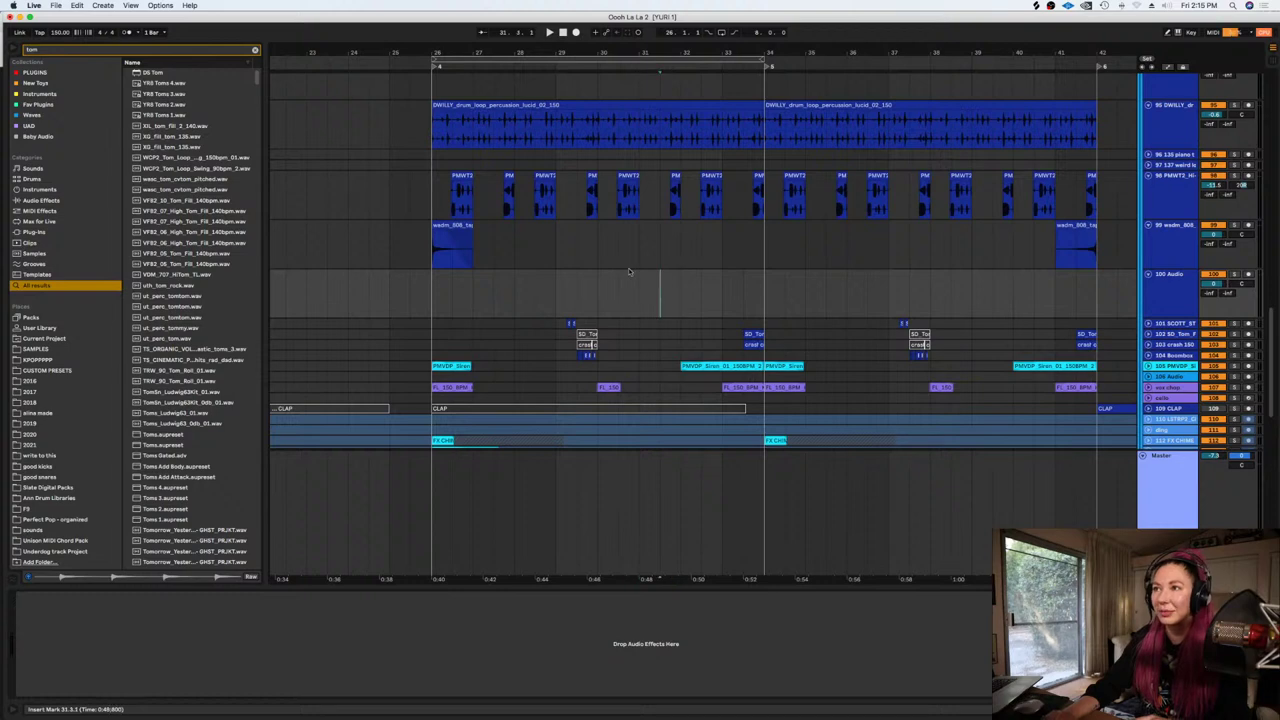
{"action": "key", "text": "plus"}
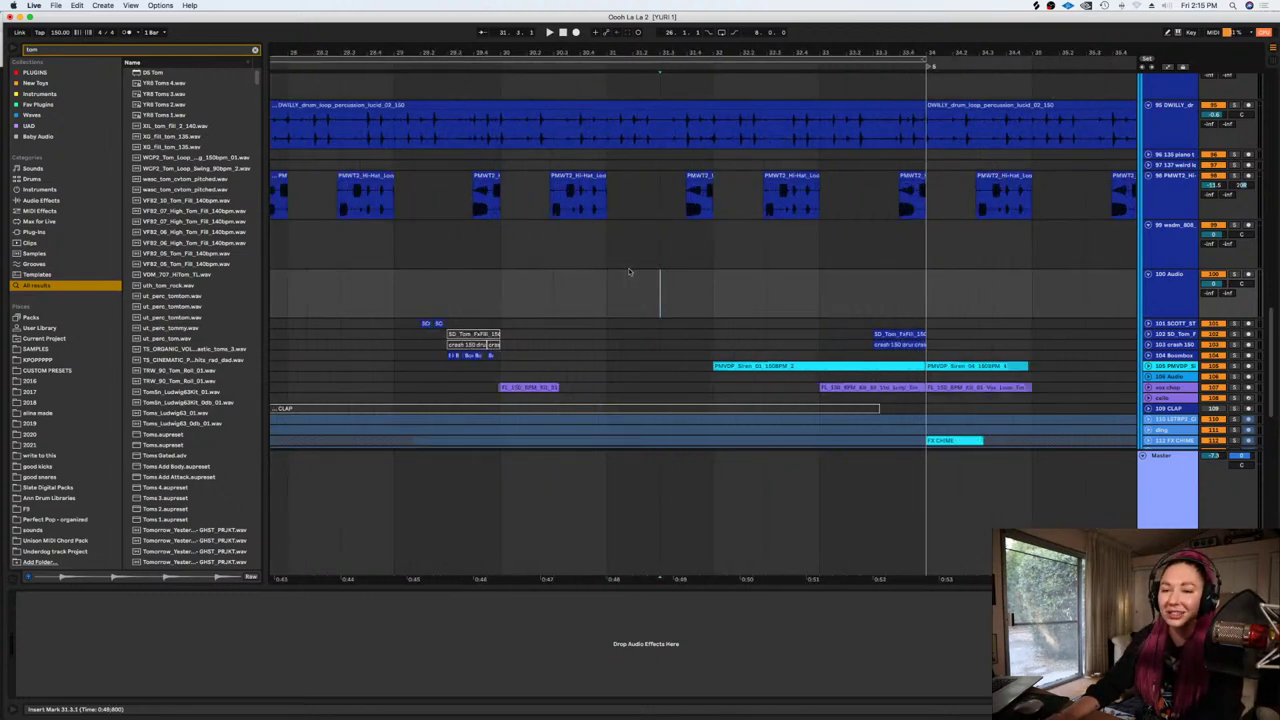
{"action": "key", "text": "space"}
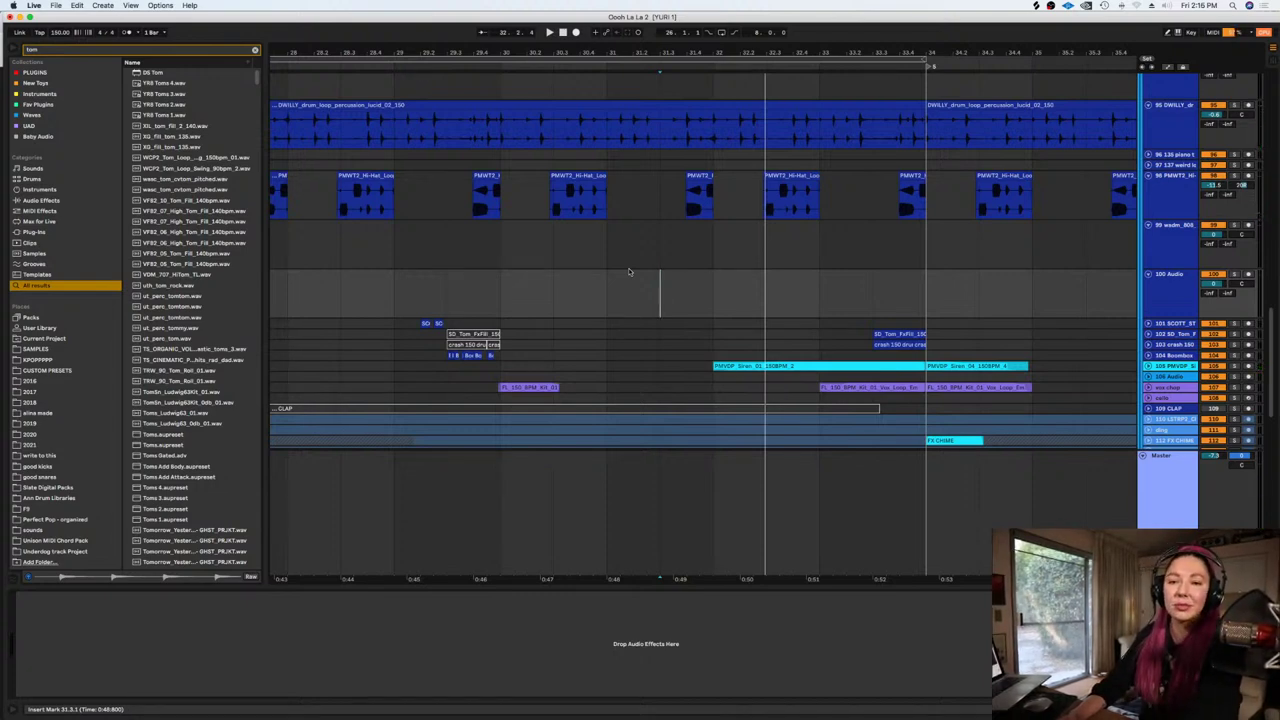
Play the chorus from 31.3.1 and again from 30.3.1 to find where a tom hit fits
{"action": "key", "text": "space"}
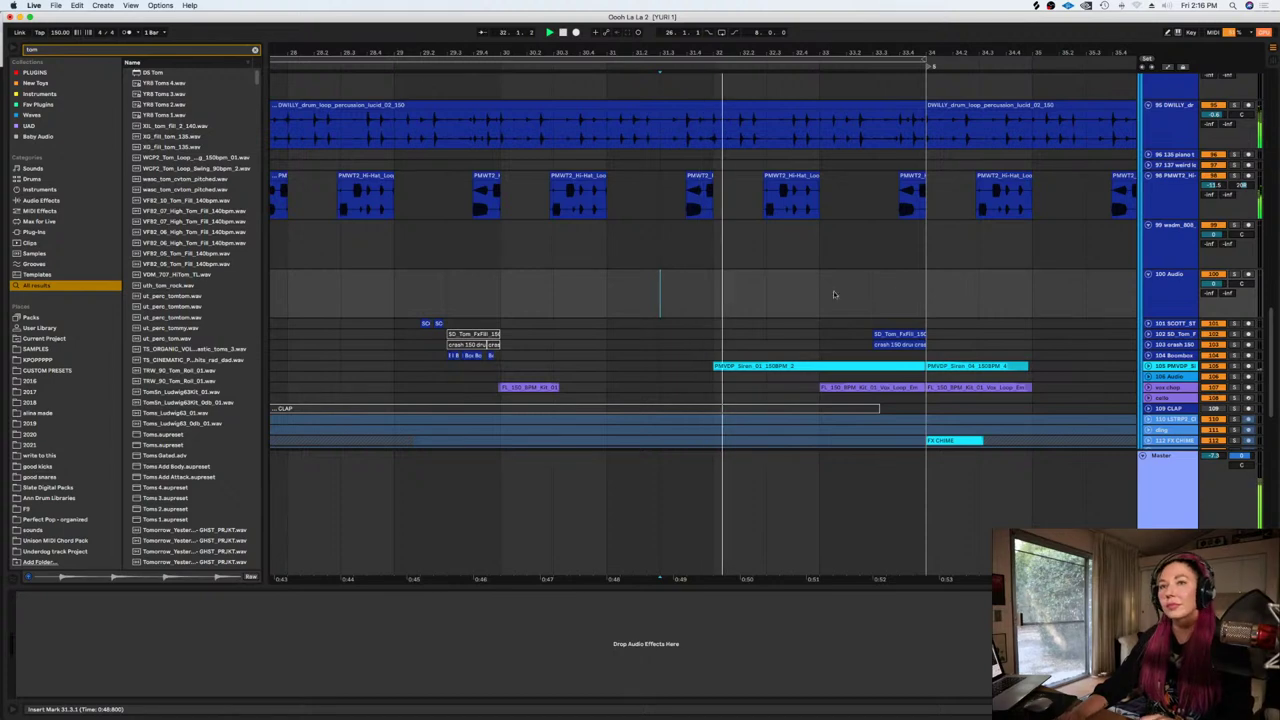
{"action": "key", "text": "space"}
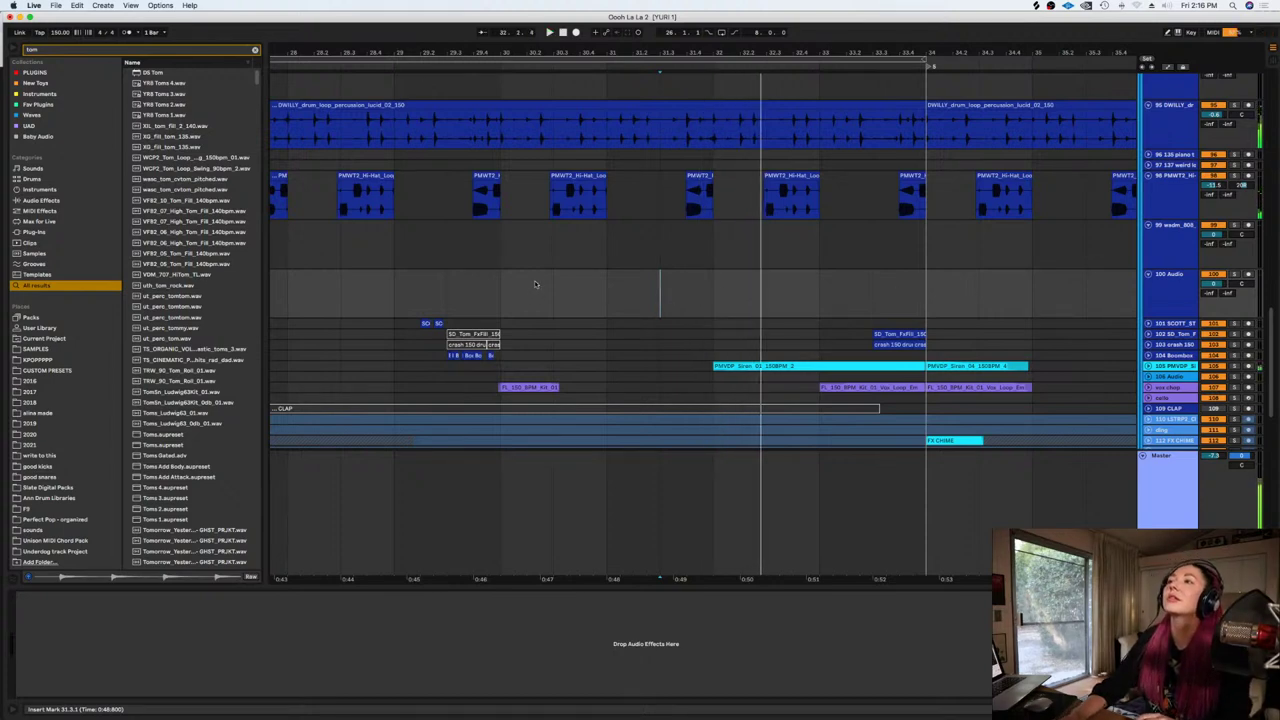
{"action": "left_click", "coordinate": [552, 292]}
{"action": "key", "text": "space"}
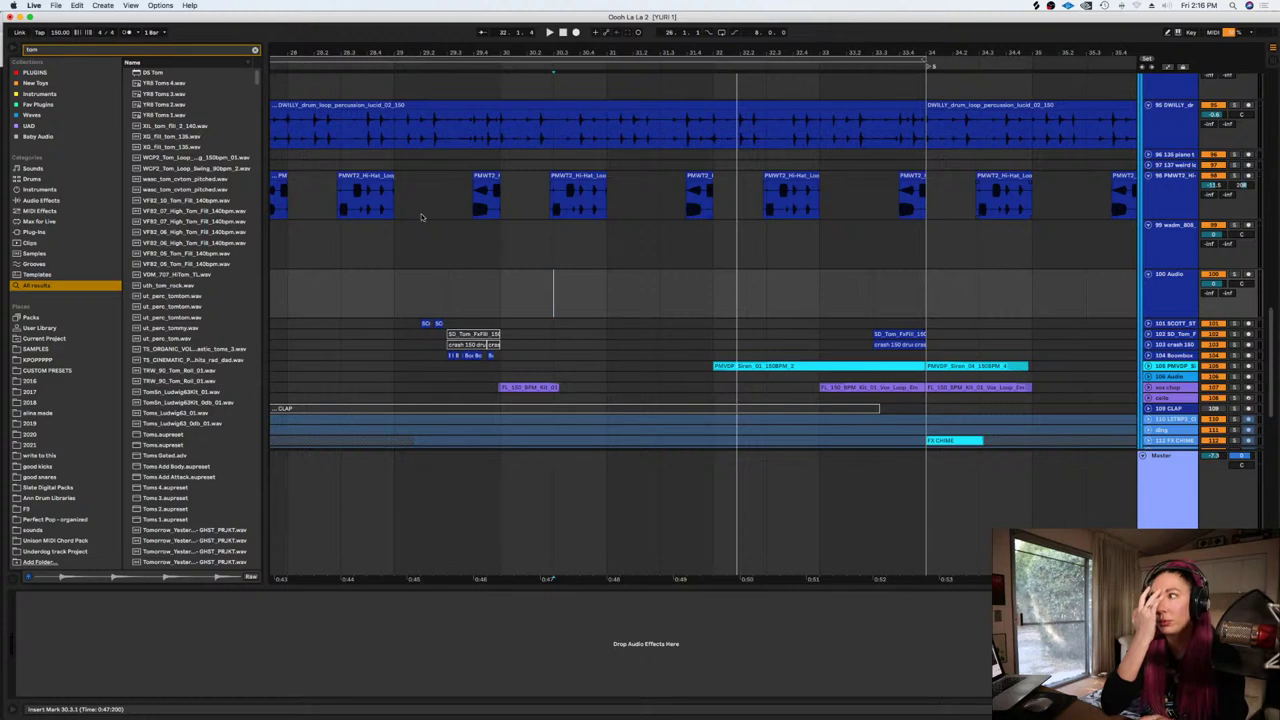
Search the browser for "808 toms" and audition the F9 TK, Roxy and 80s 100 808 tom samples
{"action": "left_click", "coordinate": [254, 51]}
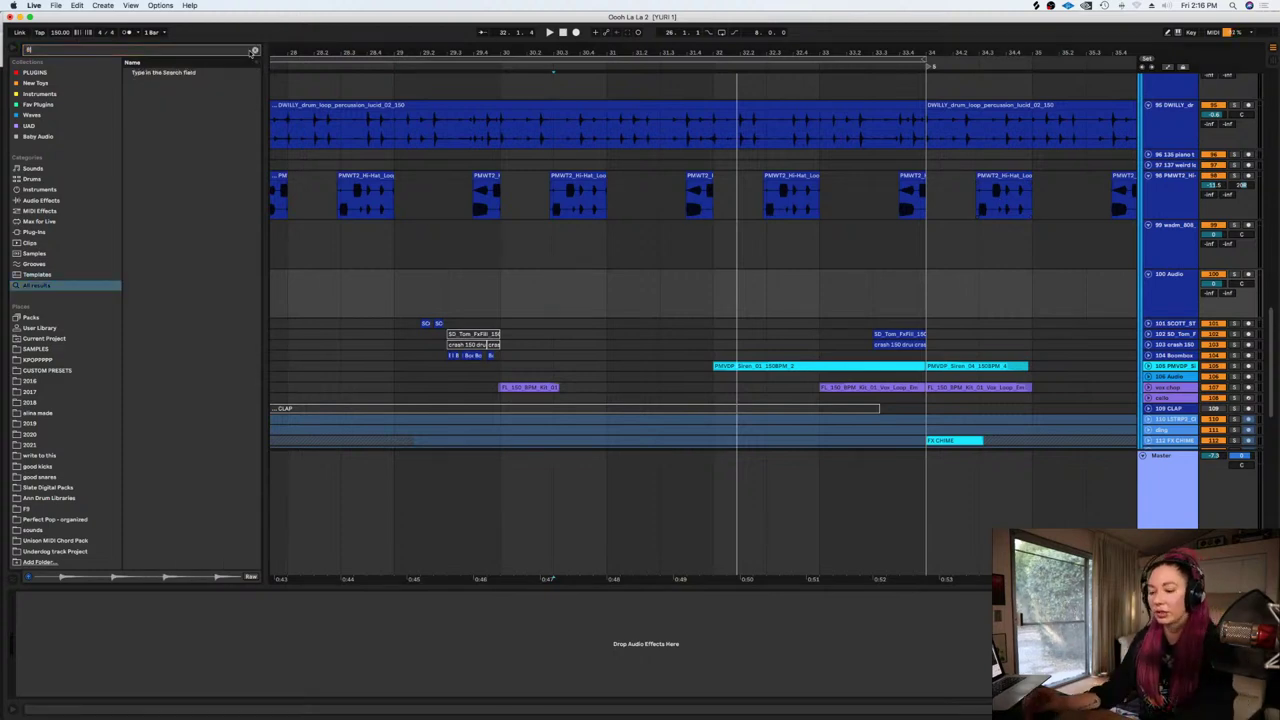
{"action": "type", "text": "808 toms"}
{"action": "left_click", "coordinate": [198, 116]}
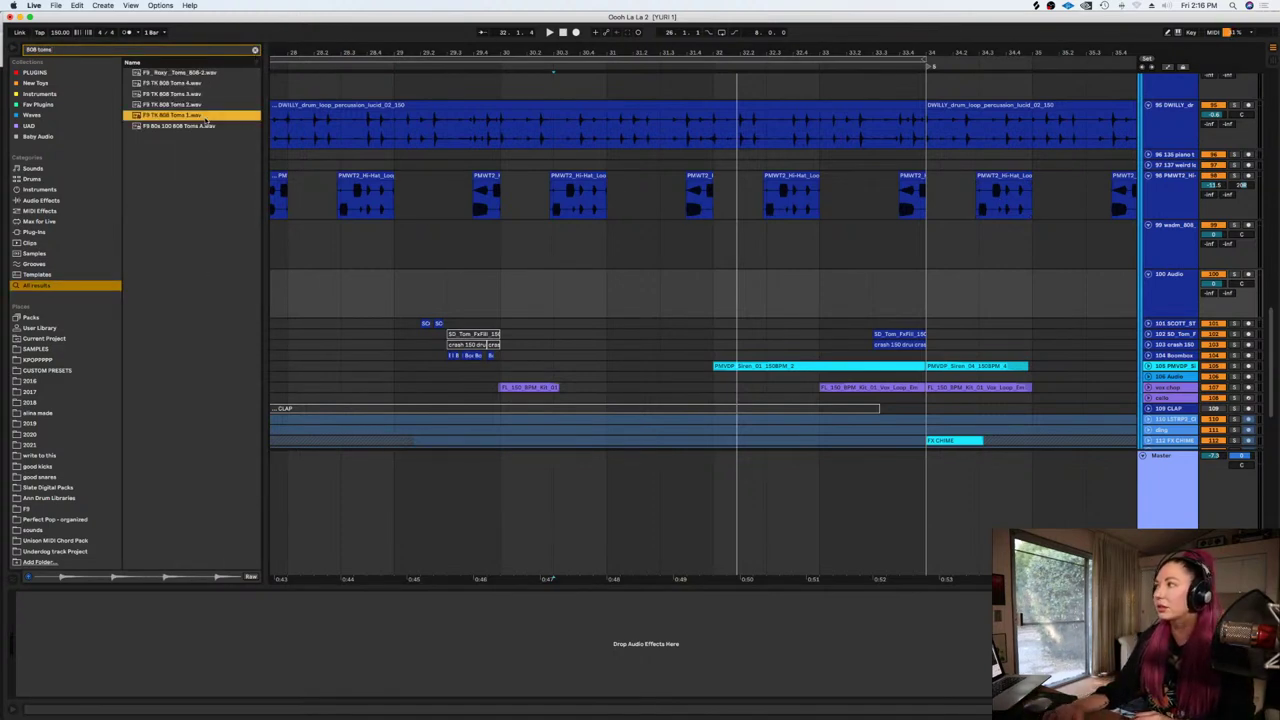
{"action": "left_click", "coordinate": [196, 127]}
{"action": "left_click", "coordinate": [193, 94]}
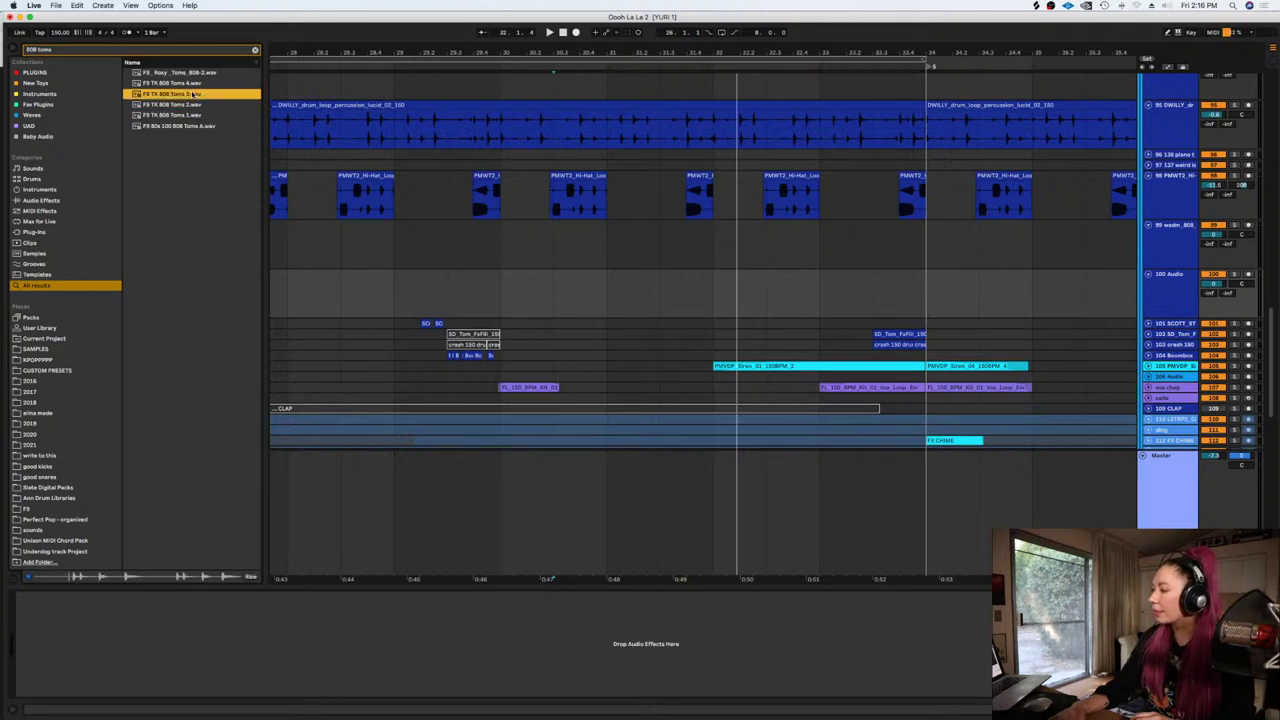
{"action": "left_click", "coordinate": [196, 74]}
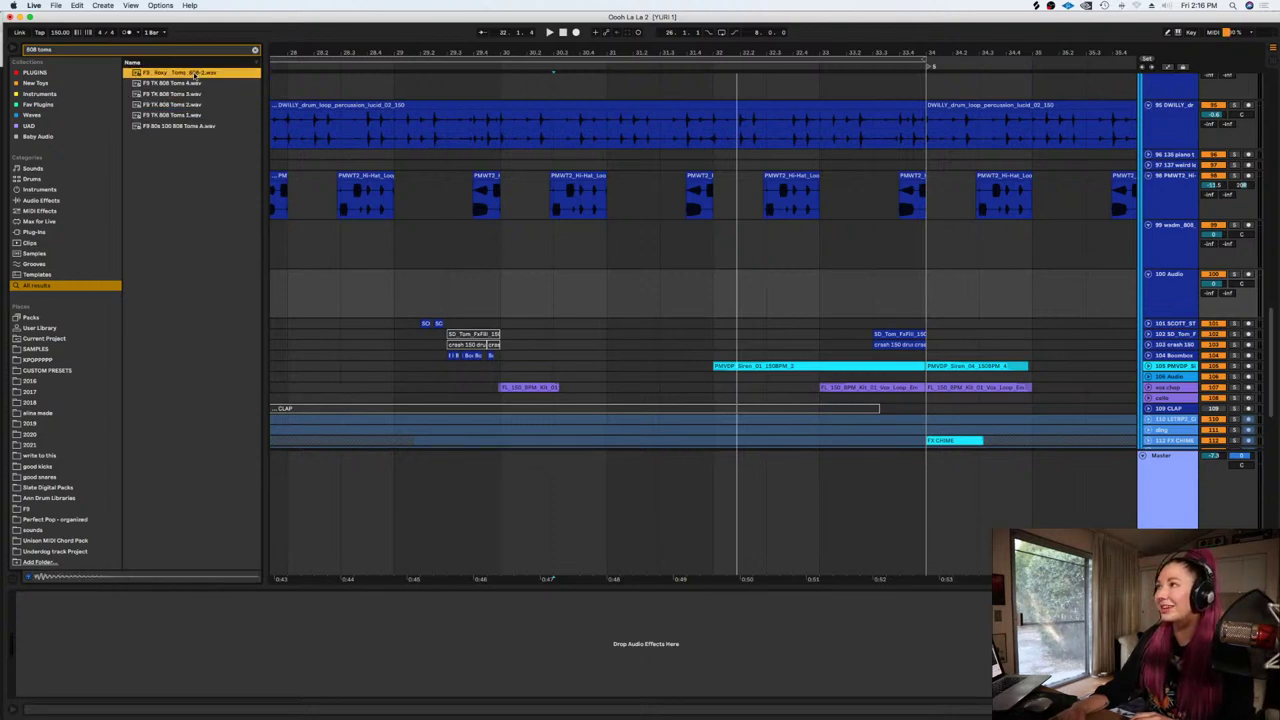
{"action": "left_click", "coordinate": [191, 86]}
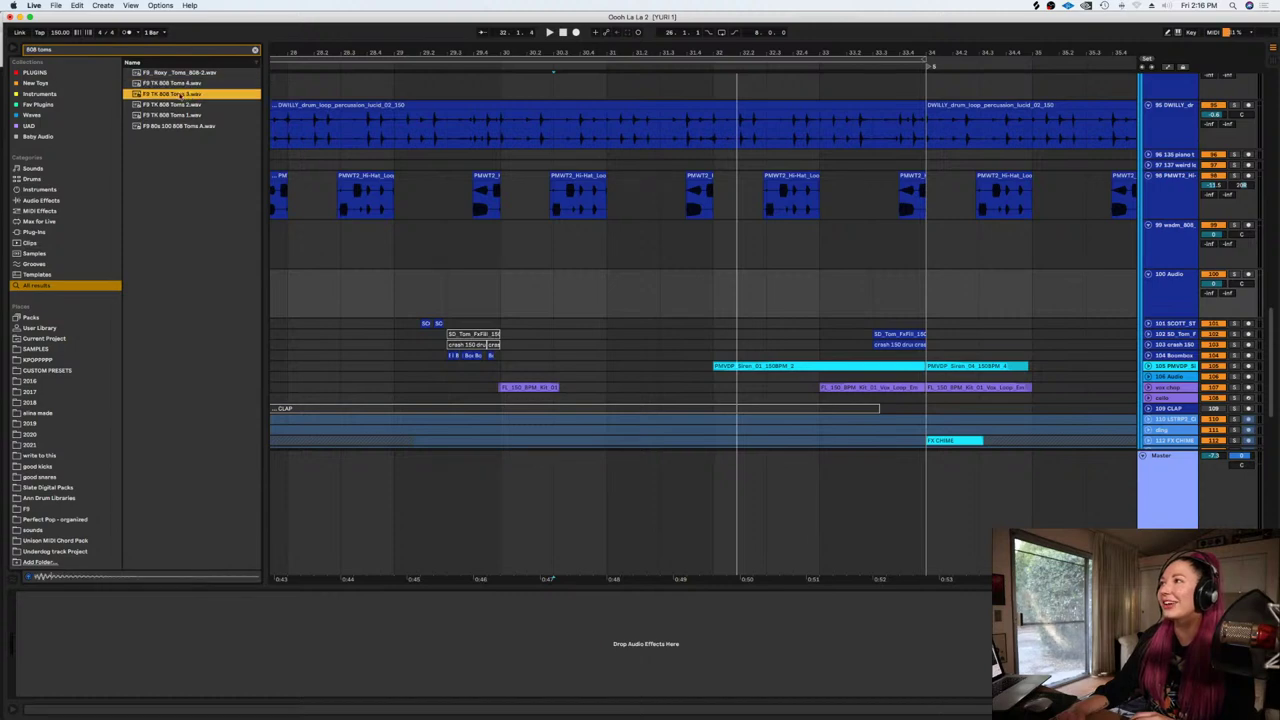
{"action": "left_click", "coordinate": [162, 114]}
{"action": "left_click", "coordinate": [163, 125]}
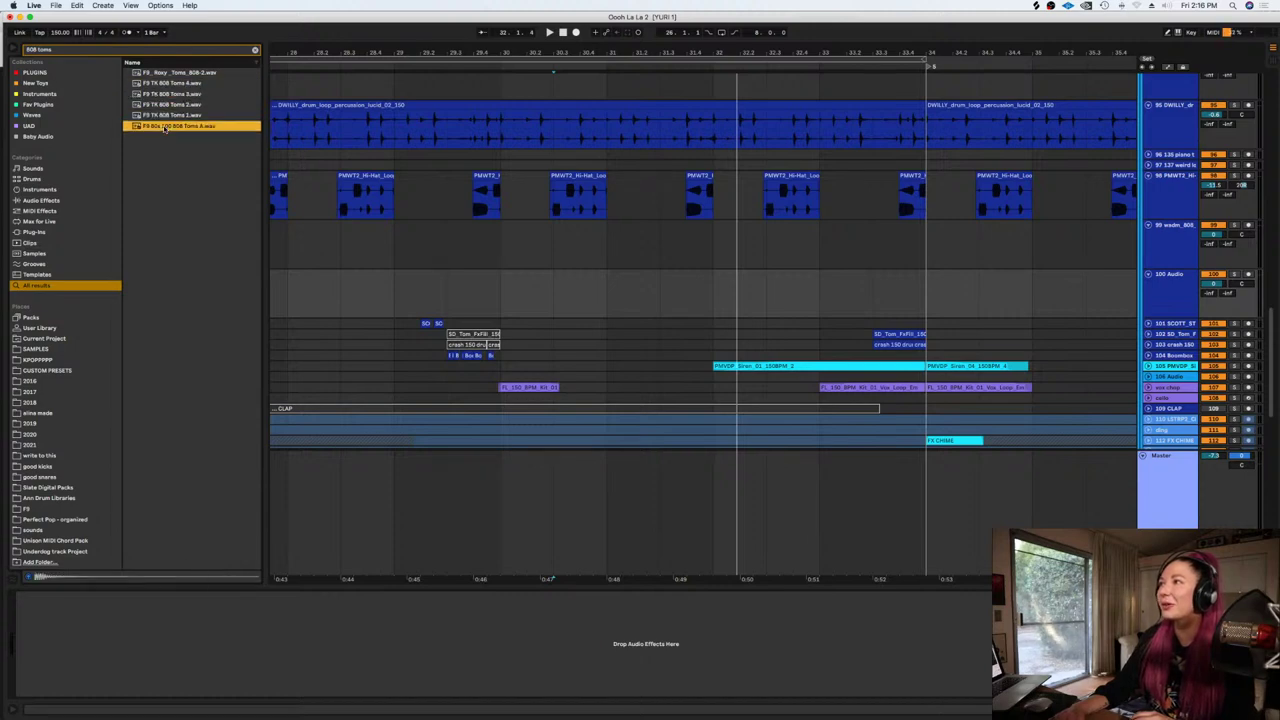
{"action": "left_click", "coordinate": [624, 281]}
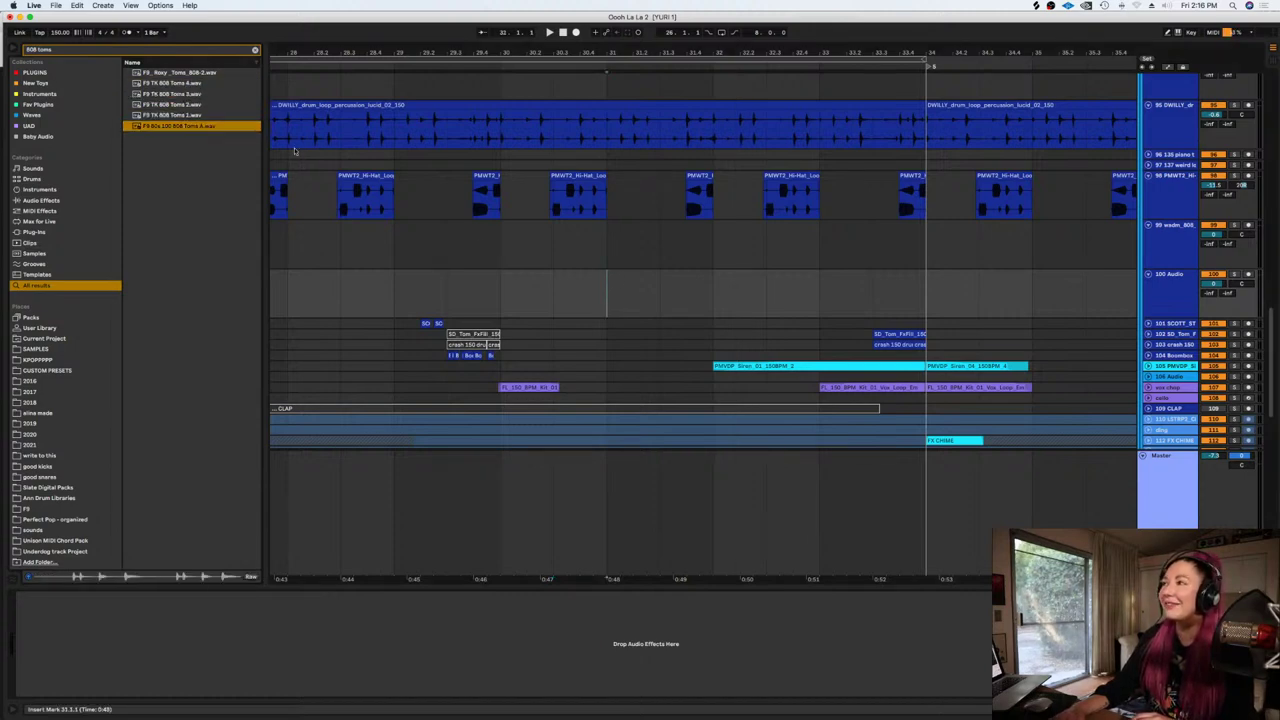
Replace the browser search term with "808"
{"action": "left_click", "coordinate": [255, 49]}
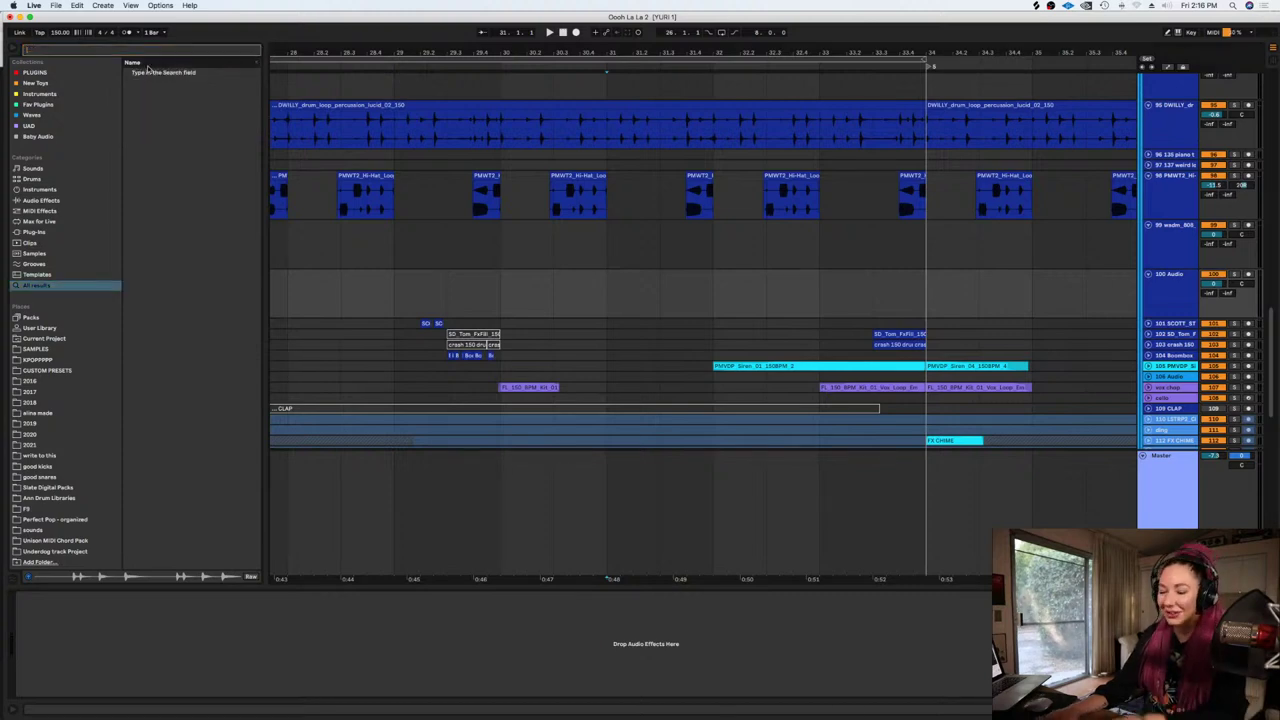
{"action": "type", "text": "808"}
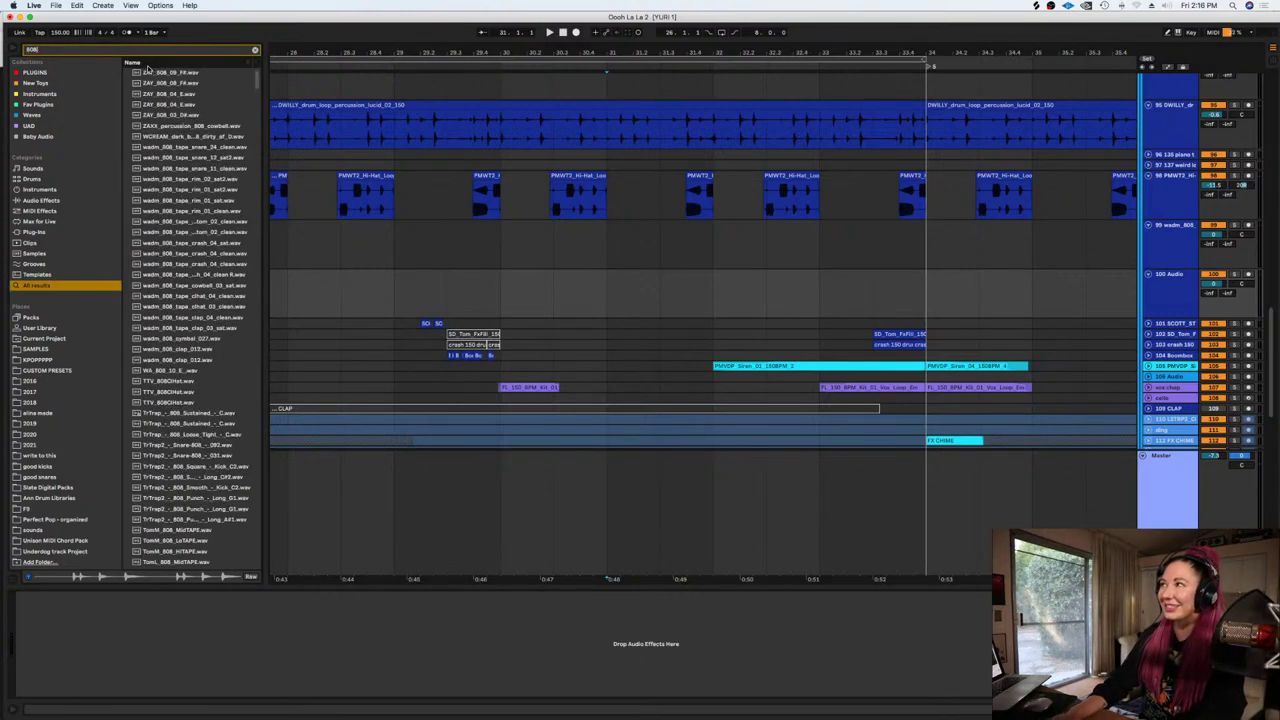
{"action": "key", "text": "BackSpace"}
{"action": "key", "text": "BackSpace"}
{"action": "key", "text": "BackSpace"}
{"action": "type", "text": "80"}
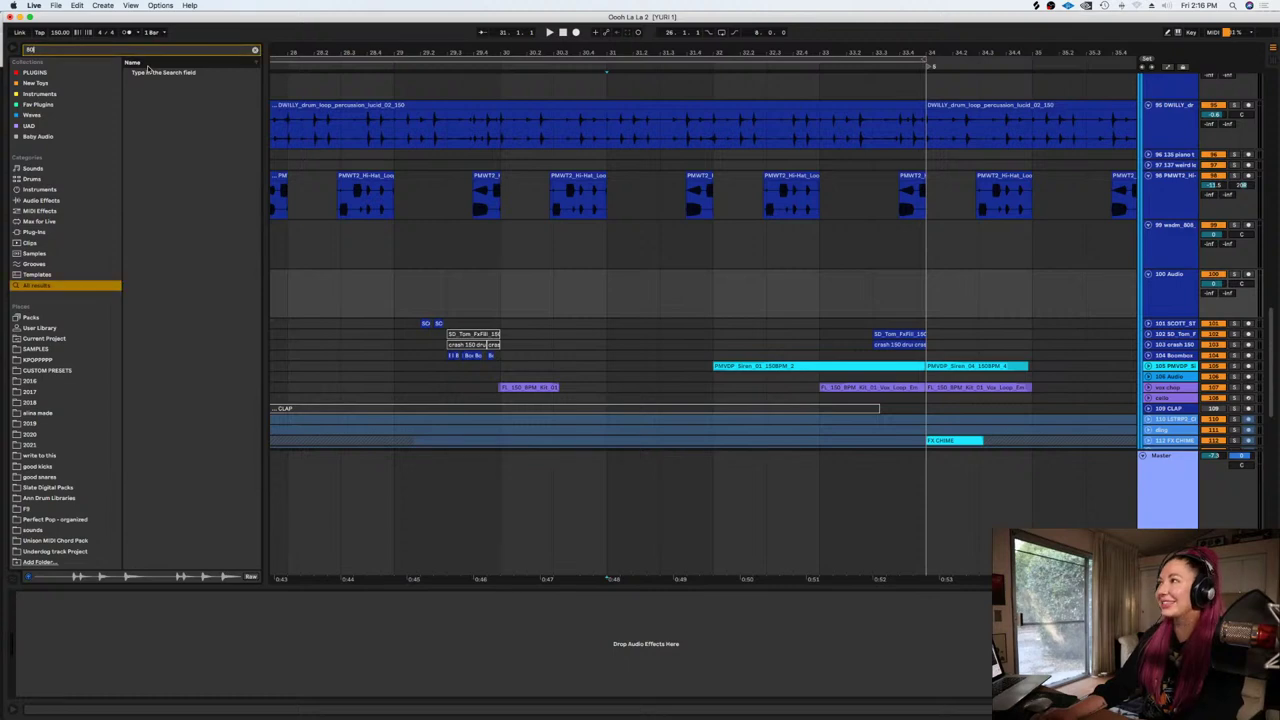
{"action": "type", "text": "8"}
Browse the 808 search results for tom sounds and audition several samples, including WA_808, LYRE_bass_808 and F9 TK 808 files
{"action": "left_click", "coordinate": [182, 370]}
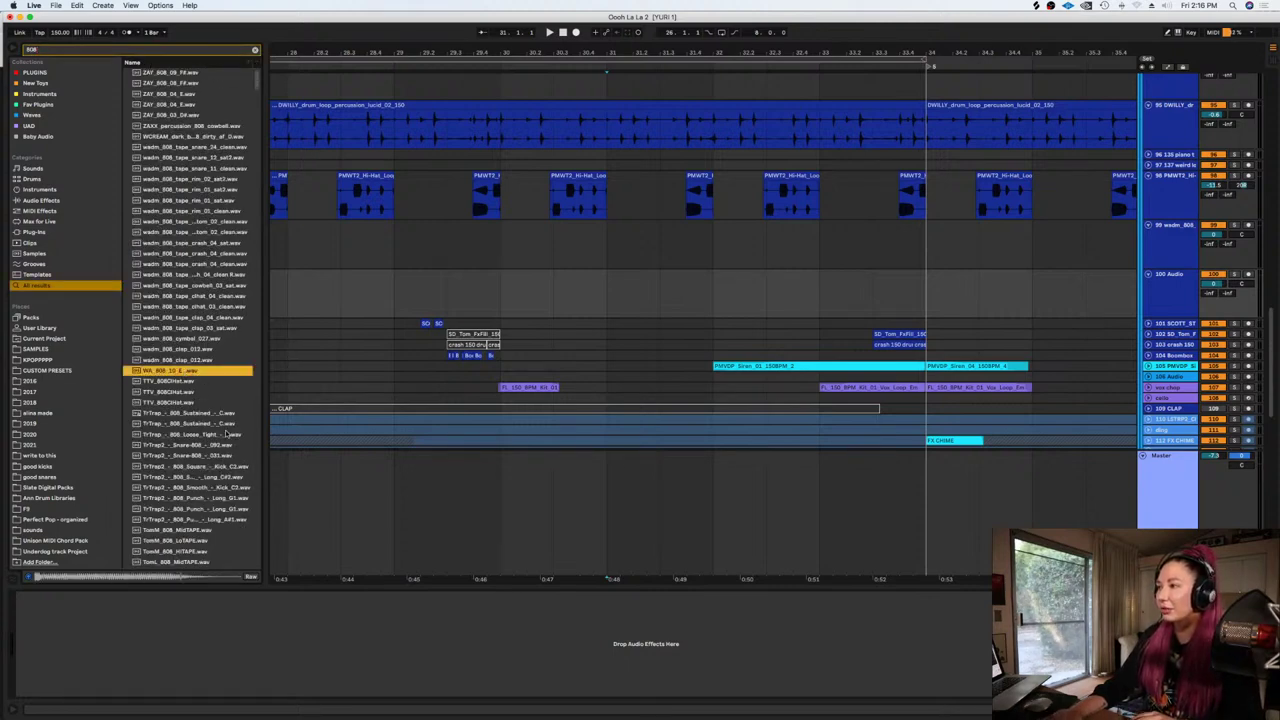
{"action": "scroll", "coordinate": [227, 434], "scroll_direction": "down", "scroll_amount": 1}
{"action": "left_click", "coordinate": [631, 280]}
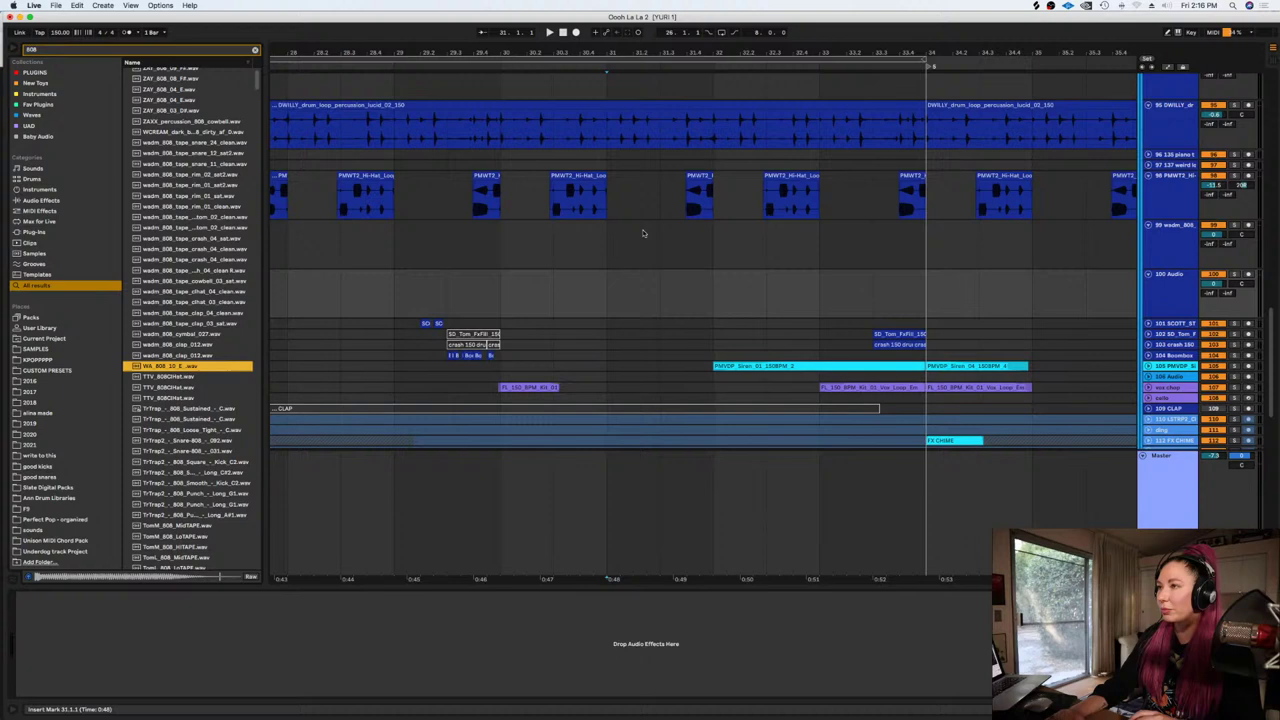
{"action": "left_click", "coordinate": [205, 196]}
{"action": "left_click", "coordinate": [206, 271]}
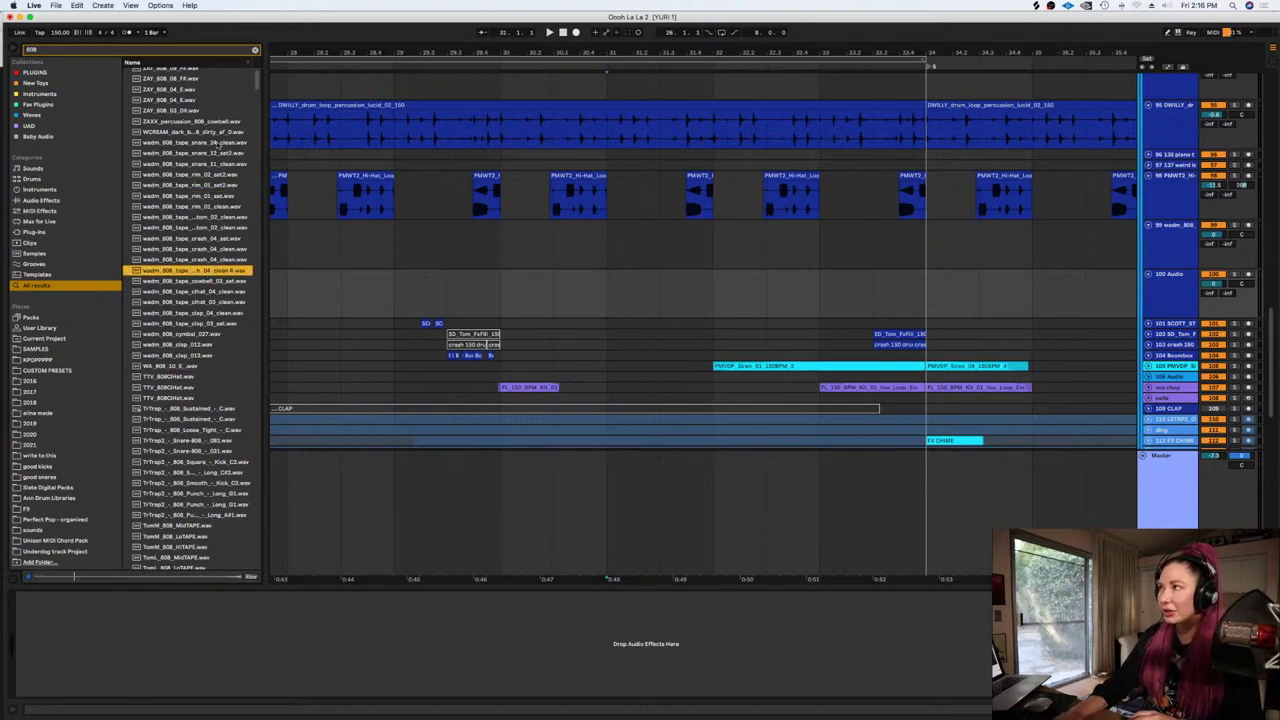
{"action": "scroll", "coordinate": [200, 300], "scroll_direction": "down", "scroll_amount": 15}
{"action": "left_click", "coordinate": [200, 358]}
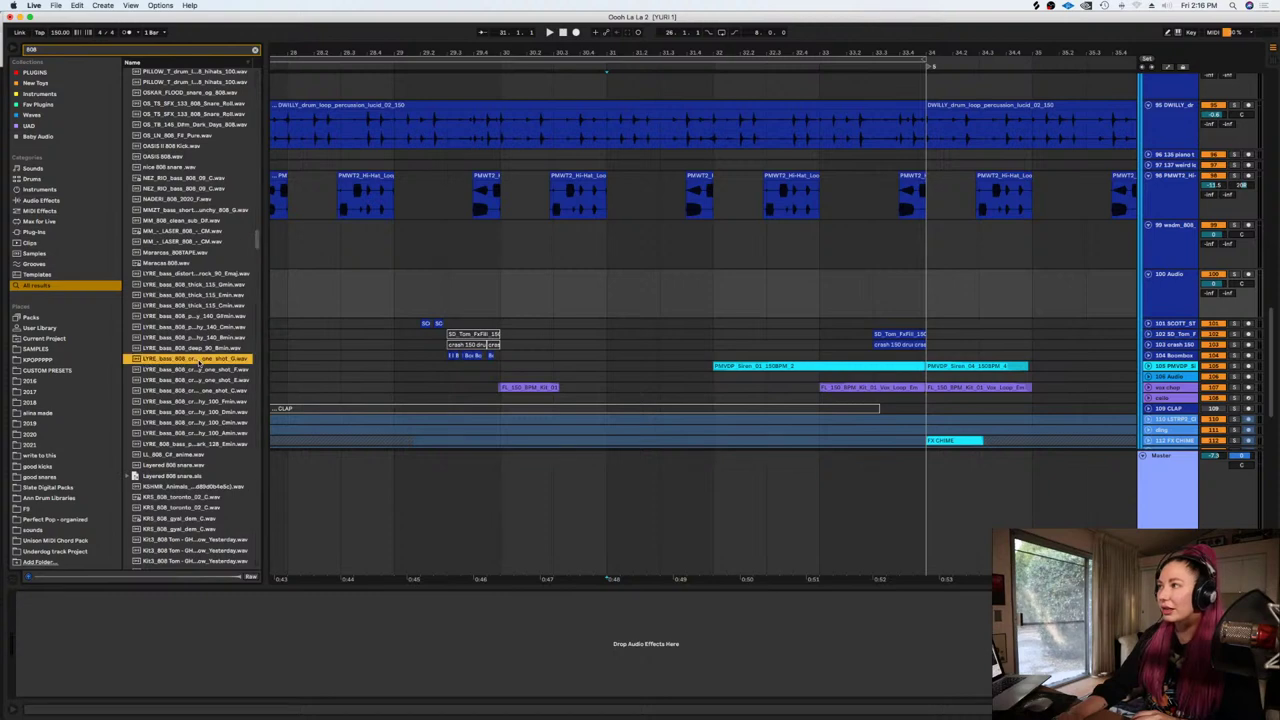
{"action": "left_click", "coordinate": [180, 251]}
{"action": "left_click_drag", "start_coordinate": [264, 247], "coordinate": [213, 344]}
{"action": "left_click", "coordinate": [213, 342]}
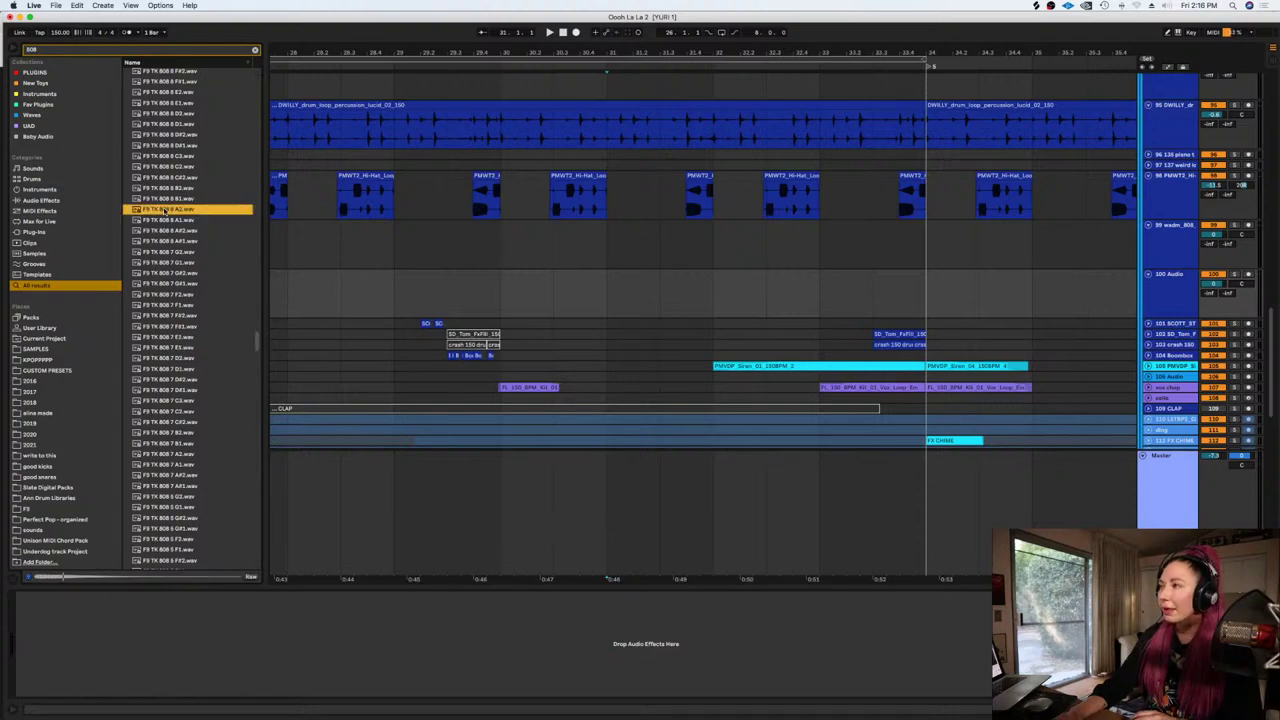
{"action": "left_click", "coordinate": [185, 210]}
Narrow the browser search to "808 tom" and audition the Kit3_808 Tom and SampleMagic_tr808_tom samples
{"action": "left_click", "coordinate": [65, 50]}
{"action": "type", "text": "tom"}
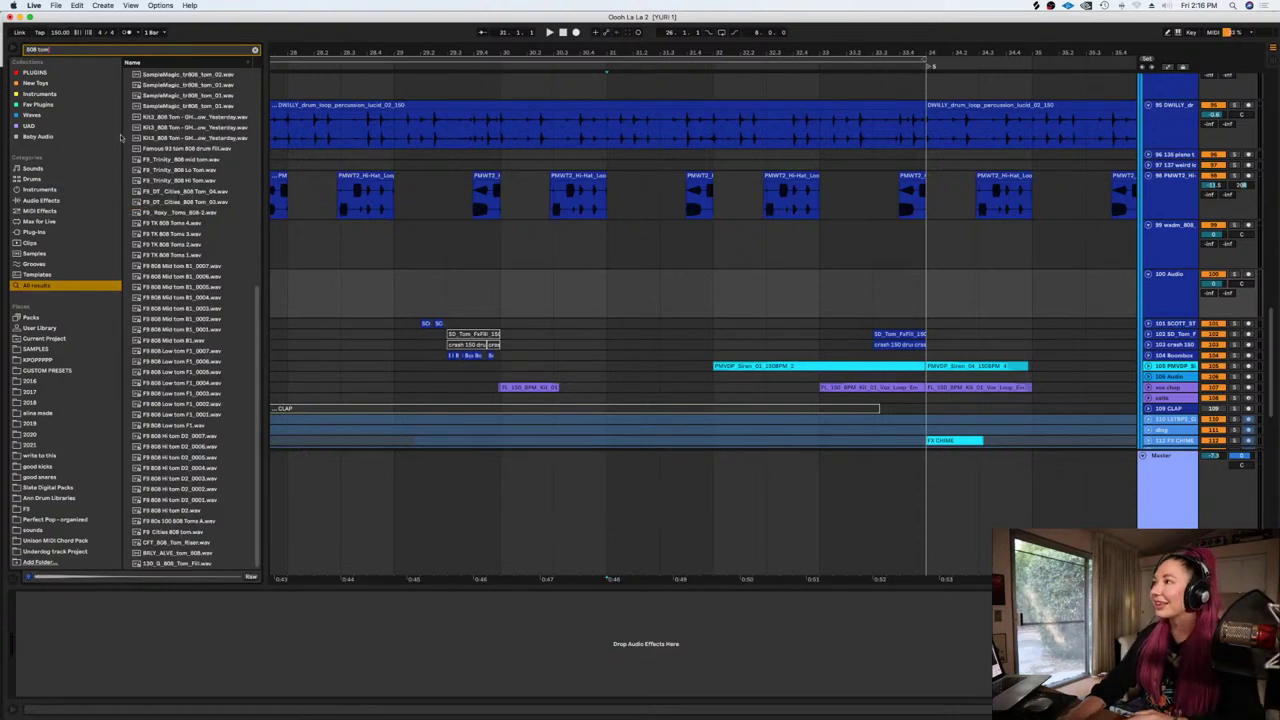
{"action": "left_click", "coordinate": [211, 128]}
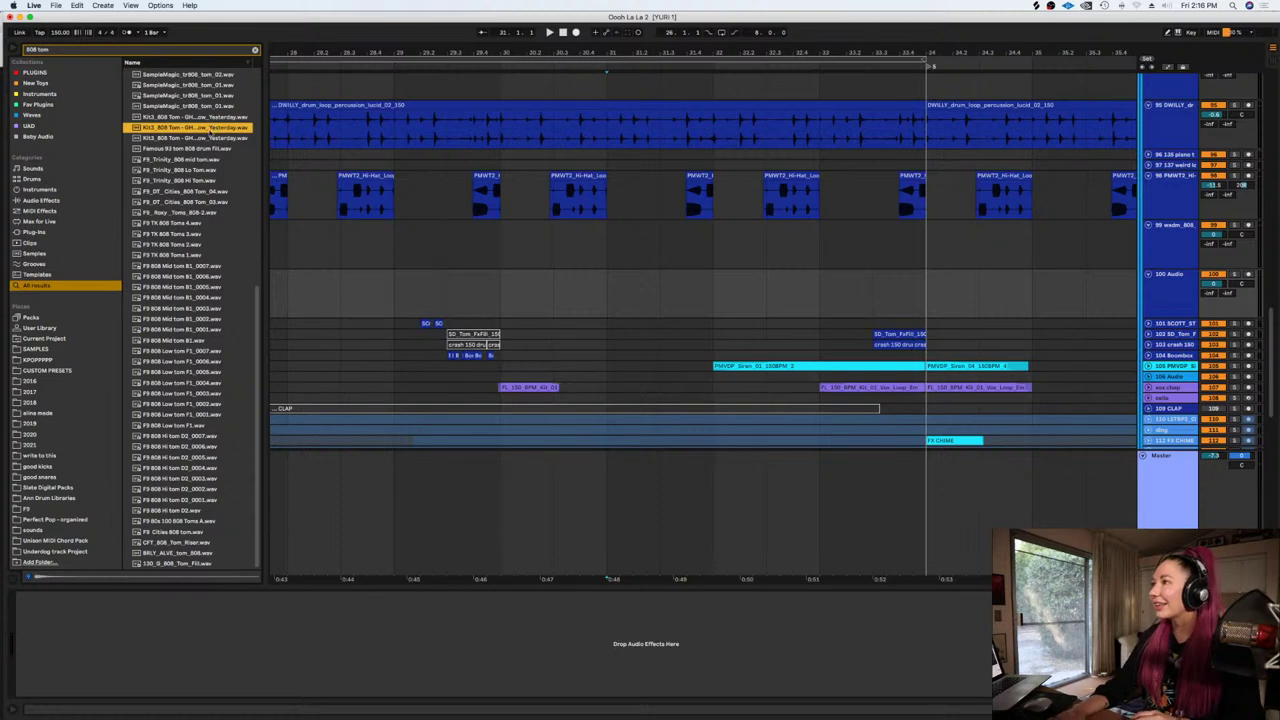
{"action": "left_click", "coordinate": [211, 138]}
{"action": "left_click", "coordinate": [201, 106]}
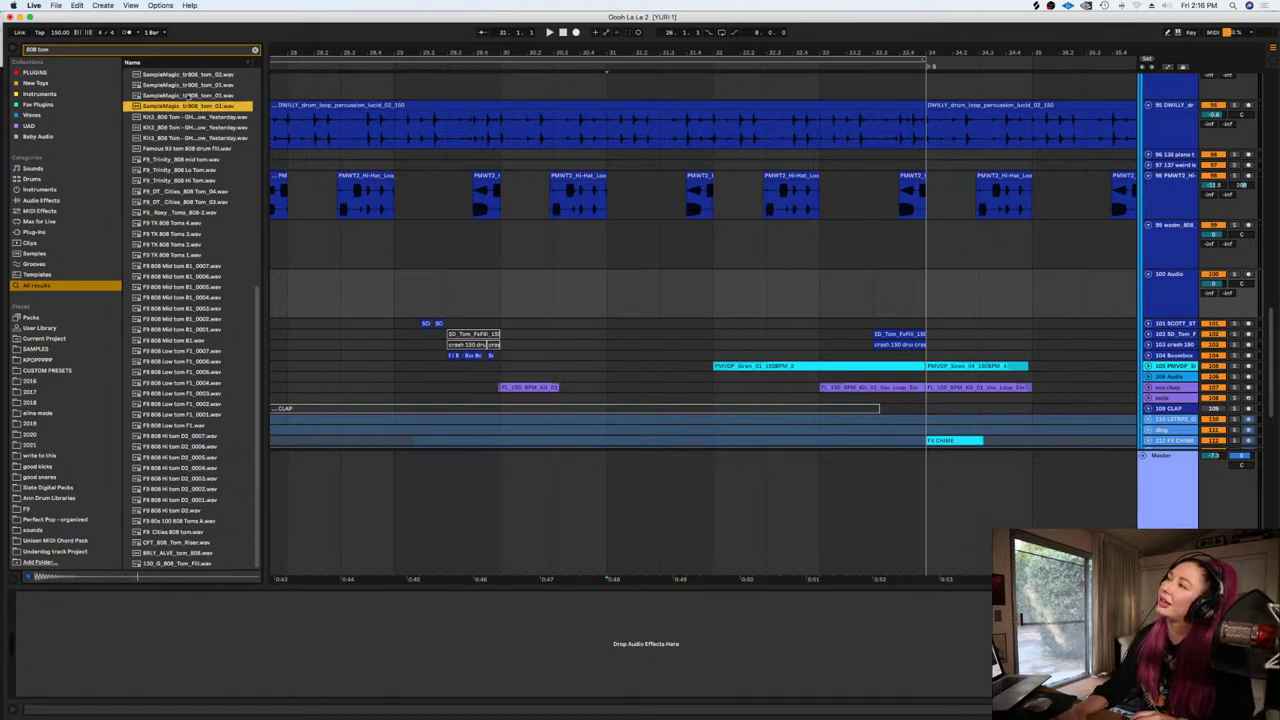
{"action": "left_click", "coordinate": [189, 85]}
{"action": "left_click", "coordinate": [194, 96]}
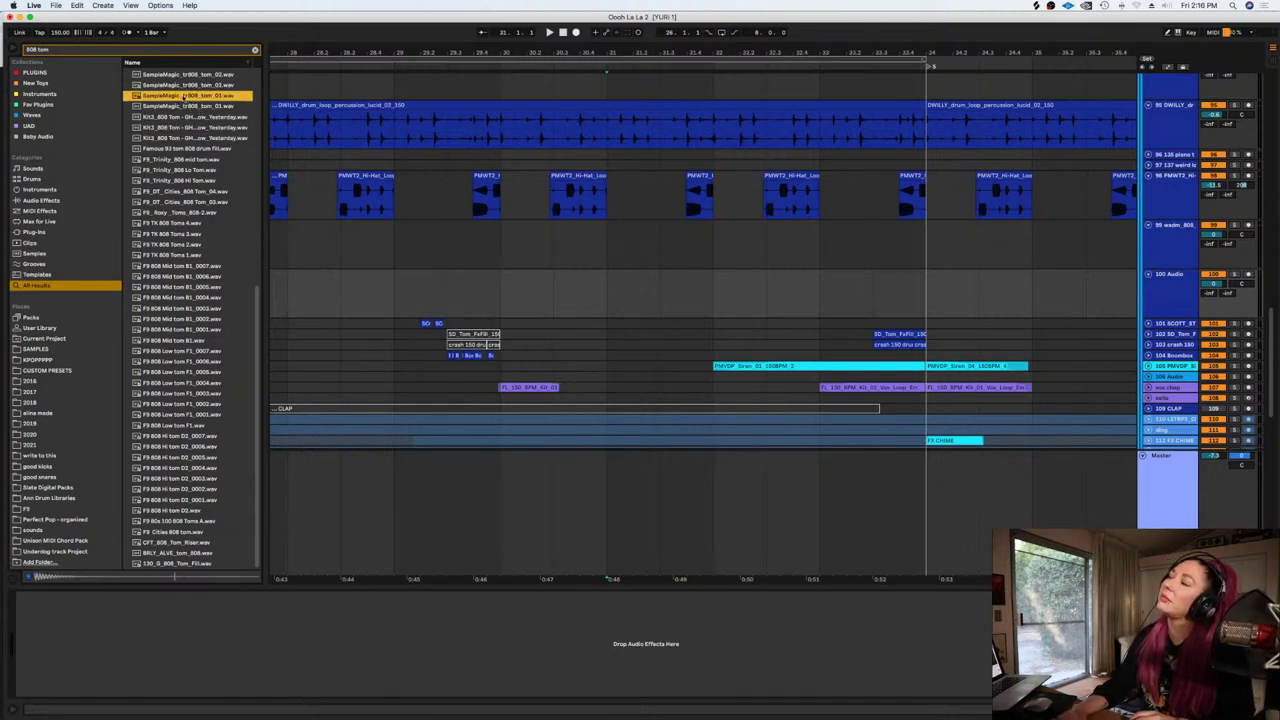
{"action": "left_click", "coordinate": [178, 75]}
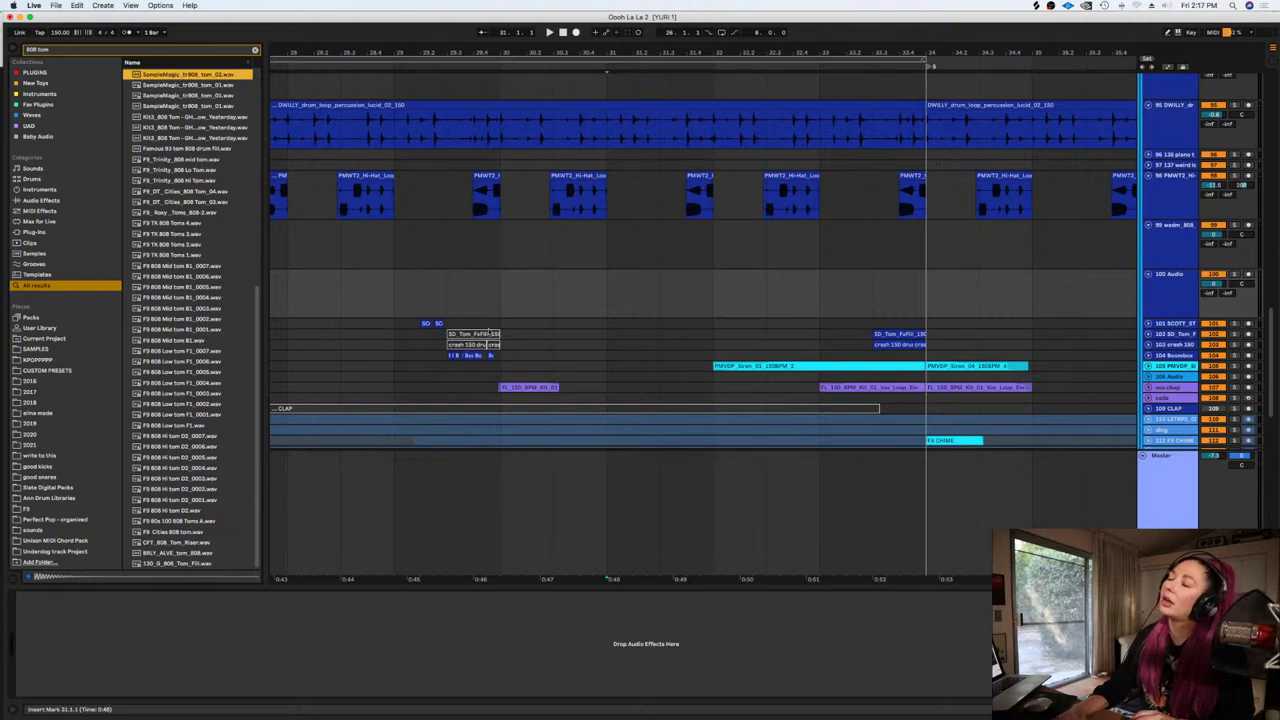
Play the chorus from 31.1.1, and place SampleMagic_tr808_tom_02.wav at 32.1.1 and 32.3.1 on the new audio track
{"action": "left_click", "coordinate": [604, 290]}
{"action": "key", "text": "space"}
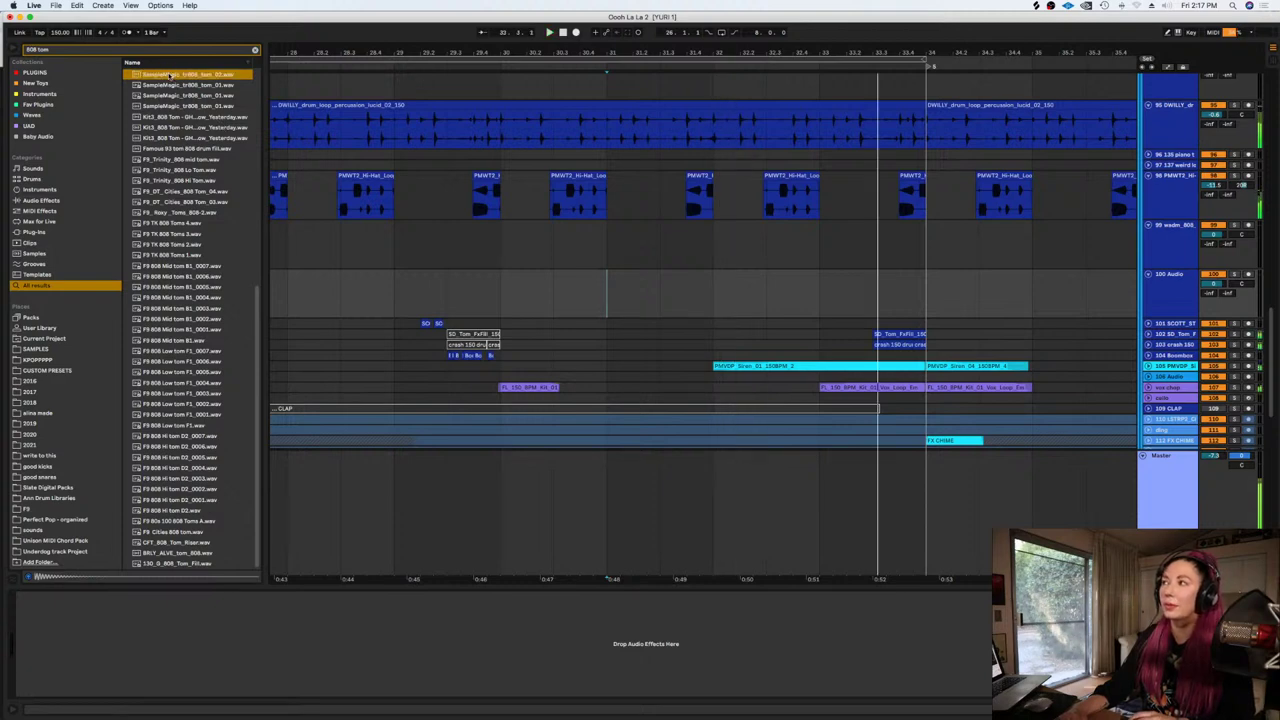
{"action": "mouse_move", "coordinate": [170, 75]}
{"action": "left_mouse_down"}
{"action": "mouse_move", "coordinate": [729, 291]}
{"action": "mouse_move", "coordinate": [688, 295]}
{"action": "mouse_move", "coordinate": [735, 275]}
{"action": "mouse_move", "coordinate": [782, 282]}
{"action": "left_mouse_up"}
{"action": "left_click", "coordinate": [680, 293]}
{"action": "right_click", "coordinate": [680, 293]}
{"action": "left_click", "coordinate": [766, 417]}
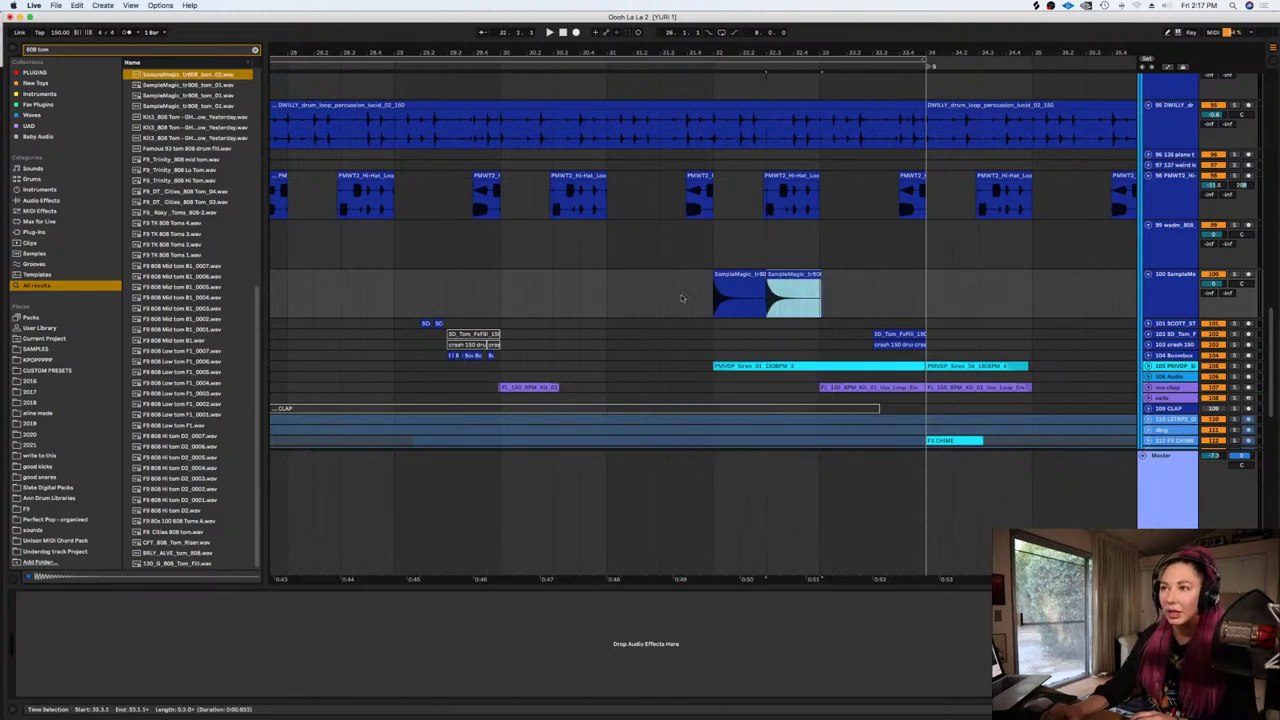
Play the two tom hits from 31.3.4 and move the second tom clip to 32.2.3
{"action": "left_click", "coordinate": [683, 295]}
{"action": "key", "text": "space"}
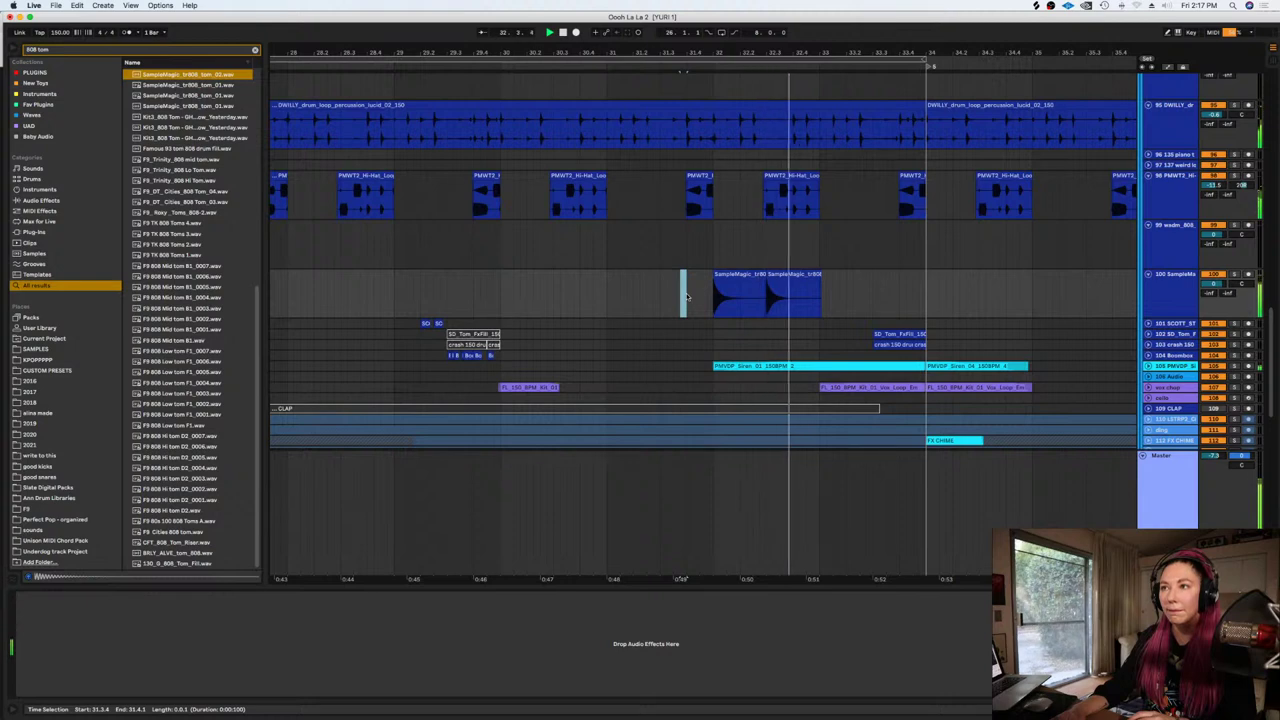
{"action": "key", "text": "space"}
{"action": "left_click", "coordinate": [784, 288]}
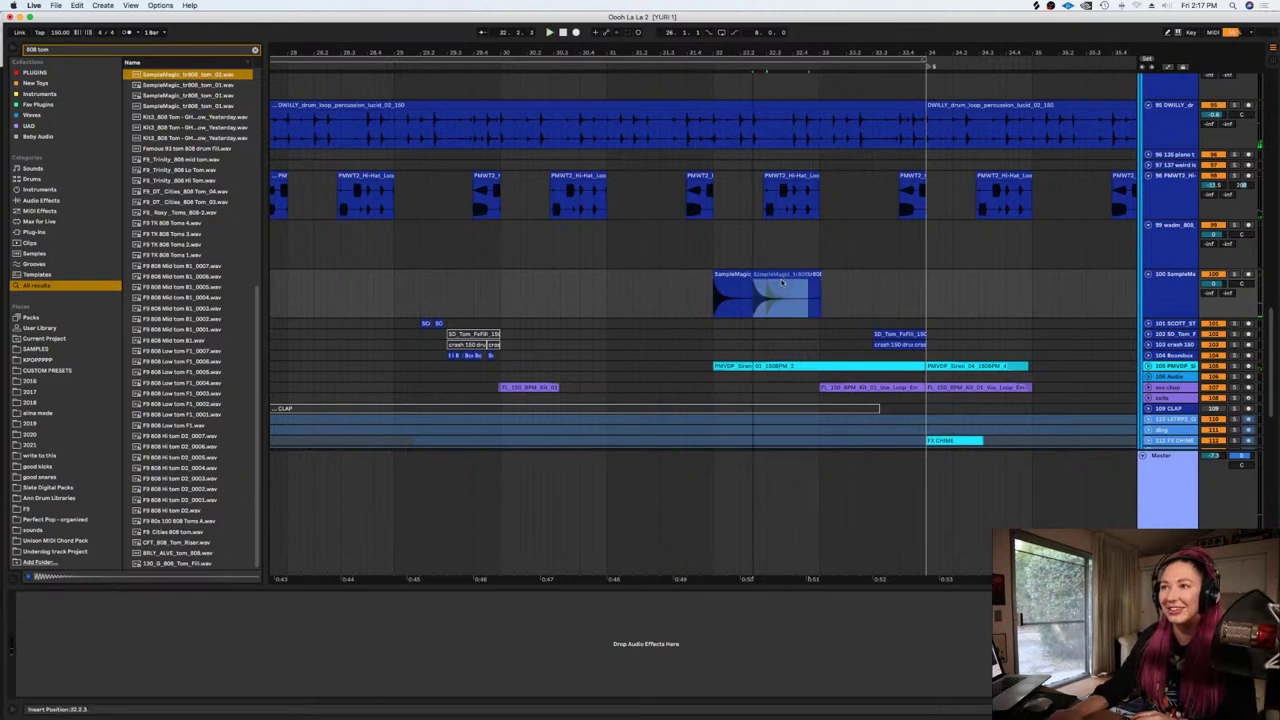
Replace both tom hits with F9_DT_ Cities_808 Tom_03.wav and delete the leftover clip portion after the second hit
{"action": "left_click", "coordinate": [185, 201]}
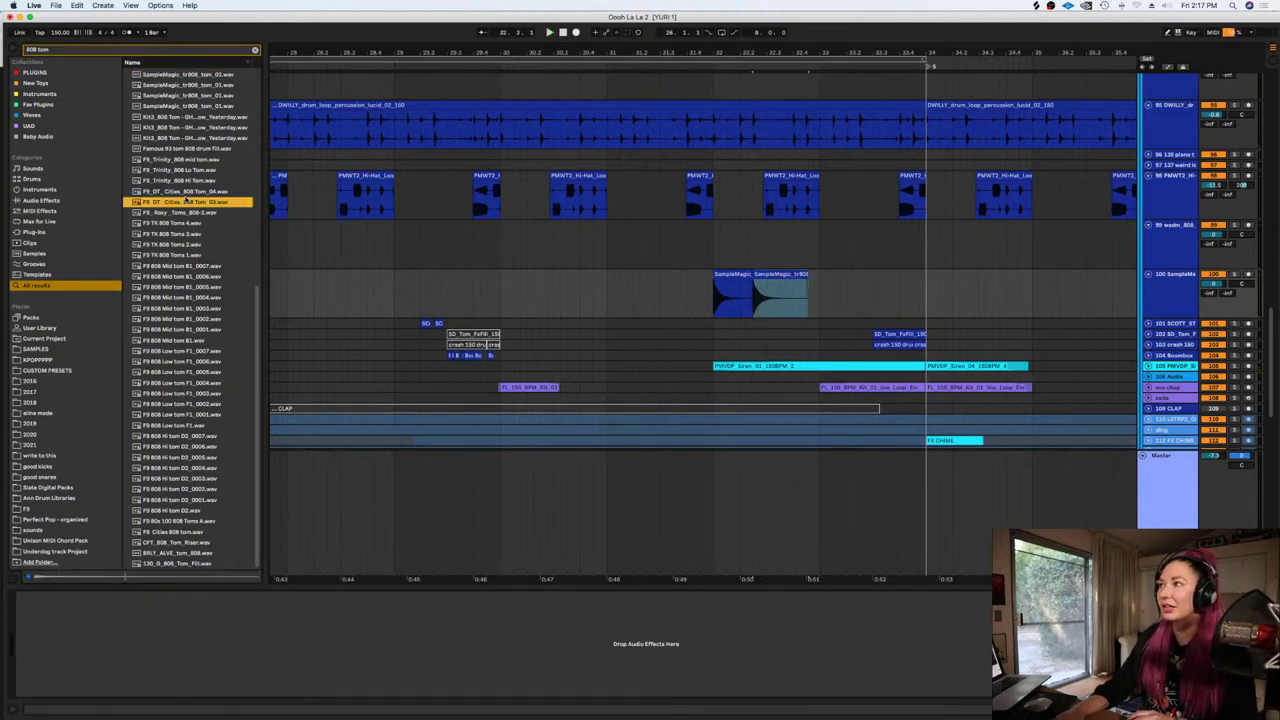
{"action": "mouse_move", "coordinate": [185, 203]}
{"action": "left_mouse_down"}
{"action": "mouse_move", "coordinate": [715, 302]}
{"action": "mouse_move", "coordinate": [720, 284]}
{"action": "mouse_move", "coordinate": [770, 289]}
{"action": "left_mouse_up"}
{"action": "key", "text": "plus"}
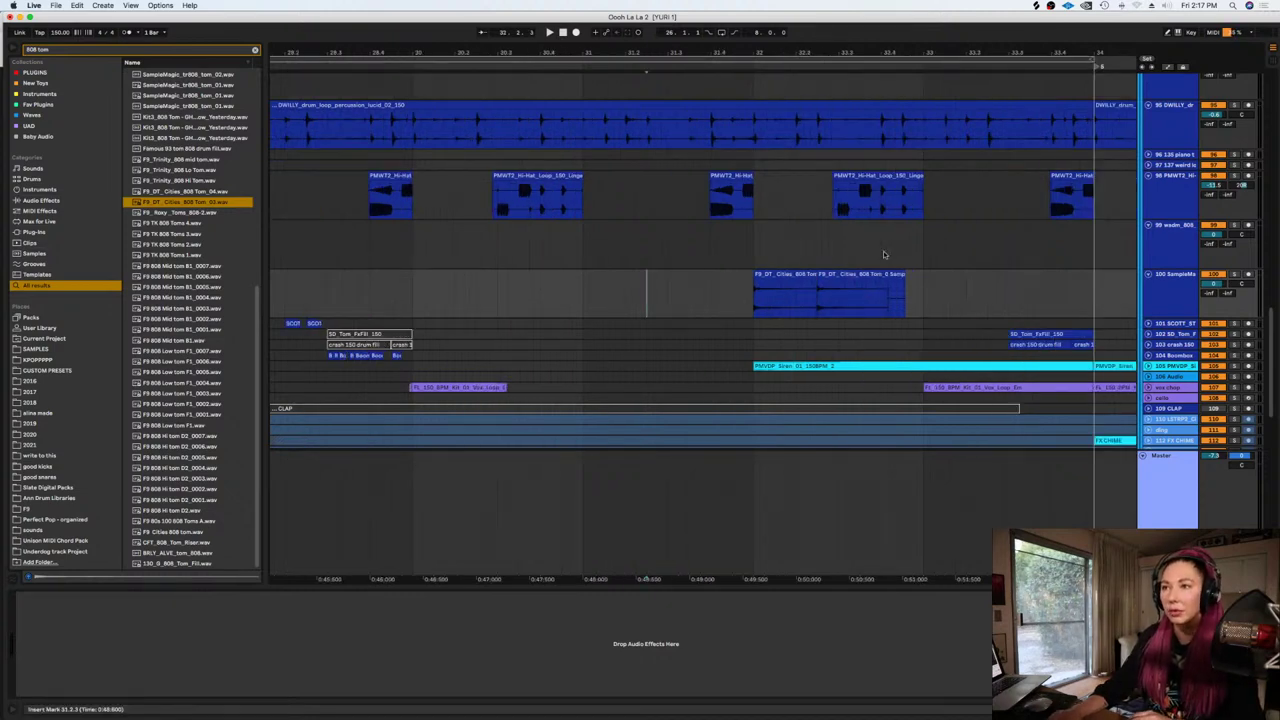
{"action": "mouse_move", "coordinate": [922, 291]}
{"action": "left_mouse_down"}
{"action": "mouse_move", "coordinate": [854, 294]}
{"action": "mouse_move", "coordinate": [870, 294]}
{"action": "left_mouse_up"}
{"action": "key", "text": "Delete"}
Play the chorus from 31.2.1 to judge the replaced tom hits
{"action": "left_click", "coordinate": [630, 281]}
{"action": "key", "text": "space"}
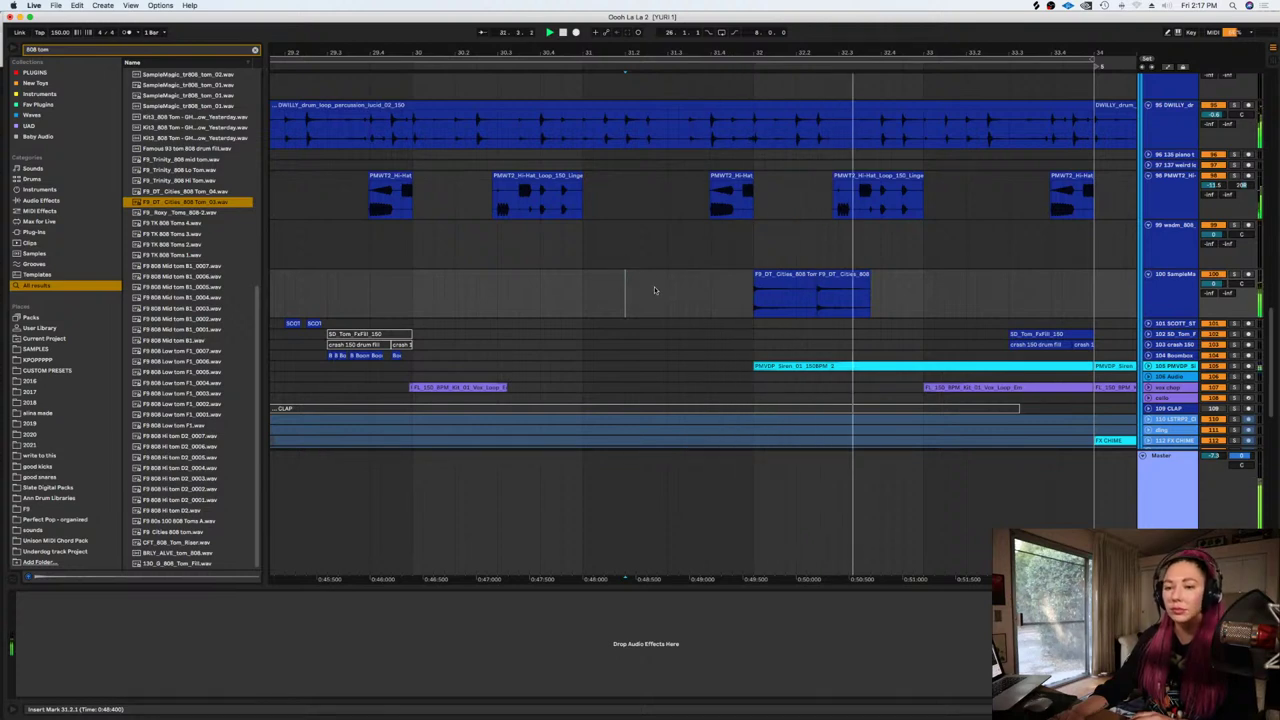
{"action": "key", "text": "space"}
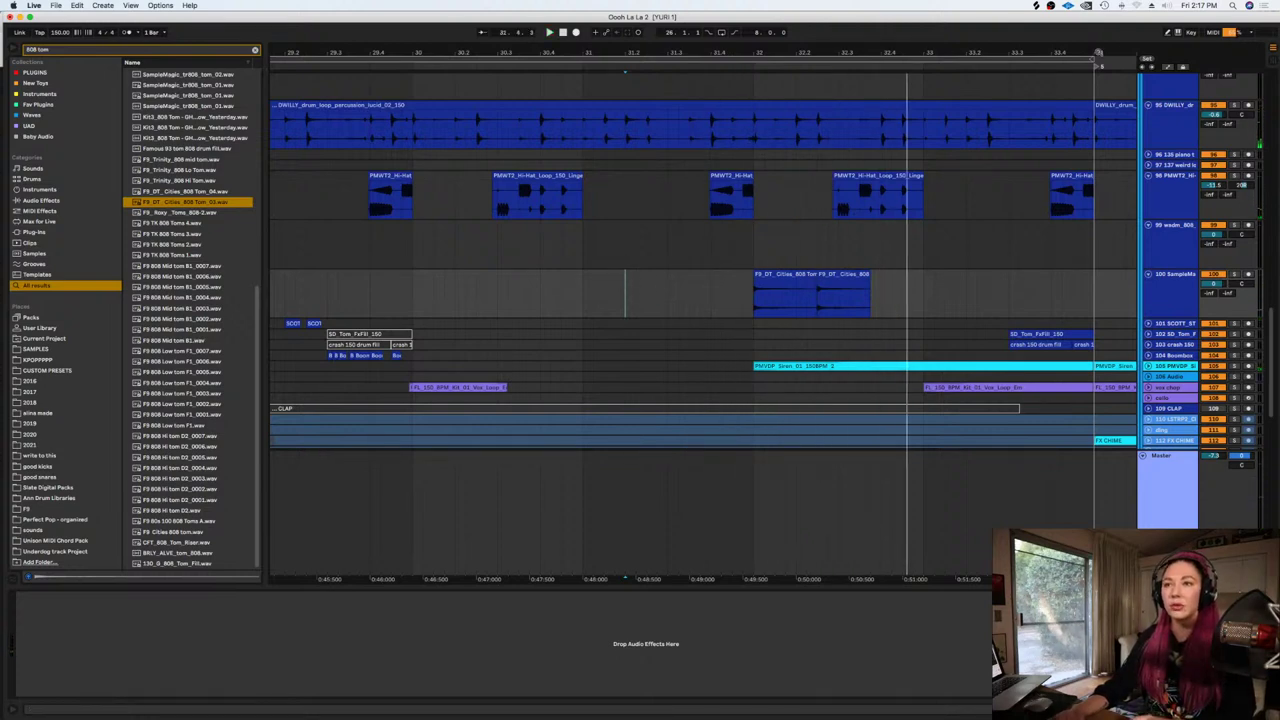
Select the tom clips around bar 32 and raise their clip gain to 3.44 dB
{"action": "left_click_drag", "start_coordinate": [881, 307], "coordinate": [742, 299]}
{"action": "key", "text": "shift+Tab"}
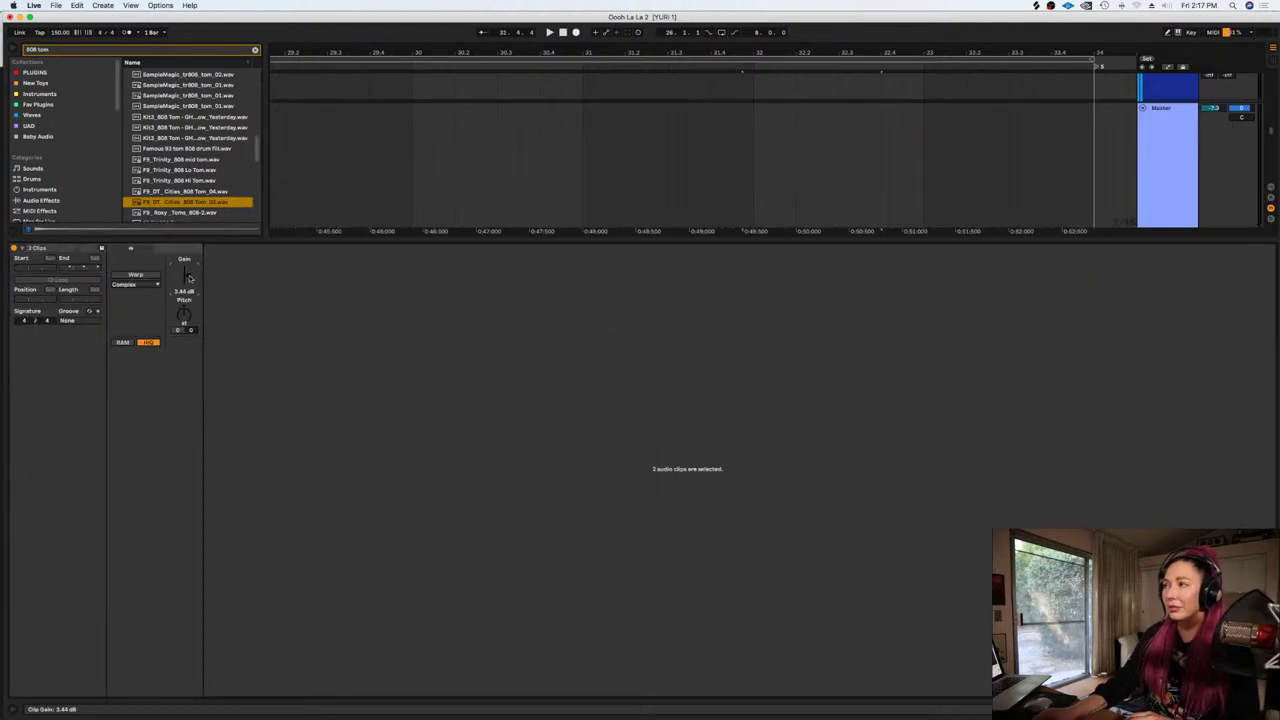
{"action": "key", "text": "shift+Tab"}
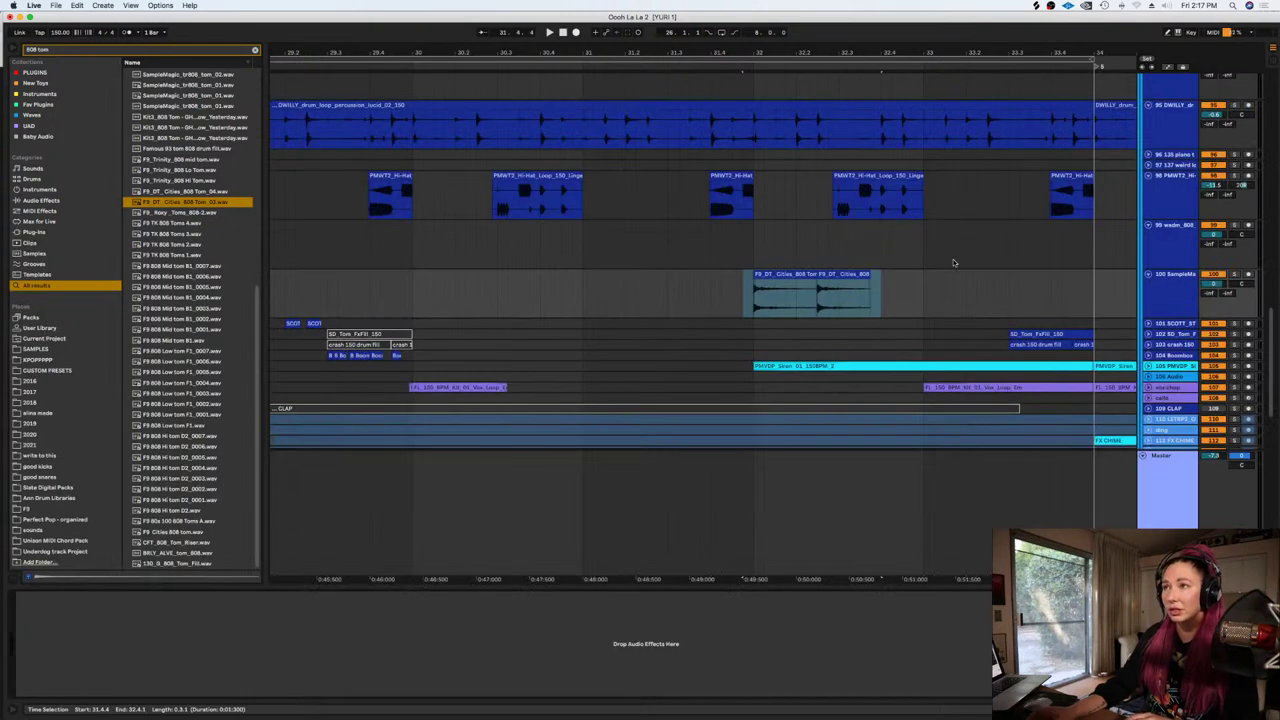
Pan the tom track to 33L and play the tom hits from 31.4.2
{"action": "left_click", "coordinate": [740, 281]}
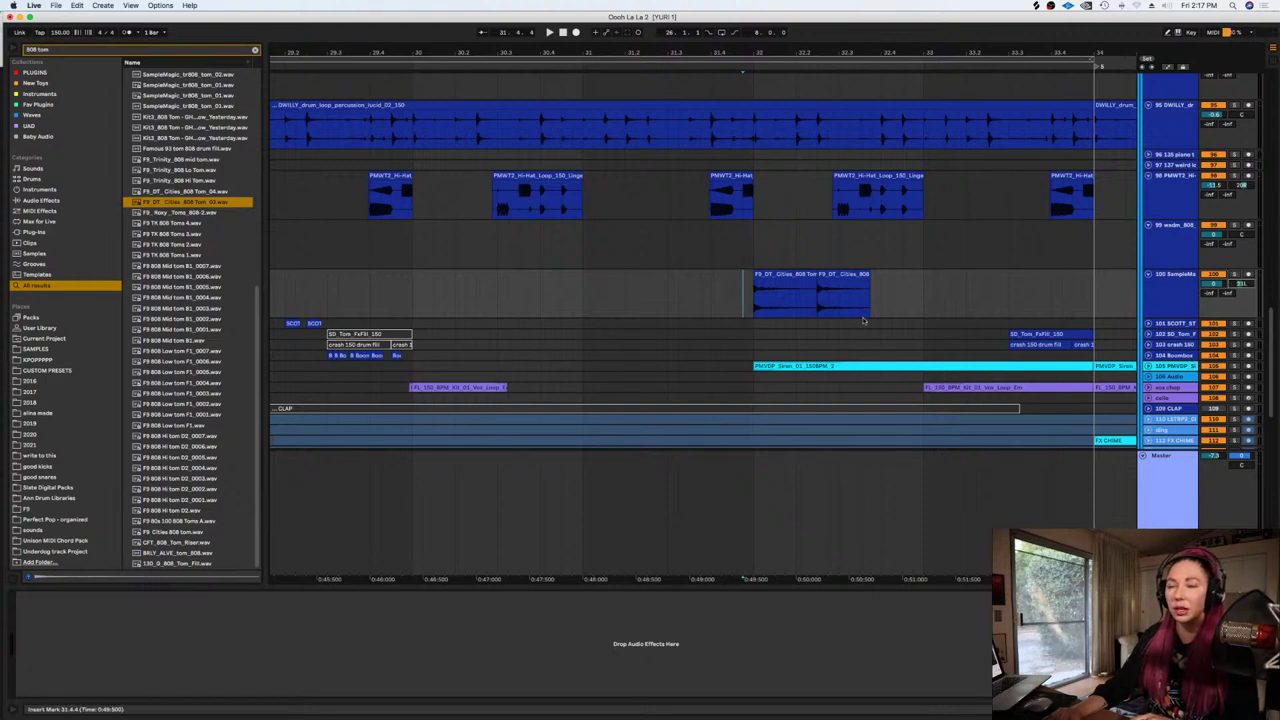
{"action": "key", "text": "space"}
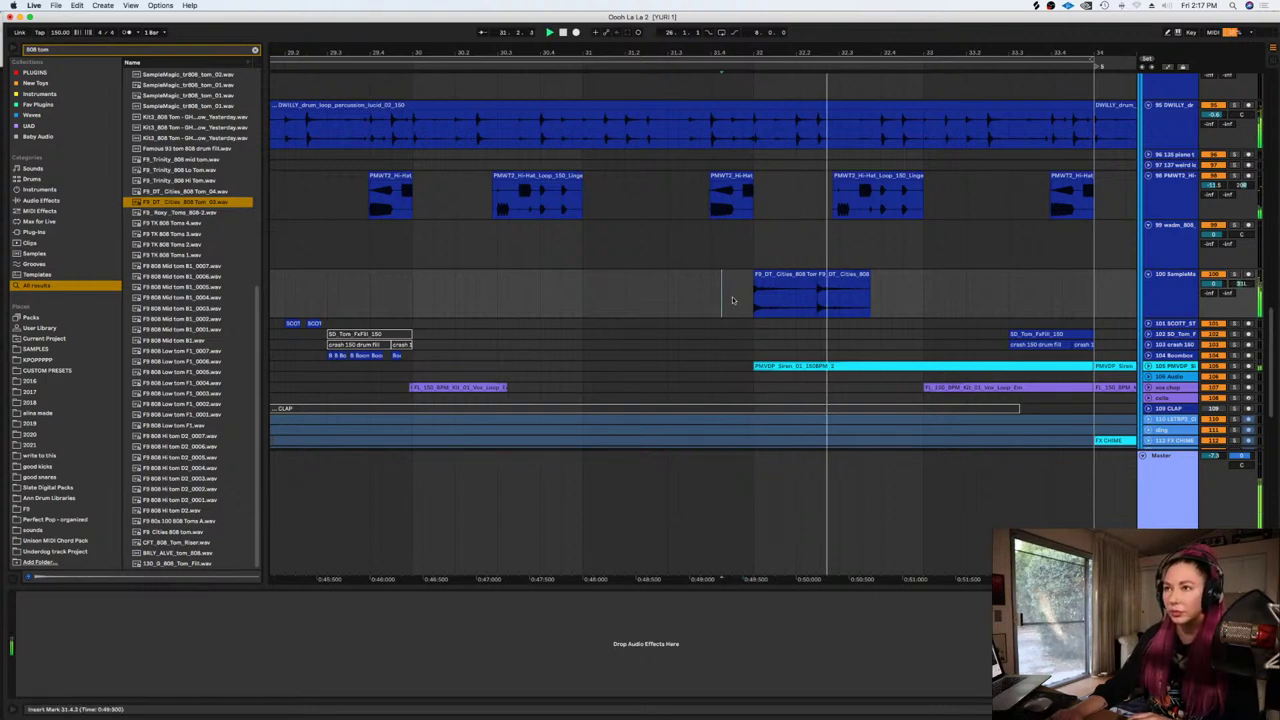
Preview more 808 tom samples in the browser, from the F9 Roxy toms through the F9 TK toms to the F9 808 Mid tom B1 files
{"action": "left_click", "coordinate": [190, 213]}
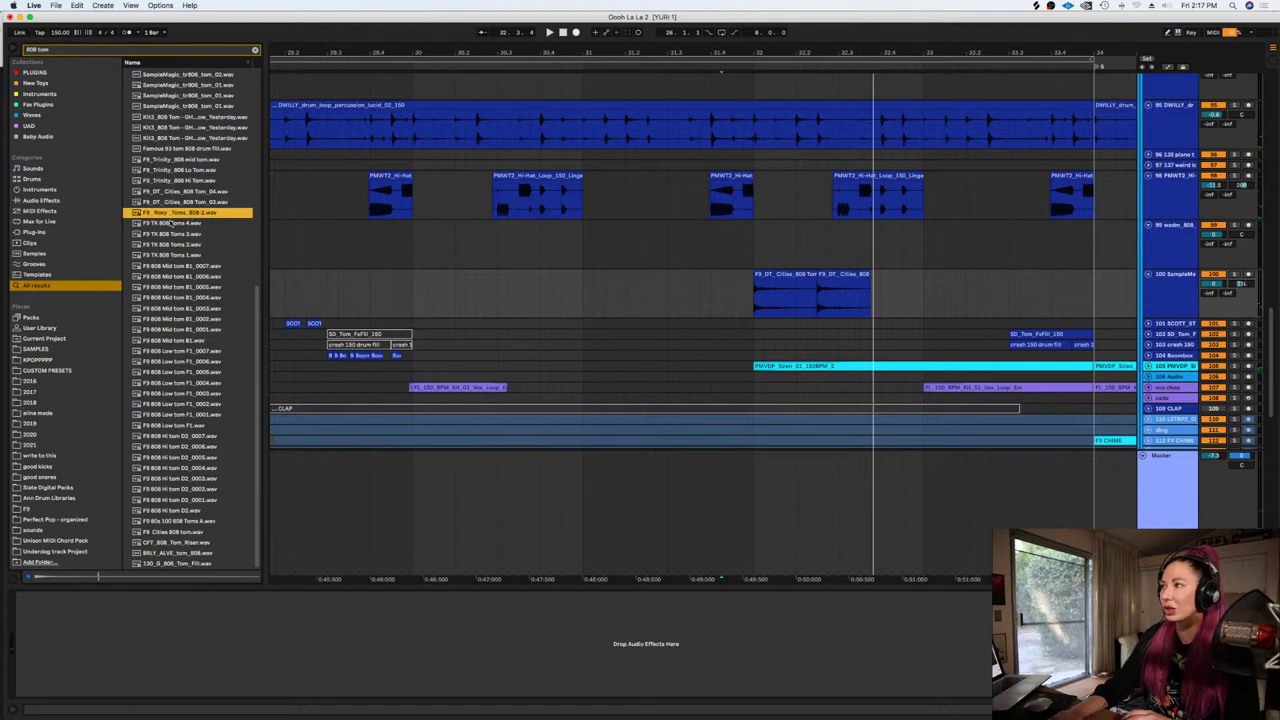
{"action": "left_click", "coordinate": [168, 234]}
{"action": "left_click", "coordinate": [163, 287]}
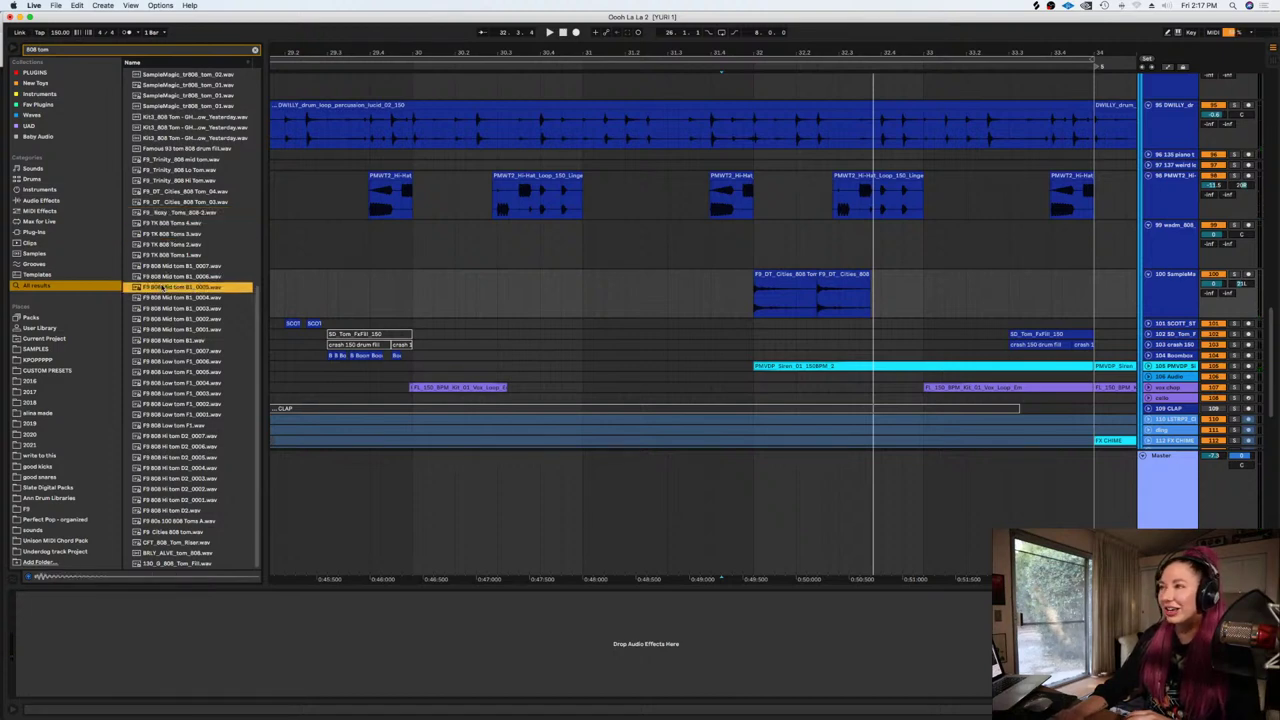
{"action": "left_click", "coordinate": [183, 320]}
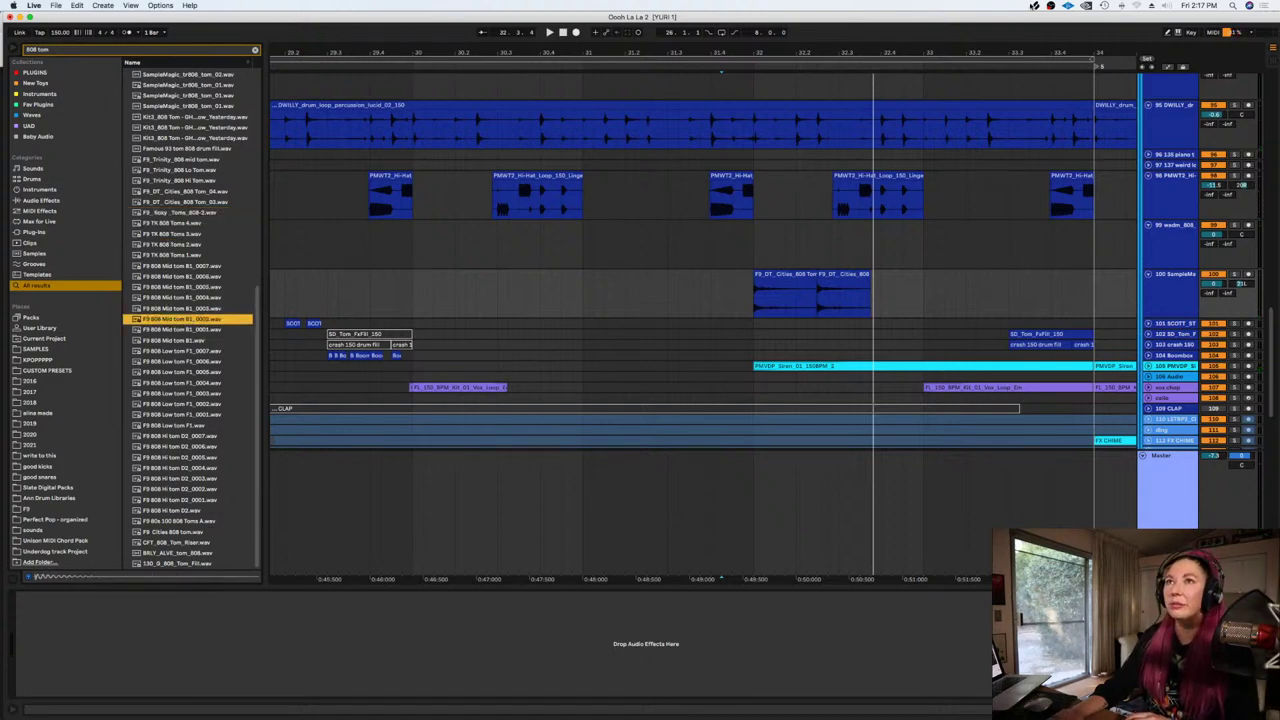
Switch to Splice and filter the Drums instrument samples in the library for "tom"
{"action": "key", "text": "super+Tab"}
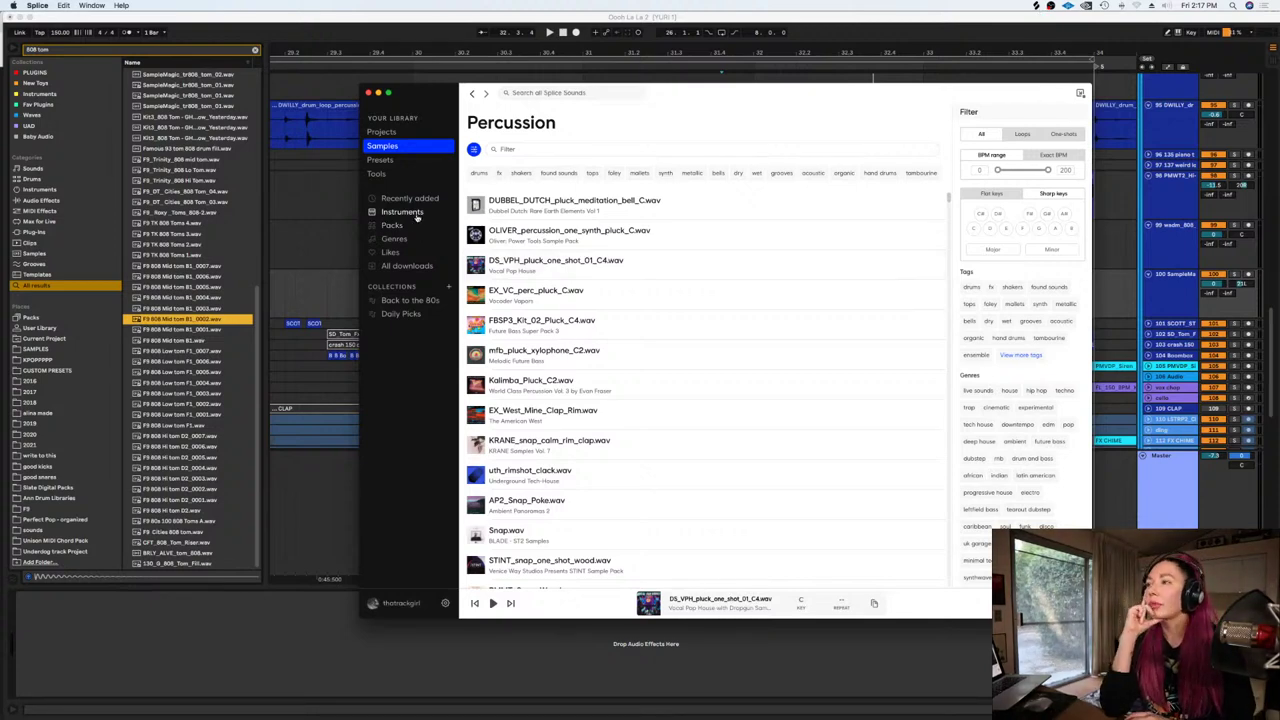
{"action": "left_click", "coordinate": [402, 212]}
{"action": "left_click", "coordinate": [500, 174]}
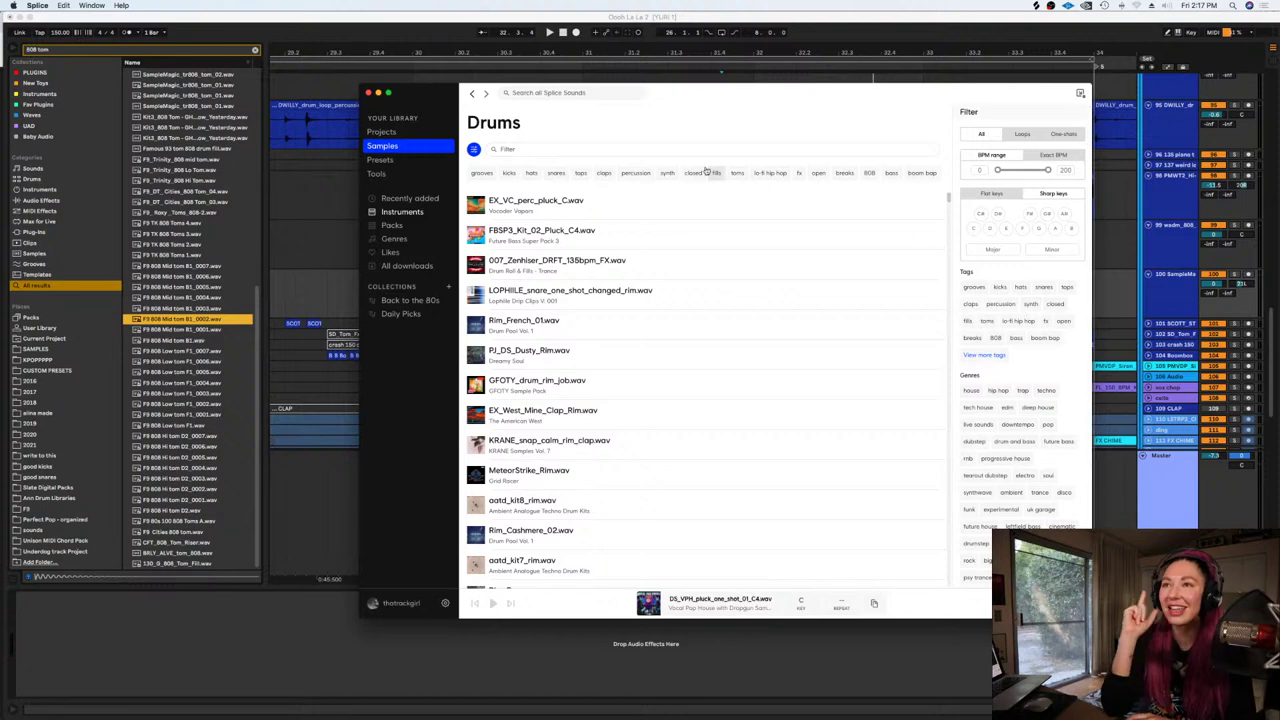
{"action": "left_click", "coordinate": [613, 146]}
{"action": "type", "text": "tom"}
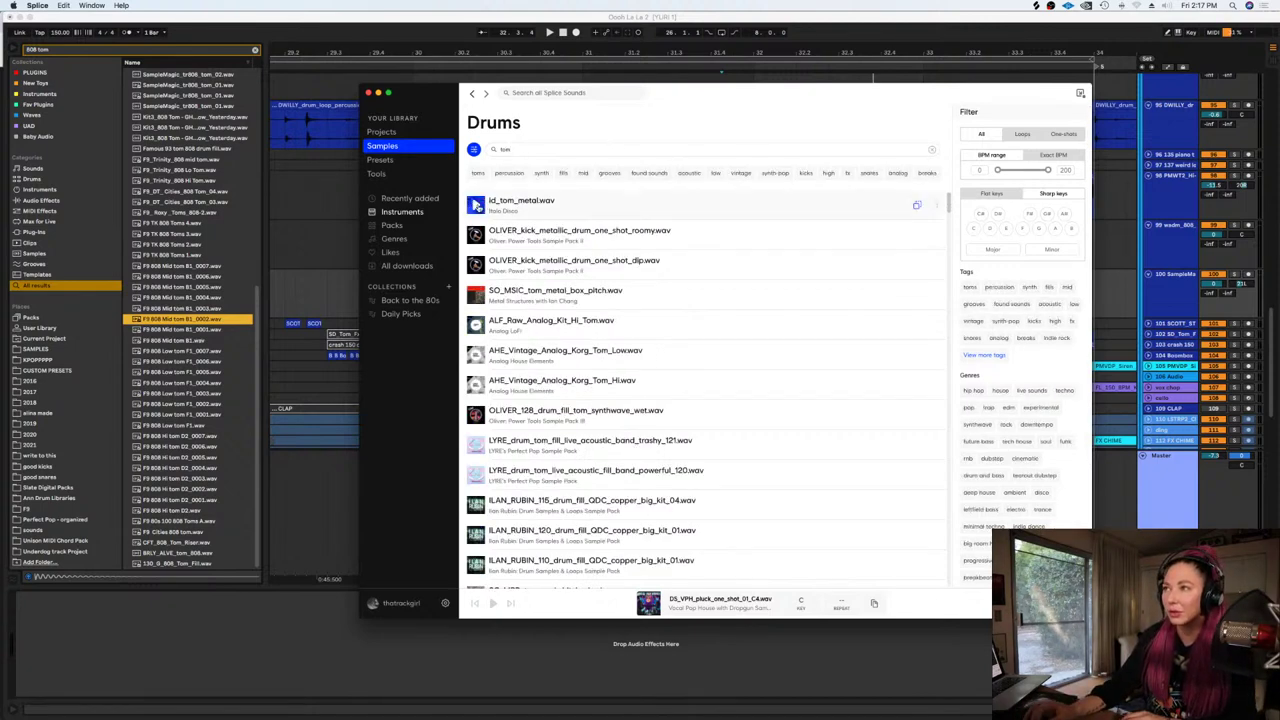
Audition the listed tom samples, from id_tom_metal.wav to LYRE_drum_tom_fill_live_acoustic_band_trashy_121.wav
{"action": "left_click", "coordinate": [477, 205]}
{"action": "left_click", "coordinate": [476, 235]}
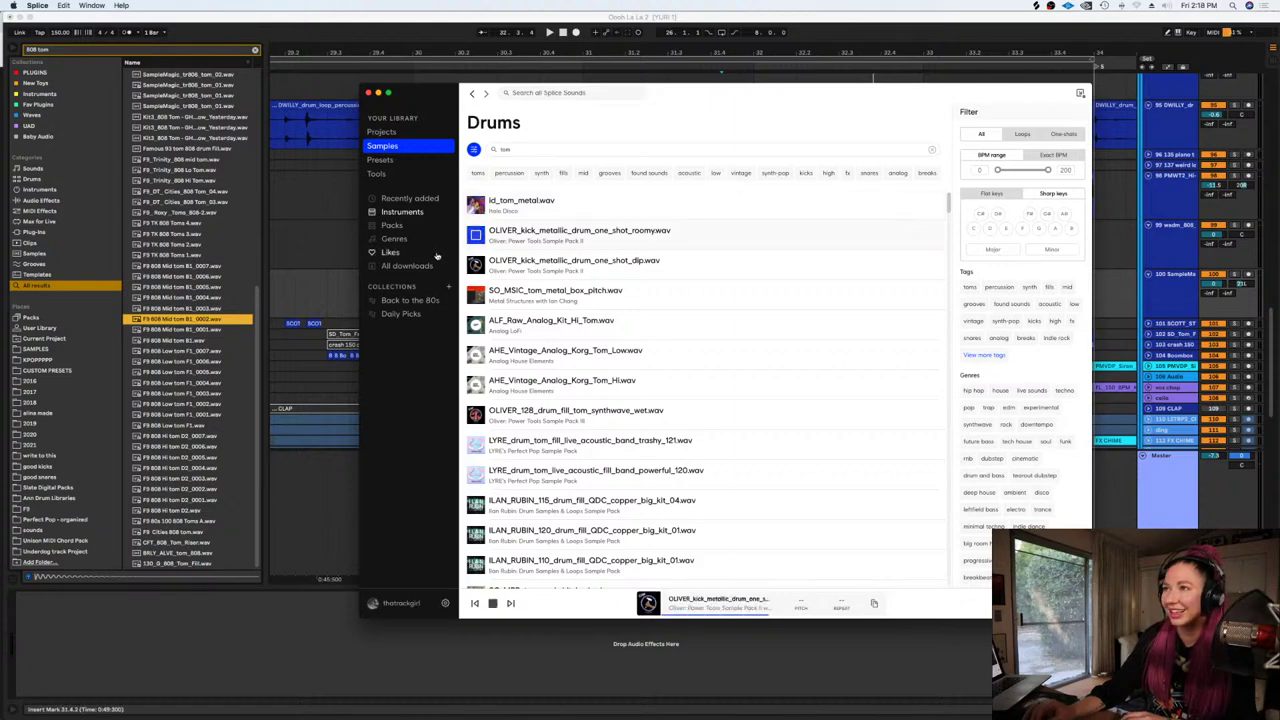
{"action": "left_click", "coordinate": [475, 296]}
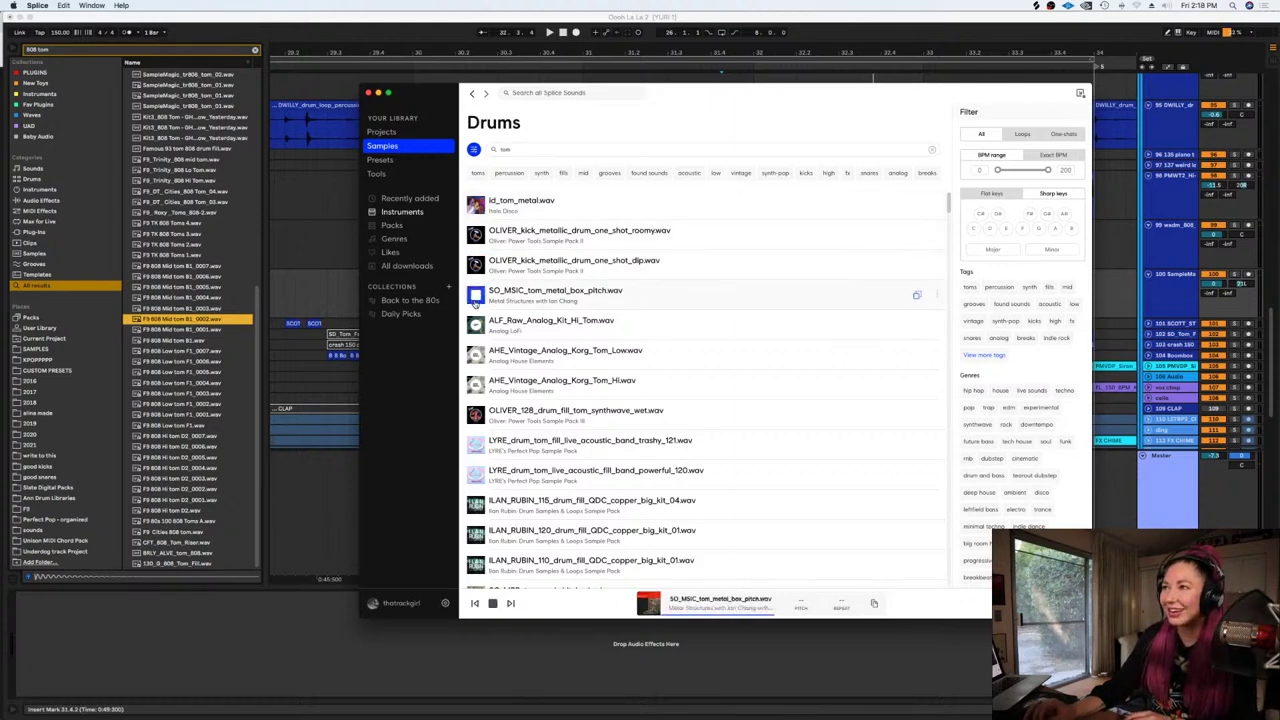
{"action": "left_click", "coordinate": [476, 326]}
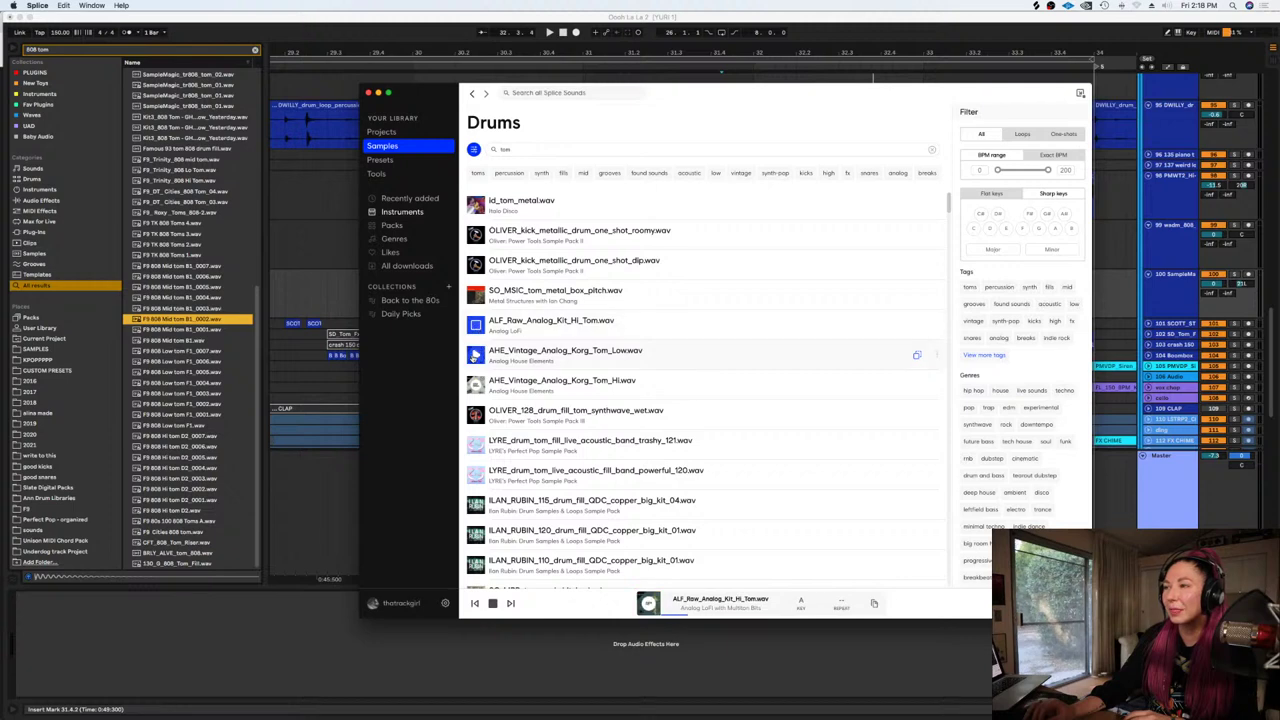
{"action": "left_click", "coordinate": [475, 353]}
{"action": "left_click", "coordinate": [476, 444]}
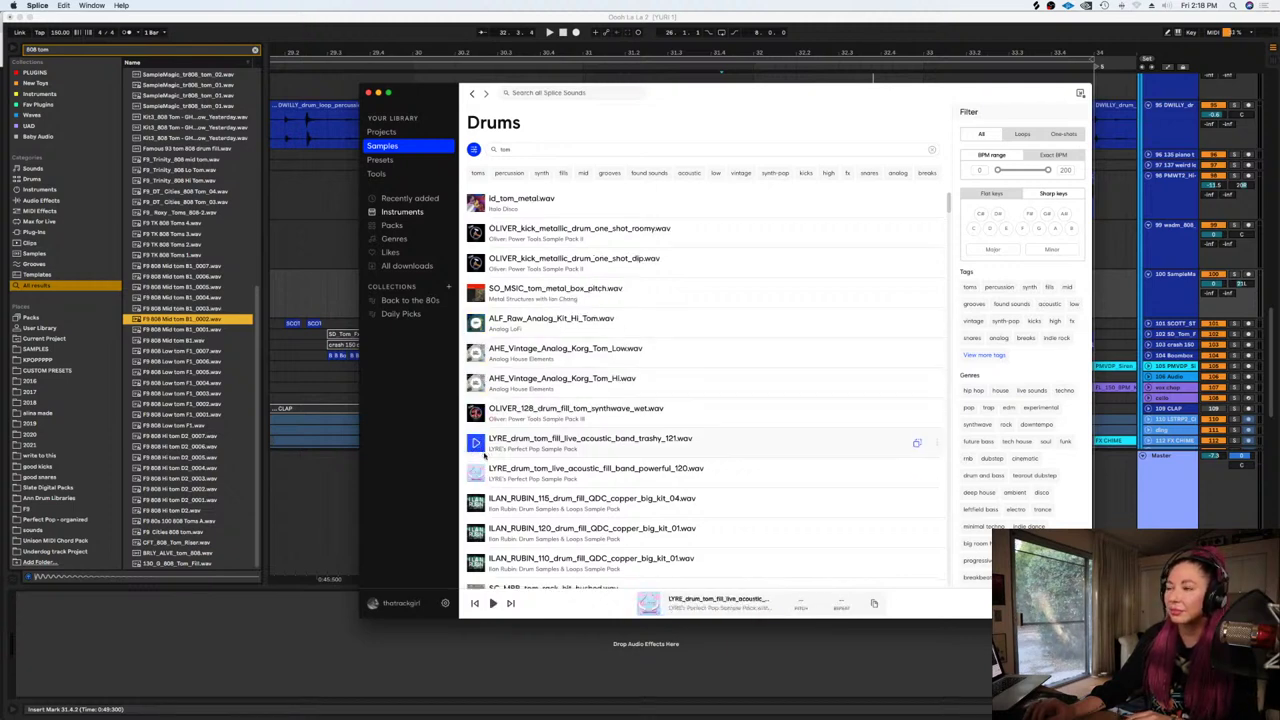
{"action": "scroll", "coordinate": [474, 440], "scroll_direction": "down", "scroll_amount": 1}
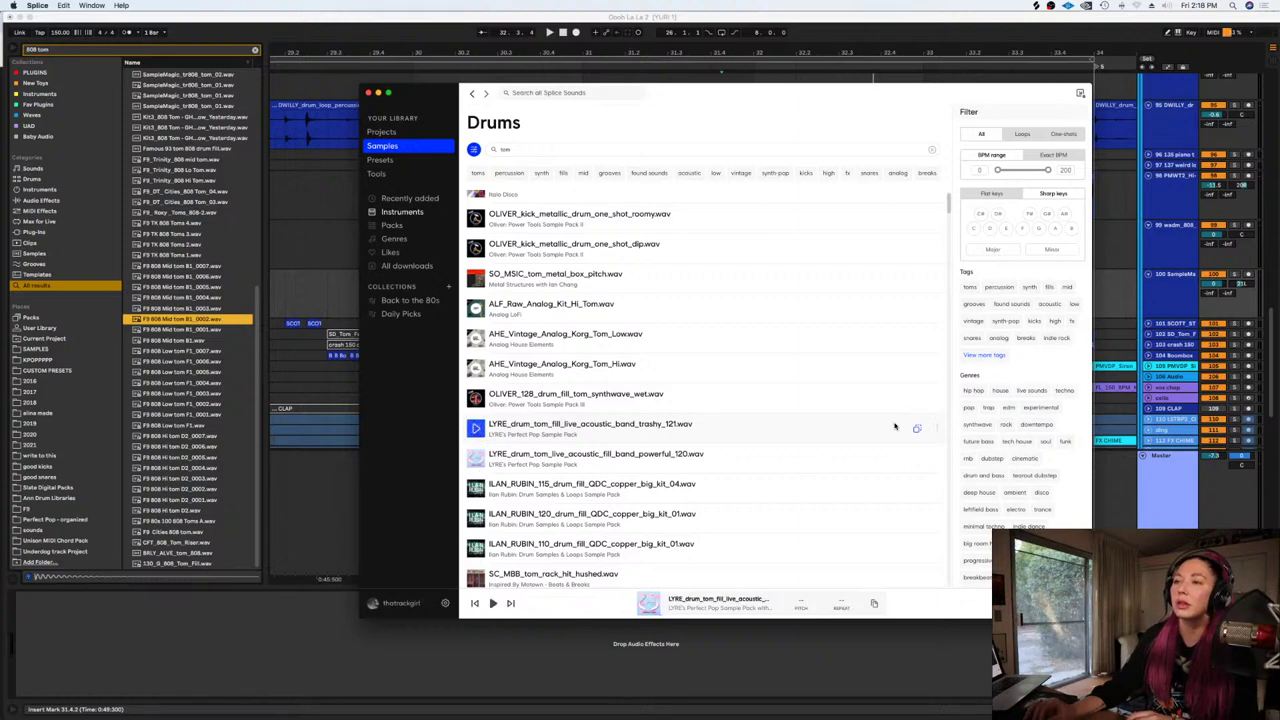
Replace the 808 tom hits at bar 32 in Live with LYRE_drum_tom_fill_live_acoustic_band_trashy_121.wav and split the fill into separate portions
{"action": "left_click", "coordinate": [310, 287]}
{"action": "left_click", "coordinate": [758, 298]}
{"action": "key", "text": "super+z"}
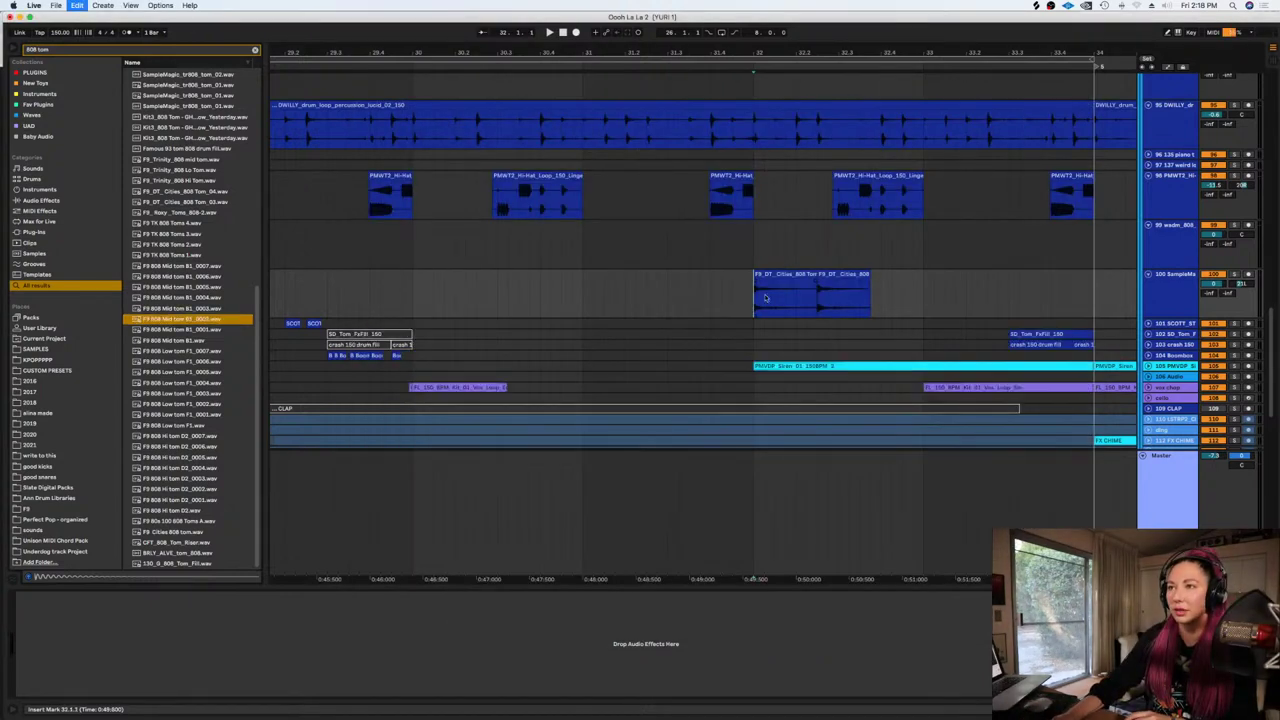
{"action": "mouse_move", "coordinate": [977, 298]}
{"action": "left_mouse_down"}
{"action": "mouse_move", "coordinate": [775, 298]}
{"action": "mouse_move", "coordinate": [838, 287]}
{"action": "left_mouse_up"}
{"action": "key", "text": "super+e"}
Play the new tom fill from 31.4.2 and select its portion starting at 32.2.2
{"action": "left_click", "coordinate": [728, 290]}
{"action": "key", "text": "space"}
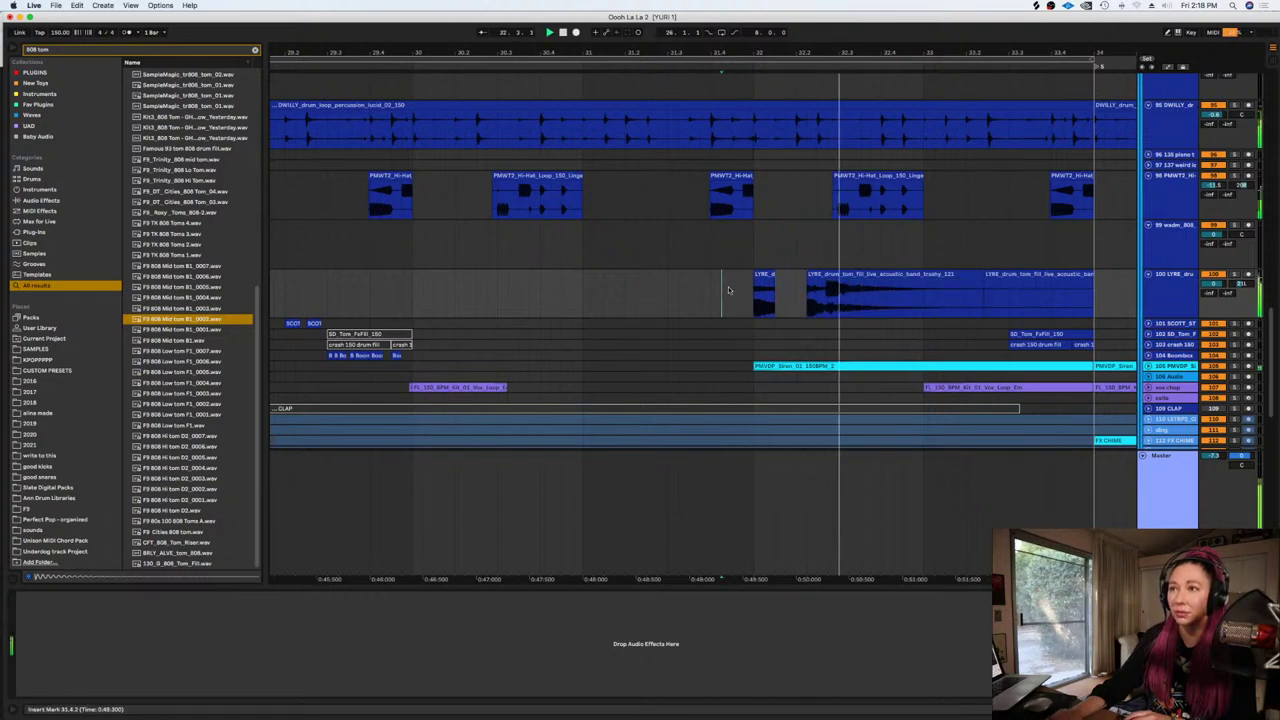
{"action": "left_click", "coordinate": [818, 275]}
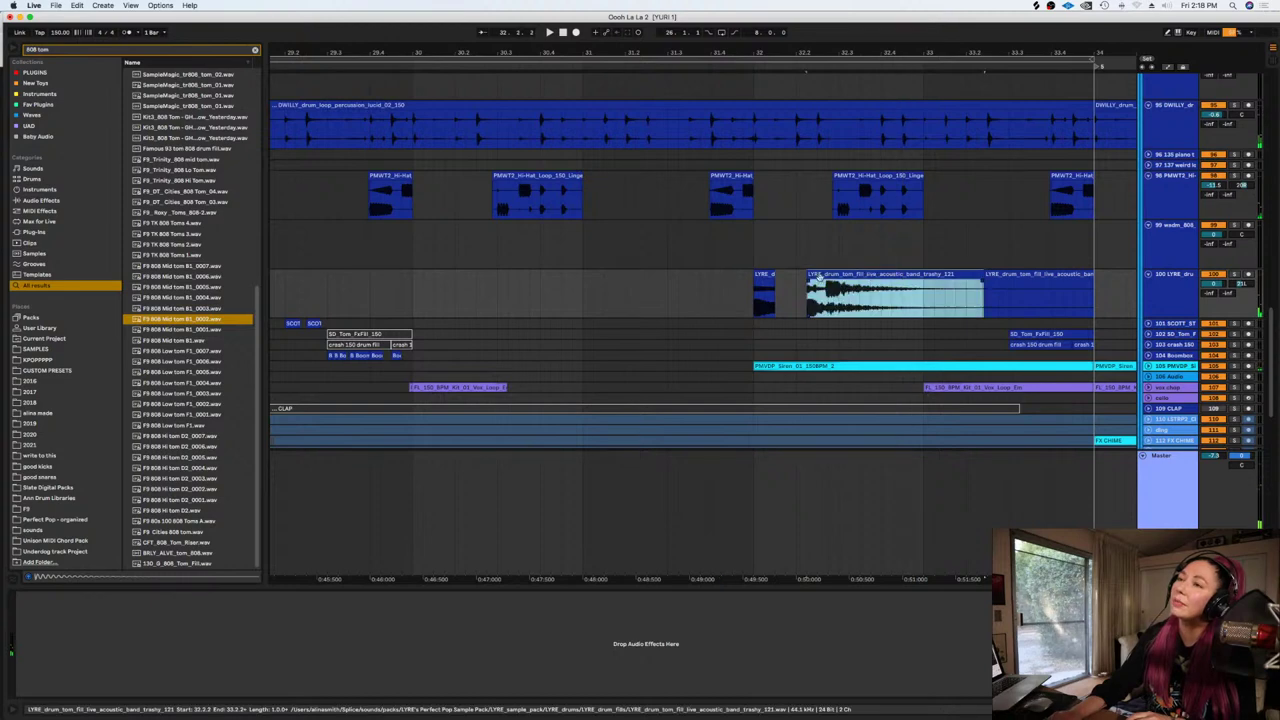
Delete the three LYRE tom fill clips around bars 32 to 34 on track 100
{"action": "key", "text": "Delete"}
{"action": "left_click", "coordinate": [766, 275]}
{"action": "key", "text": "Delete"}
{"action": "left_click", "coordinate": [1046, 275]}
{"action": "key", "text": "Delete"}
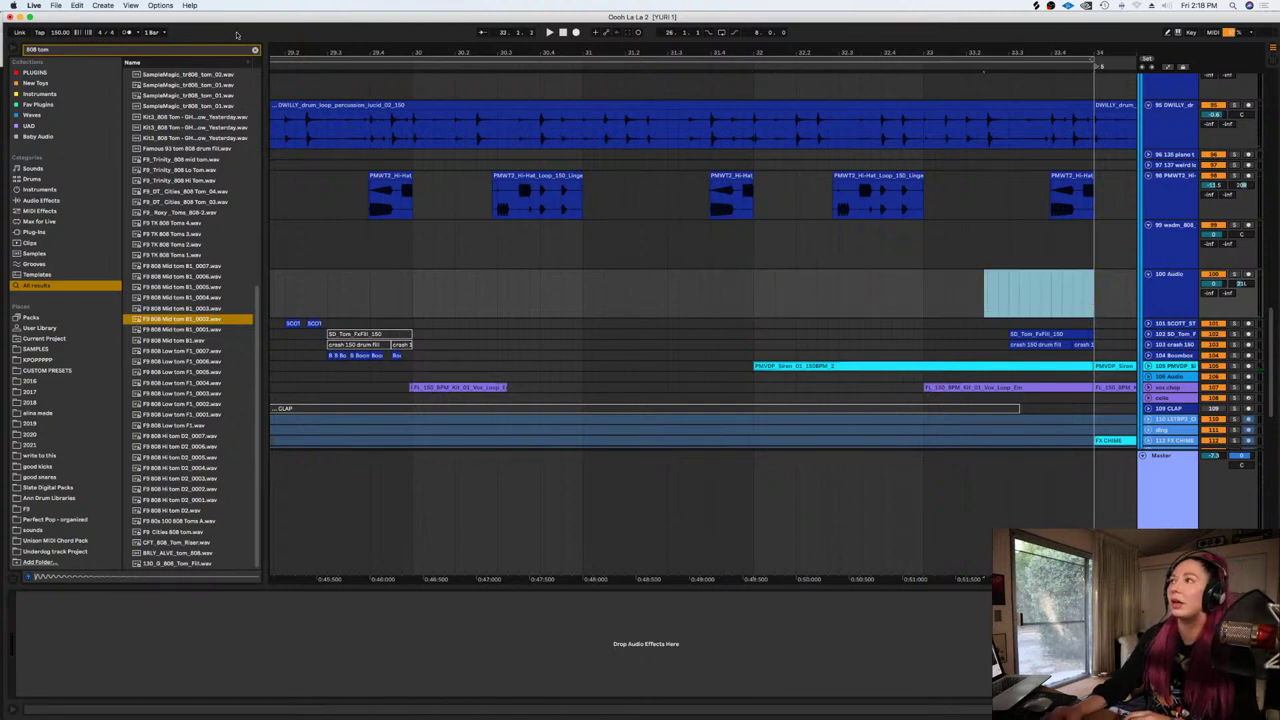
Replace the browser search with "tom" and preview the uth_tom_rock sample
{"action": "left_click", "coordinate": [255, 50]}
{"action": "type", "text": "tom"}
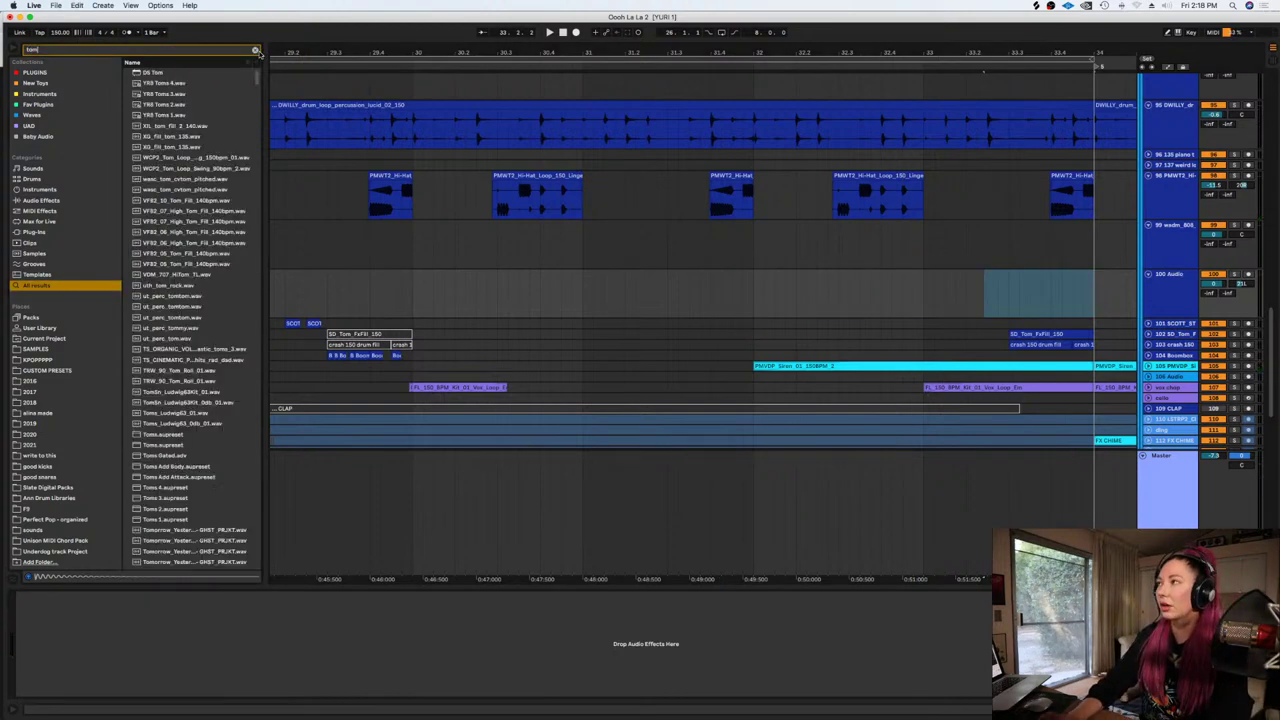
{"action": "left_click", "coordinate": [196, 285]}
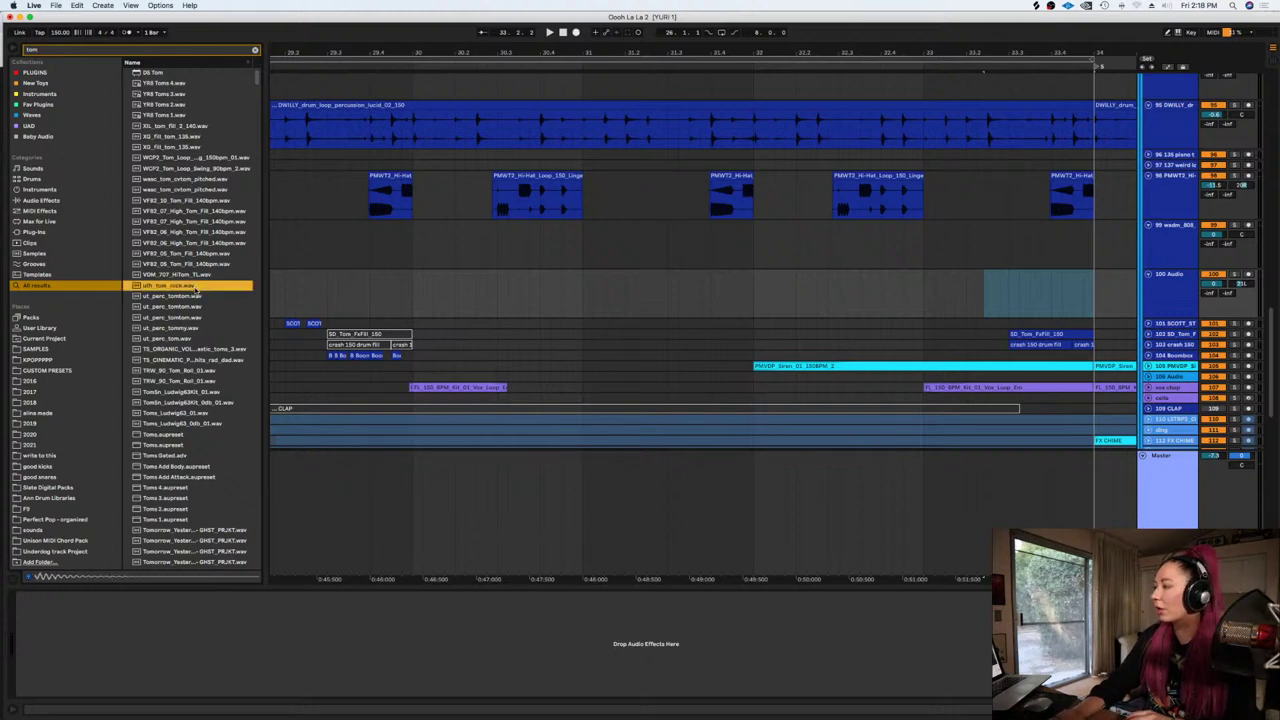
Preview several of the Tom 90s Heavy Rock and Tom 80s Space Craft samples
{"action": "scroll", "coordinate": [204, 318], "scroll_direction": "down", "scroll_amount": 3}
{"action": "scroll", "coordinate": [169, 422], "scroll_direction": "down", "scroll_amount": 1}
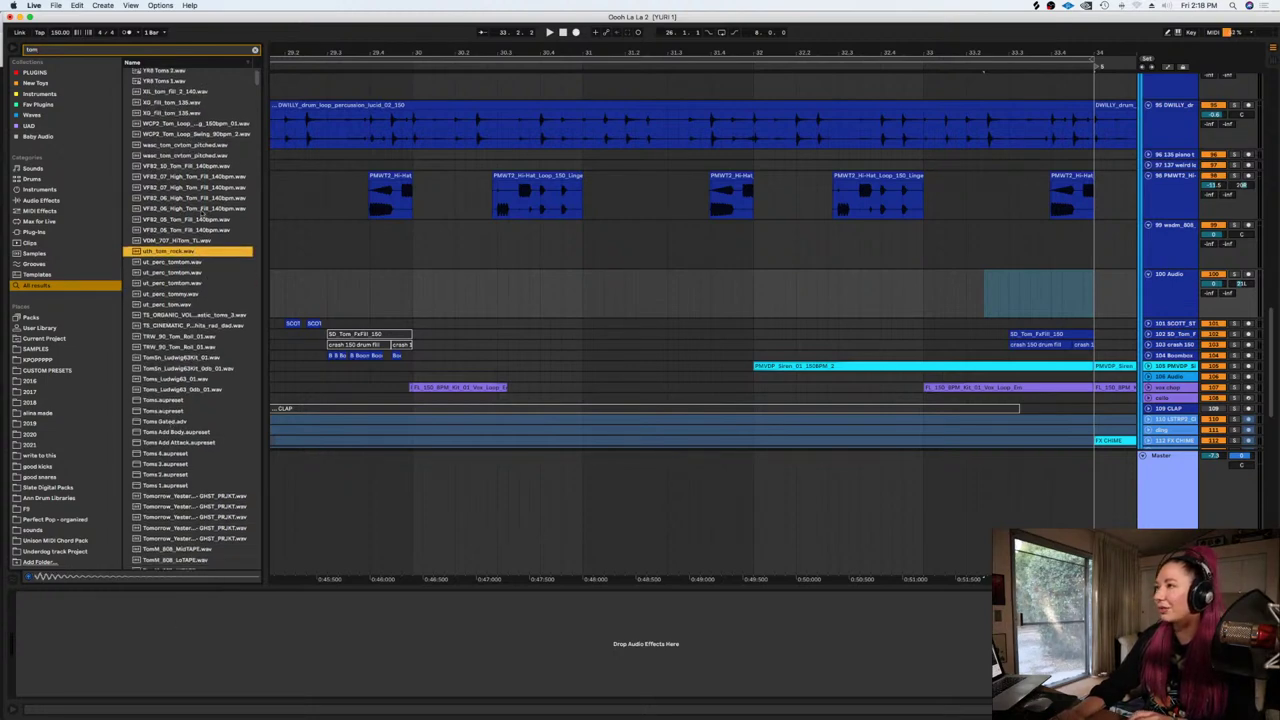
{"action": "left_click_drag", "start_coordinate": [261, 76], "coordinate": [256, 187]}
{"action": "left_click", "coordinate": [204, 287]}
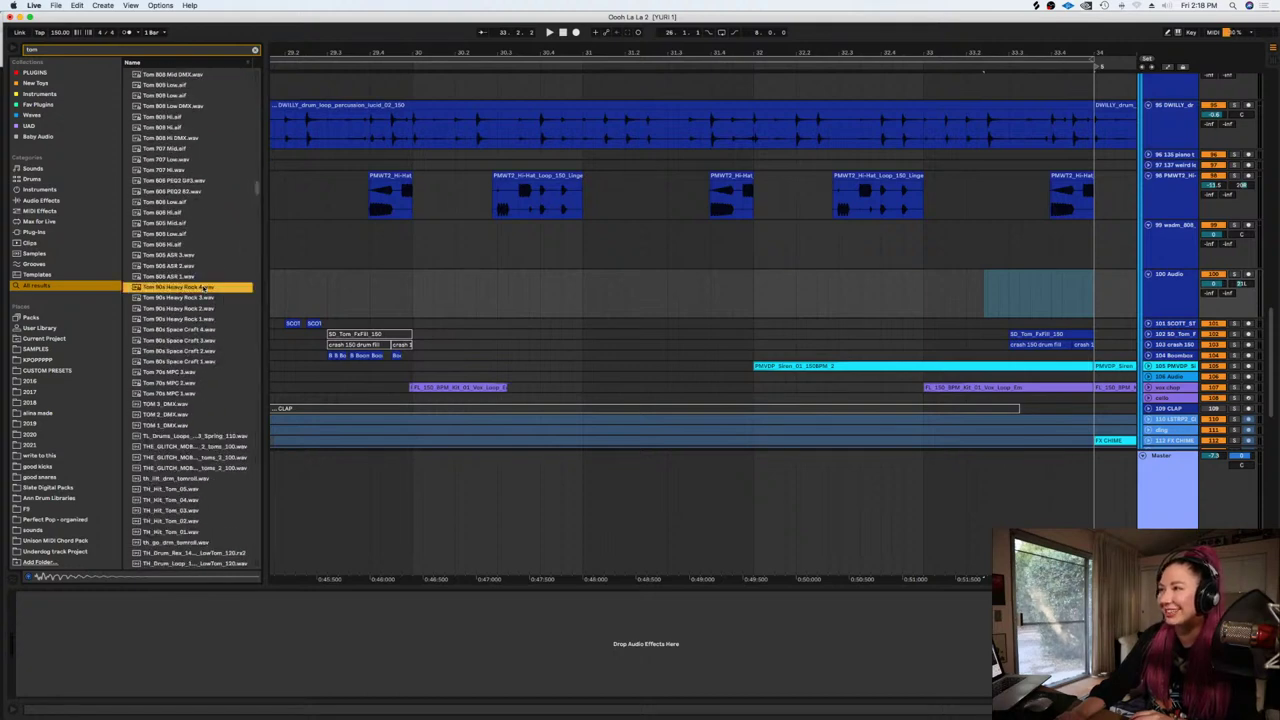
{"action": "left_click", "coordinate": [192, 319]}
{"action": "left_click", "coordinate": [195, 352]}
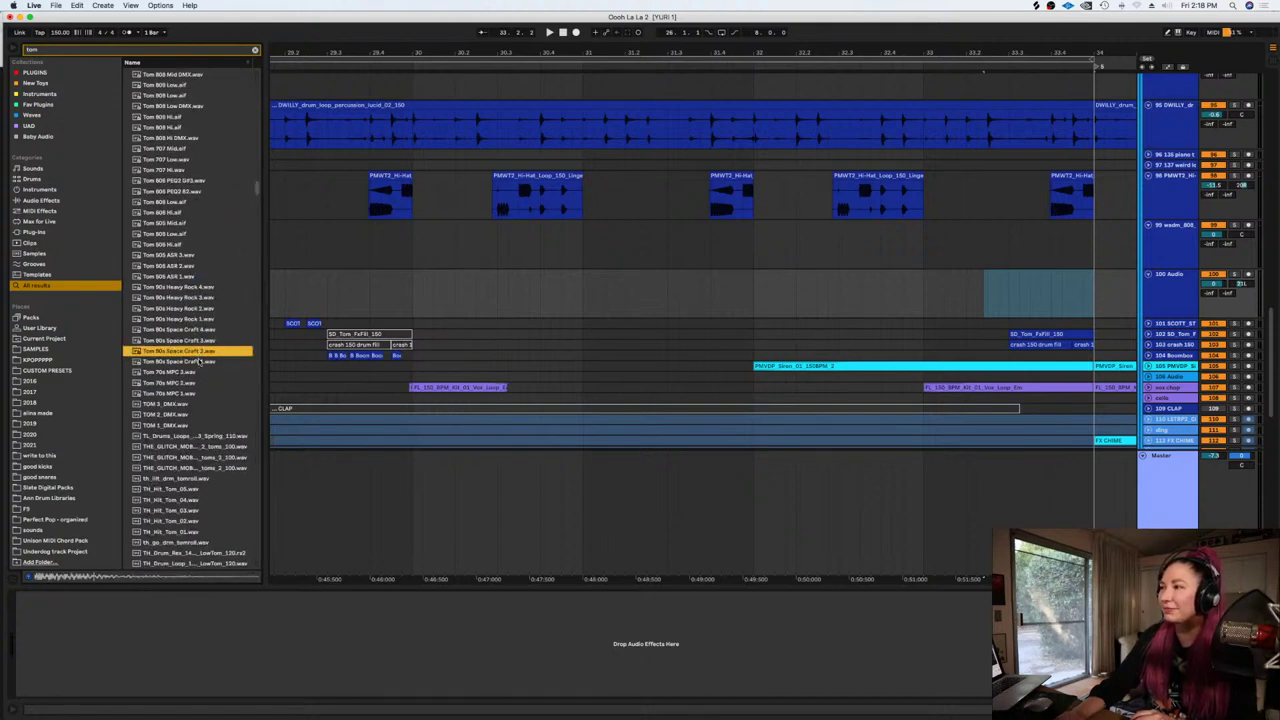
{"action": "left_click", "coordinate": [202, 340]}
{"action": "left_click", "coordinate": [204, 361]}
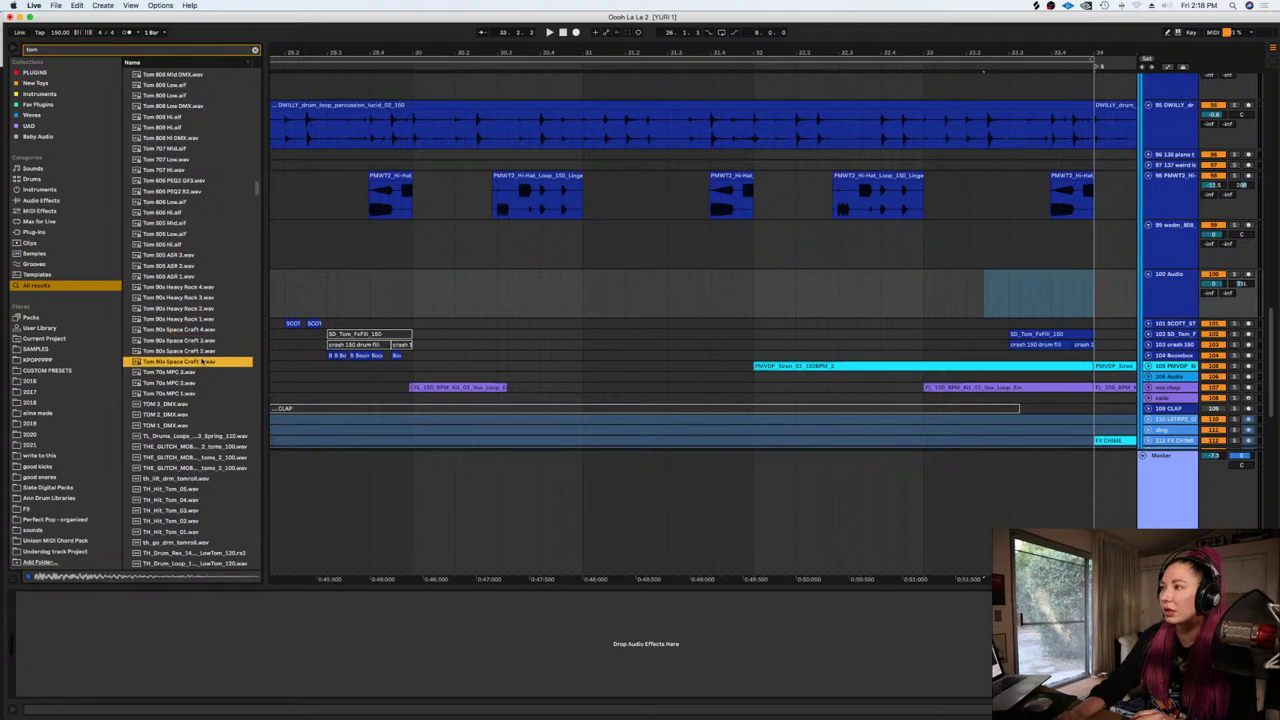
Preview a th_drm100 tomtom sample, TBF_Tom_Fall and several SW1 tom fill samples
{"action": "left_click_drag", "start_coordinate": [255, 194], "coordinate": [257, 204]}
{"action": "left_click", "coordinate": [205, 277]}
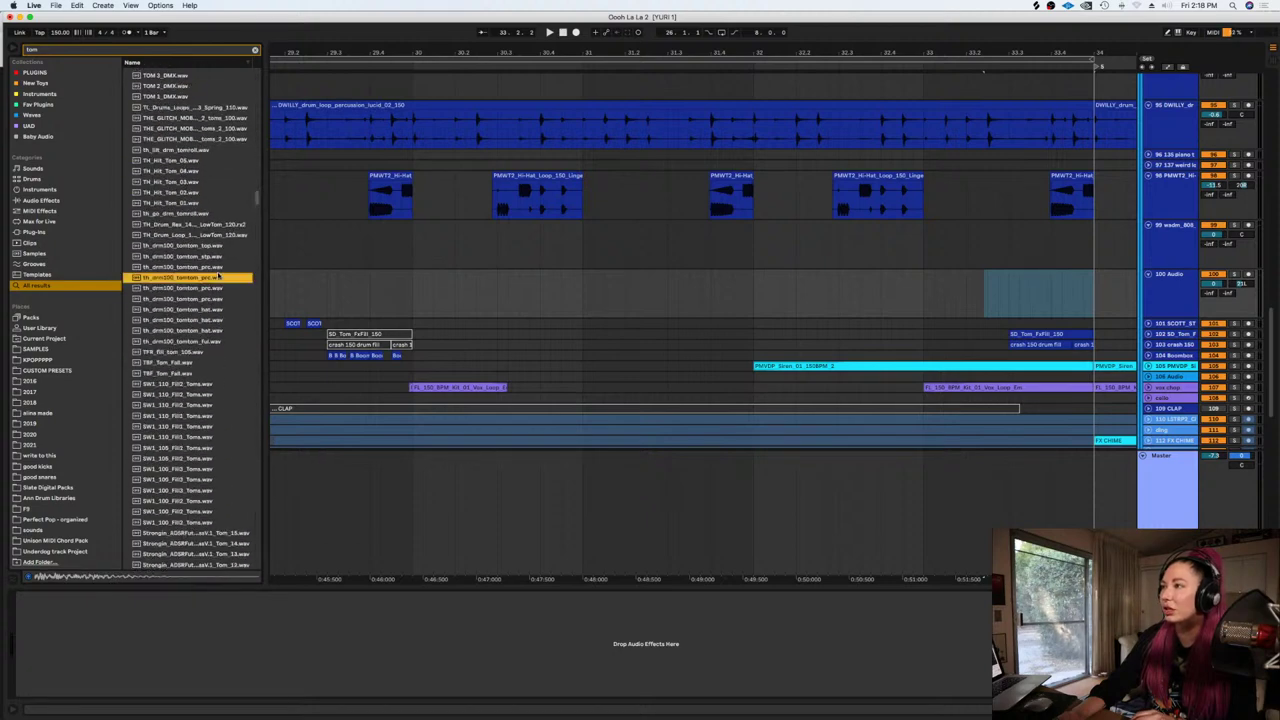
{"action": "left_click", "coordinate": [210, 362]}
{"action": "left_click", "coordinate": [211, 471]}
{"action": "left_click", "coordinate": [192, 428]}
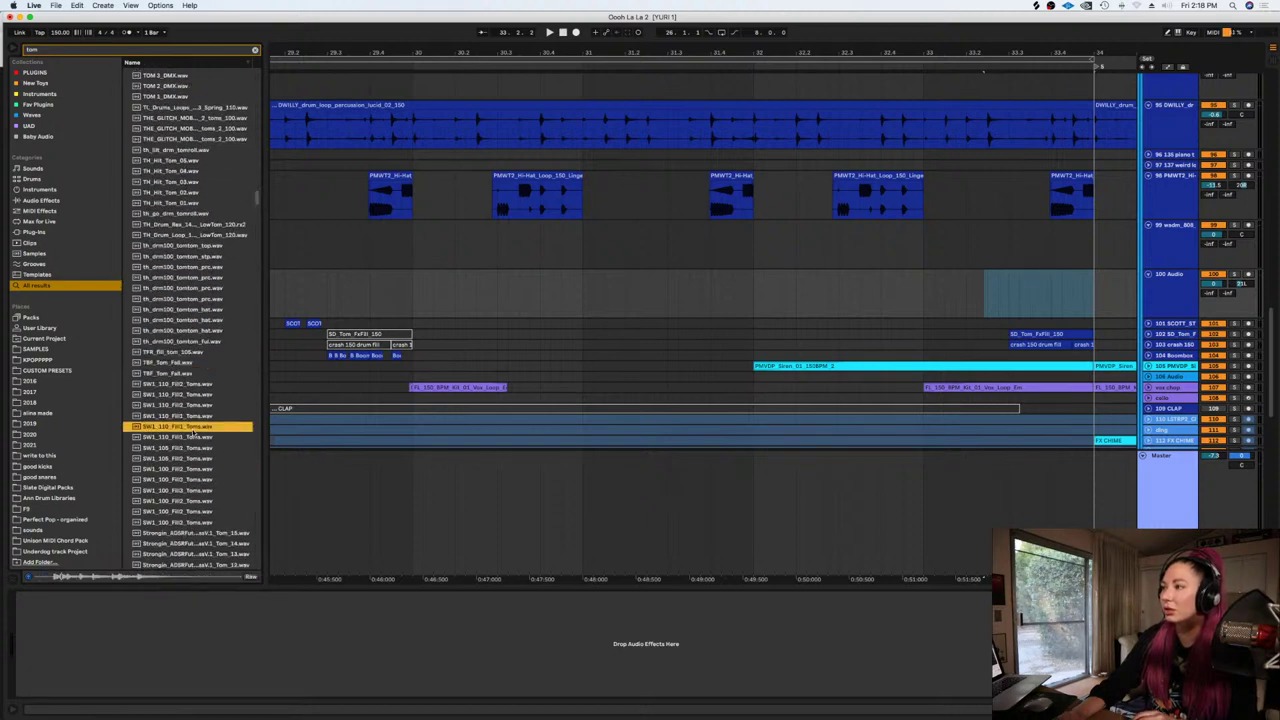
{"action": "left_click", "coordinate": [183, 406]}
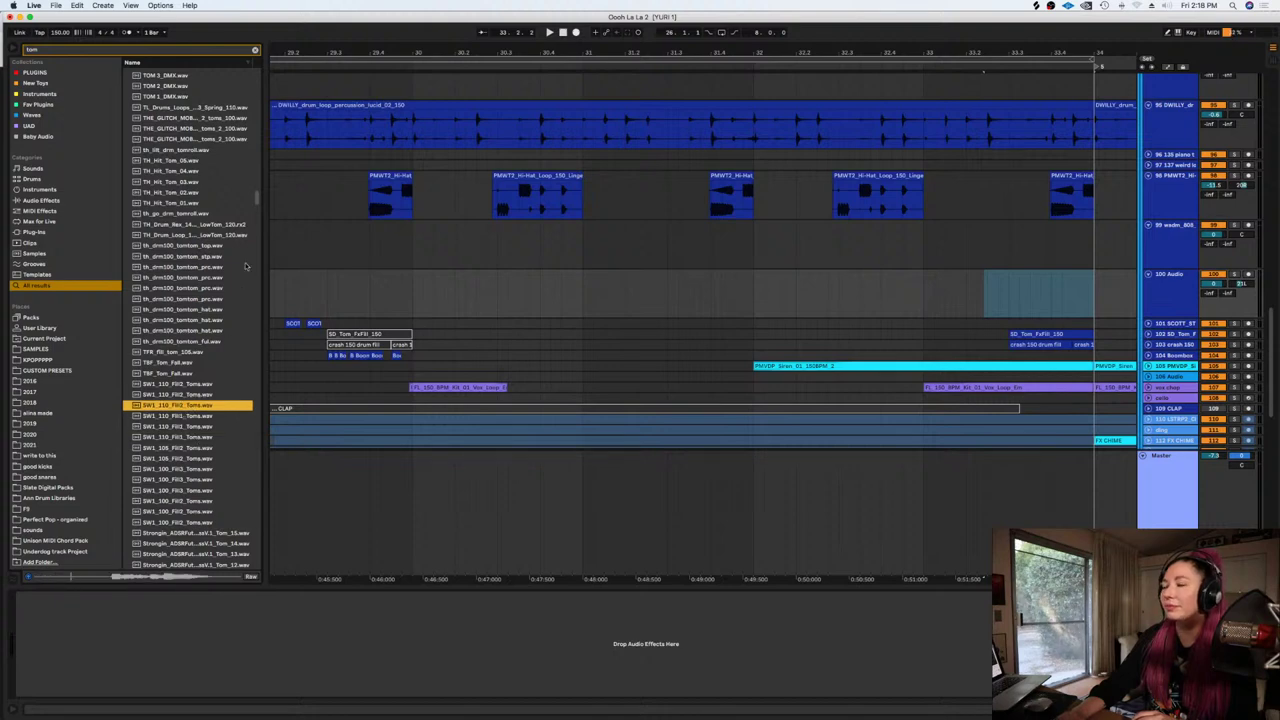
Preview samples from the Strongin toms, GHST snares, SampleMagic tr808 toms and SC tom loops
{"action": "left_click_drag", "start_coordinate": [257, 199], "coordinate": [257, 211]}
{"action": "left_click", "coordinate": [204, 193]}
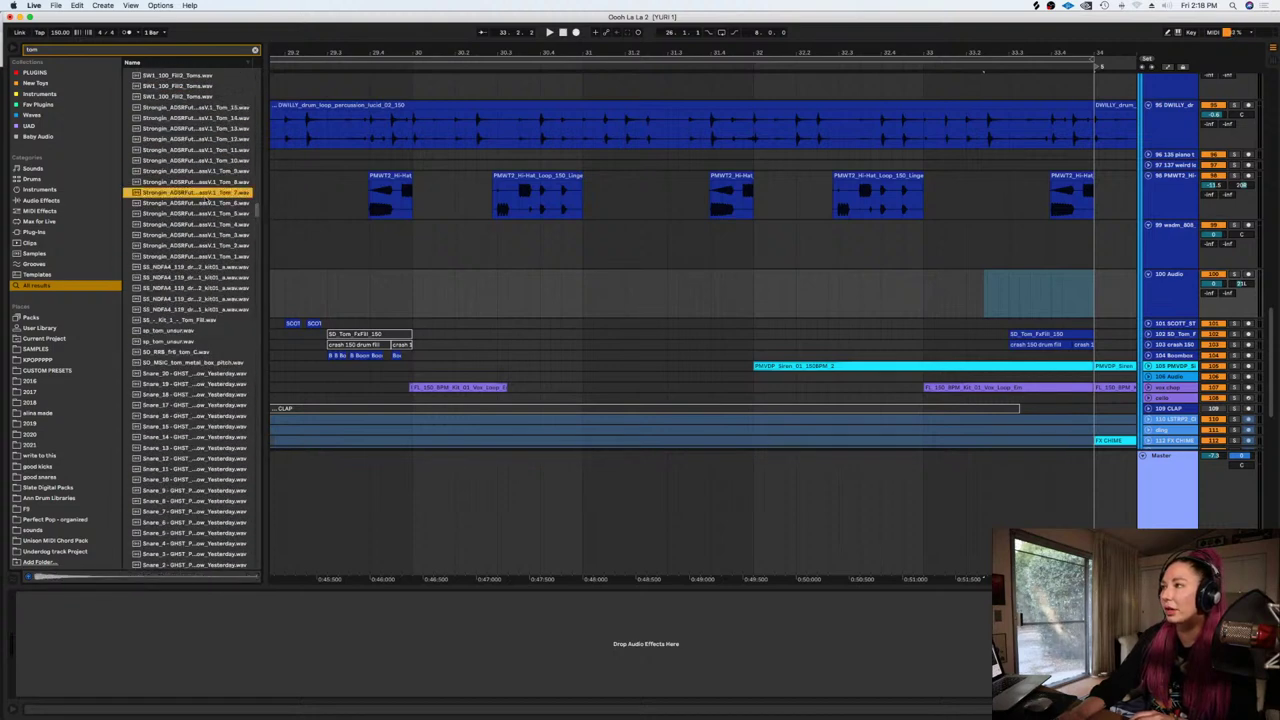
{"action": "left_click", "coordinate": [181, 405]}
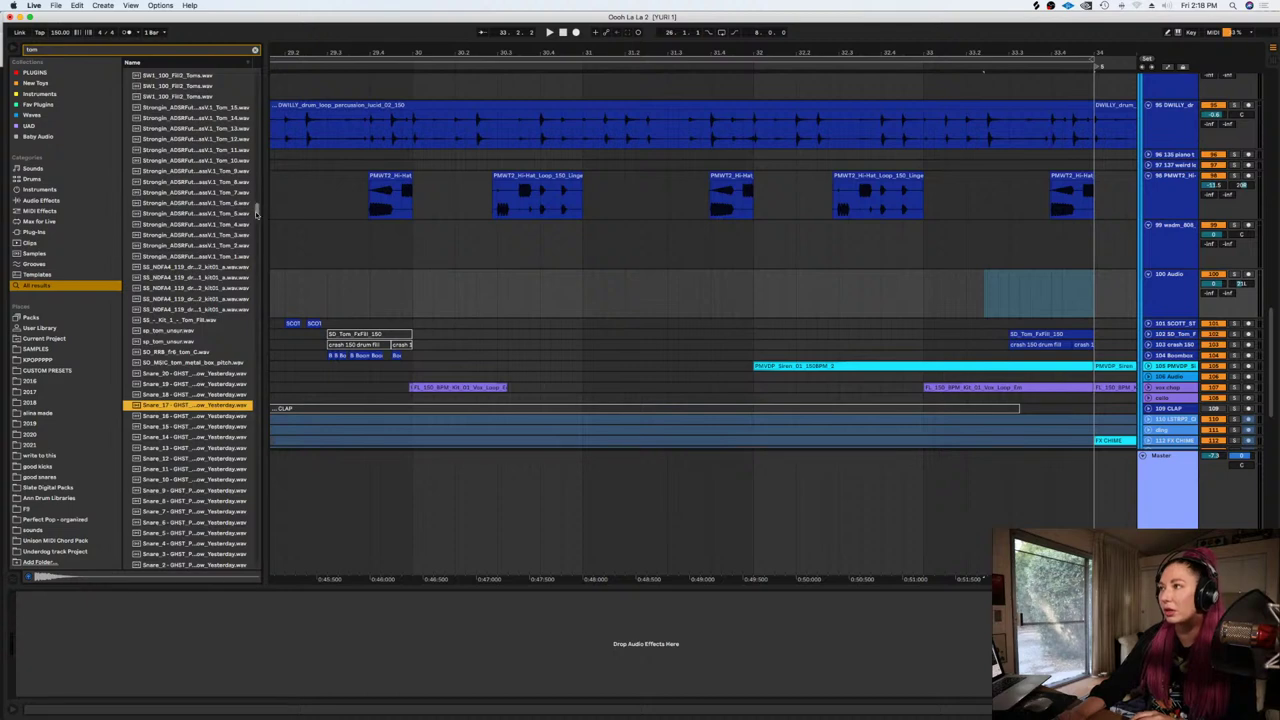
{"action": "left_click_drag", "start_coordinate": [257, 212], "coordinate": [257, 245]}
{"action": "left_click", "coordinate": [197, 271]}
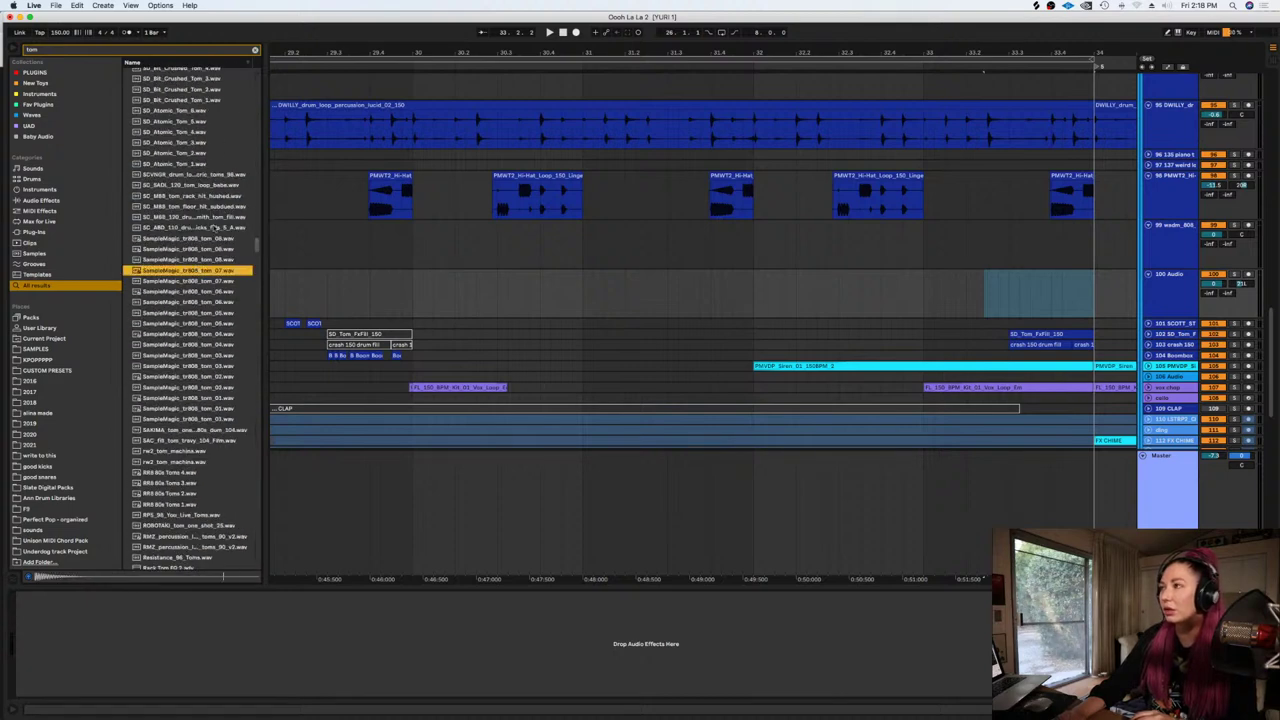
{"action": "left_click", "coordinate": [195, 185]}
Preview further tom results, including Netherworld_92_Toms and a Melody_Loop_124 file
{"action": "left_click_drag", "start_coordinate": [256, 247], "coordinate": [257, 277]}
{"action": "left_click", "coordinate": [232, 242]}
{"action": "left_click", "coordinate": [231, 358]}
{"action": "left_click", "coordinate": [186, 215]}
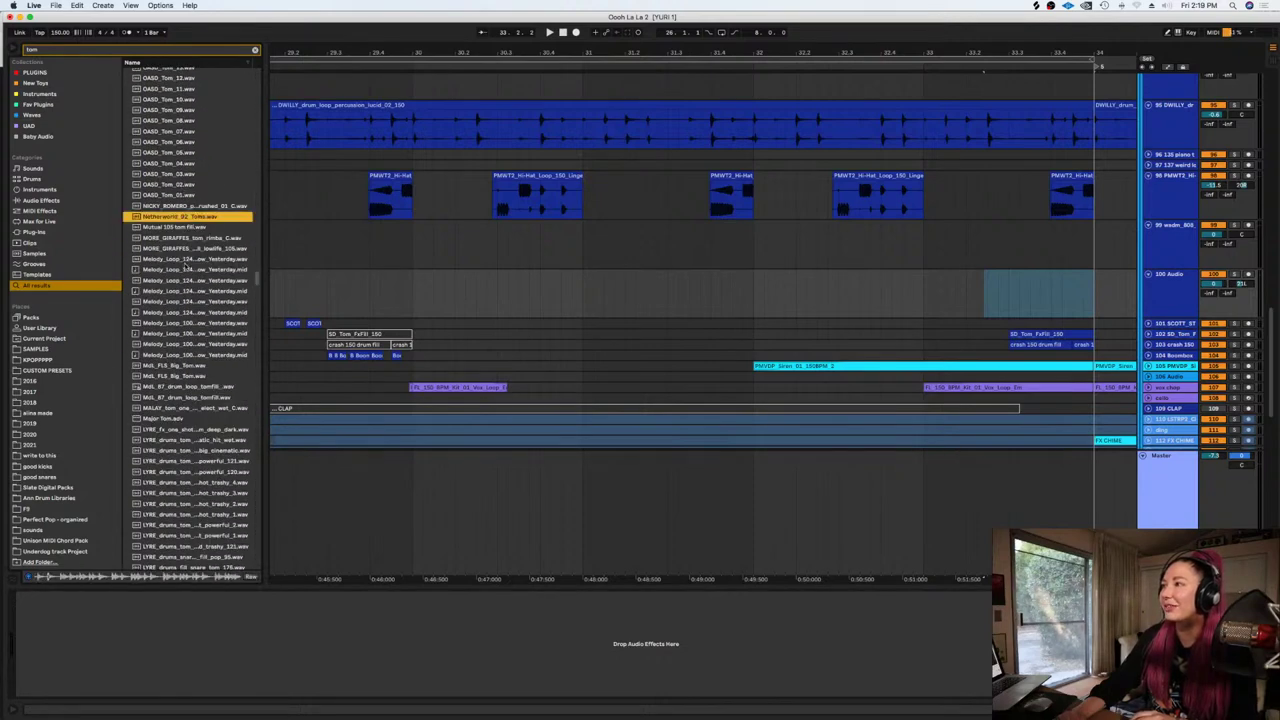
{"action": "left_click", "coordinate": [185, 261]}
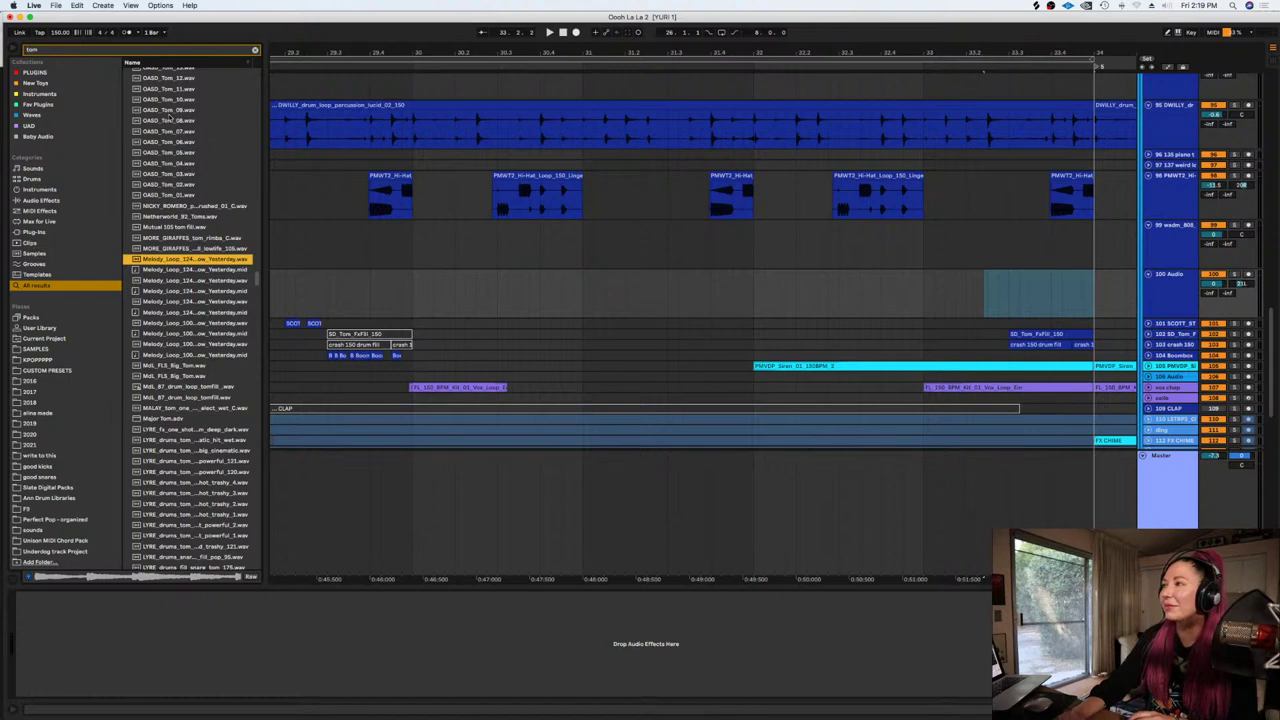
Preview the OASD_Tom_04, OASD_Tom_03, OASD_Tom_02 and OASD_Tom_01 samples
{"action": "left_click", "coordinate": [170, 162]}
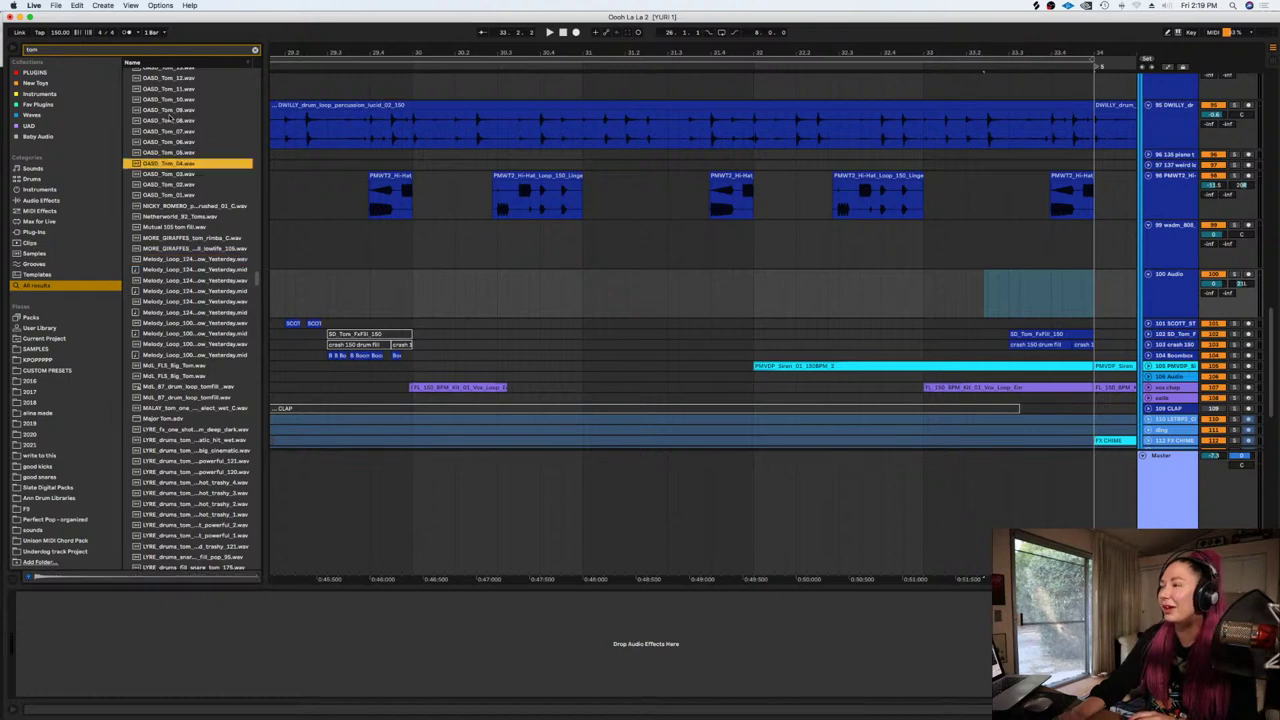
{"action": "left_click", "coordinate": [161, 174]}
{"action": "left_click", "coordinate": [169, 185]}
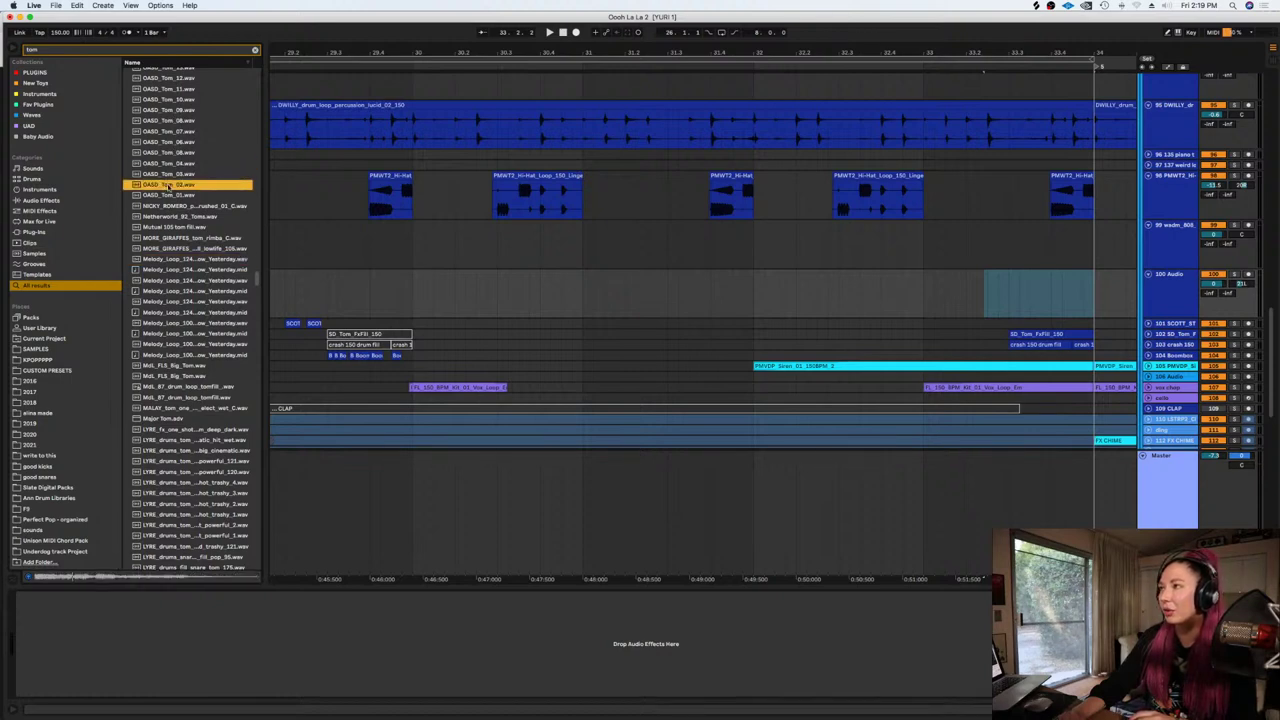
{"action": "left_click", "coordinate": [166, 195]}
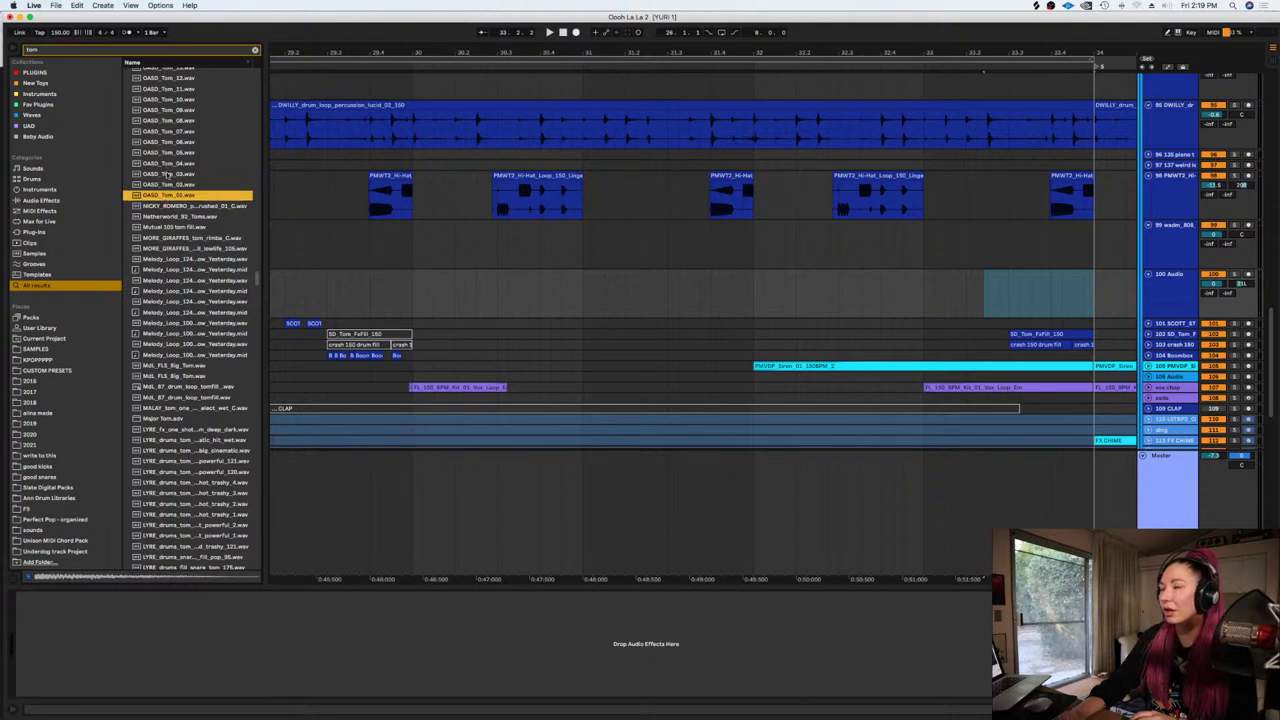
Place the OASD_Tom_03 sample on track 100 at bar 32 and listen to it in the arrangement
{"action": "mouse_move", "coordinate": [167, 174]}
{"action": "left_mouse_down"}
{"action": "mouse_move", "coordinate": [585, 300]}
{"action": "mouse_move", "coordinate": [688, 306]}
{"action": "mouse_move", "coordinate": [658, 295]}
{"action": "mouse_move", "coordinate": [772, 283]}
{"action": "left_mouse_up"}
{"action": "left_click", "coordinate": [520, 281]}
{"action": "key", "text": "space"}
{"action": "key", "text": "space"}
{"action": "left_click", "coordinate": [667, 280]}
{"action": "key", "text": "space"}
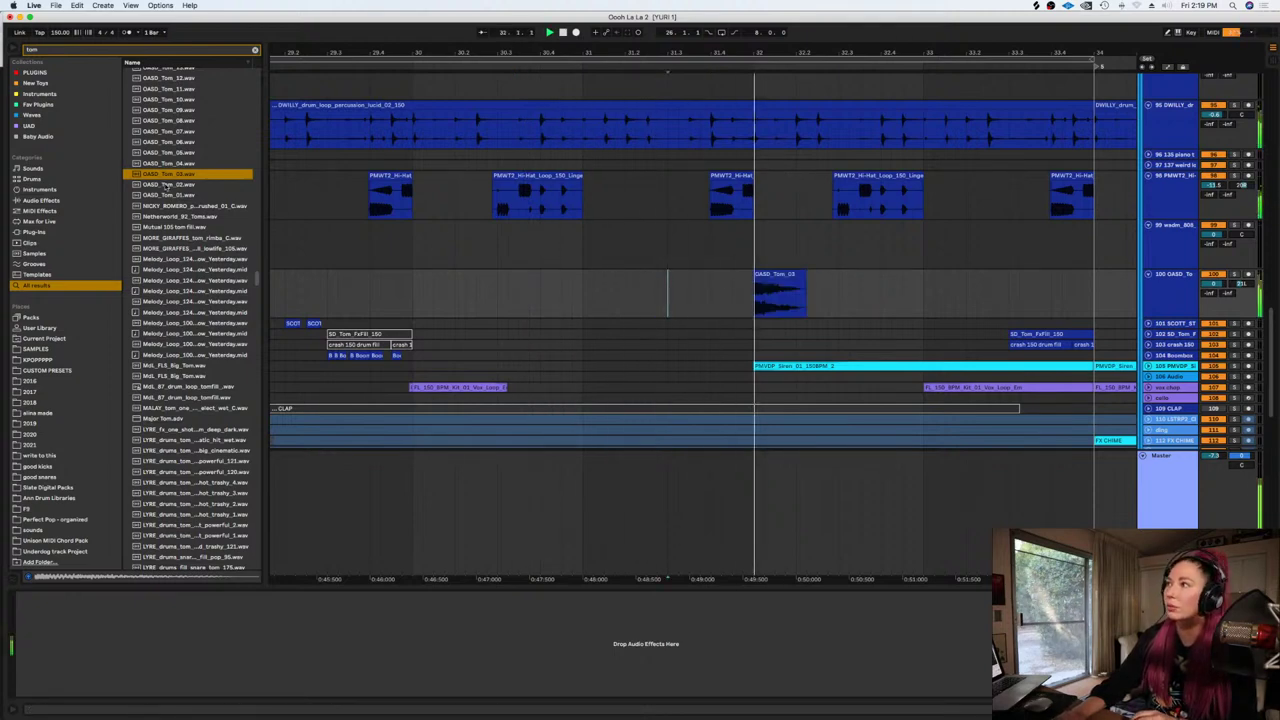
{"action": "key", "text": "space"}
Add the OASD_Tom_02 sample to track 100 at 32.2.3 and play back the two tom hits
{"action": "mouse_move", "coordinate": [166, 186]}
{"action": "left_mouse_down"}
{"action": "mouse_move", "coordinate": [857, 299]}
{"action": "mouse_move", "coordinate": [815, 299]}
{"action": "left_mouse_up"}
{"action": "left_click", "coordinate": [776, 300]}
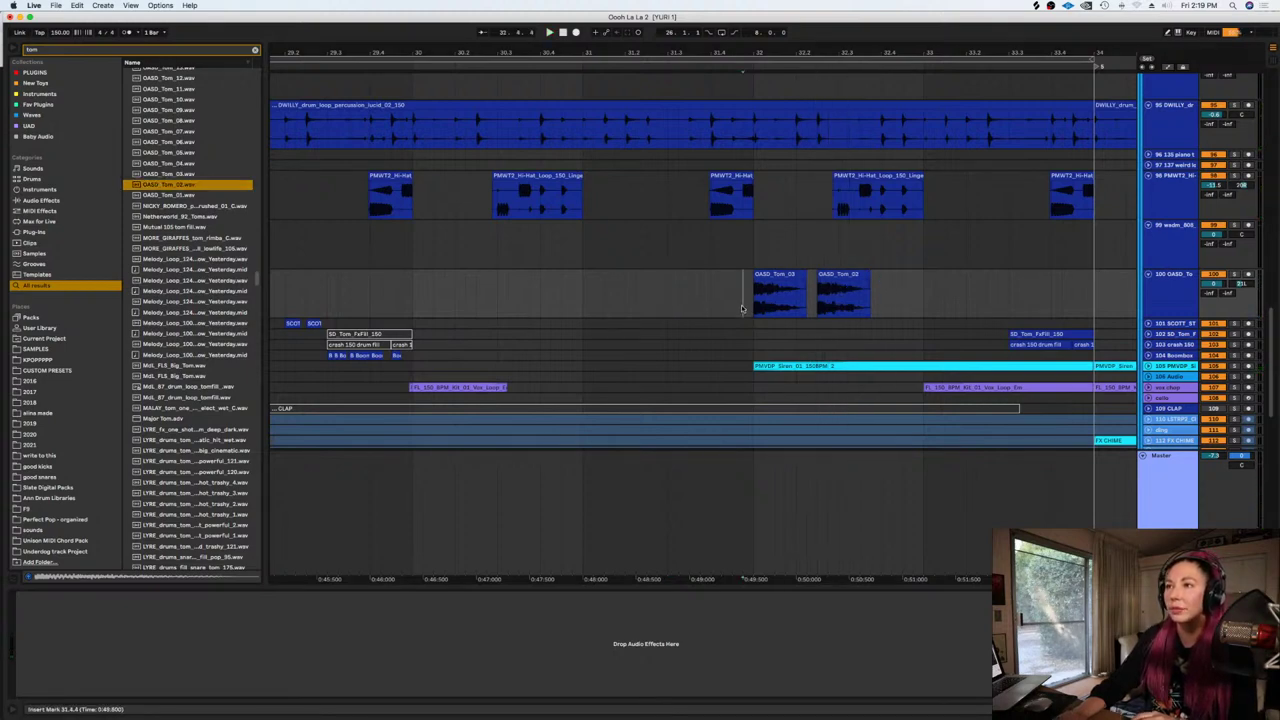
{"action": "key", "text": "space"}
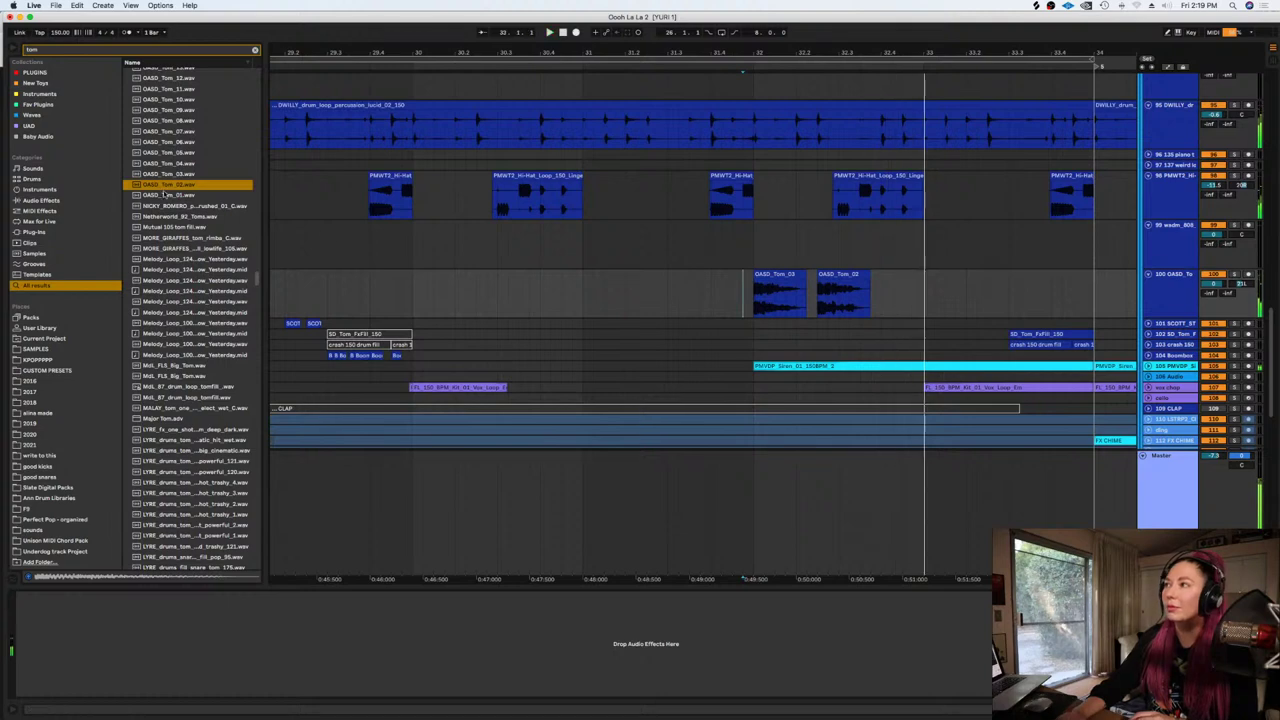
Add the OASD_Tom_01 sample to track 100 at 32.4.1 and play back the three tom hits
{"action": "left_click_drag", "start_coordinate": [175, 195], "coordinate": [882, 297]}
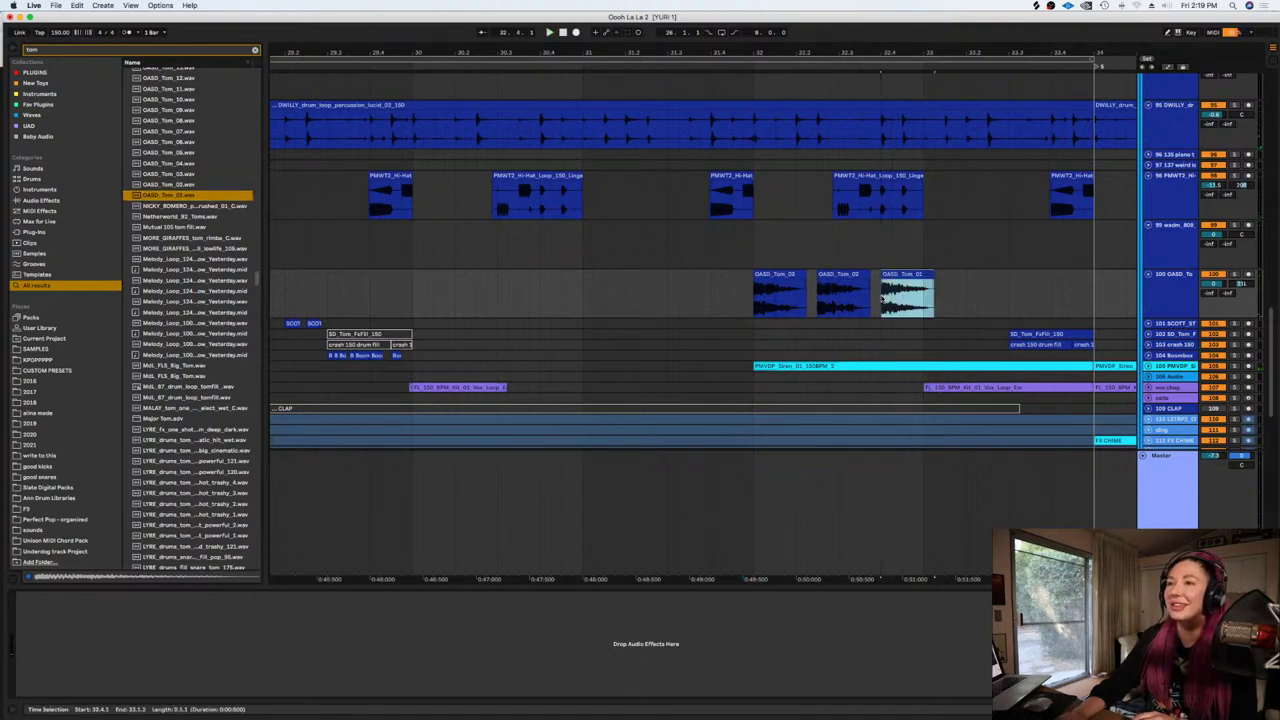
{"action": "left_click", "coordinate": [615, 286]}
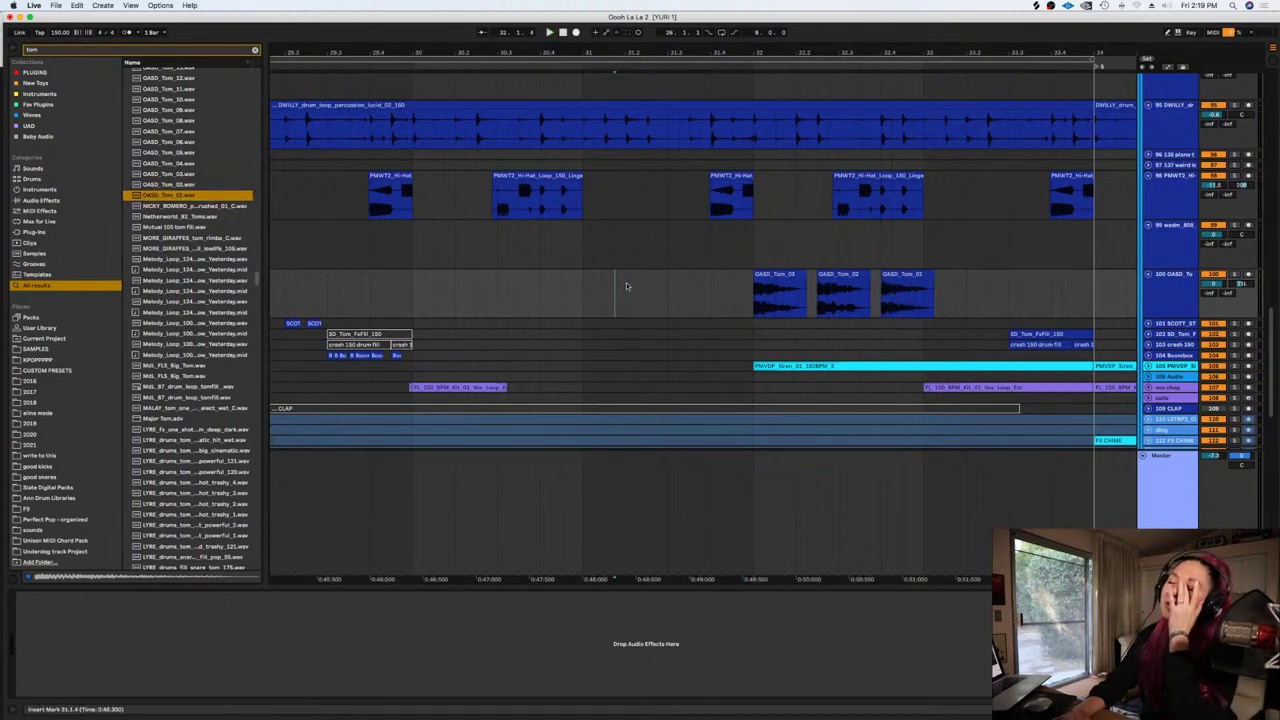
{"action": "key", "text": "space"}
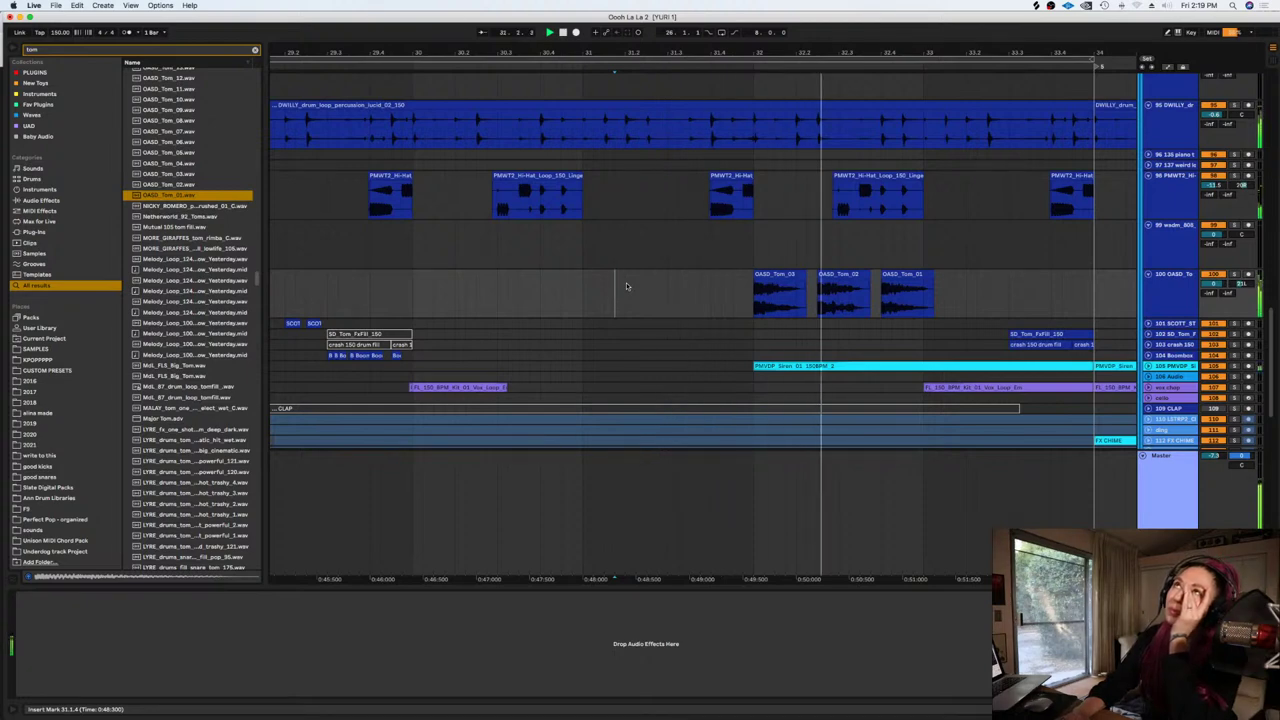
{"action": "key", "text": "space"}
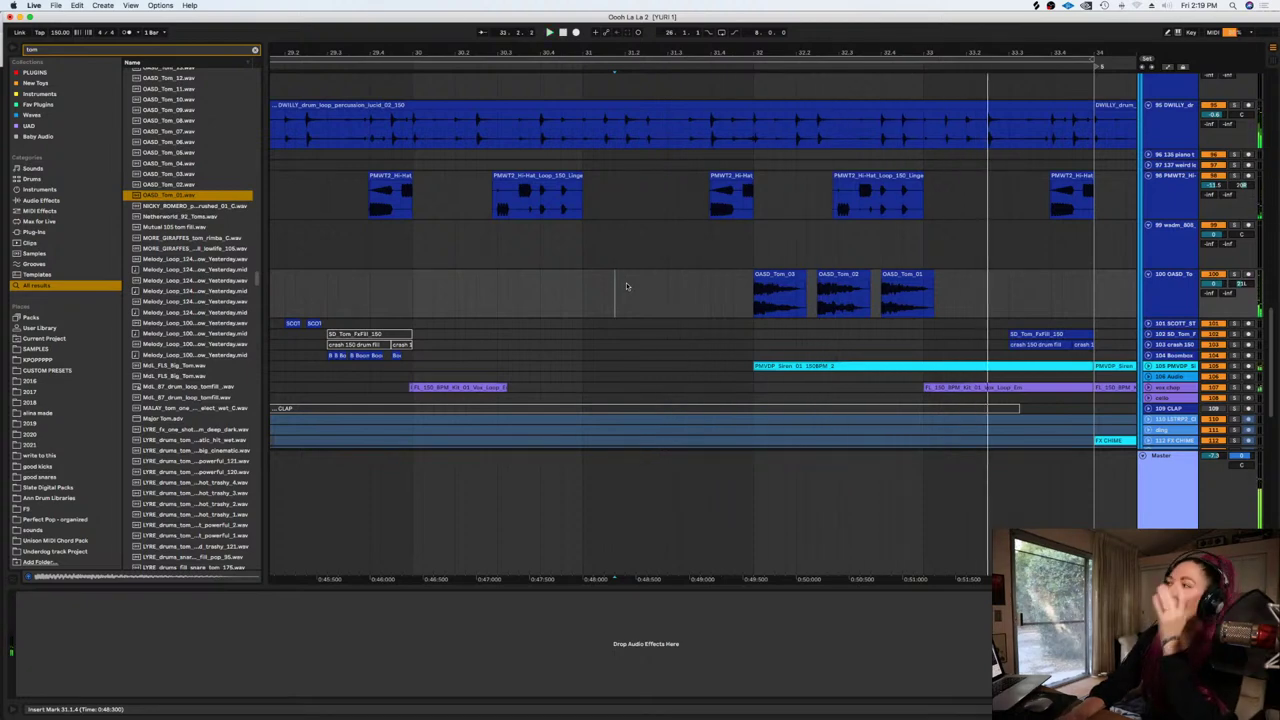
Copy the OASD_Tom_01 clip to about 33.1.3 on the same track and play back the four-hit tom pattern
{"action": "left_click", "coordinate": [716, 291]}
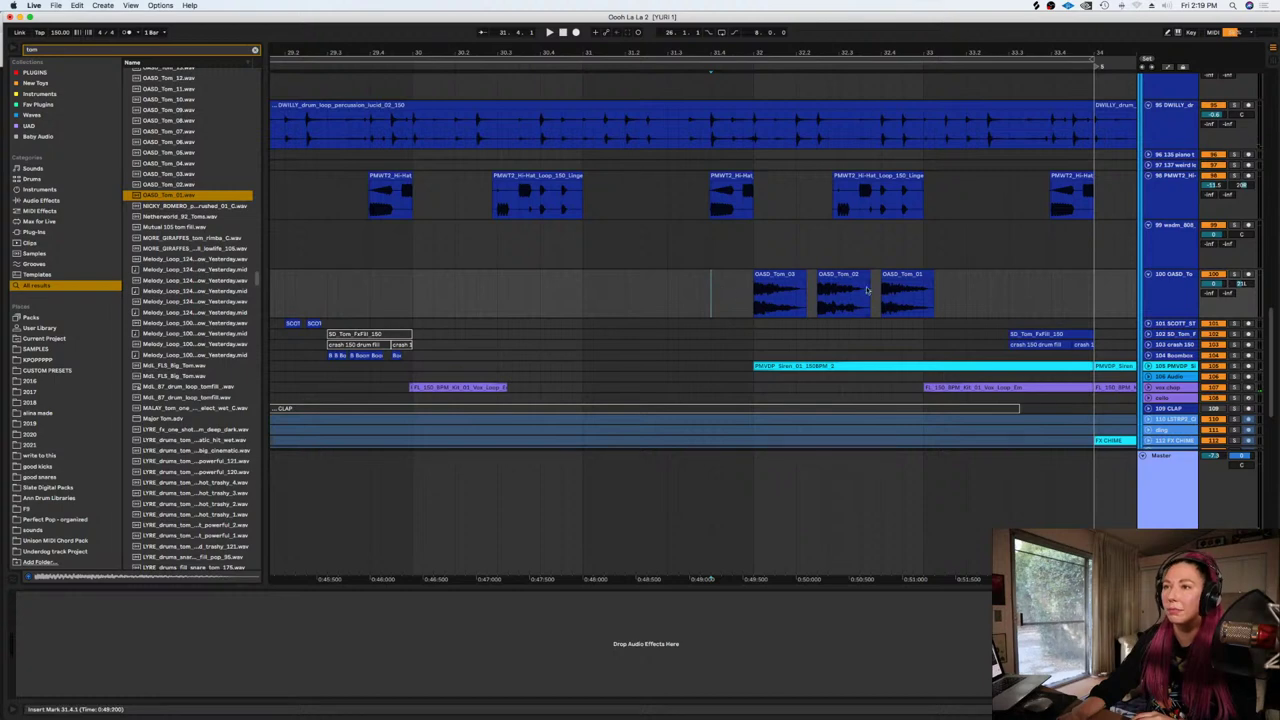
{"action": "left_click_drag", "start_coordinate": [900, 274], "coordinate": [966, 287]}
{"action": "left_click", "coordinate": [657, 291]}
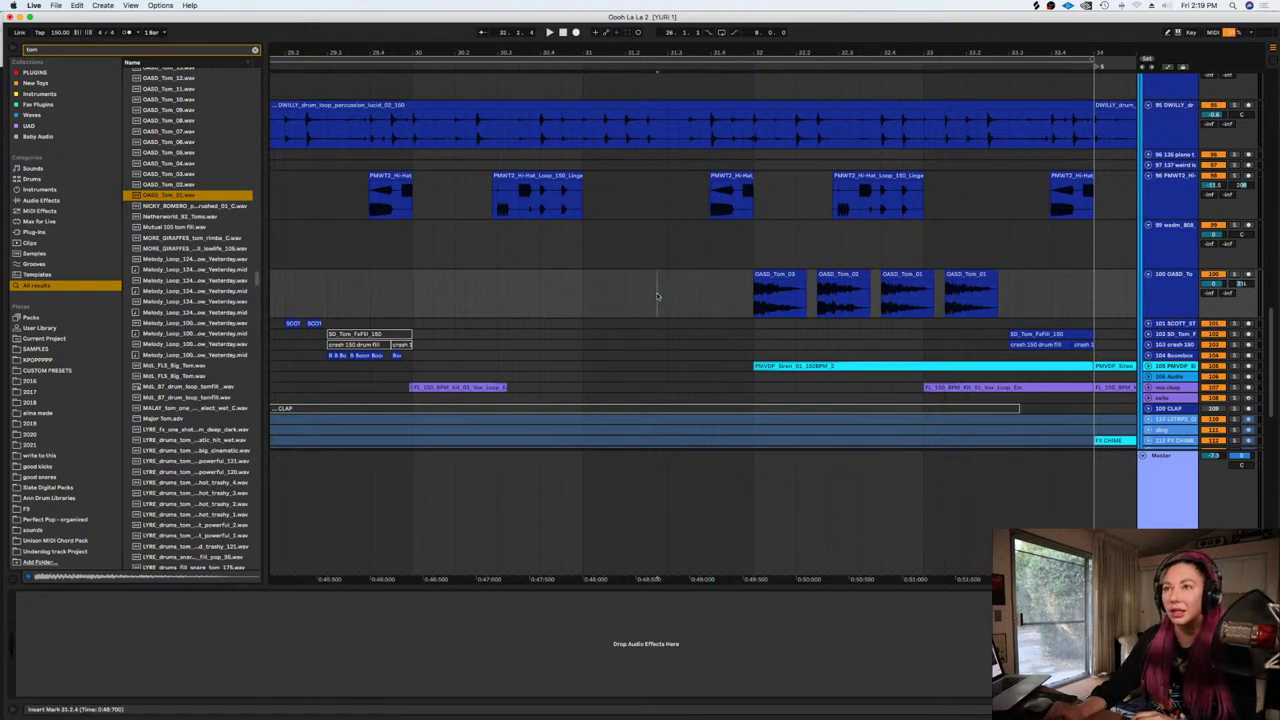
{"action": "key", "text": "space"}
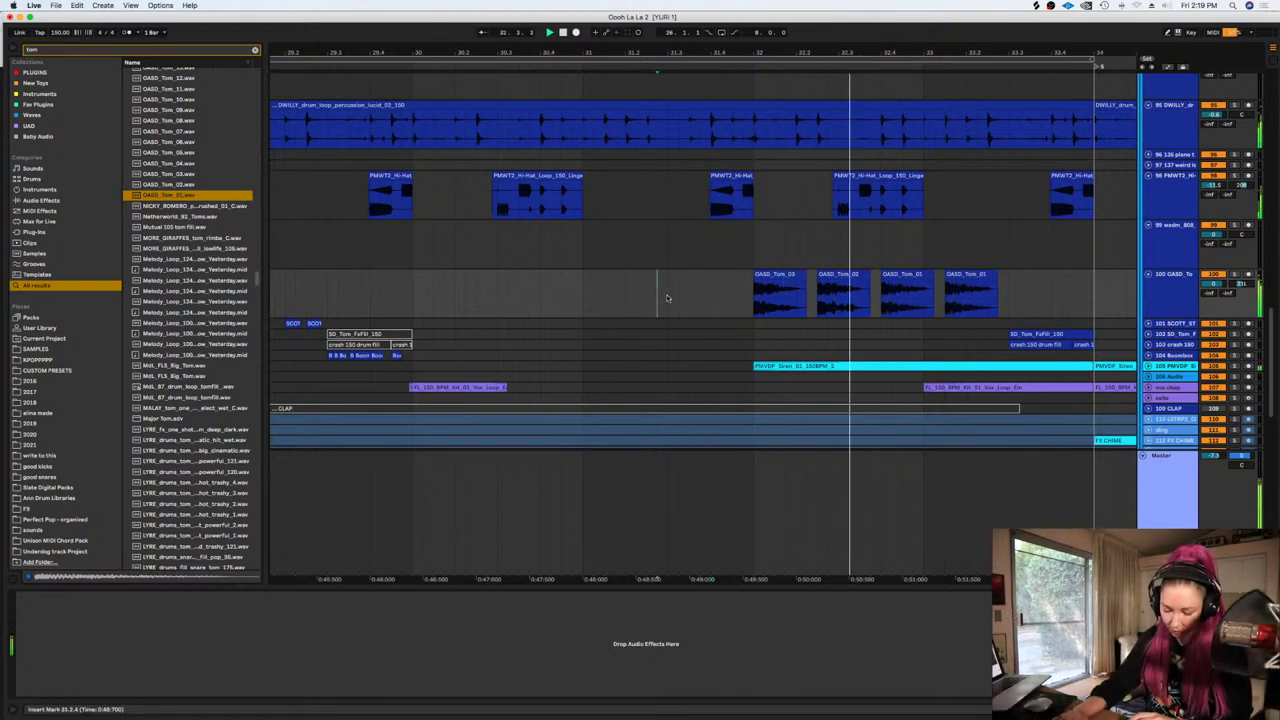
{"action": "key", "text": "space"}
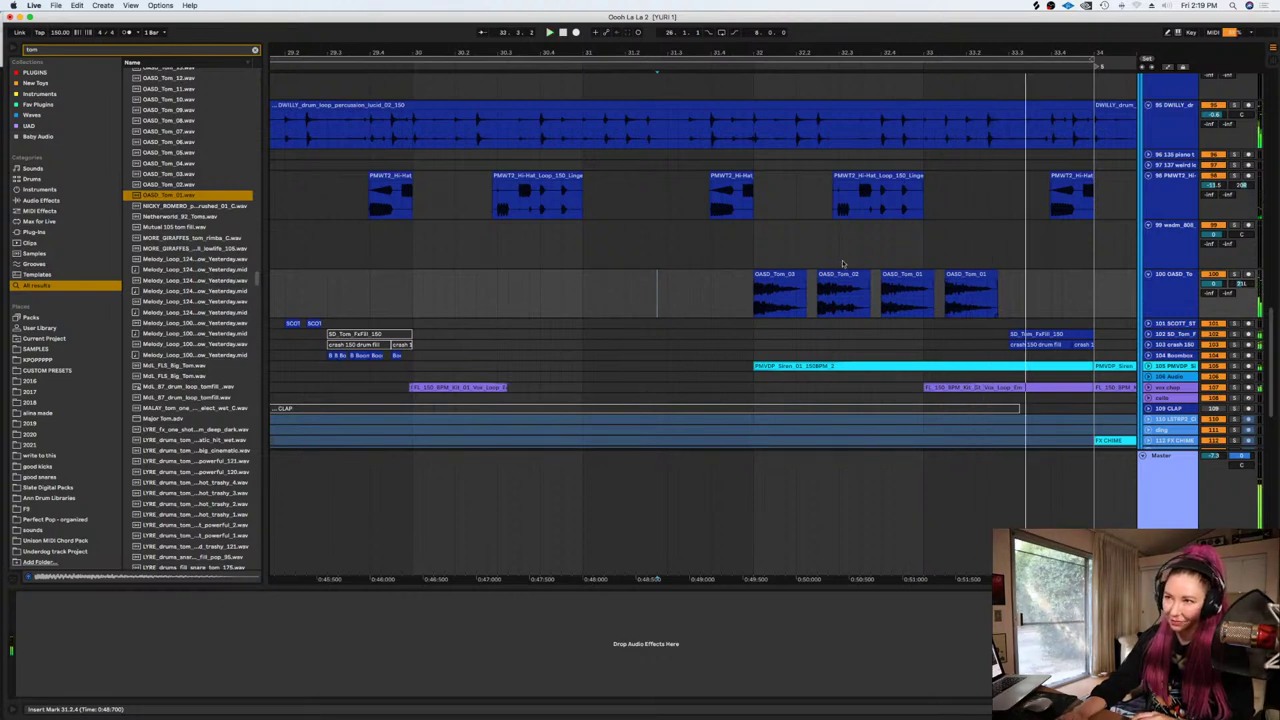
Select the OASD_Tom_02 clip and preview OASD_Tom_02 through OASD_Tom_05 as alternative tom samples
{"action": "left_click", "coordinate": [830, 275]}
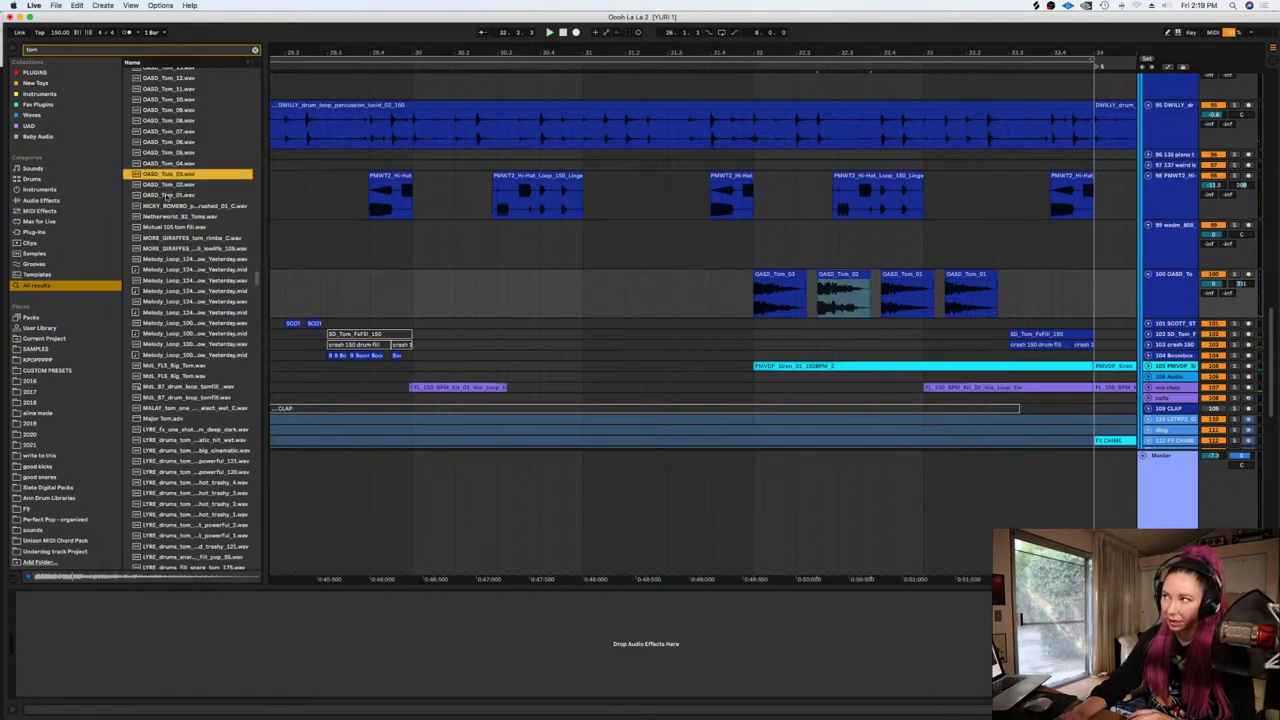
{"action": "left_click", "coordinate": [180, 291]}
{"action": "left_click", "coordinate": [171, 184]}
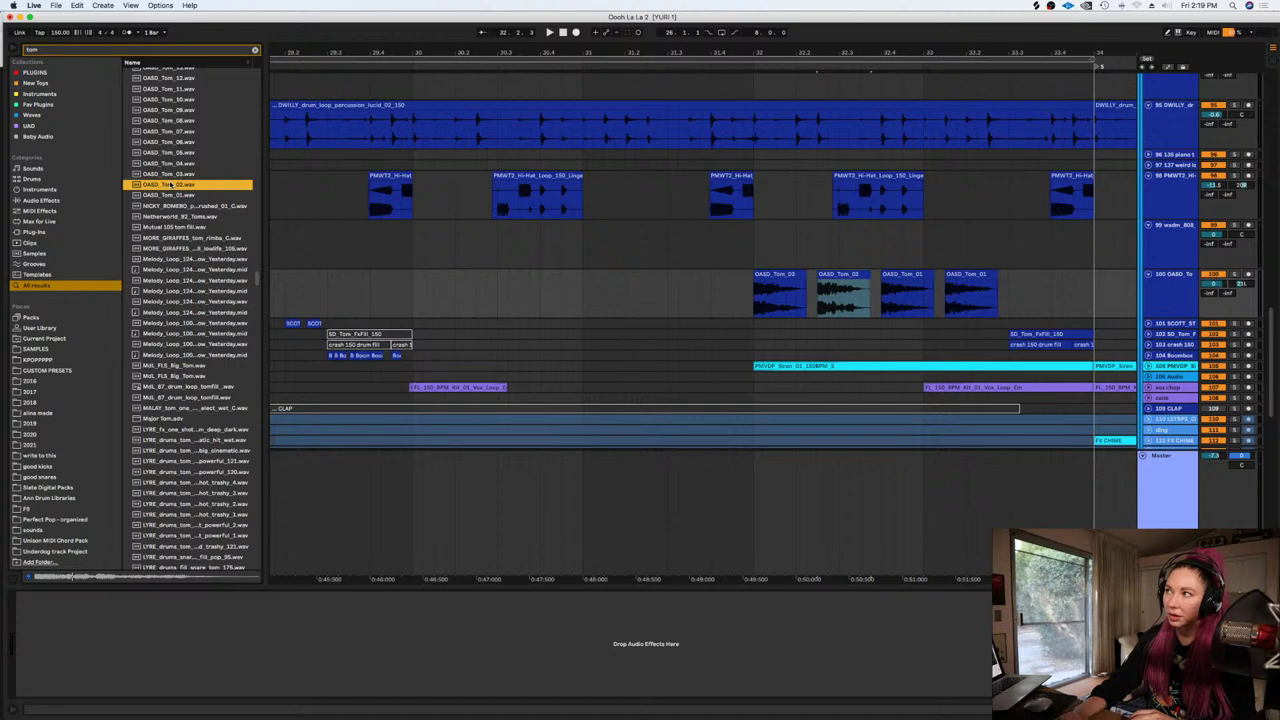
{"action": "left_click", "coordinate": [160, 163]}
{"action": "left_click", "coordinate": [164, 153]}
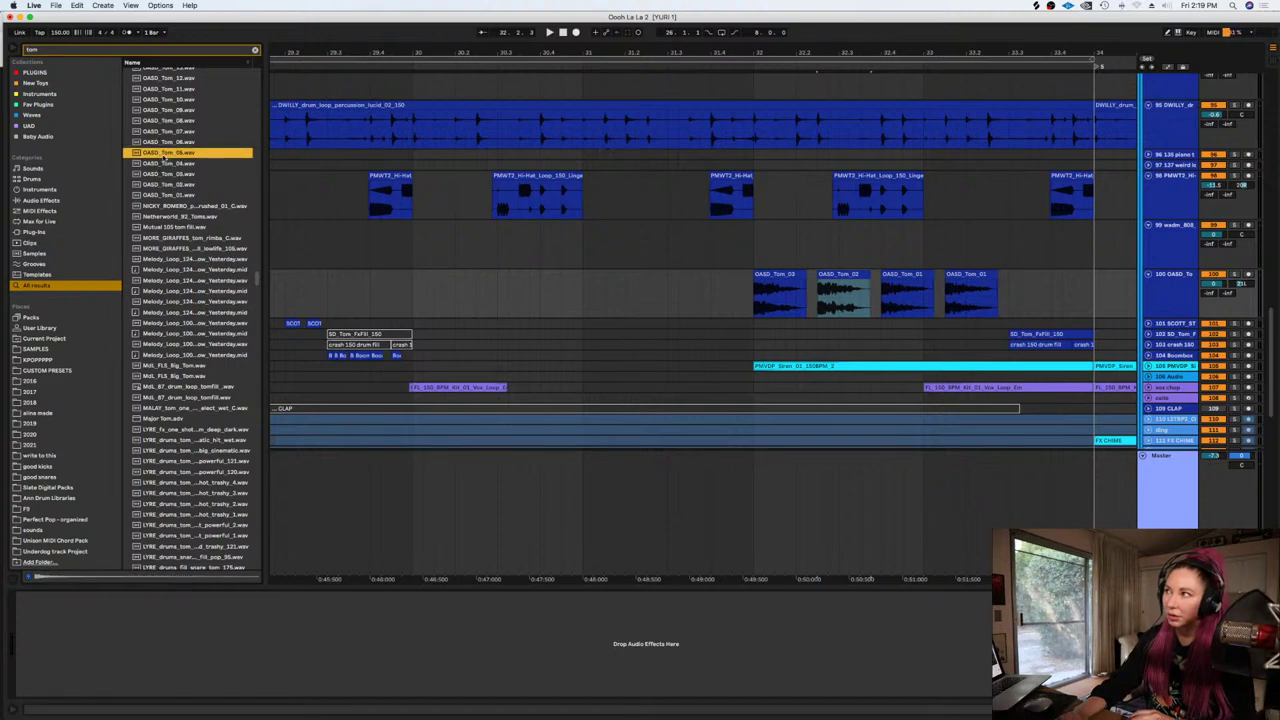
Preview several LYRE tom samples from the tom search results, including the powerful hits and the 175 BPM snare-tom fill
{"action": "scroll", "coordinate": [209, 436], "scroll_direction": "down", "scroll_amount": 1}
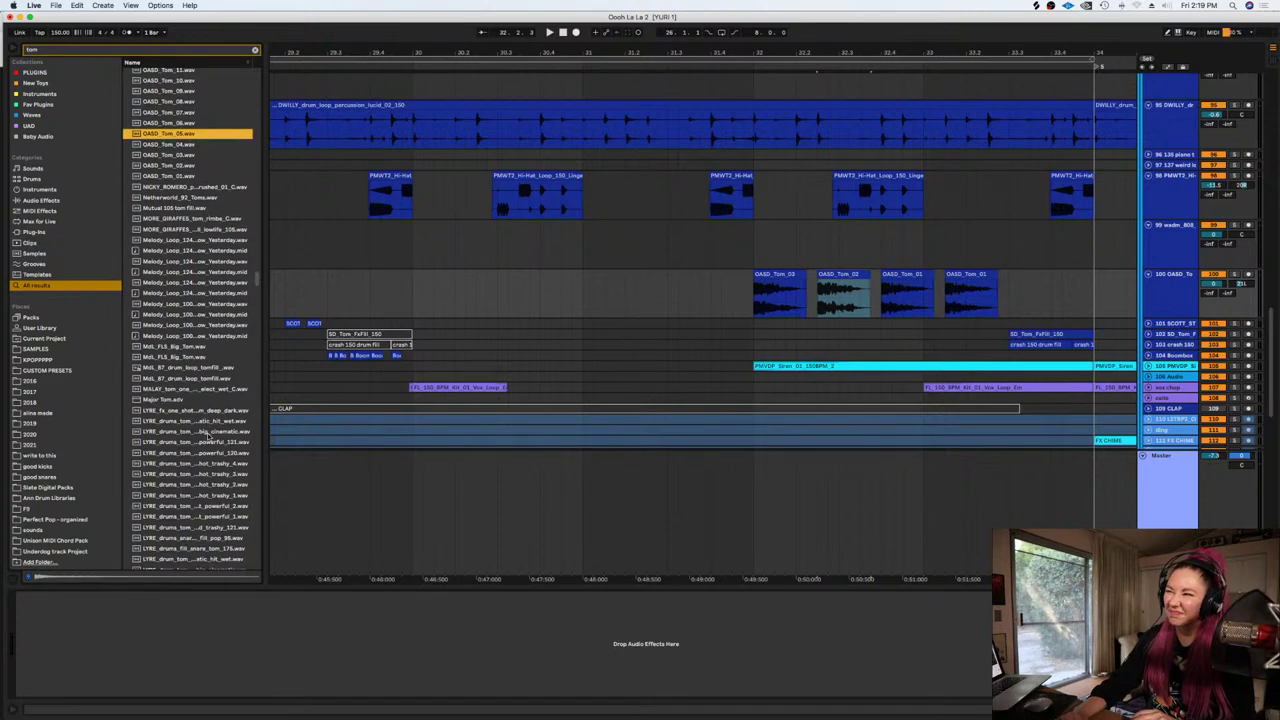
{"action": "left_click", "coordinate": [207, 454]}
{"action": "scroll", "coordinate": [207, 457], "scroll_direction": "down", "scroll_amount": 3}
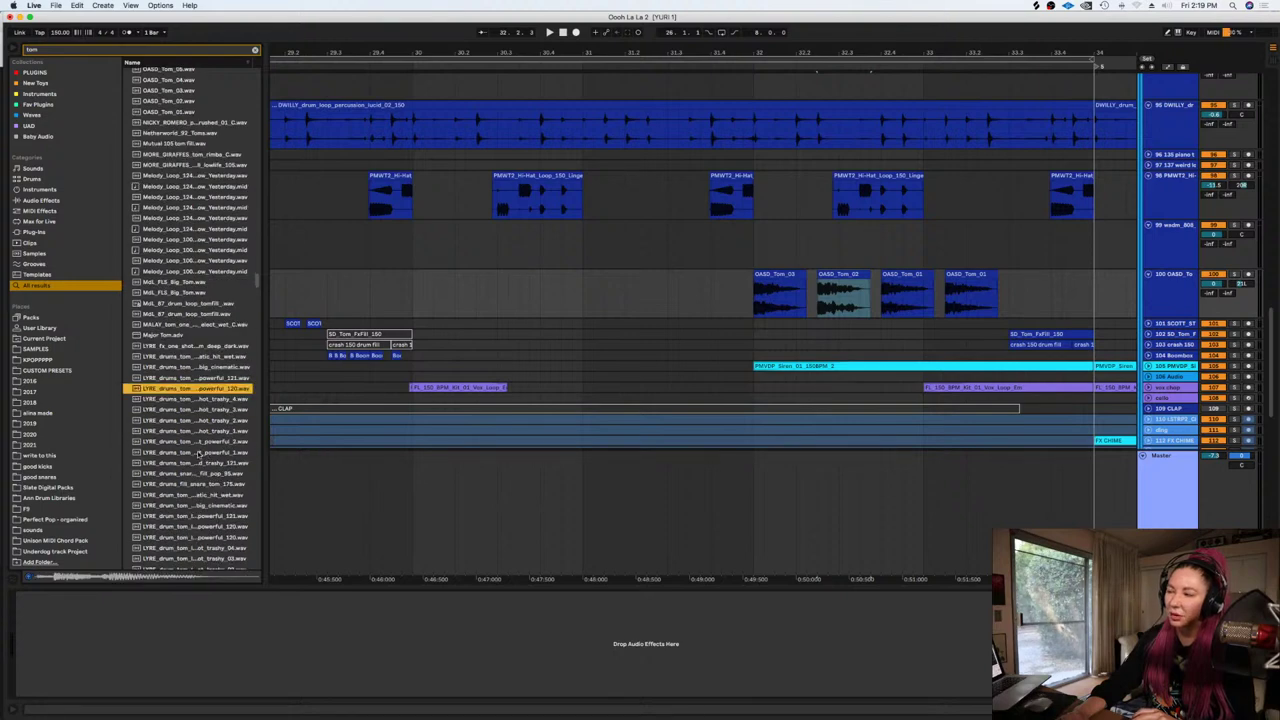
{"action": "left_click", "coordinate": [198, 453]}
{"action": "scroll", "coordinate": [198, 455], "scroll_direction": "down", "scroll_amount": 5}
{"action": "scroll", "coordinate": [197, 440], "scroll_direction": "down", "scroll_amount": 2}
{"action": "left_click", "coordinate": [194, 408]}
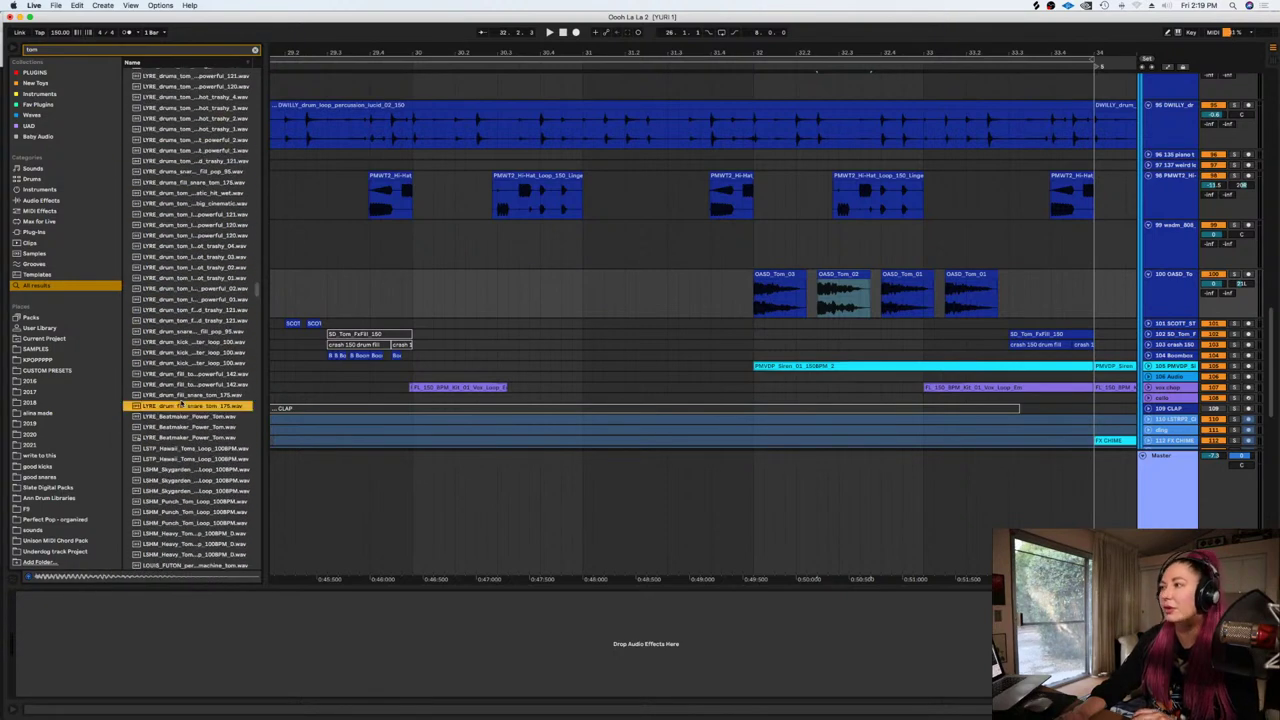
Preview an LSHM Heavy Tom 100BPM sample and the LN Toms 4, LN Toms 3 and LN Toms 1 samples
{"action": "scroll", "coordinate": [178, 446], "scroll_direction": "down", "scroll_amount": 3}
{"action": "left_click", "coordinate": [177, 435]}
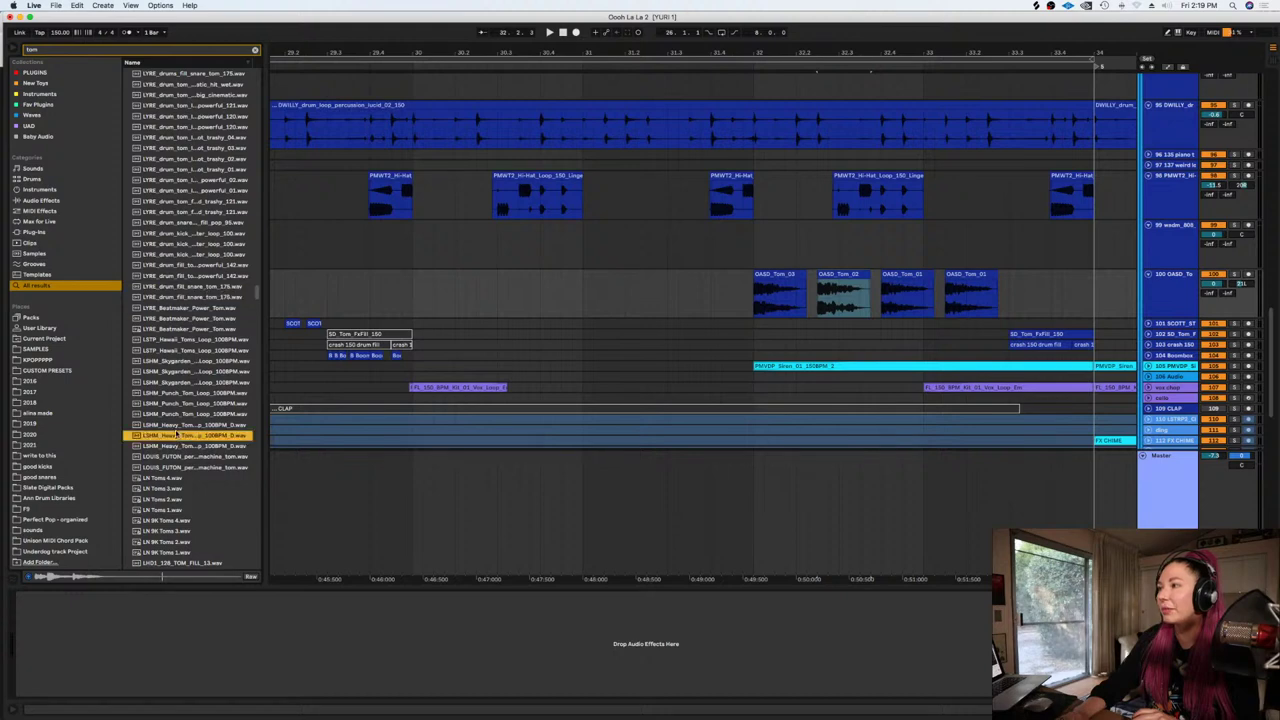
{"action": "scroll", "coordinate": [185, 440], "scroll_direction": "down", "scroll_amount": 2}
{"action": "left_click", "coordinate": [179, 409]}
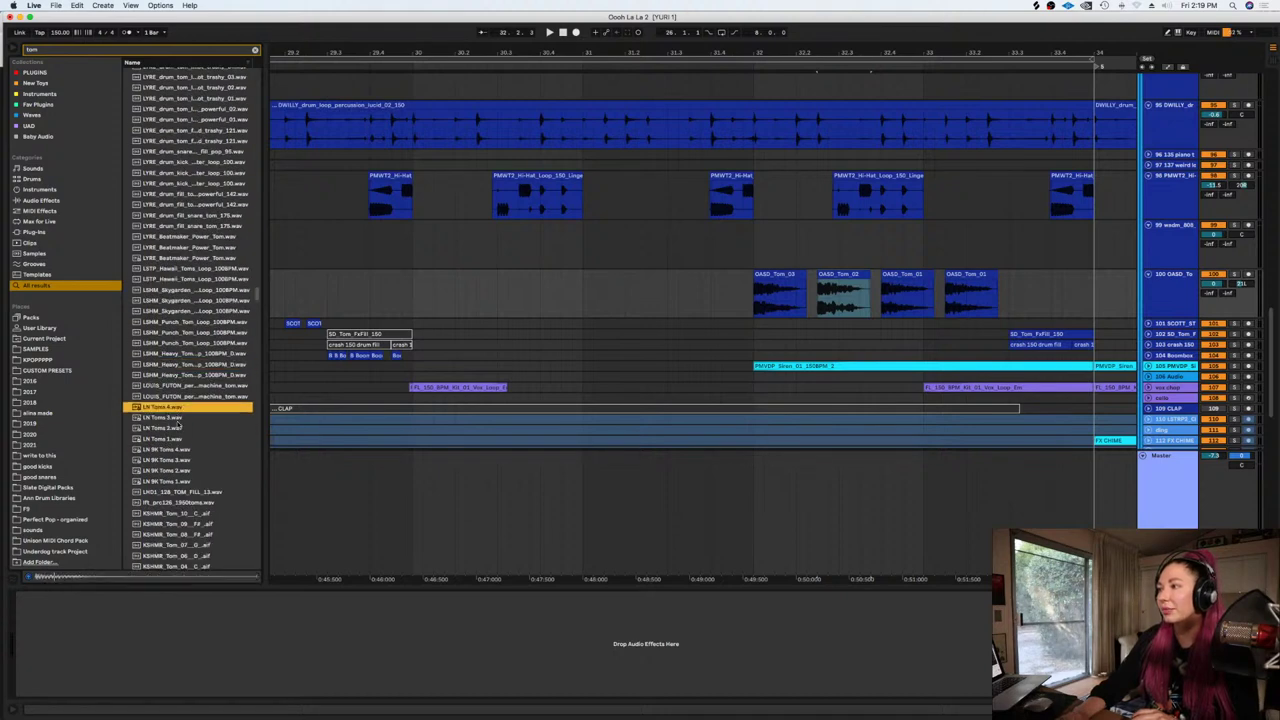
{"action": "left_click", "coordinate": [174, 418]}
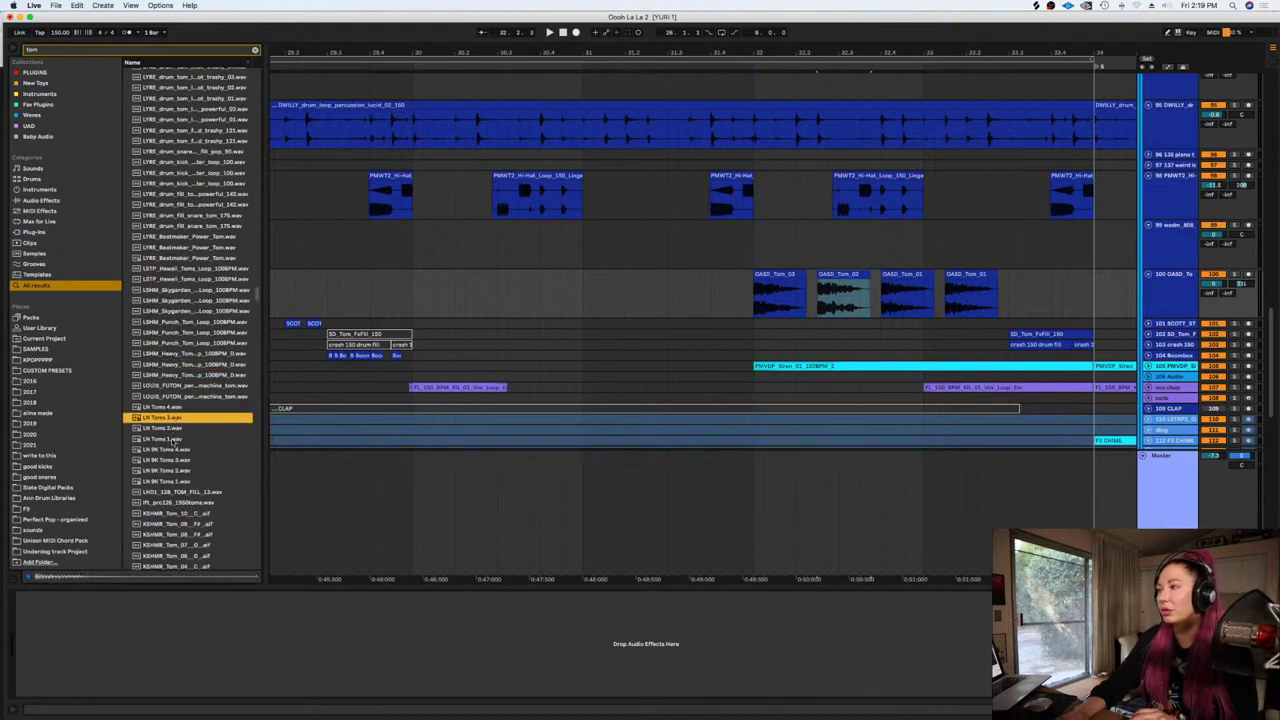
{"action": "left_click", "coordinate": [172, 439]}
Try replacing the first two tom clips on track 100 with LN Toms 1 and LN Toms 2, trimming the leftover clip, and play them back
{"action": "left_click_drag", "start_coordinate": [165, 440], "coordinate": [755, 307]}
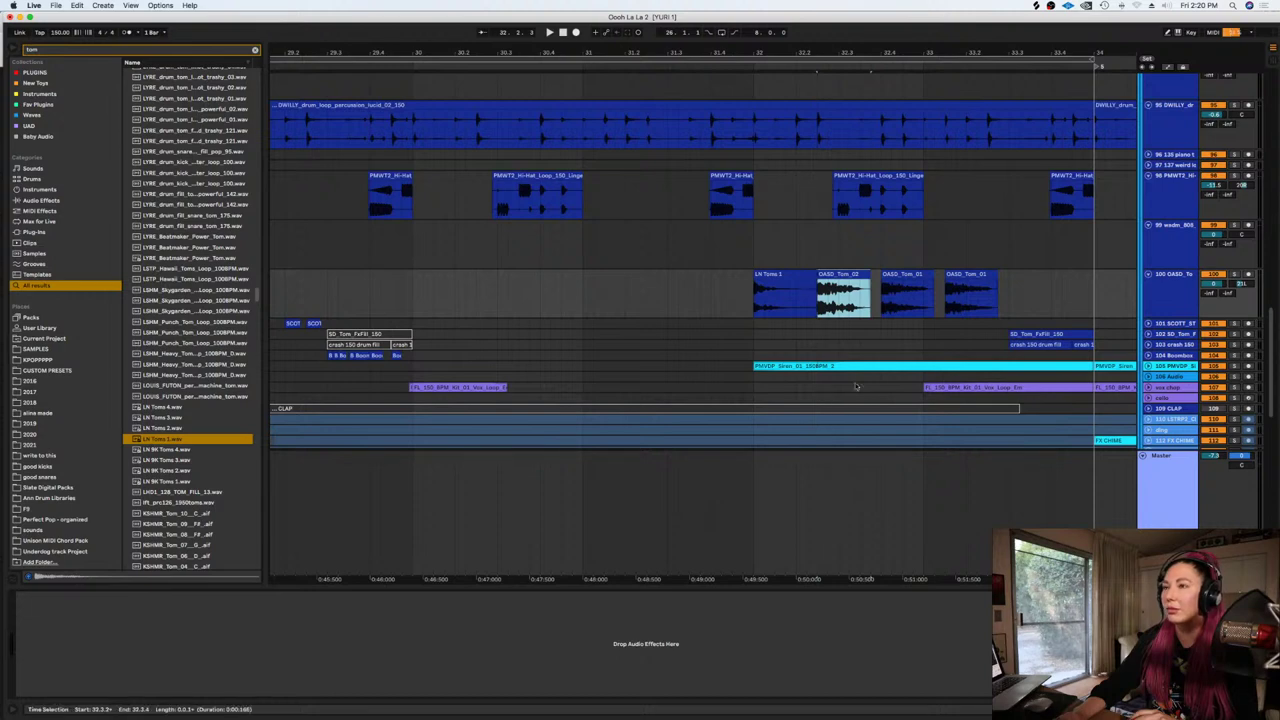
{"action": "mouse_move", "coordinate": [176, 428]}
{"action": "left_mouse_down"}
{"action": "mouse_move", "coordinate": [662, 279]}
{"action": "mouse_move", "coordinate": [848, 292]}
{"action": "left_mouse_up"}
{"action": "key", "text": "super+e"}
{"action": "left_click", "coordinate": [663, 274]}
{"action": "key", "text": "Delete"}
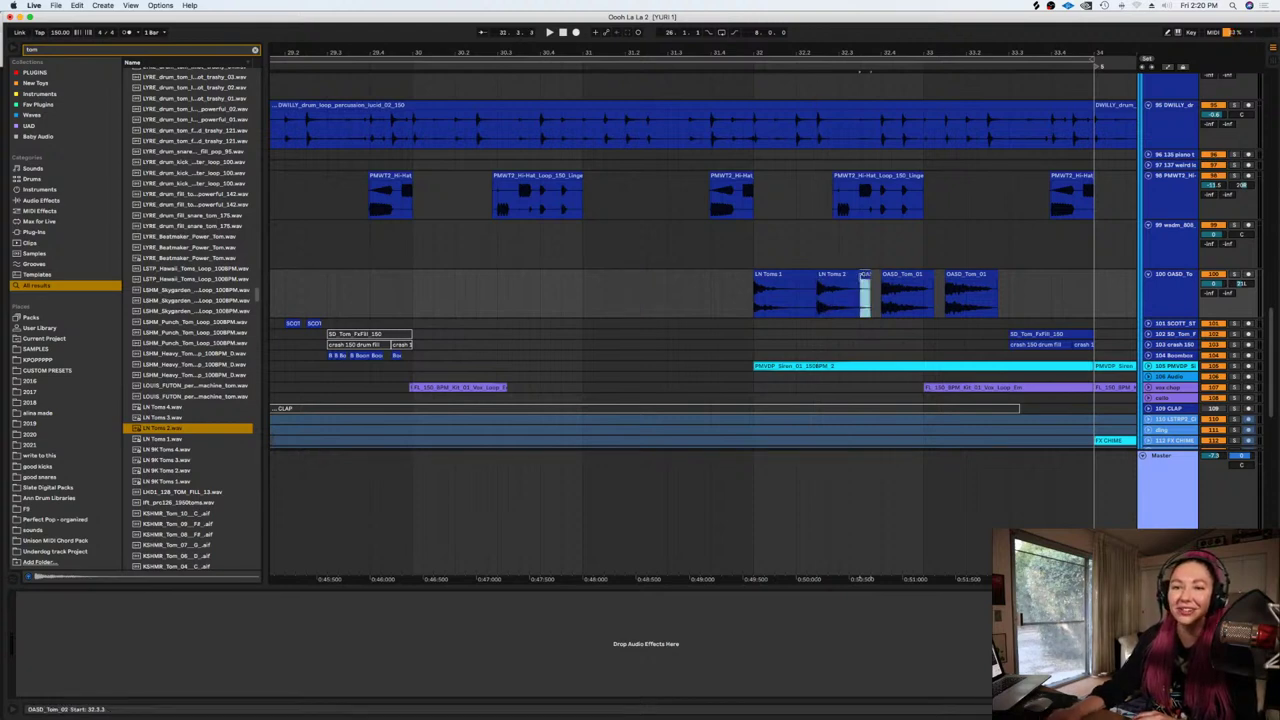
{"action": "left_click", "coordinate": [732, 282]}
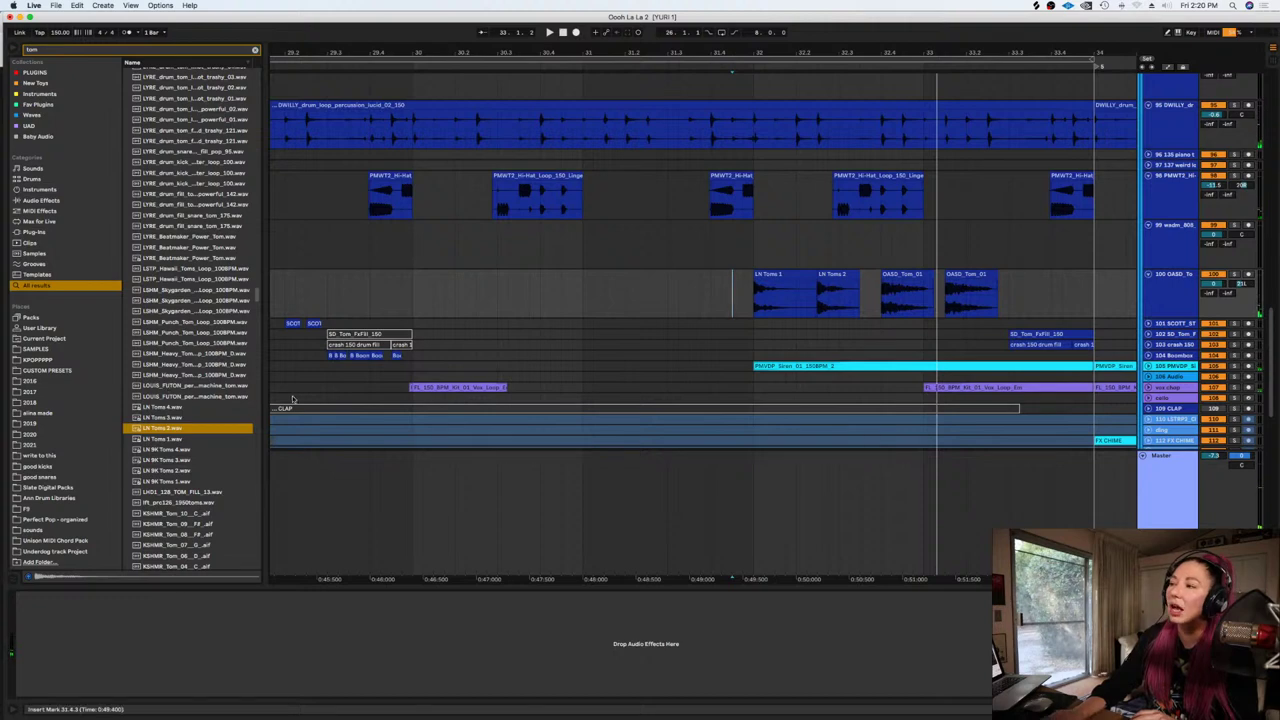
Undo the LN Toms replacements on track 100 and play back the OASD tom pattern
{"action": "key", "text": "super+z"}
{"action": "key", "text": "super+z"}
{"action": "key", "text": "super+z"}
{"action": "key", "text": "super+z"}
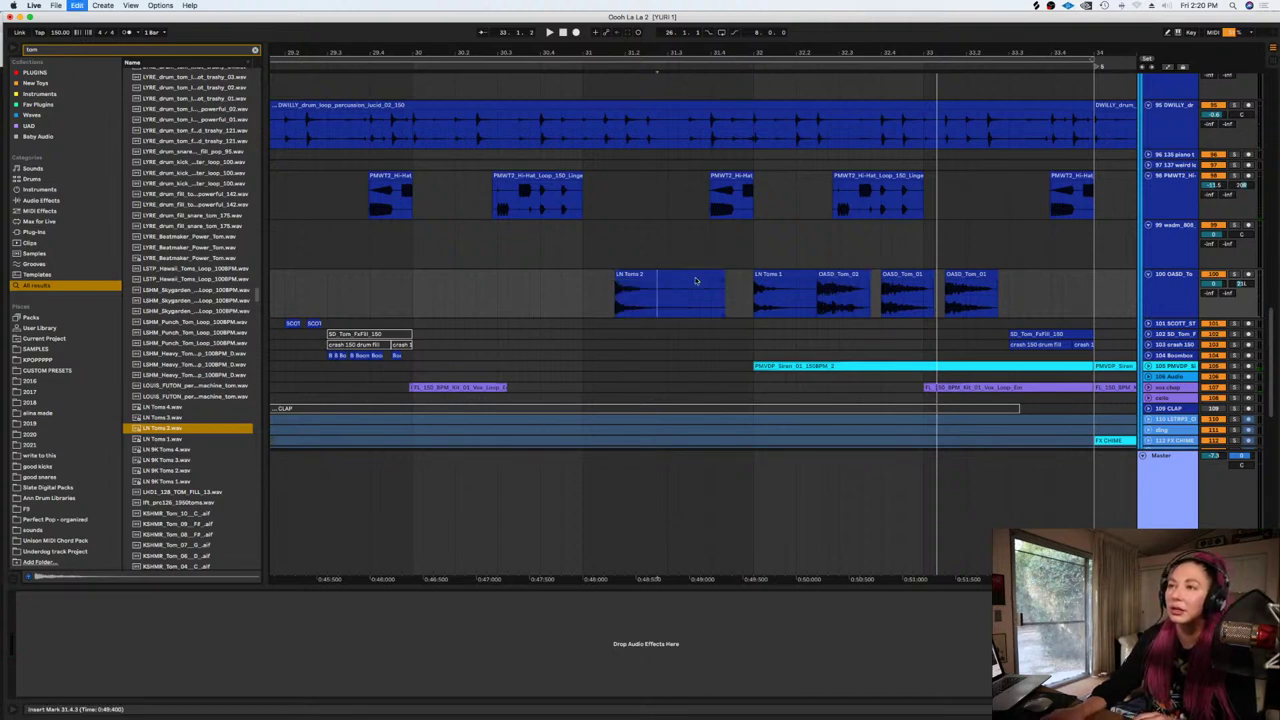
{"action": "key", "text": "super+z"}
{"action": "key", "text": "super+z"}
{"action": "left_click", "coordinate": [748, 295]}
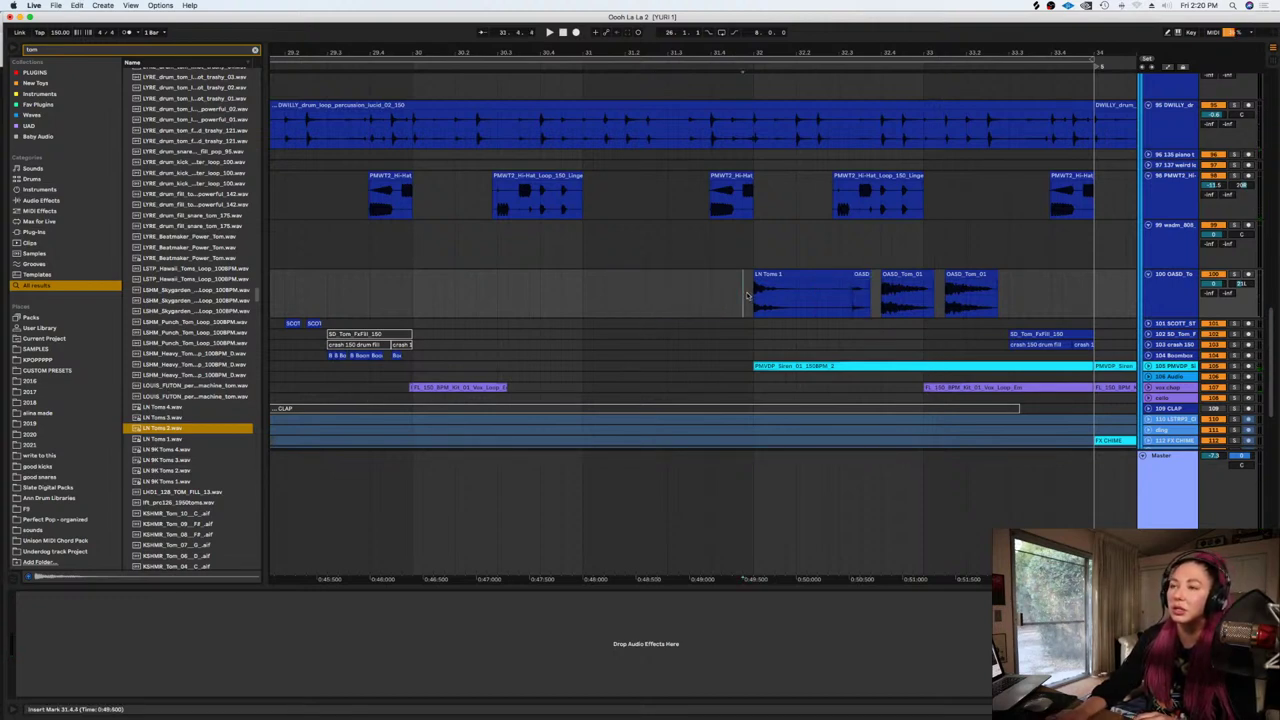
{"action": "key", "text": "super+z"}
{"action": "key", "text": "super+z"}
{"action": "left_click", "coordinate": [747, 295]}
{"action": "key", "text": "space"}
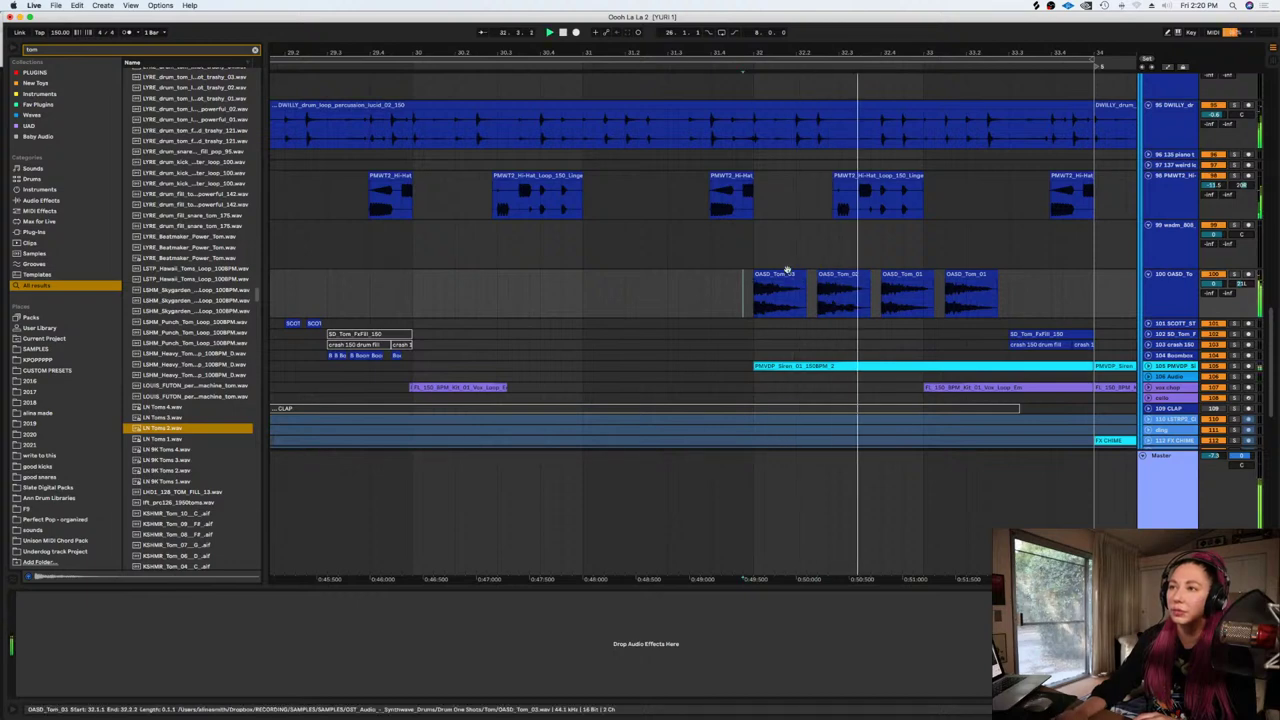
Copy the first OASD_Tom_03 clip over the second tom at 32.2.3 and turn on Warp for the copy
{"action": "key", "text": "space"}
{"action": "left_click", "coordinate": [792, 272]}
{"action": "left_click_drag", "start_coordinate": [793, 271], "coordinate": [840, 278]}
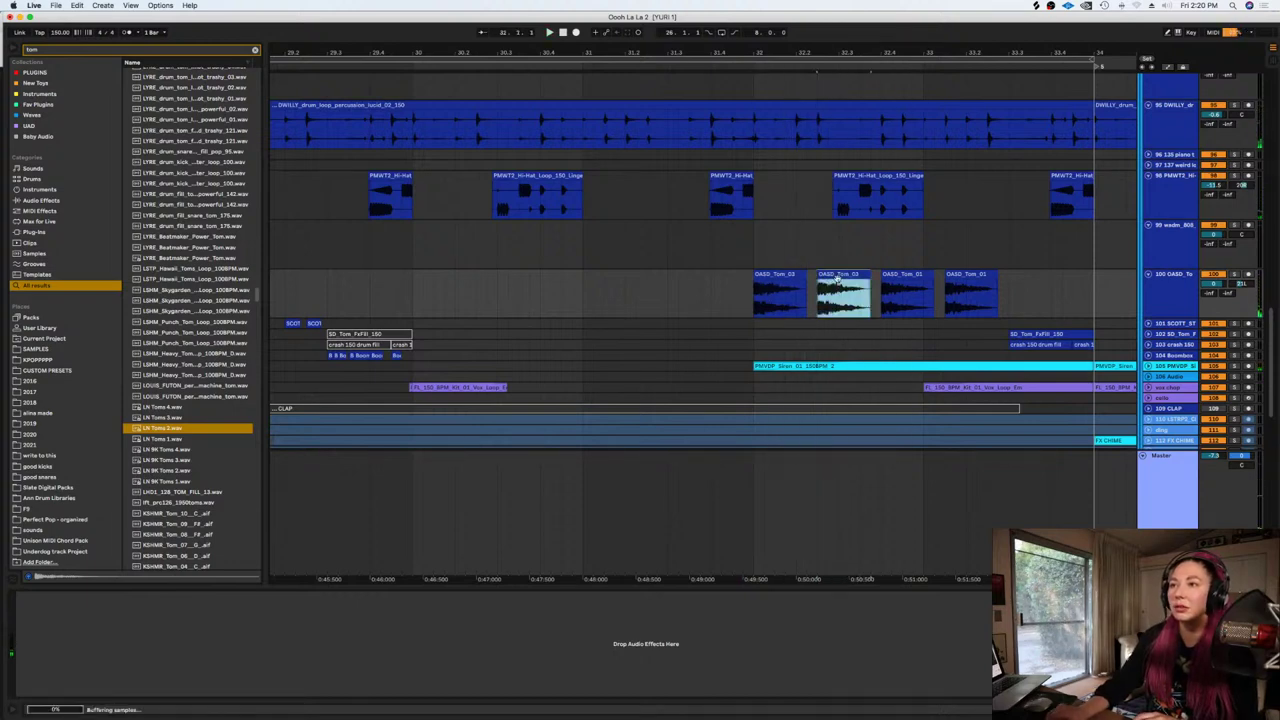
{"action": "double_click", "coordinate": [840, 275]}
{"action": "left_click", "coordinate": [126, 275]}
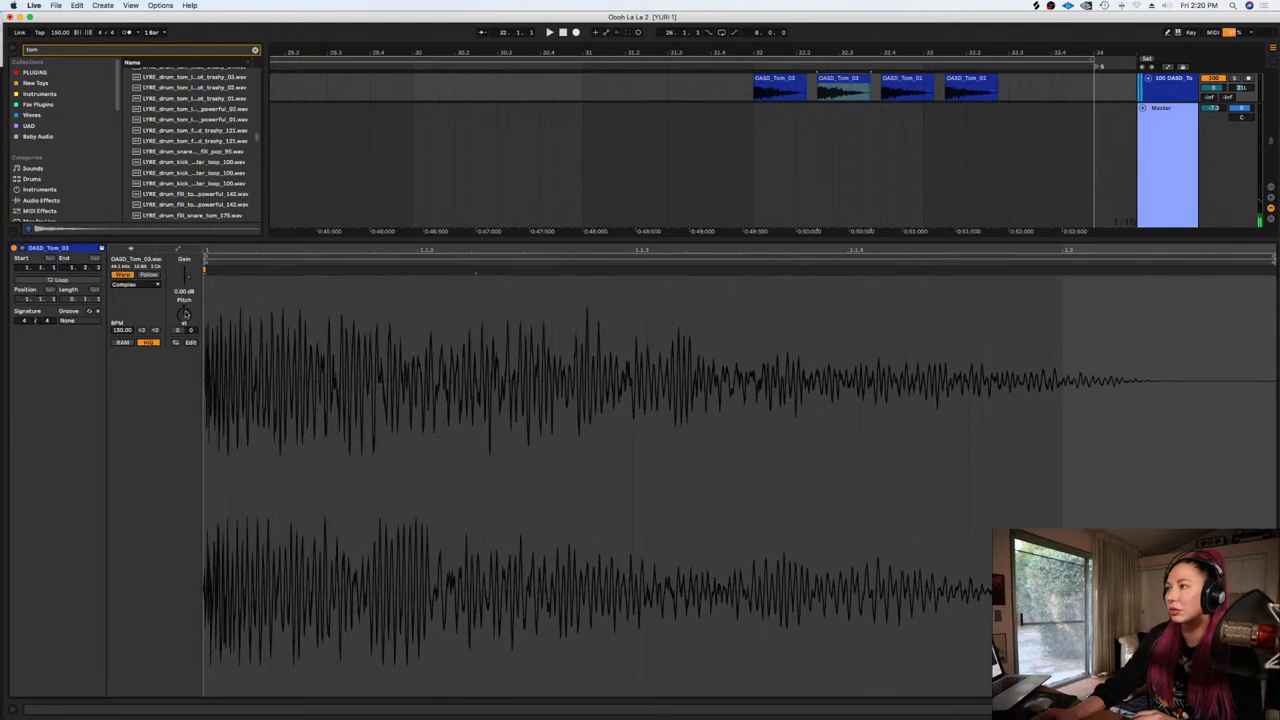
Play back the tom fill in the arrangement from 31.3.2
{"action": "key", "text": "shift+Tab"}
{"action": "left_click", "coordinate": [679, 91]}
{"action": "key", "text": "space"}
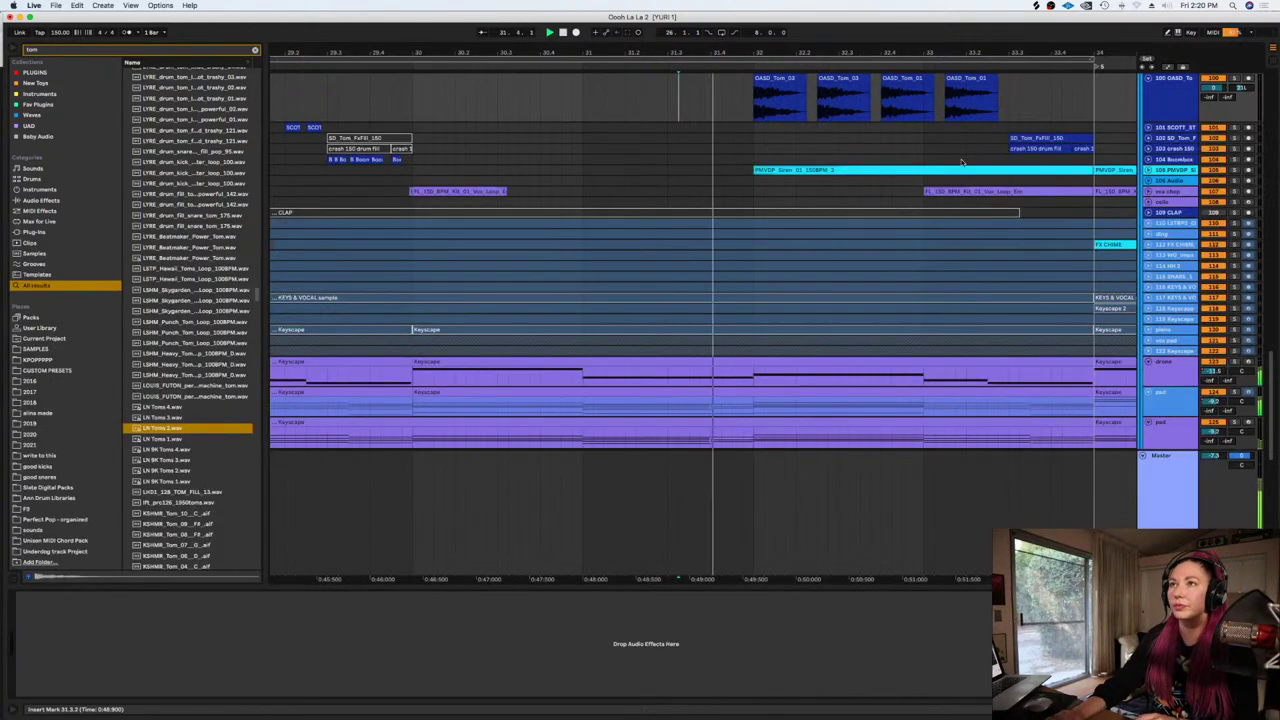
{"action": "scroll", "coordinate": [962, 162], "scroll_direction": "up", "scroll_amount": 3}
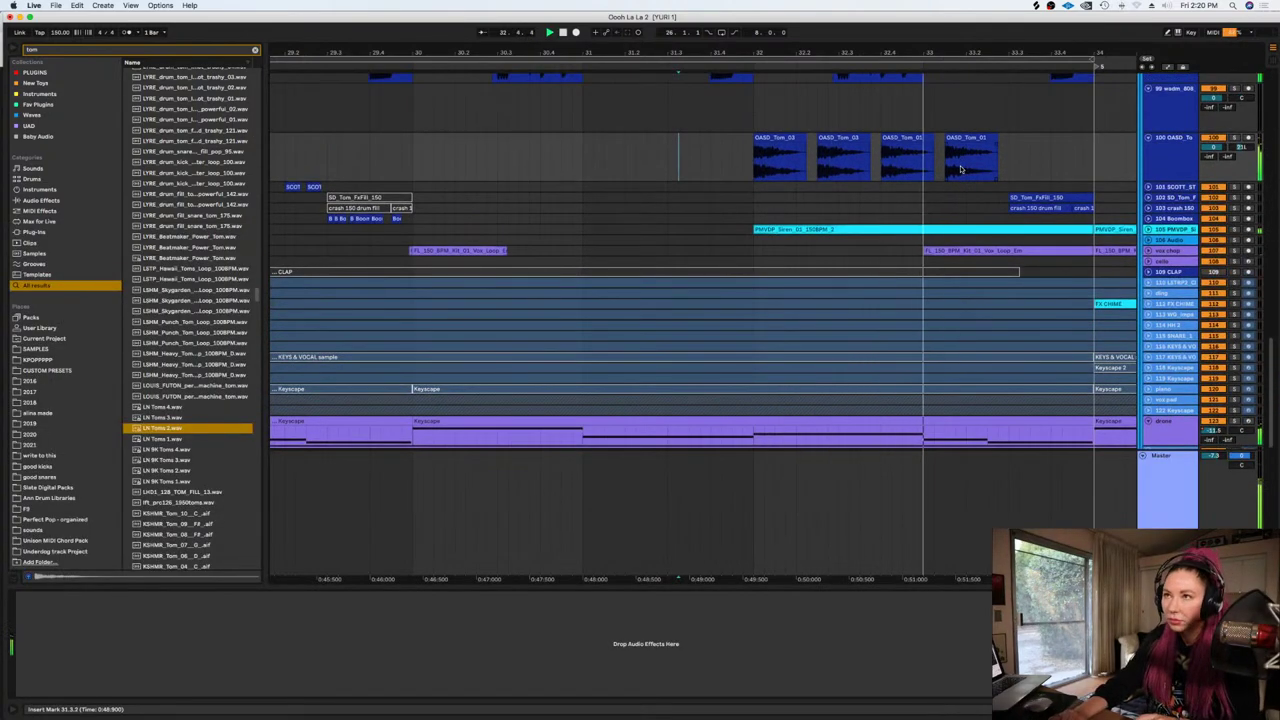
{"action": "scroll", "coordinate": [961, 165], "scroll_direction": "up", "scroll_amount": 1}
{"action": "key", "text": "space"}
Copy the second OASD_Tom_03 clip over the third tom at 32.4.1 and play back the fill
{"action": "left_click_drag", "start_coordinate": [832, 168], "coordinate": [905, 187]}
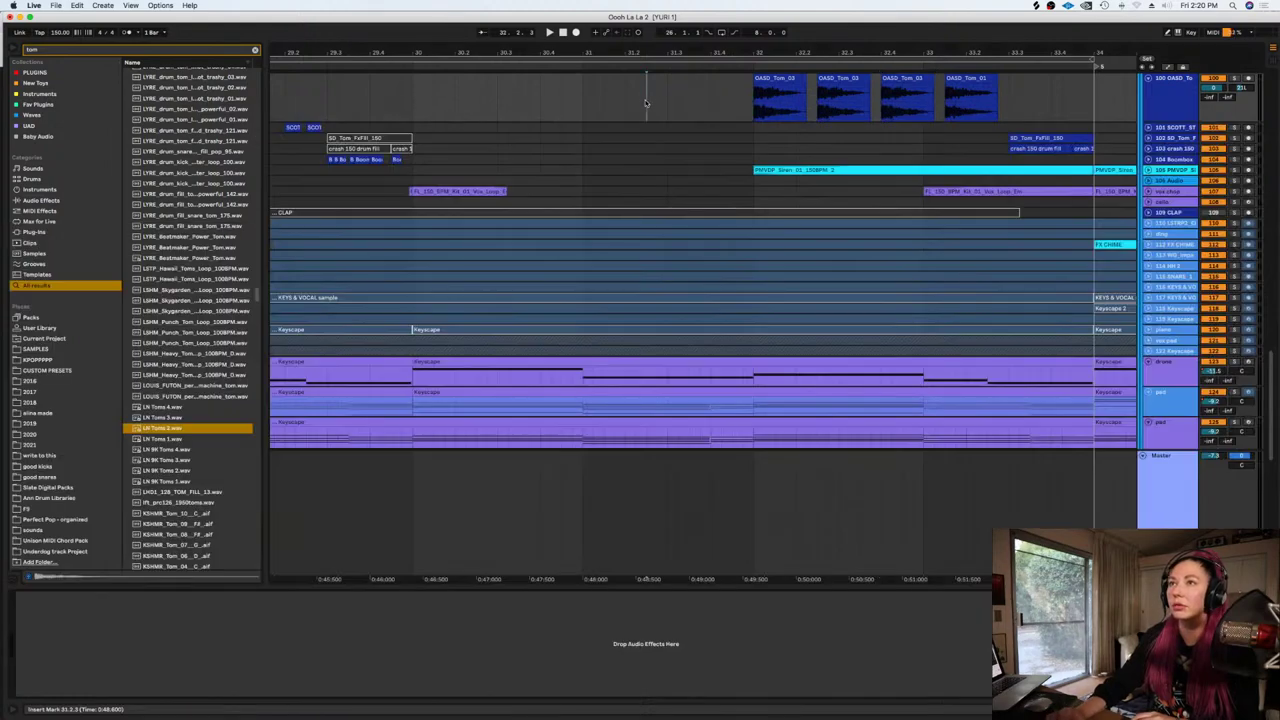
{"action": "scroll", "coordinate": [1080, 115], "scroll_direction": "up", "scroll_amount": 4}
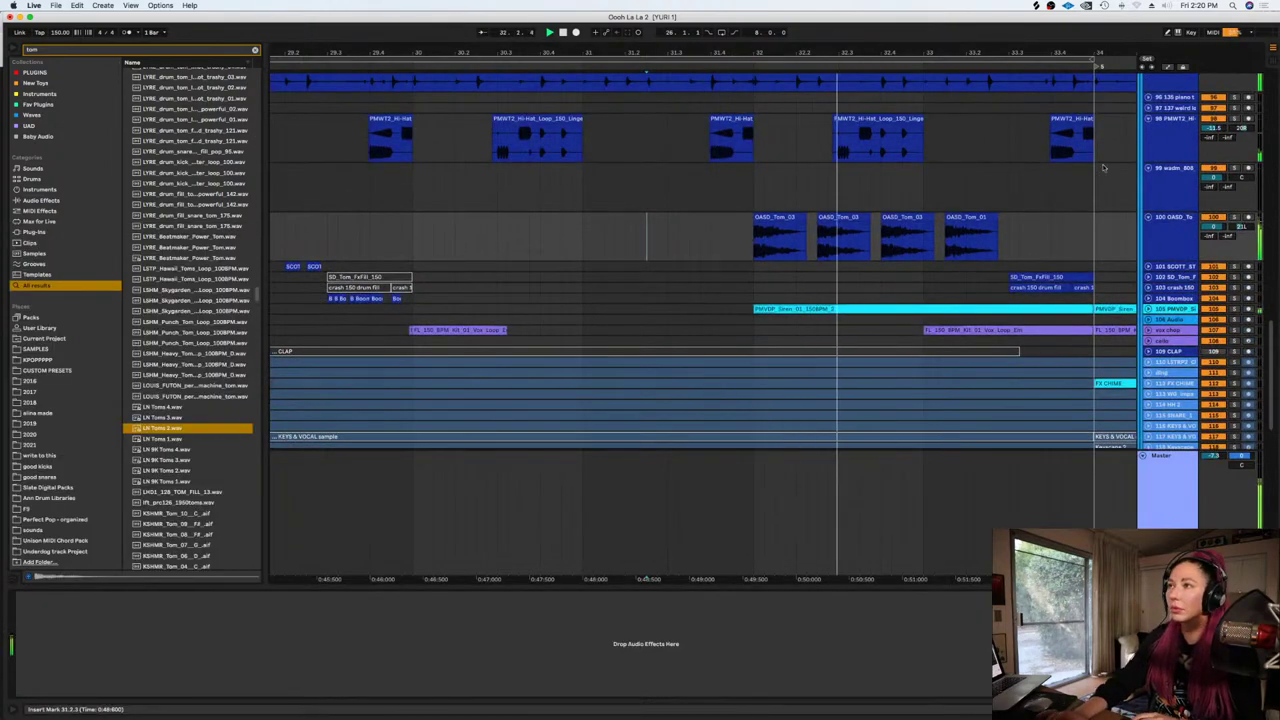
{"action": "key", "text": "space"}
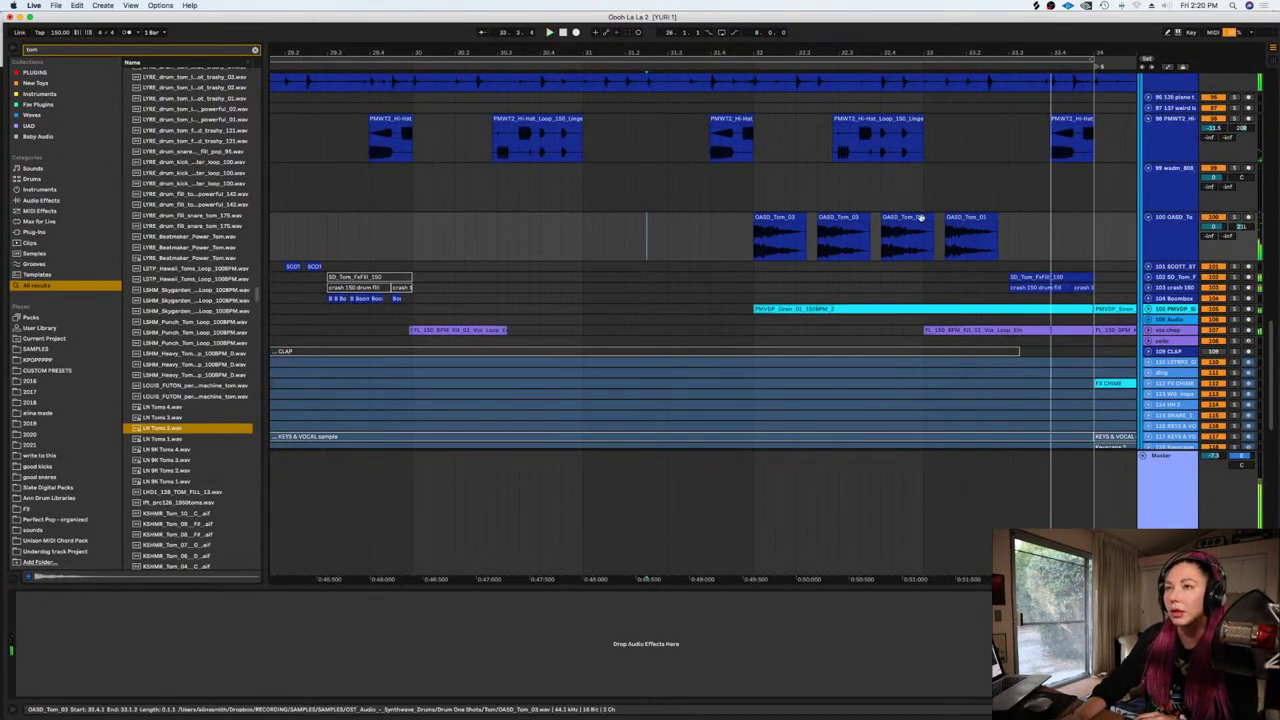
Copy the third OASD_Tom_03 clip over the fourth tom at 33.1.3 and play back the four-hit fill
{"action": "left_click", "coordinate": [960, 219]}
{"action": "left_click", "coordinate": [909, 218]}
{"action": "left_click_drag", "start_coordinate": [909, 218], "coordinate": [974, 232]}
{"action": "key", "text": "shift+Tab"}
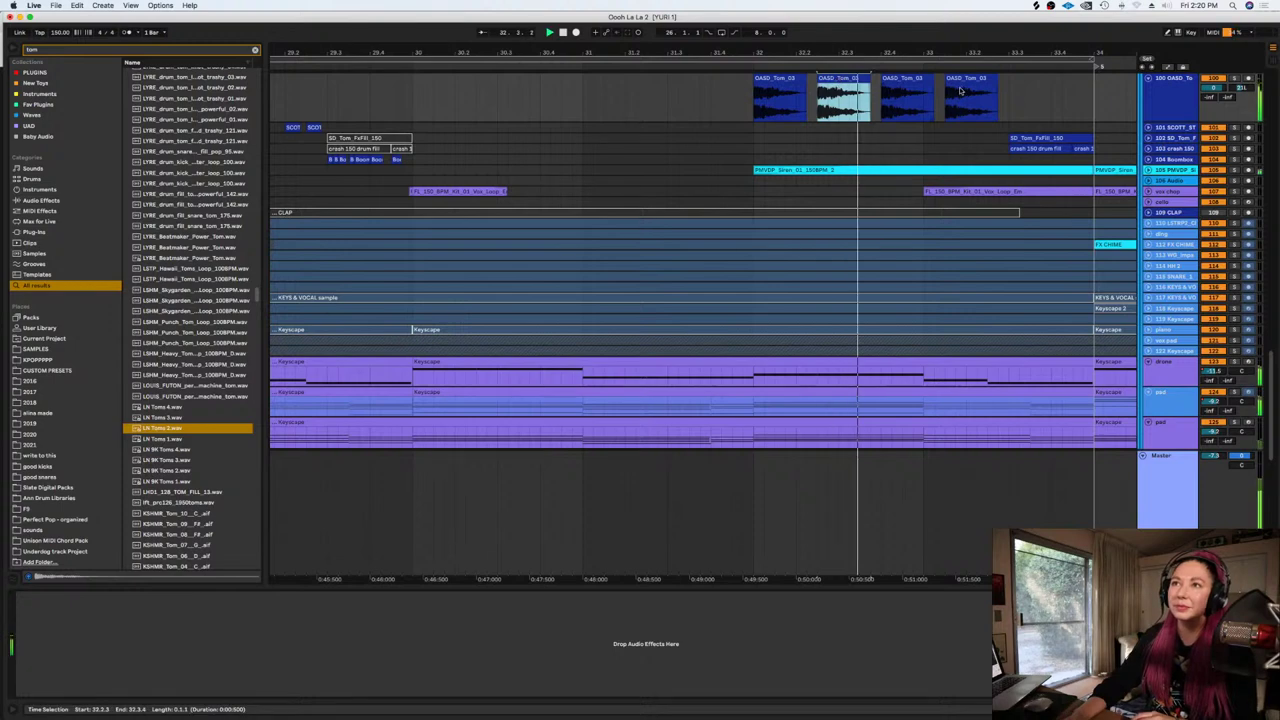
{"action": "left_click", "coordinate": [958, 80]}
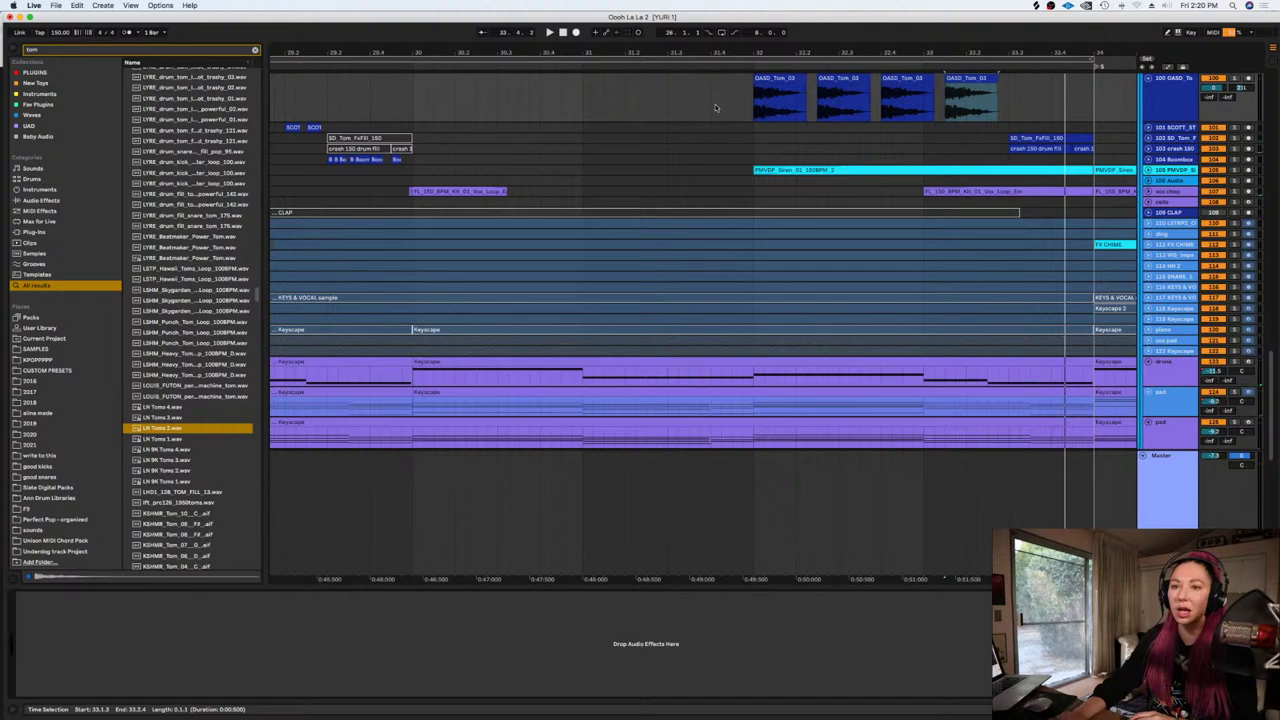
Save the song and place the insert marker at 31.4.4 on track 100
{"action": "key", "text": "super+s"}
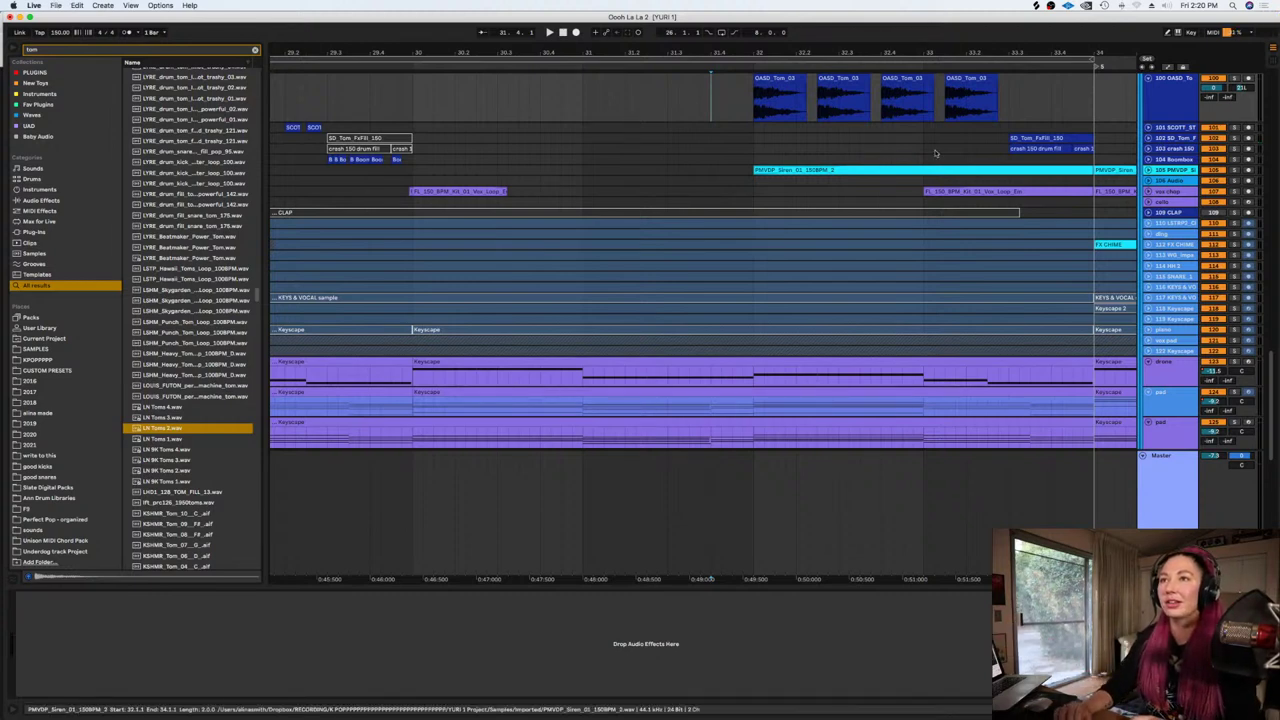
{"action": "scroll", "coordinate": [938, 153], "scroll_direction": "up", "scroll_amount": 5}
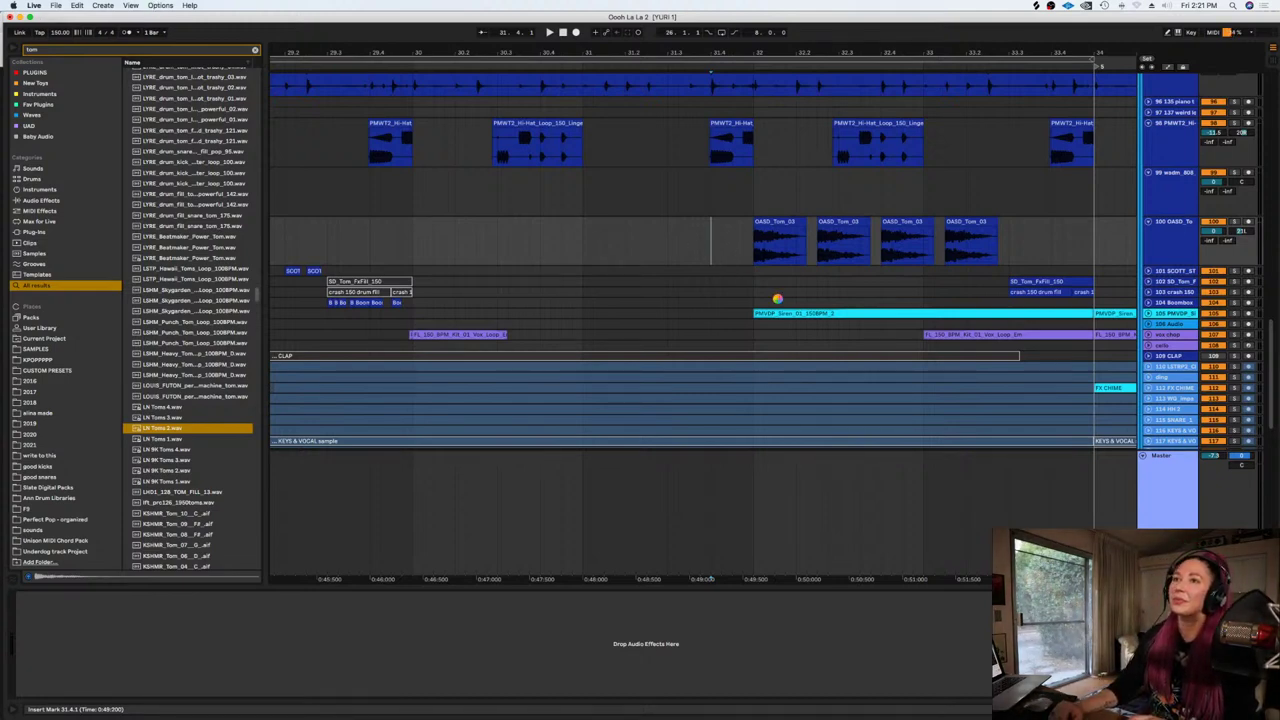
{"action": "left_click", "coordinate": [744, 252]}
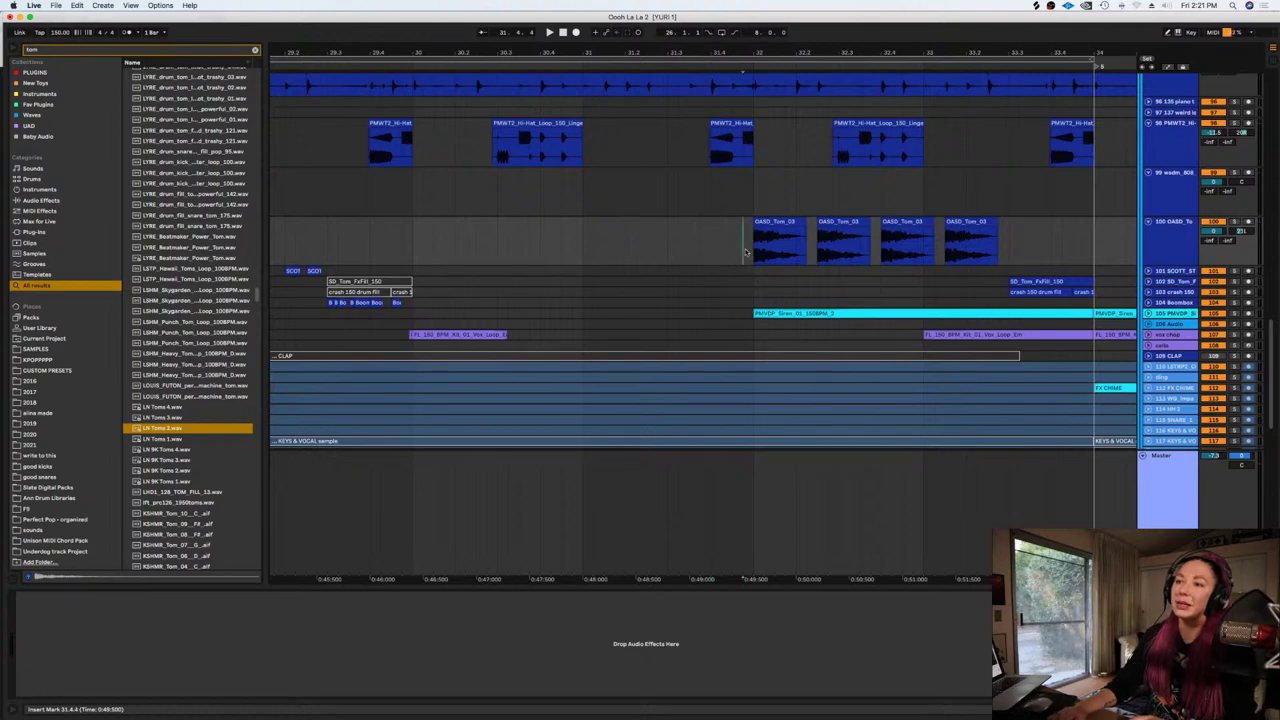
Check the audio device, sample rate, buffer size and latency preferences, as well as the Delay Compensation option
{"action": "key", "text": "super+comma"}
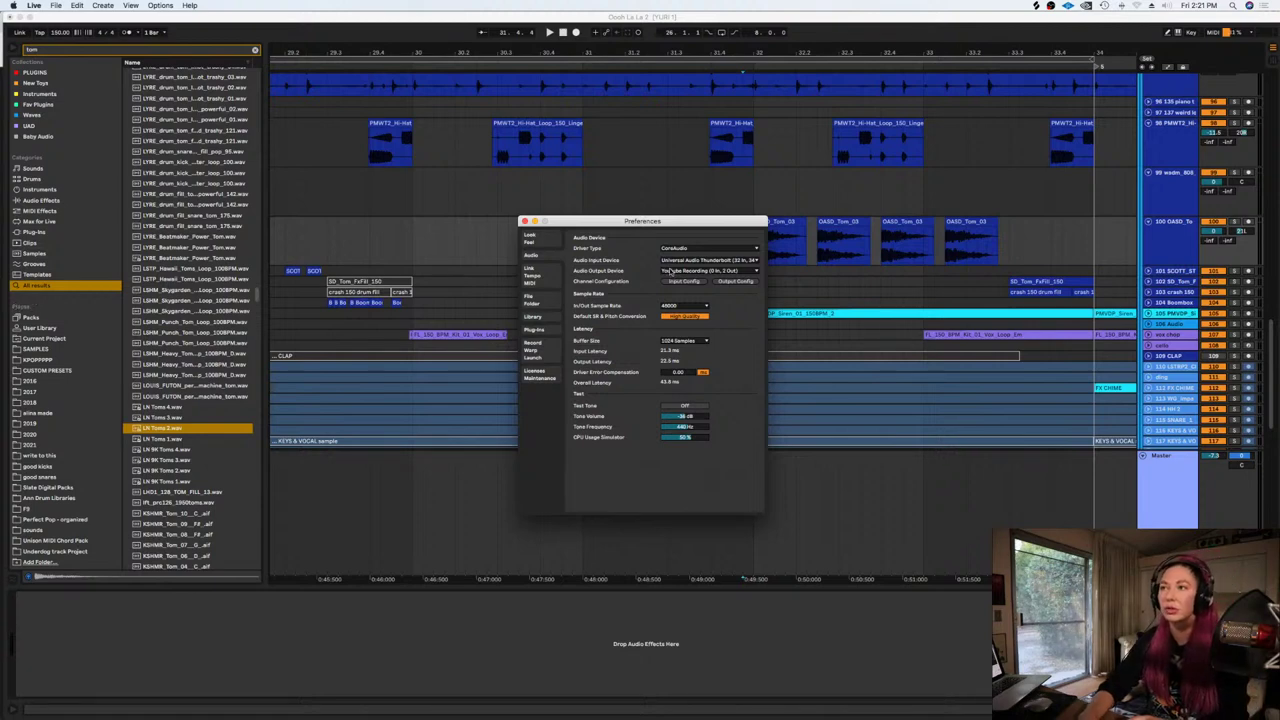
{"action": "left_click", "coordinate": [525, 221]}
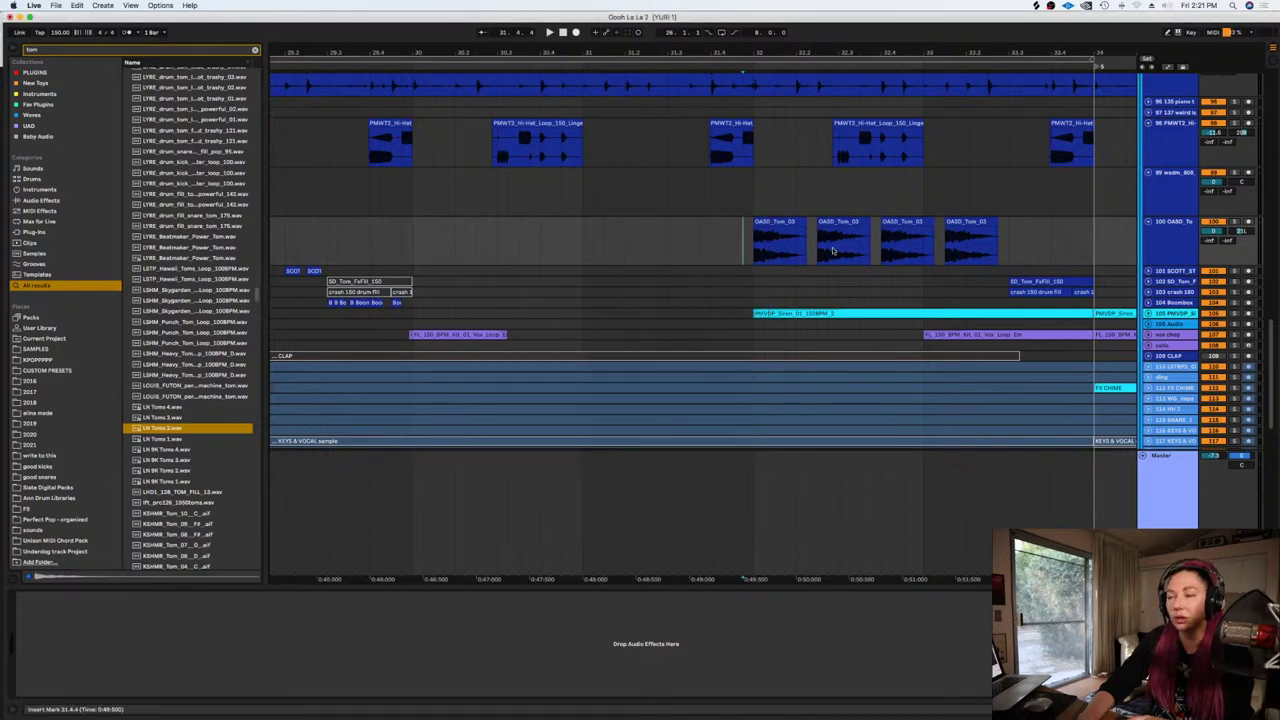
{"action": "left_click", "coordinate": [758, 259]}
{"action": "left_click_drag", "start_coordinate": [931, 579], "coordinate": [852, 578]}
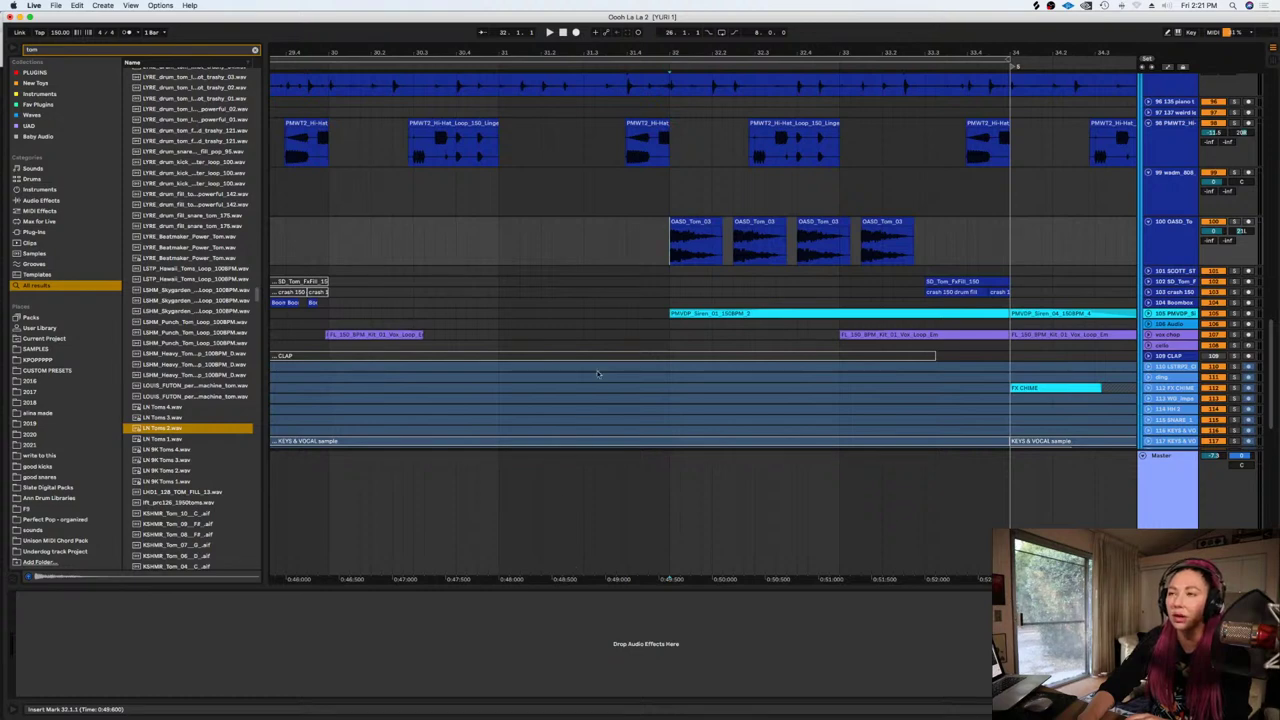
{"action": "scroll", "coordinate": [559, 336], "scroll_direction": "up", "scroll_amount": 2}
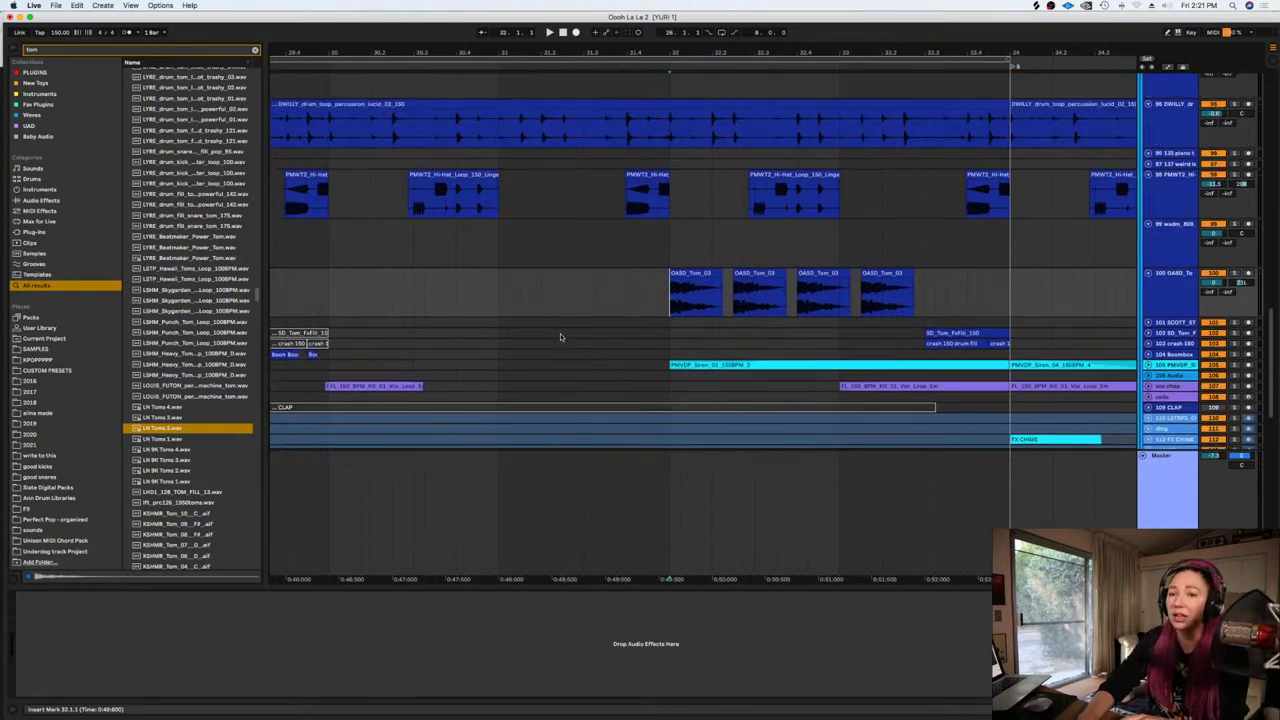
{"action": "left_click", "coordinate": [160, 5]}
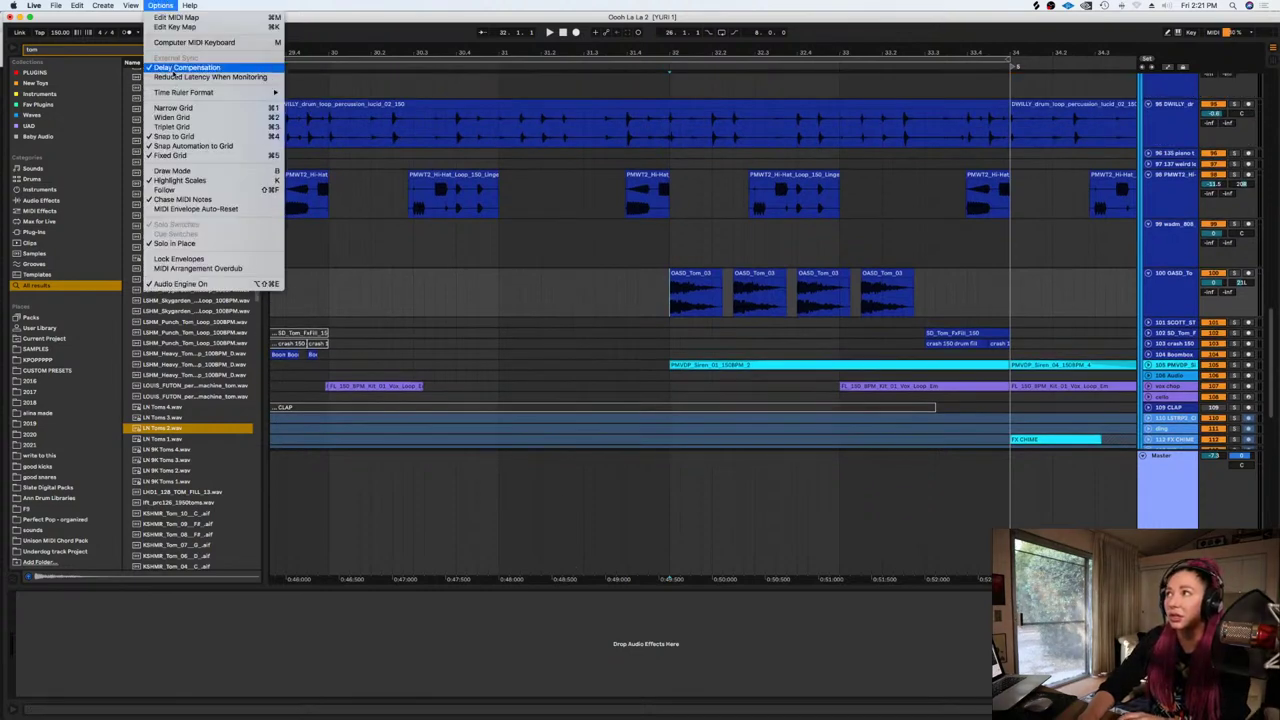
{"action": "left_click", "coordinate": [641, 288]}
{"action": "left_click", "coordinate": [641, 288]}
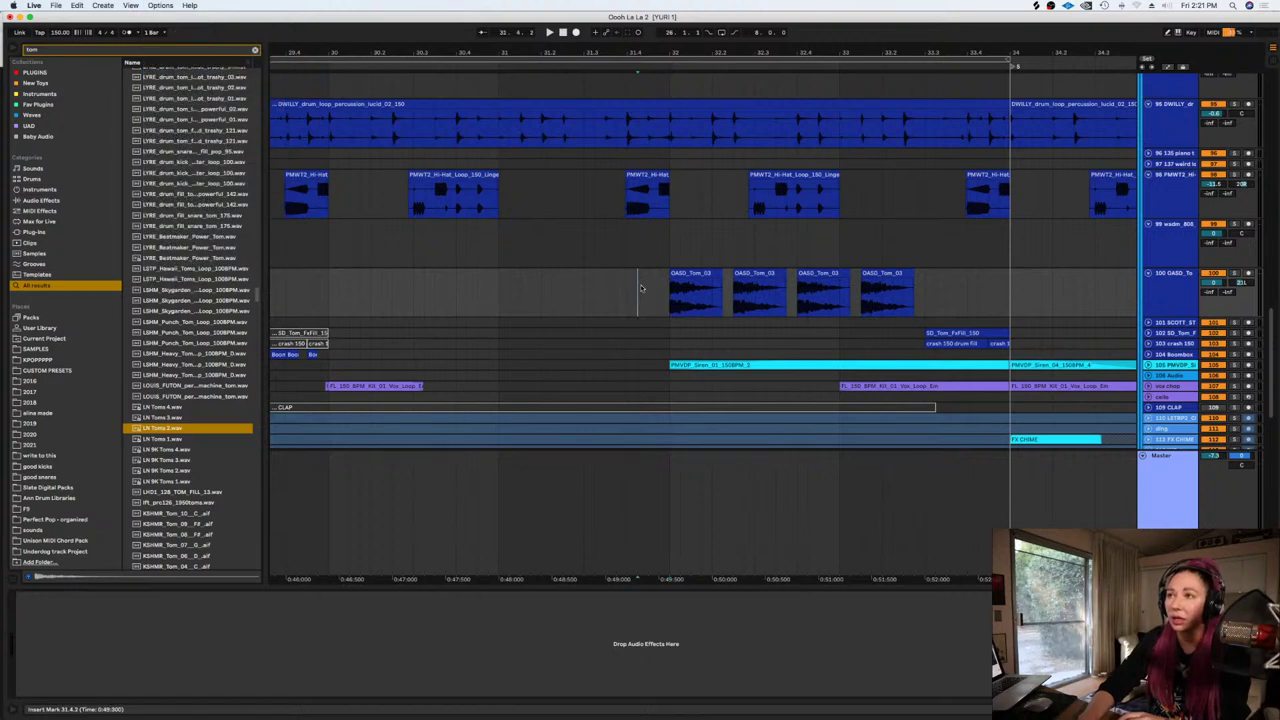
{"action": "key", "text": "super+comma"}
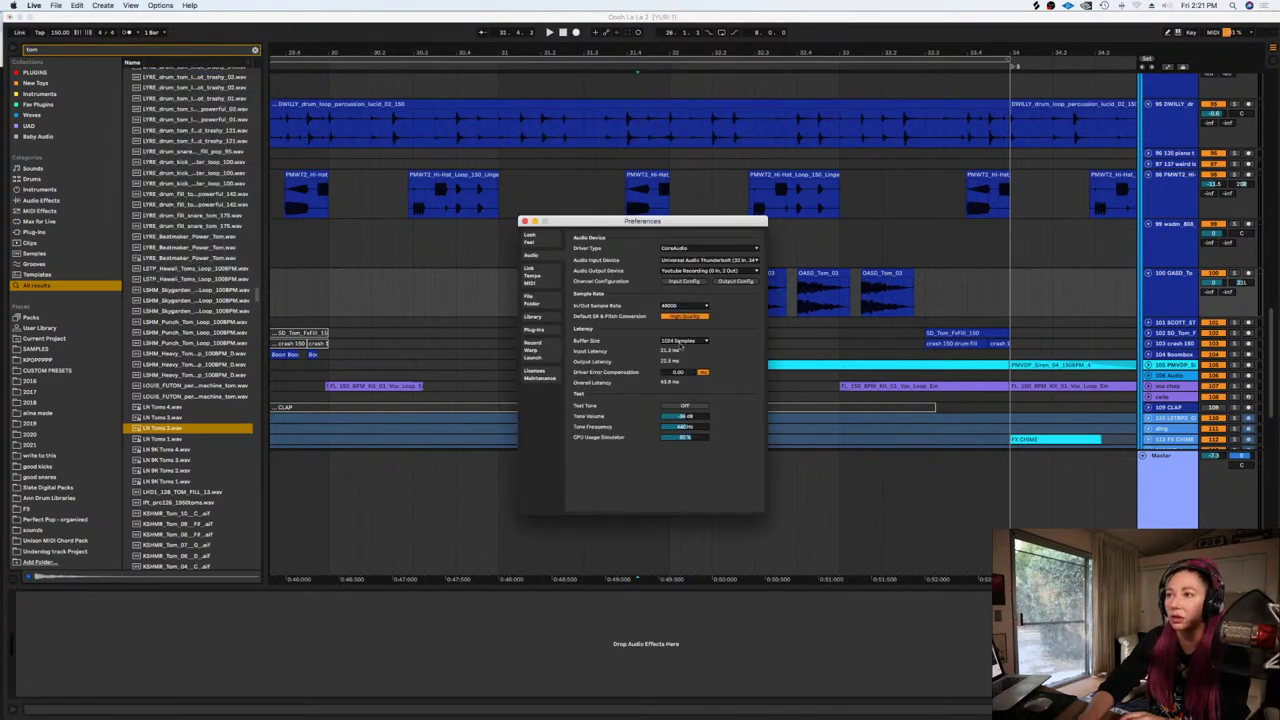
{"action": "left_click", "coordinate": [524, 220]}
{"action": "left_click", "coordinate": [660, 295]}
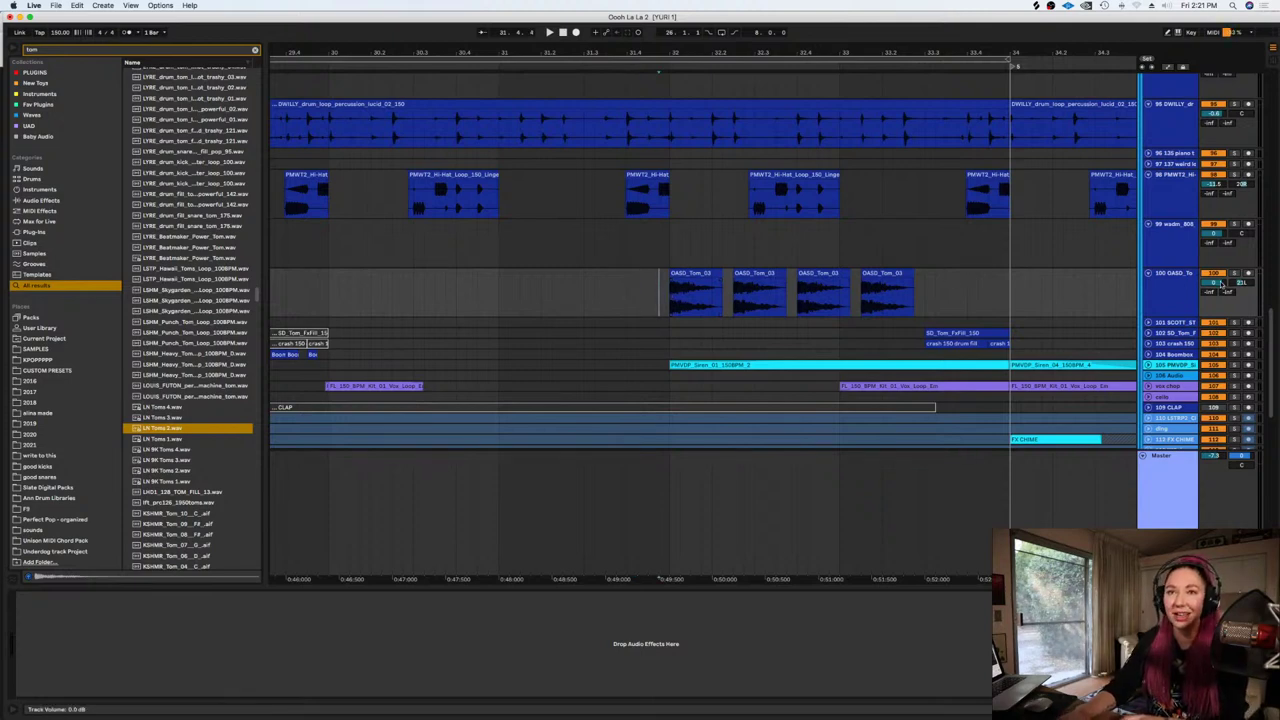
Show automation and shape Track Panning on track 100, raising it at bar 32 and sloping it down past the fourth OASD_Tom_03 clip
{"action": "key", "text": "a"}
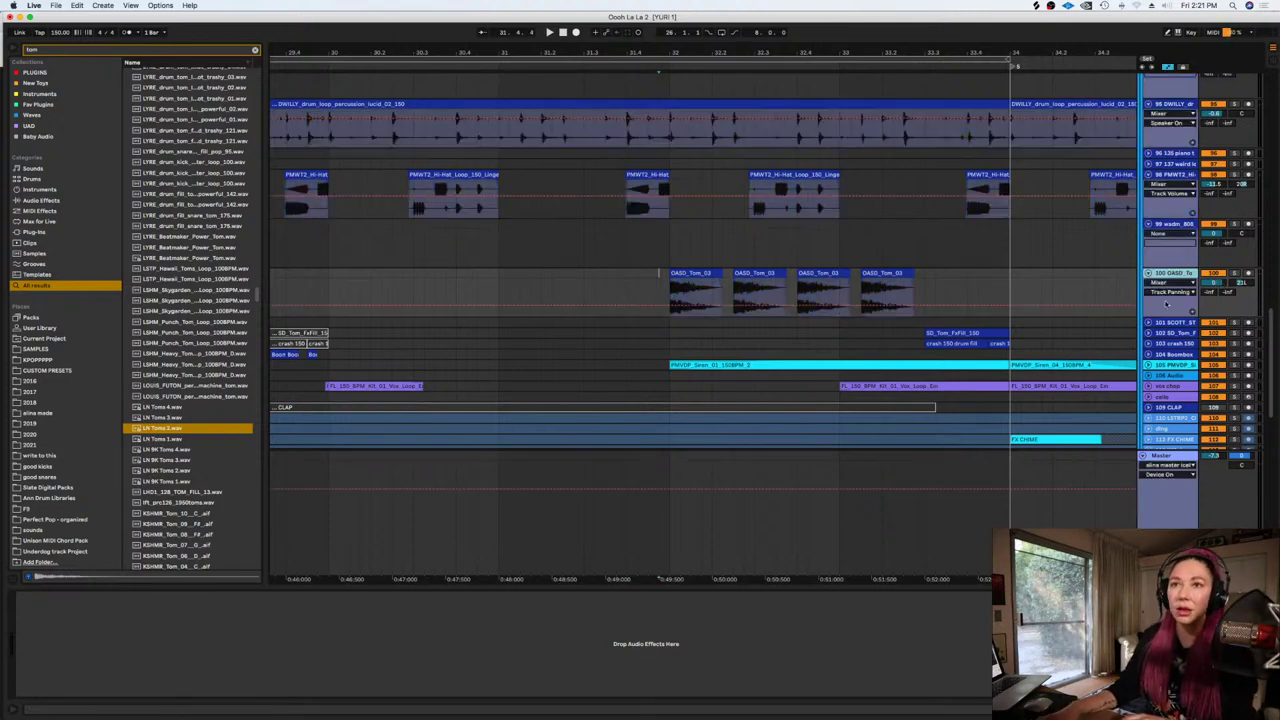
{"action": "left_click", "coordinate": [784, 306]}
{"action": "left_click", "coordinate": [648, 306]}
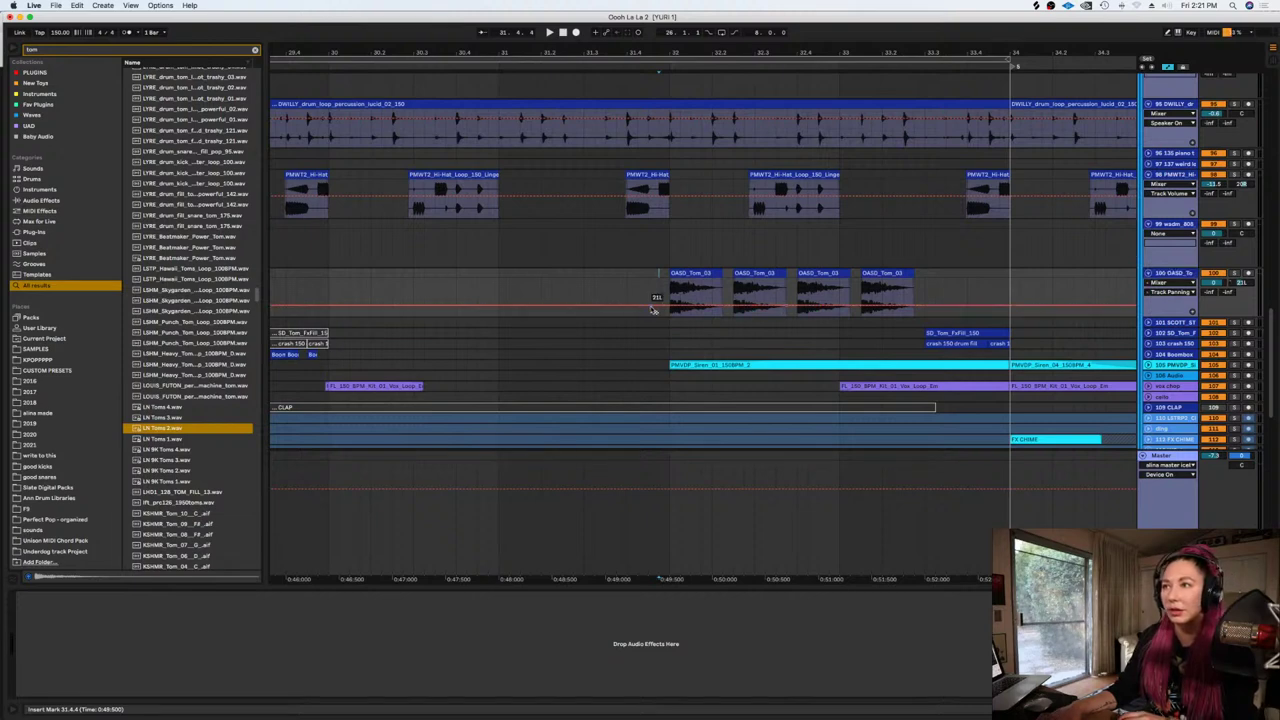
{"action": "left_click_drag", "start_coordinate": [671, 305], "coordinate": [671, 298]}
{"action": "left_click", "coordinate": [946, 306]}
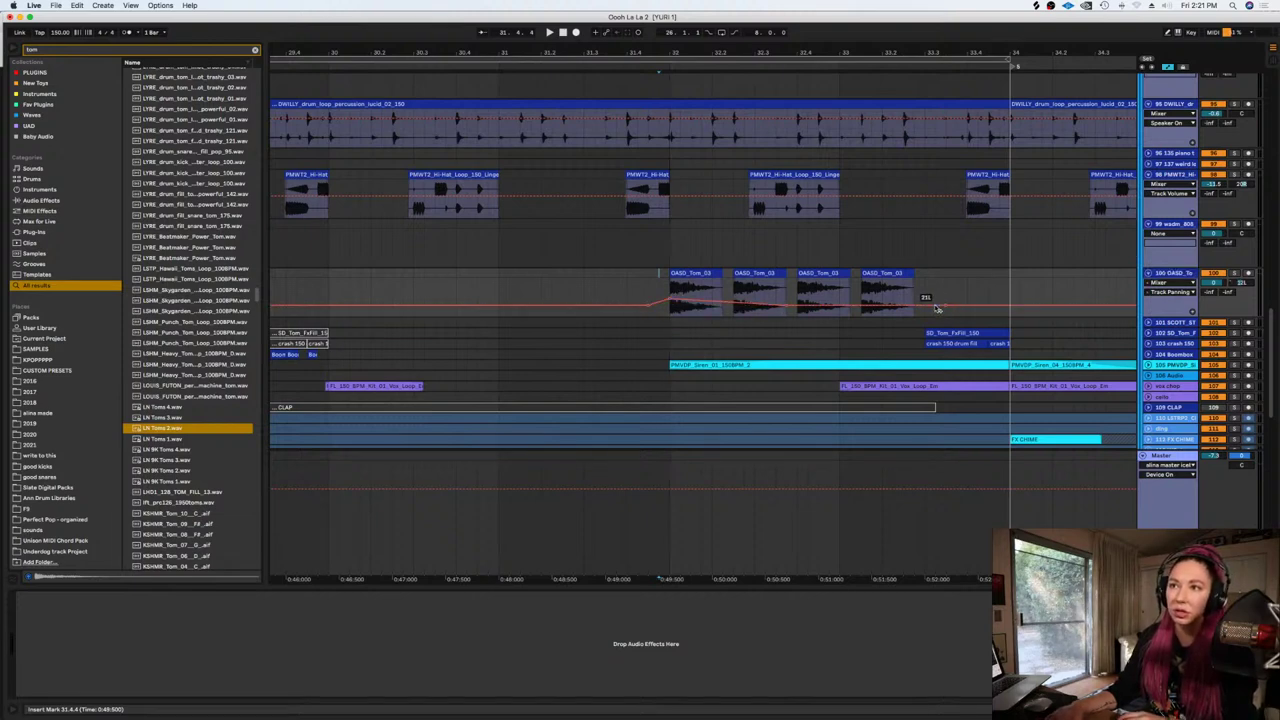
{"action": "left_click_drag", "start_coordinate": [936, 306], "coordinate": [936, 311]}
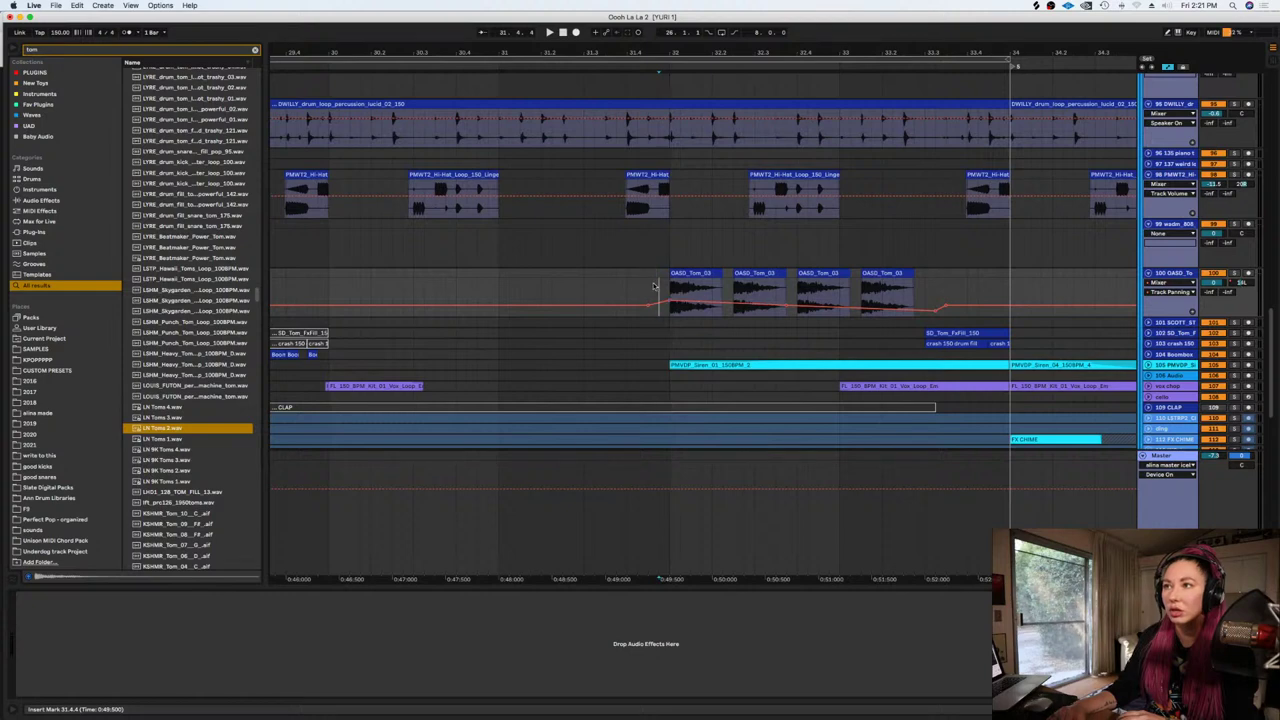
Play back the panned tom fill on track 100, hide the automation, and replay the fill in context from 31.2.2
{"action": "key", "text": "space"}
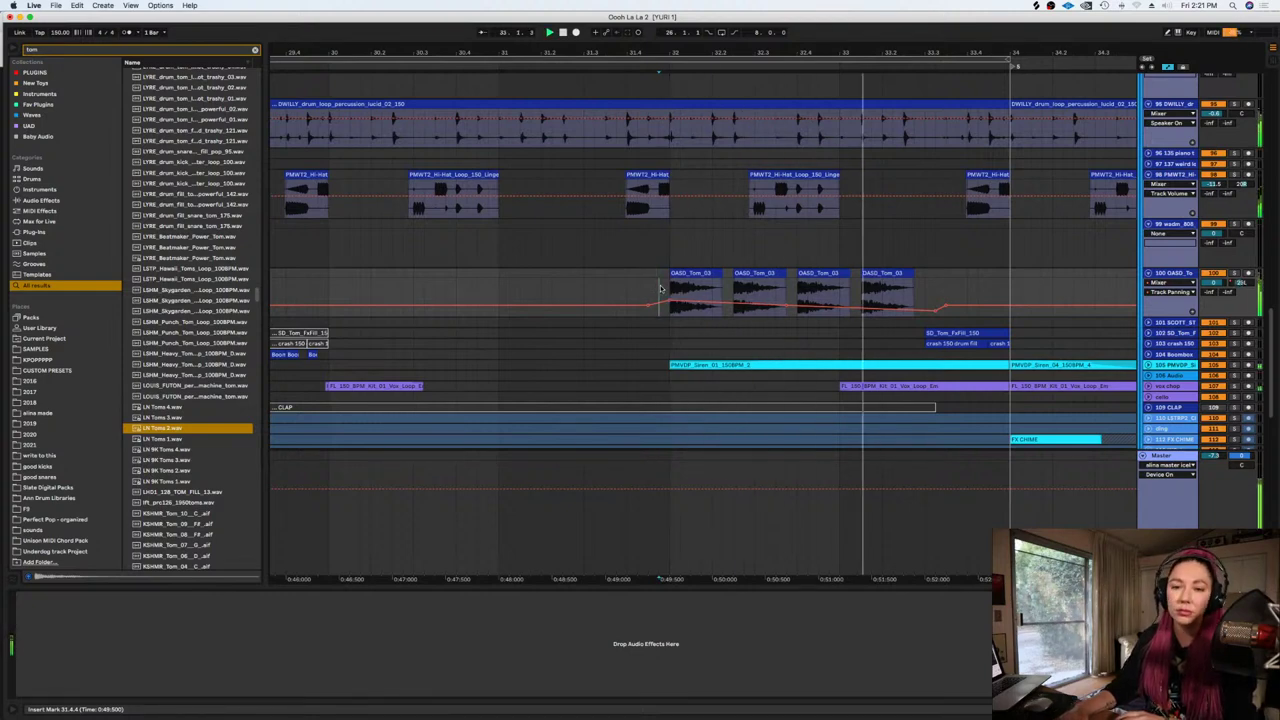
{"action": "key", "text": "space"}
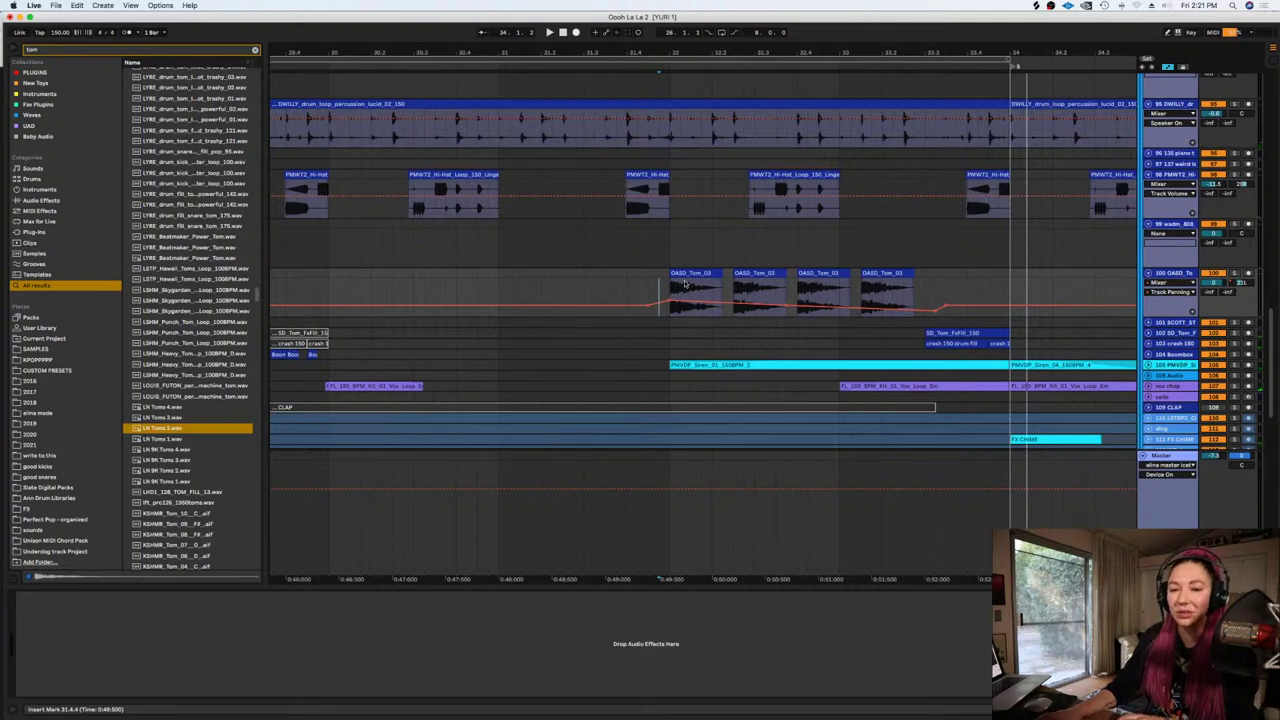
{"action": "key", "text": "a"}
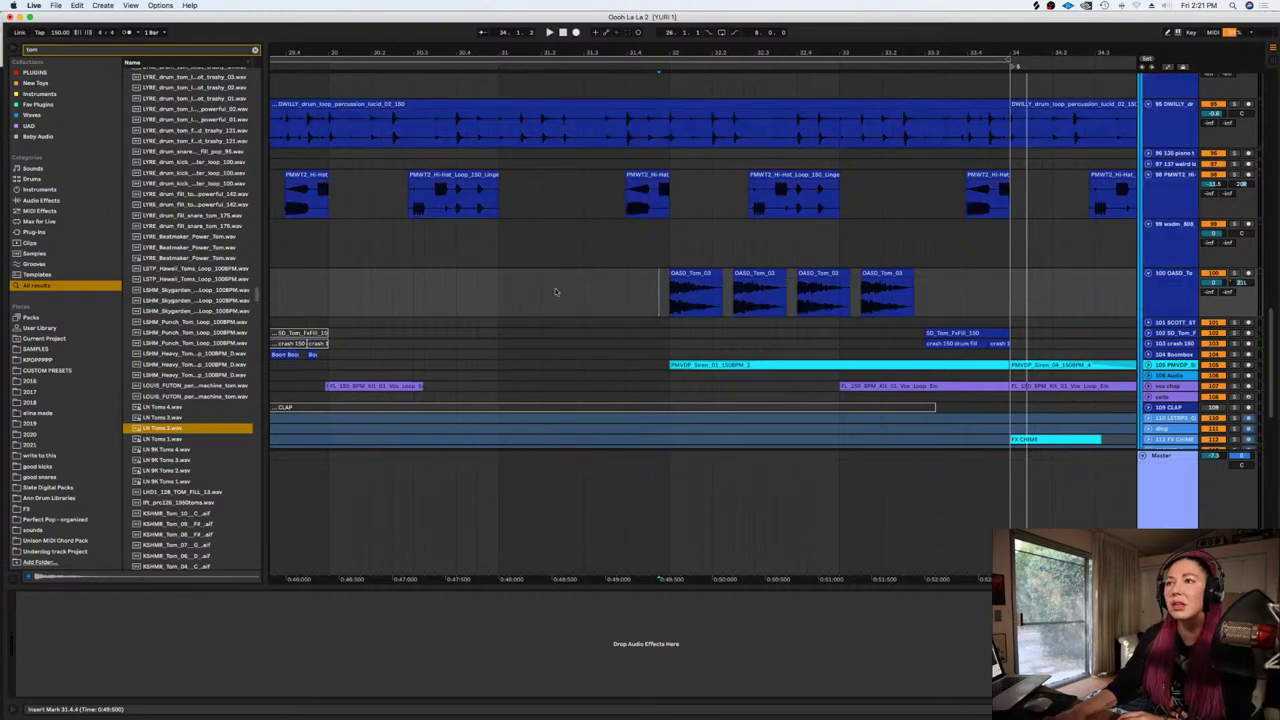
{"action": "key", "text": "minus"}
{"action": "key", "text": "minus"}
{"action": "key", "text": "minus"}
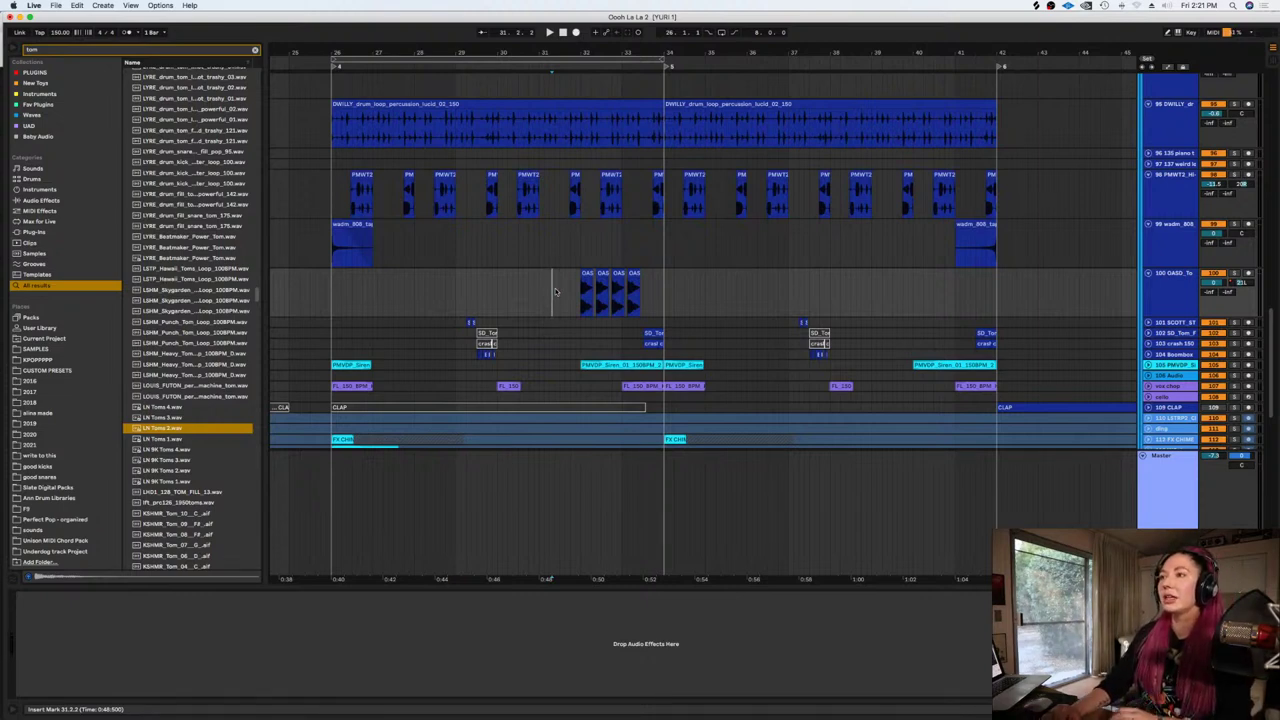
{"action": "key", "text": "space"}
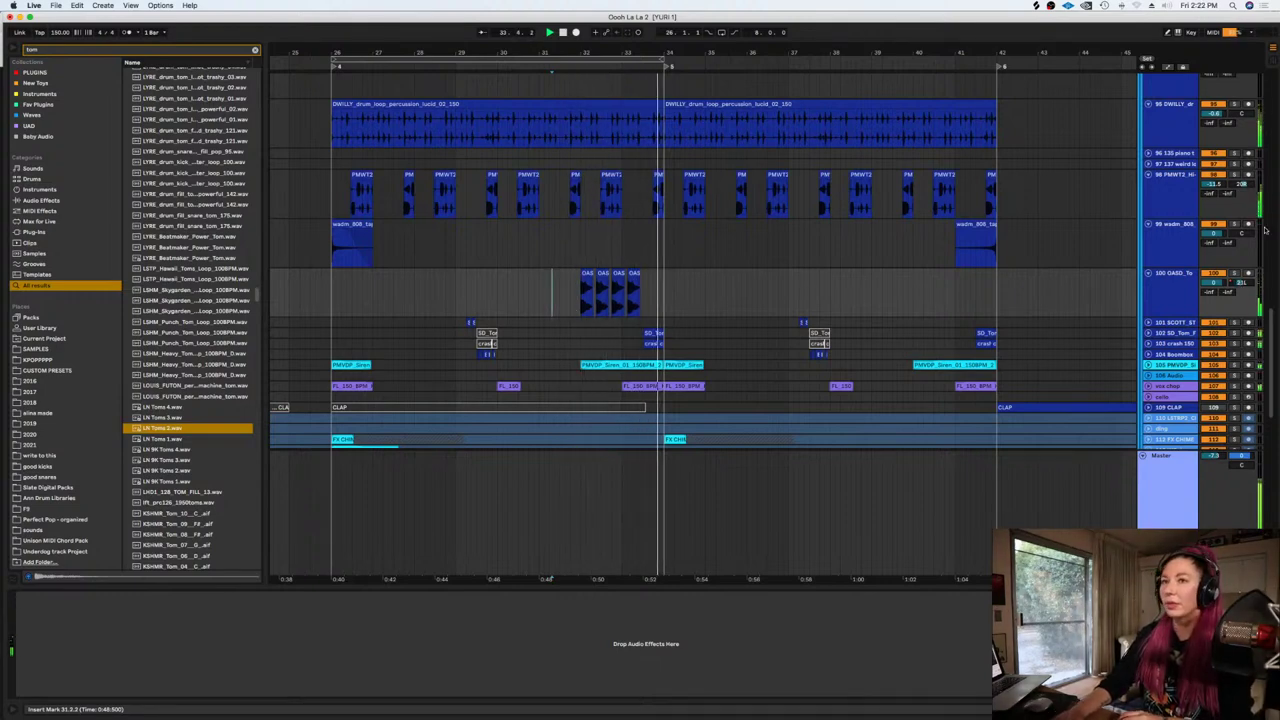
{"action": "key", "text": "space"}
Unfold the SD_Tom_FxFill track 102 and the crash 150 track 103 to inspect their clips around 33.3.1
{"action": "left_click", "coordinate": [600, 234]}
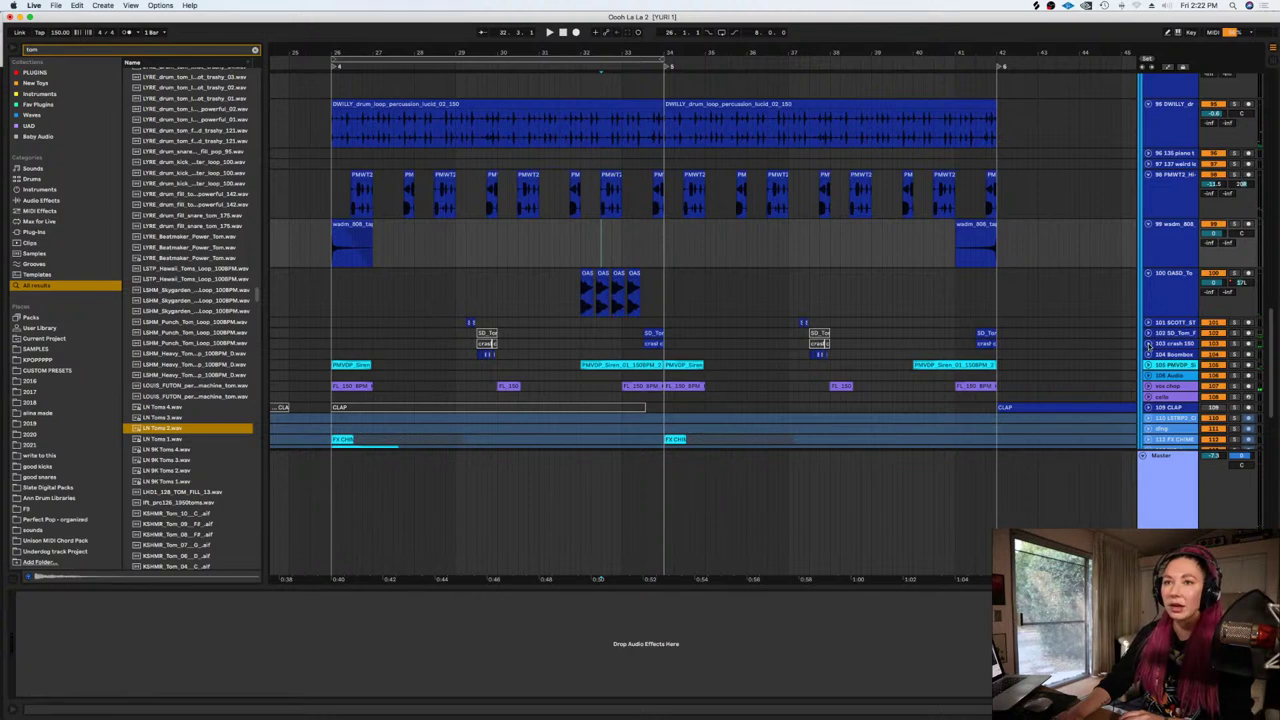
{"action": "left_click", "coordinate": [1148, 343]}
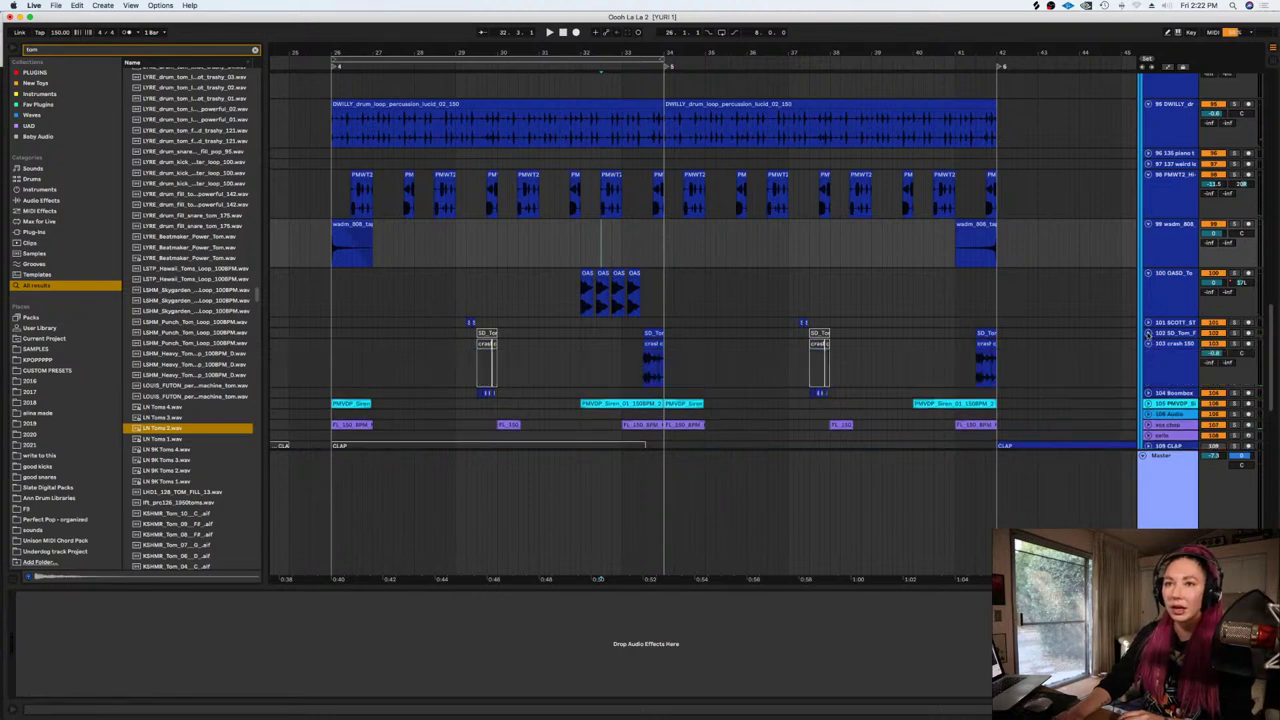
{"action": "left_click", "coordinate": [643, 373]}
{"action": "key", "text": "plus"}
{"action": "key", "text": "plus"}
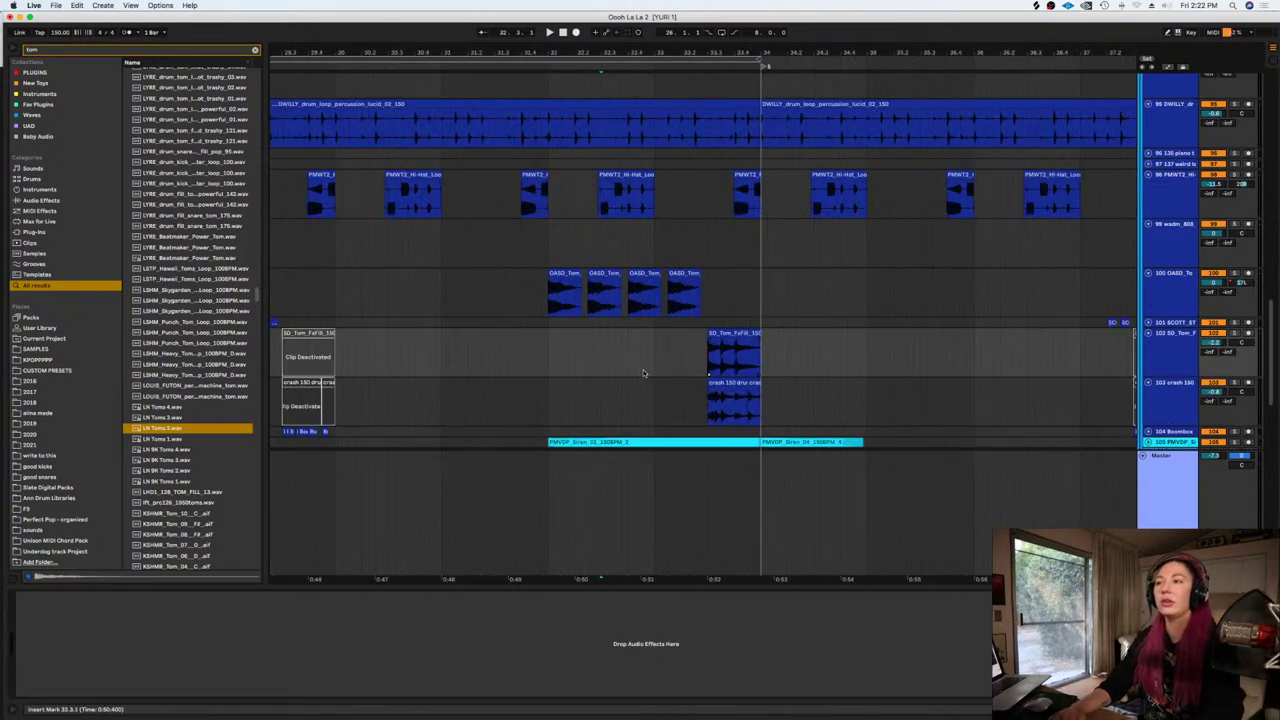
{"action": "key", "text": "plus"}
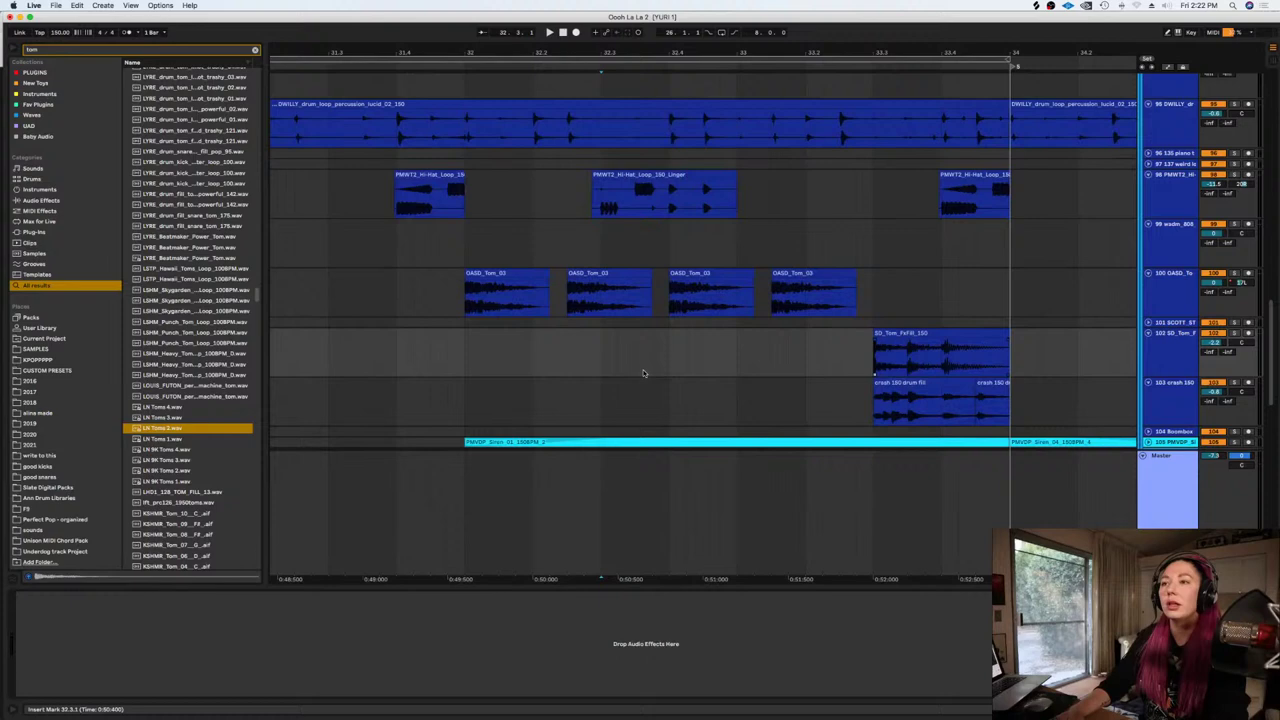
Solo tracks 102 and 103 together, play their fill from 33.3.1, and unsolo both tracks
{"action": "left_click", "coordinate": [1235, 333]}
{"action": "left_click", "coordinate": [1235, 383], "text": "super"}
{"action": "key", "text": "space"}
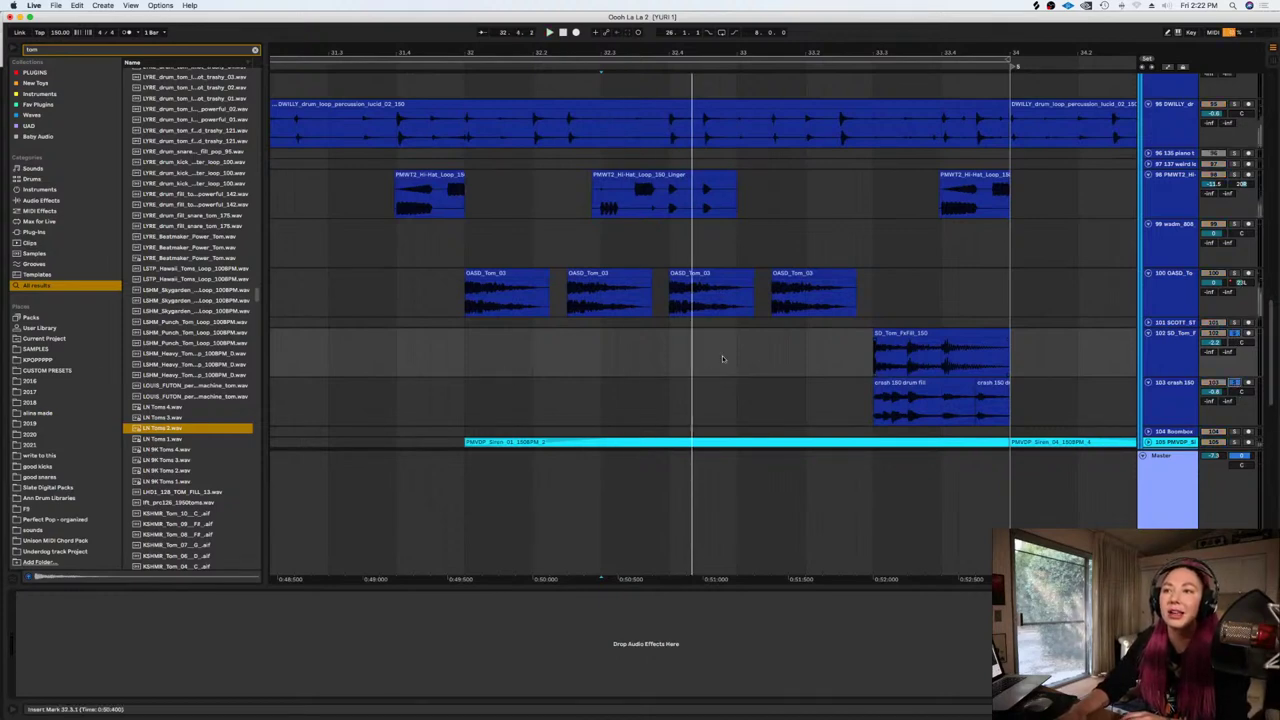
{"action": "left_click", "coordinate": [872, 371]}
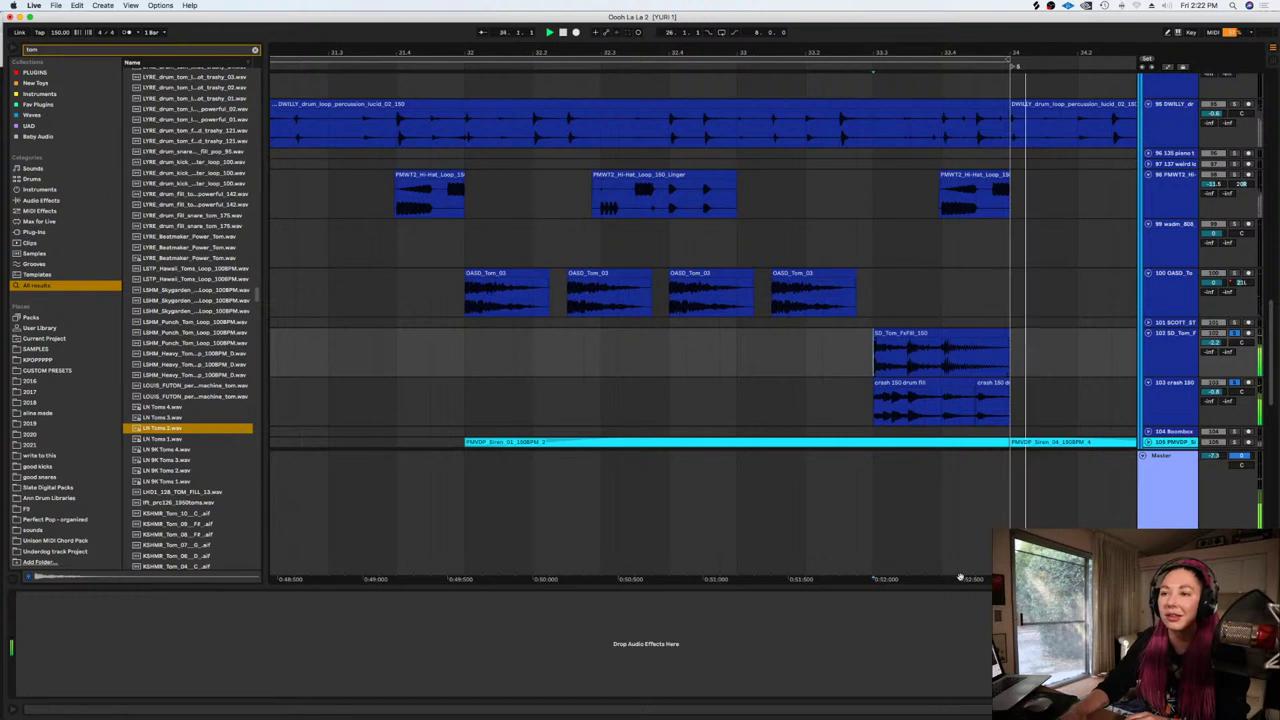
{"action": "left_click", "coordinate": [1236, 333]}
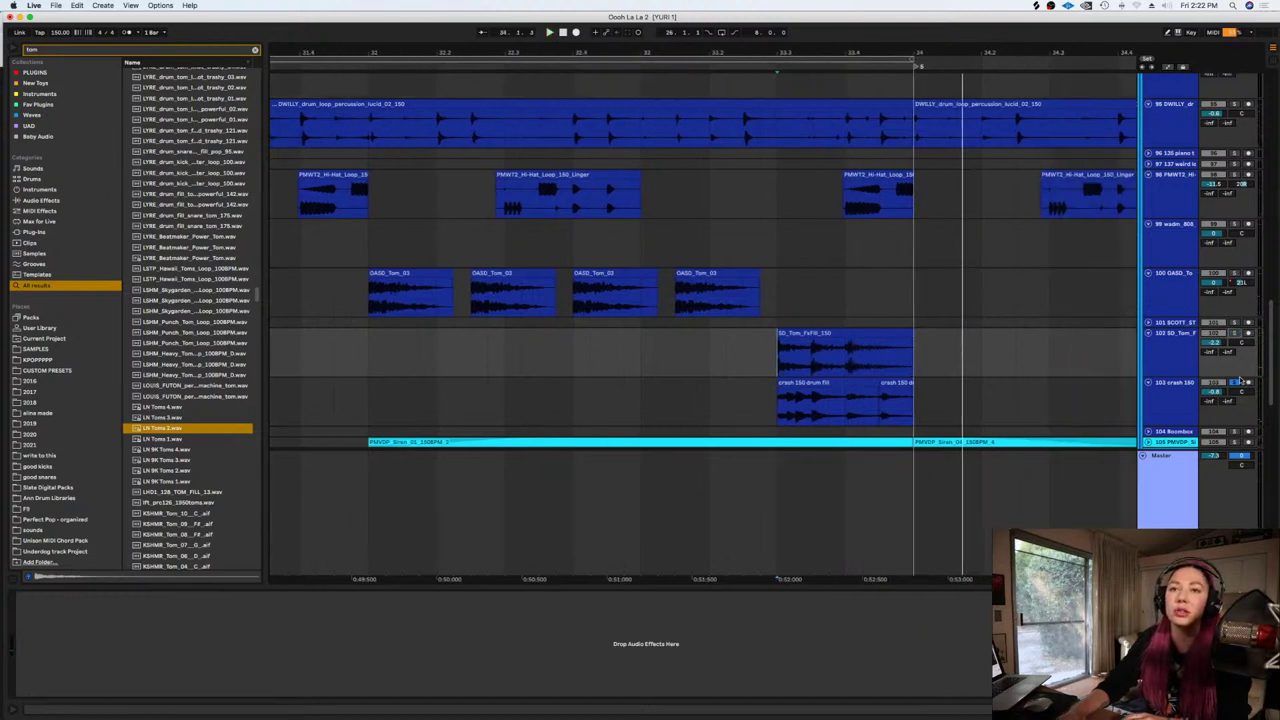
{"action": "left_click", "coordinate": [1236, 383]}
Group the SD_Tom_FxFill track 102 and the crash 150 track 103
{"action": "left_click", "coordinate": [1166, 401]}
{"action": "left_click", "coordinate": [1166, 372], "text": "shift"}
{"action": "key", "text": "super+g"}
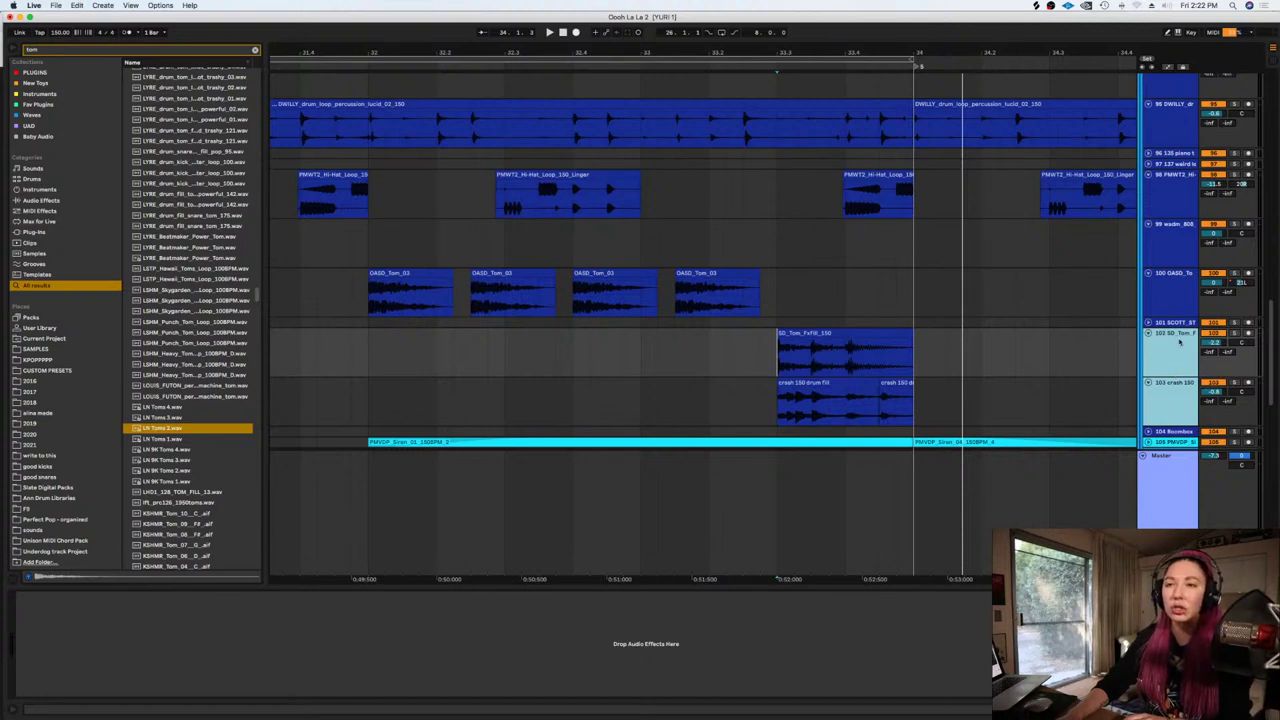
Find the Utility effect, add it to the 102 Group, and raise its Gain to 2.22 dB
{"action": "left_click", "coordinate": [255, 50]}
{"action": "type", "text": "util"}
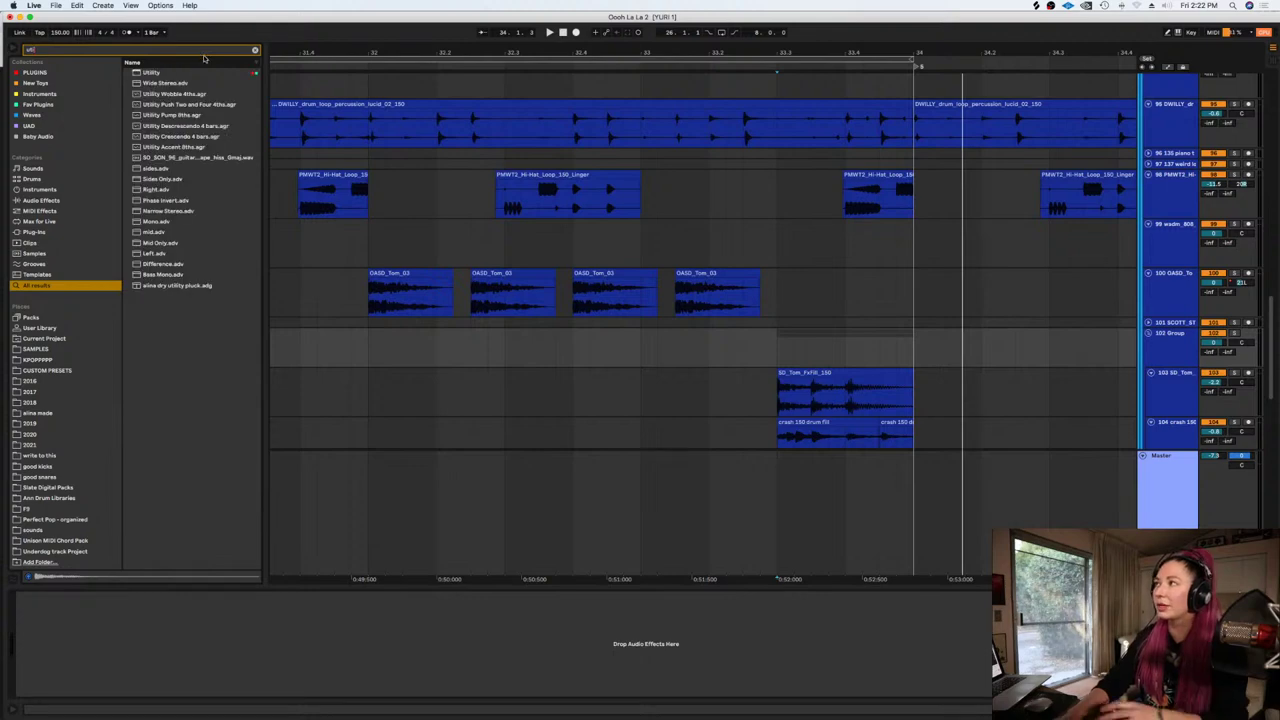
{"action": "left_click_drag", "start_coordinate": [151, 74], "coordinate": [867, 360]}
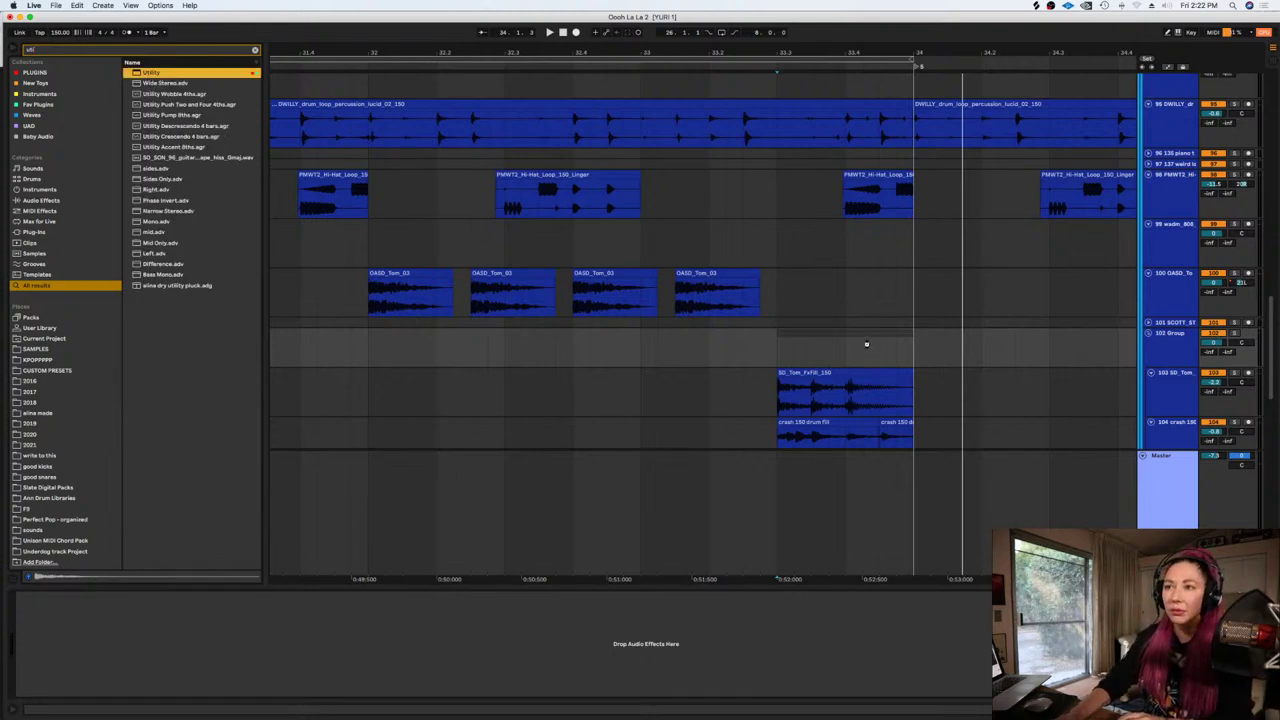
{"action": "left_click_drag", "start_coordinate": [776, 347], "coordinate": [776, 347]}
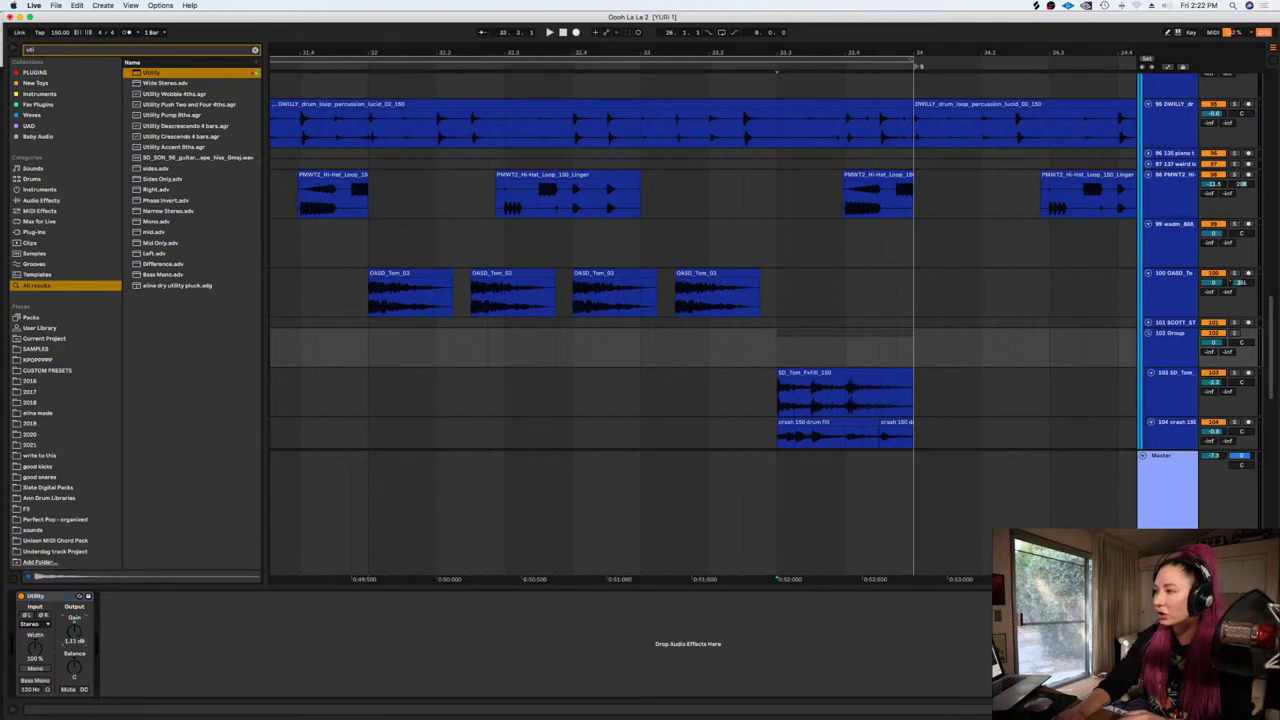
{"action": "scroll", "coordinate": [1245, 350], "scroll_direction": "down", "scroll_amount": 2}
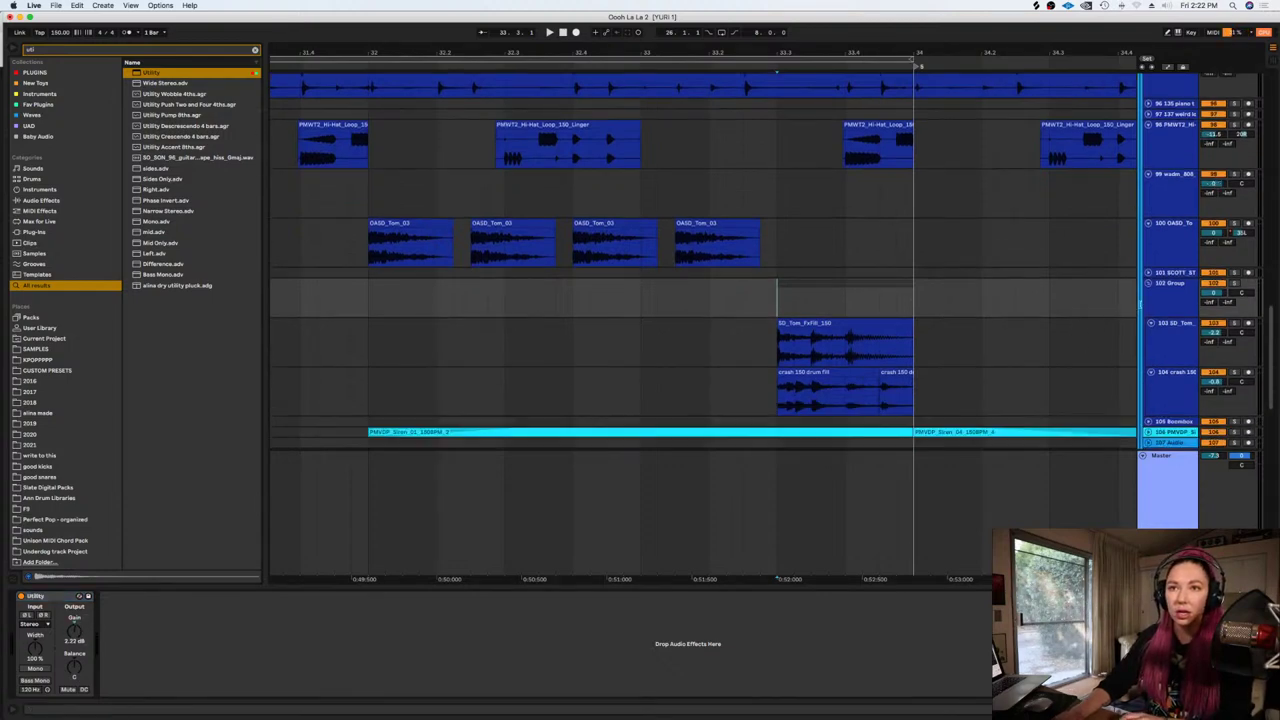
Pan the 102 Group slightly to the right and play back the fill with the preceding OASD_Tom_03 hits
{"action": "left_click_drag", "start_coordinate": [1236, 292], "coordinate": [1236, 289]}
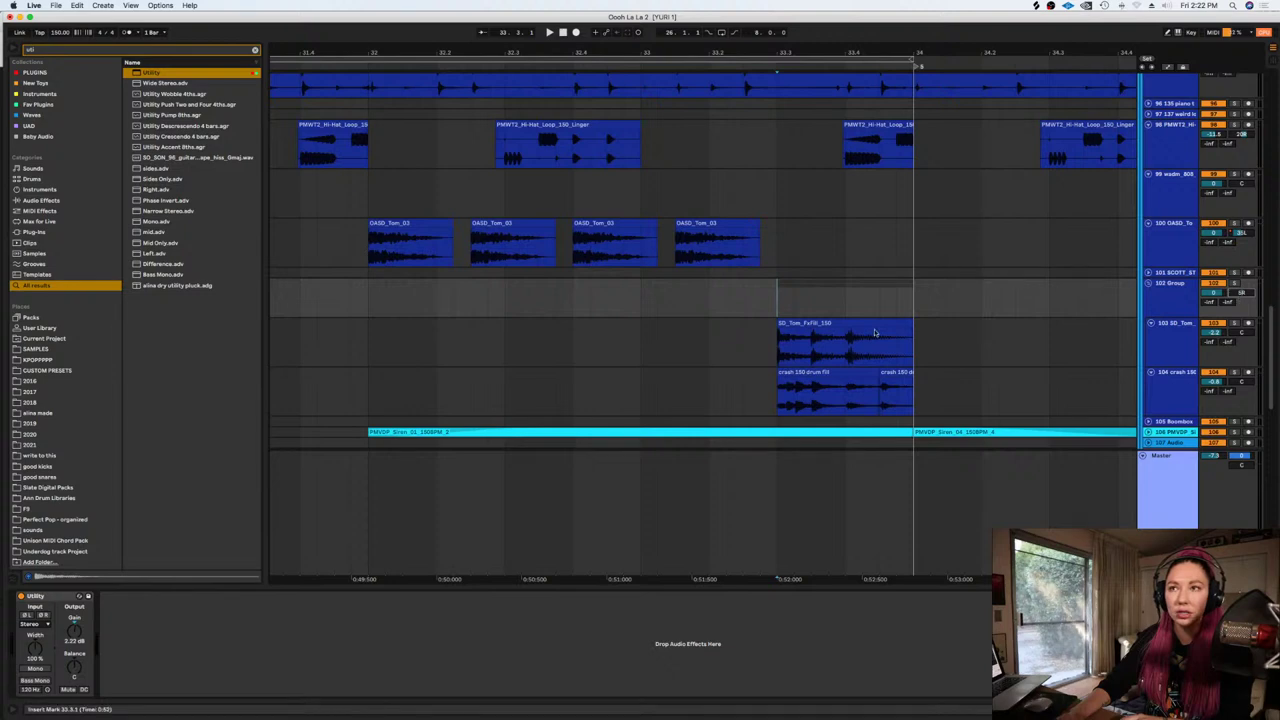
{"action": "left_click", "coordinate": [727, 290]}
{"action": "key", "text": "space"}
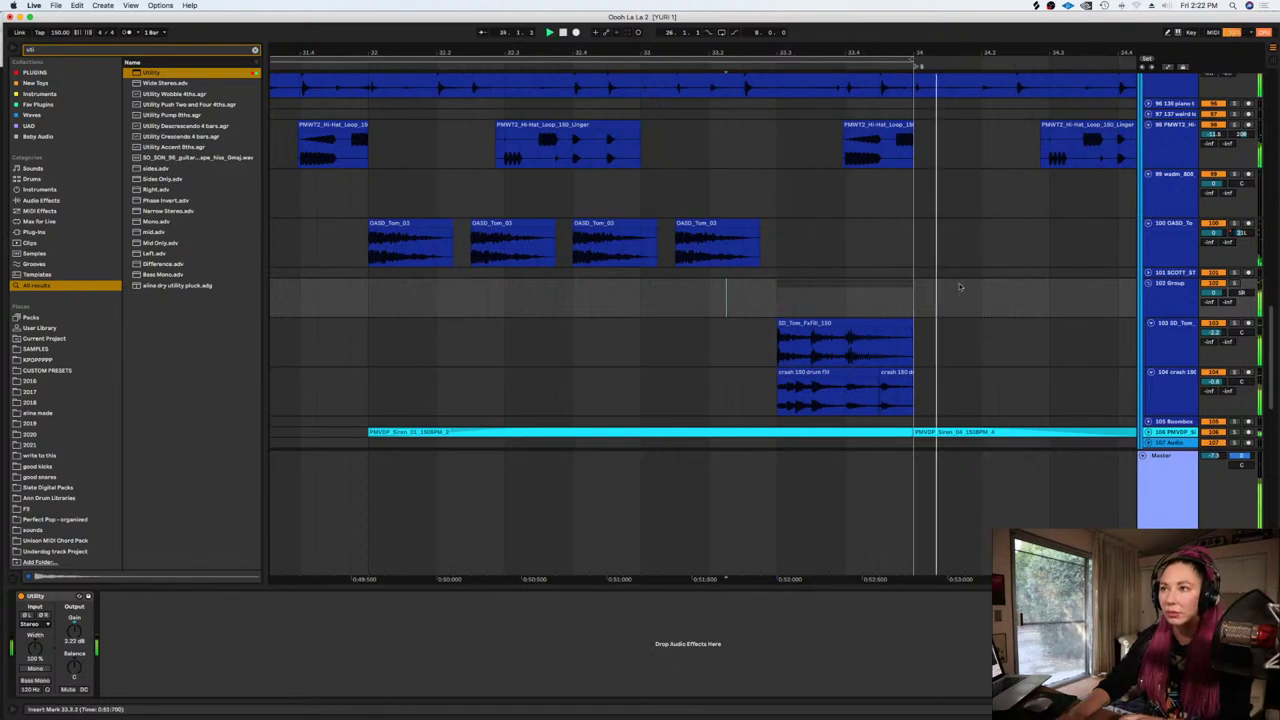
{"action": "left_click", "coordinate": [605, 292]}
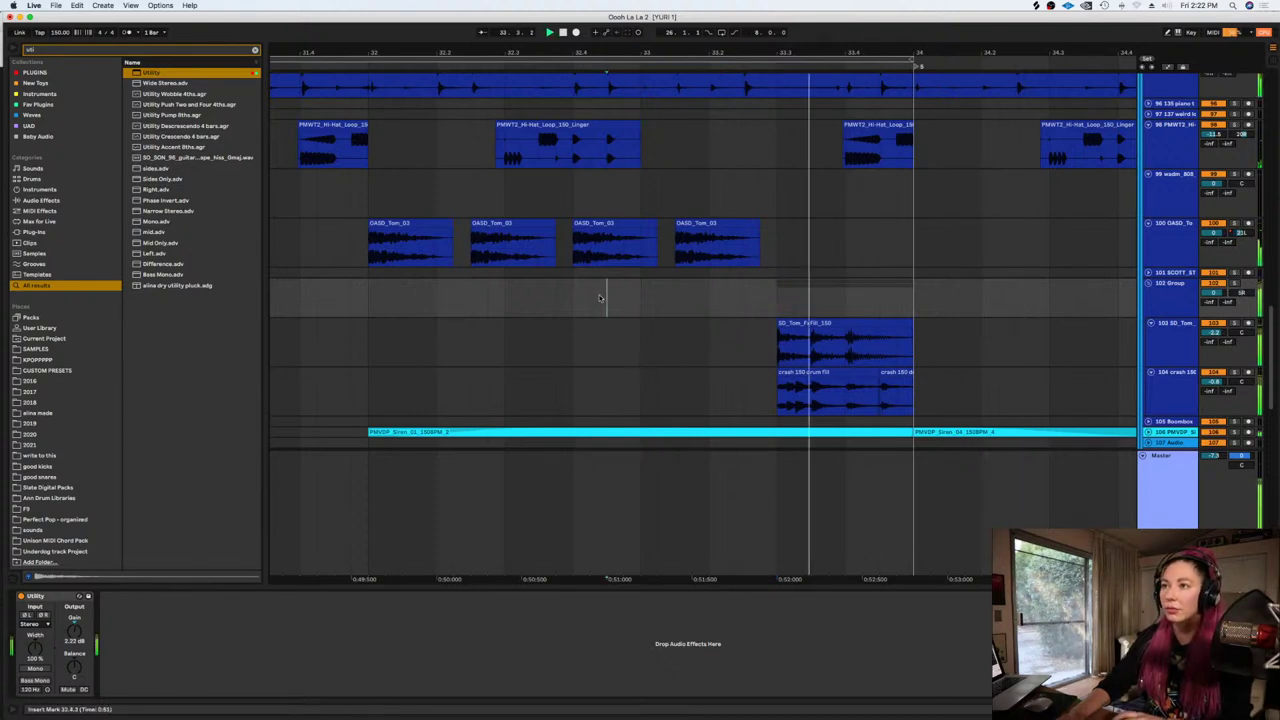
{"action": "left_click", "coordinate": [368, 296]}
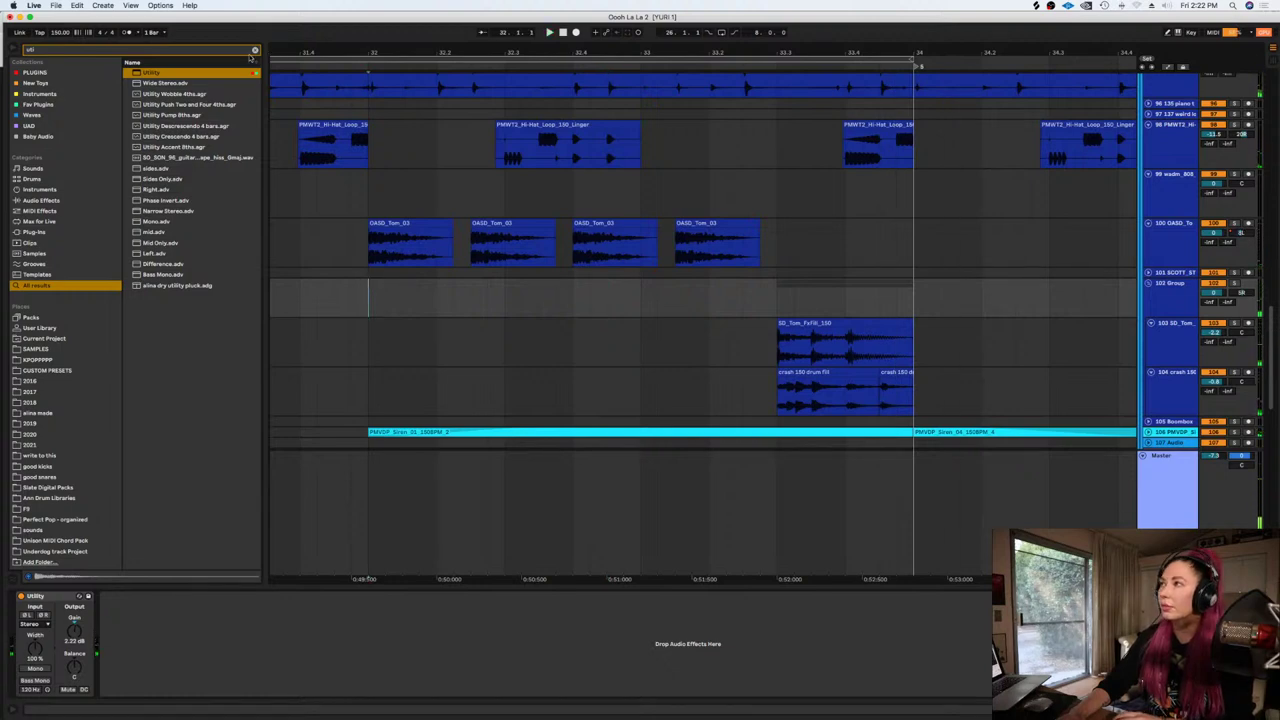
Add Decapitator to the 102 Group, switch on Punish, and close the plug-in window
{"action": "left_click", "coordinate": [255, 50]}
{"action": "type", "text": "decapi"}
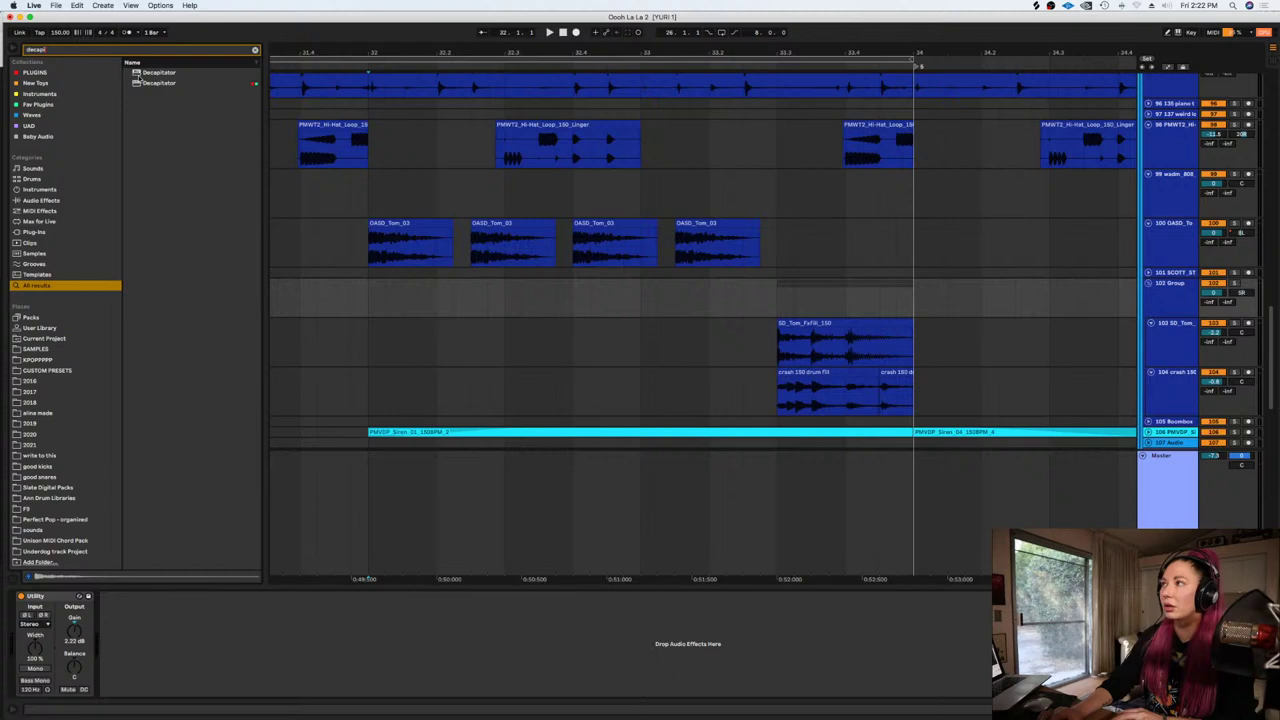
{"action": "left_click_drag", "start_coordinate": [140, 81], "coordinate": [813, 293]}
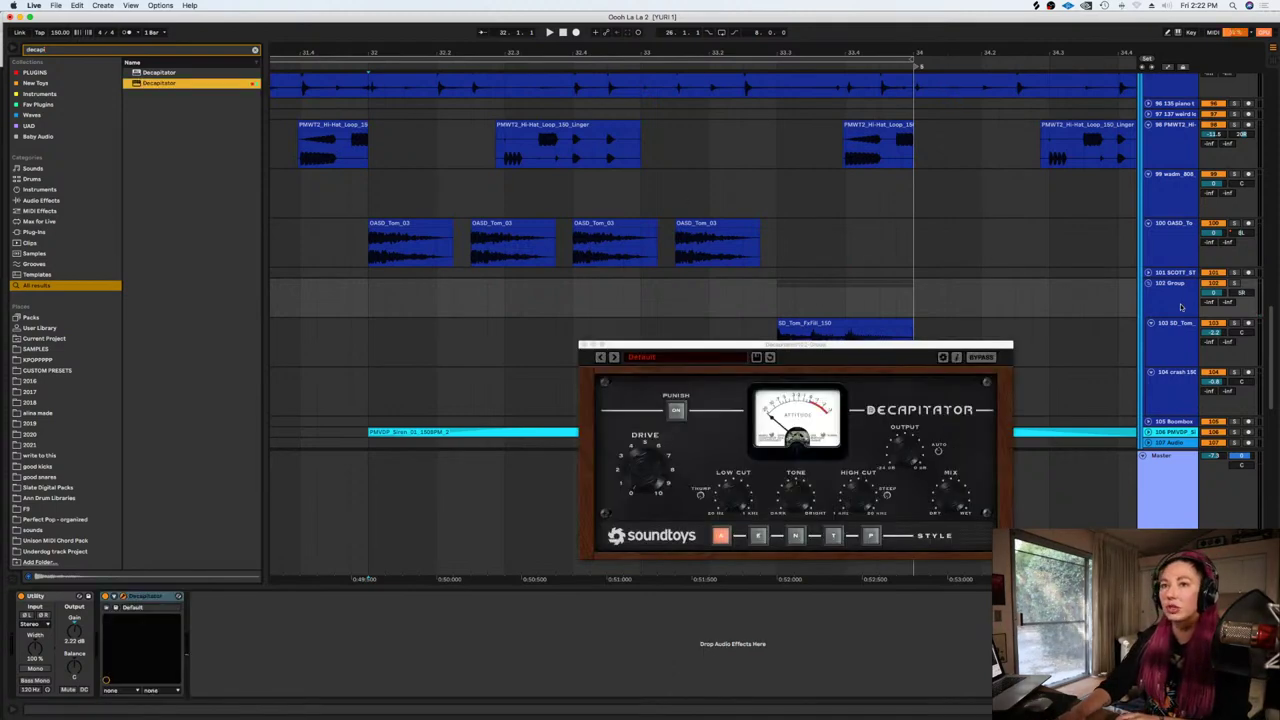
{"action": "left_click", "coordinate": [676, 410]}
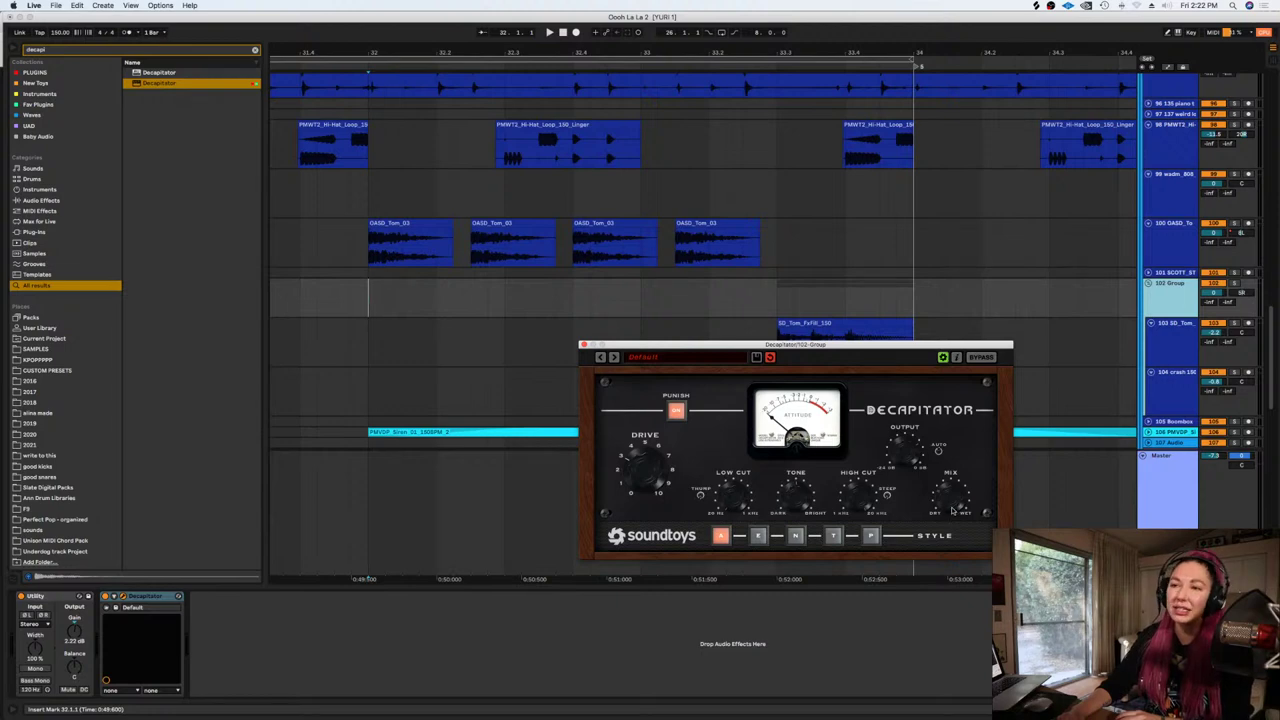
{"action": "left_click", "coordinate": [585, 347]}
Play back the Decapitator-processed 102 Group fill from 33.3.1
{"action": "left_click", "coordinate": [780, 302]}
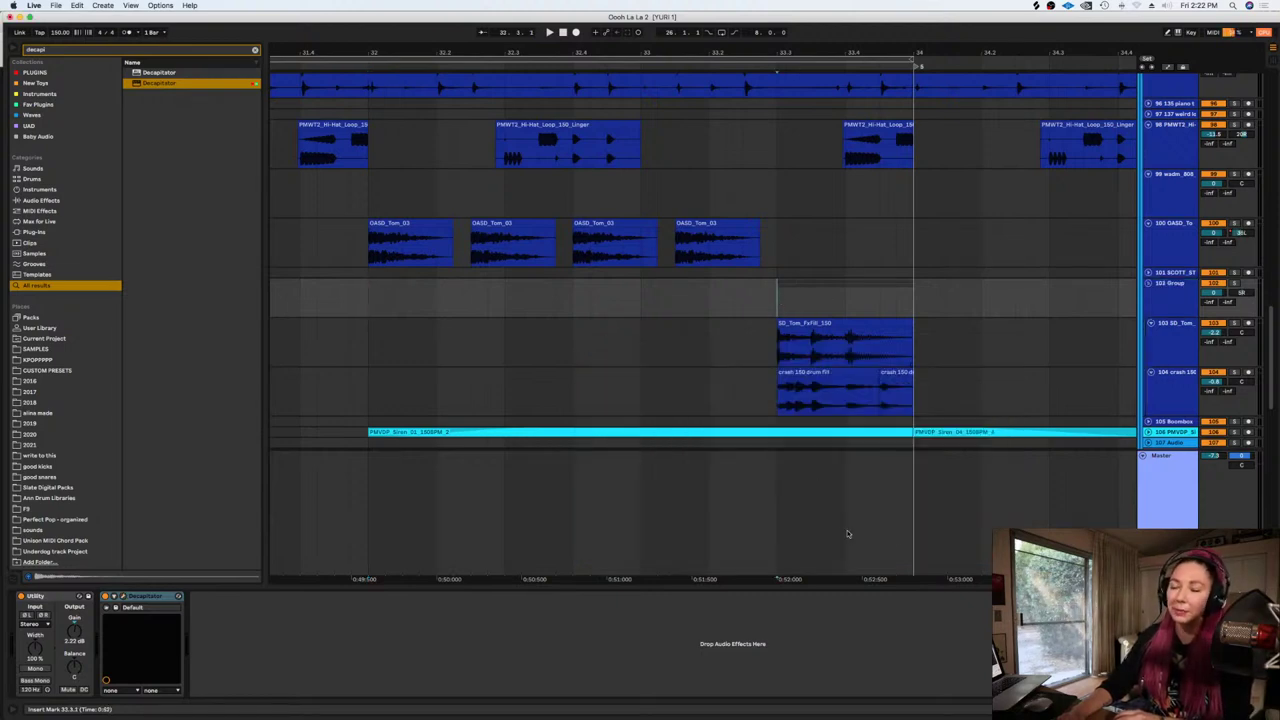
{"action": "scroll", "coordinate": [860, 545], "scroll_direction": "right", "scroll_amount": 2}
{"action": "scroll", "coordinate": [815, 328], "scroll_direction": "down", "scroll_amount": 3}
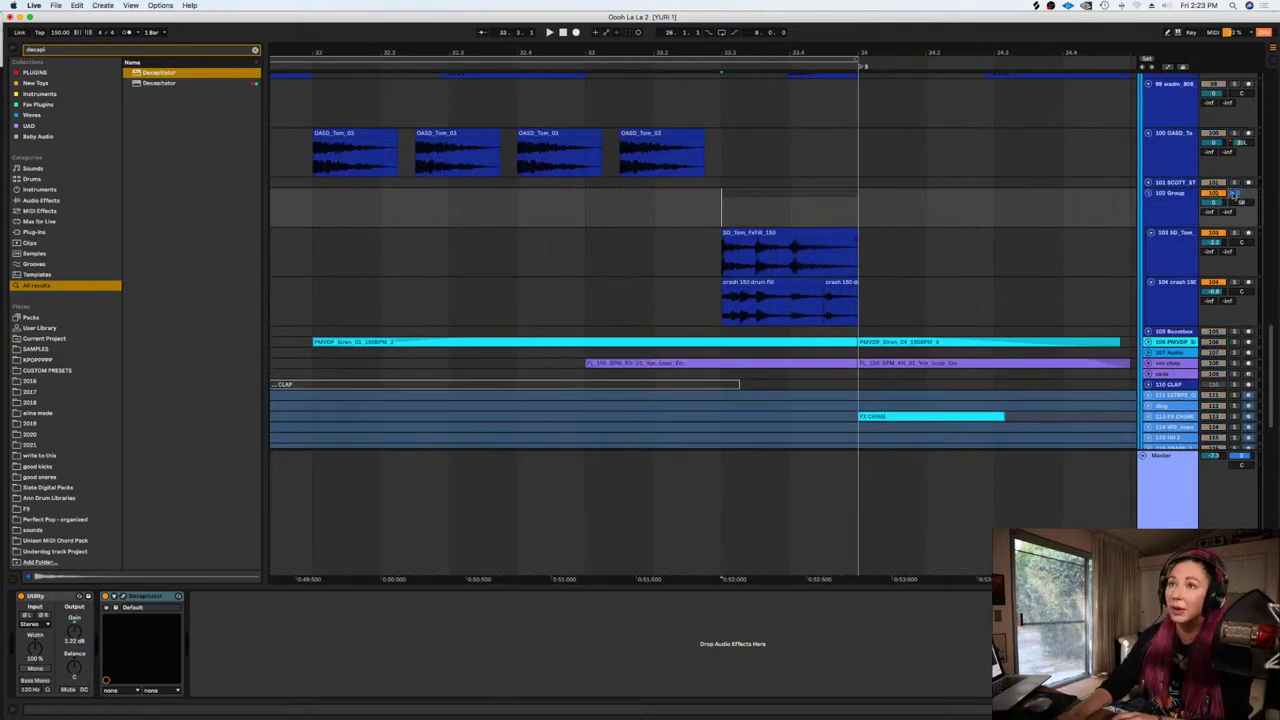
{"action": "key", "text": "space"}
{"action": "key", "text": "space"}
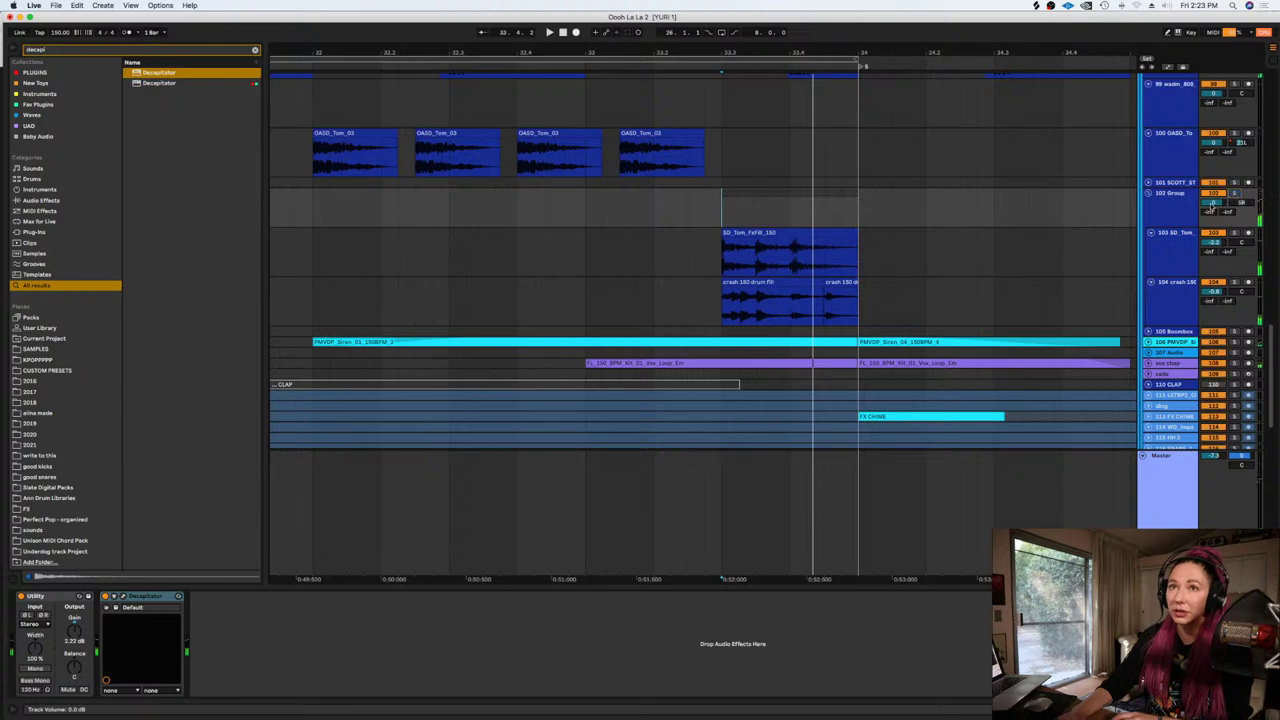
Reopen Decapitator on the 102 Group, adjust its Drive, and close the plug-in window
{"action": "left_click", "coordinate": [115, 596]}
{"action": "left_click", "coordinate": [646, 446]}
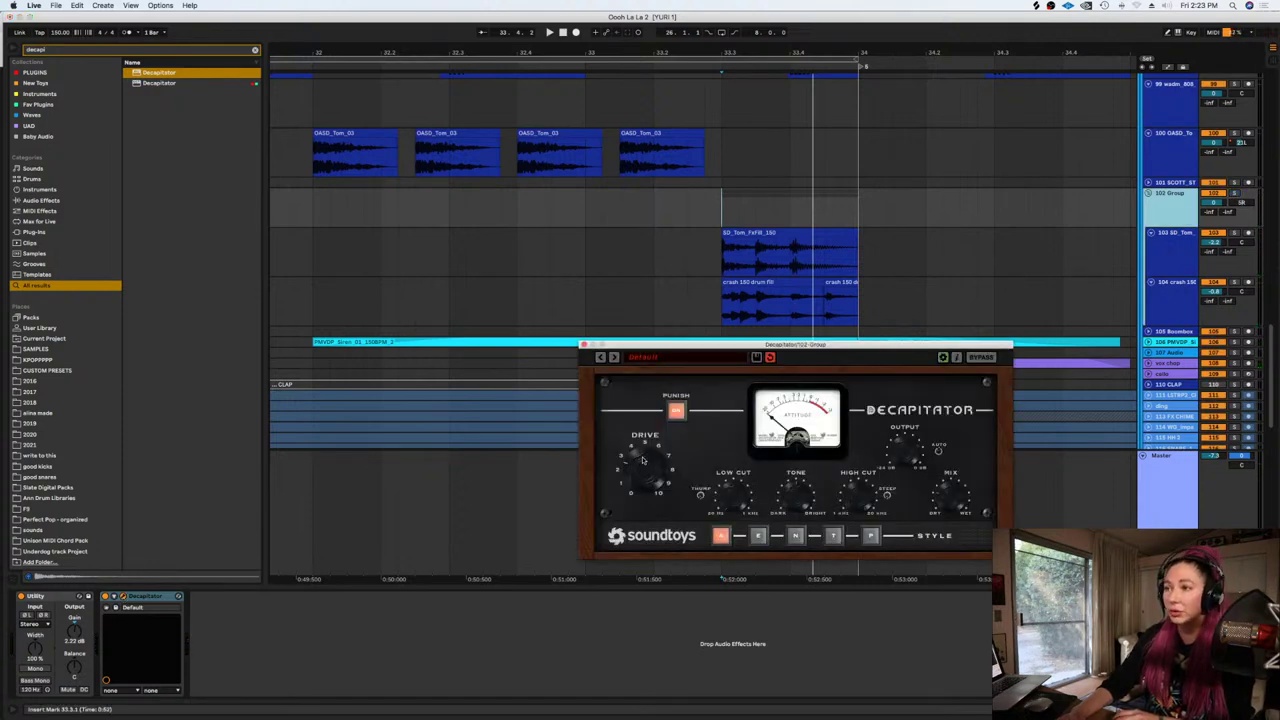
{"action": "left_click", "coordinate": [584, 345]}
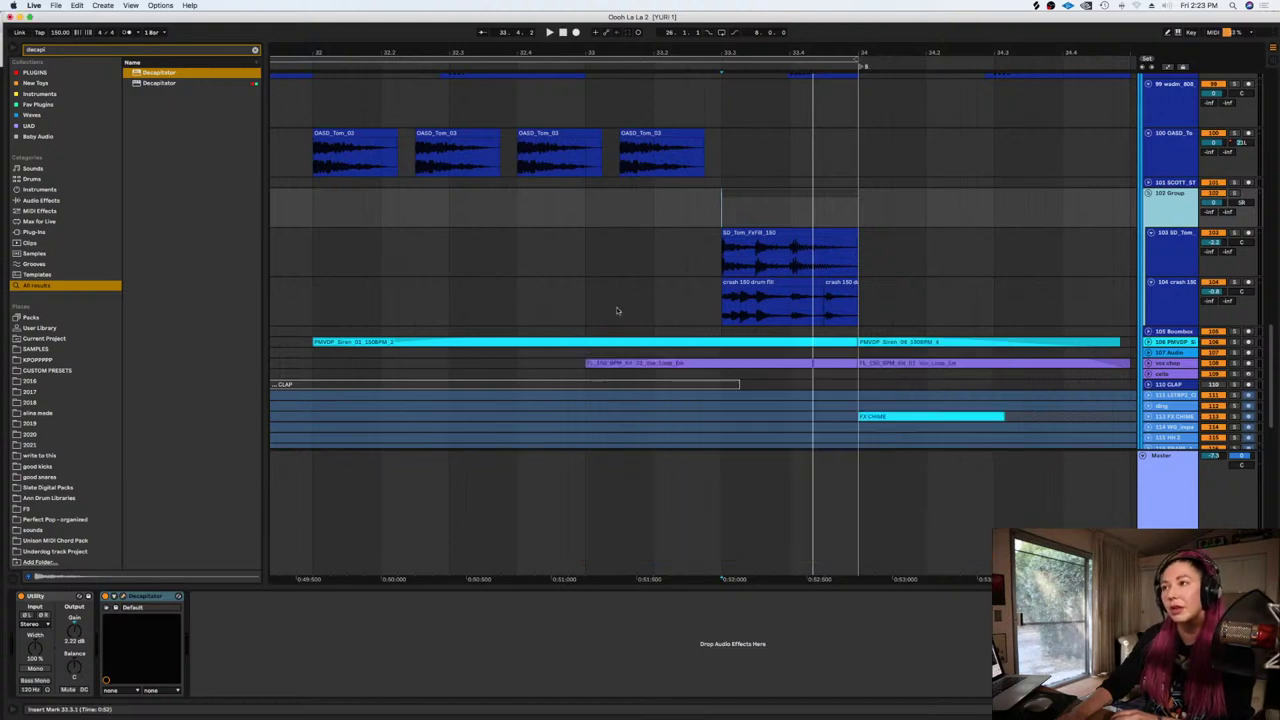
Solo the 102 Group to play back its fill from 33.3.1, and select the group
{"action": "left_click", "coordinate": [732, 208]}
{"action": "left_click", "coordinate": [727, 218]}
{"action": "scroll", "coordinate": [727, 218], "scroll_direction": "up", "scroll_amount": 3}
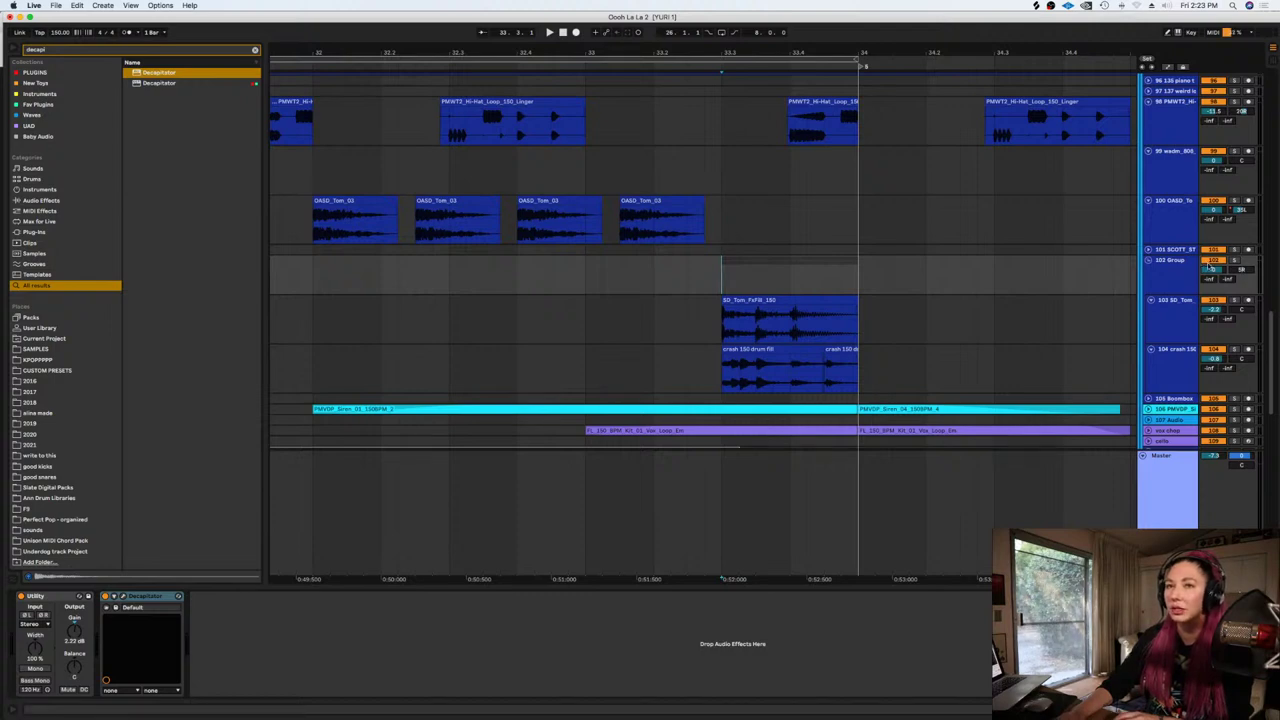
{"action": "left_click", "coordinate": [1233, 260]}
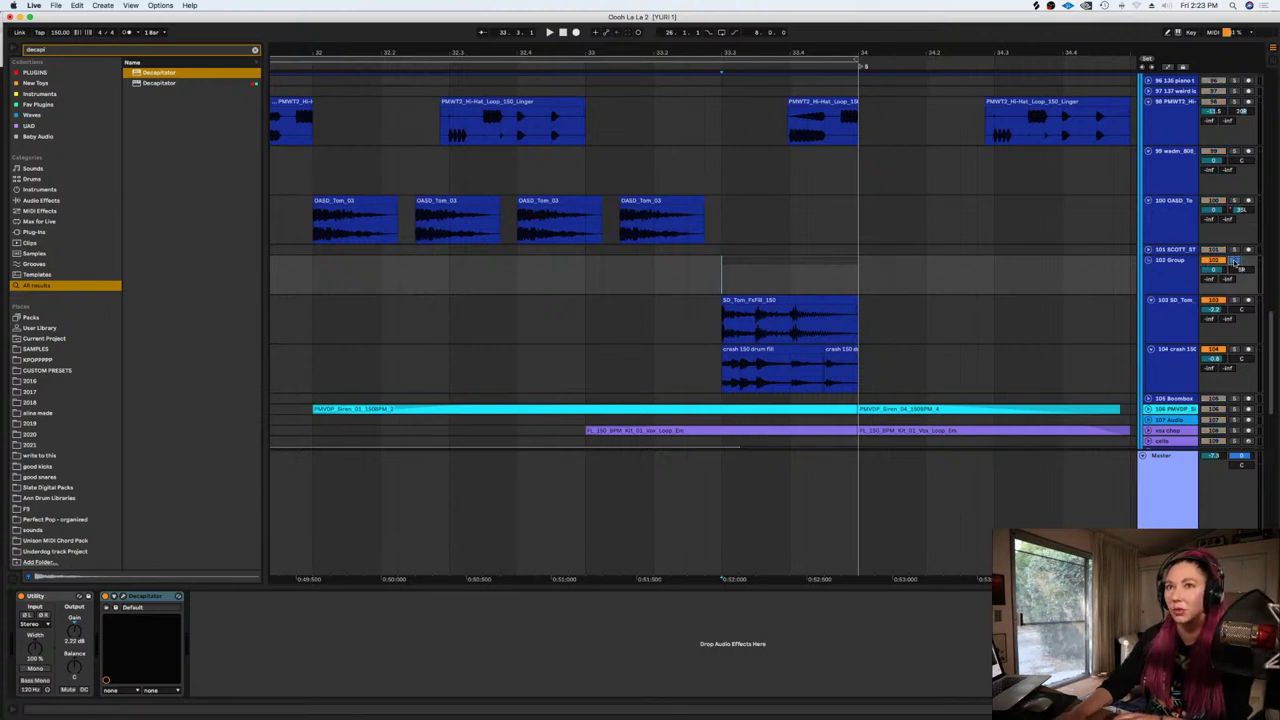
{"action": "key", "text": "space"}
{"action": "left_click", "coordinate": [1161, 274]}
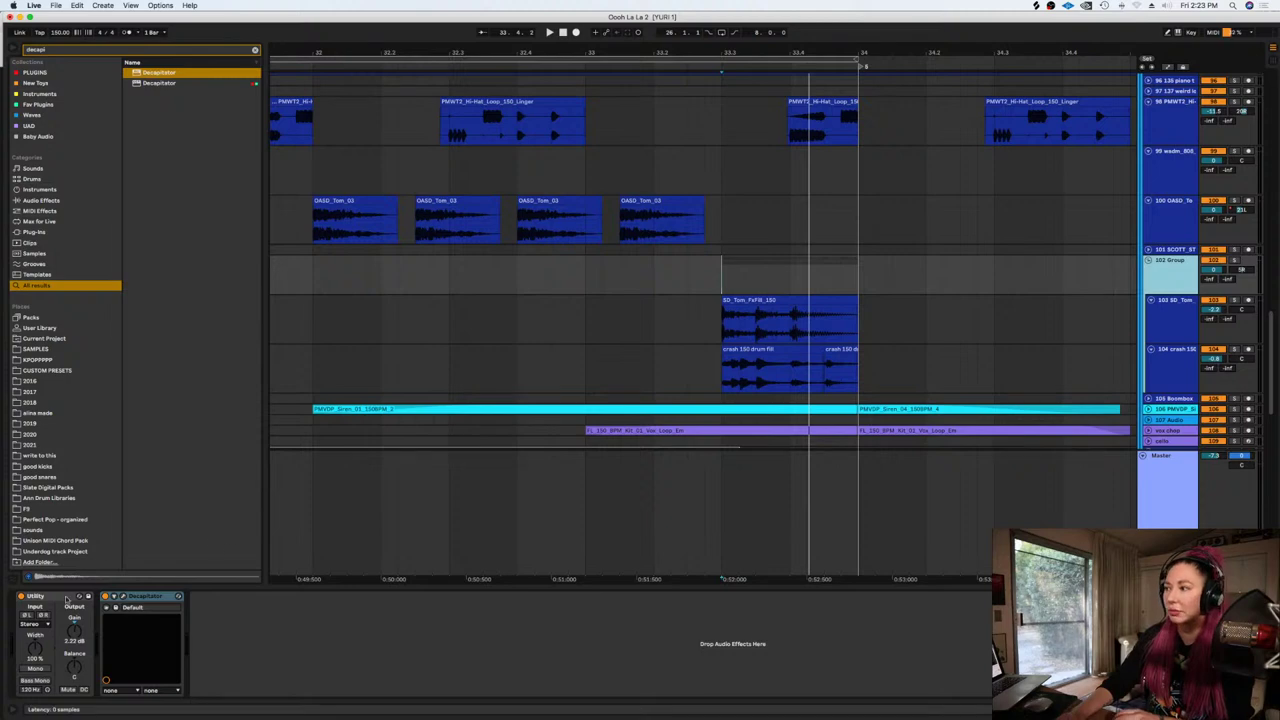
Search the browser for L2, add L2 Stereo to the 102 Group after Decapitator, and close the plug-in window
{"action": "left_click", "coordinate": [255, 50]}
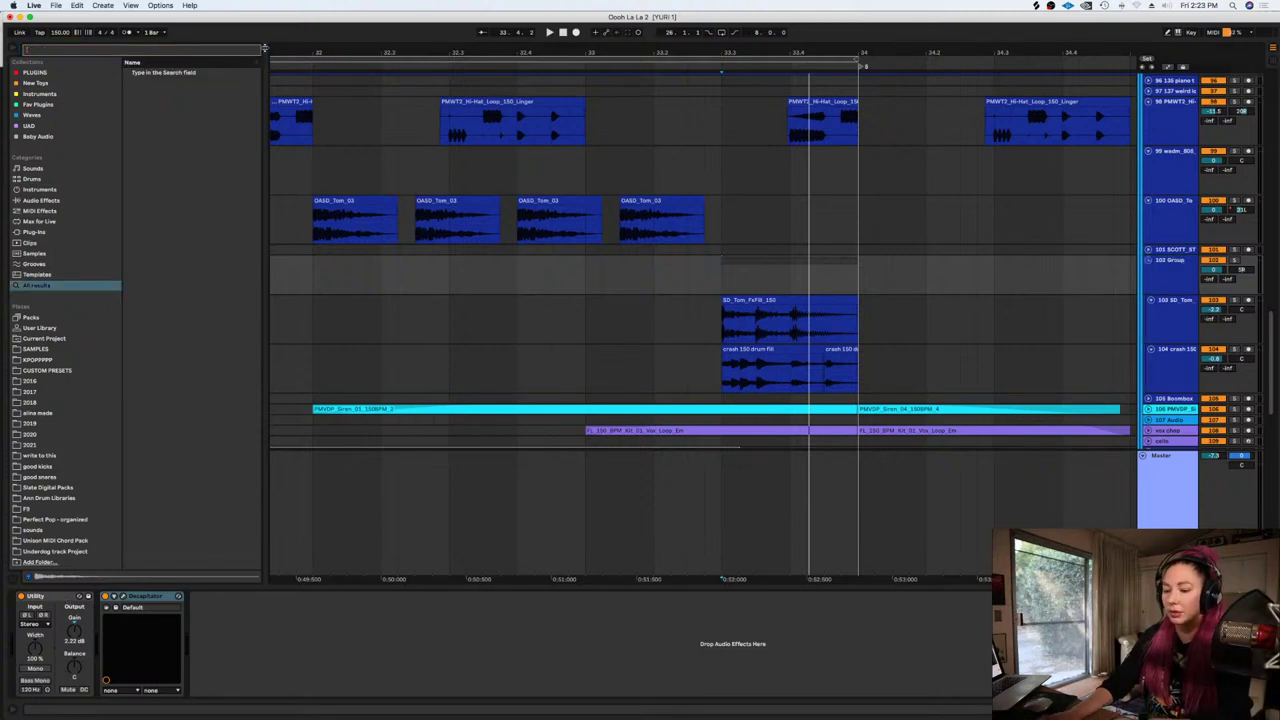
{"action": "left_click", "coordinate": [36, 285]}
{"action": "left_click", "coordinate": [149, 296]}
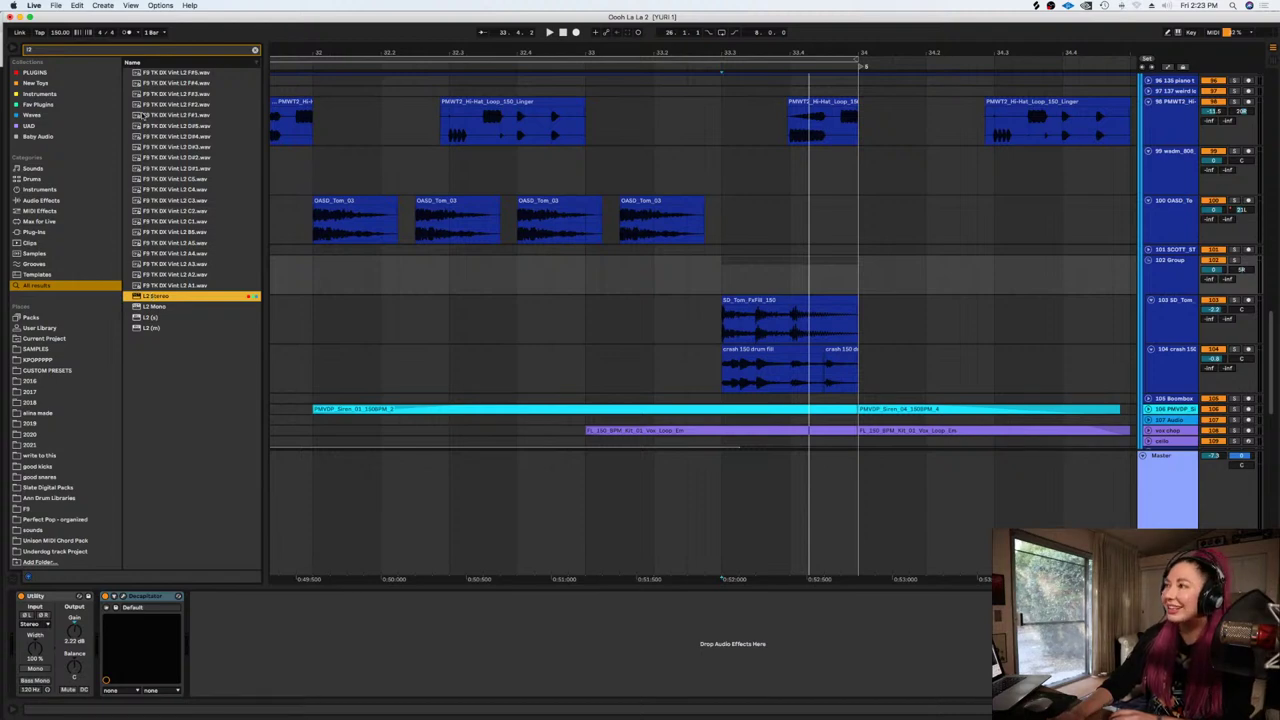
{"action": "key", "text": "Return"}
{"action": "left_click", "coordinate": [587, 352]}
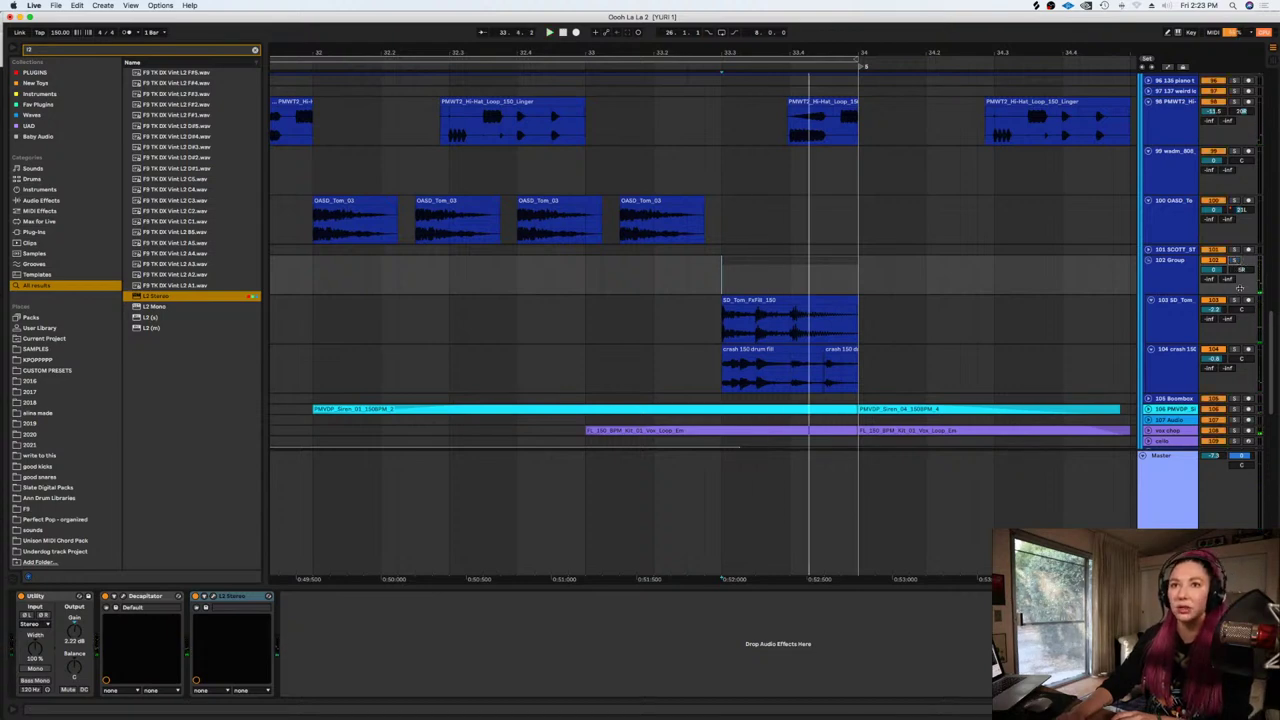
Play back the L2-limited 102 Group fill from 33.3.1 and from 33.1.1
{"action": "key", "text": "space"}
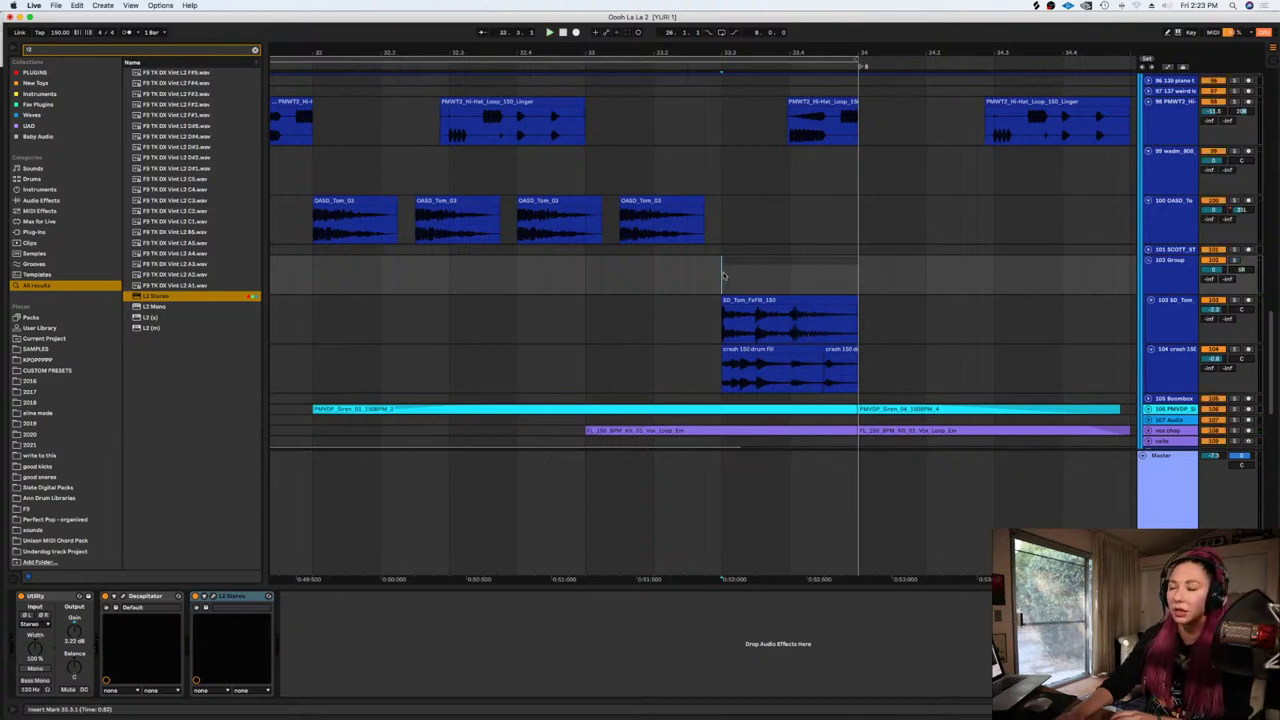
{"action": "key", "text": "space"}
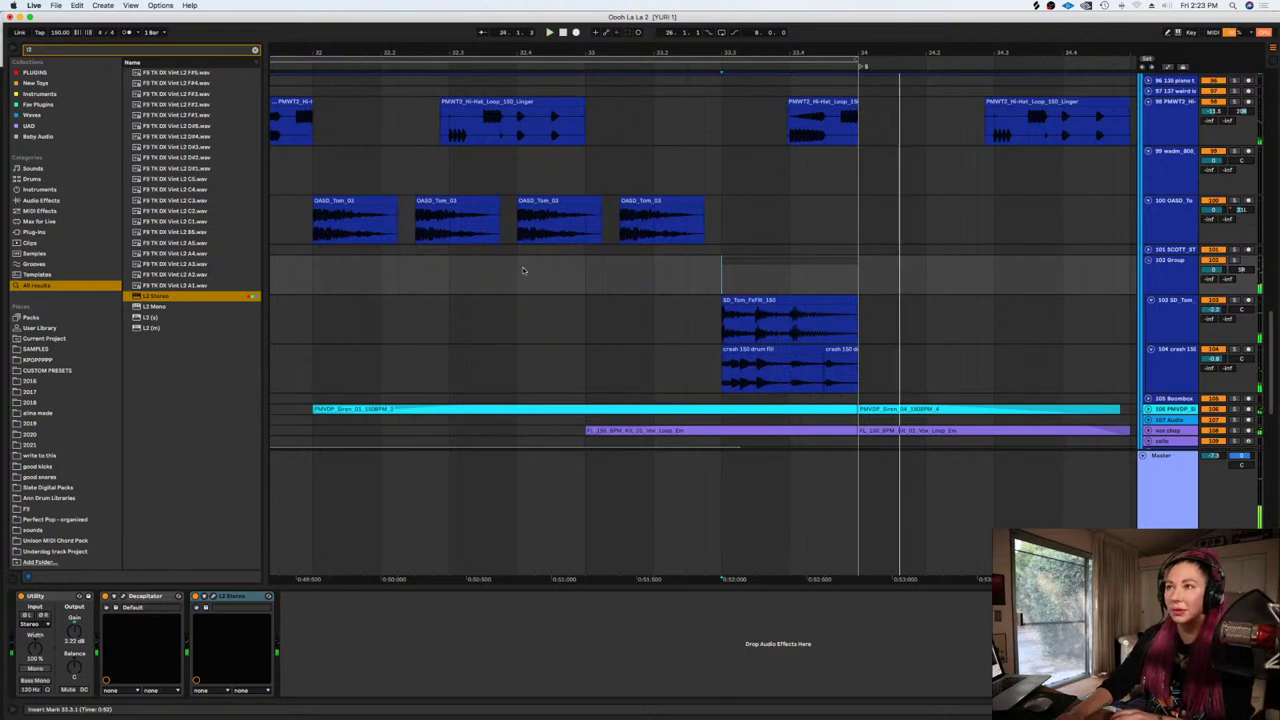
{"action": "key", "text": "space"}
{"action": "left_click", "coordinate": [583, 280]}
{"action": "key", "text": "minus"}
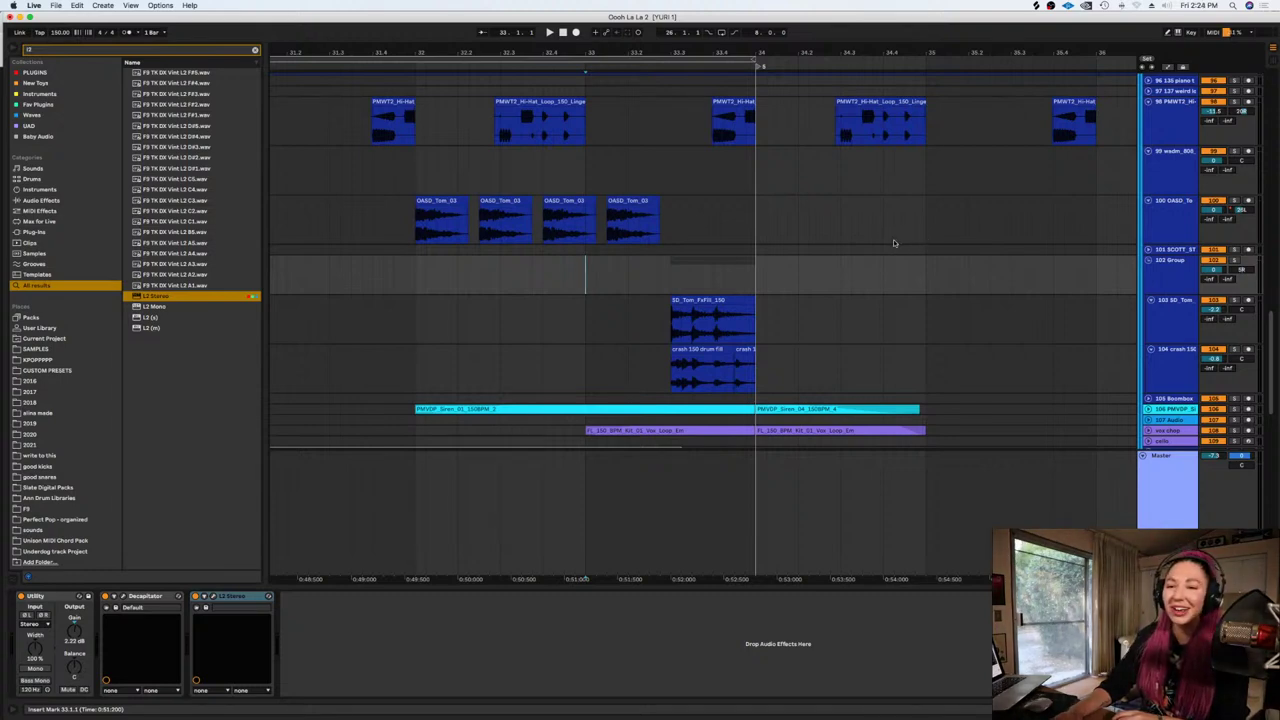
Check the L2 Stereo plug-in on the 102 Group and play back the whole fill with the preceding tom hits
{"action": "left_click", "coordinate": [1166, 273]}
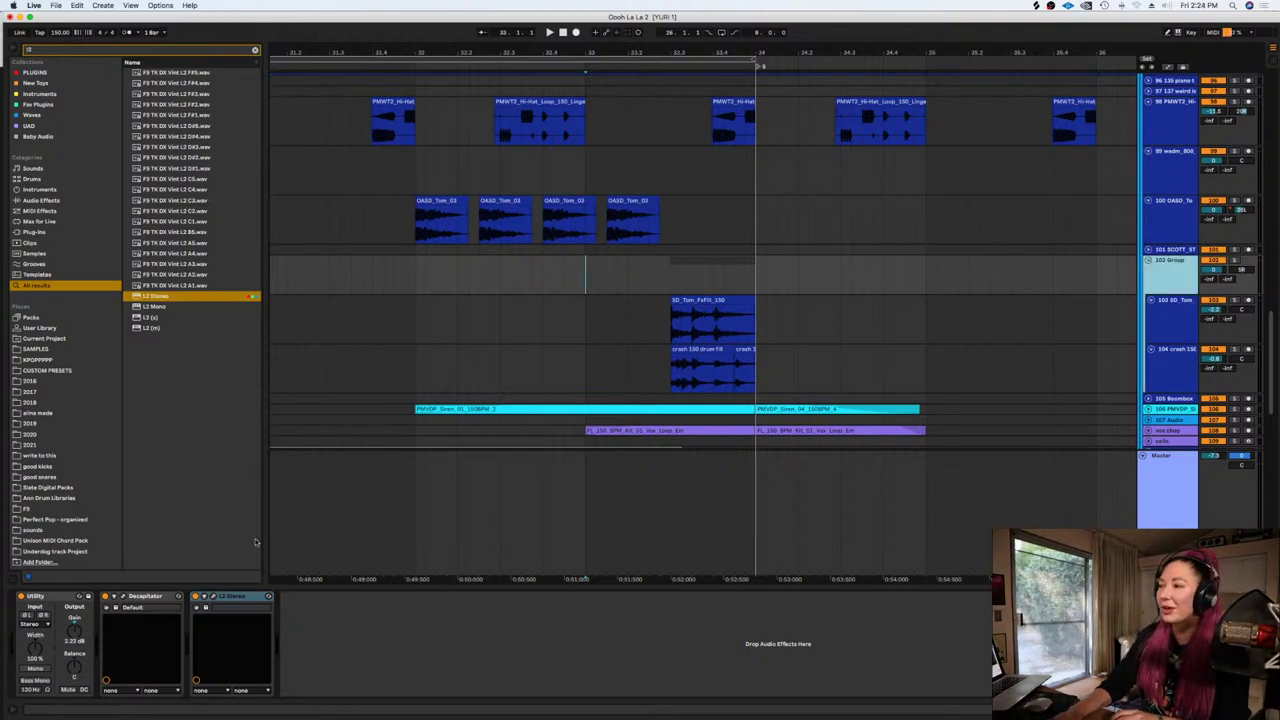
{"action": "left_click", "coordinate": [213, 597]}
{"action": "left_click", "coordinate": [587, 353]}
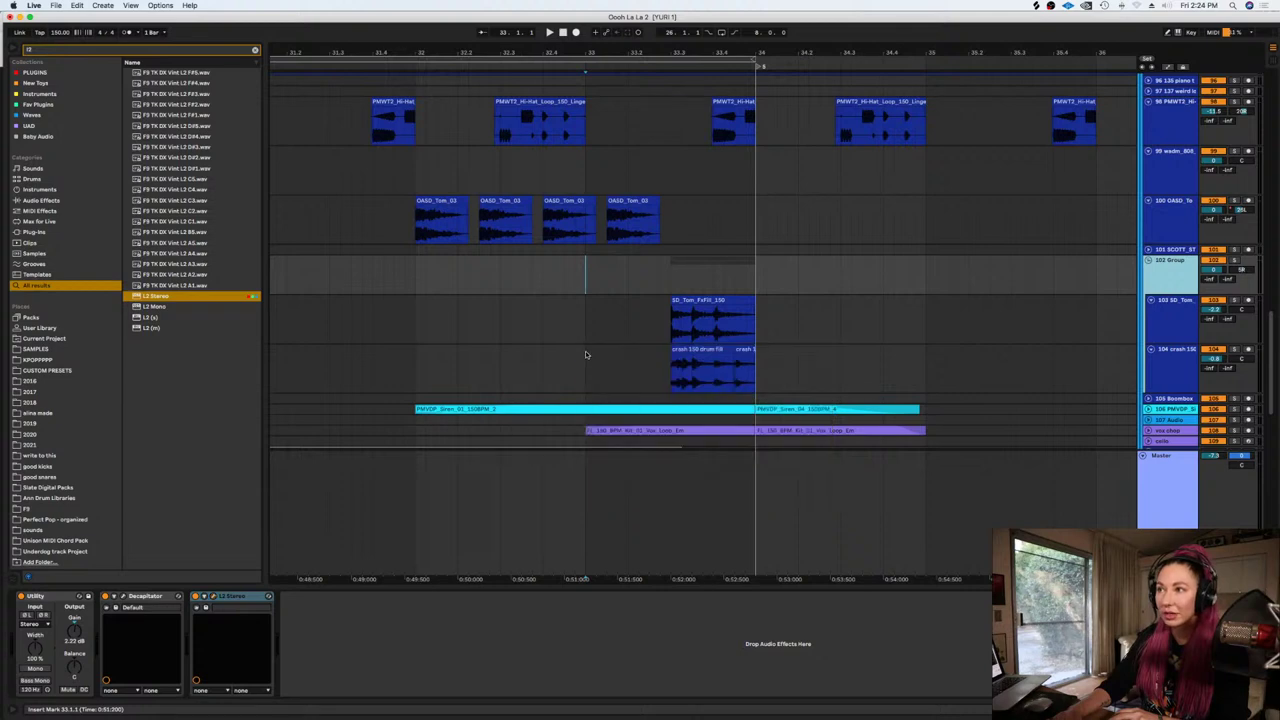
{"action": "left_click", "coordinate": [661, 275]}
{"action": "left_click", "coordinate": [543, 285]}
{"action": "key", "text": "space"}
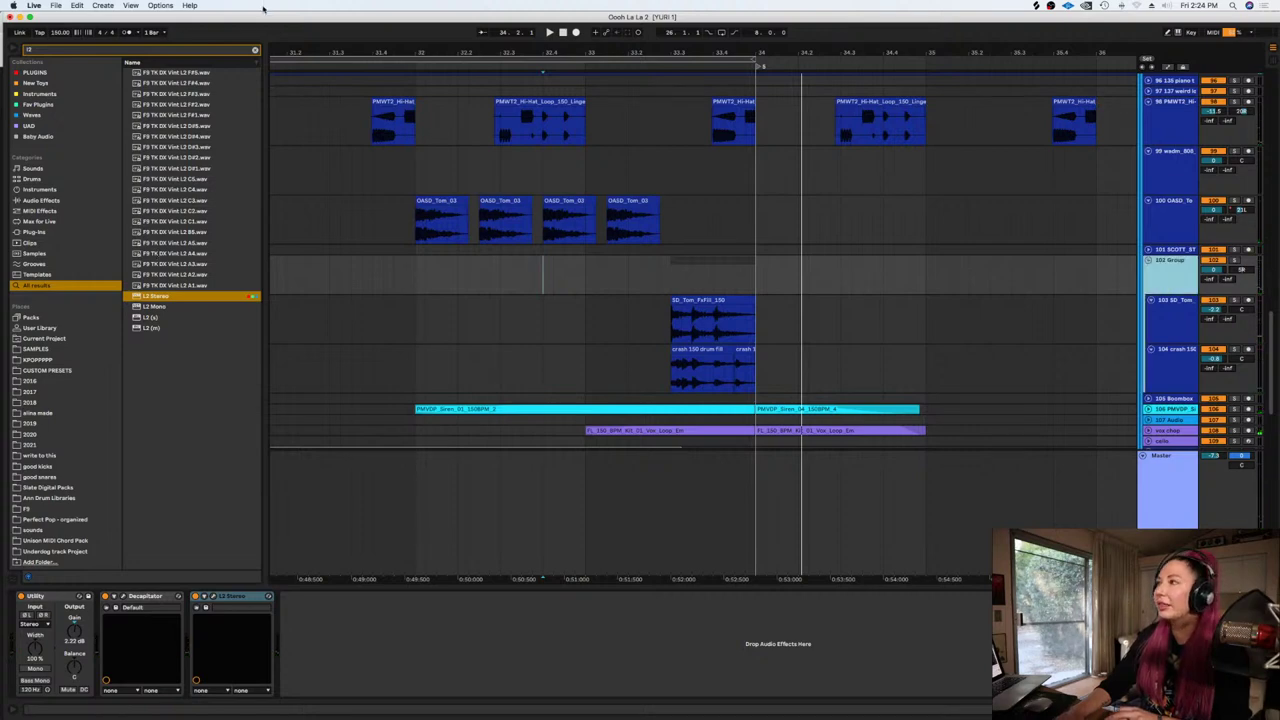
Add Acon Digital Equalize 2 from the PLUGINS collection to the 102 Group and rename the group fill
{"action": "key", "text": "super+f"}
{"action": "type", "text": "eq"}
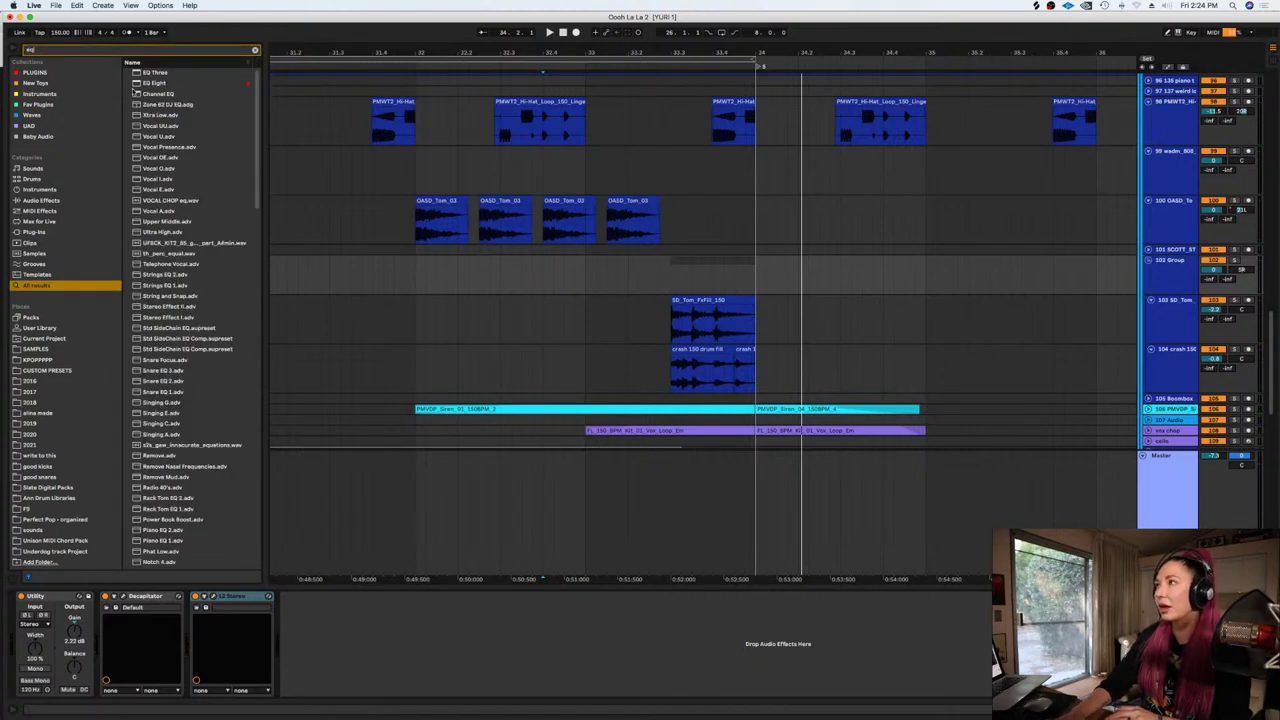
{"action": "left_click", "coordinate": [35, 72]}
{"action": "left_click", "coordinate": [160, 93]}
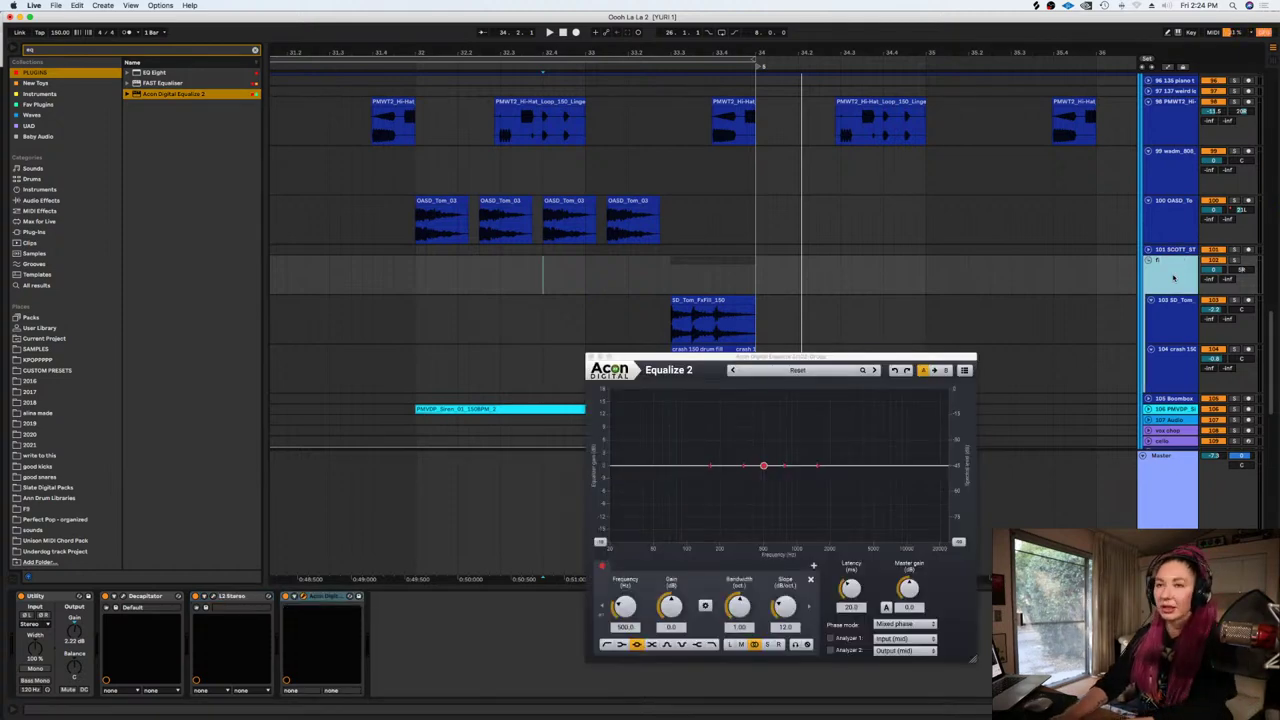
{"action": "left_click", "coordinate": [660, 276]}
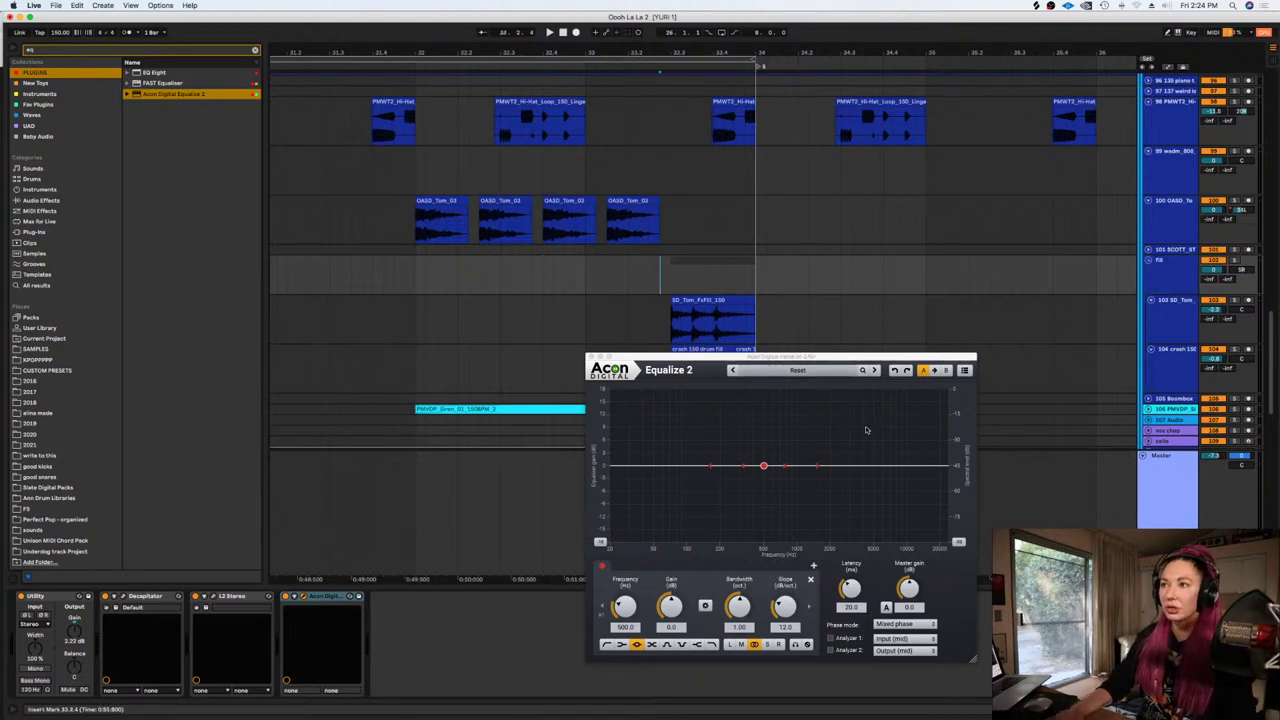
Add a high-cut band at about 8.8 kHz in Equalize 2, soften its slope, and close the plug-in window
{"action": "left_click", "coordinate": [900, 465]}
{"action": "double_click", "coordinate": [900, 465]}
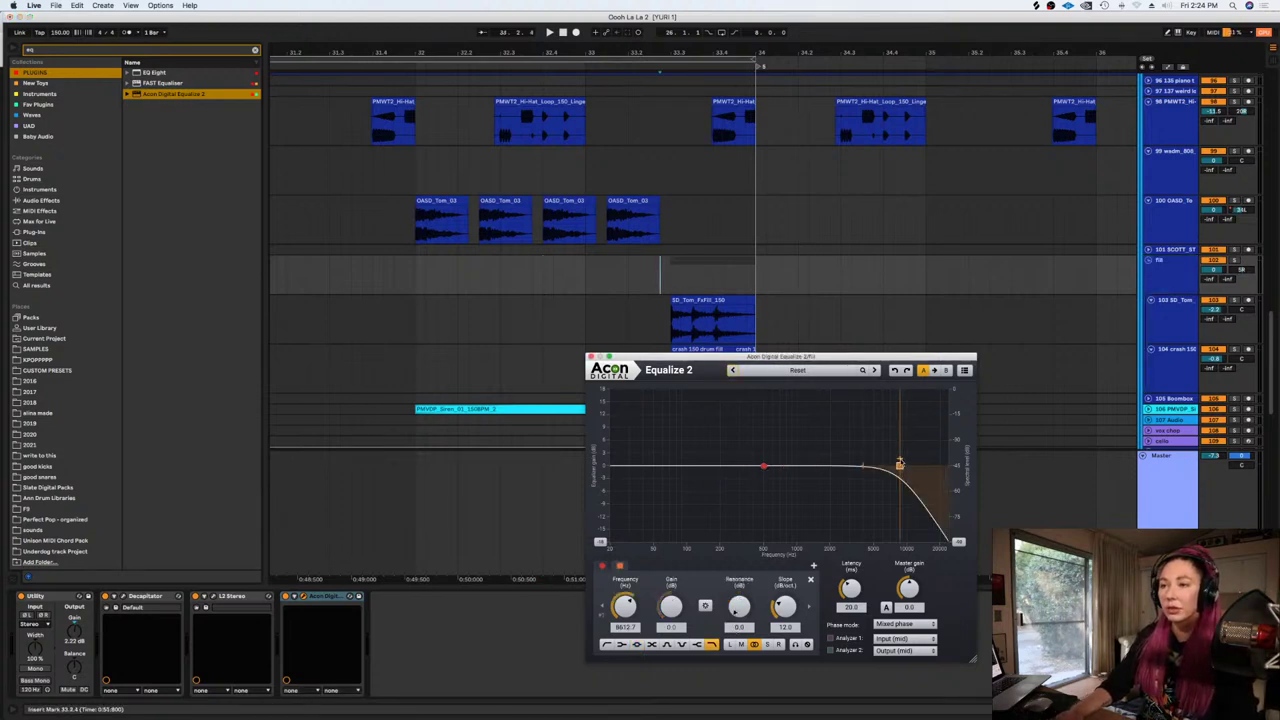
{"action": "left_click_drag", "start_coordinate": [900, 465], "coordinate": [908, 465]}
{"action": "scroll", "coordinate": [908, 464], "scroll_direction": "down", "scroll_amount": 5}
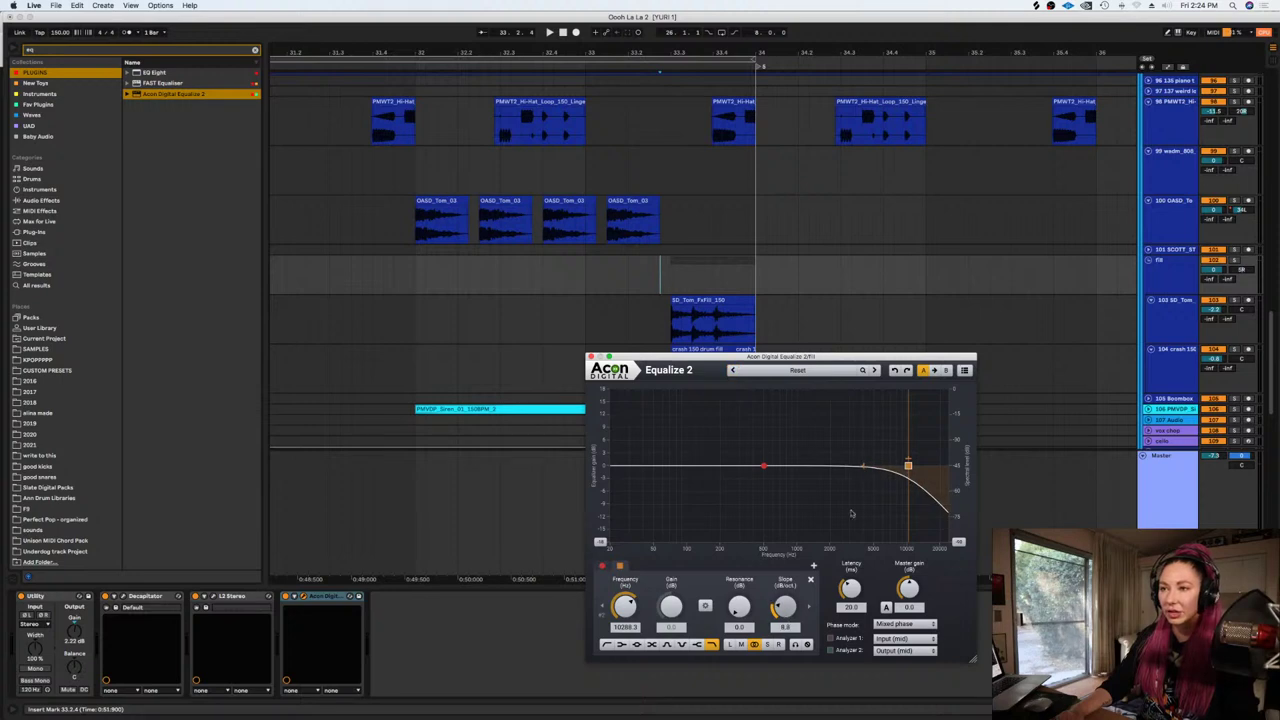
{"action": "left_click_drag", "start_coordinate": [908, 465], "coordinate": [897, 465]}
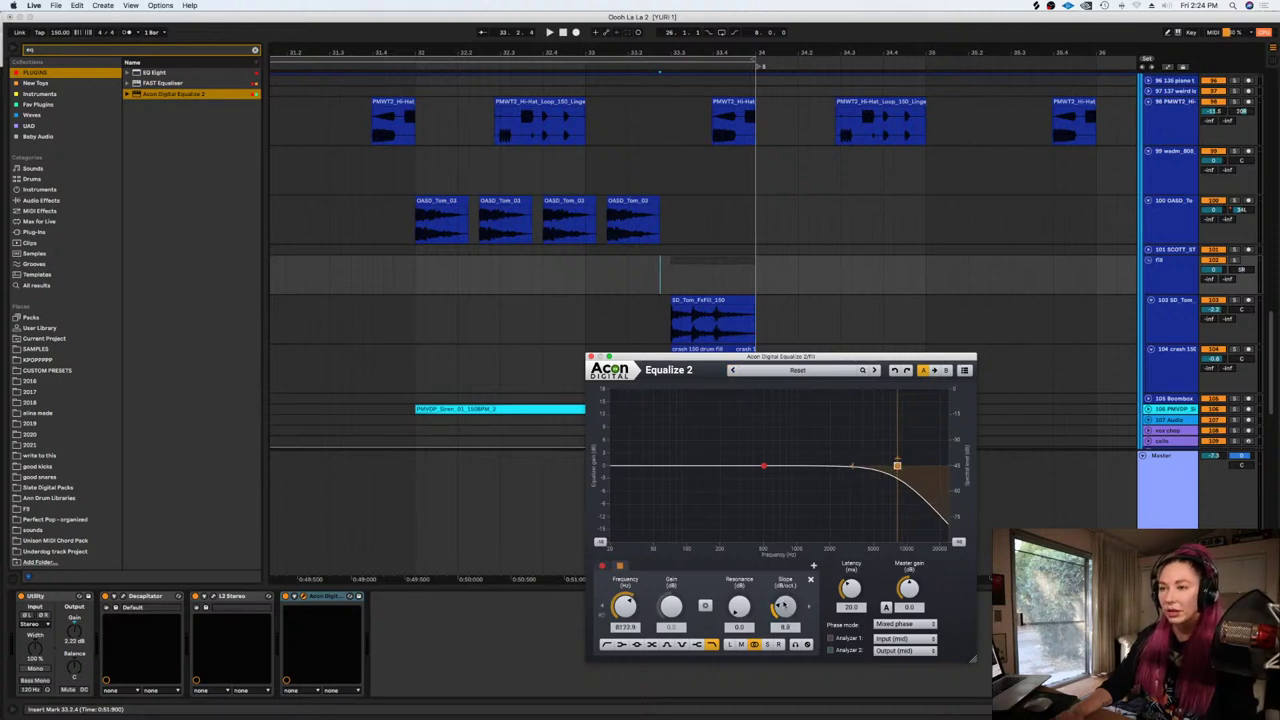
{"action": "left_click", "coordinate": [590, 357]}
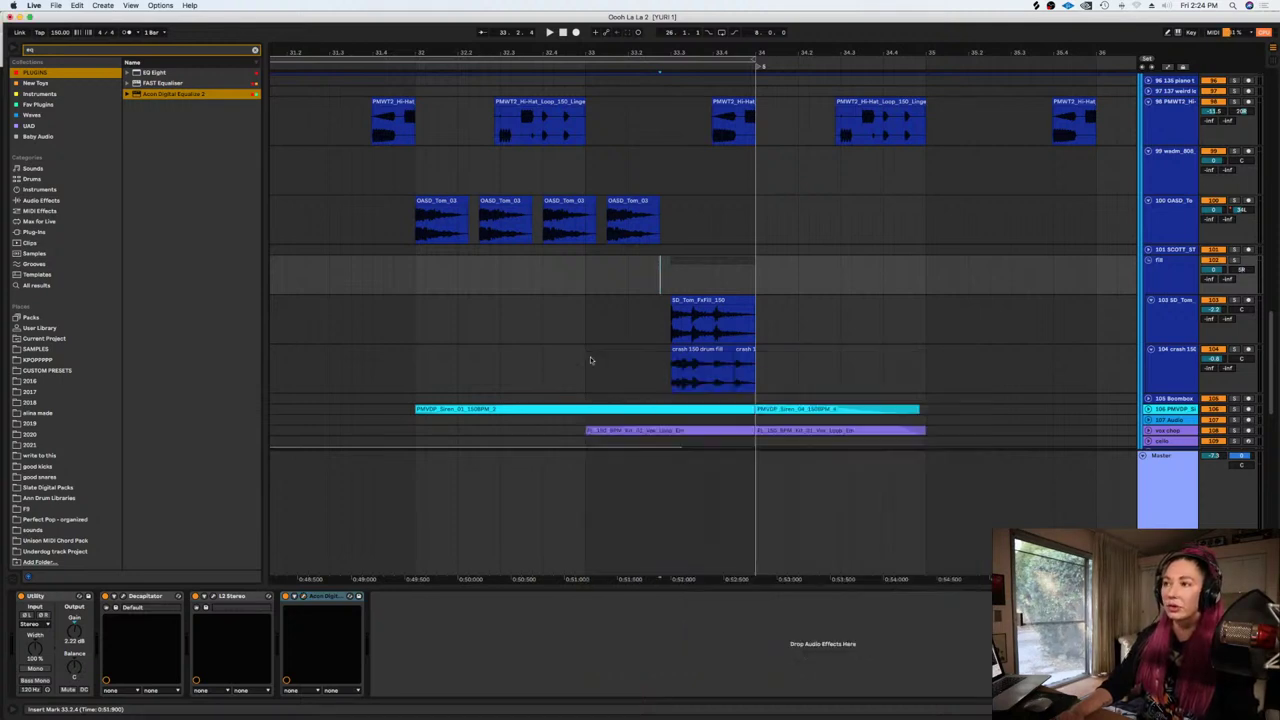
Play back the equalized fill group soloed and with the full mix, and save the set
{"action": "left_click", "coordinate": [671, 276]}
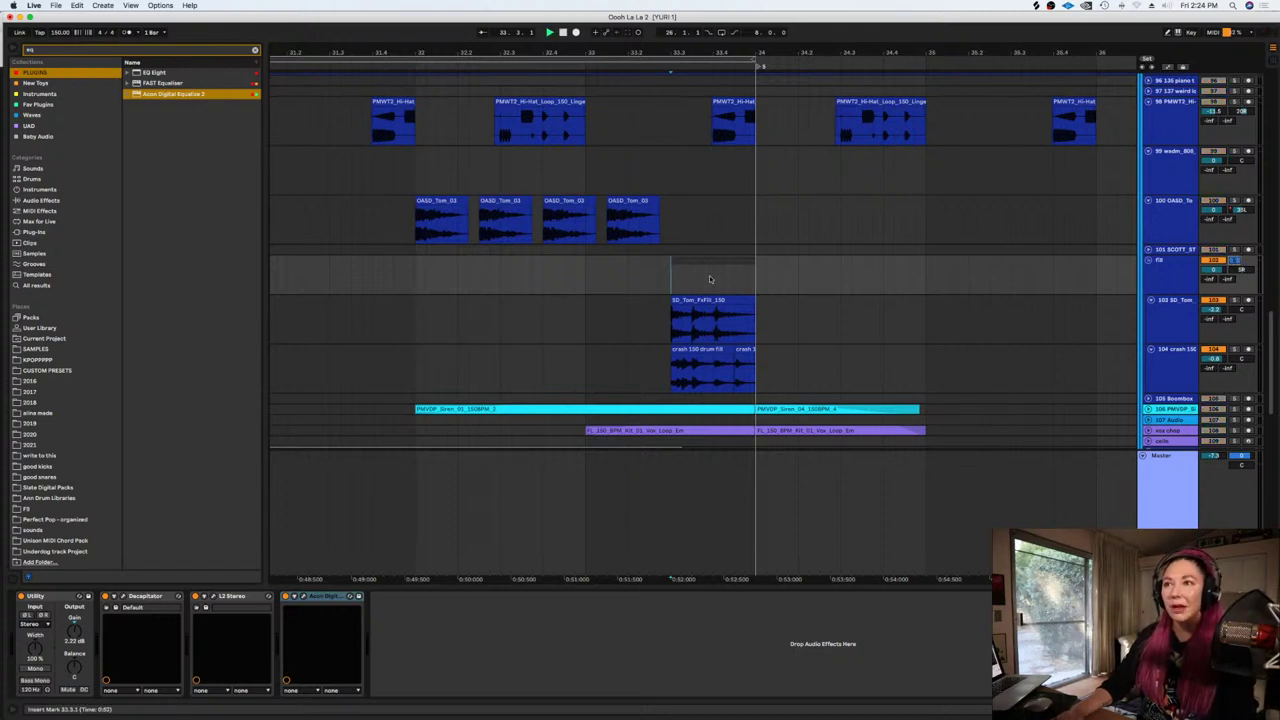
{"action": "key", "text": "space"}
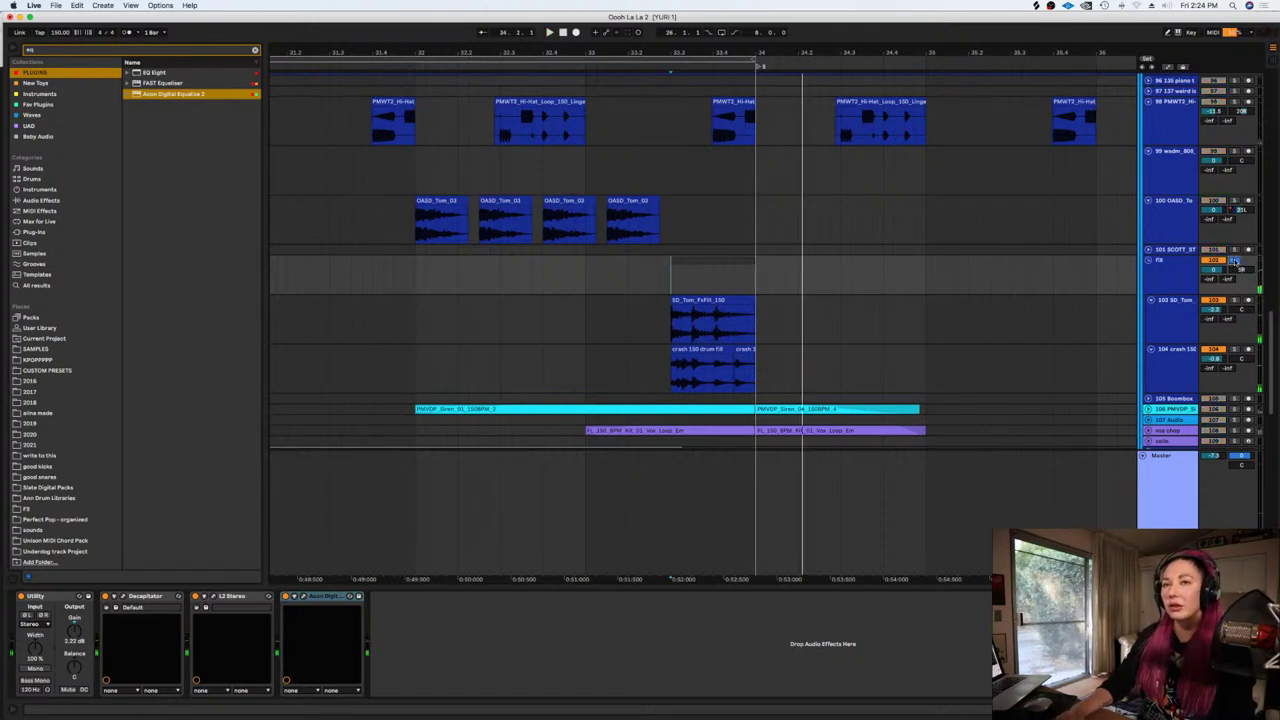
{"action": "left_click", "coordinate": [605, 278]}
{"action": "key", "text": "space"}
{"action": "key", "text": "space"}
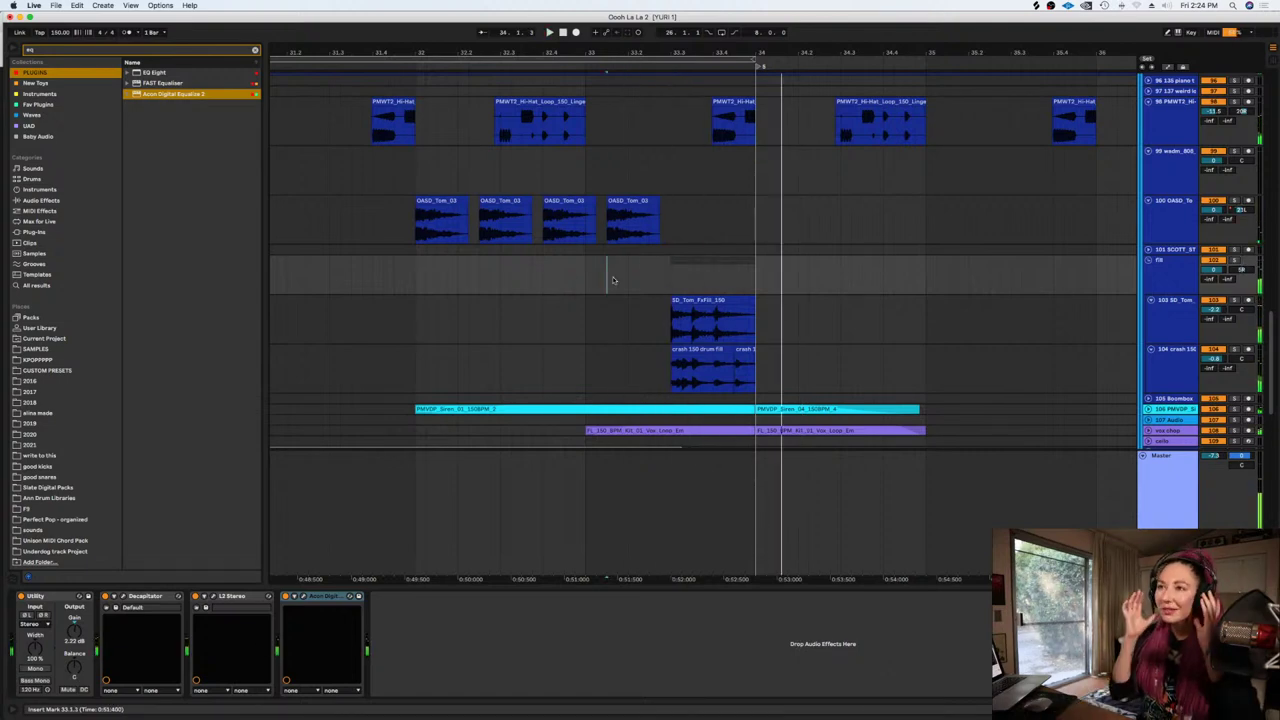
{"action": "key", "text": "super+s"}
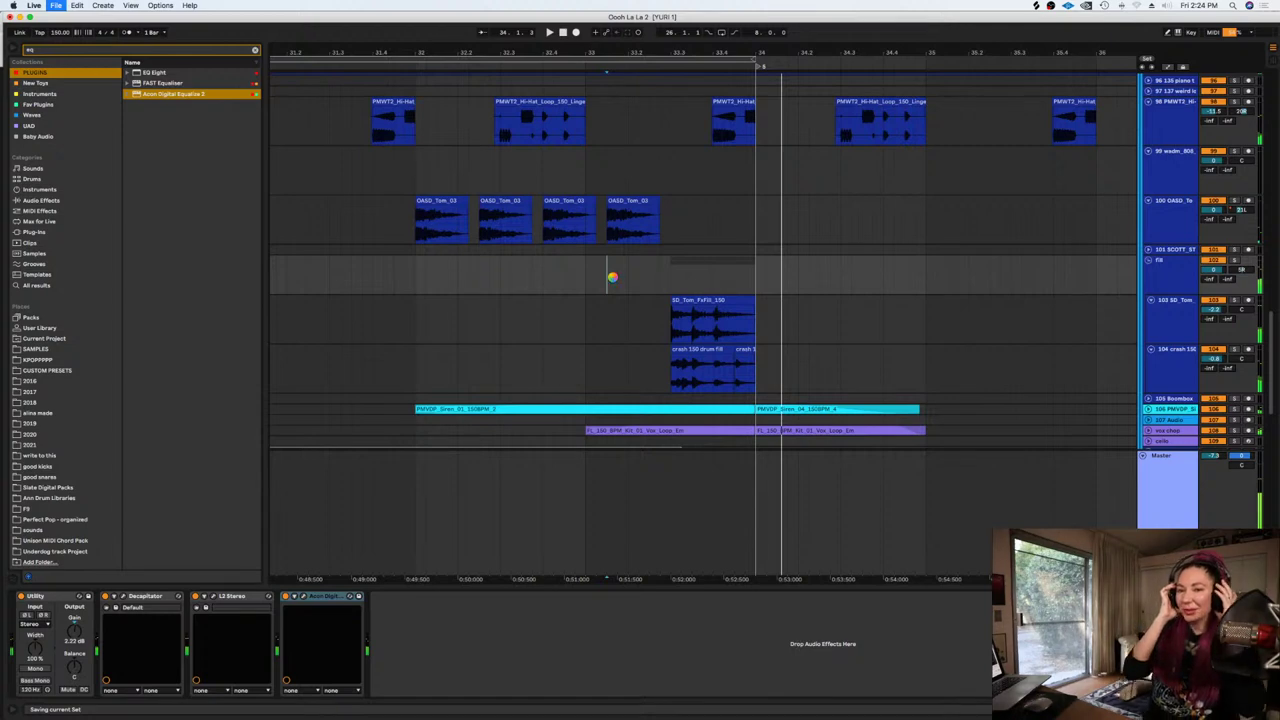
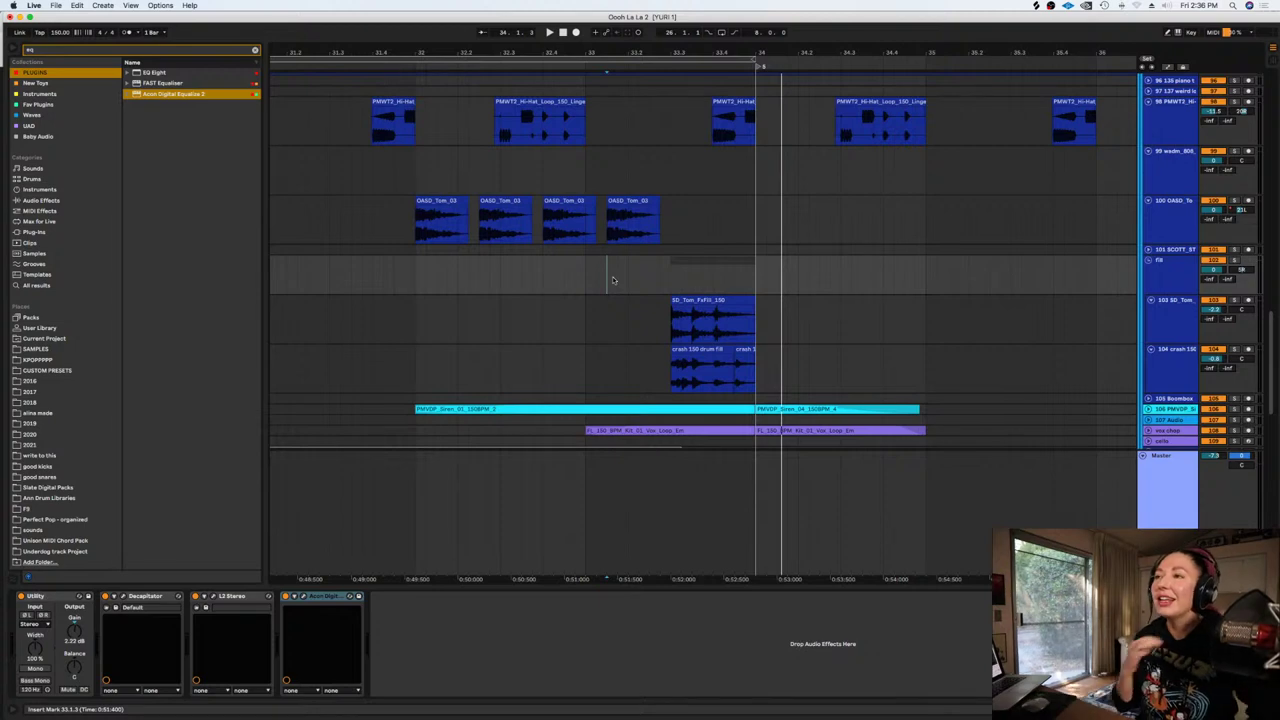
Play back the section from 26.1.1 through the tom fill while reviewing the percussion tracks
{"action": "left_click", "coordinate": [584, 280]}
{"action": "key", "text": "minus"}
{"action": "key", "text": "minus"}
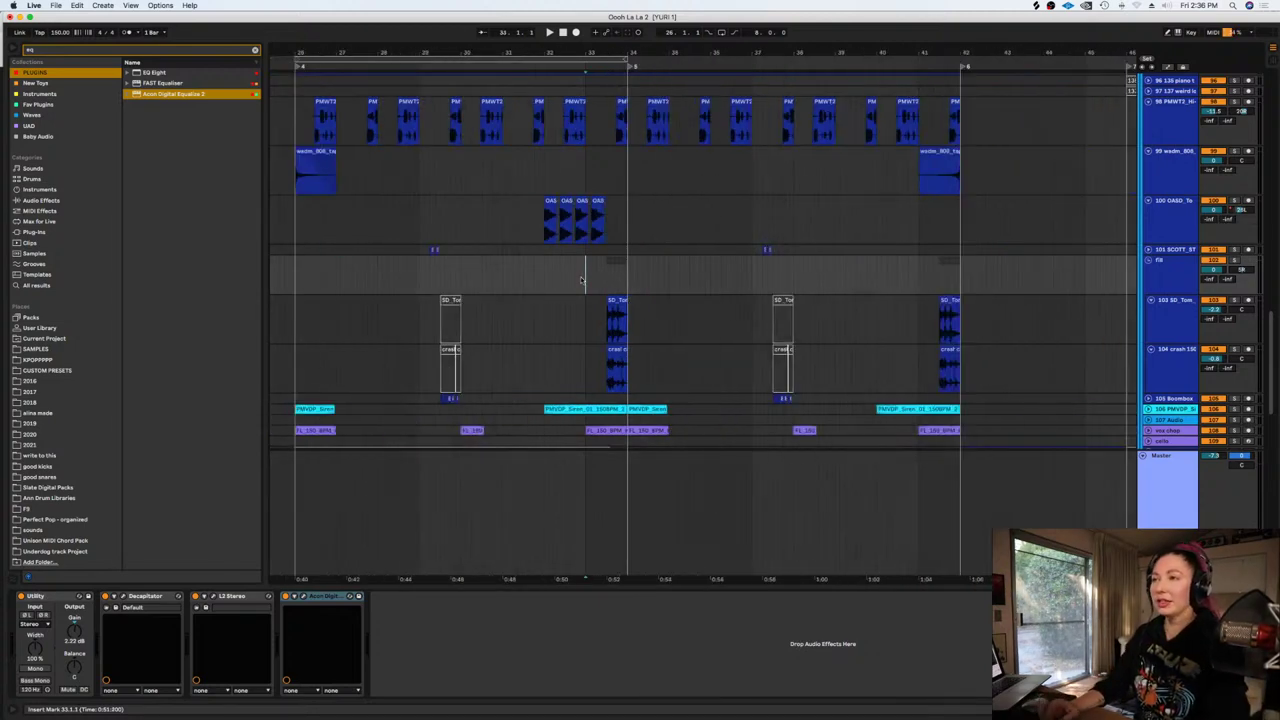
{"action": "left_click", "coordinate": [294, 272]}
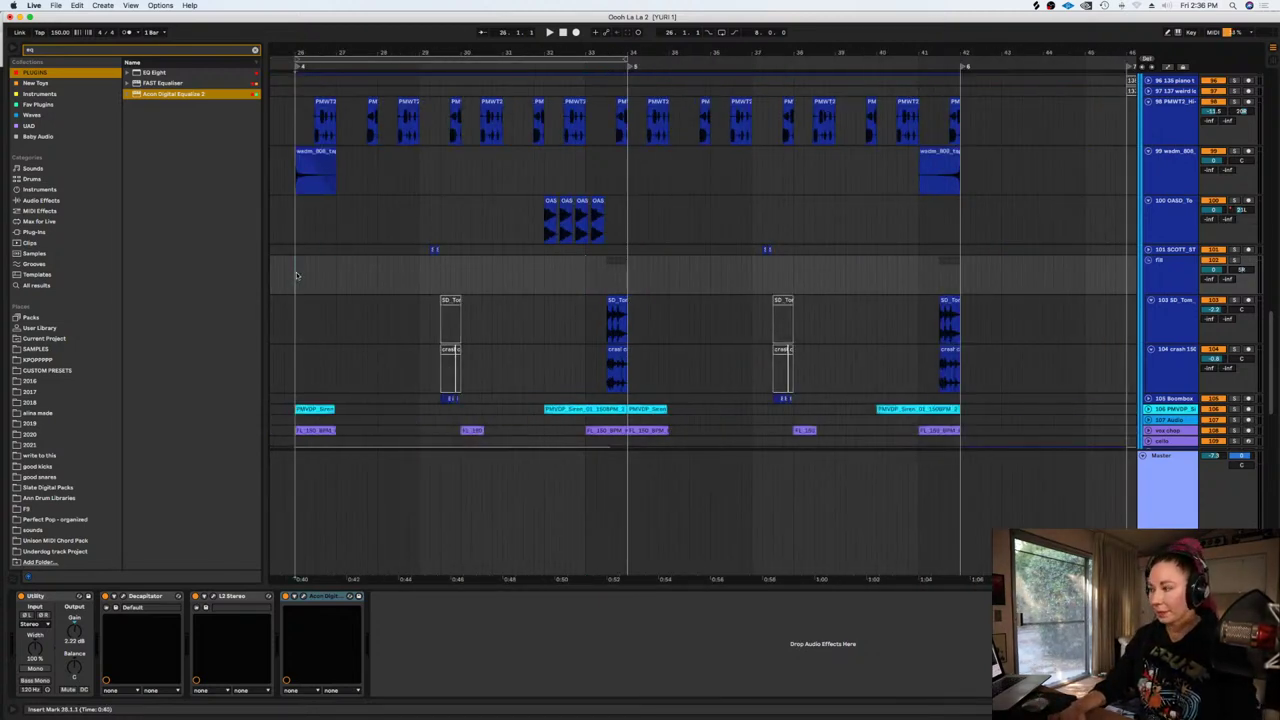
{"action": "key", "text": "space"}
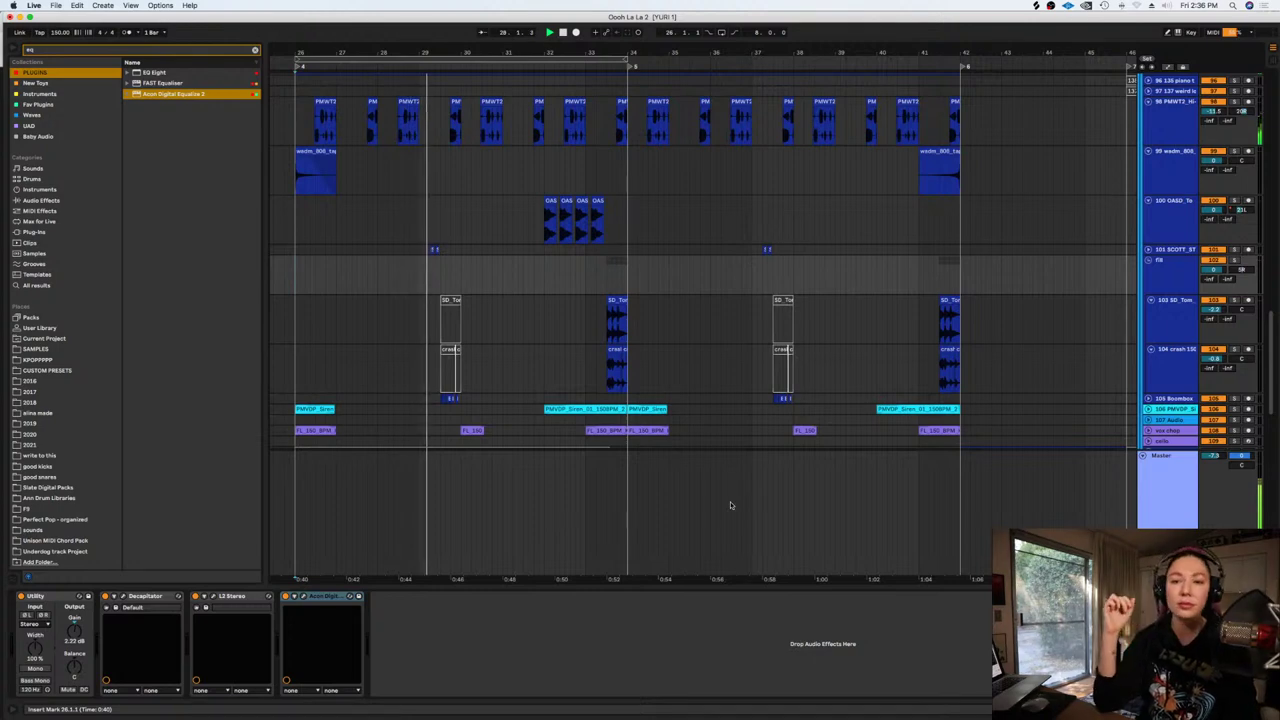
{"action": "left_click_drag", "start_coordinate": [600, 577], "coordinate": [717, 575]}
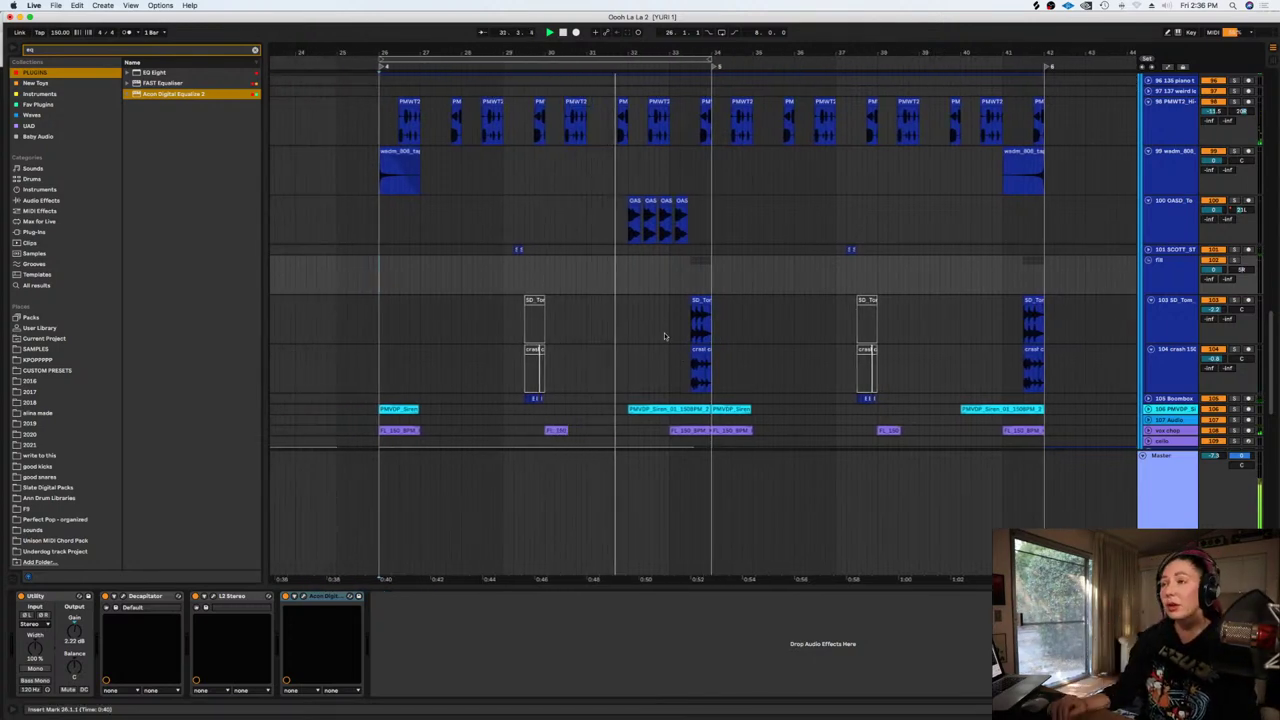
{"action": "scroll", "coordinate": [664, 336], "scroll_direction": "up", "scroll_amount": 5}
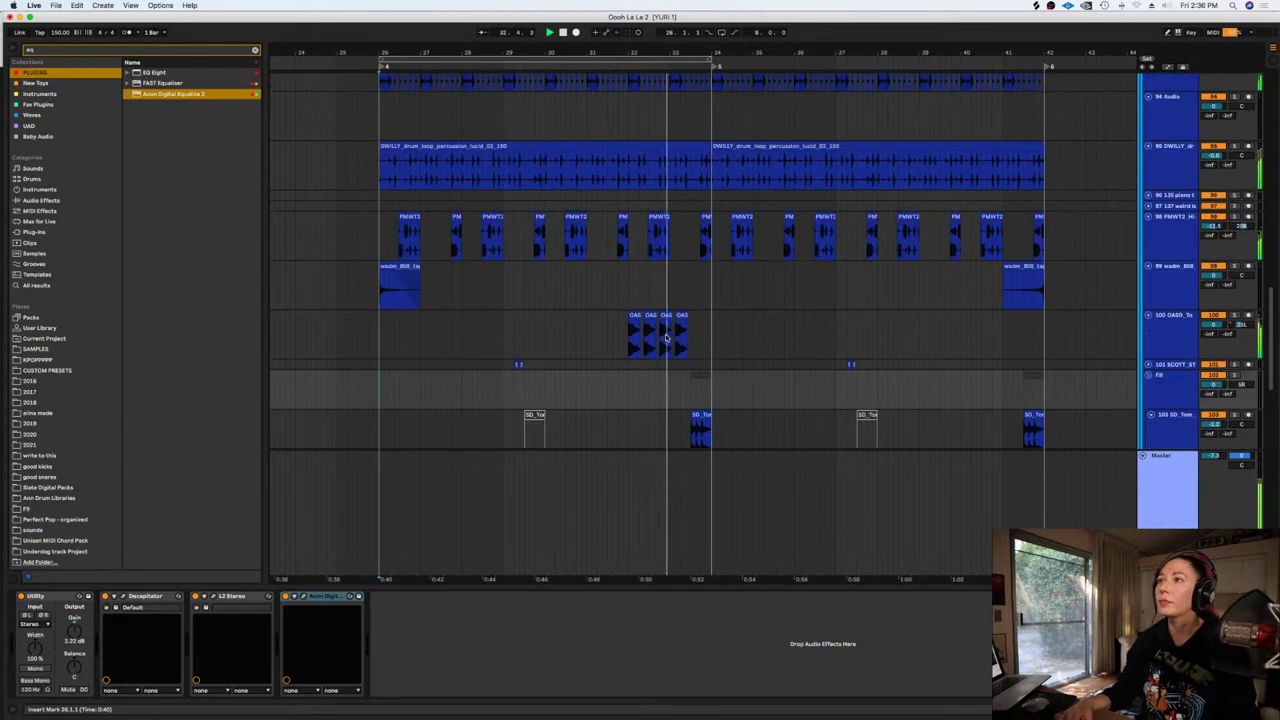
{"action": "scroll", "coordinate": [666, 337], "scroll_direction": "up", "scroll_amount": 2}
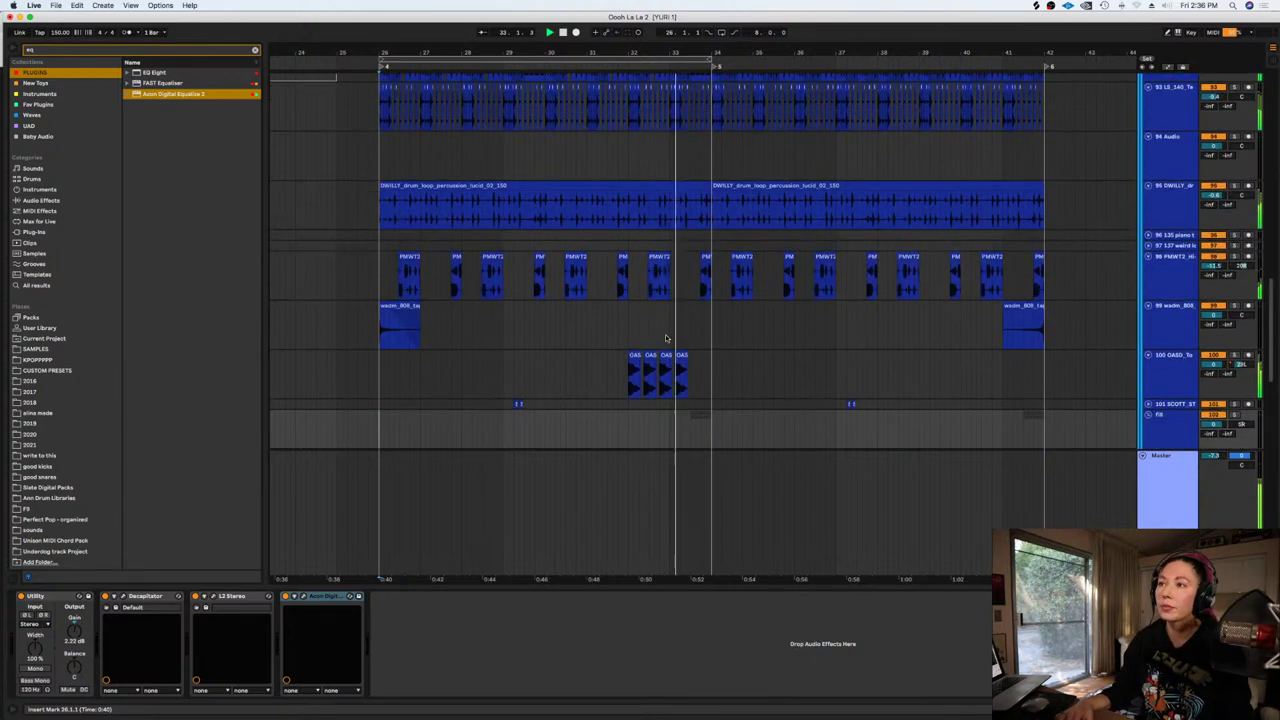
Reshape track 100's pan automation so the second and fourth OASD_Tom_03 hits pan opposite to the first and third
{"action": "left_click", "coordinate": [623, 376]}
{"action": "key", "text": "space"}
{"action": "key", "text": "plus"}
{"action": "key", "text": "plus"}
{"action": "key", "text": "a"}
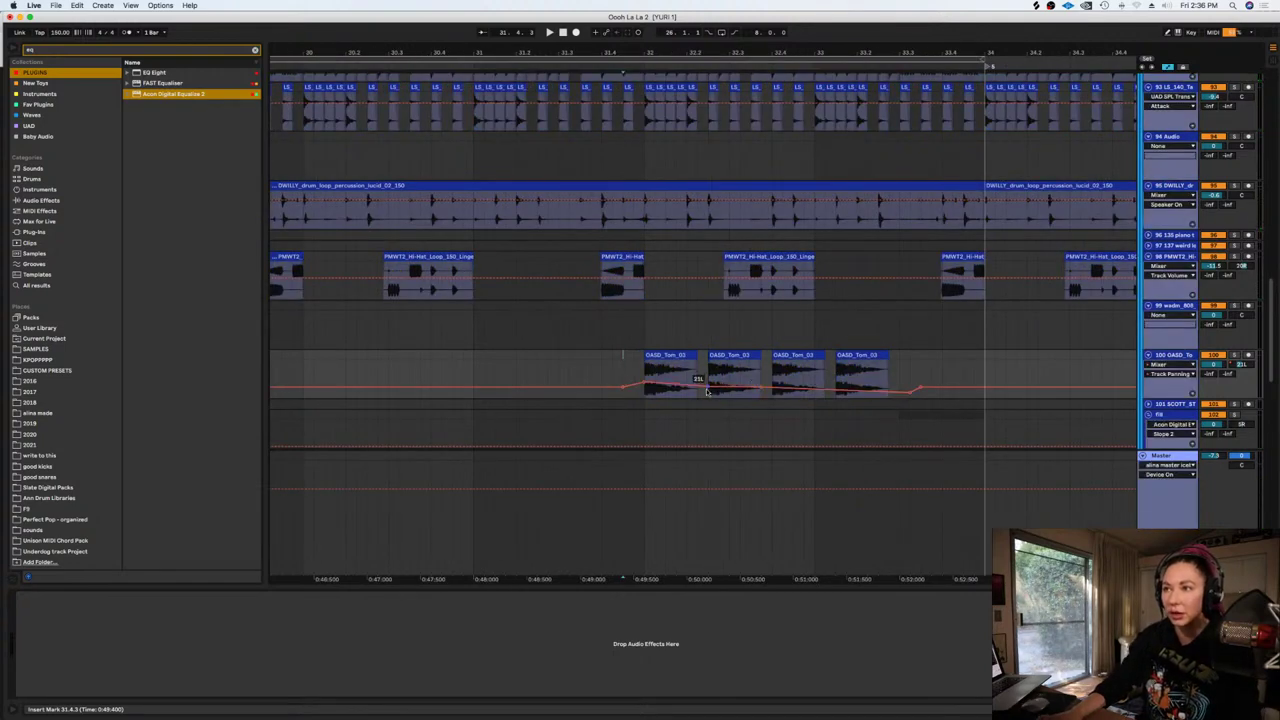
{"action": "mouse_move", "coordinate": [707, 390]}
{"action": "left_mouse_down"}
{"action": "mouse_move", "coordinate": [708, 366]}
{"action": "mouse_move", "coordinate": [831, 392]}
{"action": "mouse_move", "coordinate": [837, 367]}
{"action": "mouse_move", "coordinate": [888, 371]}
{"action": "left_mouse_up"}
{"action": "left_click", "coordinate": [831, 390]}
Play back the tom fill from 31.4.1, hide the automation, and set track 100's volume to -4.7 dB
{"action": "left_click", "coordinate": [601, 358]}
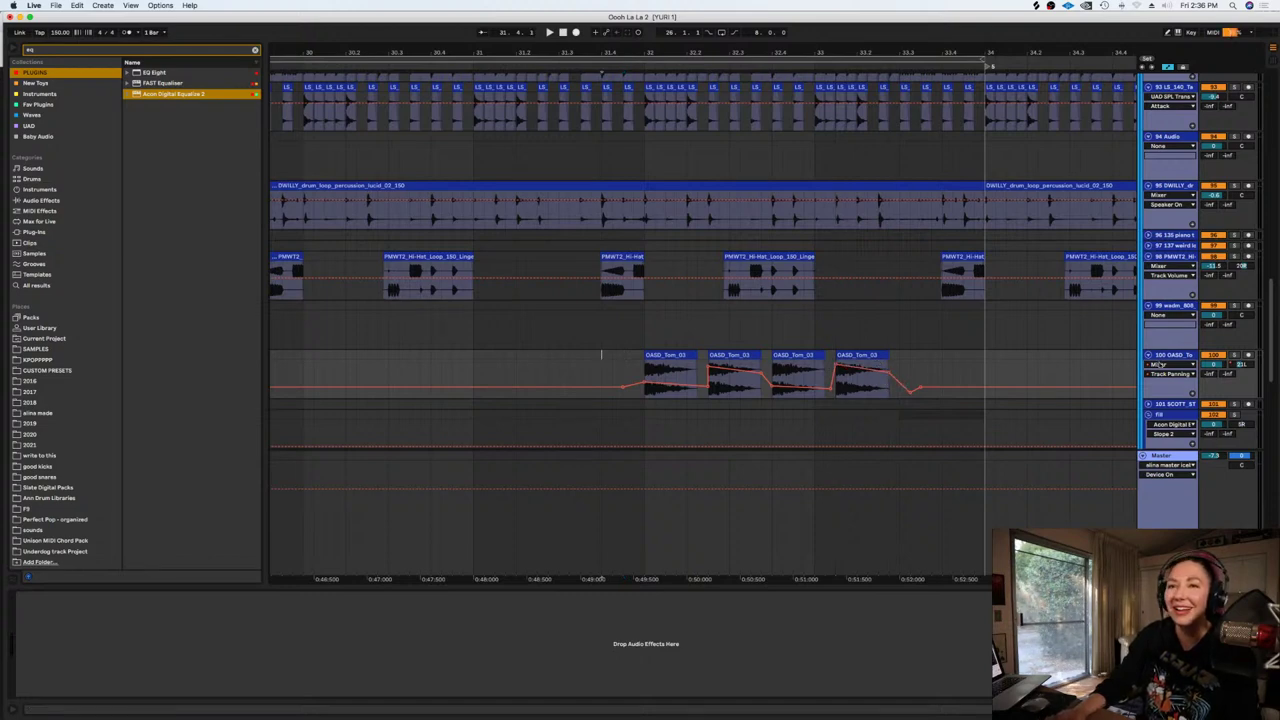
{"action": "key", "text": "space"}
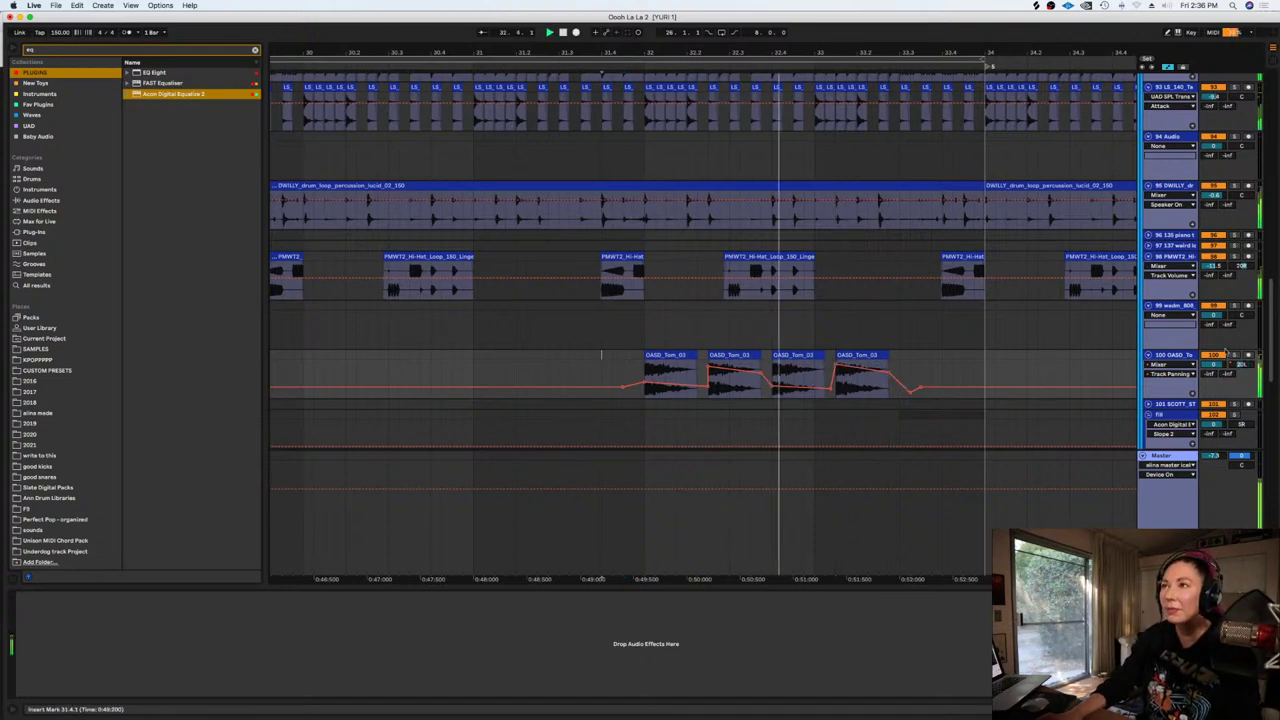
{"action": "key", "text": "a"}
{"action": "key", "text": "super+a"}
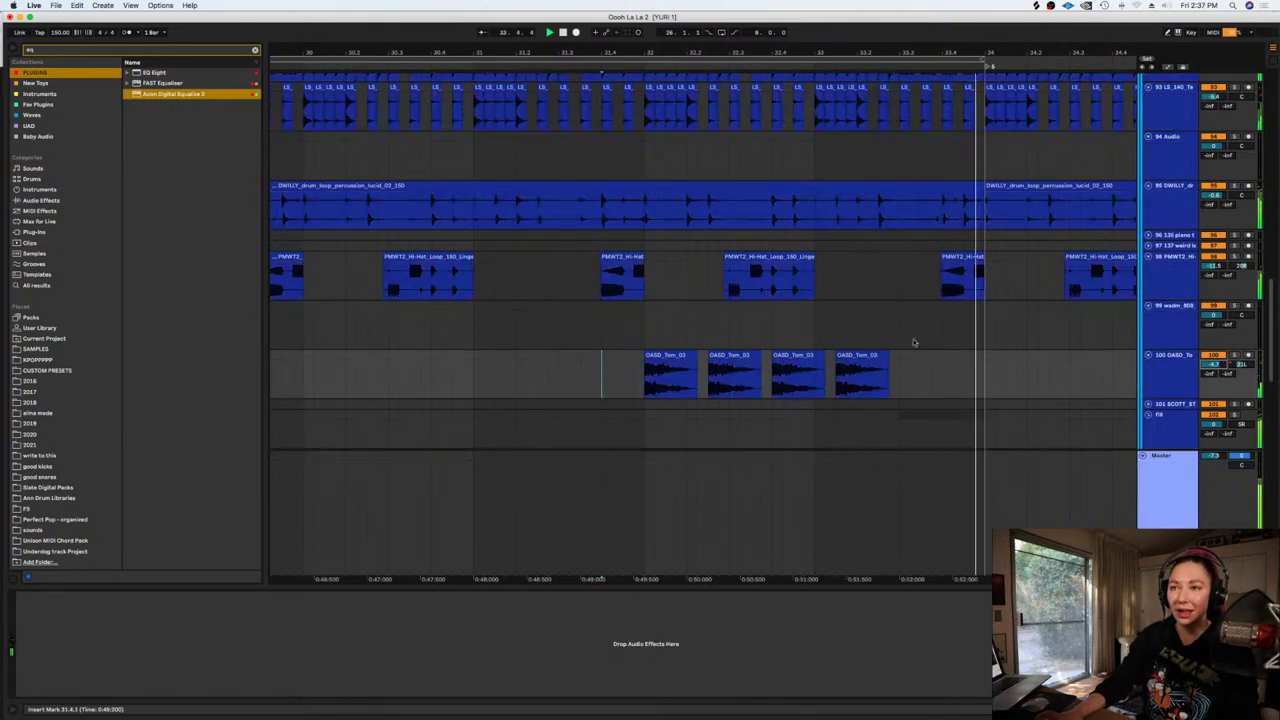
{"action": "left_click", "coordinate": [878, 324]}
{"action": "key", "text": "minus"}
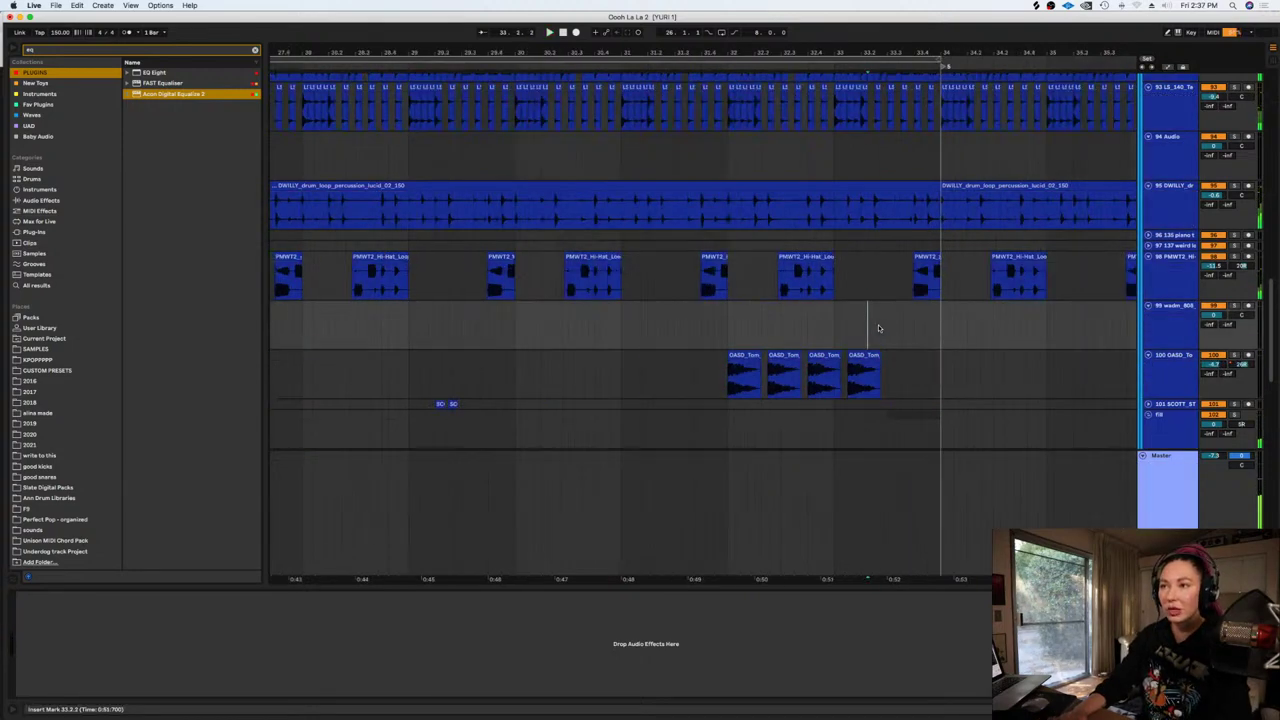
Set the arrangement's fixed grid to 1 Bar and place the insert marker at 26.1.1
{"action": "key", "text": "minus"}
{"action": "key", "text": "minus"}
{"action": "key", "text": "minus"}
{"action": "scroll", "coordinate": [878, 328], "scroll_direction": "up", "scroll_amount": 3}
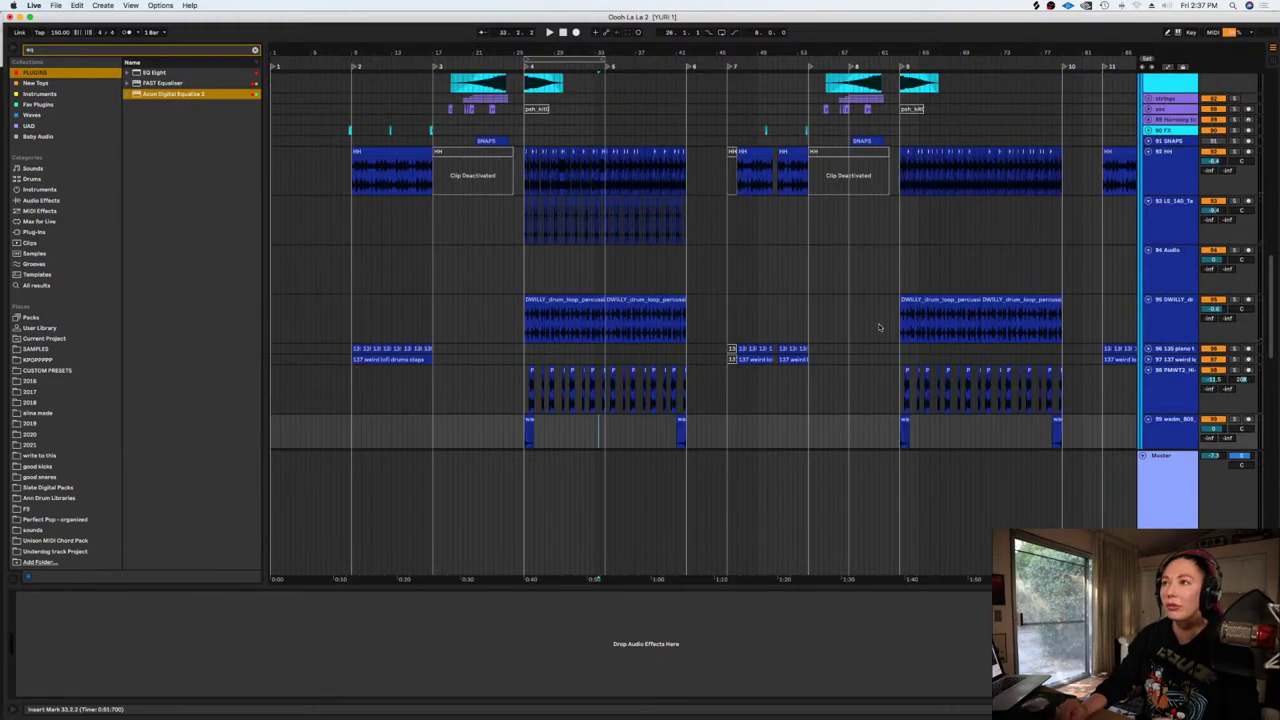
{"action": "right_click", "coordinate": [537, 287]}
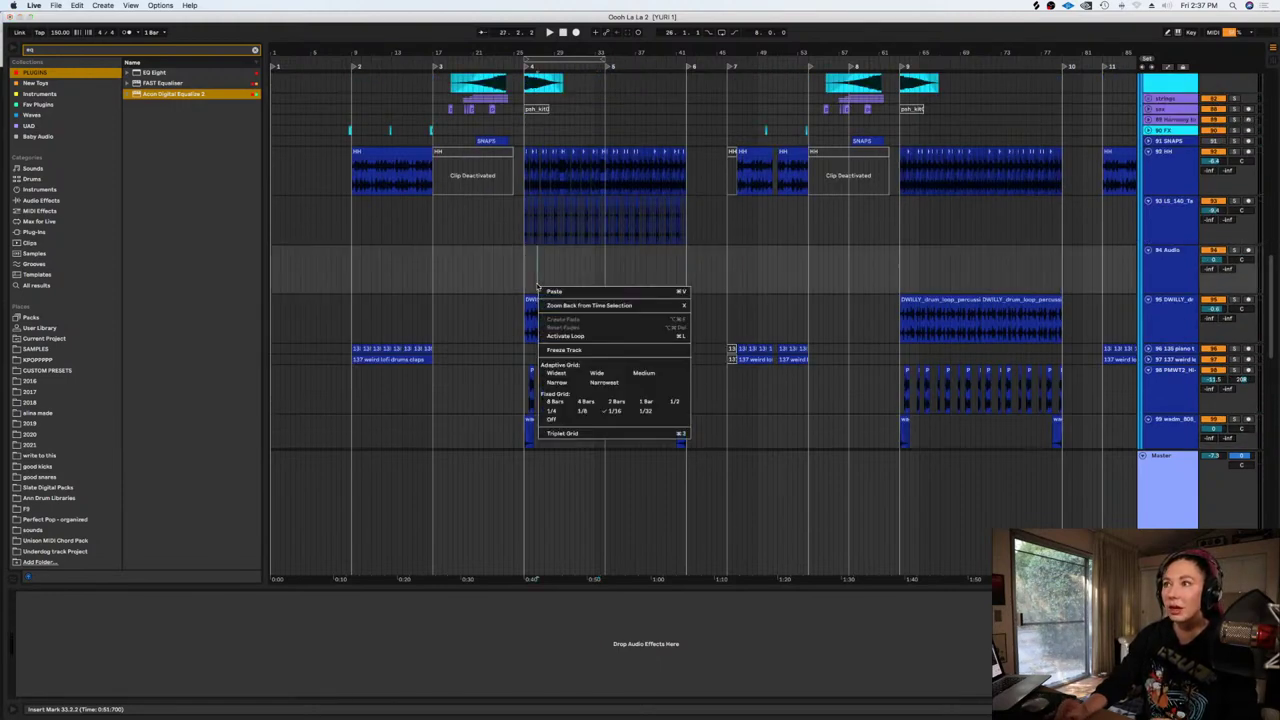
{"action": "left_click", "coordinate": [647, 400]}
{"action": "left_click", "coordinate": [518, 267]}
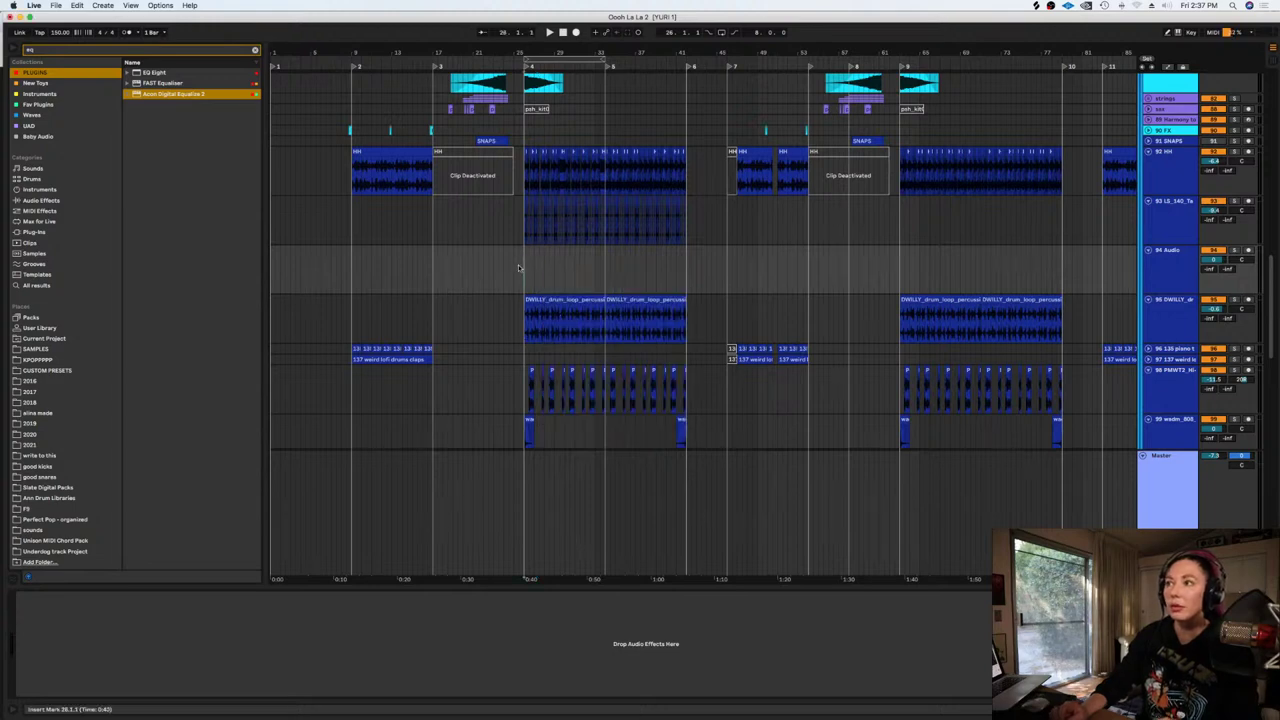
Unfold the chorus snr group so its snare, tamb and clap tracks can be worked on individually
{"action": "key", "text": "plus"}
{"action": "key", "text": "plus"}
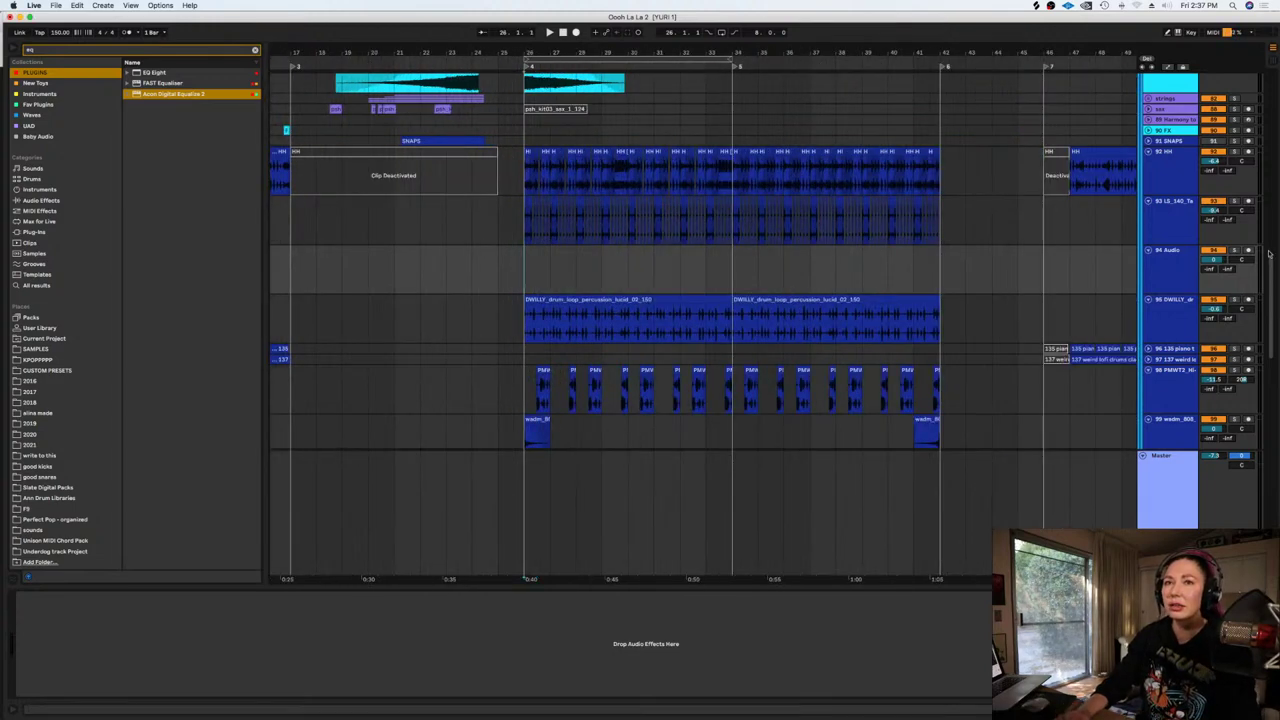
{"action": "left_click_drag", "start_coordinate": [1271, 269], "coordinate": [1271, 160]}
{"action": "scroll", "coordinate": [1268, 148], "scroll_direction": "up", "scroll_amount": 2}
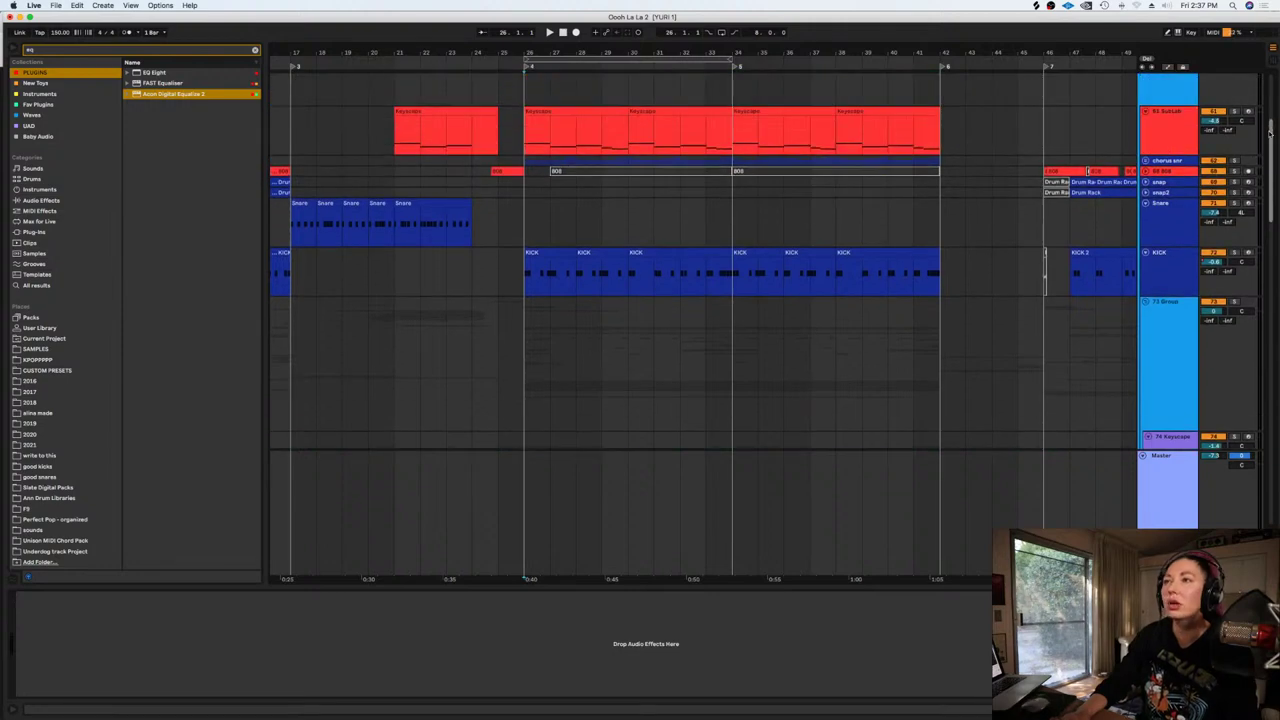
{"action": "left_click", "coordinate": [1146, 124]}
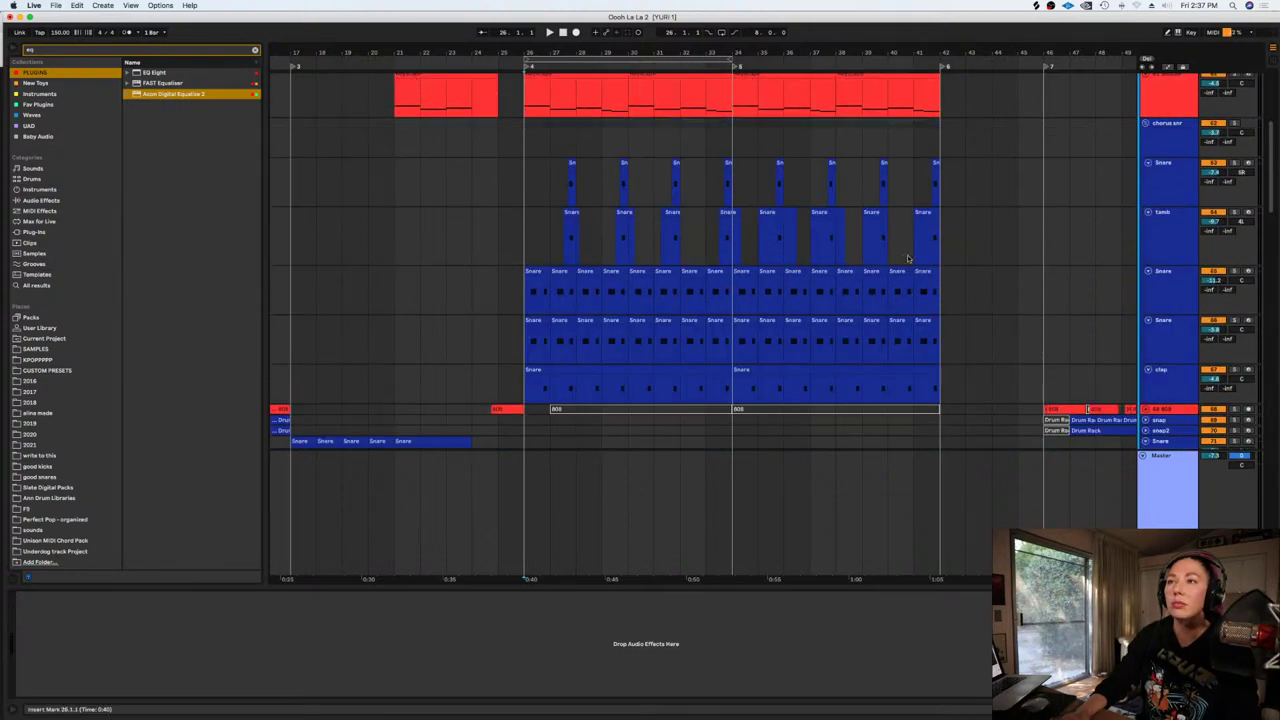
Play back the section from 26.1.1 and set the volume of snare track 66 to -2.6 dB
{"action": "left_click", "coordinate": [530, 306]}
{"action": "key", "text": "space"}
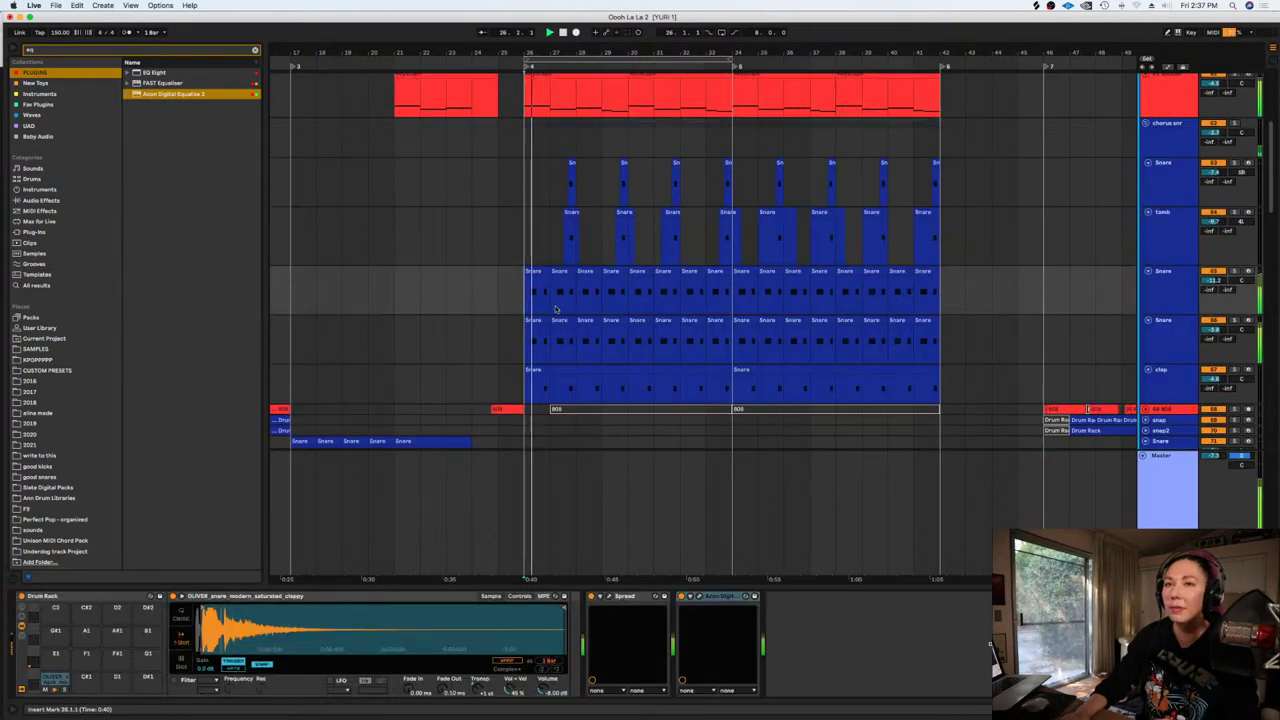
{"action": "key", "text": "space"}
{"action": "left_click", "coordinate": [1219, 331]}
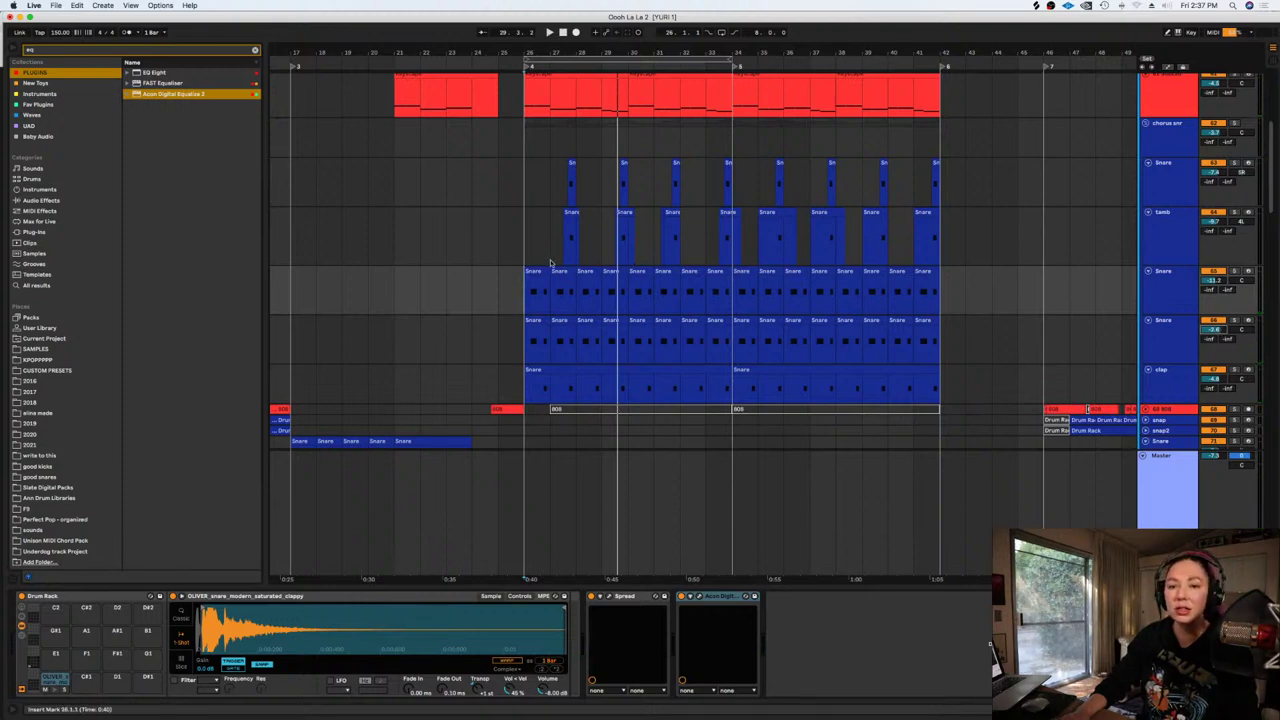
{"action": "key", "text": "space"}
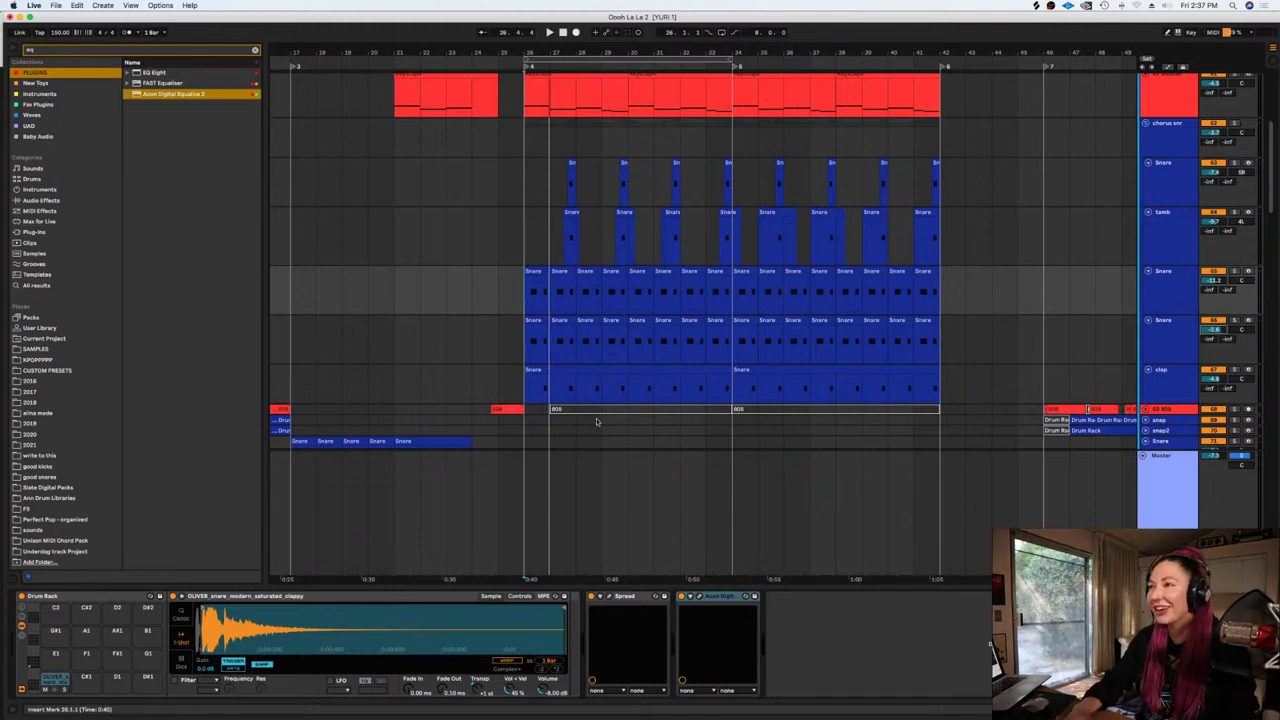
{"action": "key", "text": "space"}
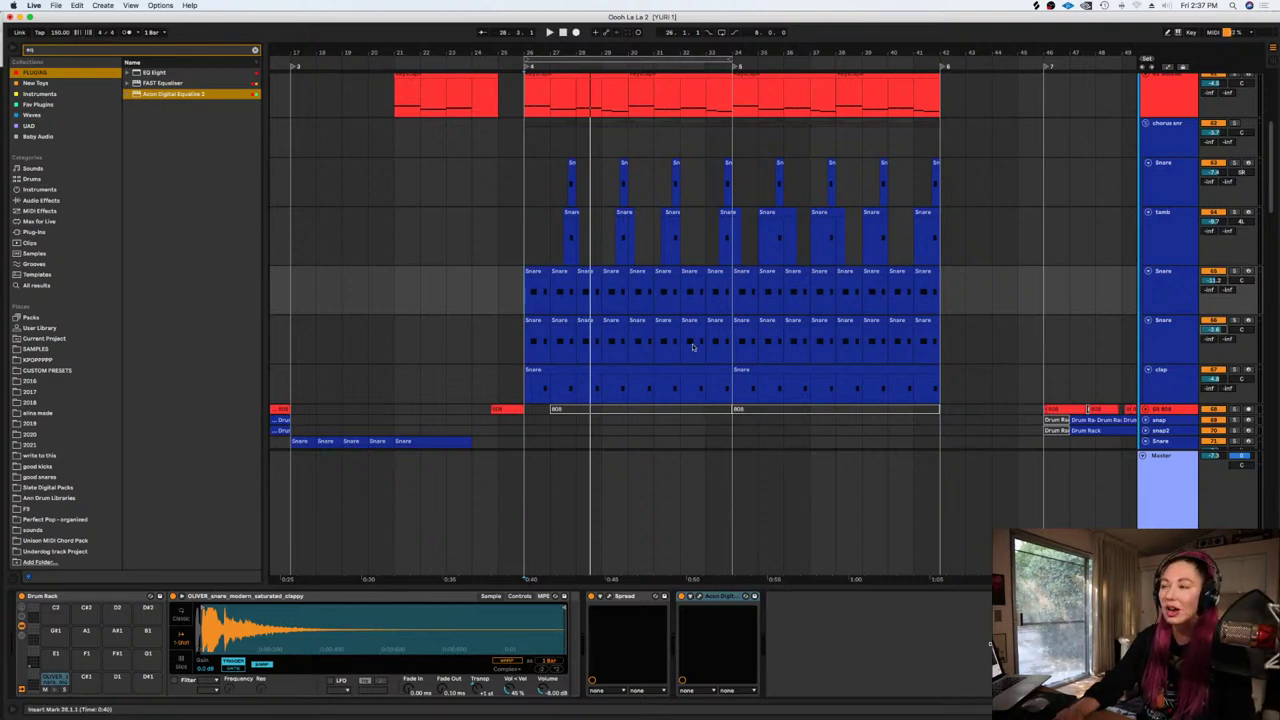
Play back the section from 29.1.1 while reviewing the chorus snare, clap and kick tracks
{"action": "left_click", "coordinate": [597, 358]}
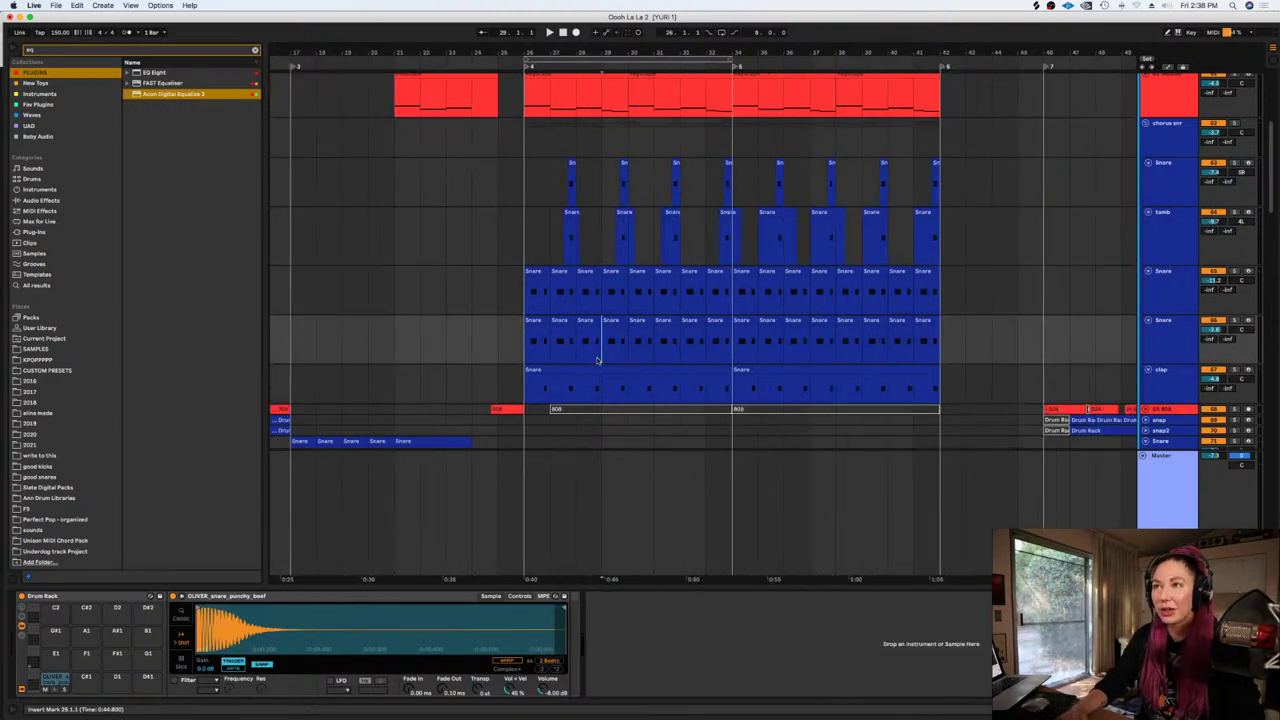
{"action": "scroll", "coordinate": [597, 358], "scroll_direction": "down", "scroll_amount": 2}
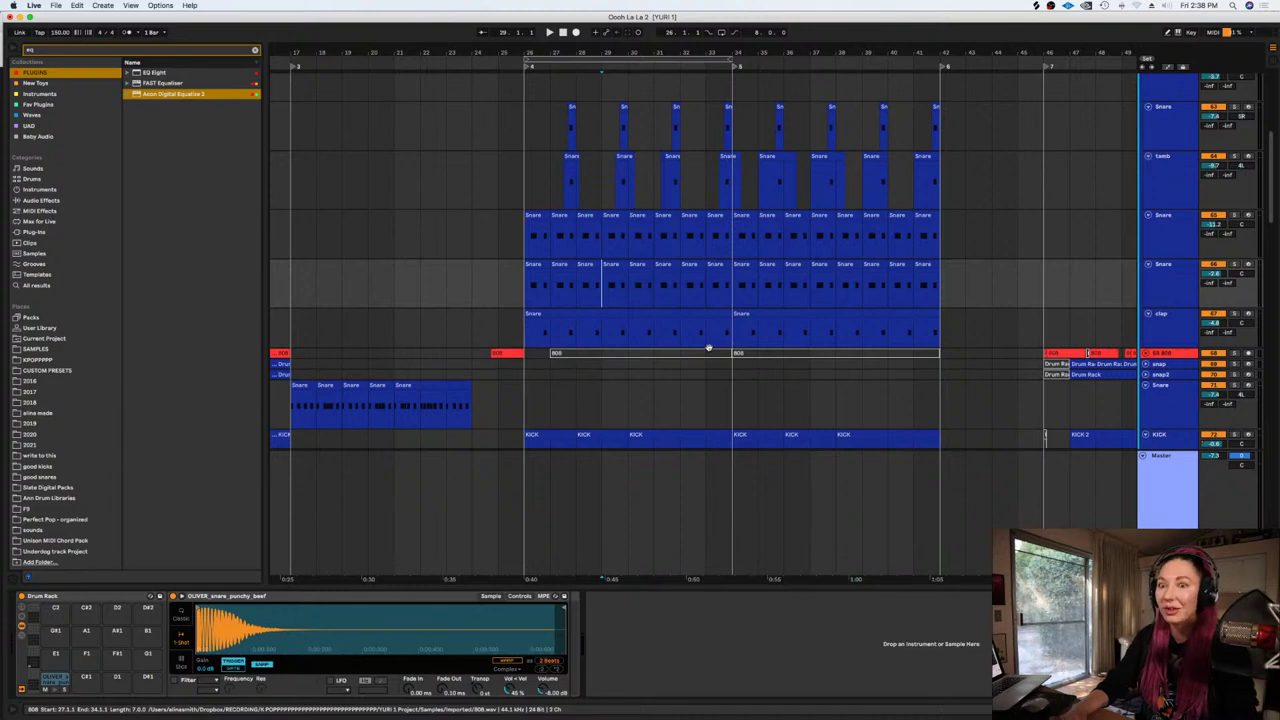
{"action": "scroll", "coordinate": [771, 301], "scroll_direction": "down", "scroll_amount": 1}
{"action": "key", "text": "space"}
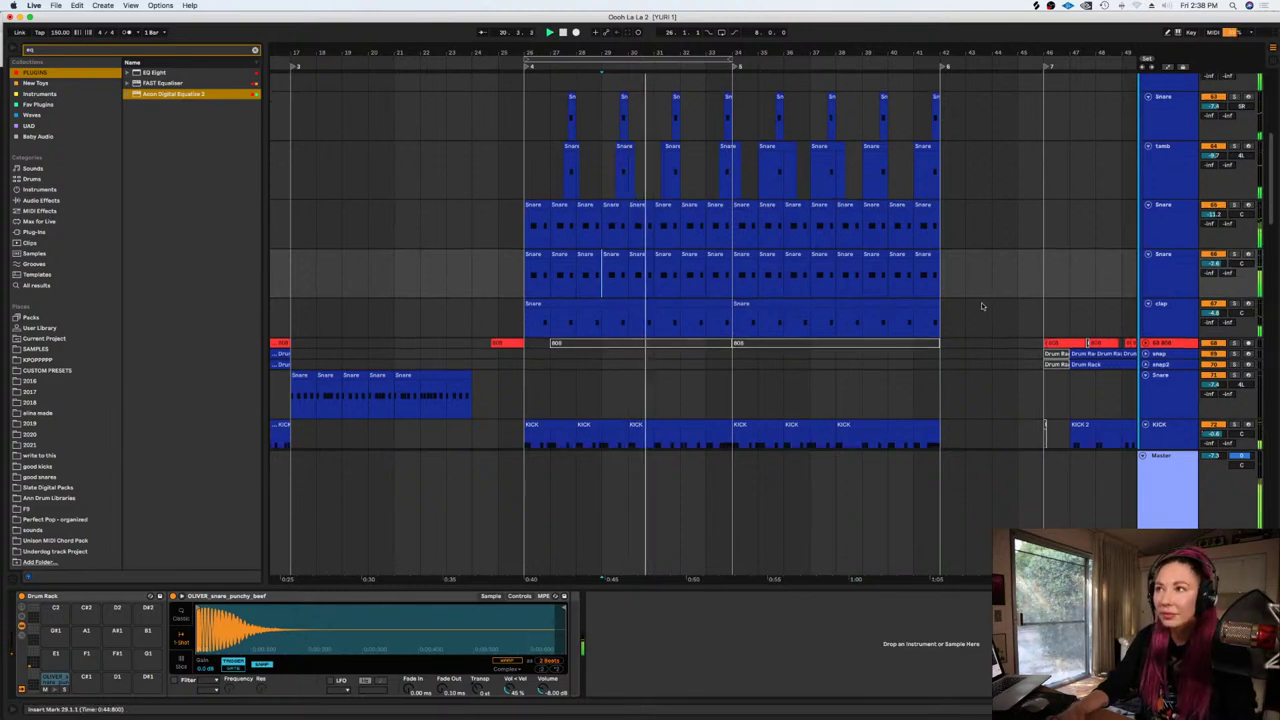
{"action": "scroll", "coordinate": [979, 306], "scroll_direction": "up", "scroll_amount": 1}
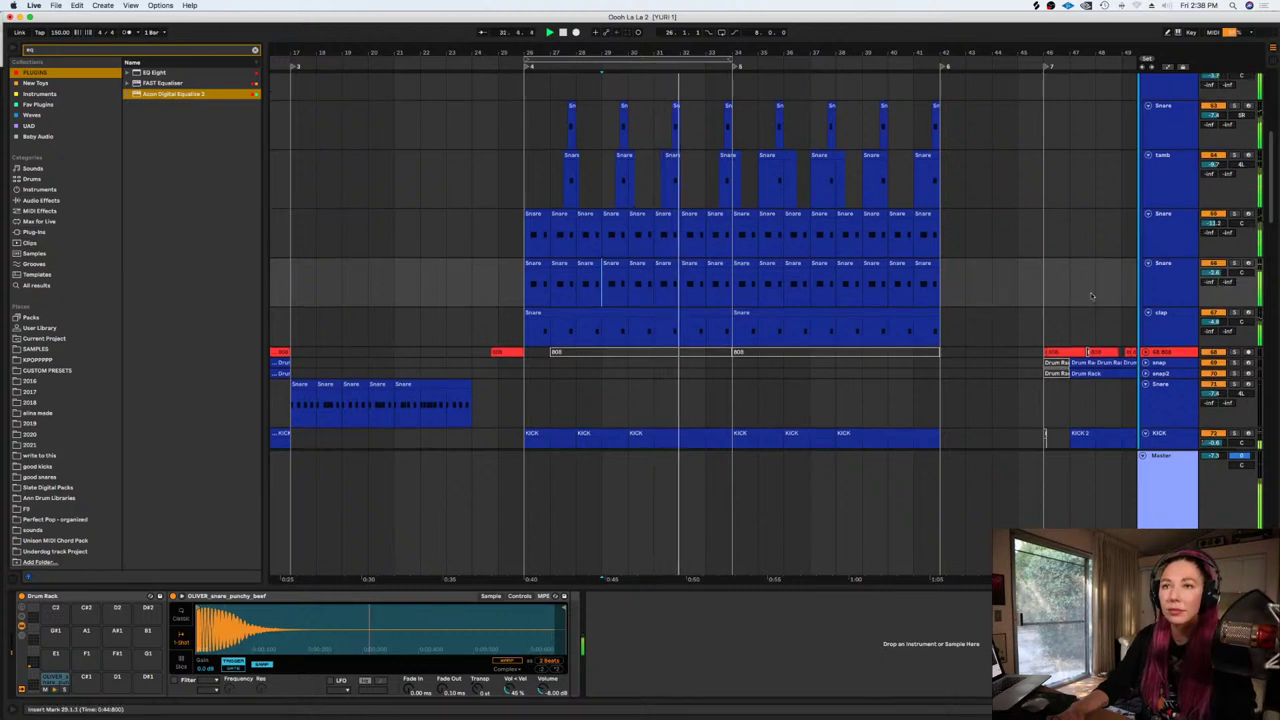
{"action": "scroll", "coordinate": [960, 298], "scroll_direction": "down", "scroll_amount": 5}
{"action": "scroll", "coordinate": [953, 294], "scroll_direction": "up", "scroll_amount": 1}
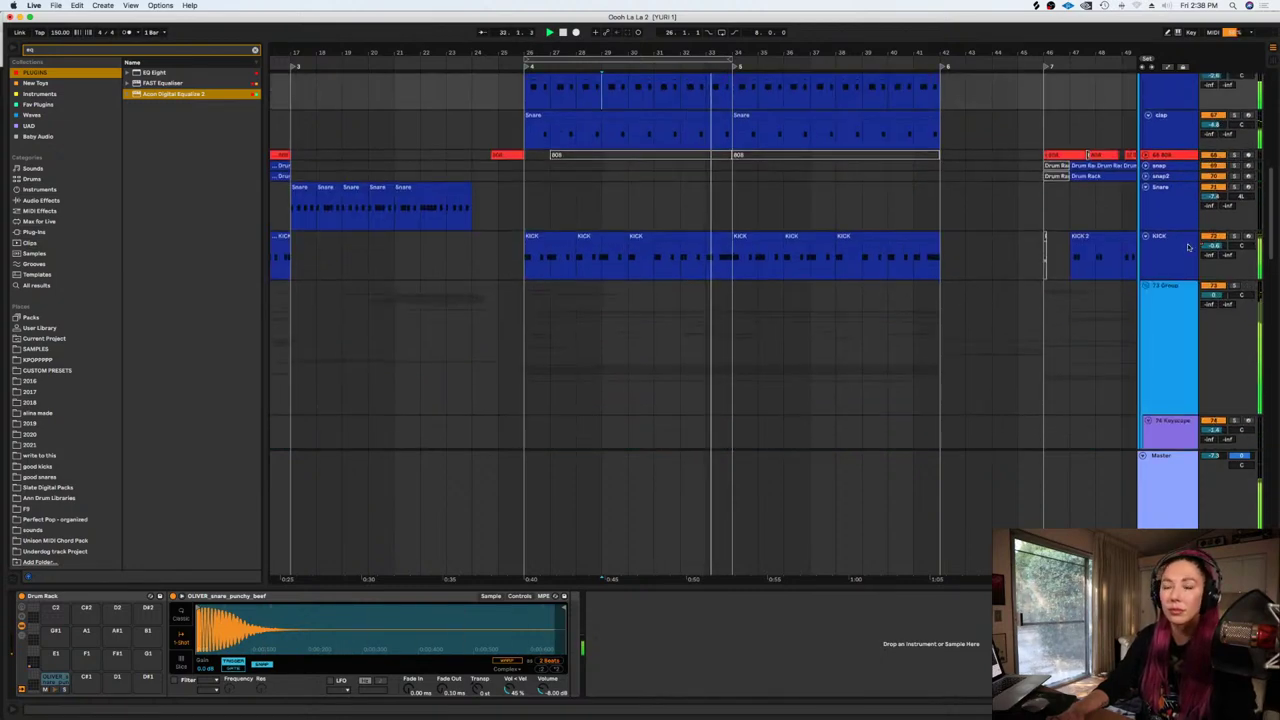
Inspect the KICK track's device chain and its Neutron transient shaper settings, then close the plug-in window
{"action": "left_click", "coordinate": [834, 266]}
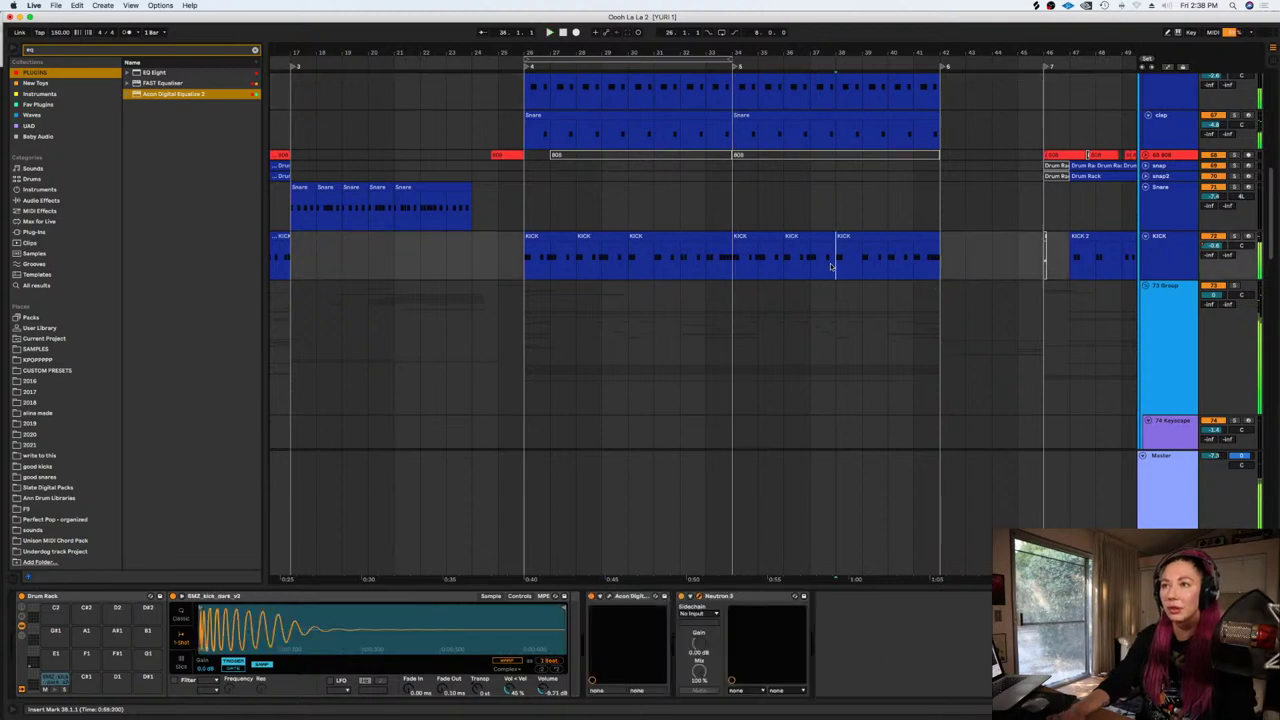
{"action": "key", "text": "space"}
{"action": "scroll", "coordinate": [831, 266], "scroll_direction": "down", "scroll_amount": 5}
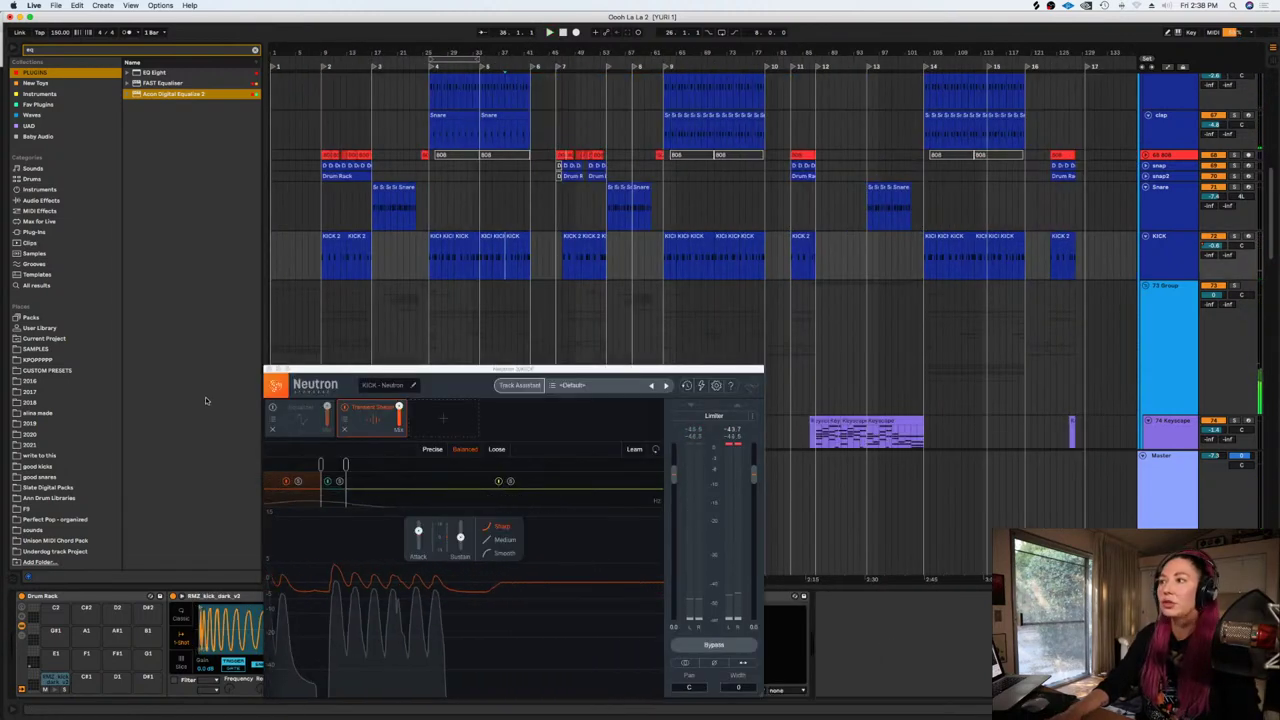
{"action": "left_click", "coordinate": [268, 370]}
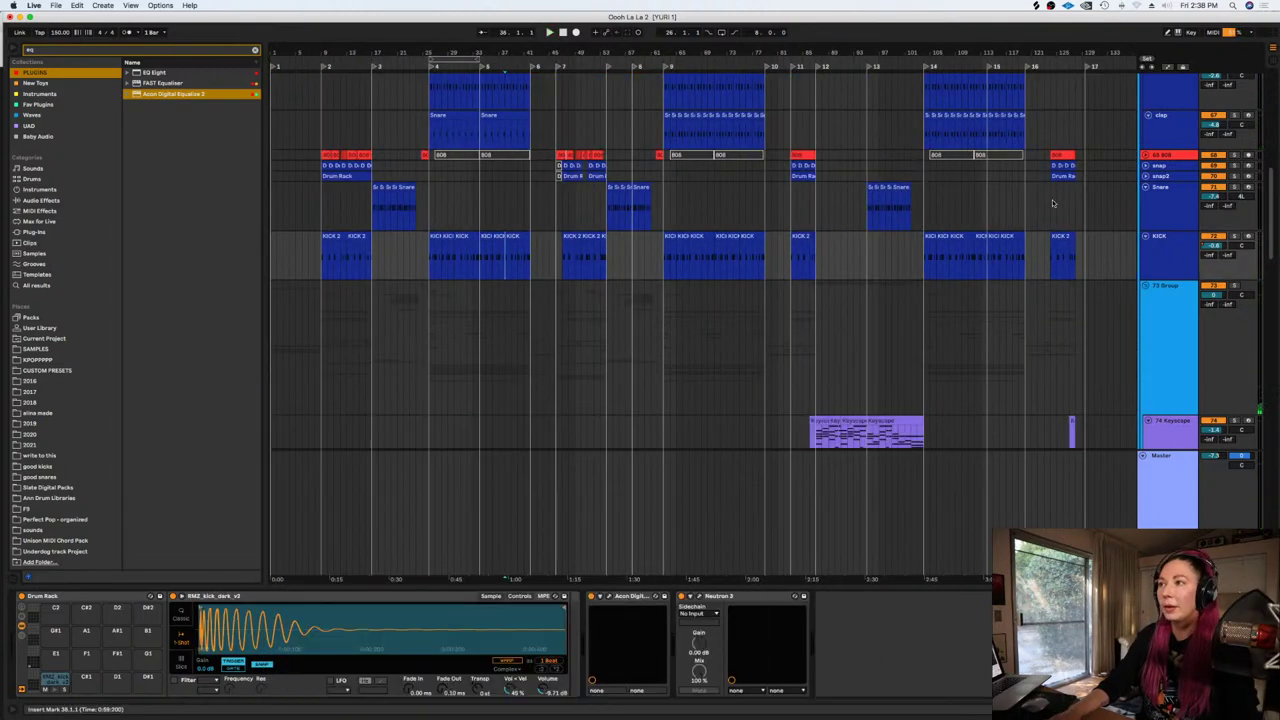
Duplicate the KICK track, rename the copy kik top, and place the insert marker at 26.1.1
{"action": "left_click", "coordinate": [1168, 258]}
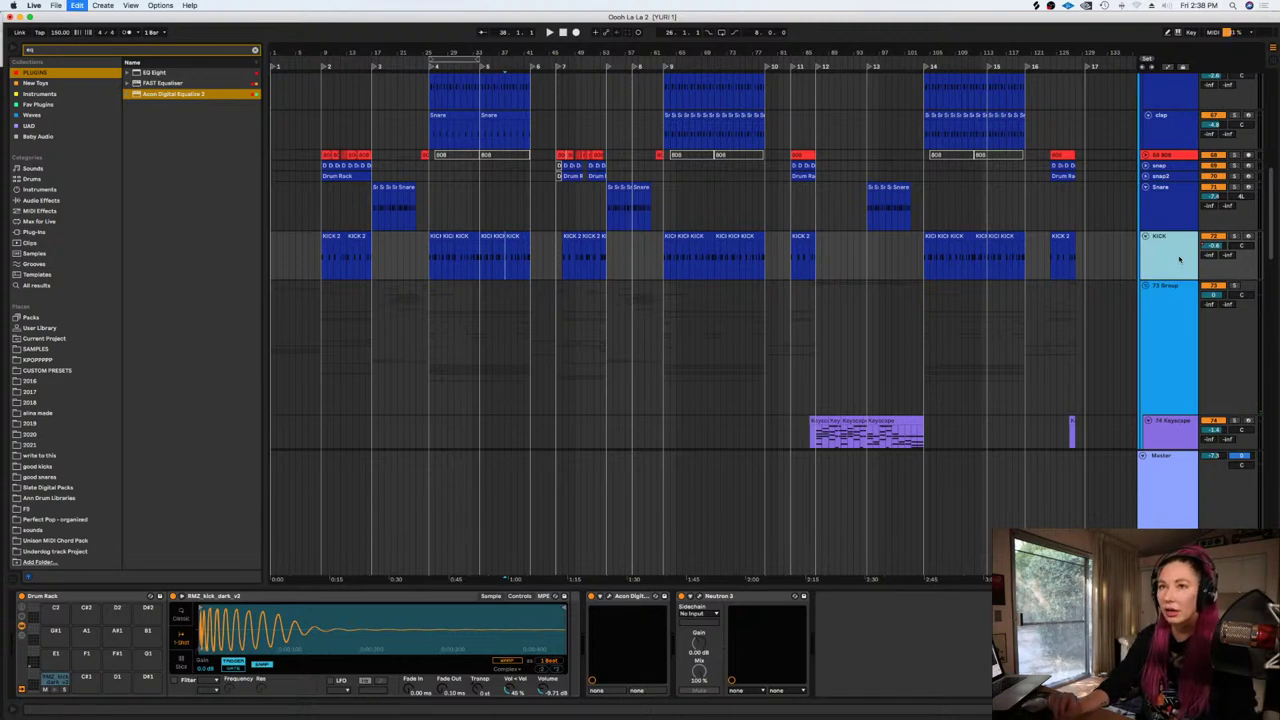
{"action": "key", "text": "super+d"}
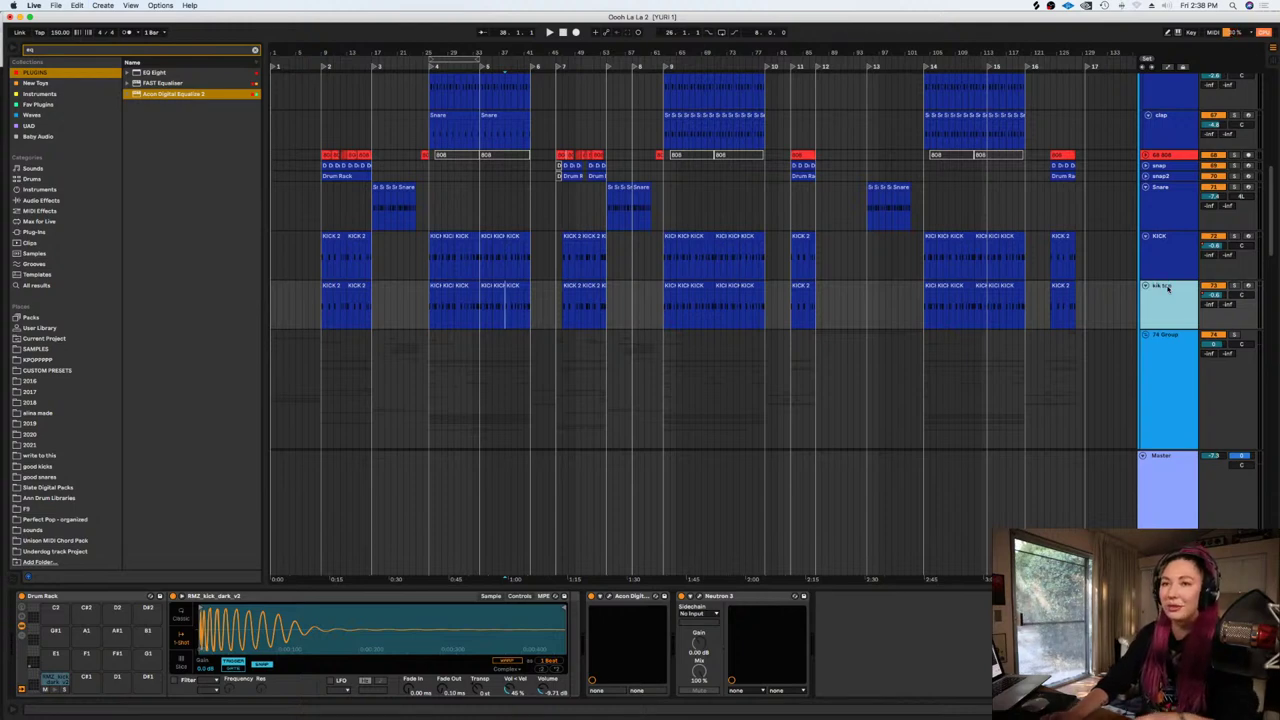
{"action": "left_click", "coordinate": [427, 323]}
{"action": "key", "text": "plus"}
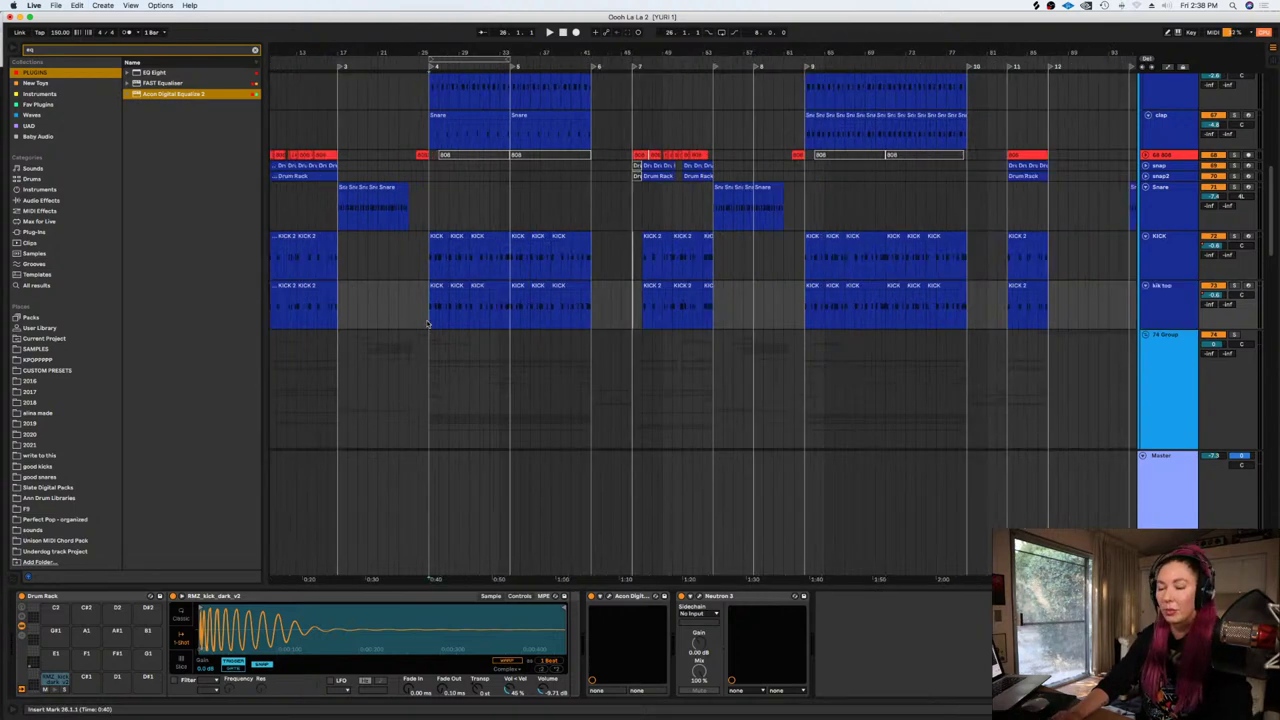
{"action": "key", "text": "plus"}
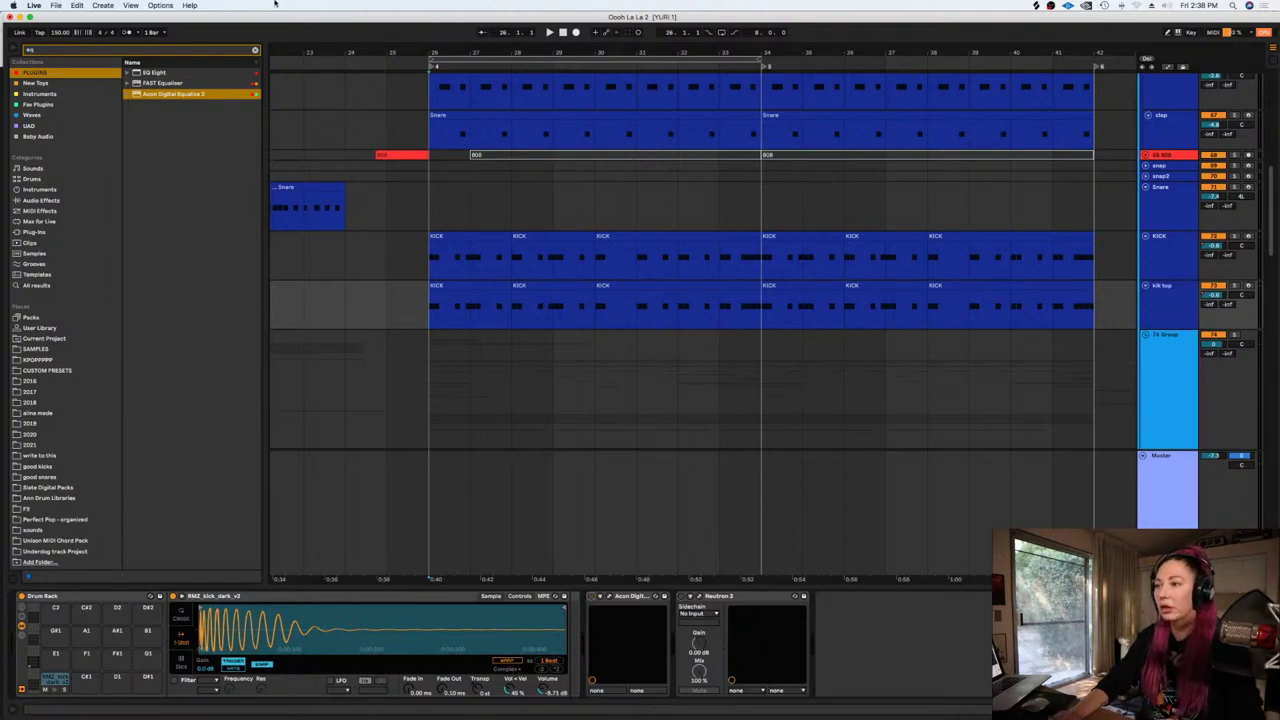
Search all results for kick top and replace the kik top track's drum rack sample with alina kick top.wav
{"action": "left_click", "coordinate": [255, 50]}
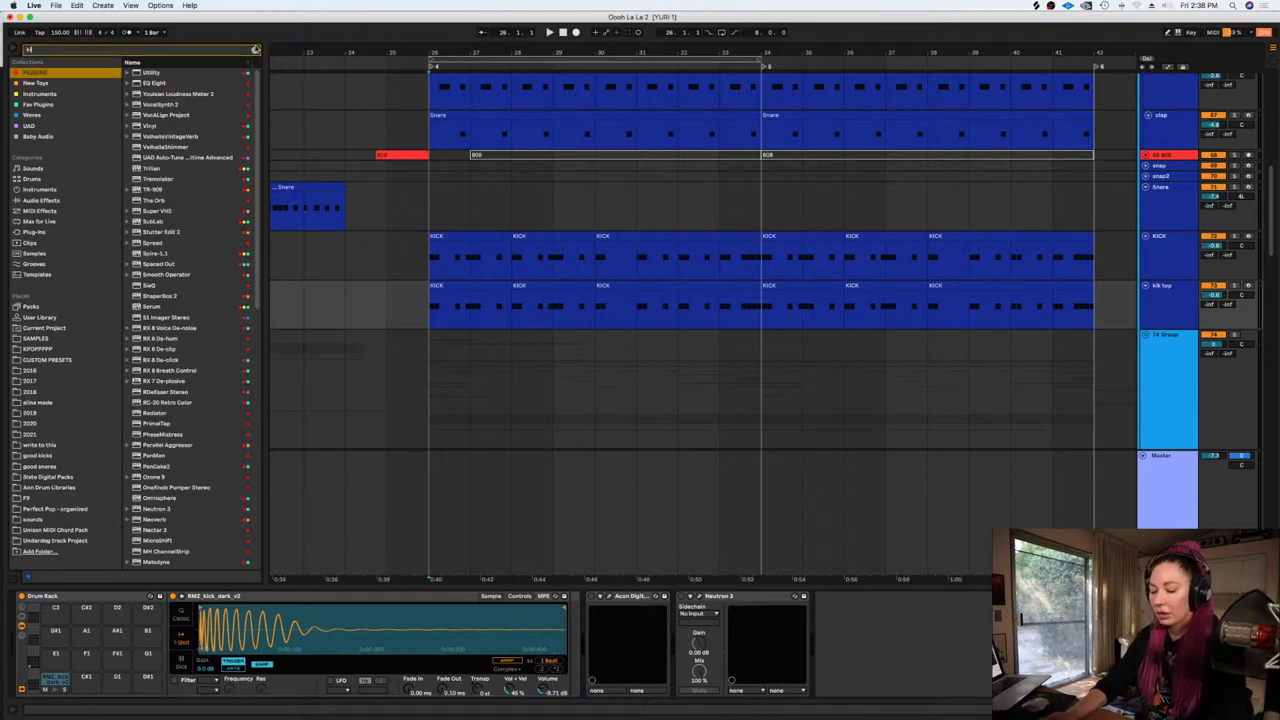
{"action": "type", "text": "kick top"}
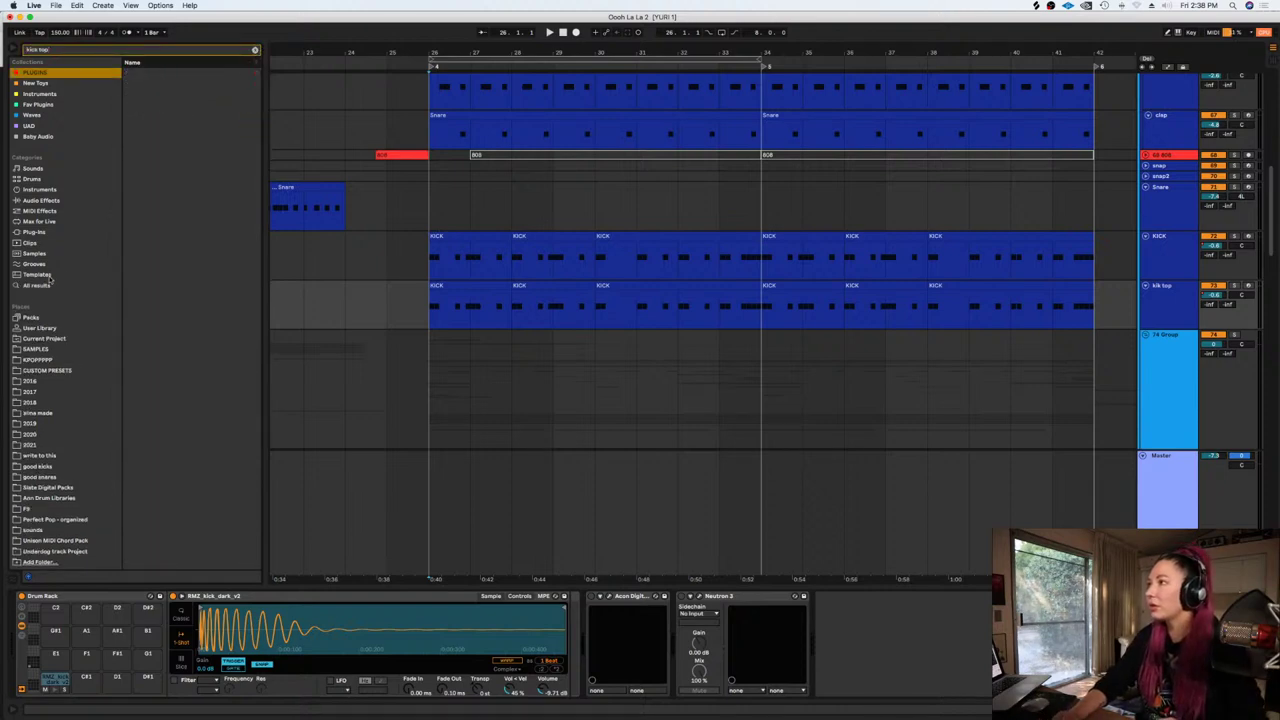
{"action": "left_click", "coordinate": [50, 284]}
{"action": "left_click", "coordinate": [160, 137]}
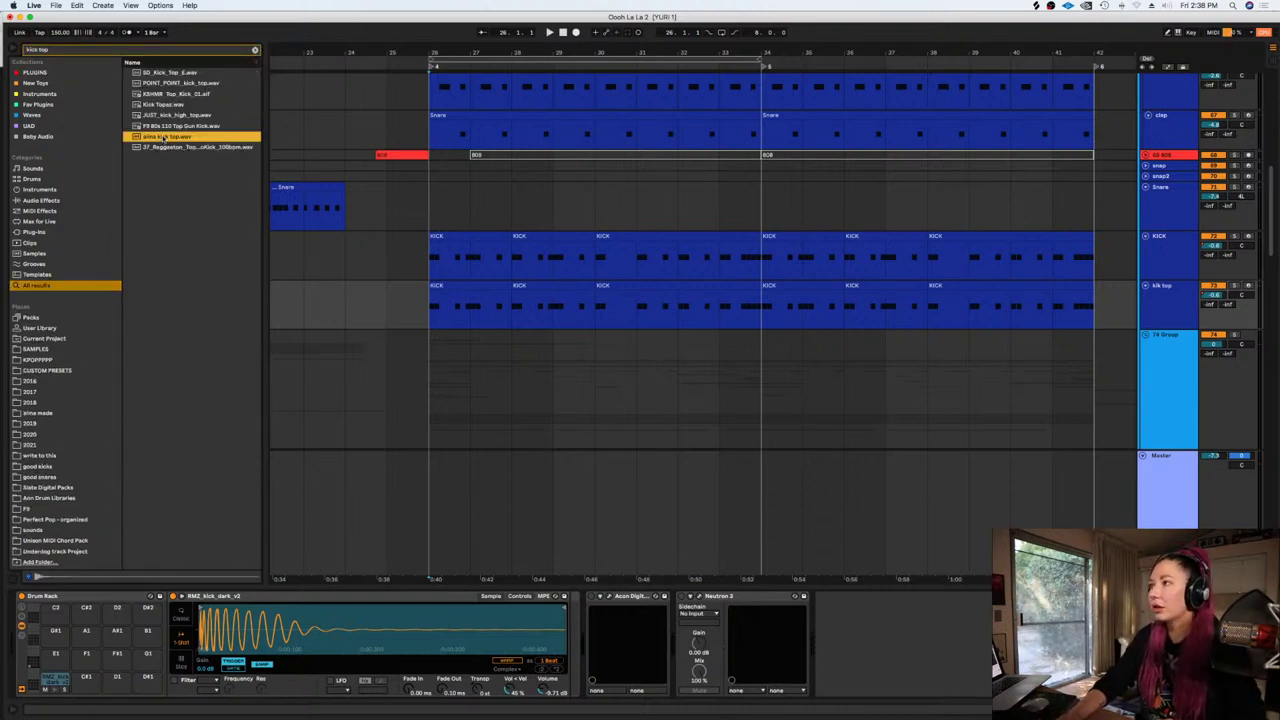
{"action": "left_click_drag", "start_coordinate": [222, 484], "coordinate": [280, 621]}
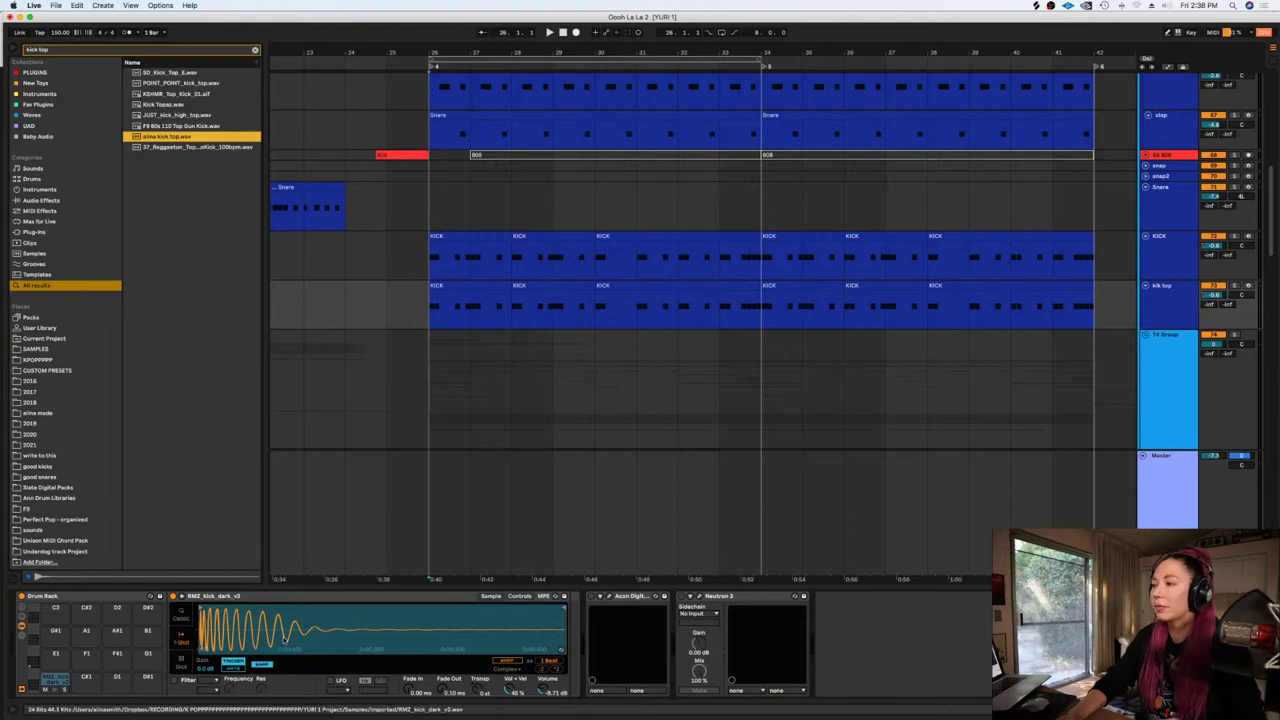
Play back the start of the section at 26.1.1 to check the kik top layer against the KICK track
{"action": "scroll", "coordinate": [446, 207], "scroll_direction": "up", "scroll_amount": 3}
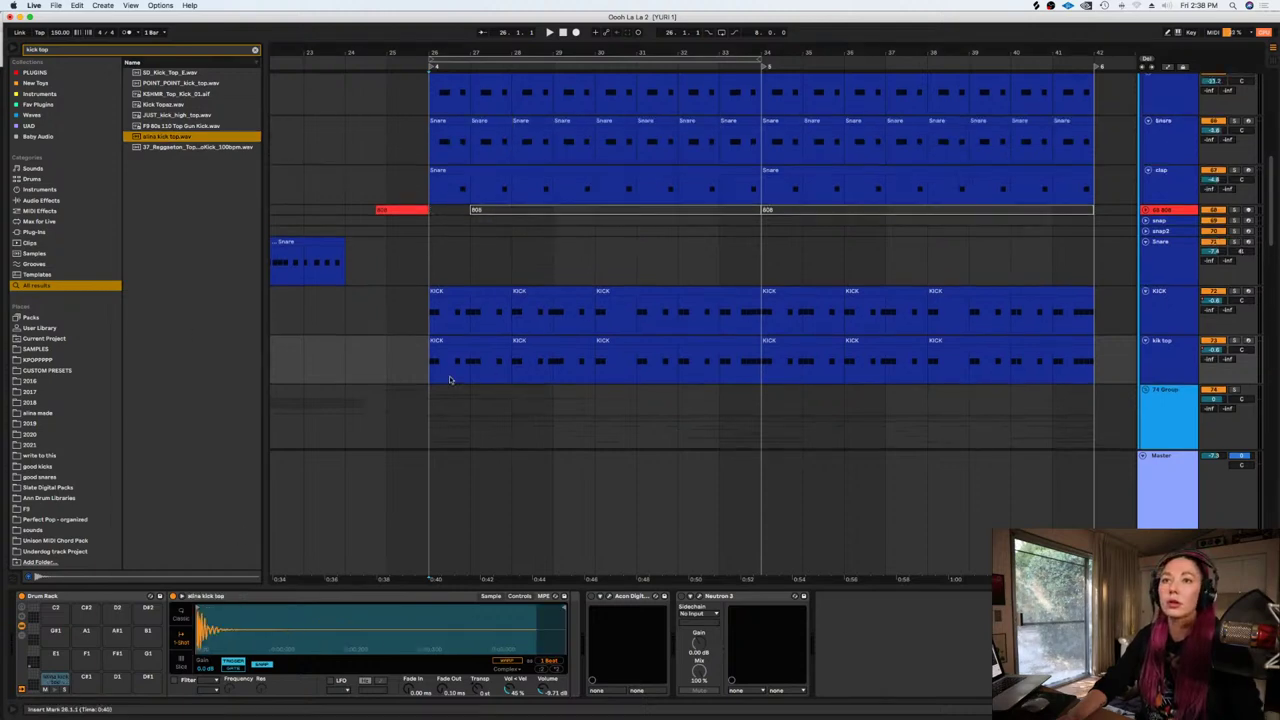
{"action": "left_click", "coordinate": [1180, 315]}
{"action": "left_click", "coordinate": [1182, 360]}
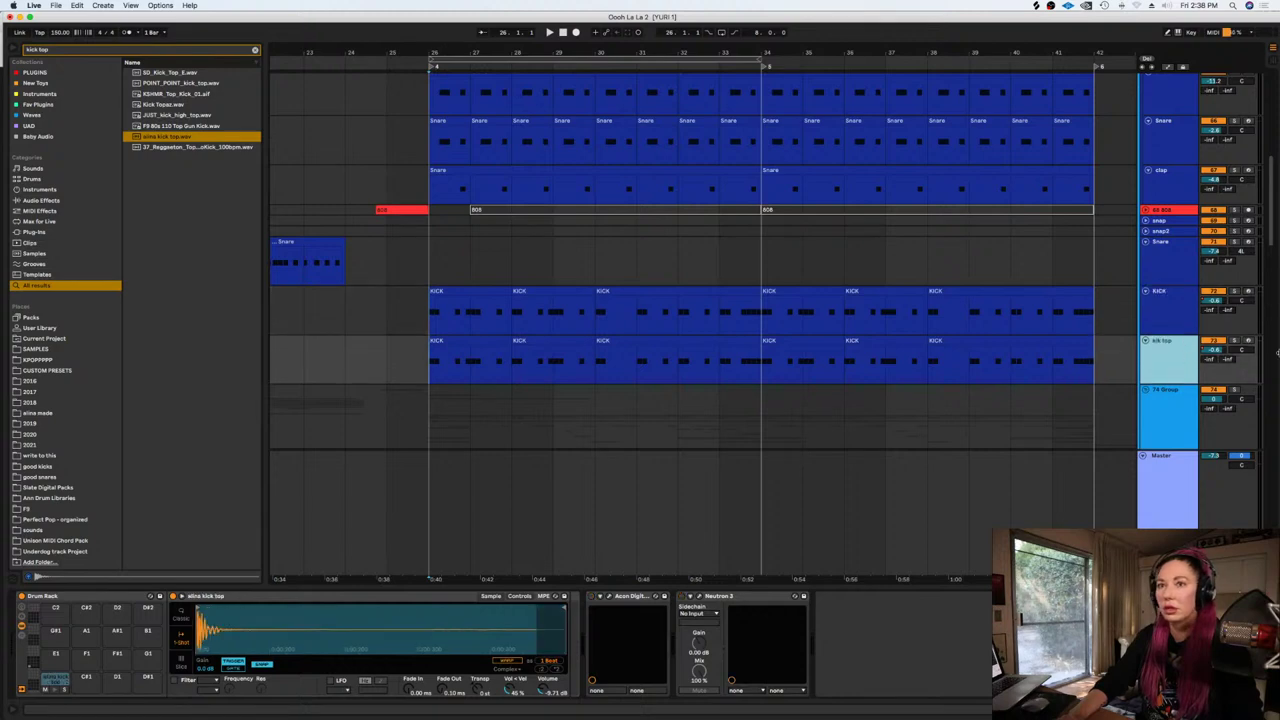
{"action": "key", "text": "space"}
{"action": "key", "text": "space"}
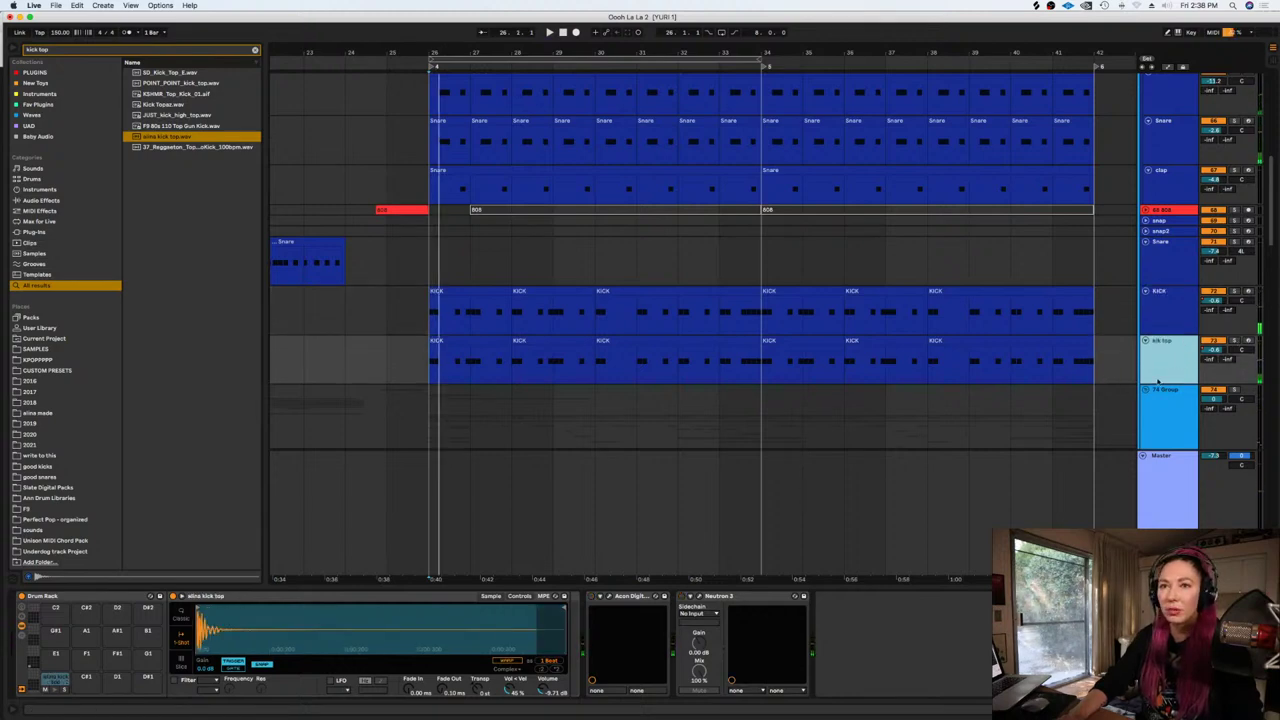
Add Utility at the end of the kik top device chain and lower its gain to about -4 dB during playback
{"action": "left_click", "coordinate": [254, 51]}
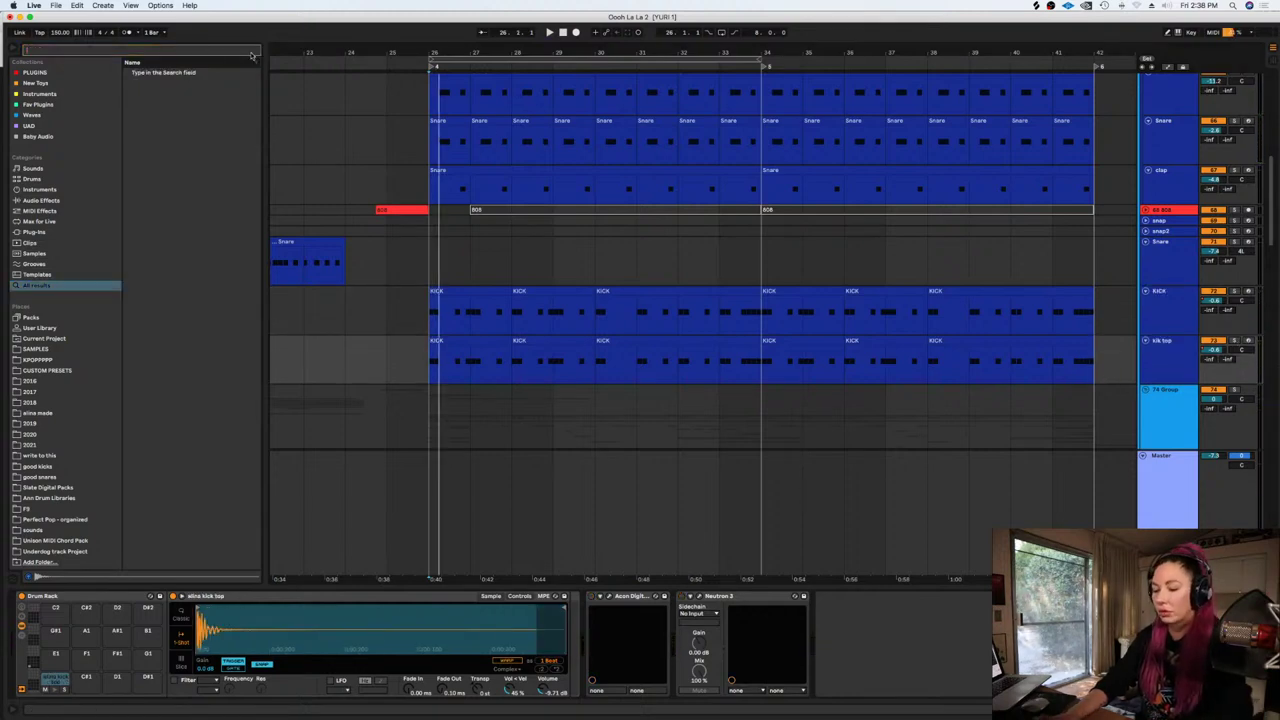
{"action": "type", "text": "util"}
{"action": "left_click", "coordinate": [197, 73]}
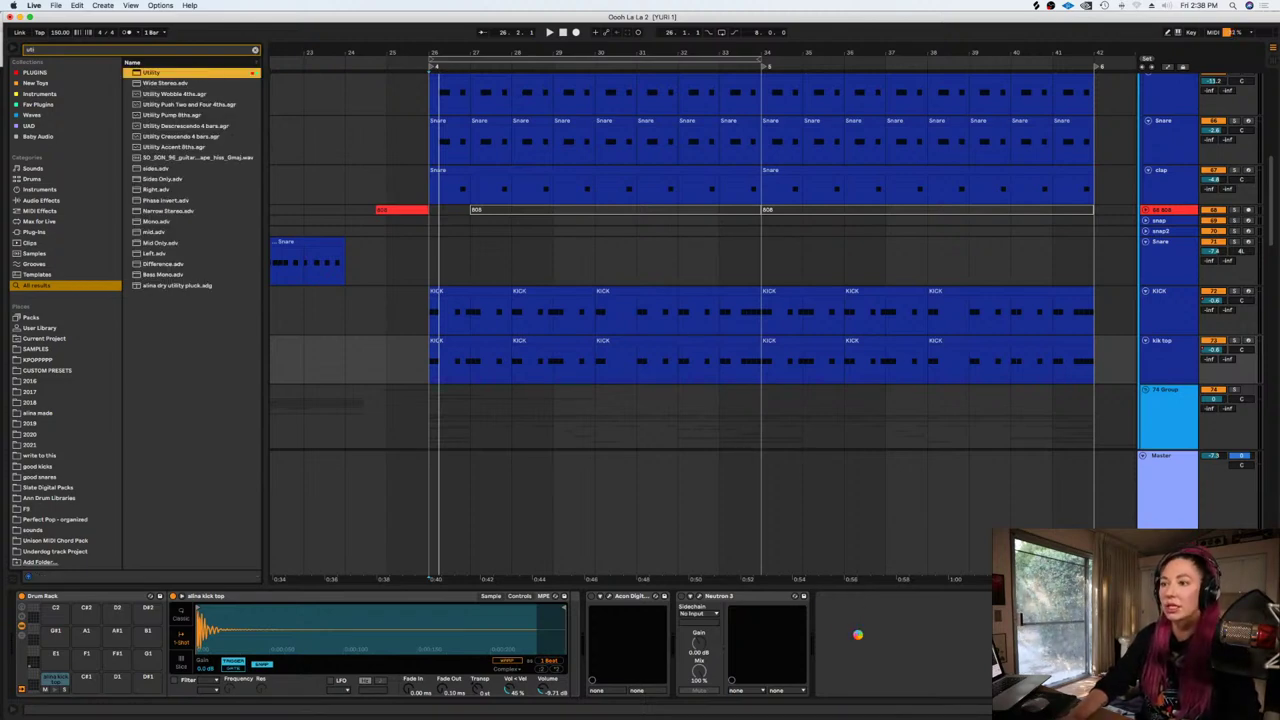
{"action": "key", "text": "space"}
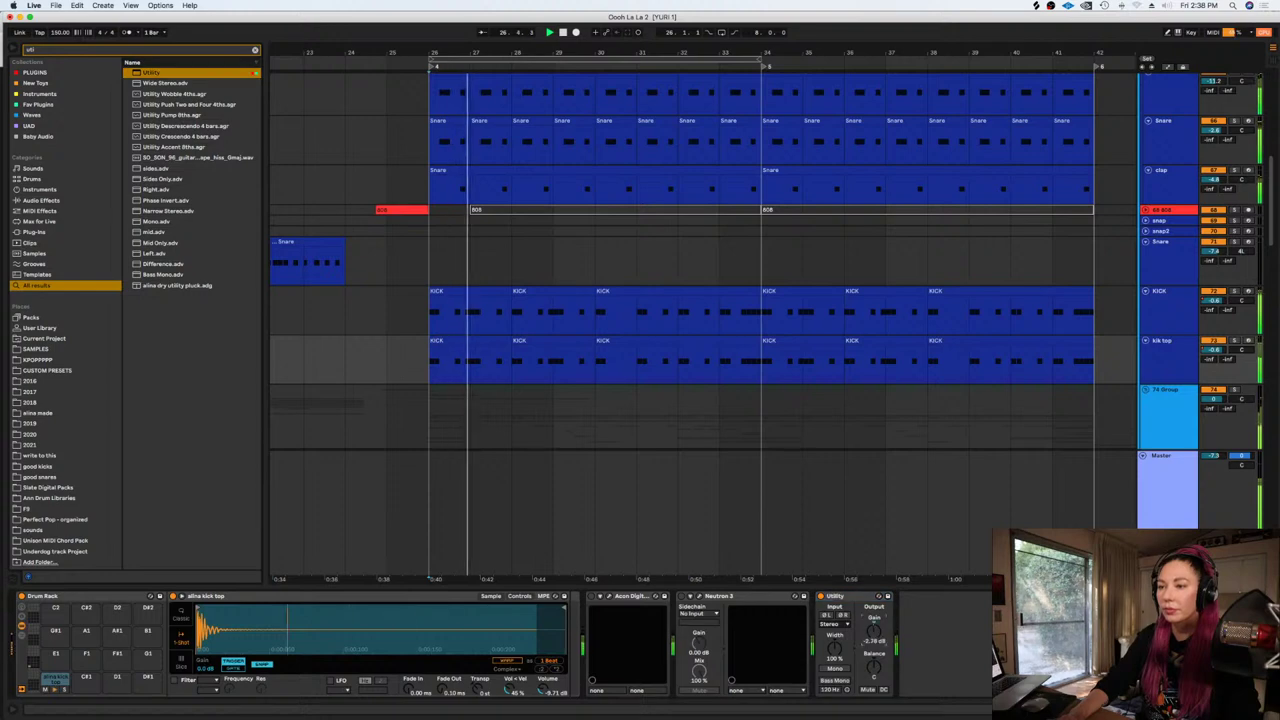
{"action": "left_click_drag", "start_coordinate": [873, 631], "coordinate": [873, 639]}
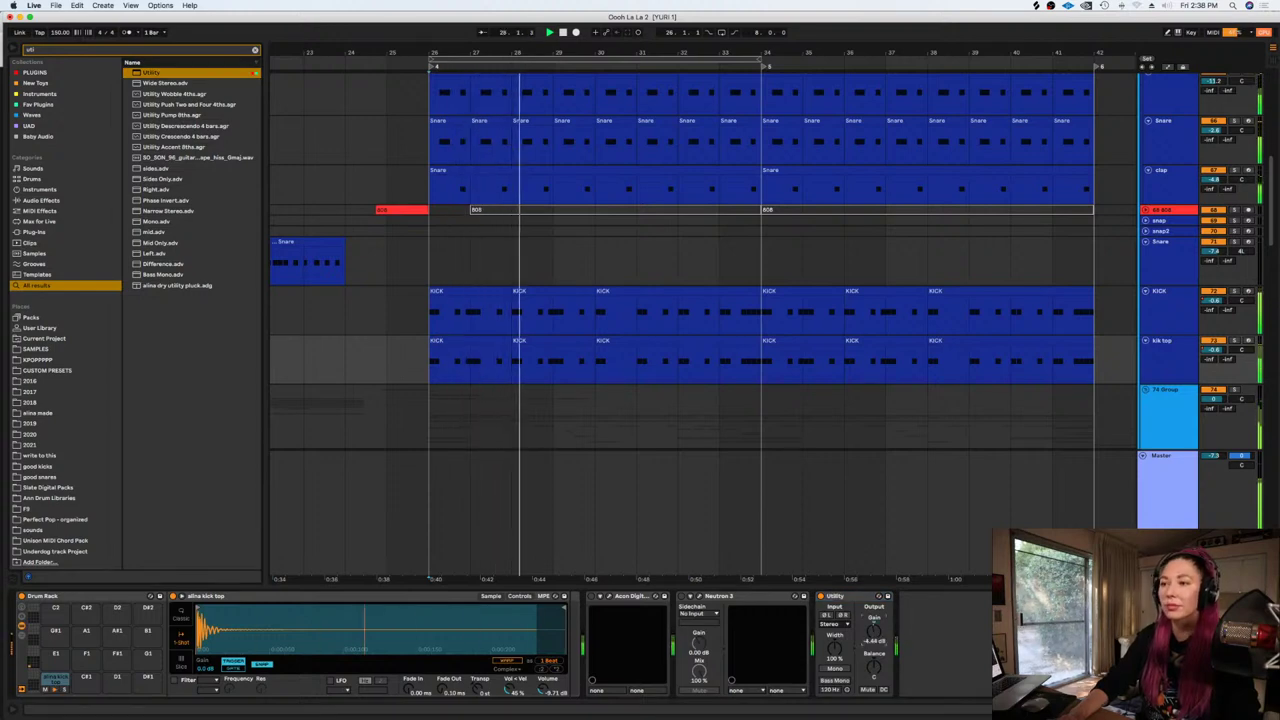
{"action": "key", "text": "space"}
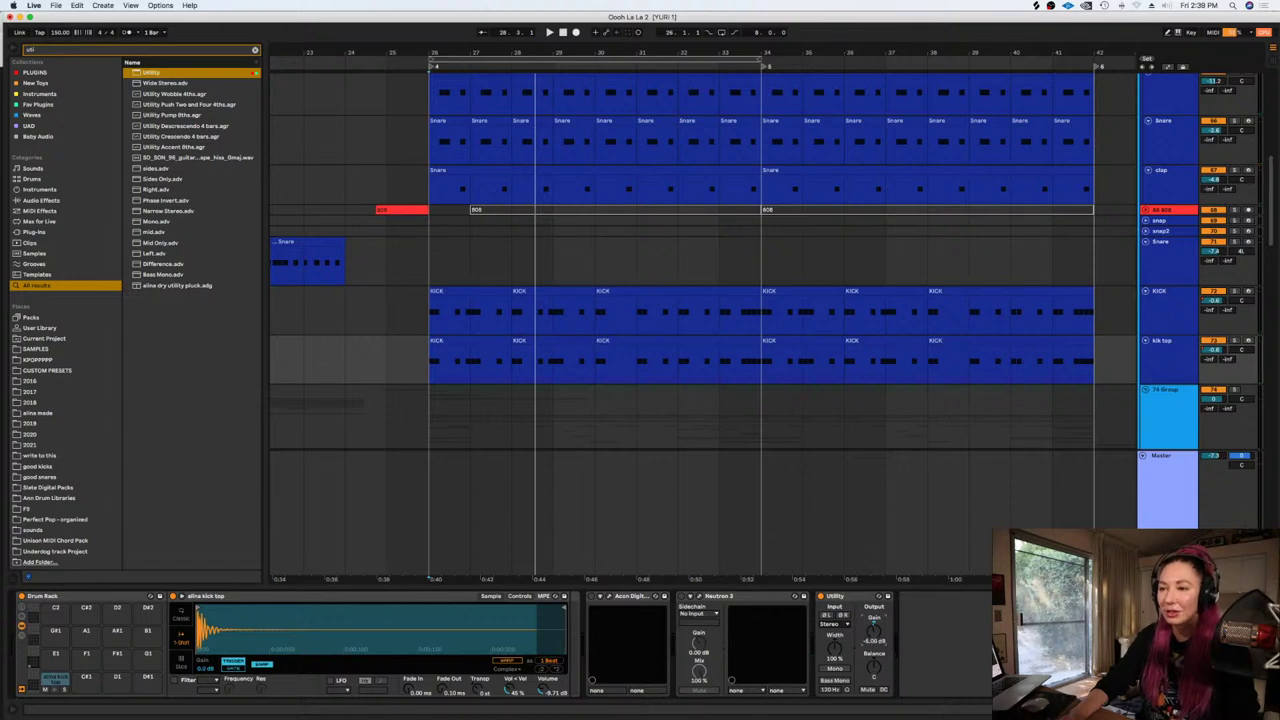
{"action": "key", "text": "space"}
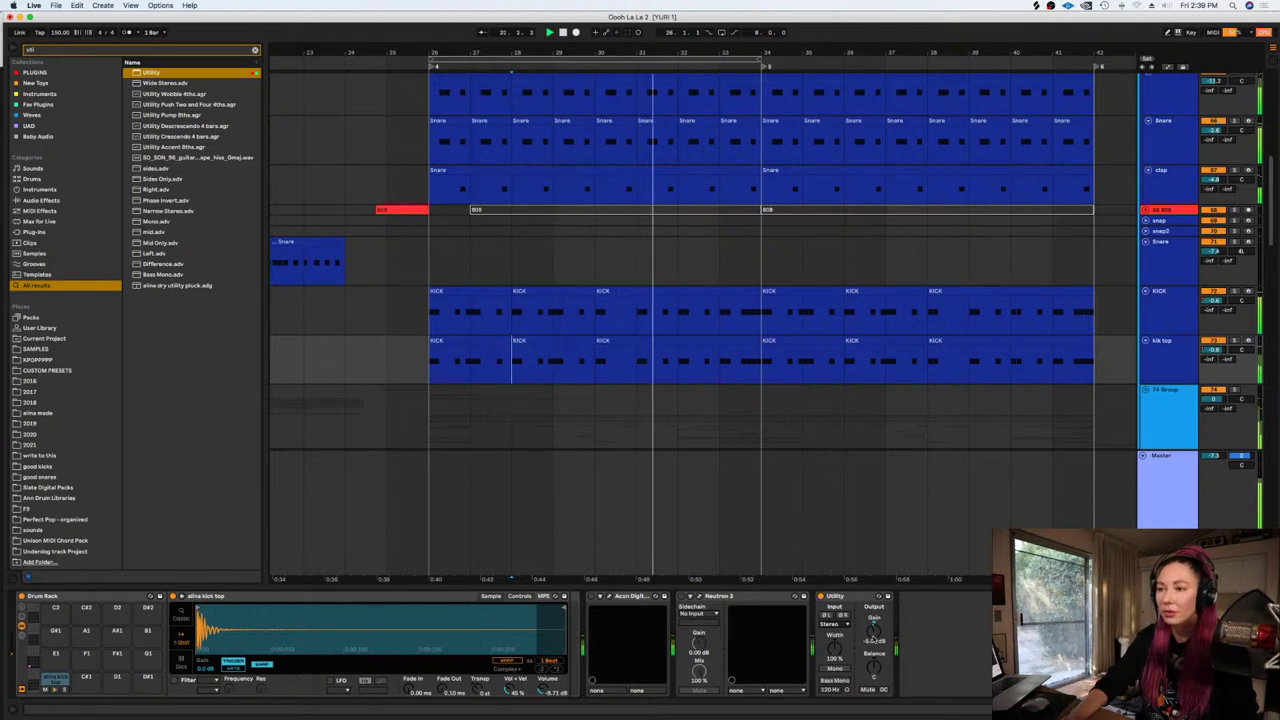
Solo the kik top track briefly during playback to check the layer on its own, and stop playback
{"action": "left_click", "coordinate": [1235, 341]}
{"action": "left_click", "coordinate": [1235, 341]}
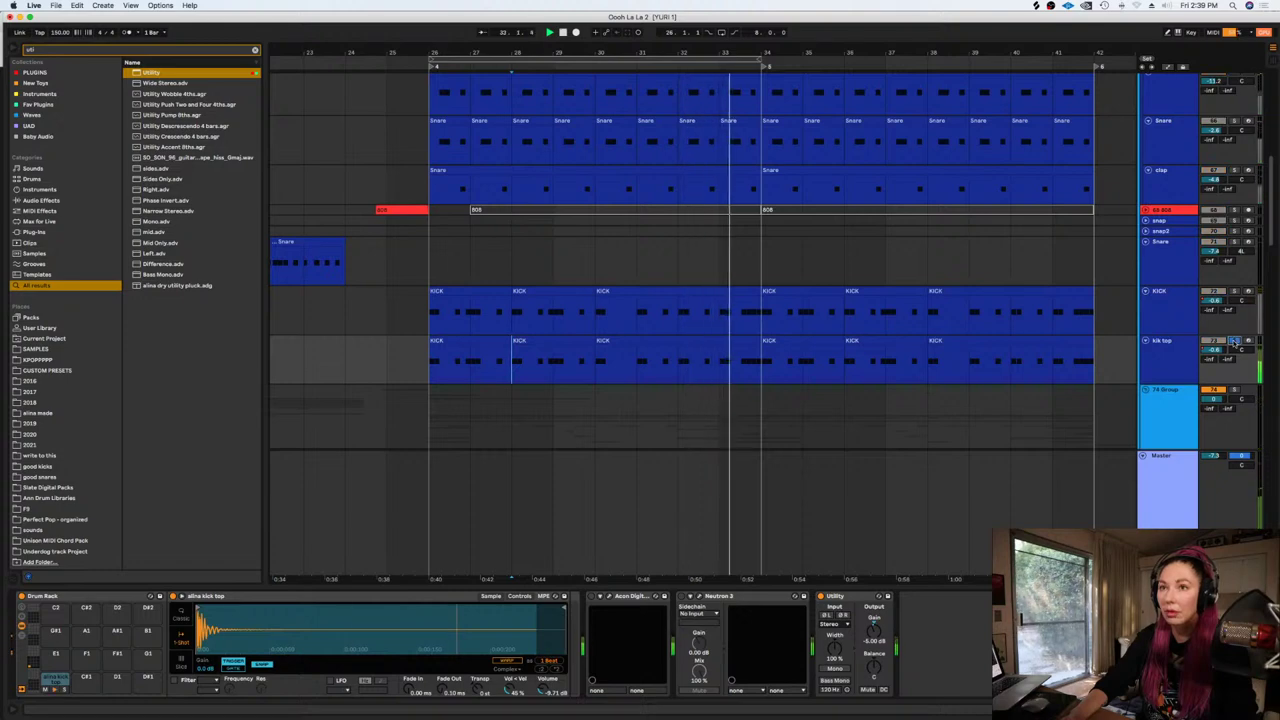
{"action": "key", "text": "space"}
Place the insert marker at 63.1.1 and play back the start of the second chorus to review its layers
{"action": "key", "text": "minus"}
{"action": "key", "text": "minus"}
{"action": "key", "text": "minus"}
{"action": "key", "text": "minus"}
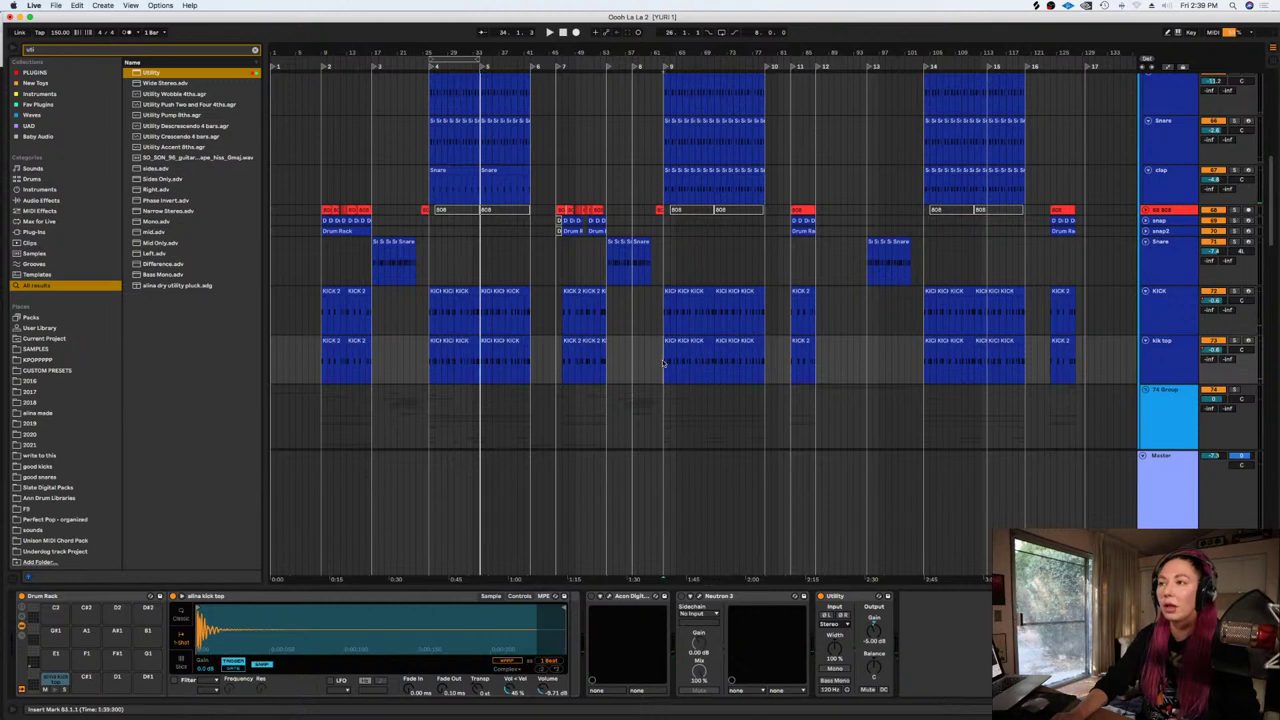
{"action": "left_click", "coordinate": [663, 364]}
{"action": "scroll", "coordinate": [700, 331], "scroll_direction": "up", "scroll_amount": 5}
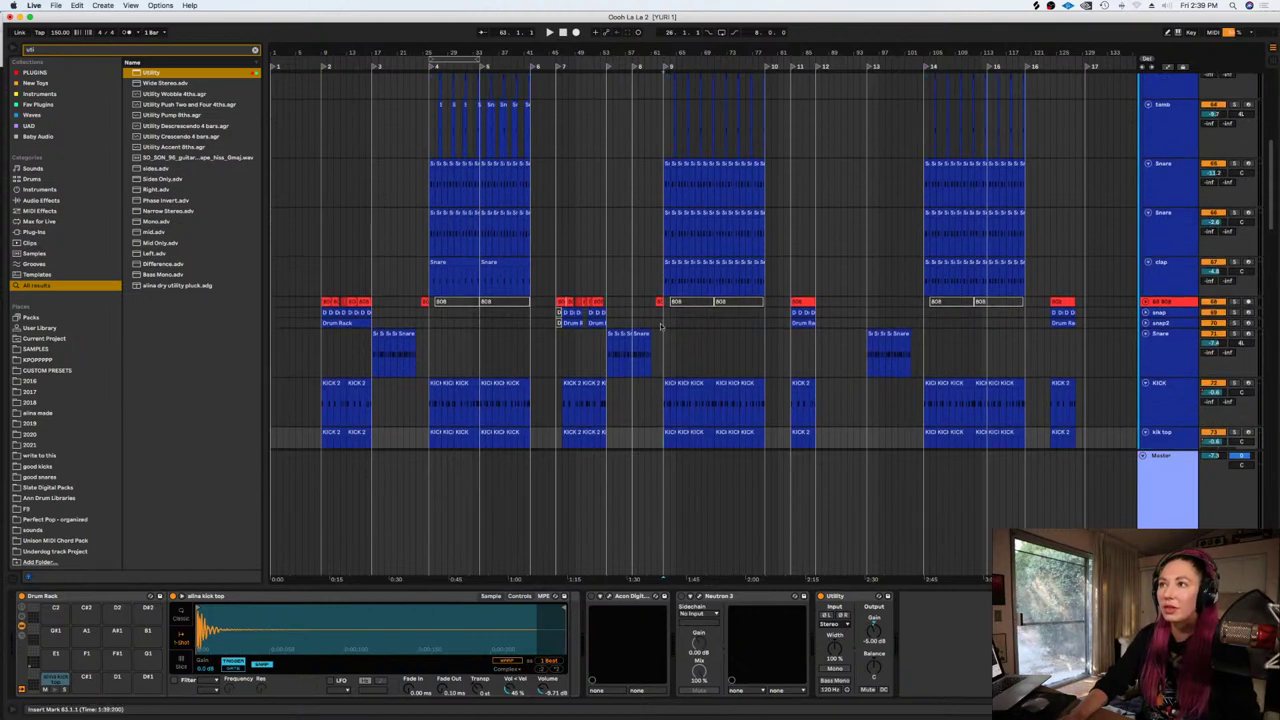
{"action": "left_click", "coordinate": [665, 174]}
{"action": "scroll", "coordinate": [704, 199], "scroll_direction": "up", "scroll_amount": 3}
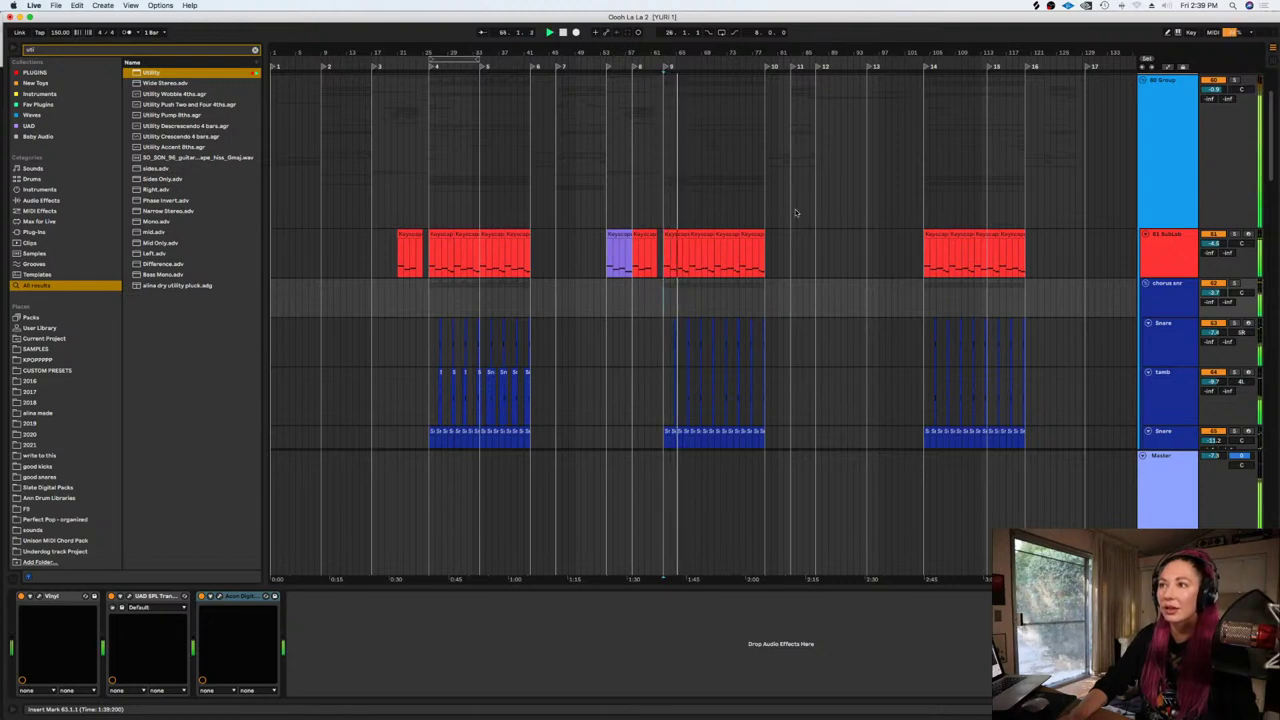
{"action": "scroll", "coordinate": [796, 212], "scroll_direction": "up", "scroll_amount": 5}
{"action": "scroll", "coordinate": [796, 212], "scroll_direction": "down", "scroll_amount": 10}
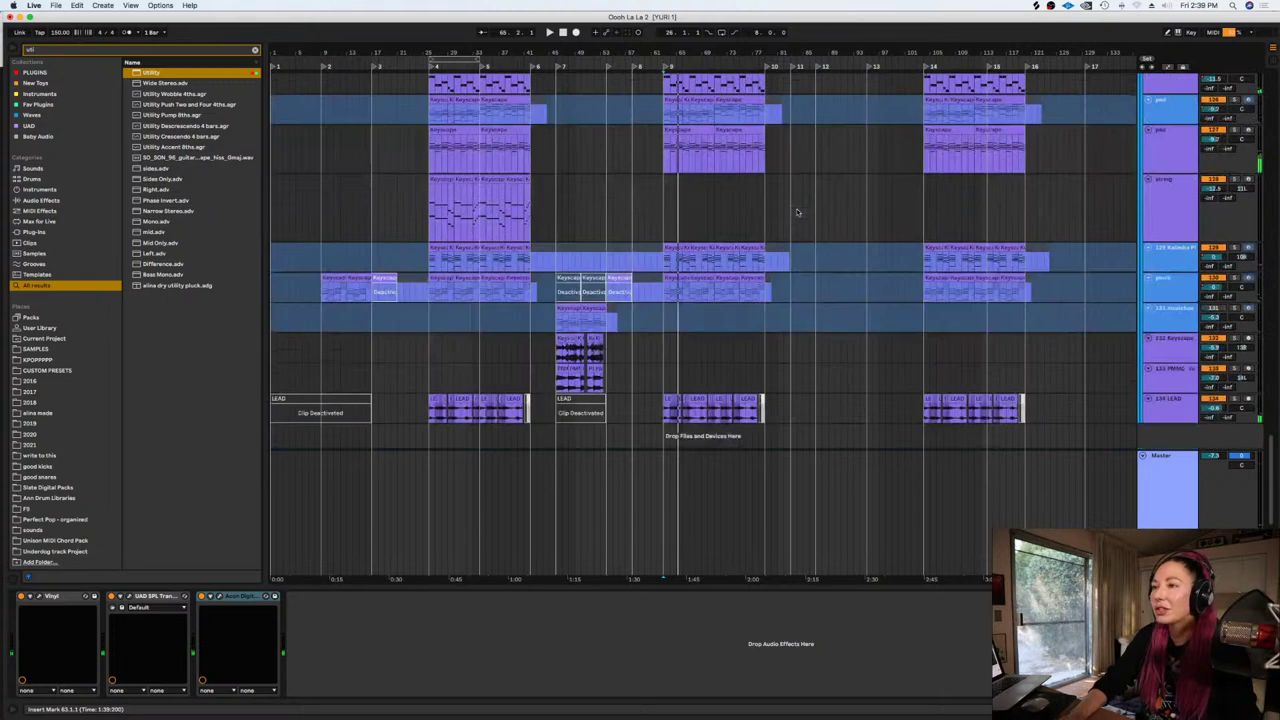
Play back the transition into the first chorus from 24.1.1, and restart it from 25.1.1
{"action": "left_click", "coordinate": [411, 344]}
{"action": "scroll", "coordinate": [409, 342], "scroll_direction": "up", "scroll_amount": 5}
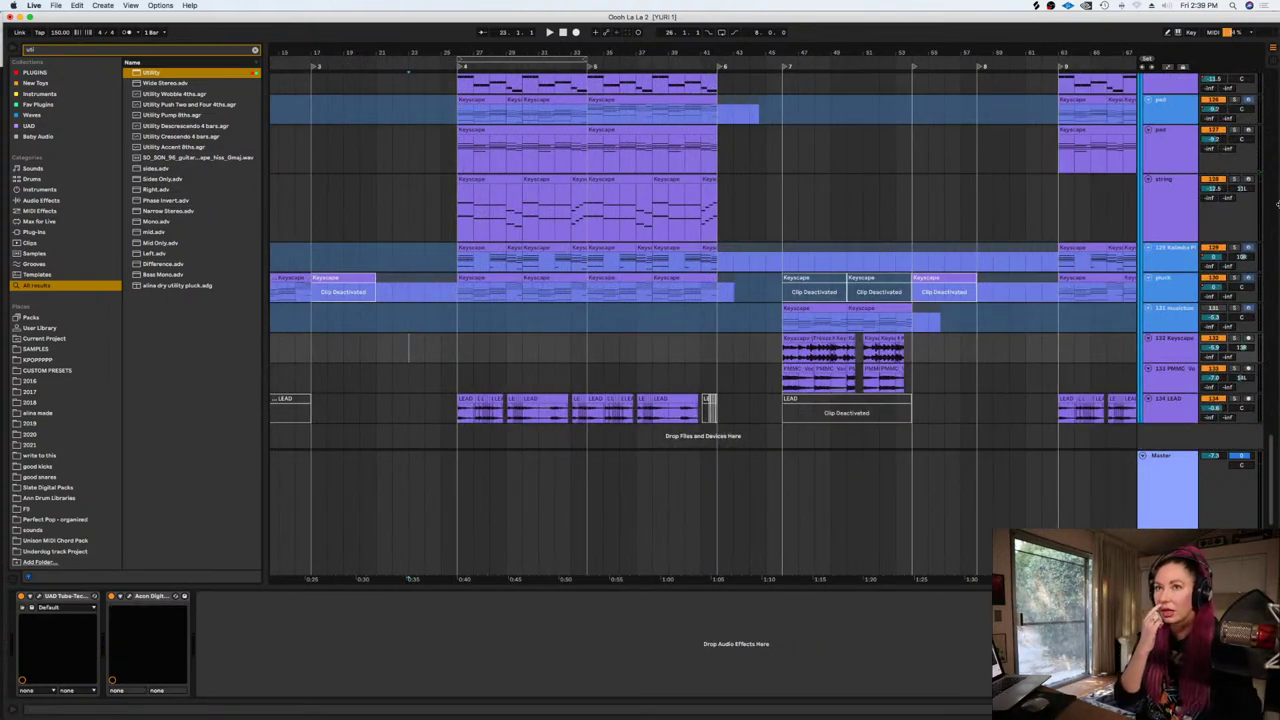
{"action": "scroll", "coordinate": [1277, 204], "scroll_direction": "up", "scroll_amount": 10}
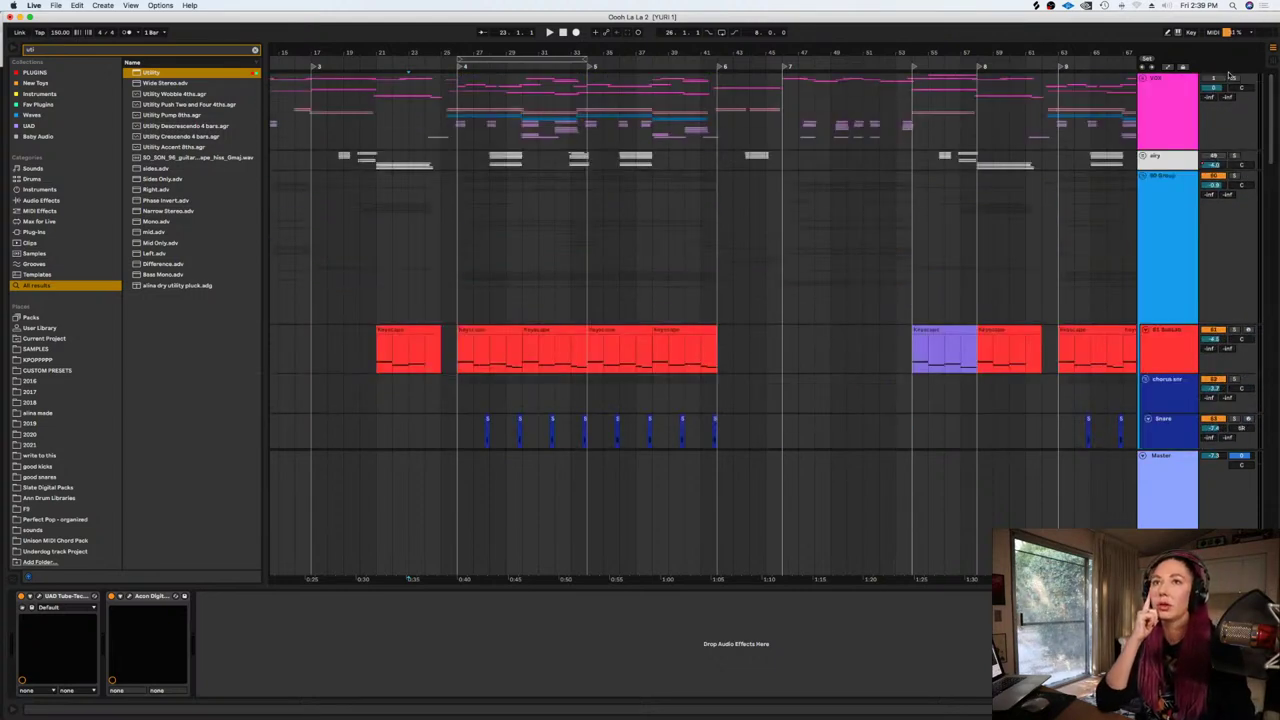
{"action": "left_click", "coordinate": [426, 210]}
{"action": "key", "text": "space"}
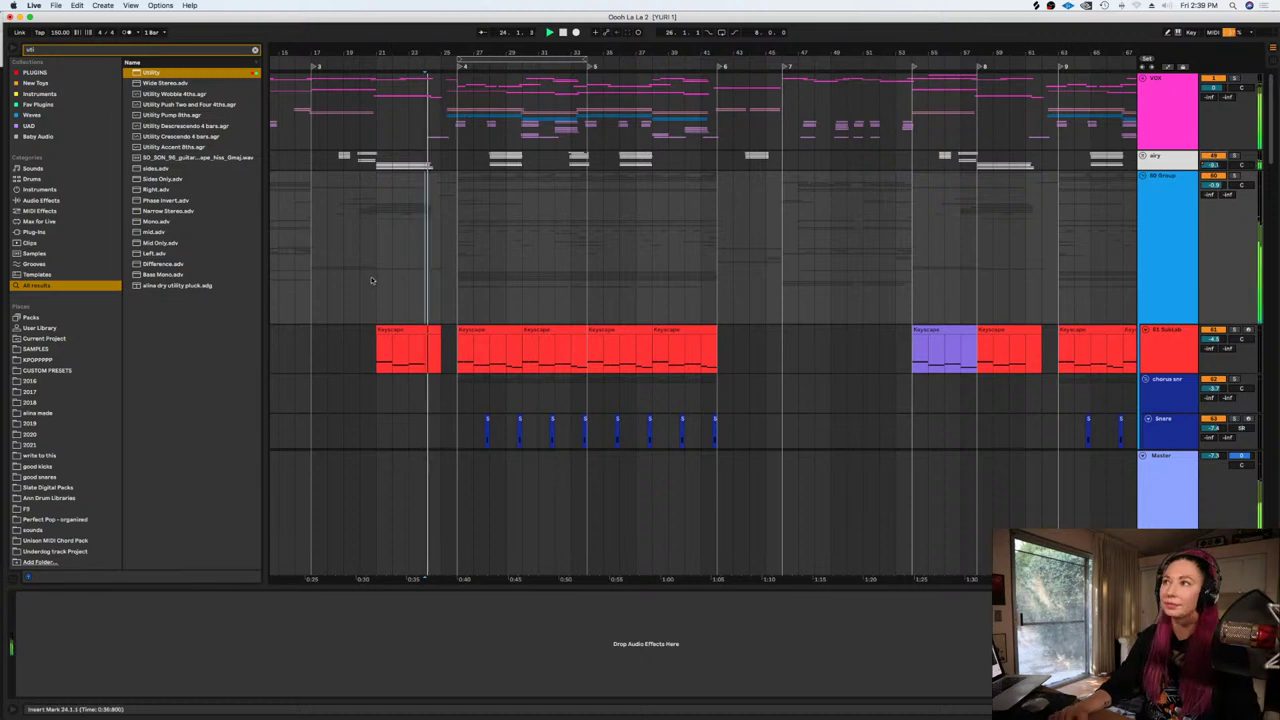
{"action": "left_click", "coordinate": [440, 277]}
{"action": "key", "text": "plus"}
{"action": "key", "text": "plus"}
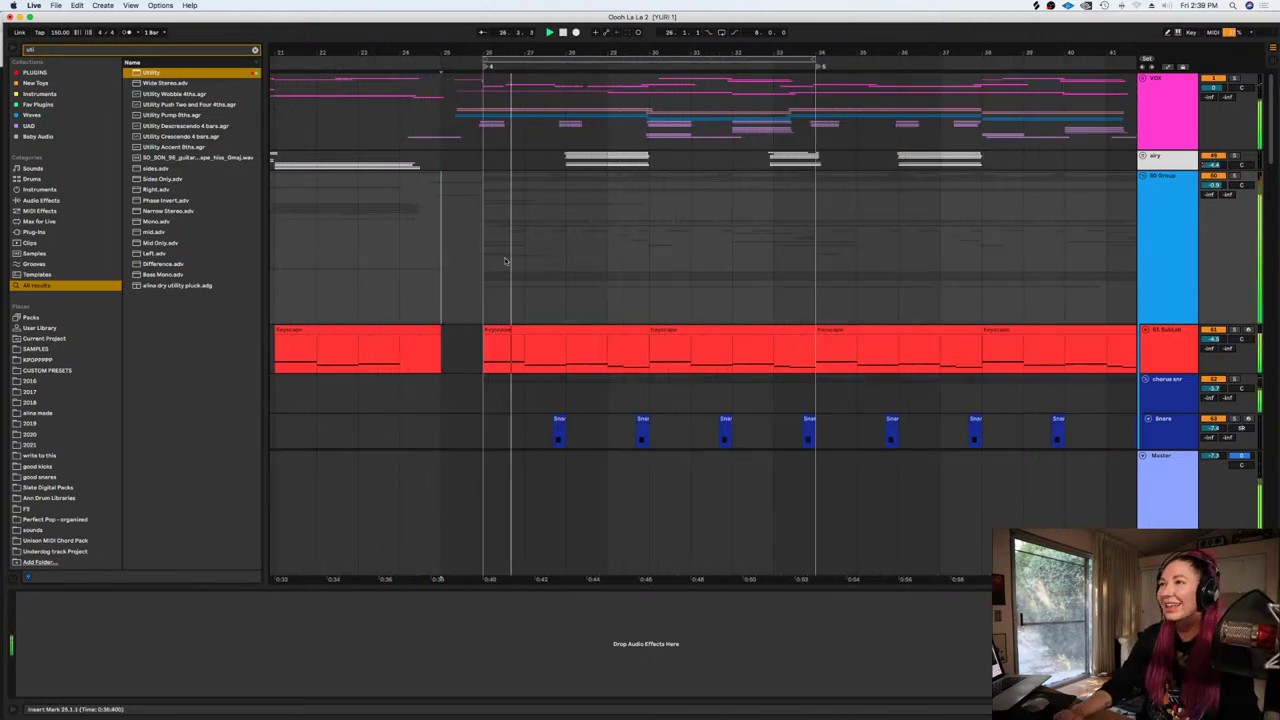
Examine the pad, keys, fill and percussion tracks while the first chorus plays
{"action": "scroll", "coordinate": [530, 260], "scroll_direction": "down", "scroll_amount": 1}
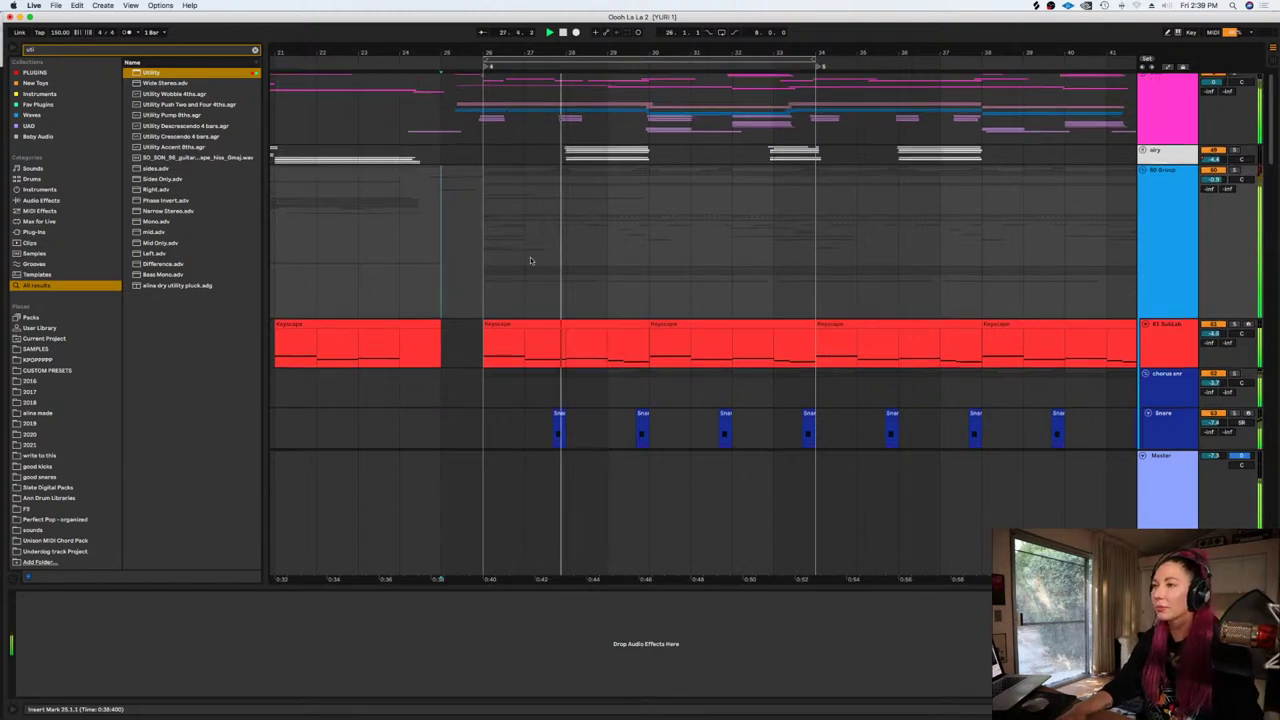
{"action": "scroll", "coordinate": [530, 260], "scroll_direction": "down", "scroll_amount": 15}
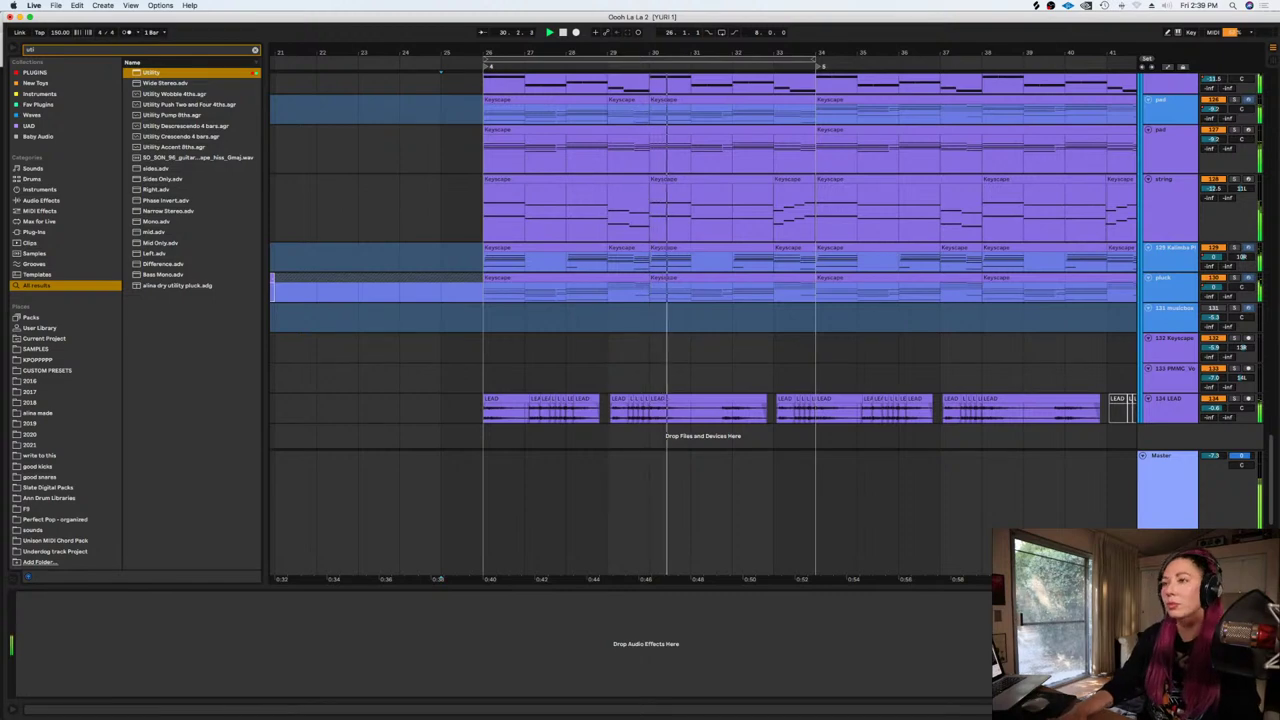
{"action": "scroll", "coordinate": [1272, 458], "scroll_direction": "up", "scroll_amount": 3}
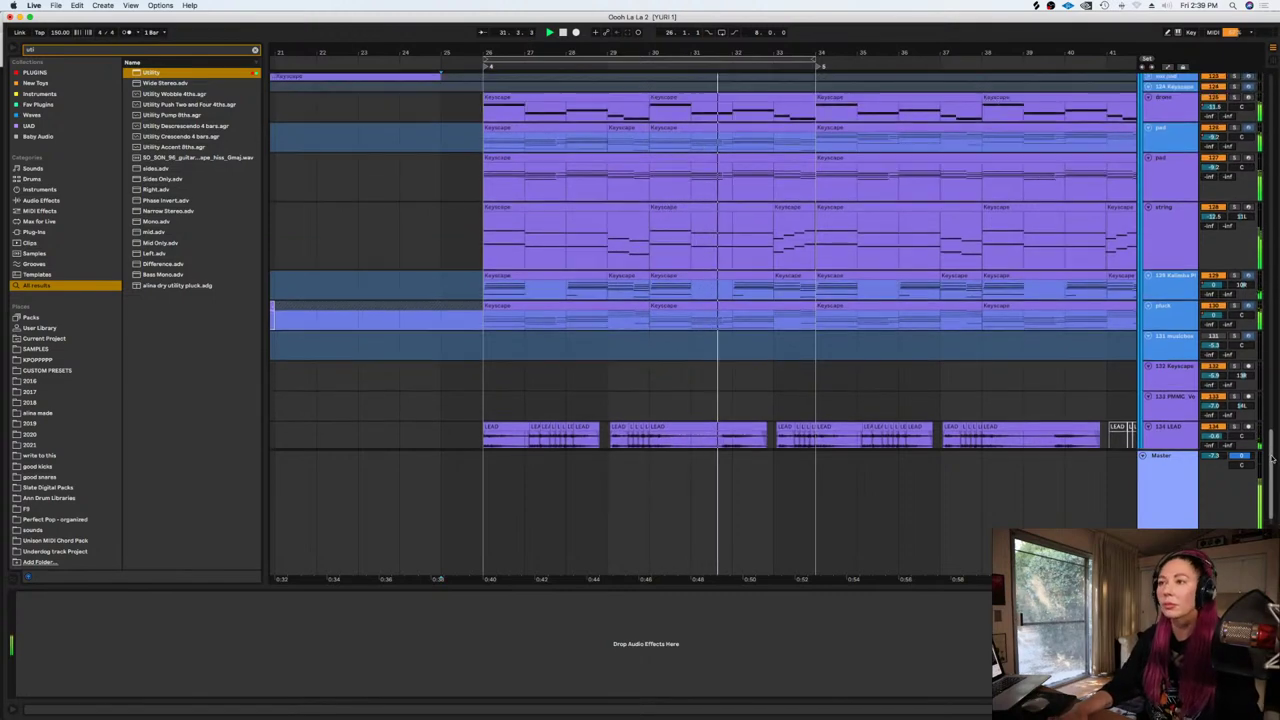
{"action": "scroll", "coordinate": [1272, 458], "scroll_direction": "down", "scroll_amount": 3}
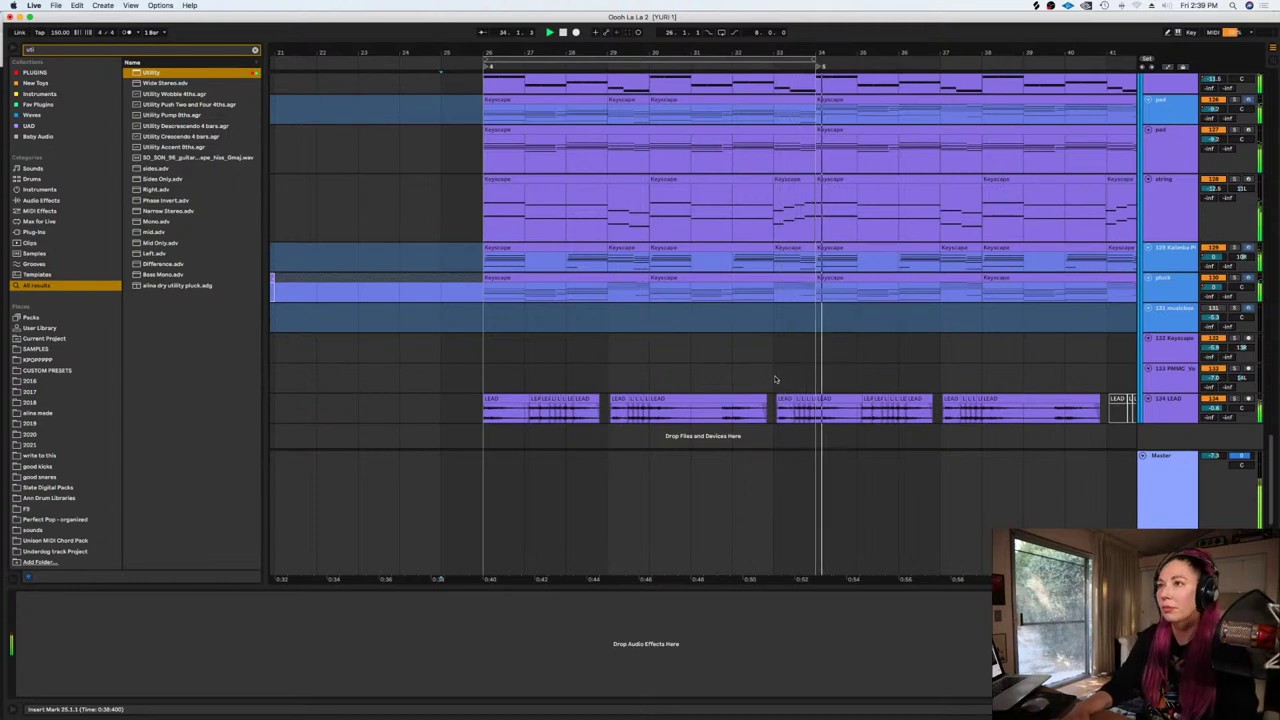
{"action": "scroll", "coordinate": [774, 375], "scroll_direction": "up", "scroll_amount": 10}
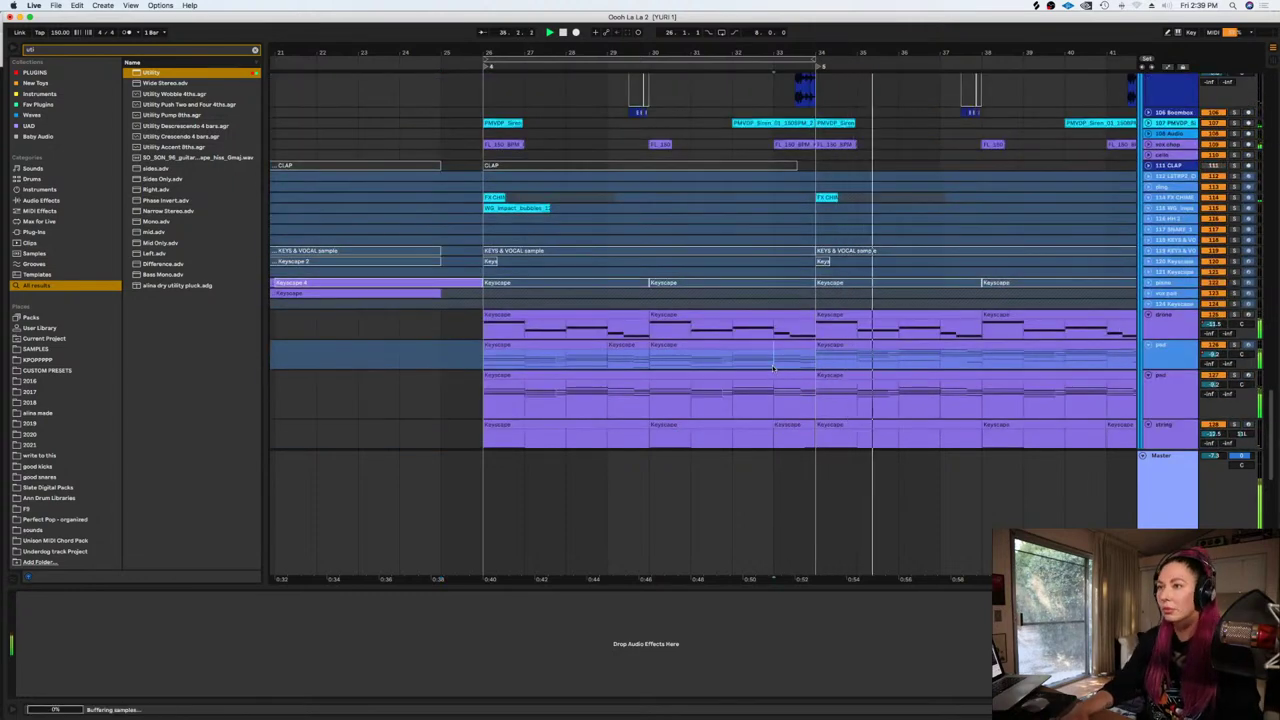
{"action": "key", "text": "minus"}
{"action": "key", "text": "minus"}
{"action": "scroll", "coordinate": [757, 357], "scroll_direction": "up", "scroll_amount": 6}
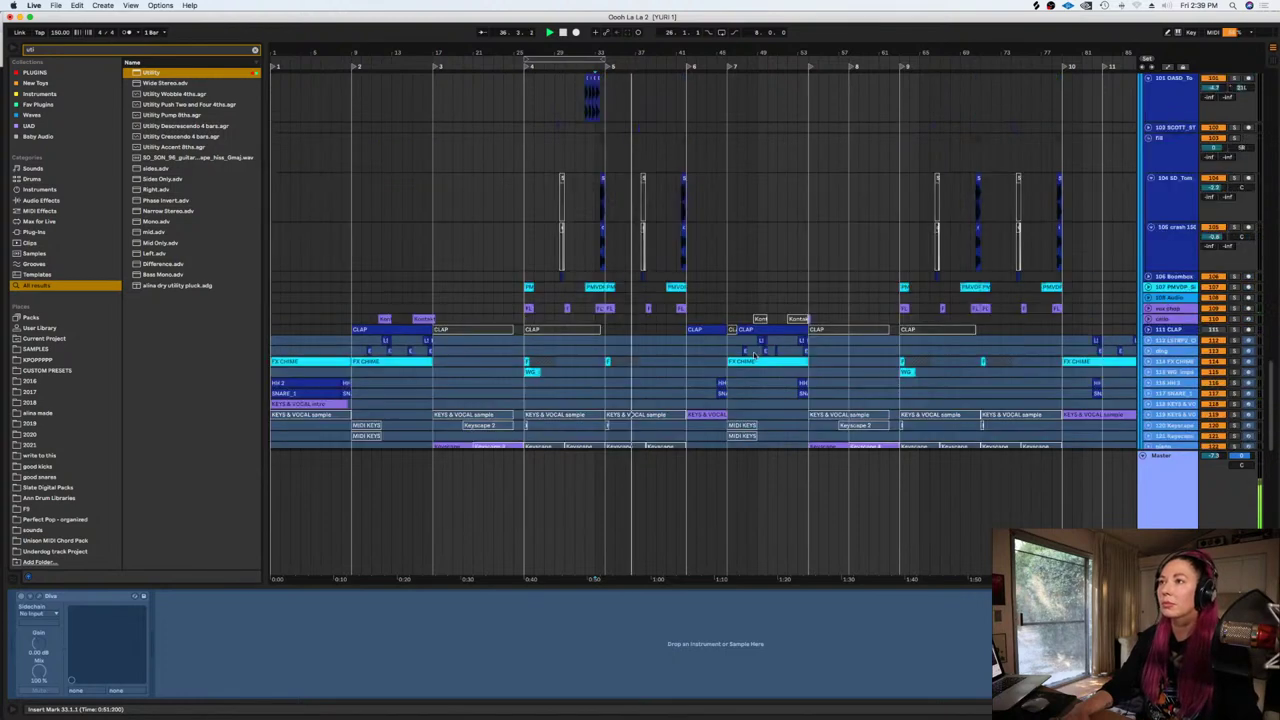
{"action": "scroll", "coordinate": [754, 356], "scroll_direction": "up", "scroll_amount": 10}
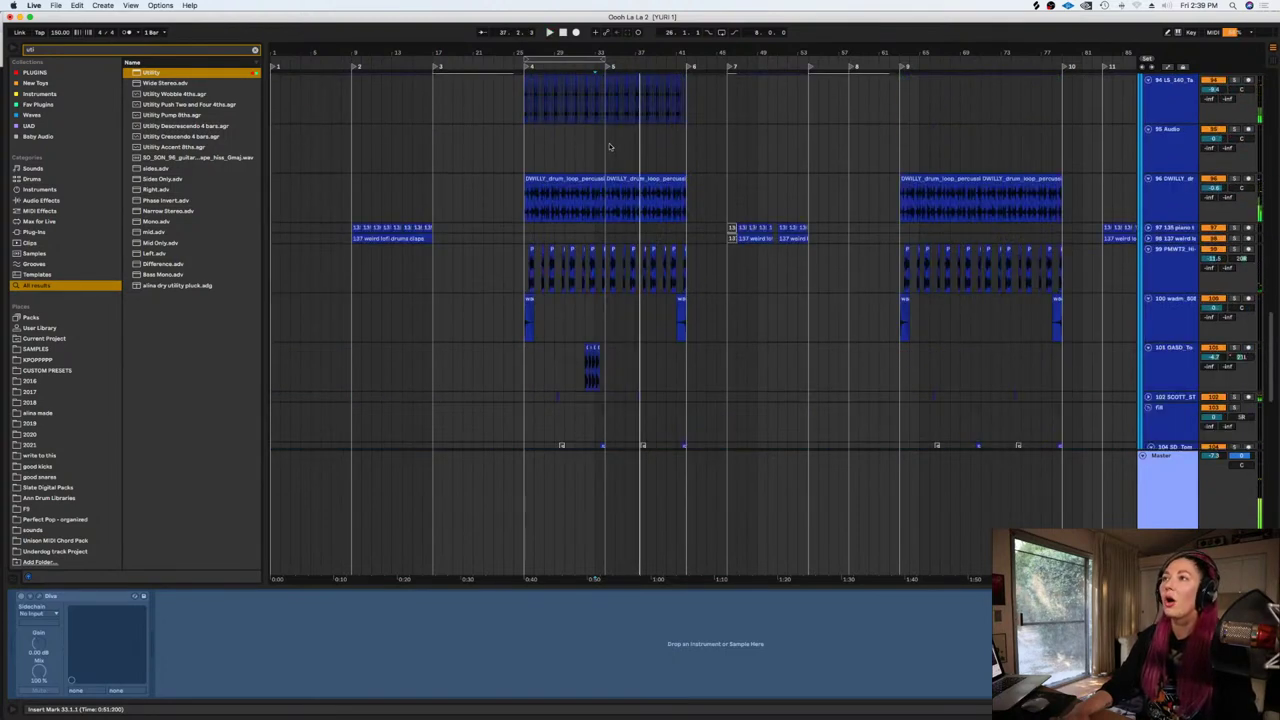
Locate the empty 95 Audio track around 34.1.1 and set the arrangement's fixed grid to 1/16
{"action": "left_click", "coordinate": [609, 147]}
{"action": "scroll", "coordinate": [604, 247], "scroll_direction": "up", "scroll_amount": 7}
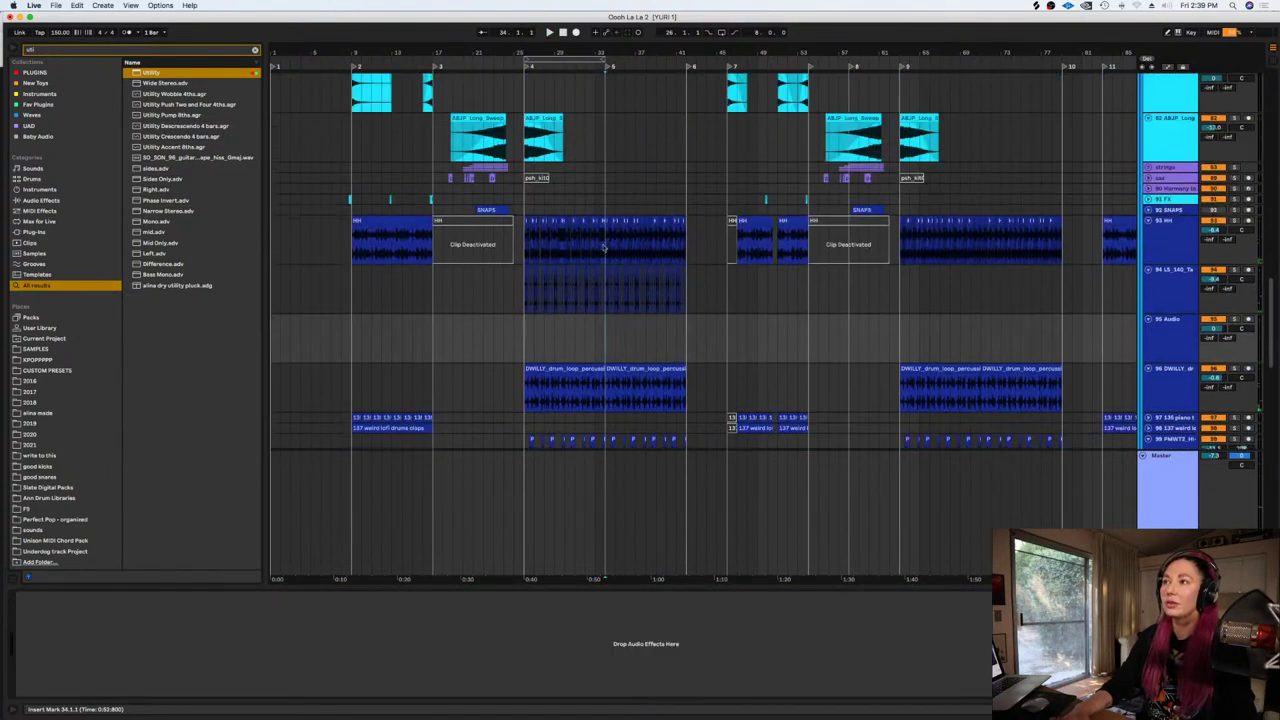
{"action": "left_click", "coordinate": [603, 298]}
{"action": "key", "text": "plus"}
{"action": "key", "text": "plus"}
{"action": "key", "text": "plus"}
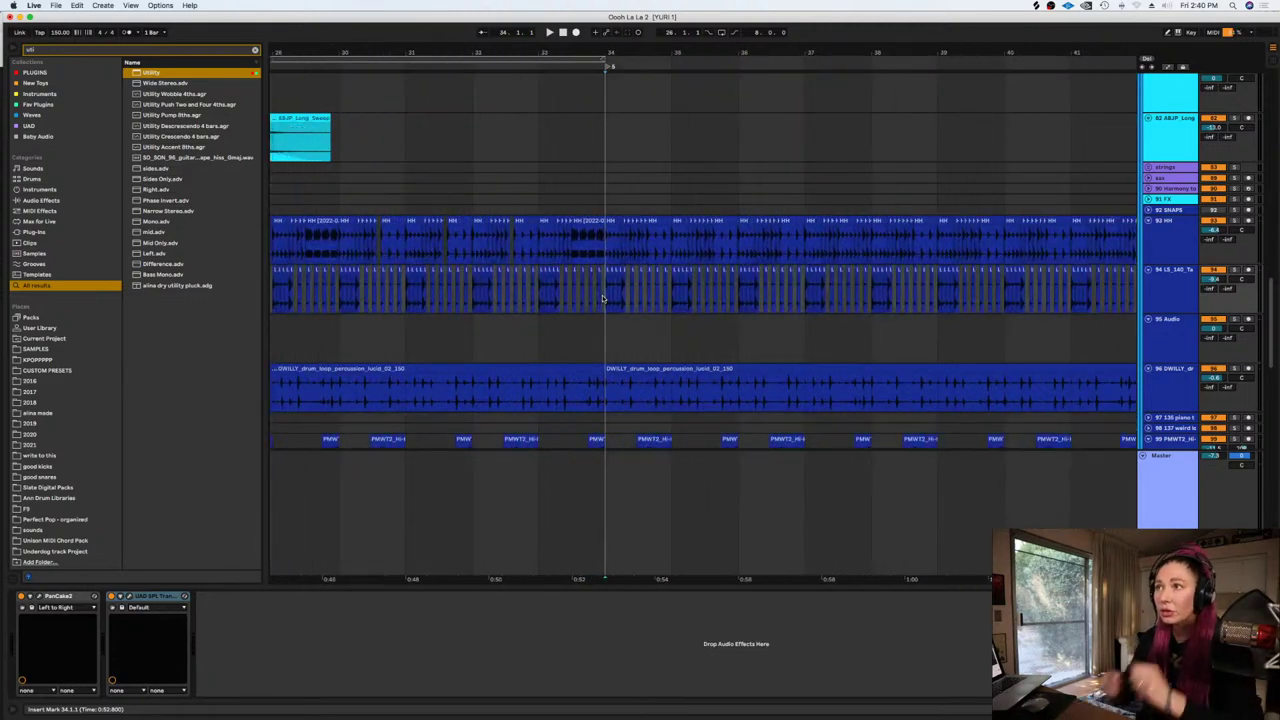
{"action": "key", "text": "minus"}
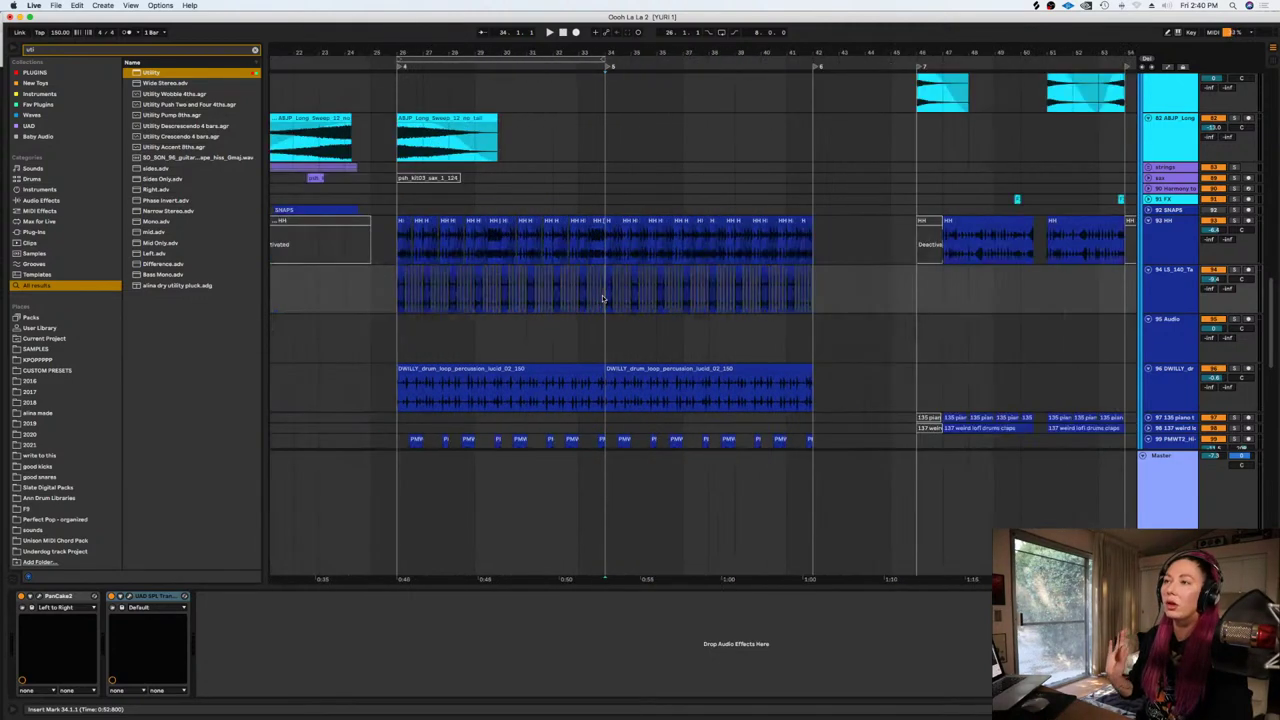
{"action": "right_click", "coordinate": [612, 348]}
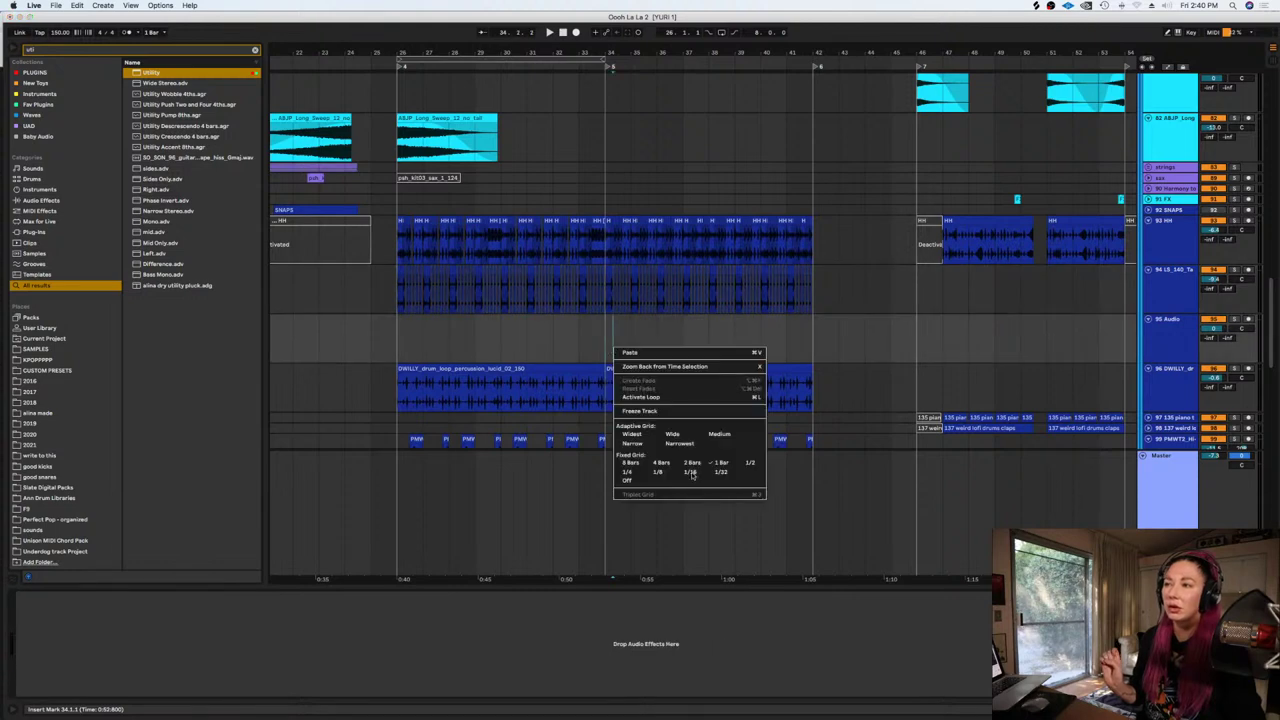
{"action": "left_click", "coordinate": [689, 467]}
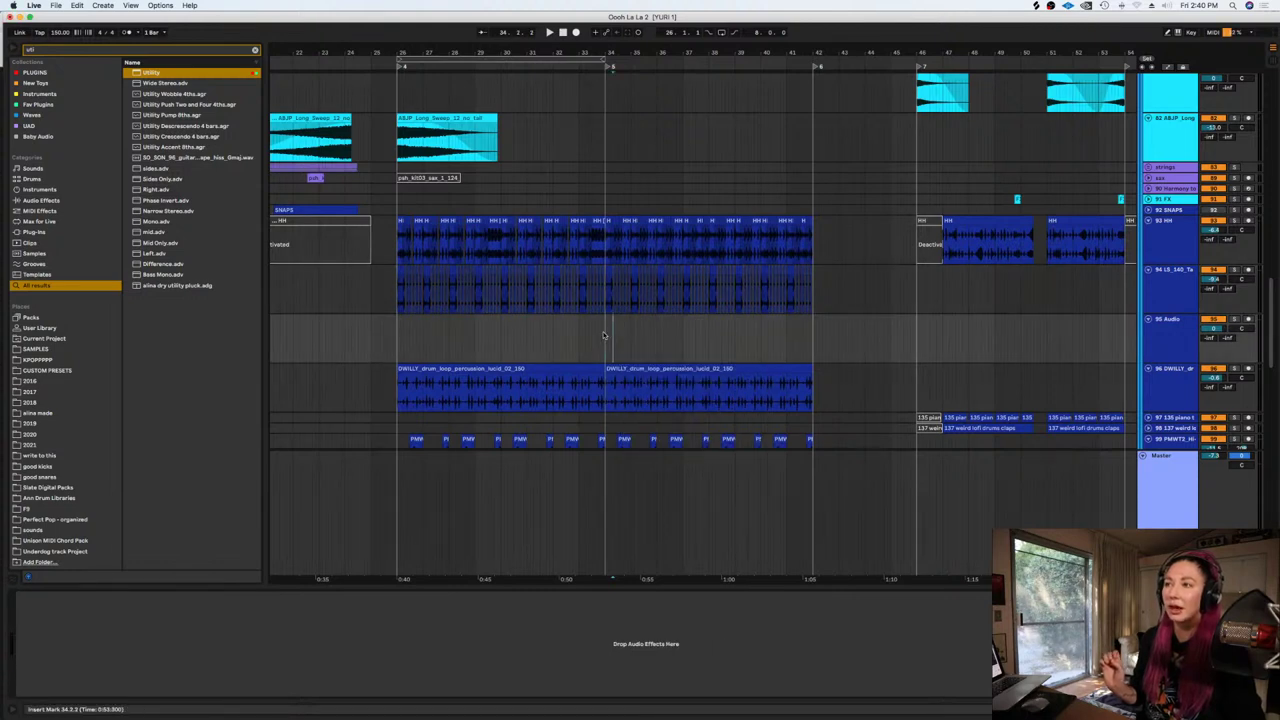
{"action": "key", "text": "plus"}
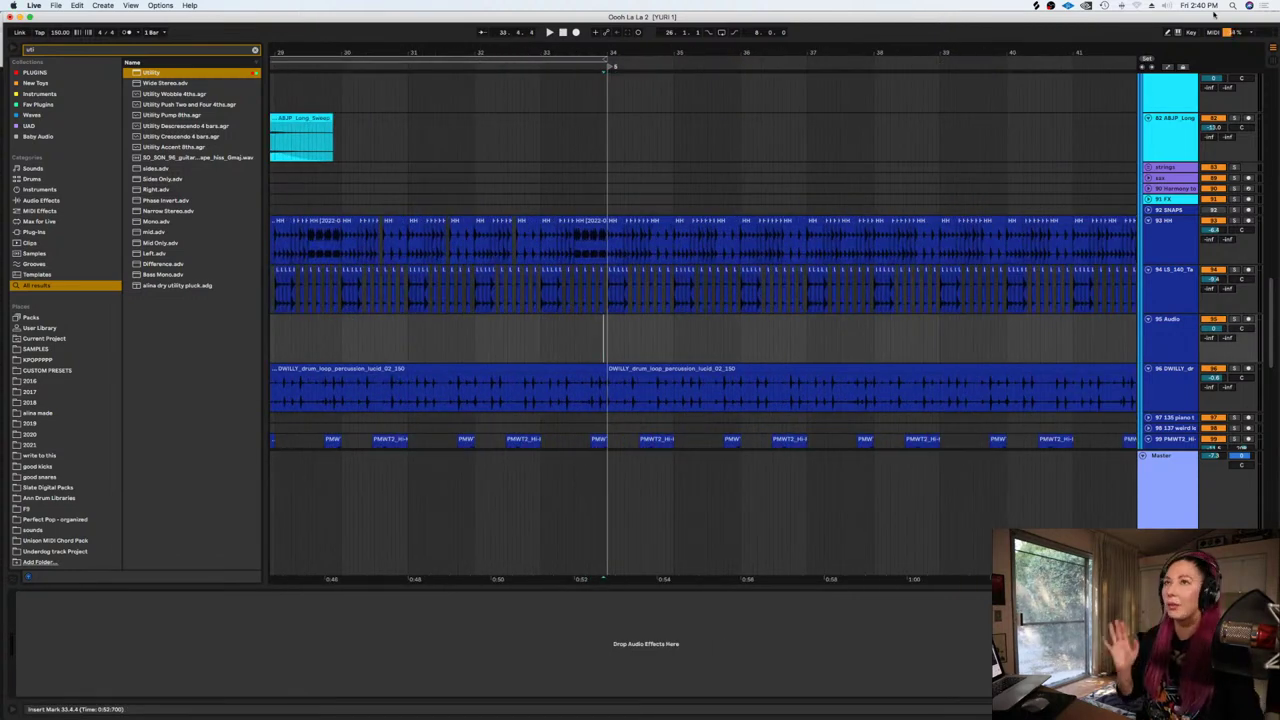
Switch to Splice and limit the drum samples to a BPM range of 135 to 171
{"action": "left_click", "coordinate": [1038, 5]}
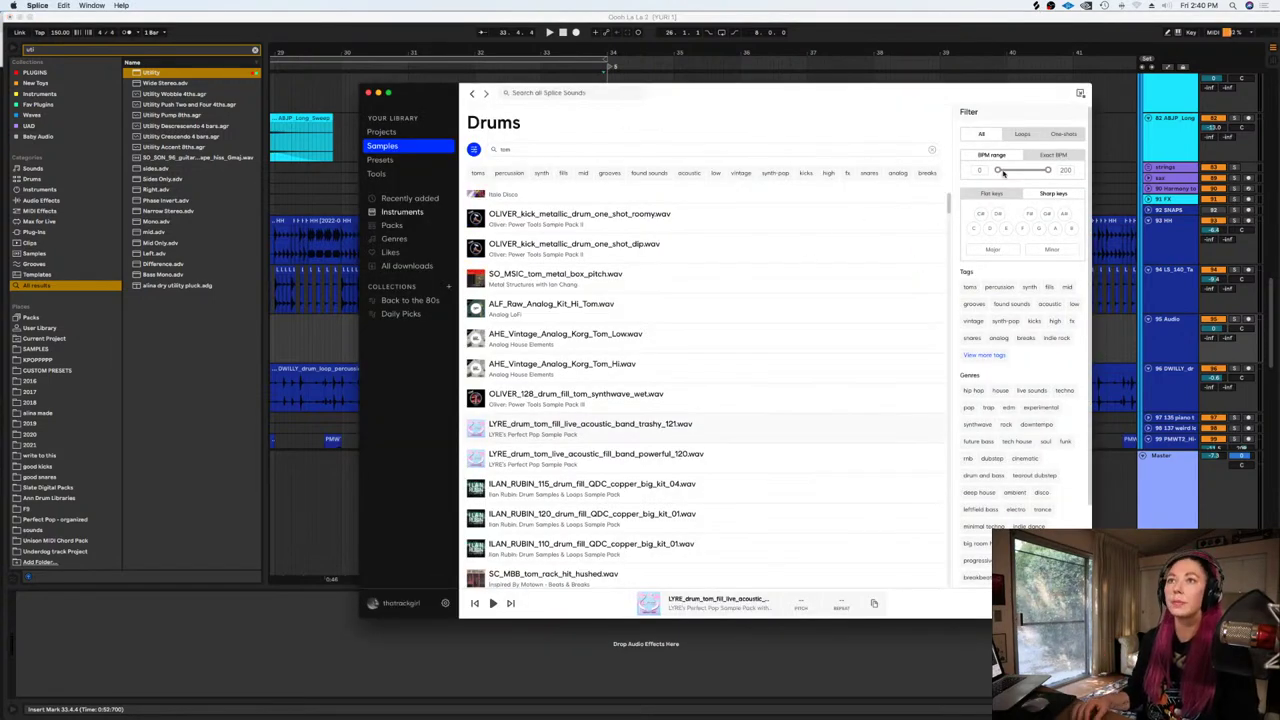
{"action": "left_click_drag", "start_coordinate": [1000, 172], "coordinate": [1010, 173]}
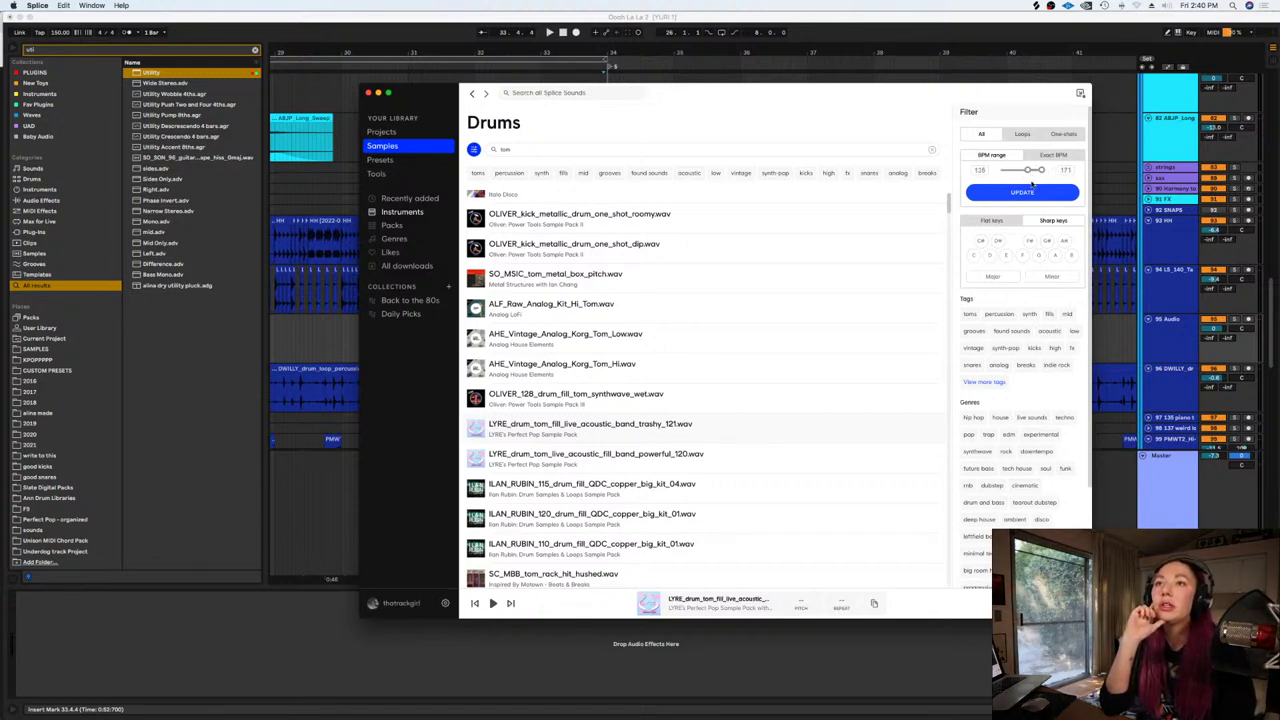
{"action": "left_click", "coordinate": [1034, 193]}
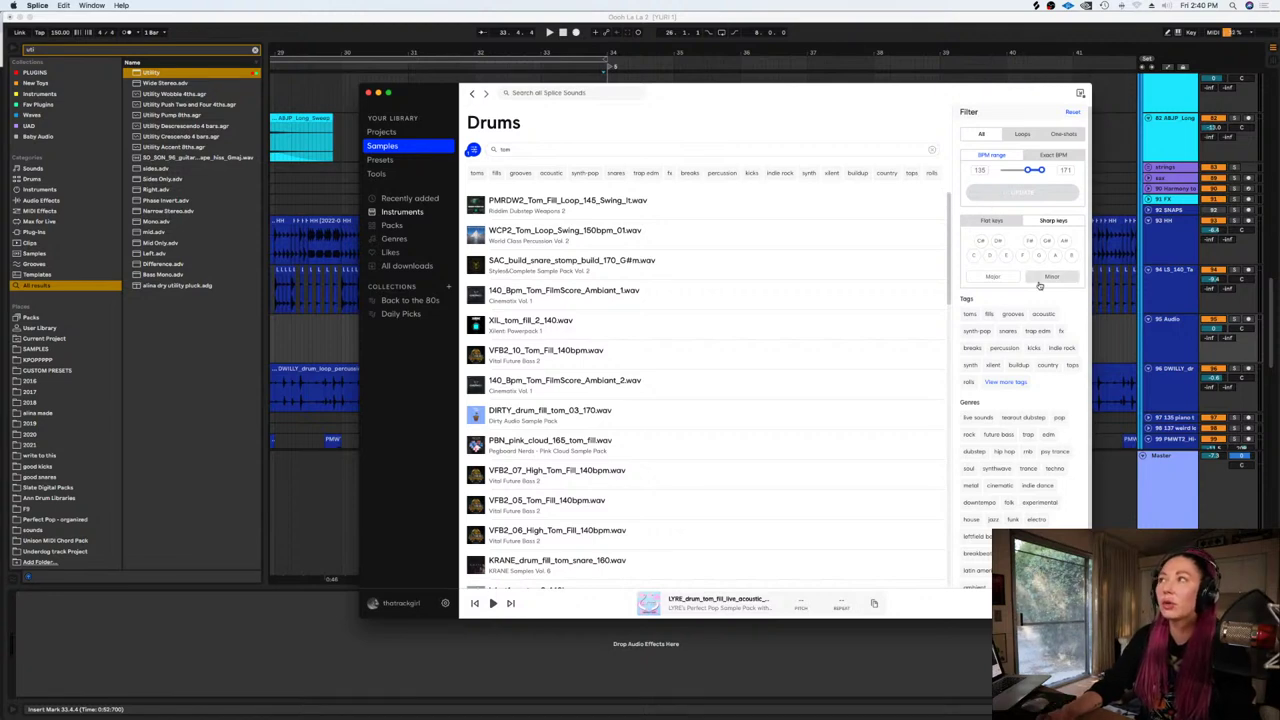
Expand the sample tags, filter by hats and preview lvhat1_custom2_140bpm.wav
{"action": "left_click", "coordinate": [1009, 384]}
{"action": "scroll", "coordinate": [1057, 391], "scroll_direction": "down", "scroll_amount": 2}
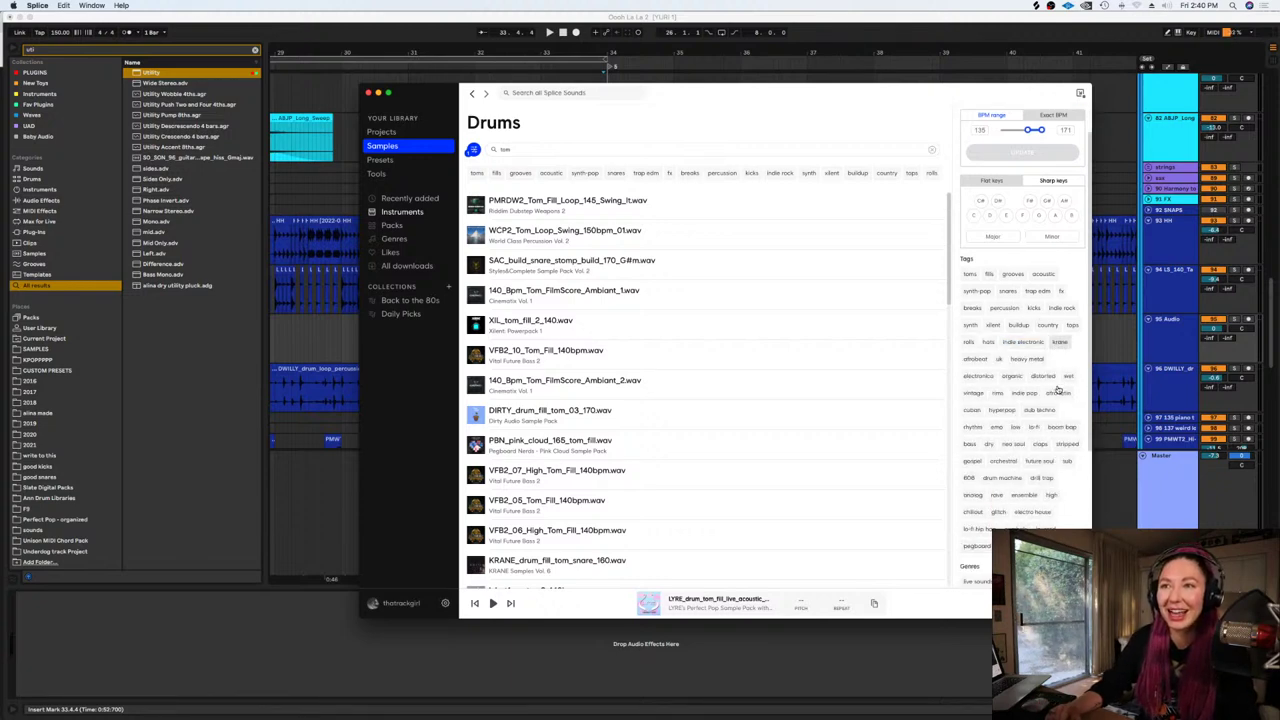
{"action": "left_click", "coordinate": [988, 342]}
{"action": "left_click", "coordinate": [476, 204]}
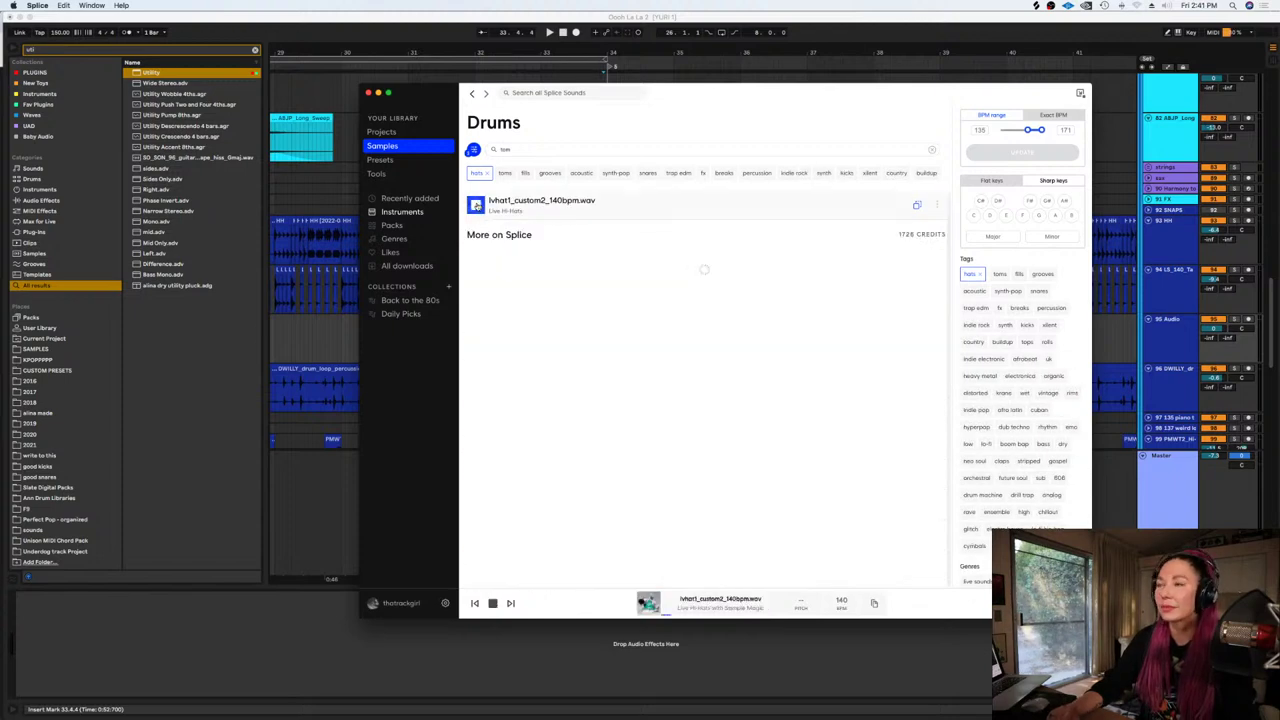
Switch to Ableton Live, place lvhat1_custom2_140bpm on the 95 Audio track at 34.1.1, and halve the clip's BPM to 70
{"action": "left_click", "coordinate": [325, 330]}
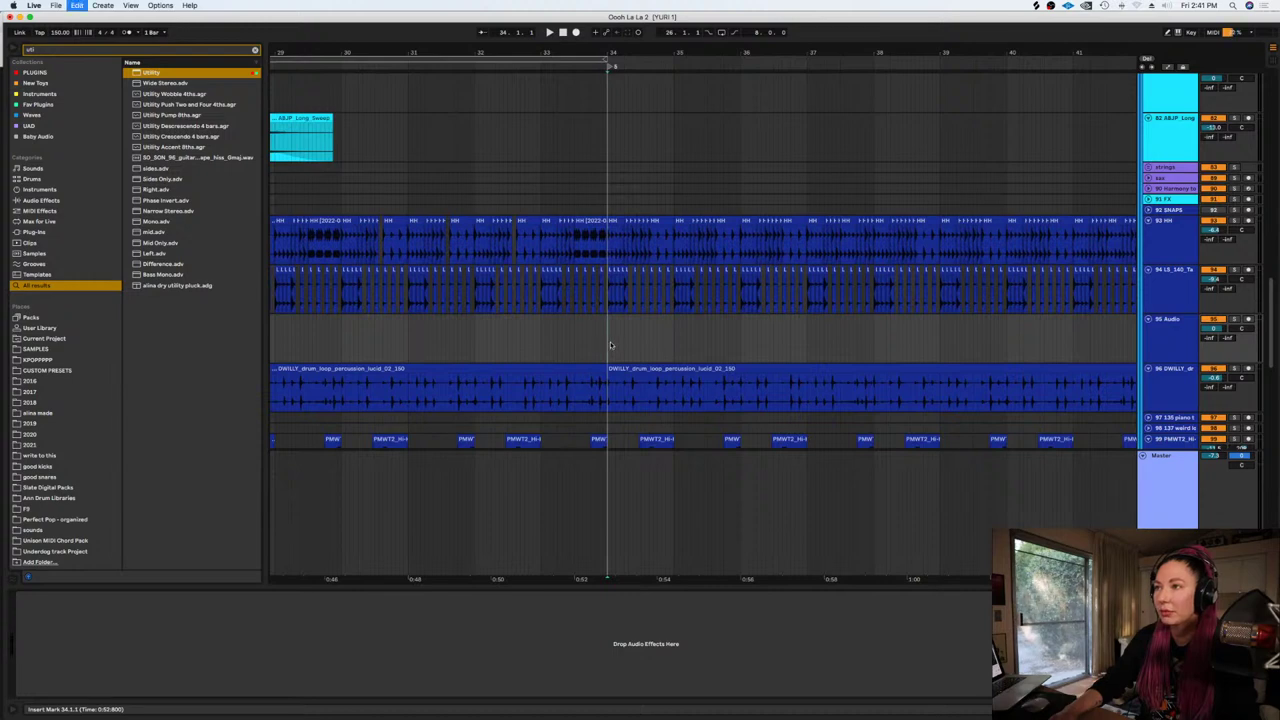
{"action": "left_click_drag", "start_coordinate": [622, 313], "coordinate": [625, 319]}
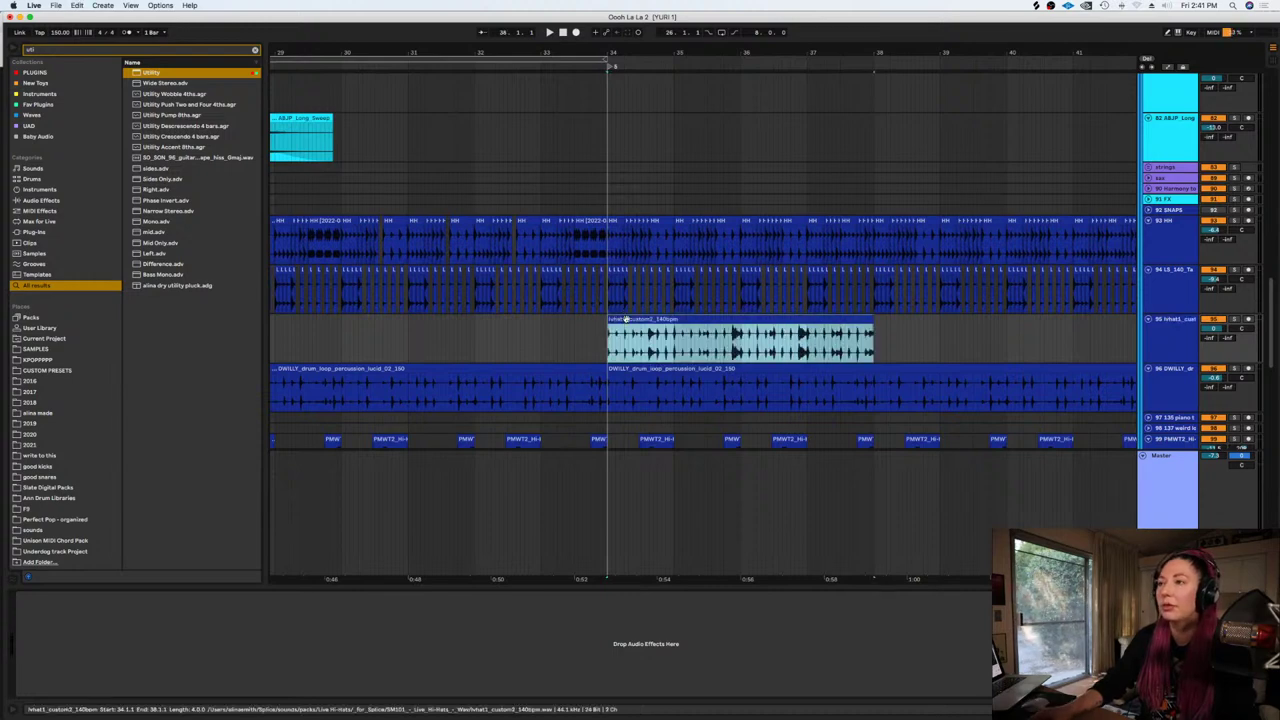
{"action": "double_click", "coordinate": [625, 319]}
{"action": "left_click", "coordinate": [141, 331]}
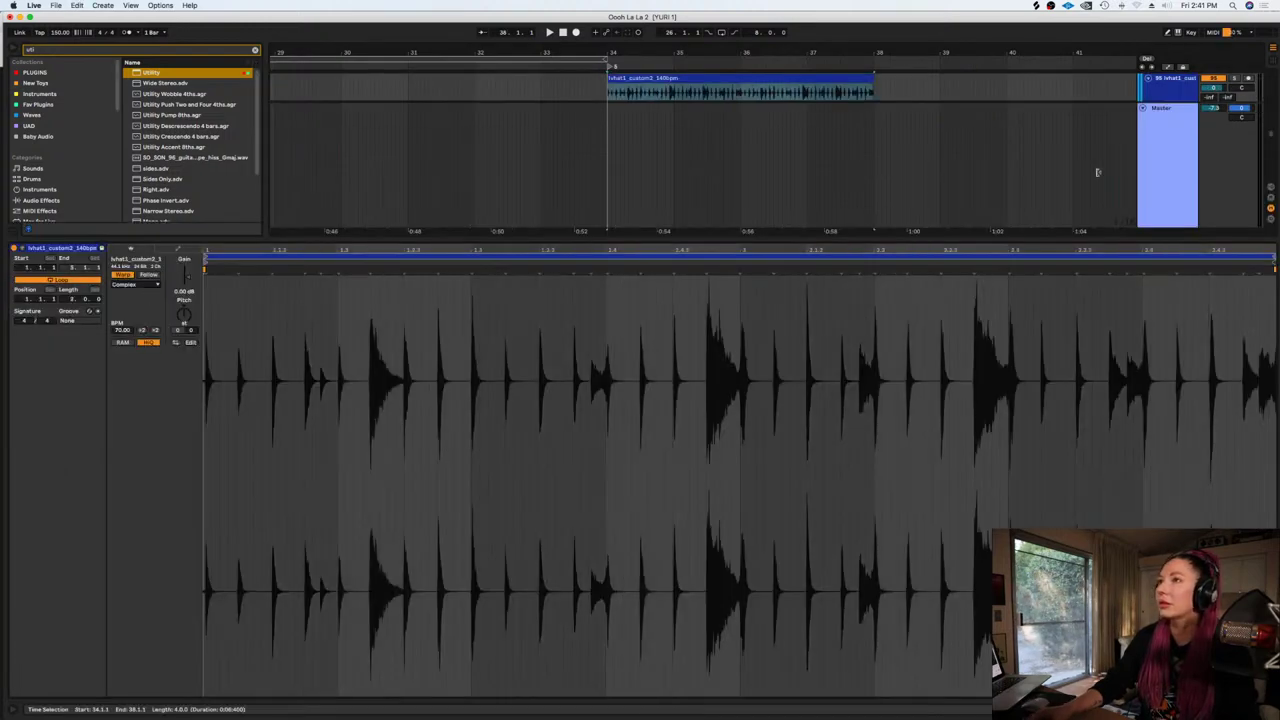
Solo the lvhat1 track and play back the new hi-hat clip
{"action": "key", "text": "shift+Tab"}
{"action": "scroll", "coordinate": [1176, 209], "scroll_direction": "up", "scroll_amount": 3}
{"action": "left_click", "coordinate": [1237, 199]}
{"action": "key", "text": "space"}
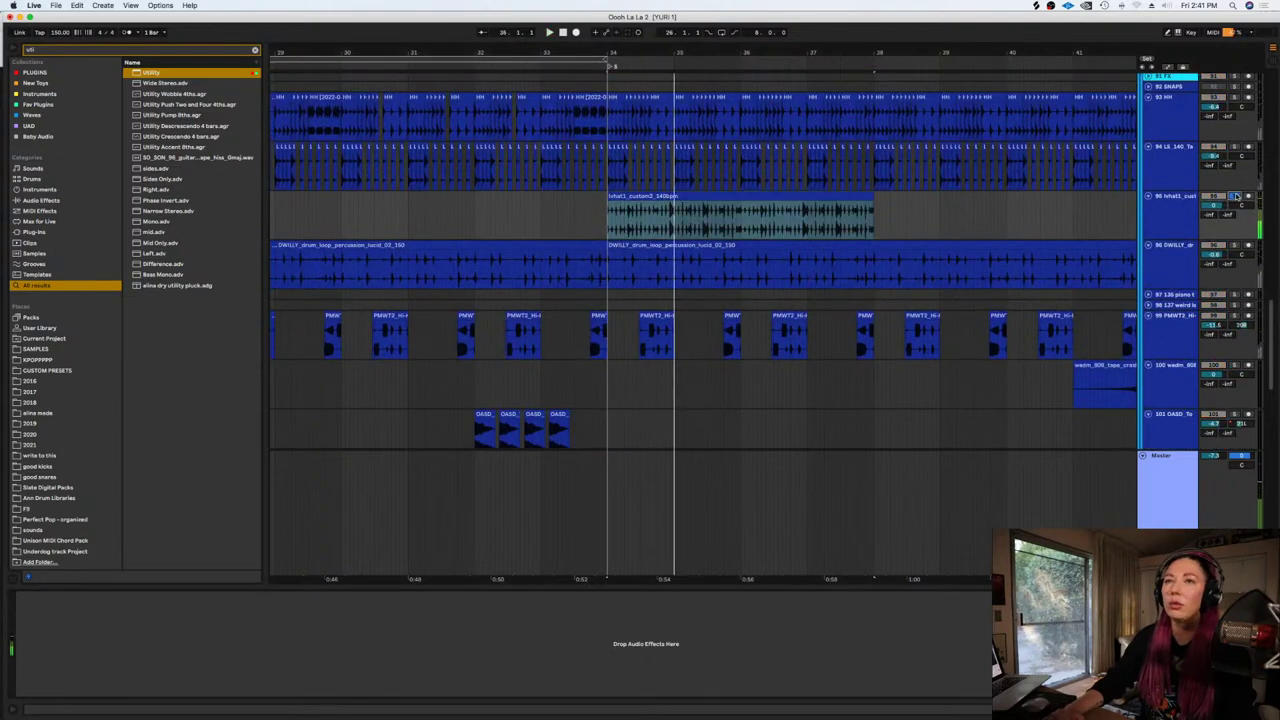
Split the hi-hat clip at 35.1.1 and delete the part after the split
{"action": "left_click", "coordinate": [782, 219]}
{"action": "left_click", "coordinate": [671, 222]}
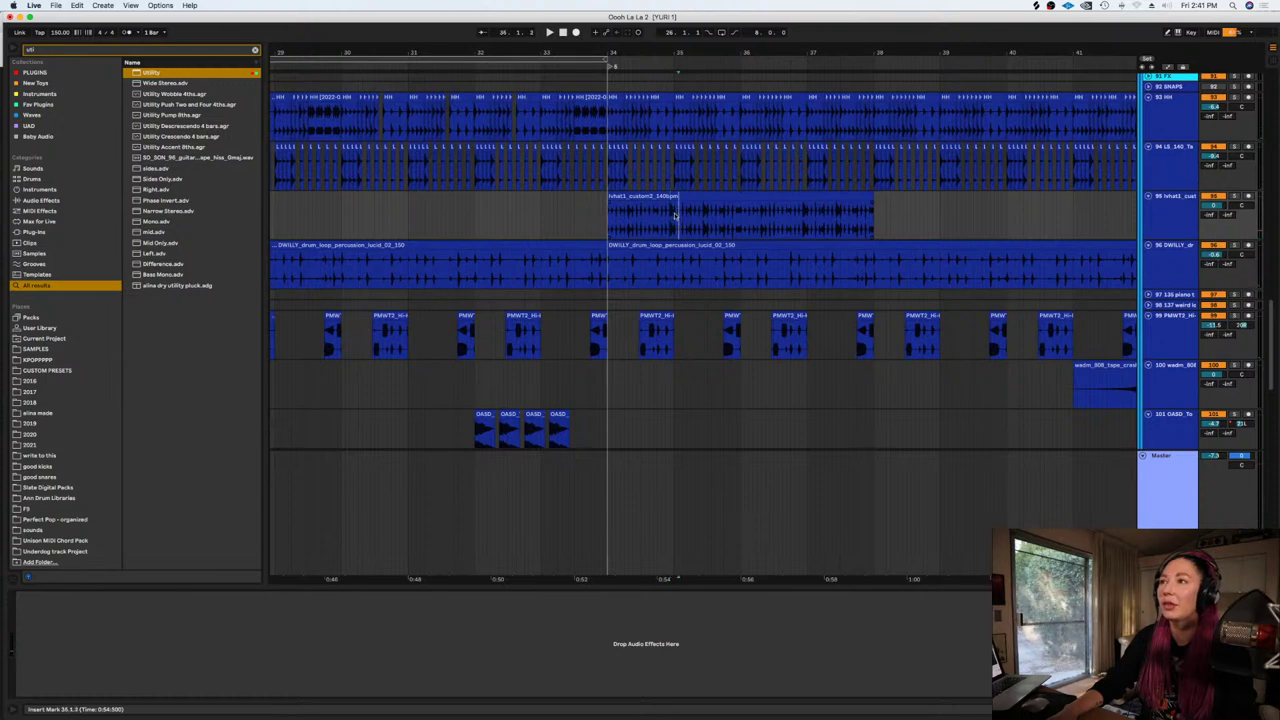
{"action": "left_click", "coordinate": [674, 213]}
{"action": "key", "text": "super+e"}
{"action": "left_click", "coordinate": [680, 195]}
{"action": "key", "text": "Delete"}
Duplicate the one-bar hi-hat clip three times to fill the track up to 38.1.1
{"action": "left_click", "coordinate": [641, 196]}
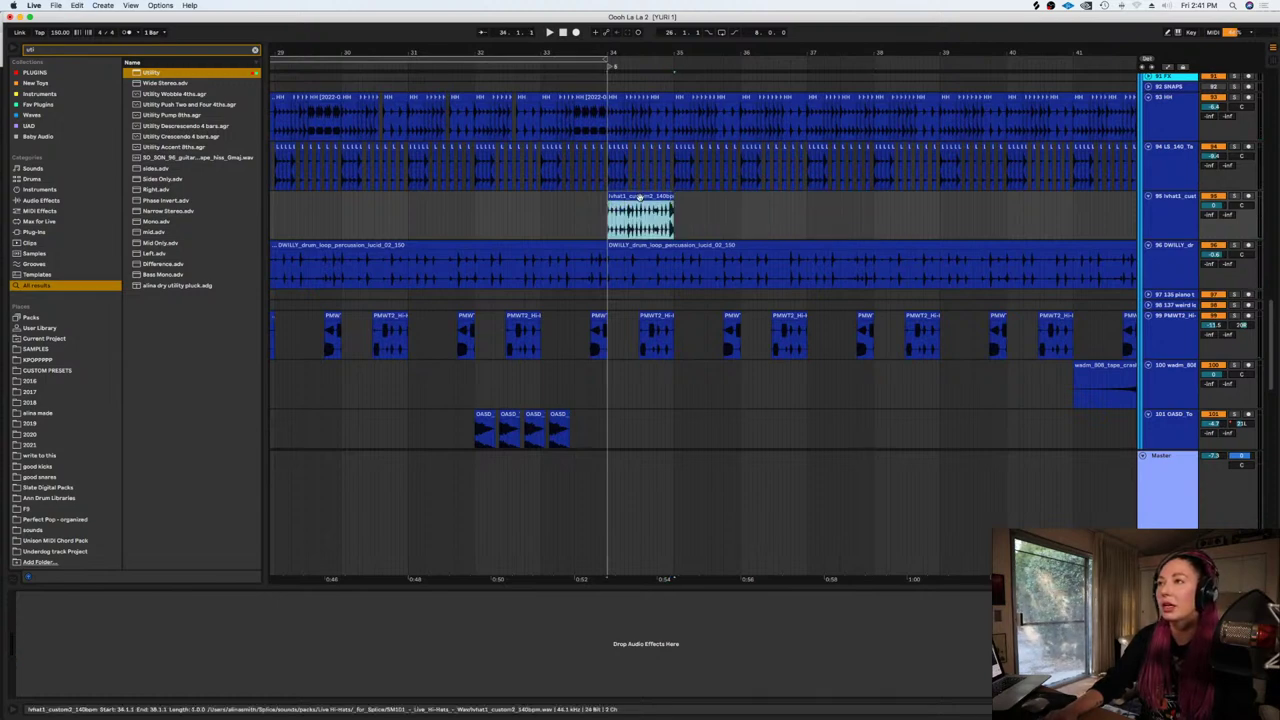
{"action": "key", "text": "super+d"}
{"action": "key", "text": "super+d"}
{"action": "key", "text": "super+d"}
Play back from bar 32 and lower the lvhat1 track's volume to -7.0 dB
{"action": "left_click", "coordinate": [528, 210]}
{"action": "key", "text": "space"}
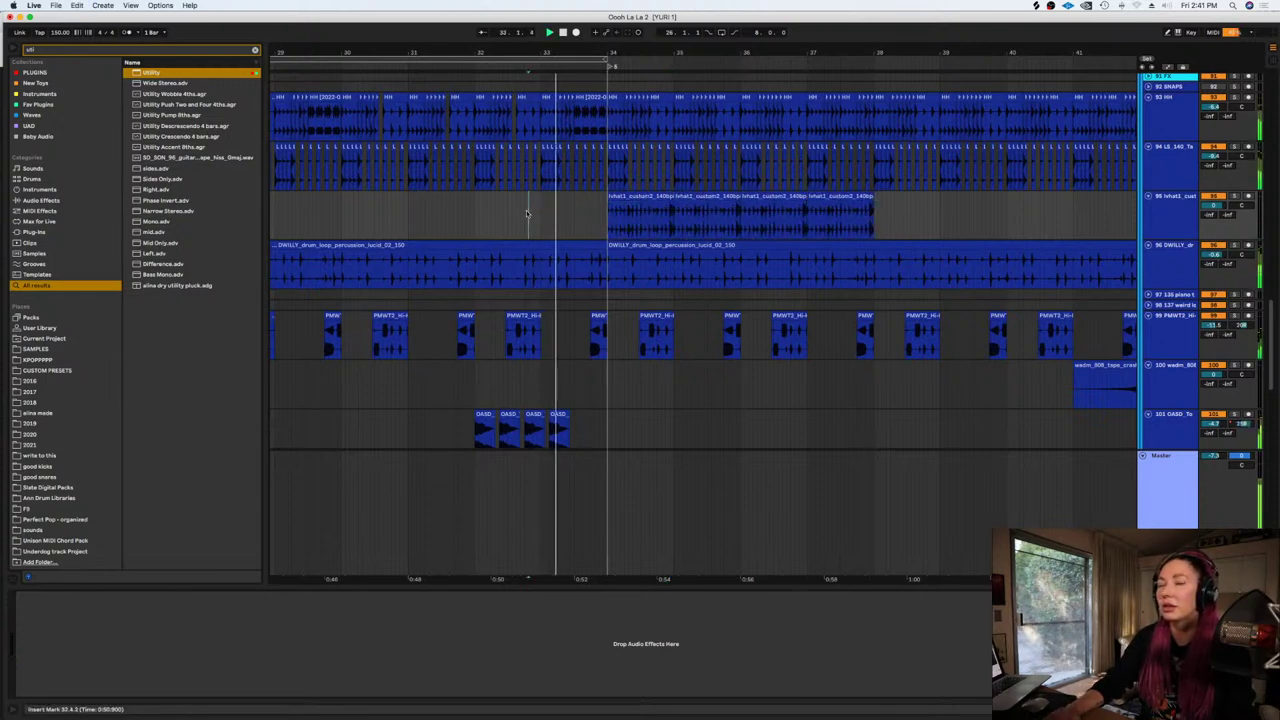
{"action": "left_click_drag", "start_coordinate": [1213, 205], "coordinate": [1217, 216]}
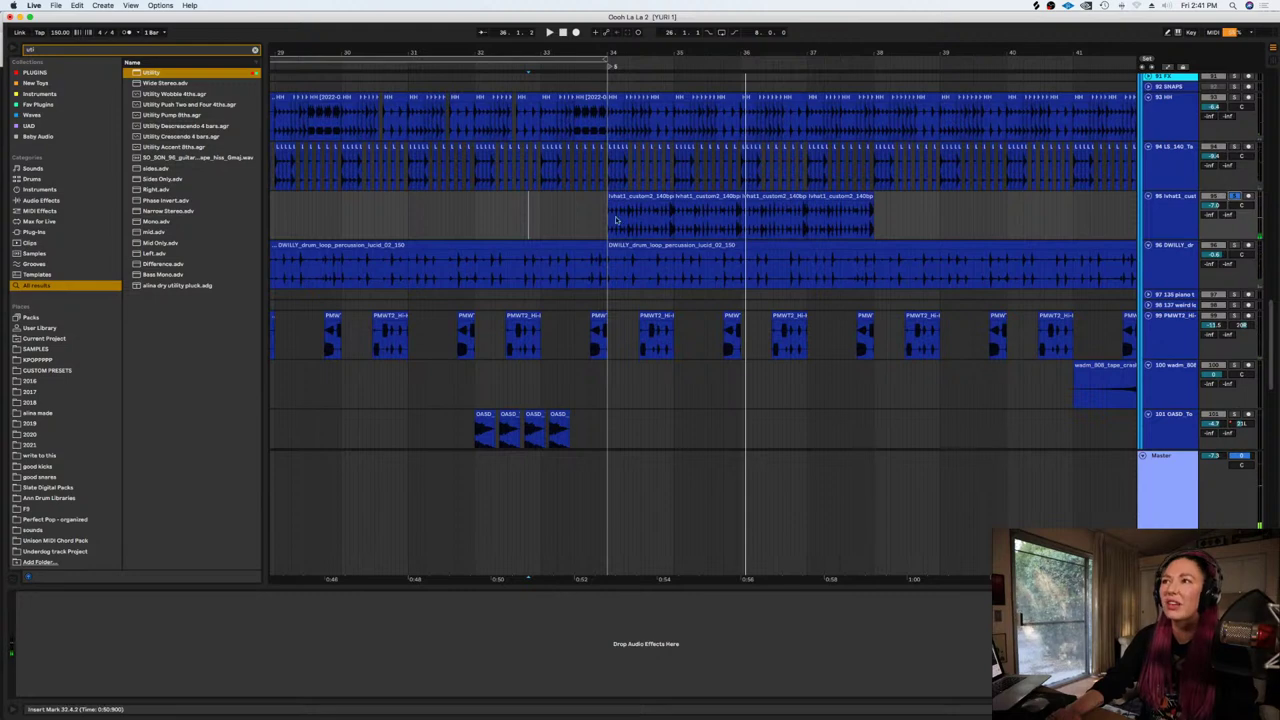
Chop a short slice from the start of the lvhat1 clip and duplicate it to fill bar 34 with repeated hi-hats up to 35.1.1
{"action": "left_click_drag", "start_coordinate": [604, 222], "coordinate": [608, 222]}
{"action": "key", "text": "plus"}
{"action": "key", "text": "plus"}
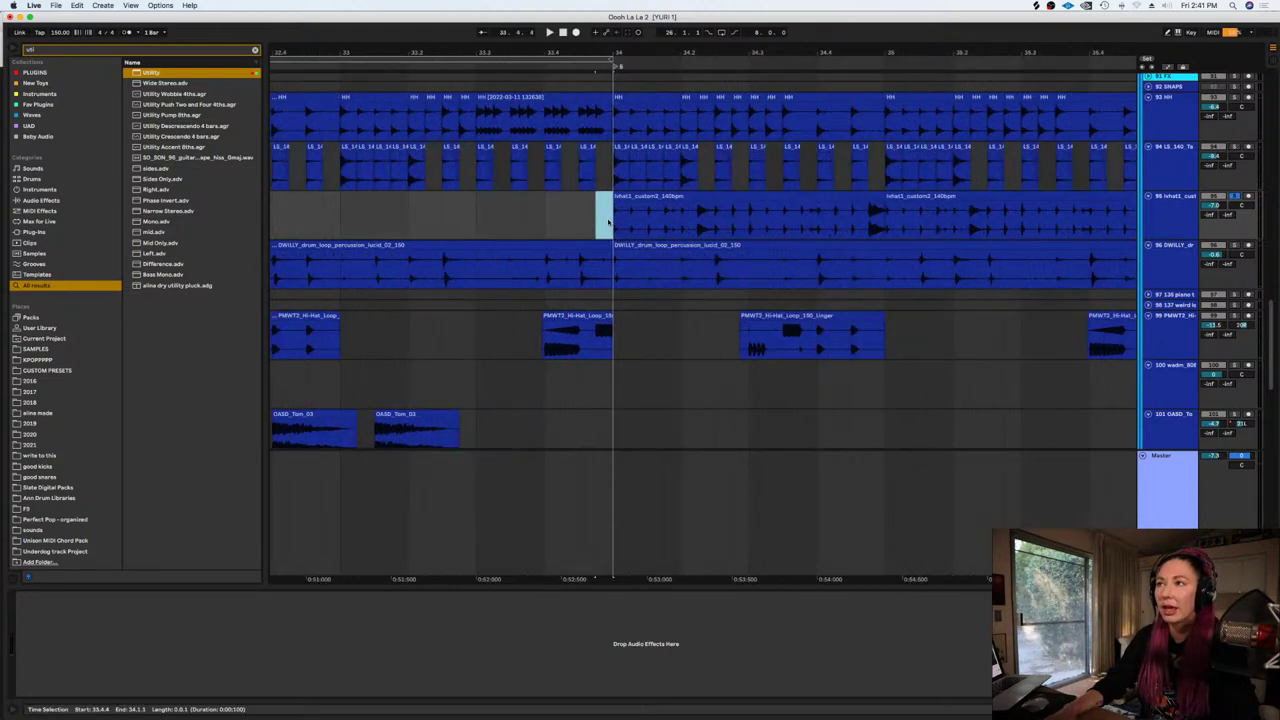
{"action": "left_click", "coordinate": [681, 213]}
{"action": "left_click_drag", "start_coordinate": [647, 217], "coordinate": [677, 228]}
{"action": "key", "text": "super+e"}
{"action": "key", "text": "super+e"}
{"action": "key", "text": "super+d"}
{"action": "key", "text": "super+d"}
{"action": "key", "text": "super+d"}
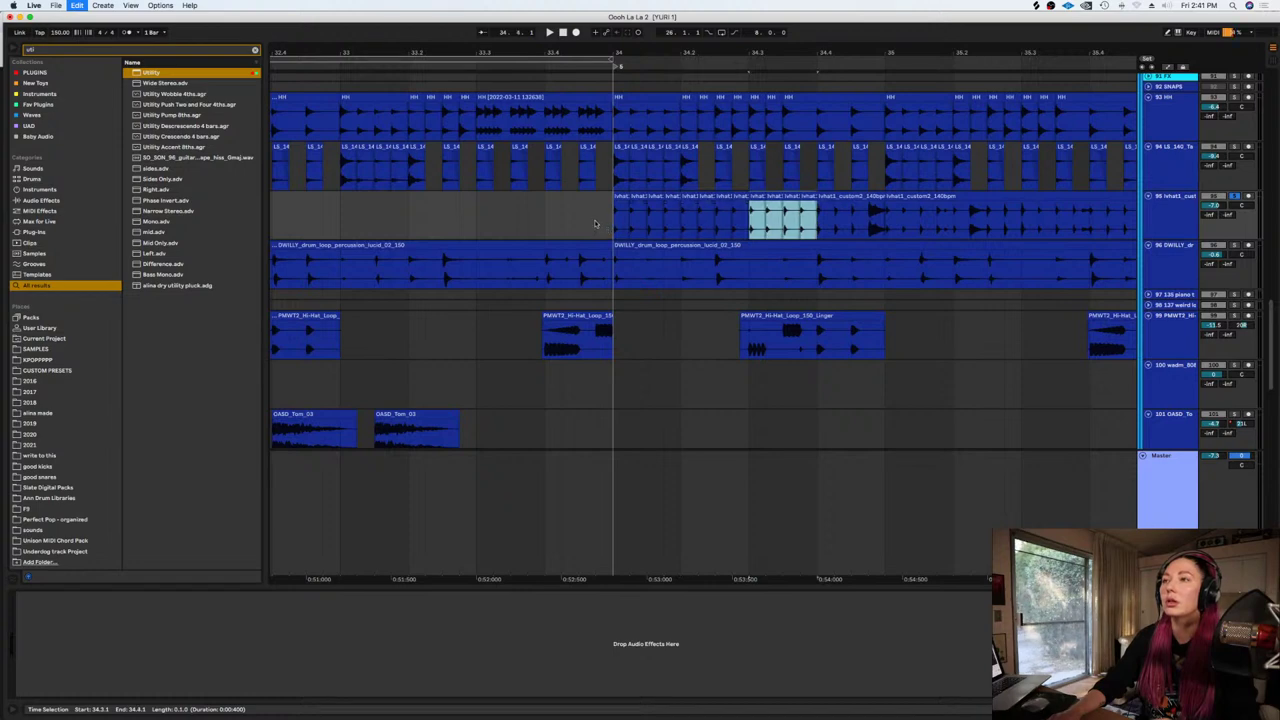
Play back the chopped hi-hats, unsolo the lvhat1 track and listen to them with the other tracks
{"action": "left_click", "coordinate": [493, 214]}
{"action": "key", "text": "space"}
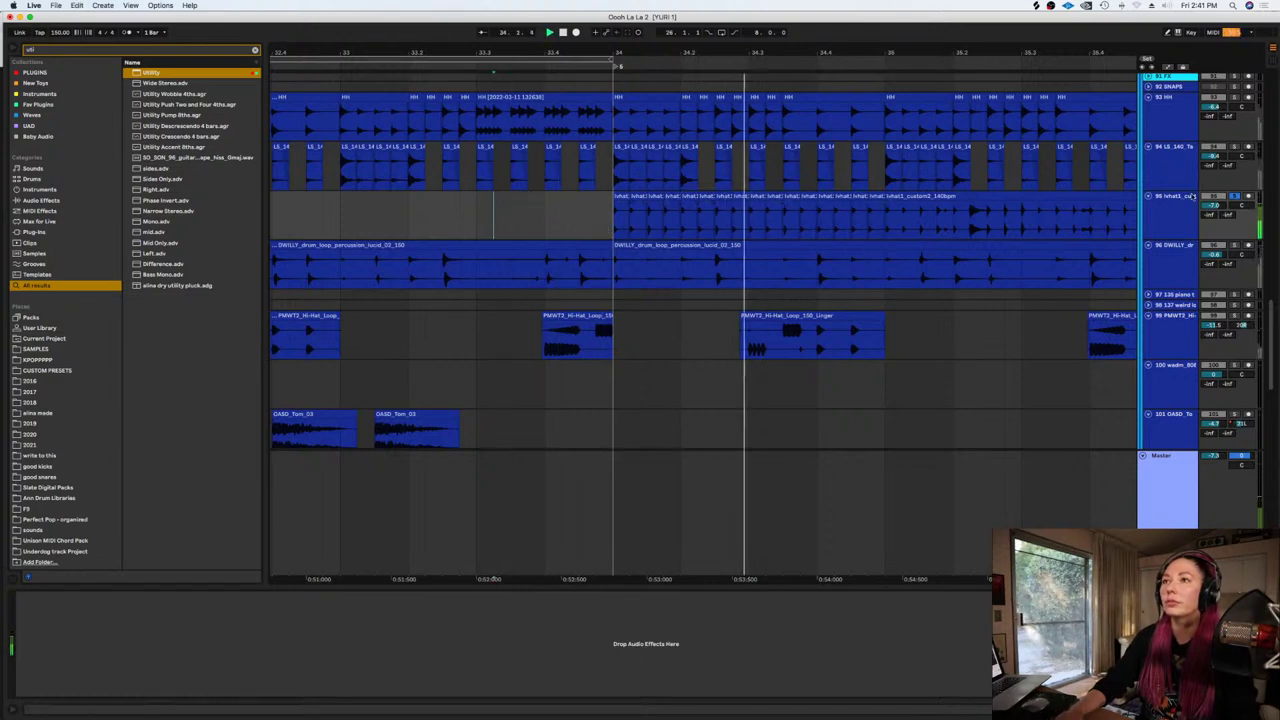
{"action": "left_click", "coordinate": [1235, 197]}
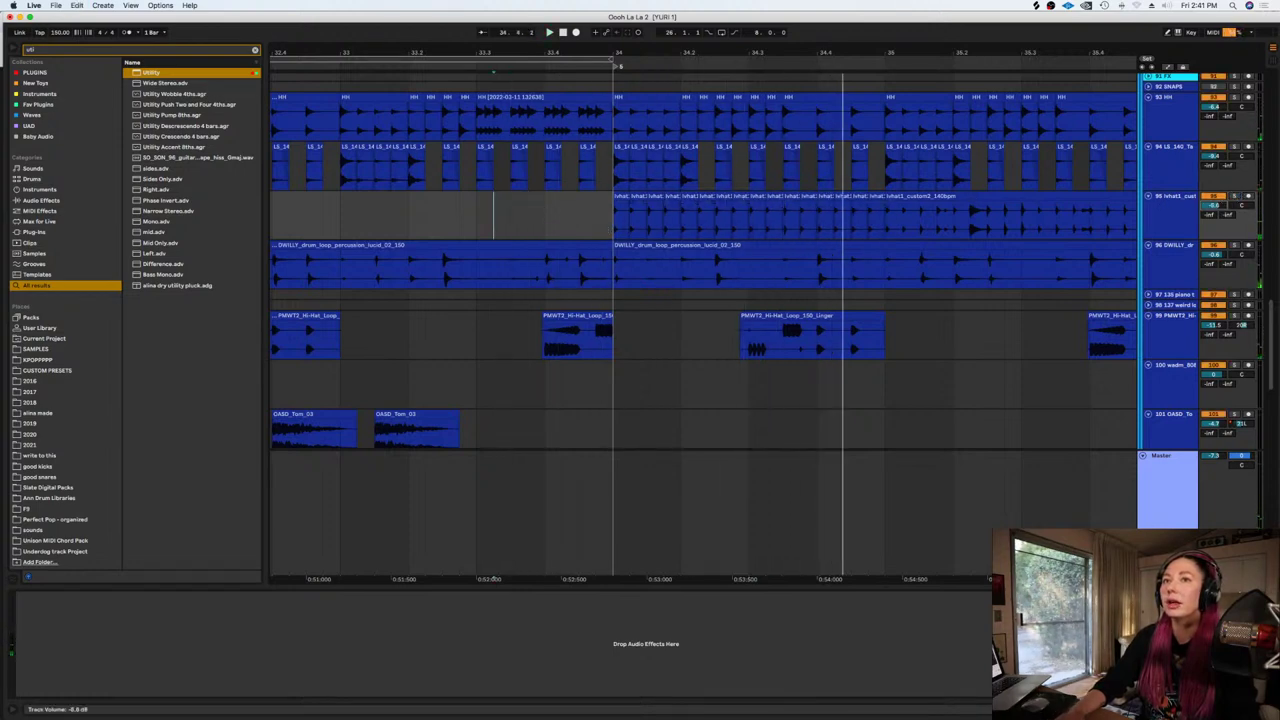
{"action": "left_click", "coordinate": [493, 219]}
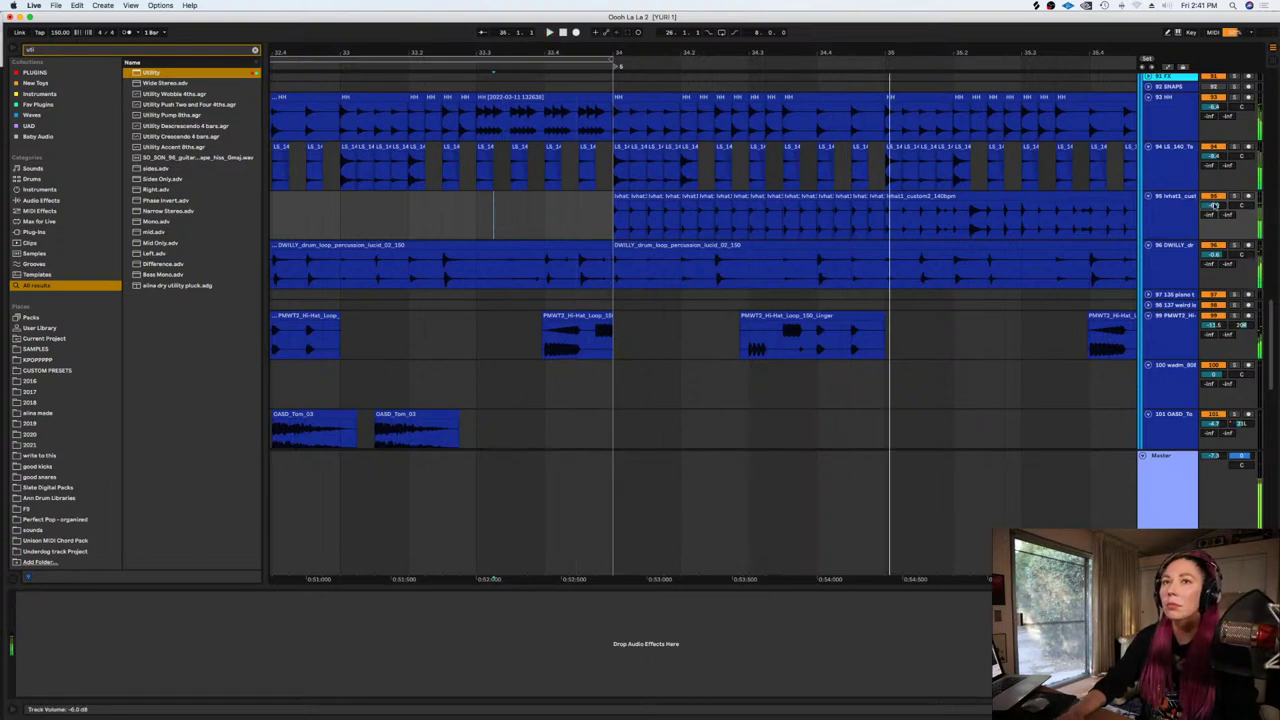
Delete the unchopped hi-hat clips on the lvhat1 track from 35.1.1 to 38.1.1
{"action": "left_click", "coordinate": [914, 195]}
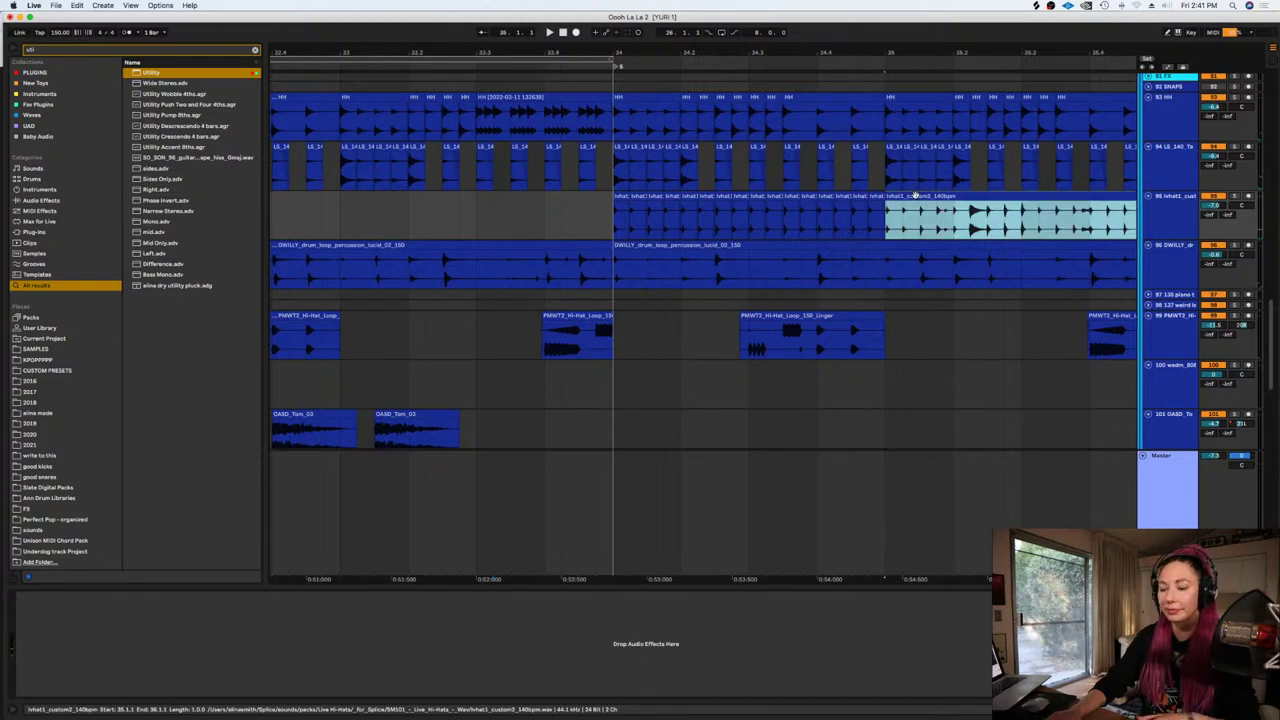
{"action": "key", "text": "minus"}
{"action": "key", "text": "minus"}
{"action": "key", "text": "minus"}
{"action": "key", "text": "minus"}
{"action": "key", "text": "Delete"}
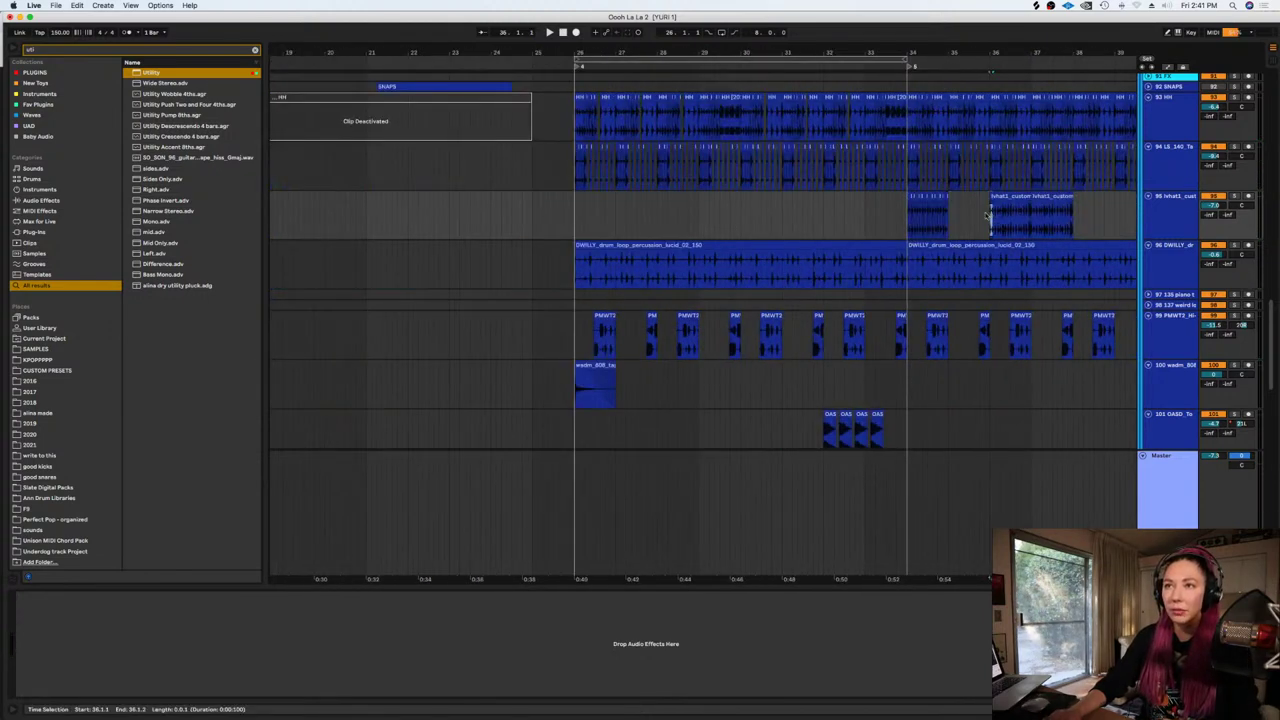
{"action": "left_click_drag", "start_coordinate": [986, 215], "coordinate": [1081, 216]}
Set the fixed grid to 1 Bar and duplicate the chopped hi-hat bar at 34.1.1 seven times, up to 42.1.1
{"action": "right_click", "coordinate": [1080, 215]}
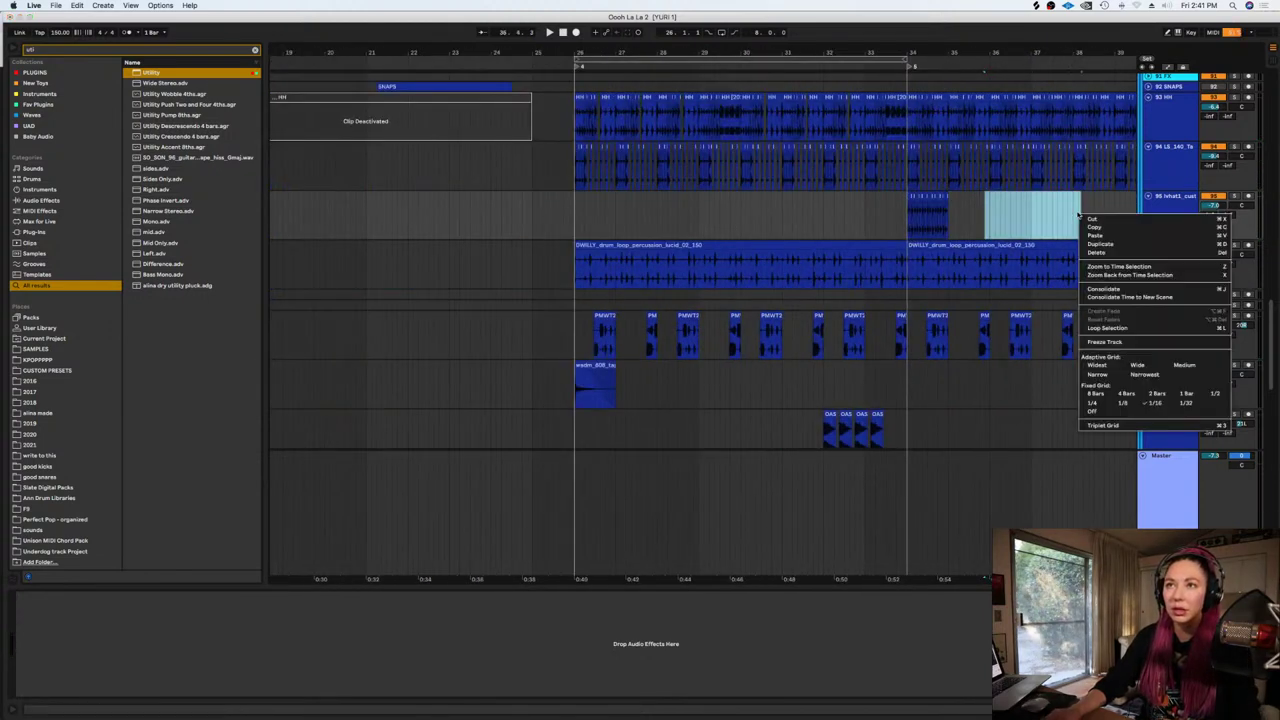
{"action": "left_click", "coordinate": [1187, 394]}
{"action": "left_click_drag", "start_coordinate": [949, 231], "coordinate": [908, 231]}
{"action": "key", "text": "super+d"}
{"action": "key", "text": "super+d"}
{"action": "key", "text": "super+d"}
{"action": "key", "text": "super+d"}
{"action": "key", "text": "super+d"}
{"action": "key", "text": "super+d"}
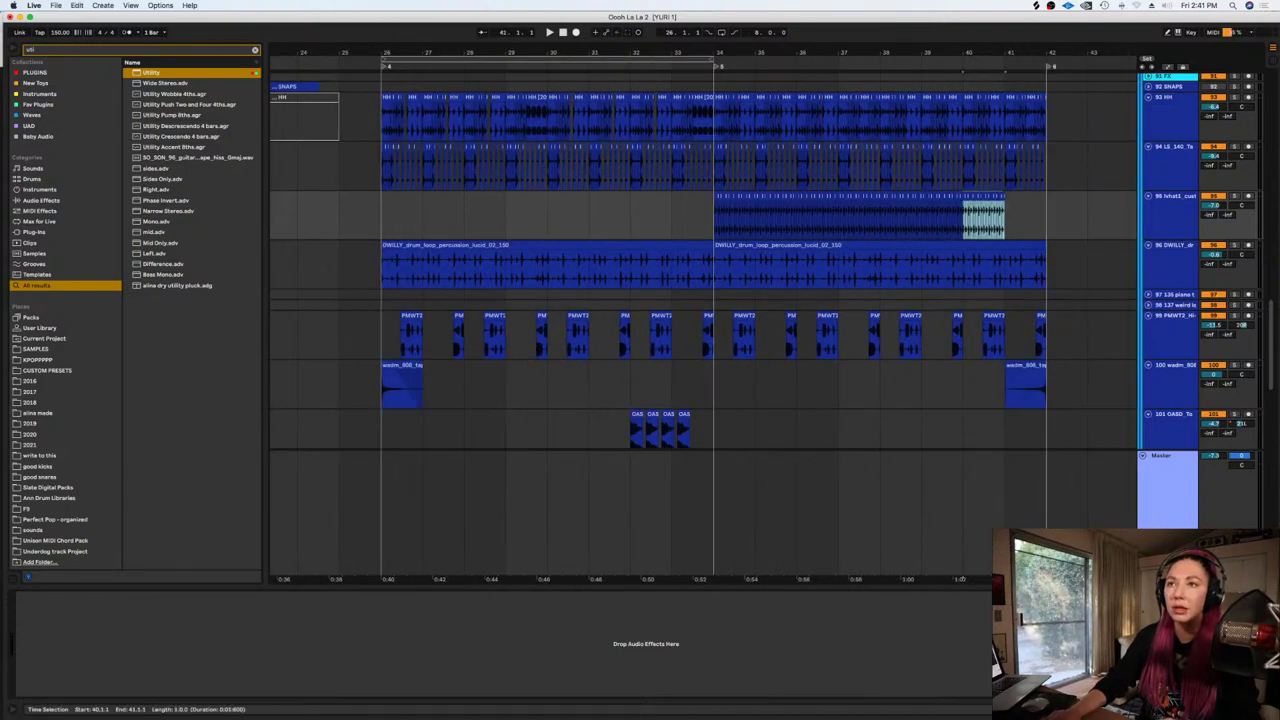
{"action": "key", "text": "super+d"}
Play back from 34.1.1 and lower the lvhat1 track's volume to -11.8 dB
{"action": "left_click", "coordinate": [694, 235]}
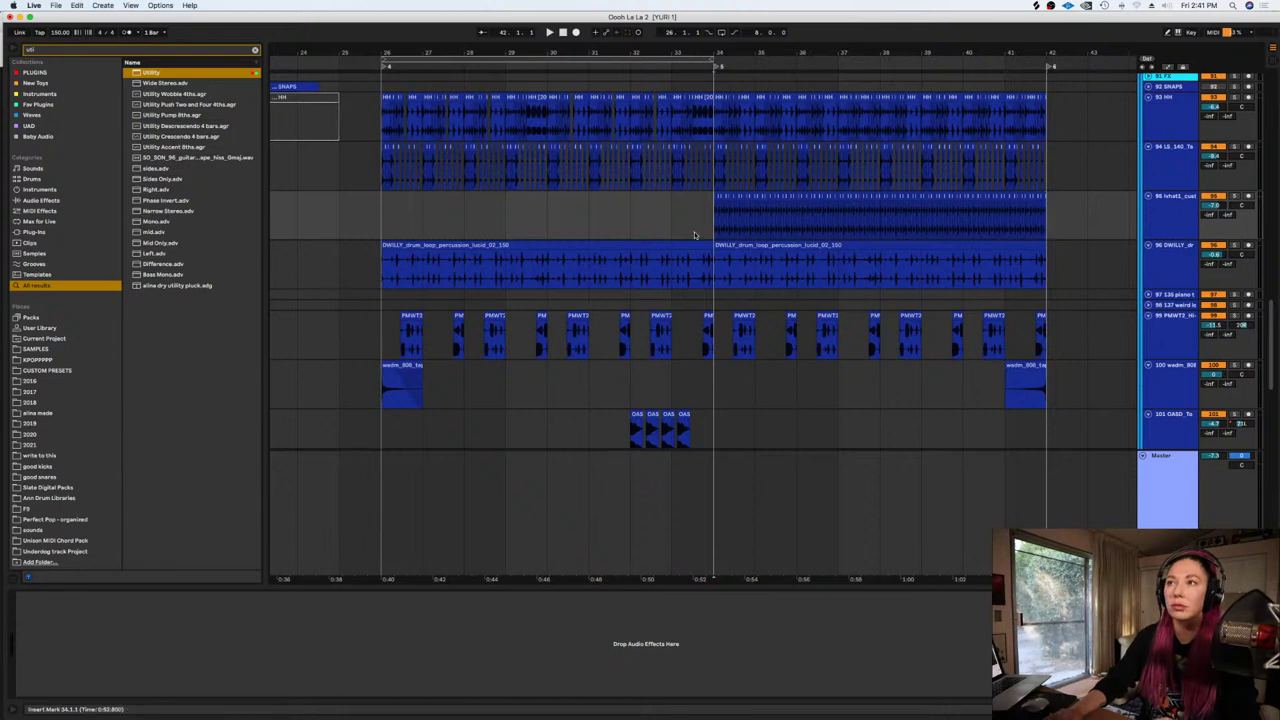
{"action": "key", "text": "space"}
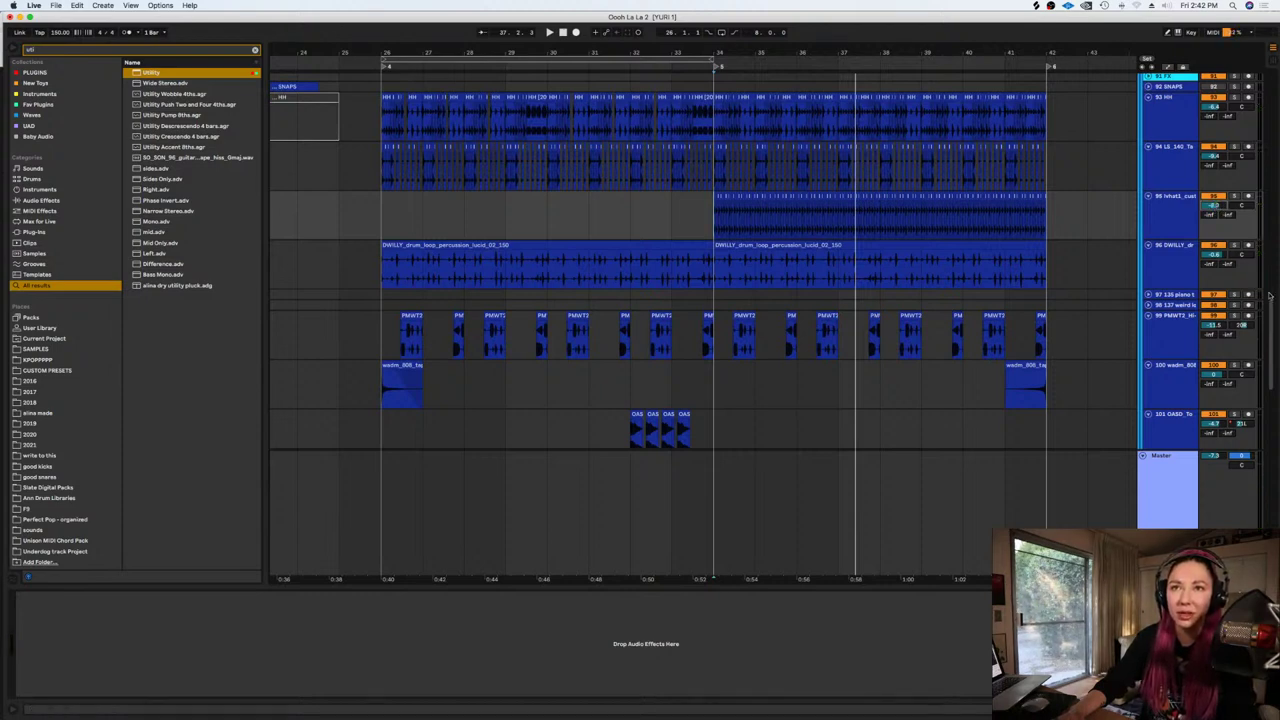
{"action": "scroll", "coordinate": [858, 178], "scroll_direction": "up", "scroll_amount": 5}
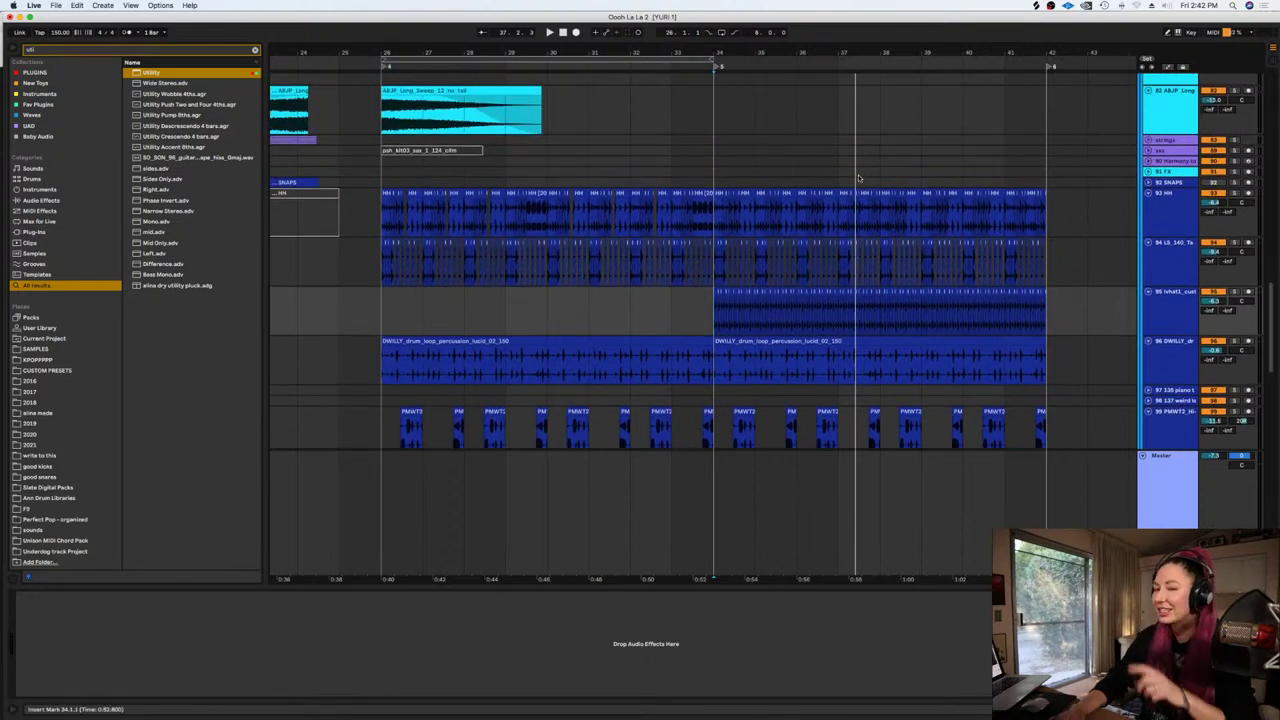
{"action": "key", "text": "space"}
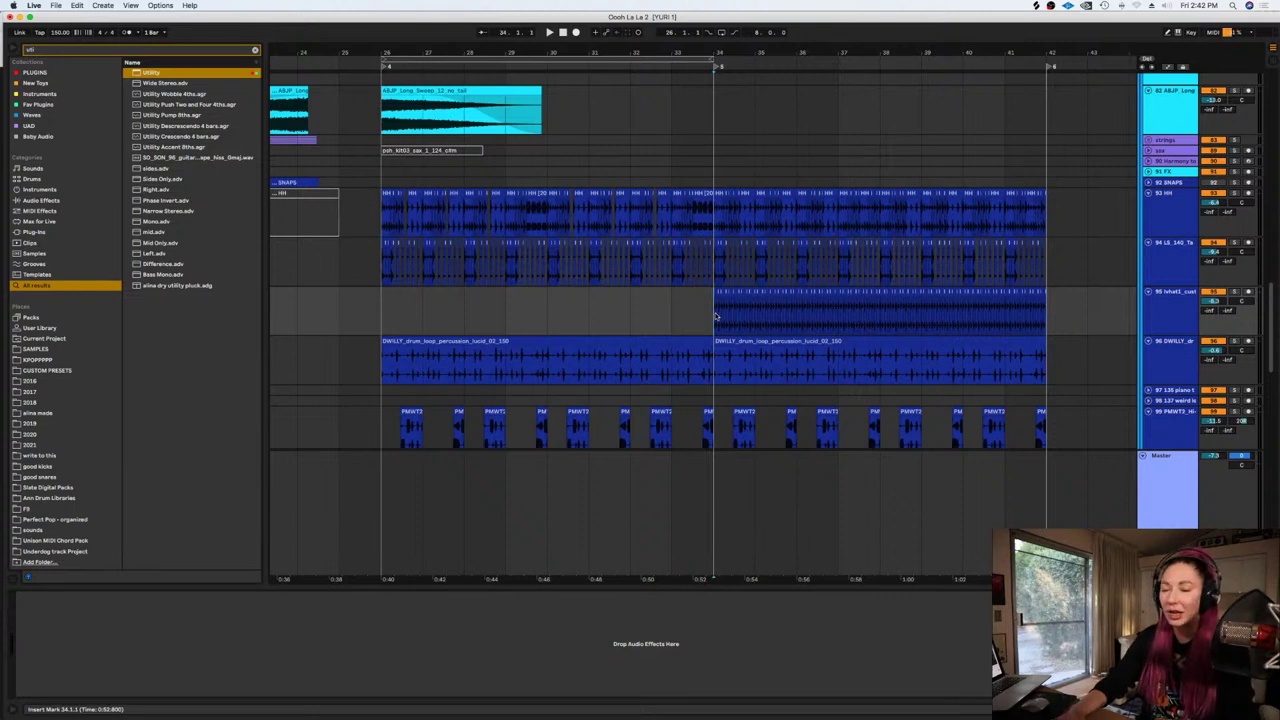
{"action": "key", "text": "space"}
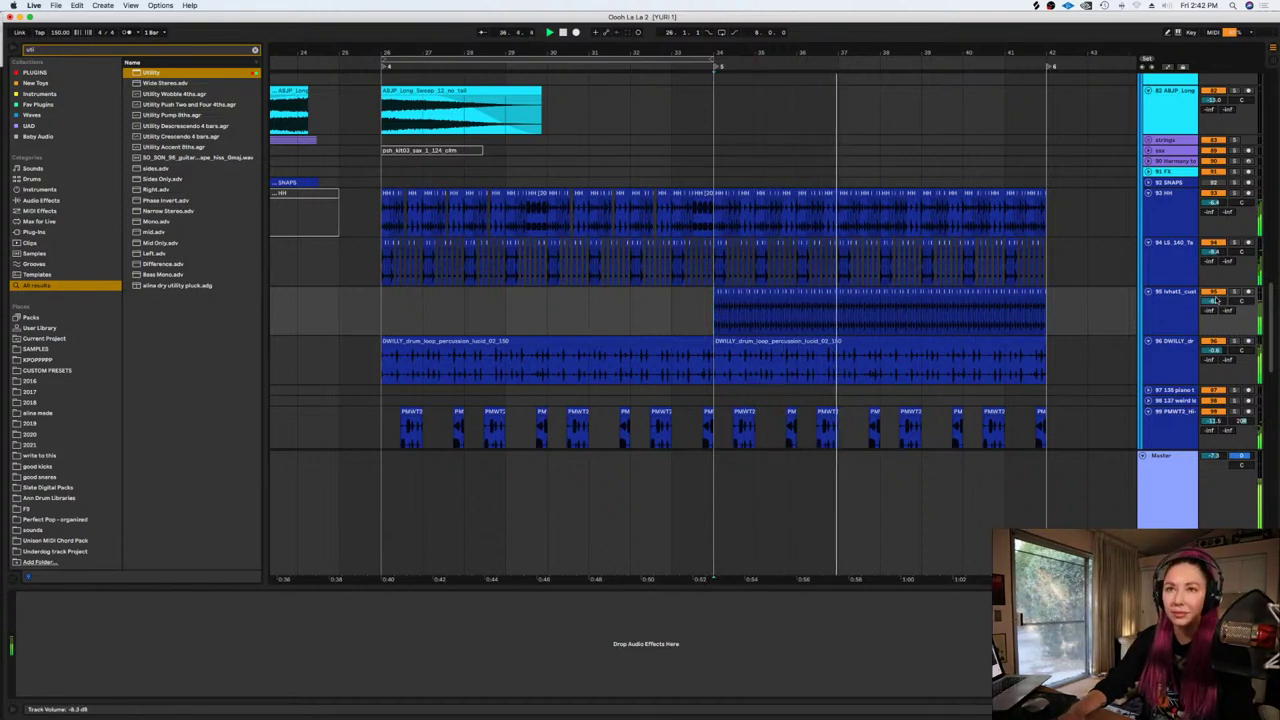
{"action": "left_click_drag", "start_coordinate": [1216, 300], "coordinate": [1216, 312]}
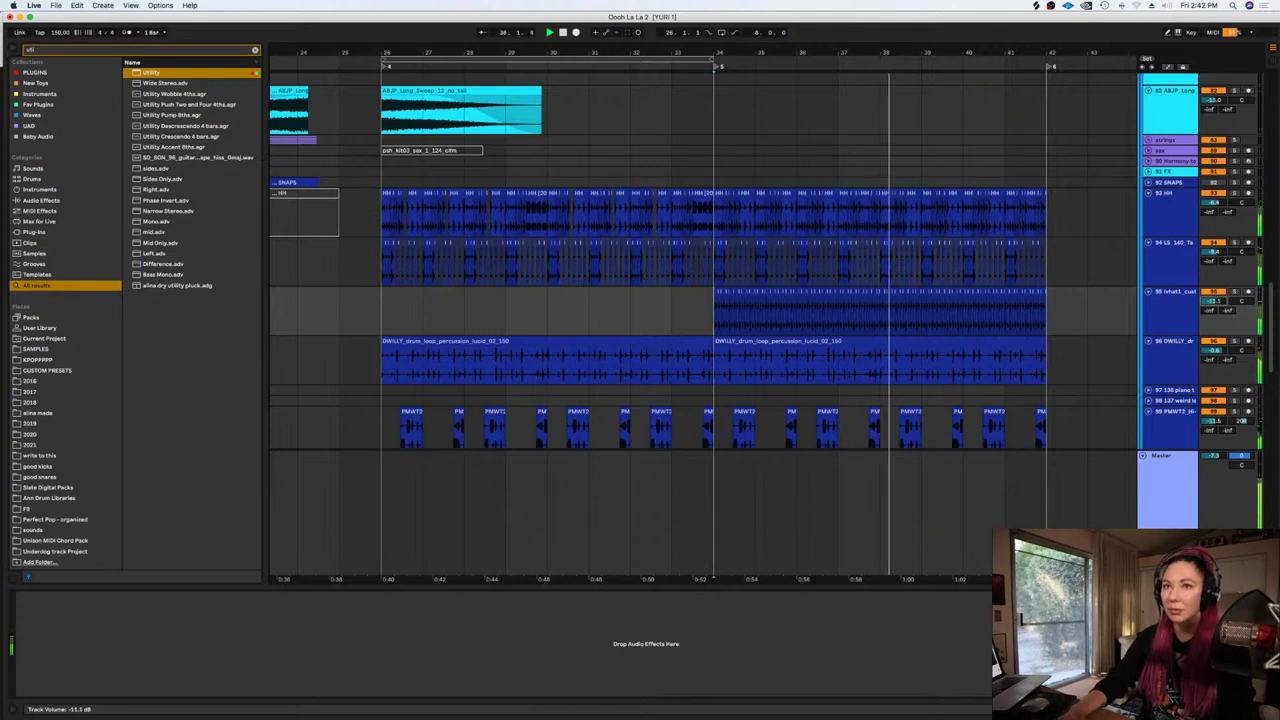
{"action": "left_click", "coordinate": [915, 180]}
{"action": "scroll", "coordinate": [817, 198], "scroll_direction": "up", "scroll_amount": 2}
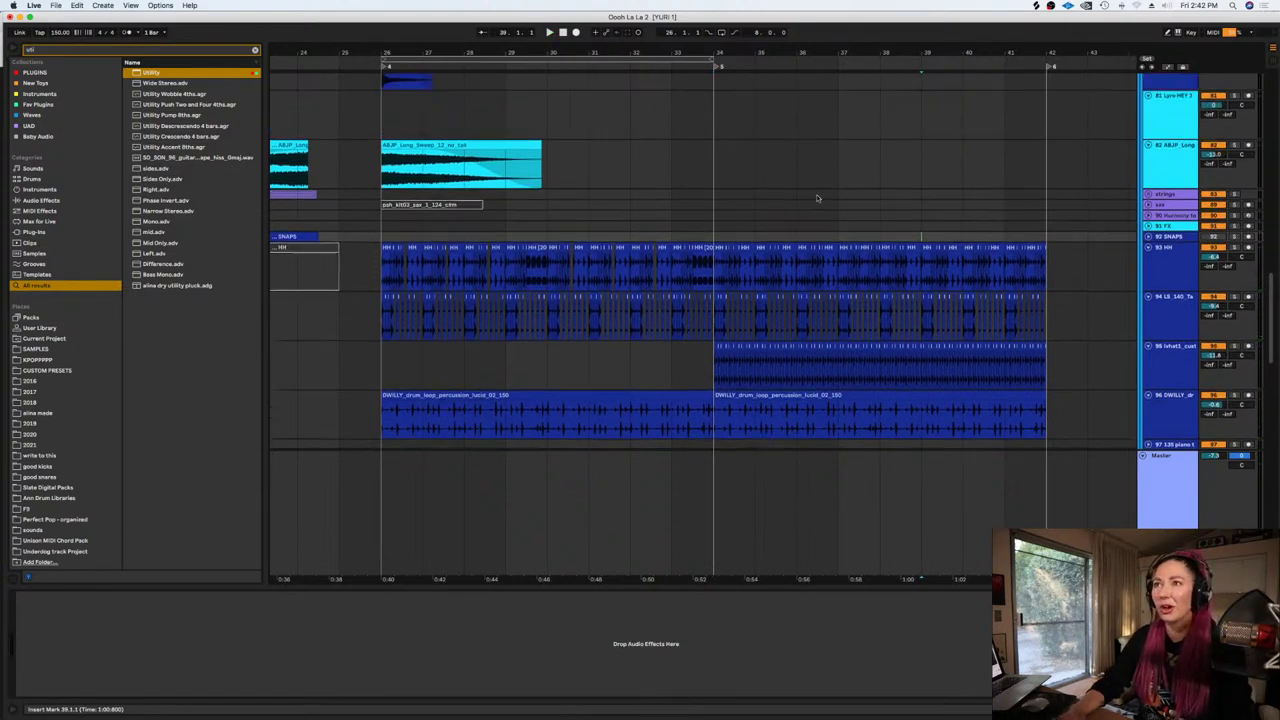
Play the chorus from 25.1.1 while looking through the tracks, and unfold the FX chime and impact effect tracks
{"action": "left_click", "coordinate": [435, 147]}
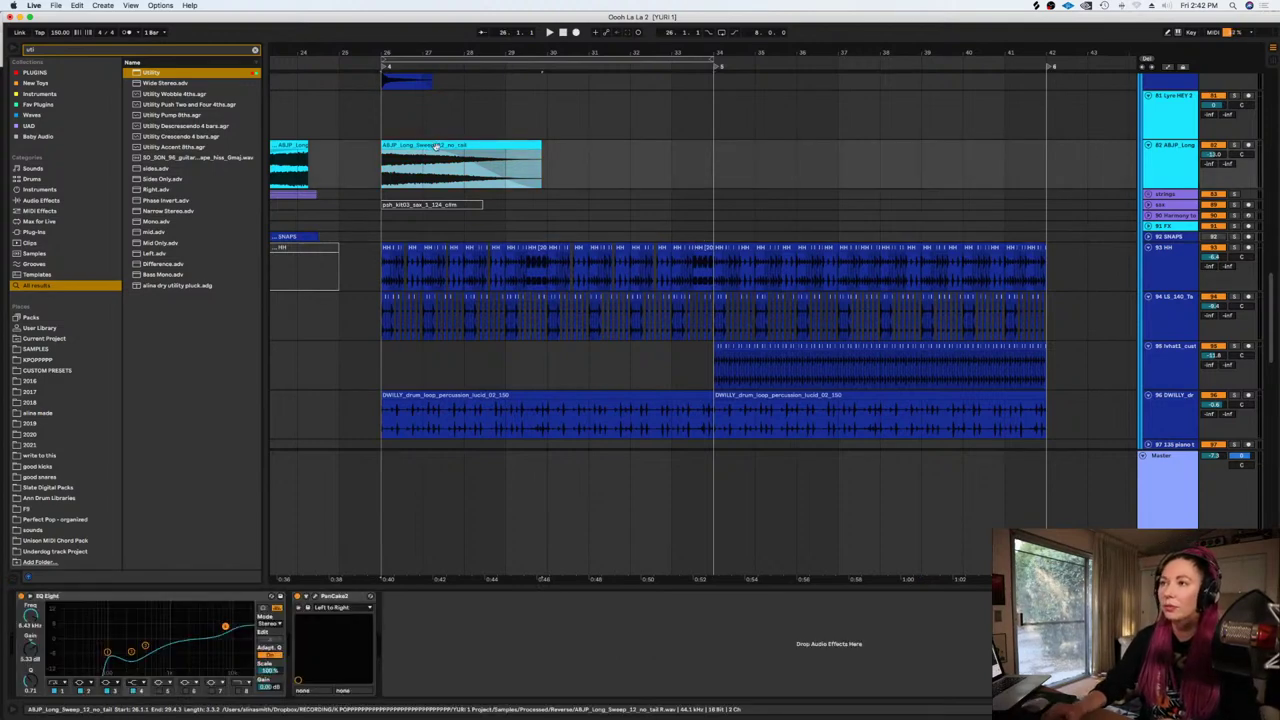
{"action": "scroll", "coordinate": [780, 193], "scroll_direction": "up", "scroll_amount": 15}
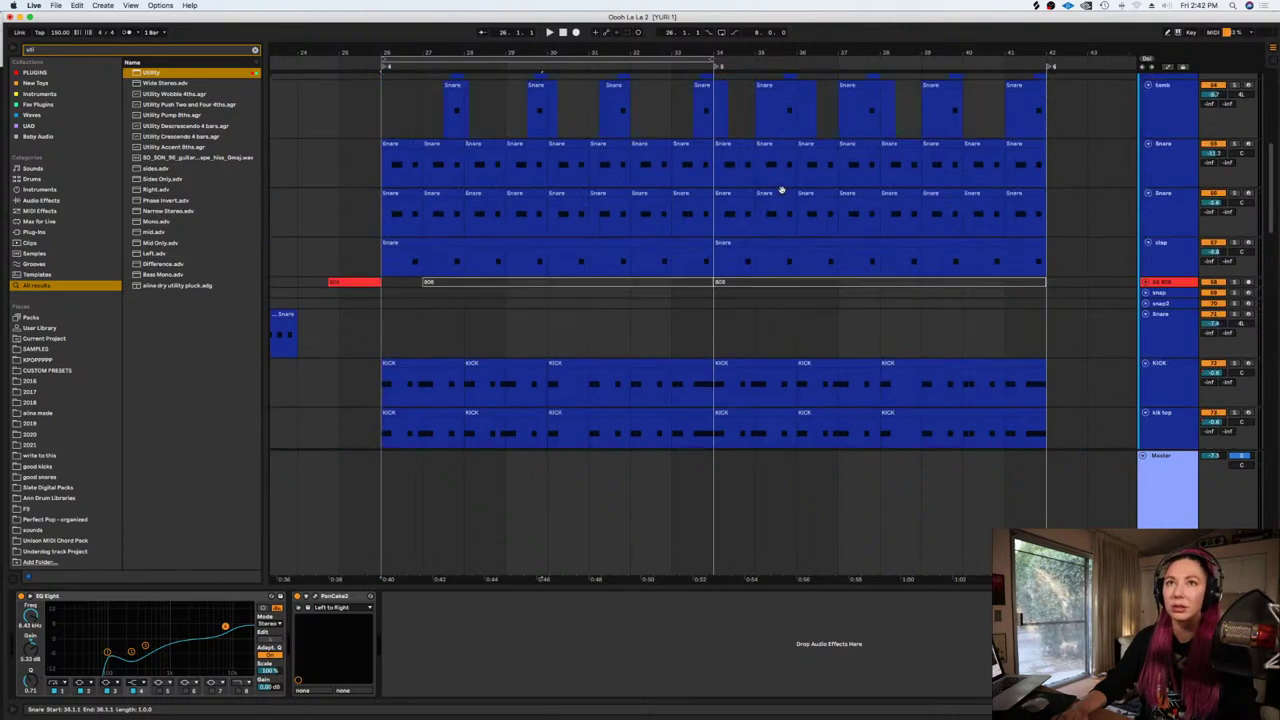
{"action": "scroll", "coordinate": [781, 190], "scroll_direction": "up", "scroll_amount": 6}
{"action": "scroll", "coordinate": [1262, 145], "scroll_direction": "up", "scroll_amount": 5}
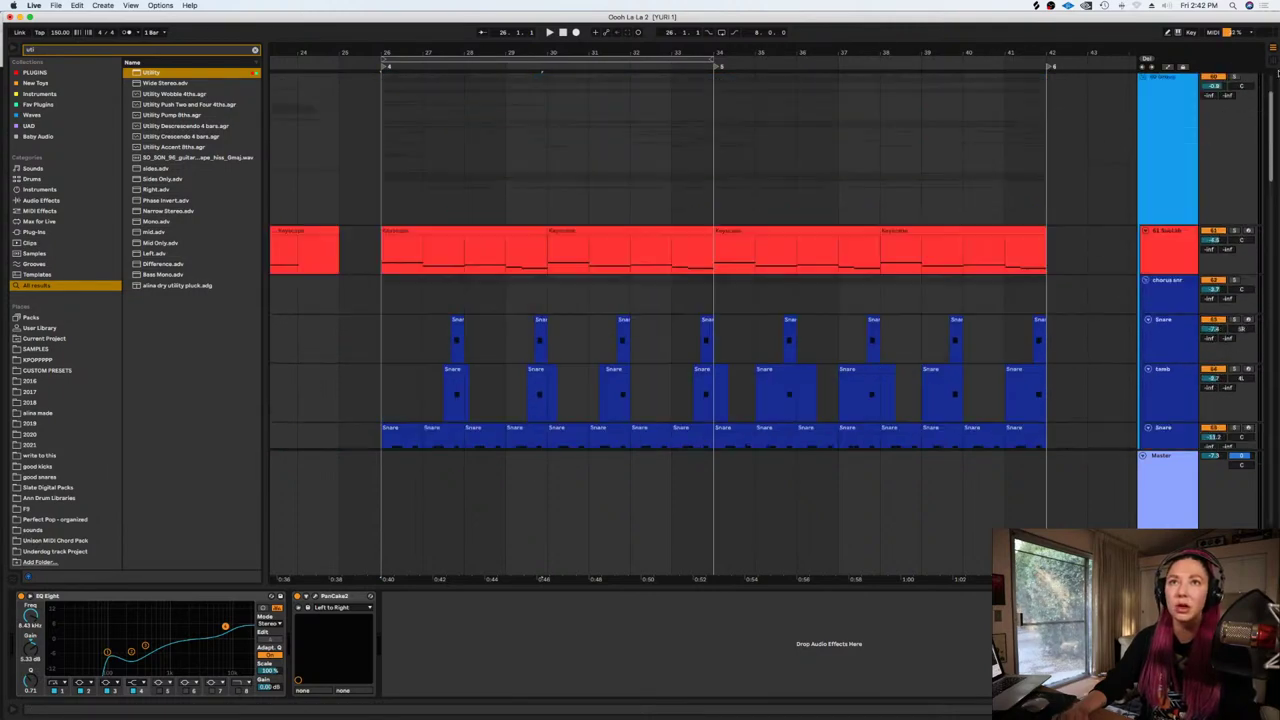
{"action": "left_click", "coordinate": [357, 262]}
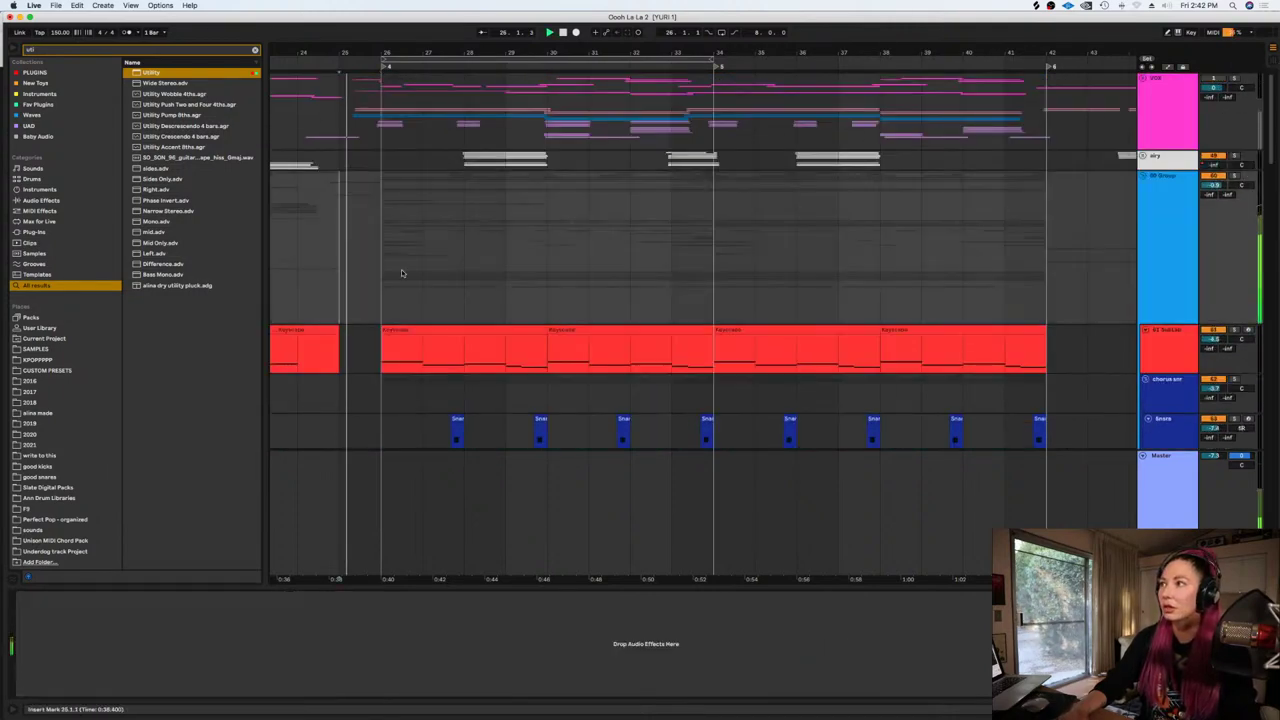
{"action": "scroll", "coordinate": [400, 271], "scroll_direction": "down", "scroll_amount": 12}
{"action": "scroll", "coordinate": [399, 272], "scroll_direction": "down", "scroll_amount": 15}
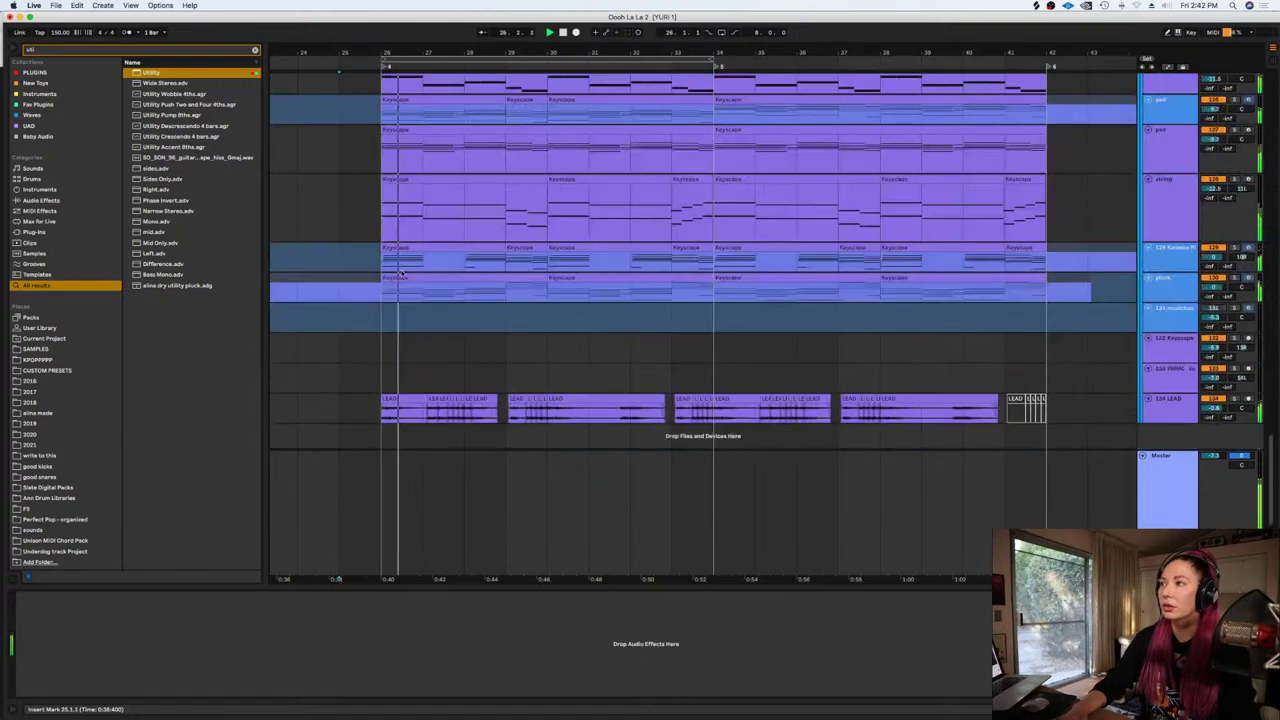
{"action": "scroll", "coordinate": [412, 238], "scroll_direction": "up", "scroll_amount": 2}
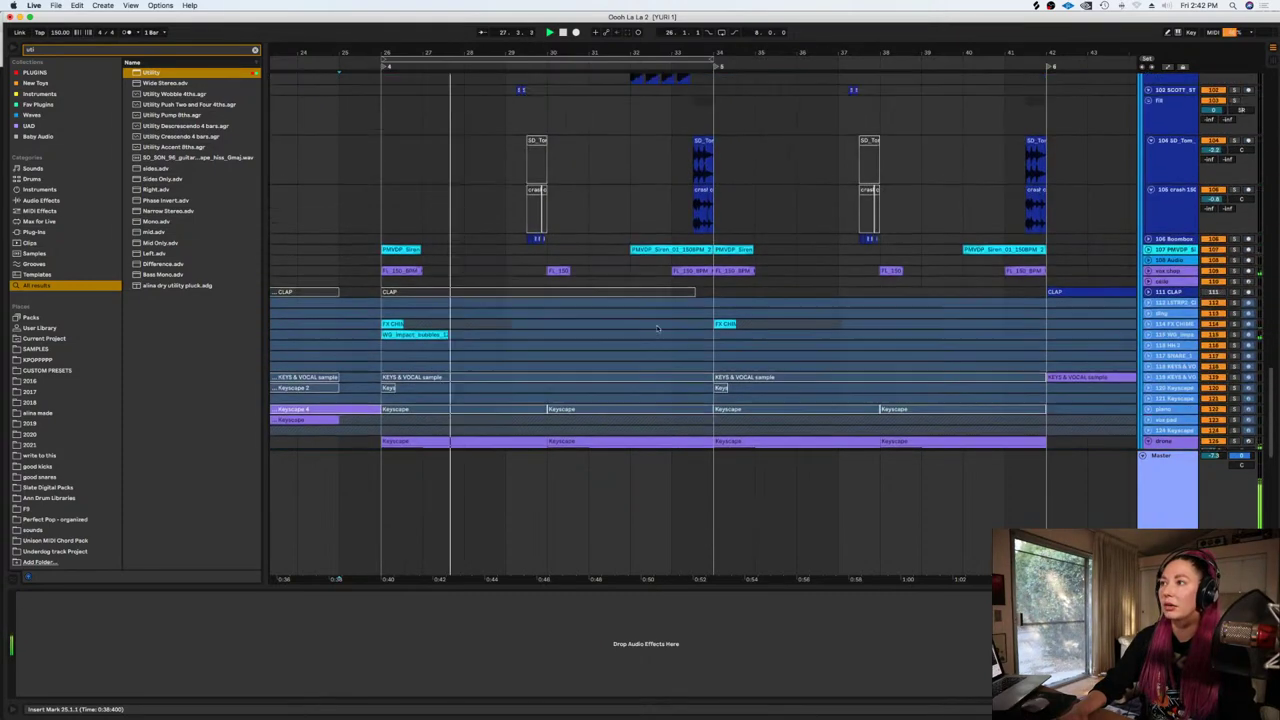
{"action": "key", "text": "space"}
{"action": "left_click", "coordinate": [1149, 335]}
{"action": "left_click", "coordinate": [1149, 325]}
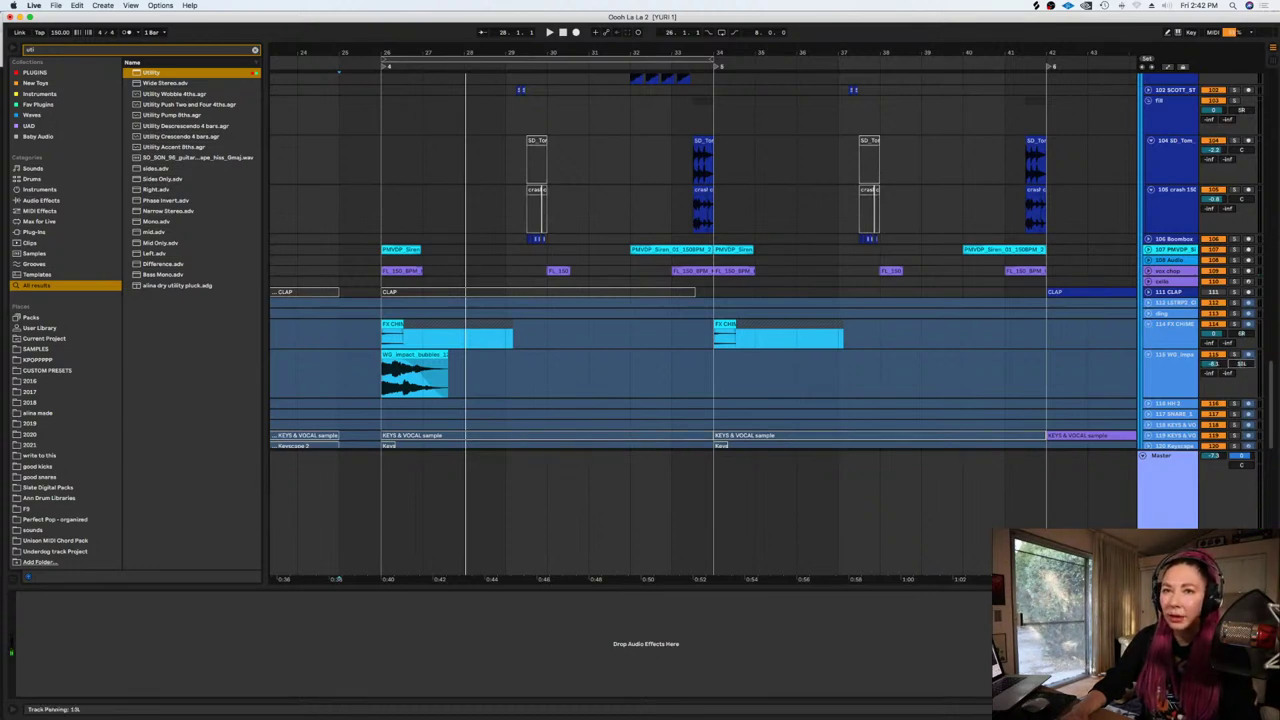
Solo the ABJP_Long sweep track and play back its clip from 26.1.1
{"action": "mouse_move", "coordinate": [1271, 376]}
{"action": "left_mouse_down"}
{"action": "mouse_move", "coordinate": [1271, 225]}
{"action": "mouse_move", "coordinate": [1271, 268]}
{"action": "left_mouse_up"}
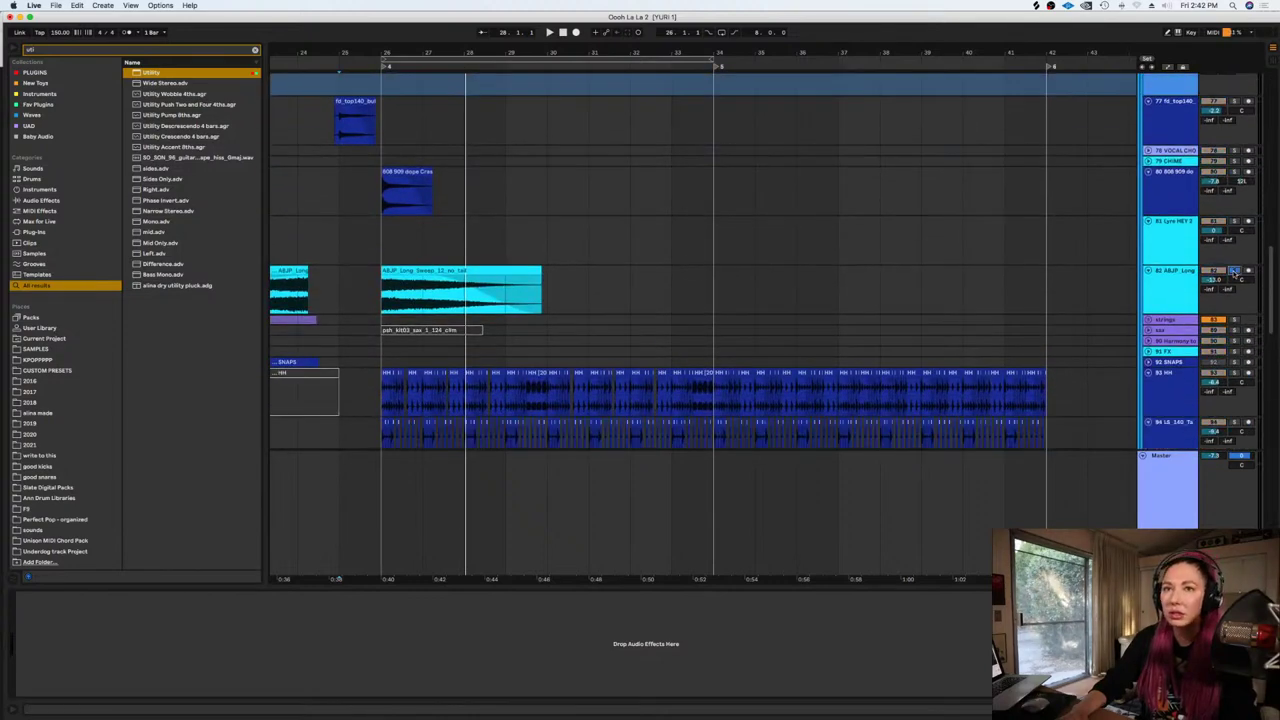
{"action": "left_click", "coordinate": [355, 233]}
{"action": "left_click", "coordinate": [377, 245]}
{"action": "key", "text": "space"}
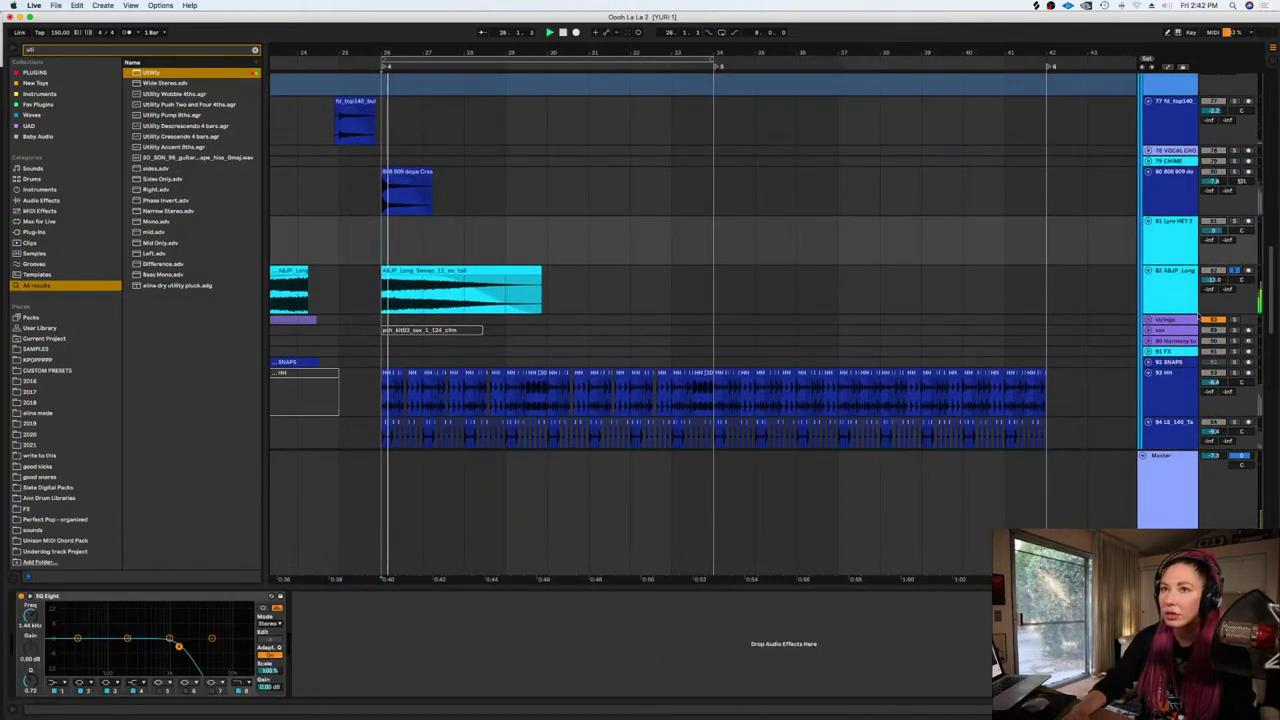
{"action": "left_click", "coordinate": [378, 280]}
{"action": "key", "text": "space"}
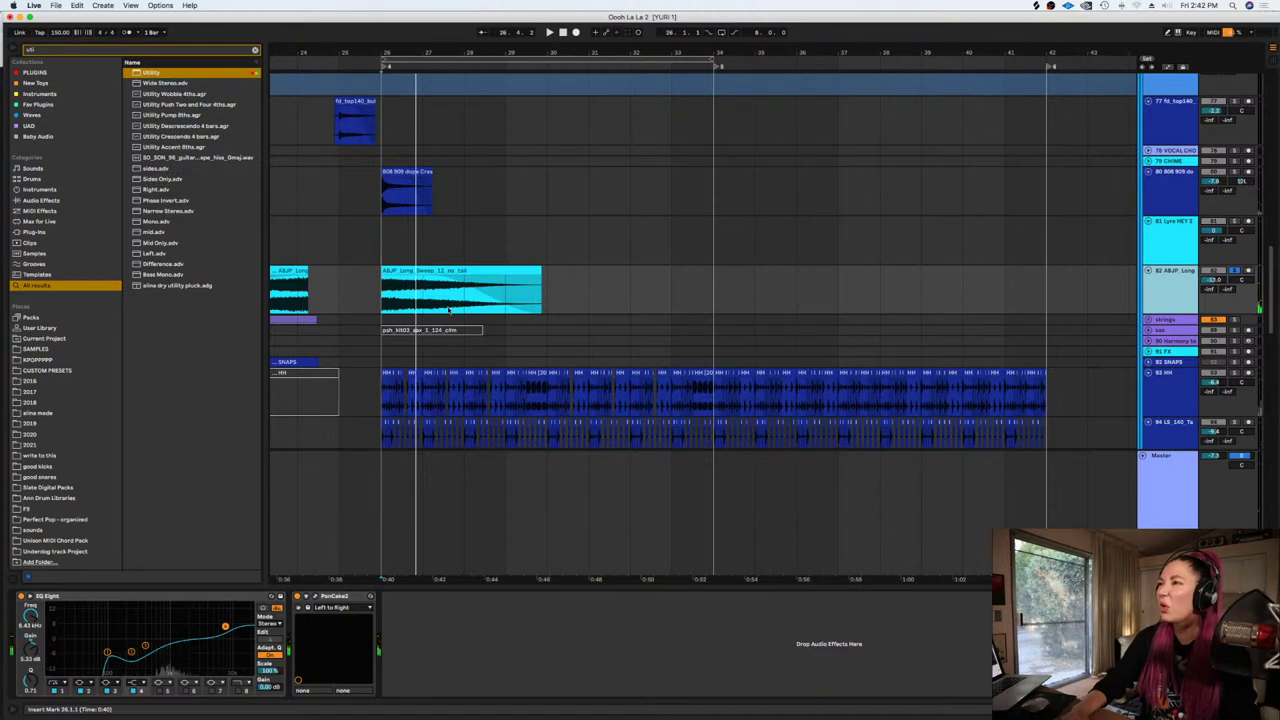
Search the PLUGINS collection for "eq" and add Acon Digital Equalize 2 to the sweep track
{"action": "left_click", "coordinate": [255, 50]}
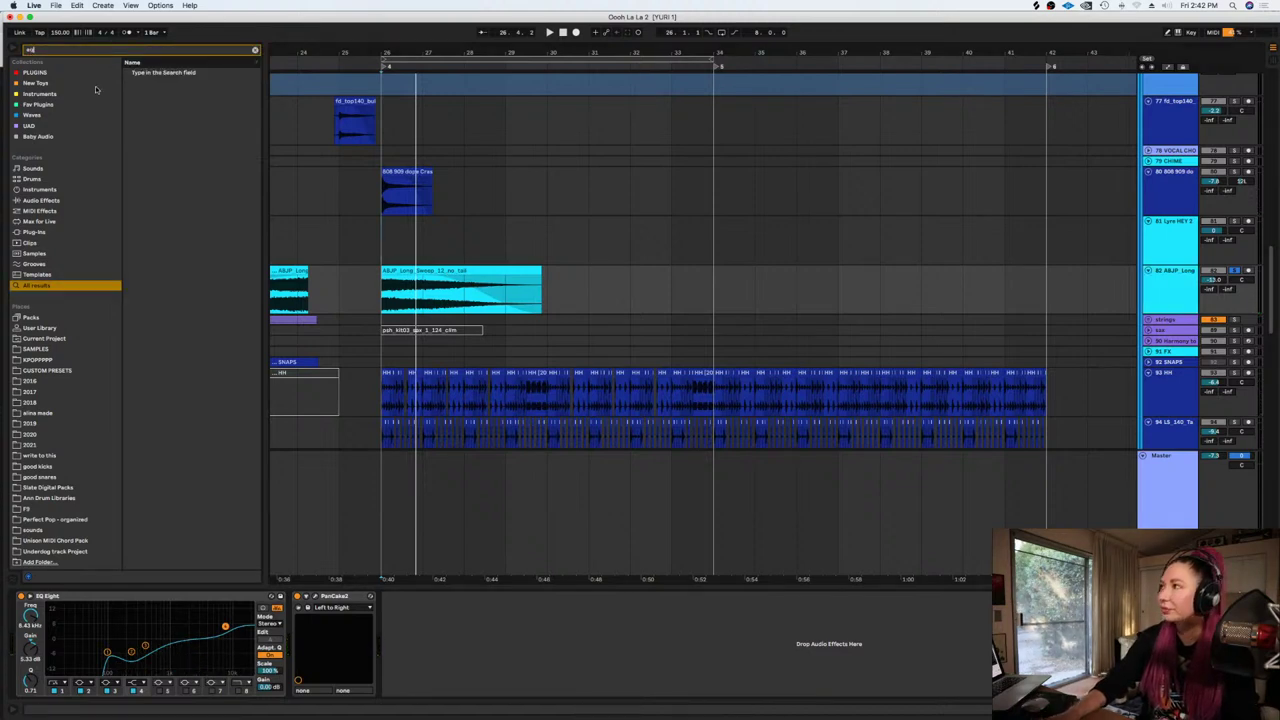
{"action": "type", "text": "eq"}
{"action": "left_click", "coordinate": [48, 73]}
{"action": "left_click", "coordinate": [161, 94]}
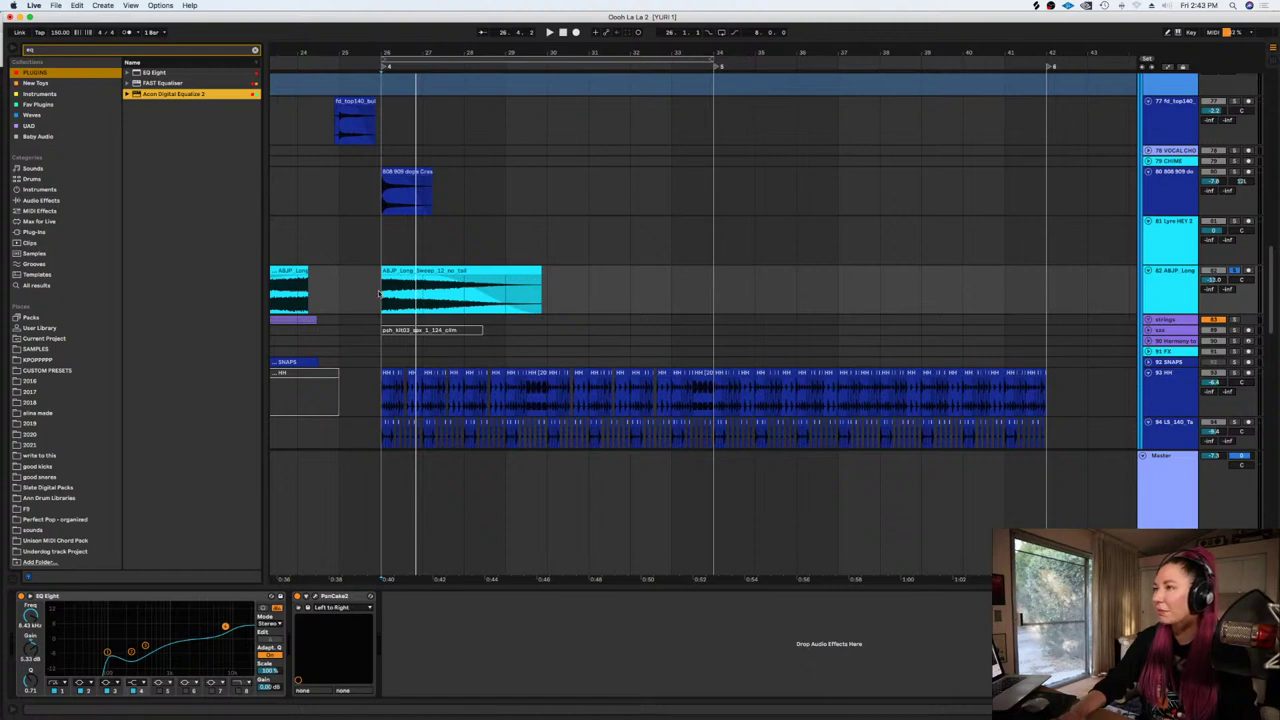
{"action": "left_click_drag", "start_coordinate": [381, 297], "coordinate": [380, 300]}
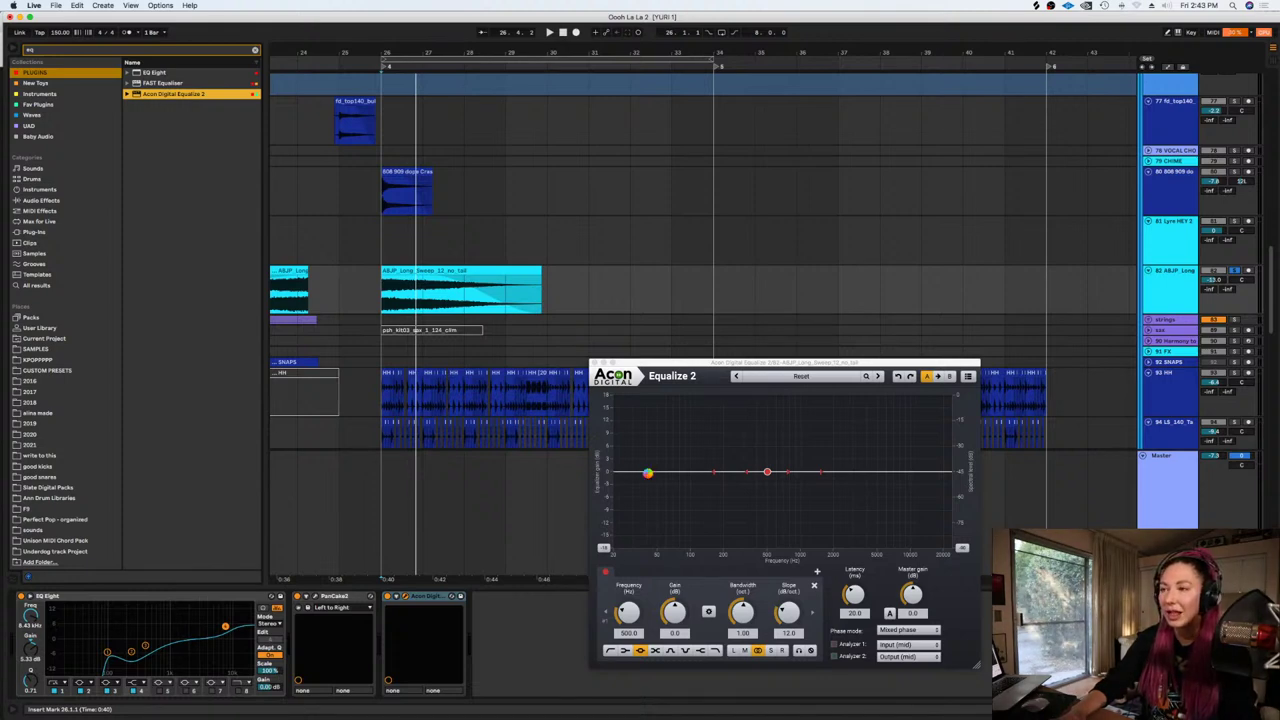
Add a low-cut band with a steeper slope in Equalize 2, plus a -5.6 dB bell cut at 176.1 Hz with slope 27.5
{"action": "double_click", "coordinate": [645, 472]}
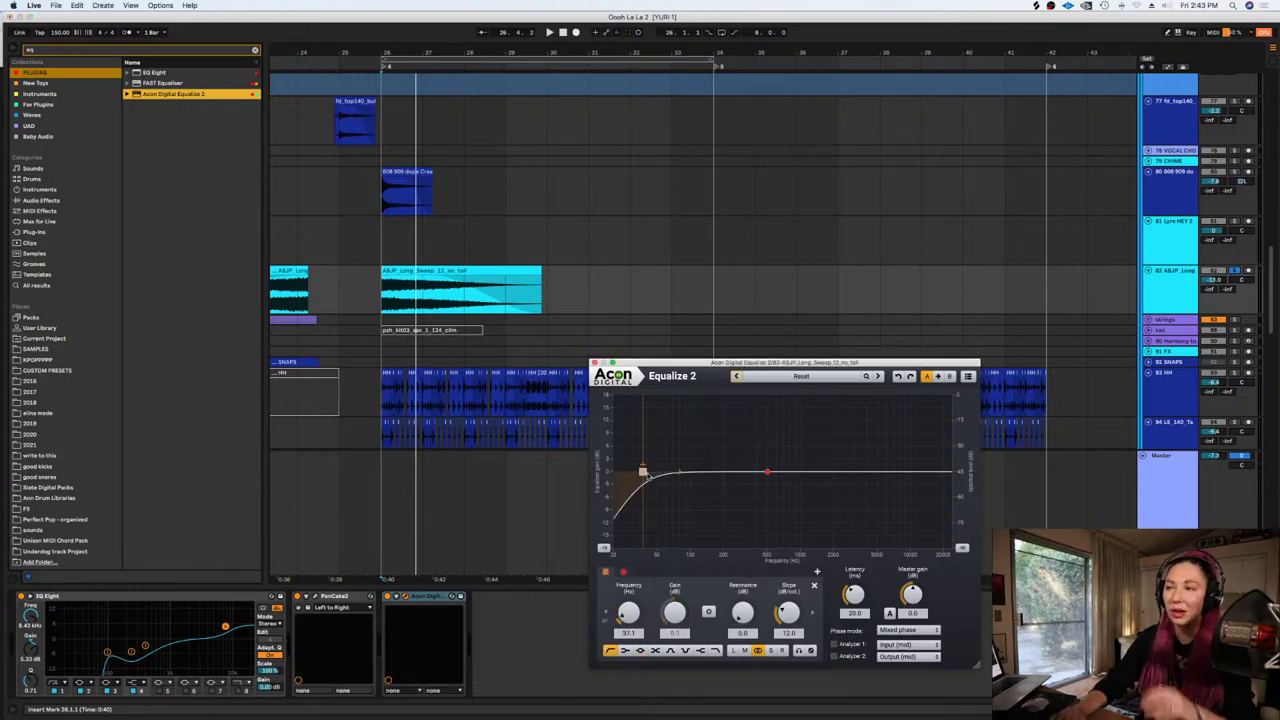
{"action": "left_click_drag", "start_coordinate": [643, 474], "coordinate": [712, 490]}
{"action": "left_click_drag", "start_coordinate": [787, 612], "coordinate": [782, 585]}
{"action": "left_click_drag", "start_coordinate": [769, 473], "coordinate": [718, 497]}
{"action": "left_click_drag", "start_coordinate": [786, 612], "coordinate": [787, 588]}
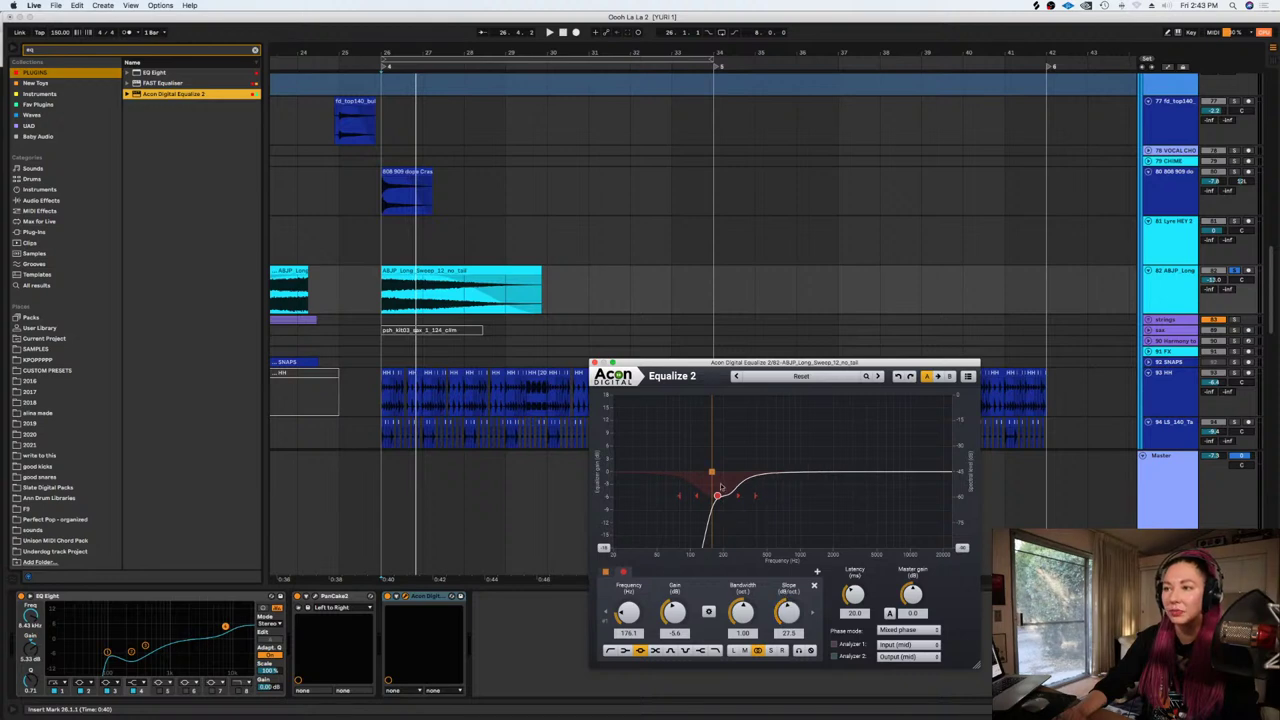
Add a -5.6 dB bell cut at about 363 Hz and a 6.2 dB high-shelf boost at 9764.2 Hz on the side channel
{"action": "left_click_drag", "start_coordinate": [717, 496], "coordinate": [752, 497]}
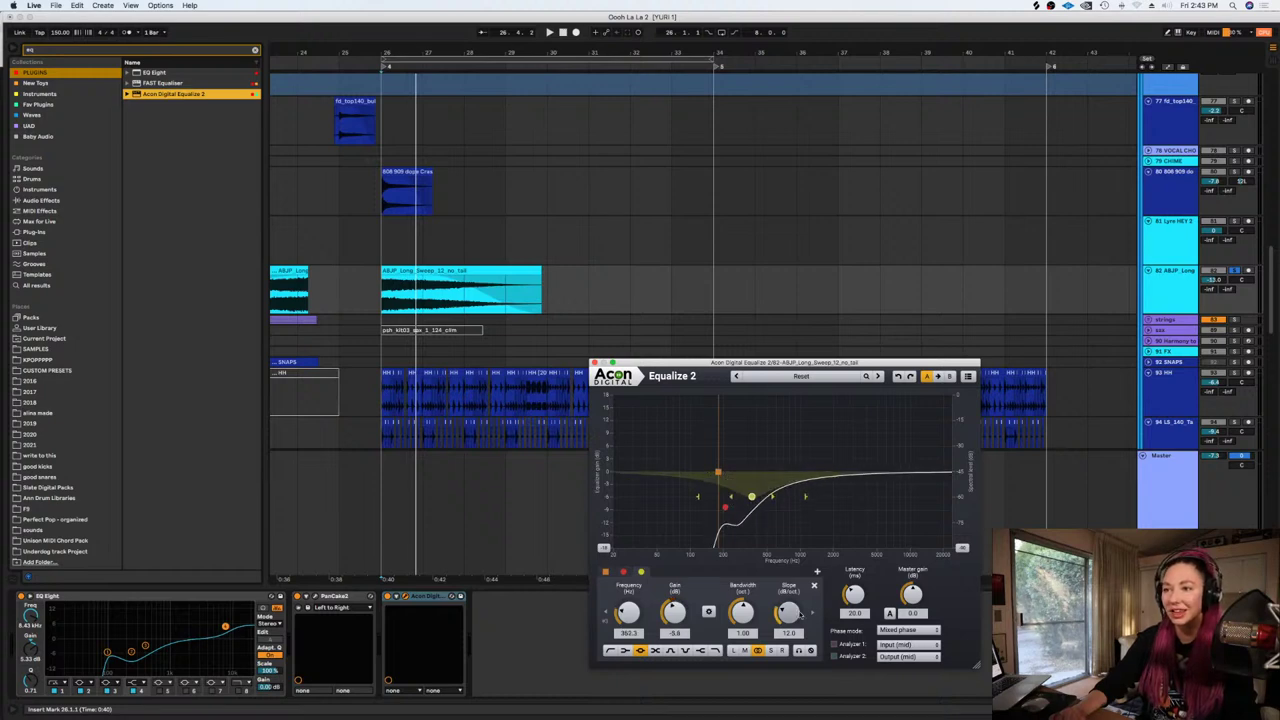
{"action": "left_click_drag", "start_coordinate": [800, 617], "coordinate": [800, 610]}
{"action": "left_click_drag", "start_coordinate": [894, 476], "coordinate": [909, 443]}
{"action": "left_click", "coordinate": [772, 651]}
Play back the equalized sweep and add another bell cut at 368.1 Hz with a steeper slope
{"action": "left_click", "coordinate": [384, 307]}
{"action": "key", "text": "space"}
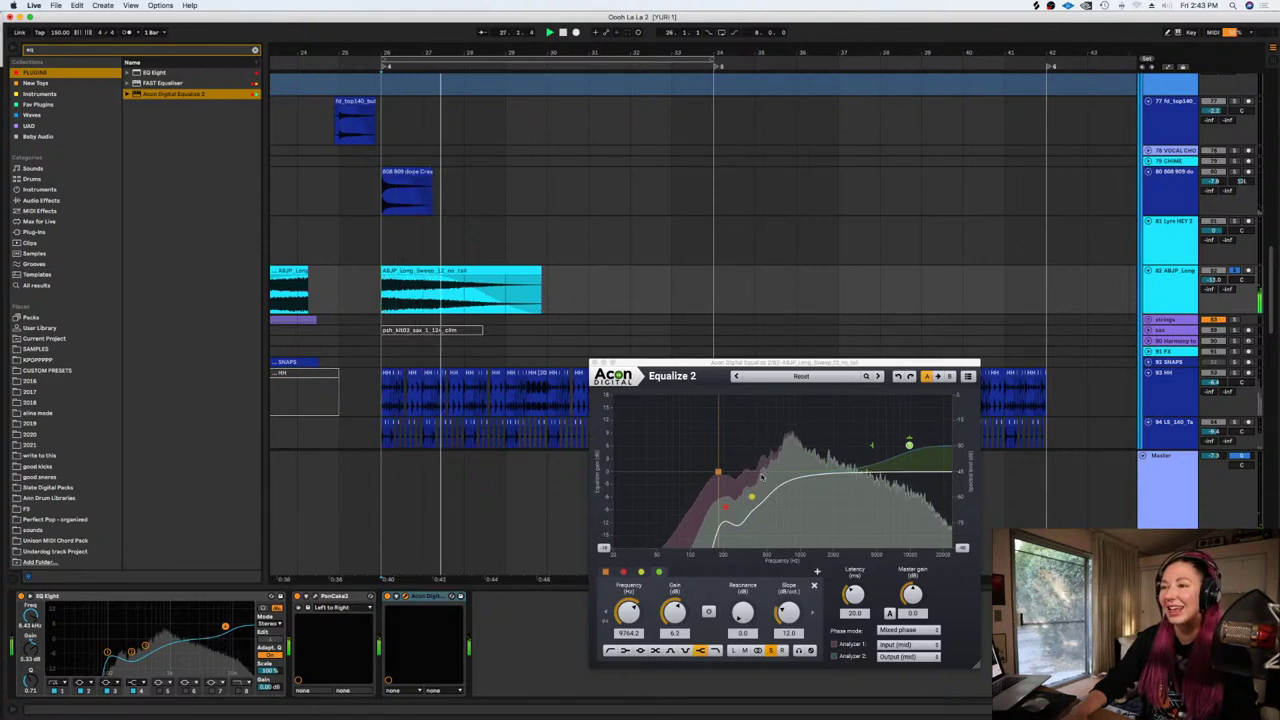
{"action": "key", "text": "space"}
{"action": "left_click_drag", "start_coordinate": [762, 472], "coordinate": [753, 498]}
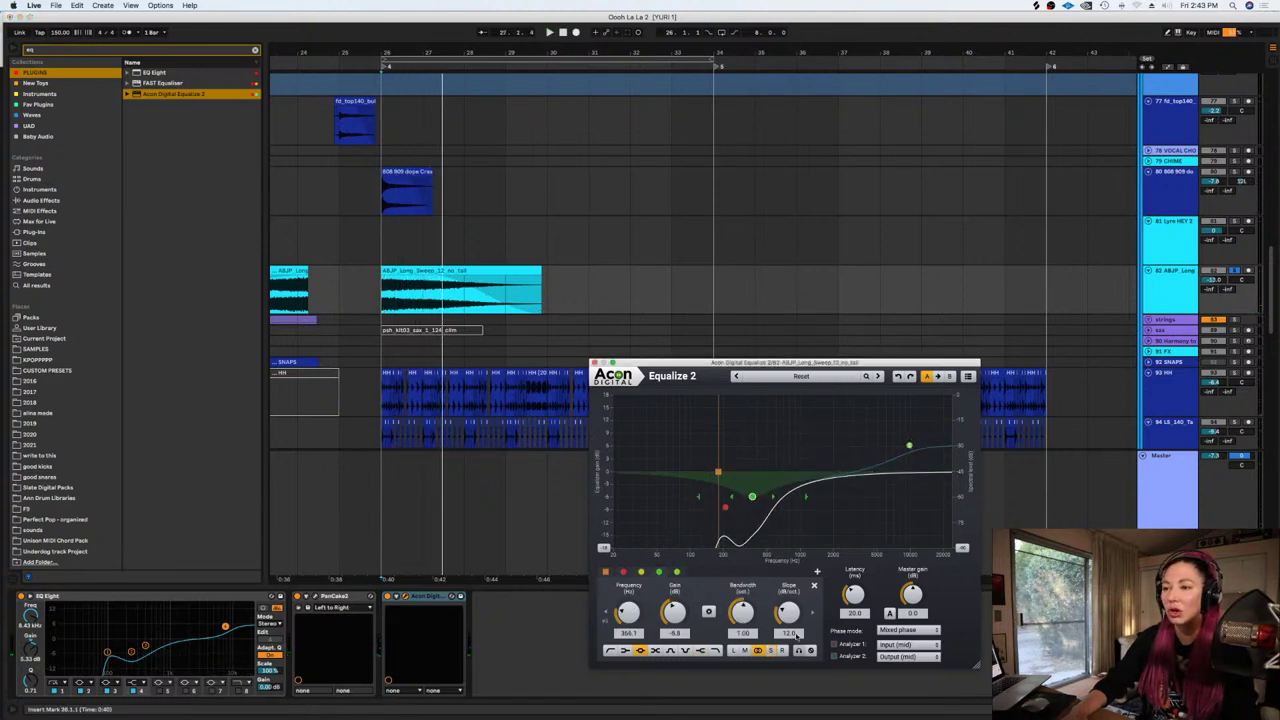
{"action": "left_click_drag", "start_coordinate": [789, 615], "coordinate": [789, 596]}
{"action": "left_click", "coordinate": [719, 474]}
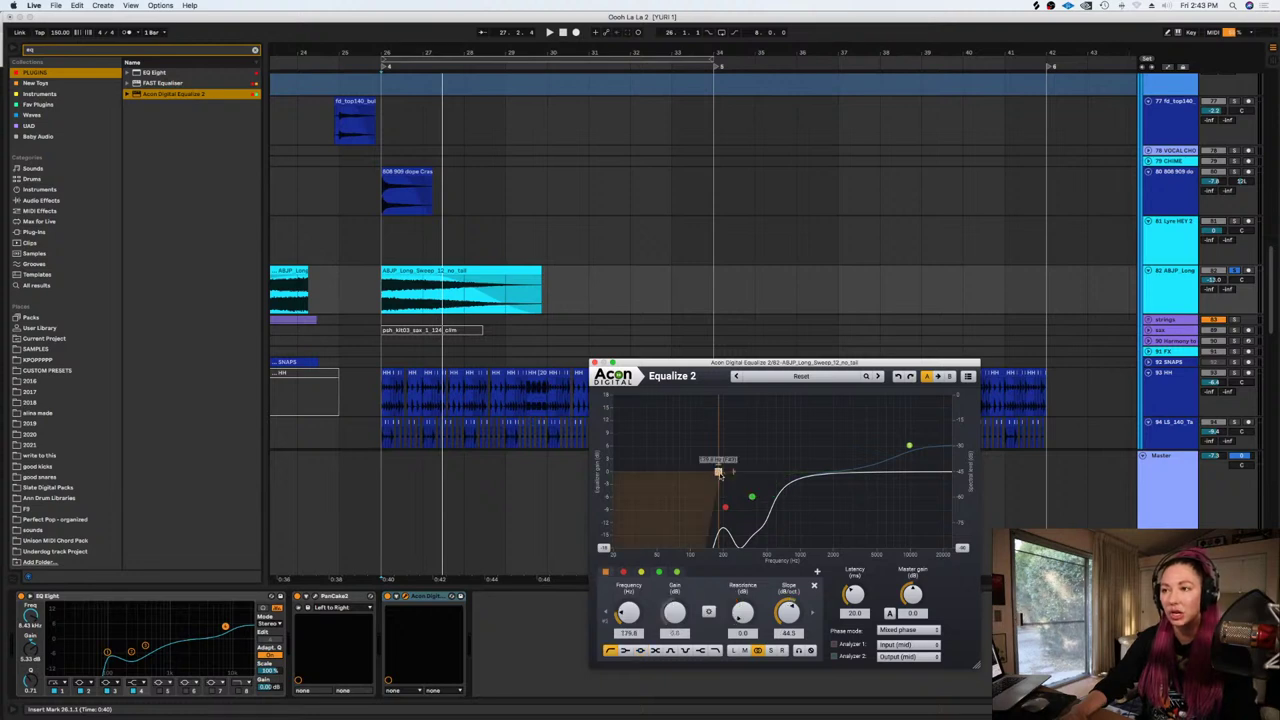
Shape the sweep in Equalize 2 with a -8.6 dB bell cut at about 456 Hz, and audition it
{"action": "left_click_drag", "start_coordinate": [719, 474], "coordinate": [763, 508]}
{"action": "key", "text": "space"}
{"action": "key", "text": "space"}
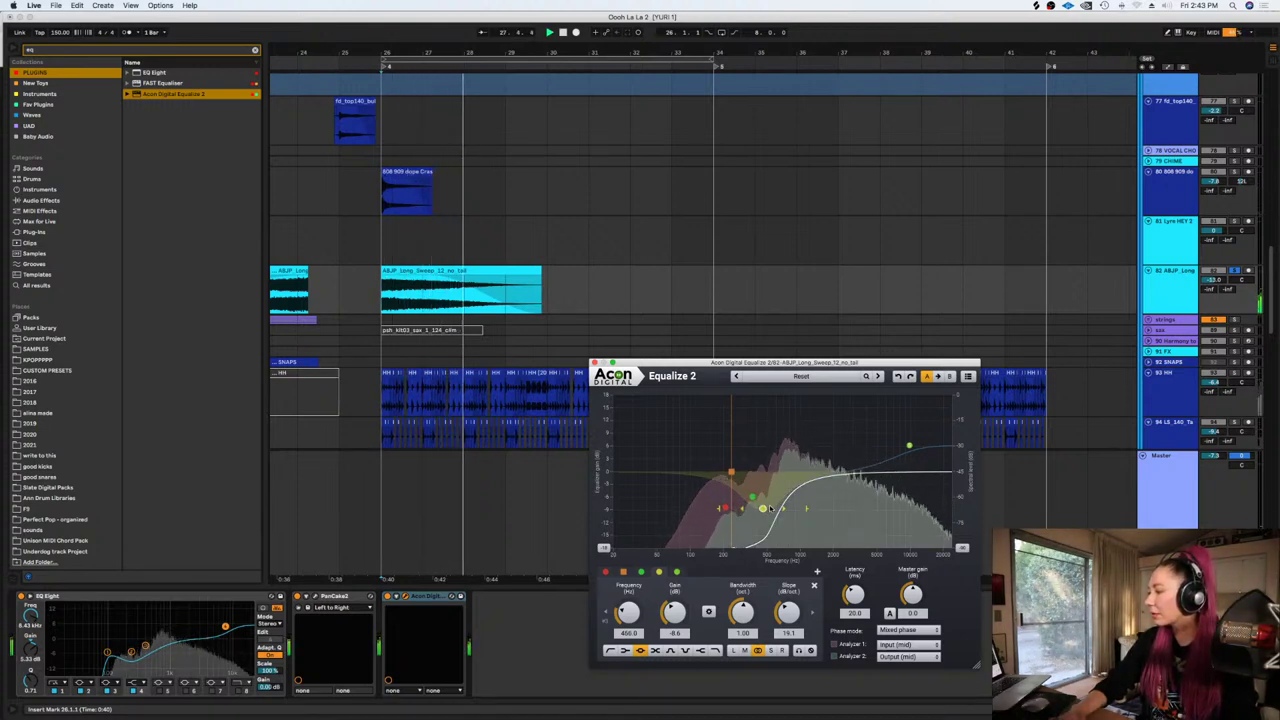
{"action": "key", "text": "space"}
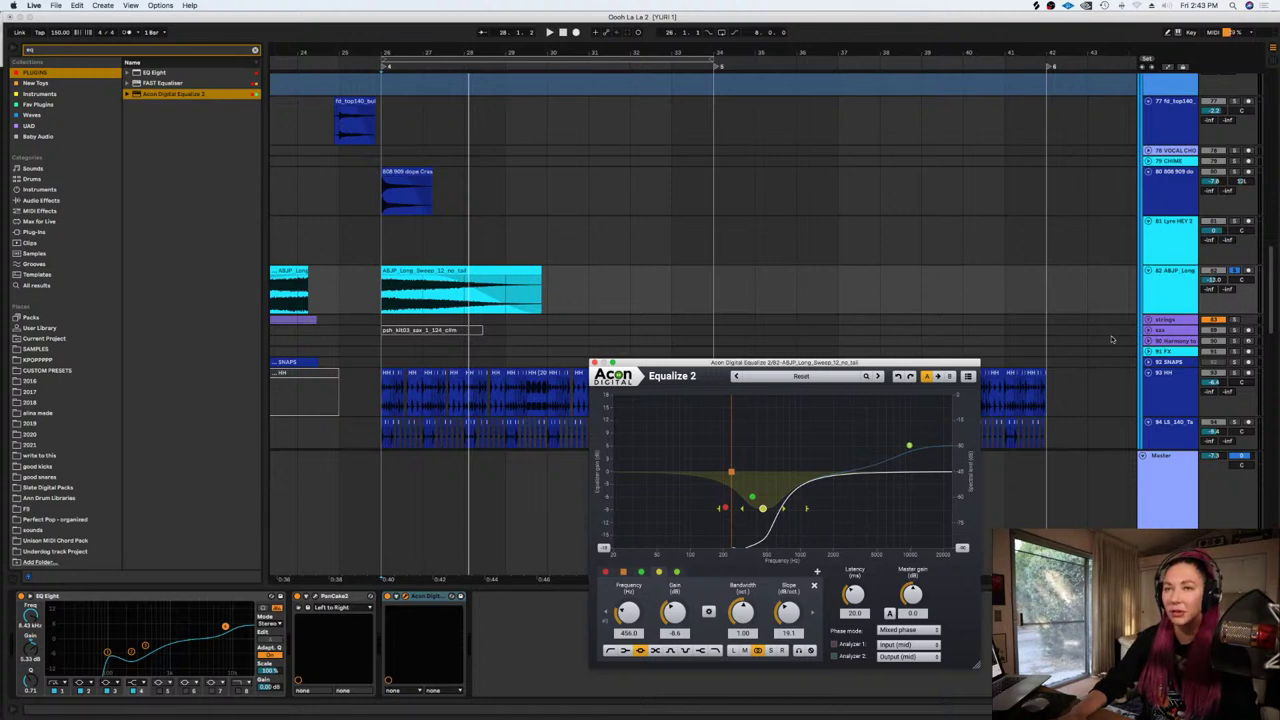
Play the sweep in the full mix and raise its track volume to about -8.4 dB
{"action": "key", "text": "space"}
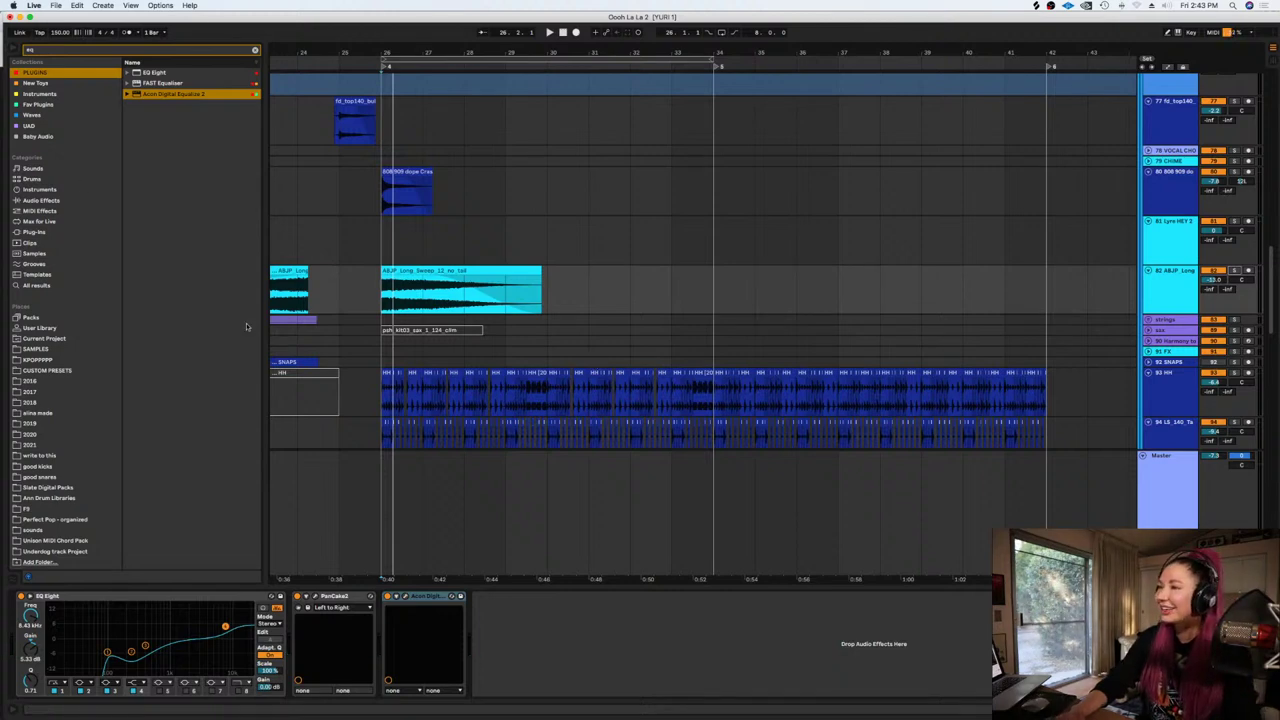
{"action": "left_click", "coordinate": [390, 249]}
{"action": "key", "text": "space"}
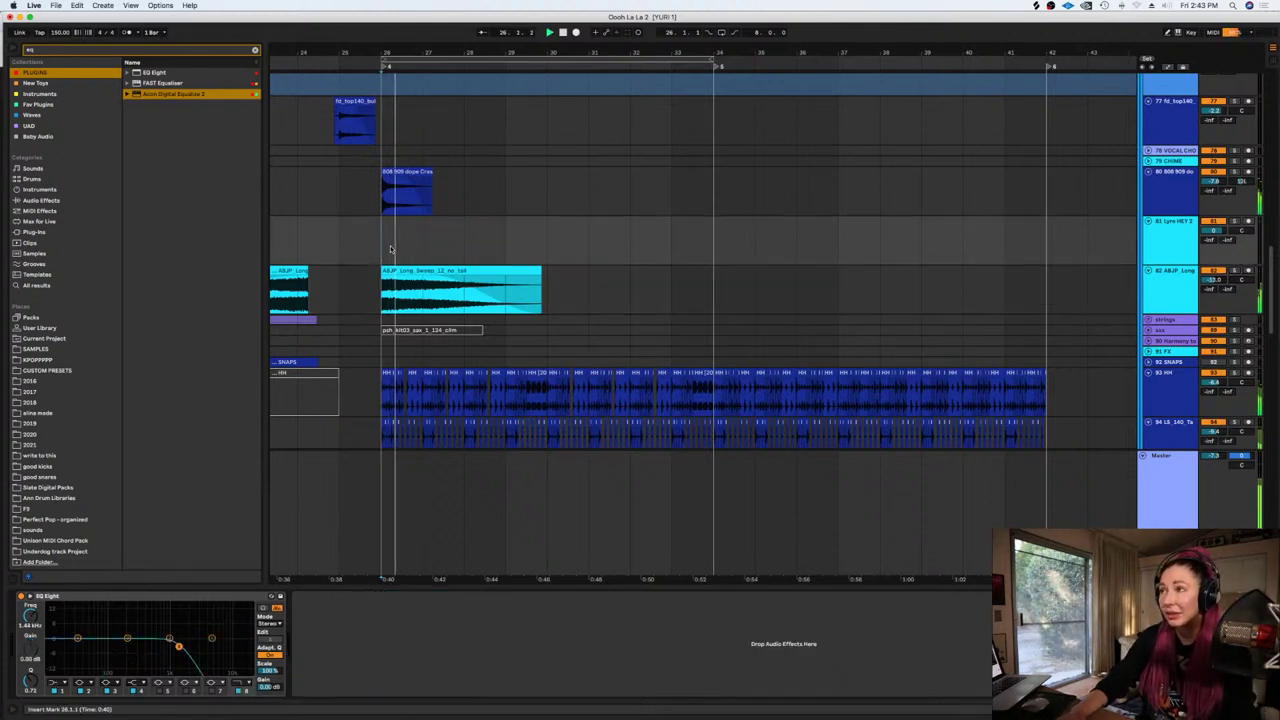
{"action": "left_click_drag", "start_coordinate": [1220, 279], "coordinate": [1222, 292]}
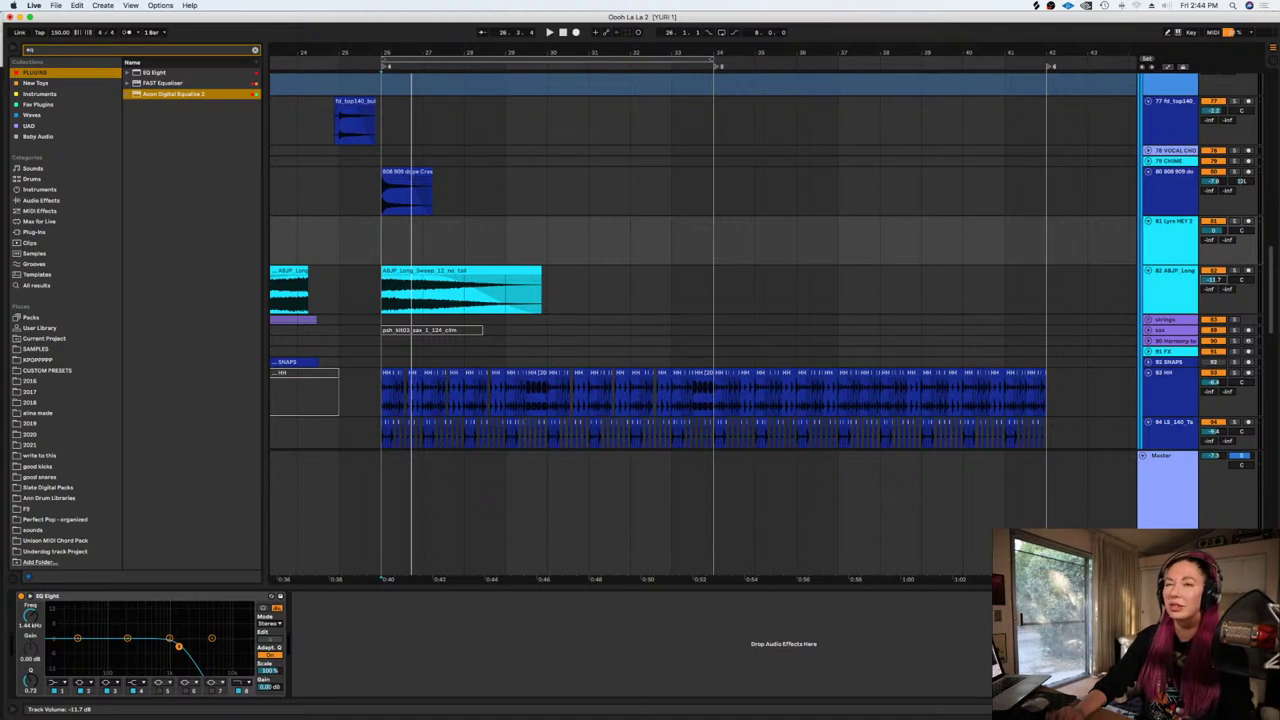
{"action": "left_click_drag", "start_coordinate": [1214, 280], "coordinate": [1214, 271]}
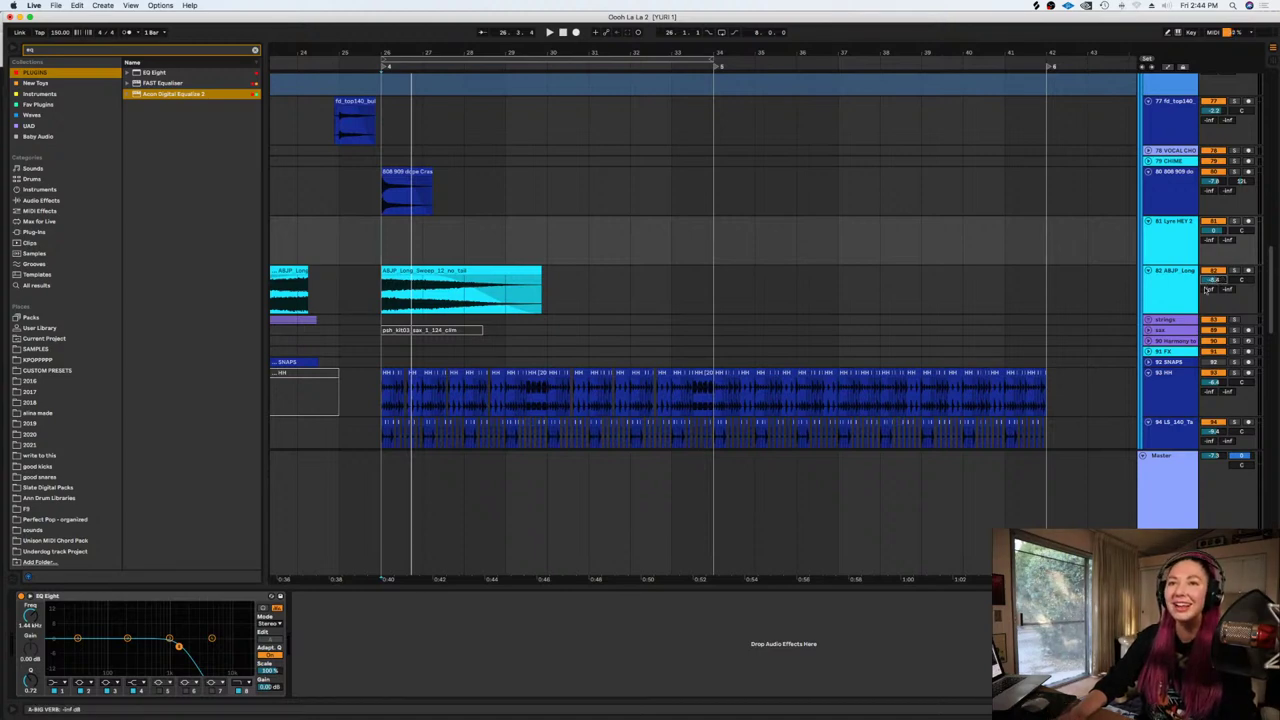
Check the sweep's level with its solo toggled, save the project, and play the chorus from bar 26
{"action": "left_click", "coordinate": [1236, 271]}
{"action": "key", "text": "space"}
{"action": "key", "text": "space"}
{"action": "left_click", "coordinate": [1236, 271]}
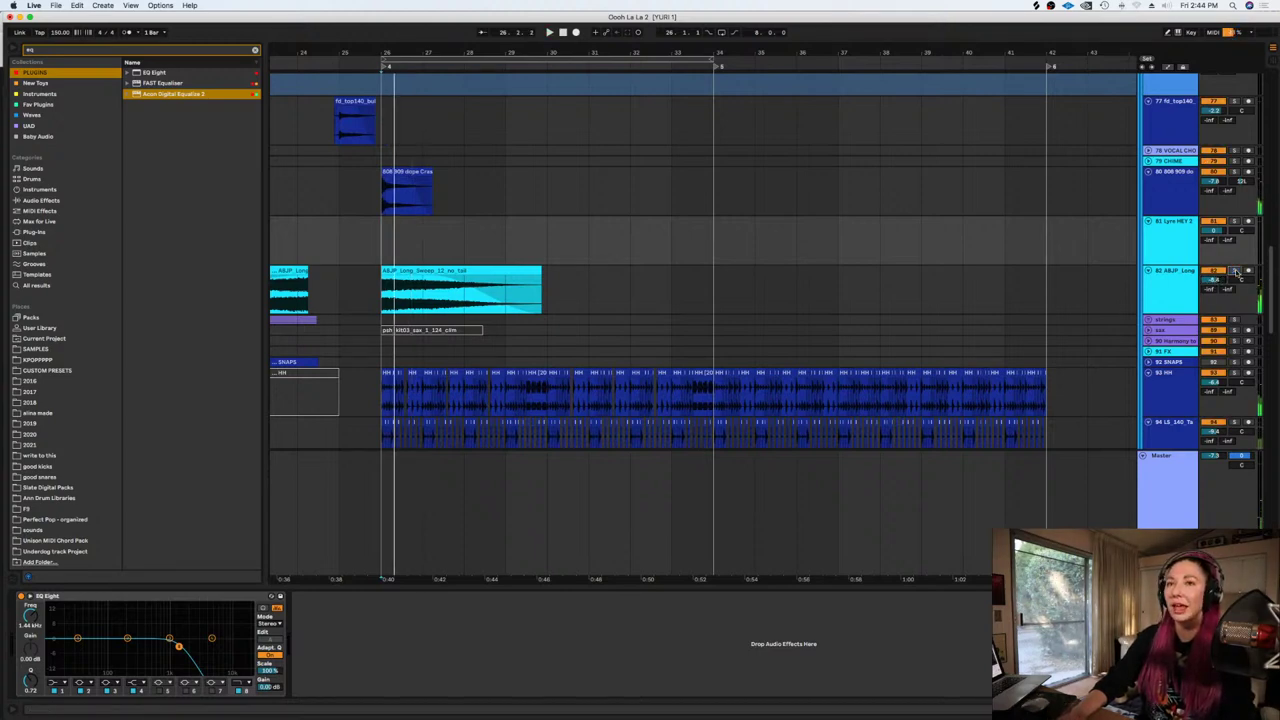
{"action": "key", "text": "super+s"}
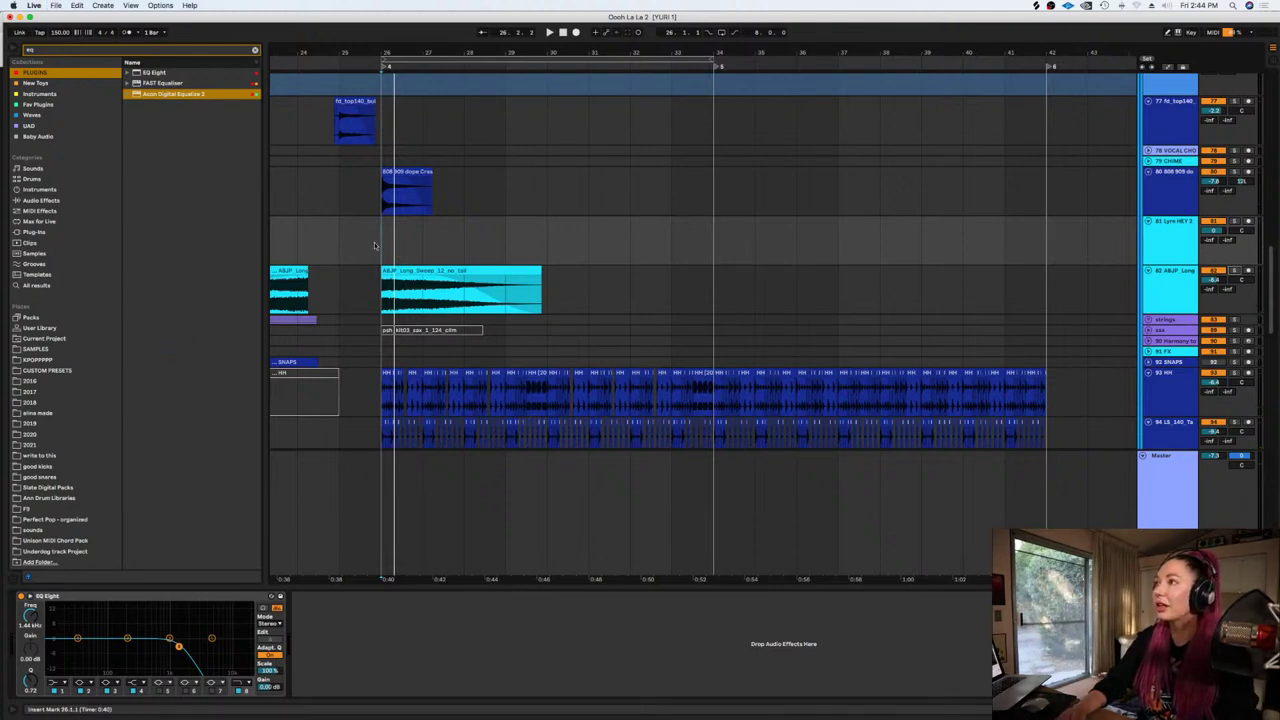
{"action": "key", "text": "space"}
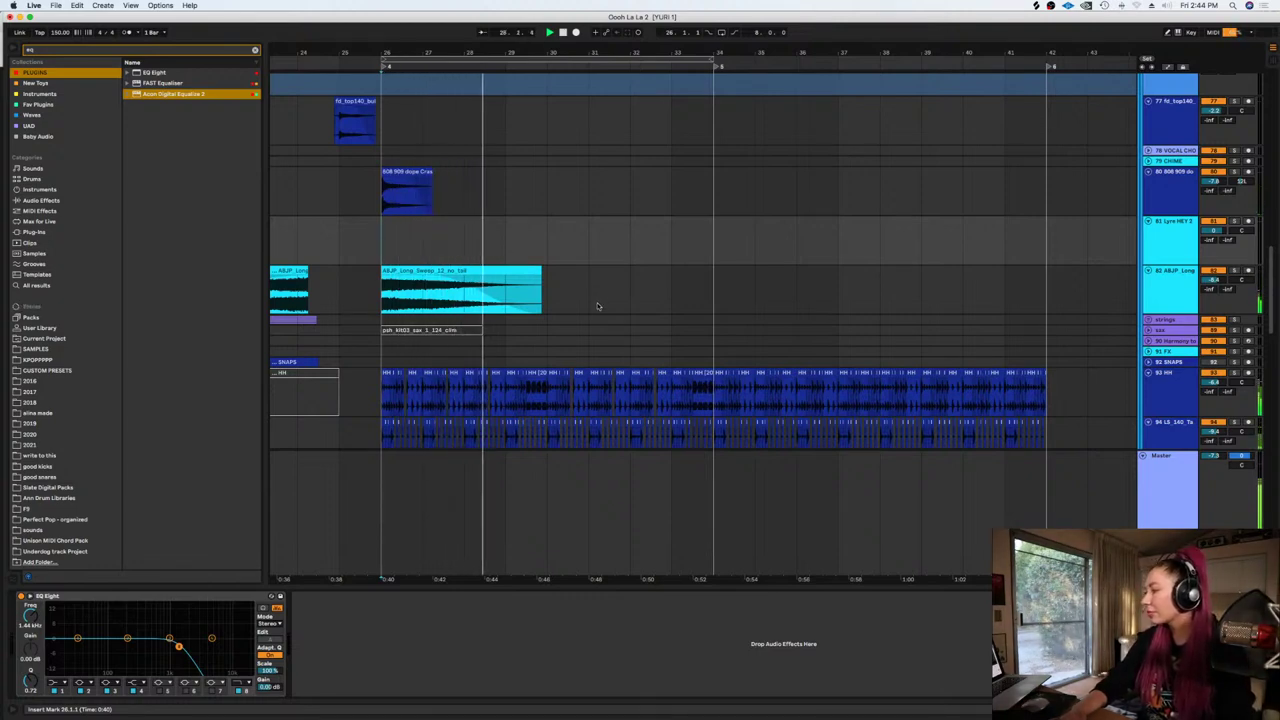
{"action": "key", "text": "space"}
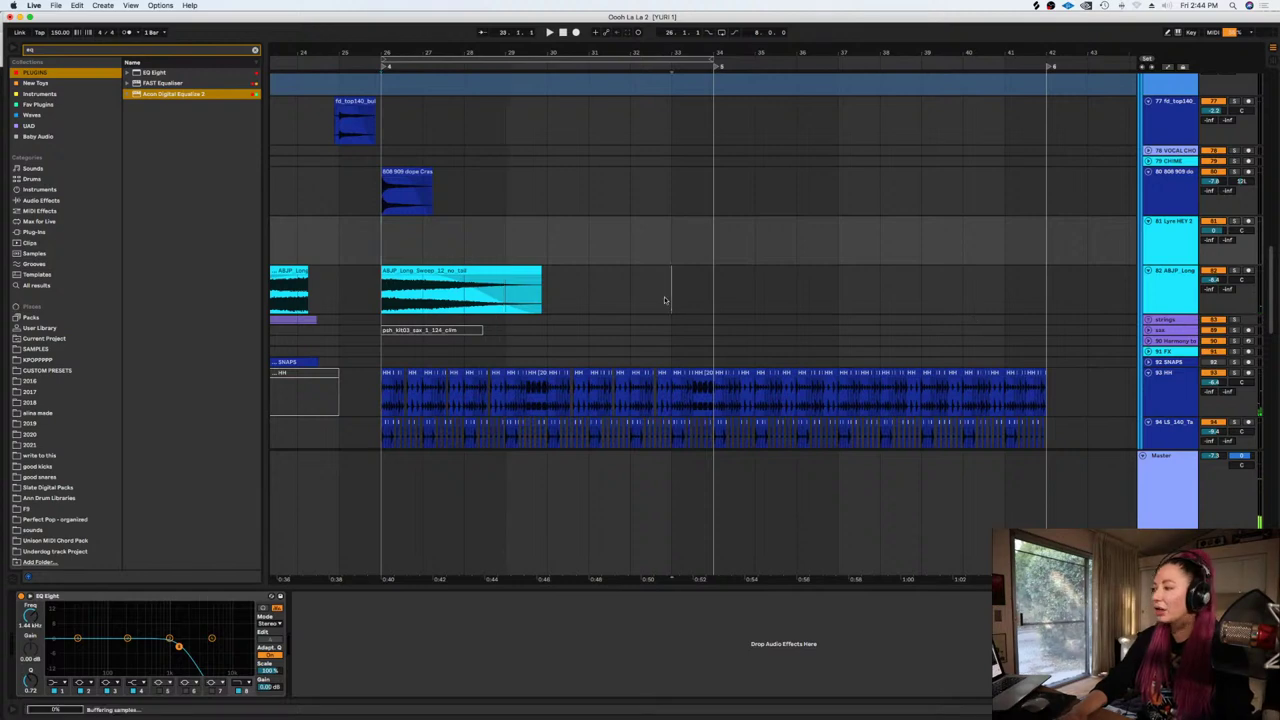
Consolidate the sweep clip that starts at bar 26
{"action": "left_click", "coordinate": [670, 300]}
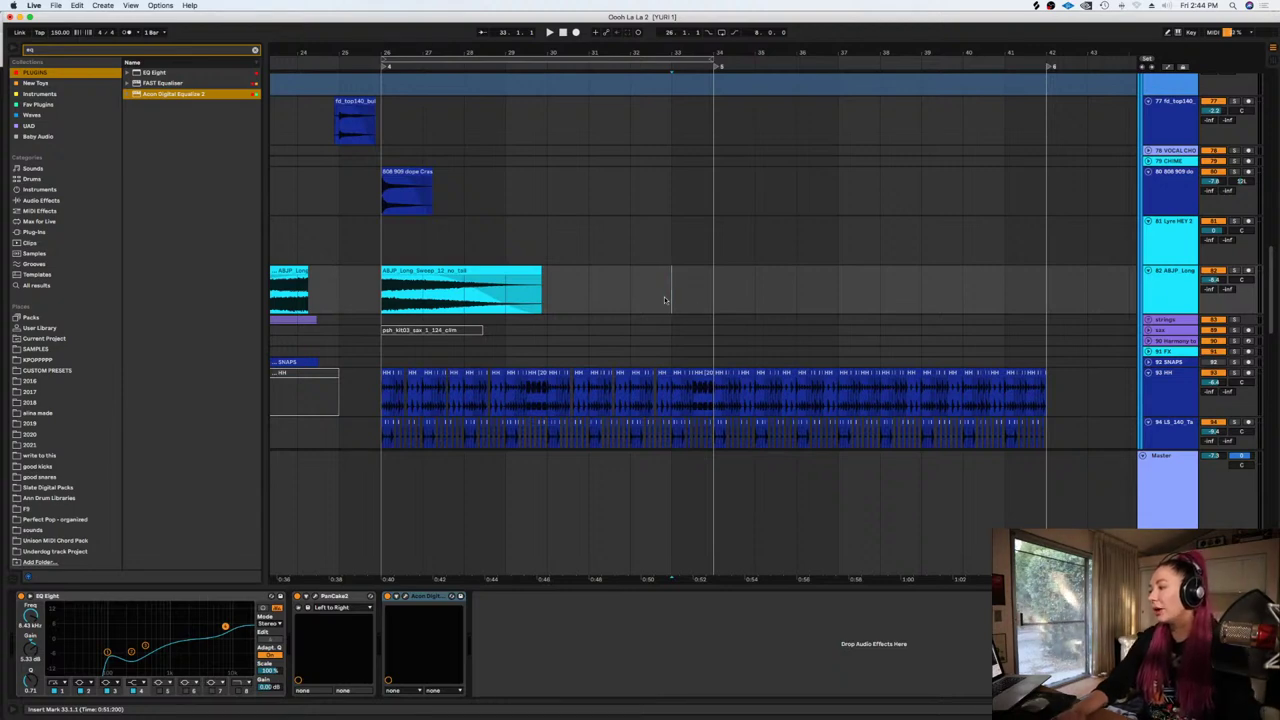
{"action": "left_click", "coordinate": [482, 271]}
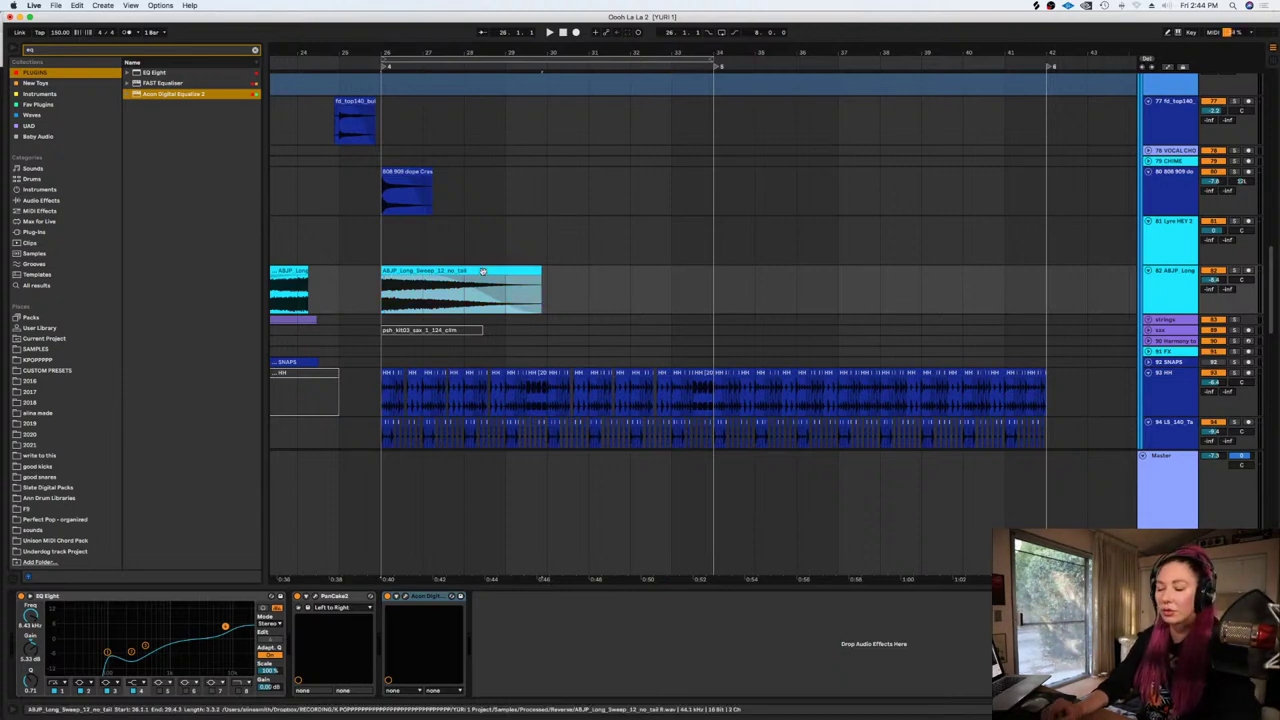
{"action": "key", "text": "super+j"}
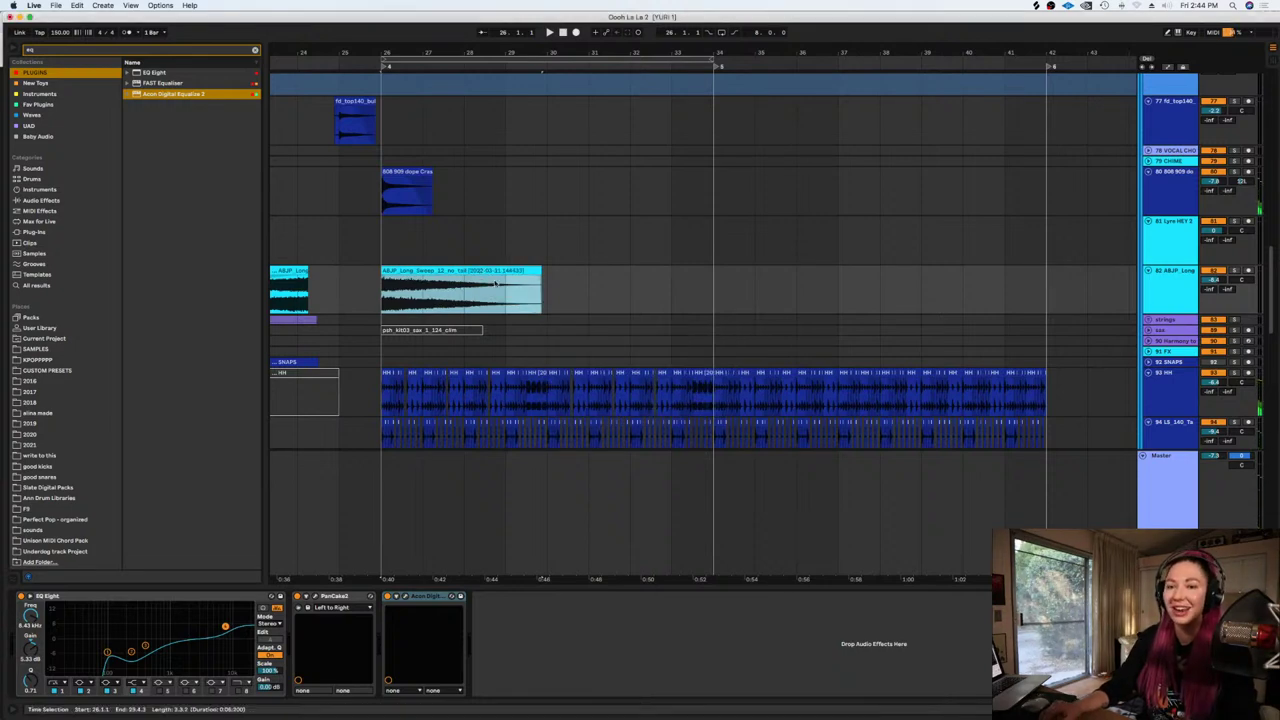
Place a reversed copy of the sweep clip ending at bar 42 with a fade-in, and play back the chorus ending
{"action": "mouse_move", "coordinate": [452, 270]}
{"action": "left_mouse_down"}
{"action": "mouse_move", "coordinate": [997, 277]}
{"action": "mouse_move", "coordinate": [991, 297]}
{"action": "mouse_move", "coordinate": [893, 291]}
{"action": "mouse_move", "coordinate": [918, 291]}
{"action": "left_mouse_up"}
{"action": "key", "text": "r"}
{"action": "left_click", "coordinate": [1068, 298]}
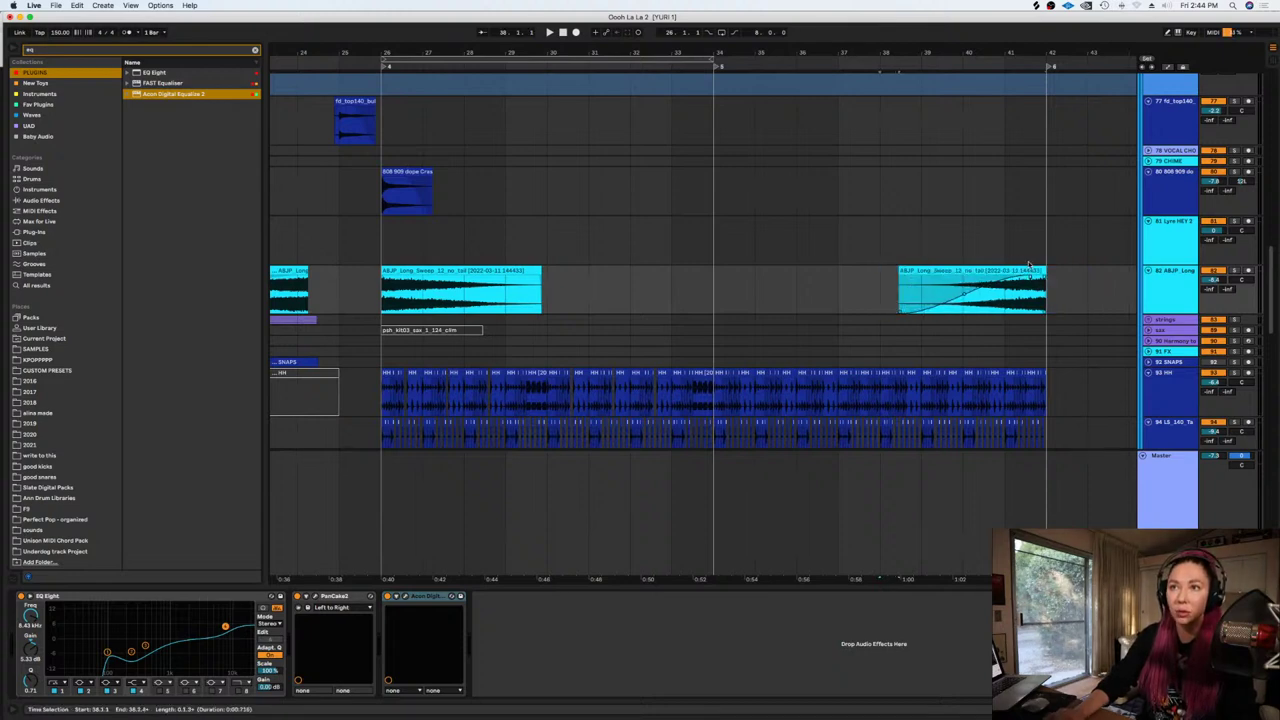
{"action": "left_click", "coordinate": [870, 228]}
{"action": "left_click_drag", "start_coordinate": [1275, 274], "coordinate": [1262, 318]}
{"action": "scroll", "coordinate": [1165, 187], "scroll_direction": "up", "scroll_amount": 5}
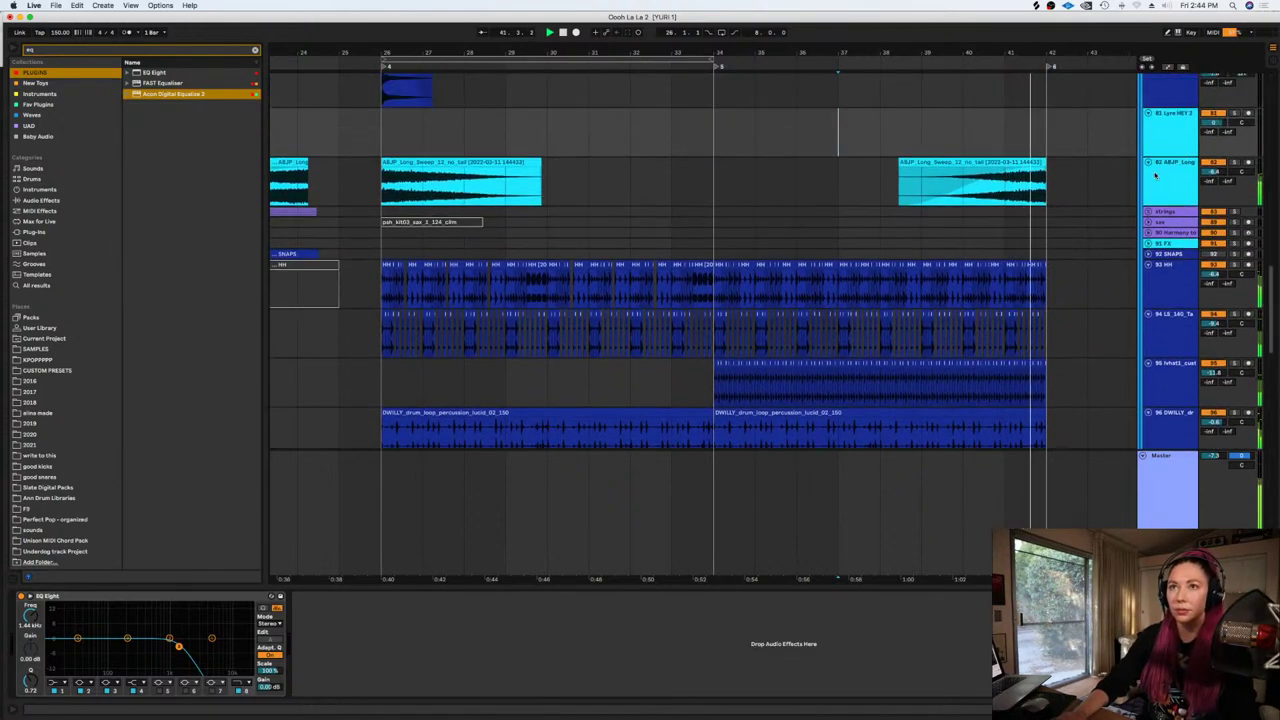
{"action": "key", "text": "space"}
Insert a new audio track below the sweep track and color it cyan like its neighbors
{"action": "left_click", "coordinate": [1168, 191]}
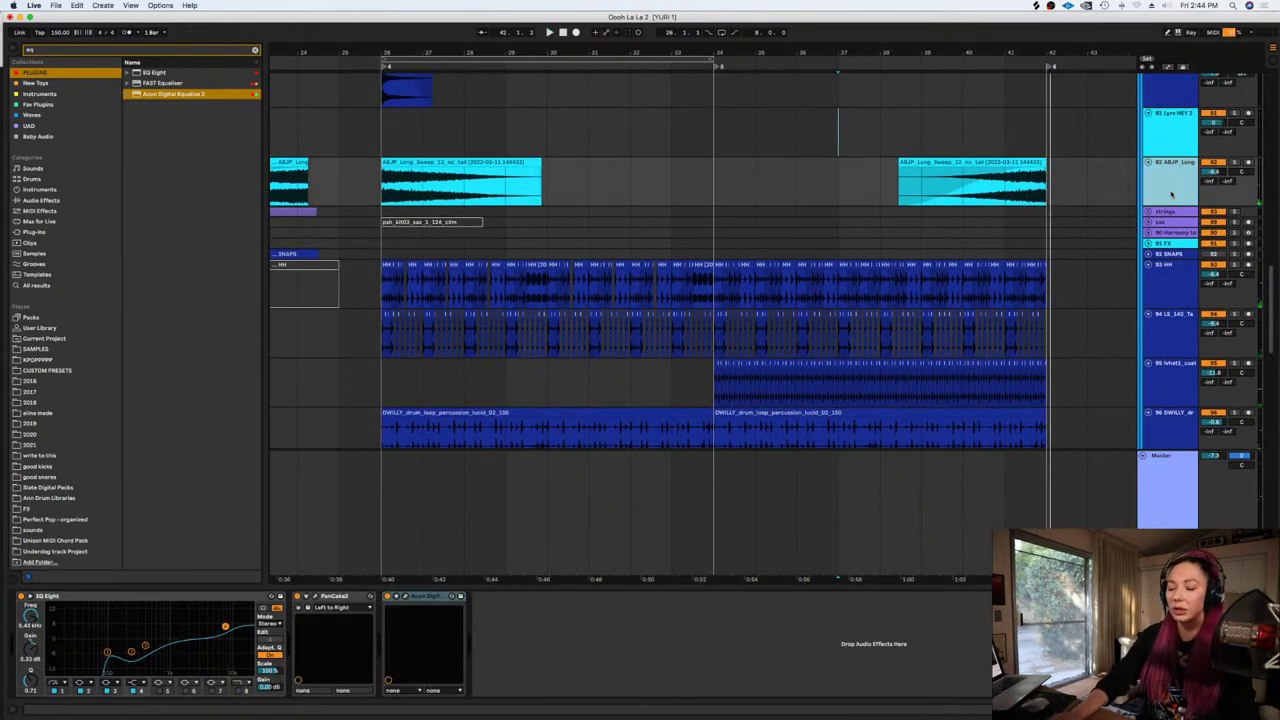
{"action": "key", "text": "super+t"}
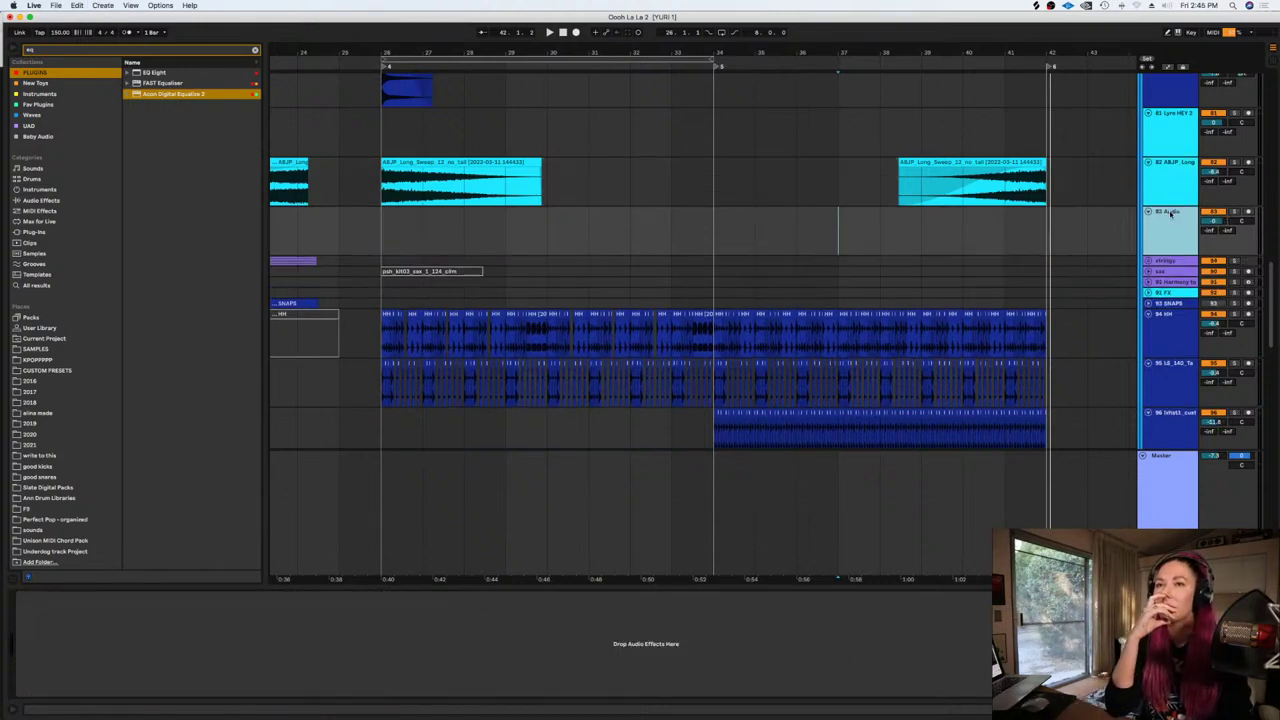
{"action": "right_click", "coordinate": [1171, 213]}
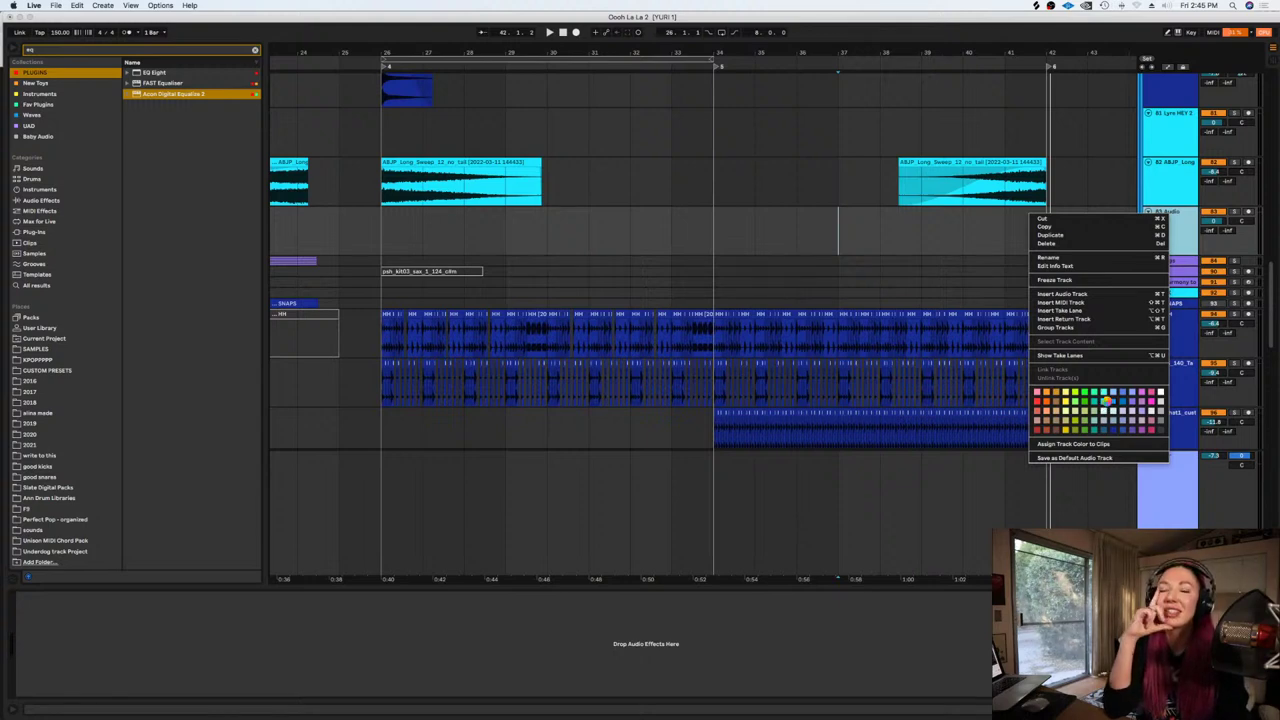
{"action": "left_click", "coordinate": [1105, 400]}
{"action": "left_click", "coordinate": [1052, 261]}
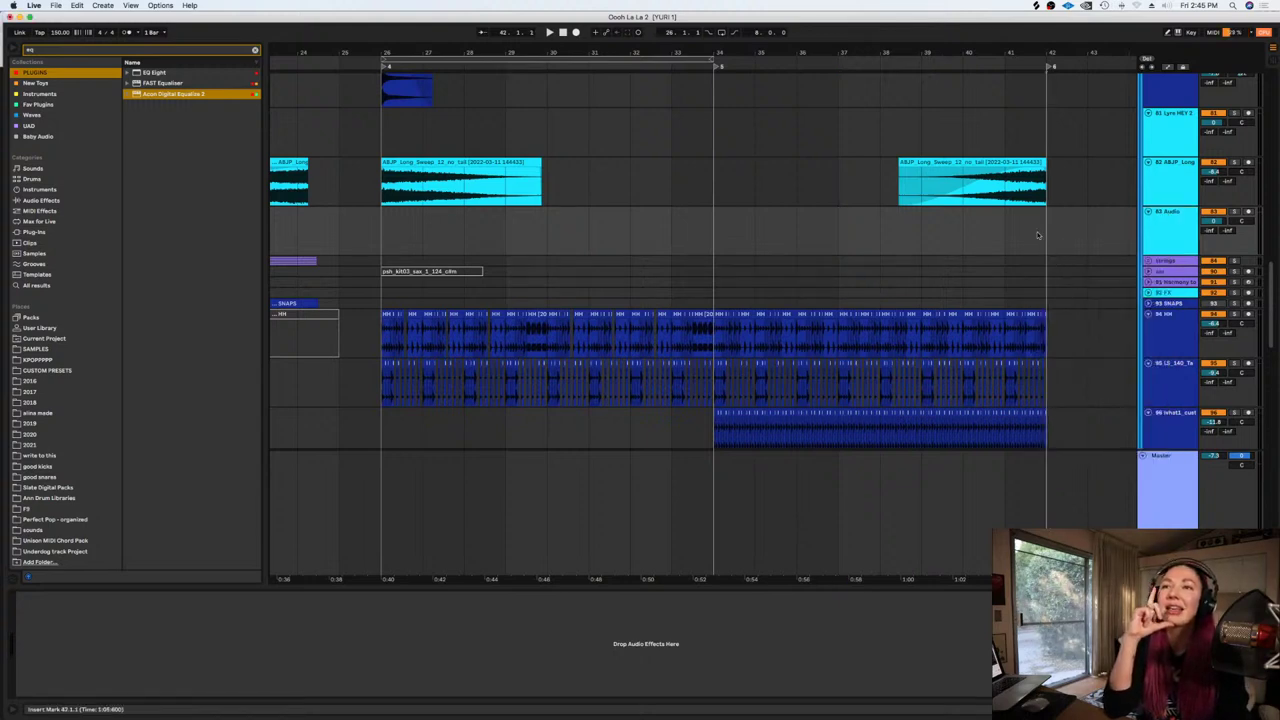
Switch to Splice and filter the FX instrument samples by the risers tag
{"action": "left_click", "coordinate": [1036, 6]}
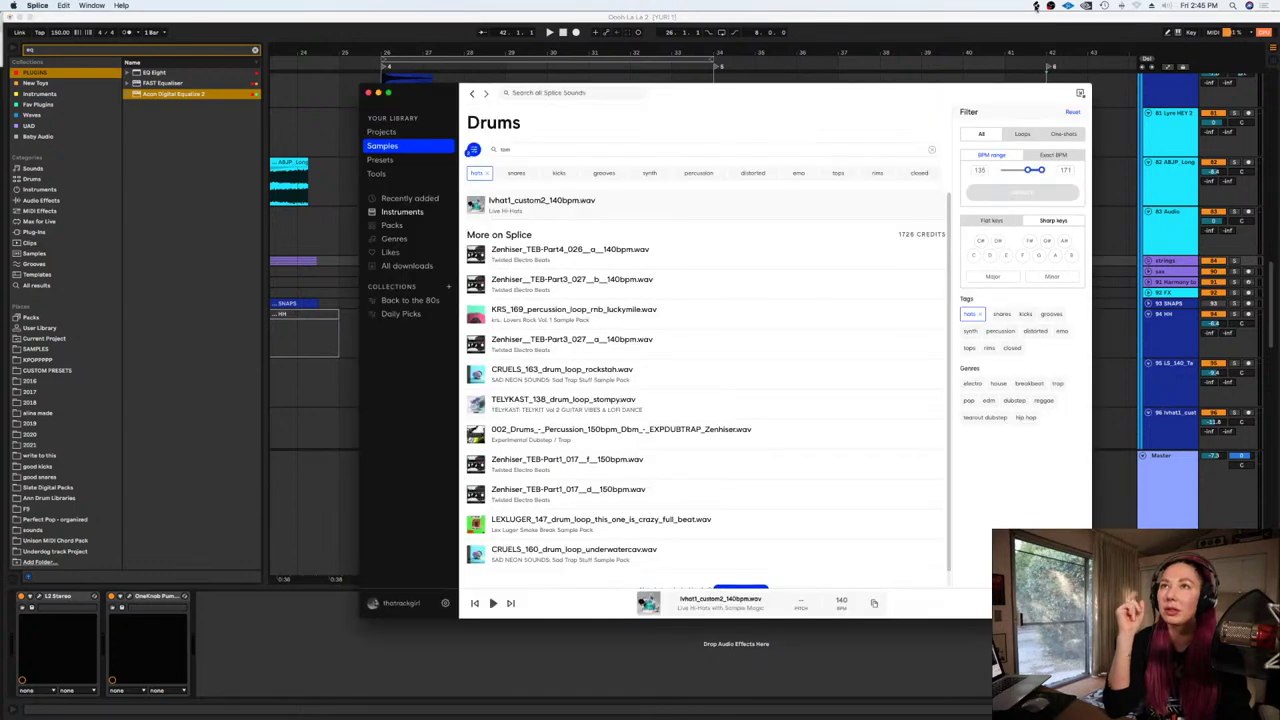
{"action": "left_click", "coordinate": [412, 212]}
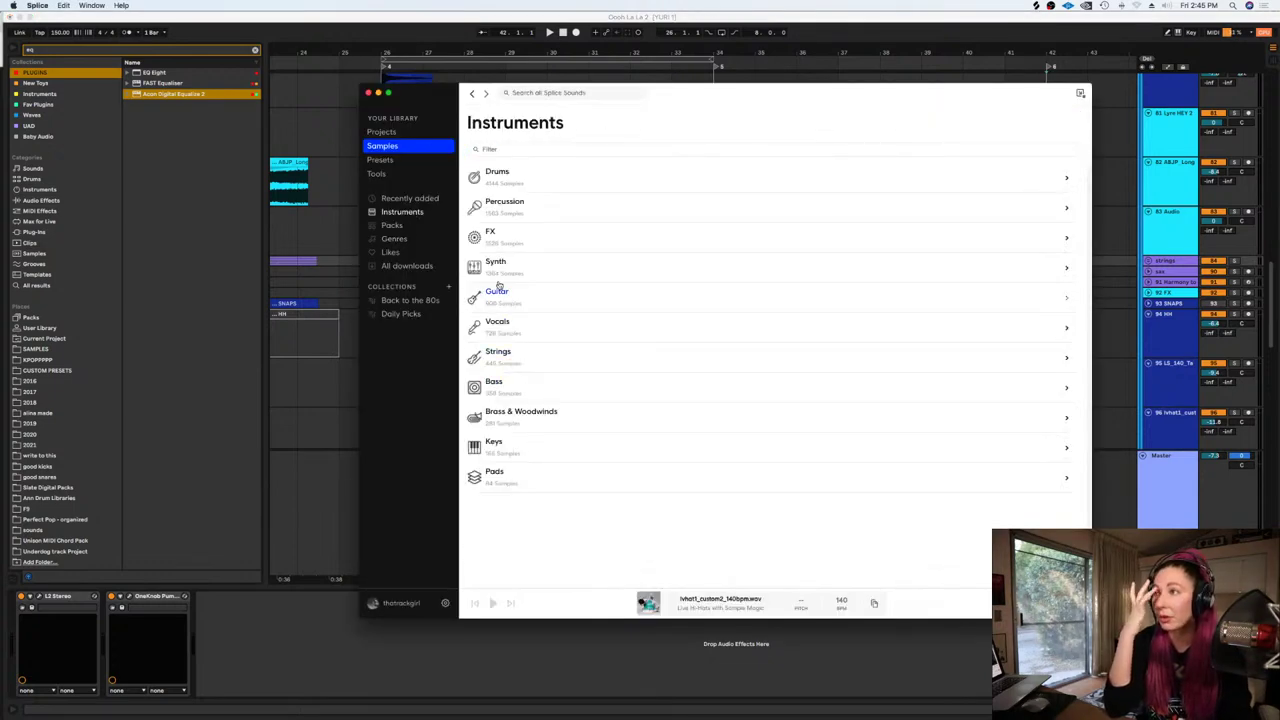
{"action": "left_click", "coordinate": [491, 238]}
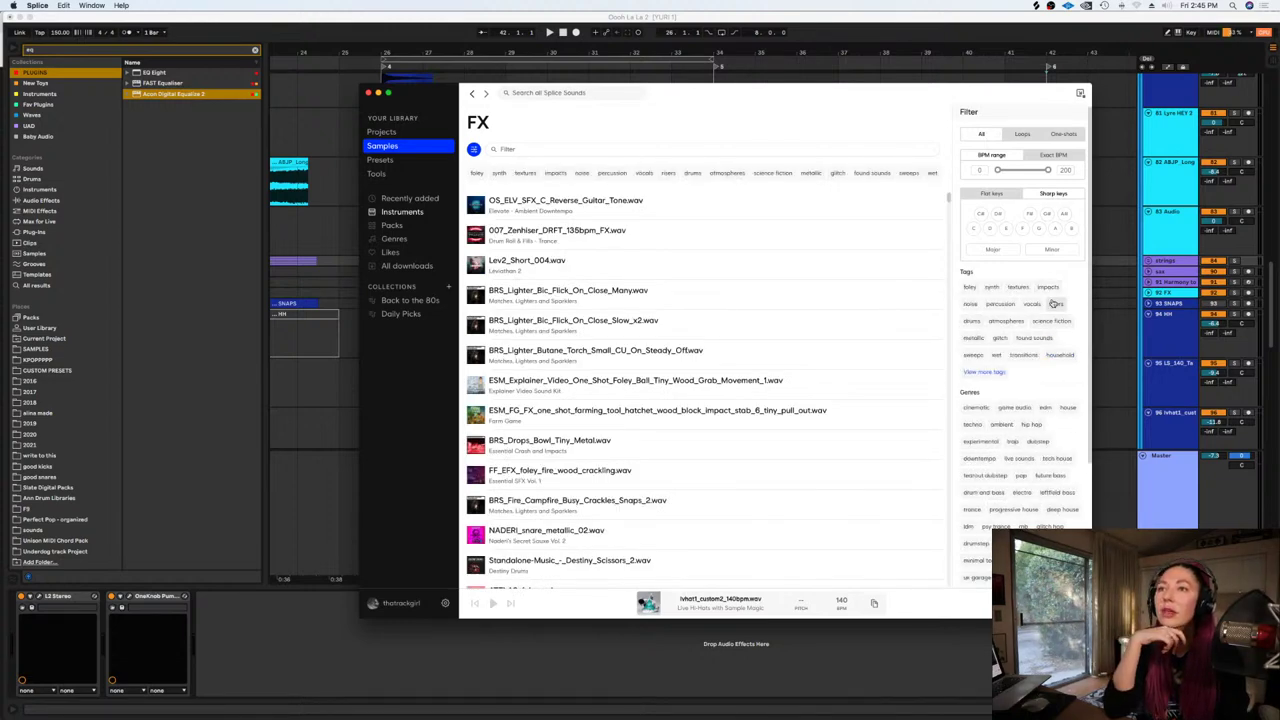
{"action": "left_click", "coordinate": [1056, 304]}
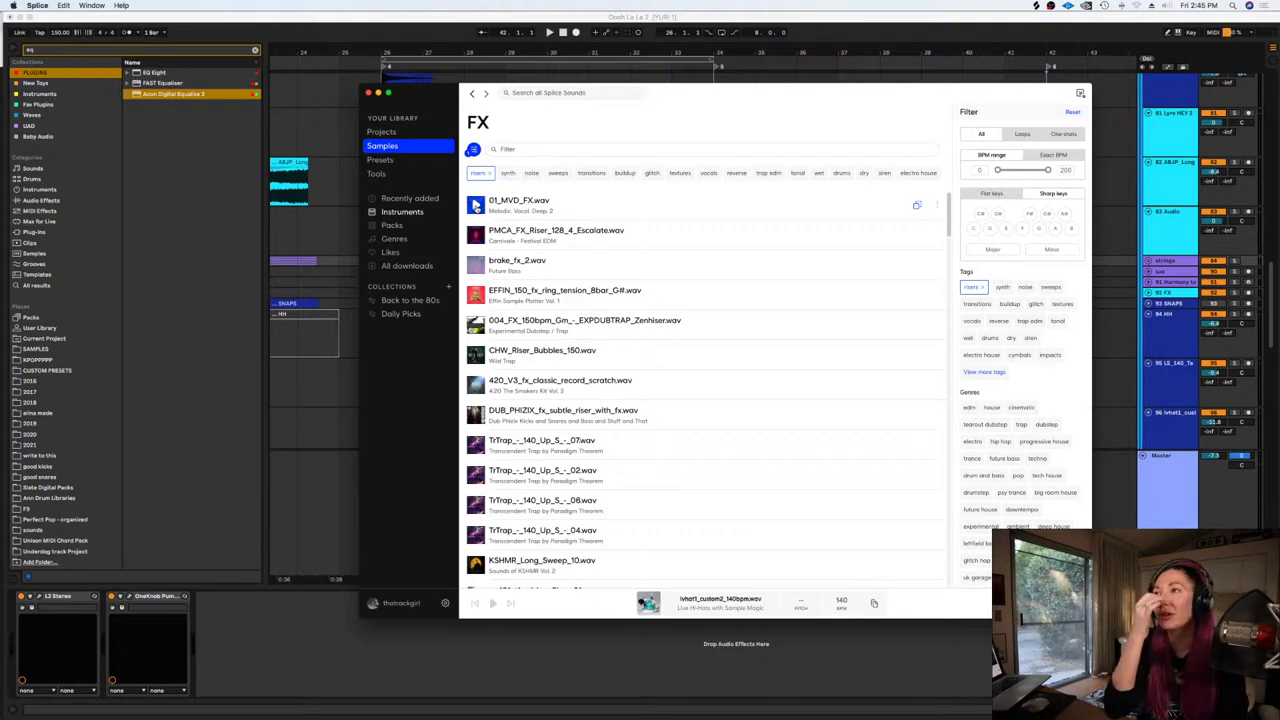
Preview 01_MVD_FX.wav, copy it, and paste it onto the new audio track in Ableton Live at bar 37
{"action": "left_click", "coordinate": [476, 205]}
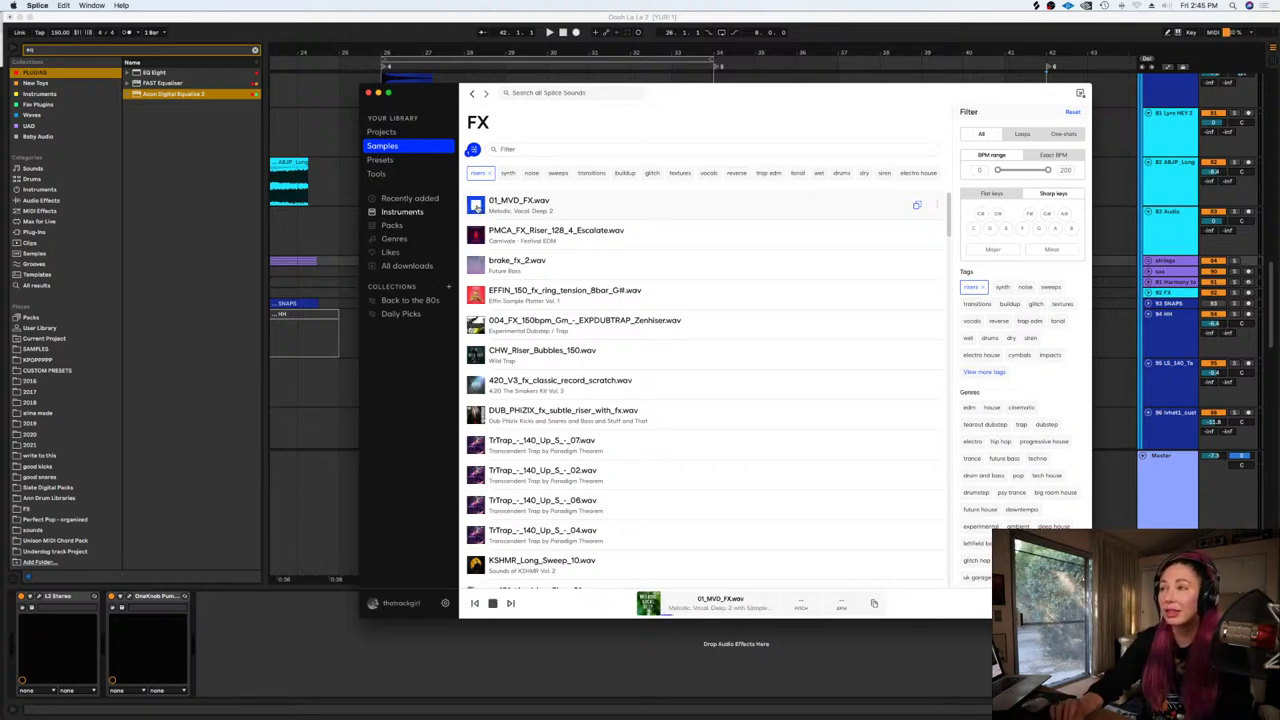
{"action": "left_click", "coordinate": [918, 205]}
{"action": "left_click", "coordinate": [323, 246]}
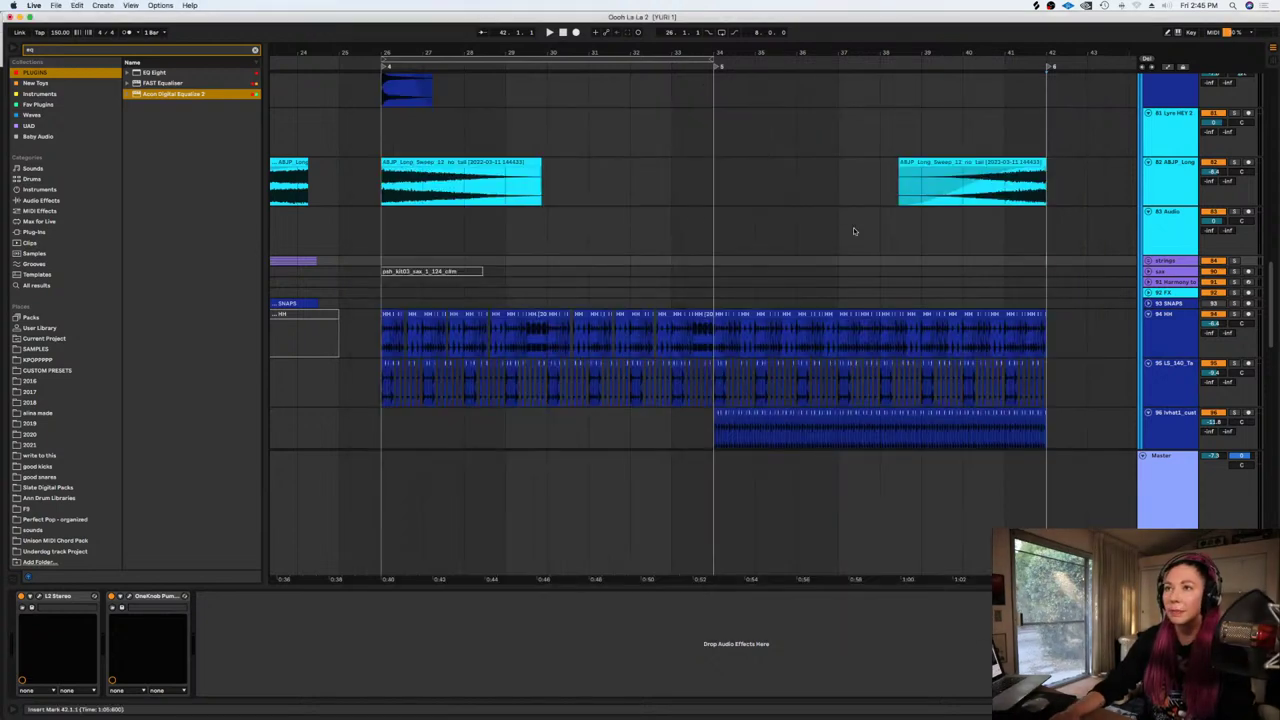
{"action": "left_click", "coordinate": [840, 234]}
{"action": "key", "text": "super+v"}
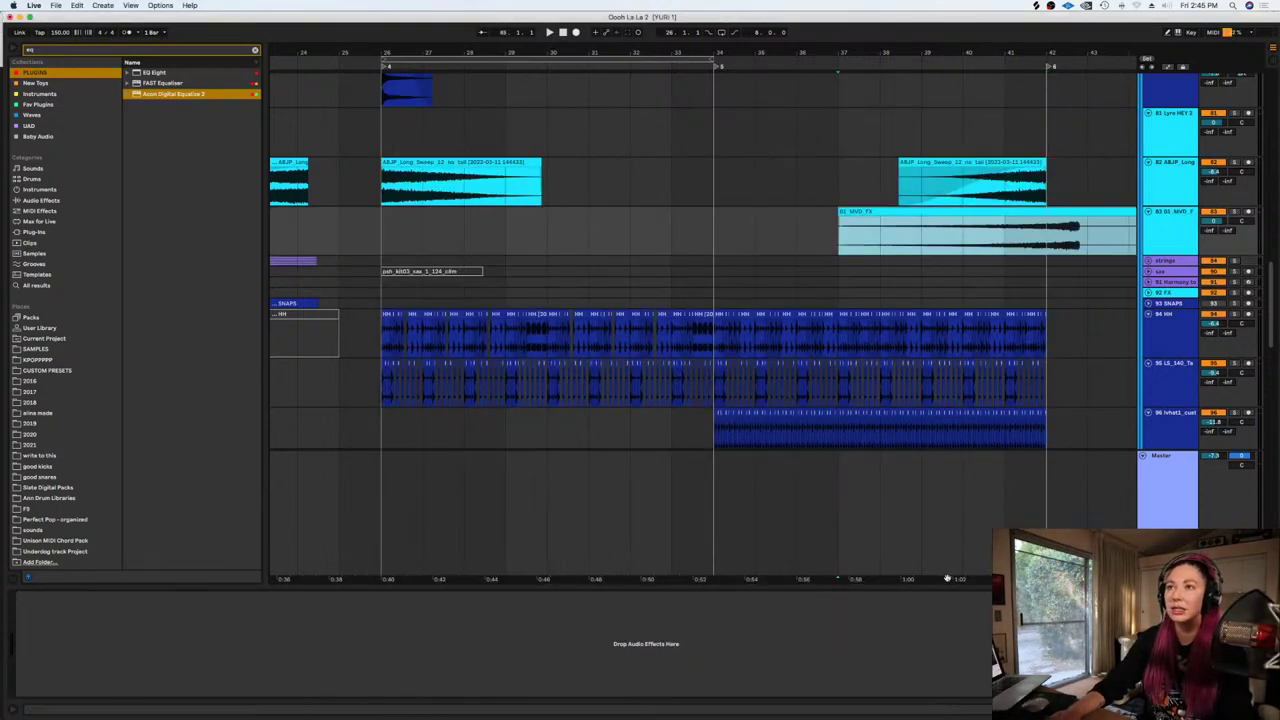
Move the 01_MVD_FX riser clip earlier so its peak reaches bar 42, and select its tail after that bar for trimming
{"action": "left_click_drag", "start_coordinate": [940, 579], "coordinate": [714, 577]}
{"action": "left_click", "coordinate": [816, 226]}
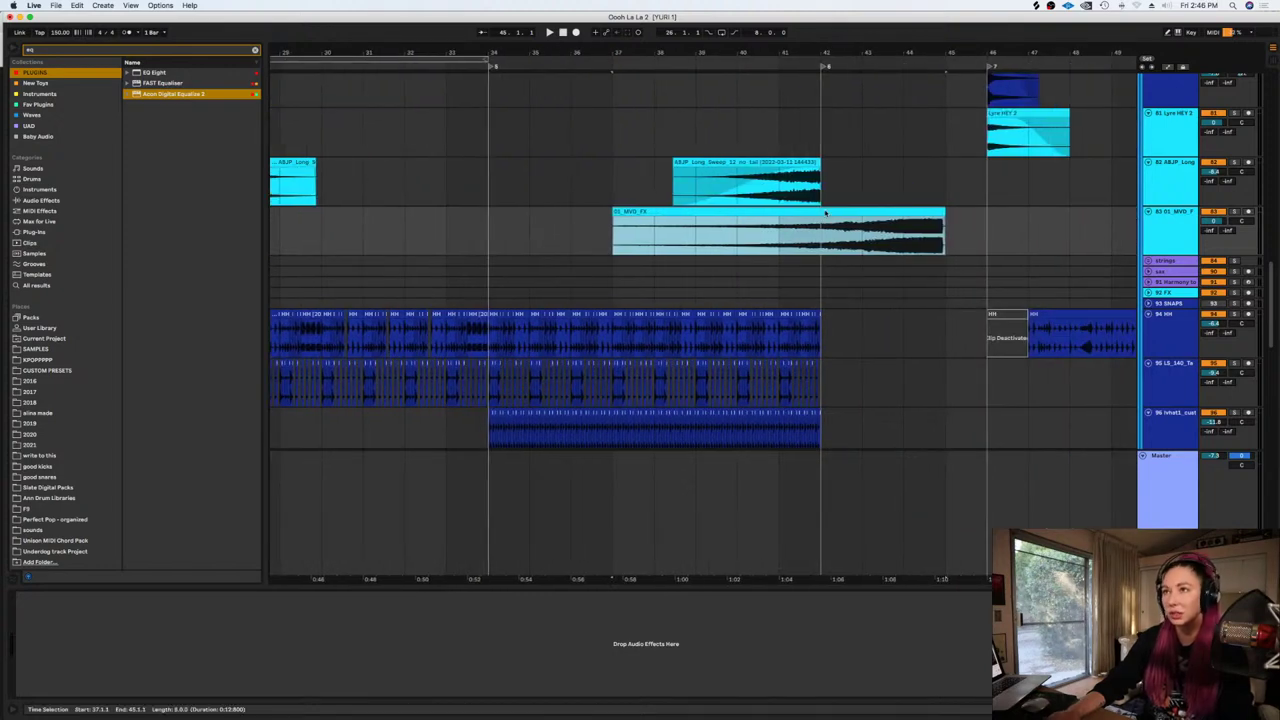
{"action": "left_click_drag", "start_coordinate": [825, 213], "coordinate": [729, 228]}
{"action": "left_click_drag", "start_coordinate": [902, 243], "coordinate": [835, 248]}
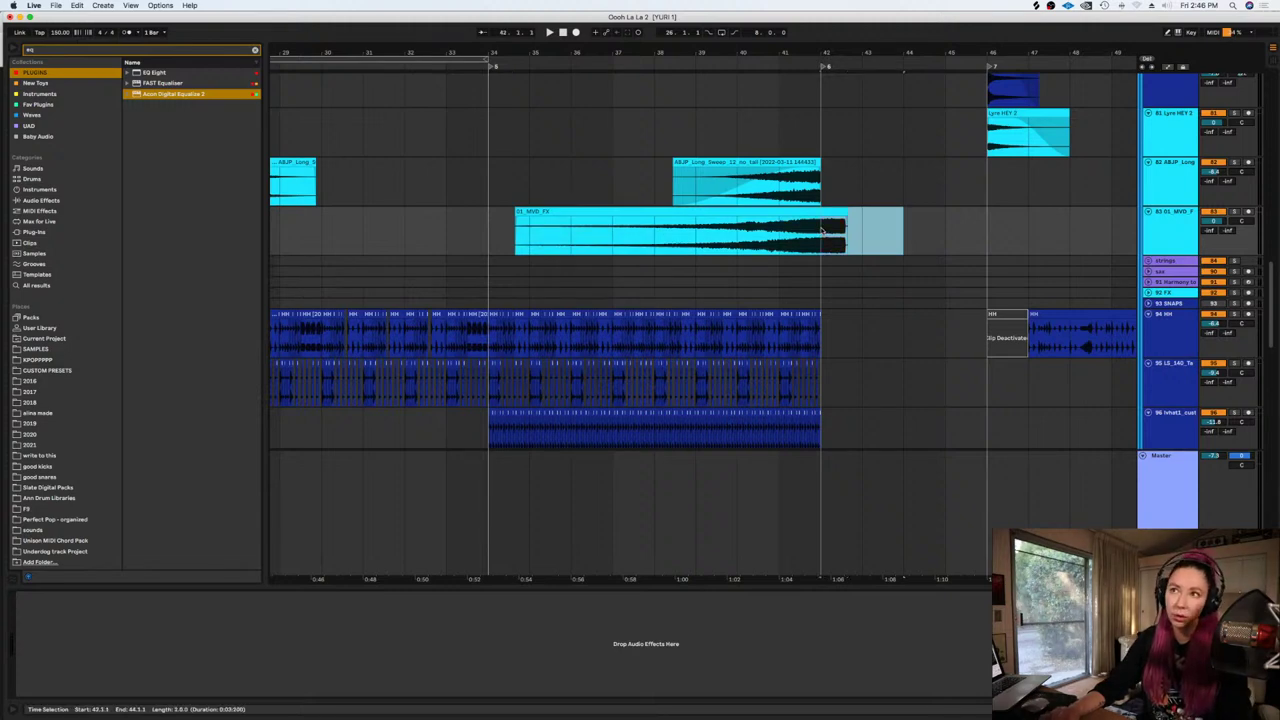
{"action": "left_click_drag", "start_coordinate": [824, 231], "coordinate": [822, 236]}
Trim the riser clip's start to just after bar 37 with a fade-in, and lower its track volume to about -8.7 dB
{"action": "left_click_drag", "start_coordinate": [491, 246], "coordinate": [831, 213]}
{"action": "key", "text": "Delete"}
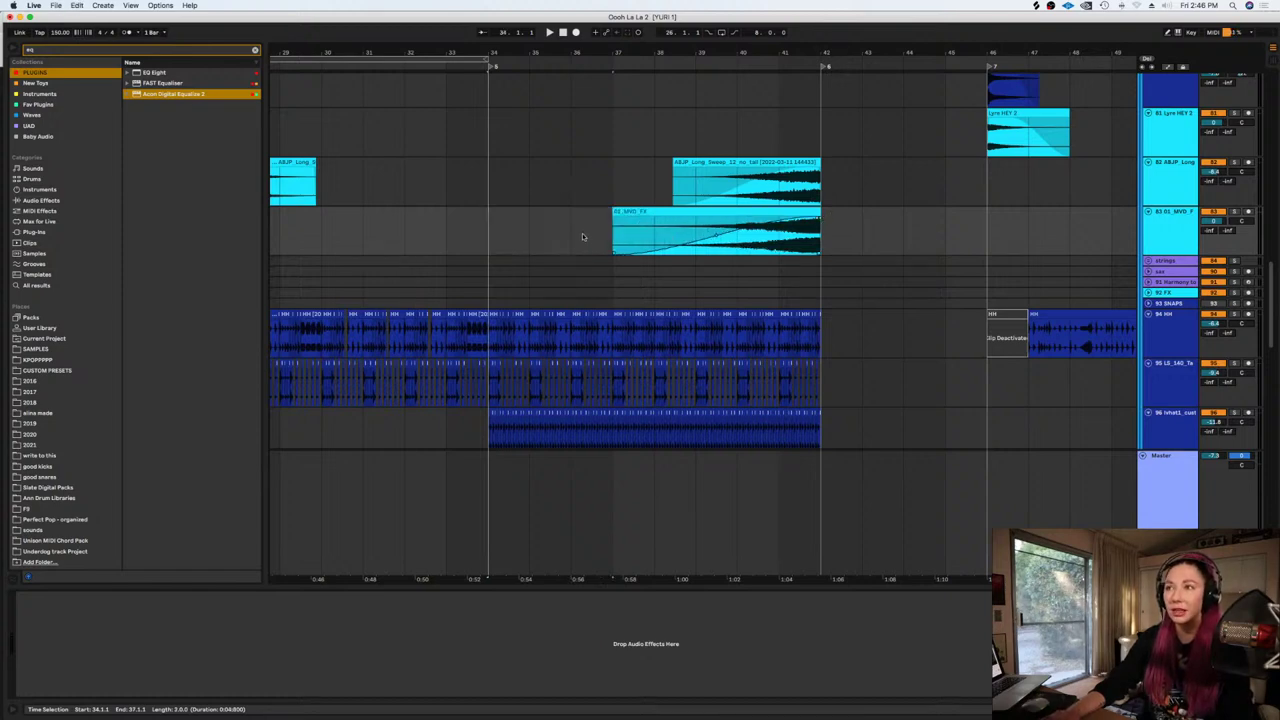
{"action": "left_click_drag", "start_coordinate": [583, 236], "coordinate": [618, 242]}
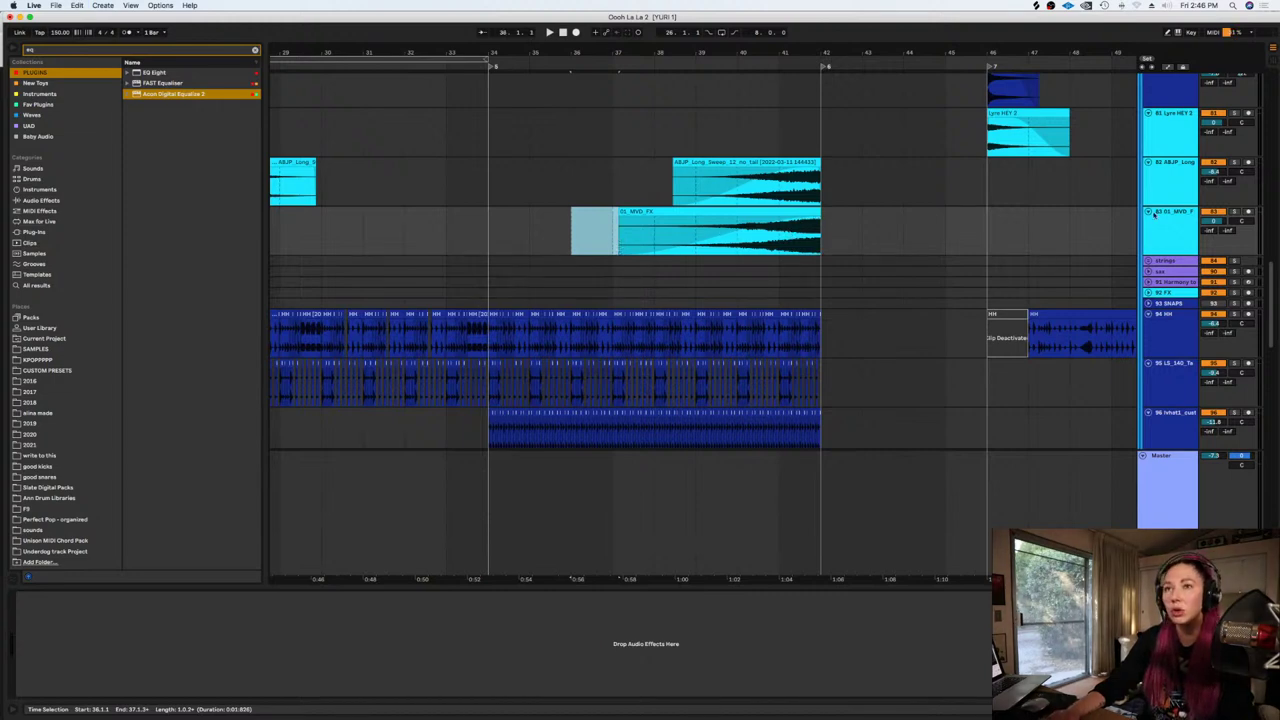
{"action": "left_click_drag", "start_coordinate": [1213, 220], "coordinate": [1213, 250]}
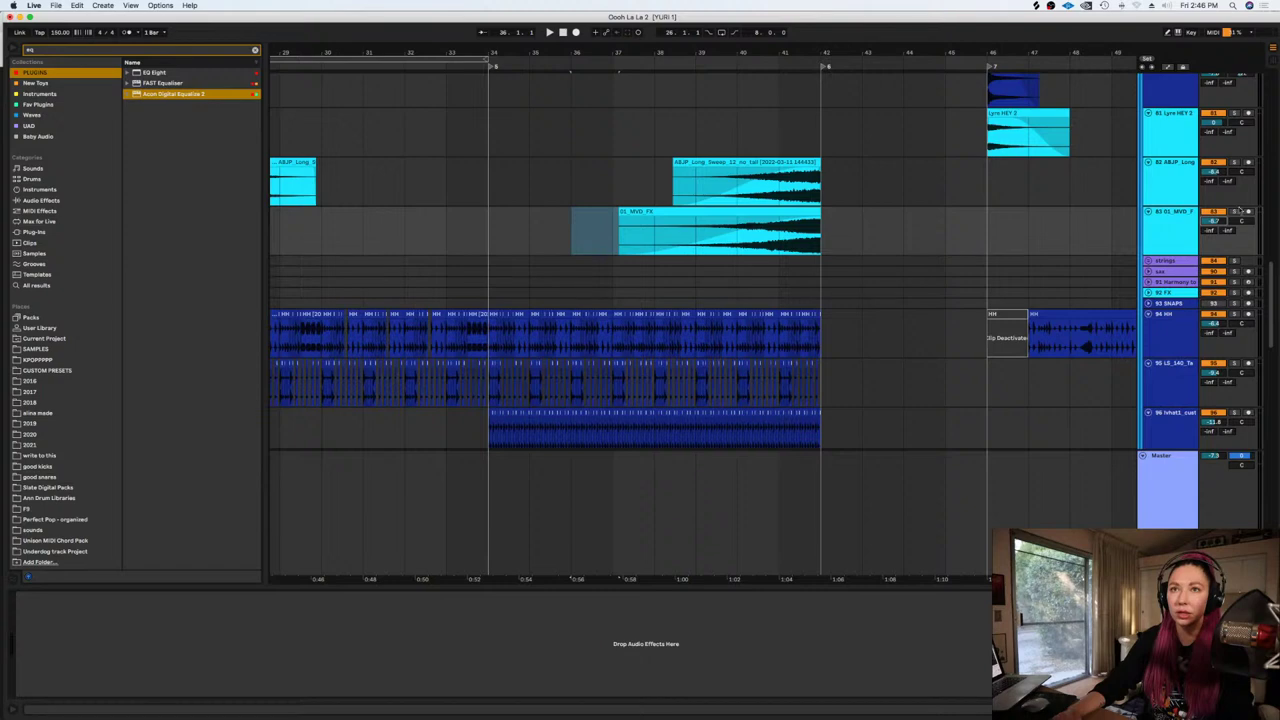
Search the plugins for "pancak", add PanCake2 to the riser track, and set a 1/2 beat-synced rate with the mix around 50%
{"action": "left_click", "coordinate": [255, 50]}
{"action": "type", "text": "pancak"}
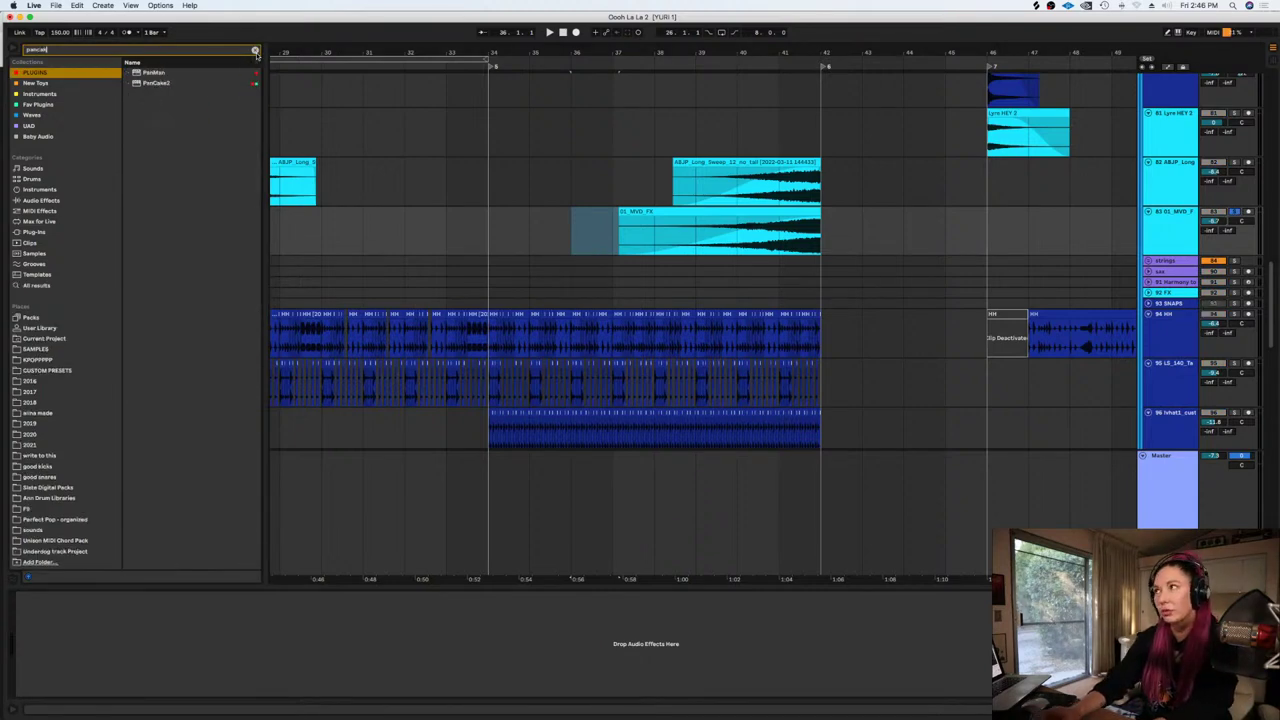
{"action": "left_click_drag", "start_coordinate": [158, 74], "coordinate": [771, 228]}
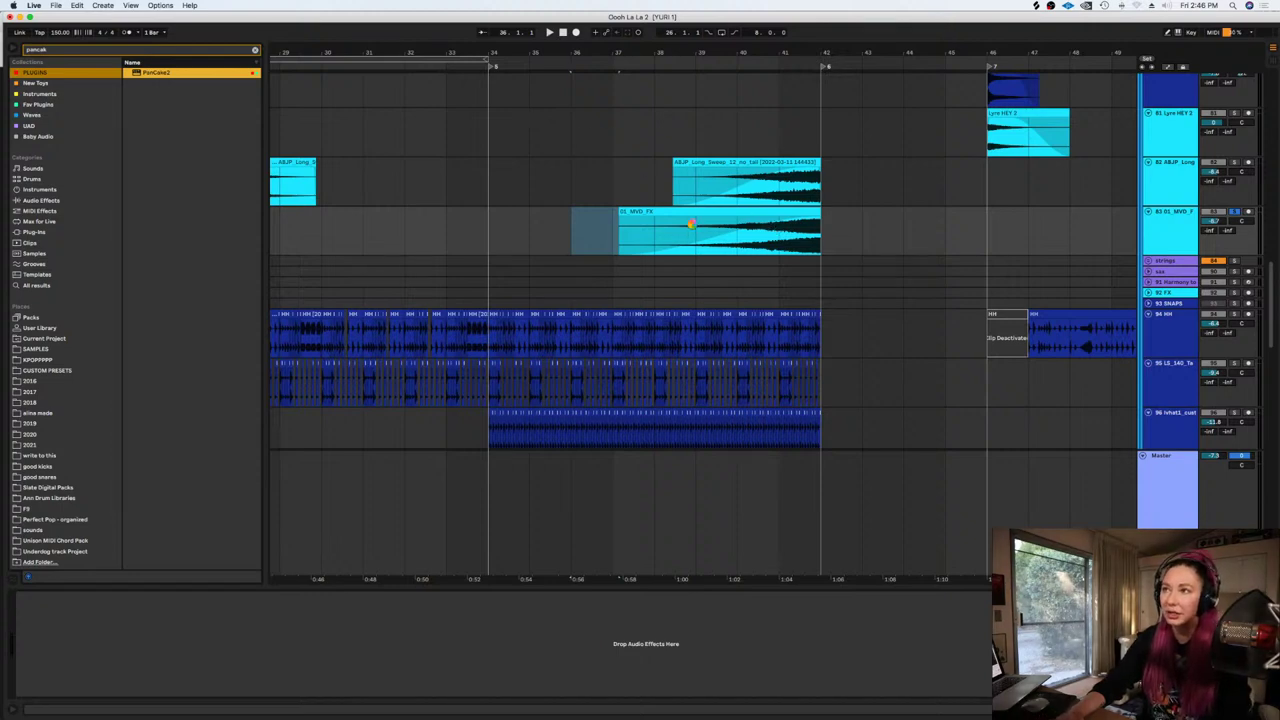
{"action": "left_click_drag", "start_coordinate": [690, 224], "coordinate": [692, 226]}
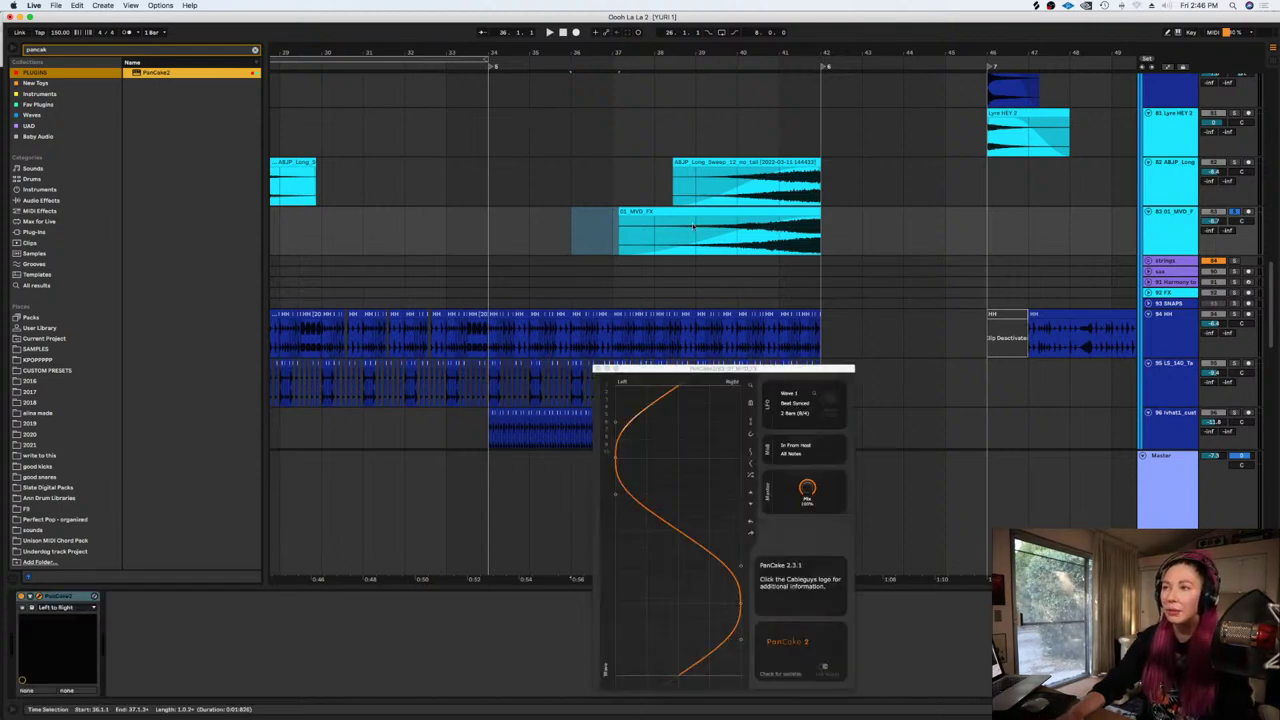
{"action": "left_click", "coordinate": [796, 414]}
{"action": "left_click", "coordinate": [806, 492]}
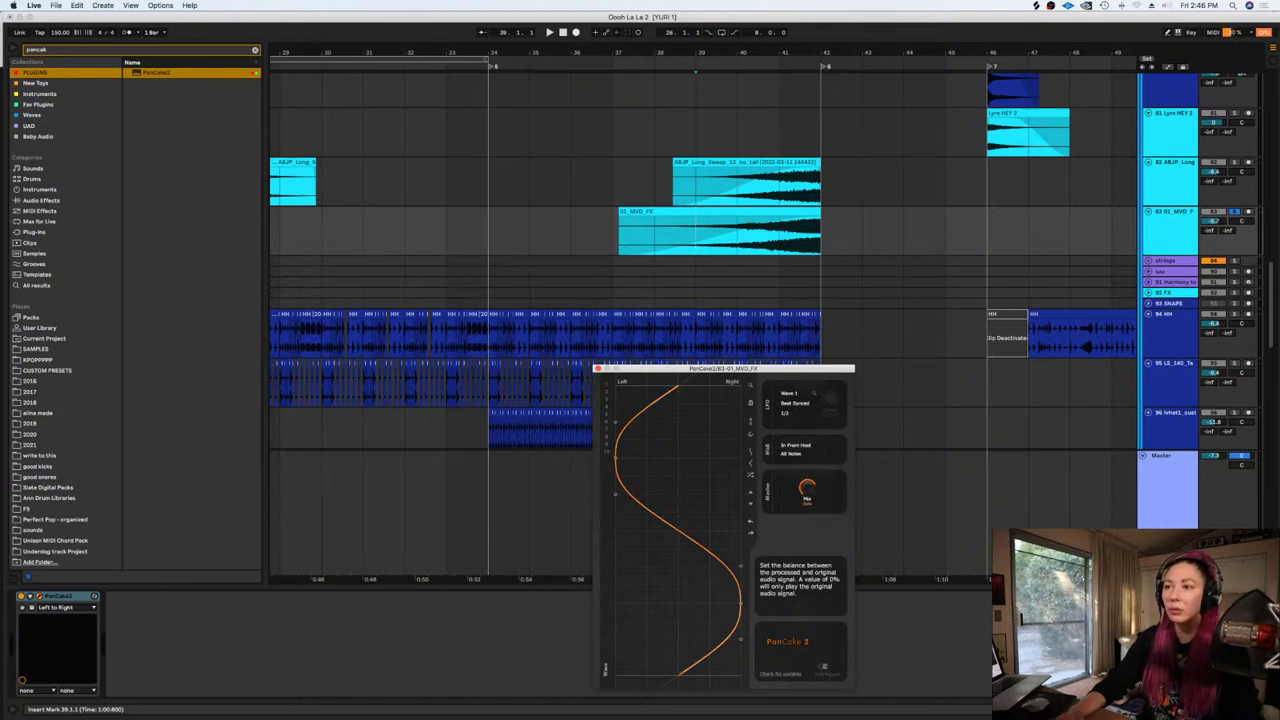
Lower the riser track's volume to about -11.4 dB while playing it soloed and in the full mix
{"action": "left_click_drag", "start_coordinate": [1213, 221], "coordinate": [1213, 231]}
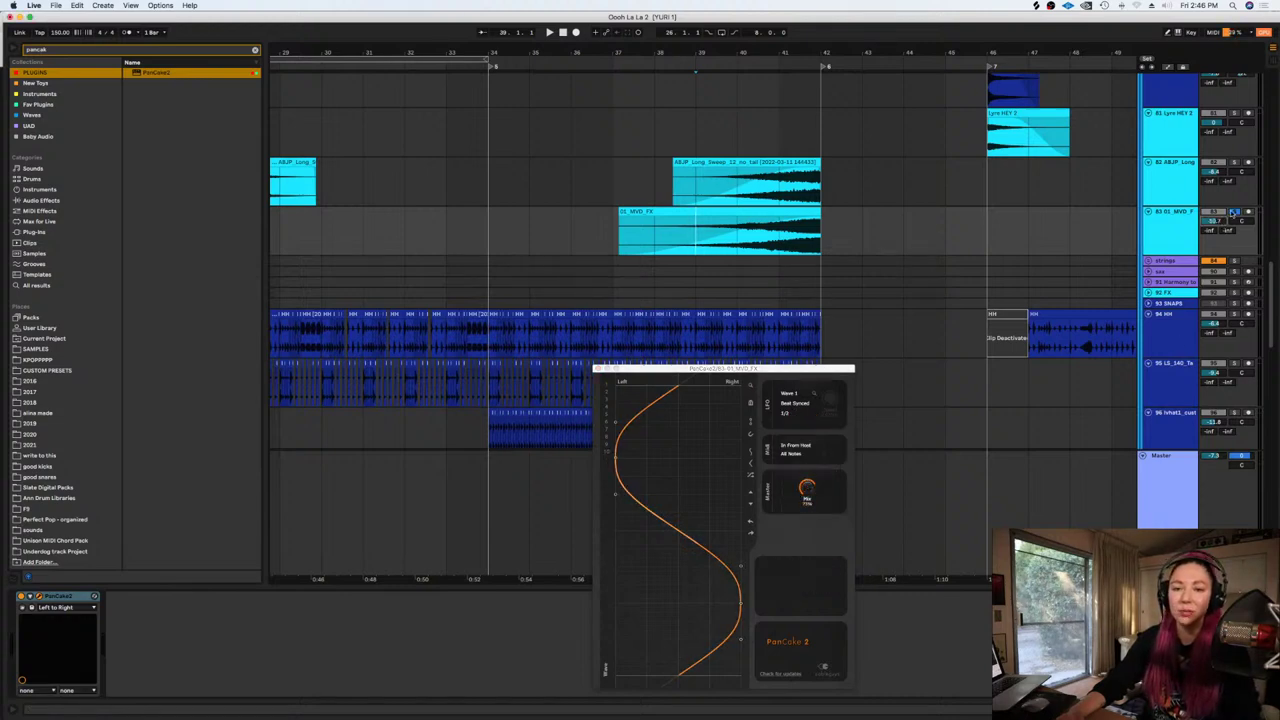
{"action": "key", "text": "space"}
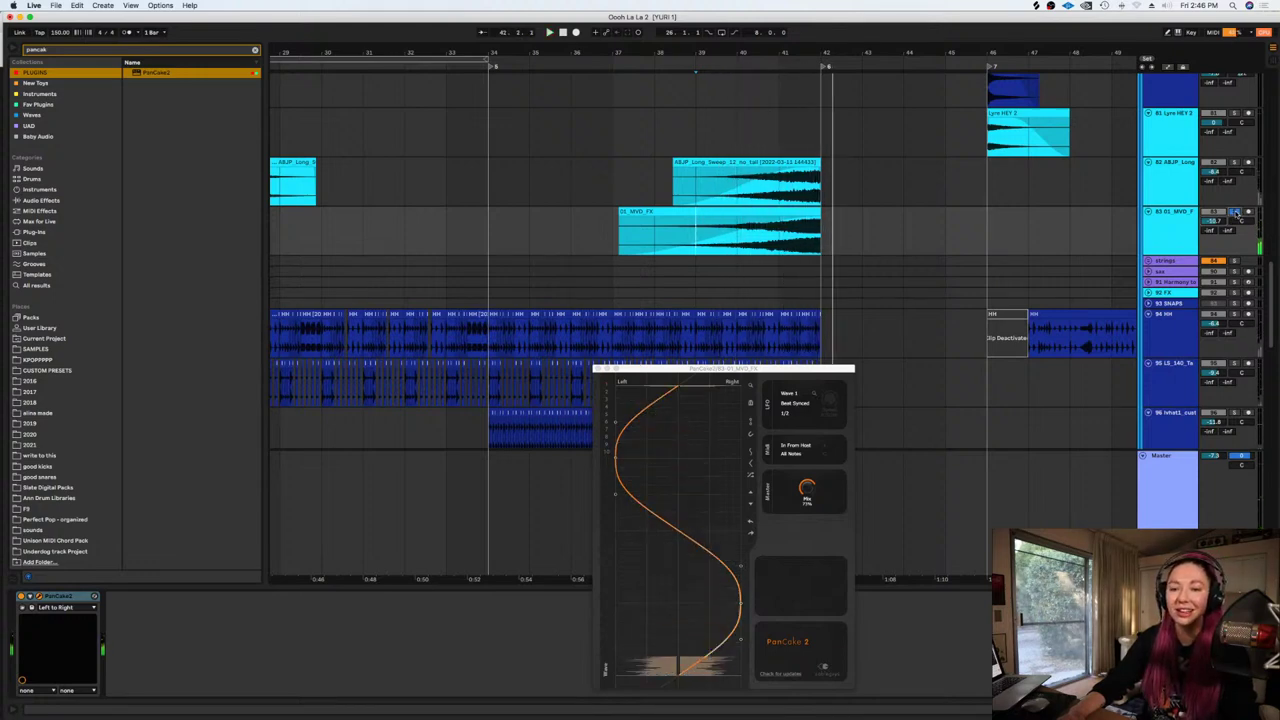
{"action": "key", "text": "space"}
{"action": "left_click", "coordinate": [1235, 212]}
{"action": "key", "text": "space"}
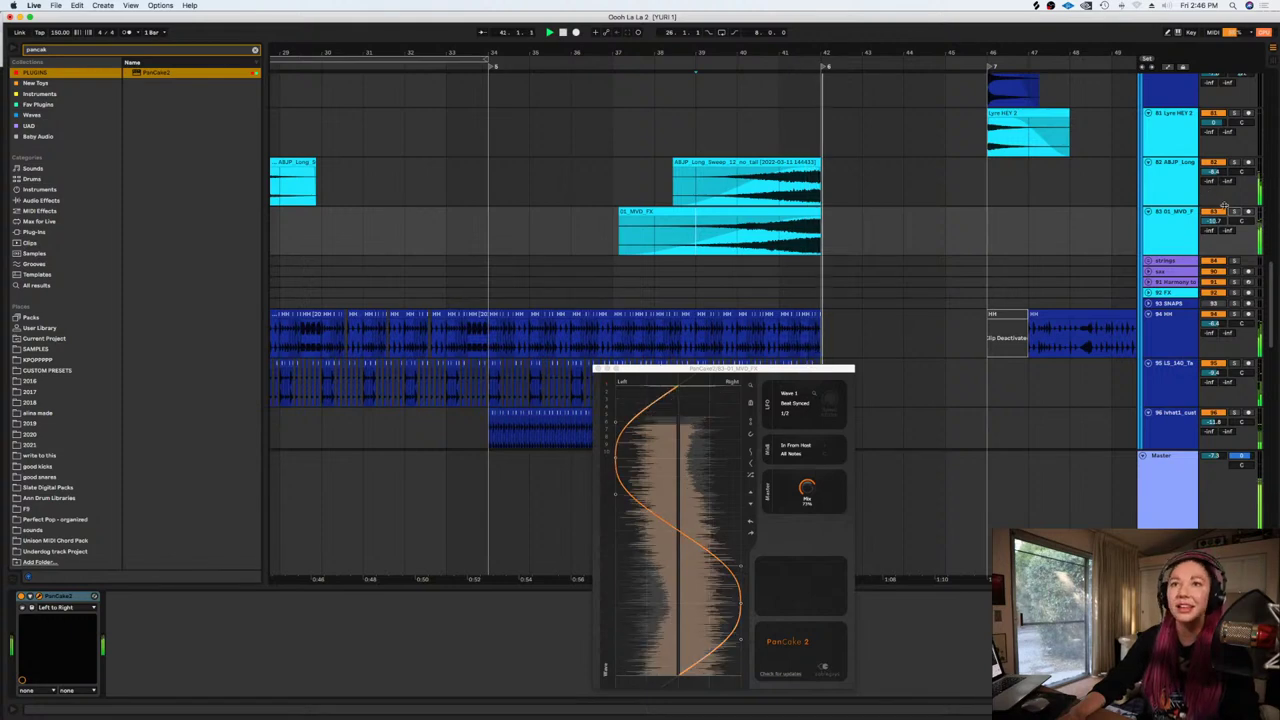
{"action": "key", "text": "space"}
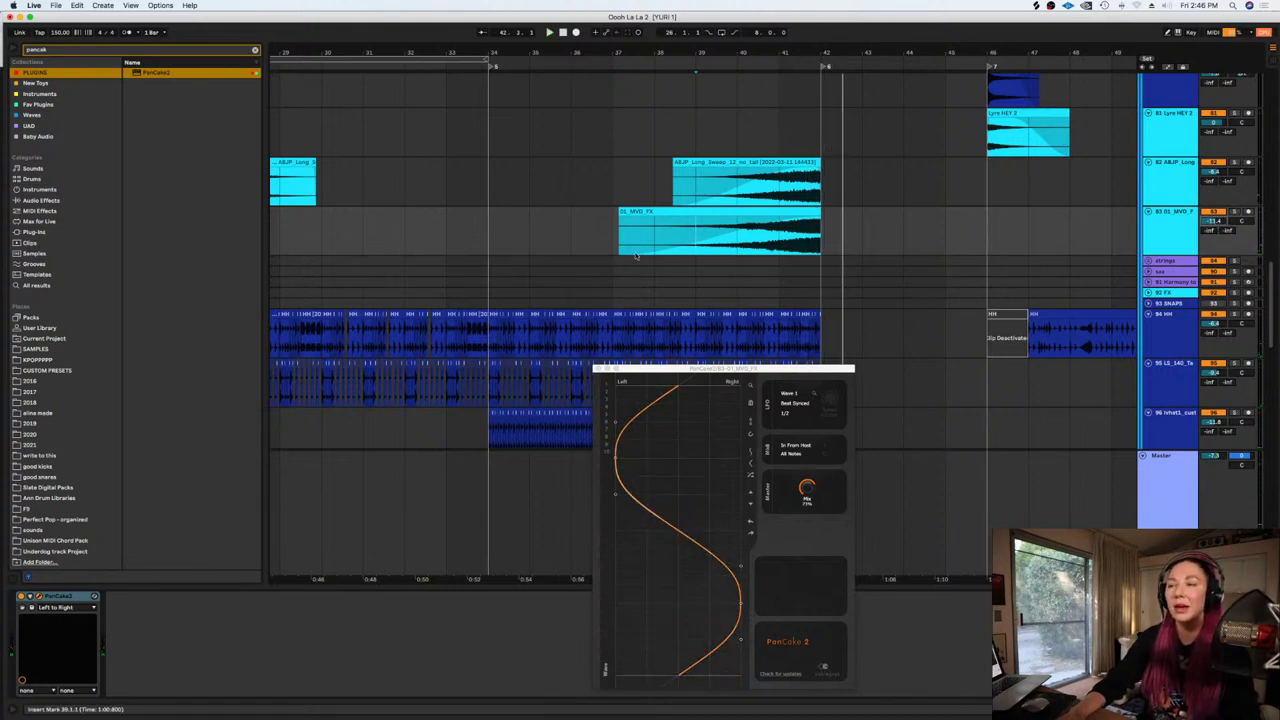
Trim the riser clip's start back to about 37.2.4 and close the PanCake2 window
{"action": "left_click_drag", "start_coordinate": [633, 243], "coordinate": [613, 241]}
{"action": "key", "text": "Delete"}
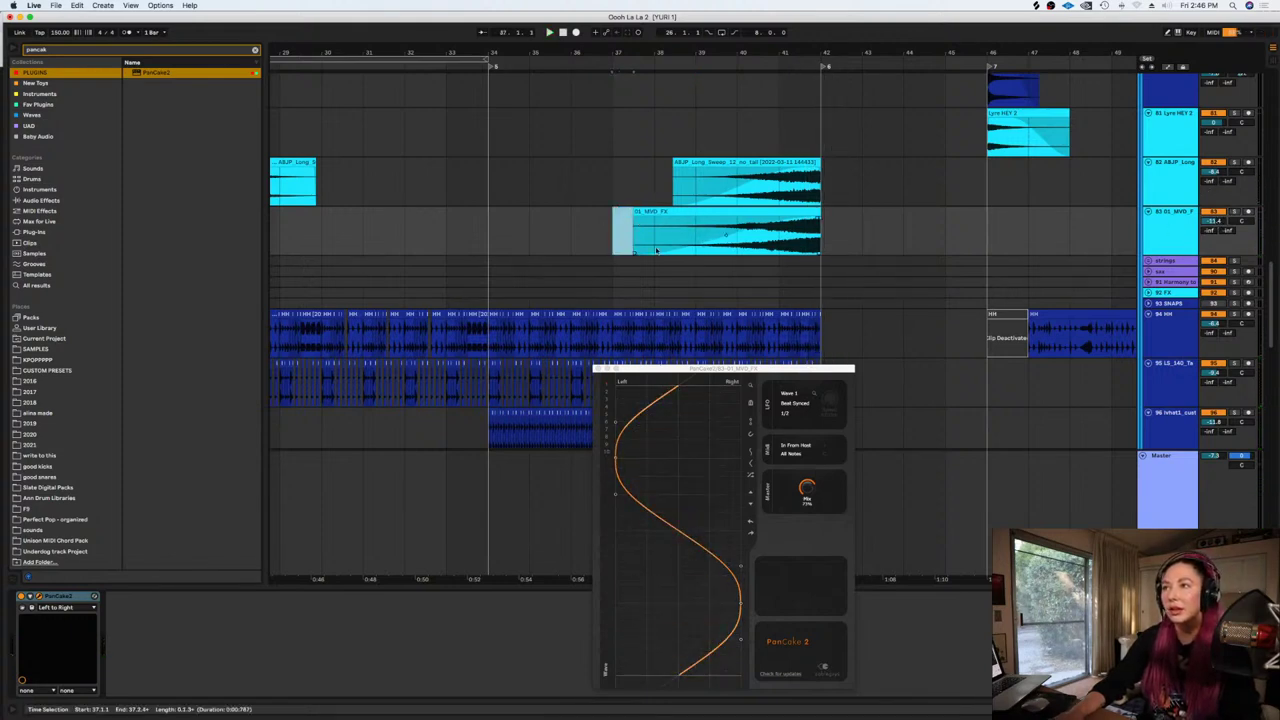
{"action": "left_click", "coordinate": [598, 369]}
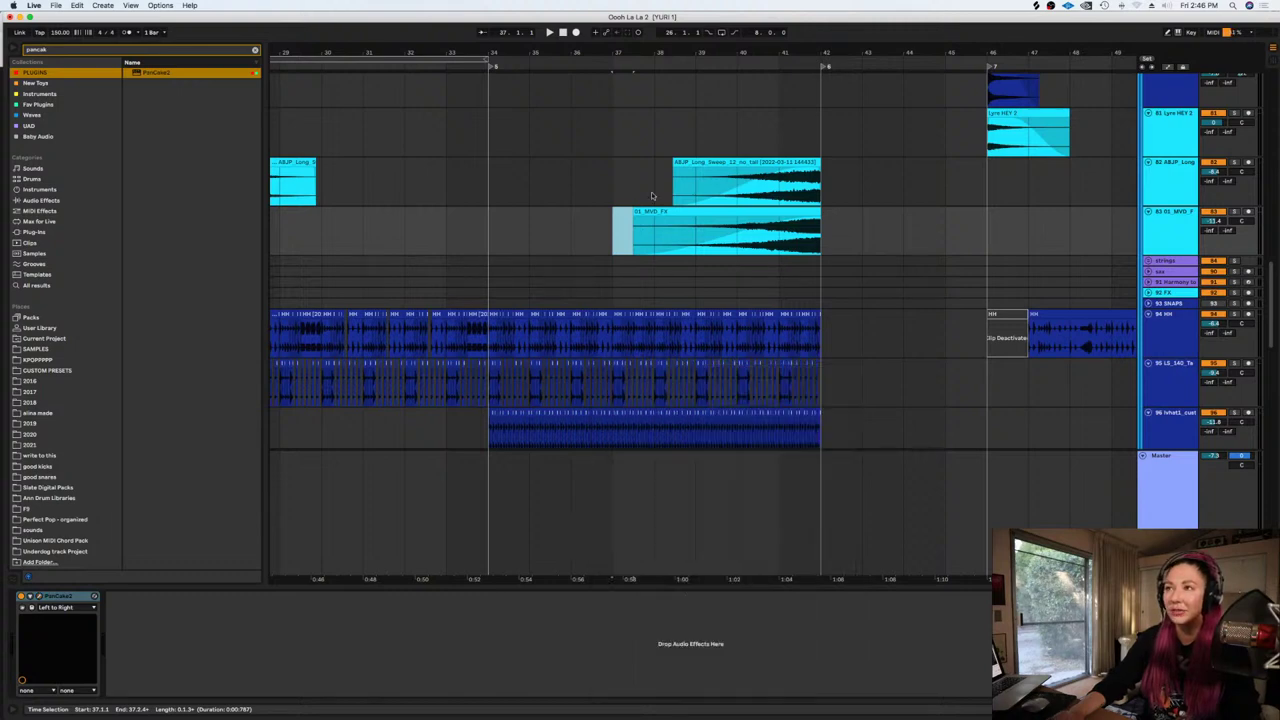
Copy the OASD tom clips from bars 32–33 to bar 40 on their track and play the result
{"action": "left_click", "coordinate": [652, 161]}
{"action": "scroll", "coordinate": [684, 151], "scroll_direction": "down", "scroll_amount": 5}
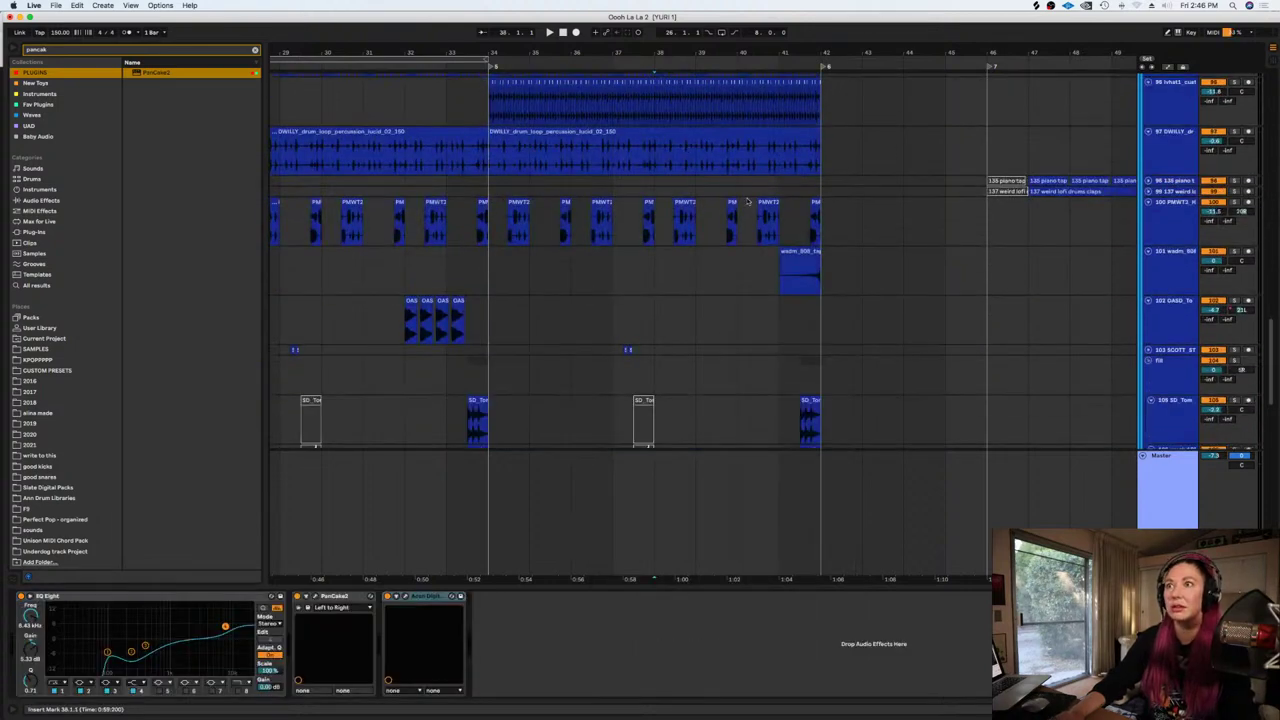
{"action": "scroll", "coordinate": [790, 259], "scroll_direction": "down", "scroll_amount": 2}
{"action": "left_click", "coordinate": [752, 311]}
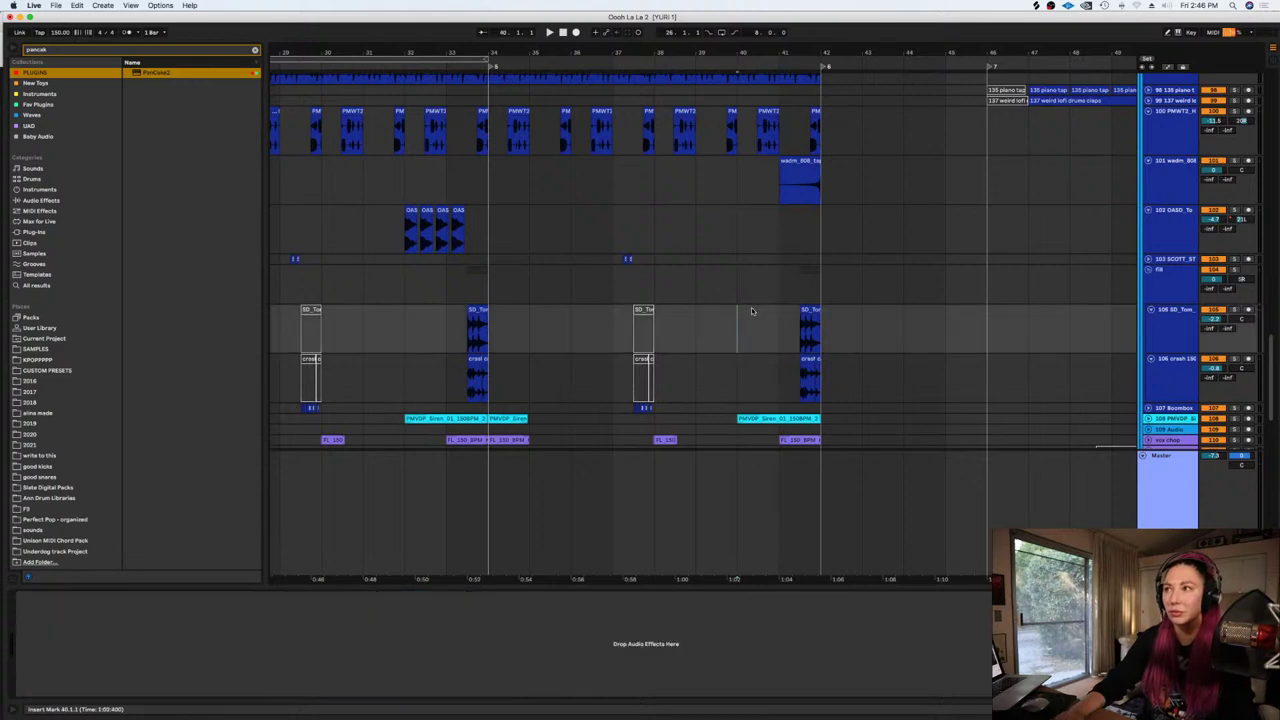
{"action": "left_click_drag", "start_coordinate": [404, 232], "coordinate": [482, 235]}
{"action": "left_click", "coordinate": [724, 236]}
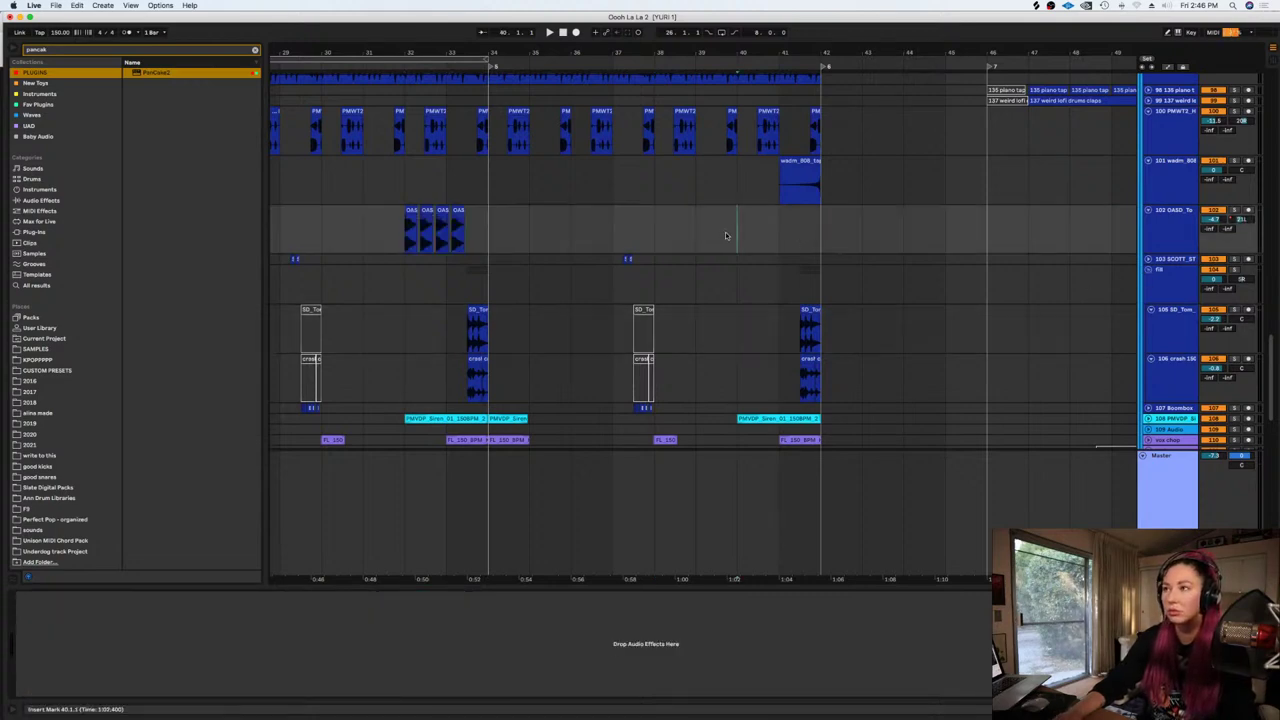
{"action": "key", "text": "ctrl+v"}
{"action": "key", "text": "space"}
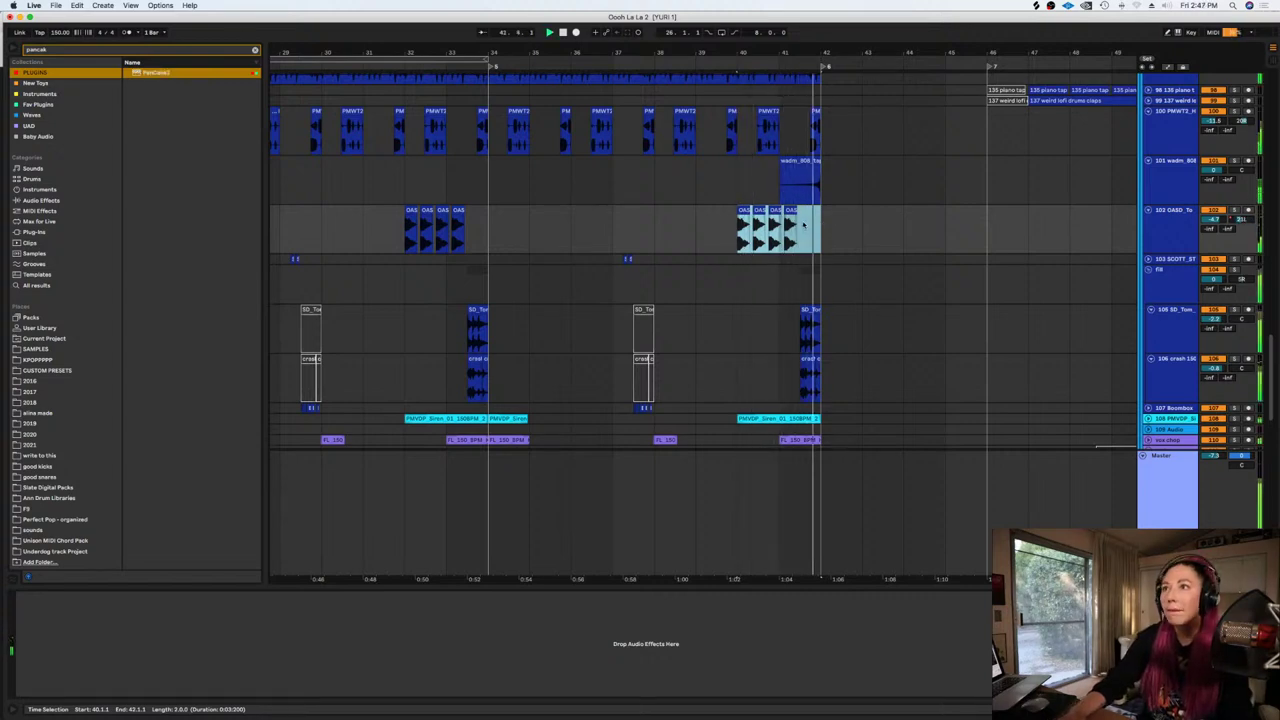
{"action": "key", "text": "space"}
Play the arrangement from bar 25 to hear the transition into the first chorus
{"action": "left_click", "coordinate": [784, 274]}
{"action": "key", "text": "minus"}
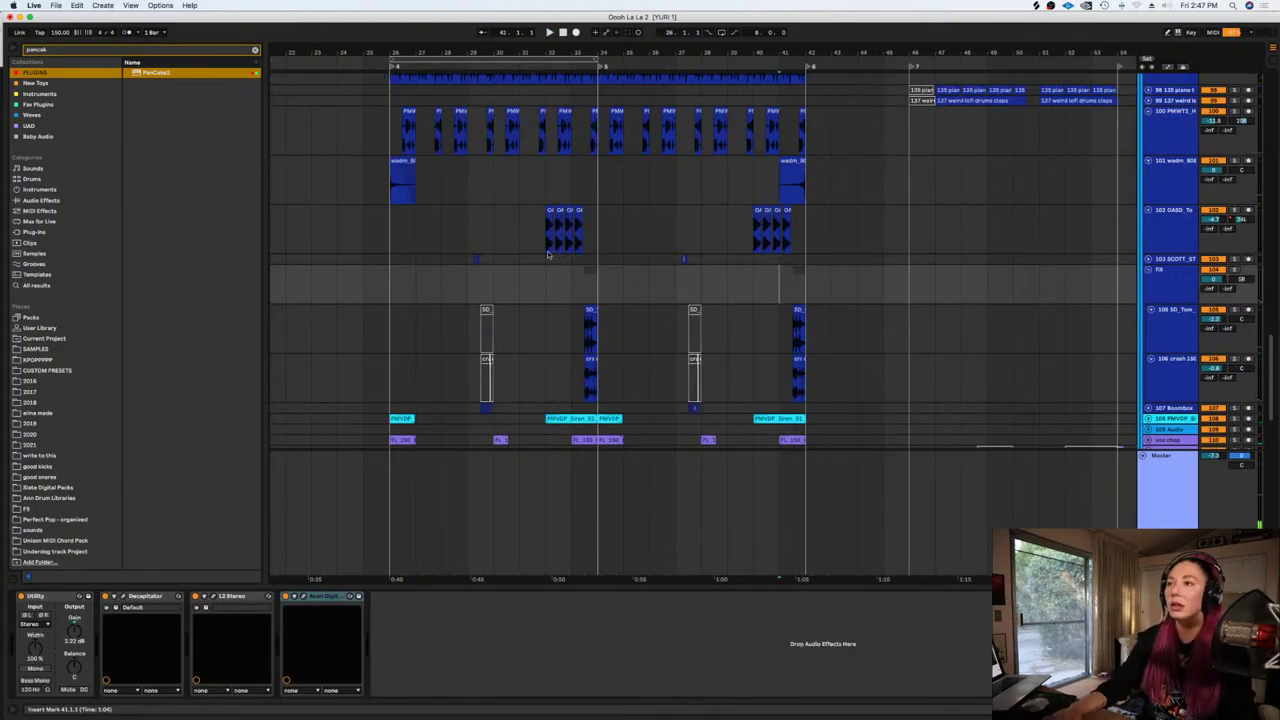
{"action": "key", "text": "minus"}
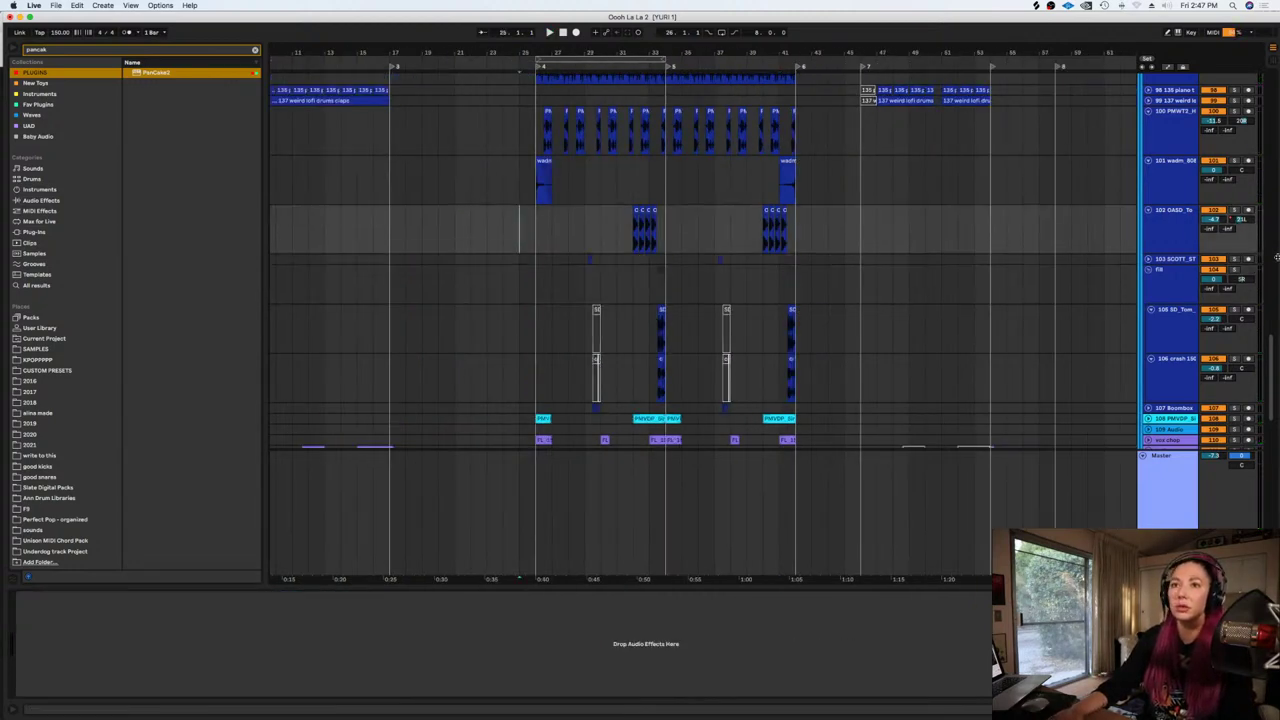
{"action": "scroll", "coordinate": [1210, 80], "scroll_direction": "up", "scroll_amount": 15}
{"action": "key", "text": "space"}
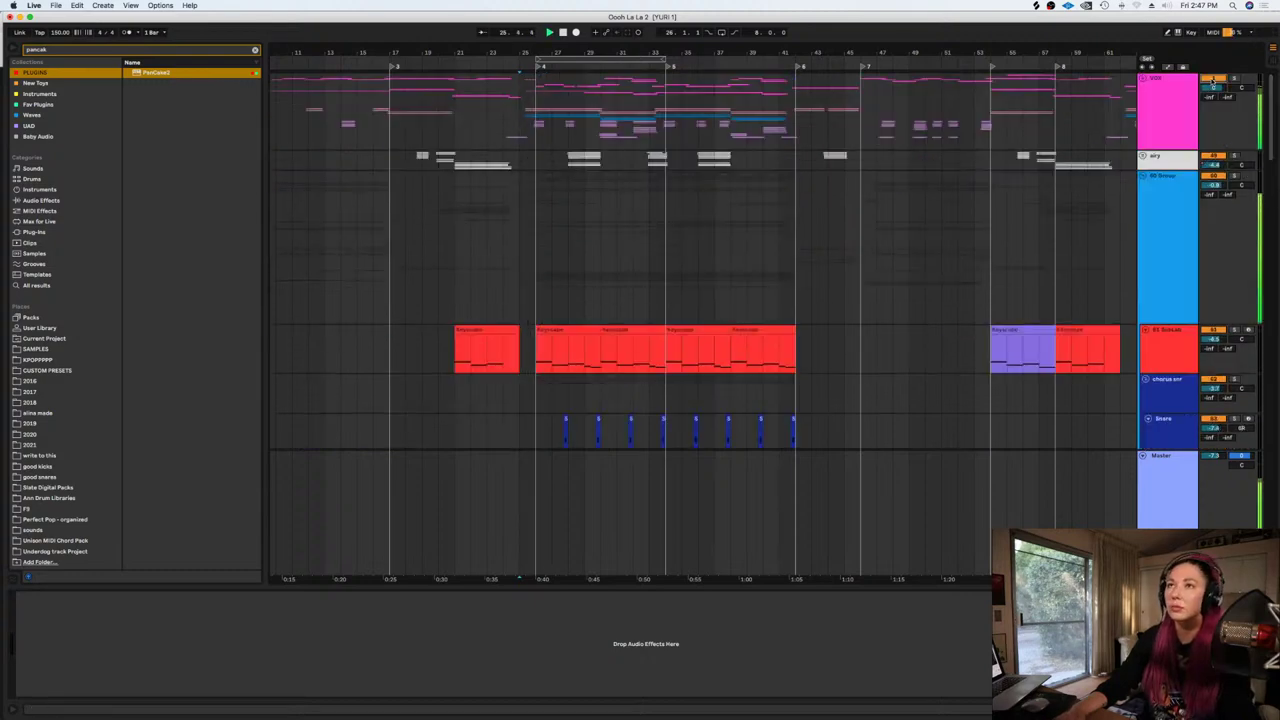
Unfold the VOX group and its Leads subgroup, and collapse the blue instrument group below the vocals
{"action": "left_click", "coordinate": [1143, 79]}
{"action": "left_click", "coordinate": [1161, 297]}
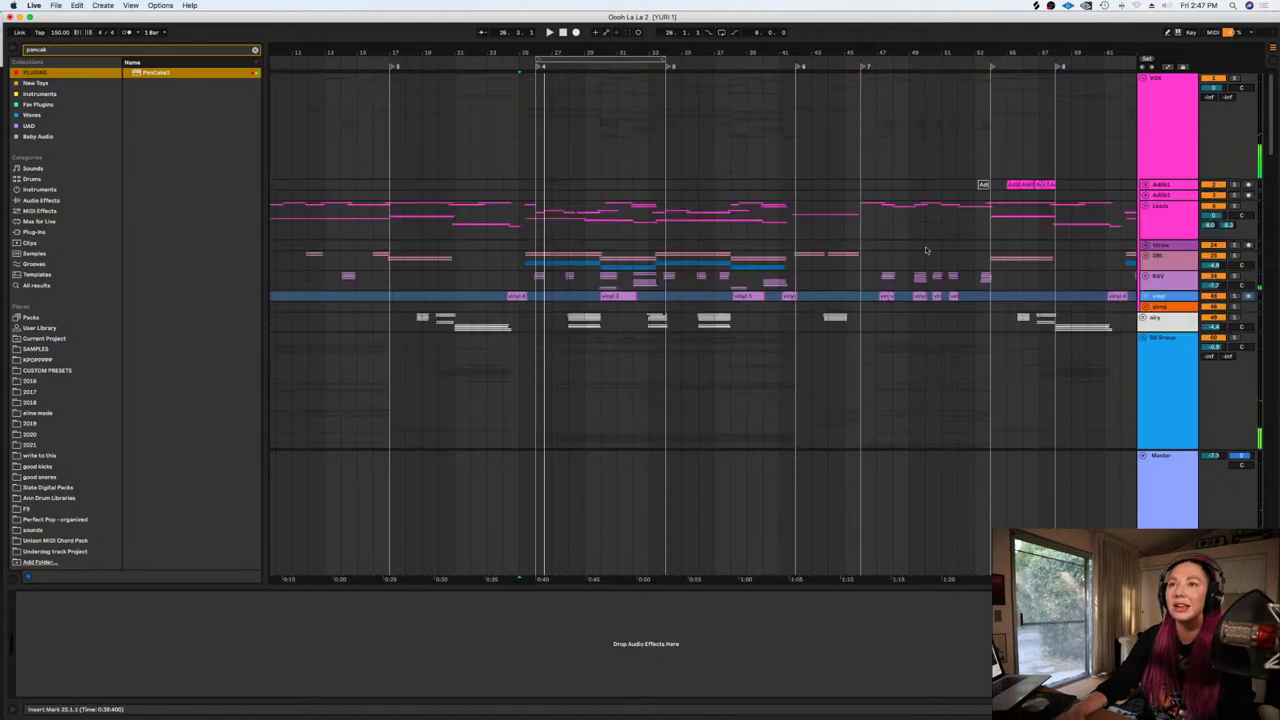
{"action": "left_click", "coordinate": [1141, 338]}
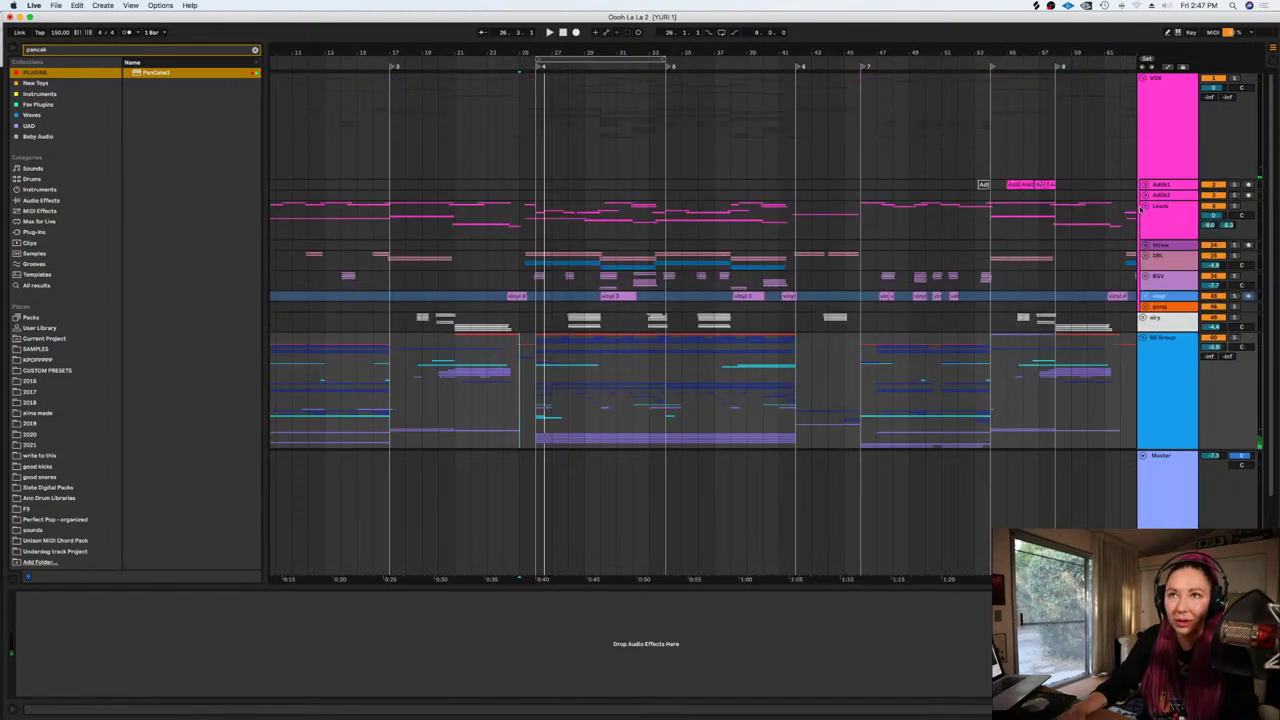
{"action": "left_click", "coordinate": [1145, 205]}
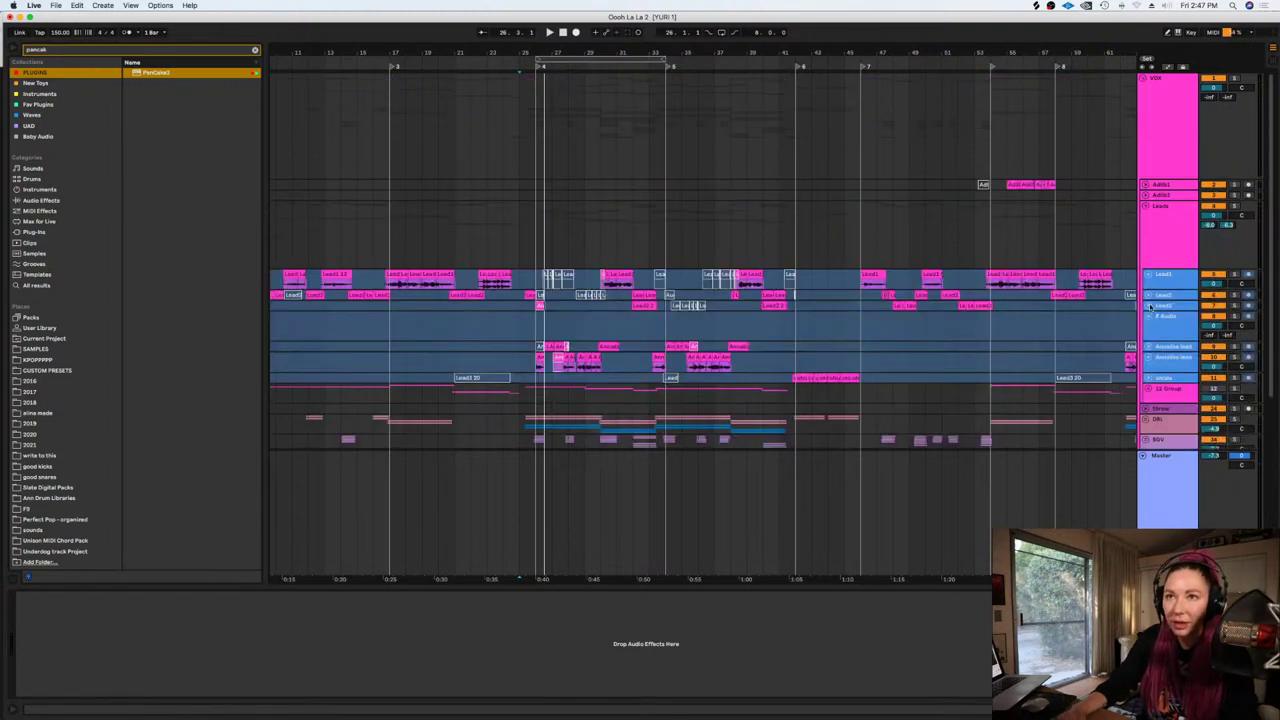
{"action": "left_click", "coordinate": [1149, 307]}
{"action": "left_click", "coordinate": [1148, 308]}
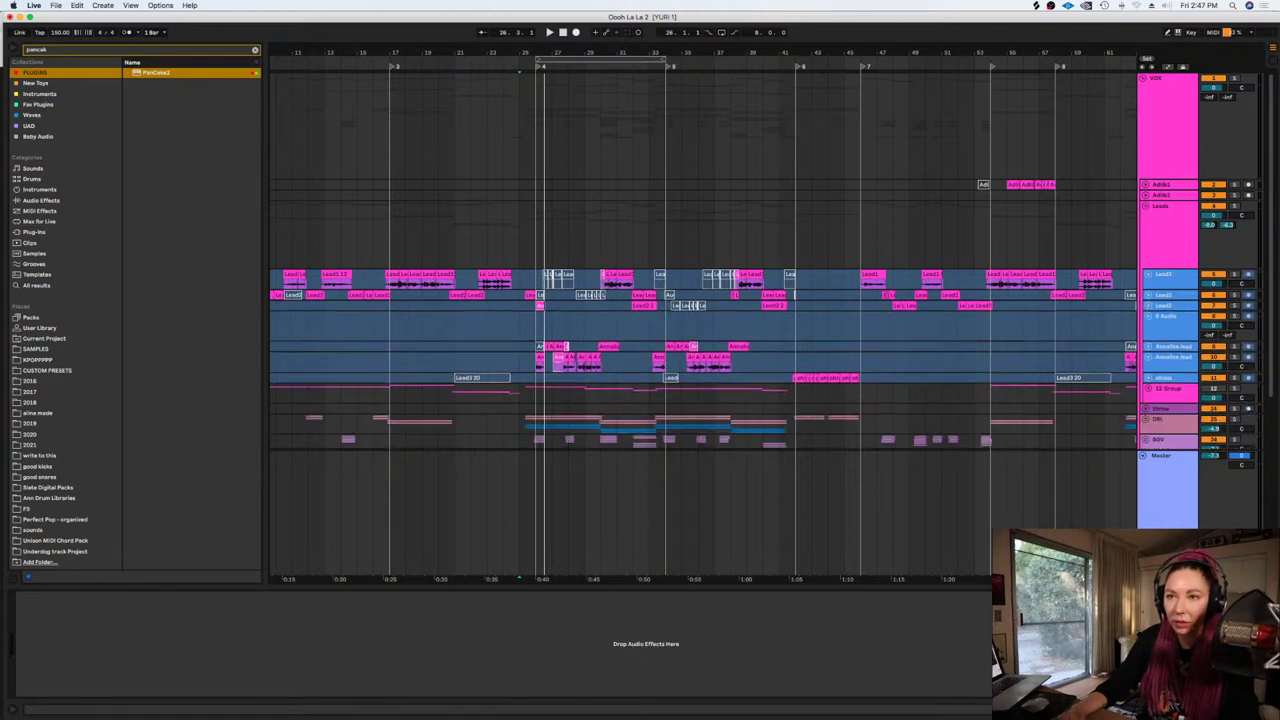
Play the Annalise lead vocal from bar 62 and compare its clips with the first chorus entry after bar 25
{"action": "scroll", "coordinate": [700, 320], "scroll_direction": "right", "scroll_amount": 3}
{"action": "left_click", "coordinate": [1020, 368]}
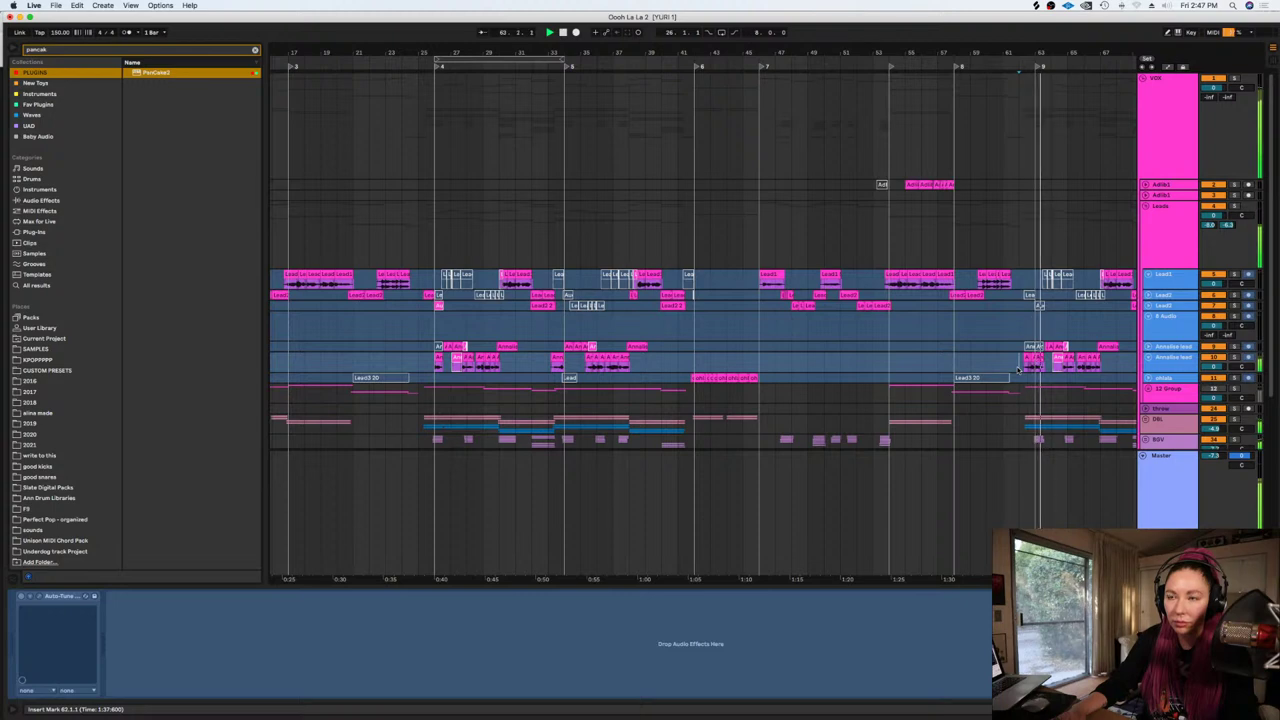
{"action": "key", "text": "space"}
{"action": "left_click_drag", "start_coordinate": [1018, 369], "coordinate": [1050, 369]}
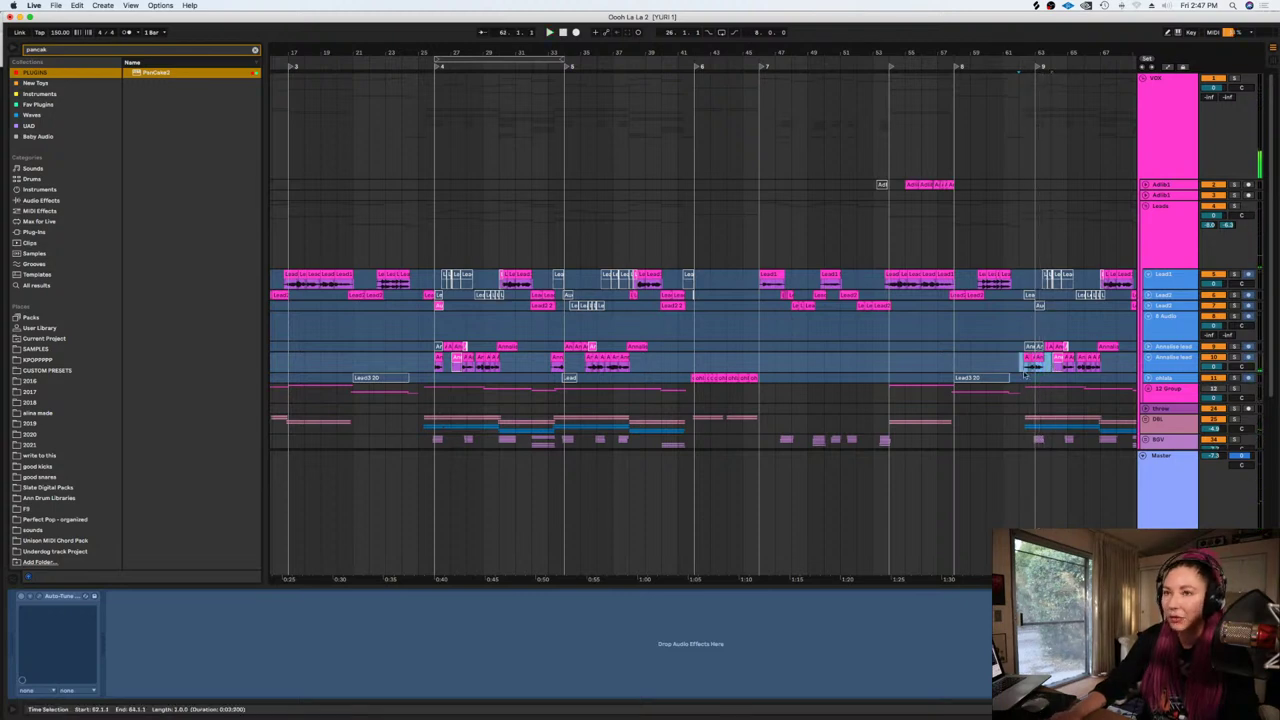
{"action": "left_click", "coordinate": [420, 366]}
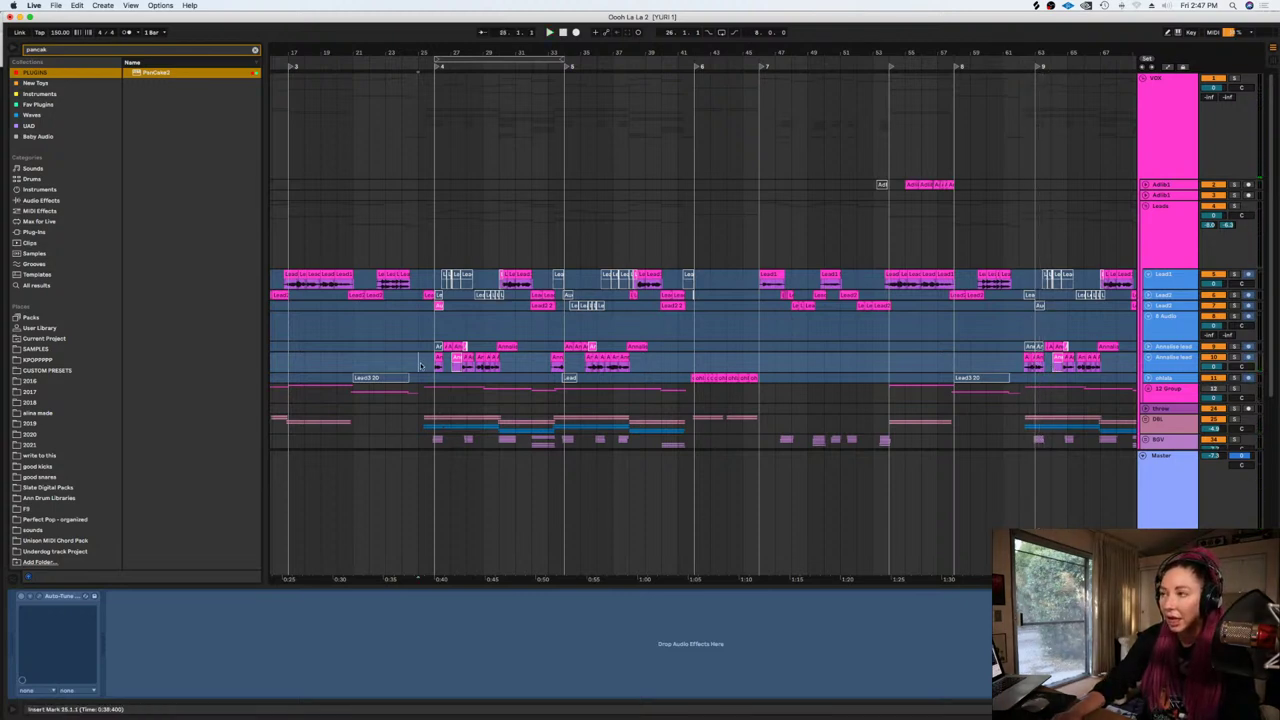
{"action": "left_click_drag", "start_coordinate": [421, 366], "coordinate": [444, 366]}
{"action": "left_click", "coordinate": [421, 366]}
{"action": "key", "text": "plus"}
{"action": "key", "text": "plus"}
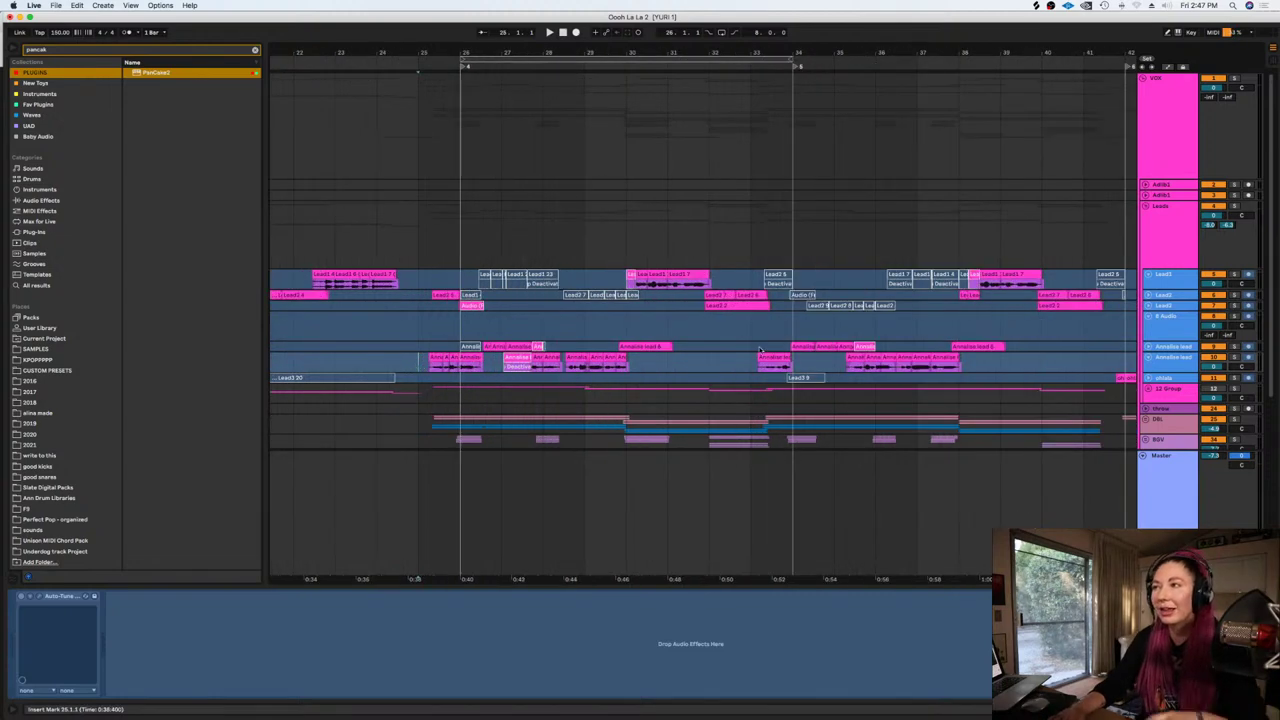
Deactivate the Lead2 clip just before bar 26 and the frozen audio clip at bar 26 on Lead3
{"action": "left_click", "coordinate": [1149, 296]}
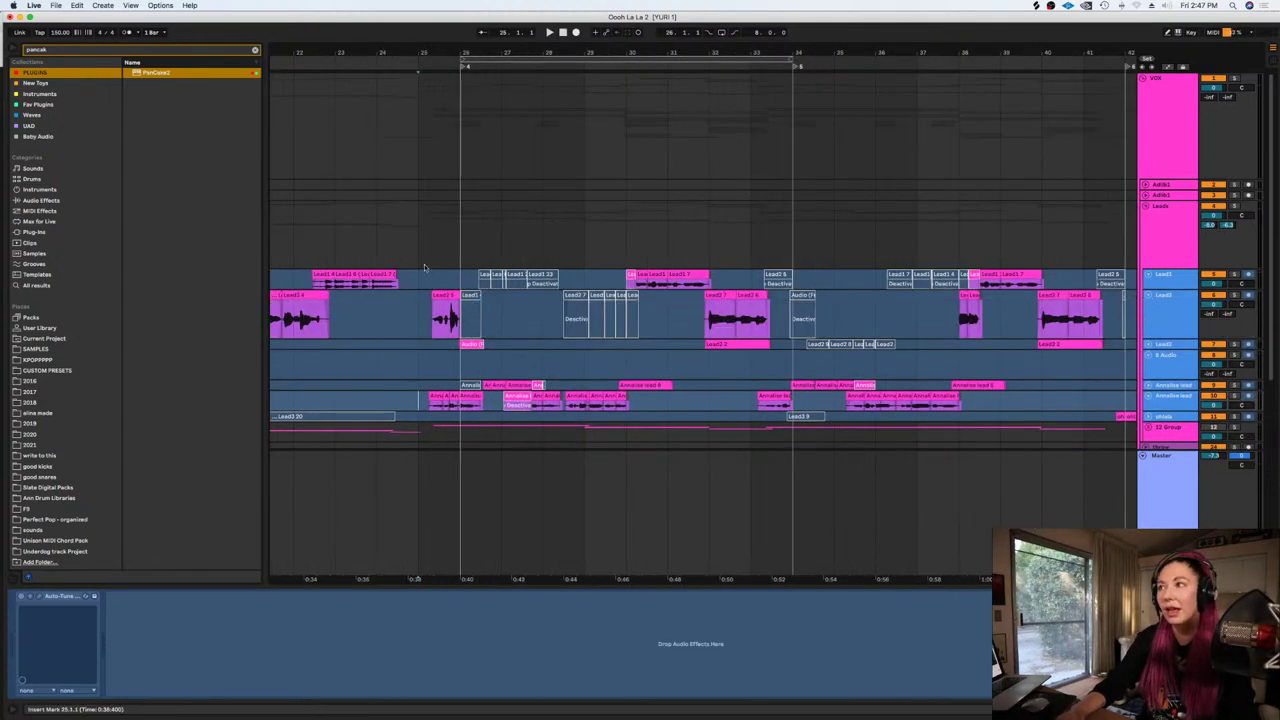
{"action": "left_click", "coordinate": [444, 296]}
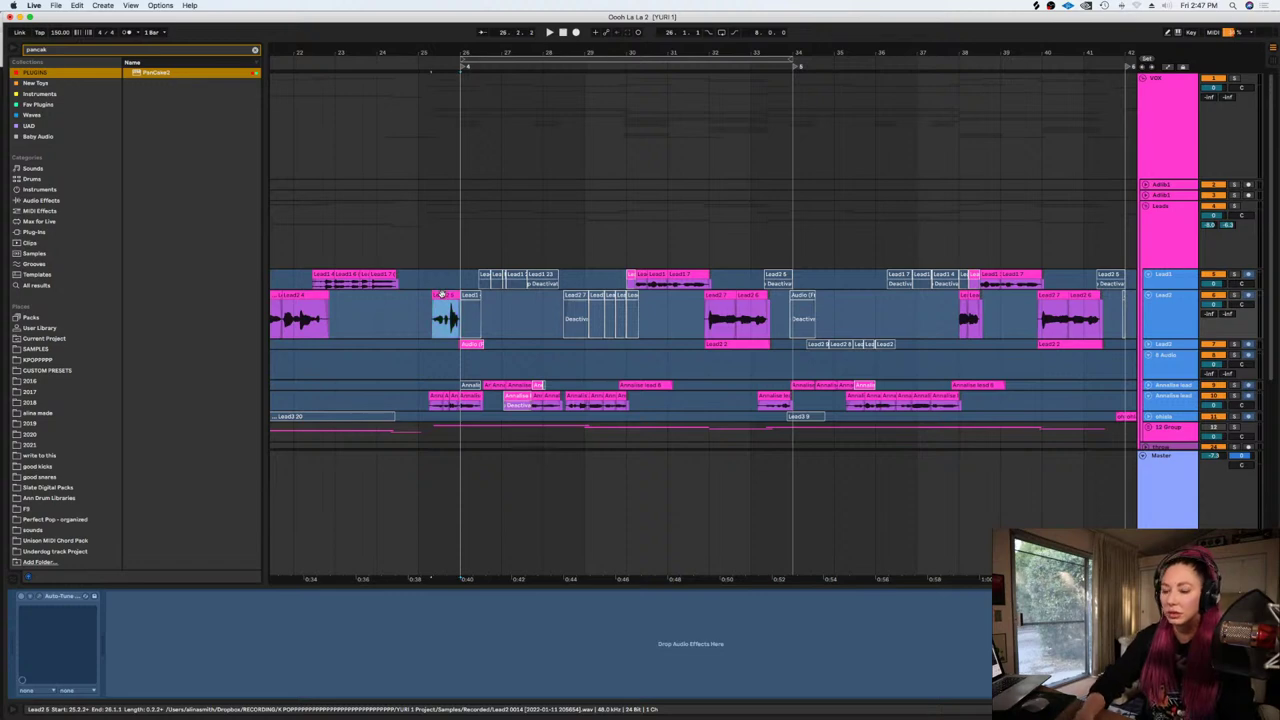
{"action": "key", "text": "0"}
{"action": "left_click", "coordinate": [470, 344]}
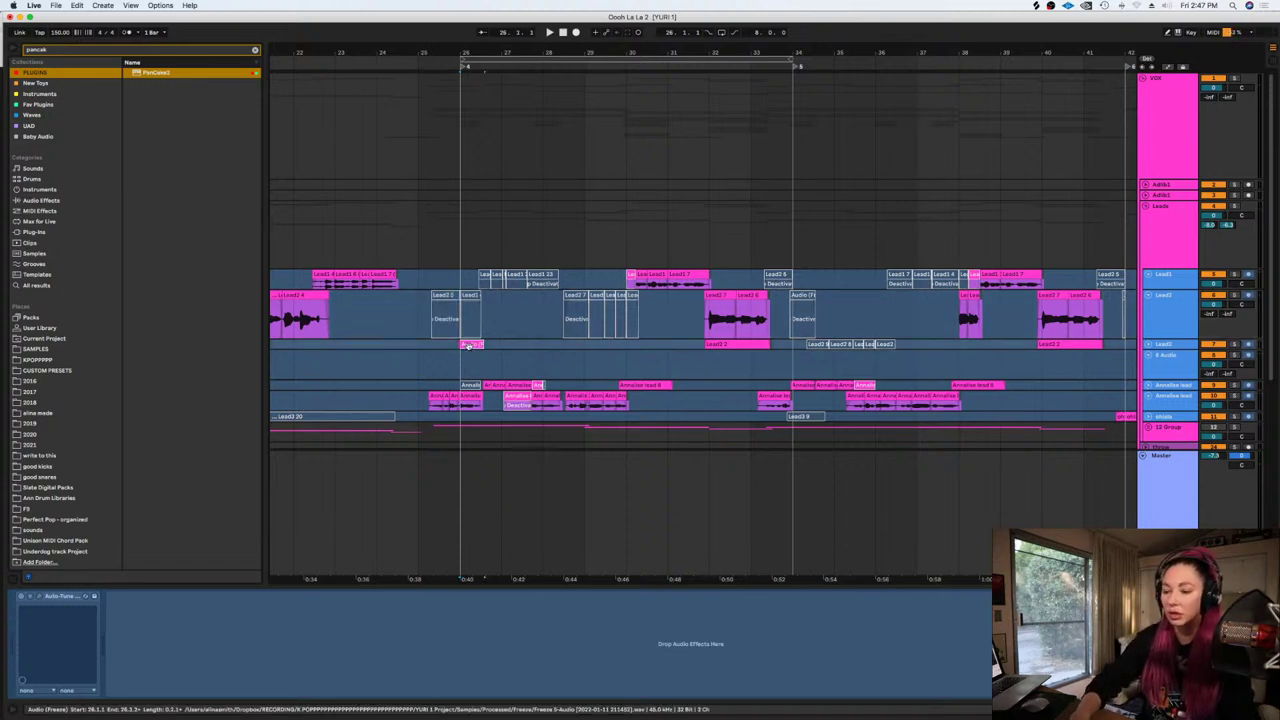
{"action": "left_click_drag", "start_coordinate": [496, 346], "coordinate": [448, 346]}
Play the first chorus from bar 25 to check the edited lead vocals
{"action": "left_click", "coordinate": [418, 350]}
{"action": "key", "text": "space"}
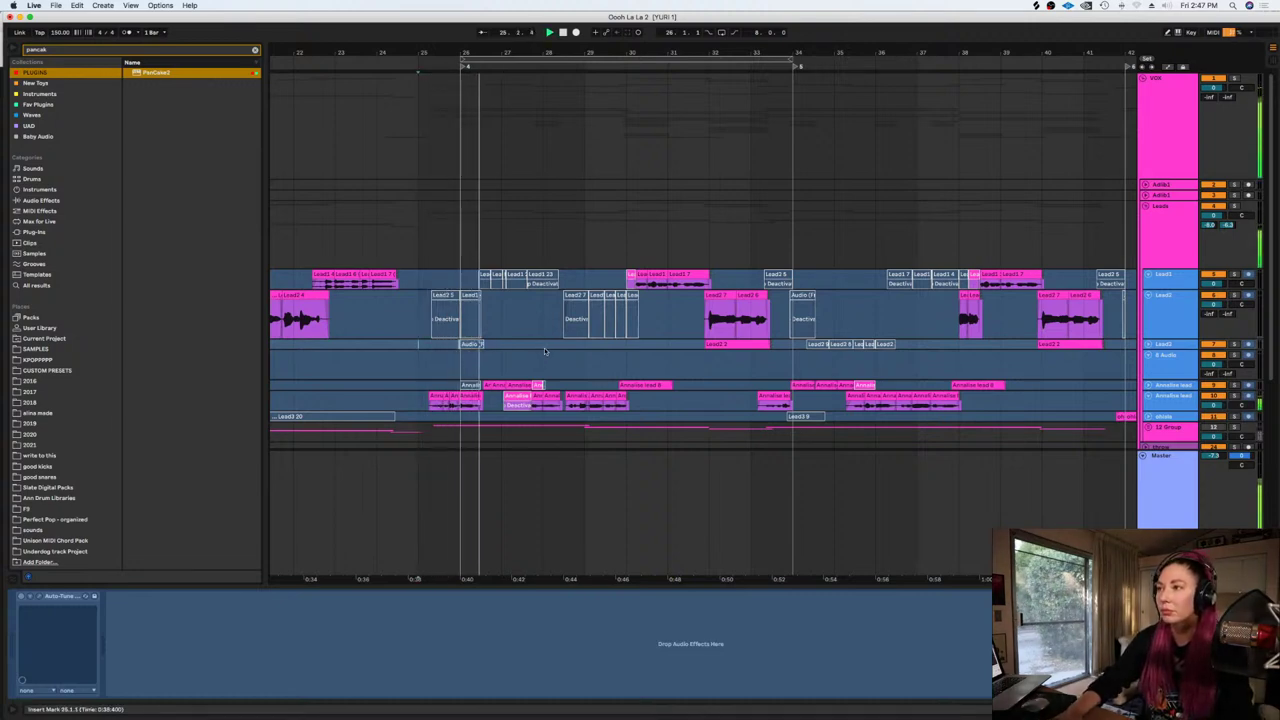
{"action": "scroll", "coordinate": [544, 347], "scroll_direction": "down", "scroll_amount": 1}
{"action": "scroll", "coordinate": [545, 350], "scroll_direction": "down", "scroll_amount": 5}
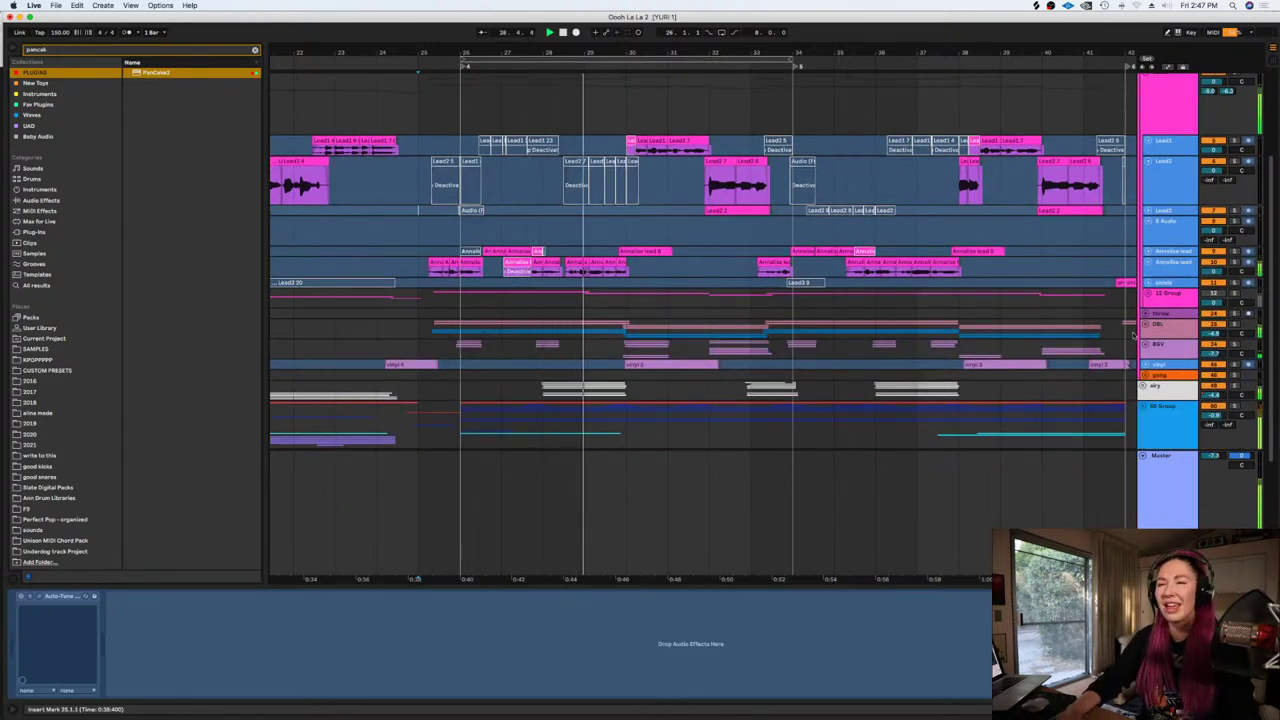
{"action": "scroll", "coordinate": [958, 306], "scroll_direction": "down", "scroll_amount": 4}
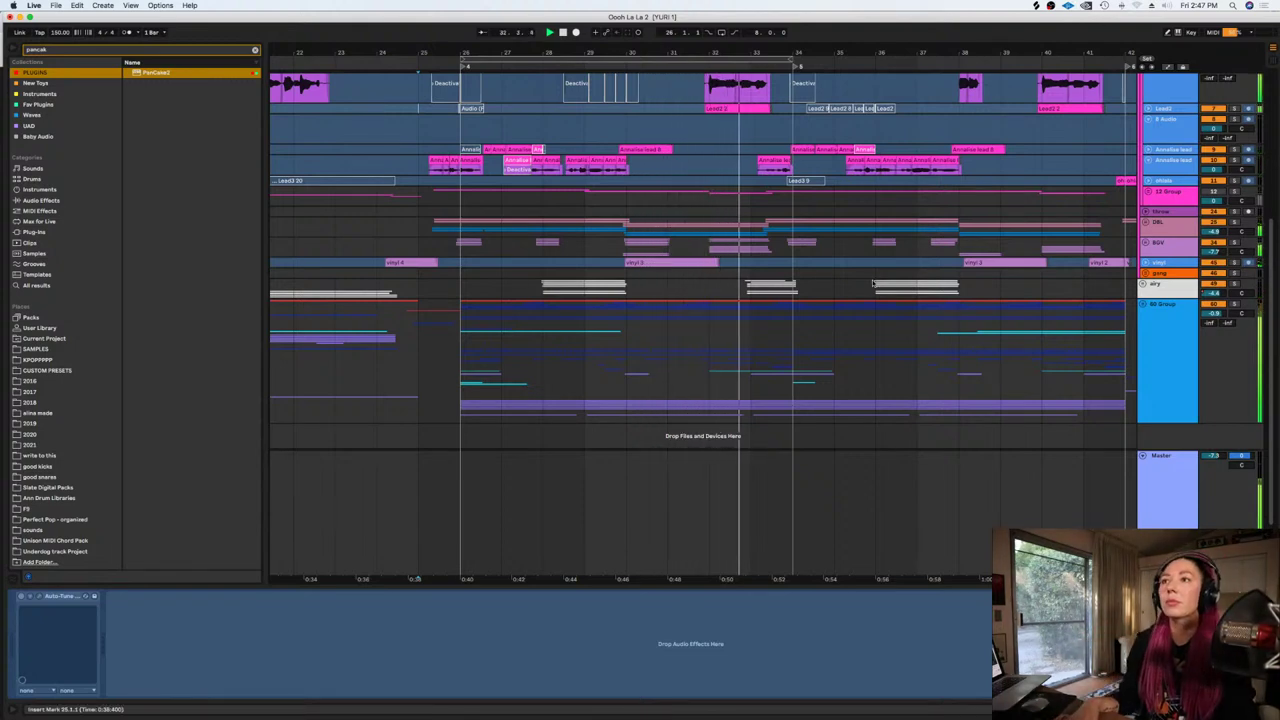
Solo the BGV group and play the background vocals from bar 30
{"action": "left_click", "coordinate": [624, 251]}
{"action": "left_click", "coordinate": [1247, 232]}
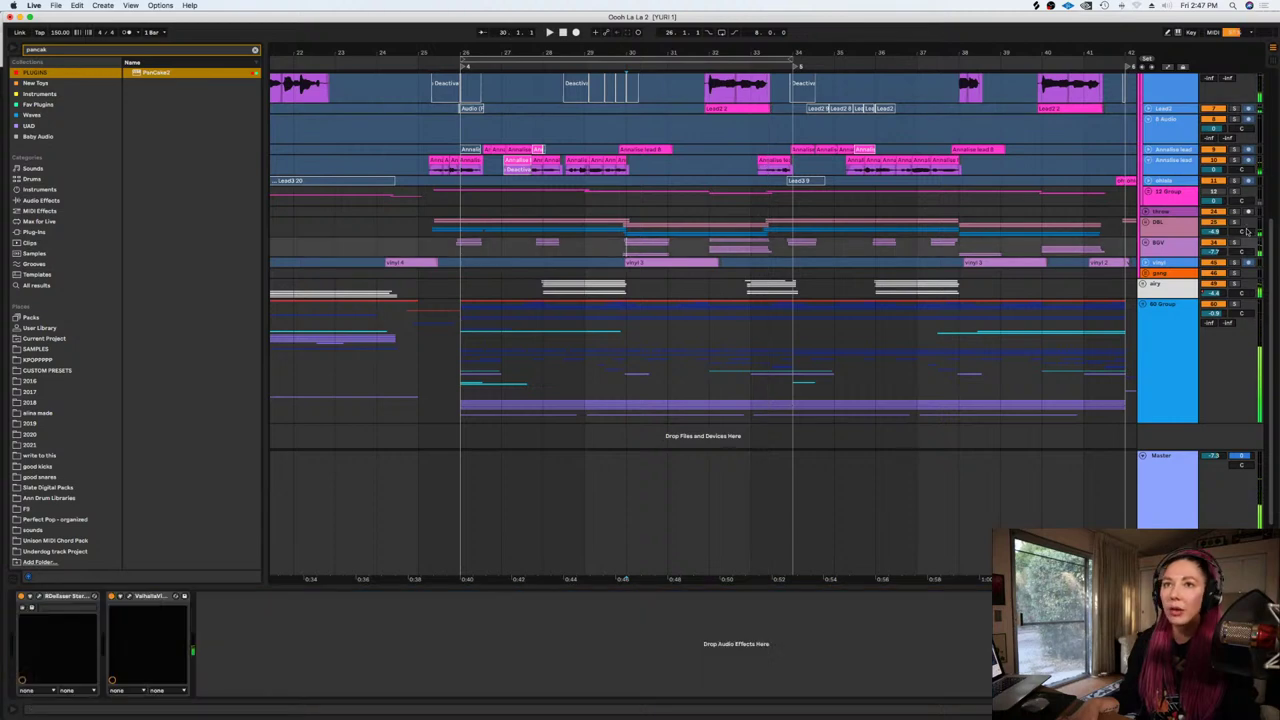
{"action": "key", "text": "space"}
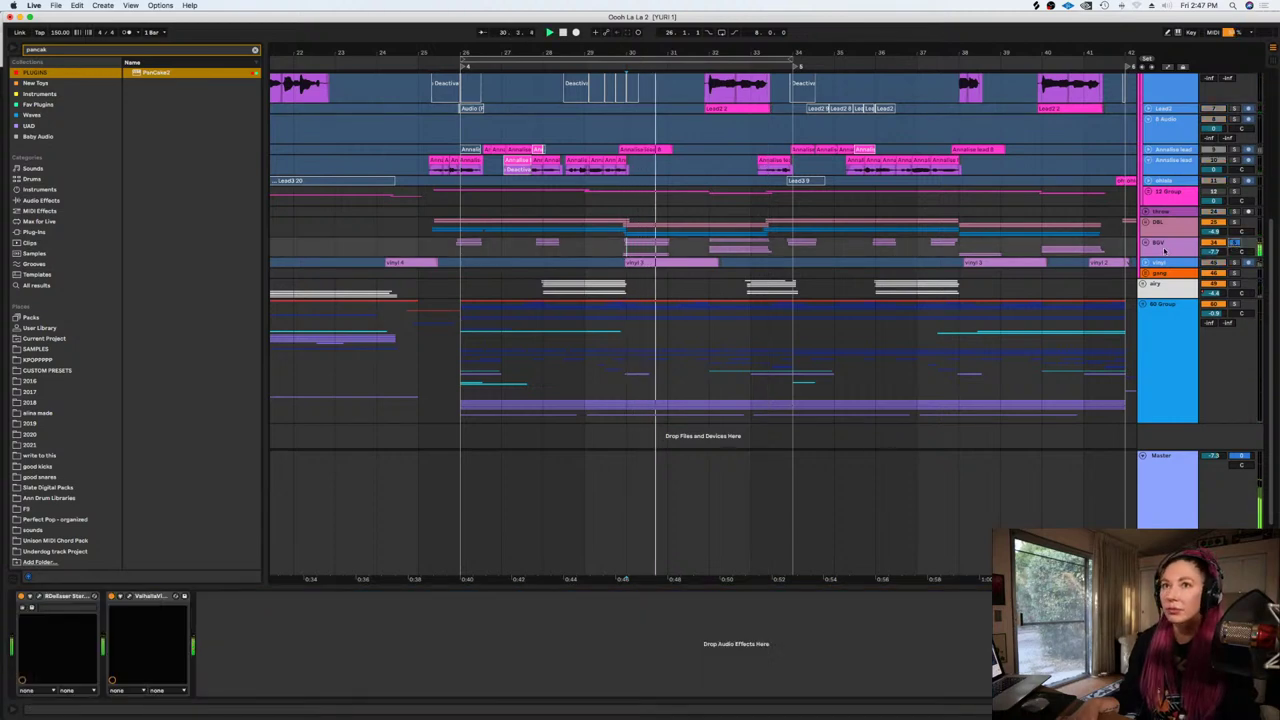
Search the UAD plugins for "maag" and add UAD Maag EQ4 to the BGV group
{"action": "left_click", "coordinate": [1168, 250]}
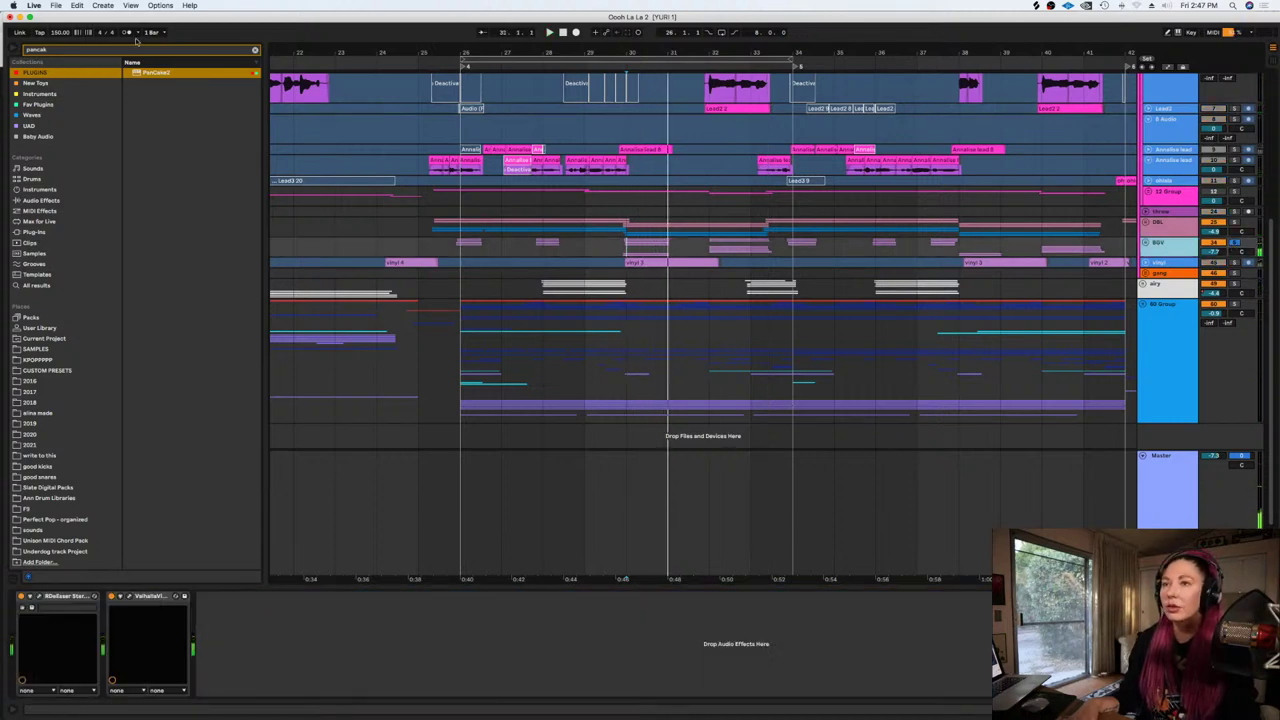
{"action": "left_click", "coordinate": [255, 50]}
{"action": "type", "text": "maag"}
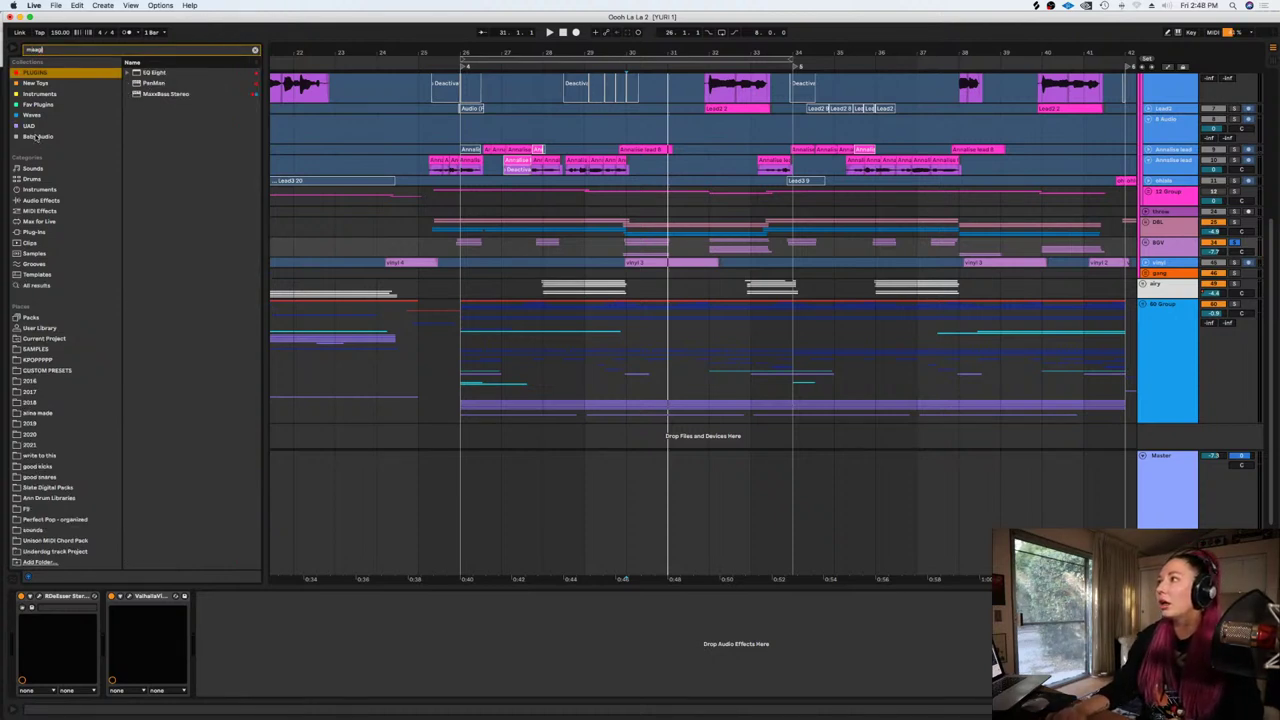
{"action": "left_click", "coordinate": [36, 138]}
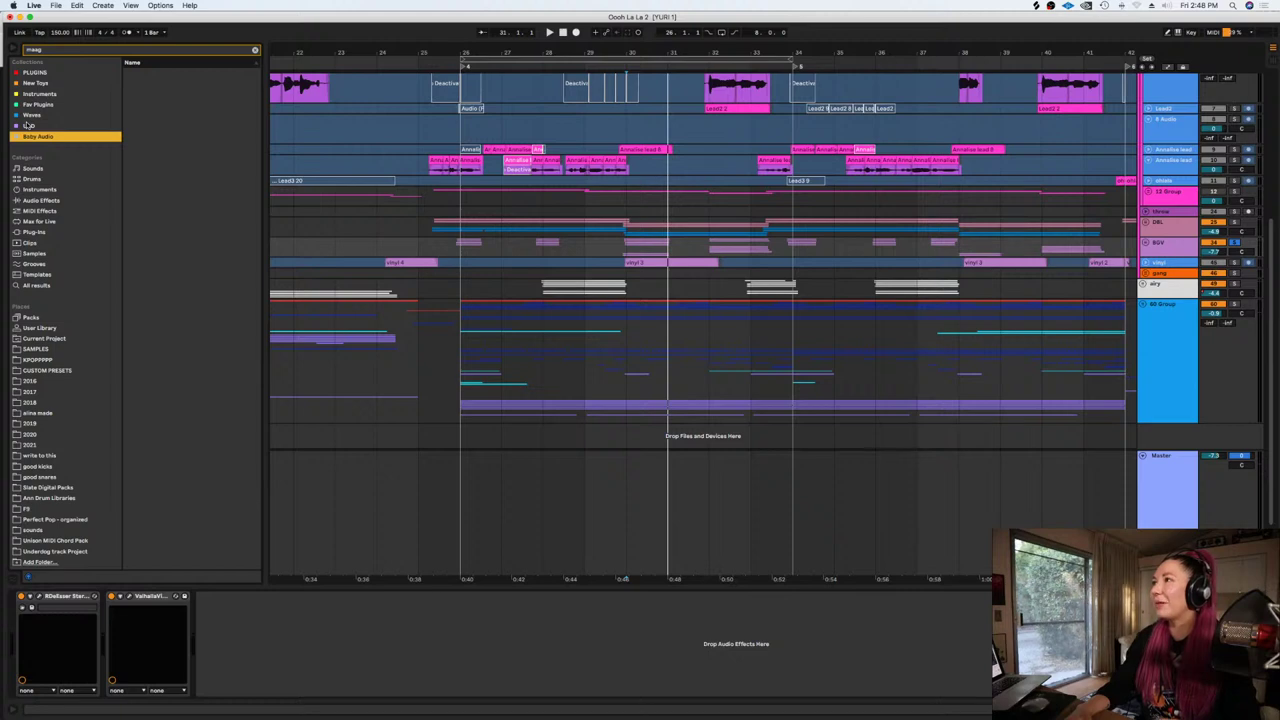
{"action": "left_click", "coordinate": [40, 126]}
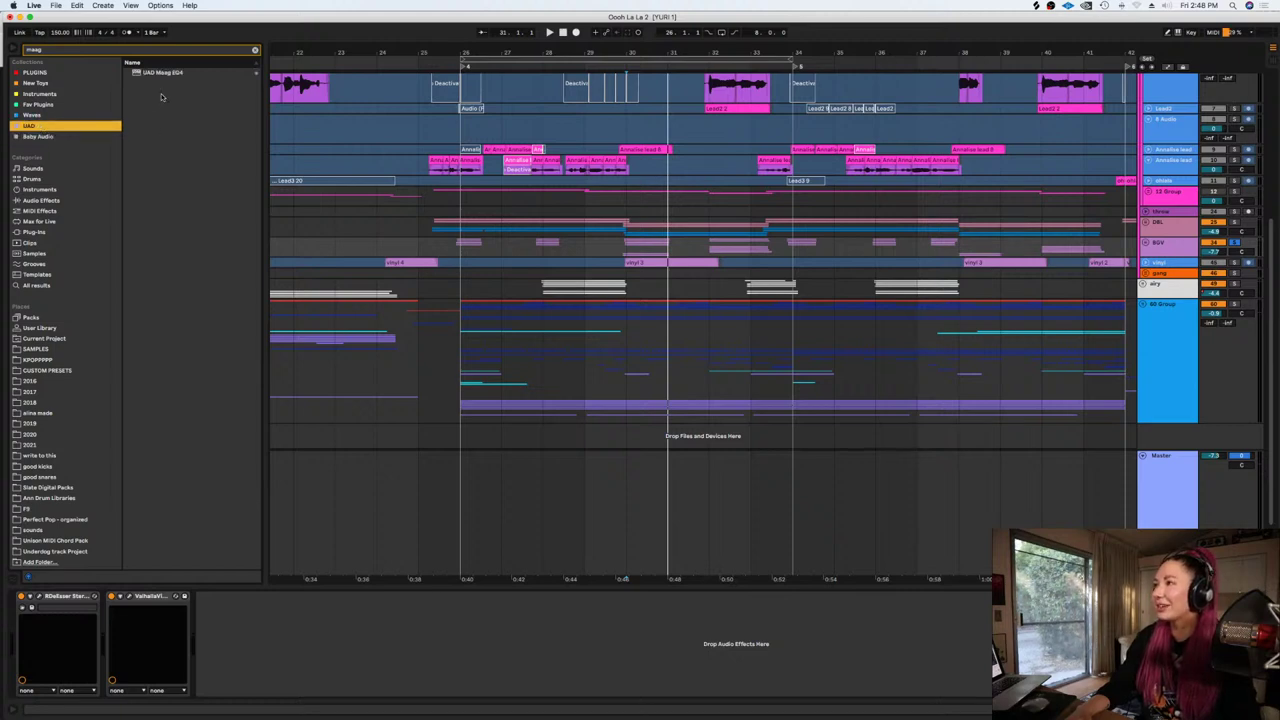
{"action": "left_click", "coordinate": [157, 74]}
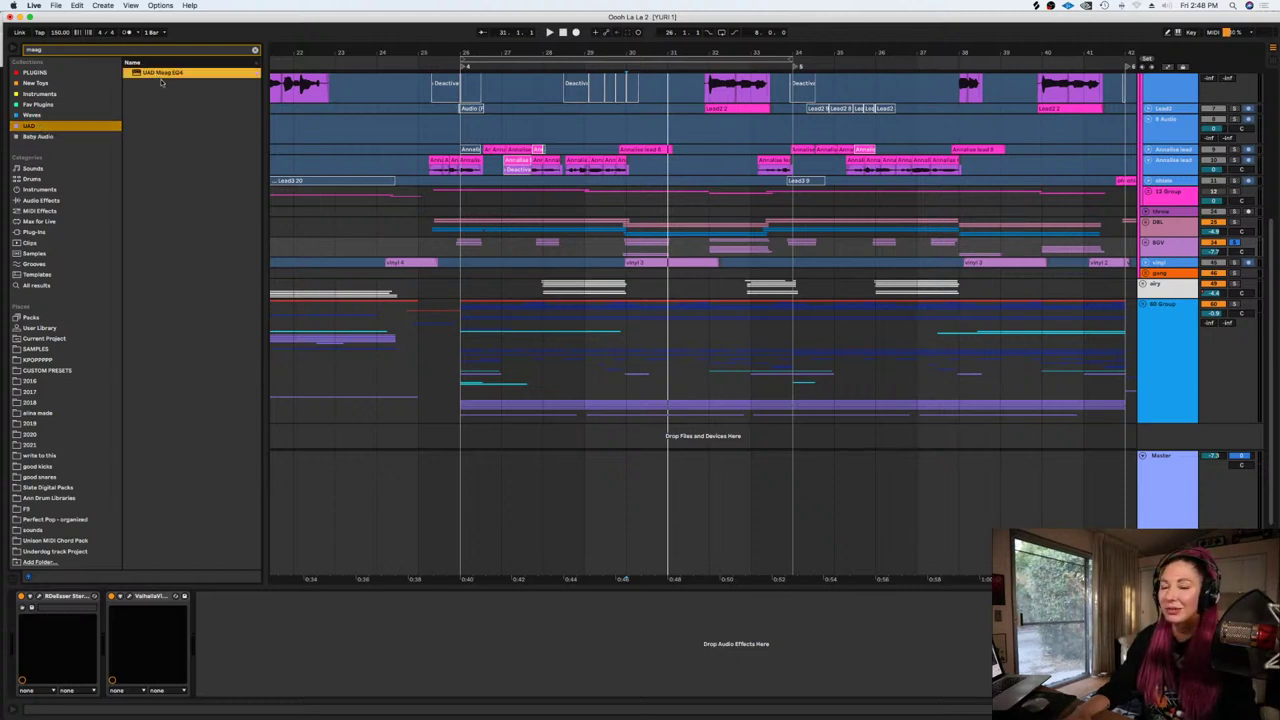
{"action": "double_click", "coordinate": [161, 79]}
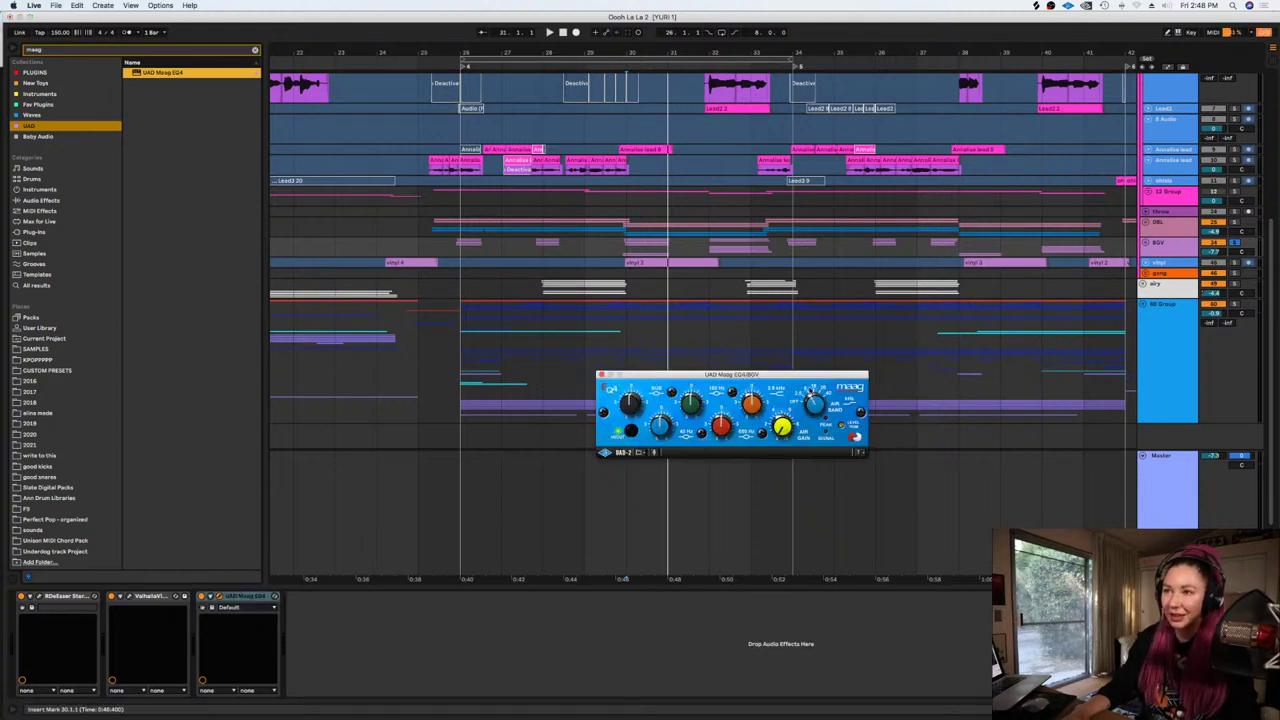
Cut the 650 Hz and 160 Hz bands in the BGV group's Maag EQ4 during playback and close the plugin
{"action": "key", "text": "space"}
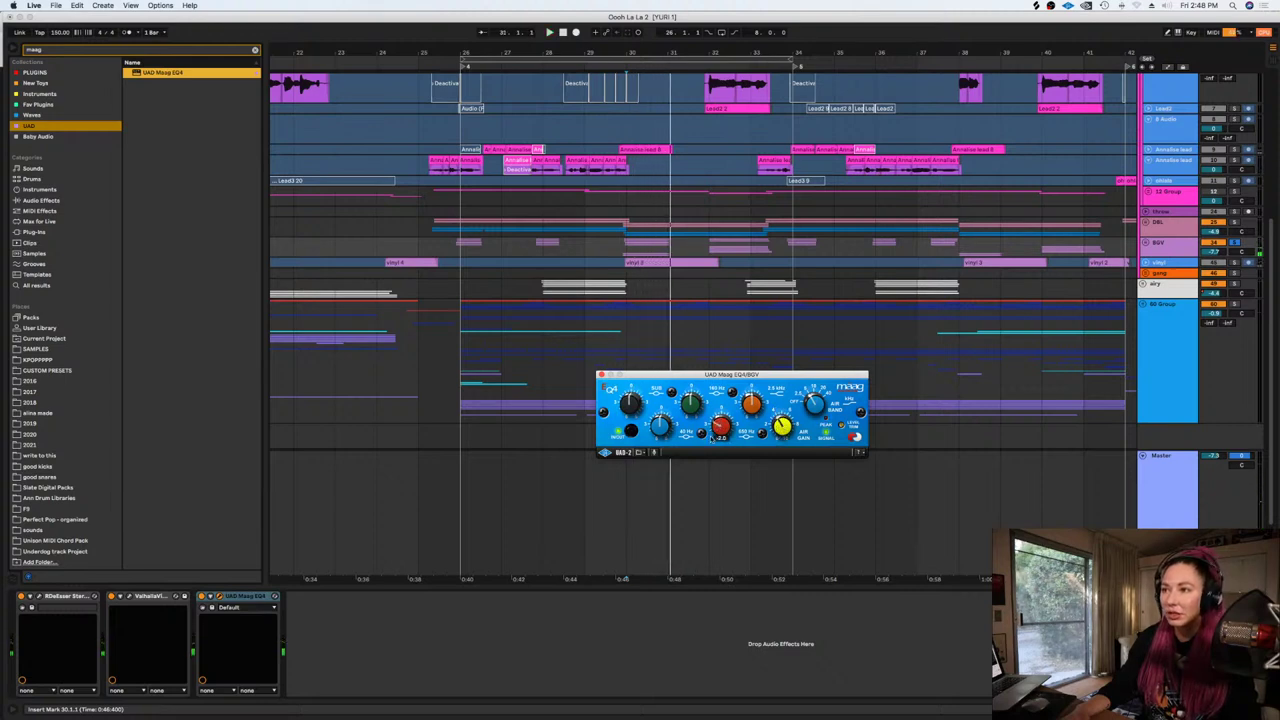
{"action": "key", "text": "space"}
{"action": "left_click_drag", "start_coordinate": [715, 434], "coordinate": [684, 421]}
{"action": "key", "text": "space"}
{"action": "key", "text": "space"}
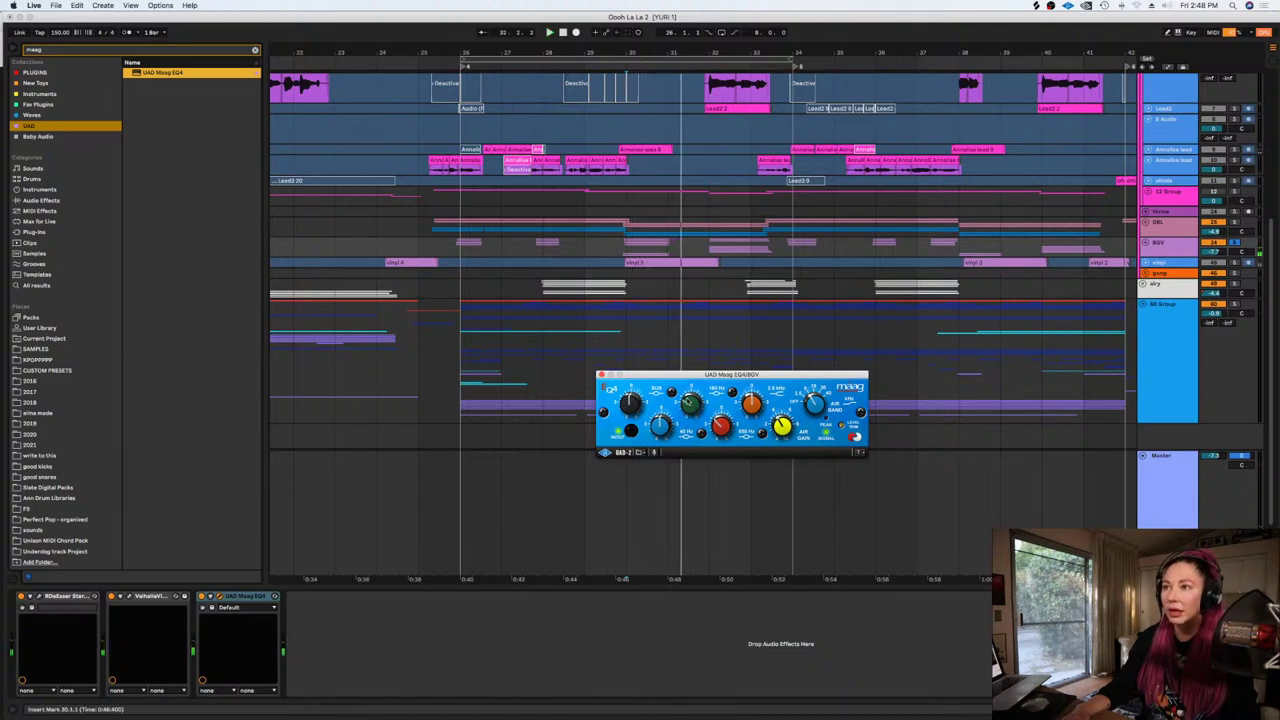
{"action": "key", "text": "space"}
{"action": "left_click", "coordinate": [1165, 244]}
{"action": "key", "text": "space"}
{"action": "key", "text": "space"}
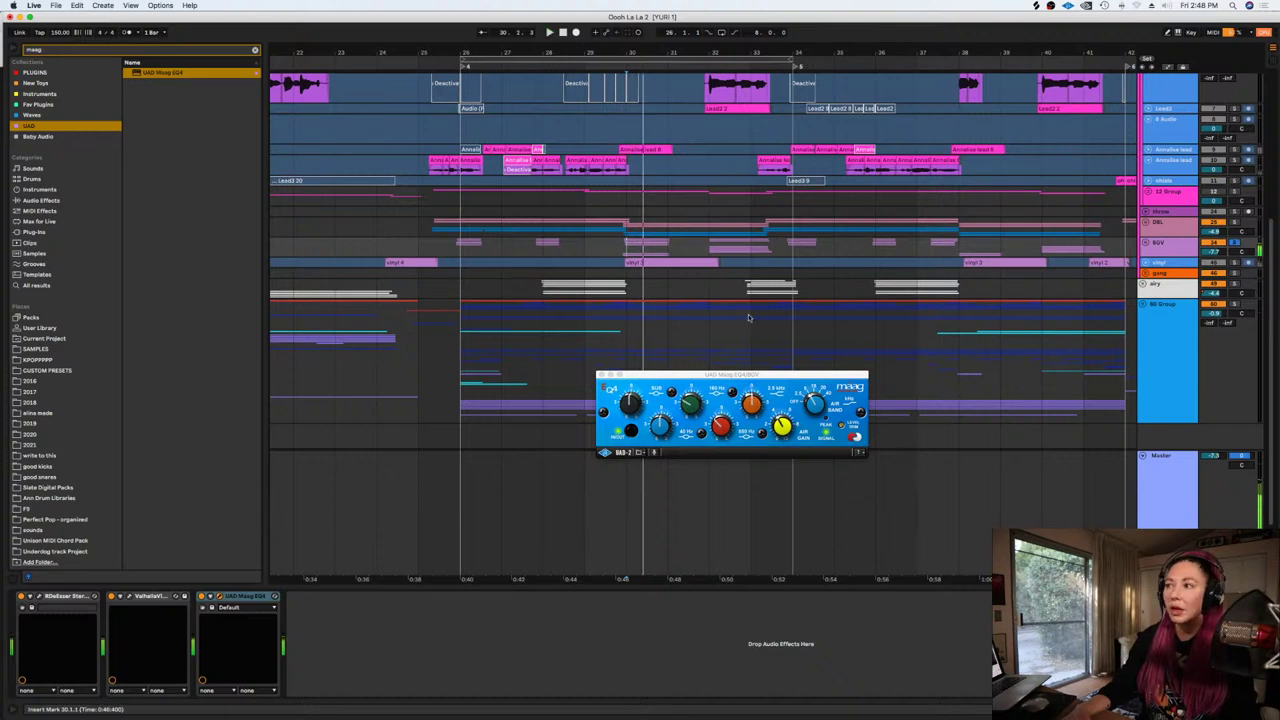
{"action": "left_click", "coordinate": [602, 375]}
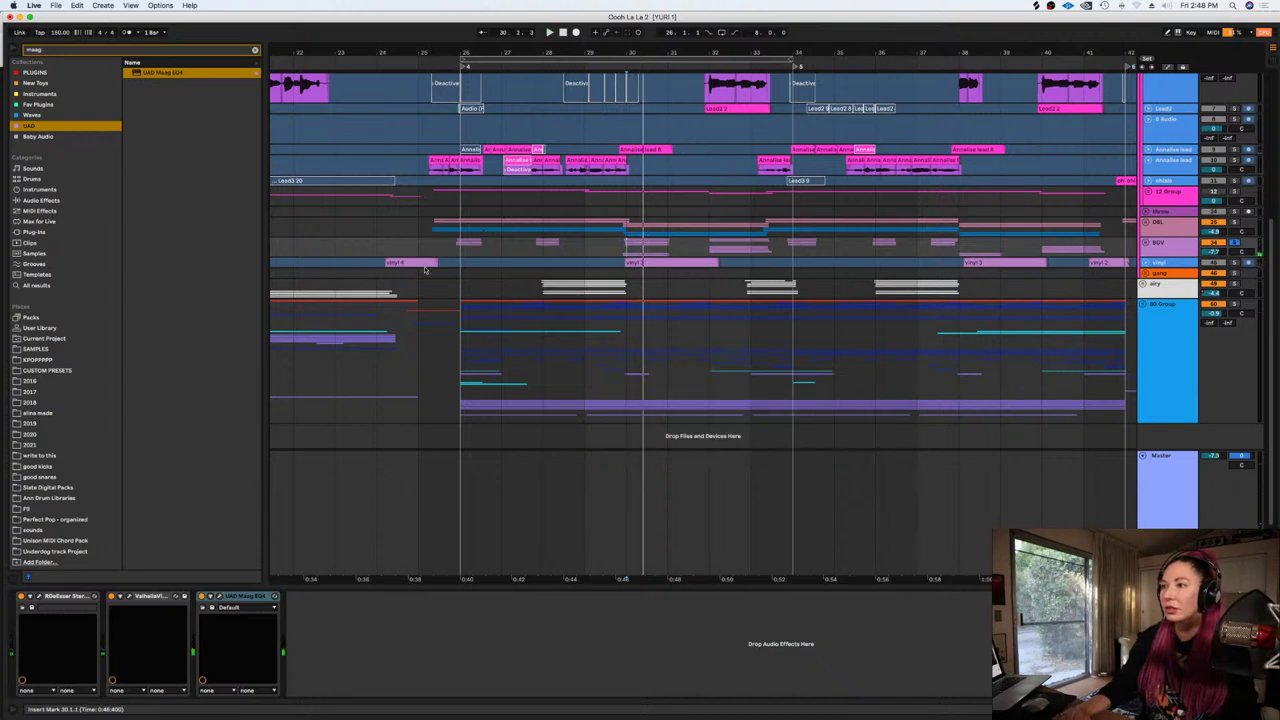
Search the plugin collection for "center" and add Center Stereo to the BGV group
{"action": "left_click", "coordinate": [254, 50]}
{"action": "type", "text": "center"}
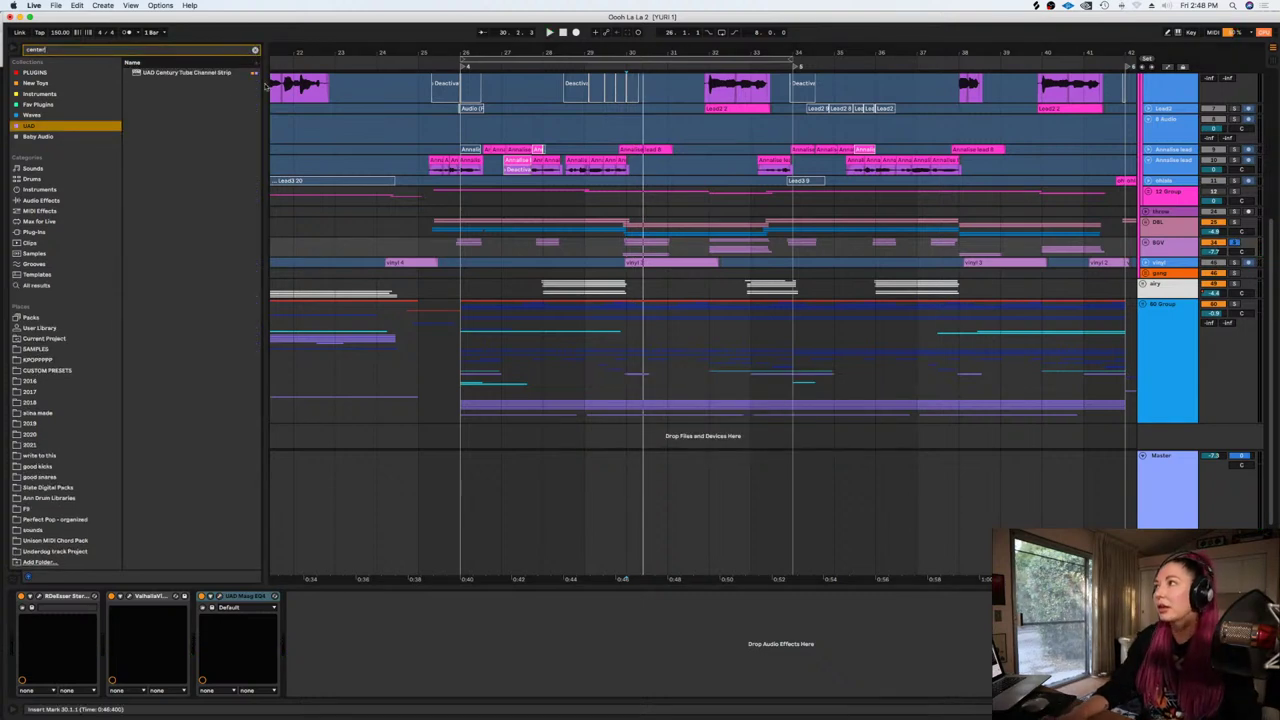
{"action": "left_click", "coordinate": [45, 72]}
{"action": "left_click", "coordinate": [154, 84]}
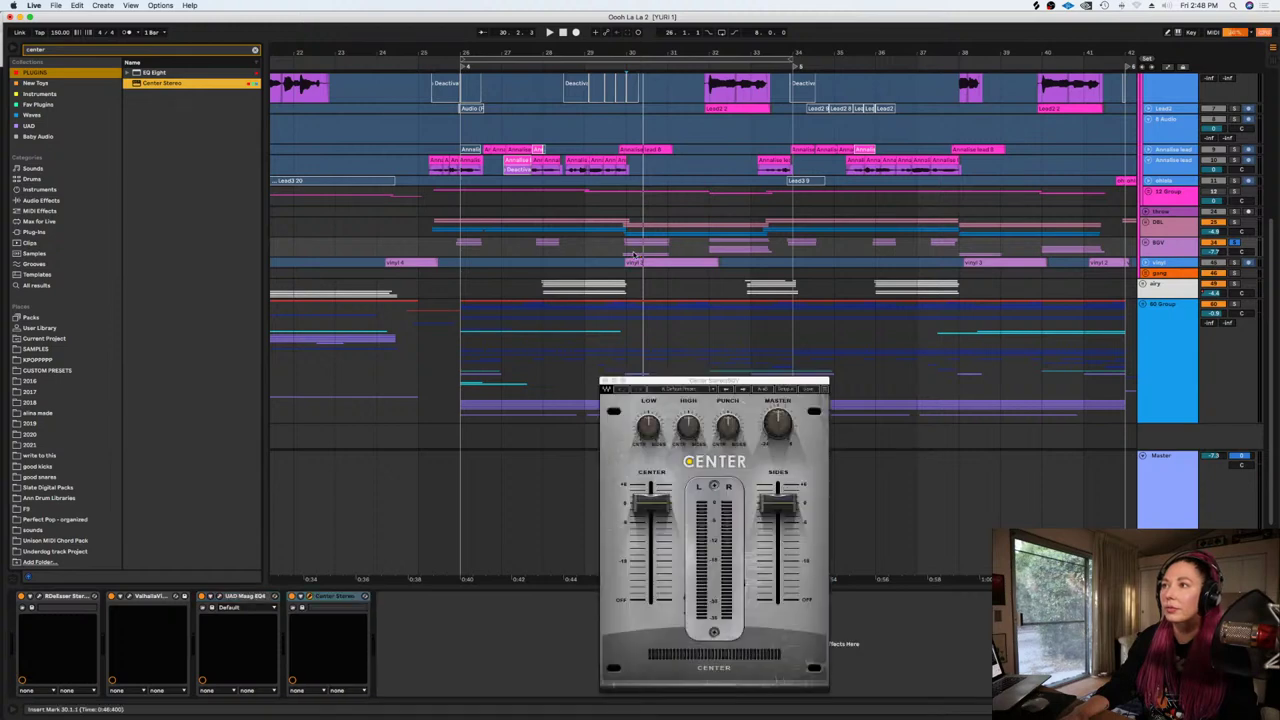
In Center Stereo, lower the Center fader, raise the Sides fader and turn Punch toward the sides while the background vocals play
{"action": "left_click_drag", "start_coordinate": [651, 541], "coordinate": [651, 538]}
{"action": "key", "text": "space"}
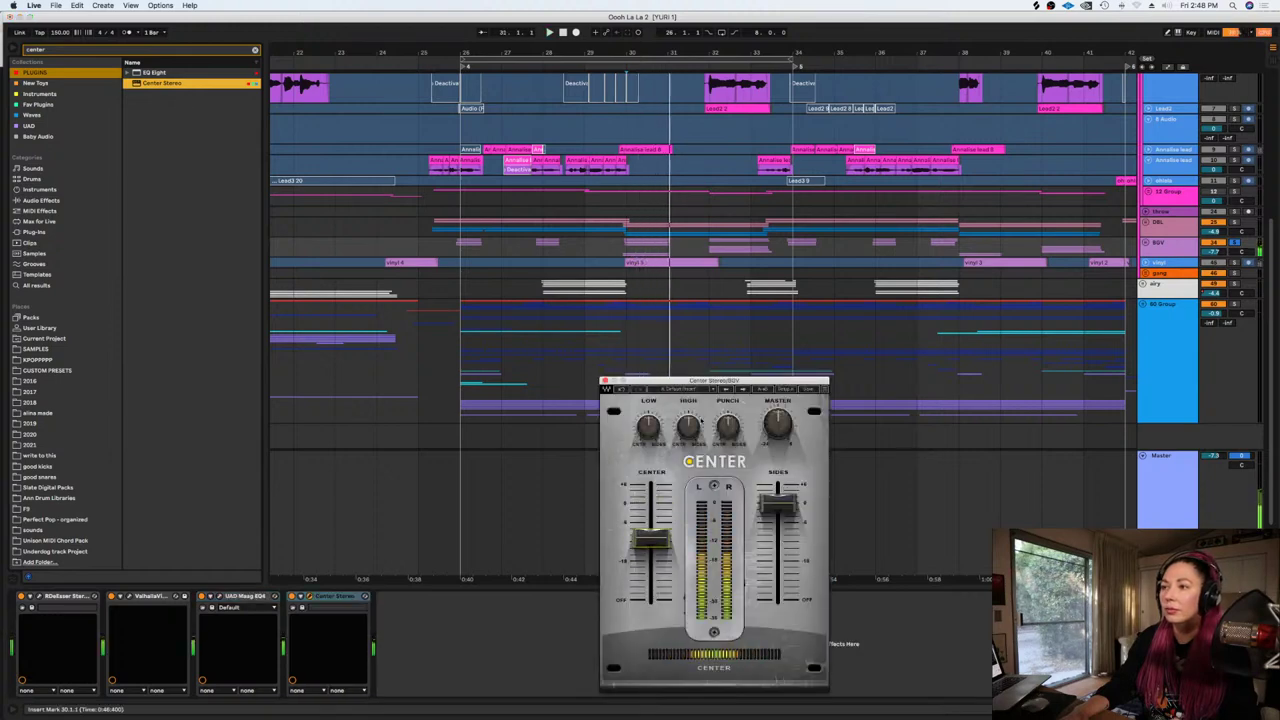
{"action": "key", "text": "space"}
{"action": "left_click_drag", "start_coordinate": [728, 426], "coordinate": [728, 414]}
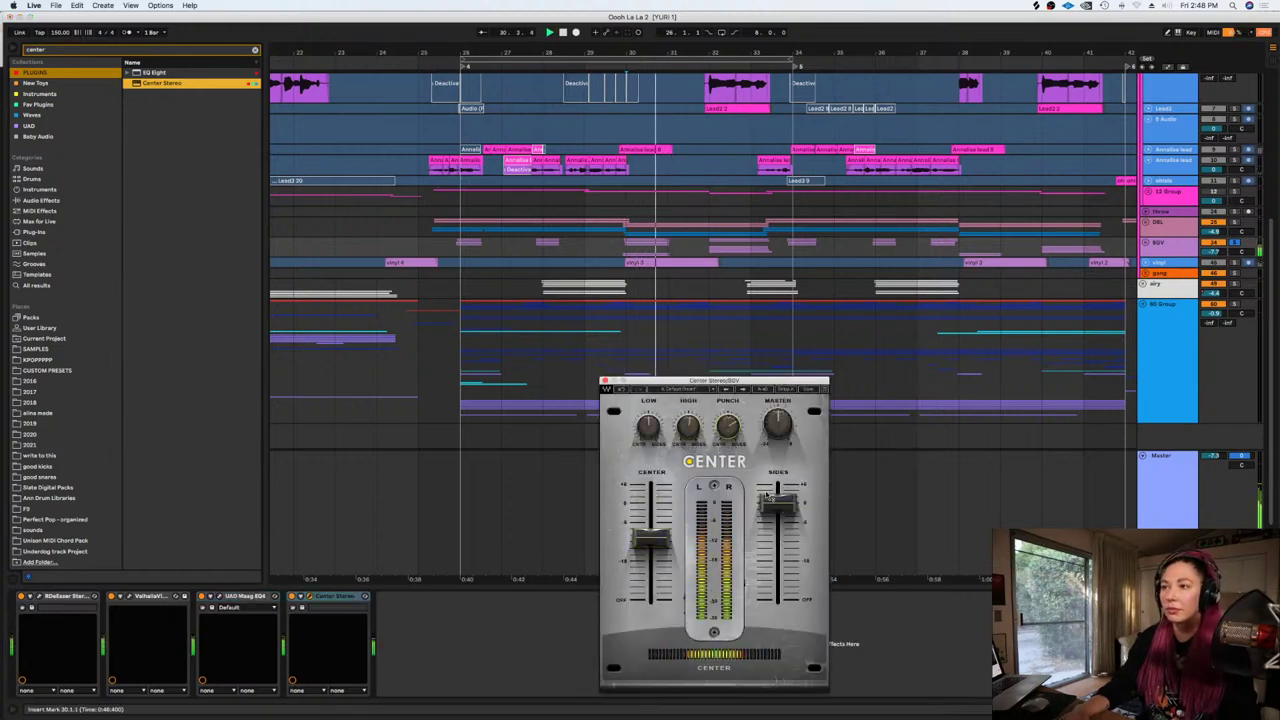
{"action": "left_click_drag", "start_coordinate": [778, 507], "coordinate": [778, 488]}
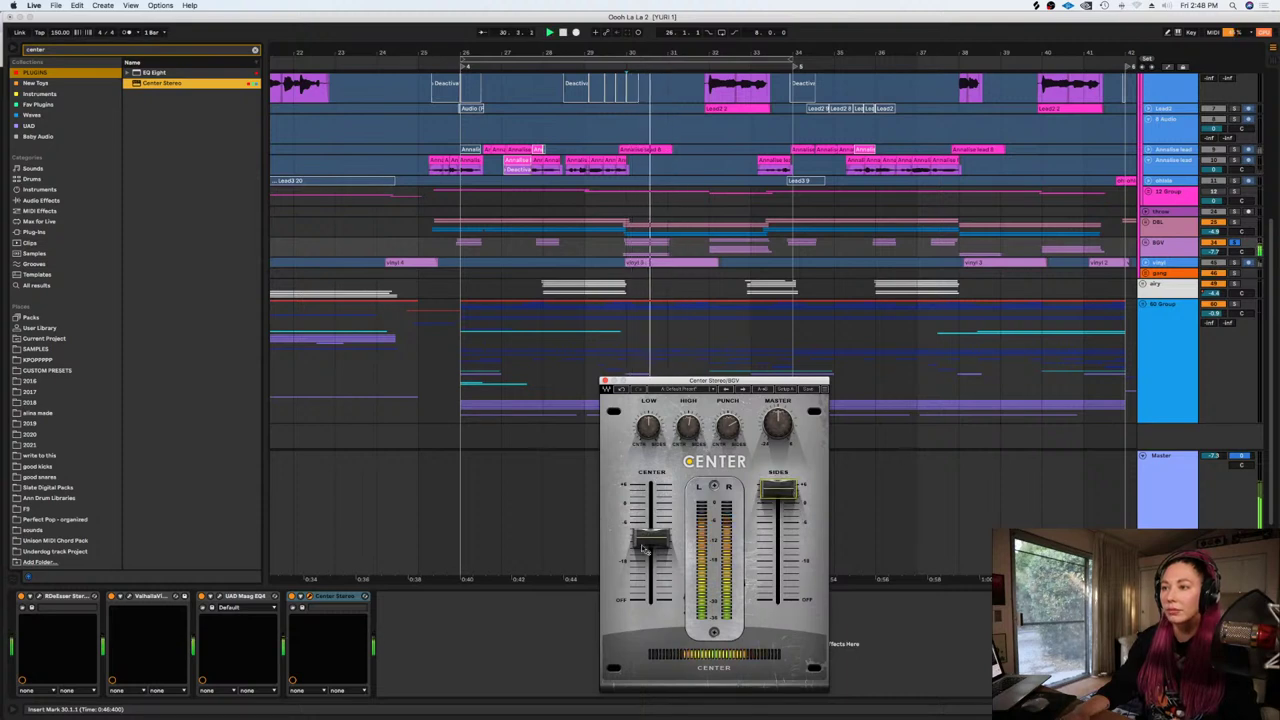
{"action": "left_click_drag", "start_coordinate": [651, 538], "coordinate": [651, 552]}
{"action": "left_click_drag", "start_coordinate": [778, 489], "coordinate": [778, 492]}
{"action": "key", "text": "space"}
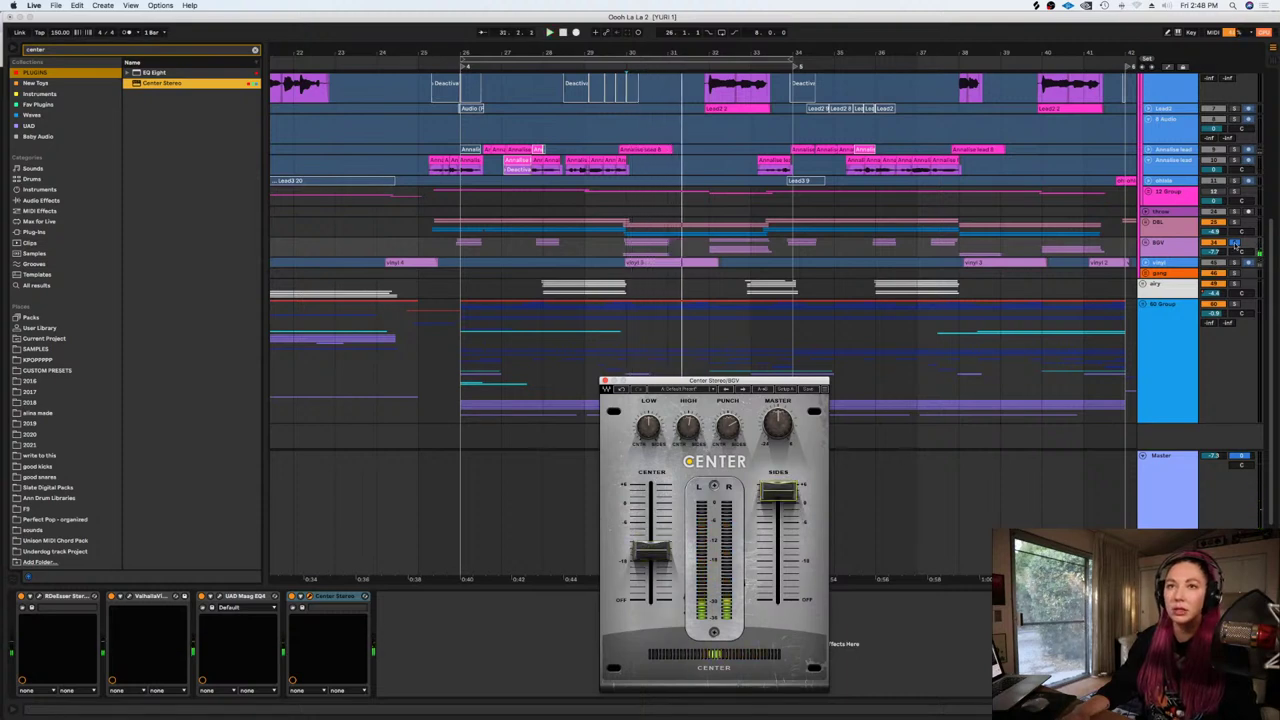
Unsolo the BGV group, play the full mix from bar 25 through the chorus and close Center Stereo
{"action": "left_click", "coordinate": [1234, 242]}
{"action": "key", "text": "space"}
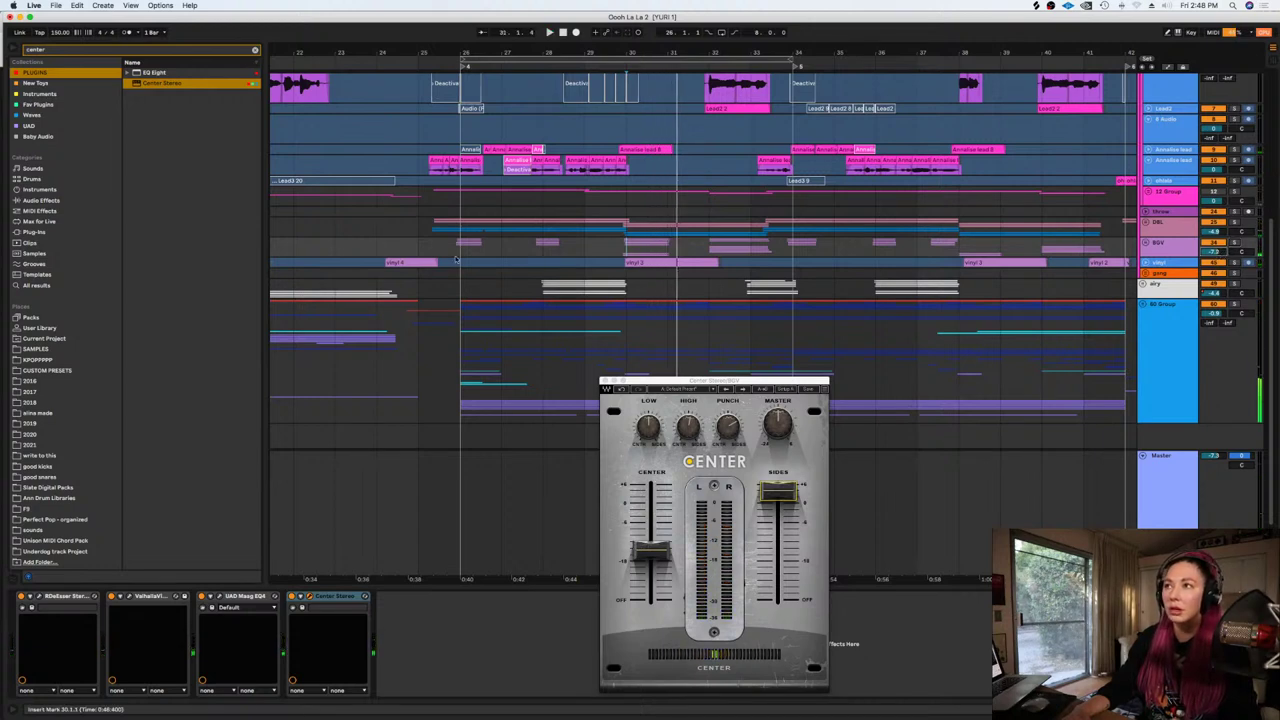
{"action": "left_click", "coordinate": [421, 247]}
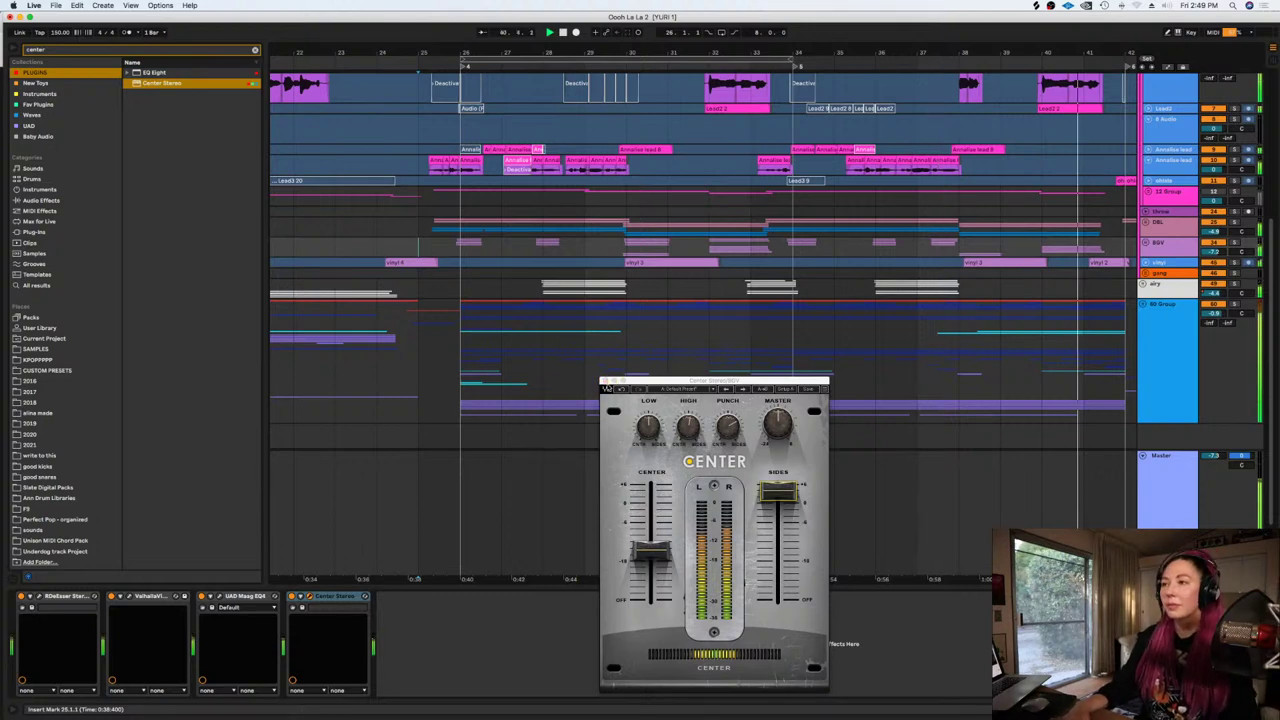
{"action": "left_click", "coordinate": [605, 381]}
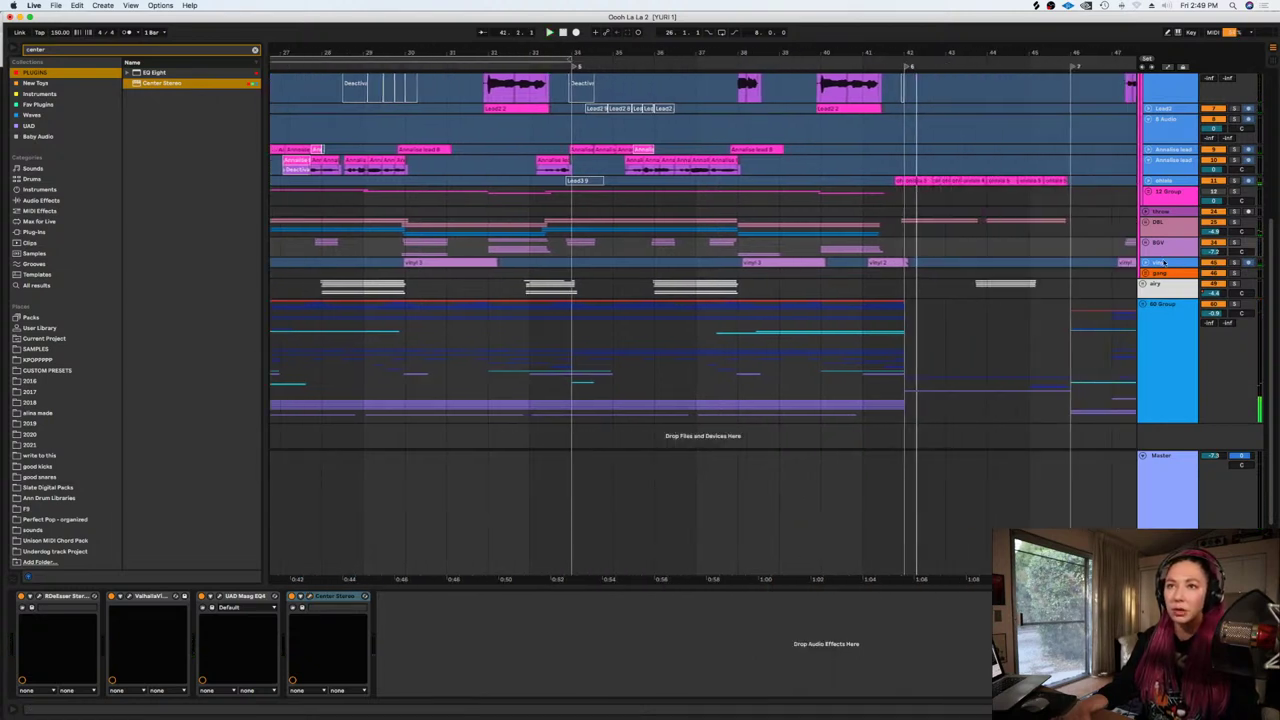
{"action": "key", "text": "space"}
Unfold and unfreeze the vinyl track and add a Utility device to it
{"action": "left_click", "coordinate": [1145, 263]}
{"action": "right_click", "coordinate": [1166, 270]}
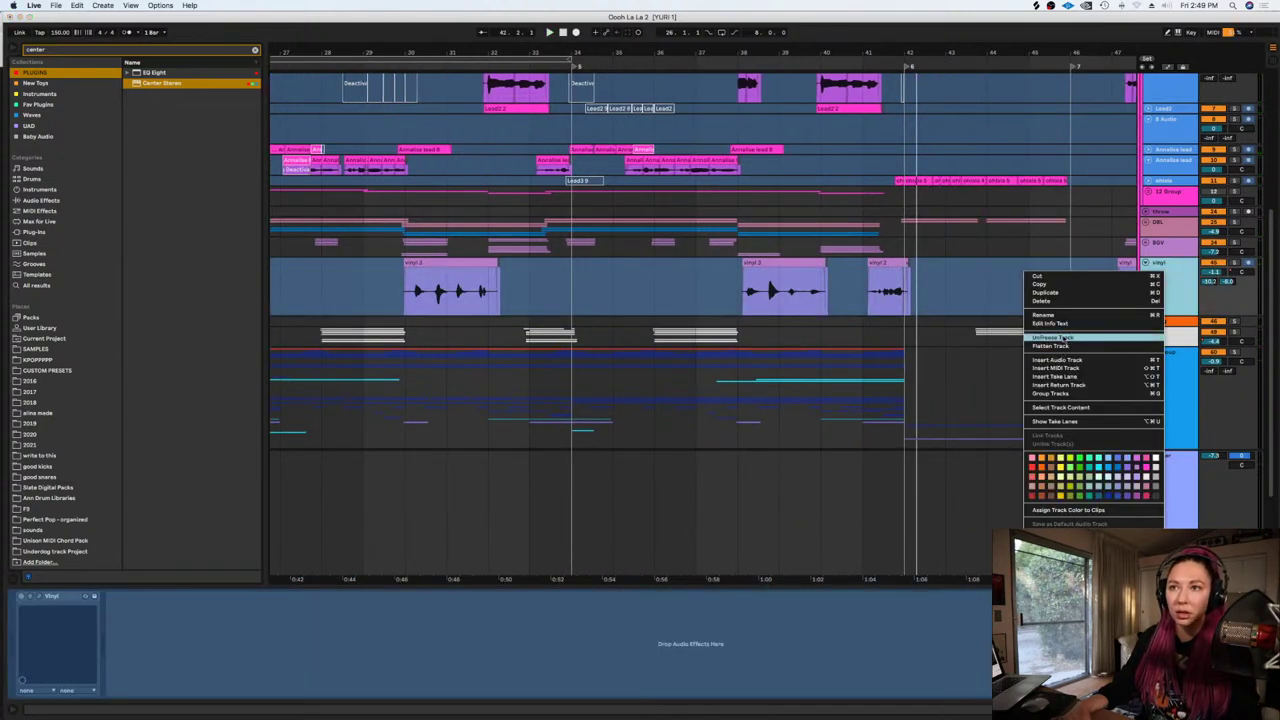
{"action": "left_click", "coordinate": [1102, 338]}
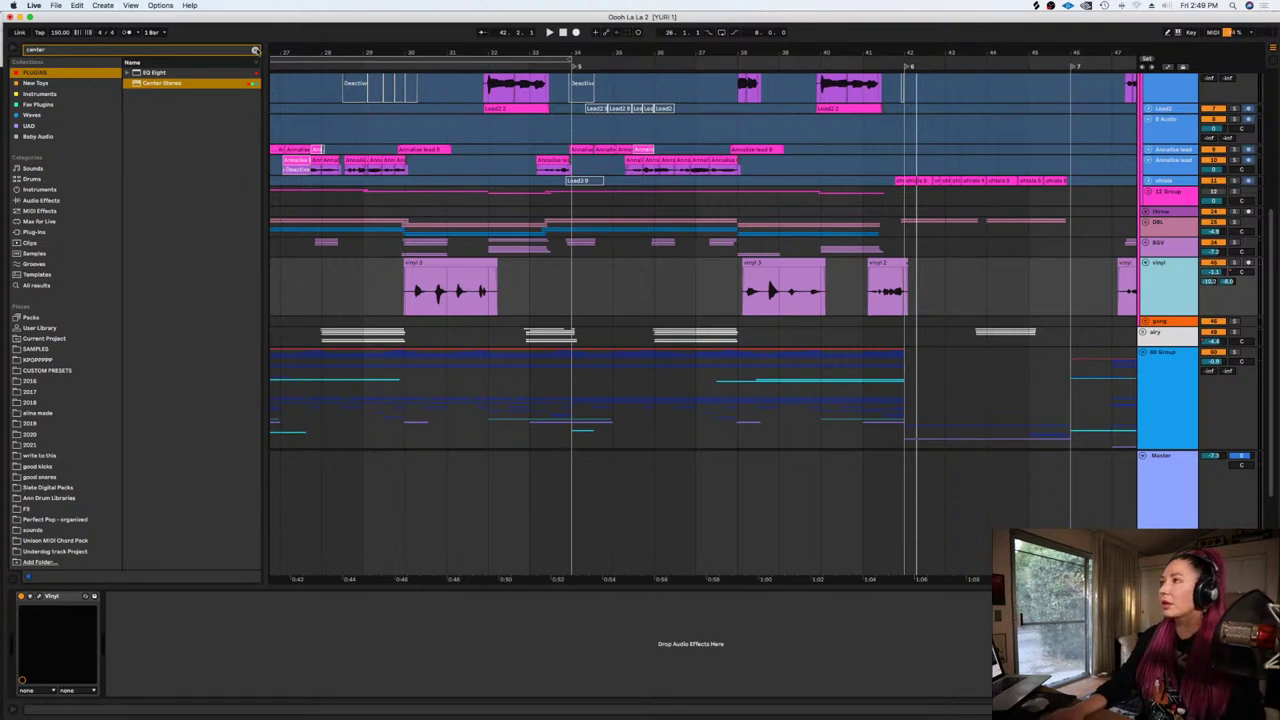
{"action": "left_click", "coordinate": [255, 50]}
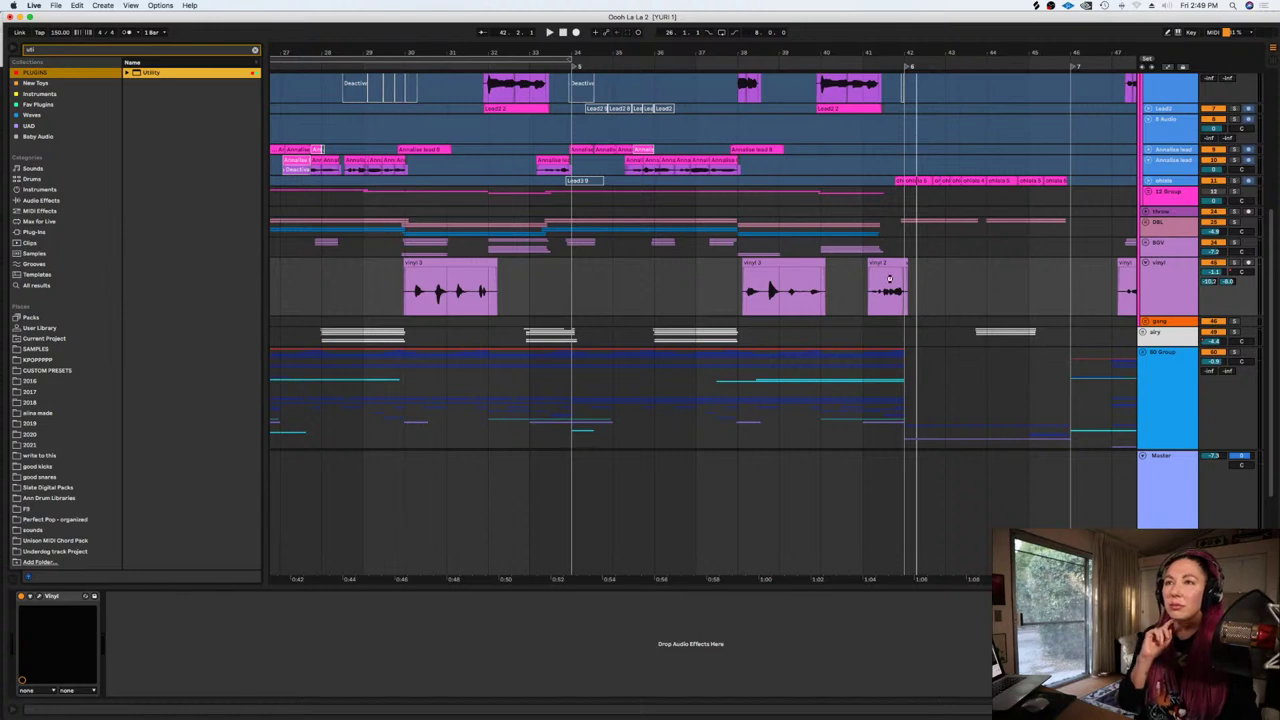
{"action": "key", "text": "Return"}
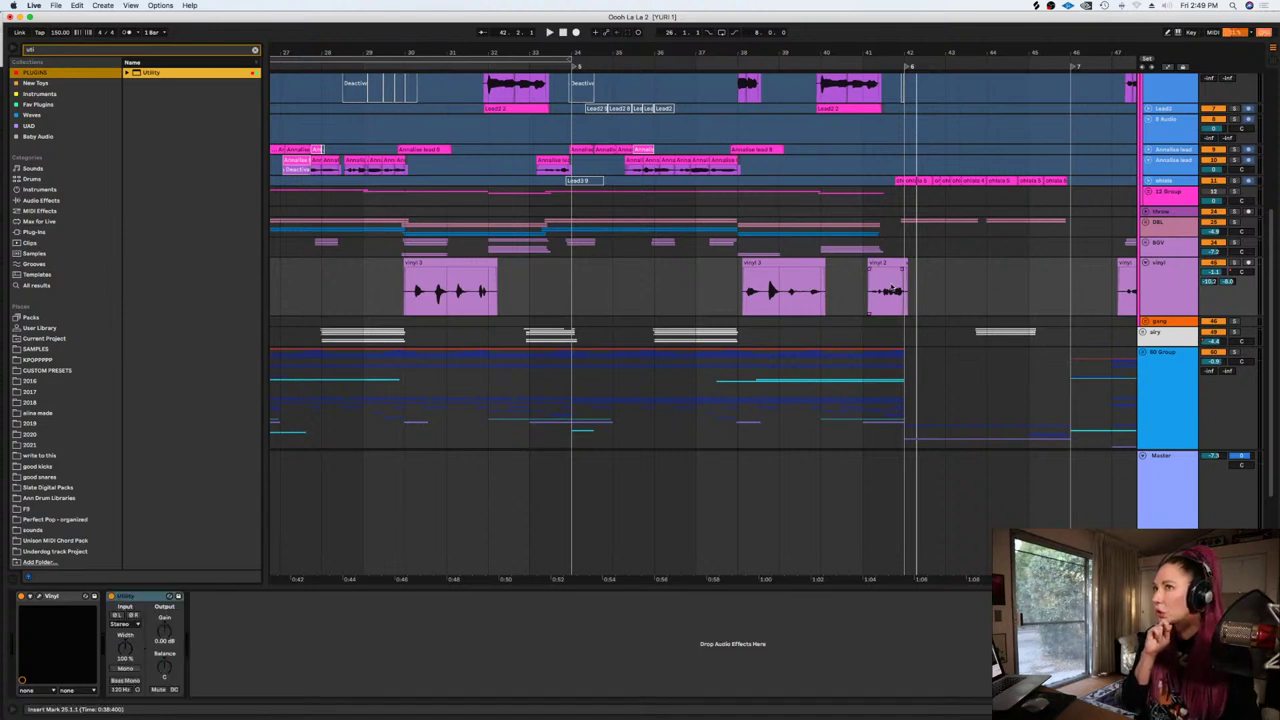
Show the automation lane for the Utility's Gain on the vinyl track
{"action": "key", "text": "a"}
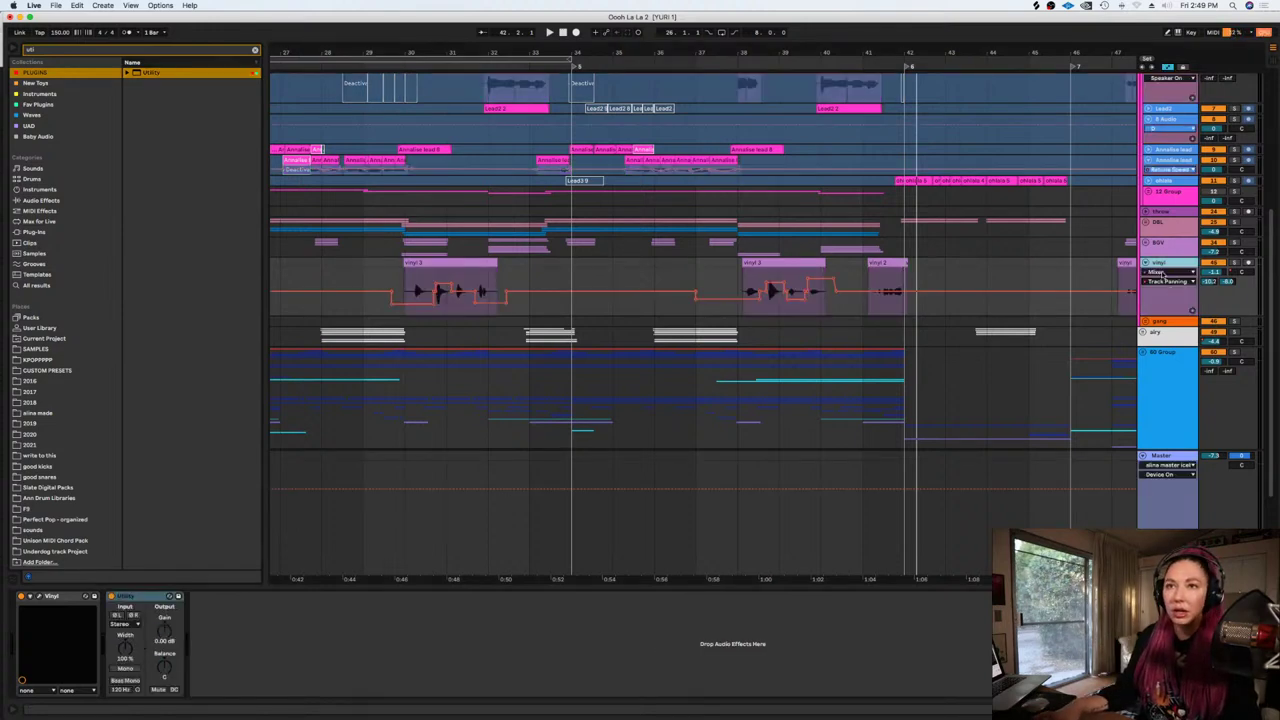
{"action": "left_click", "coordinate": [1163, 275]}
{"action": "left_click", "coordinate": [1158, 298]}
{"action": "left_click", "coordinate": [1163, 282]}
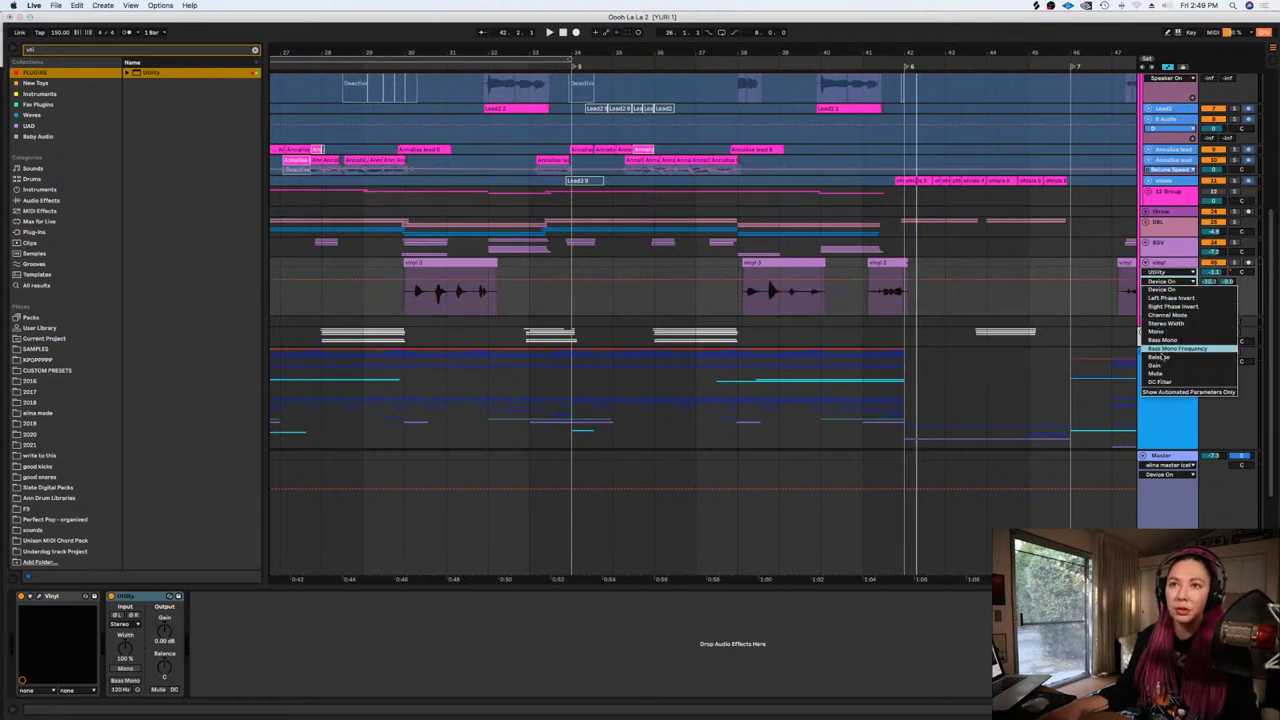
{"action": "left_click", "coordinate": [1165, 352]}
Raise the Utility gain automation to about 5 dB over the vinyl clip just before bar 42, boost part of it further and play it
{"action": "mouse_move", "coordinate": [863, 307]}
{"action": "left_mouse_down"}
{"action": "mouse_move", "coordinate": [920, 306]}
{"action": "mouse_move", "coordinate": [859, 304]}
{"action": "mouse_move", "coordinate": [875, 287]}
{"action": "left_mouse_up"}
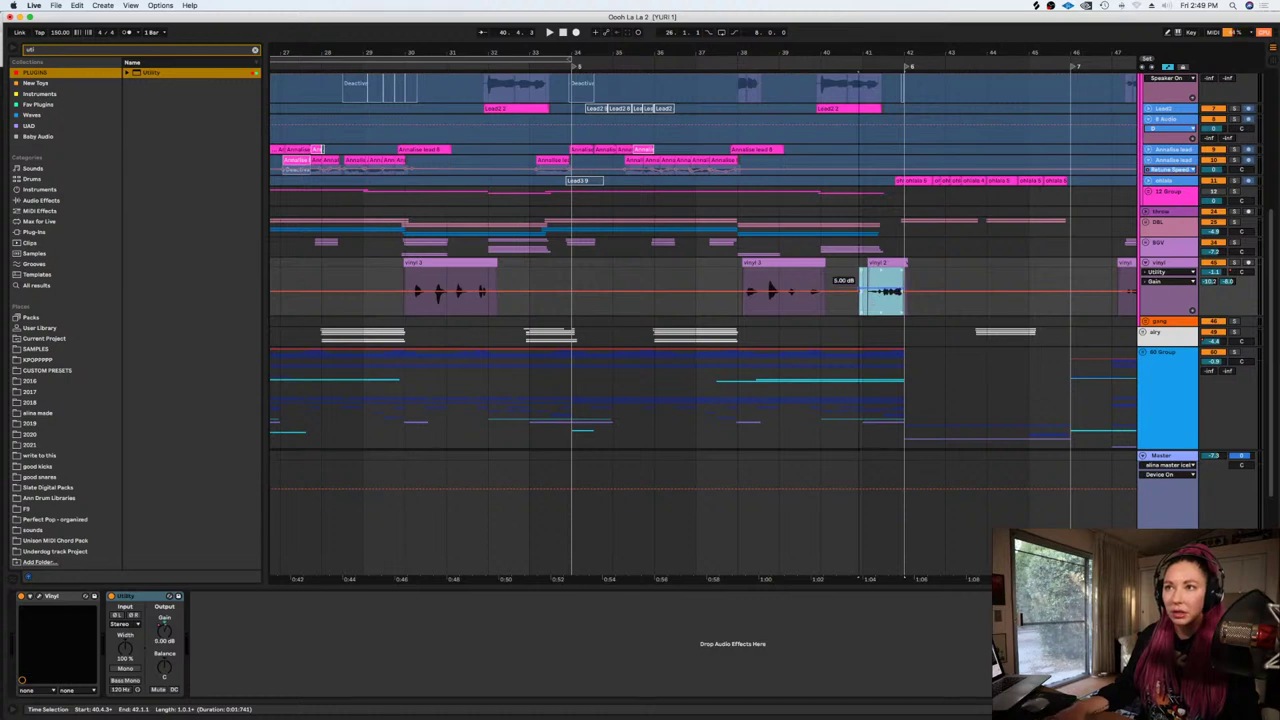
{"action": "left_click", "coordinate": [866, 289]}
{"action": "key", "text": "space"}
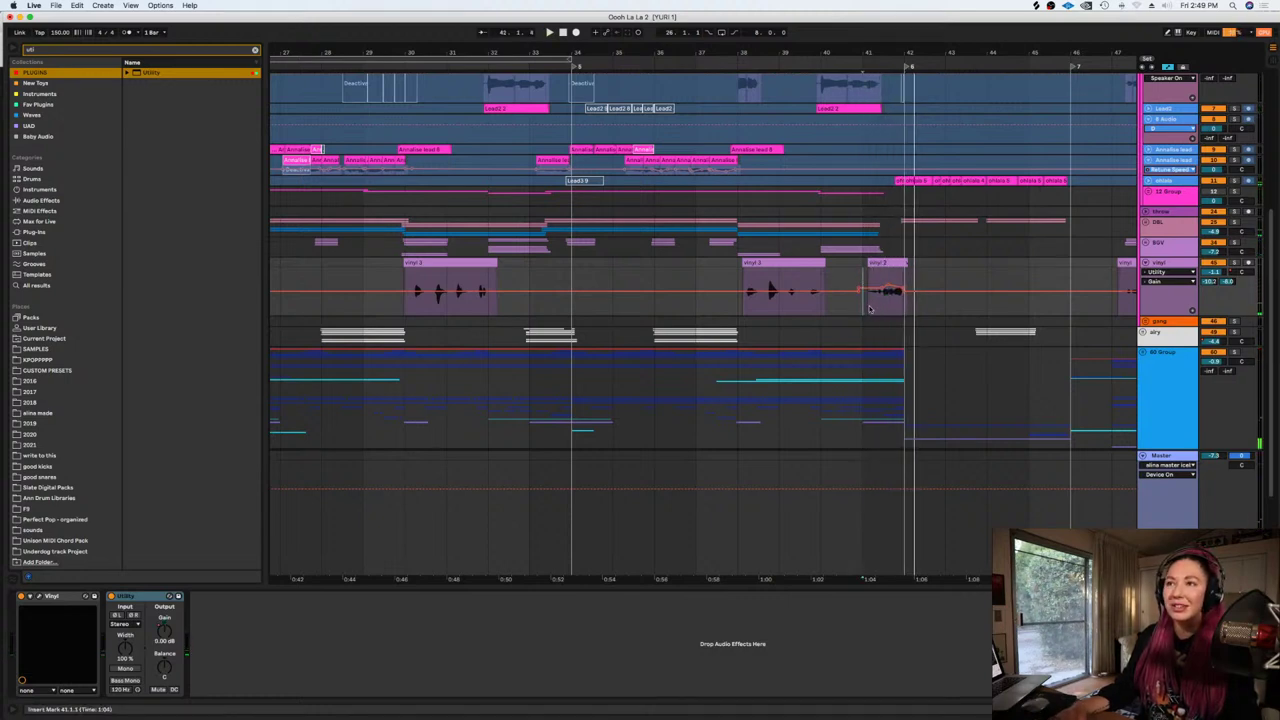
{"action": "key", "text": "space"}
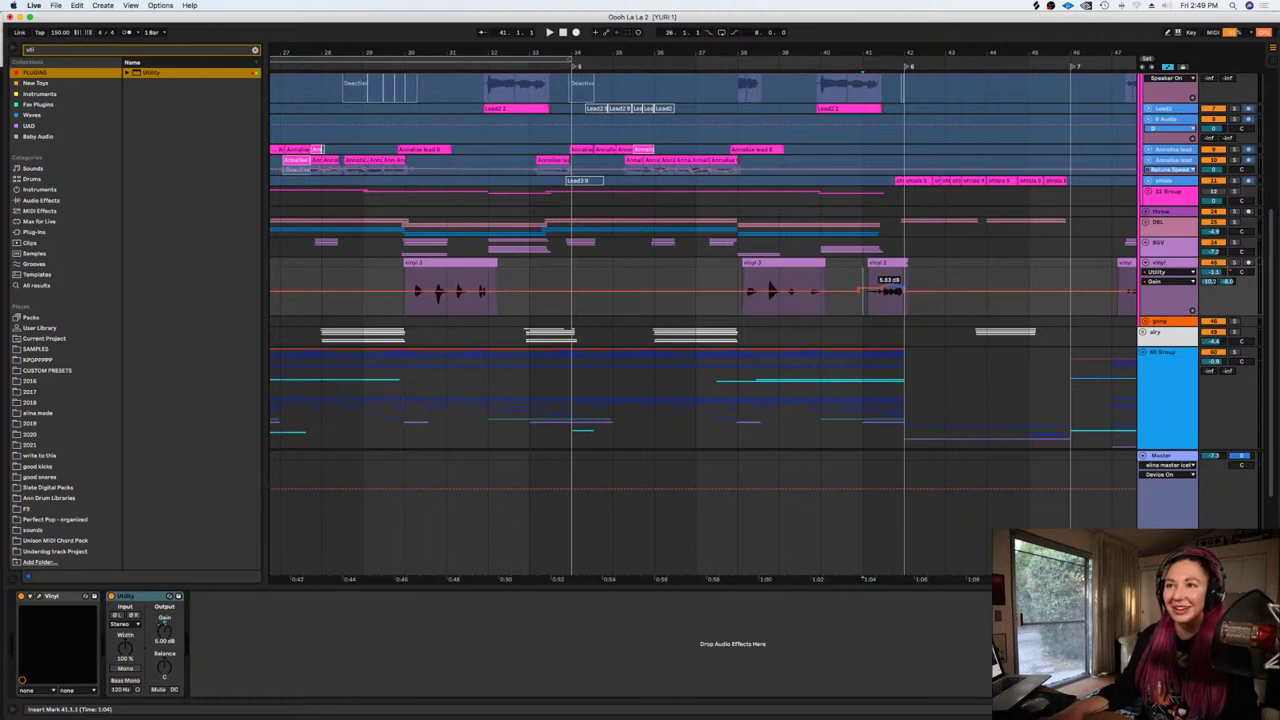
{"action": "left_click_drag", "start_coordinate": [872, 290], "coordinate": [872, 288]}
{"action": "key", "text": "space"}
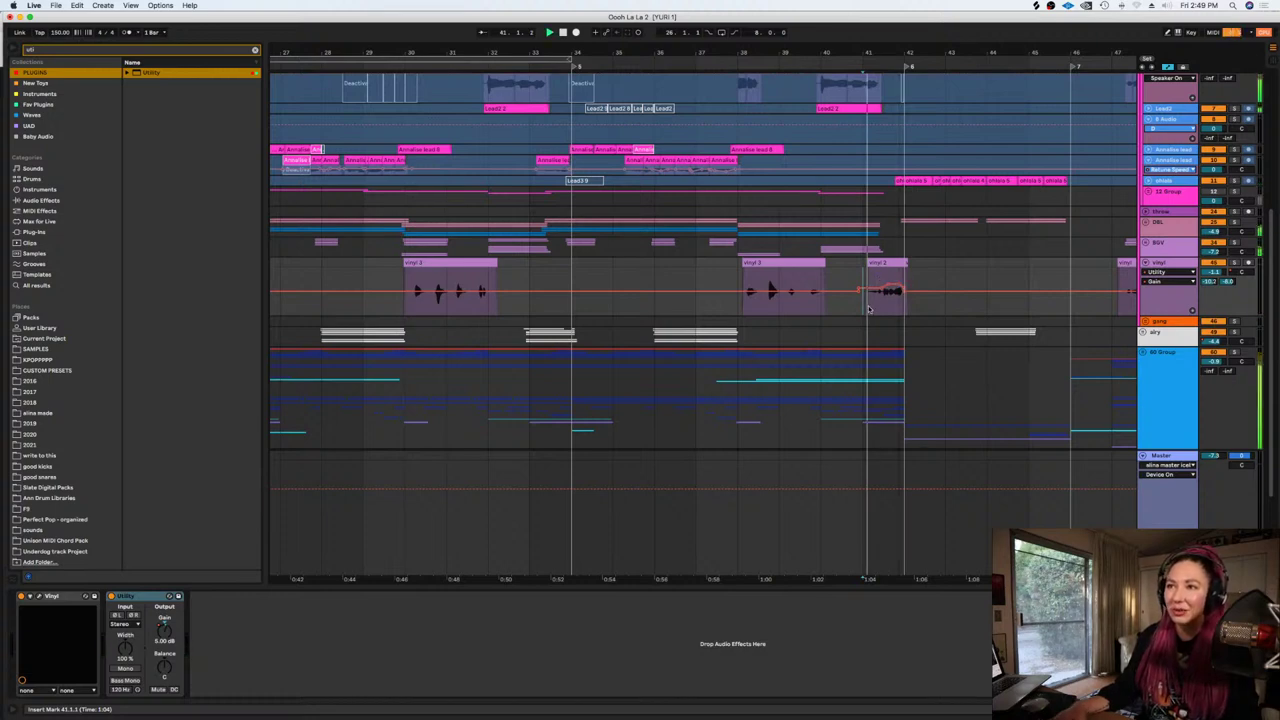
{"action": "key", "text": "a"}
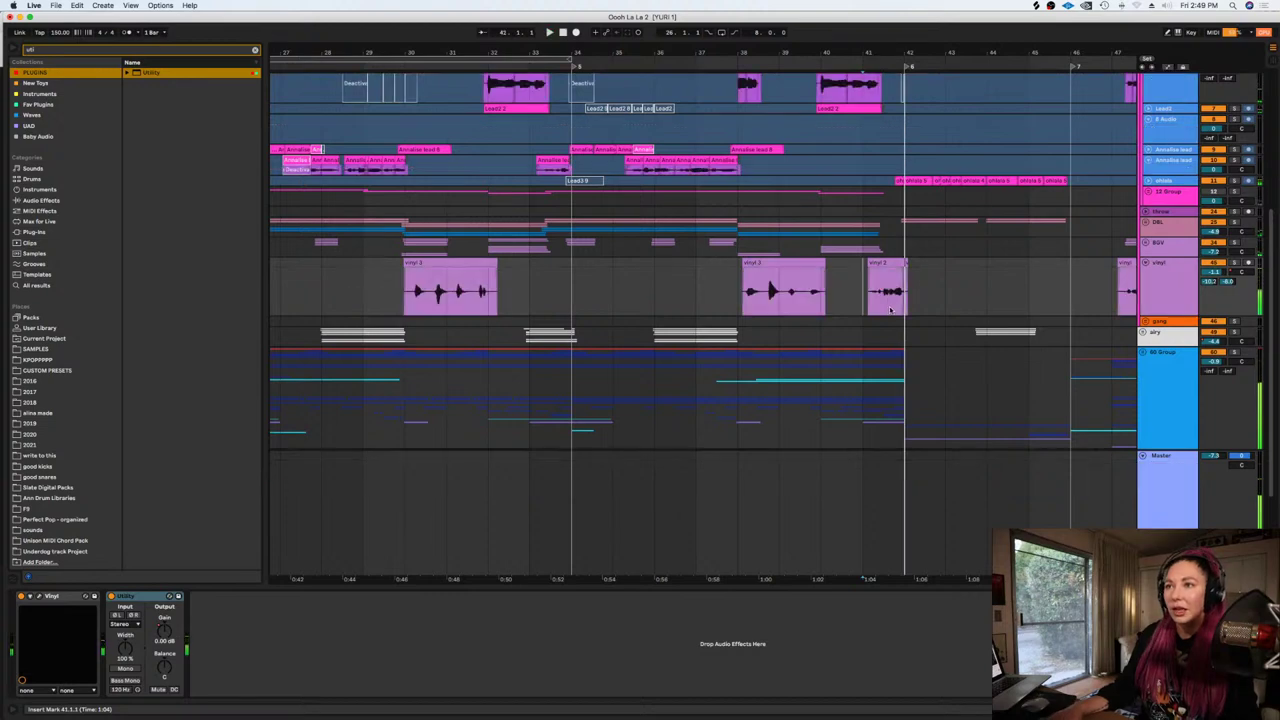
Unfold the DBL group, insert a new audio track below its last double and pan it to 24R
{"action": "left_click", "coordinate": [1149, 222]}
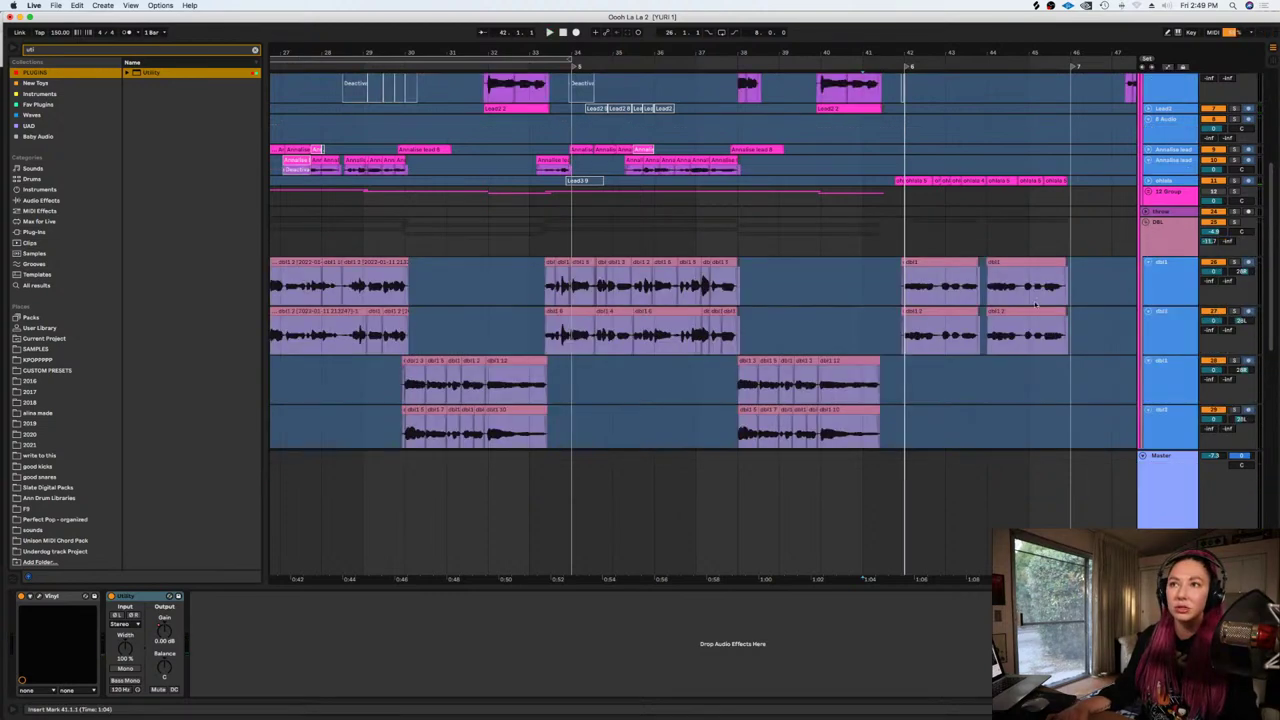
{"action": "scroll", "coordinate": [1035, 310], "scroll_direction": "down", "scroll_amount": 5}
{"action": "scroll", "coordinate": [1035, 310], "scroll_direction": "down", "scroll_amount": 4}
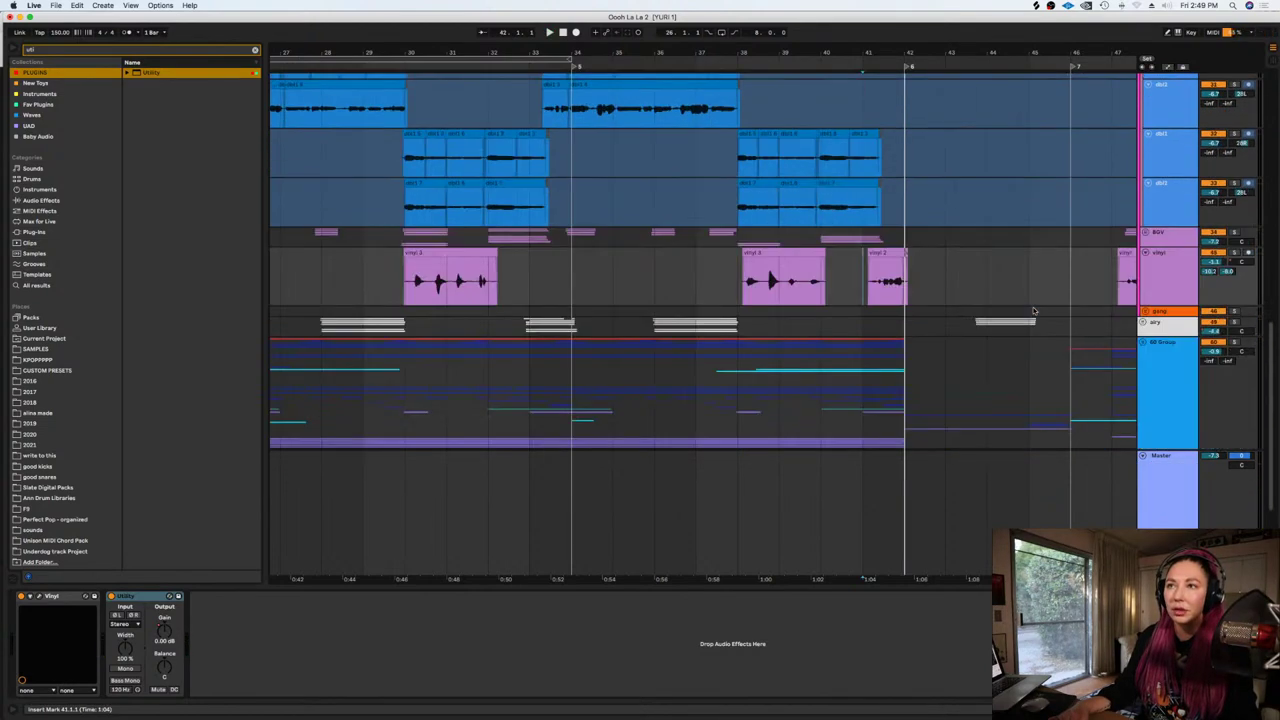
{"action": "left_click", "coordinate": [1174, 272]}
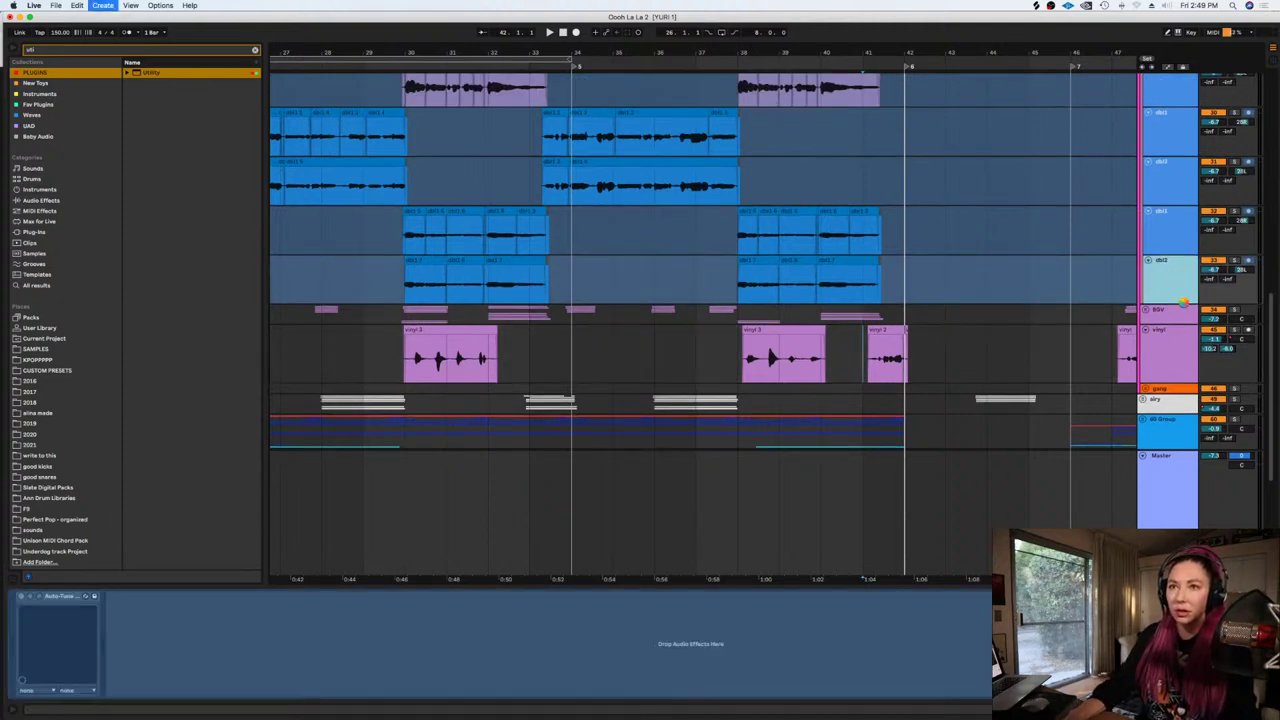
{"action": "key", "text": "super+t"}
{"action": "left_click_drag", "start_coordinate": [1248, 321], "coordinate": [1248, 306]}
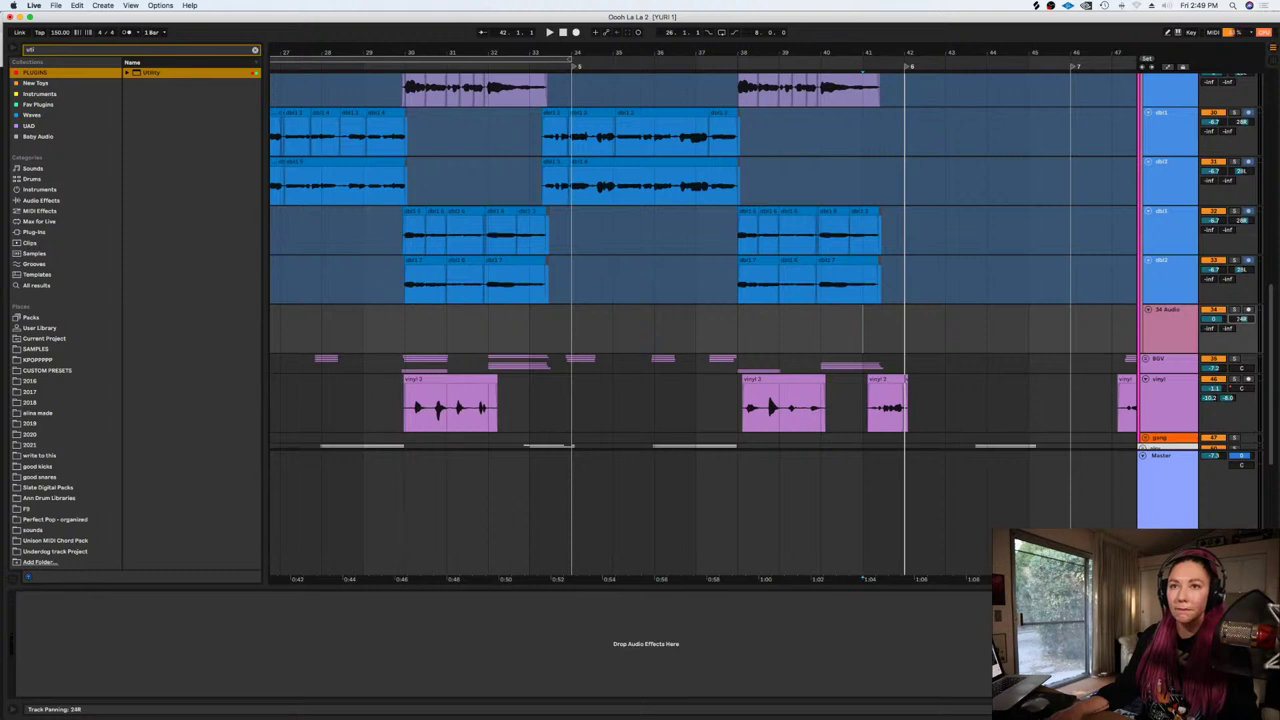
Duplicate the new audio track and pan the copy to the left
{"action": "left_click", "coordinate": [1180, 338]}
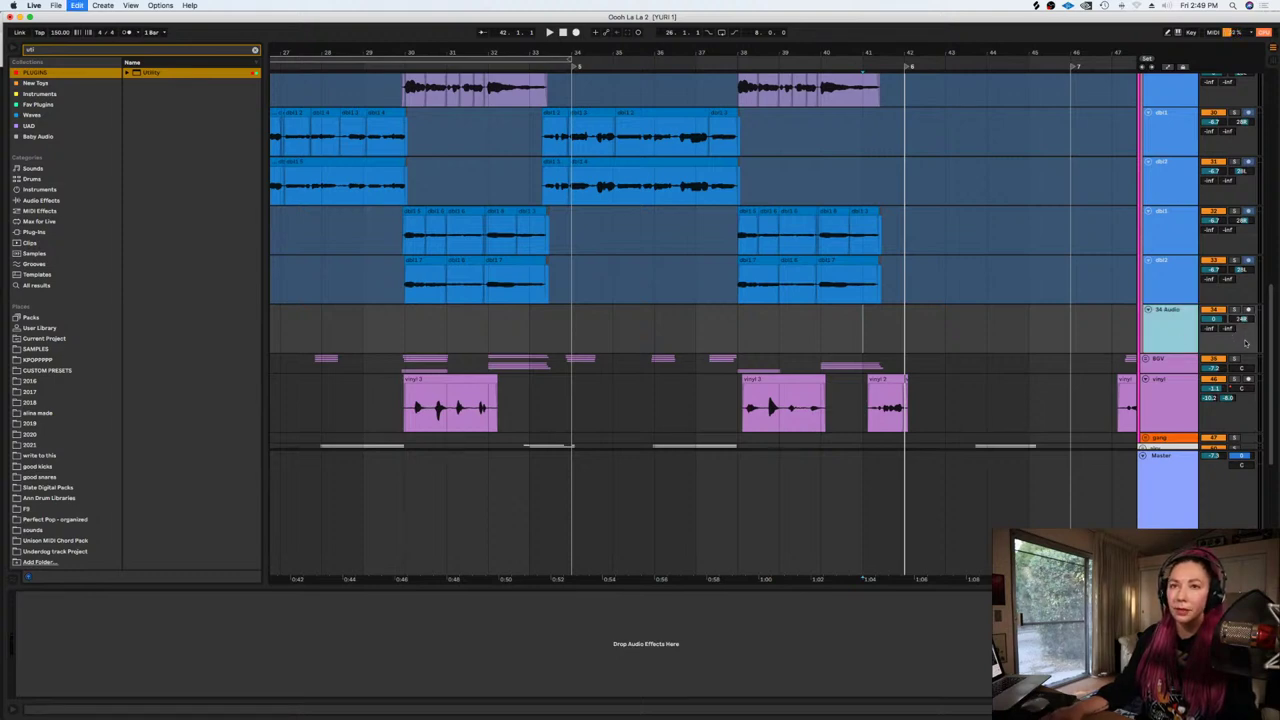
{"action": "key", "text": "super+d"}
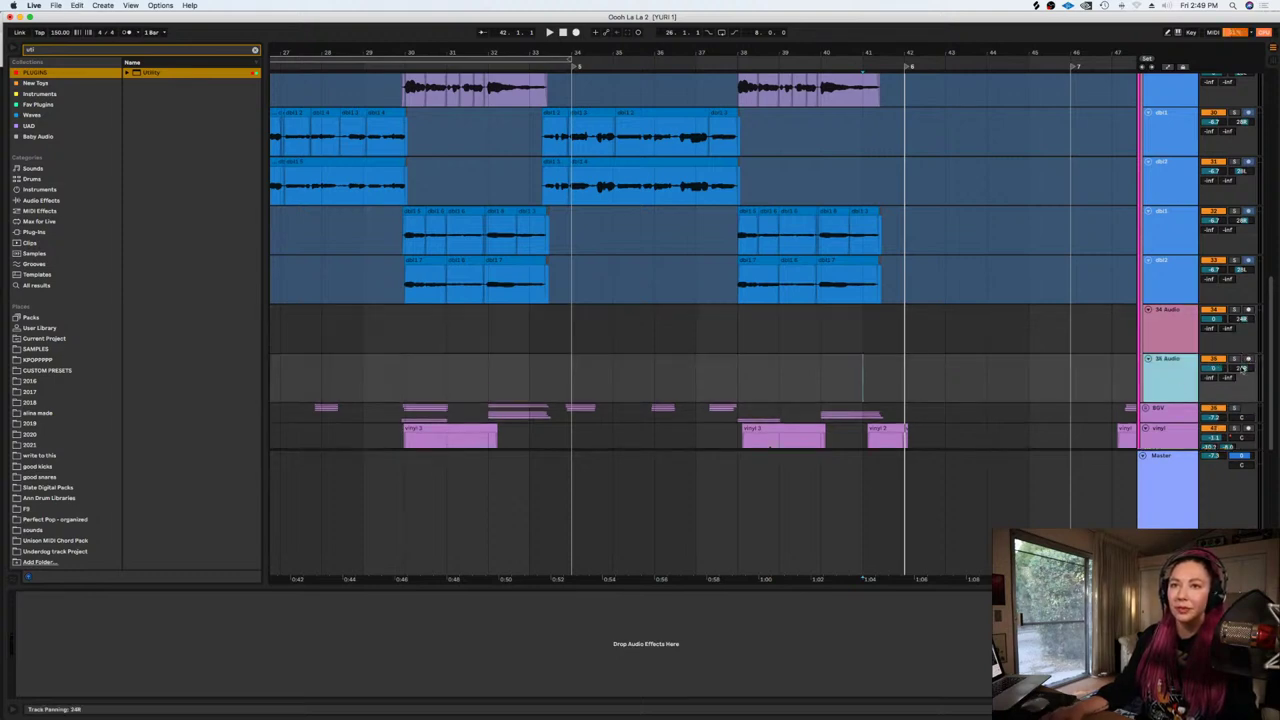
{"action": "left_click_drag", "start_coordinate": [1243, 368], "coordinate": [1243, 405]}
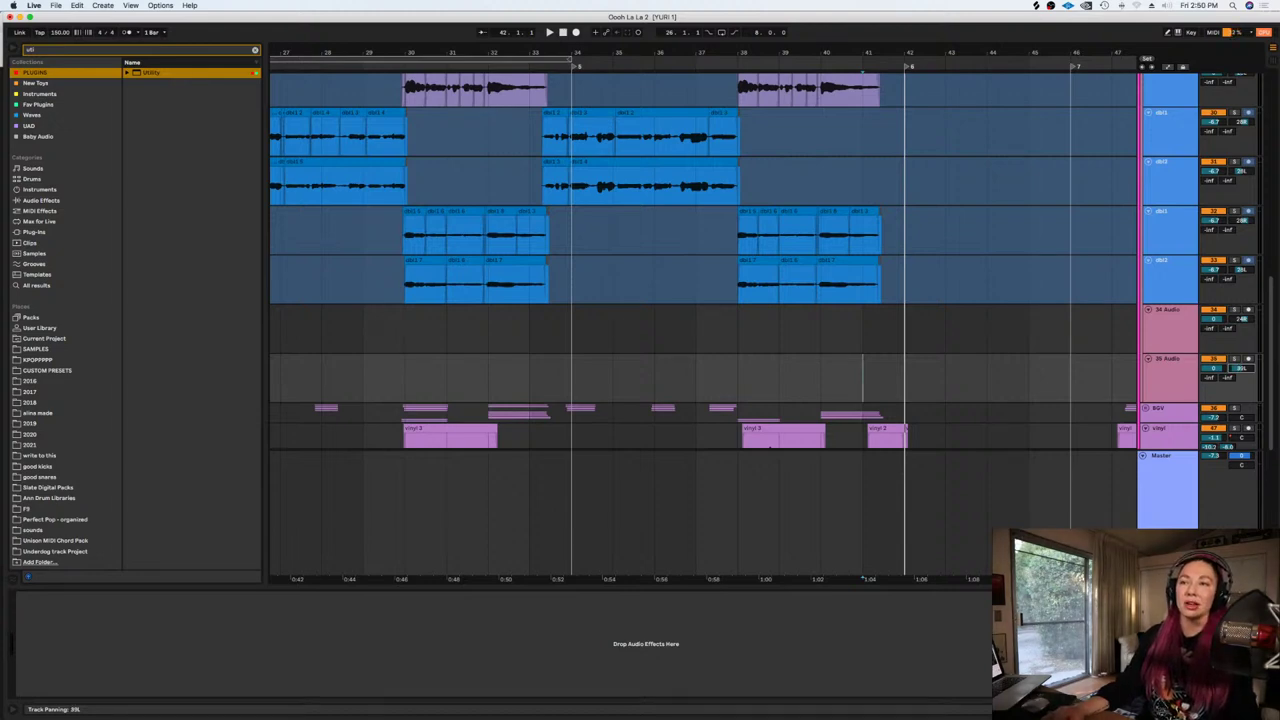
Arm the 34 Audio track and record a vocal take from bar 40 to just past bar 41
{"action": "left_click", "coordinate": [819, 334]}
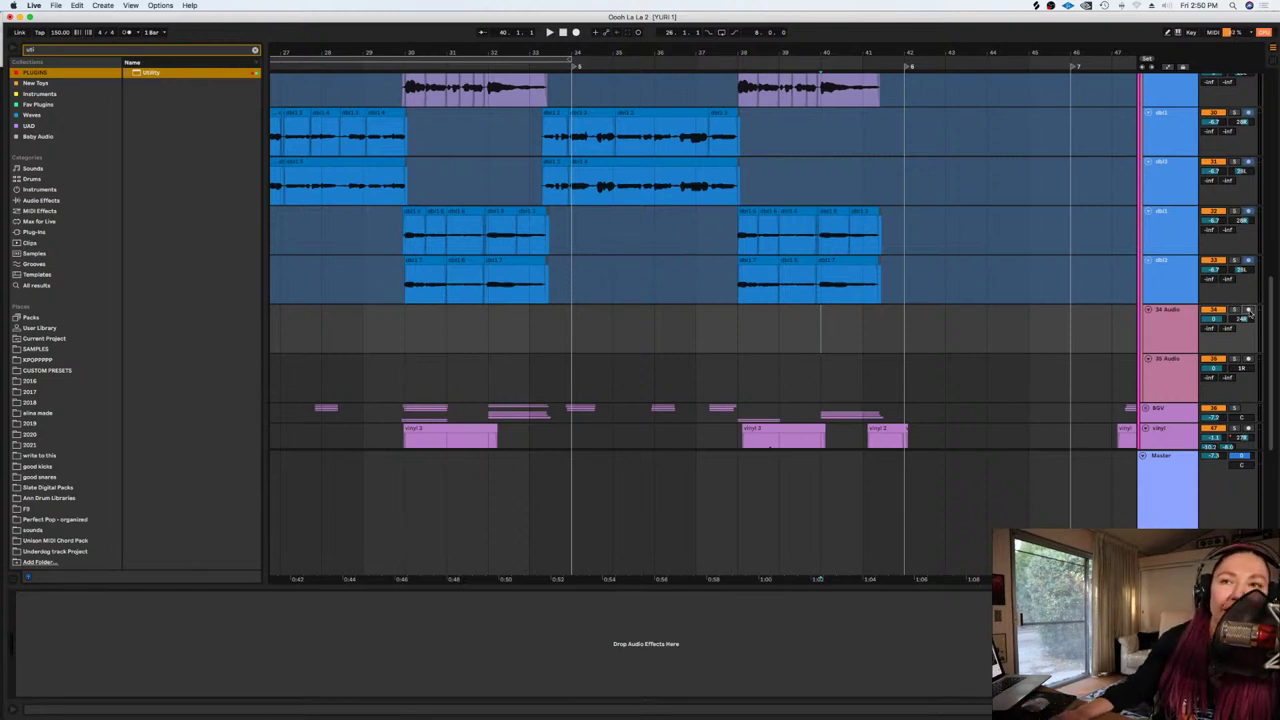
{"action": "left_click", "coordinate": [1249, 311]}
{"action": "left_click_drag", "start_coordinate": [896, 578], "coordinate": [749, 586]}
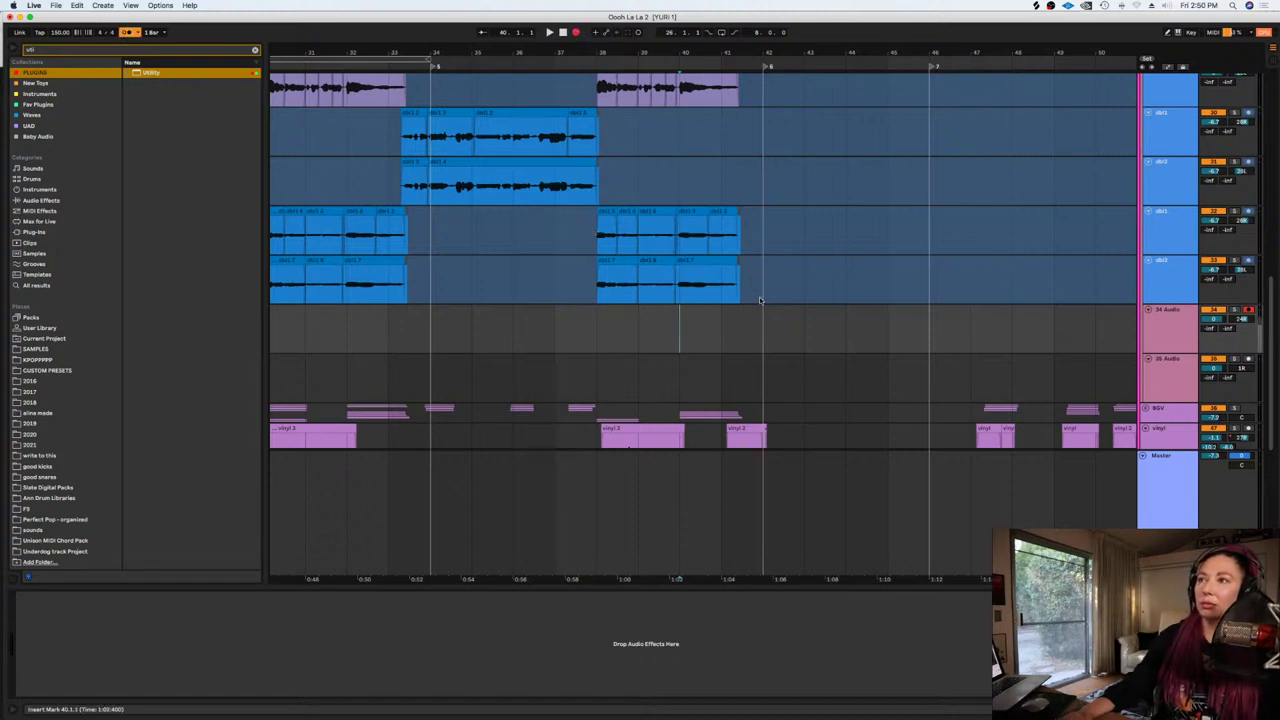
{"action": "key", "text": "F9"}
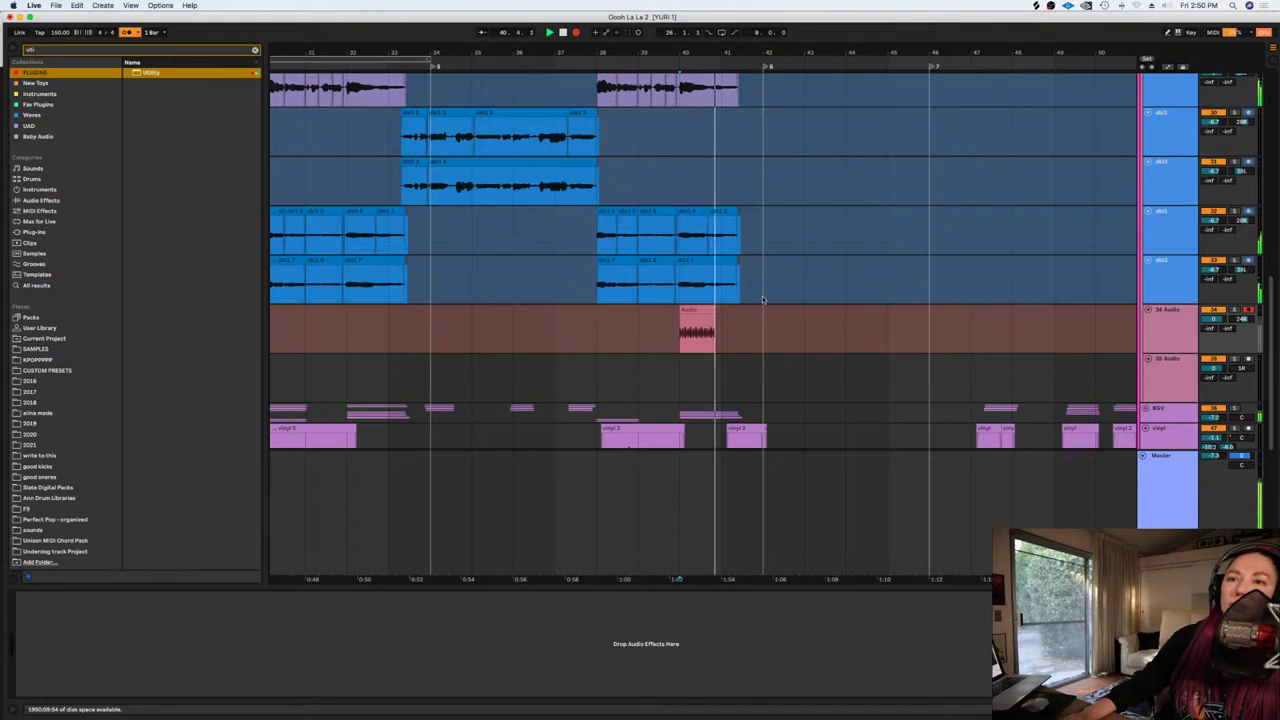
{"action": "key", "text": "space"}
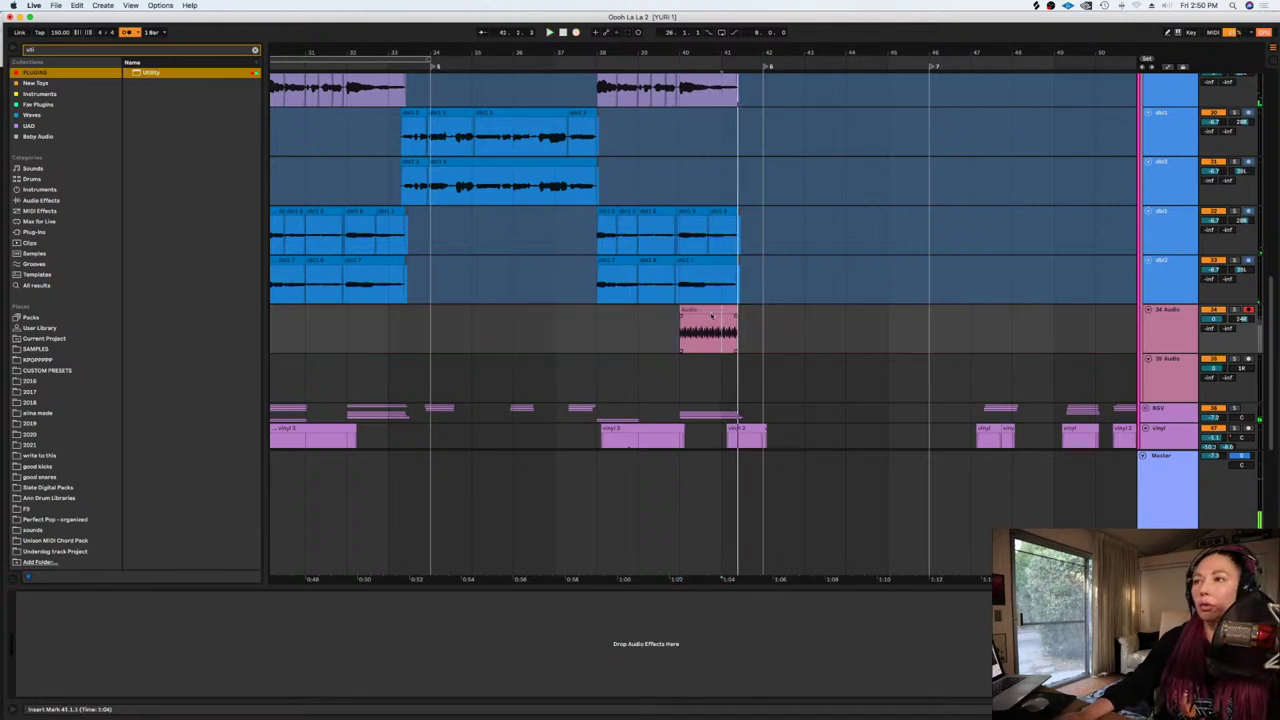
Solo 34 Audio to play back the recorded take, unsolo the track and remove the take
{"action": "left_click", "coordinate": [710, 313]}
{"action": "left_click", "coordinate": [1235, 310]}
{"action": "key", "text": "space"}
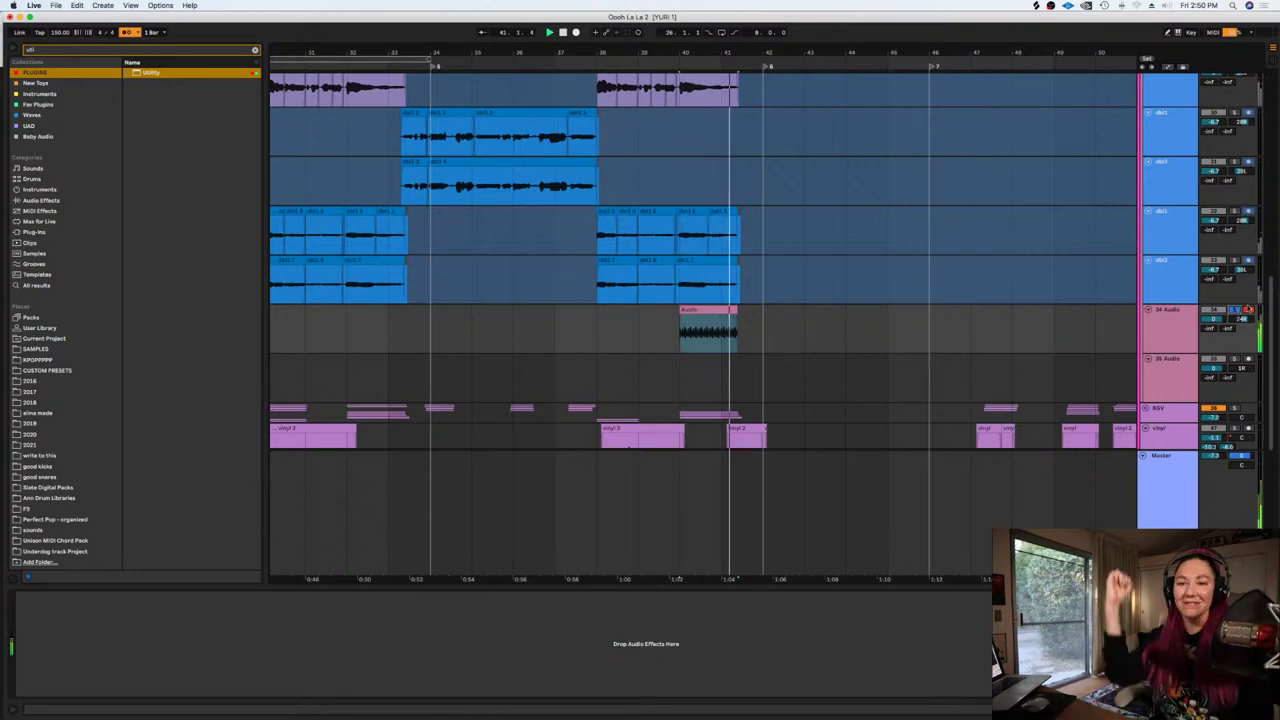
{"action": "key", "text": "space"}
{"action": "left_click", "coordinate": [1235, 310]}
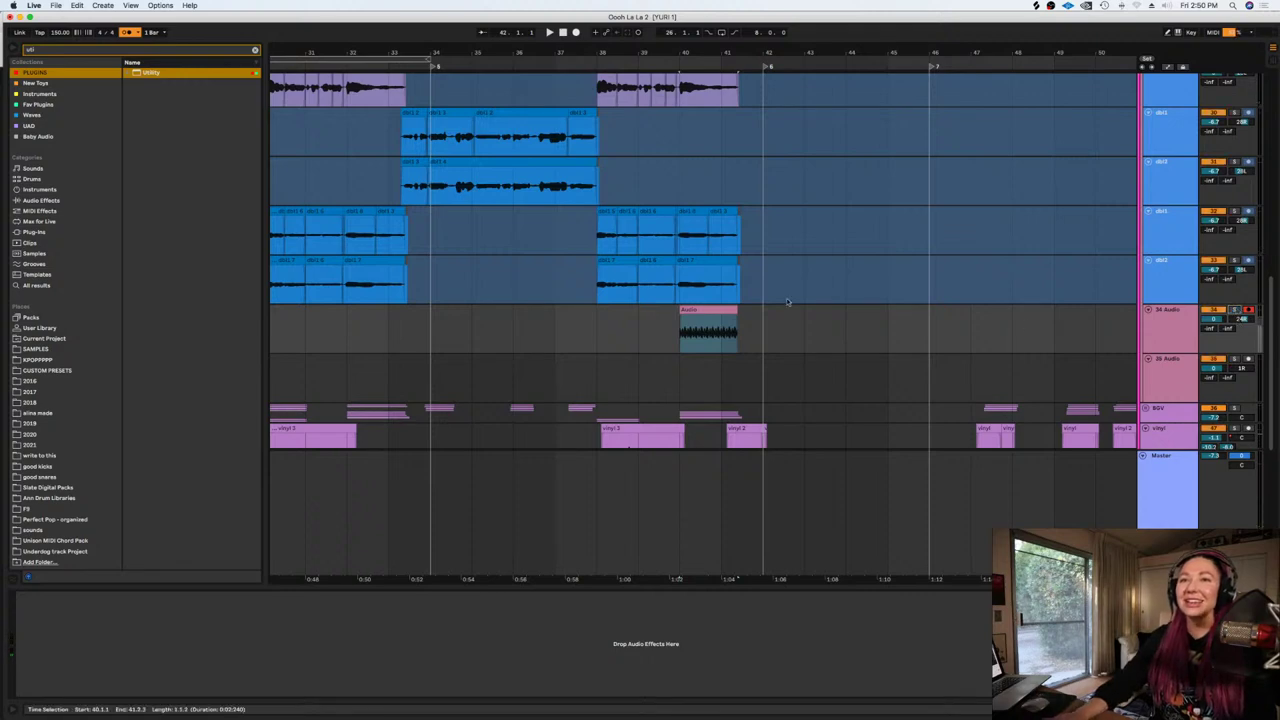
Switch the audio output device to Universal Audio Thunderbolt and back to Youtube Recording in the preferences
{"action": "key", "text": "super+comma"}
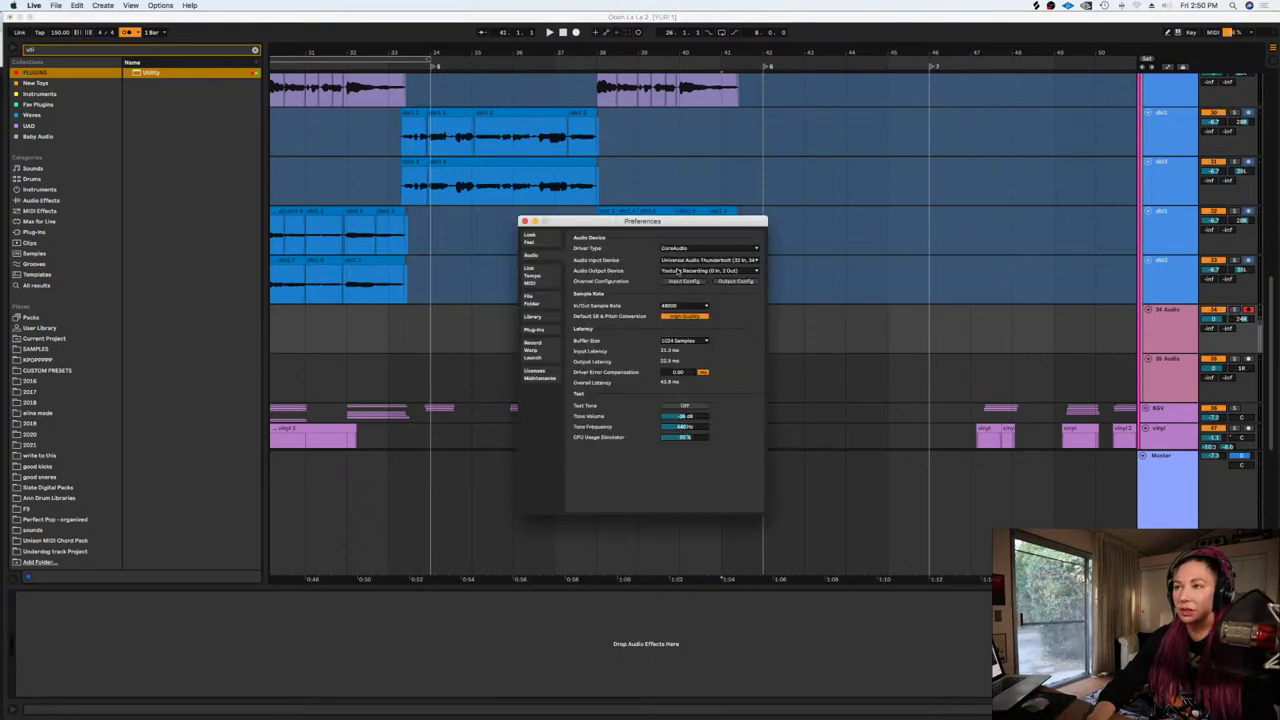
{"action": "left_click", "coordinate": [678, 271]}
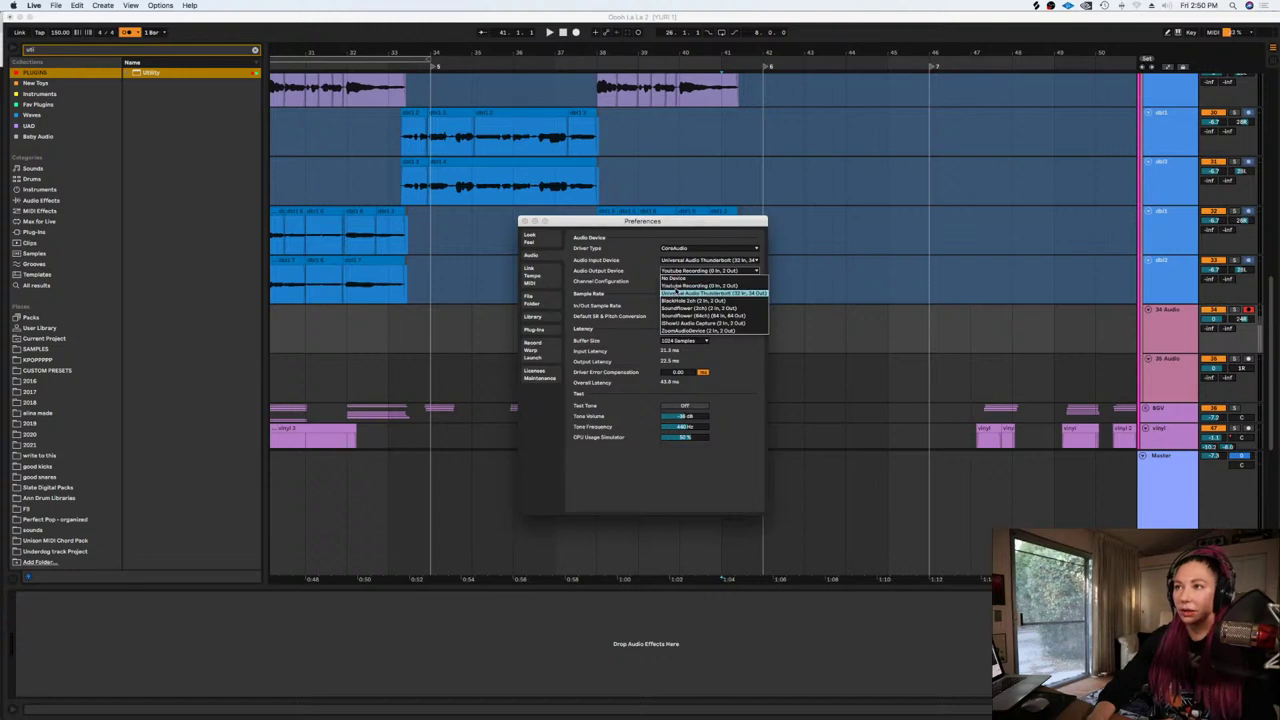
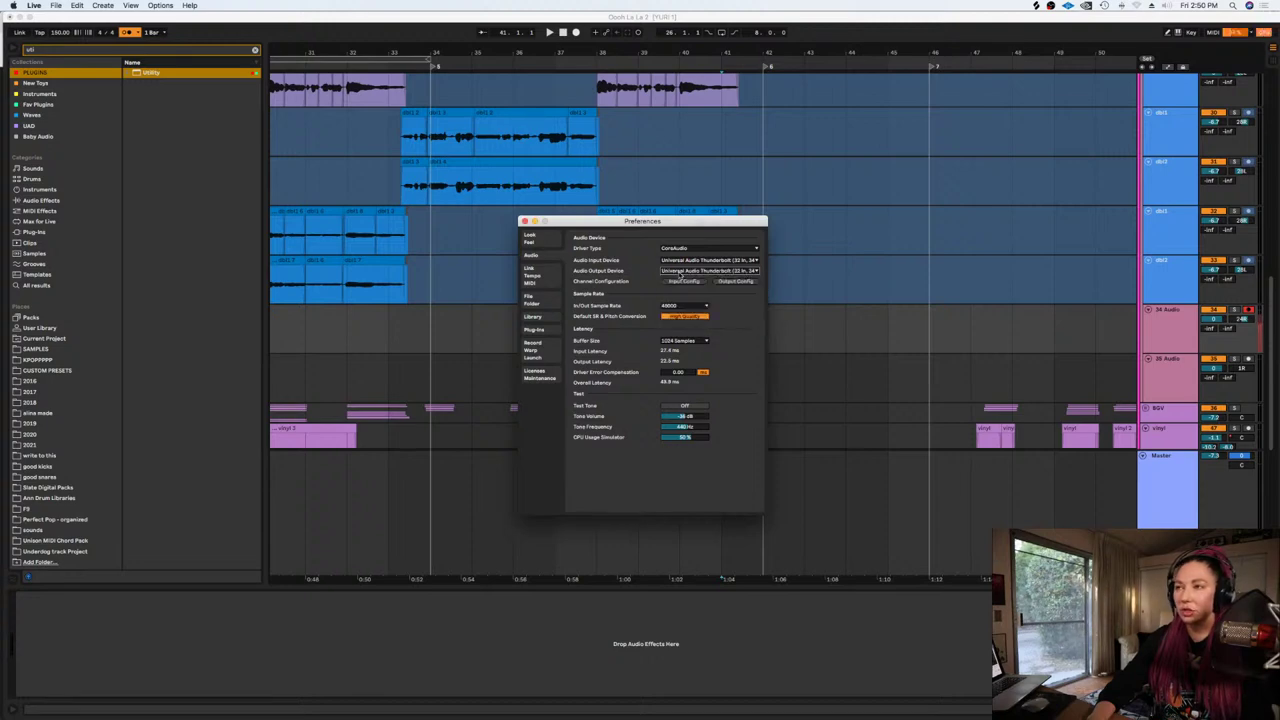
{"action": "left_click", "coordinate": [680, 274]}
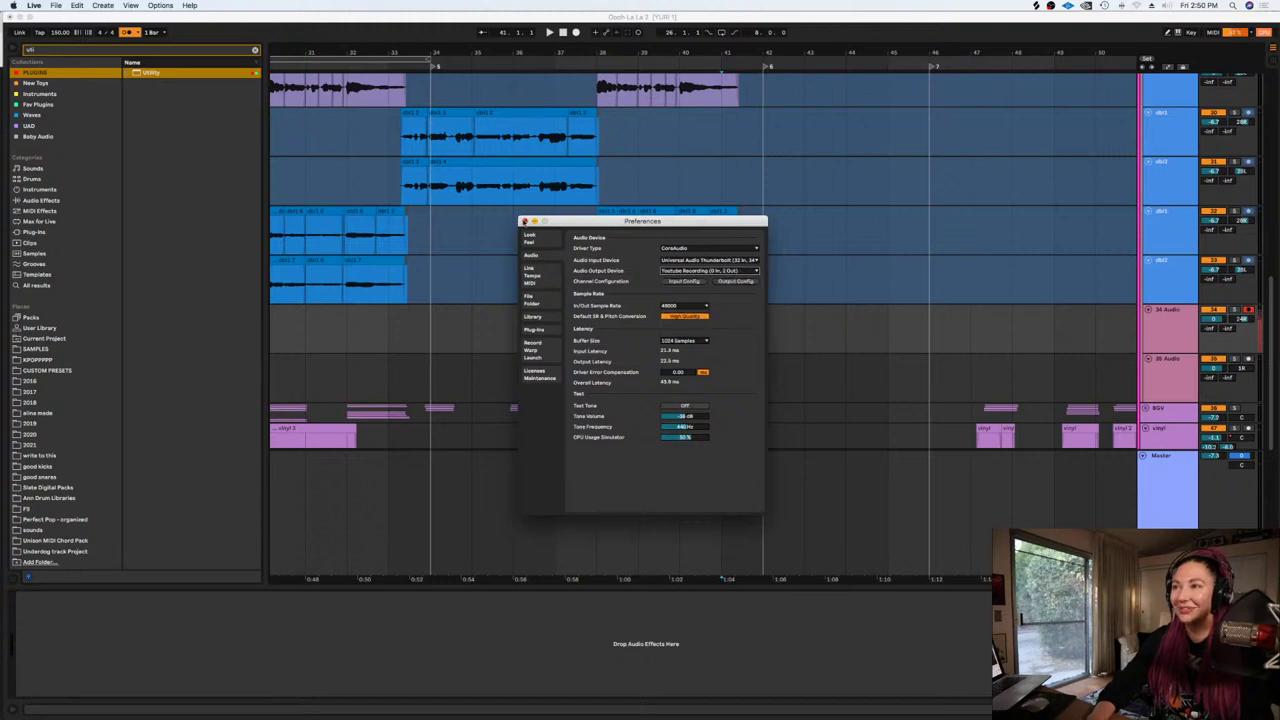
{"action": "left_click", "coordinate": [524, 221]}
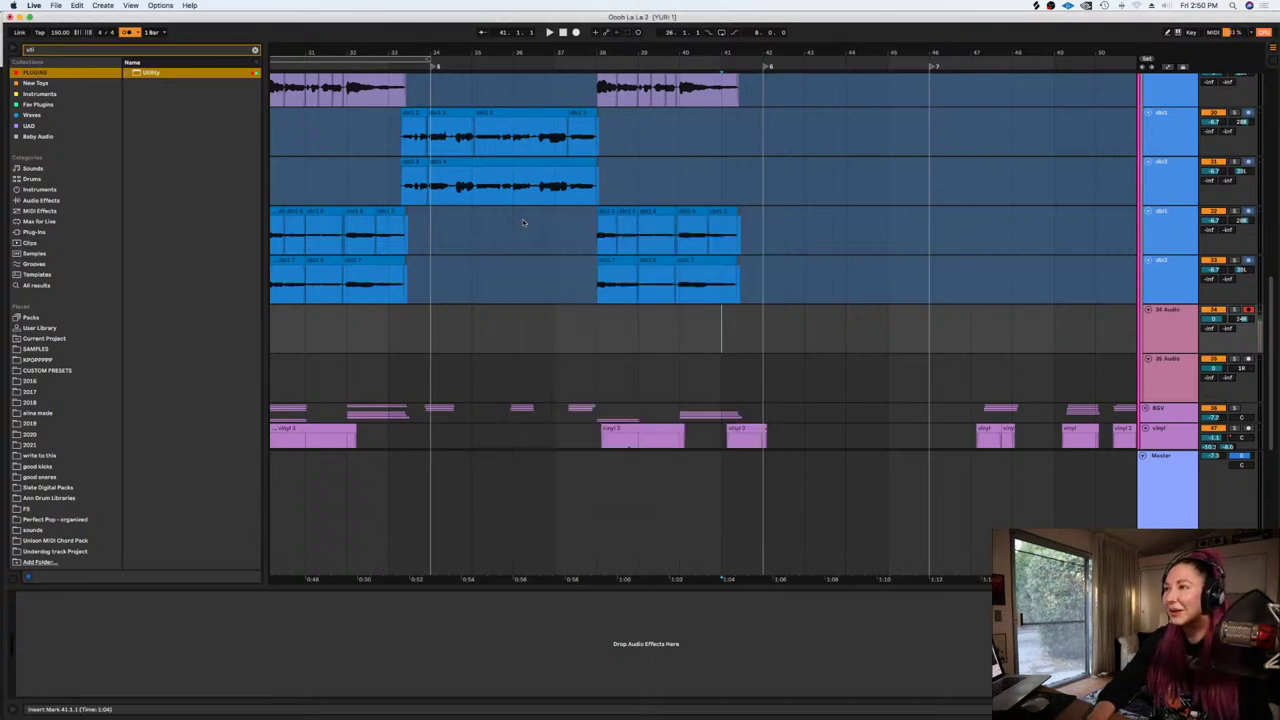
Record a new vocal take on 34 Audio from bar 39 to just past bar 42
{"action": "left_click", "coordinate": [679, 330]}
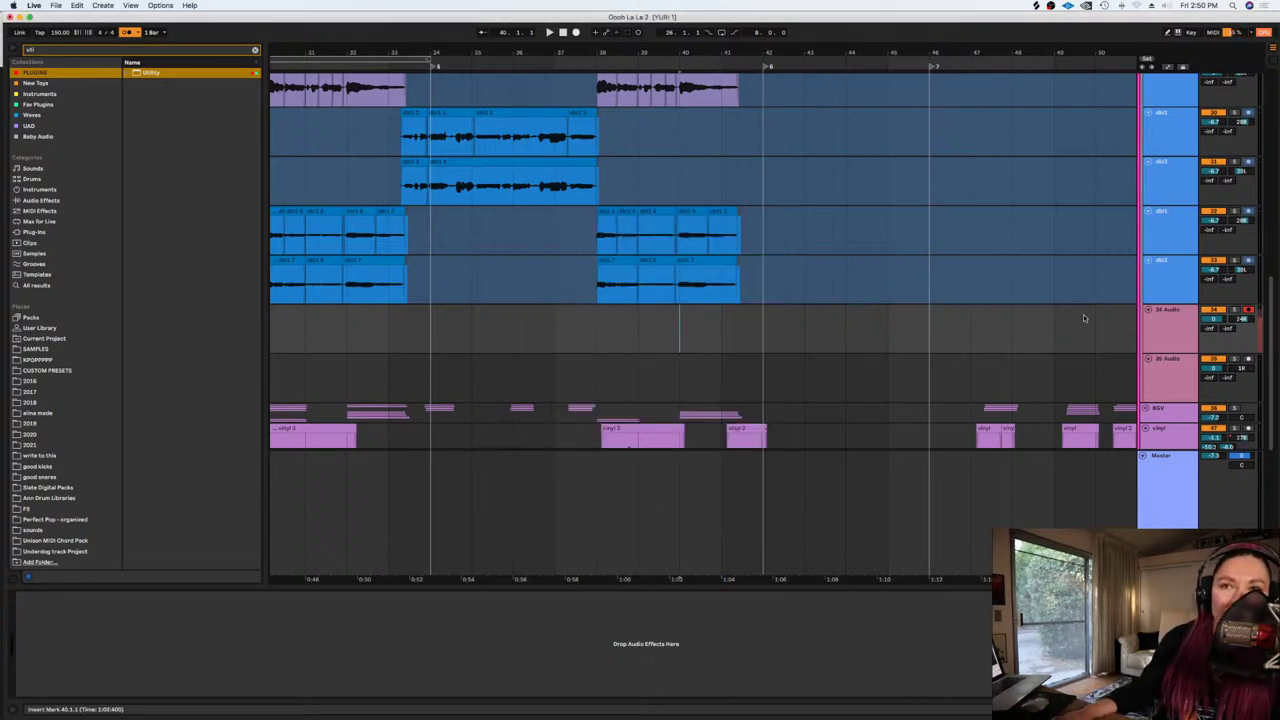
{"action": "left_click", "coordinate": [638, 317]}
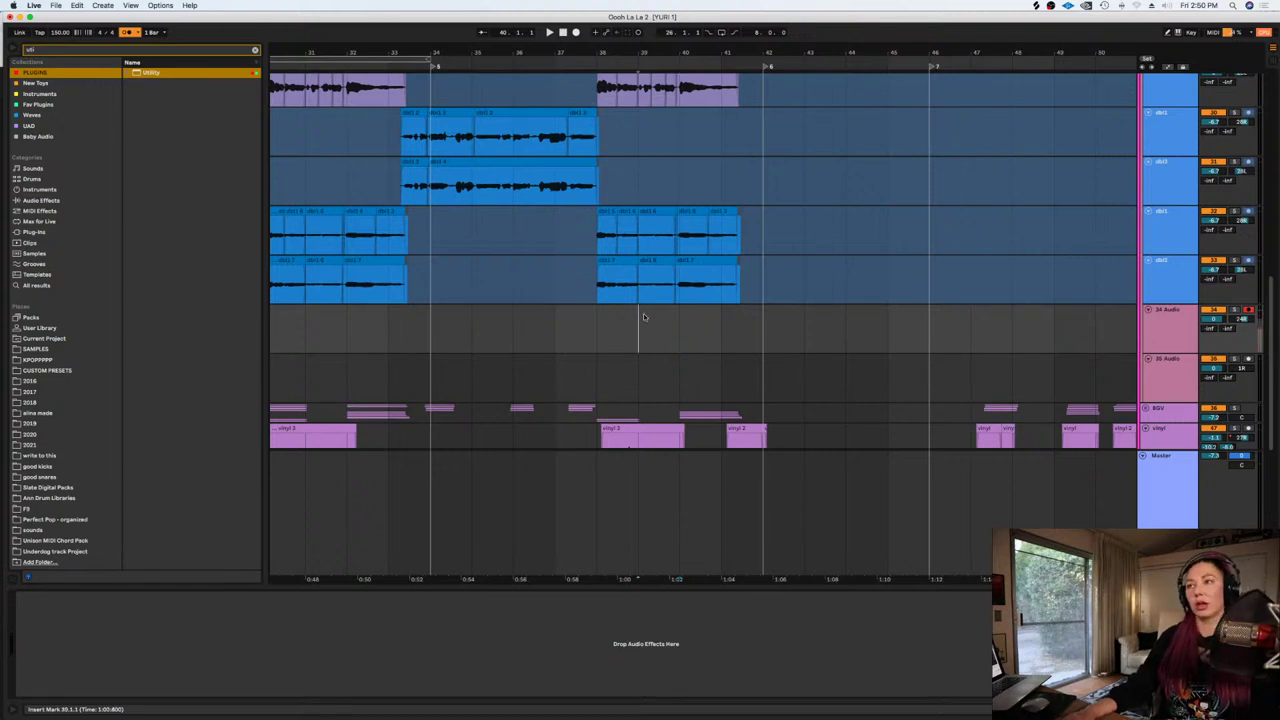
{"action": "left_click", "coordinate": [576, 33]}
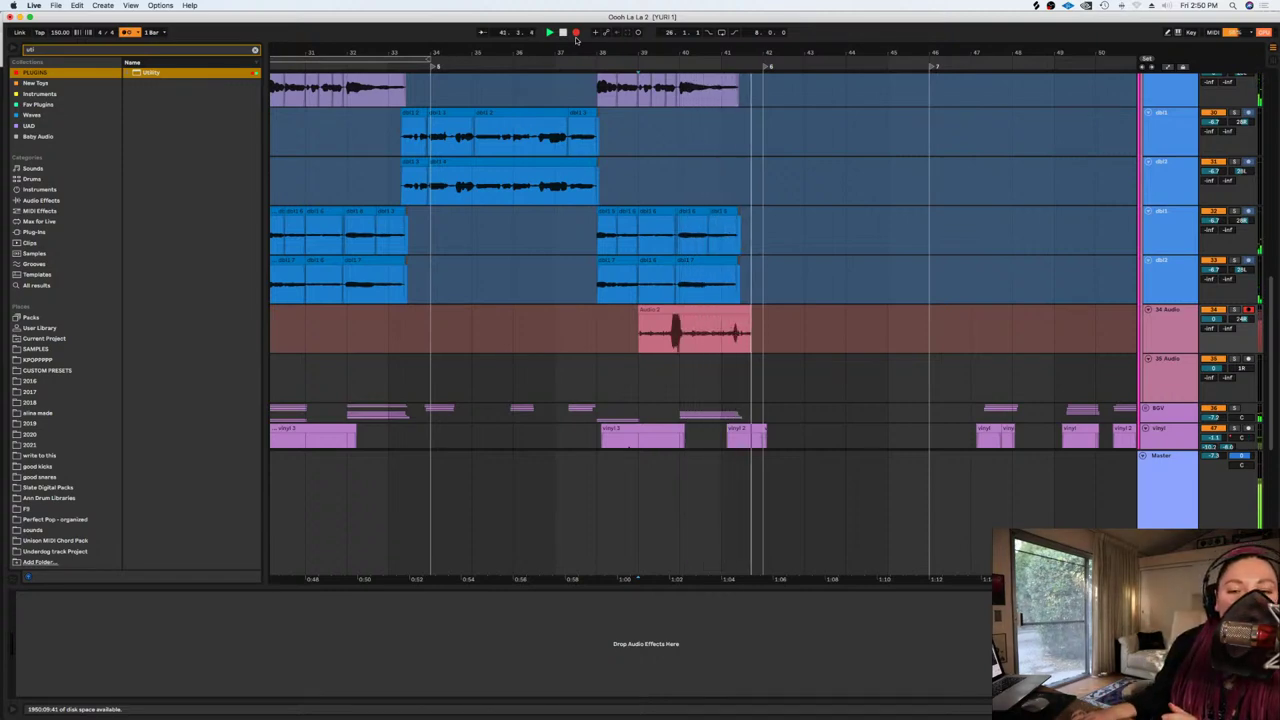
{"action": "key", "text": "space"}
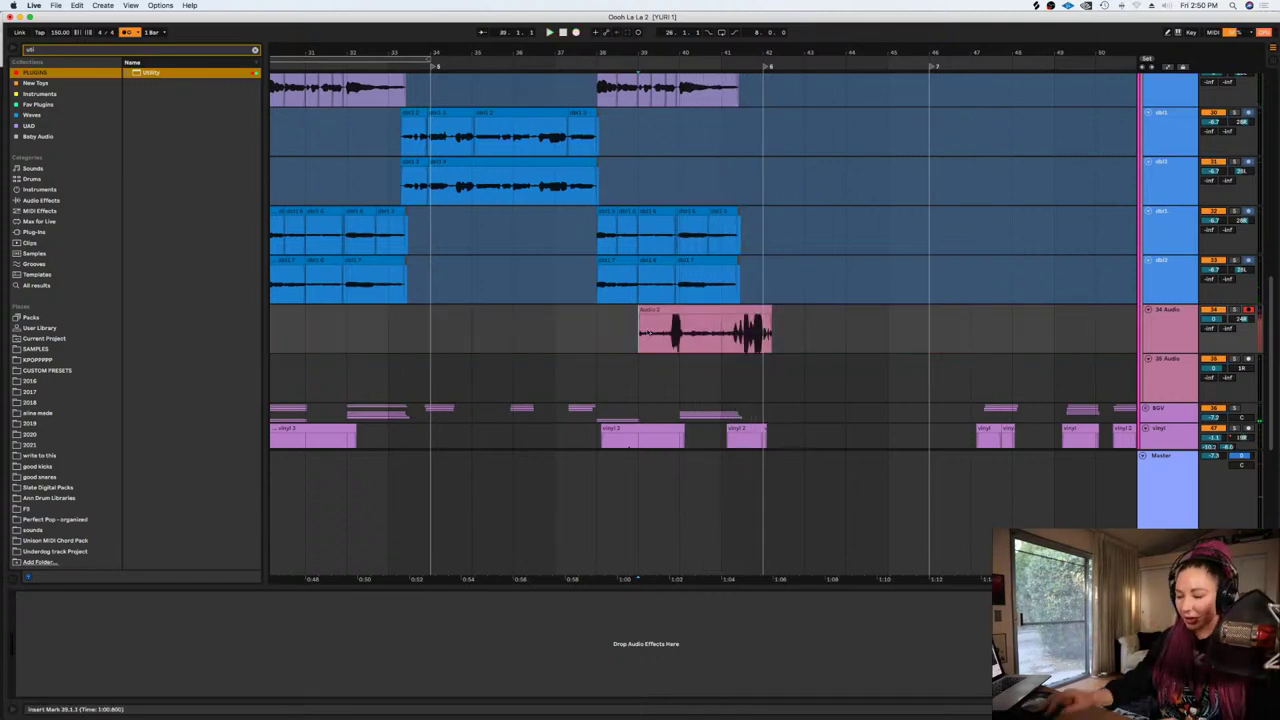
Trim the new take to its sung phrase between bars 41 and 42, move it to 35 Audio and deactivate it
{"action": "left_click_drag", "start_coordinate": [648, 332], "coordinate": [745, 380]}
{"action": "key", "text": "Delete"}
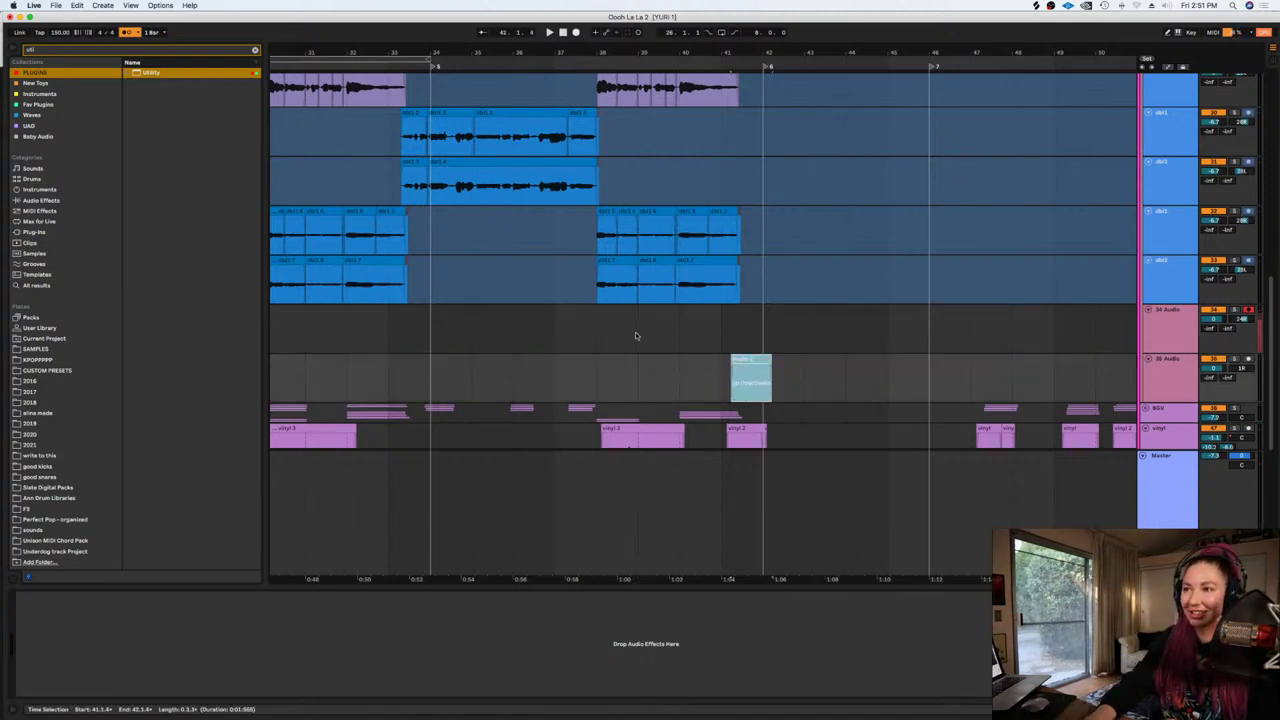
{"action": "key", "text": "0"}
Record a second take of the phrase on 34 Audio to past bar 42 and reactivate the clip on 35 Audio
{"action": "left_click", "coordinate": [597, 330]}
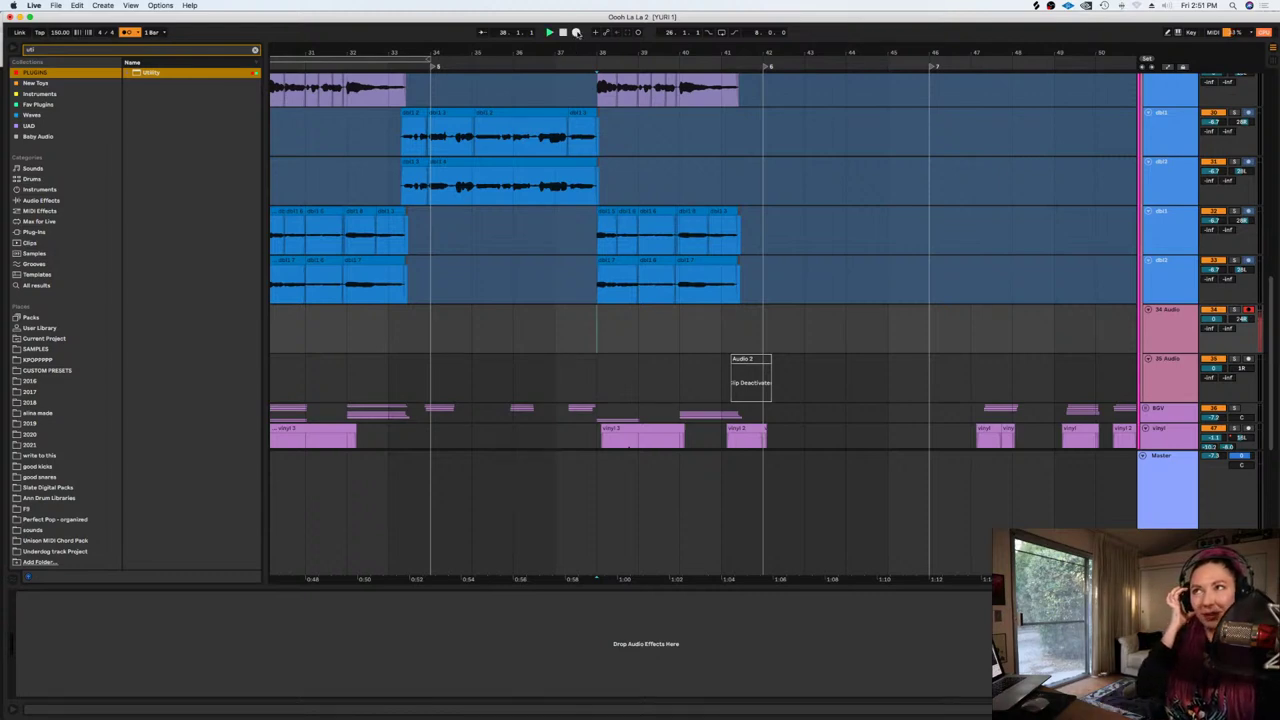
{"action": "left_click", "coordinate": [576, 32]}
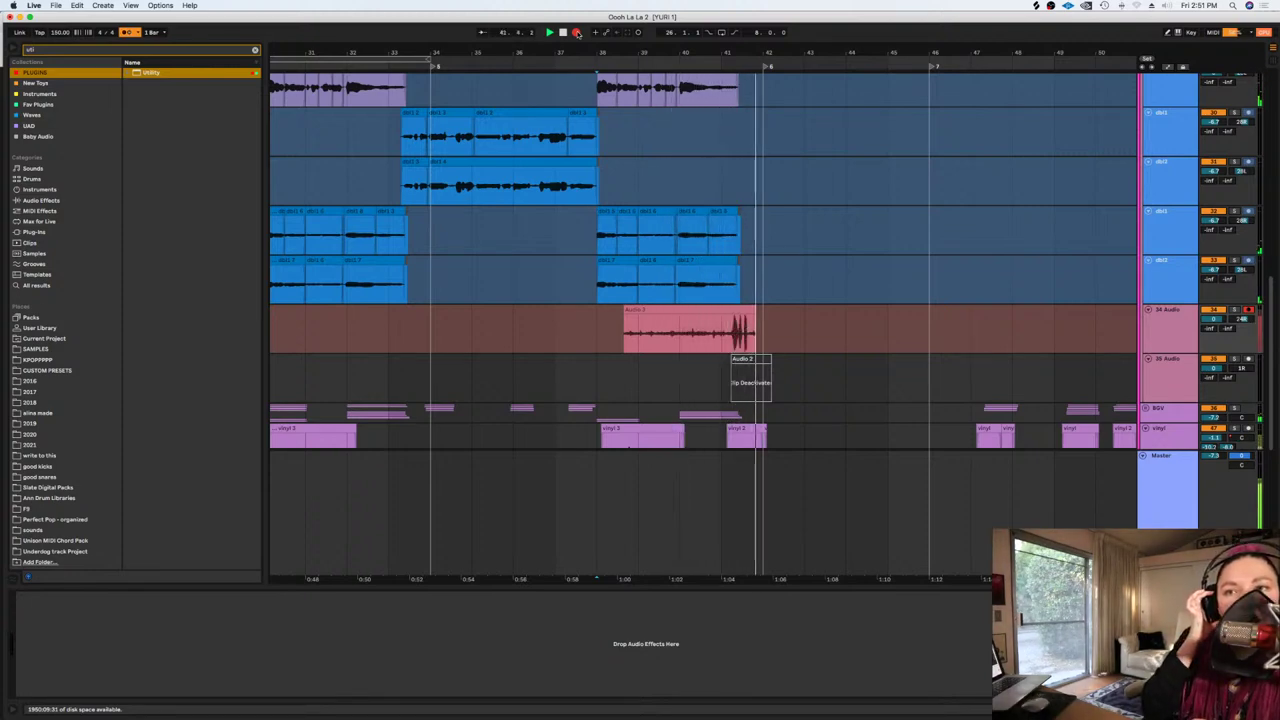
{"action": "key", "text": "space"}
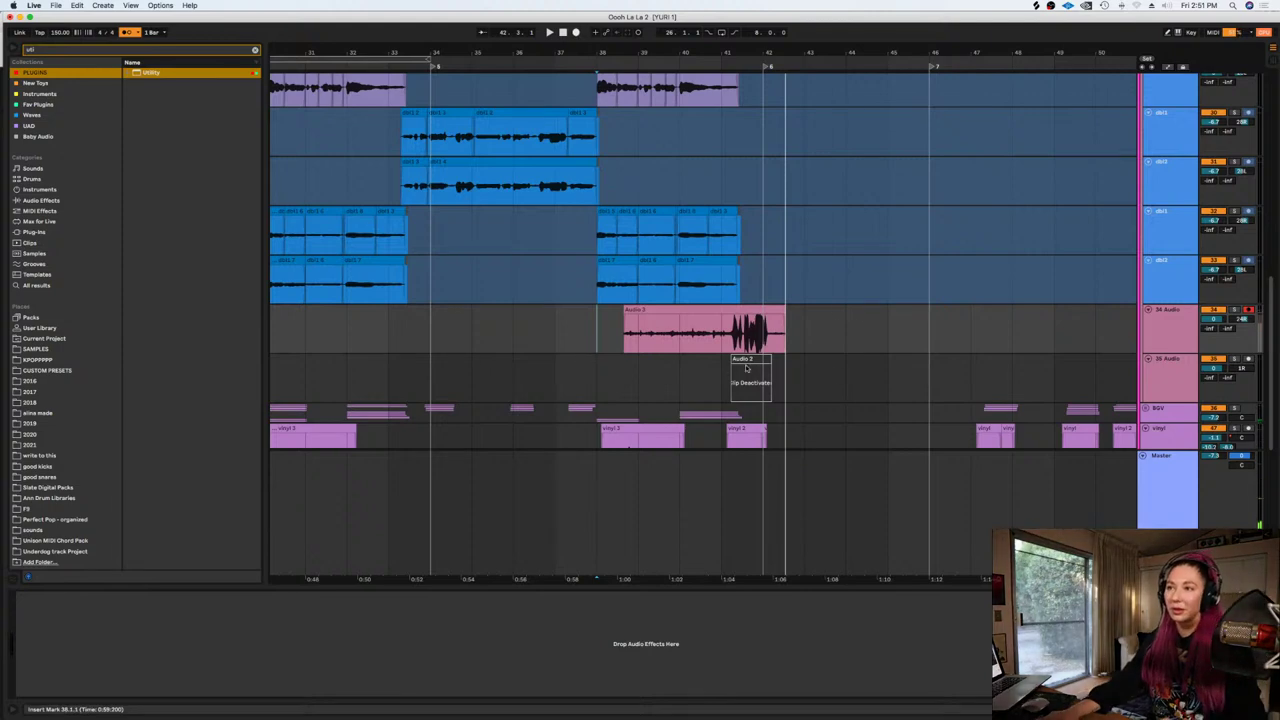
{"action": "left_click_drag", "start_coordinate": [745, 368], "coordinate": [748, 370]}
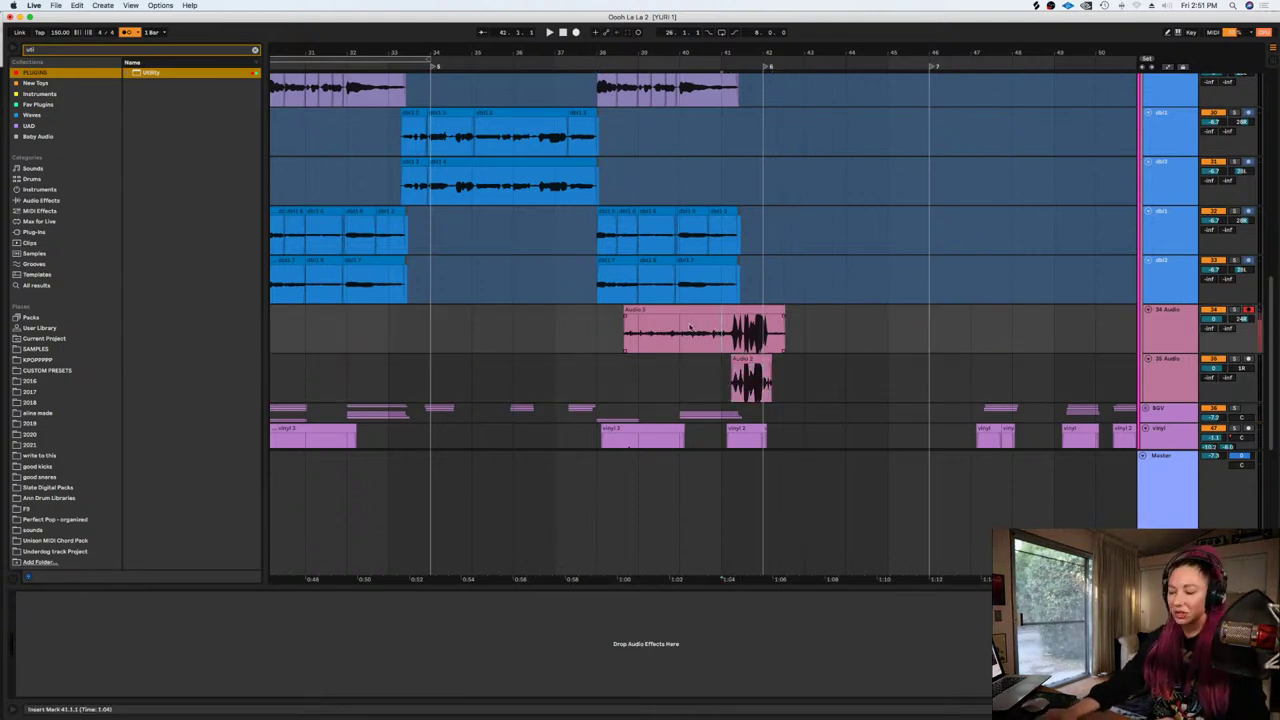
Cut the silent lead-in before about 41.2 on 34 Audio, lining the take's start up with the clip on 35 Audio
{"action": "key", "text": "plus"}
{"action": "key", "text": "plus"}
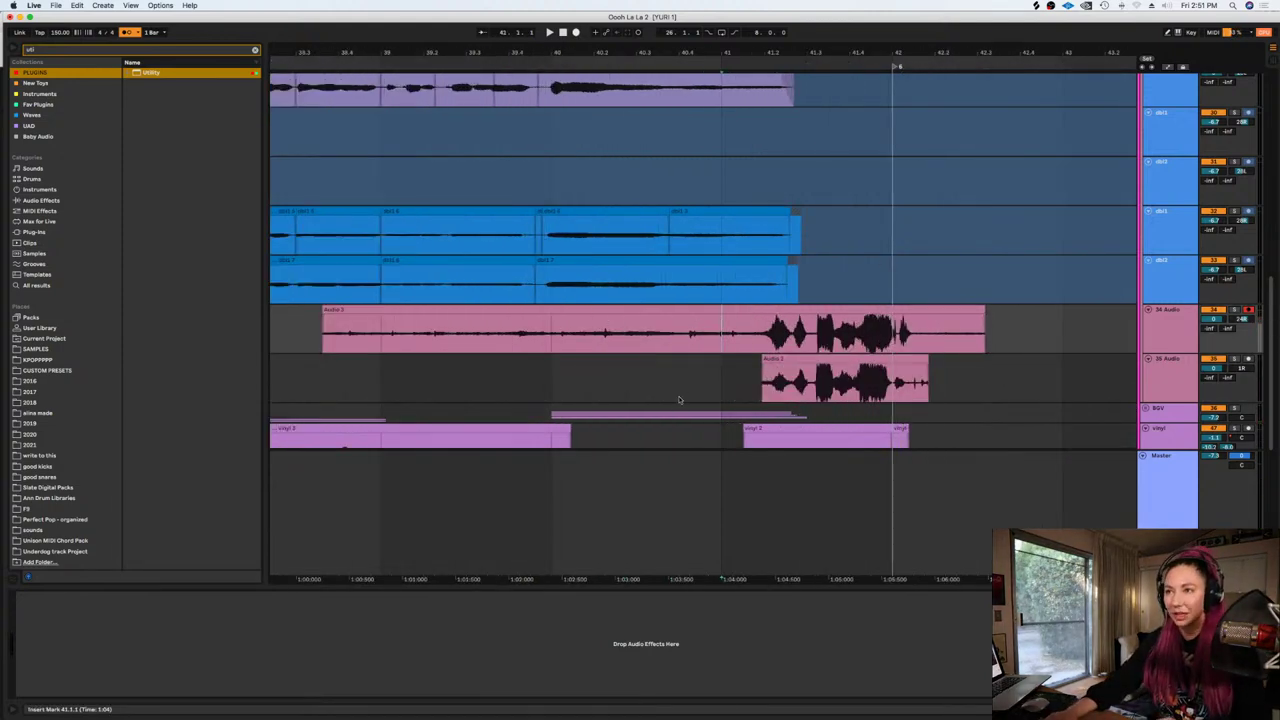
{"action": "right_click", "coordinate": [679, 400]}
{"action": "left_click", "coordinate": [766, 522]}
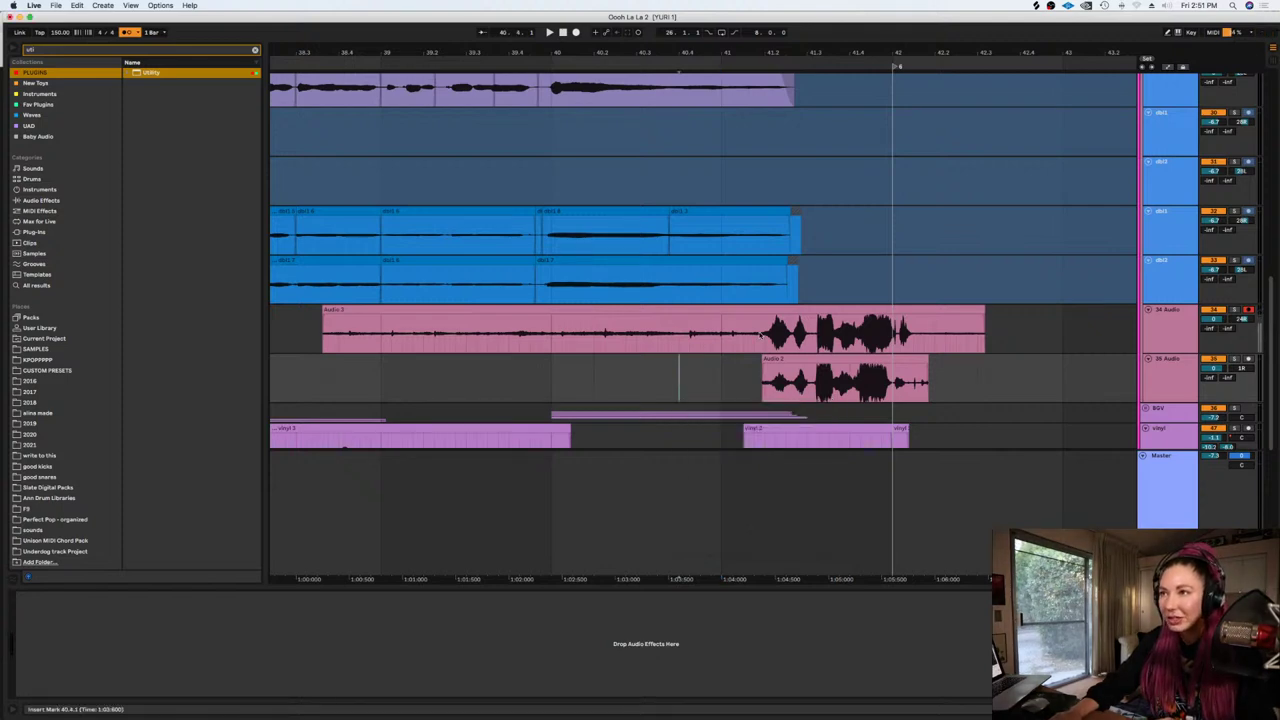
{"action": "left_click_drag", "start_coordinate": [766, 385], "coordinate": [316, 330]}
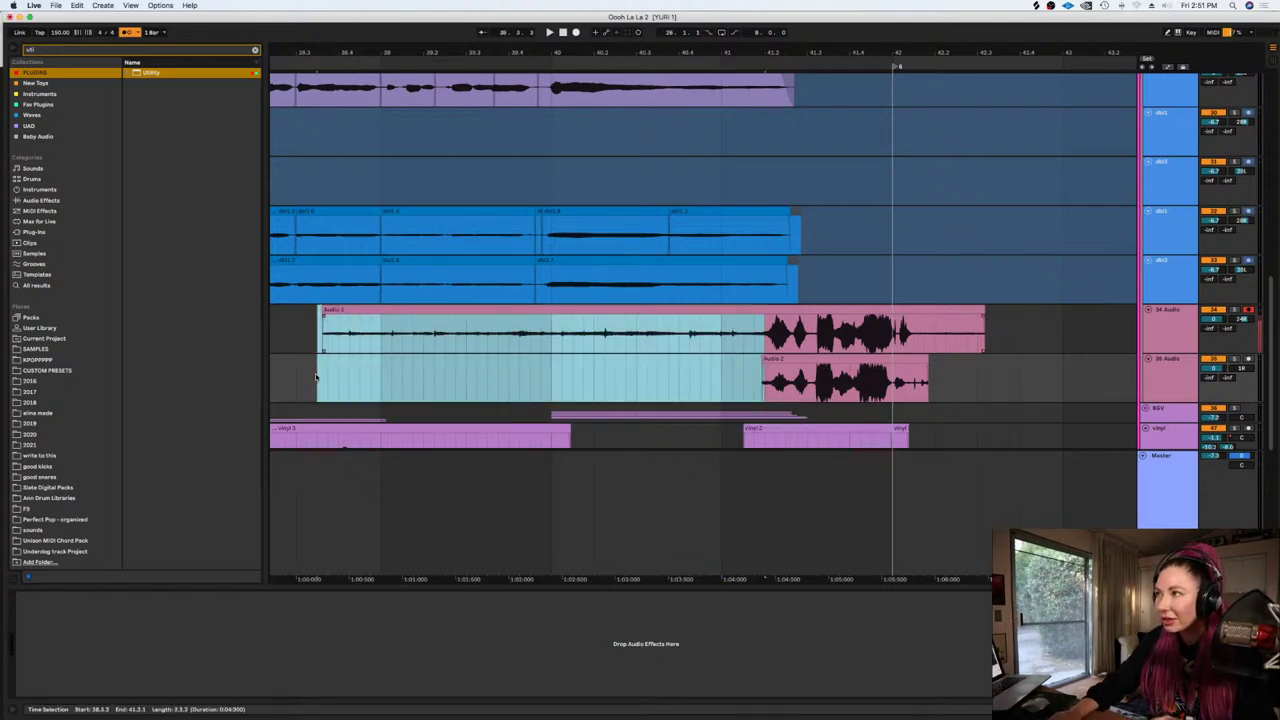
Shift both takes slightly earlier and delete their opening sound on 34 Audio and 35 Audio
{"action": "left_click", "coordinate": [822, 361]}
{"action": "left_click", "coordinate": [822, 312], "text": "shift"}
{"action": "left_click_drag", "start_coordinate": [822, 312], "coordinate": [787, 381]}
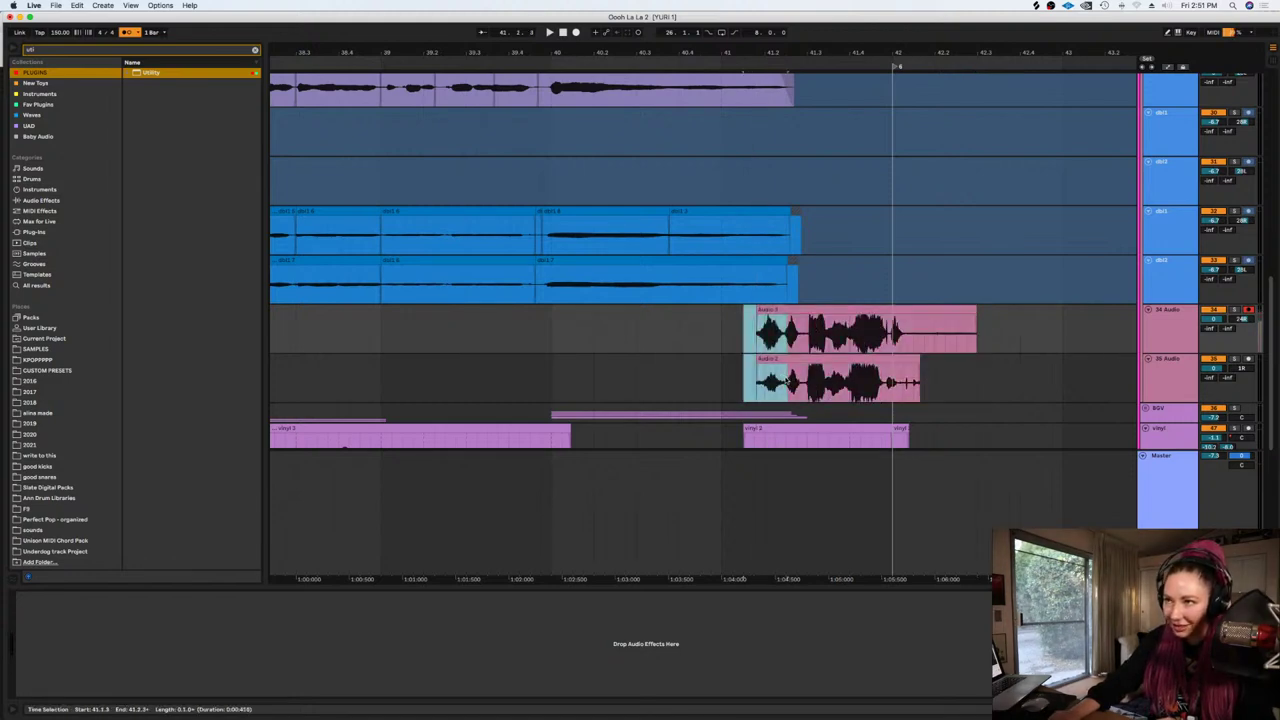
{"action": "key", "text": "Delete"}
Play both takes from just before bar 41 and cut off their tails just before bar 42
{"action": "left_click", "coordinate": [710, 330]}
{"action": "key", "text": "space"}
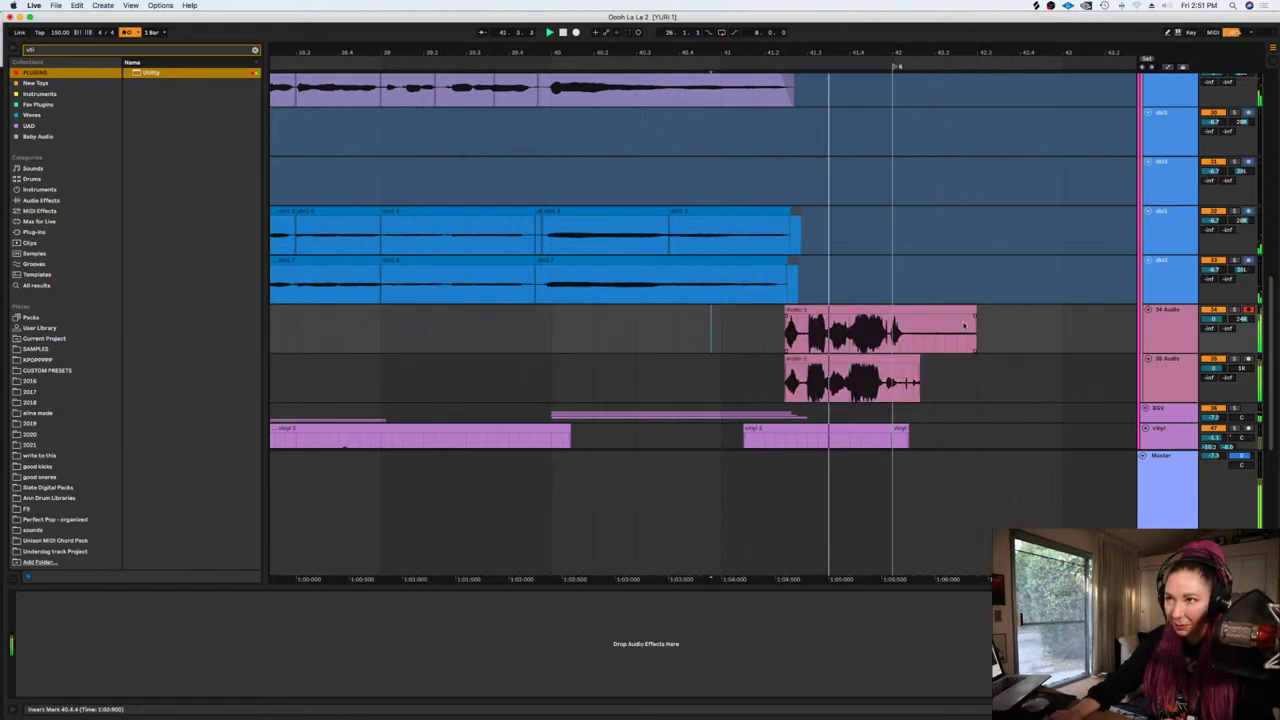
{"action": "left_click_drag", "start_coordinate": [1019, 330], "coordinate": [884, 372]}
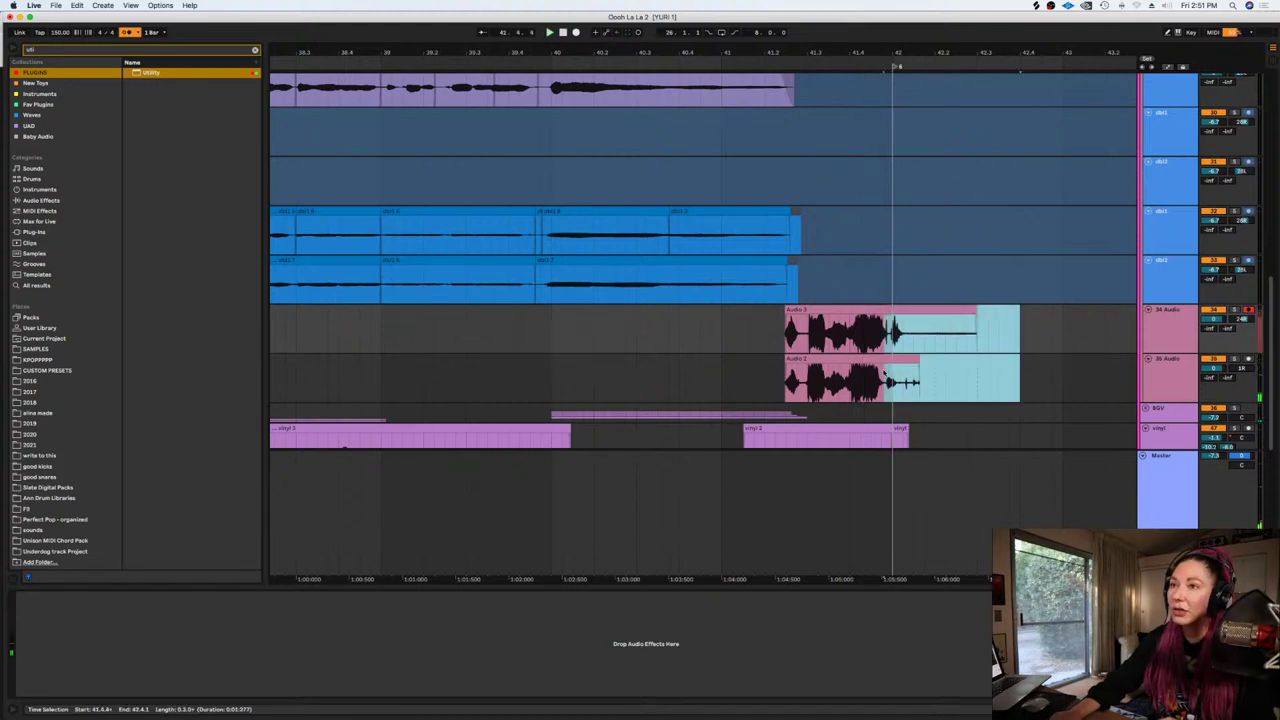
{"action": "key", "text": "Delete"}
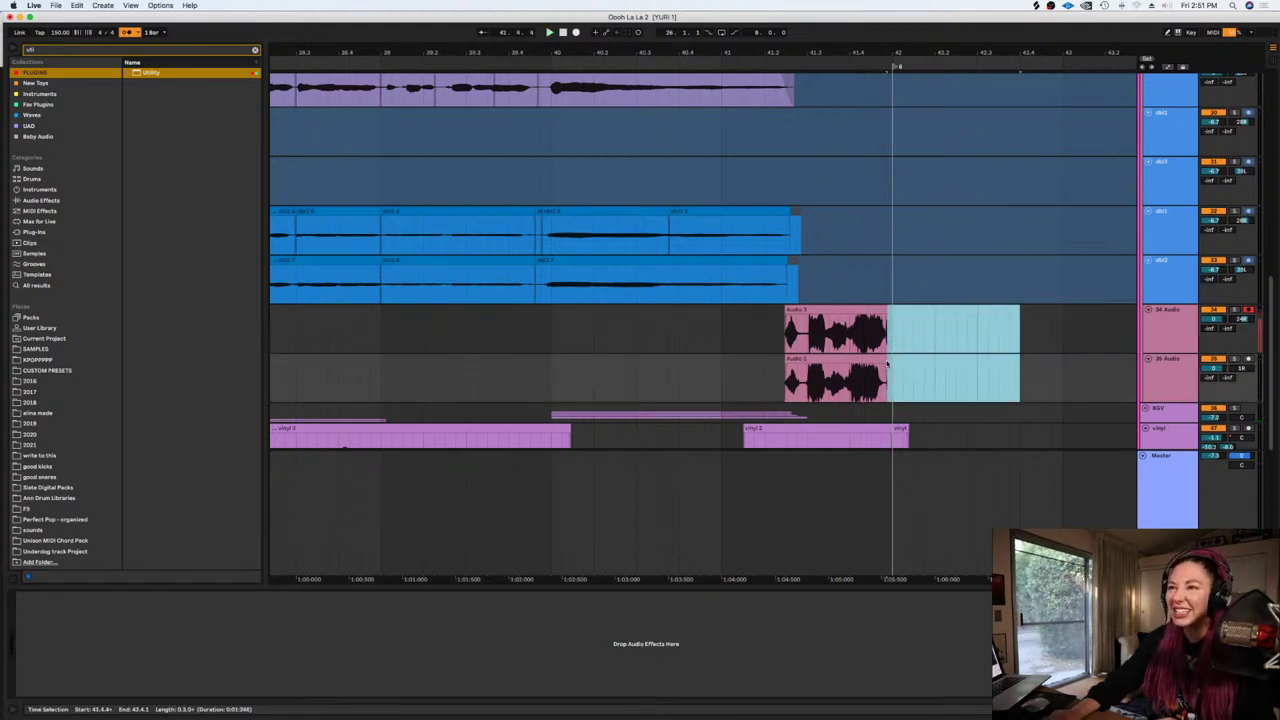
Select both trimmed takes on 34 Audio and 35 Audio and lower their clip gain together
{"action": "left_click", "coordinate": [886, 366]}
{"action": "left_click_drag", "start_coordinate": [885, 317], "coordinate": [763, 378]}
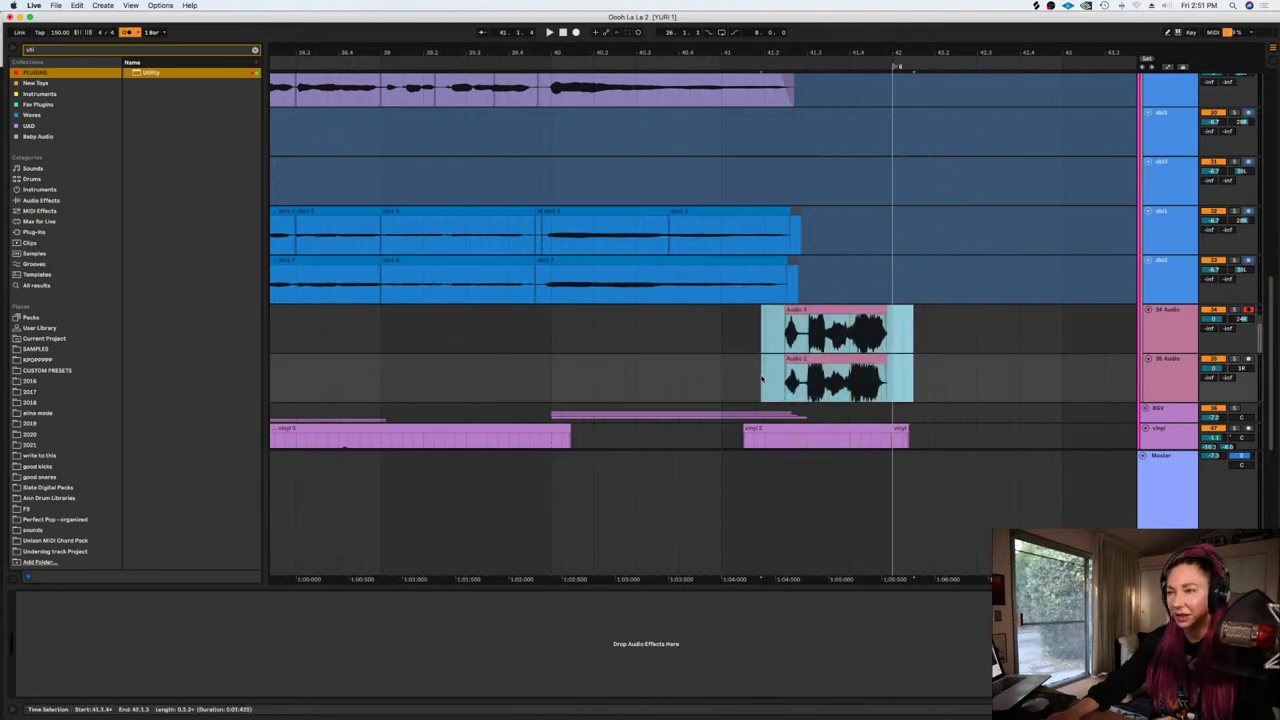
{"action": "key", "text": "shift+Tab"}
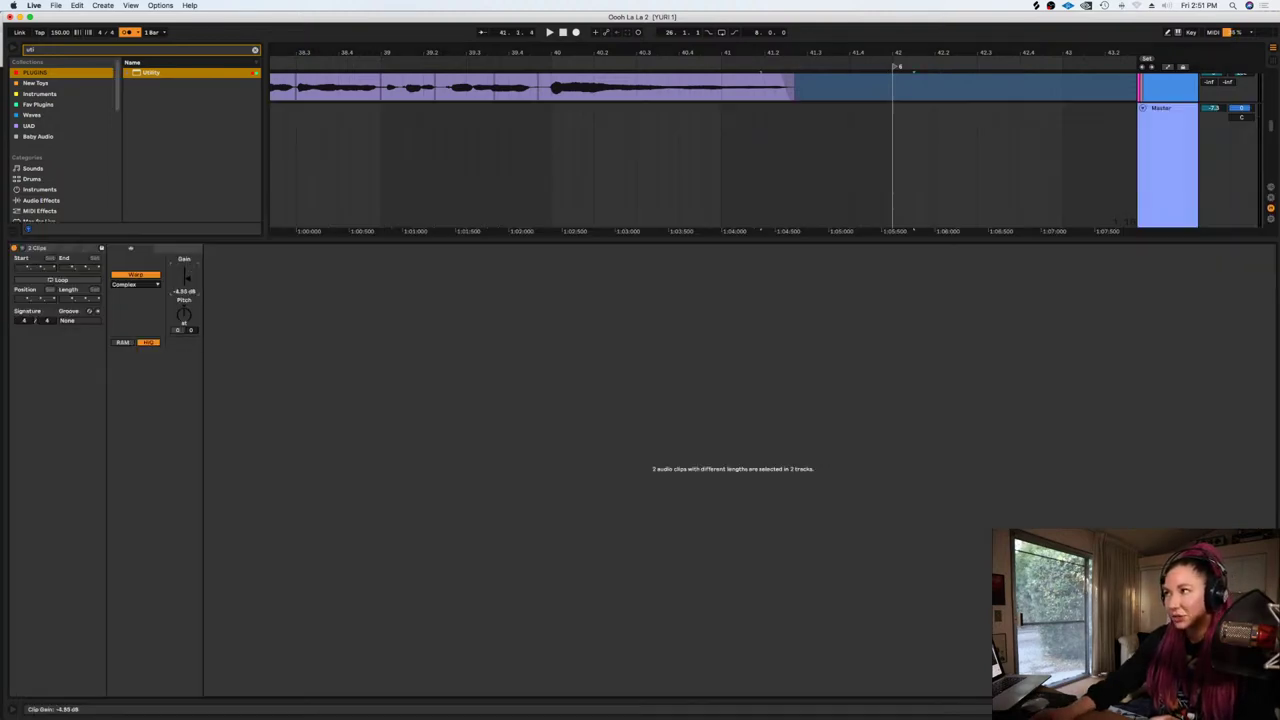
{"action": "key", "text": "shift+Tab"}
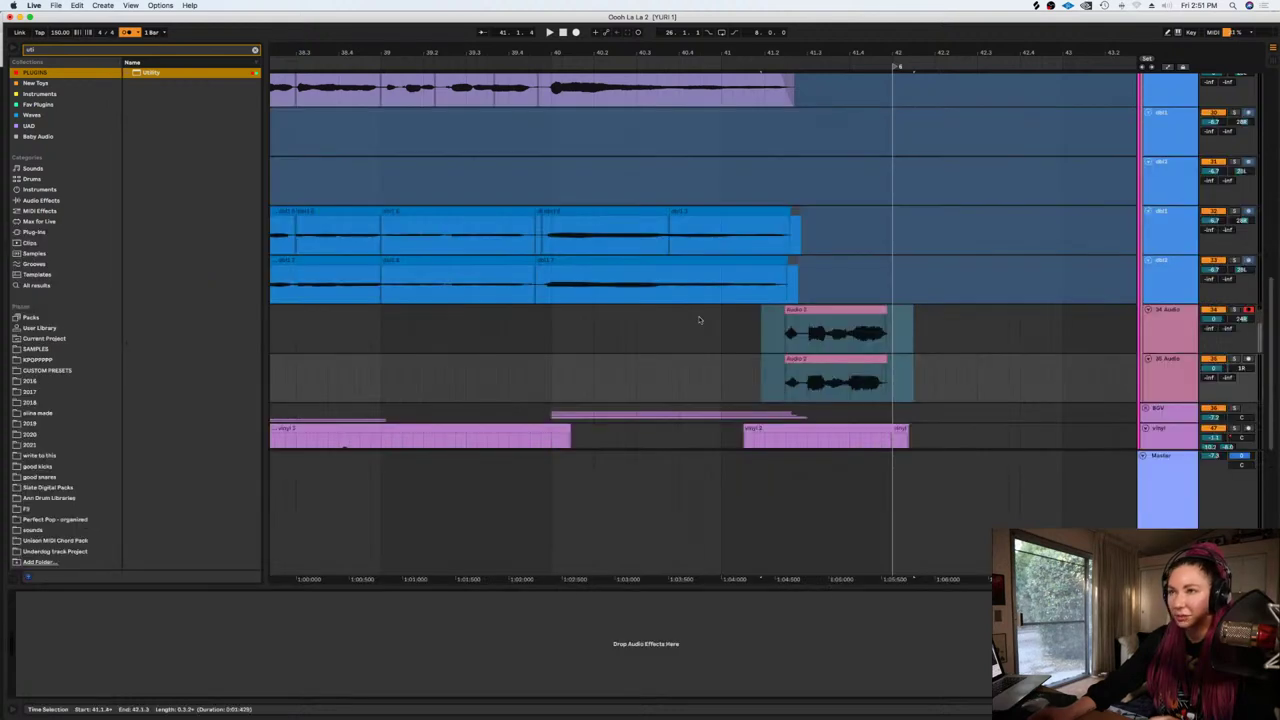
Disarm 34 Audio and play the new doubles with the mix from bar 40.3, alongside the vinyl vocal
{"action": "left_click", "coordinate": [638, 322]}
{"action": "key", "text": "minus"}
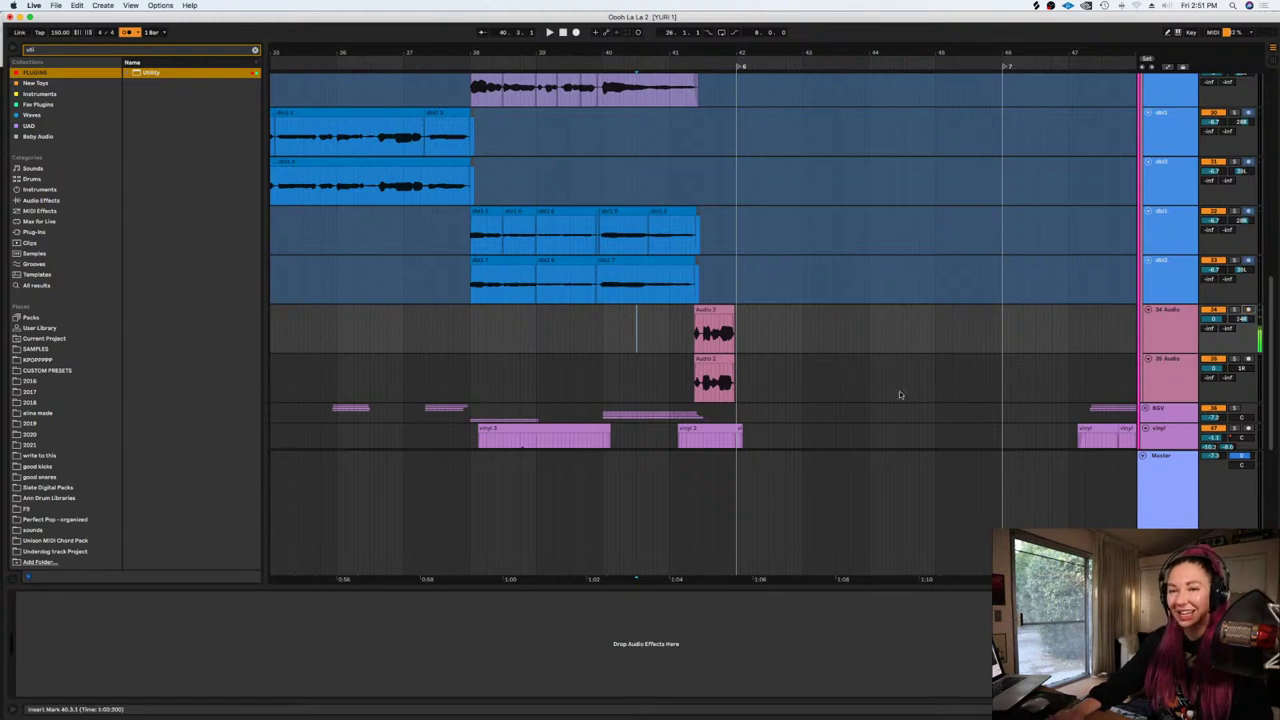
{"action": "key", "text": "space"}
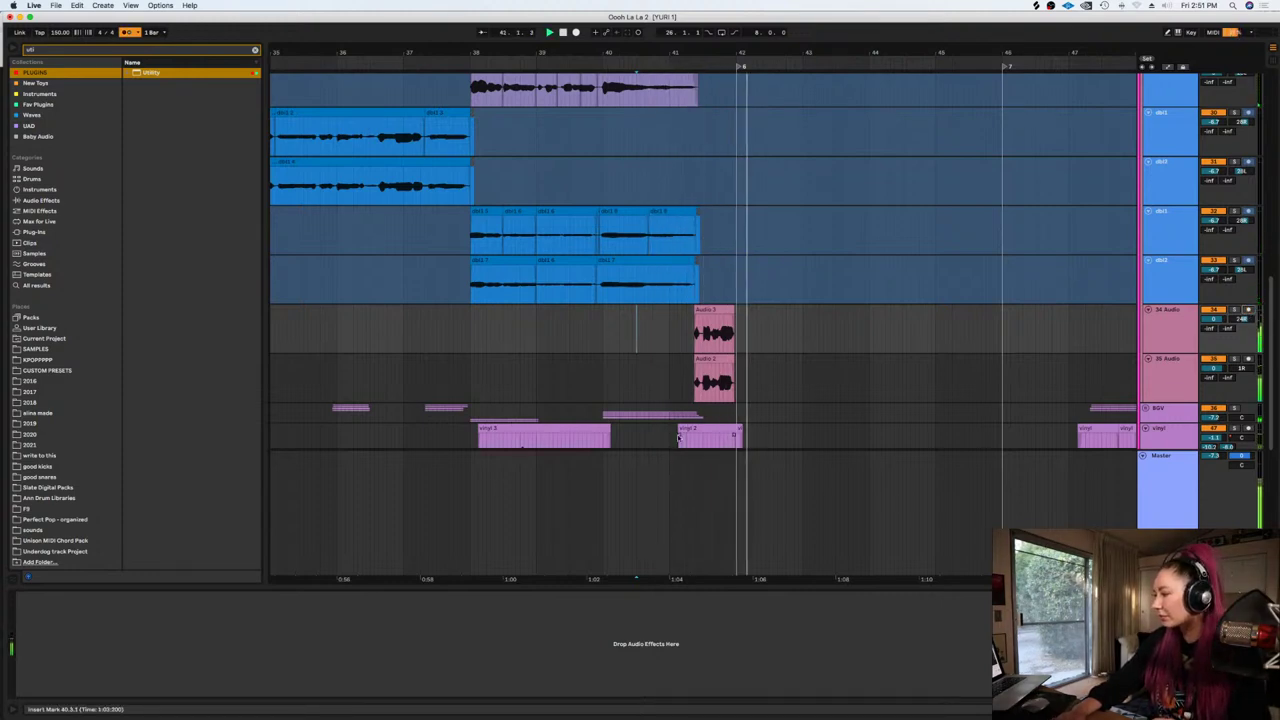
{"action": "scroll", "coordinate": [653, 352], "scroll_direction": "down", "scroll_amount": 4}
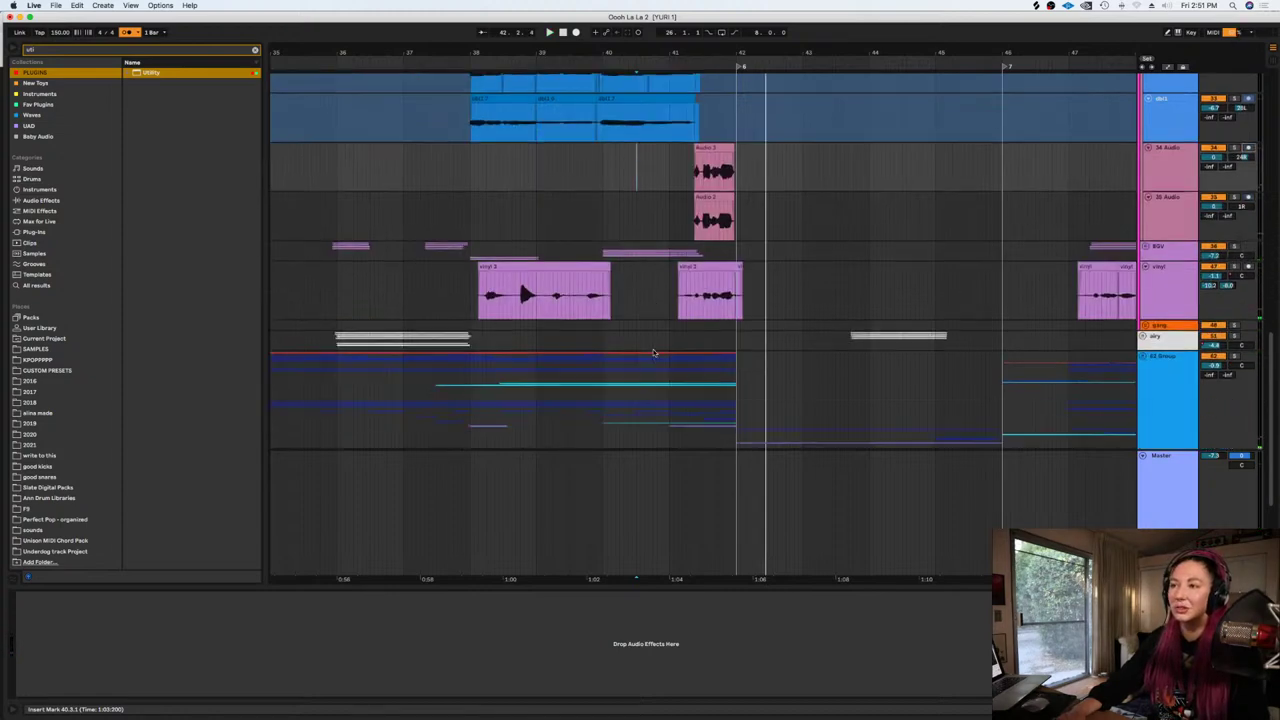
{"action": "left_click", "coordinate": [675, 295]}
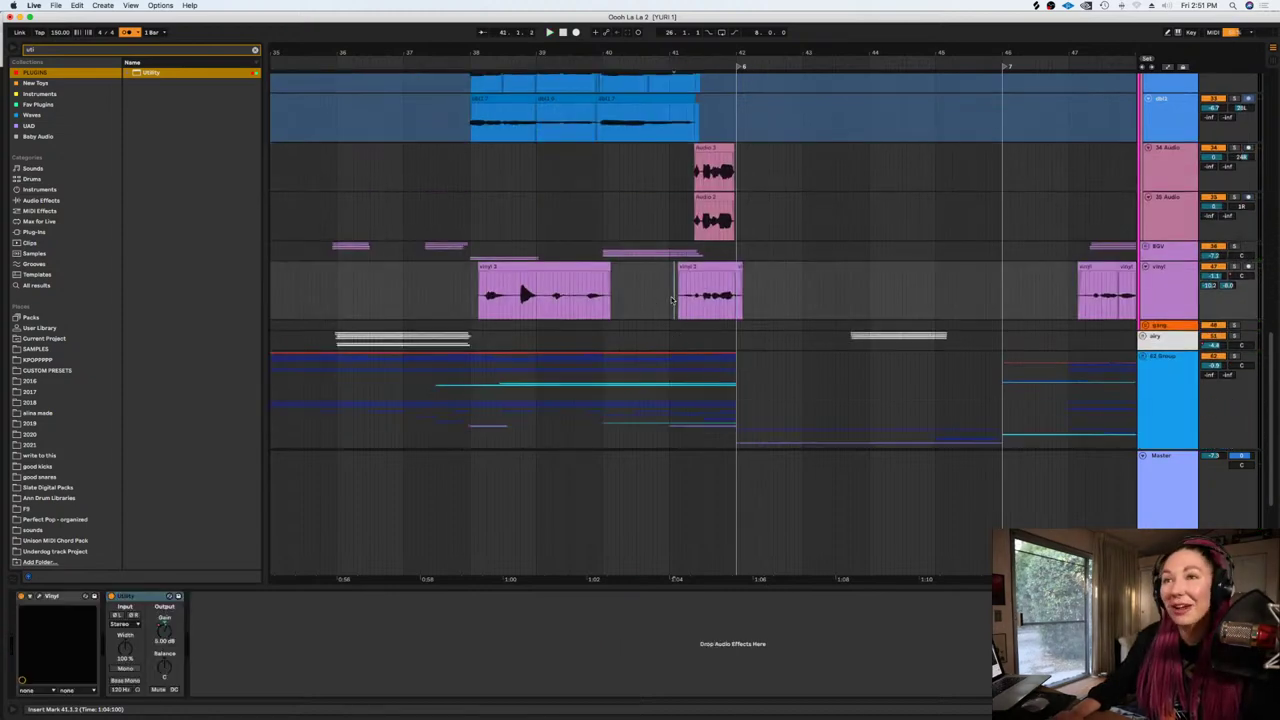
Hide the device view, unfold 62 Group and look through its instrument, effect and percussion tracks around bars 26 to 42
{"action": "left_click", "coordinate": [793, 403]}
{"action": "key", "text": "minus"}
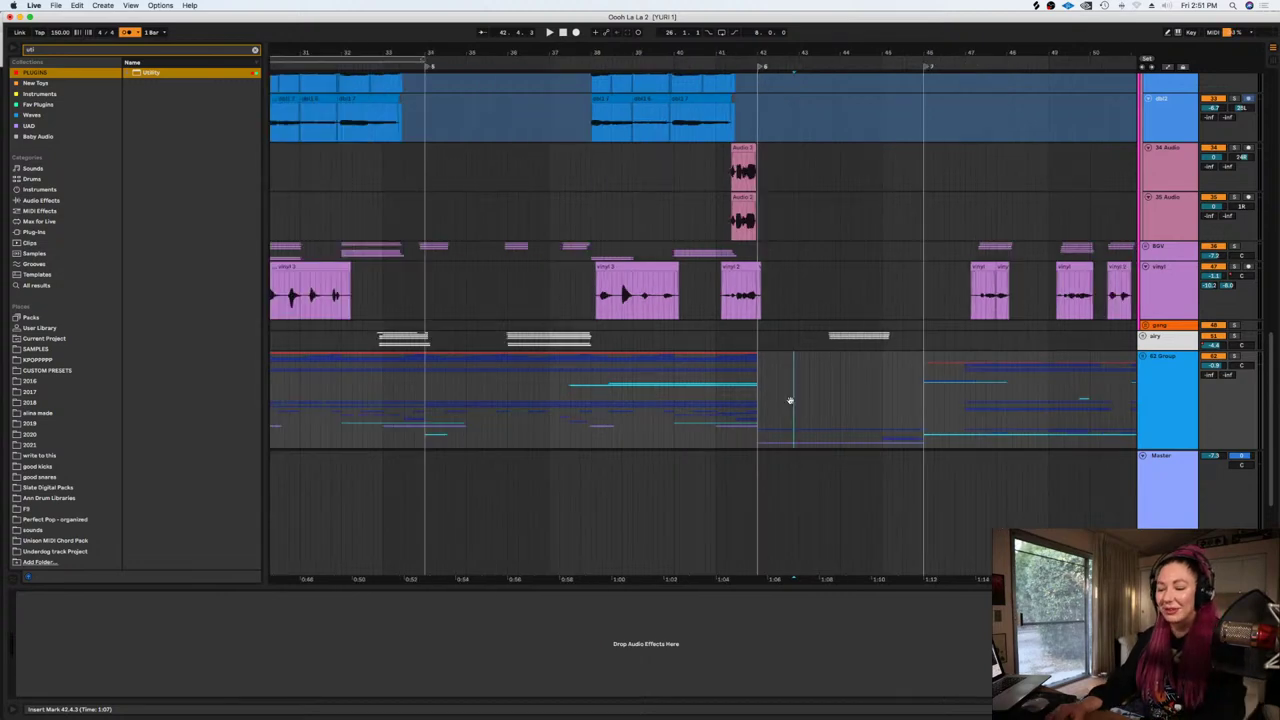
{"action": "key", "text": "super+alt+l"}
{"action": "scroll", "coordinate": [700, 380], "scroll_direction": "left", "scroll_amount": 5}
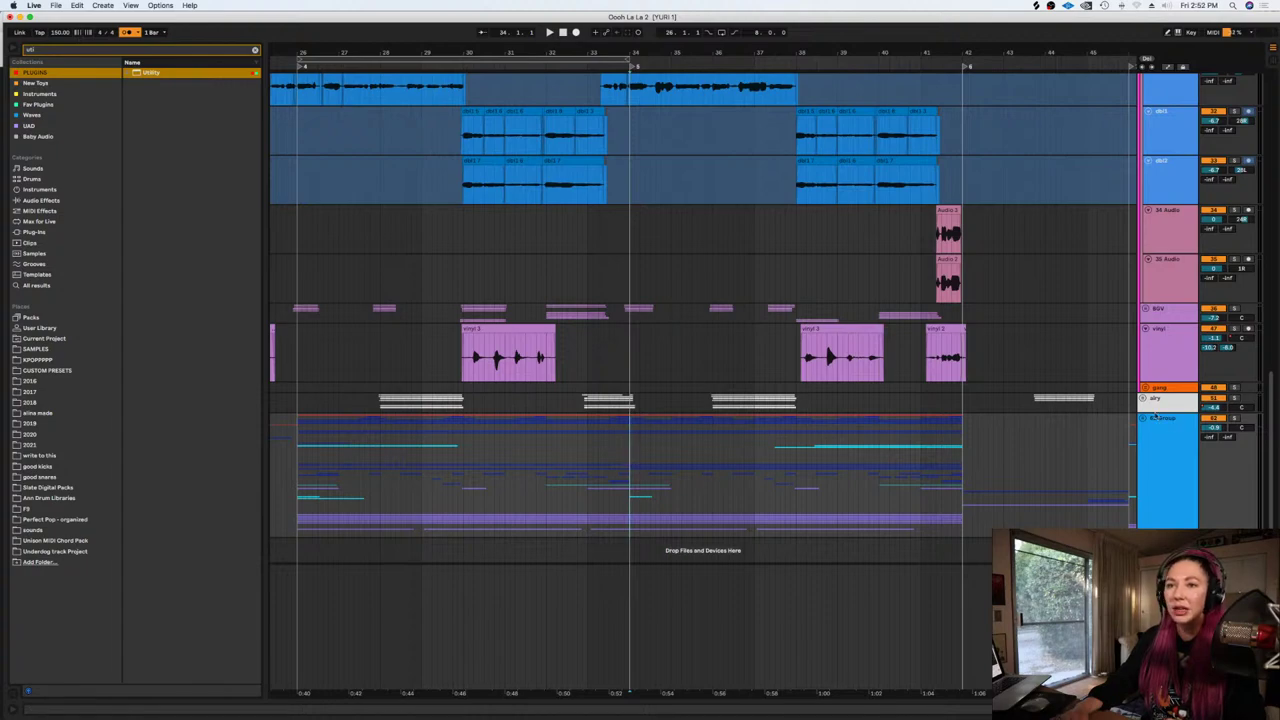
{"action": "left_click", "coordinate": [1143, 418]}
{"action": "scroll", "coordinate": [1023, 402], "scroll_direction": "down", "scroll_amount": 5}
{"action": "scroll", "coordinate": [1030, 395], "scroll_direction": "down", "scroll_amount": 15}
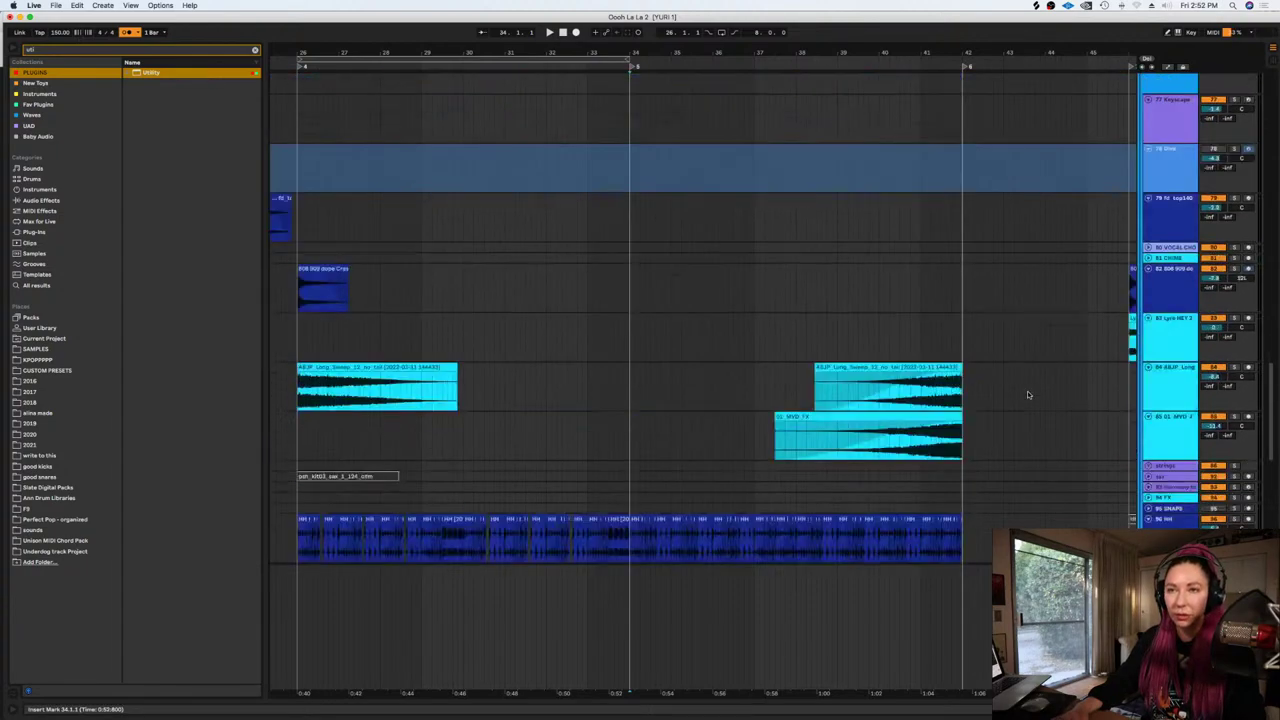
{"action": "scroll", "coordinate": [1114, 251], "scroll_direction": "up", "scroll_amount": 5}
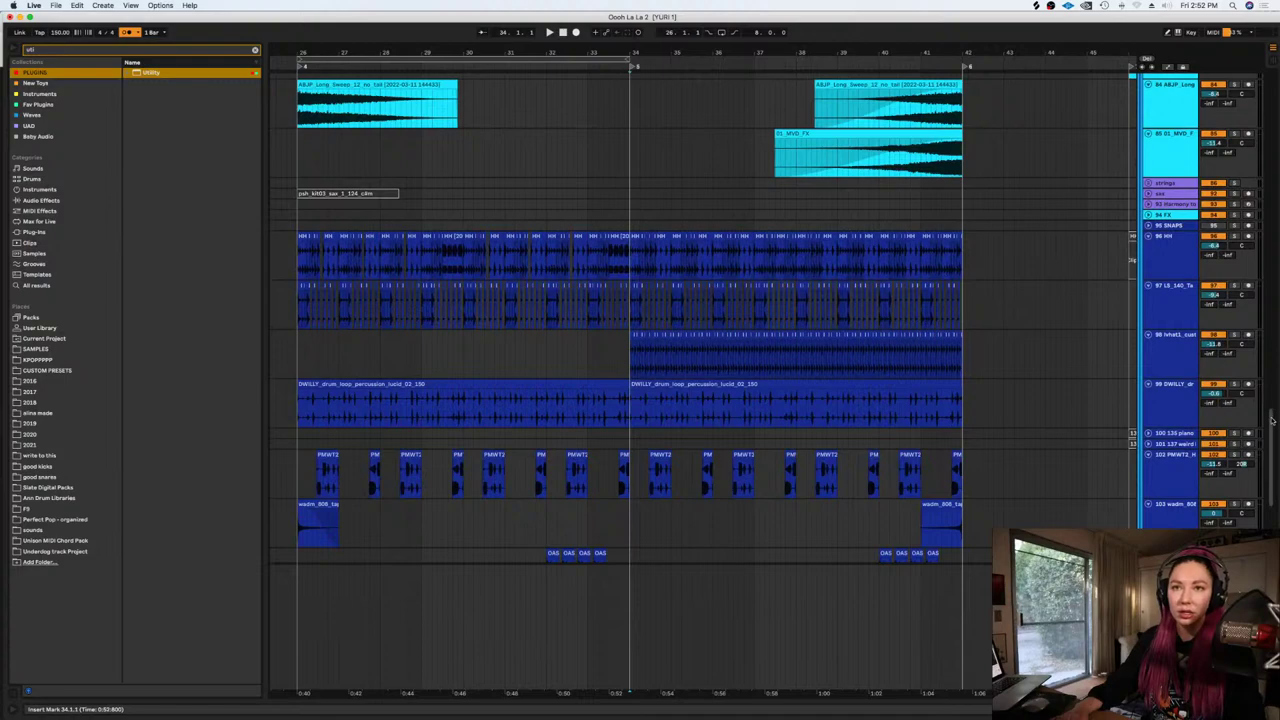
{"action": "scroll", "coordinate": [1271, 438], "scroll_direction": "down", "scroll_amount": 3}
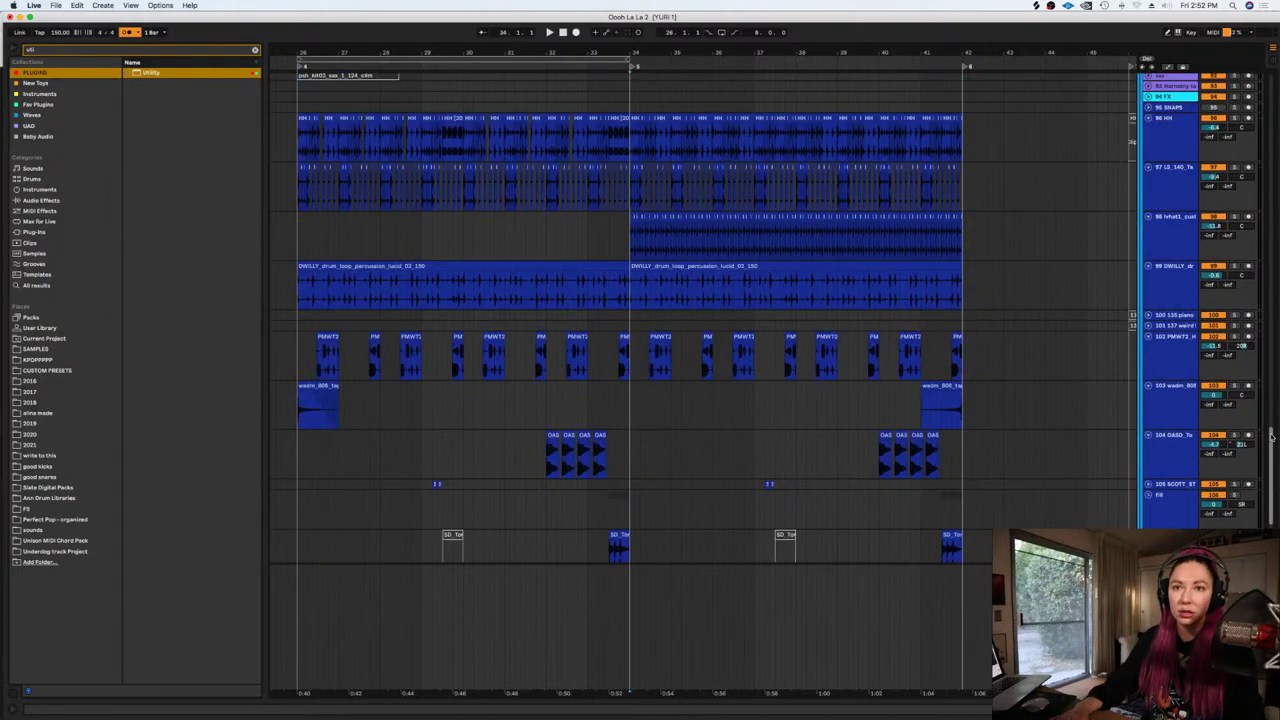
{"action": "scroll", "coordinate": [1271, 438], "scroll_direction": "down", "scroll_amount": 5}
Show the devices of the nested 76 Group, place the insert marker at bar 26 and select the group's Glue Compressor
{"action": "double_click", "coordinate": [1168, 338]}
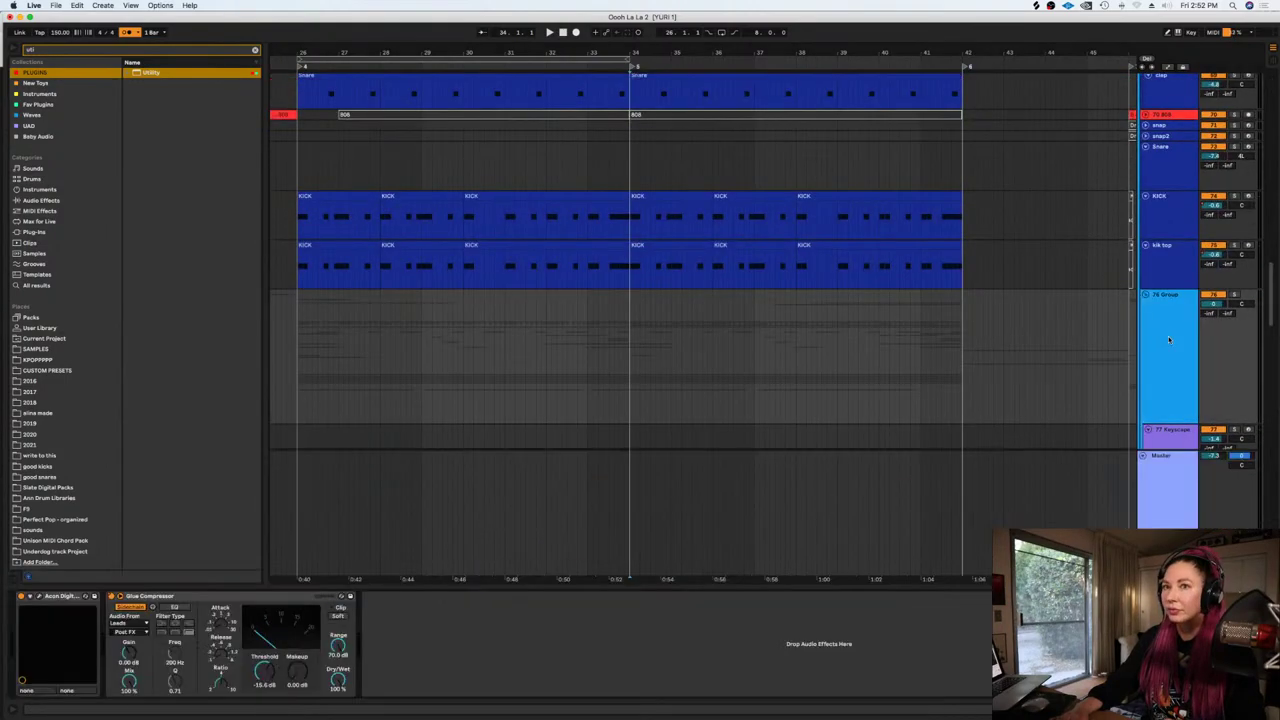
{"action": "left_click", "coordinate": [1169, 340]}
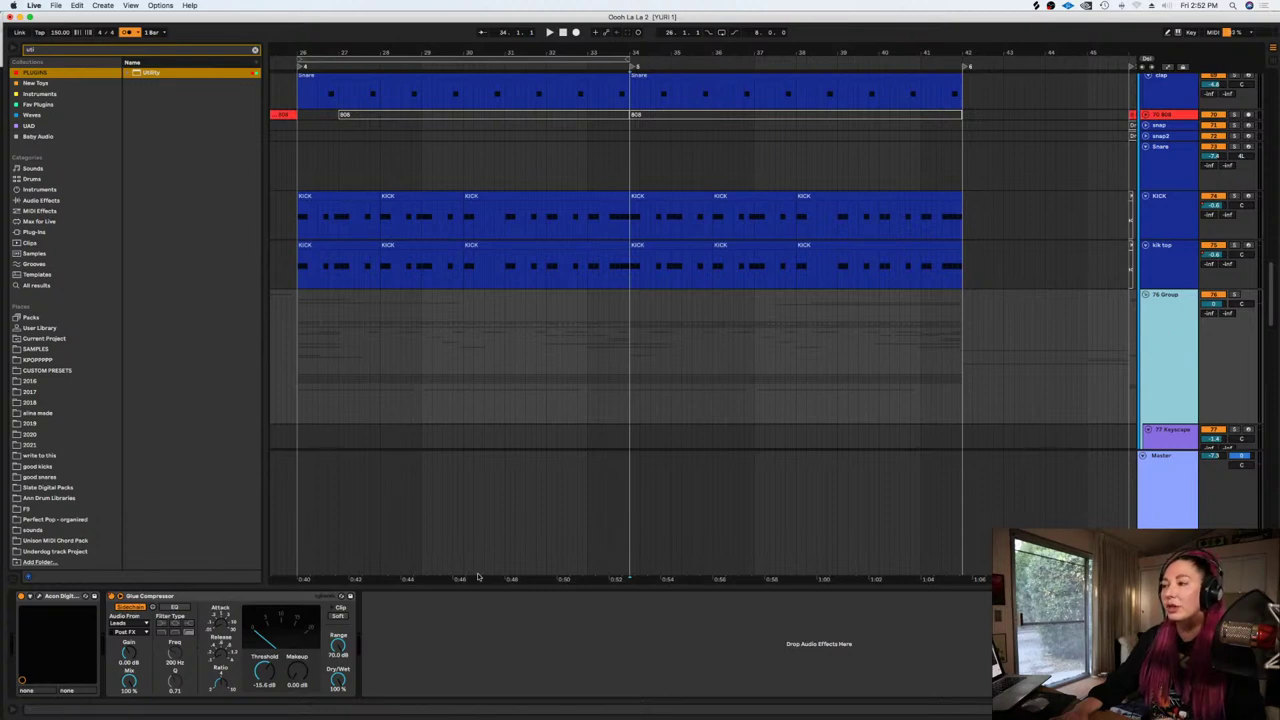
{"action": "left_click_drag", "start_coordinate": [473, 578], "coordinate": [547, 578]}
{"action": "left_click", "coordinate": [372, 389]}
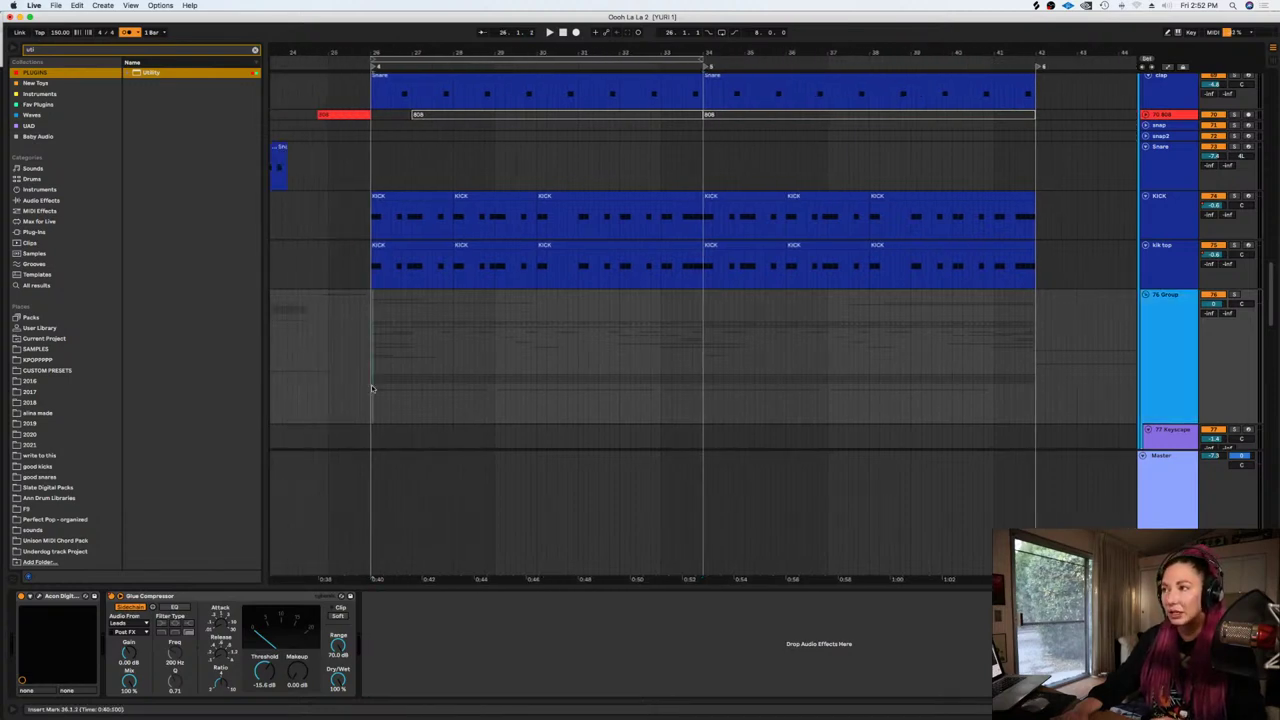
{"action": "right_click", "coordinate": [372, 389]}
{"action": "left_click", "coordinate": [481, 459]}
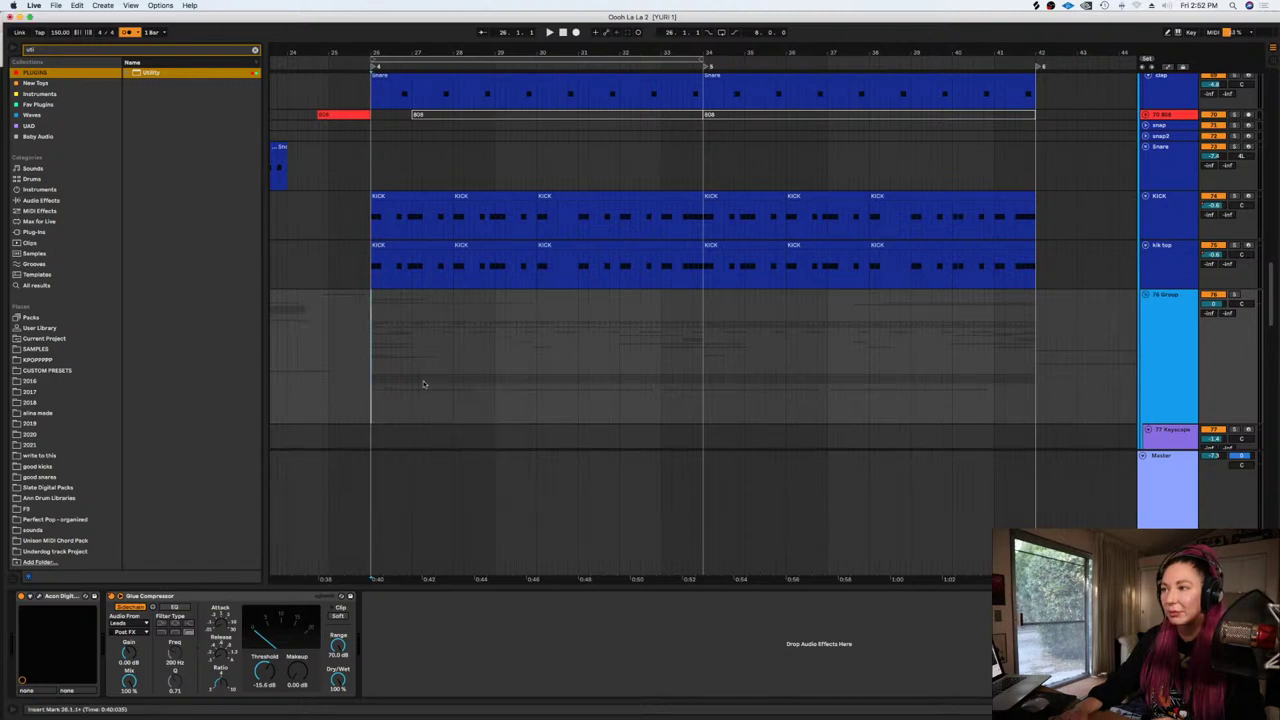
{"action": "left_click", "coordinate": [171, 594]}
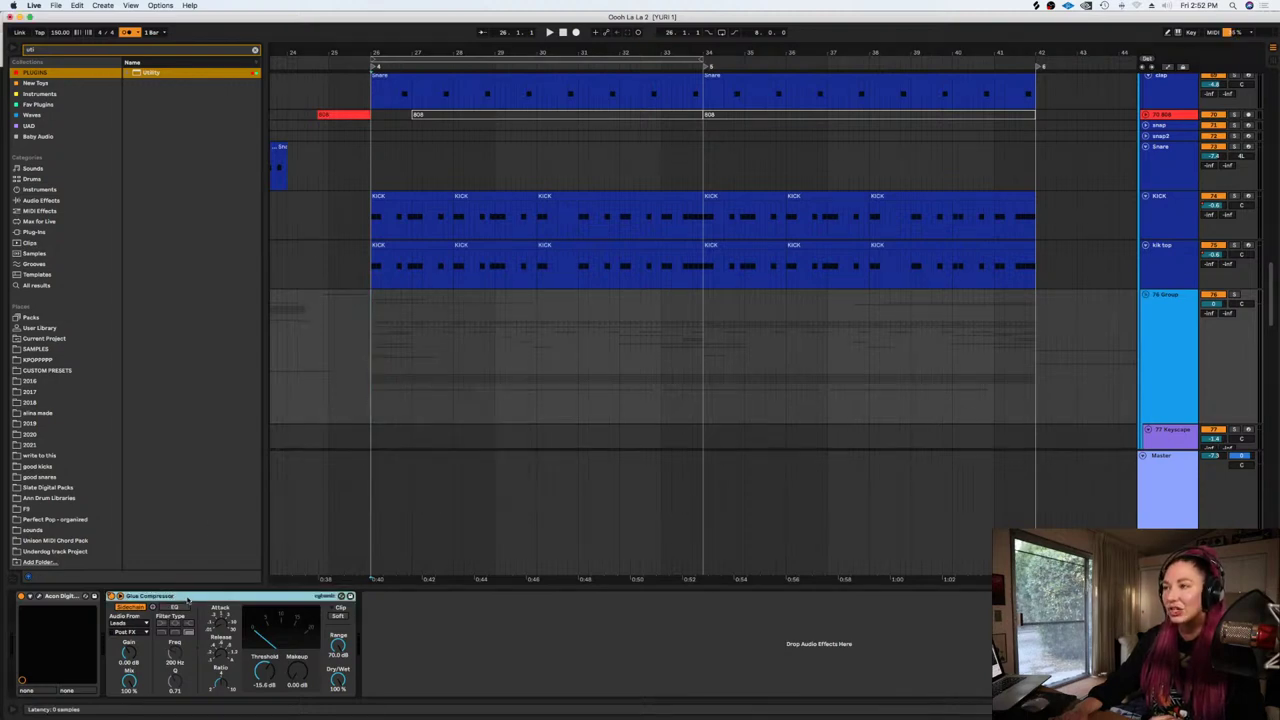
{"action": "scroll", "coordinate": [1080, 262], "scroll_direction": "up", "scroll_amount": 3}
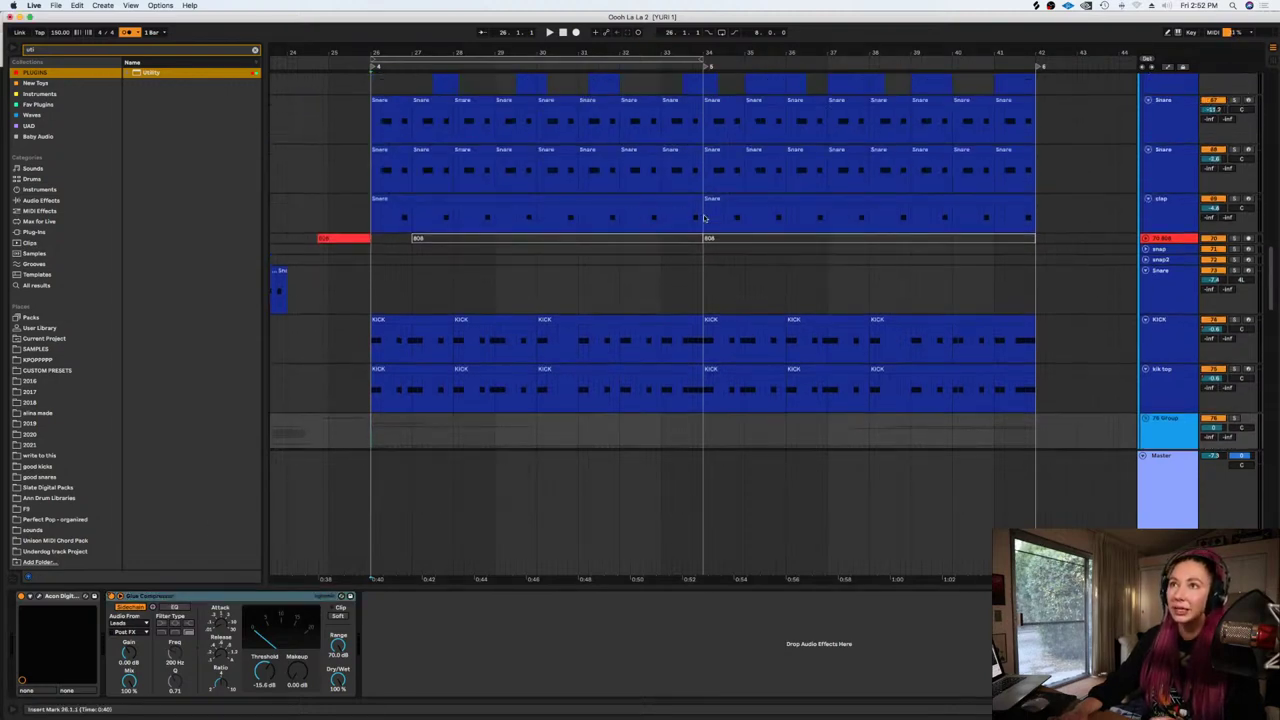
{"action": "scroll", "coordinate": [704, 218], "scroll_direction": "down", "scroll_amount": 15}
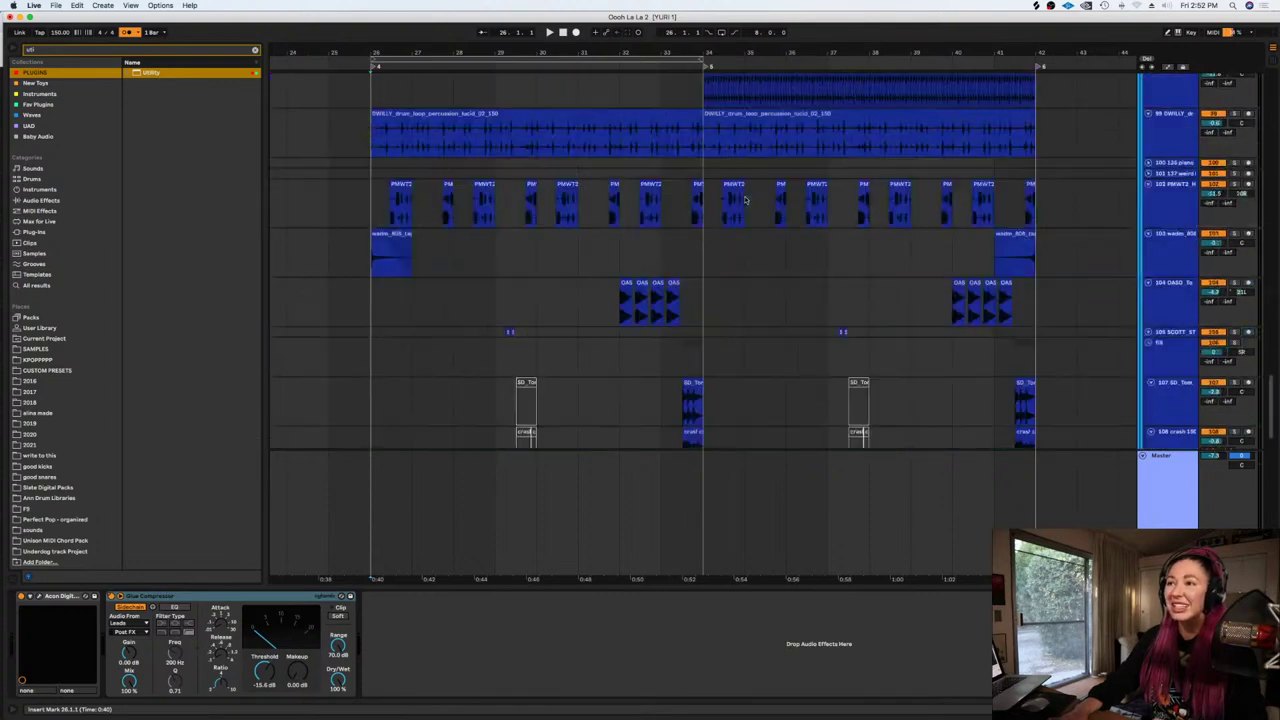
Fold the fill group and the OASD_To track, and move the fill group directly below the OASD_To track
{"action": "scroll", "coordinate": [744, 200], "scroll_direction": "down", "scroll_amount": 10}
{"action": "scroll", "coordinate": [744, 200], "scroll_direction": "up", "scroll_amount": 8}
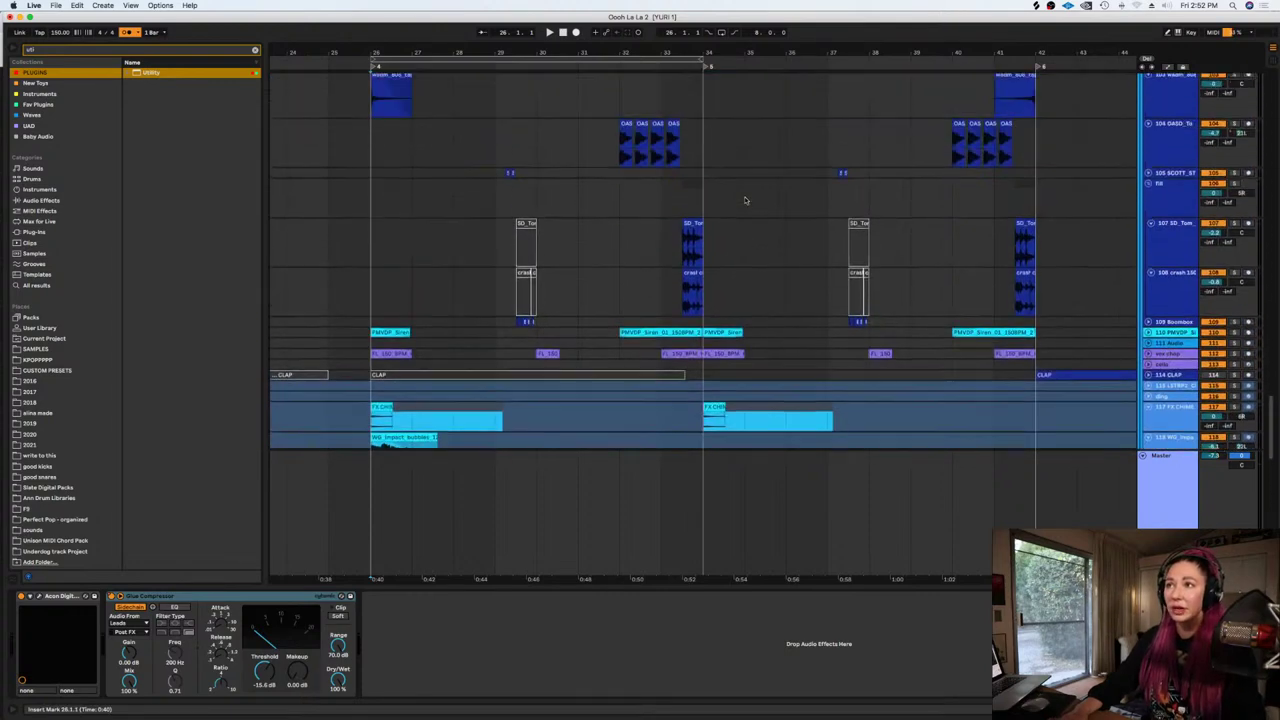
{"action": "left_click", "coordinate": [1150, 184]}
{"action": "scroll", "coordinate": [1125, 224], "scroll_direction": "up", "scroll_amount": 4}
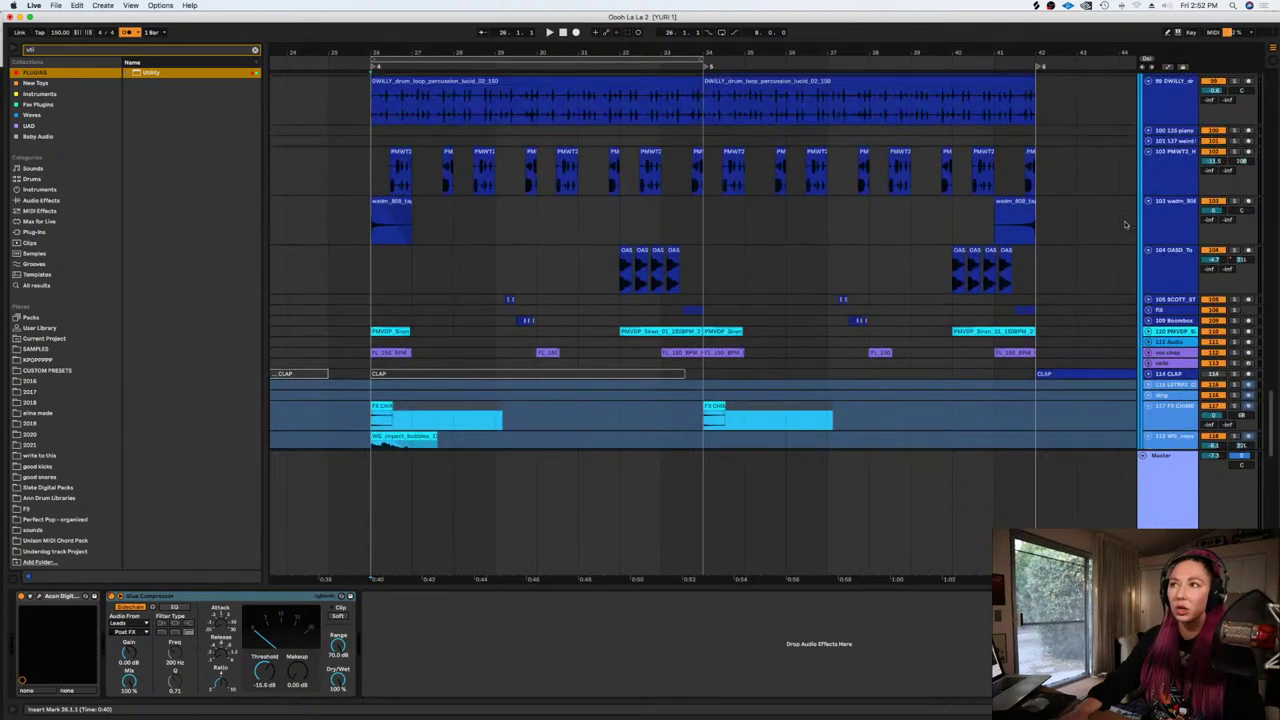
{"action": "left_click", "coordinate": [1172, 310]}
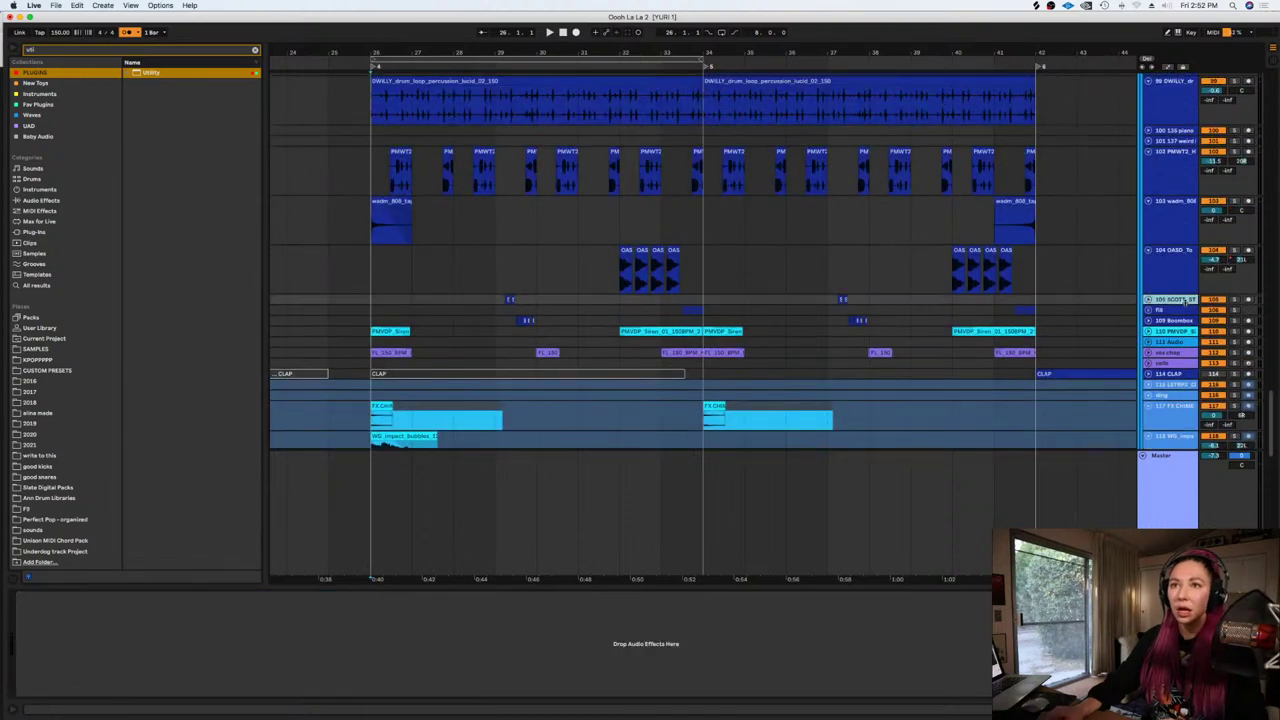
{"action": "left_click", "coordinate": [1149, 250]}
{"action": "left_click_drag", "start_coordinate": [1157, 270], "coordinate": [1153, 258]}
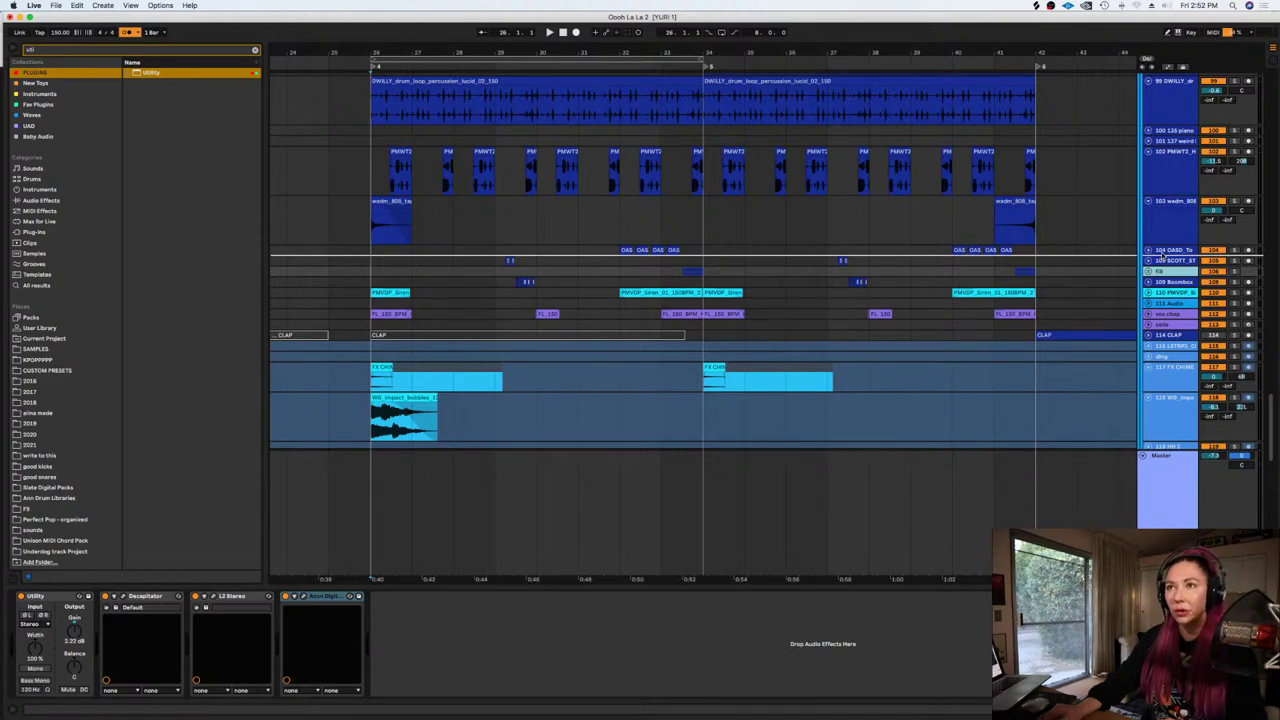
{"action": "left_click_drag", "start_coordinate": [1162, 251], "coordinate": [1164, 254]}
Look through the arrangement's tracks, from the vocals through the drums and instruments to the percussion and effects
{"action": "scroll", "coordinate": [1164, 256], "scroll_direction": "down", "scroll_amount": 5}
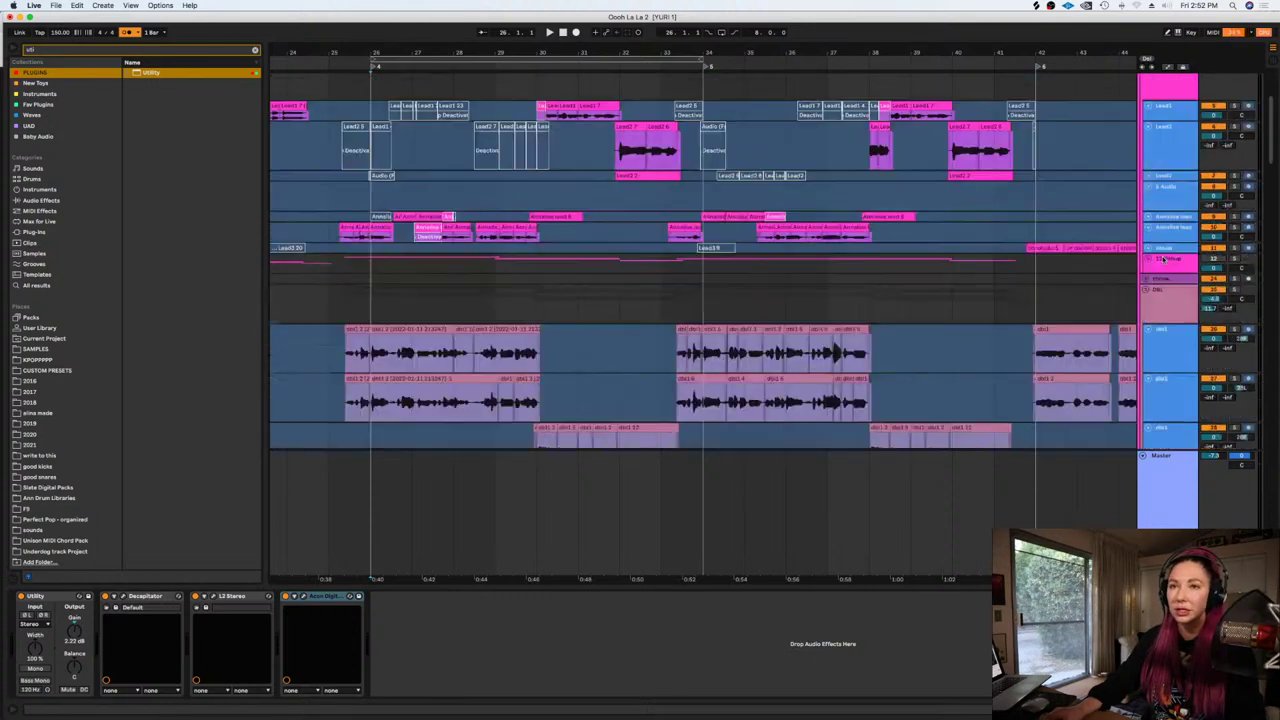
{"action": "scroll", "coordinate": [947, 317], "scroll_direction": "down", "scroll_amount": 15}
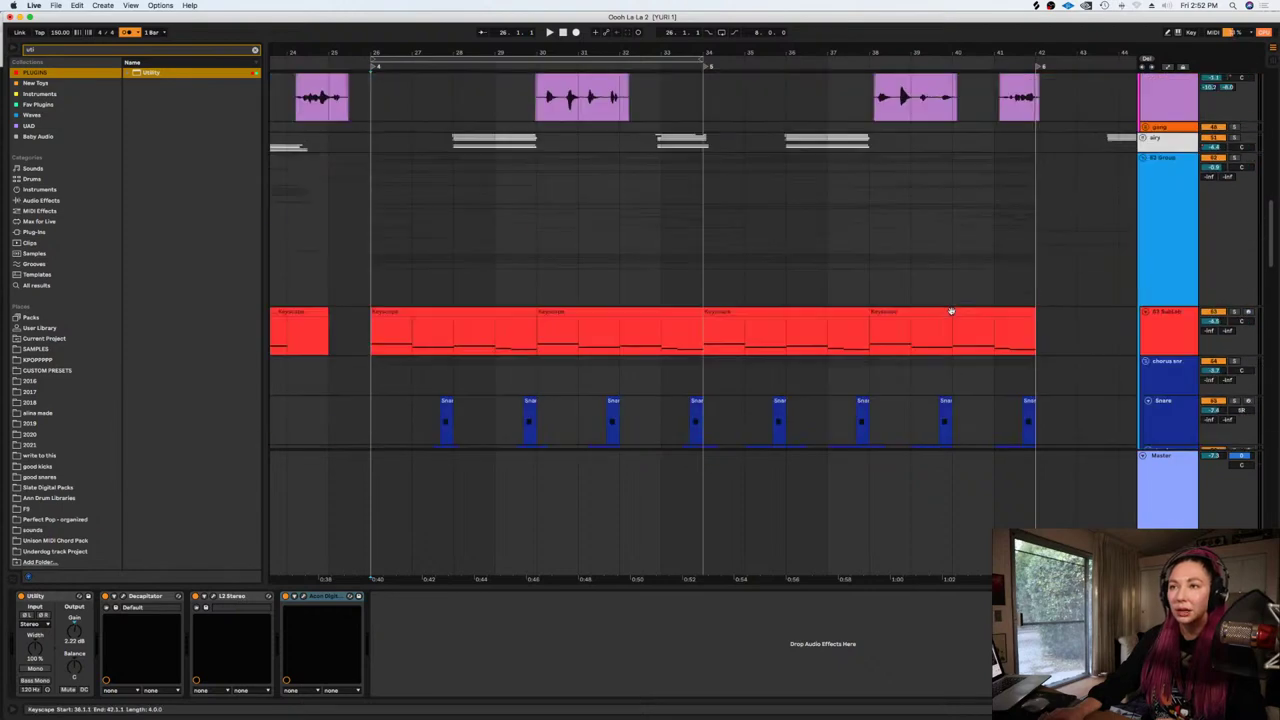
{"action": "scroll", "coordinate": [955, 313], "scroll_direction": "down", "scroll_amount": 10}
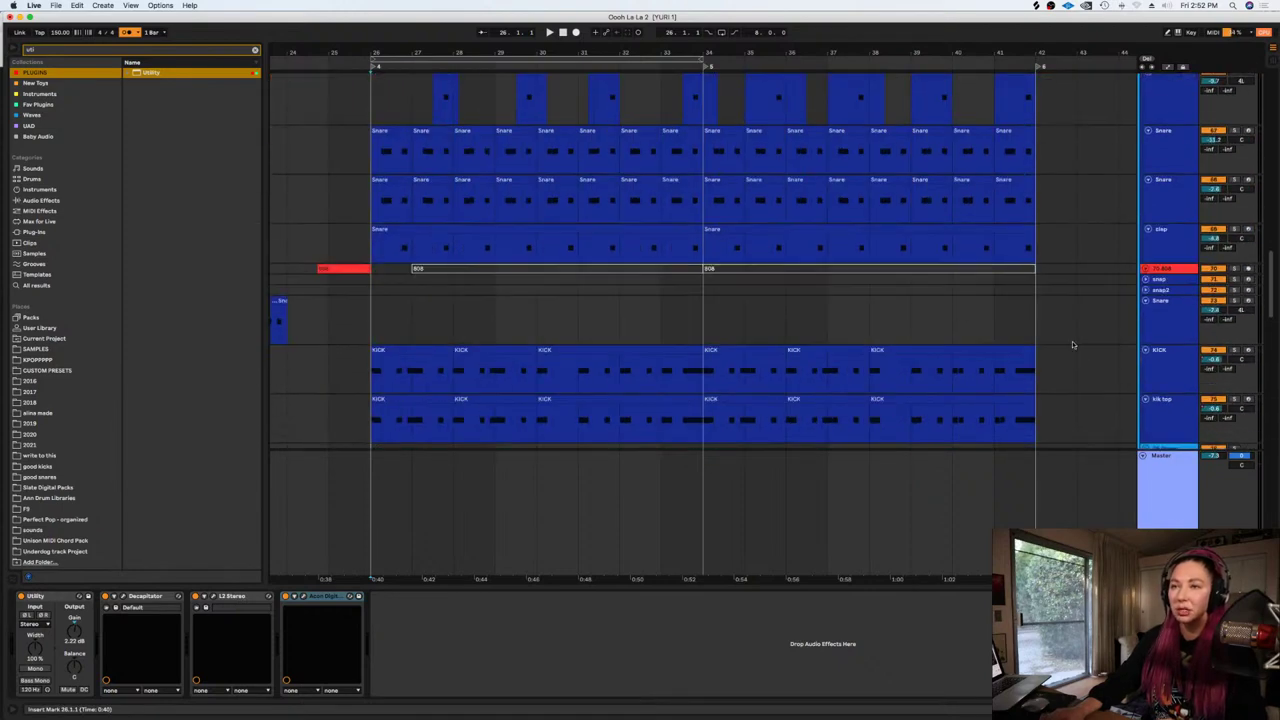
{"action": "scroll", "coordinate": [1072, 345], "scroll_direction": "down", "scroll_amount": 3}
{"action": "scroll", "coordinate": [1117, 346], "scroll_direction": "down", "scroll_amount": 15}
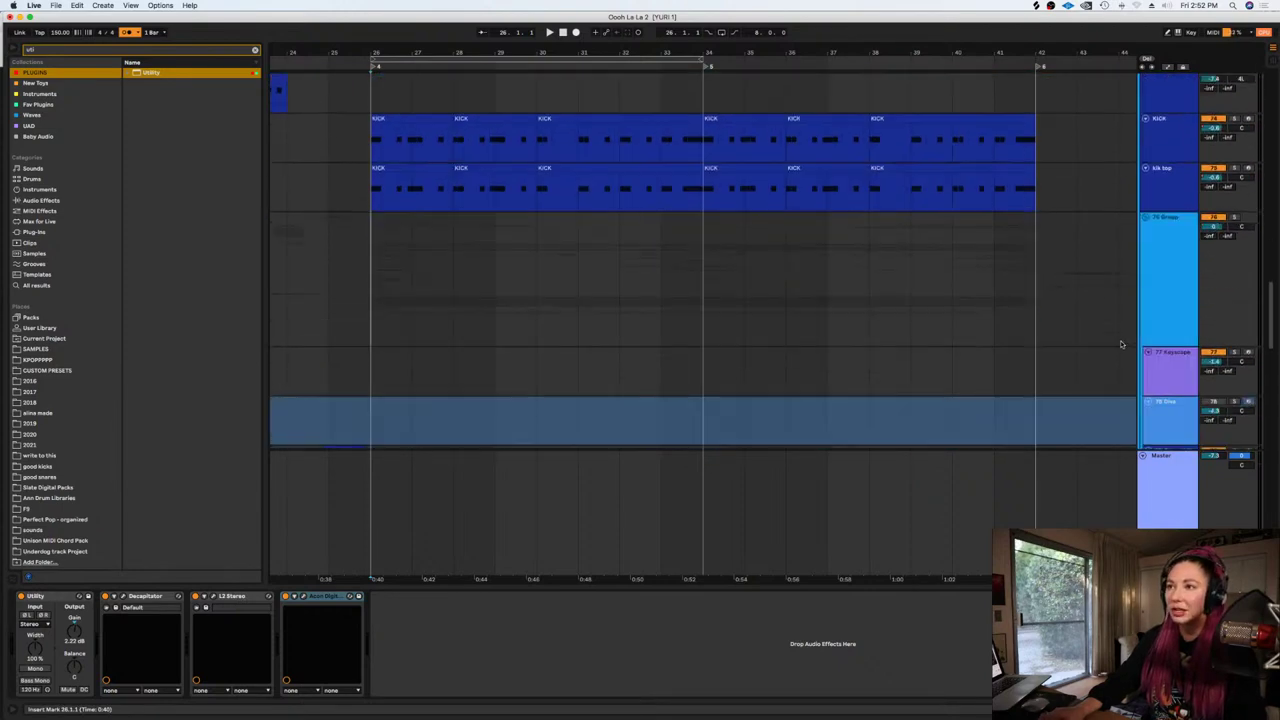
{"action": "scroll", "coordinate": [1121, 343], "scroll_direction": "down", "scroll_amount": 3}
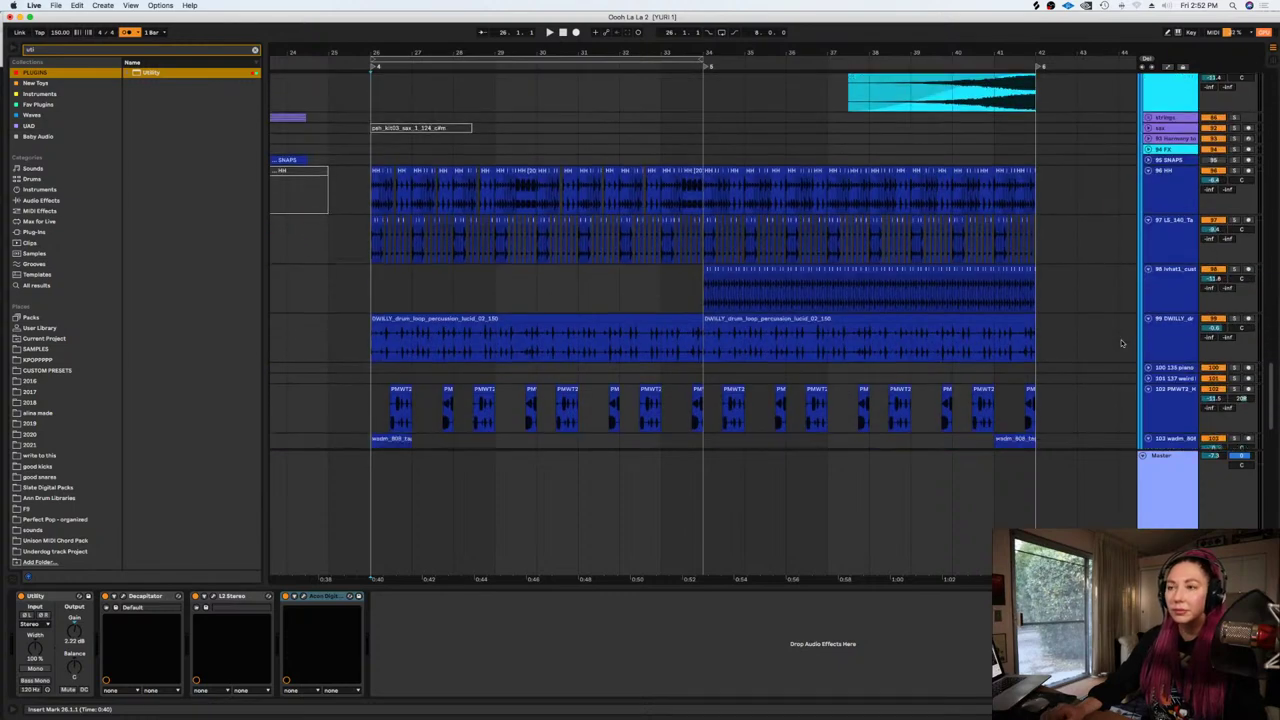
{"action": "scroll", "coordinate": [1121, 343], "scroll_direction": "down", "scroll_amount": 10}
{"action": "scroll", "coordinate": [703, 284], "scroll_direction": "up", "scroll_amount": 10}
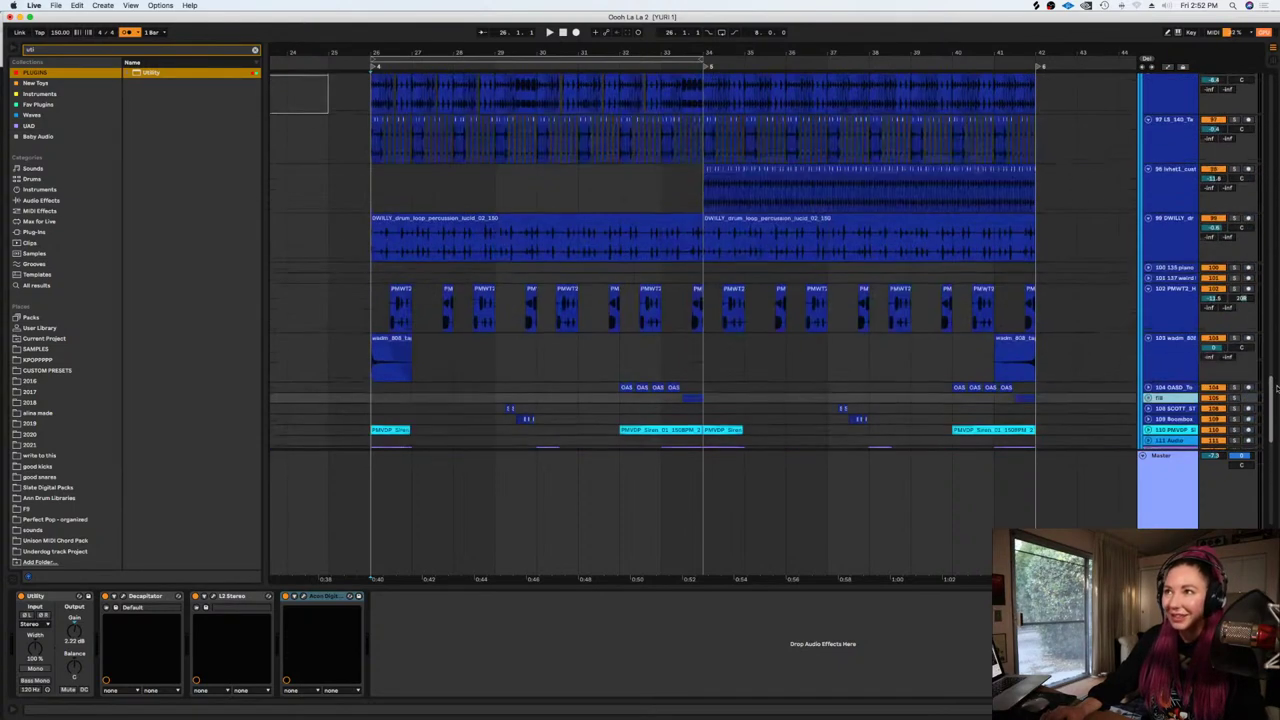
{"action": "scroll", "coordinate": [1210, 410], "scroll_direction": "down", "scroll_amount": 1}
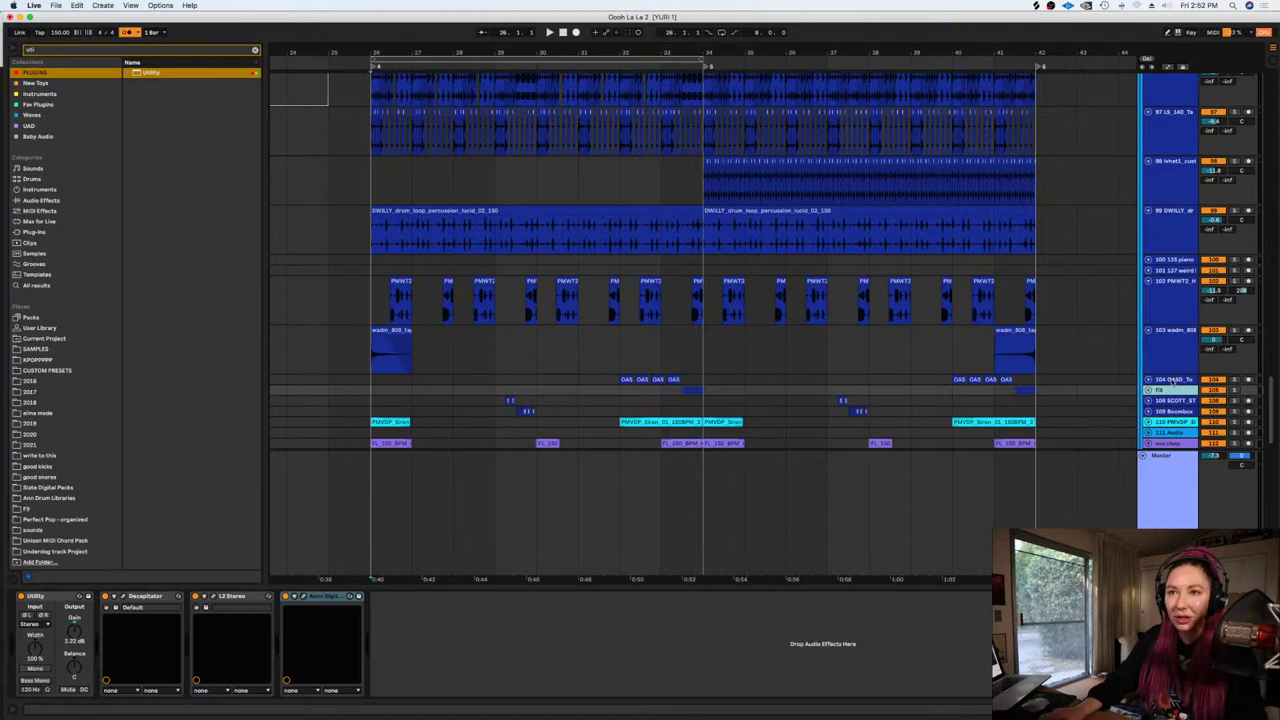
Rename the OASD_To track above the fill group as toms
{"action": "left_click", "coordinate": [1173, 380]}
{"action": "key", "text": "super+r"}
{"action": "type", "text": "toms"}
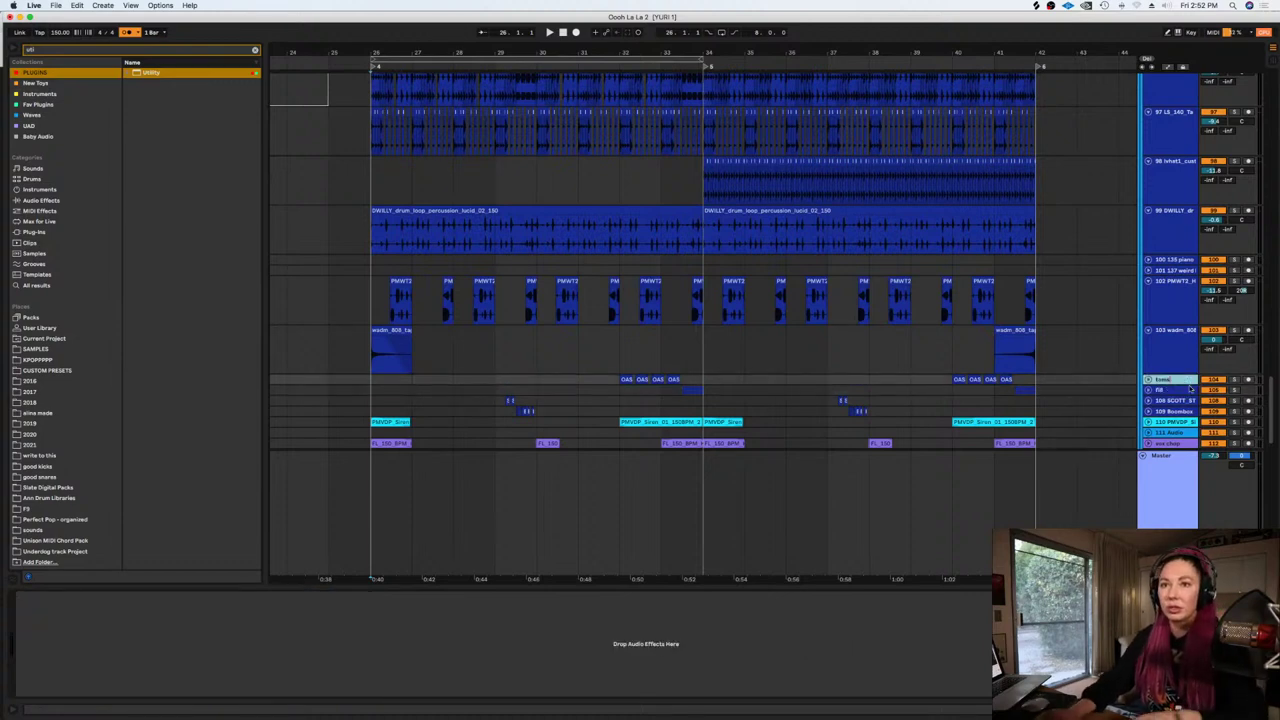
{"action": "left_click", "coordinate": [1178, 391]}
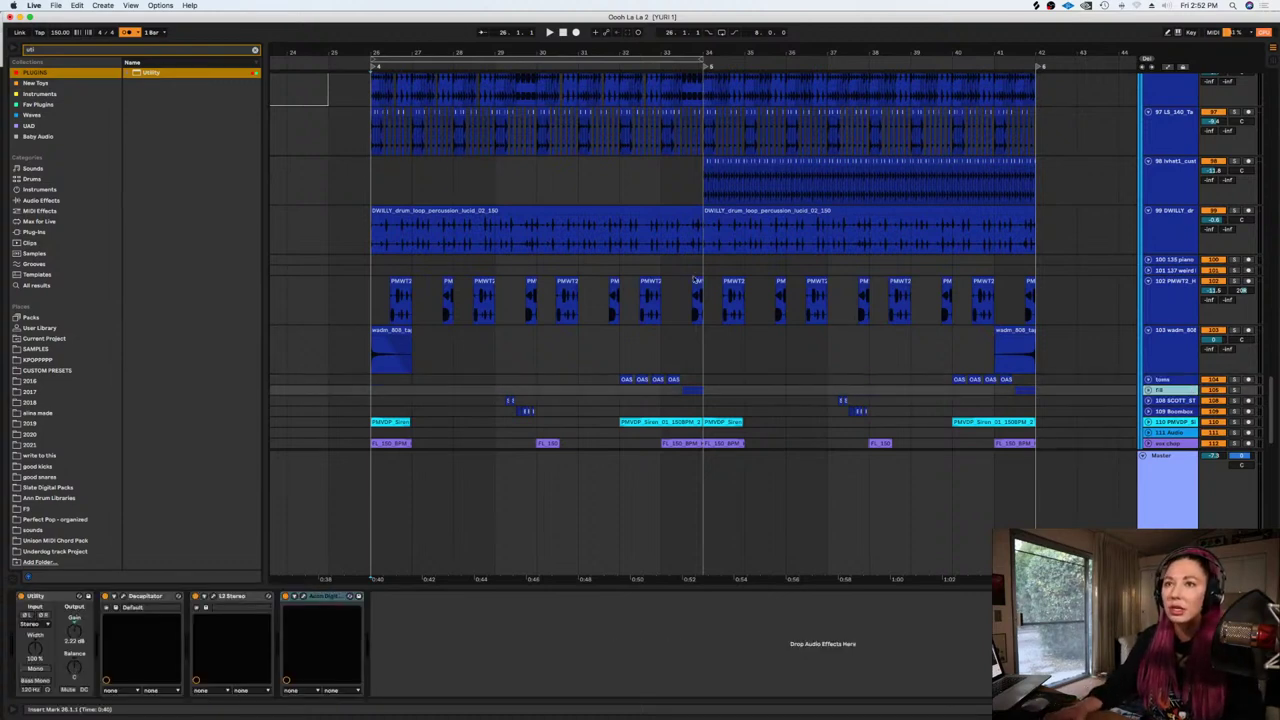
Play the chorus from around bar 32 to listen to the PMWT2 percussion track on solo
{"action": "left_click", "coordinate": [643, 303]}
{"action": "key", "text": "space"}
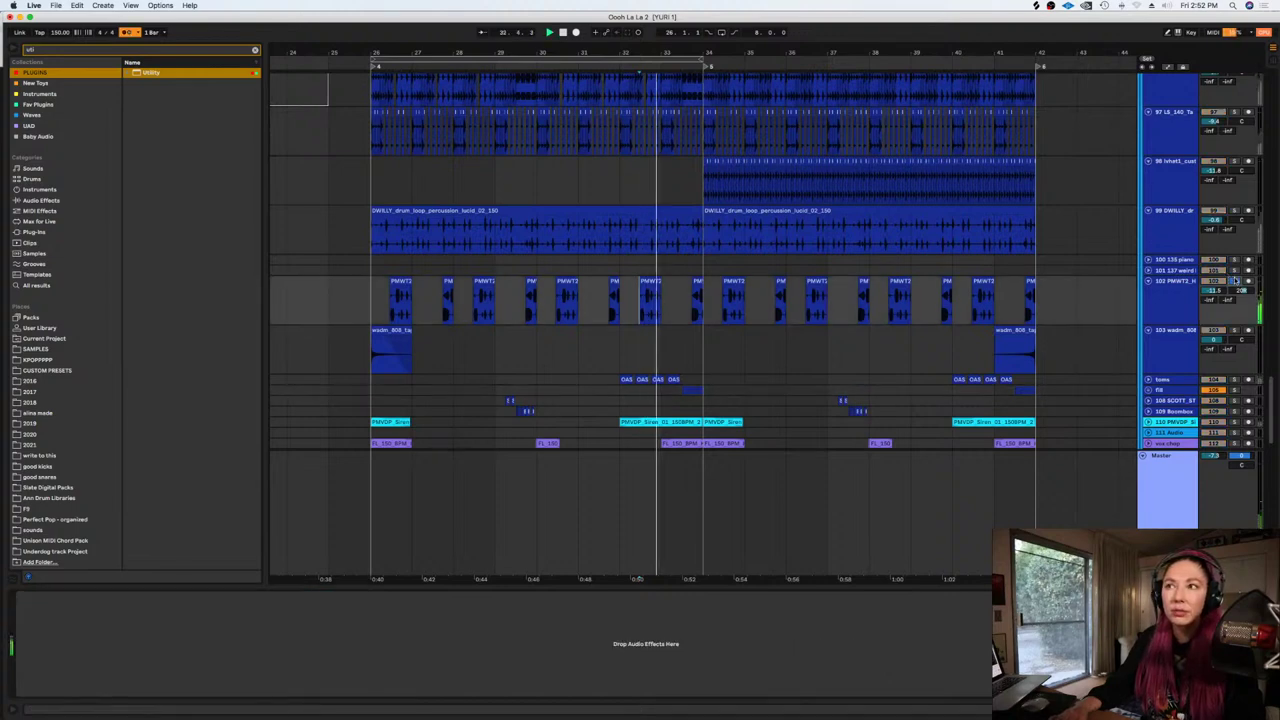
{"action": "left_click", "coordinate": [1236, 281]}
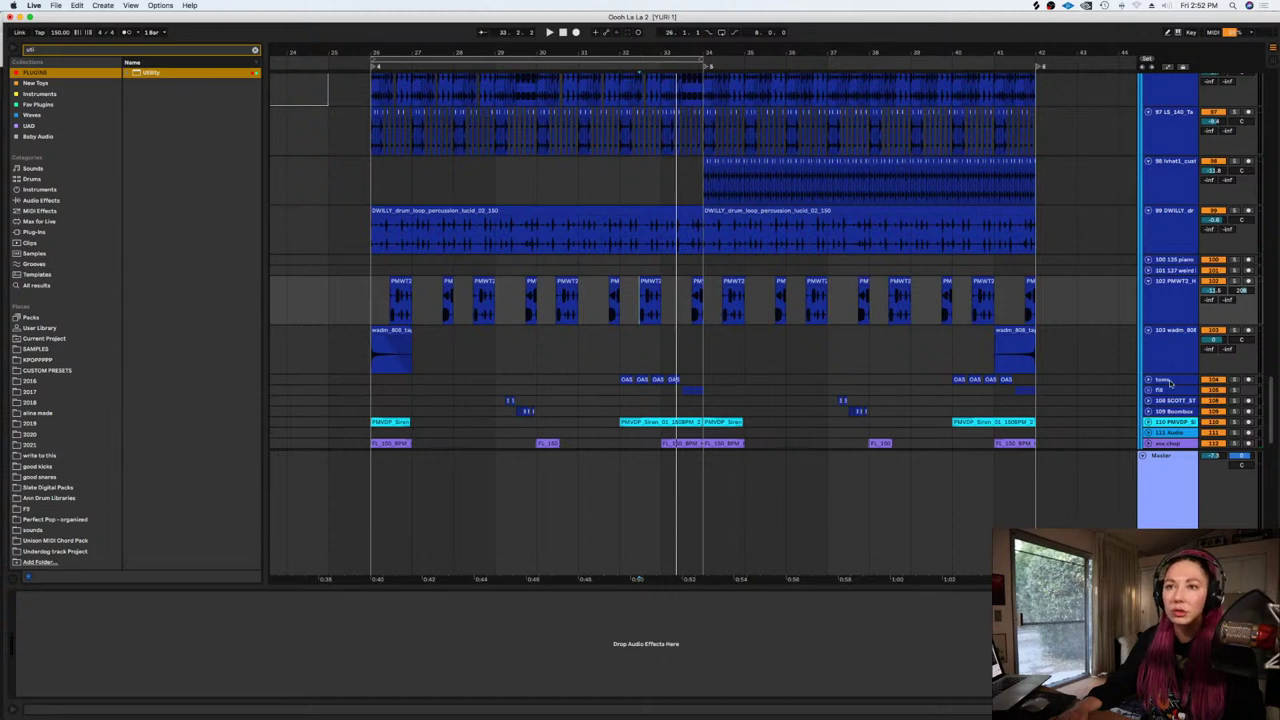
Move the toms track and the fill group together to directly below the PMWT2 track, above the wadm_808 track
{"action": "left_click", "coordinate": [1170, 381]}
{"action": "left_click", "coordinate": [1169, 391], "text": "shift"}
{"action": "left_click_drag", "start_coordinate": [1167, 380], "coordinate": [1162, 336]}
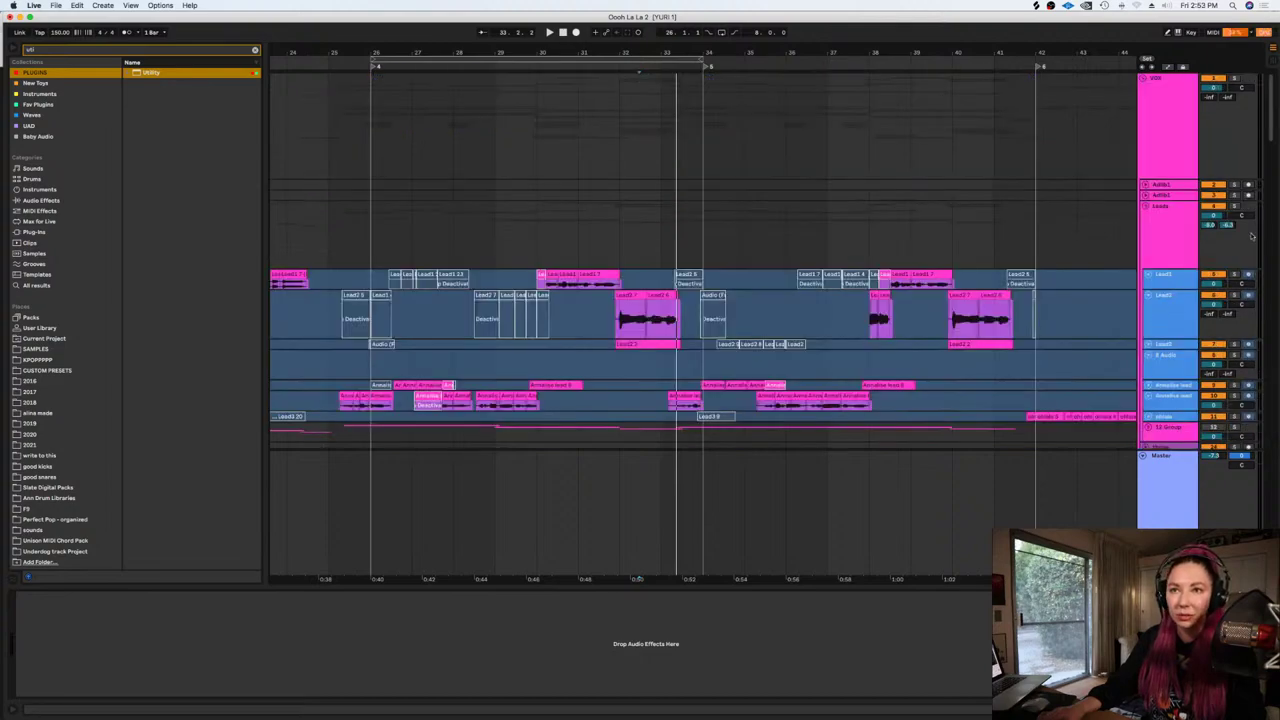
Move the PMWT2, toms and fill tracks up to the chorus snare section, between the last Snare track and the clap track
{"action": "scroll", "coordinate": [1251, 236], "scroll_direction": "down", "scroll_amount": 5}
{"action": "left_click_drag", "start_coordinate": [1270, 163], "coordinate": [1276, 434]}
{"action": "left_click", "coordinate": [1162, 280]}
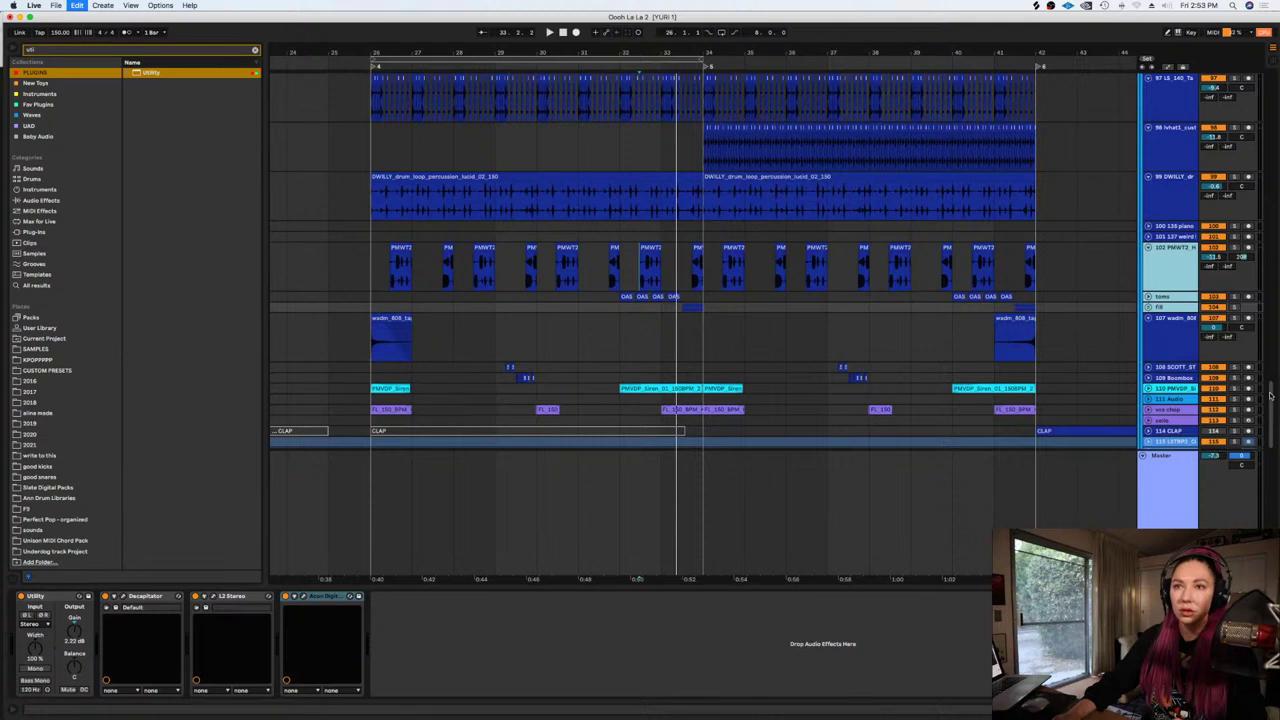
{"action": "key", "text": "super+x"}
{"action": "left_click_drag", "start_coordinate": [1270, 393], "coordinate": [1267, 275]}
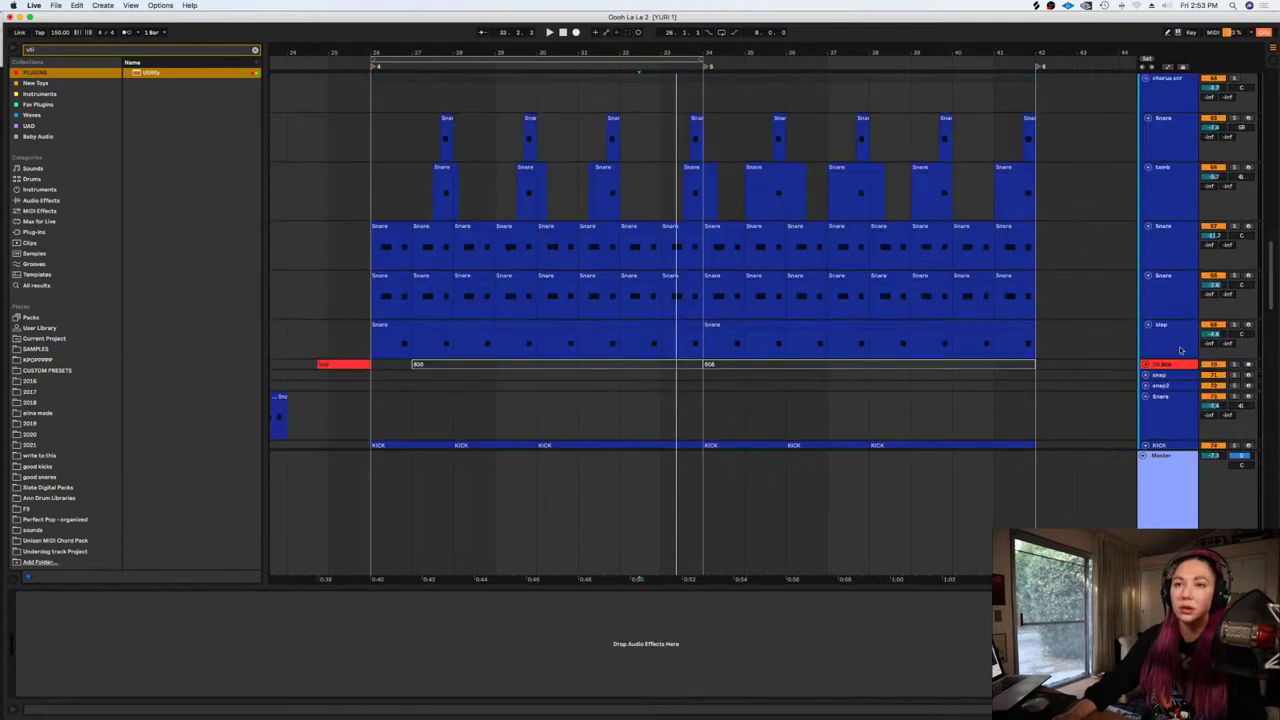
{"action": "left_click", "coordinate": [1181, 350]}
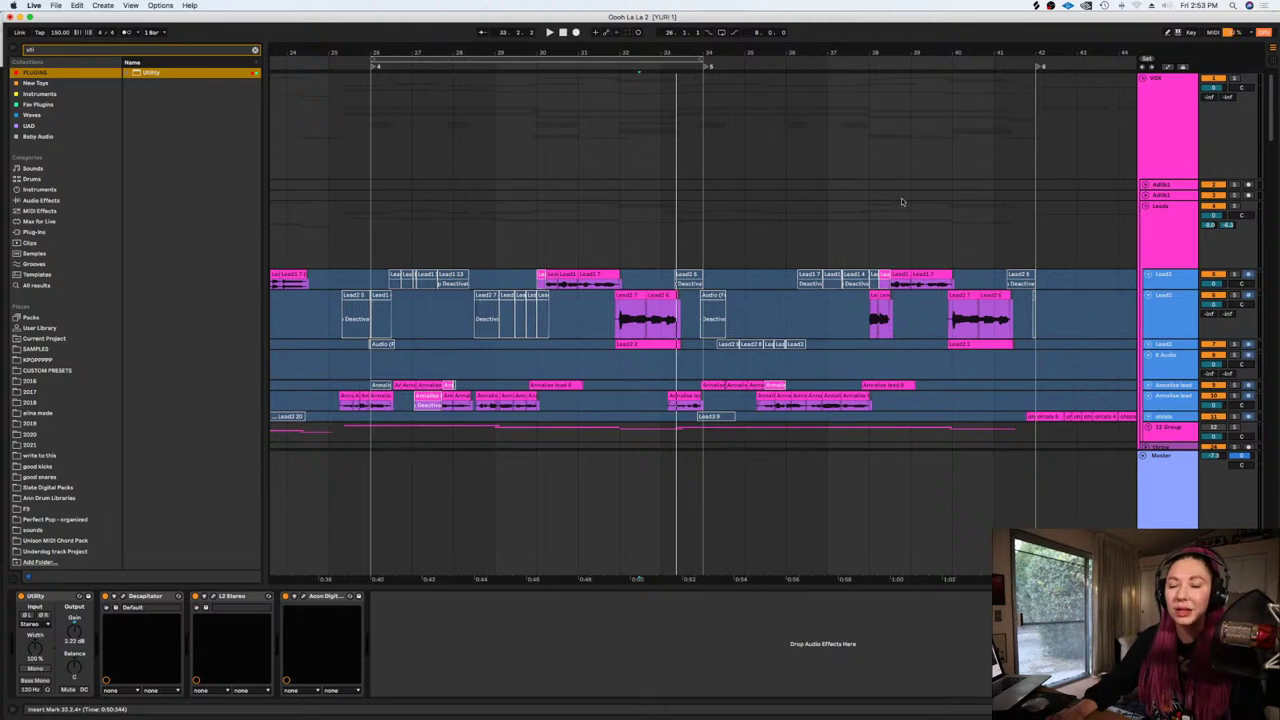
Play the chorus from bar 33 and check the relocated percussion tracks among the drums
{"action": "scroll", "coordinate": [888, 243], "scroll_direction": "down", "scroll_amount": 10}
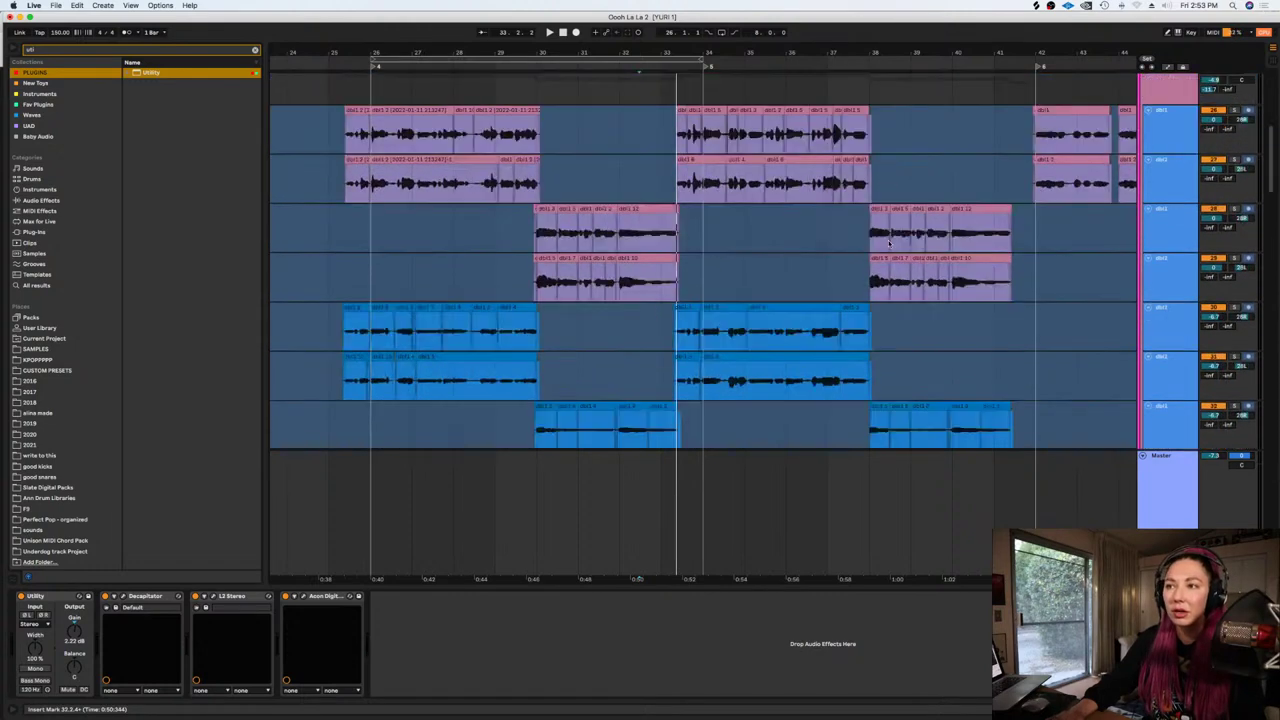
{"action": "scroll", "coordinate": [888, 243], "scroll_direction": "down", "scroll_amount": 10}
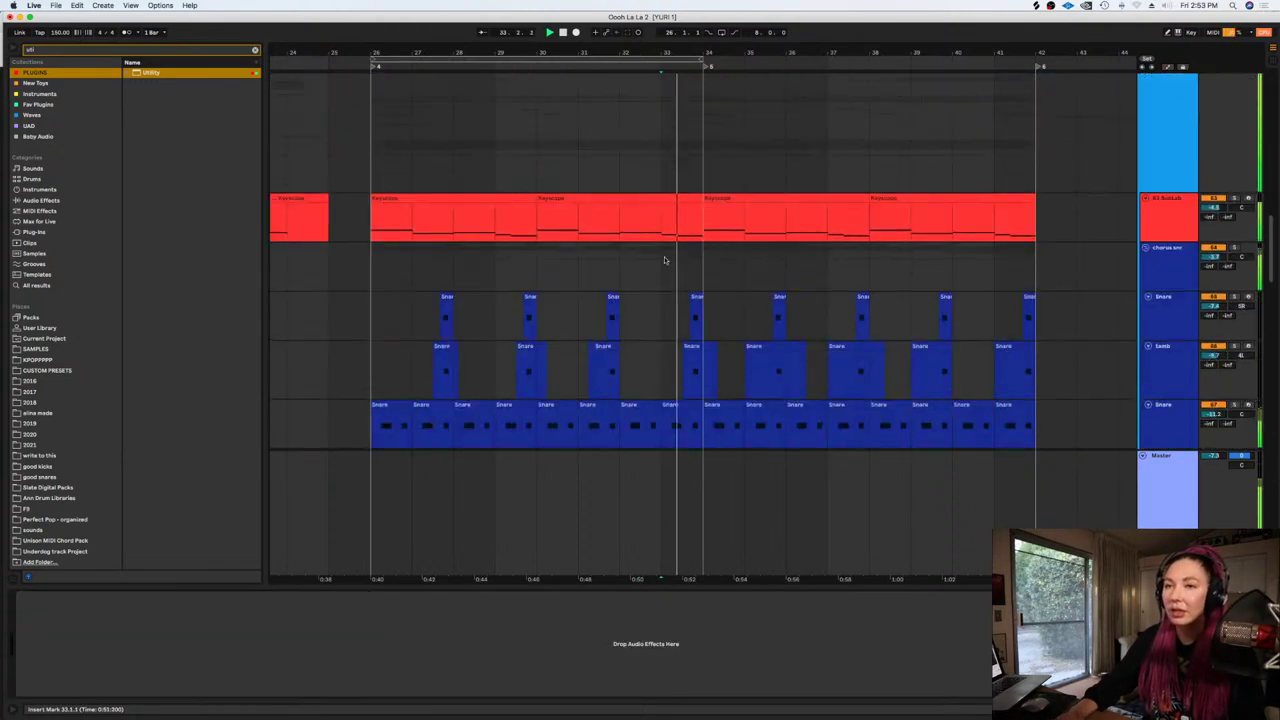
{"action": "scroll", "coordinate": [664, 260], "scroll_direction": "down", "scroll_amount": 10}
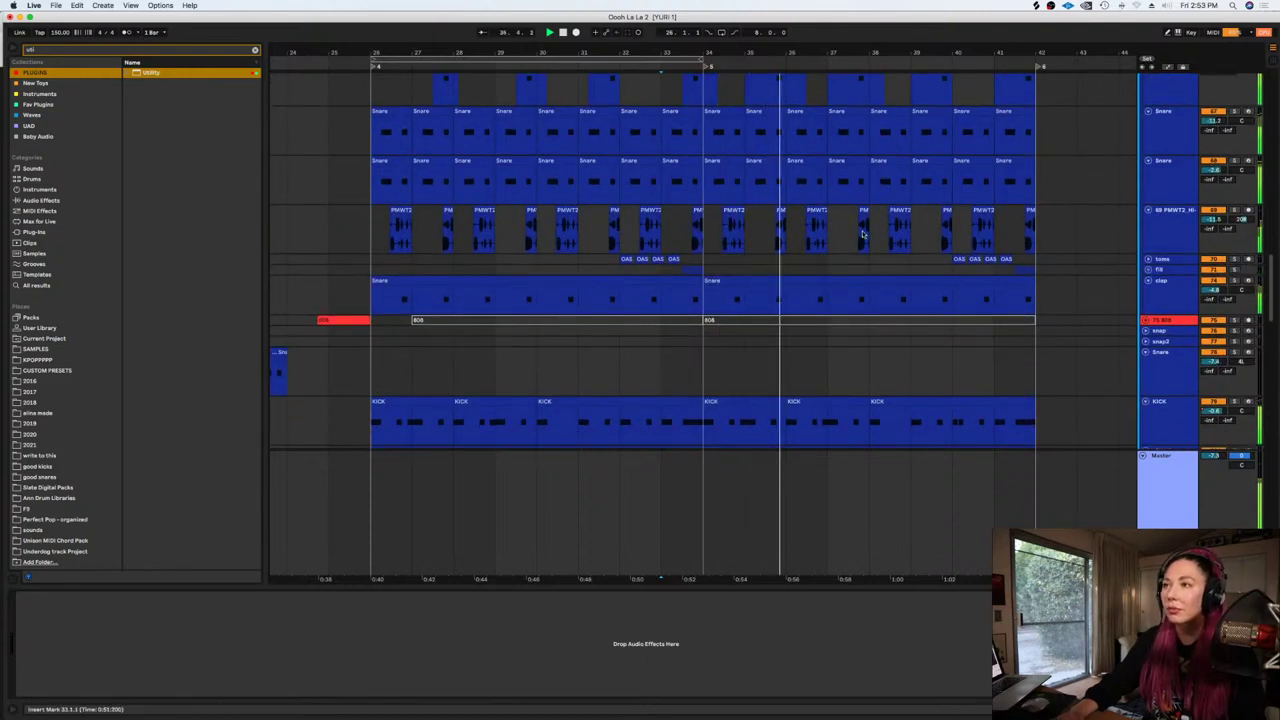
{"action": "scroll", "coordinate": [863, 234], "scroll_direction": "down", "scroll_amount": 5}
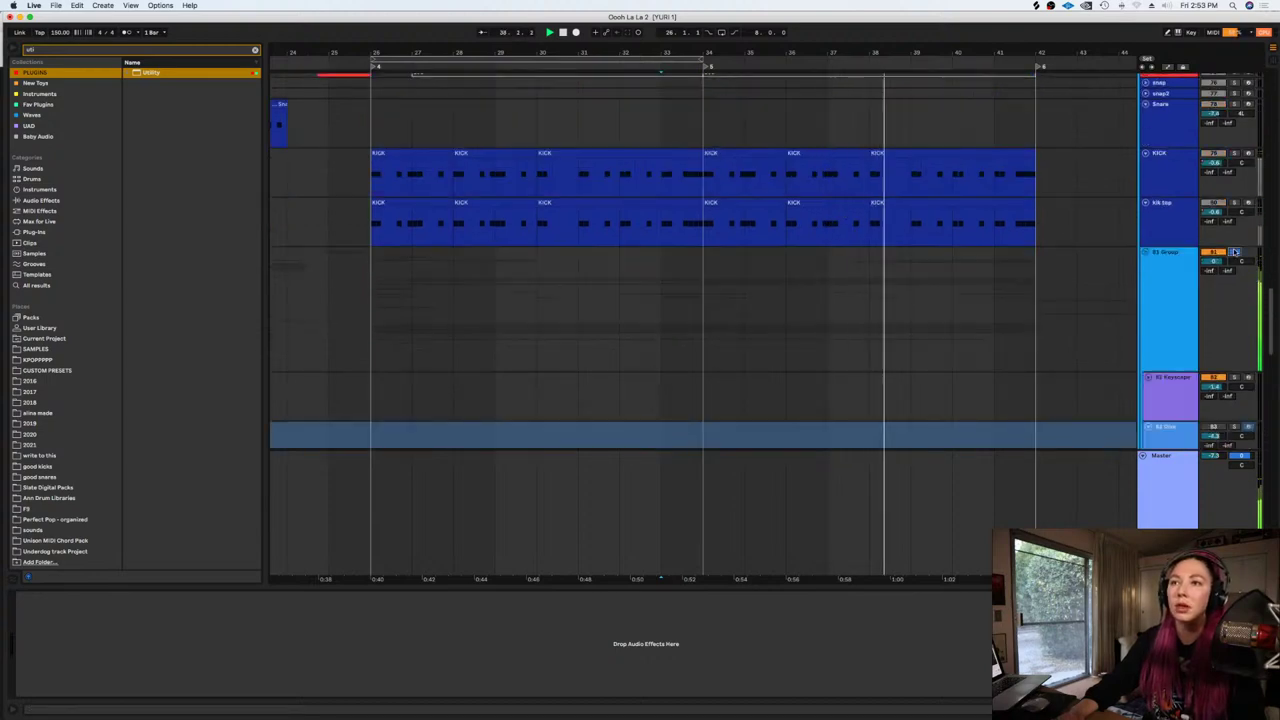
Solo the 81 Group and play it from bar 26 while examining its instrument tracks
{"action": "key", "text": "space"}
{"action": "left_click", "coordinate": [863, 273]}
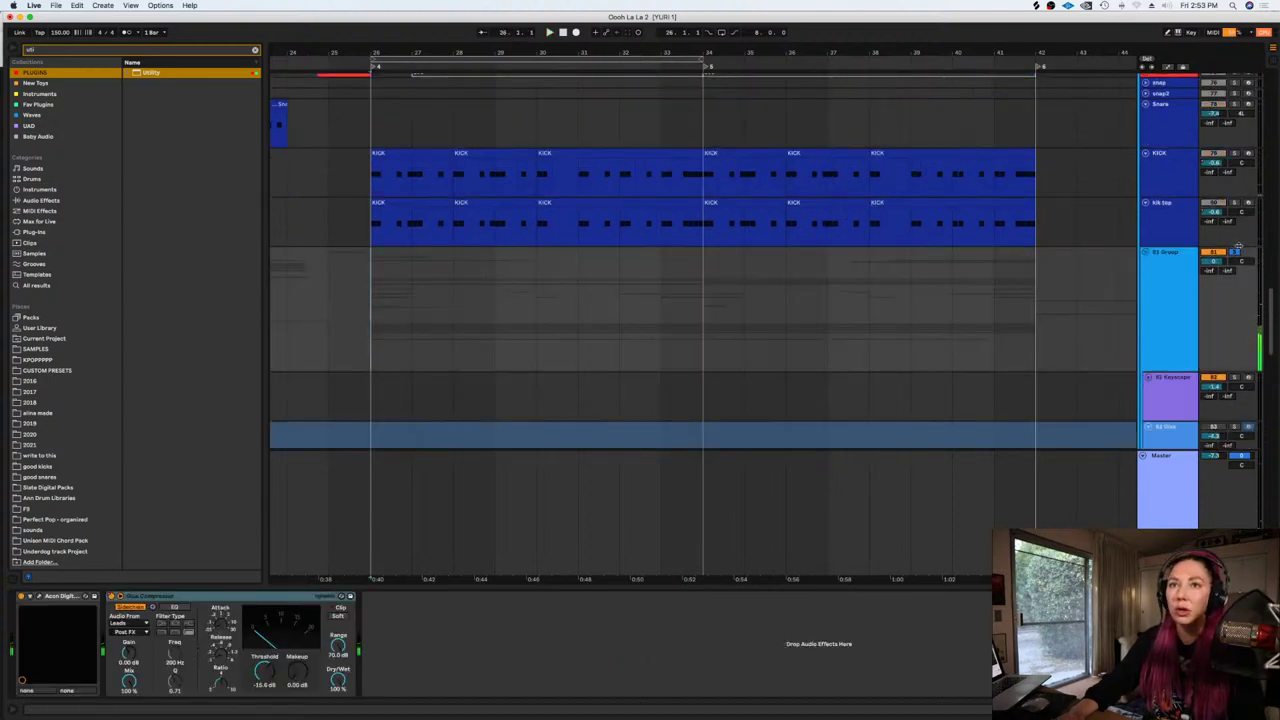
{"action": "key", "text": "space"}
{"action": "scroll", "coordinate": [788, 286], "scroll_direction": "down", "scroll_amount": 10}
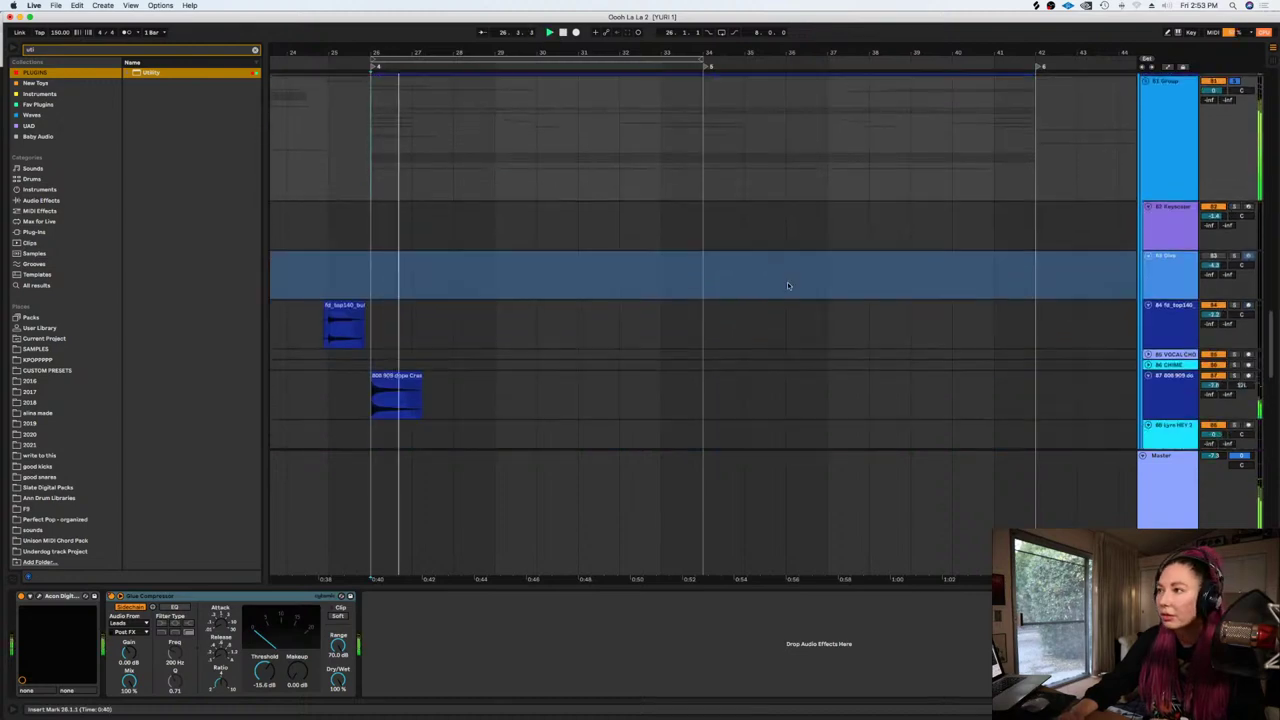
{"action": "scroll", "coordinate": [788, 286], "scroll_direction": "down", "scroll_amount": 15}
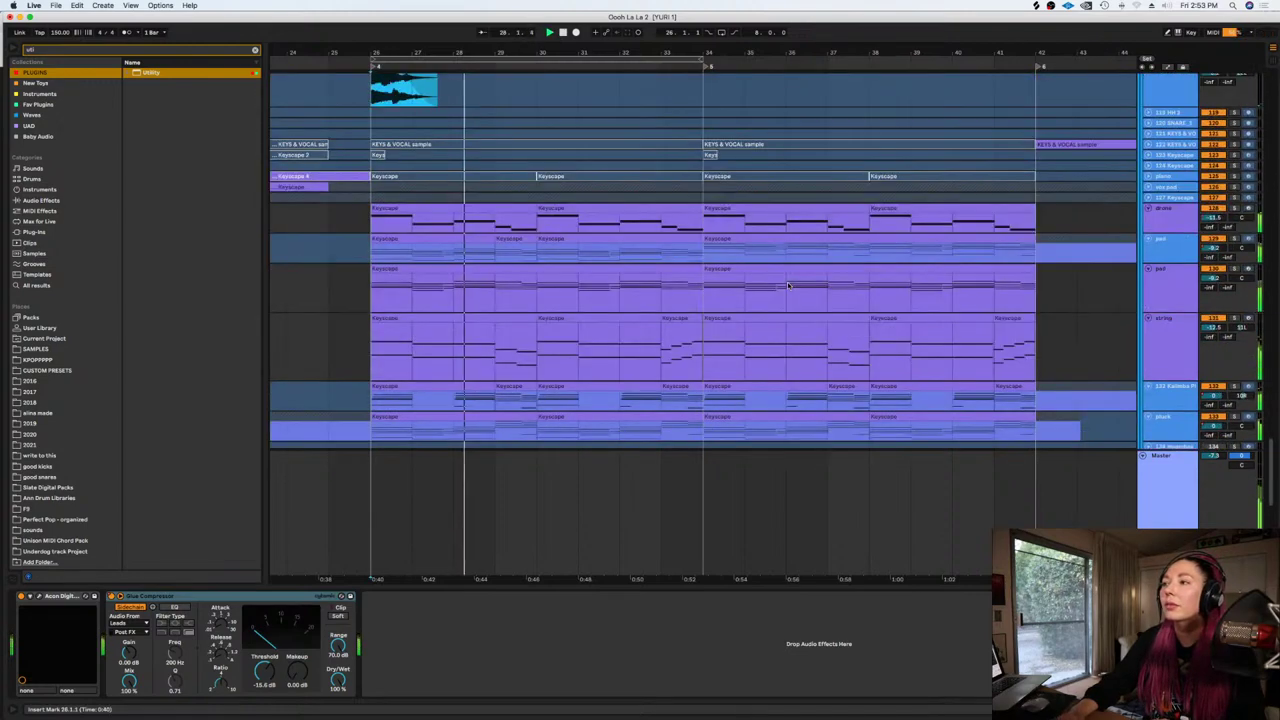
Solo the drone track, stop playback and show the track's device chain
{"action": "left_click", "coordinate": [1186, 218]}
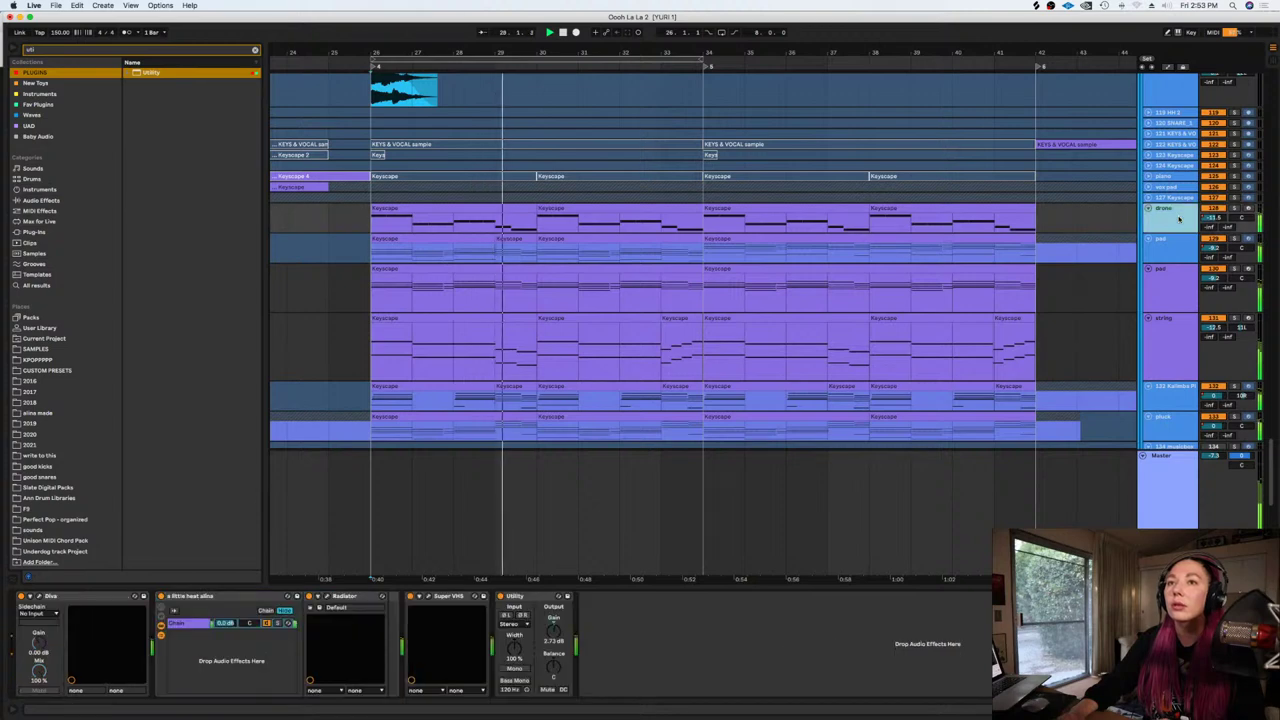
{"action": "left_click", "coordinate": [1234, 209]}
{"action": "left_click", "coordinate": [1171, 218]}
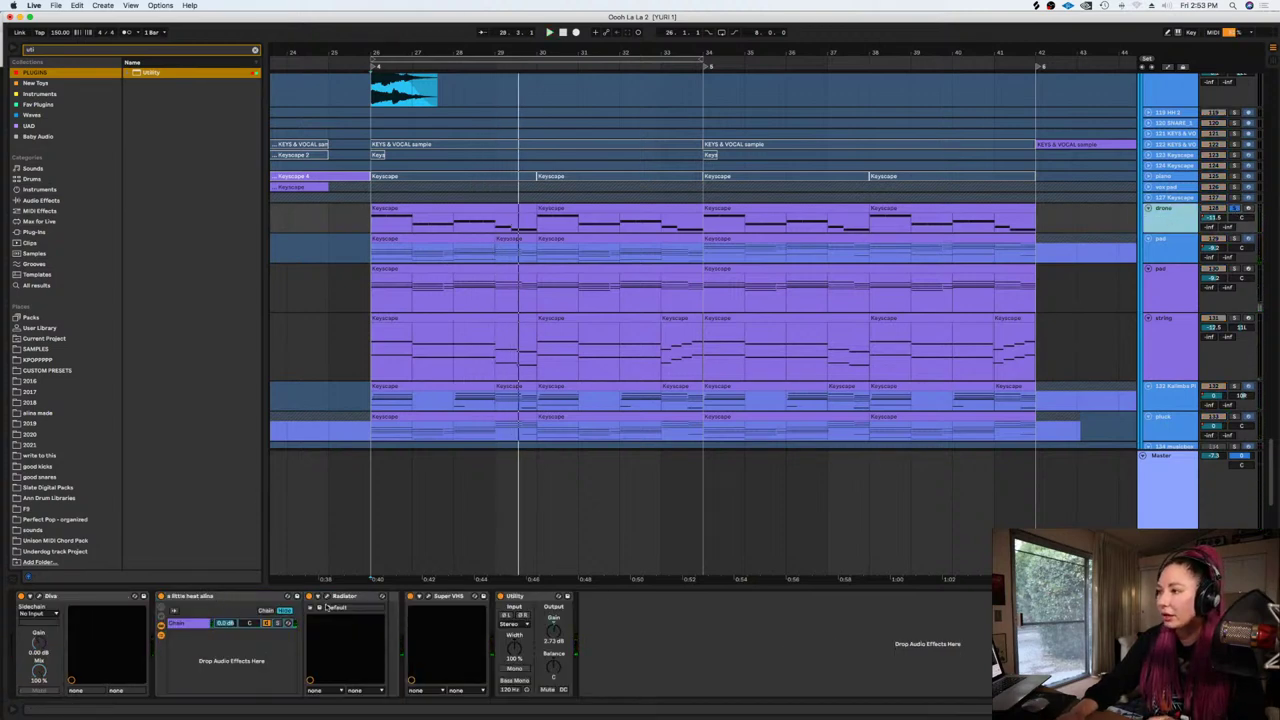
Search the plugins for "eq", add Acon Digital Equalize 2 to the drone track, and set the playback start at bar 26
{"action": "left_click", "coordinate": [254, 50]}
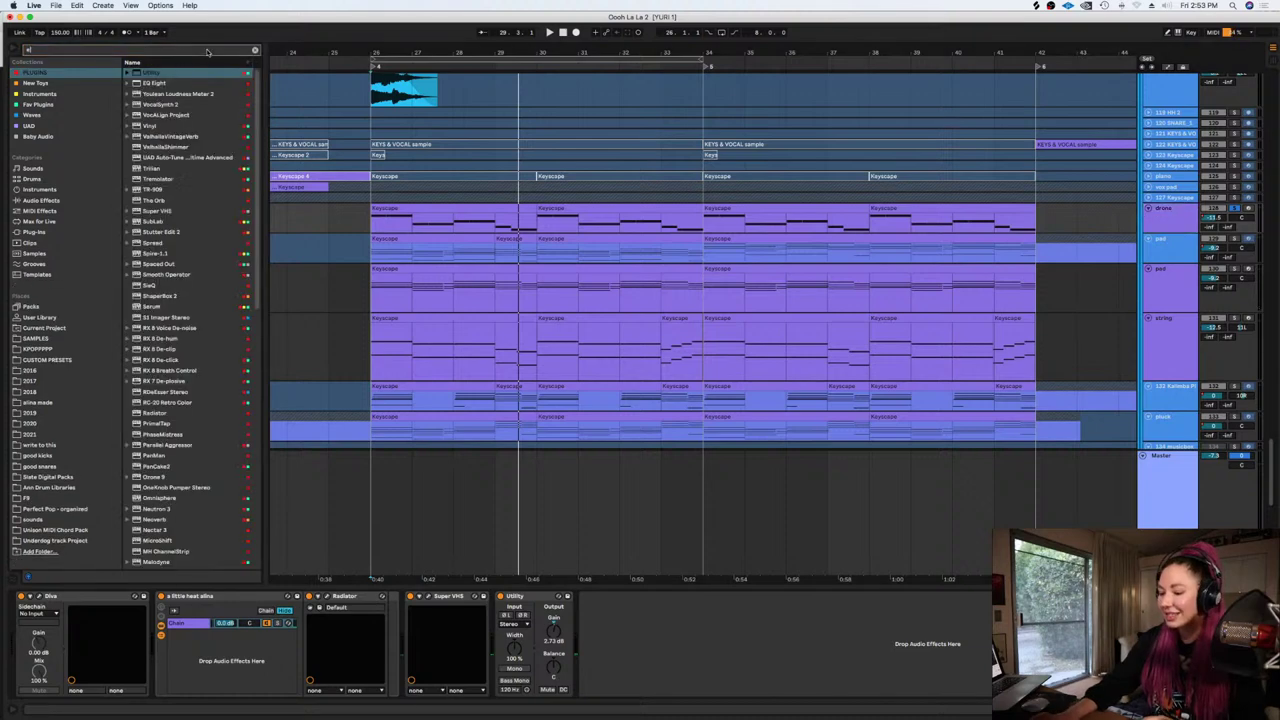
{"action": "type", "text": "eq"}
{"action": "left_click_drag", "start_coordinate": [162, 96], "coordinate": [416, 226]}
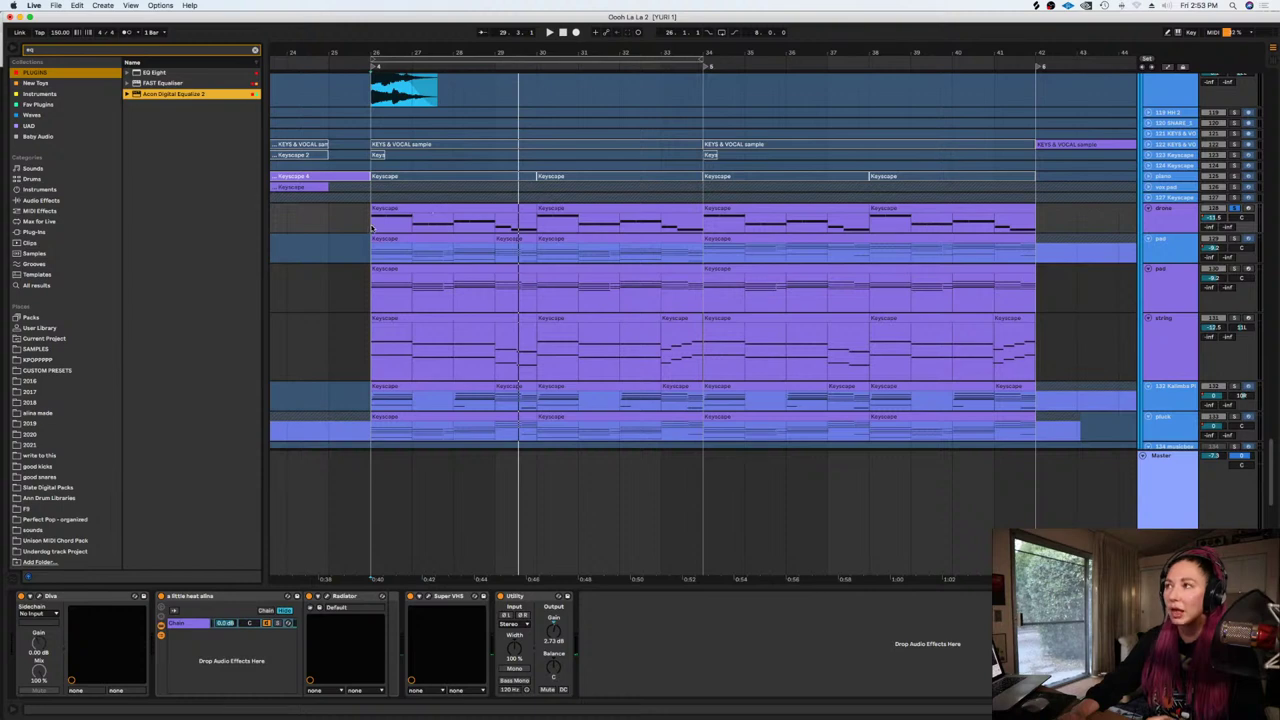
{"action": "left_click", "coordinate": [372, 228]}
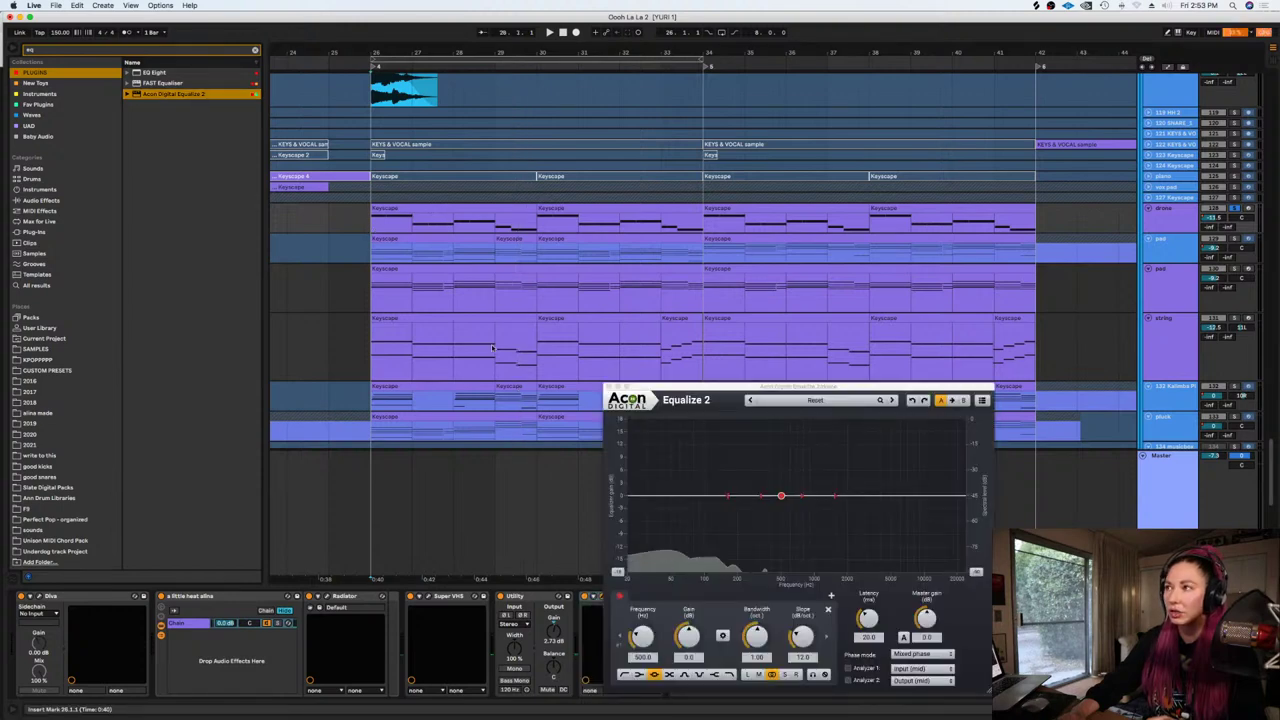
Add a low-cut band at about 120 Hz in the drone track's equalizer and steepen its slope
{"action": "double_click", "coordinate": [680, 497]}
{"action": "left_click_drag", "start_coordinate": [680, 497], "coordinate": [713, 496]}
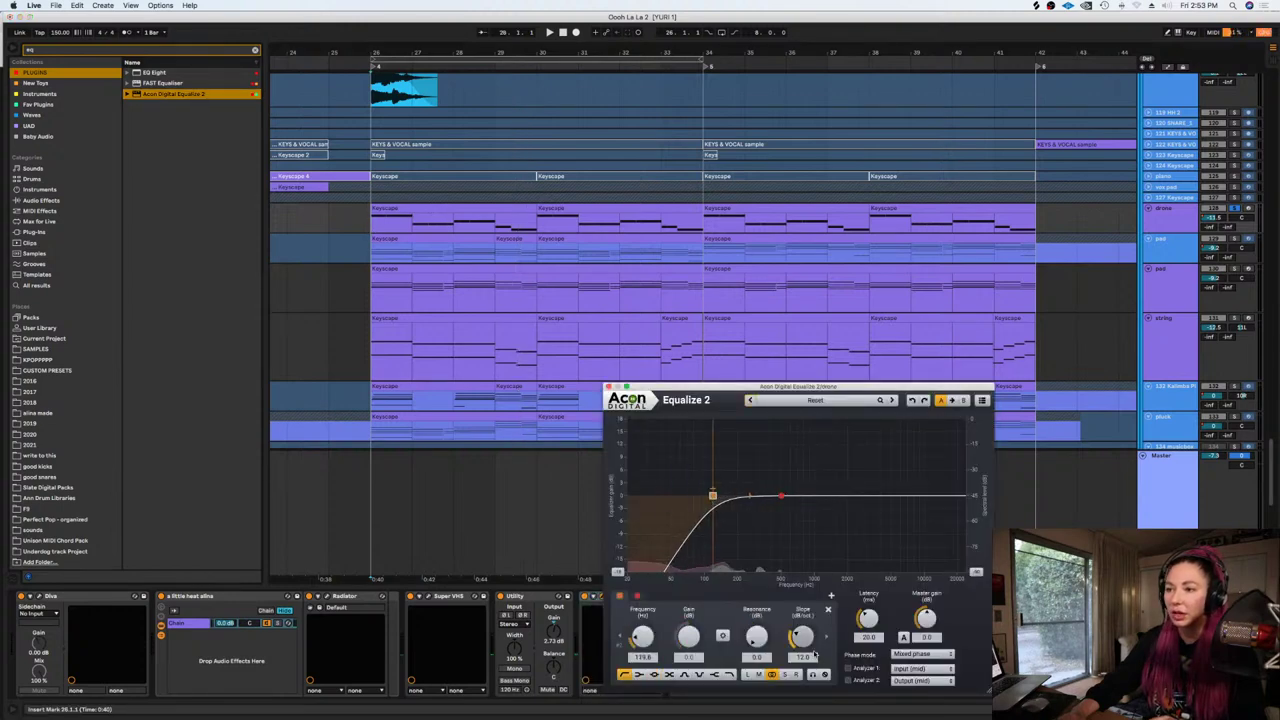
{"action": "left_click_drag", "start_coordinate": [802, 637], "coordinate": [812, 604]}
During playback, add a bell band to the drone equalizer at about 115.9 Hz with a gain of -3.0 dB
{"action": "key", "text": "space"}
{"action": "double_click", "coordinate": [726, 496]}
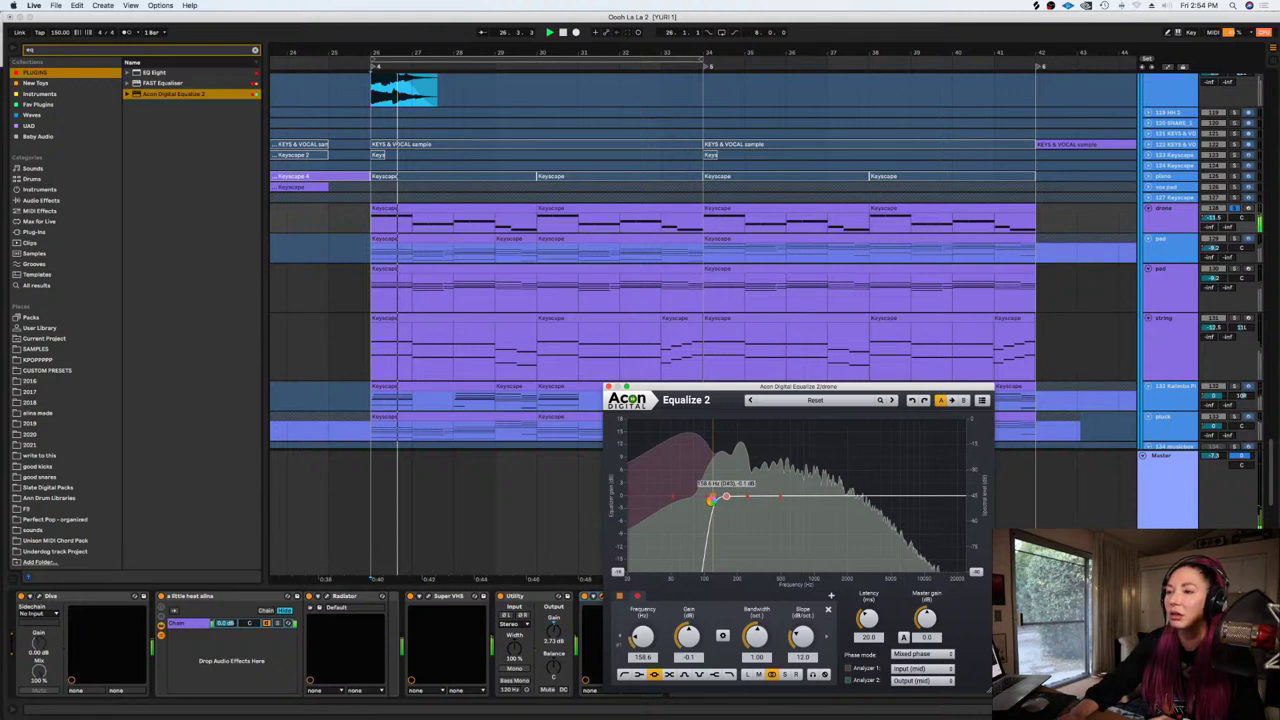
{"action": "left_click_drag", "start_coordinate": [726, 496], "coordinate": [712, 500]}
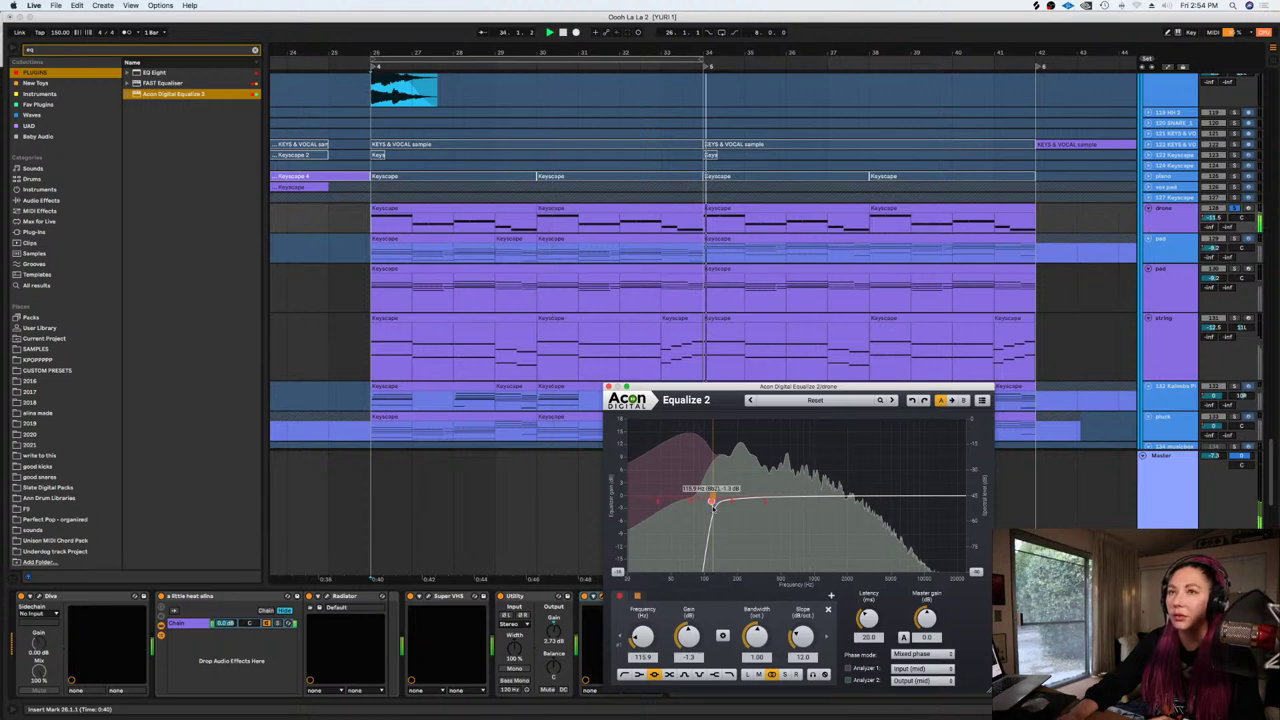
{"action": "left_click_drag", "start_coordinate": [712, 501], "coordinate": [711, 509]}
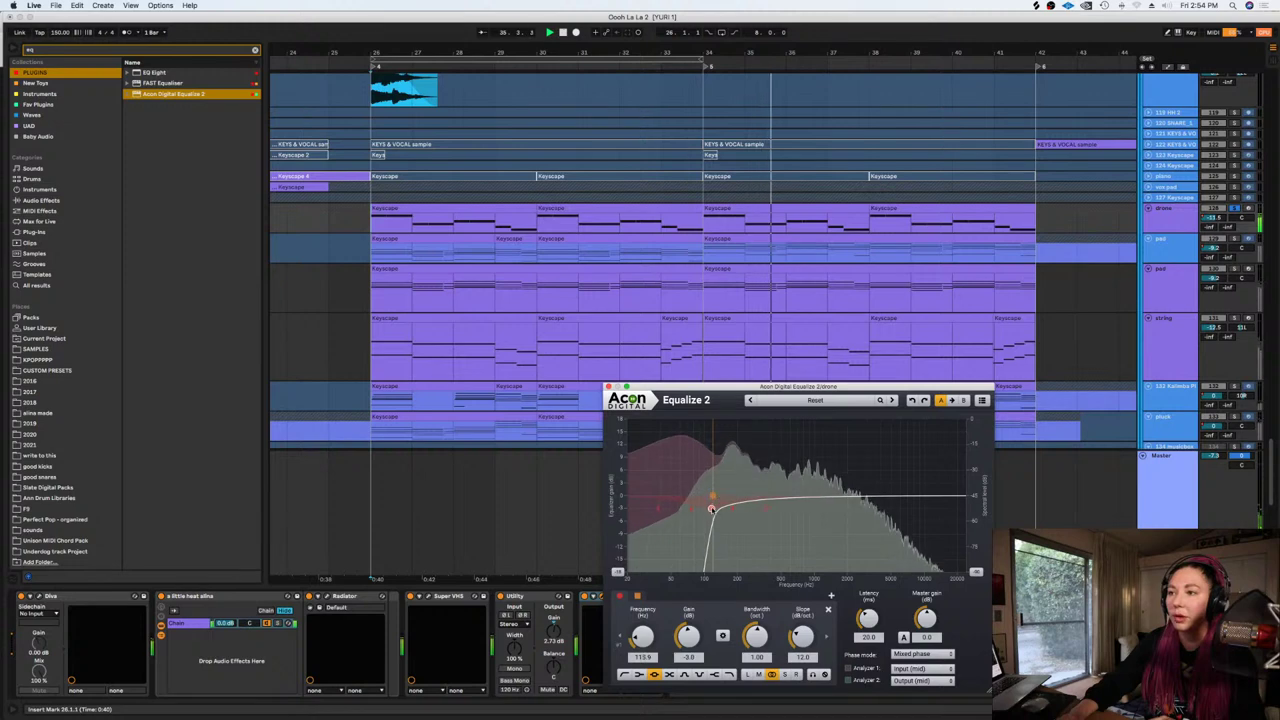
Open the Radiator plug-in on the drone track and listen to the soloed track from bar 26
{"action": "key", "text": "space"}
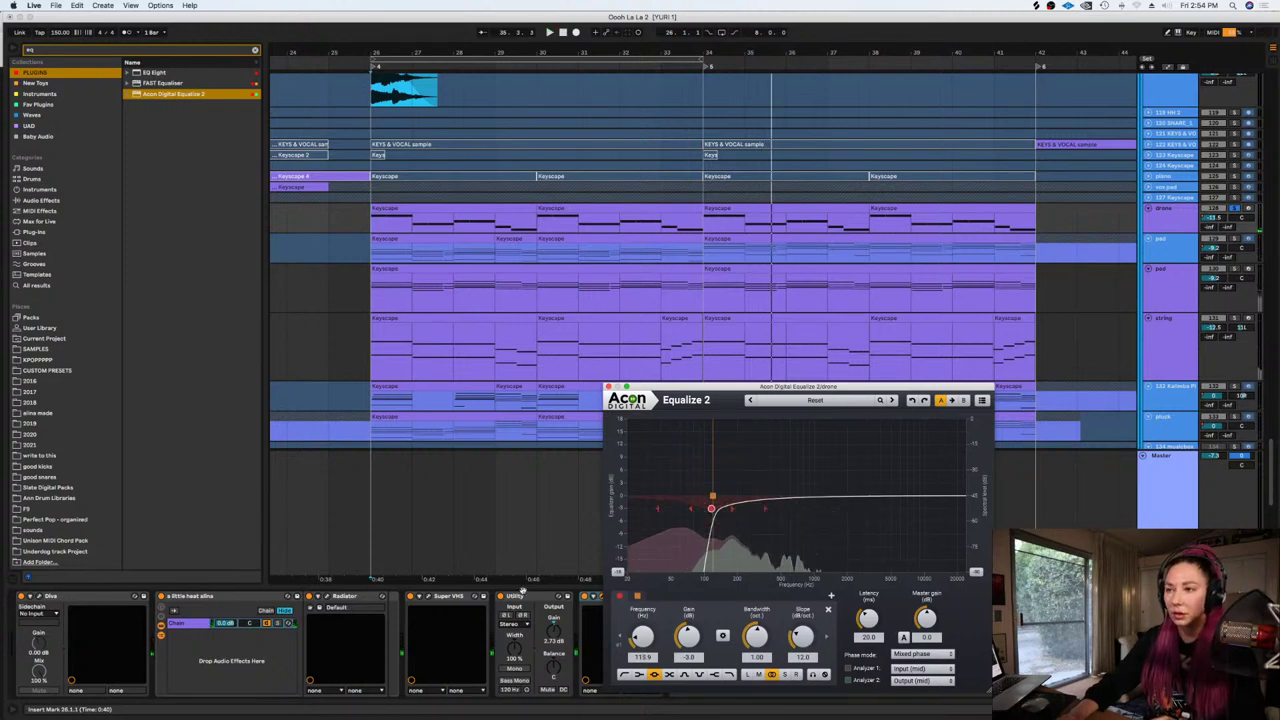
{"action": "left_click", "coordinate": [330, 597]}
{"action": "key", "text": "space"}
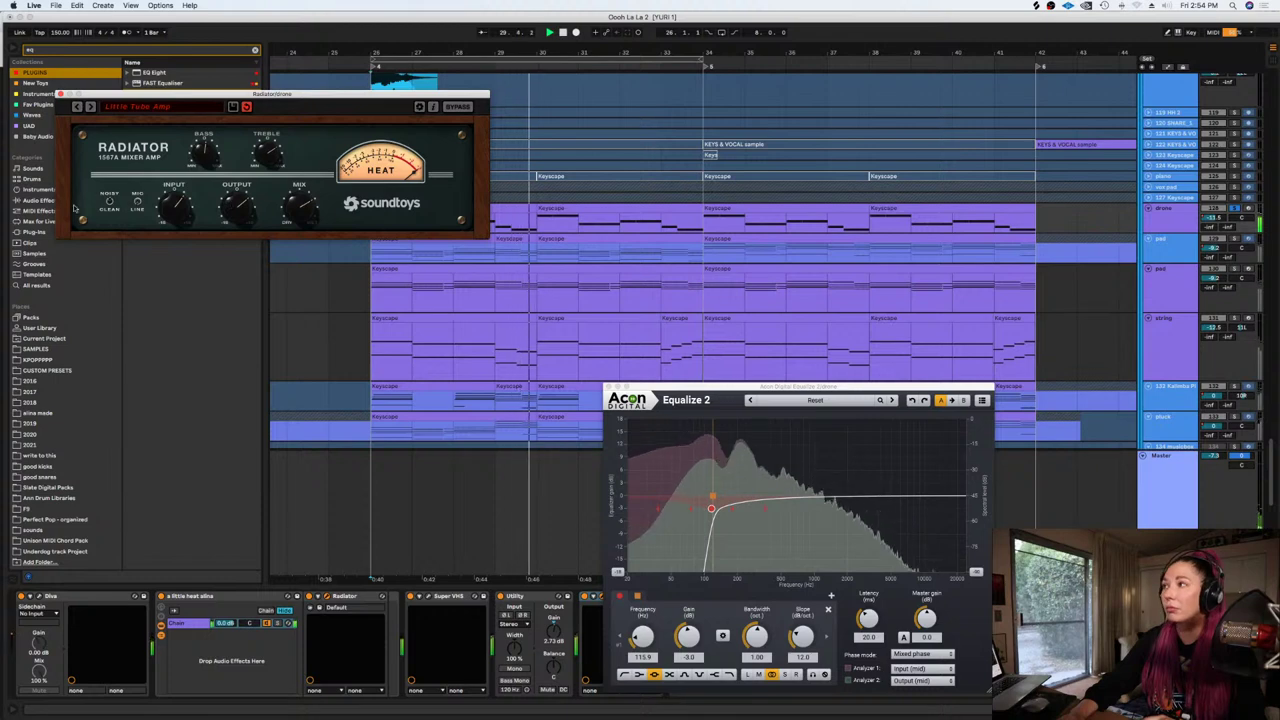
{"action": "key", "text": "space"}
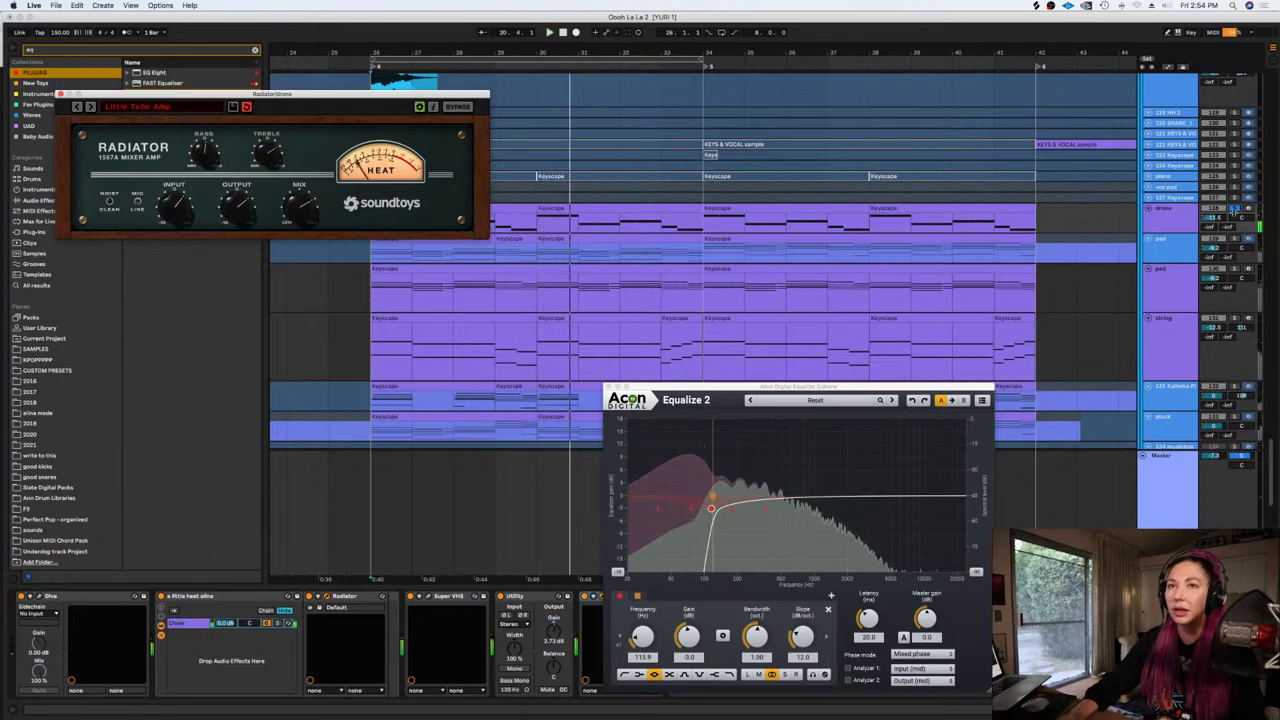
Unsolo the drone track, play it with the full mix and close its equalizer window
{"action": "left_click", "coordinate": [1234, 209]}
{"action": "key", "text": "space"}
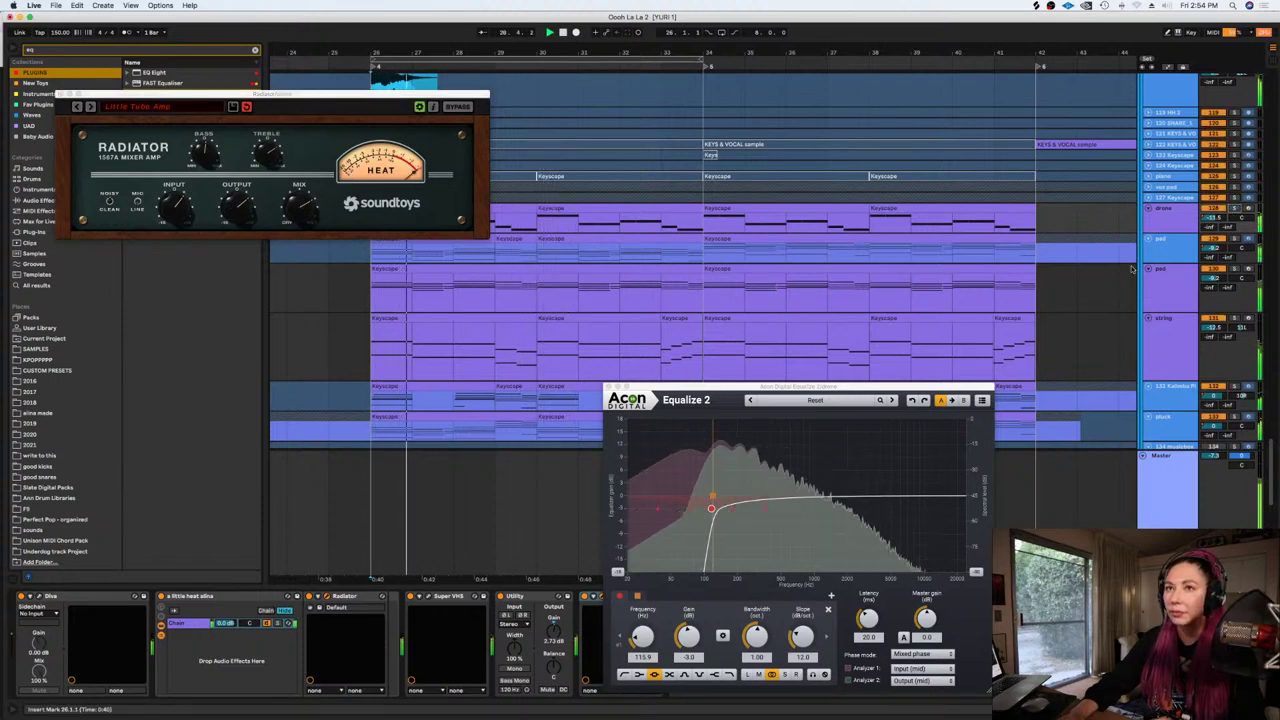
{"action": "left_click", "coordinate": [609, 386]}
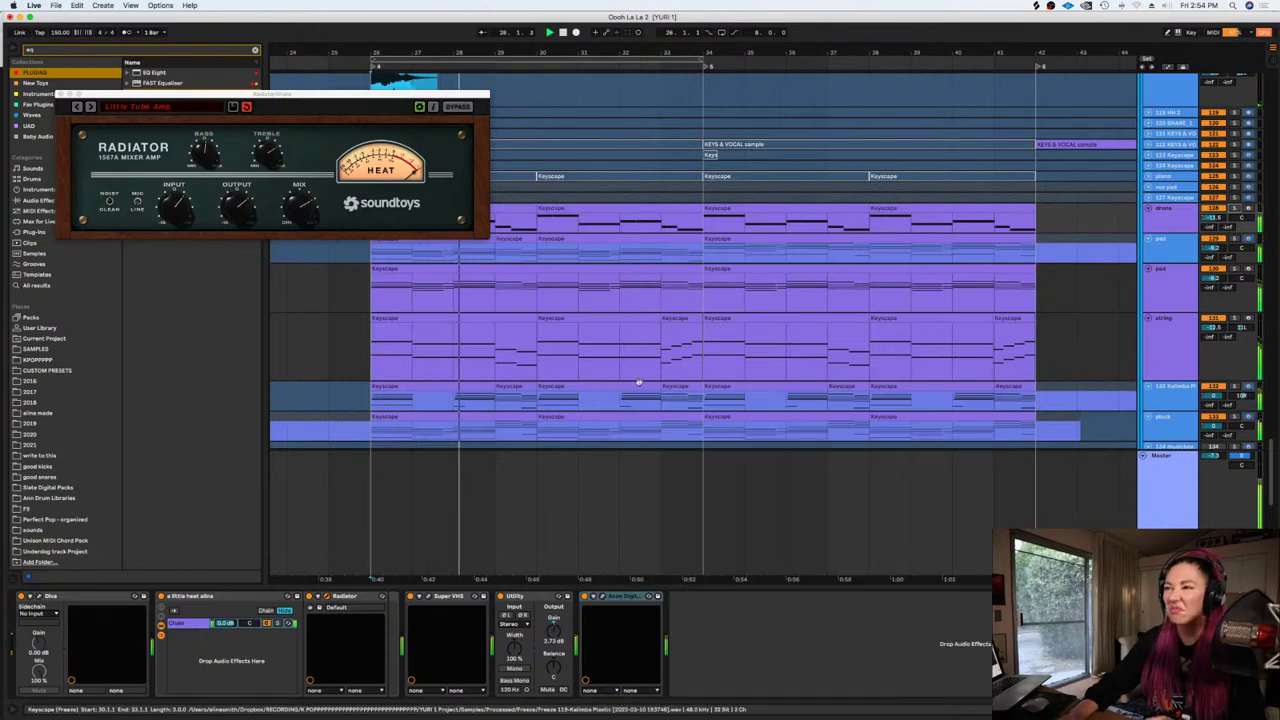
{"action": "key", "text": "space"}
Solo the 81 Group track, play it from bar 26 and show its device chain
{"action": "left_click_drag", "start_coordinate": [1272, 455], "coordinate": [1267, 371]}
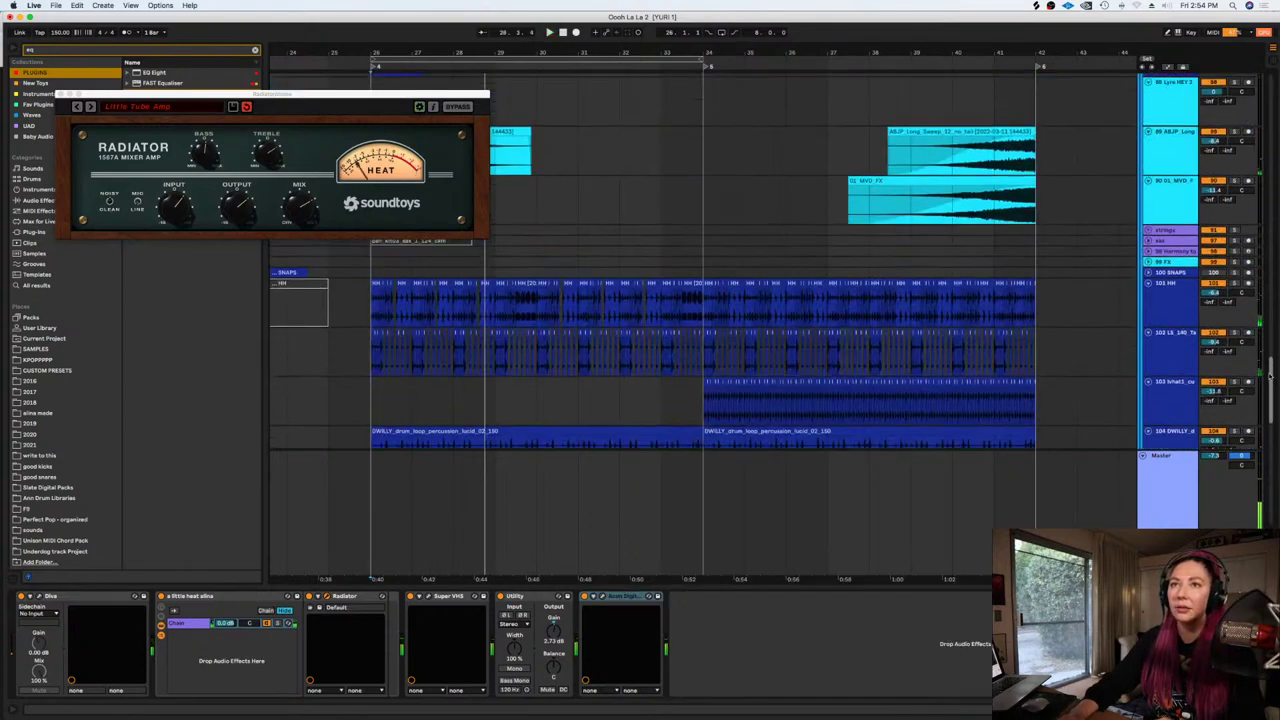
{"action": "scroll", "coordinate": [1264, 370], "scroll_direction": "down", "scroll_amount": 6}
{"action": "scroll", "coordinate": [1264, 370], "scroll_direction": "down", "scroll_amount": 10}
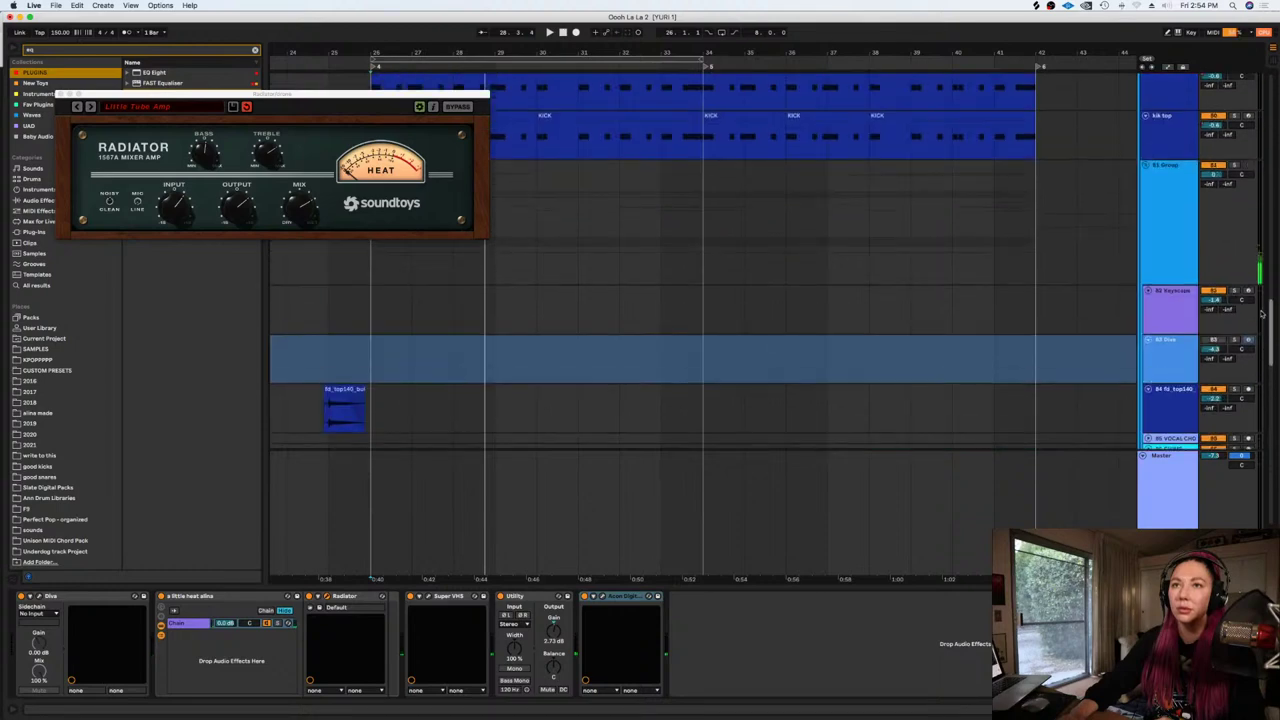
{"action": "left_click", "coordinate": [1235, 228]}
{"action": "key", "text": "space"}
{"action": "left_click", "coordinate": [1169, 248]}
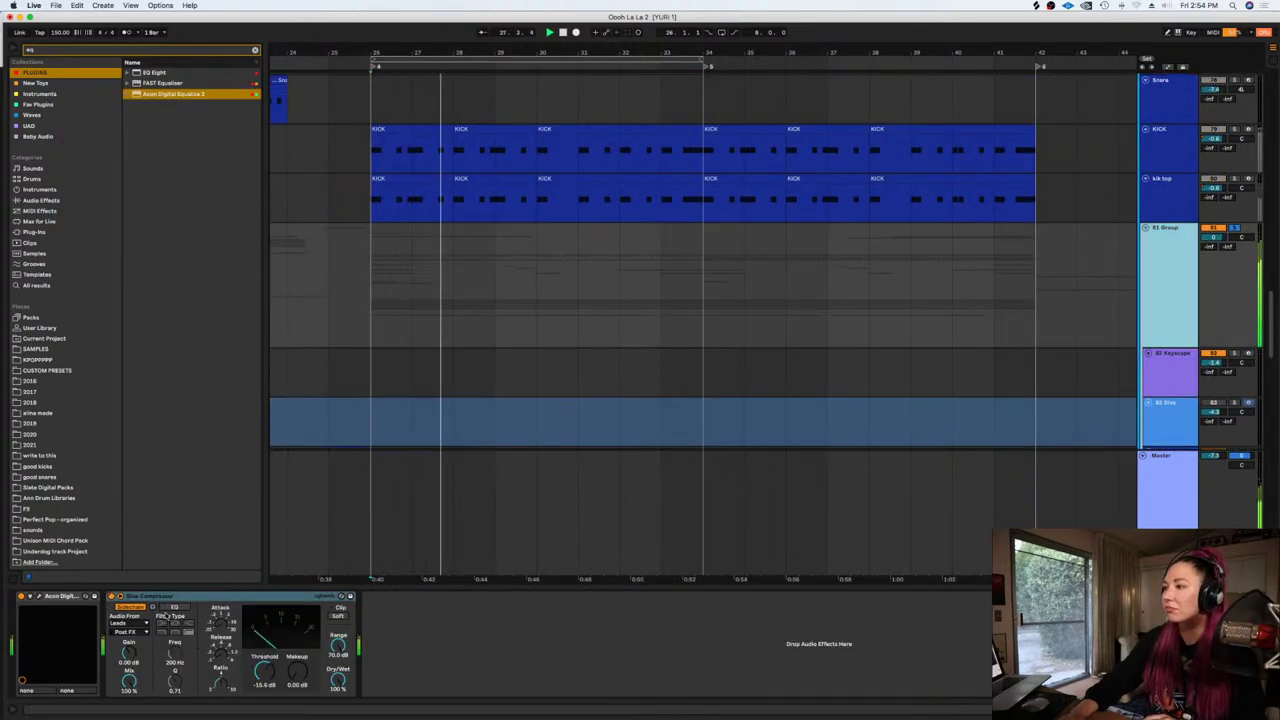
{"action": "key", "text": "space"}
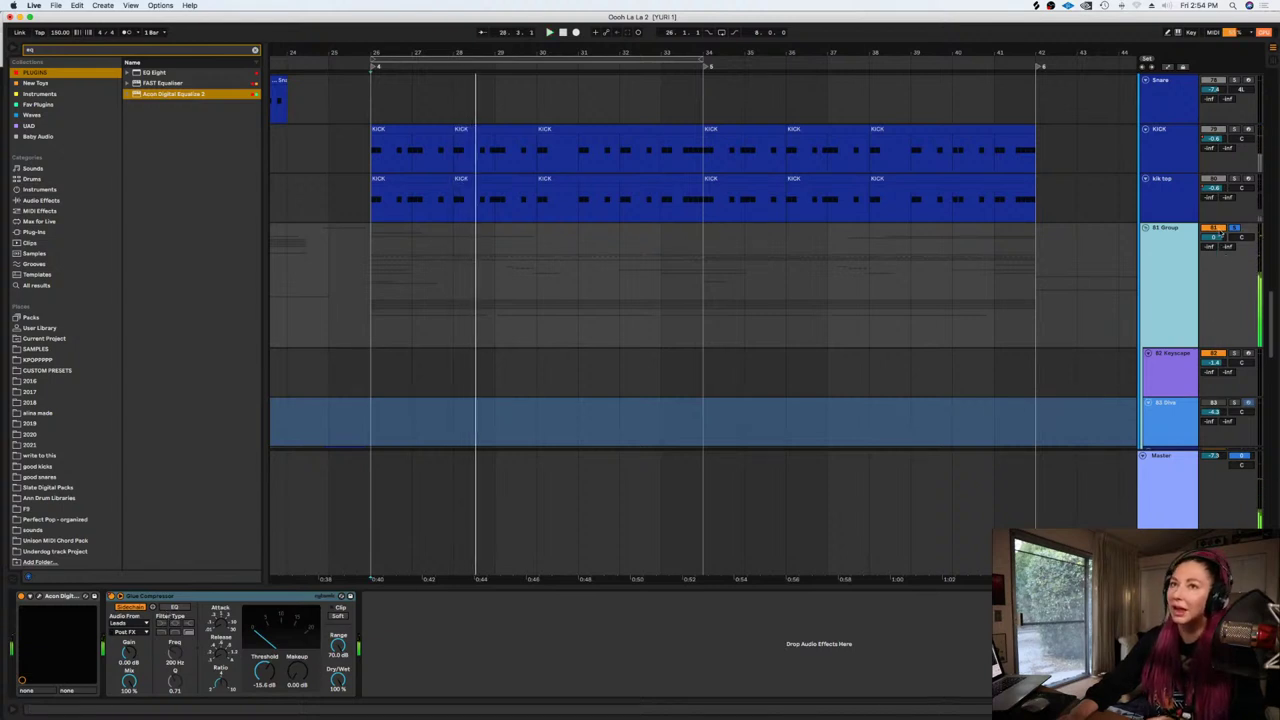
Lower the 81 Group track's volume to -1.8 dB and unsolo it for playback in the full mix
{"action": "left_click", "coordinate": [1213, 238]}
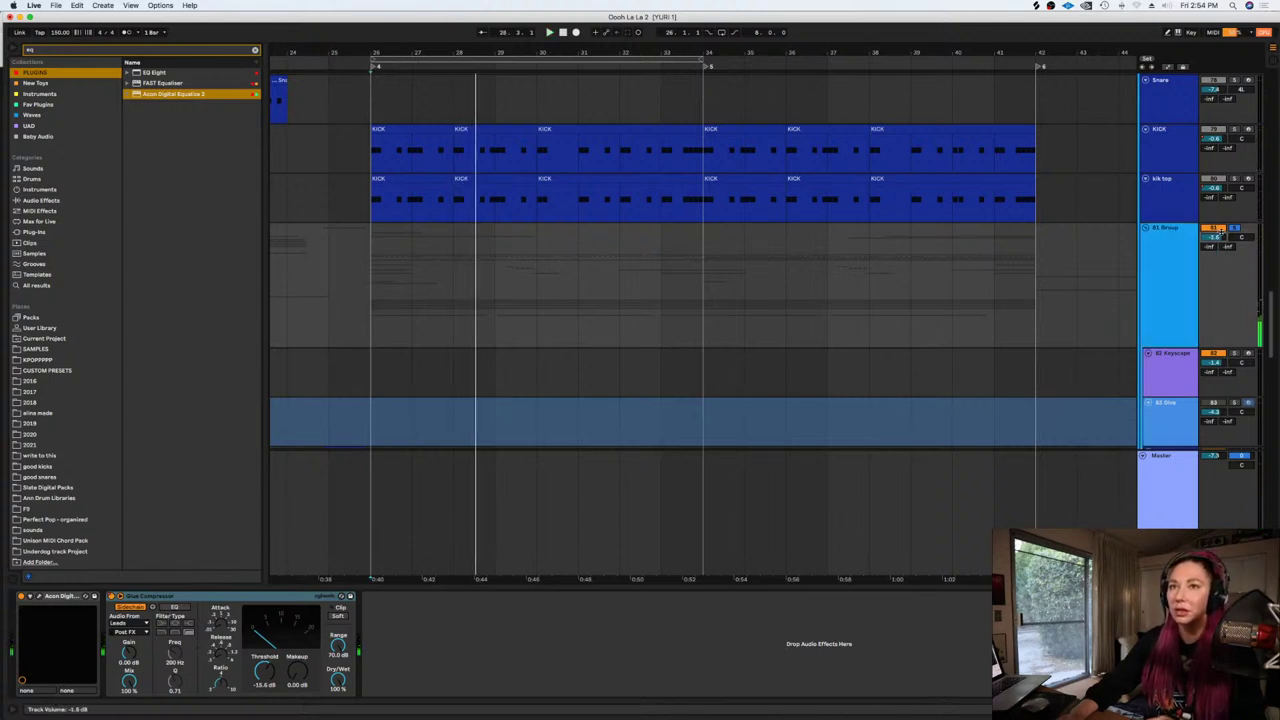
{"action": "left_click", "coordinate": [1235, 228]}
{"action": "key", "text": "space"}
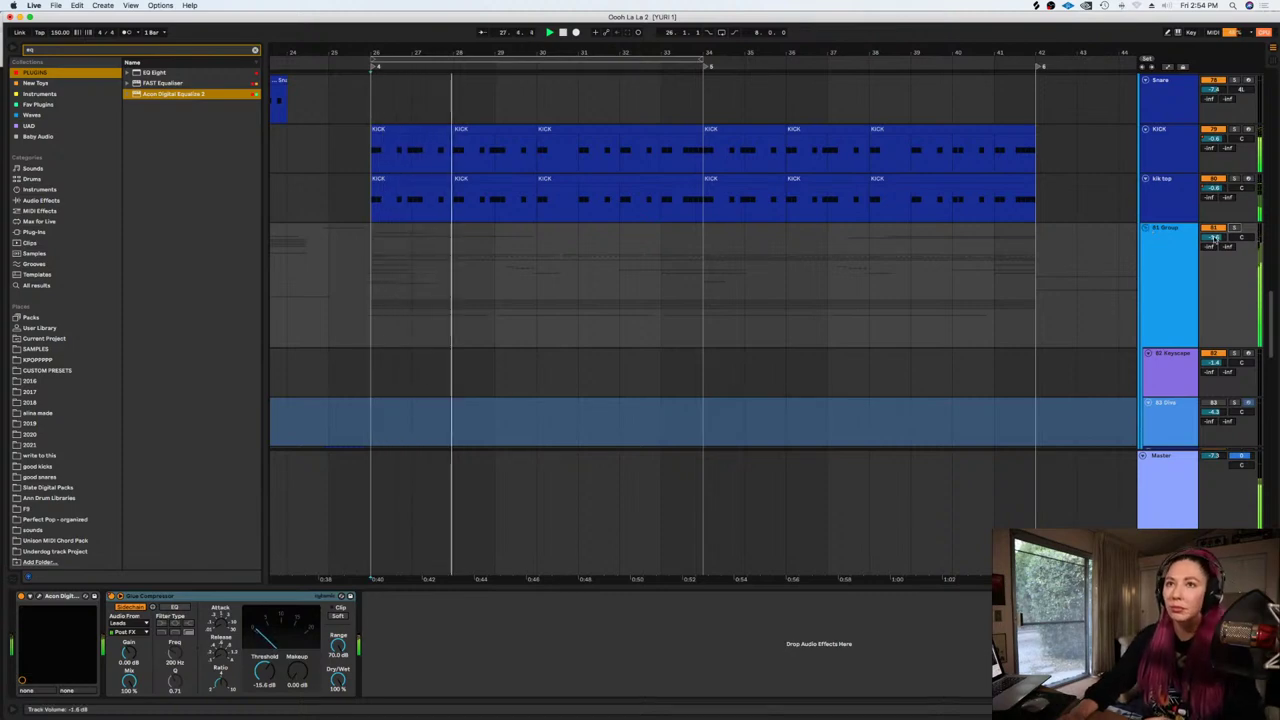
Raise the Utility gain on the 137 LEAD track to 4.44 dB and play the chorus
{"action": "left_click_drag", "start_coordinate": [1271, 328], "coordinate": [1262, 525]}
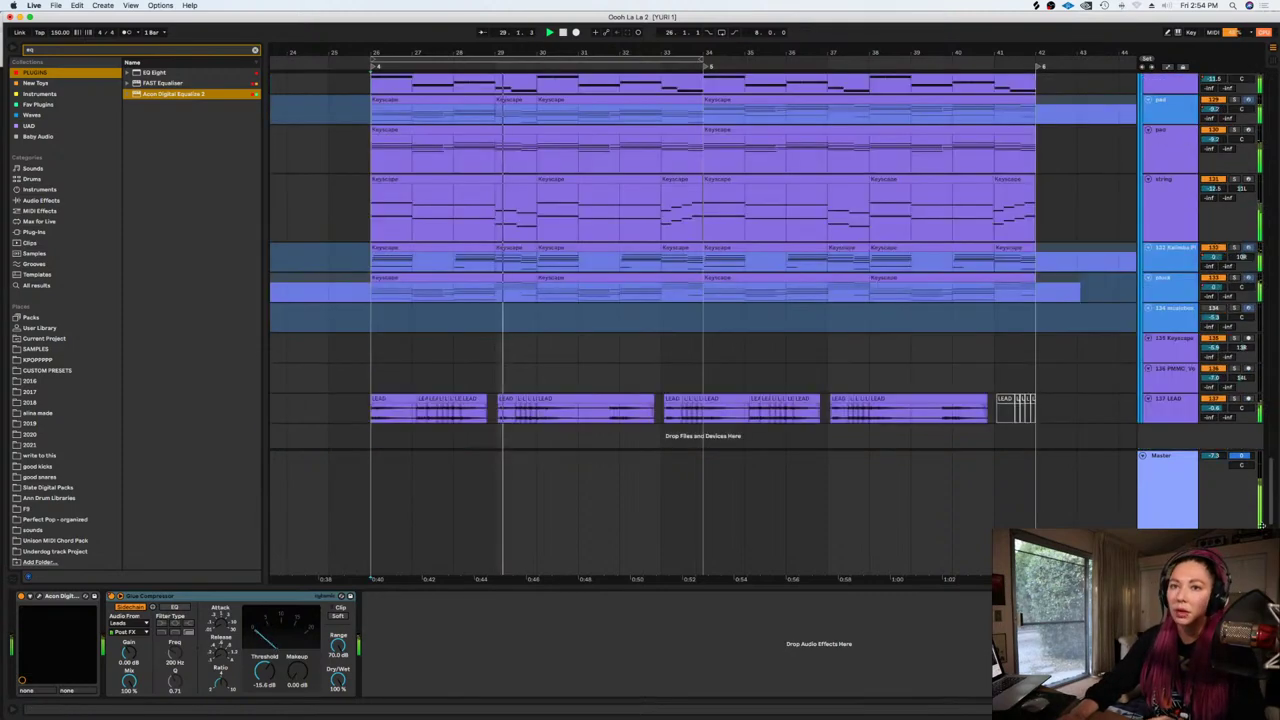
{"action": "key", "text": "space"}
{"action": "left_click", "coordinate": [1168, 412]}
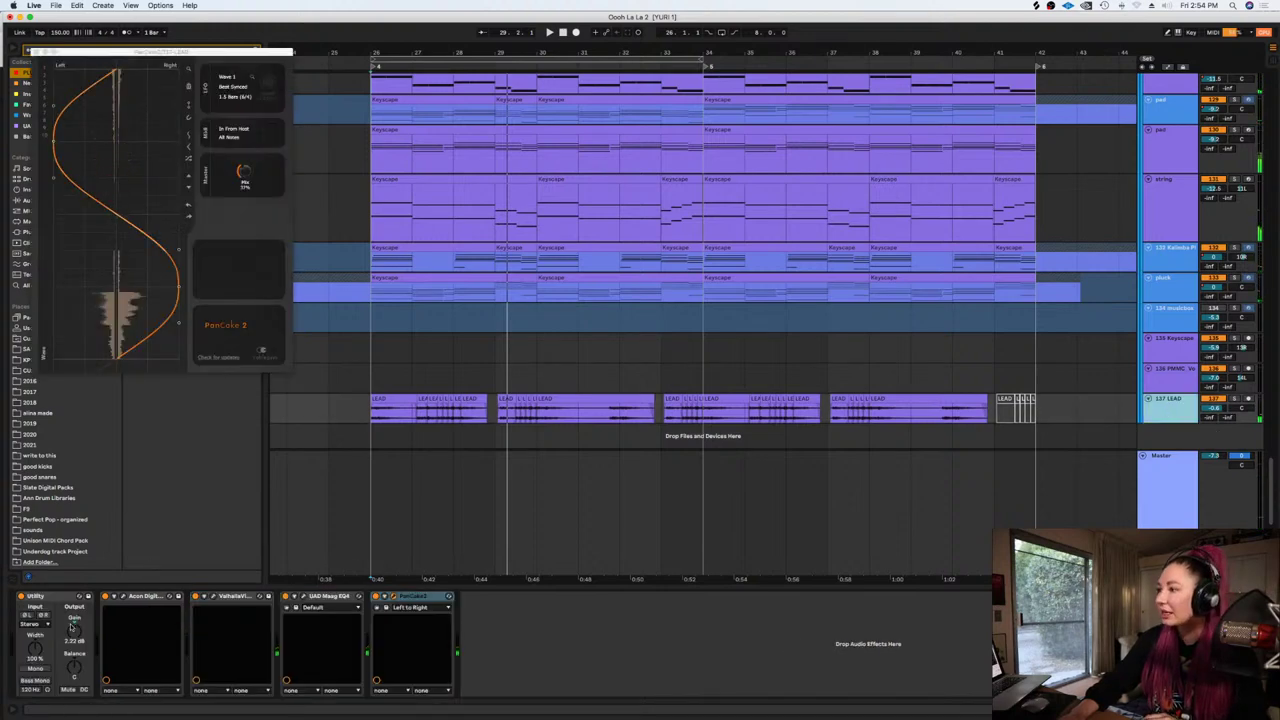
{"action": "left_click_drag", "start_coordinate": [72, 628], "coordinate": [72, 622]}
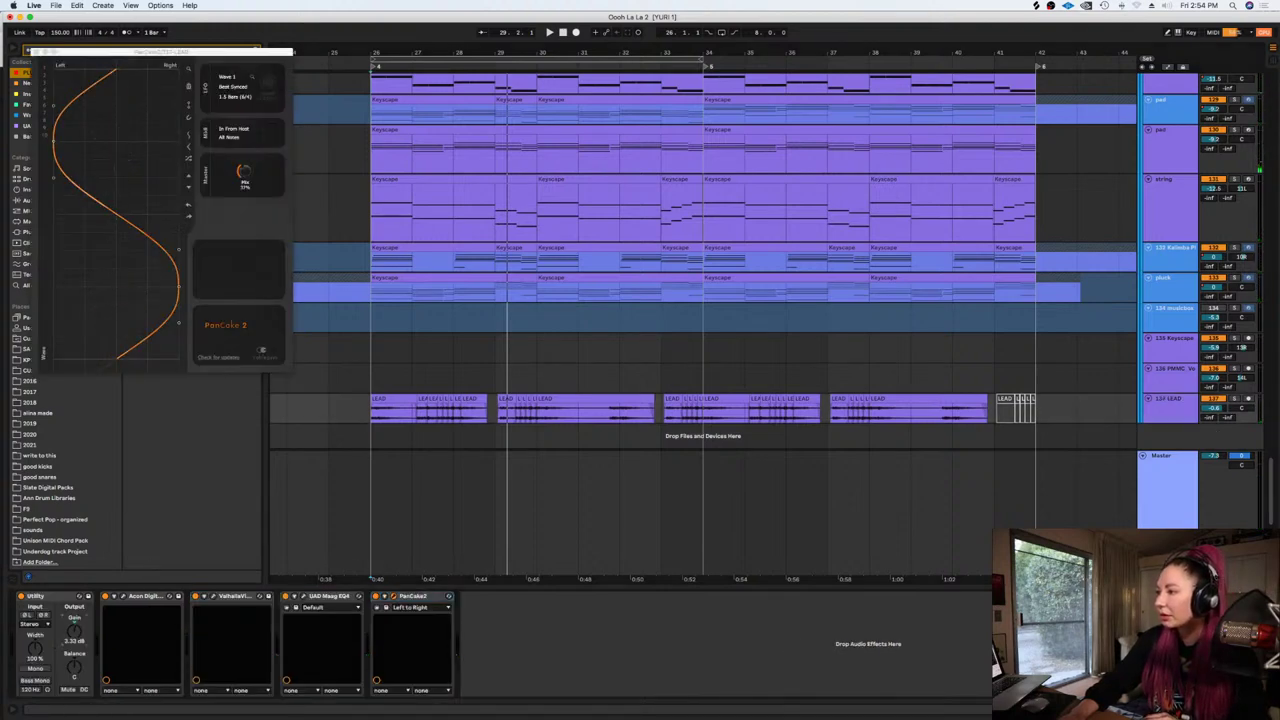
{"action": "key", "text": "space"}
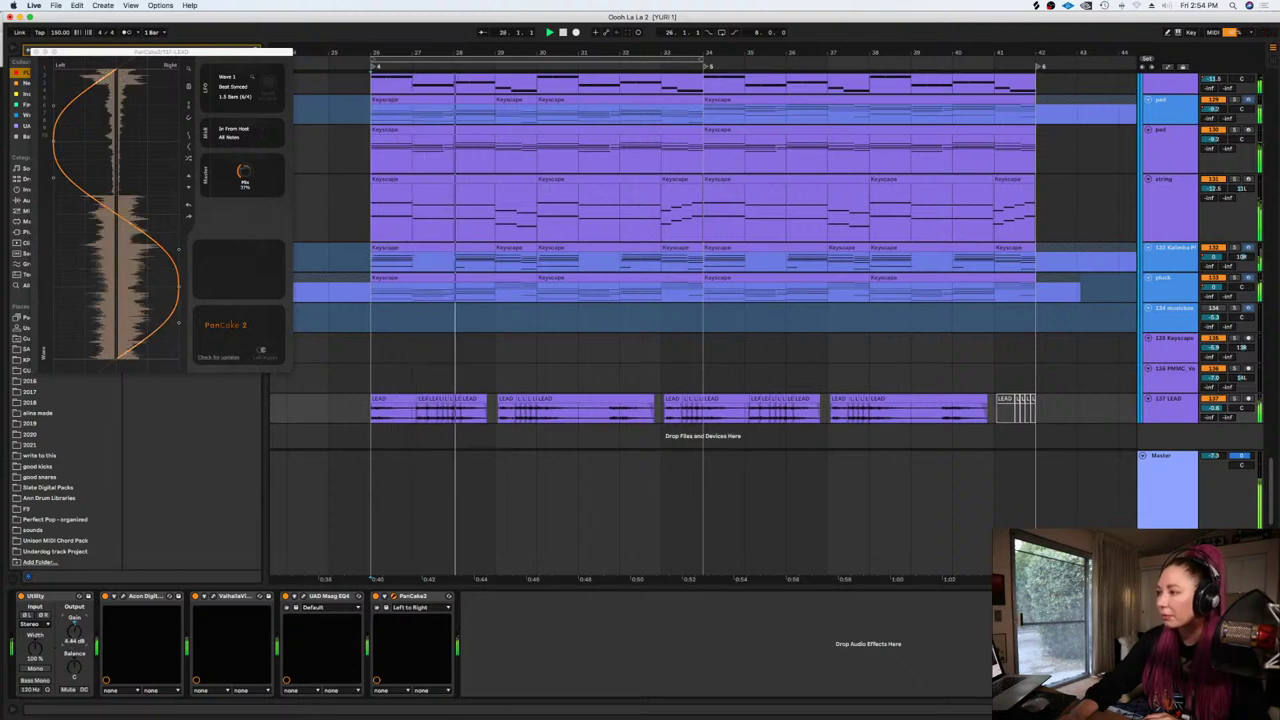
{"action": "key", "text": "space"}
Move the LEAD track up between the KICK and kik top tracks by cutting and pasting it
{"action": "left_click", "coordinate": [1187, 414]}
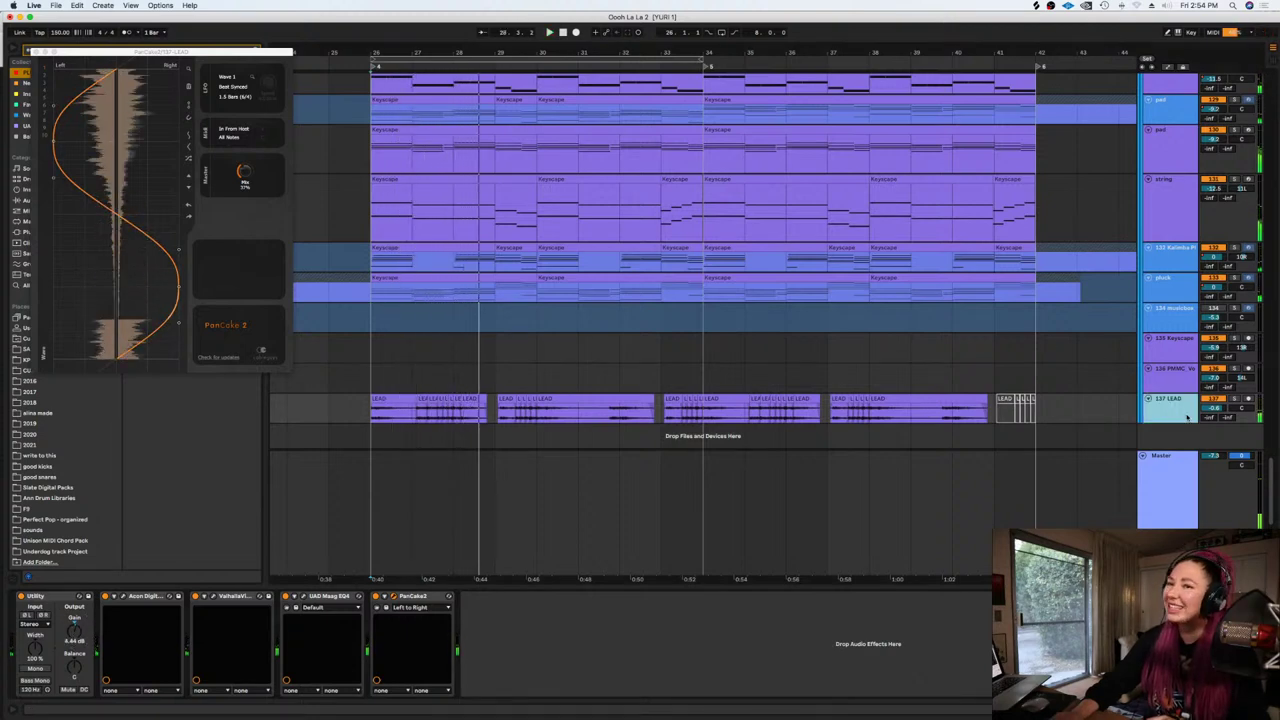
{"action": "key", "text": "super+d"}
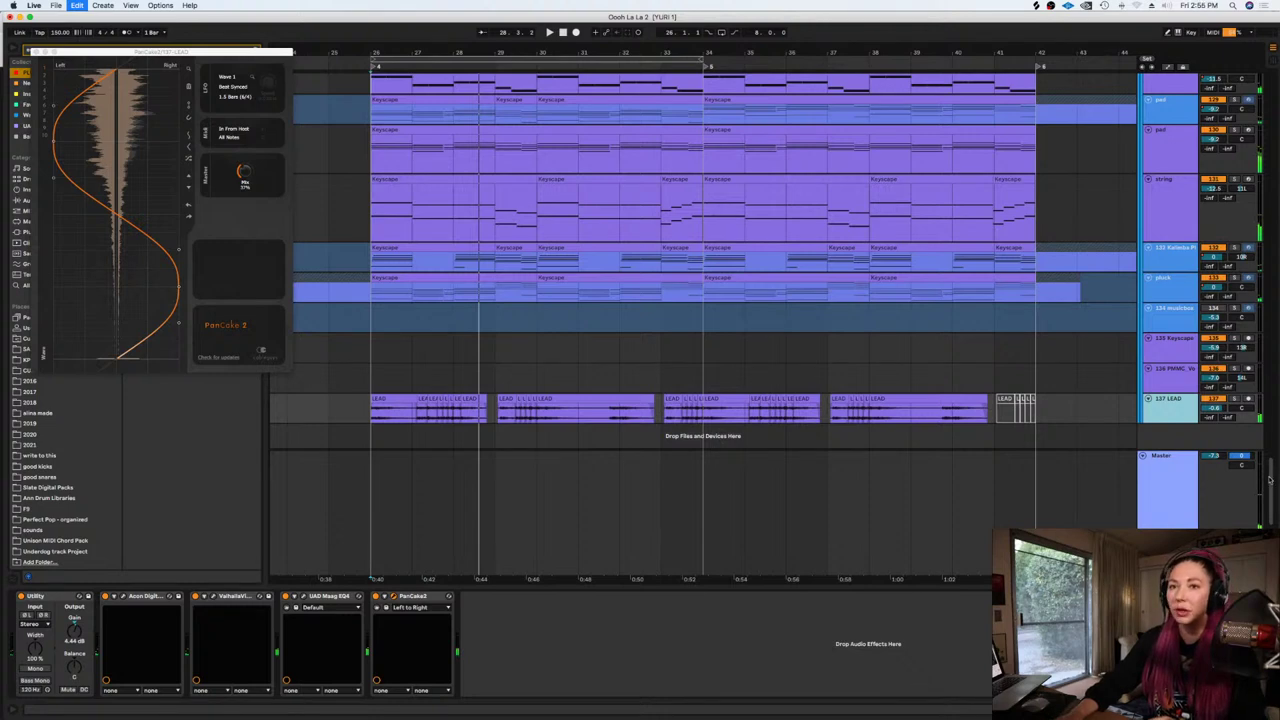
{"action": "key", "text": "BackSpace"}
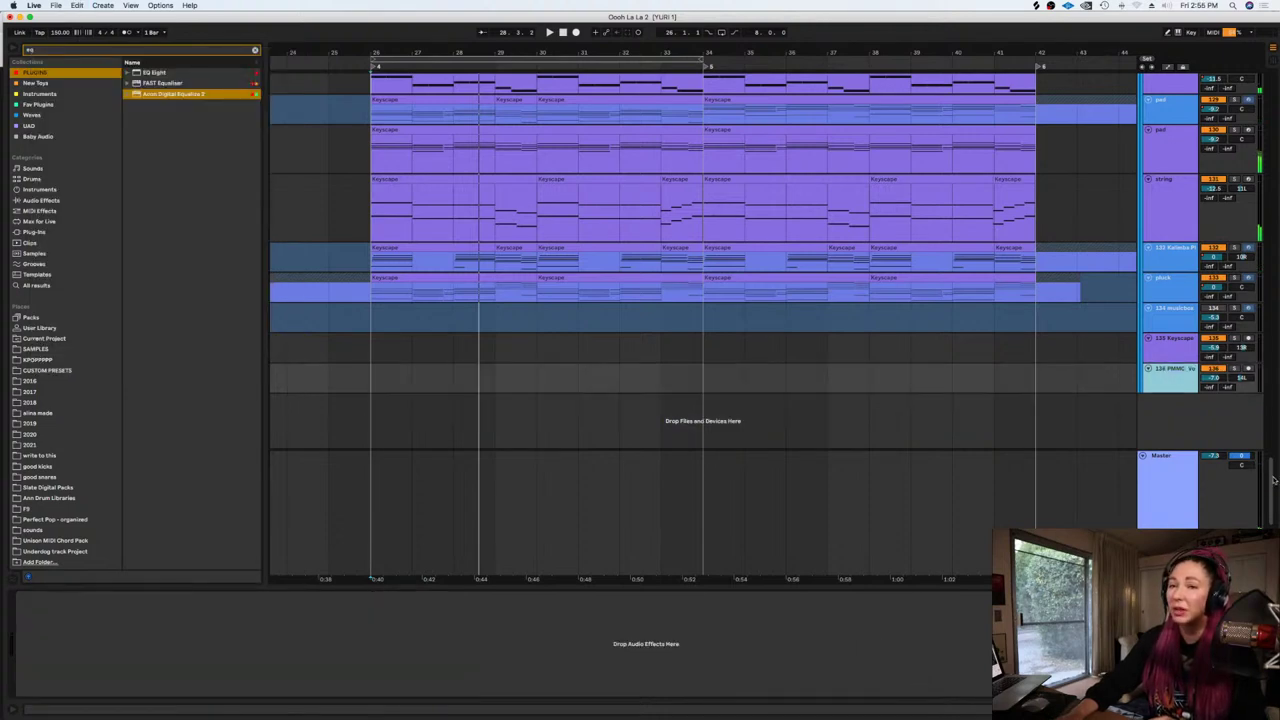
{"action": "left_click_drag", "start_coordinate": [1271, 408], "coordinate": [1270, 341]}
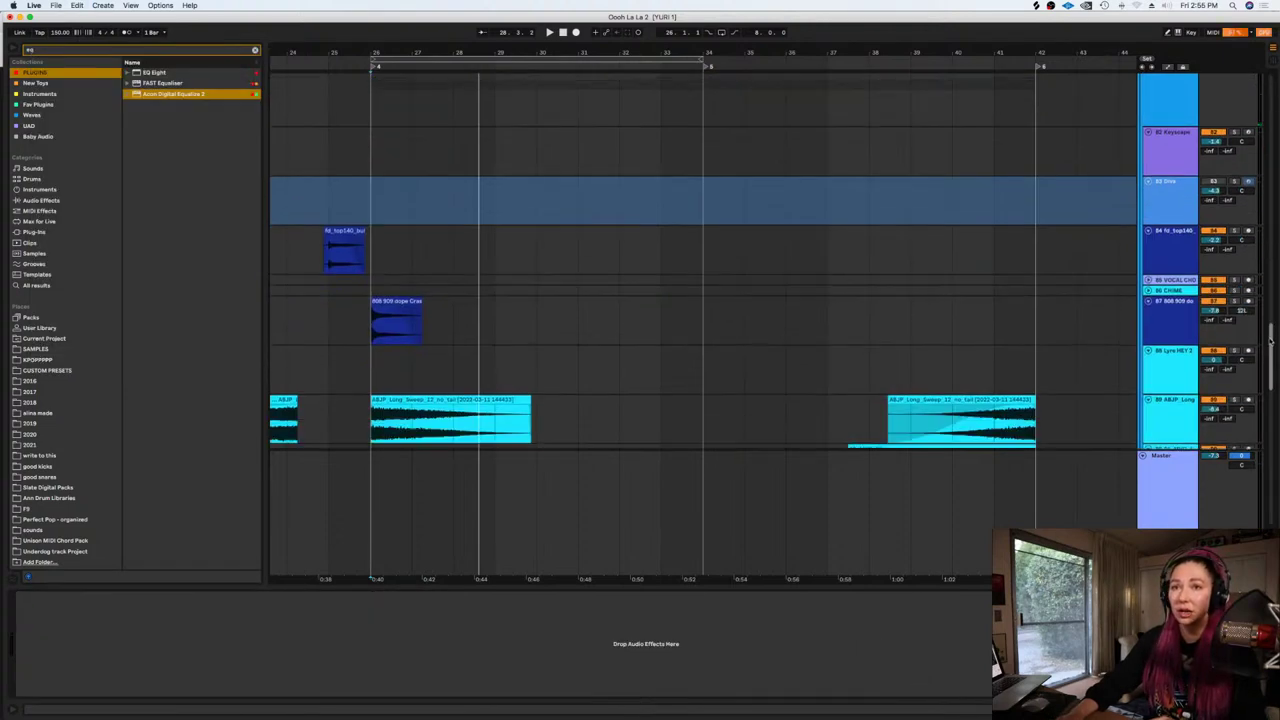
{"action": "left_click", "coordinate": [1271, 228]}
{"action": "left_click_drag", "start_coordinate": [1272, 231], "coordinate": [1272, 258]}
{"action": "left_click", "coordinate": [1146, 115]}
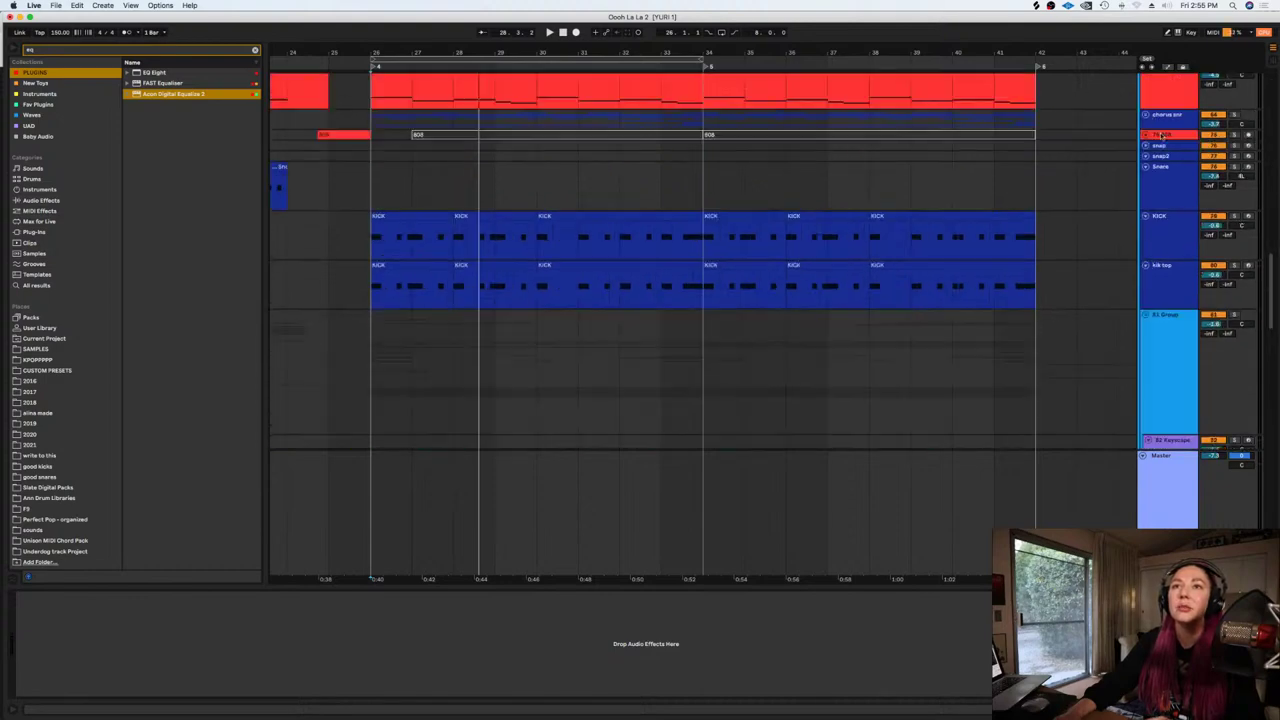
{"action": "left_click", "coordinate": [1153, 287]}
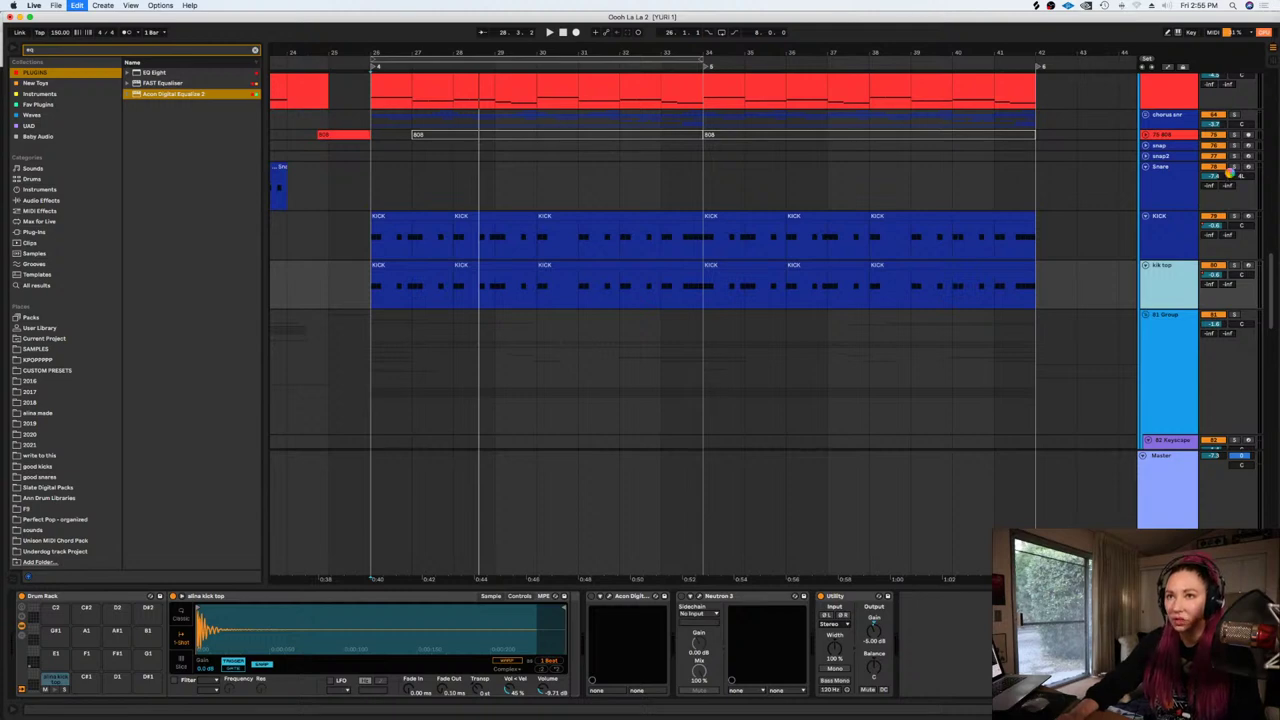
{"action": "key", "text": "super+z"}
During playback, set the LEAD track's Utility gain to 3.33 dB and lower its track volume to -2.4 dB
{"action": "key", "text": "space"}
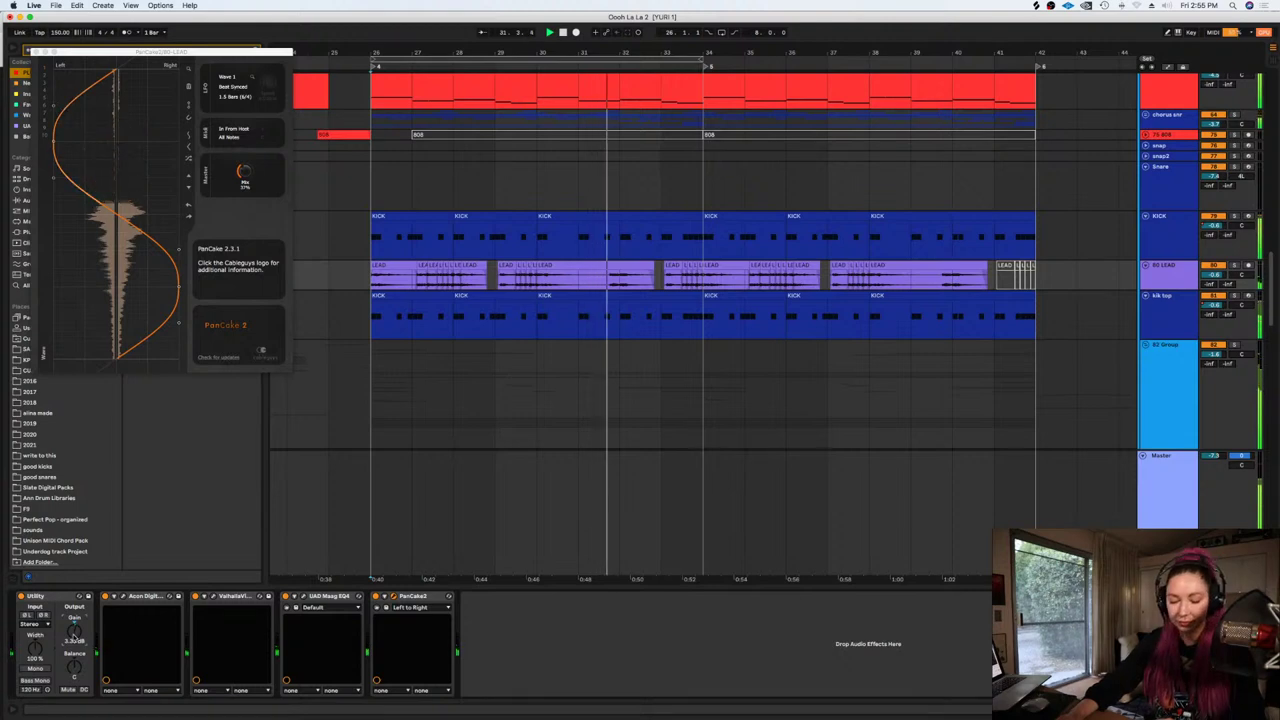
{"action": "left_click", "coordinate": [36, 51]}
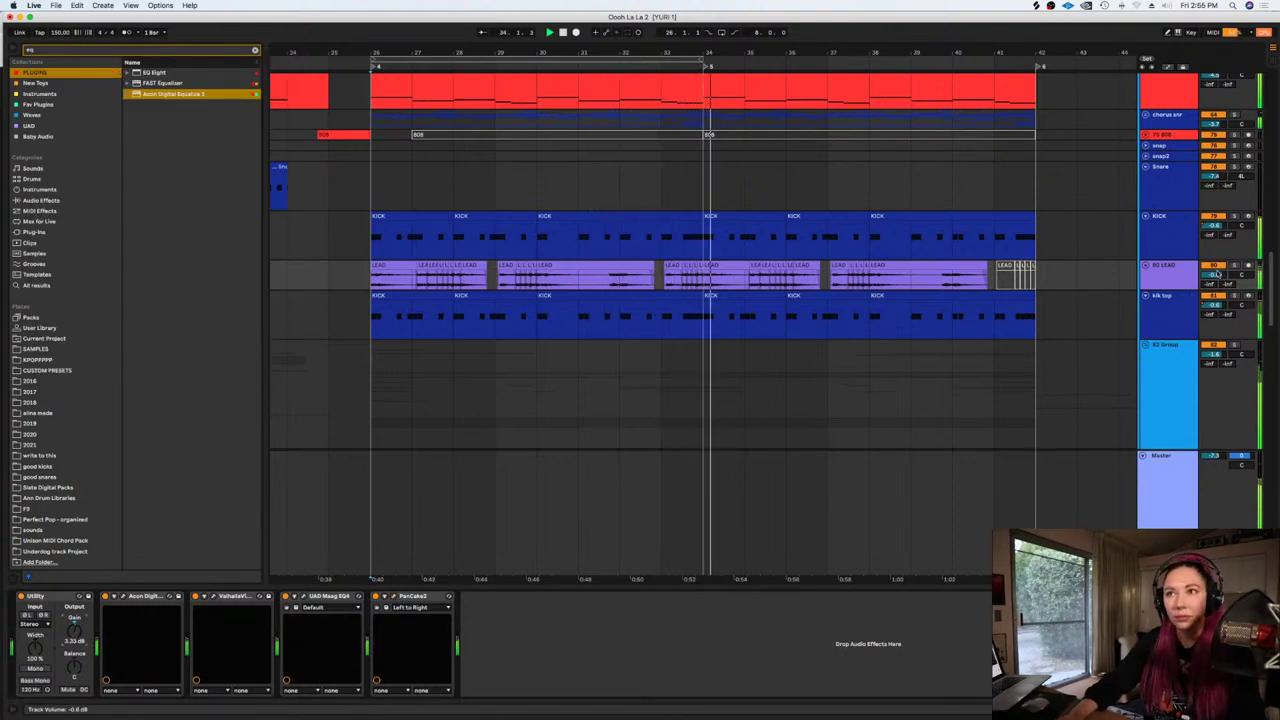
{"action": "left_click_drag", "start_coordinate": [1217, 274], "coordinate": [1226, 279]}
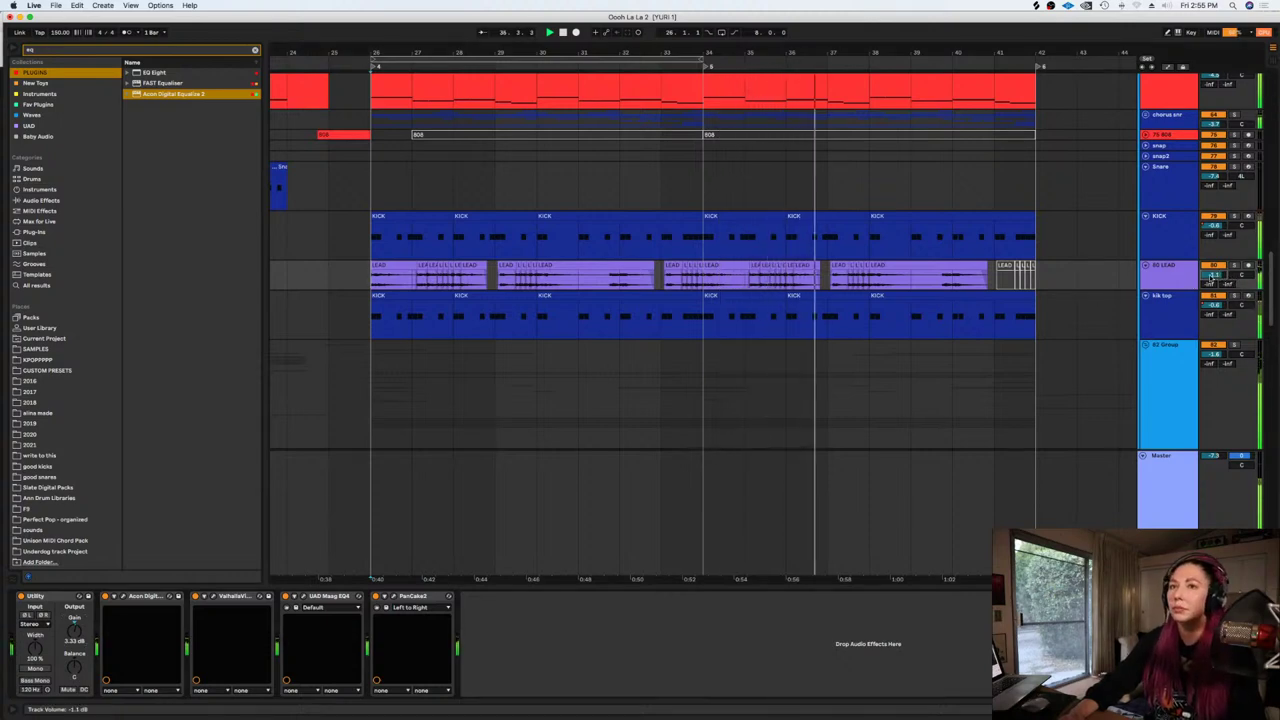
{"action": "left_click_drag", "start_coordinate": [1213, 274], "coordinate": [1214, 276]}
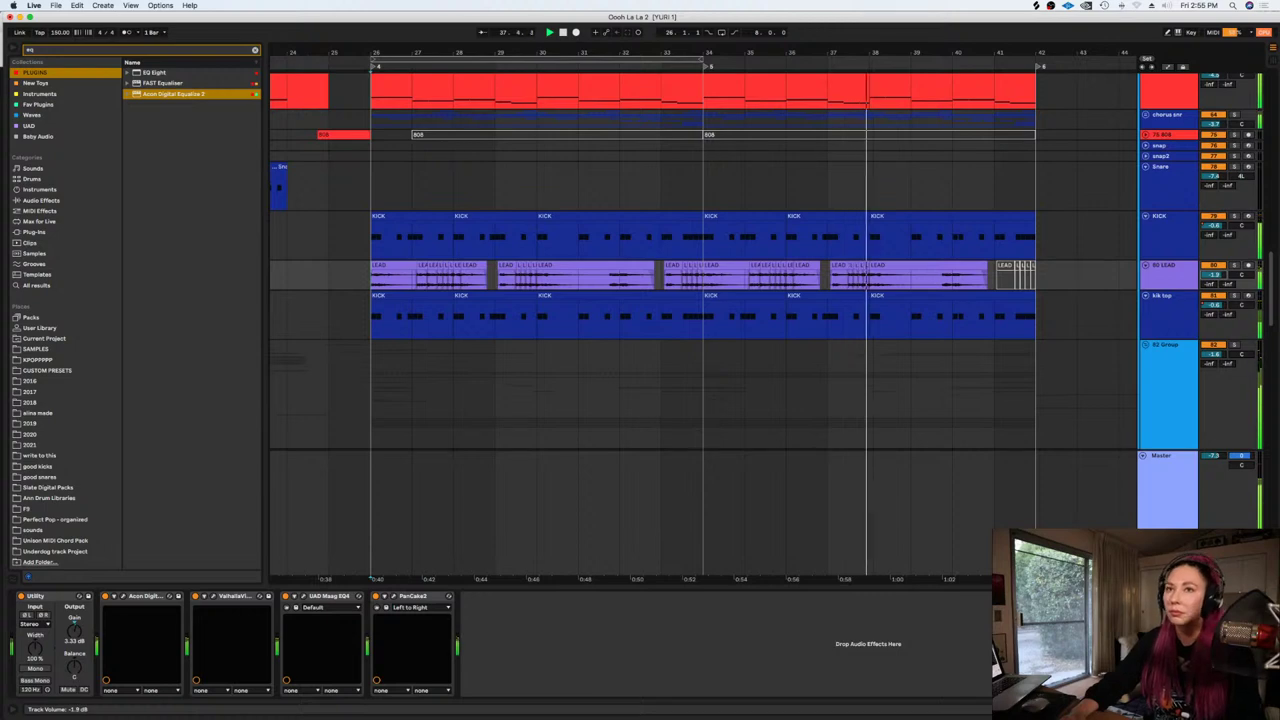
{"action": "left_click_drag", "start_coordinate": [1213, 275], "coordinate": [1215, 279]}
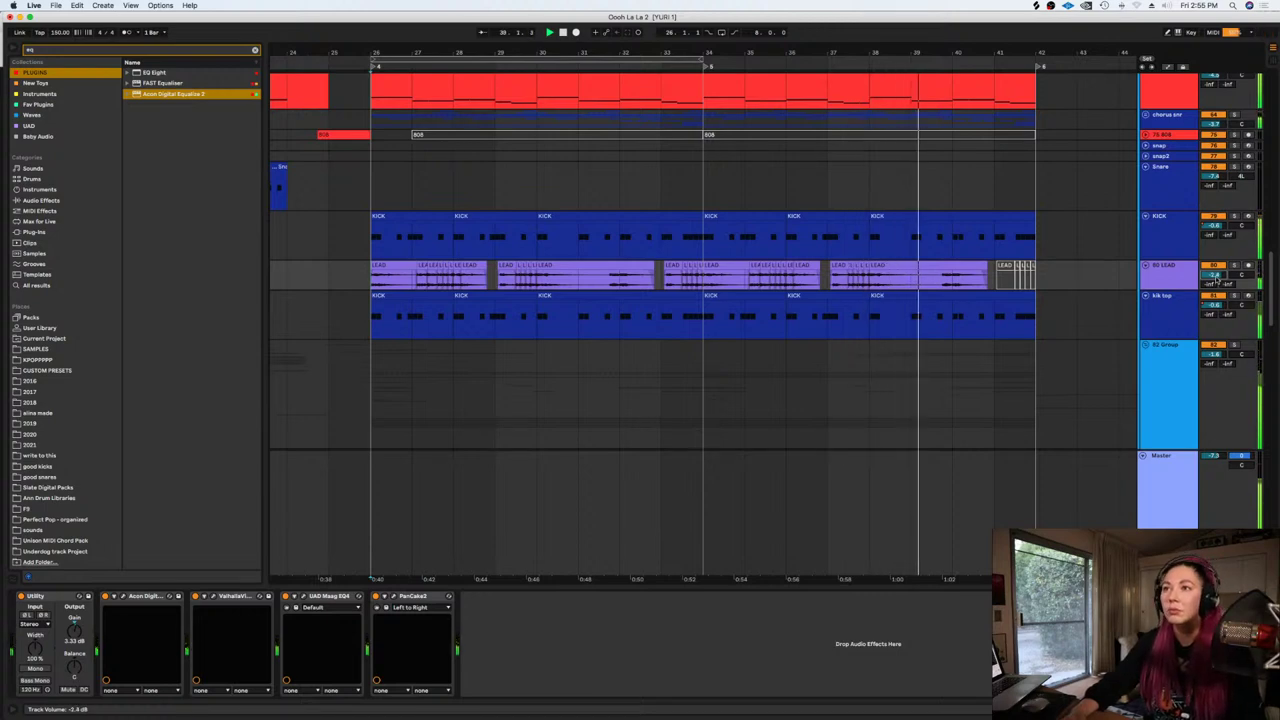
Hide the device view and play the end of the chorus from bar 39
{"action": "left_click", "coordinate": [1044, 322]}
{"action": "key", "text": "minus"}
{"action": "key", "text": "minus"}
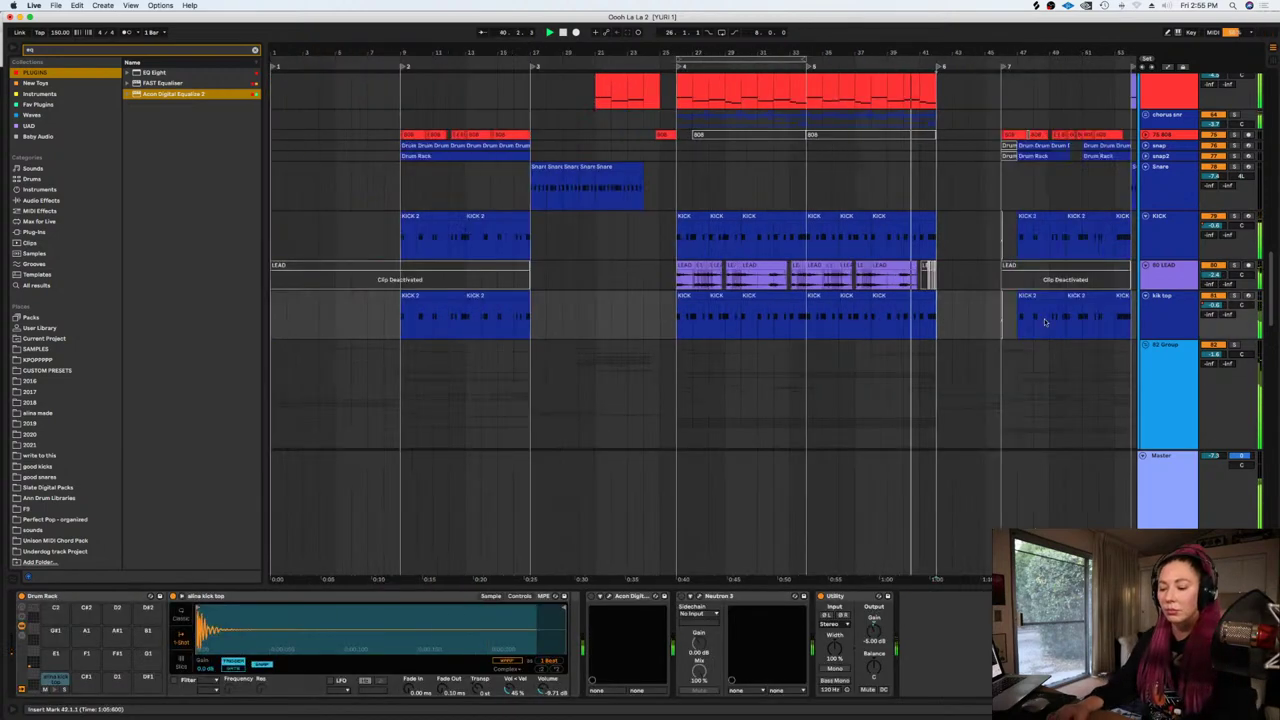
{"action": "key", "text": "minus"}
{"action": "key", "text": "alt+super+l"}
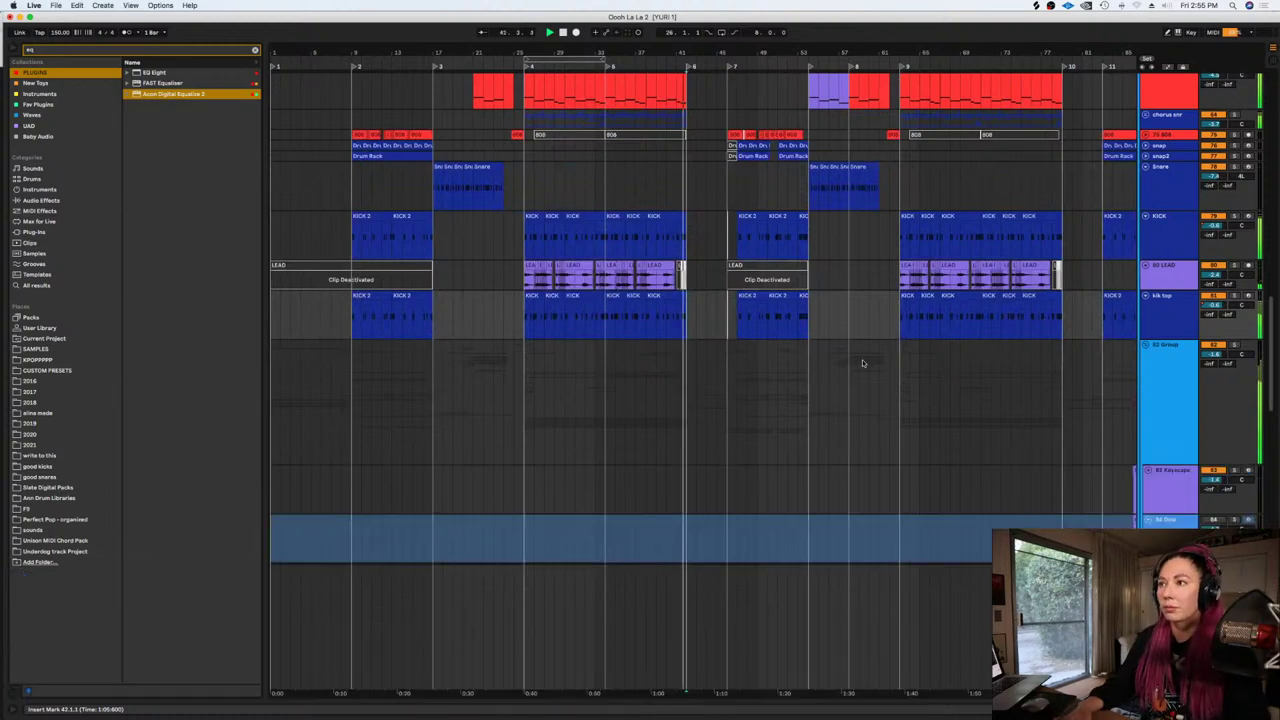
{"action": "scroll", "coordinate": [863, 363], "scroll_direction": "down", "scroll_amount": 5}
{"action": "left_click", "coordinate": [659, 263]}
{"action": "key", "text": "plus"}
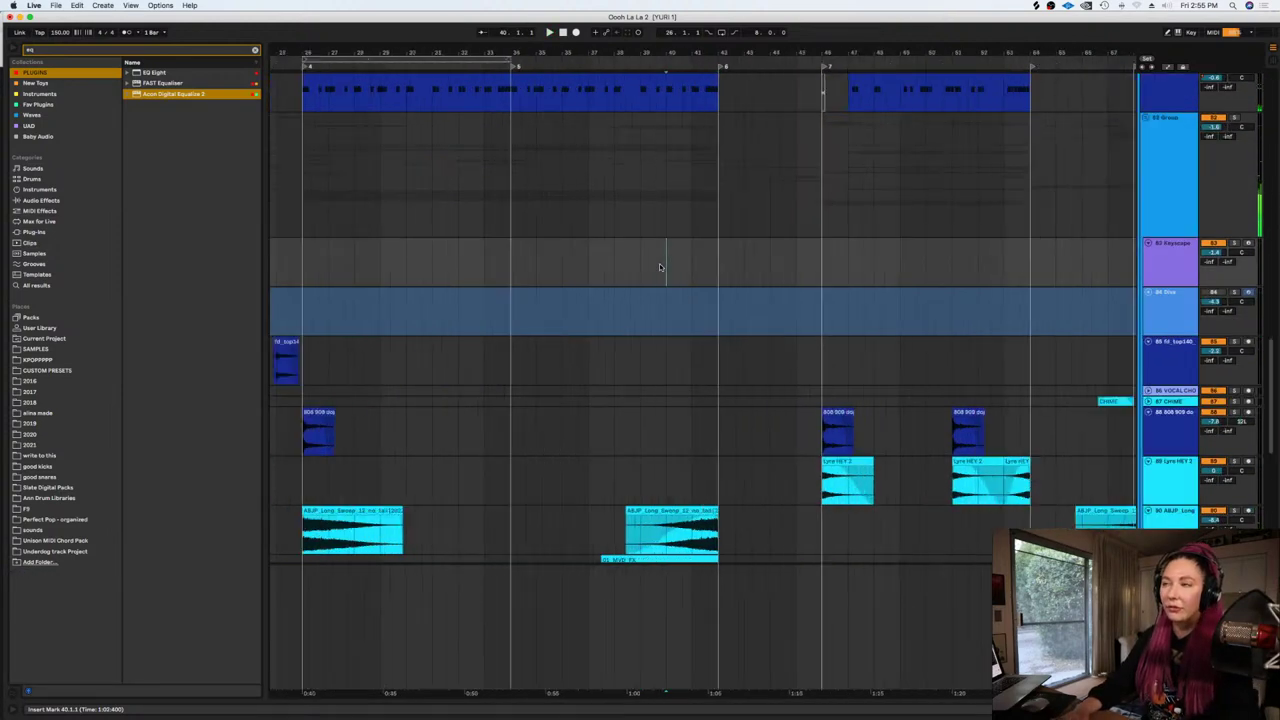
{"action": "left_click", "coordinate": [626, 258]}
{"action": "key", "text": "space"}
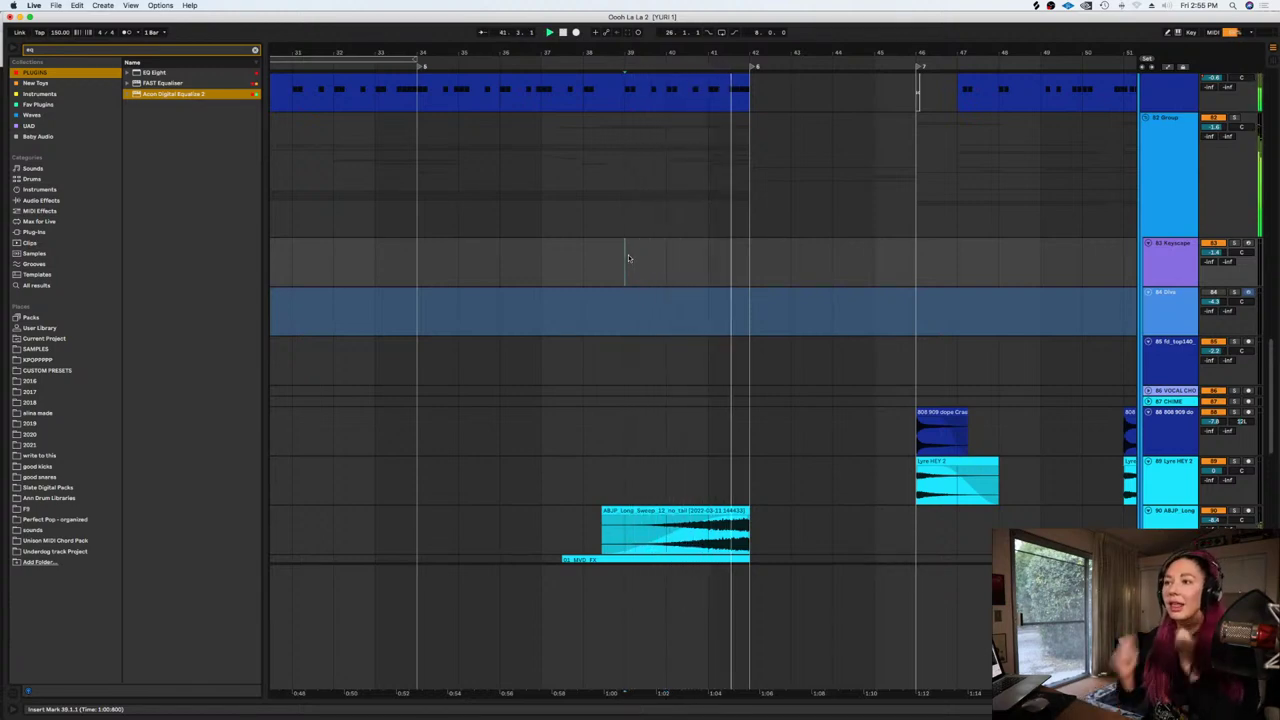
Insert a new audio track directly below the DWILLY drum loop percussion track
{"action": "scroll", "coordinate": [933, 330], "scroll_direction": "down", "scroll_amount": 2}
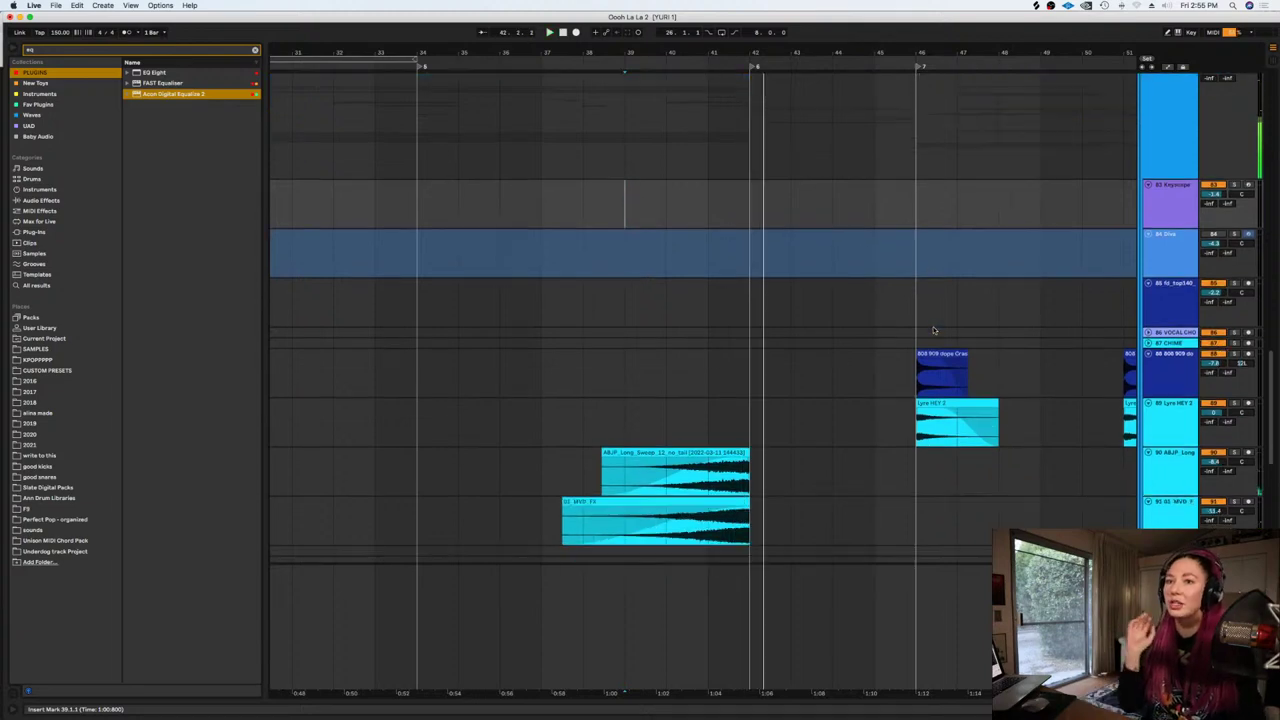
{"action": "scroll", "coordinate": [935, 329], "scroll_direction": "down", "scroll_amount": 6}
{"action": "scroll", "coordinate": [937, 329], "scroll_direction": "down", "scroll_amount": 7}
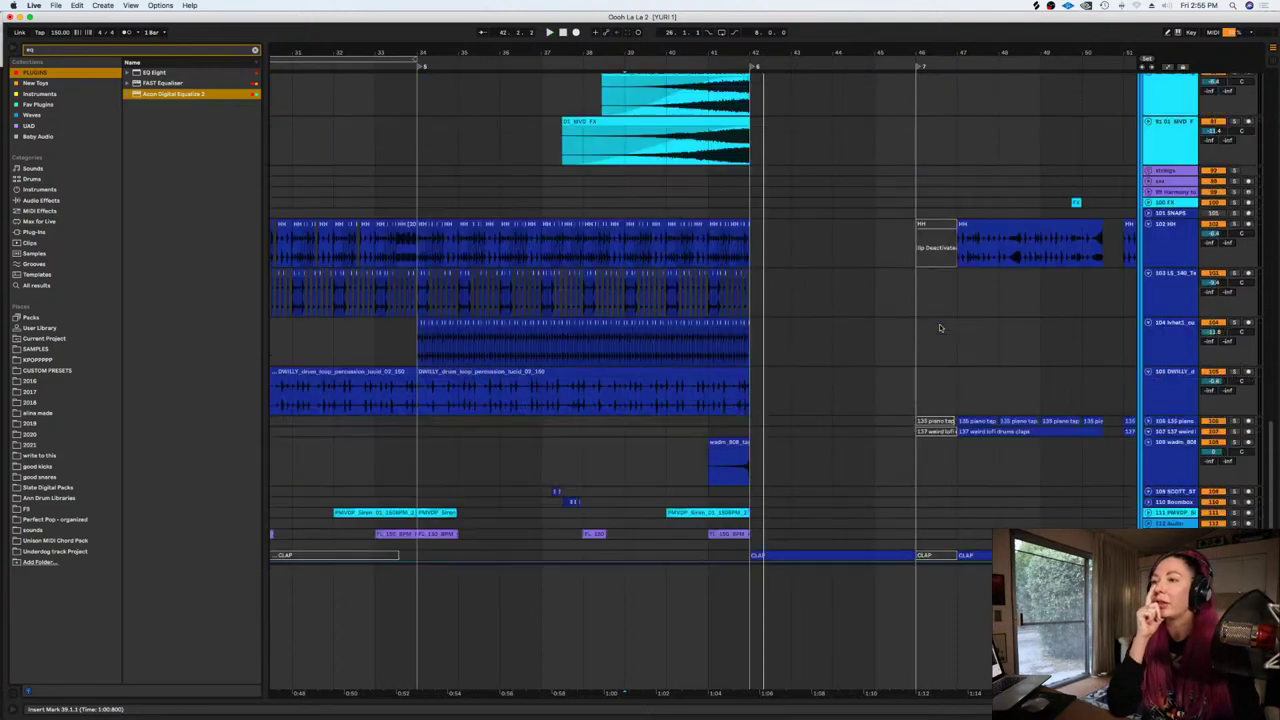
{"action": "left_click", "coordinate": [1175, 313]}
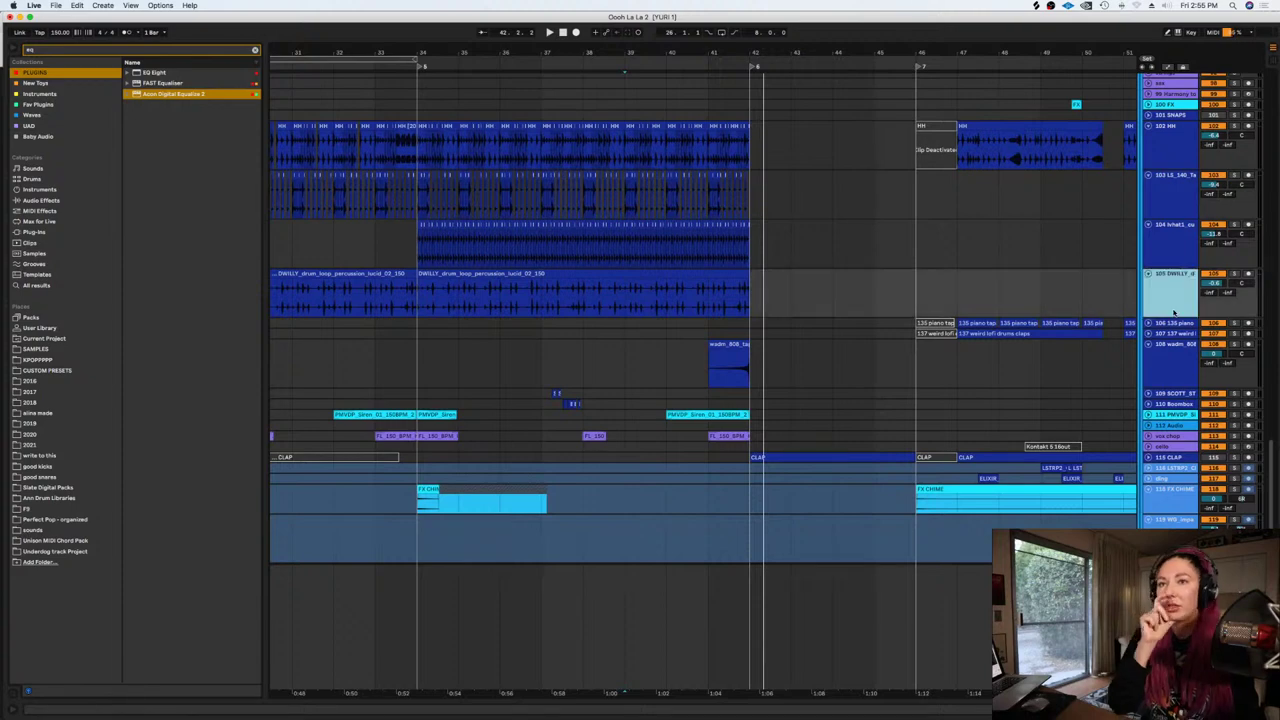
{"action": "key", "text": "super+t"}
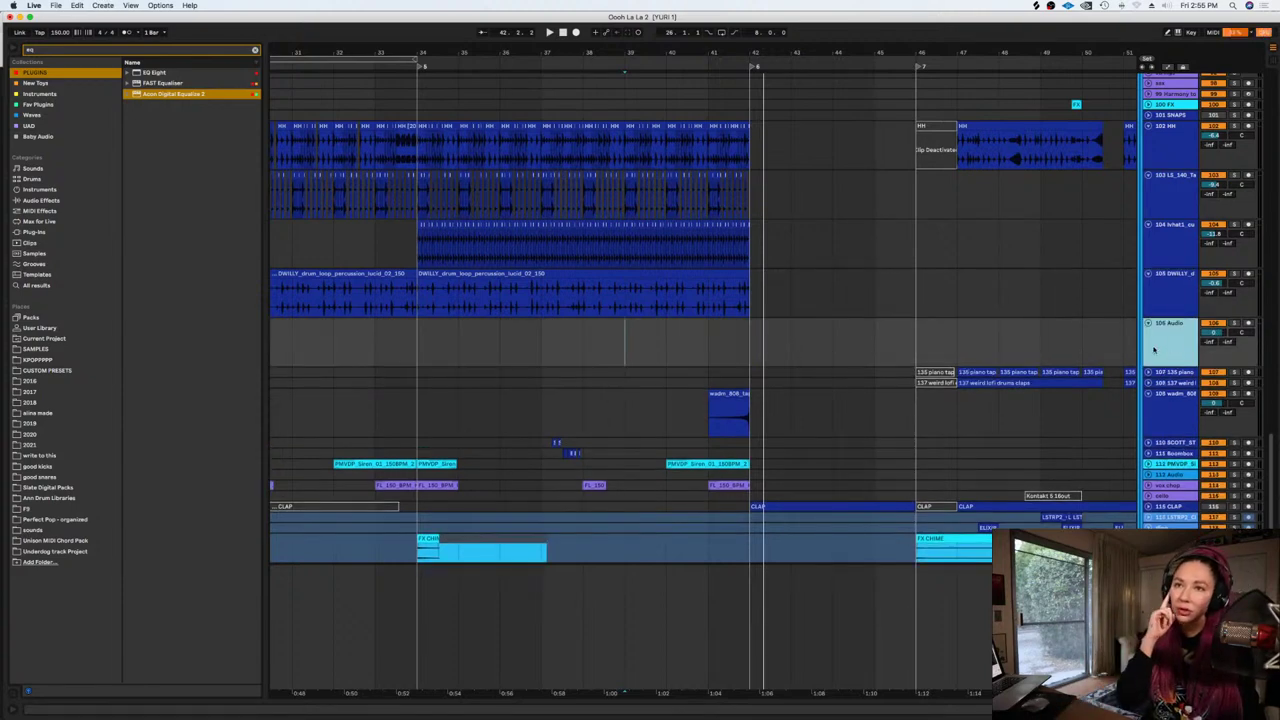
{"action": "right_click", "coordinate": [1165, 349]}
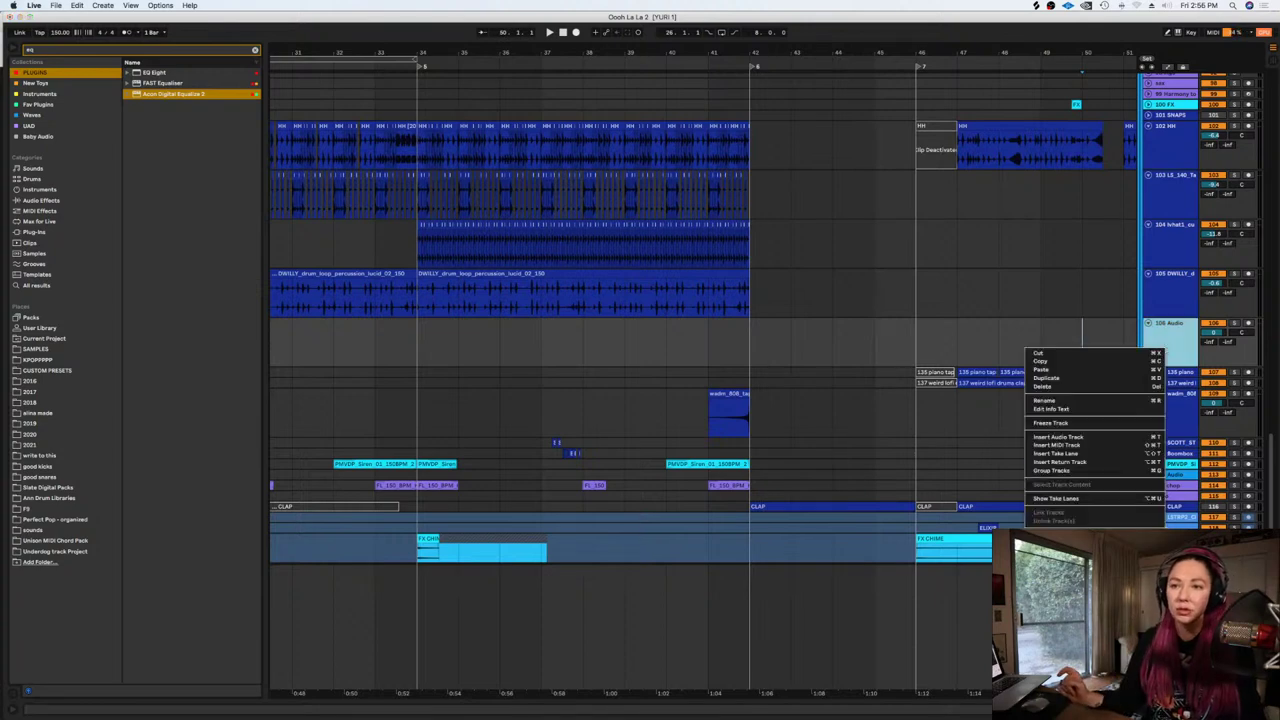
{"action": "left_click", "coordinate": [1096, 564]}
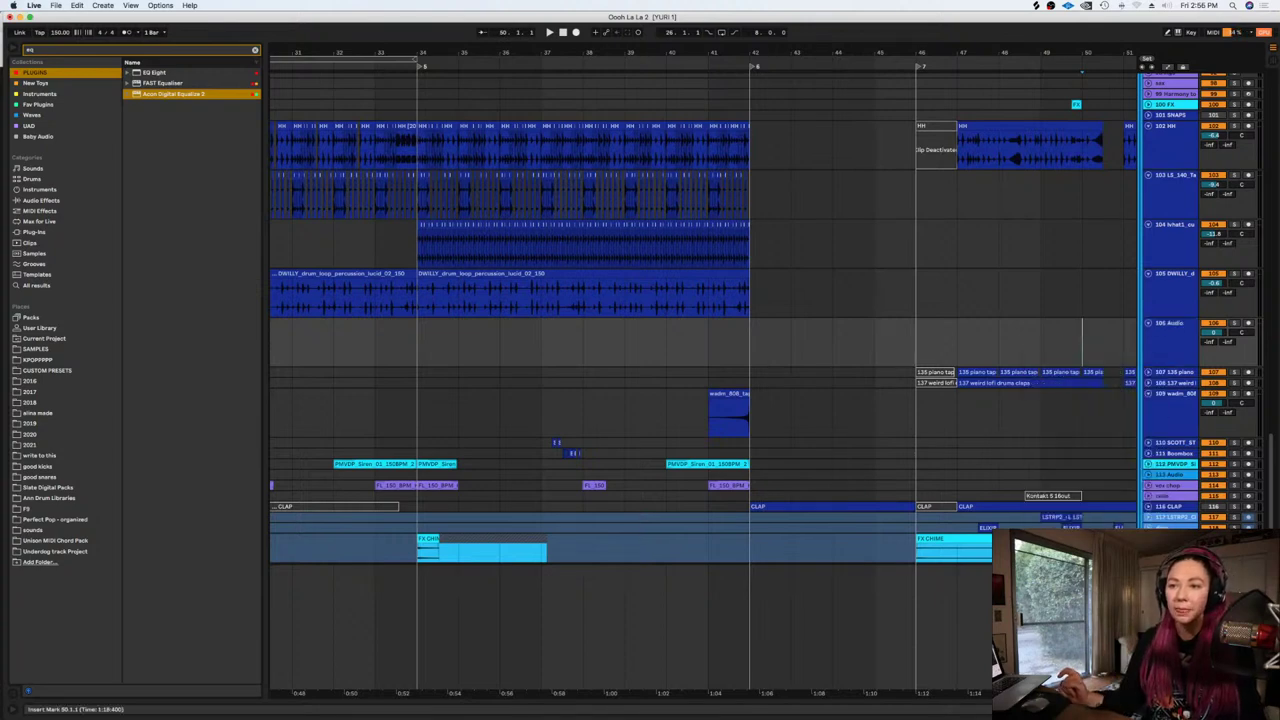
Search for "snare" samples in the 2021 and good snares folders
{"action": "left_click", "coordinate": [255, 50]}
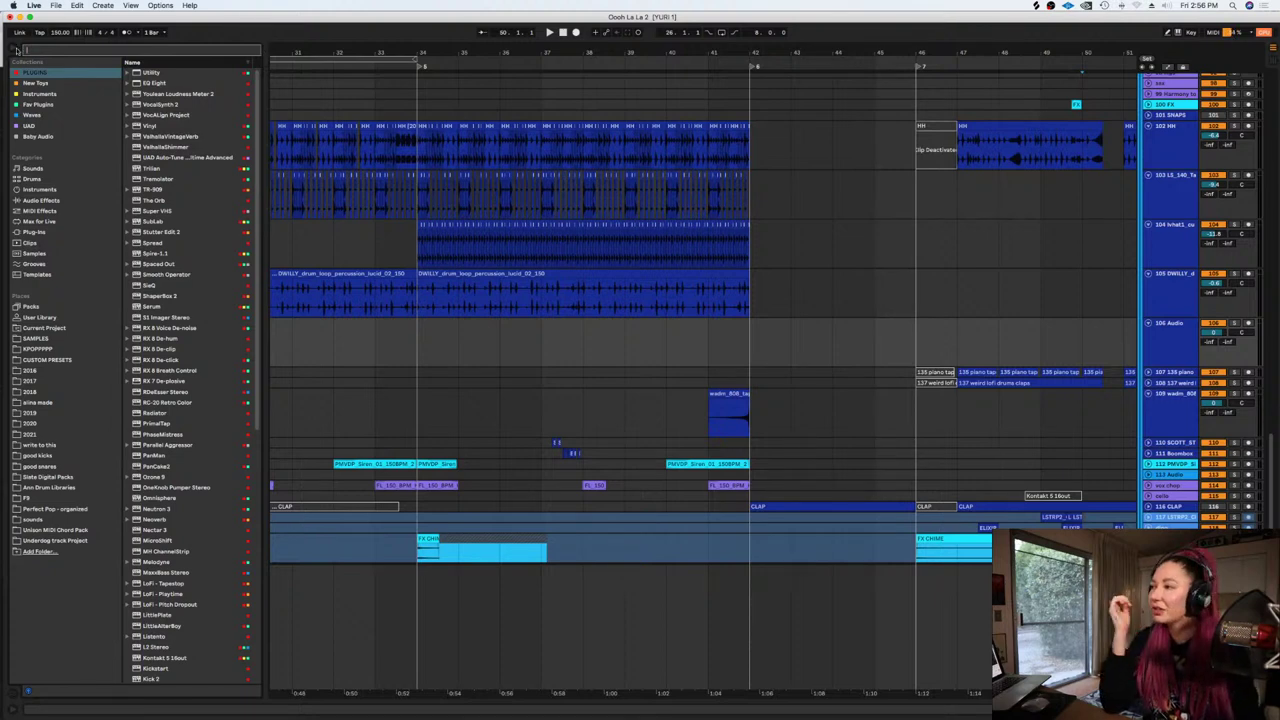
{"action": "left_click", "coordinate": [30, 434]}
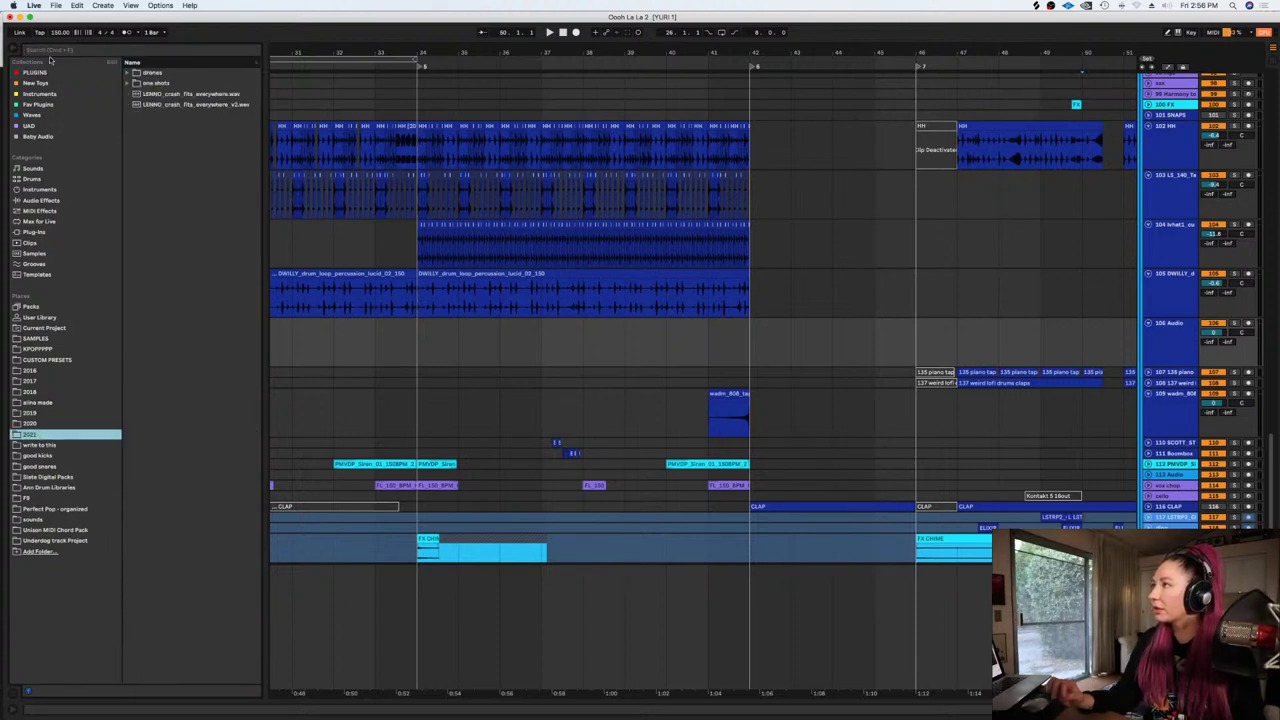
{"action": "left_click", "coordinate": [50, 50]}
{"action": "type", "text": "snare"}
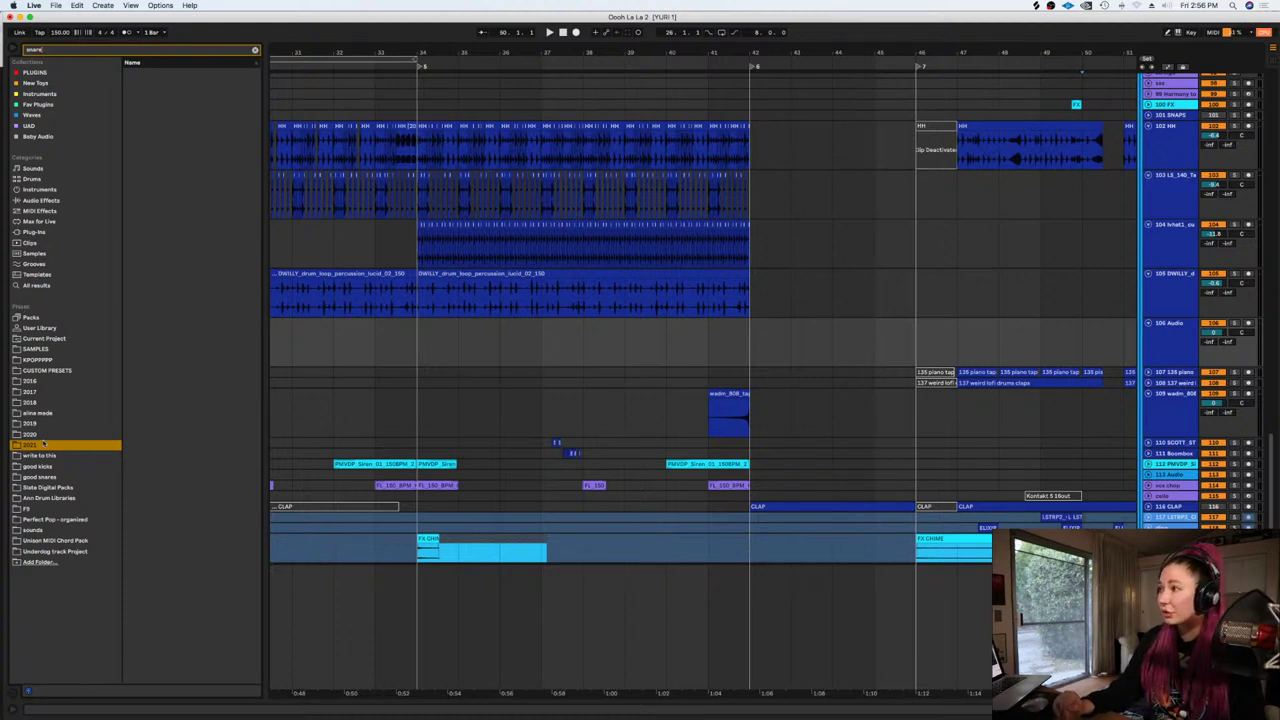
{"action": "left_click", "coordinate": [53, 477]}
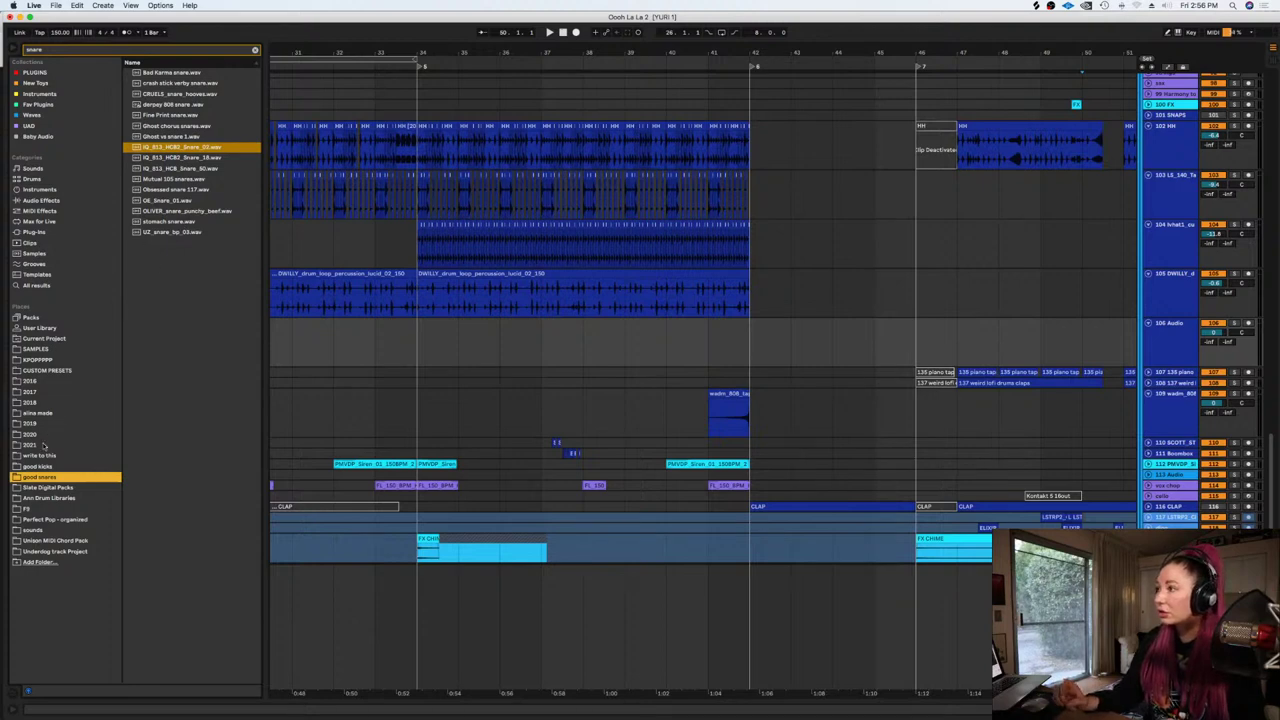
Search for "snare fill" in the 2021 and KPOPPPPP folders and preview the pitched snare fill sample
{"action": "left_click", "coordinate": [43, 446]}
{"action": "left_click", "coordinate": [71, 50]}
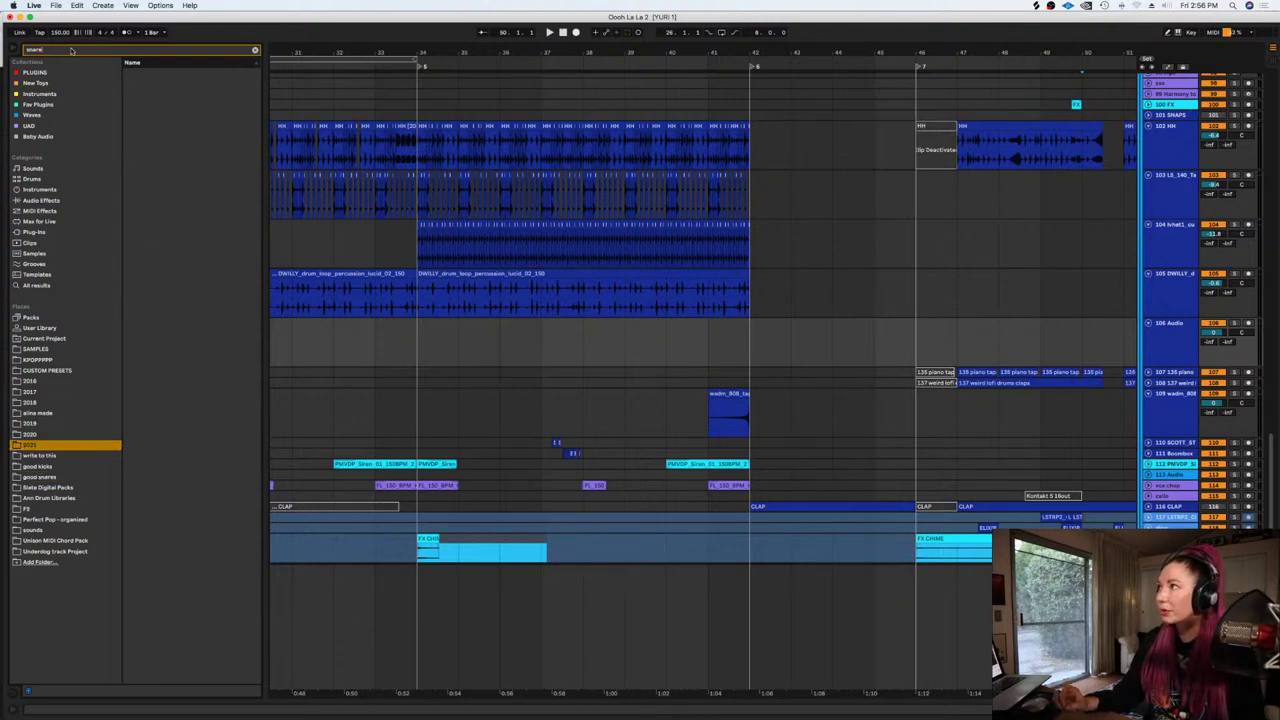
{"action": "type", "text": "fill"}
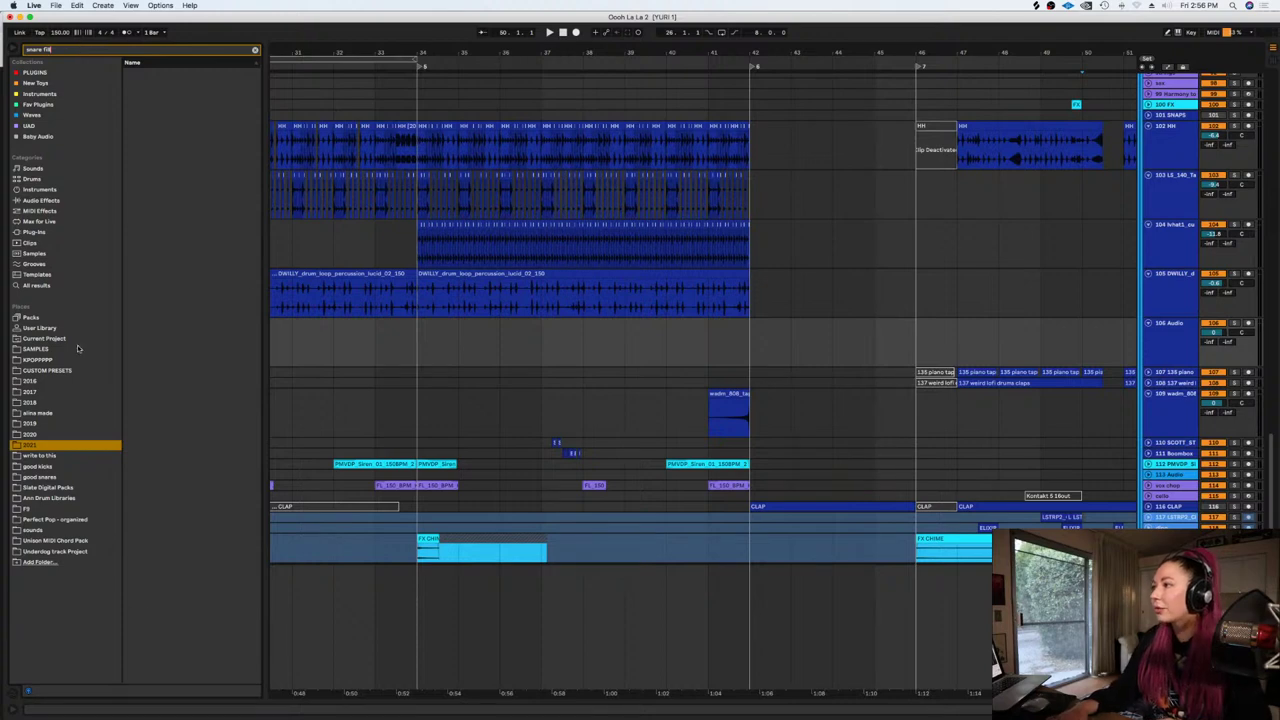
{"action": "left_click", "coordinate": [40, 359]}
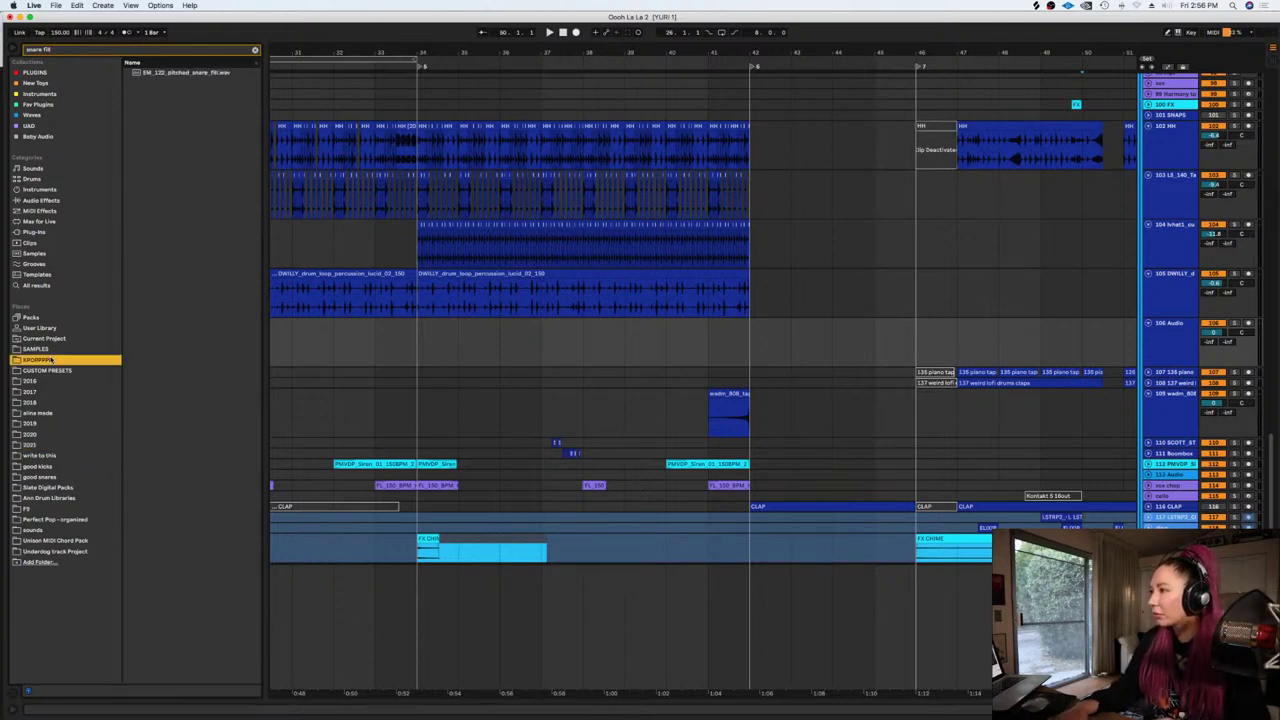
{"action": "left_click", "coordinate": [205, 73]}
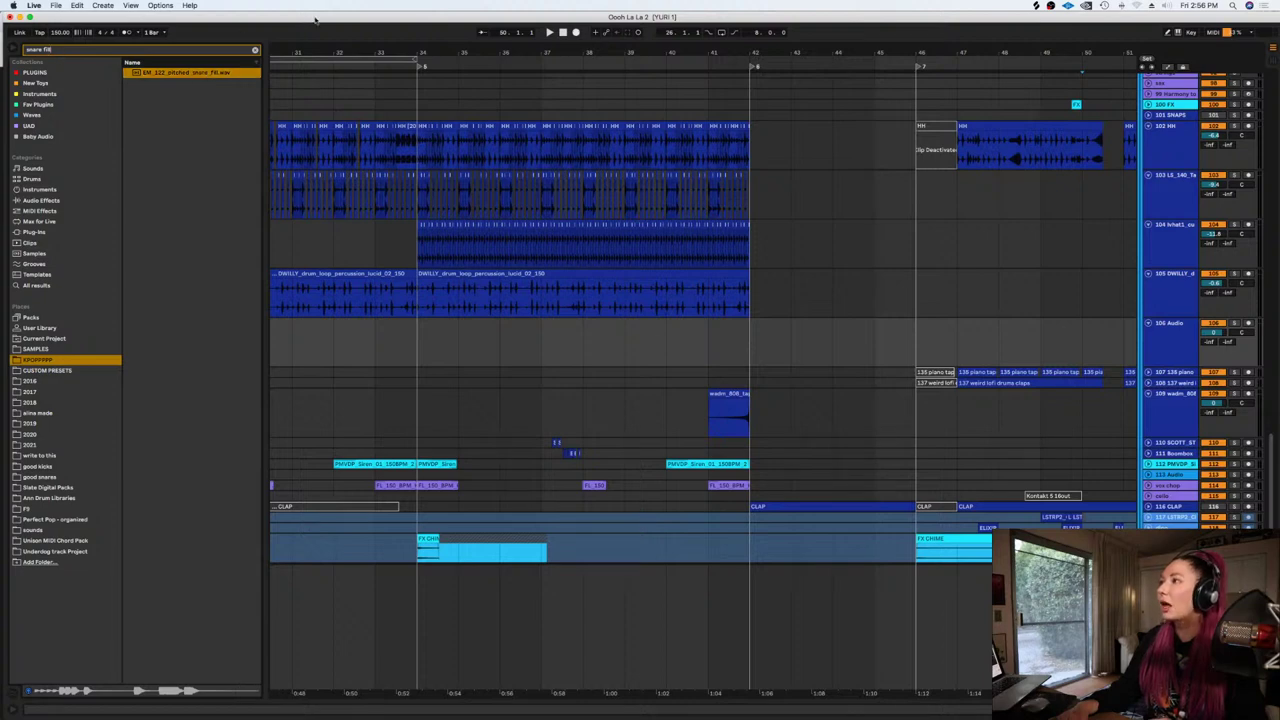
Search for "fill" in the personal sample folder listed between 2018 and 2019 and expand its drums subfolder
{"action": "left_click", "coordinate": [254, 51]}
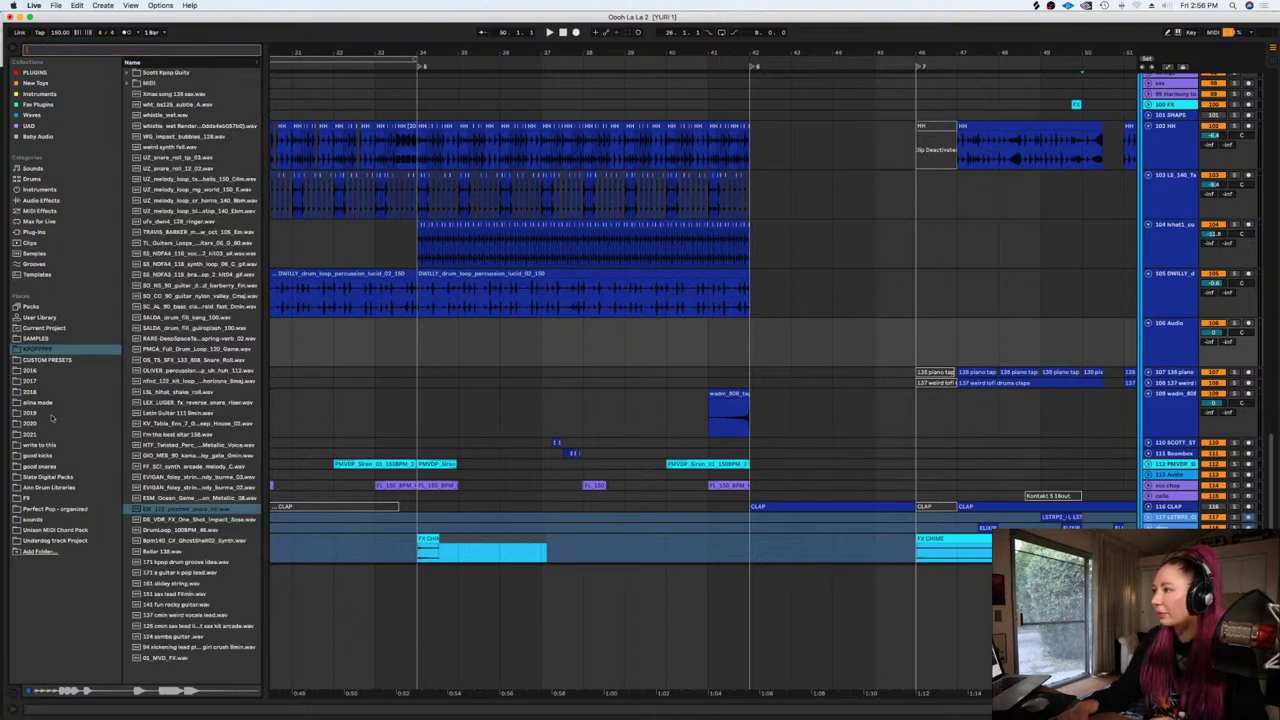
{"action": "left_click", "coordinate": [50, 402]}
{"action": "left_click", "coordinate": [57, 51]}
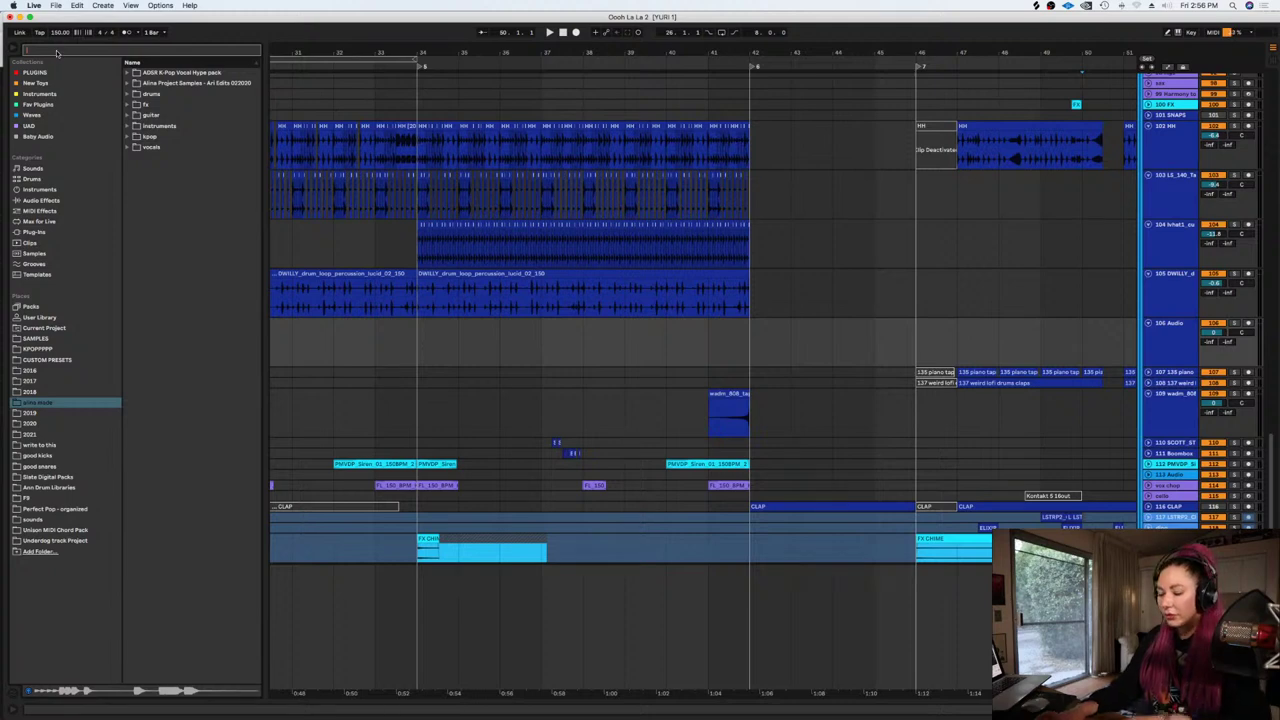
{"action": "type", "text": "fill"}
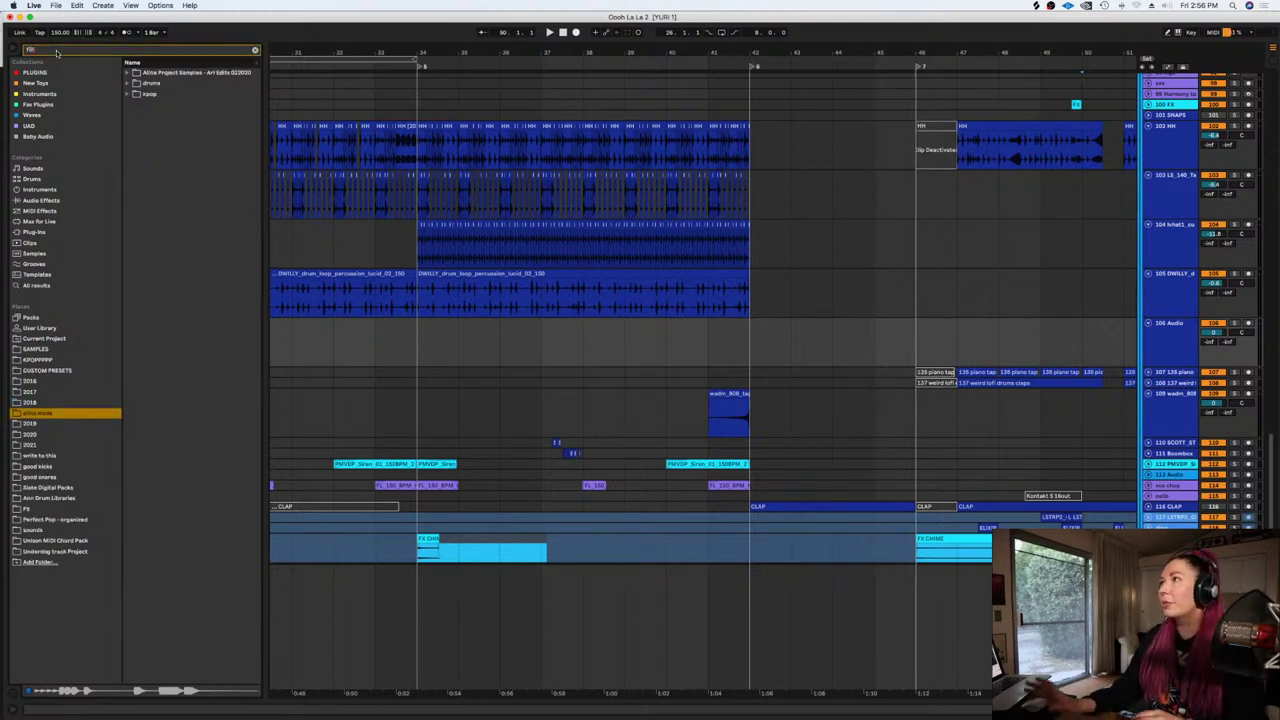
{"action": "left_click", "coordinate": [127, 83]}
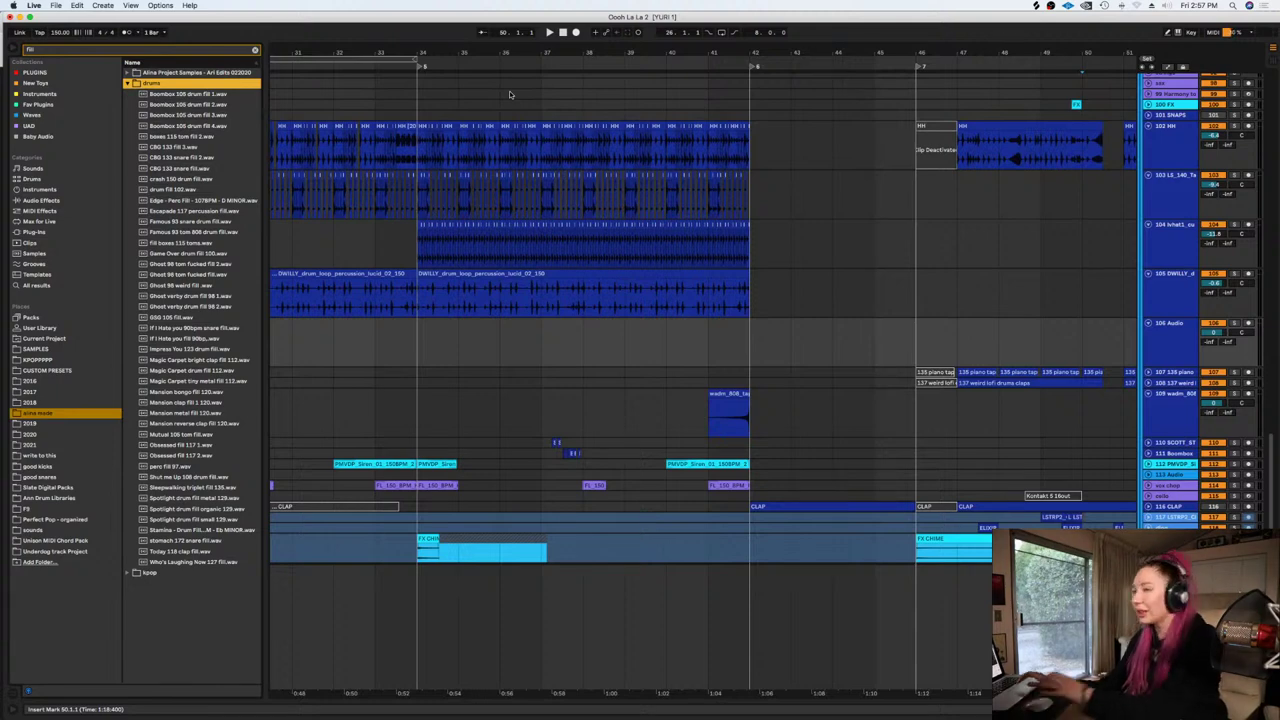
Audition the Boombox, tom and CBG 133 fills, and place CBG 133 snare fill.wav at bar 41 on the new audio track
{"action": "left_click", "coordinate": [160, 95]}
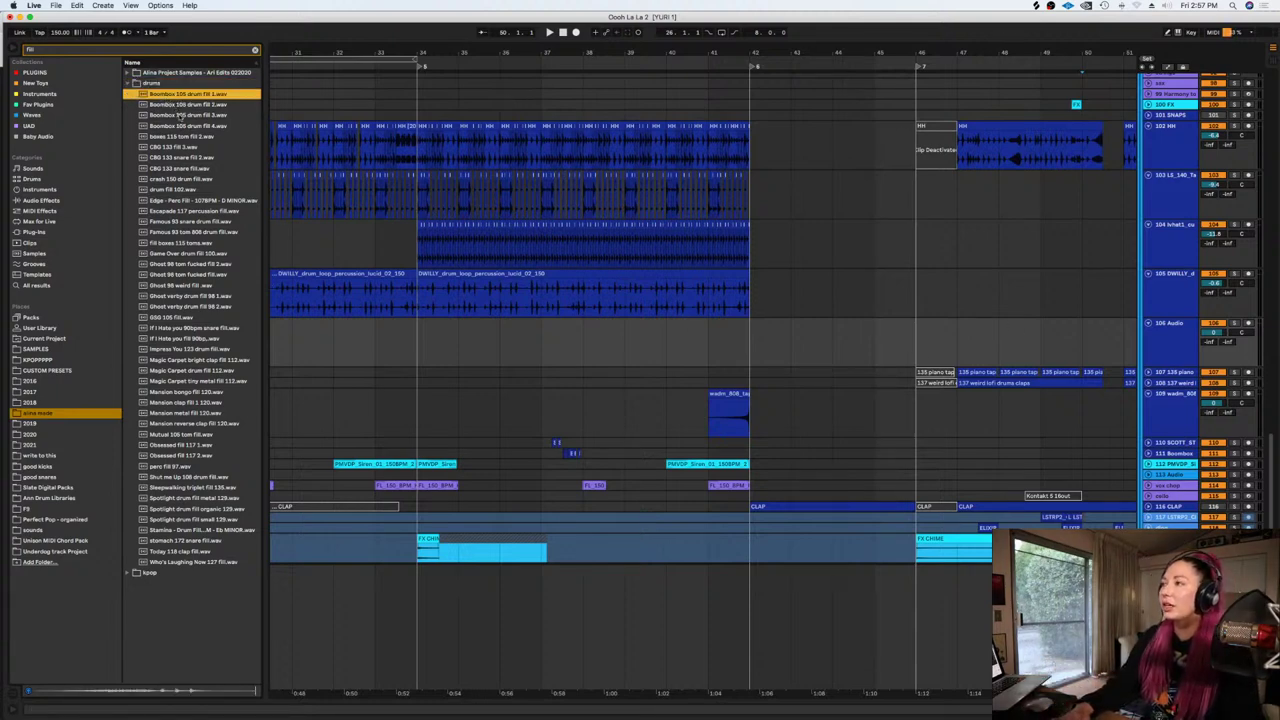
{"action": "left_click", "coordinate": [184, 138]}
{"action": "left_click", "coordinate": [184, 127]}
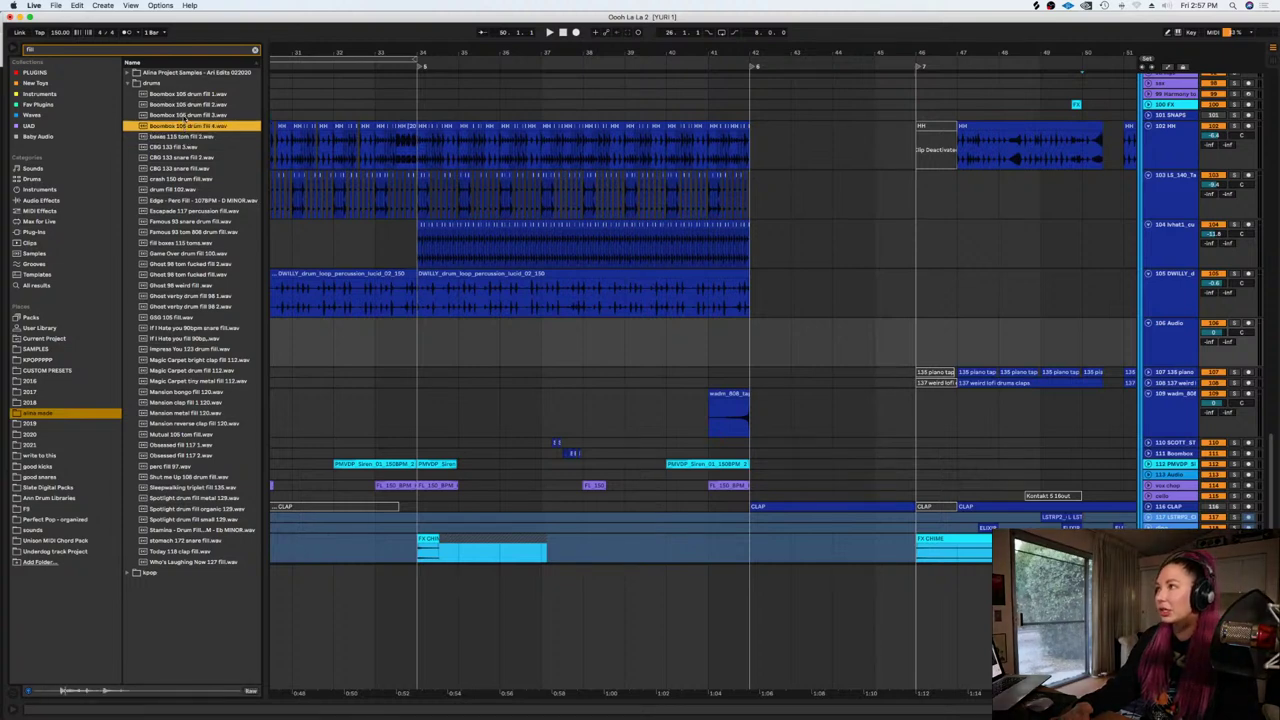
{"action": "left_click", "coordinate": [177, 147]}
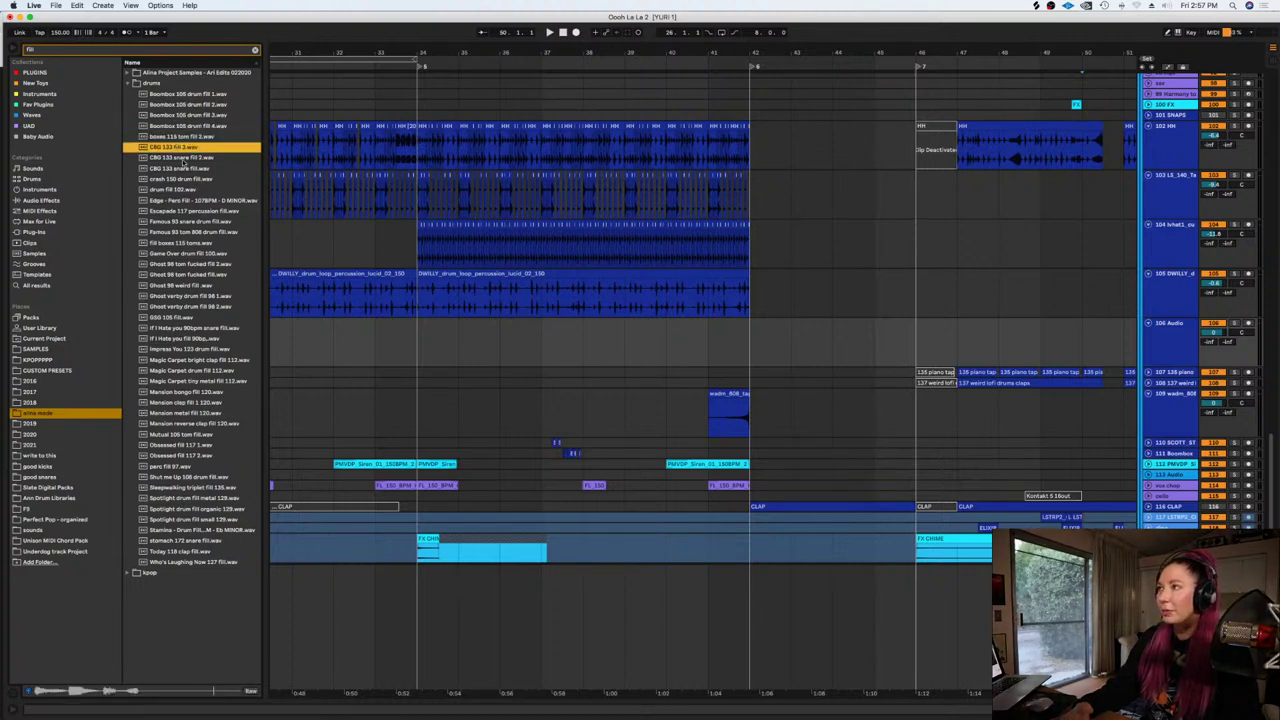
{"action": "left_click", "coordinate": [183, 158]}
{"action": "left_click", "coordinate": [184, 169]}
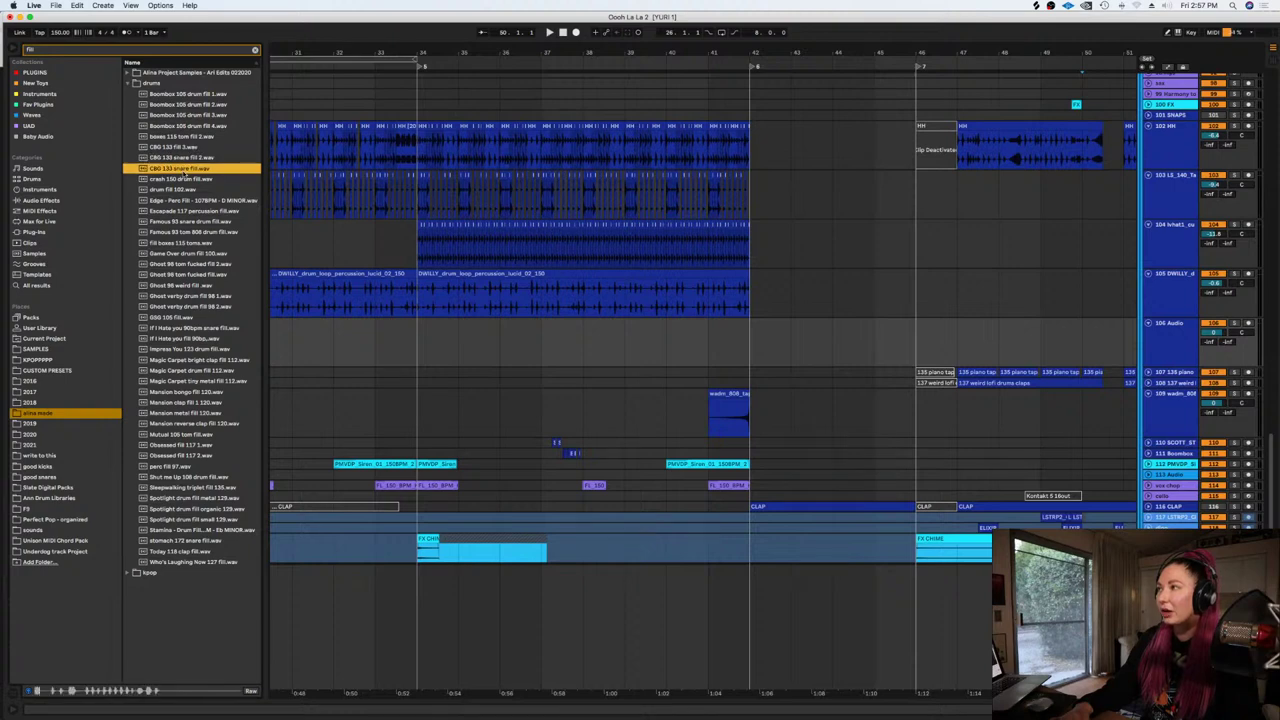
{"action": "left_click_drag", "start_coordinate": [195, 176], "coordinate": [709, 345]}
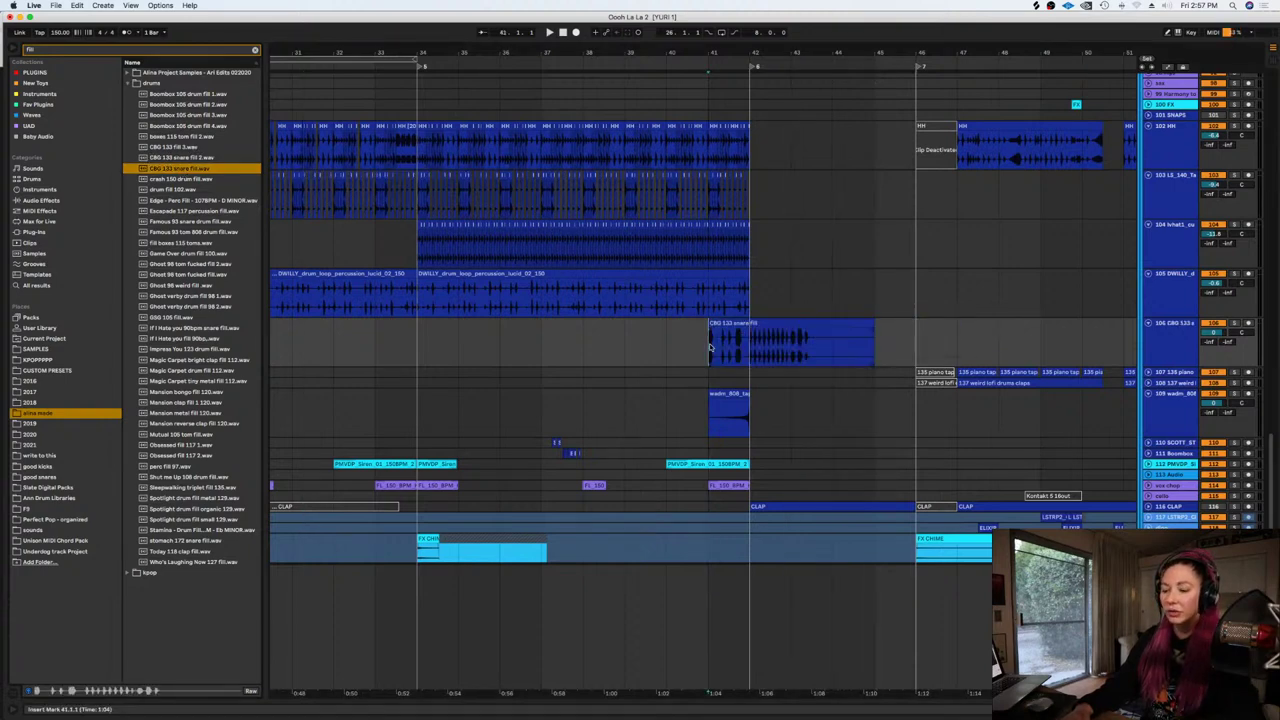
Set the arrangement's fixed grid to 1/16 and make the snare fill track taller
{"action": "scroll", "coordinate": [710, 346], "scroll_direction": "up", "scroll_amount": 5}
{"action": "right_click", "coordinate": [710, 347]}
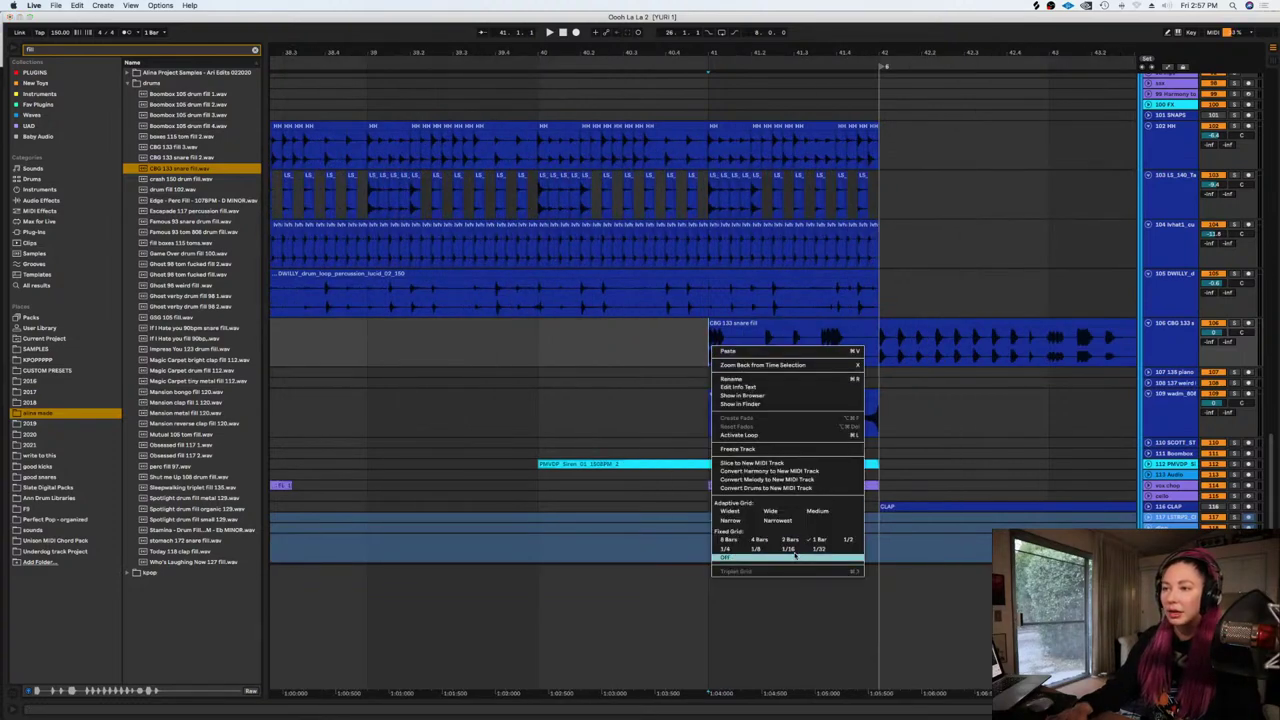
{"action": "left_click", "coordinate": [797, 557]}
{"action": "left_click_drag", "start_coordinate": [1157, 368], "coordinate": [1157, 406]}
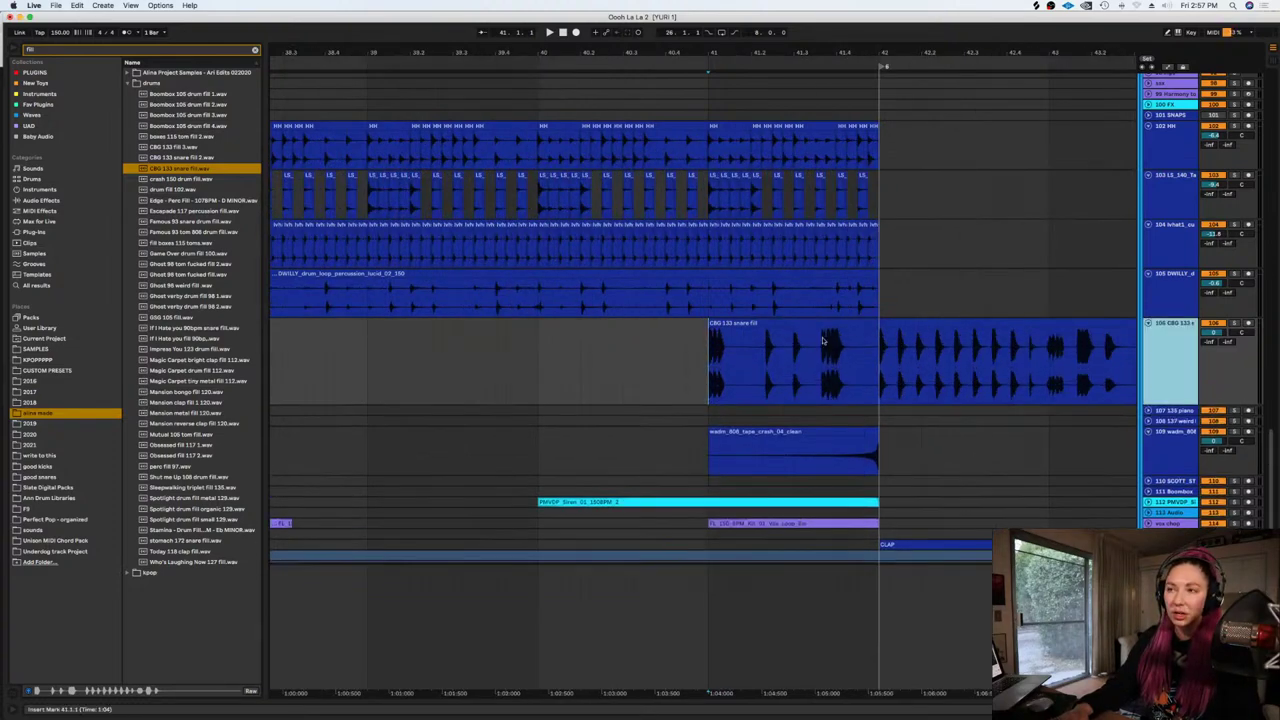
{"action": "left_click", "coordinate": [694, 376]}
{"action": "scroll", "coordinate": [694, 376], "scroll_direction": "up", "scroll_amount": 3}
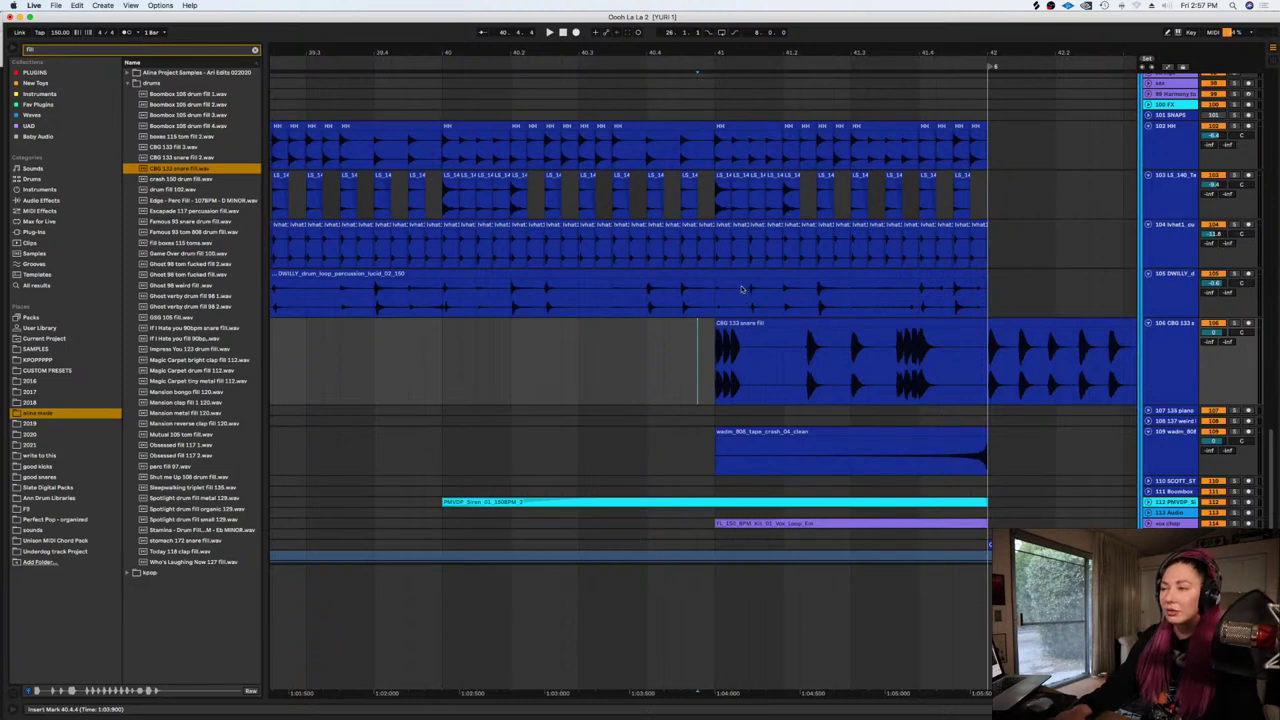
Split the snare fill clip before its second hit and shift the remainder earlier to 41.1.4
{"action": "mouse_move", "coordinate": [783, 349]}
{"action": "left_mouse_down"}
{"action": "mouse_move", "coordinate": [806, 352]}
{"action": "mouse_move", "coordinate": [804, 337]}
{"action": "mouse_move", "coordinate": [780, 344]}
{"action": "left_mouse_up"}
{"action": "key", "text": "Delete"}
{"action": "left_click", "coordinate": [768, 362]}
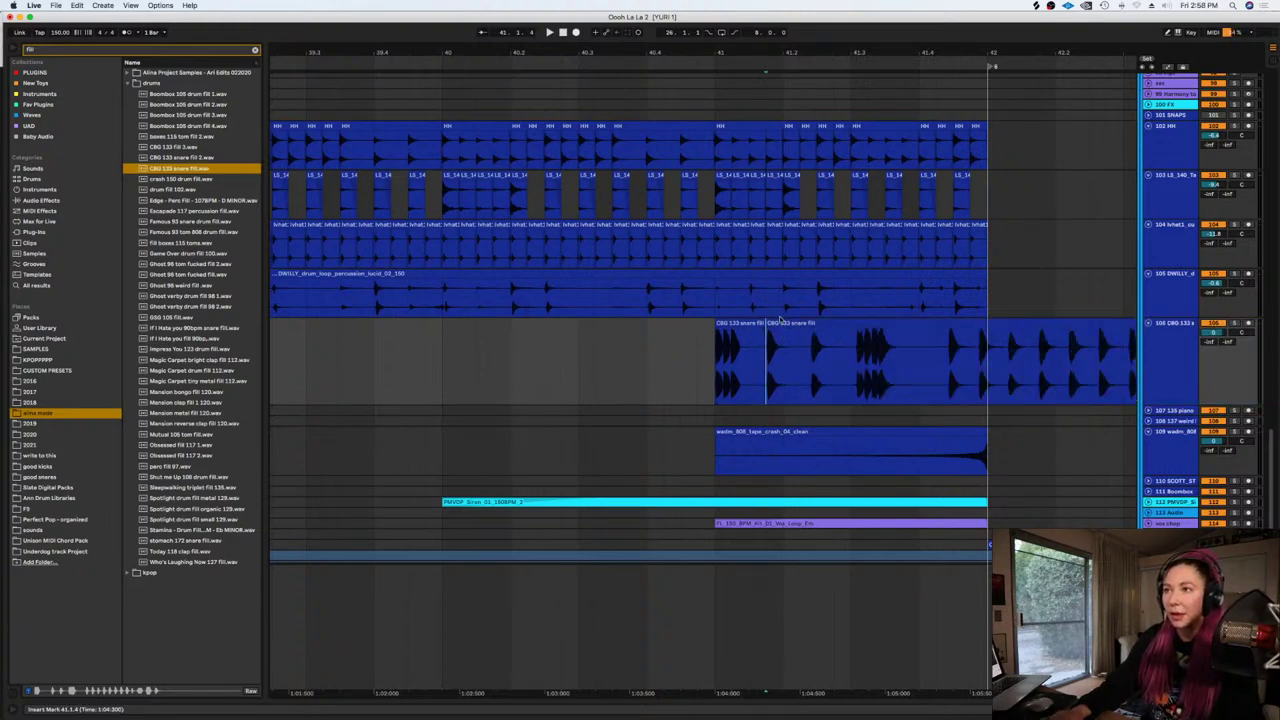
{"action": "left_click_drag", "start_coordinate": [768, 355], "coordinate": [760, 352]}
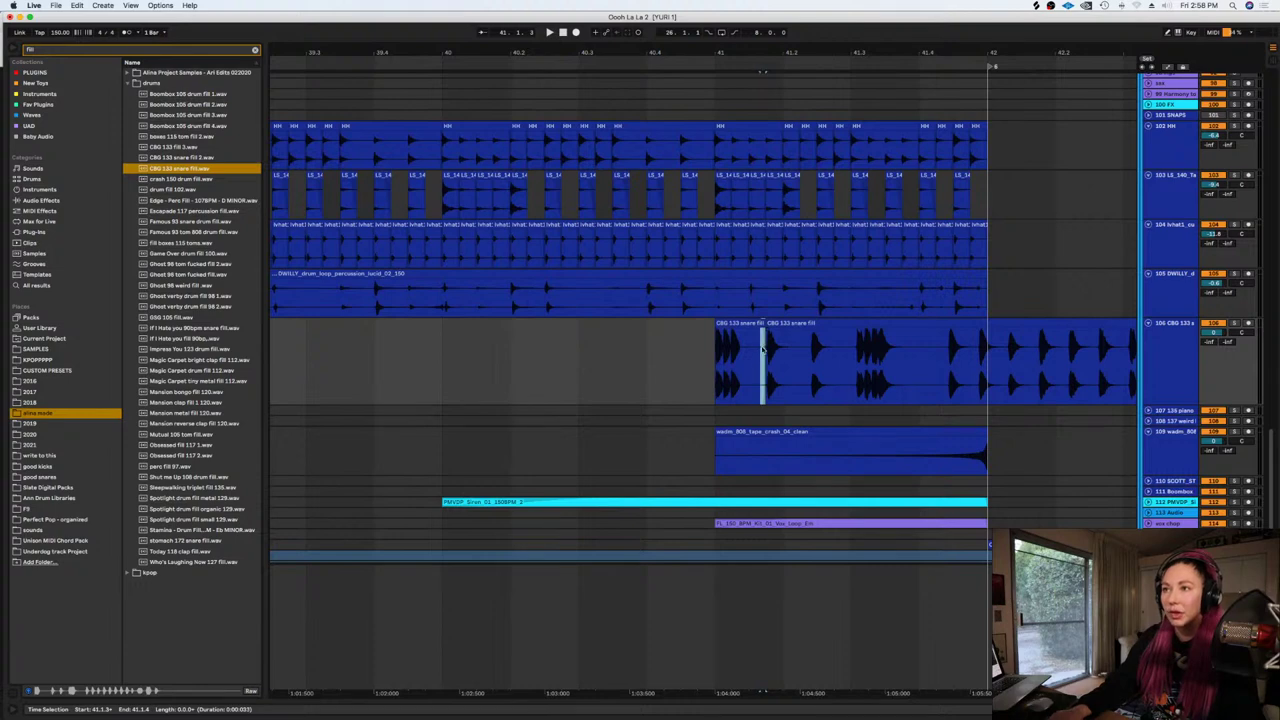
{"action": "left_click", "coordinate": [761, 354]}
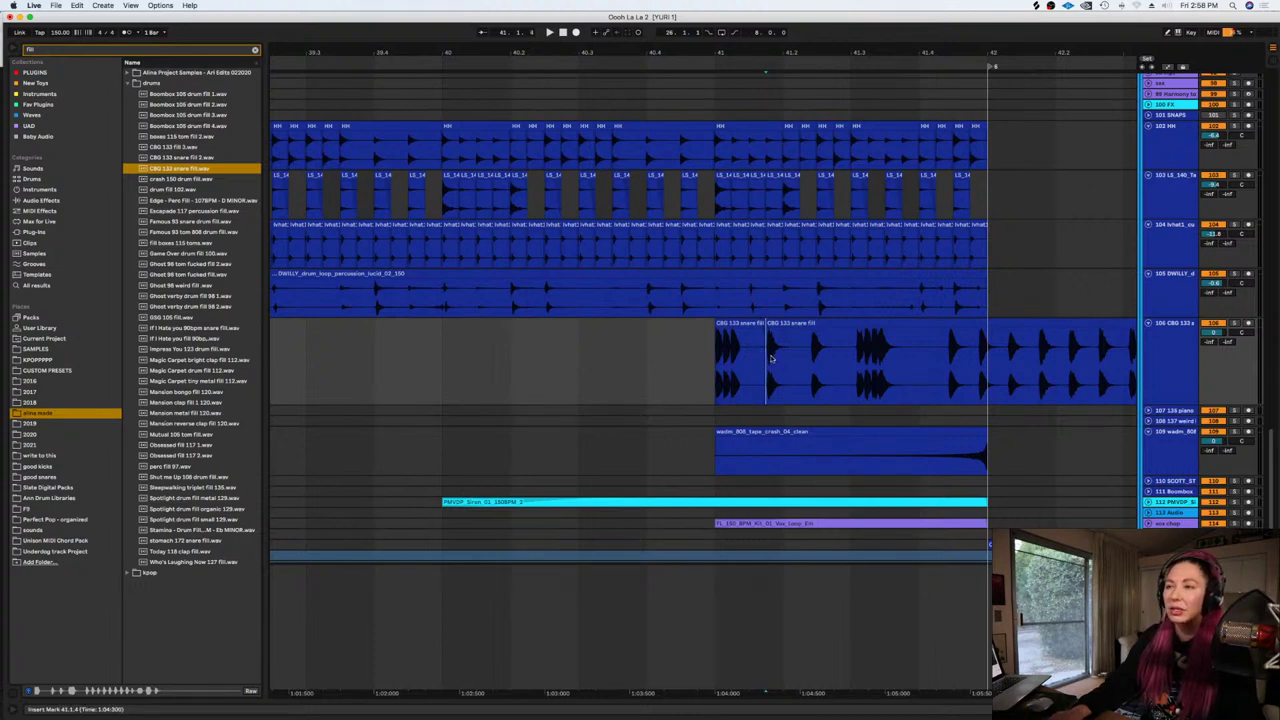
{"action": "left_click_drag", "start_coordinate": [771, 357], "coordinate": [768, 362]}
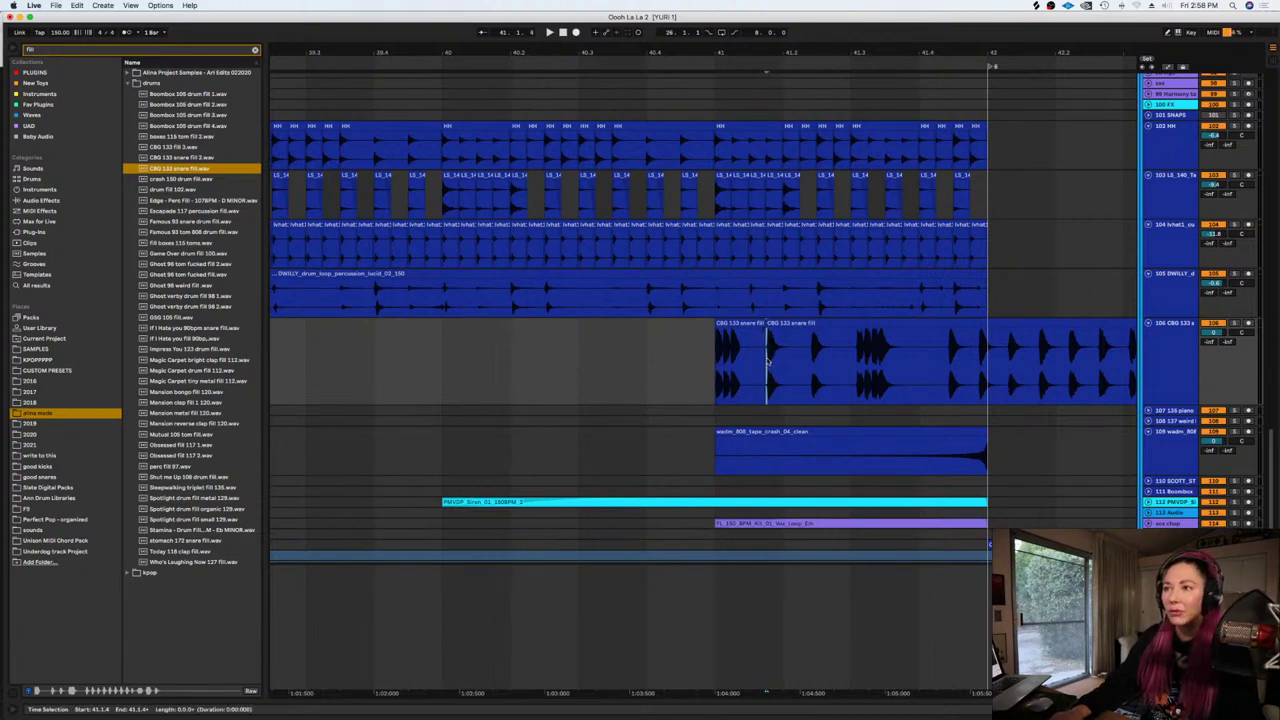
Split the snare fill before its third hit and before the next roll, aligning the pieces to 41.2.2 and 41.3.1
{"action": "left_click", "coordinate": [780, 328]}
{"action": "left_click_drag", "start_coordinate": [780, 328], "coordinate": [808, 335]}
{"action": "key", "text": "Delete"}
{"action": "left_click", "coordinate": [819, 325]}
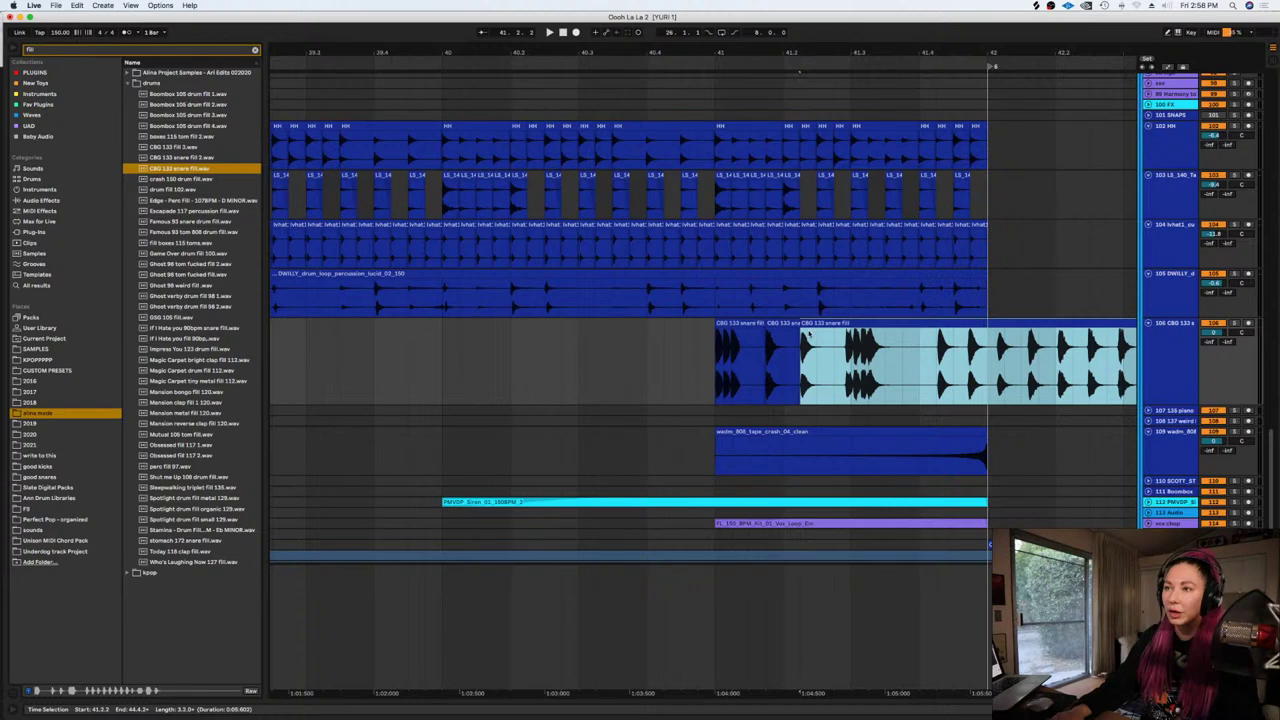
{"action": "left_click", "coordinate": [840, 352]}
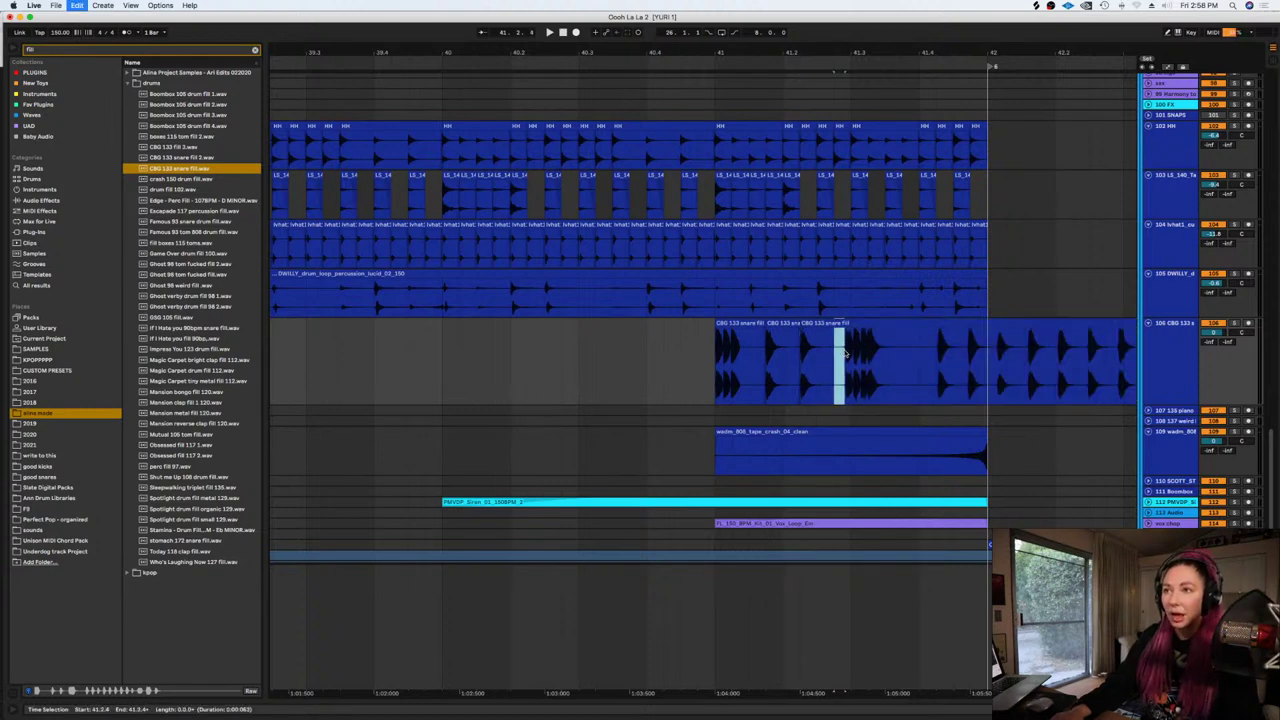
{"action": "left_click_drag", "start_coordinate": [851, 325], "coordinate": [862, 337]}
Slice the fill's remaining hits before bar 42 and align them to 41.3.4, 41.4.3 and 41.4.4
{"action": "left_click", "coordinate": [940, 350]}
{"action": "key", "text": "super+e"}
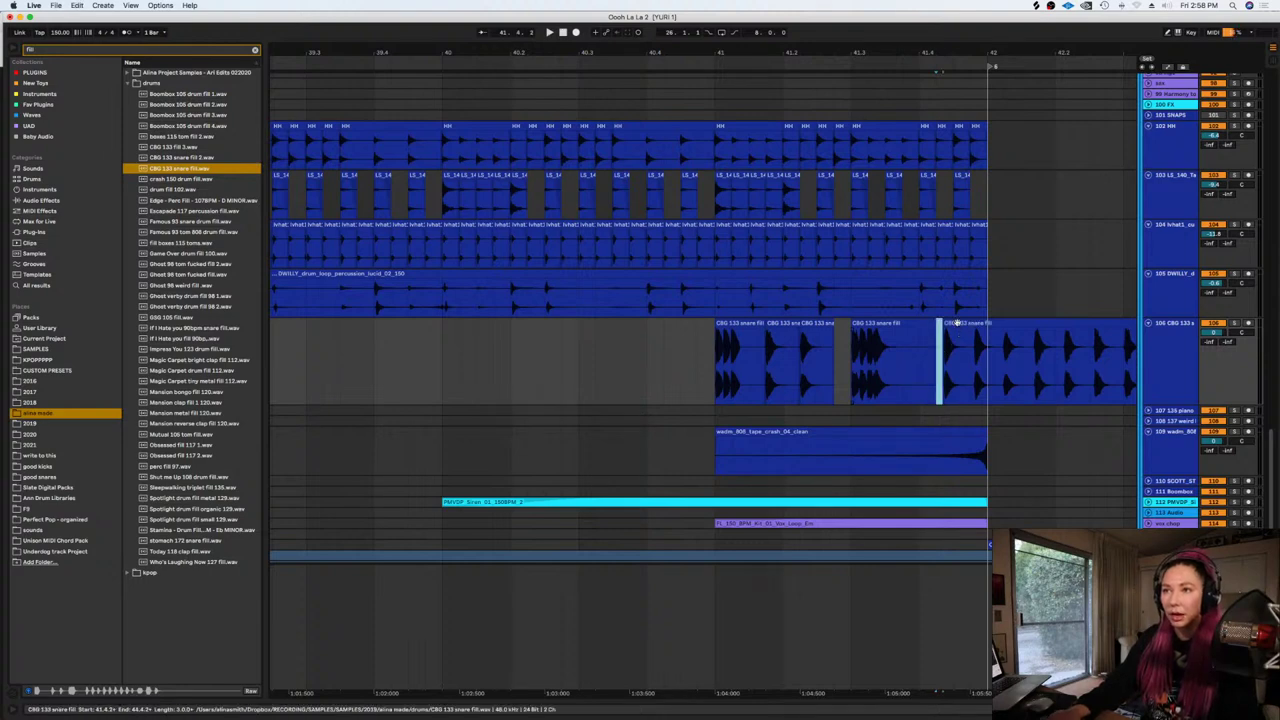
{"action": "left_click_drag", "start_coordinate": [957, 323], "coordinate": [986, 336]}
{"action": "key", "text": "super+e"}
{"action": "left_click", "coordinate": [990, 344]}
{"action": "left_click", "coordinate": [989, 346]}
{"action": "key", "text": "super+e"}
Delete the snare fill's leftover audio from bar 42 onward and play the transition from 40.2.3
{"action": "left_click", "coordinate": [998, 330]}
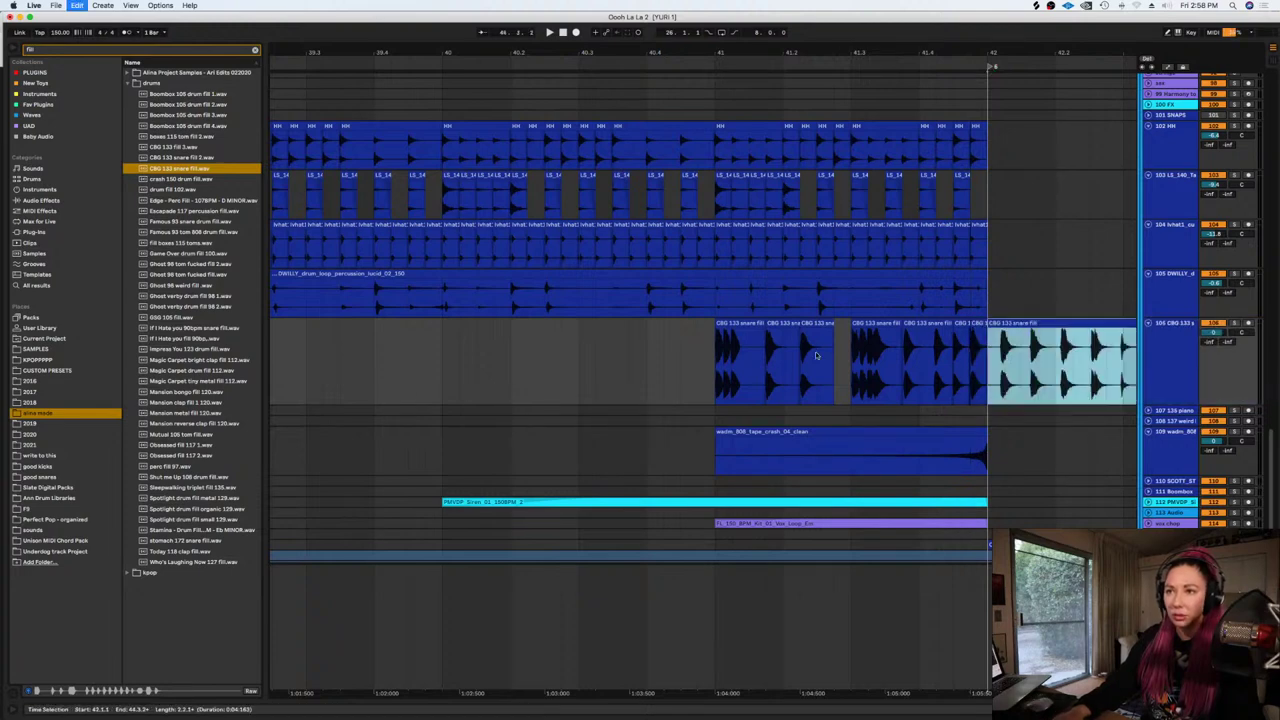
{"action": "key", "text": "Delete"}
{"action": "left_click", "coordinate": [545, 348]}
{"action": "key", "text": "space"}
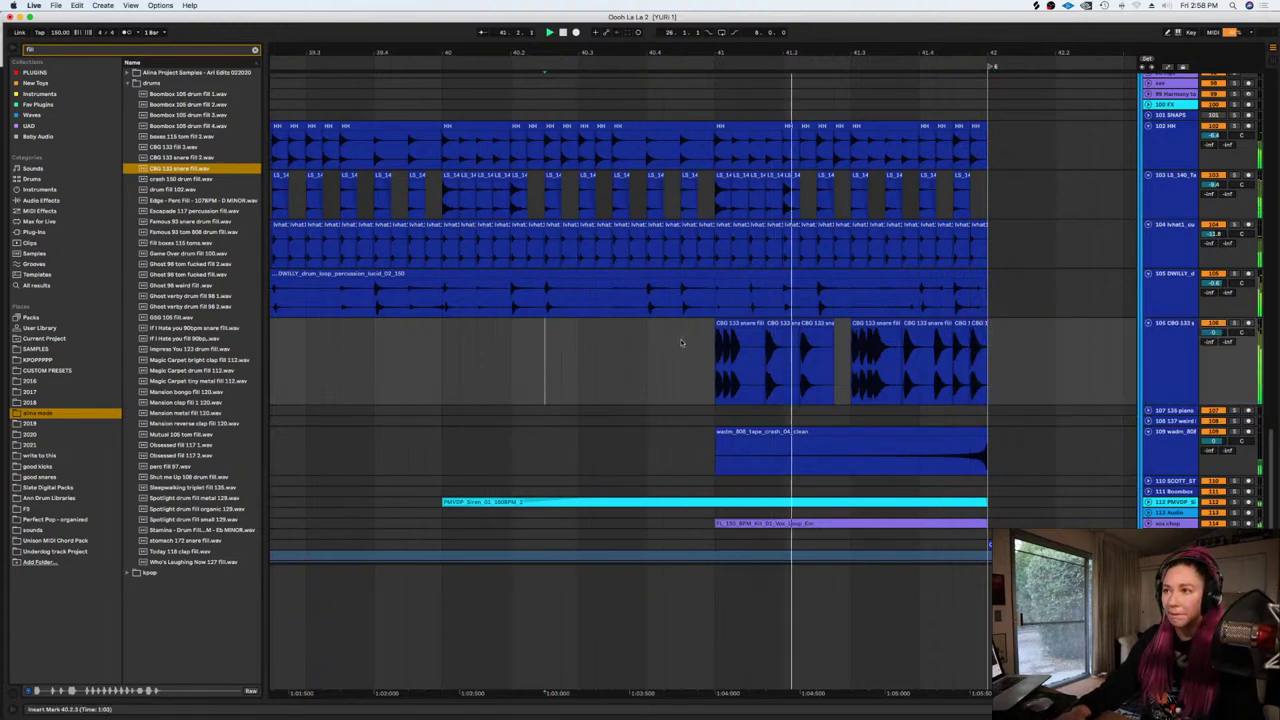
Solo the snare fill track, turn on the metronome and play the fill from 40.4.4 against the grid
{"action": "key", "text": "space"}
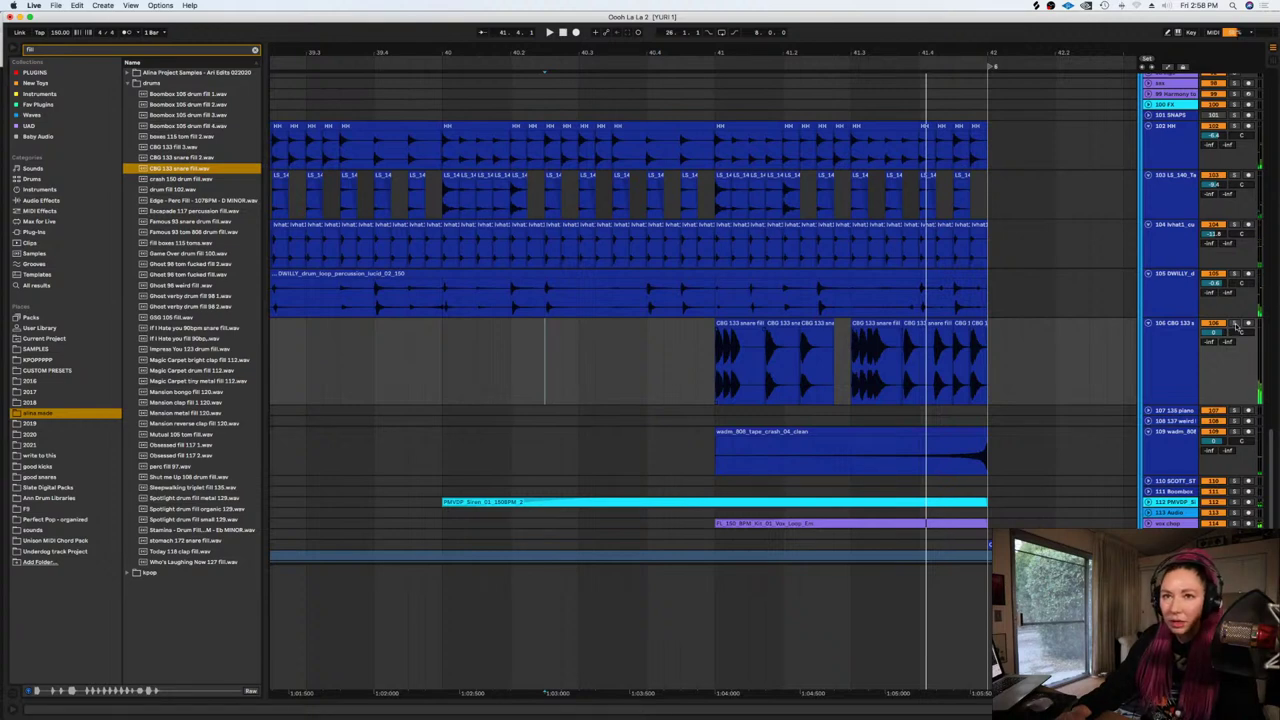
{"action": "left_click", "coordinate": [697, 372]}
{"action": "key", "text": "equal"}
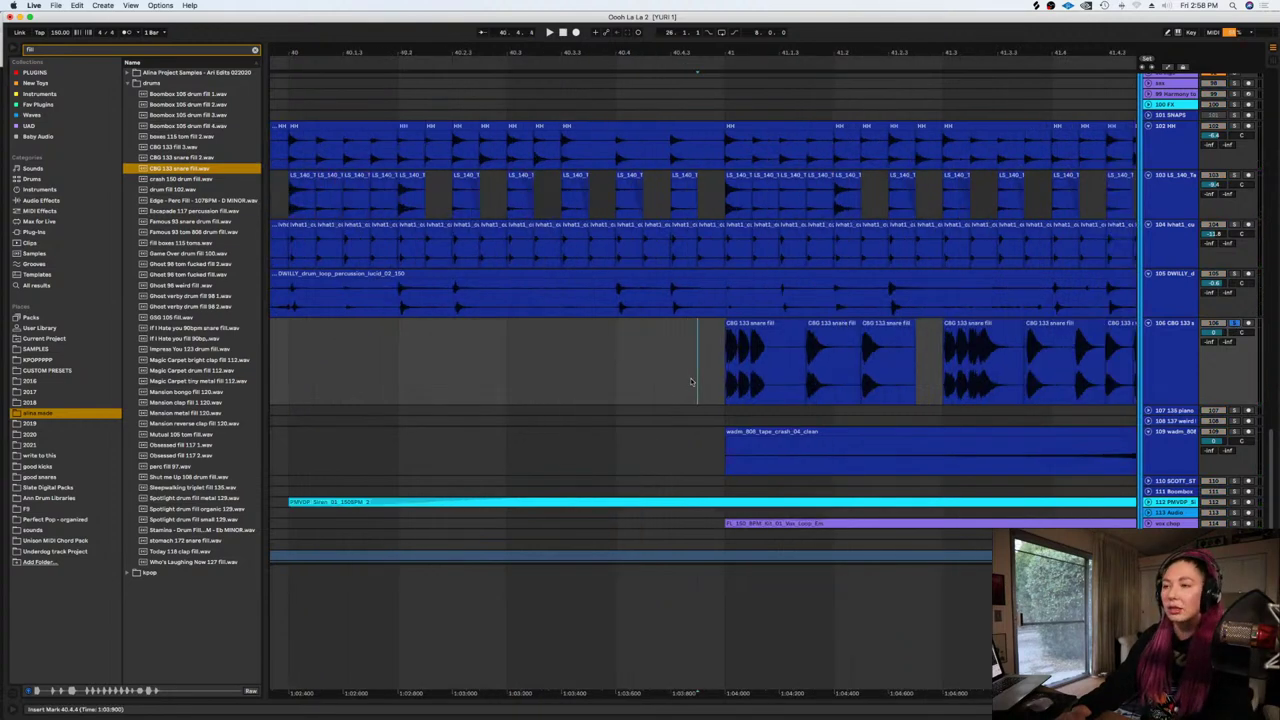
{"action": "key", "text": "o"}
{"action": "key", "text": "space"}
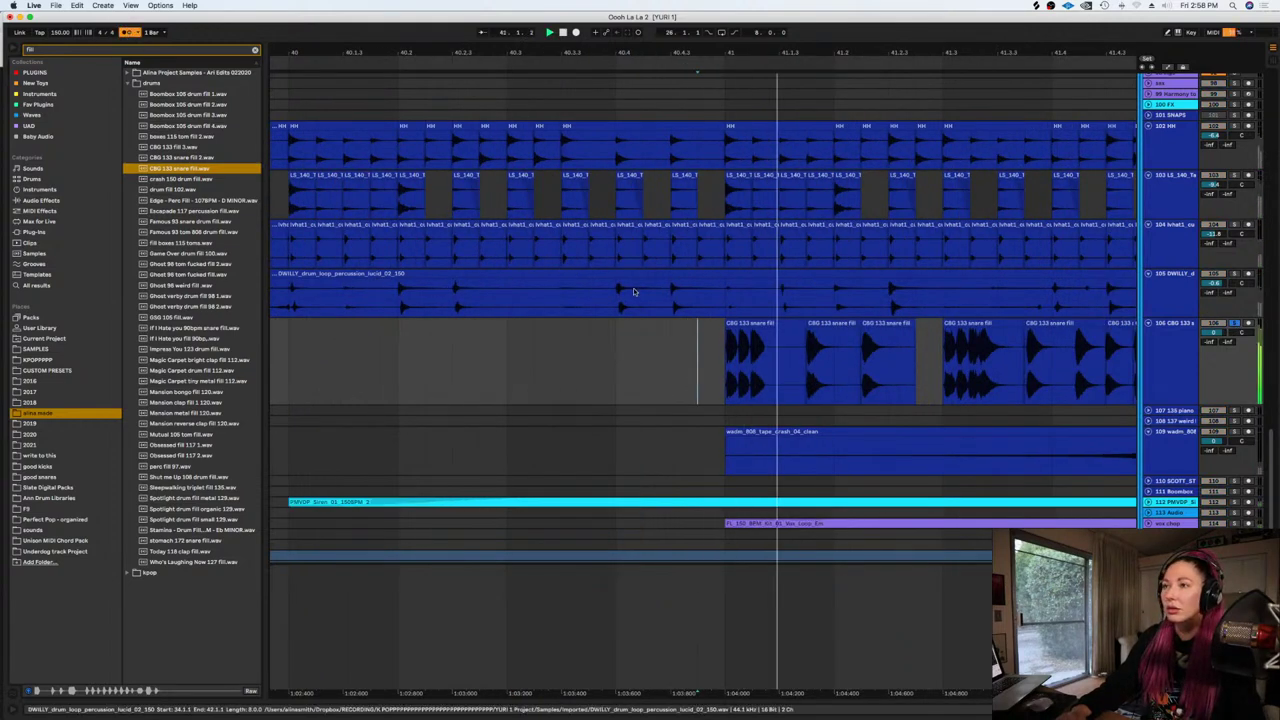
{"action": "key", "text": "space"}
Move the fill's second and third hits earlier to 41.1.3 and 41.2.1, and play the fill from bar 41
{"action": "mouse_move", "coordinate": [828, 324]}
{"action": "left_mouse_down"}
{"action": "mouse_move", "coordinate": [798, 337]}
{"action": "mouse_move", "coordinate": [868, 327]}
{"action": "mouse_move", "coordinate": [840, 327]}
{"action": "left_mouse_up"}
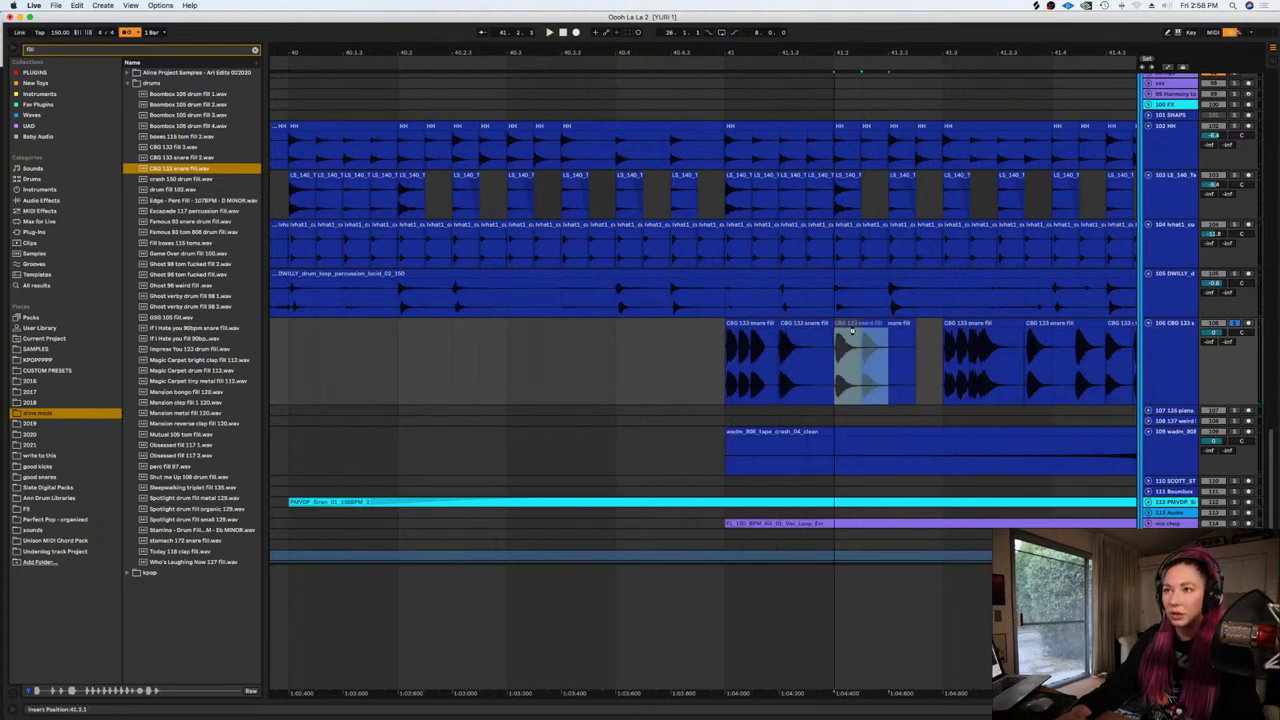
{"action": "left_click", "coordinate": [727, 360]}
{"action": "key", "text": "space"}
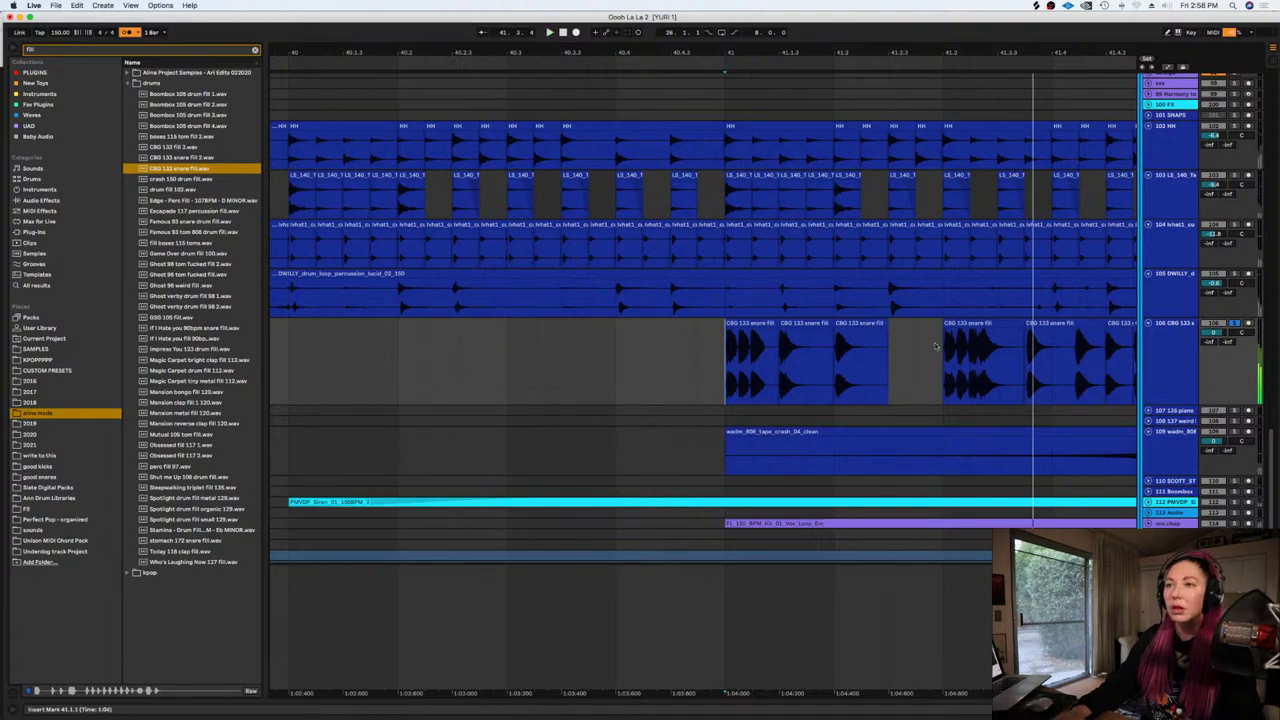
Turn the grid off, split the fill just before the hit after 41.4.1 and move that hit to 41.4.2
{"action": "left_click", "coordinate": [1078, 353]}
{"action": "key", "text": "super+e"}
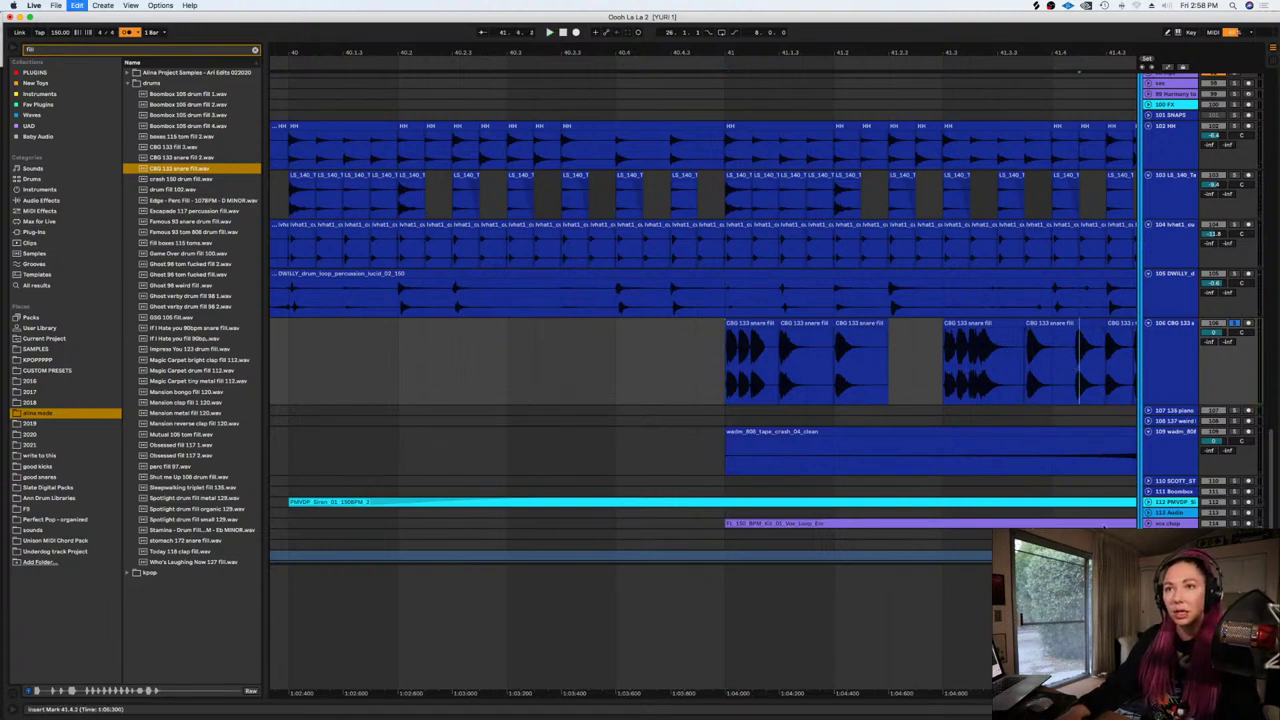
{"action": "scroll", "coordinate": [934, 344], "scroll_direction": "right", "scroll_amount": 3}
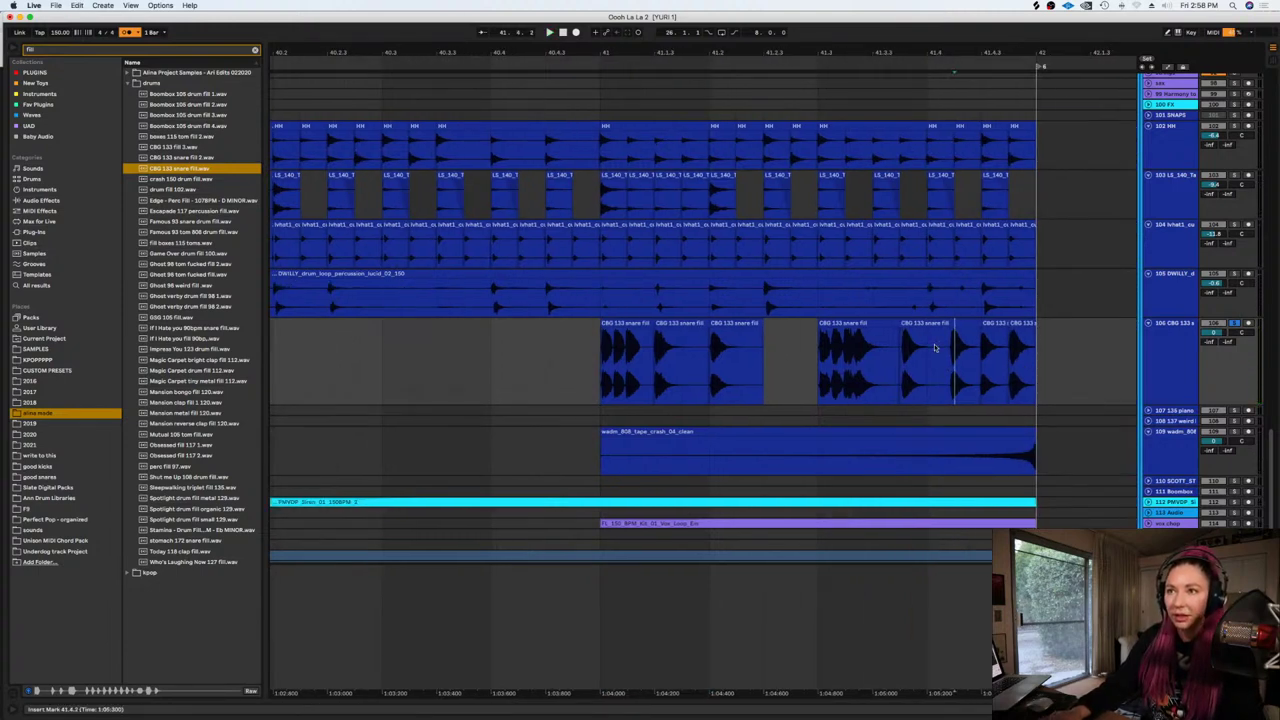
{"action": "right_click", "coordinate": [934, 344]}
{"action": "left_click", "coordinate": [954, 570]}
{"action": "left_click", "coordinate": [950, 357]}
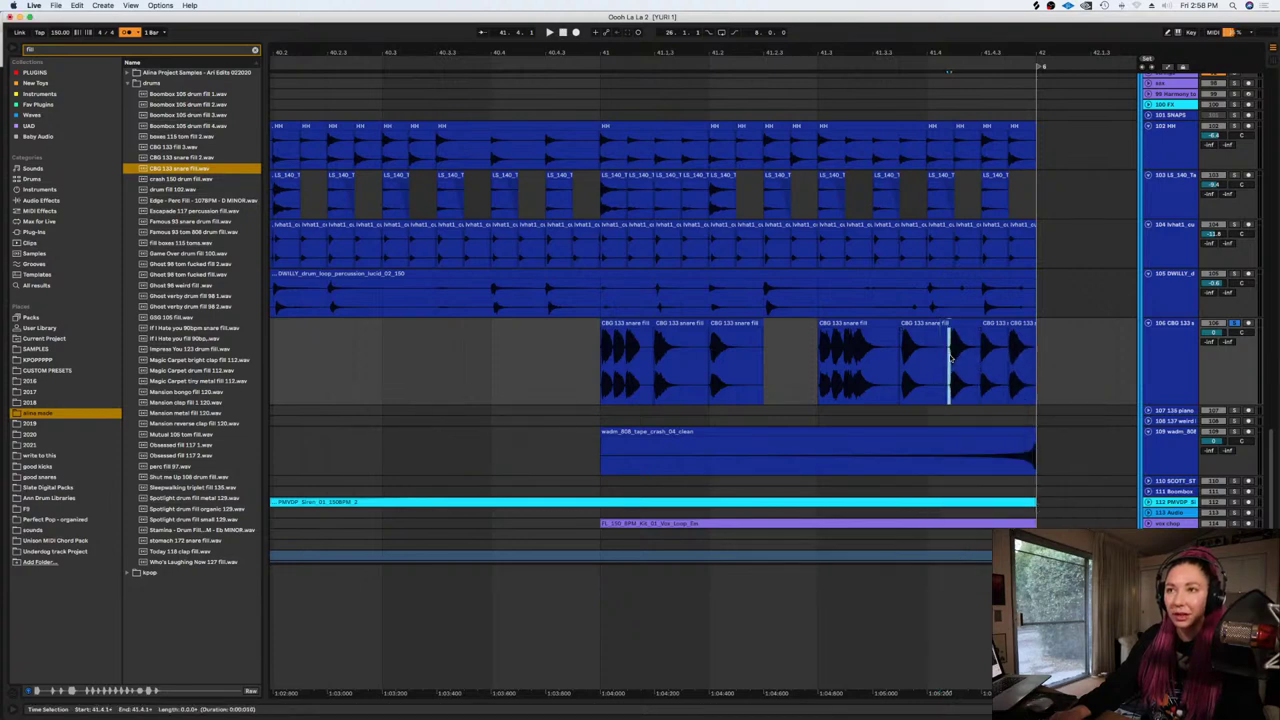
{"action": "key", "text": "super+e"}
{"action": "left_click", "coordinate": [966, 336]}
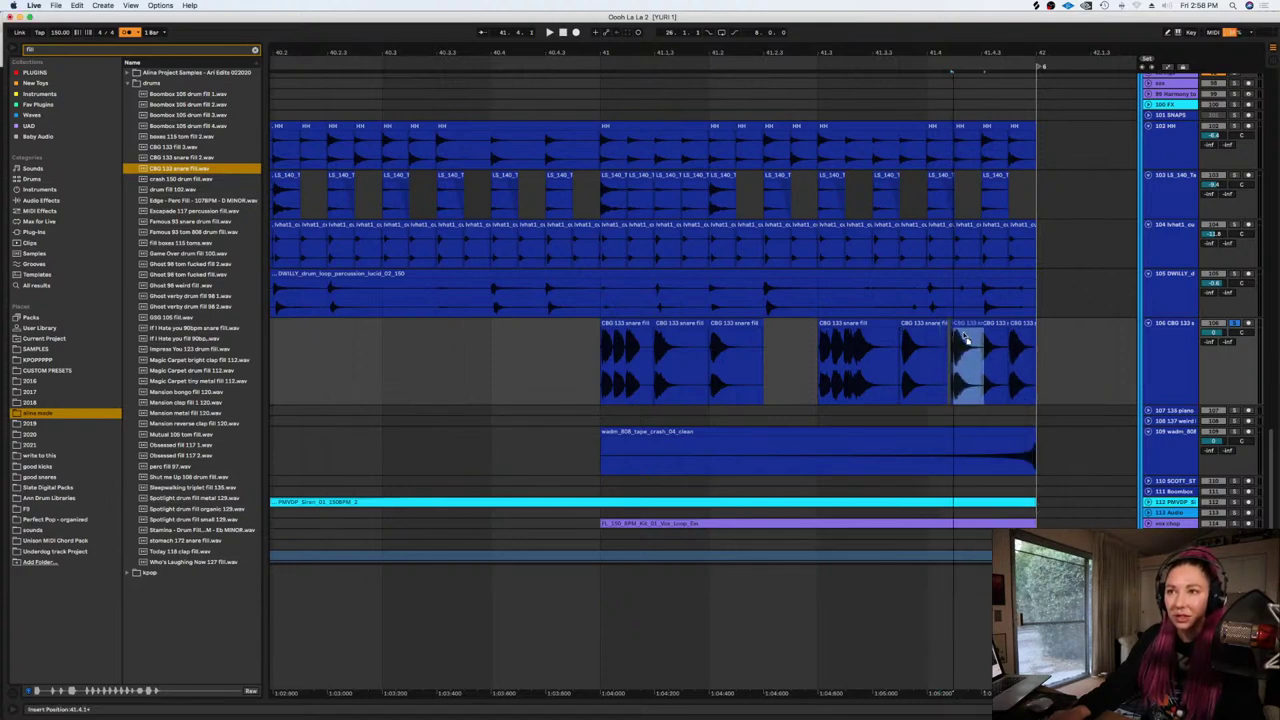
Extend the start of the 41.4.3 hit slightly earlier, and align the clip to 41.4.3 on a fixed 1/16 grid
{"action": "left_click", "coordinate": [988, 345]}
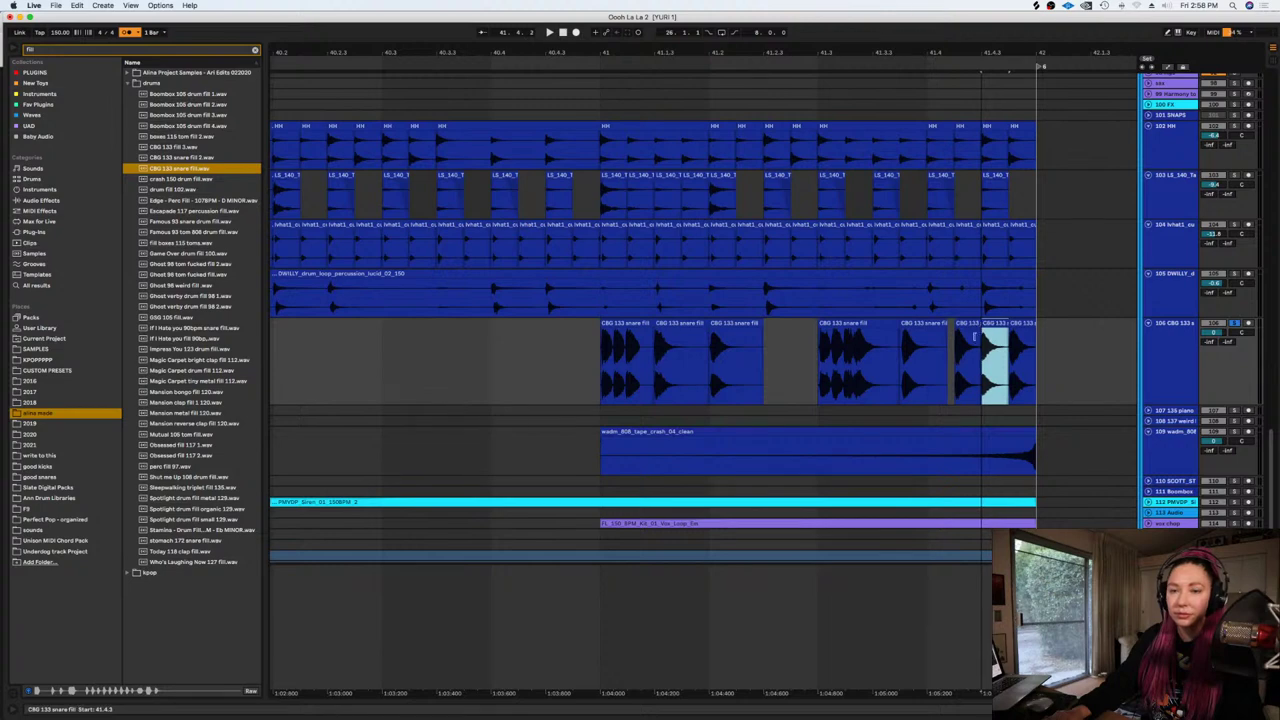
{"action": "left_click_drag", "start_coordinate": [975, 336], "coordinate": [978, 338]}
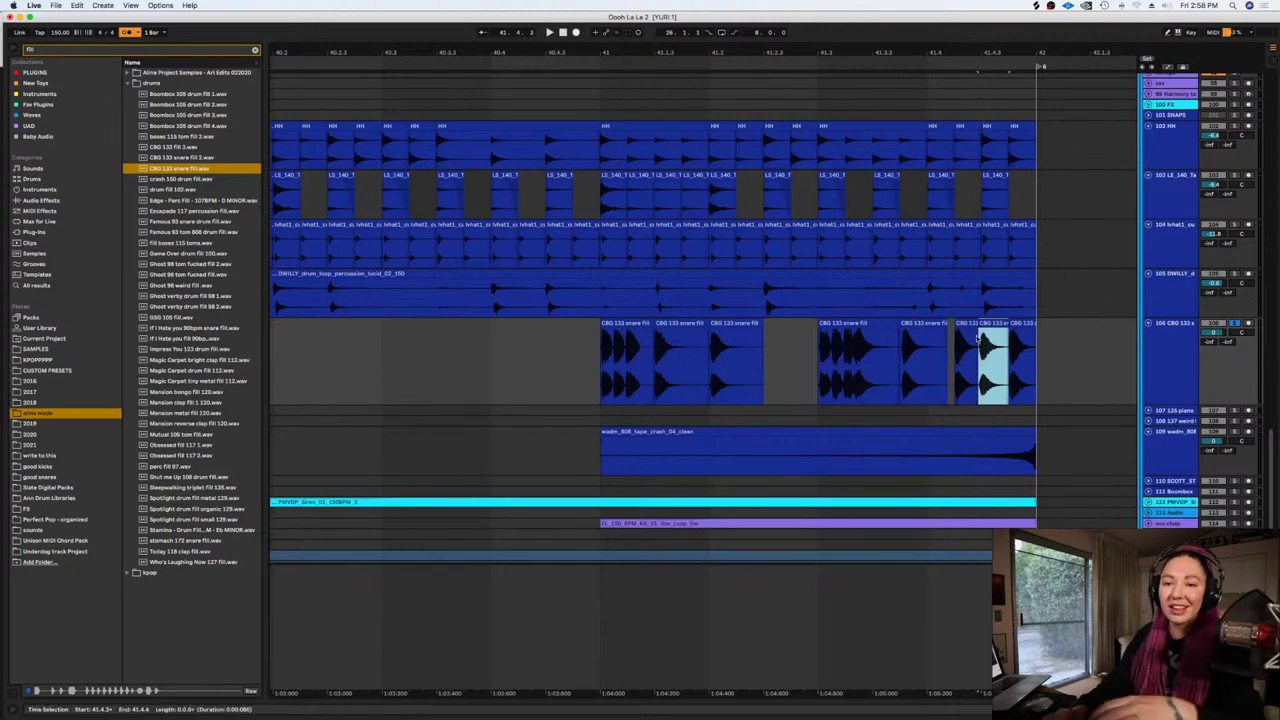
{"action": "right_click", "coordinate": [950, 370]}
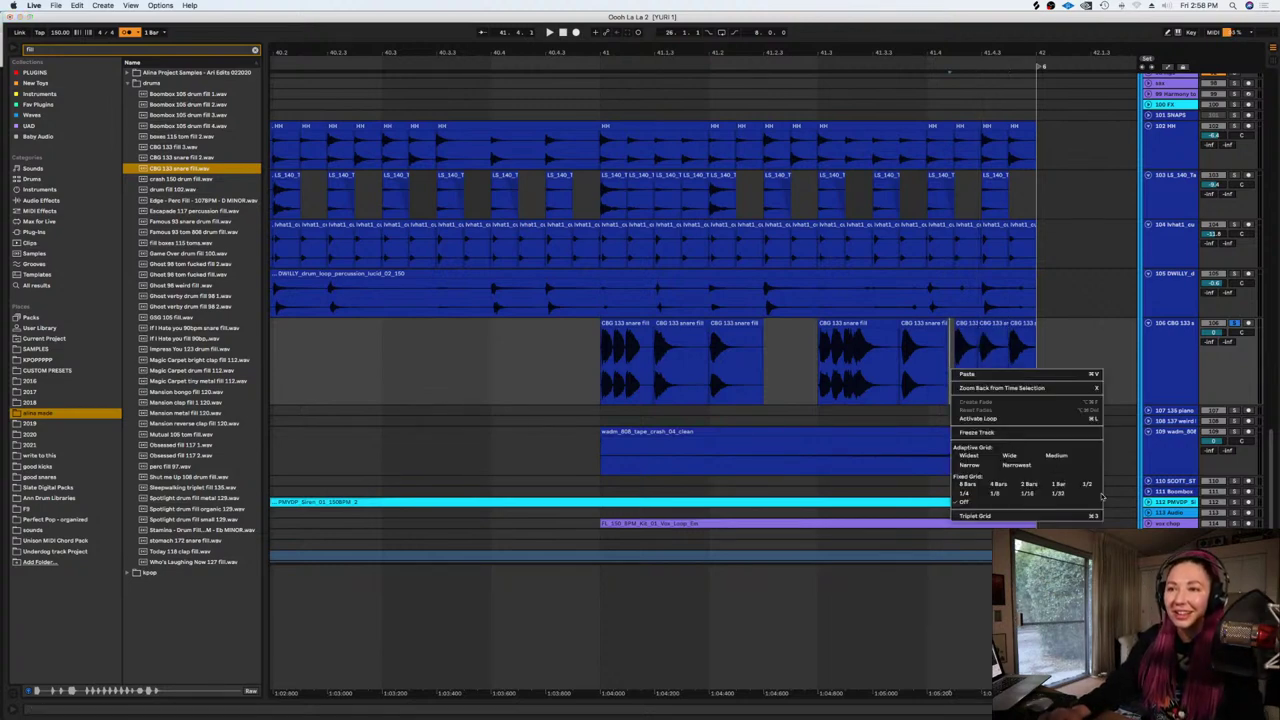
{"action": "left_click", "coordinate": [1077, 351]}
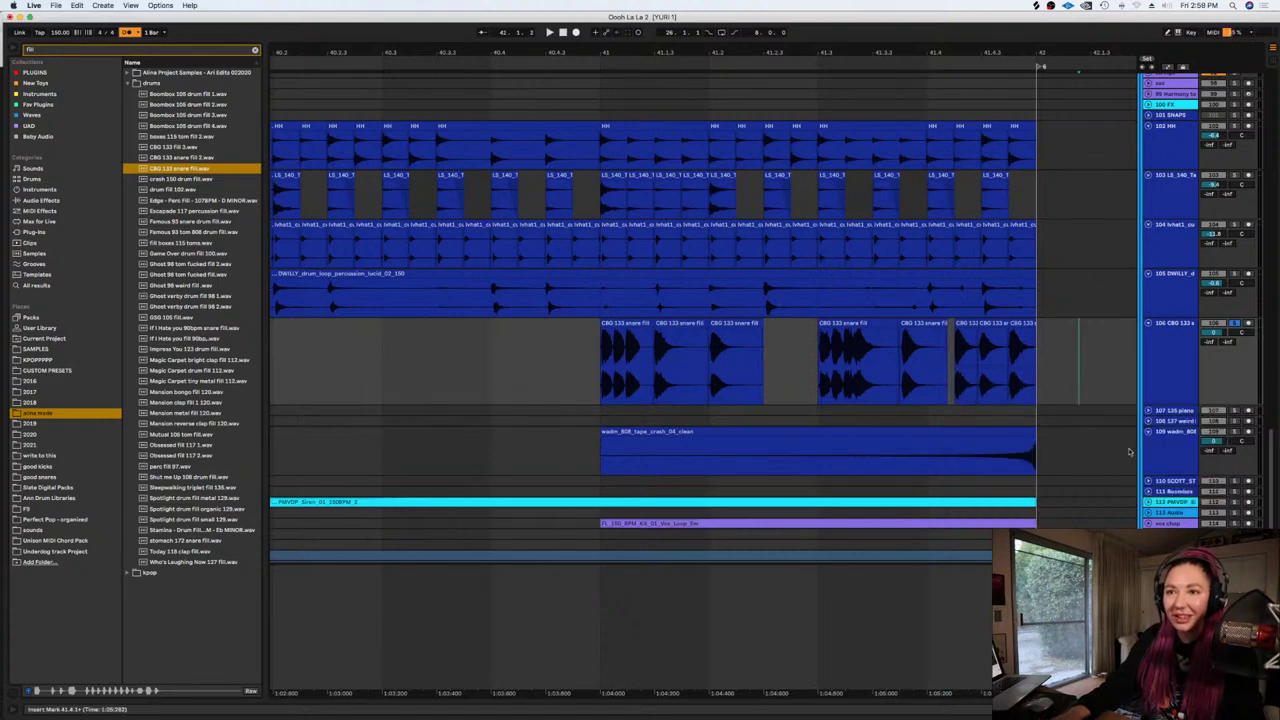
{"action": "right_click", "coordinate": [1080, 389]}
{"action": "left_click", "coordinate": [1156, 513]}
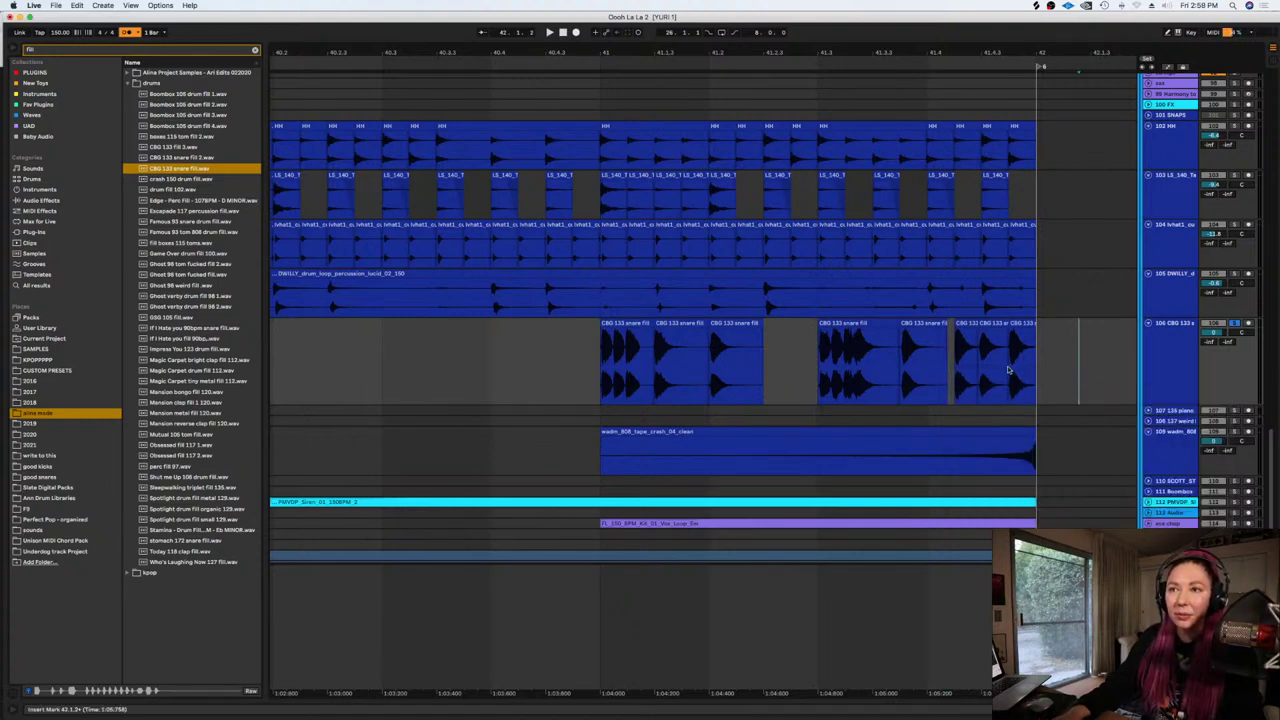
{"action": "left_click_drag", "start_coordinate": [997, 365], "coordinate": [982, 362]}
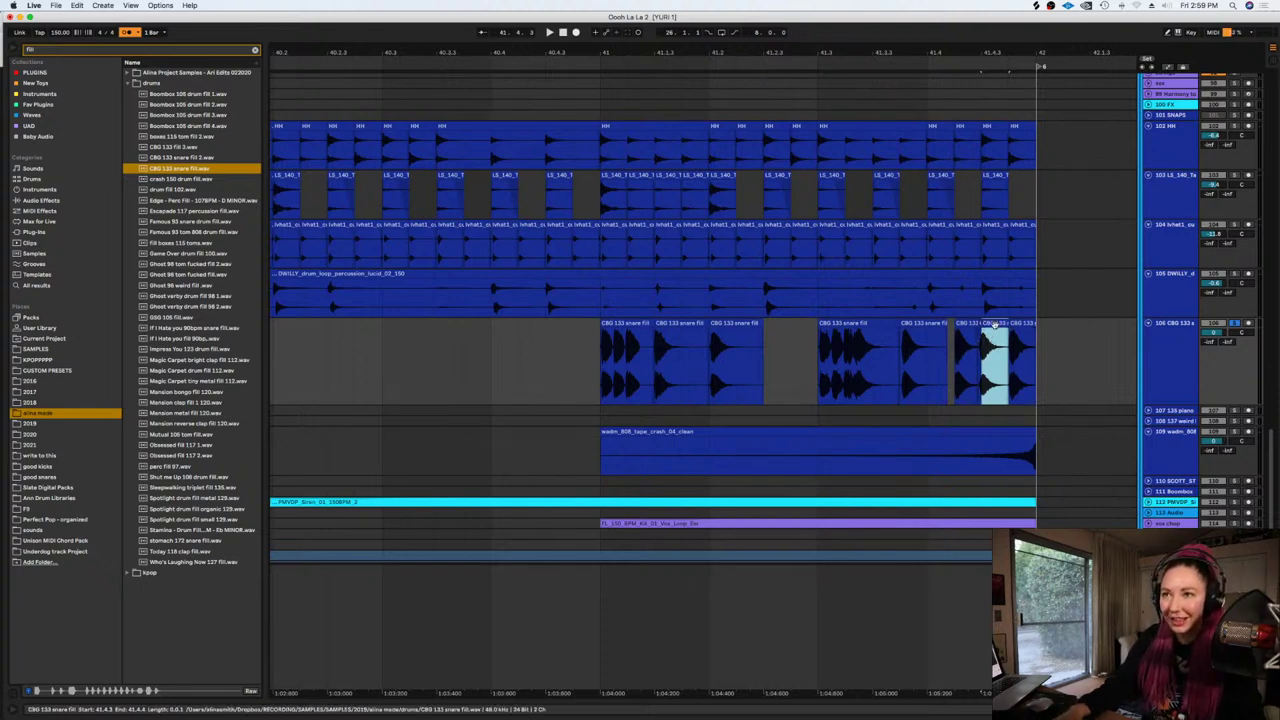
Copy the snare hit at 41.4.3 to 41.2.3 and play the fill from 41.1.1
{"action": "left_click", "coordinate": [985, 340]}
{"action": "left_click", "coordinate": [784, 342]}
{"action": "key", "text": "0"}
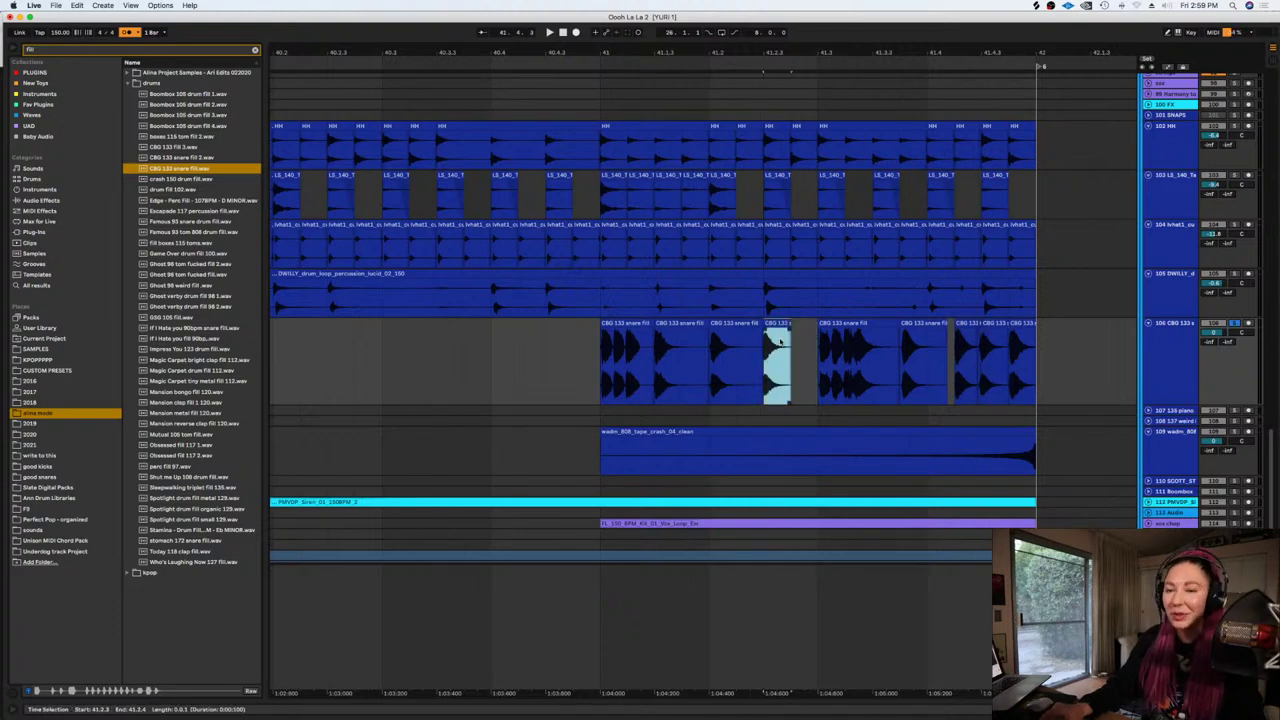
{"action": "left_click", "coordinate": [1030, 340]}
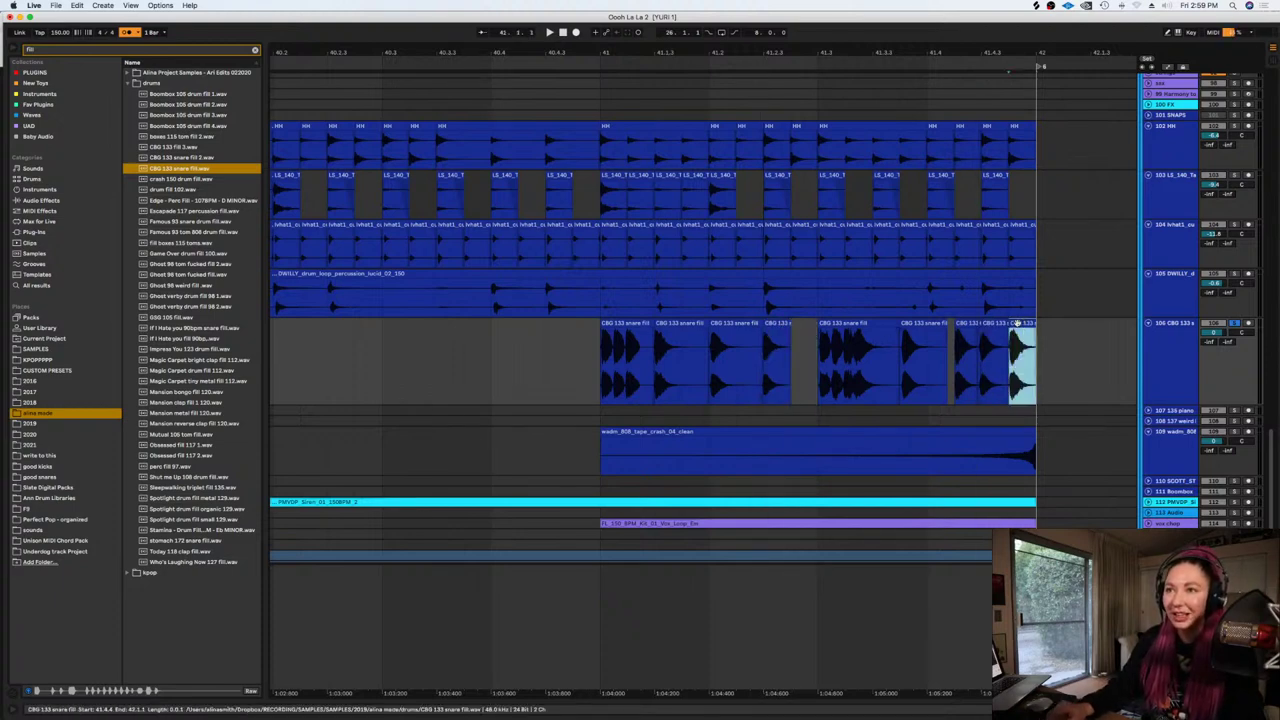
{"action": "left_click", "coordinate": [601, 383]}
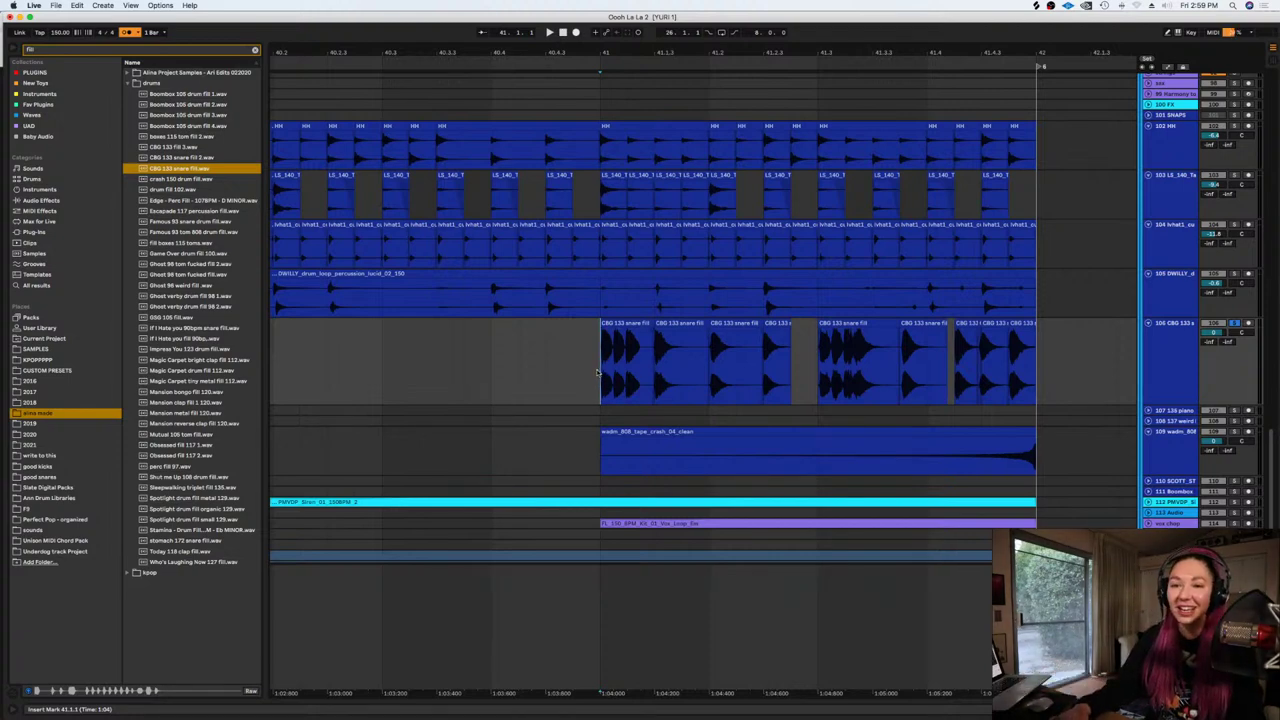
{"action": "key", "text": "space"}
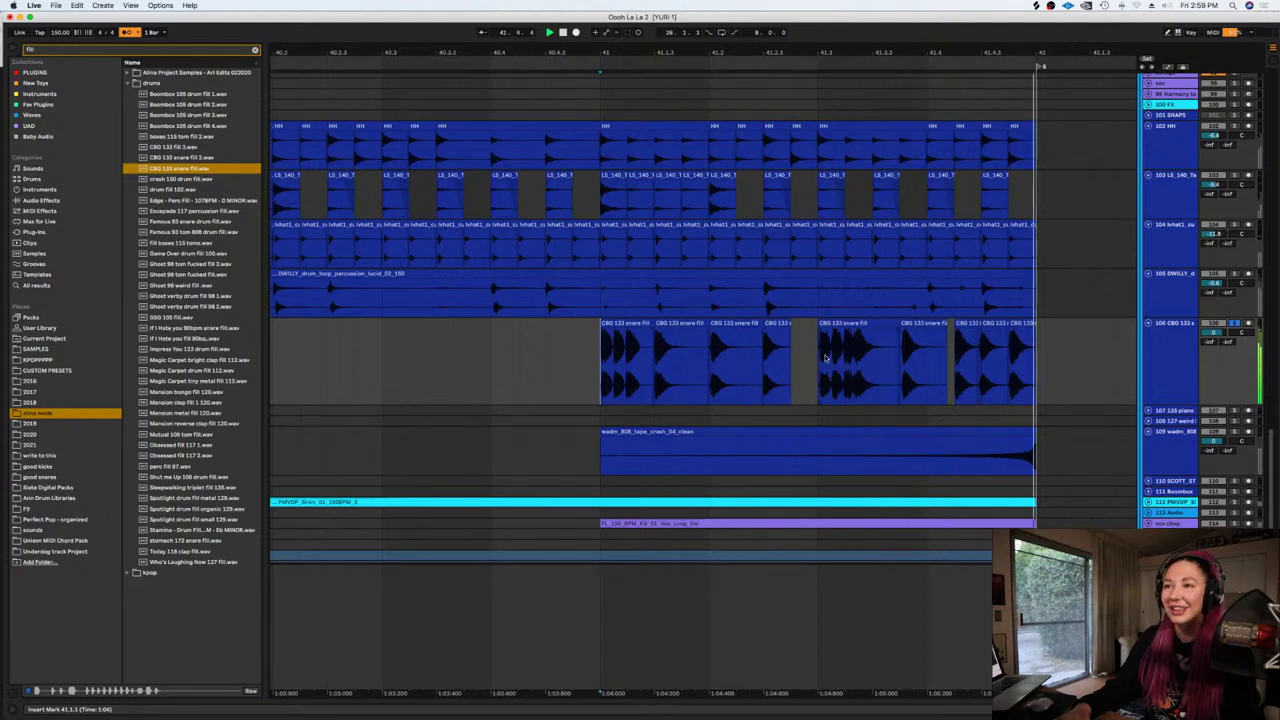
Copy the 41.4.3 snare hit into the remaining gap at 41.2.4, just before the second roll
{"action": "left_click", "coordinate": [995, 323]}
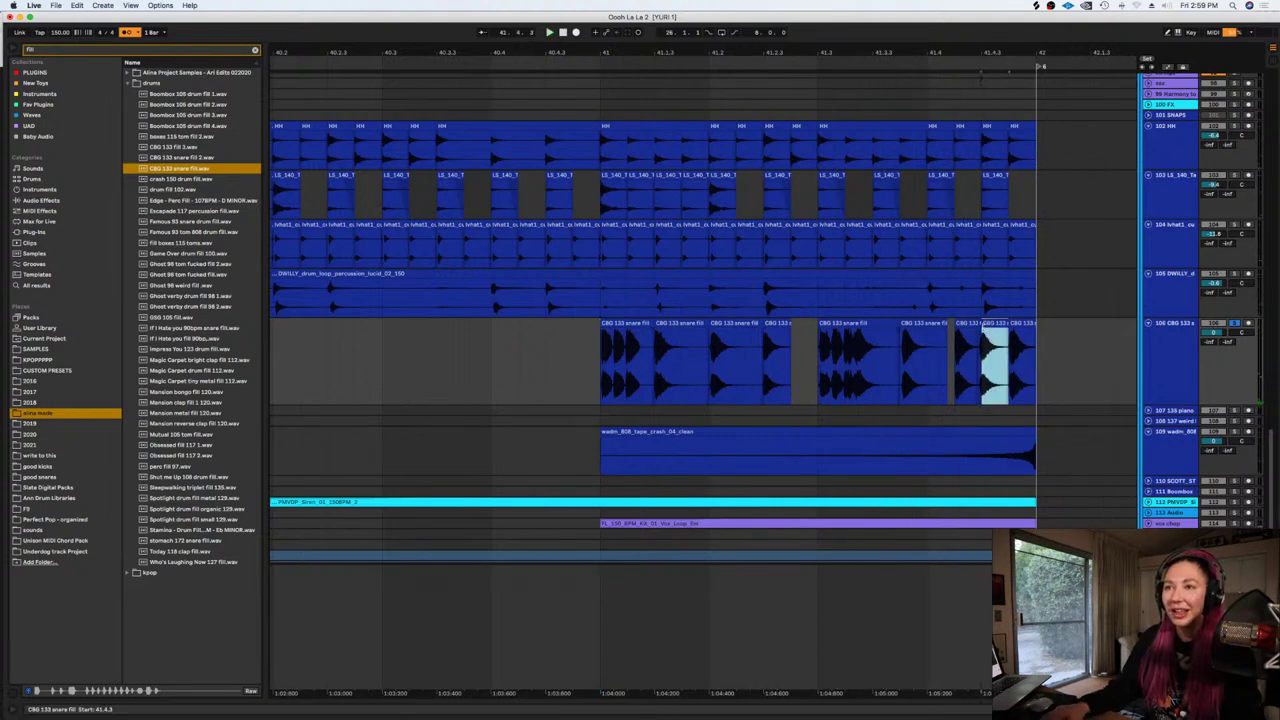
{"action": "mouse_move", "coordinate": [983, 330]}
{"action": "left_mouse_down"}
{"action": "mouse_move", "coordinate": [1010, 324]}
{"action": "mouse_move", "coordinate": [1006, 345]}
{"action": "mouse_move", "coordinate": [985, 345]}
{"action": "left_mouse_up"}
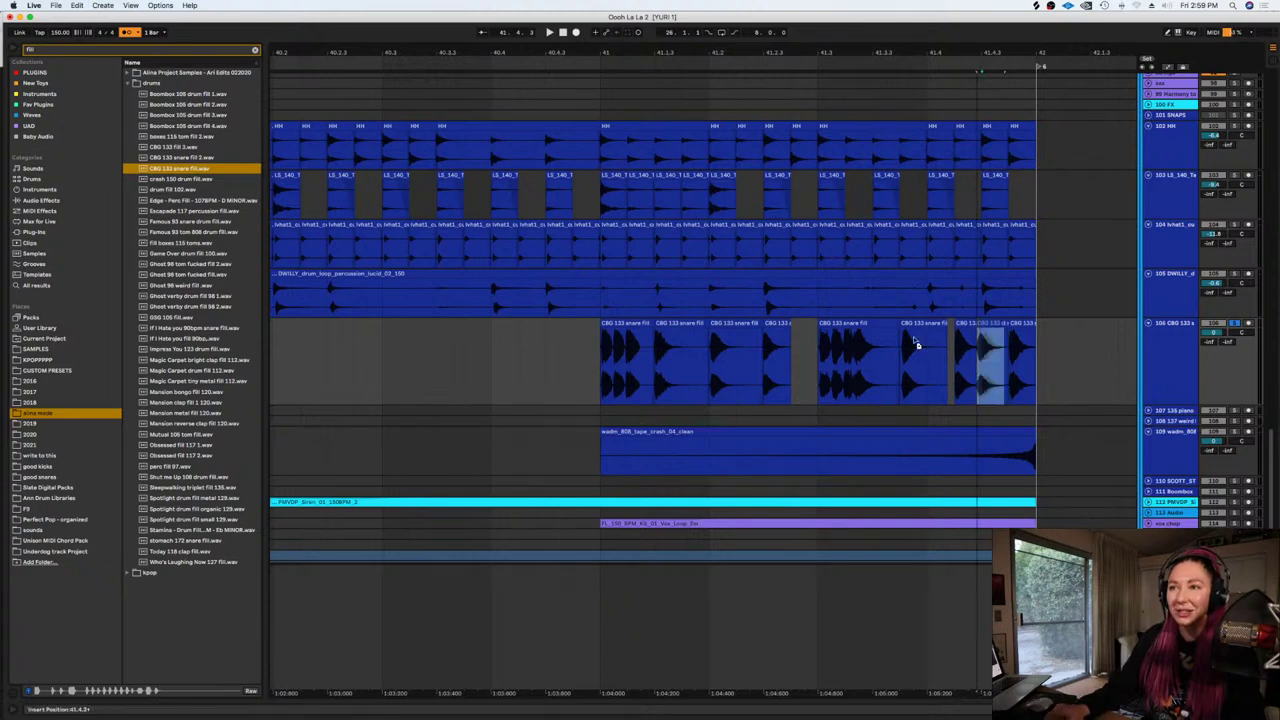
{"action": "left_click", "coordinate": [802, 344]}
{"action": "left_click", "coordinate": [798, 343]}
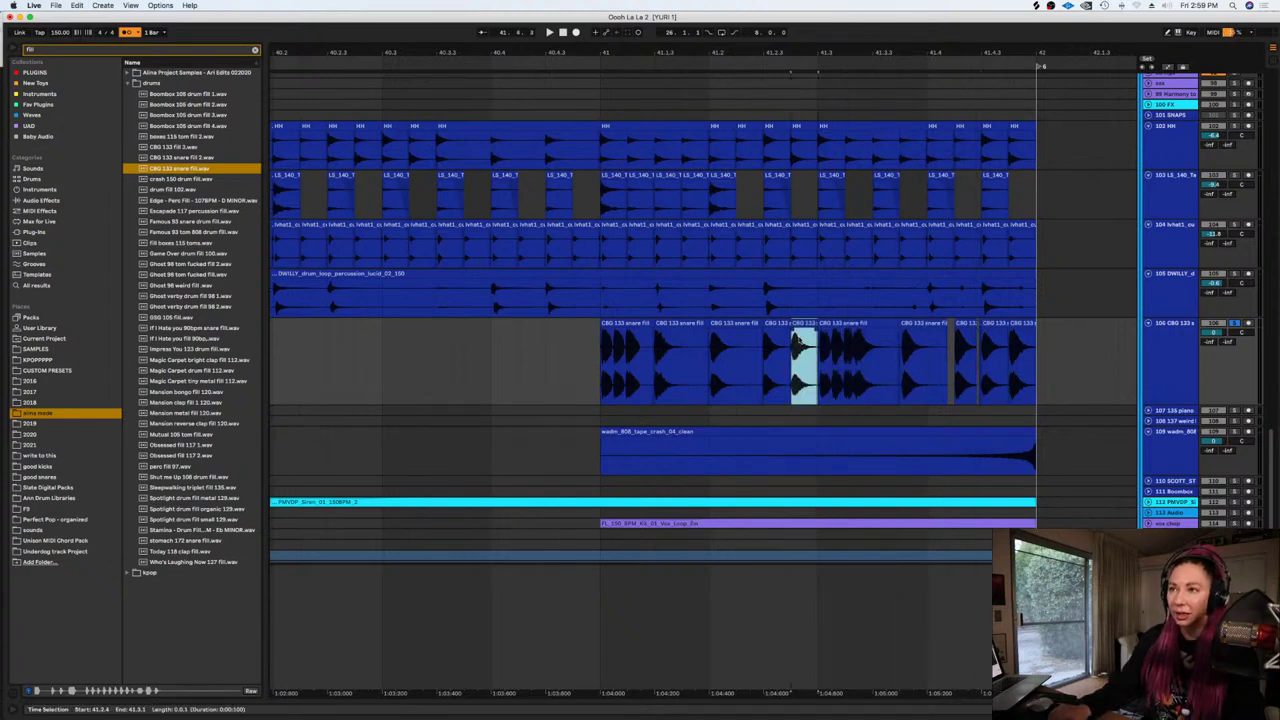
Show the snare fill track's audio effects area and lower the track's volume to about -4.6 dB
{"action": "double_click", "coordinate": [826, 335]}
{"action": "left_click_drag", "start_coordinate": [186, 281], "coordinate": [186, 292]}
{"action": "key", "text": "shift+Tab"}
{"action": "scroll", "coordinate": [810, 221], "scroll_direction": "up", "scroll_amount": 2}
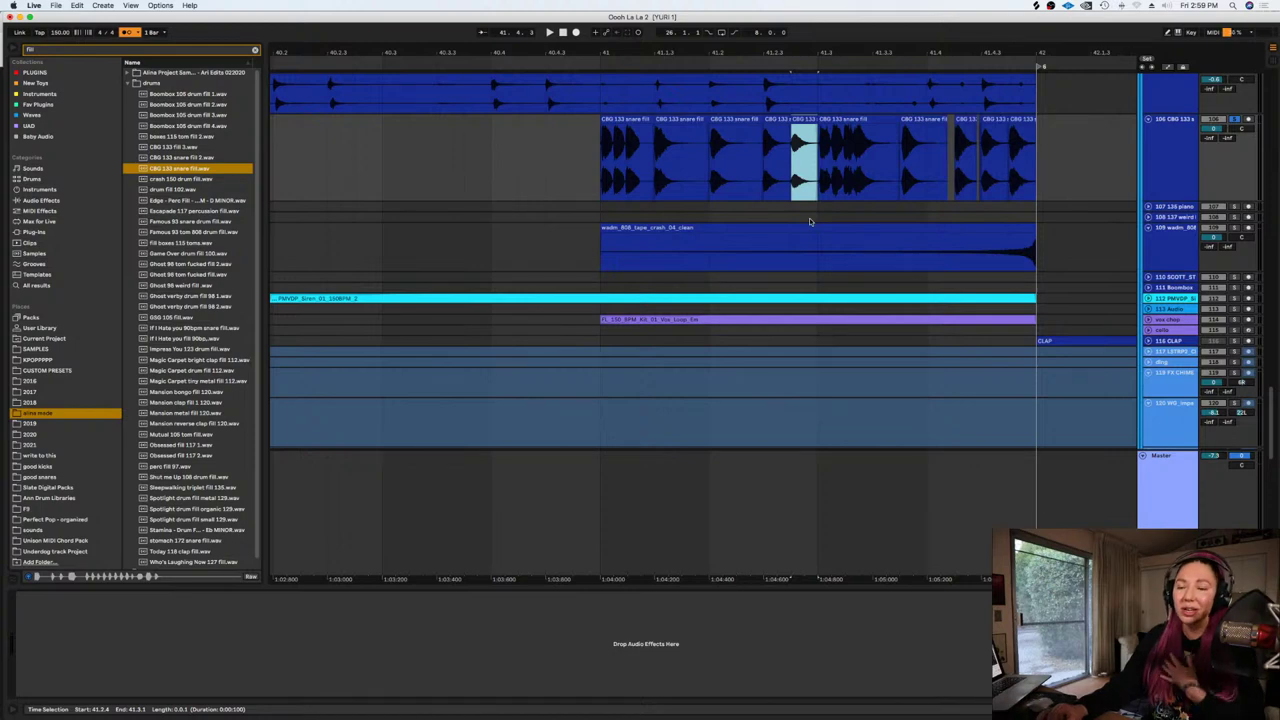
{"action": "left_click", "coordinate": [790, 152]}
{"action": "scroll", "coordinate": [871, 212], "scroll_direction": "up", "scroll_amount": 5}
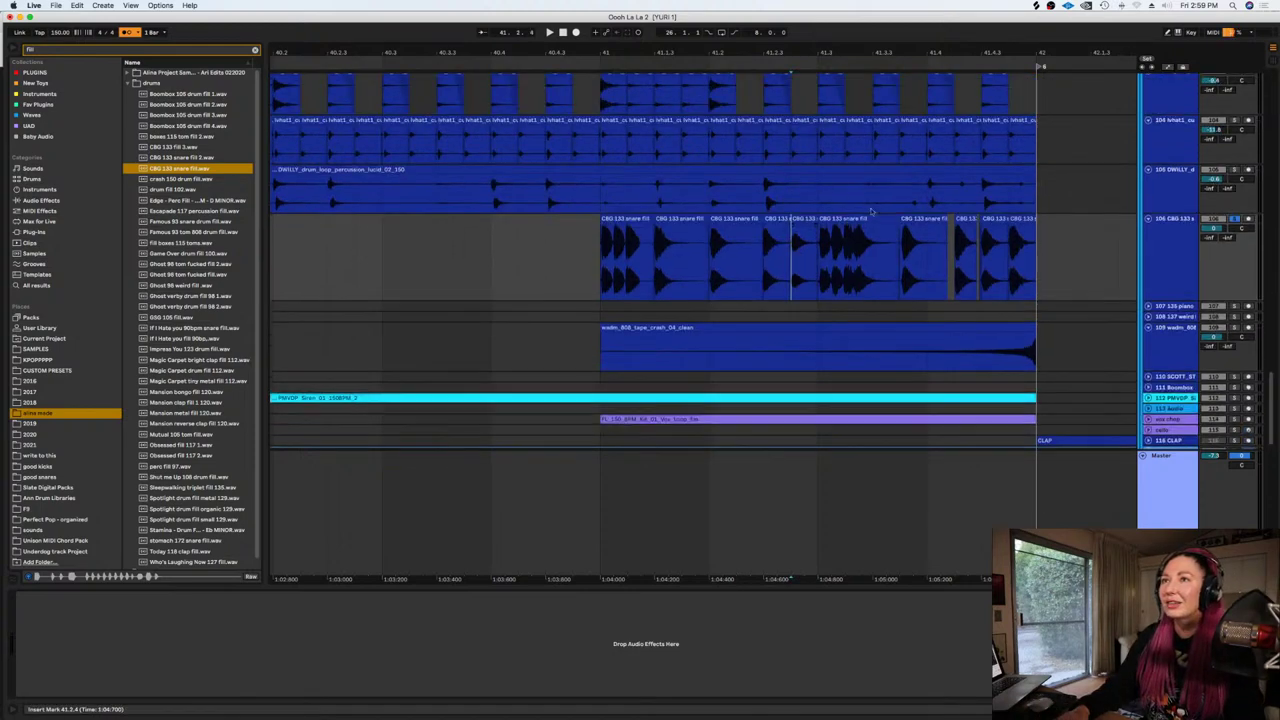
{"action": "left_click", "coordinate": [846, 253]}
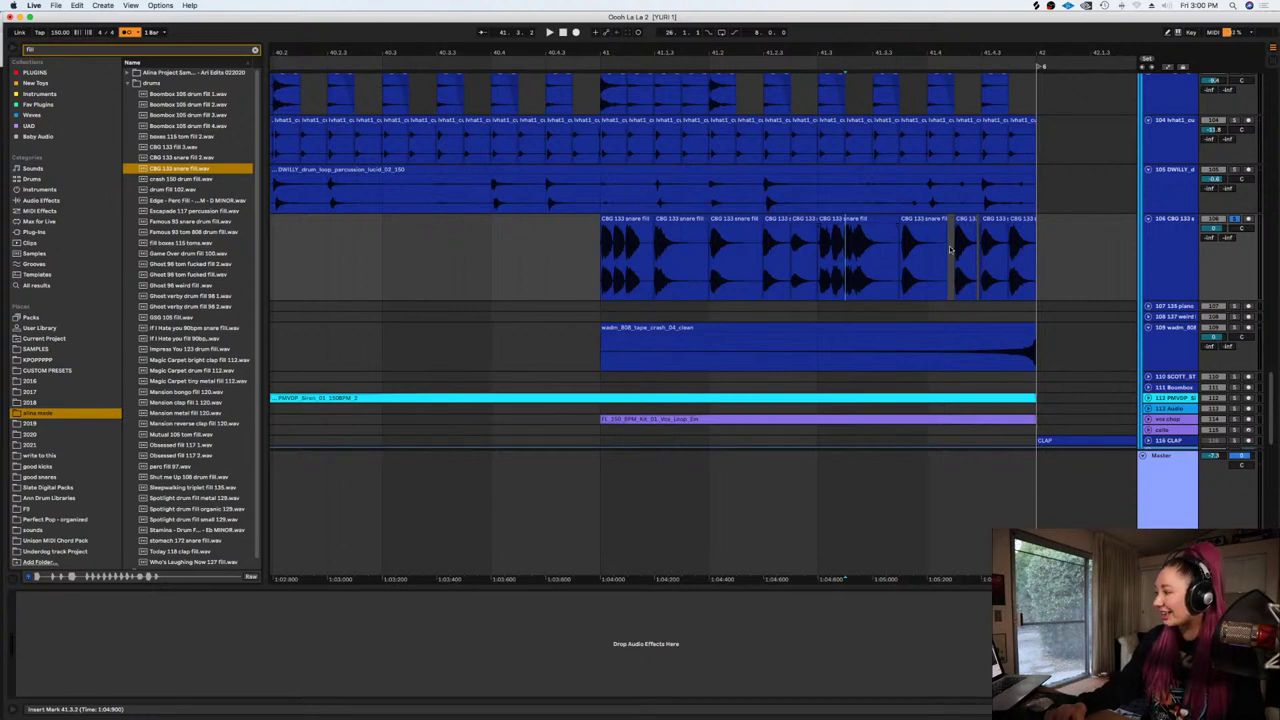
{"action": "left_click", "coordinate": [600, 272]}
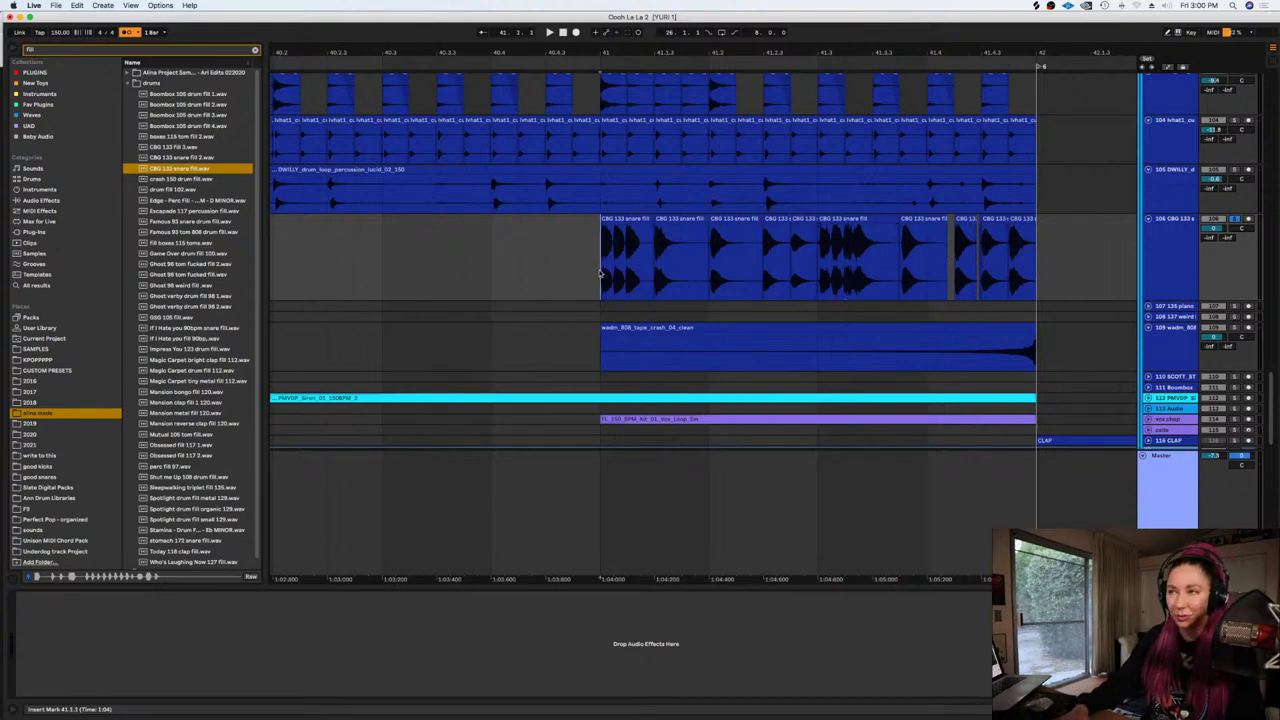
{"action": "left_click_drag", "start_coordinate": [1212, 228], "coordinate": [1212, 231]}
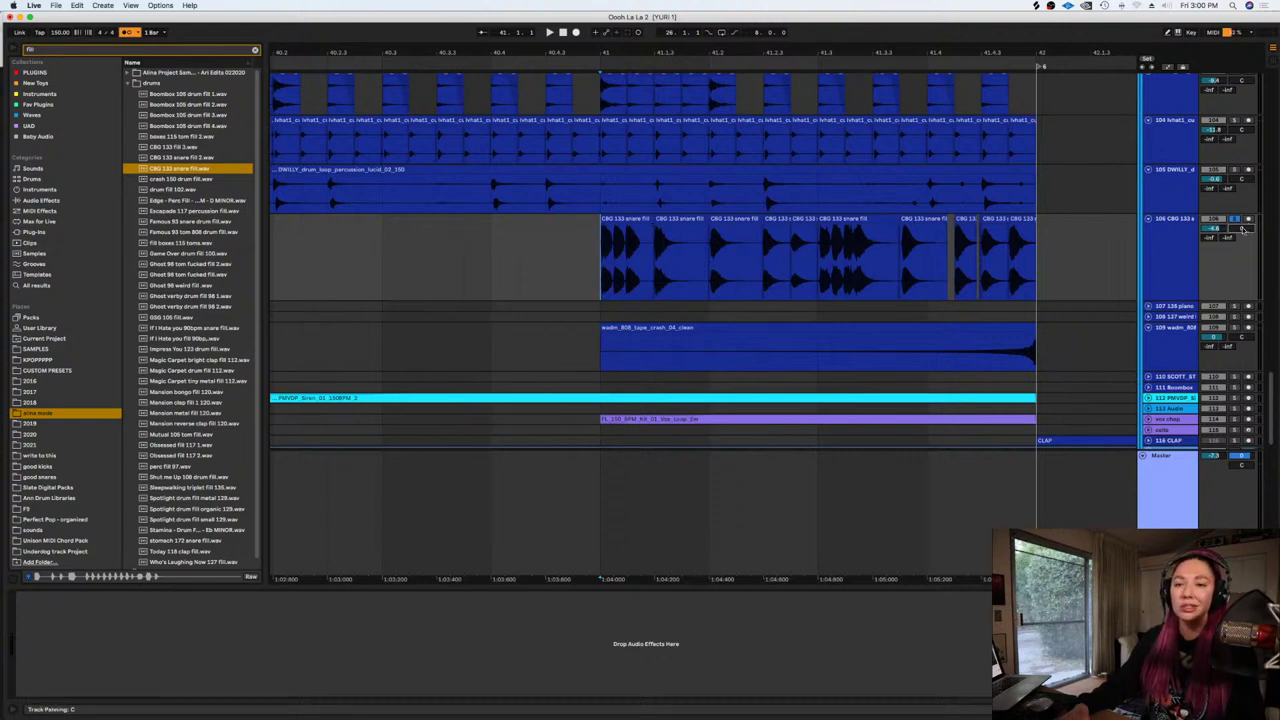
Show automation and curve the snare fill's panning left to about 16L from bar 41 until just before 41.3
{"action": "key", "text": "a"}
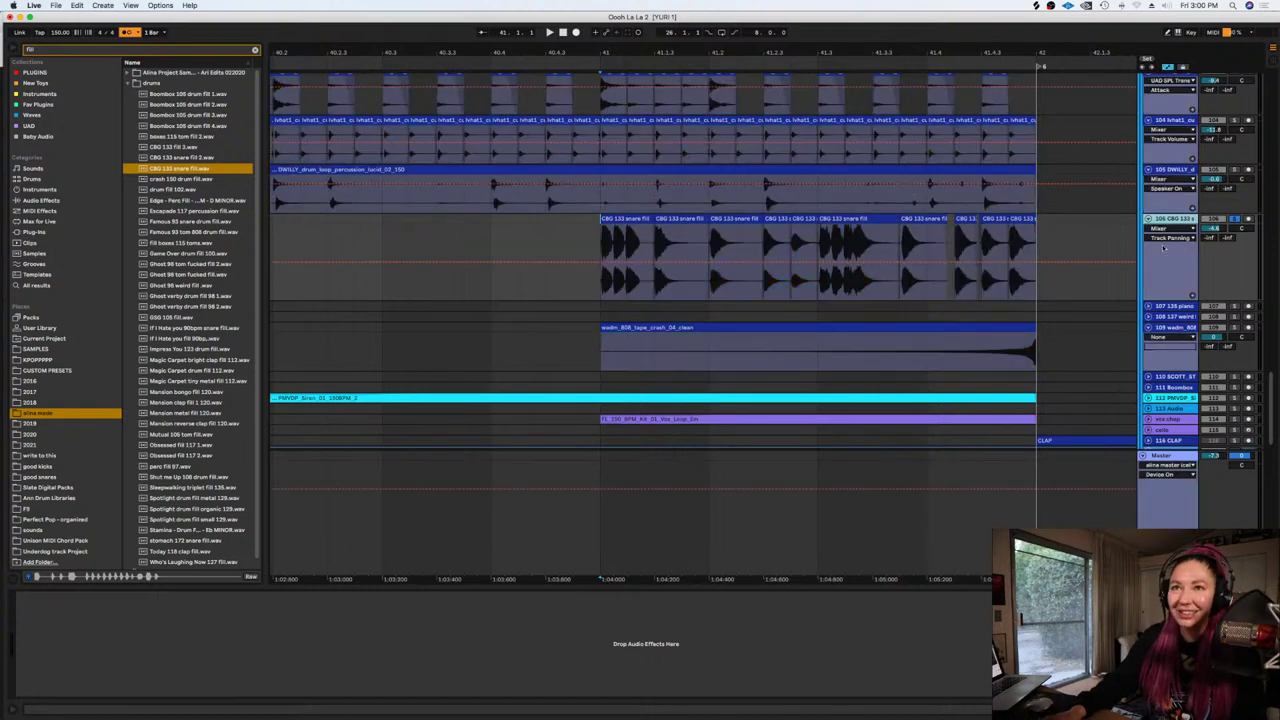
{"action": "left_click", "coordinate": [817, 263]}
{"action": "left_click_drag", "start_coordinate": [807, 263], "coordinate": [807, 273]}
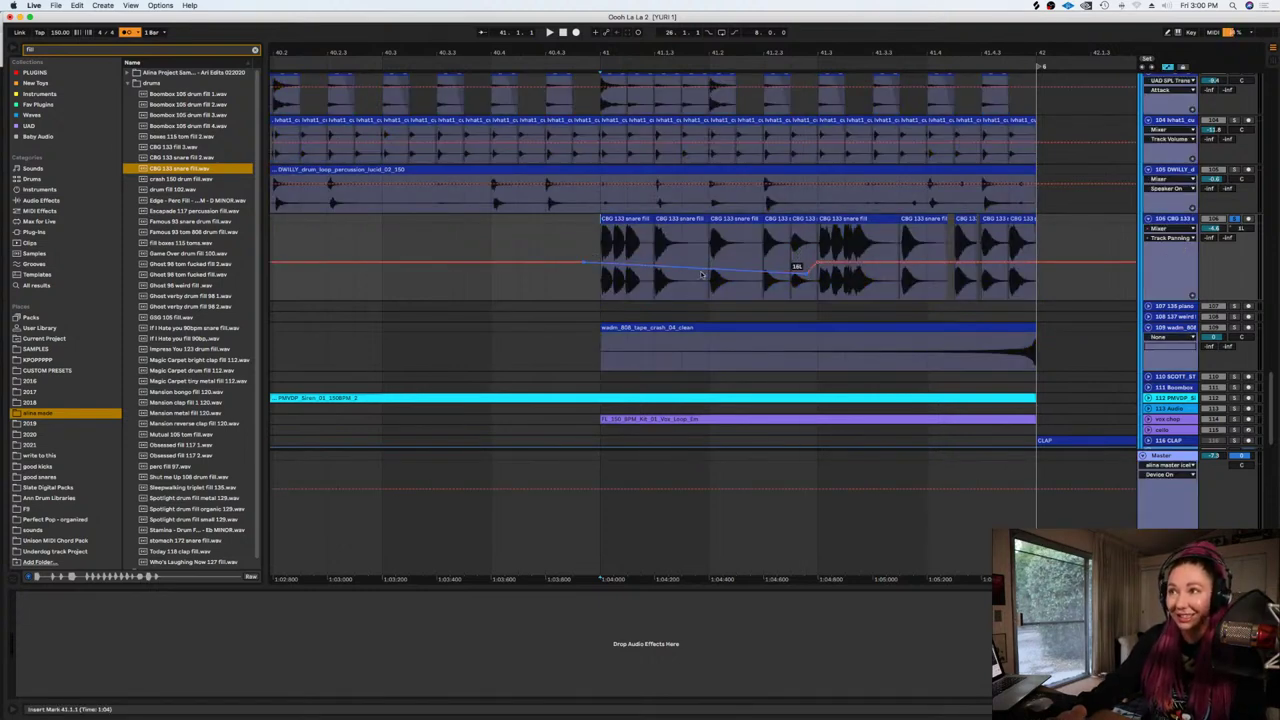
{"action": "left_click_drag", "start_coordinate": [692, 267], "coordinate": [692, 273]}
Automate the snare fill's panning to the right from 41.3 to the end of the fill, with a slight dip near 41.3.4
{"action": "left_click", "coordinate": [899, 262]}
{"action": "left_click_drag", "start_coordinate": [845, 262], "coordinate": [818, 248]}
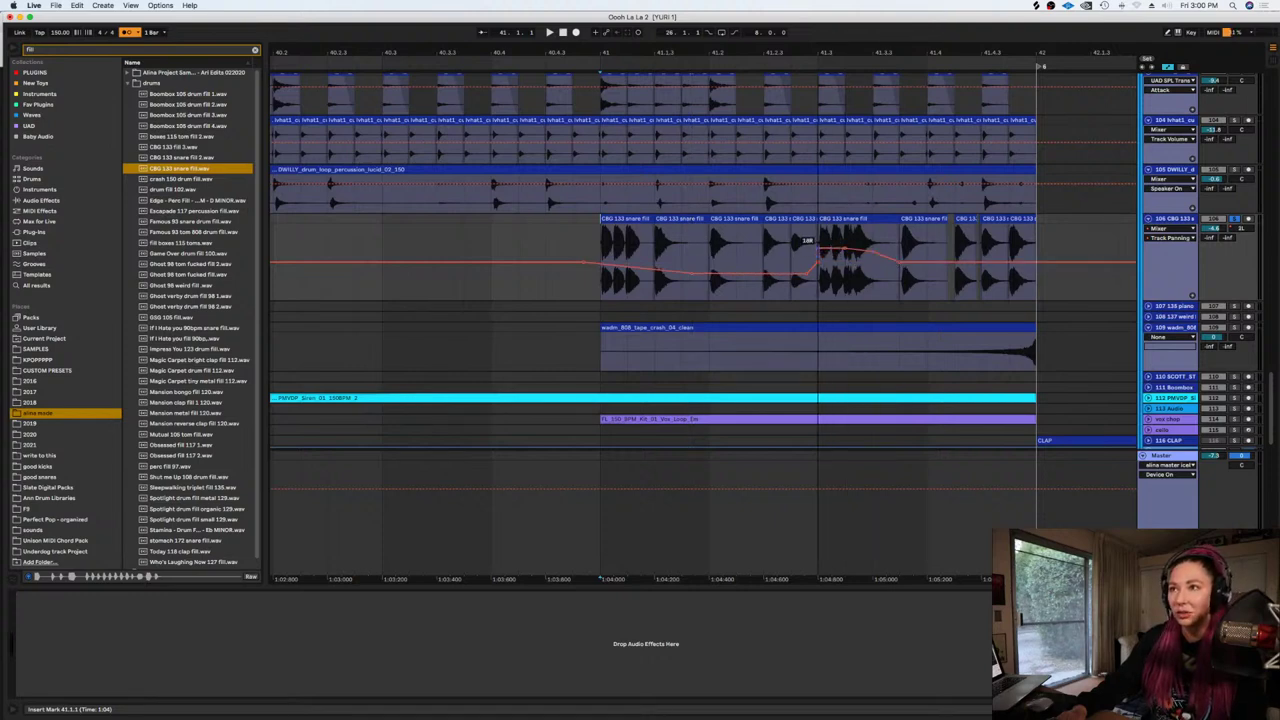
{"action": "left_click_drag", "start_coordinate": [1016, 262], "coordinate": [1013, 248]}
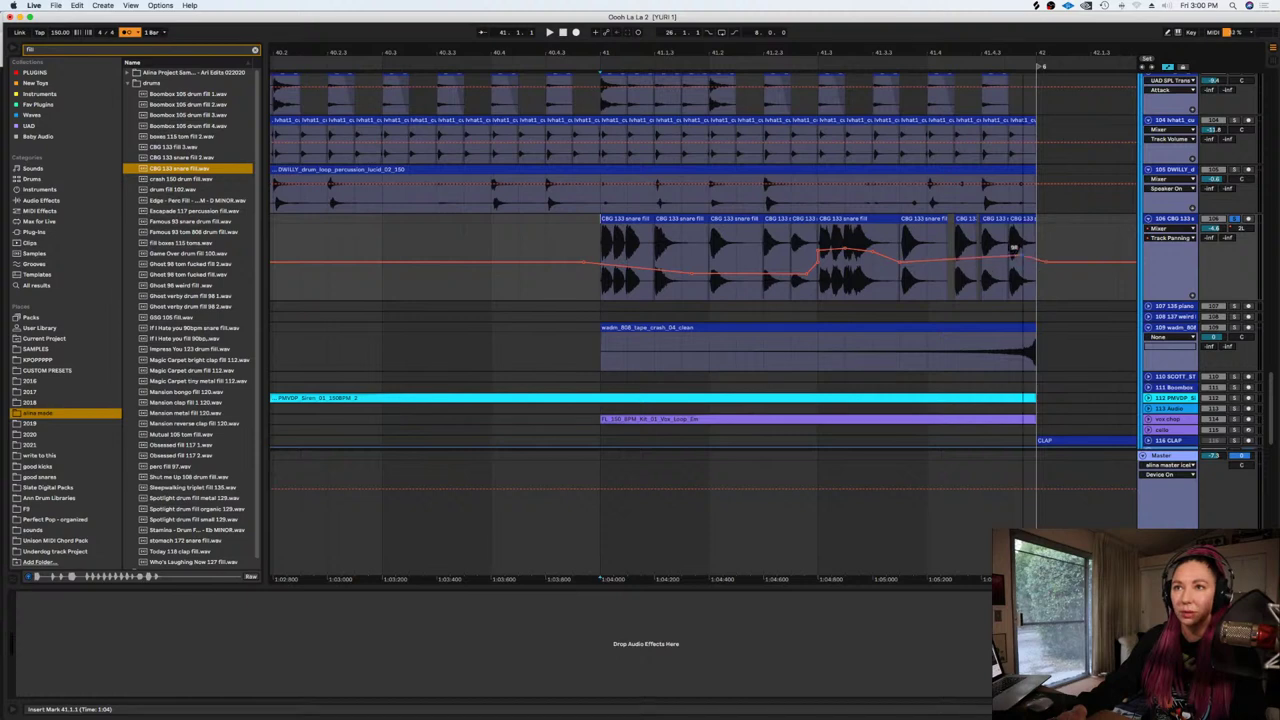
{"action": "left_click", "coordinate": [933, 259]}
{"action": "left_click", "coordinate": [898, 264]}
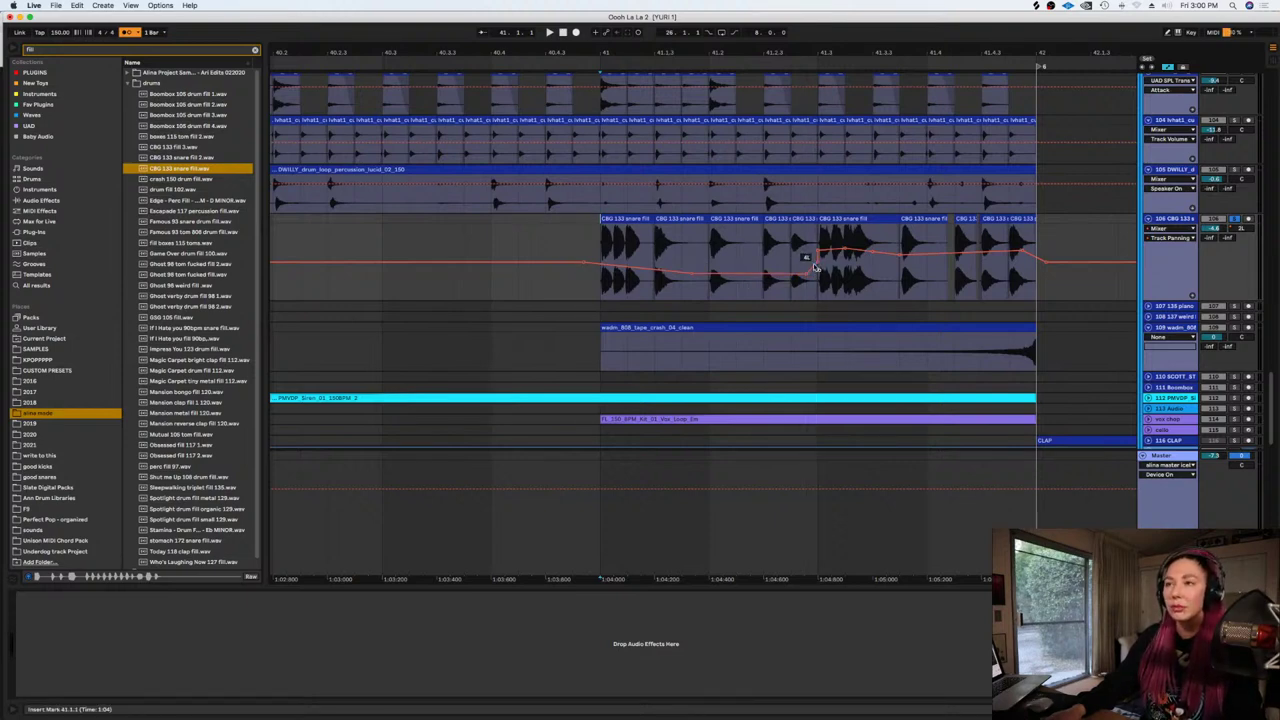
Make the left-to-right panning jump abrupt at 41.3 and raise the last panning point near bar 42 further right
{"action": "left_click_drag", "start_coordinate": [815, 267], "coordinate": [818, 268]}
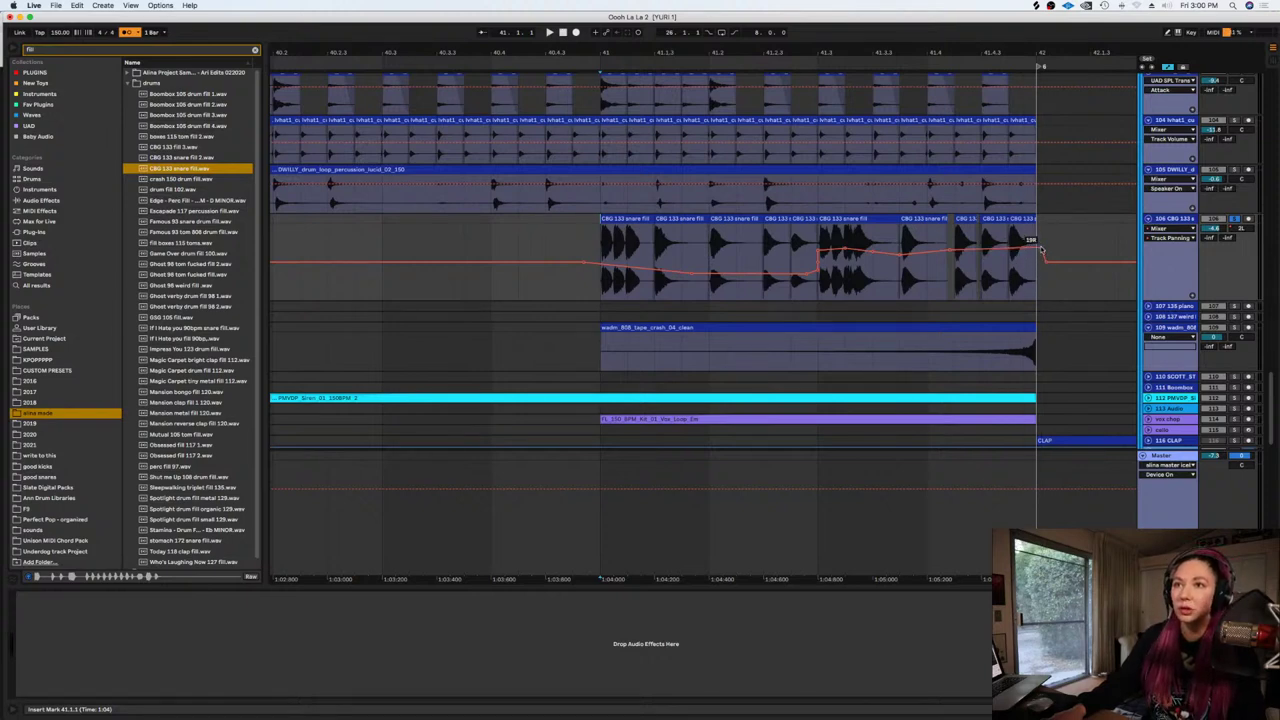
{"action": "left_click_drag", "start_coordinate": [1041, 249], "coordinate": [1040, 242]}
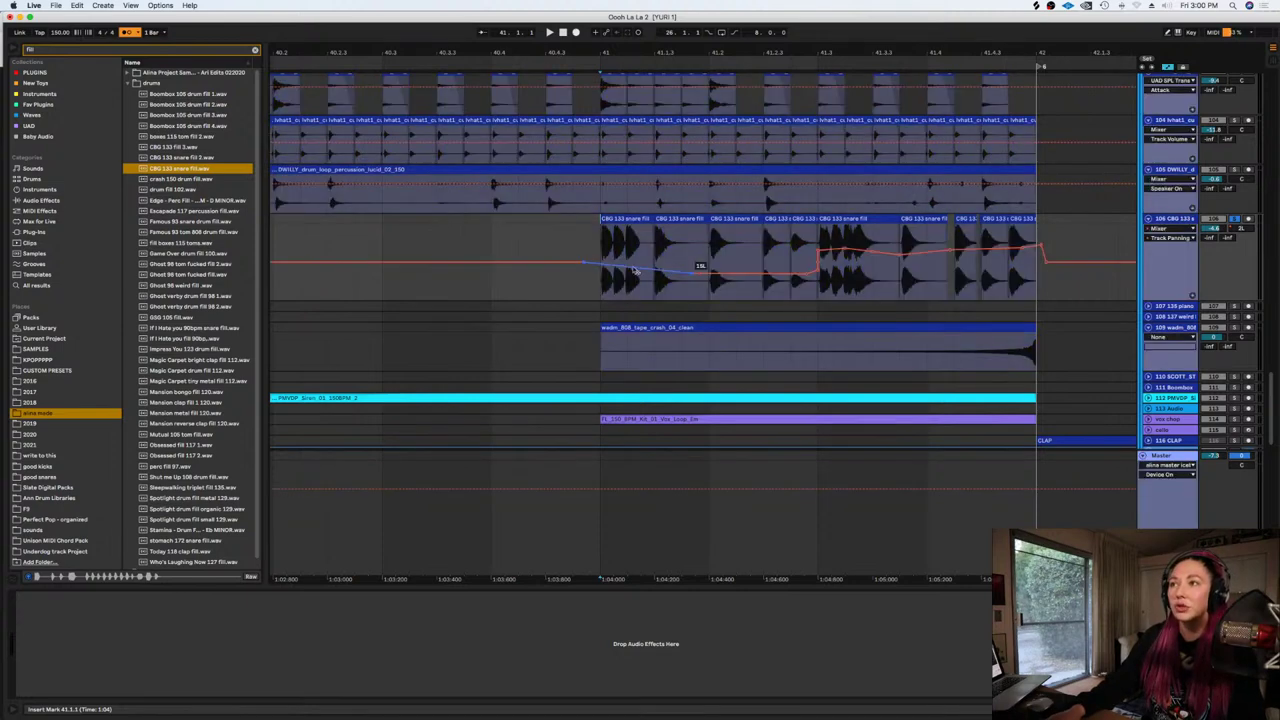
{"action": "left_click_drag", "start_coordinate": [802, 580], "coordinate": [679, 580]}
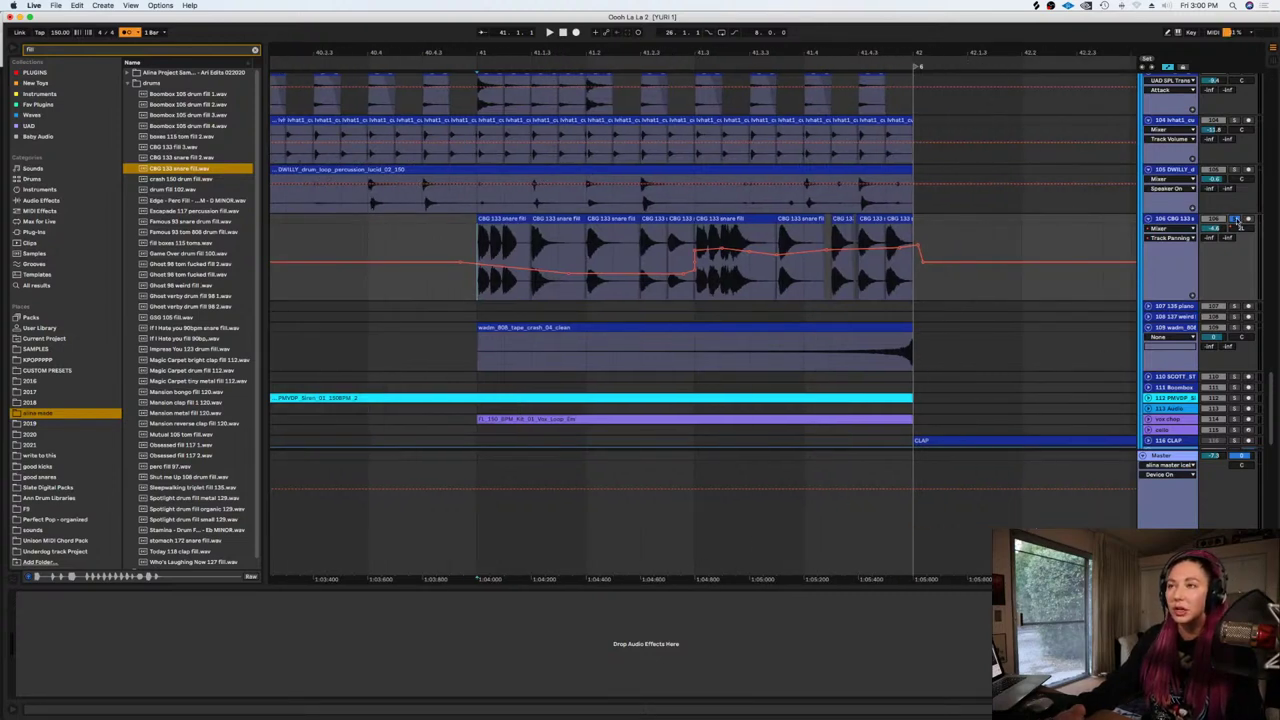
Play the snare fill from bar 41 both soloed and with the full mix, and hide the automation lanes
{"action": "key", "text": "space"}
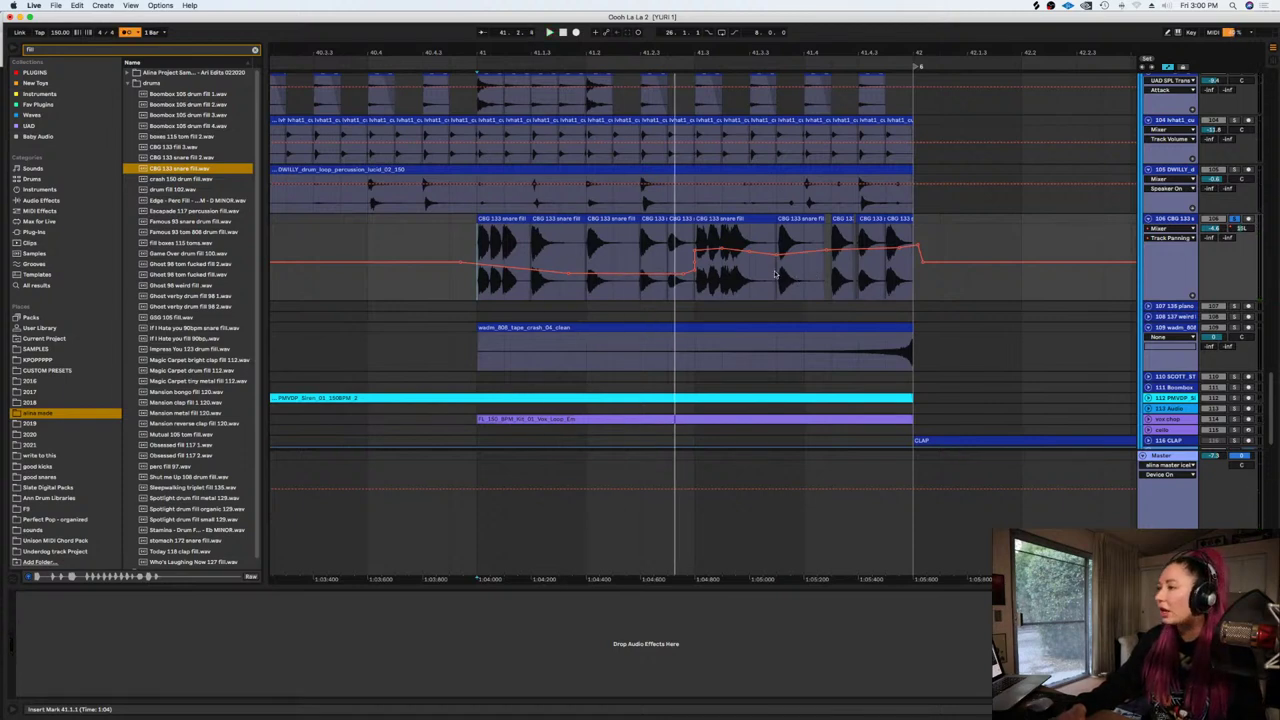
{"action": "key", "text": "space"}
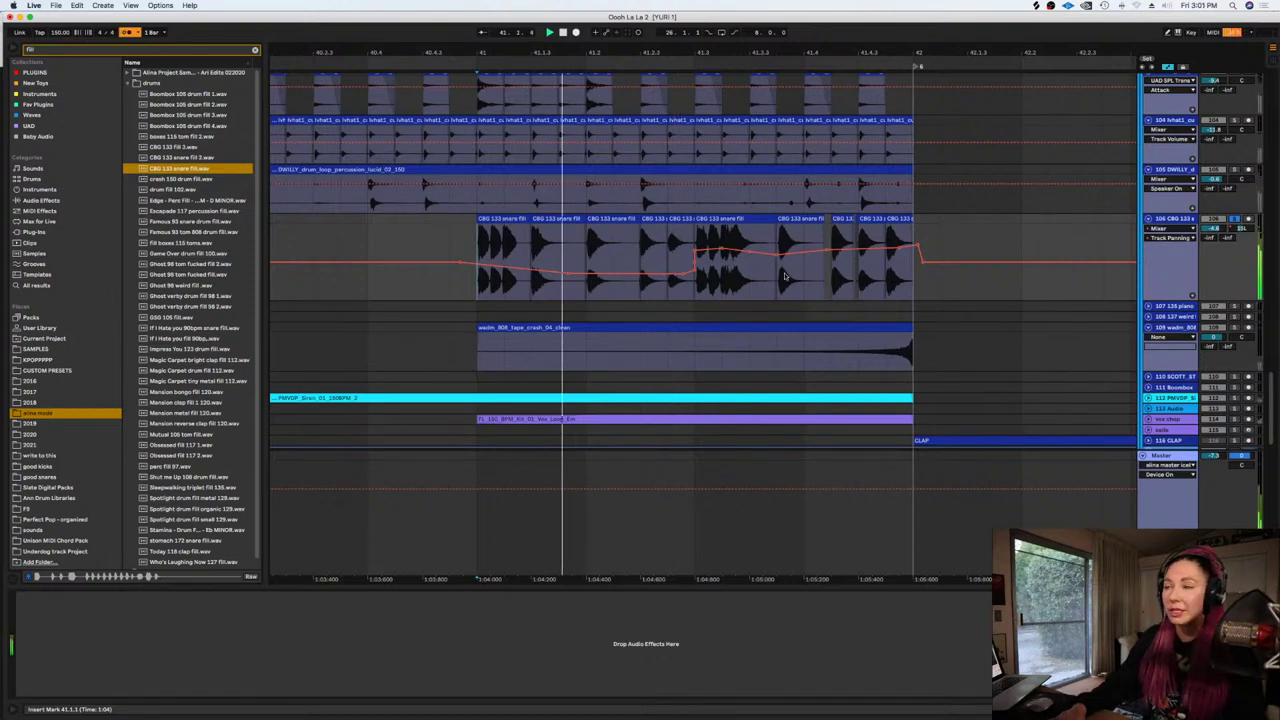
{"action": "key", "text": "space"}
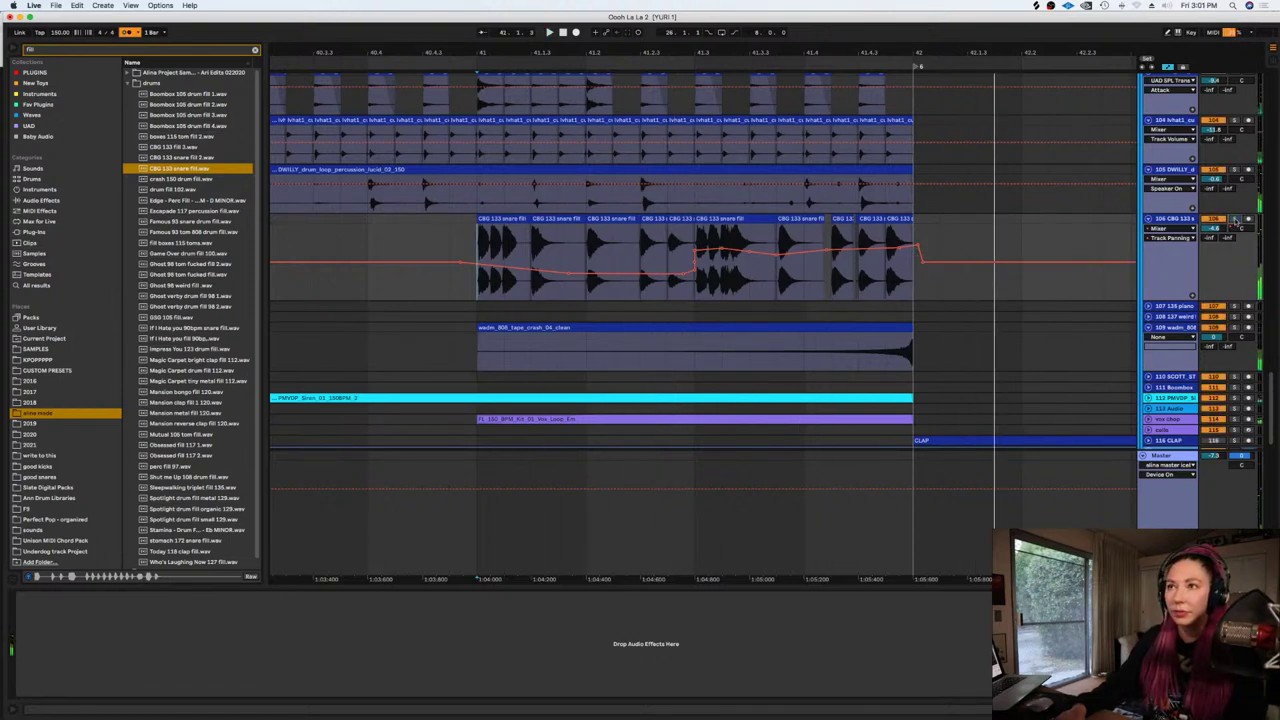
{"action": "key", "text": "space"}
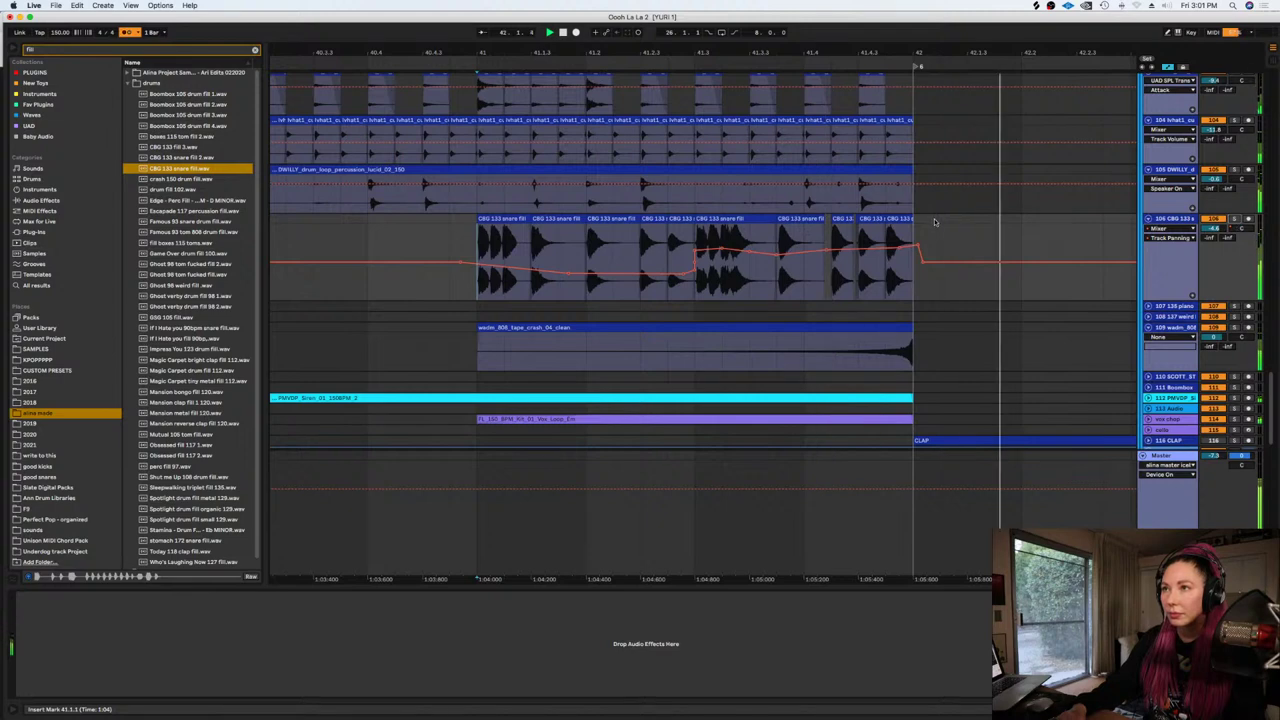
{"action": "key", "text": "space"}
{"action": "key", "text": "super+a"}
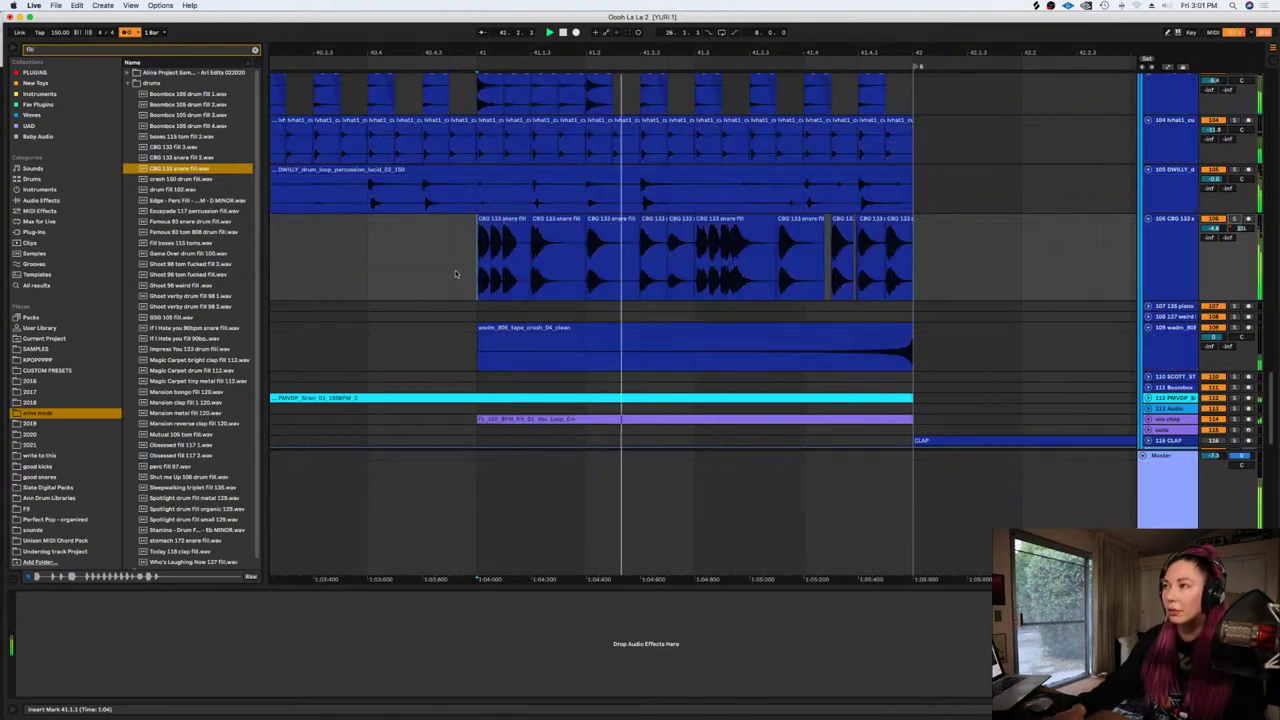
{"action": "key", "text": "space"}
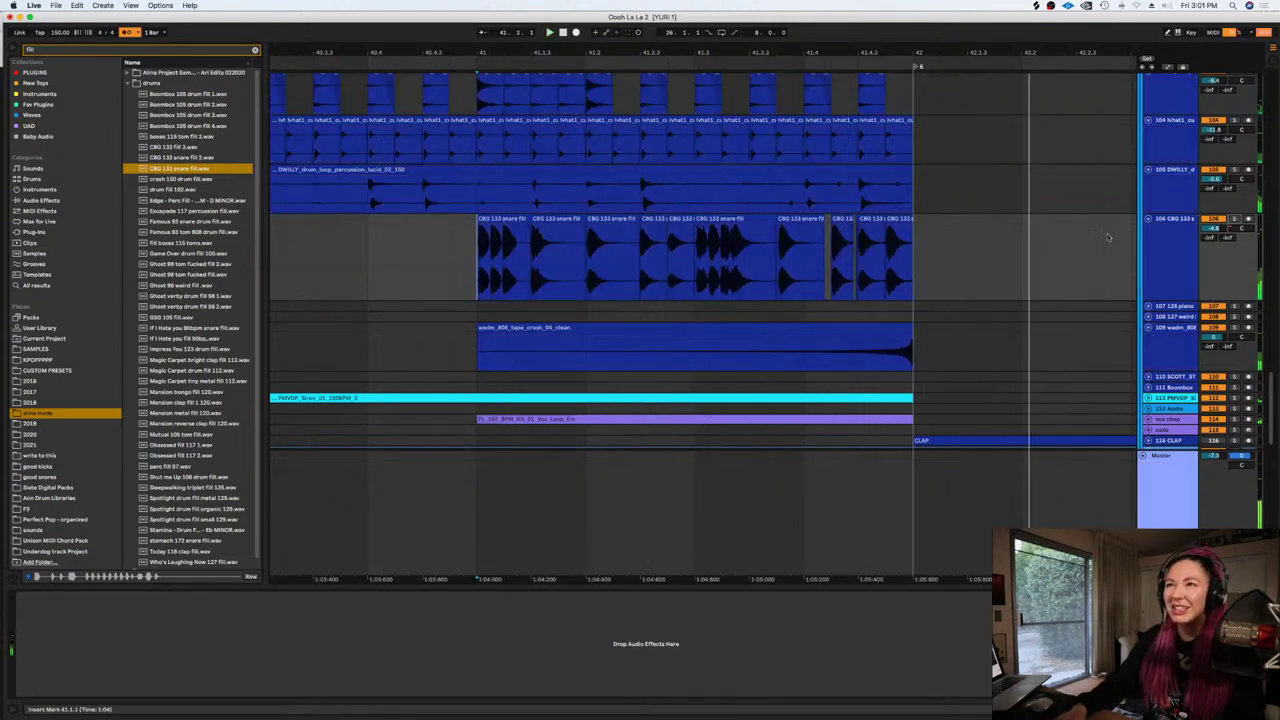
Move the CBG 133 snare fill track up to the main drum tracks, between the LEAD and kik top tracks
{"action": "scroll", "coordinate": [1075, 296], "scroll_direction": "up", "scroll_amount": 1}
{"action": "left_click", "coordinate": [1174, 272]}
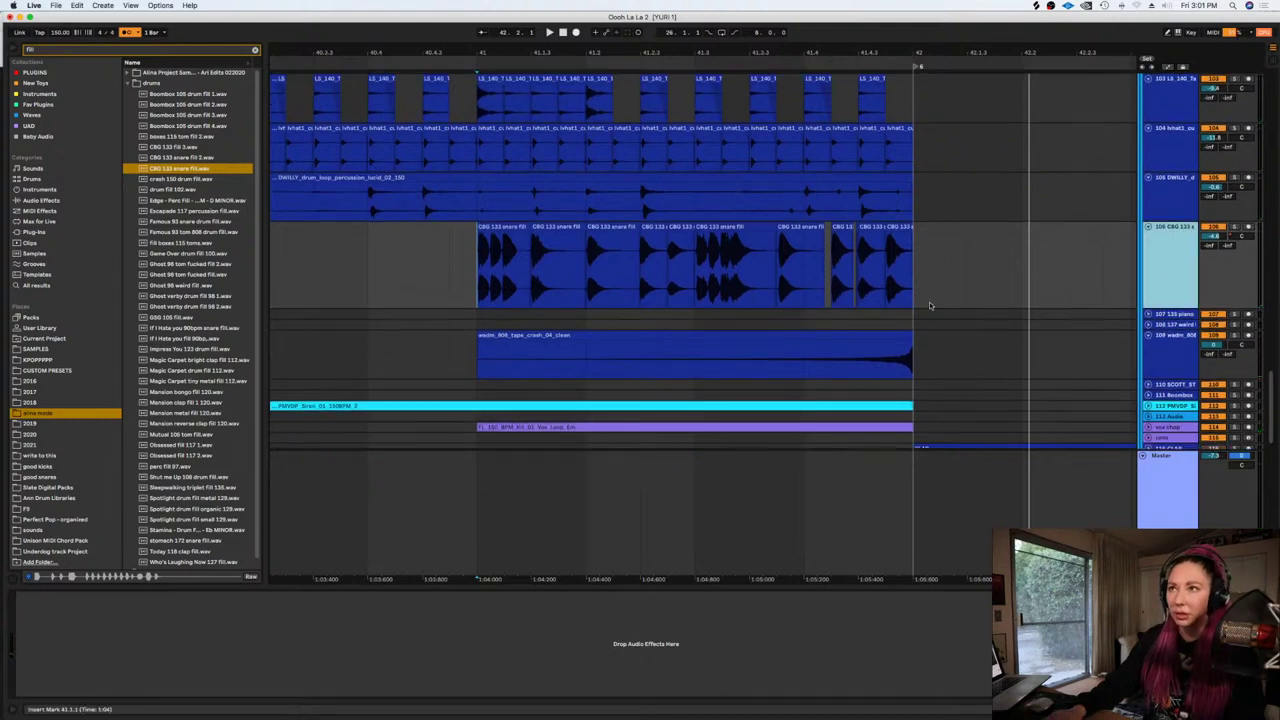
{"action": "left_click", "coordinate": [1110, 330]}
{"action": "scroll", "coordinate": [1110, 330], "scroll_direction": "up", "scroll_amount": 10}
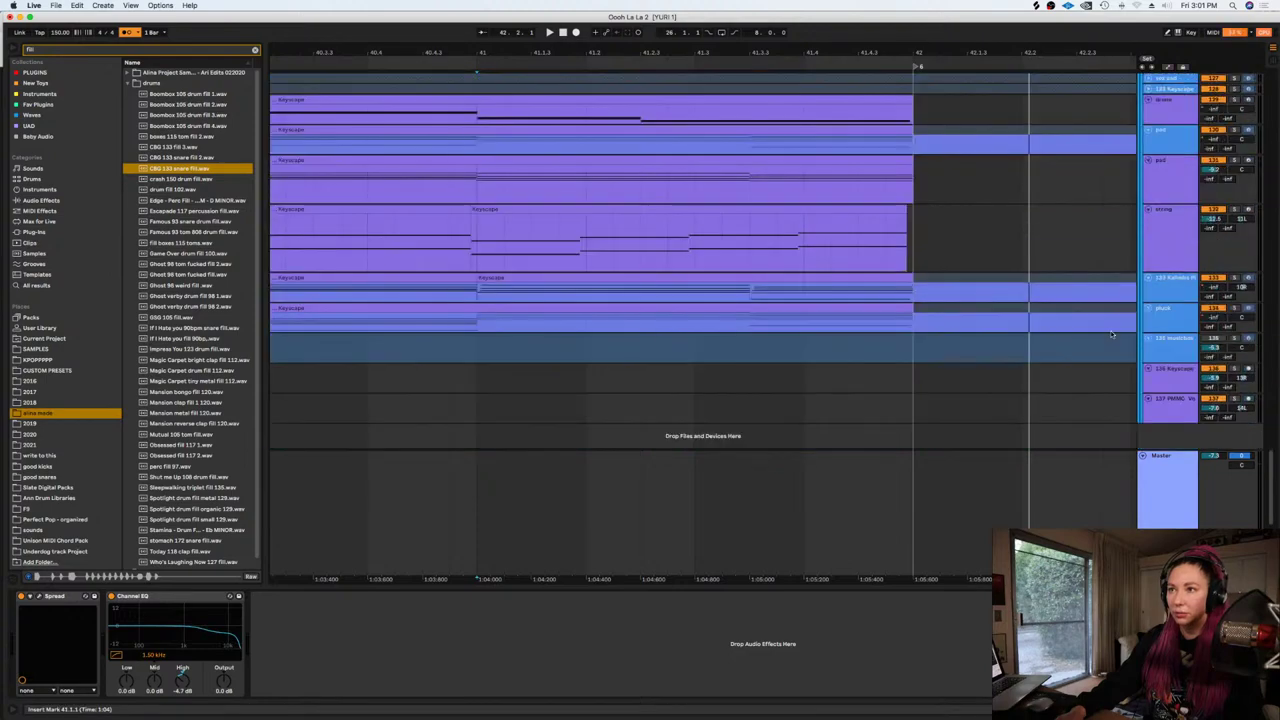
{"action": "scroll", "coordinate": [1110, 330], "scroll_direction": "down", "scroll_amount": 10}
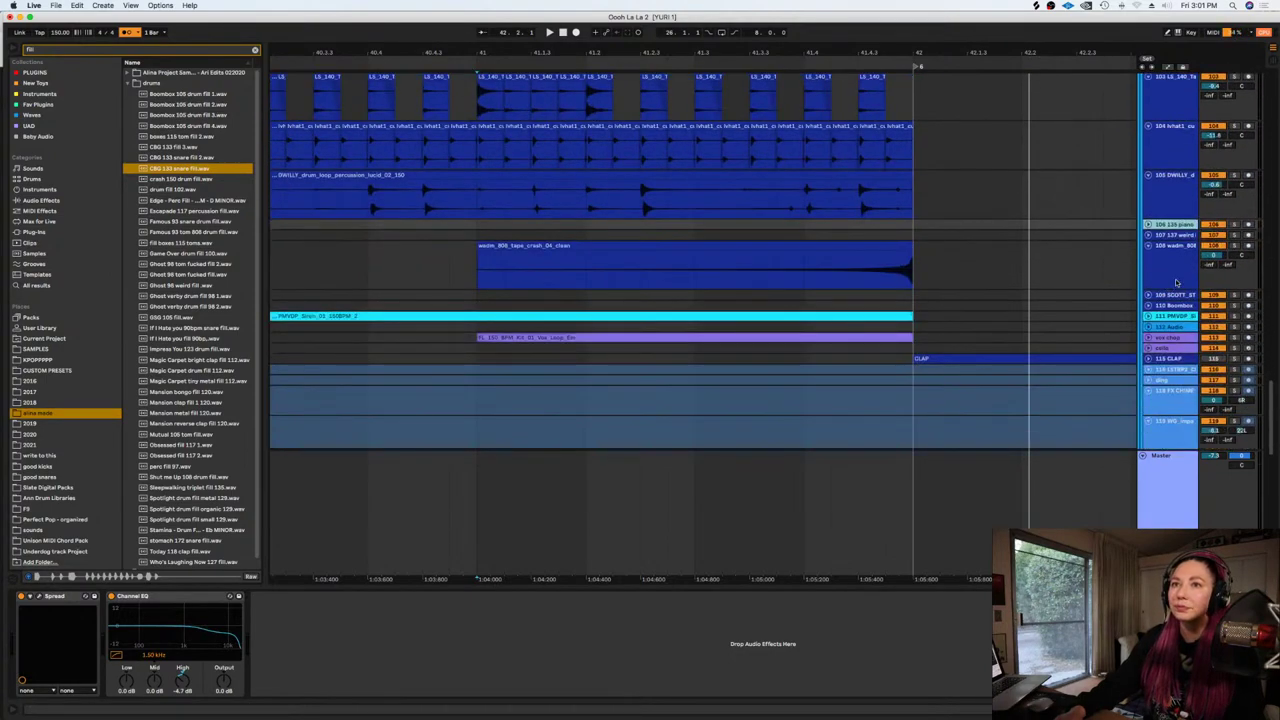
{"action": "scroll", "coordinate": [1024, 297], "scroll_direction": "up", "scroll_amount": 15}
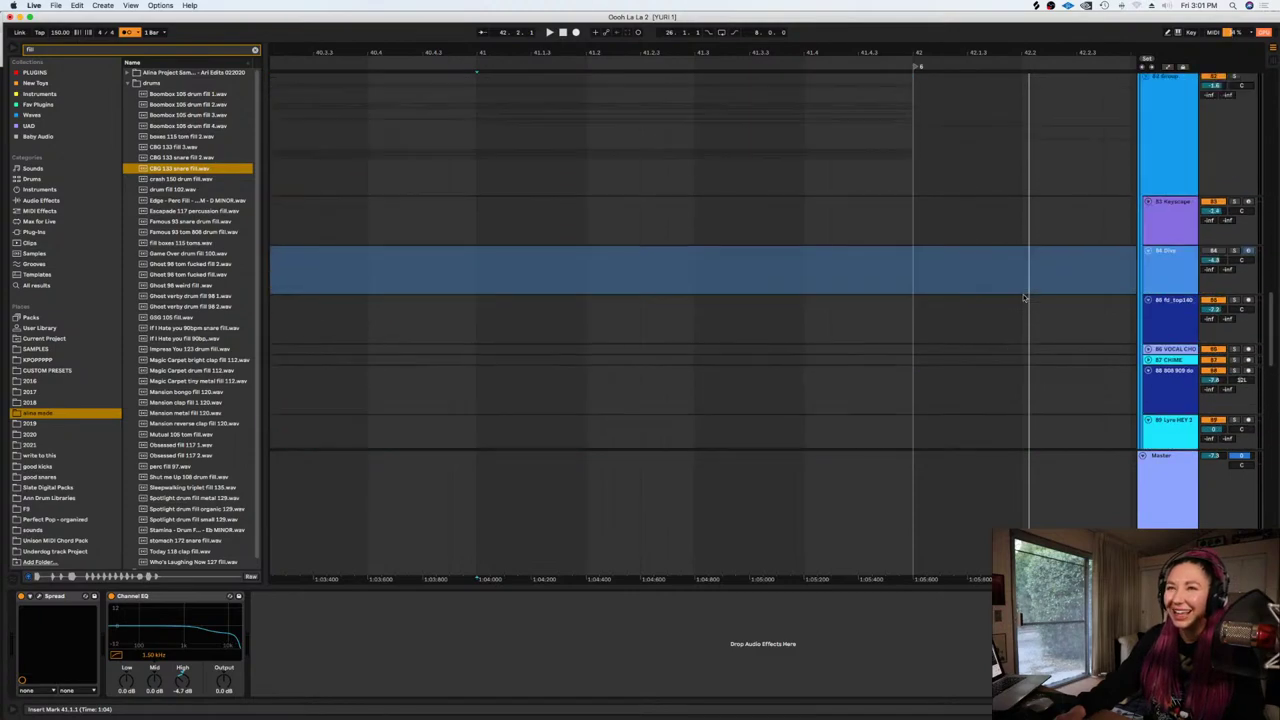
{"action": "scroll", "coordinate": [1024, 297], "scroll_direction": "down", "scroll_amount": 20}
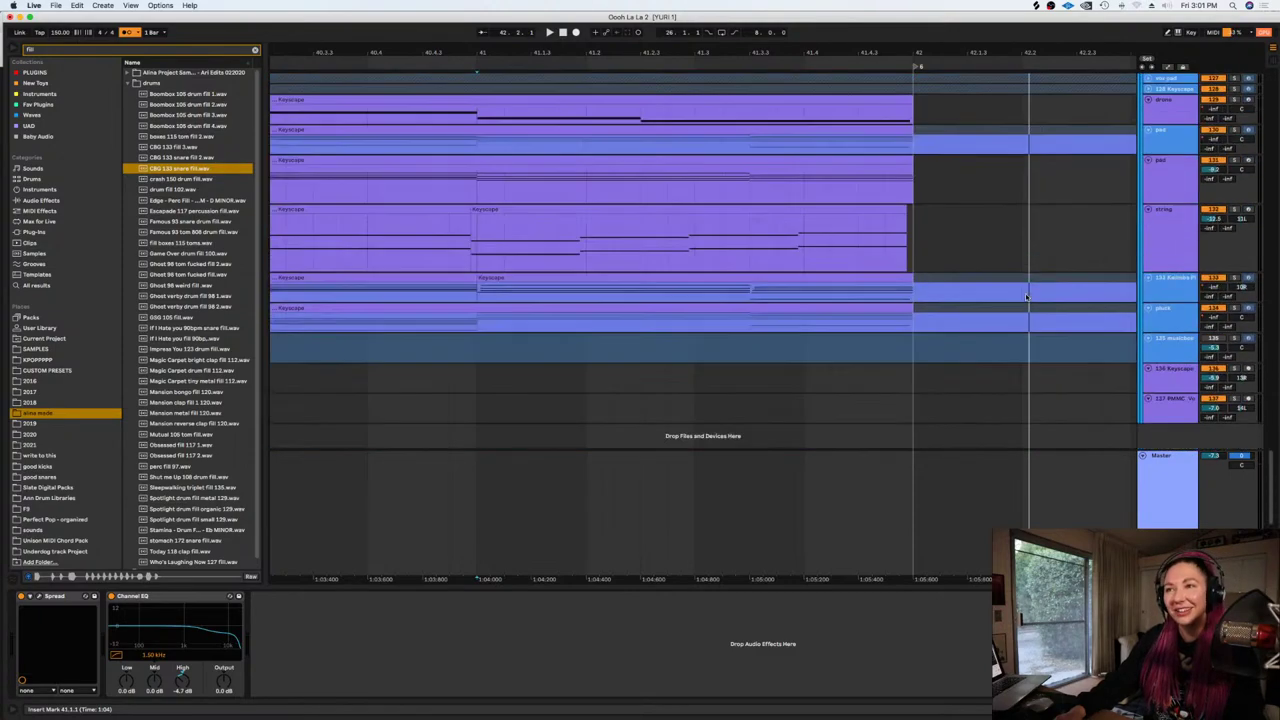
{"action": "scroll", "coordinate": [1025, 297], "scroll_direction": "up", "scroll_amount": 15}
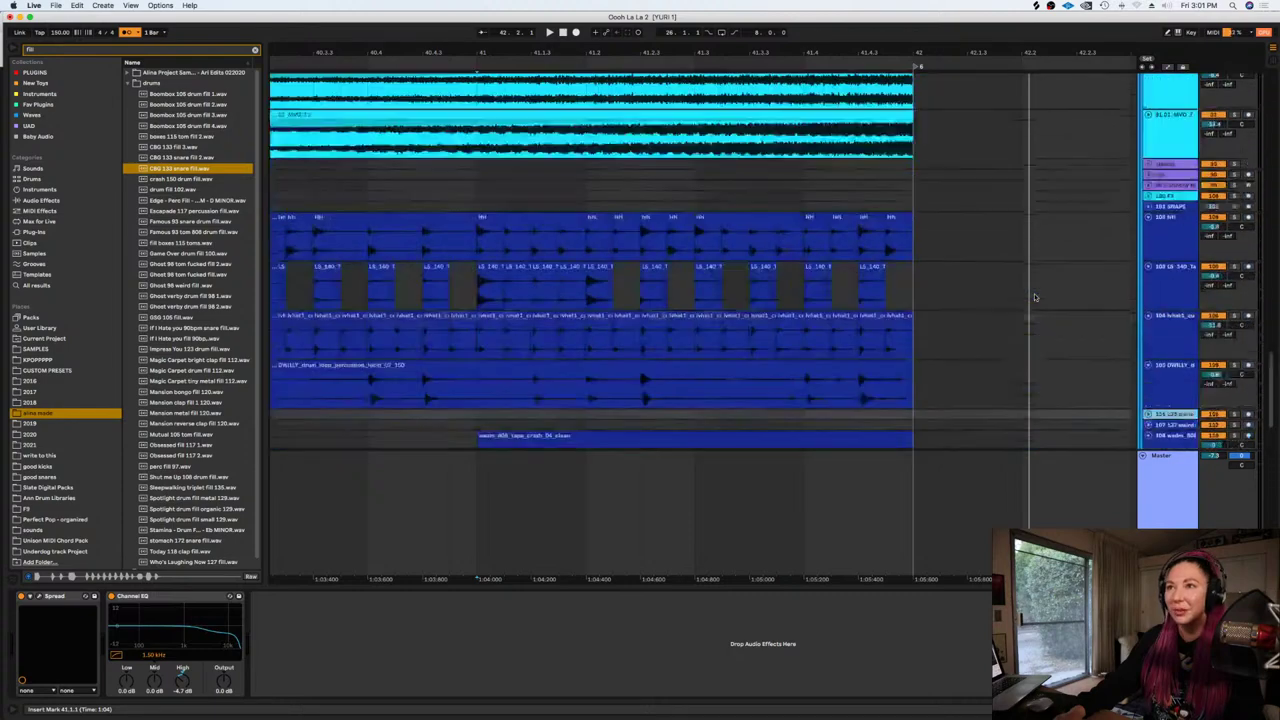
{"action": "scroll", "coordinate": [1034, 297], "scroll_direction": "up", "scroll_amount": 10}
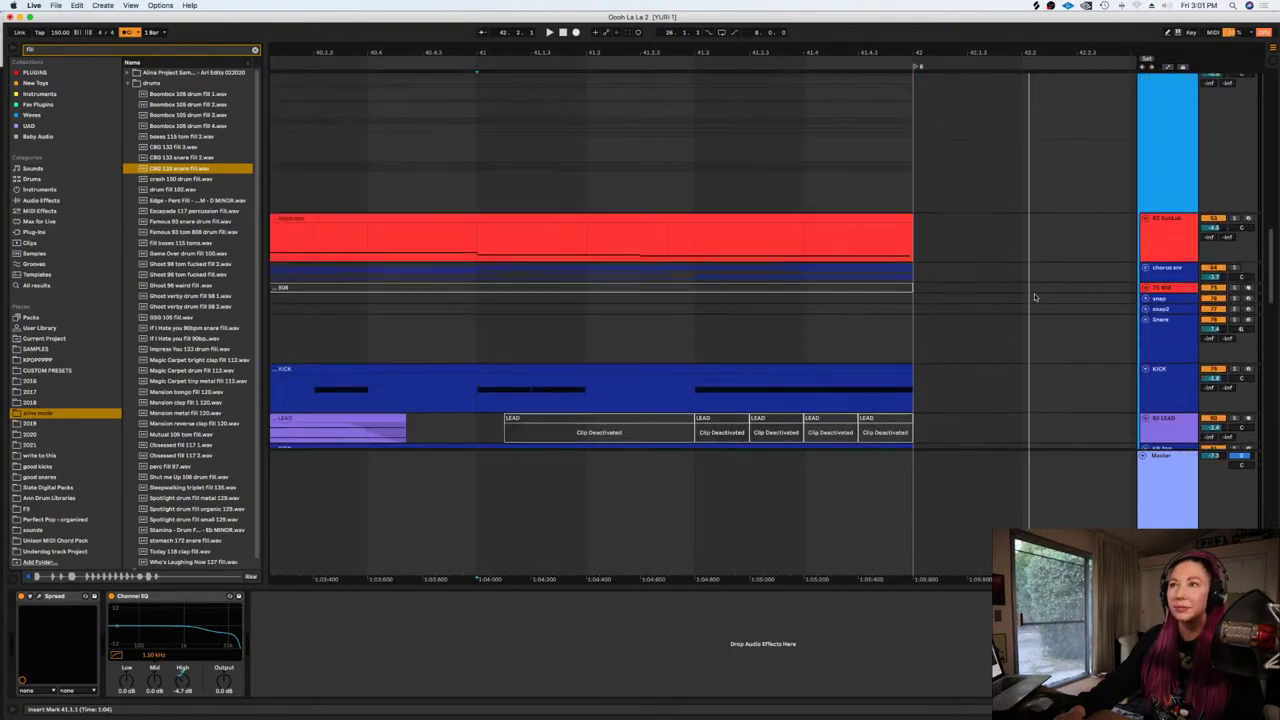
{"action": "scroll", "coordinate": [1034, 297], "scroll_direction": "down", "scroll_amount": 2}
{"action": "left_click", "coordinate": [1163, 371]}
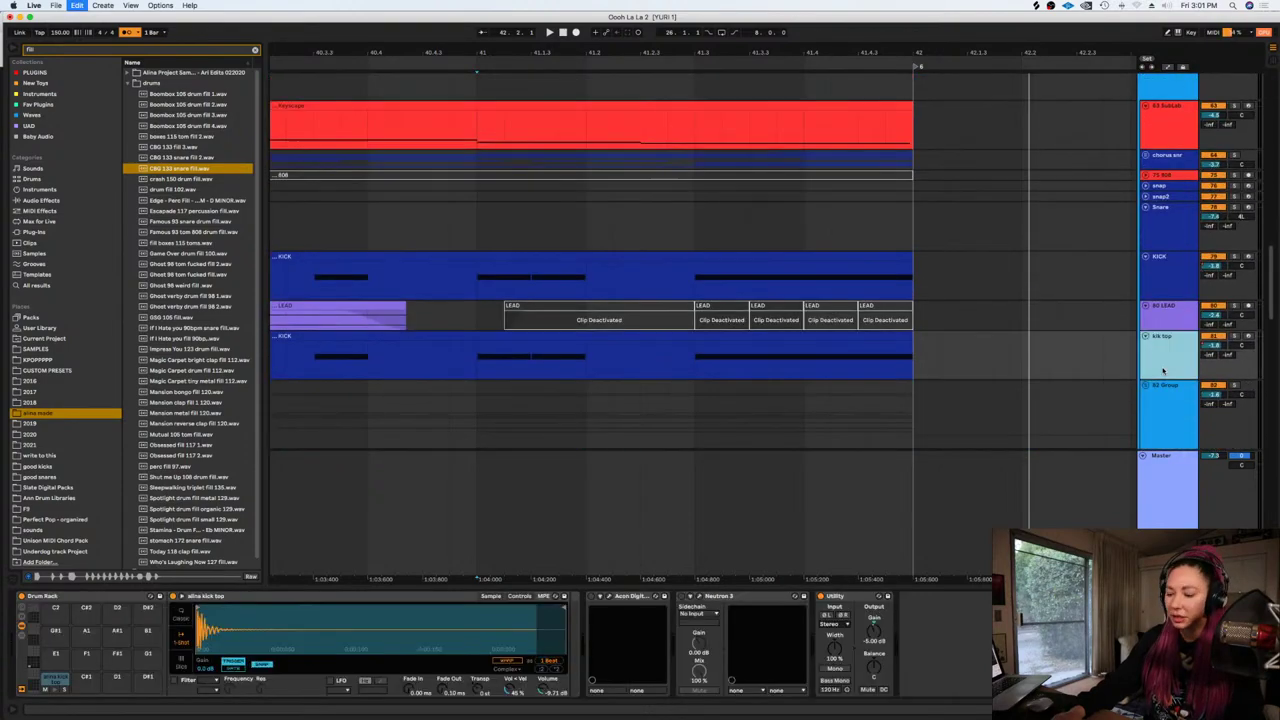
Deactivate the snare fill clip that starts at 41.3
{"action": "left_click", "coordinate": [716, 392]}
{"action": "key", "text": "minus"}
{"action": "key", "text": "minus"}
{"action": "key", "text": "minus"}
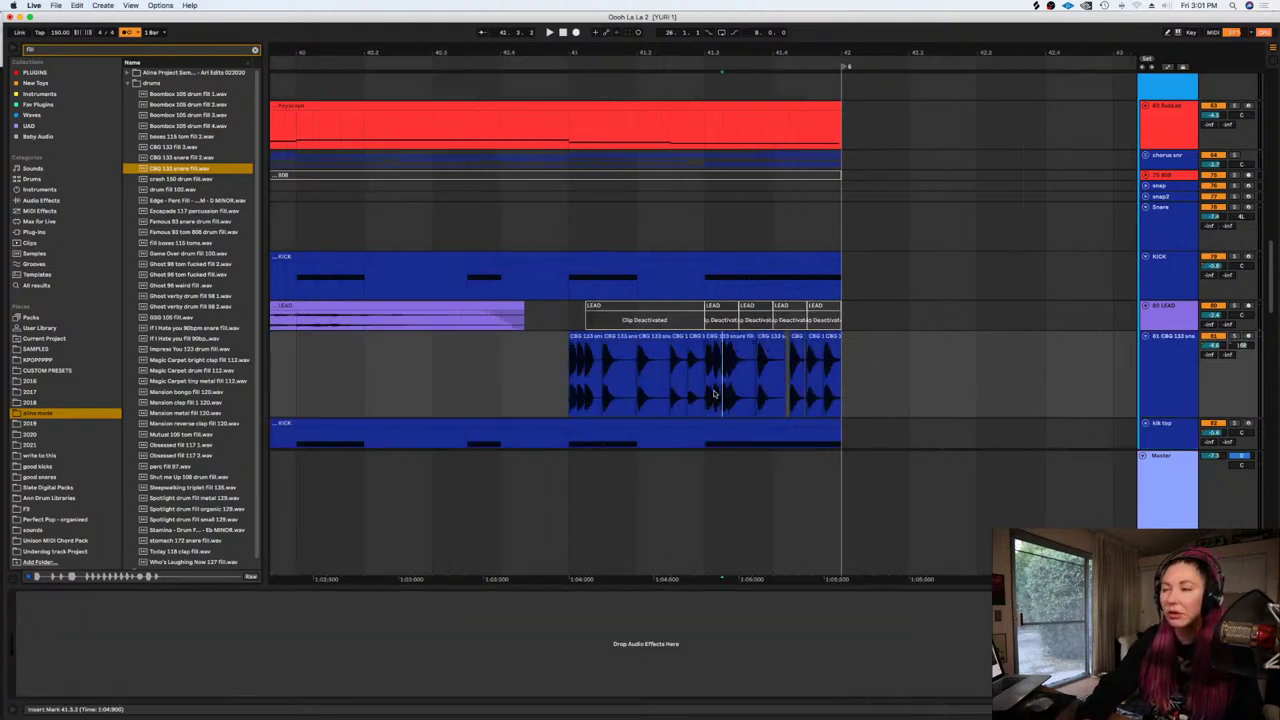
{"action": "key", "text": "minus"}
{"action": "key", "text": "minus"}
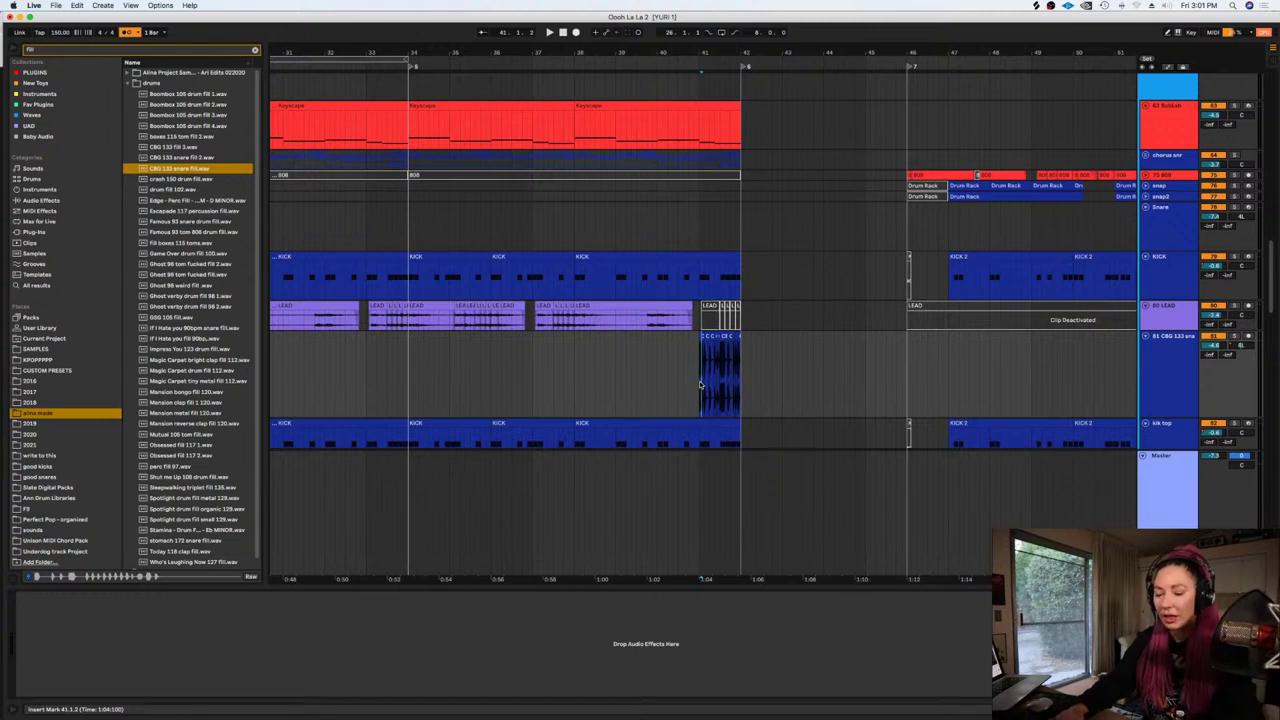
{"action": "key", "text": "plus"}
{"action": "key", "text": "plus"}
{"action": "key", "text": "plus"}
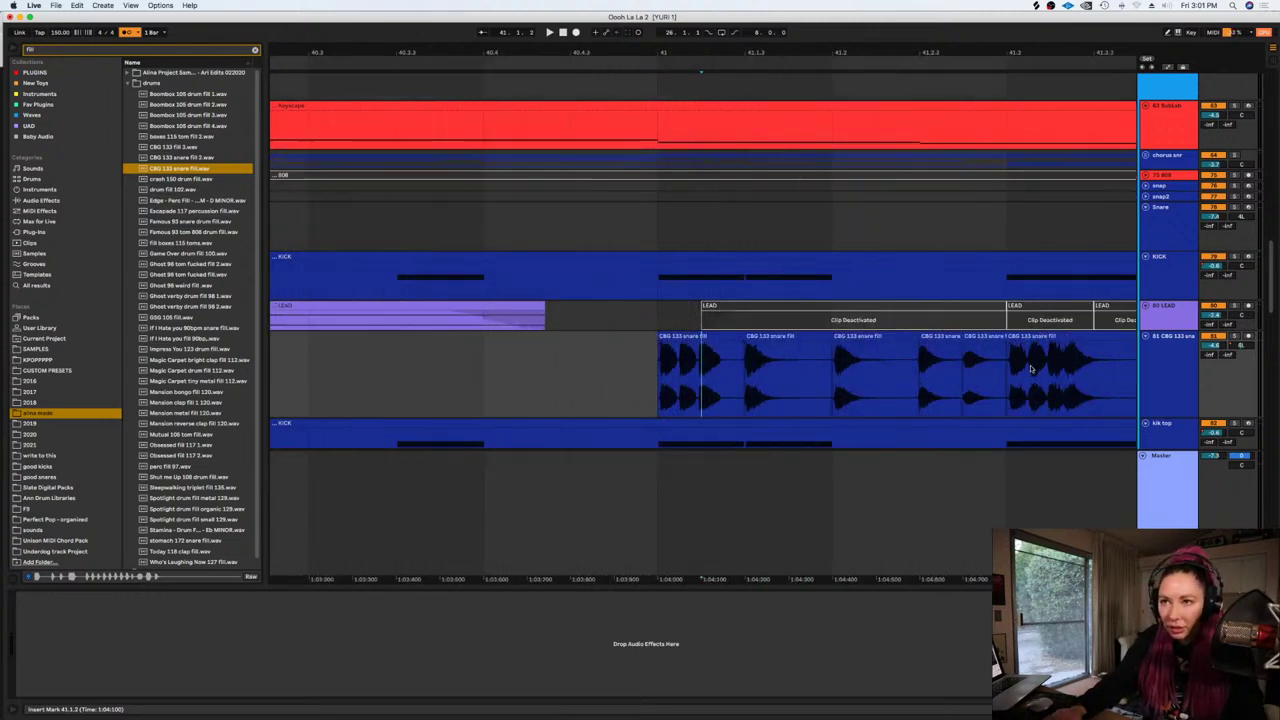
{"action": "scroll", "coordinate": [964, 578], "scroll_direction": "right", "scroll_amount": 2}
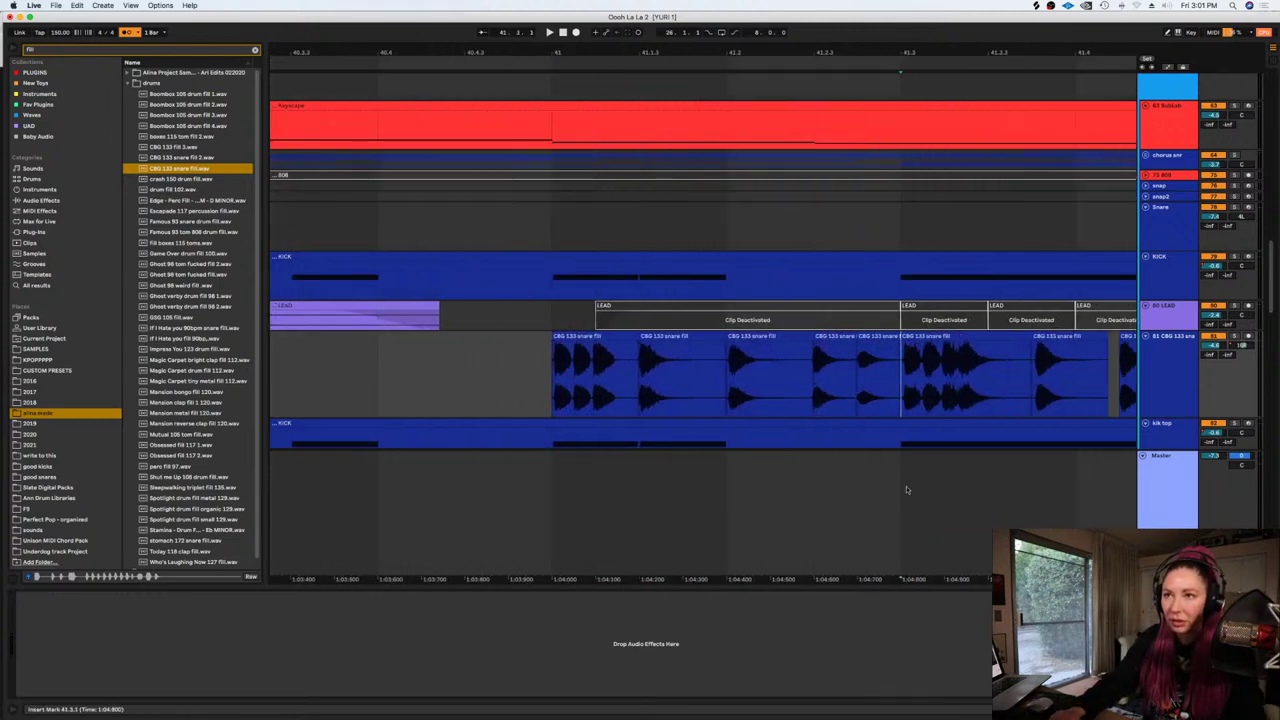
{"action": "left_click", "coordinate": [977, 336]}
{"action": "key", "text": "0"}
Solo the snare fill track, turn off Warp for its first clip at bar 41, and play the result
{"action": "left_click", "coordinate": [560, 387]}
{"action": "key", "text": "space"}
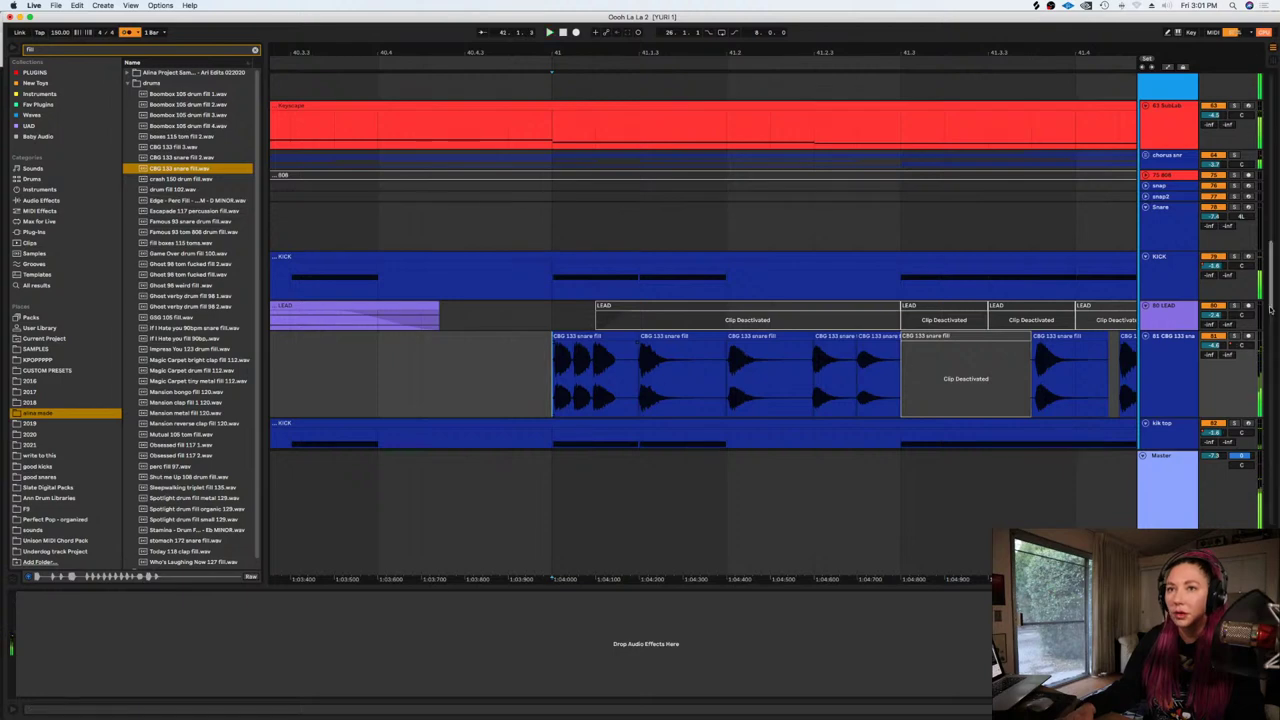
{"action": "left_click", "coordinate": [1234, 337]}
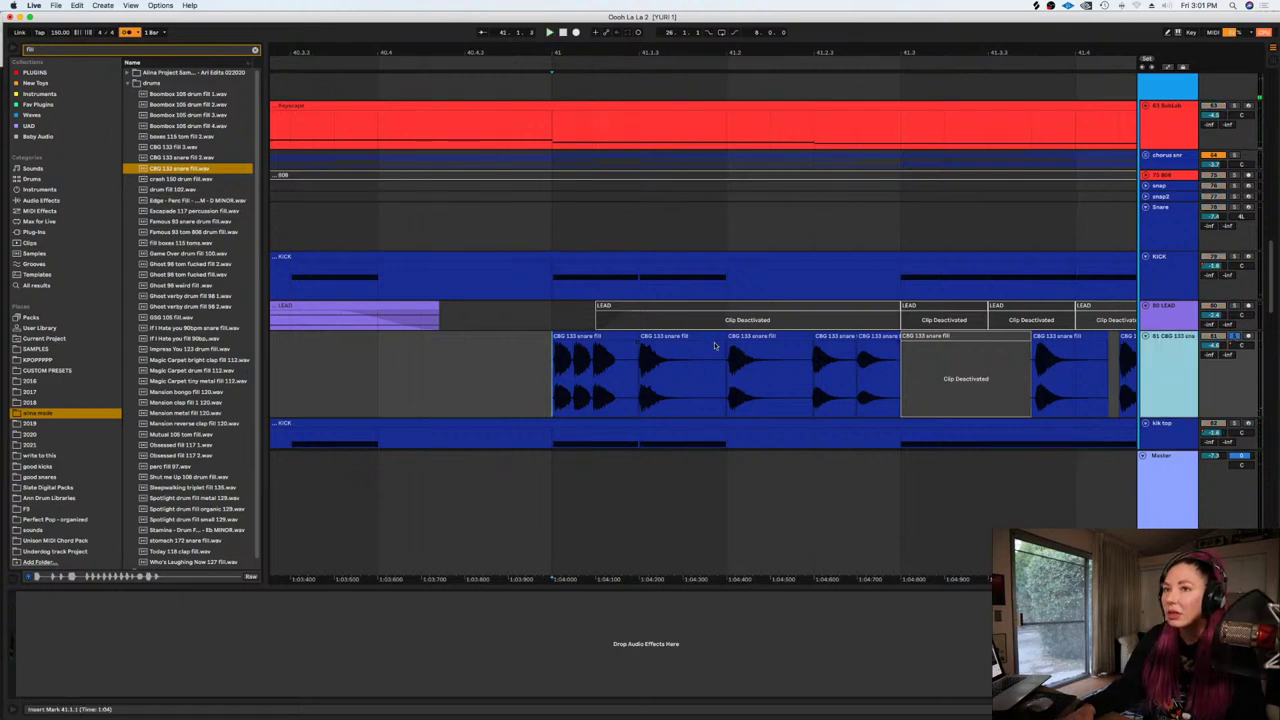
{"action": "double_click", "coordinate": [575, 360]}
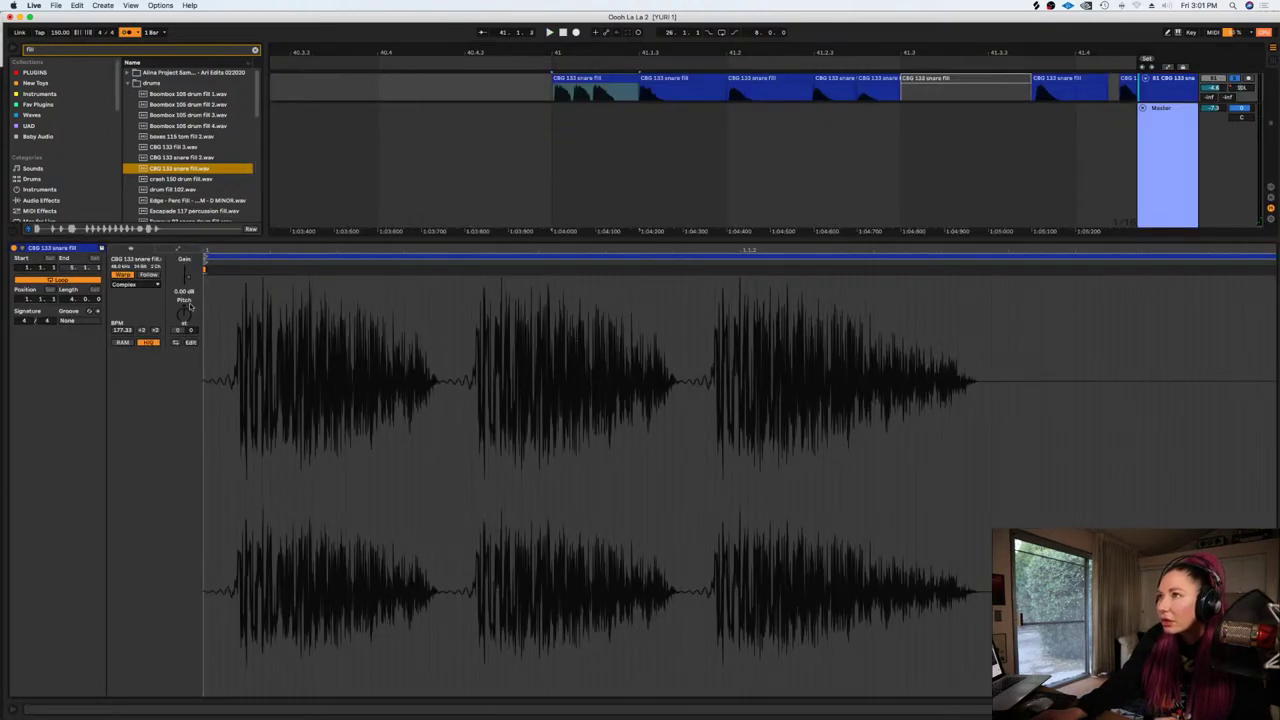
{"action": "left_click", "coordinate": [124, 275]}
{"action": "key", "text": "shift+Tab"}
{"action": "key", "text": "space"}
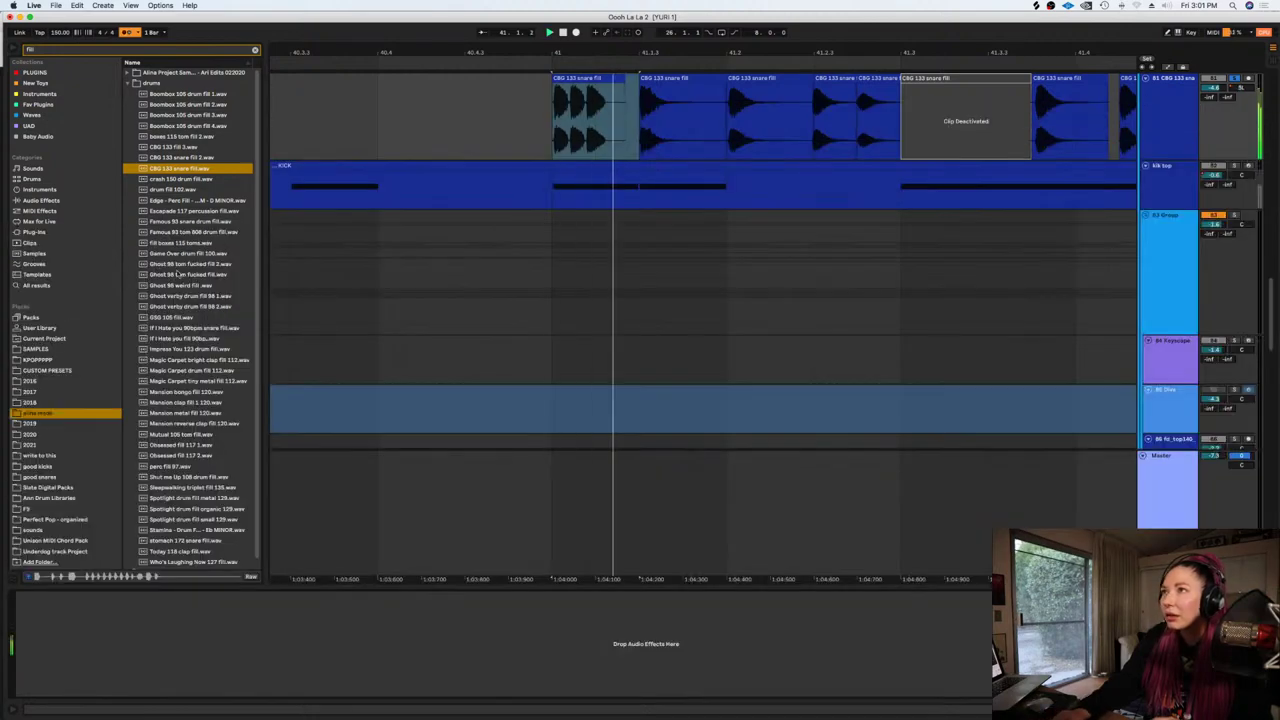
{"action": "key", "text": "space"}
Turn off Warp for the snare fill clips at 41.1.3 and 41.2
{"action": "double_click", "coordinate": [656, 82]}
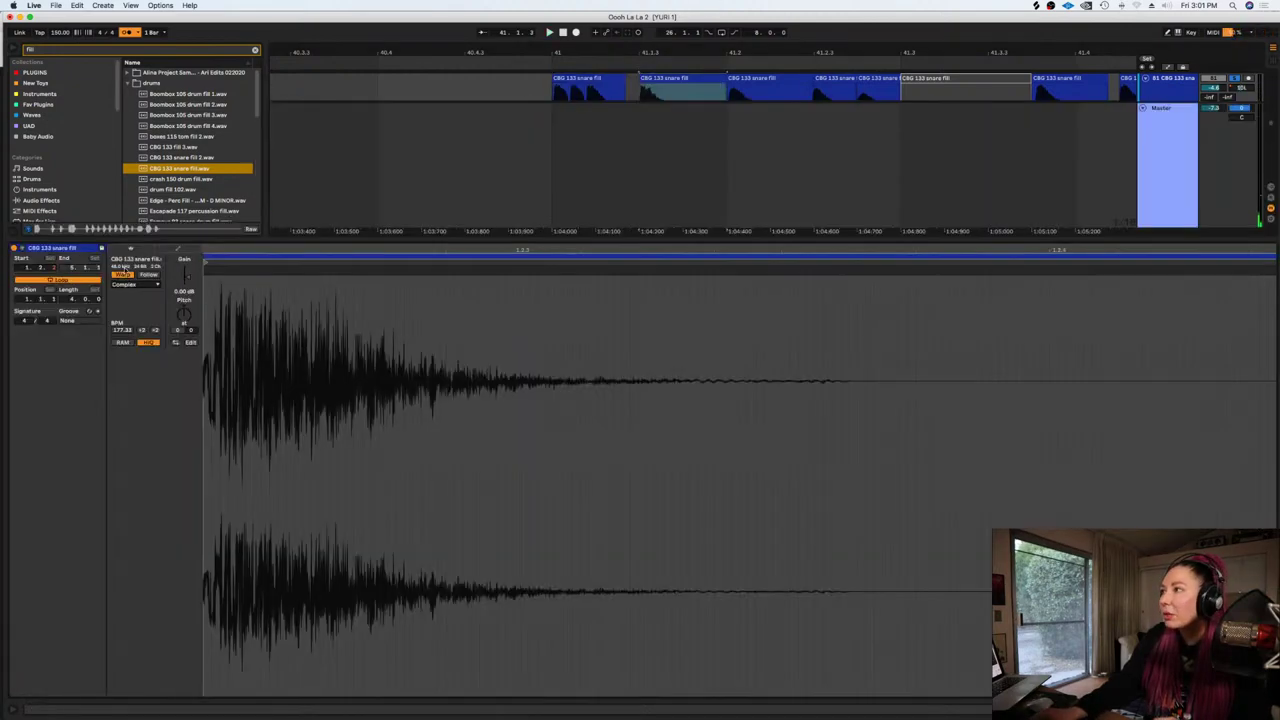
{"action": "left_click", "coordinate": [128, 276]}
{"action": "key", "text": "shift+Tab"}
{"action": "double_click", "coordinate": [760, 81]}
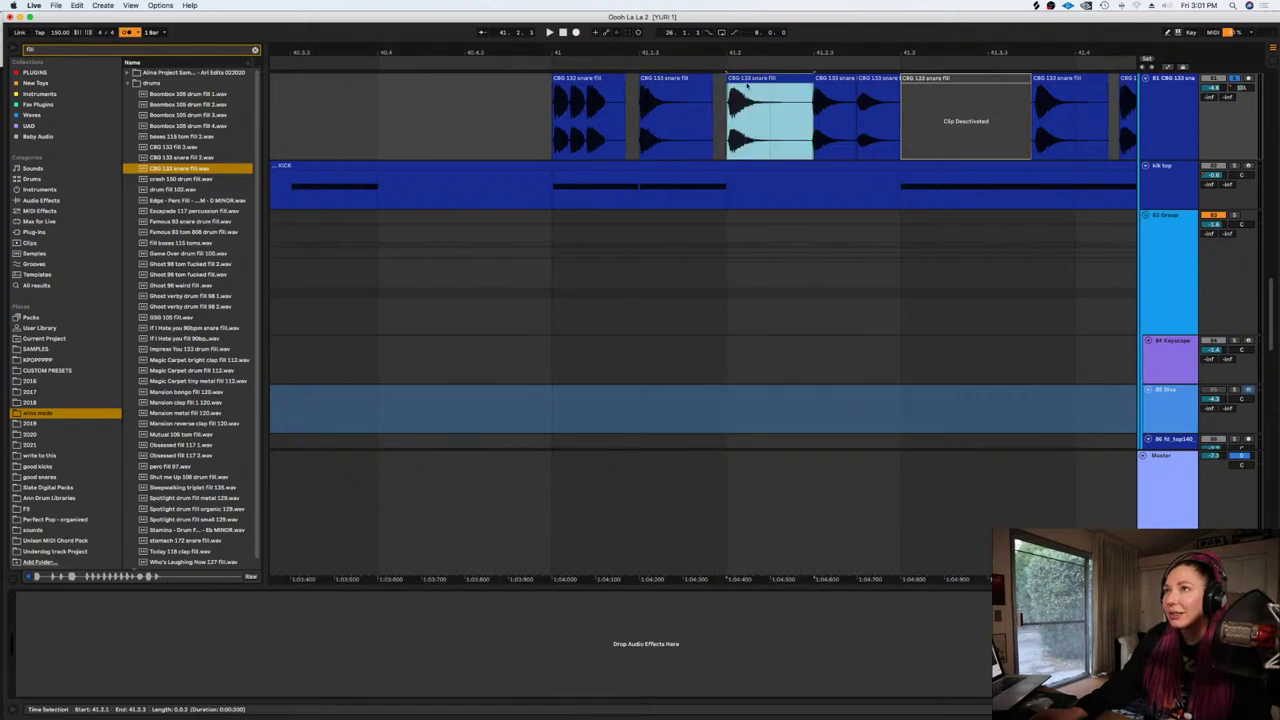
{"action": "left_click", "coordinate": [126, 275]}
{"action": "key", "text": "shift+Tab"}
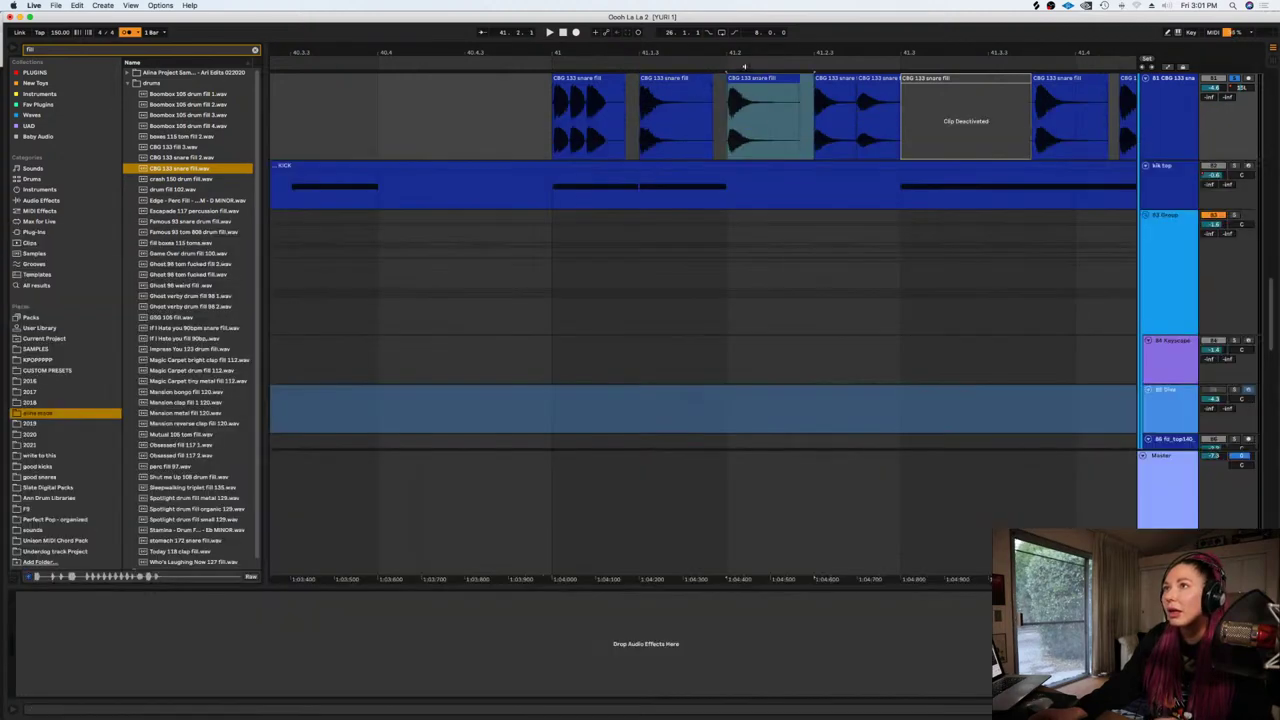
Turn off Warp for the two short snare fill clips at 41.2.3 and 41.2.4 together
{"action": "left_click", "coordinate": [831, 79]}
{"action": "left_click", "coordinate": [871, 79], "text": "shift"}
{"action": "key", "text": "shift+Tab"}
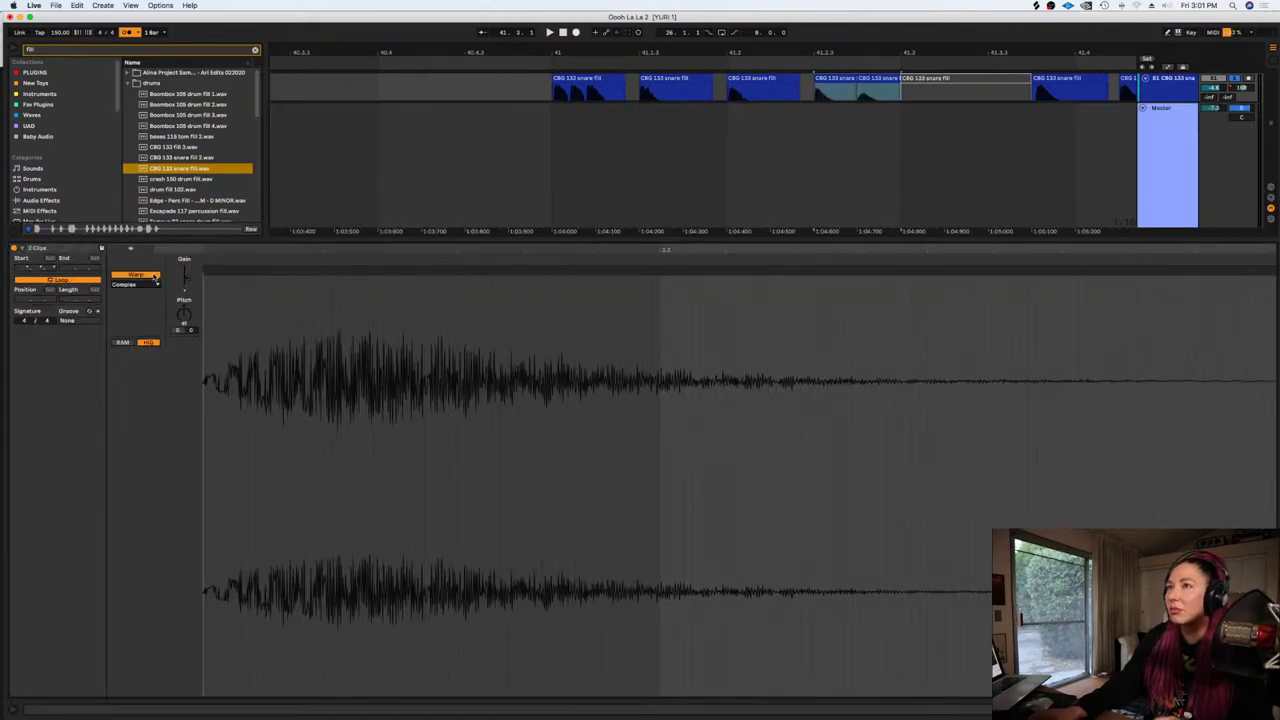
{"action": "left_click", "coordinate": [152, 275]}
{"action": "key", "text": "shift+Tab"}
Turn off Warp for the snare fill clip at 41.3.4
{"action": "left_click", "coordinate": [866, 79]}
{"action": "left_click", "coordinate": [1064, 79]}
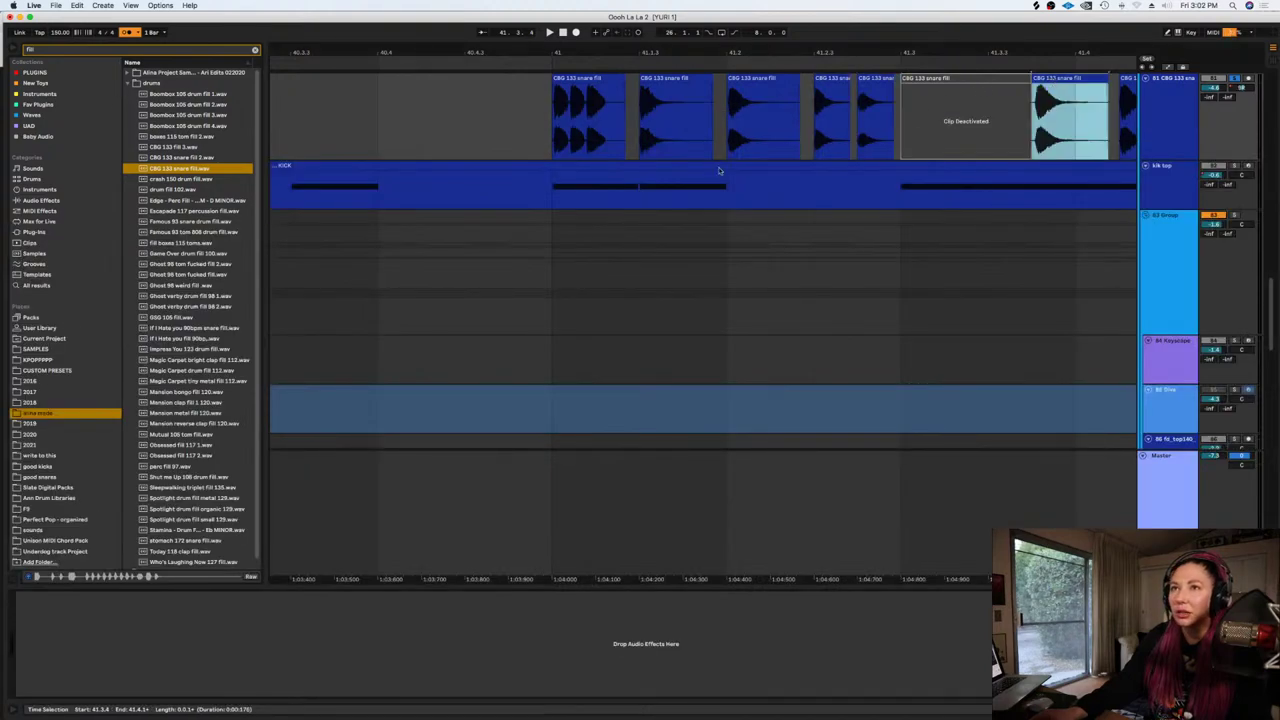
{"action": "key", "text": "shift+Tab"}
{"action": "left_click", "coordinate": [125, 276]}
{"action": "key", "text": "shift+Tab"}
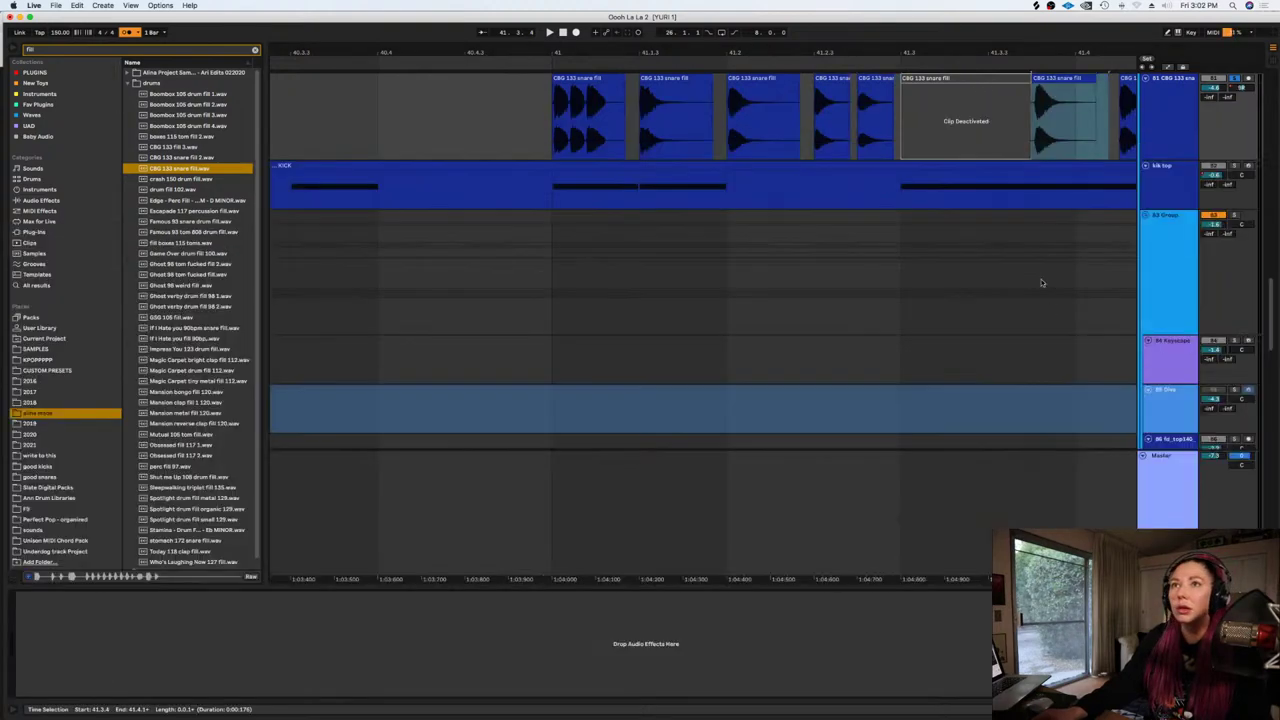
Turn off Warp for the last three snare fill clips, from 41.4.2 up to bar 42
{"action": "scroll", "coordinate": [1008, 212], "scroll_direction": "up", "scroll_amount": 3}
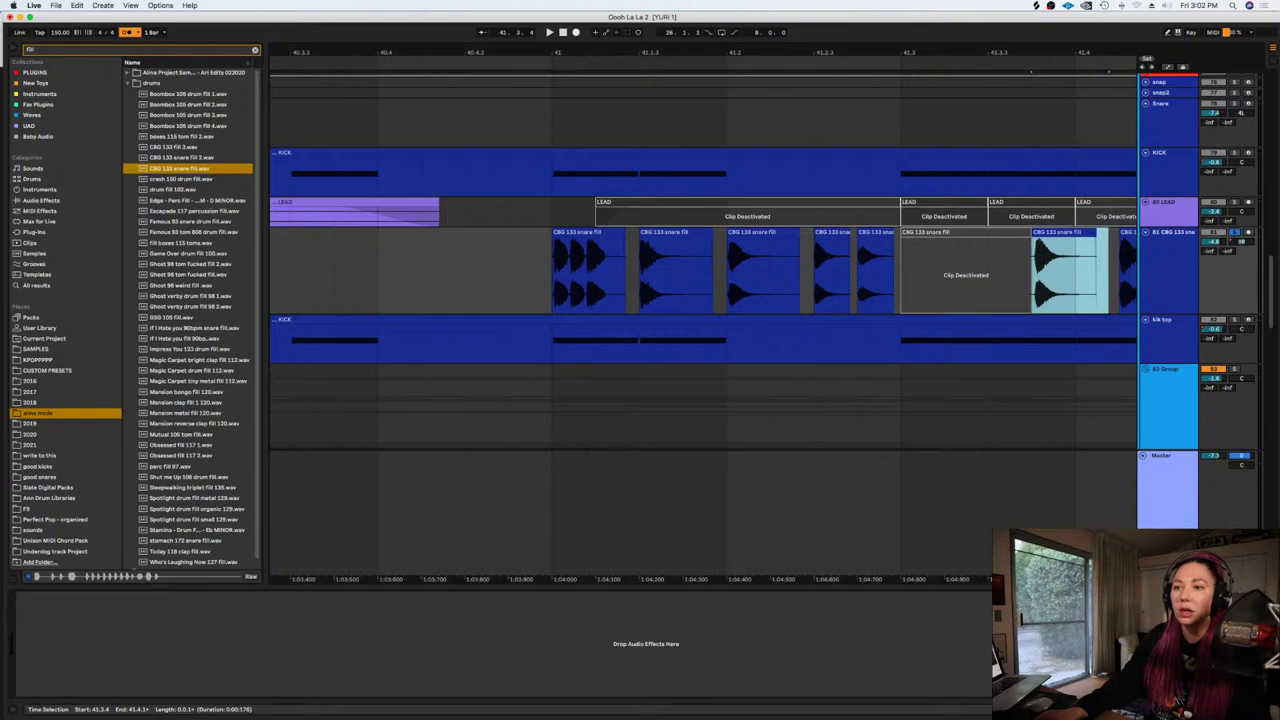
{"action": "scroll", "coordinate": [915, 578], "scroll_direction": "right", "scroll_amount": 5}
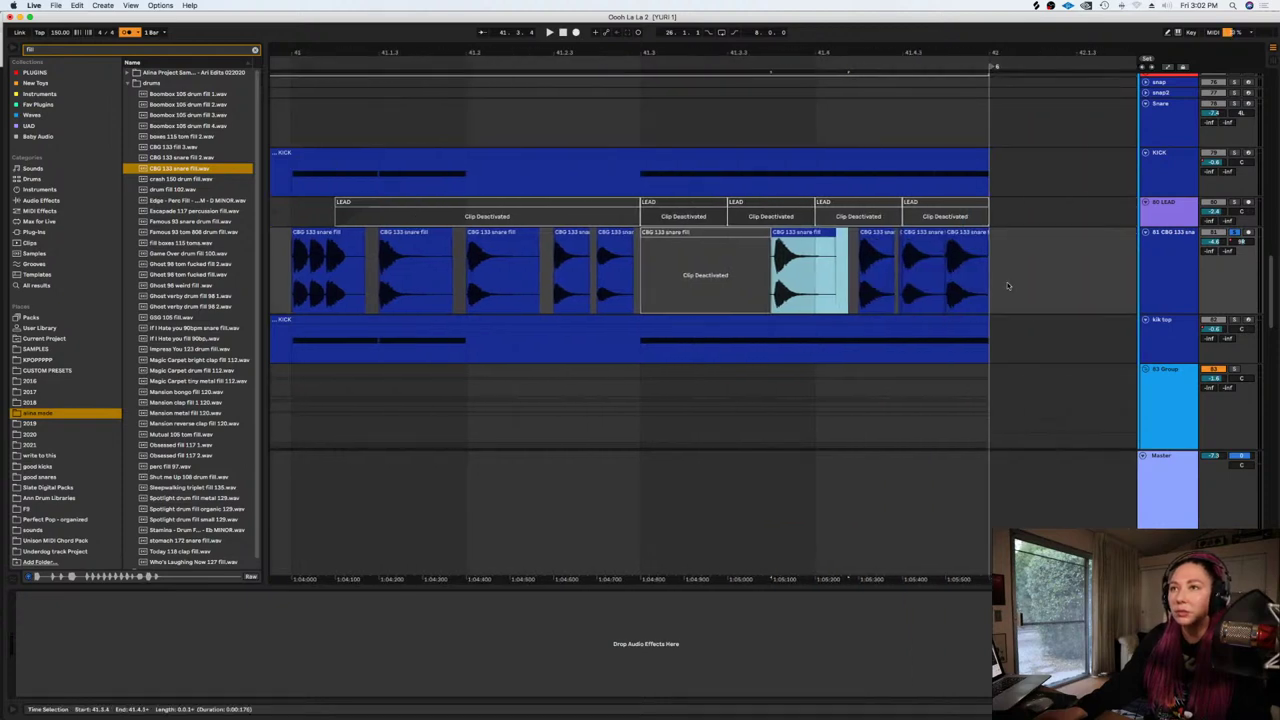
{"action": "left_click_drag", "start_coordinate": [1000, 286], "coordinate": [861, 291]}
{"action": "key", "text": "shift+Tab"}
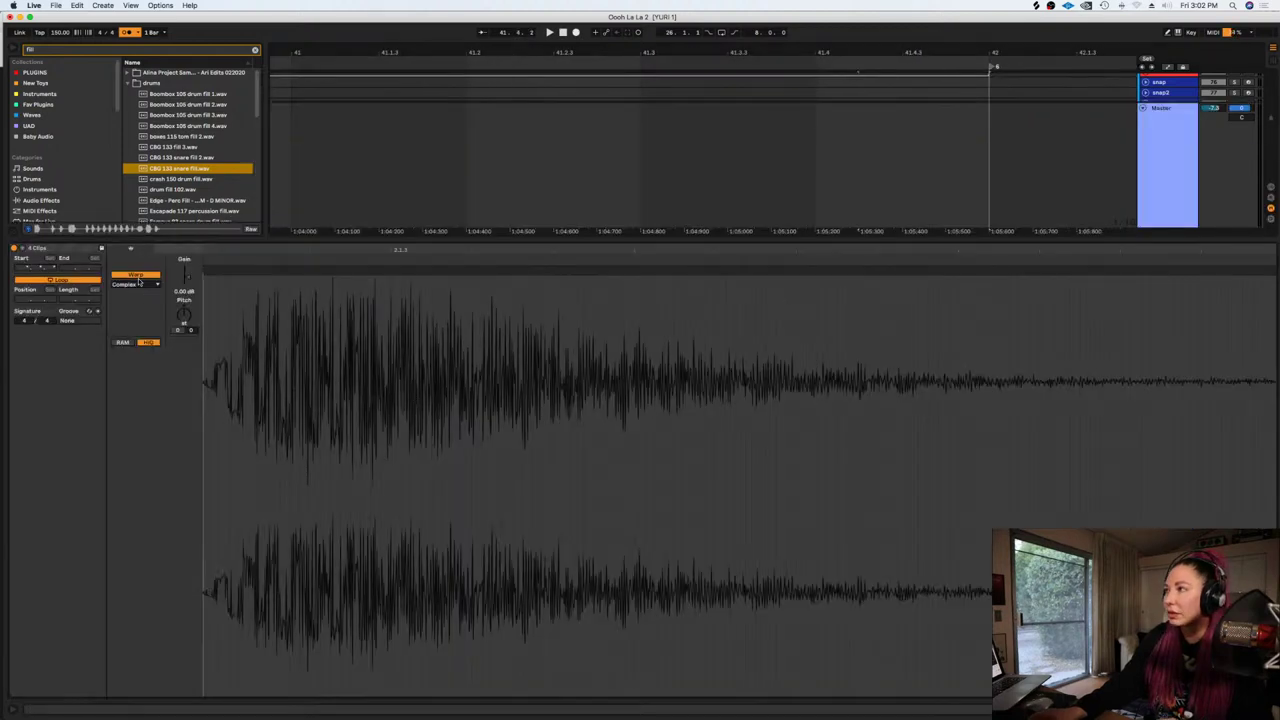
{"action": "left_click", "coordinate": [138, 276]}
{"action": "key", "text": "shift+Tab"}
{"action": "key", "text": "a"}
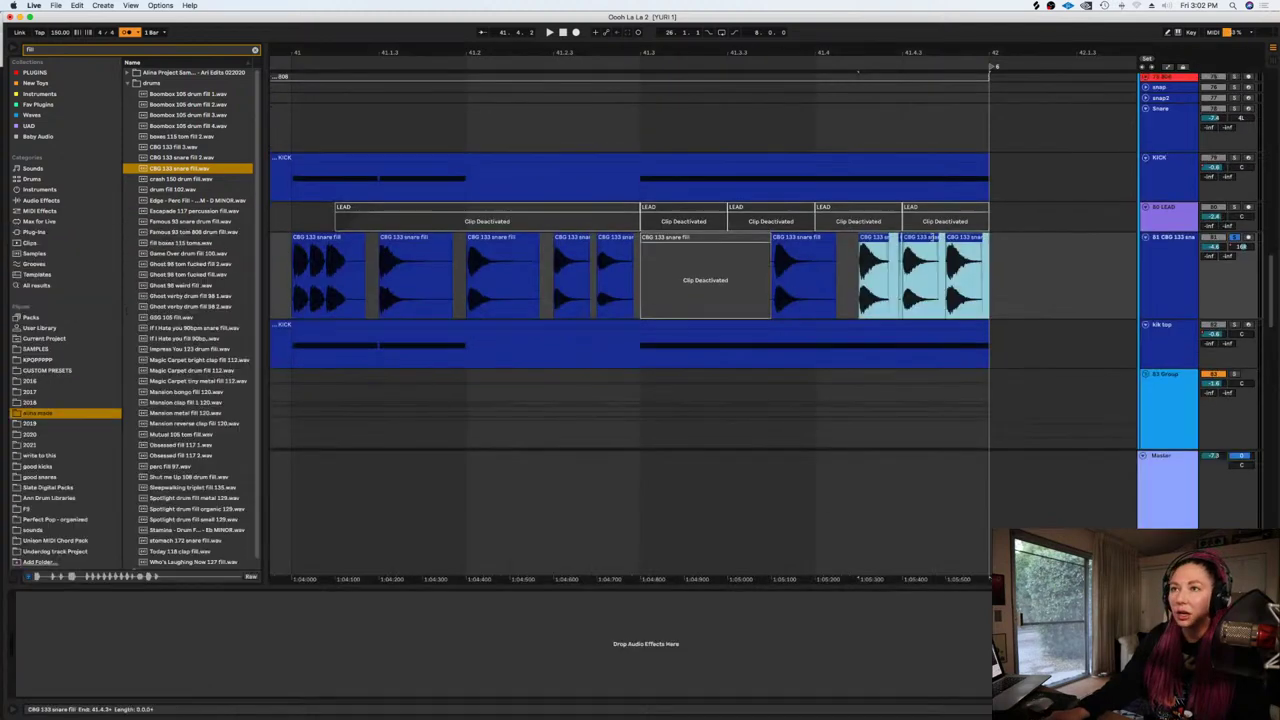
{"action": "left_click", "coordinate": [901, 247]}
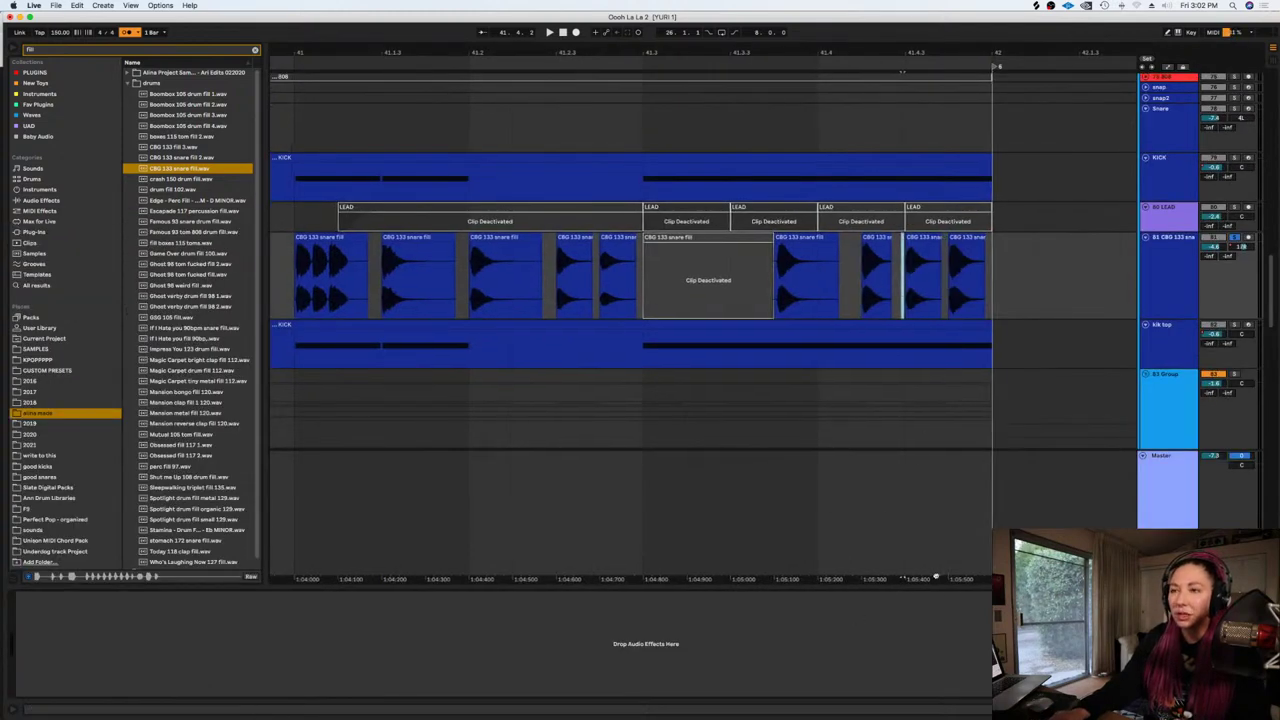
Play the unwarped fill and copy its opening triple-hit clip to 41.3, replacing the deactivated clip, and to 41.3.3
{"action": "scroll", "coordinate": [640, 332], "scroll_direction": "left", "scroll_amount": 3}
{"action": "left_click", "coordinate": [366, 293]}
{"action": "key", "text": "space"}
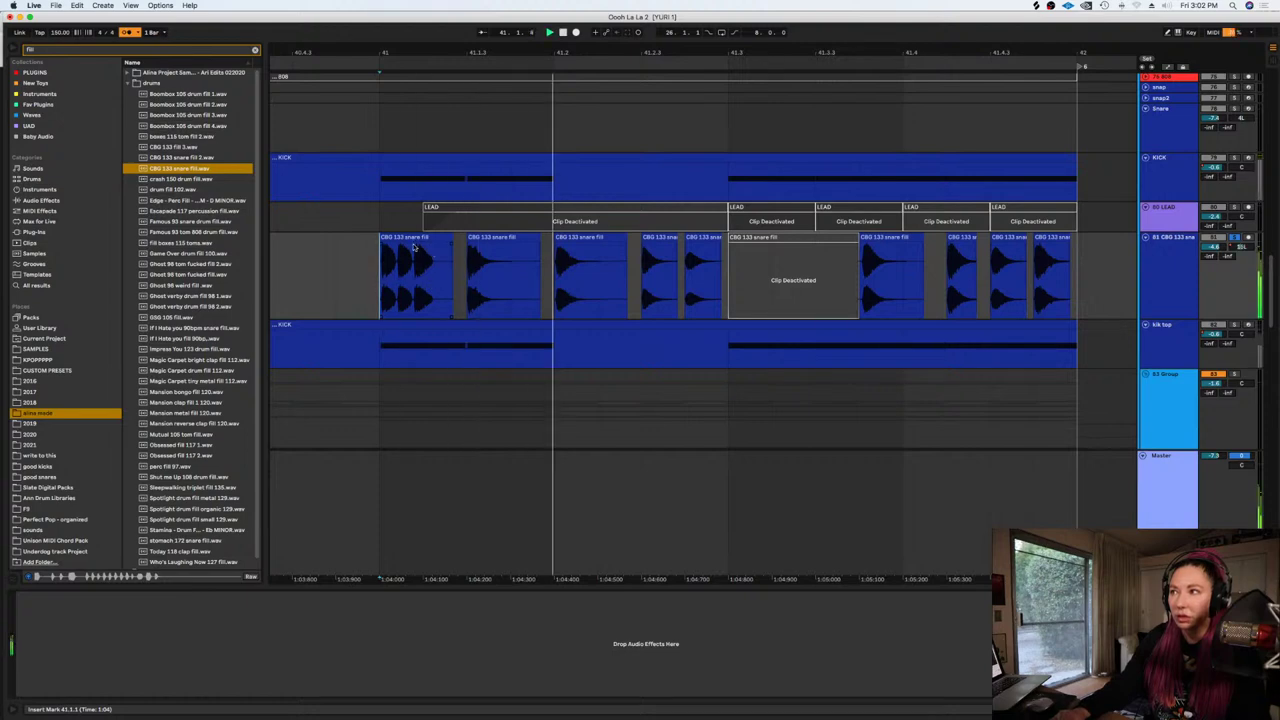
{"action": "key", "text": "space"}
{"action": "left_click_drag", "start_coordinate": [402, 238], "coordinate": [827, 254]}
{"action": "key", "text": "BackSpace"}
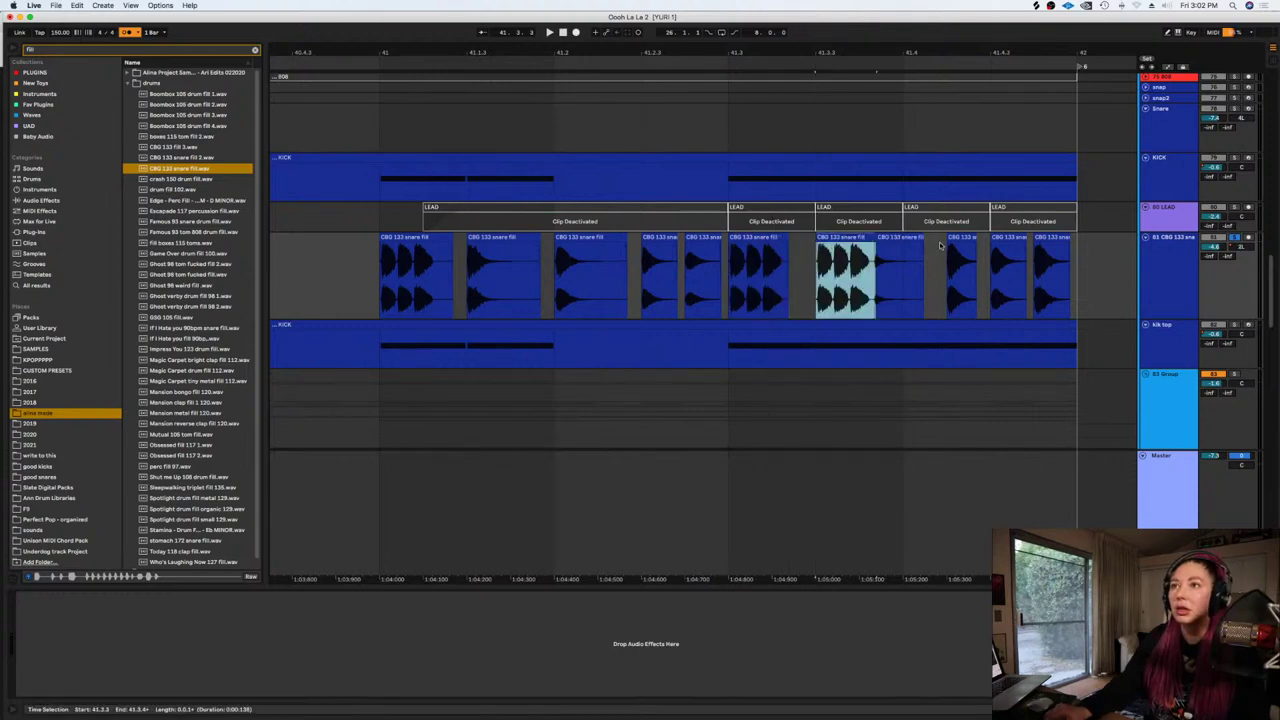
Delete the leftover snare fill clip right after the triple hit at 41.3.3 and make sure Warp is off for that triple-hit clip
{"action": "left_click", "coordinate": [894, 238]}
{"action": "key", "text": "BackSpace"}
{"action": "double_click", "coordinate": [851, 238]}
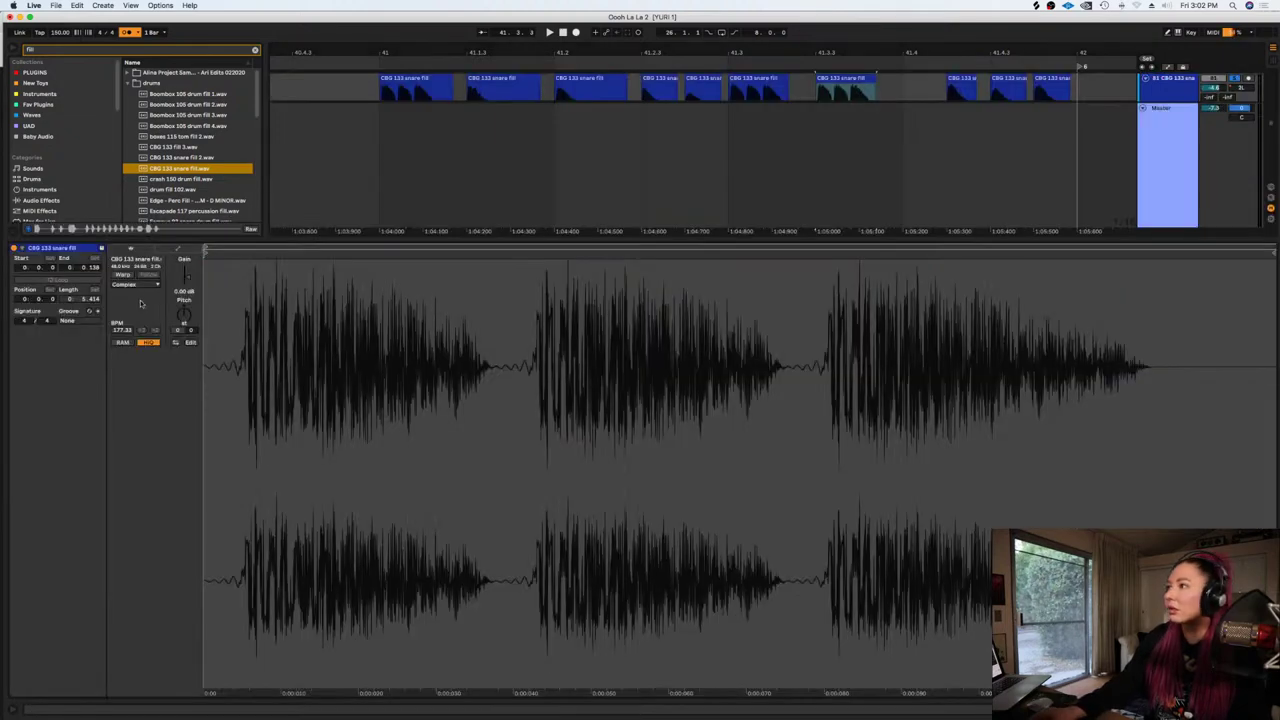
{"action": "left_click", "coordinate": [122, 275]}
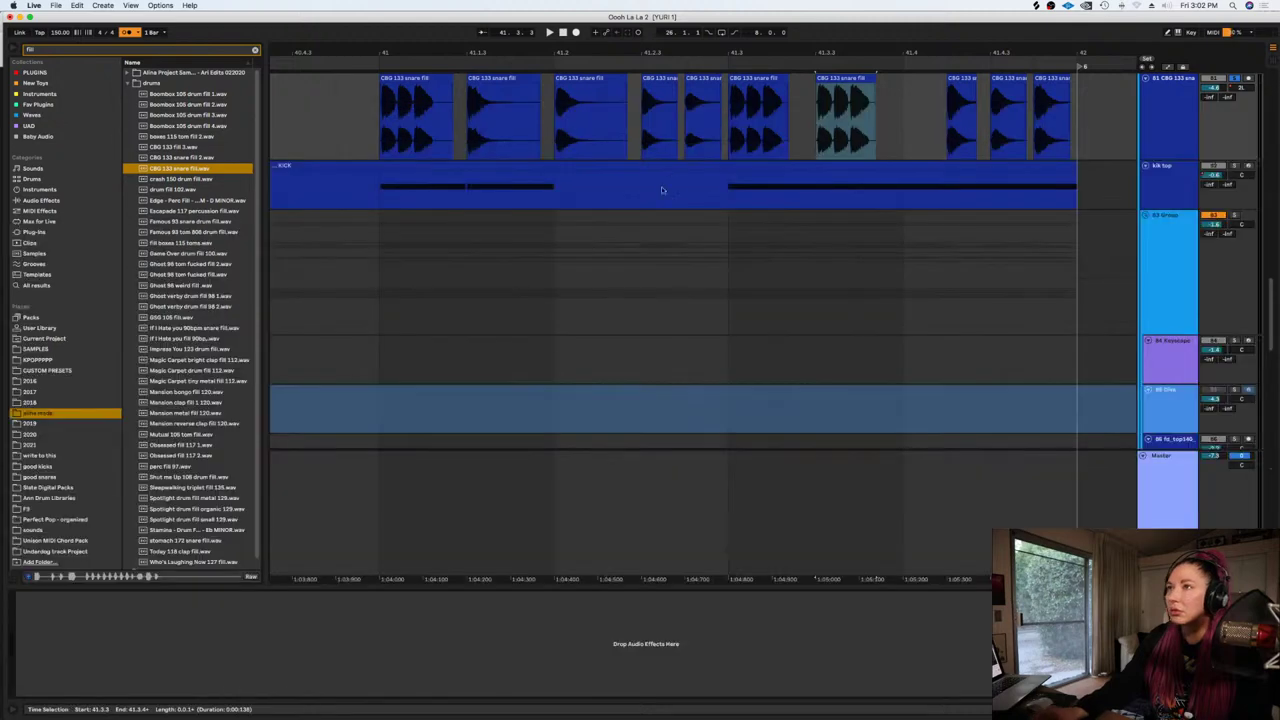
Play the snare fill and move its last three clips one sixteenth earlier, so that they start at 41.4
{"action": "left_click", "coordinate": [661, 186]}
{"action": "left_click", "coordinate": [704, 135]}
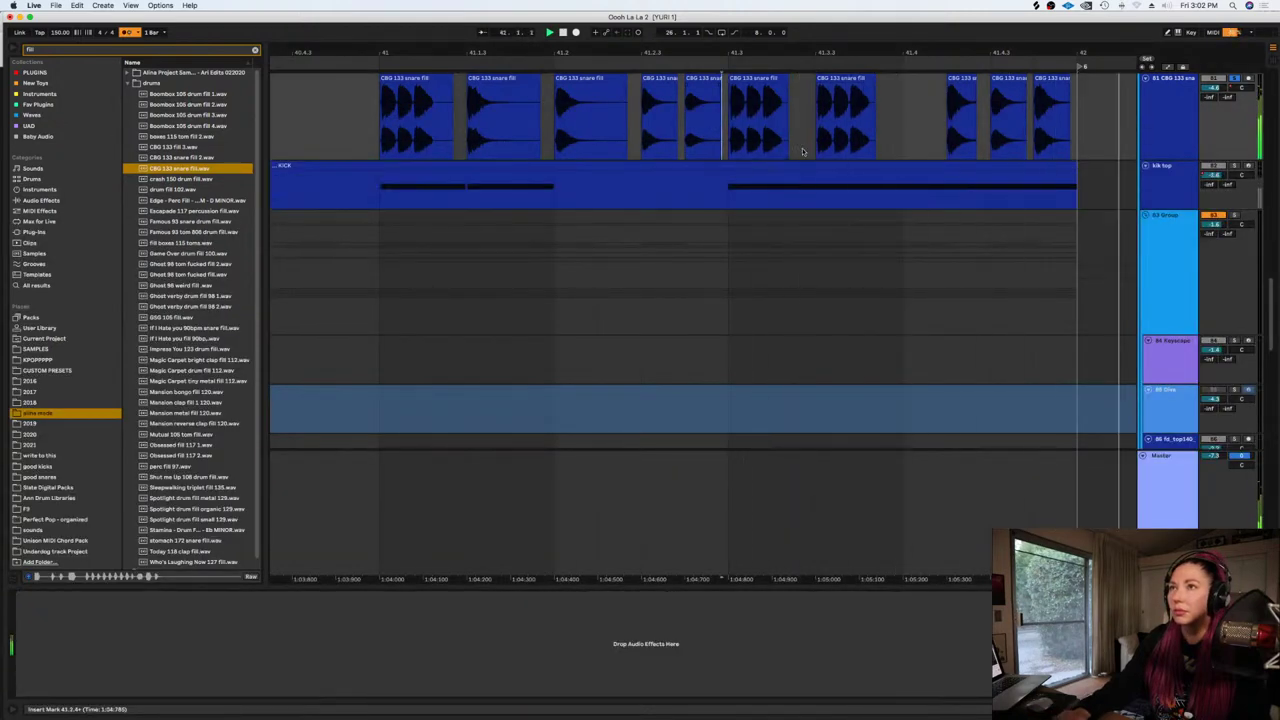
{"action": "key", "text": "space"}
{"action": "scroll", "coordinate": [802, 148], "scroll_direction": "up", "scroll_amount": 2}
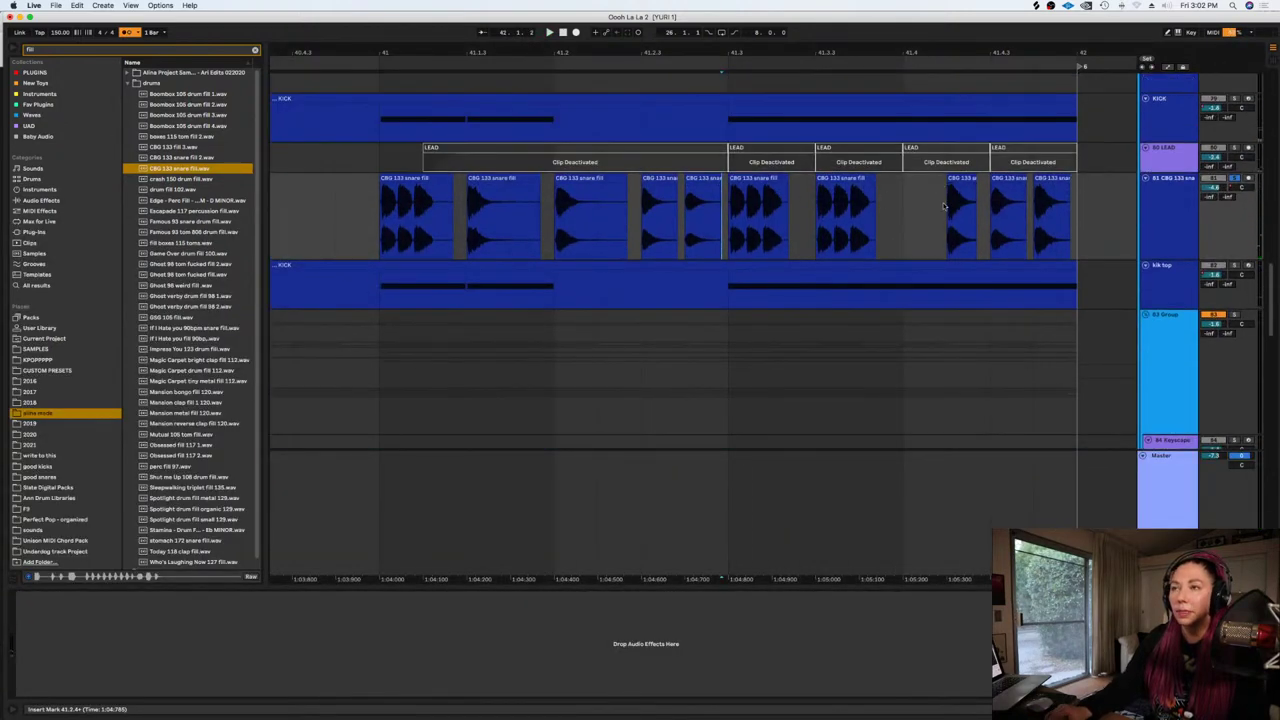
{"action": "left_click_drag", "start_coordinate": [1076, 204], "coordinate": [928, 191]}
Turn off the metronome, unsolo the snare fill track and play the fill with the full mix
{"action": "key", "text": "space"}
{"action": "left_click", "coordinate": [336, 242]}
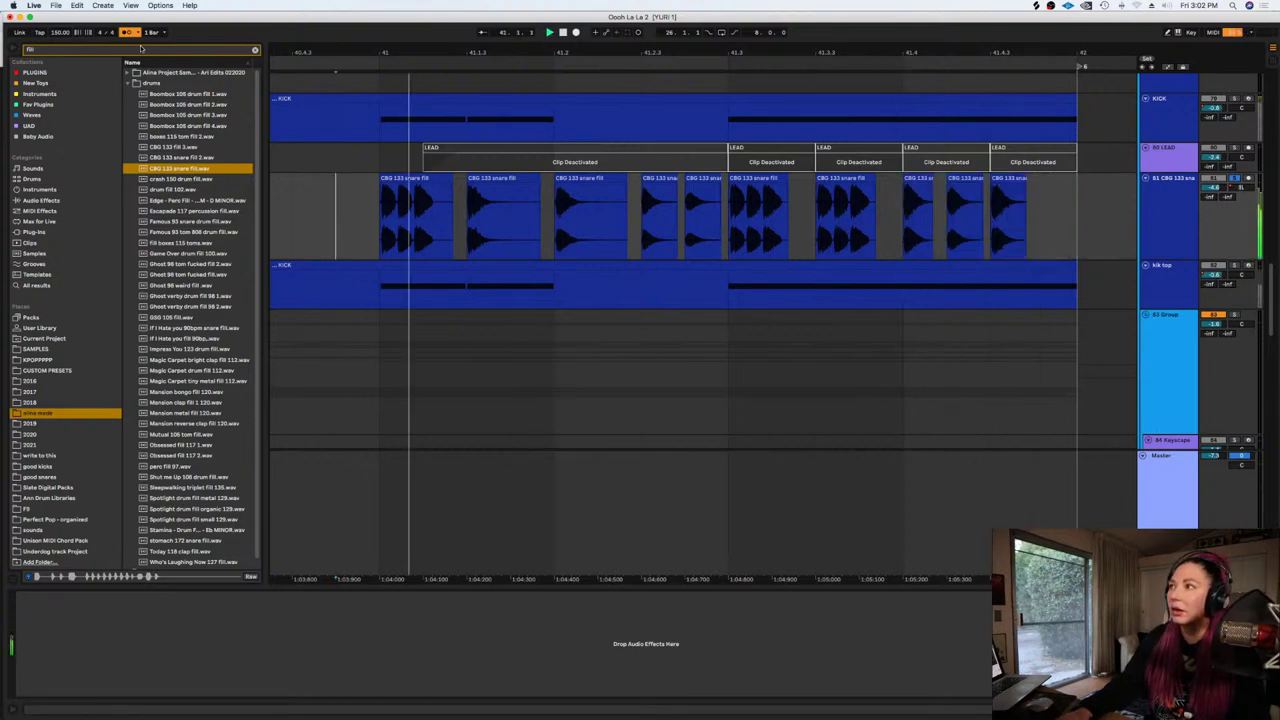
{"action": "left_click", "coordinate": [127, 32]}
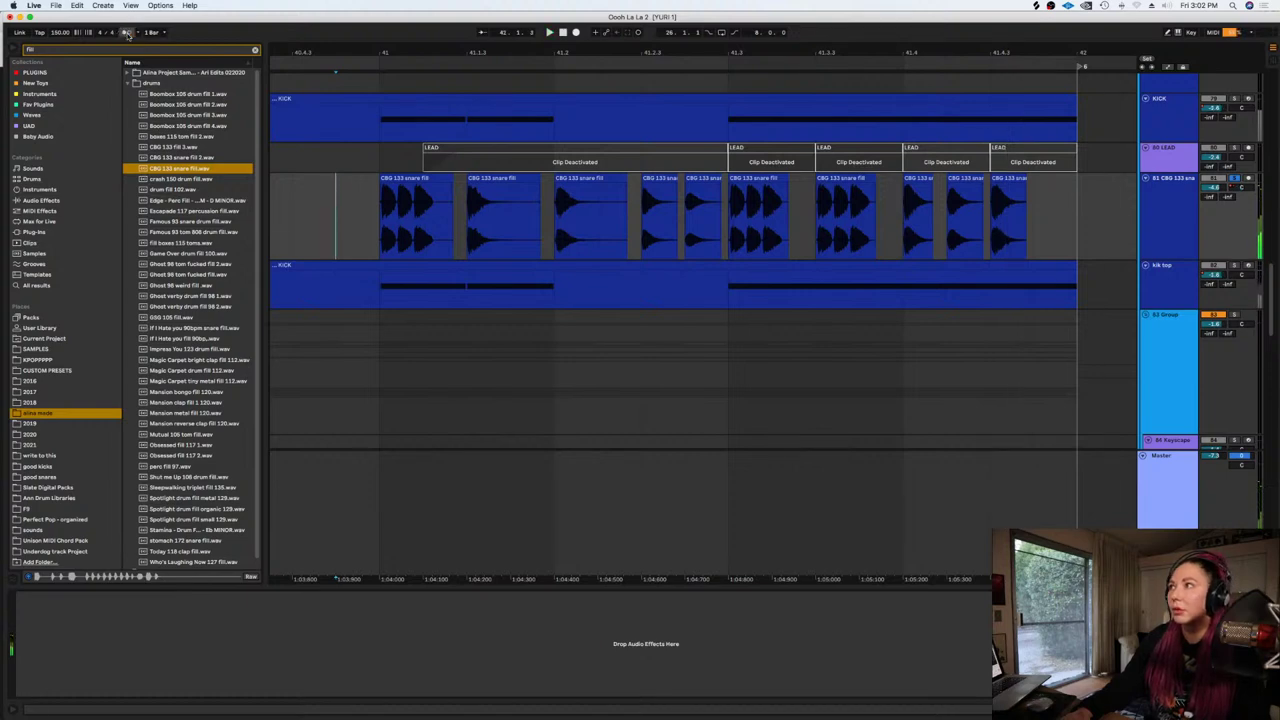
{"action": "left_click", "coordinate": [1236, 178]}
{"action": "key", "text": "space"}
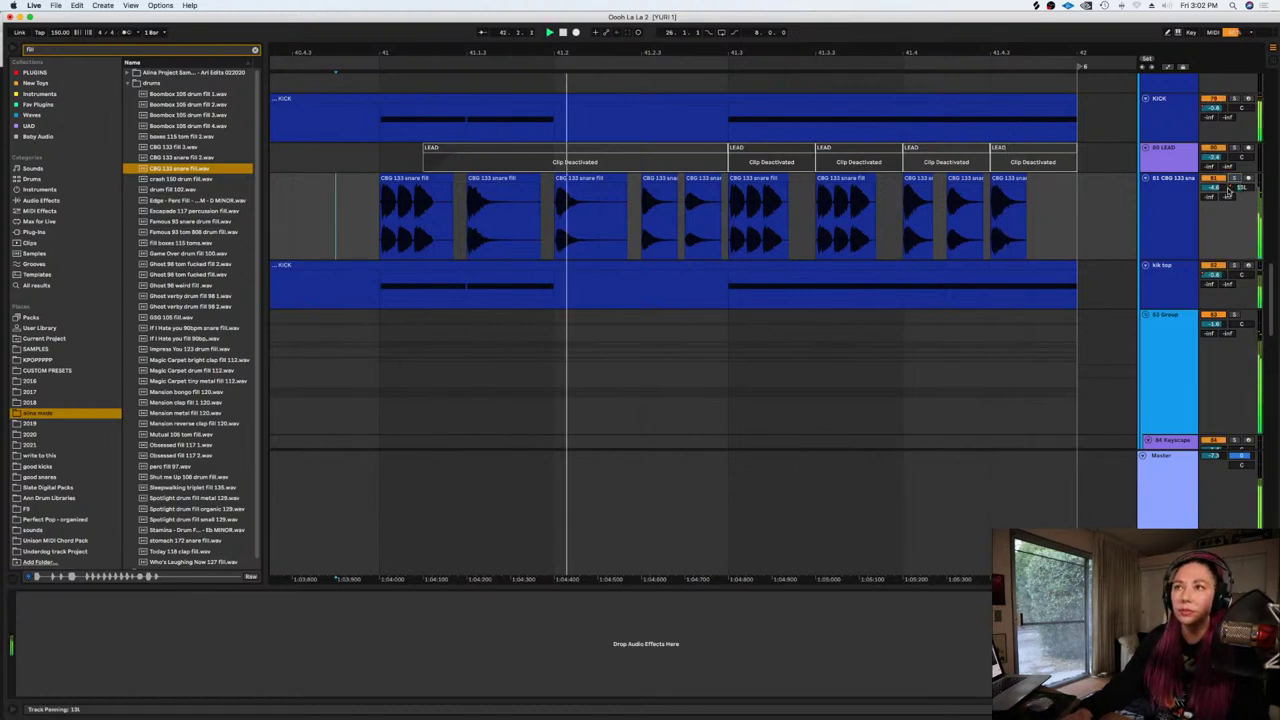
{"action": "key", "text": "space"}
{"action": "left_click", "coordinate": [735, 200]}
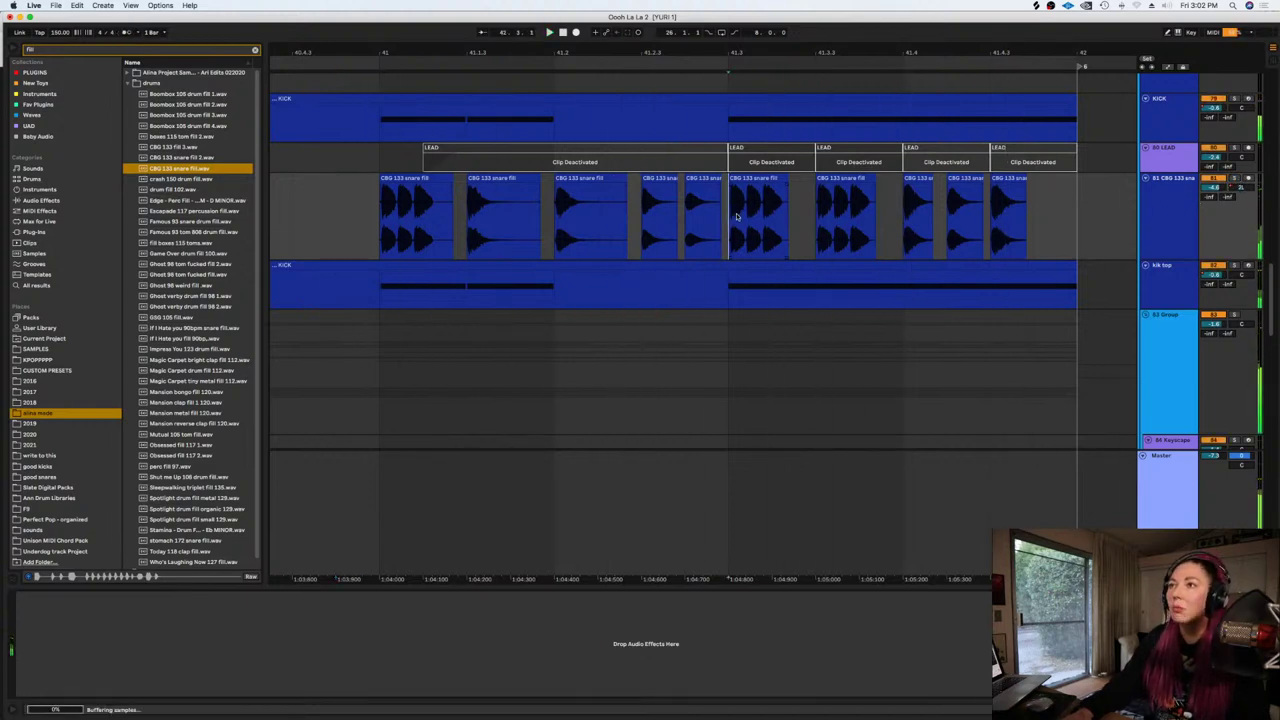
Search the whole library for the UAD SPL Transient Designer and add it to the snare fill track
{"action": "left_click", "coordinate": [255, 50]}
{"action": "type", "text": "transit"}
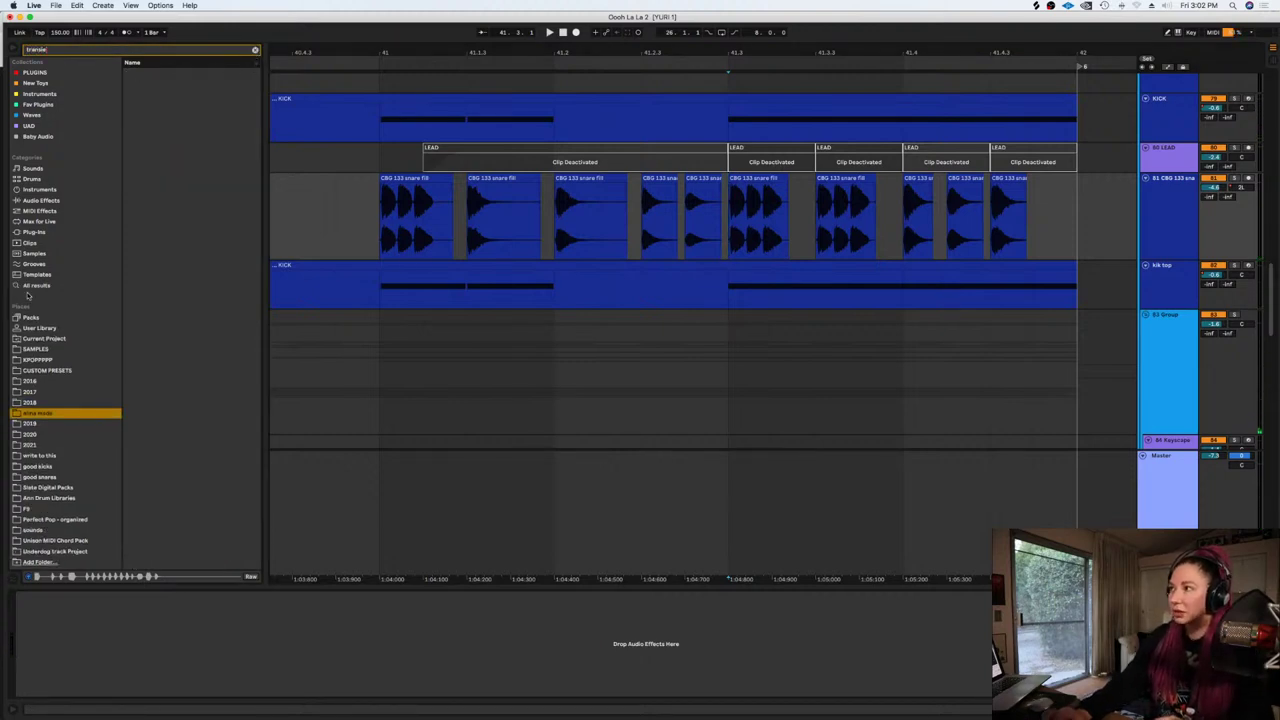
{"action": "left_click", "coordinate": [34, 286]}
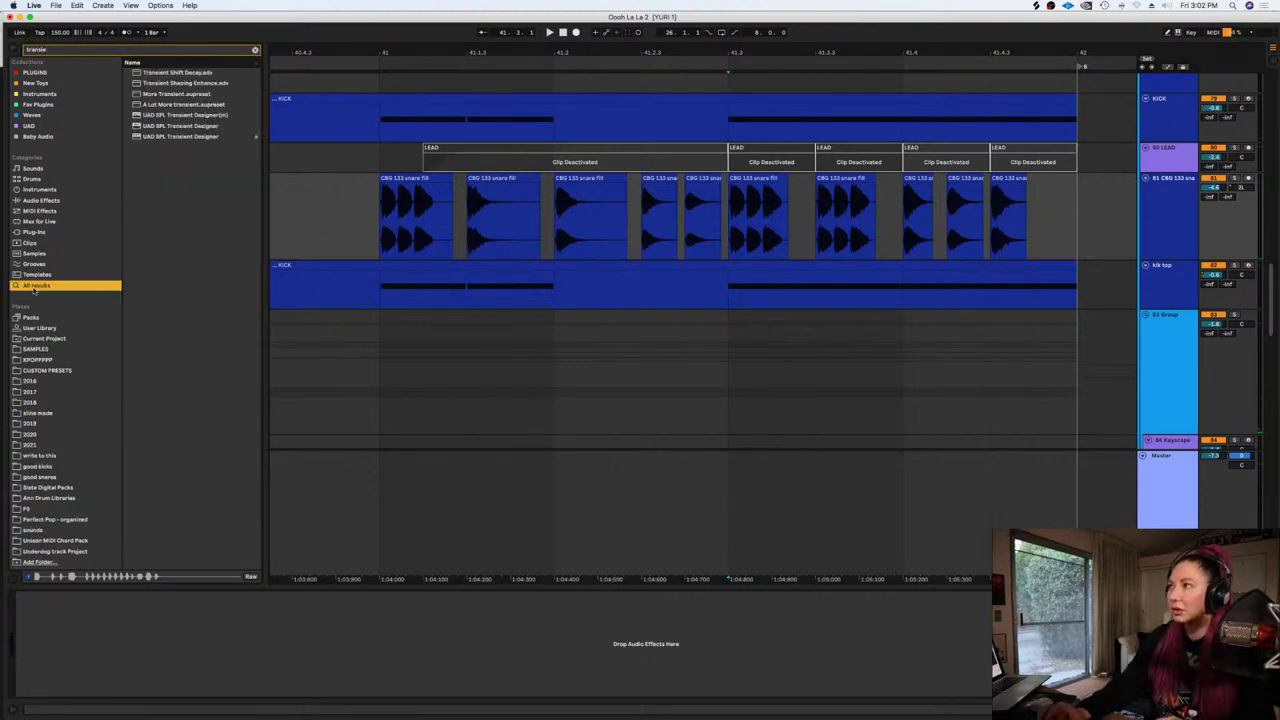
{"action": "left_click", "coordinate": [182, 137]}
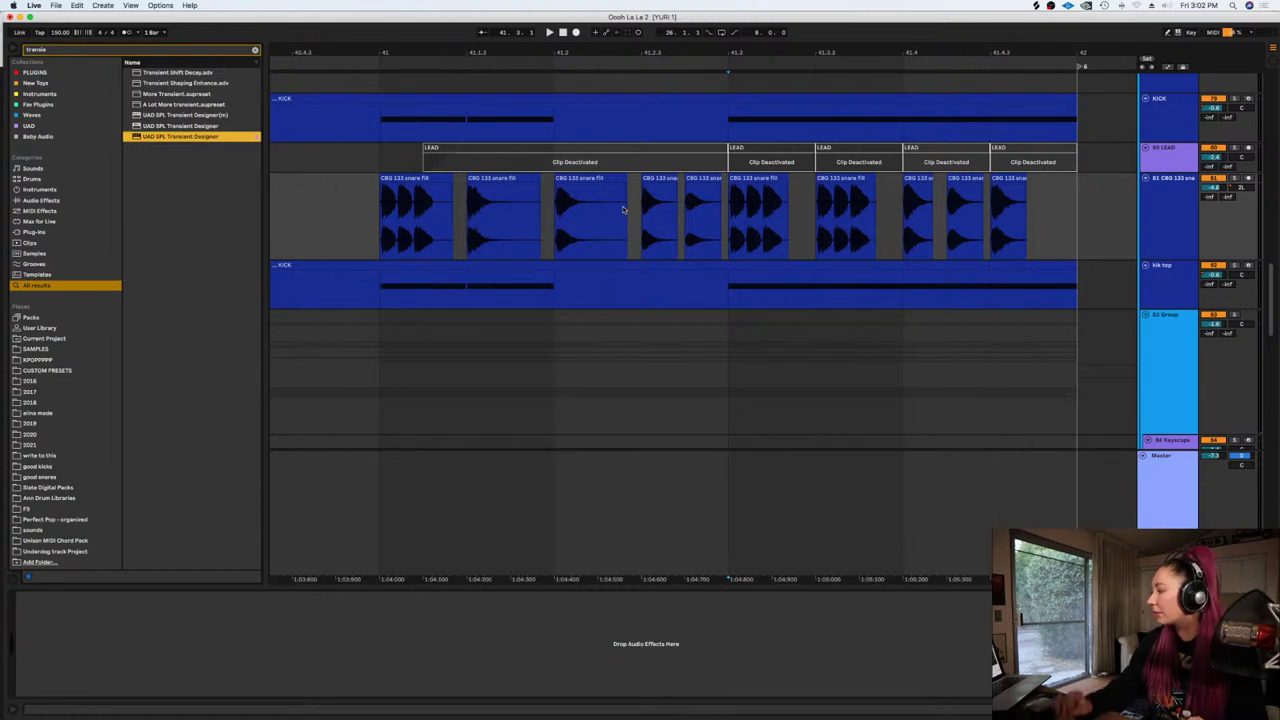
{"action": "left_click_drag", "start_coordinate": [622, 207], "coordinate": [622, 209]}
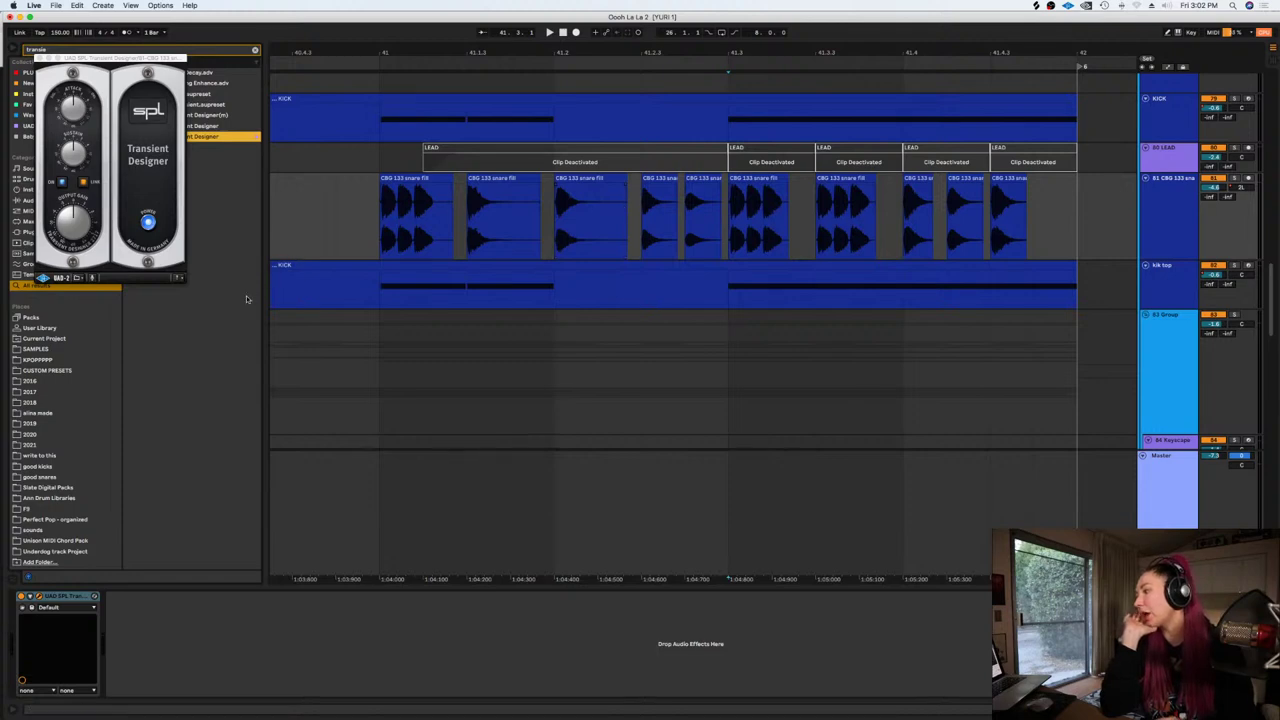
Raise the Attack in the Transient Designer, play the snare fill with it and close the plug-in window
{"action": "left_click_drag", "start_coordinate": [80, 114], "coordinate": [80, 100]}
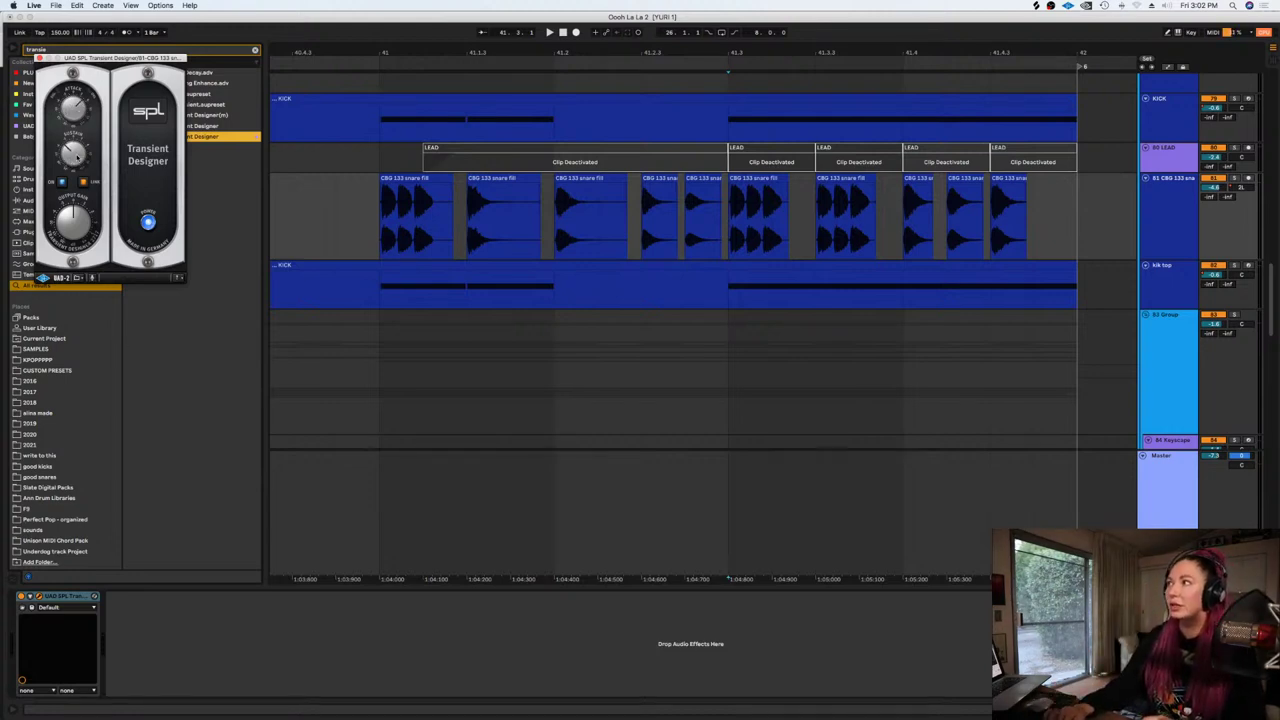
{"action": "key", "text": "space"}
{"action": "key", "text": "Up"}
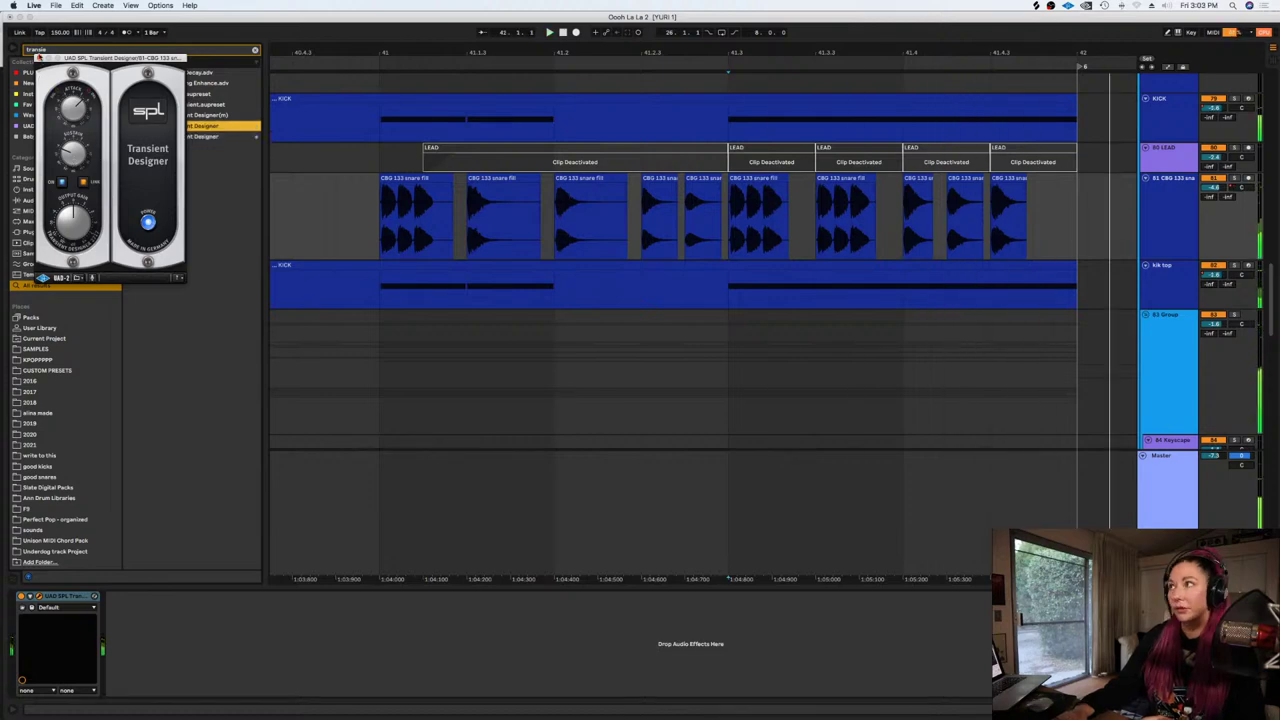
{"action": "left_click", "coordinate": [40, 58]}
Search for Decapitator and add it after the Transient Designer on the snare fill track
{"action": "left_click", "coordinate": [256, 50]}
{"action": "type", "text": "decapit"}
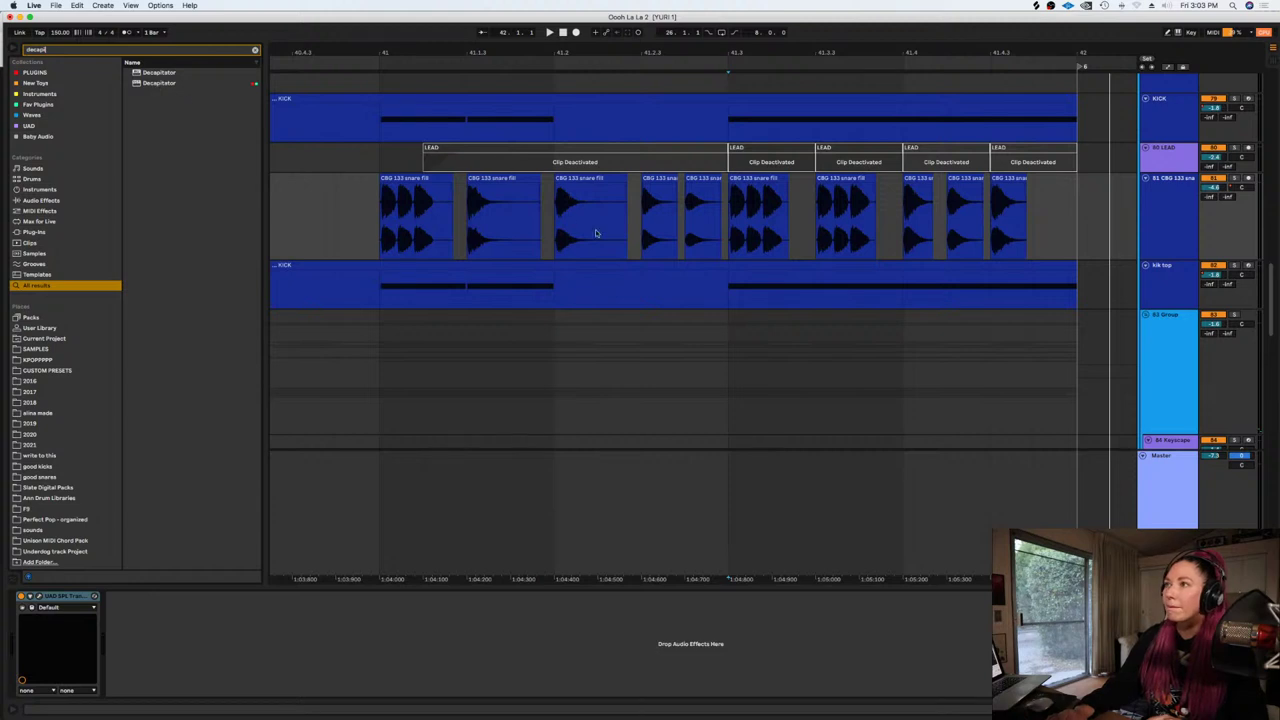
{"action": "left_click", "coordinate": [158, 84]}
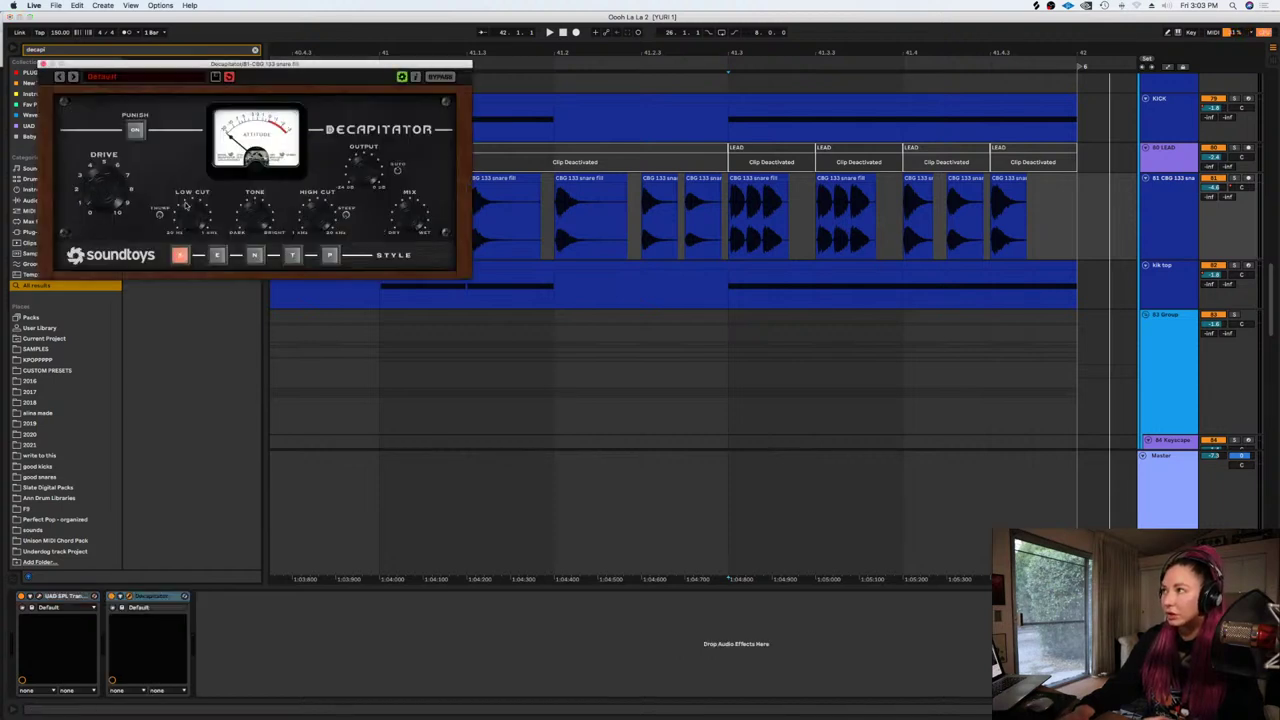
Adjust the Decapitator's Drive while playing the snare fill from bar 41, and close the plug-in window
{"action": "key", "text": "space"}
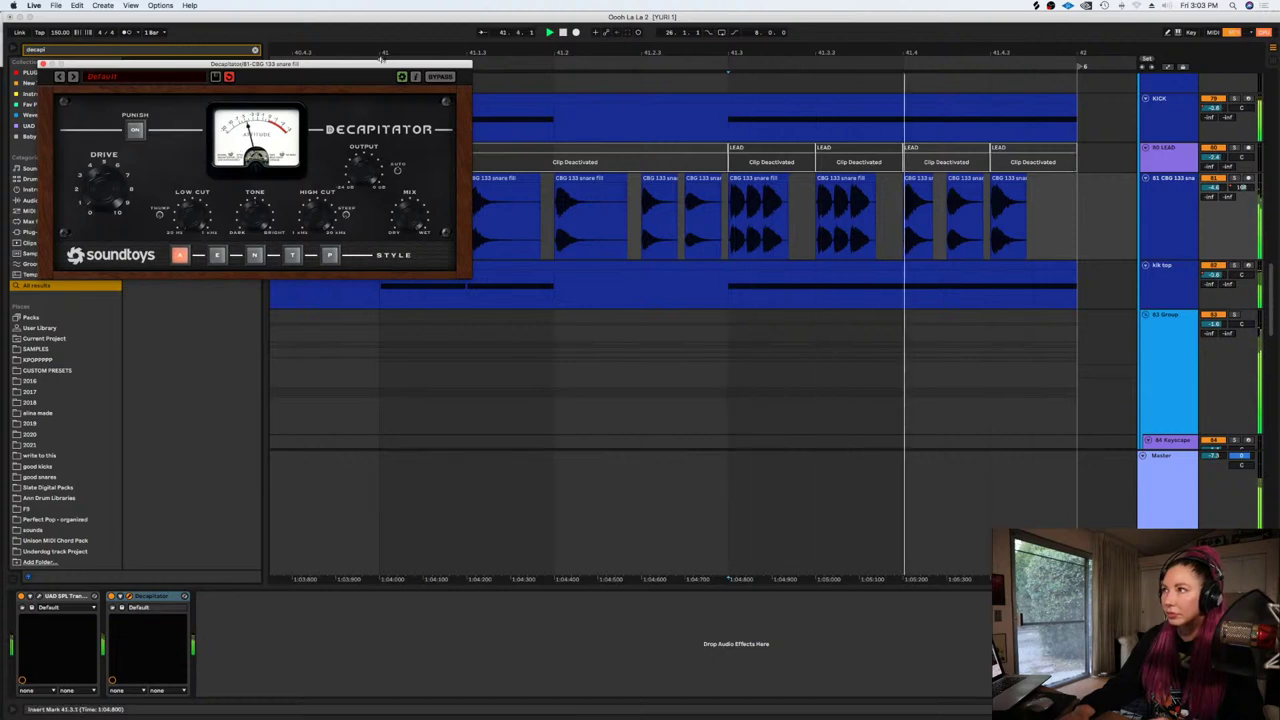
{"action": "left_click_drag", "start_coordinate": [380, 60], "coordinate": [494, 272]}
{"action": "left_click", "coordinate": [384, 236]}
{"action": "key", "text": "space"}
{"action": "key", "text": "space"}
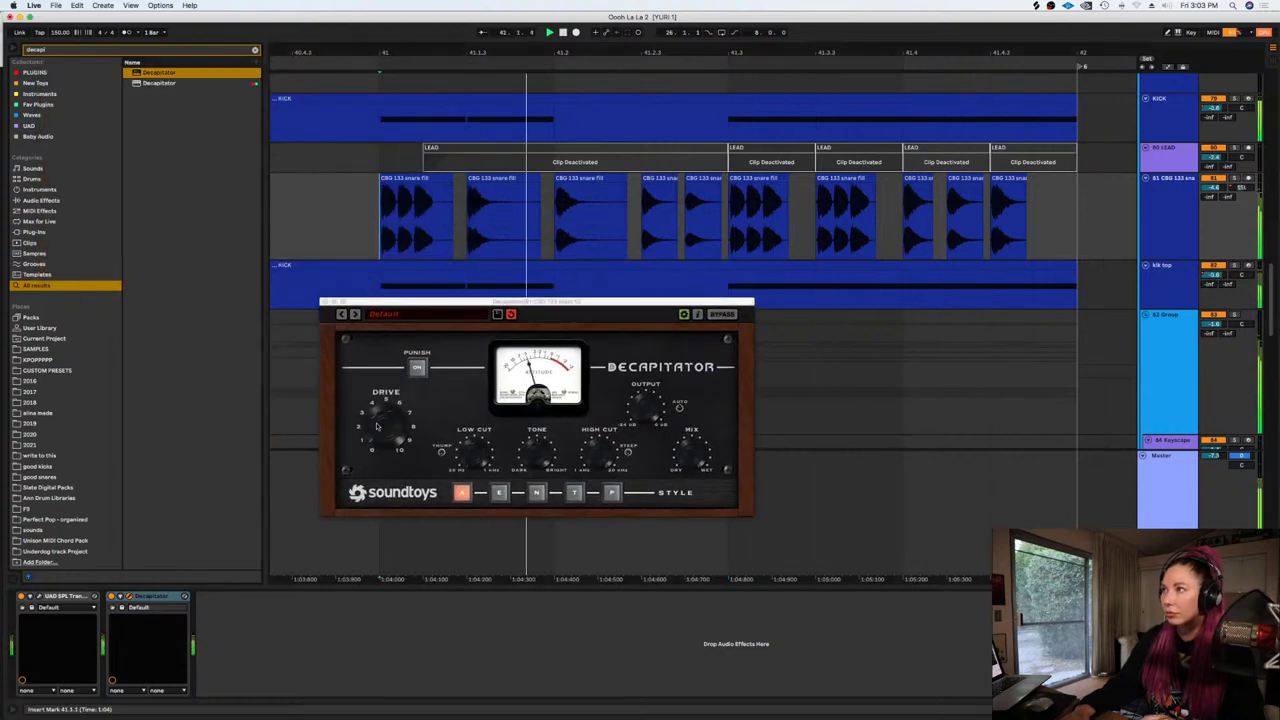
{"action": "left_click", "coordinate": [374, 379]}
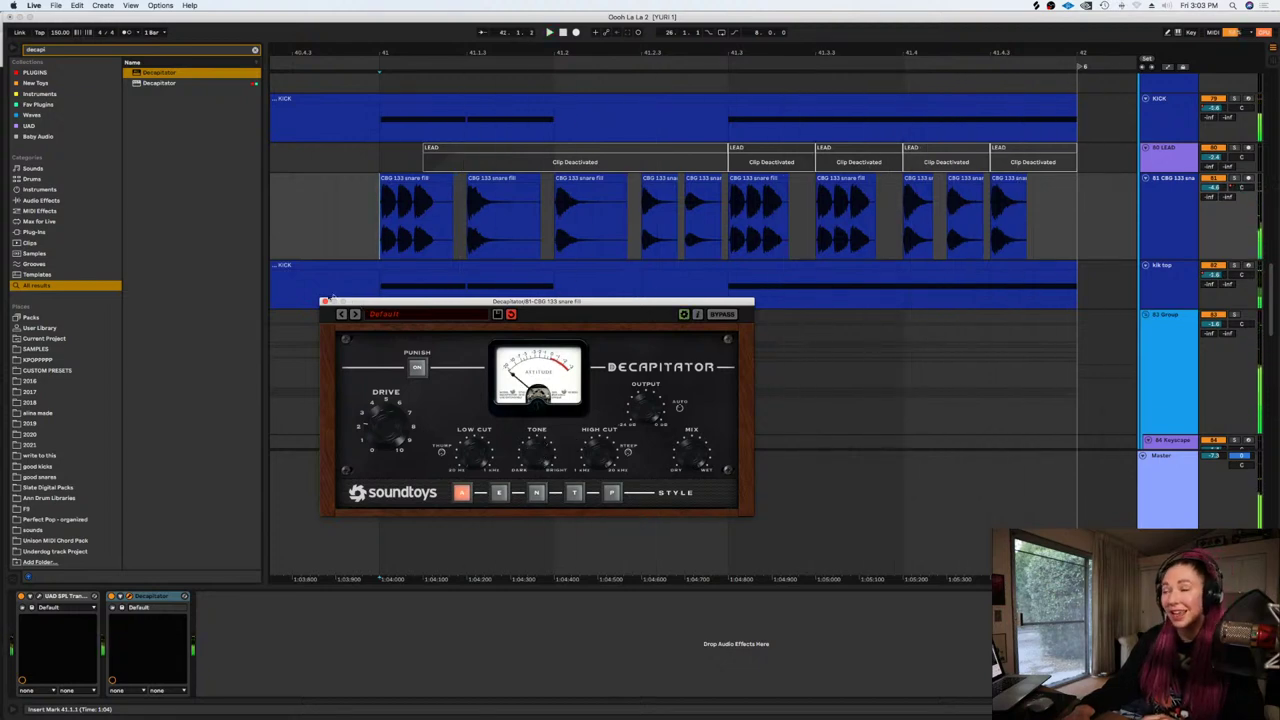
{"action": "left_click", "coordinate": [323, 302]}
Play the processed snare fill, and play the chorus from 24.4.4 through the fill into the following section
{"action": "key", "text": "minus"}
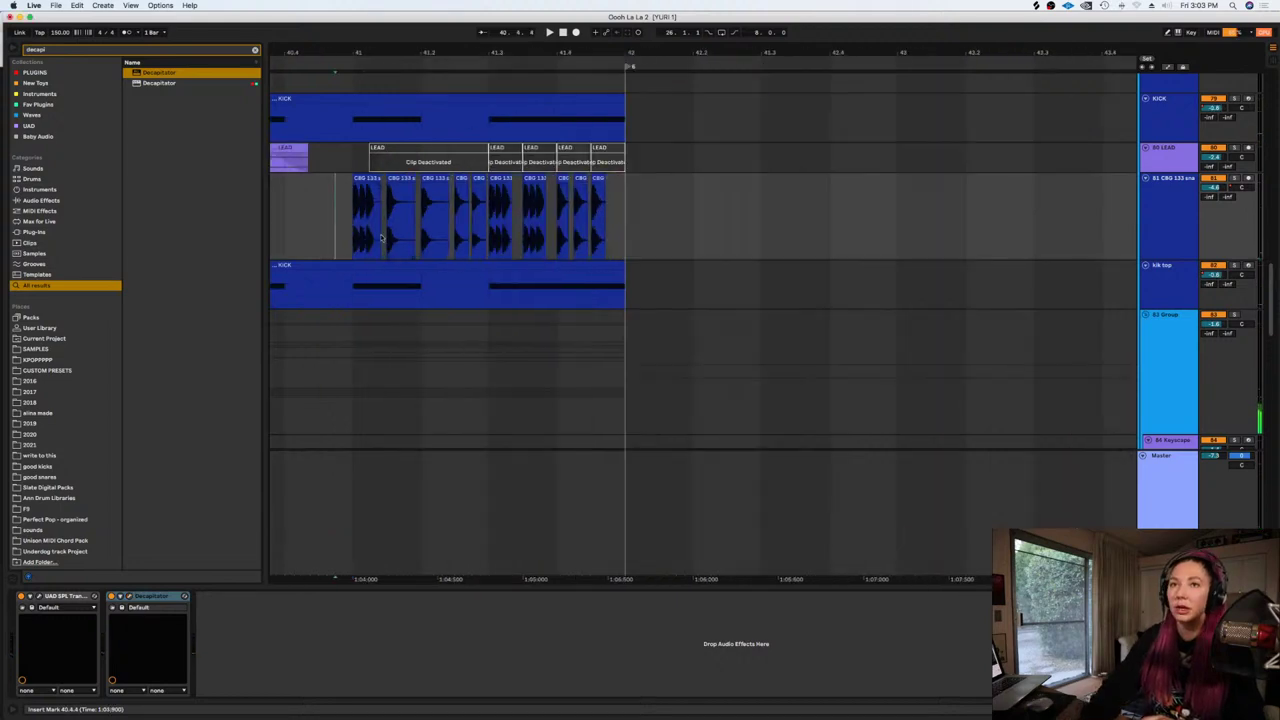
{"action": "key", "text": "space"}
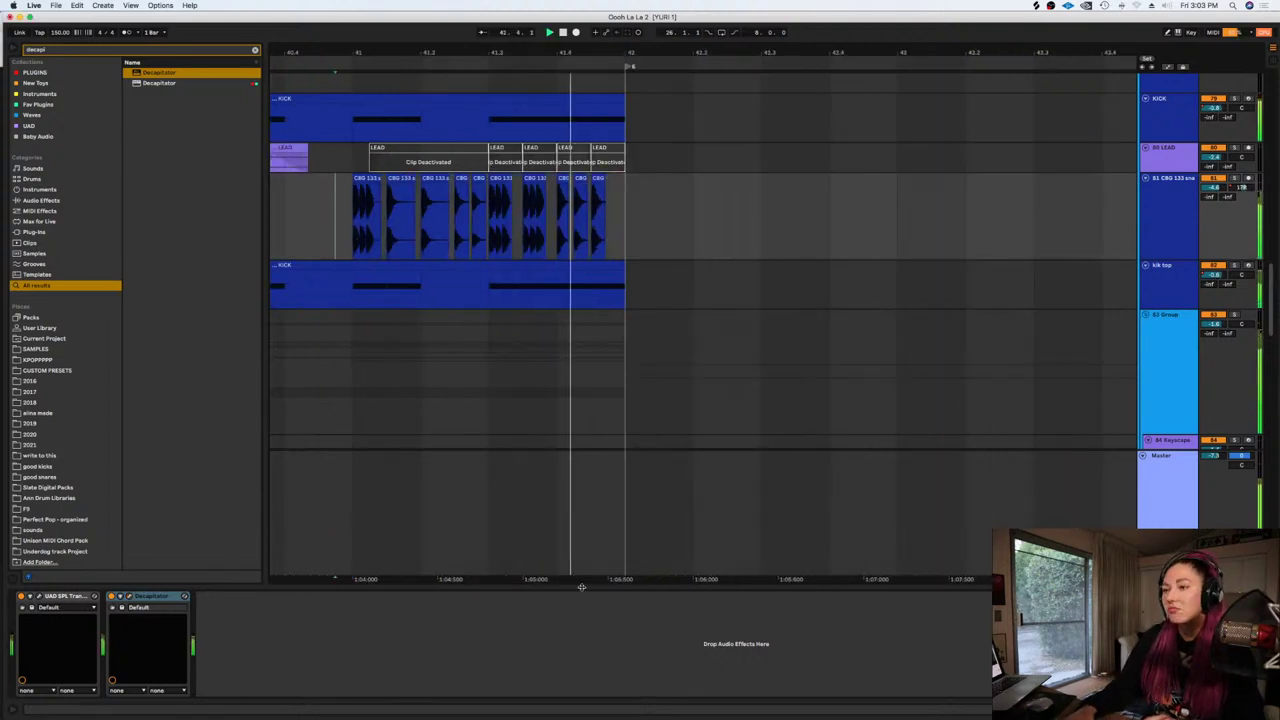
{"action": "left_click_drag", "start_coordinate": [583, 579], "coordinate": [886, 555]}
{"action": "left_click", "coordinate": [726, 312]}
{"action": "key", "text": "space"}
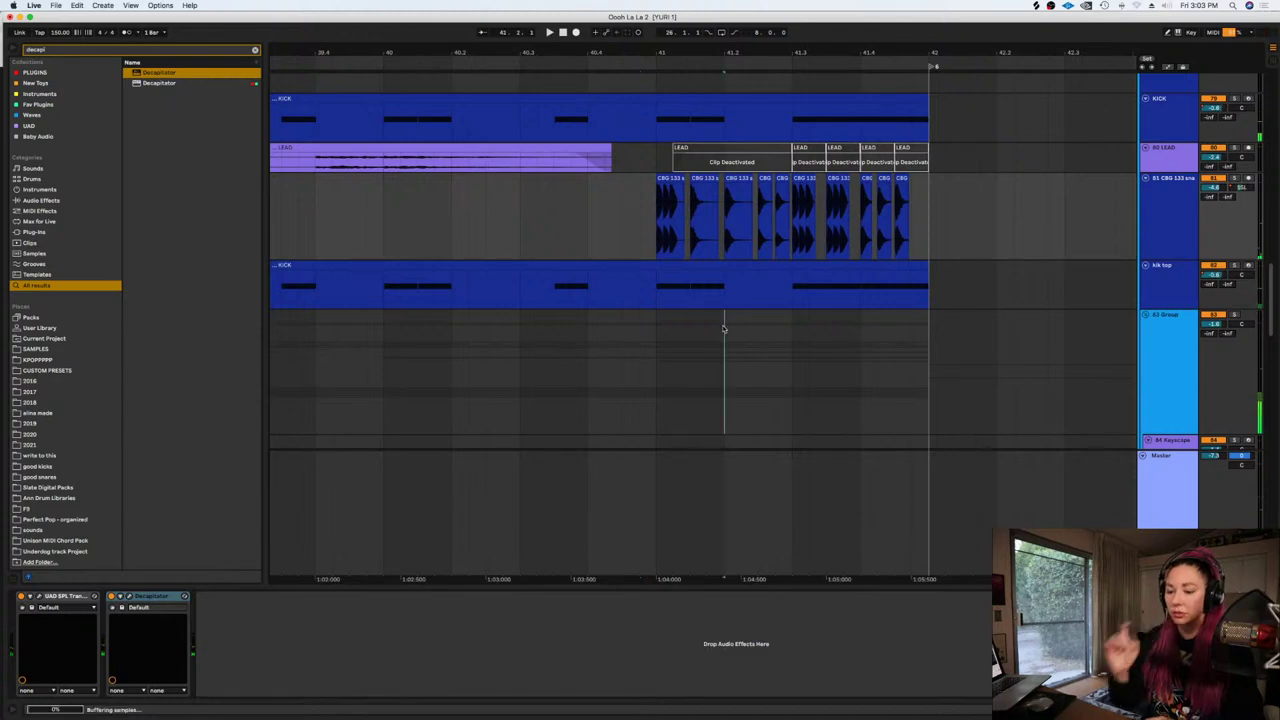
{"action": "key", "text": "minus"}
{"action": "key", "text": "minus"}
{"action": "key", "text": "minus"}
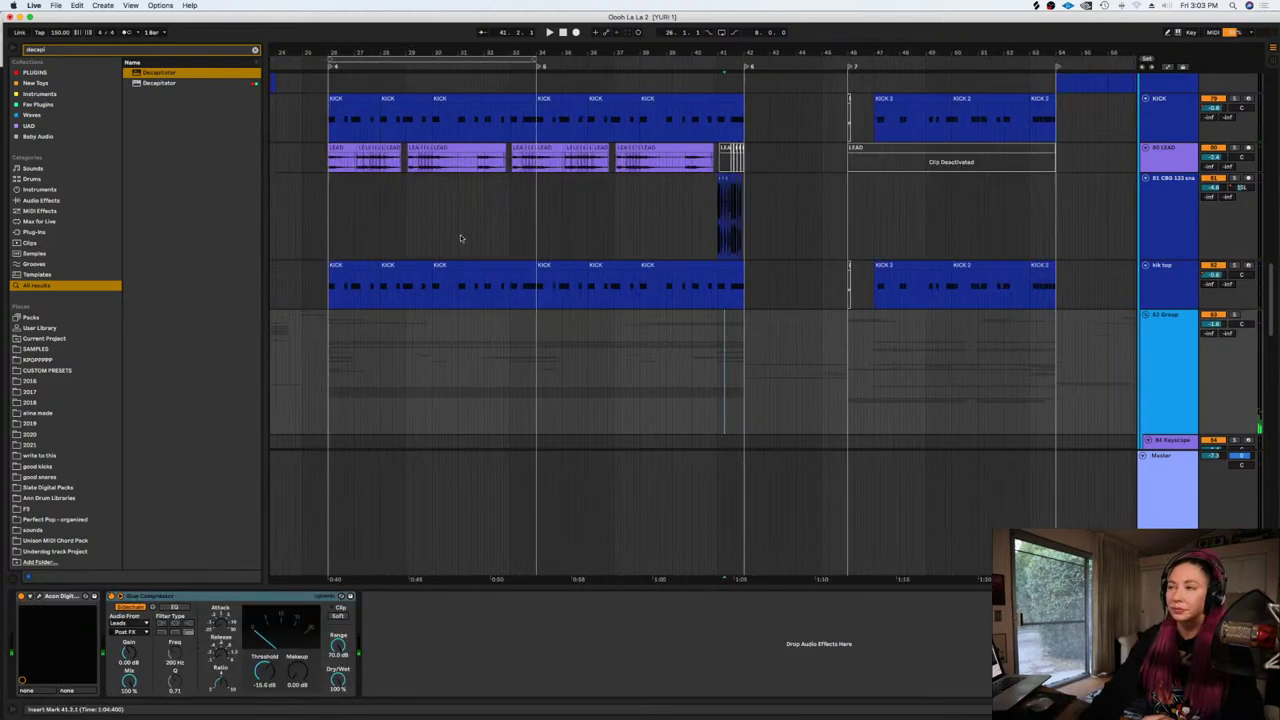
{"action": "left_click", "coordinate": [306, 219]}
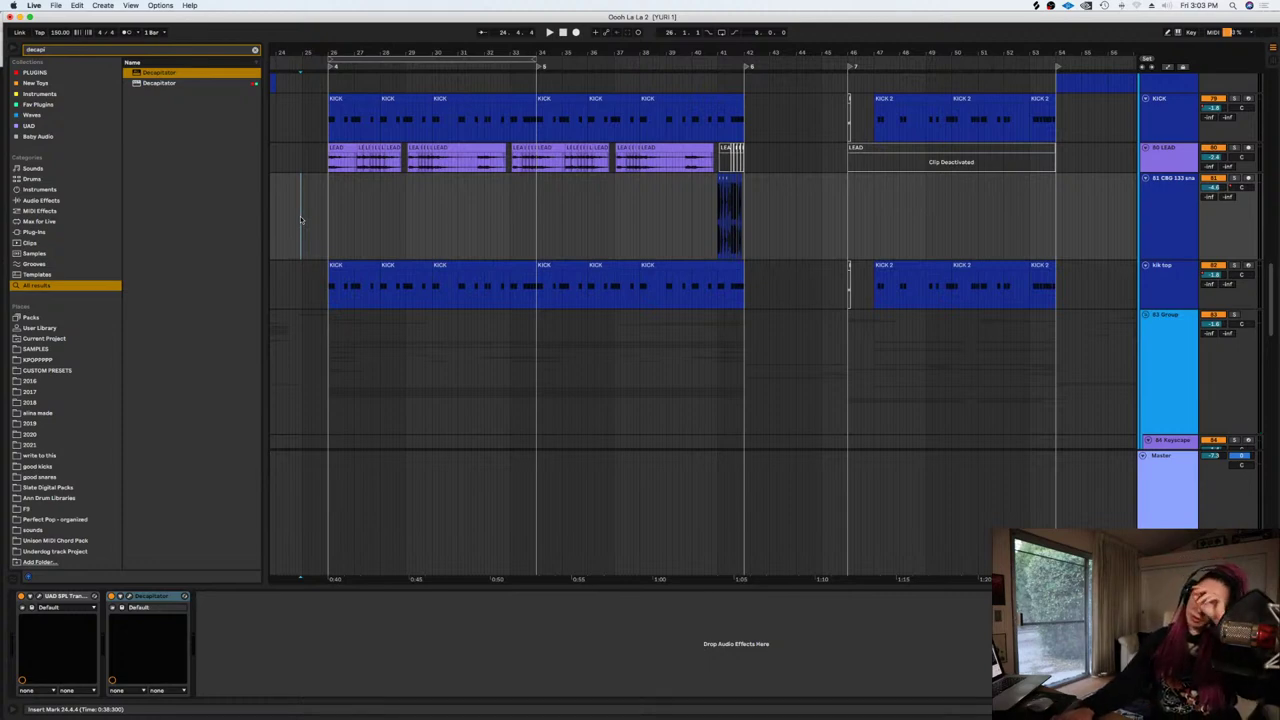
{"action": "key", "text": "space"}
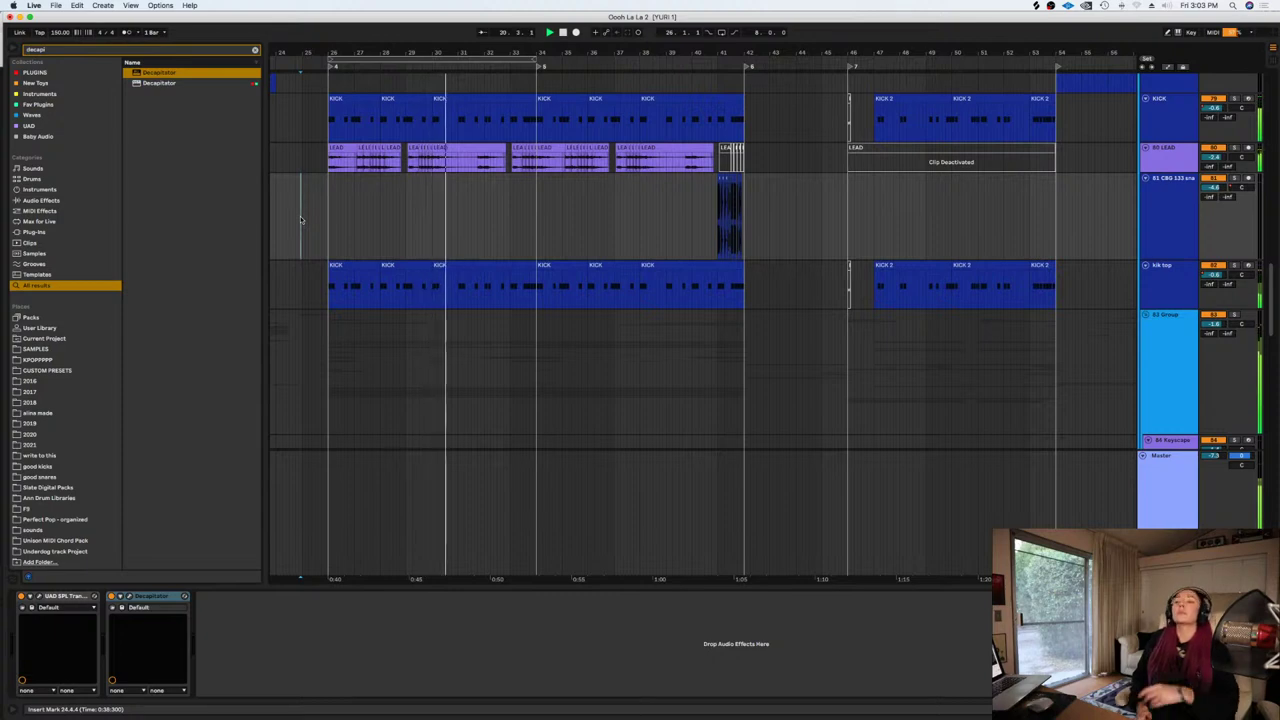
{"action": "scroll", "coordinate": [625, 271], "scroll_direction": "up", "scroll_amount": 10}
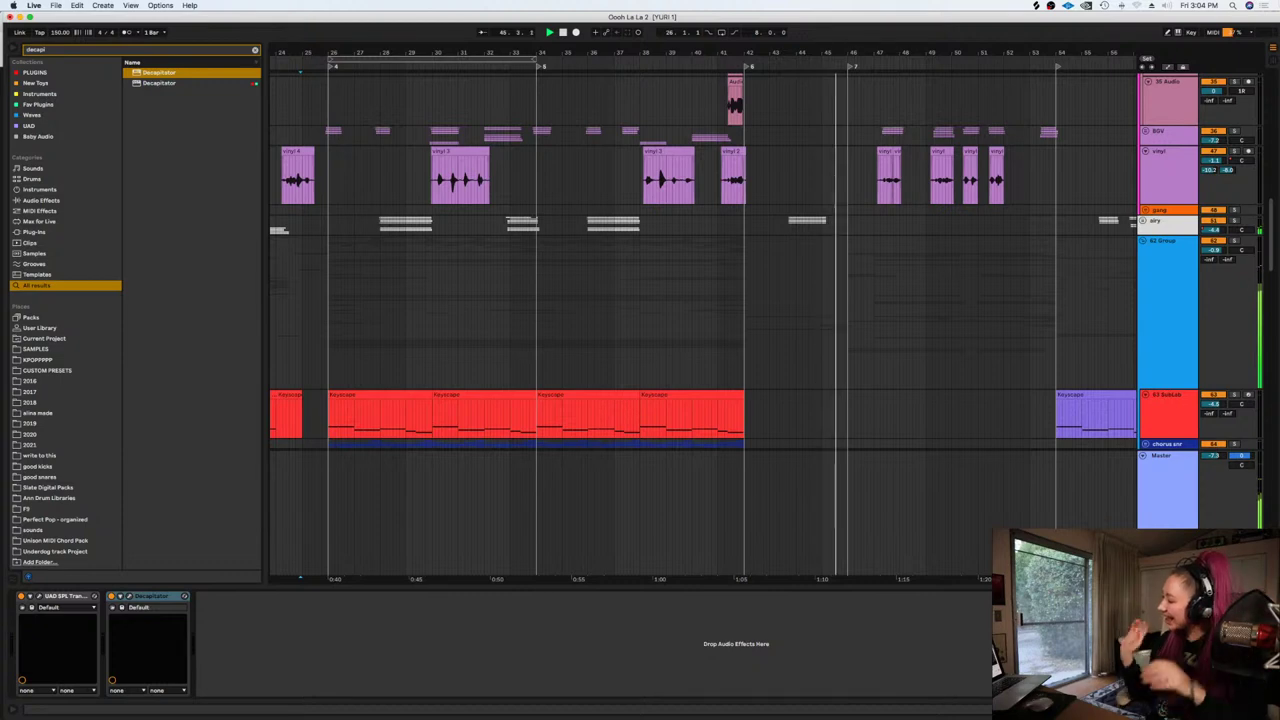
{"action": "key", "text": "space"}
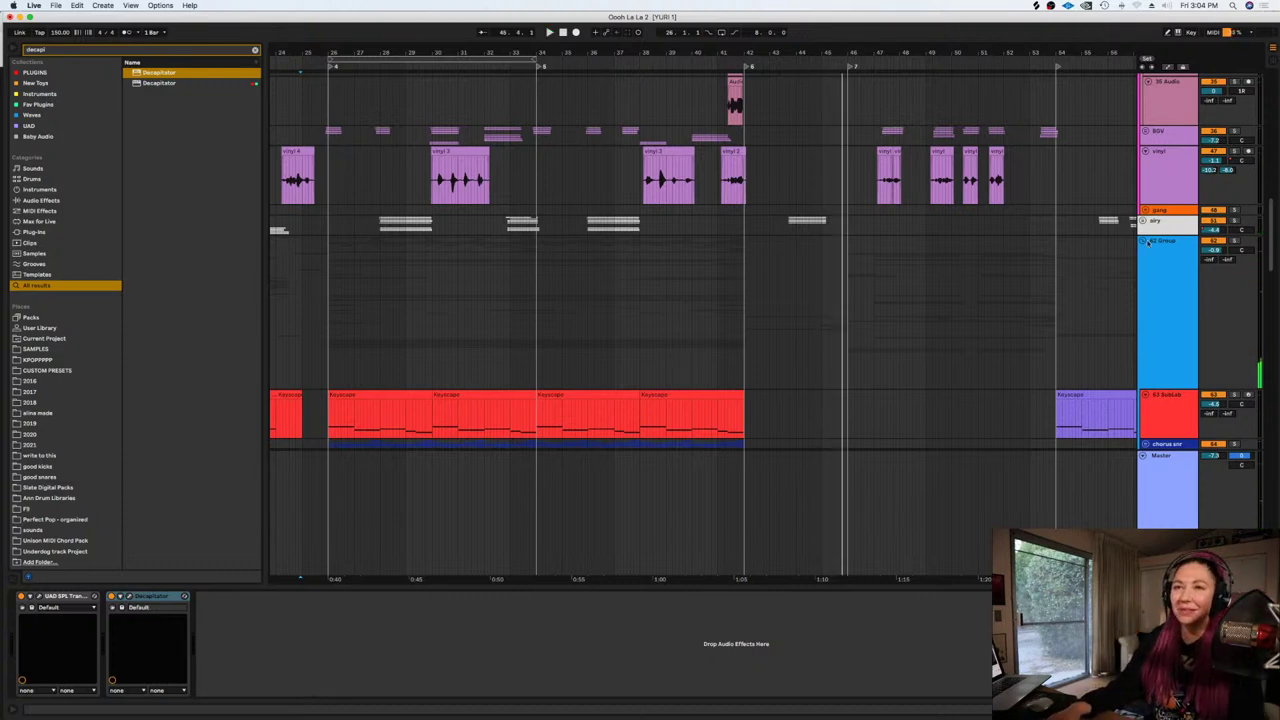
Fold the 62 Group so that its tracks show as a single overview lane
{"action": "left_click", "coordinate": [1150, 252]}
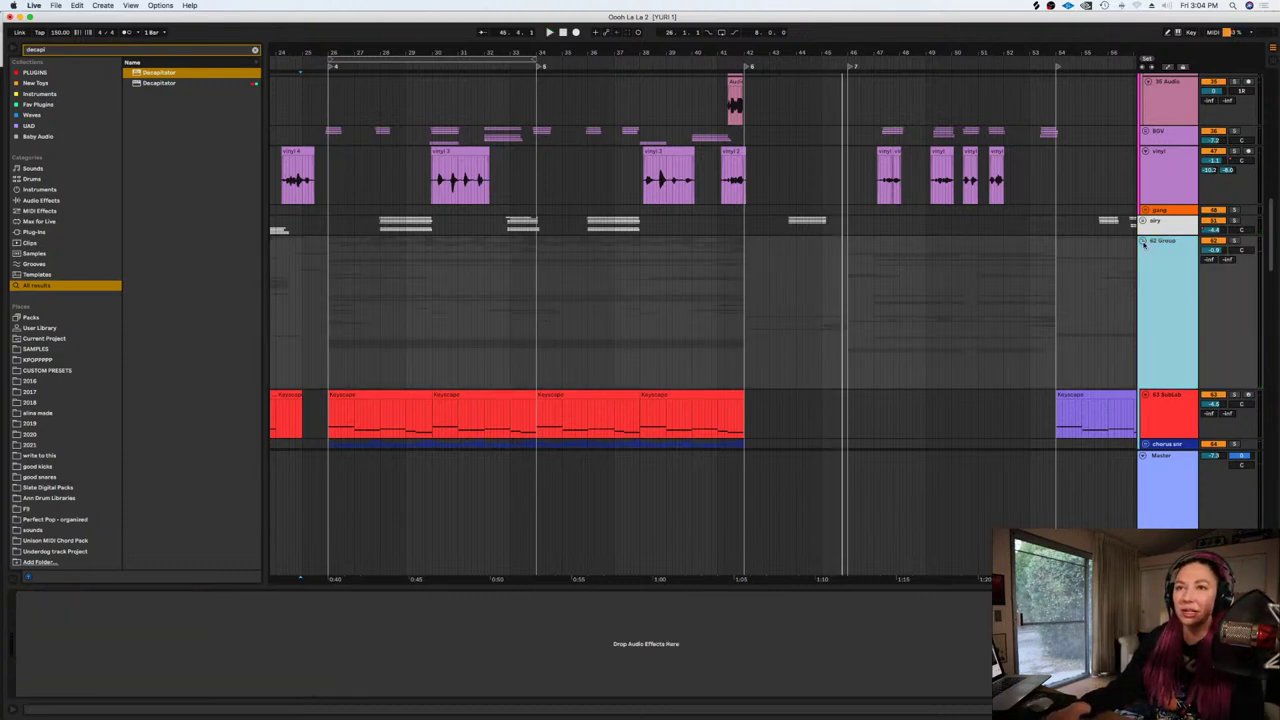
{"action": "left_click", "coordinate": [1144, 243]}
{"action": "right_click", "coordinate": [873, 280]}
{"action": "left_click", "coordinate": [981, 367]}
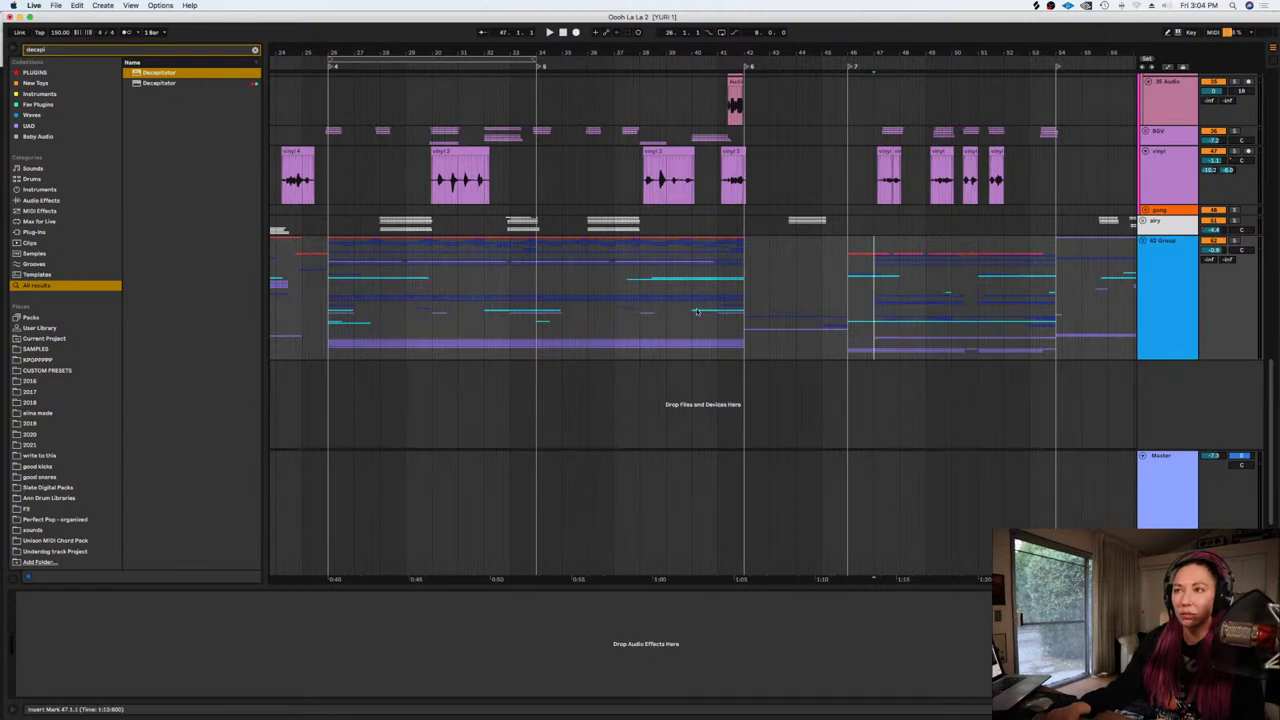
Delete the 62 Group's content in the second chorus, from 63.1.1 to 79.1.1
{"action": "left_click", "coordinate": [801, 310]}
{"action": "key", "text": "minus"}
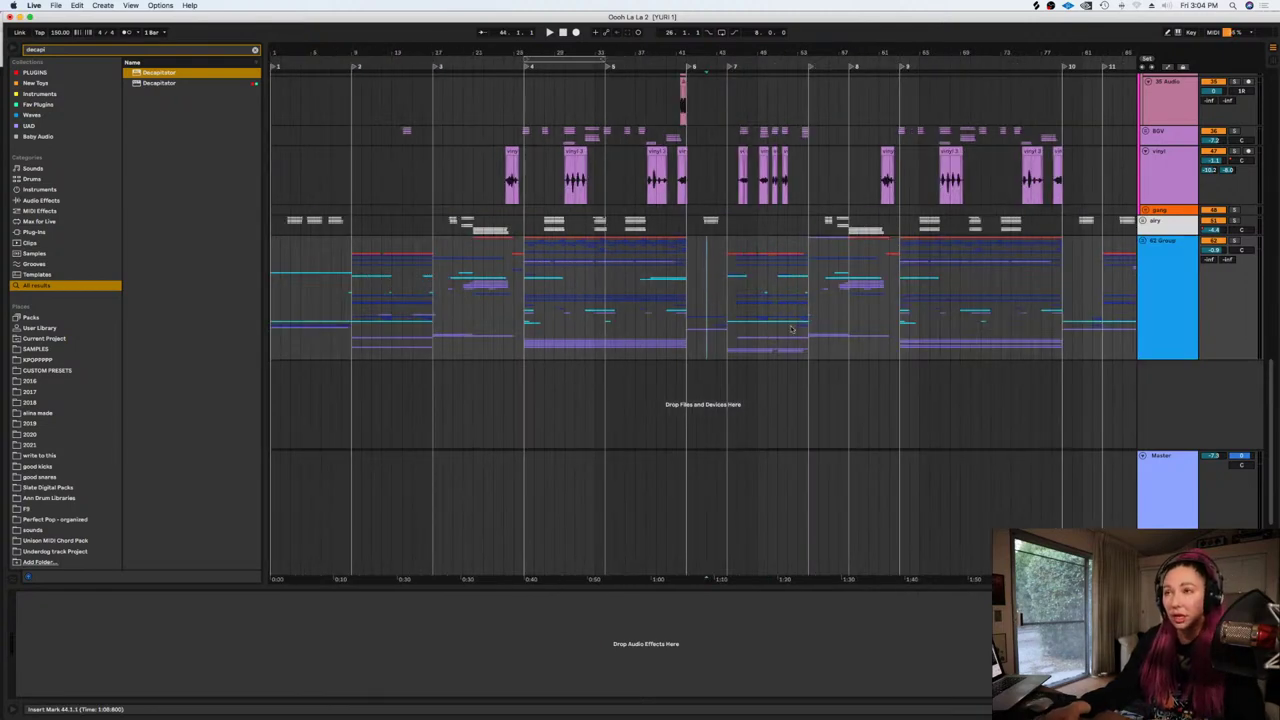
{"action": "left_click_drag", "start_coordinate": [907, 578], "coordinate": [877, 583]}
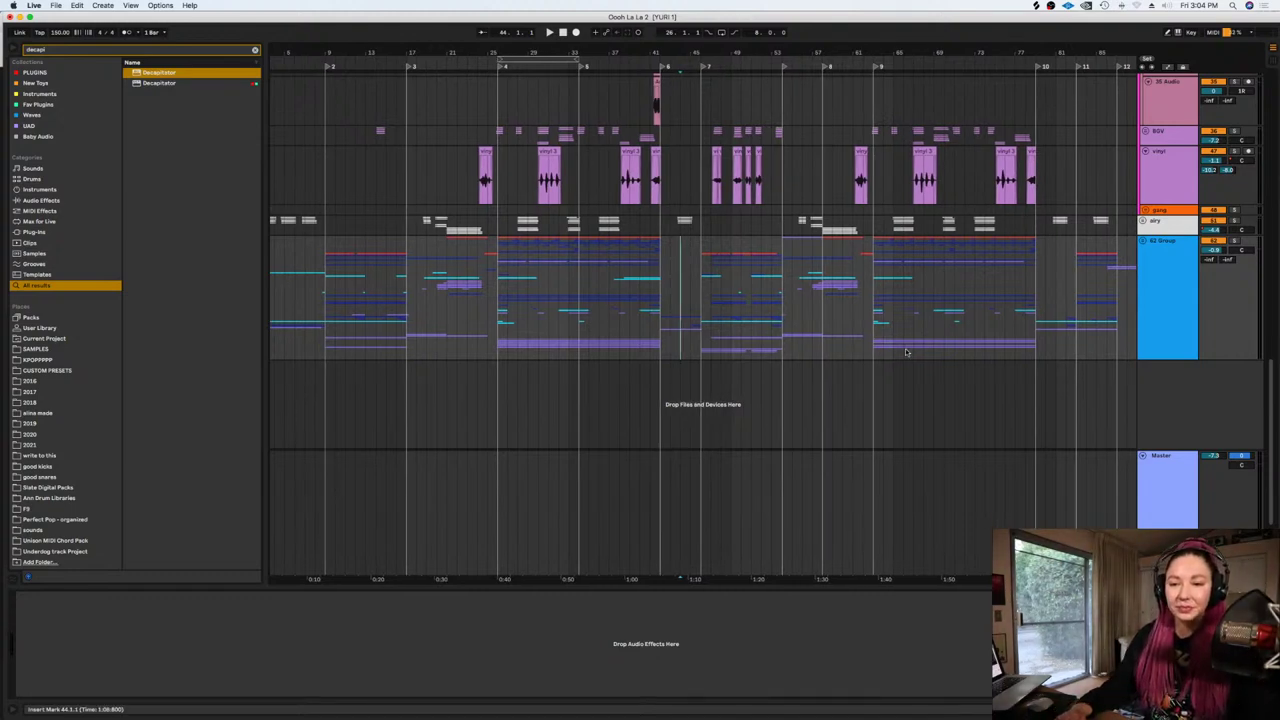
{"action": "left_click", "coordinate": [874, 300]}
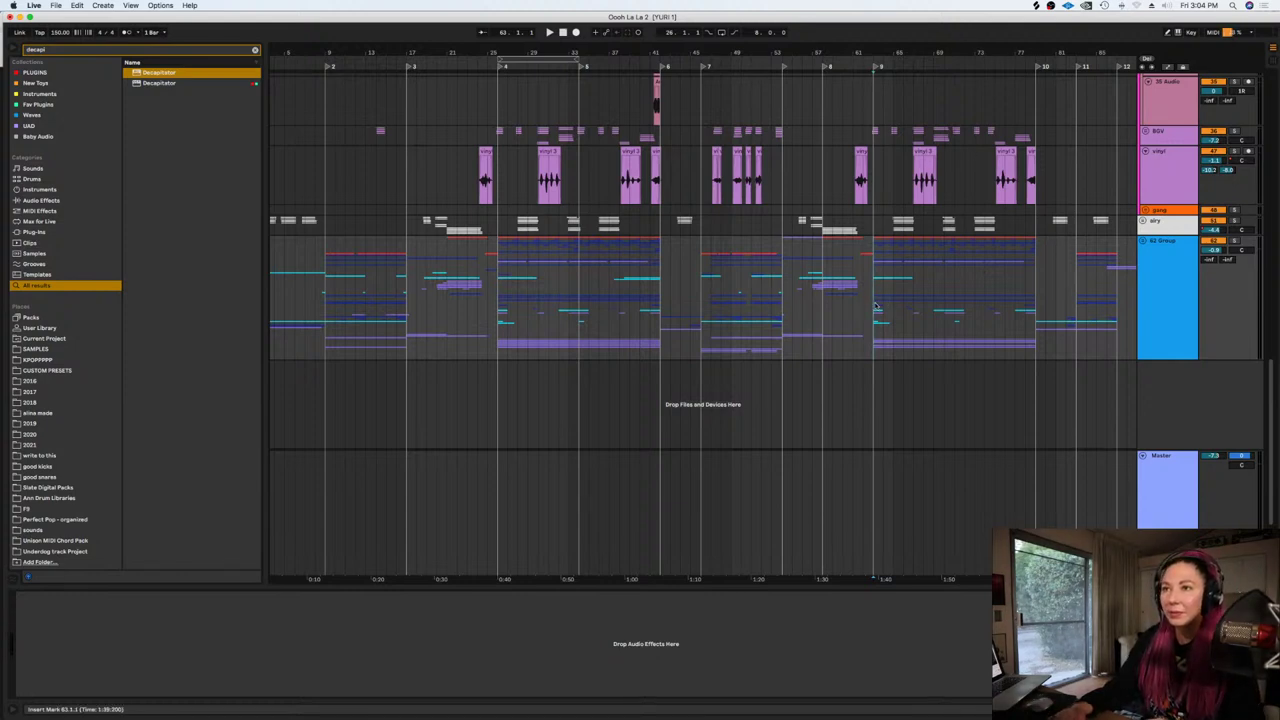
{"action": "left_click_drag", "start_coordinate": [875, 305], "coordinate": [1034, 345]}
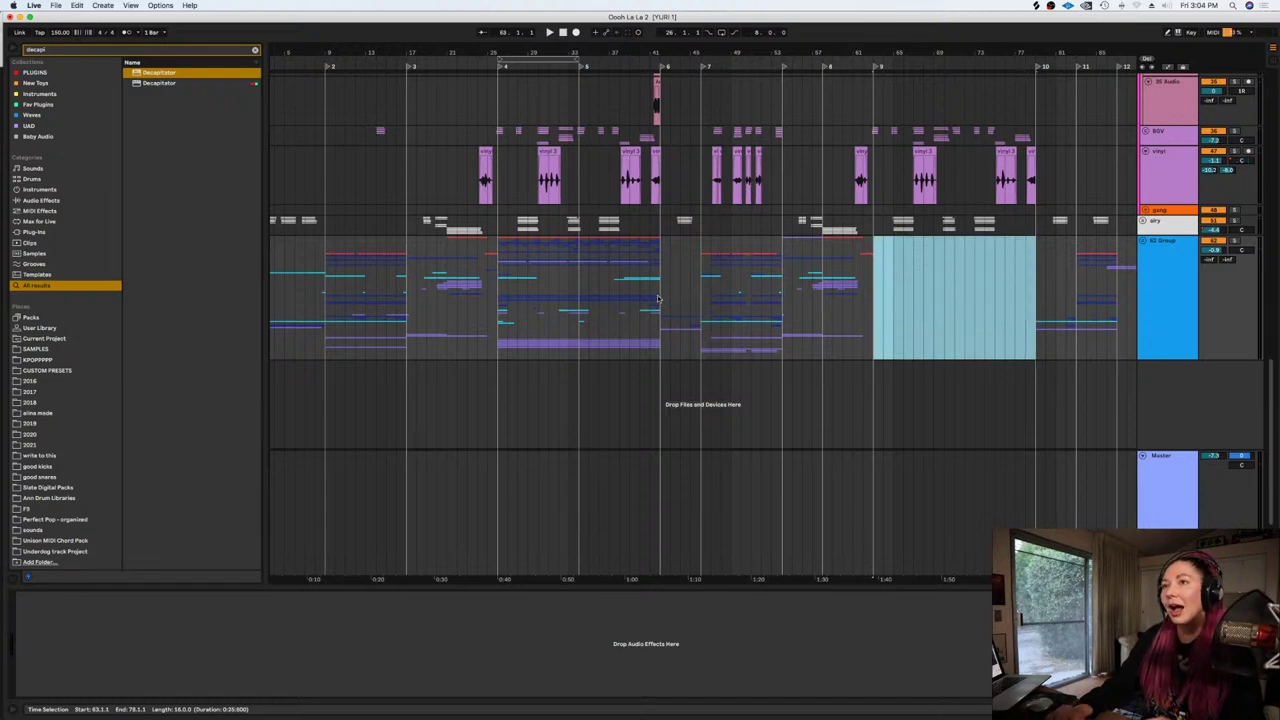
Copy the 62 Group's 16-bar first chorus, starting at 26.1.1, to the second chorus at 63.1.1
{"action": "left_click_drag", "start_coordinate": [657, 302], "coordinate": [500, 305]}
{"action": "key", "text": "super+c"}
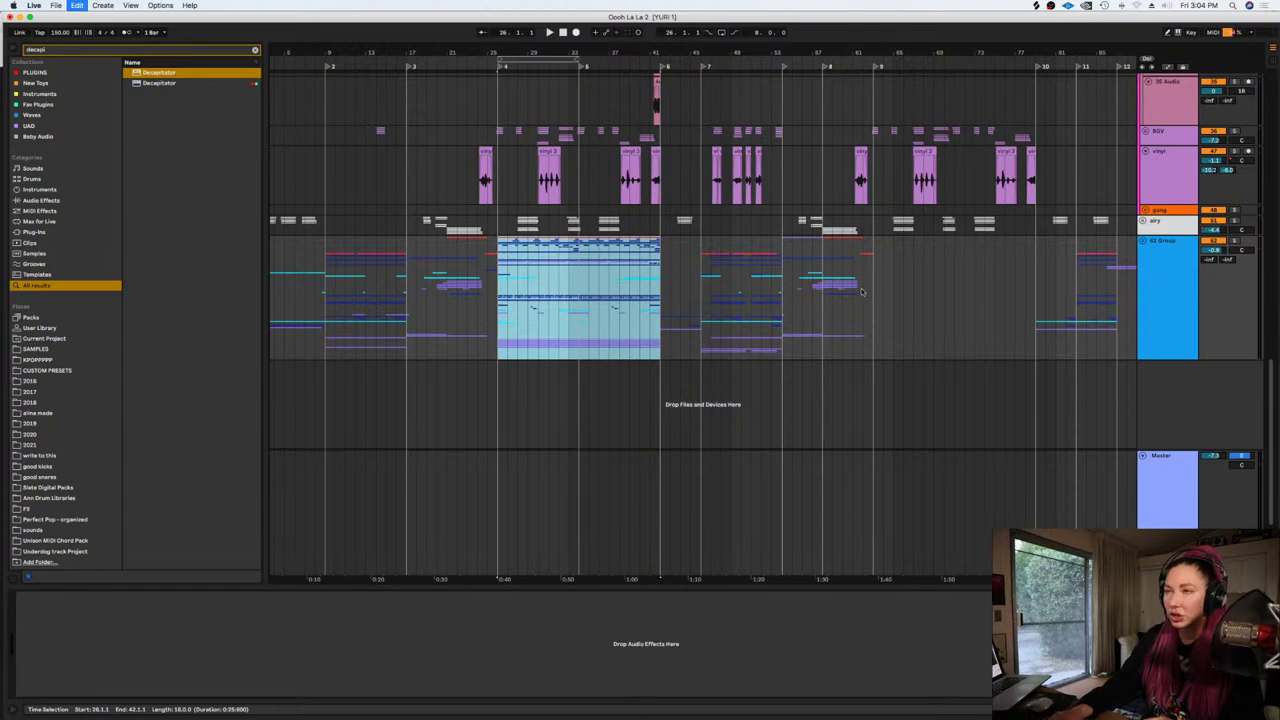
{"action": "left_click", "coordinate": [870, 293]}
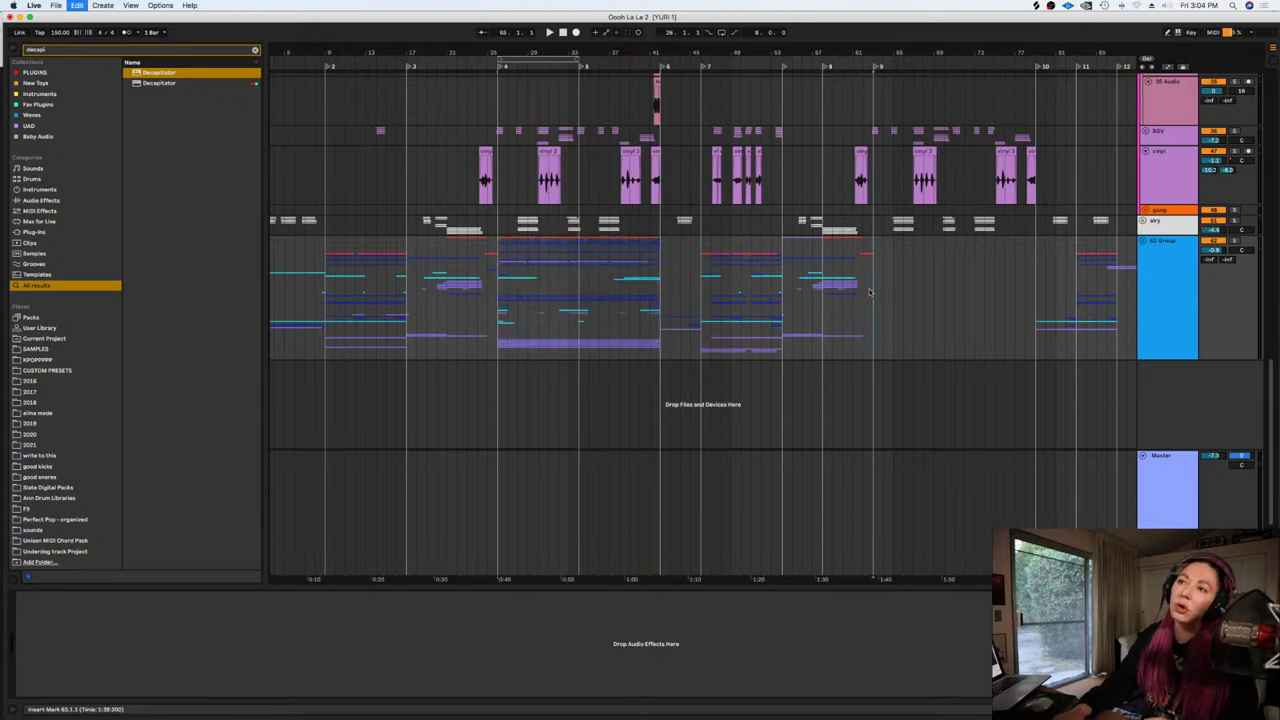
{"action": "key", "text": "super+v"}
{"action": "scroll", "coordinate": [885, 305], "scroll_direction": "up", "scroll_amount": 5}
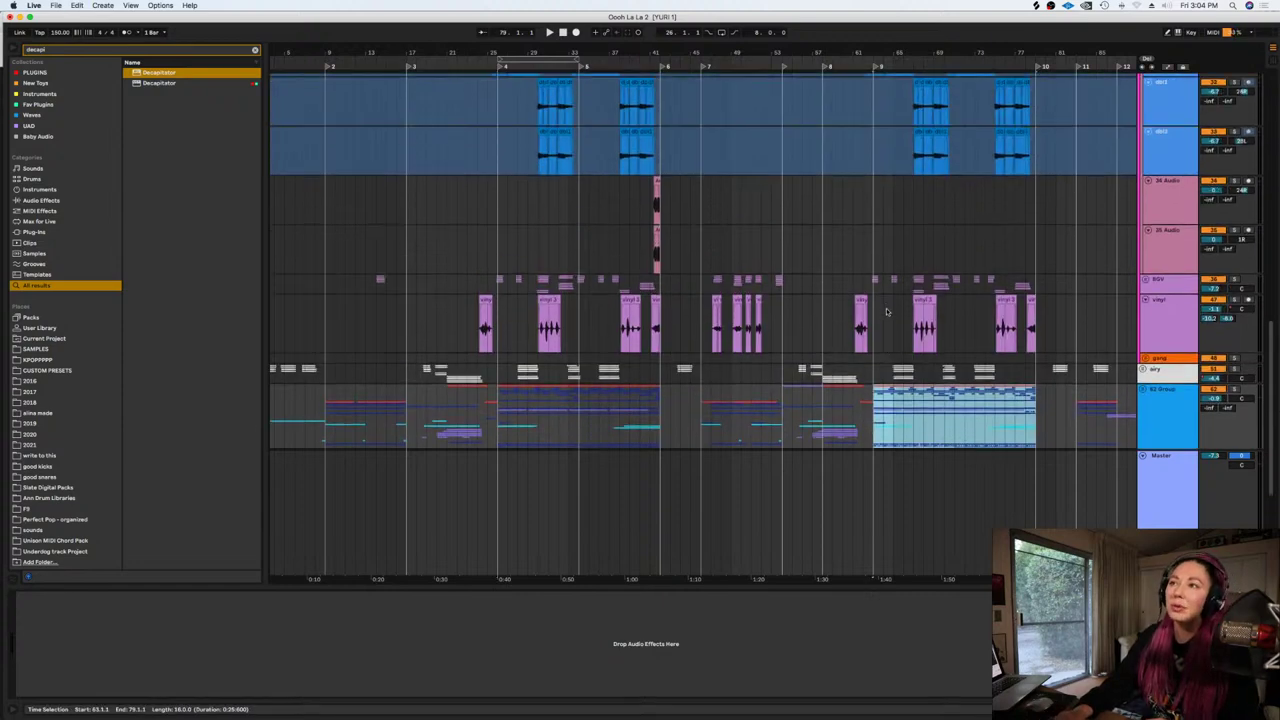
Copy the clips on 34 Audio and 35 Audio at the end of the first chorus to 78.1.1
{"action": "left_click_drag", "start_coordinate": [650, 201], "coordinate": [669, 251]}
{"action": "left_click", "coordinate": [1023, 217]}
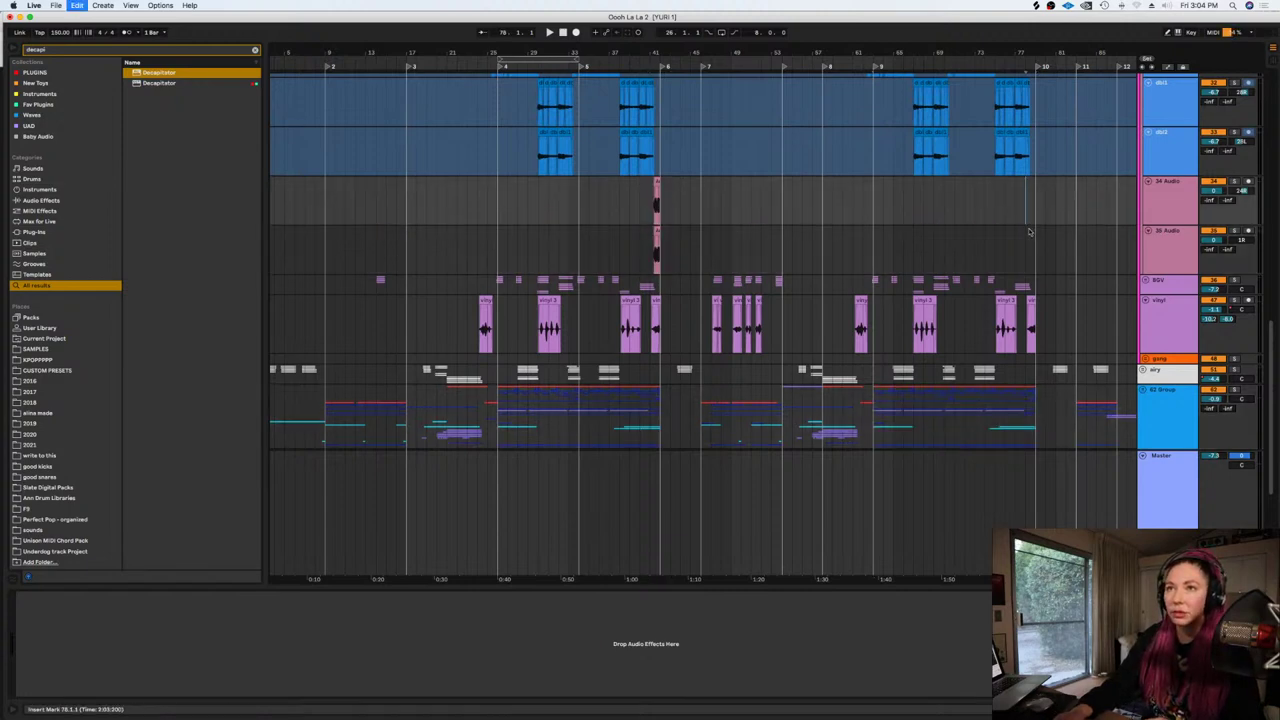
{"action": "key", "text": "ctrl+v"}
Play the ad-libs from 55.1.1 in context and with the upper ad-lib track soloed, and release the solo
{"action": "scroll", "coordinate": [937, 206], "scroll_direction": "up", "scroll_amount": 12}
{"action": "scroll", "coordinate": [938, 209], "scroll_direction": "up", "scroll_amount": 5}
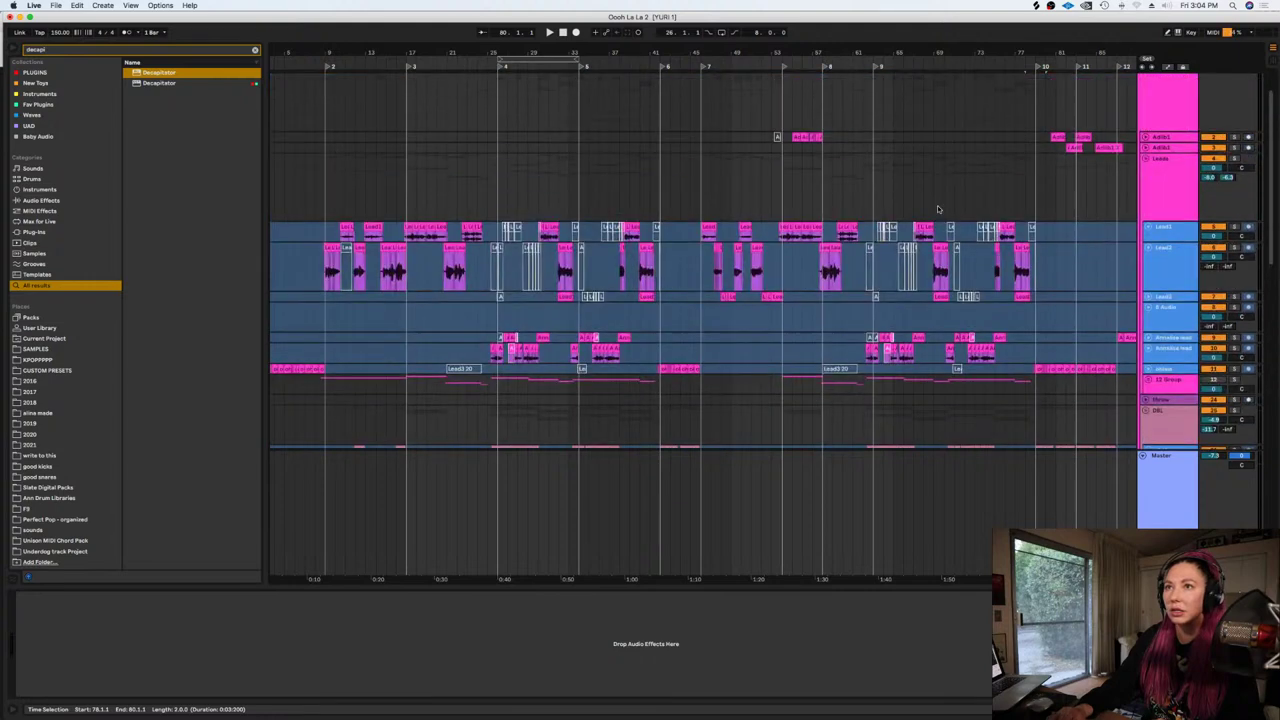
{"action": "scroll", "coordinate": [1140, 92], "scroll_direction": "up", "scroll_amount": 3}
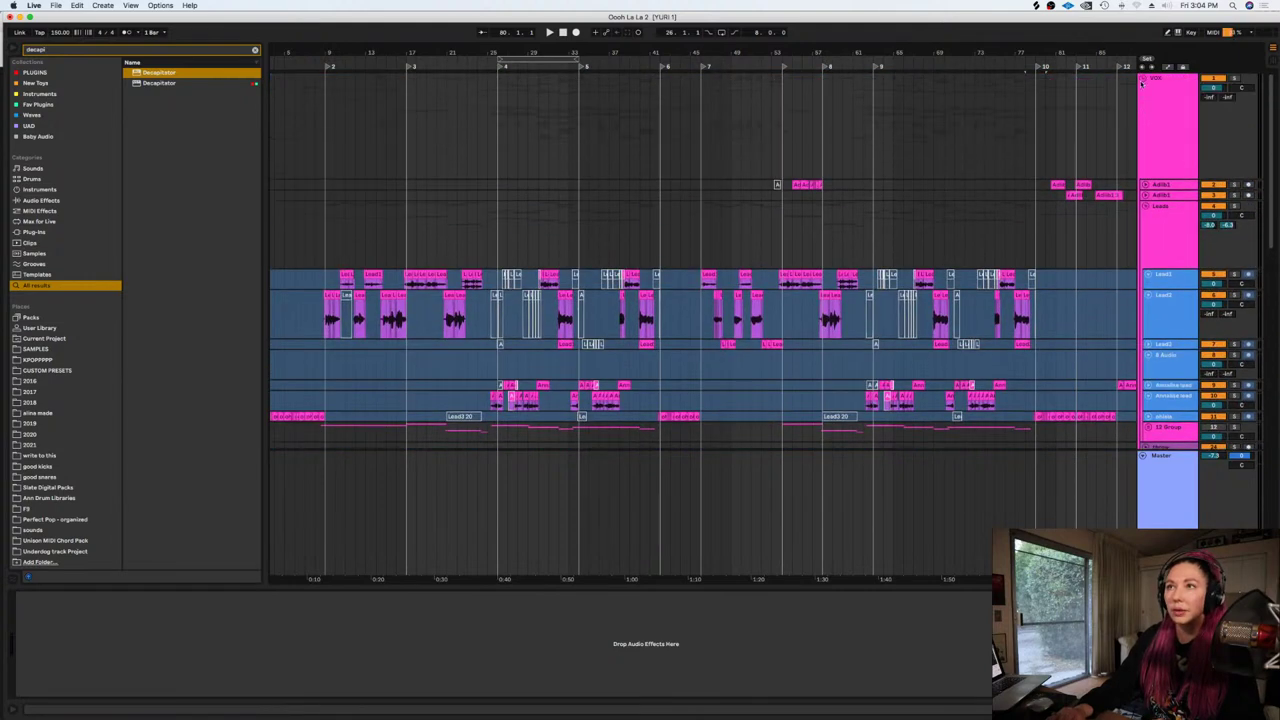
{"action": "left_click", "coordinate": [1165, 185]}
{"action": "key", "text": "space"}
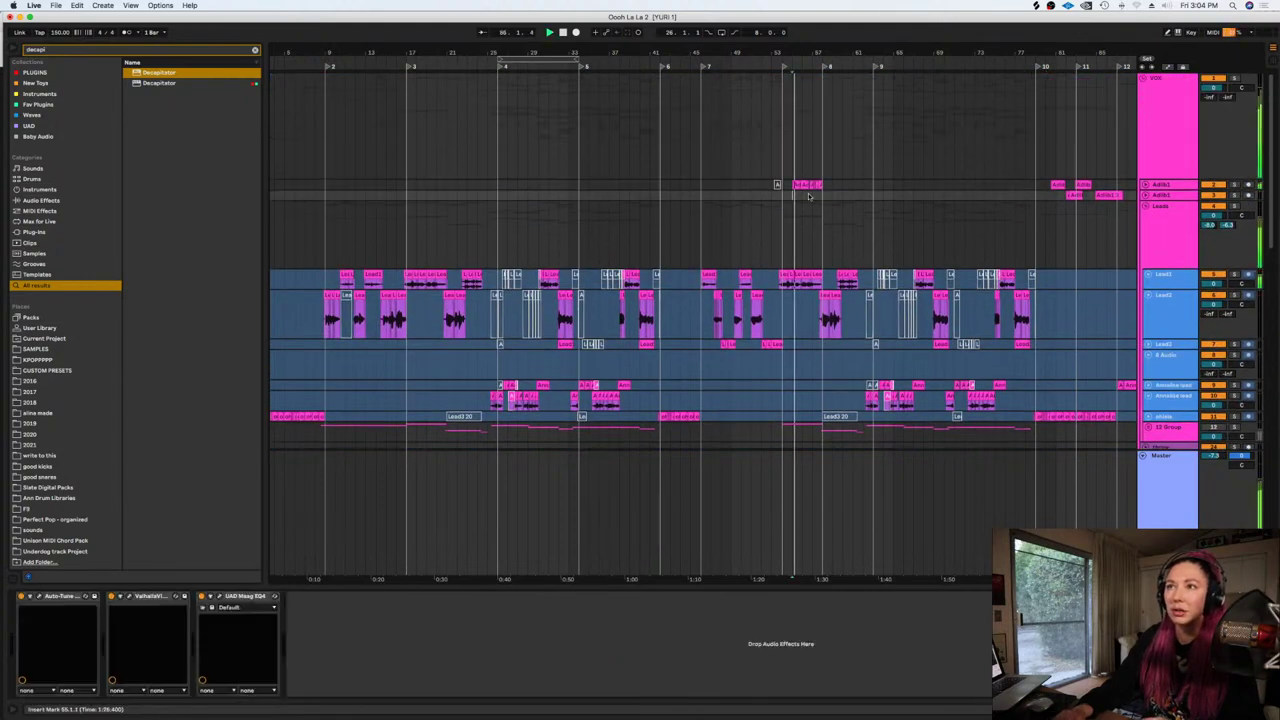
{"action": "key", "text": "space"}
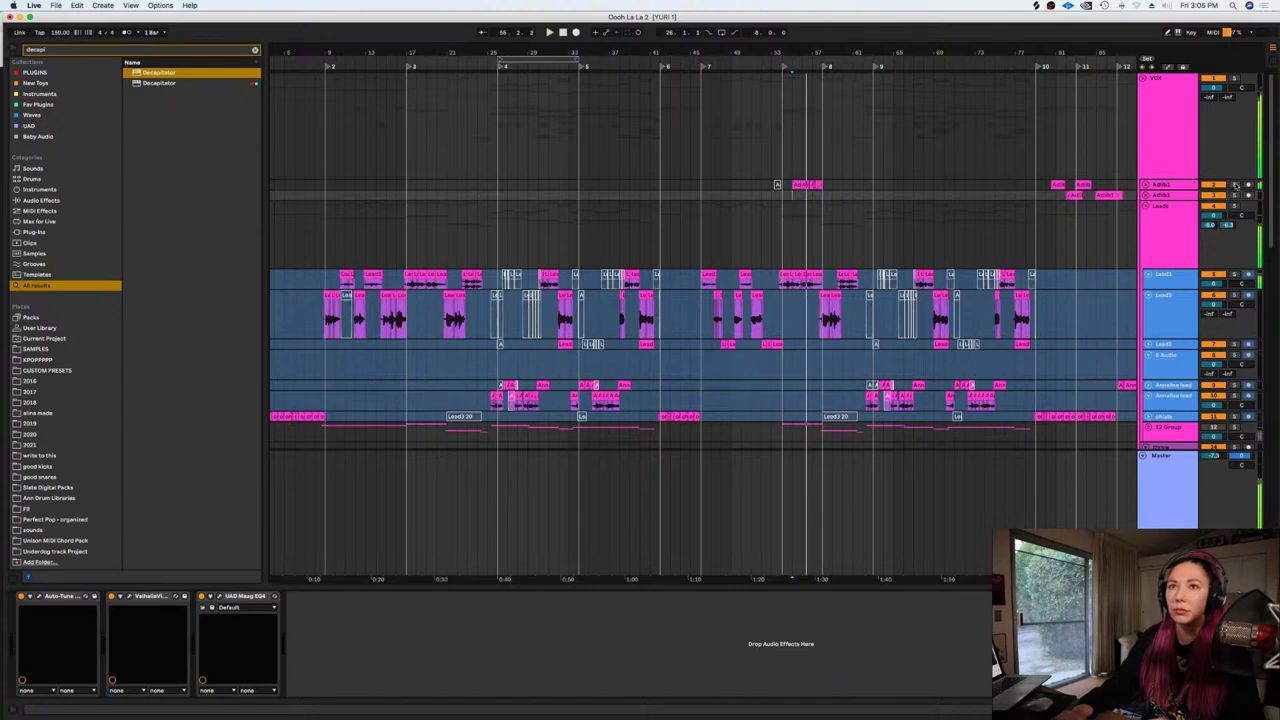
{"action": "left_click", "coordinate": [1235, 185]}
{"action": "key", "text": "space"}
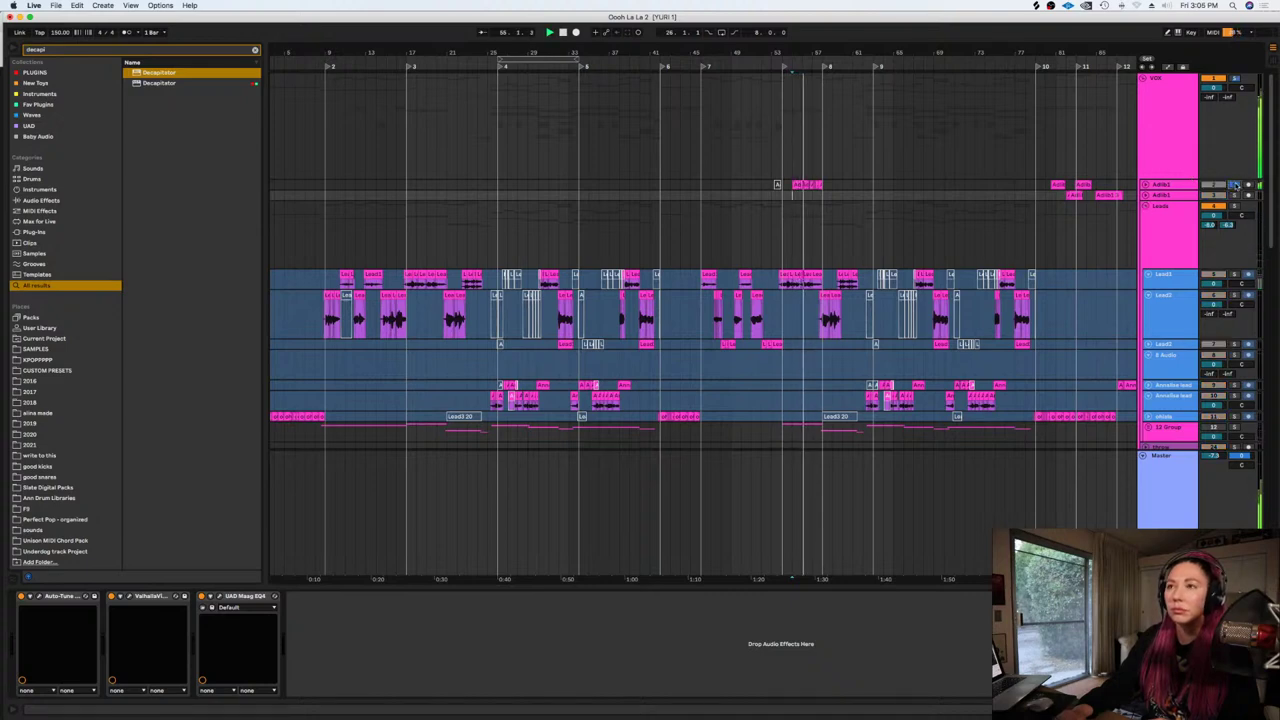
{"action": "left_click", "coordinate": [1235, 185]}
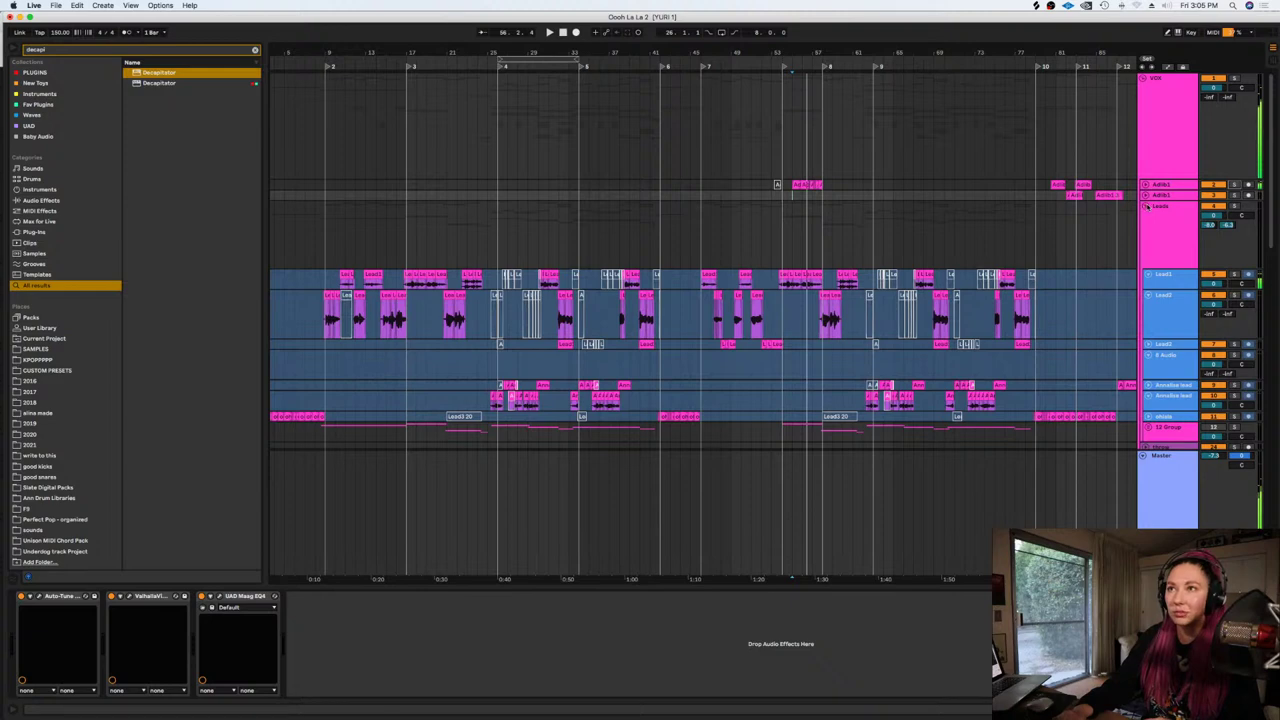
Fold the Leads and DBL groups so that each shows as a single overview lane
{"action": "left_click", "coordinate": [1146, 206]}
{"action": "left_click", "coordinate": [1146, 206]}
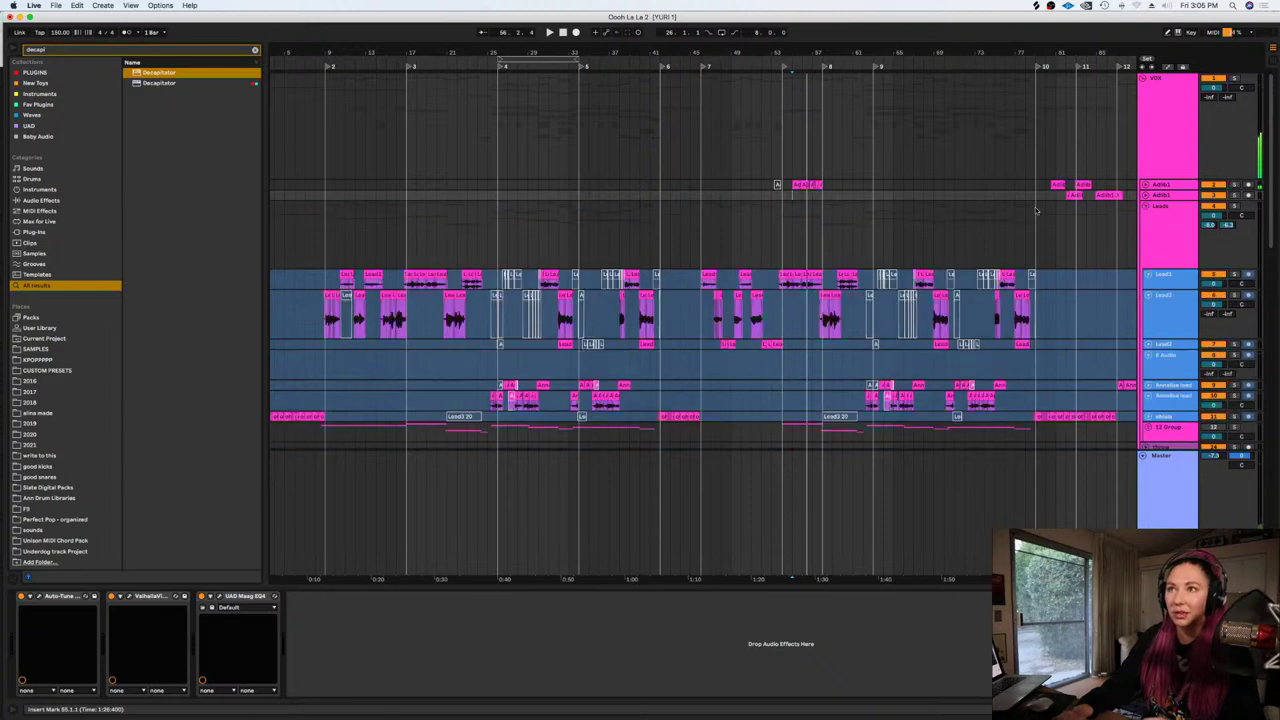
{"action": "left_click", "coordinate": [1146, 206]}
{"action": "left_click", "coordinate": [1172, 280]}
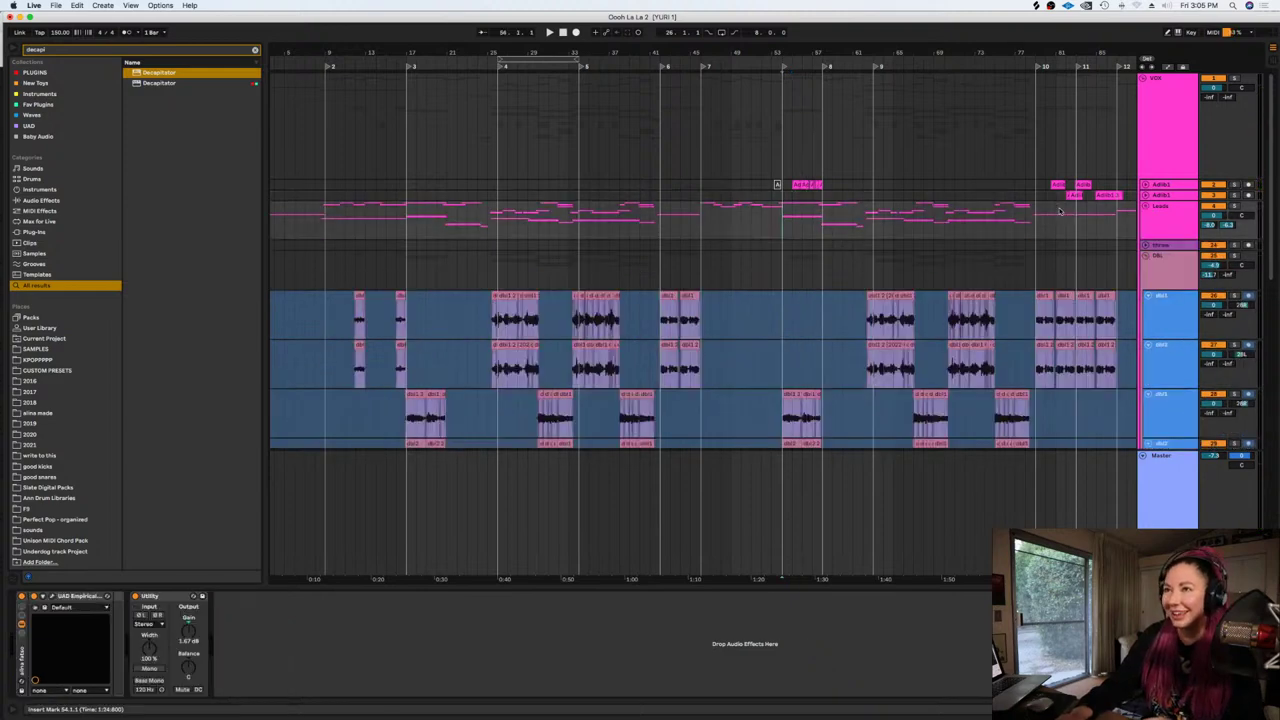
{"action": "left_click", "coordinate": [1145, 258]}
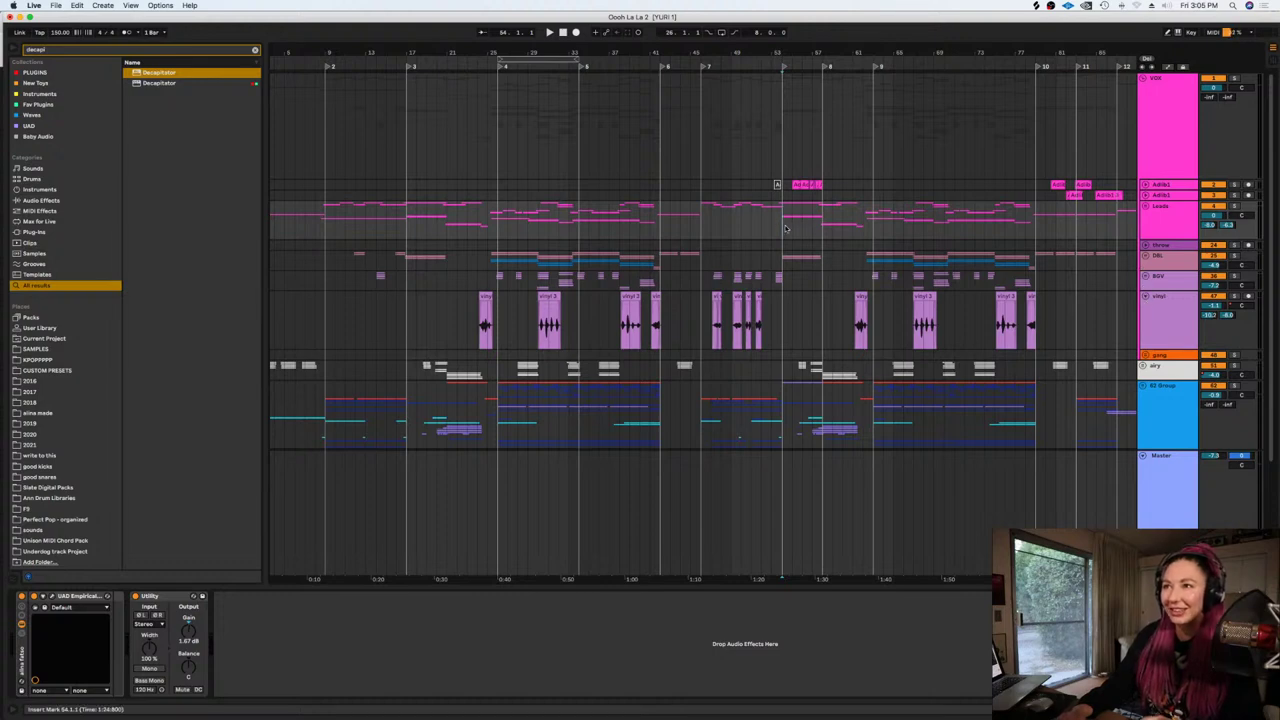
Play the song from 61.1.1 through the whole second chorus
{"action": "scroll", "coordinate": [785, 229], "scroll_direction": "down", "scroll_amount": 2}
{"action": "left_click", "coordinate": [854, 347]}
{"action": "key", "text": "space"}
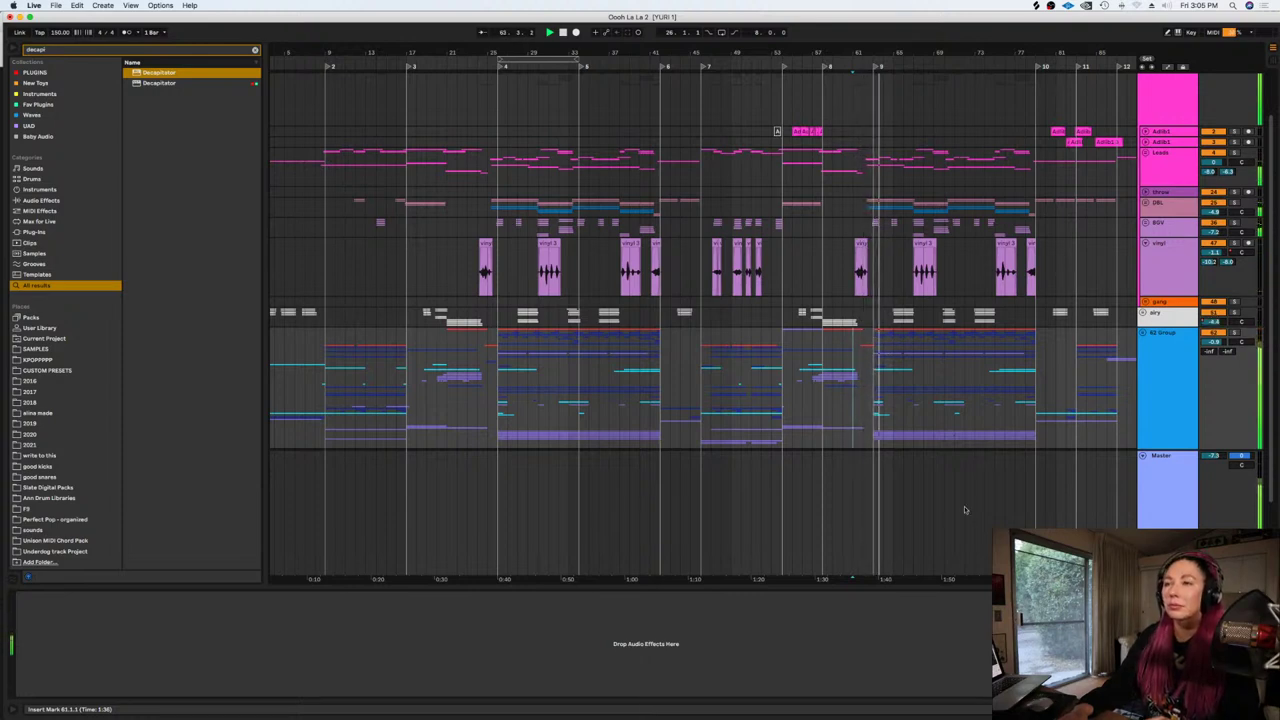
{"action": "scroll", "coordinate": [990, 380], "scroll_direction": "down", "scroll_amount": 2}
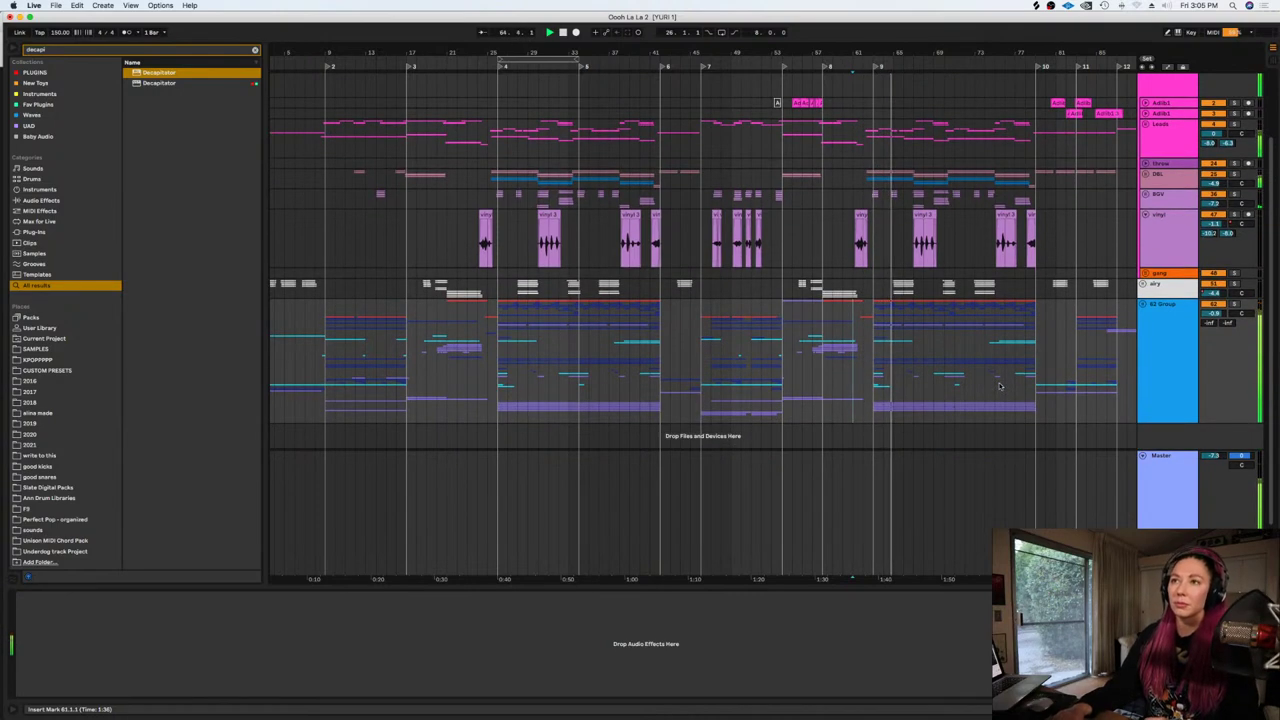
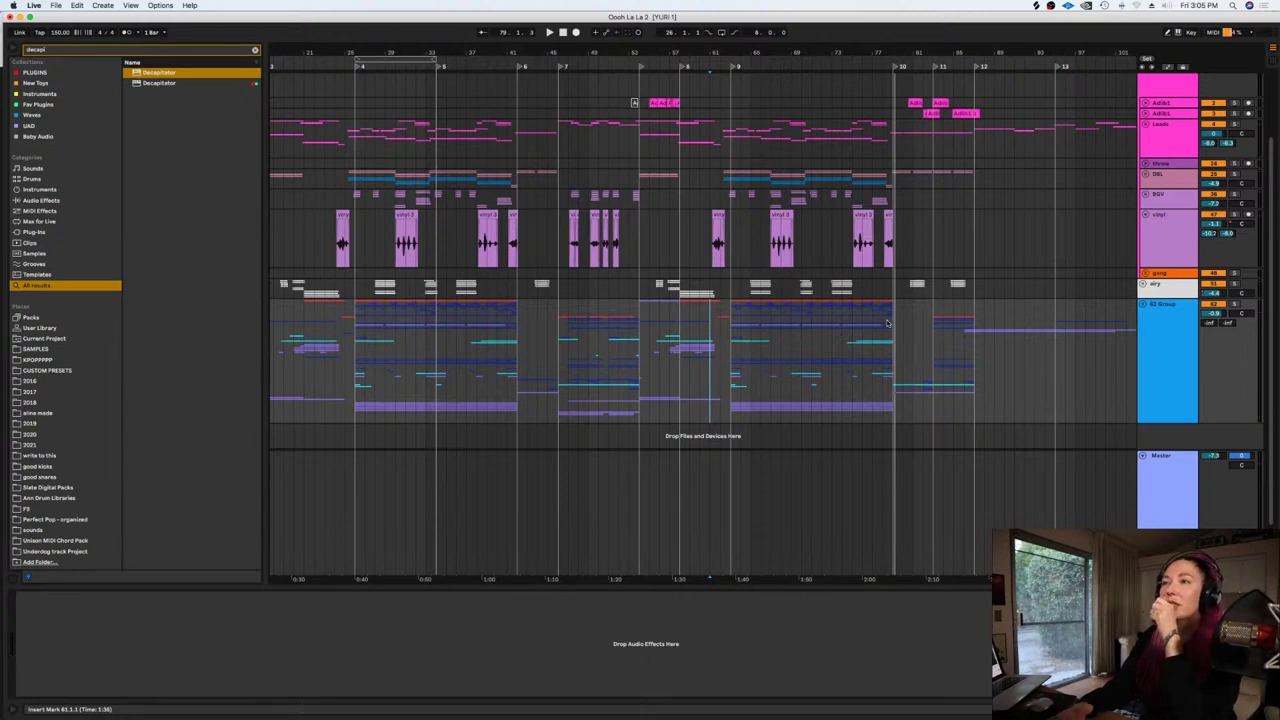
Replay the entry into the second chorus from 62.1.1
{"action": "left_click", "coordinate": [717, 337]}
{"action": "key", "text": "plus"}
{"action": "key", "text": "plus"}
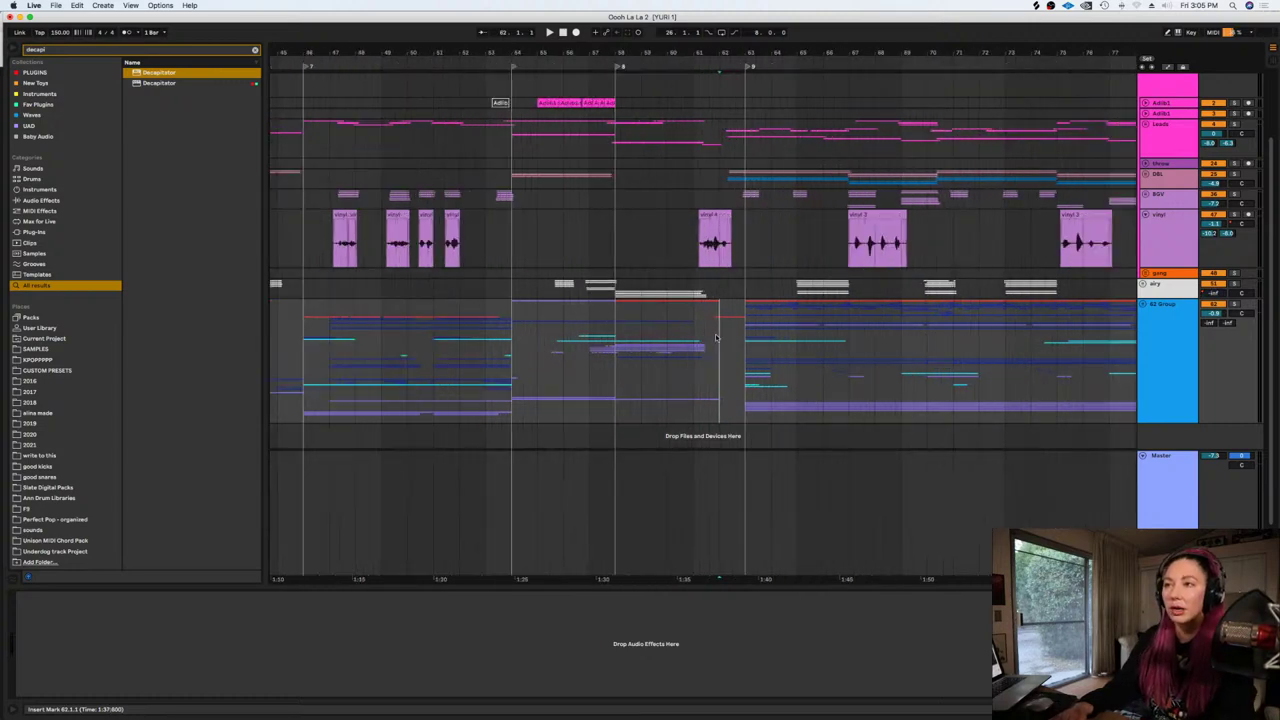
{"action": "key", "text": "space"}
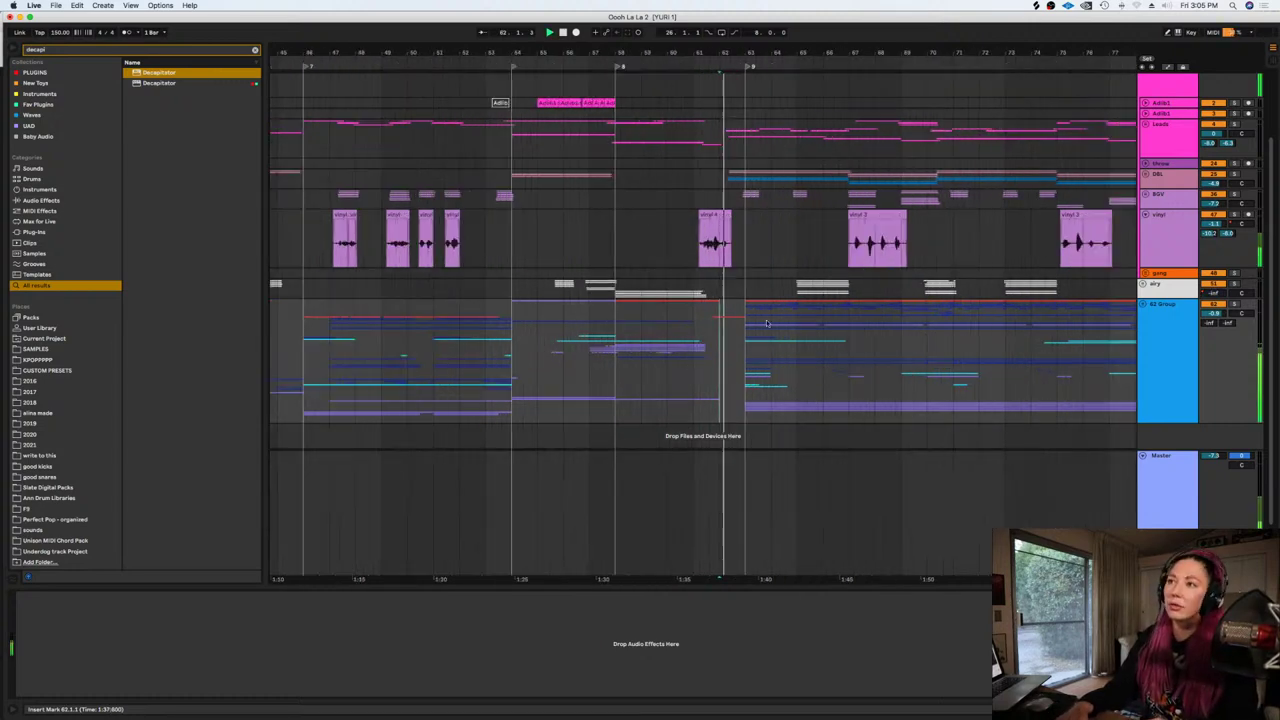
{"action": "key", "text": "space"}
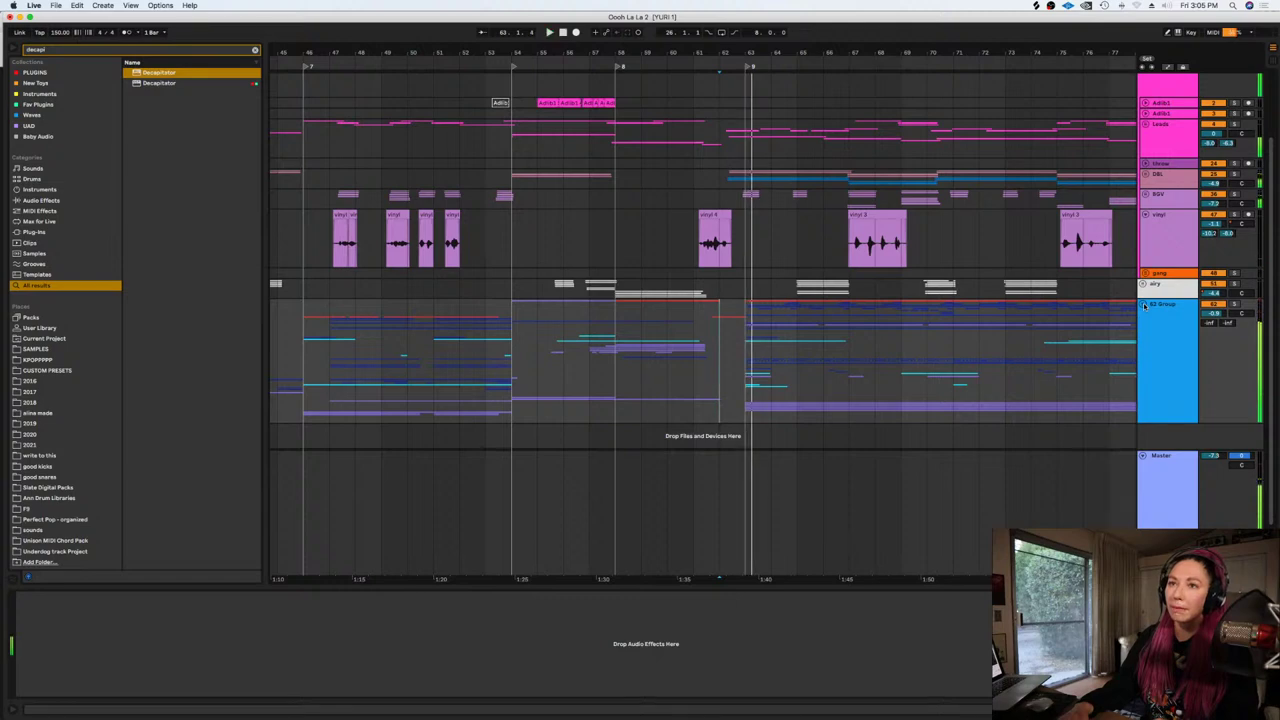
Unfold the 62 Group and compare its tracks at 63.1.1 with the first chorus, down to the fd_top140 track
{"action": "left_click", "coordinate": [1144, 305]}
{"action": "scroll", "coordinate": [847, 325], "scroll_direction": "down", "scroll_amount": 6}
{"action": "left_click", "coordinate": [750, 355]}
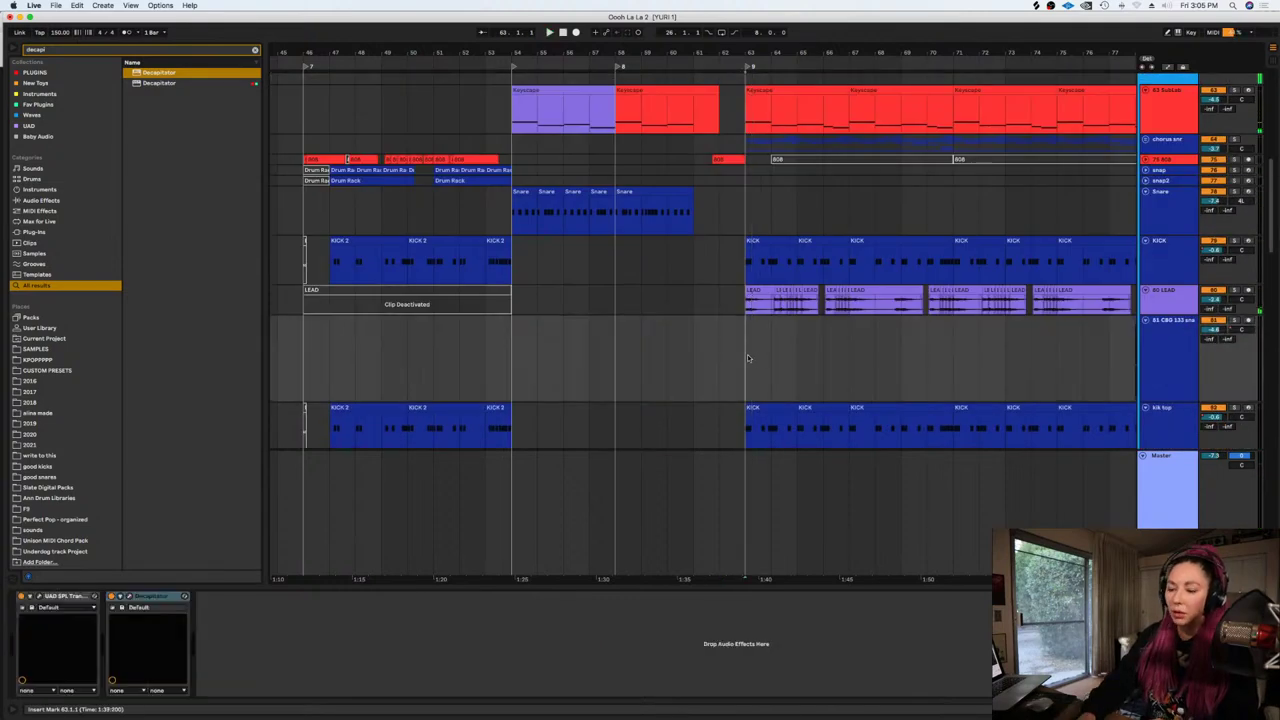
{"action": "key", "text": "minus"}
{"action": "key", "text": "minus"}
{"action": "scroll", "coordinate": [662, 368], "scroll_direction": "down", "scroll_amount": 8}
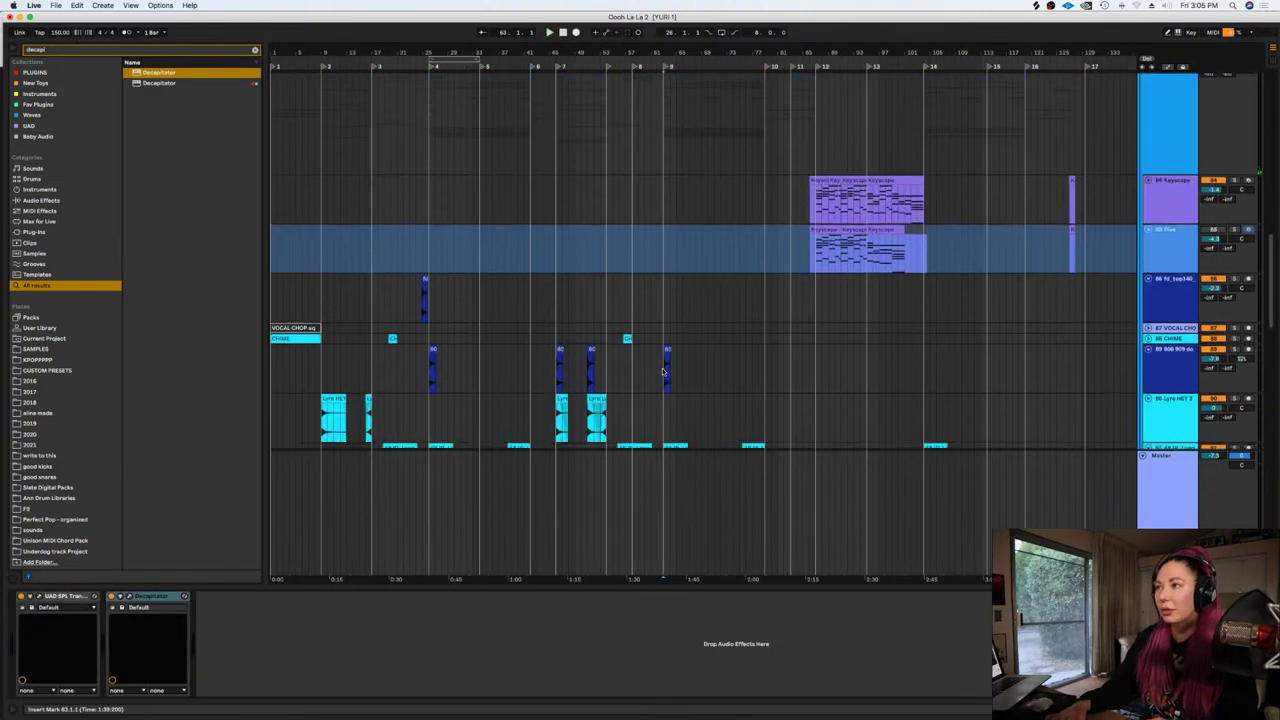
{"action": "scroll", "coordinate": [454, 278], "scroll_direction": "down", "scroll_amount": 3}
Play the fd_top140_bubble clip leading into the first chorus from 25.1.1
{"action": "left_click", "coordinate": [420, 200]}
{"action": "key", "text": "plus"}
{"action": "key", "text": "plus"}
{"action": "key", "text": "plus"}
{"action": "key", "text": "plus"}
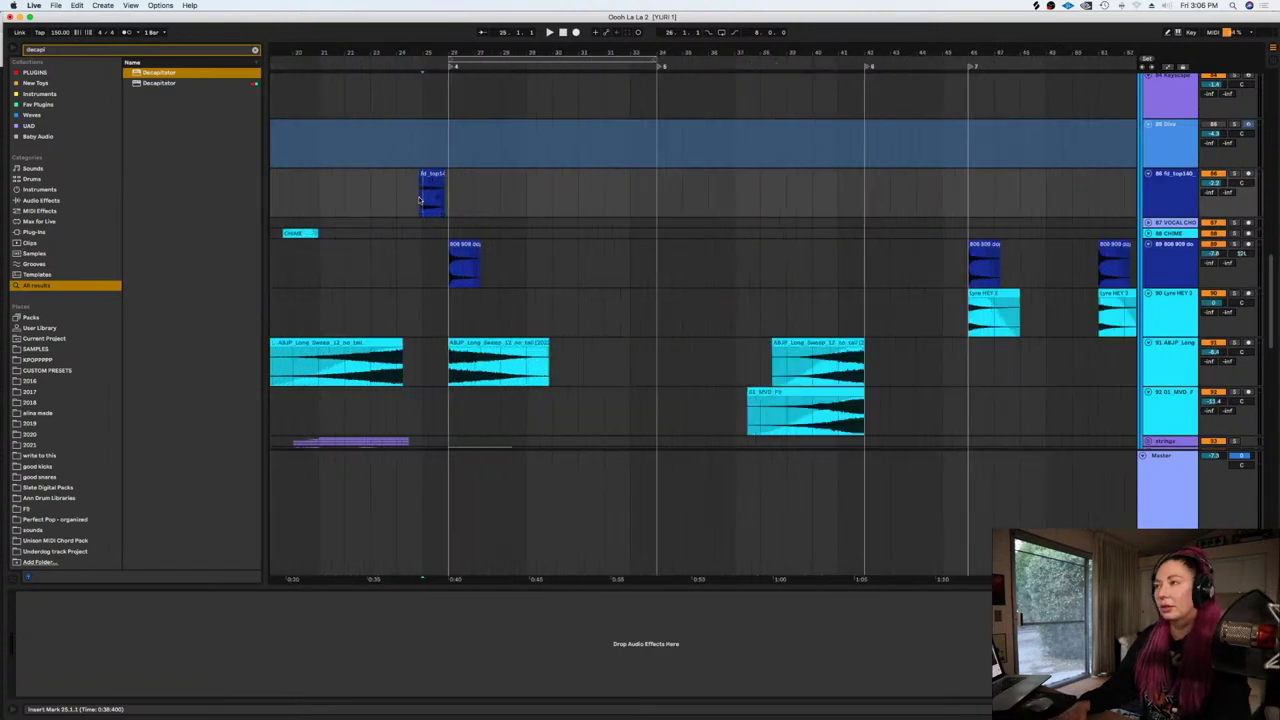
{"action": "key", "text": "minus"}
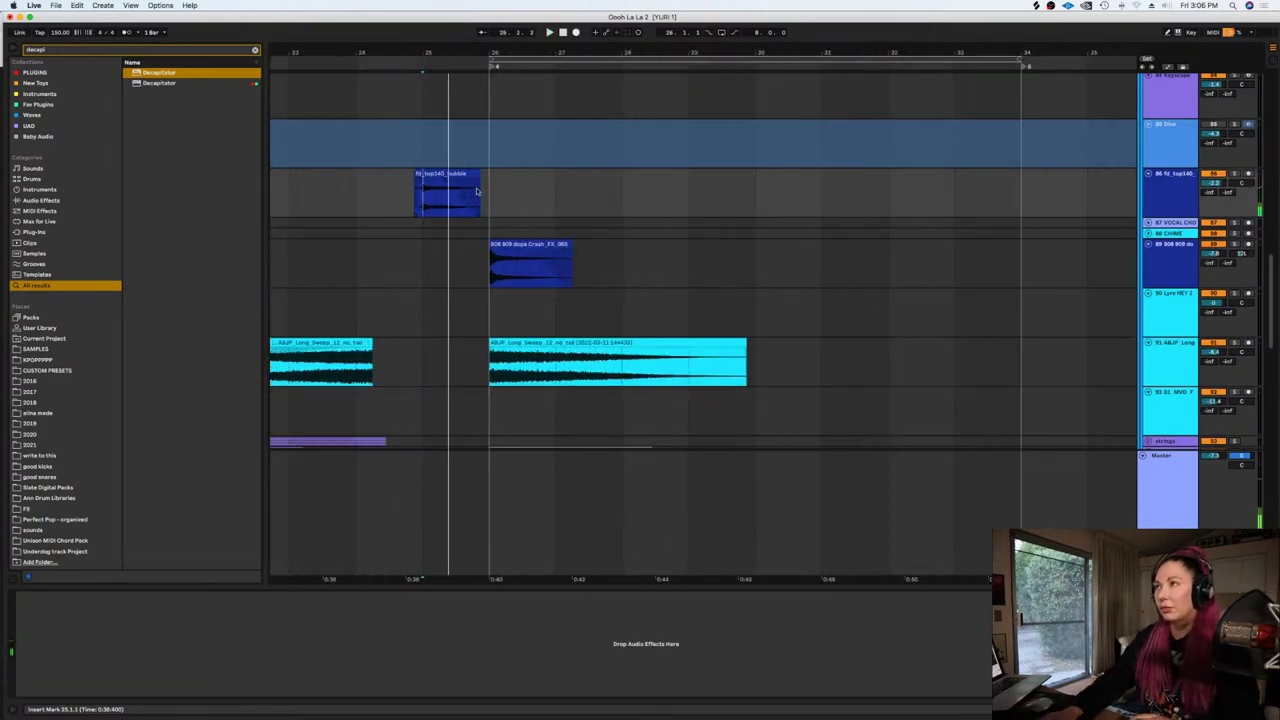
Copy the fd_top140 track's two bars from 25.1.1 to 27.1.1 and paste them at 63.1.1
{"action": "left_click", "coordinate": [463, 173]}
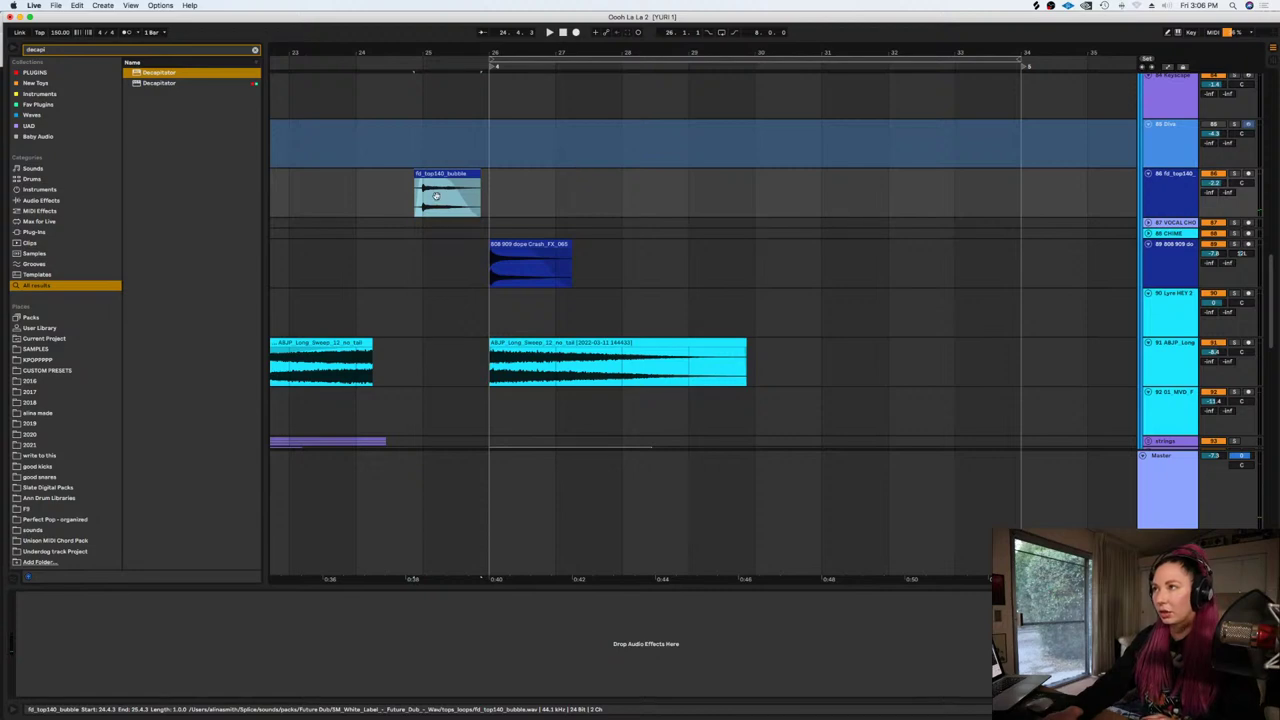
{"action": "left_click", "coordinate": [433, 197]}
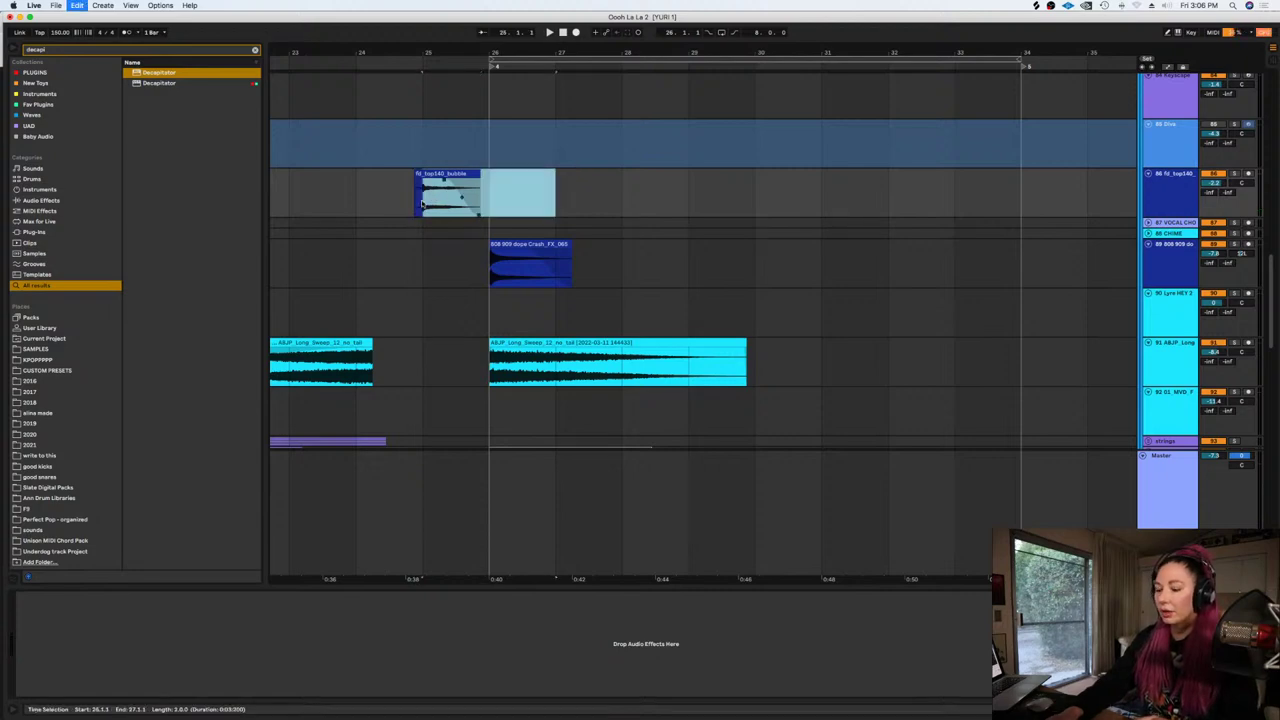
{"action": "key", "text": "minus"}
{"action": "key", "text": "minus"}
{"action": "key", "text": "minus"}
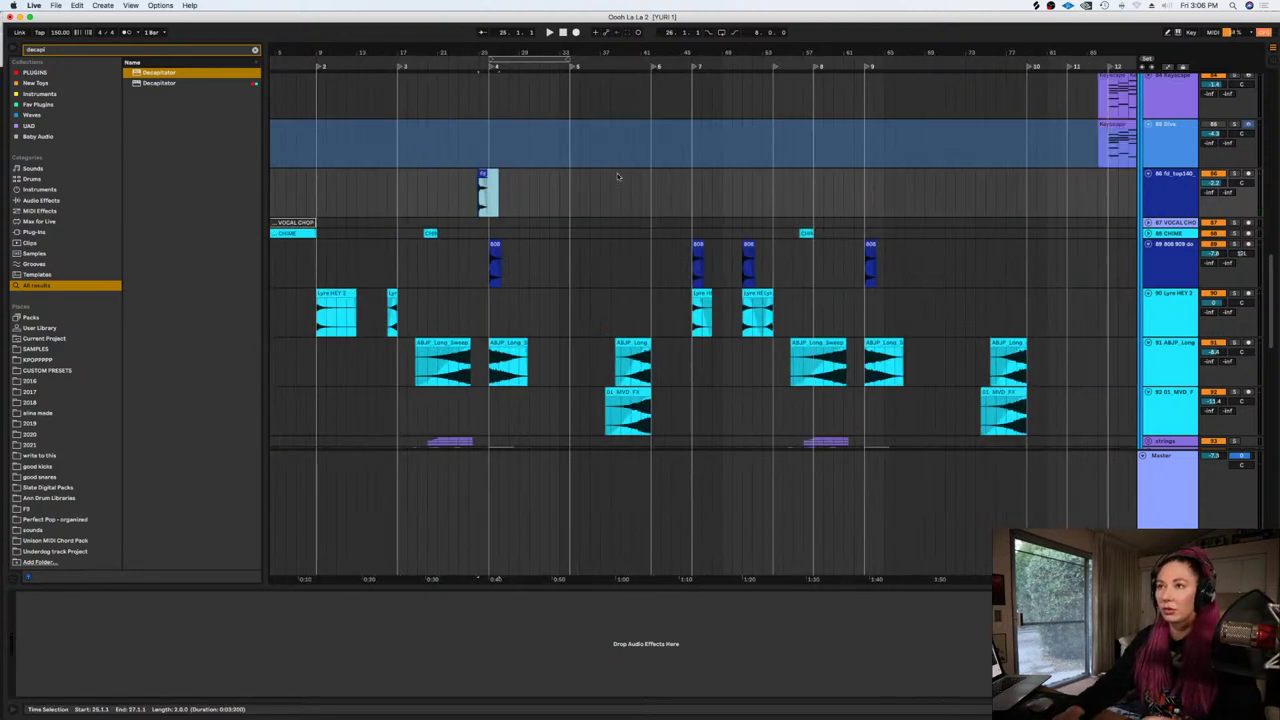
{"action": "left_click", "coordinate": [848, 202]}
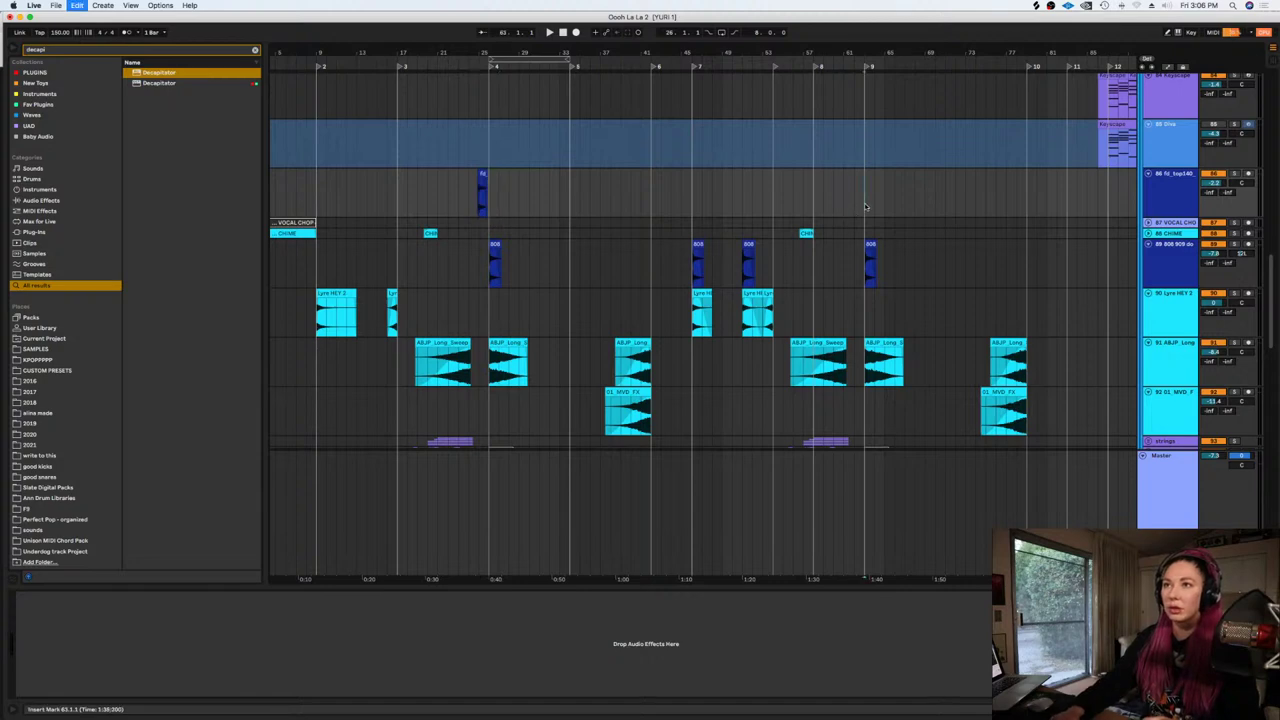
{"action": "key", "text": "super+v"}
Play the pasted fd_top140_bubble clip at the second chorus, and replay it with a lead-in from 62.1.1
{"action": "key", "text": "space"}
{"action": "key", "text": "plus"}
{"action": "key", "text": "plus"}
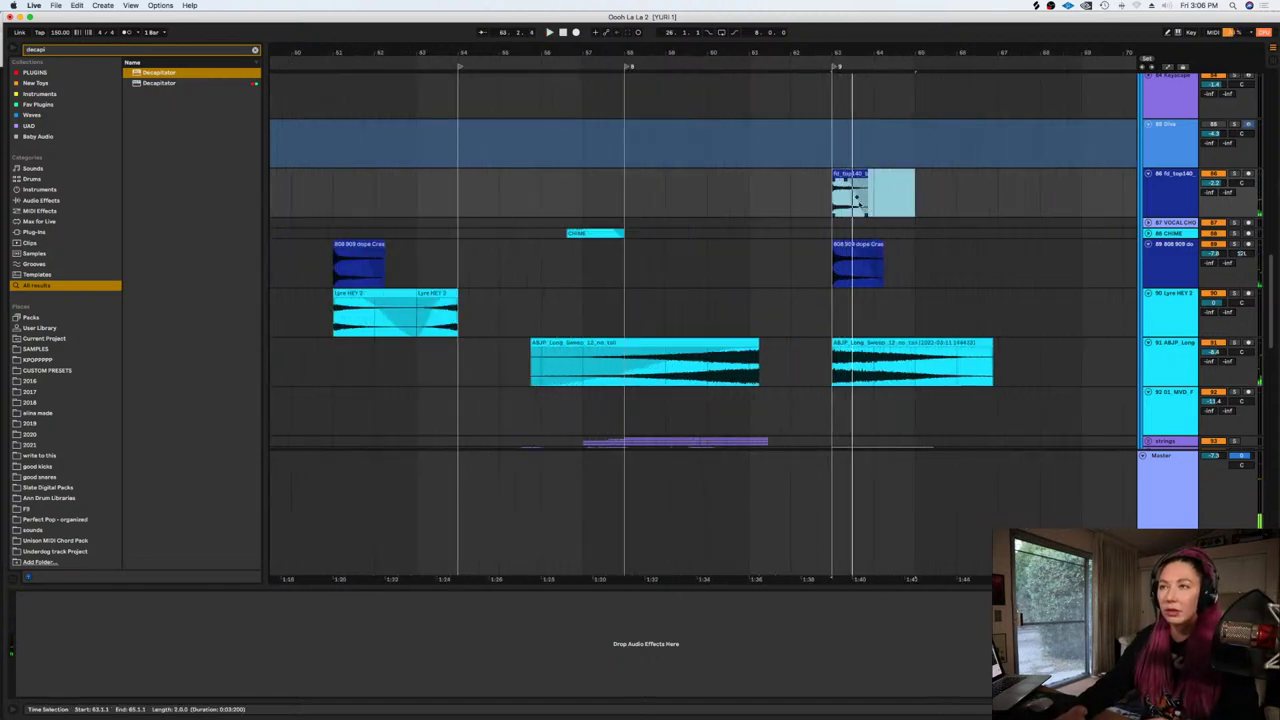
{"action": "left_click", "coordinate": [790, 207]}
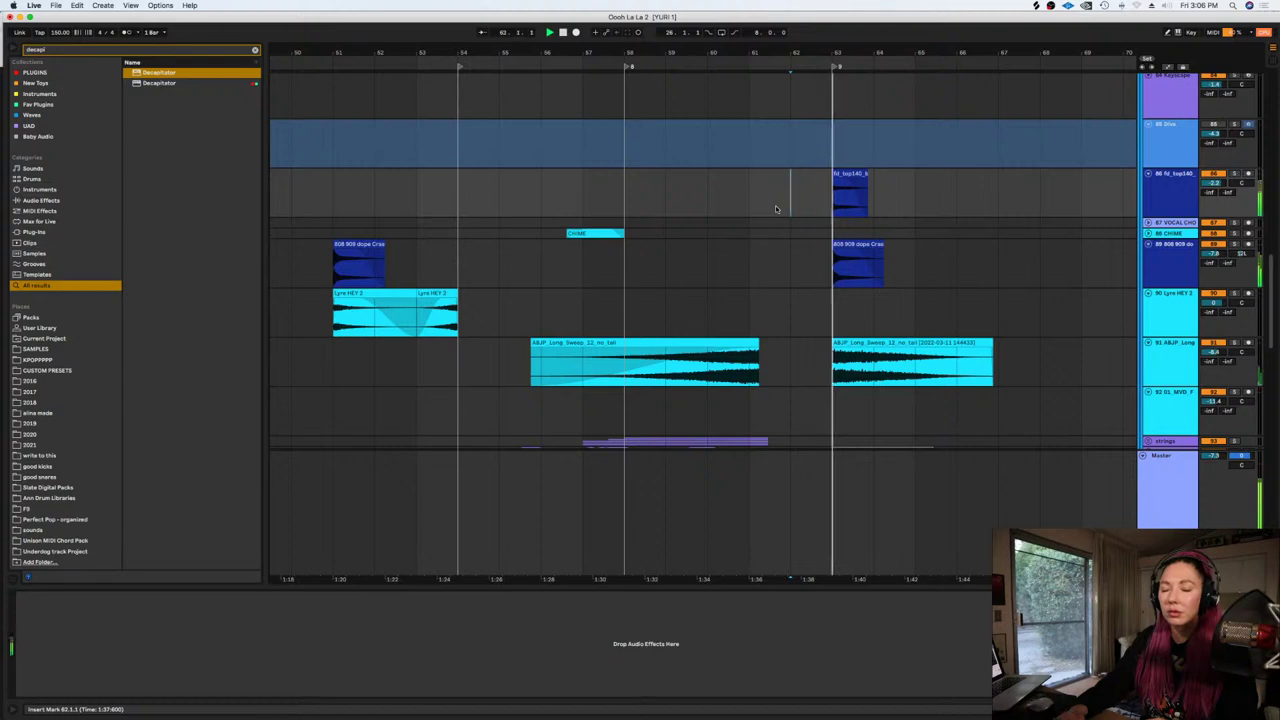
Search the plug-in collection for "eq" and add Acon Digital Equalize 2 to the fd_top140 track
{"action": "left_click", "coordinate": [255, 50]}
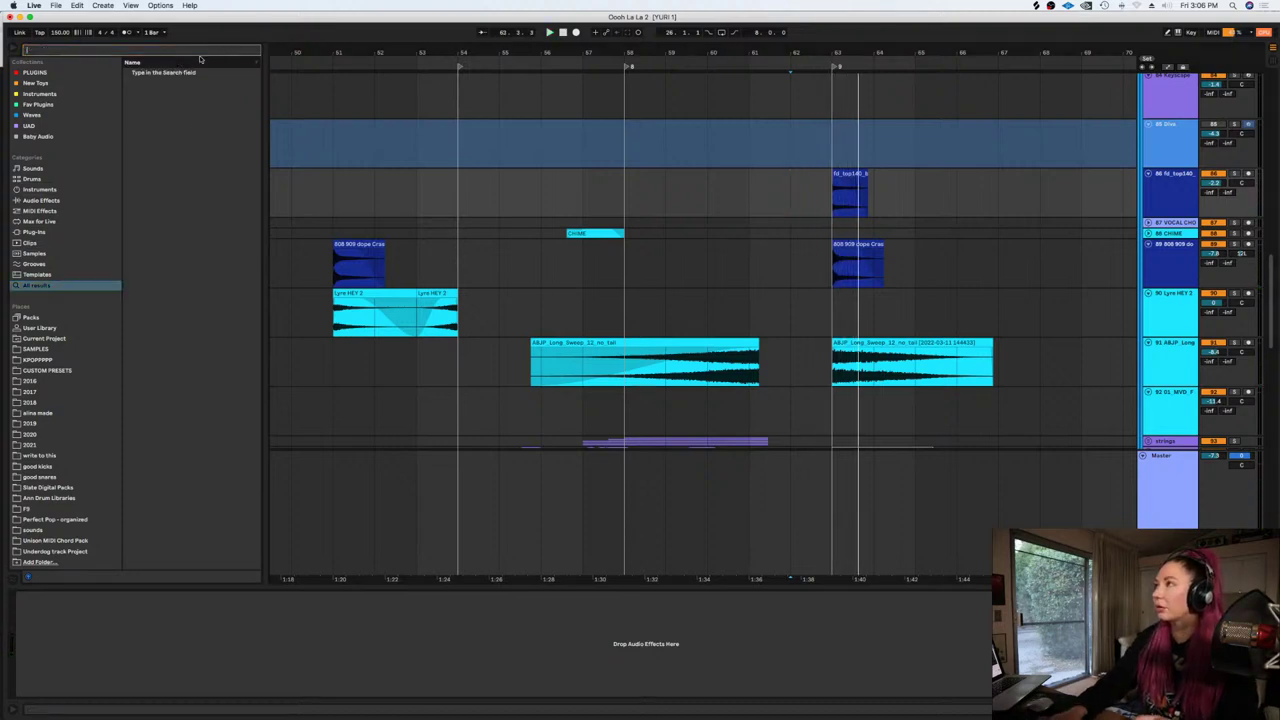
{"action": "type", "text": "eq"}
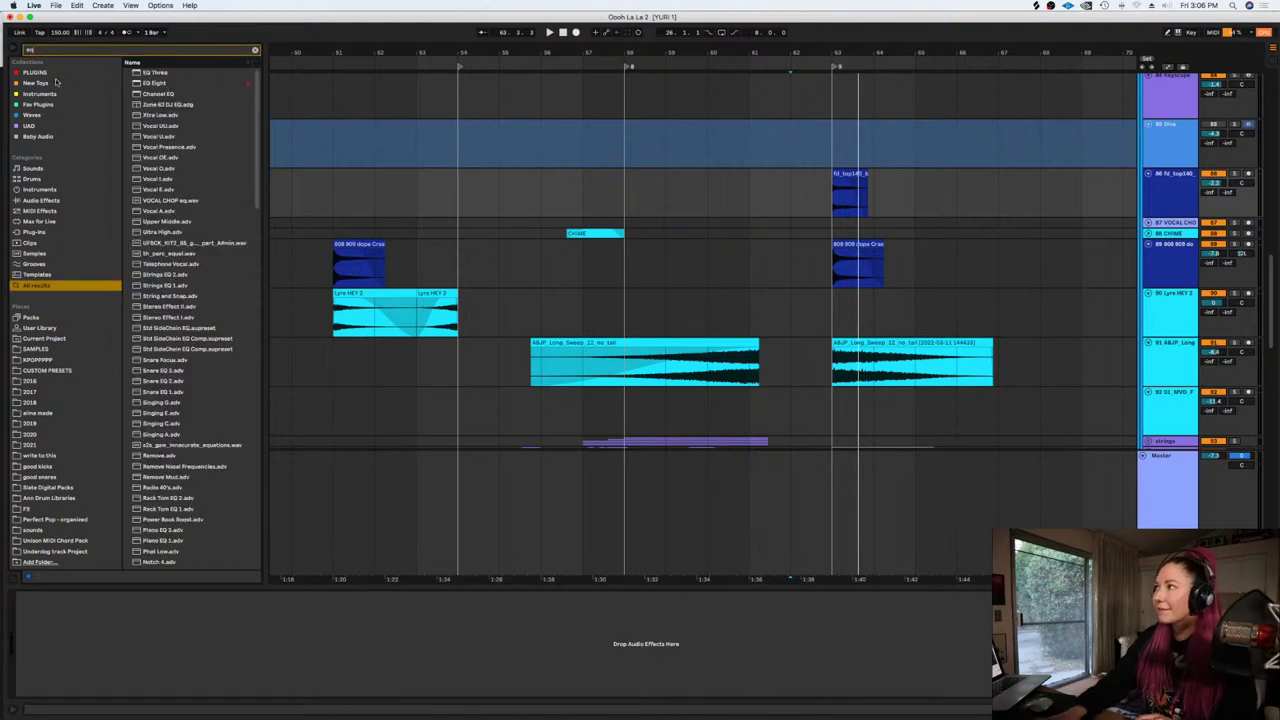
{"action": "left_click", "coordinate": [35, 72]}
{"action": "left_click", "coordinate": [170, 95]}
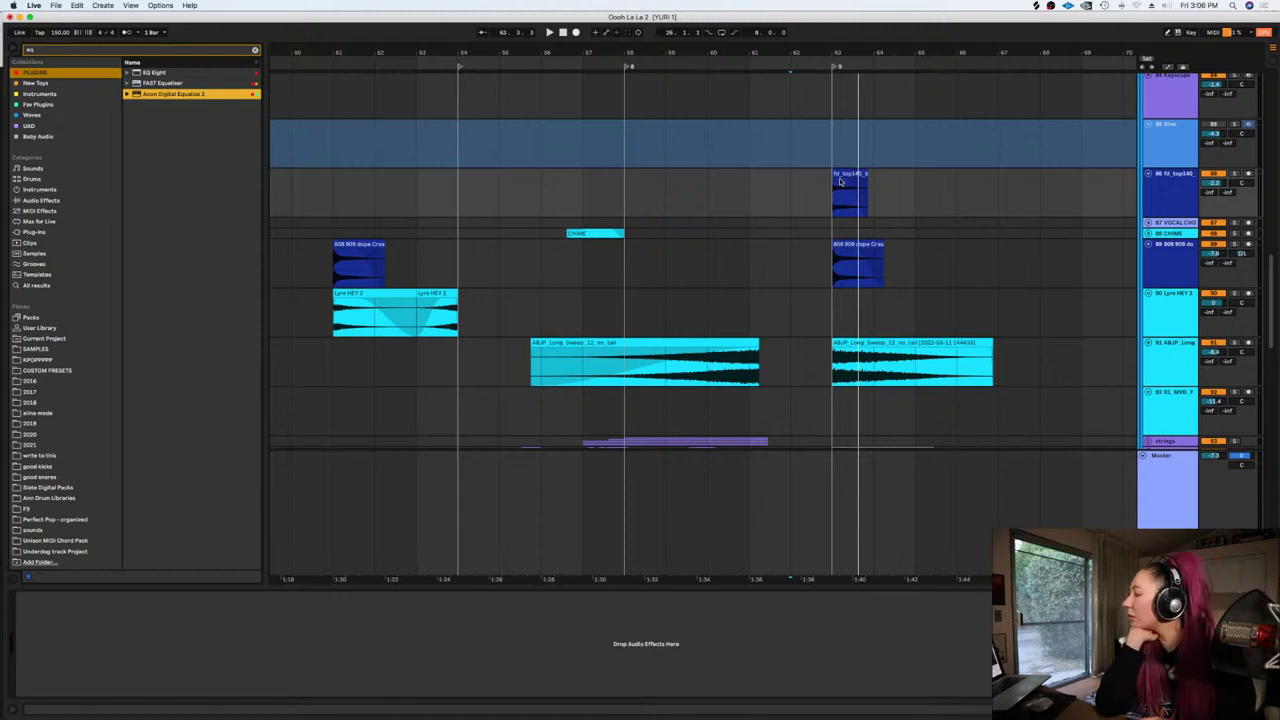
{"action": "left_click_drag", "start_coordinate": [838, 177], "coordinate": [841, 182]}
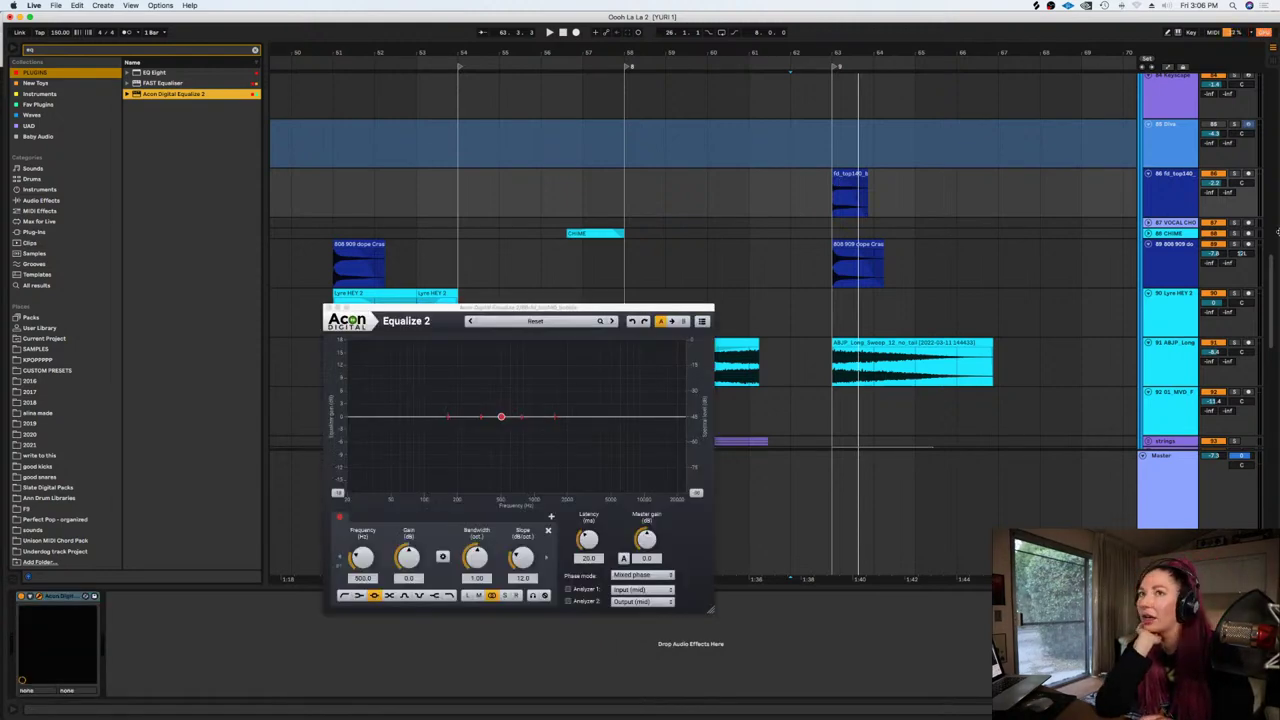
Solo the fd_top140 track, set the playback start to 63.1.1, and add a 12 dB/oct low-cut band just below 200 Hz in Equalize 2
{"action": "left_click", "coordinate": [1234, 174]}
{"action": "left_click", "coordinate": [833, 197]}
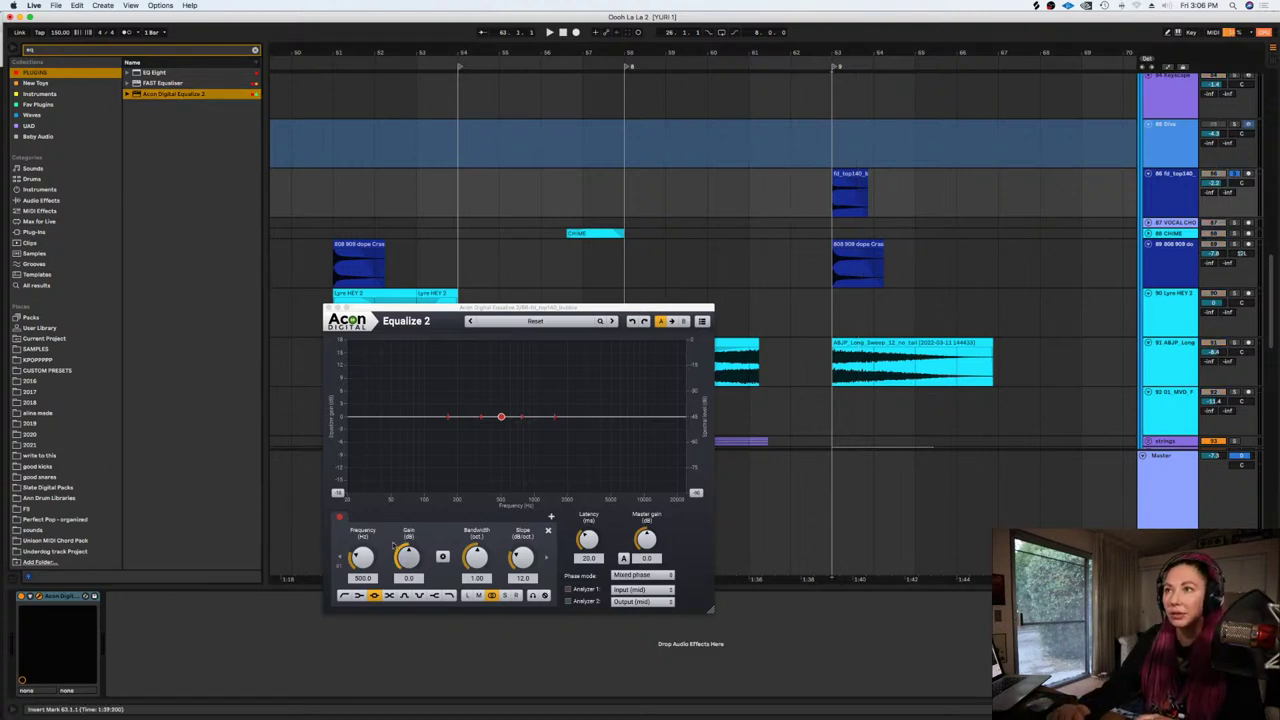
{"action": "left_click", "coordinate": [380, 419]}
{"action": "double_click", "coordinate": [380, 419]}
{"action": "left_click_drag", "start_coordinate": [379, 418], "coordinate": [454, 417]}
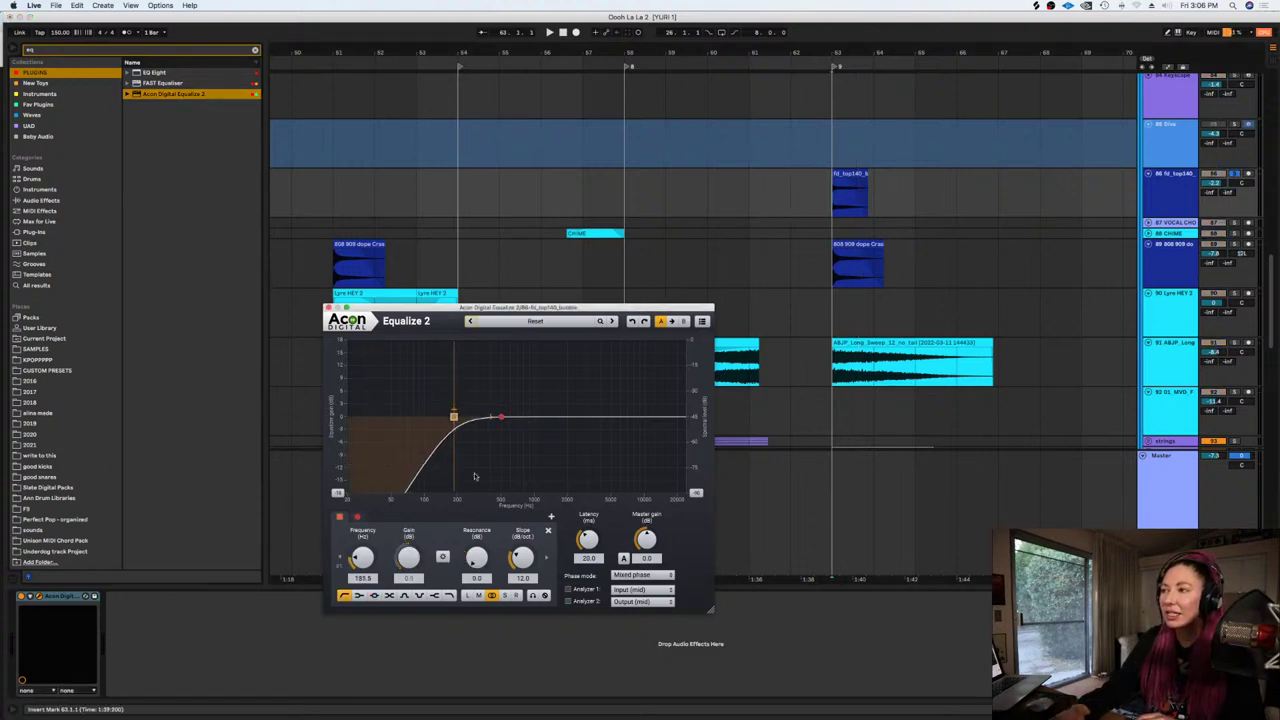
Steepen the low cut to about 21 dB/oct, shift it higher in frequency, and add a -4.1 dB dip at about 316 Hz
{"action": "left_click_drag", "start_coordinate": [521, 555], "coordinate": [522, 550]}
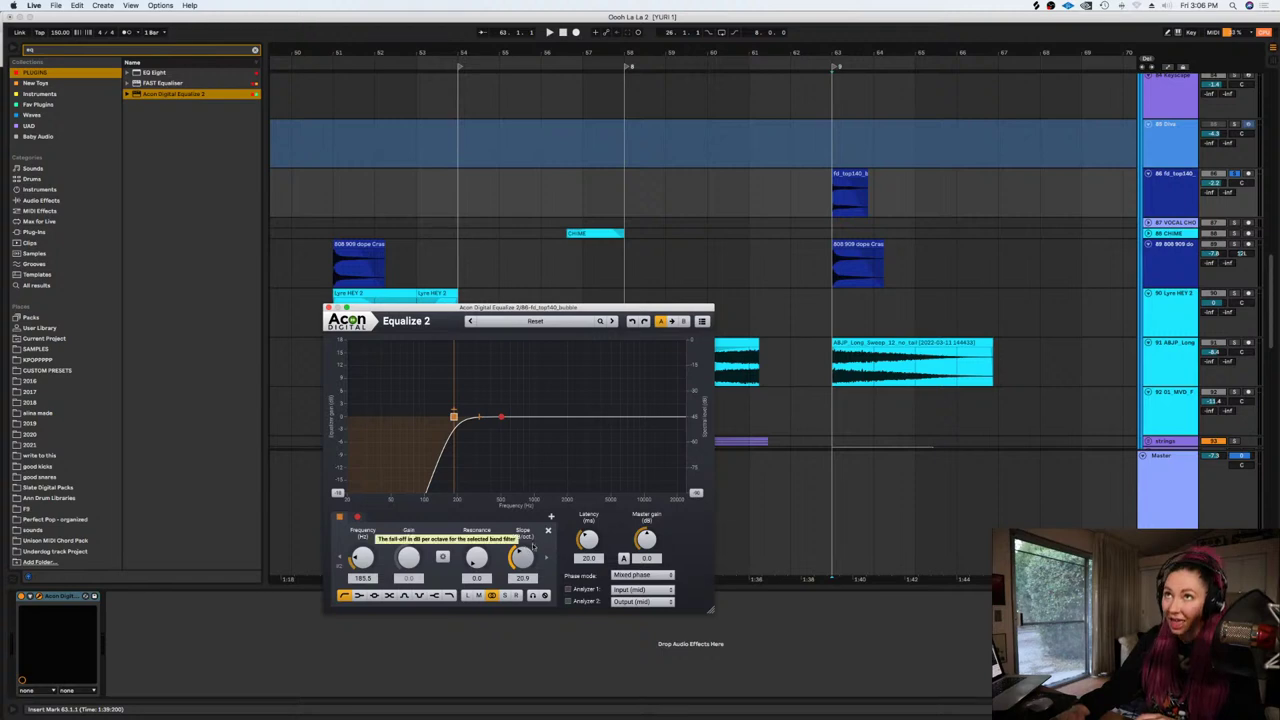
{"action": "left_click_drag", "start_coordinate": [455, 418], "coordinate": [470, 416]}
{"action": "left_click_drag", "start_coordinate": [530, 560], "coordinate": [480, 435]}
{"action": "left_click_drag", "start_coordinate": [529, 560], "coordinate": [528, 546]}
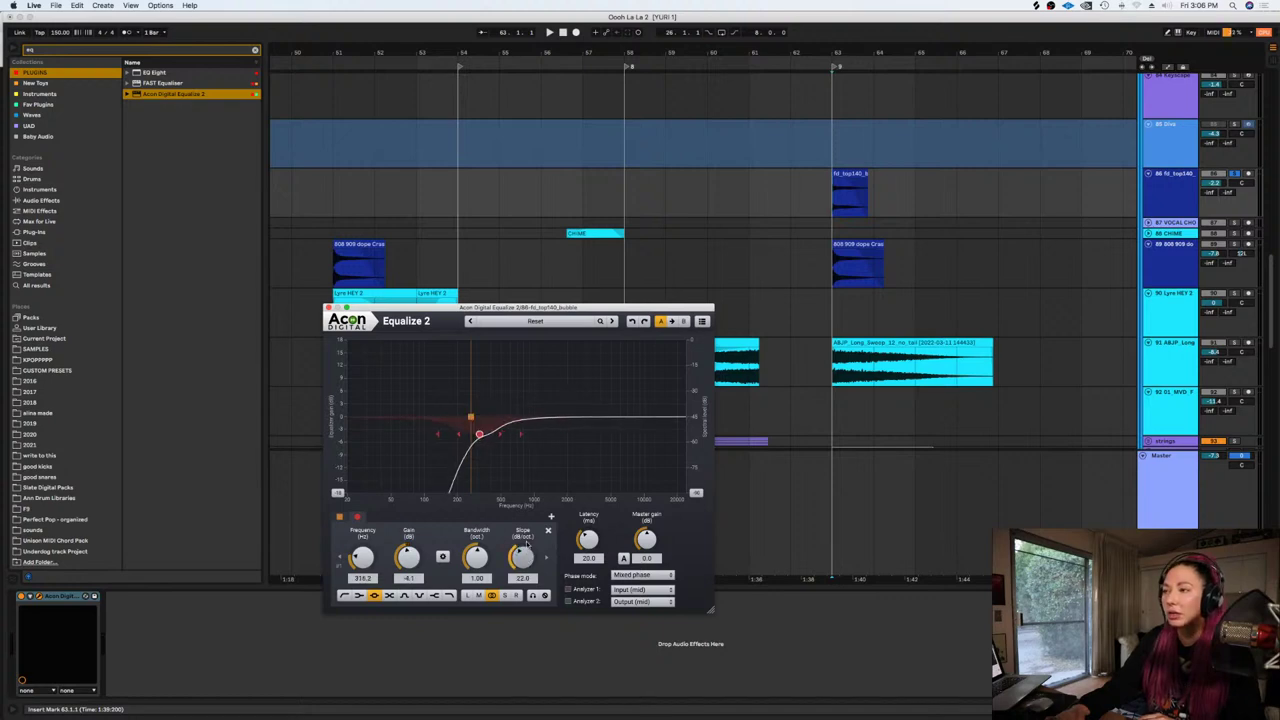
Add a high shelf near 6.6 kHz, play the clip at 63.1.1, and raise the shelf's boost to about 6 dB
{"action": "double_click", "coordinate": [618, 414]}
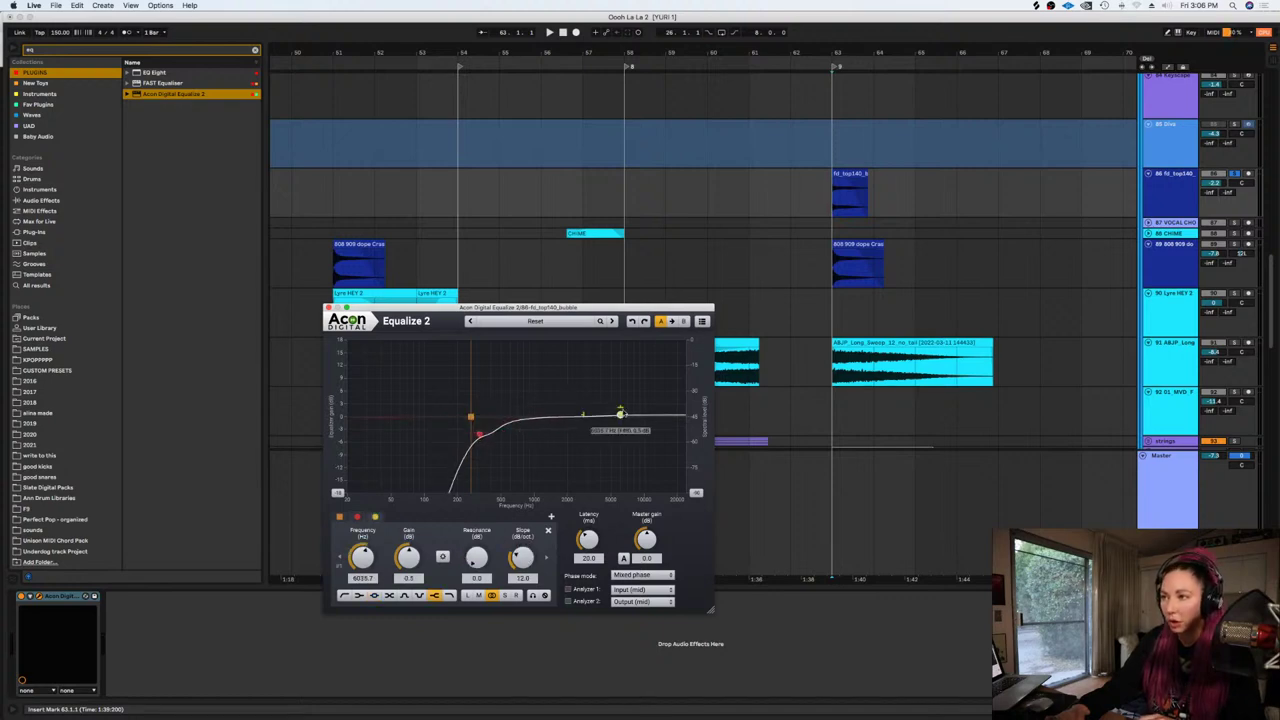
{"action": "left_click_drag", "start_coordinate": [620, 411], "coordinate": [624, 405]}
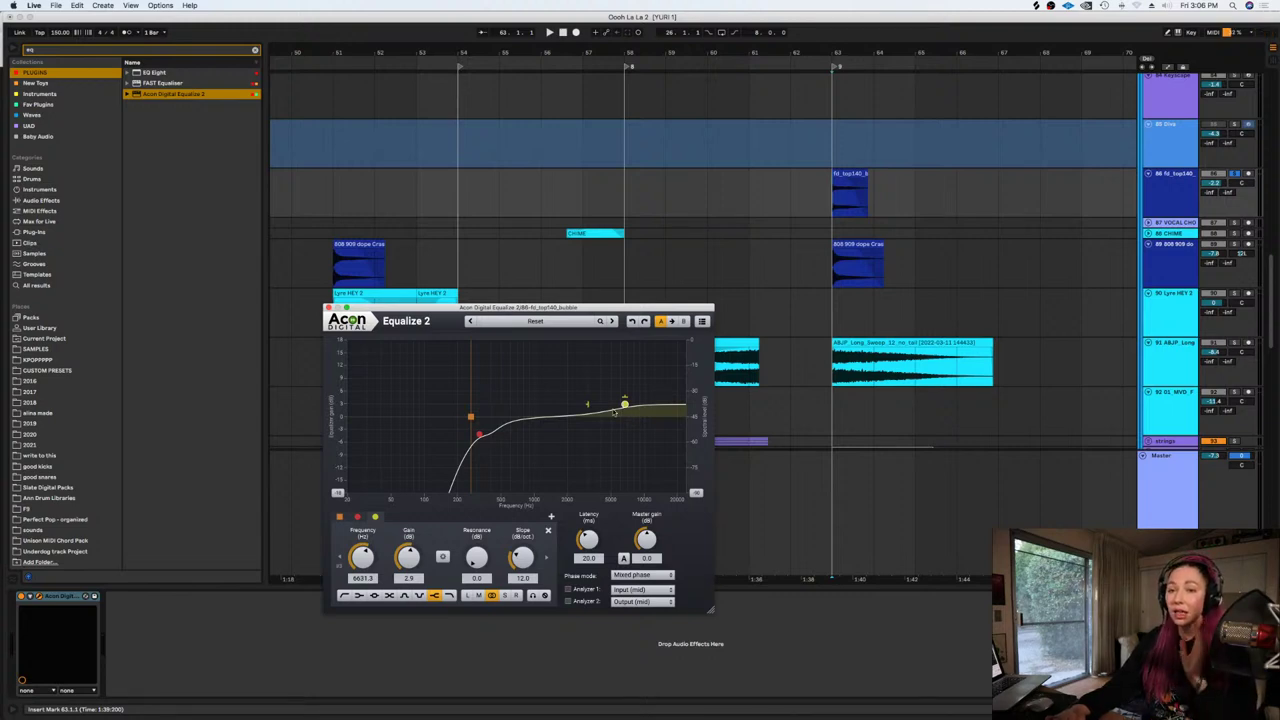
{"action": "scroll", "coordinate": [724, 203], "scroll_direction": "right", "scroll_amount": 5}
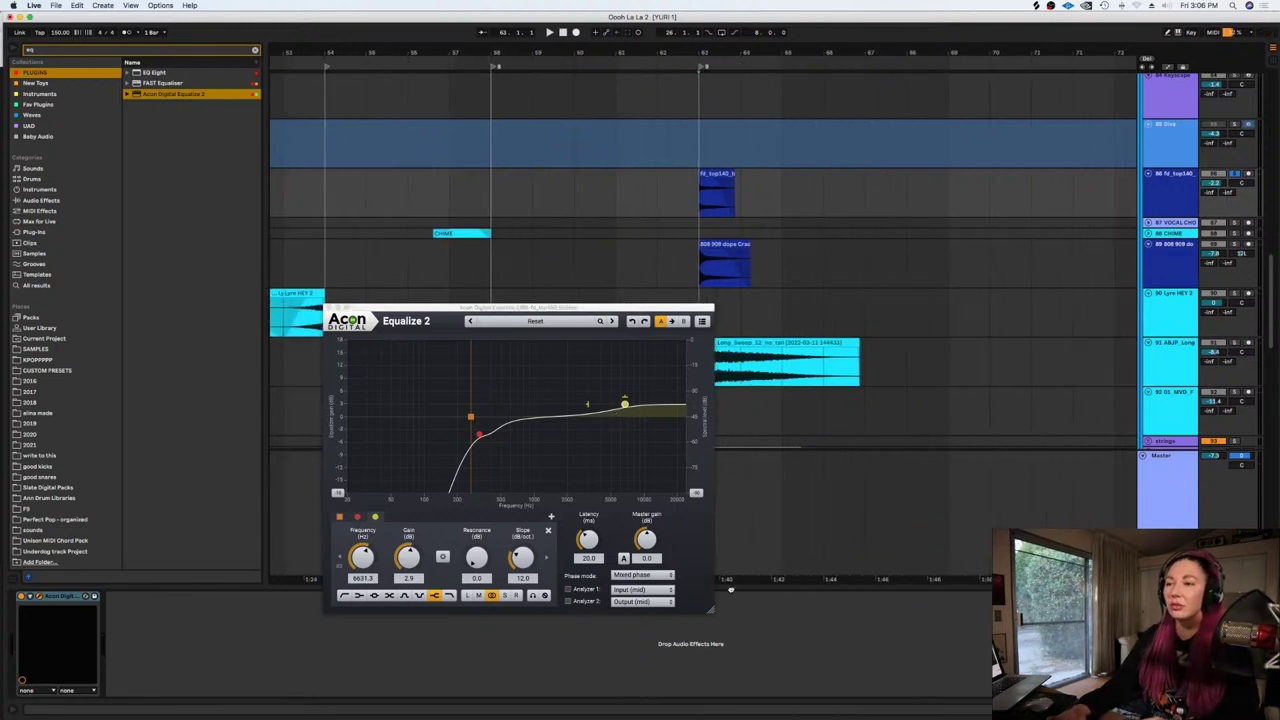
{"action": "key", "text": "space"}
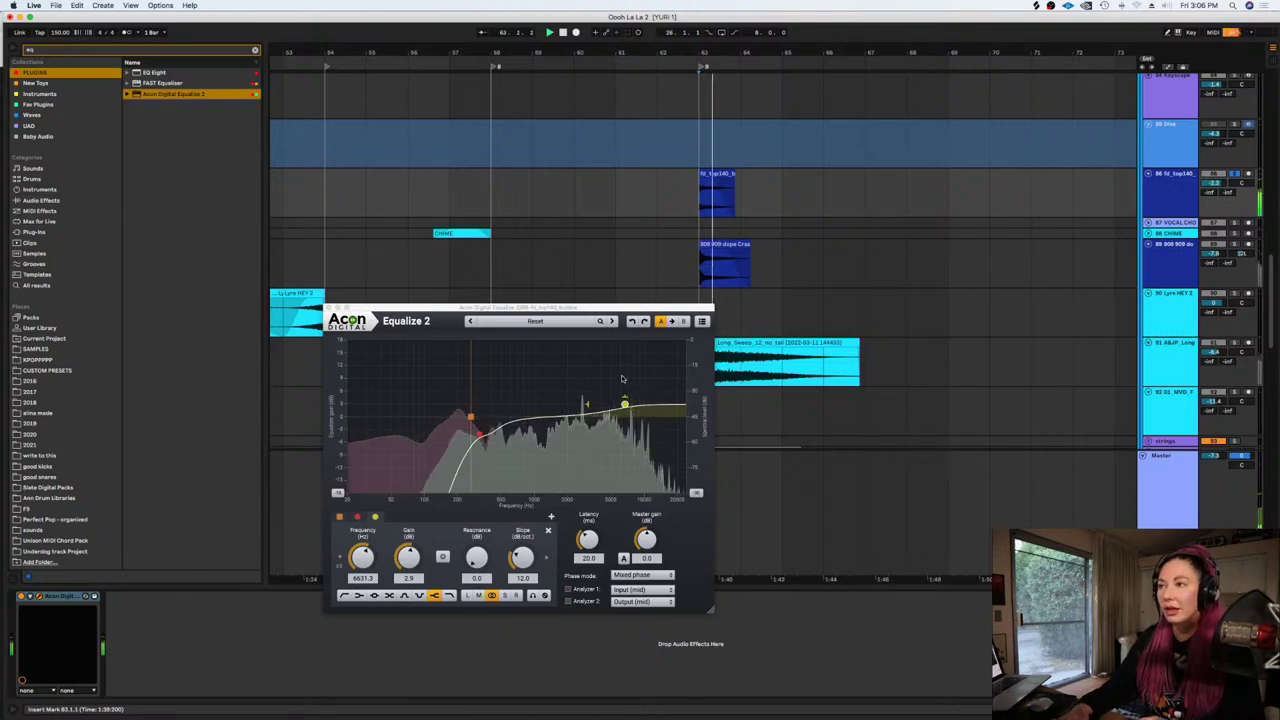
{"action": "left_click_drag", "start_coordinate": [624, 404], "coordinate": [624, 388]}
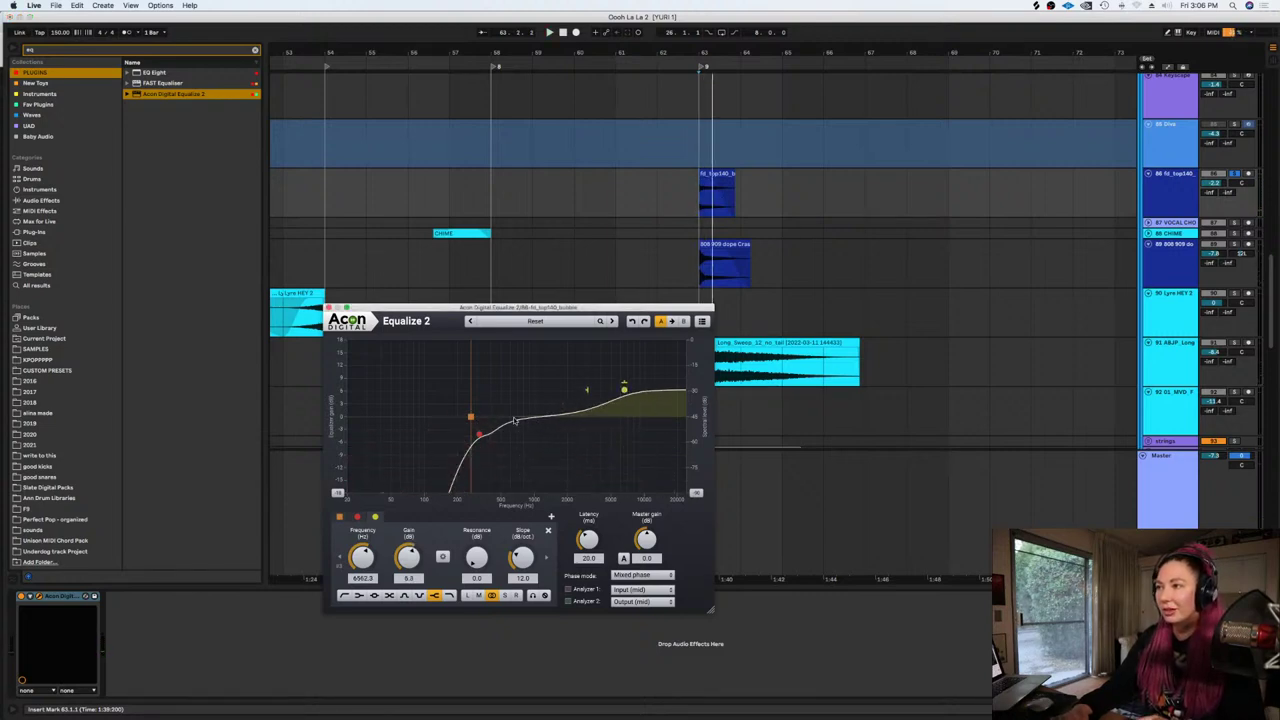
Add a second dip of -4.0 dB at about 374 Hz with a steeper slope, play the result, and close Equalize 2
{"action": "left_click_drag", "start_coordinate": [514, 420], "coordinate": [487, 434]}
{"action": "left_click_drag", "start_coordinate": [520, 557], "coordinate": [516, 536]}
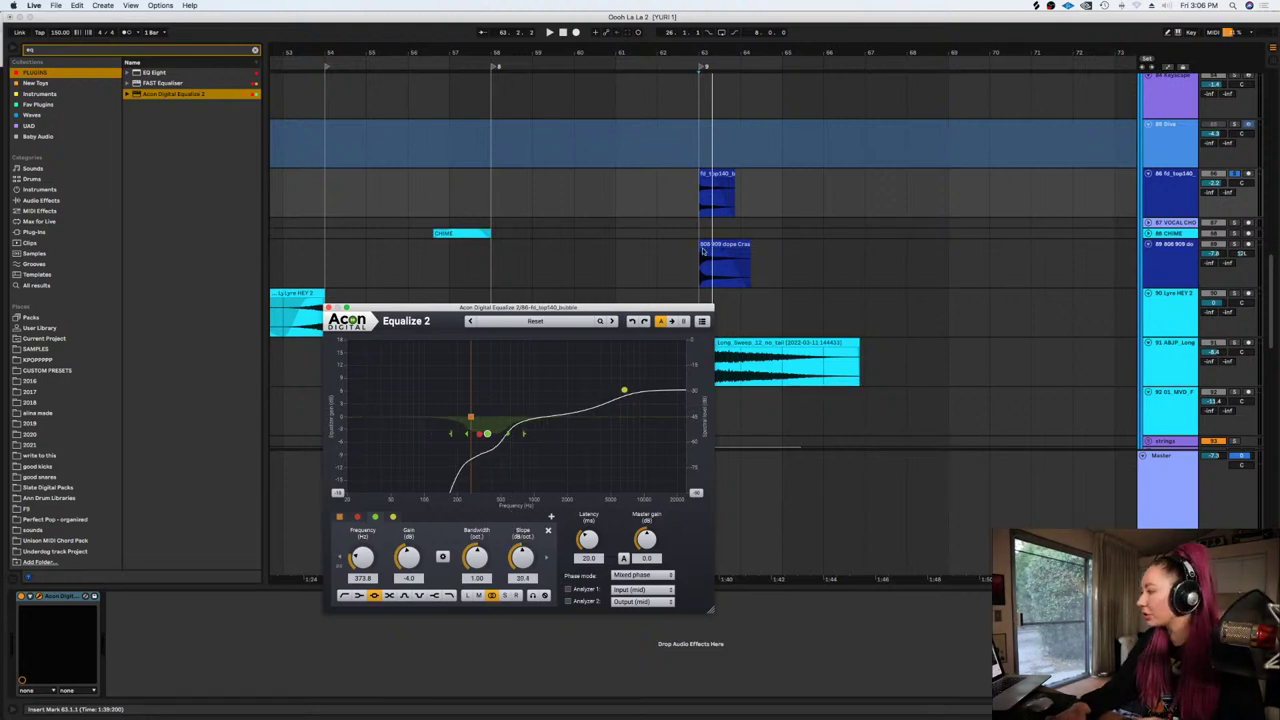
{"action": "key", "text": "space"}
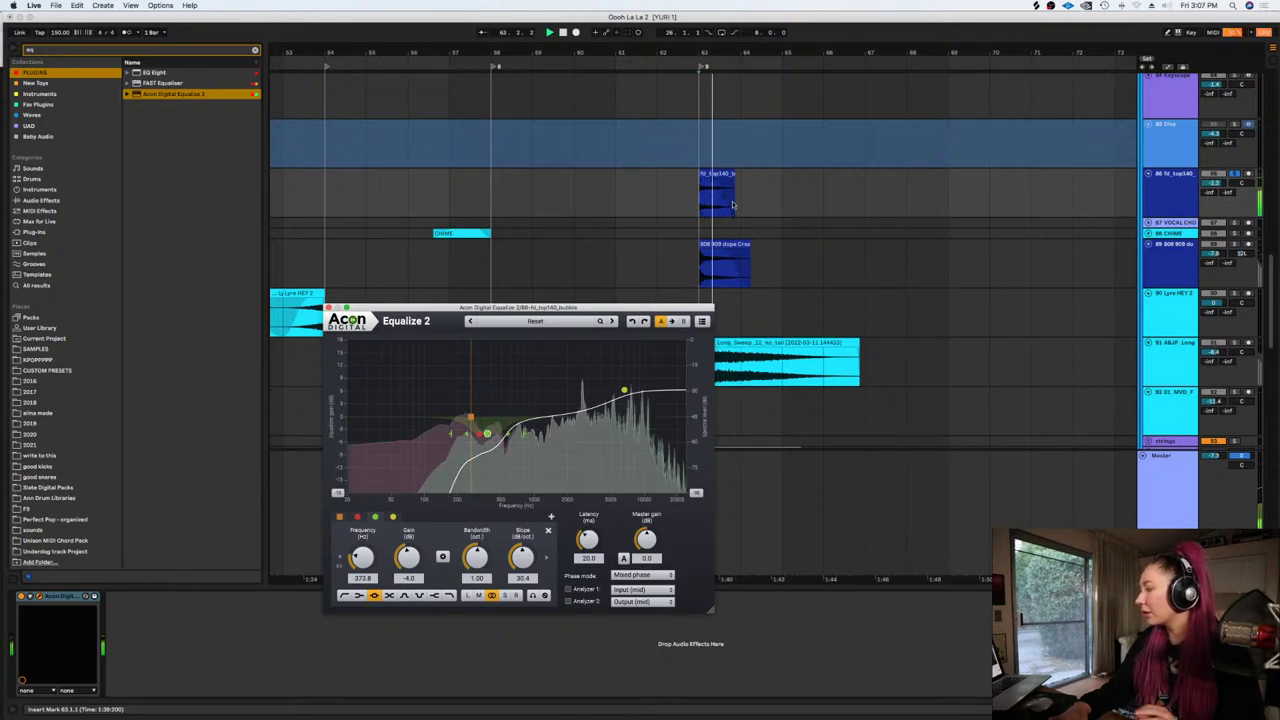
{"action": "key", "text": "space"}
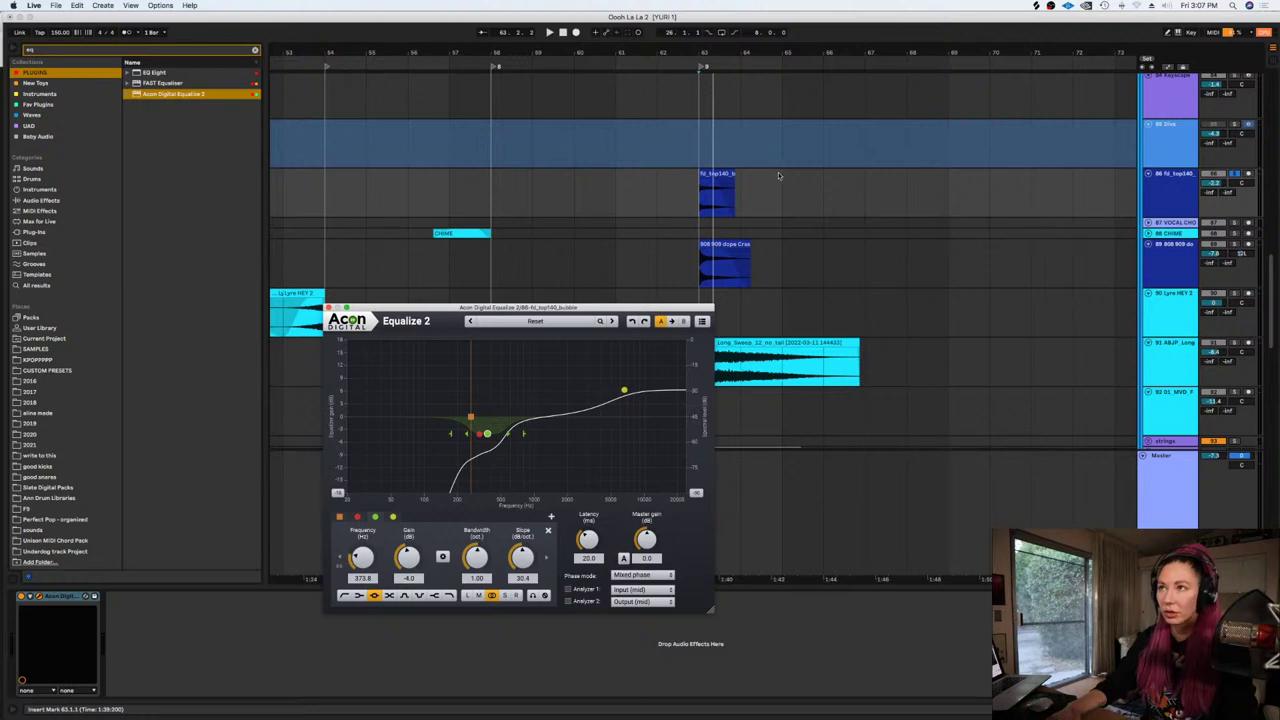
{"action": "left_click", "coordinate": [329, 307]}
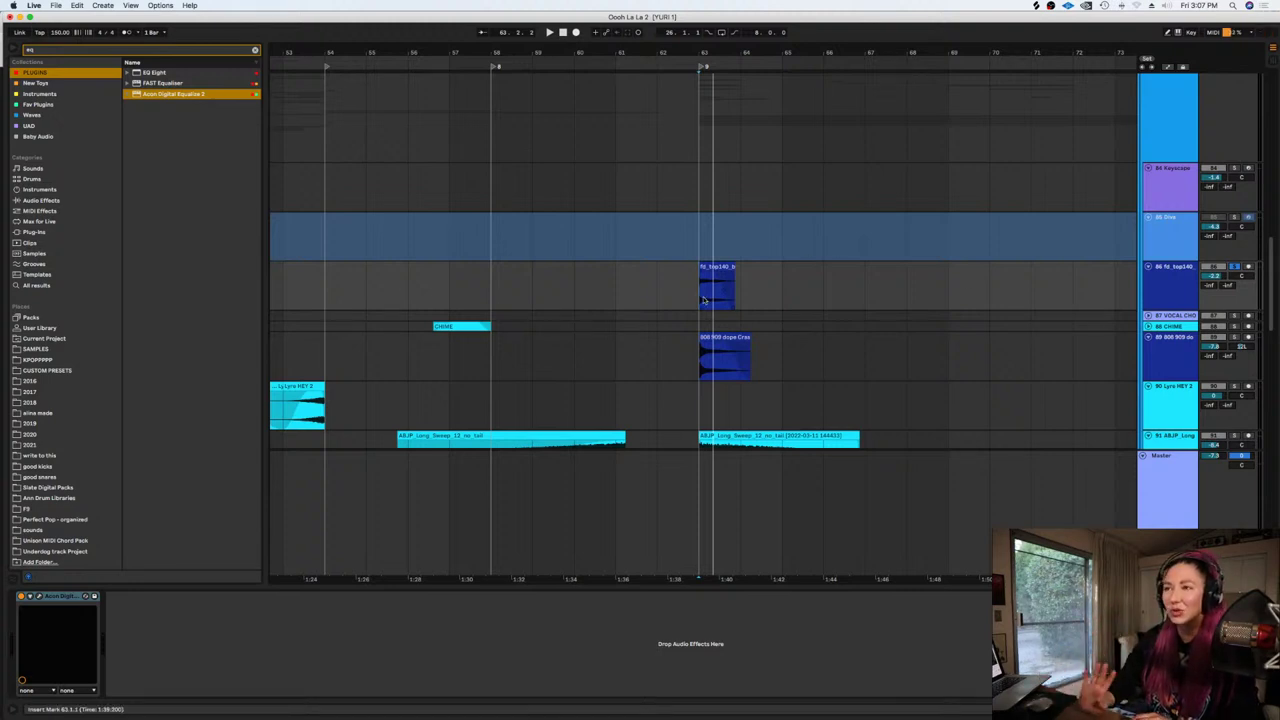
Play the second chorus from 63.1.1 and take the fd_top140 track out of solo to hear it in the full mix
{"action": "scroll", "coordinate": [820, 308], "scroll_direction": "up", "scroll_amount": 2}
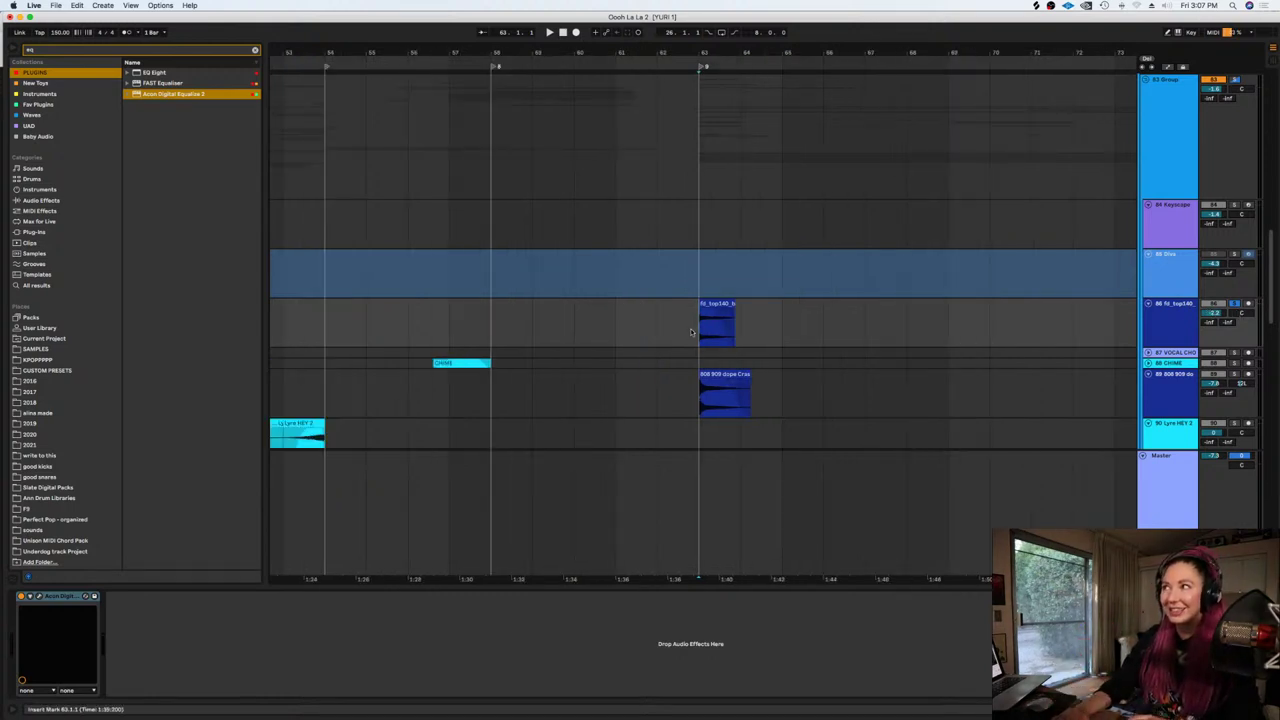
{"action": "key", "text": "minus"}
{"action": "key", "text": "plus"}
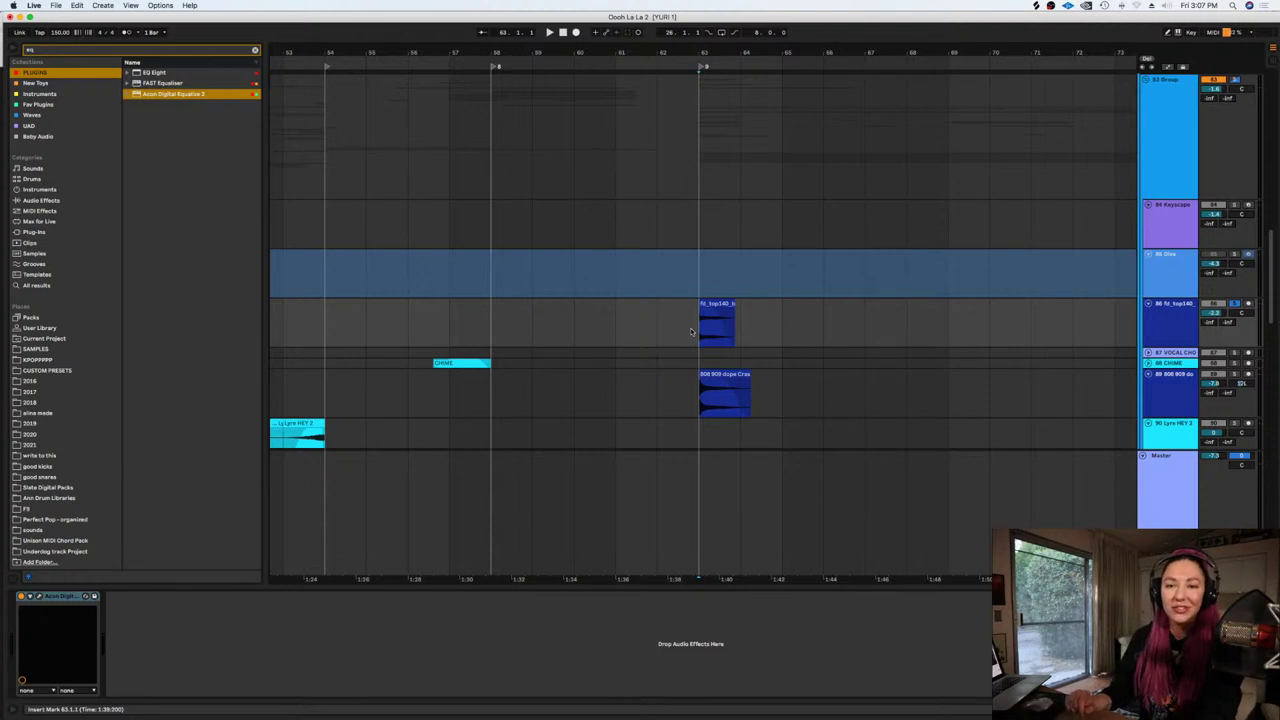
{"action": "key", "text": "minus"}
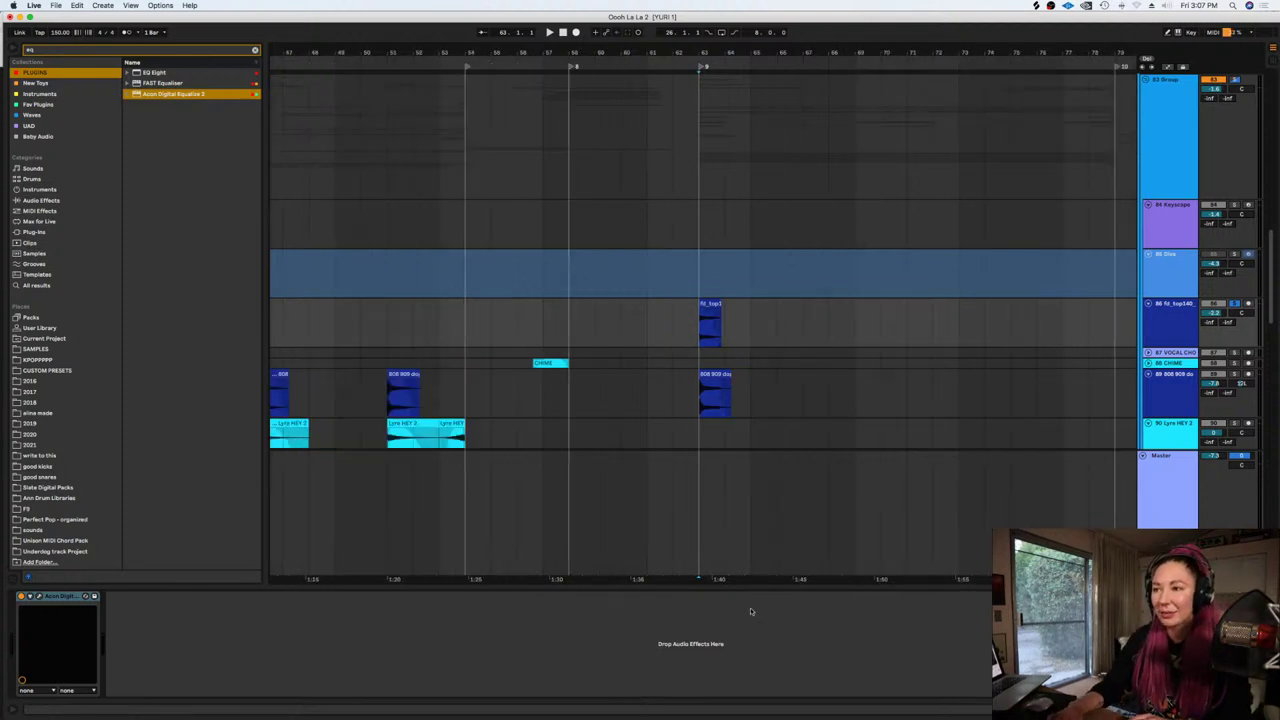
{"action": "left_click_drag", "start_coordinate": [753, 580], "coordinate": [647, 580]}
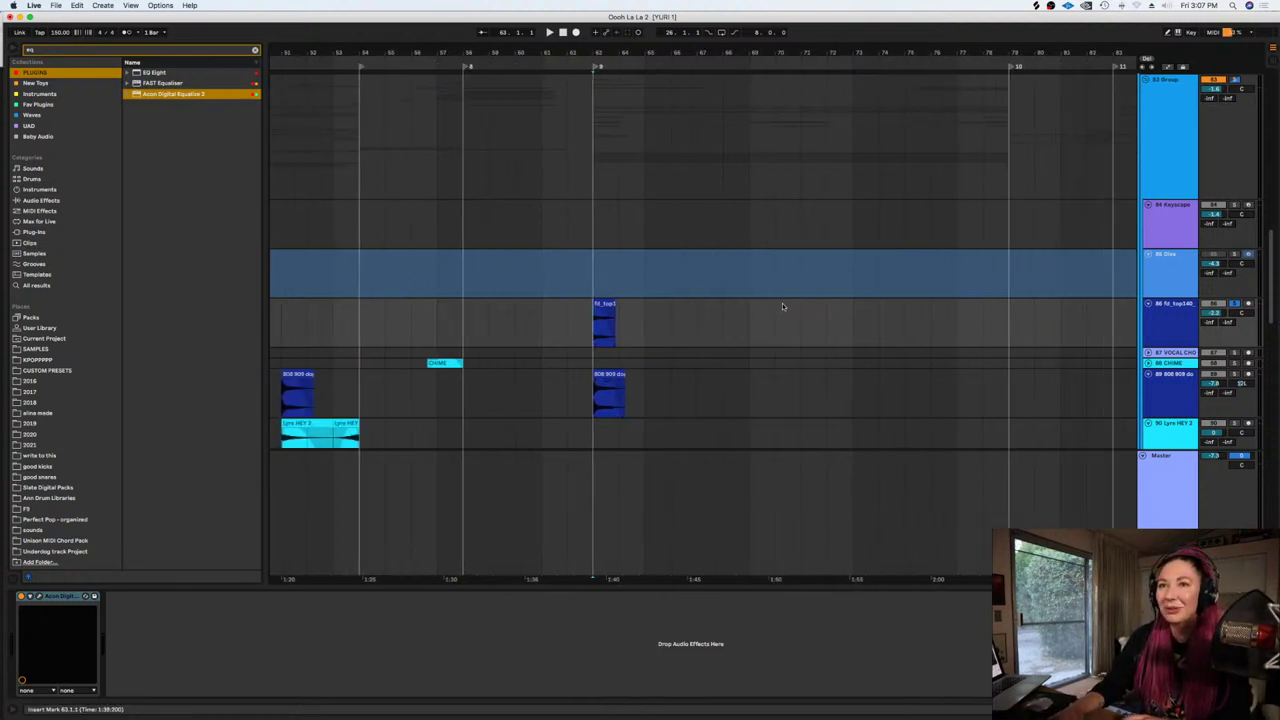
{"action": "scroll", "coordinate": [784, 306], "scroll_direction": "down", "scroll_amount": 1}
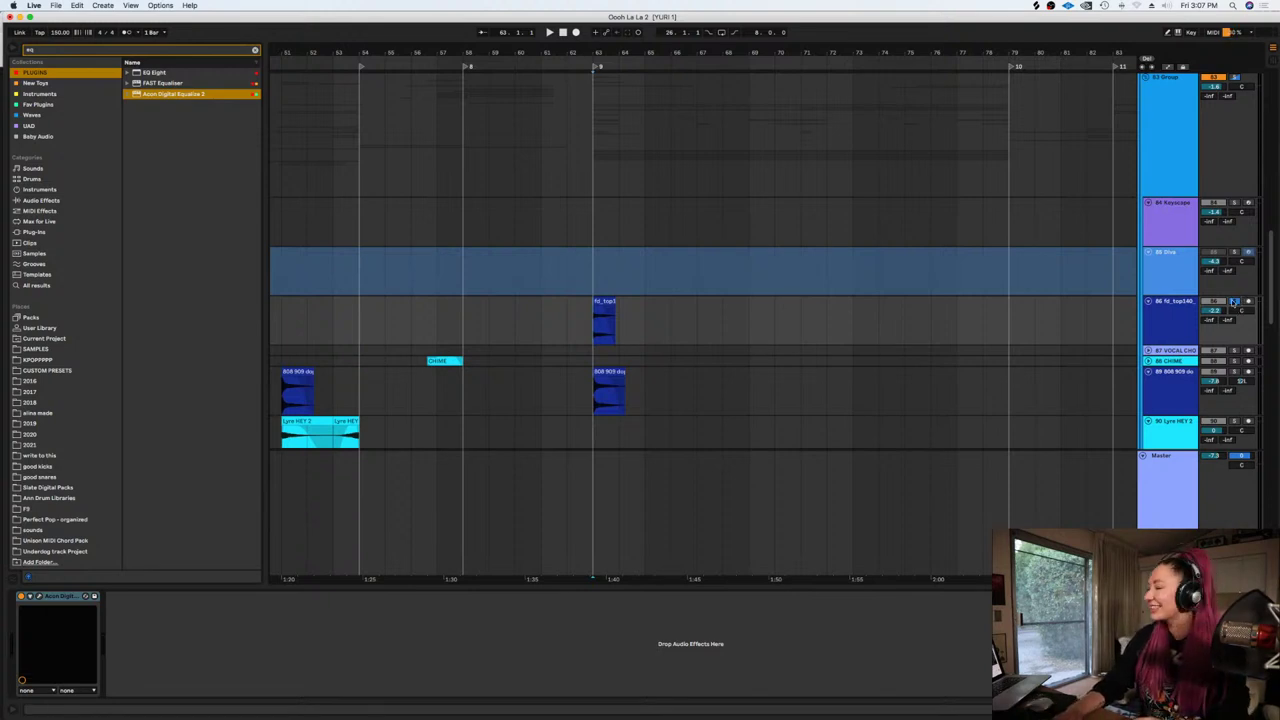
{"action": "key", "text": "space"}
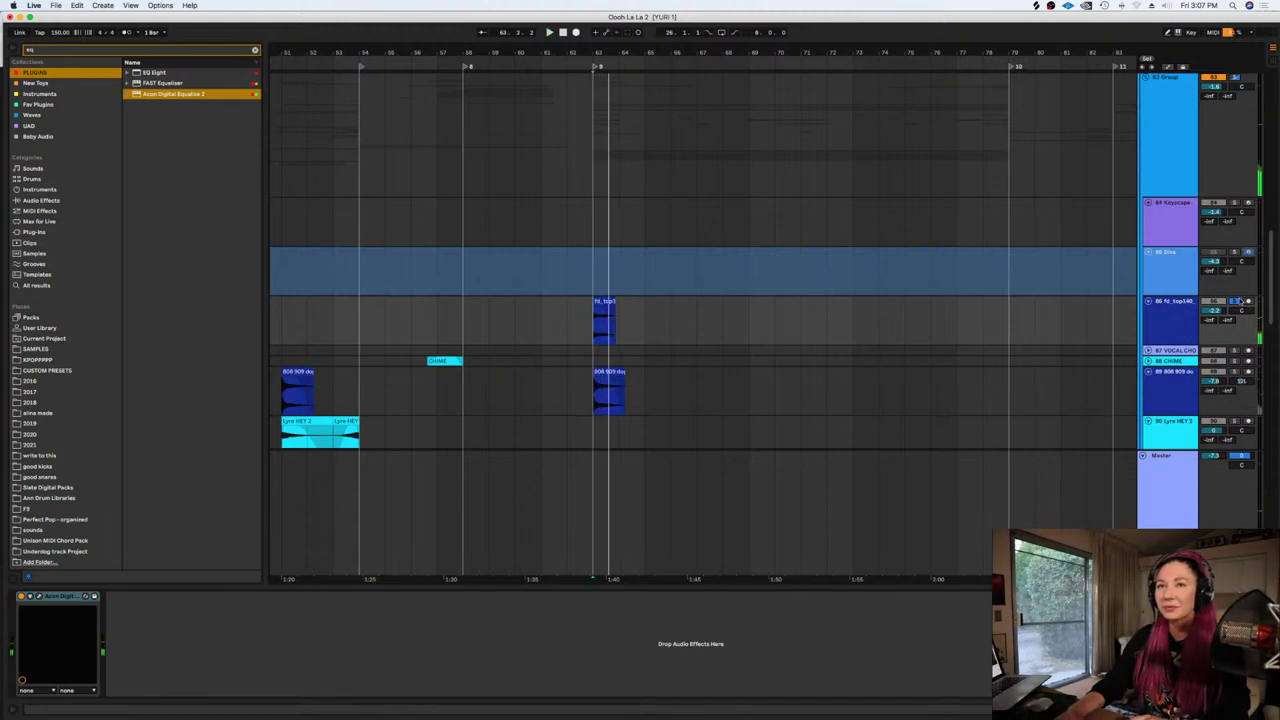
{"action": "left_click", "coordinate": [590, 328]}
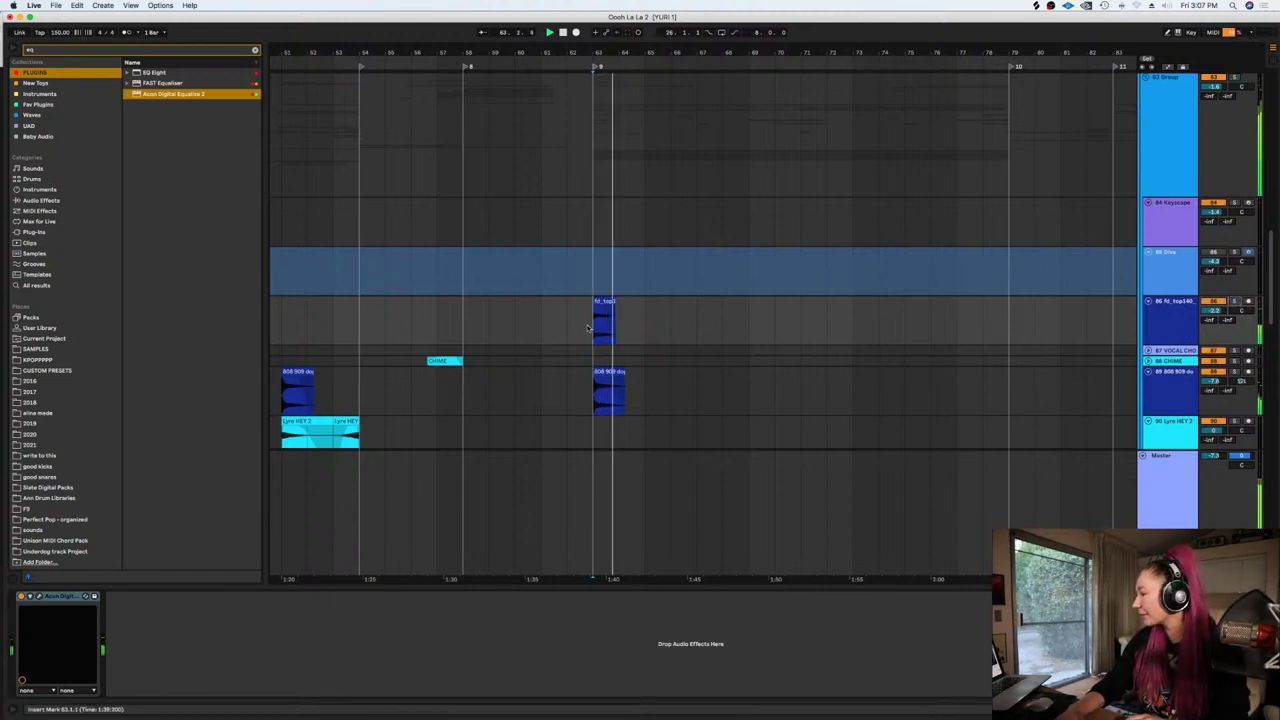
{"action": "key", "text": "space"}
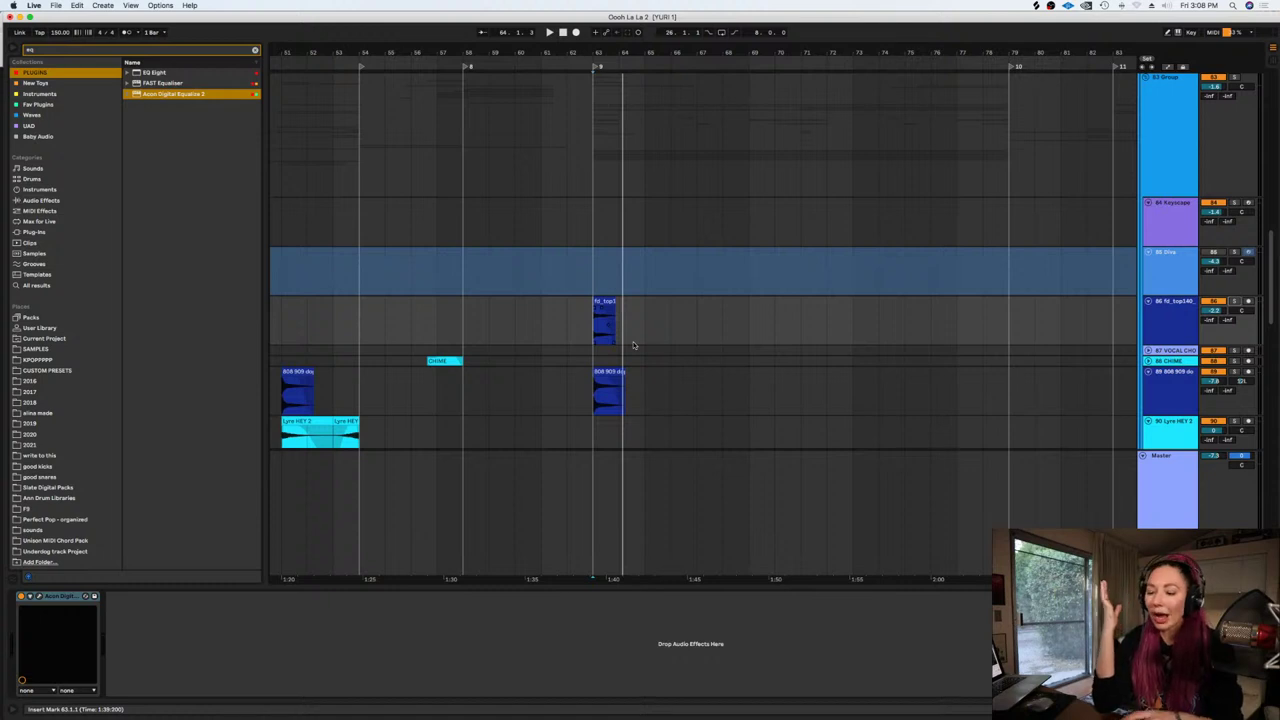
Play from 63.1.1, raise the master gain of the fd_top140 track's Equalize 2 to 6.1 dB, and close the plug-in window
{"action": "left_click", "coordinate": [633, 345]}
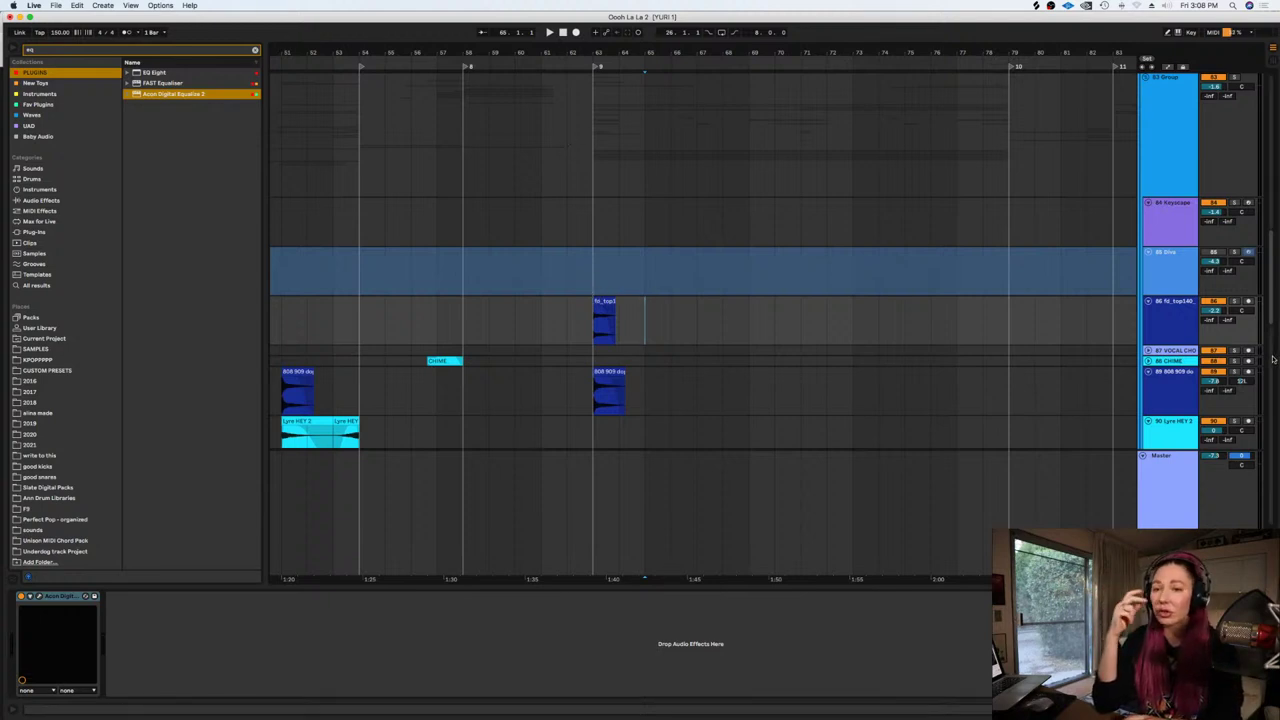
{"action": "left_click", "coordinate": [598, 127]}
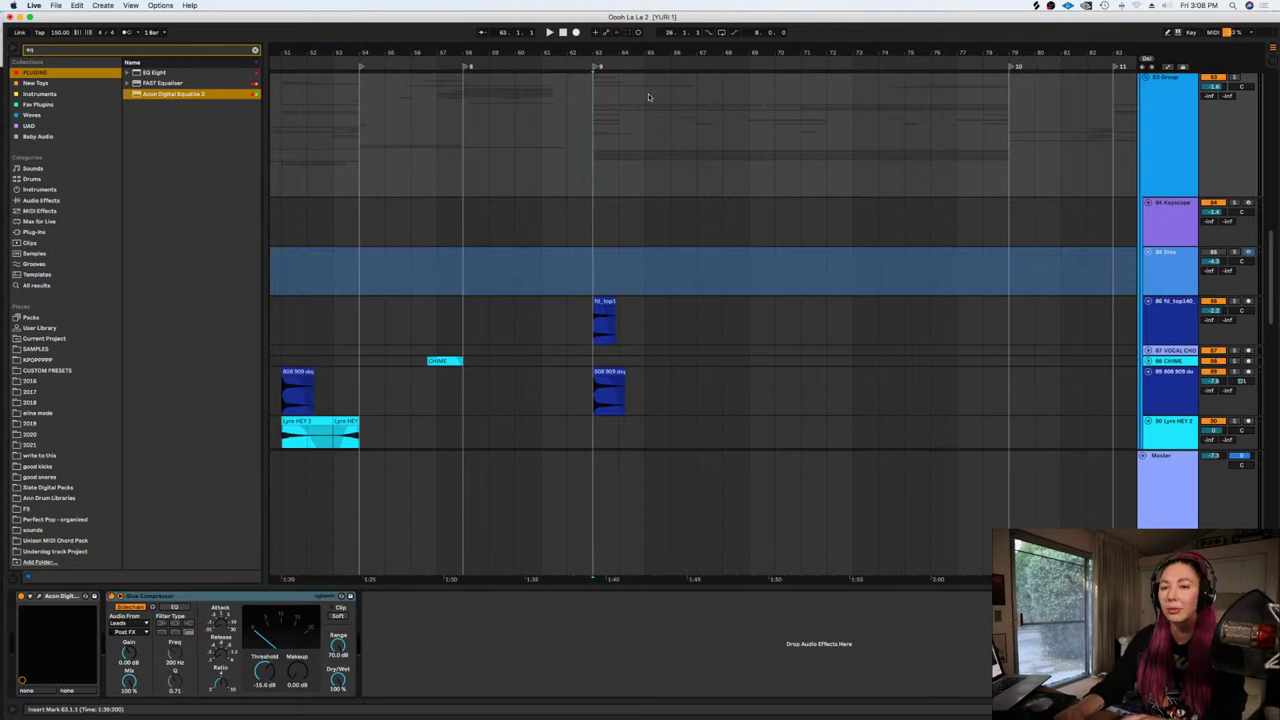
{"action": "left_click", "coordinate": [596, 309]}
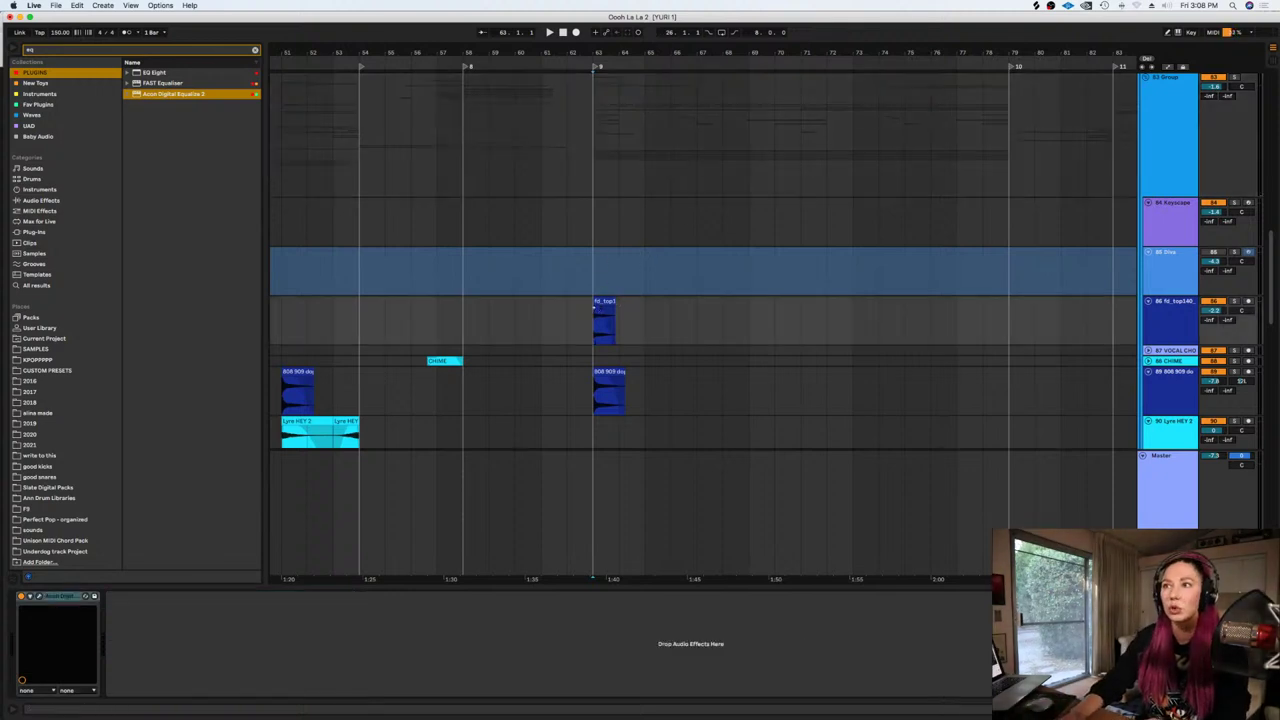
{"action": "key", "text": "space"}
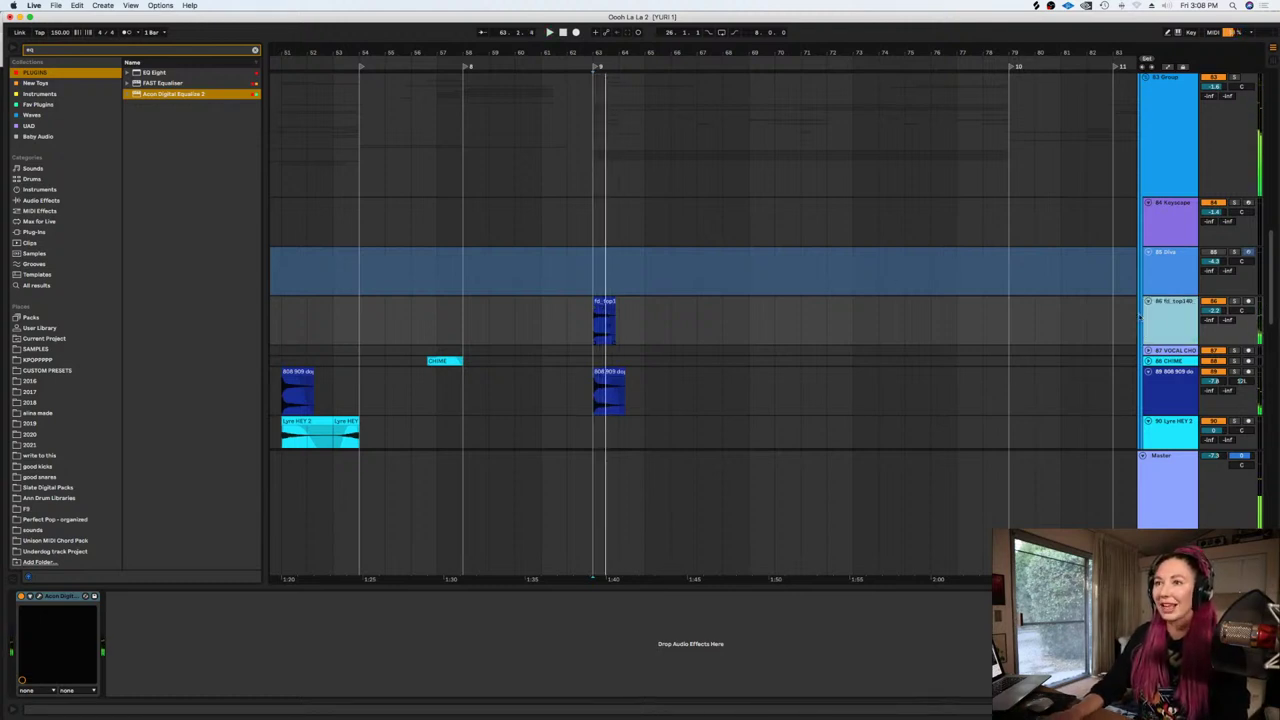
{"action": "left_click", "coordinate": [39, 597]}
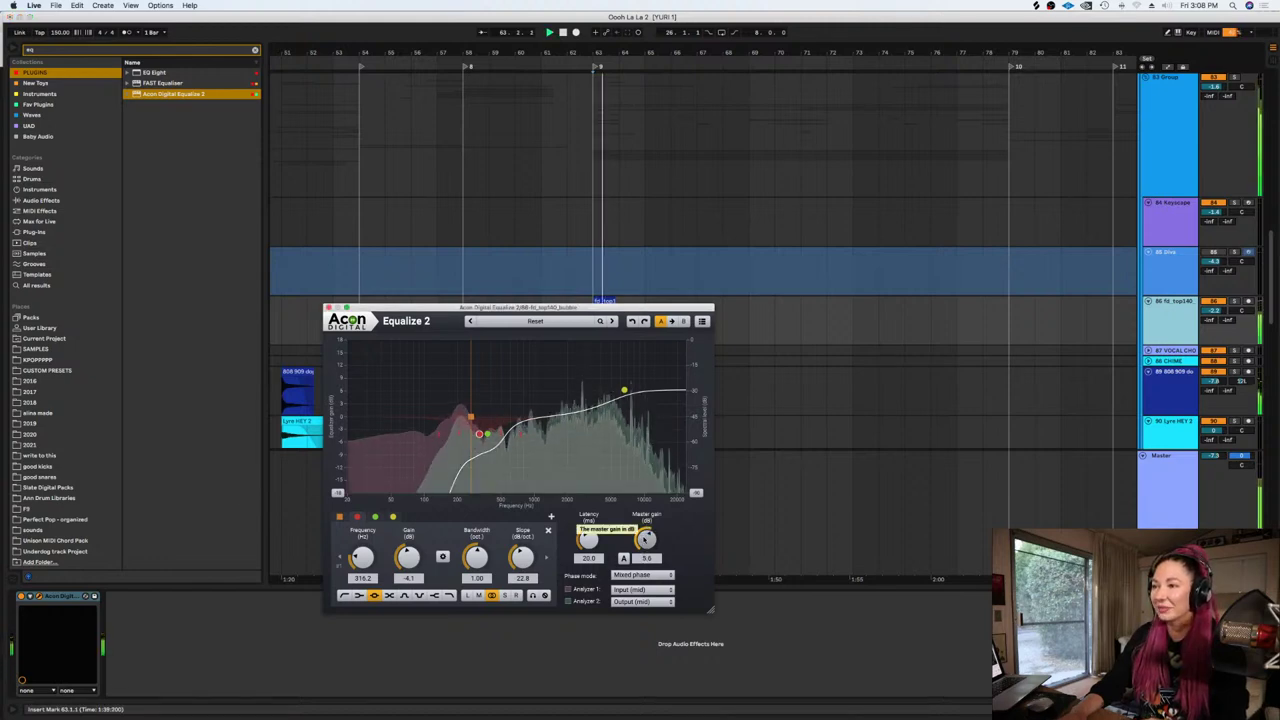
{"action": "key", "text": "space"}
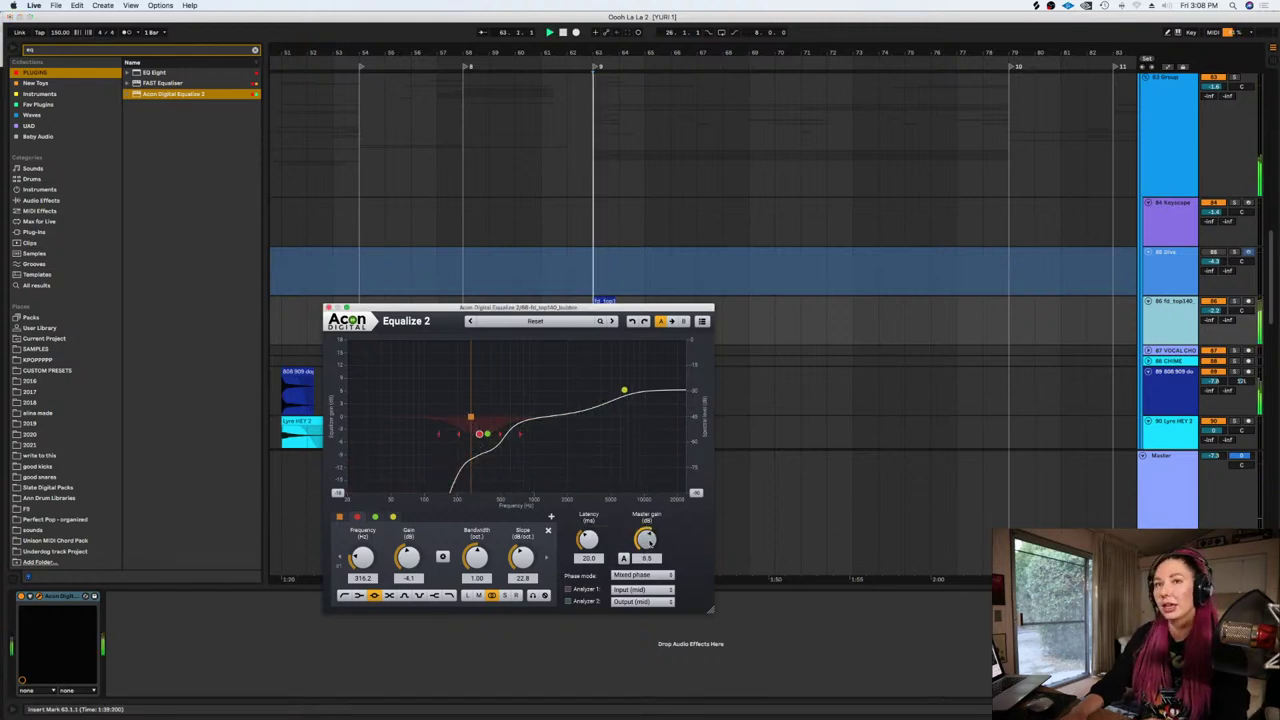
{"action": "left_click_drag", "start_coordinate": [648, 547], "coordinate": [646, 545]}
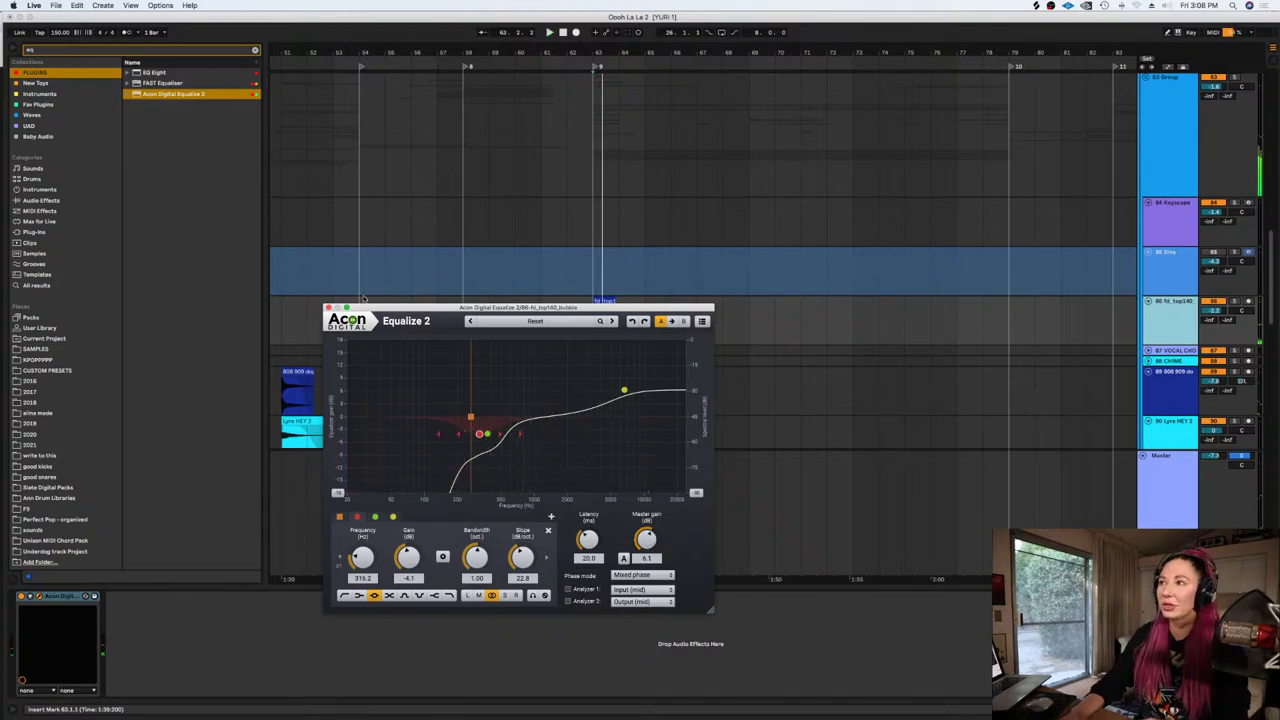
{"action": "left_click", "coordinate": [329, 307]}
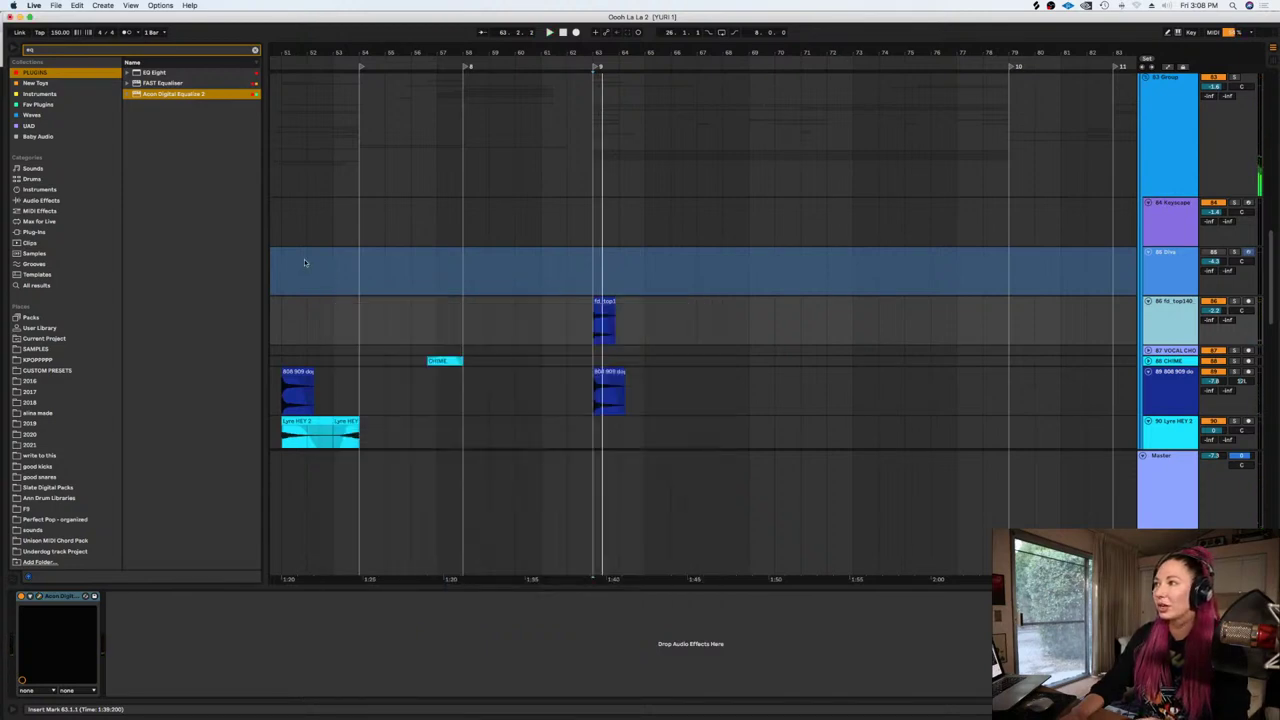
Search the plug-ins for "l2", add L2 Stereo to the fd_top140 track, and play the clip from 62.1.1
{"action": "left_click", "coordinate": [255, 50]}
{"action": "type", "text": "l2"}
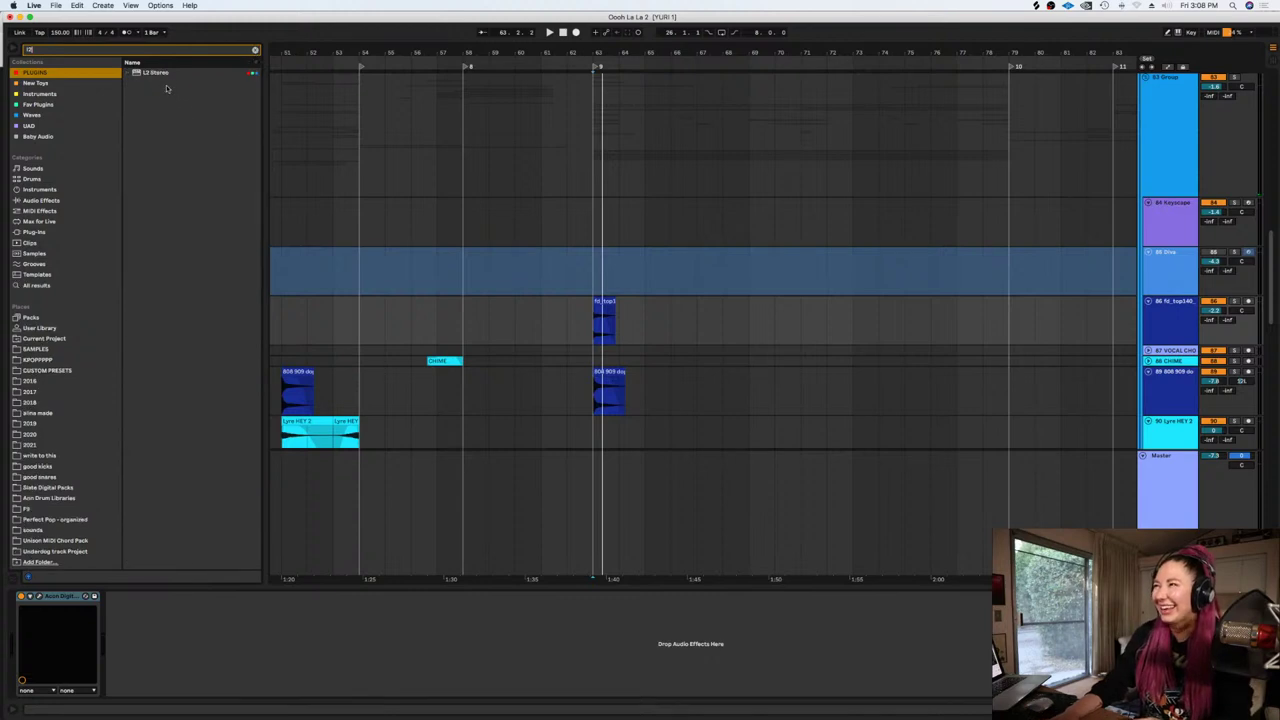
{"action": "left_click", "coordinate": [157, 72]}
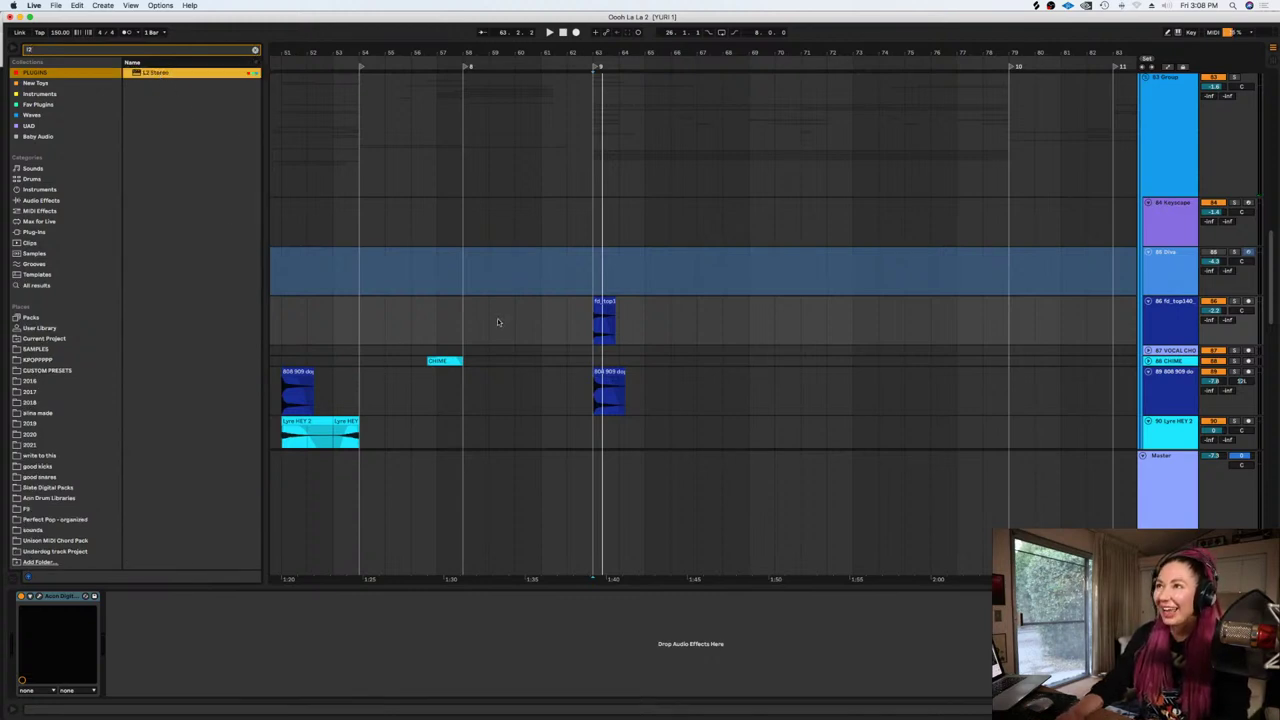
{"action": "left_click", "coordinate": [579, 331]}
{"action": "key", "text": "space"}
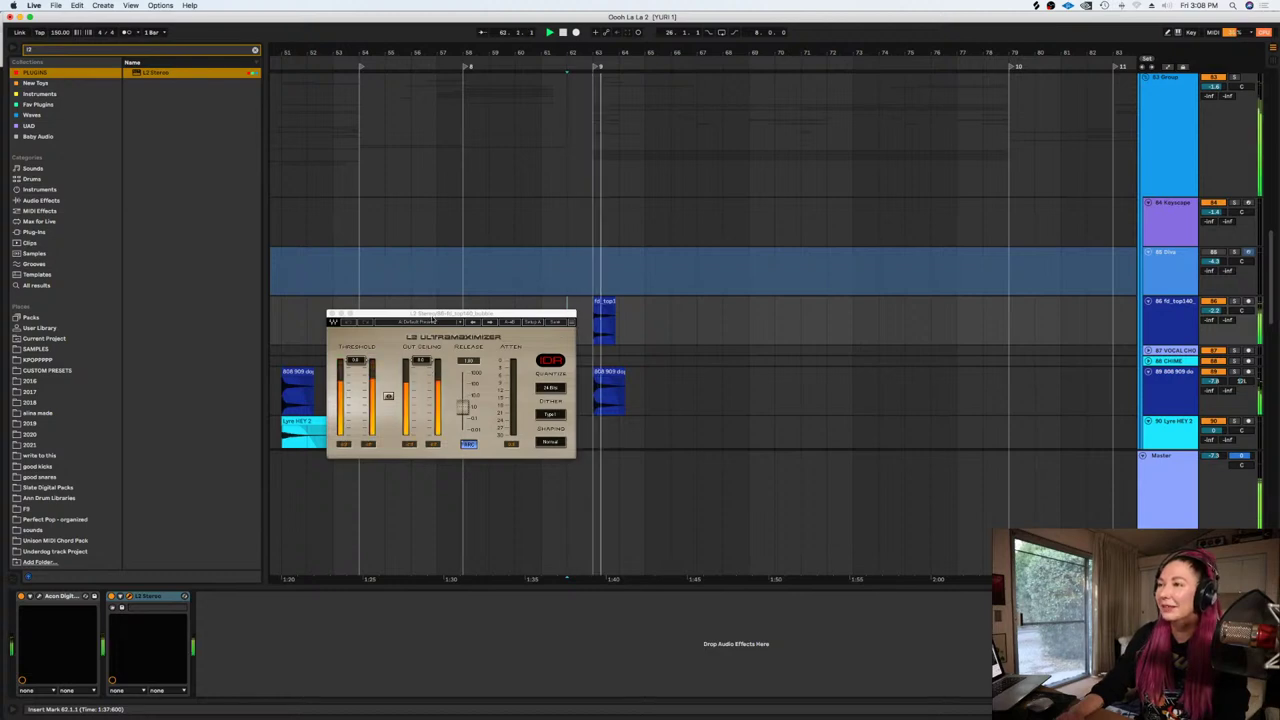
{"action": "left_click", "coordinate": [333, 314]}
Play the fd_top140 clips leading into the first chorus from 24.1.1 to check their level with the new effects
{"action": "left_click", "coordinate": [691, 324]}
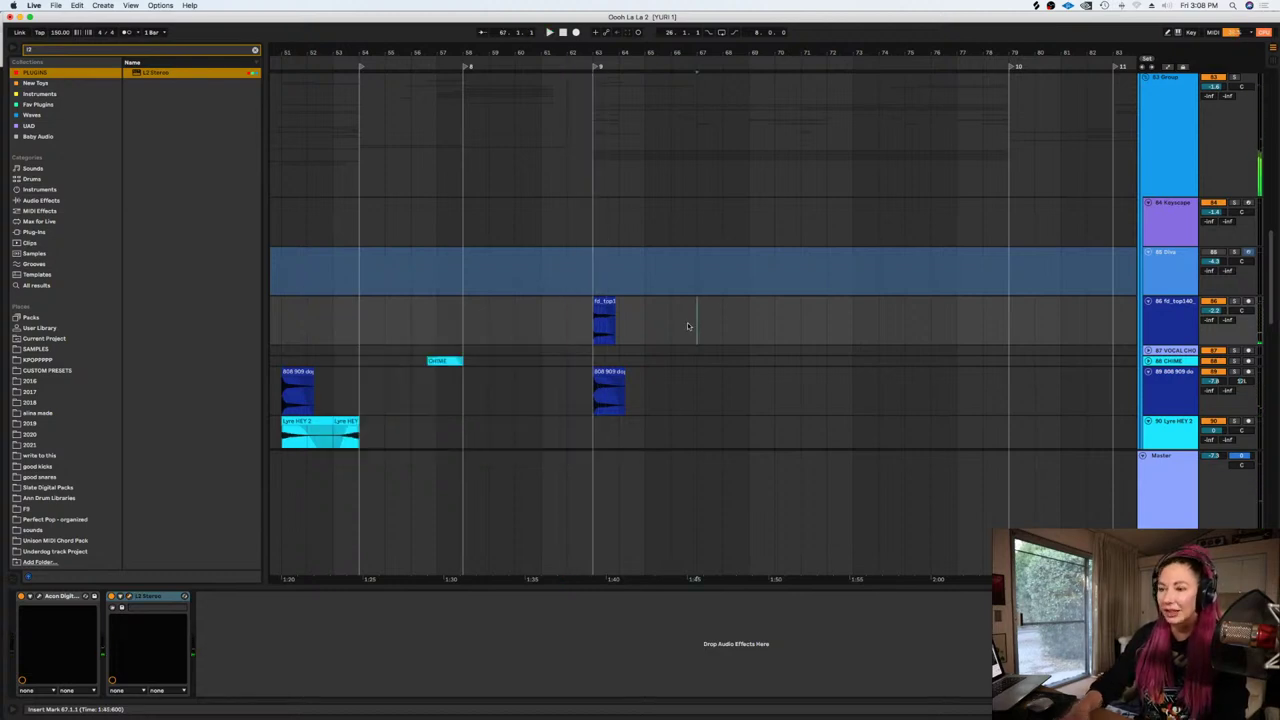
{"action": "key", "text": "minus"}
{"action": "key", "text": "minus"}
{"action": "left_click", "coordinate": [415, 342]}
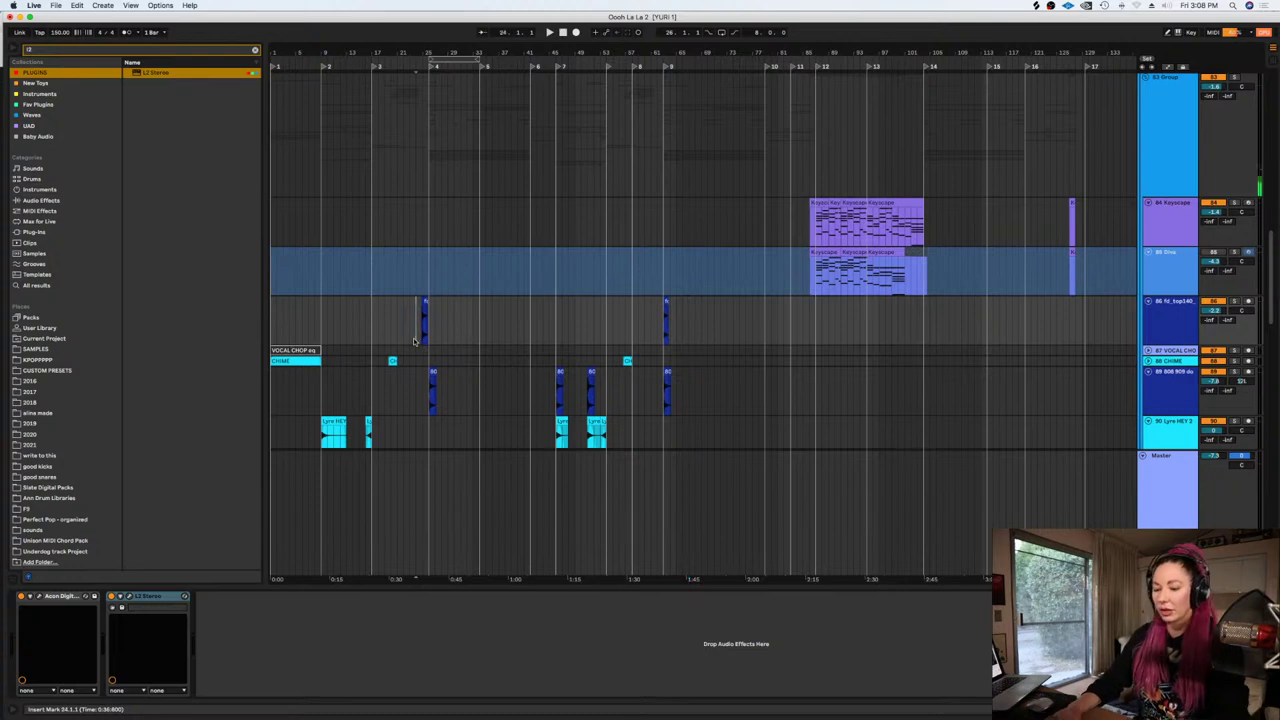
{"action": "key", "text": "plus"}
{"action": "key", "text": "plus"}
{"action": "key", "text": "space"}
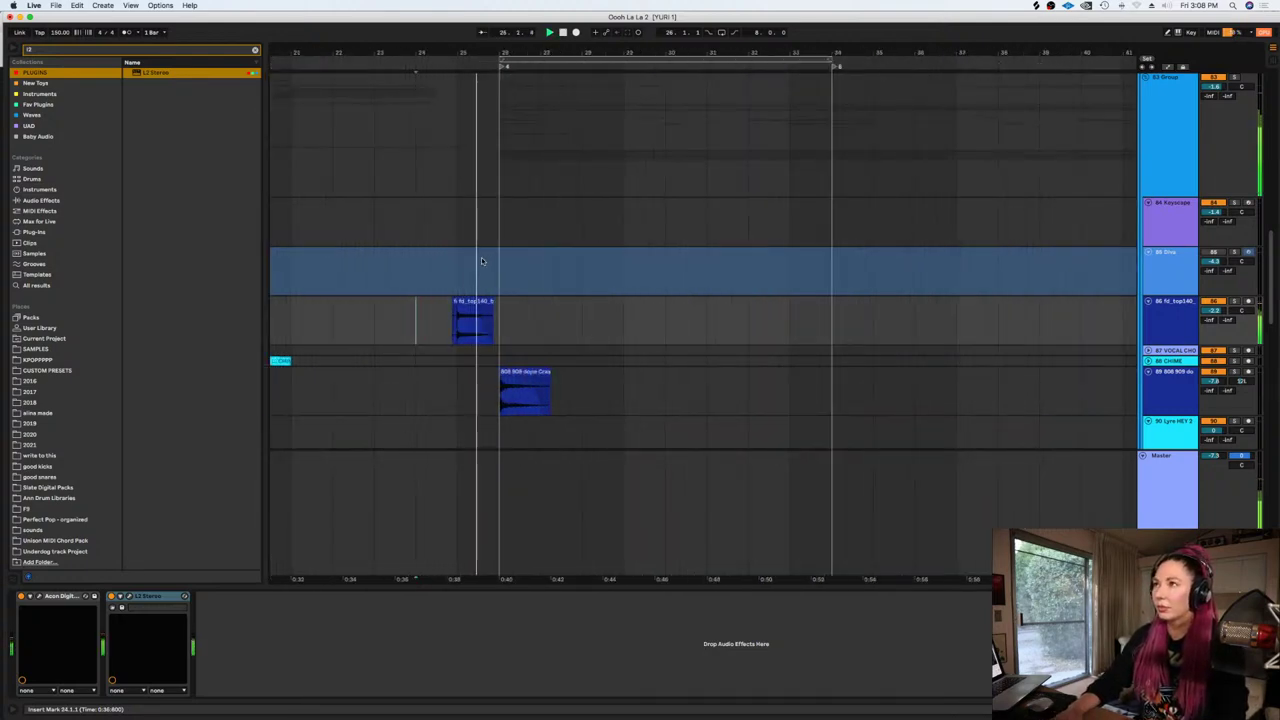
{"action": "key", "text": "space"}
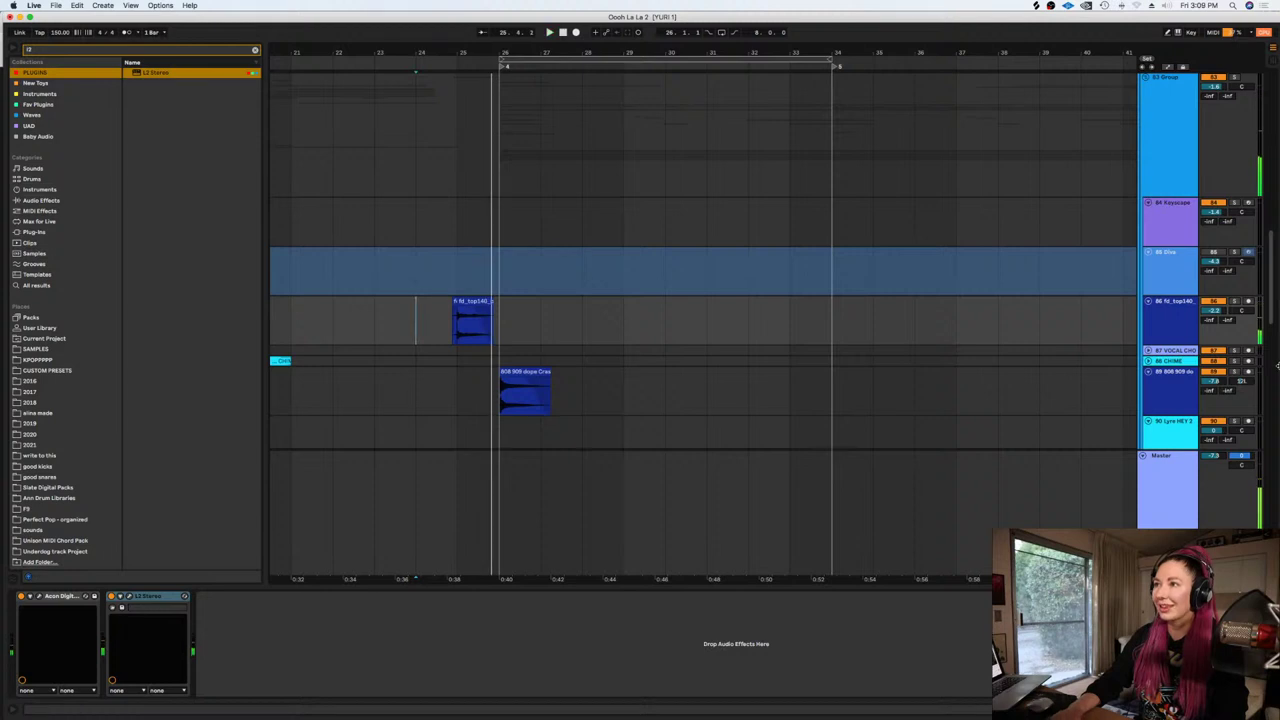
Automate the fd_top140 track's Equalize 2 master gain down to -3.6 dB between 24.1.1 and 27.1.1
{"action": "left_click", "coordinate": [1177, 334]}
{"action": "key", "text": "a"}
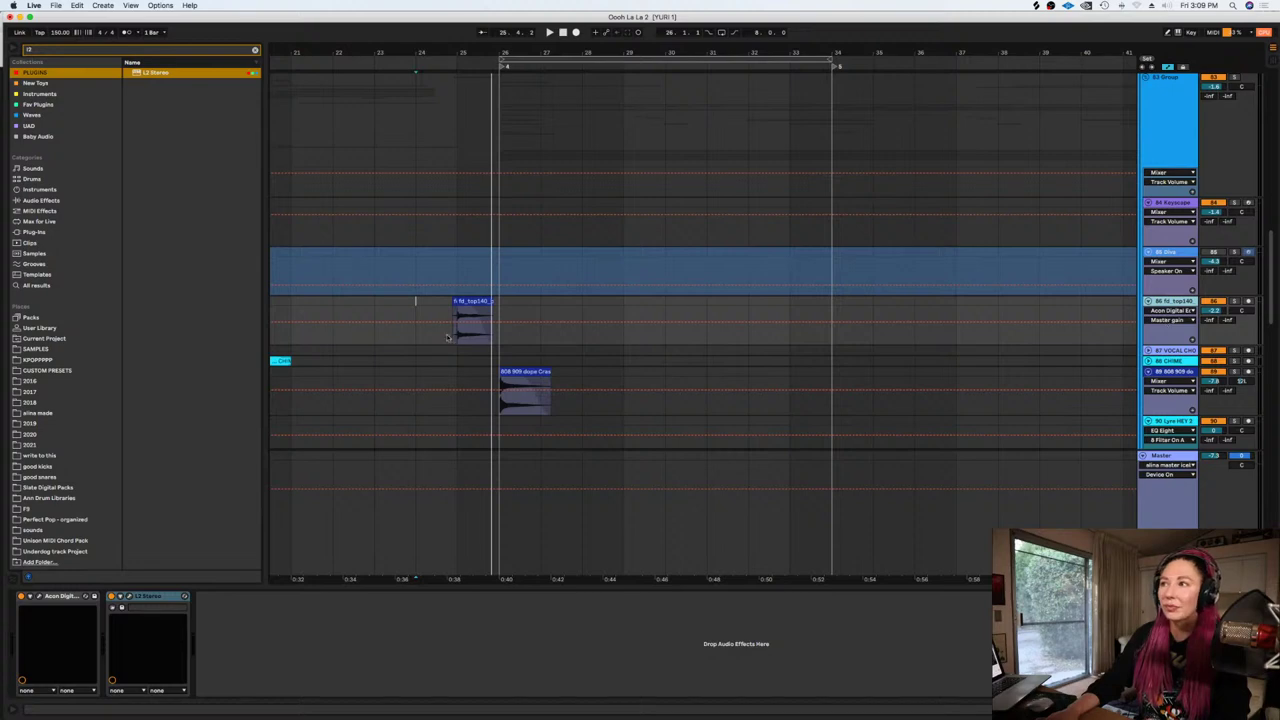
{"action": "left_click_drag", "start_coordinate": [424, 336], "coordinate": [530, 336]}
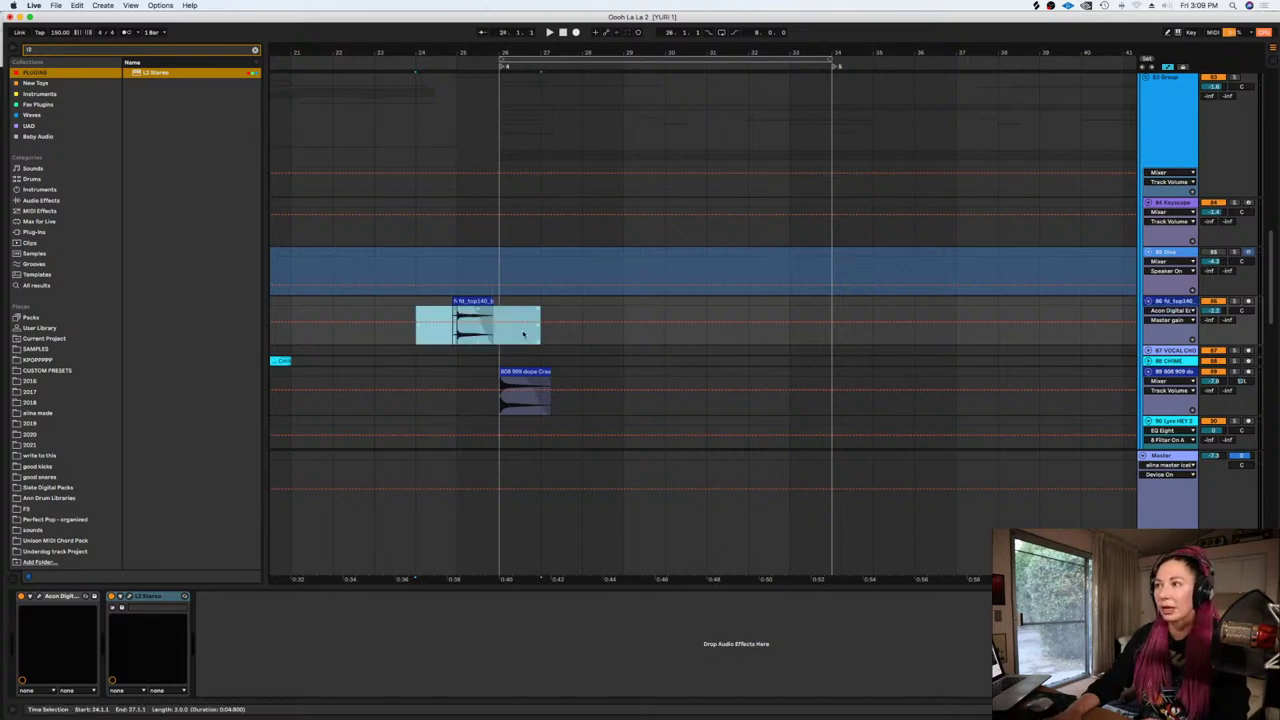
{"action": "left_click", "coordinate": [528, 320]}
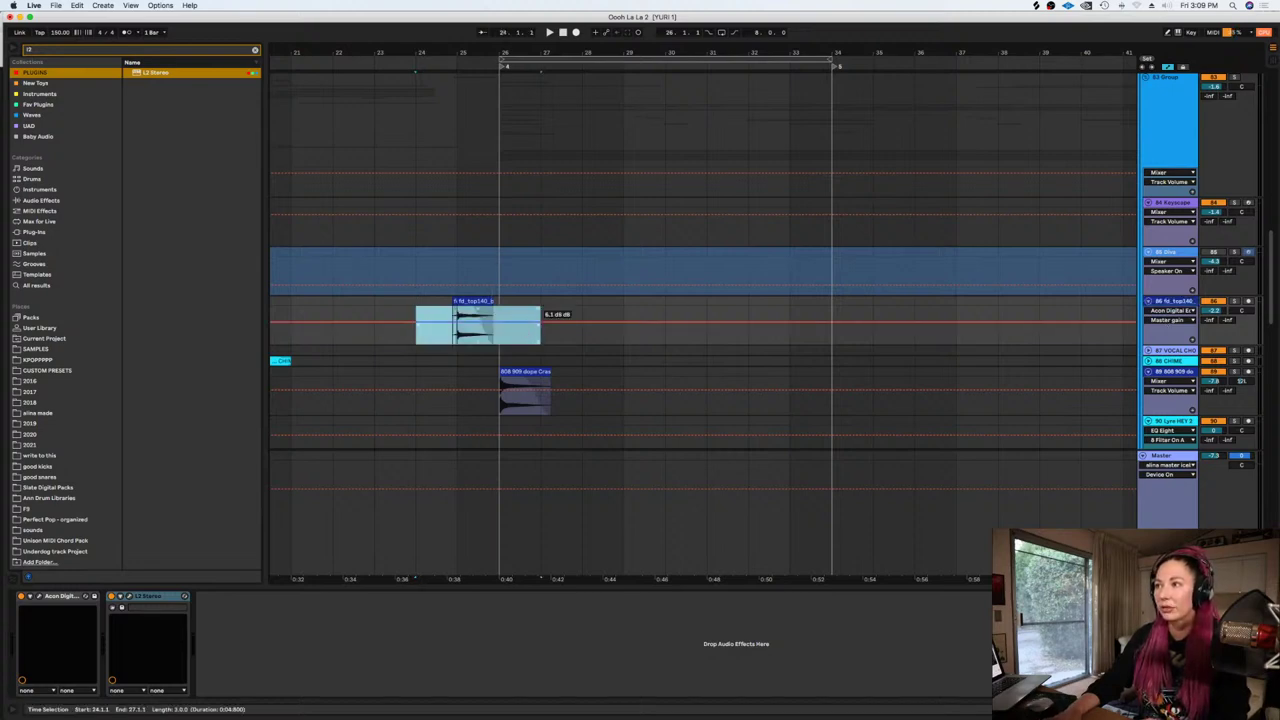
Play the automated fd_top140 clip from 24.1.1, save the set, and hide the automation lanes
{"action": "left_click", "coordinate": [430, 347]}
{"action": "key", "text": "space"}
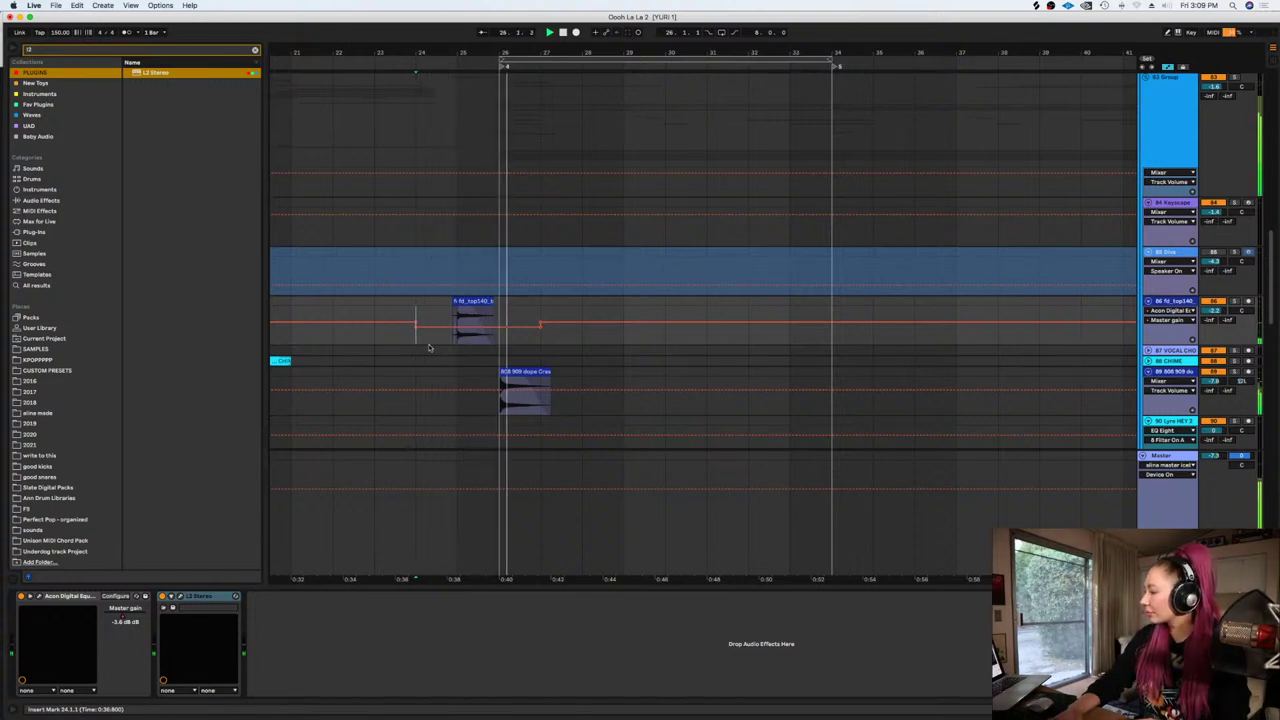
{"action": "key", "text": "space"}
{"action": "key", "text": "super+s"}
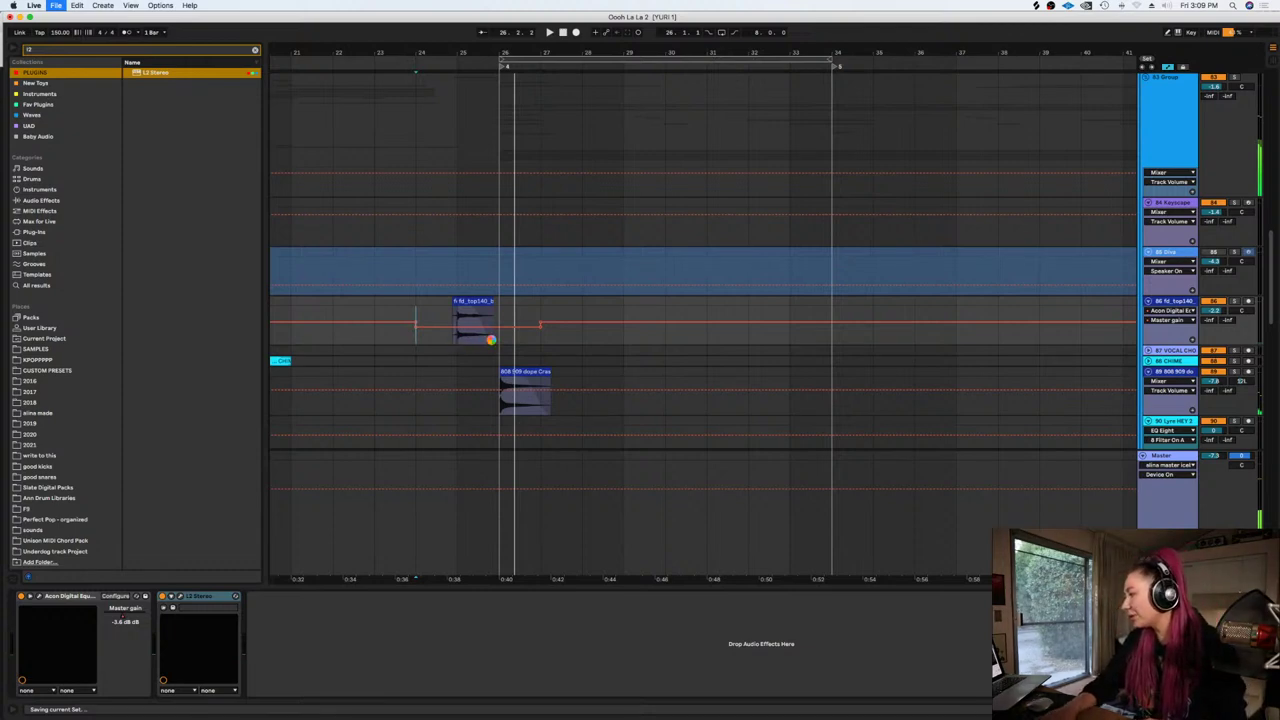
{"action": "key", "text": "a"}
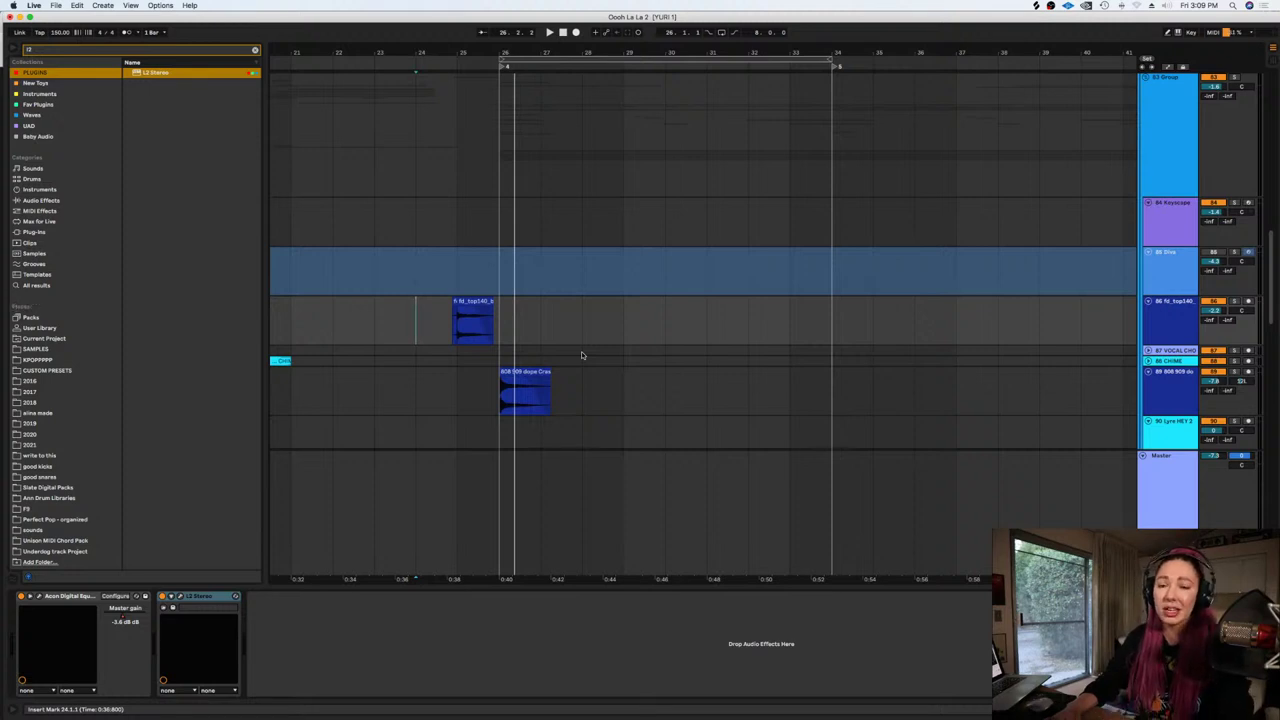
{"action": "key", "text": "minus"}
{"action": "key", "text": "minus"}
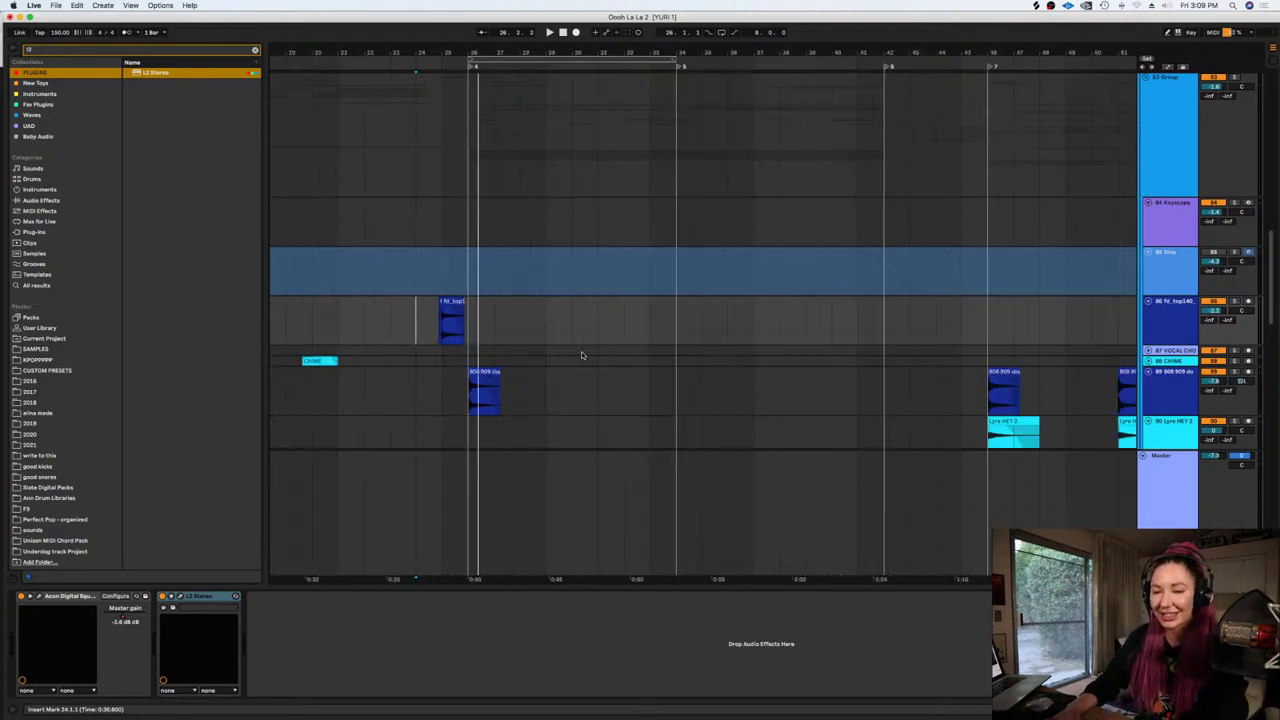
{"action": "left_click", "coordinate": [819, 330]}
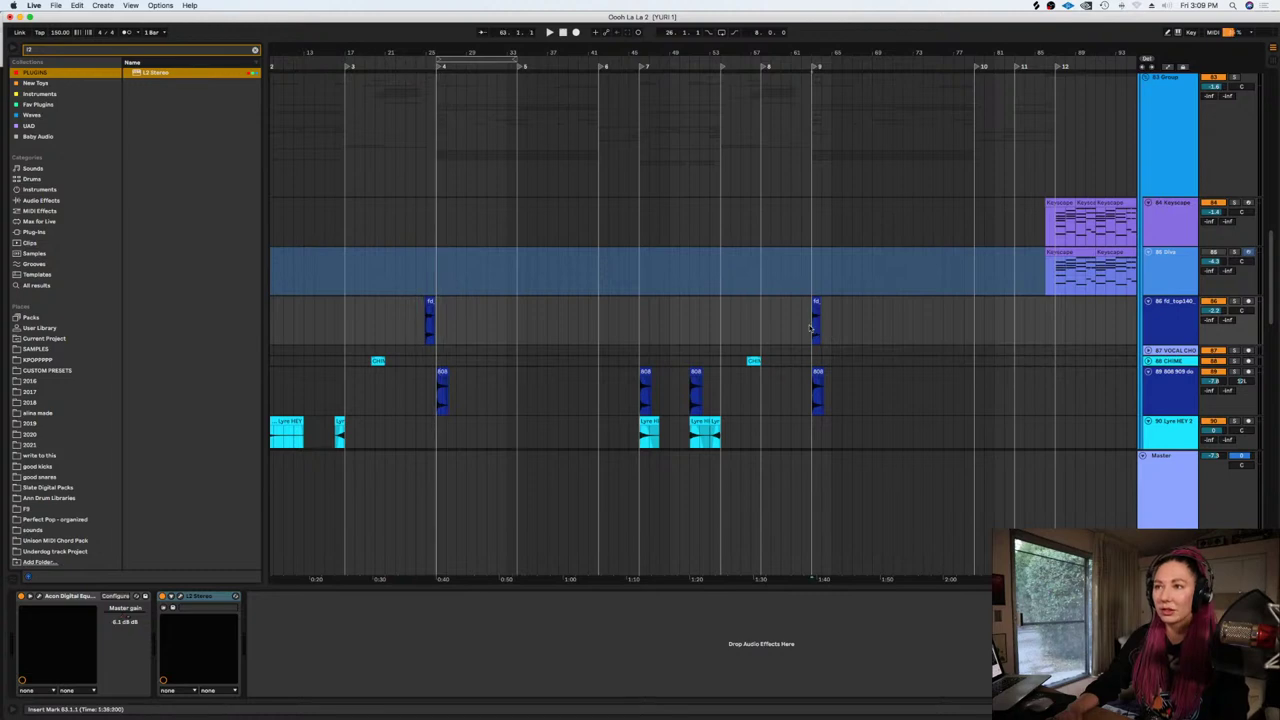
{"action": "key", "text": "plus"}
{"action": "key", "text": "minus"}
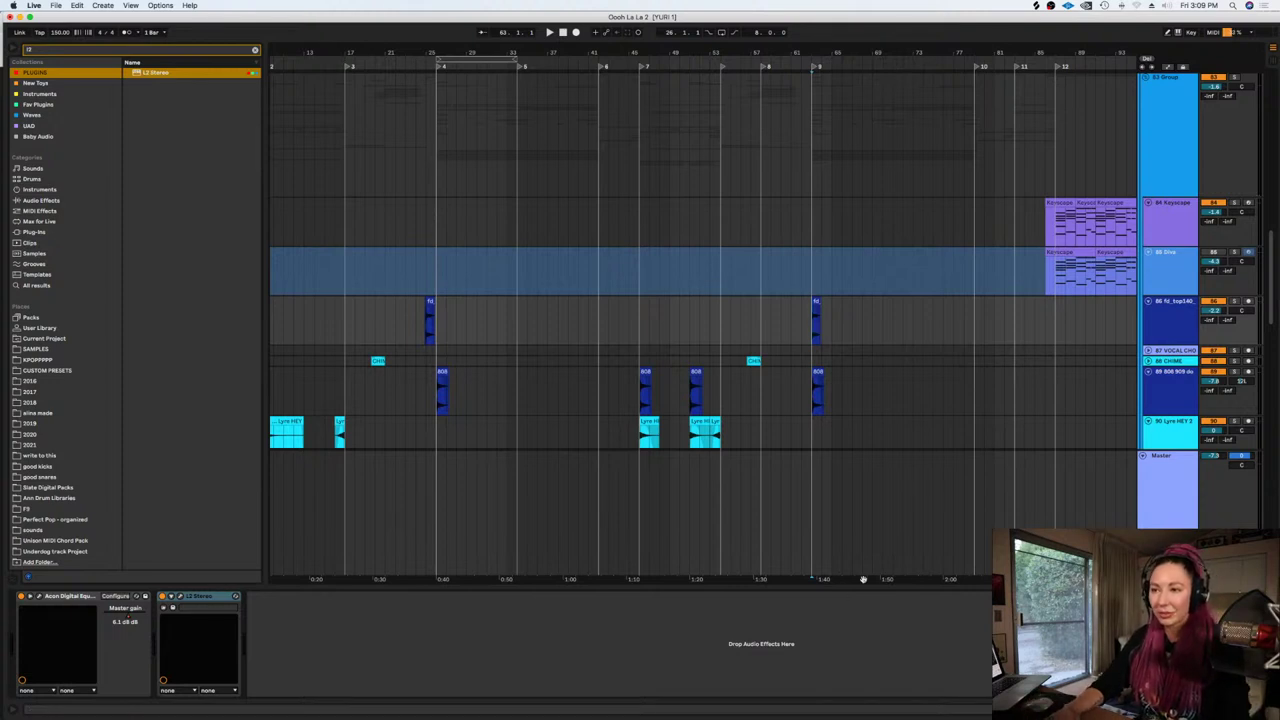
{"action": "scroll", "coordinate": [863, 579], "scroll_direction": "right", "scroll_amount": 3}
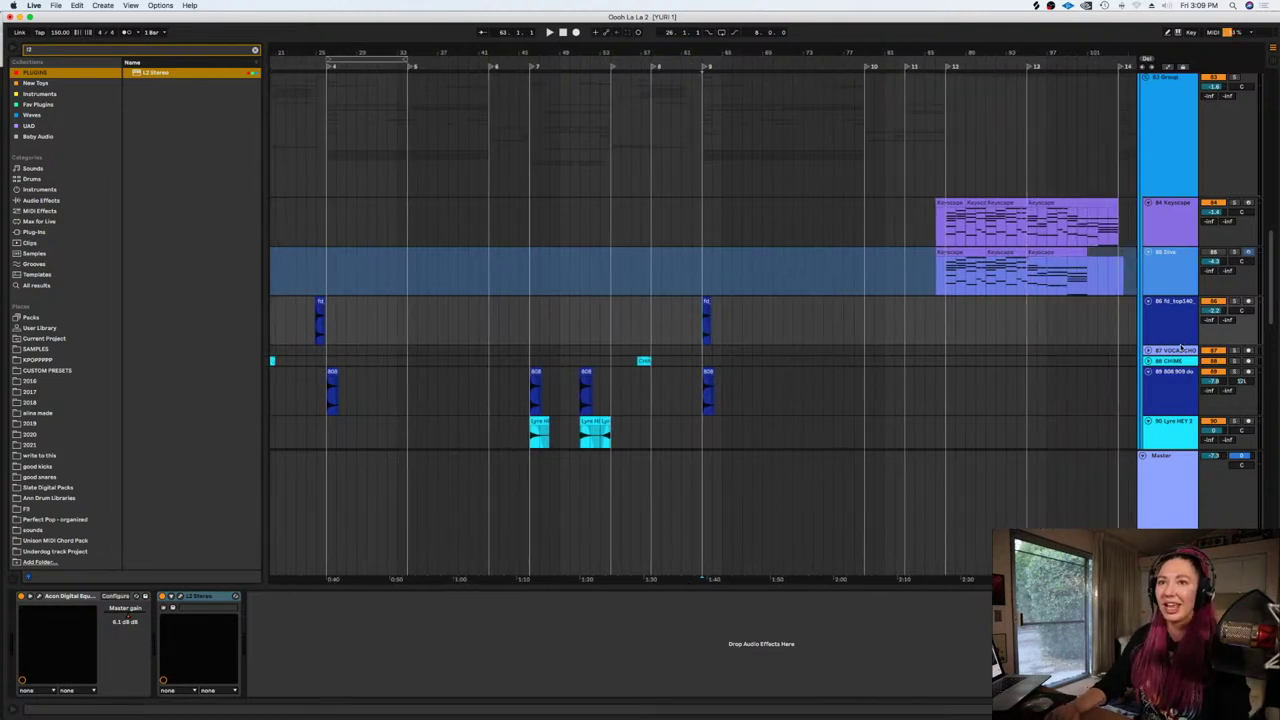
{"action": "left_click_drag", "start_coordinate": [1182, 348], "coordinate": [1178, 322]}
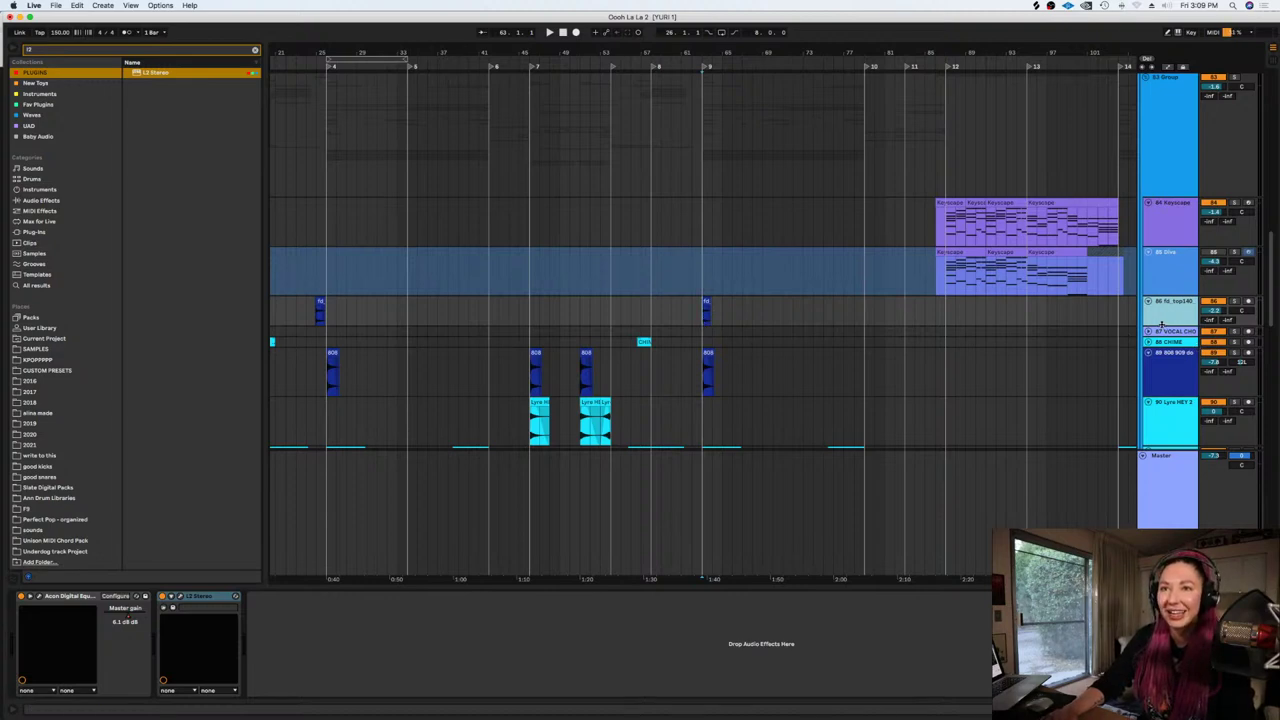
{"action": "left_click_drag", "start_coordinate": [1162, 324], "coordinate": [1160, 343]}
{"action": "left_click", "coordinate": [702, 341]}
{"action": "key", "text": "plus"}
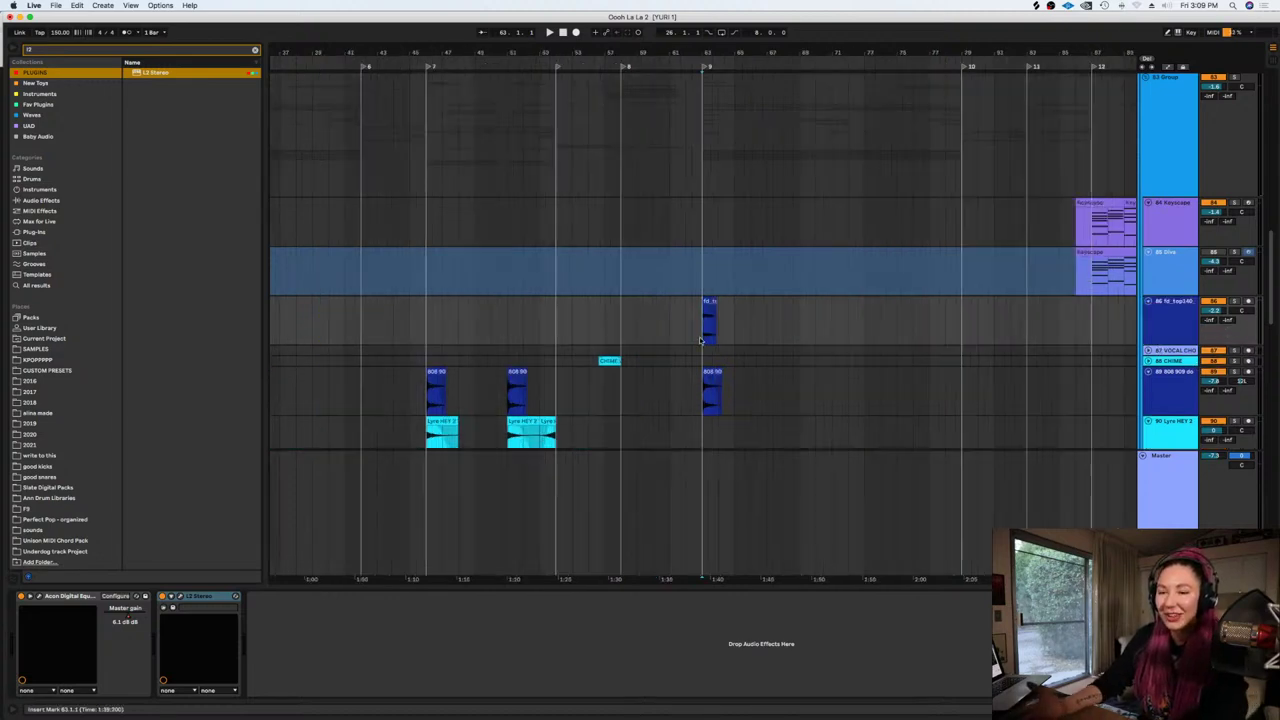
{"action": "key", "text": "minus"}
{"action": "key", "text": "plus"}
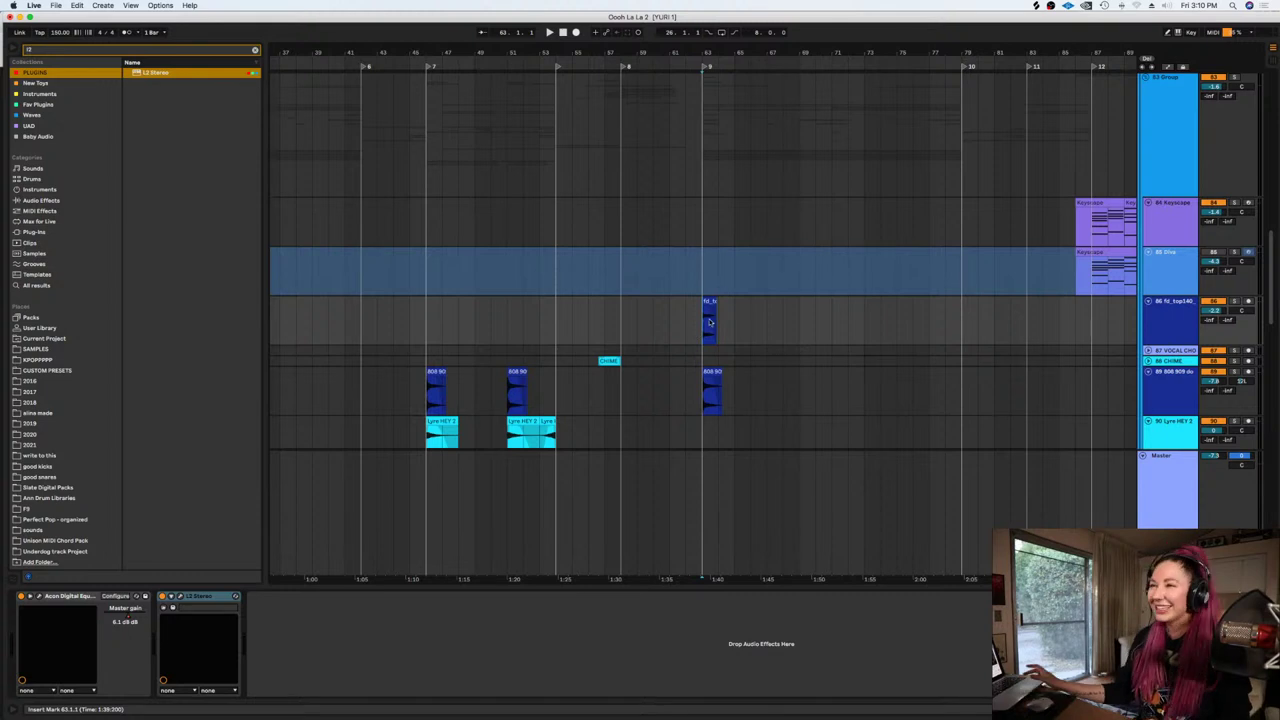
{"action": "key", "text": "minus"}
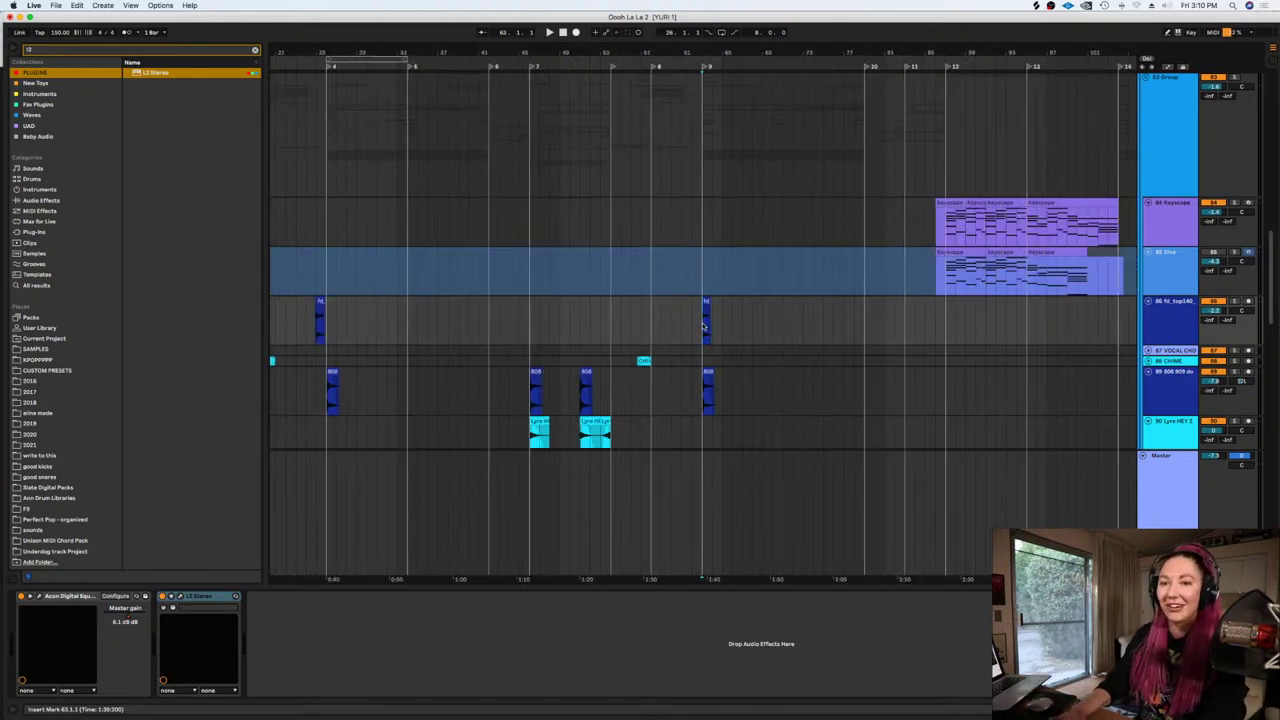
Play the second chorus from 63.1.1 and look through its kick, effect and percussion tracks for gaps
{"action": "left_click", "coordinate": [695, 260]}
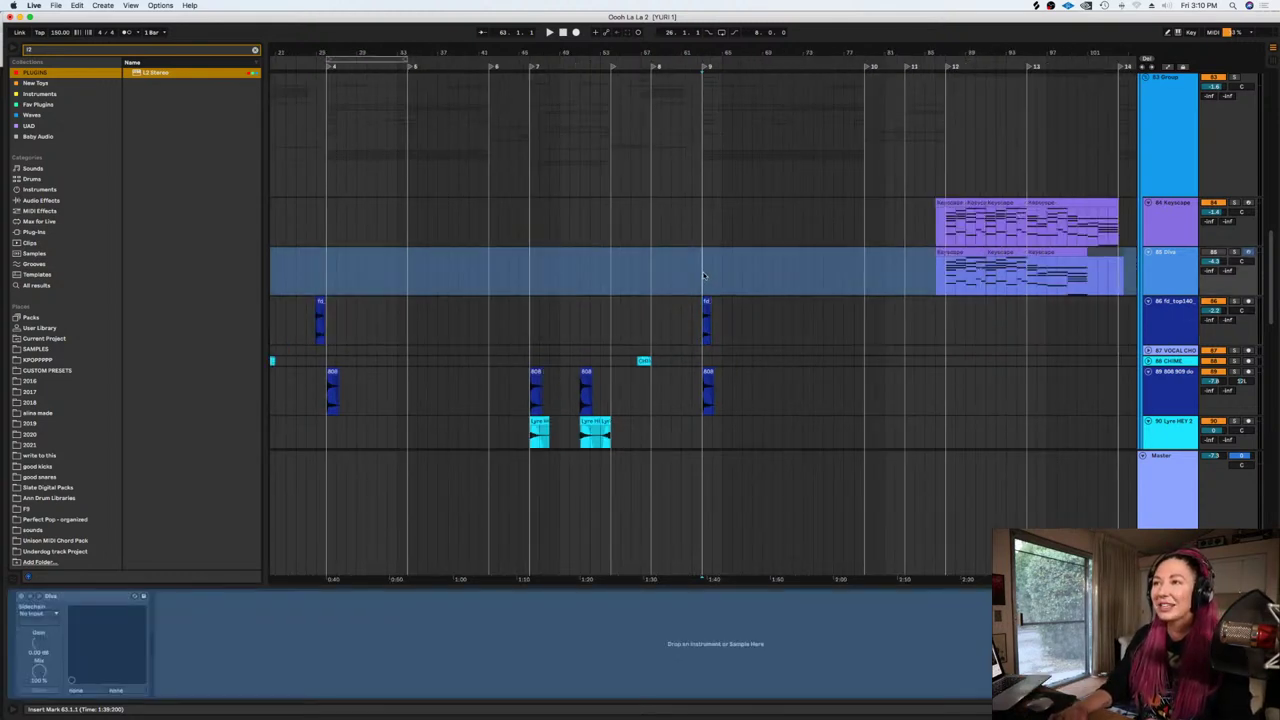
{"action": "key", "text": "space"}
{"action": "scroll", "coordinate": [806, 337], "scroll_direction": "down", "scroll_amount": 1}
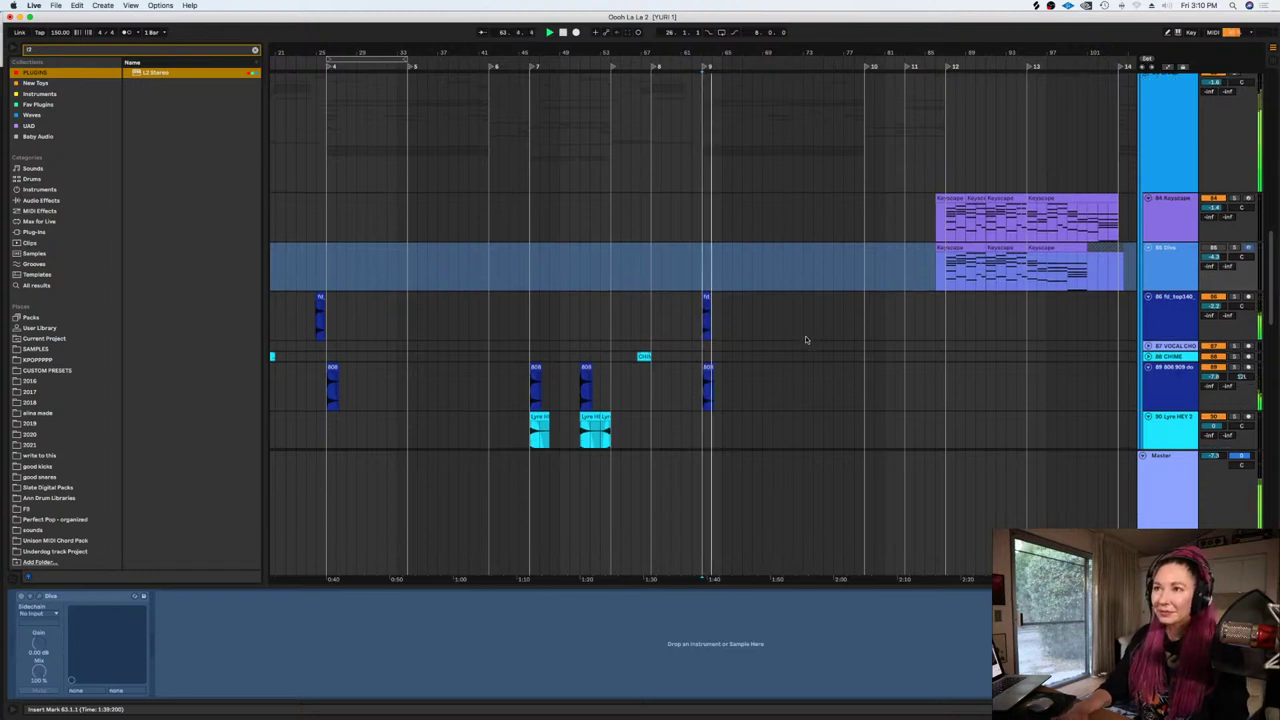
{"action": "left_click", "coordinate": [741, 328]}
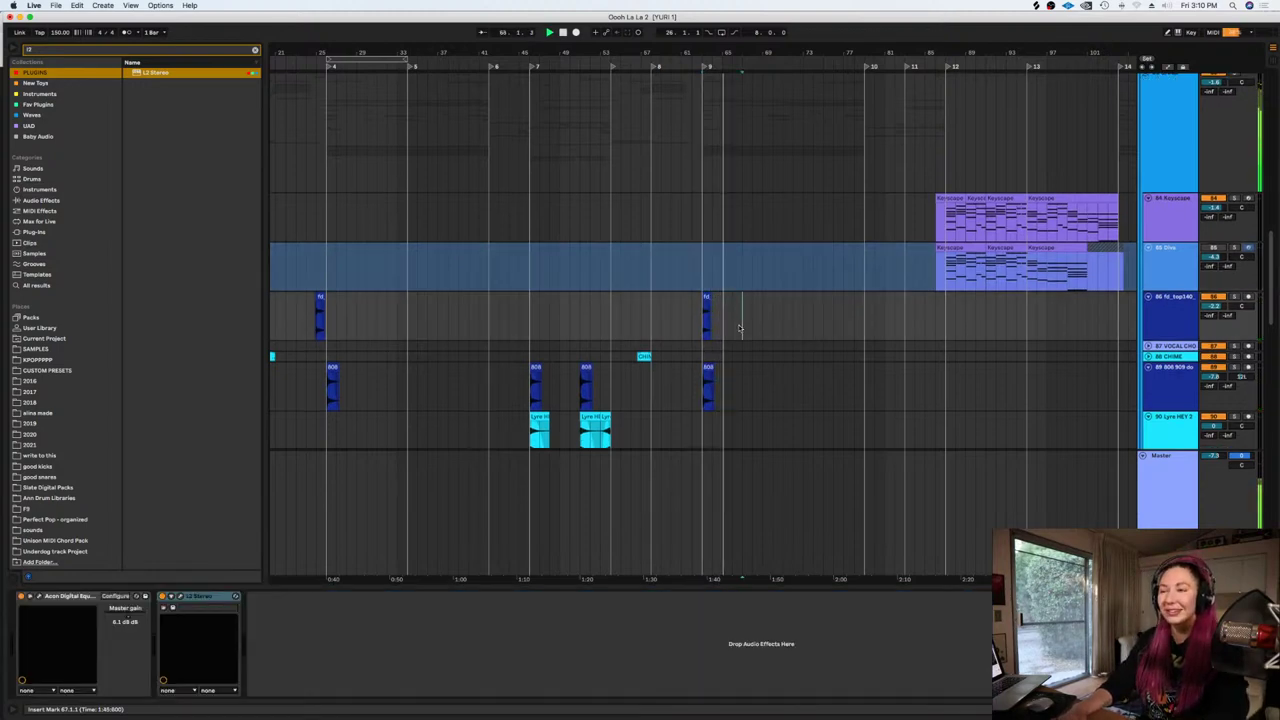
{"action": "key", "text": "plus"}
{"action": "key", "text": "plus"}
{"action": "key", "text": "minus"}
{"action": "key", "text": "minus"}
{"action": "key", "text": "h"}
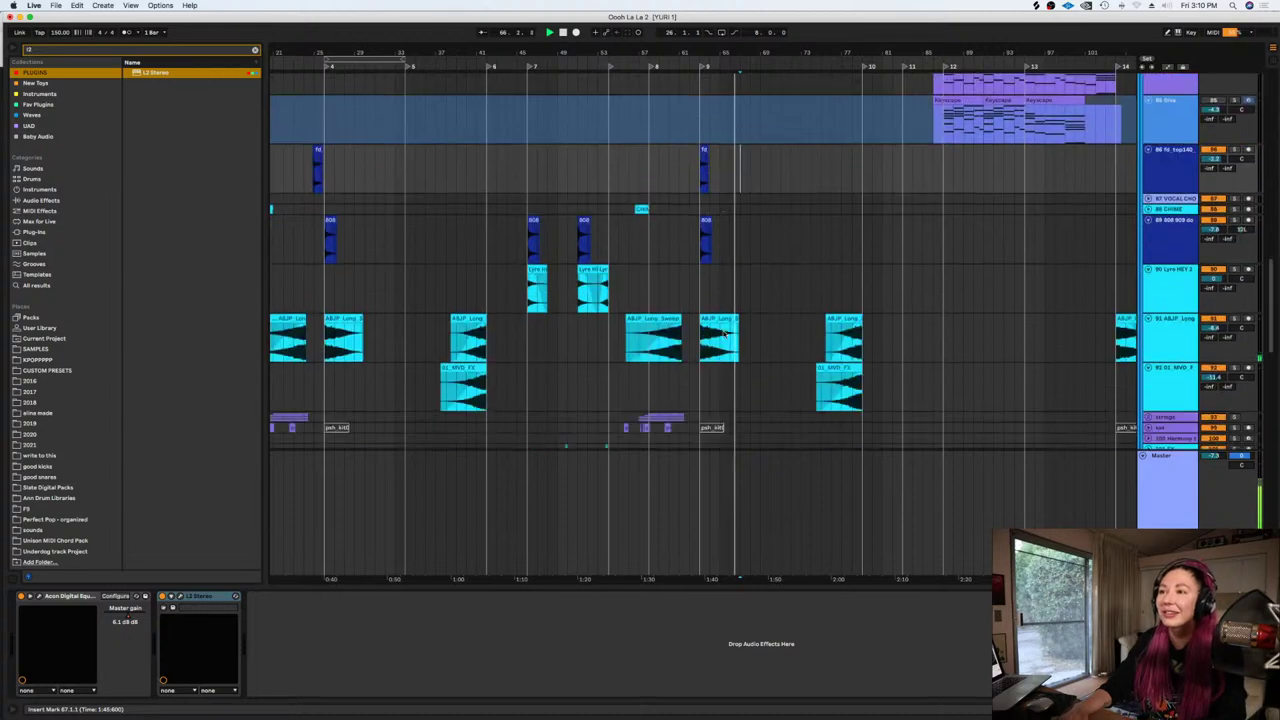
{"action": "key", "text": "h"}
{"action": "scroll", "coordinate": [755, 346], "scroll_direction": "up", "scroll_amount": 2}
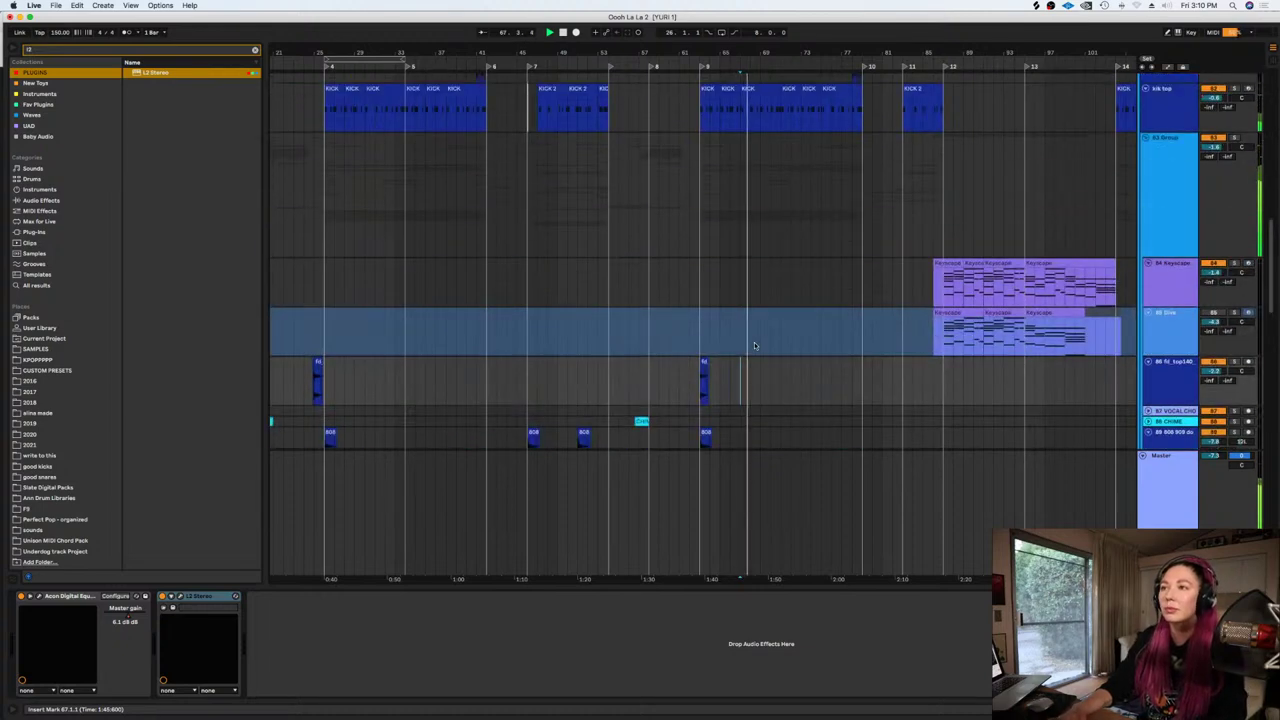
{"action": "scroll", "coordinate": [765, 341], "scroll_direction": "down", "scroll_amount": 10}
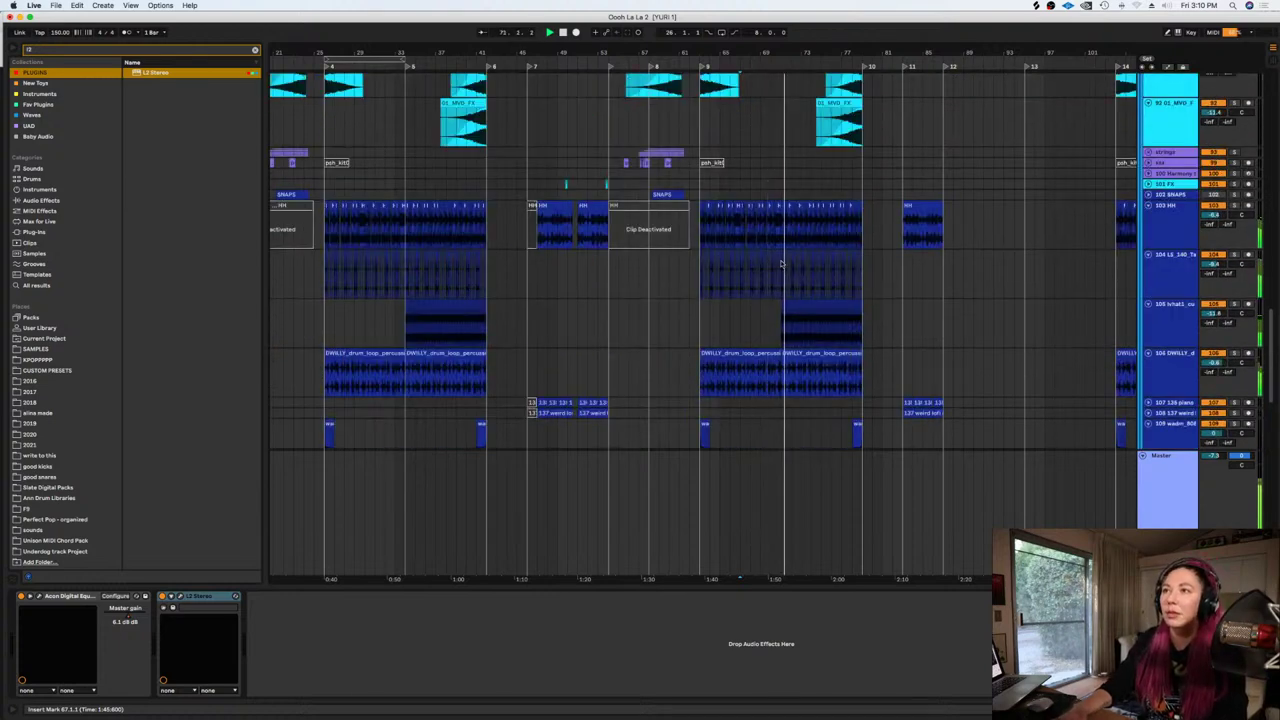
{"action": "scroll", "coordinate": [783, 270], "scroll_direction": "up", "scroll_amount": 5}
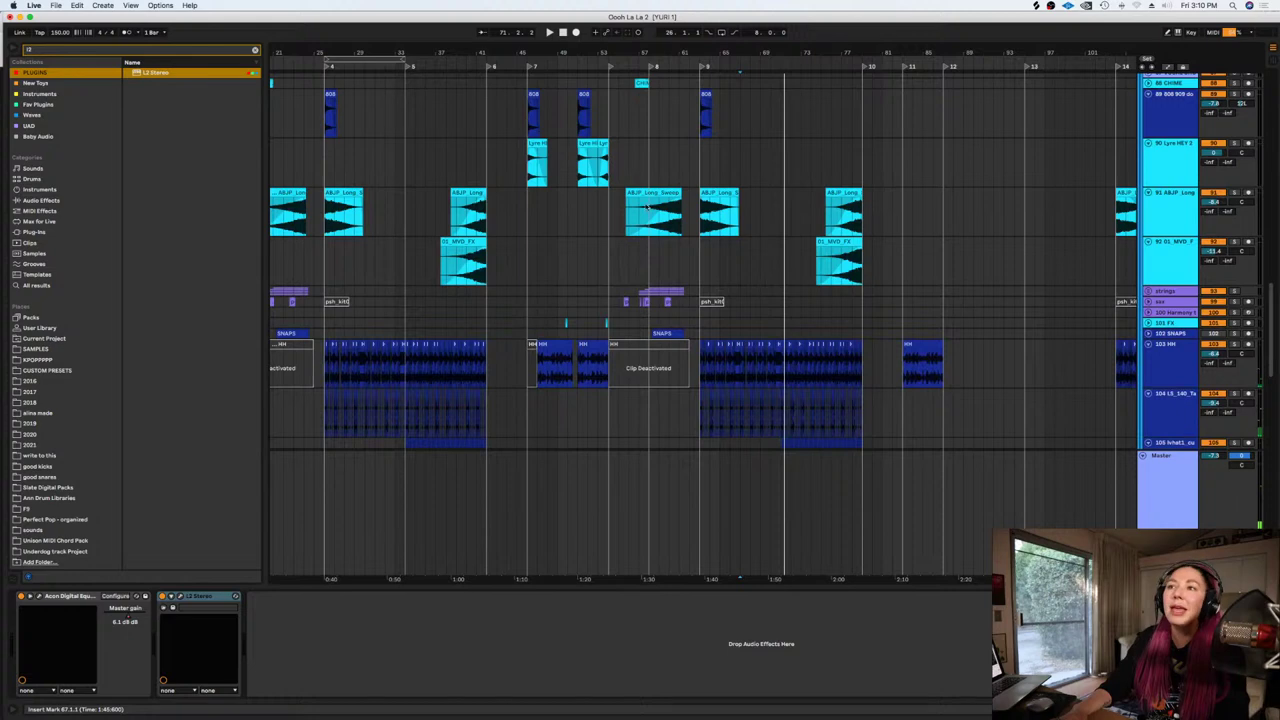
Insert a new audio track below the 01_MVD_FX track and colour it cyan like the other effect tracks
{"action": "left_click", "coordinate": [1158, 265]}
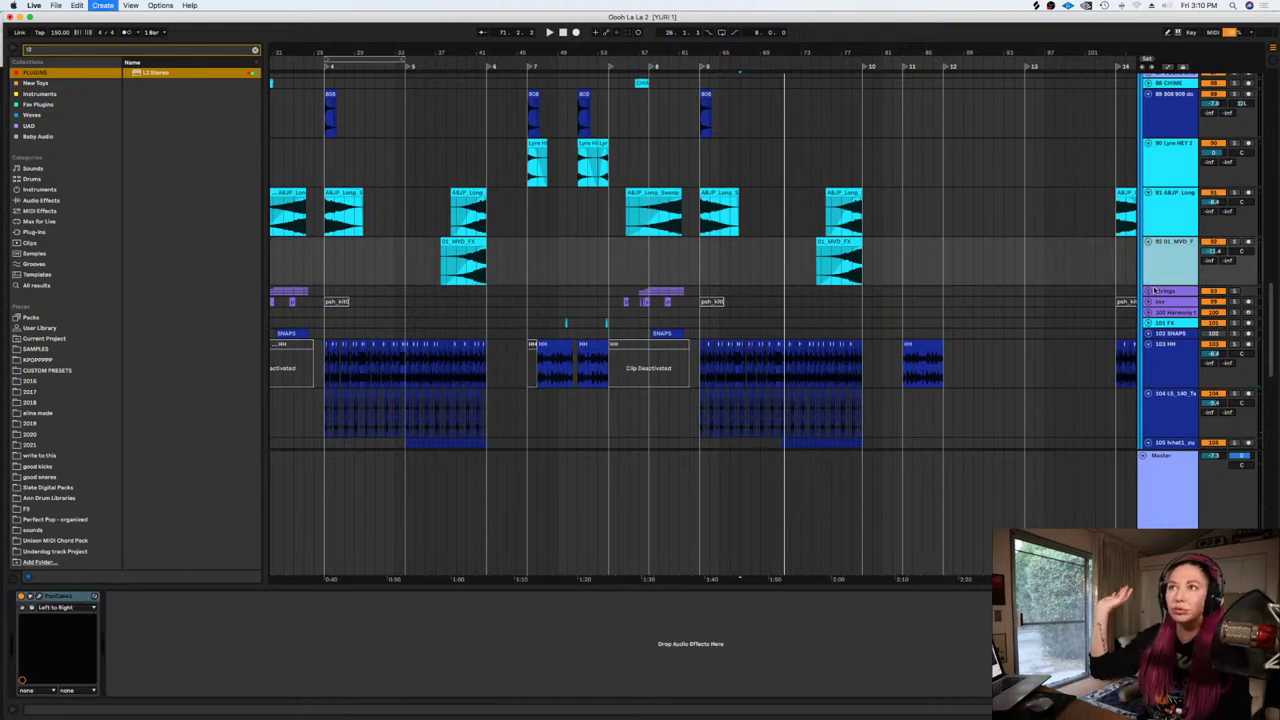
{"action": "key", "text": "super+t"}
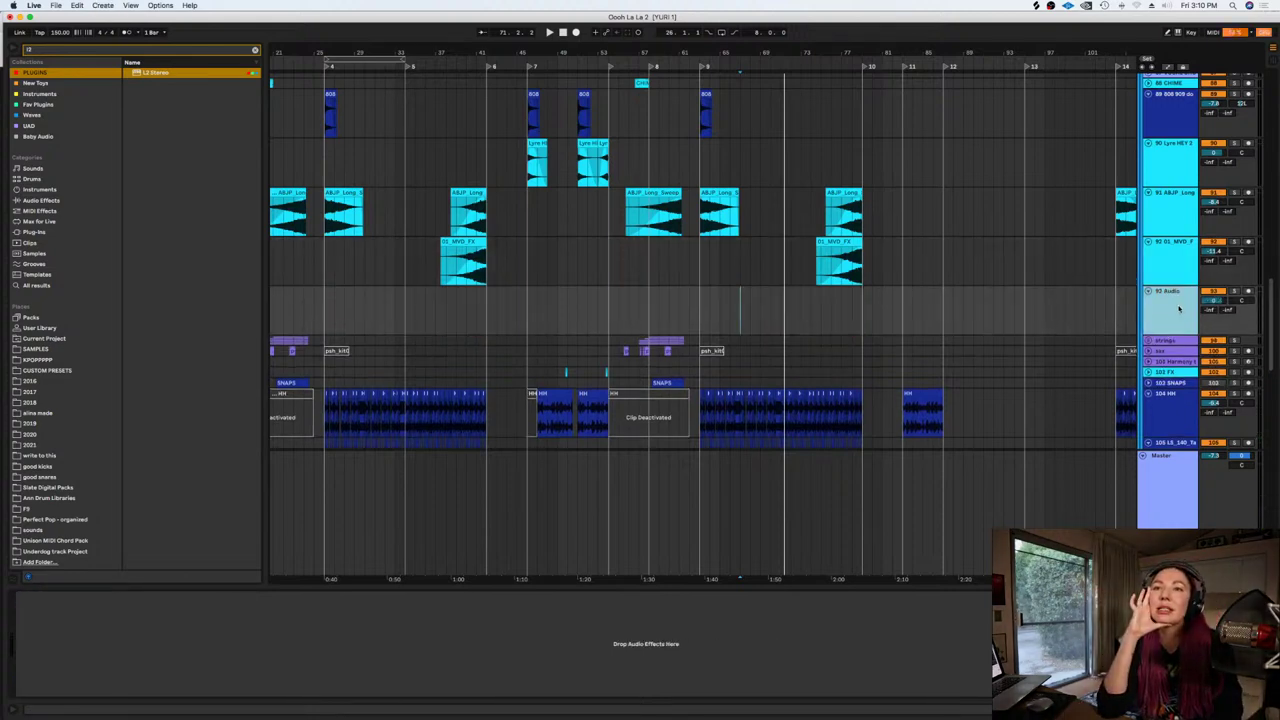
{"action": "right_click", "coordinate": [1178, 311]}
{"action": "left_click", "coordinate": [1115, 498]}
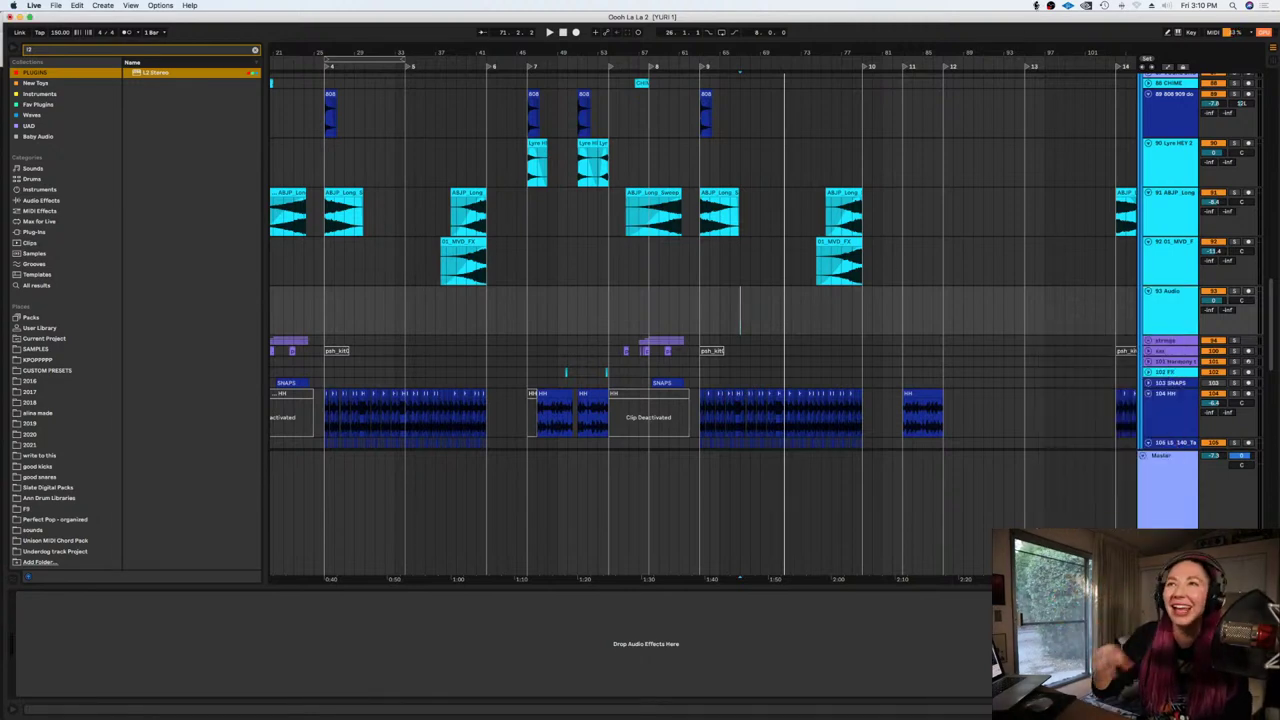
Switch to Splice, audition brake_fx_2.wav and EFFIN_150_fx_ring_tension_8bar_G#.wav among the risers, and copy the latter
{"action": "key", "text": "super+Tab"}
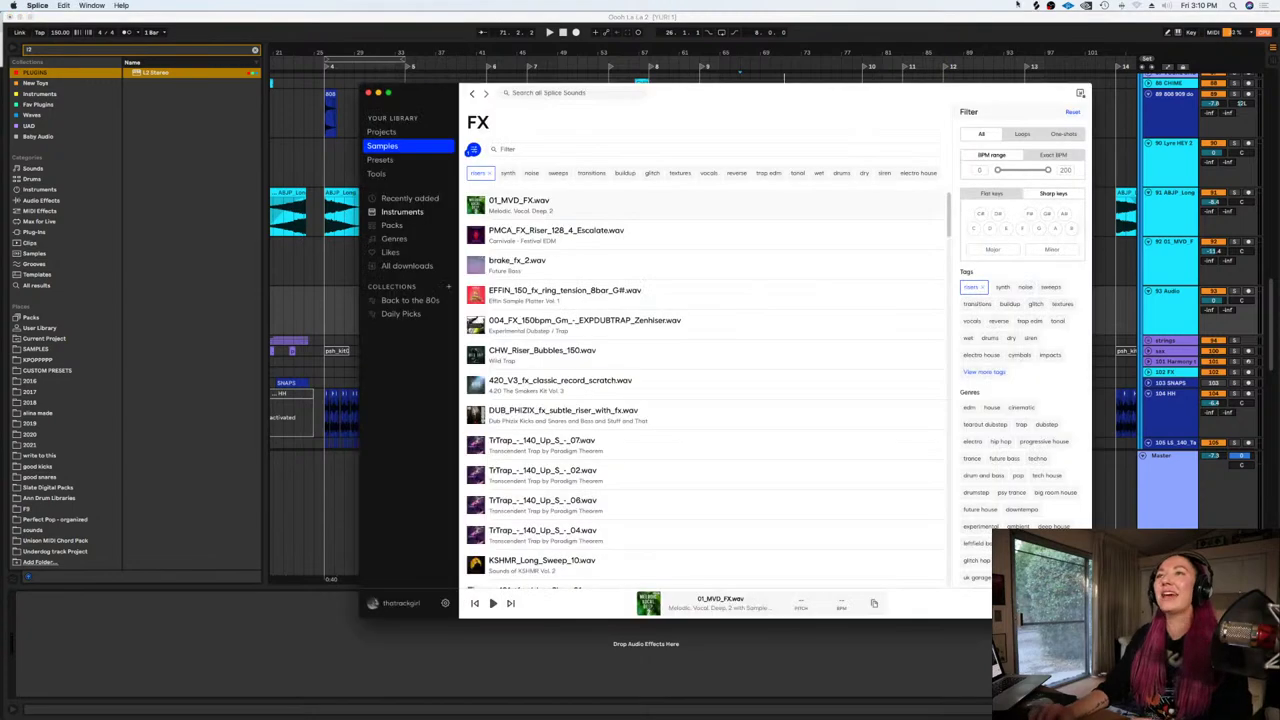
{"action": "left_click", "coordinate": [474, 264]}
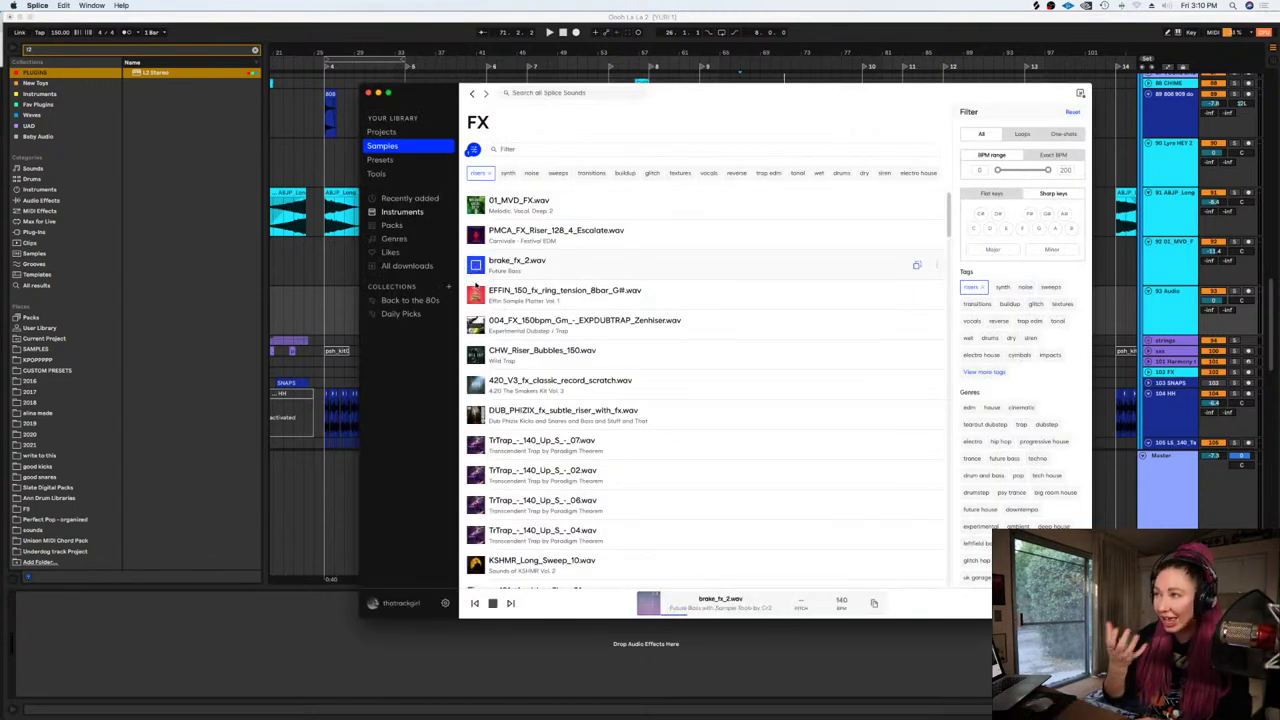
{"action": "left_click", "coordinate": [475, 292]}
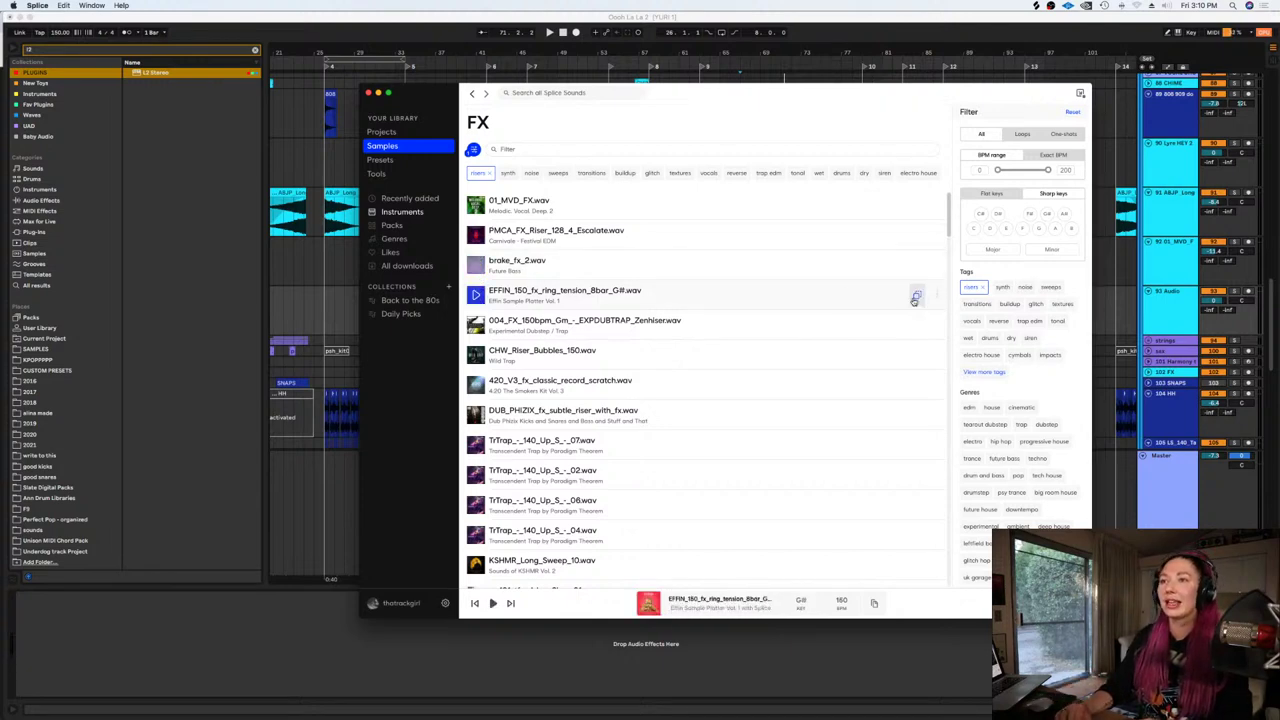
Return to Live and paste the EFFIN_150 ring tension sample onto the new audio track, starting at 67.1.1
{"action": "left_click", "coordinate": [294, 275]}
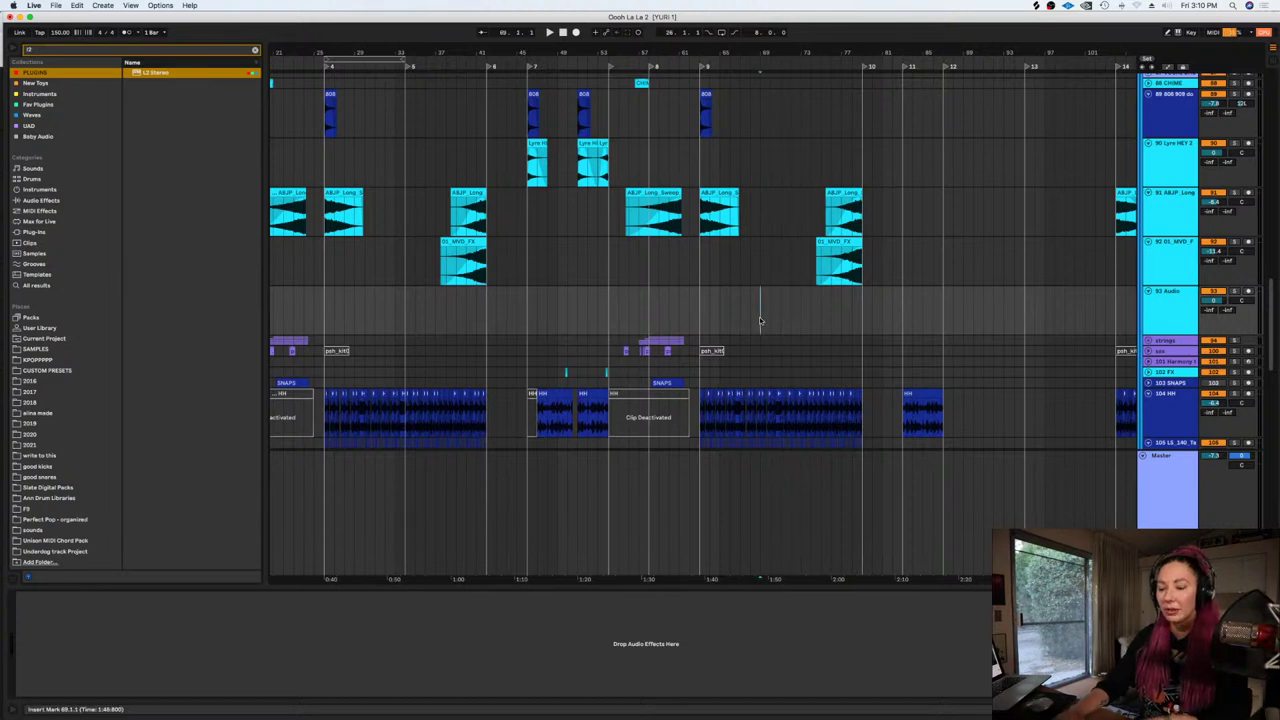
{"action": "scroll", "coordinate": [759, 320], "scroll_direction": "up", "scroll_amount": 3}
{"action": "left_click", "coordinate": [760, 320]}
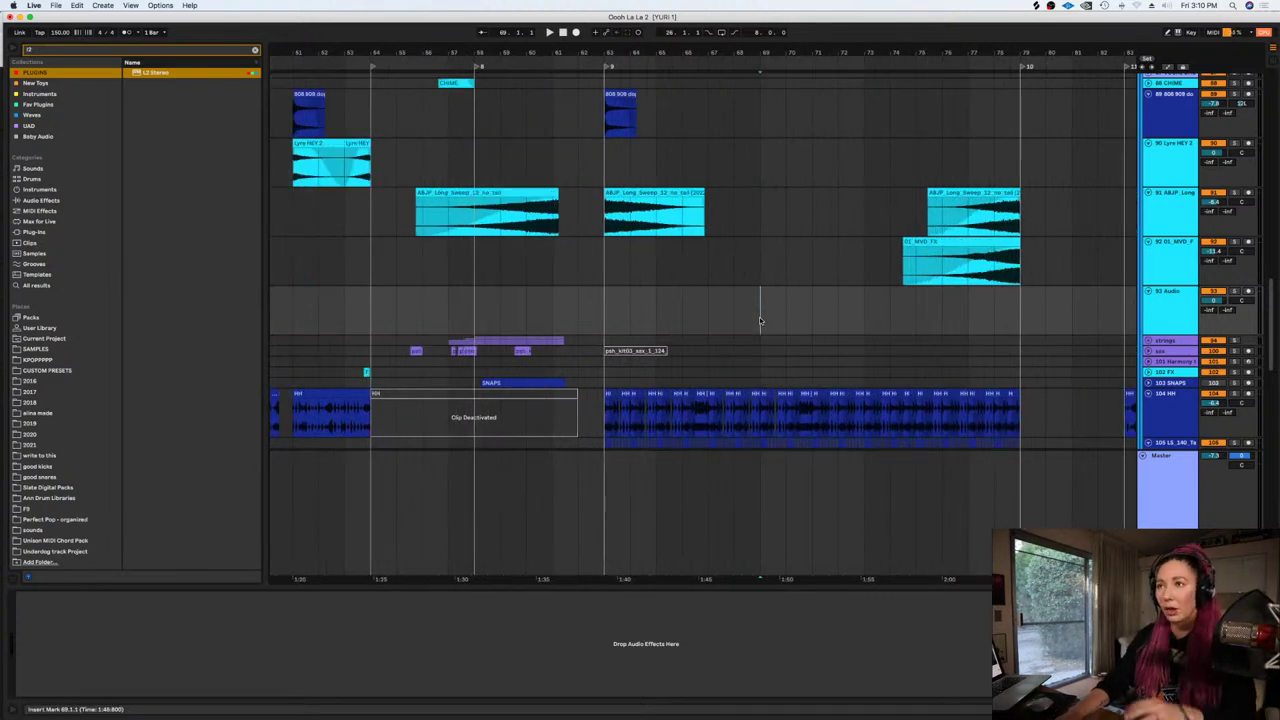
{"action": "key", "text": "super+v"}
{"action": "left_click_drag", "start_coordinate": [785, 296], "coordinate": [703, 302]}
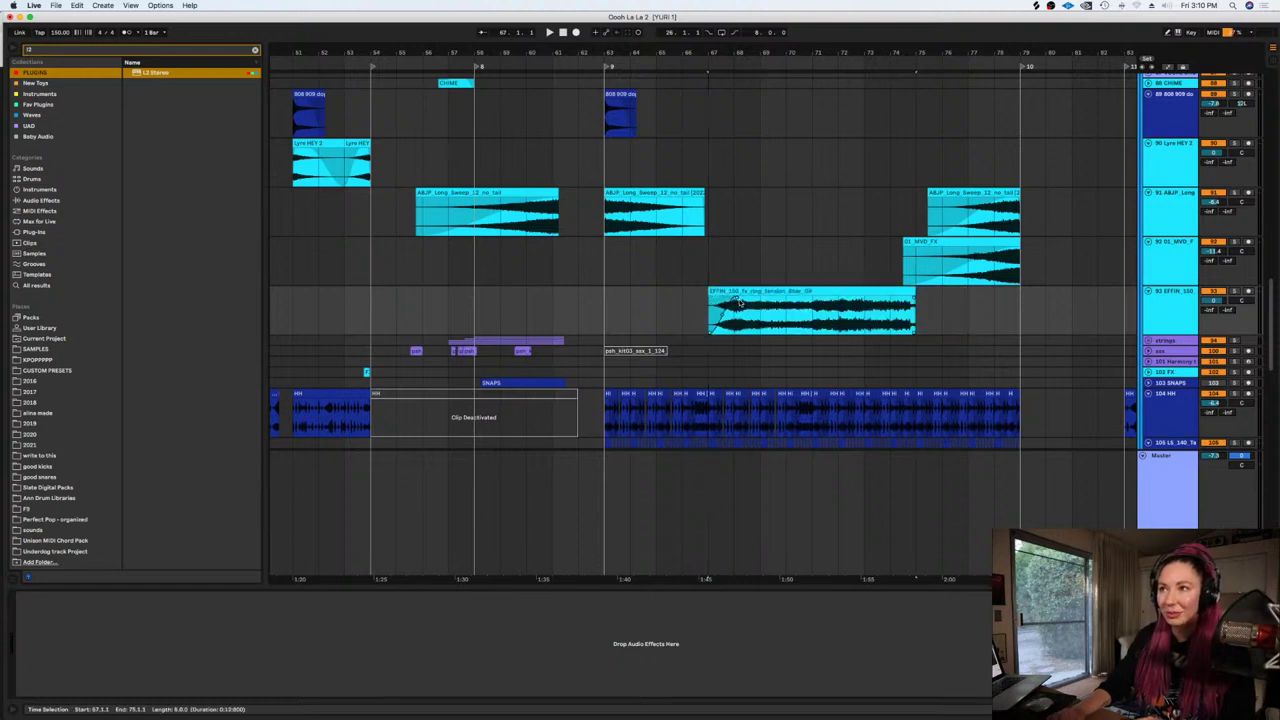
Search the plug-ins for "pancak" and add PanCake2 to the EFFIN_150 ring tension track
{"action": "left_click", "coordinate": [256, 49]}
{"action": "type", "text": "pa"}
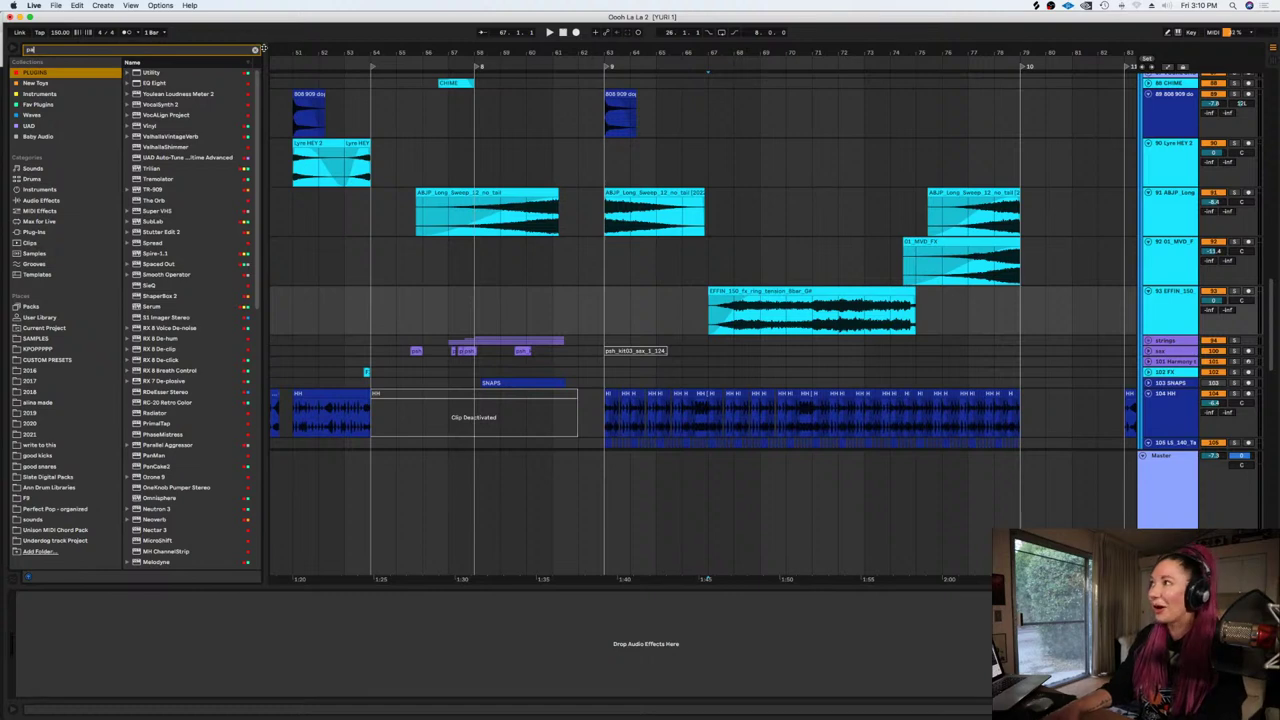
{"action": "type", "text": "ncak"}
{"action": "left_click", "coordinate": [152, 74]}
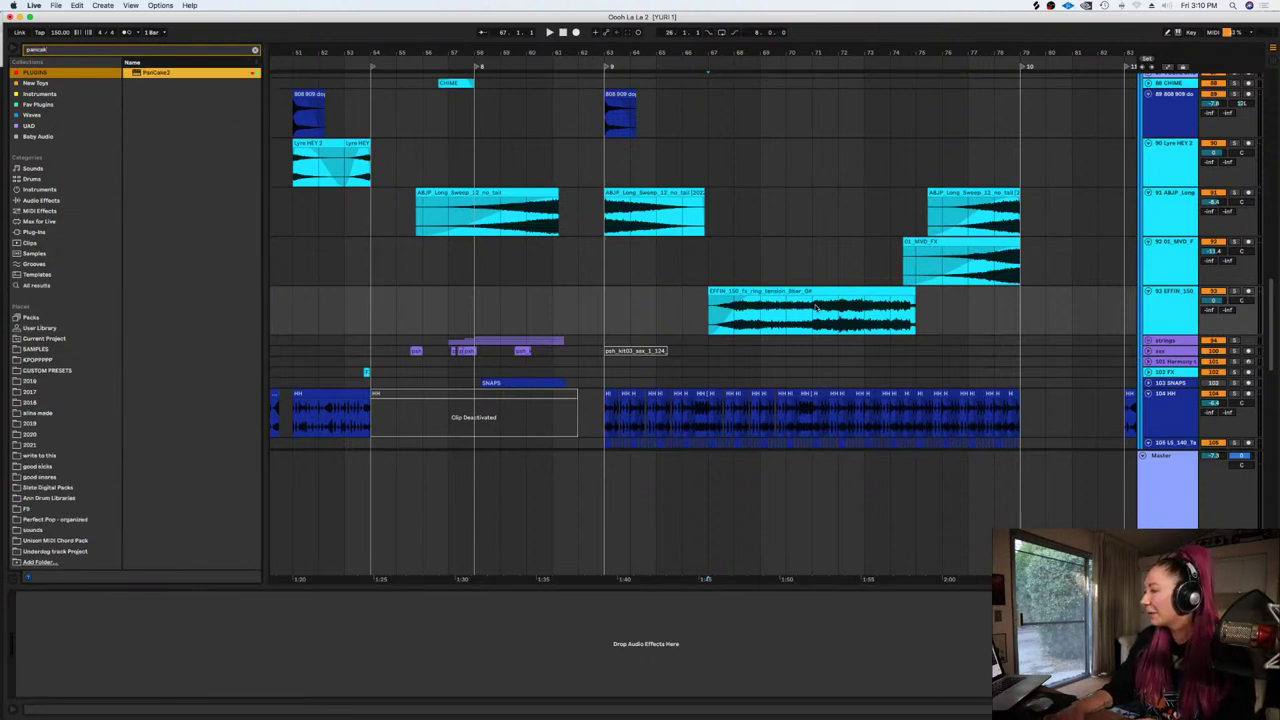
{"action": "left_click_drag", "start_coordinate": [815, 305], "coordinate": [815, 308]}
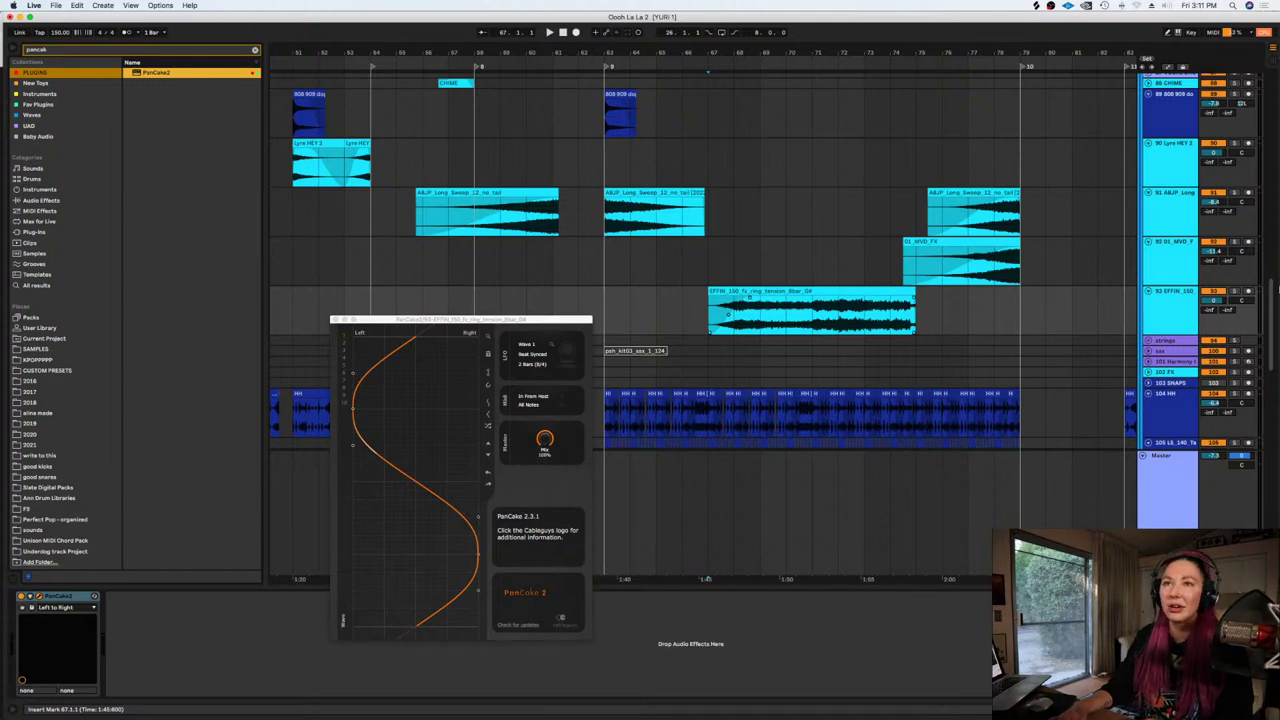
Look through the arrangement's tracks and examine the SubLab bass instrument's settings and its preset list
{"action": "scroll", "coordinate": [1152, 373], "scroll_direction": "down", "scroll_amount": 10}
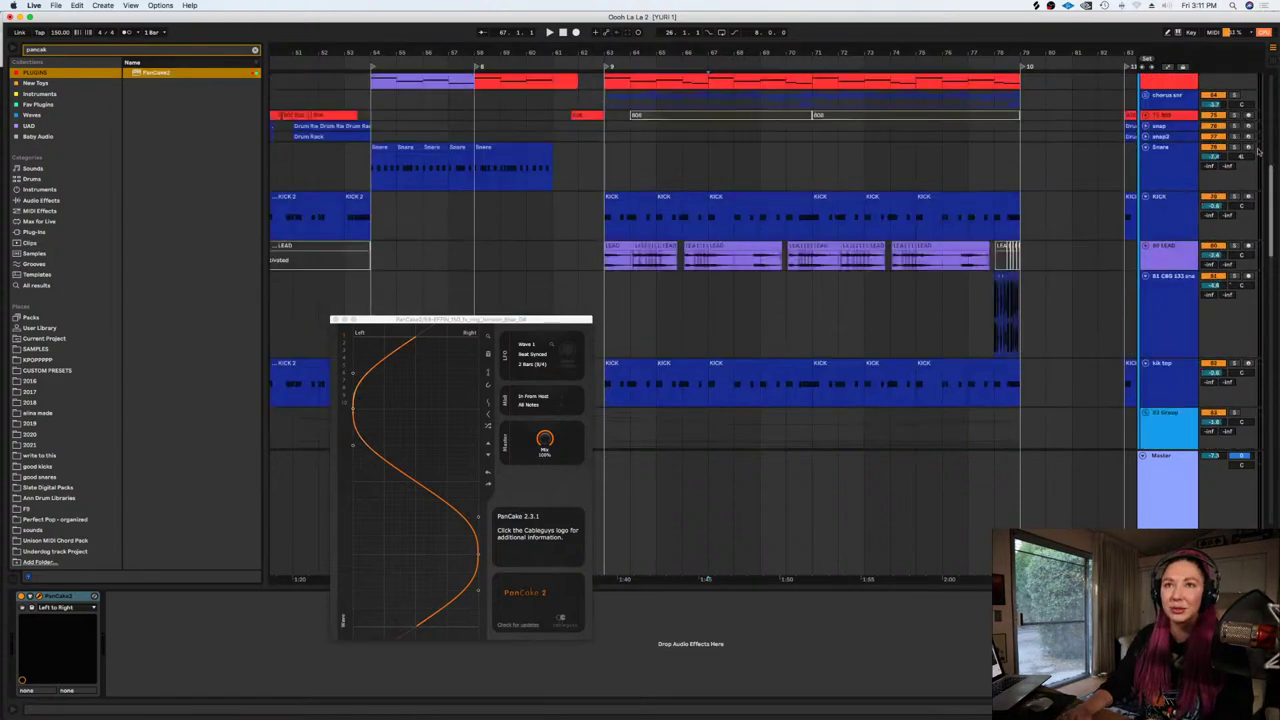
{"action": "left_click", "coordinate": [1152, 373]}
{"action": "left_click", "coordinate": [38, 597]}
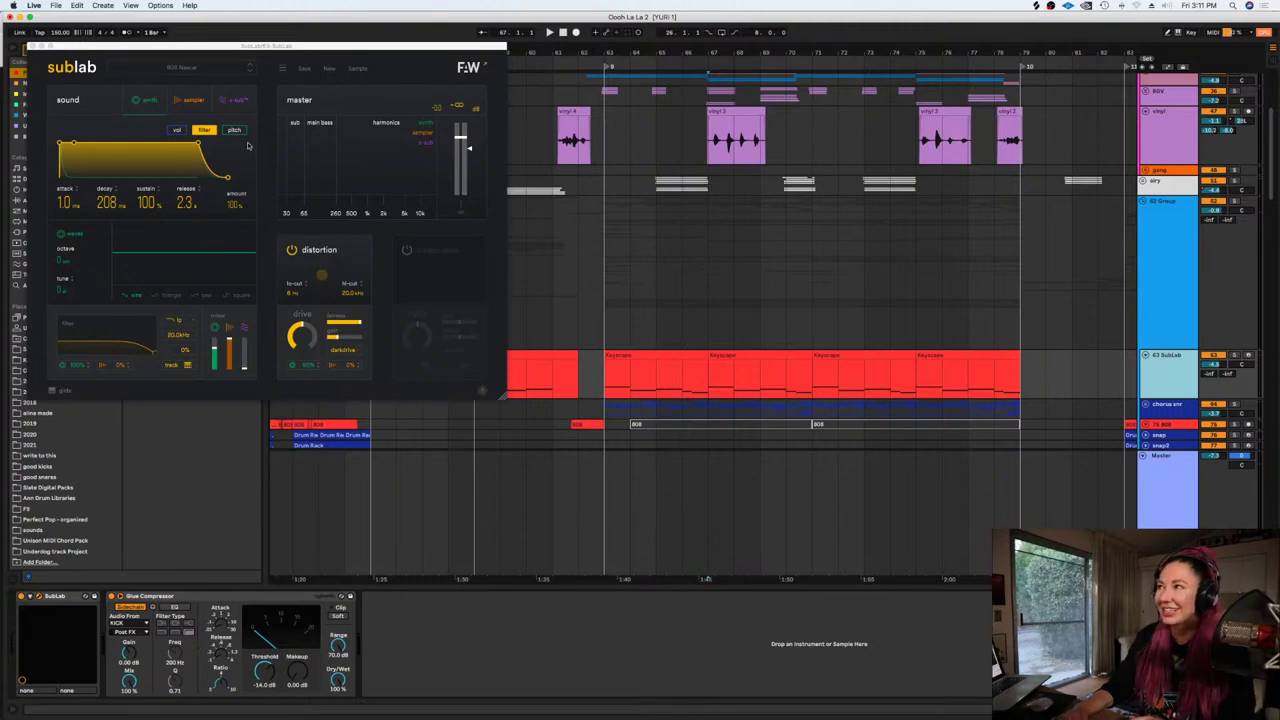
{"action": "left_click", "coordinate": [31, 47]}
{"action": "scroll", "coordinate": [737, 281], "scroll_direction": "down", "scroll_amount": 10}
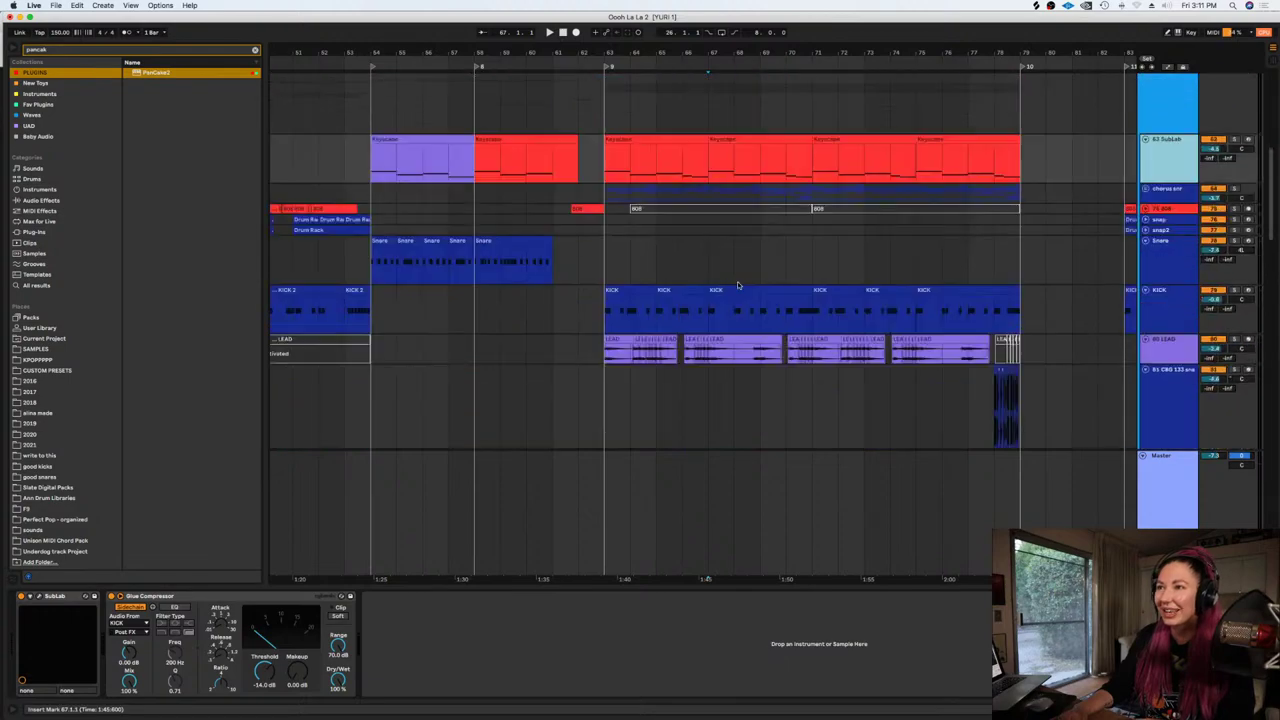
{"action": "scroll", "coordinate": [735, 286], "scroll_direction": "down", "scroll_amount": 10}
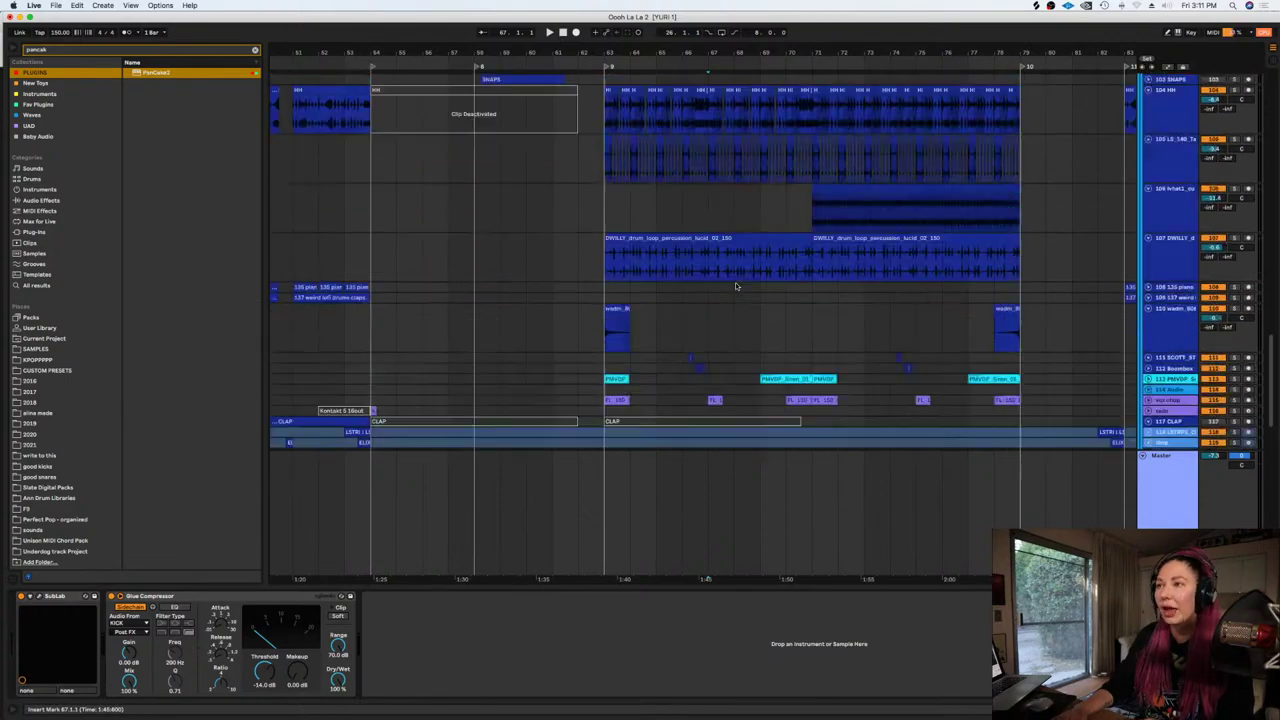
{"action": "scroll", "coordinate": [963, 220], "scroll_direction": "up", "scroll_amount": 15}
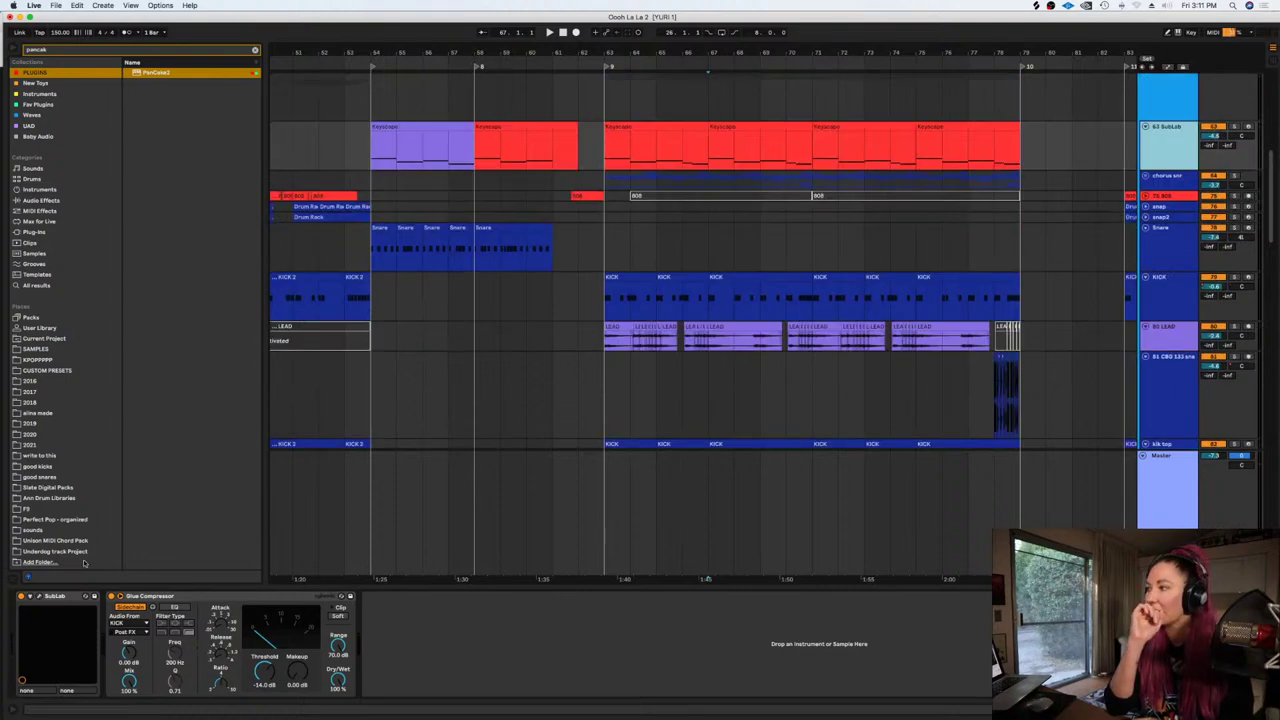
{"action": "left_click", "coordinate": [38, 597]}
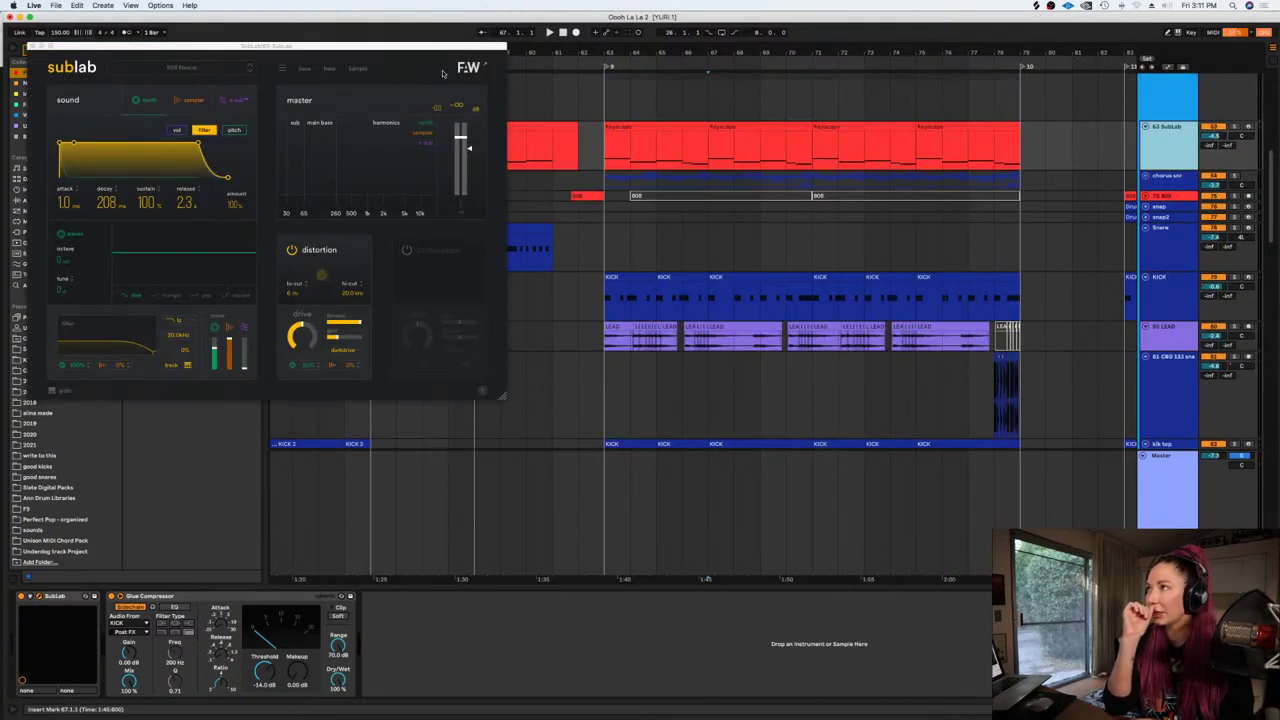
{"action": "left_click", "coordinate": [191, 71]}
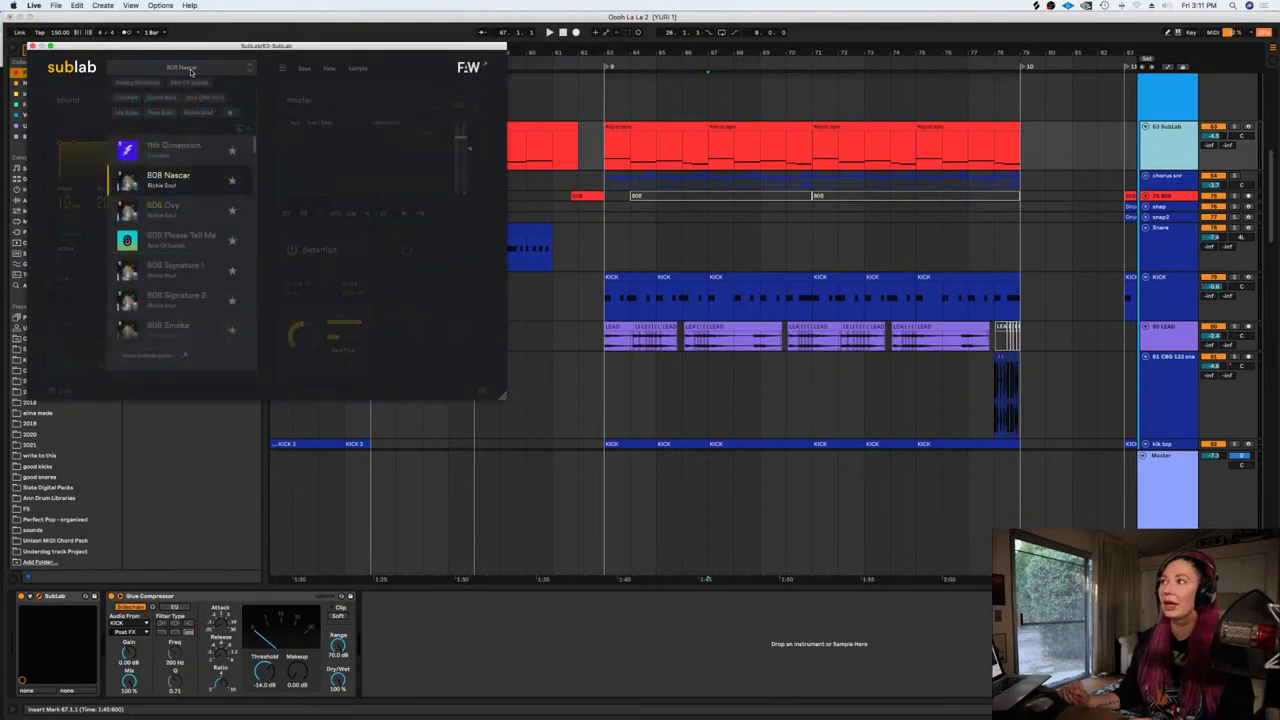
{"action": "left_click", "coordinate": [275, 91]}
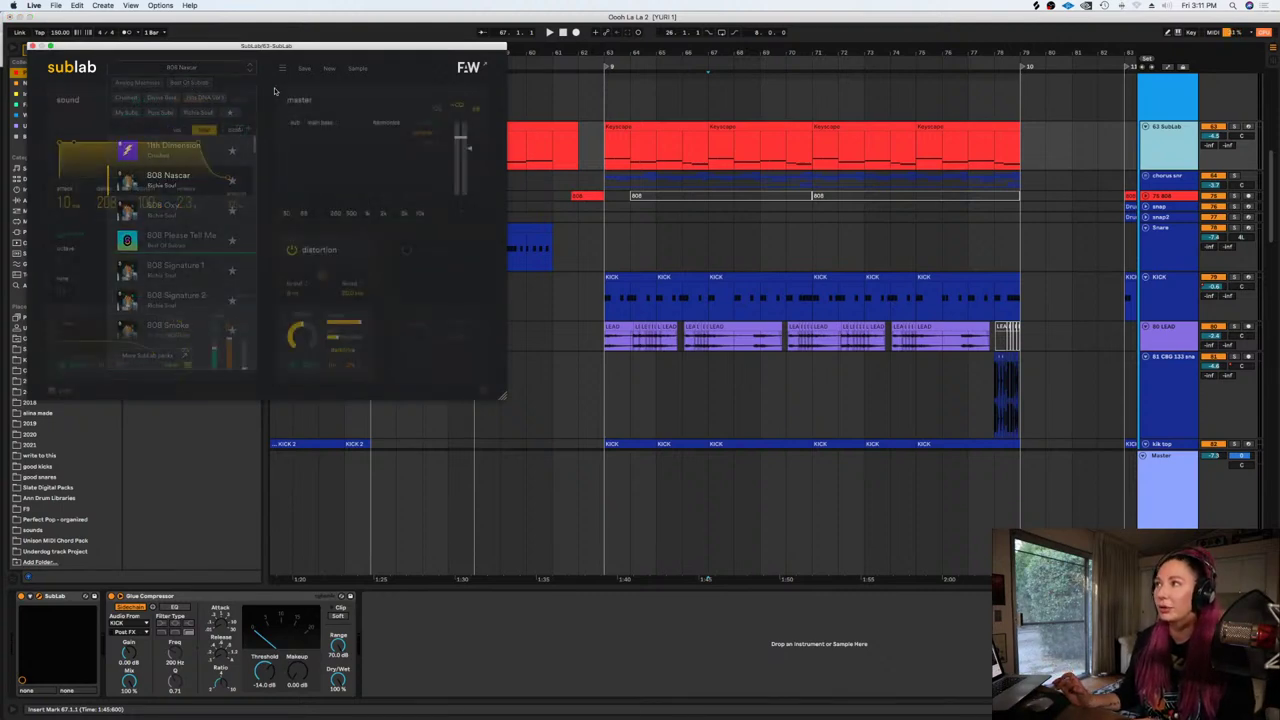
{"action": "left_click", "coordinate": [31, 46]}
{"action": "scroll", "coordinate": [790, 345], "scroll_direction": "down", "scroll_amount": 3}
{"action": "scroll", "coordinate": [790, 345], "scroll_direction": "down", "scroll_amount": 10}
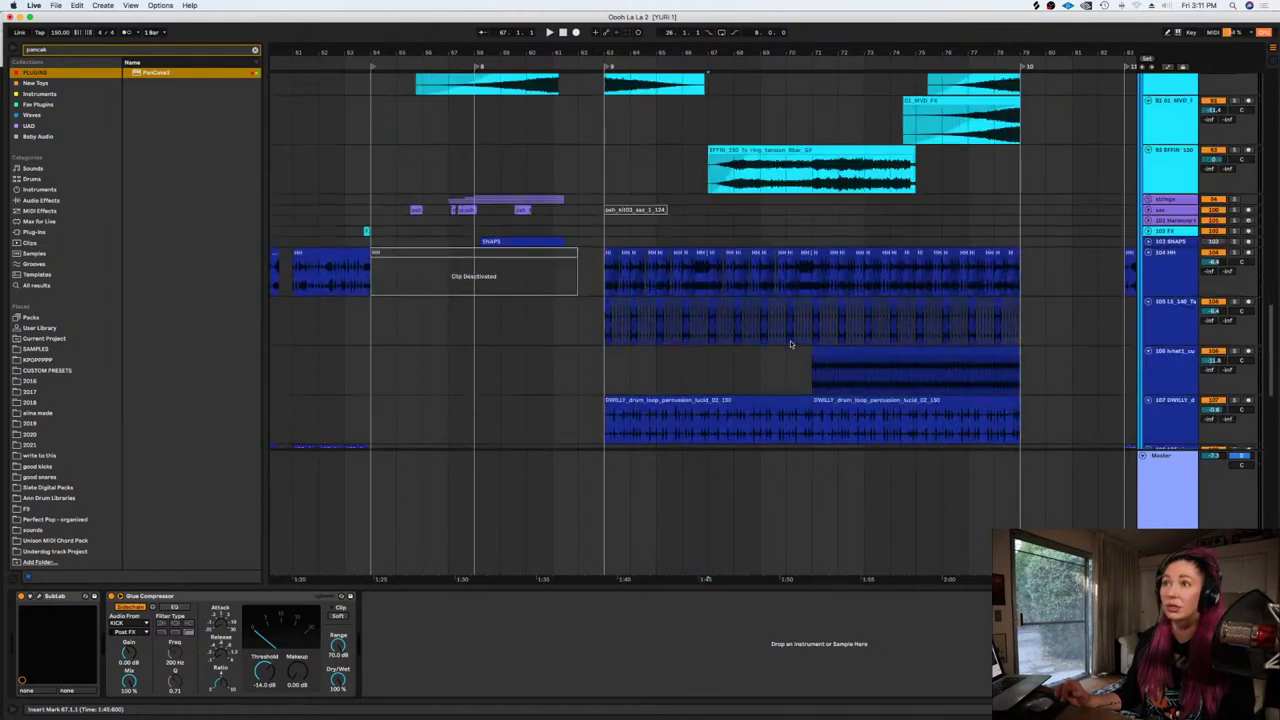
{"action": "scroll", "coordinate": [802, 386], "scroll_direction": "up", "scroll_amount": 10}
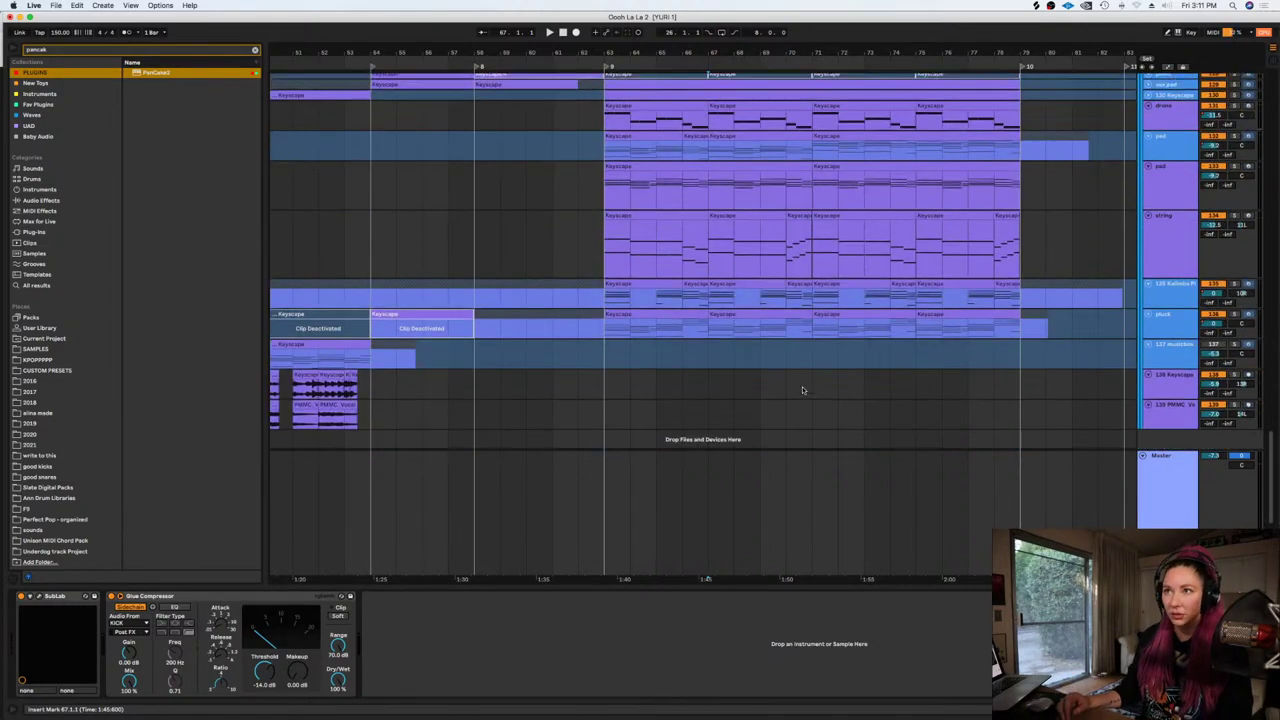
{"action": "scroll", "coordinate": [797, 385], "scroll_direction": "up", "scroll_amount": 5}
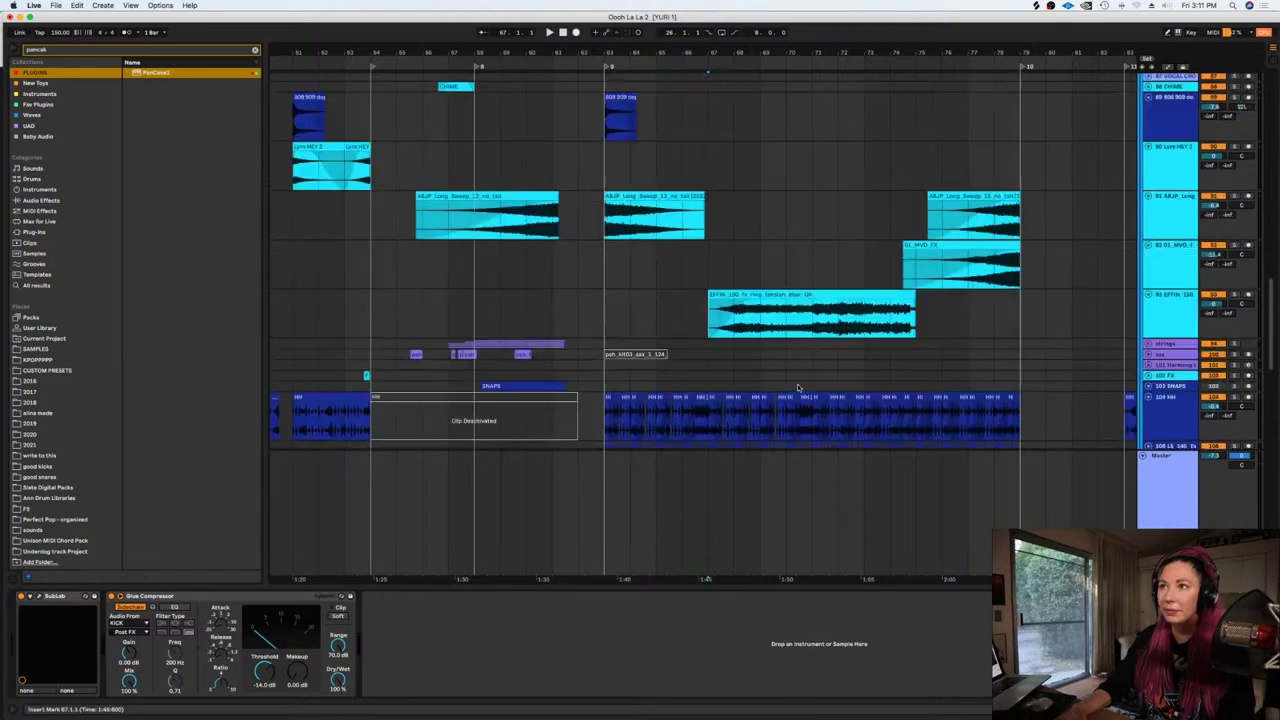
Play from 67.1.1 and move the EFFIN_150 ring tension clip one bar later to start at 68.1.1
{"action": "left_click", "coordinate": [714, 399]}
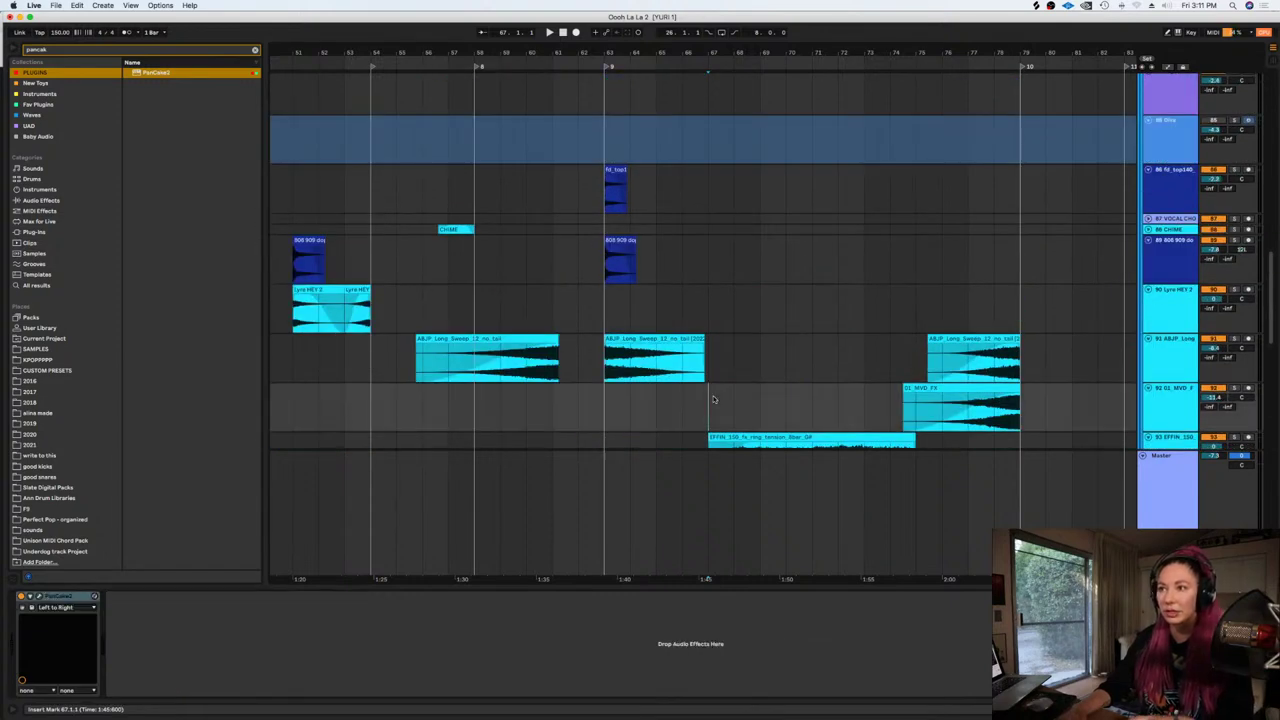
{"action": "key", "text": "plus"}
{"action": "key", "text": "space"}
{"action": "scroll", "coordinate": [713, 397], "scroll_direction": "down", "scroll_amount": 5}
{"action": "scroll", "coordinate": [713, 397], "scroll_direction": "down", "scroll_amount": 3}
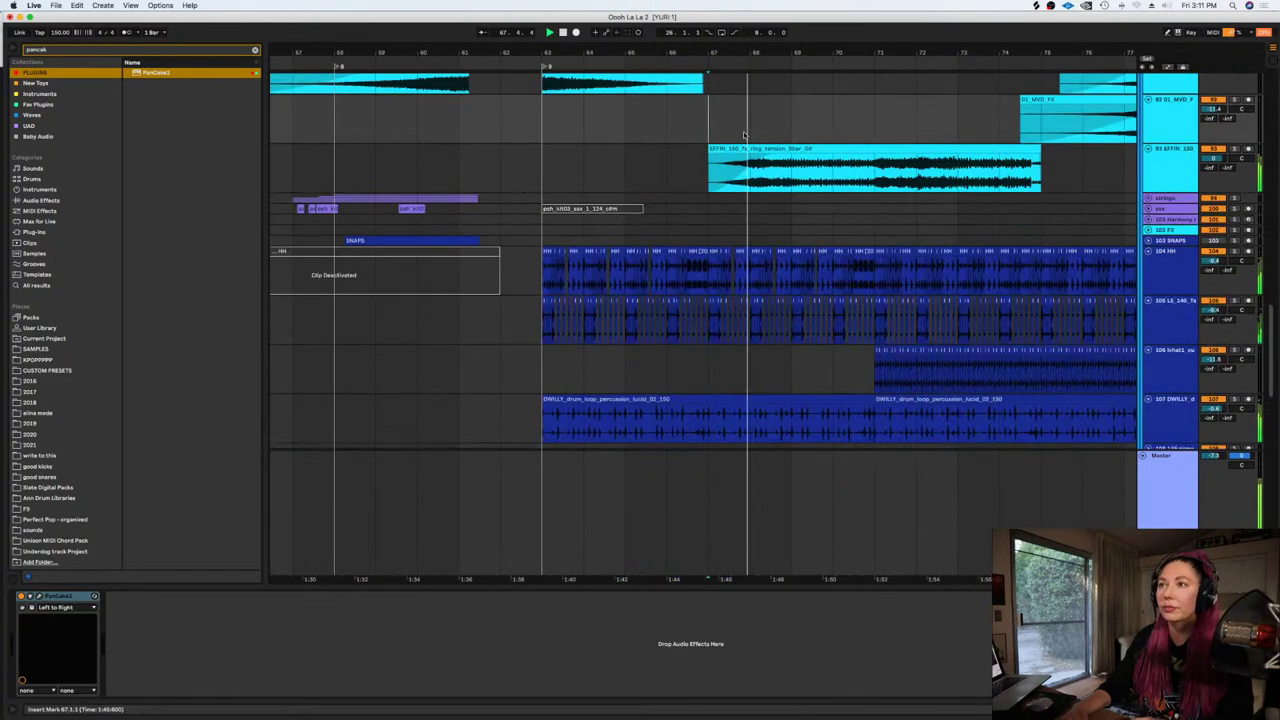
{"action": "key", "text": "space"}
{"action": "left_click_drag", "start_coordinate": [756, 150], "coordinate": [787, 150]}
{"action": "key", "text": "space"}
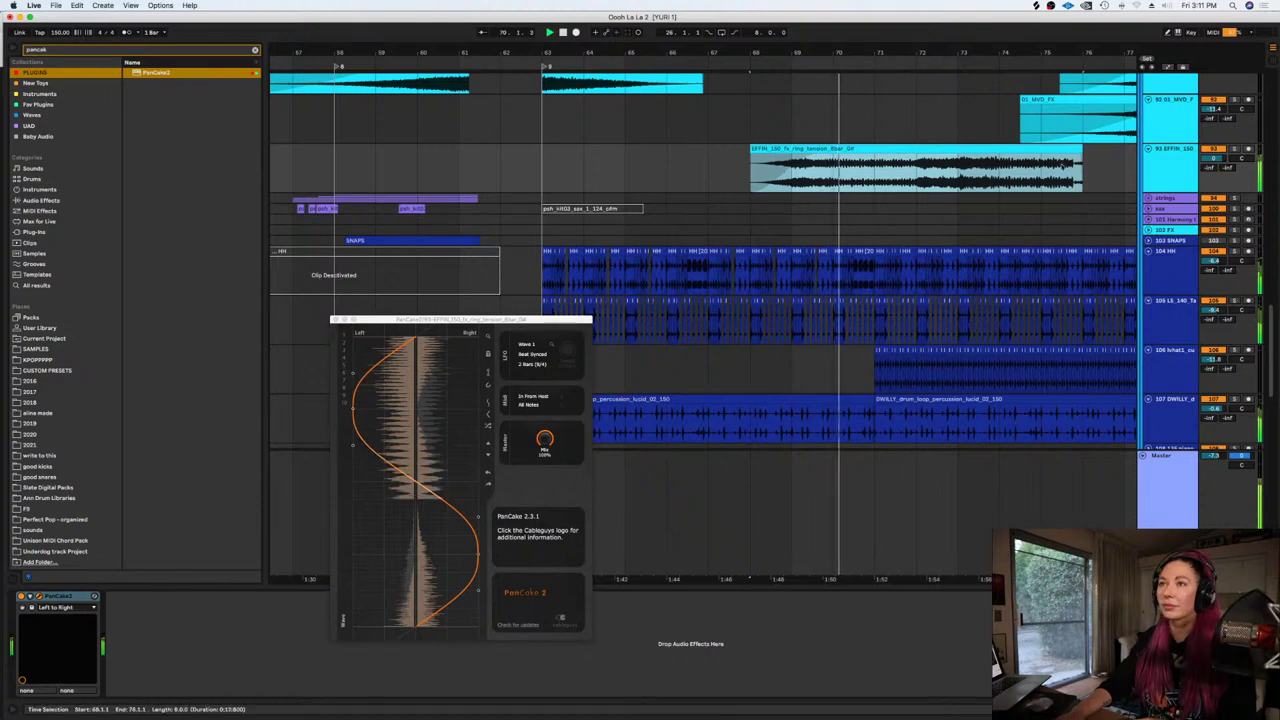
Split the EFFIN_150 ring tension clip at bar 72, delete its second half, and fade out the remaining end
{"action": "left_click", "coordinate": [918, 168]}
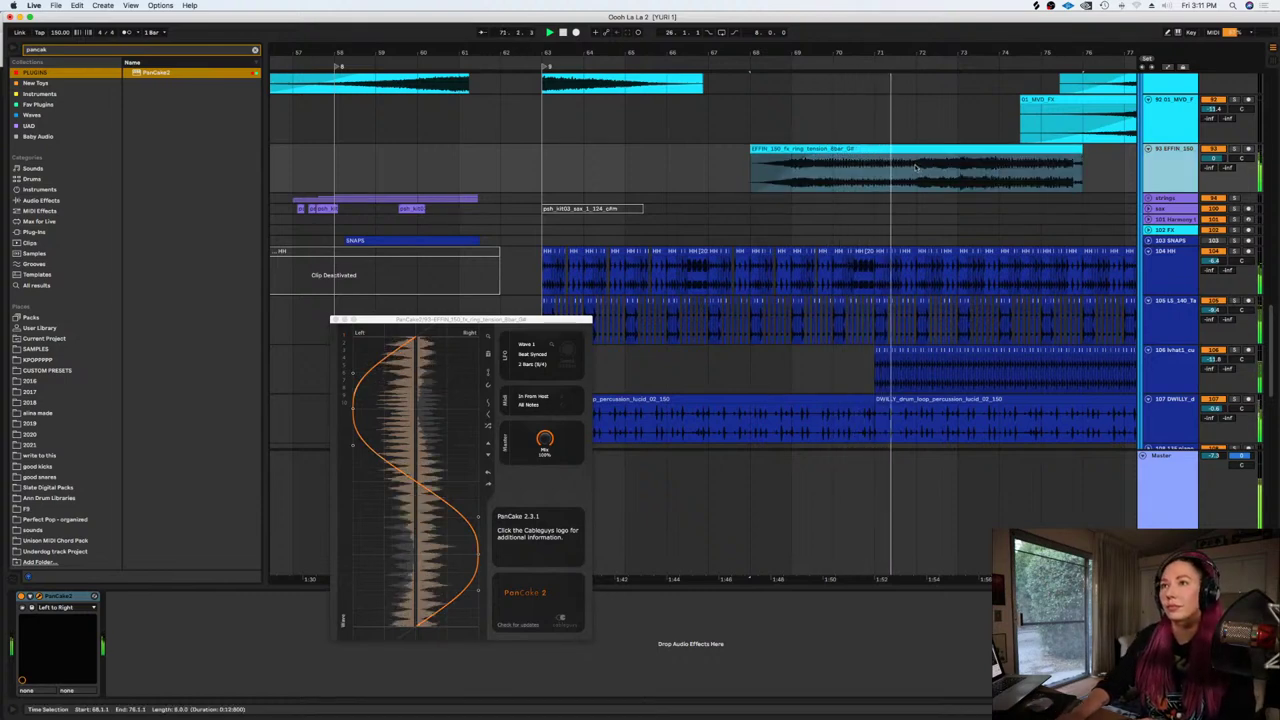
{"action": "left_click", "coordinate": [917, 162]}
{"action": "key", "text": "space"}
{"action": "key", "text": "super+e"}
{"action": "left_click", "coordinate": [932, 149]}
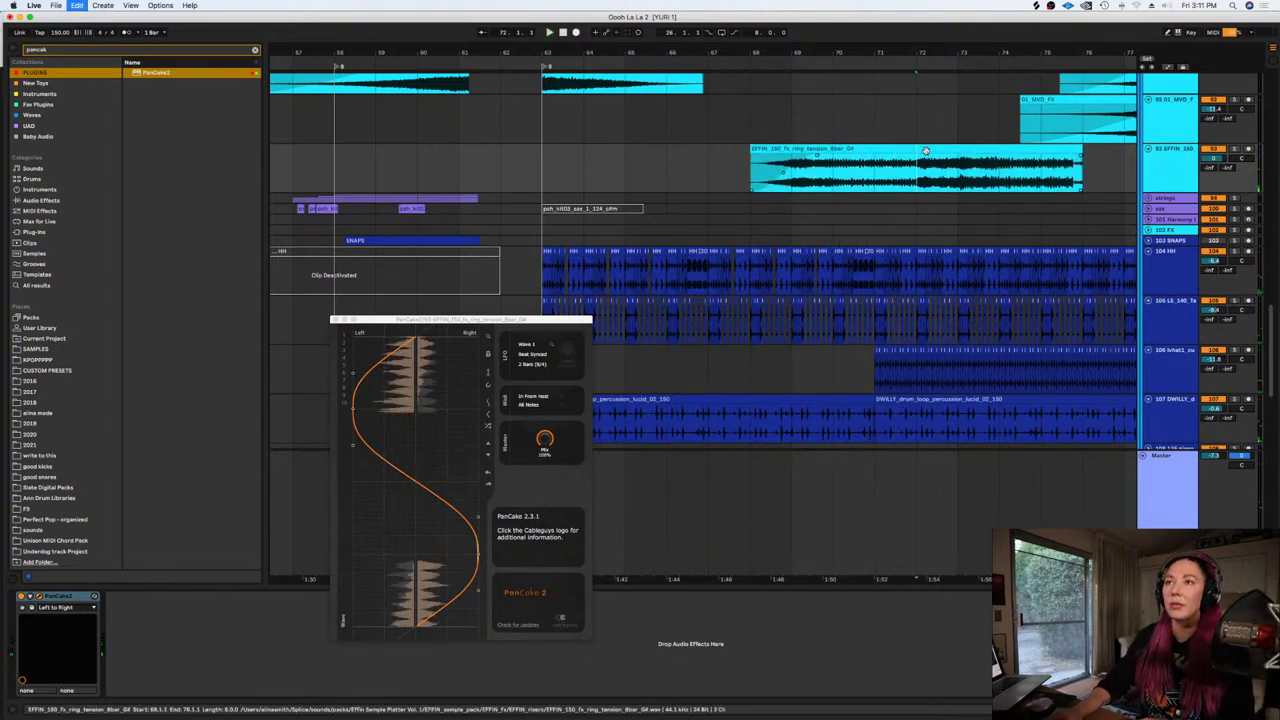
{"action": "key", "text": "Delete"}
{"action": "left_click_drag", "start_coordinate": [914, 155], "coordinate": [852, 155]}
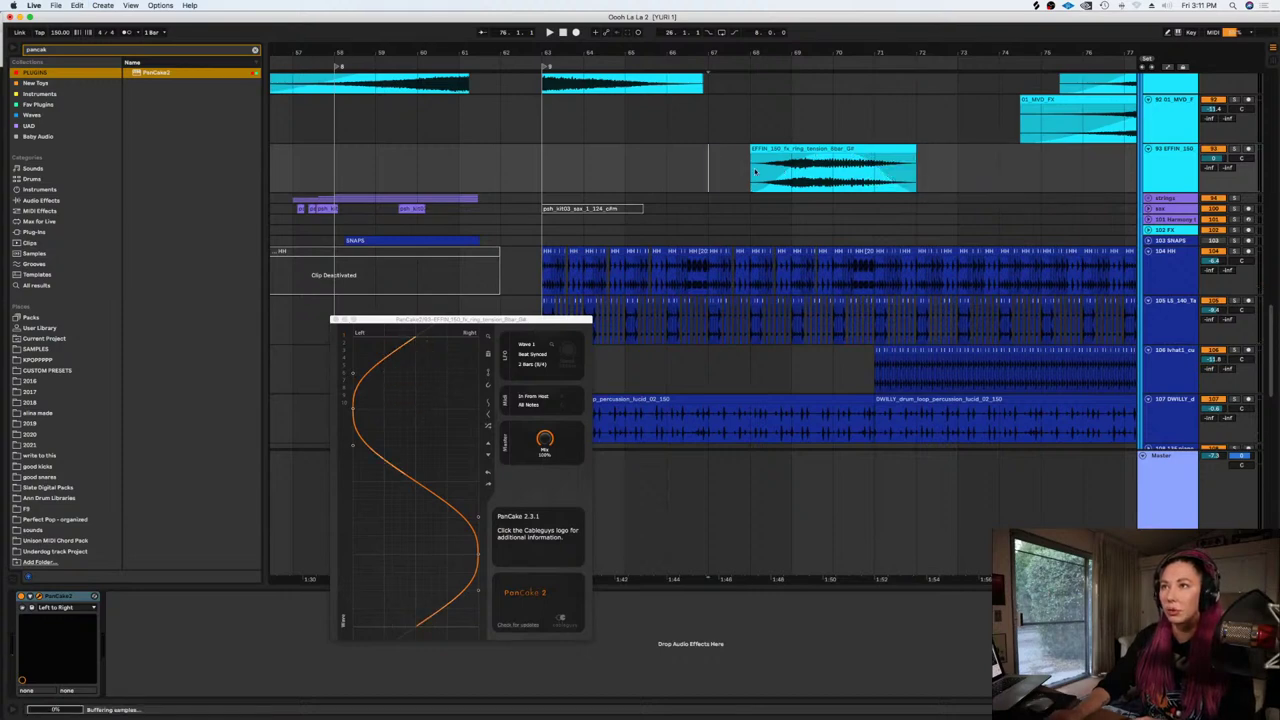
Trim the ring tension clip's start to about 68.2.2, lower its track volume to -9.6 dB, and play it back
{"action": "left_click_drag", "start_coordinate": [707, 175], "coordinate": [764, 177]}
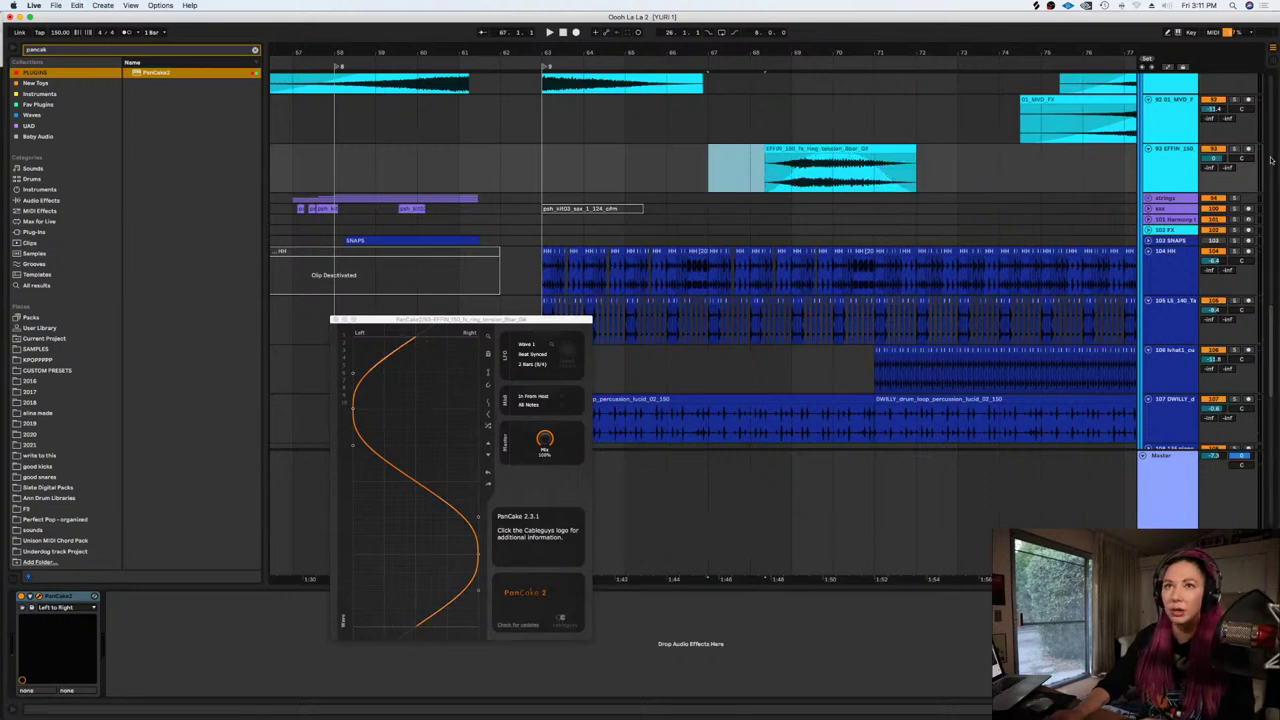
{"action": "key", "text": "Delete"}
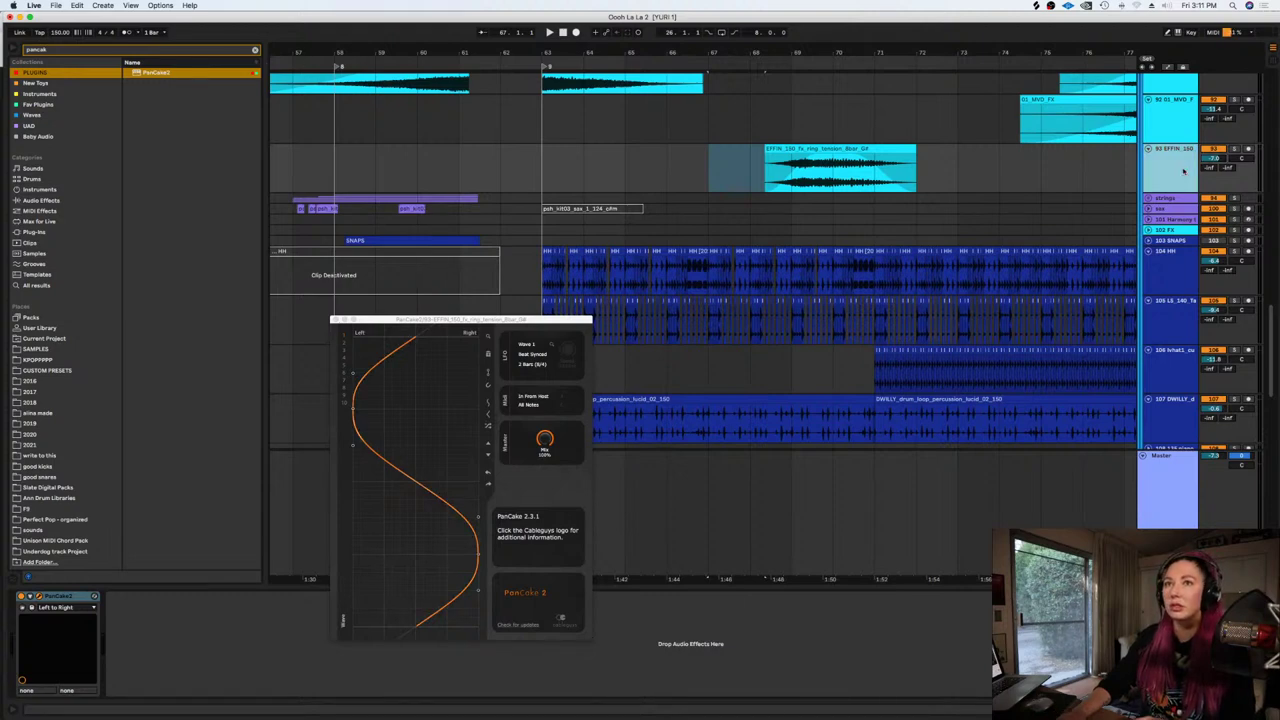
{"action": "key", "text": "space"}
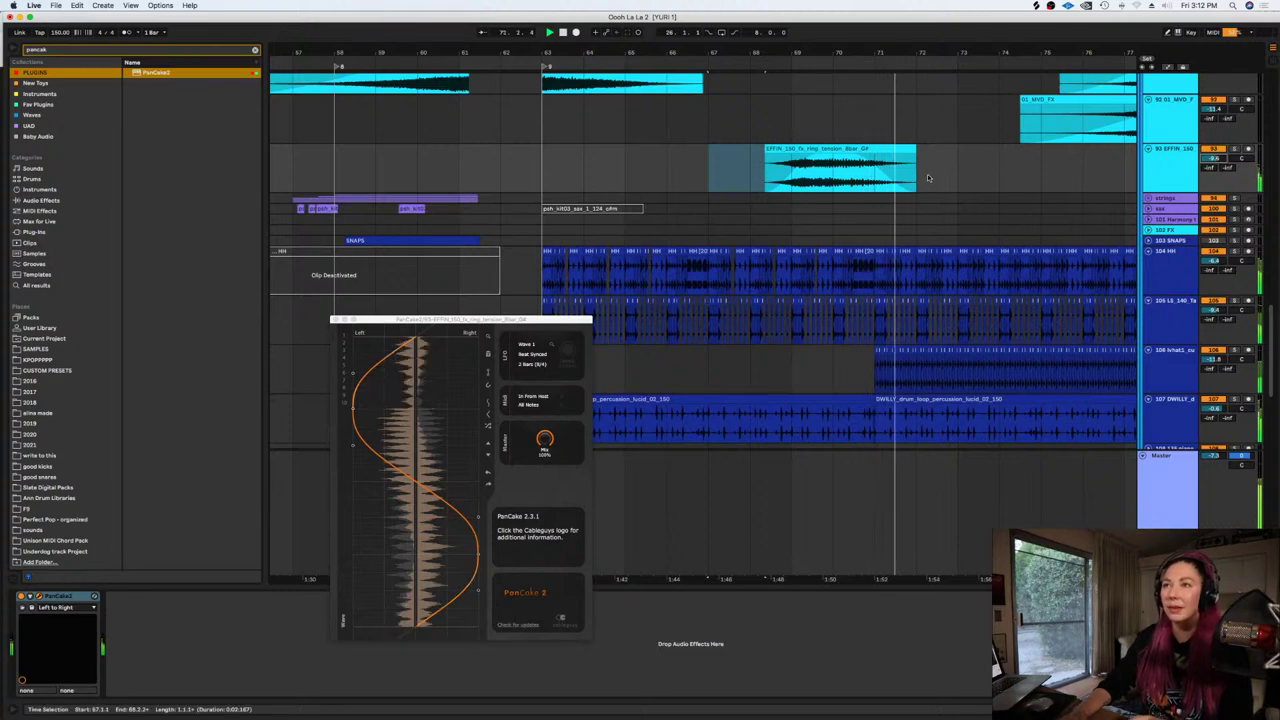
{"action": "key", "text": "space"}
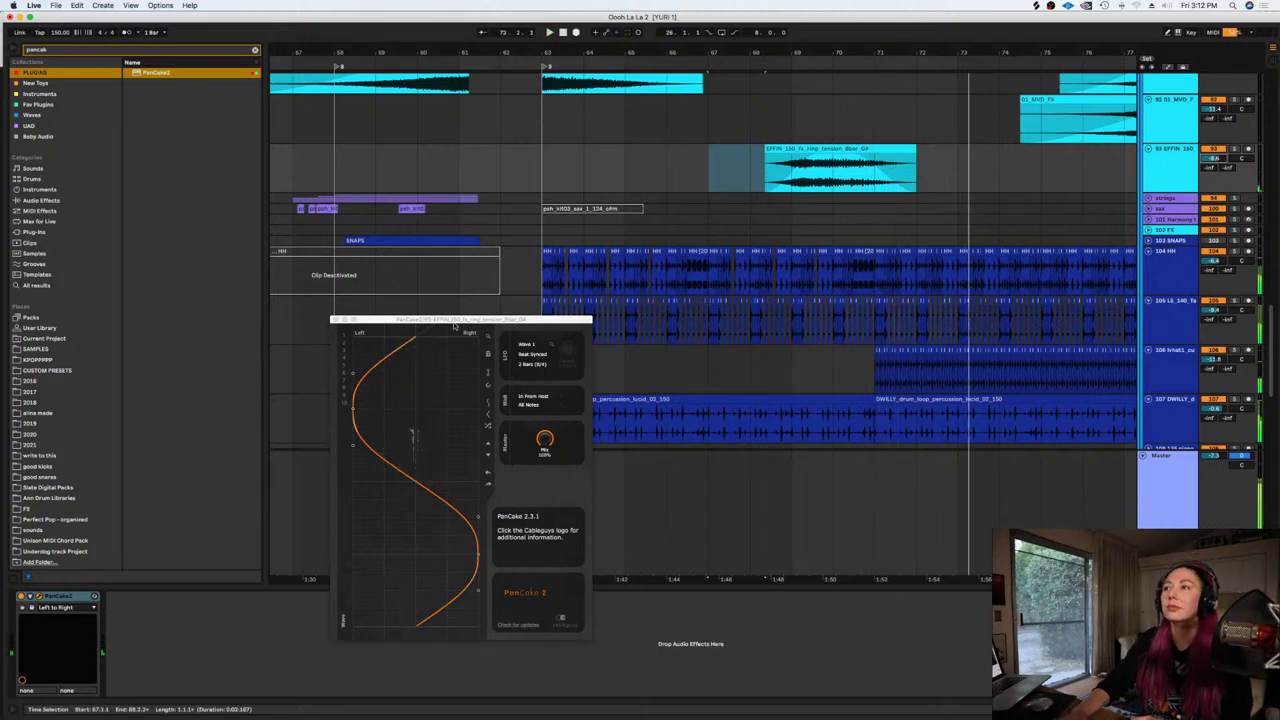
Close the PanCake2 window and collapse the VOX and 62 groups to overview the whole arrangement
{"action": "left_click", "coordinate": [334, 320]}
{"action": "left_click", "coordinate": [766, 115]}
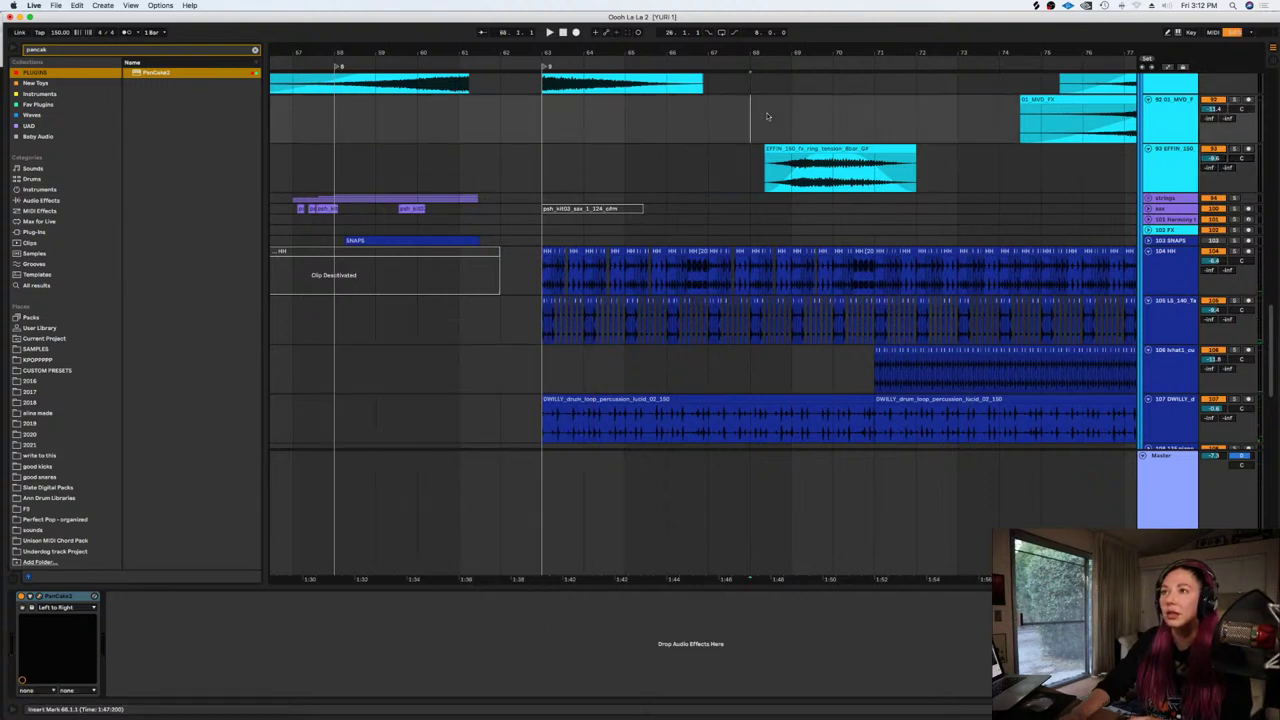
{"action": "key", "text": "minus"}
{"action": "key", "text": "minus"}
{"action": "key", "text": "minus"}
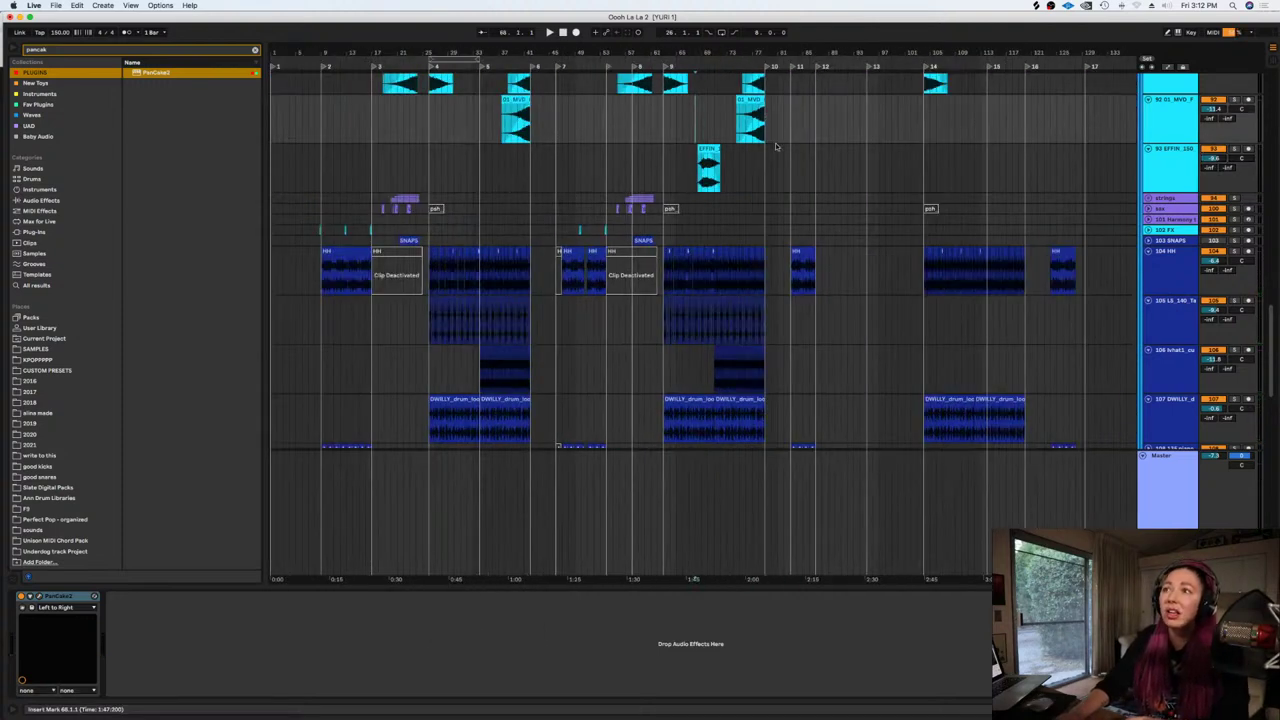
{"action": "scroll", "coordinate": [776, 147], "scroll_direction": "up", "scroll_amount": 5}
{"action": "scroll", "coordinate": [890, 150], "scroll_direction": "up", "scroll_amount": 1}
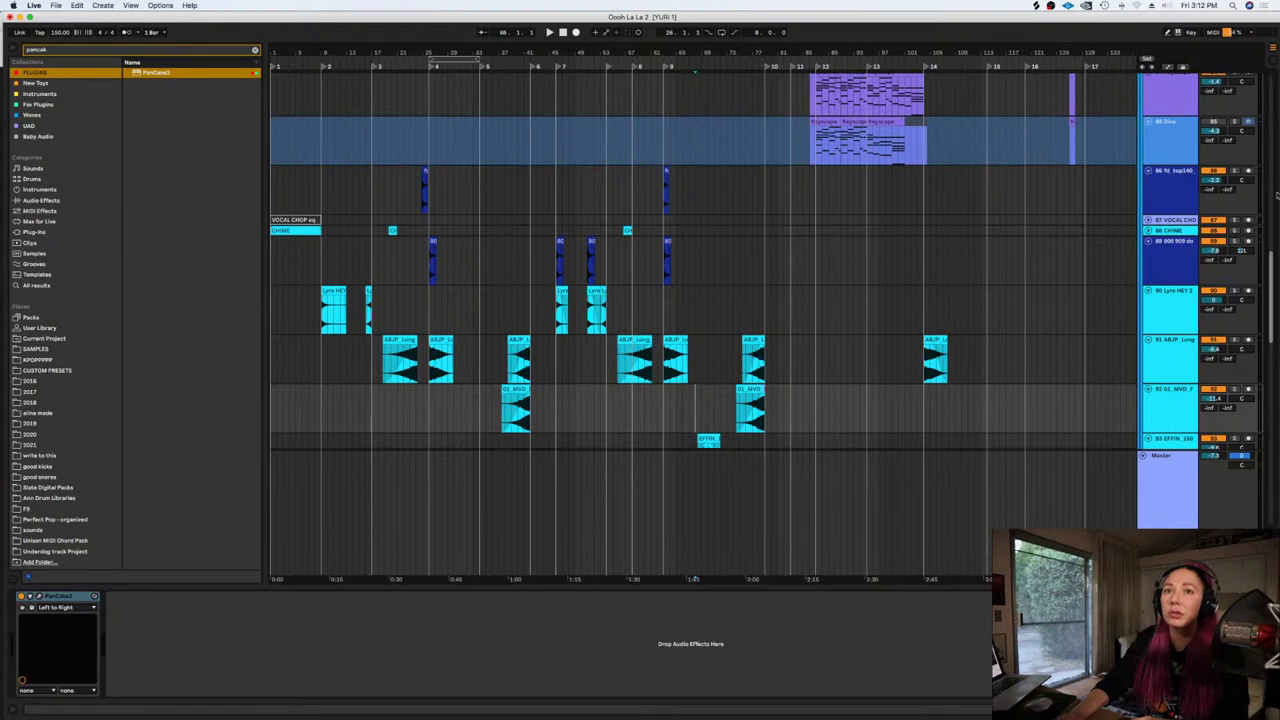
{"action": "left_click_drag", "start_coordinate": [1277, 196], "coordinate": [1273, 49]}
{"action": "left_click", "coordinate": [1145, 80]}
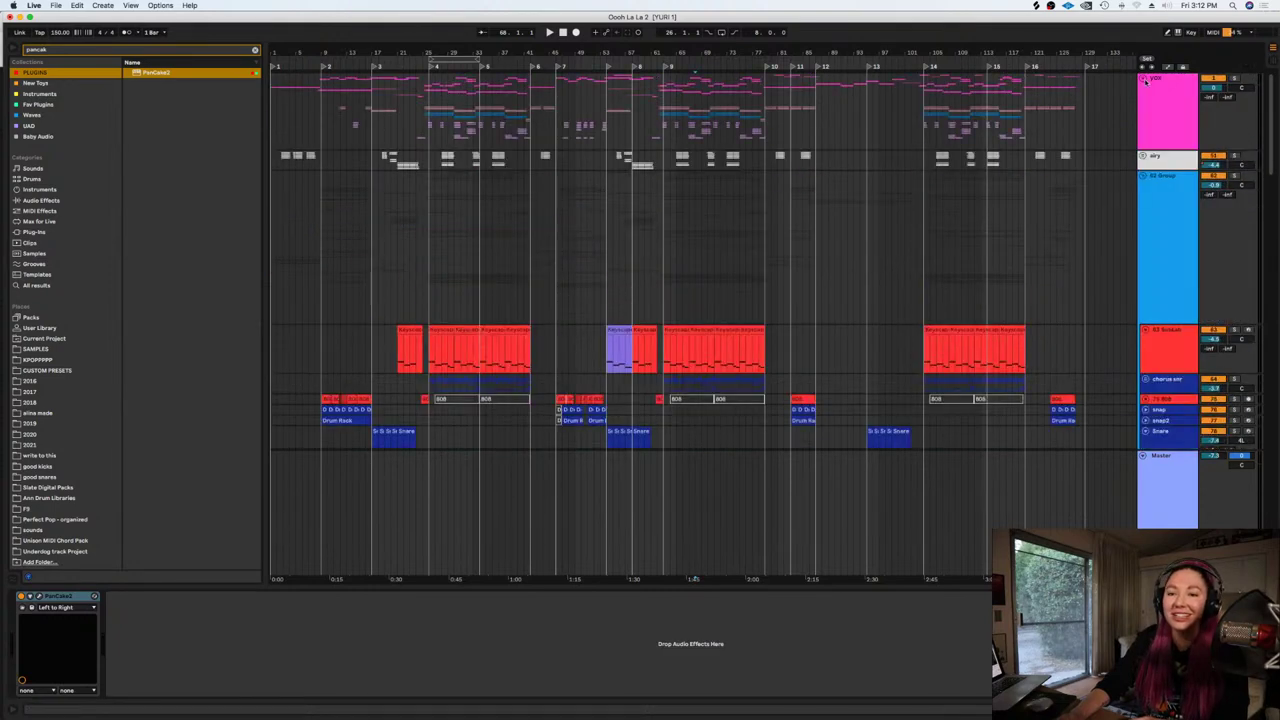
{"action": "left_click", "coordinate": [1142, 177]}
{"action": "left_click", "coordinate": [785, 188]}
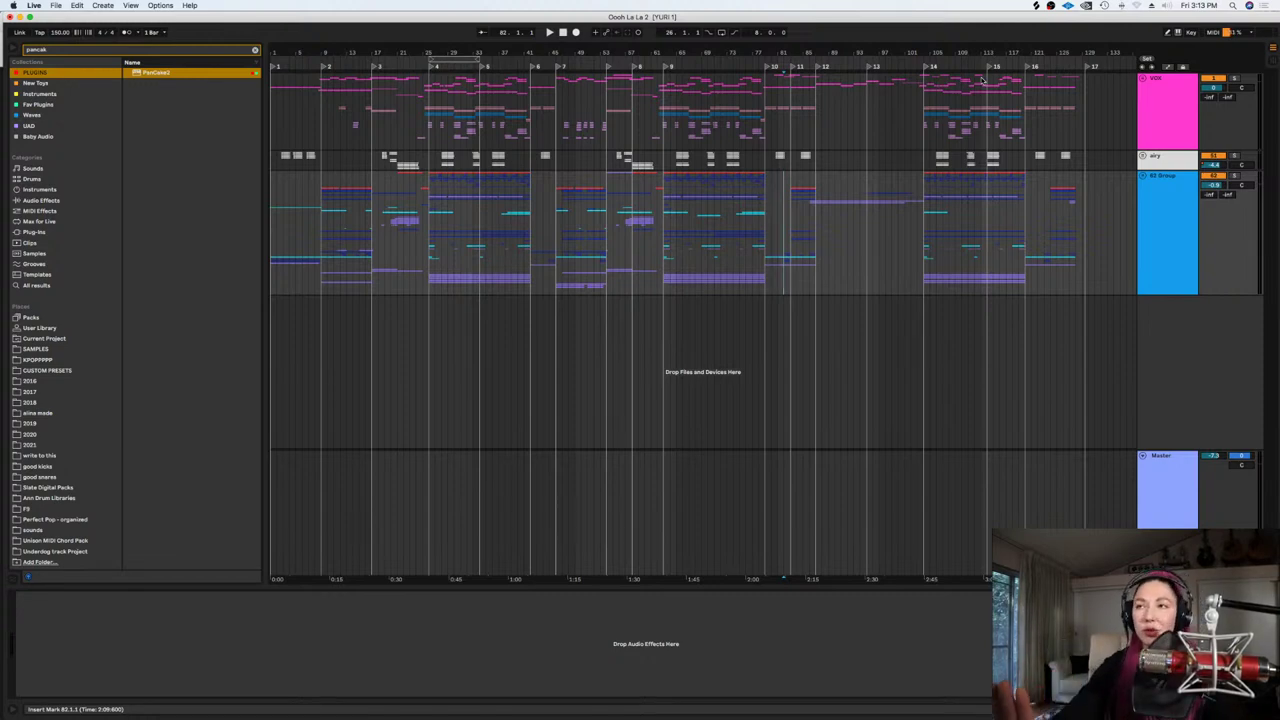
Turn on the metronome, set a finer editing grid around bar 87, and play the transition from 86.3.1
{"action": "left_click", "coordinate": [802, 224]}
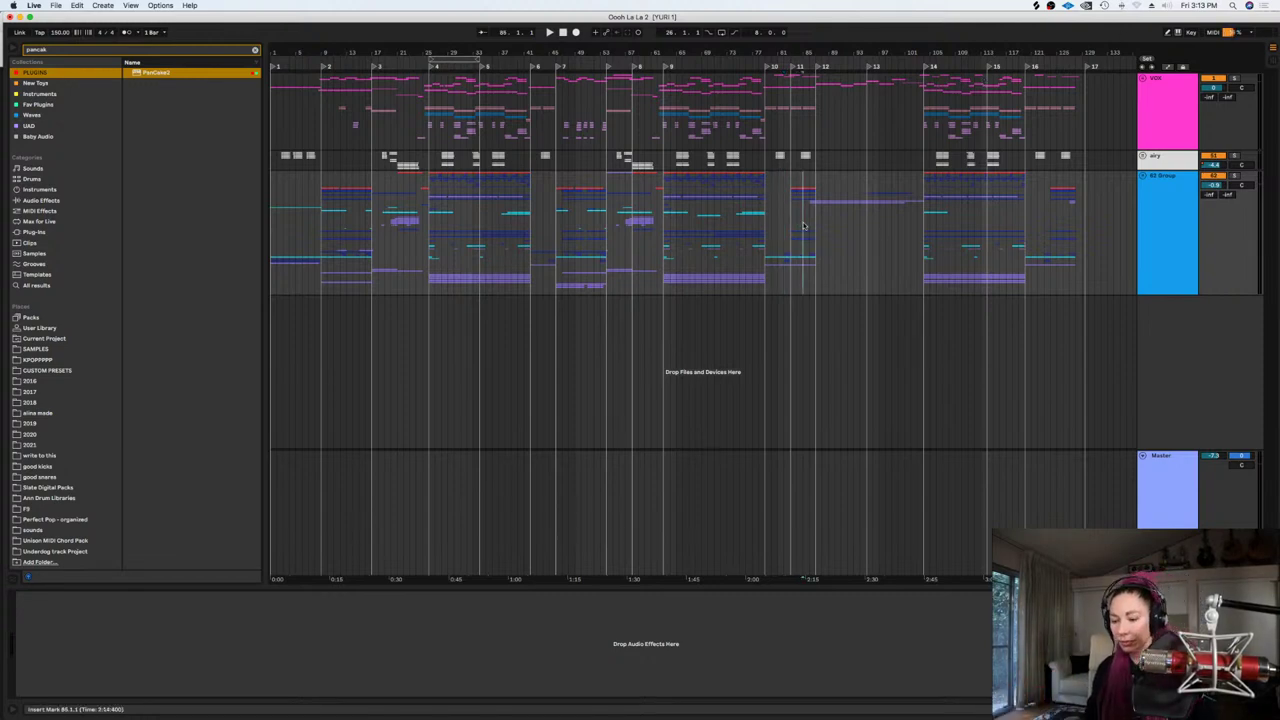
{"action": "key", "text": "plus"}
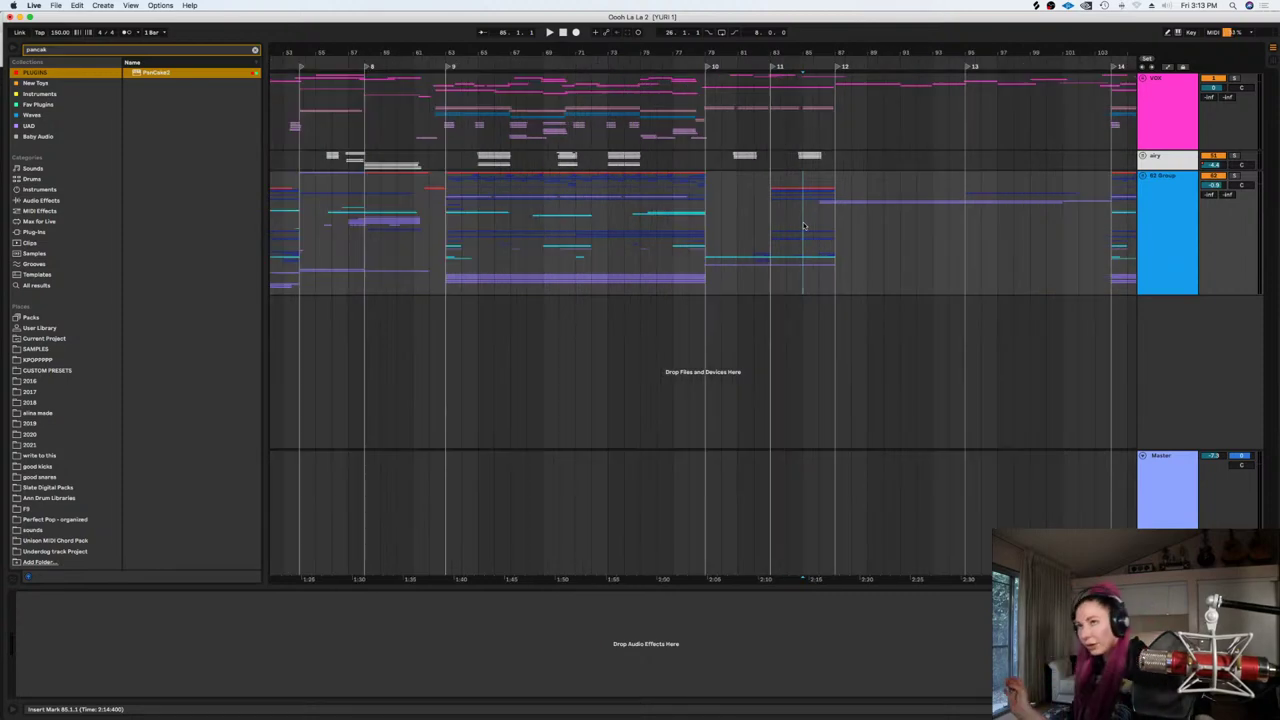
{"action": "scroll", "coordinate": [735, 290], "scroll_direction": "right", "scroll_amount": 3}
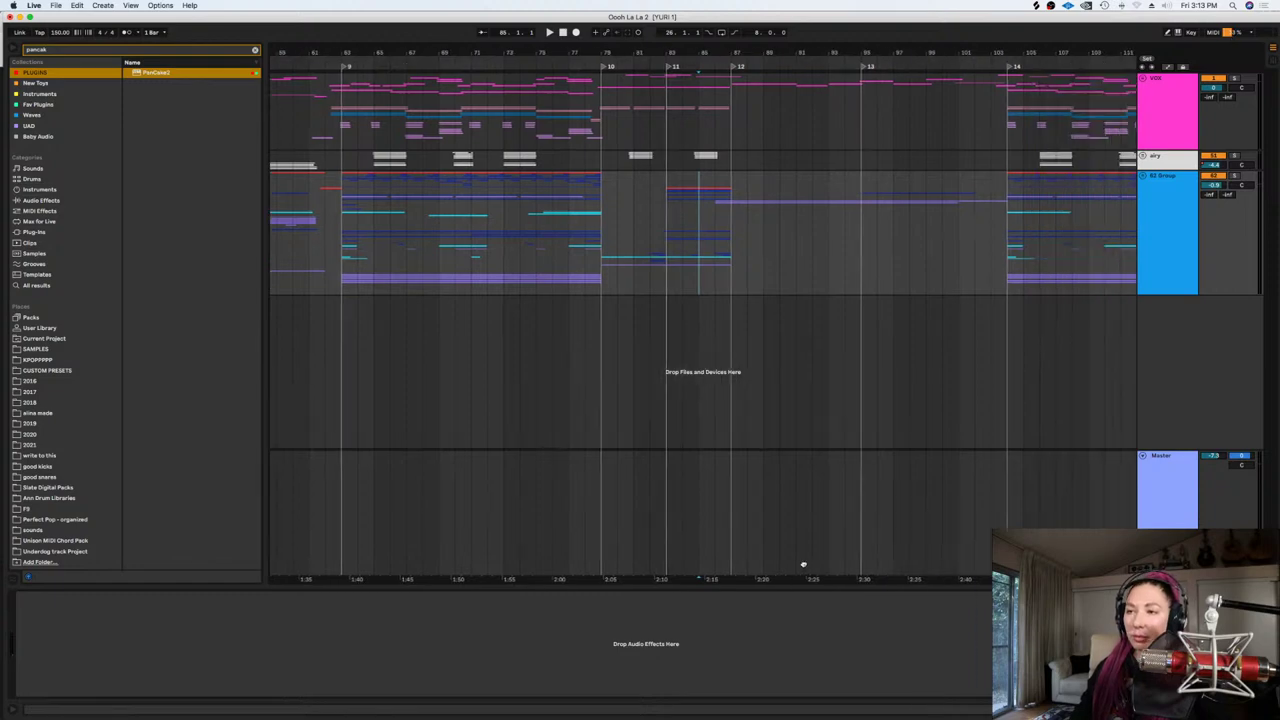
{"action": "left_click", "coordinate": [712, 204]}
{"action": "key", "text": "plus"}
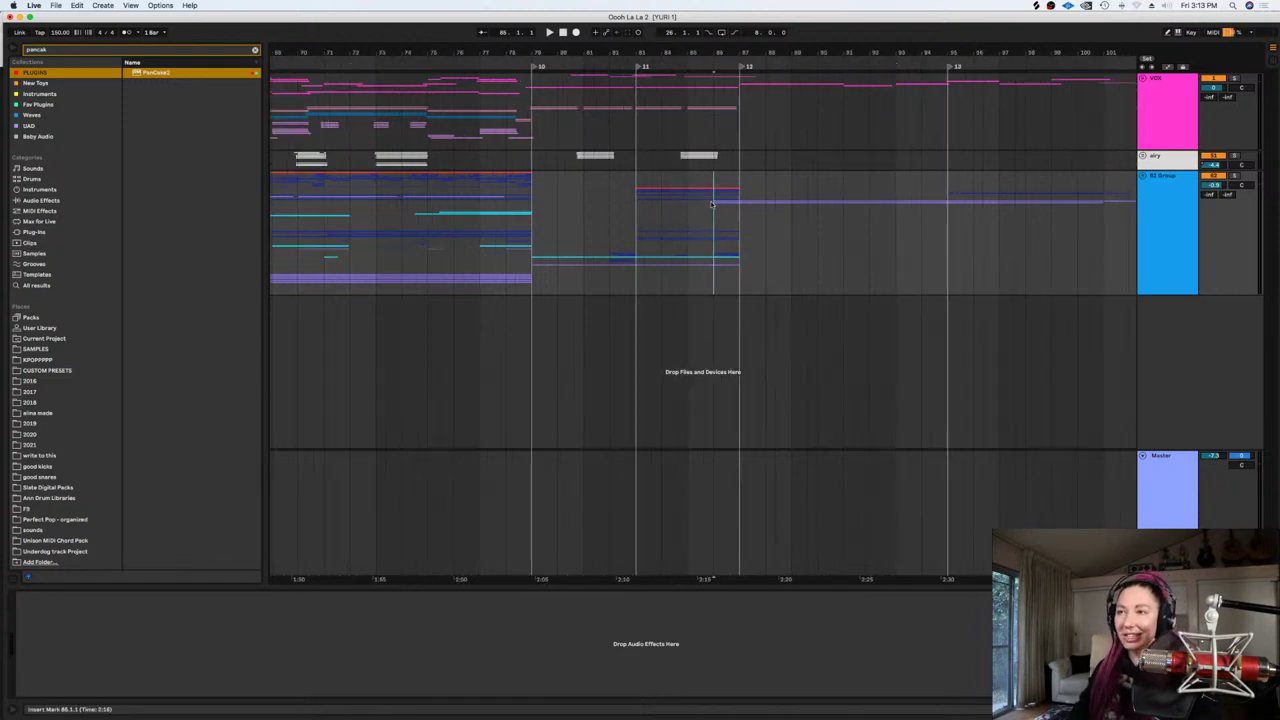
{"action": "left_click", "coordinate": [127, 32]}
{"action": "right_click", "coordinate": [743, 198]}
{"action": "left_click", "coordinate": [881, 284]}
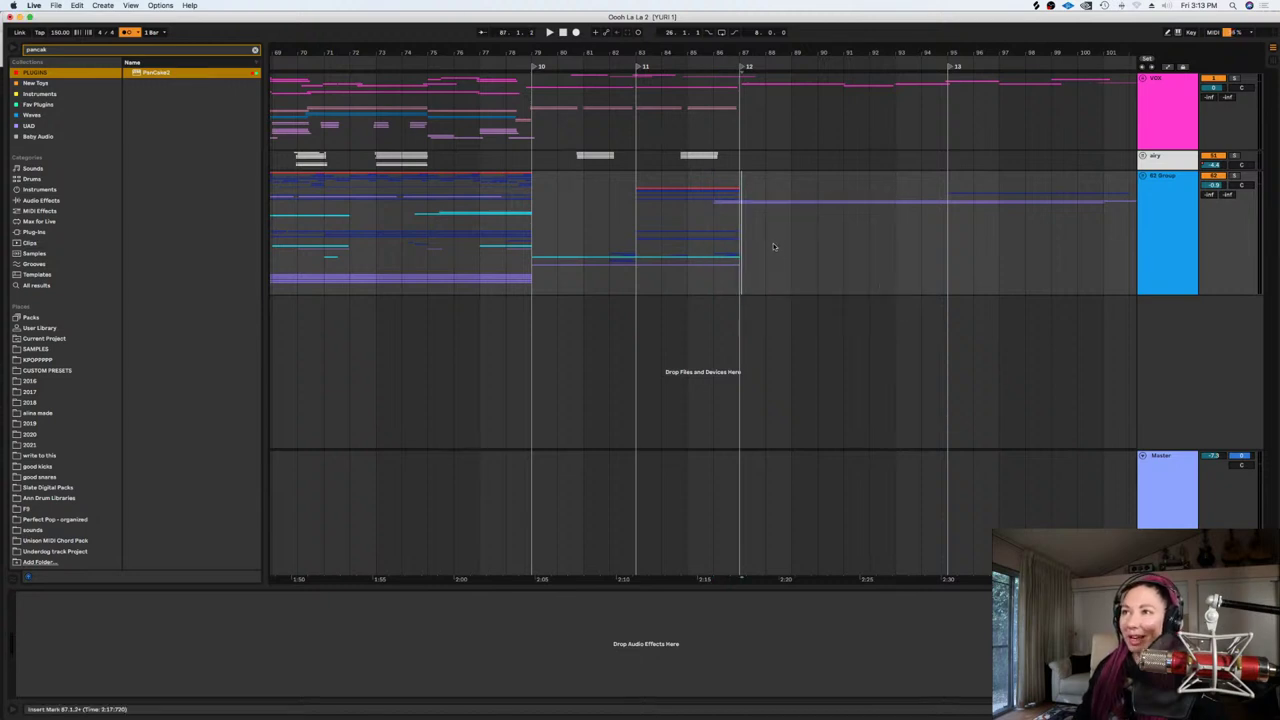
{"action": "left_click", "coordinate": [722, 232]}
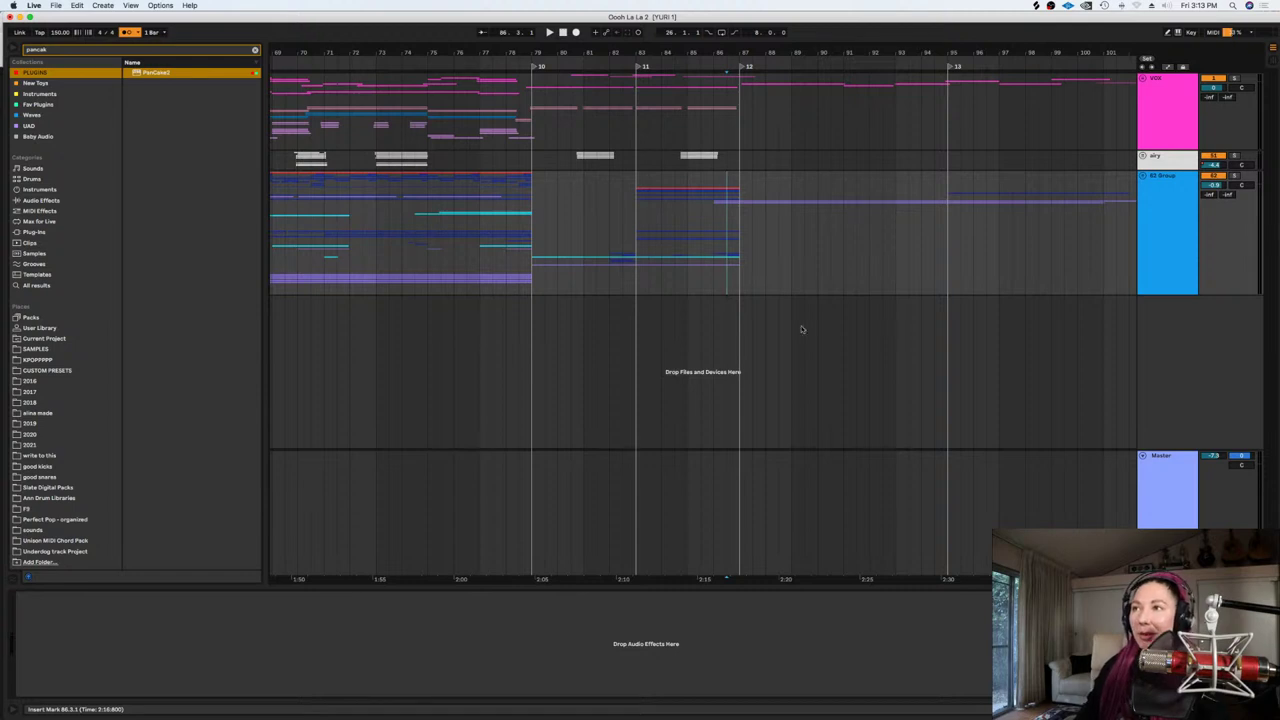
{"action": "key", "text": "space"}
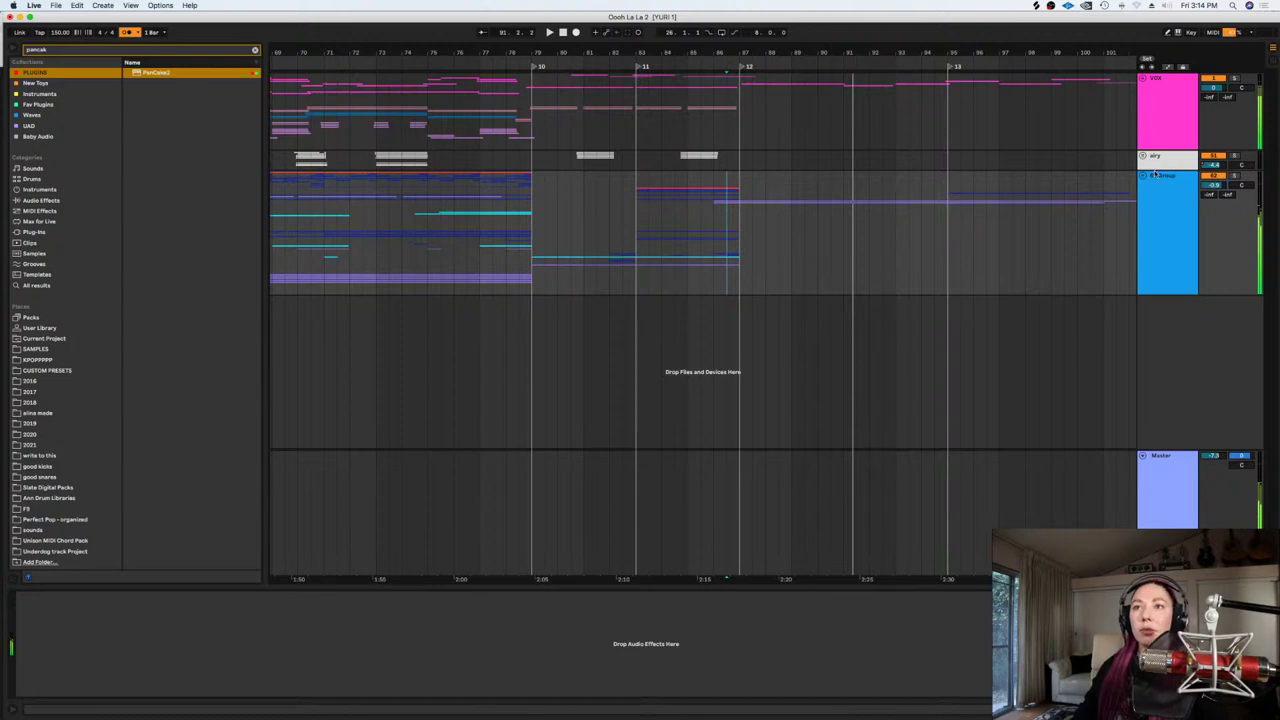
Unfold the airy group, enlarge all of its tracks, and unfreeze the first airy1 track
{"action": "left_click", "coordinate": [1143, 156]}
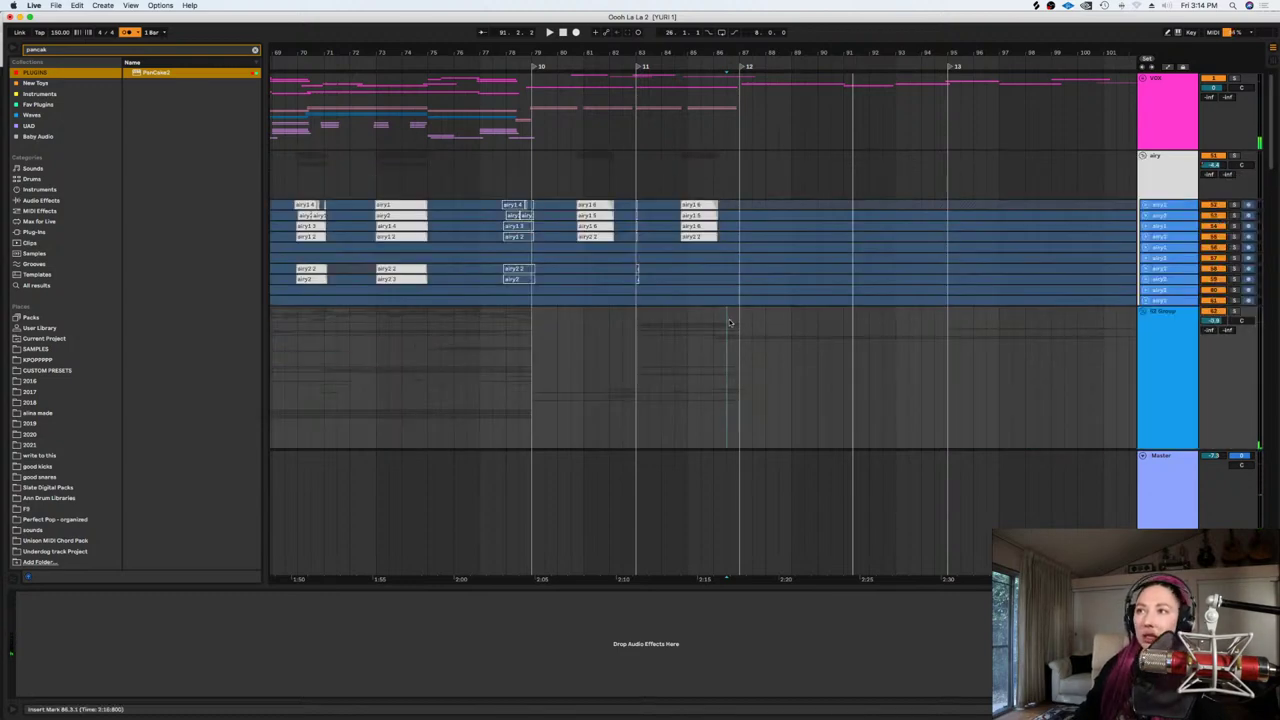
{"action": "left_click", "coordinate": [1175, 206]}
{"action": "left_click", "coordinate": [1168, 302]}
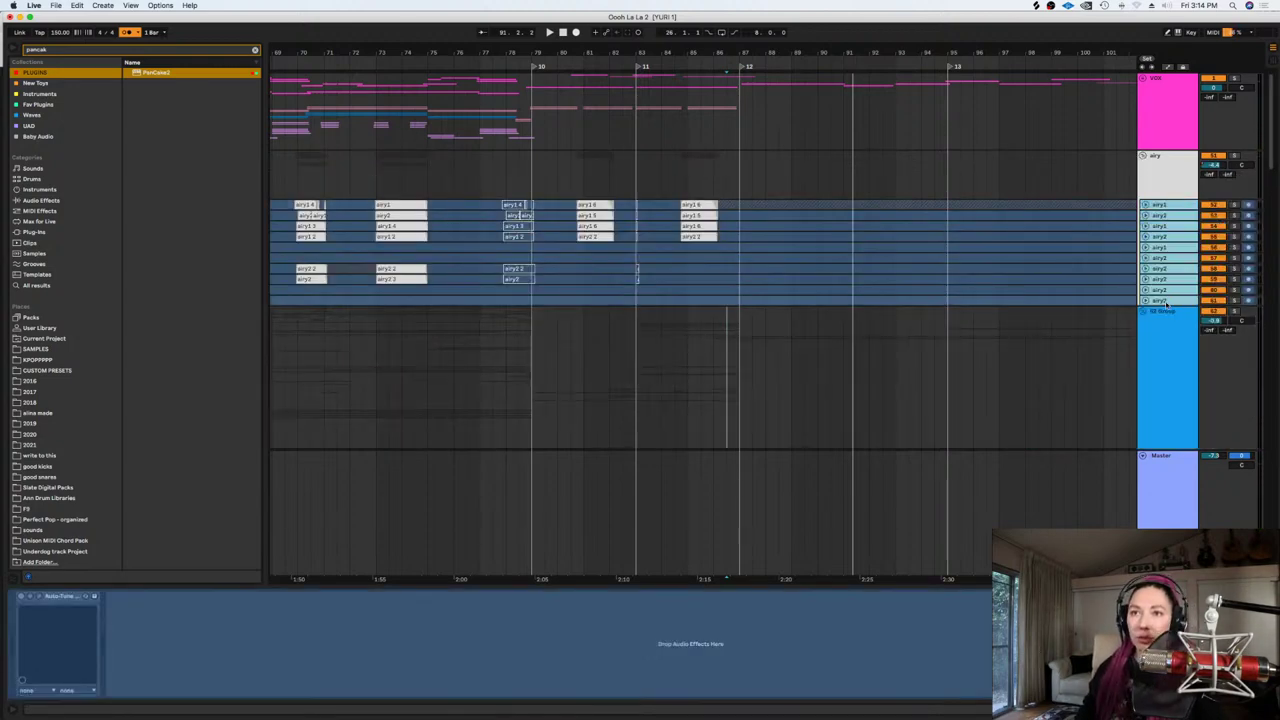
{"action": "left_click", "coordinate": [1162, 207], "text": "shift"}
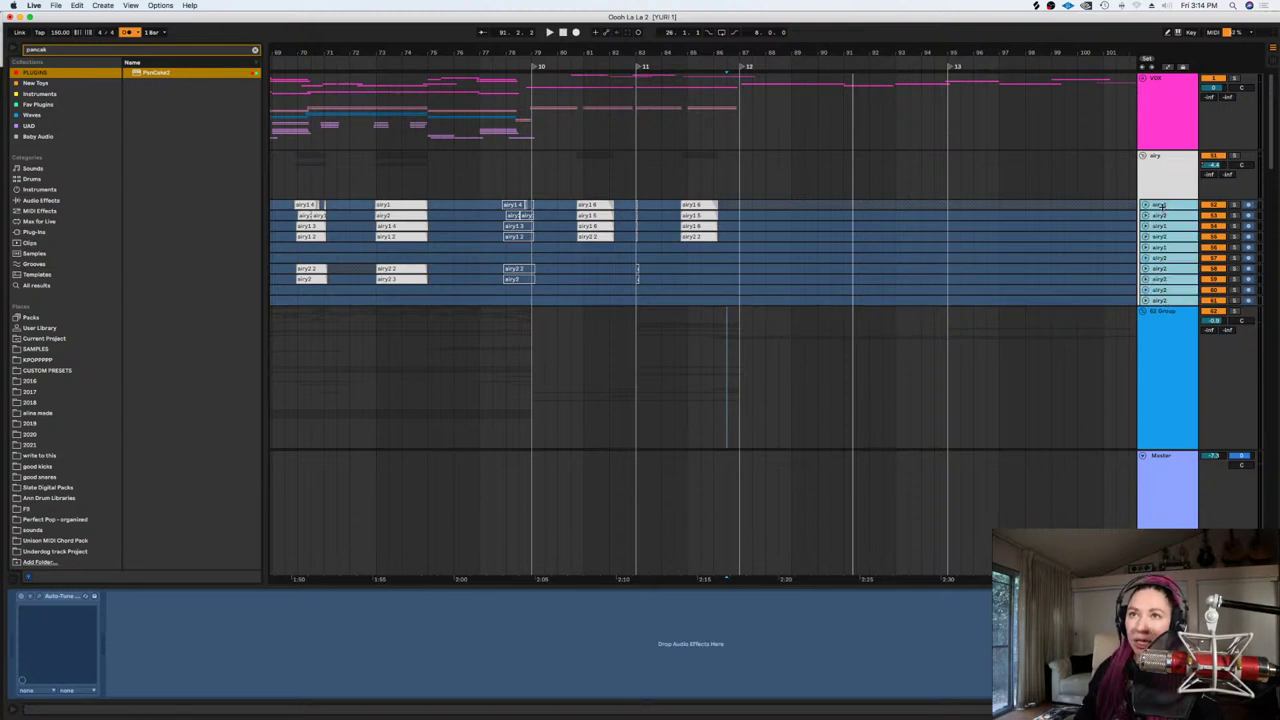
{"action": "left_click_drag", "start_coordinate": [1162, 210], "coordinate": [1162, 248]}
{"action": "right_click", "coordinate": [1167, 232]}
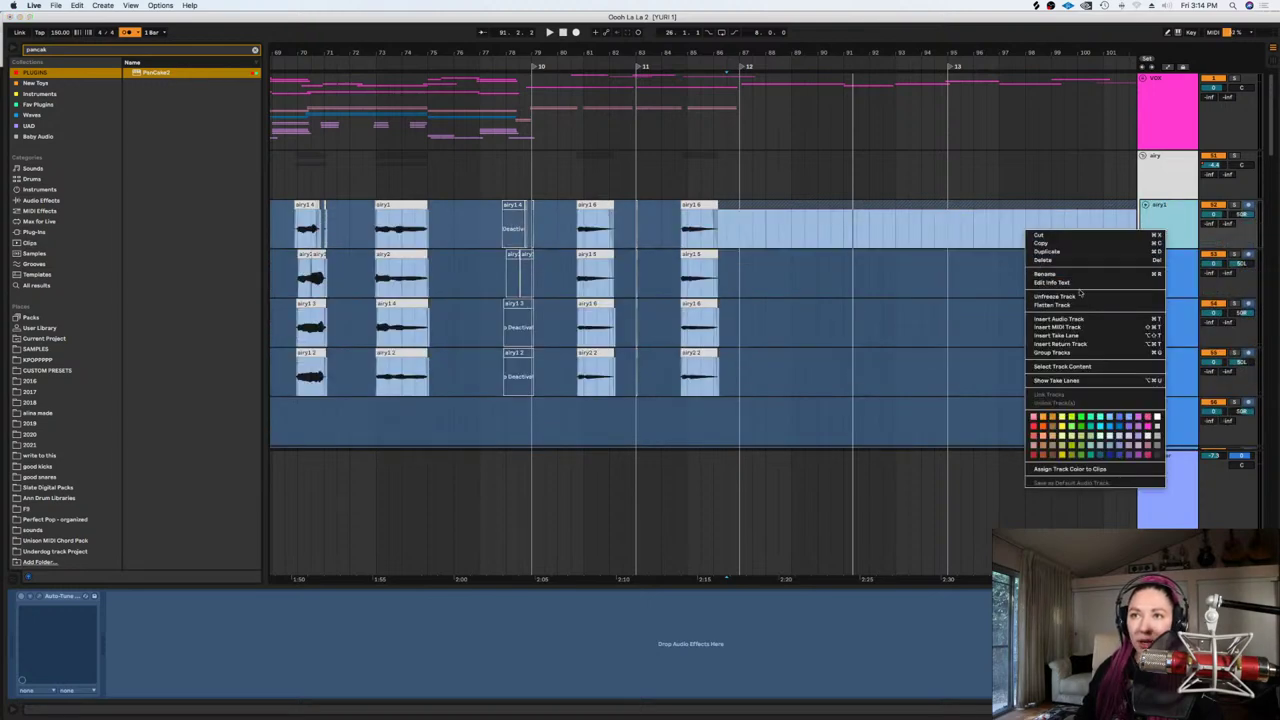
{"action": "left_click", "coordinate": [1080, 293]}
Unfreeze the next five airy tracks below the first airy1 track
{"action": "left_click", "coordinate": [1187, 284]}
{"action": "scroll", "coordinate": [1187, 287], "scroll_direction": "down", "scroll_amount": 20}
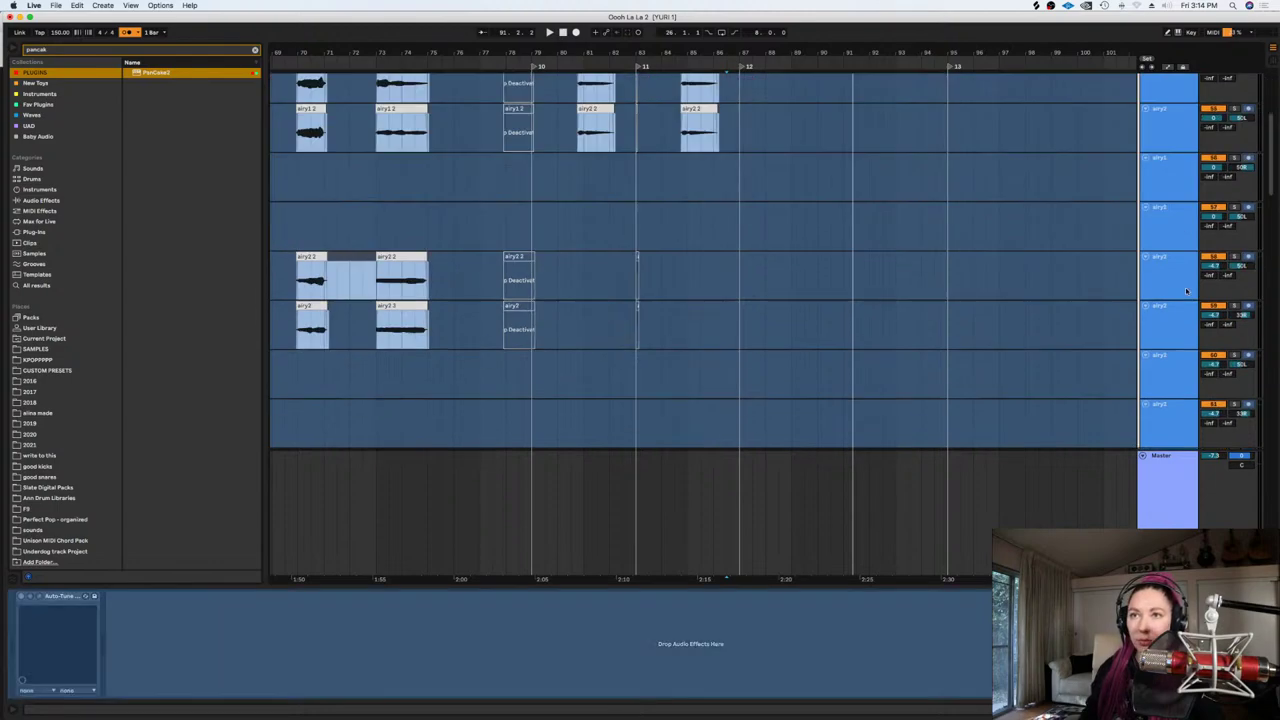
{"action": "scroll", "coordinate": [1173, 386], "scroll_direction": "up", "scroll_amount": 15}
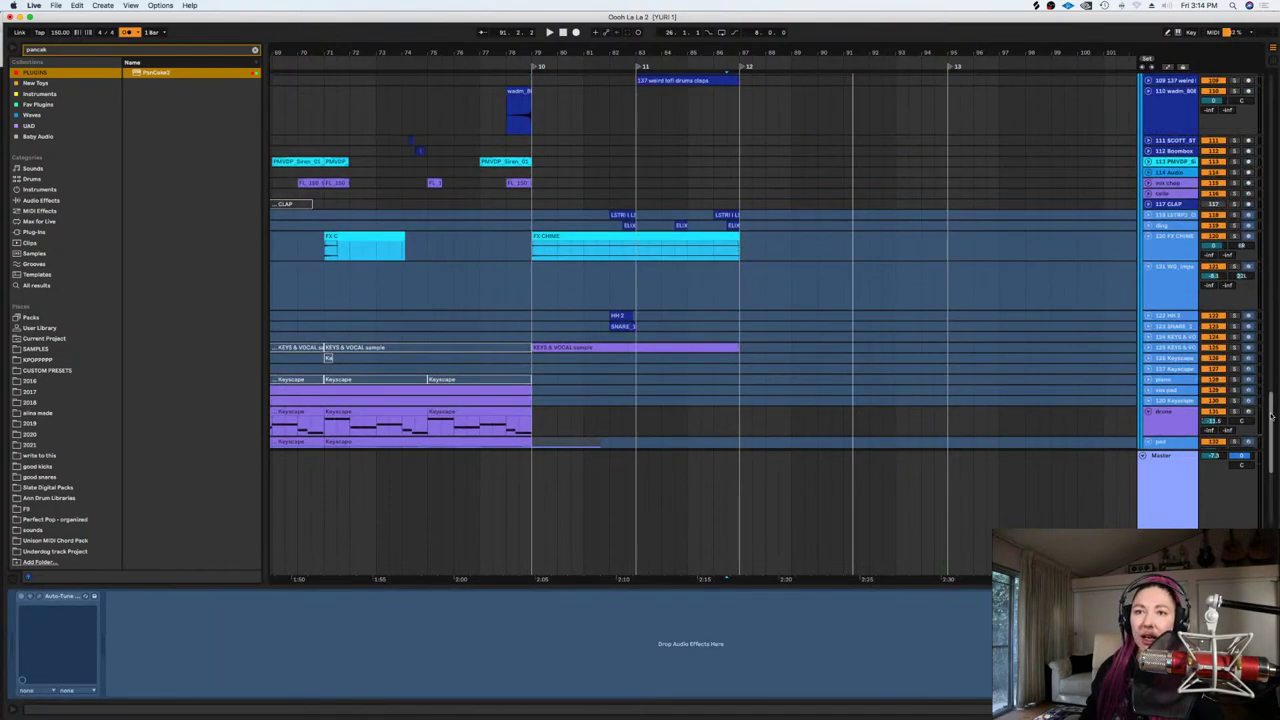
{"action": "scroll", "coordinate": [1246, 313], "scroll_direction": "up", "scroll_amount": 15}
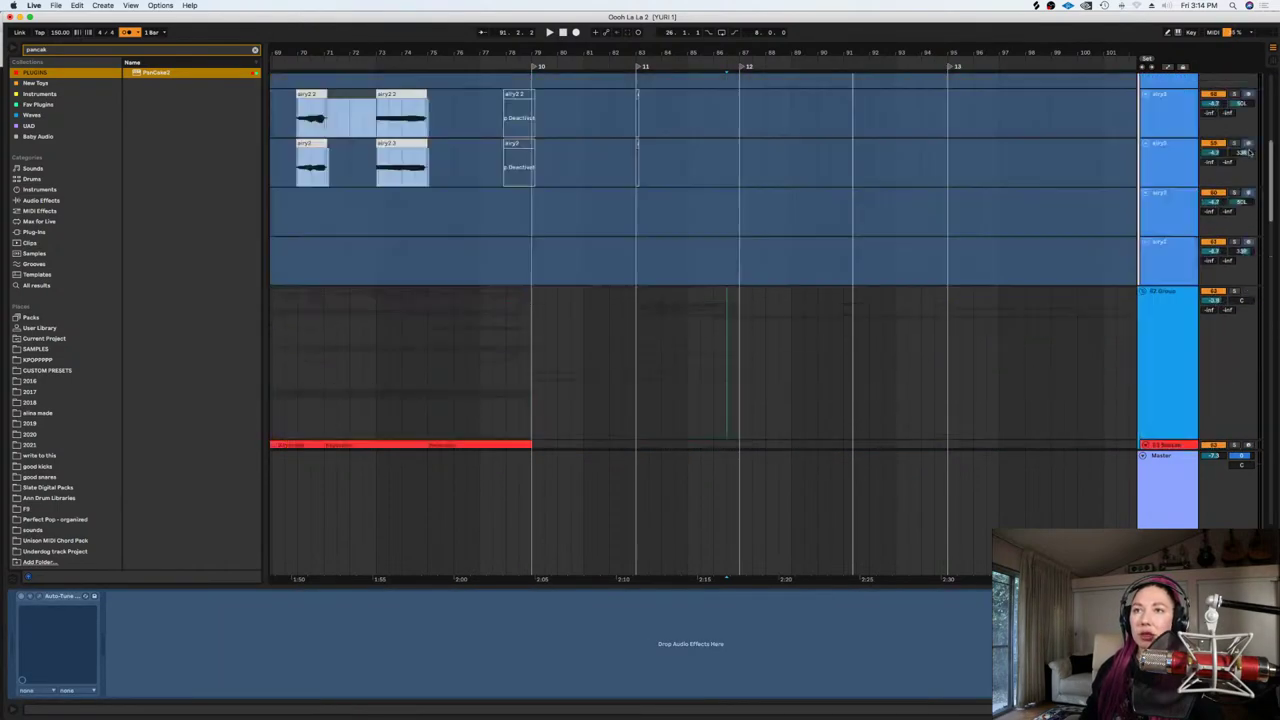
{"action": "scroll", "coordinate": [1249, 119], "scroll_direction": "up", "scroll_amount": 5}
{"action": "scroll", "coordinate": [1172, 203], "scroll_direction": "down", "scroll_amount": 4}
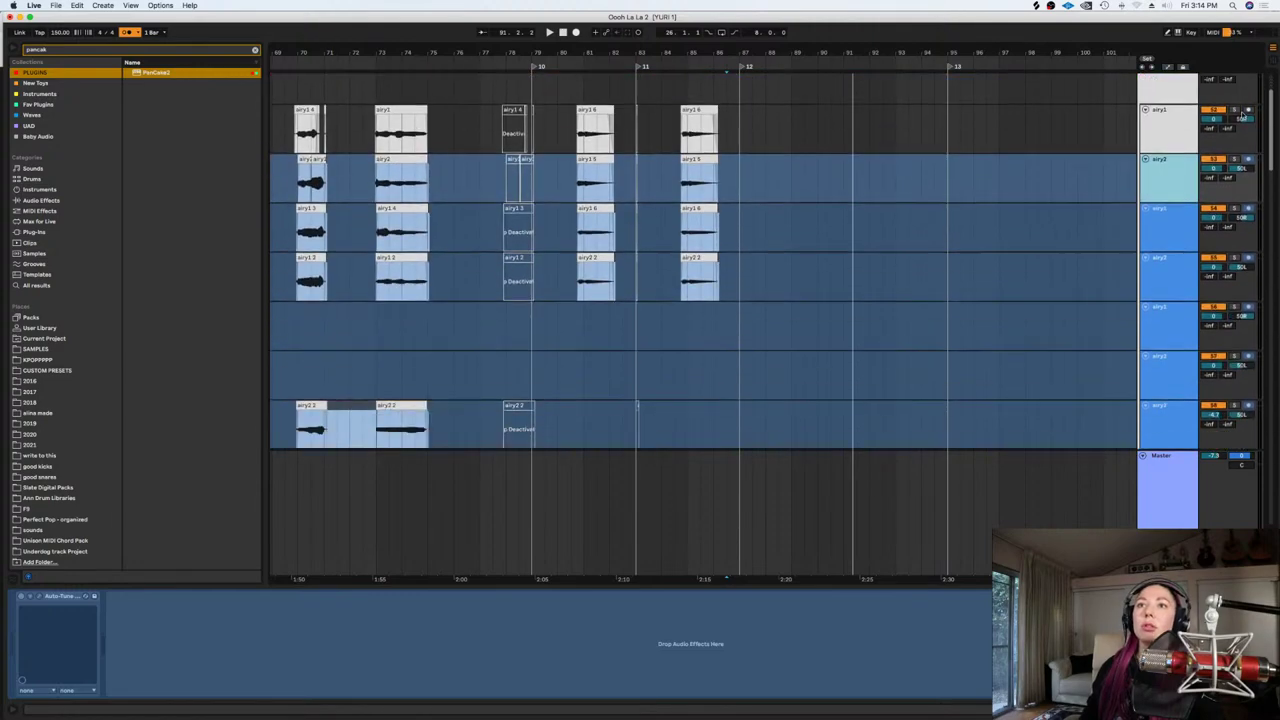
{"action": "right_click", "coordinate": [1163, 383]}
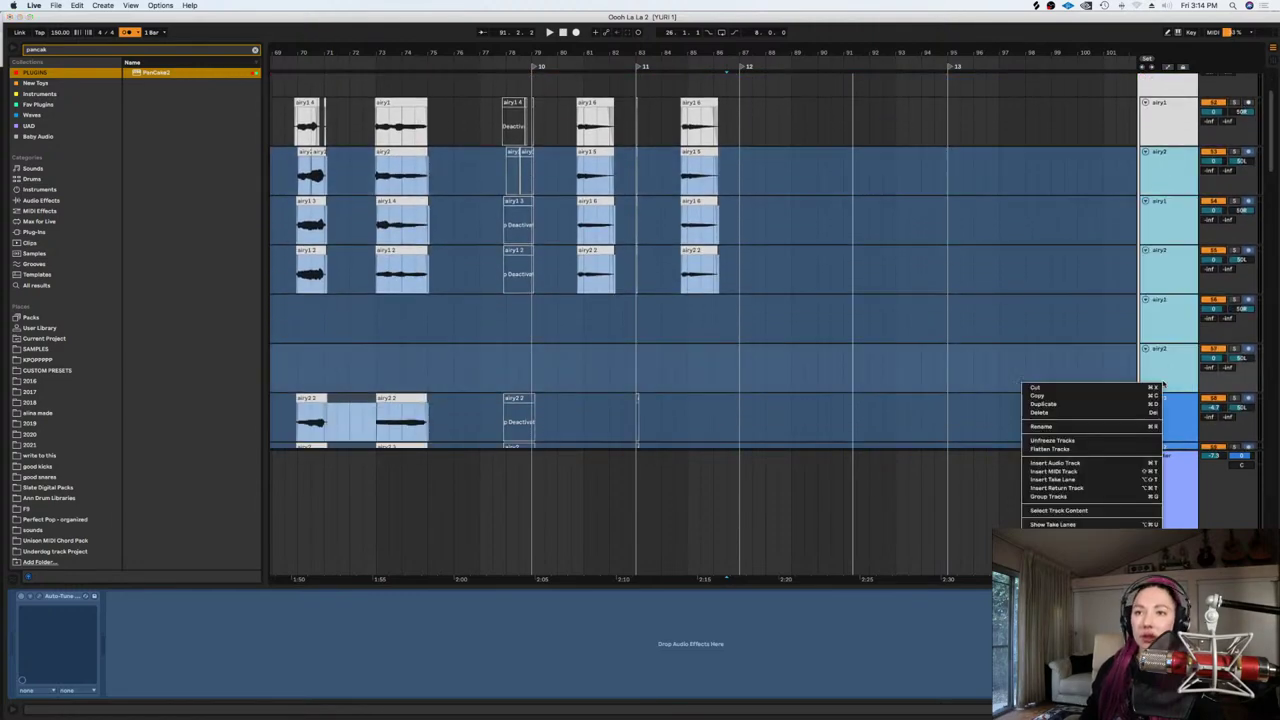
{"action": "left_click", "coordinate": [1067, 440]}
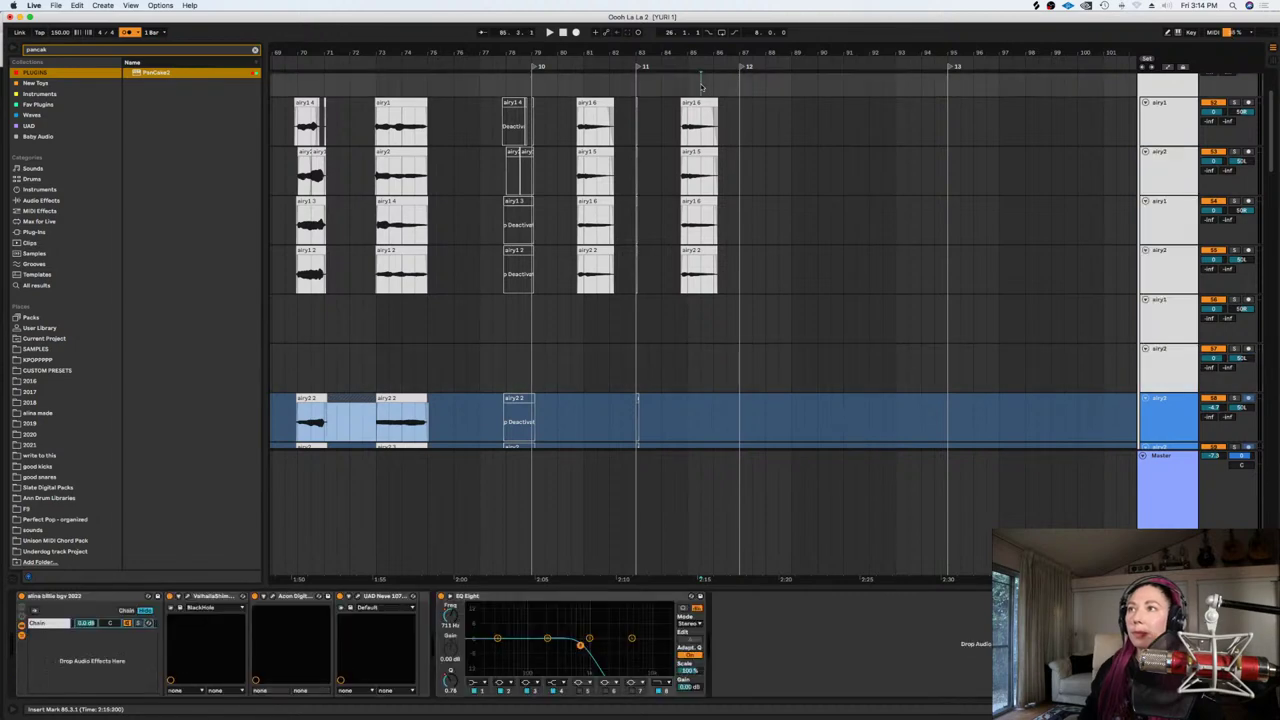
Play the transition from 85.3.1 and the following section from 87.1.1 to work out the backing vocal part
{"action": "left_click", "coordinate": [701, 87]}
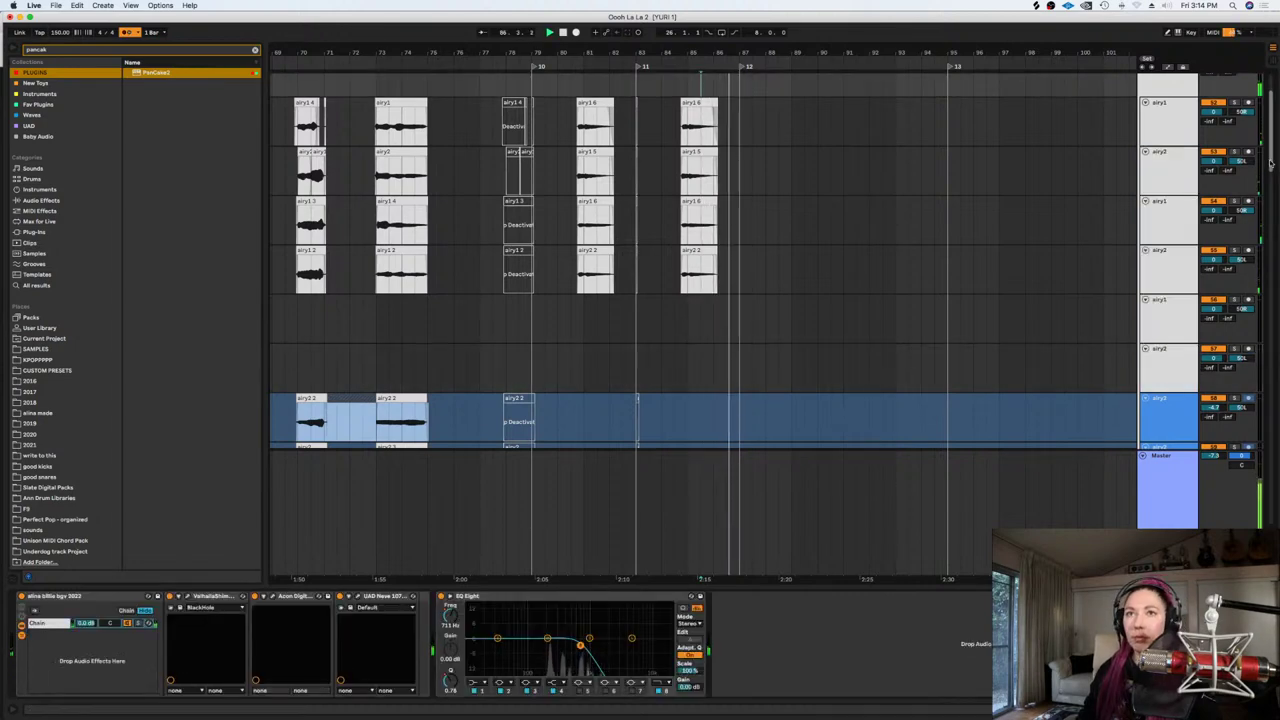
{"action": "scroll", "coordinate": [818, 238], "scroll_direction": "up", "scroll_amount": 3}
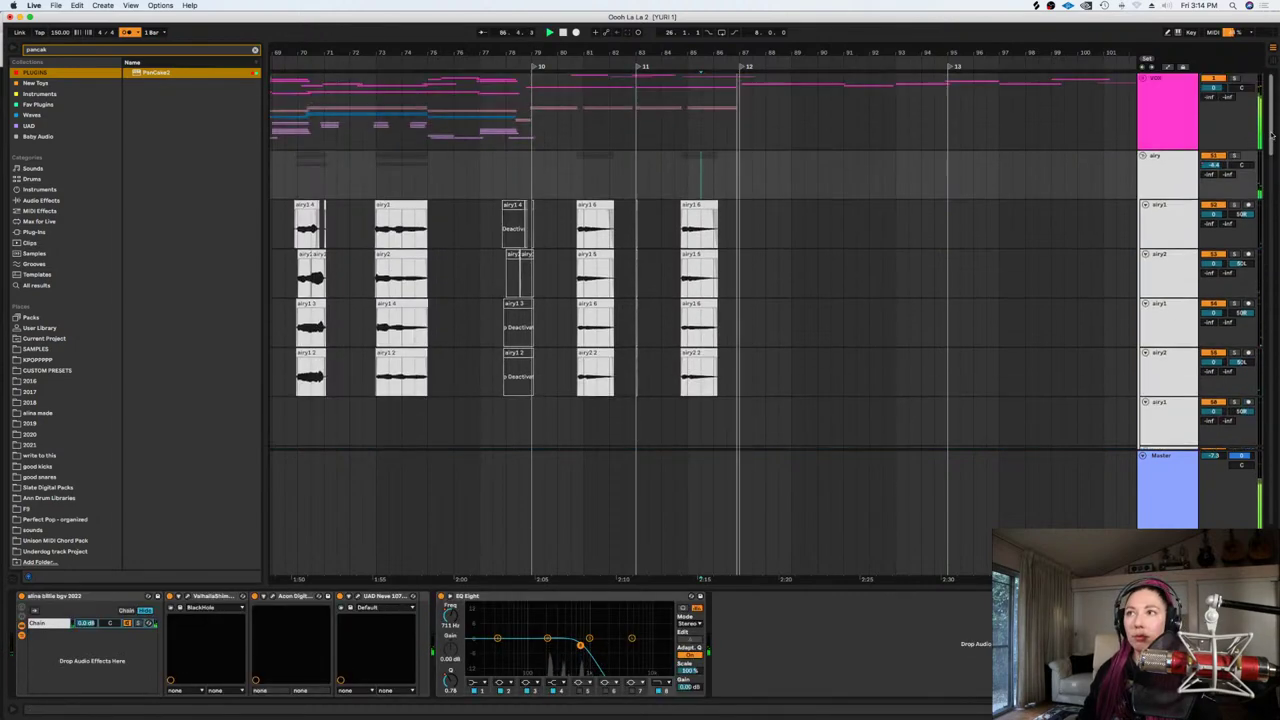
{"action": "left_click", "coordinate": [773, 221]}
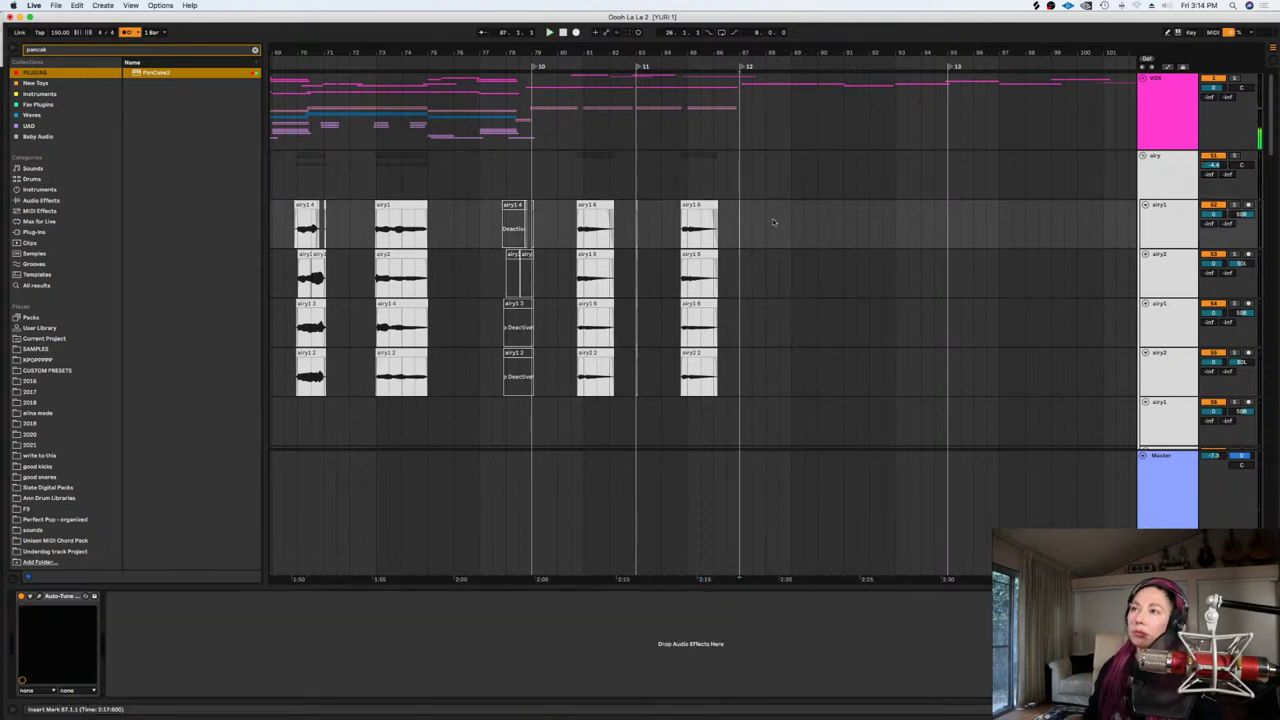
{"action": "key", "text": "space"}
{"action": "key", "text": "plus"}
{"action": "key", "text": "plus"}
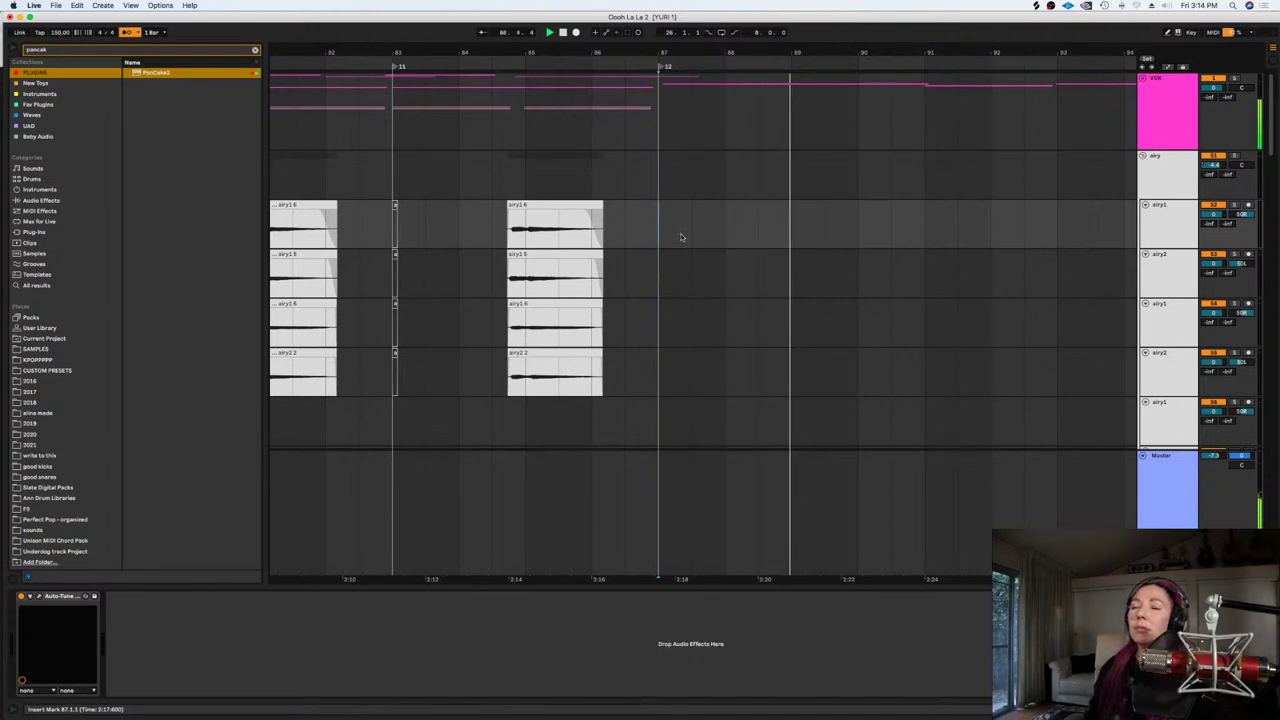
{"action": "key", "text": "space"}
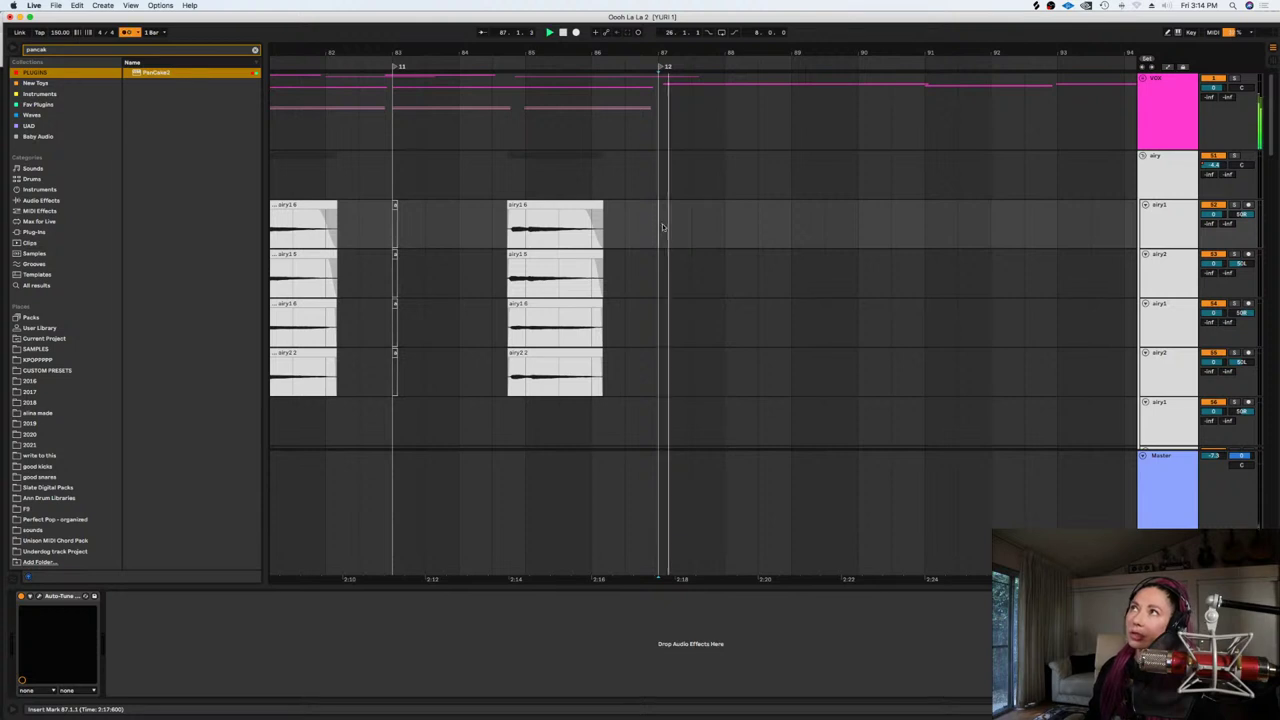
{"action": "key", "text": "space"}
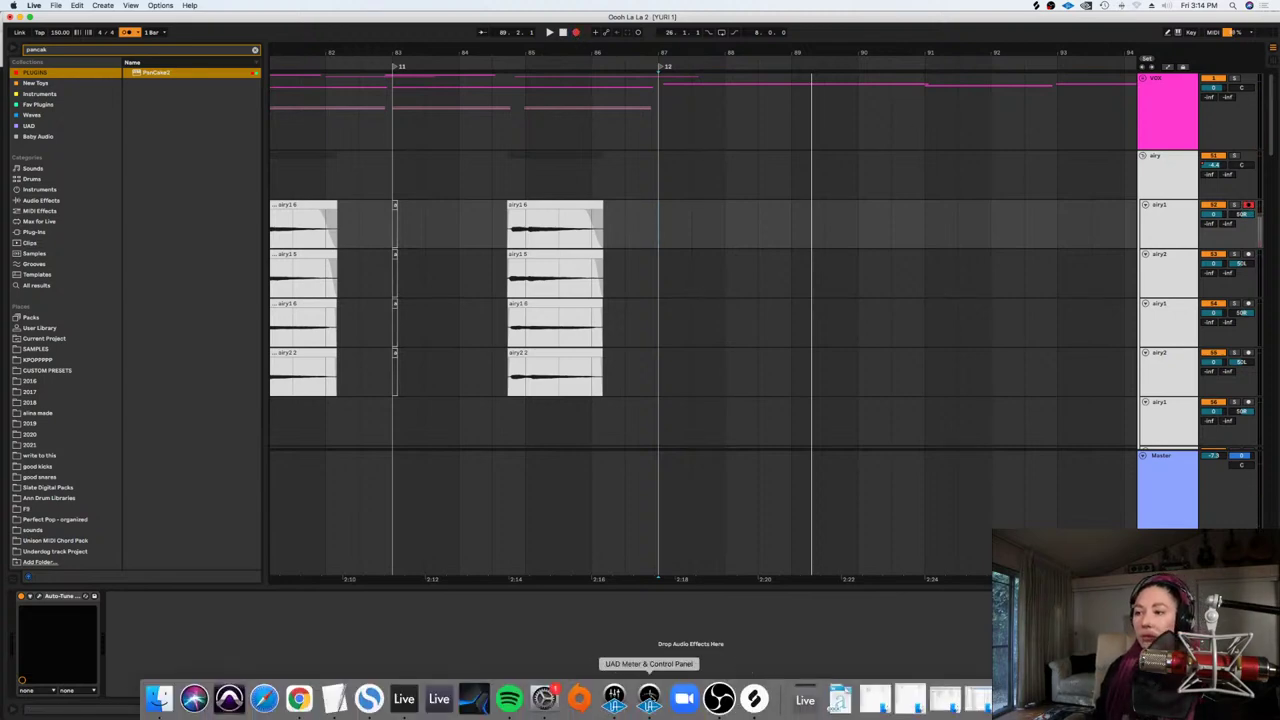
Check the UAD Console, record an airy vocal take on the first airy1 track from bar 87, and move it to the airy2 track below
{"action": "left_click", "coordinate": [614, 700]}
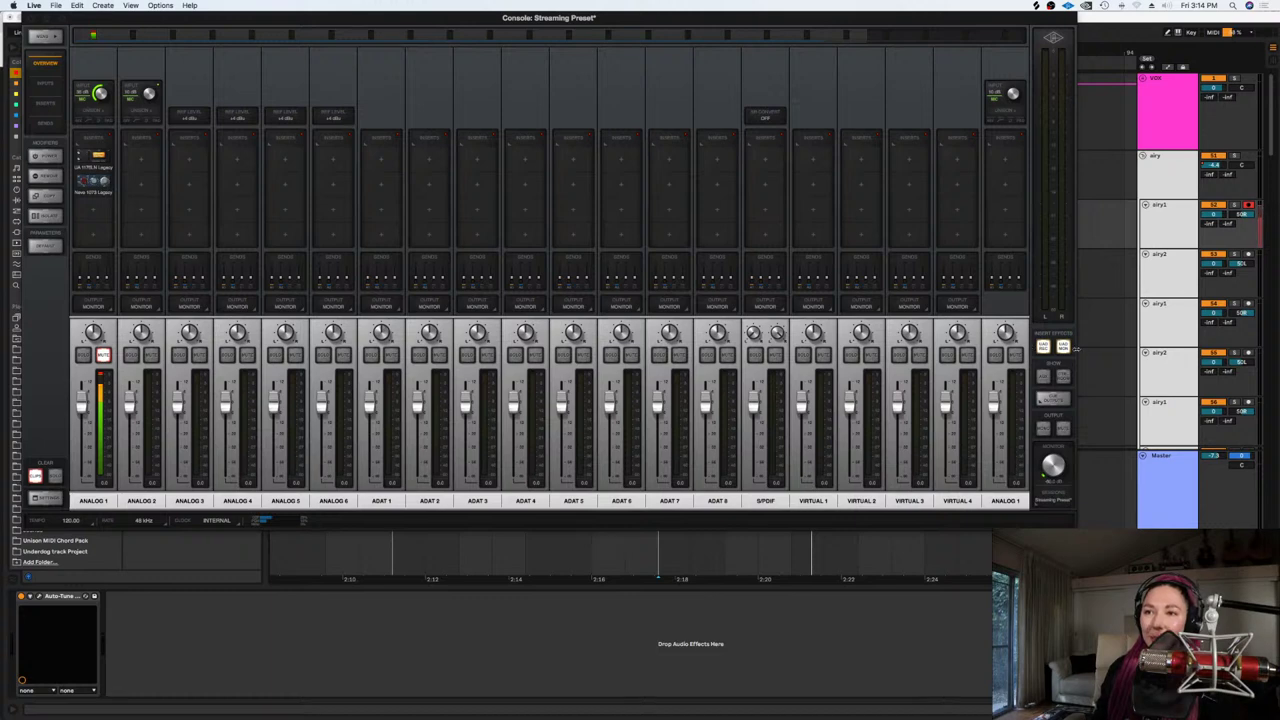
{"action": "key", "text": "super+Tab"}
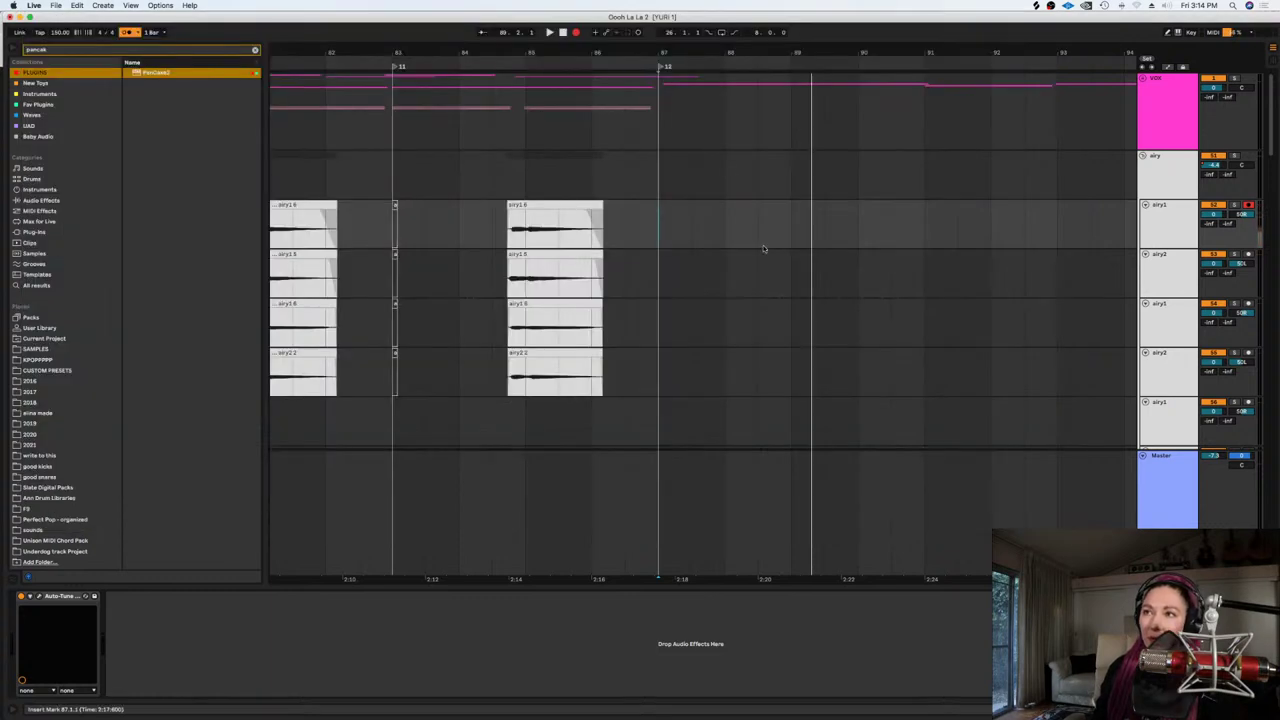
{"action": "left_click", "coordinate": [577, 33]}
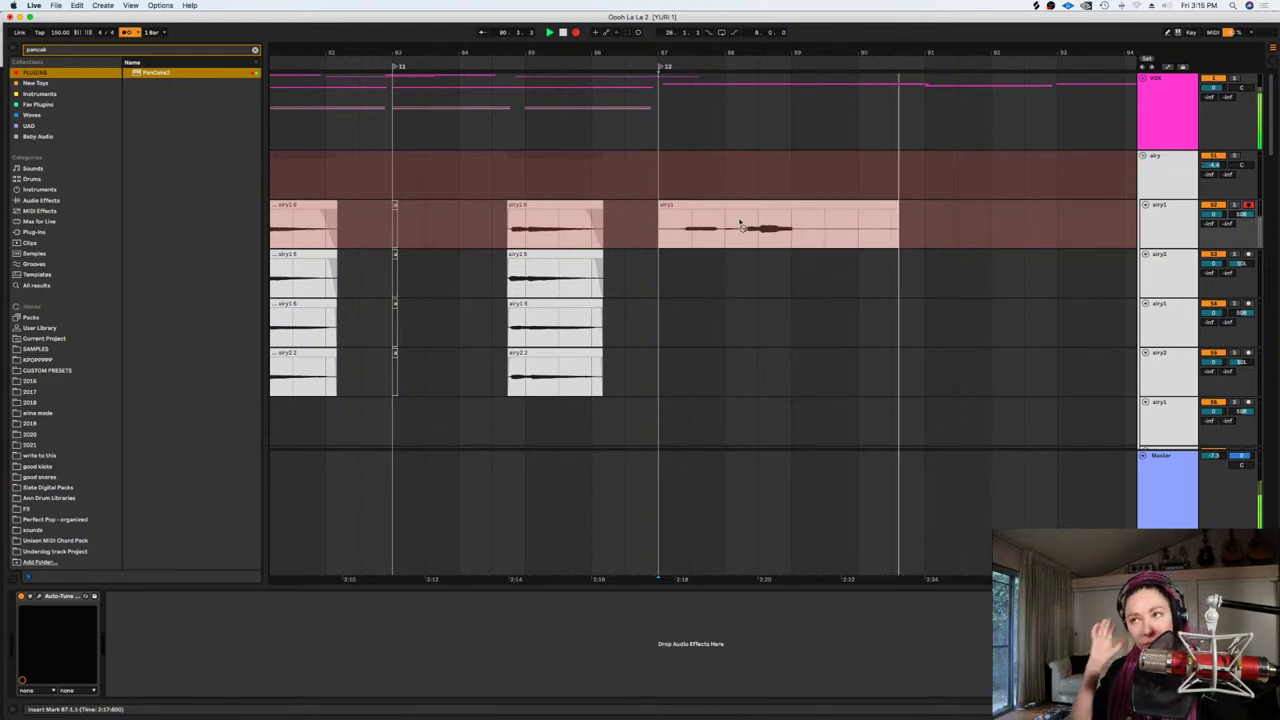
{"action": "key", "text": "space"}
{"action": "left_click_drag", "start_coordinate": [736, 206], "coordinate": [737, 266]}
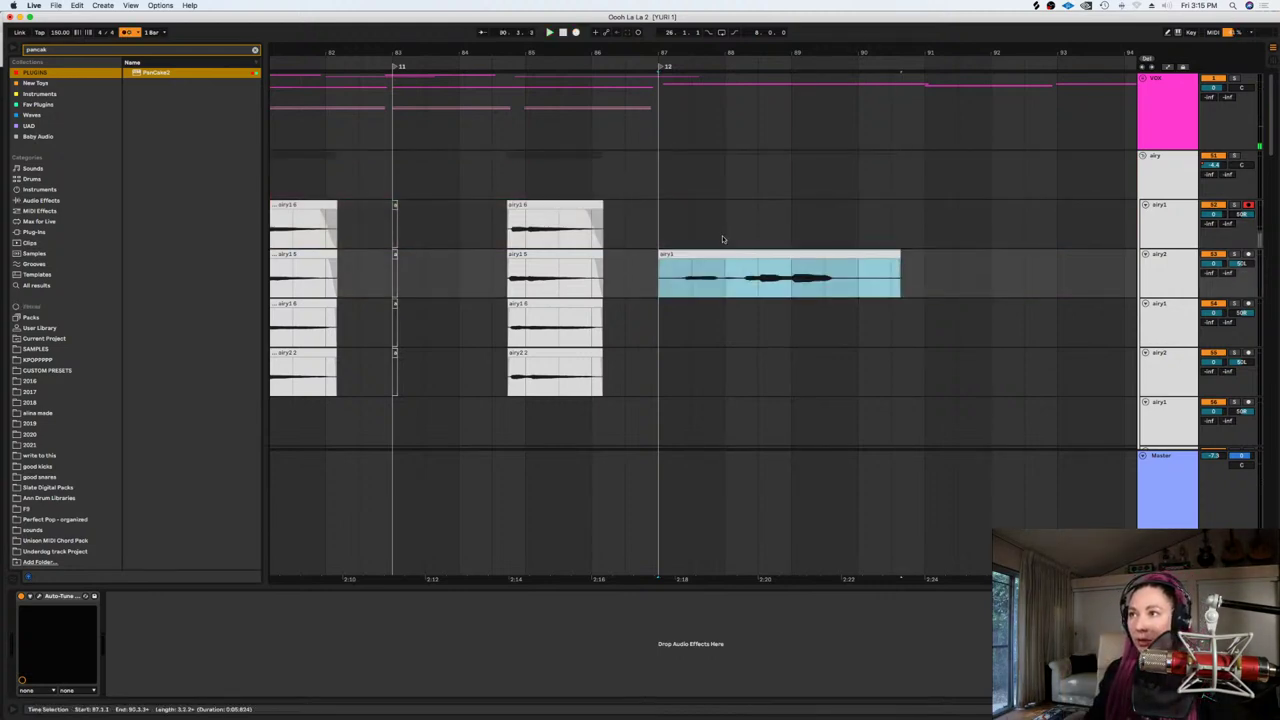
Record a second take on the first airy1 track from 87.1.1 and delete the opening of both takes up to just after bar 88
{"action": "left_click", "coordinate": [658, 223]}
{"action": "left_click", "coordinate": [576, 33]}
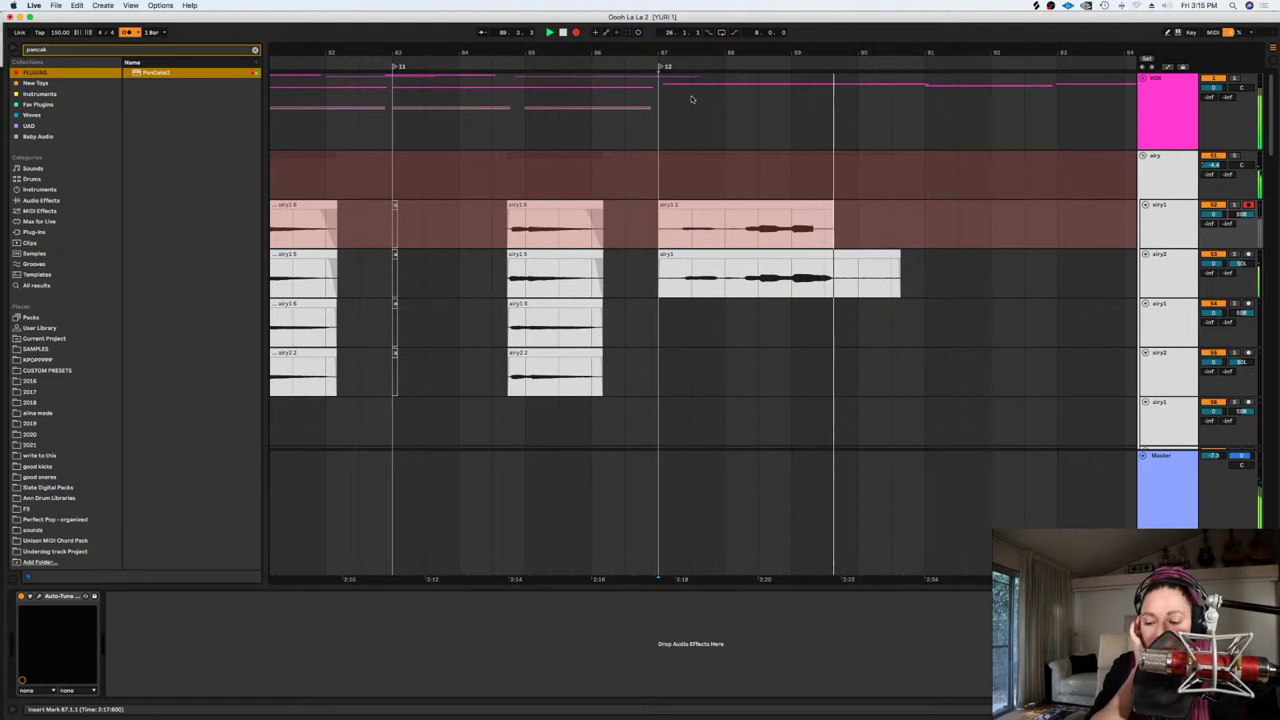
{"action": "key", "text": "F9"}
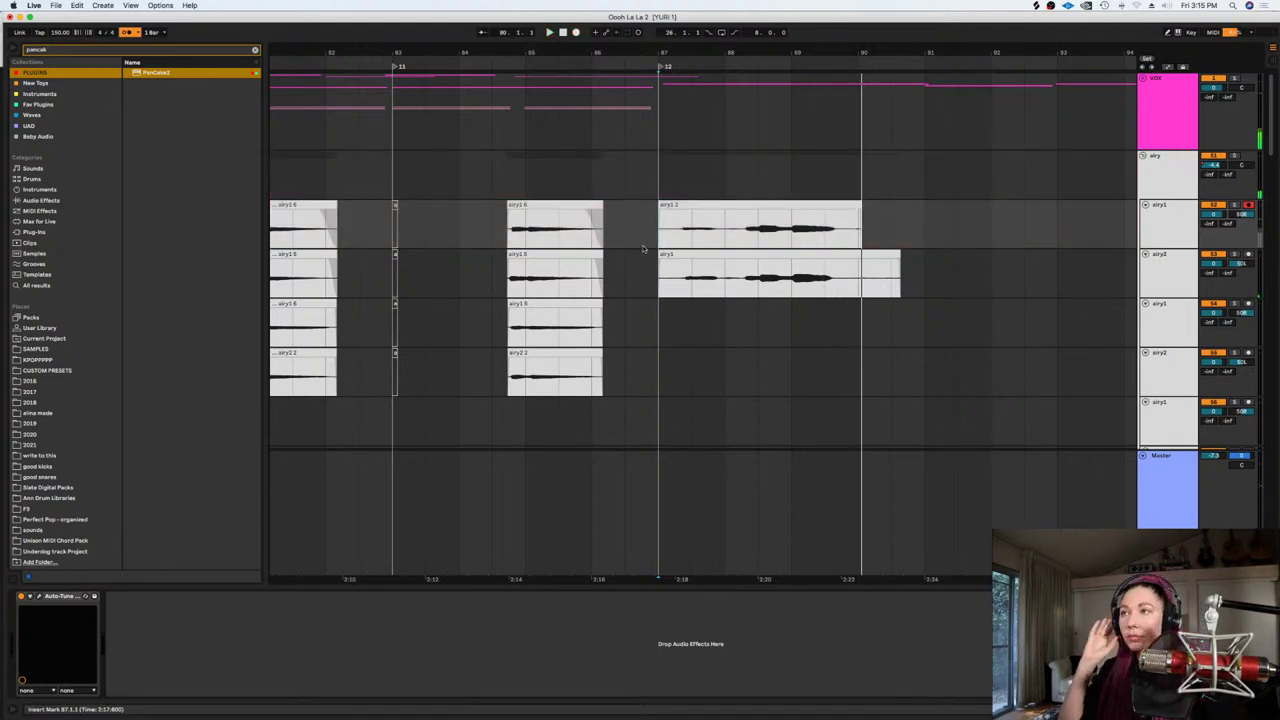
{"action": "left_click_drag", "start_coordinate": [643, 249], "coordinate": [732, 275]}
{"action": "key", "text": "Delete"}
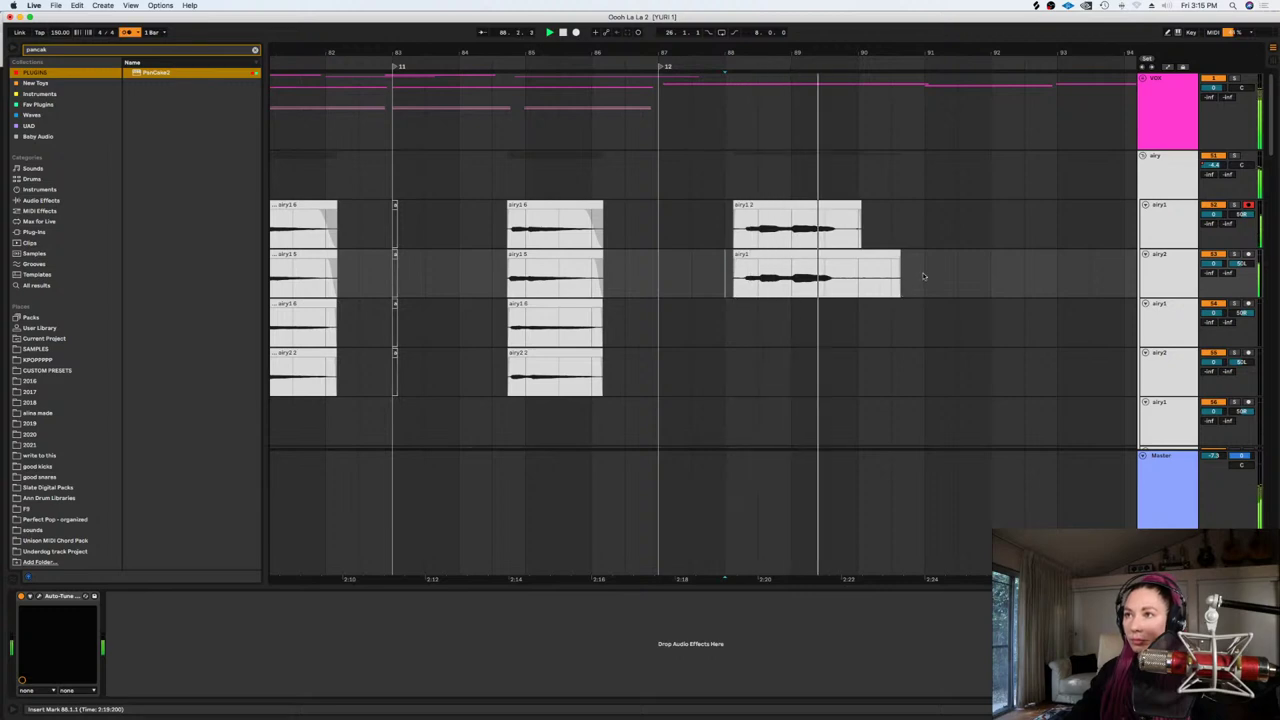
Automate the airy group's EQ Eight Device On parameter to switch off from bar 87, and hide the automation lanes
{"action": "left_click", "coordinate": [1166, 177]}
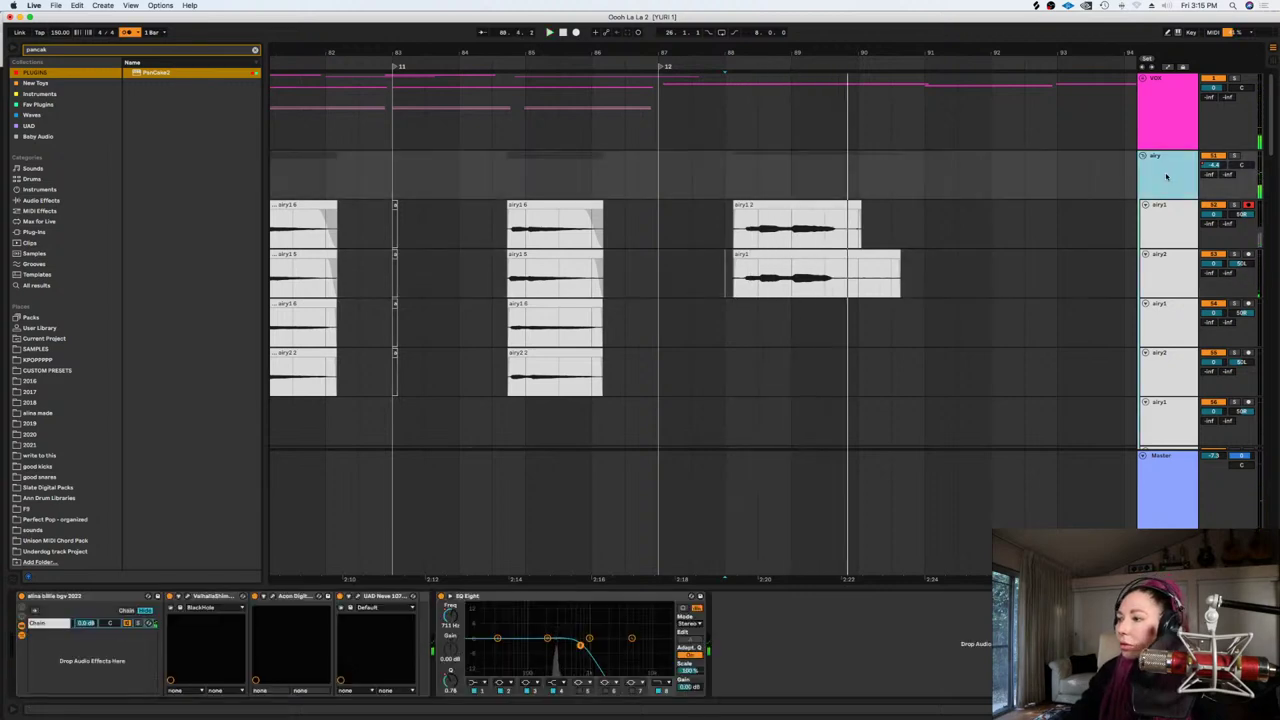
{"action": "key", "text": "a"}
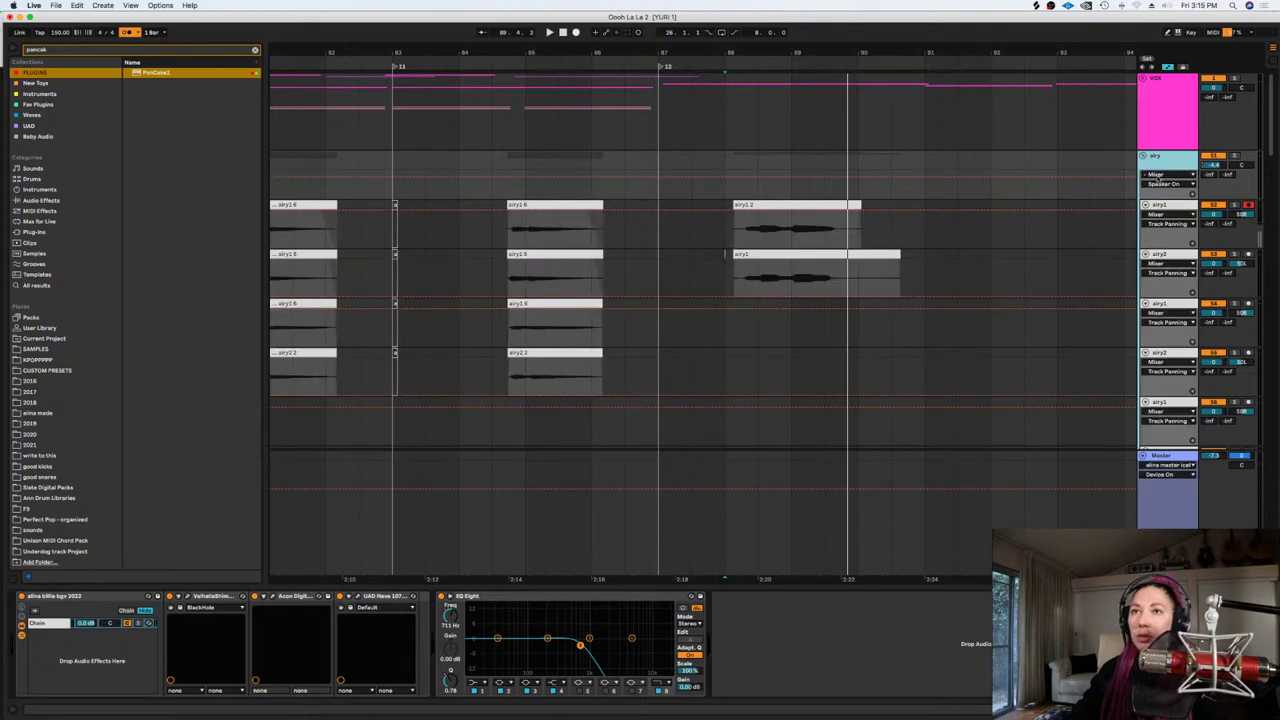
{"action": "left_click", "coordinate": [1160, 175]}
{"action": "left_click", "coordinate": [1167, 234]}
{"action": "left_click", "coordinate": [1156, 184]}
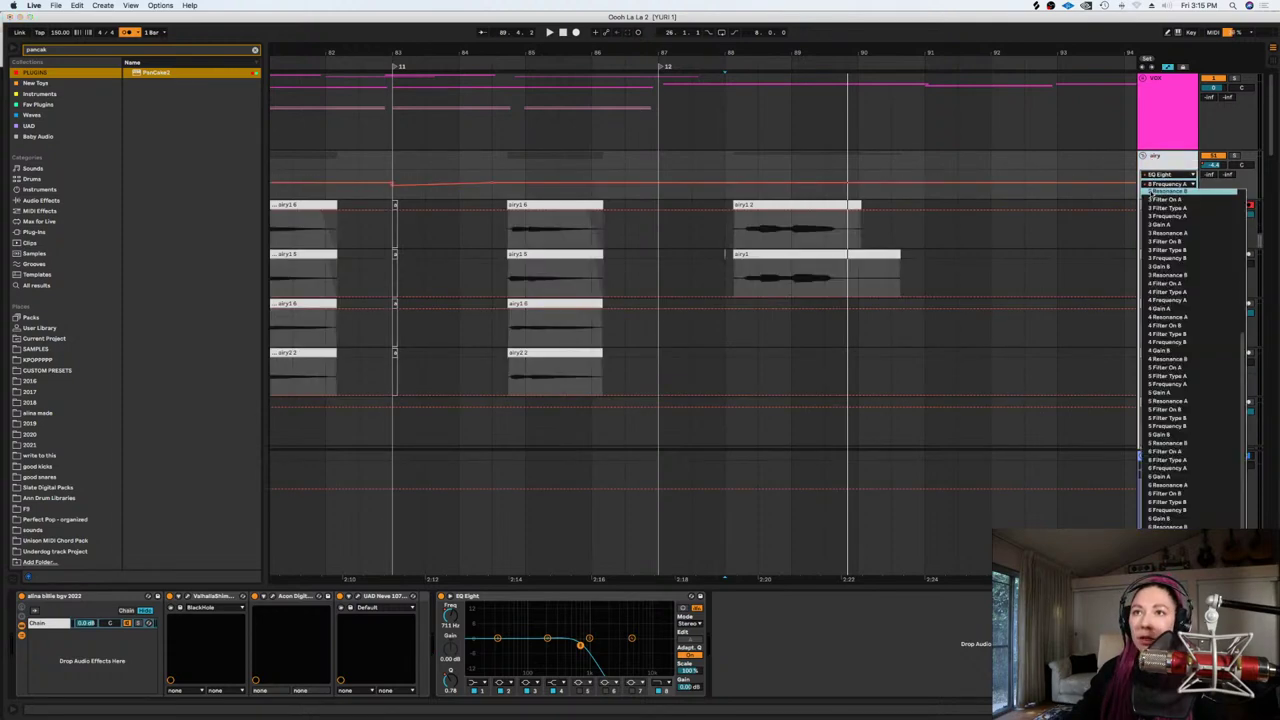
{"action": "left_click", "coordinate": [1180, 386]}
{"action": "left_click", "coordinate": [1163, 185]}
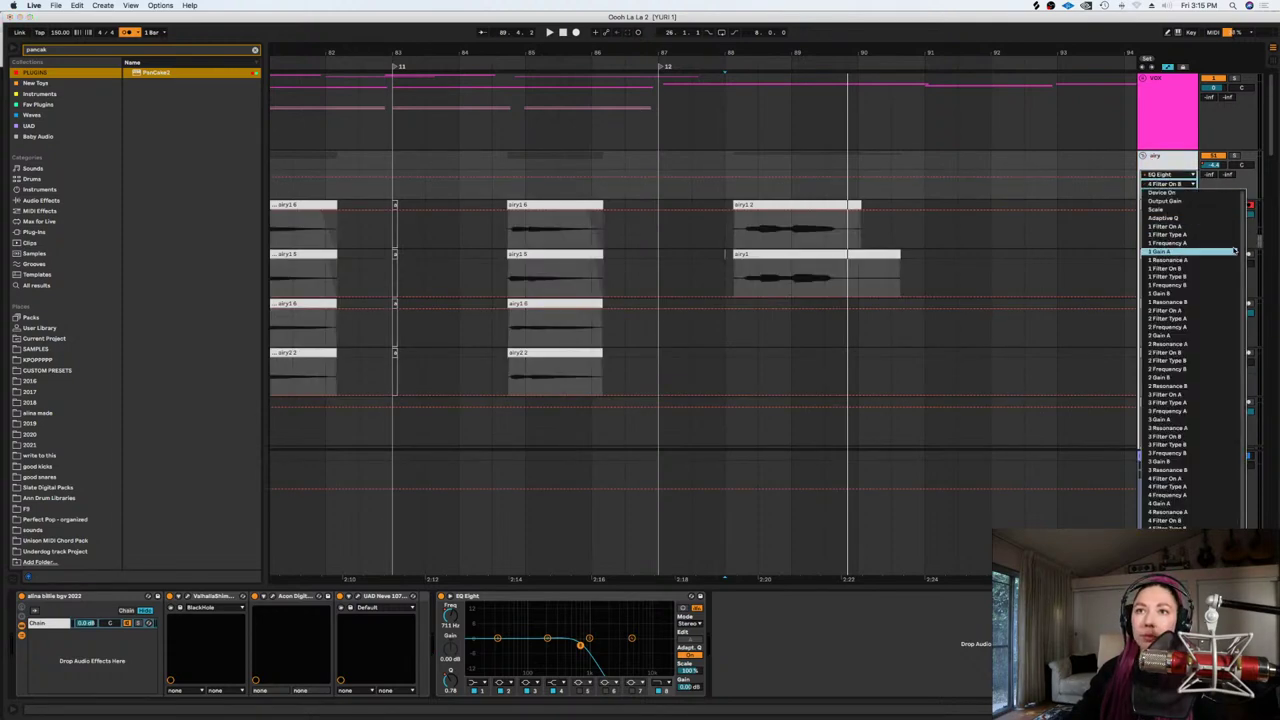
{"action": "left_click", "coordinate": [1183, 192]}
{"action": "left_click", "coordinate": [662, 180]}
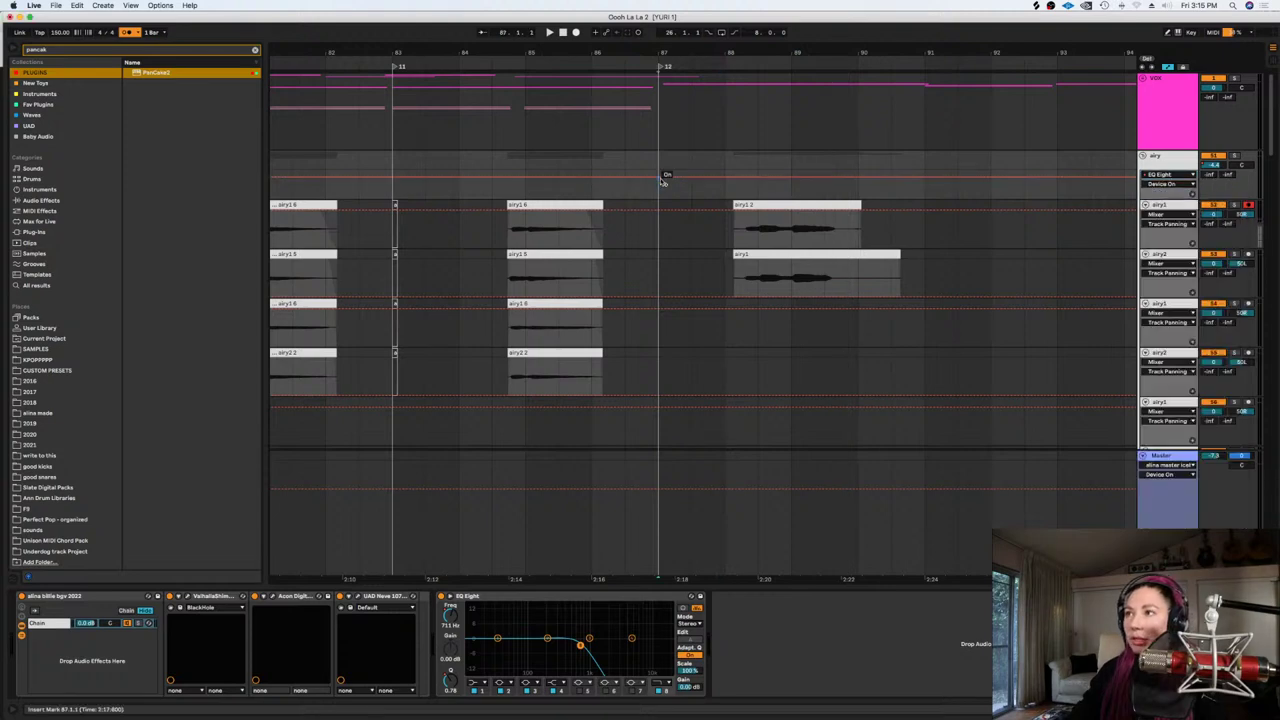
{"action": "key", "text": "a"}
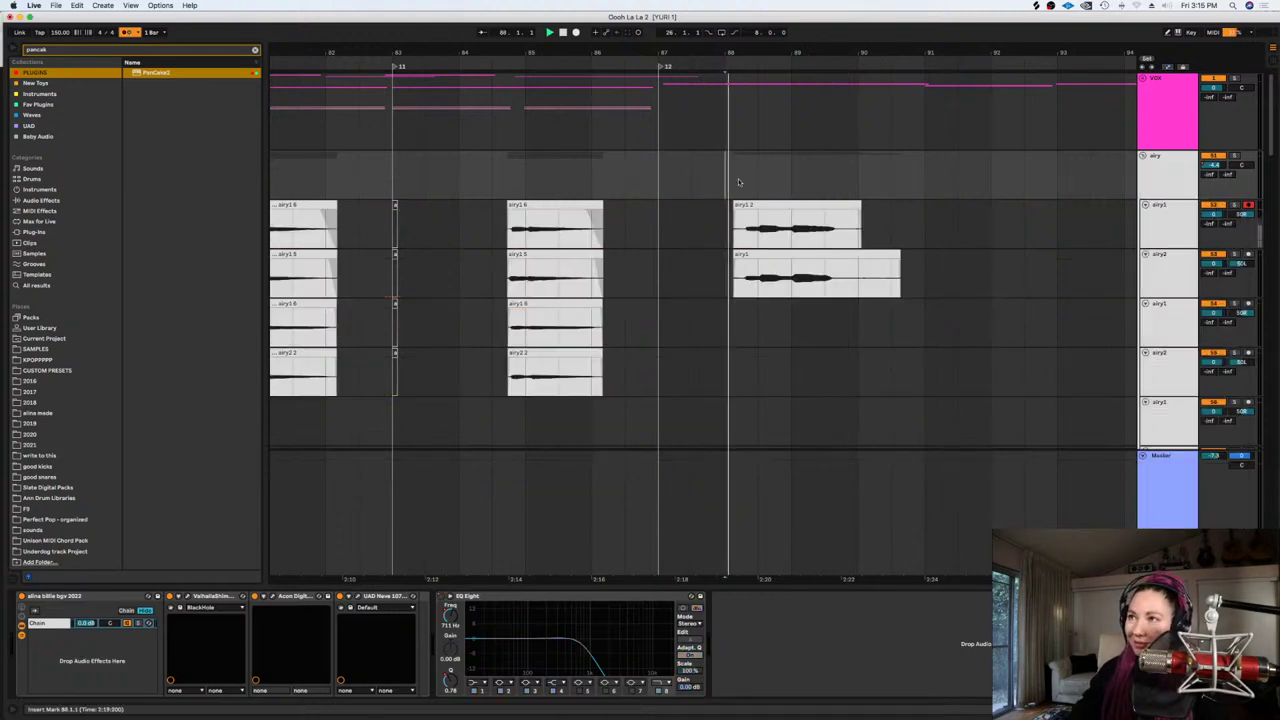
Delete the silent tails of both new airy takes shortly before bar 90 and add short fades at the clip edges
{"action": "left_click_drag", "start_coordinate": [899, 280], "coordinate": [843, 236]}
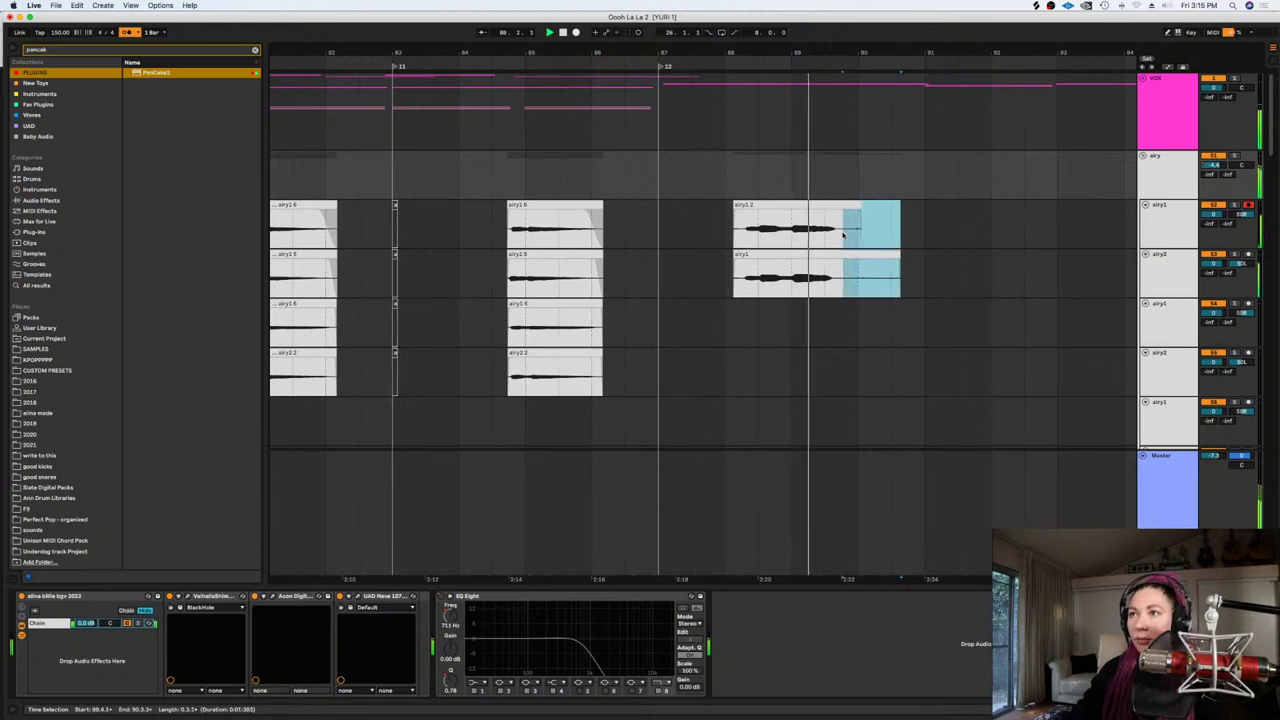
{"action": "key", "text": "Delete"}
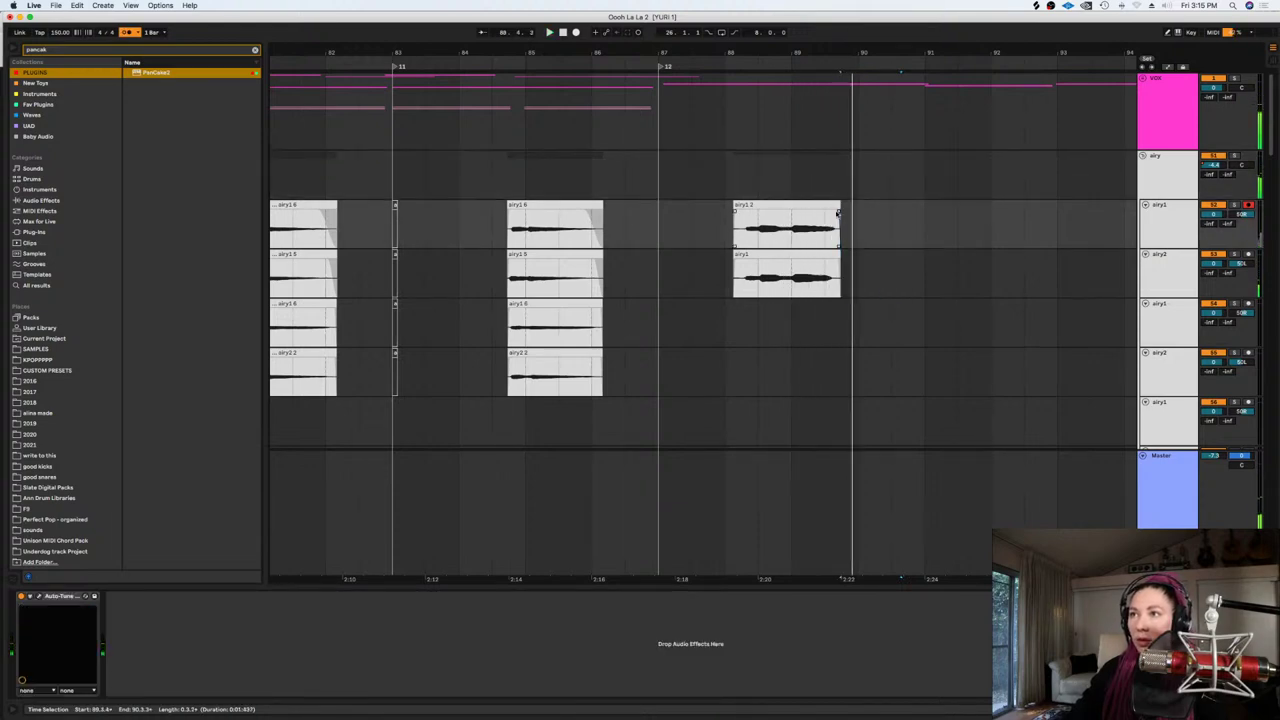
{"action": "left_click", "coordinate": [838, 263]}
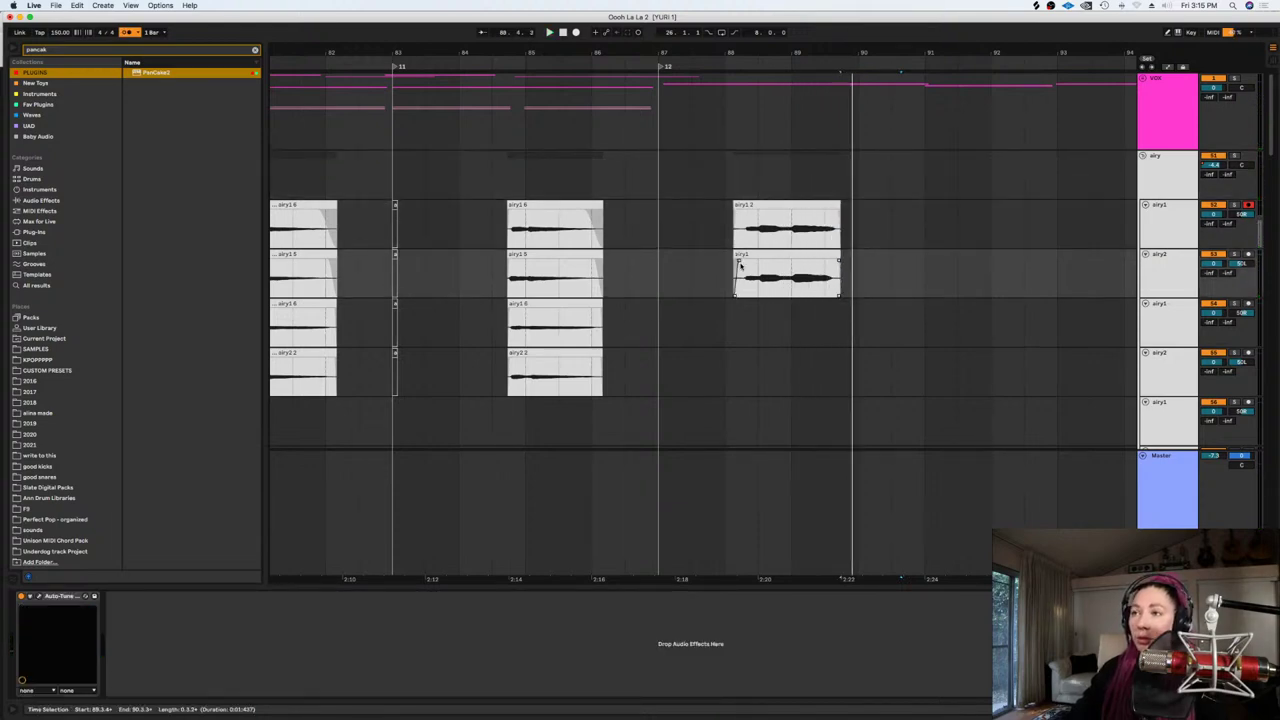
{"action": "left_click", "coordinate": [738, 214]}
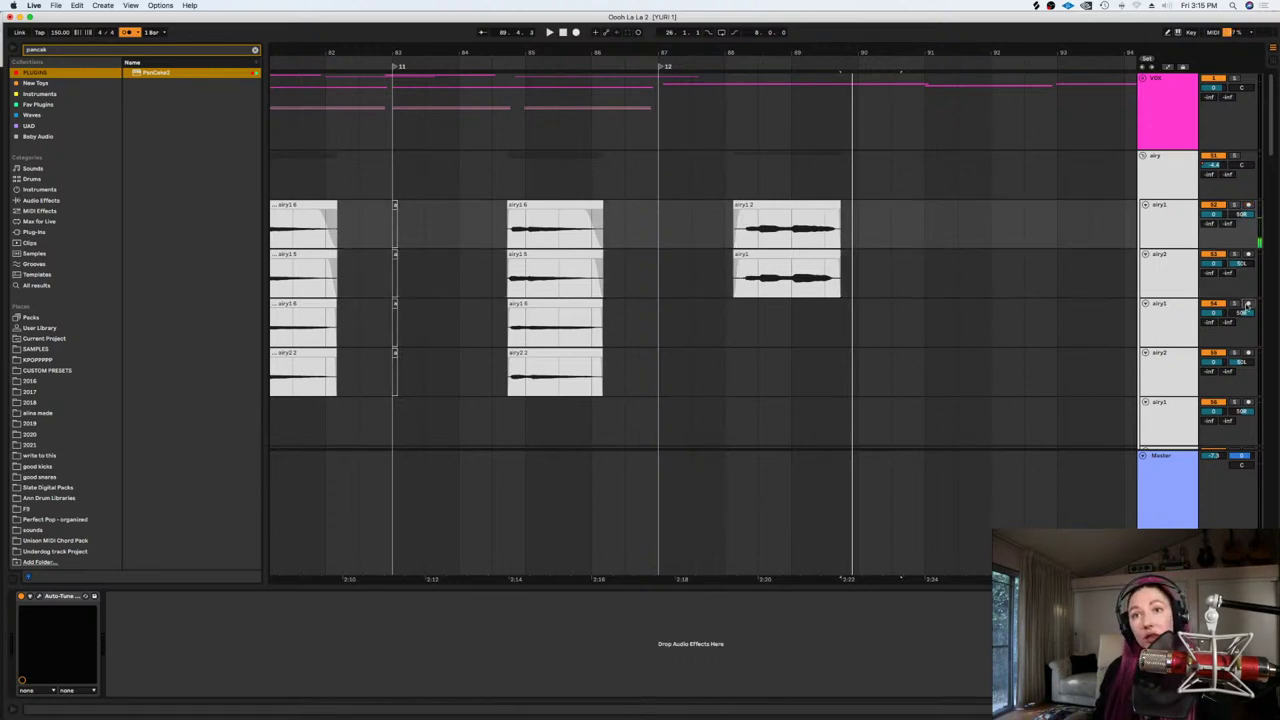
Record an airy vocal take on the second airy1 track from 87.1.1 and move it to the airy2 track below
{"action": "left_click", "coordinate": [662, 325]}
{"action": "key", "text": "space"}
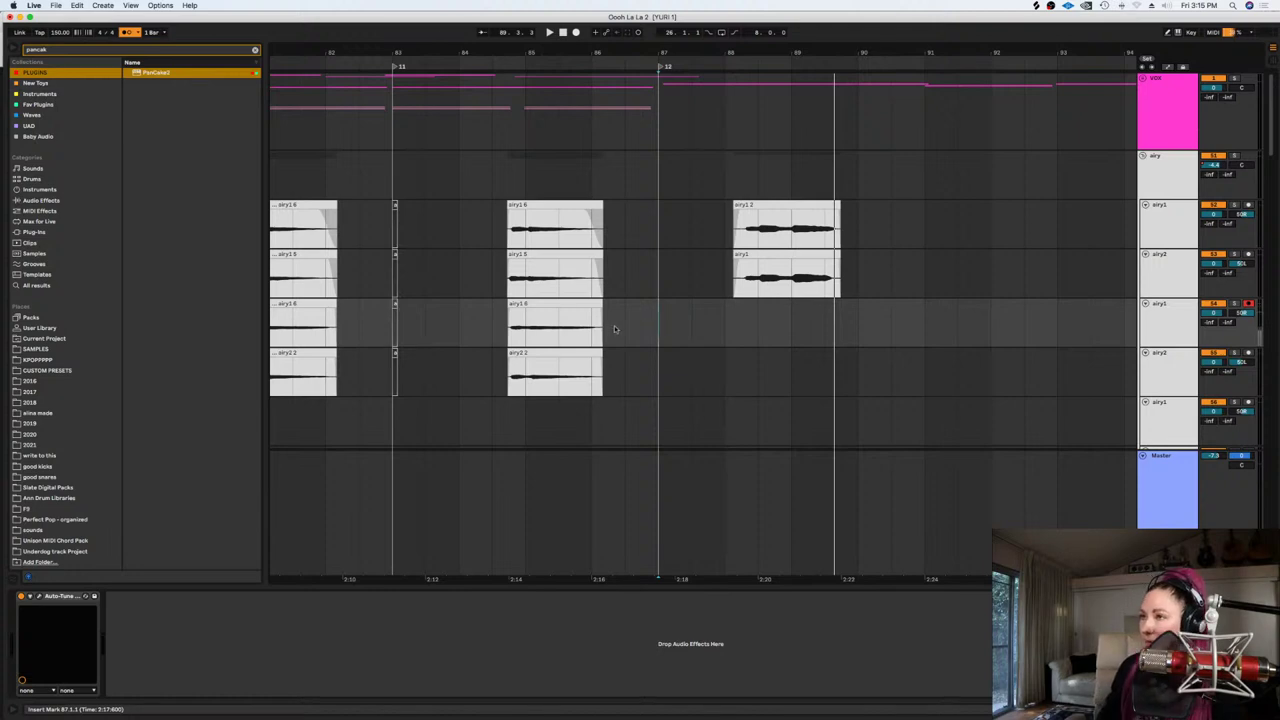
{"action": "left_click", "coordinate": [576, 32]}
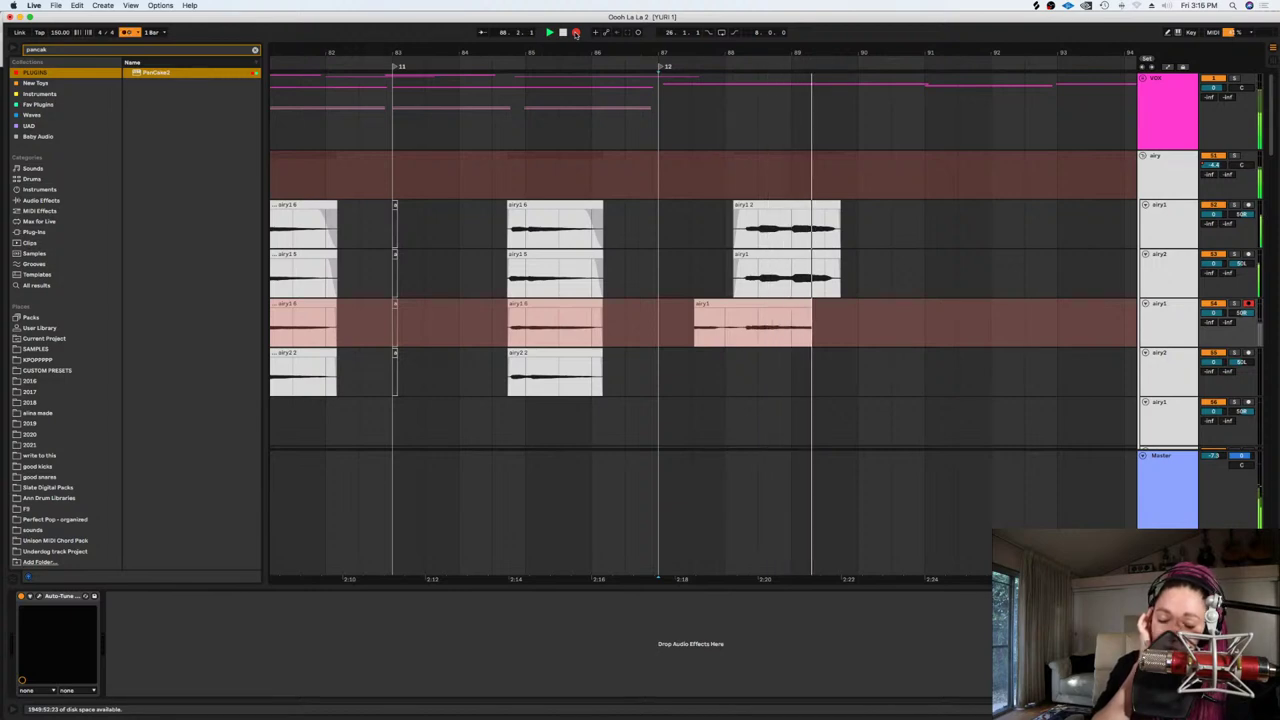
{"action": "key", "text": "space"}
{"action": "left_click_drag", "start_coordinate": [713, 319], "coordinate": [712, 370]}
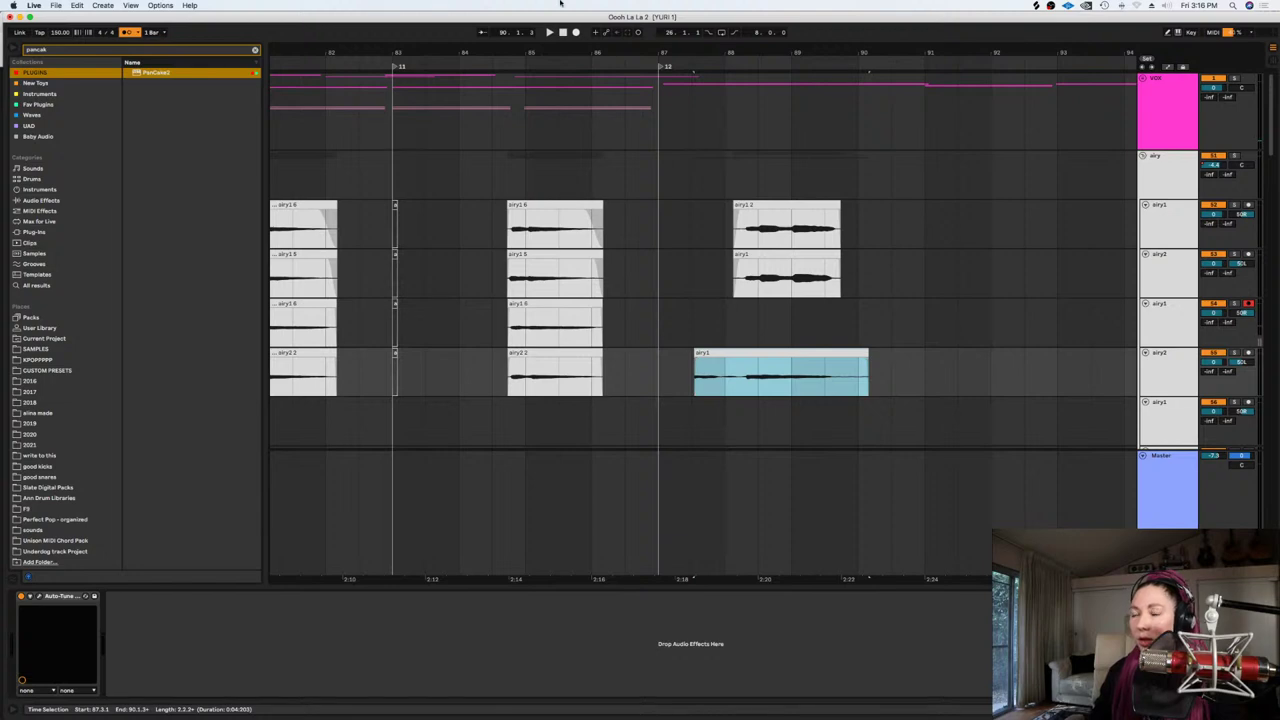
Play the lead-in from bar 86, then record another take on the second airy1 track from 87.1.1
{"action": "left_click_drag", "start_coordinate": [592, 108], "coordinate": [657, 325]}
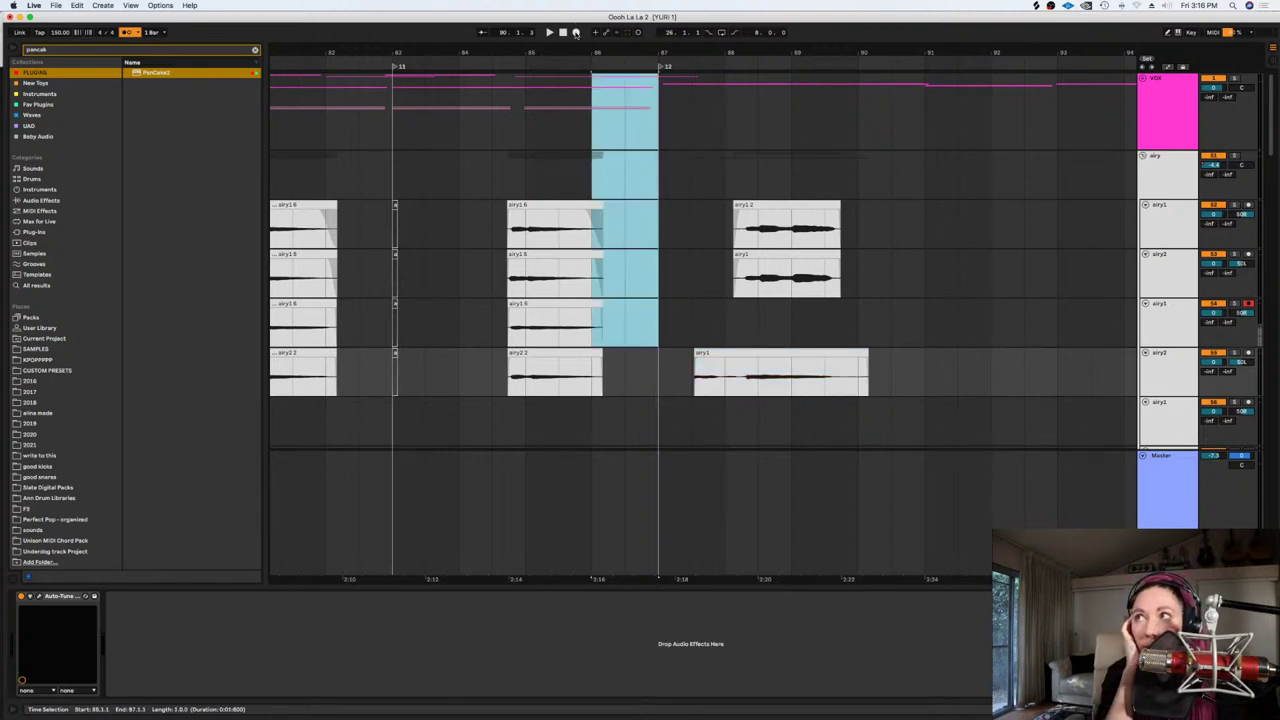
{"action": "key", "text": "space"}
{"action": "left_click", "coordinate": [661, 108]}
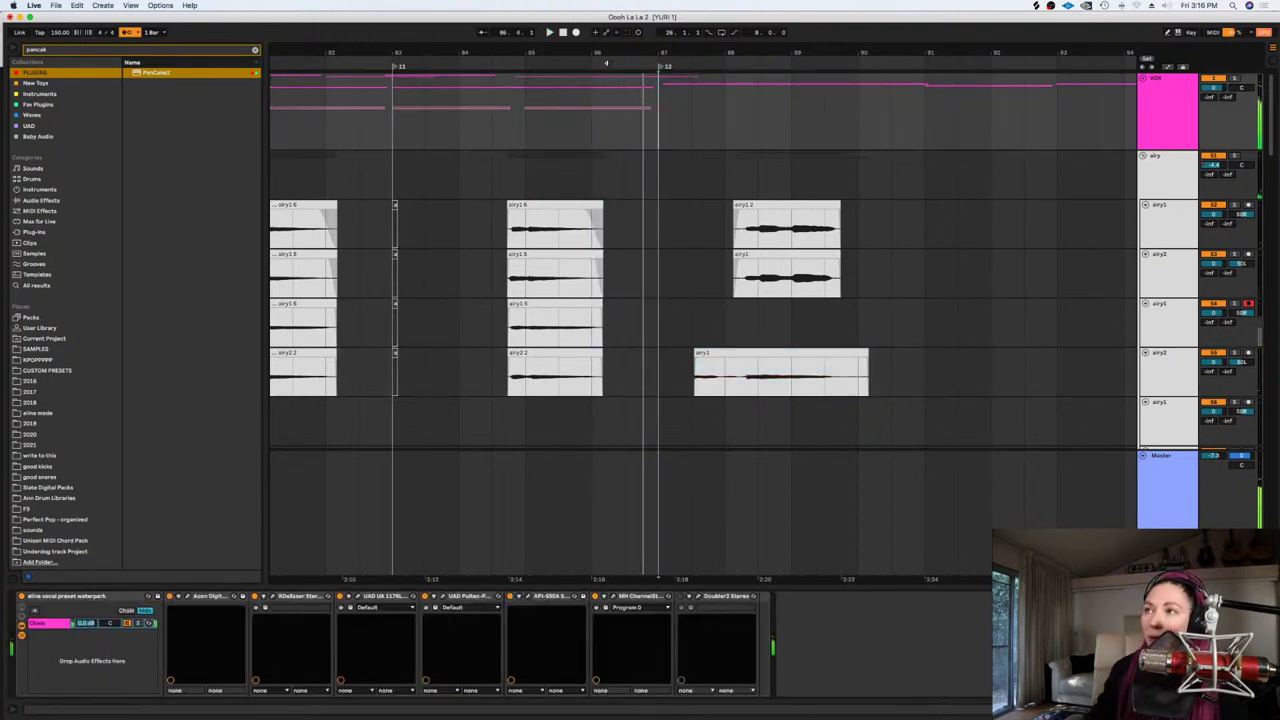
{"action": "left_click", "coordinate": [576, 32]}
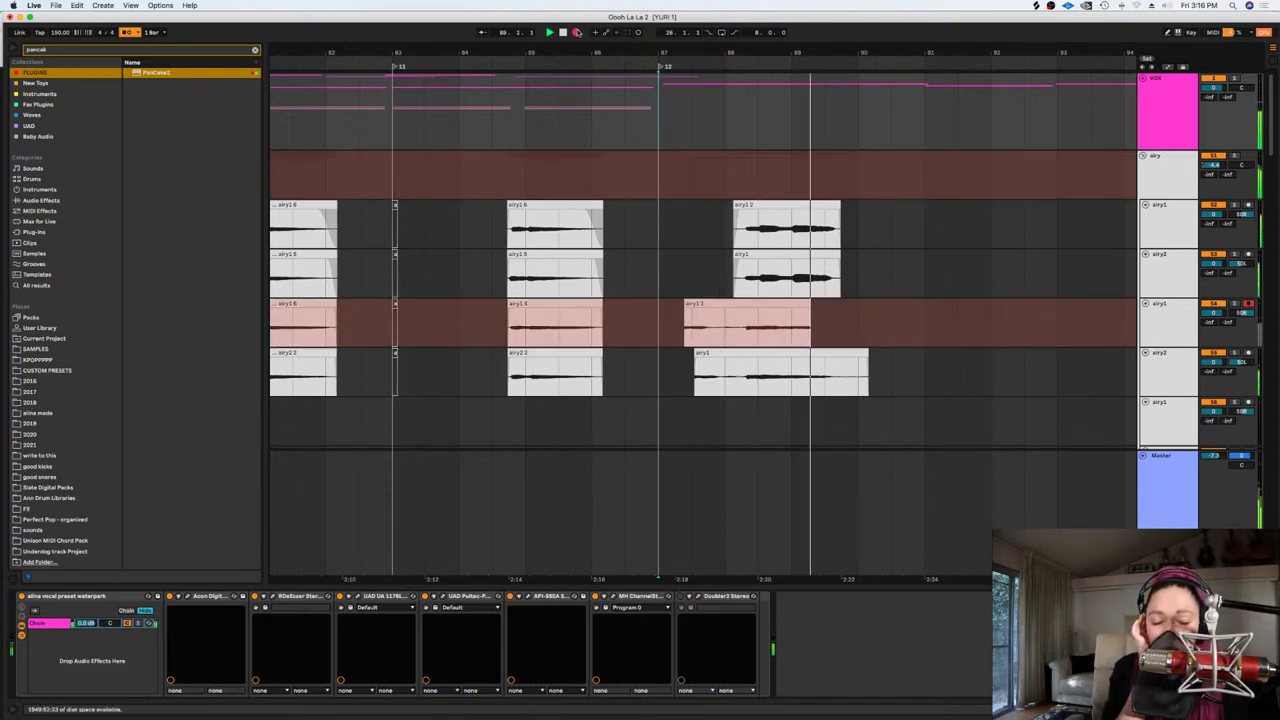
{"action": "key", "text": "space"}
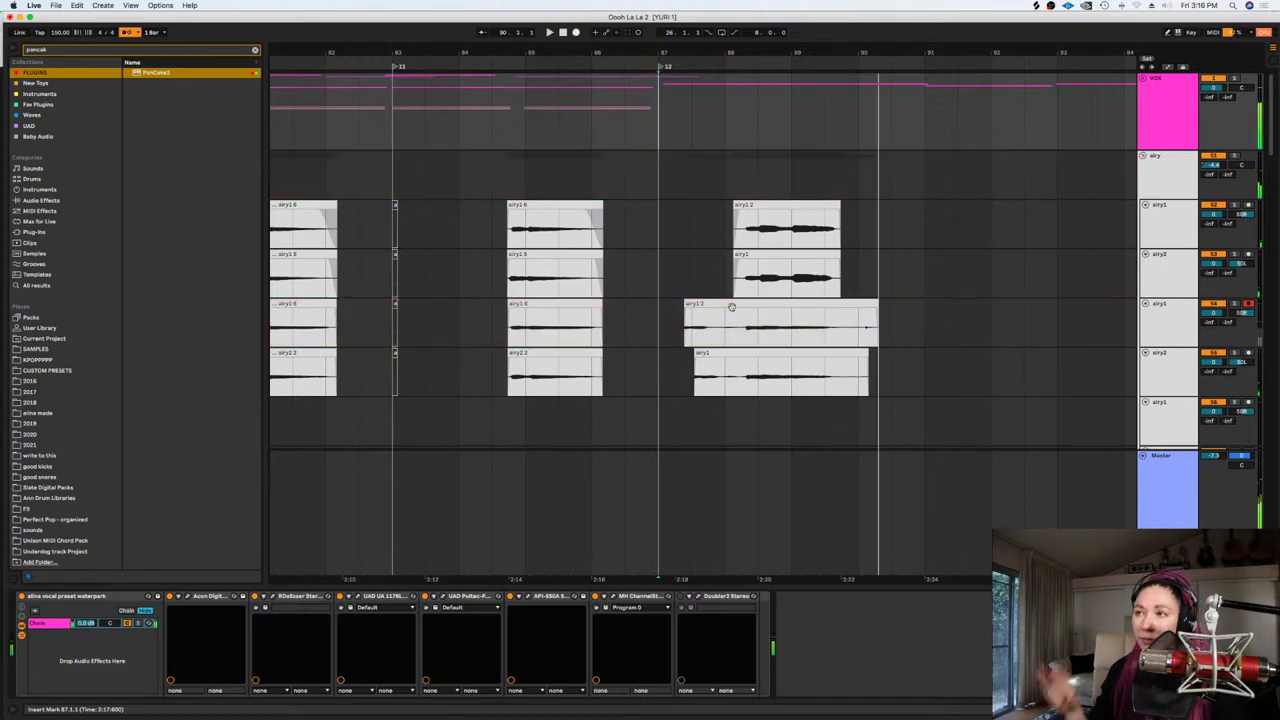
Play back from 88.1.1 and delete the opening of both new lower airy takes up to just after bar 88
{"action": "left_click", "coordinate": [721, 335]}
{"action": "key", "text": "space"}
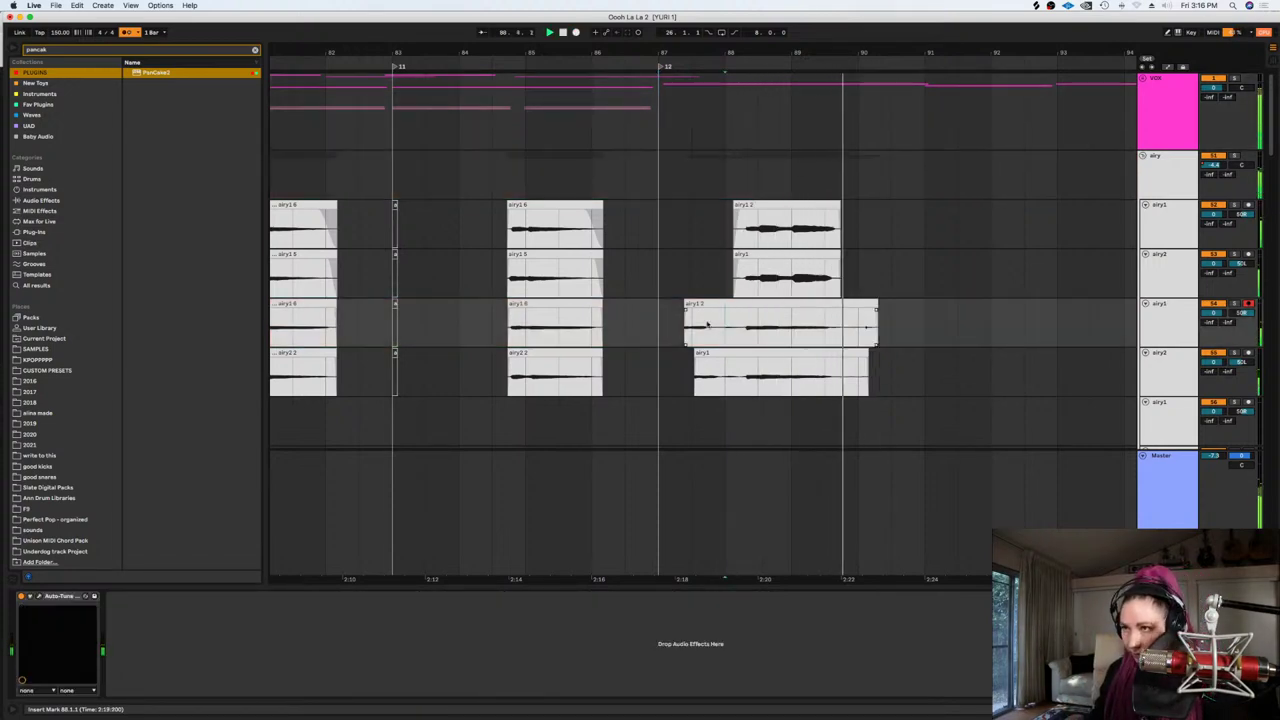
{"action": "key", "text": "space"}
{"action": "left_click_drag", "start_coordinate": [660, 320], "coordinate": [737, 375]}
{"action": "key", "text": "Delete"}
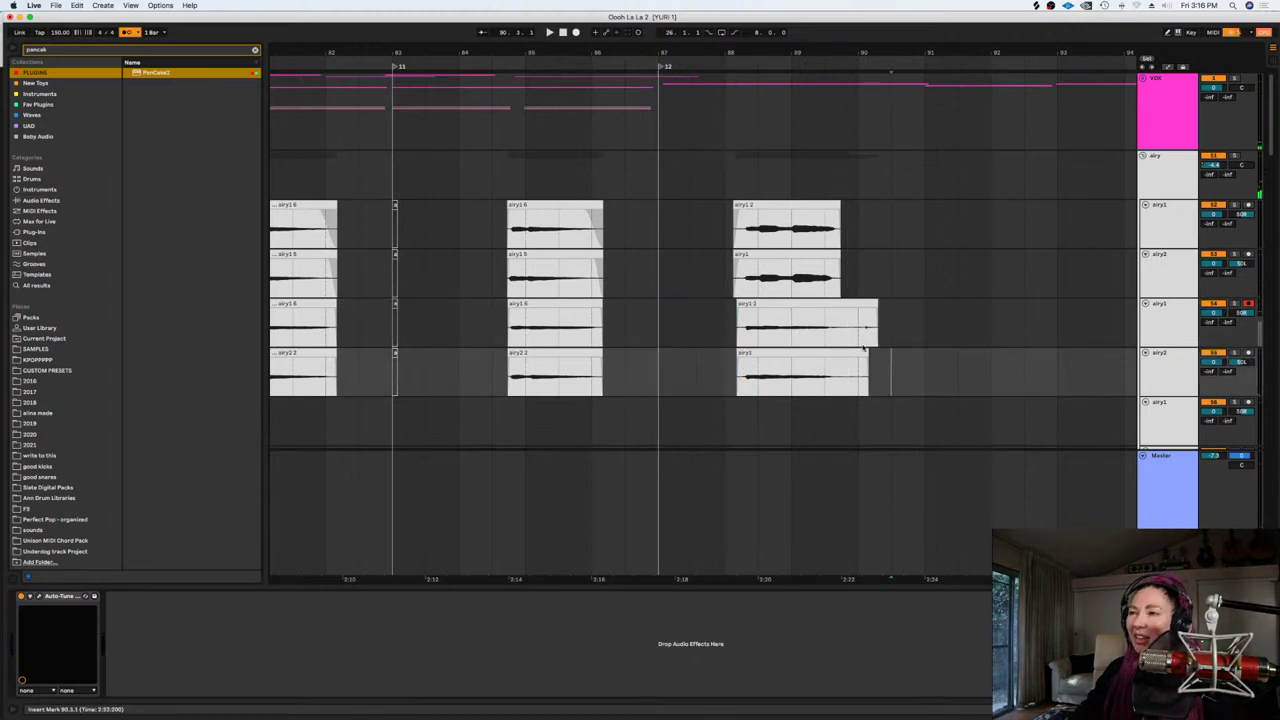
Delete the tails of the two lower airy takes shortly before bar 90, audition the stack, and add short fade-outs
{"action": "left_click_drag", "start_coordinate": [890, 335], "coordinate": [838, 360]}
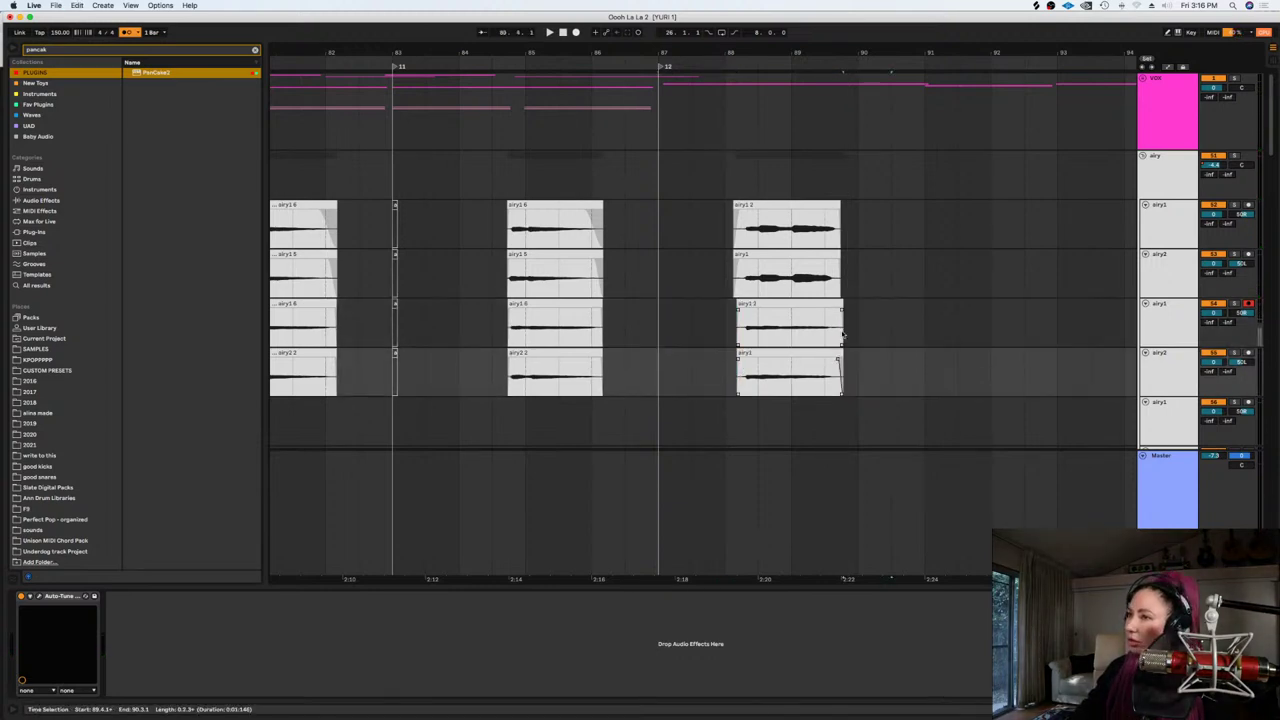
{"action": "left_click", "coordinate": [713, 220]}
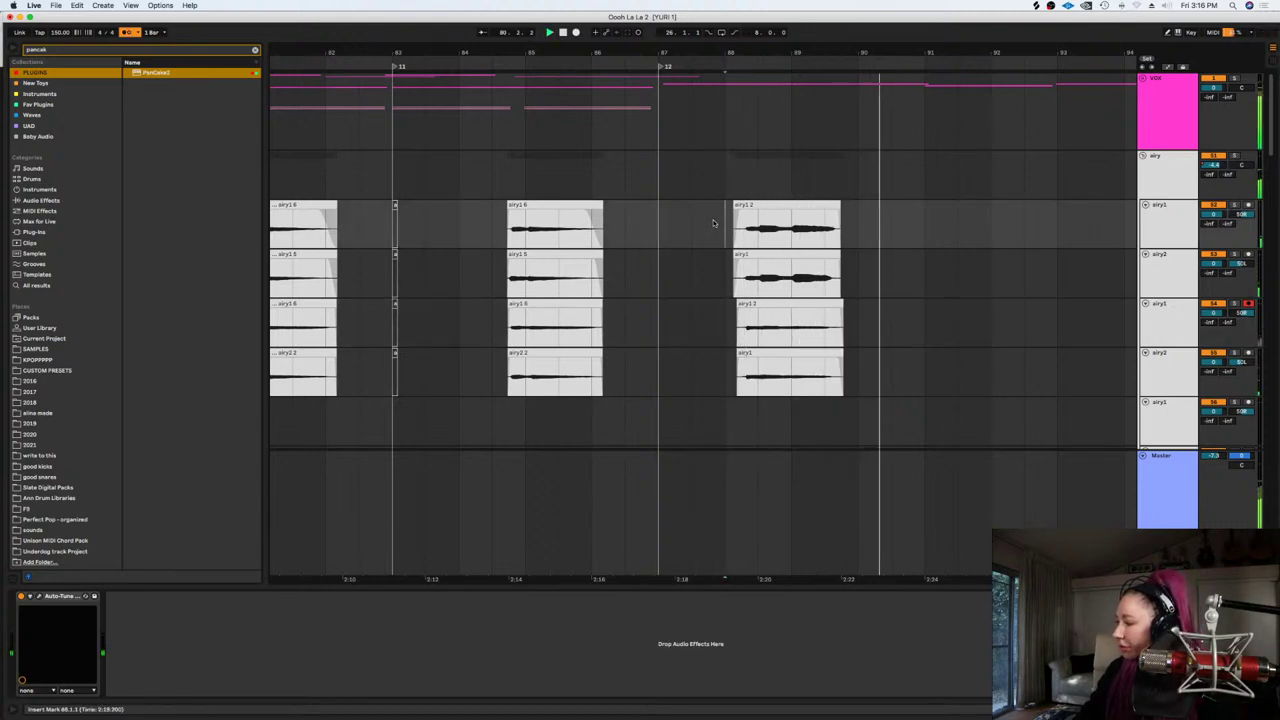
{"action": "key", "text": "space"}
{"action": "mouse_move", "coordinate": [842, 240]}
{"action": "left_mouse_down"}
{"action": "mouse_move", "coordinate": [839, 375]}
{"action": "mouse_move", "coordinate": [855, 386]}
{"action": "mouse_move", "coordinate": [833, 352]}
{"action": "mouse_move", "coordinate": [833, 313]}
{"action": "left_mouse_up"}
Disarm the second airy1 track and place the insert marker on the third airy1 track at 88.3.1
{"action": "scroll", "coordinate": [956, 337], "scroll_direction": "down", "scroll_amount": 2}
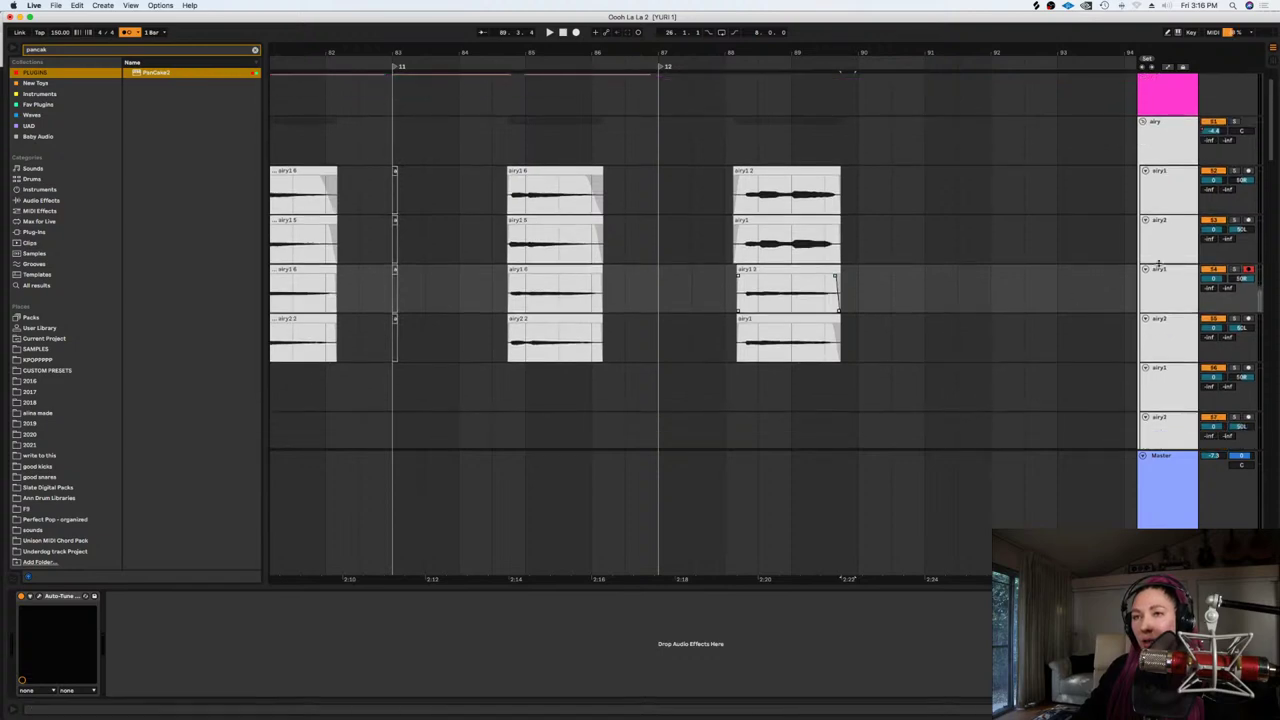
{"action": "left_click", "coordinate": [762, 397]}
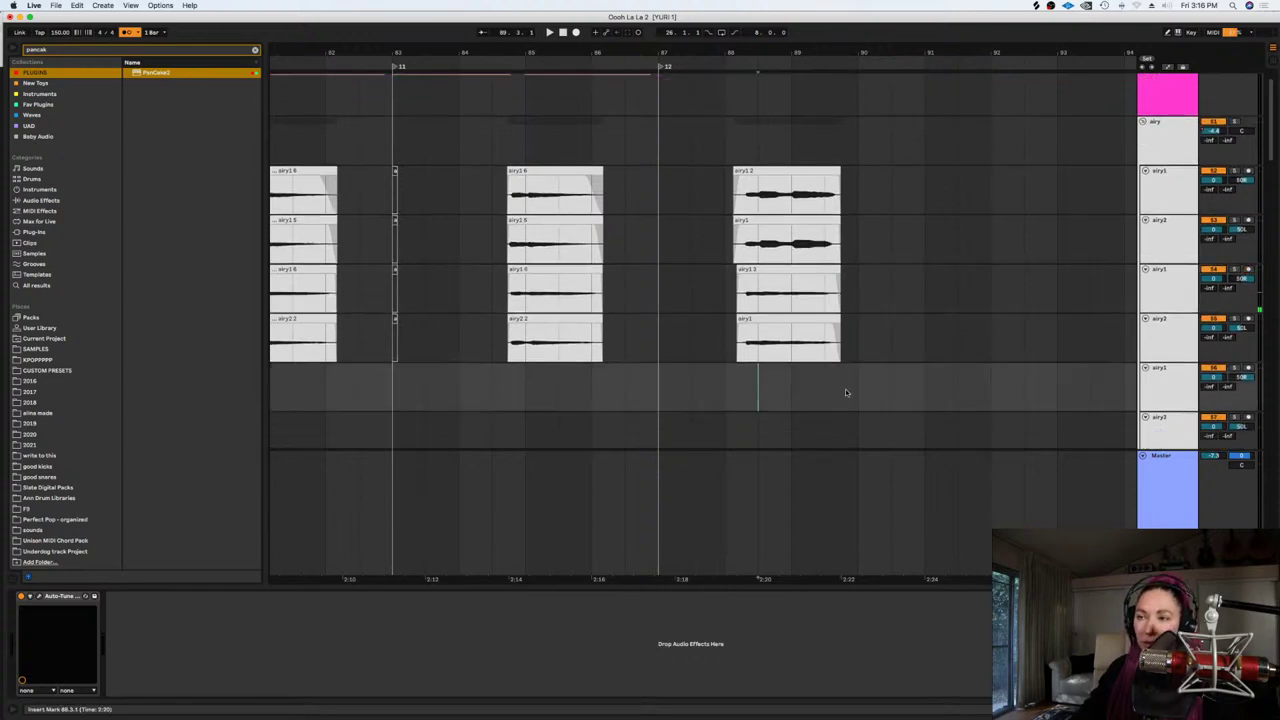
Record two doubled vocal takes on the empty airy1 track from around bar 88, moving the first onto the airy2 track below it
{"action": "scroll", "coordinate": [846, 388], "scroll_direction": "down", "scroll_amount": 5}
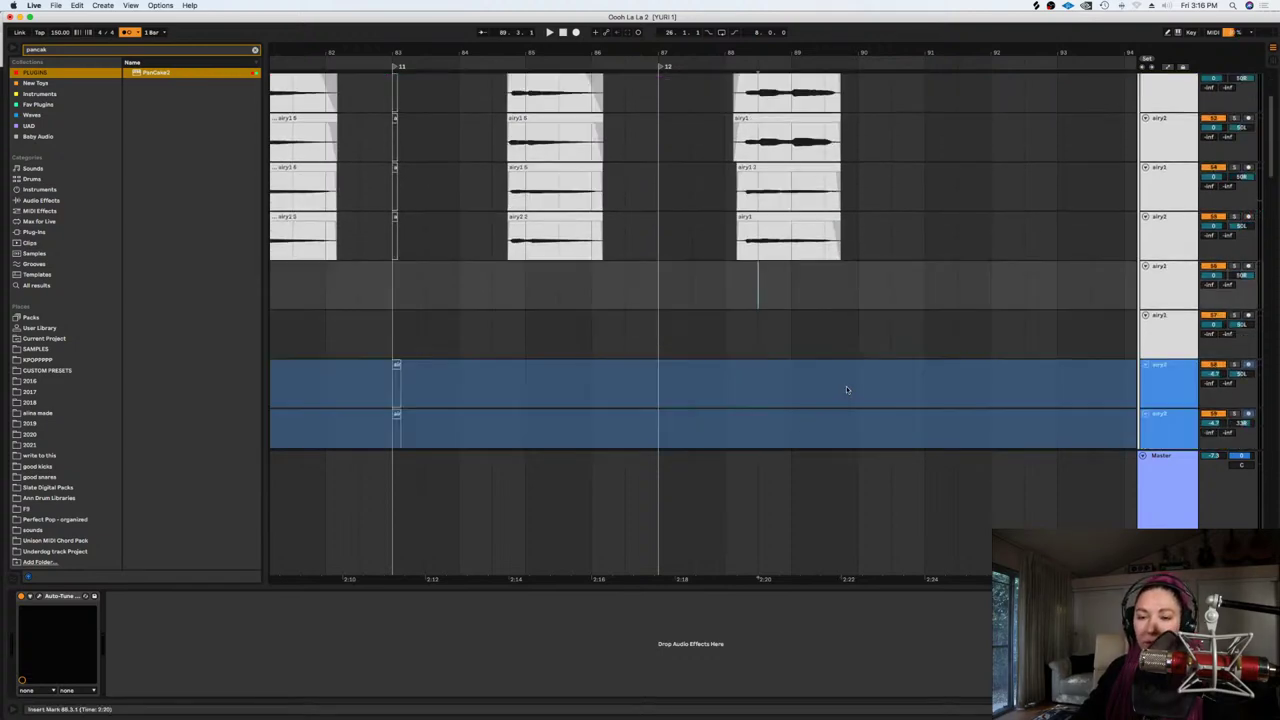
{"action": "left_click", "coordinate": [1248, 266]}
{"action": "key", "text": "space"}
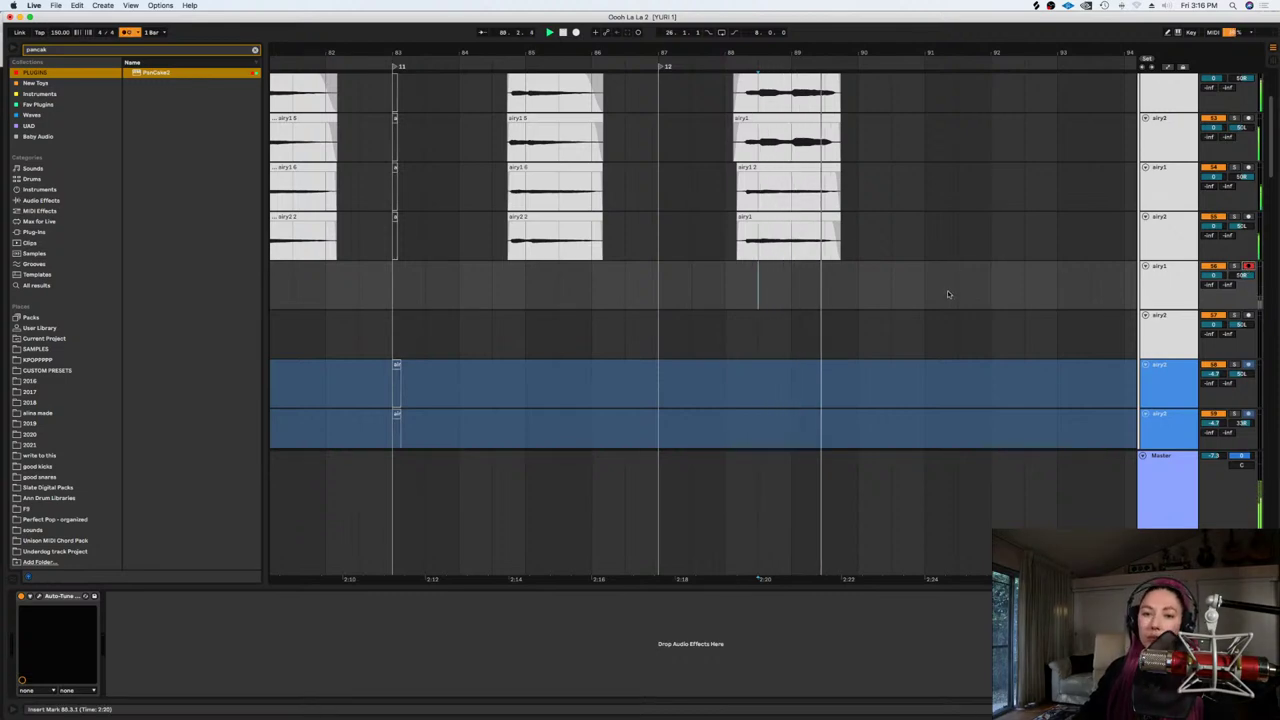
{"action": "scroll", "coordinate": [947, 290], "scroll_direction": "up", "scroll_amount": 1}
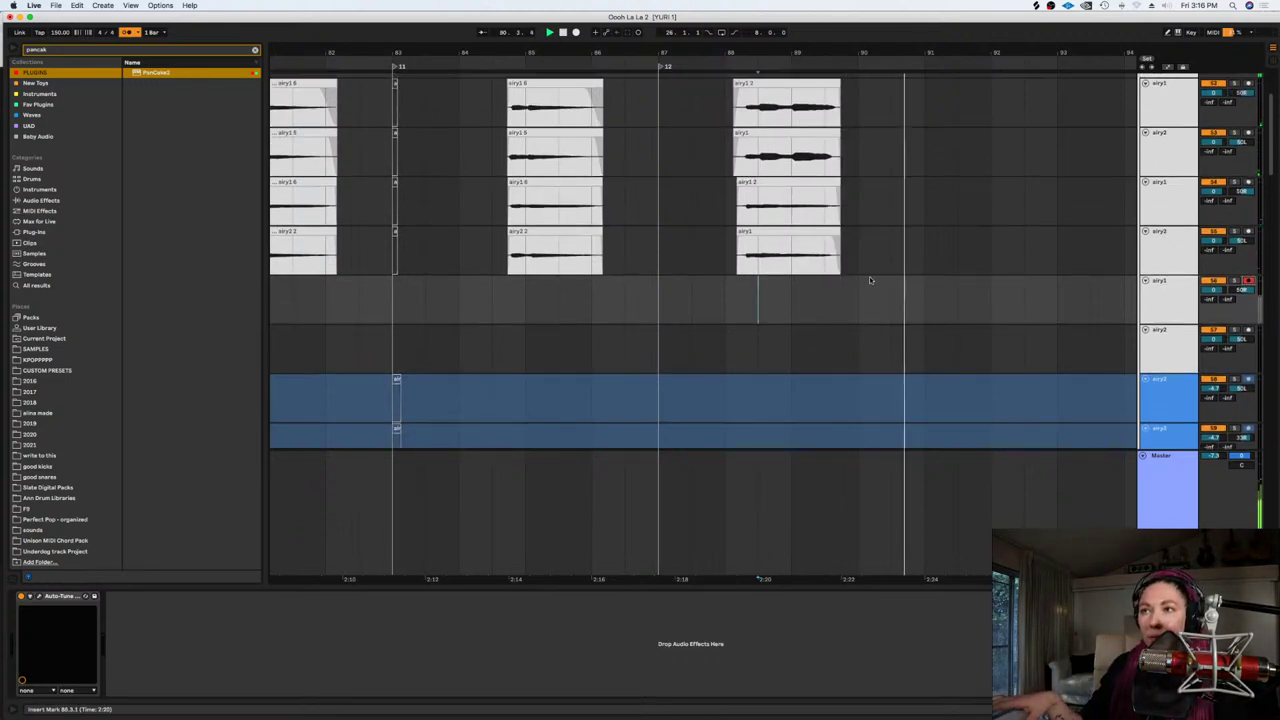
{"action": "left_click", "coordinate": [577, 33]}
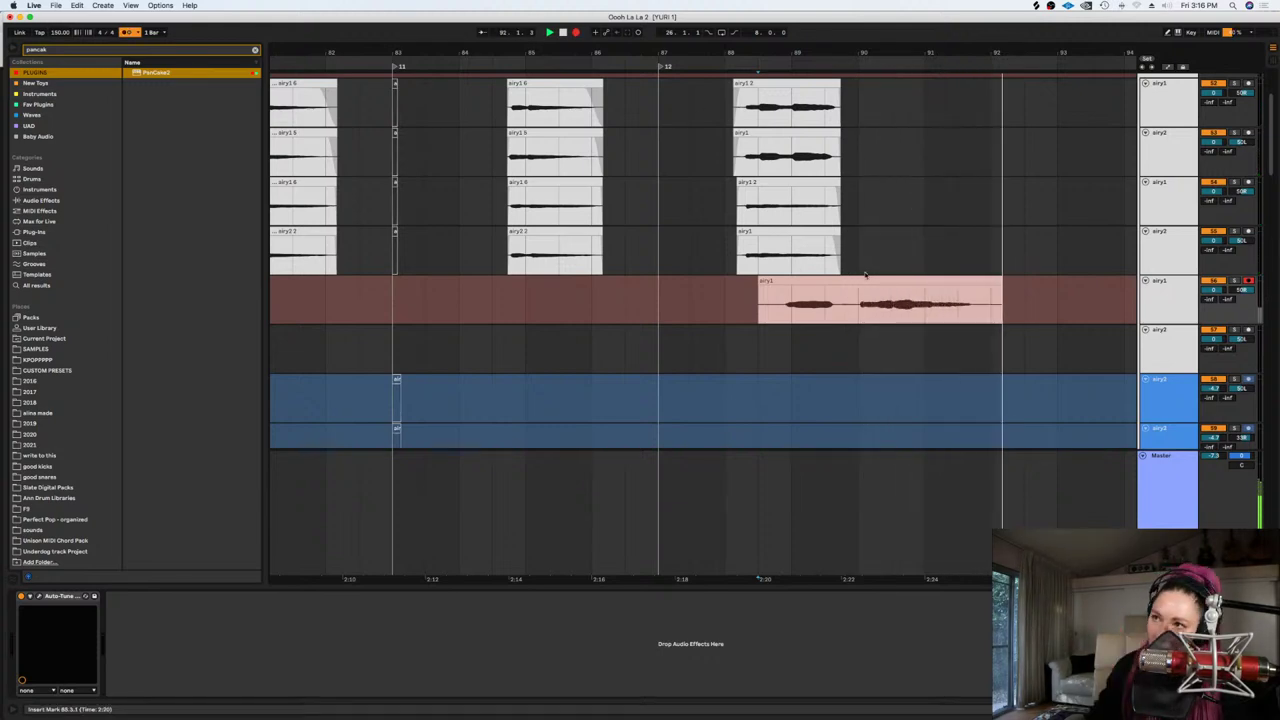
{"action": "key", "text": "space"}
{"action": "left_click_drag", "start_coordinate": [791, 296], "coordinate": [791, 346]}
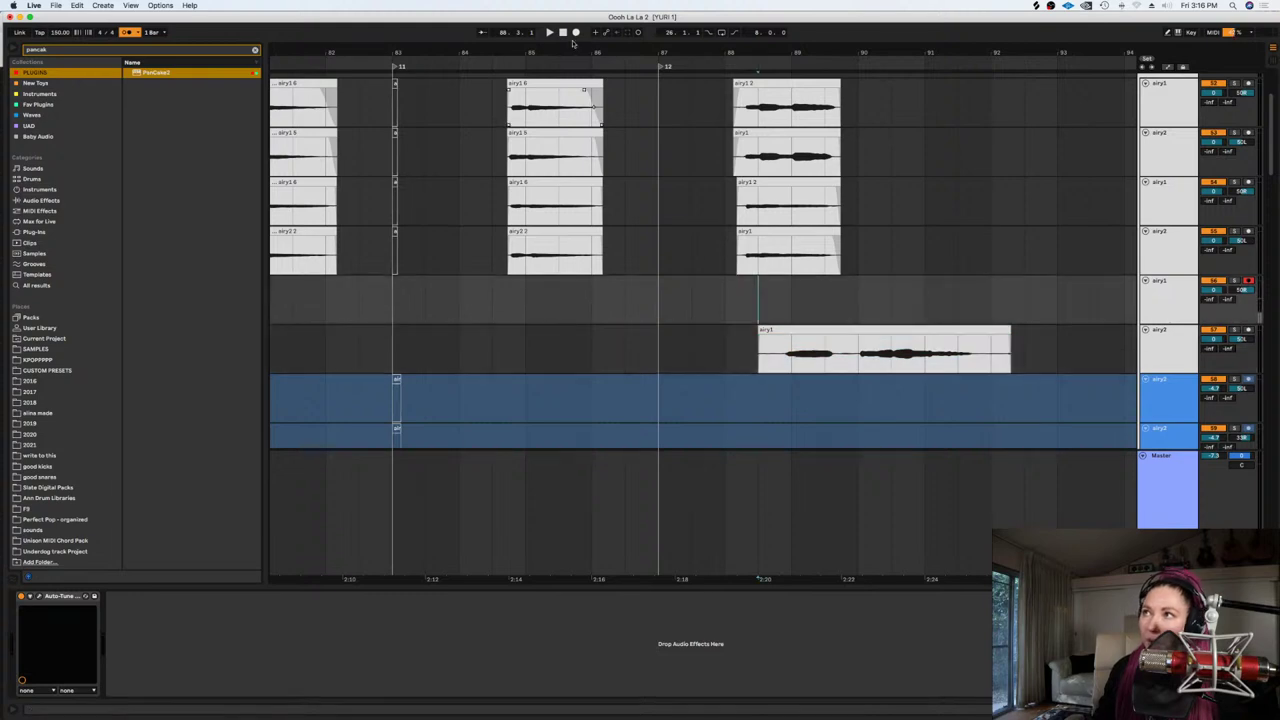
{"action": "left_click", "coordinate": [575, 32]}
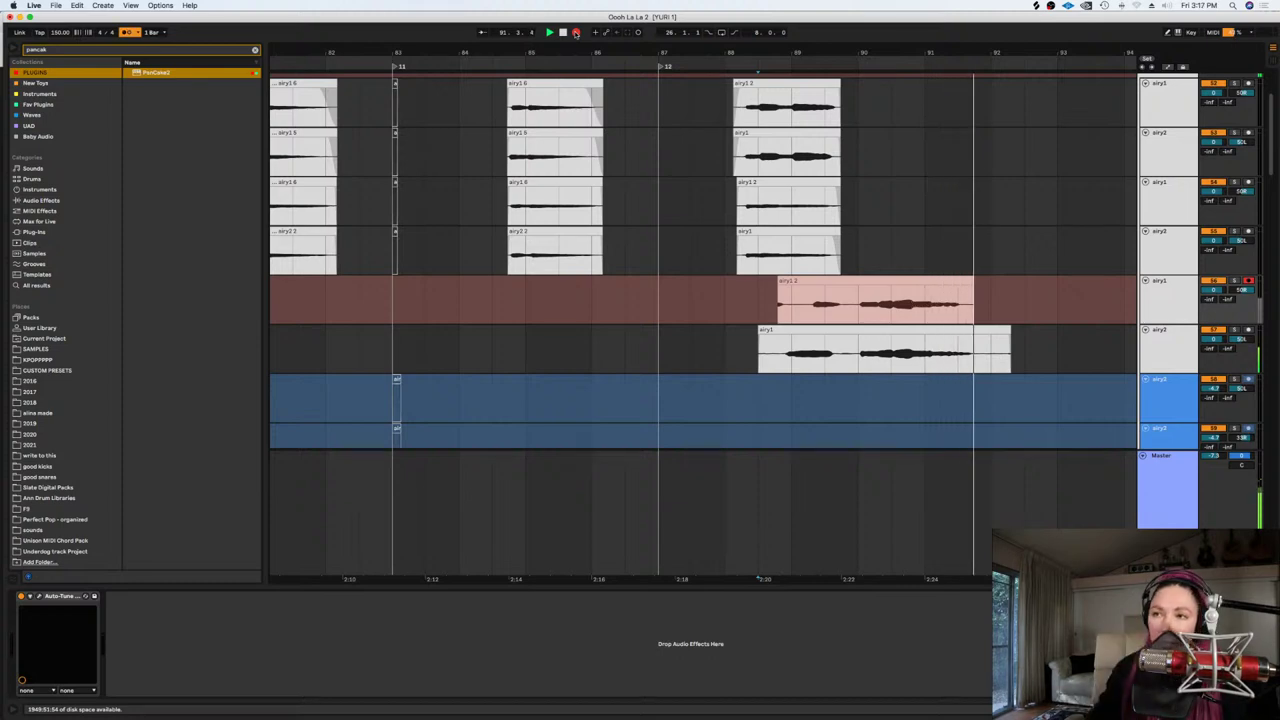
{"action": "key", "text": "space"}
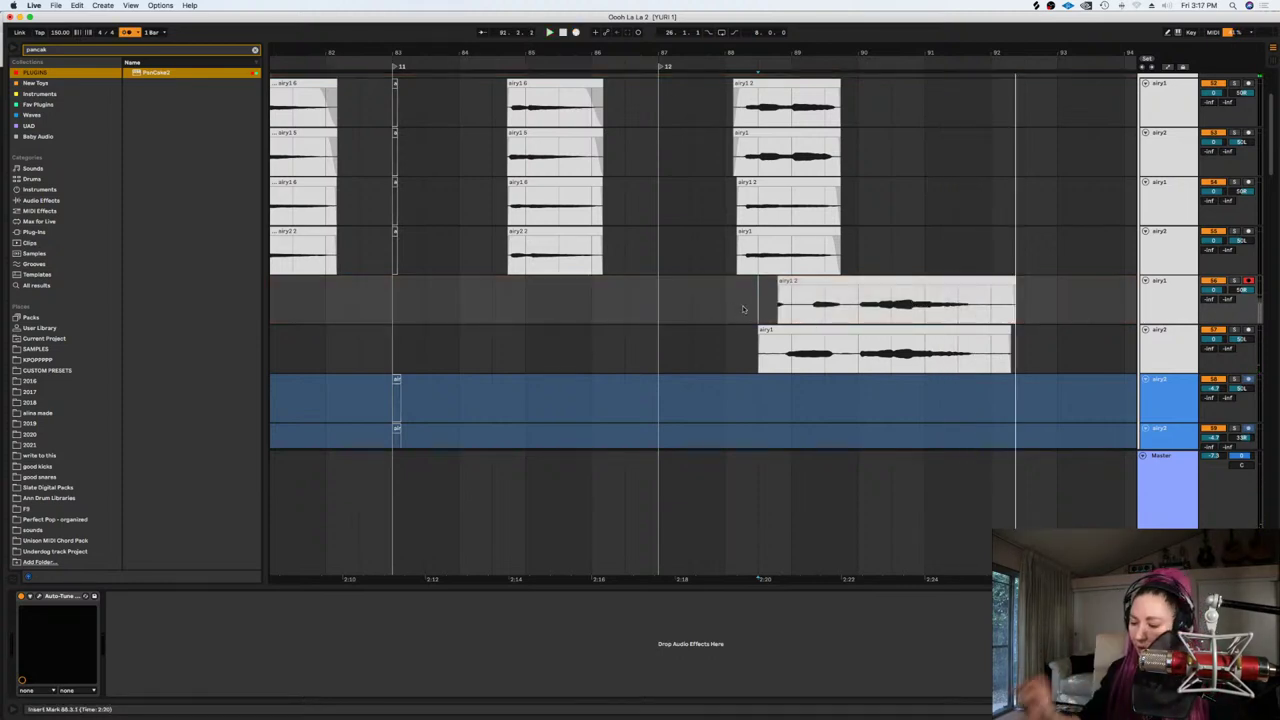
Trim both new takes to about bars 89.4.3–91.3.4 and move them up beside the existing clips on the airy1 and airy2 tracks above
{"action": "left_click_drag", "start_coordinate": [743, 309], "coordinate": [866, 349]}
{"action": "key", "text": "Delete"}
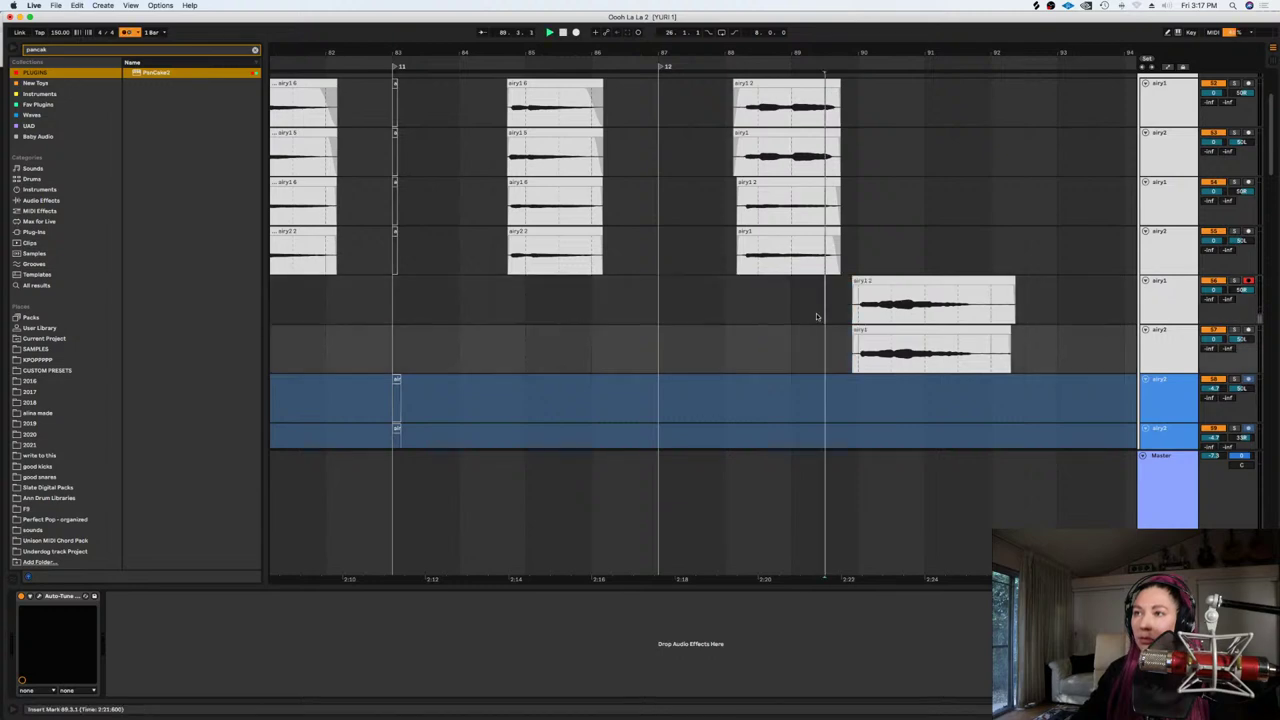
{"action": "key", "text": "space"}
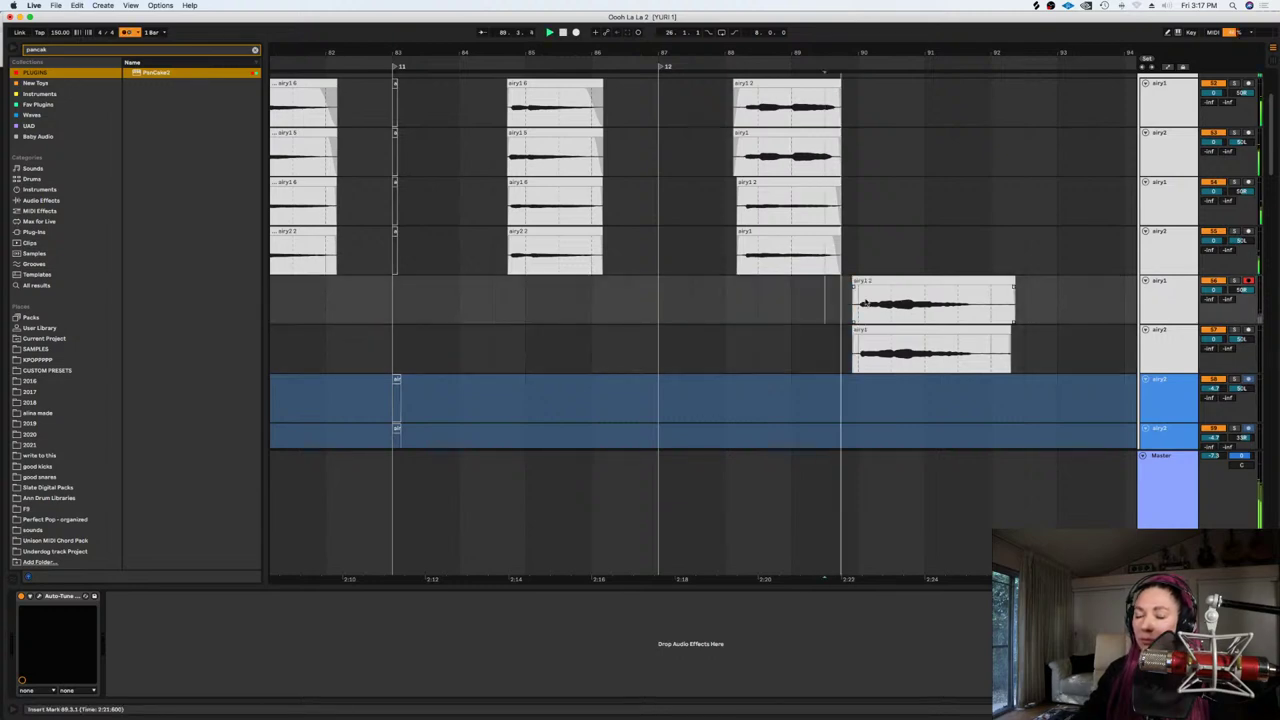
{"action": "key", "text": "space"}
{"action": "left_click_drag", "start_coordinate": [1025, 300], "coordinate": [980, 348]}
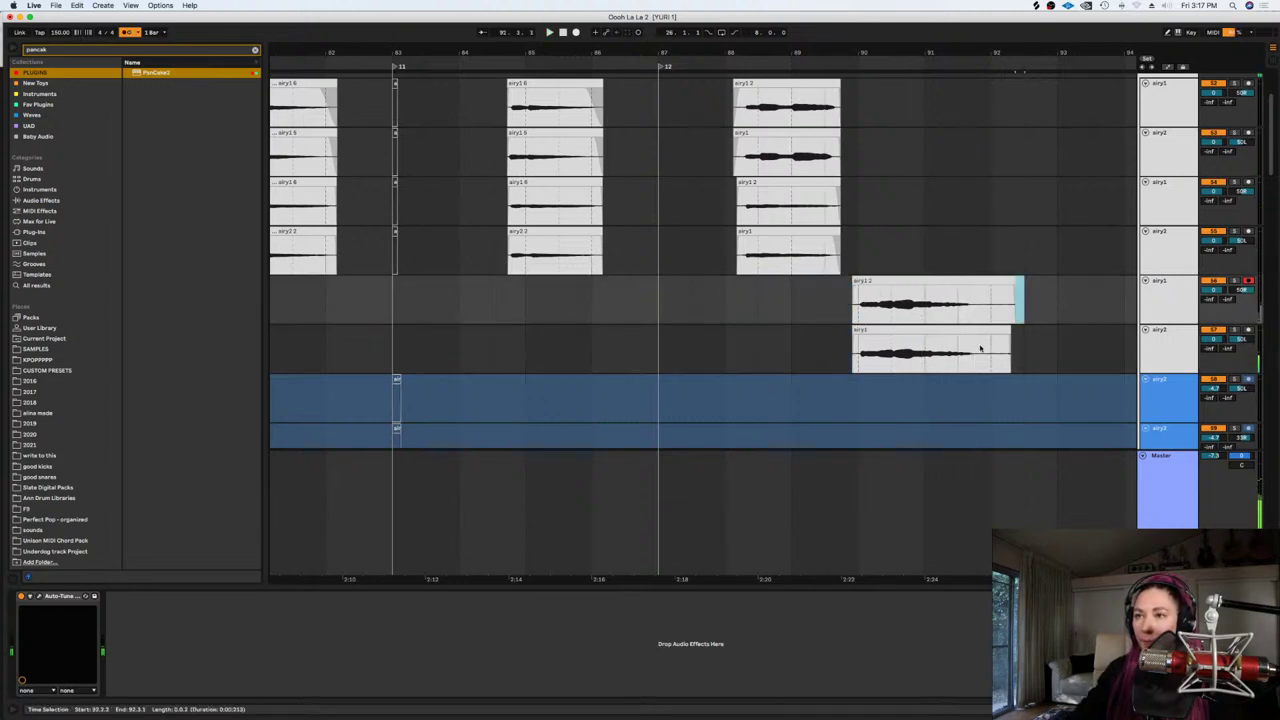
{"action": "key", "text": "Delete"}
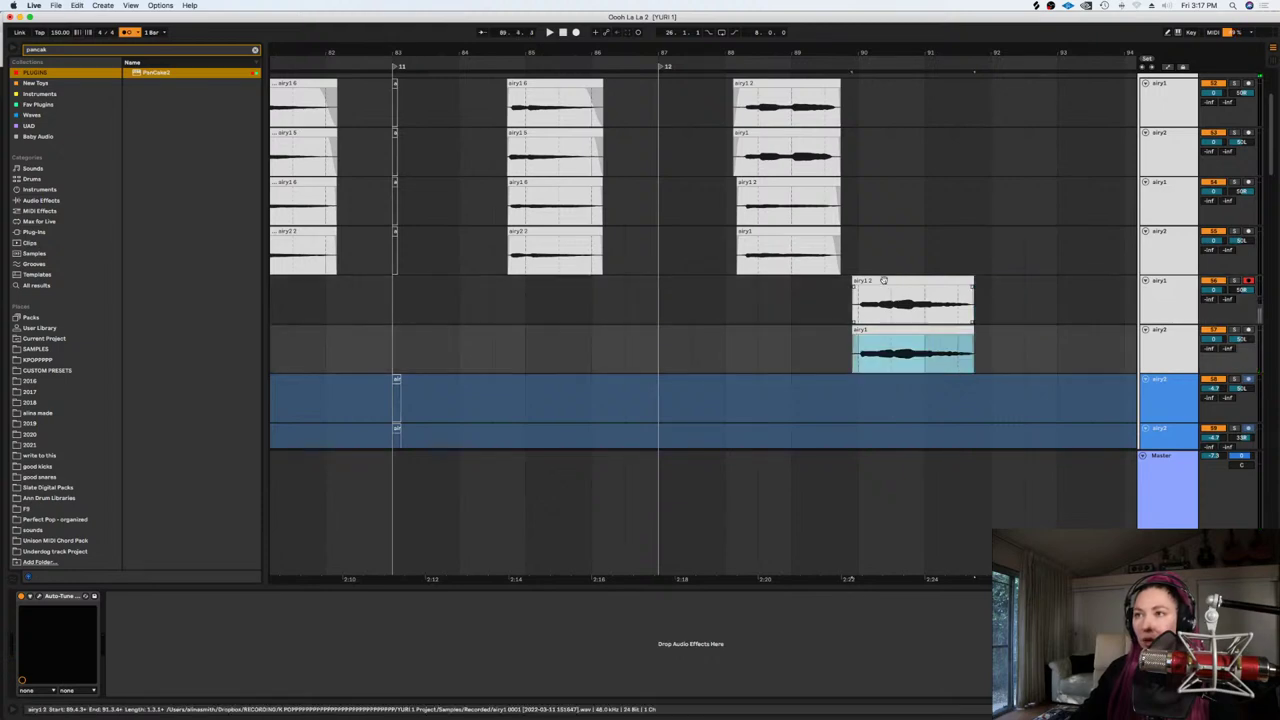
{"action": "left_click_drag", "start_coordinate": [883, 281], "coordinate": [878, 217]}
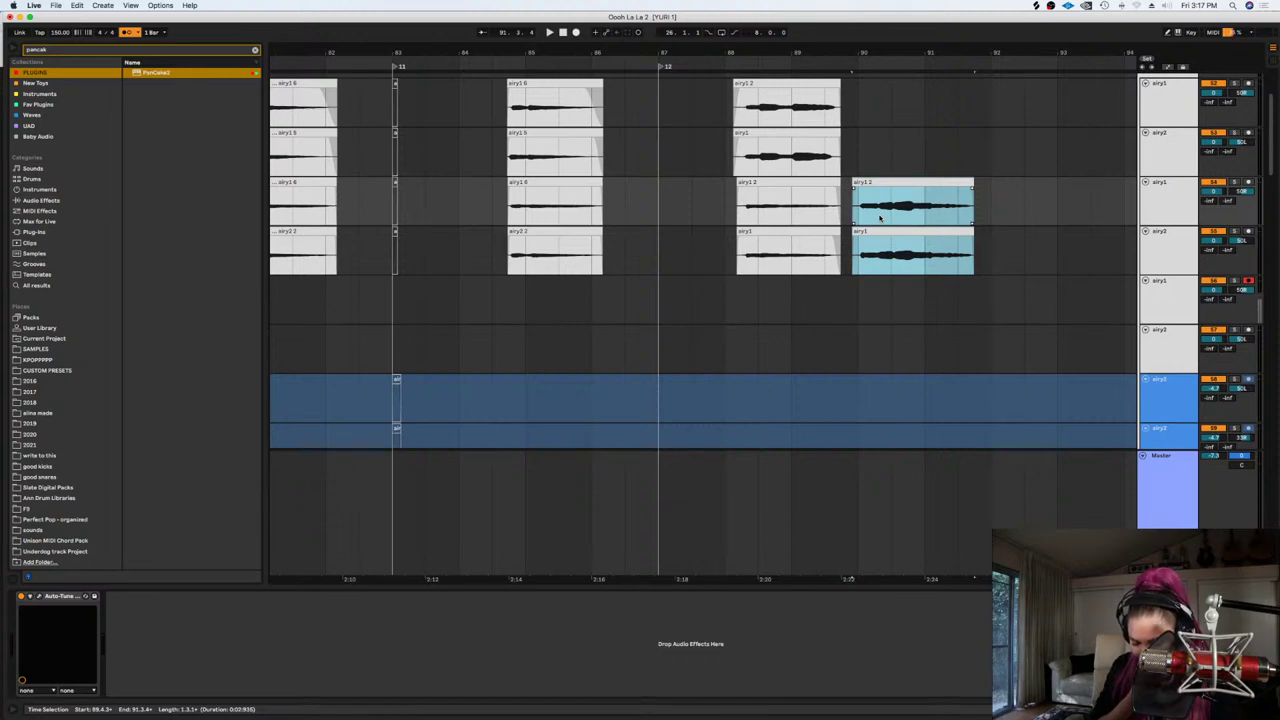
Record another take on the armed airy1 track from about bar 88, delete its opening section and move the rest to airy2 below
{"action": "left_click", "coordinate": [715, 318]}
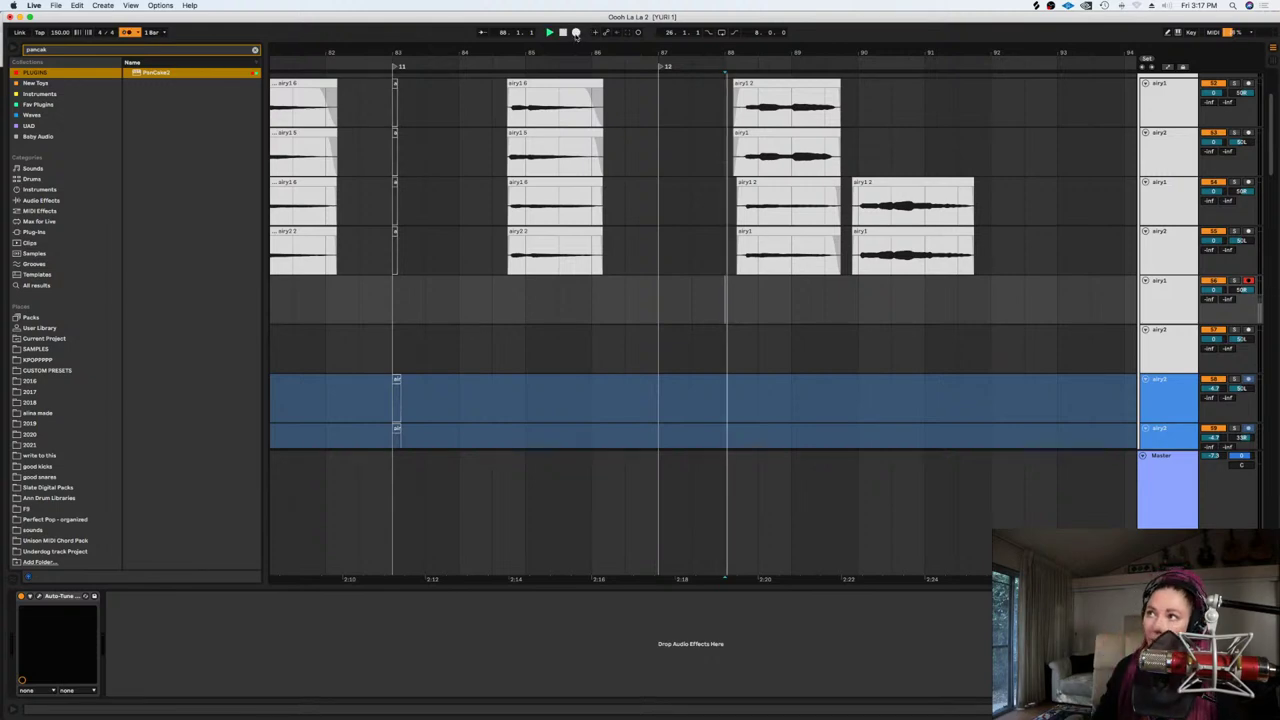
{"action": "left_click", "coordinate": [575, 32]}
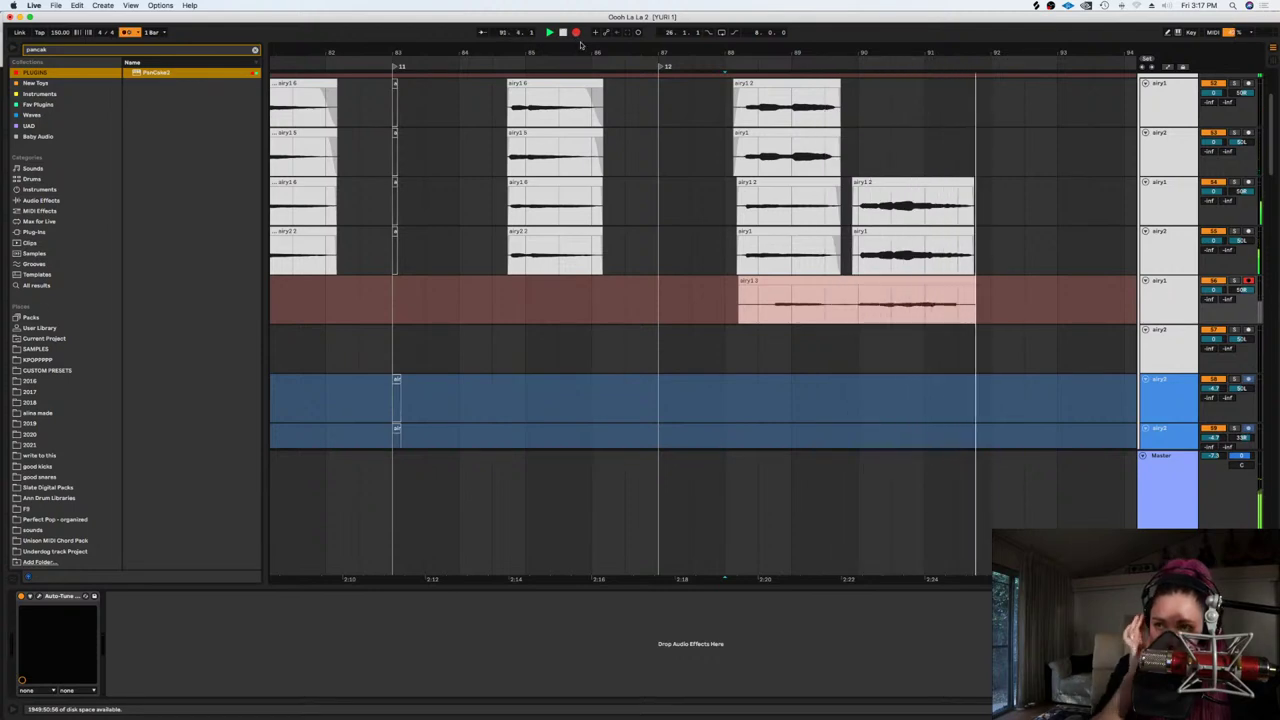
{"action": "key", "text": "space"}
{"action": "left_click_drag", "start_coordinate": [826, 304], "coordinate": [735, 303]}
{"action": "key", "text": "Delete"}
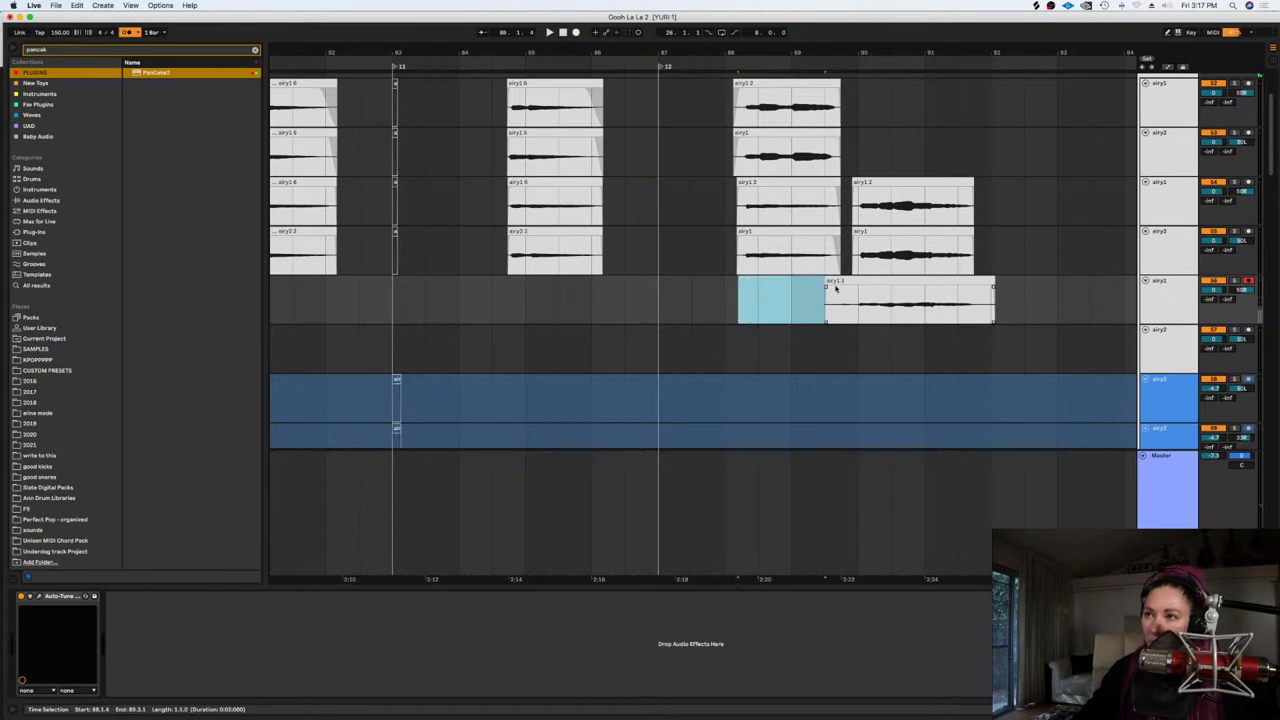
{"action": "left_click_drag", "start_coordinate": [835, 287], "coordinate": [841, 336]}
{"action": "left_click", "coordinate": [730, 305]}
{"action": "key", "text": "space"}
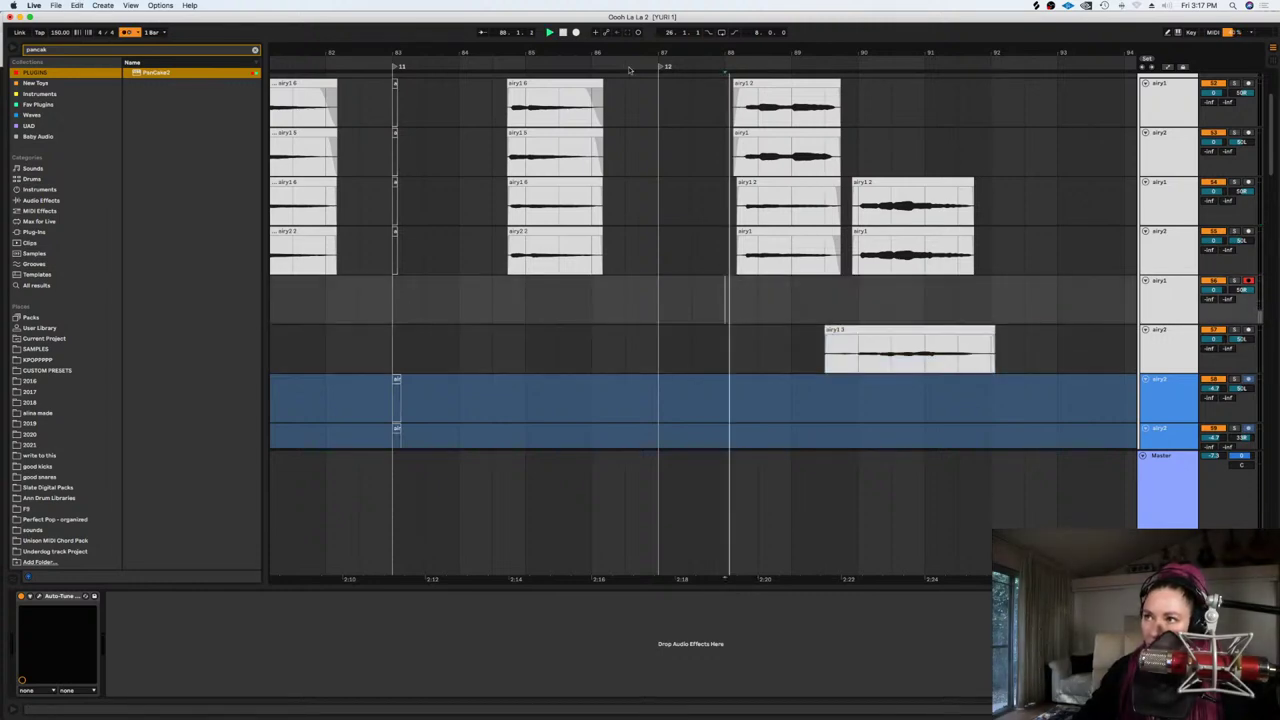
{"action": "left_click", "coordinate": [576, 33]}
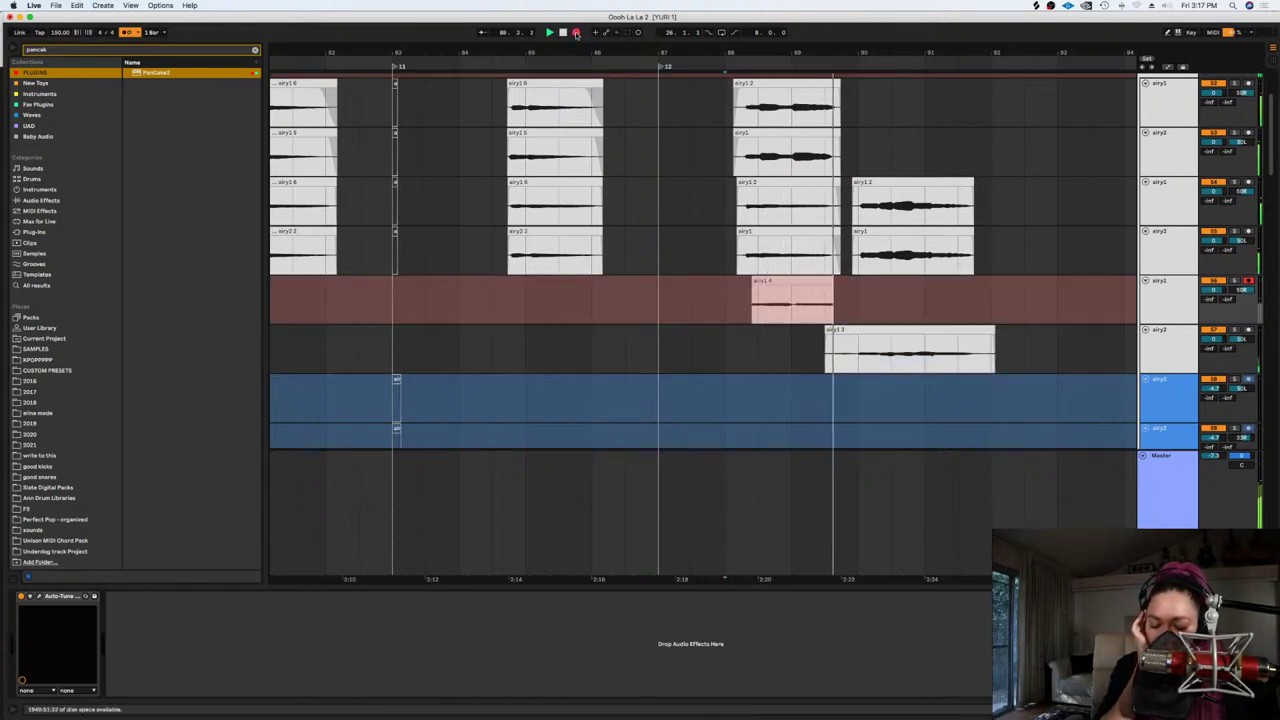
{"action": "key", "text": "space"}
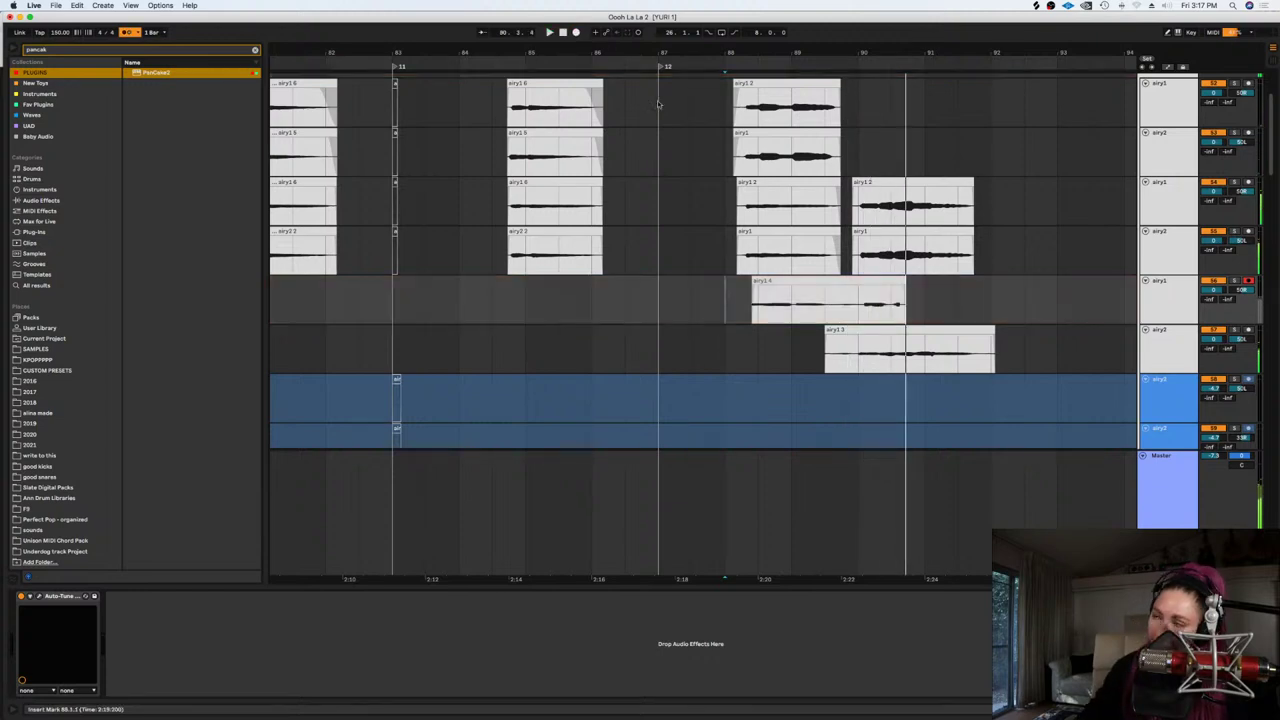
{"action": "key", "text": "super+z"}
Record a matching double on the armed airy1 track with playback starting near bar 89, and listen back to it
{"action": "left_click", "coordinate": [789, 316]}
{"action": "key", "text": "space"}
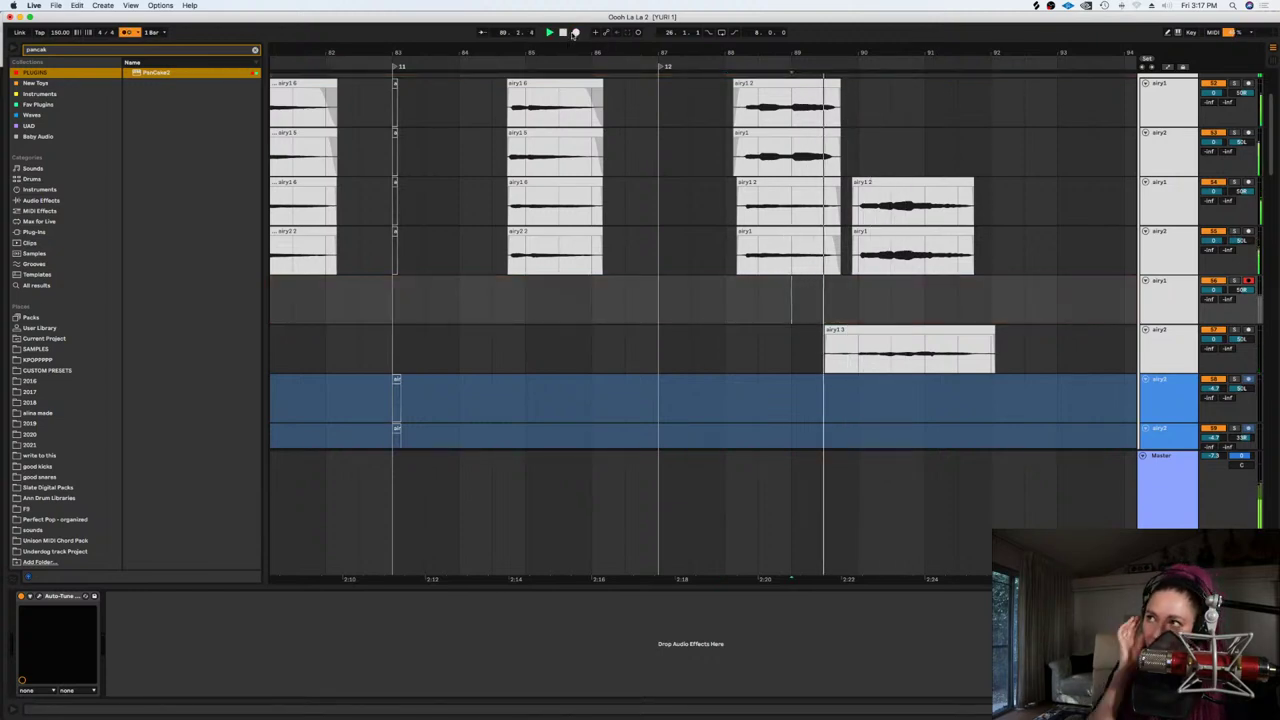
{"action": "left_click", "coordinate": [576, 33]}
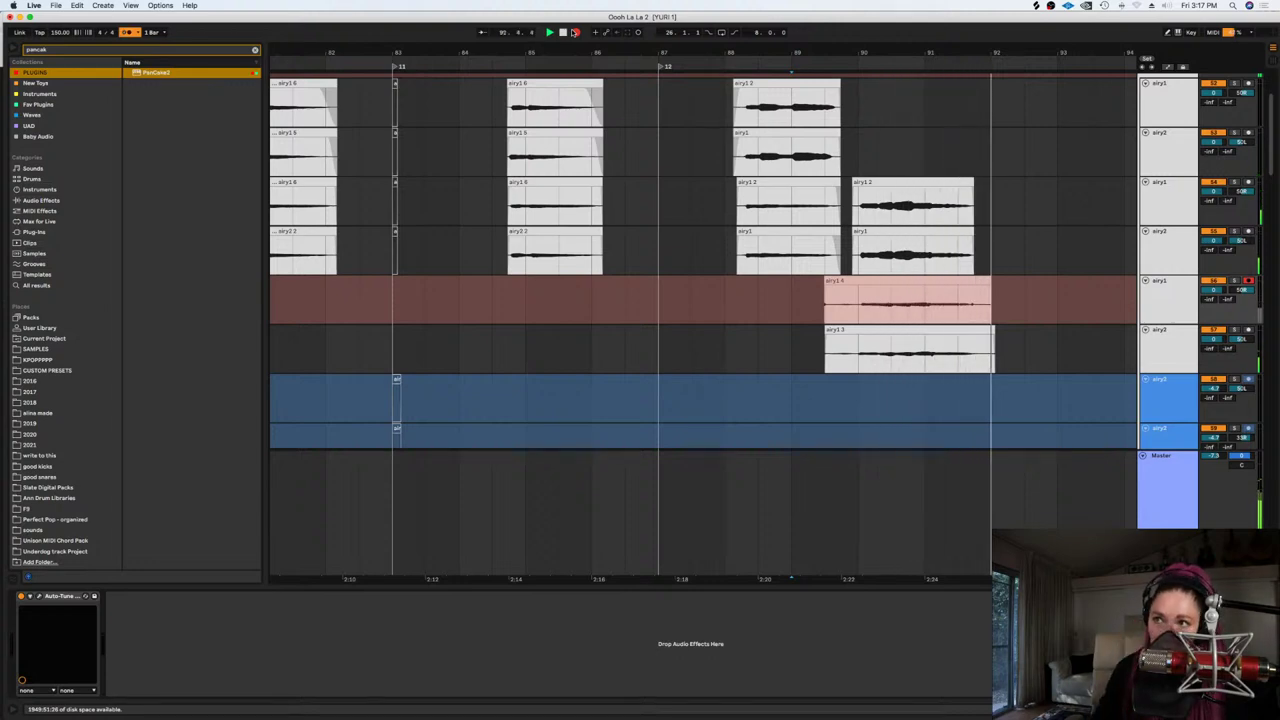
{"action": "key", "text": "space"}
{"action": "left_click", "coordinate": [853, 313]}
{"action": "key", "text": "space"}
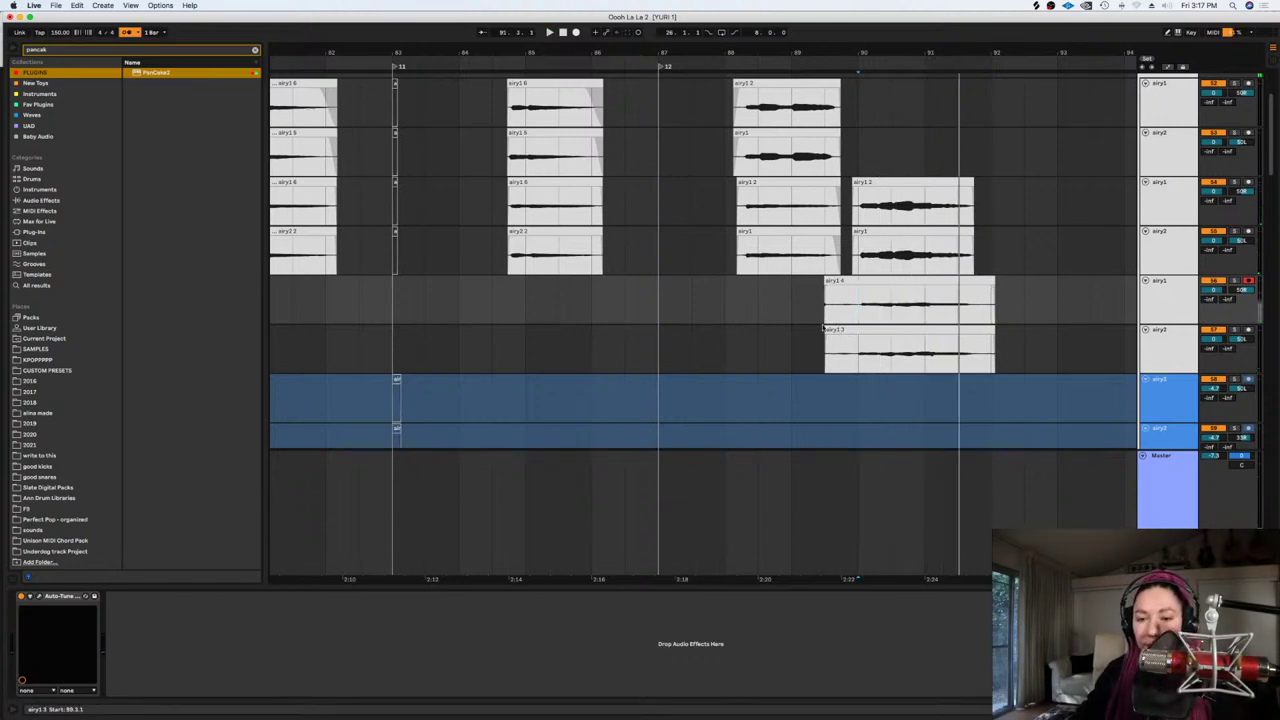
{"action": "key", "text": "space"}
Cut the empty lead-in and tail from the two newest clips on the lower airy1 and airy2 tracks
{"action": "left_click_drag", "start_coordinate": [789, 324], "coordinate": [856, 366]}
{"action": "key", "text": "Delete"}
{"action": "left_click_drag", "start_coordinate": [1052, 350], "coordinate": [972, 338]}
{"action": "key", "text": "Delete"}
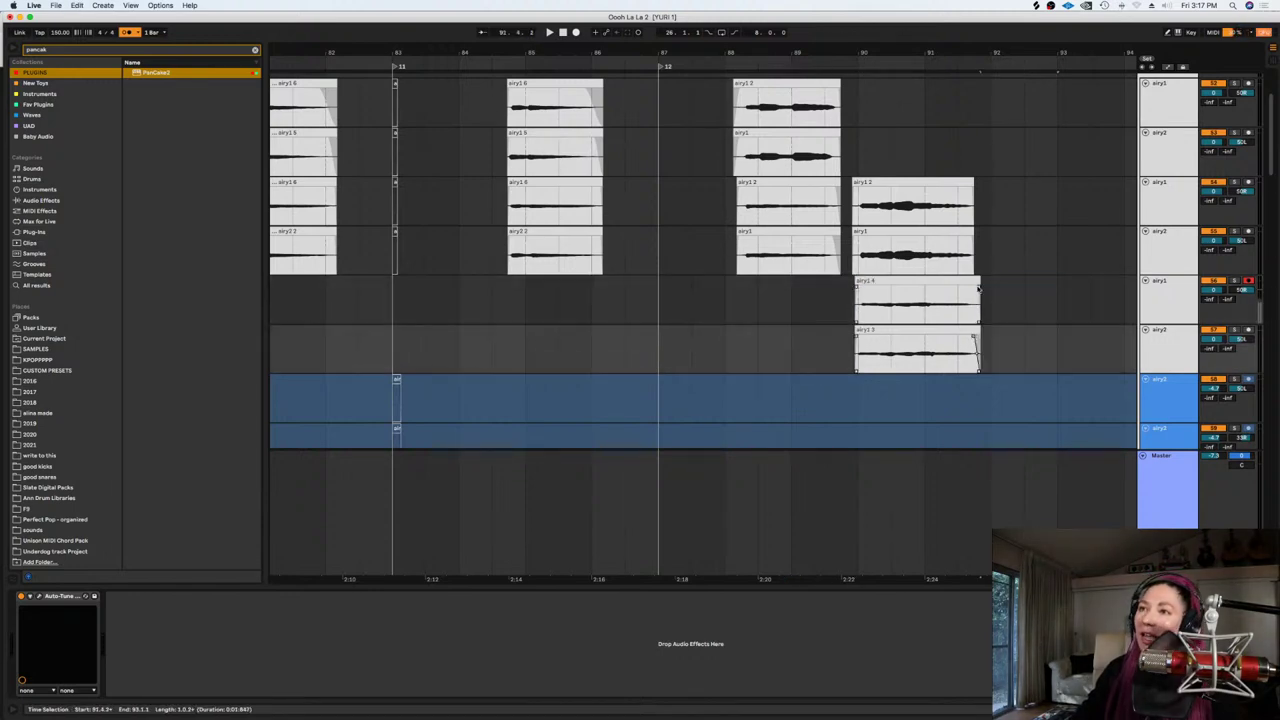
Refine the start edges and short fades of the two lower airy clips, and save the set
{"action": "left_click_drag", "start_coordinate": [979, 287], "coordinate": [855, 322]}
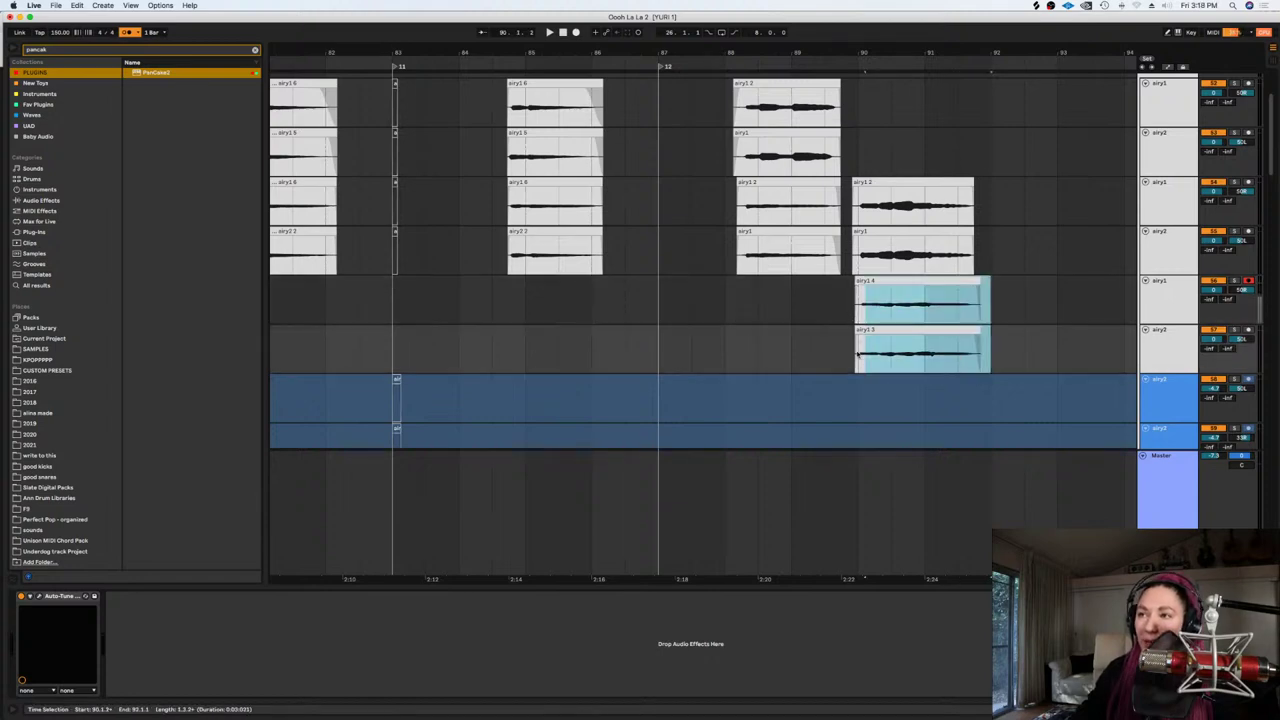
{"action": "left_click", "coordinate": [857, 353]}
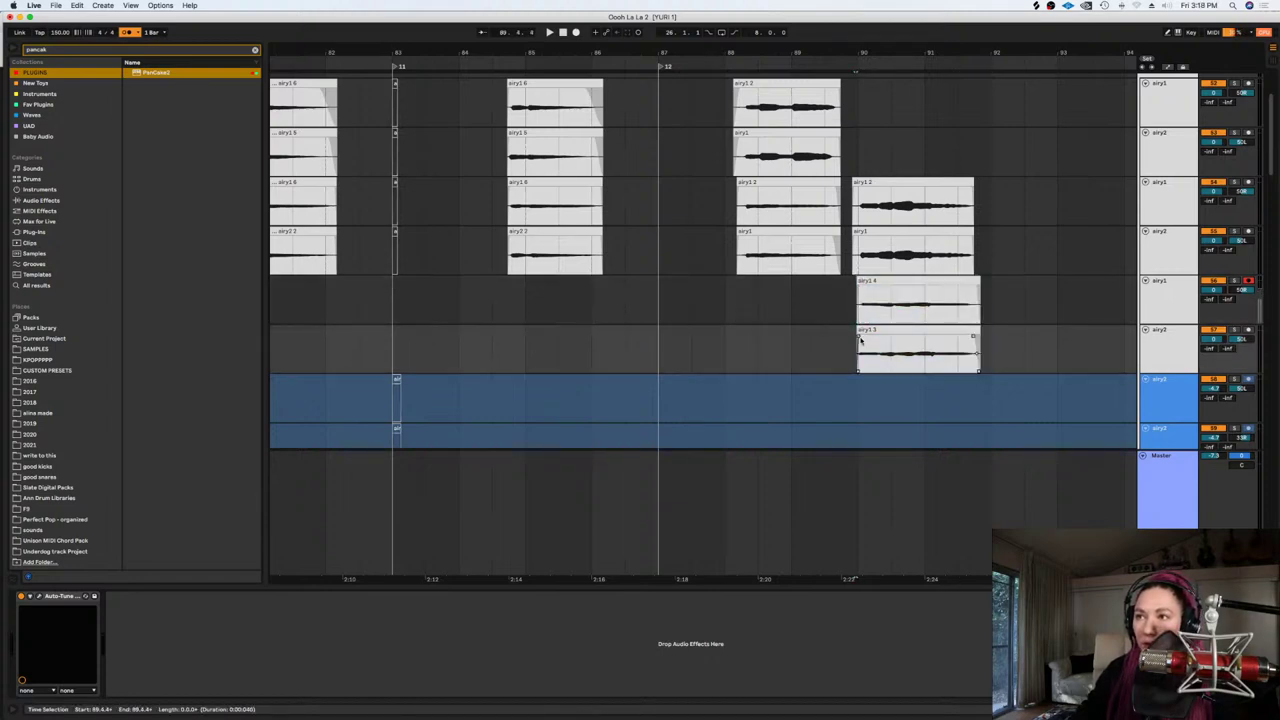
{"action": "left_click", "coordinate": [859, 293]}
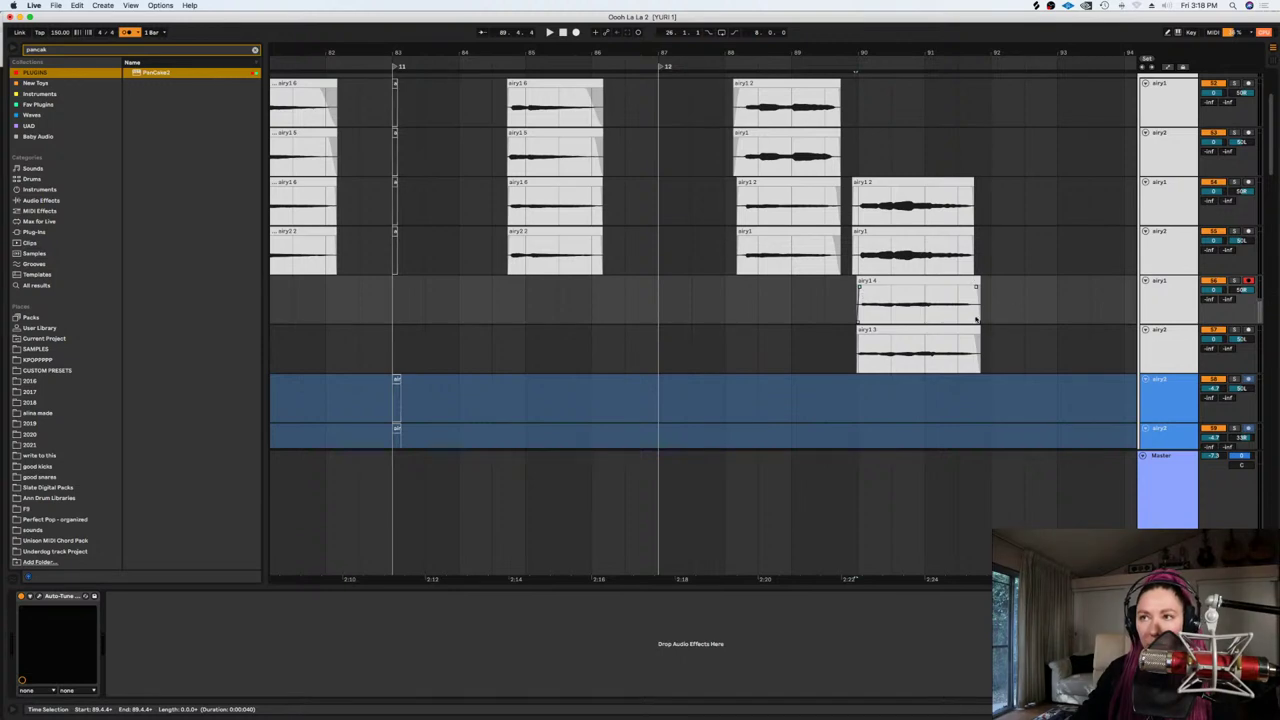
{"action": "left_click_drag", "start_coordinate": [1025, 289], "coordinate": [842, 368]}
{"action": "key", "text": "shift+Tab"}
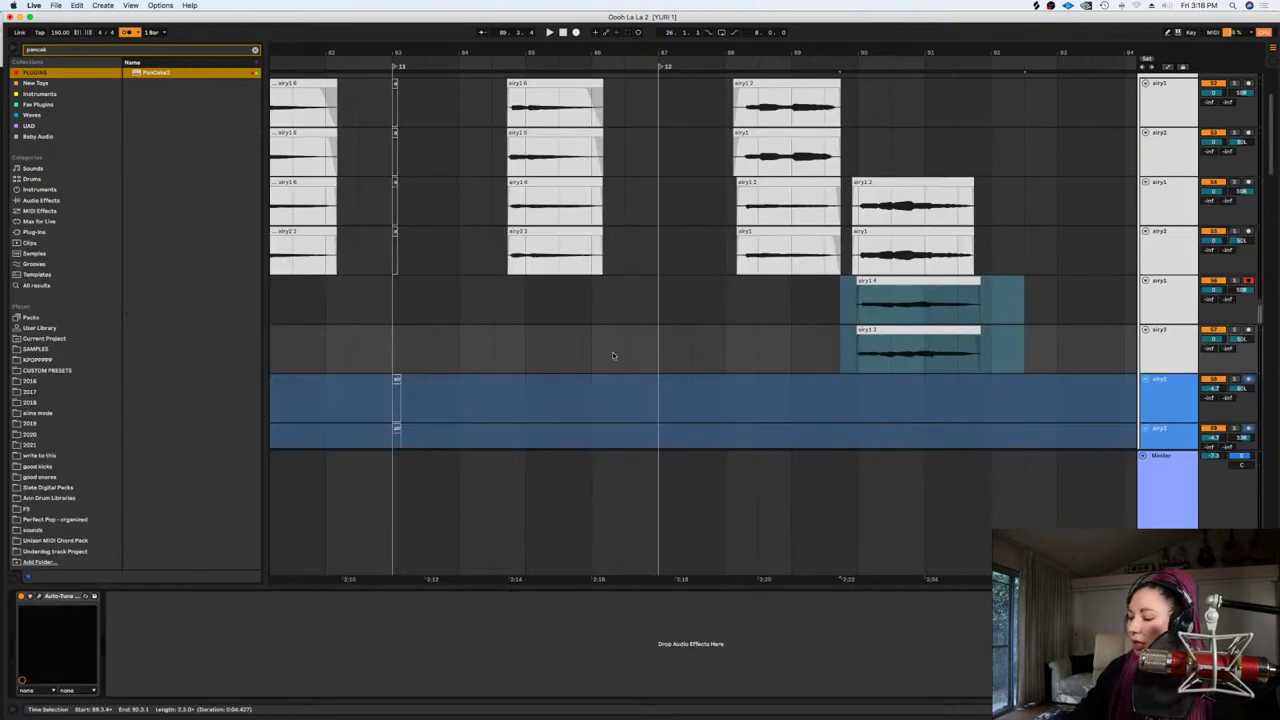
{"action": "key", "text": "super+s"}
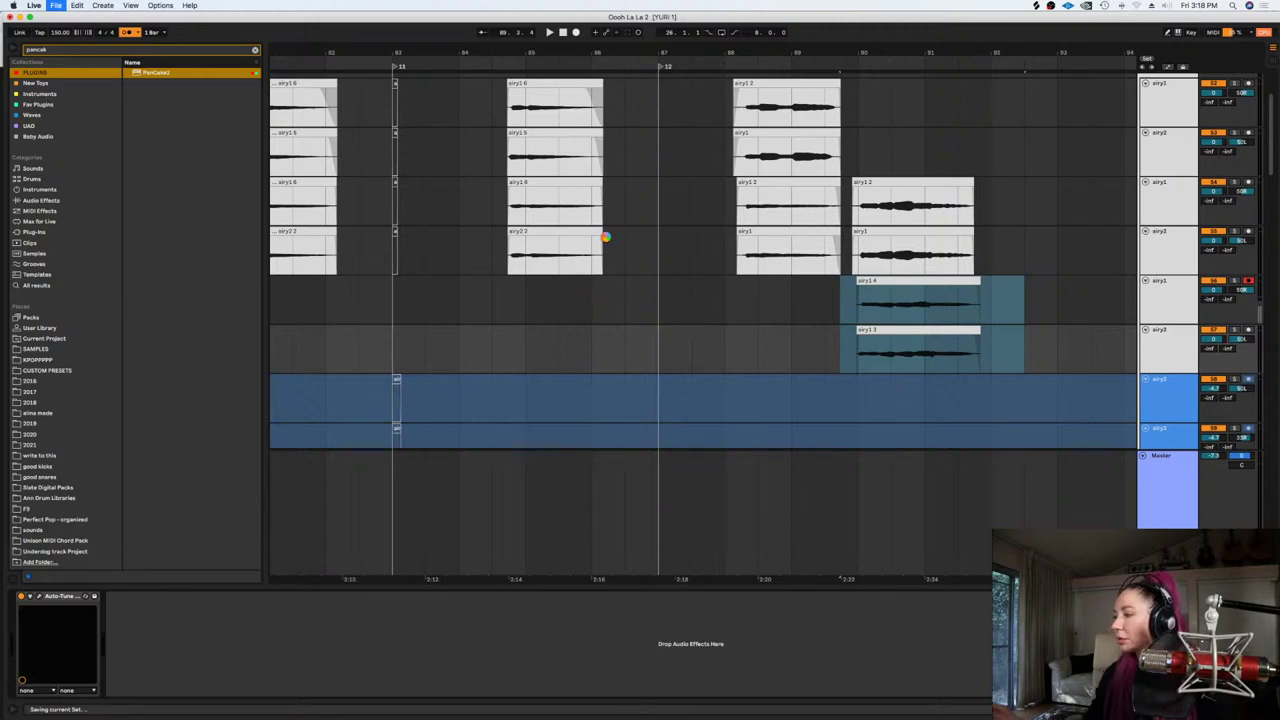
Trim the upper airy pair's starts to about bar 89.4.4 and the lower pair's ends to about bar 91.4.1
{"action": "left_click", "coordinate": [849, 284]}
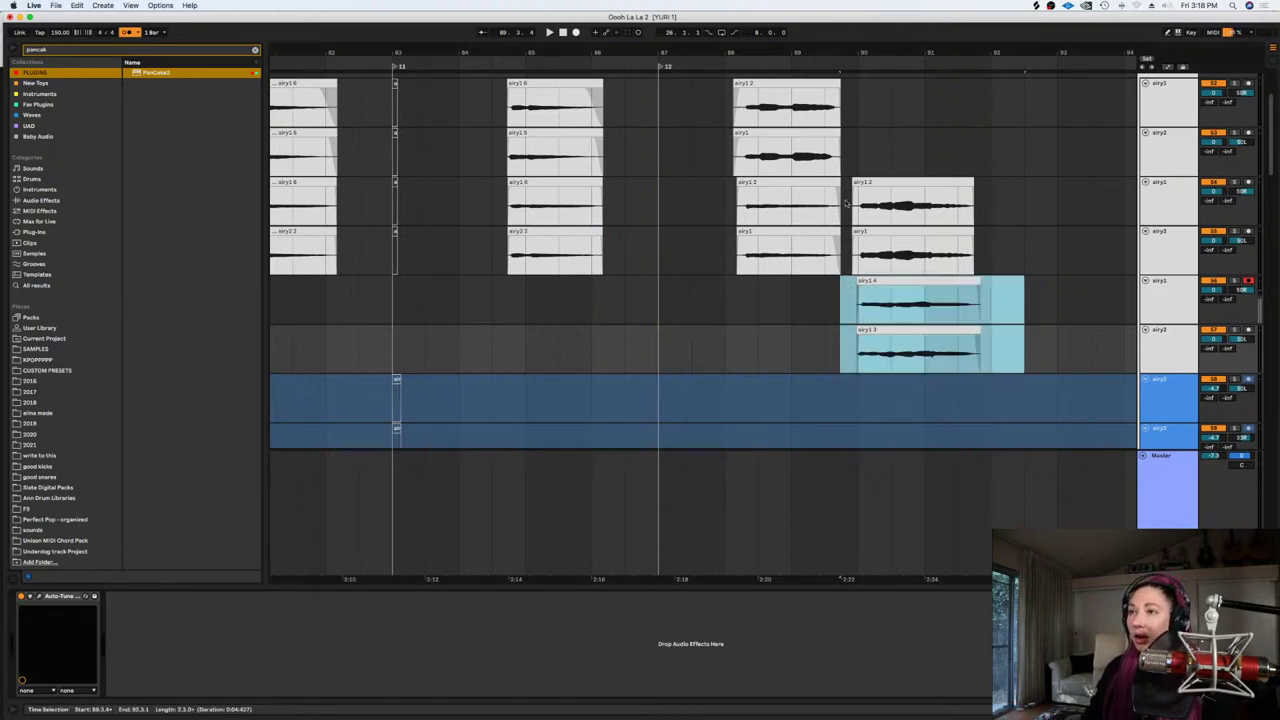
{"action": "left_click_drag", "start_coordinate": [846, 203], "coordinate": [857, 260]}
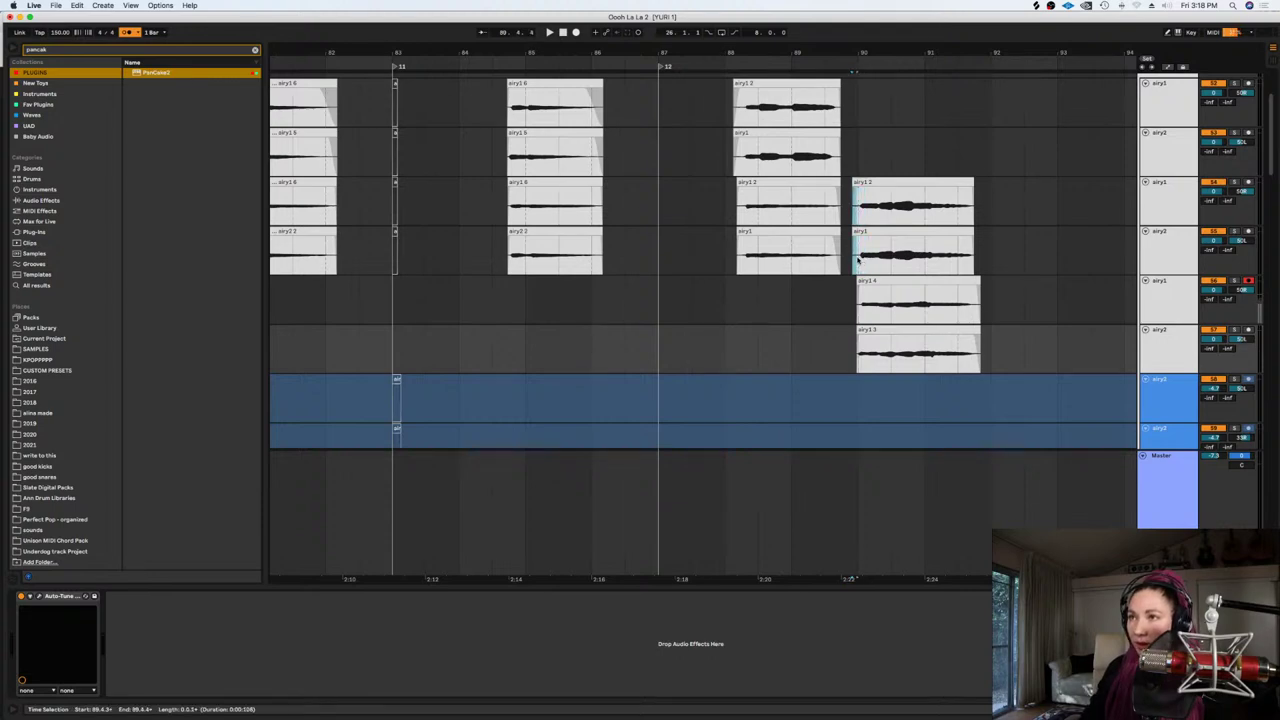
{"action": "key", "text": "Delete"}
{"action": "left_click", "coordinate": [999, 336]}
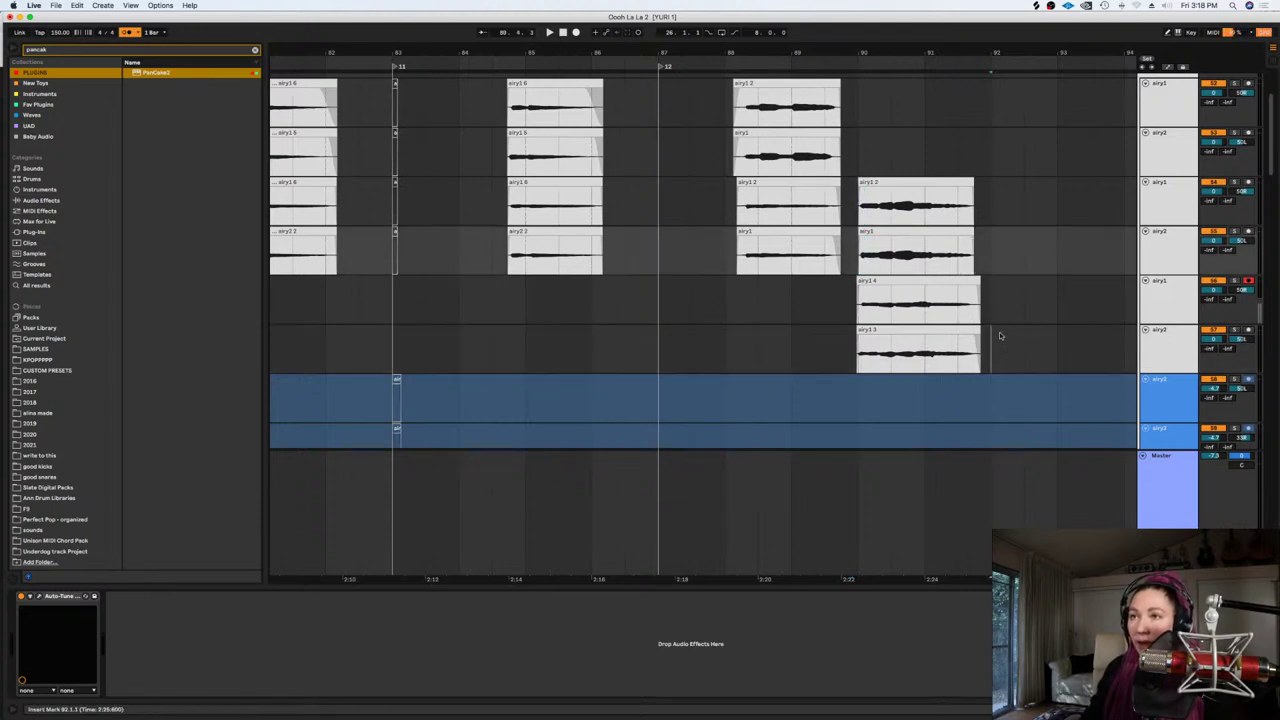
{"action": "left_click_drag", "start_coordinate": [992, 292], "coordinate": [976, 340]}
{"action": "key", "text": "Delete"}
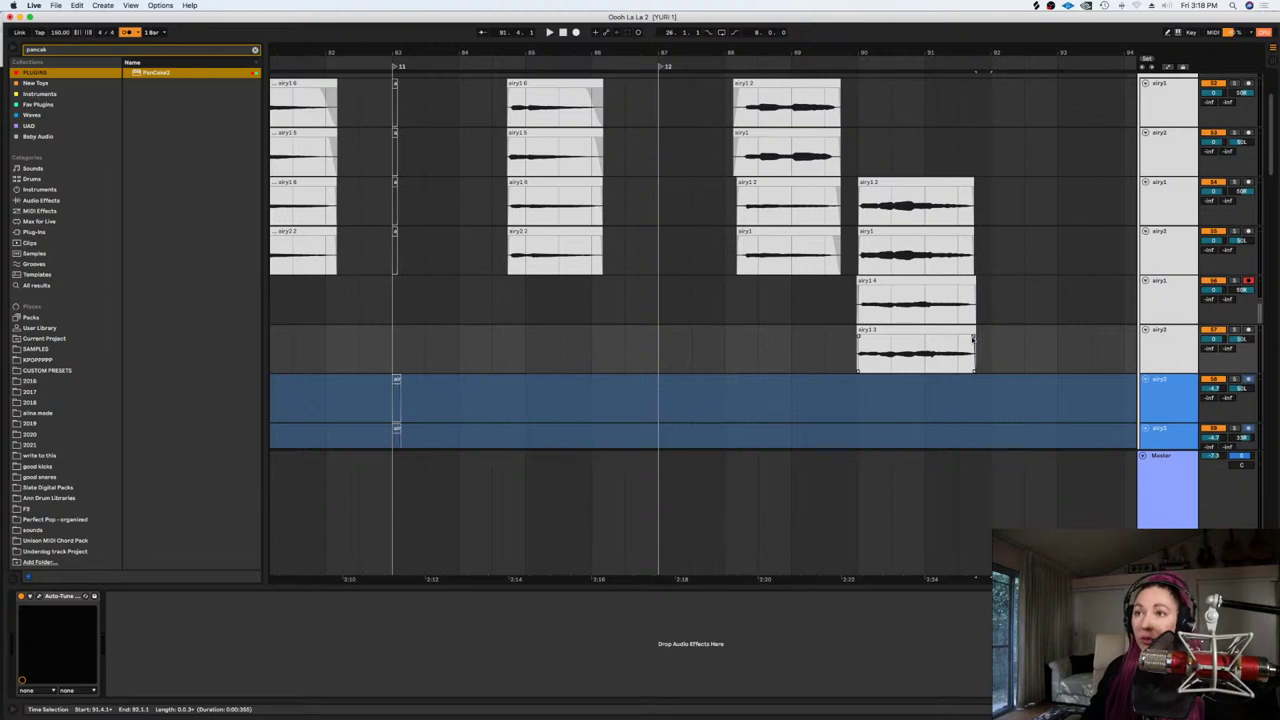
{"action": "left_click", "coordinate": [972, 300]}
{"action": "left_click_drag", "start_coordinate": [988, 181], "coordinate": [853, 337]}
{"action": "key", "text": "shift+Tab"}
{"action": "key", "text": "shift+Tab"}
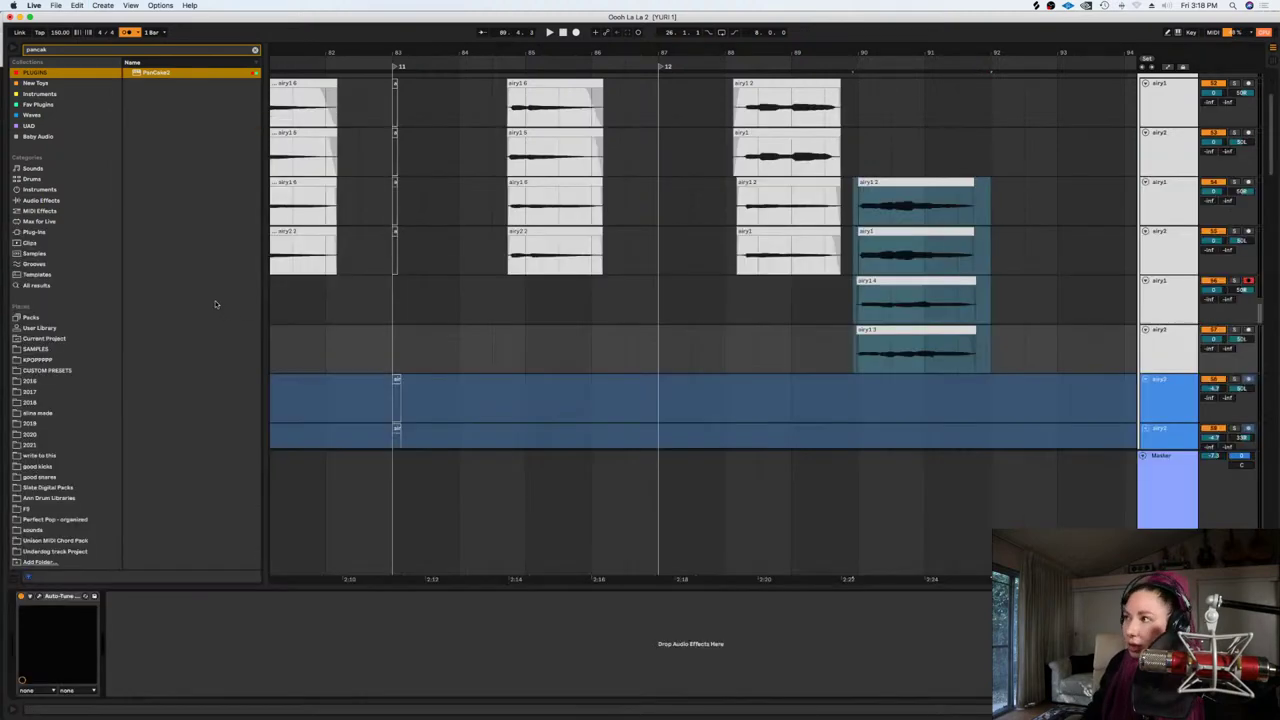
{"action": "key", "text": "shift+Tab"}
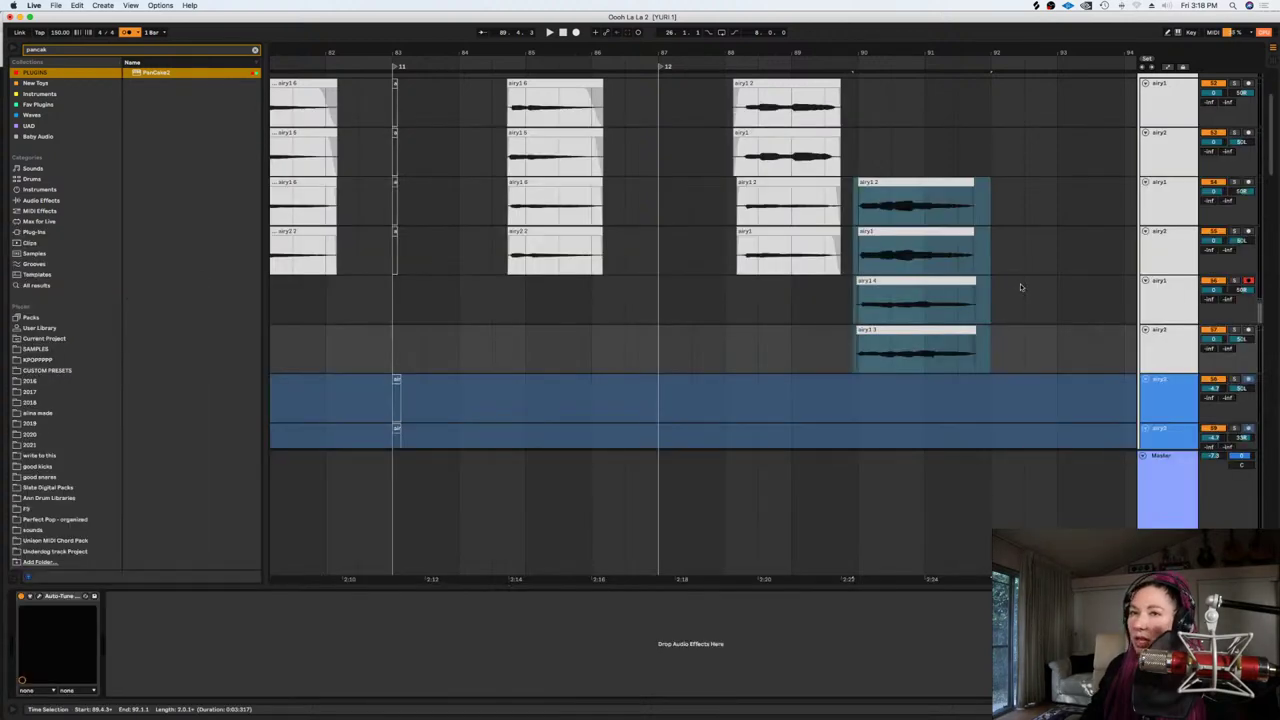
Disarm recording on the lower airy1 track
{"action": "left_click", "coordinate": [1022, 290]}
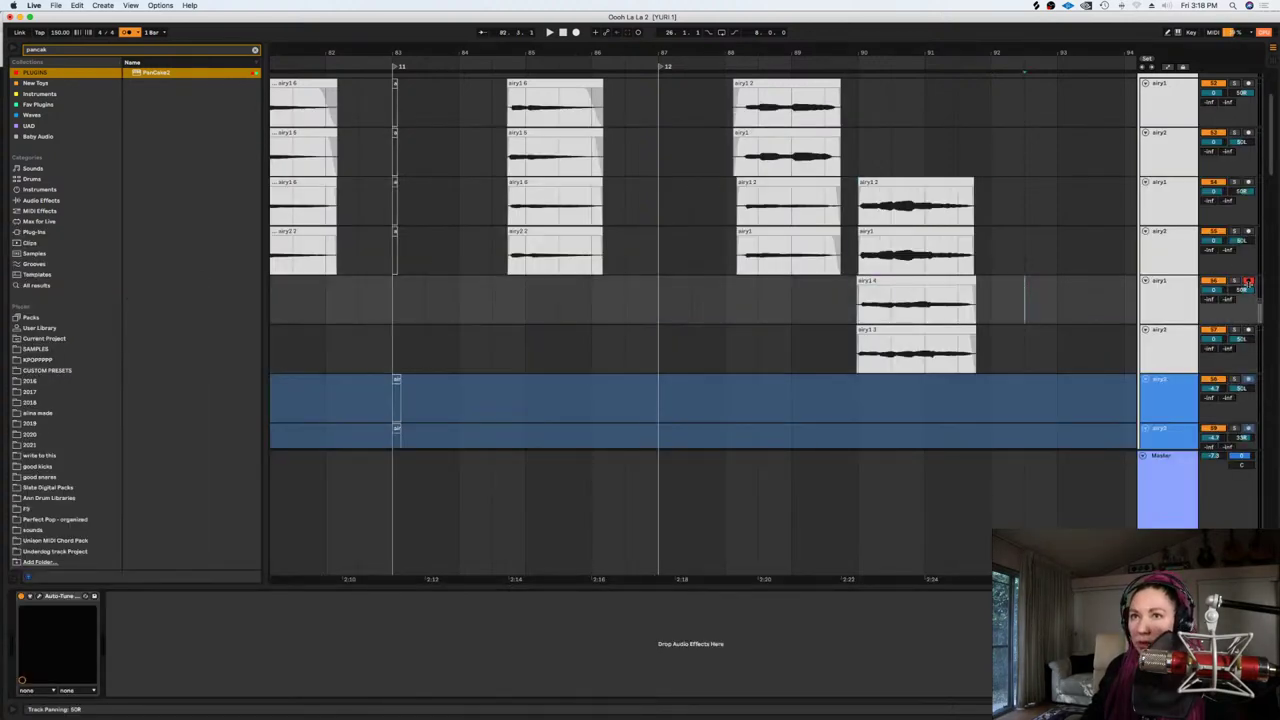
{"action": "left_click", "coordinate": [1248, 282]}
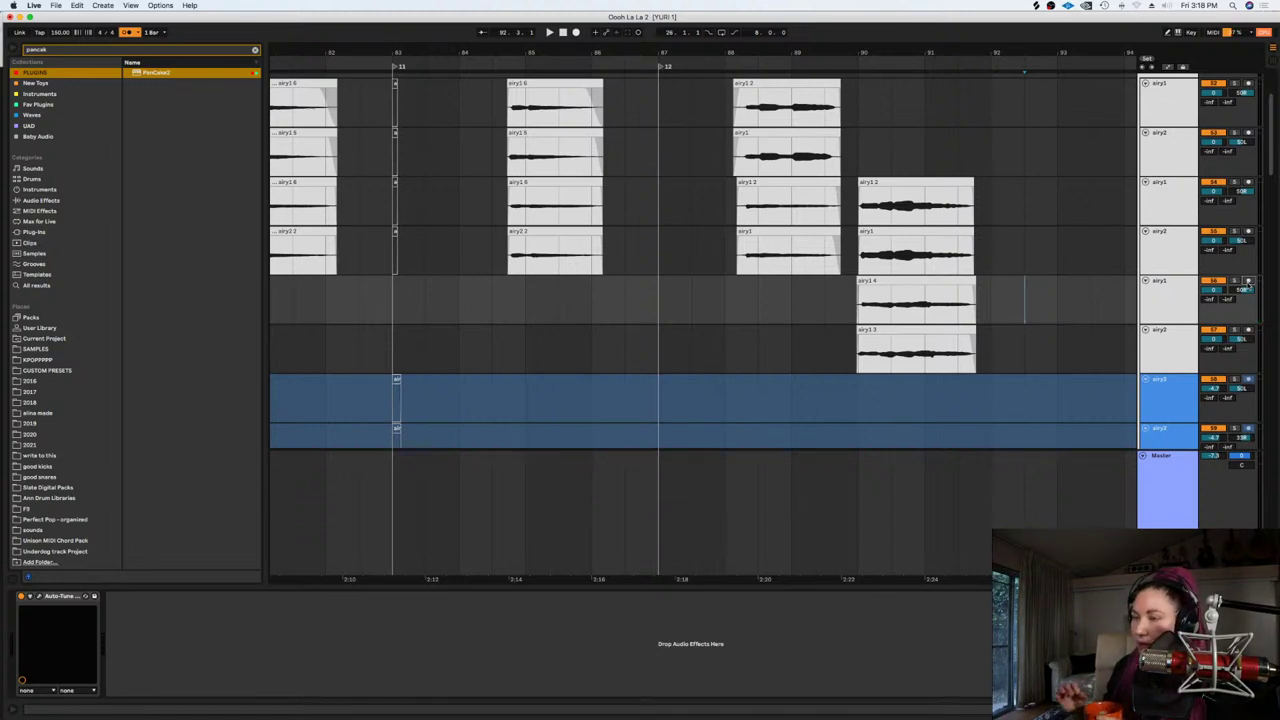
Save the set and play the layered airy takes from about bar 88 to bar 92
{"action": "key", "text": "super+s"}
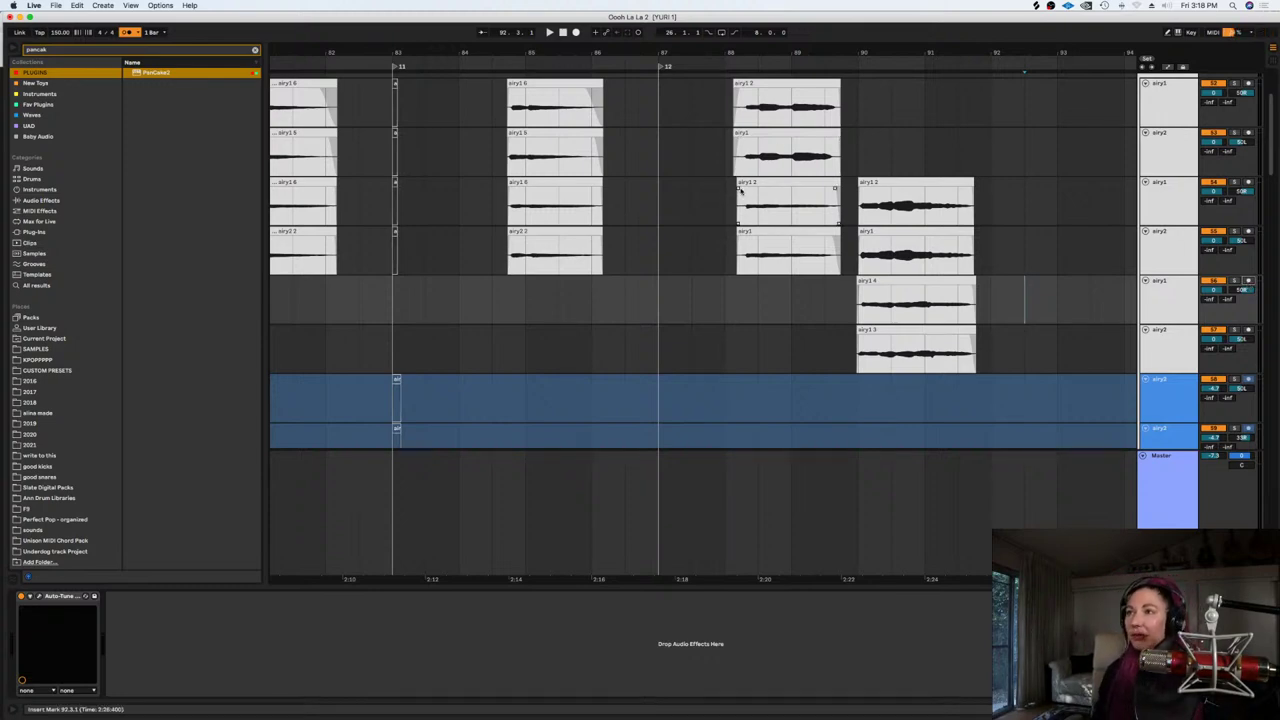
{"action": "left_click", "coordinate": [740, 207]}
{"action": "key", "text": "space"}
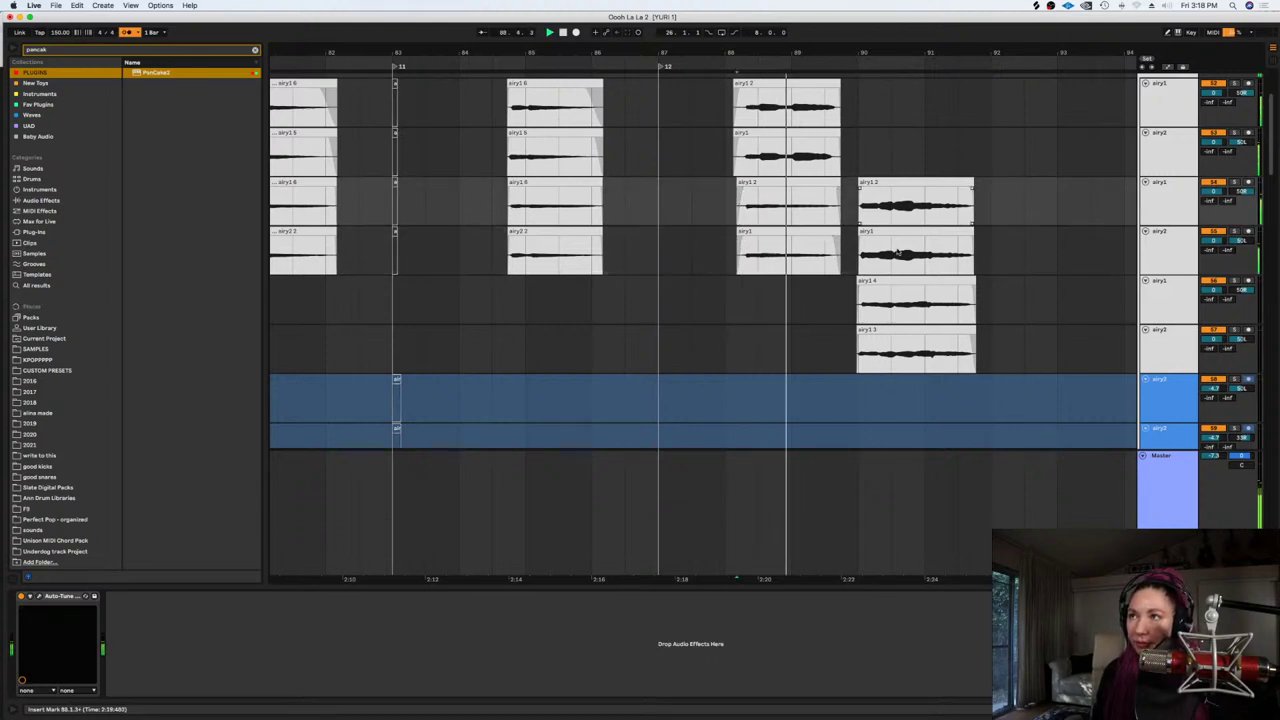
{"action": "scroll", "coordinate": [900, 252], "scroll_direction": "up", "scroll_amount": 1}
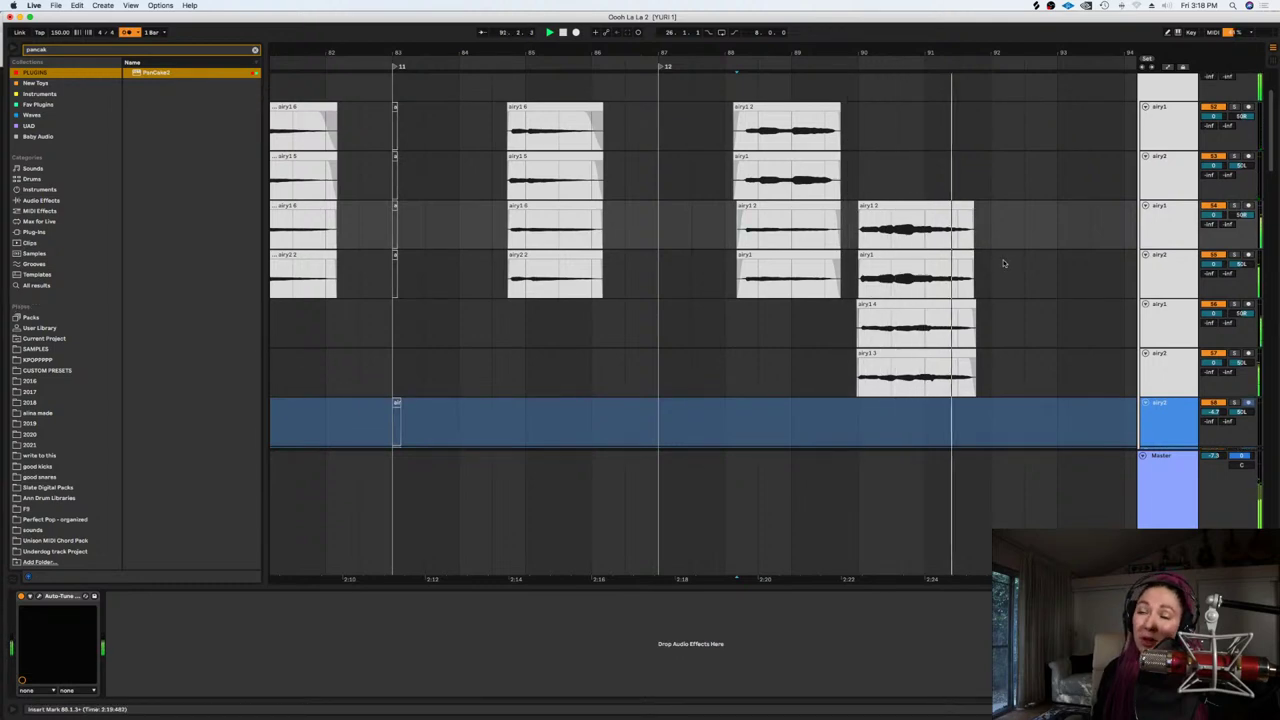
{"action": "key", "text": "space"}
{"action": "scroll", "coordinate": [920, 360], "scroll_direction": "right", "scroll_amount": 2}
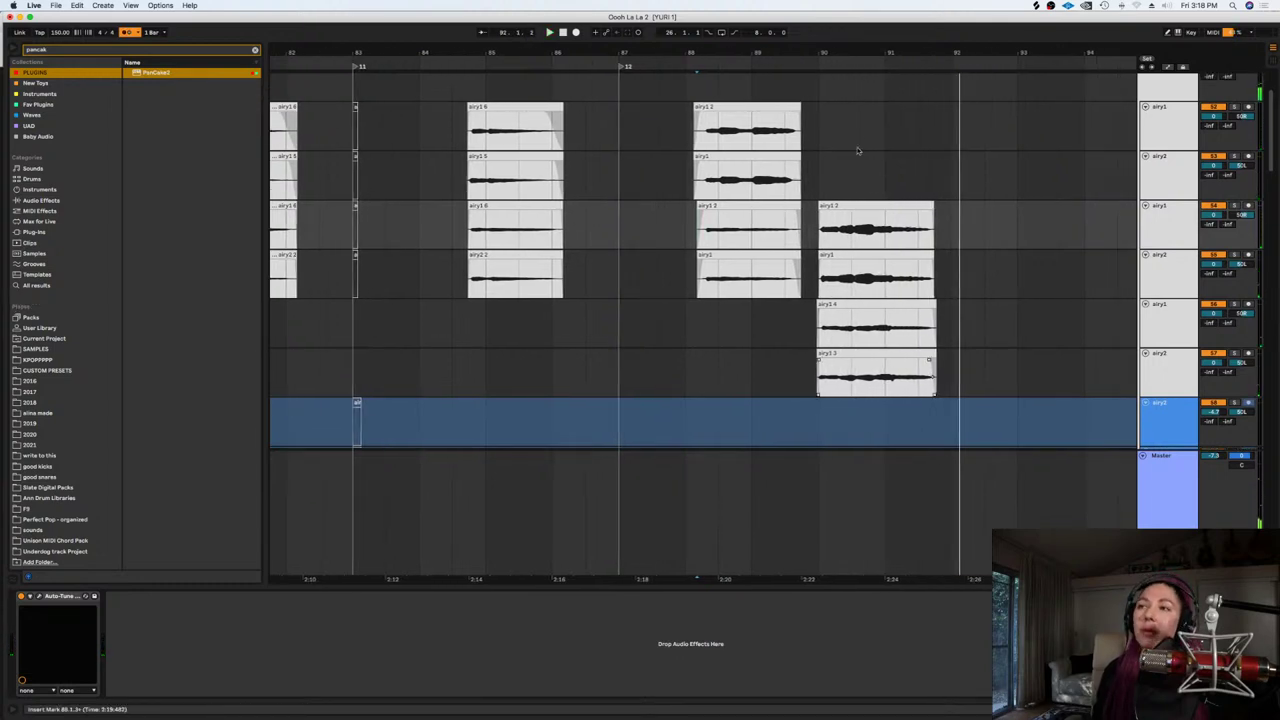
Audition the airy stack again from bar 90 and from bar 89.3, and arm the upper airy2 track for recording
{"action": "left_click", "coordinate": [821, 172]}
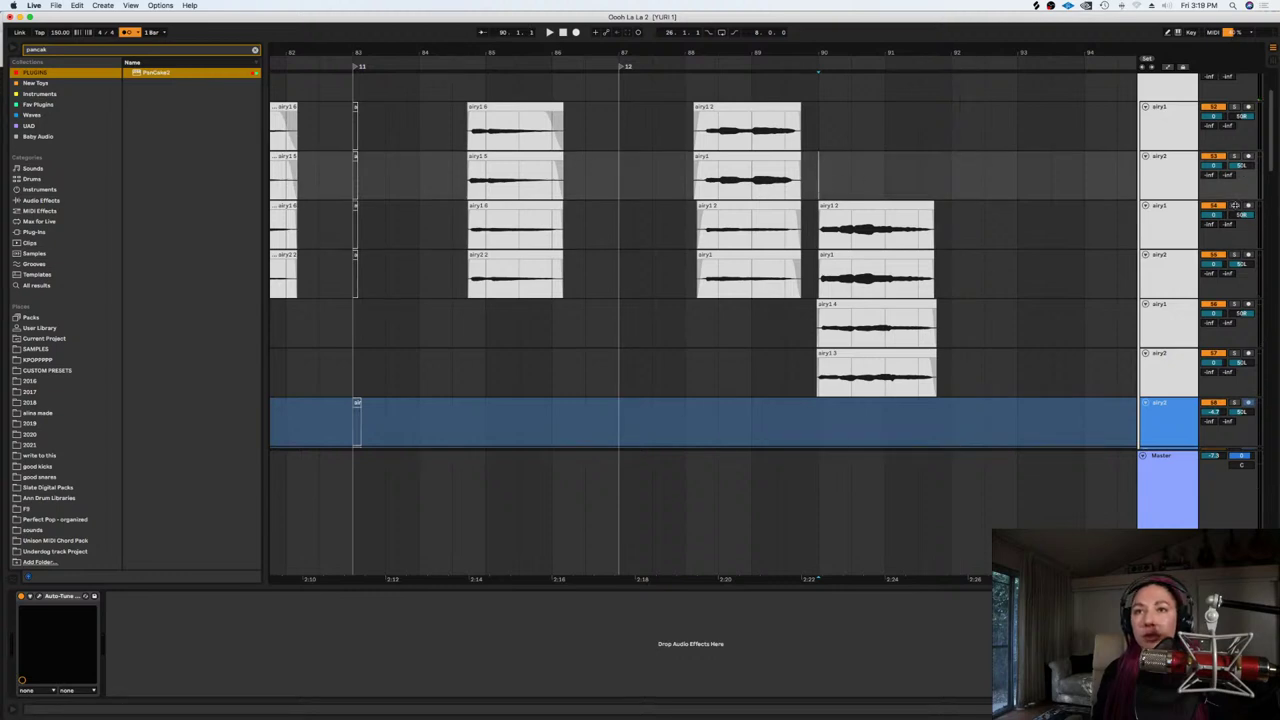
{"action": "key", "text": "space"}
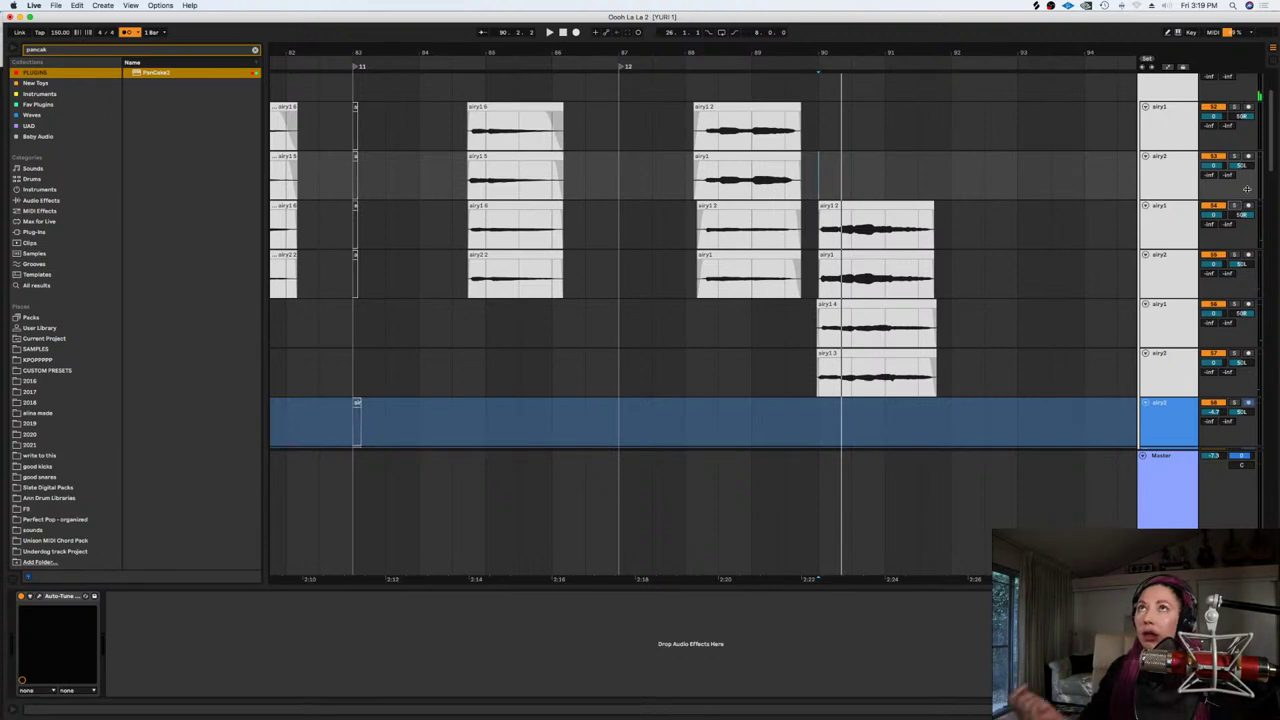
{"action": "left_click", "coordinate": [784, 181]}
{"action": "key", "text": "space"}
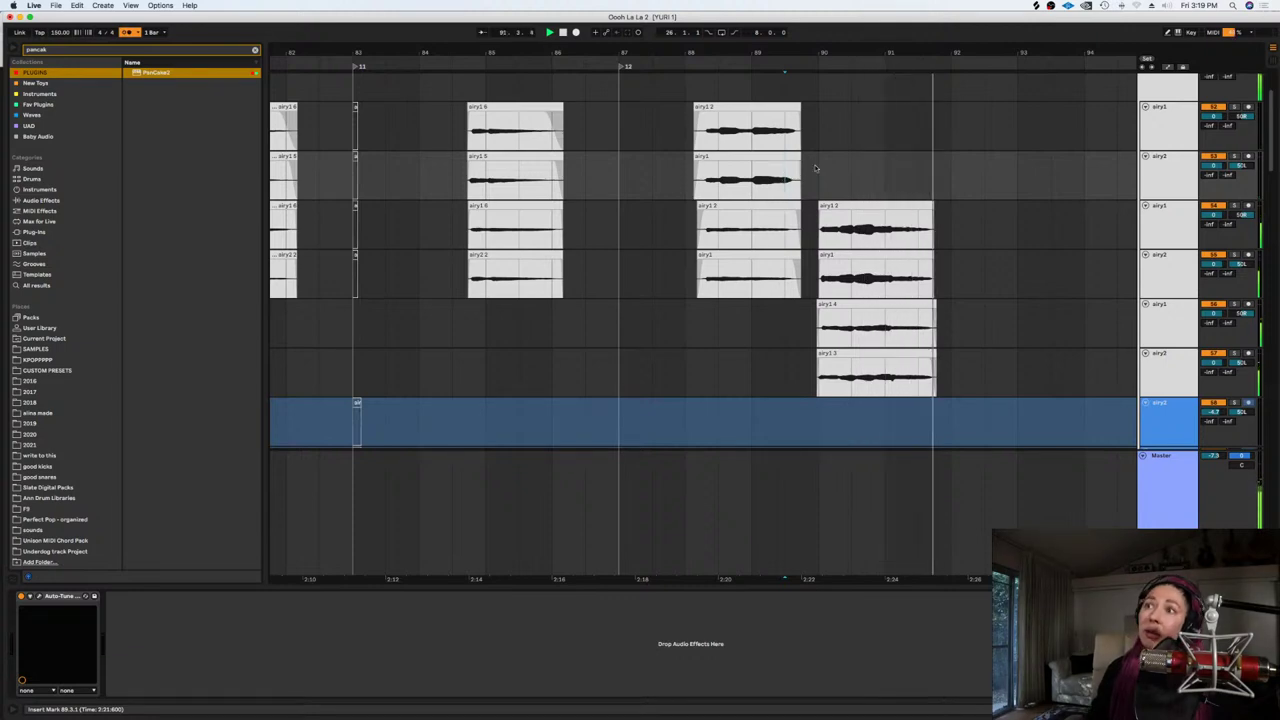
{"action": "key", "text": "space"}
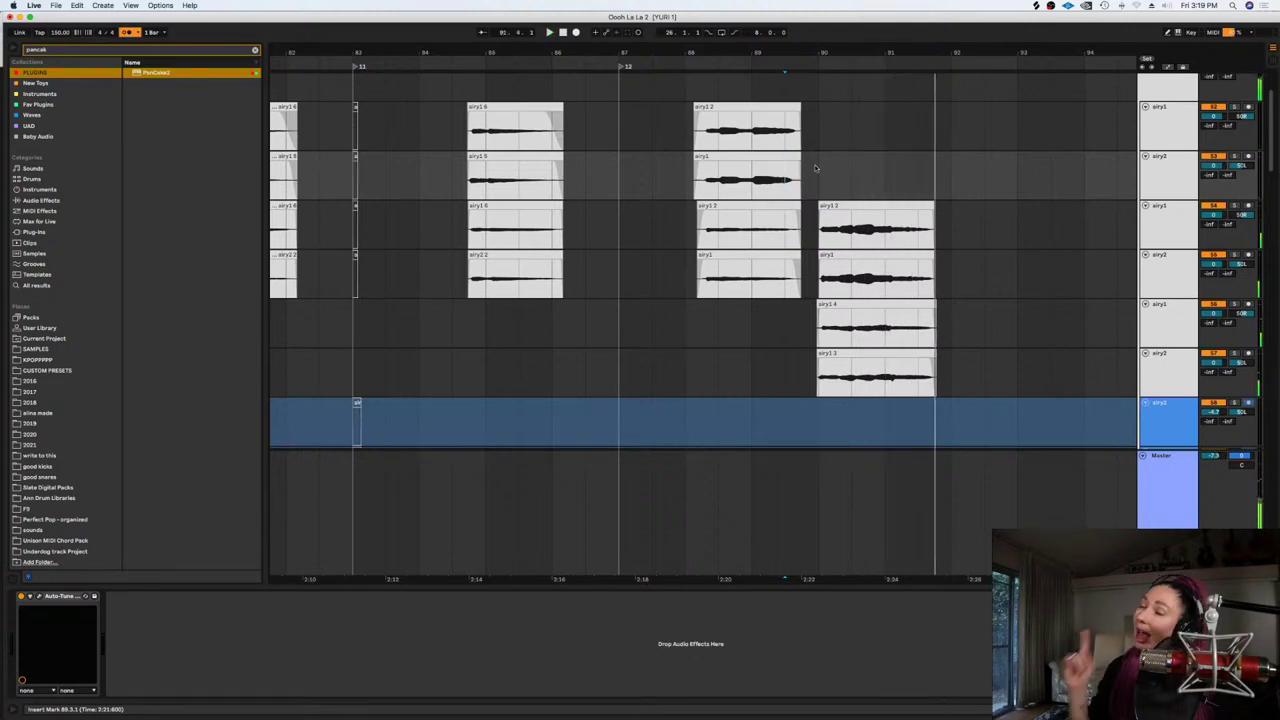
{"action": "left_click", "coordinate": [1248, 156]}
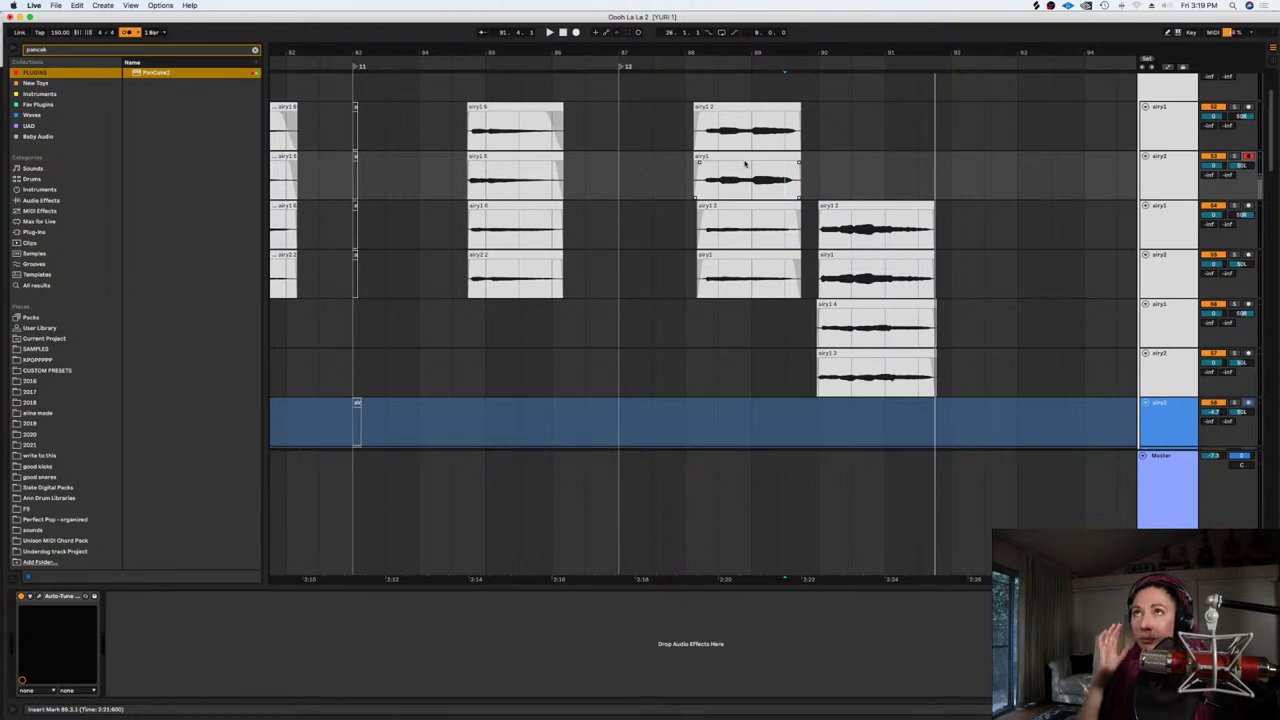
Try recording a take on the upper airy2 track up to about bar 92, check it soloed, and undo the recording
{"action": "left_click", "coordinate": [576, 32]}
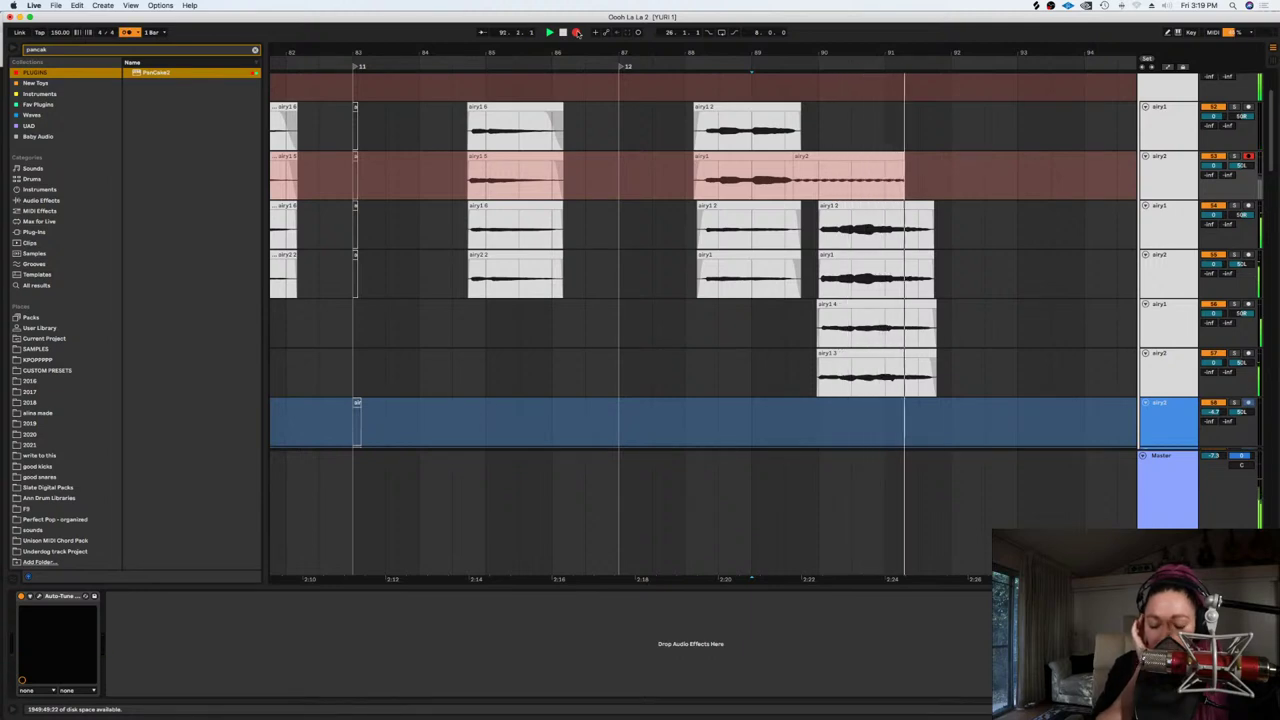
{"action": "key", "text": "space"}
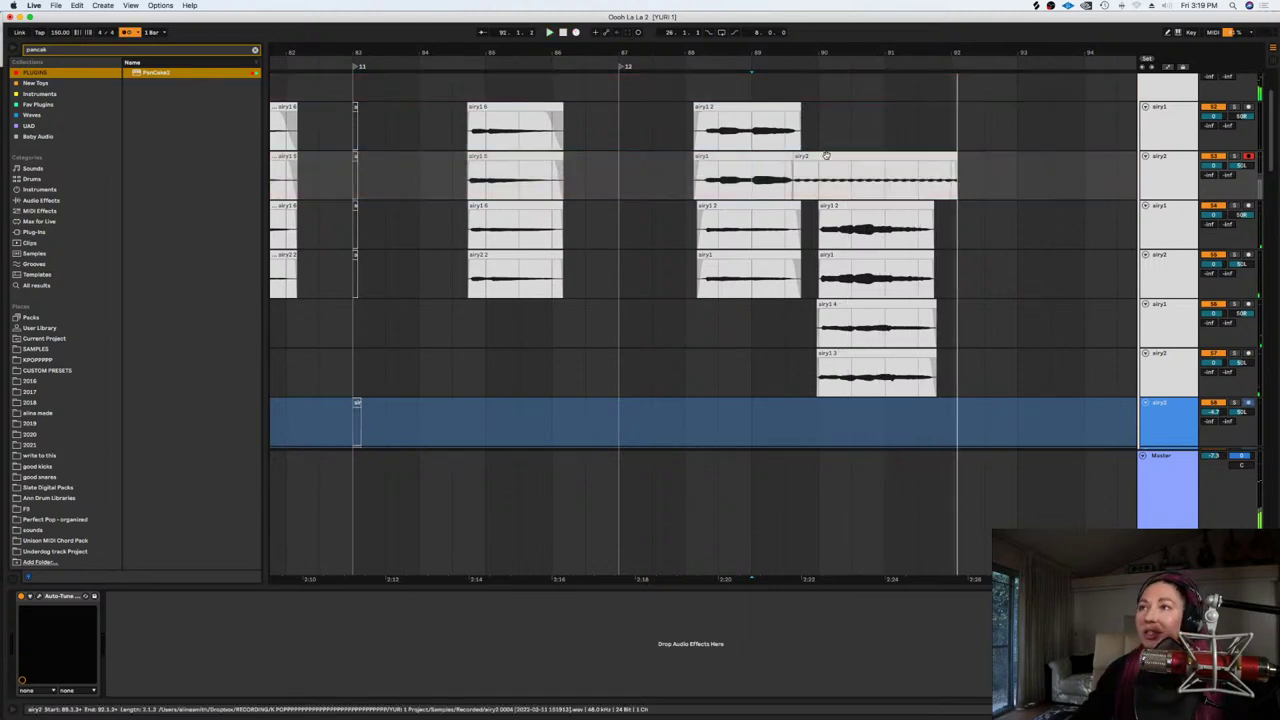
{"action": "key", "text": "space"}
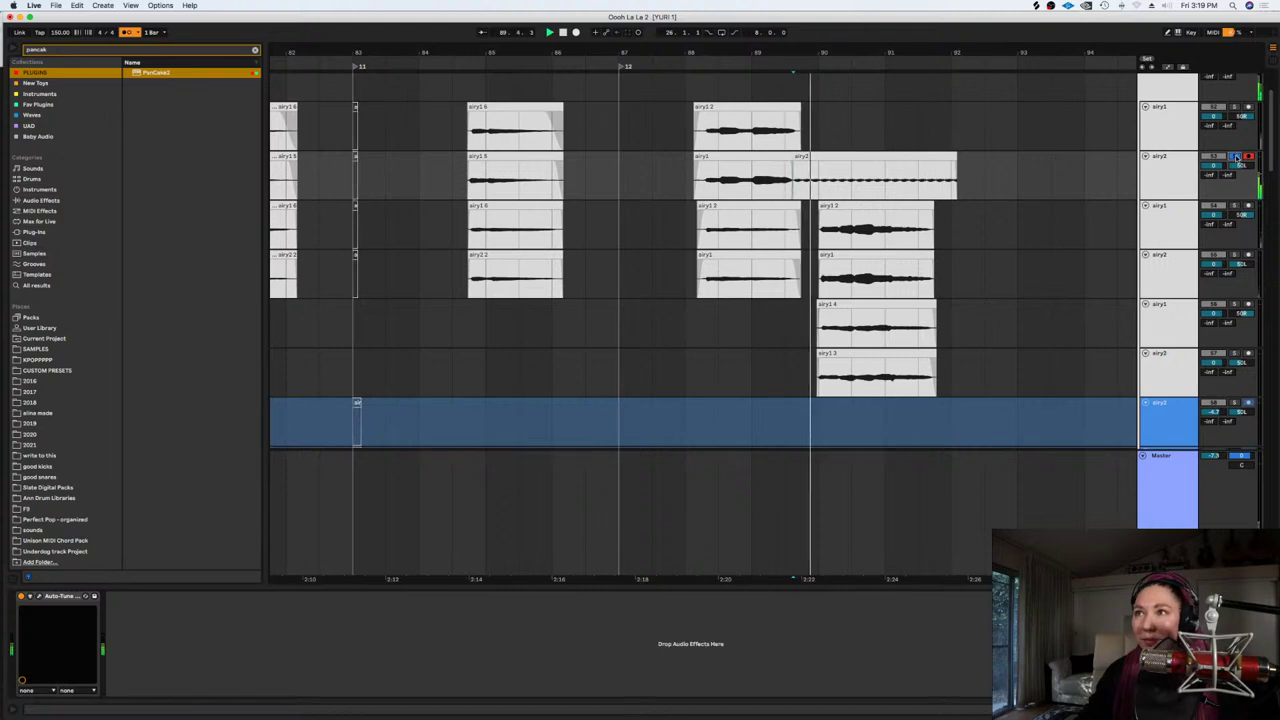
{"action": "key", "text": "space"}
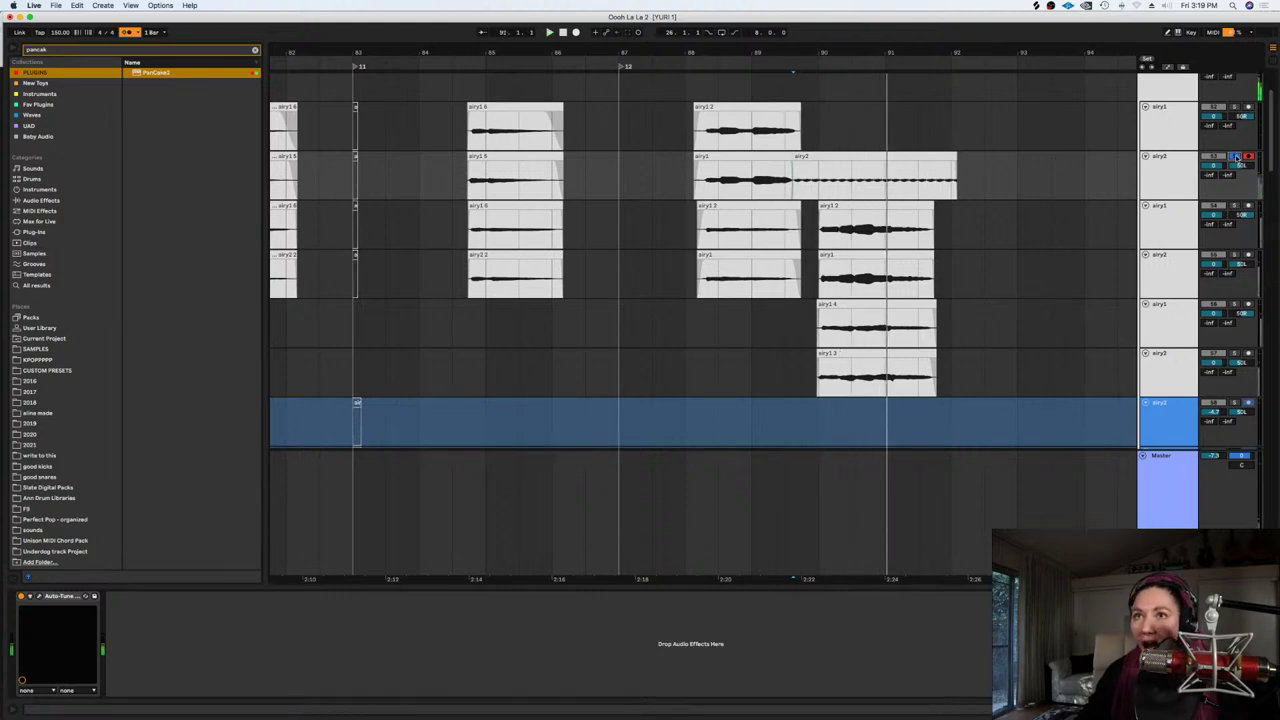
{"action": "left_click", "coordinate": [1236, 157]}
{"action": "key", "text": "super+z"}
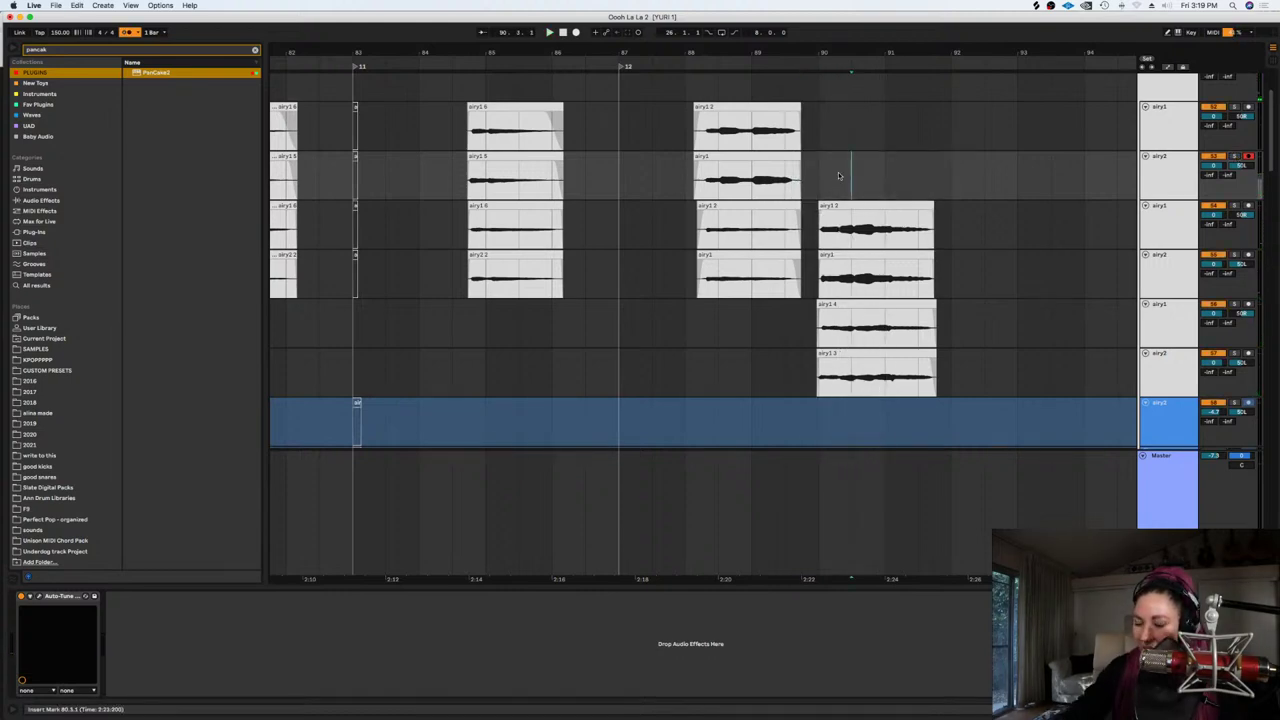
Reset the audio output device by switching it to Universal Audio Thunderbolt and back to Youtube Recording
{"action": "key", "text": "super+comma"}
{"action": "left_click", "coordinate": [709, 270]}
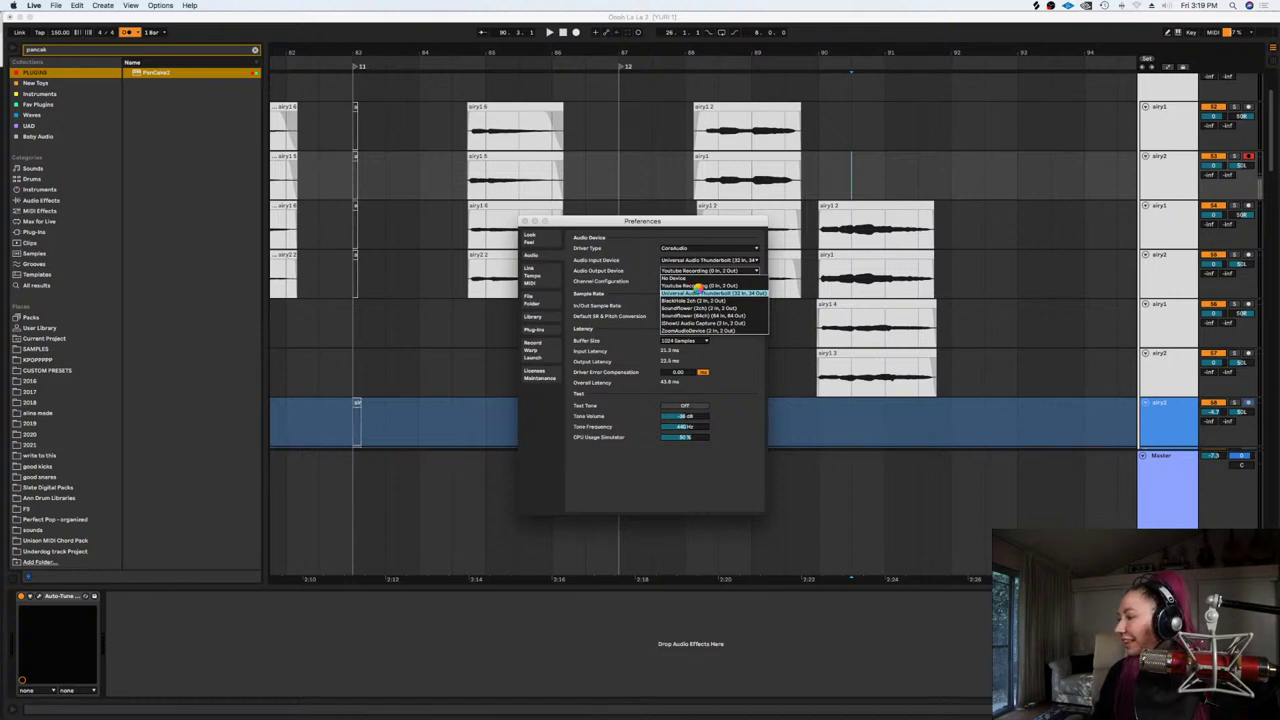
{"action": "left_click", "coordinate": [699, 292]}
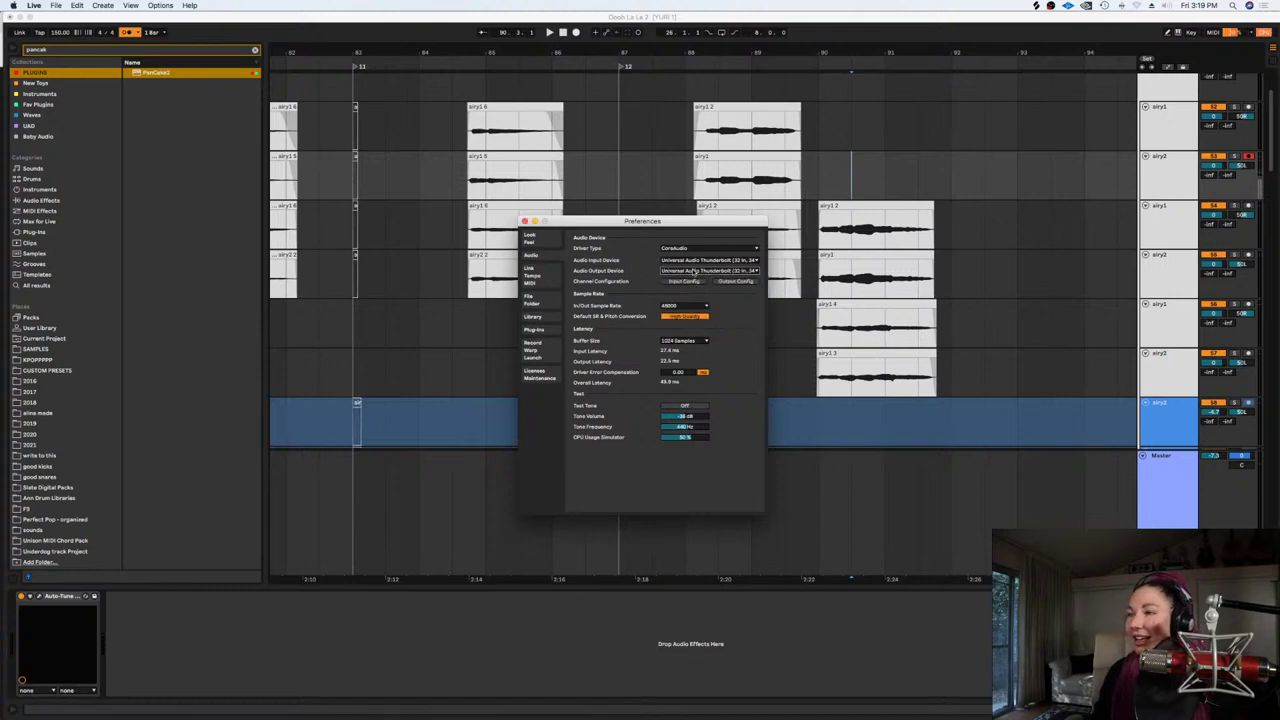
{"action": "left_click", "coordinate": [693, 271]}
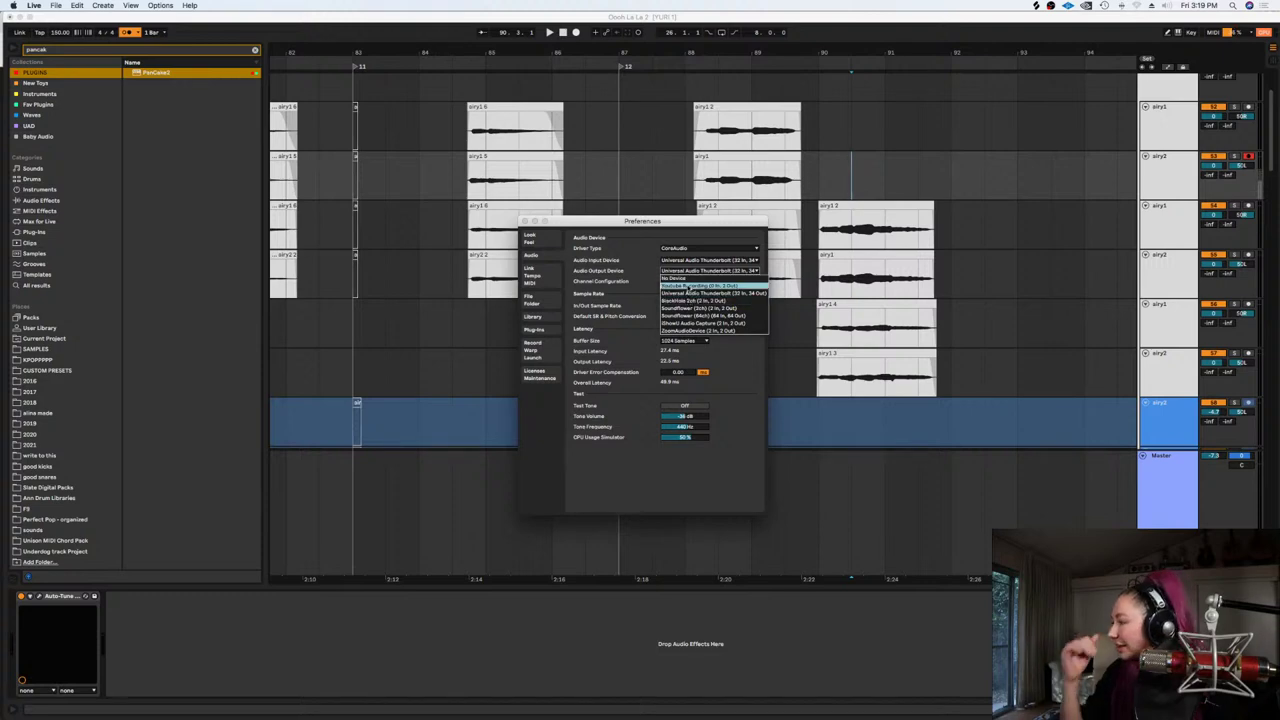
{"action": "left_click", "coordinate": [700, 285]}
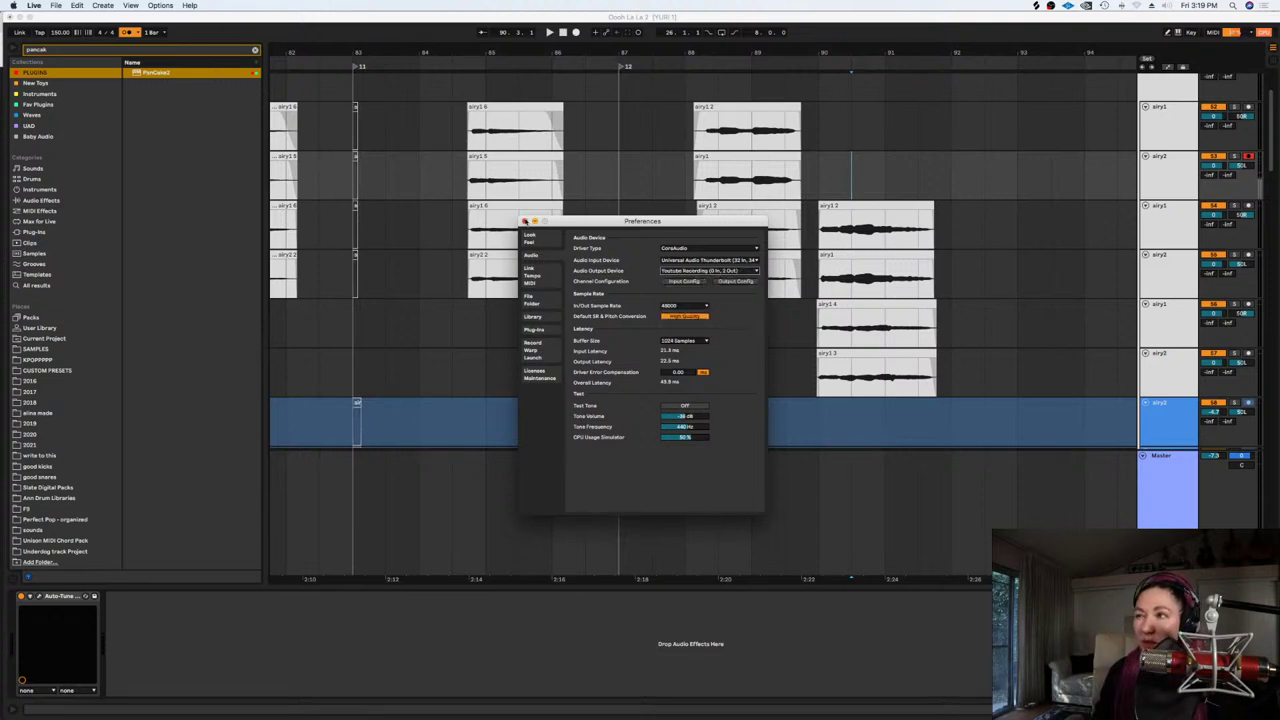
{"action": "left_click", "coordinate": [525, 221]}
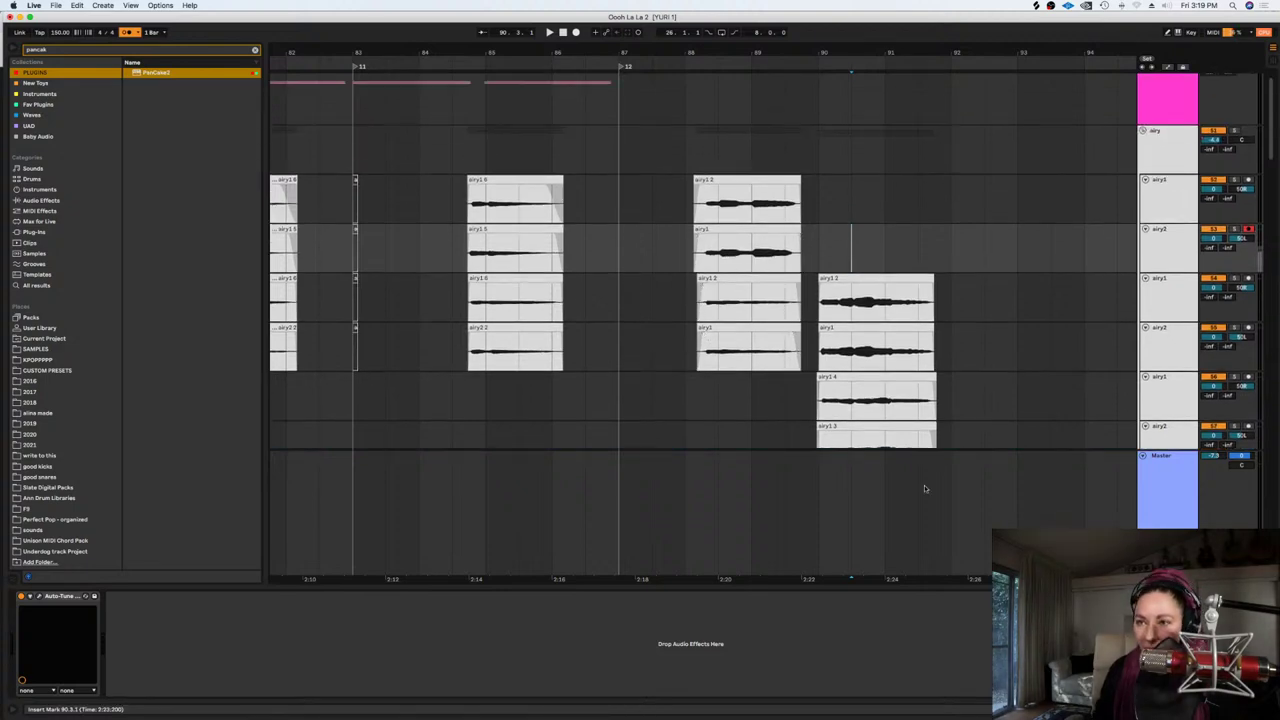
Record a new airy vocal take on the upper airy2 track from bar 89 to about bar 92
{"action": "left_click_drag", "start_coordinate": [936, 580], "coordinate": [811, 600]}
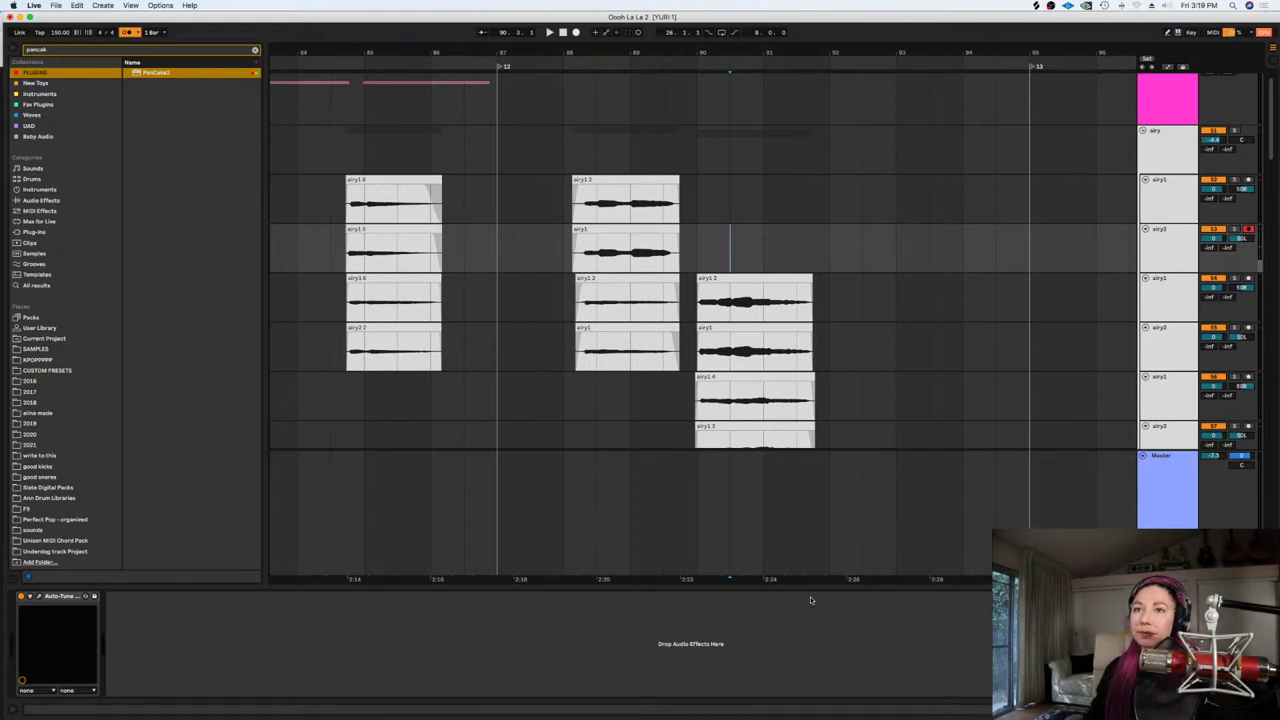
{"action": "left_click", "coordinate": [699, 305]}
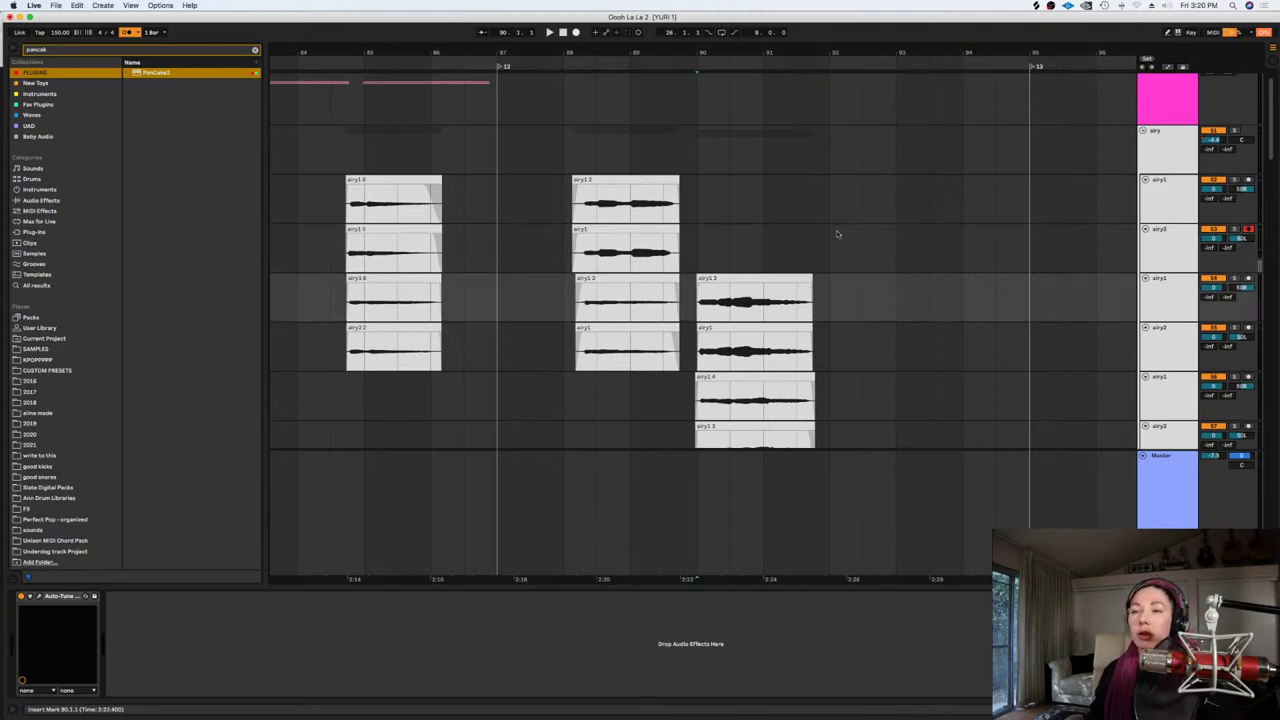
{"action": "left_click", "coordinate": [645, 250]}
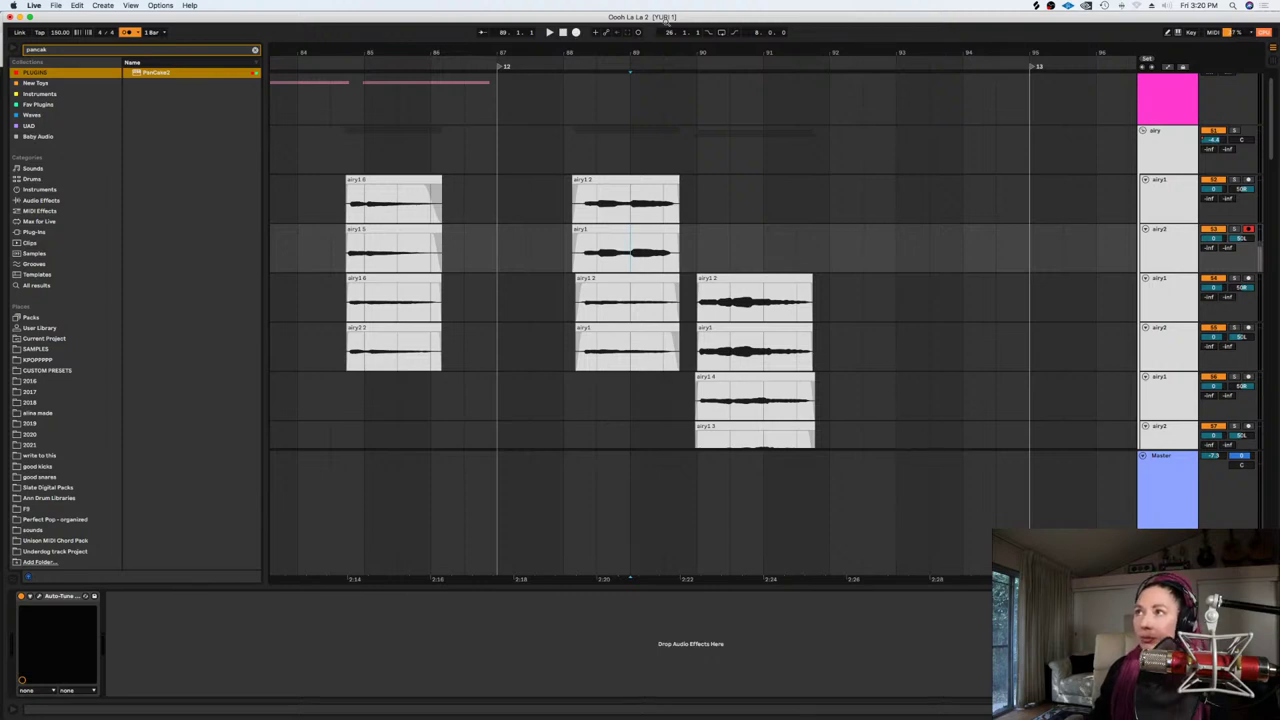
{"action": "left_click", "coordinate": [576, 32]}
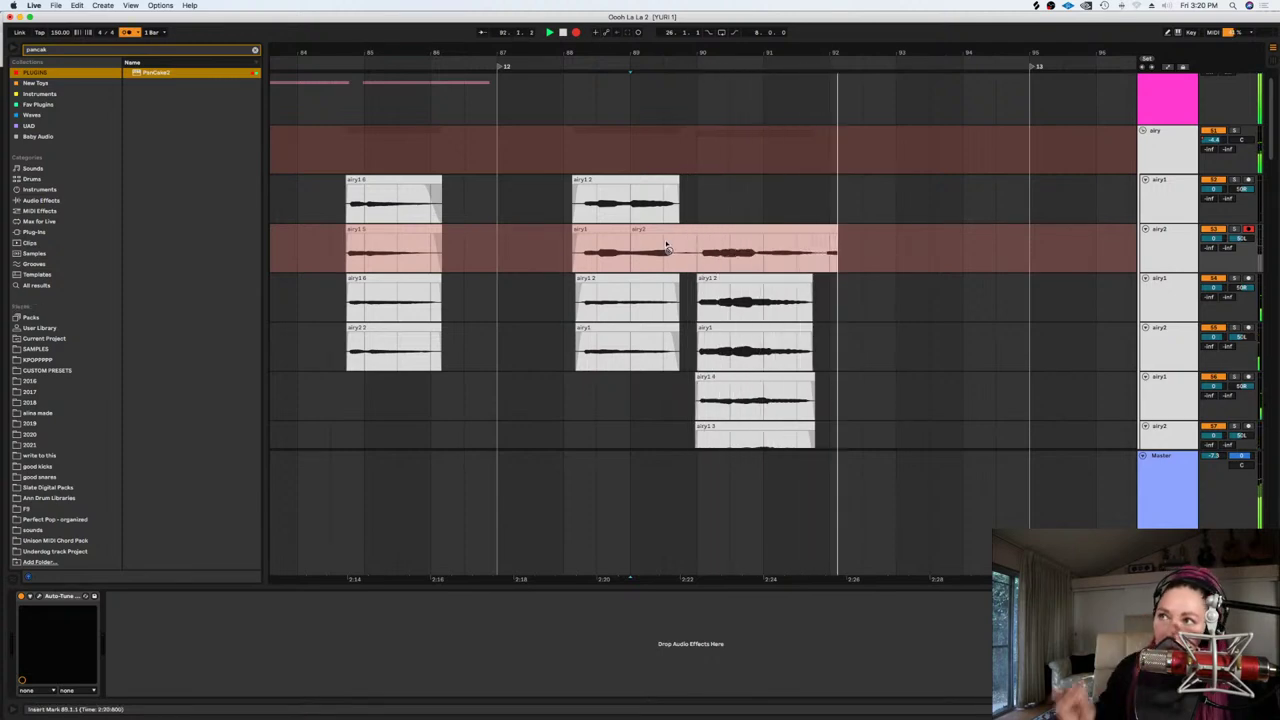
{"action": "key", "text": "space"}
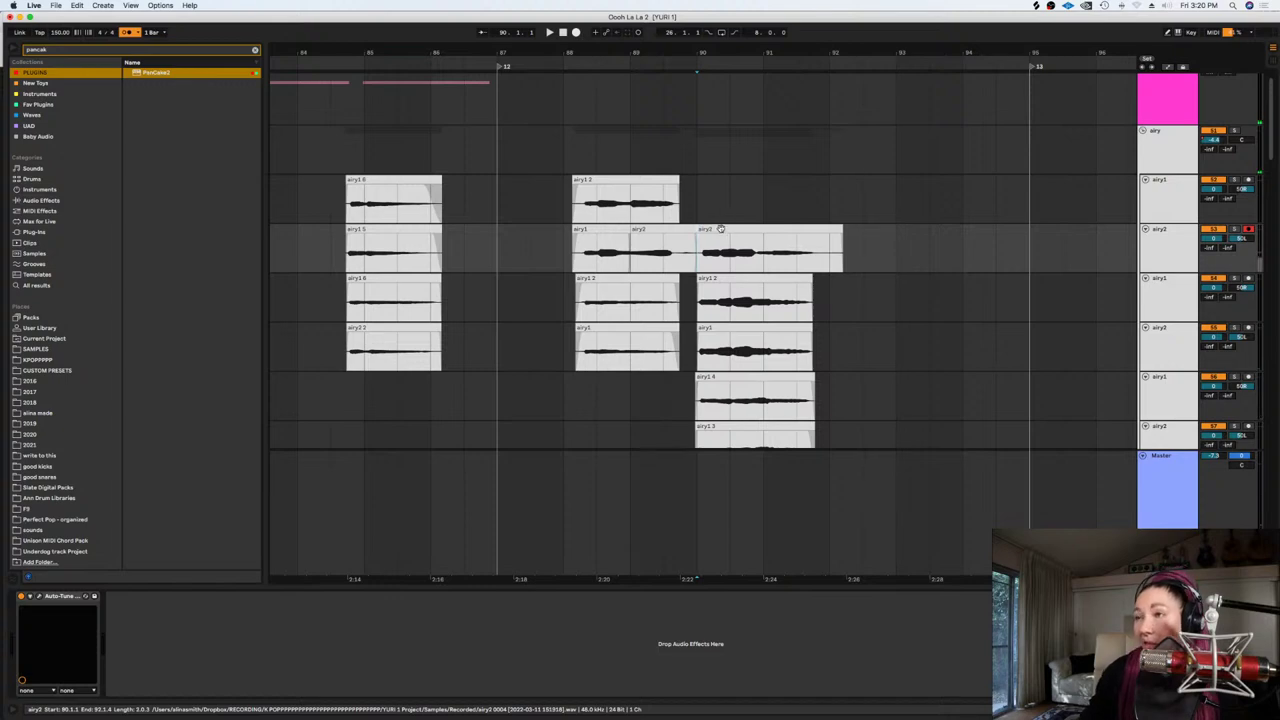
Split the new take at bar 90, nudge its last part slightly earlier, and move that part up to the airy1 track
{"action": "left_click", "coordinate": [720, 229]}
{"action": "left_click", "coordinate": [698, 254]}
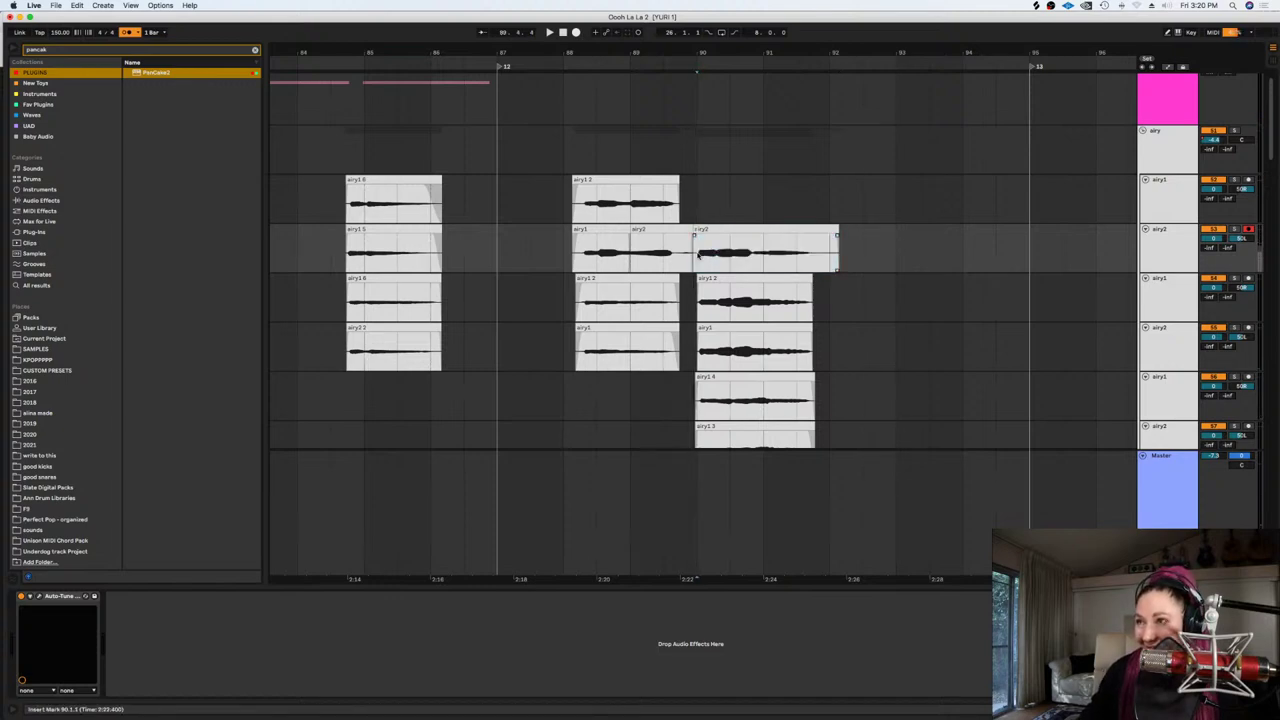
{"action": "left_click_drag", "start_coordinate": [711, 229], "coordinate": [711, 180]}
Record a second airy take on the upper airy2 track, running past bar 92
{"action": "left_click", "coordinate": [630, 254]}
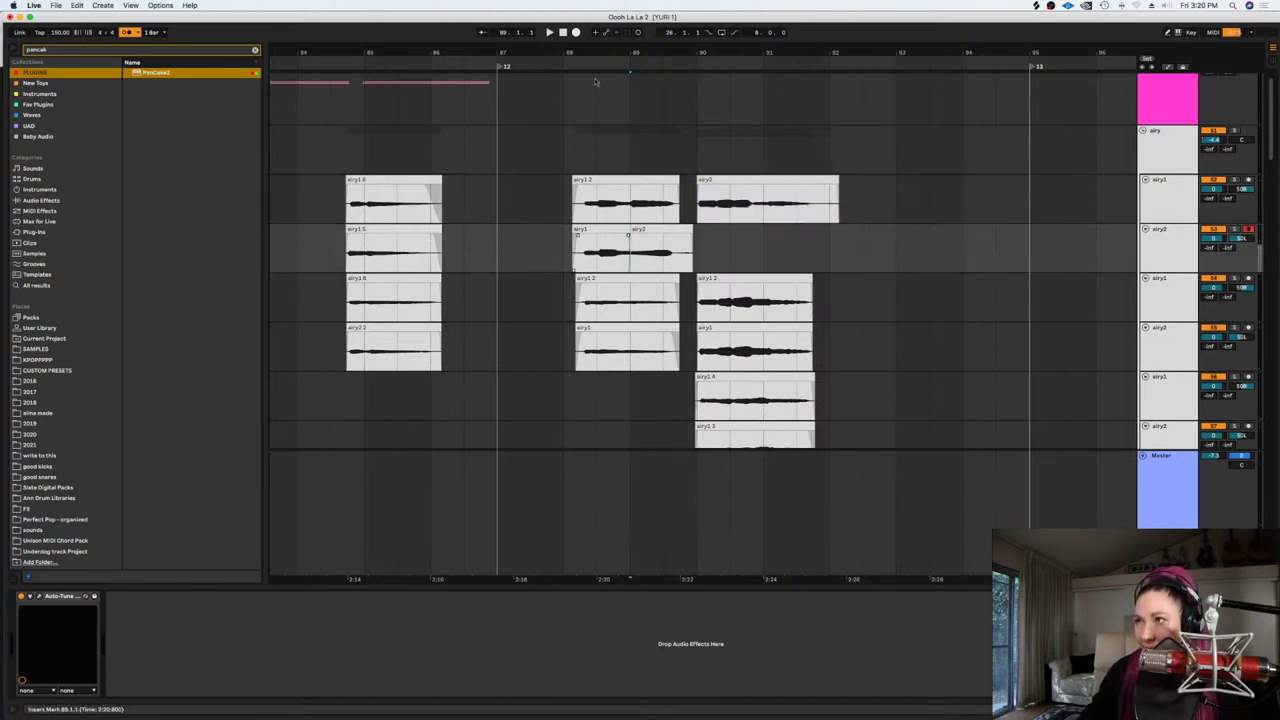
{"action": "key", "text": "space"}
{"action": "left_click", "coordinate": [577, 34]}
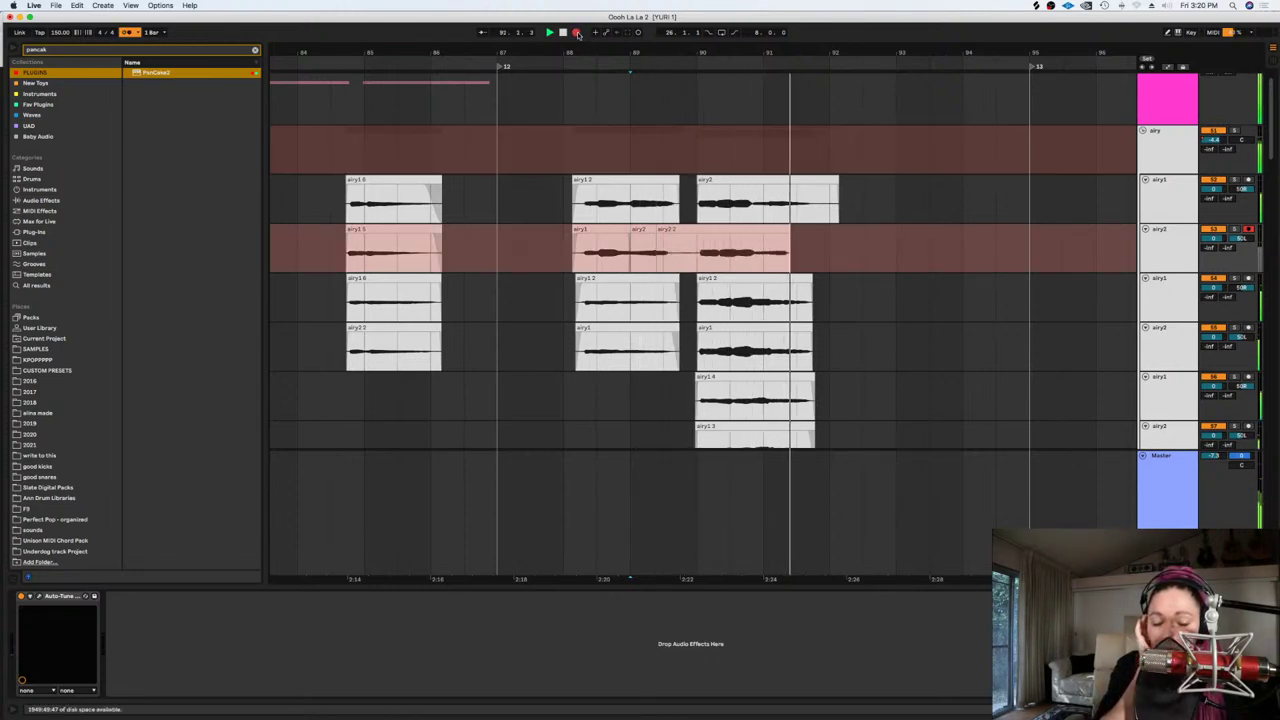
{"action": "key", "text": "space"}
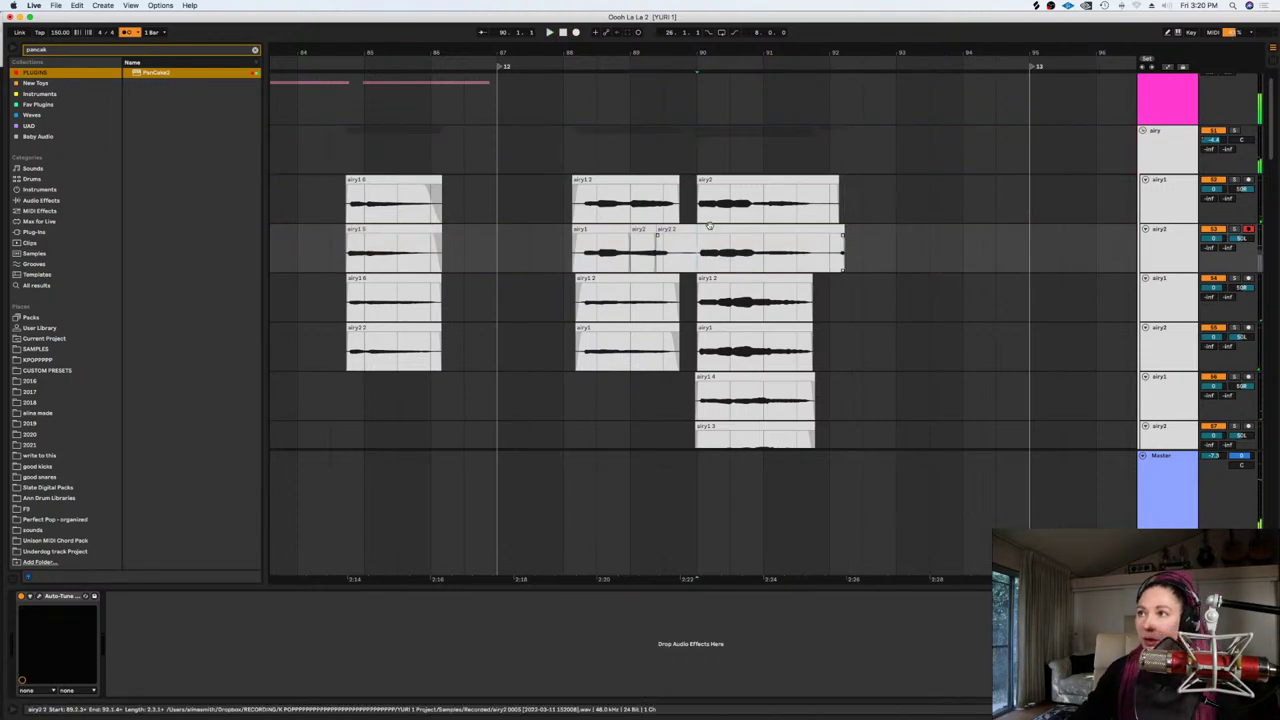
Clear the leftover audio before bar 90 on the upper airy2 track and cut both new takes' tails after about bar 91.4.1
{"action": "left_click", "coordinate": [709, 234]}
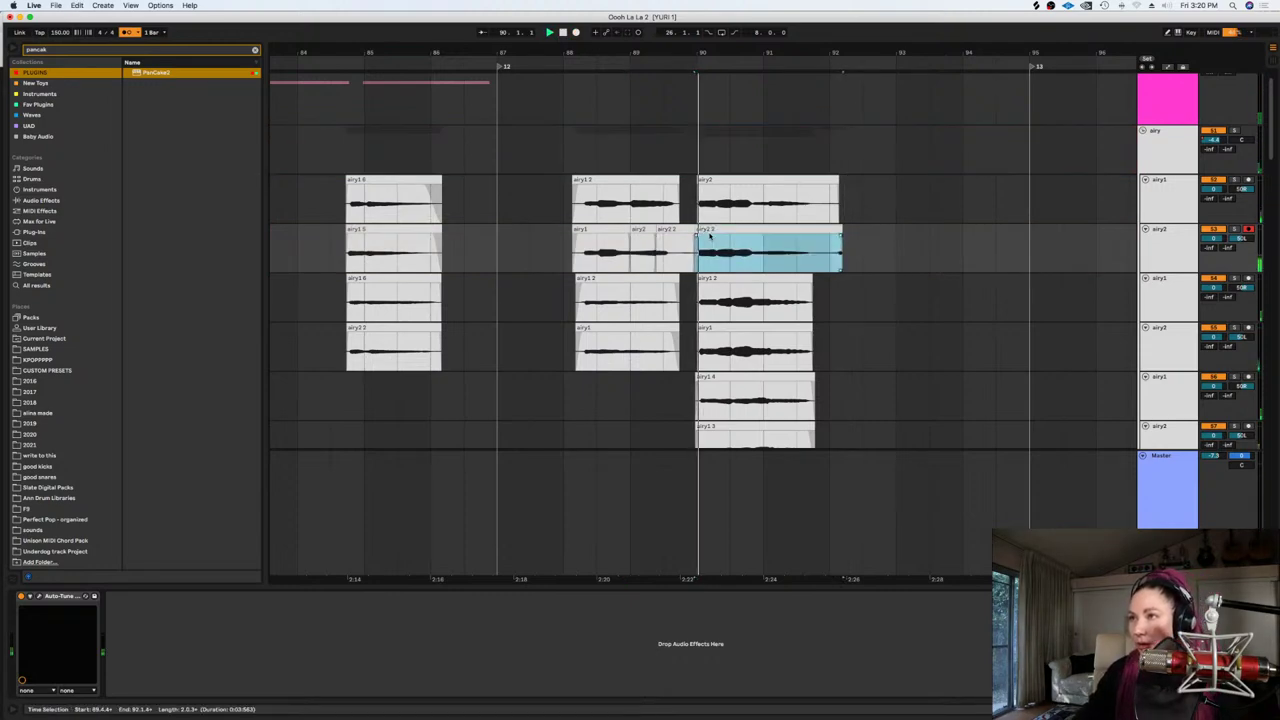
{"action": "key", "text": "space"}
{"action": "mouse_move", "coordinate": [632, 237]}
{"action": "left_mouse_down"}
{"action": "mouse_move", "coordinate": [686, 237]}
{"action": "mouse_move", "coordinate": [683, 250]}
{"action": "left_mouse_up"}
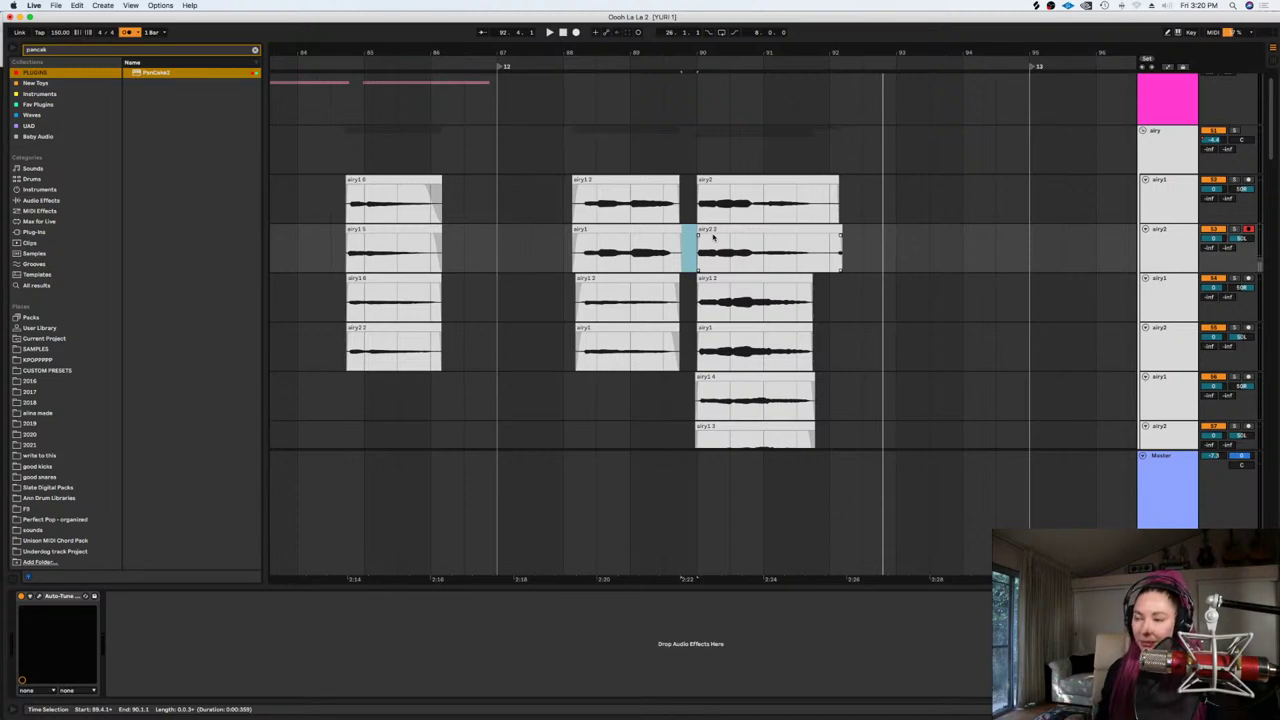
{"action": "left_click", "coordinate": [896, 248]}
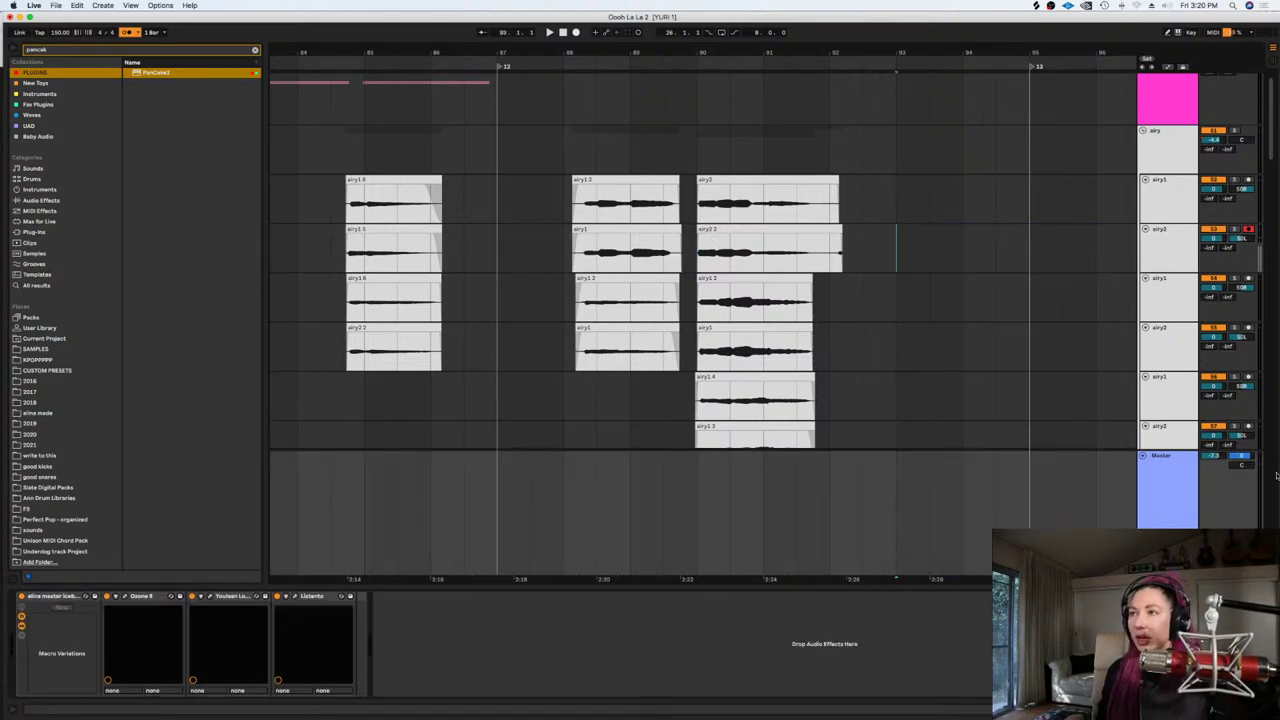
{"action": "left_click_drag", "start_coordinate": [876, 251], "coordinate": [815, 205]}
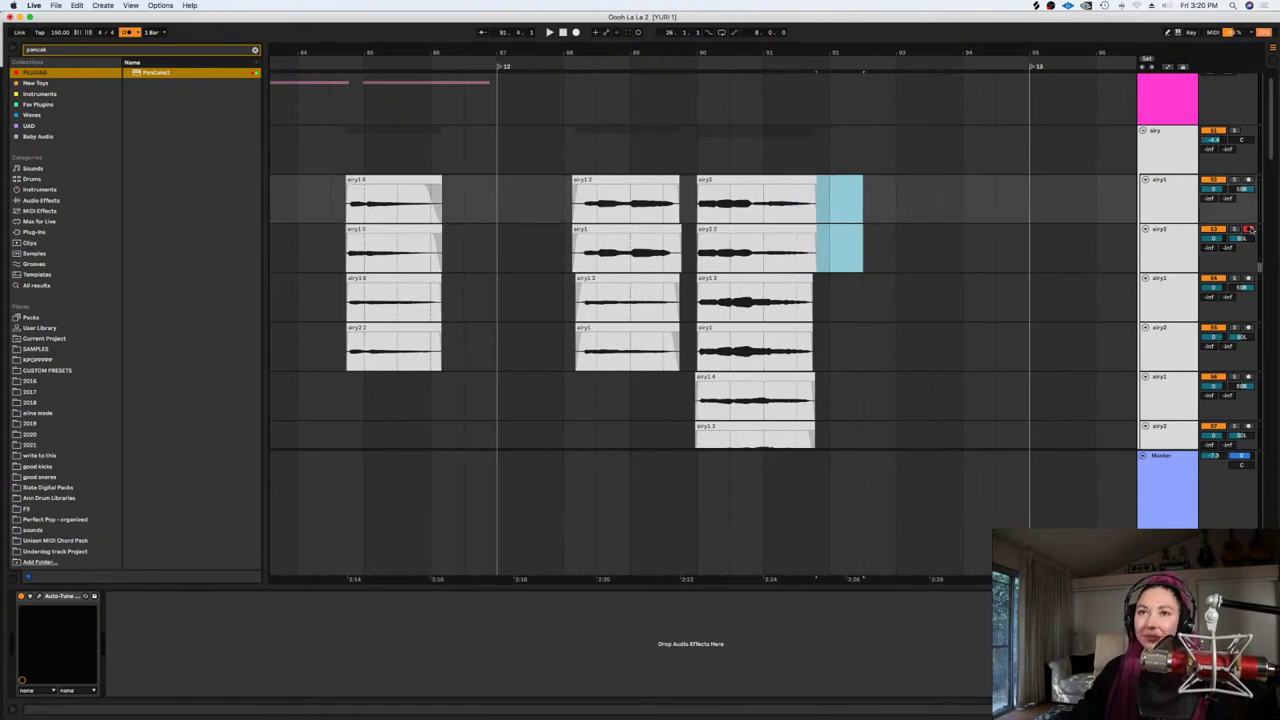
Play the arrangement from about bar 88.3 and unfold the vocal group and its second ad-lib track
{"action": "scroll", "coordinate": [1250, 230], "scroll_direction": "up", "scroll_amount": 1}
{"action": "left_click", "coordinate": [599, 128]}
{"action": "key", "text": "space"}
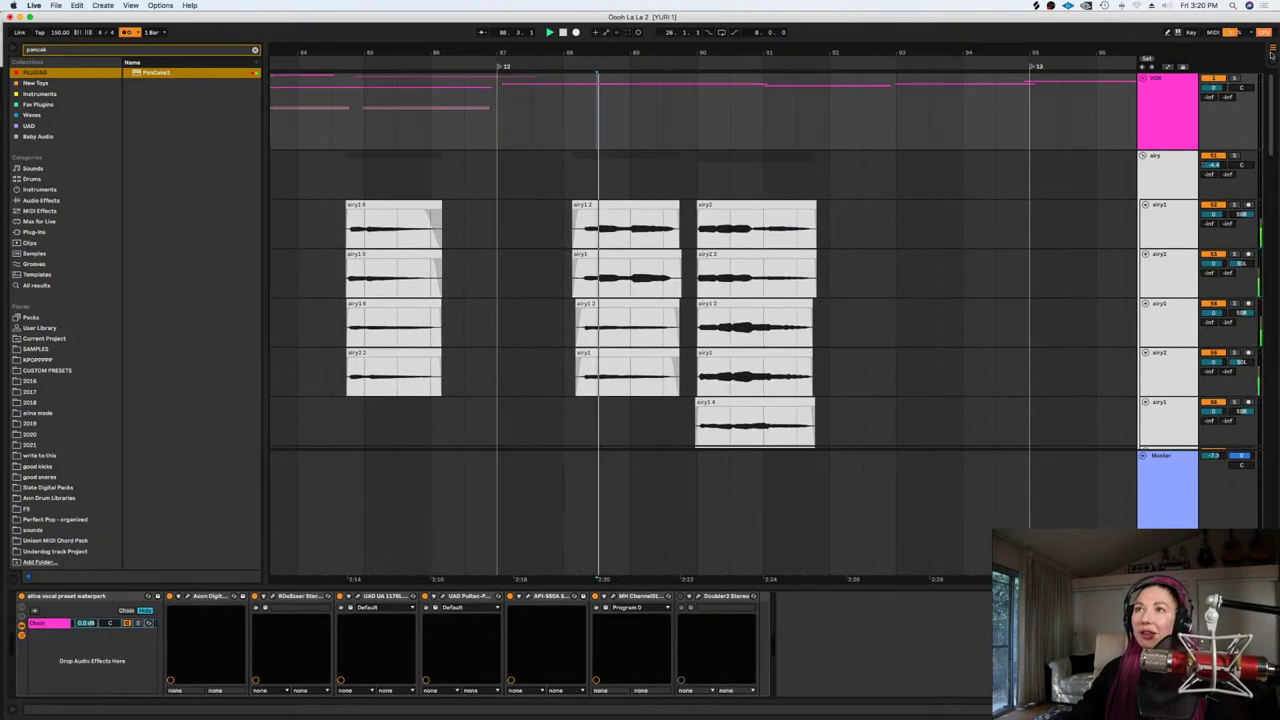
{"action": "left_click", "coordinate": [1143, 78]}
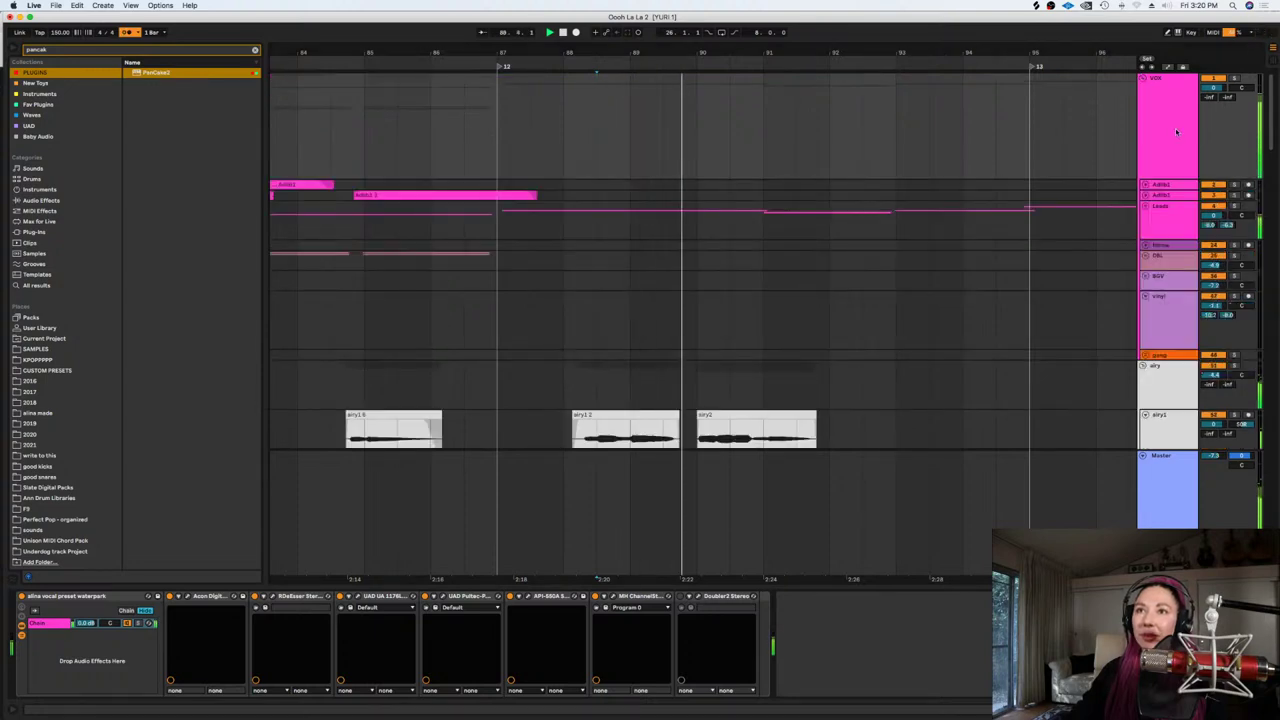
{"action": "left_click", "coordinate": [1145, 196]}
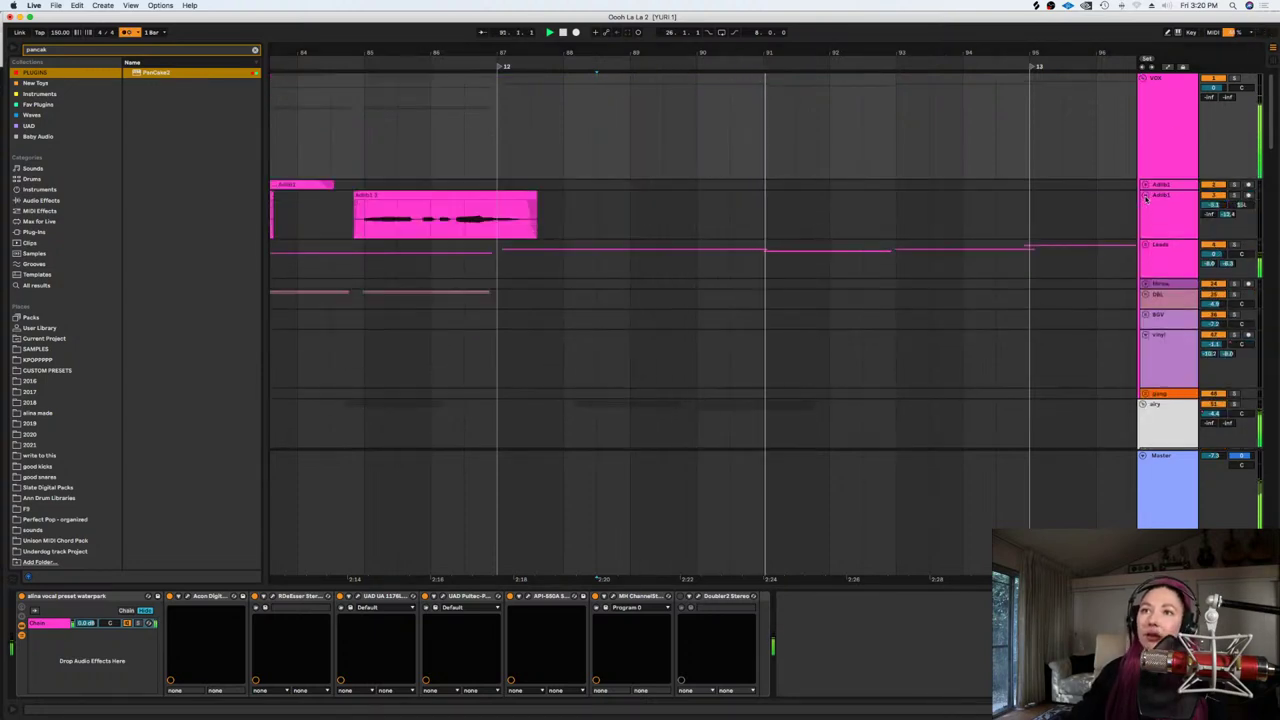
Try to record an ad-lib take on the second ad-lib track, playing in from bar 91
{"action": "left_click_drag", "start_coordinate": [1011, 577], "coordinate": [961, 577]}
{"action": "left_click", "coordinate": [711, 221]}
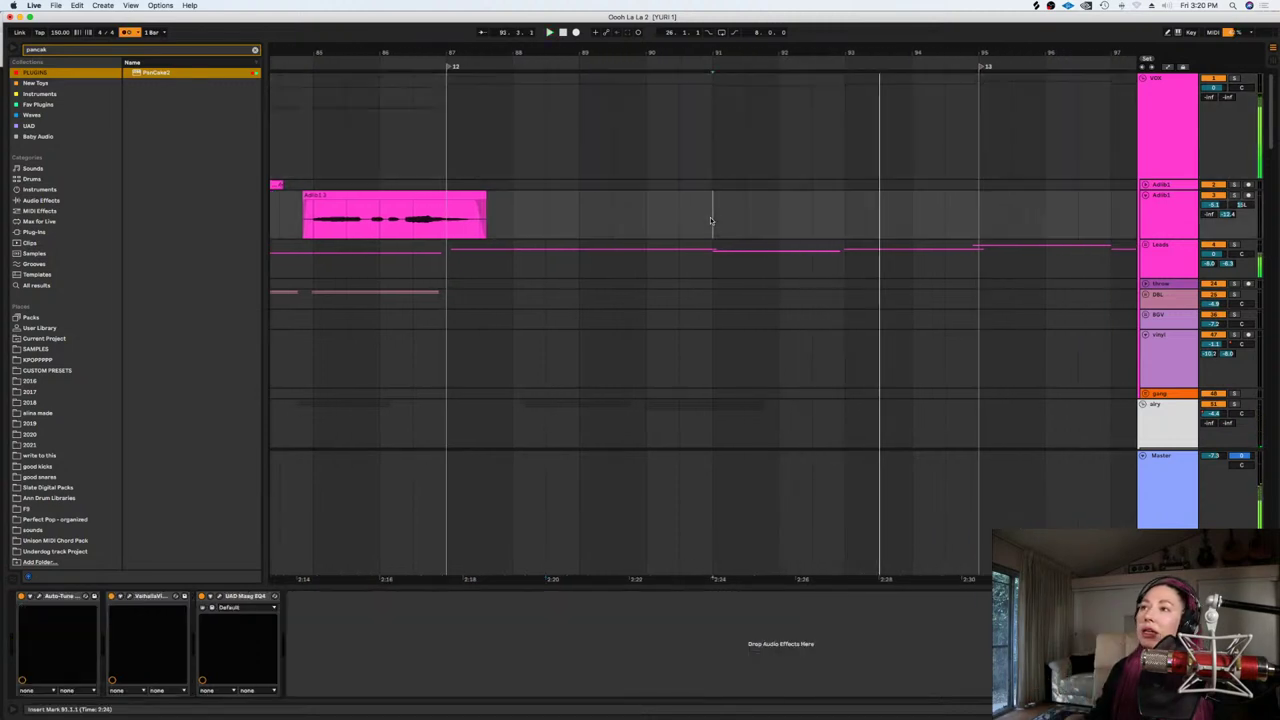
{"action": "right_click", "coordinate": [711, 221]}
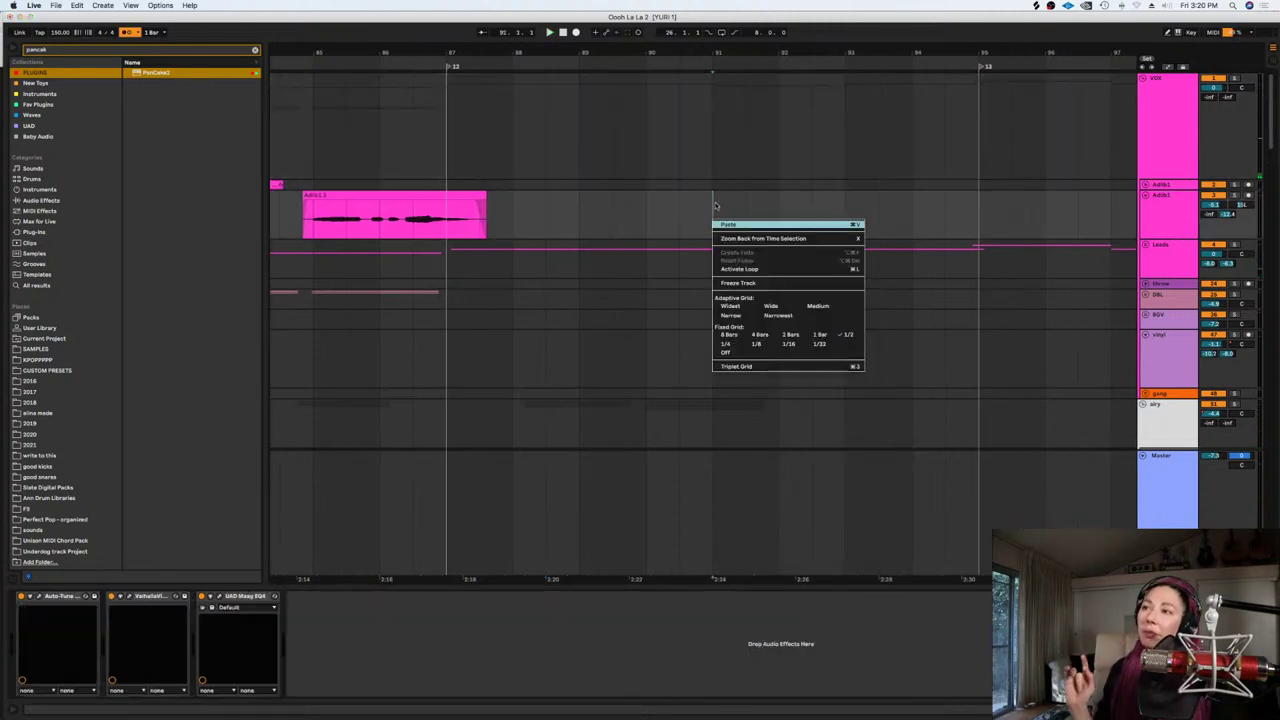
{"action": "left_click", "coordinate": [714, 203]}
{"action": "key", "text": "space"}
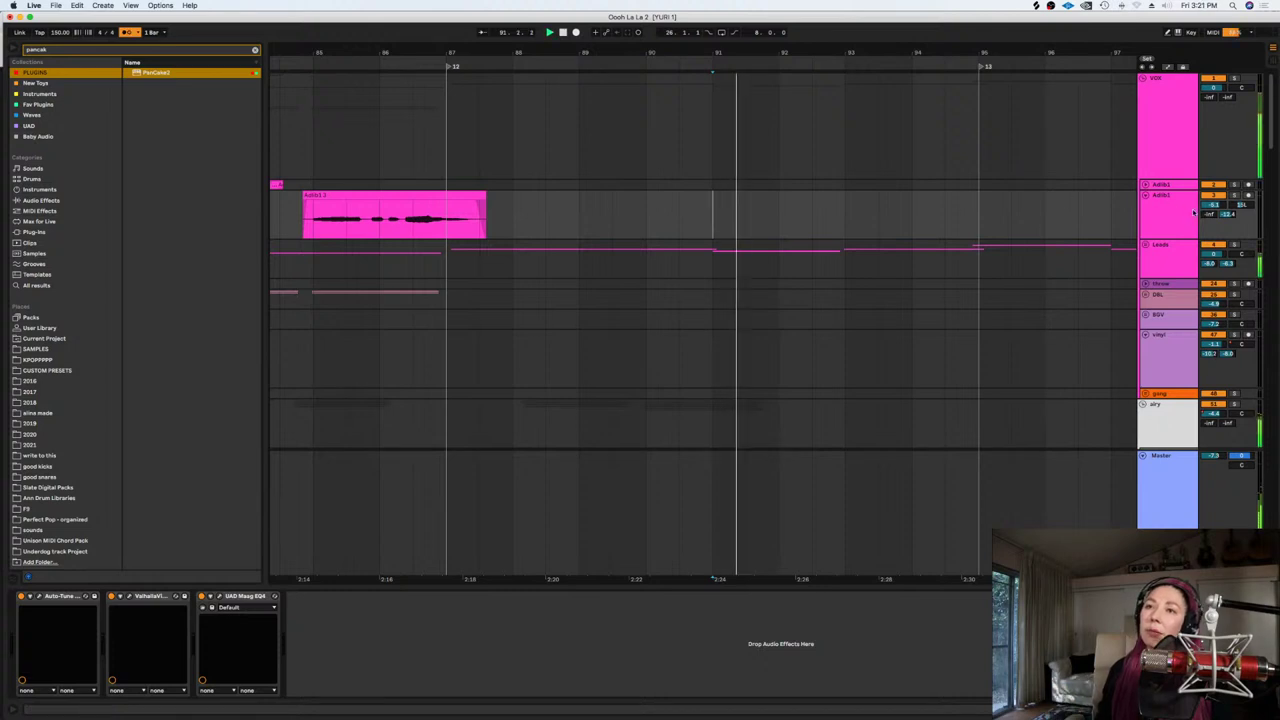
{"action": "left_click", "coordinate": [576, 32]}
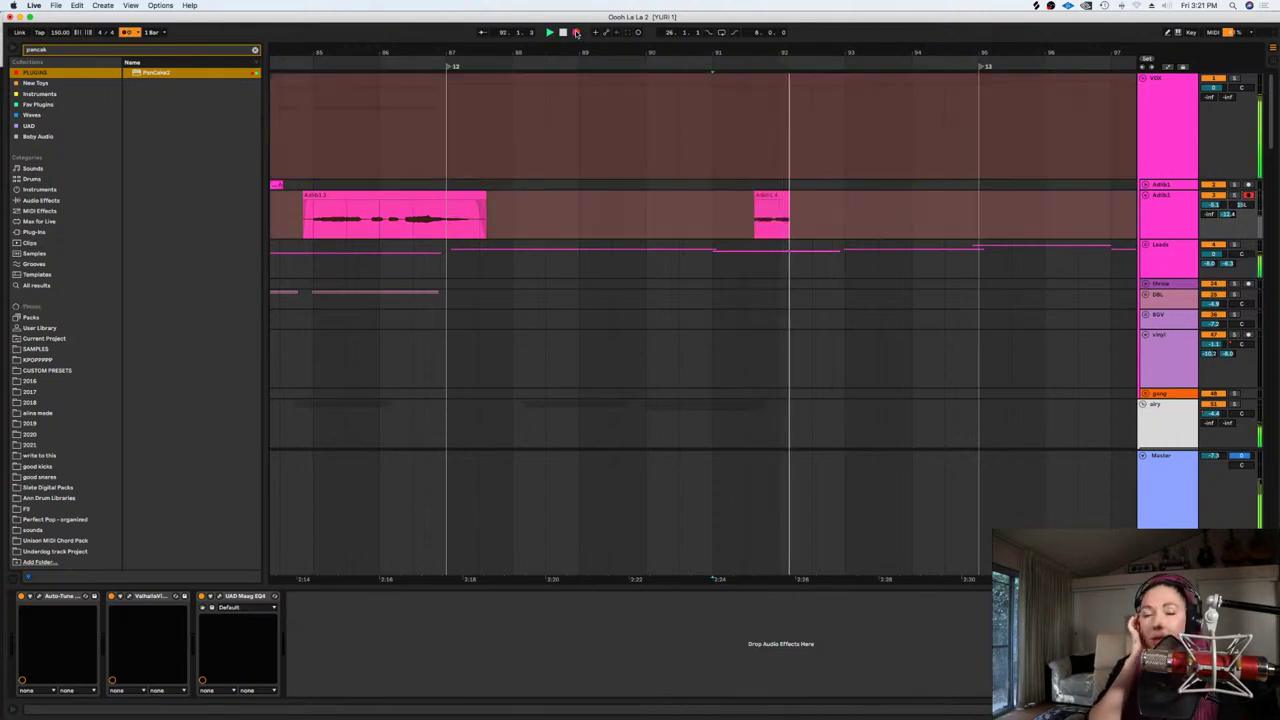
{"action": "key", "text": "space"}
{"action": "key", "text": "super+z"}
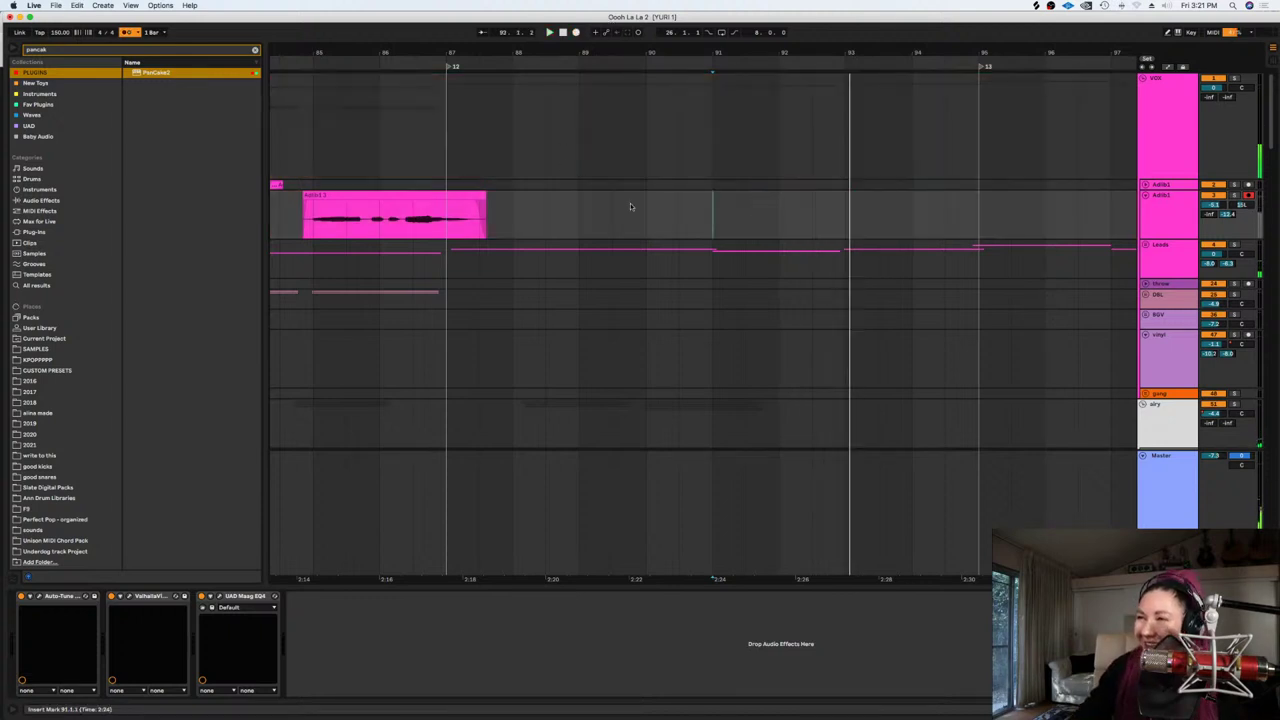
Record an ad-lib take on the second ad-lib track from about bar 91 to bar 94, playing in from before bar 91
{"action": "left_click", "coordinate": [680, 207]}
{"action": "key", "text": "space"}
{"action": "left_click", "coordinate": [576, 32]}
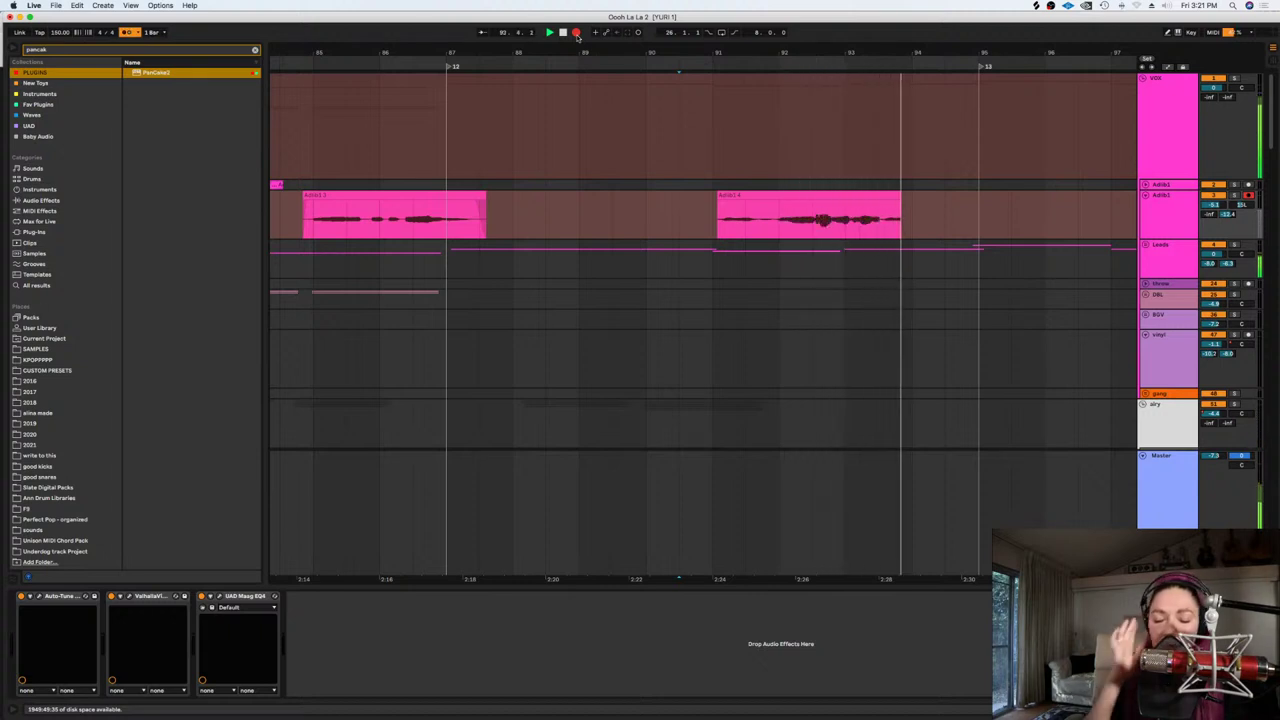
{"action": "left_click", "coordinate": [576, 32]}
Move the new ad-lib take slightly earlier so that it starts just before bar 91, and play it back
{"action": "left_click", "coordinate": [752, 224]}
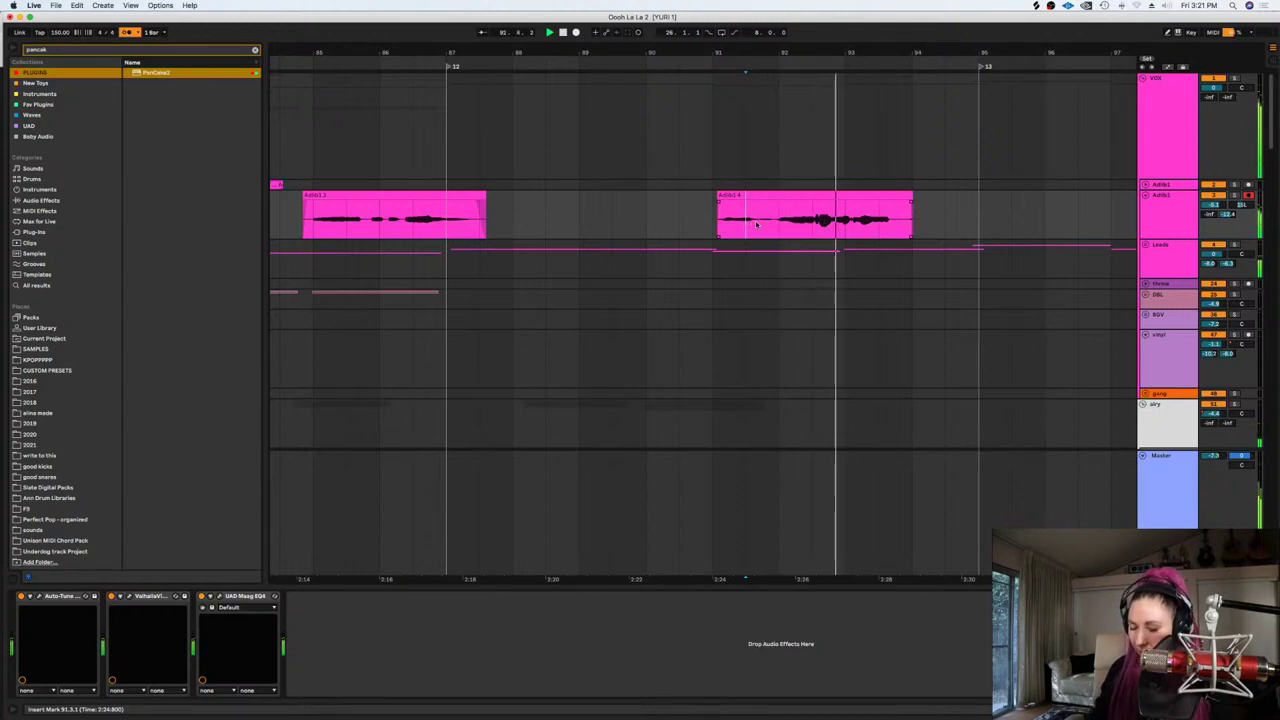
{"action": "left_click", "coordinate": [808, 192]}
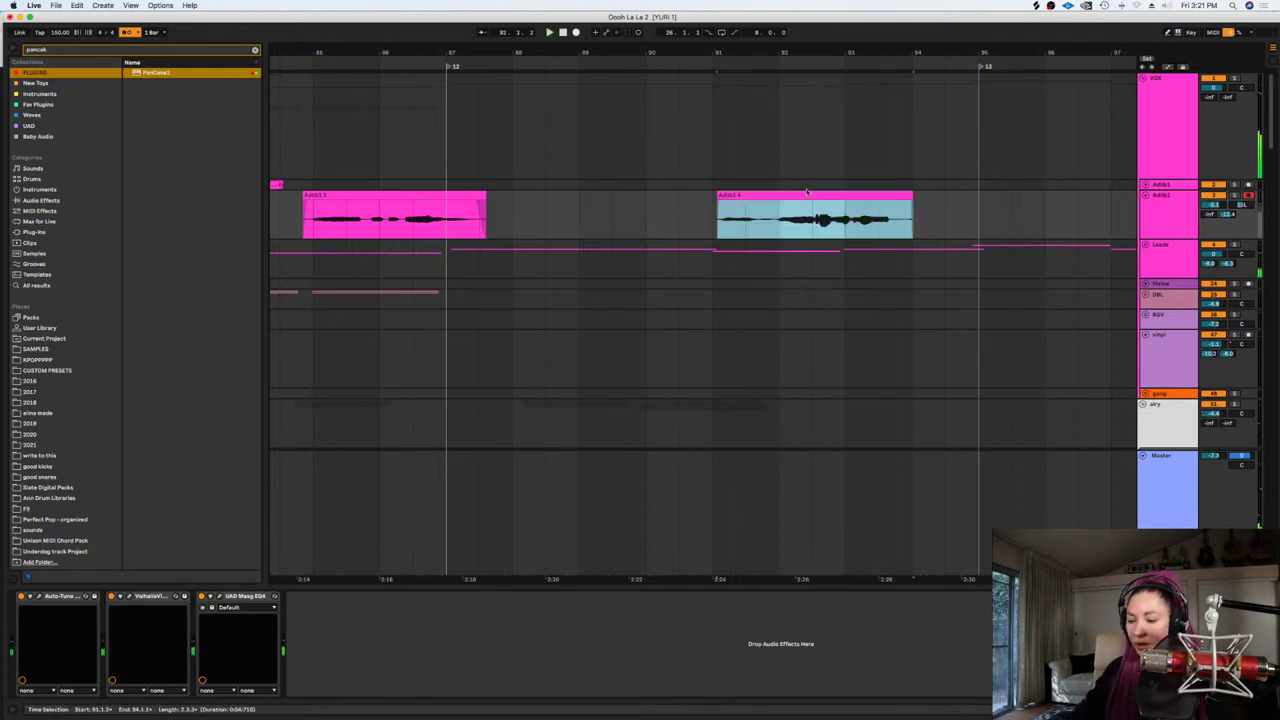
{"action": "key", "text": "plus"}
{"action": "key", "text": "plus"}
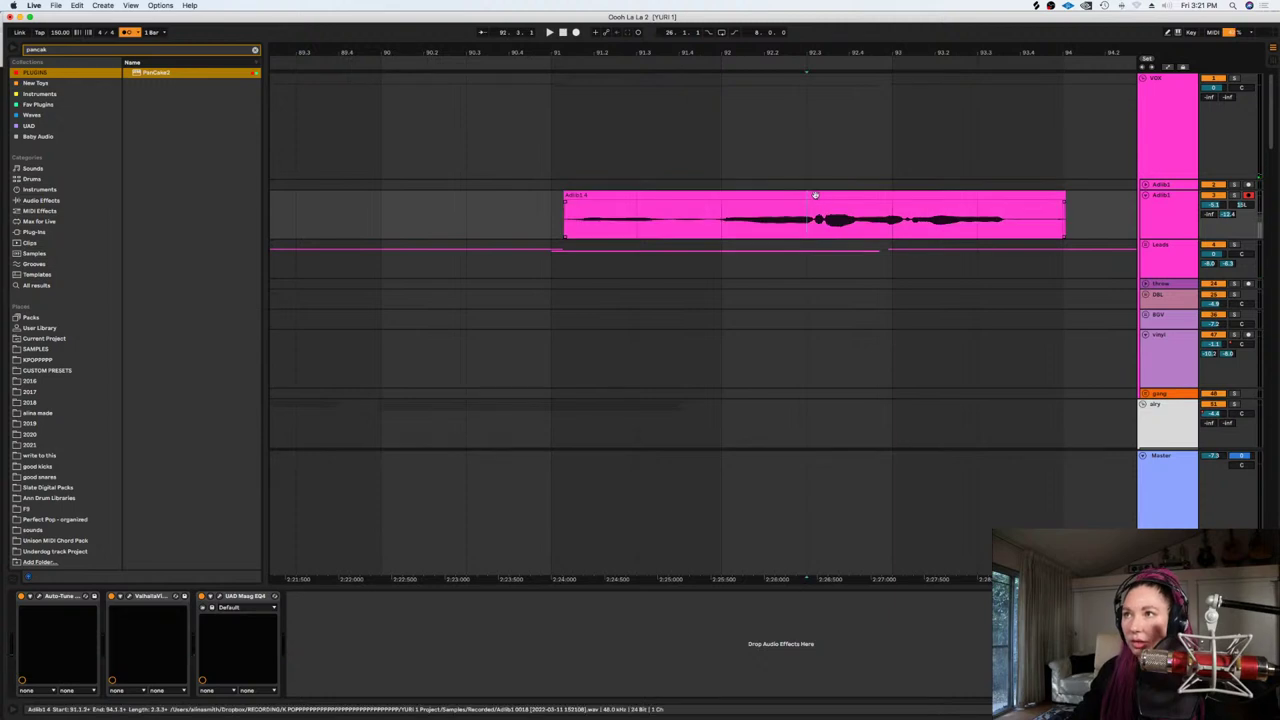
{"action": "double_click", "coordinate": [816, 203]}
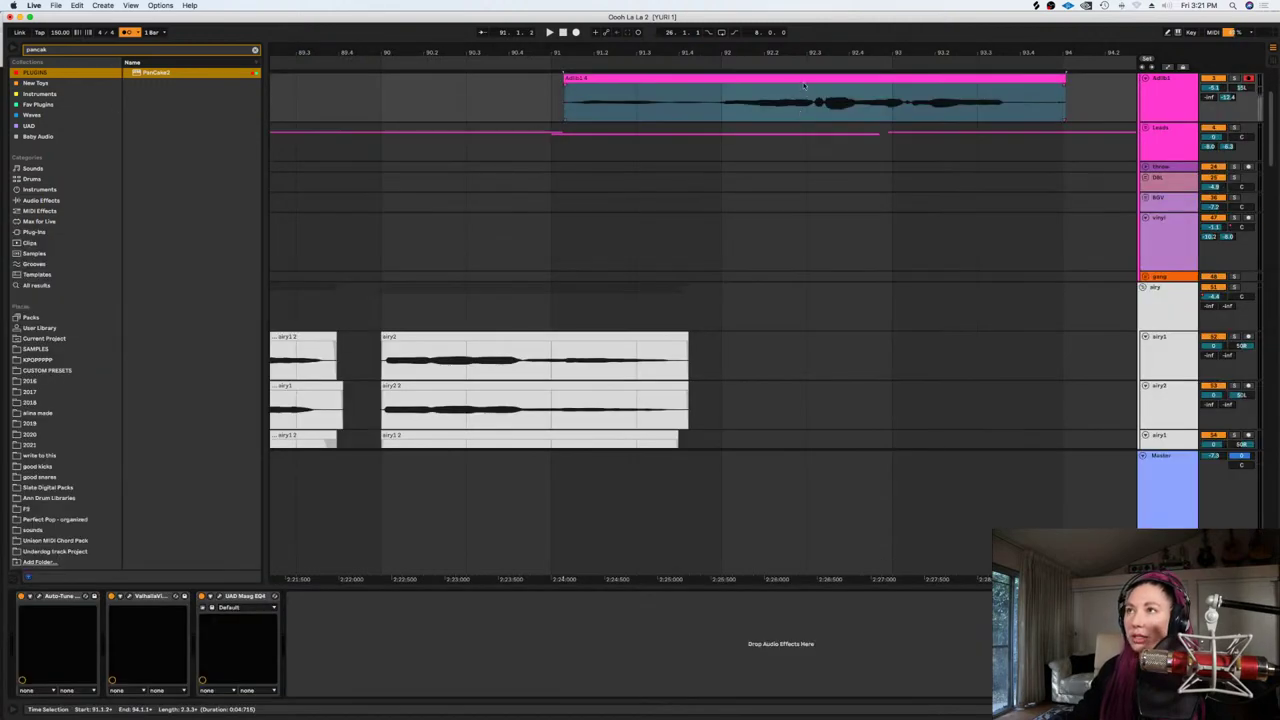
{"action": "left_click_drag", "start_coordinate": [804, 86], "coordinate": [793, 88]}
{"action": "key", "text": "space"}
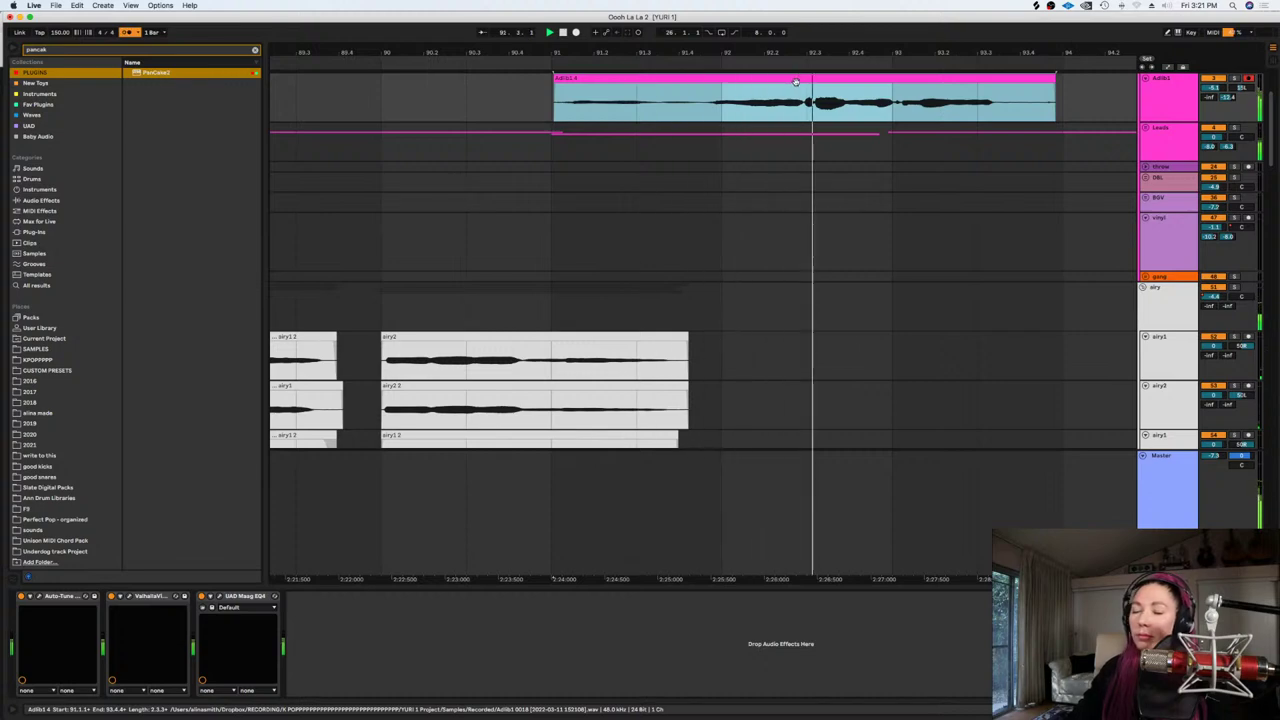
{"action": "left_click", "coordinate": [797, 88]}
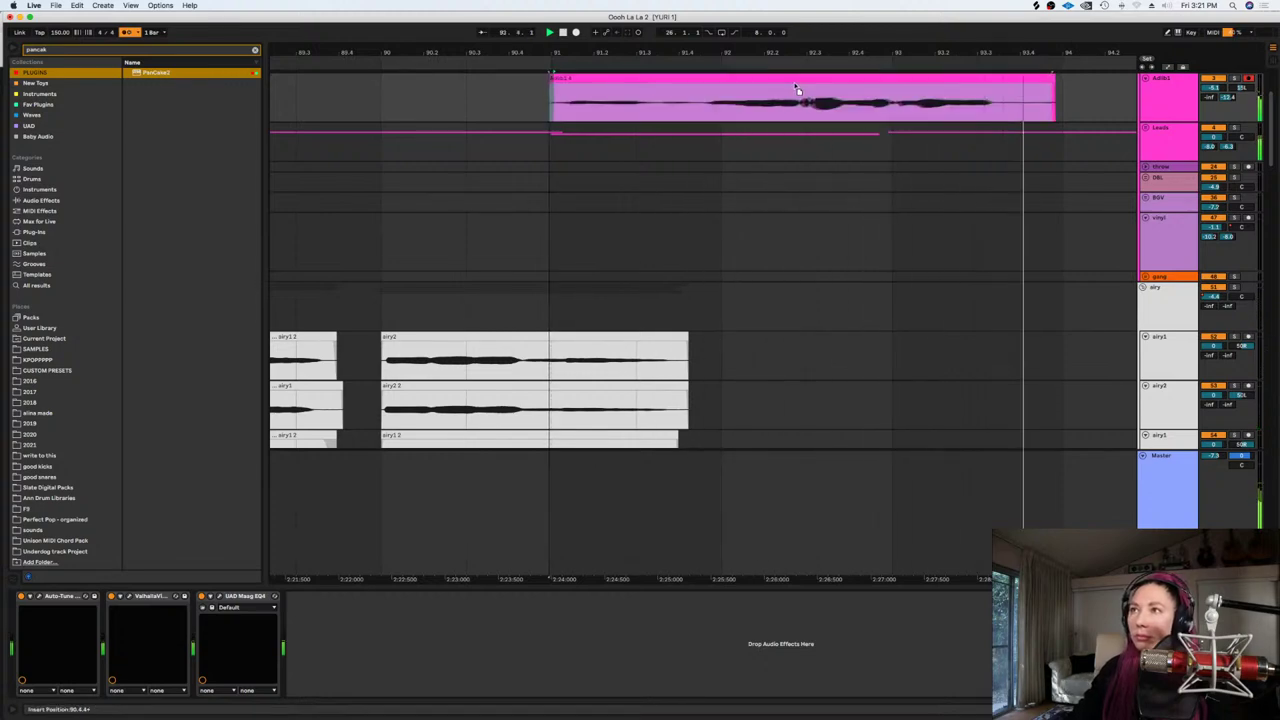
Stop playback and delete the opening of the ad-lib take up to about bar 91.4.1
{"action": "scroll", "coordinate": [797, 90], "scroll_direction": "up", "scroll_amount": 1}
{"action": "left_click", "coordinate": [797, 108]}
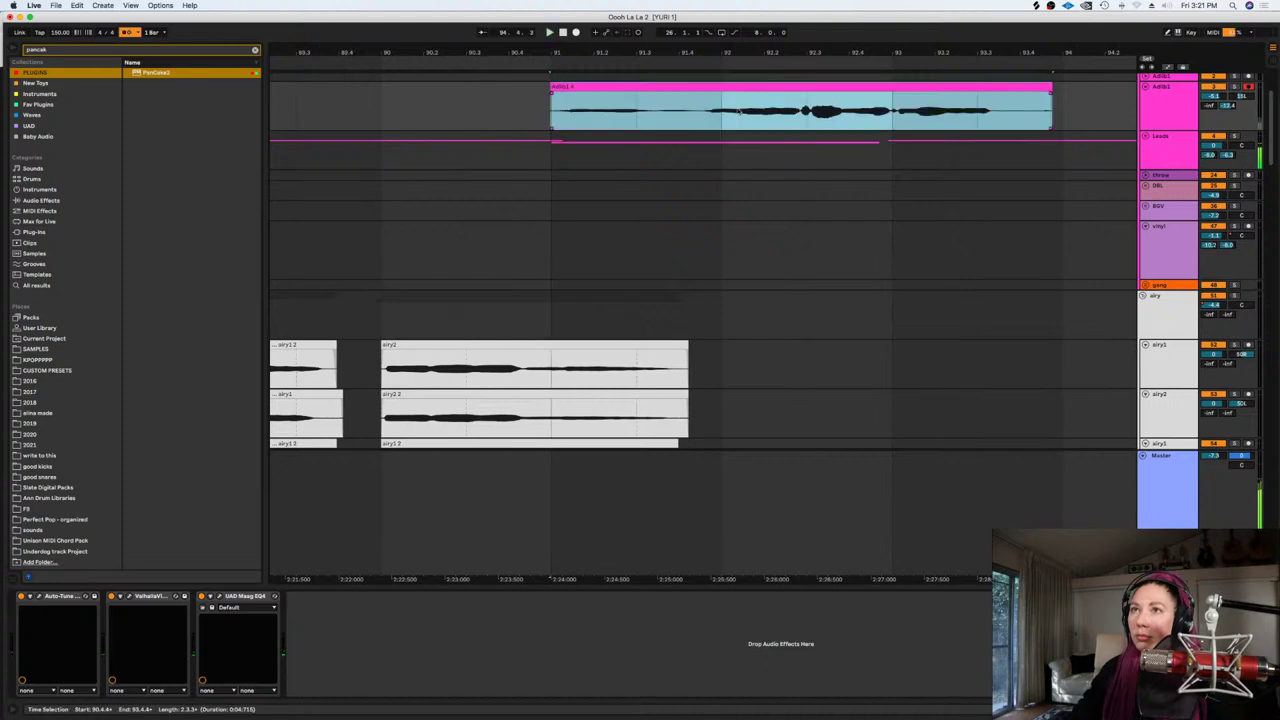
{"action": "key", "text": "space"}
{"action": "mouse_move", "coordinate": [466, 110]}
{"action": "left_mouse_down"}
{"action": "mouse_move", "coordinate": [690, 110]}
{"action": "mouse_move", "coordinate": [700, 93]}
{"action": "left_mouse_up"}
{"action": "key", "text": "Delete"}
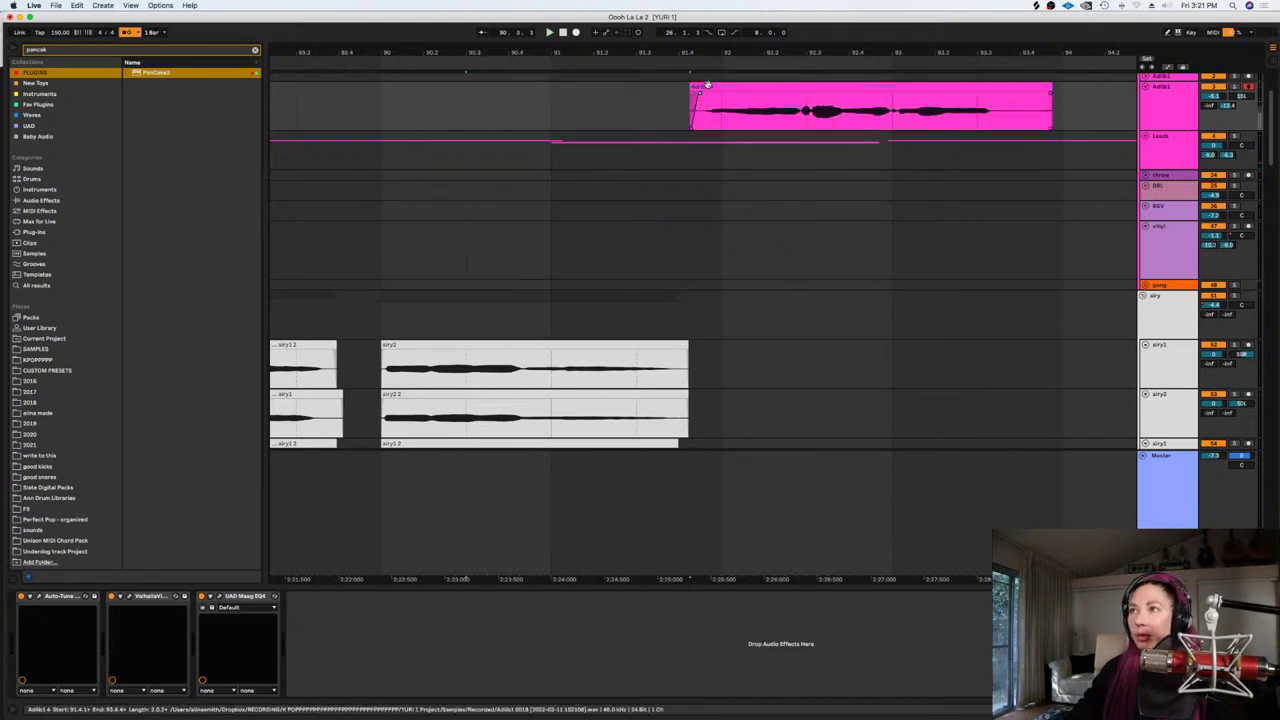
Lower the ad-lib clip's gain to -6.23 dB while listening to it, and return to the device view
{"action": "double_click", "coordinate": [708, 85]}
{"action": "left_click_drag", "start_coordinate": [186, 276], "coordinate": [186, 284]}
{"action": "key", "text": "space"}
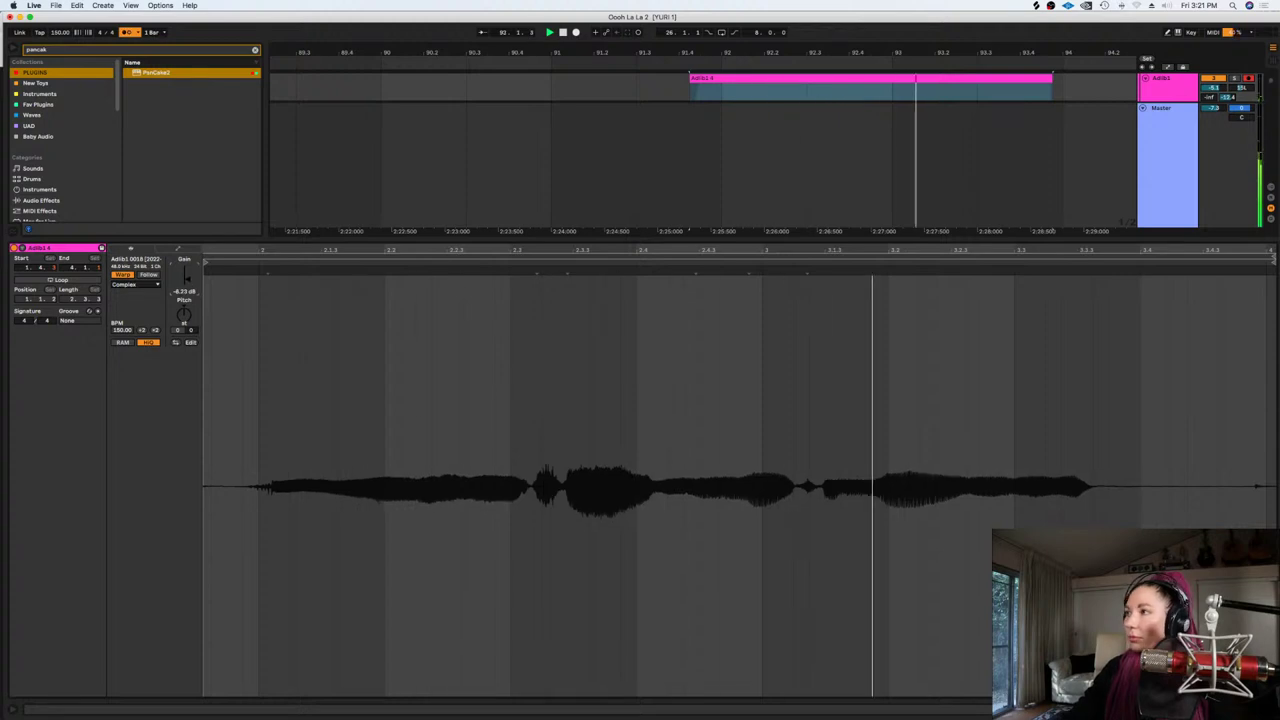
{"action": "key", "text": "shift+Tab"}
Delete the ad-lib take's tail after about bar 93.3.3 and stop playback
{"action": "left_click_drag", "start_coordinate": [1062, 101], "coordinate": [1001, 100]}
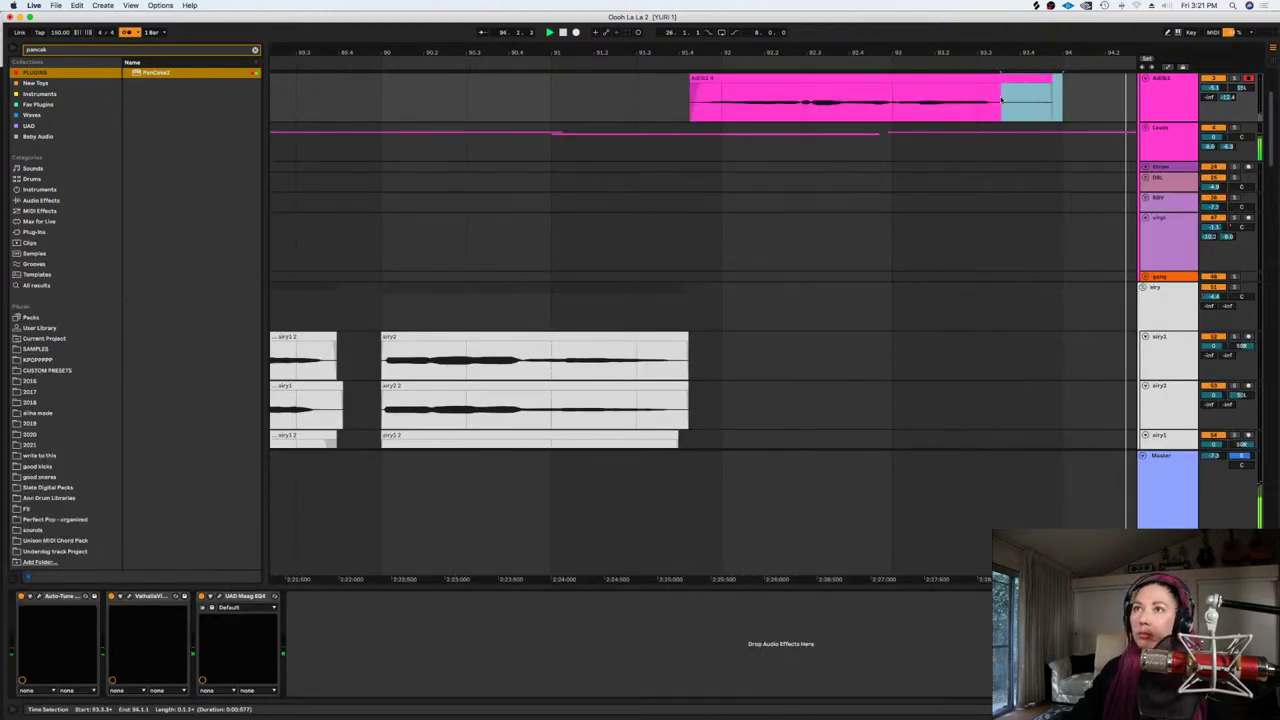
{"action": "key", "text": "Delete"}
{"action": "left_click", "coordinate": [982, 101]}
{"action": "key", "text": "space"}
Disarm the second ad-lib track and save the set
{"action": "key", "text": "minus"}
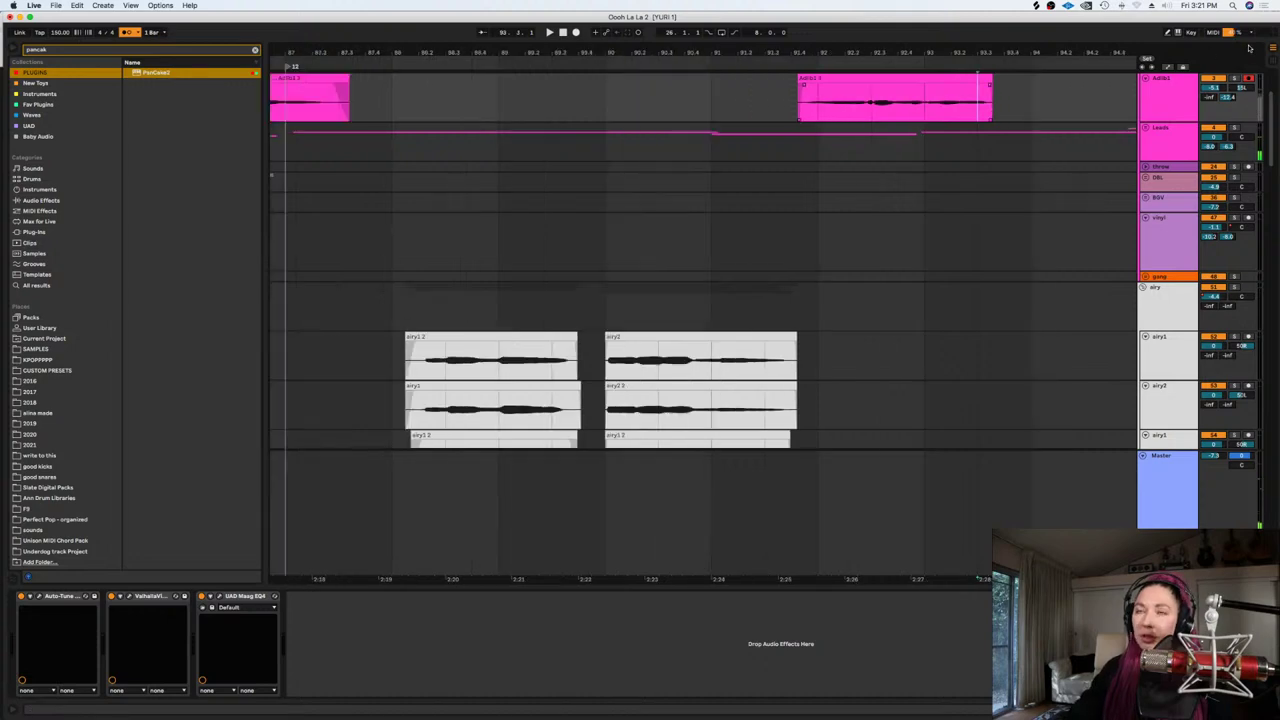
{"action": "key", "text": "minus"}
{"action": "key", "text": "minus"}
{"action": "left_click", "coordinate": [1248, 78]}
{"action": "left_click", "coordinate": [972, 326]}
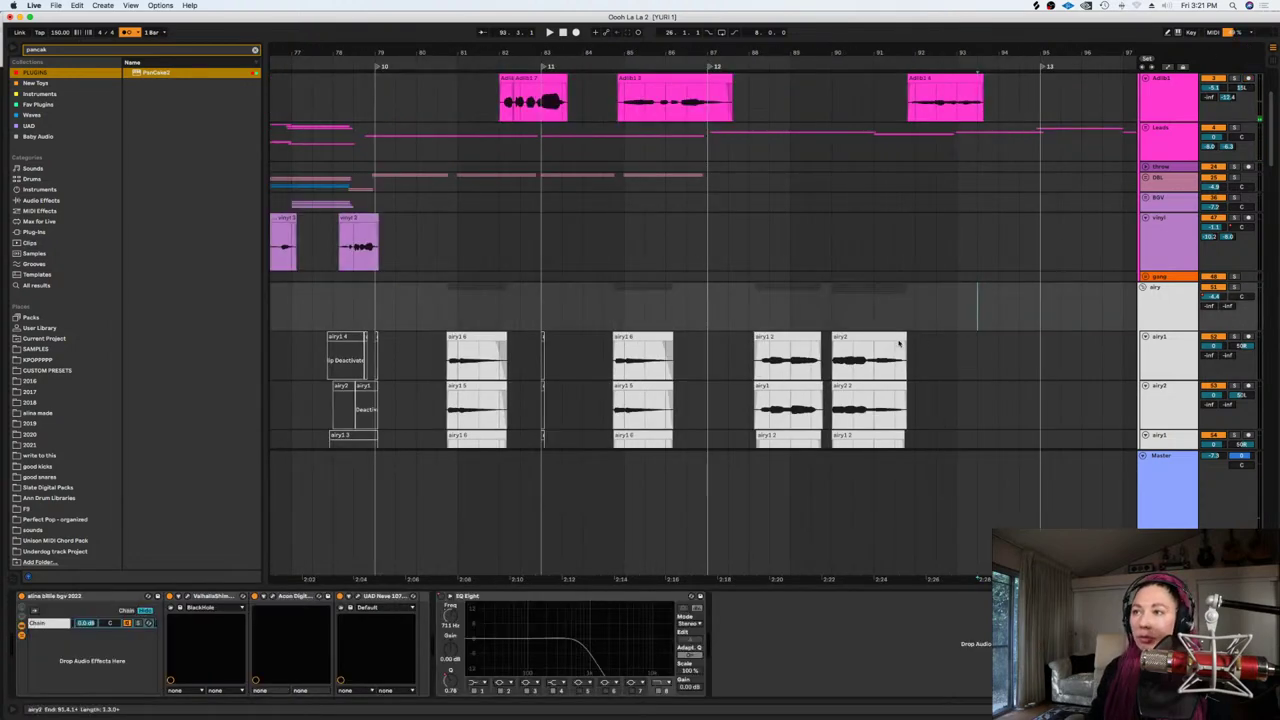
{"action": "key", "text": "super+s"}
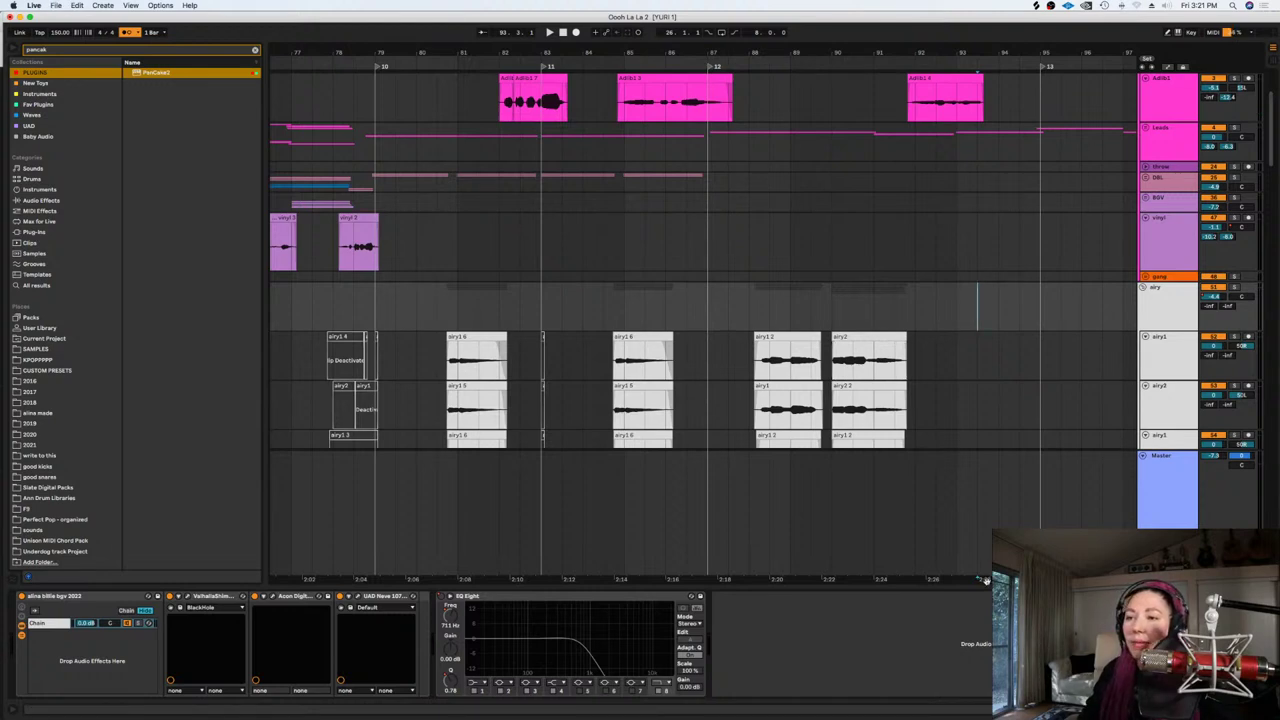
Look over the layered airy takes, fold the airy group and unfold the BGV group
{"action": "scroll", "coordinate": [885, 412], "scroll_direction": "right", "scroll_amount": 3}
{"action": "scroll", "coordinate": [885, 413], "scroll_direction": "down", "scroll_amount": 3}
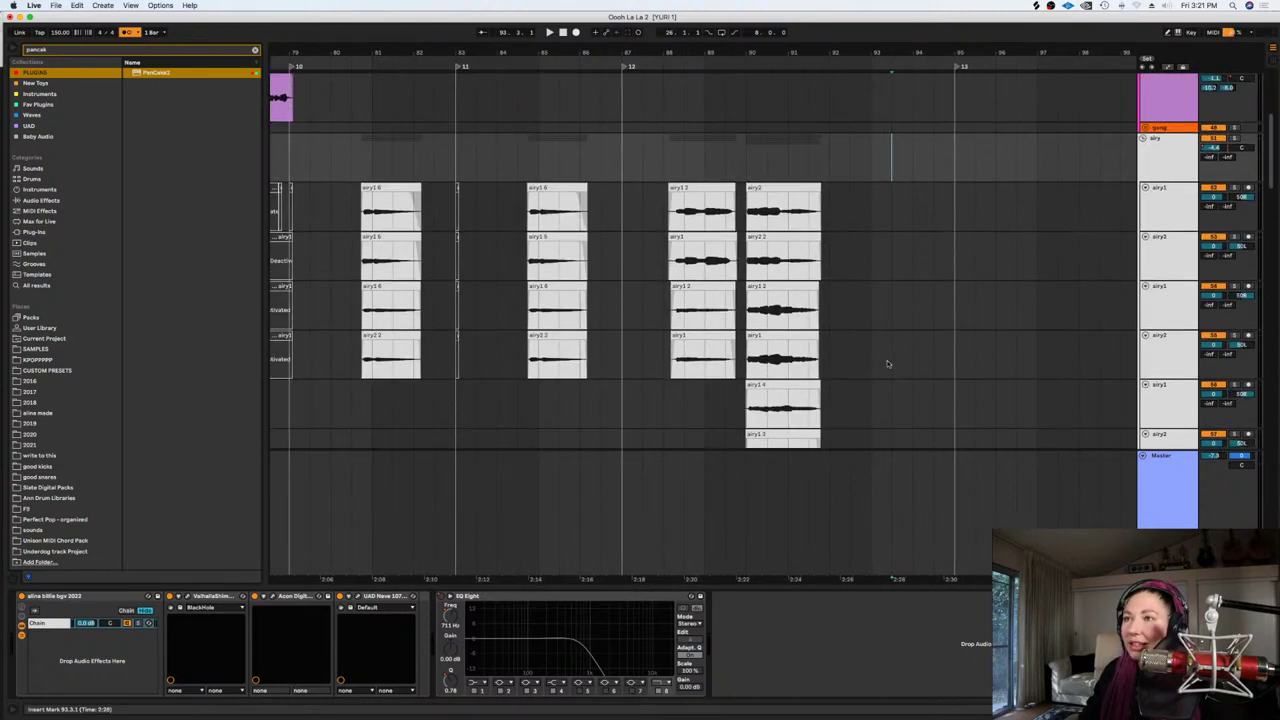
{"action": "scroll", "coordinate": [886, 365], "scroll_direction": "down", "scroll_amount": 3}
{"action": "scroll", "coordinate": [880, 310], "scroll_direction": "up", "scroll_amount": 2}
{"action": "scroll", "coordinate": [877, 307], "scroll_direction": "up", "scroll_amount": 2}
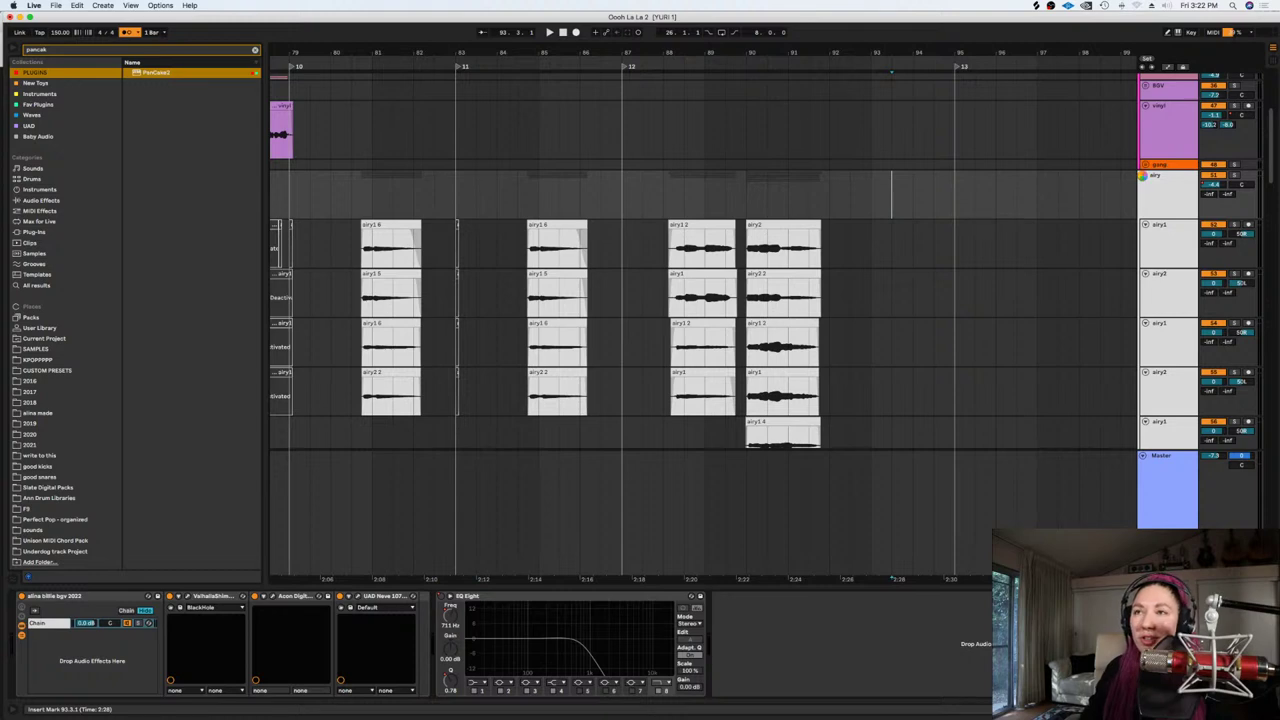
{"action": "scroll", "coordinate": [1145, 178], "scroll_direction": "up", "scroll_amount": 4}
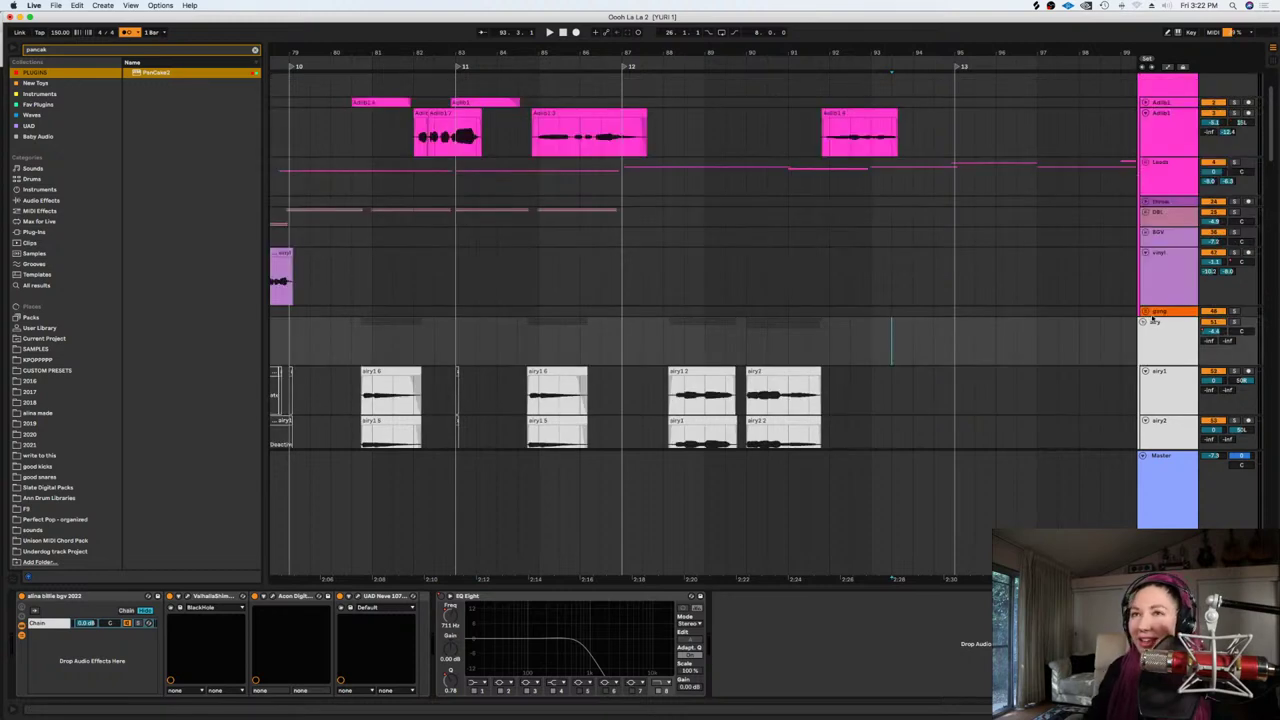
{"action": "left_click", "coordinate": [1143, 323]}
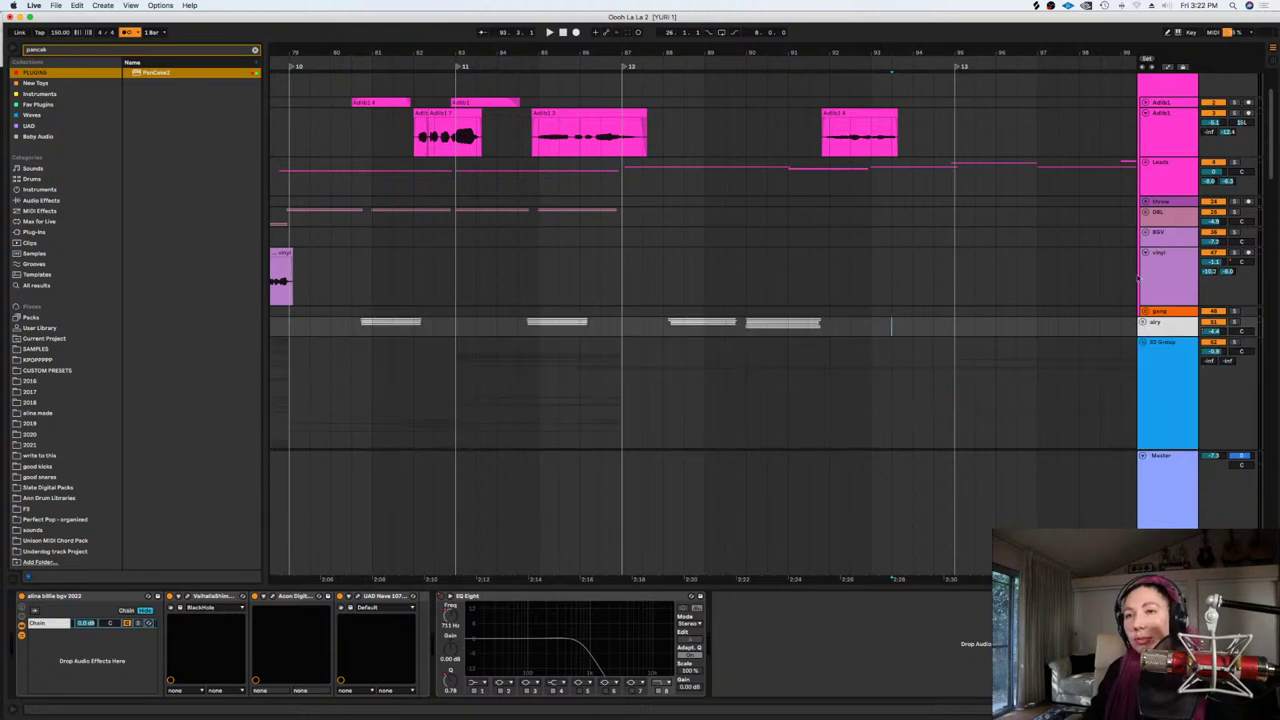
{"action": "left_click", "coordinate": [1145, 232]}
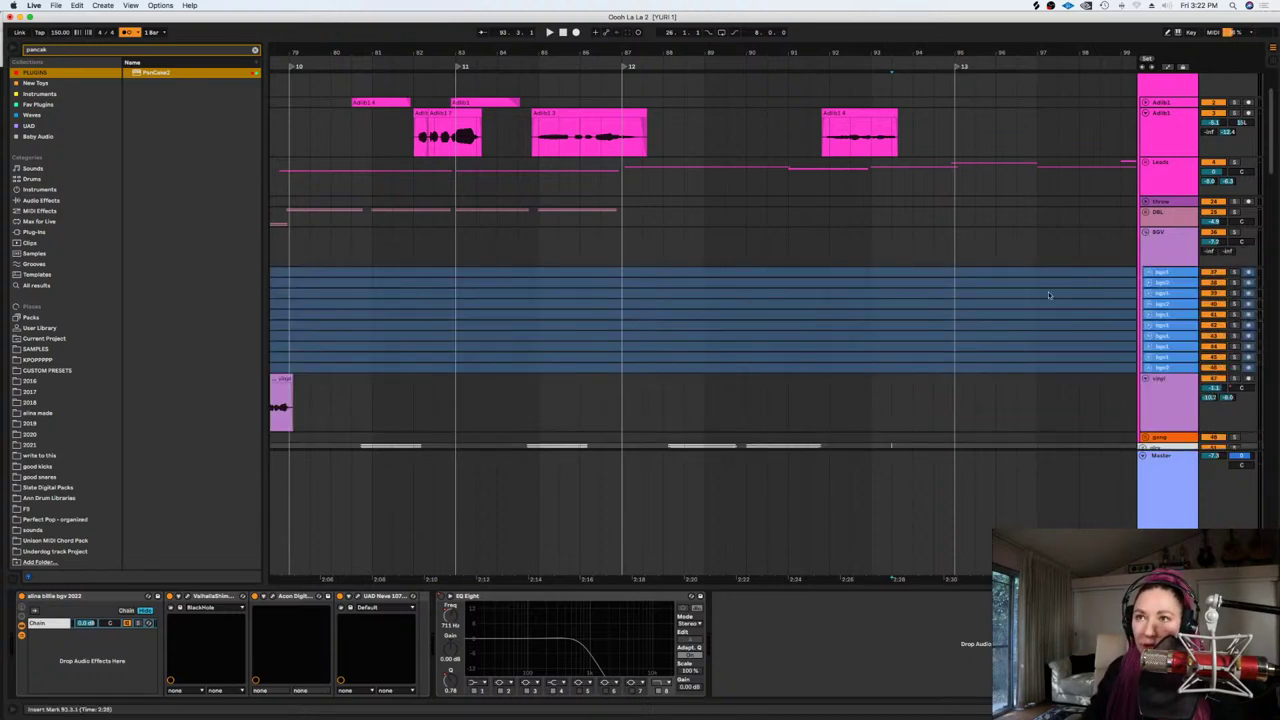
Unfreeze the first six background vocal tracks in the BGV group
{"action": "left_click", "coordinate": [1174, 272]}
{"action": "left_click", "coordinate": [1171, 305], "text": "shift"}
{"action": "right_click", "coordinate": [1171, 305]}
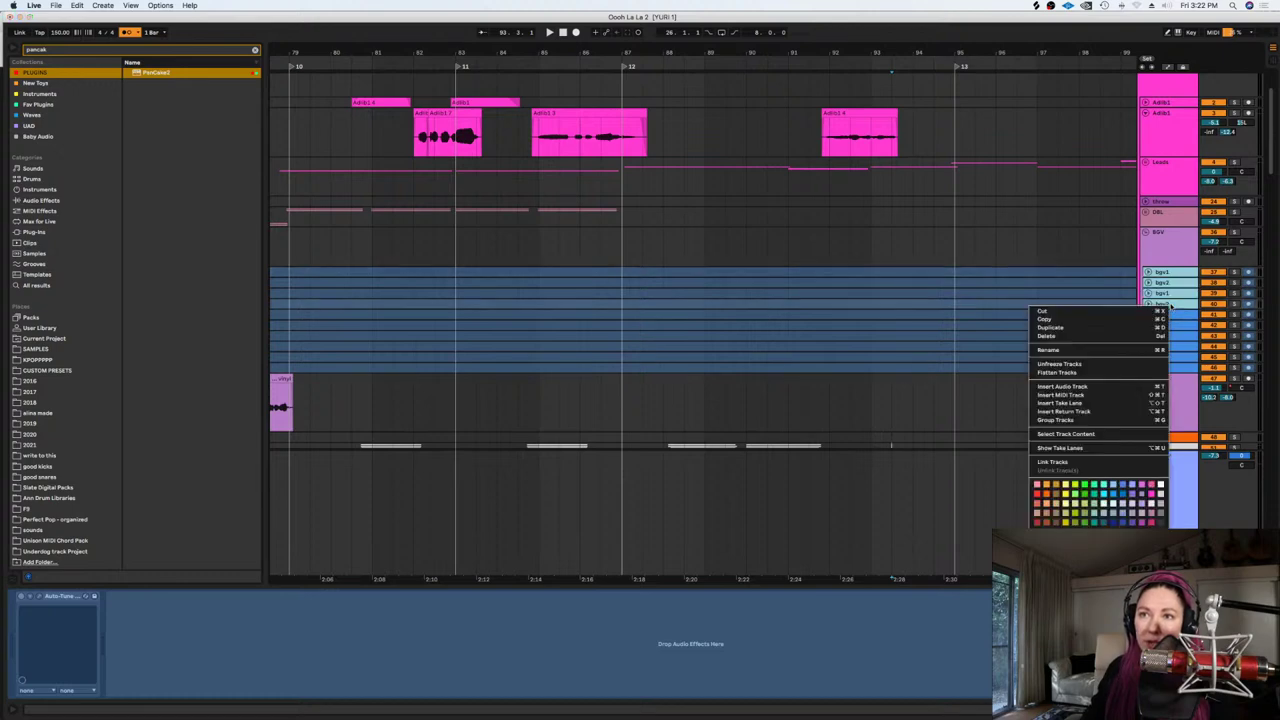
{"action": "left_click", "coordinate": [1086, 365]}
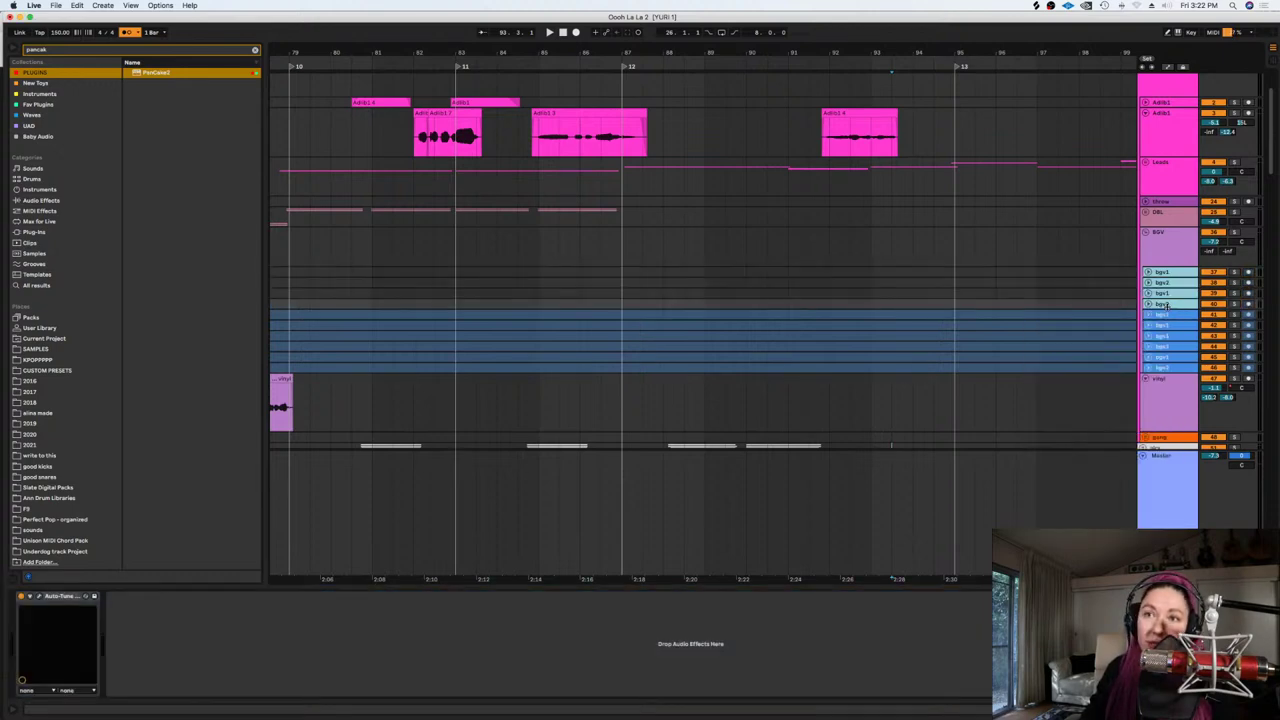
{"action": "left_click_drag", "start_coordinate": [1166, 307], "coordinate": [1166, 330]}
{"action": "left_click", "coordinate": [1166, 335]}
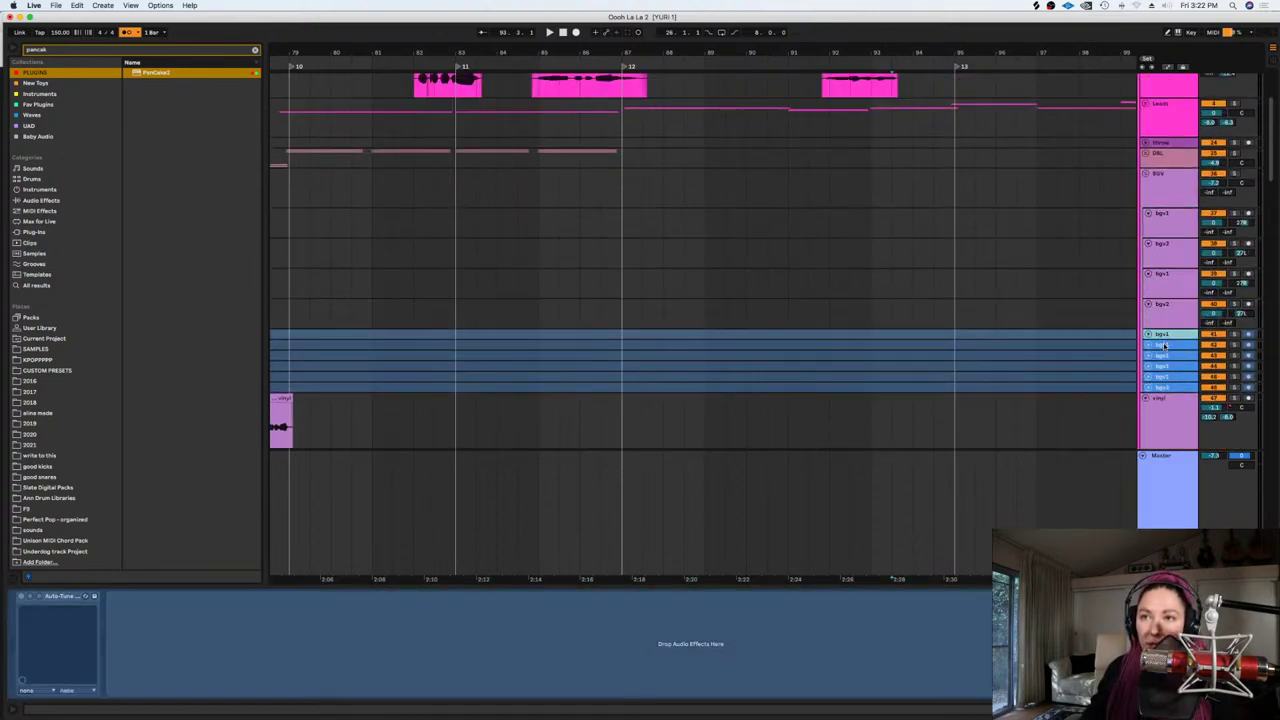
{"action": "right_click", "coordinate": [1166, 346]}
{"action": "left_click", "coordinate": [1097, 404]}
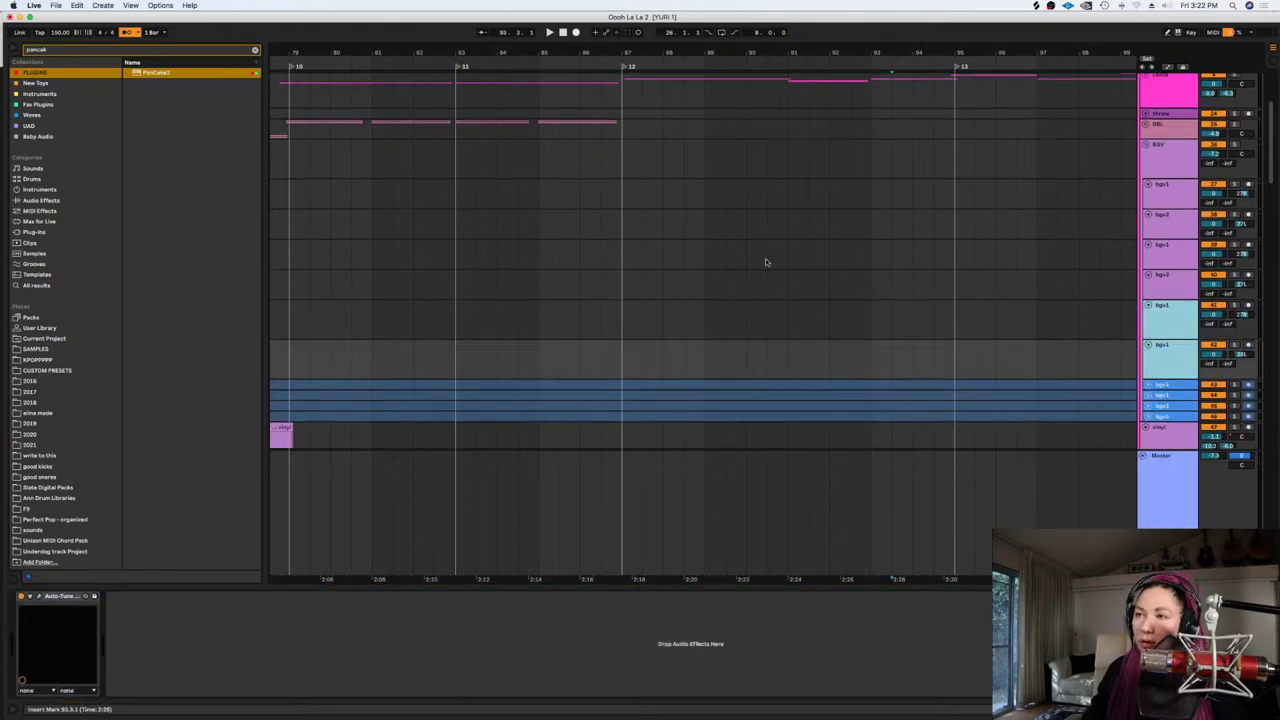
Play the arrangement from bar 91 to check the ad-lib and find where background vocals should enter
{"action": "left_click", "coordinate": [820, 255]}
{"action": "left_click", "coordinate": [812, 248]}
{"action": "left_click", "coordinate": [786, 248]}
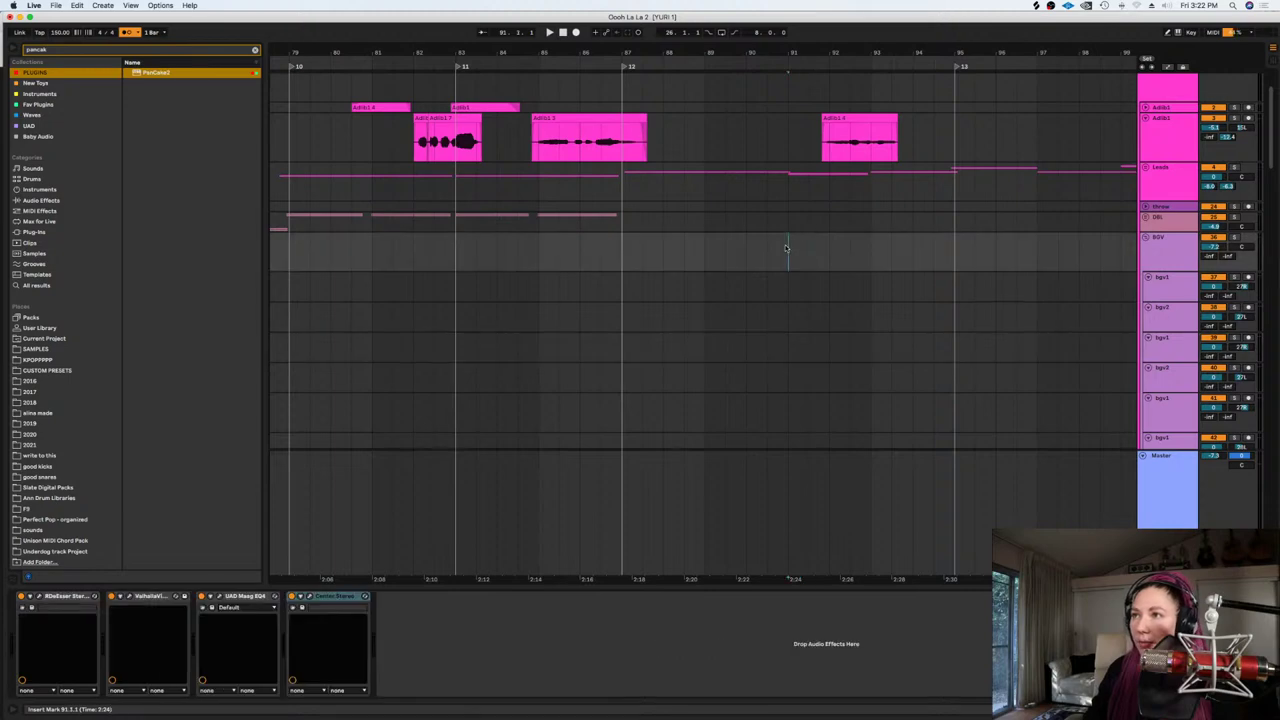
{"action": "key", "text": "space"}
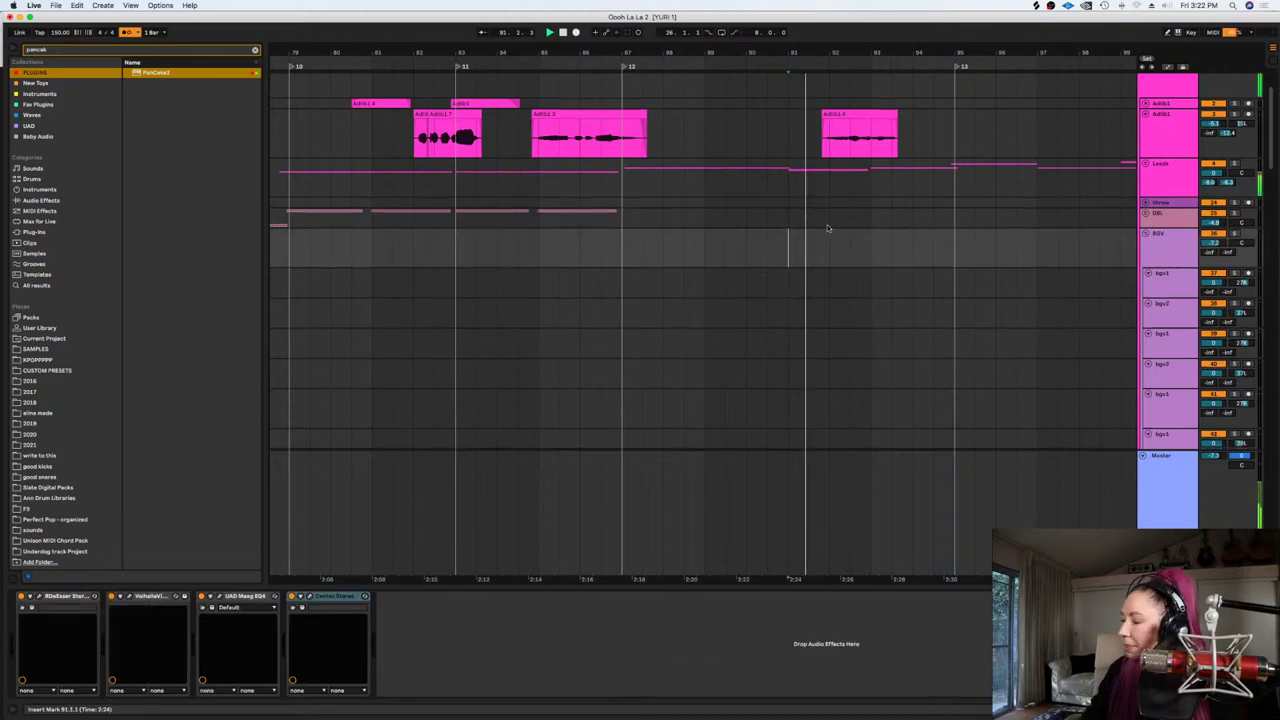
{"action": "scroll", "coordinate": [905, 220], "scroll_direction": "down", "scroll_amount": 2}
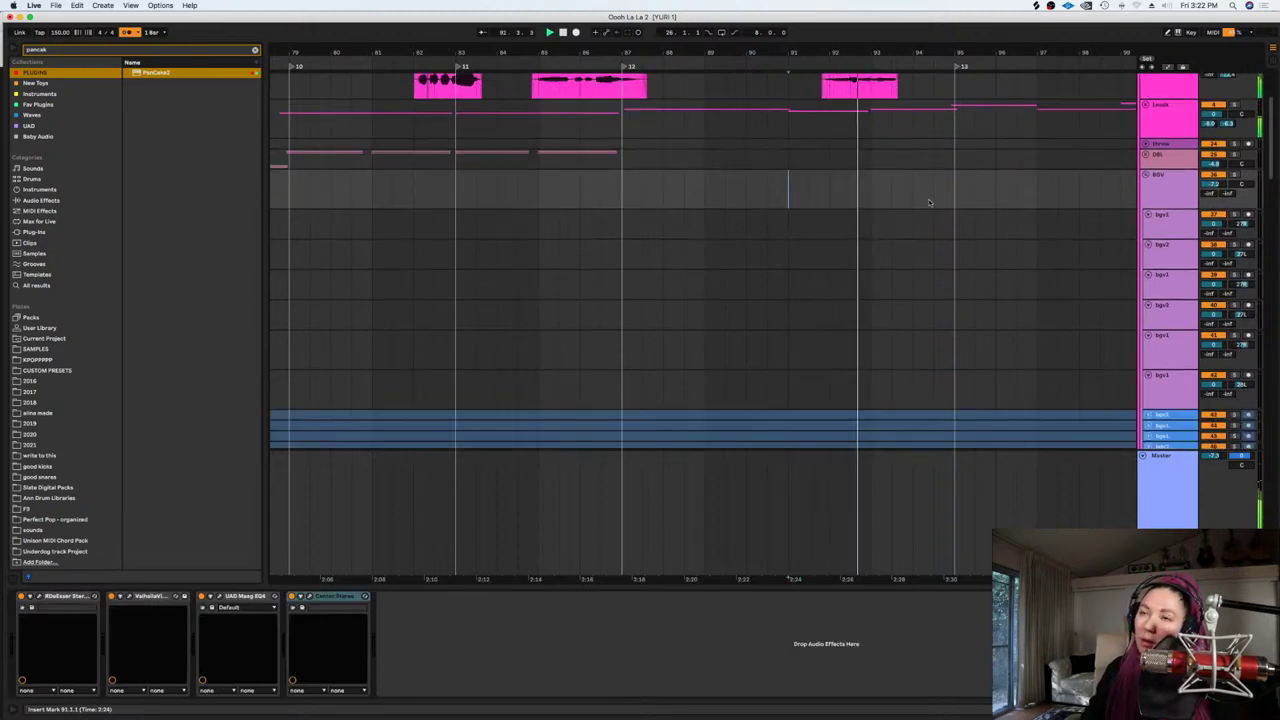
{"action": "scroll", "coordinate": [940, 217], "scroll_direction": "up", "scroll_amount": 1}
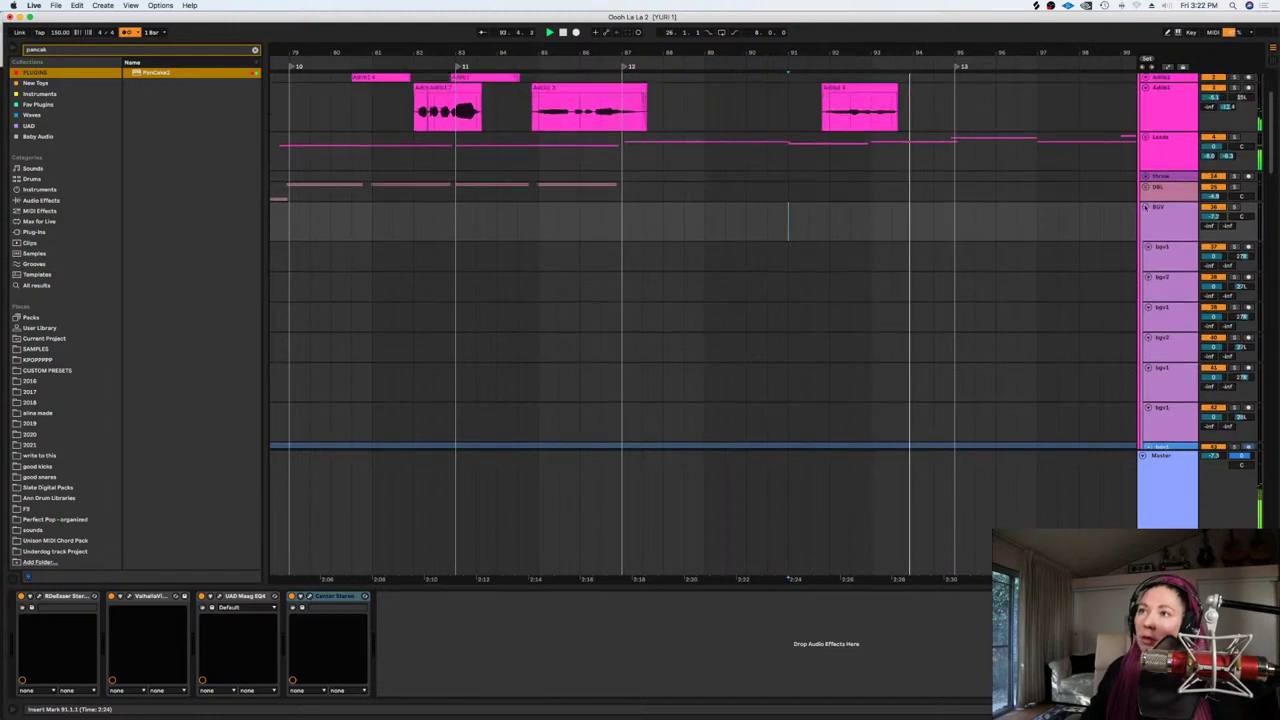
Record a vocal take on the first background vocal track near bar 93 and move the clip down to the second track
{"action": "left_click", "coordinate": [872, 259]}
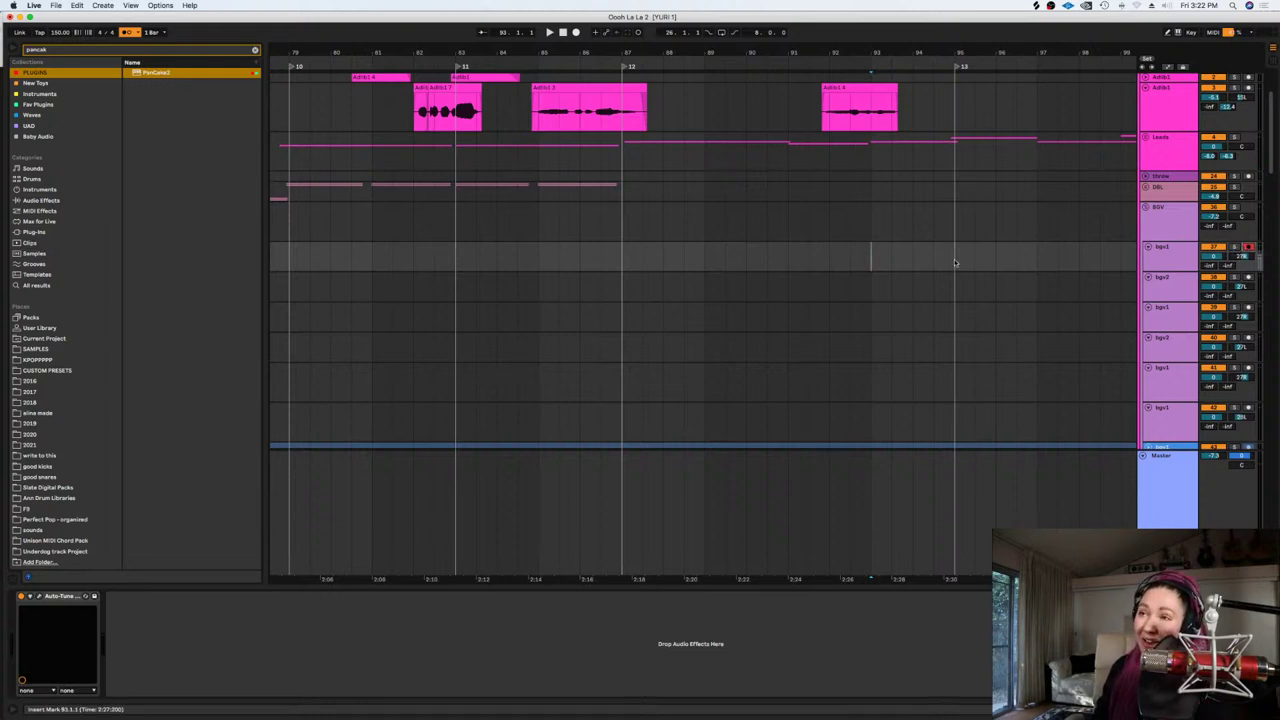
{"action": "left_click", "coordinate": [851, 257]}
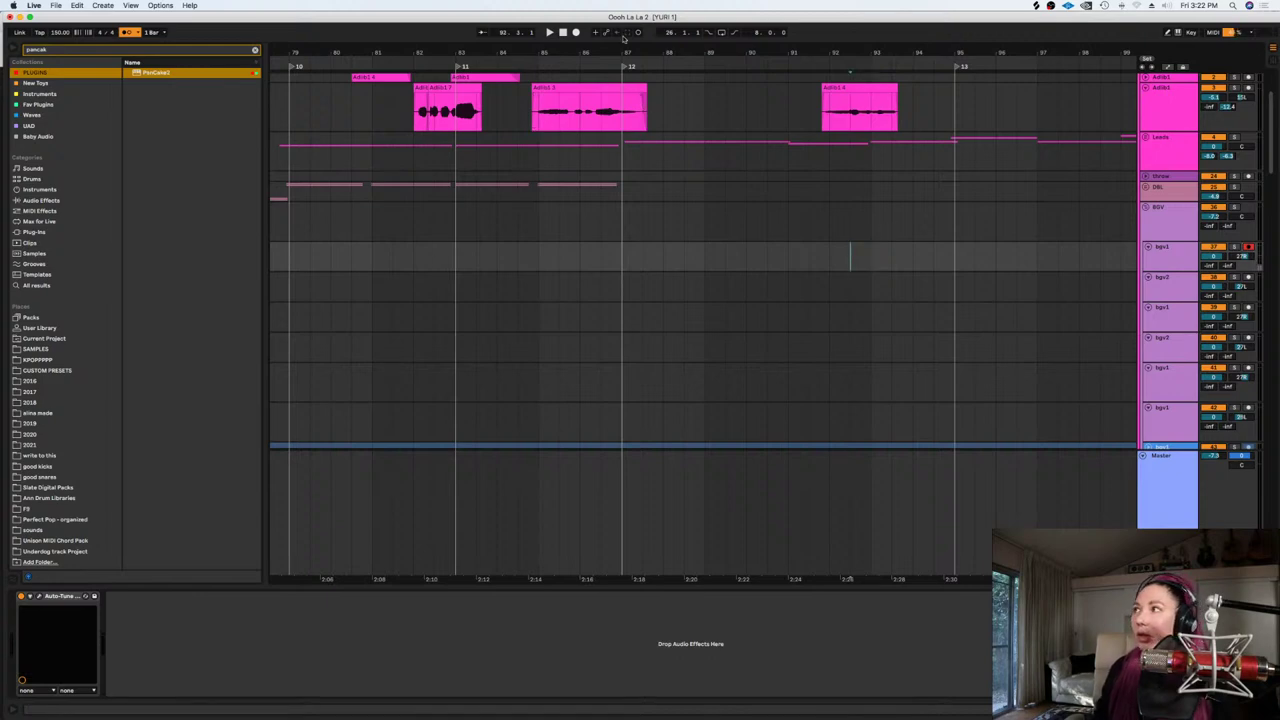
{"action": "key", "text": "space"}
{"action": "left_click", "coordinate": [576, 32]}
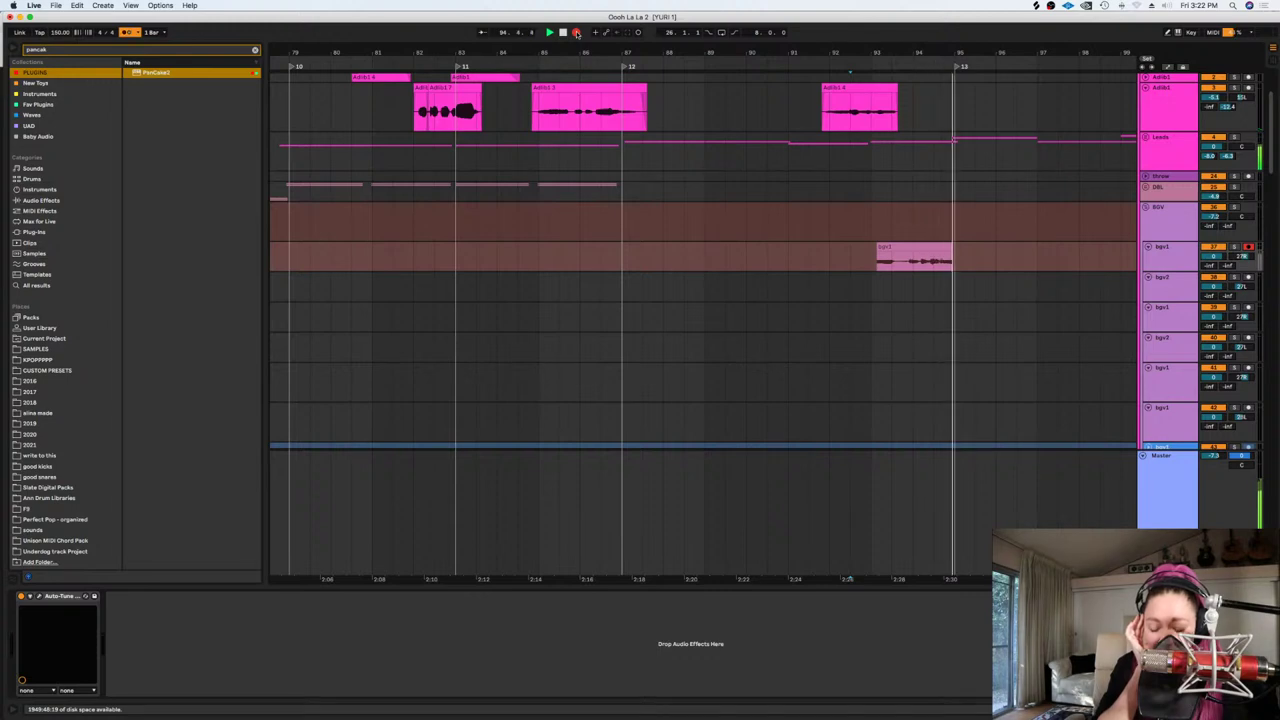
{"action": "key", "text": "space"}
{"action": "left_click_drag", "start_coordinate": [892, 259], "coordinate": [928, 282]}
{"action": "key", "text": "Delete"}
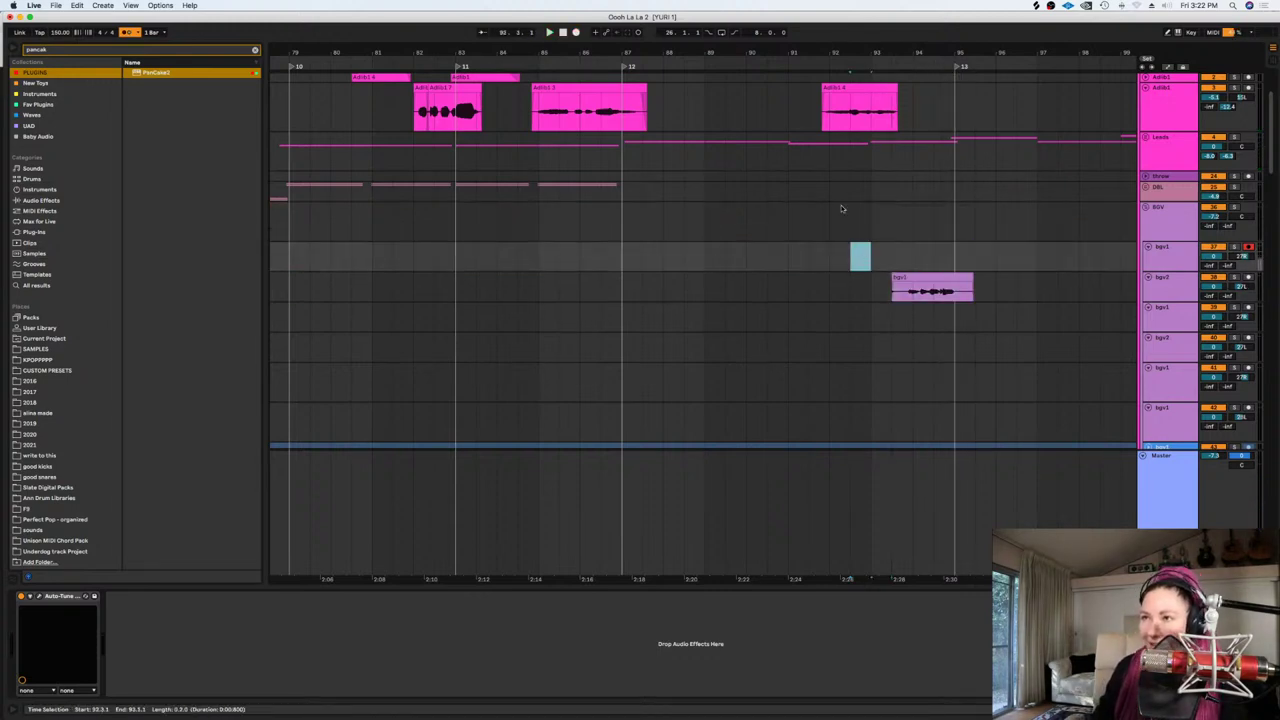
Record a second layer on the first background vocal track and play both layers together around bars 93–95
{"action": "left_click", "coordinate": [577, 33]}
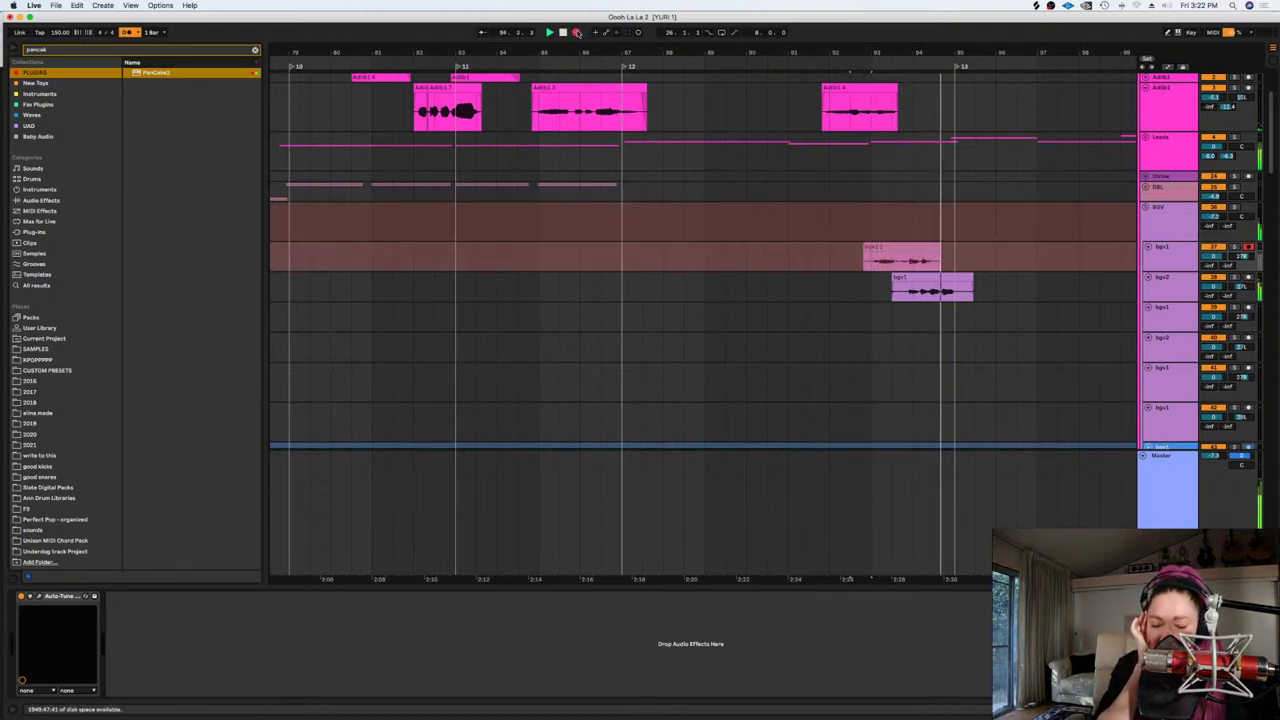
{"action": "key", "text": "space"}
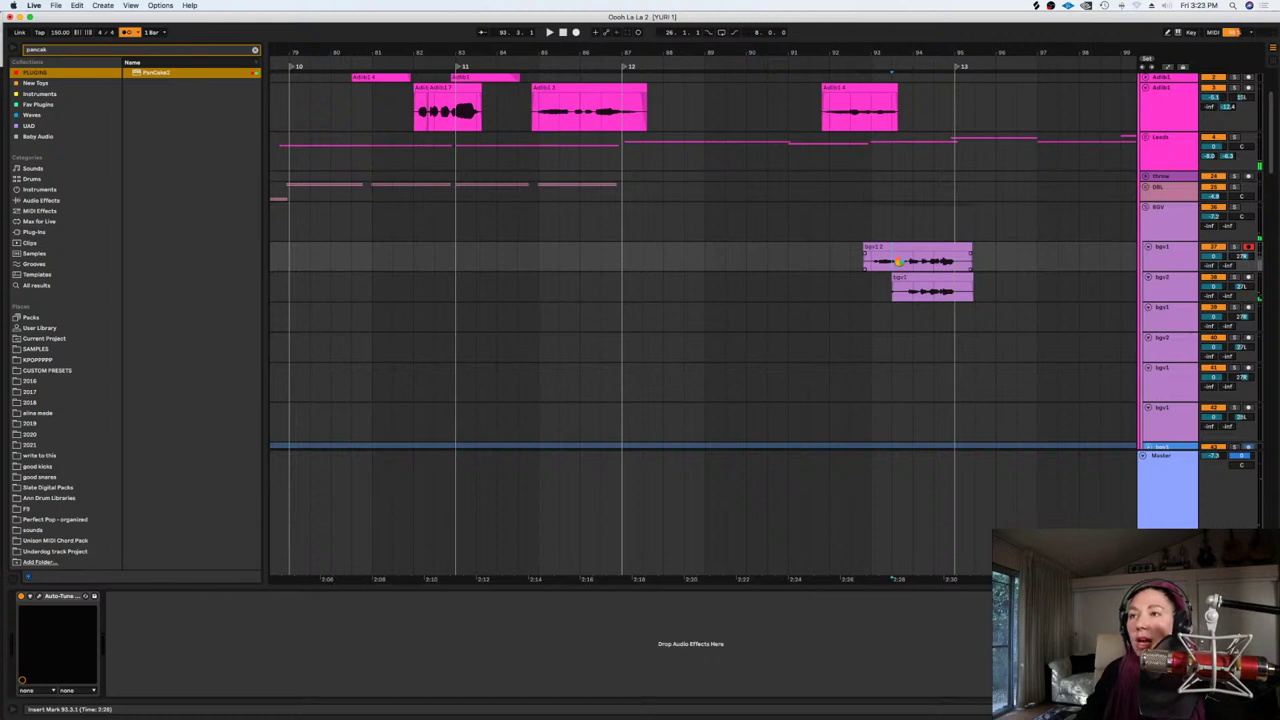
{"action": "key", "text": "space"}
{"action": "key", "text": "plus"}
{"action": "key", "text": "plus"}
{"action": "key", "text": "plus"}
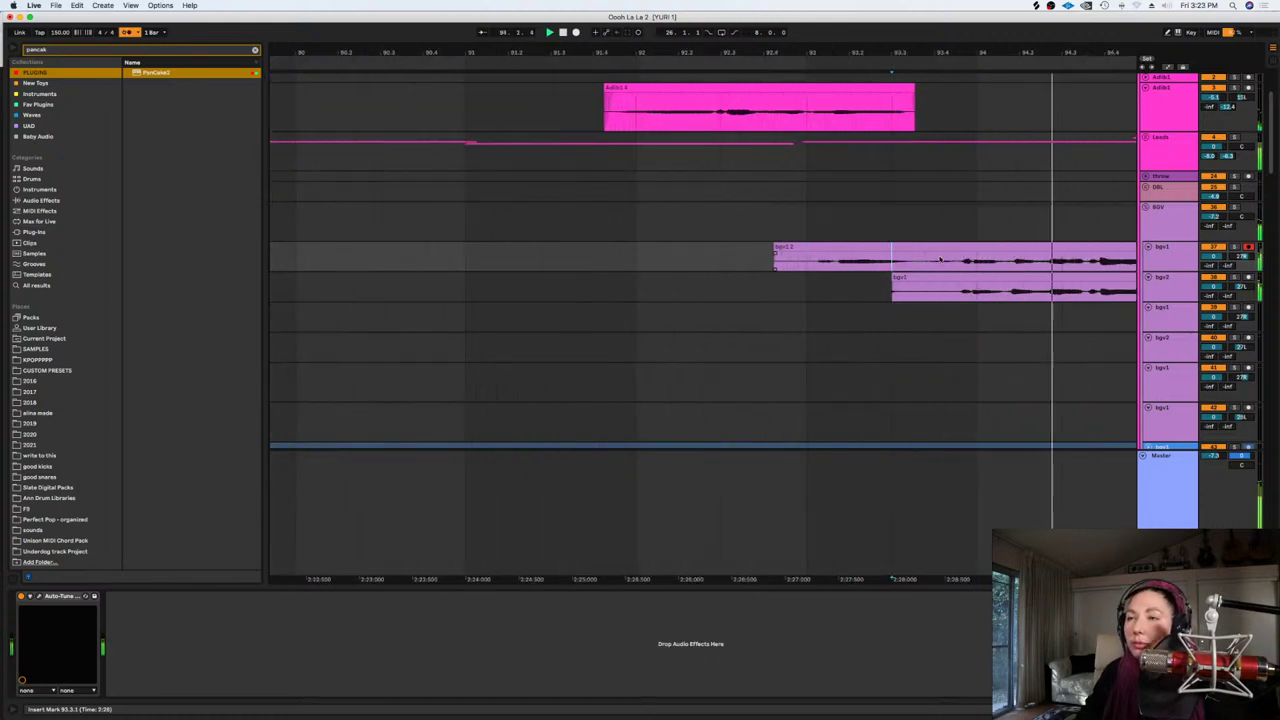
{"action": "key", "text": "space"}
{"action": "scroll", "coordinate": [905, 349], "scroll_direction": "right", "scroll_amount": 3}
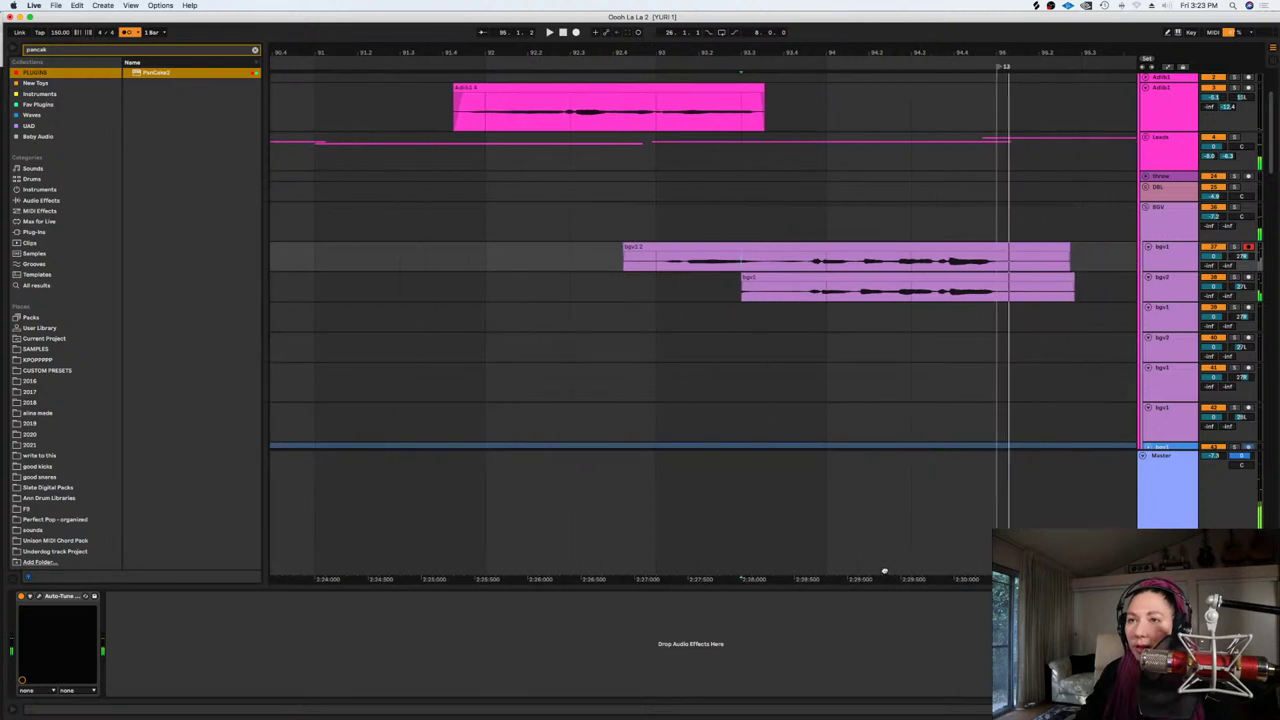
Set the fixed grid to 1/16 and shift the main phrase of both background vocal clips slightly earlier
{"action": "right_click", "coordinate": [905, 349]}
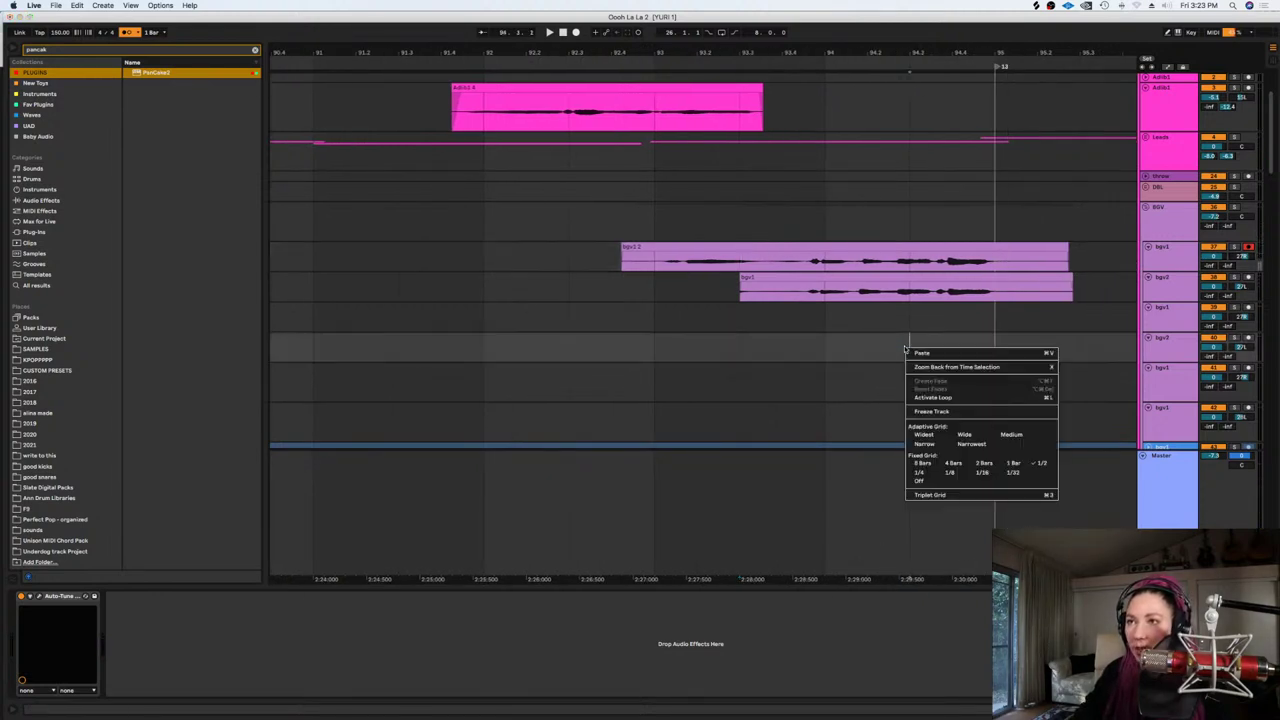
{"action": "left_click", "coordinate": [988, 476]}
{"action": "left_click_drag", "start_coordinate": [1036, 294], "coordinate": [773, 250]}
{"action": "key", "text": "space"}
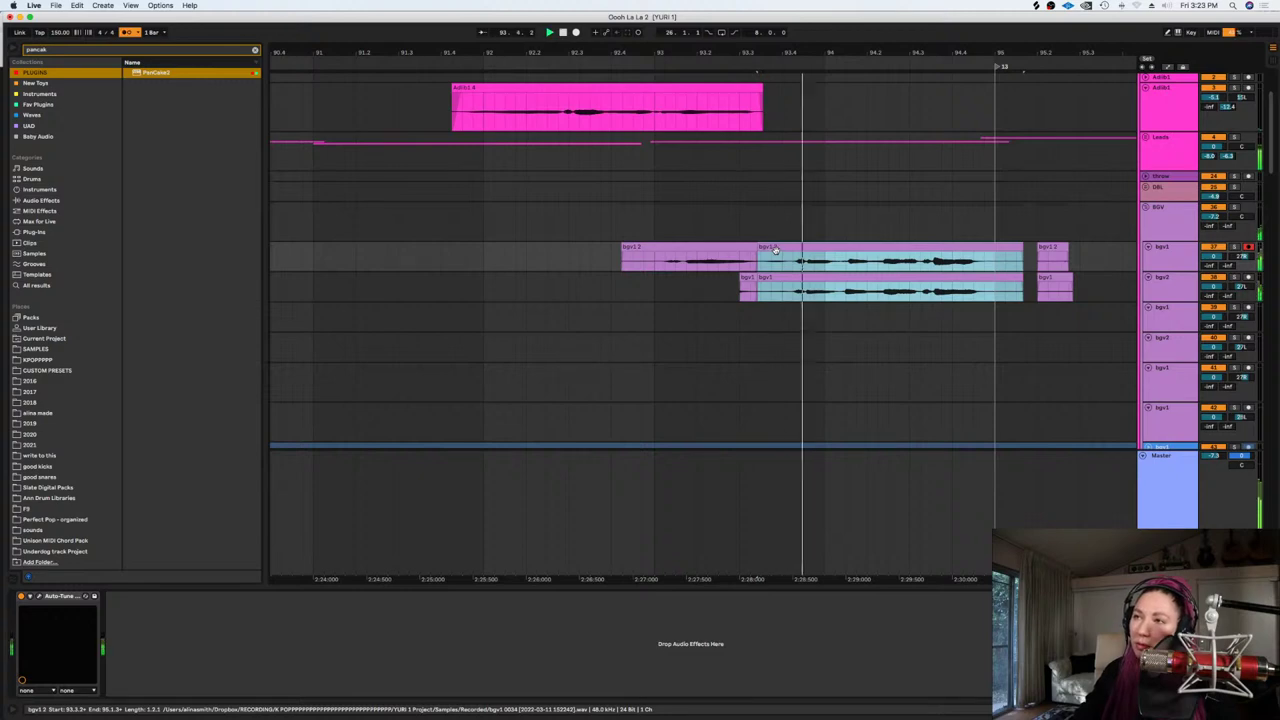
{"action": "left_click_drag", "start_coordinate": [781, 250], "coordinate": [783, 251]}
{"action": "key", "text": "space"}
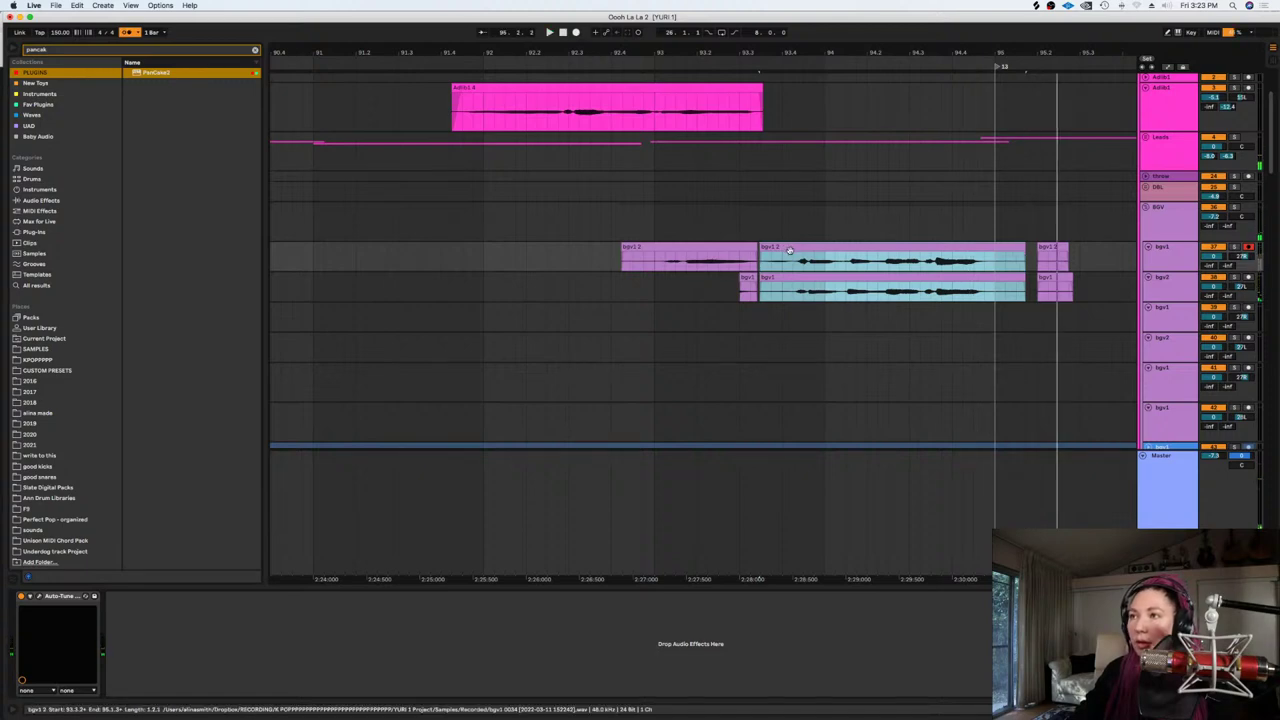
Trim both background vocal clips to the phrase between about 93.4.1 and 94.4.4, then save the set
{"action": "left_click", "coordinate": [790, 258]}
{"action": "key", "text": "space"}
{"action": "left_click_drag", "start_coordinate": [588, 261], "coordinate": [792, 296]}
{"action": "key", "text": "Delete"}
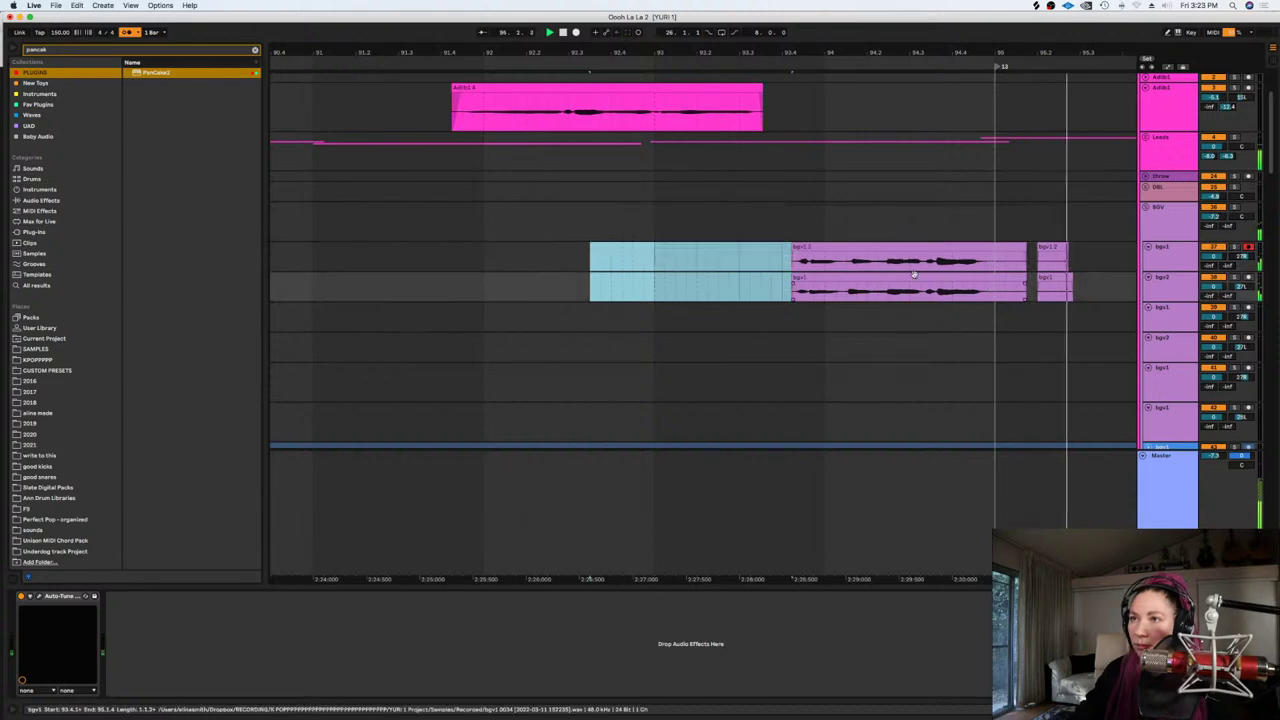
{"action": "key", "text": "space"}
{"action": "left_click_drag", "start_coordinate": [1111, 293], "coordinate": [991, 254]}
{"action": "key", "text": "Delete"}
{"action": "key", "text": "super+s"}
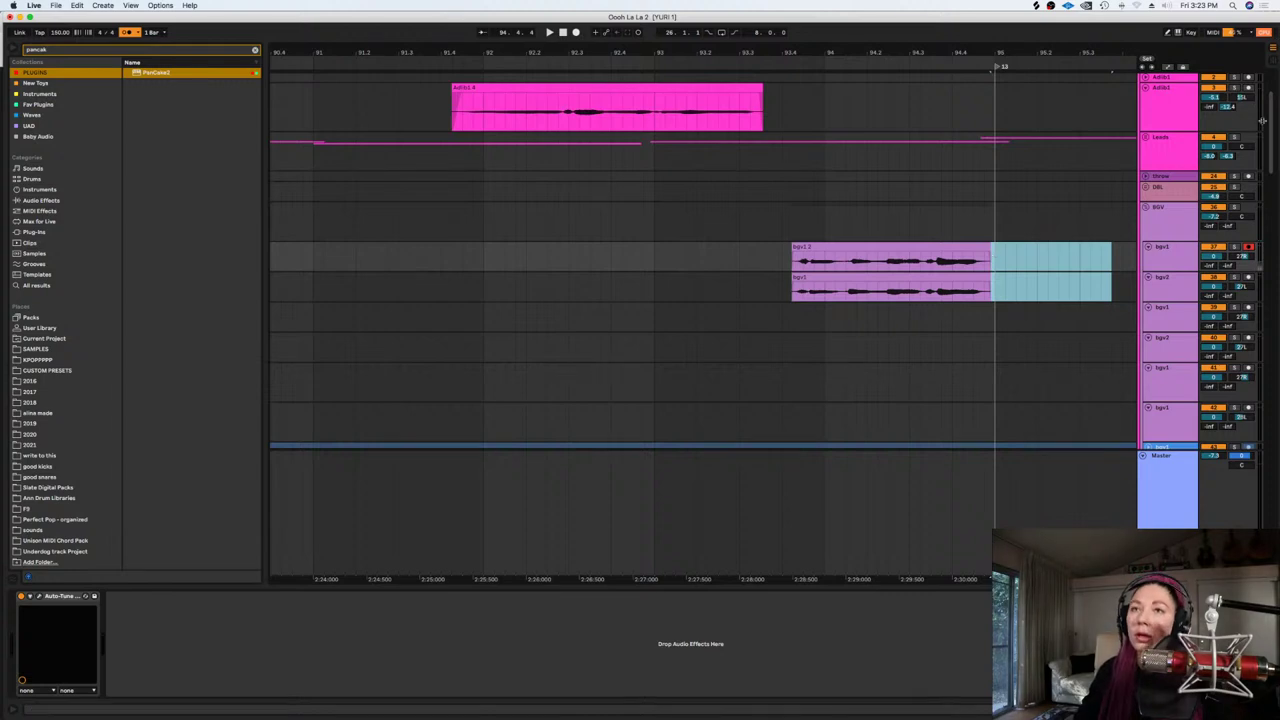
Disarm the first background vocal track and add short fade-outs to the ends of both clips
{"action": "left_click", "coordinate": [1249, 247]}
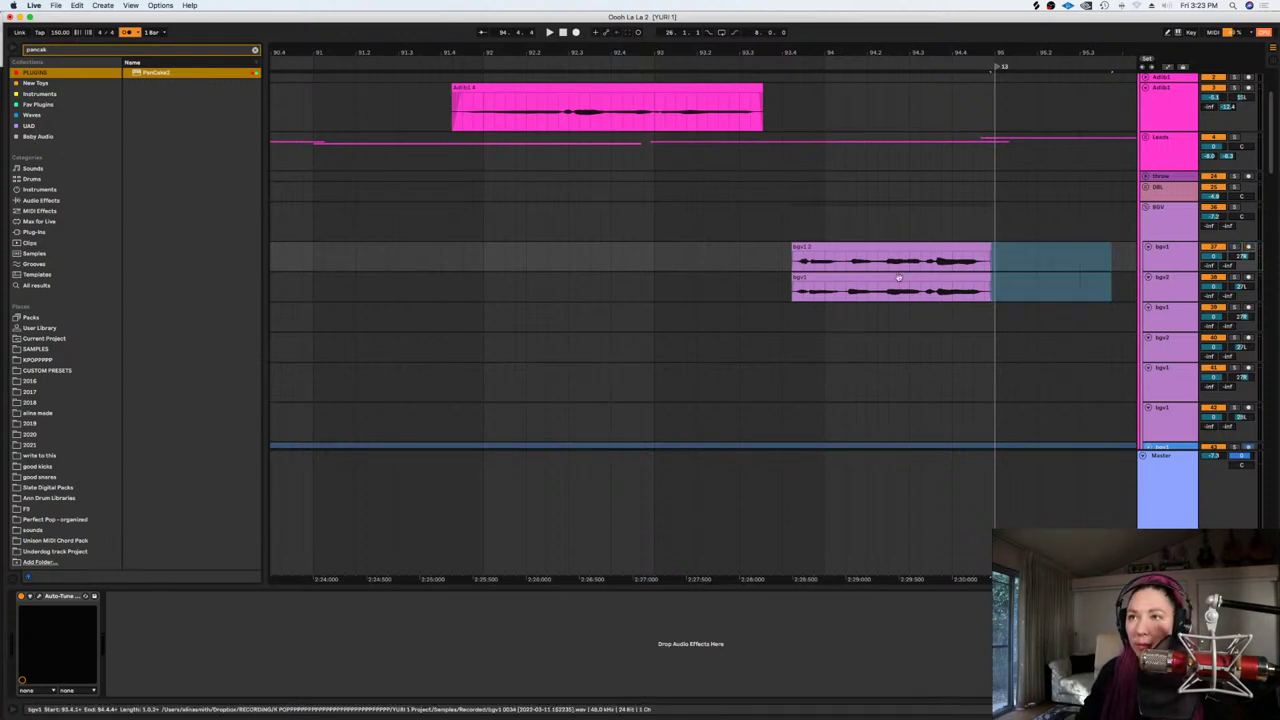
{"action": "left_click", "coordinate": [983, 288]}
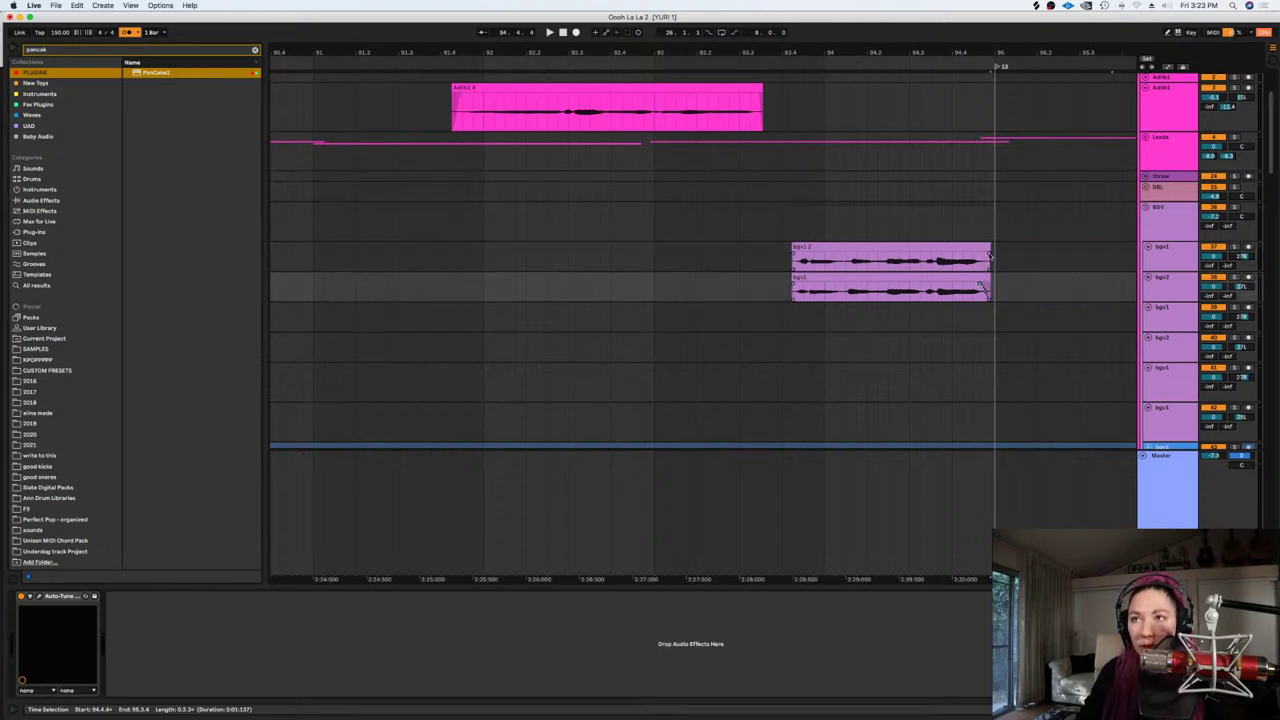
{"action": "left_click", "coordinate": [981, 256]}
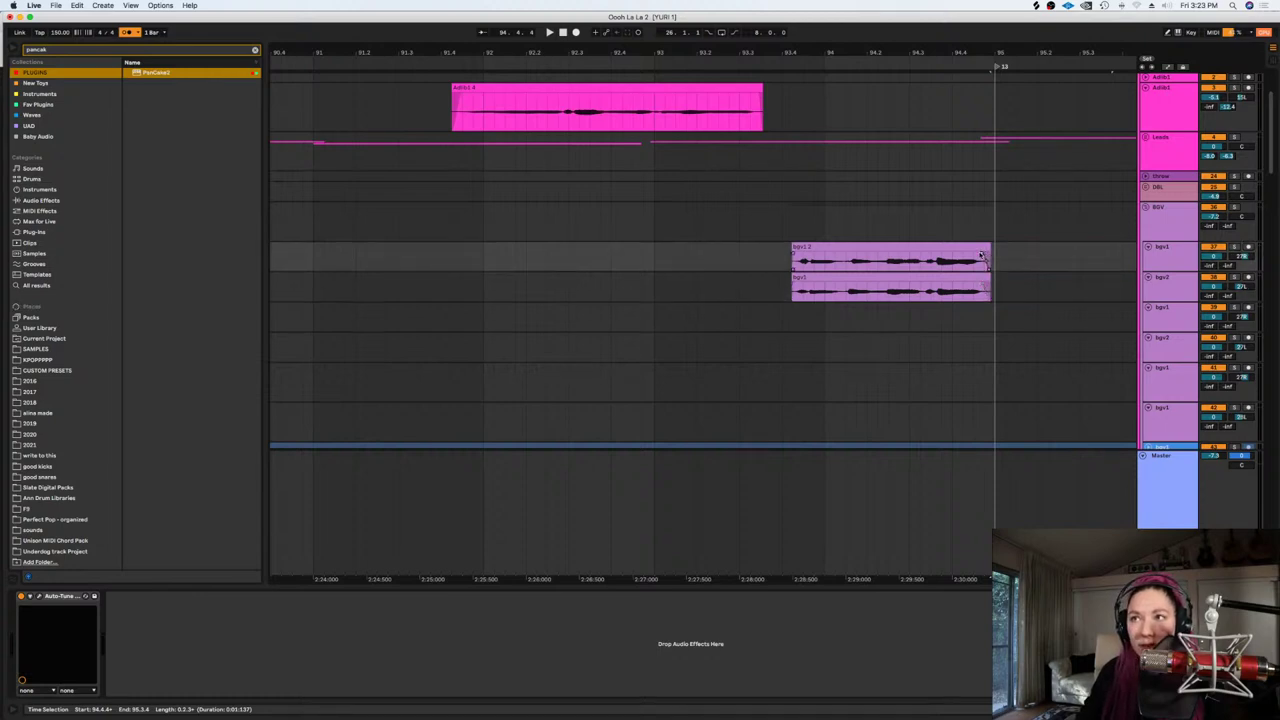
{"action": "left_click", "coordinate": [771, 256]}
{"action": "scroll", "coordinate": [777, 293], "scroll_direction": "down", "scroll_amount": 2}
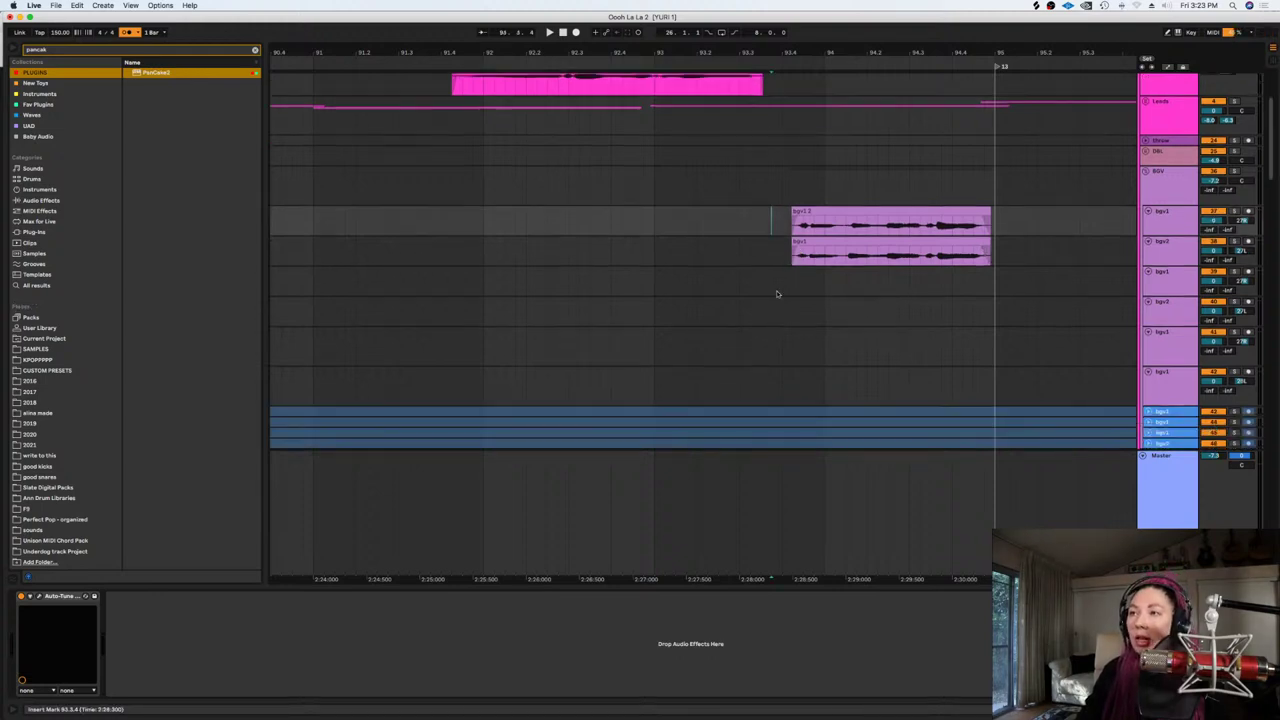
{"action": "left_click", "coordinate": [782, 278]}
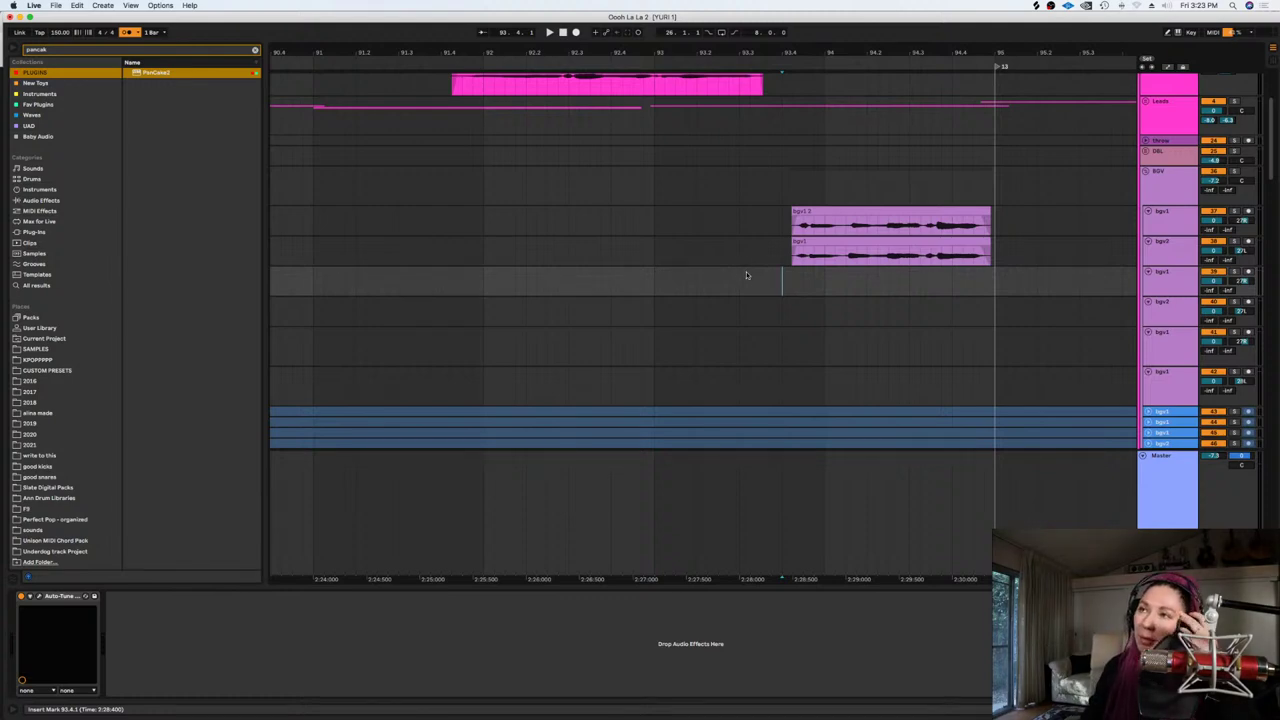
{"action": "left_click", "coordinate": [655, 277]}
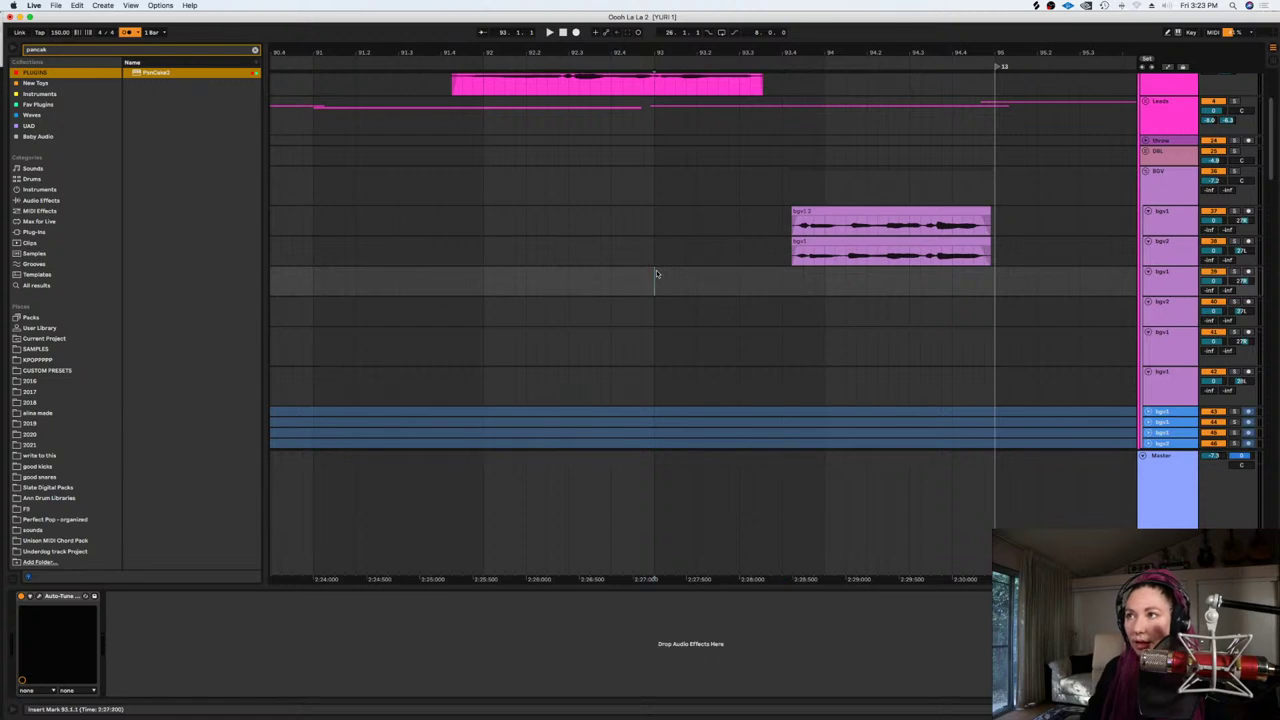
{"action": "scroll", "coordinate": [748, 274], "scroll_direction": "down", "scroll_amount": 2}
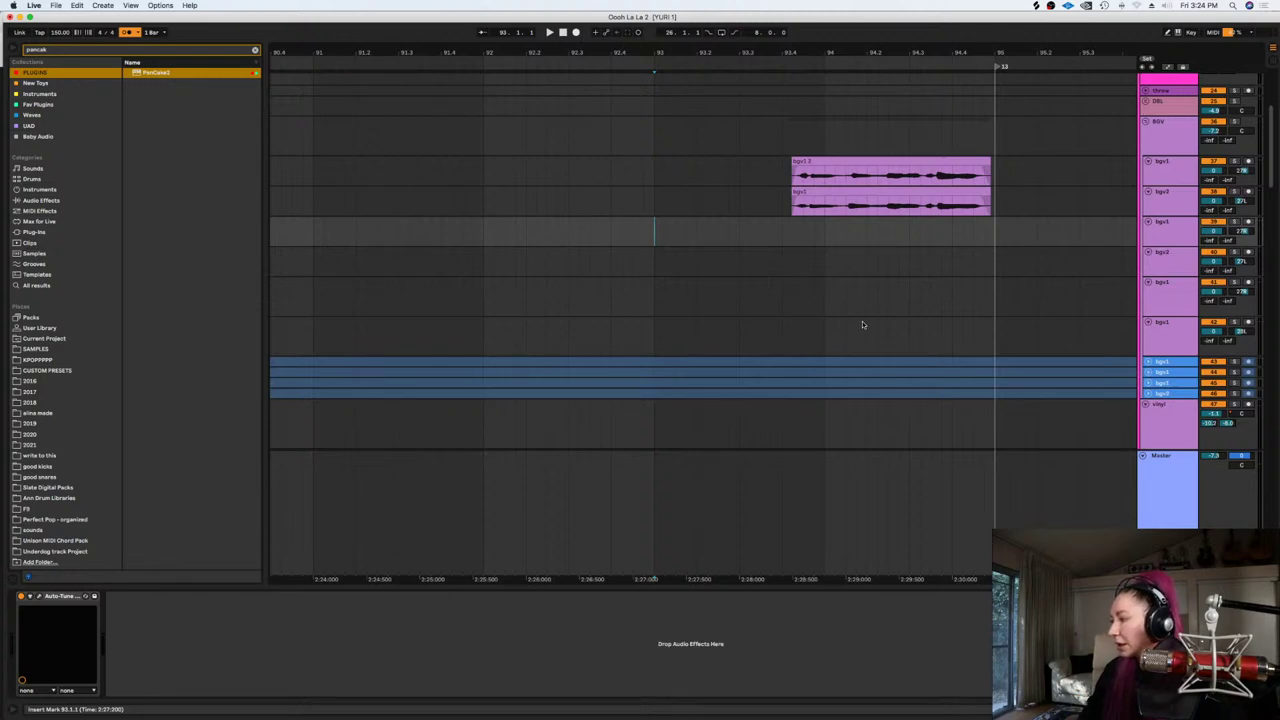
{"action": "right_click", "coordinate": [862, 324]}
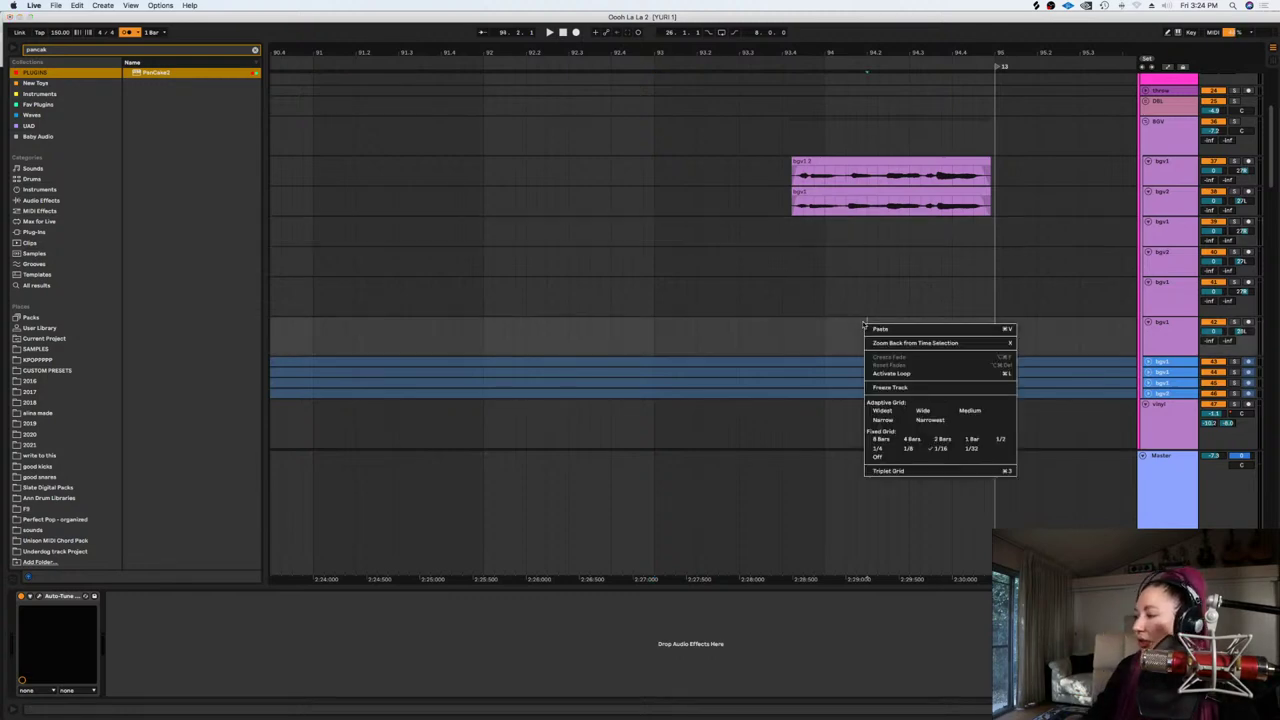
{"action": "left_click", "coordinate": [778, 258]}
{"action": "left_click", "coordinate": [908, 260]}
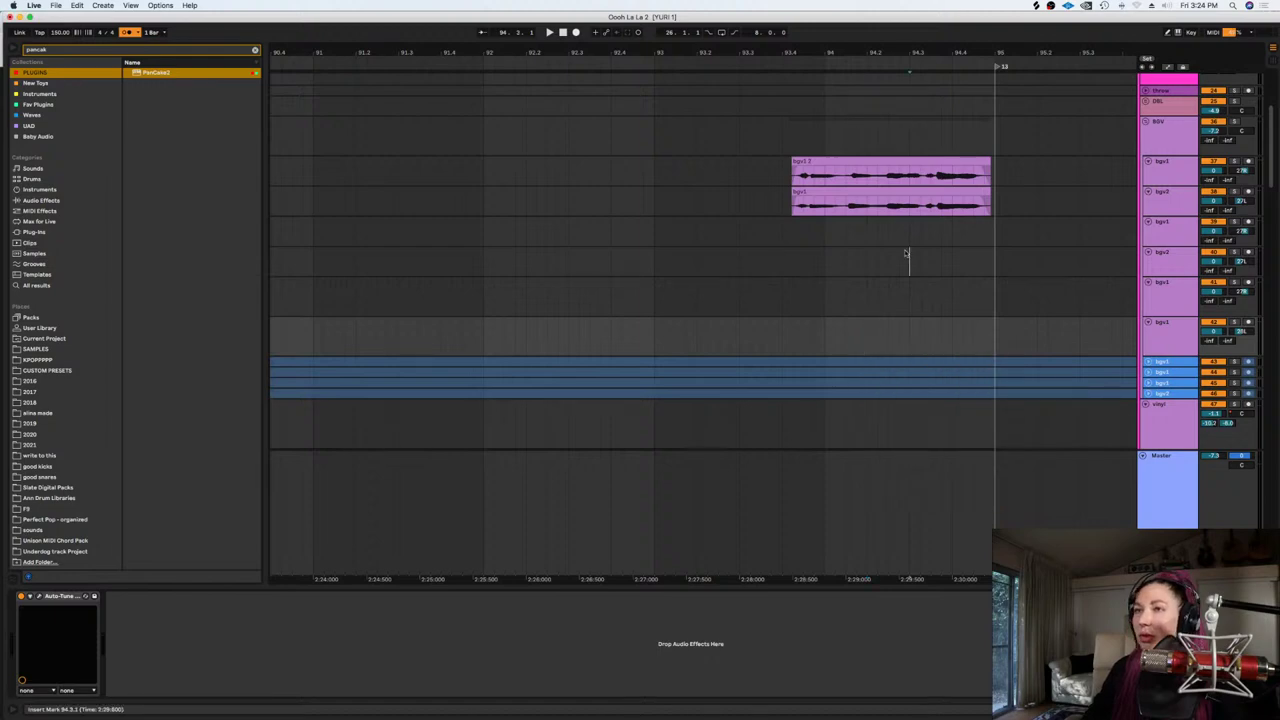
Select the third and fourth background vocal tracks and increase their lane height
{"action": "scroll", "coordinate": [1105, 276], "scroll_direction": "up", "scroll_amount": 3}
{"action": "left_click", "coordinate": [1160, 366]}
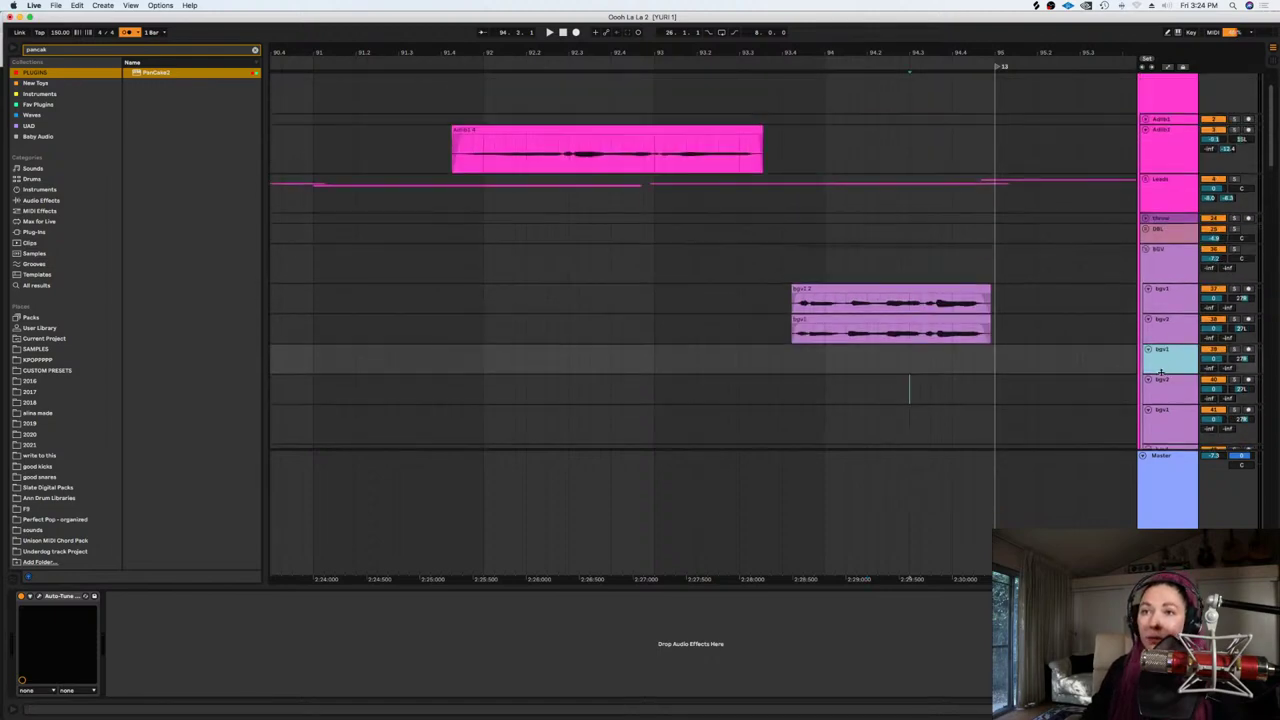
{"action": "left_click", "coordinate": [1162, 372], "text": "shift"}
{"action": "left_click_drag", "start_coordinate": [1162, 373], "coordinate": [1161, 383]}
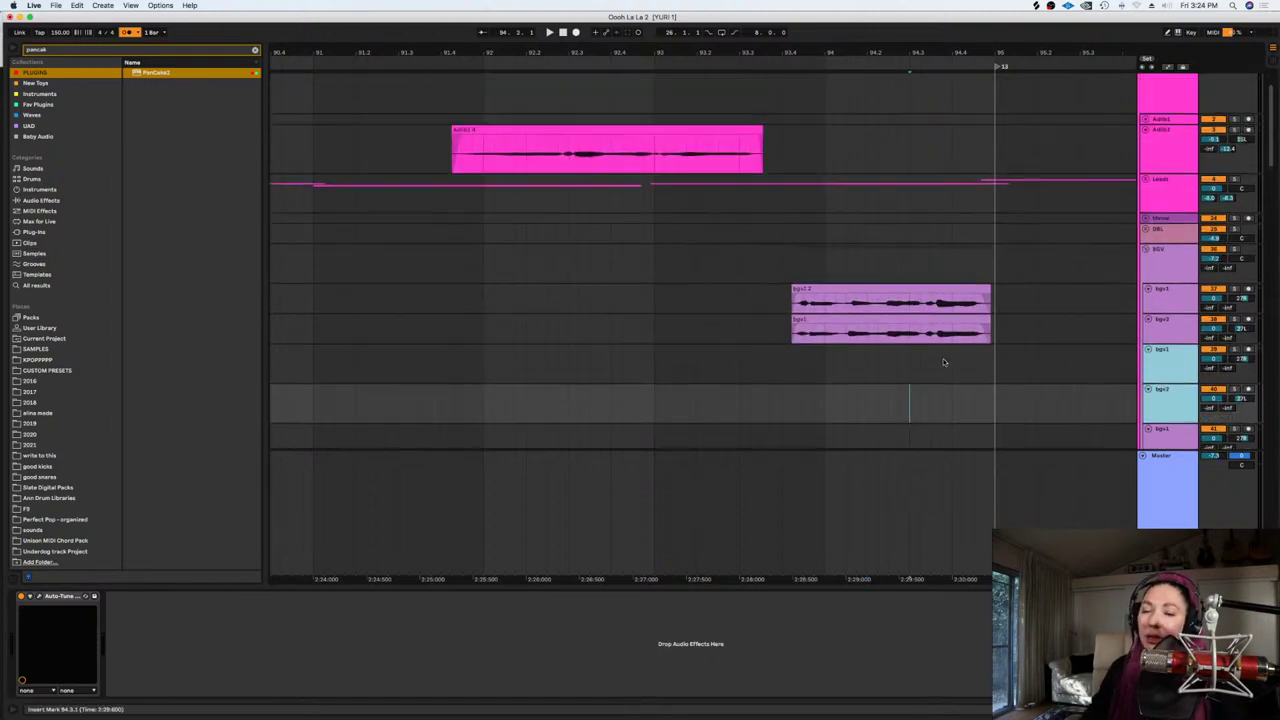
Arm the third background vocal track for recording and play the two existing layers from bar 93.4
{"action": "left_click", "coordinate": [943, 362]}
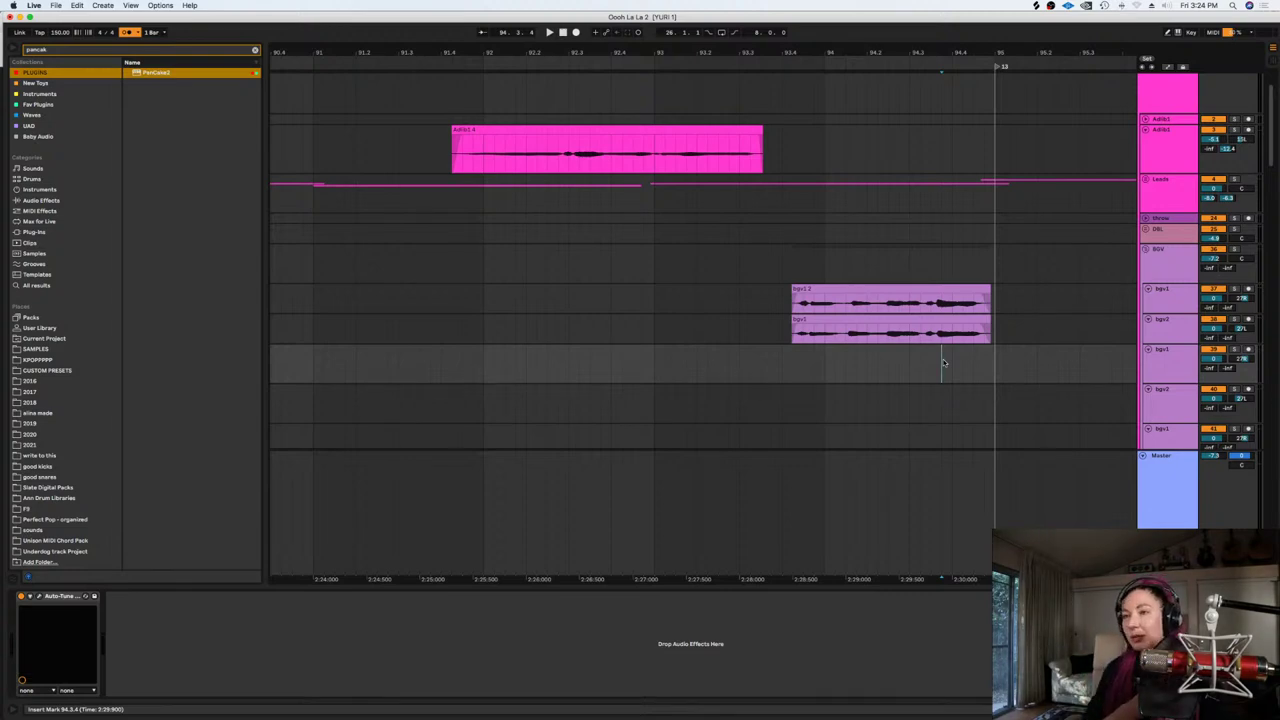
{"action": "left_click", "coordinate": [931, 363]}
{"action": "scroll", "coordinate": [930, 366], "scroll_direction": "down", "scroll_amount": 1}
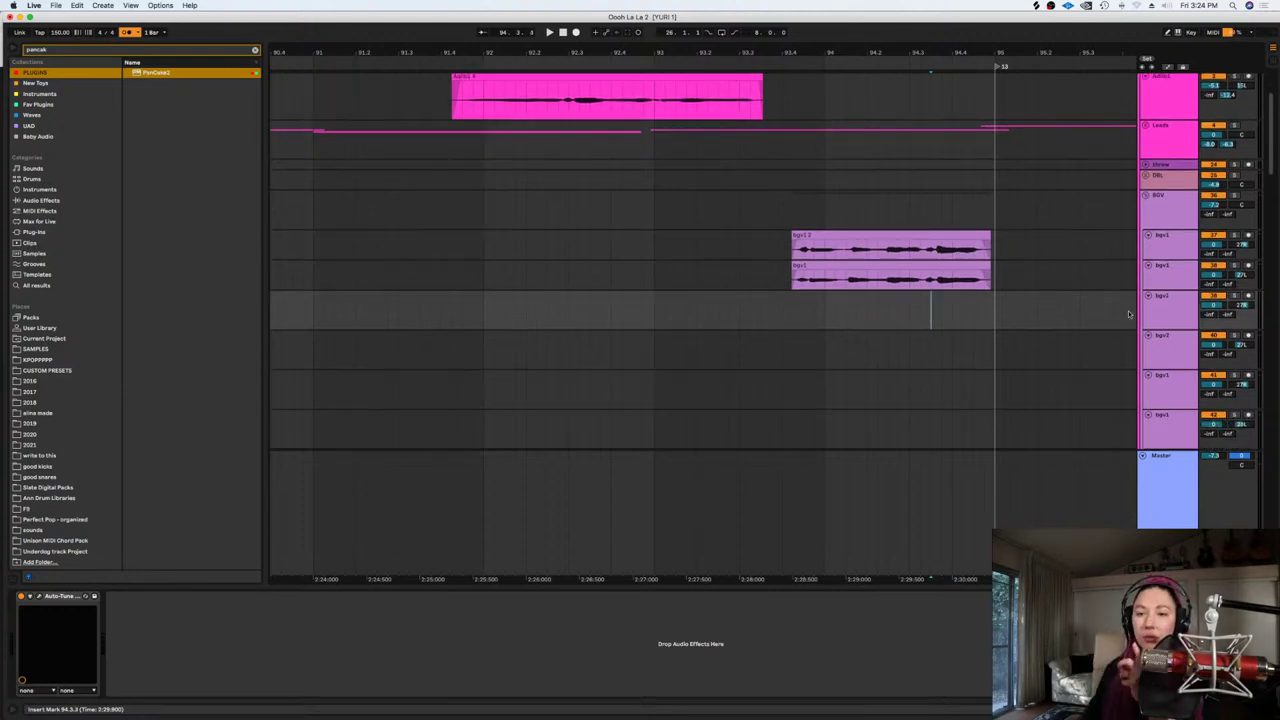
{"action": "left_click", "coordinate": [1170, 323]}
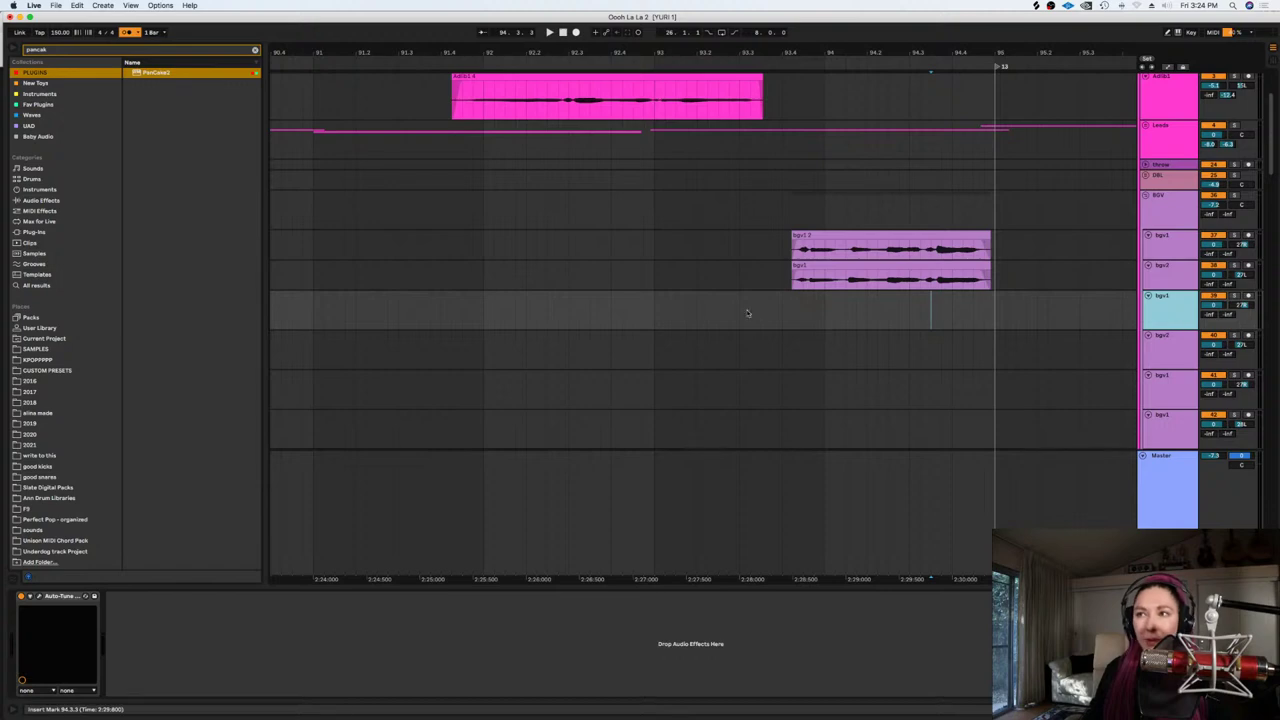
{"action": "left_click", "coordinate": [654, 316]}
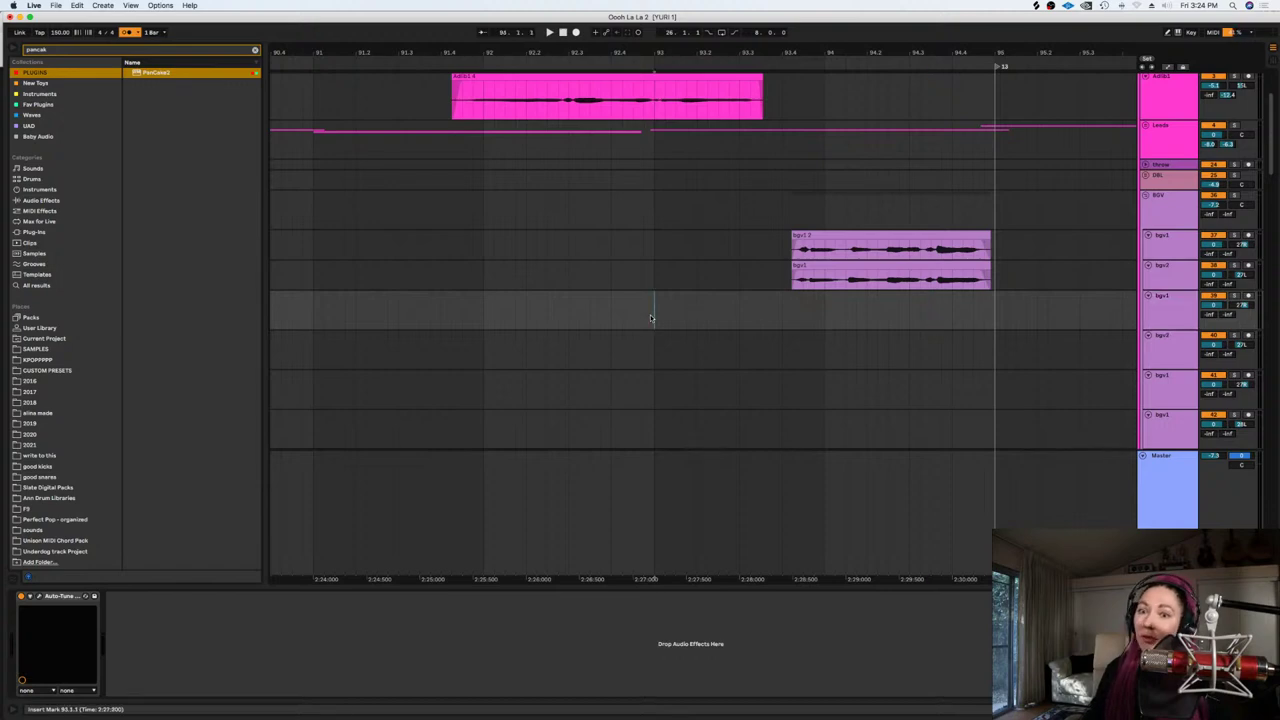
{"action": "left_click", "coordinate": [1249, 296]}
{"action": "left_click", "coordinate": [782, 310]}
{"action": "key", "text": "space"}
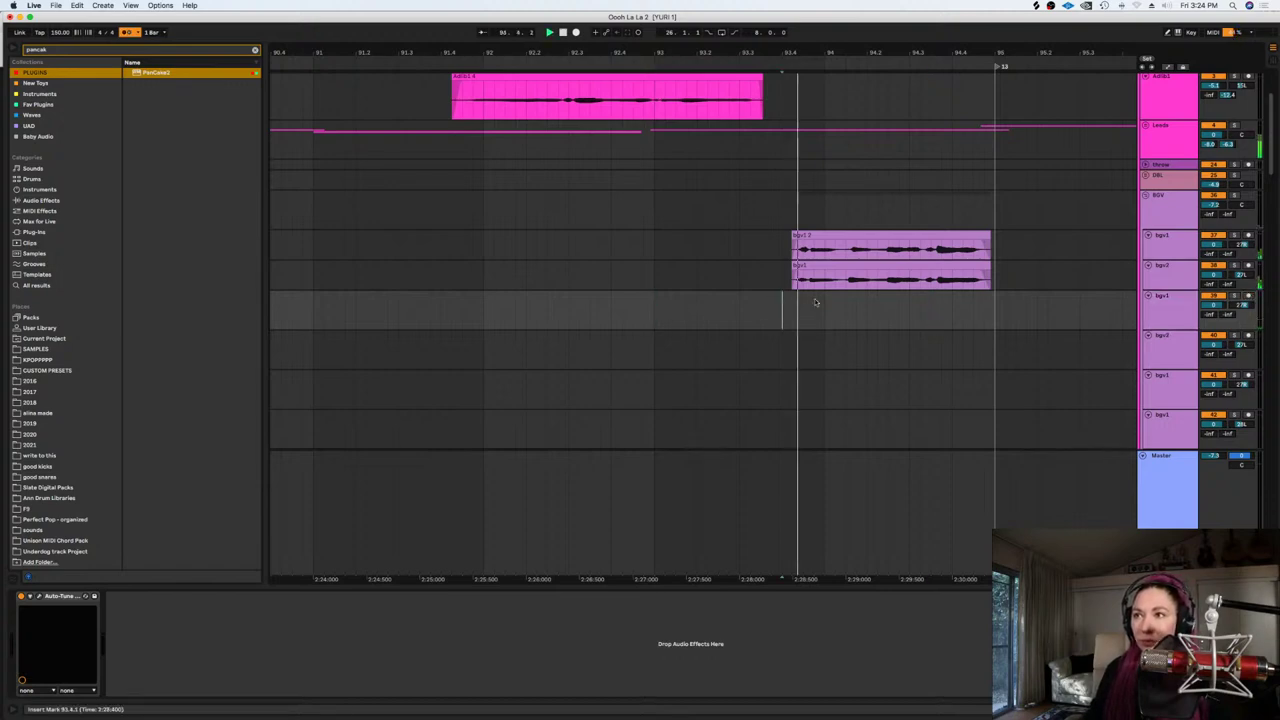
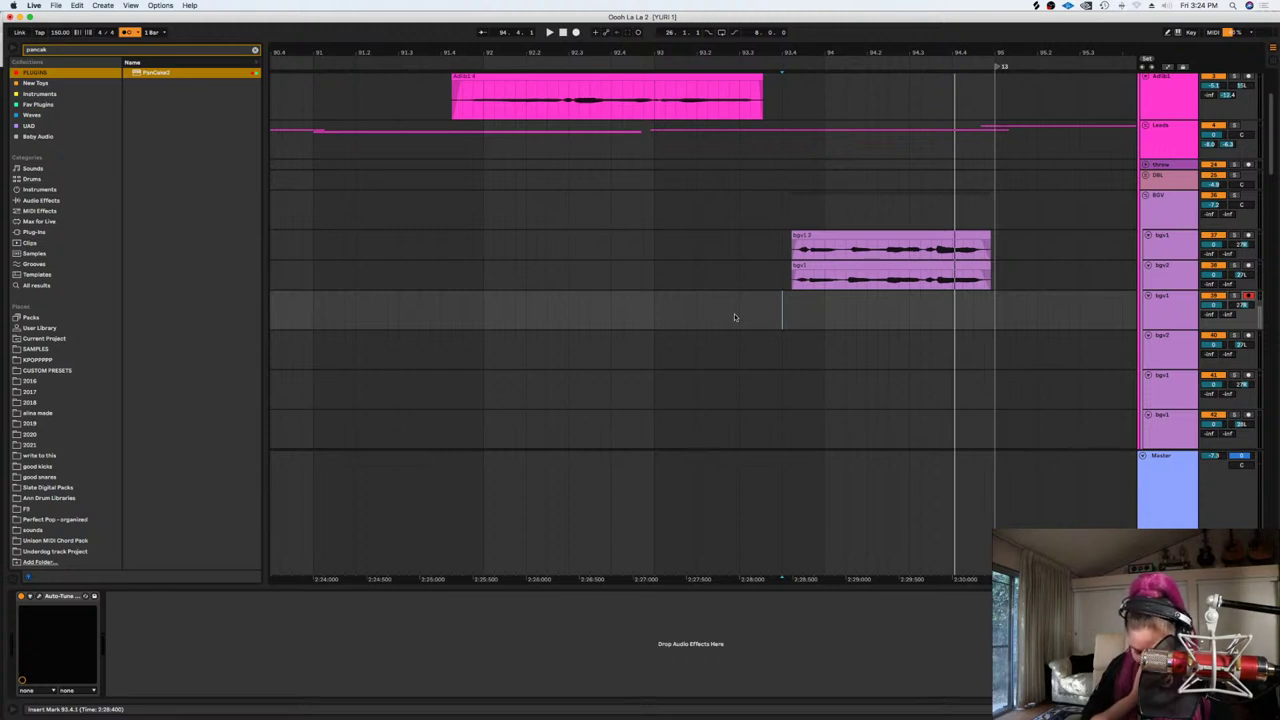
Try recording the next harmony on the third background vocal track, starting from bar 93
{"action": "left_click", "coordinate": [656, 305]}
{"action": "key", "text": "space"}
{"action": "key", "text": "F9"}
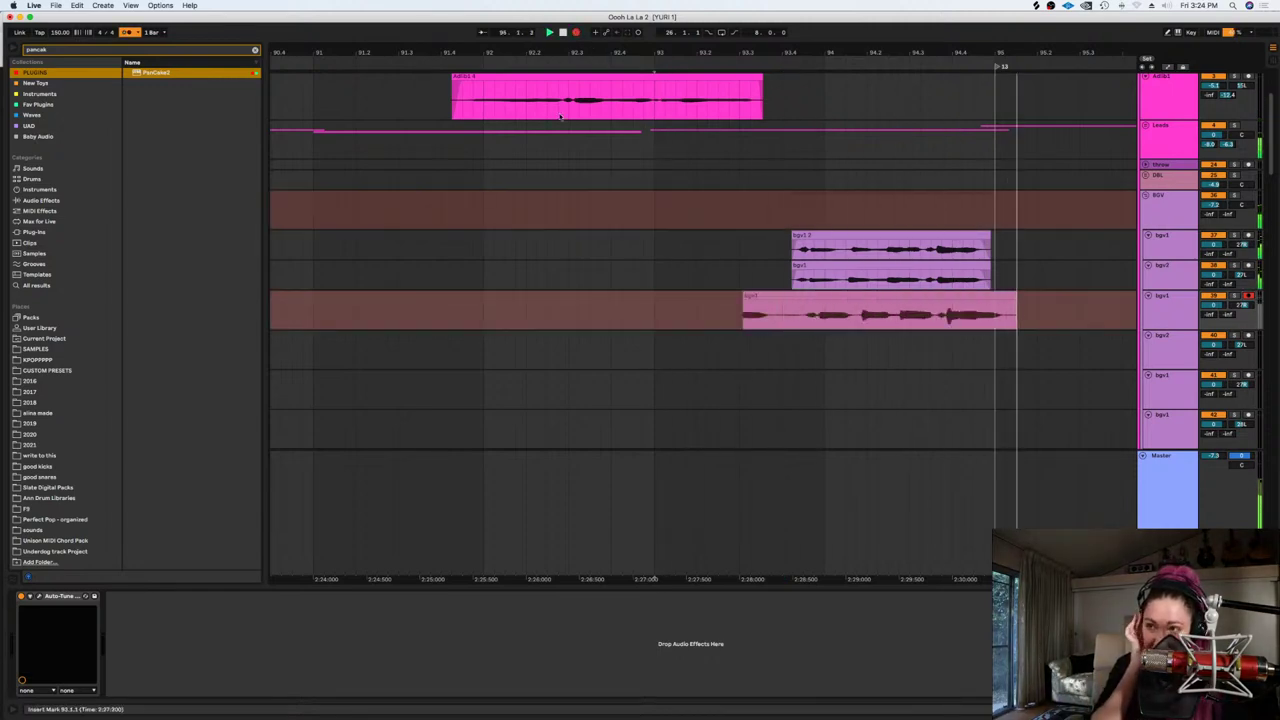
{"action": "key", "text": "space"}
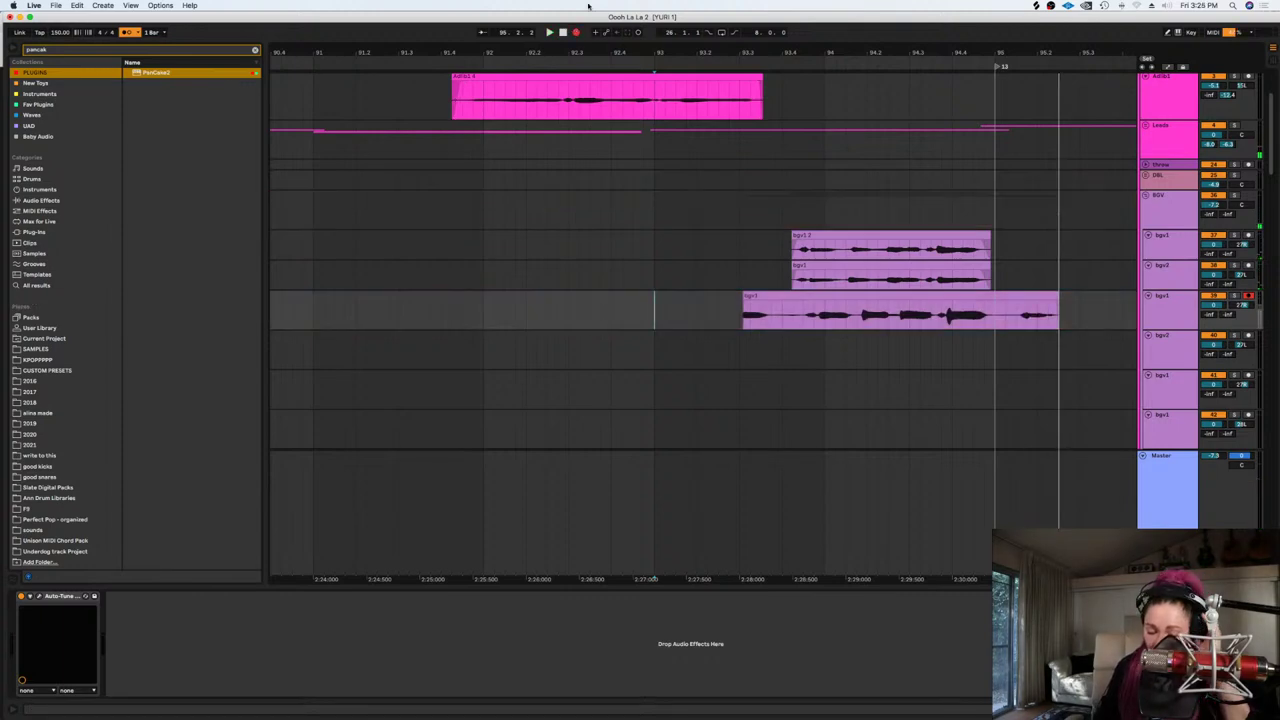
{"action": "left_click", "coordinate": [575, 32]}
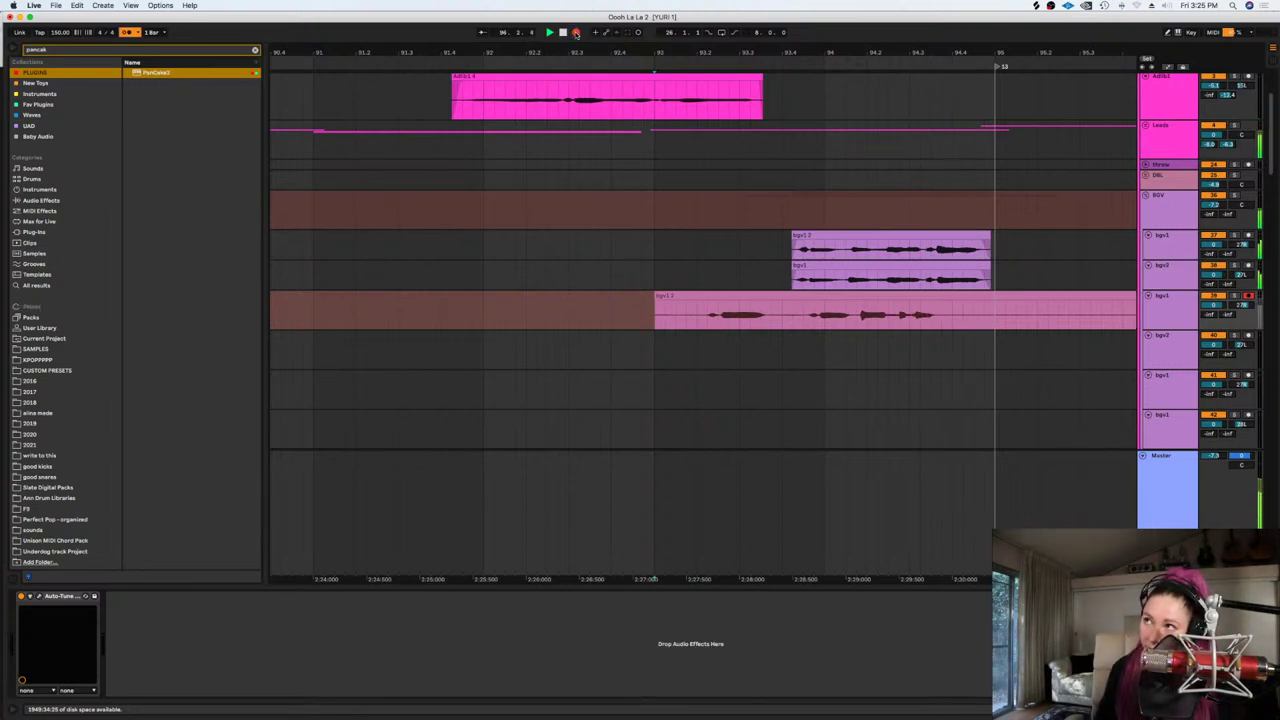
{"action": "key", "text": "space"}
Record another harmony take from bar 93, move it down to the fourth background vocal track and deactivate the clip
{"action": "left_click", "coordinate": [575, 33]}
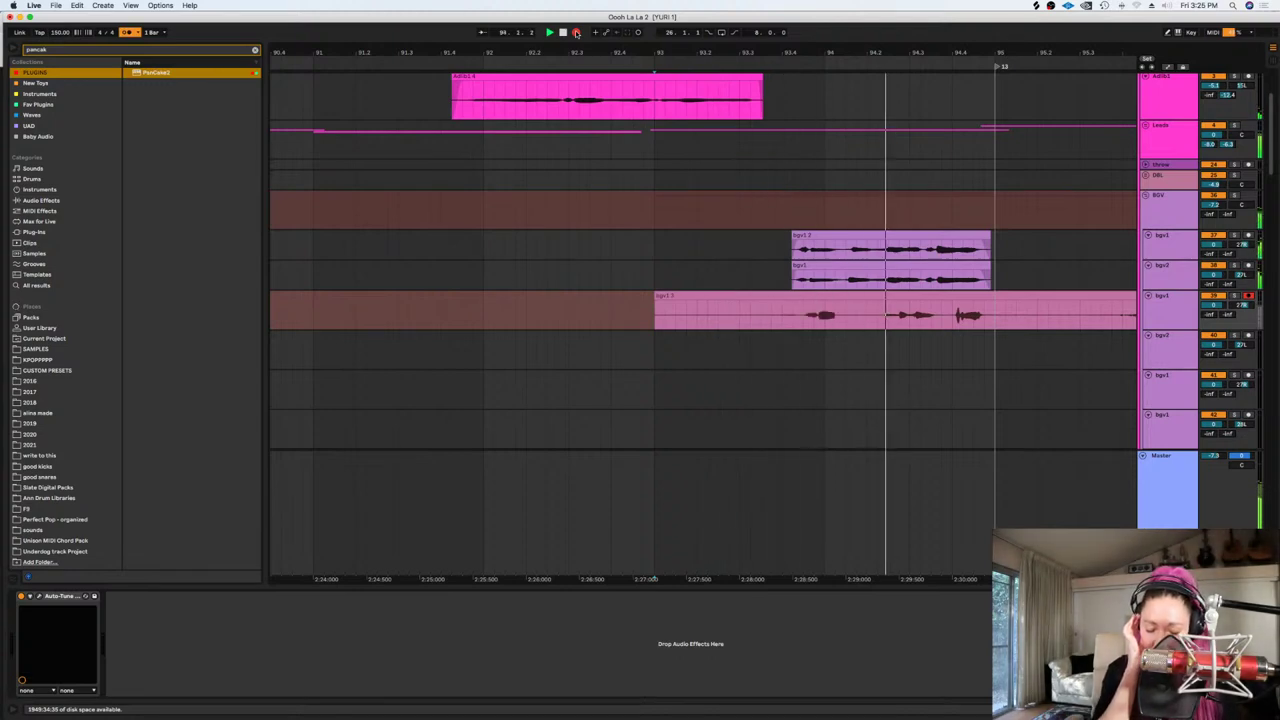
{"action": "key", "text": "space"}
{"action": "mouse_move", "coordinate": [660, 318]}
{"action": "left_mouse_down"}
{"action": "mouse_move", "coordinate": [663, 346]}
{"action": "mouse_move", "coordinate": [634, 318]}
{"action": "mouse_move", "coordinate": [683, 300]}
{"action": "mouse_move", "coordinate": [683, 336]}
{"action": "left_mouse_up"}
{"action": "key", "text": "0"}
{"action": "left_click", "coordinate": [660, 314]}
{"action": "key", "text": "space"}
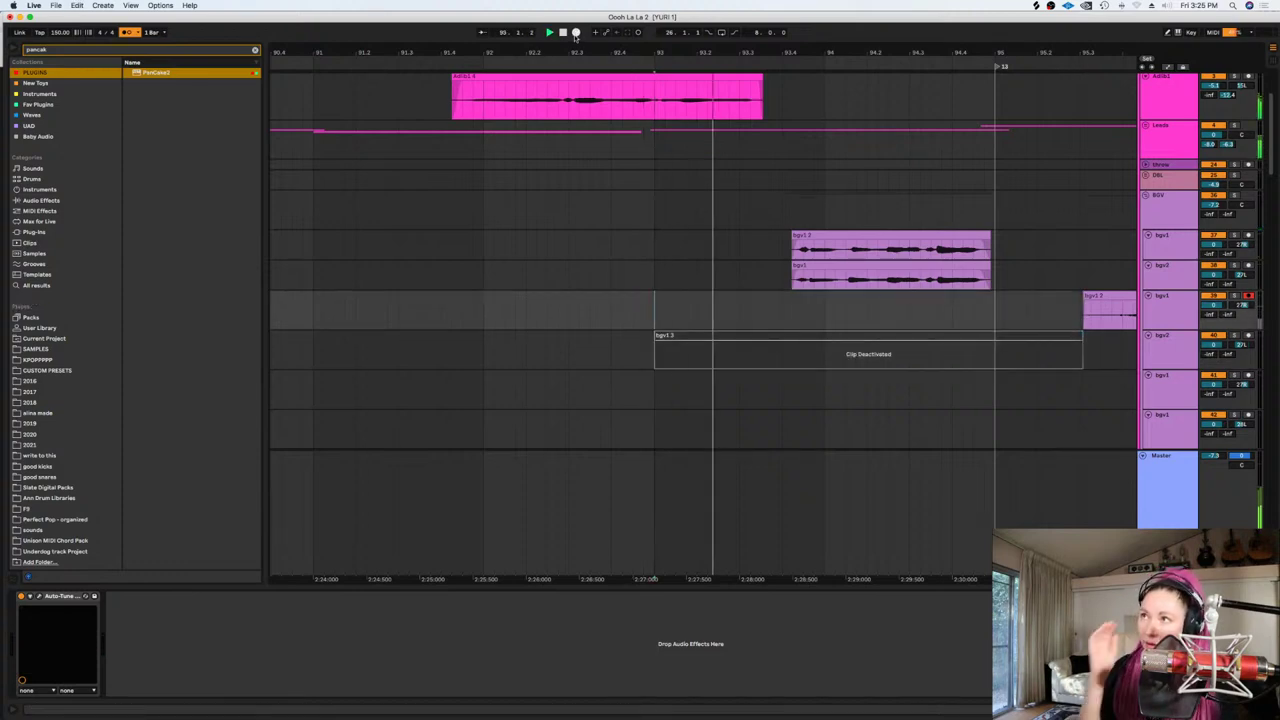
Record several further harmony takes on the third background vocal track, each starting at or shortly after bar 93
{"action": "left_click", "coordinate": [576, 33]}
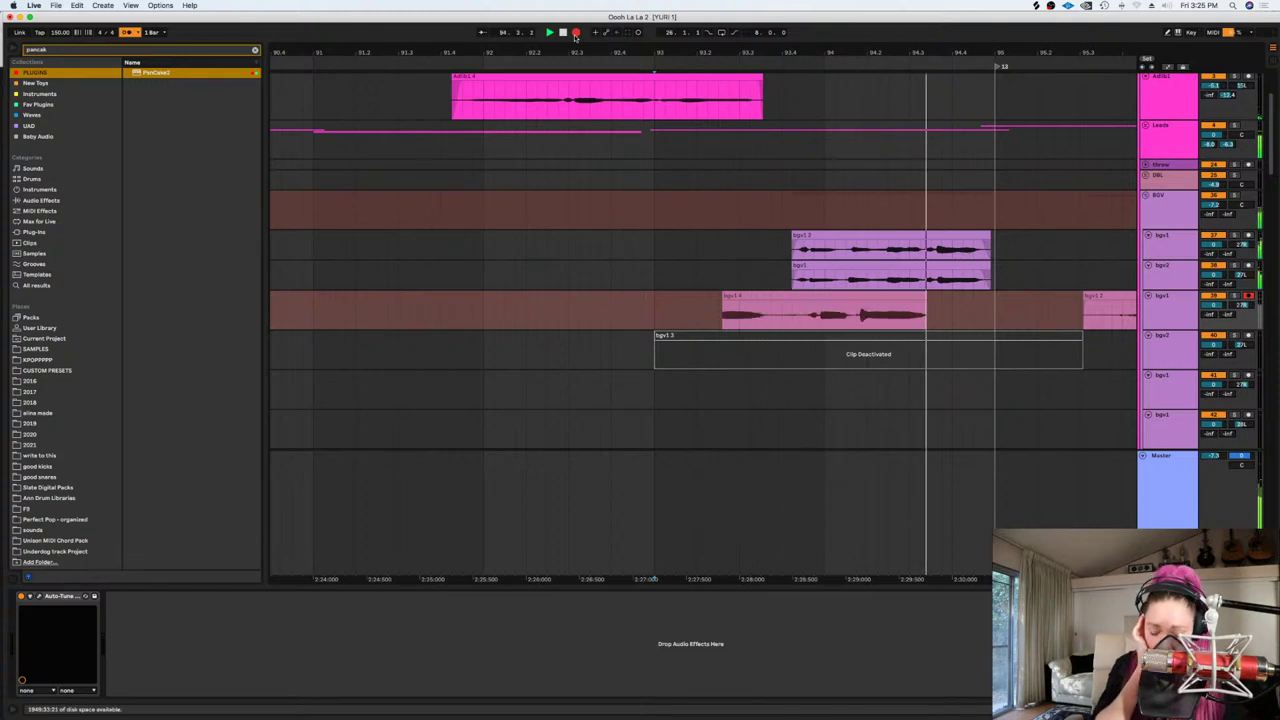
{"action": "key", "text": "space"}
{"action": "left_click", "coordinate": [576, 33]}
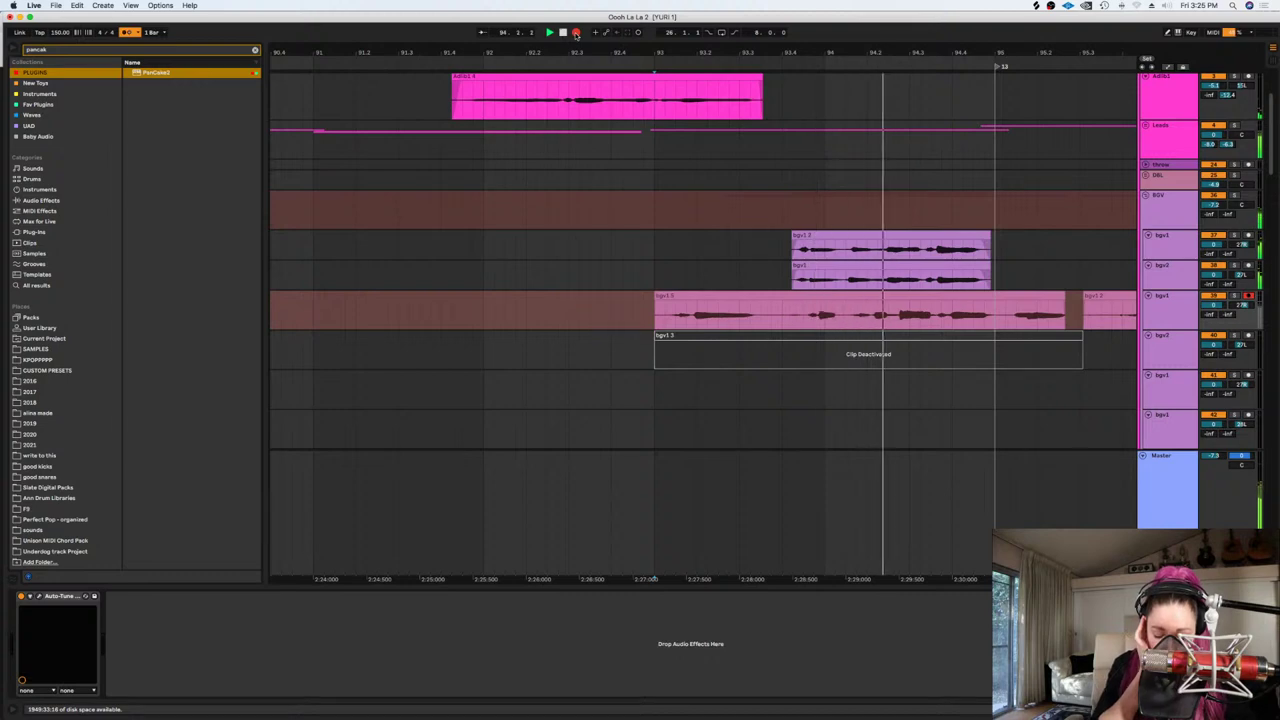
{"action": "left_click", "coordinate": [576, 33]}
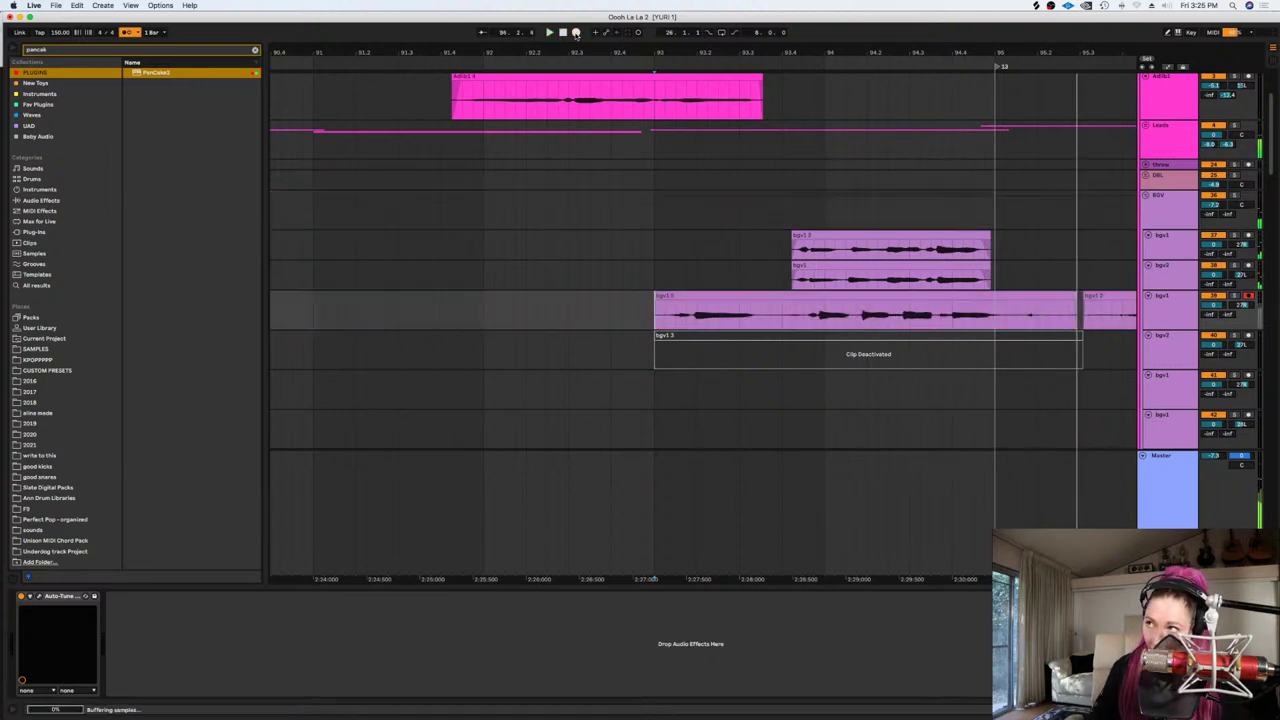
{"action": "left_click", "coordinate": [576, 33]}
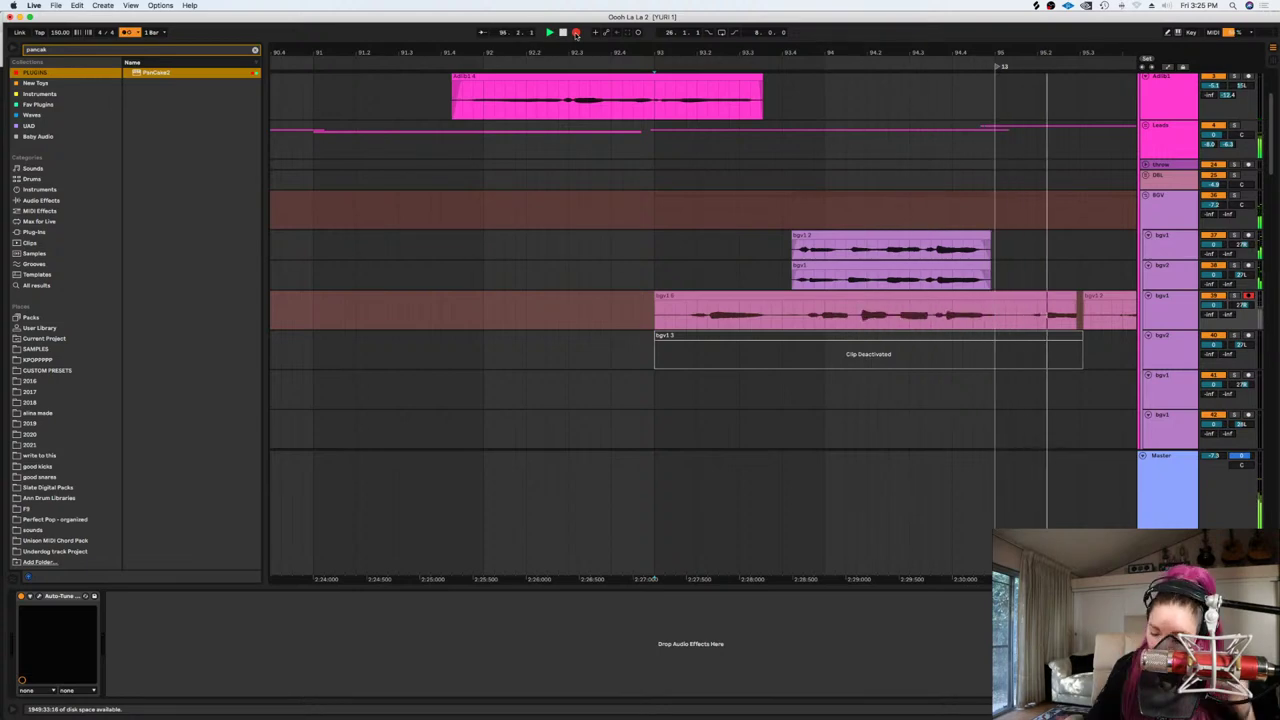
{"action": "left_click", "coordinate": [576, 33]}
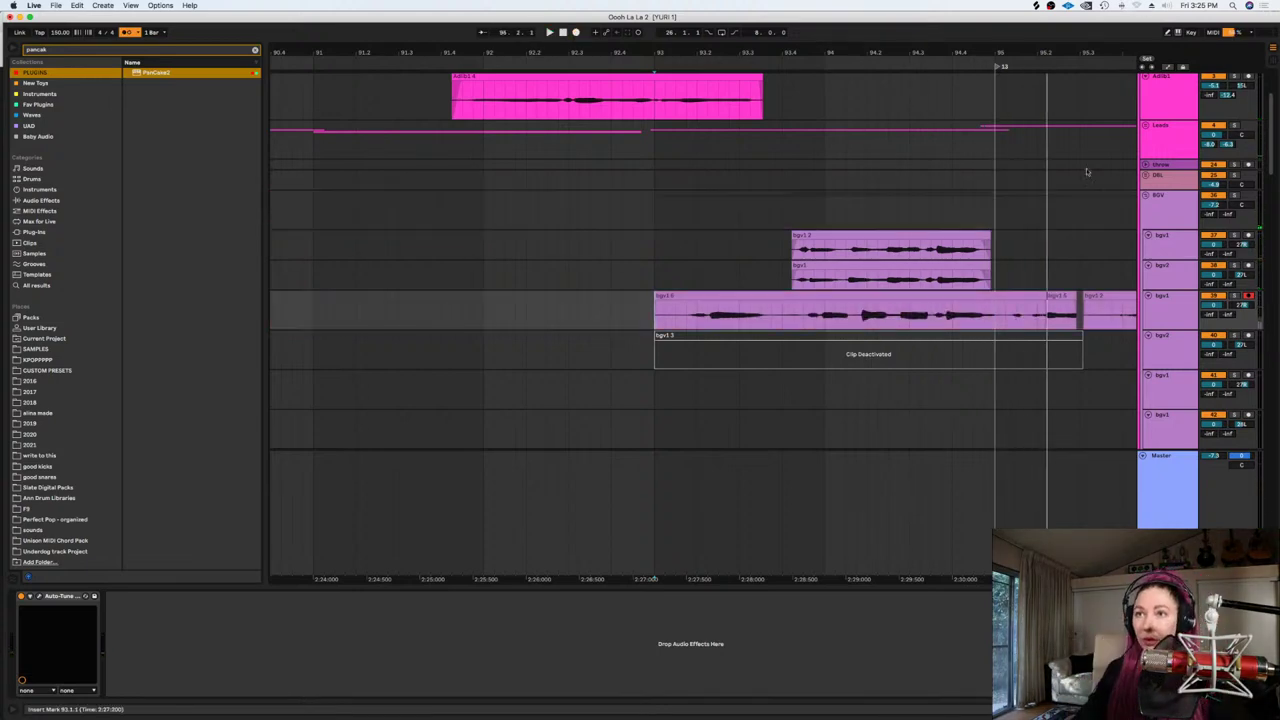
Delete the leftover audio after bar 95 on the third background vocal track and shift the remaining take slightly earlier
{"action": "left_click", "coordinate": [1092, 298]}
{"action": "key", "text": "Delete"}
{"action": "left_click_drag", "start_coordinate": [1090, 316], "coordinate": [1009, 316]}
{"action": "key", "text": "Delete"}
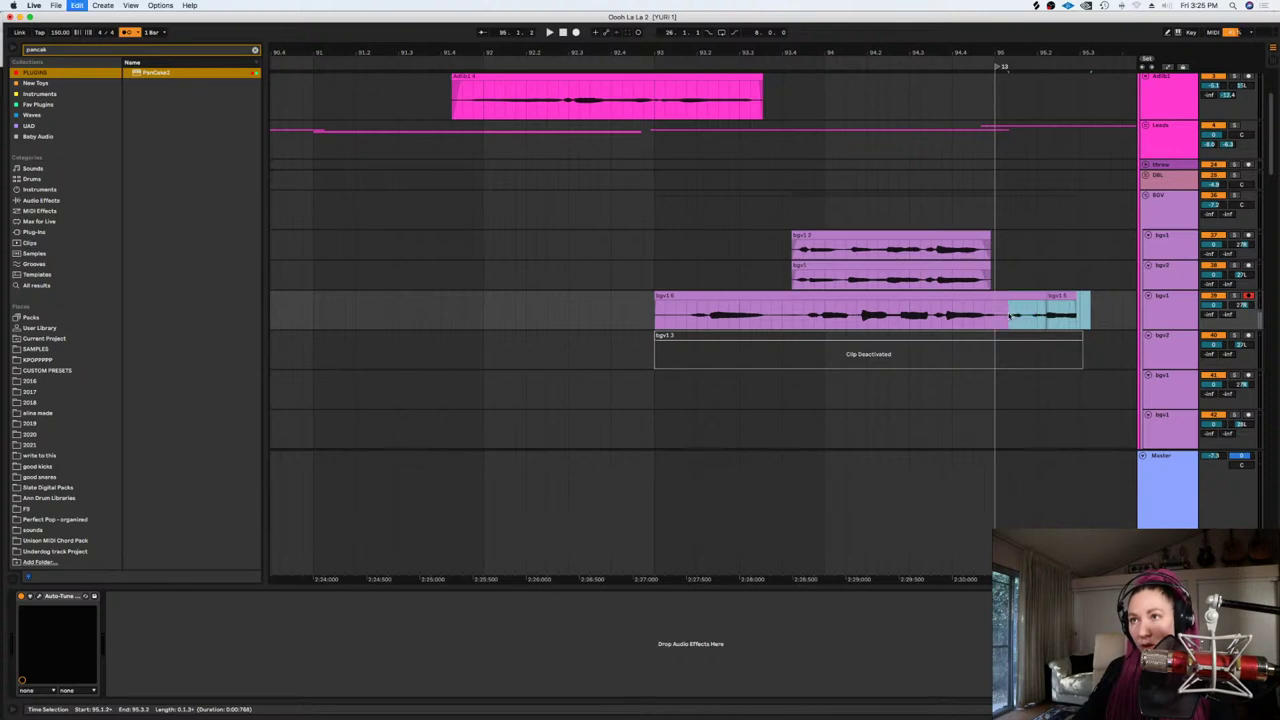
{"action": "left_click_drag", "start_coordinate": [928, 298], "coordinate": [916, 298]}
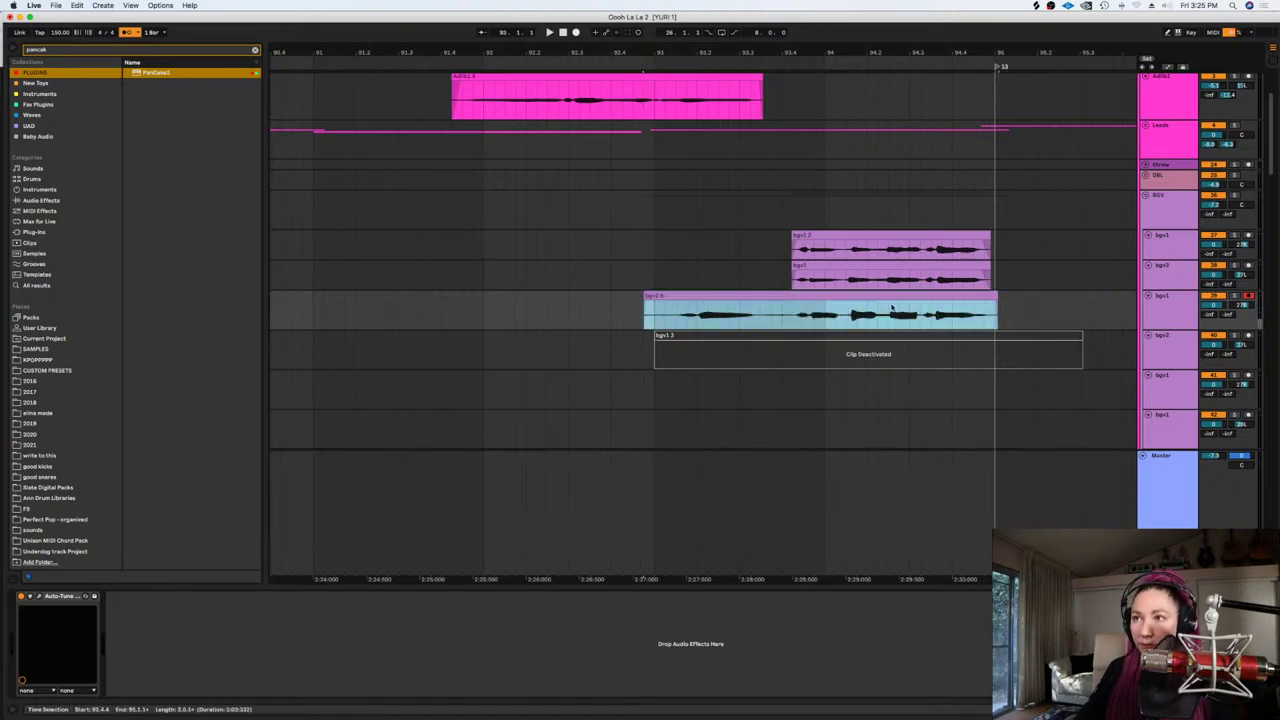
Play the third background vocal take from about bar 93.4 and delete its audio before that point
{"action": "left_click", "coordinate": [793, 317]}
{"action": "key", "text": "space"}
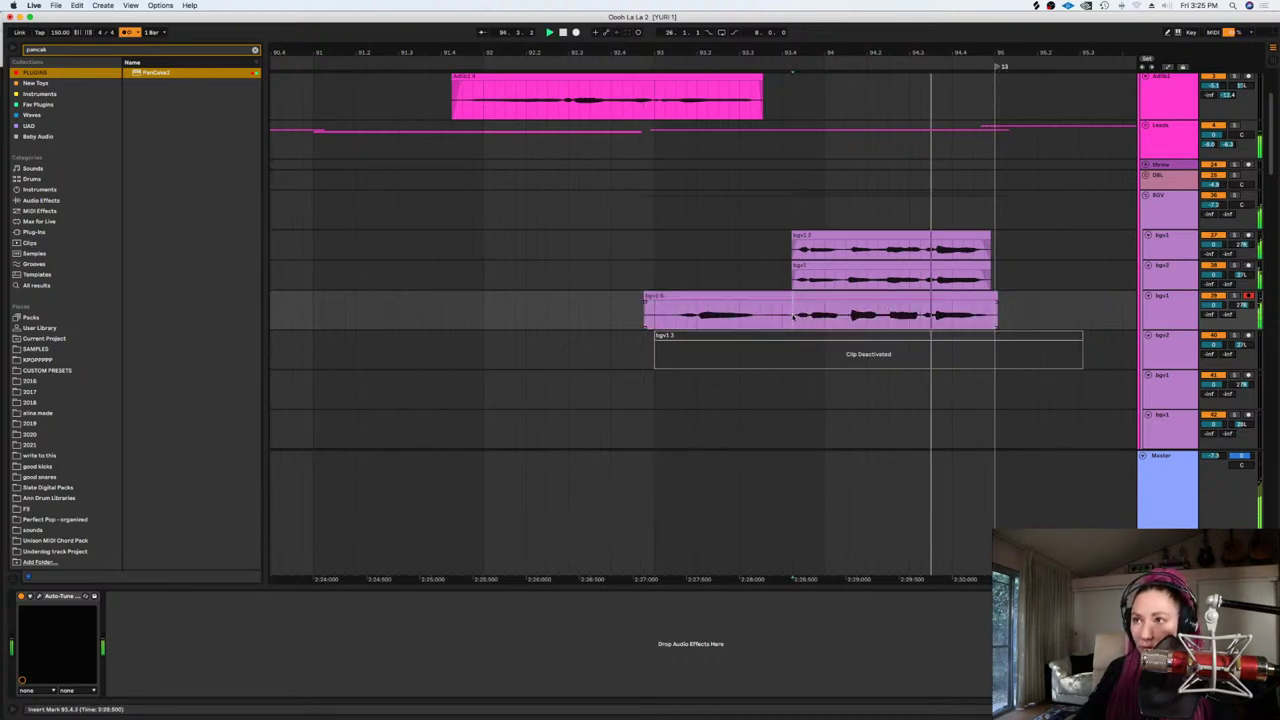
{"action": "key", "text": "space"}
{"action": "left_click_drag", "start_coordinate": [793, 317], "coordinate": [628, 312]}
{"action": "key", "text": "Delete"}
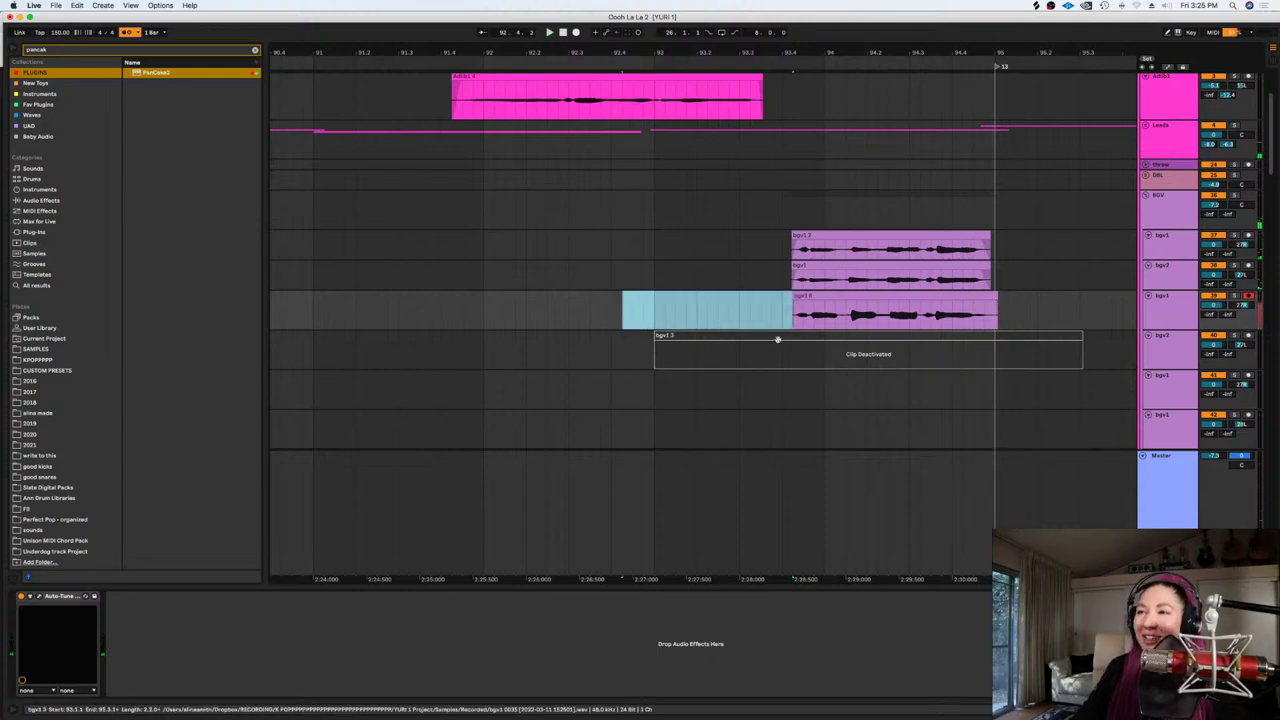
Reactivate the clip on the fourth background vocal track, shift it earlier to about bar 92.4.4, and trim its start to 93.4
{"action": "left_click", "coordinate": [777, 340]}
{"action": "key", "text": "0"}
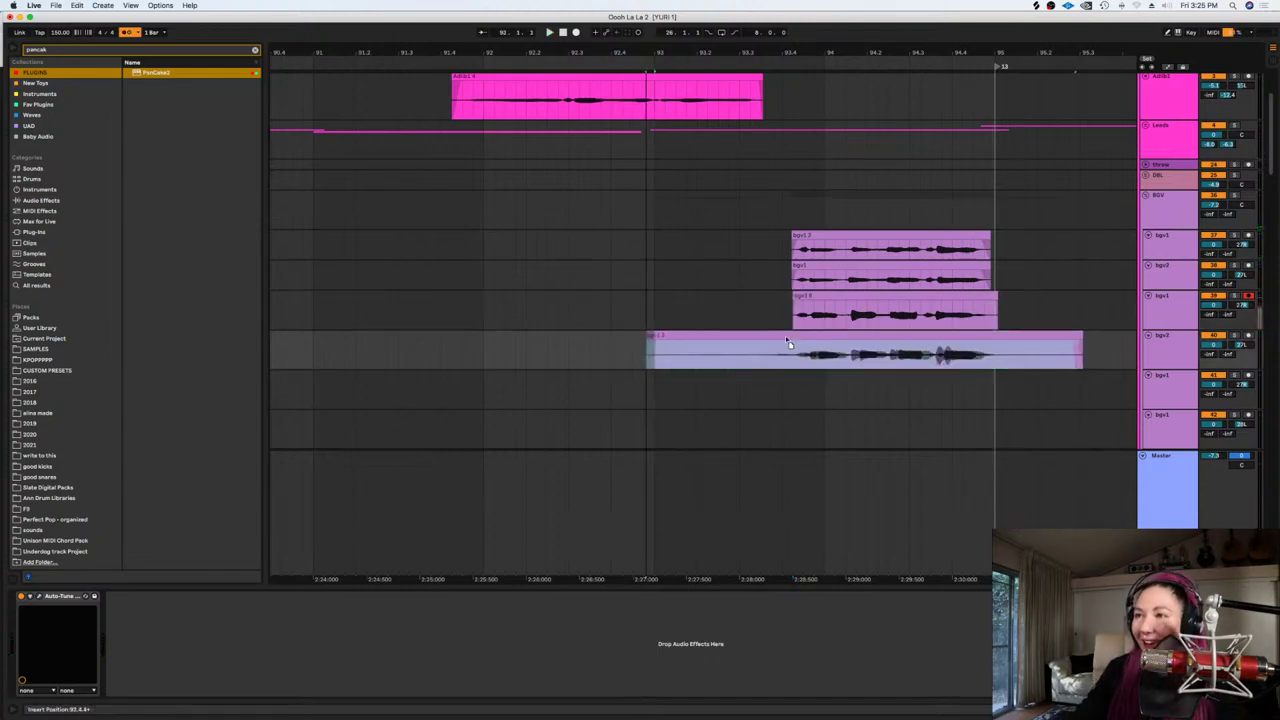
{"action": "key", "text": "space"}
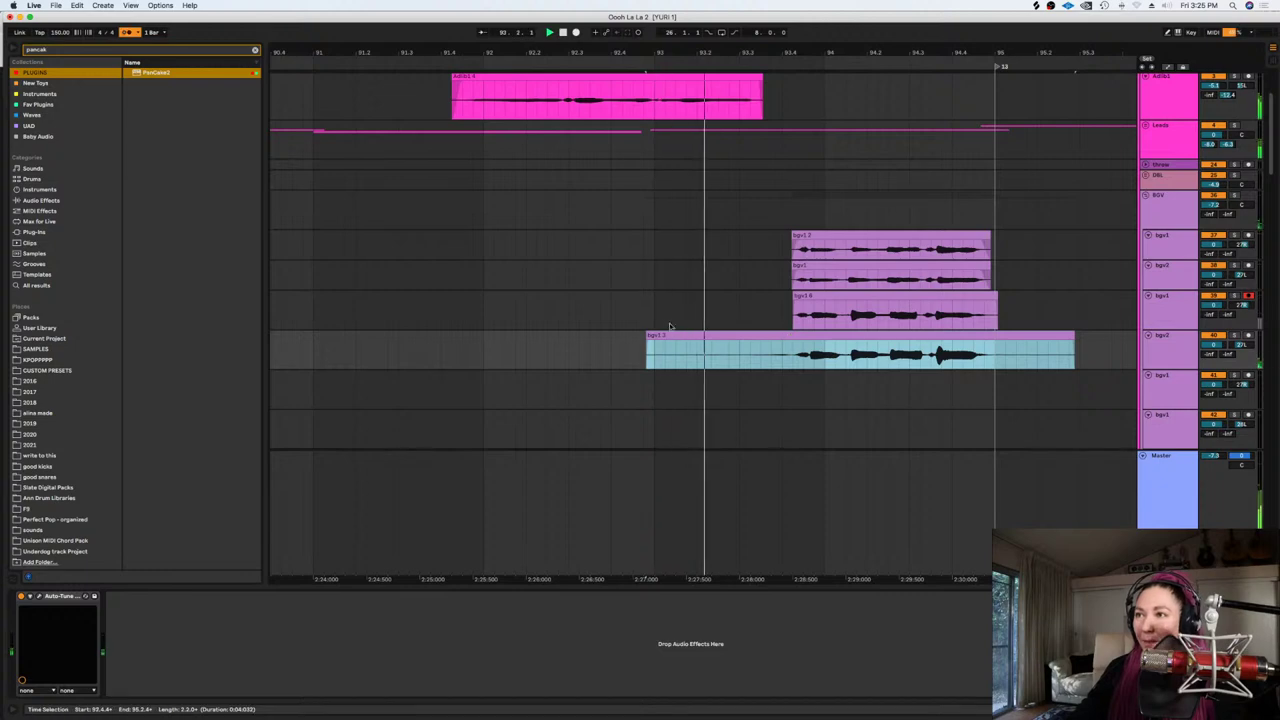
{"action": "left_click_drag", "start_coordinate": [632, 320], "coordinate": [798, 362]}
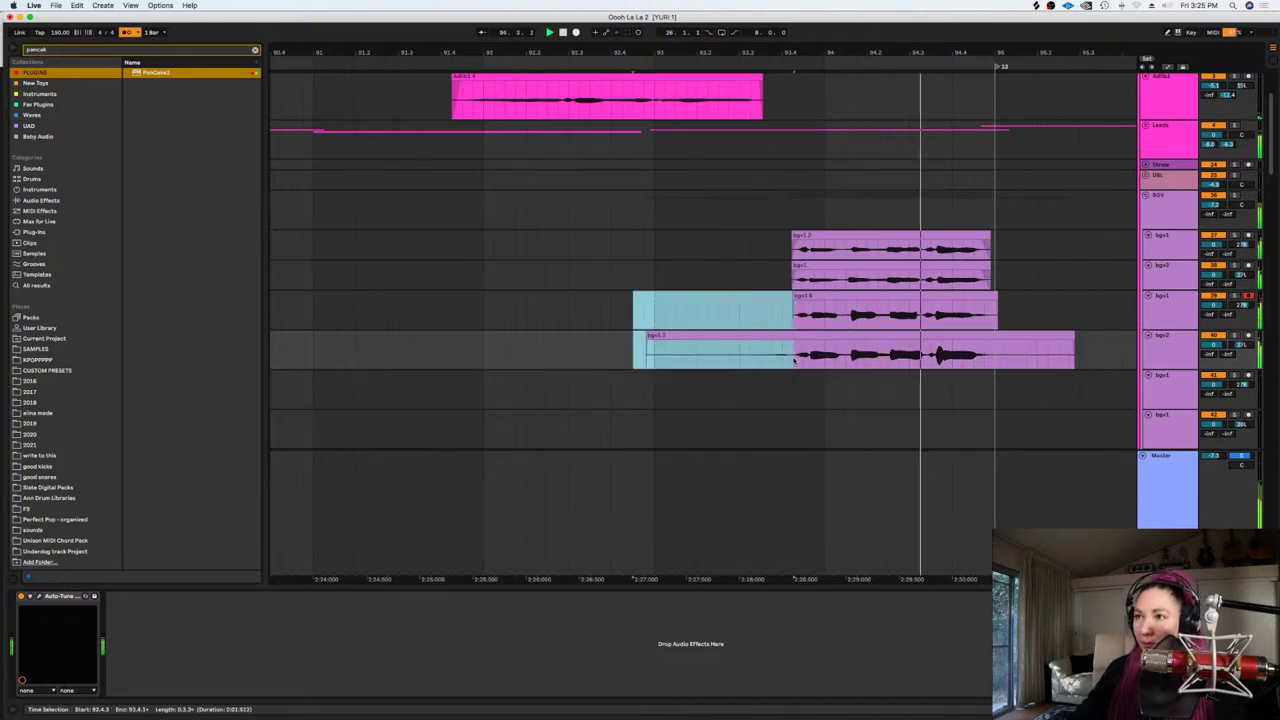
{"action": "key", "text": "Delete"}
Split the clip on the fourth background vocal track at about bar 94.2 and select its second part
{"action": "left_click", "coordinate": [887, 354]}
{"action": "key", "text": "space"}
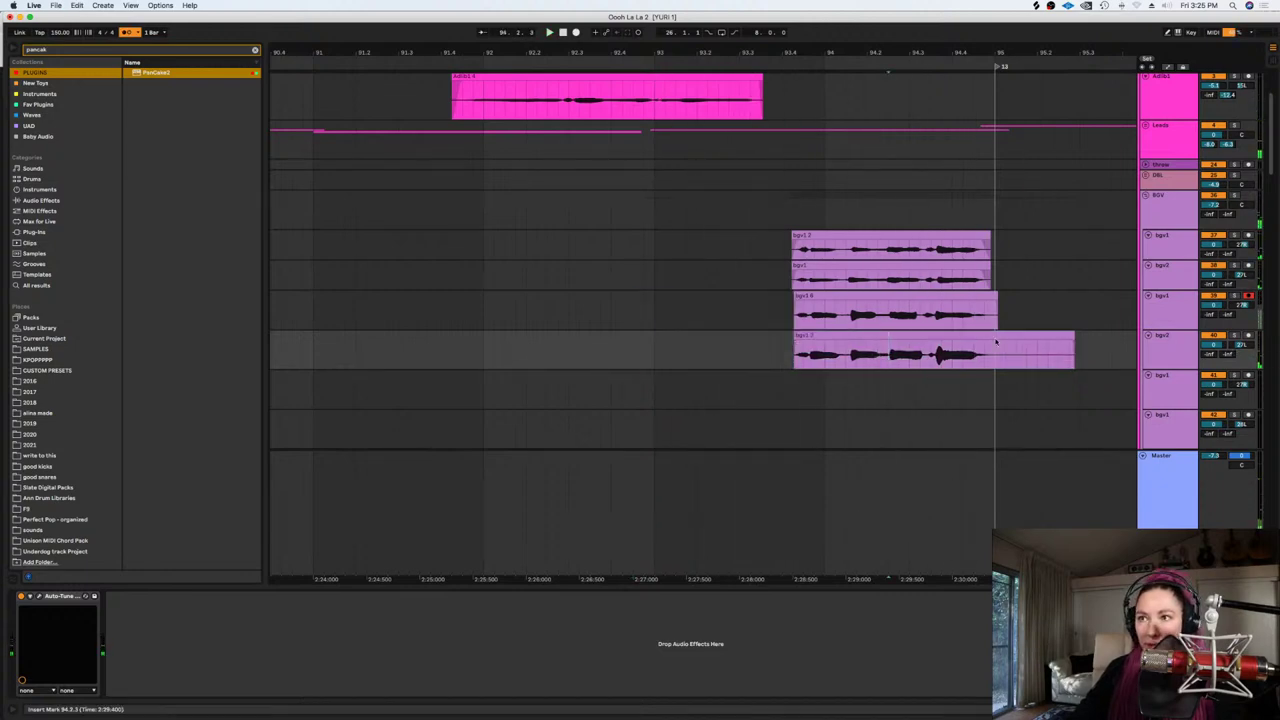
{"action": "key", "text": "super+e"}
{"action": "left_click", "coordinate": [968, 335]}
Disarm the third background vocal track, solo the fourth, and fine-tune the pitch of its second clip during playback
{"action": "left_click", "coordinate": [1248, 296]}
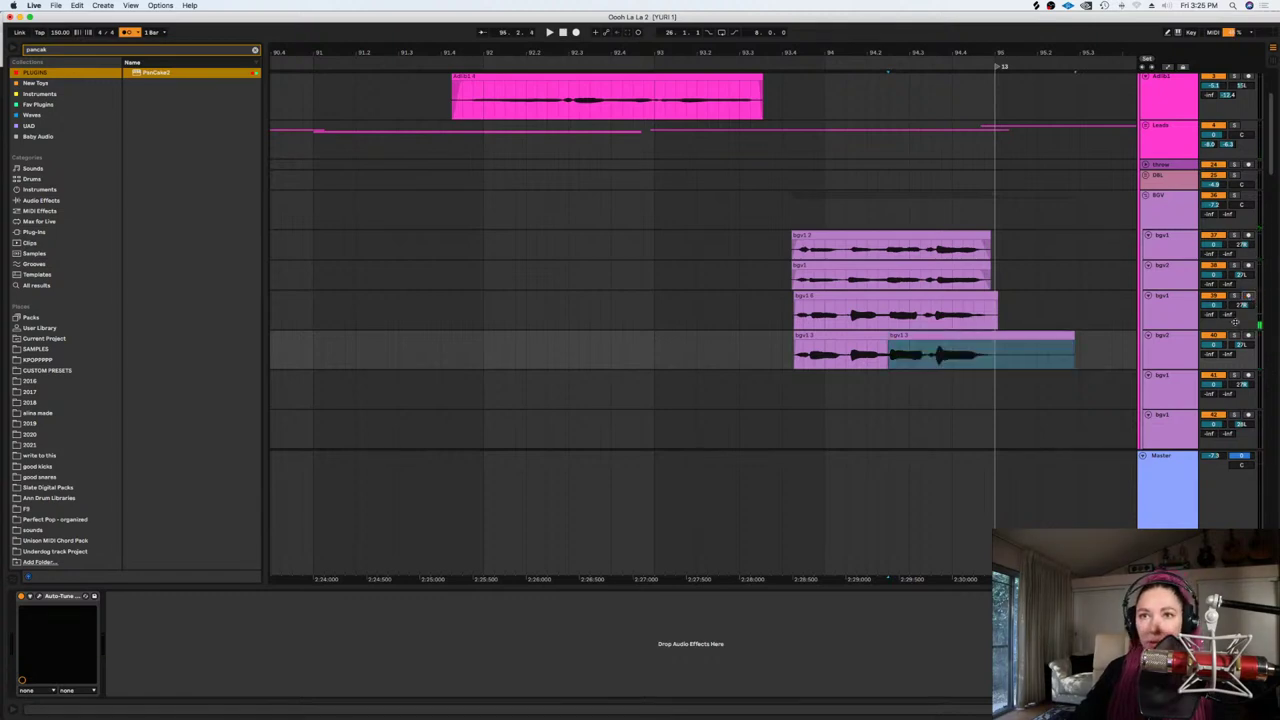
{"action": "left_click", "coordinate": [1234, 335]}
{"action": "left_click", "coordinate": [1052, 335]}
{"action": "key", "text": "shift+Tab"}
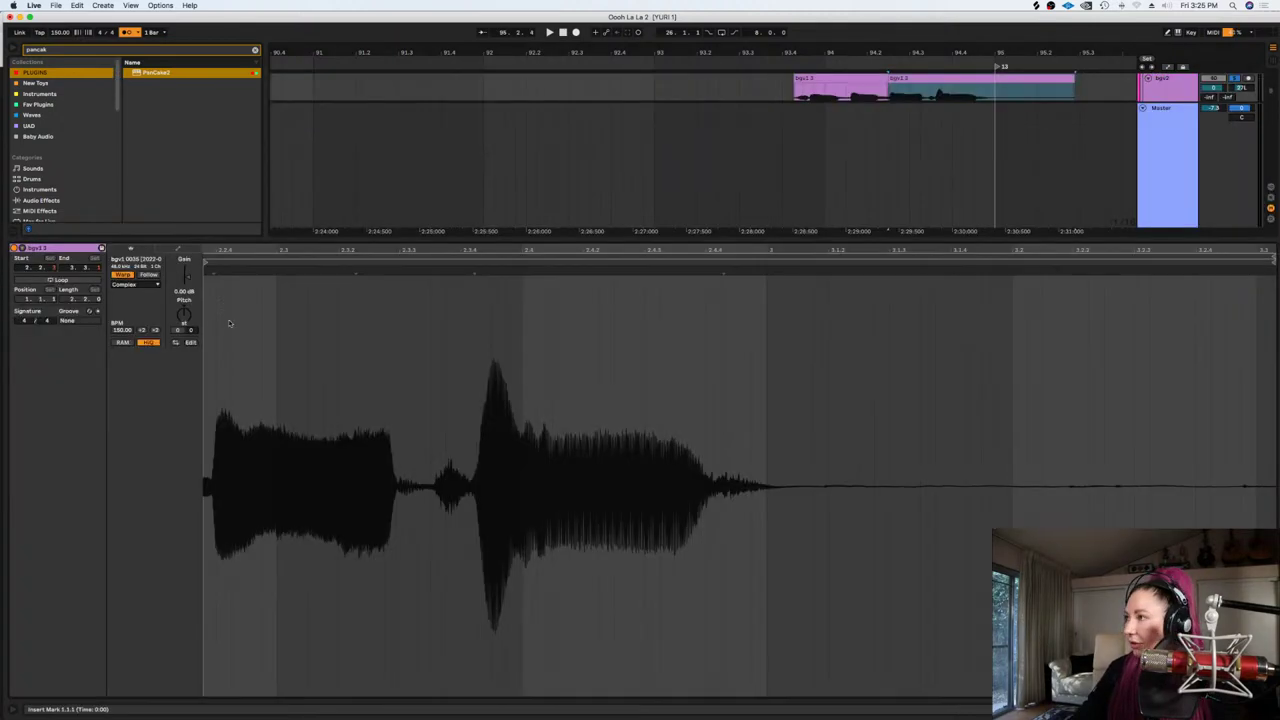
{"action": "left_click_drag", "start_coordinate": [192, 331], "coordinate": [194, 332]}
{"action": "key", "text": "space"}
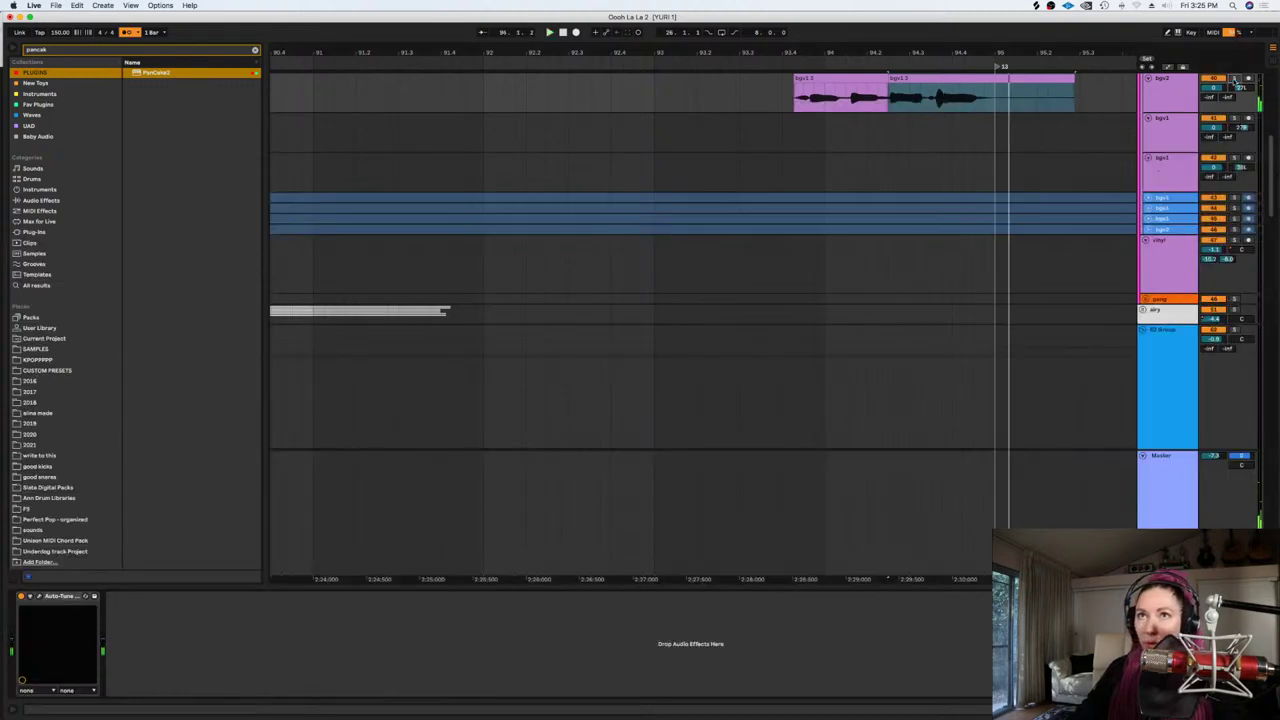
Delete the tails of the third and fourth background vocal clips after about bar 94.4.4 and save the set
{"action": "scroll", "coordinate": [1145, 199], "scroll_direction": "up", "scroll_amount": 5}
{"action": "left_click_drag", "start_coordinate": [1080, 314], "coordinate": [990, 285]}
{"action": "key", "text": "space"}
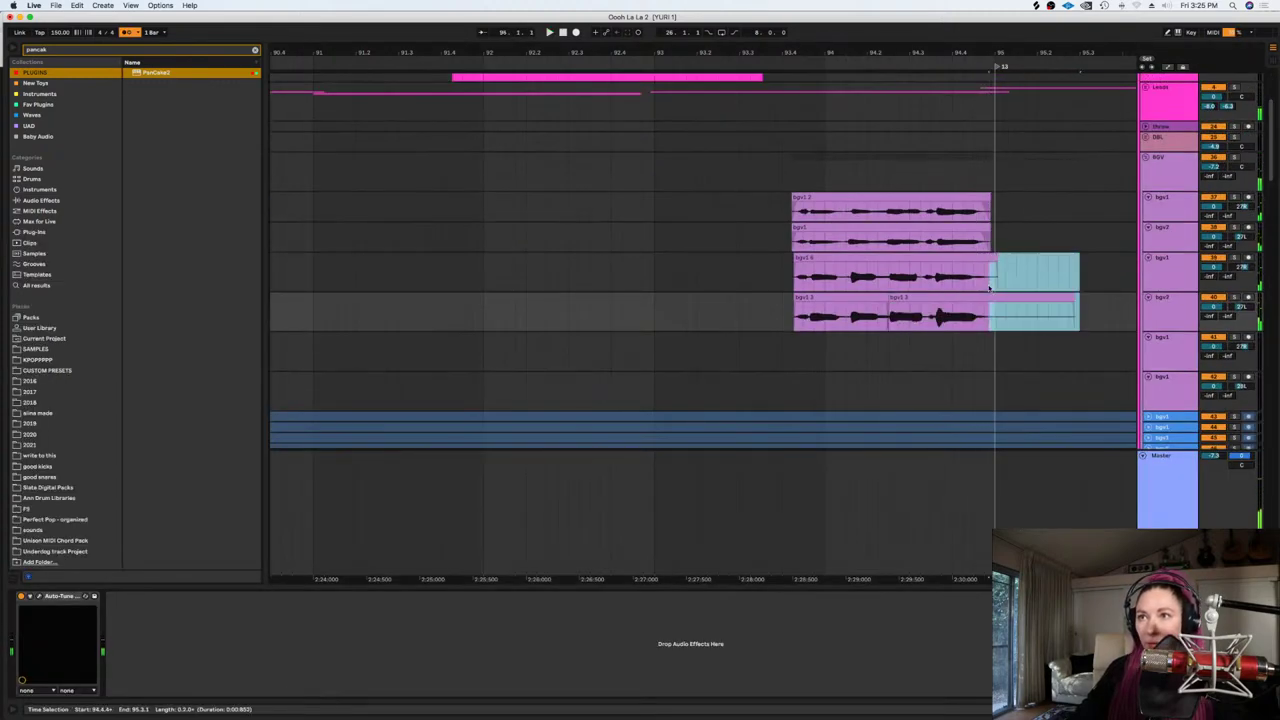
{"action": "key", "text": "Delete"}
{"action": "key", "text": "super+s"}
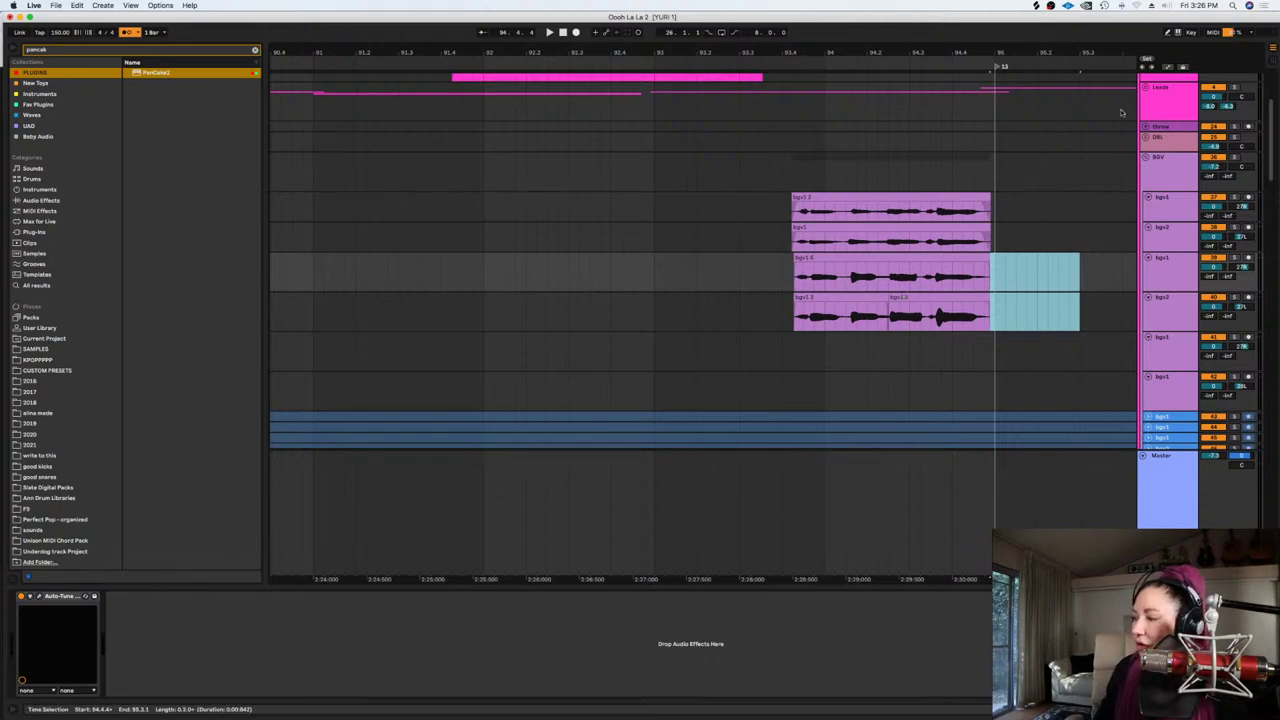
Lower the clip gain of the opening section, up to about bar 93.4.3, on the four background vocal tracks and play the result
{"action": "left_click", "coordinate": [718, 234]}
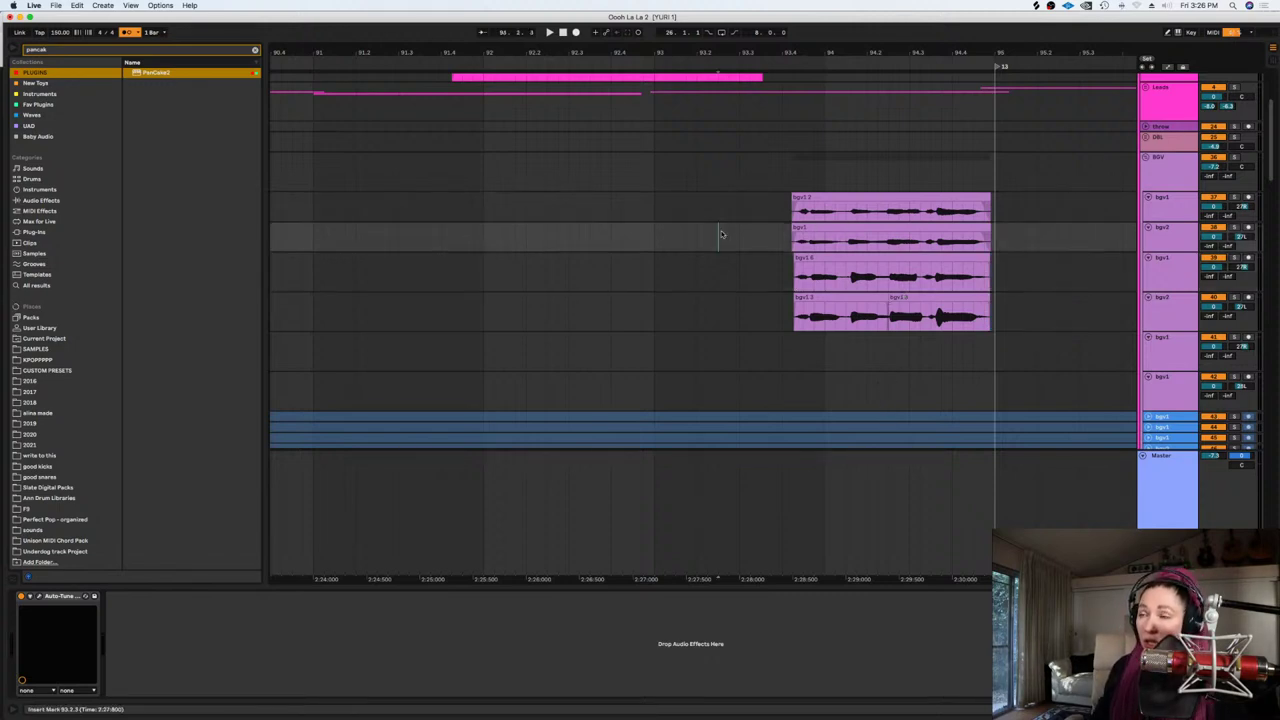
{"action": "left_click_drag", "start_coordinate": [771, 207], "coordinate": [808, 335]}
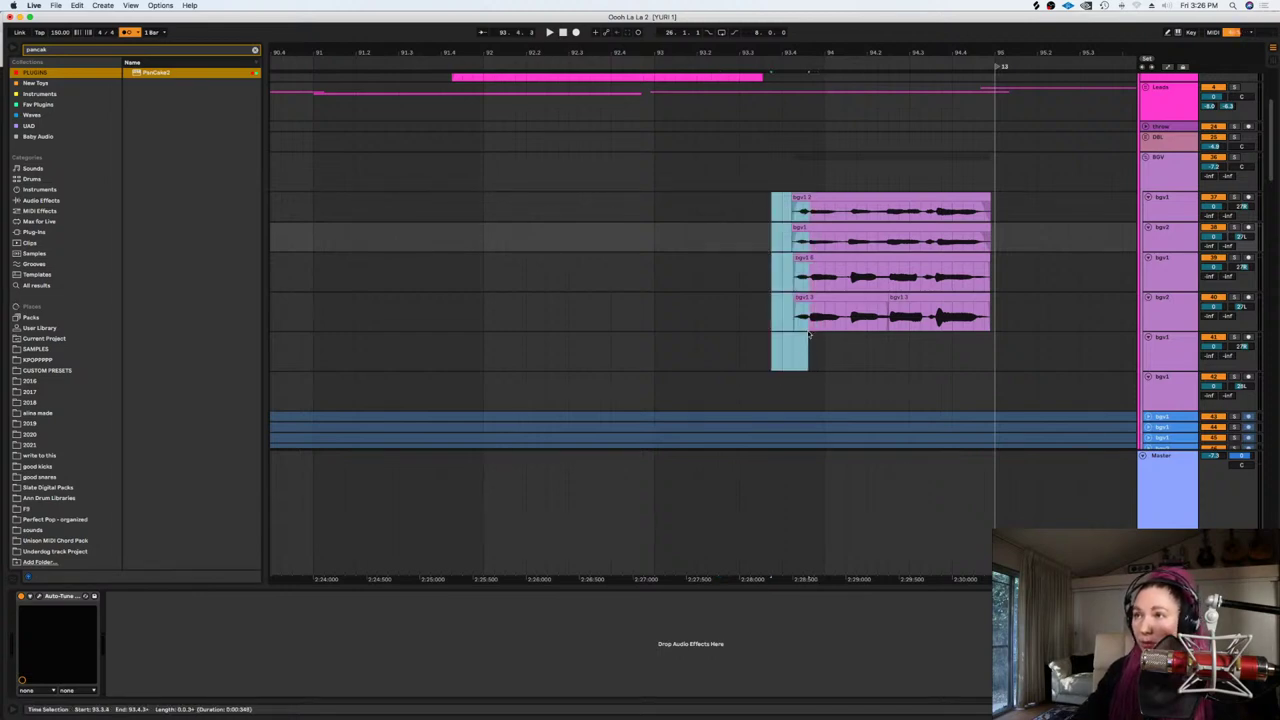
{"action": "key", "text": "shift+Tab"}
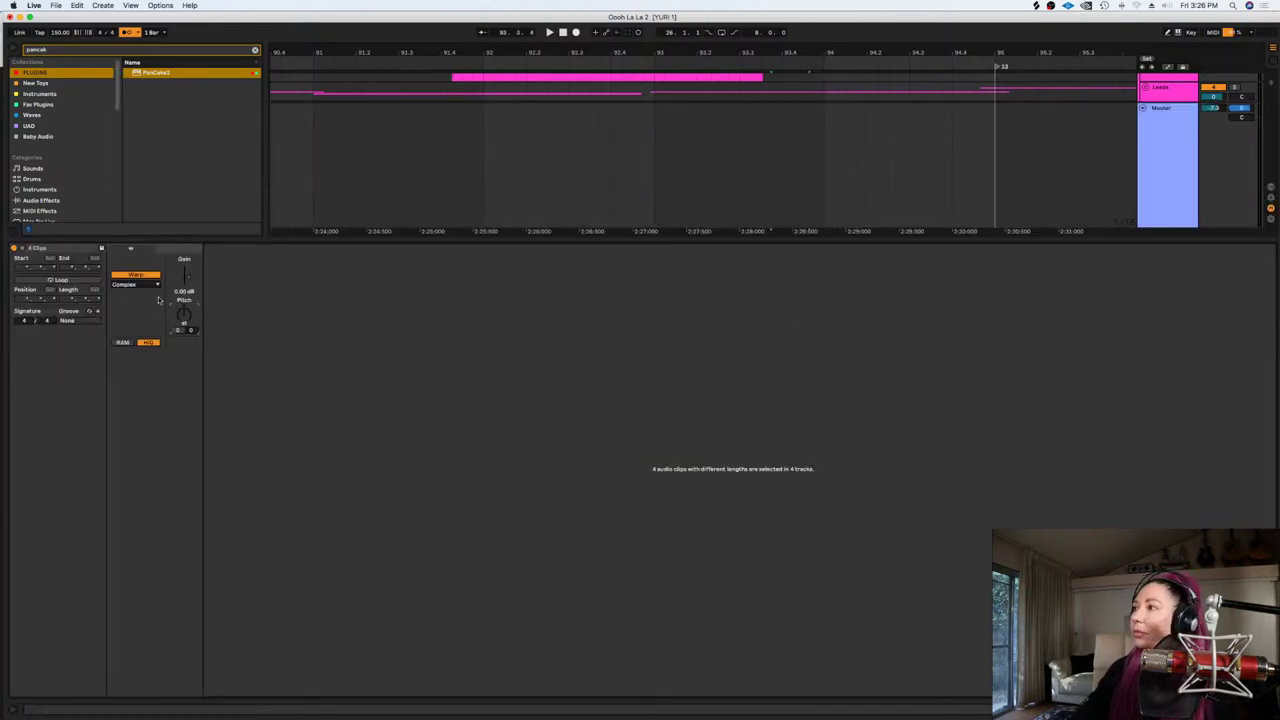
{"action": "left_click_drag", "start_coordinate": [184, 278], "coordinate": [184, 290]}
{"action": "key", "text": "shift+Tab"}
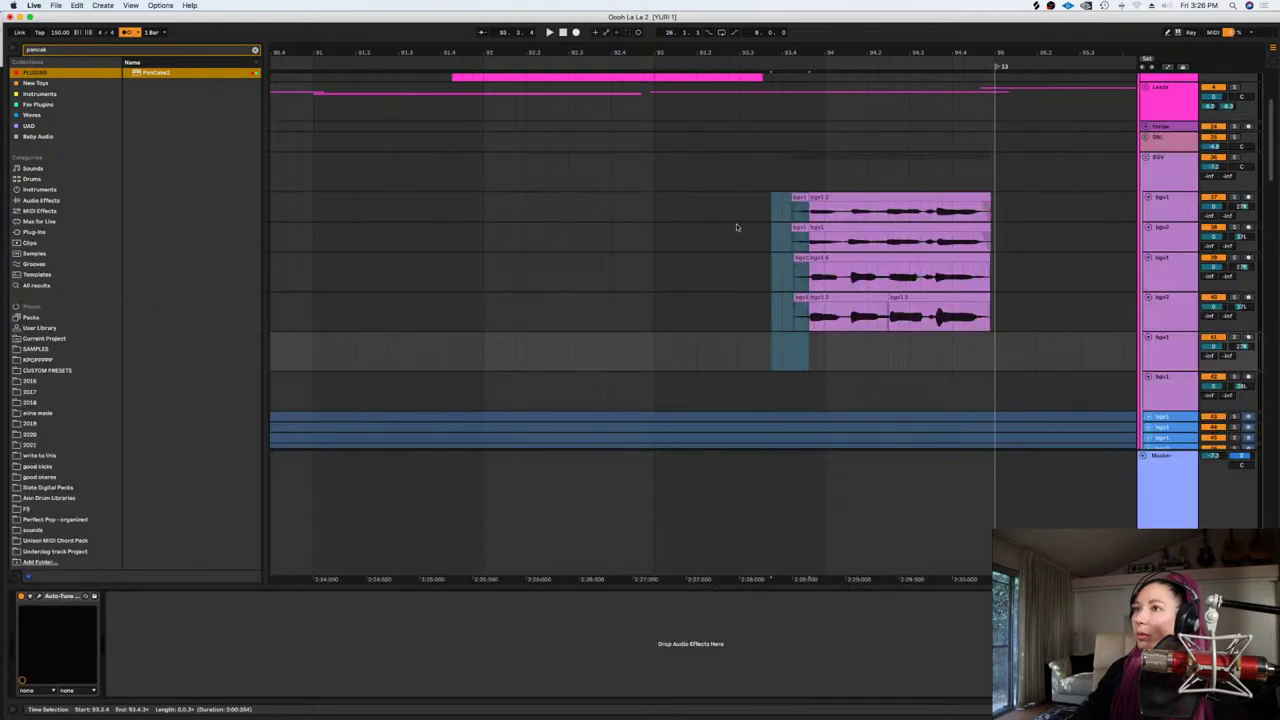
{"action": "key", "text": "space"}
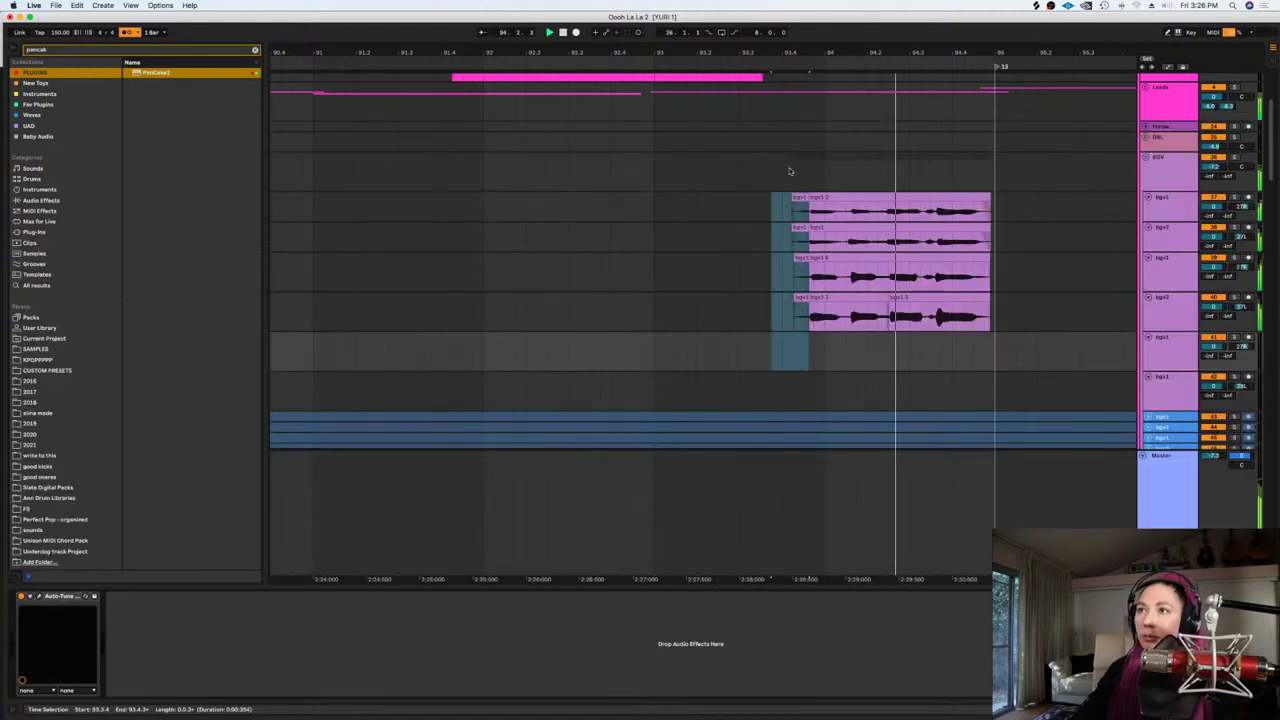
{"action": "left_click", "coordinate": [782, 176]}
{"action": "key", "text": "space"}
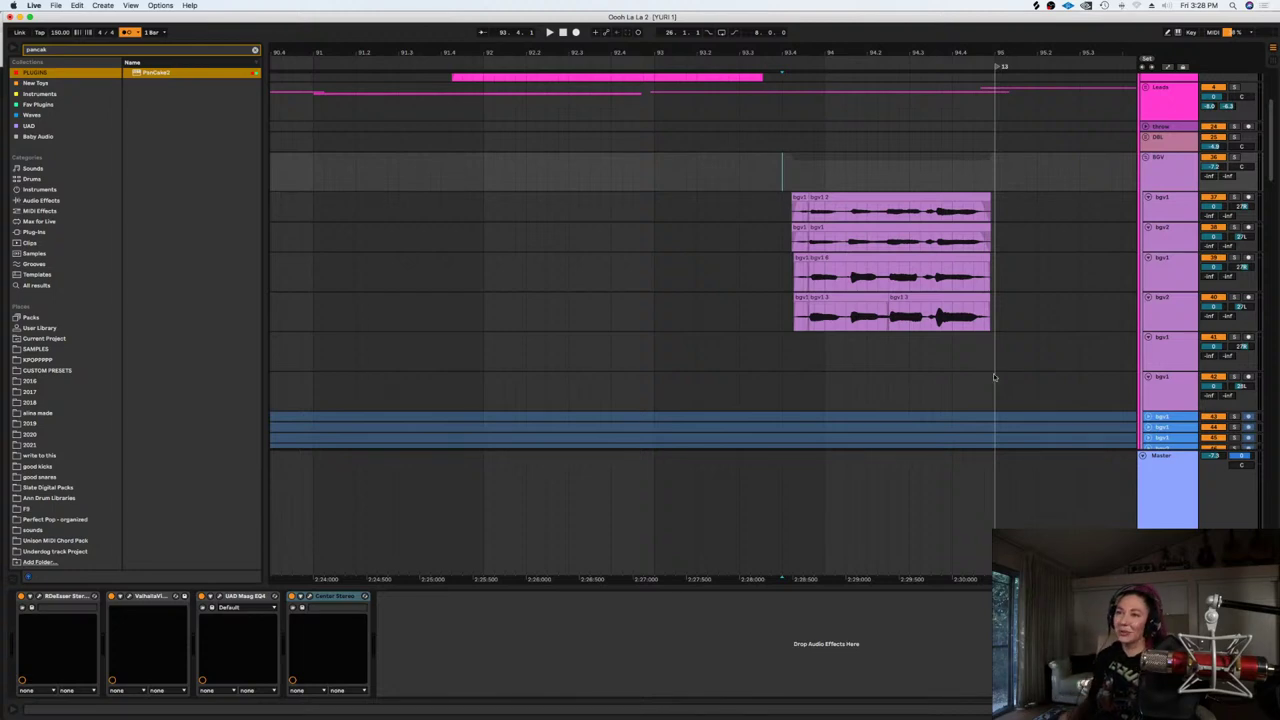
Lower the clip gain of all clips on the four background vocal tracks together and play them back
{"action": "left_click", "coordinate": [772, 175]}
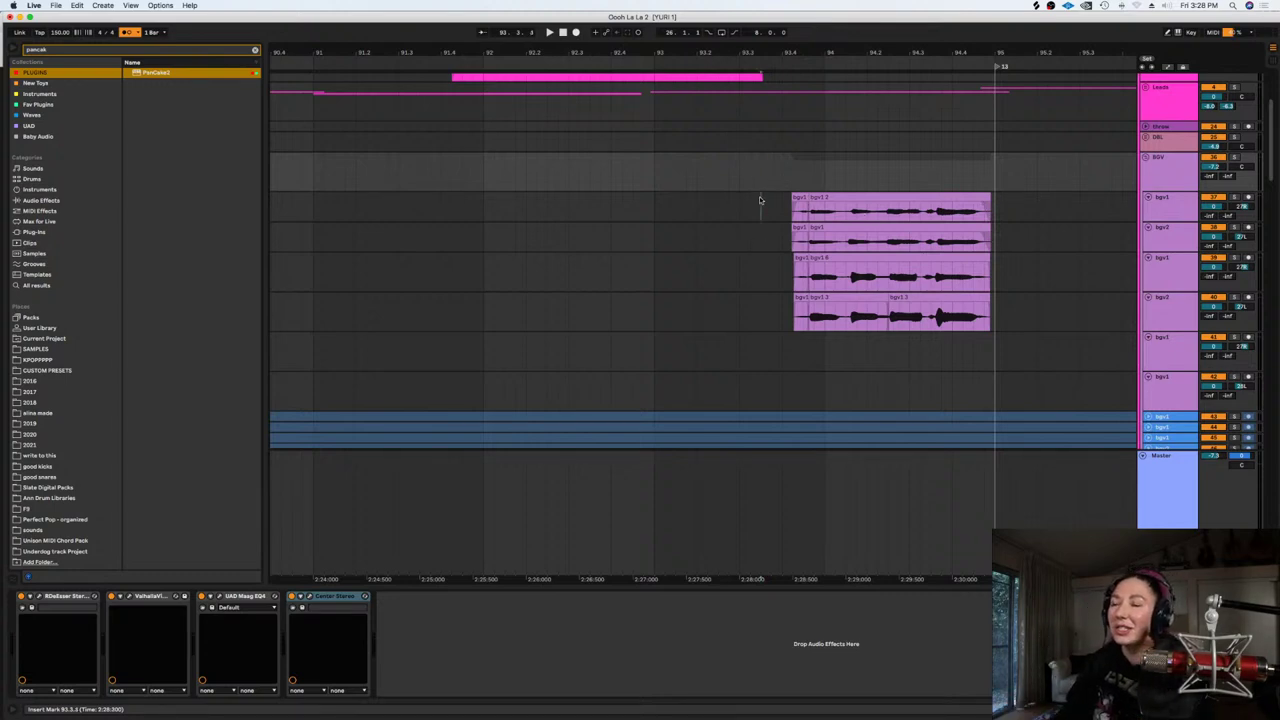
{"action": "left_click_drag", "start_coordinate": [760, 200], "coordinate": [1014, 371]}
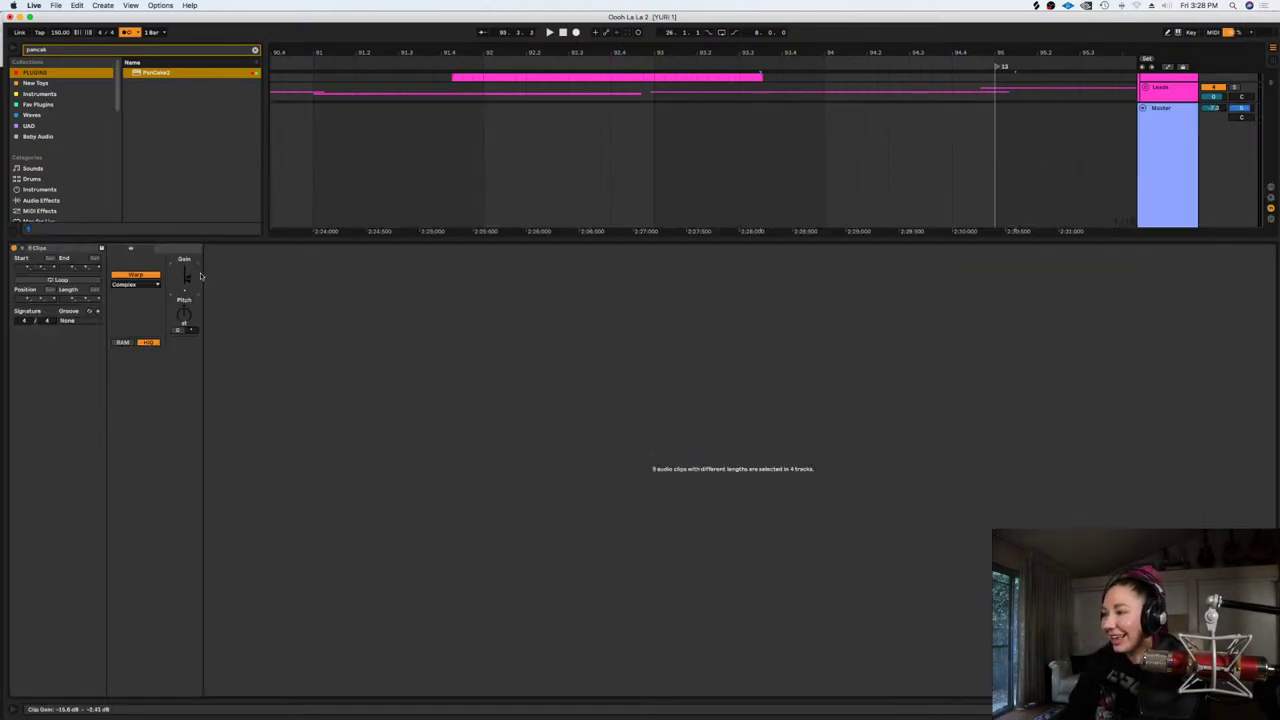
{"action": "left_click", "coordinate": [781, 212]}
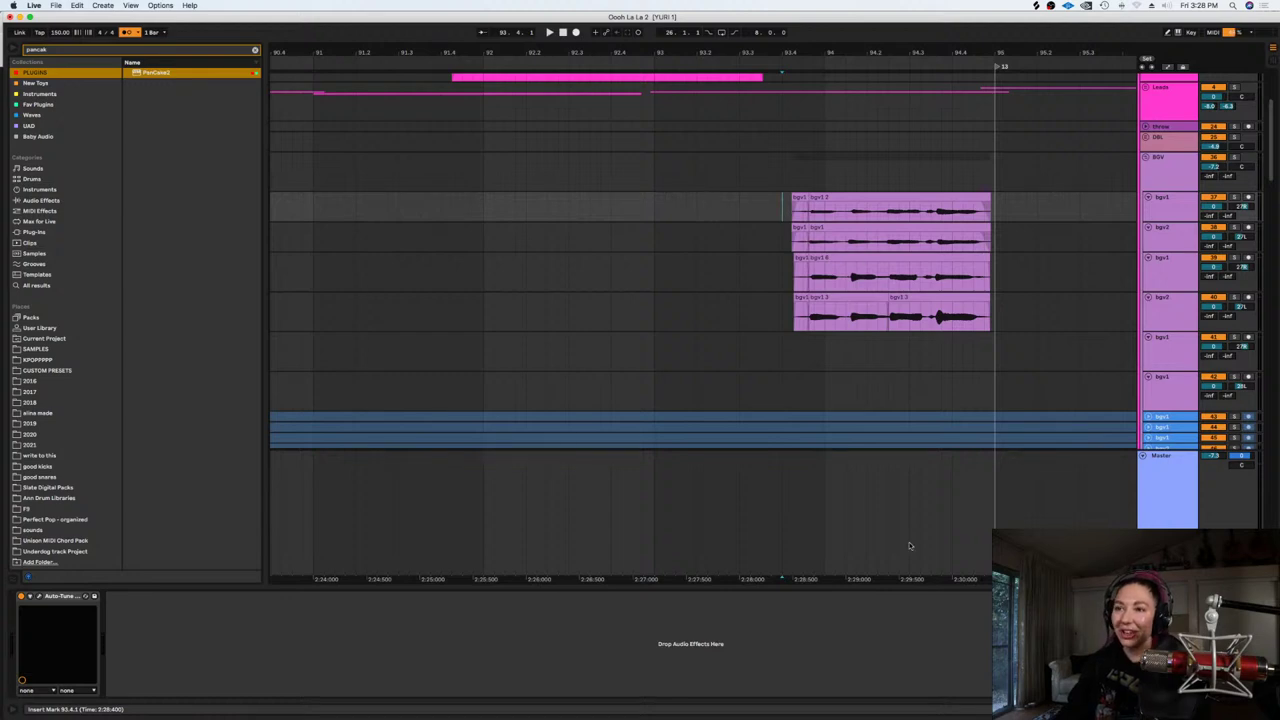
{"action": "key", "text": "space"}
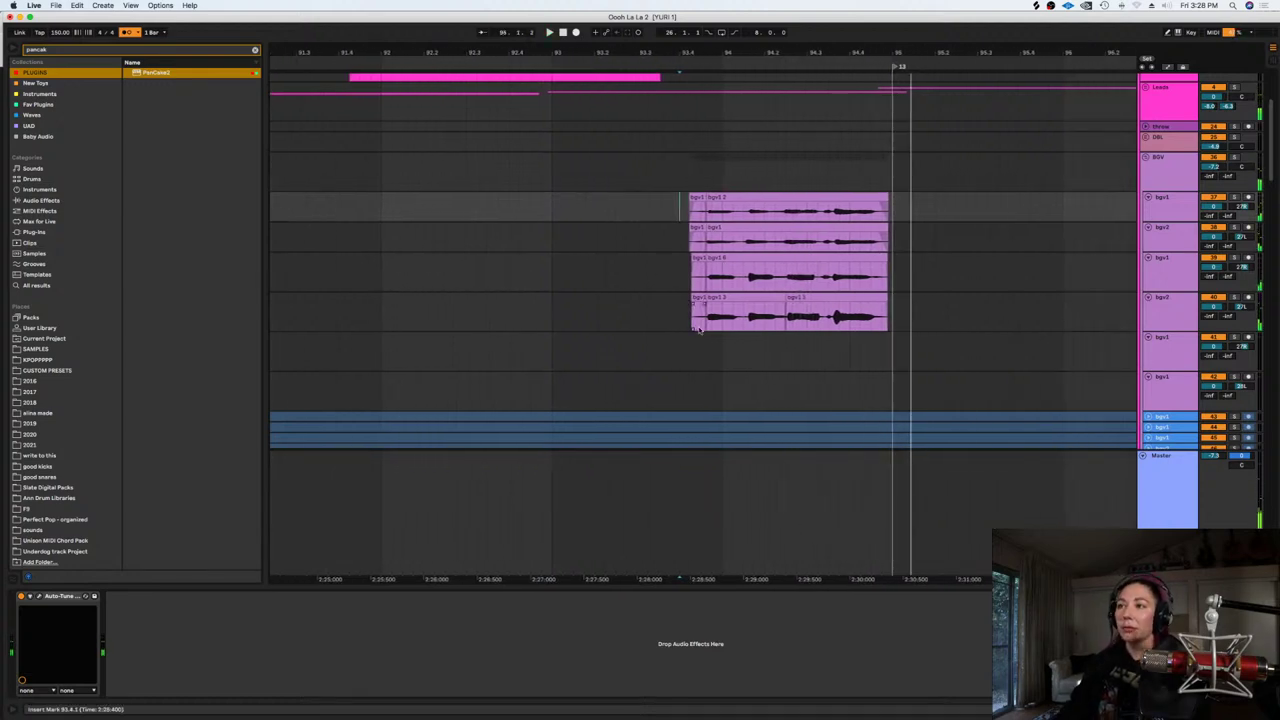
Solo the second background vocal track, listen to it around bar 94, and turn the solo off
{"action": "left_click", "coordinate": [690, 308]}
{"action": "left_click", "coordinate": [1235, 228]}
{"action": "key", "text": "space"}
{"action": "key", "text": "space"}
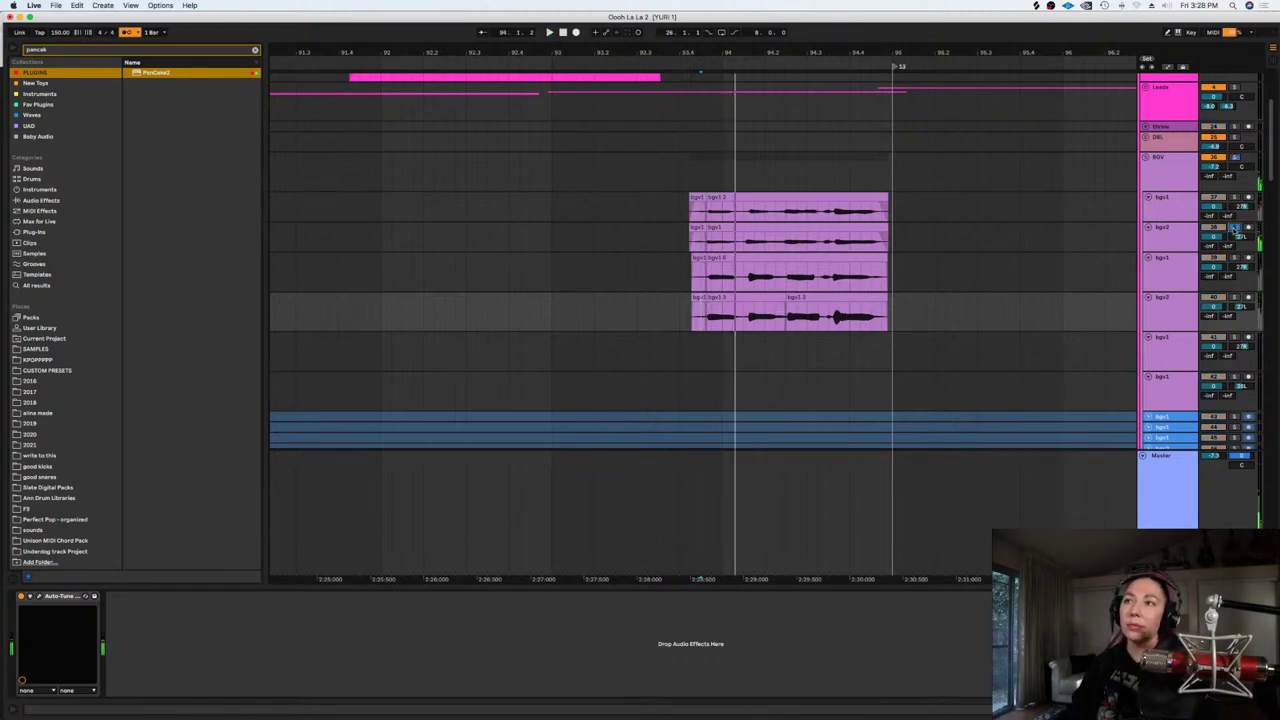
{"action": "left_click", "coordinate": [742, 232]}
{"action": "left_click", "coordinate": [1235, 228]}
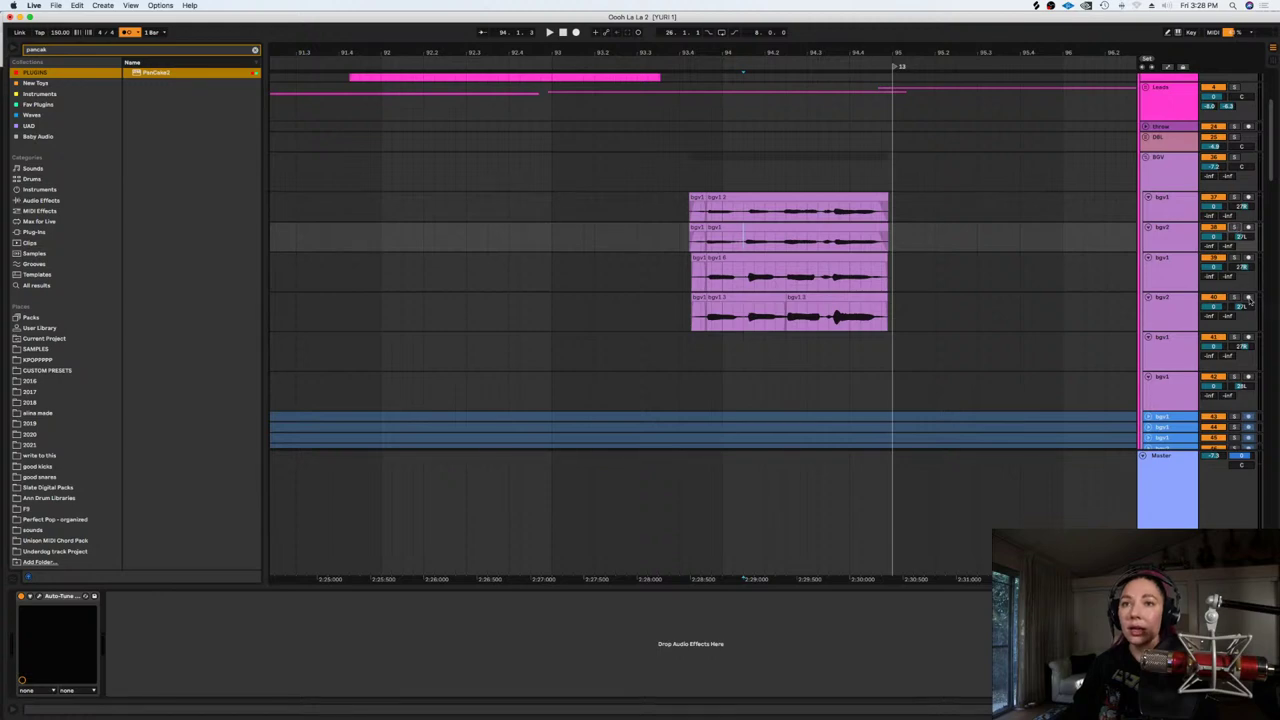
Arm the fifth background vocal track, loop bars 93 to 95, and record a new harmony layer over the loop
{"action": "left_click", "coordinate": [1248, 338]}
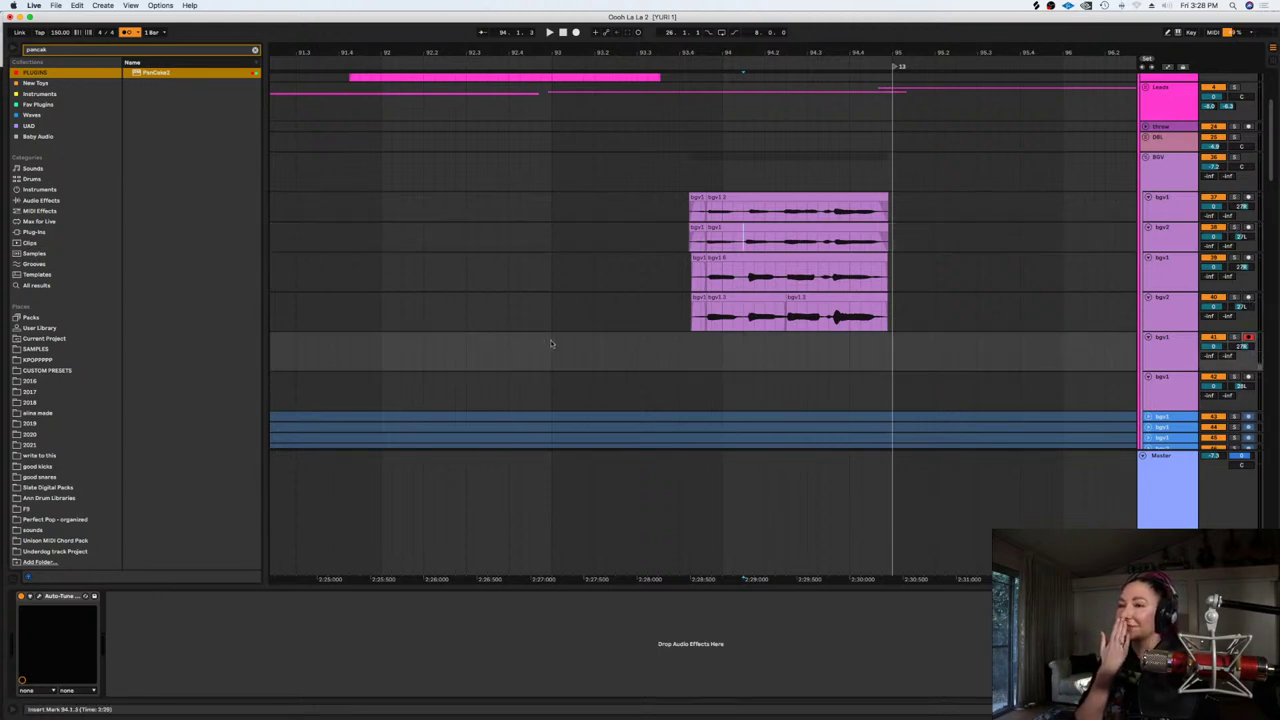
{"action": "left_click_drag", "start_coordinate": [550, 344], "coordinate": [895, 357]}
{"action": "key", "text": "super+l"}
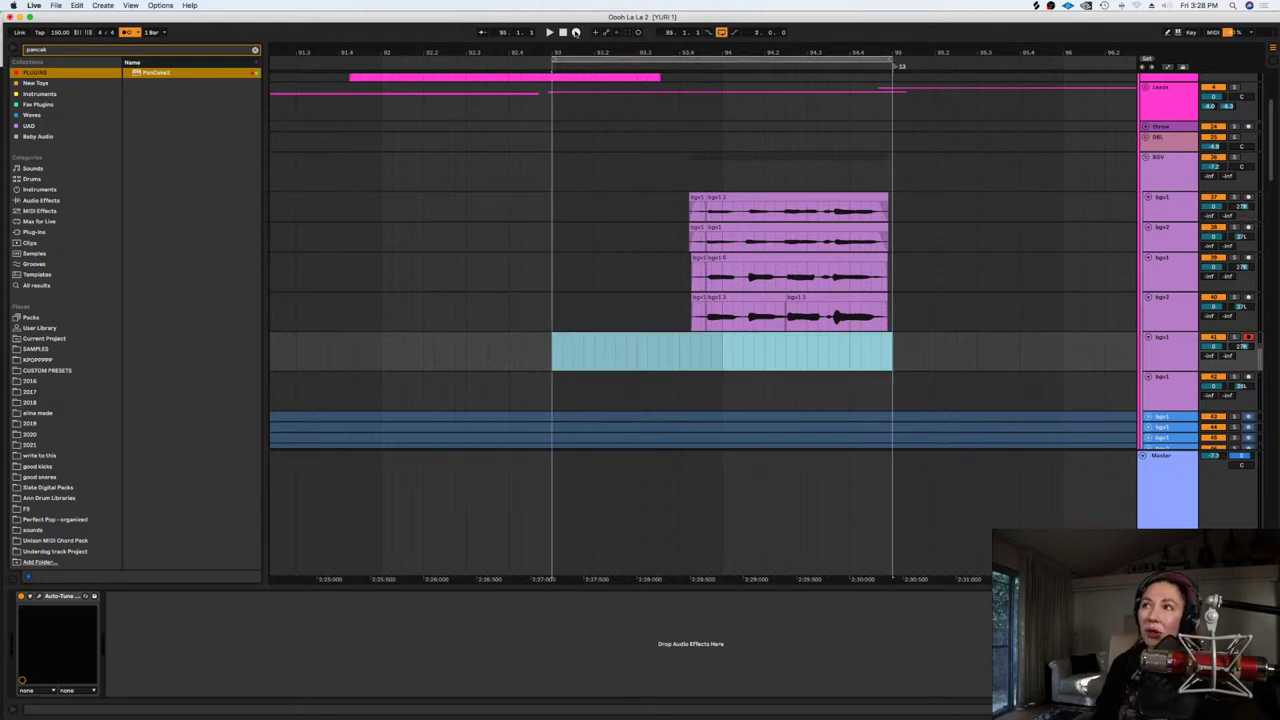
{"action": "left_click", "coordinate": [576, 32]}
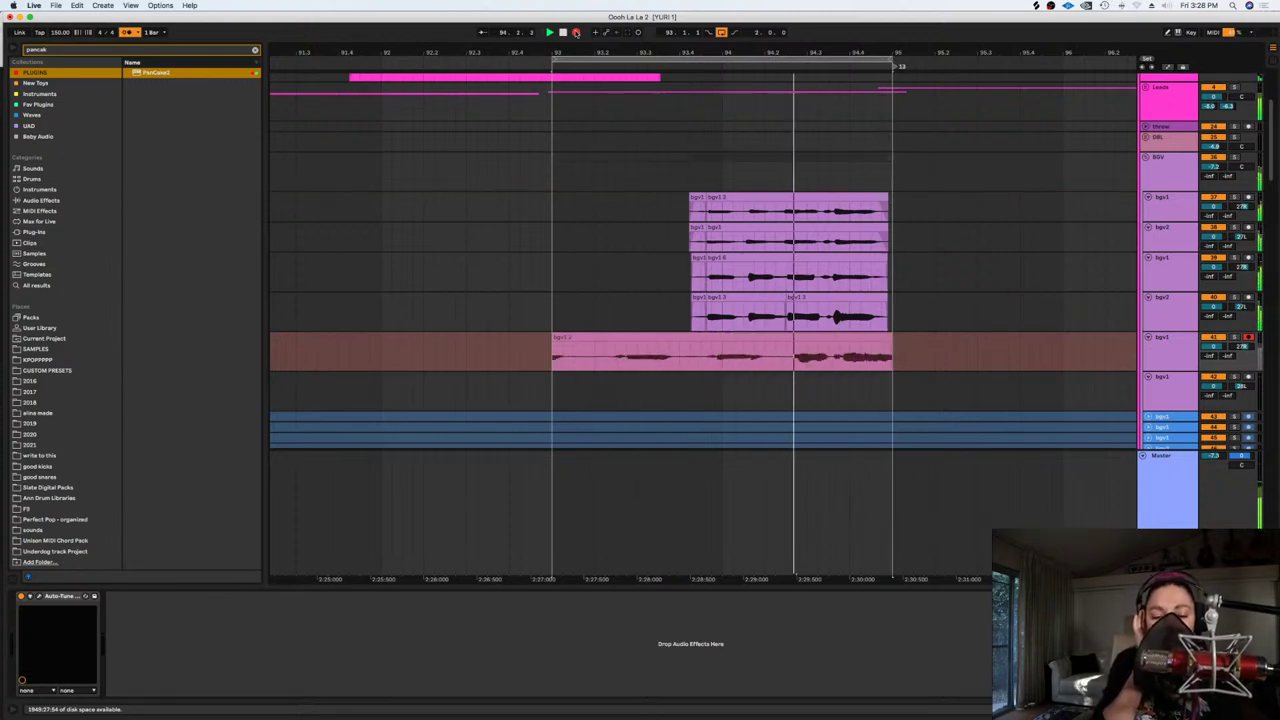
{"action": "key", "text": "space"}
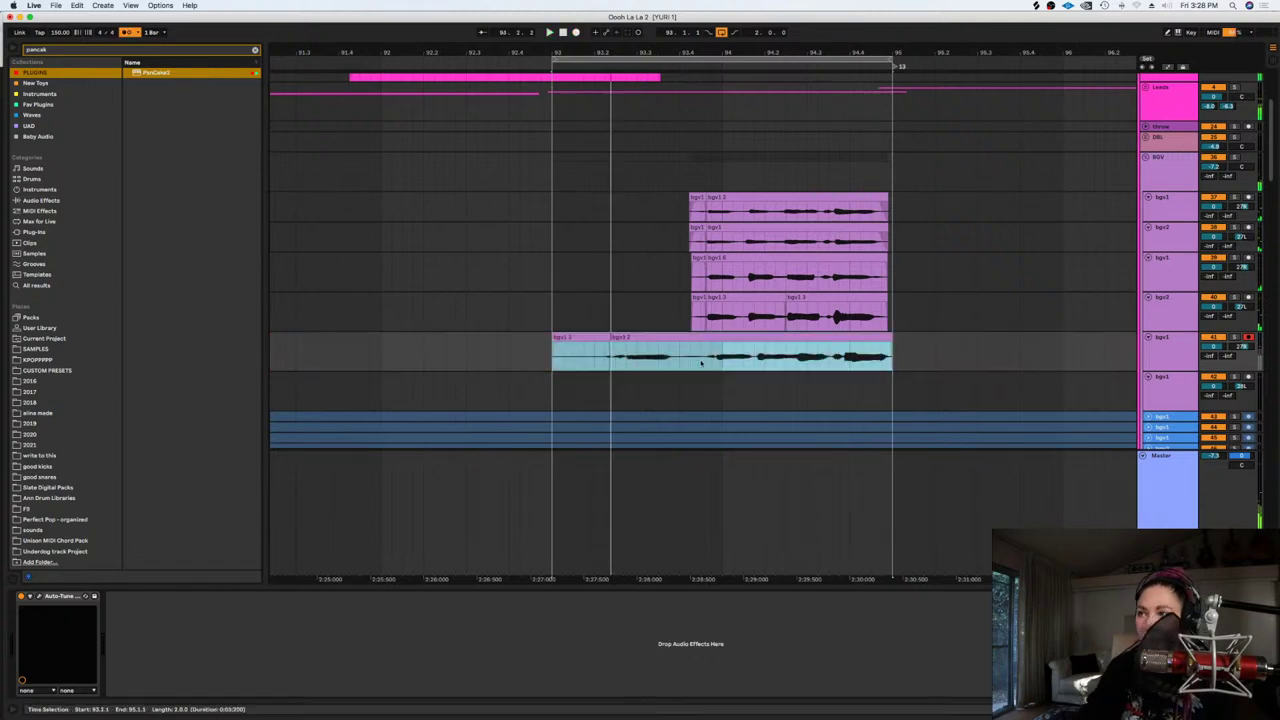
Move the trimmed harmony phrase to the sixth background vocal track and clear the leftover audio from the fifth
{"action": "left_click", "coordinate": [716, 345]}
{"action": "key", "text": "super+e"}
{"action": "left_click_drag", "start_coordinate": [718, 338], "coordinate": [714, 381]}
{"action": "key", "text": "Delete"}
{"action": "left_click_drag", "start_coordinate": [702, 354], "coordinate": [529, 354]}
{"action": "key", "text": "Delete"}
{"action": "left_click", "coordinate": [552, 353]}
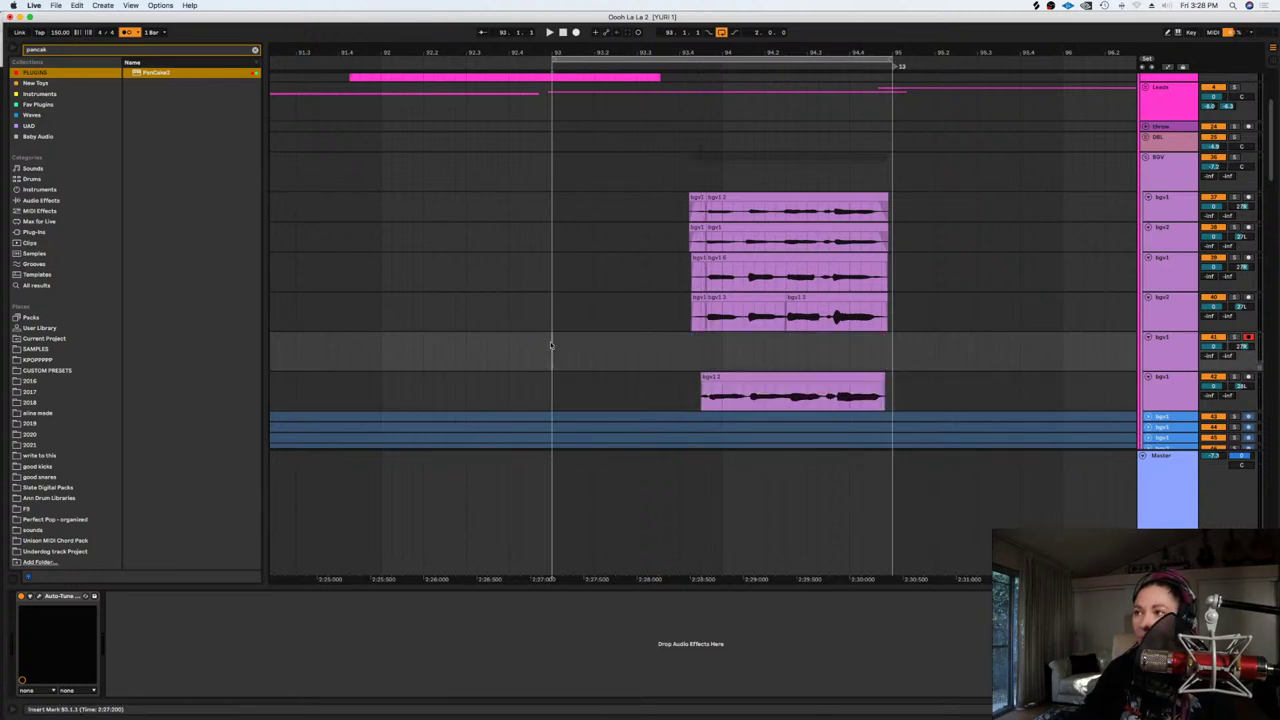
Record a new harmony take on the fifth background vocal track over the looped bars 93 to 95
{"action": "key", "text": "space"}
{"action": "left_click", "coordinate": [576, 32]}
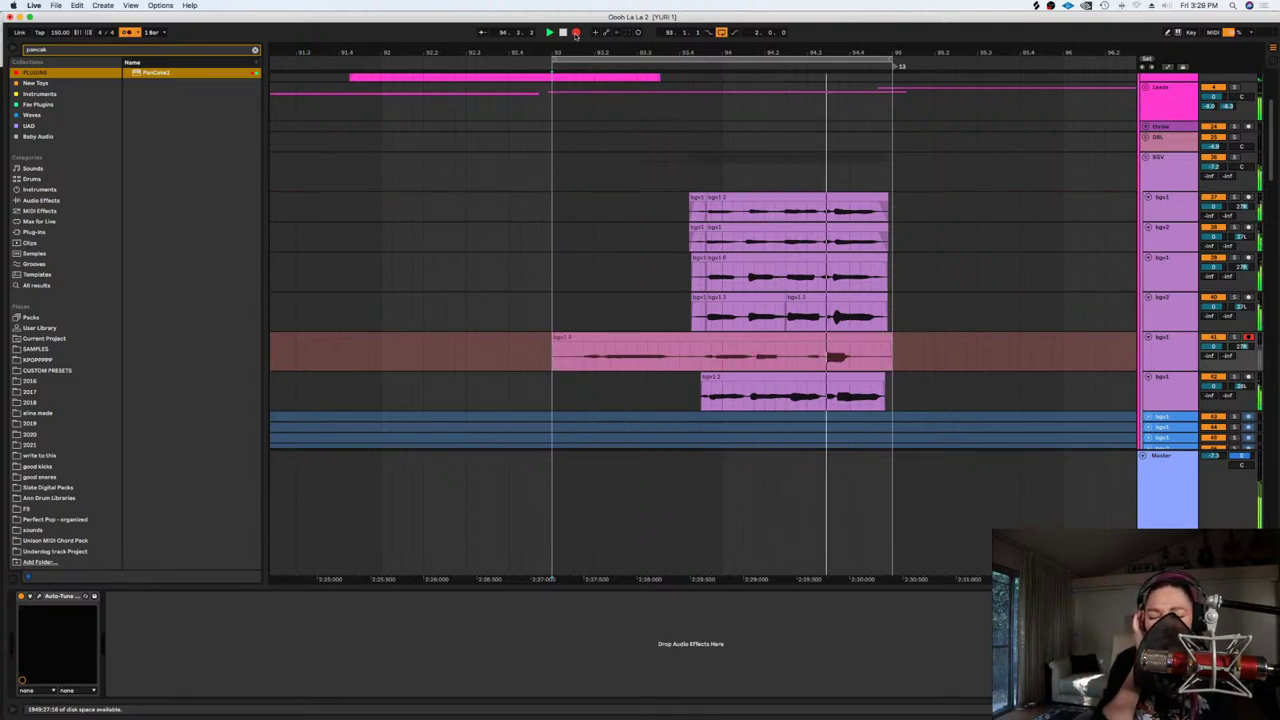
{"action": "key", "text": "space"}
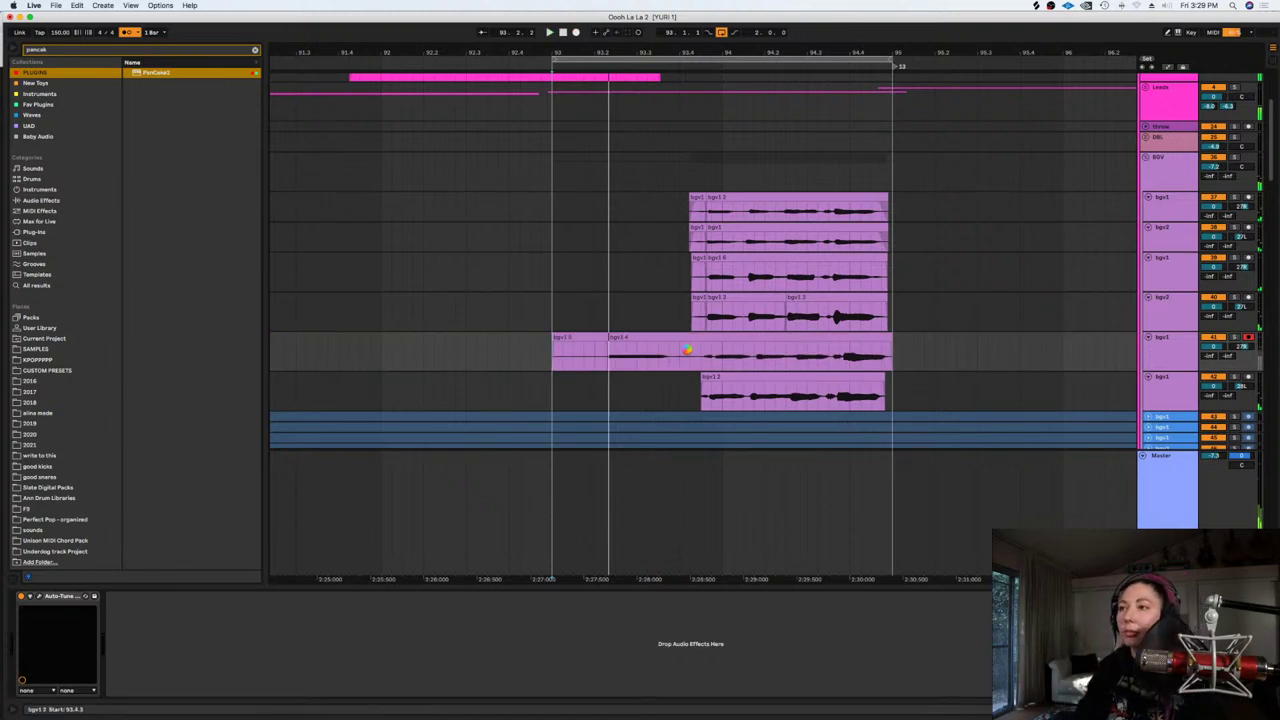
Trim the new take on the fifth background vocal track to the harmony phrase by deleting all audio before it
{"action": "left_click", "coordinate": [687, 350]}
{"action": "key", "text": "plus"}
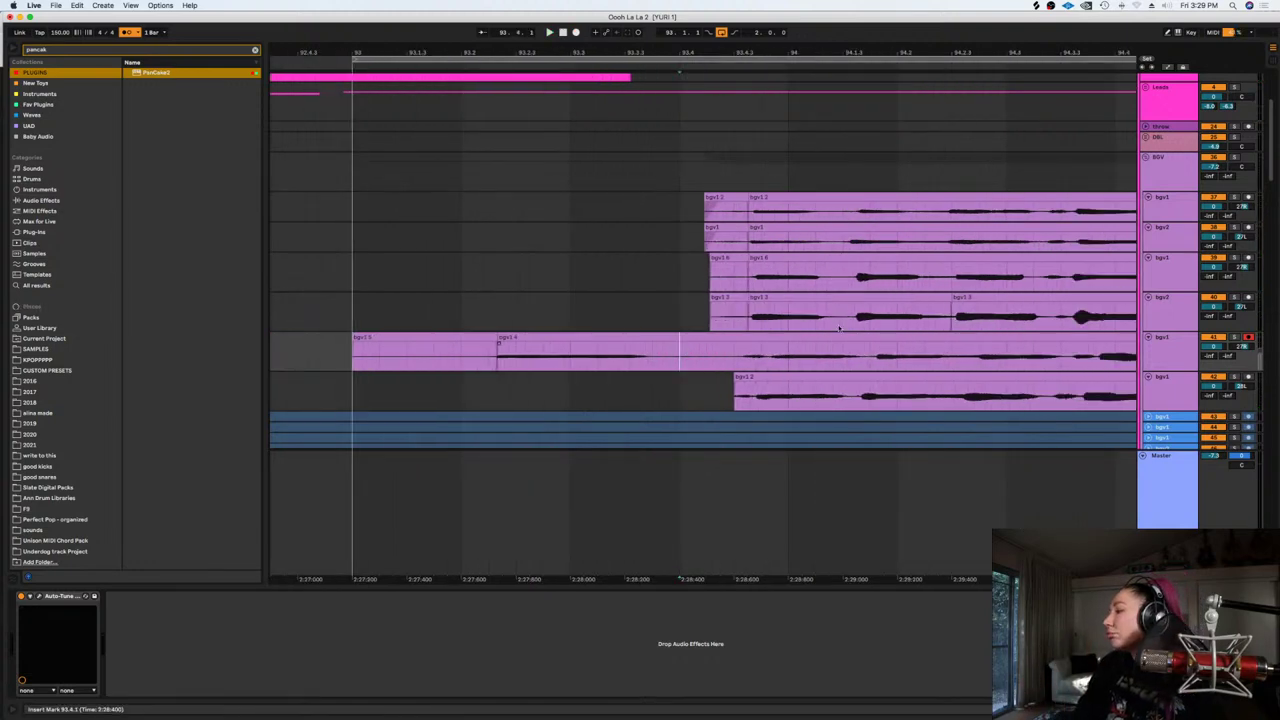
{"action": "left_click", "coordinate": [739, 350]}
{"action": "left_click", "coordinate": [731, 340]}
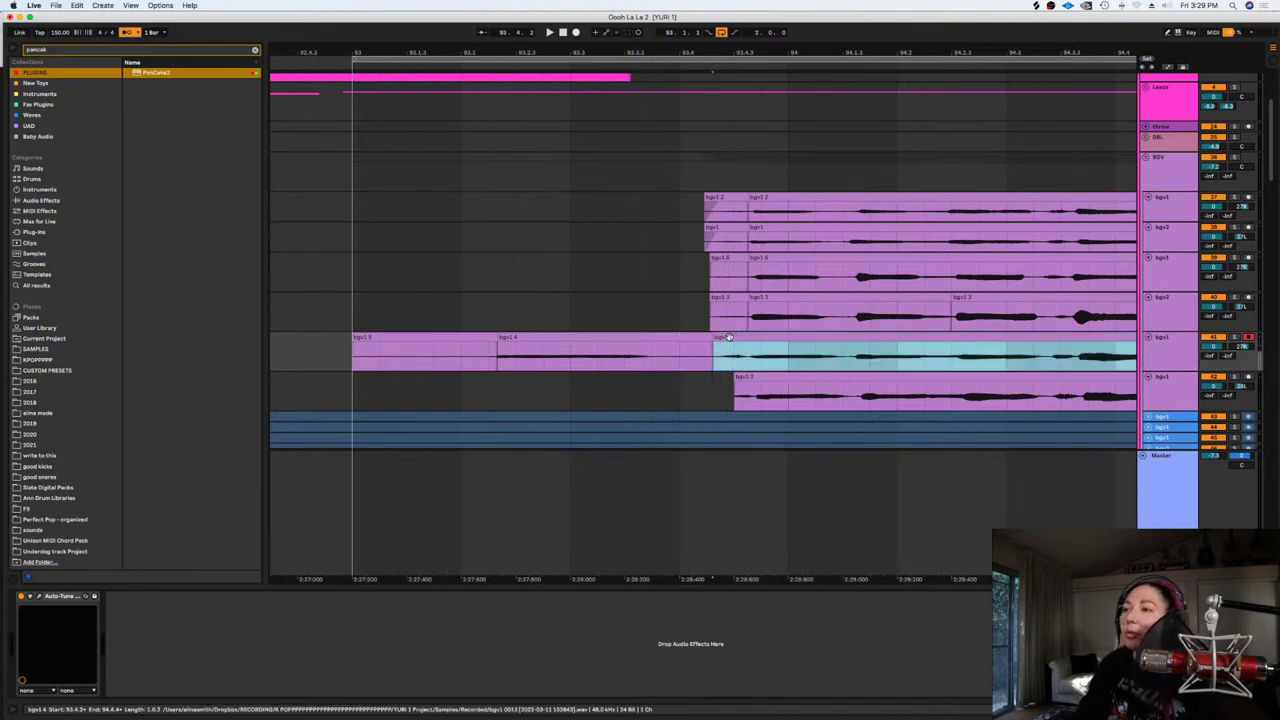
{"action": "left_click", "coordinate": [731, 345]}
{"action": "left_click", "coordinate": [730, 355]}
{"action": "key", "text": "minus"}
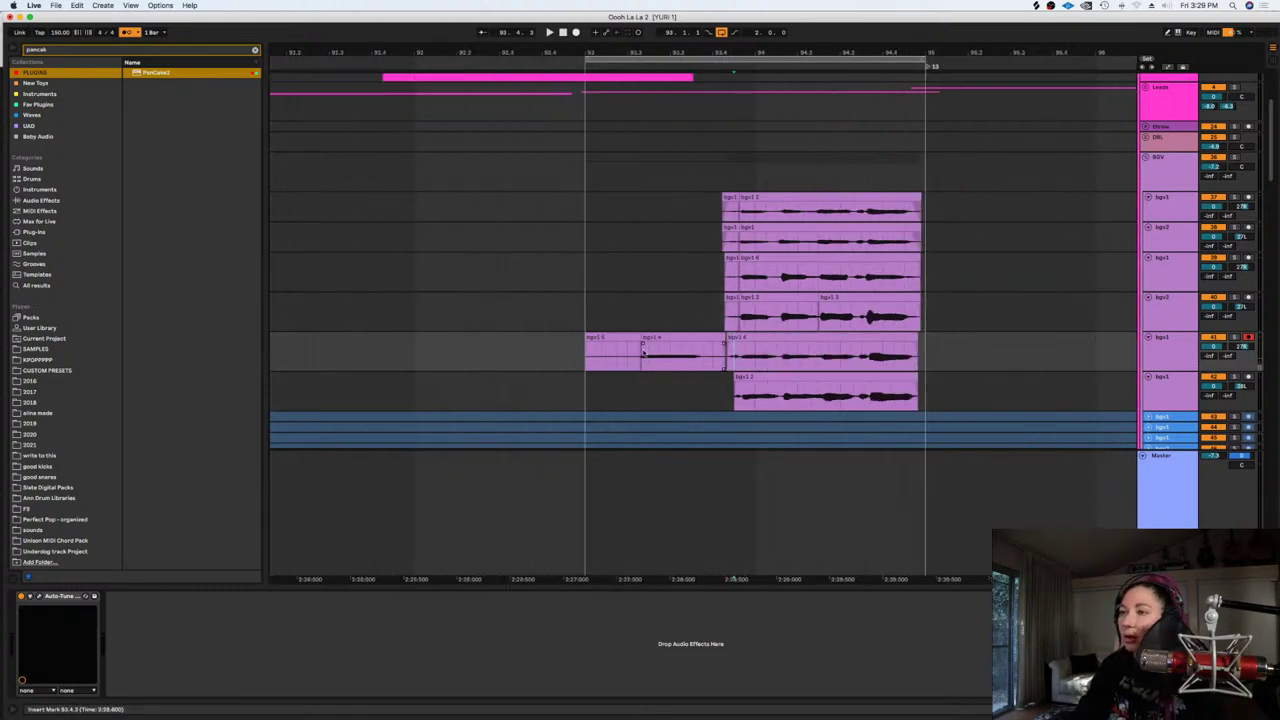
{"action": "left_click", "coordinate": [729, 358]}
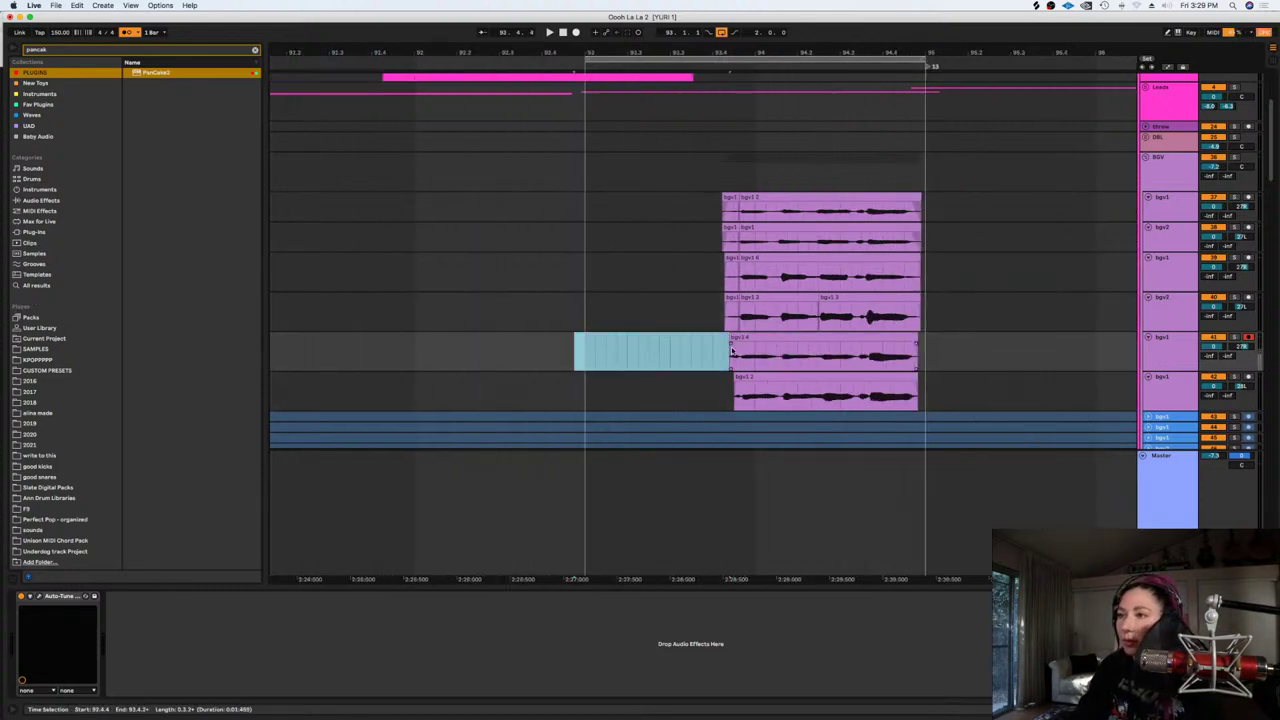
{"action": "key", "text": "Delete"}
Add short fades at the start and end of the harmony clips on the fifth and sixth background vocal tracks
{"action": "left_click", "coordinate": [733, 385]}
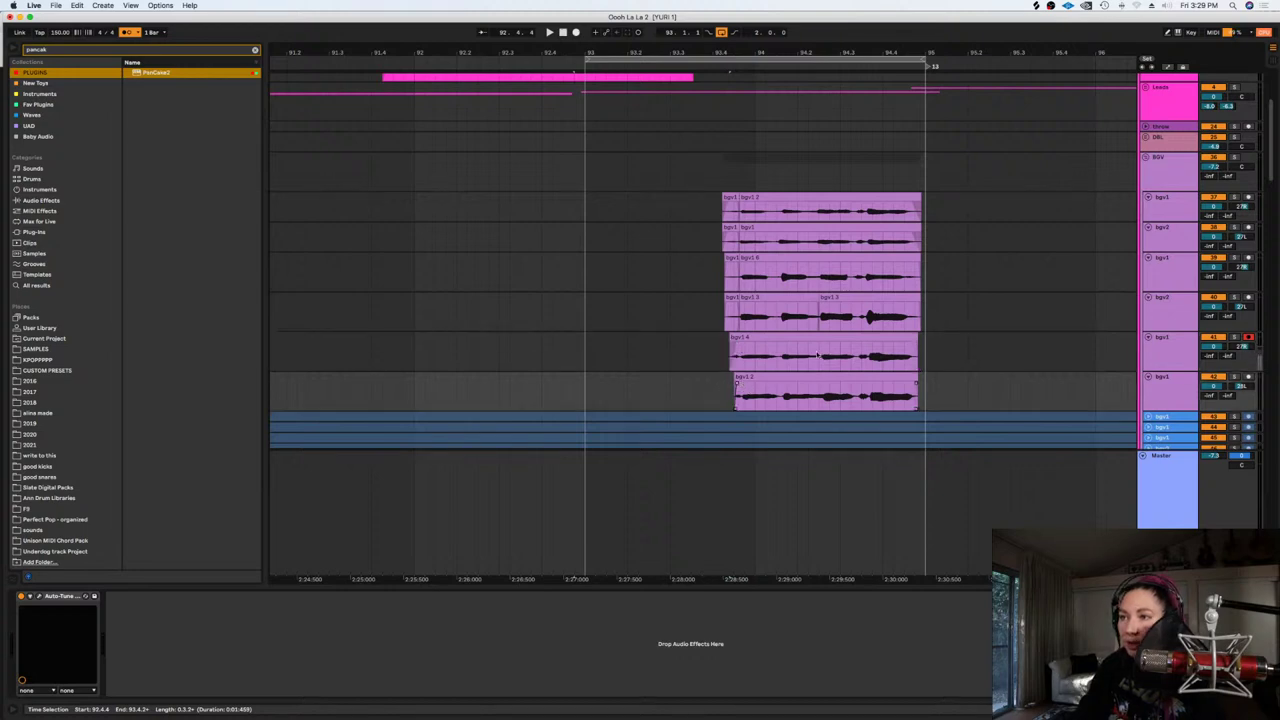
{"action": "left_click", "coordinate": [914, 346]}
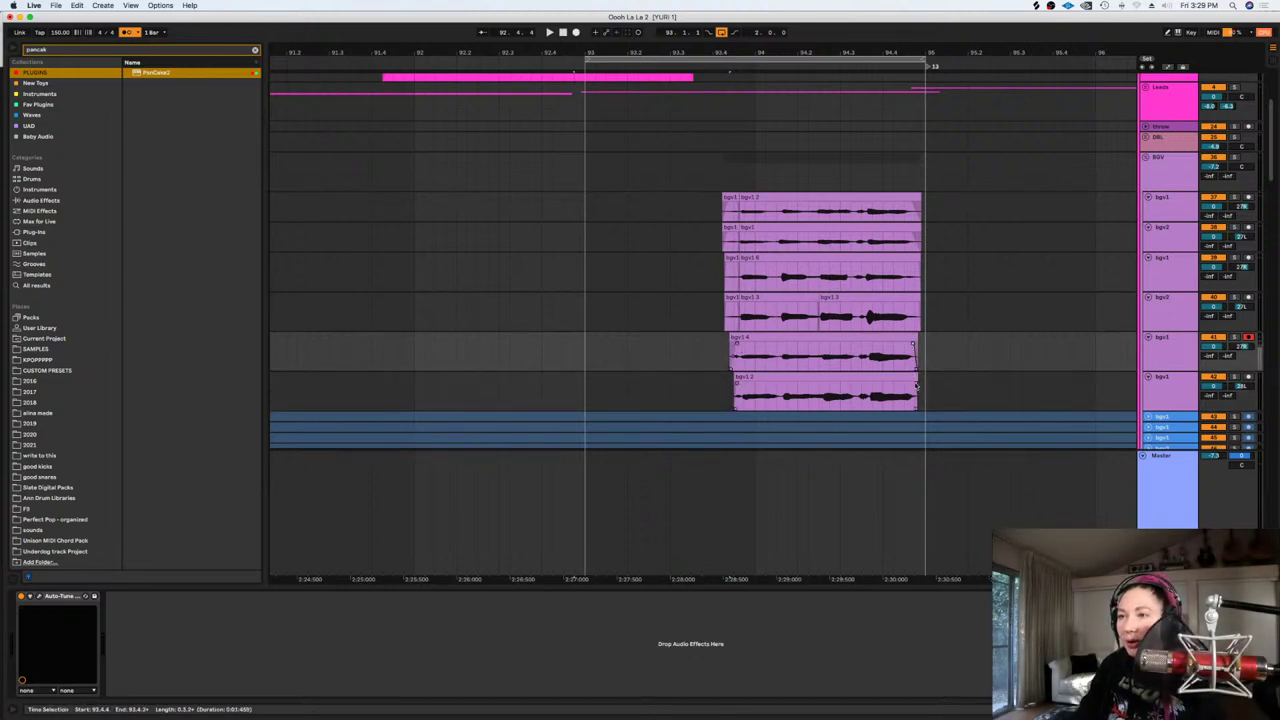
{"action": "left_click", "coordinate": [913, 385]}
{"action": "left_click", "coordinate": [936, 348]}
{"action": "key", "text": "minus"}
{"action": "key", "text": "minus"}
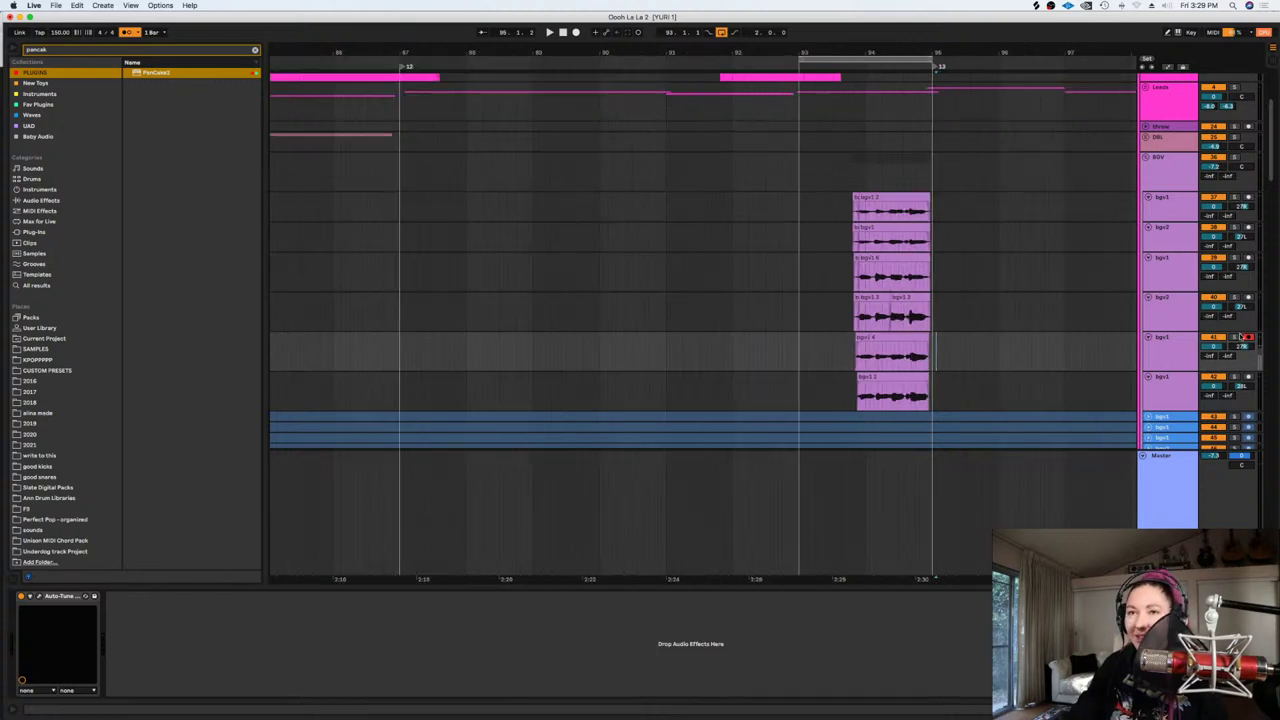
Disarm the fifth background vocal track and play back the harmony stack with the metronome and loop turned off
{"action": "left_click", "coordinate": [1248, 337]}
{"action": "left_click", "coordinate": [741, 342]}
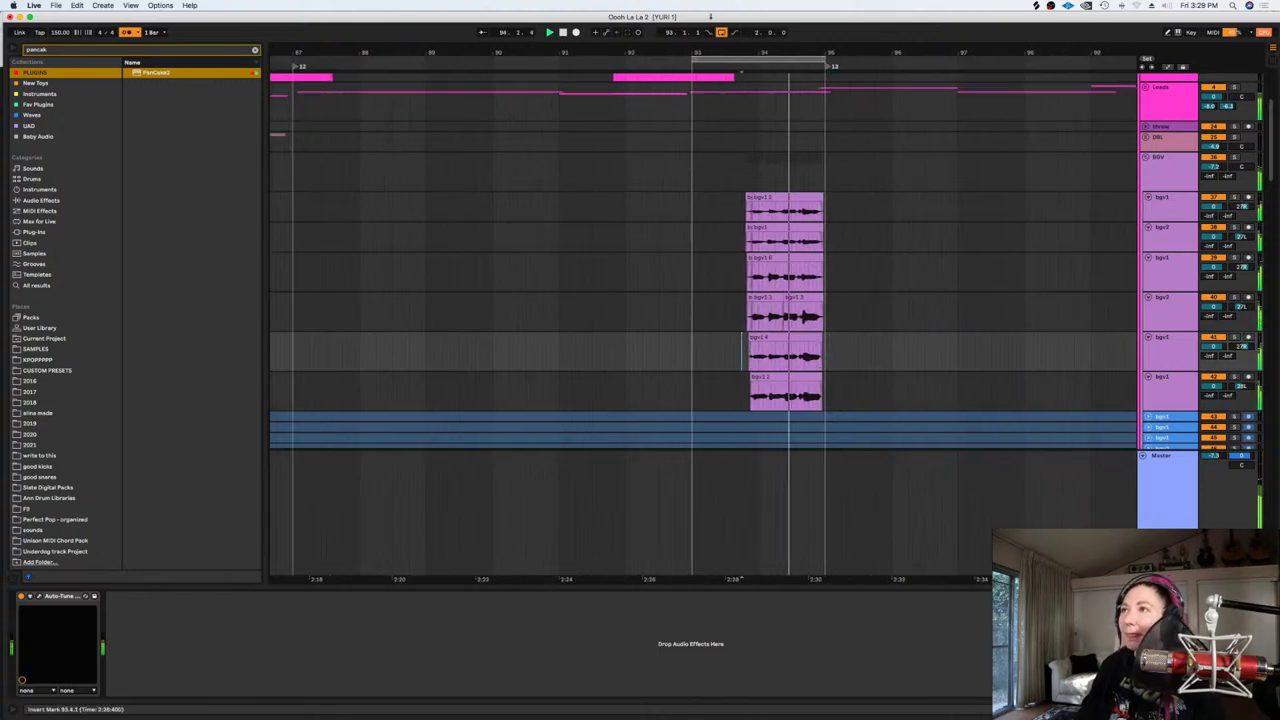
{"action": "left_click", "coordinate": [127, 32]}
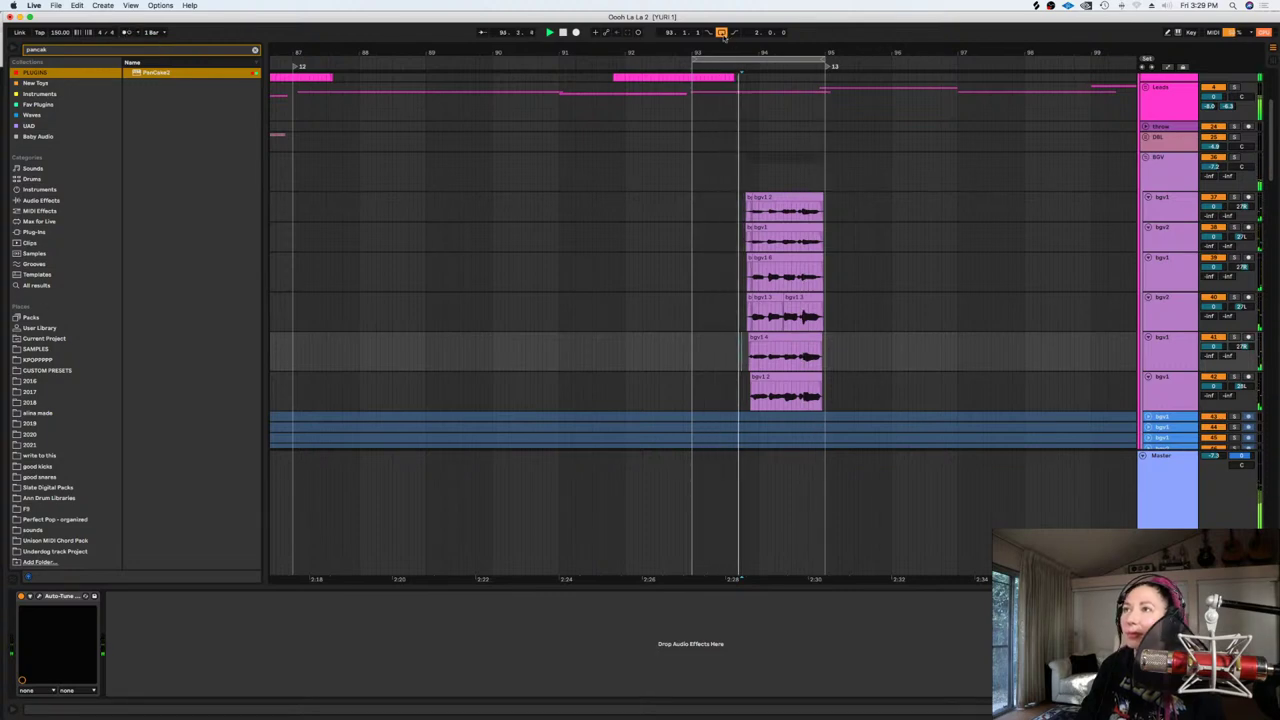
{"action": "left_click", "coordinate": [721, 32]}
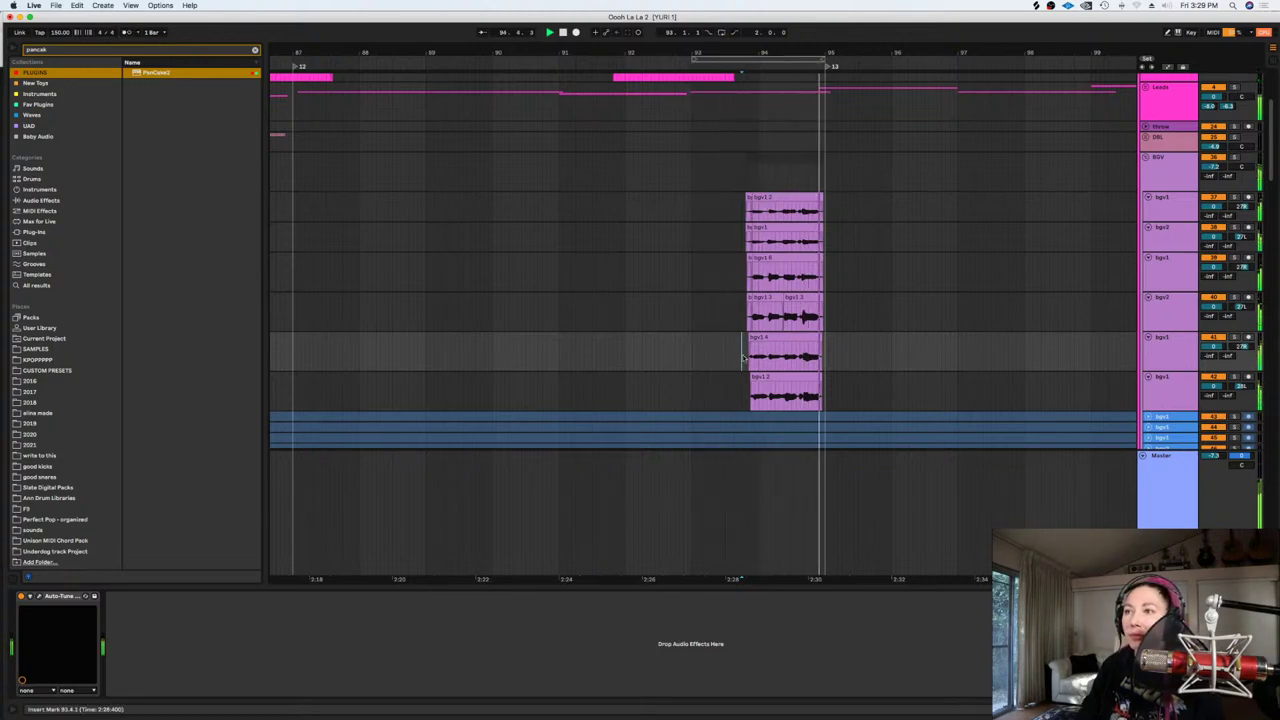
{"action": "key", "text": "space"}
Shift the harmony clips on the fifth and sixth background vocal tracks slightly earlier together and play them back
{"action": "left_click", "coordinate": [780, 364]}
{"action": "key", "text": "plus"}
{"action": "key", "text": "plus"}
{"action": "key", "text": "plus"}
{"action": "key", "text": "plus"}
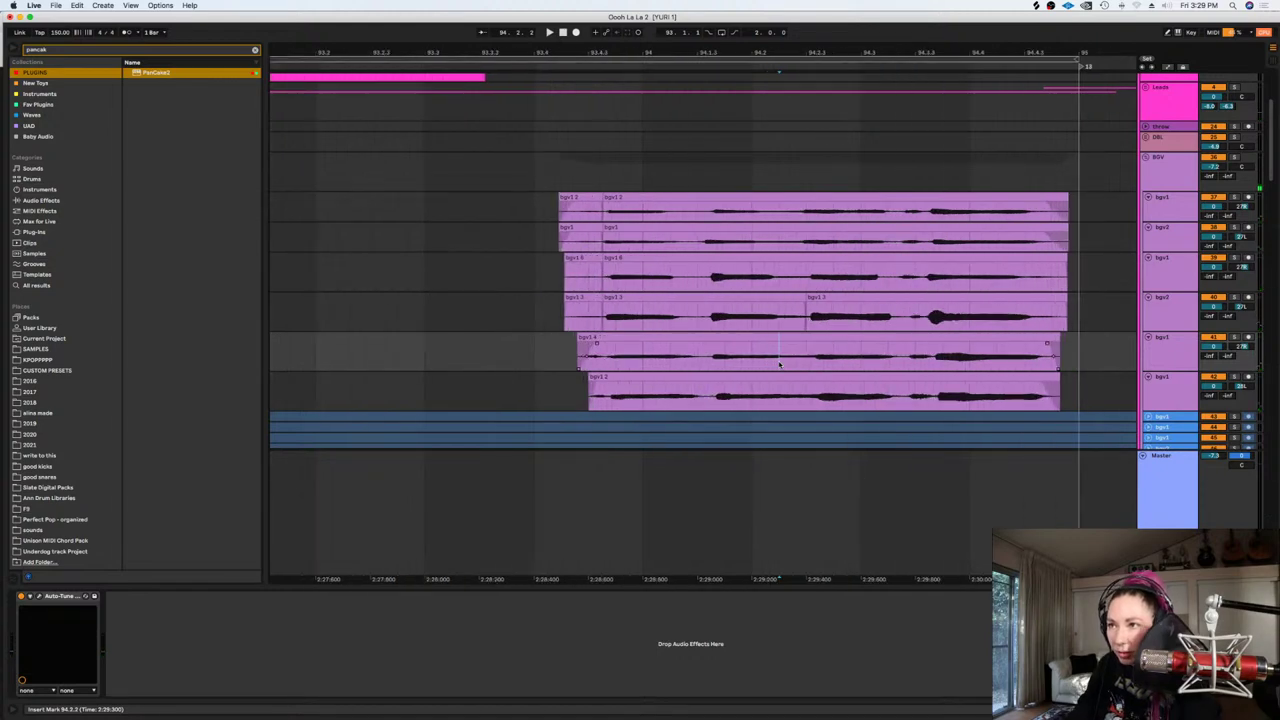
{"action": "left_click", "coordinate": [800, 377]}
{"action": "left_click", "coordinate": [820, 337], "text": "shift"}
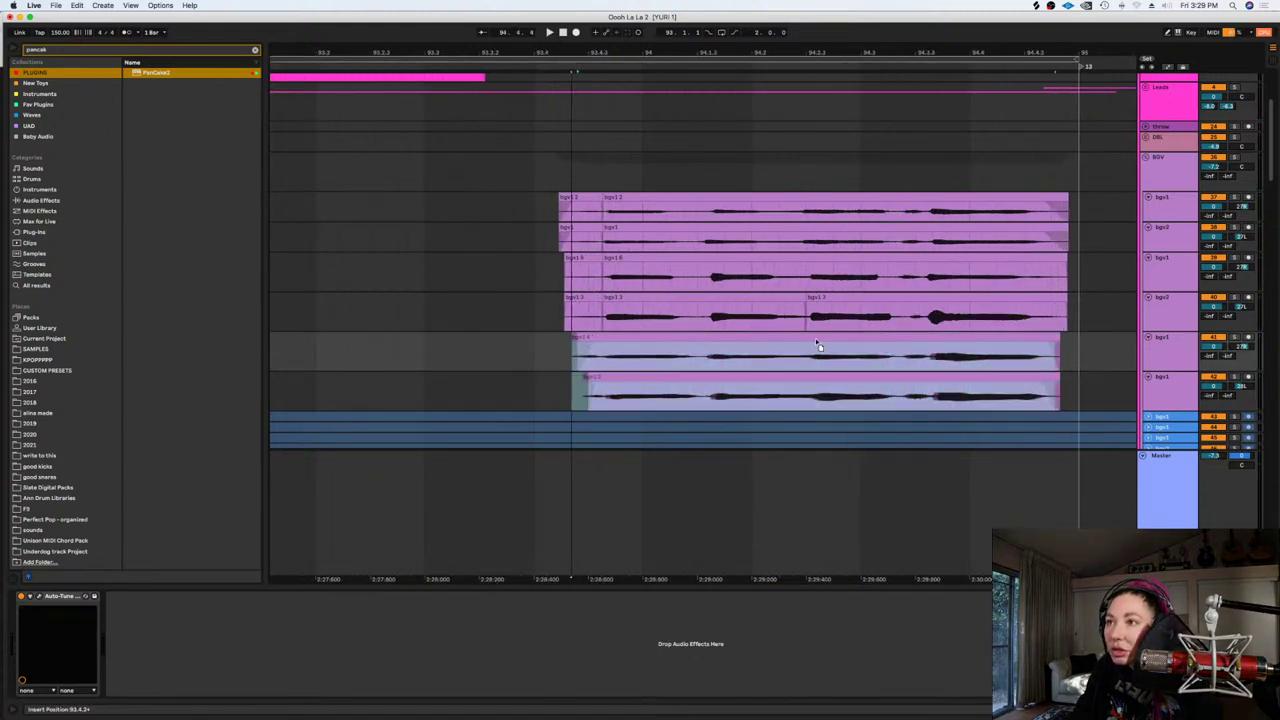
{"action": "key", "text": "space"}
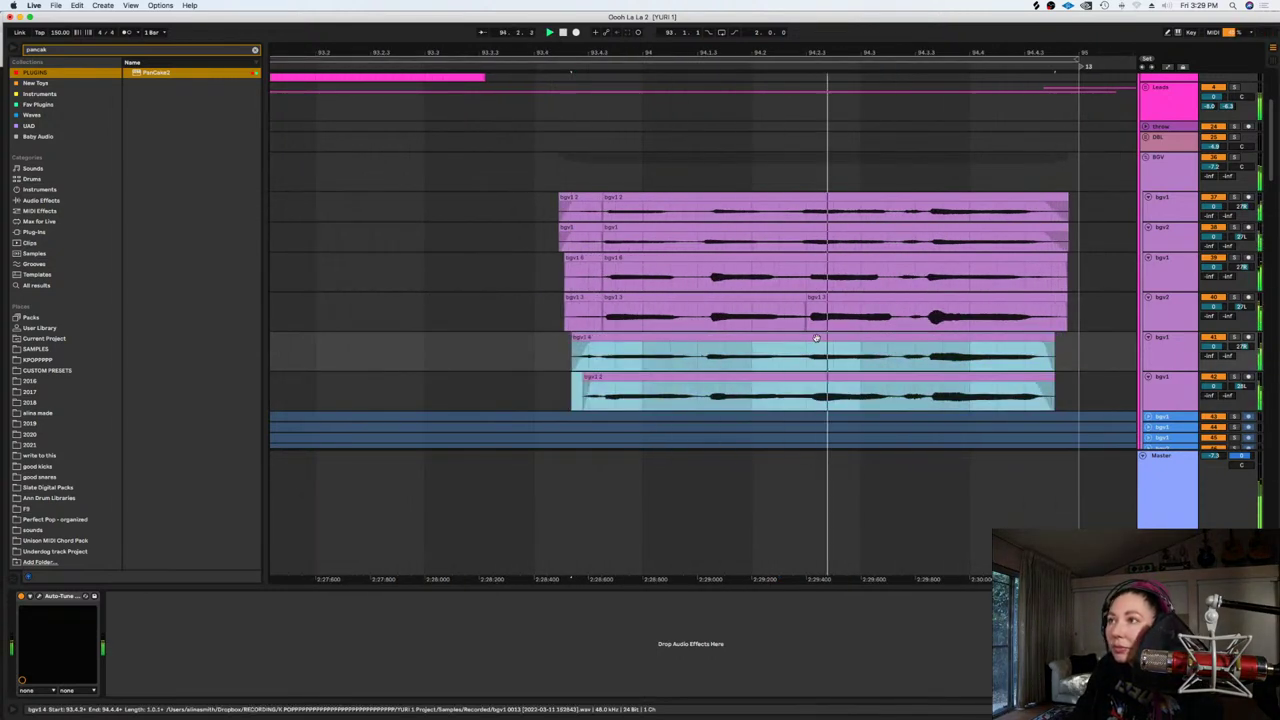
{"action": "left_click", "coordinate": [560, 285]}
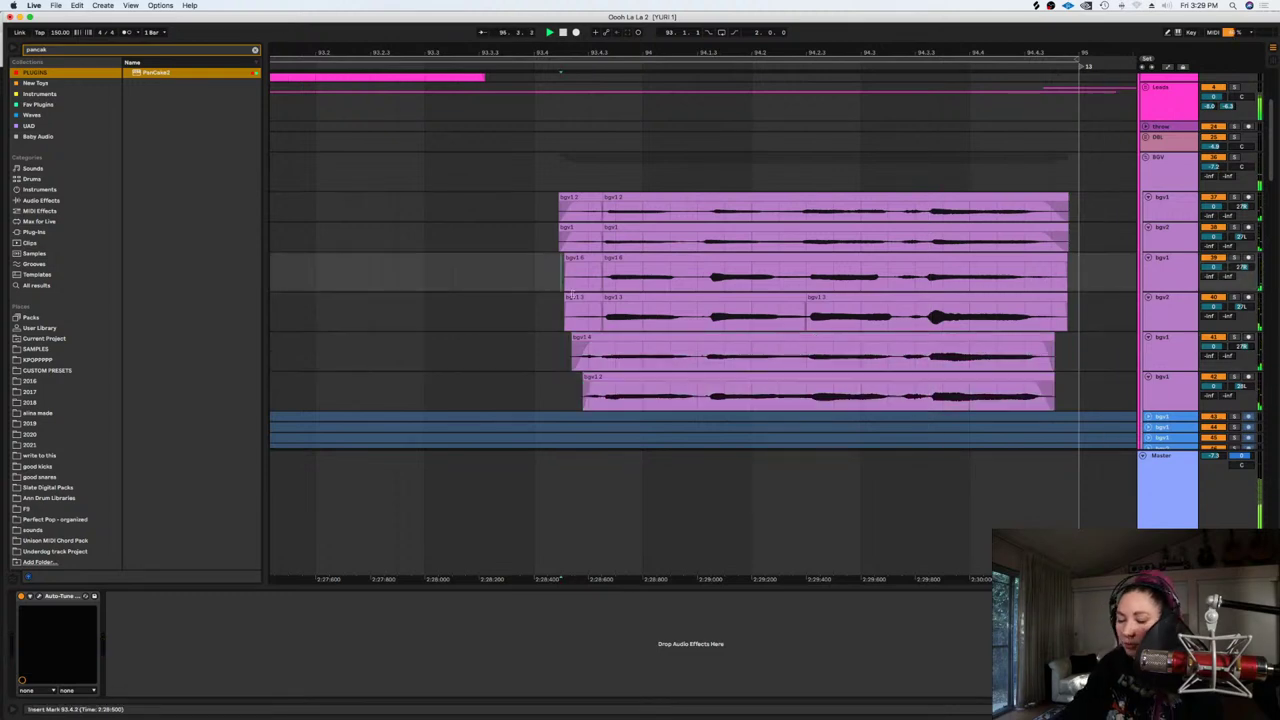
Play the arrangement from bar 87 to hear the background vocals in context
{"action": "key", "text": "minus"}
{"action": "key", "text": "minus"}
{"action": "key", "text": "minus"}
{"action": "key", "text": "minus"}
{"action": "key", "text": "minus"}
{"action": "key", "text": "minus"}
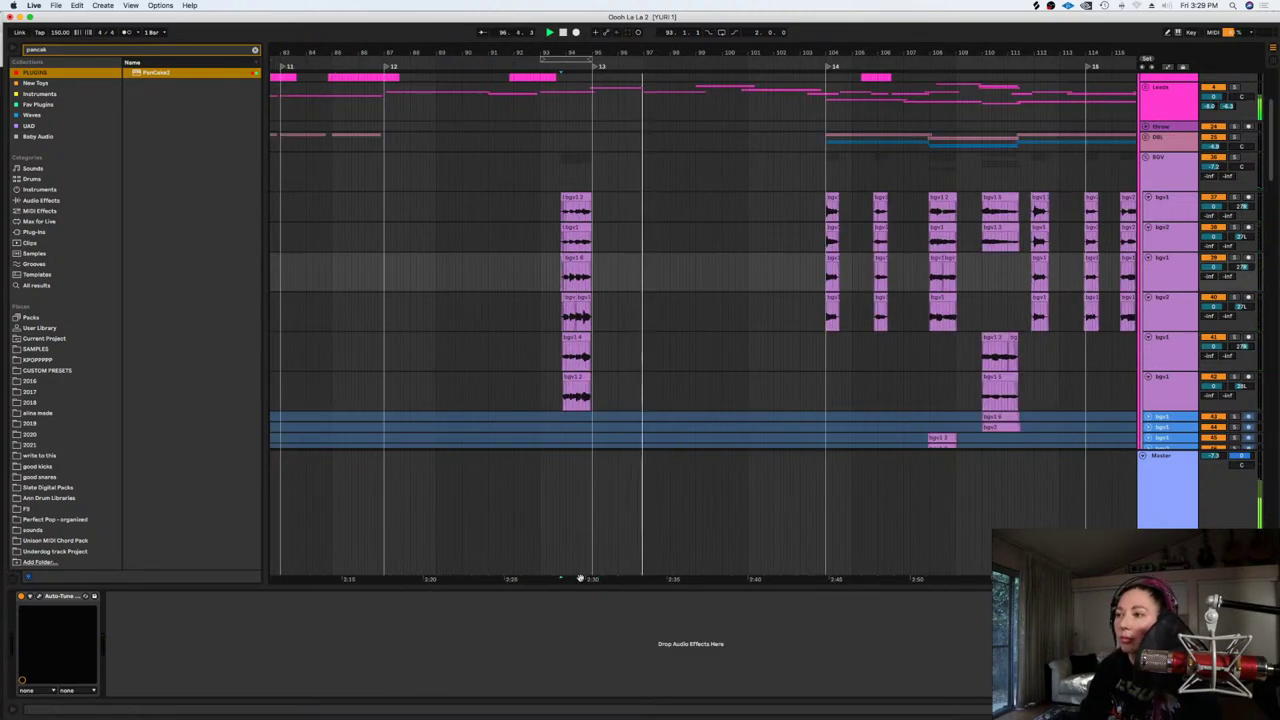
{"action": "left_click_drag", "start_coordinate": [581, 577], "coordinate": [751, 564]}
{"action": "left_click", "coordinate": [546, 208]}
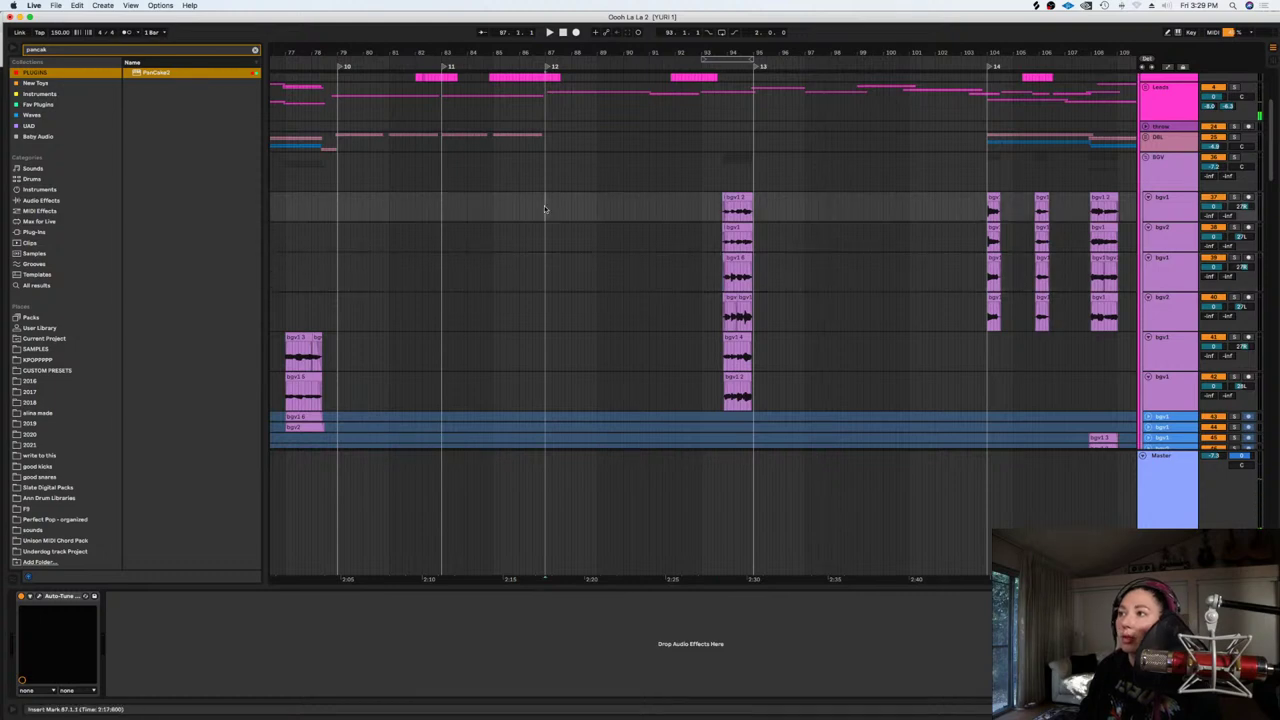
{"action": "key", "text": "space"}
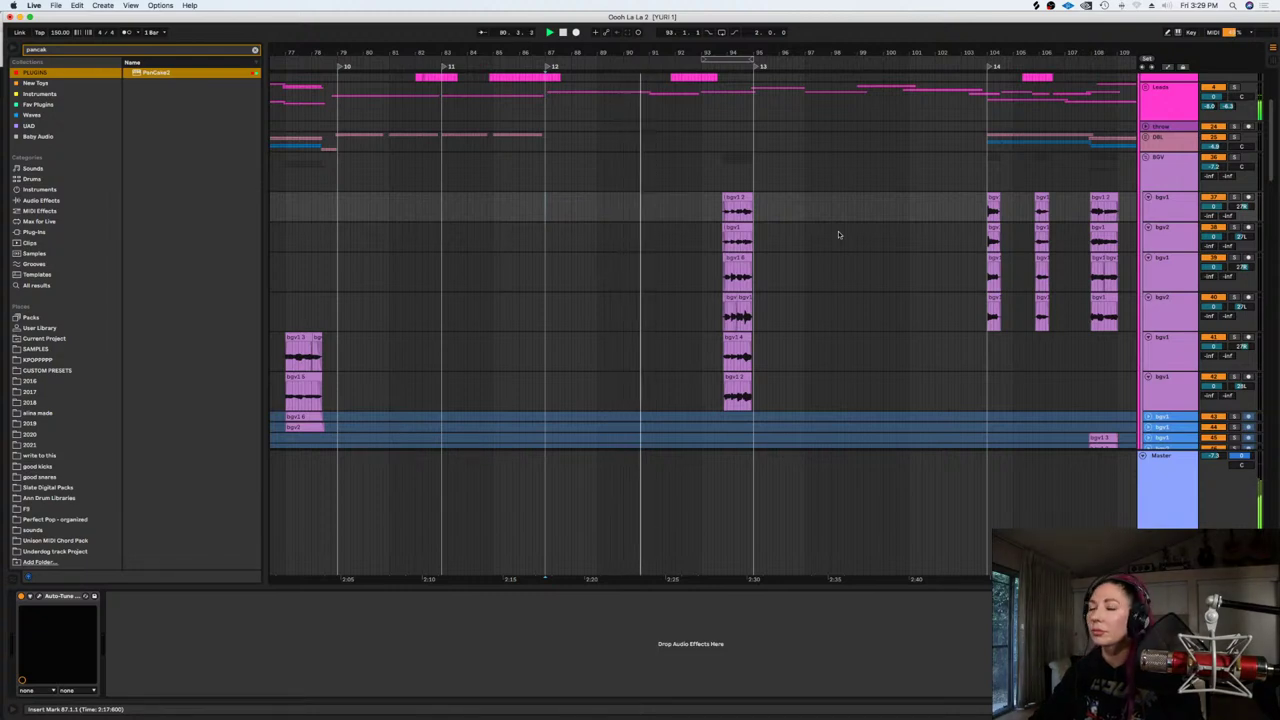
Expand the airy vocal group and copy the clips on its first six tracks from bars 87–92 to bar 91
{"action": "scroll", "coordinate": [838, 234], "scroll_direction": "down", "scroll_amount": 5}
{"action": "scroll", "coordinate": [839, 234], "scroll_direction": "down", "scroll_amount": 4}
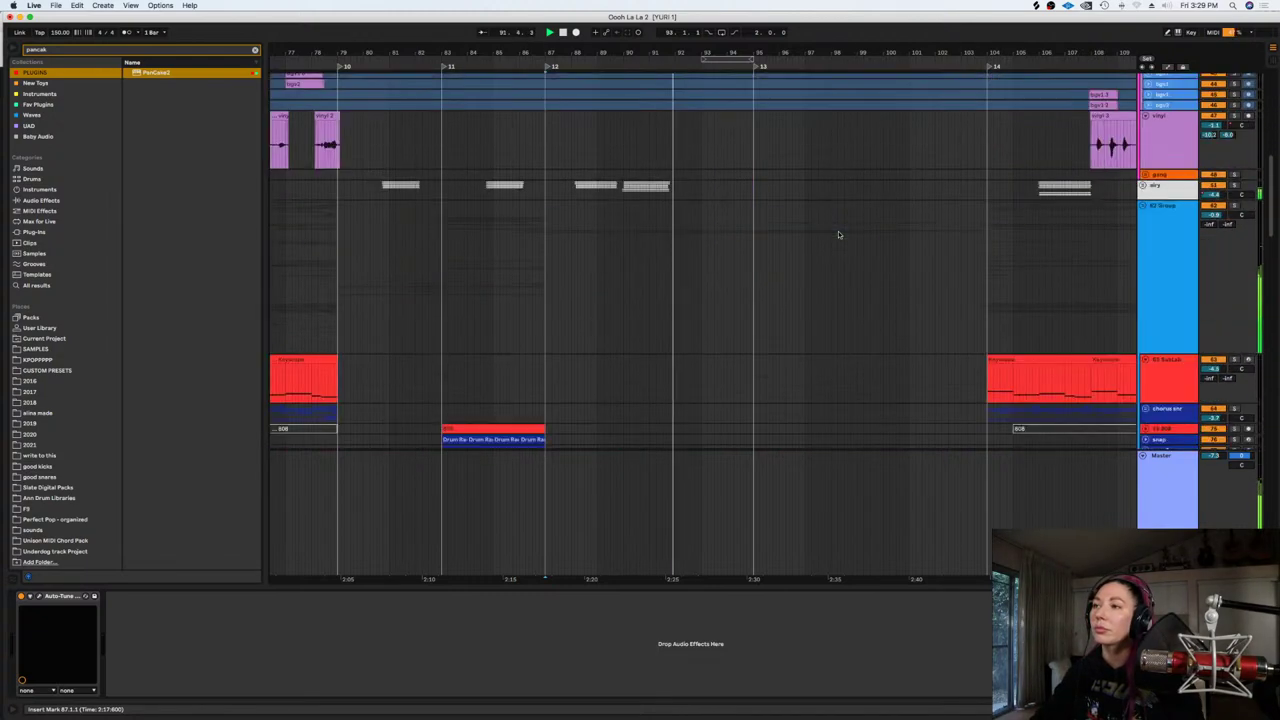
{"action": "left_click", "coordinate": [1143, 186]}
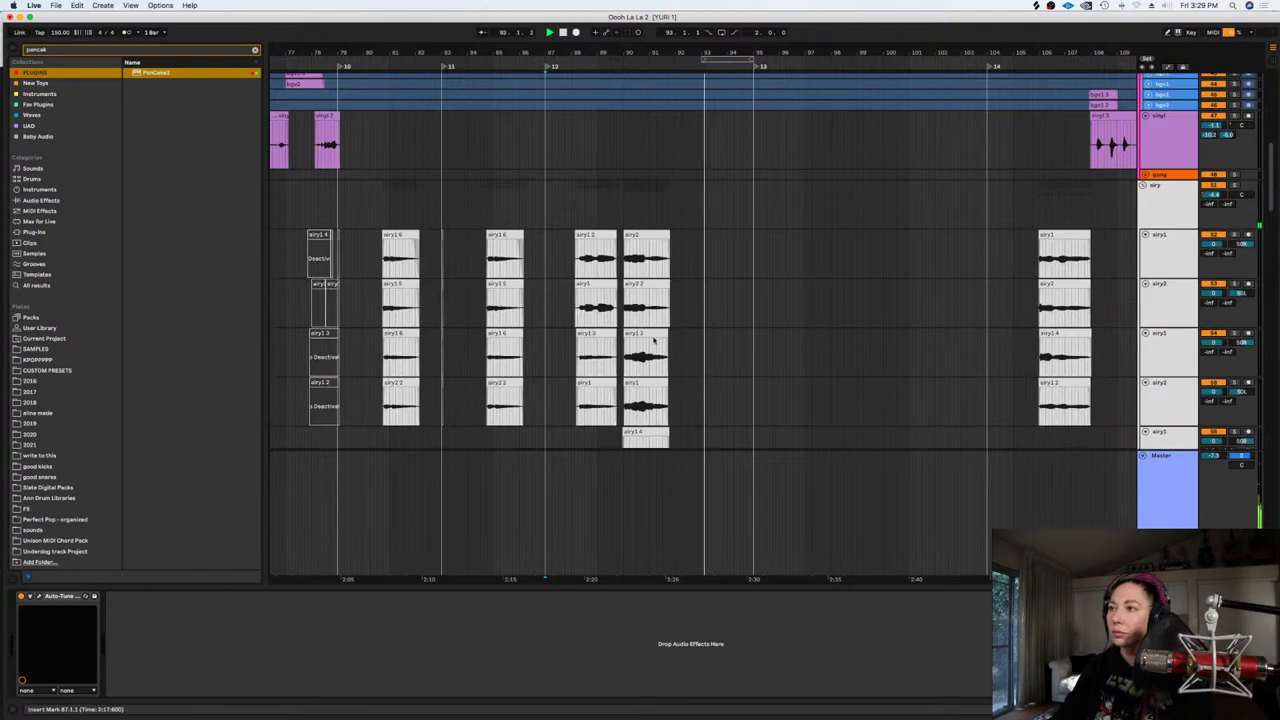
{"action": "scroll", "coordinate": [654, 340], "scroll_direction": "down", "scroll_amount": 3}
{"action": "right_click", "coordinate": [567, 357]}
{"action": "left_click", "coordinate": [706, 472]}
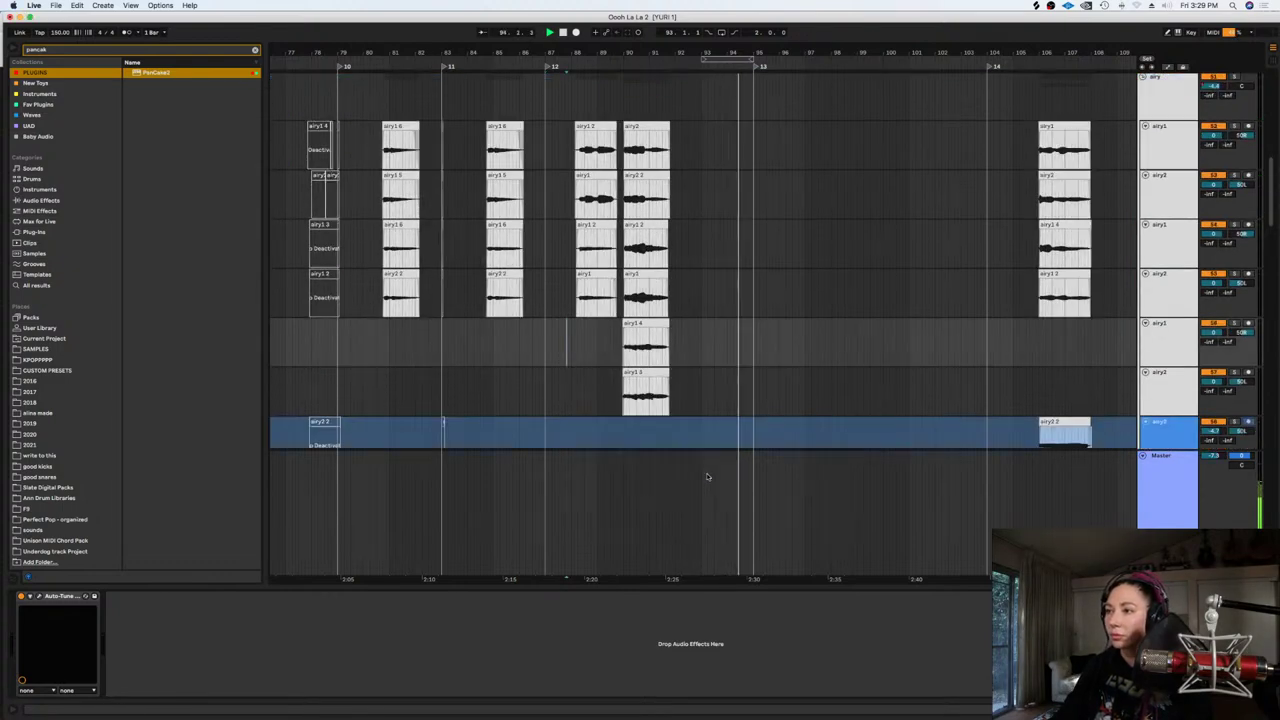
{"action": "left_click_drag", "start_coordinate": [674, 412], "coordinate": [538, 152]}
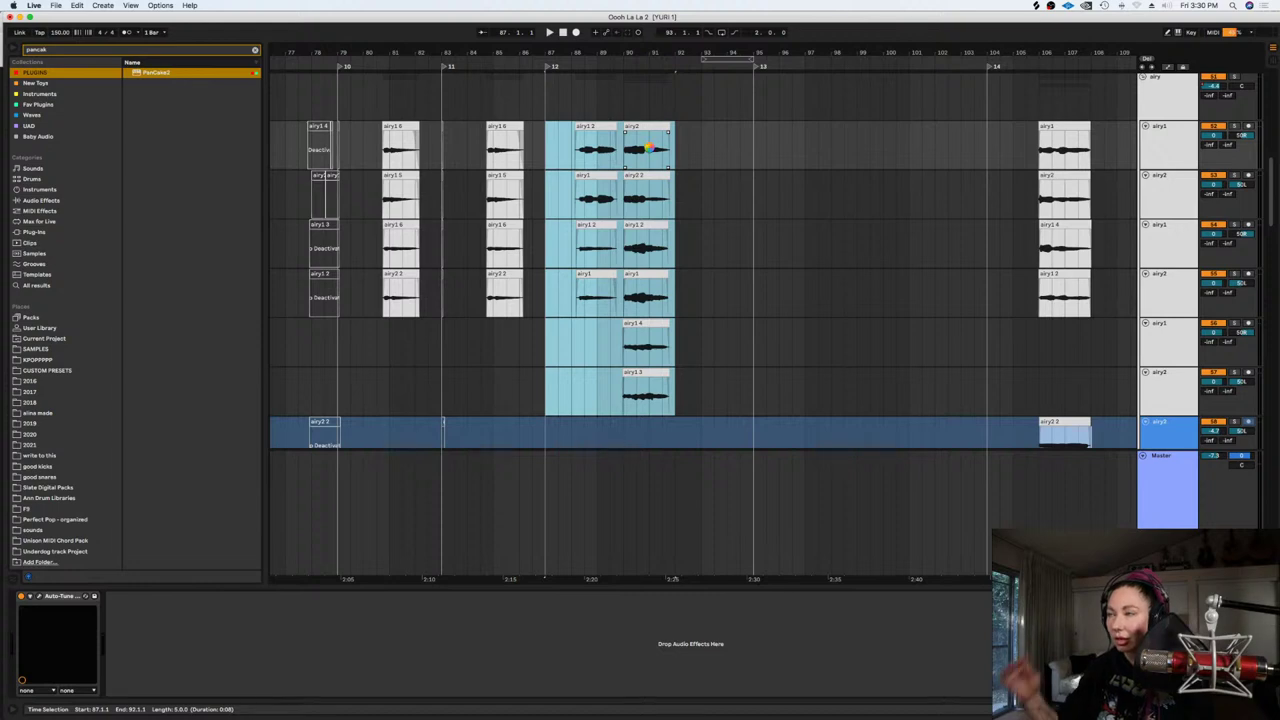
{"action": "left_click", "coordinate": [648, 149]}
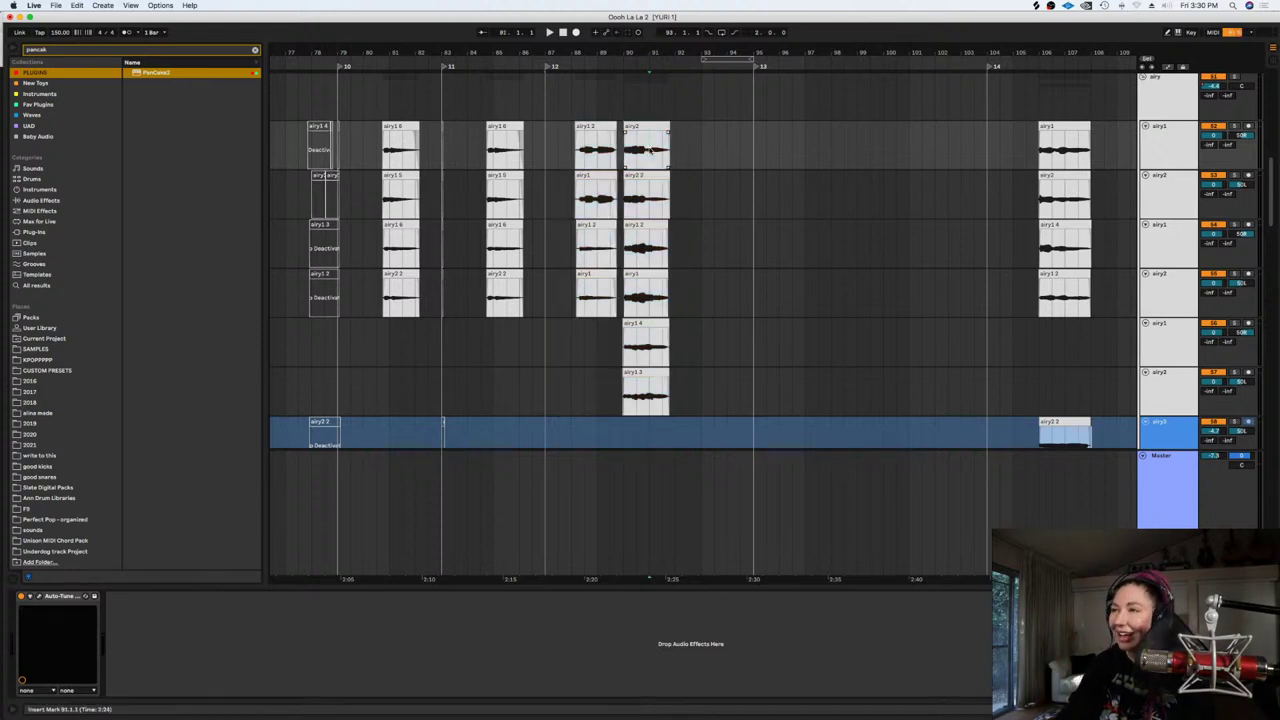
{"action": "key", "text": "super+v"}
{"action": "left_click", "coordinate": [648, 149]}
{"action": "key", "text": "plus"}
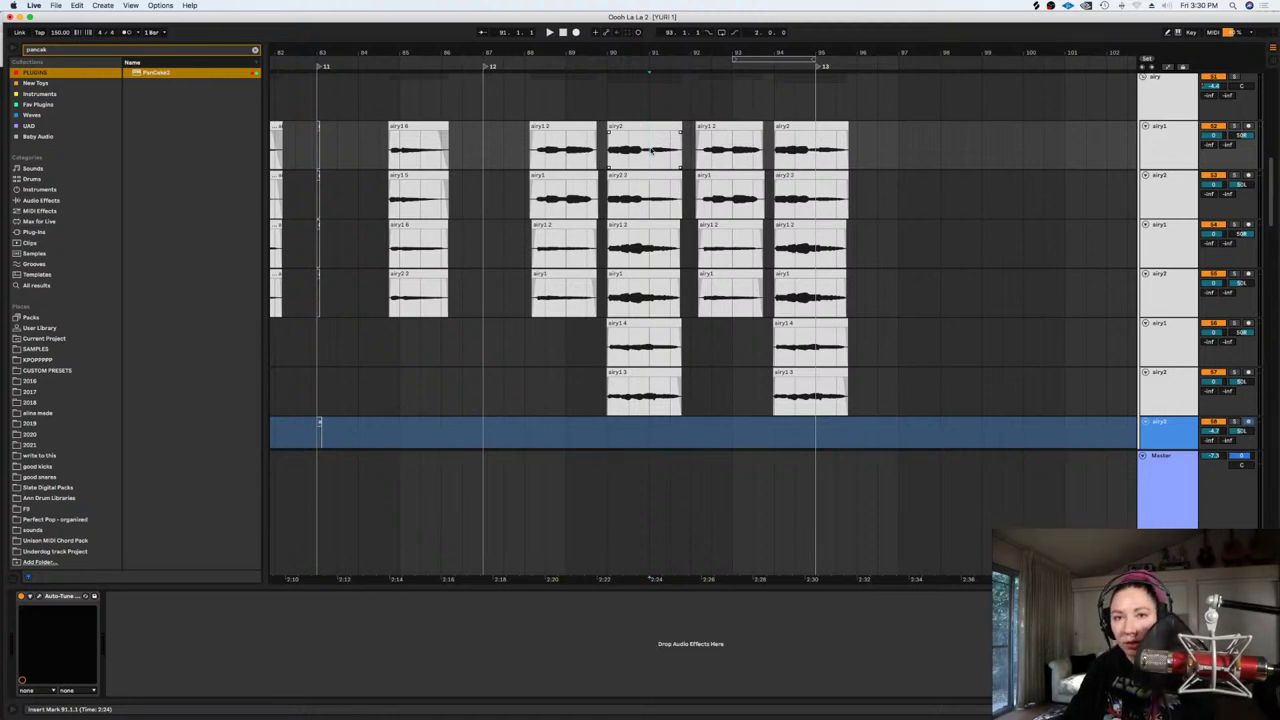
Play back the copied airy vocals from bar 91, then listen to the section following bar 95
{"action": "key", "text": "space"}
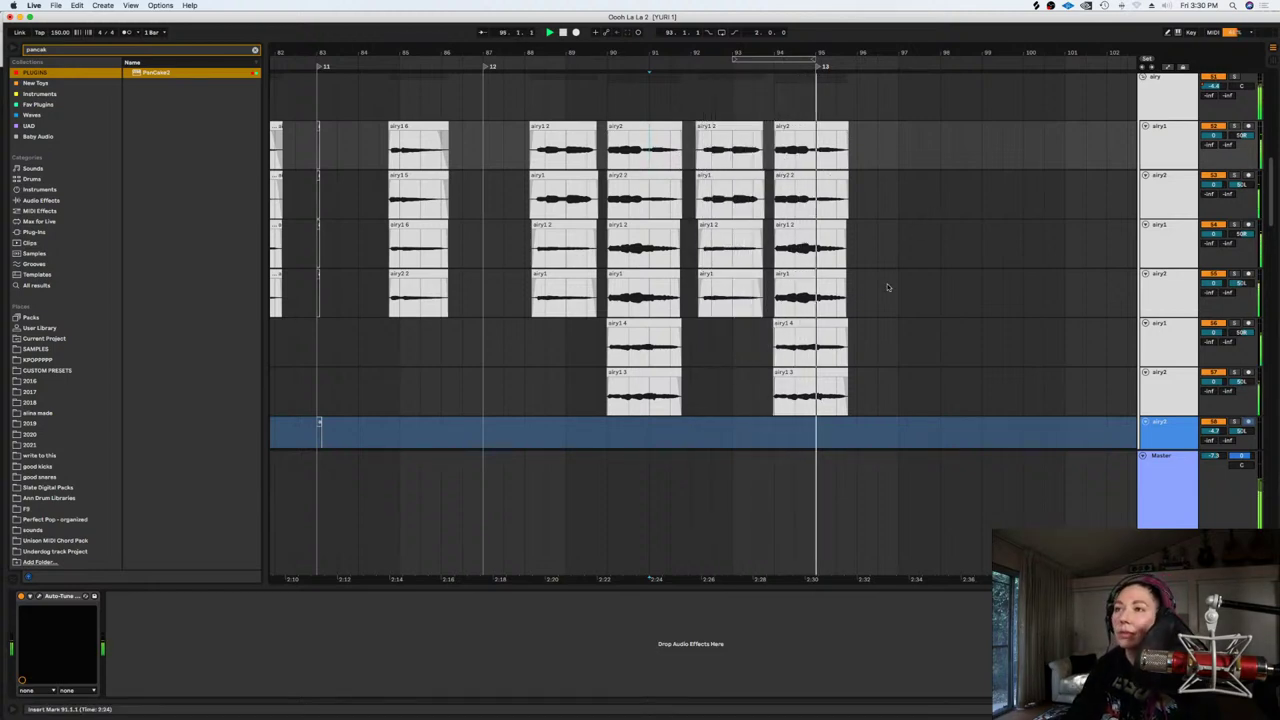
{"action": "scroll", "coordinate": [880, 260], "scroll_direction": "up", "scroll_amount": 5}
{"action": "scroll", "coordinate": [859, 212], "scroll_direction": "up", "scroll_amount": 5}
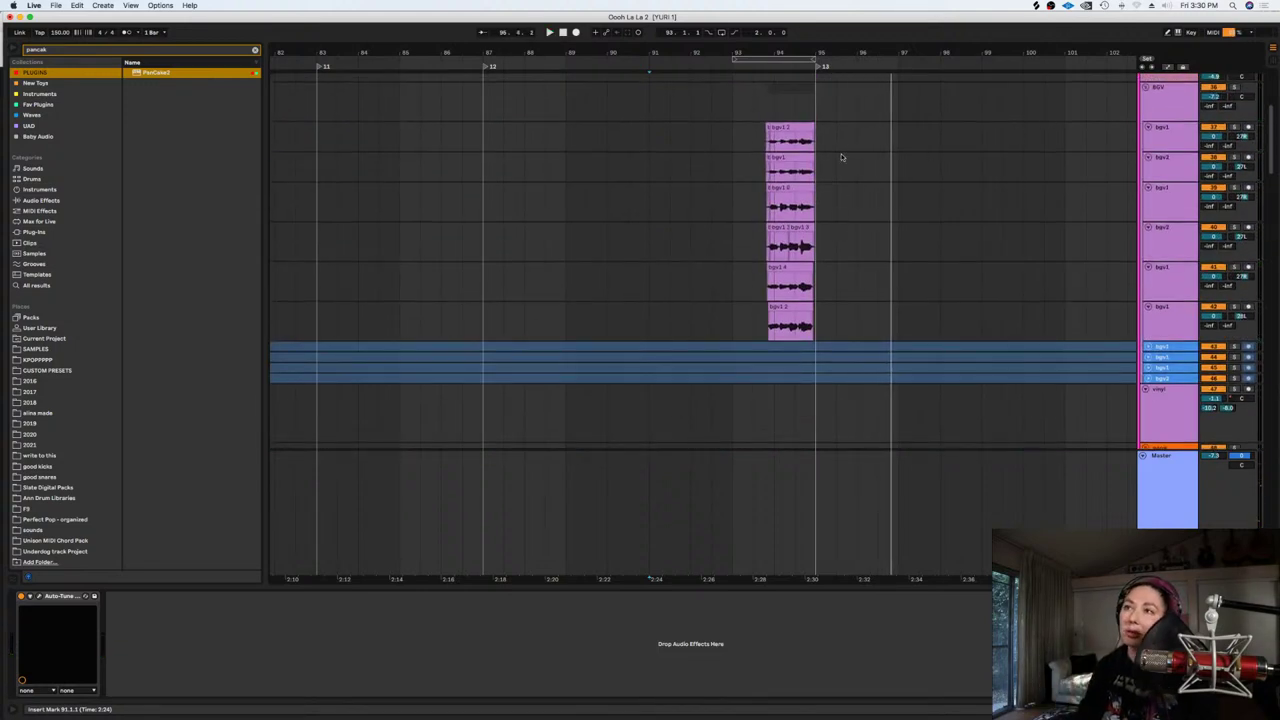
{"action": "left_click", "coordinate": [820, 141]}
{"action": "key", "text": "space"}
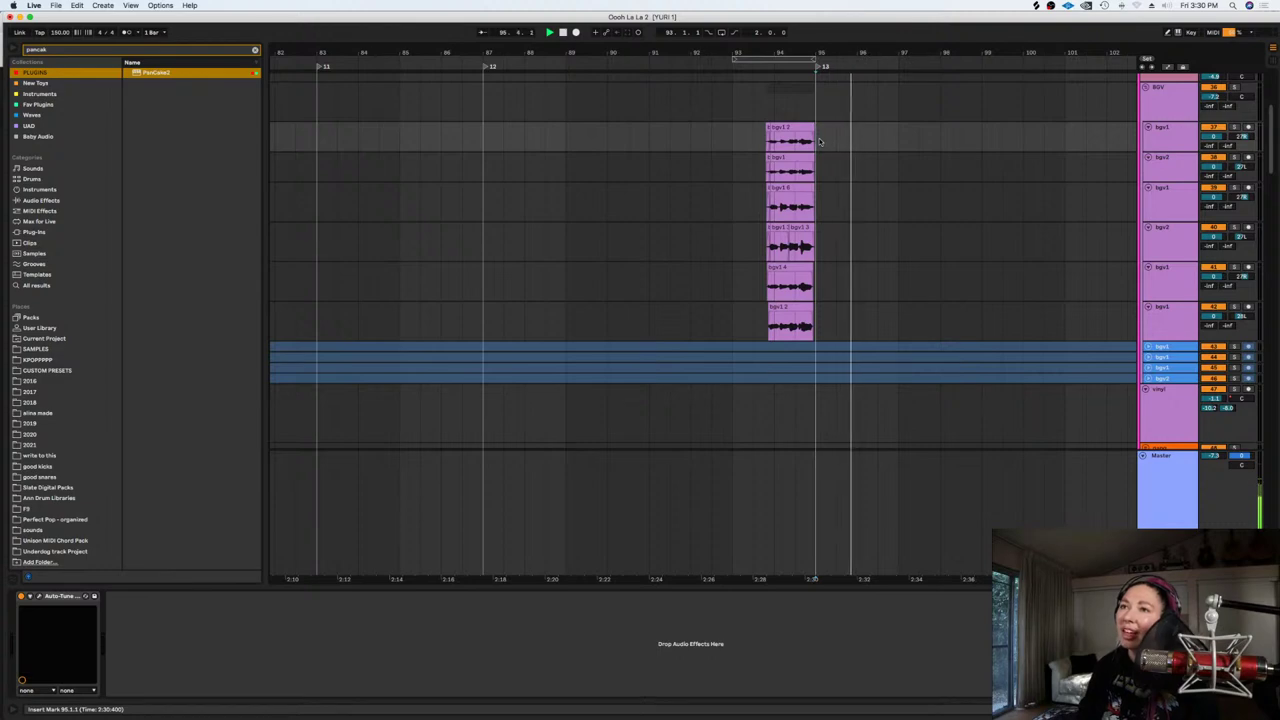
{"action": "key", "text": "space"}
{"action": "left_click_drag", "start_coordinate": [917, 580], "coordinate": [847, 577]}
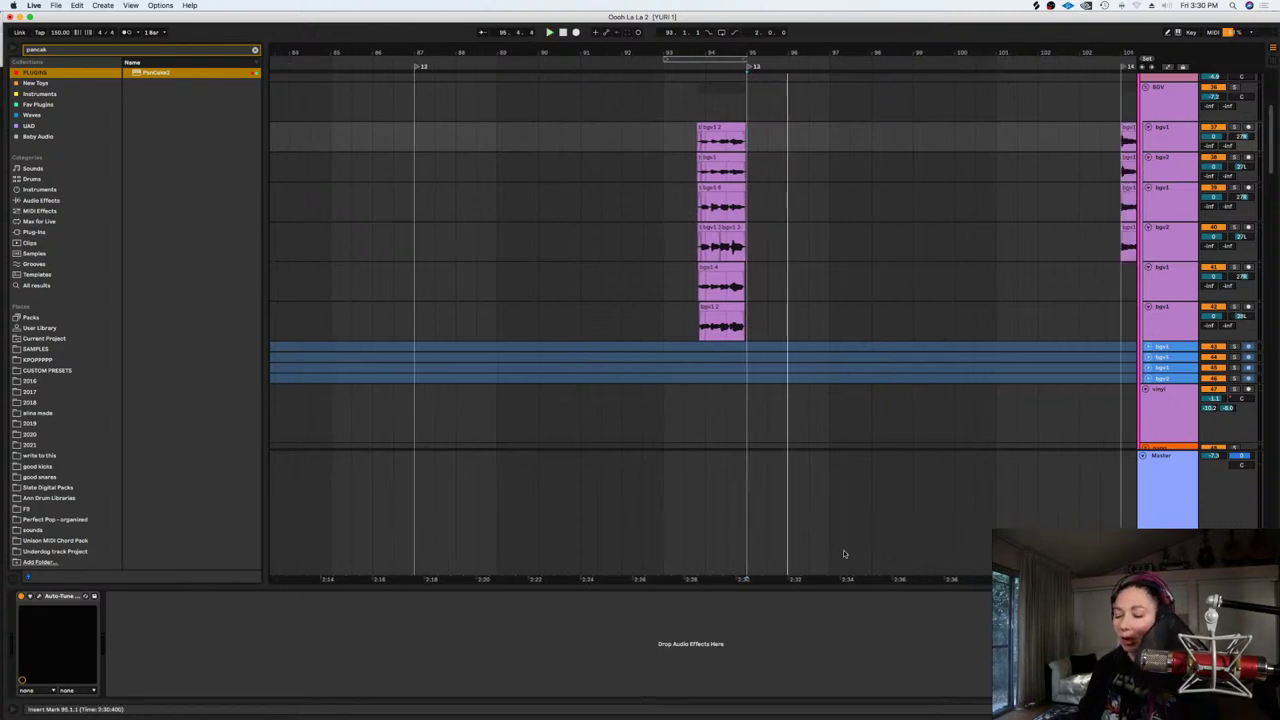
{"action": "key", "text": "plus"}
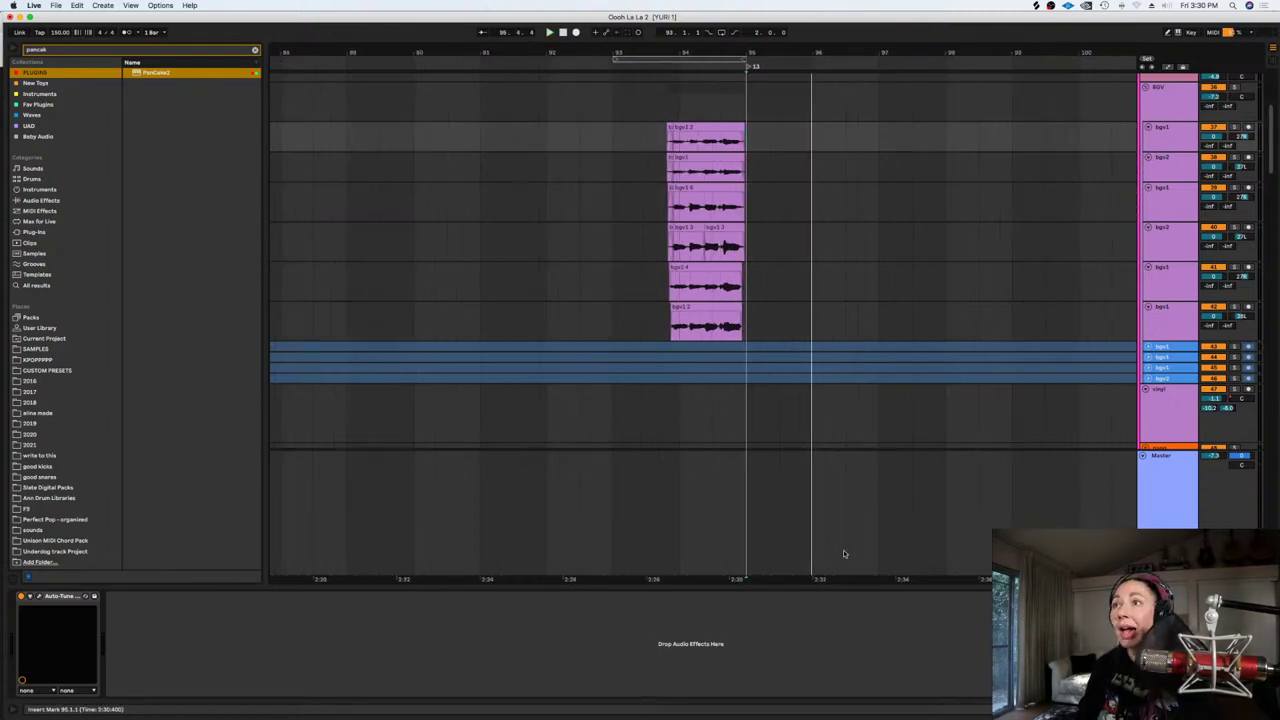
{"action": "key", "text": "space"}
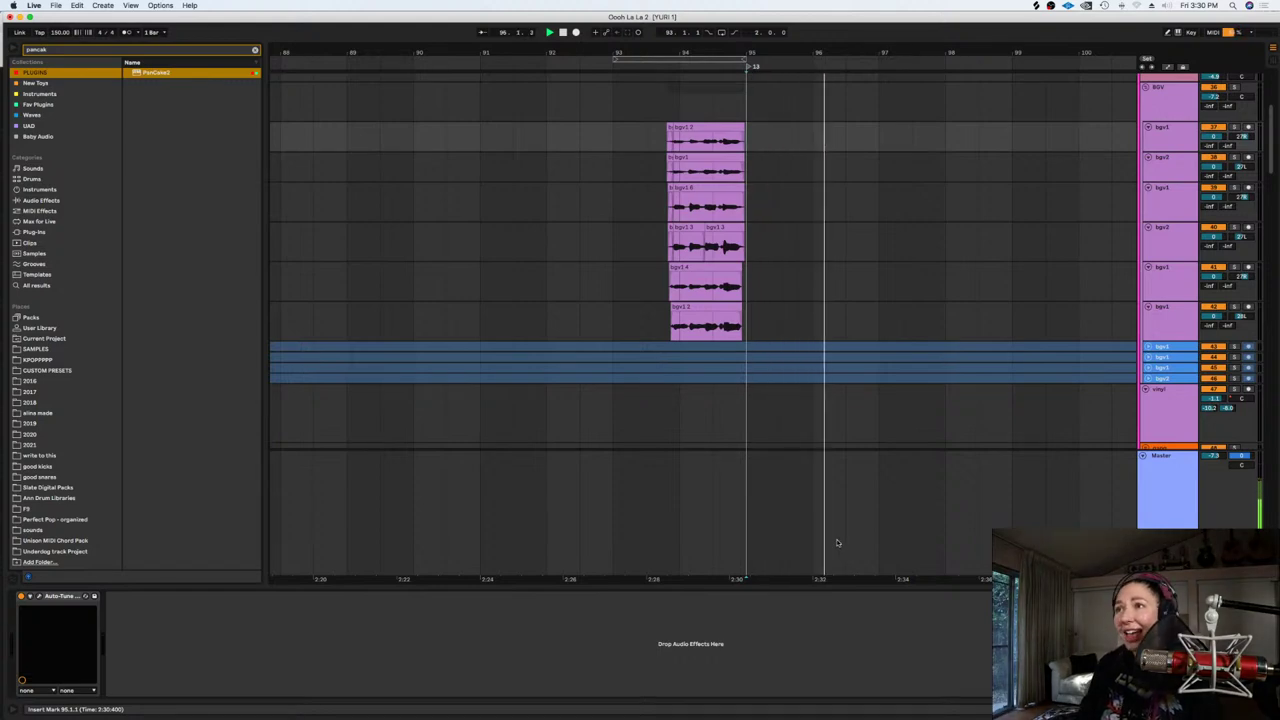
{"action": "key", "text": "space"}
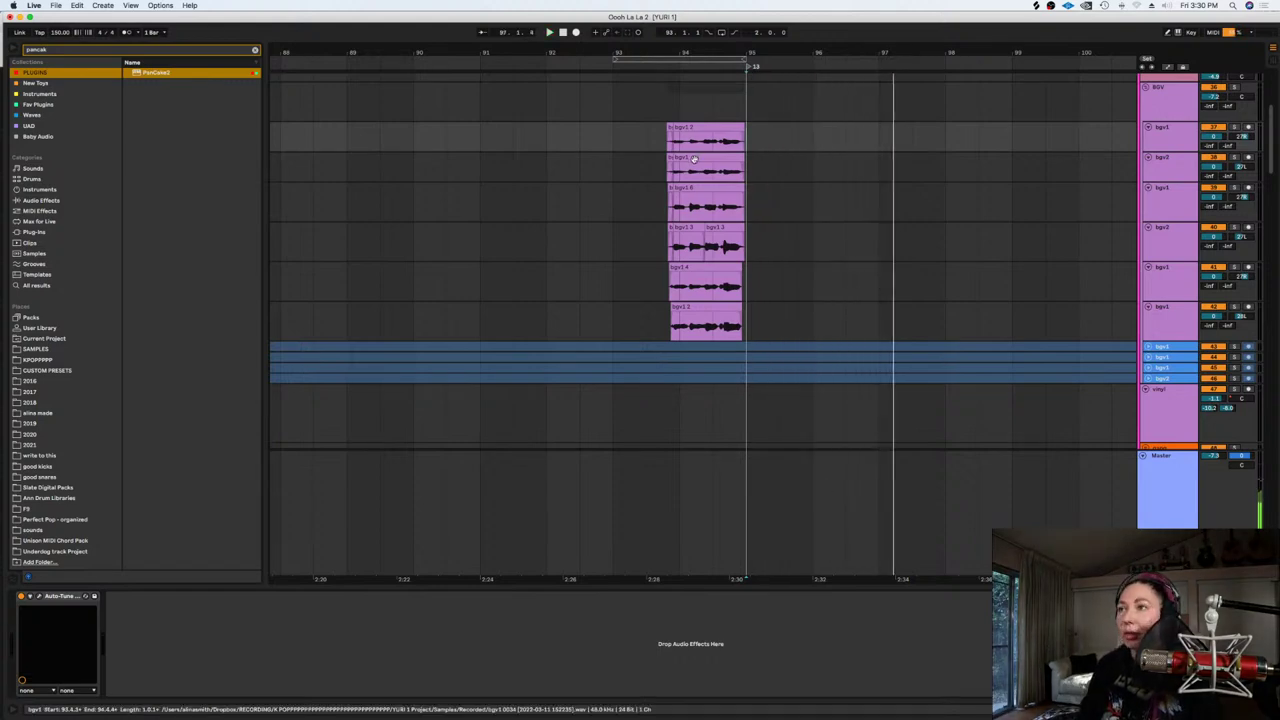
Enlarge and unfreeze the four frozen background vocal tracks, and arm the first of them for recording
{"action": "left_click", "coordinate": [1172, 379], "text": "shift"}
{"action": "left_click_drag", "start_coordinate": [1164, 383], "coordinate": [1164, 414]}
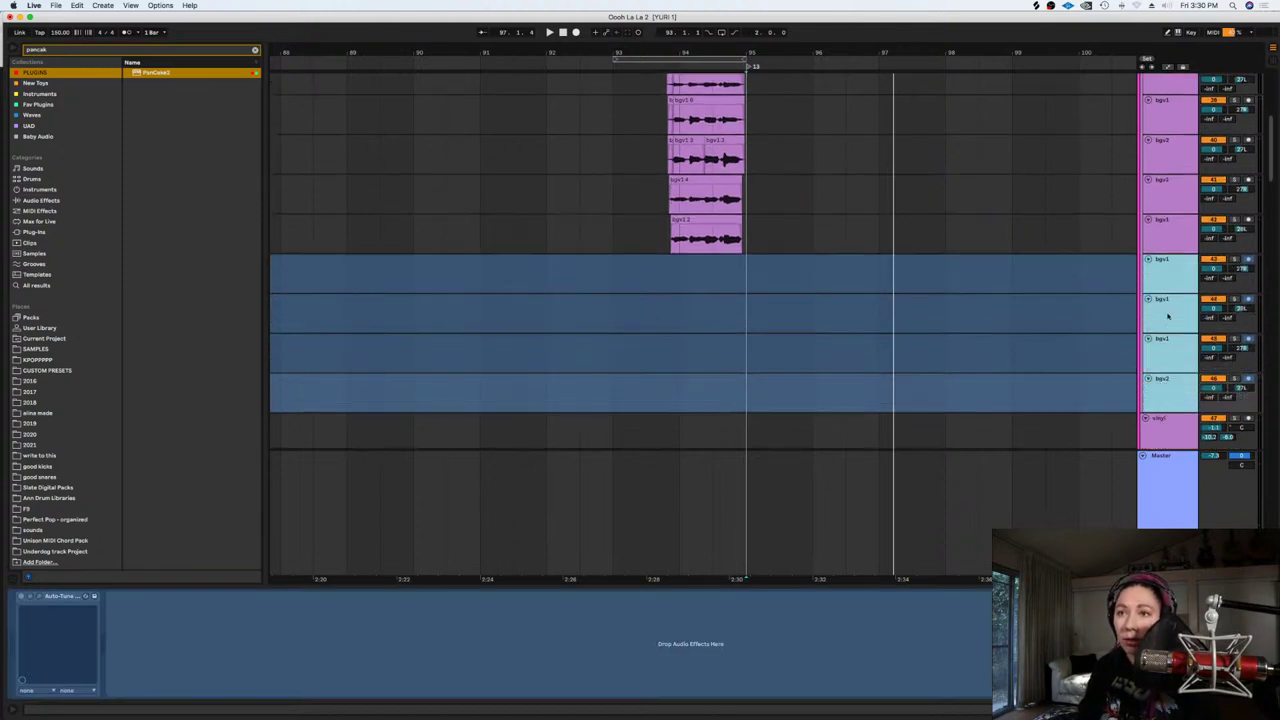
{"action": "right_click", "coordinate": [1161, 269]}
{"action": "left_click", "coordinate": [1055, 328]}
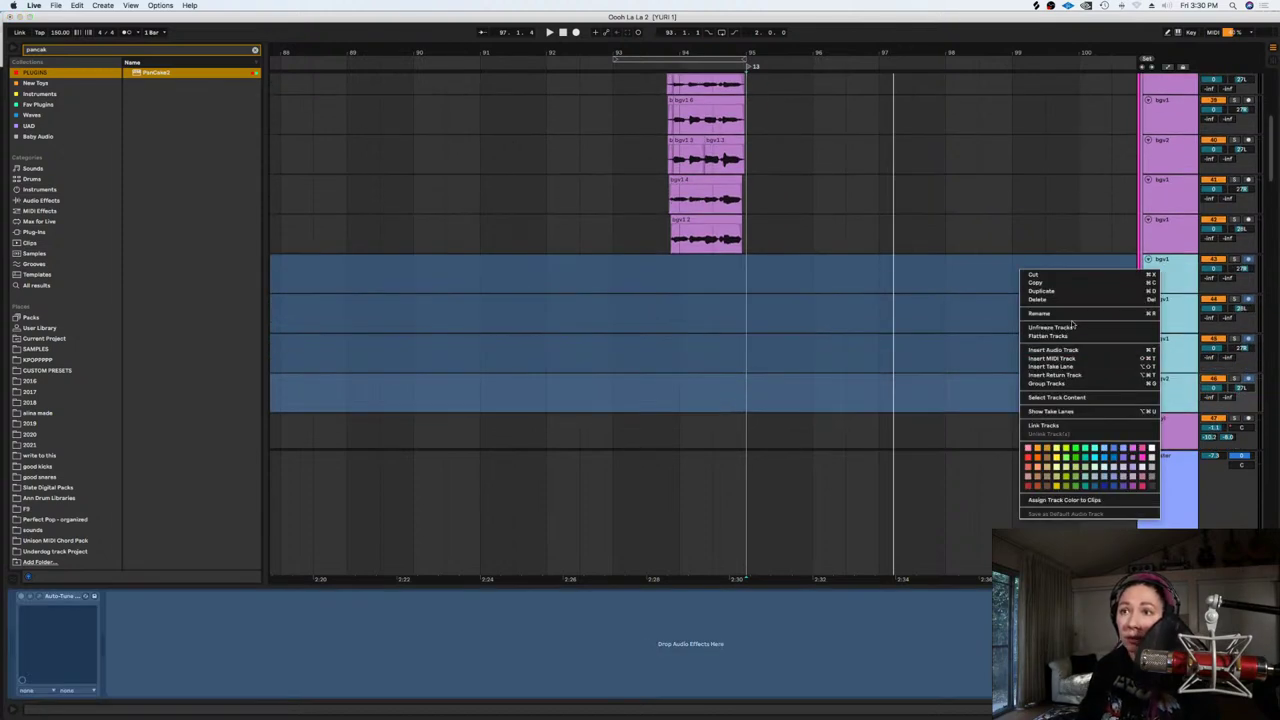
{"action": "left_click", "coordinate": [1249, 259]}
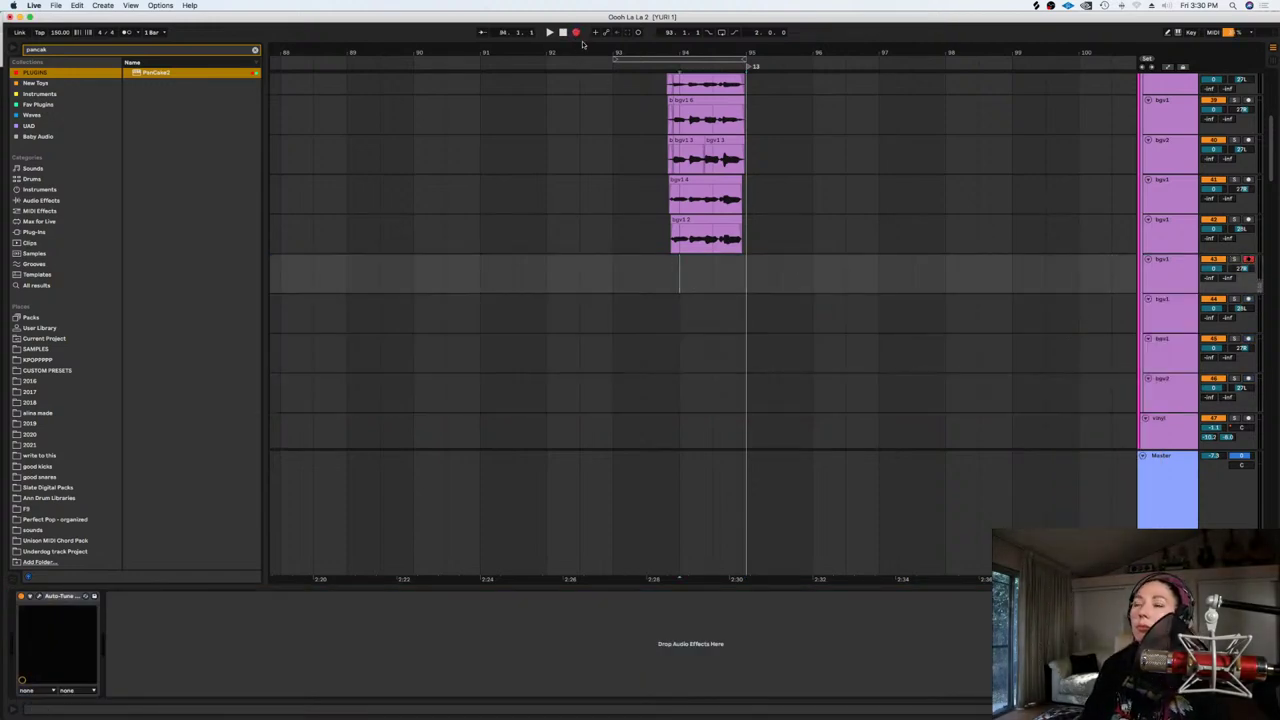
Record a background vocal on track 43 from bar 94, and park its portion from bar 95 on track 44, deactivated
{"action": "key", "text": "space"}
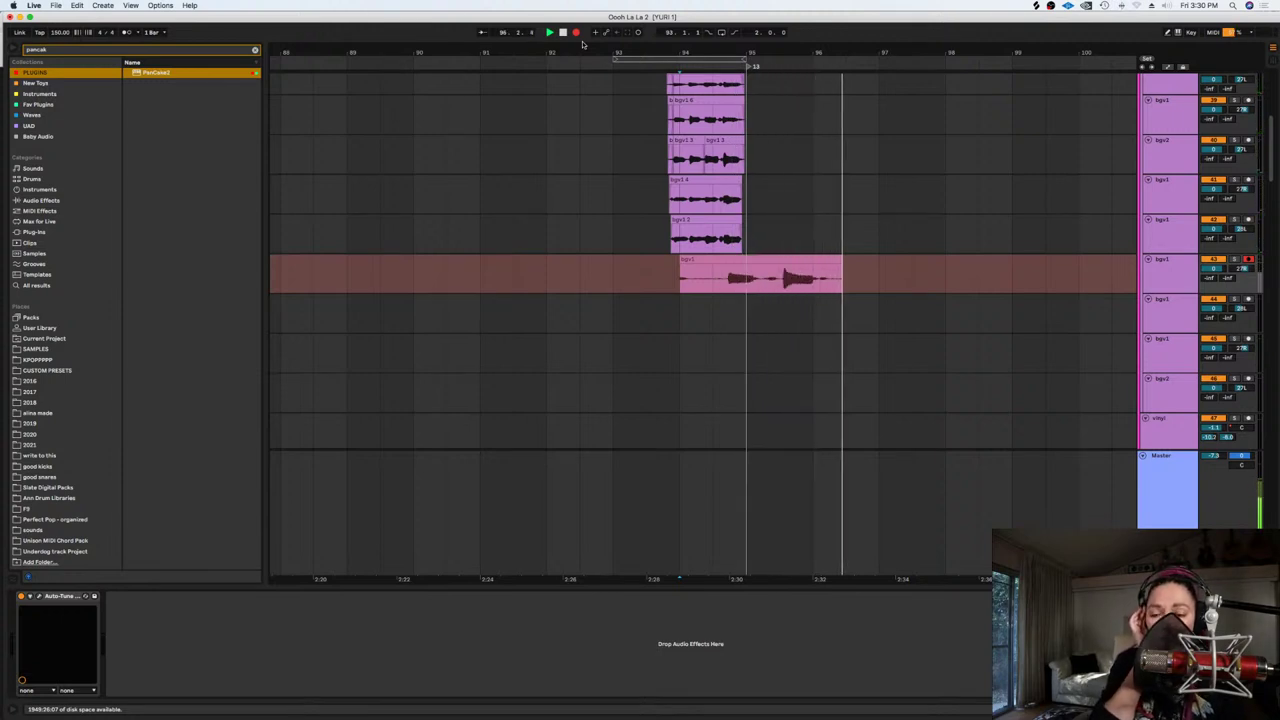
{"action": "key", "text": "space"}
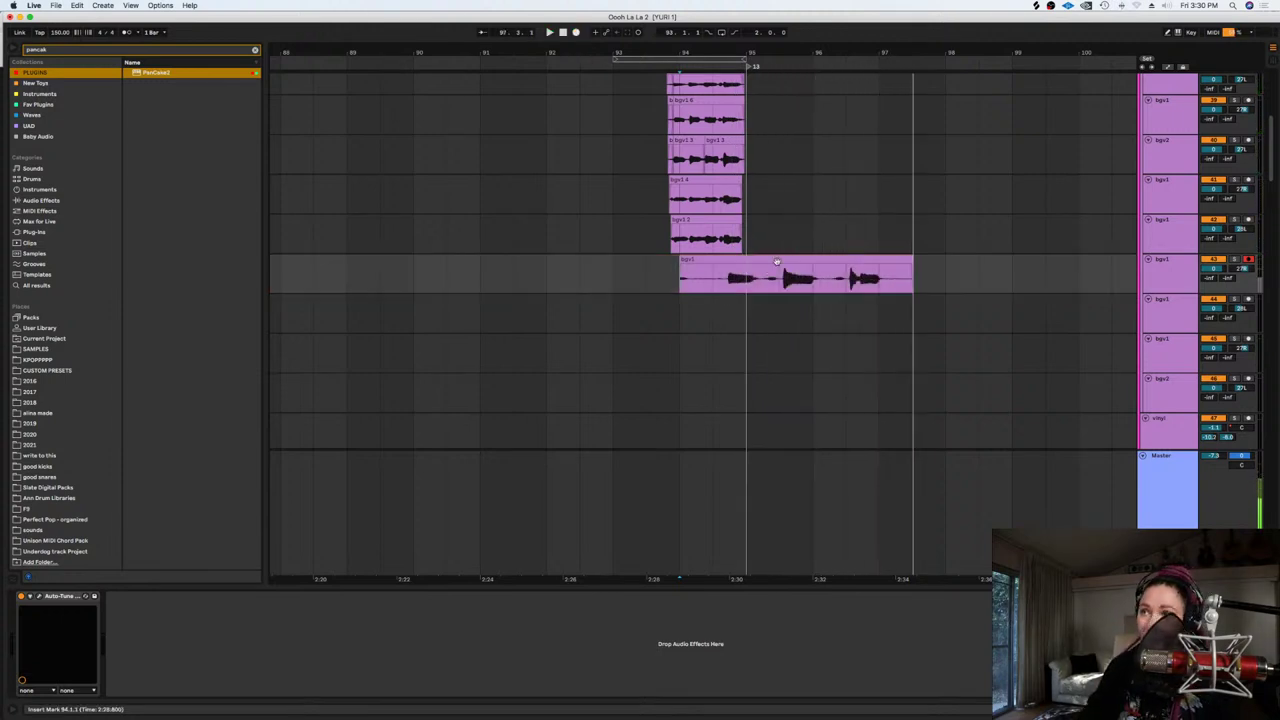
{"action": "left_click_drag", "start_coordinate": [776, 262], "coordinate": [777, 301]}
{"action": "key", "text": "Delete"}
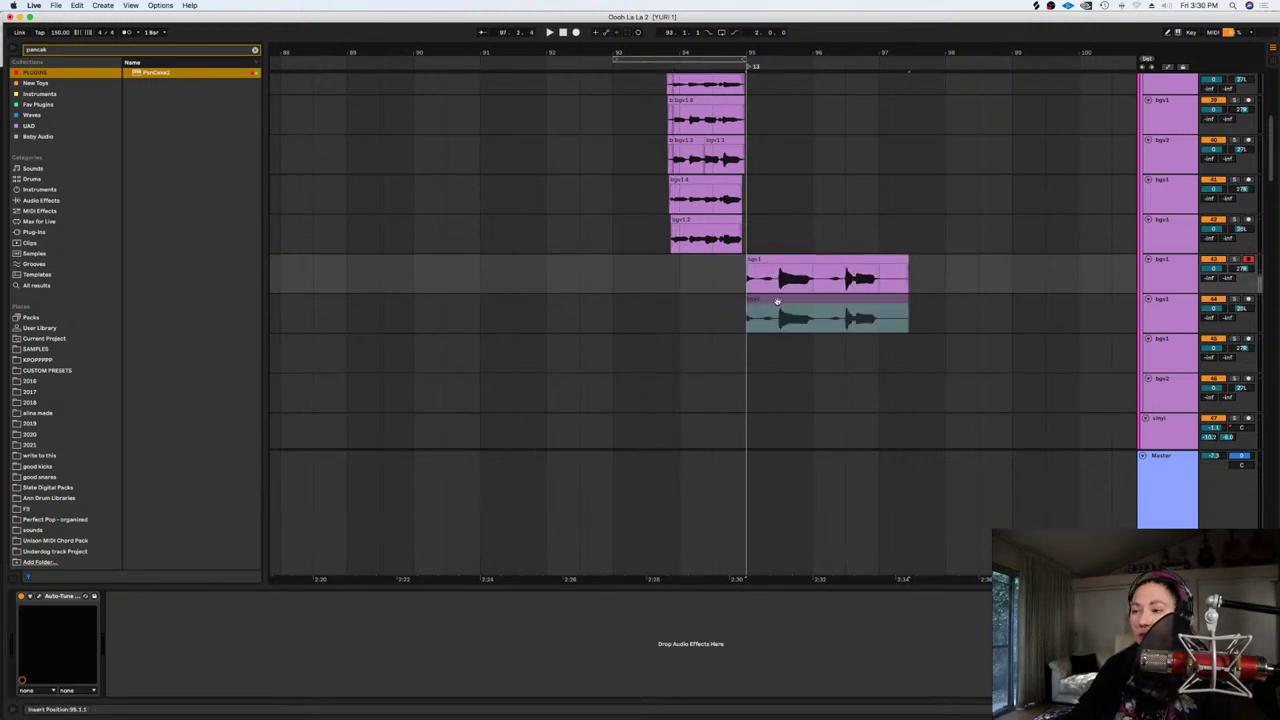
Record repeated takes of the background vocal on track 43 from bar 94 until a full take reaches past bar 97
{"action": "left_click", "coordinate": [680, 278]}
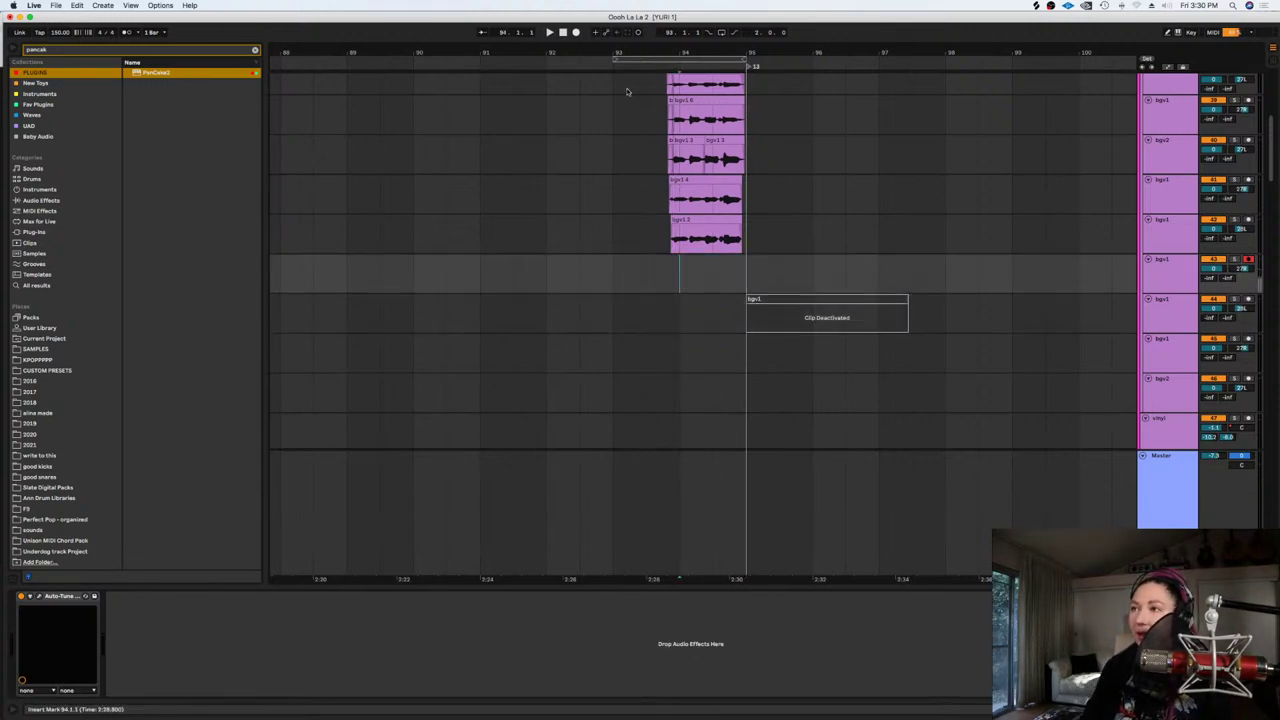
{"action": "left_click", "coordinate": [576, 32]}
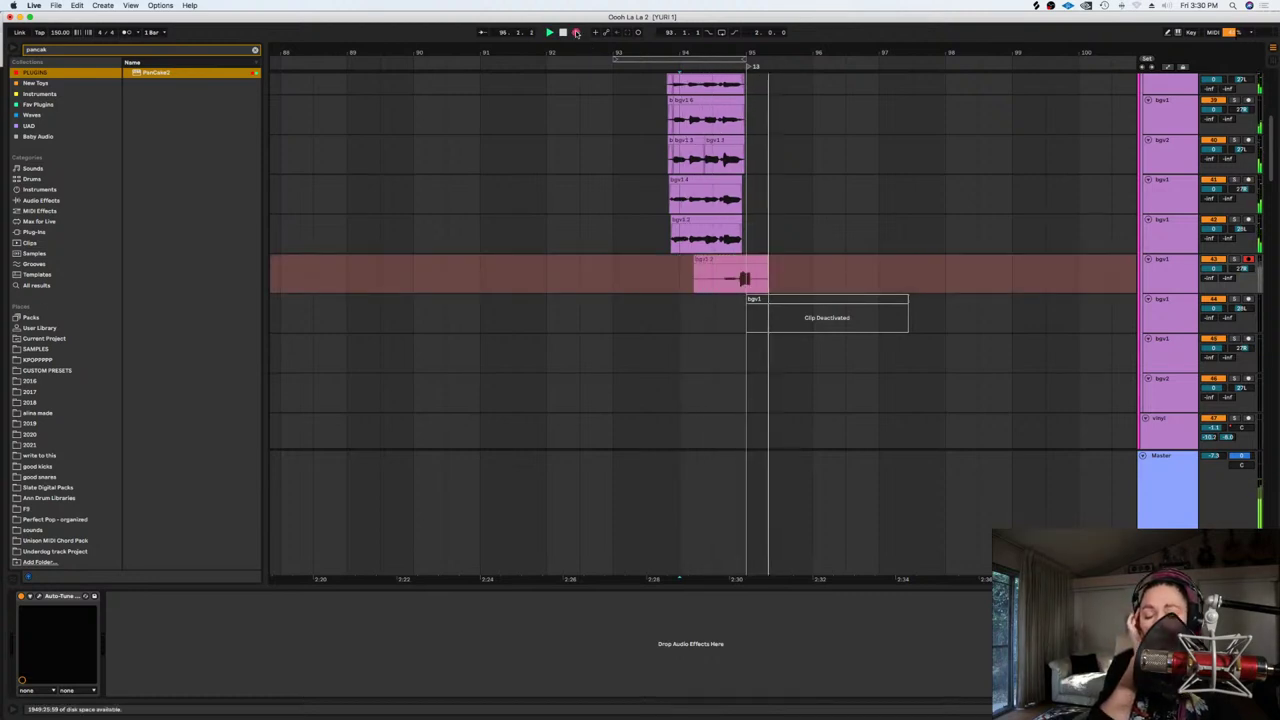
{"action": "key", "text": "space"}
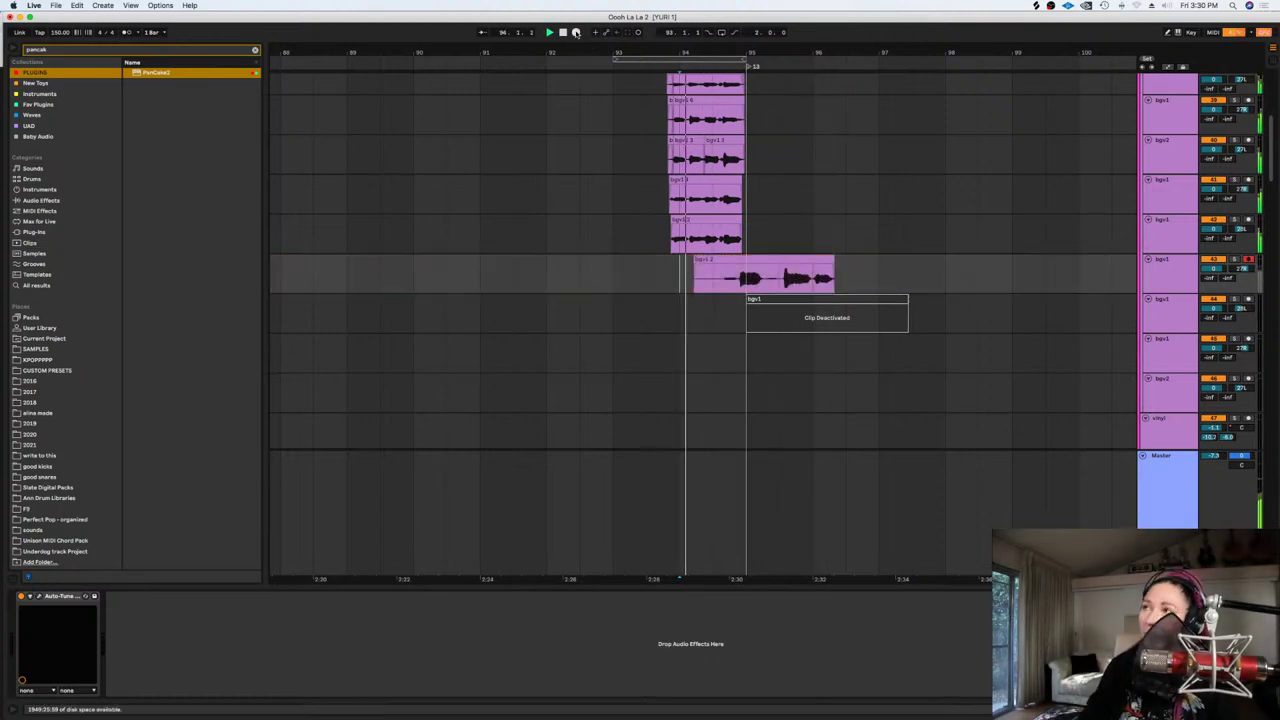
{"action": "left_click", "coordinate": [576, 32]}
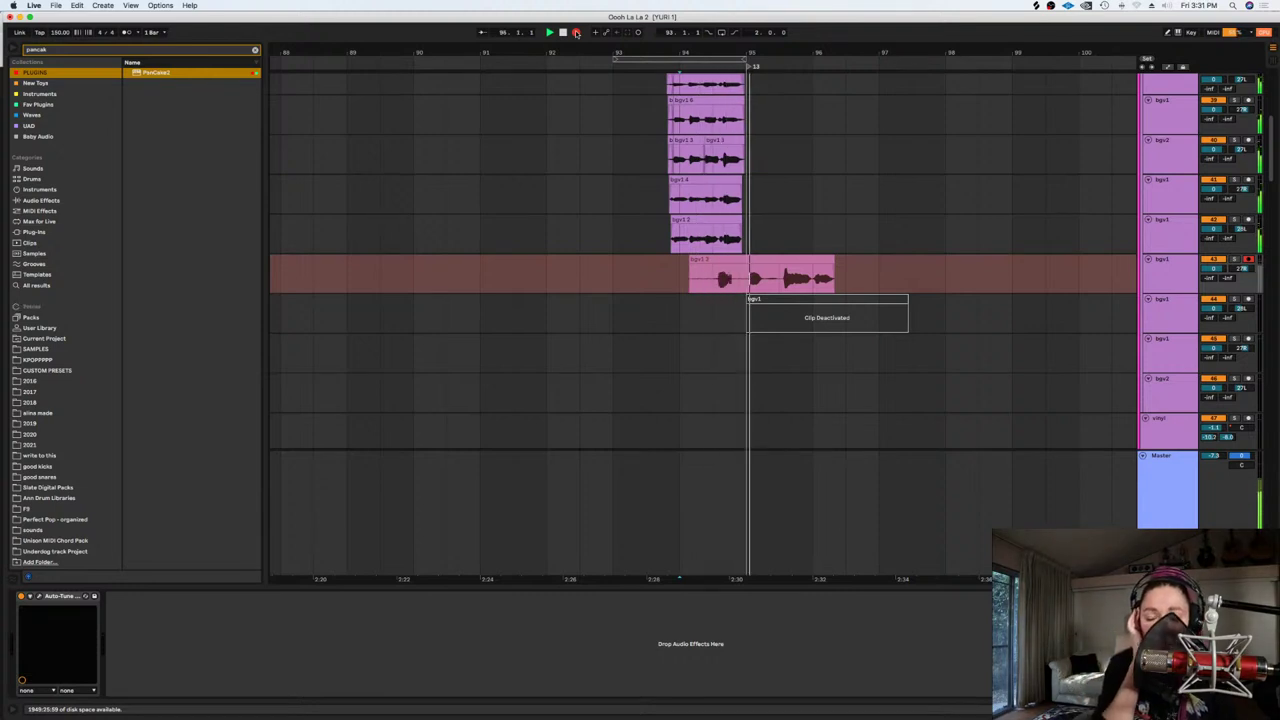
{"action": "key", "text": "space"}
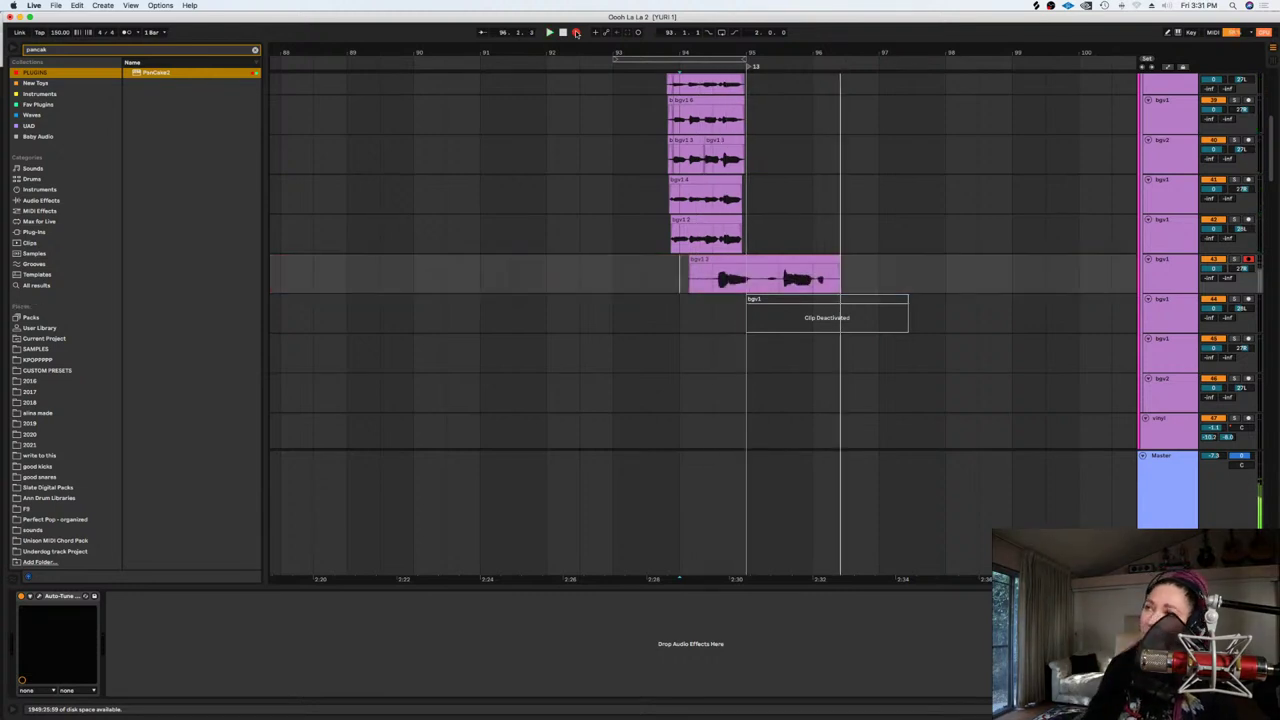
{"action": "left_click", "coordinate": [576, 32]}
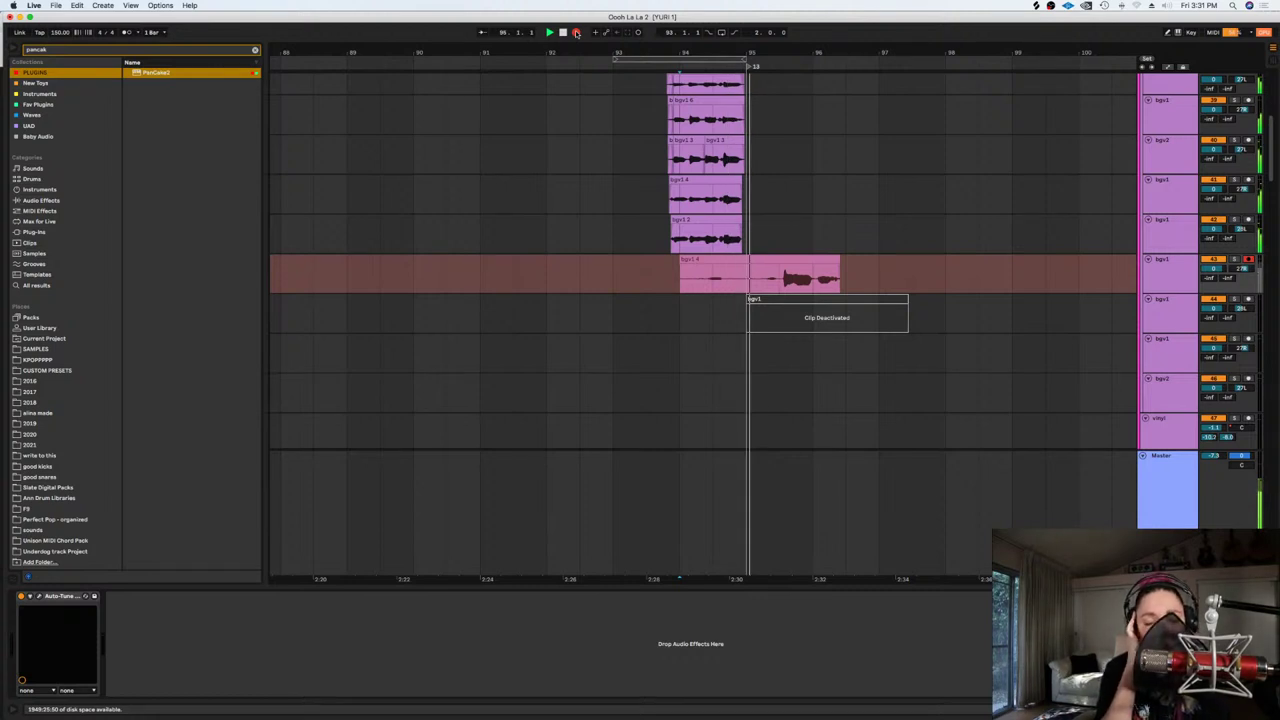
{"action": "left_click", "coordinate": [576, 32]}
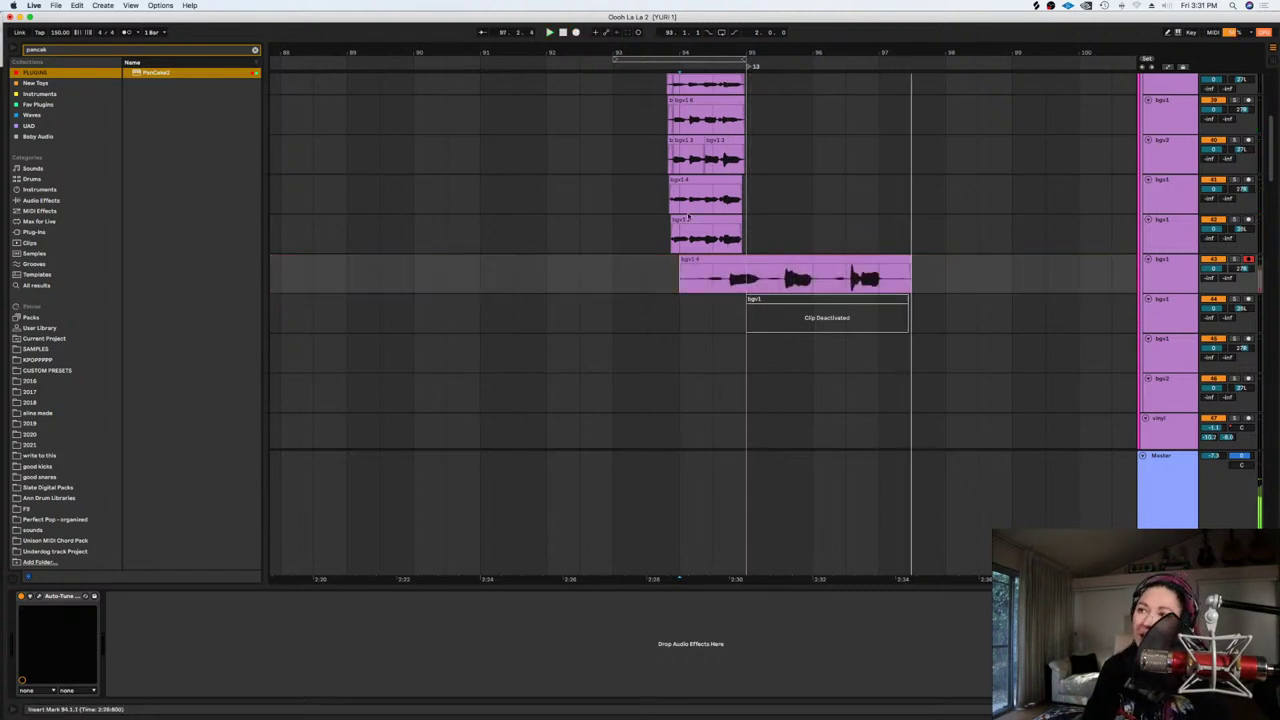
Split the new take on track 43 at 95.3, move its second part slightly earlier, and play it back
{"action": "key", "text": "plus"}
{"action": "key", "text": "plus"}
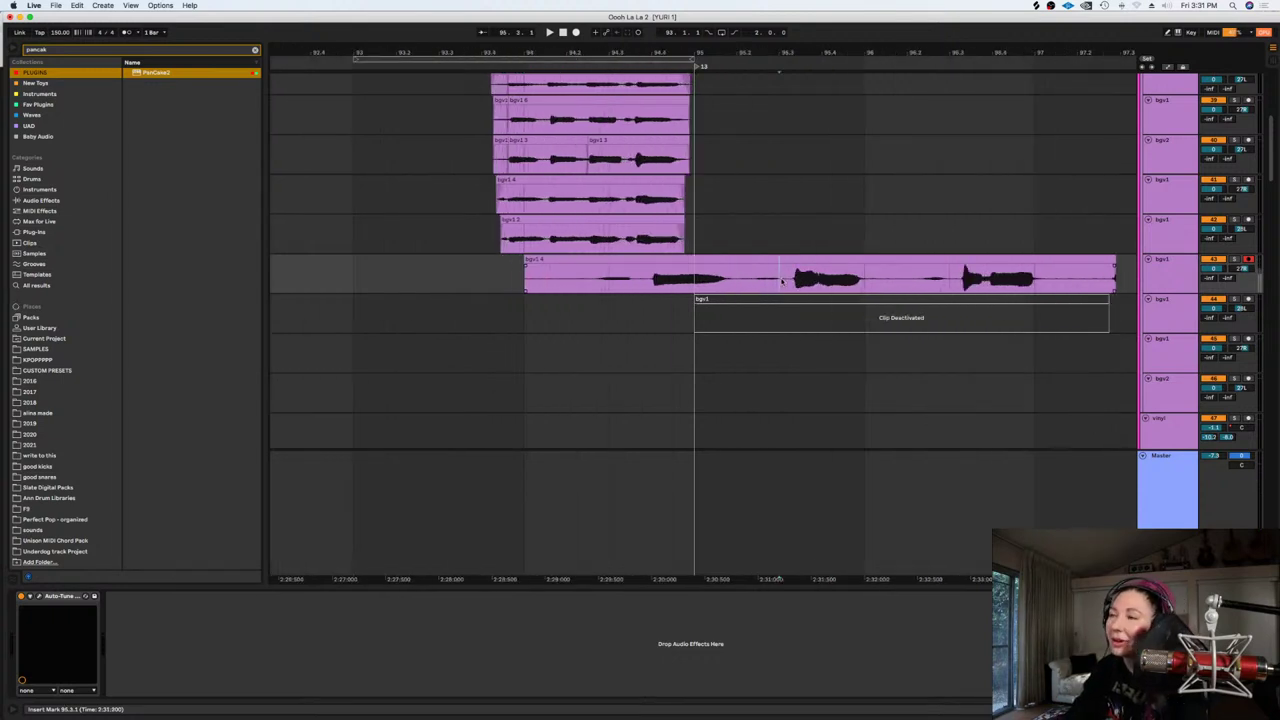
{"action": "key", "text": "super+e"}
{"action": "left_click_drag", "start_coordinate": [793, 261], "coordinate": [783, 270]}
{"action": "key", "text": "space"}
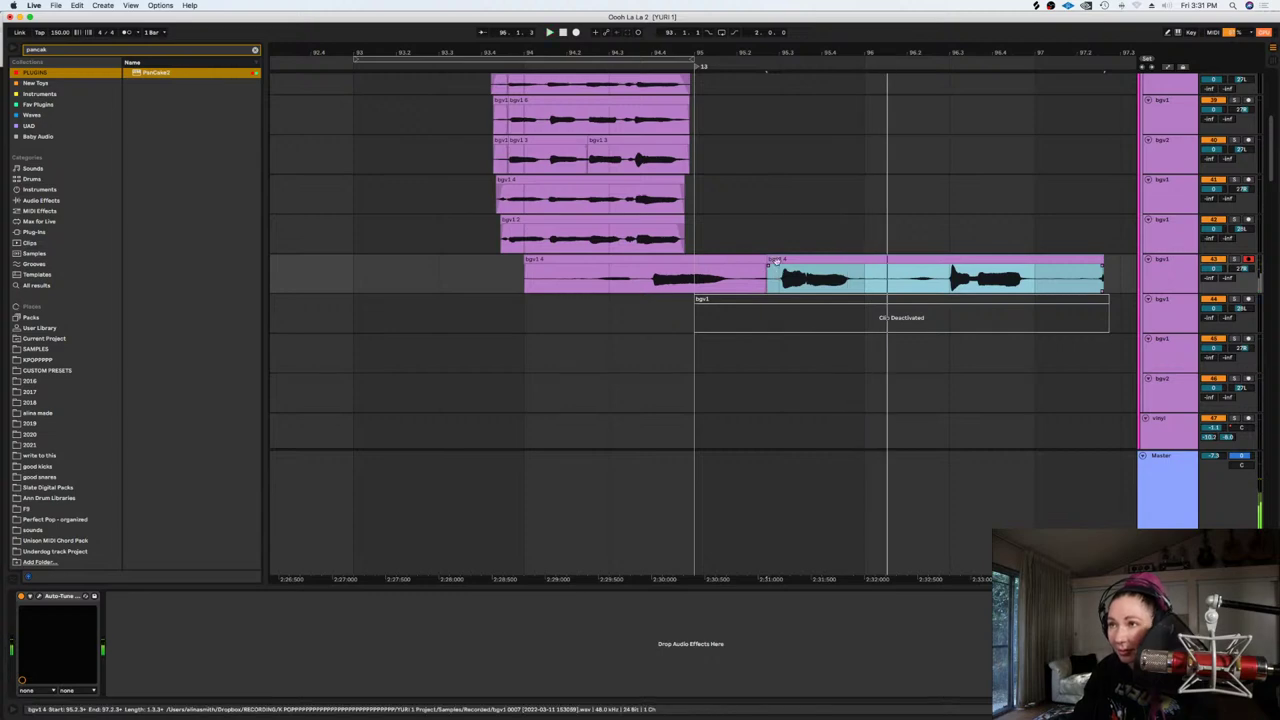
{"action": "key", "text": "shift+Tab"}
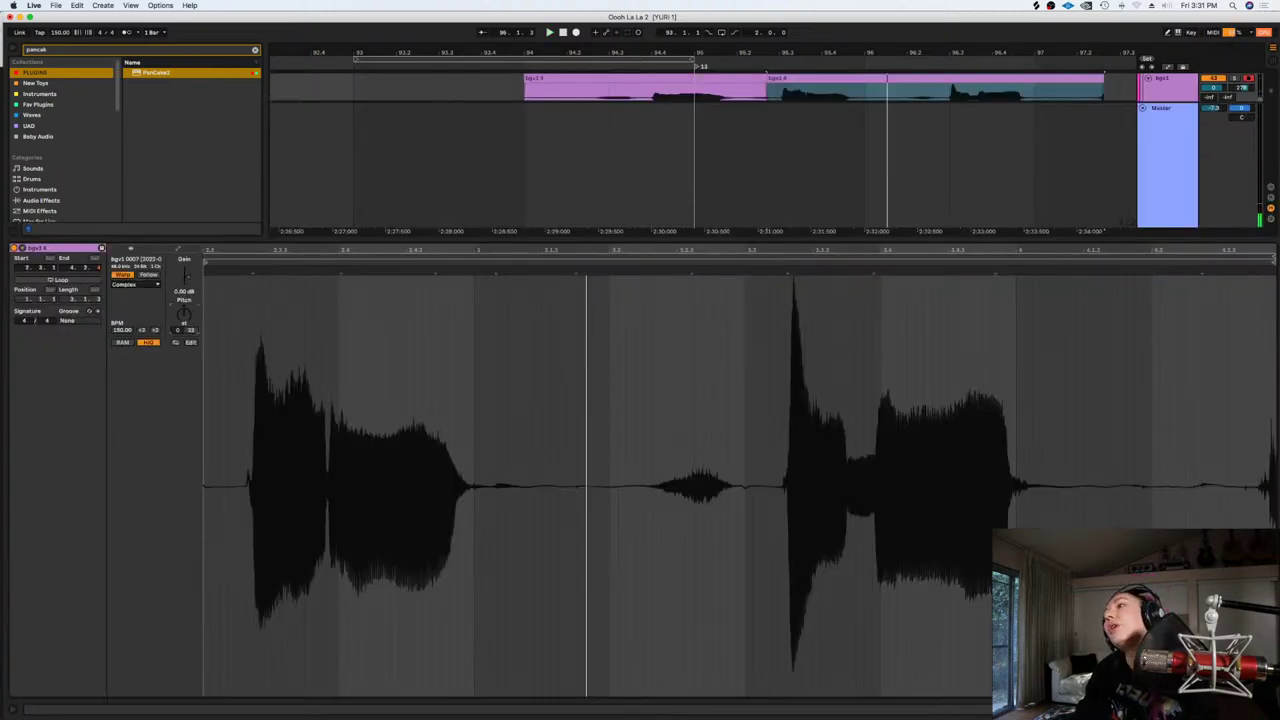
{"action": "key", "text": "shift+Tab"}
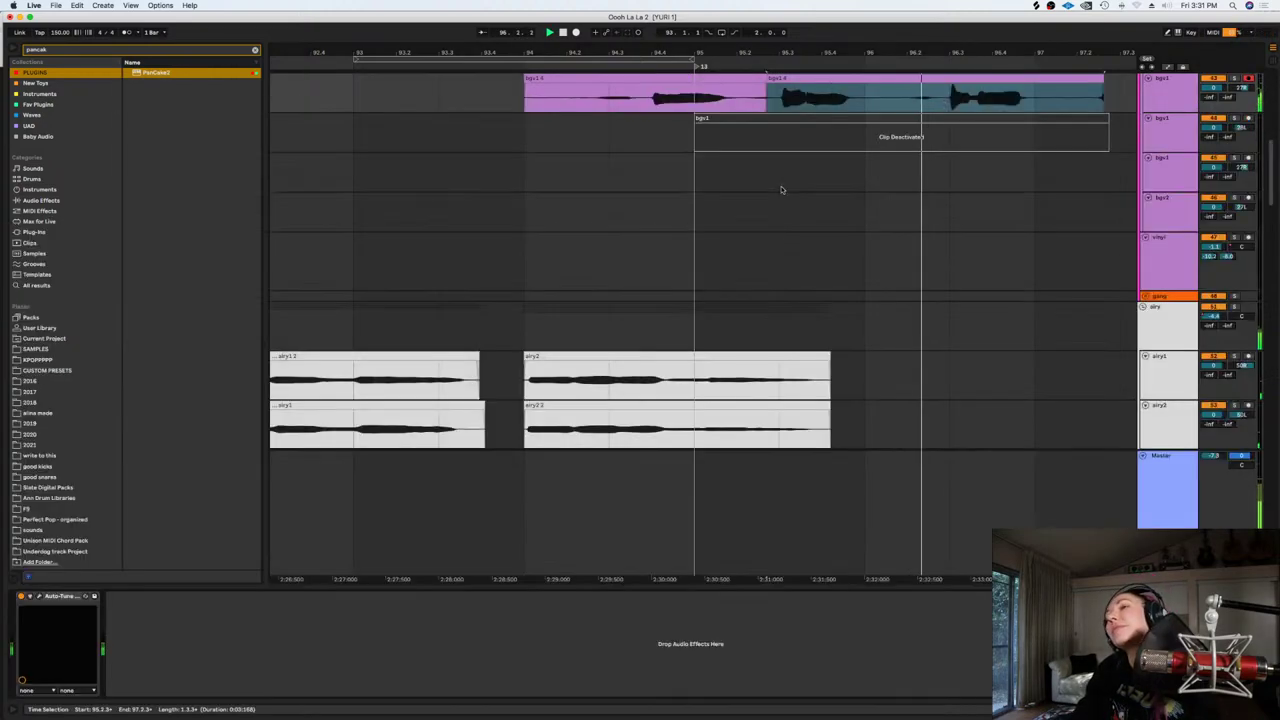
Reactivate the parked background vocal clip on track 44 and play both layers from bar 95
{"action": "scroll", "coordinate": [857, 201], "scroll_direction": "up", "scroll_amount": 4}
{"action": "left_click", "coordinate": [967, 205]}
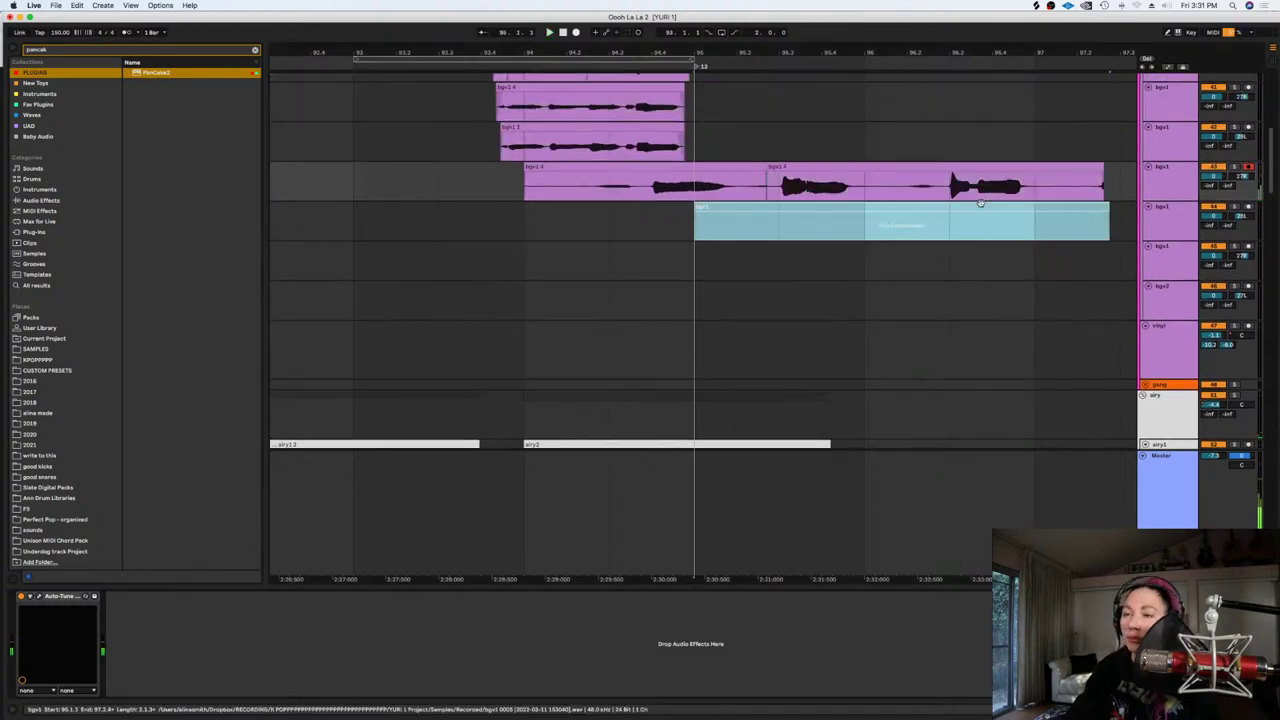
{"action": "key", "text": "0"}
{"action": "key", "text": "space"}
Trim both layers on tracks 43 and 44 to their two phrases, deleting the audio before, between and after them
{"action": "left_click_drag", "start_coordinate": [643, 198], "coordinate": [771, 226]}
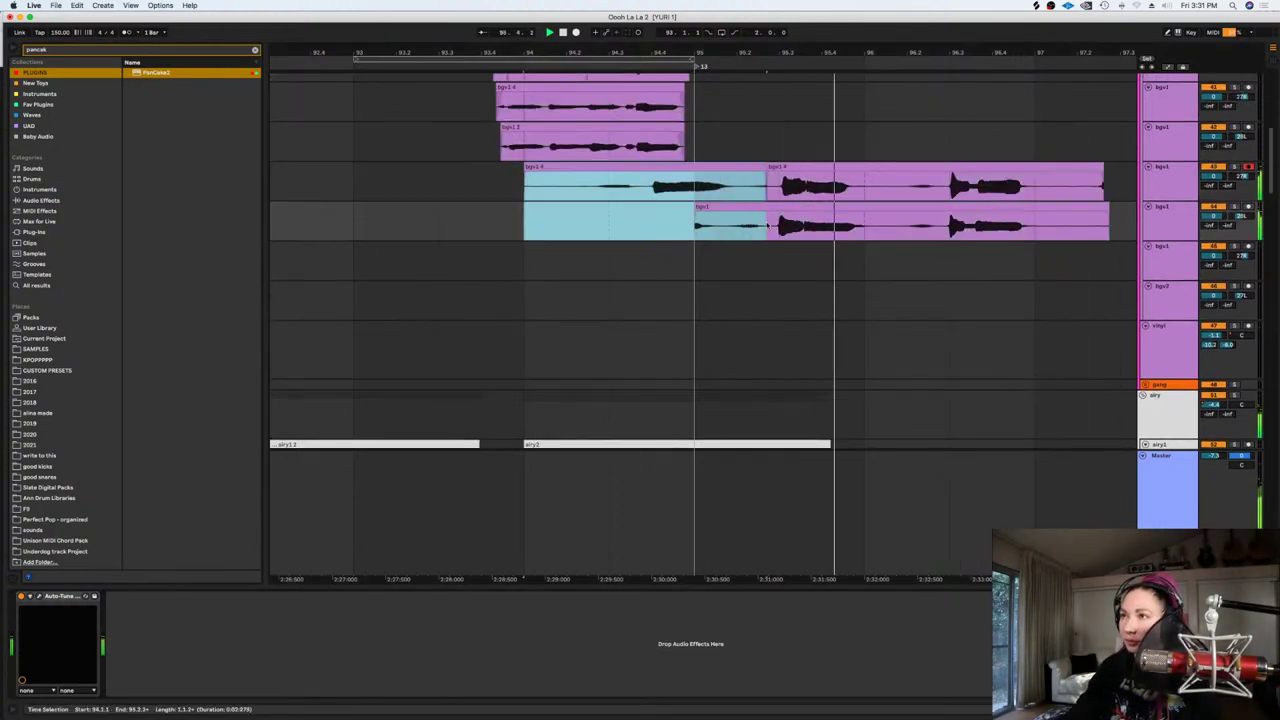
{"action": "key", "text": "Delete"}
{"action": "left_click_drag", "start_coordinate": [864, 200], "coordinate": [940, 224]}
{"action": "key", "text": "Delete"}
{"action": "left_click_drag", "start_coordinate": [1112, 222], "coordinate": [1036, 190]}
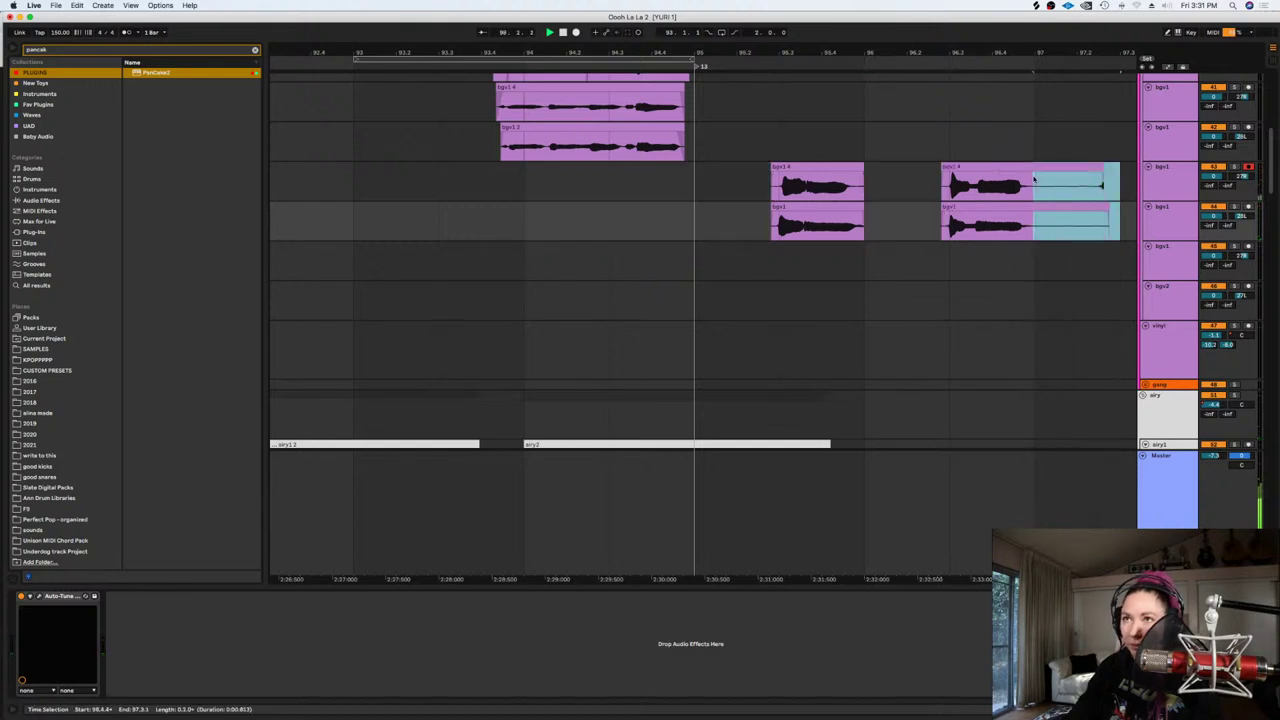
{"action": "key", "text": "Delete"}
Lower the clip gain of the four trimmed vocal clips on tracks 43 and 44 together
{"action": "key", "text": "minus"}
{"action": "key", "text": "minus"}
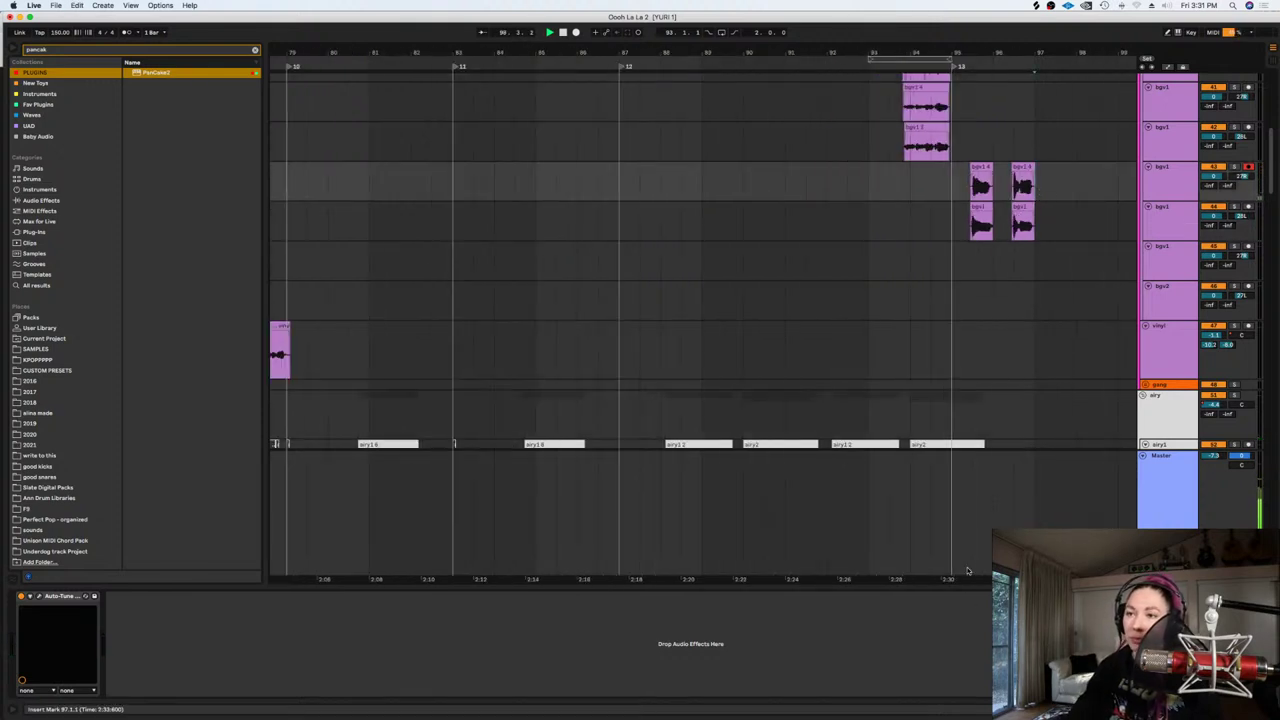
{"action": "left_click_drag", "start_coordinate": [975, 578], "coordinate": [852, 572]}
{"action": "left_click_drag", "start_coordinate": [828, 178], "coordinate": [974, 220]}
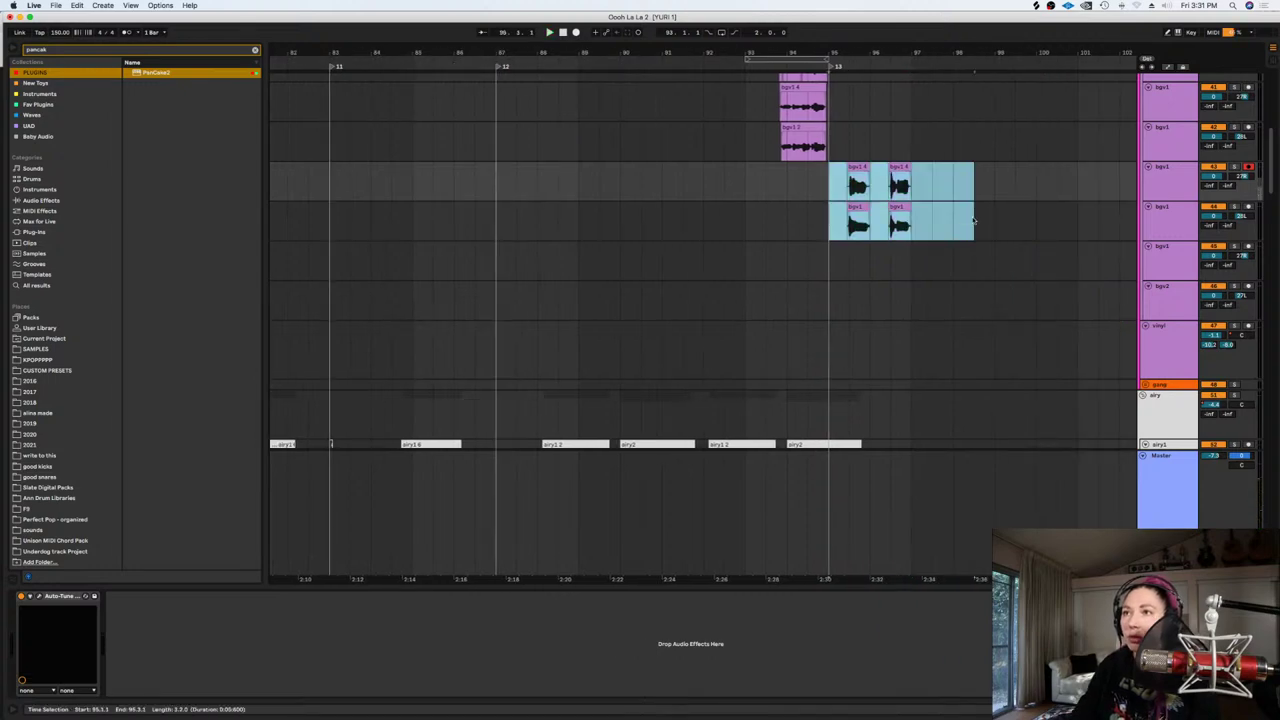
{"action": "key", "text": "shift+Tab"}
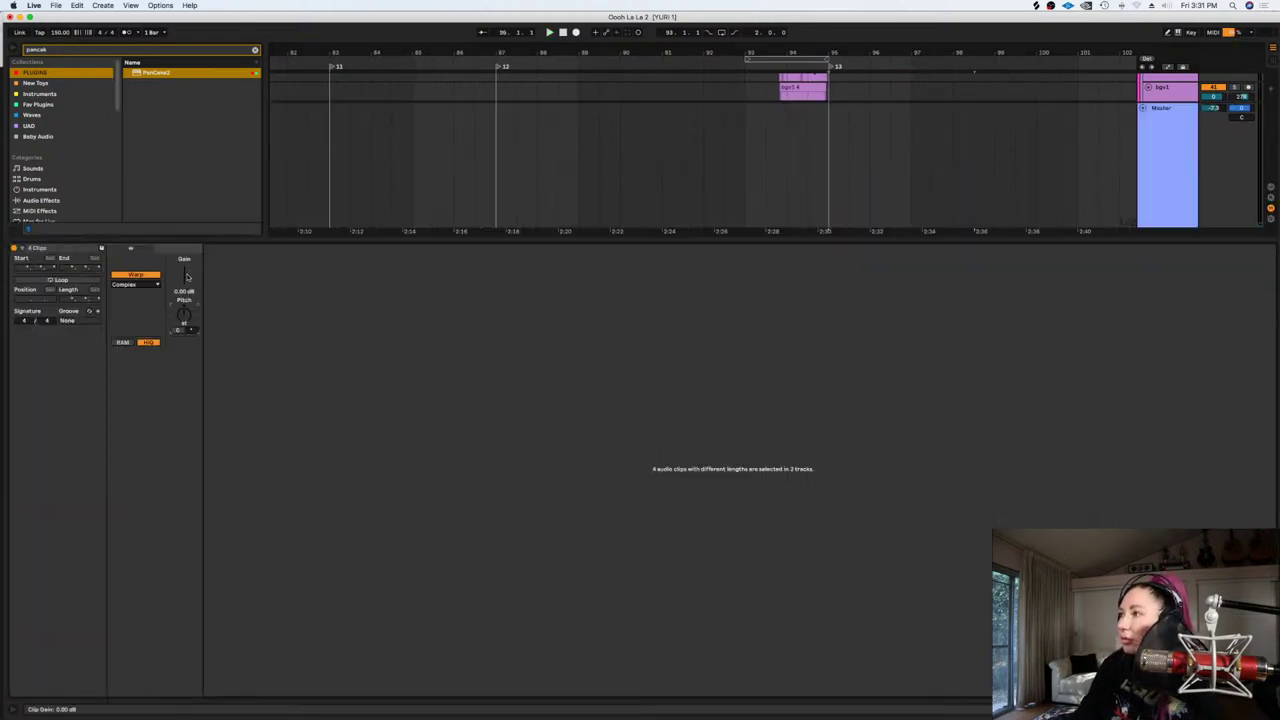
{"action": "key", "text": "shift+Tab"}
Play back the four adjusted background vocal clips from bar 95 in context
{"action": "key", "text": "space"}
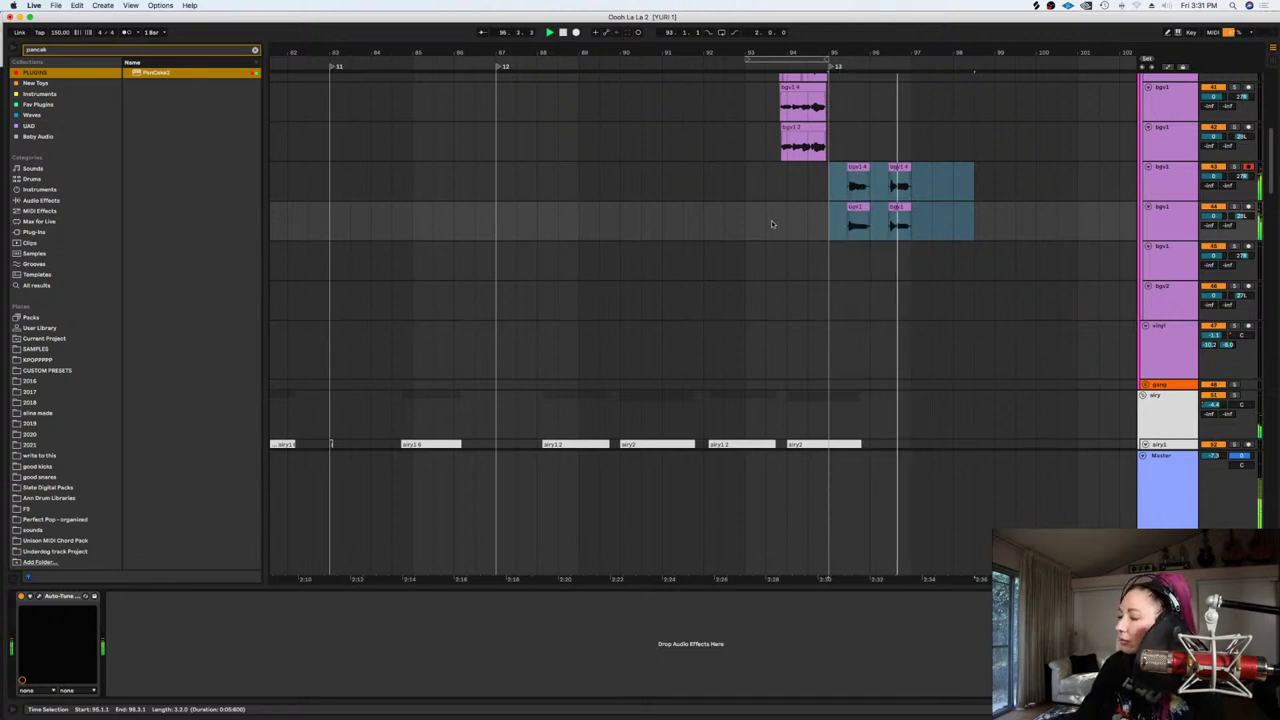
{"action": "scroll", "coordinate": [718, 145], "scroll_direction": "right", "scroll_amount": 2}
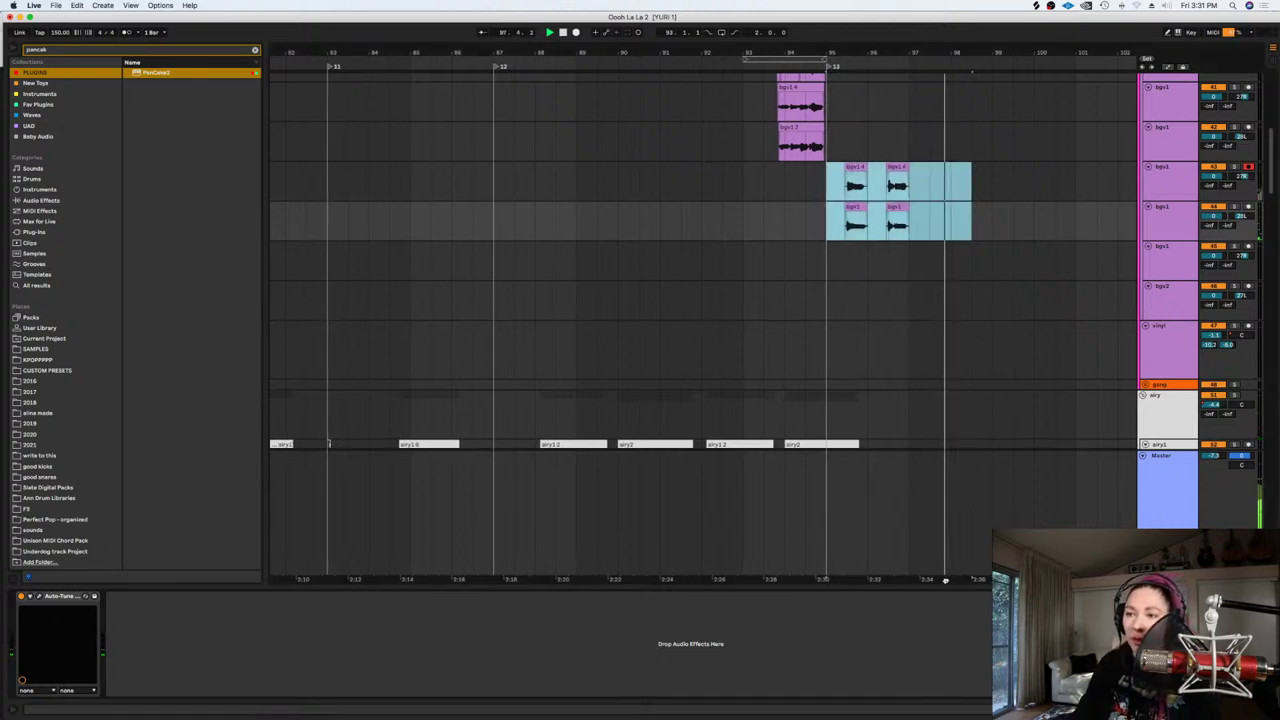
{"action": "key", "text": "space"}
{"action": "key", "text": "plus"}
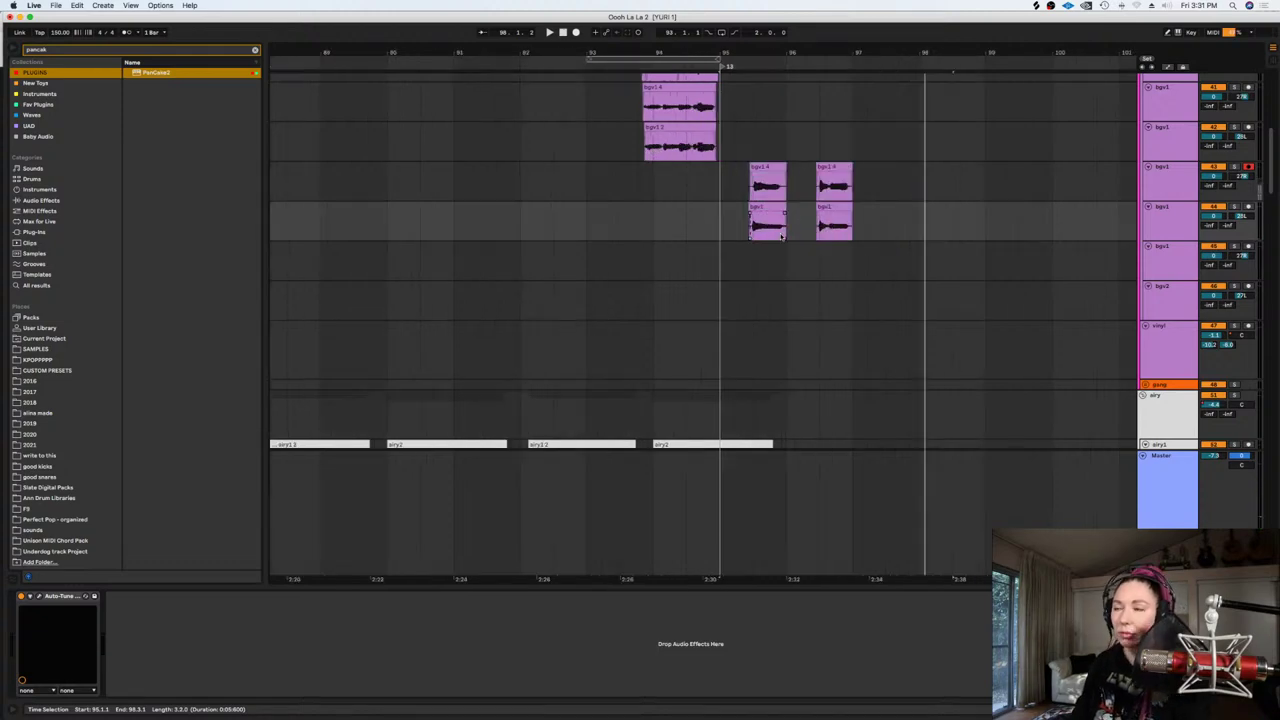
{"action": "key", "text": "space"}
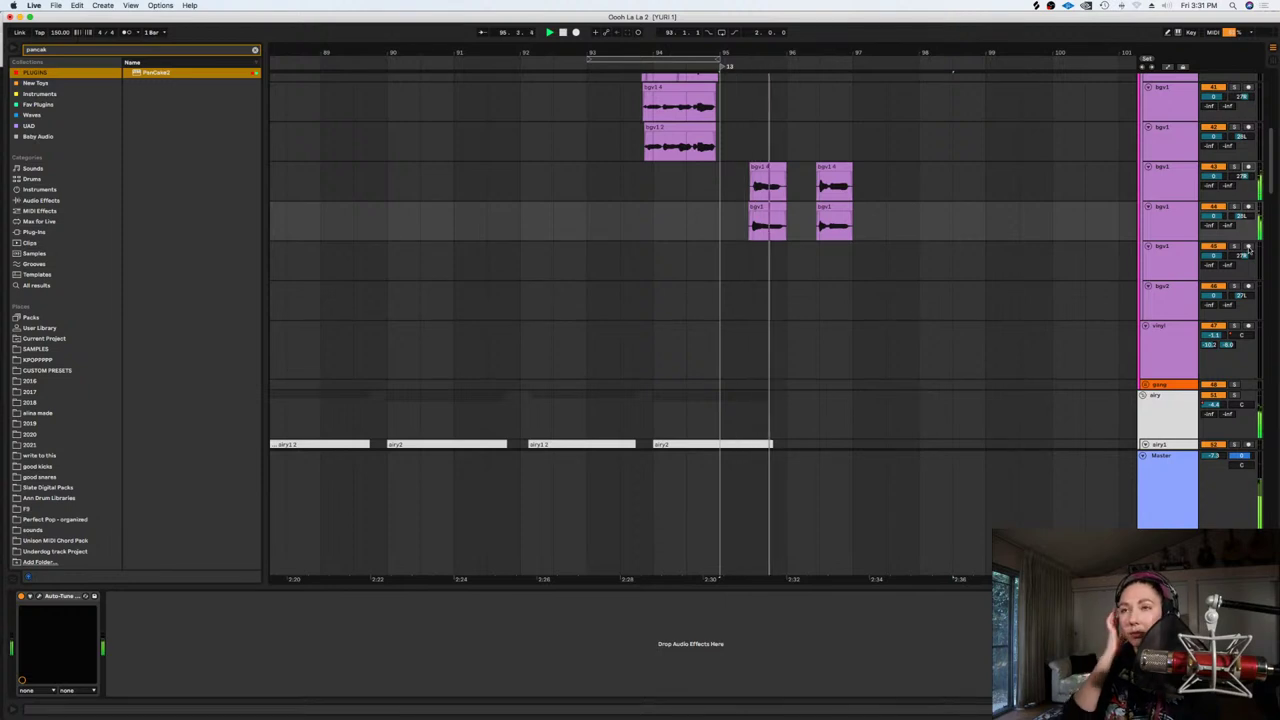
Arm track 45 for recording and replay the phrases from 95.3 and bar 95 to rehearse the next vocal layer
{"action": "left_click", "coordinate": [753, 261]}
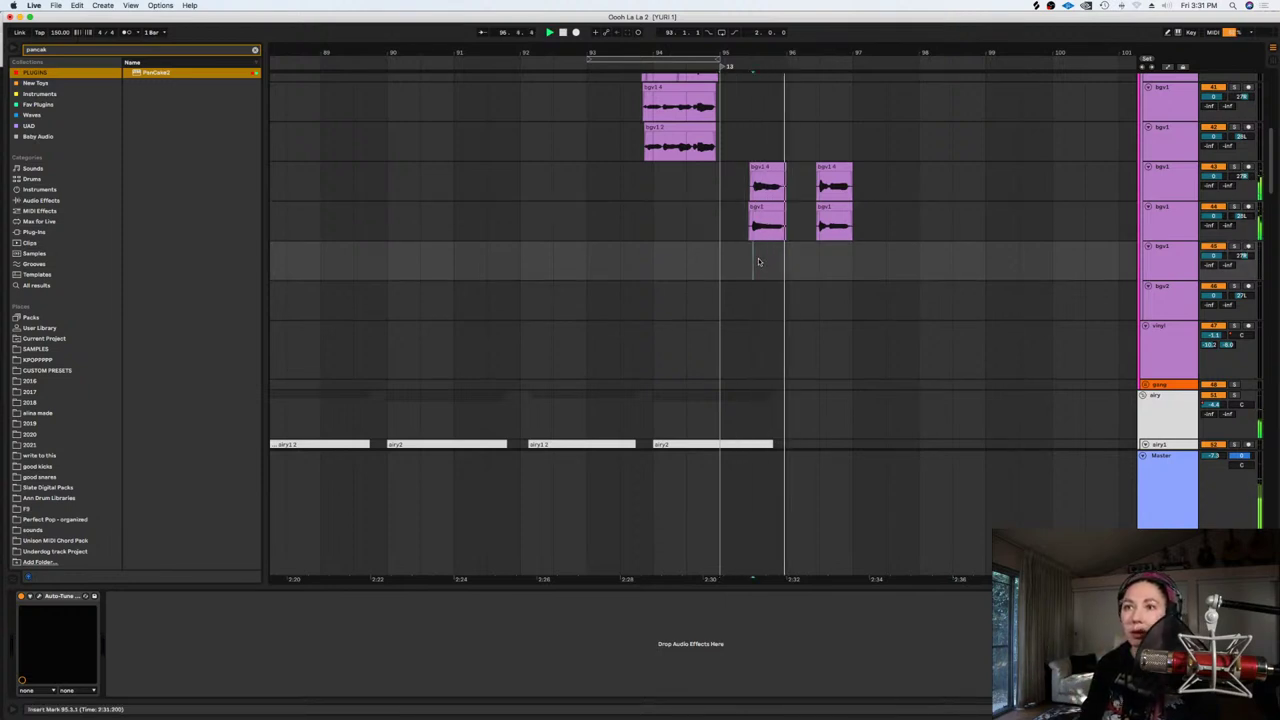
{"action": "left_click", "coordinate": [753, 261]}
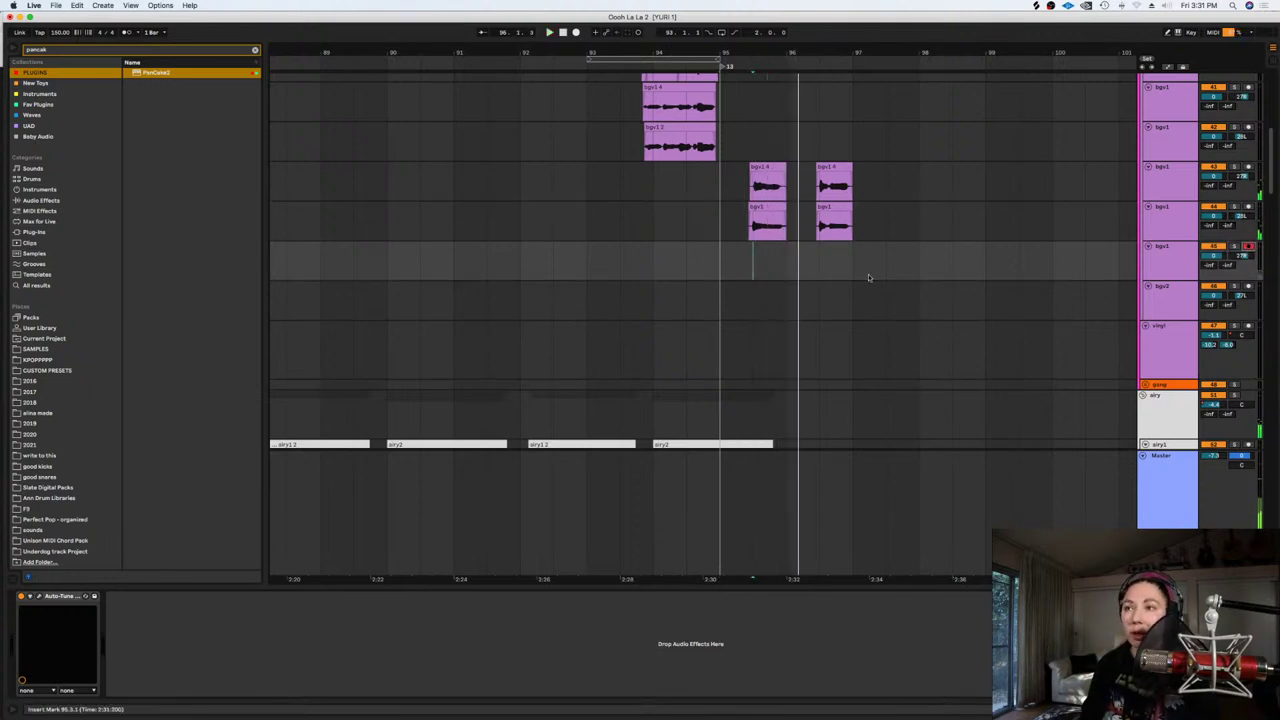
{"action": "left_click", "coordinate": [755, 269]}
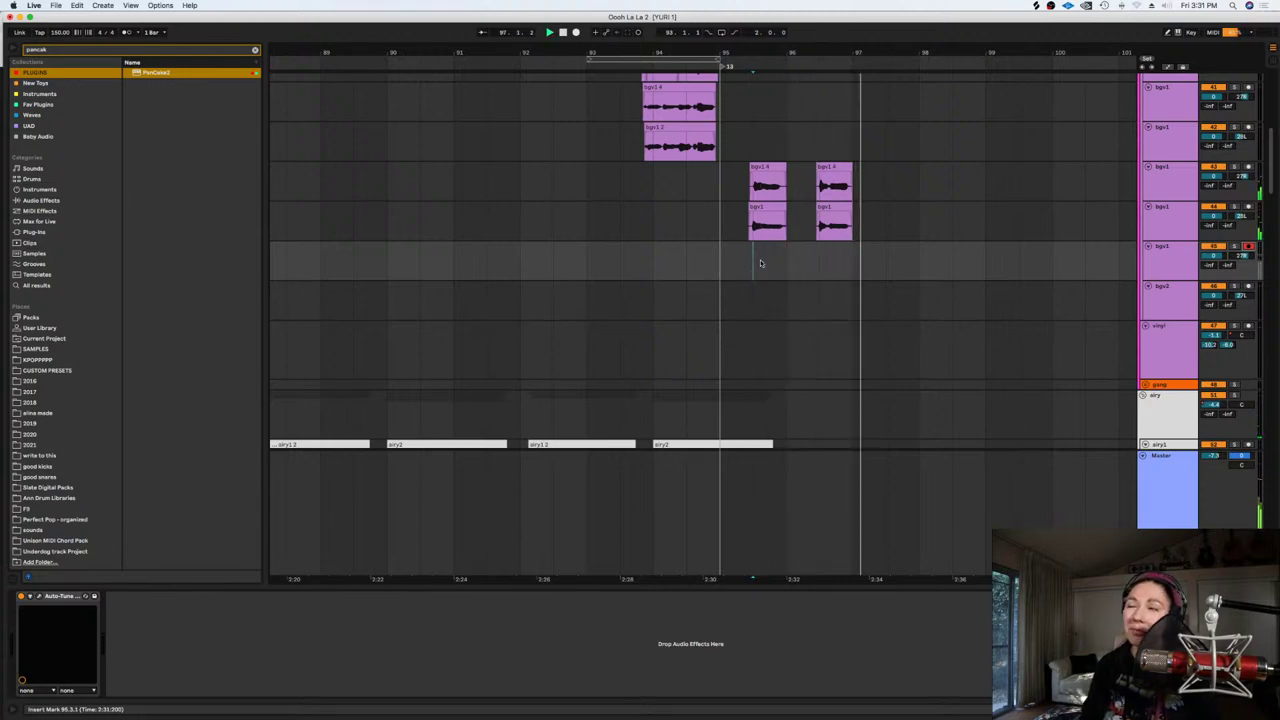
{"action": "left_click", "coordinate": [760, 263]}
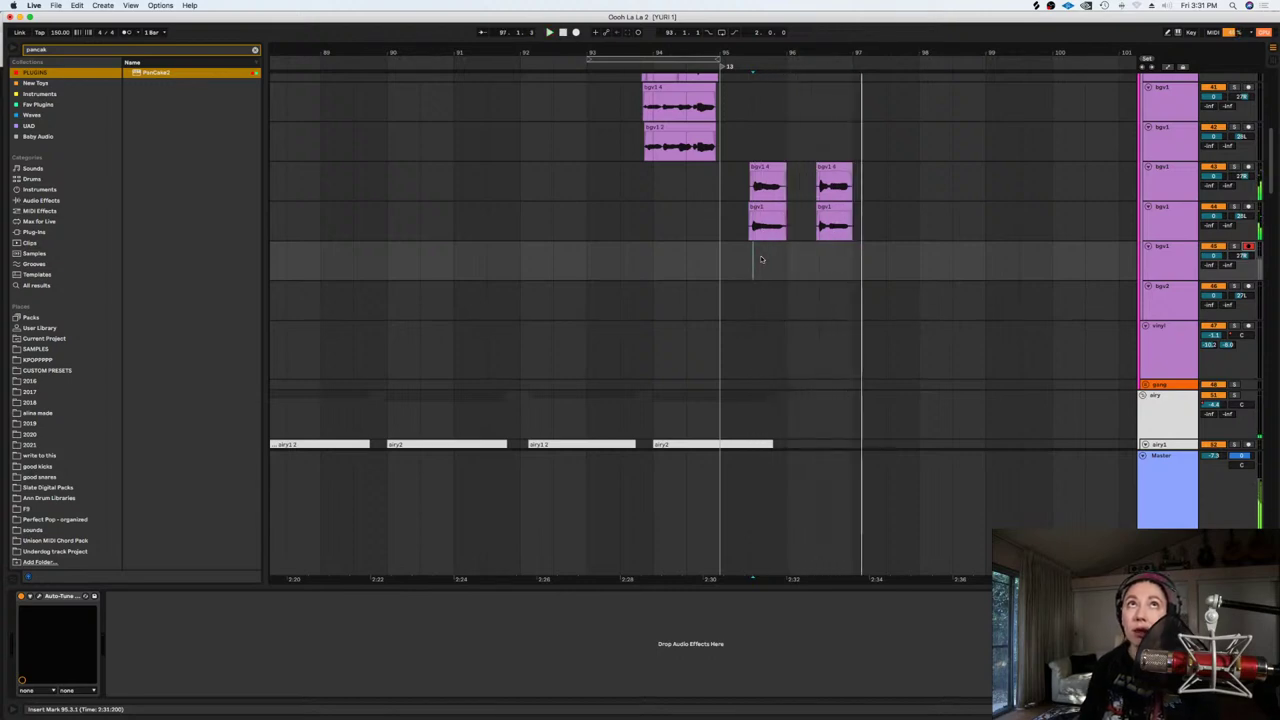
{"action": "left_click", "coordinate": [760, 259]}
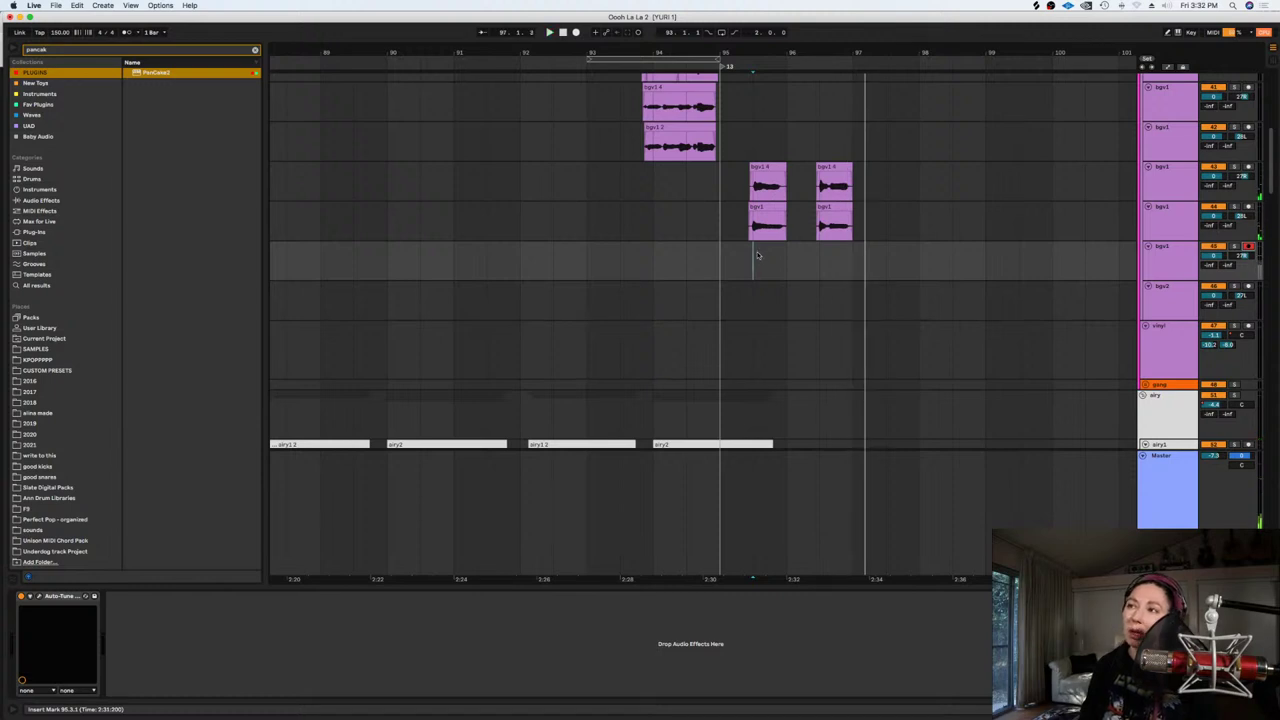
{"action": "left_click", "coordinate": [744, 257]}
{"action": "left_click", "coordinate": [717, 258]}
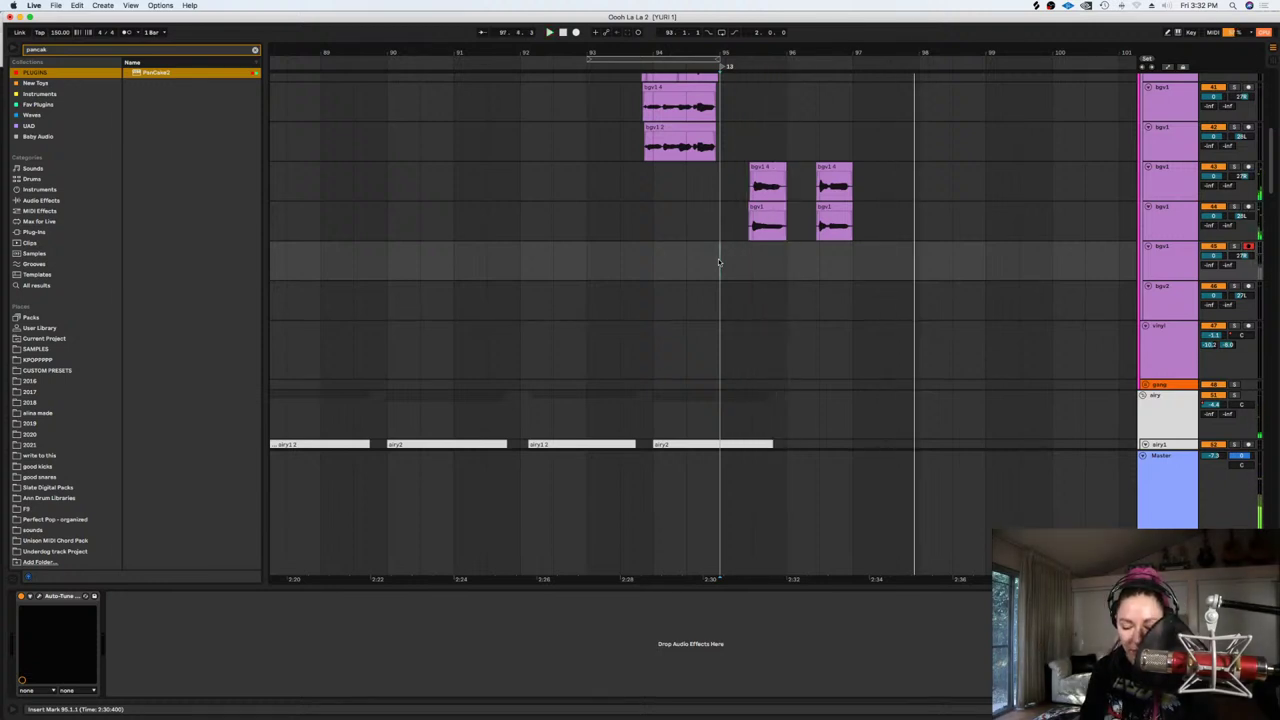
{"action": "left_click", "coordinate": [718, 258]}
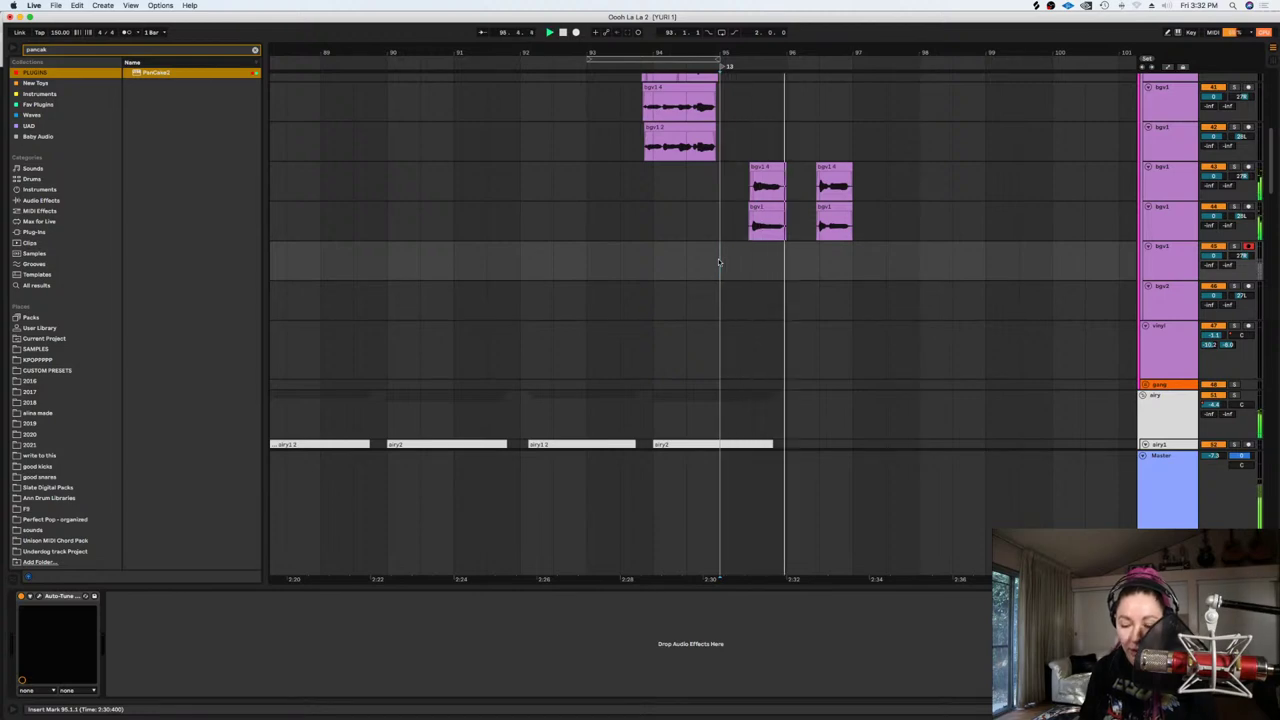
{"action": "left_click", "coordinate": [718, 262]}
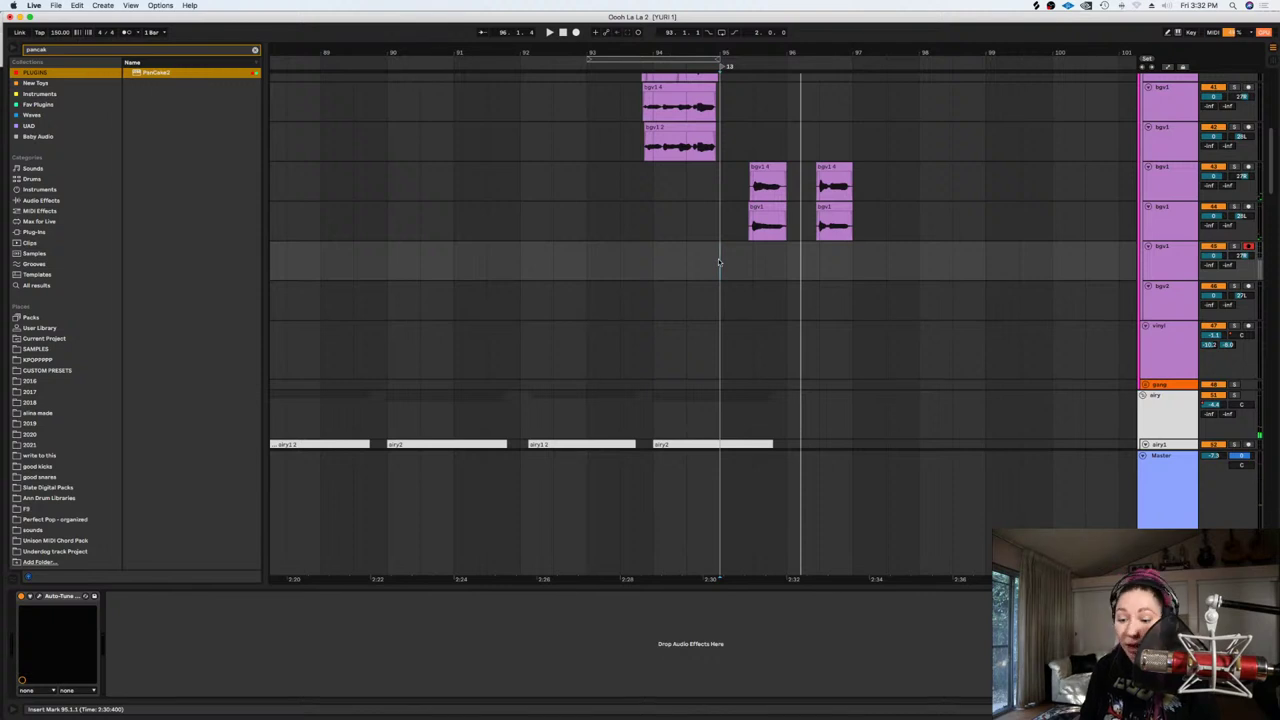
{"action": "left_click", "coordinate": [718, 262]}
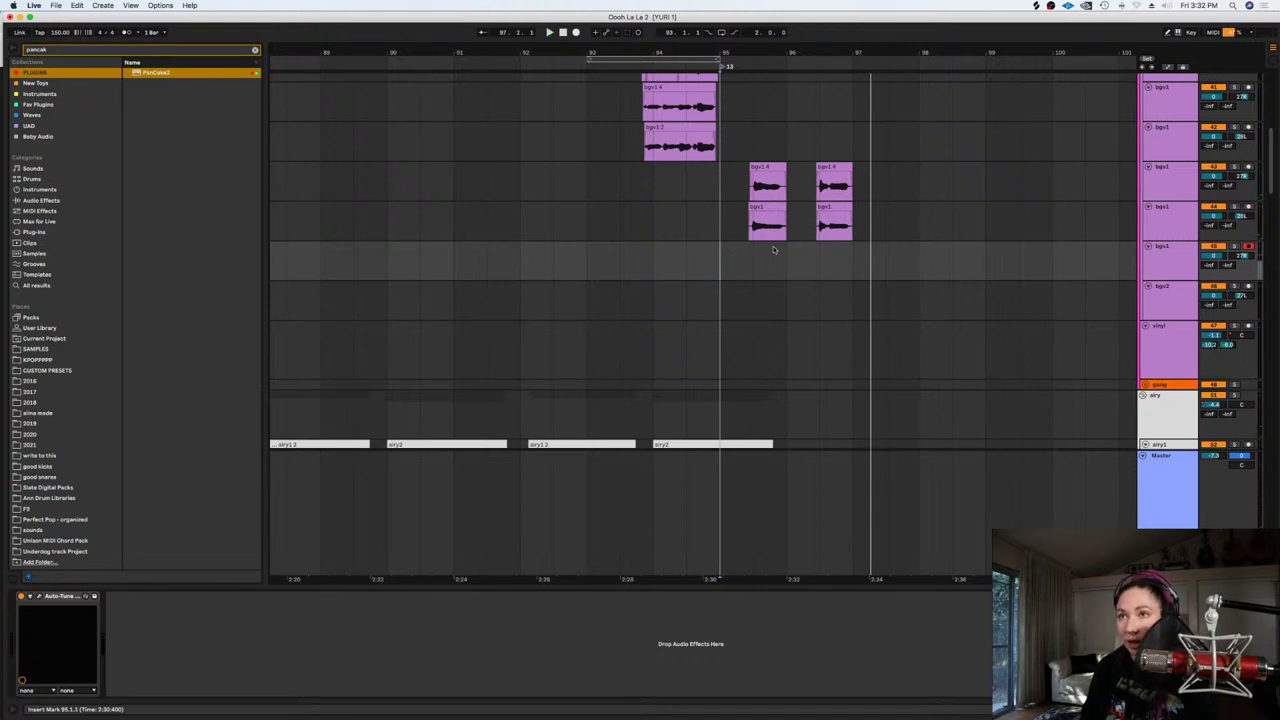
Record a vocal harmony take on track 45 from bar 94, redoing it once, then move it to track 46 and deactivate it
{"action": "left_click", "coordinate": [575, 32]}
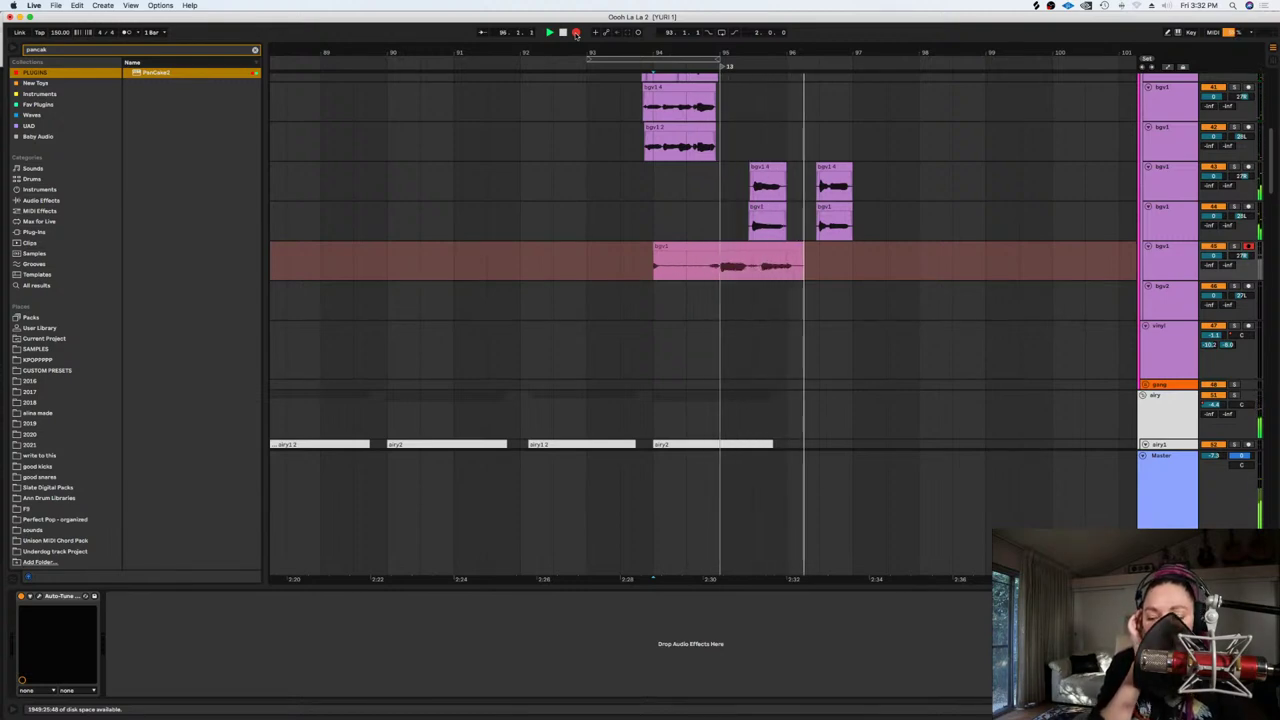
{"action": "key", "text": "space"}
{"action": "left_click", "coordinate": [575, 34]}
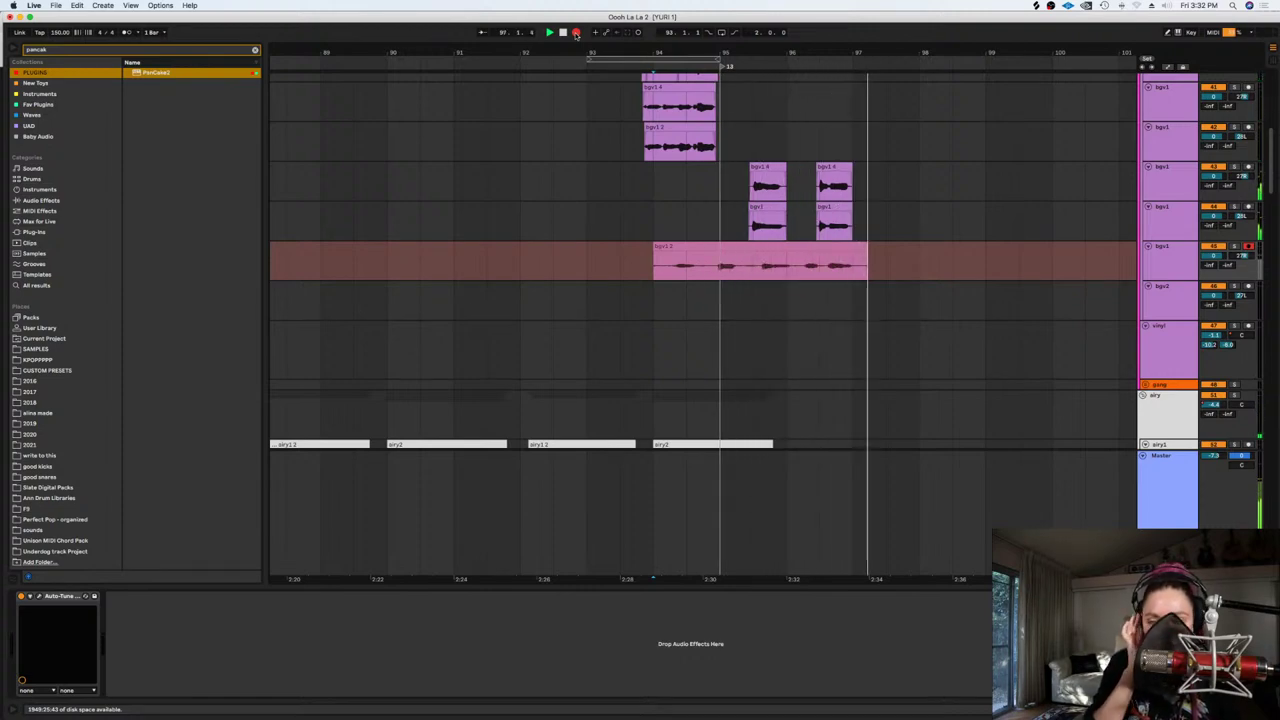
{"action": "key", "text": "space"}
{"action": "left_click_drag", "start_coordinate": [674, 245], "coordinate": [681, 299]}
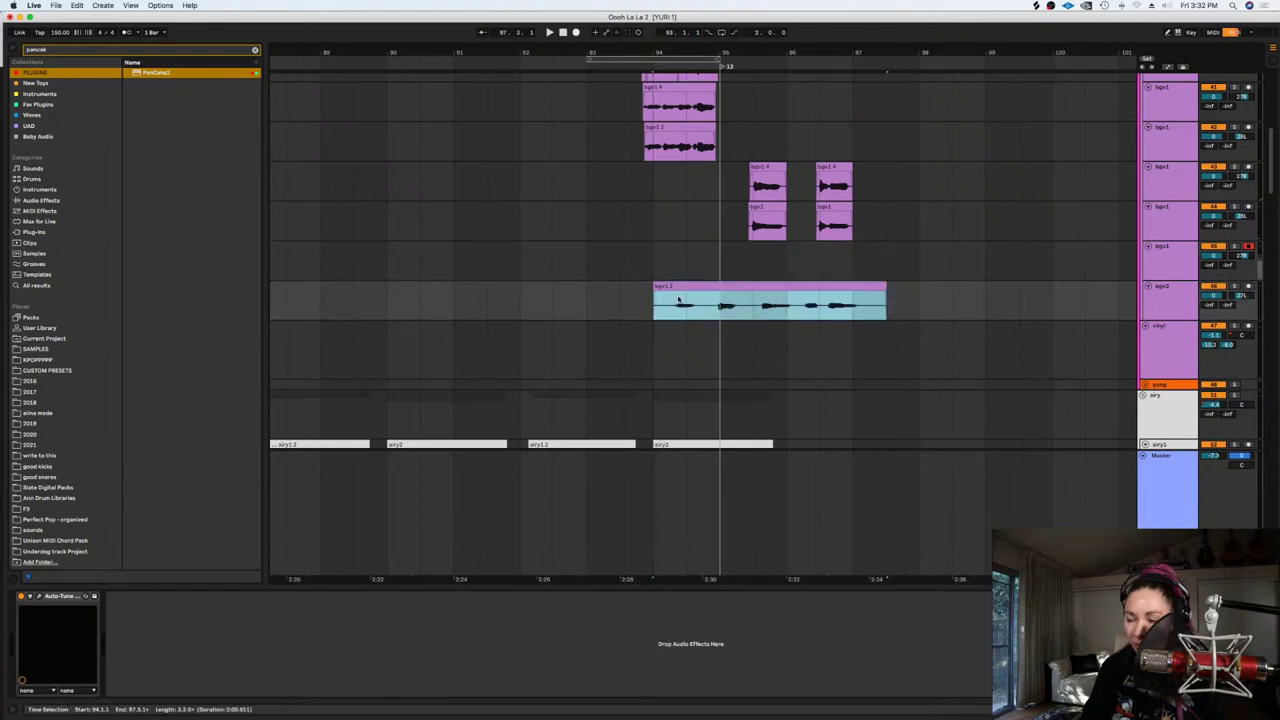
{"action": "key", "text": "0"}
Record a second take of the harmony on track 45 from bar 94 to just past bar 97
{"action": "left_click", "coordinate": [662, 260]}
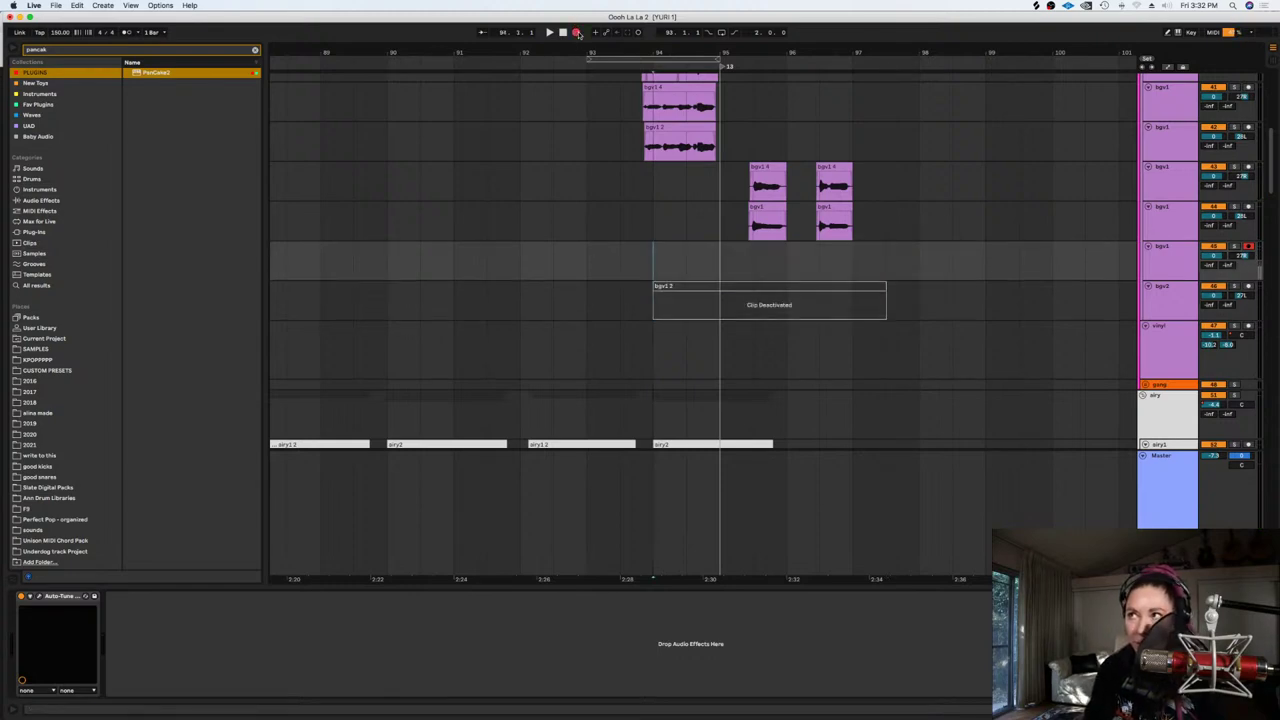
{"action": "left_click", "coordinate": [578, 33]}
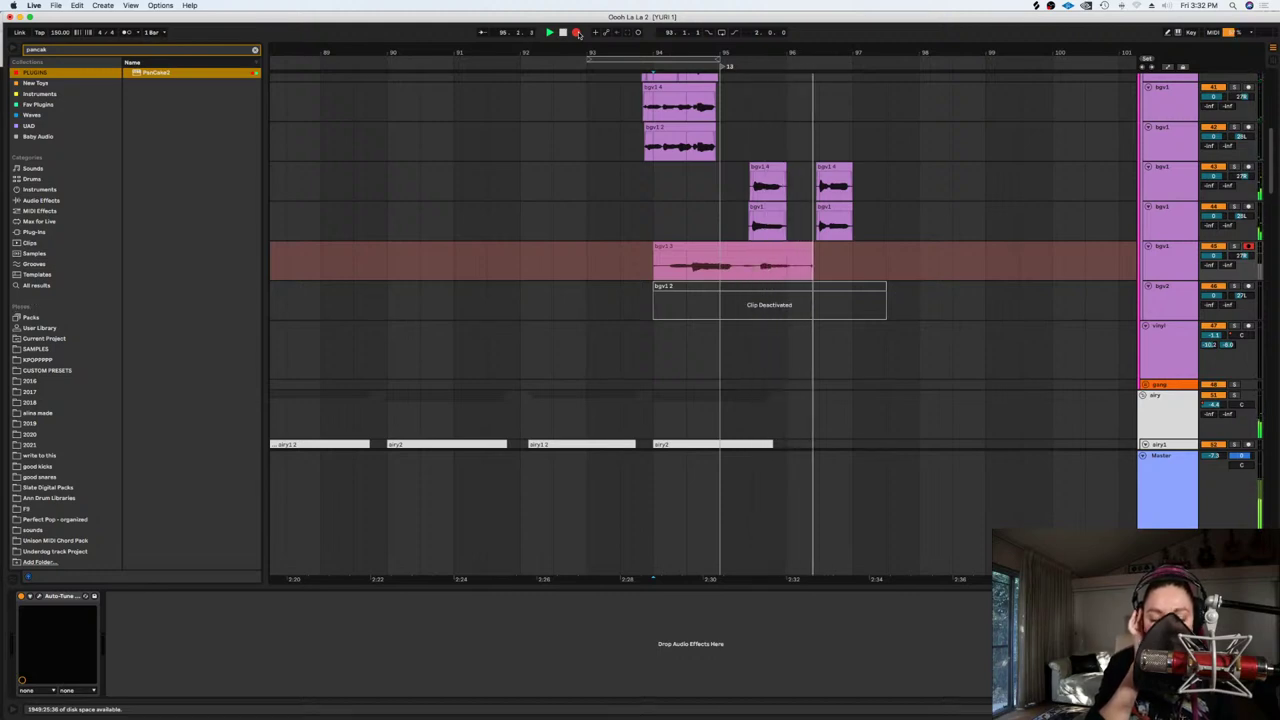
{"action": "key", "text": "space"}
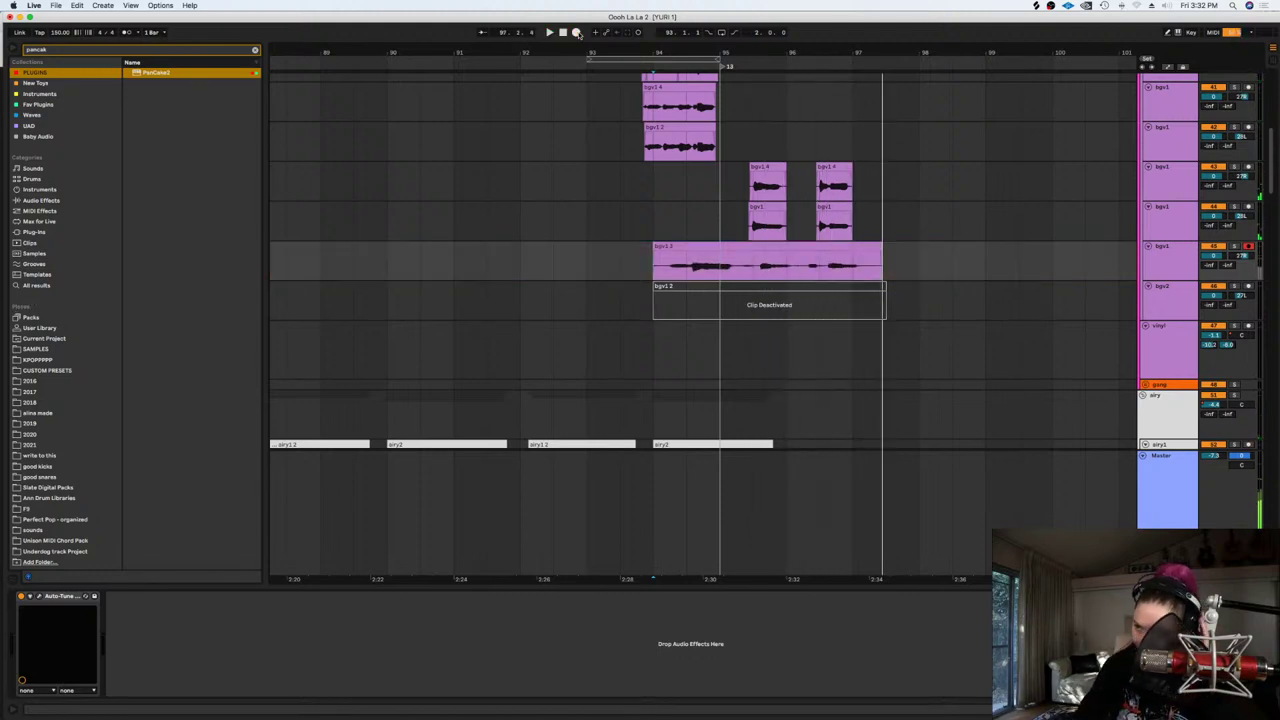
Reactivate the take on track 46 and delete the audio before 95.3 on tracks 45 and 46
{"action": "left_click", "coordinate": [790, 287]}
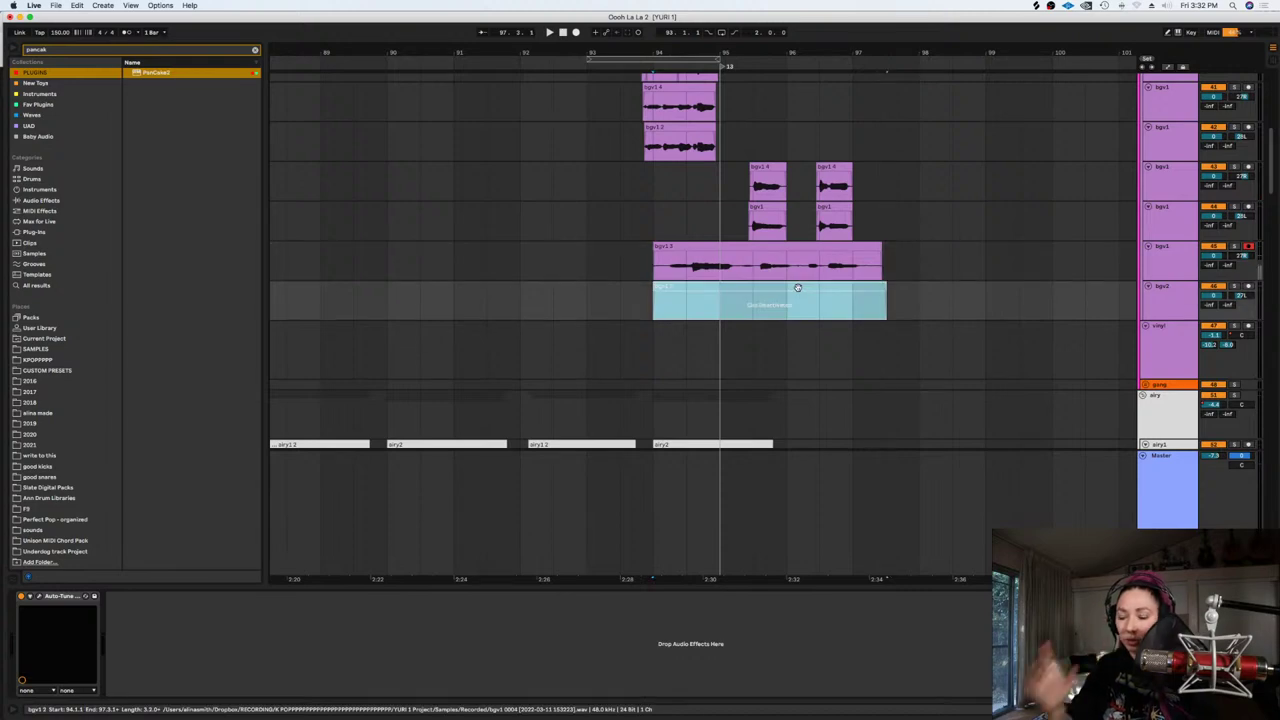
{"action": "key", "text": "plus"}
{"action": "key", "text": "plus"}
{"action": "key", "text": "plus"}
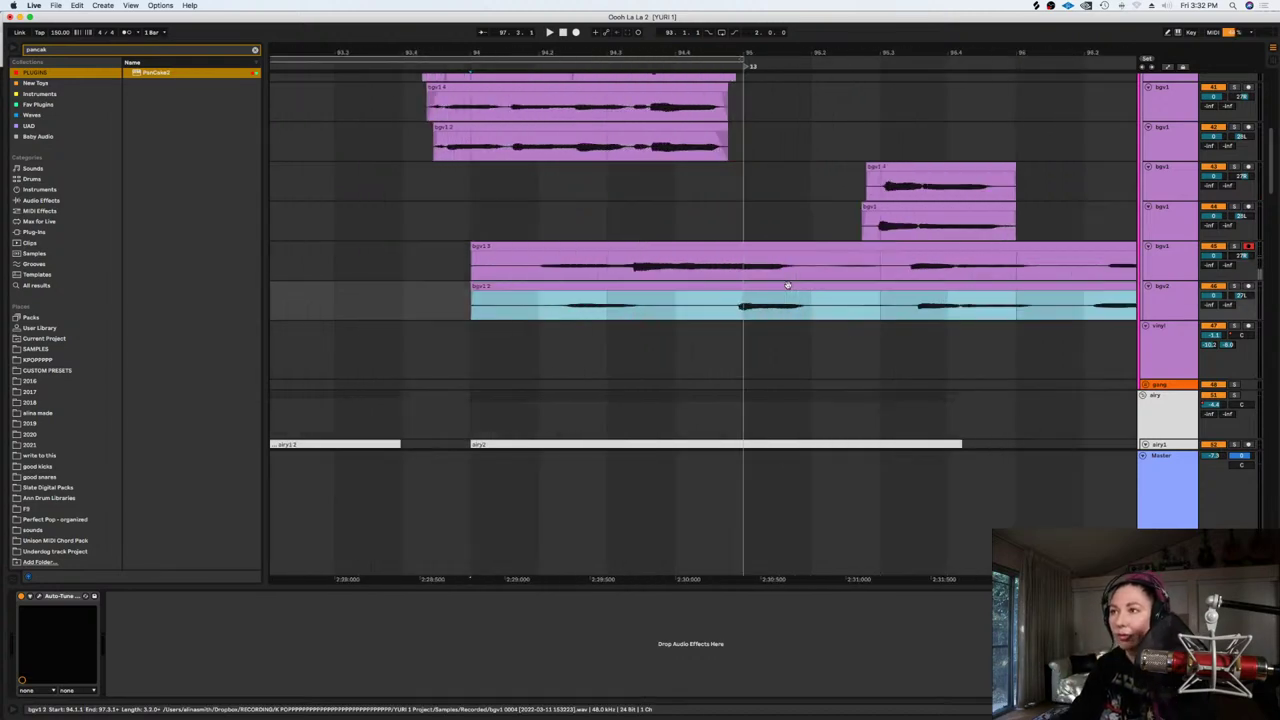
{"action": "left_click_drag", "start_coordinate": [885, 312], "coordinate": [267, 257]}
{"action": "key", "text": "Delete"}
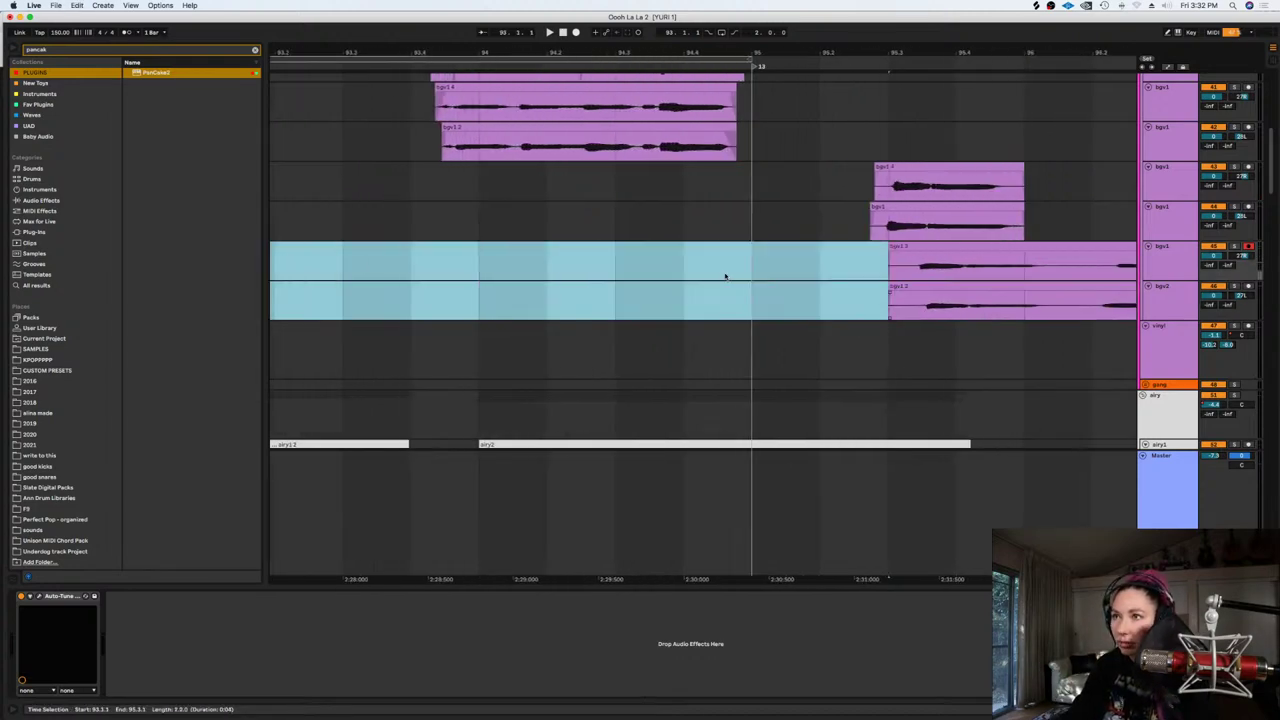
Shift the takes on tracks 45 and 46 earlier so their first phrase lines up with the layers on tracks 43 and 44
{"action": "left_click", "coordinate": [939, 286]}
{"action": "left_click", "coordinate": [924, 246], "text": "shift"}
{"action": "left_click", "coordinate": [919, 245]}
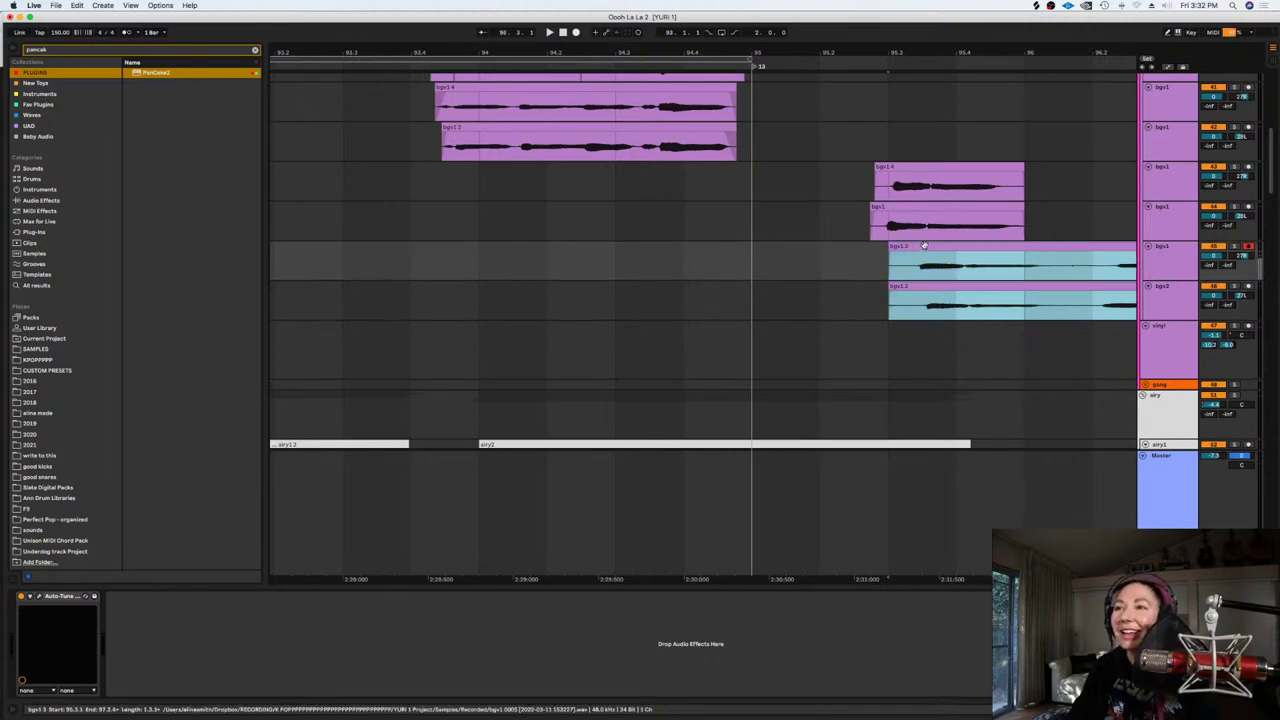
{"action": "left_click_drag", "start_coordinate": [924, 246], "coordinate": [900, 262]}
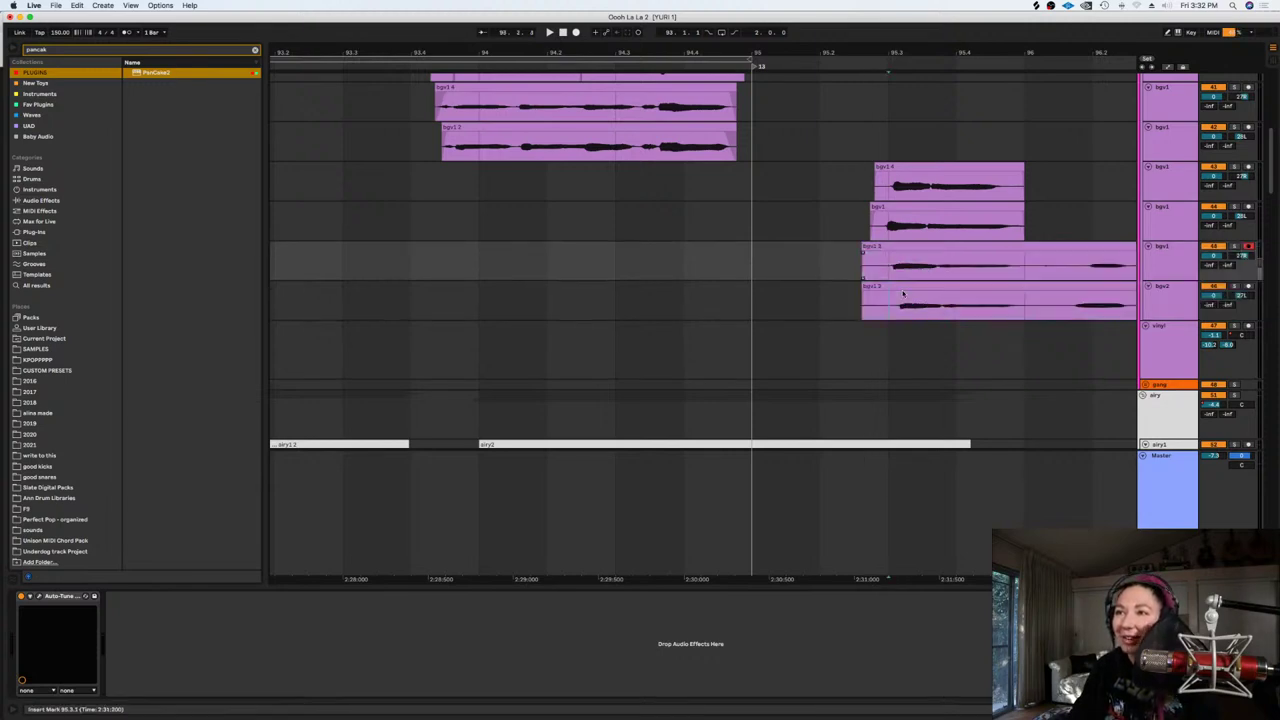
{"action": "left_click", "coordinate": [900, 287]}
{"action": "left_click", "coordinate": [882, 300]}
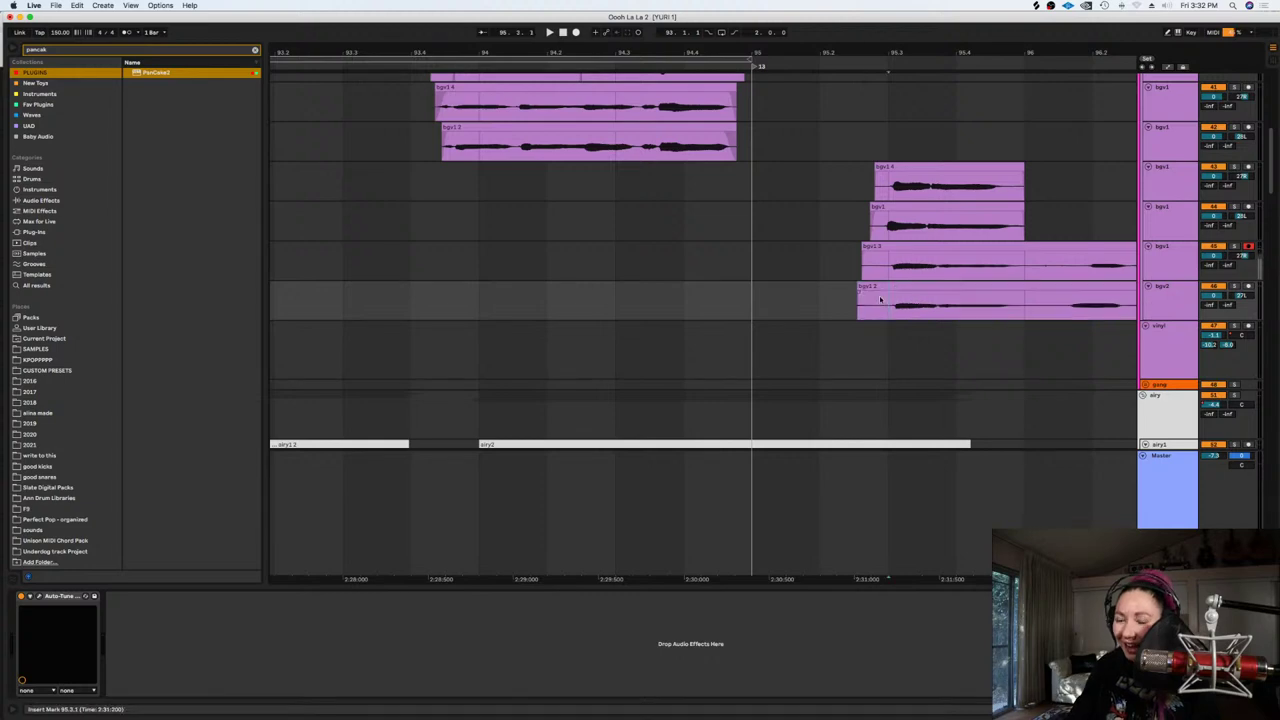
Trim the starts of both takes to 95.3 and delete the audio between 96.1 and 96.3 on tracks 45 and 46
{"action": "key", "text": "minus"}
{"action": "left_click_drag", "start_coordinate": [936, 577], "coordinate": [654, 552]}
{"action": "key", "text": "Delete"}
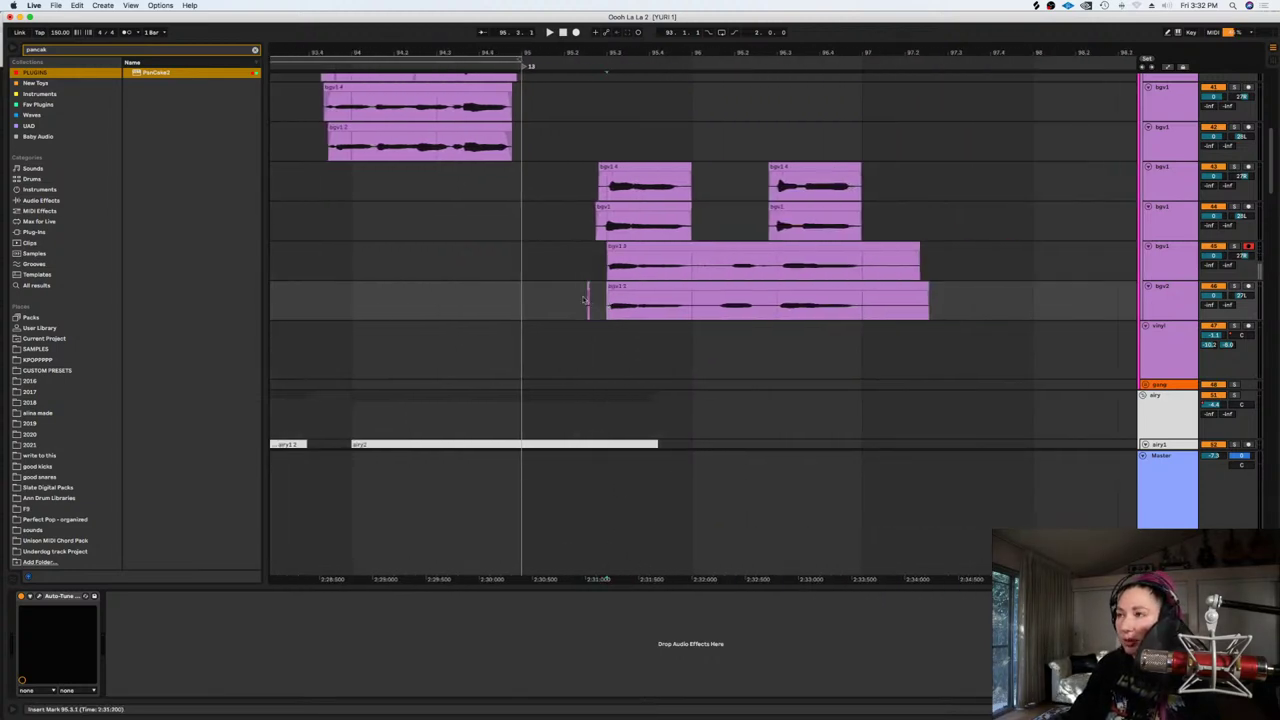
{"action": "left_click_drag", "start_coordinate": [604, 302], "coordinate": [541, 269]}
{"action": "key", "text": "Delete"}
{"action": "left_click_drag", "start_coordinate": [718, 268], "coordinate": [772, 289]}
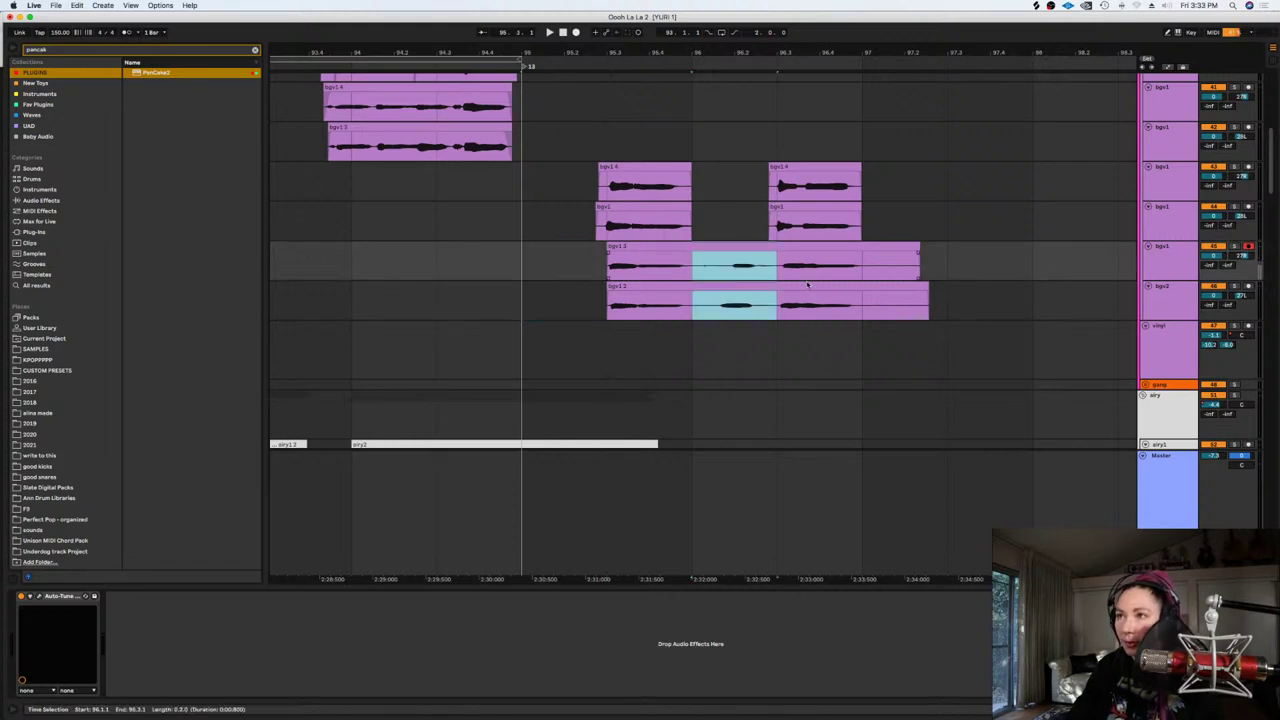
{"action": "key", "text": "Delete"}
Nudge the second-phrase clips on tracks 45 and 46 slightly earlier, play them back and delete their audio after bar 97
{"action": "left_click", "coordinate": [805, 285]}
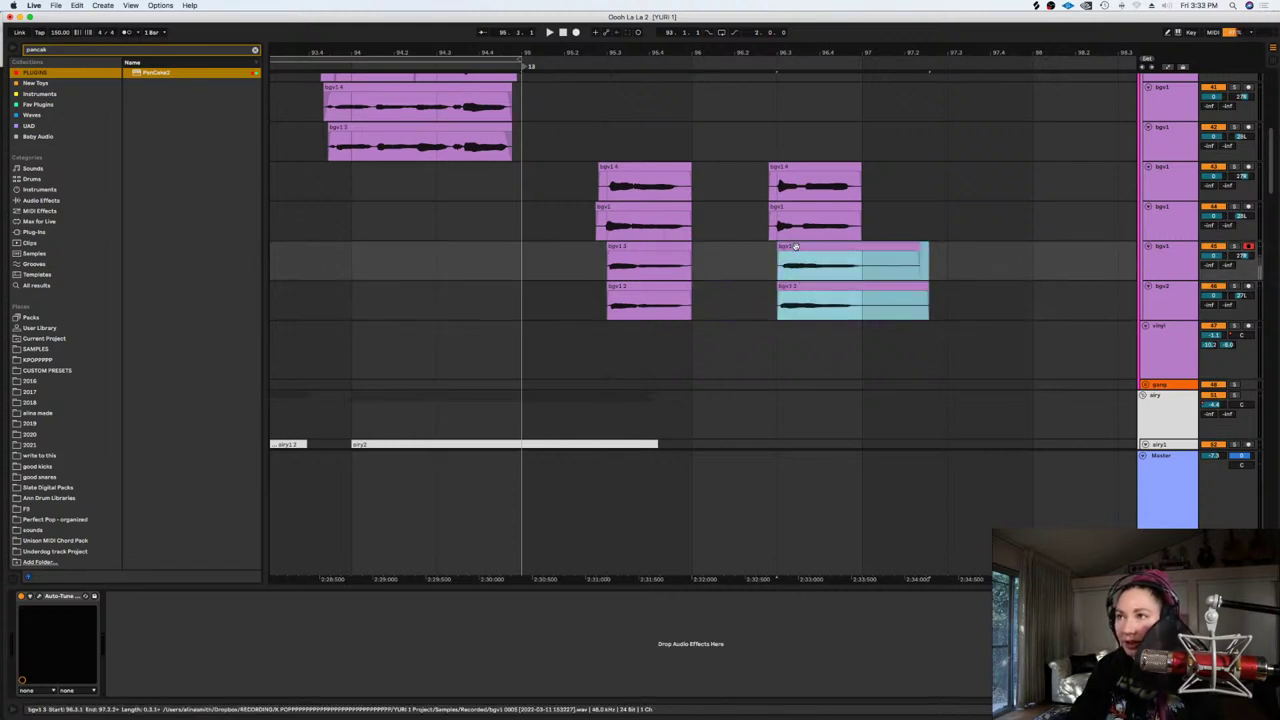
{"action": "left_click", "coordinate": [789, 258]}
{"action": "left_click", "coordinate": [789, 247]}
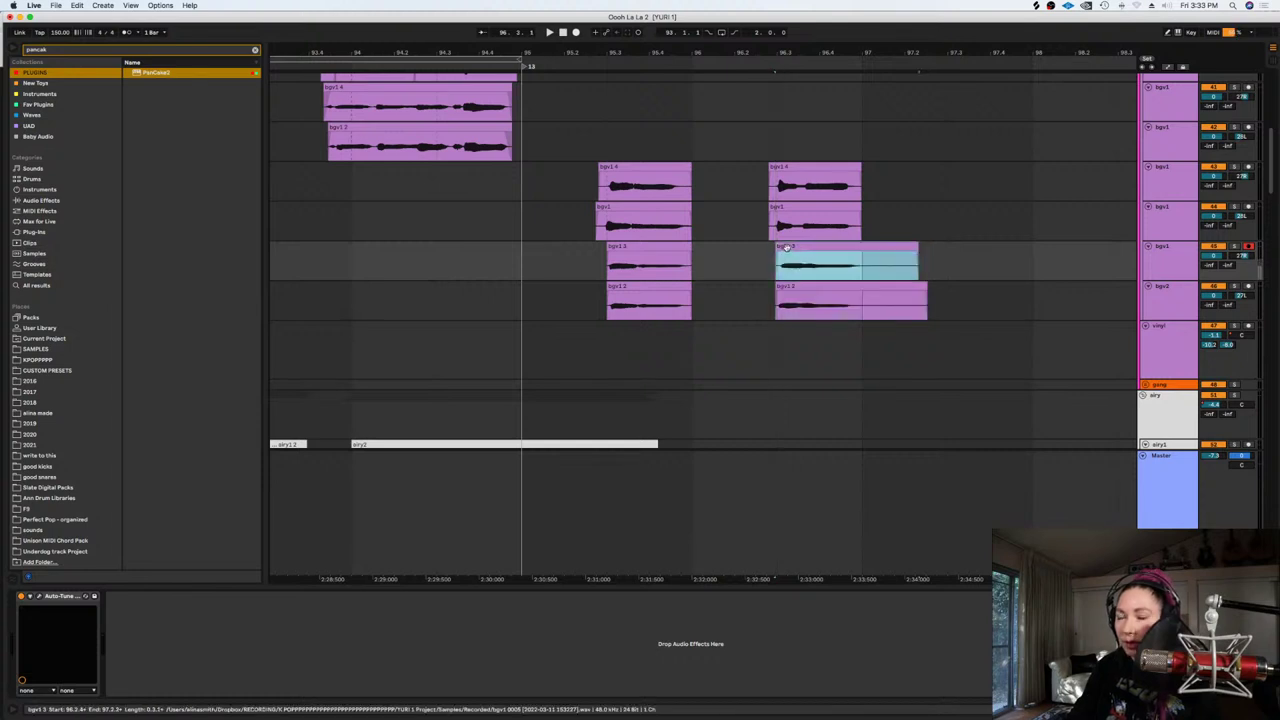
{"action": "left_click_drag", "start_coordinate": [783, 247], "coordinate": [791, 258]}
{"action": "left_click", "coordinate": [604, 287]}
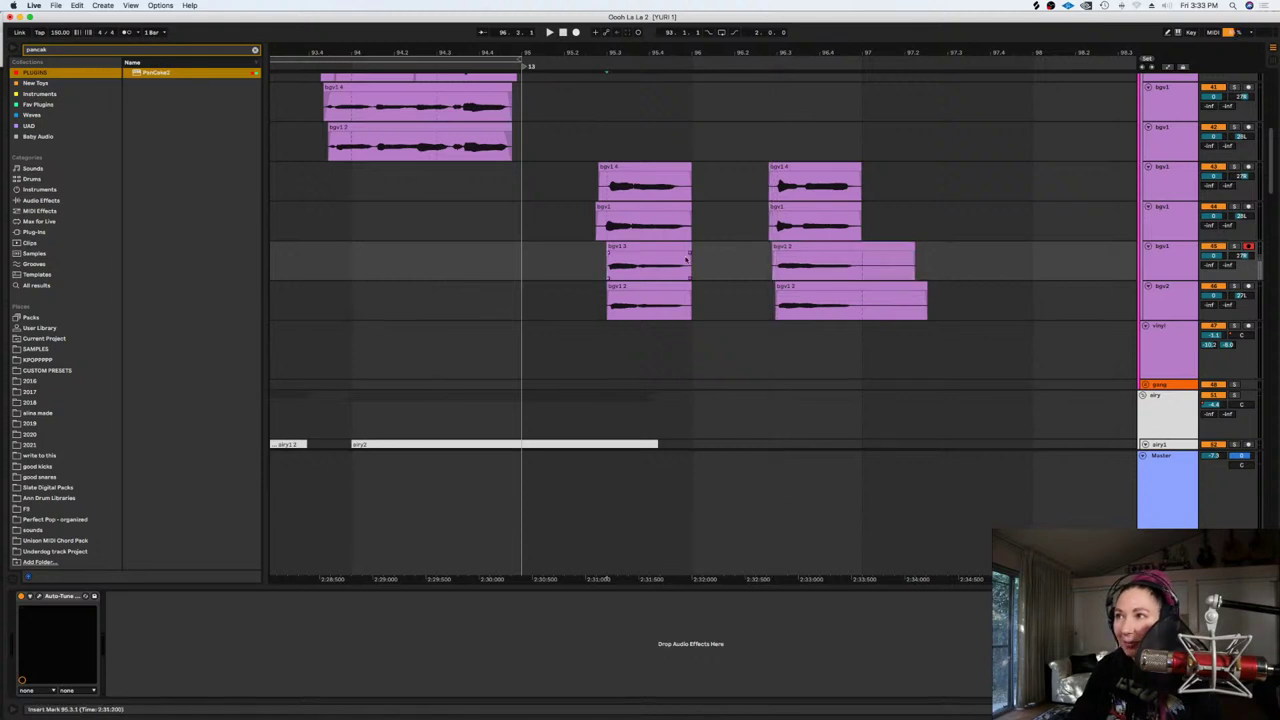
{"action": "key", "text": "space"}
{"action": "left_click_drag", "start_coordinate": [947, 248], "coordinate": [861, 313]}
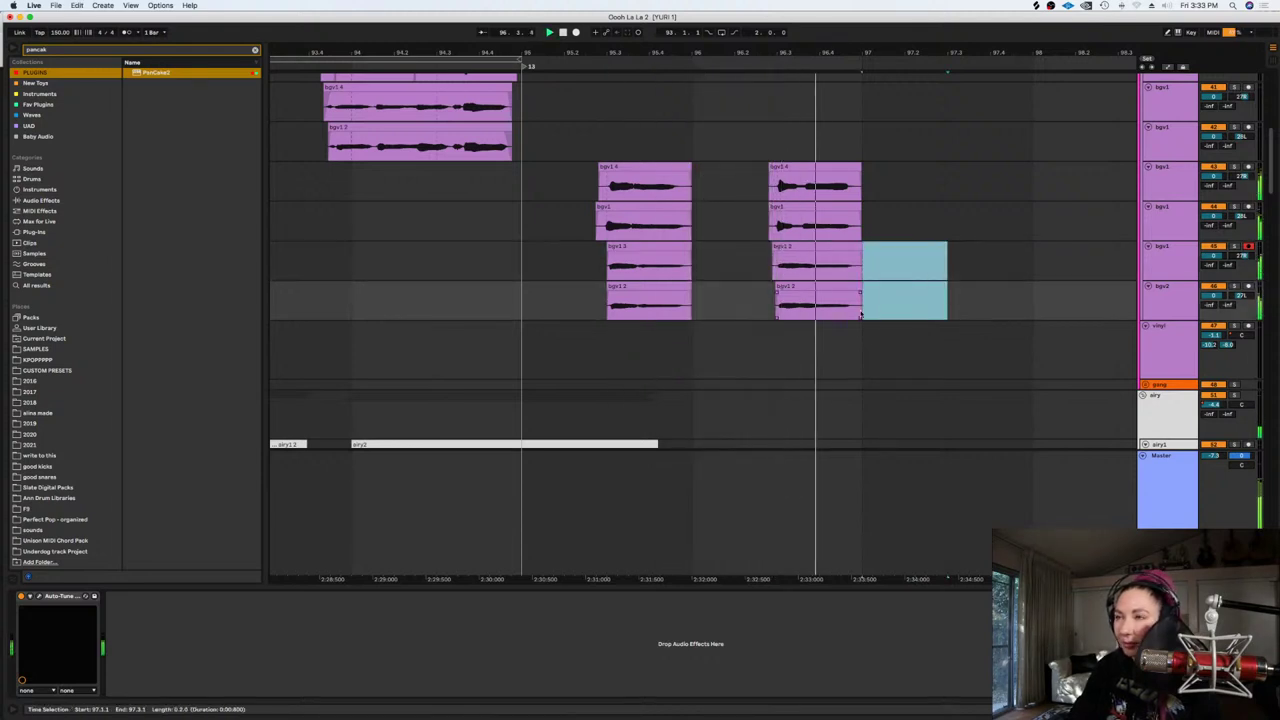
{"action": "key", "text": "space"}
{"action": "key", "text": "Delete"}
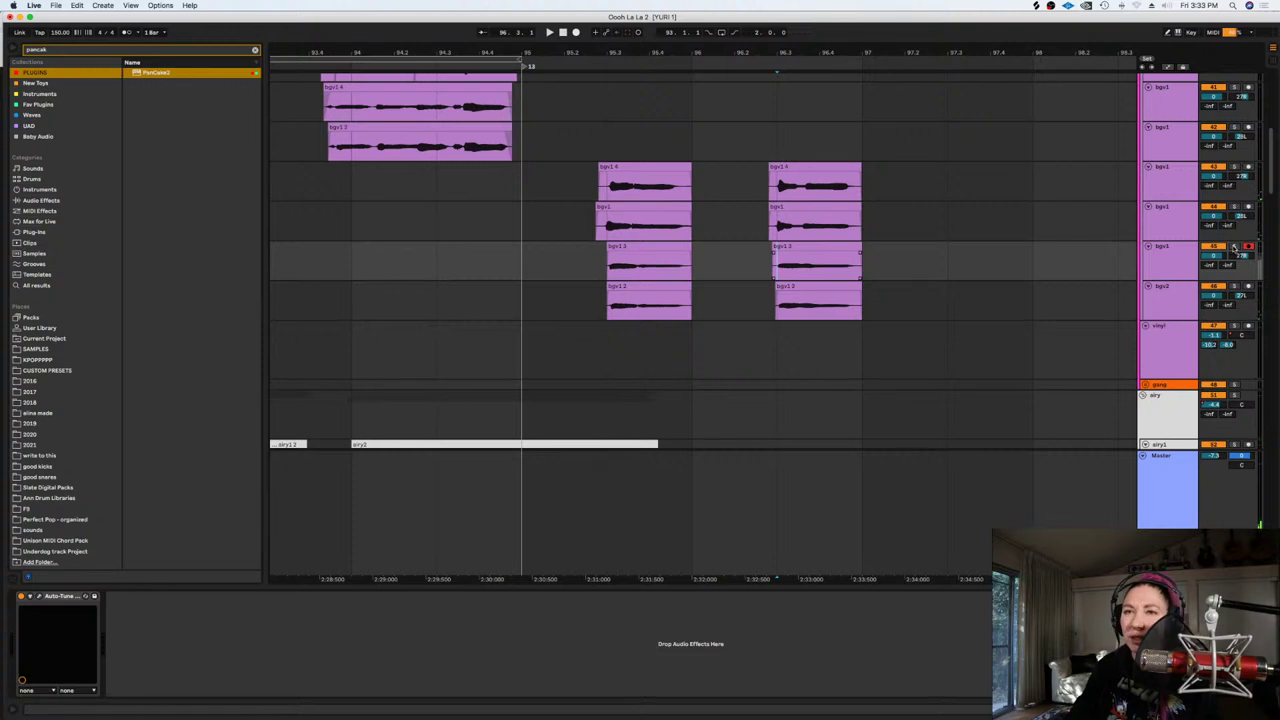
Audition the second phrase on track 45 in solo, and in context with track 46 muted
{"action": "left_click_drag", "start_coordinate": [871, 271], "coordinate": [798, 271]}
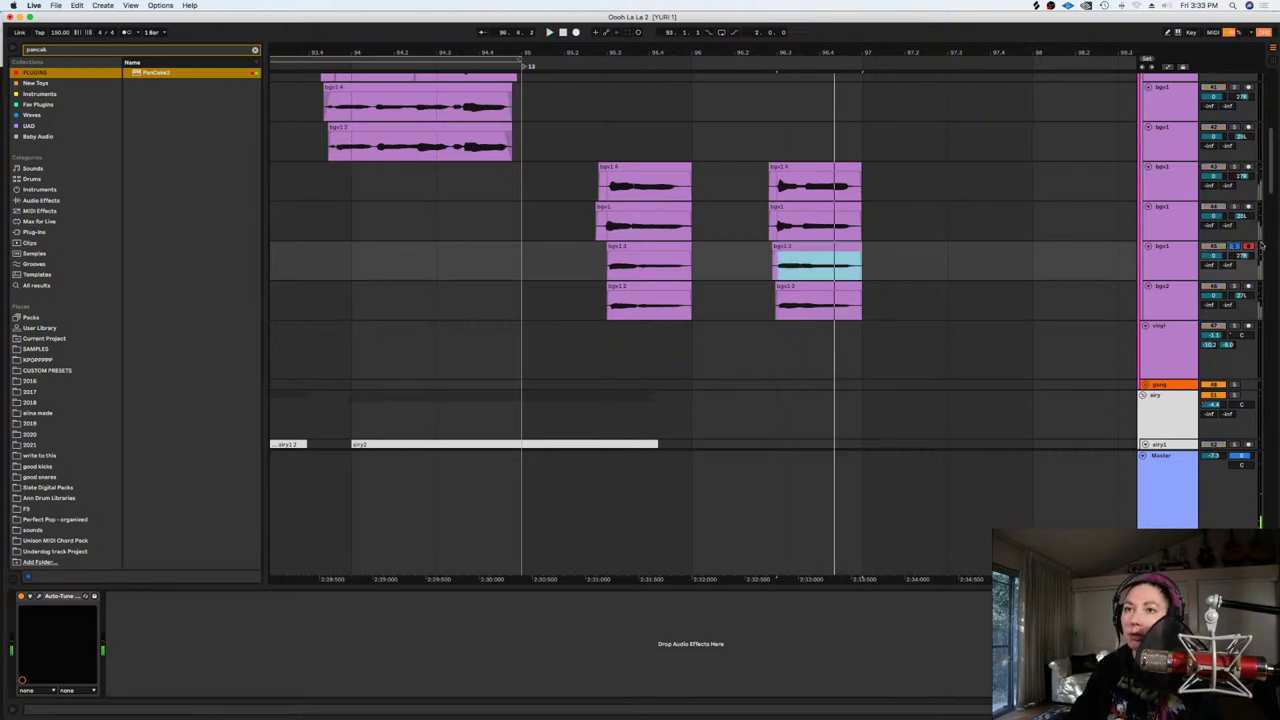
{"action": "left_click", "coordinate": [1236, 247]}
{"action": "left_click", "coordinate": [1209, 287]}
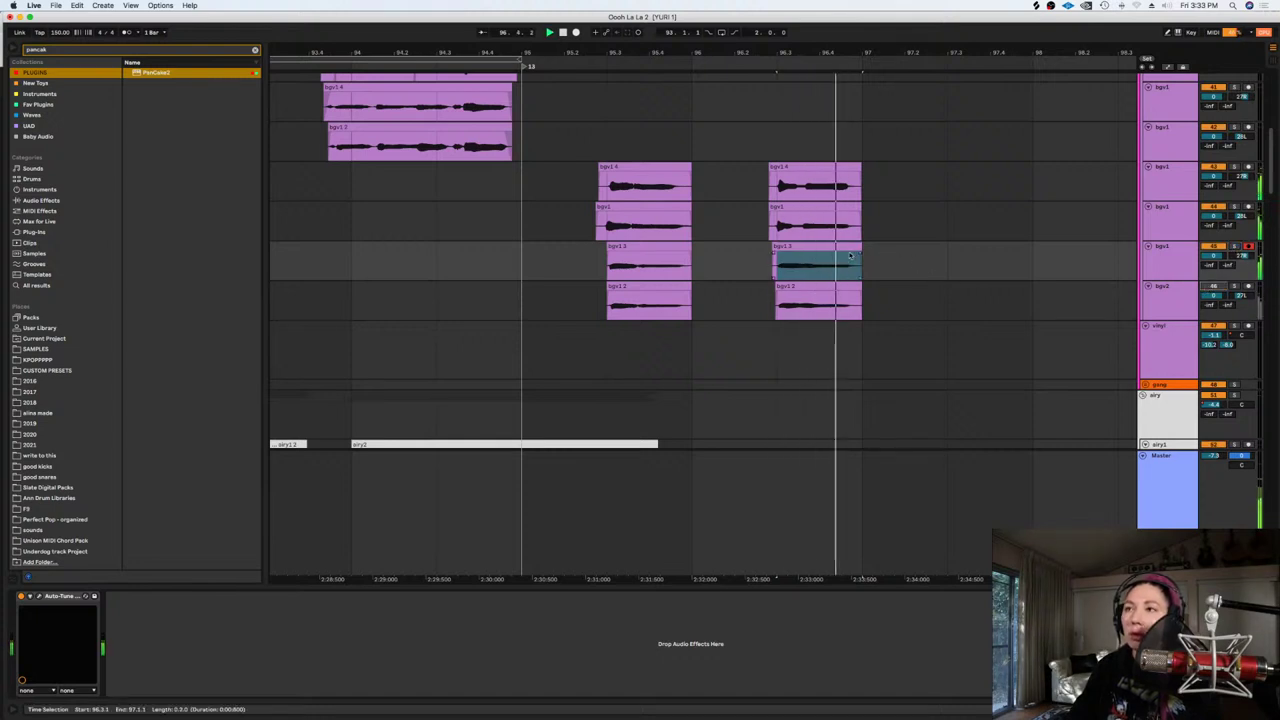
Stop playback and delete the second-phrase clips between 96.3 and bar 97 on tracks 45 and 46
{"action": "left_click", "coordinate": [796, 246]}
{"action": "key", "text": "space"}
{"action": "key", "text": "Delete"}
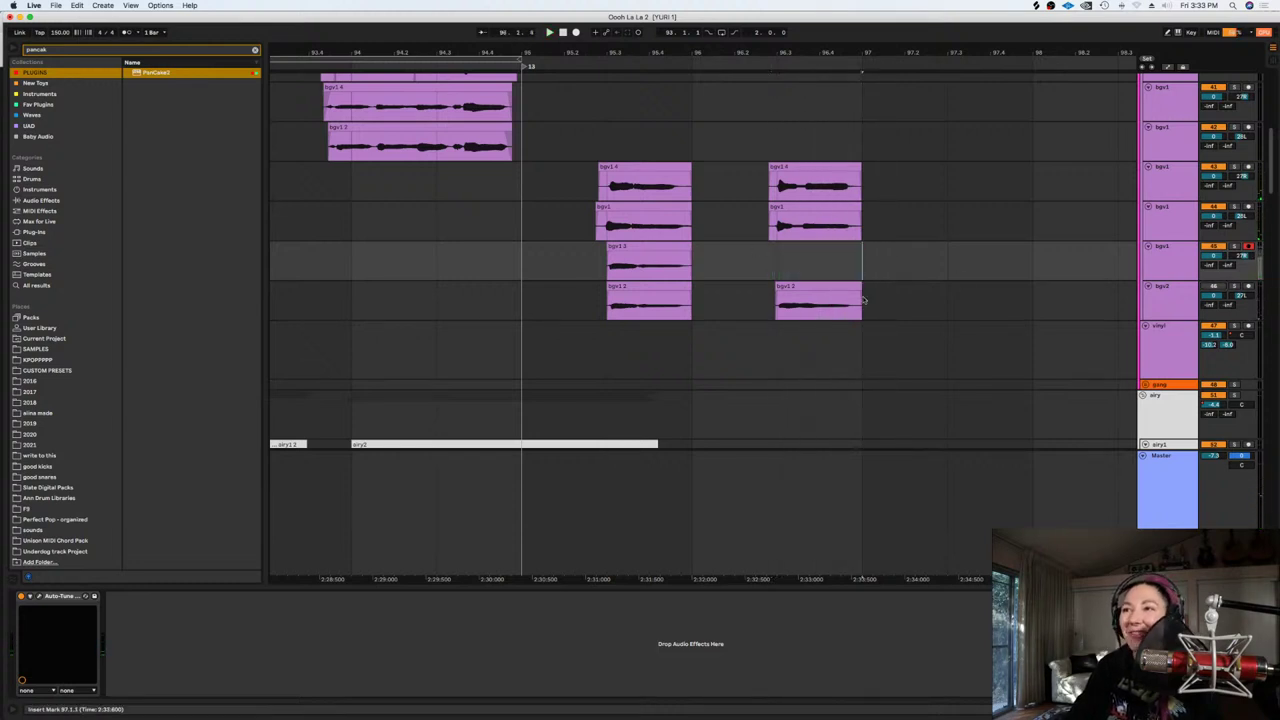
{"action": "left_click_drag", "start_coordinate": [863, 301], "coordinate": [828, 278]}
{"action": "key", "text": "Delete"}
{"action": "left_click", "coordinate": [802, 274]}
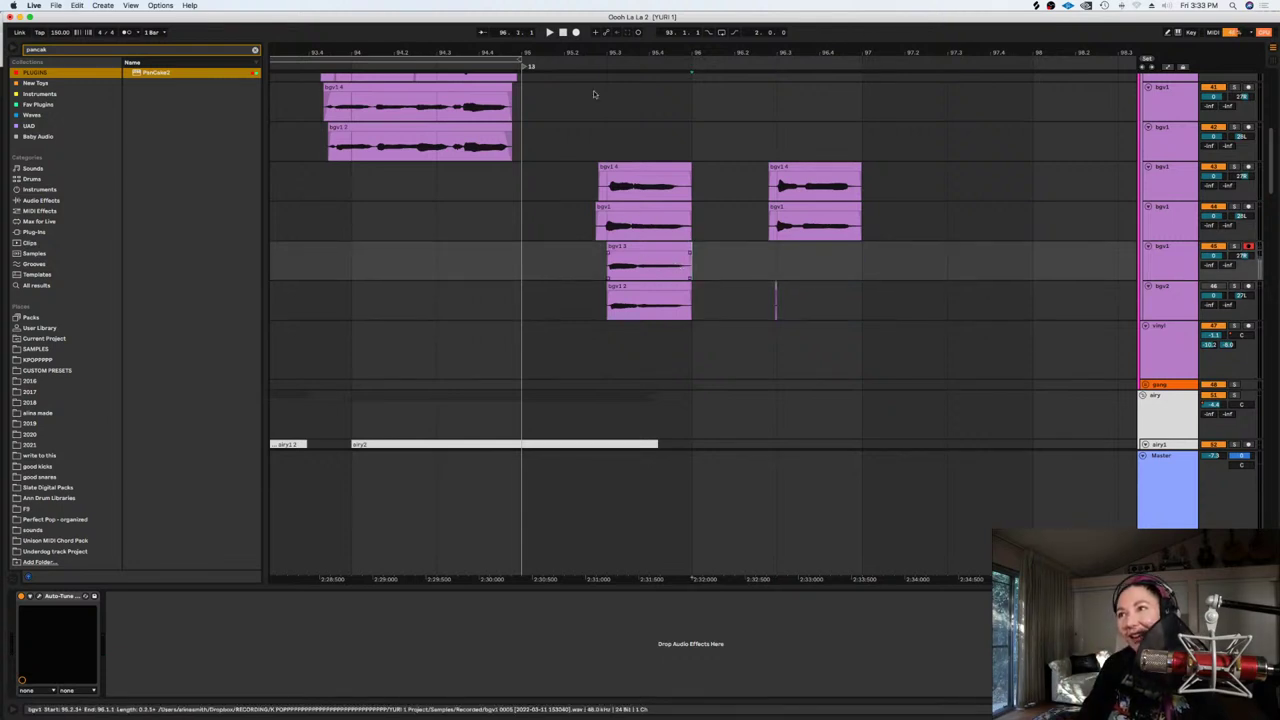
Record two new takes of the second phrase from bar 96, moving the first to track 46, and play back from there
{"action": "left_click", "coordinate": [576, 33]}
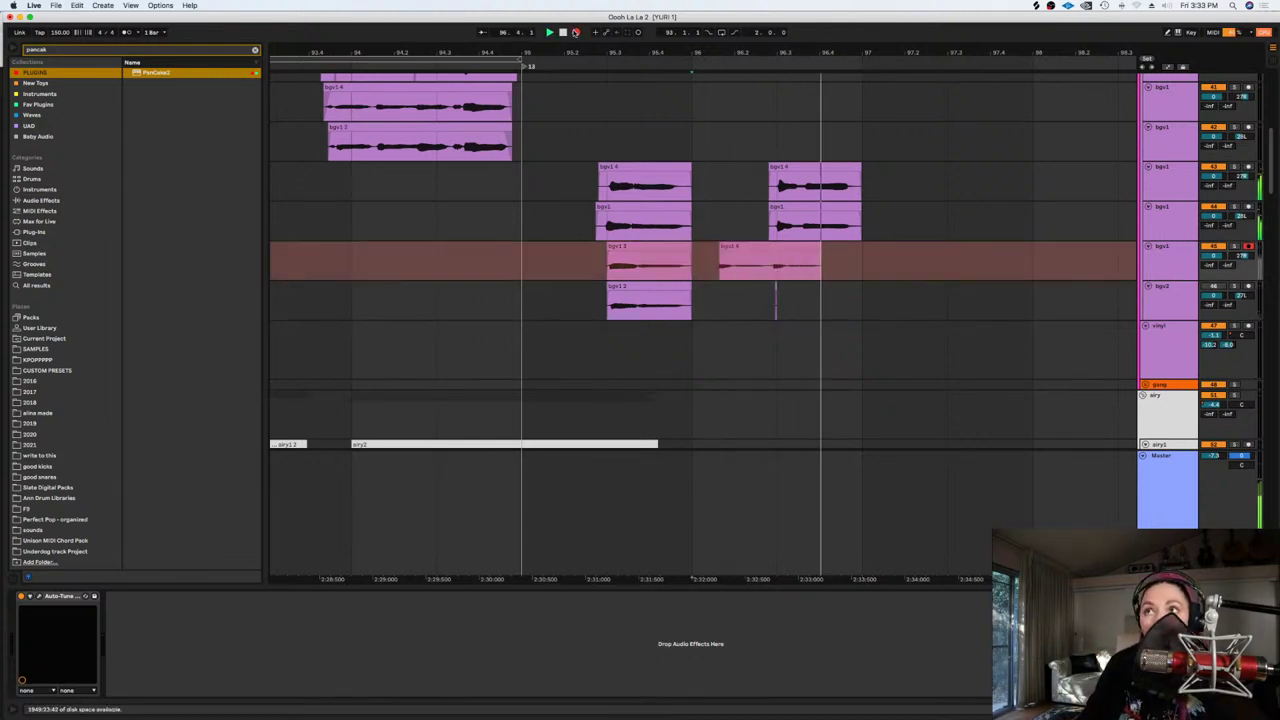
{"action": "key", "text": "space"}
{"action": "left_click_drag", "start_coordinate": [755, 243], "coordinate": [766, 286]}
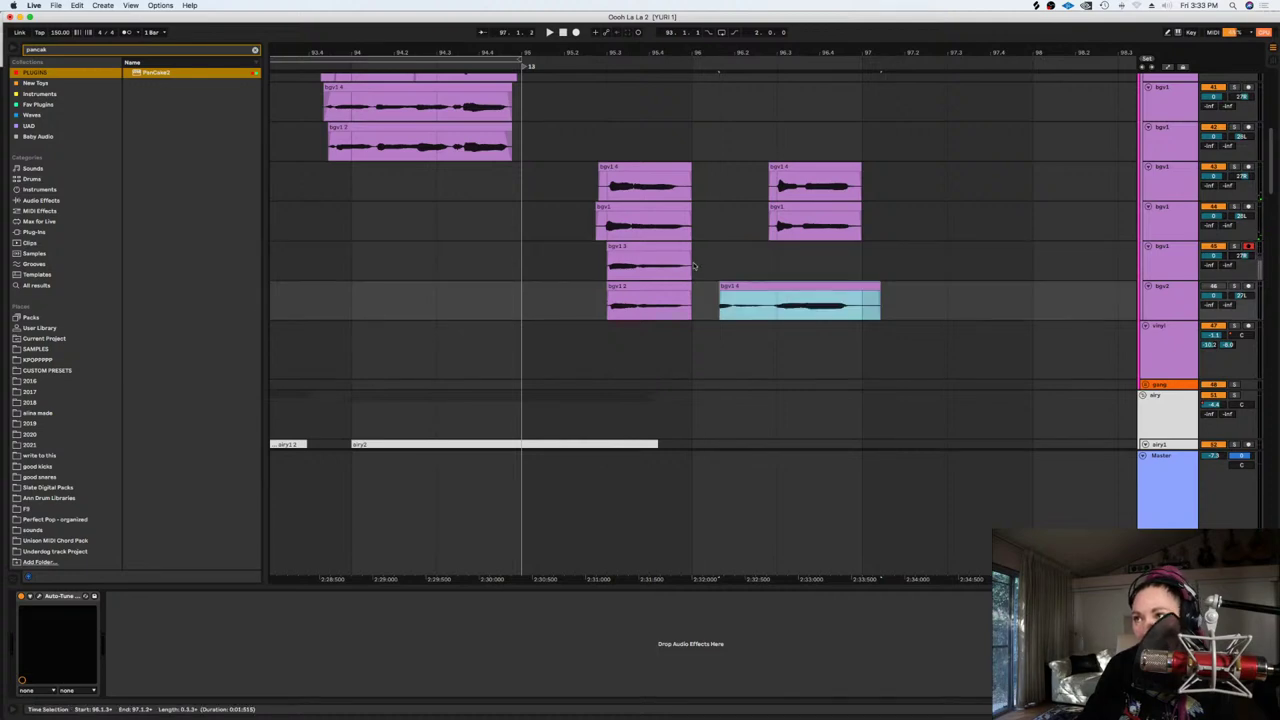
{"action": "left_click", "coordinate": [576, 32]}
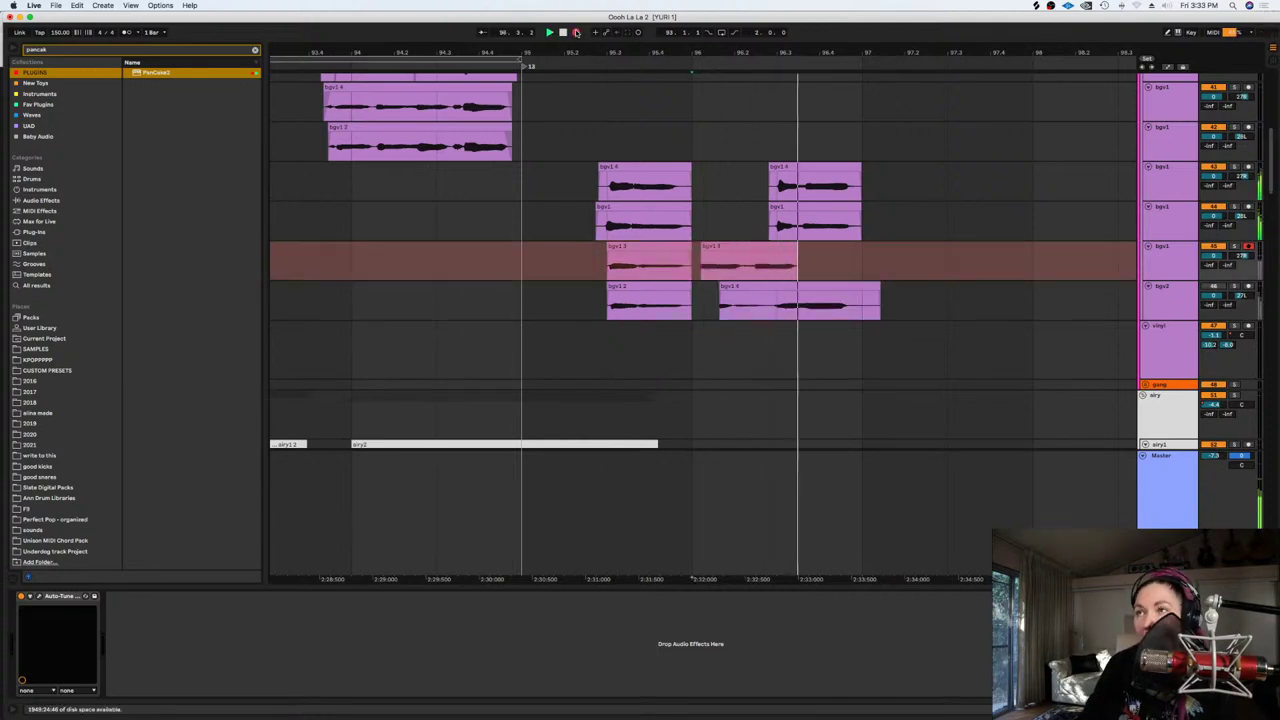
{"action": "key", "text": "space"}
{"action": "key", "text": "space"}
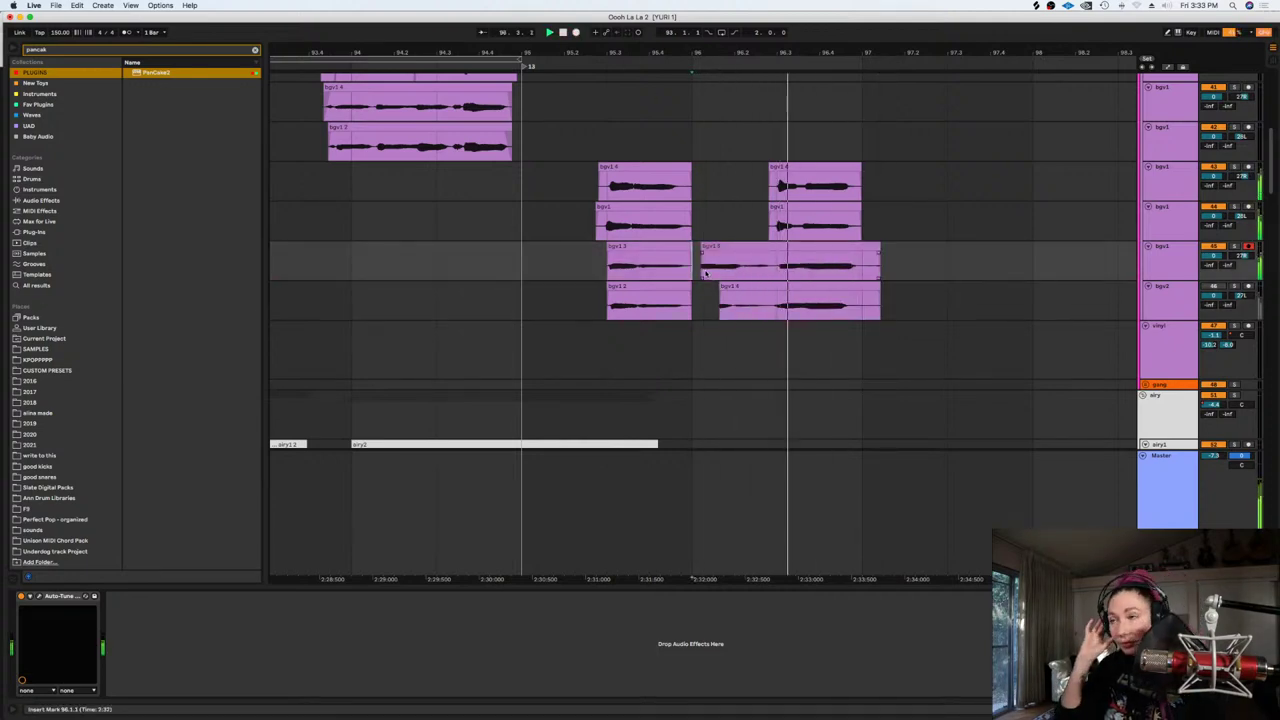
Trim both new takes to the second phrase, deleting the audio before about 96.3 and after bar 97, and play back from 95.3
{"action": "left_click_drag", "start_coordinate": [766, 292], "coordinate": [771, 299]}
{"action": "key", "text": "Delete"}
{"action": "left_click_drag", "start_coordinate": [880, 293], "coordinate": [866, 277]}
{"action": "key", "text": "Delete"}
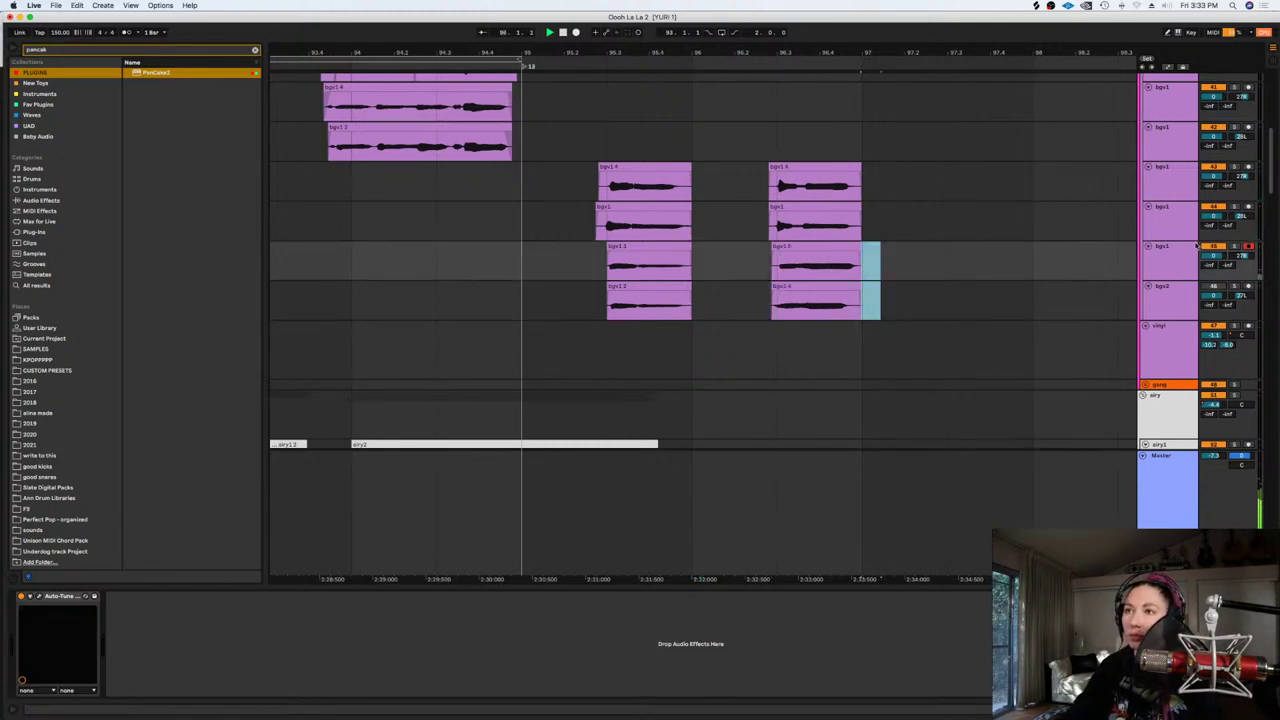
{"action": "left_click", "coordinate": [613, 259]}
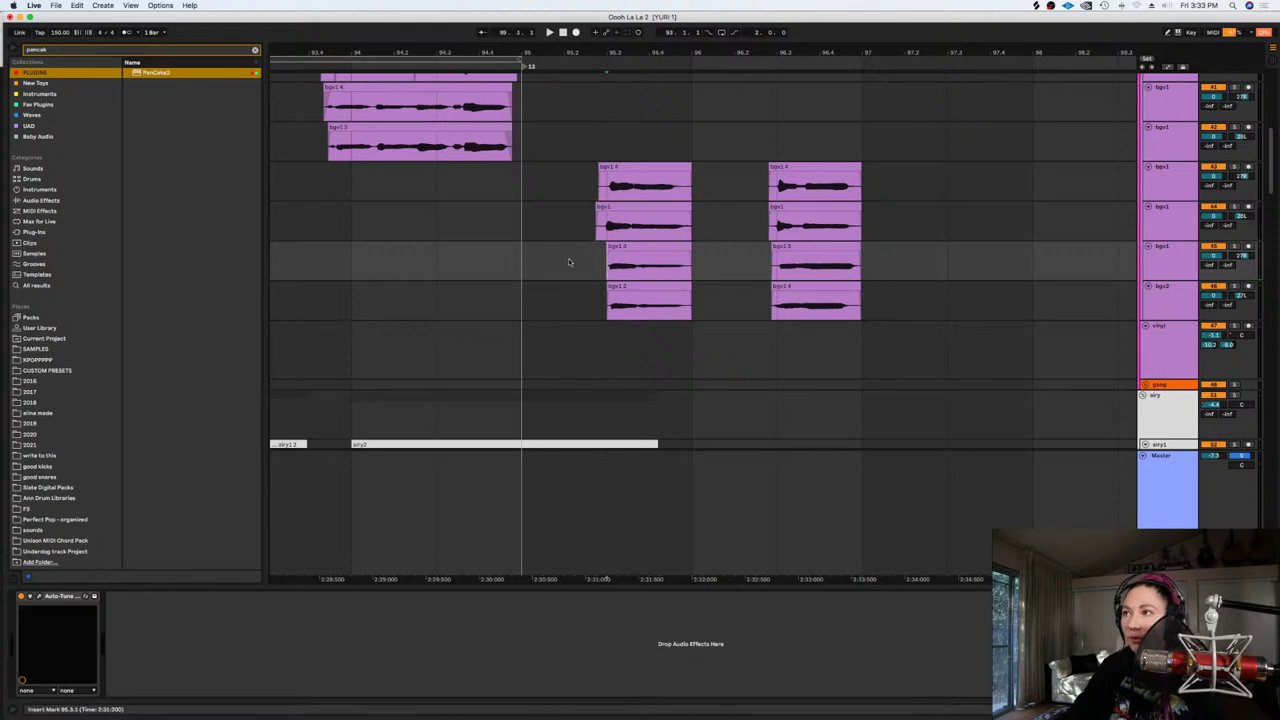
{"action": "key", "text": "space"}
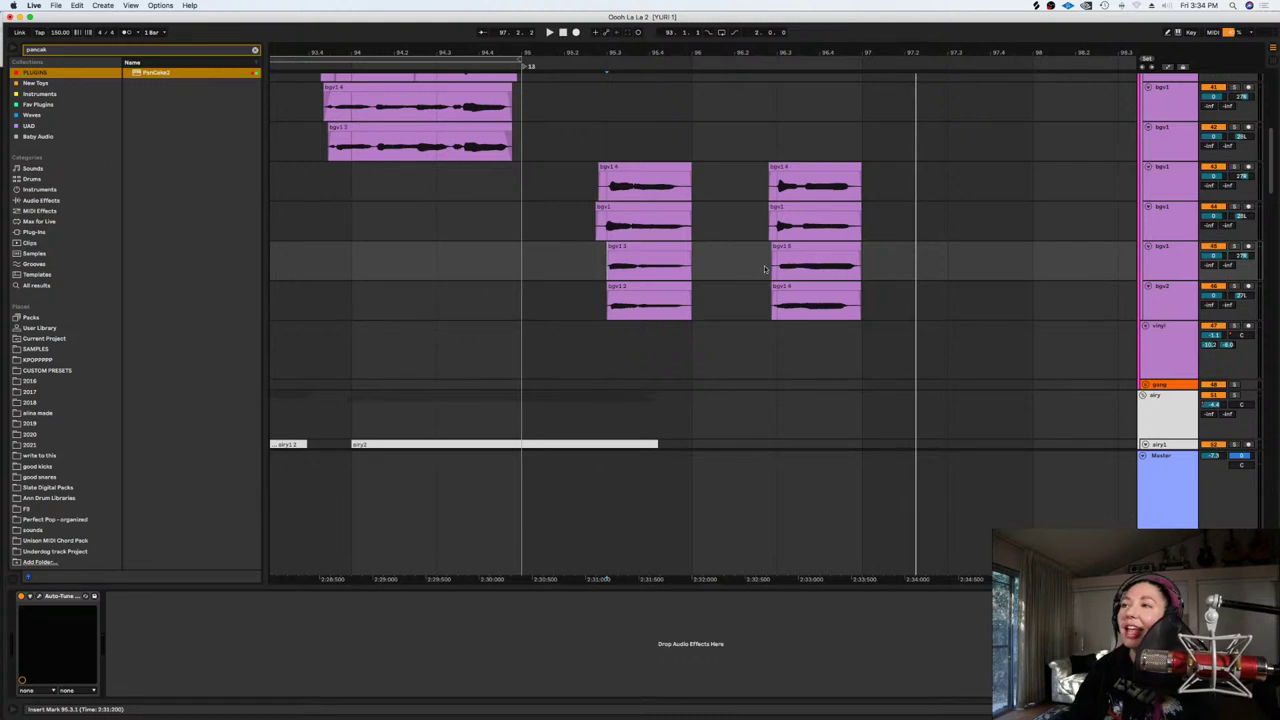
Align and trim the starts of the first-phrase clips on tracks 43 and 44, and fade out the end of track 44's clip
{"action": "left_click", "coordinate": [614, 222]}
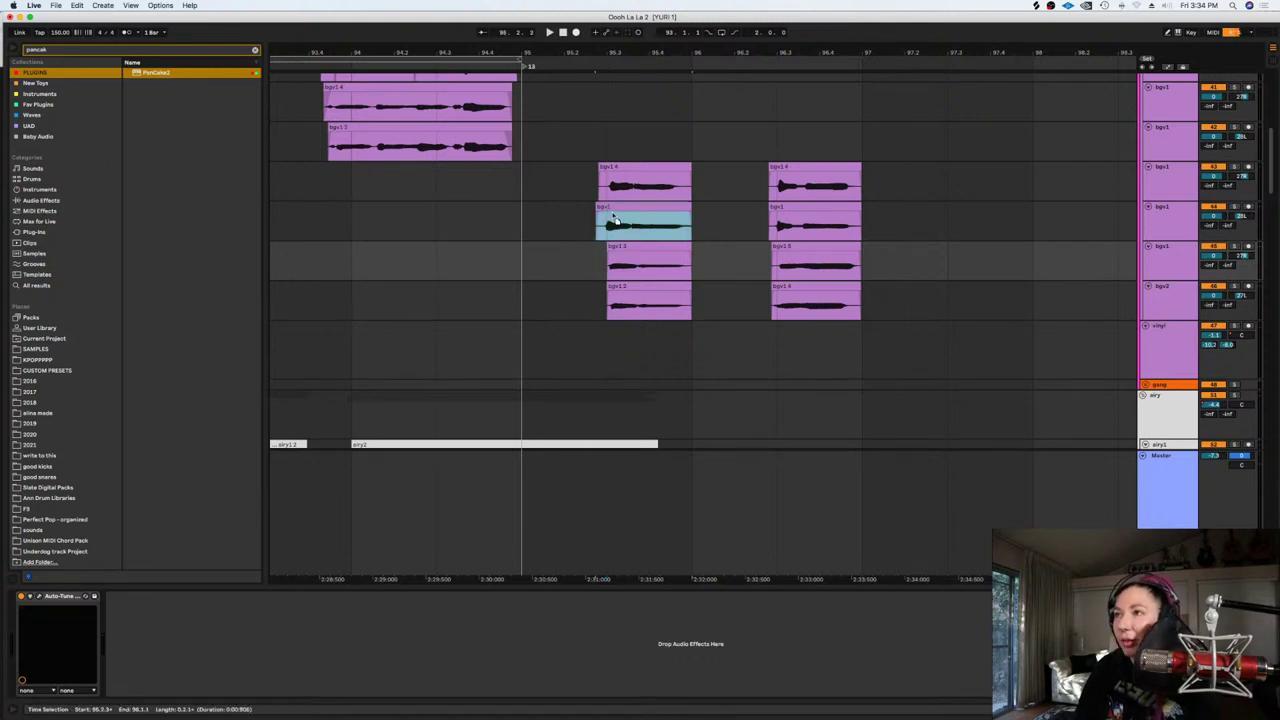
{"action": "left_click_drag", "start_coordinate": [613, 216], "coordinate": [574, 190]}
{"action": "key", "text": "Delete"}
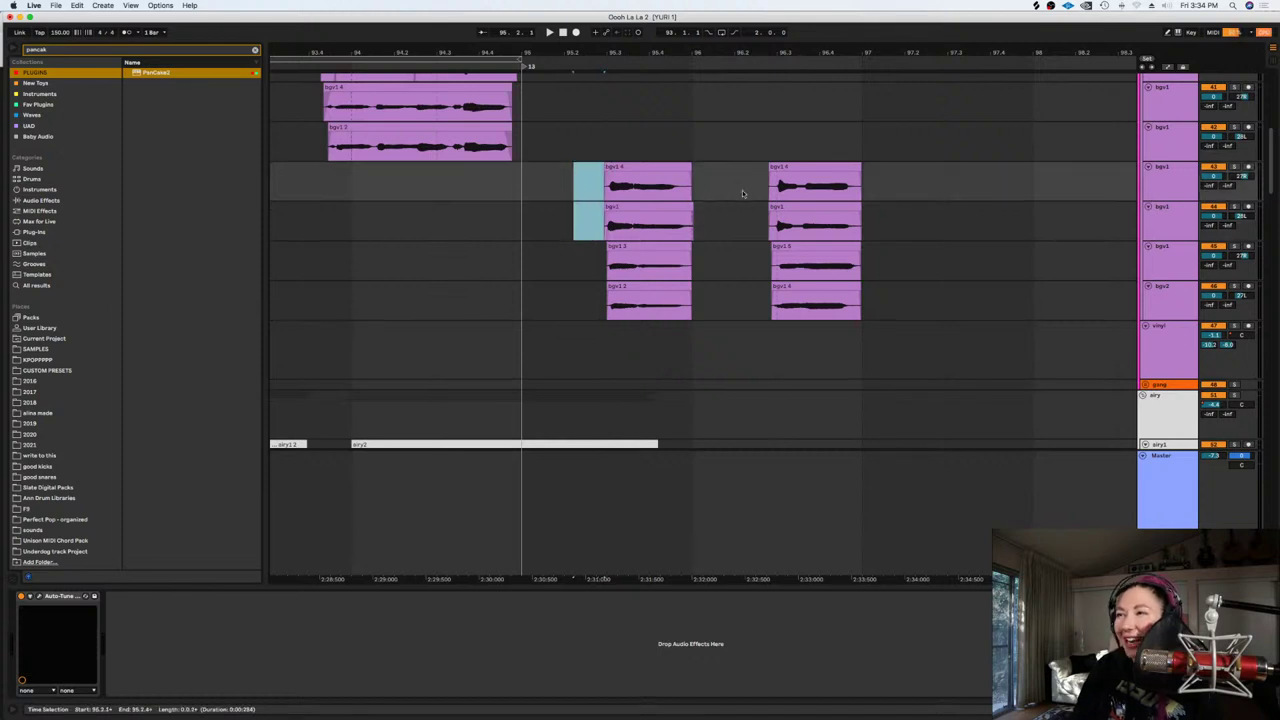
{"action": "left_click", "coordinate": [688, 218]}
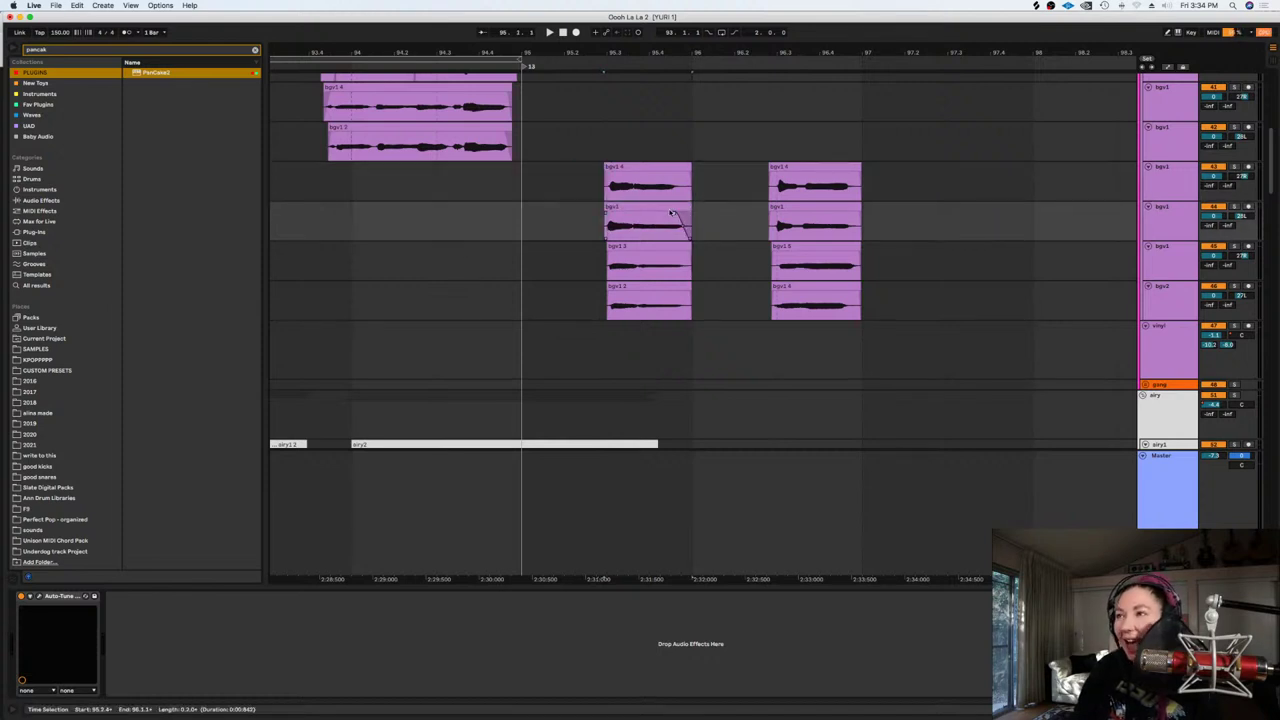
Trim the starts of the four second-phrase clips on tracks 43 to 46 to one common point and play back from bar 95
{"action": "left_click_drag", "start_coordinate": [767, 168], "coordinate": [771, 298]}
{"action": "key", "text": "Delete"}
{"action": "left_click", "coordinate": [563, 226]}
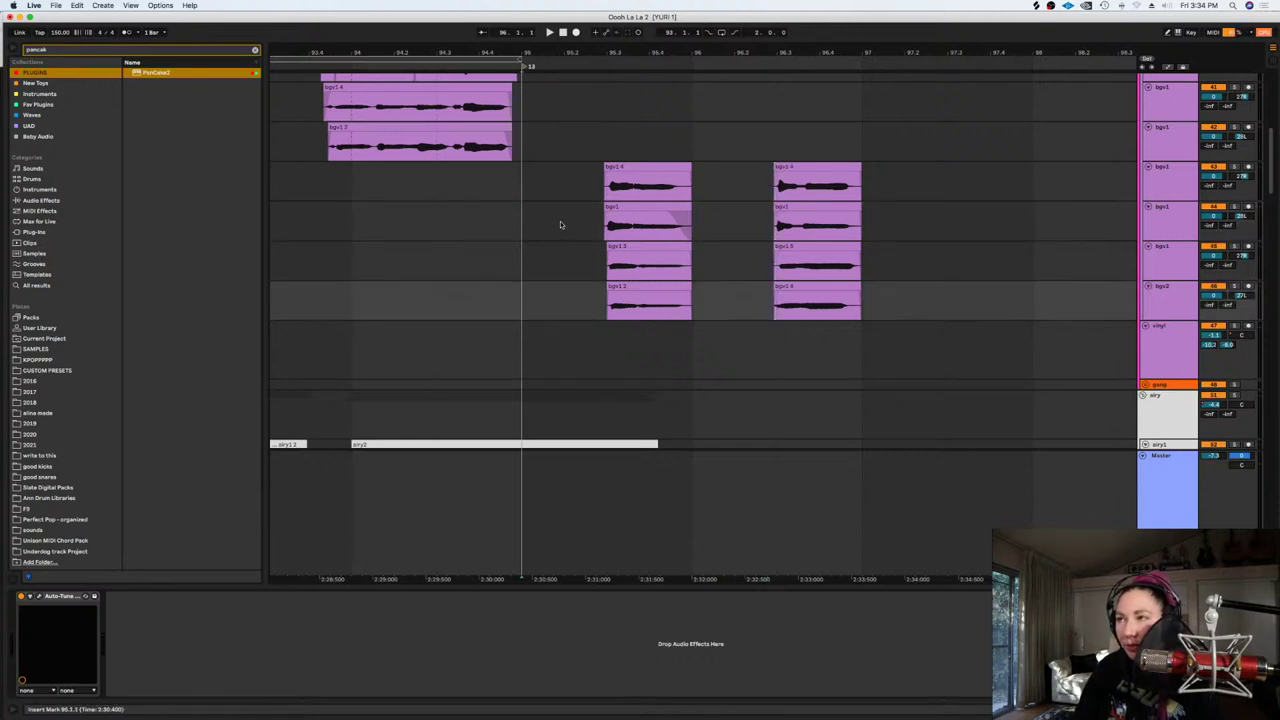
{"action": "key", "text": "space"}
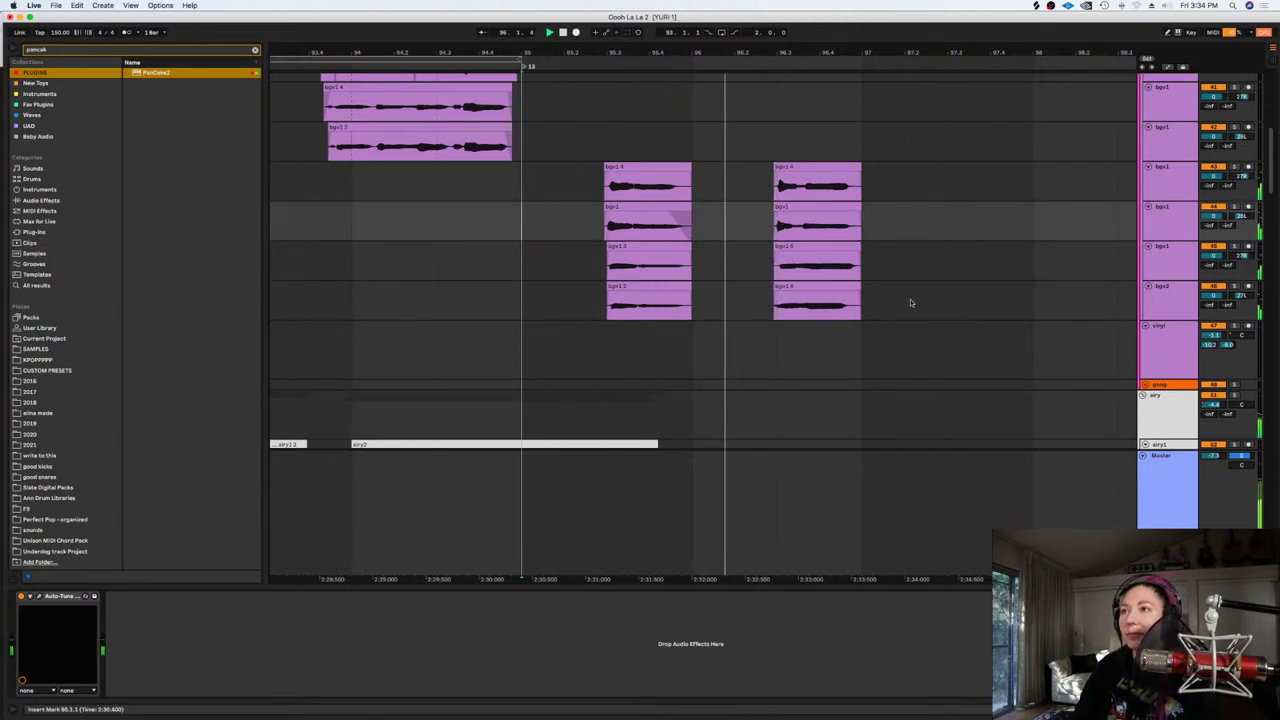
Play back the arrangement around bars 96 to 99, checking the background vocals and the space after the airy clips
{"action": "left_click", "coordinate": [907, 297]}
{"action": "key", "text": "minus"}
{"action": "key", "text": "minus"}
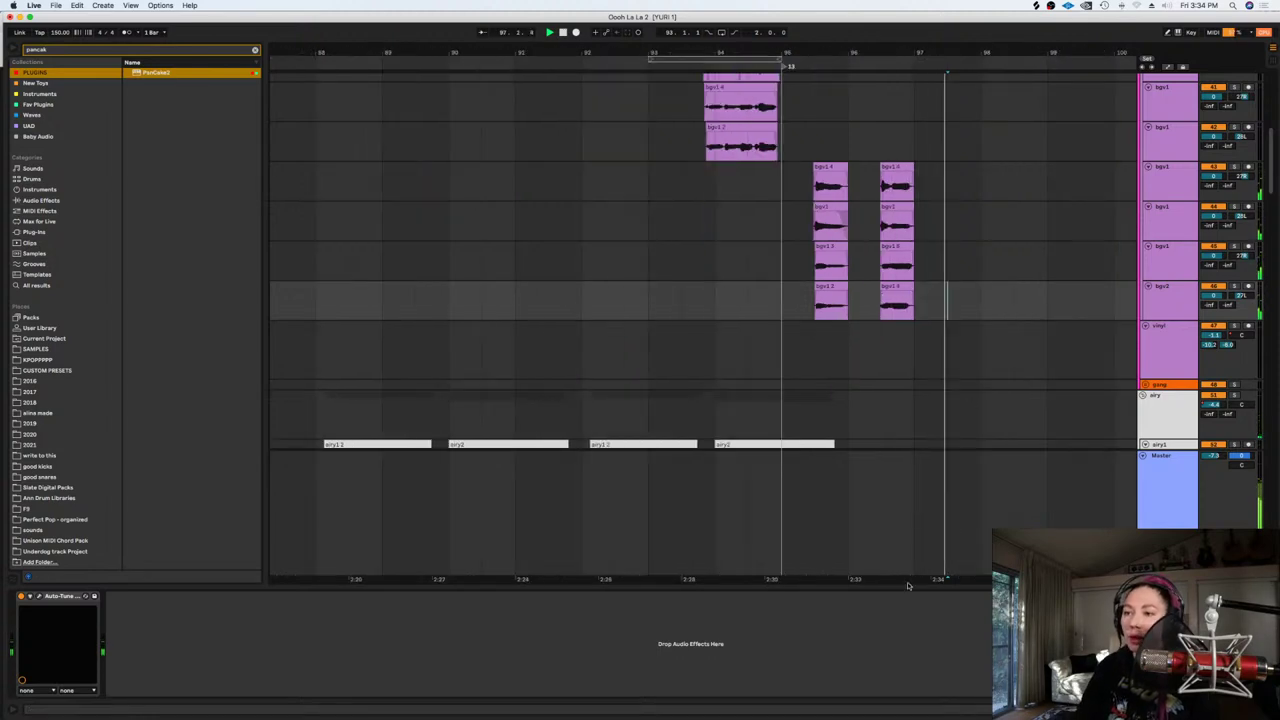
{"action": "scroll", "coordinate": [840, 420], "scroll_direction": "right", "scroll_amount": 2}
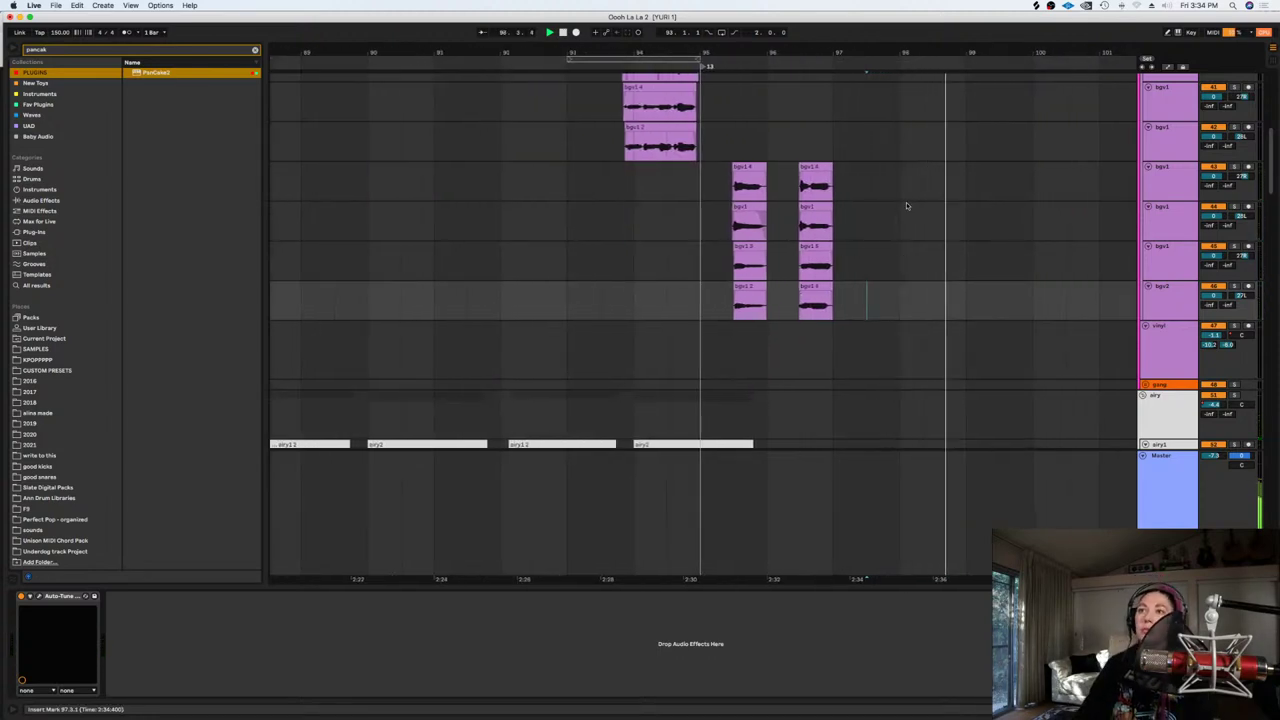
{"action": "left_click", "coordinate": [840, 196]}
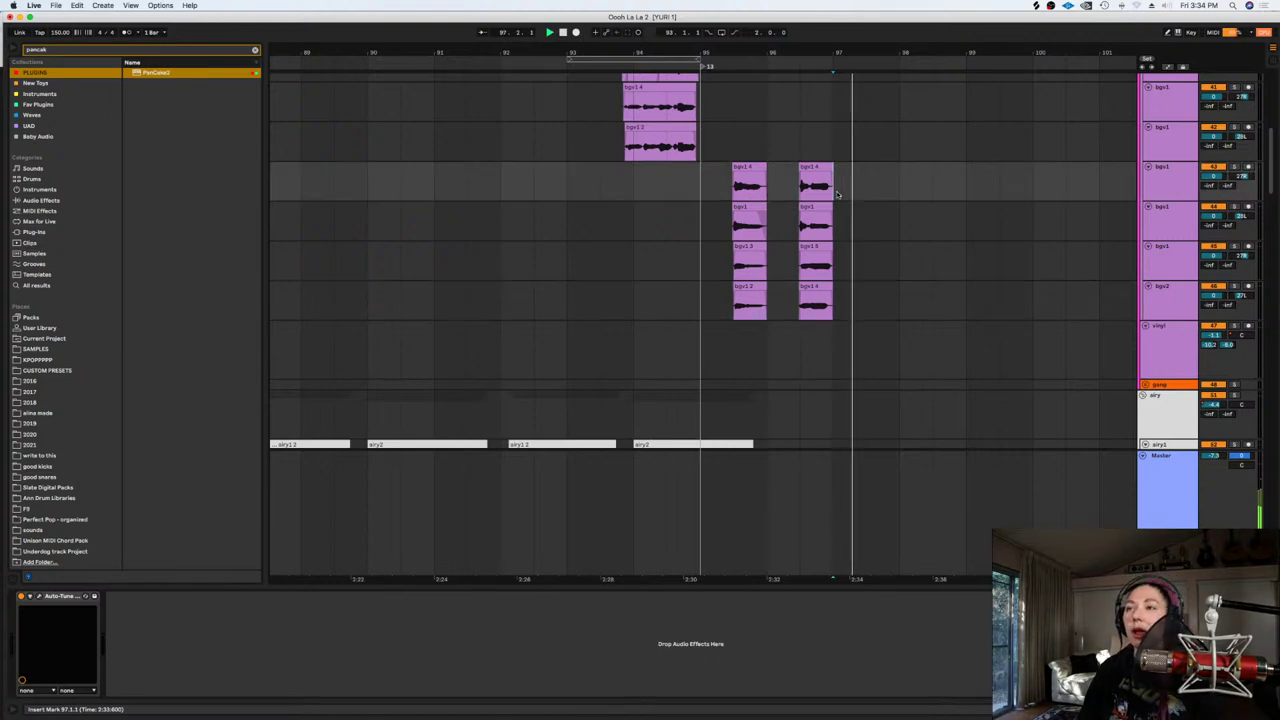
{"action": "key", "text": "space"}
{"action": "scroll", "coordinate": [876, 293], "scroll_direction": "down", "scroll_amount": 8}
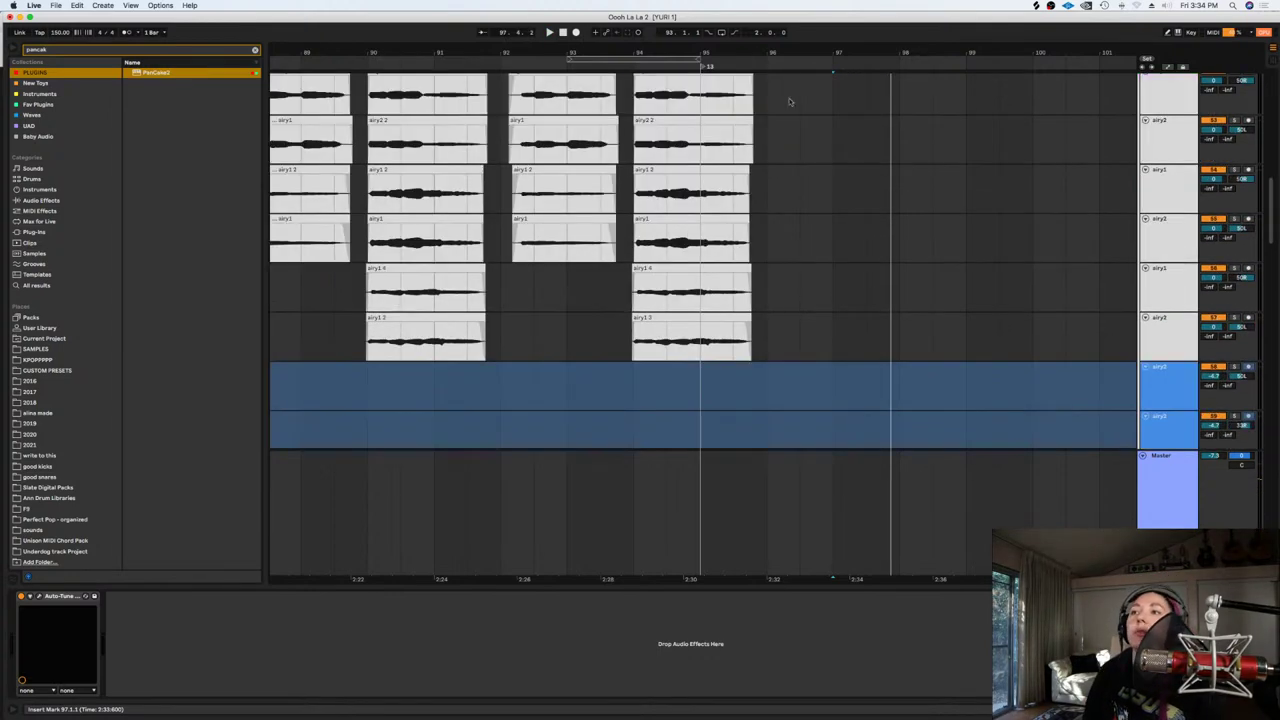
{"action": "left_click", "coordinate": [793, 97]}
{"action": "key", "text": "space"}
{"action": "scroll", "coordinate": [815, 150], "scroll_direction": "up", "scroll_amount": 2}
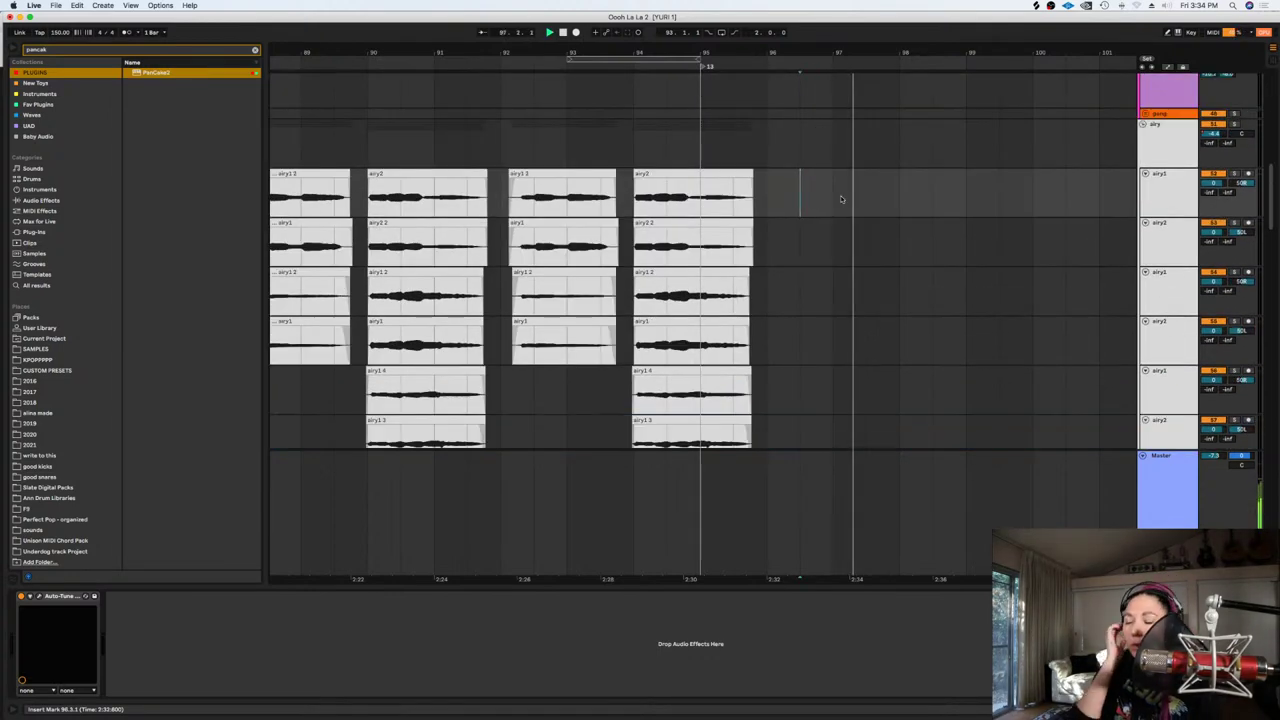
{"action": "left_click", "coordinate": [767, 193]}
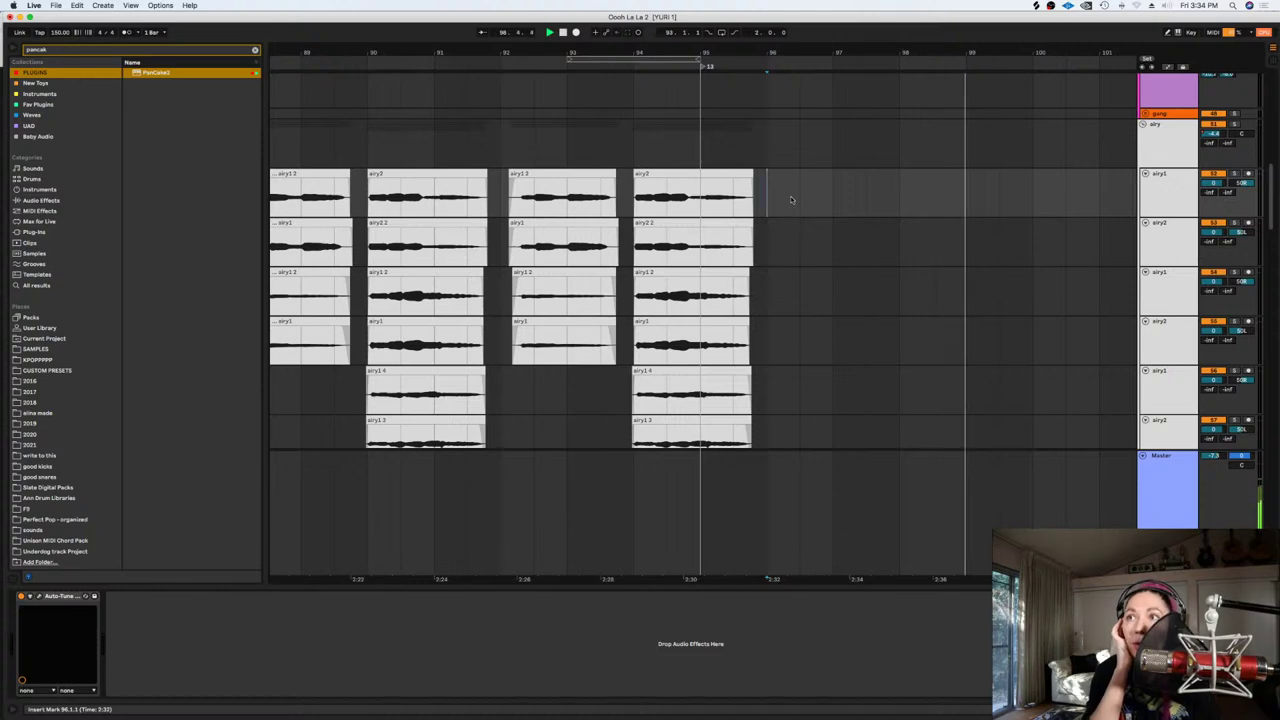
Arm airy track 52, record a long airy take from bar 96, and move that clip to track 53
{"action": "left_click", "coordinate": [1248, 174]}
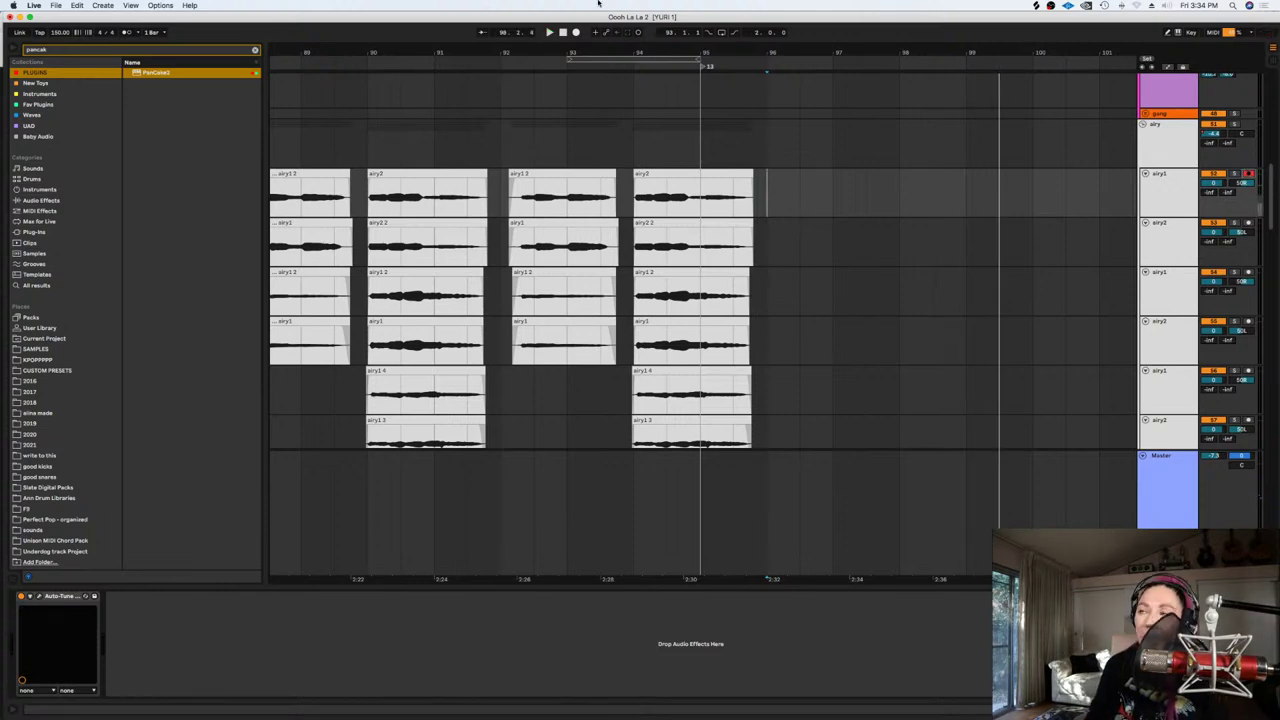
{"action": "left_click", "coordinate": [576, 32]}
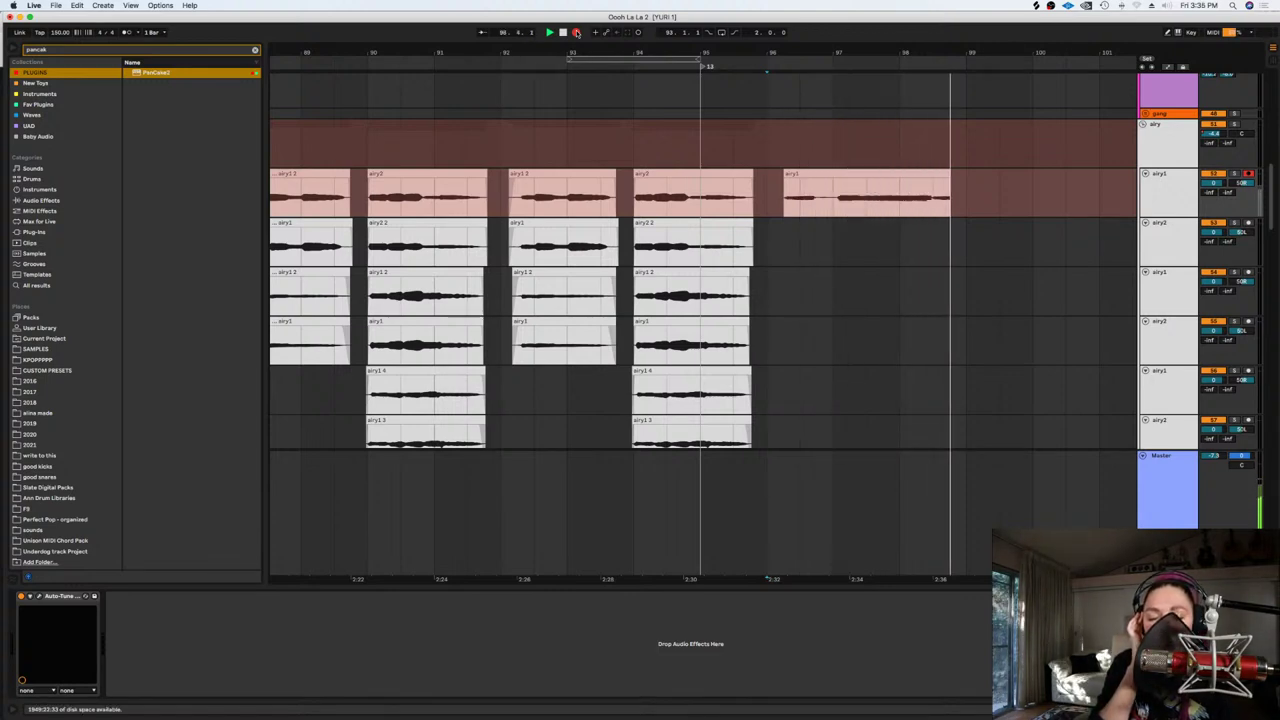
{"action": "key", "text": "space"}
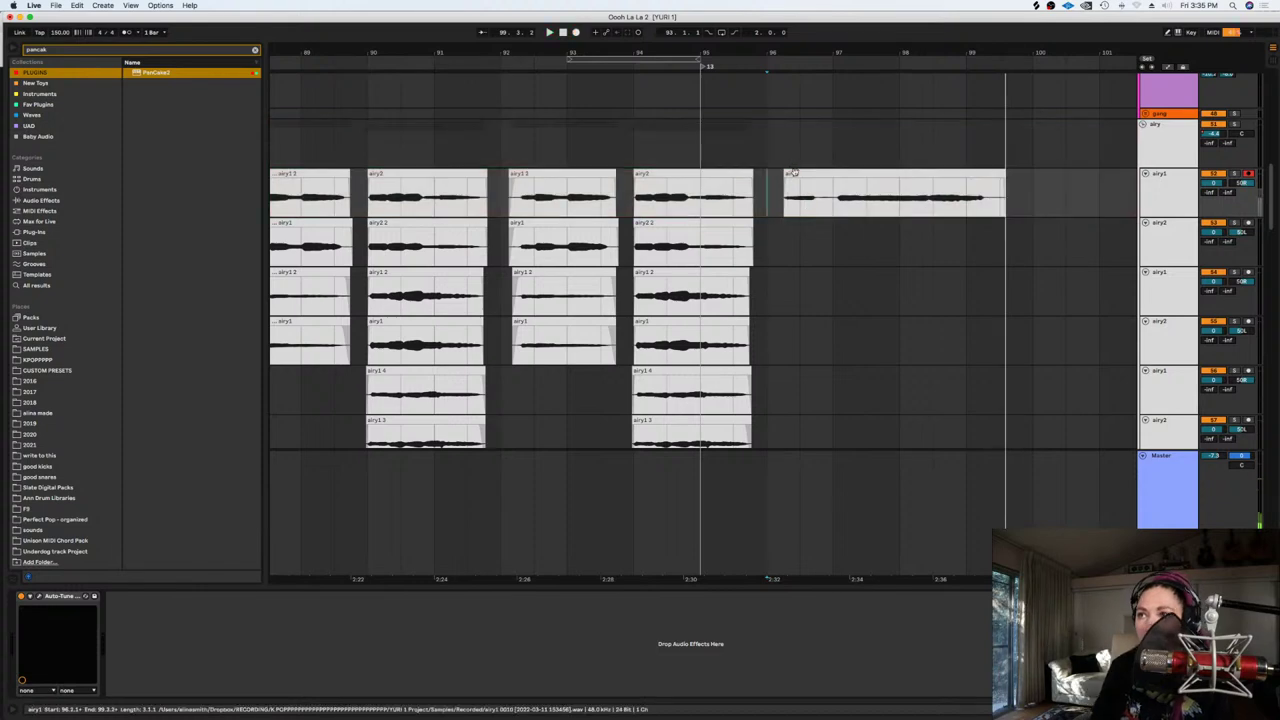
{"action": "left_click_drag", "start_coordinate": [805, 174], "coordinate": [807, 241]}
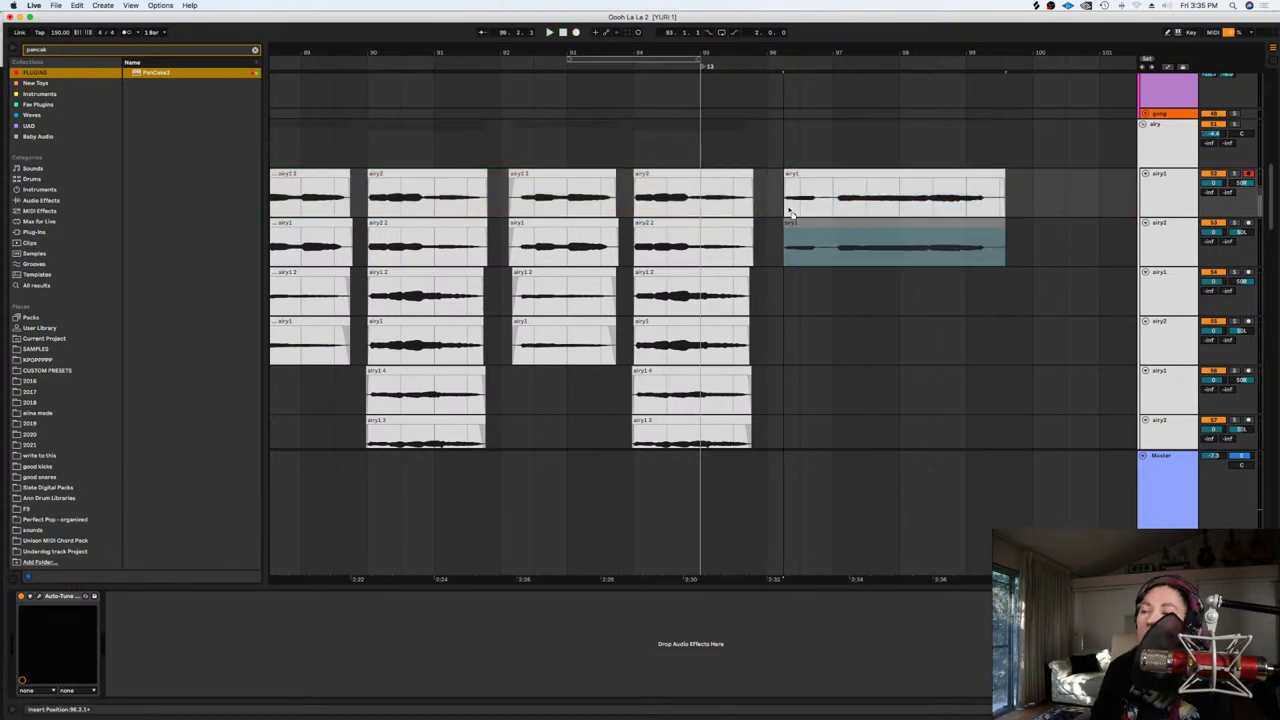
{"action": "left_click_drag", "start_coordinate": [821, 195], "coordinate": [814, 243]}
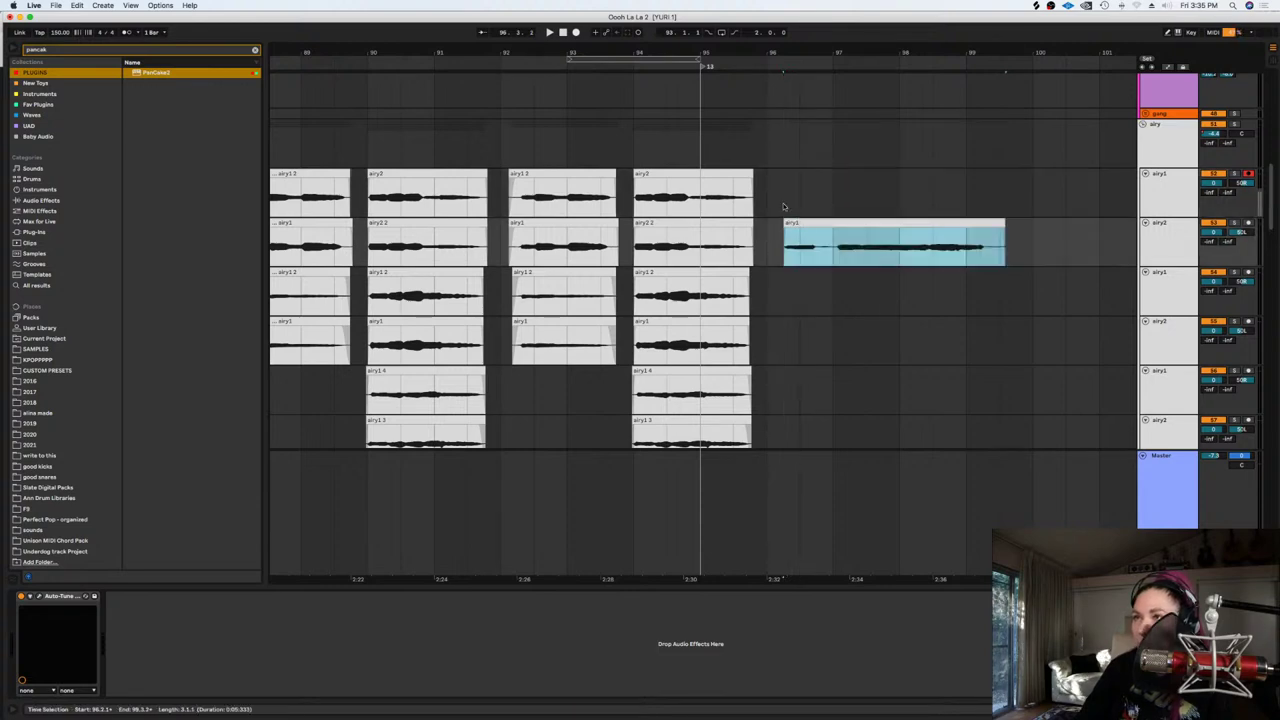
Record a second matching airy take on track 52, starting playback just before bar 96
{"action": "left_click", "coordinate": [756, 197]}
{"action": "key", "text": "space"}
{"action": "left_click", "coordinate": [576, 32]}
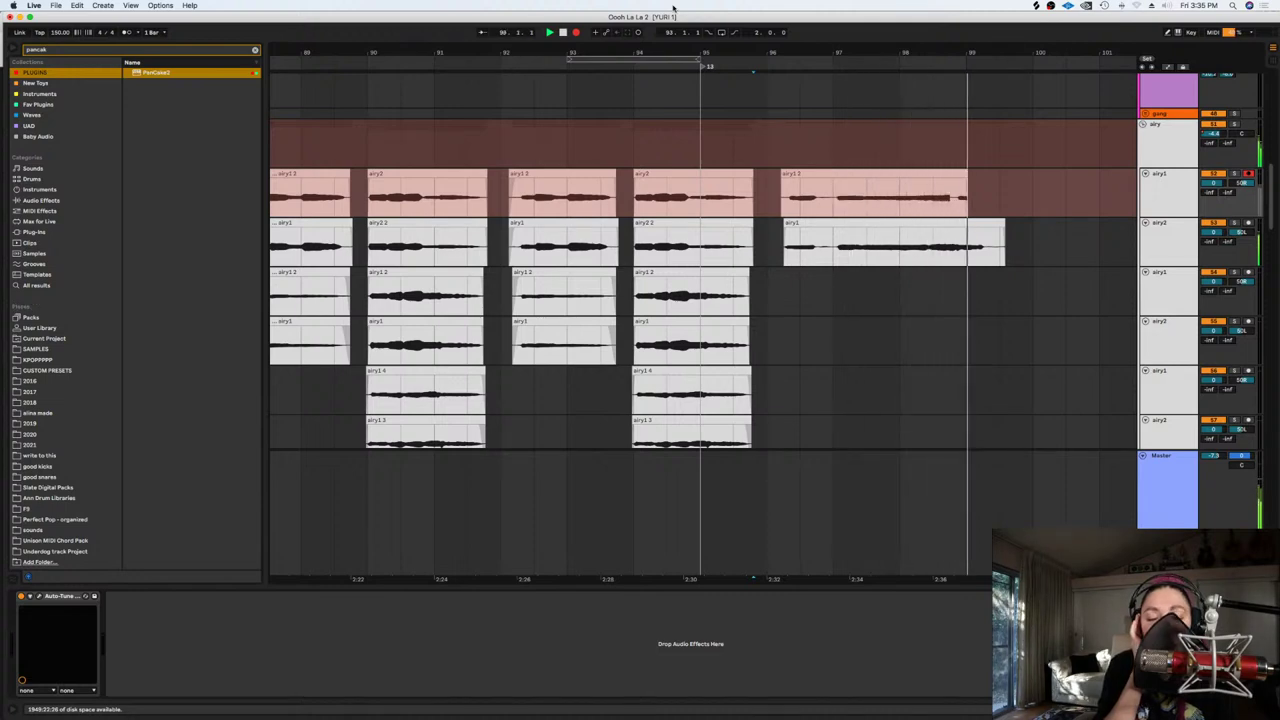
{"action": "key", "text": "space"}
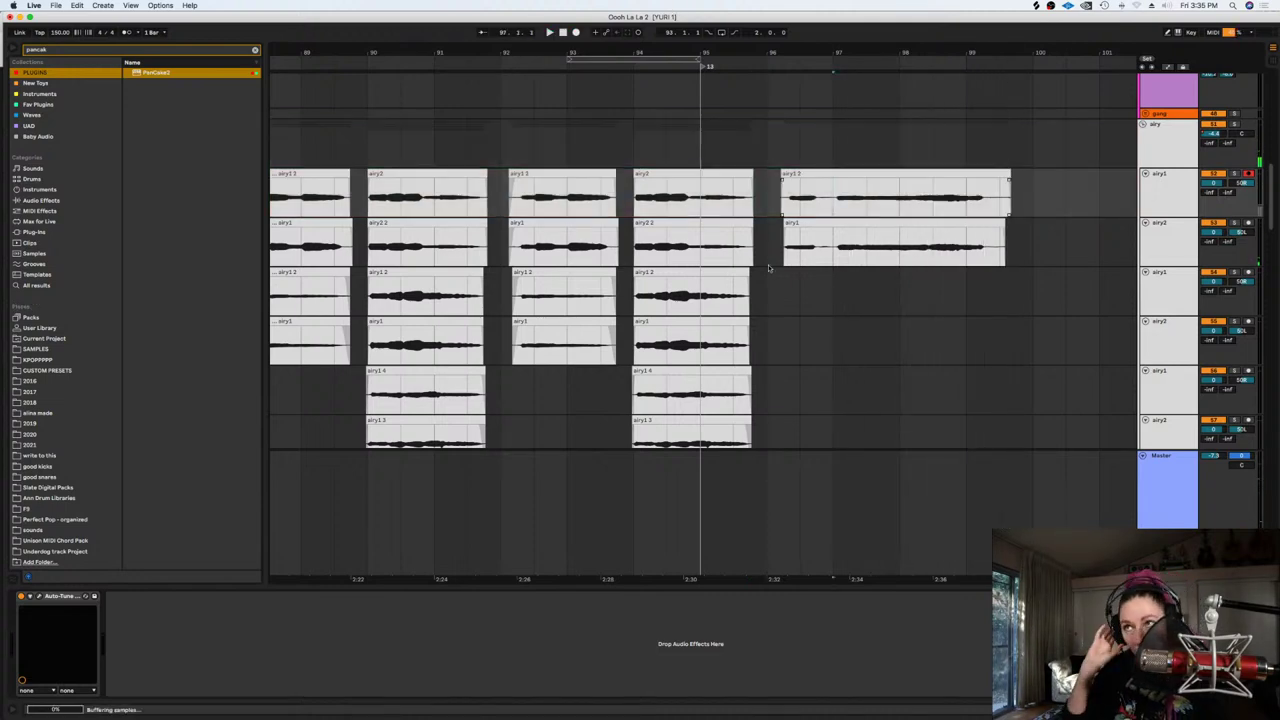
Trim both new airy takes on tracks 52 and 53 to bars 97 to about 99.2 and disarm track 52
{"action": "left_click_drag", "start_coordinate": [768, 268], "coordinate": [847, 201]}
{"action": "left_click_drag", "start_coordinate": [1033, 280], "coordinate": [990, 187]}
{"action": "key", "text": "Delete"}
{"action": "left_click", "coordinate": [1249, 177]}
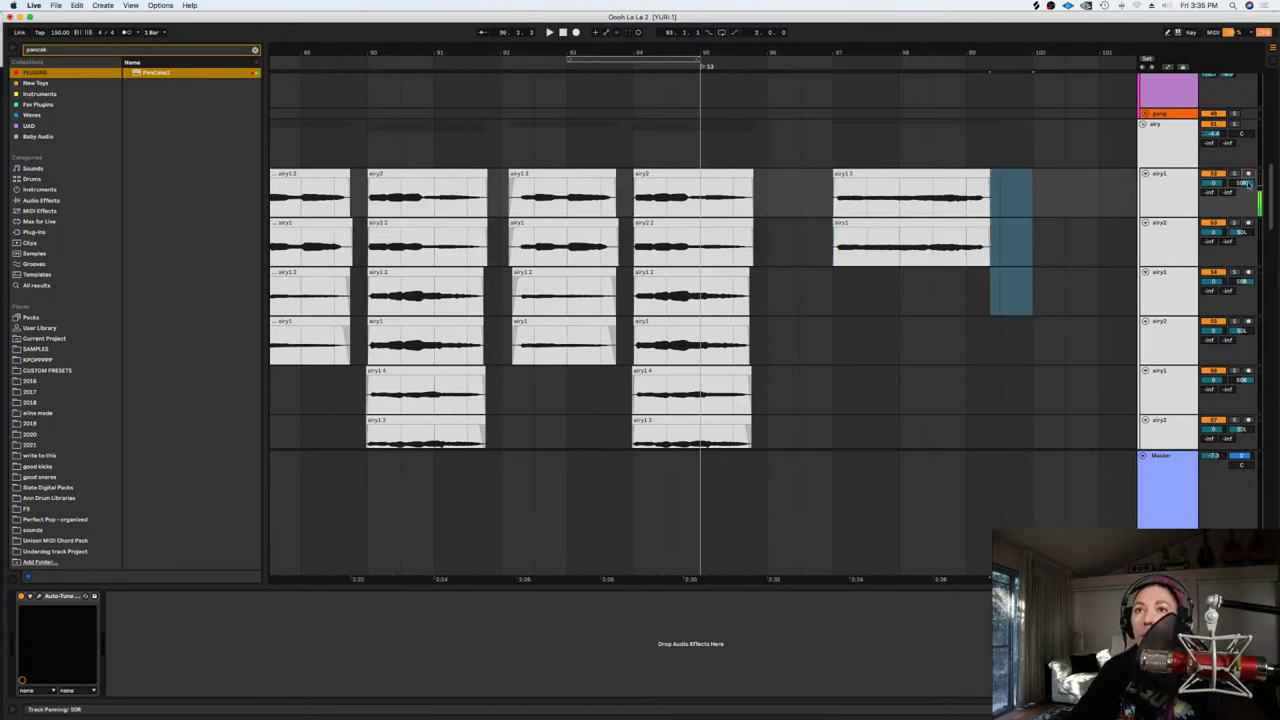
Arm airy track 54 and record a harmony take from bar 96
{"action": "left_click", "coordinate": [1248, 273]}
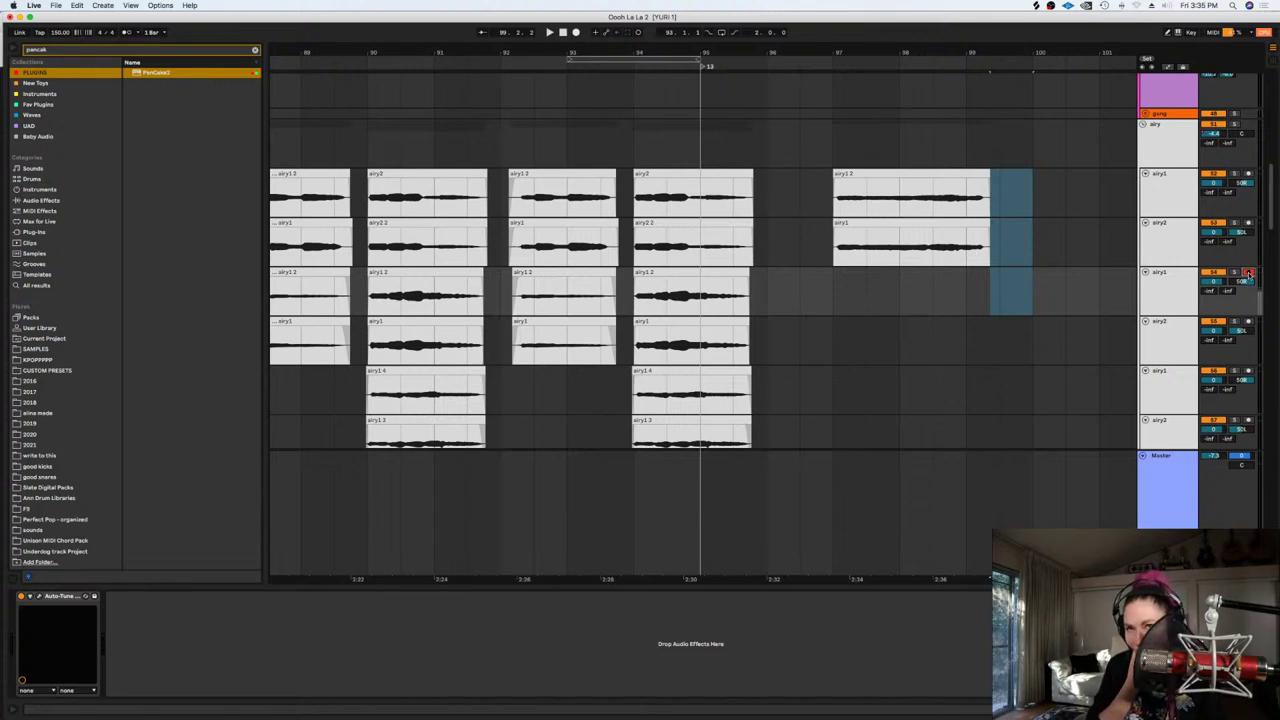
{"action": "left_click", "coordinate": [768, 302]}
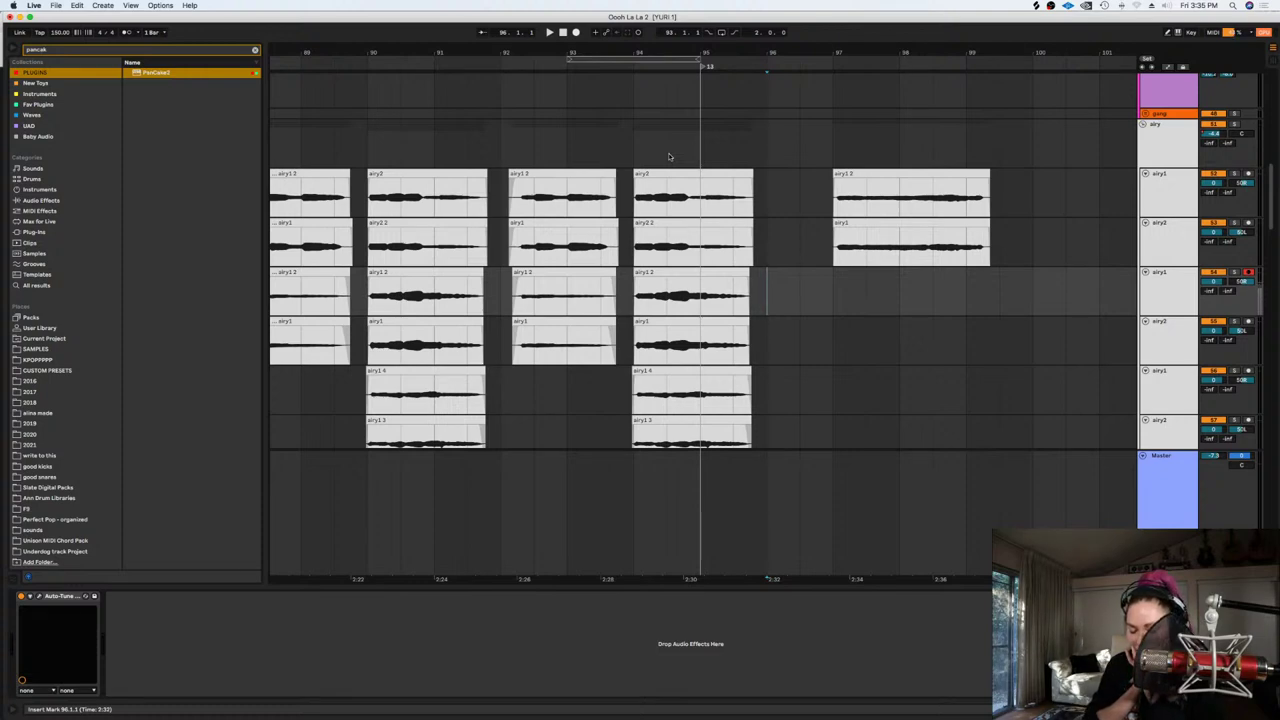
{"action": "left_click", "coordinate": [576, 33]}
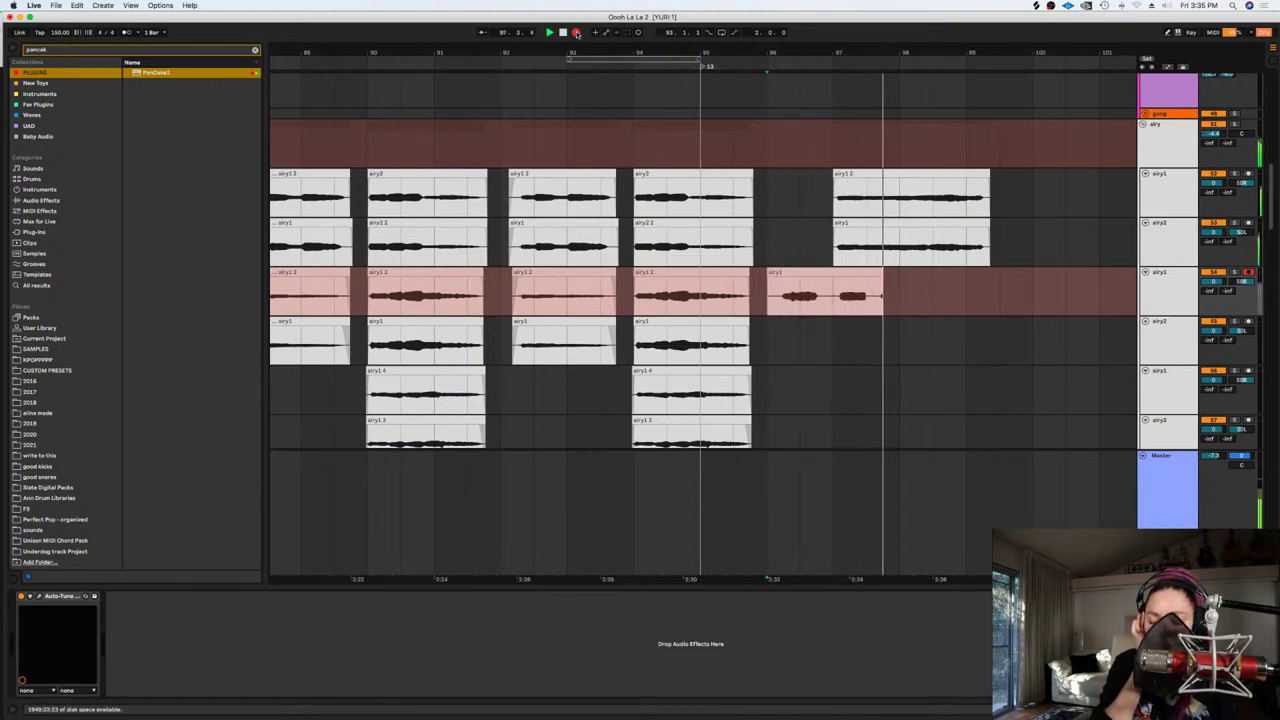
{"action": "left_click", "coordinate": [576, 32]}
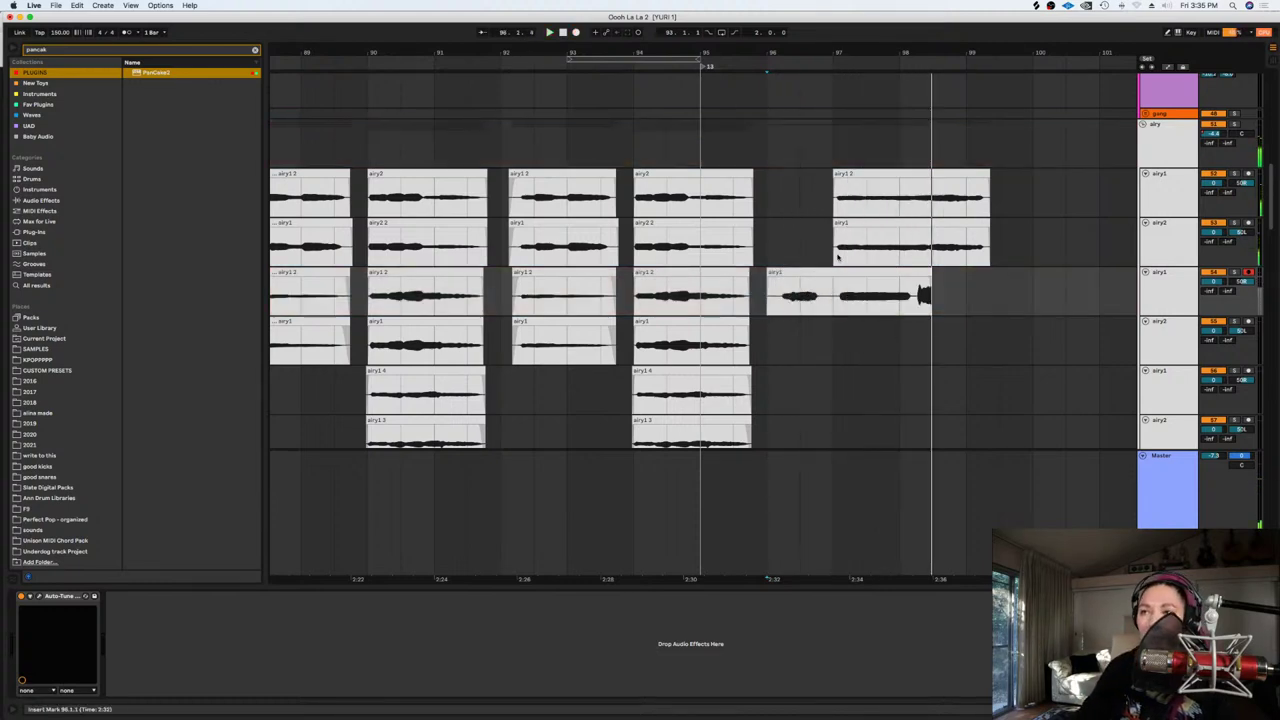
Listen to track 53 soloed from bar 97 and delete the new harmony take on track 54
{"action": "left_click", "coordinate": [838, 257]}
{"action": "left_click", "coordinate": [1236, 222]}
{"action": "key", "text": "space"}
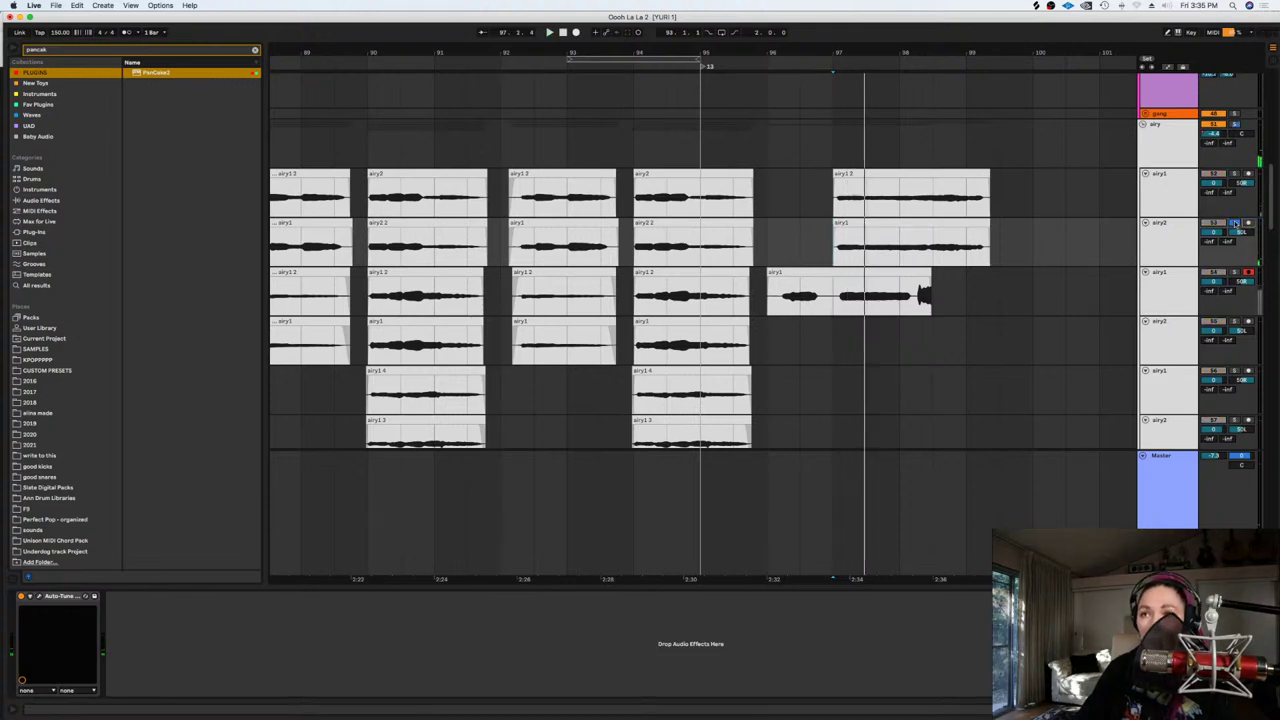
{"action": "left_click", "coordinate": [880, 290]}
{"action": "key", "text": "Delete"}
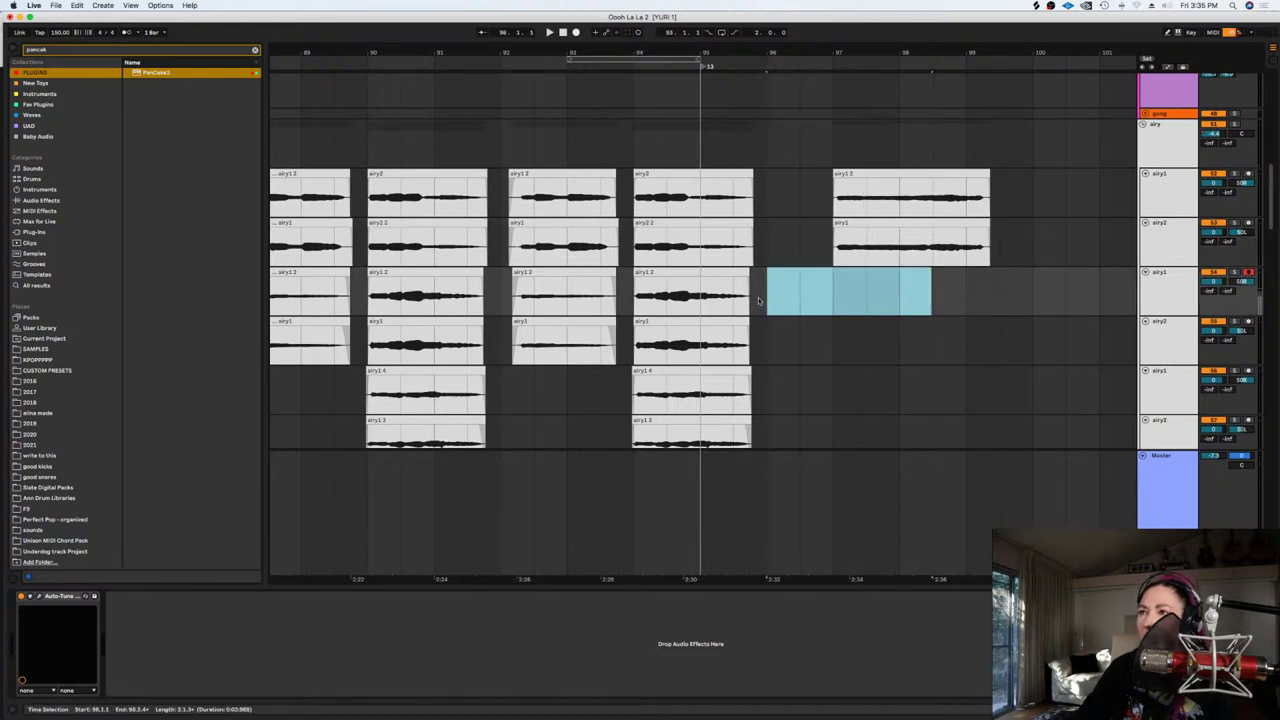
Record the harmony on track 54 from bar 96, then record it once more over the same spot
{"action": "left_click", "coordinate": [576, 32]}
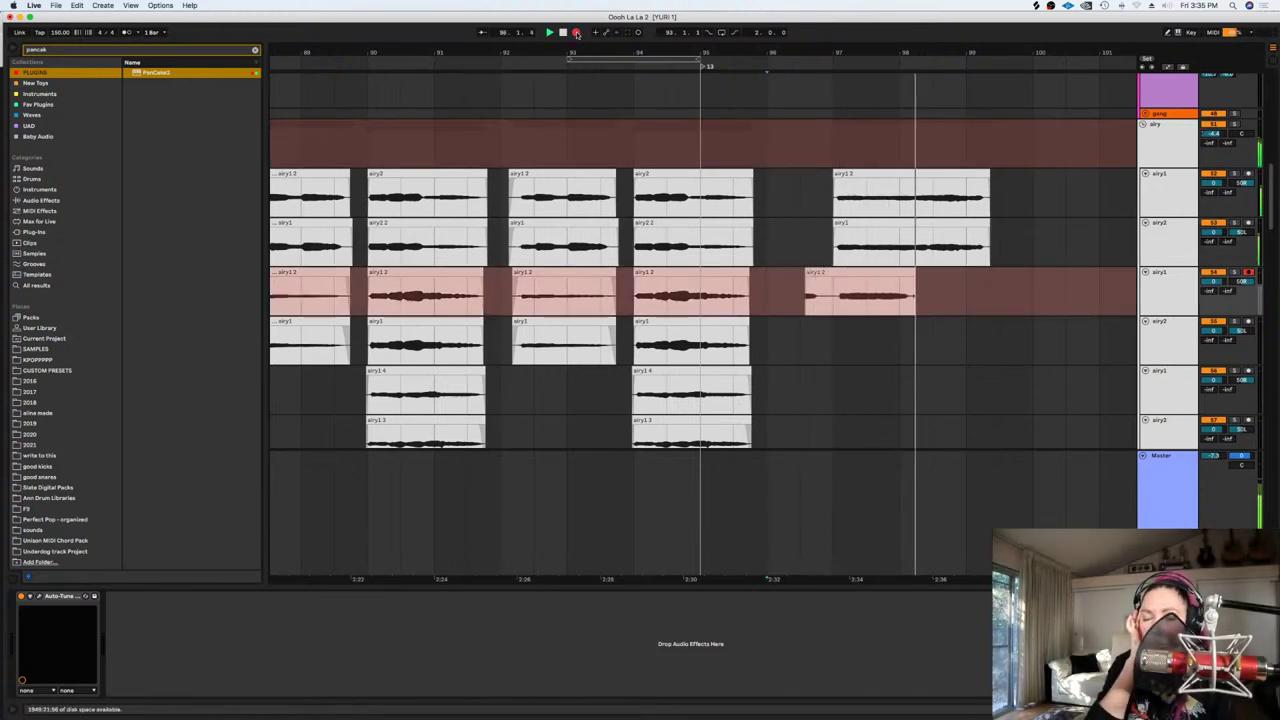
{"action": "key", "text": "space"}
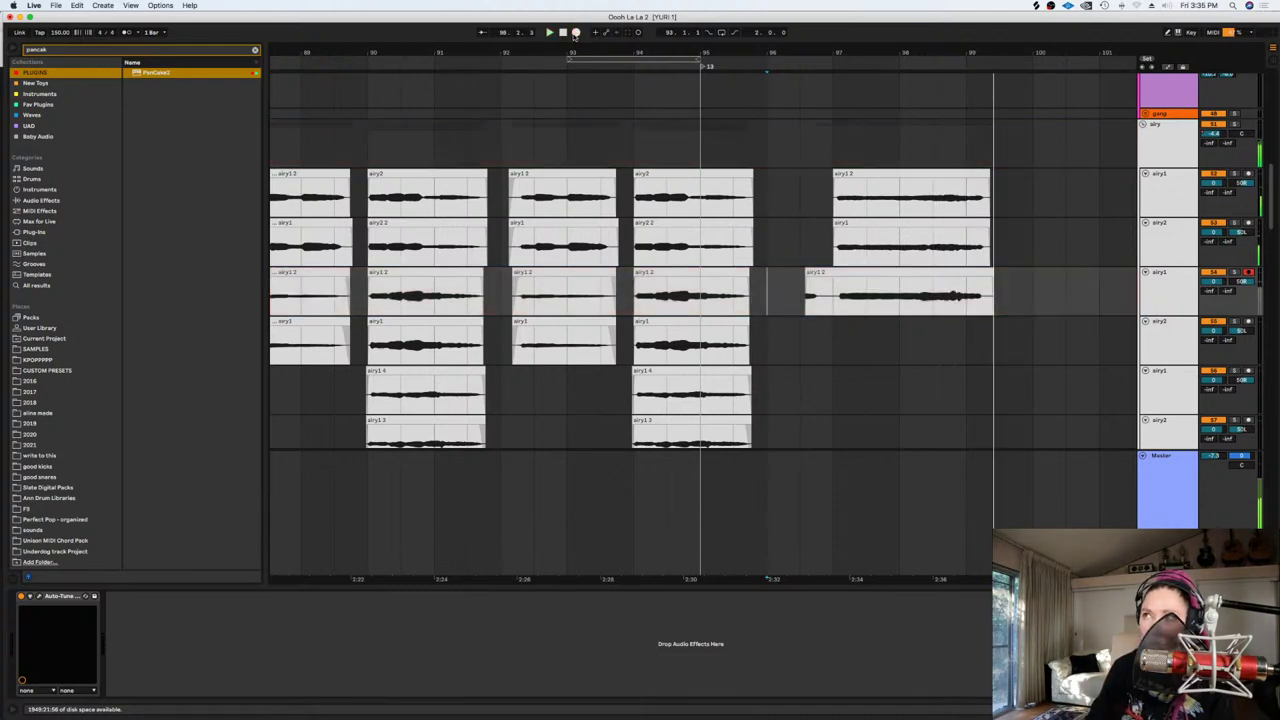
{"action": "key", "text": "space"}
{"action": "left_click", "coordinate": [575, 34]}
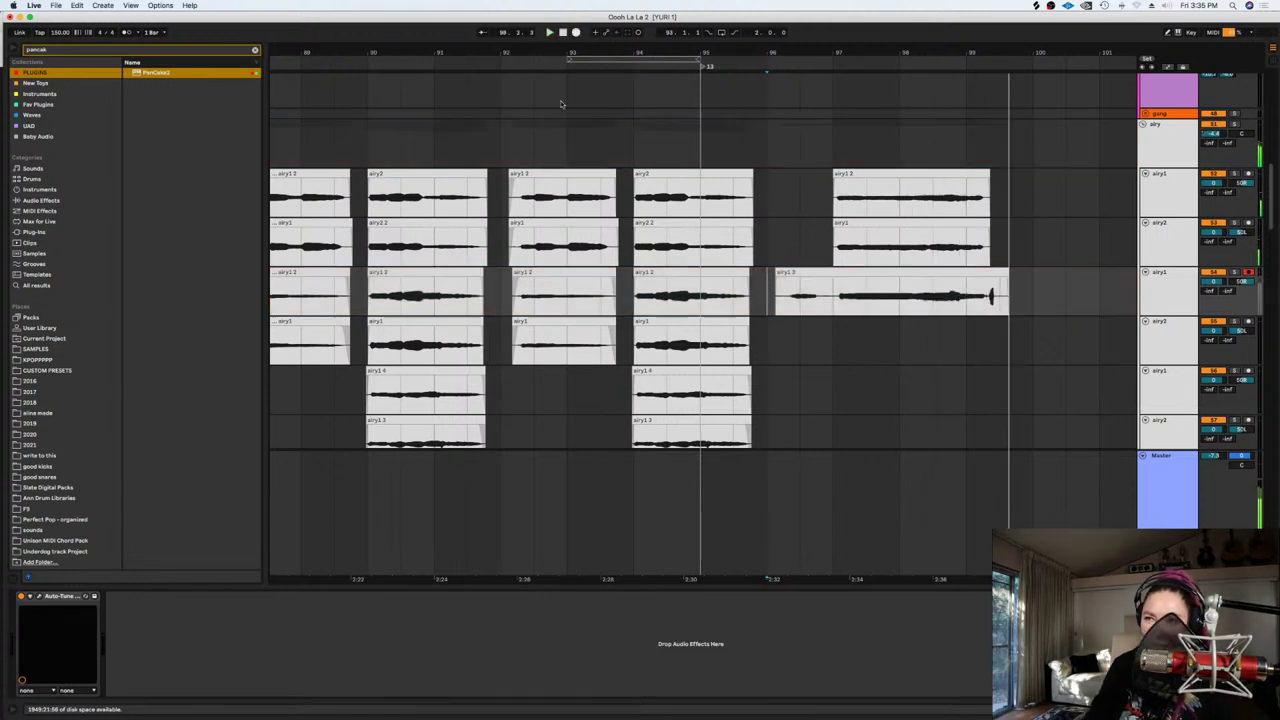
{"action": "key", "text": "space"}
Play from bar 97 and punch in at about 97.3 to re-record the rest of track 54's harmony
{"action": "left_click", "coordinate": [833, 290]}
{"action": "key", "text": "space"}
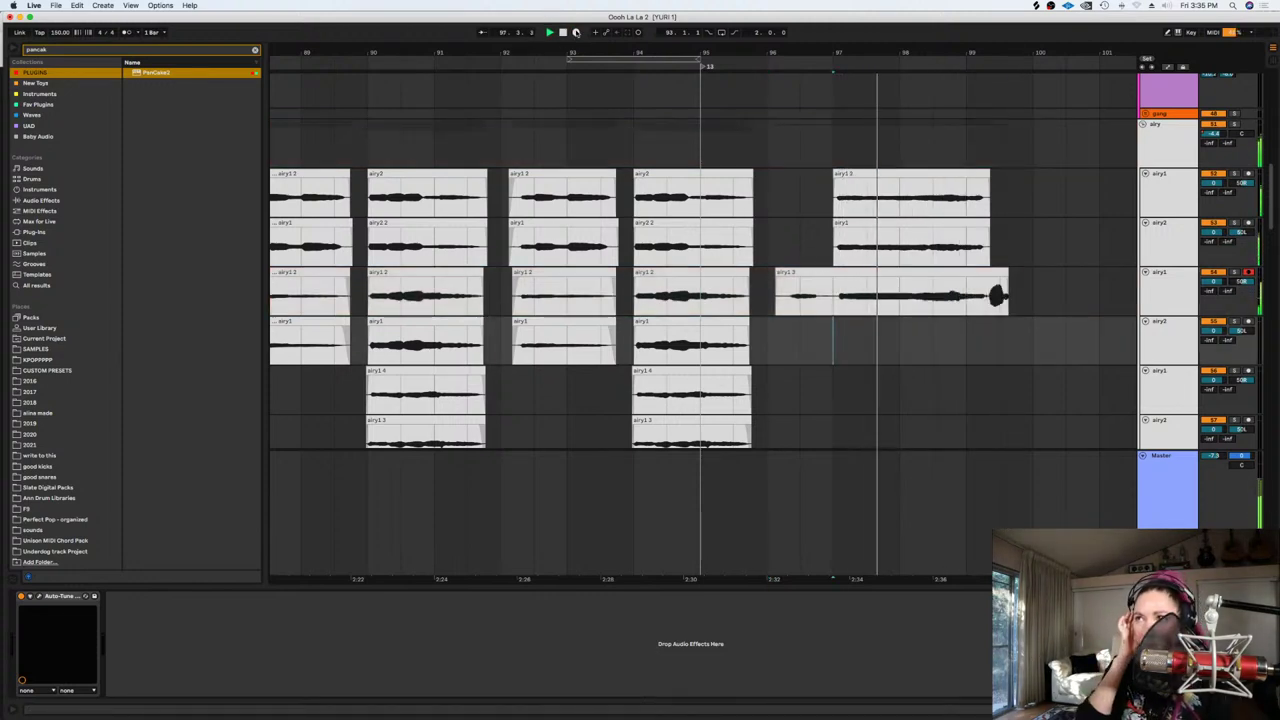
{"action": "left_click", "coordinate": [576, 32]}
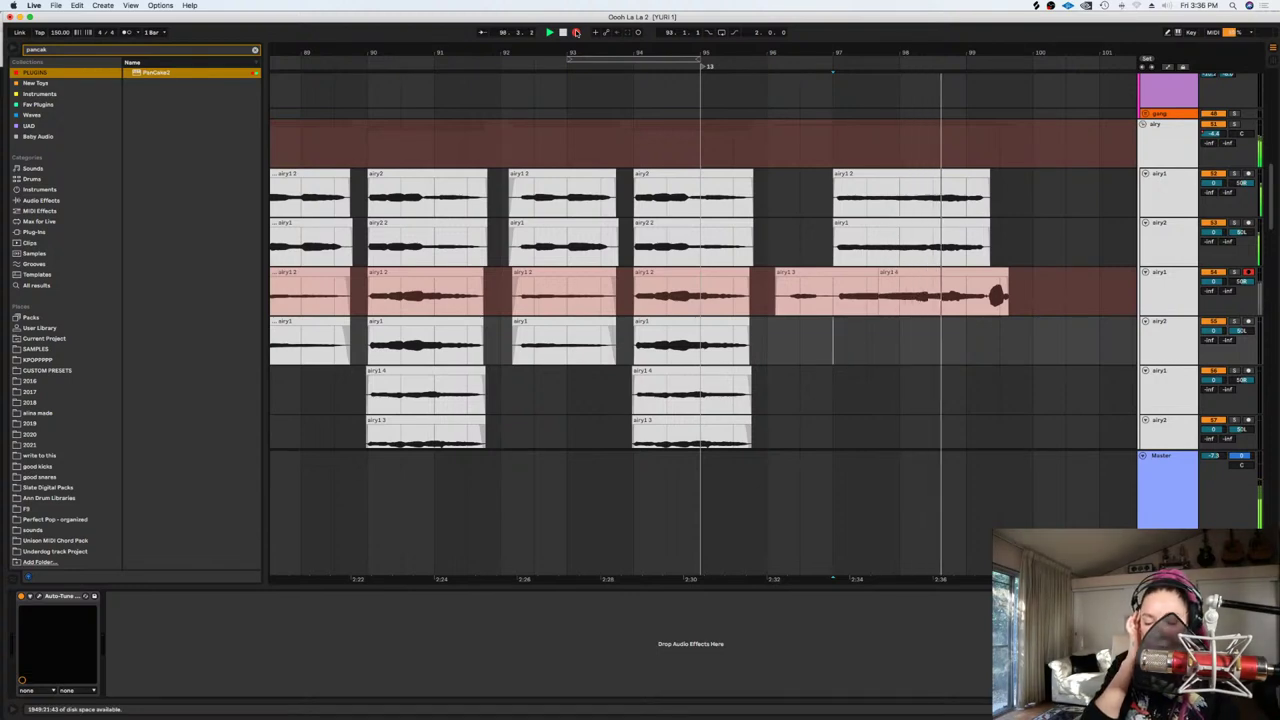
{"action": "key", "text": "space"}
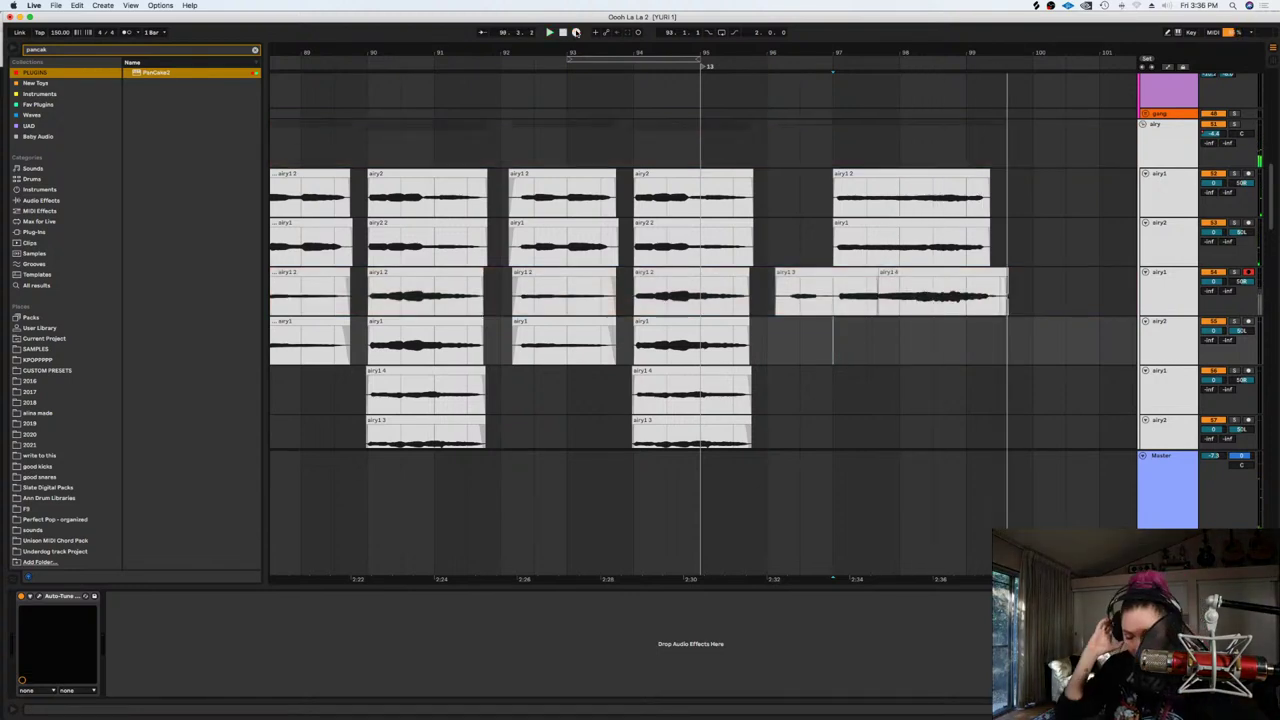
Move the splice between the two harmony clips on track 54 to about 98.2 and delete the audio before bar 97
{"action": "key", "text": "plus"}
{"action": "key", "text": "plus"}
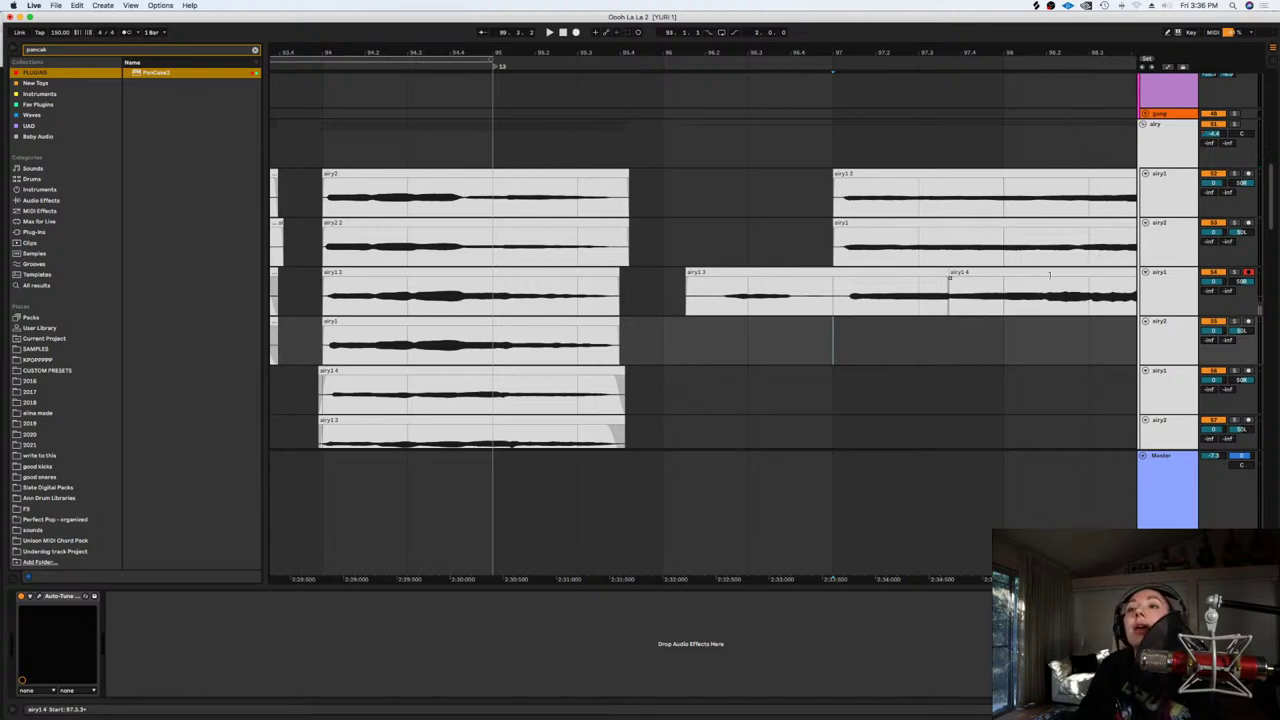
{"action": "left_click_drag", "start_coordinate": [949, 278], "coordinate": [1051, 275]}
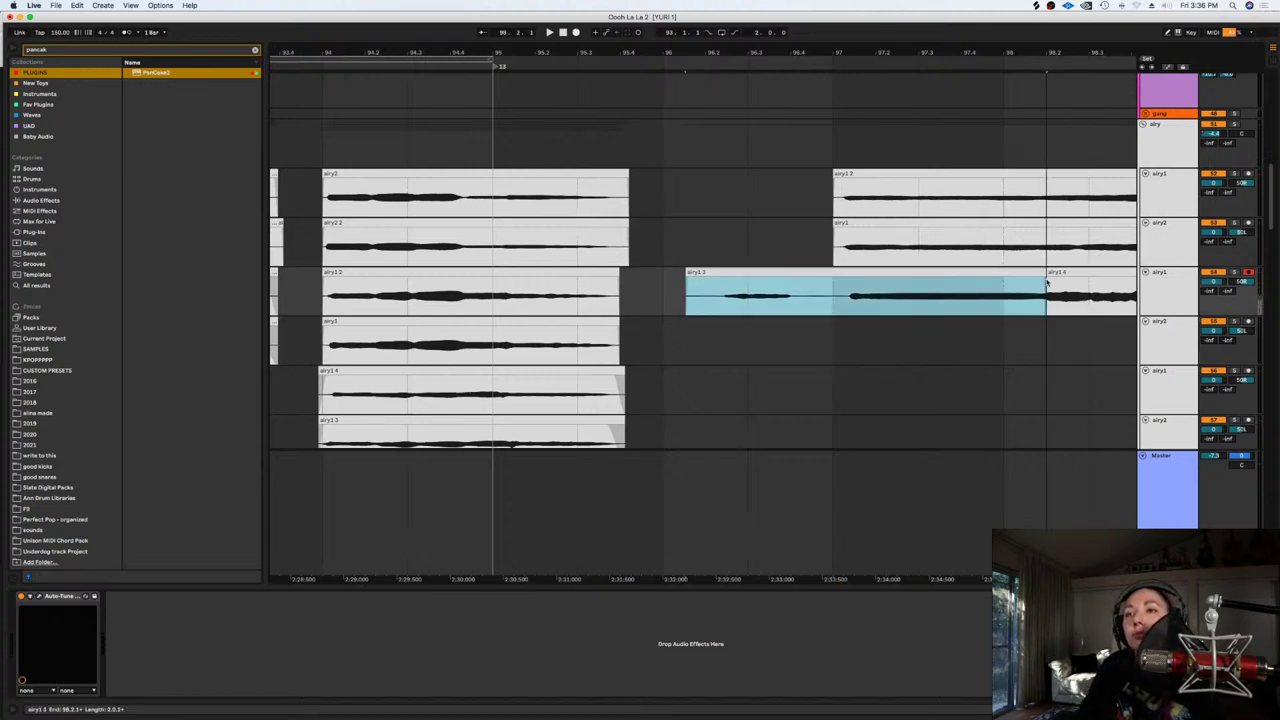
{"action": "left_click_drag", "start_coordinate": [834, 292], "coordinate": [649, 292]}
{"action": "key", "text": "Delete"}
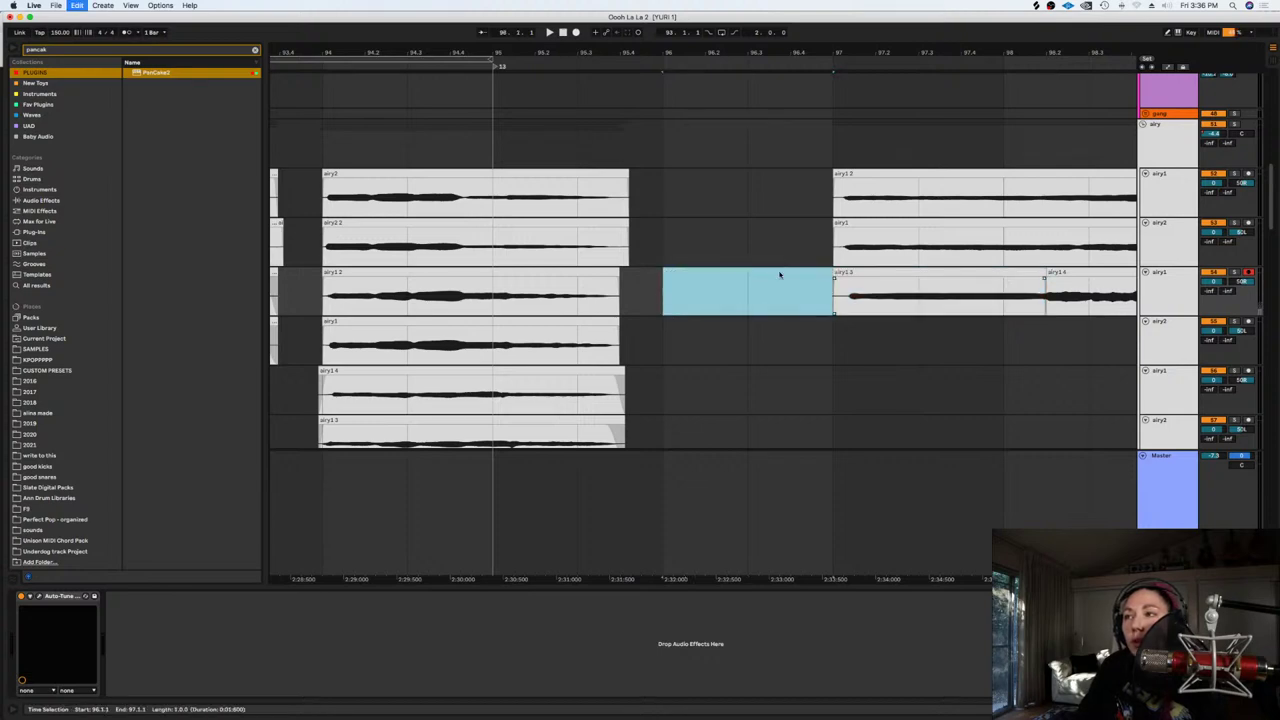
Shift both harmony clips on track 54 together slightly earlier, to just before bar 97
{"action": "left_click", "coordinate": [852, 272]}
{"action": "left_click", "coordinate": [1061, 273], "text": "shift"}
{"action": "left_click_drag", "start_coordinate": [1062, 273], "coordinate": [1052, 282]}
Set the fixed grid to 1/16 and play back the layered airy takes from 96.4.4
{"action": "left_click", "coordinate": [949, 315]}
{"action": "right_click", "coordinate": [949, 315]}
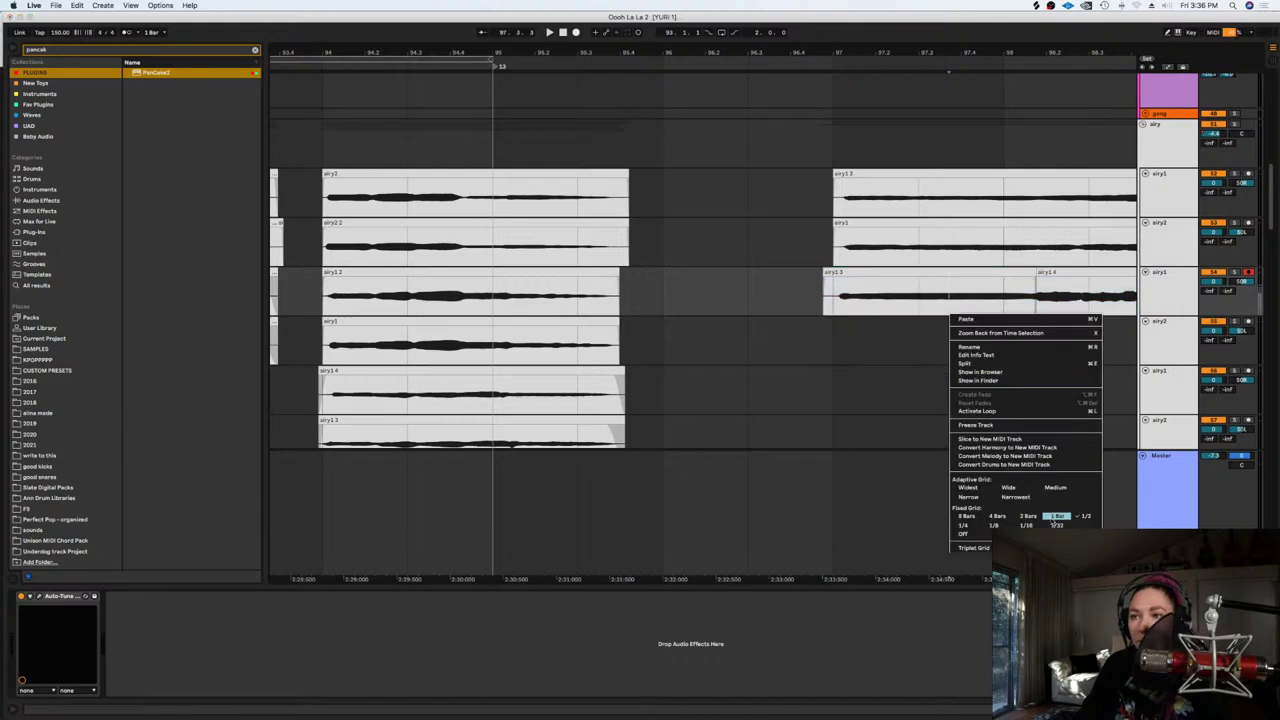
{"action": "left_click", "coordinate": [1031, 524]}
{"action": "left_click", "coordinate": [974, 409]}
{"action": "key", "text": "minus"}
{"action": "key", "text": "minus"}
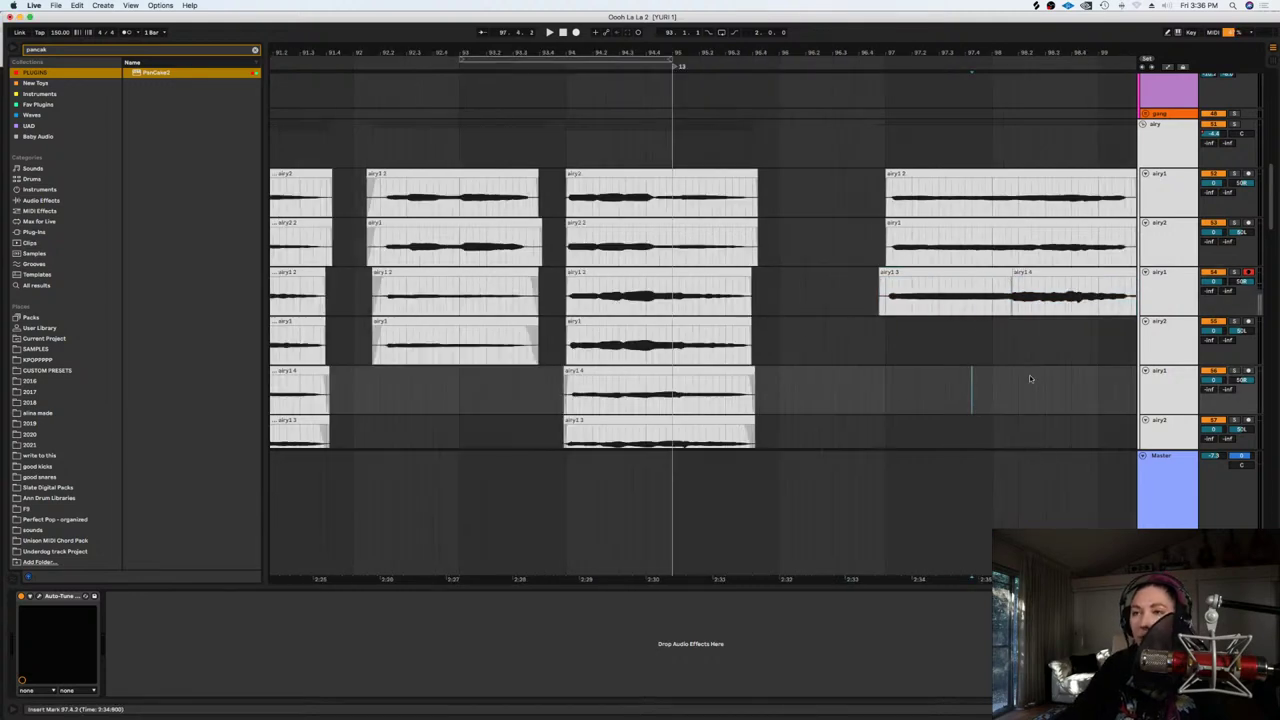
{"action": "key", "text": "plus"}
{"action": "key", "text": "space"}
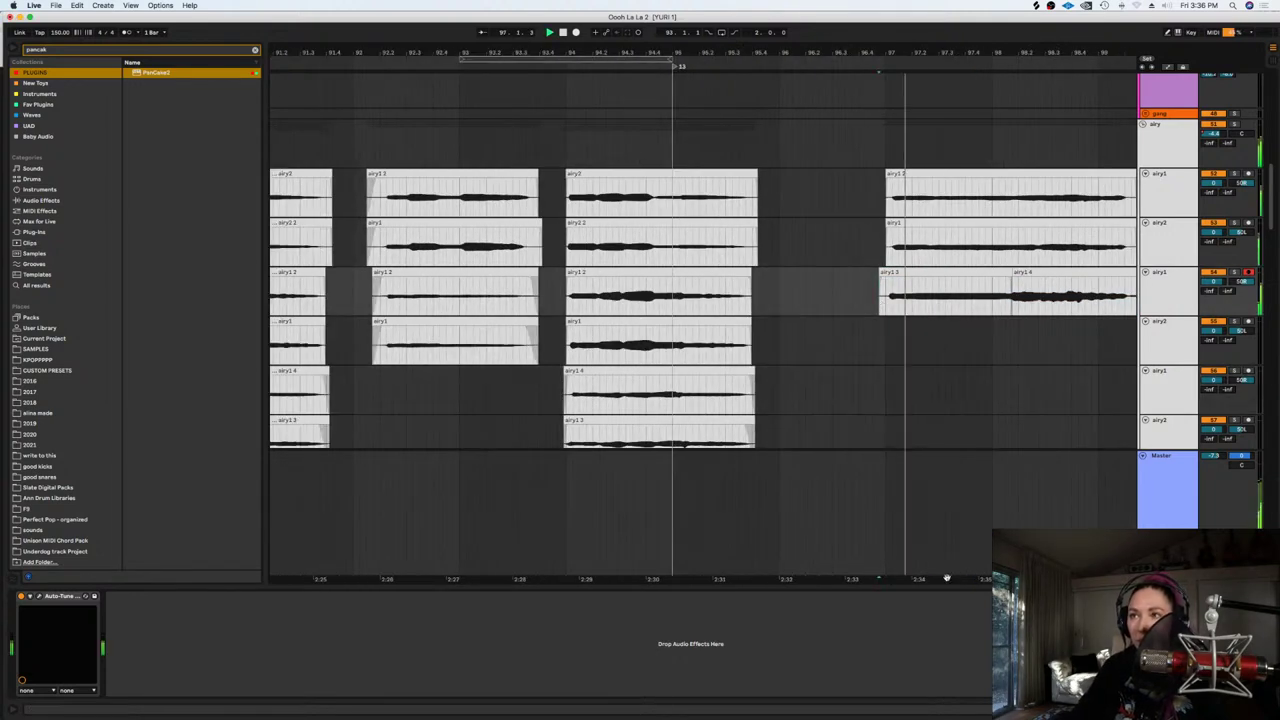
{"action": "scroll", "coordinate": [783, 570], "scroll_direction": "right", "scroll_amount": 3}
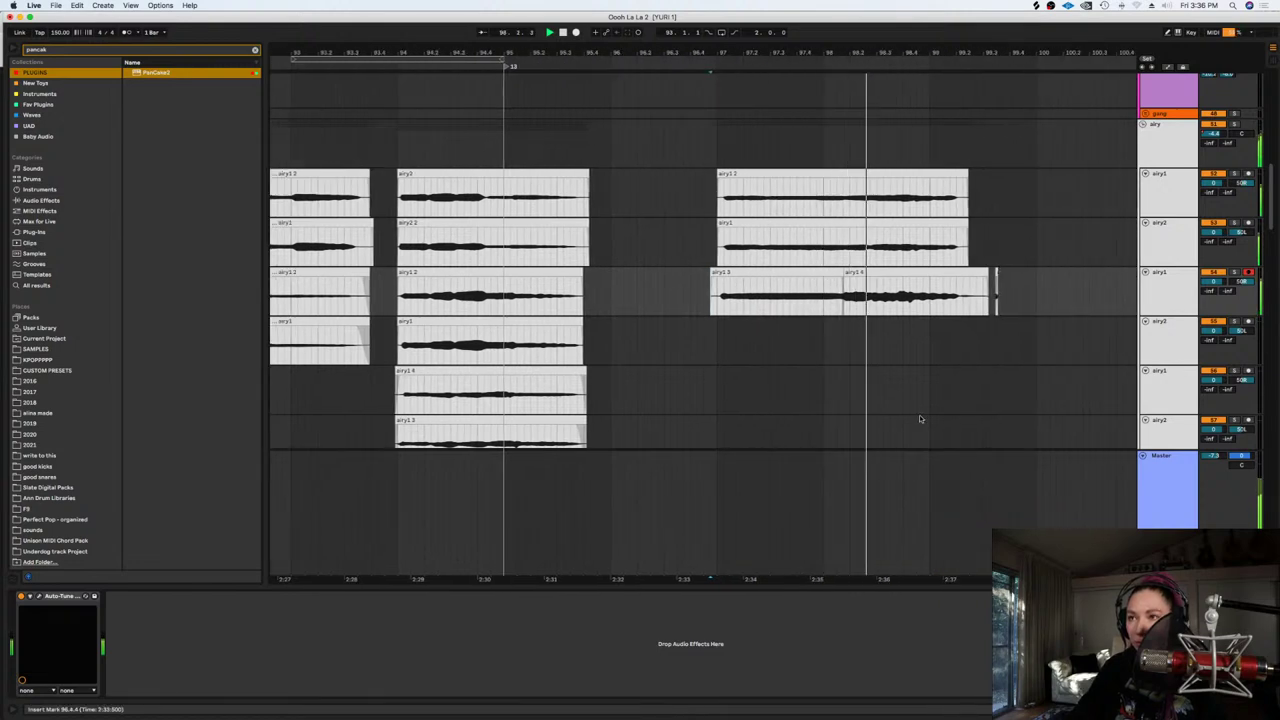
Delete the leftover audio after about 99.2 on track 54 and arm track 55 for recording
{"action": "left_click_drag", "start_coordinate": [1015, 291], "coordinate": [961, 297]}
{"action": "left_click", "coordinate": [958, 280]}
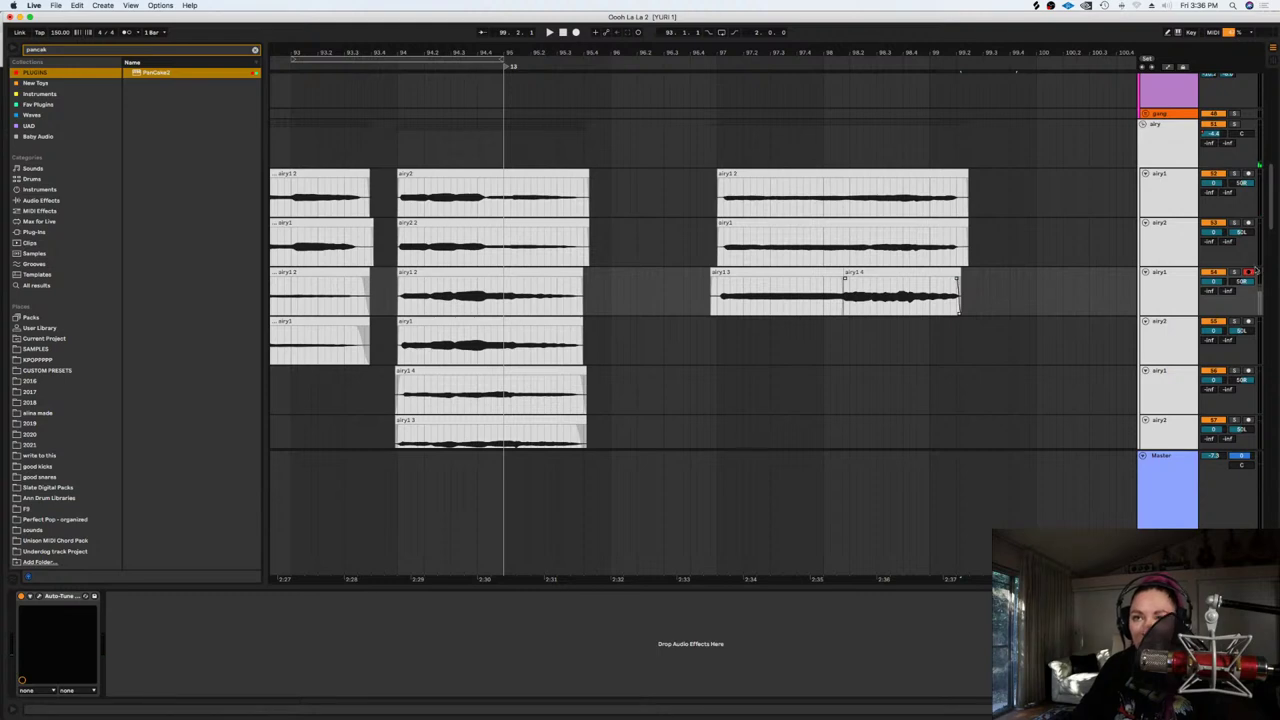
{"action": "left_click", "coordinate": [671, 330]}
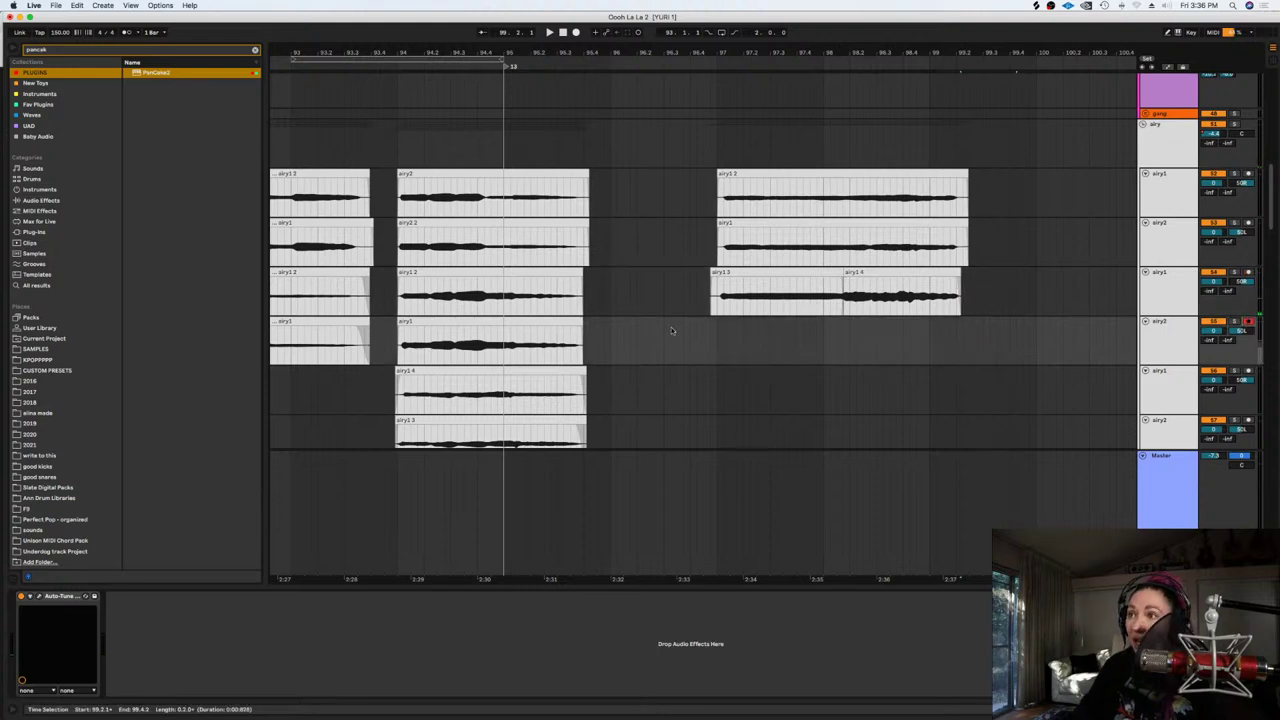
Record a harmony vocal on track 55 from 96.1.1 to about 99.3, replacing the first take with a second
{"action": "right_click", "coordinate": [614, 342]}
{"action": "left_click", "coordinate": [726, 459]}
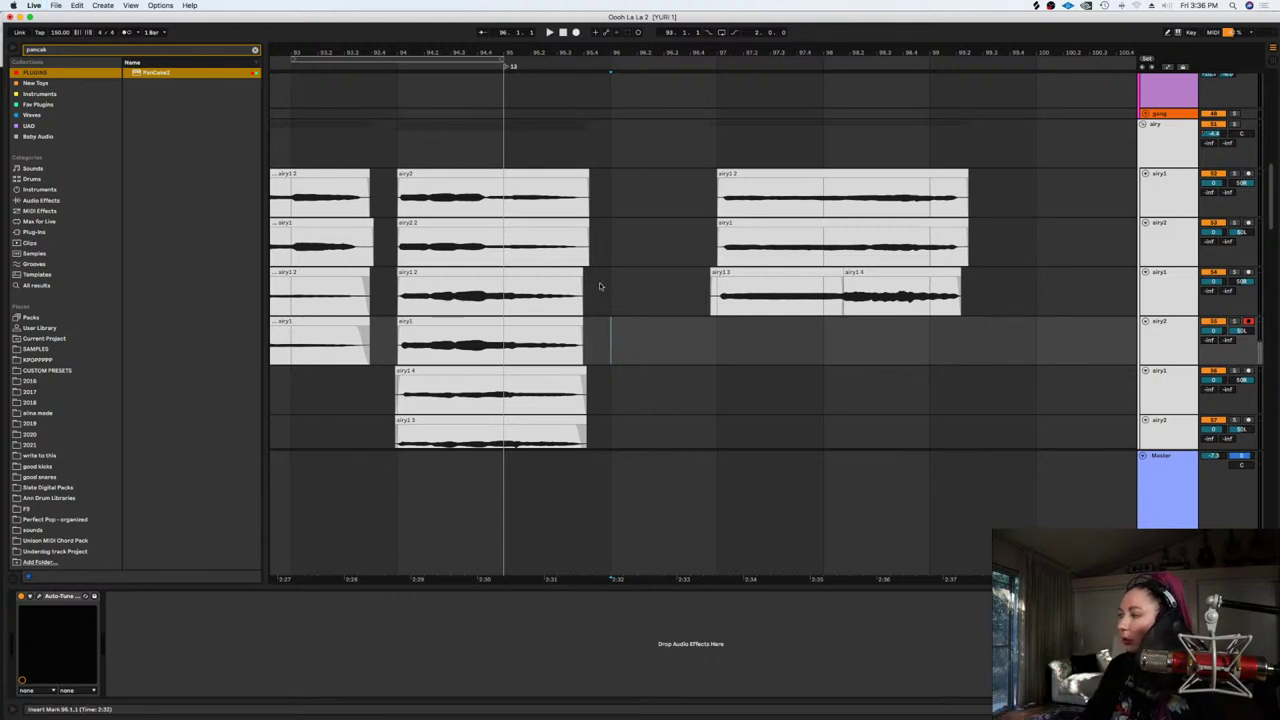
{"action": "left_click", "coordinate": [576, 32]}
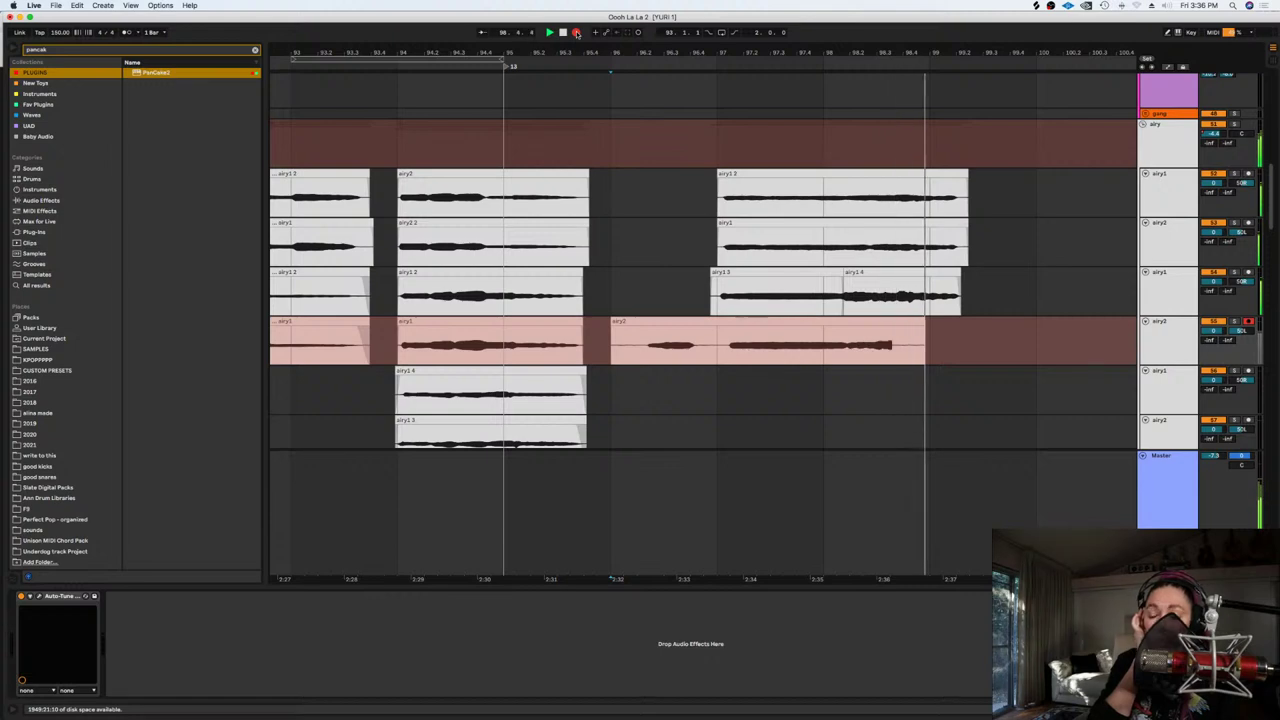
{"action": "key", "text": "space"}
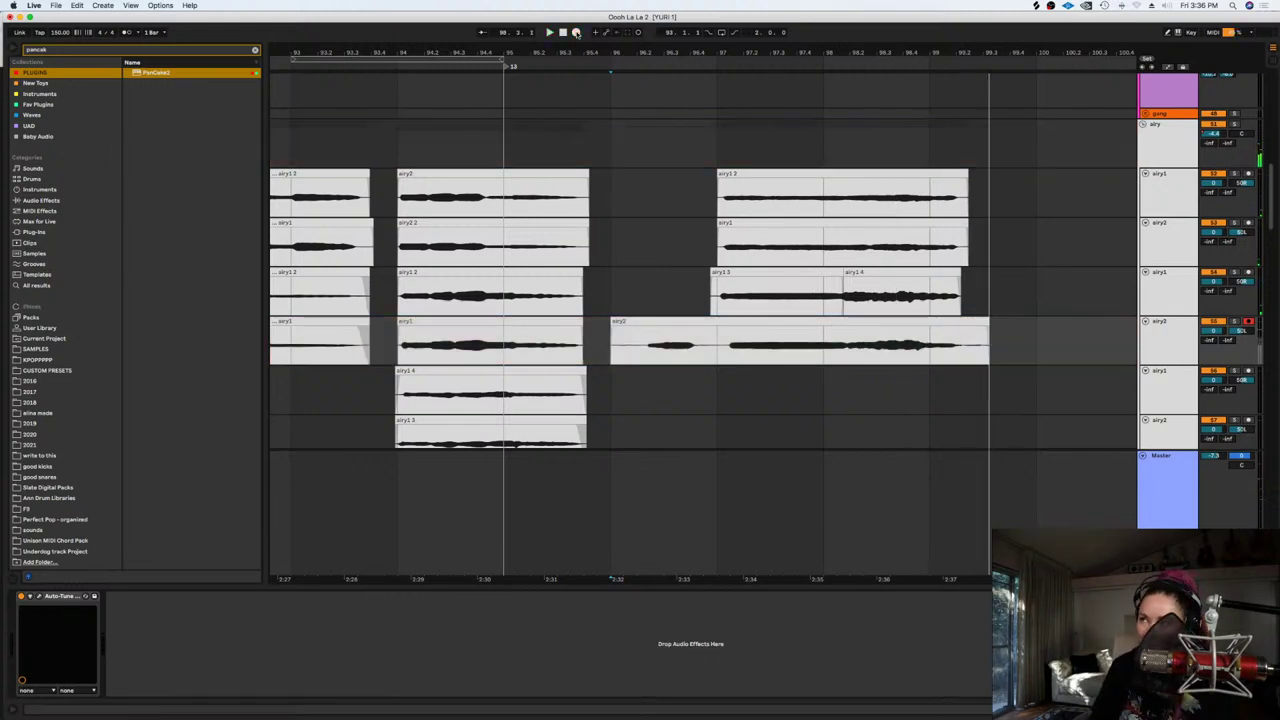
{"action": "left_click", "coordinate": [577, 33]}
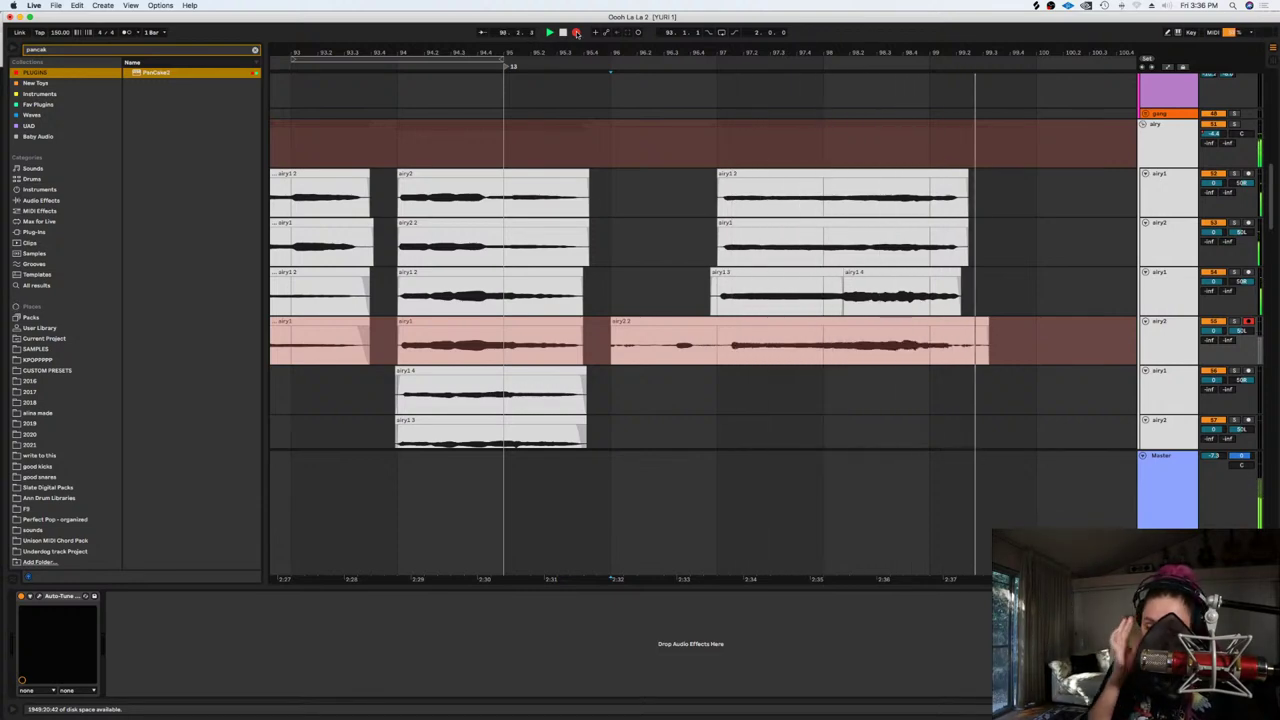
{"action": "key", "text": "space"}
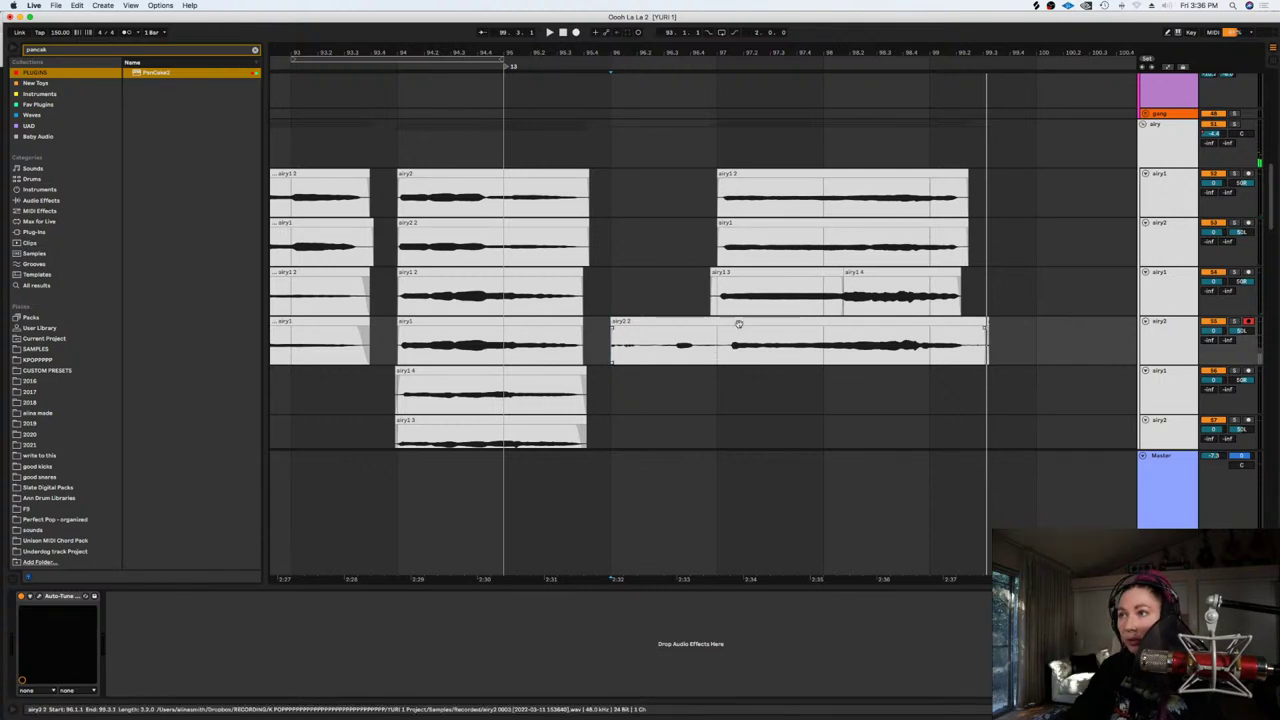
Trim the new take on track 55 by deleting the audio before 97.1.1 and after about 99.2
{"action": "left_click", "coordinate": [737, 333]}
{"action": "key", "text": "space"}
{"action": "left_click_drag", "start_coordinate": [734, 330], "coordinate": [593, 347]}
{"action": "key", "text": "Delete"}
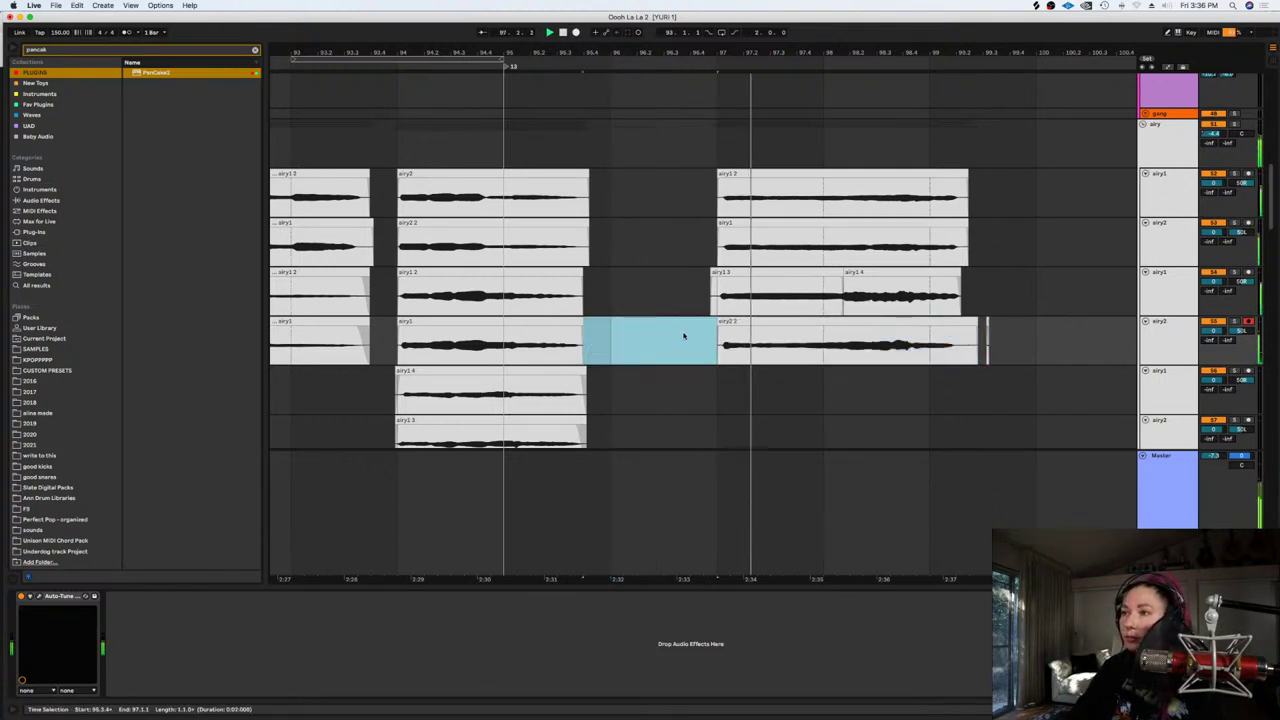
{"action": "left_click", "coordinate": [722, 333]}
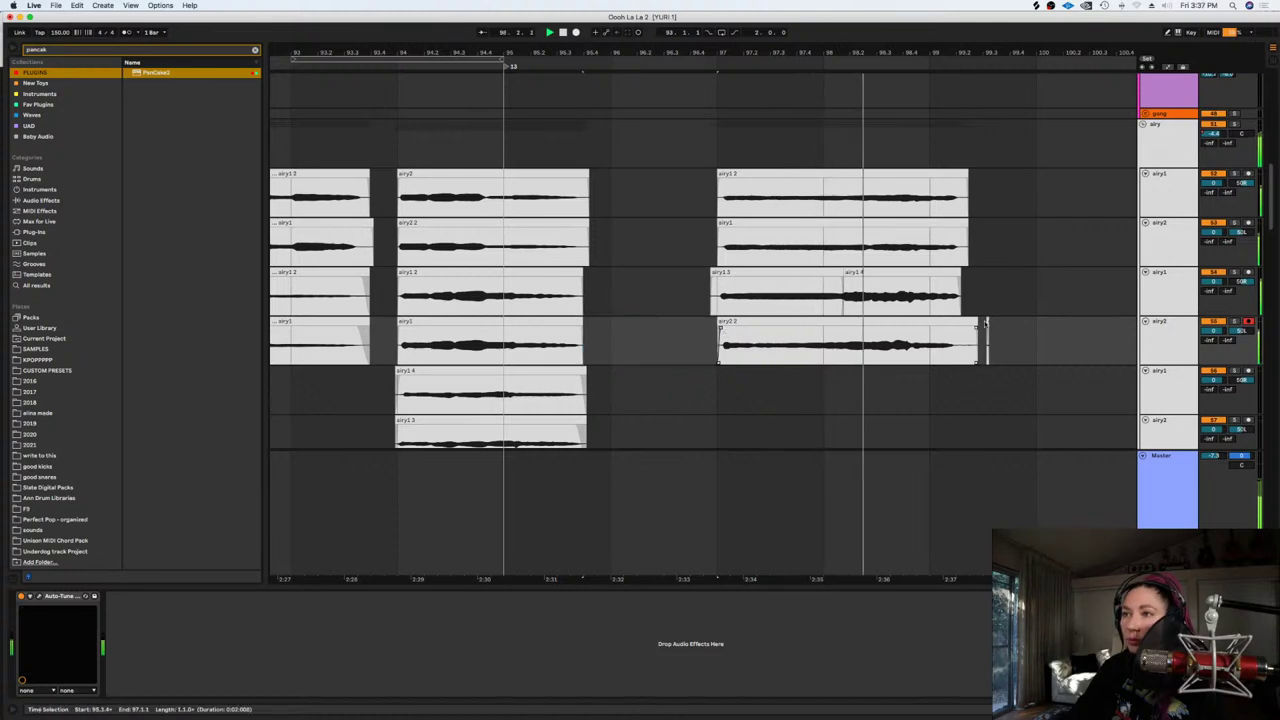
{"action": "left_click_drag", "start_coordinate": [1022, 330], "coordinate": [964, 325]}
{"action": "key", "text": "space"}
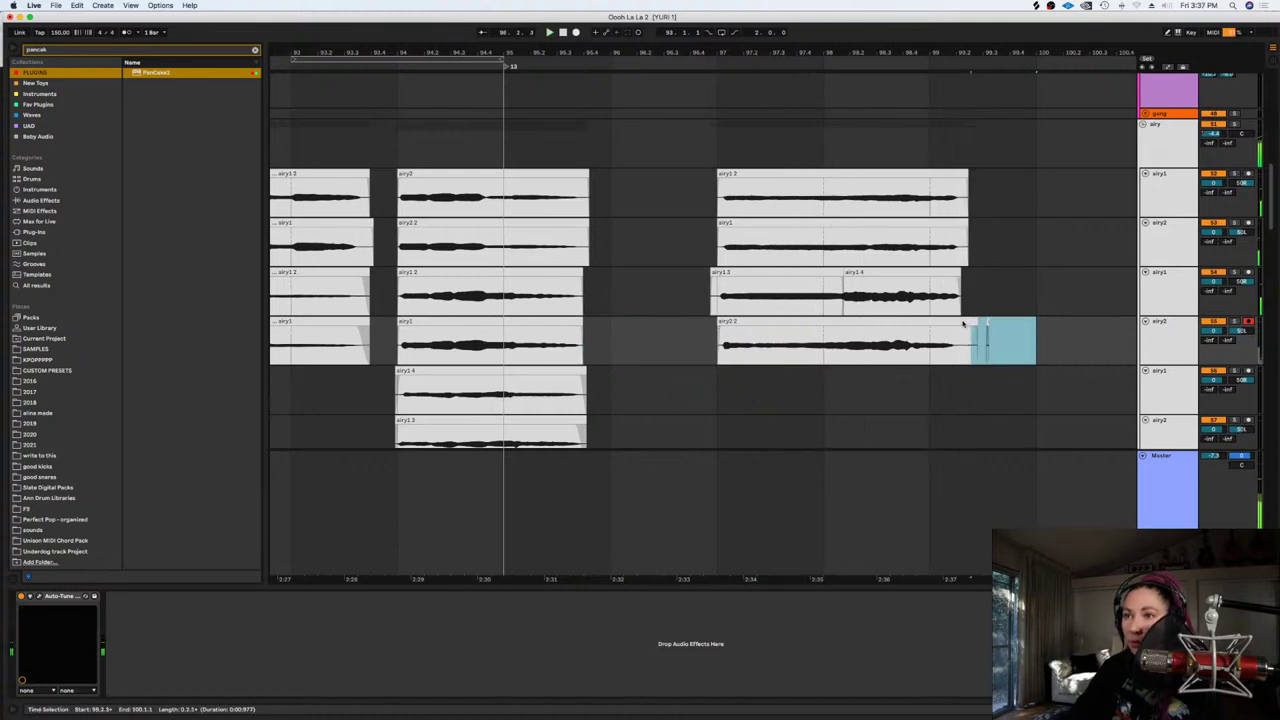
{"action": "key", "text": "Delete"}
Play back the layered airy takes from 97.1.1, using solo on track 52 to check its part
{"action": "key", "text": "space"}
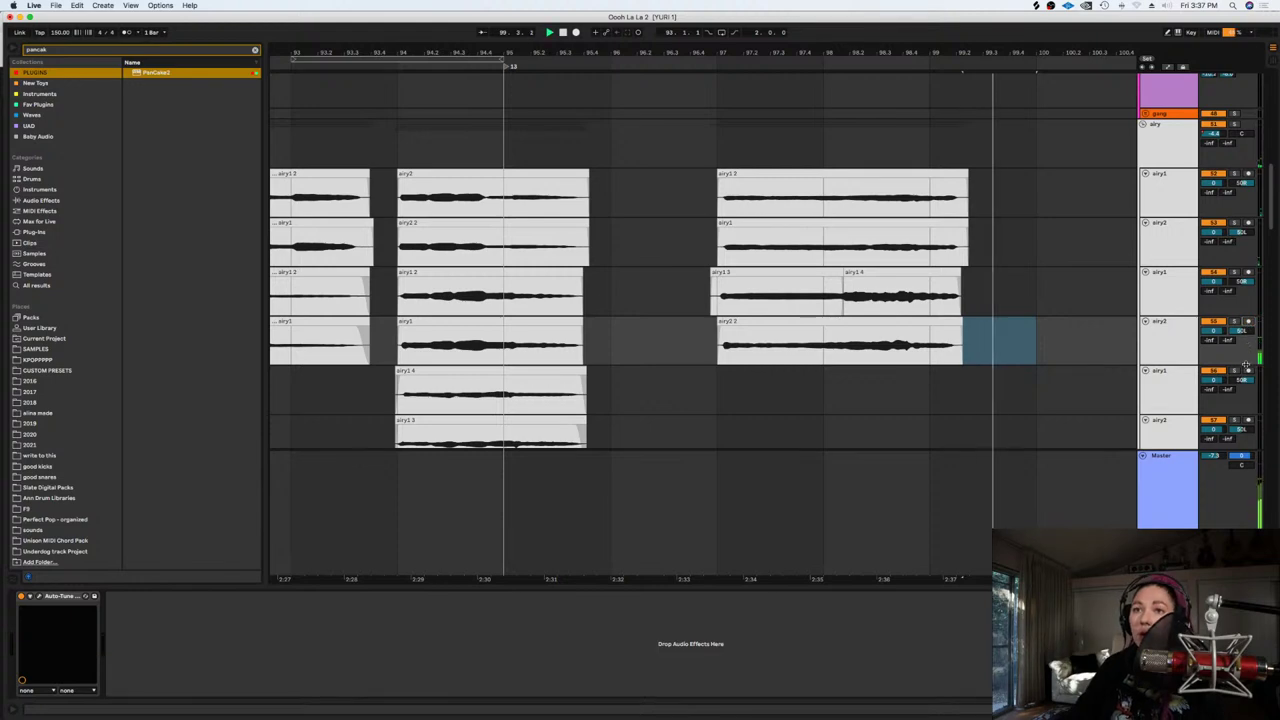
{"action": "left_click", "coordinate": [722, 386]}
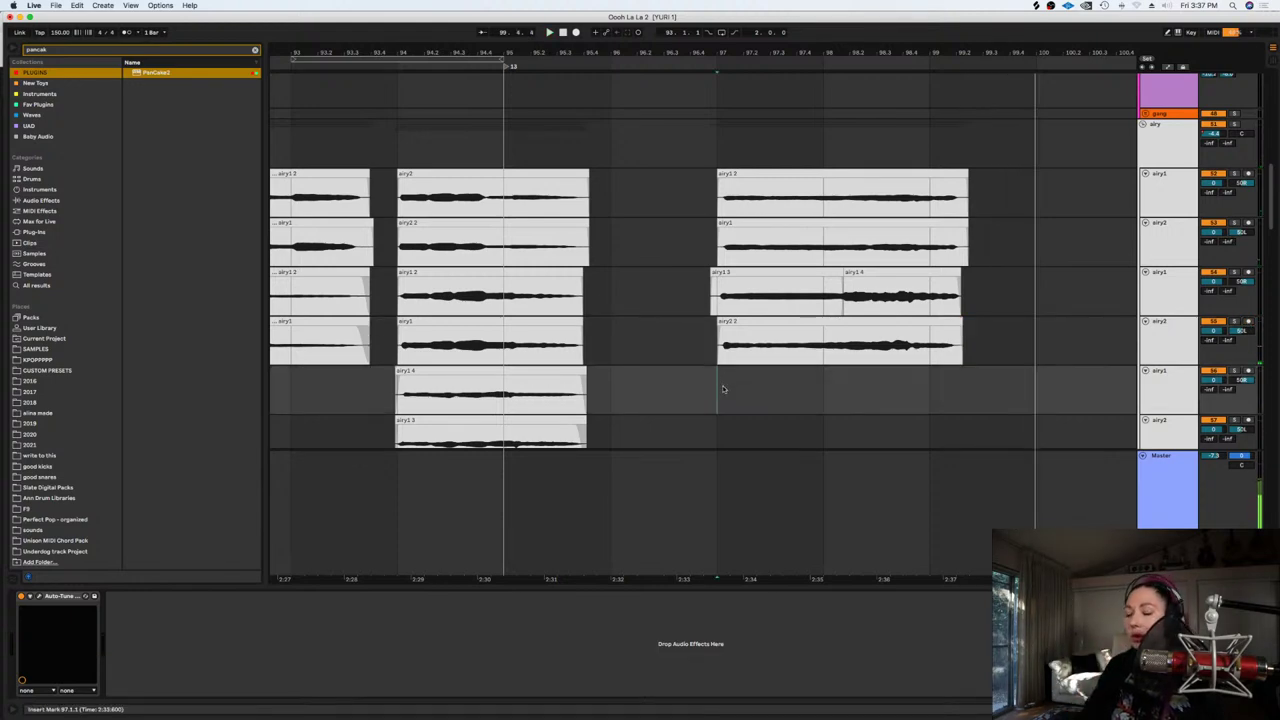
{"action": "key", "text": "space"}
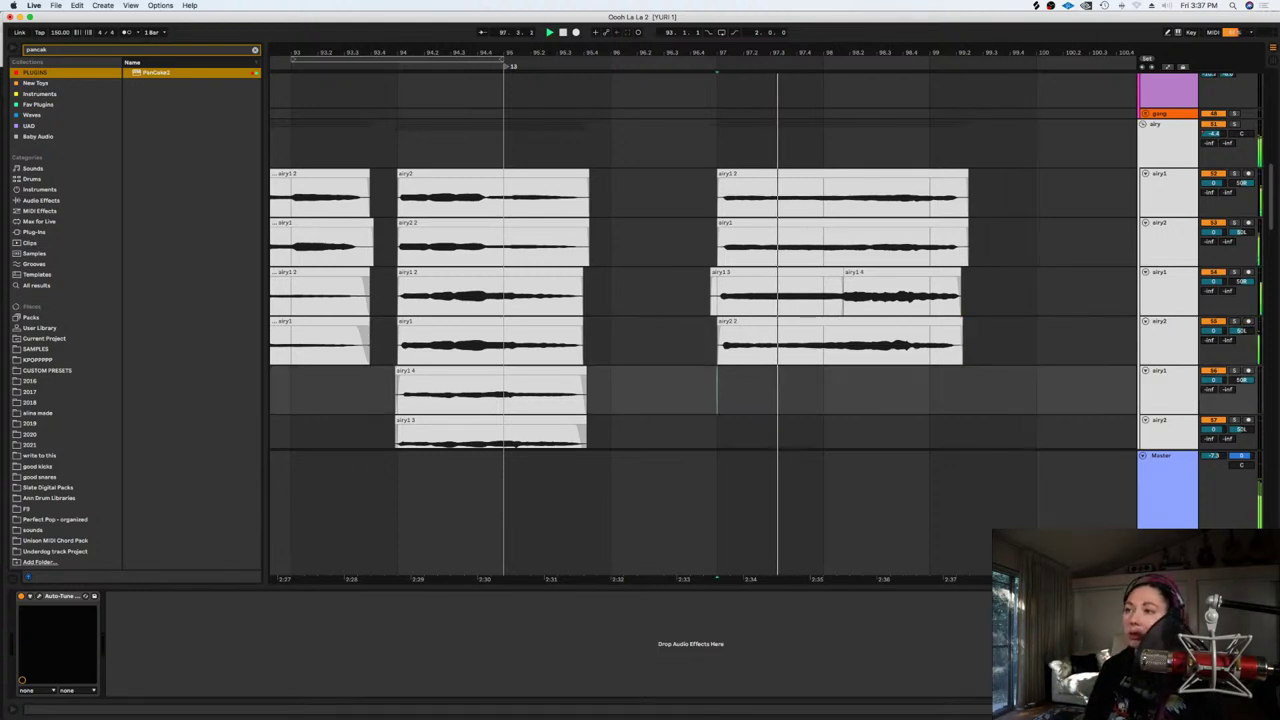
{"action": "left_click", "coordinate": [1236, 176]}
{"action": "key", "text": "space"}
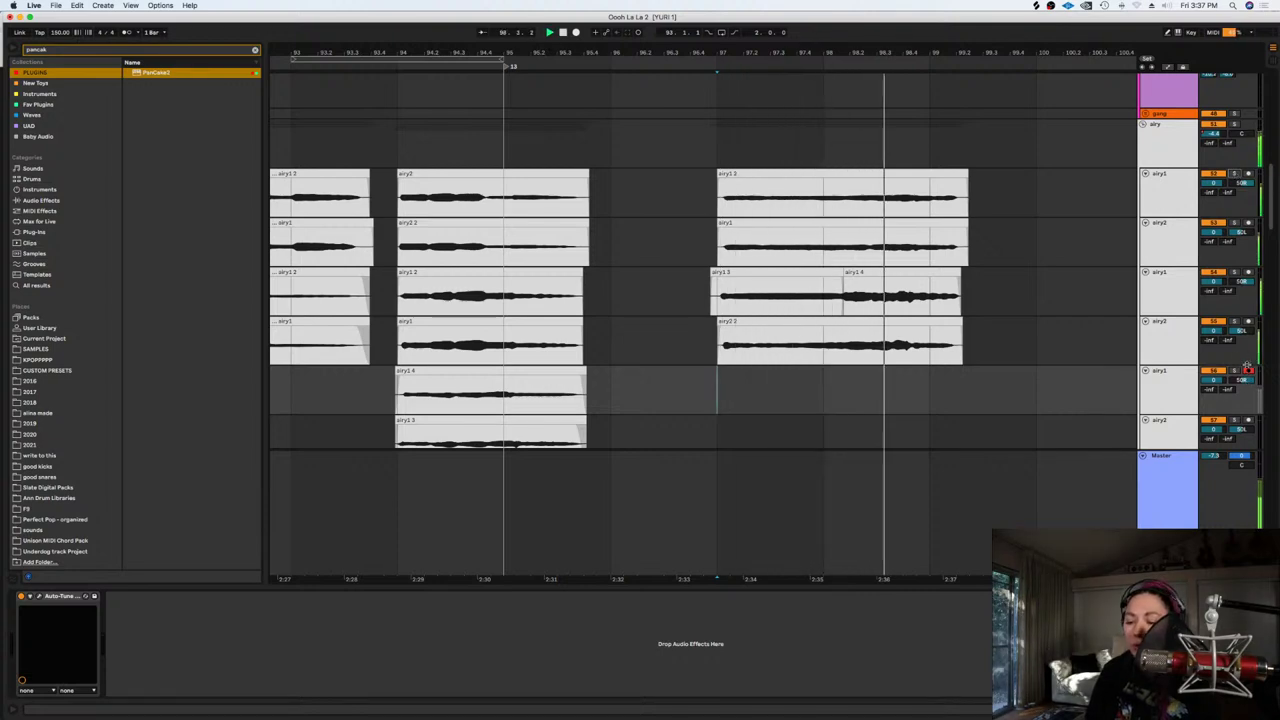
Arm track 56 and record a harmony from 95.1.1 past 99.3, replacing the first take with a second
{"action": "left_click", "coordinate": [1247, 369]}
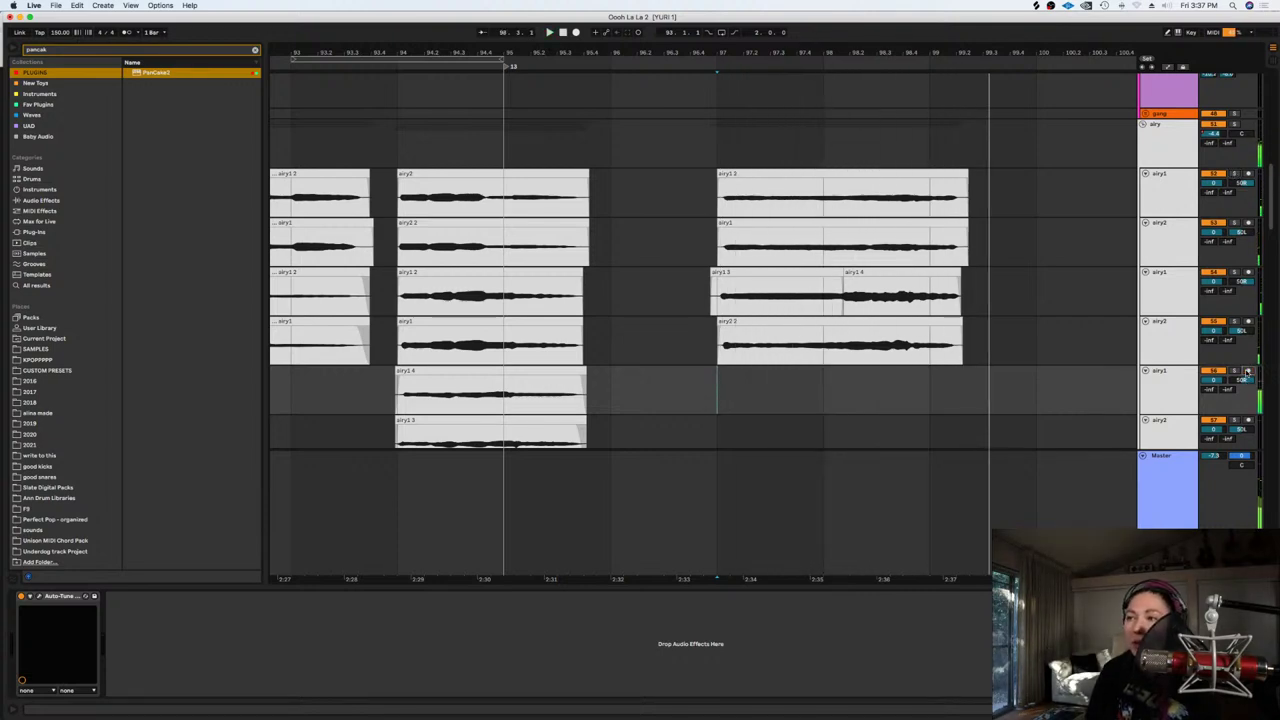
{"action": "left_click", "coordinate": [511, 396]}
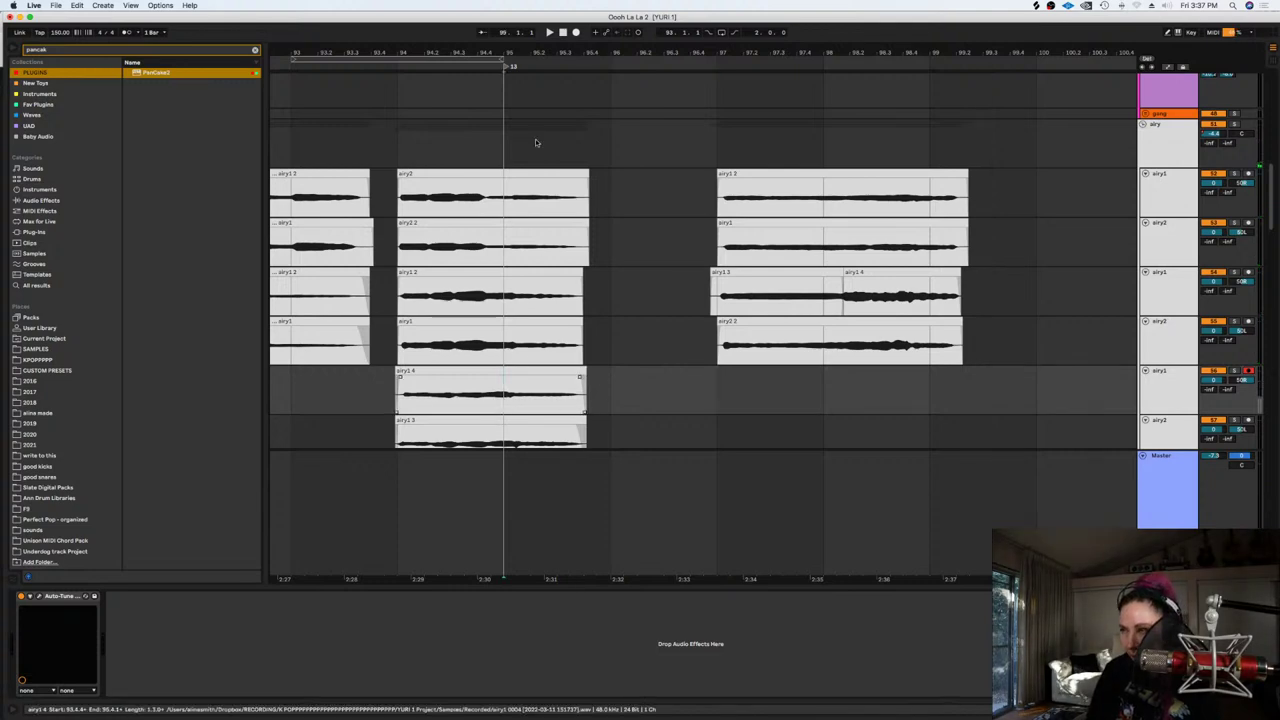
{"action": "left_click", "coordinate": [577, 32]}
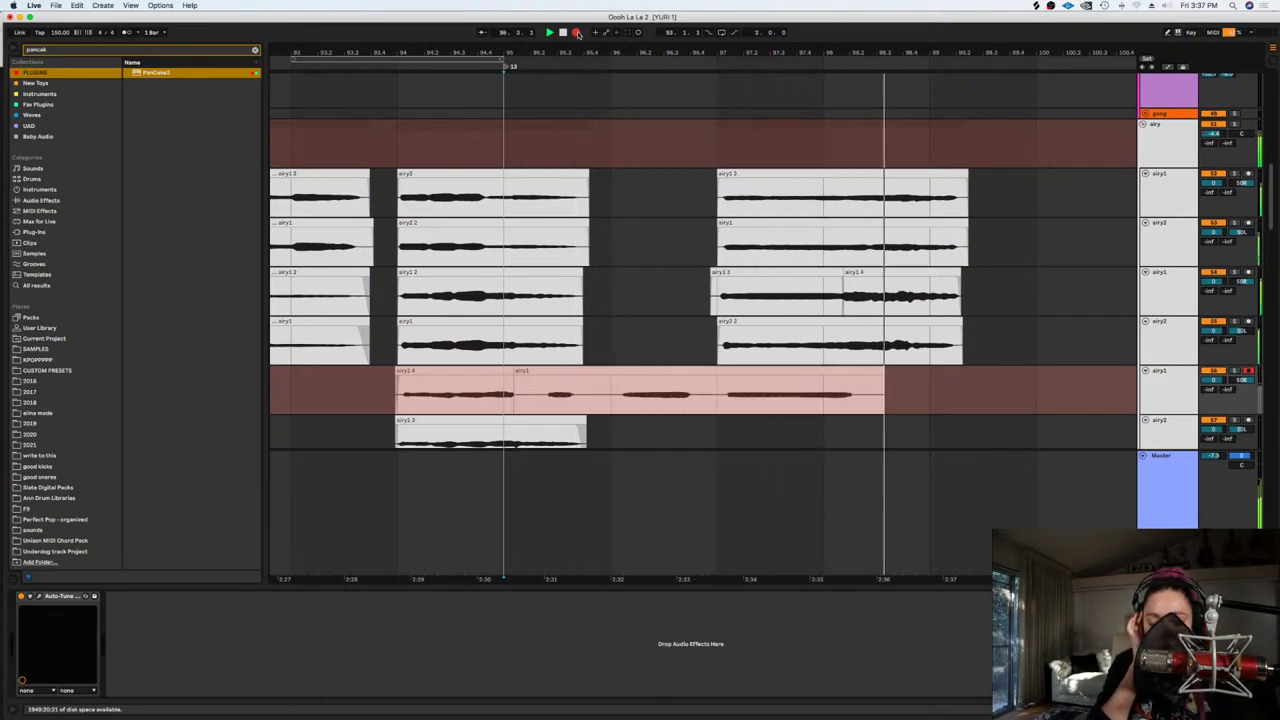
{"action": "key", "text": "space"}
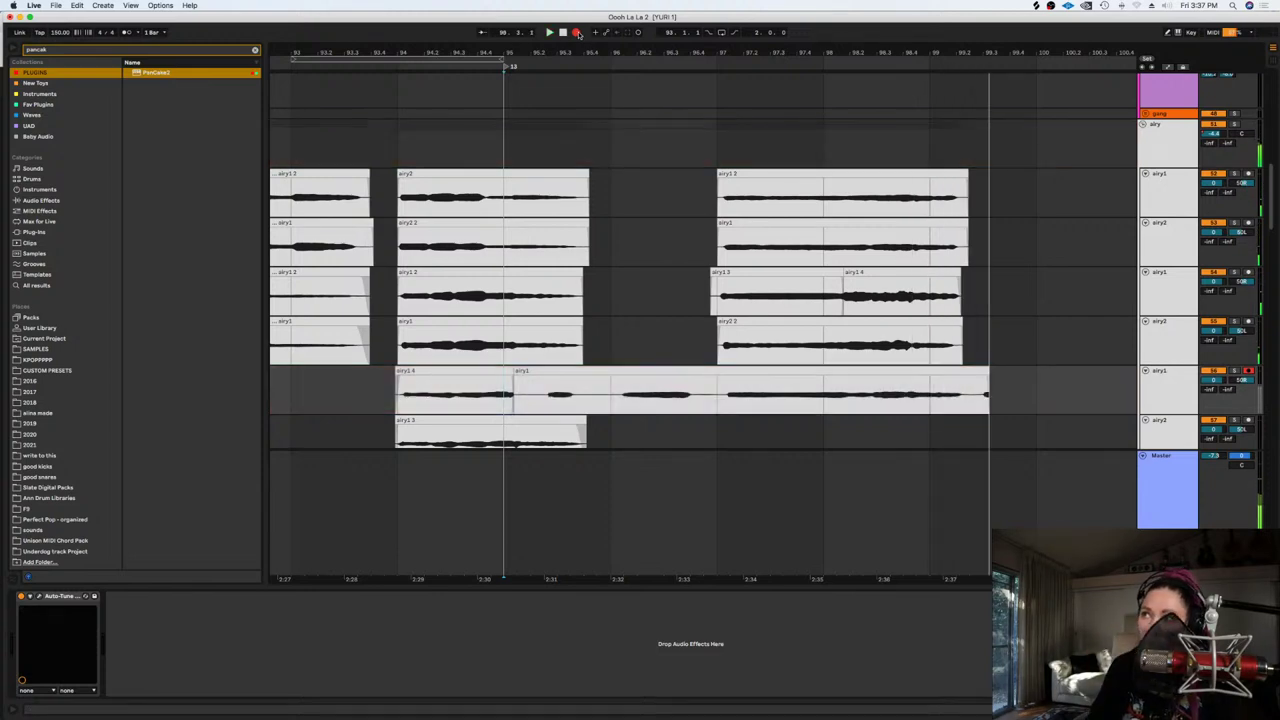
{"action": "left_click", "coordinate": [577, 33]}
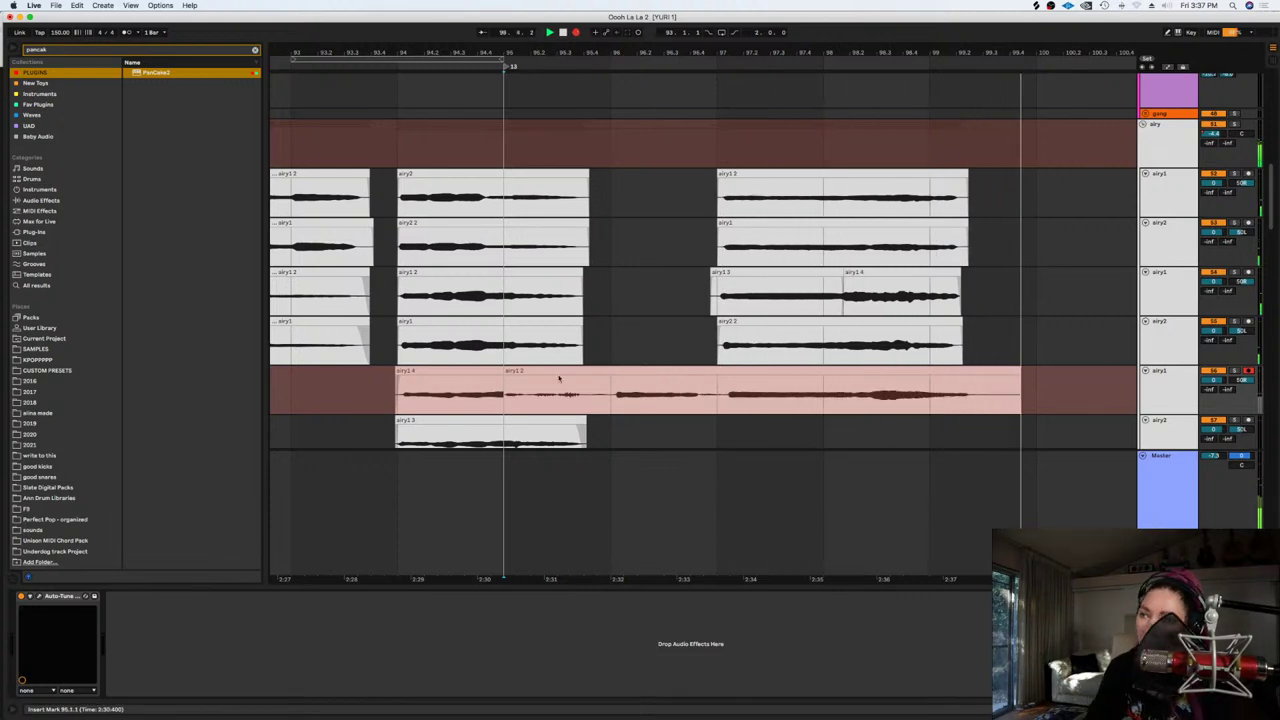
{"action": "key", "text": "space"}
Split the new take on track 56 at 96.1.1 and move its later part down to track 57
{"action": "left_click", "coordinate": [620, 402]}
{"action": "key", "text": "super+e"}
{"action": "left_click_drag", "start_coordinate": [623, 370], "coordinate": [625, 427]}
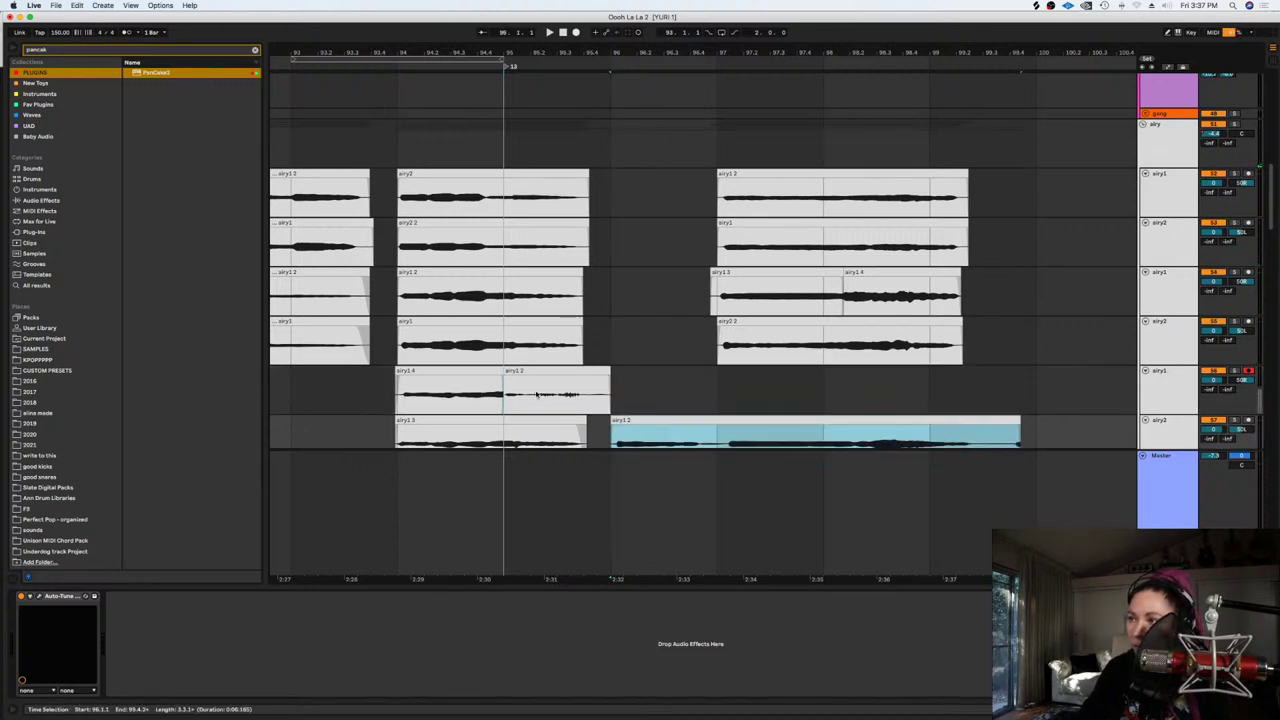
Record another harmony take on track 56 from just after 95.1.1 to about 99.3 as a double
{"action": "left_click", "coordinate": [508, 395]}
{"action": "key", "text": "space"}
{"action": "left_click", "coordinate": [576, 32]}
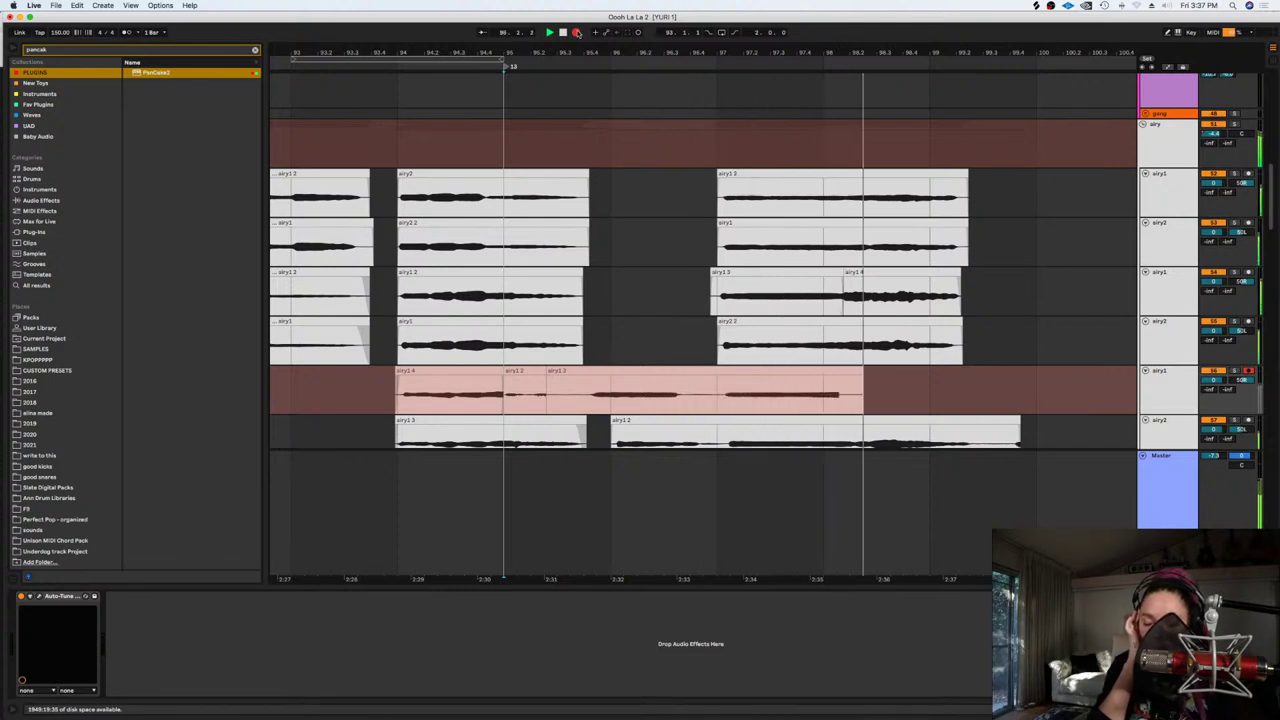
{"action": "key", "text": "space"}
{"action": "key", "text": "space"}
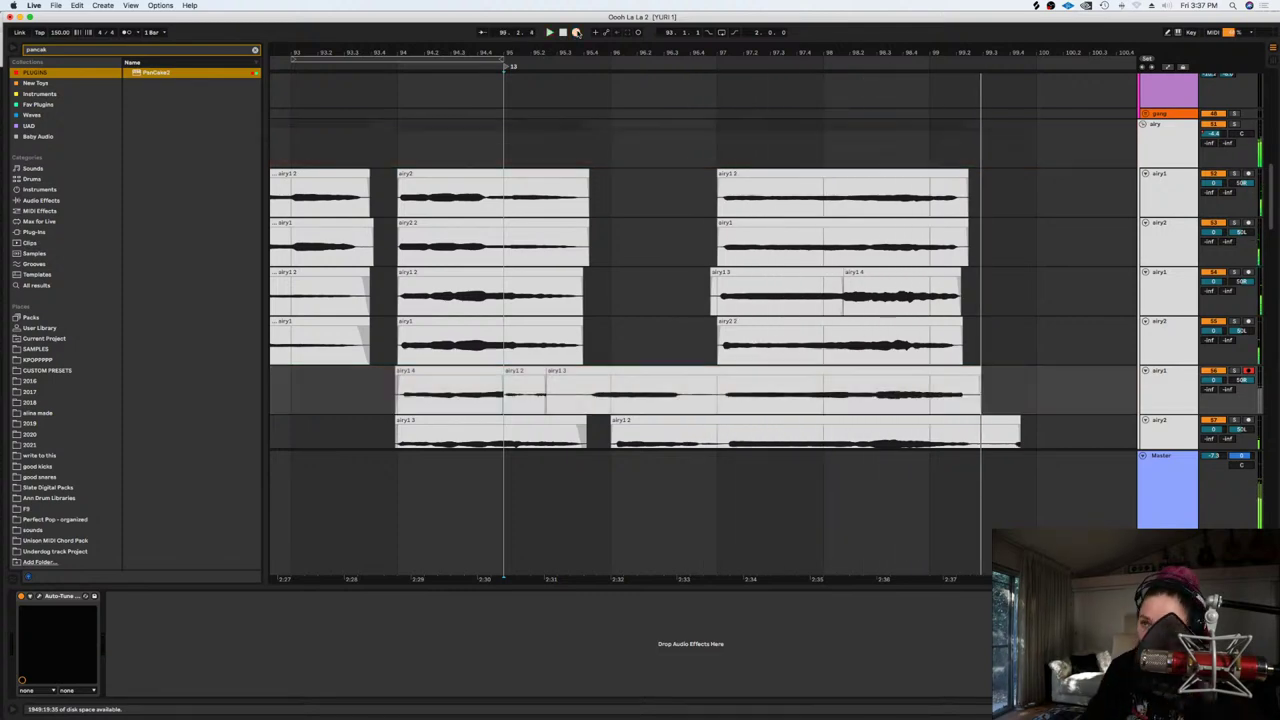
Delete the audio on tracks 56 and 57 between about 95.4 and 97.1.1
{"action": "key", "text": "super+t"}
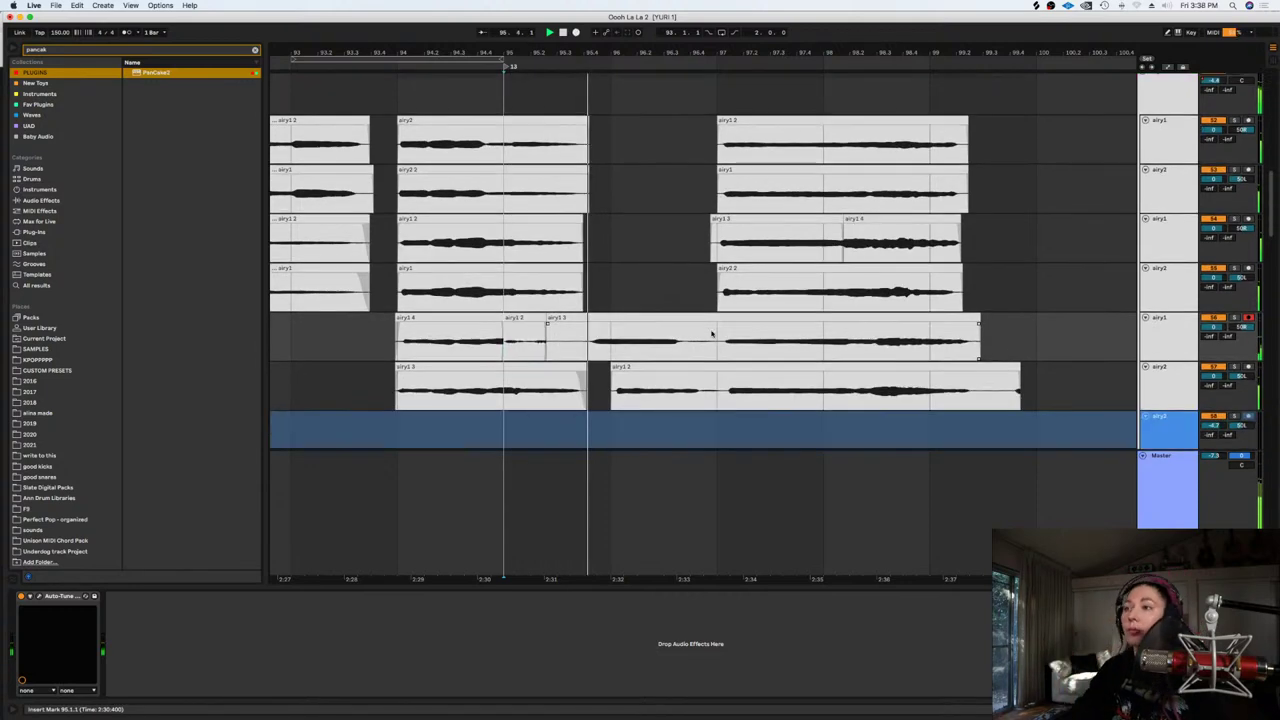
{"action": "left_click_drag", "start_coordinate": [766, 374], "coordinate": [594, 340]}
{"action": "key", "text": "Delete"}
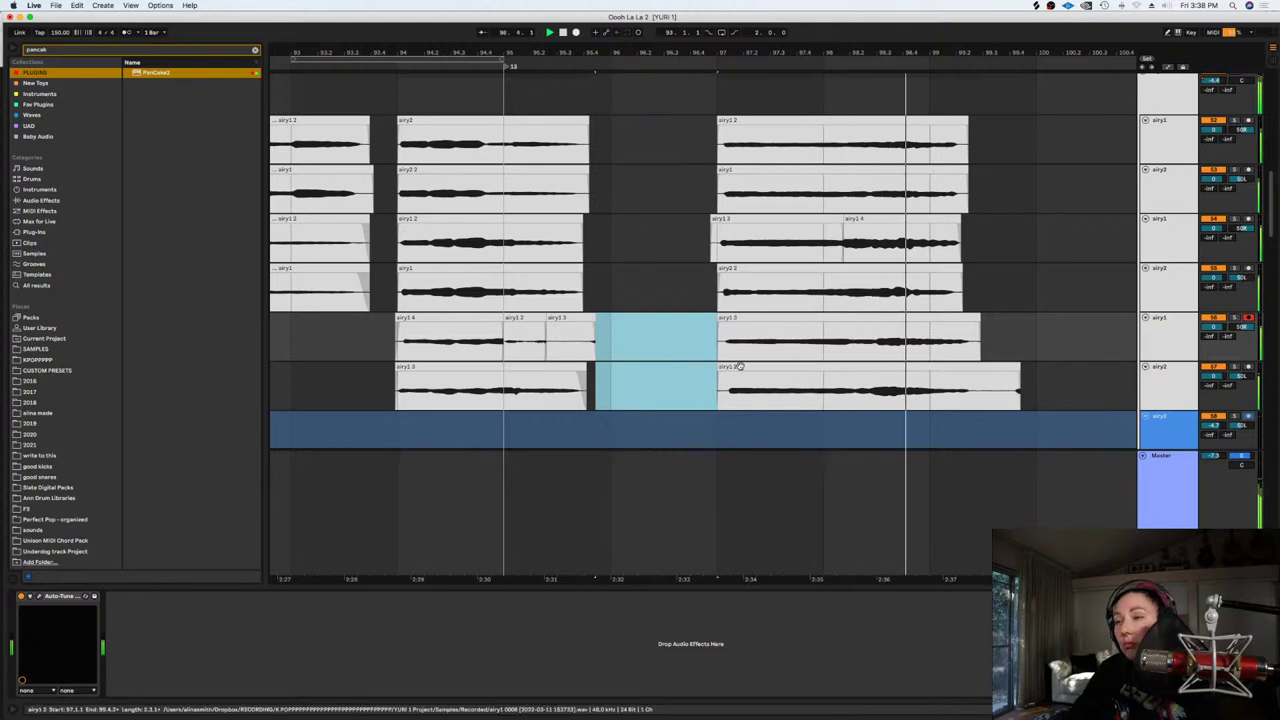
Shift the new harmony clips on tracks 56 and 57 together slightly earlier, to just before bar 97
{"action": "left_click", "coordinate": [738, 367]}
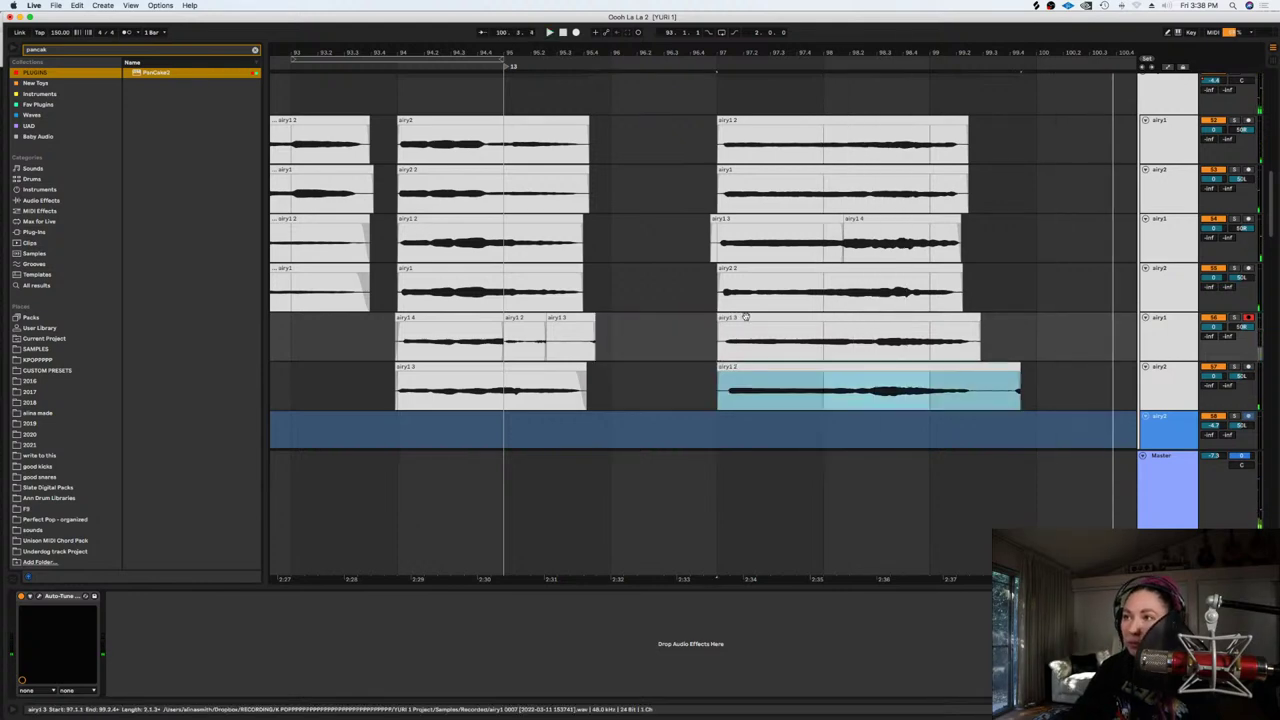
{"action": "left_click", "coordinate": [741, 317], "text": "shift"}
{"action": "left_click_drag", "start_coordinate": [741, 317], "coordinate": [736, 325]}
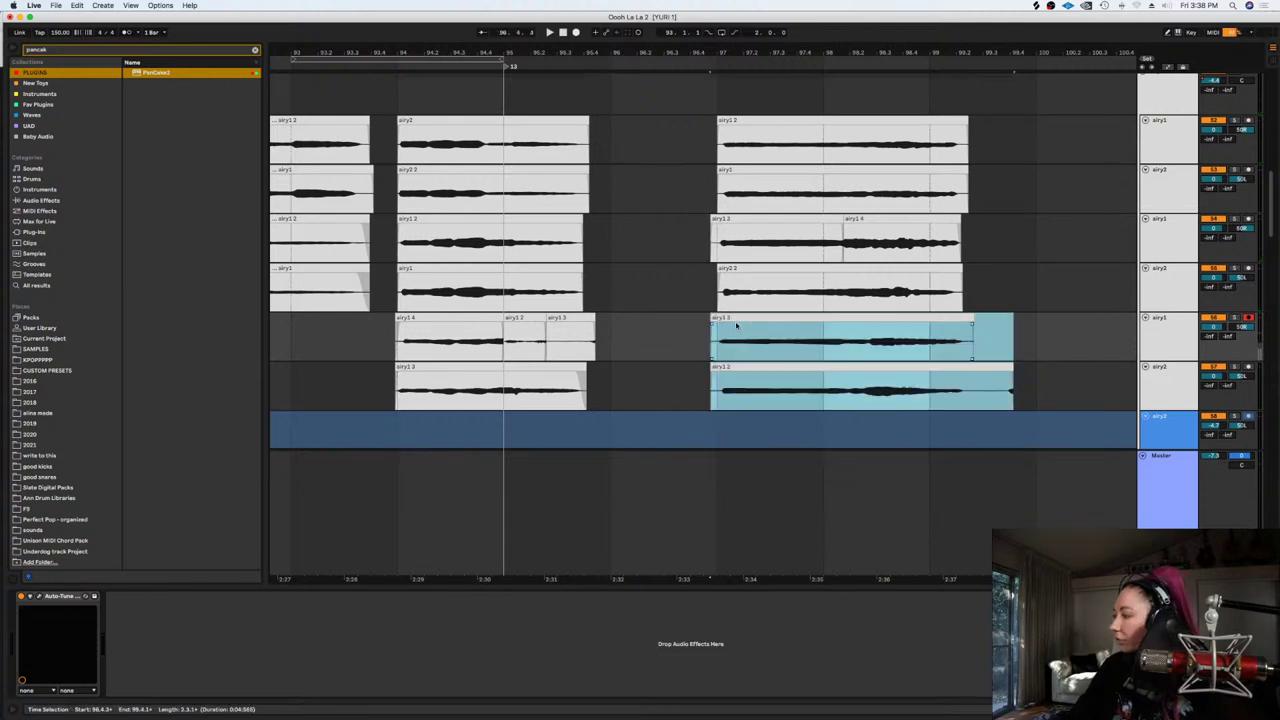
{"action": "left_click", "coordinate": [714, 340]}
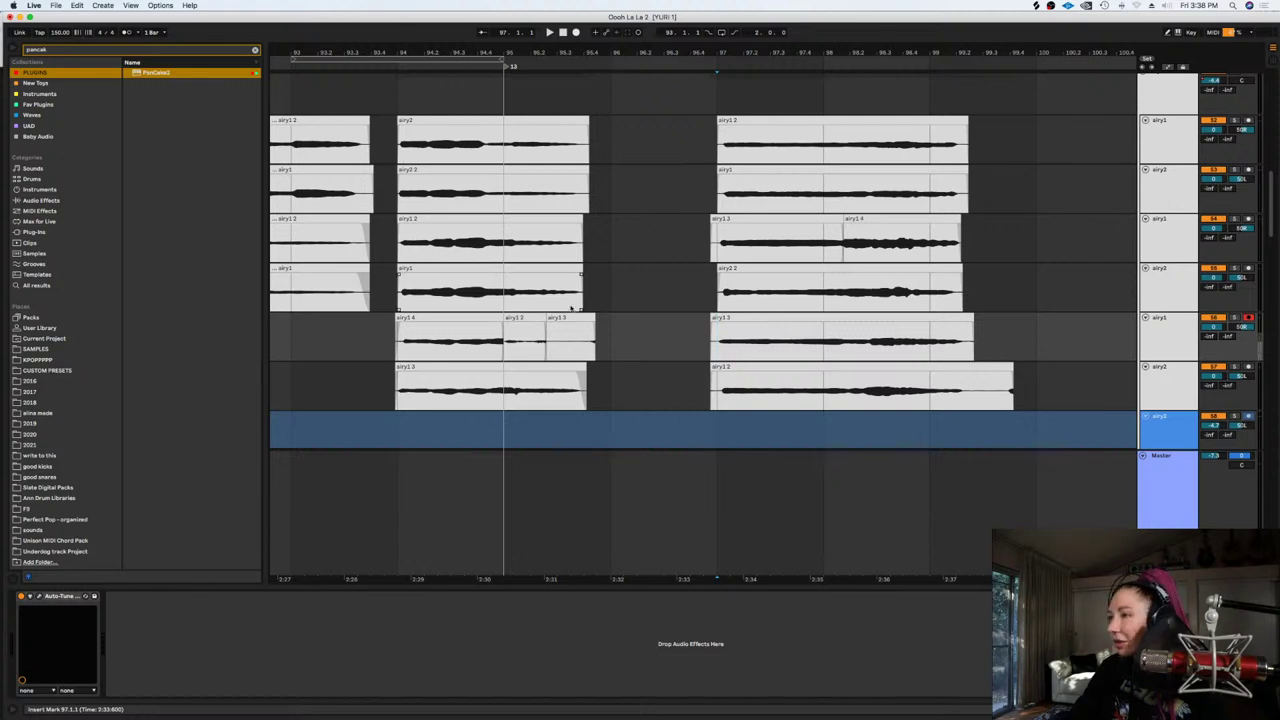
Delete the two leftover clips after 95.1.1 on track 56 and extend the preceding clip's end to about 95.4
{"action": "left_click", "coordinate": [570, 325]}
{"action": "key", "text": "Delete"}
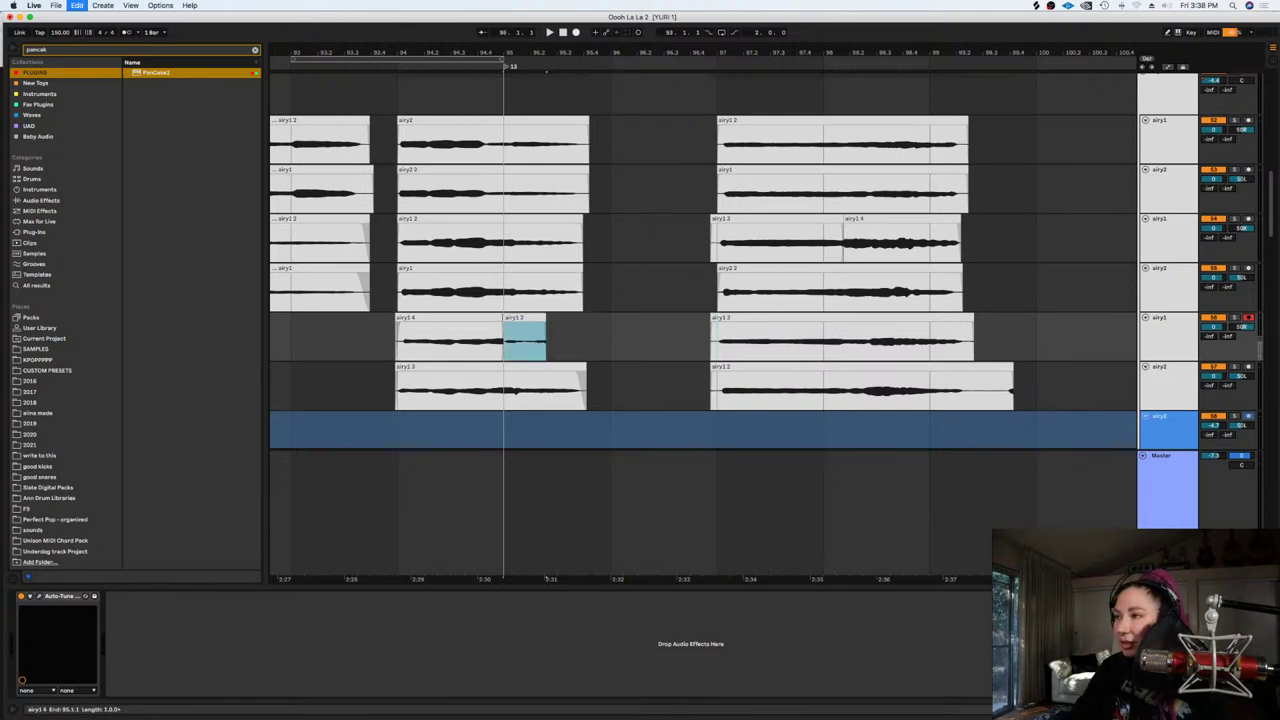
{"action": "key", "text": "Delete"}
{"action": "left_click_drag", "start_coordinate": [502, 330], "coordinate": [580, 330]}
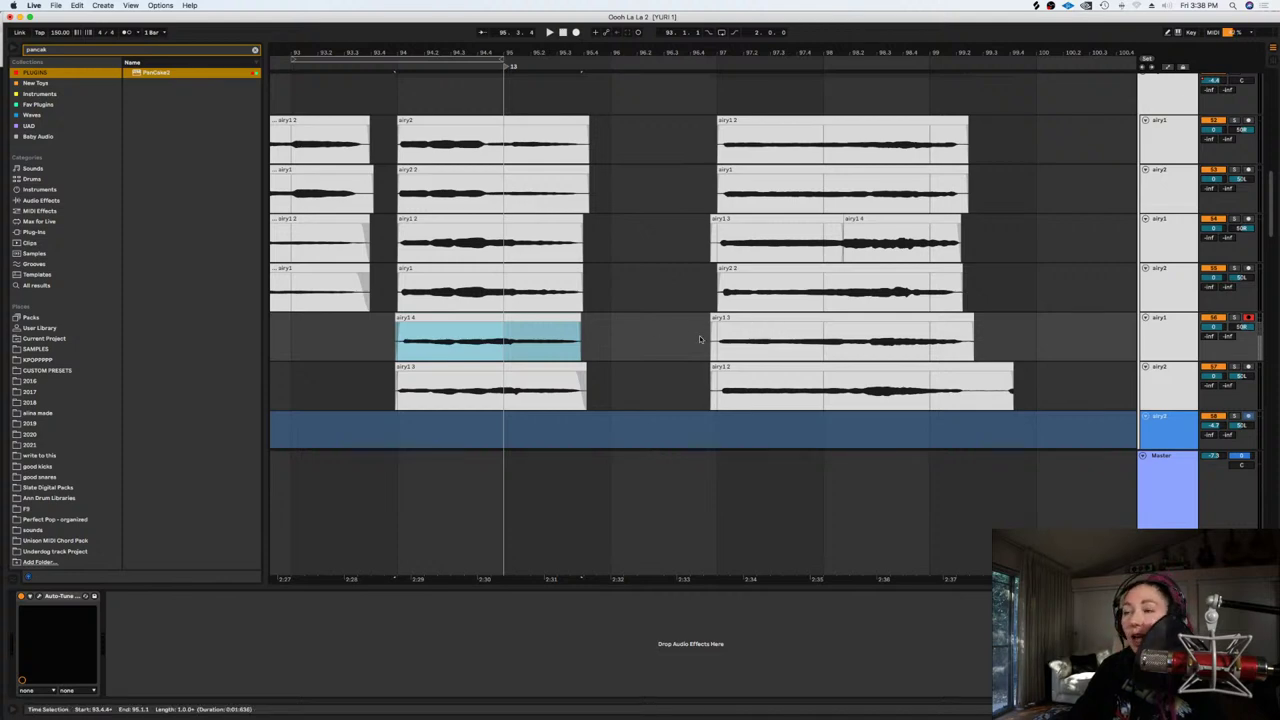
Trim the harmony clips on tracks 56 and 57 to start at about bar 97 and end at about 99.2
{"action": "left_click_drag", "start_coordinate": [713, 330], "coordinate": [716, 390]}
{"action": "left_click_drag", "start_coordinate": [1036, 395], "coordinate": [968, 330]}
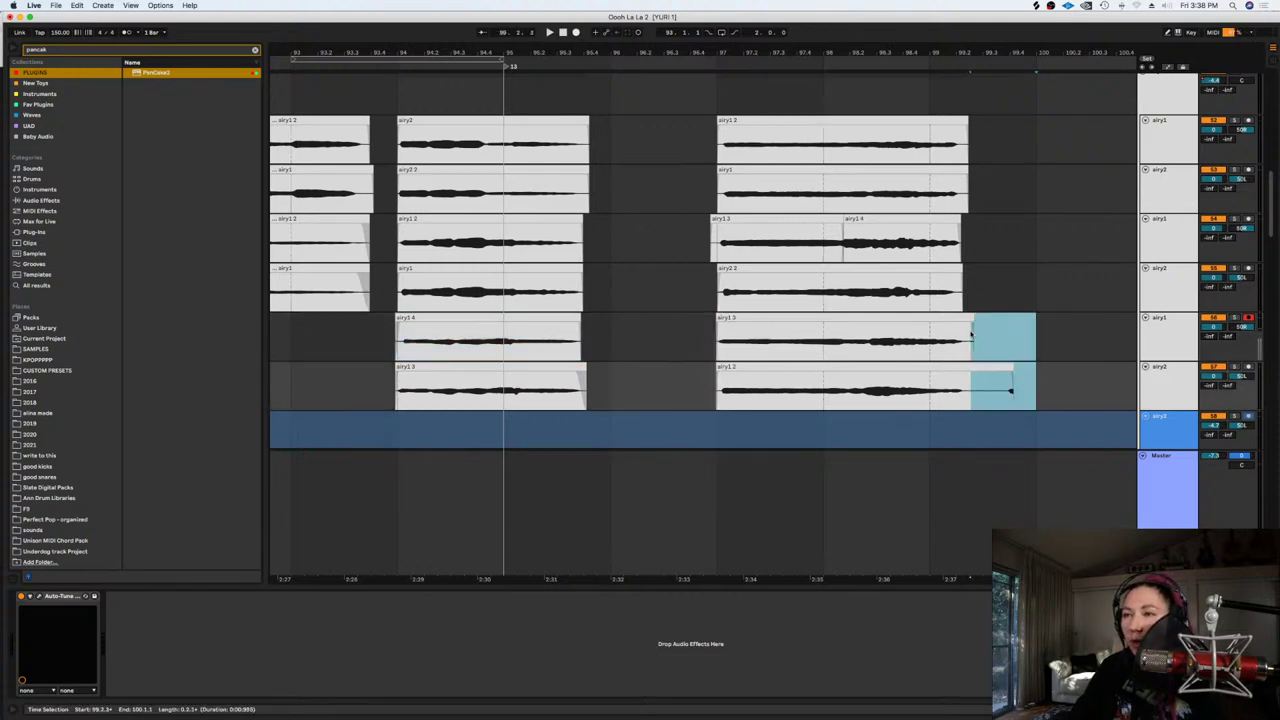
{"action": "key", "text": "Delete"}
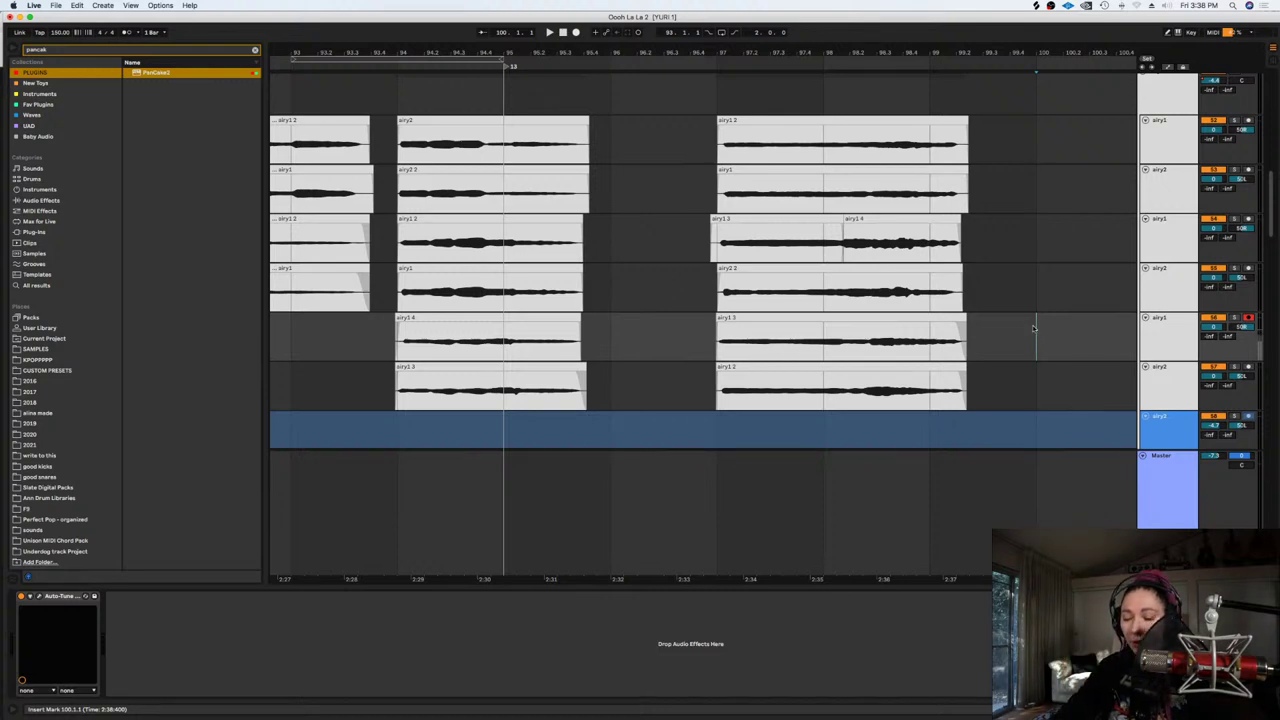
Unfreeze tracks 58 and 59 below the airy harmony layers
{"action": "scroll", "coordinate": [1035, 328], "scroll_direction": "down", "scroll_amount": 2}
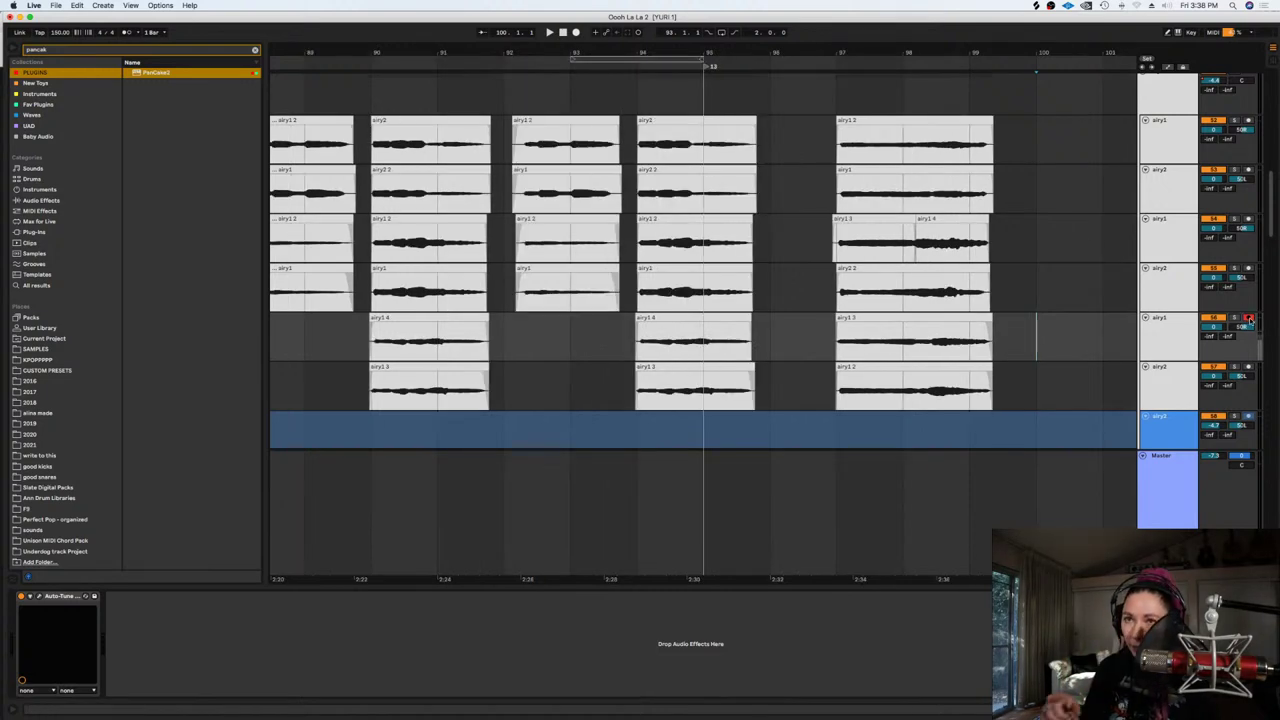
{"action": "scroll", "coordinate": [831, 401], "scroll_direction": "right", "scroll_amount": 3}
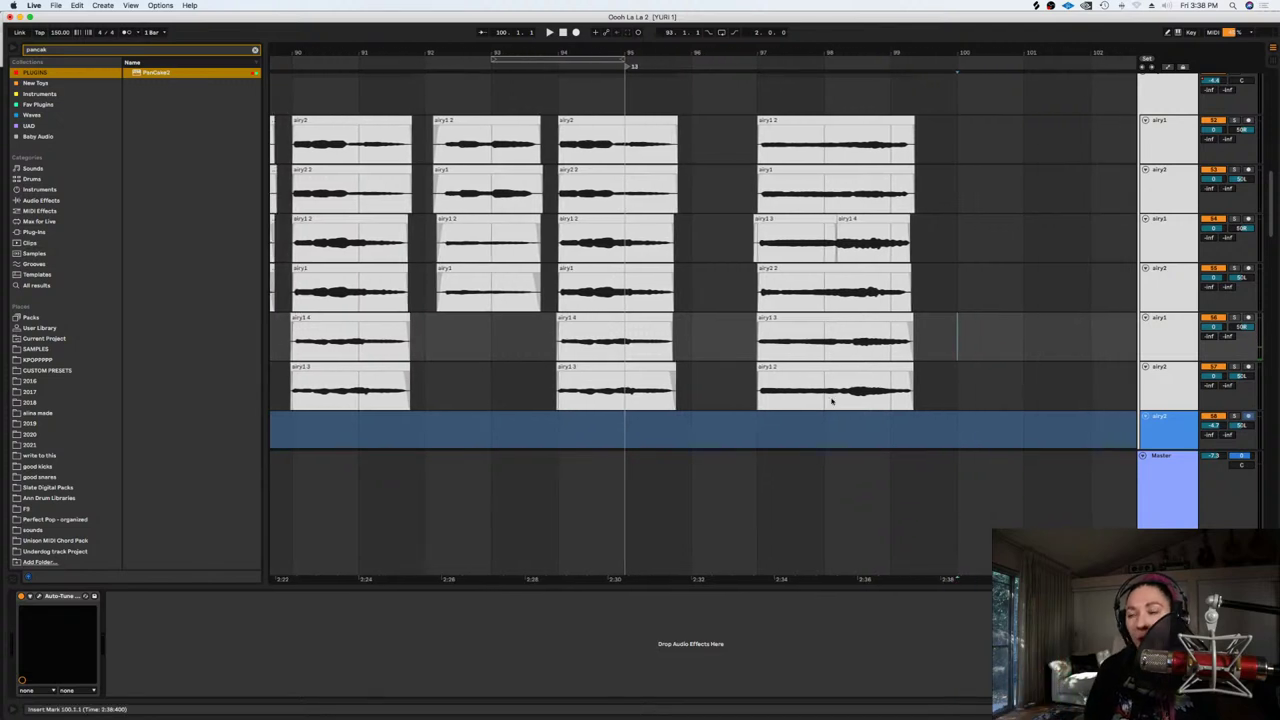
{"action": "scroll", "coordinate": [720, 327], "scroll_direction": "down", "scroll_amount": 1}
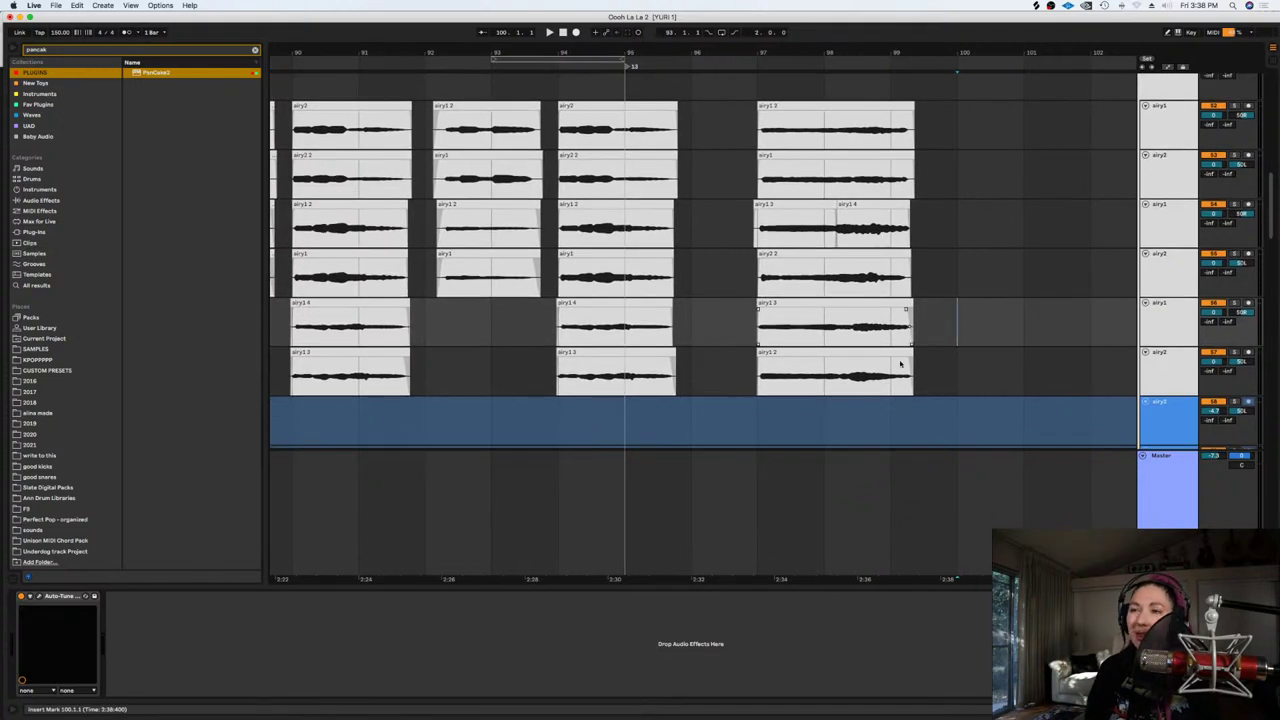
{"action": "scroll", "coordinate": [1090, 257], "scroll_direction": "down", "scroll_amount": 4}
{"action": "left_click", "coordinate": [1090, 257]}
{"action": "left_click", "coordinate": [1060, 312], "text": "shift"}
{"action": "right_click", "coordinate": [1026, 332]}
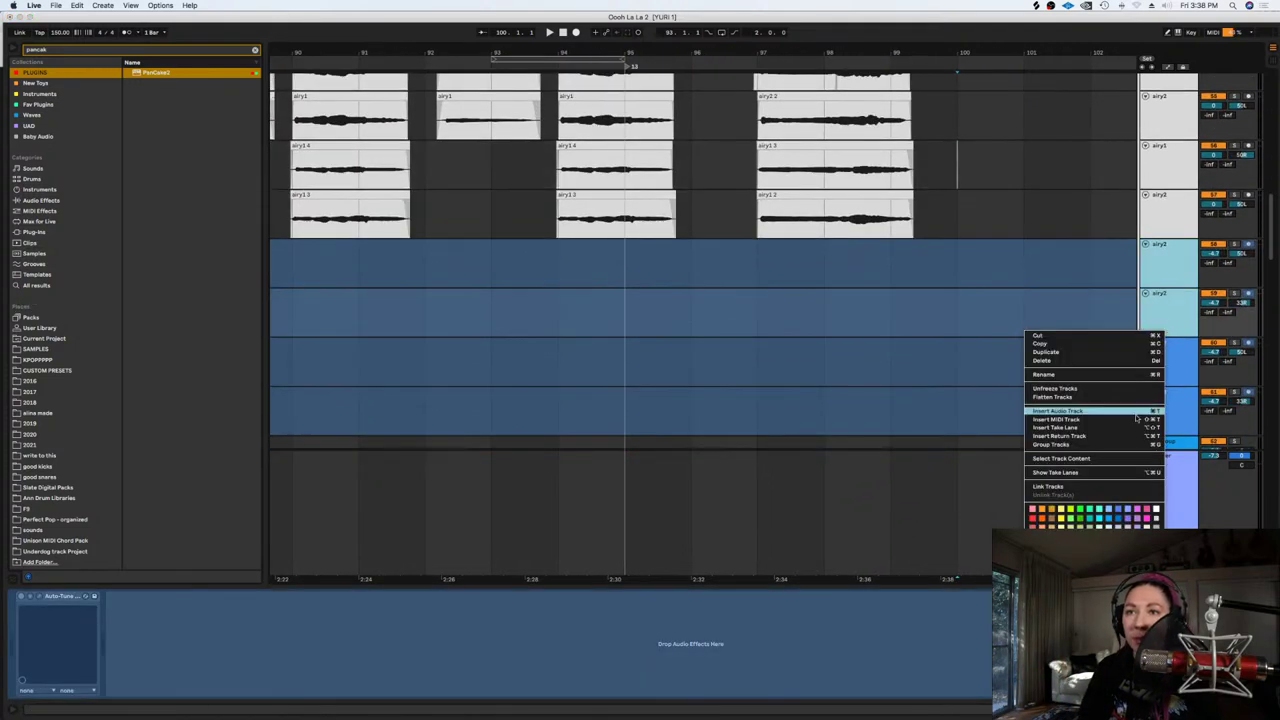
{"action": "left_click", "coordinate": [1040, 389]}
Play back the harmony on track 57 in solo from 97.1.1
{"action": "left_click", "coordinate": [720, 257]}
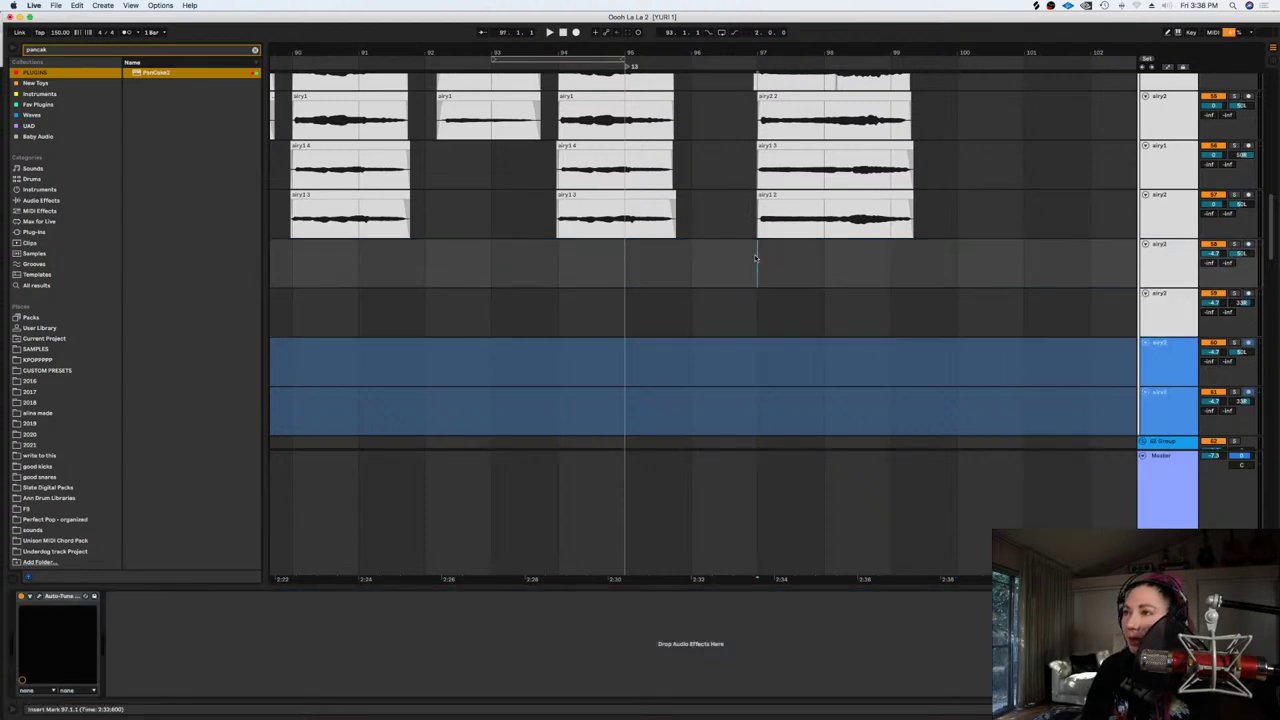
{"action": "key", "text": "space"}
{"action": "left_click", "coordinate": [1234, 196]}
{"action": "key", "text": "space"}
{"action": "key", "text": "space"}
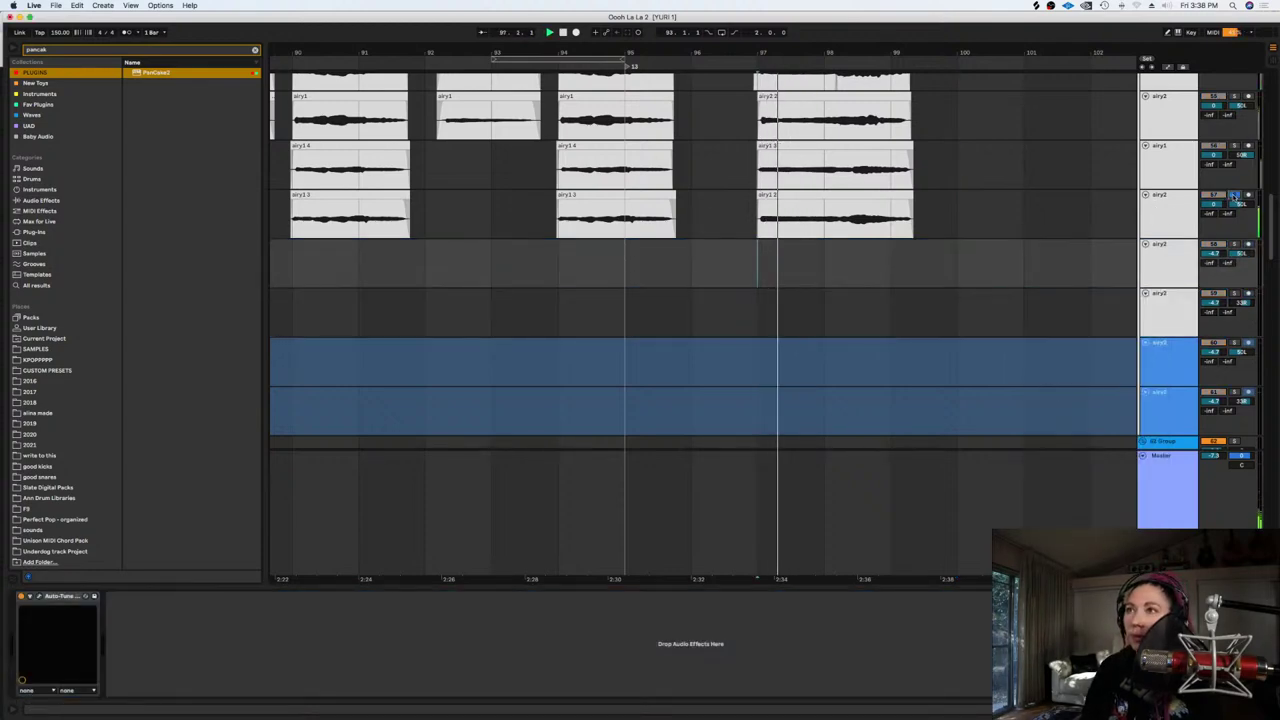
Audition the airy harmony layers on tracks 54 and 57 in solo from bar 97
{"action": "scroll", "coordinate": [1190, 207], "scroll_direction": "up", "scroll_amount": 2}
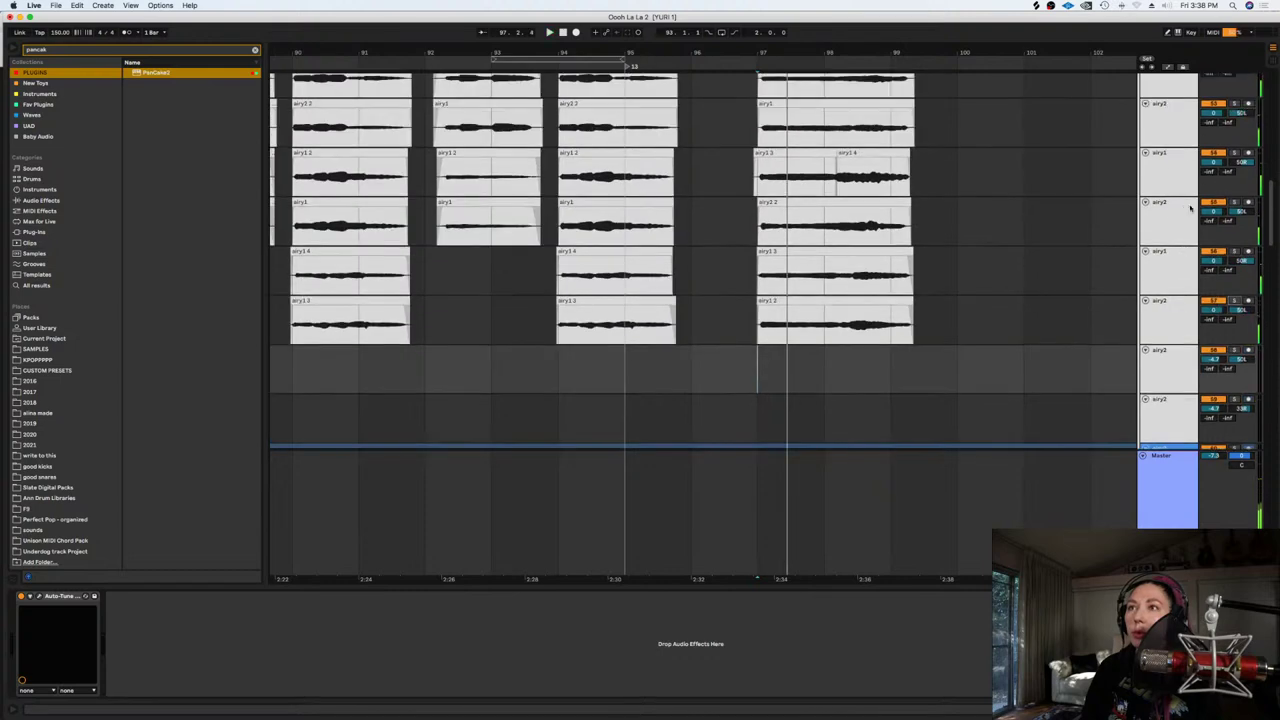
{"action": "left_click", "coordinate": [1235, 154]}
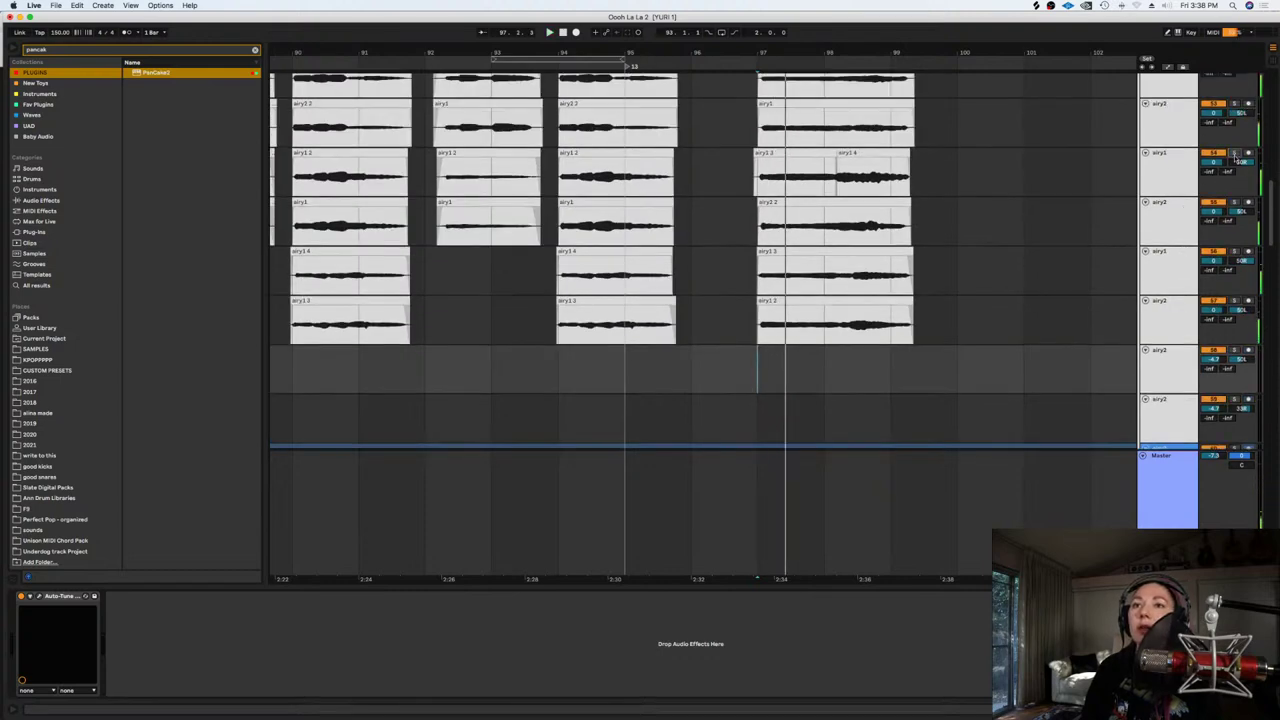
{"action": "left_click", "coordinate": [1235, 301]}
{"action": "key", "text": "space"}
{"action": "key", "text": "space"}
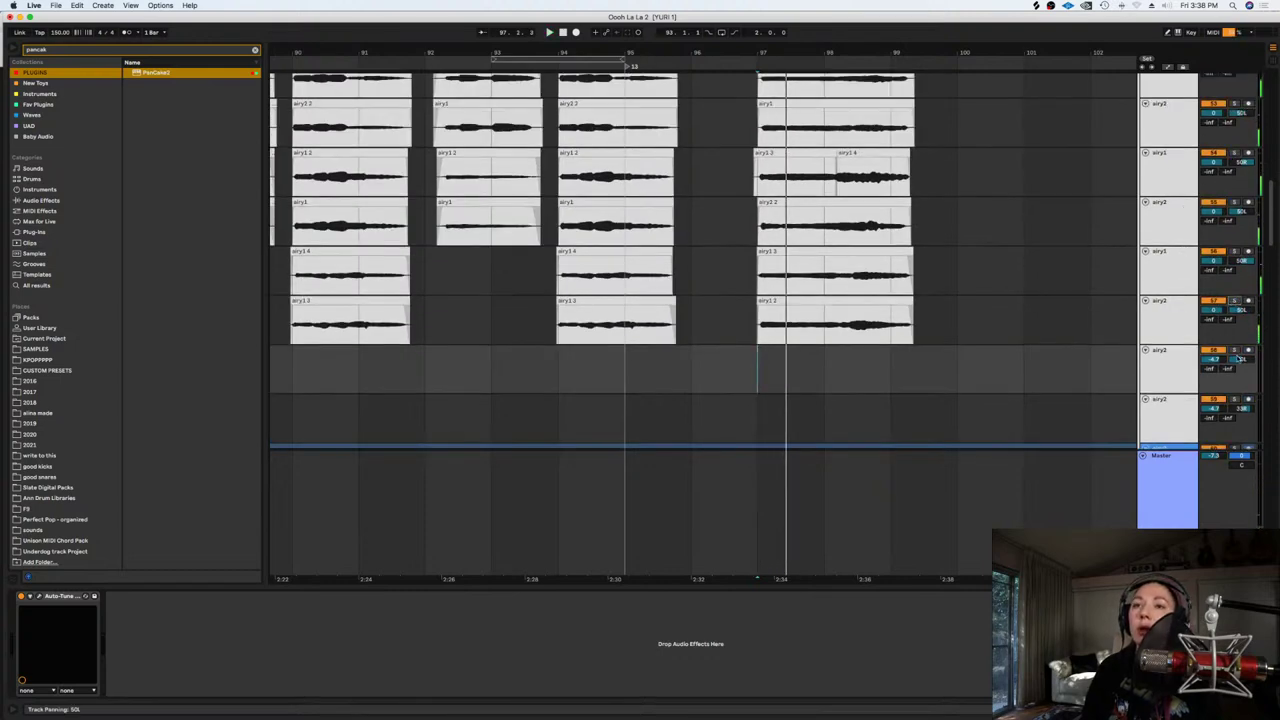
Arm track 58 for recording and play from 97.1.1 to rehearse the next airy harmony
{"action": "scroll", "coordinate": [1235, 160], "scroll_direction": "up", "scroll_amount": 1}
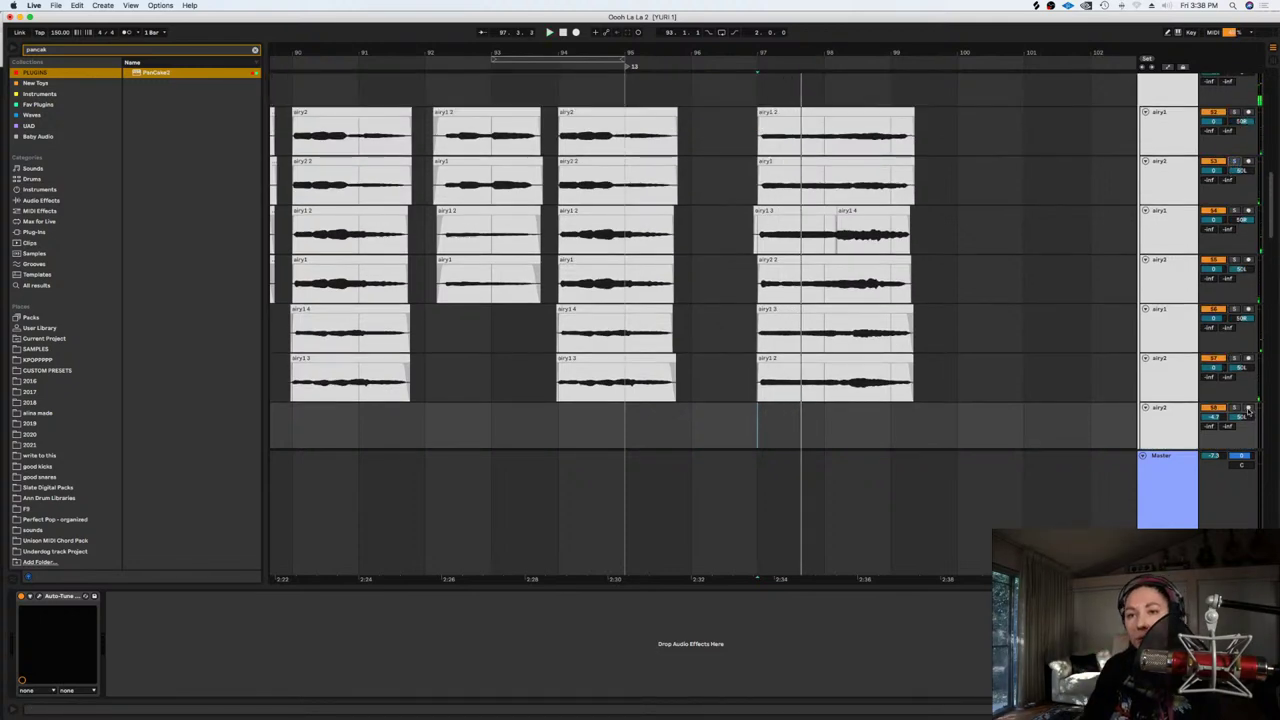
{"action": "left_click", "coordinate": [1248, 409]}
{"action": "scroll", "coordinate": [700, 358], "scroll_direction": "down", "scroll_amount": 3}
{"action": "key", "text": "space"}
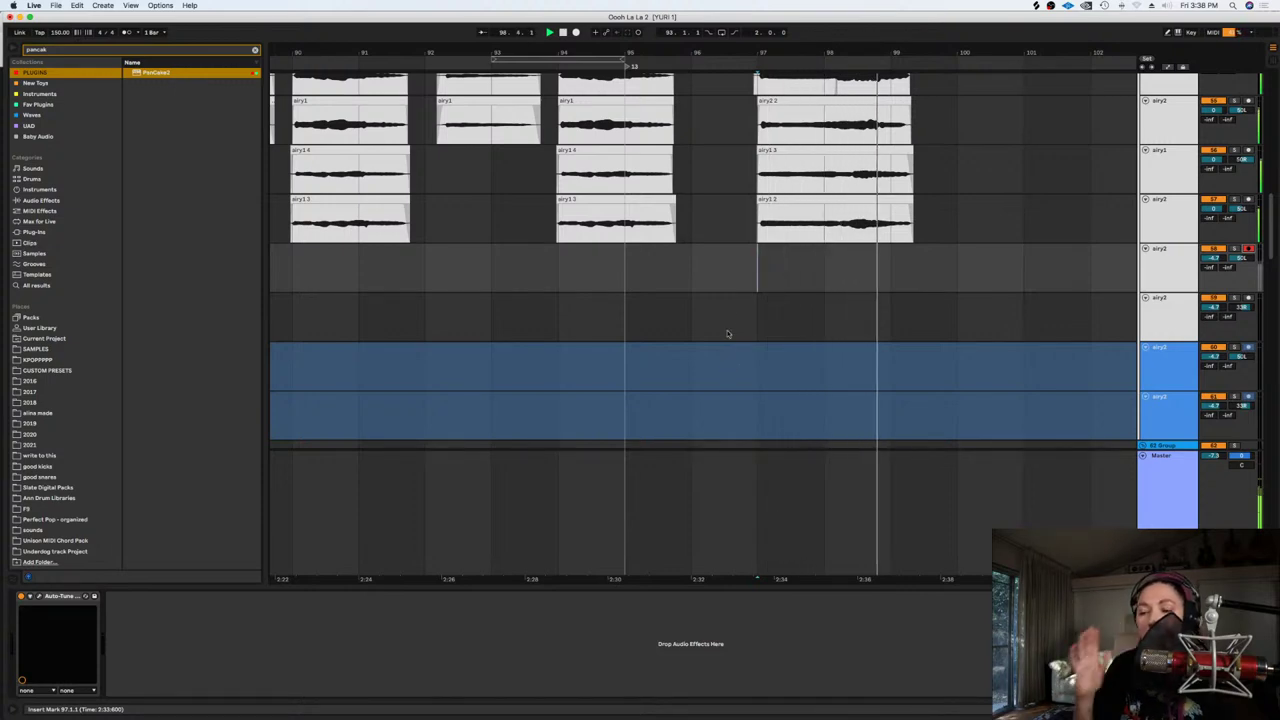
{"action": "key", "text": "space"}
{"action": "key", "text": "space"}
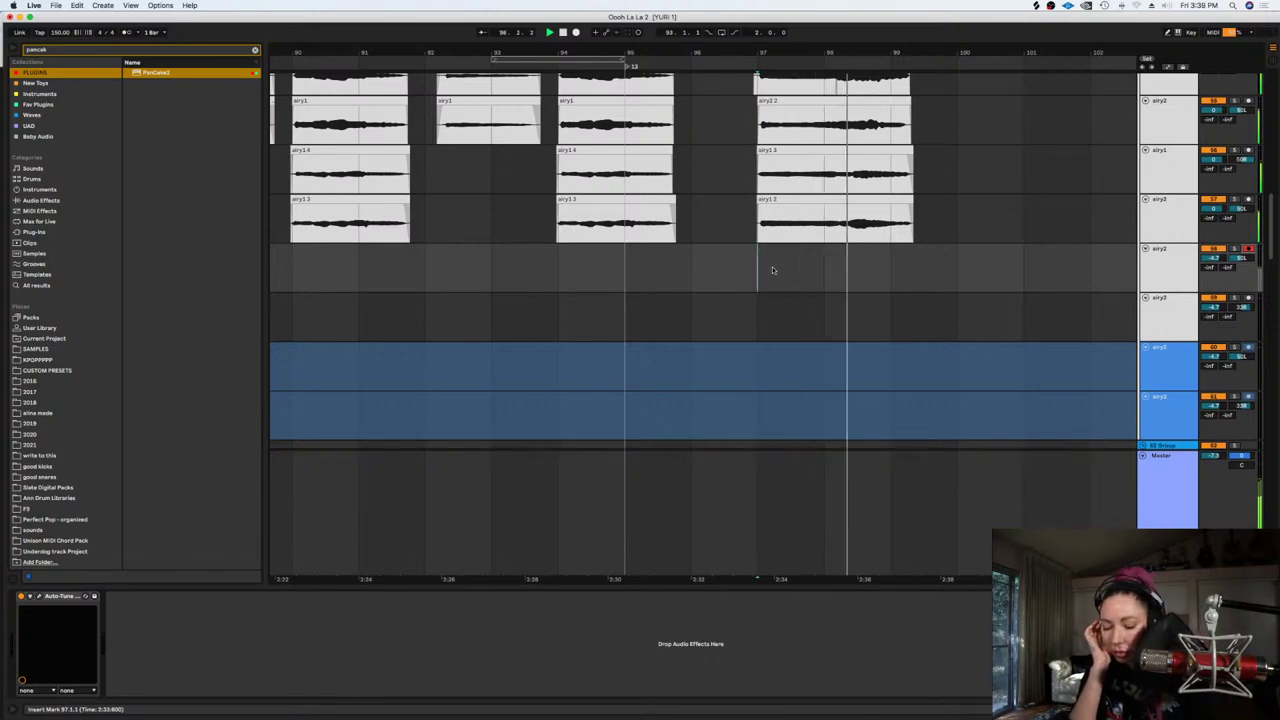
{"action": "key", "text": "space"}
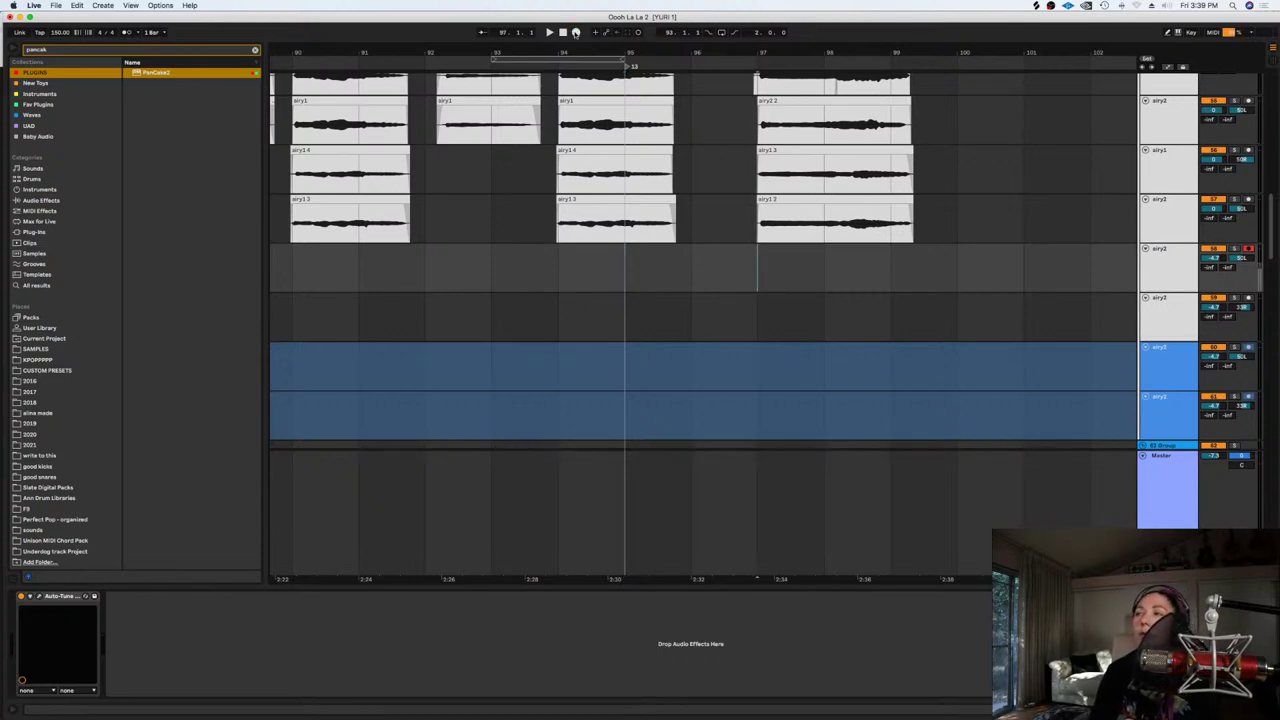
{"action": "left_click", "coordinate": [576, 32]}
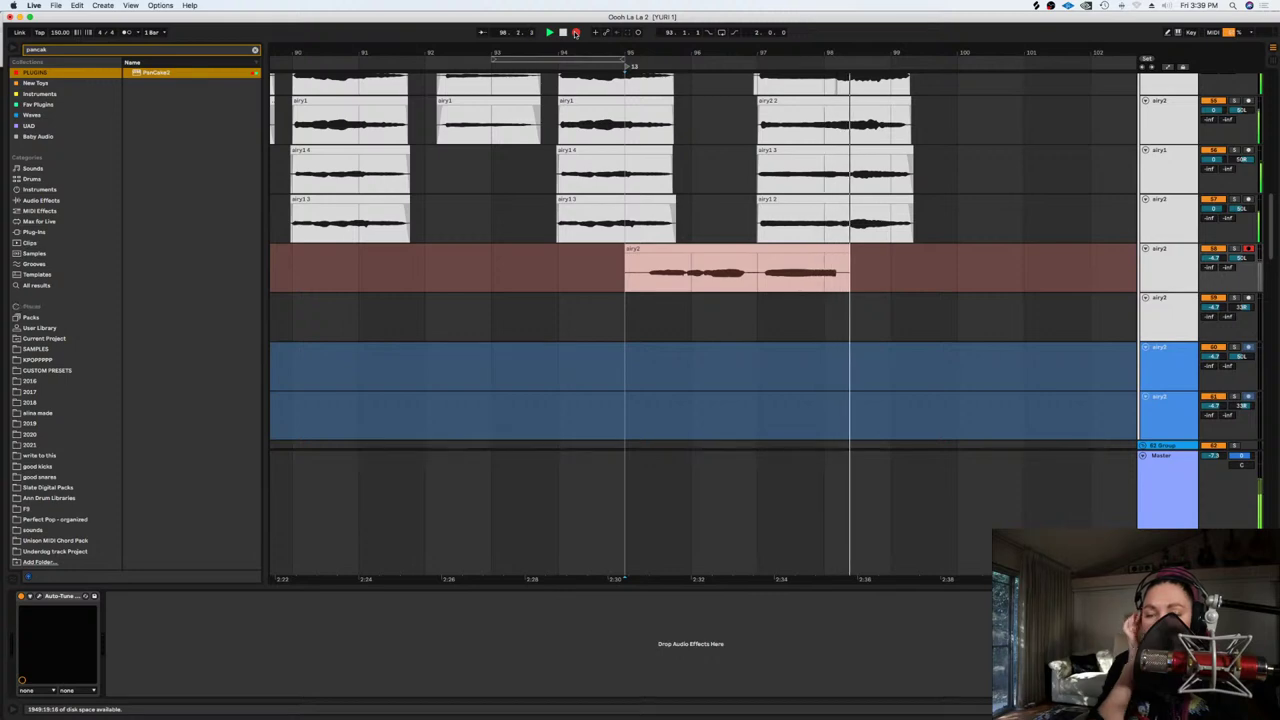
{"action": "left_click", "coordinate": [576, 32]}
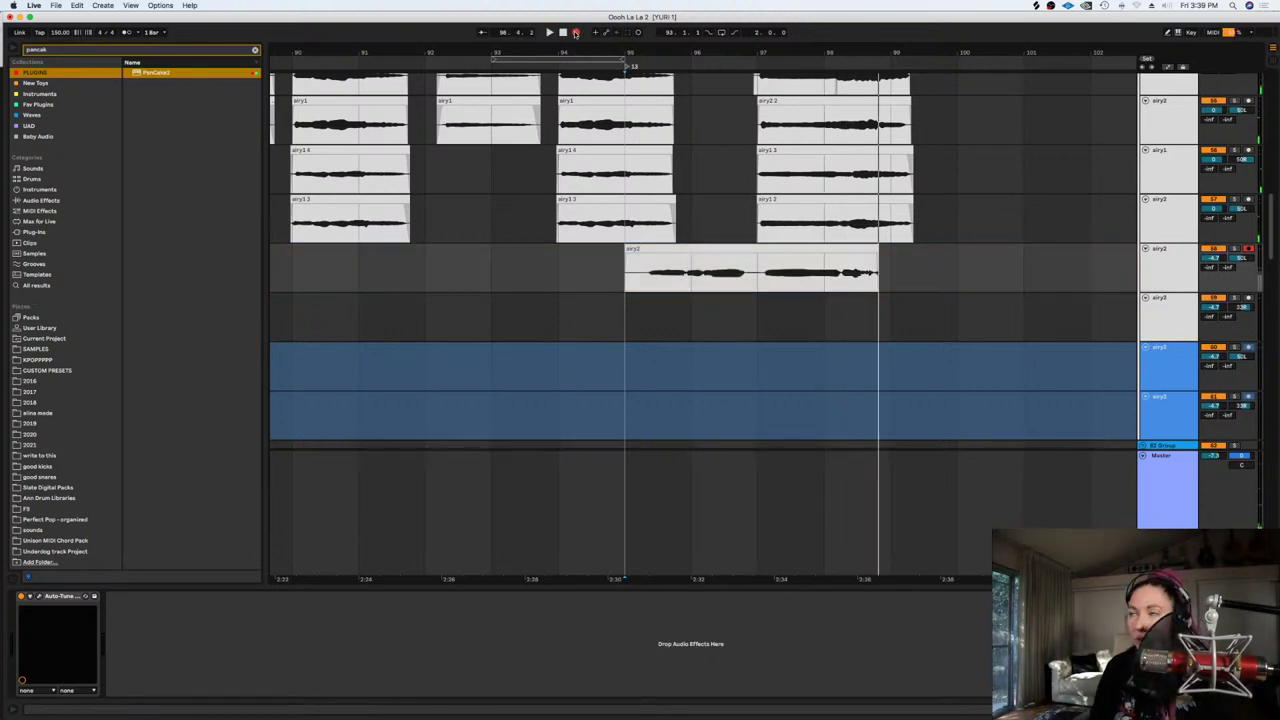
{"action": "left_click", "coordinate": [576, 32]}
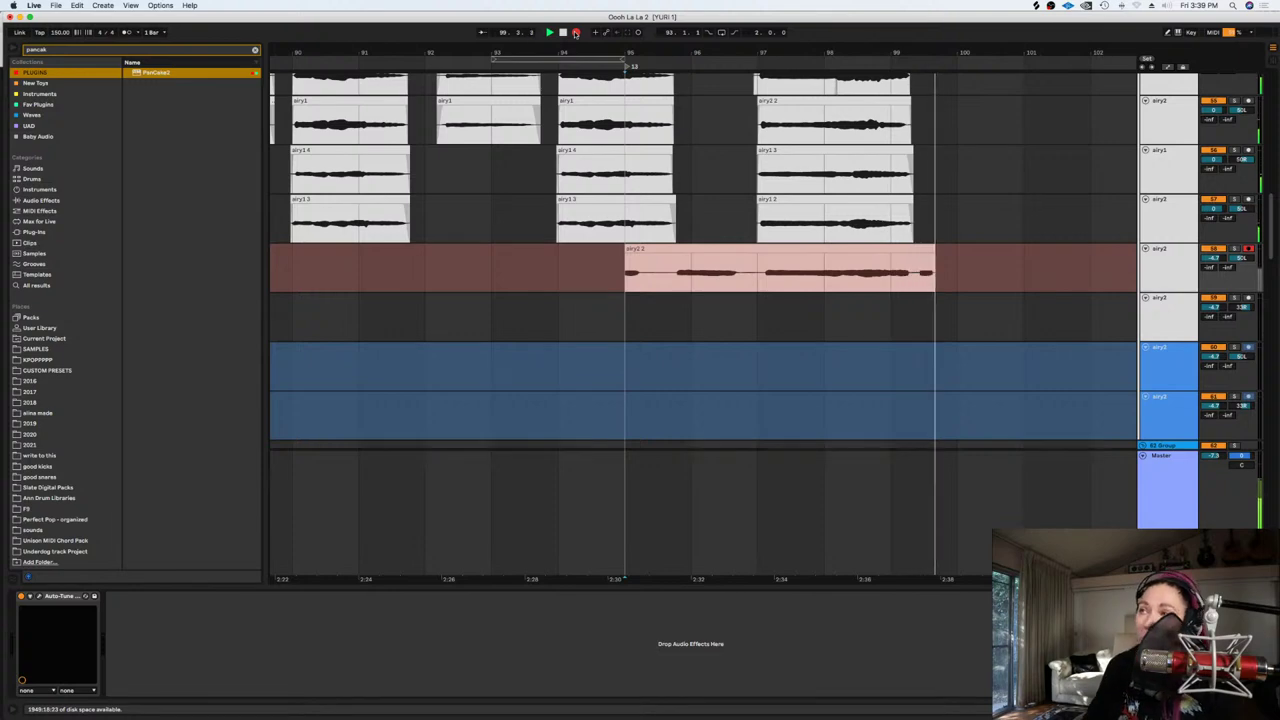
{"action": "left_click", "coordinate": [576, 32]}
Record the airy harmony on track 58 from 95.1.1 to about 99.3 and move the take down to track 59
{"action": "left_click", "coordinate": [576, 32]}
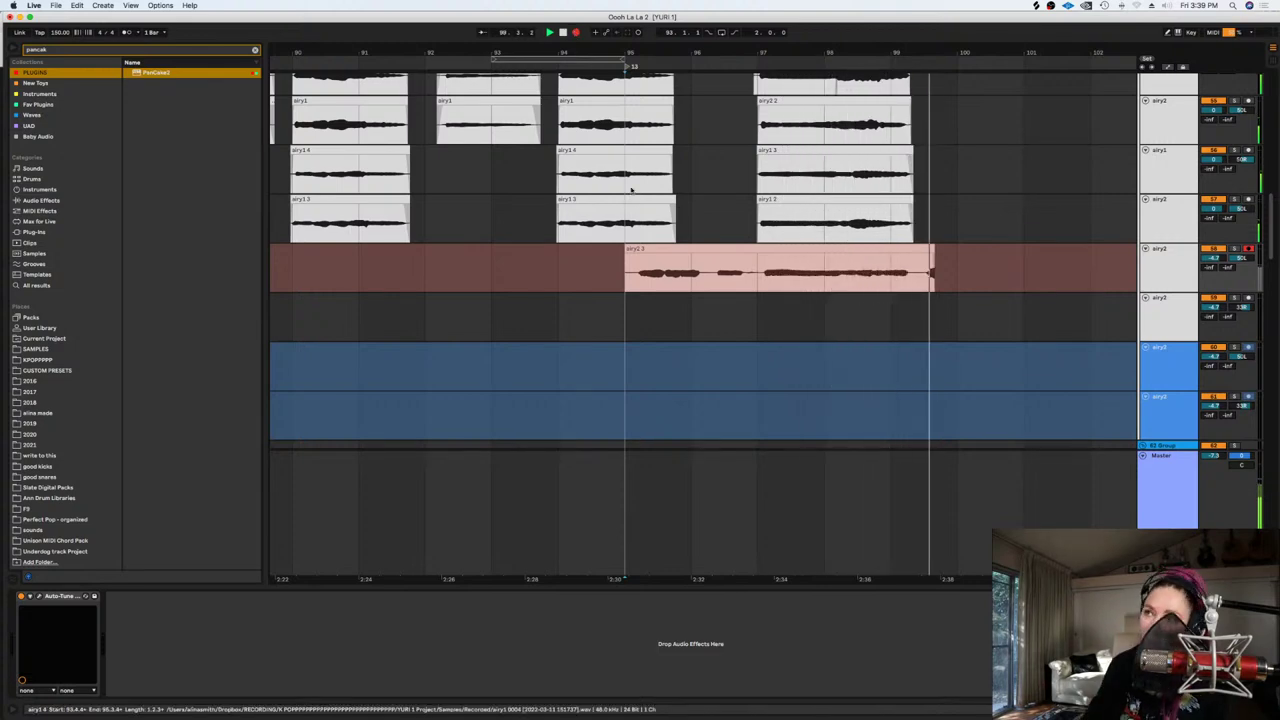
{"action": "key", "text": "space"}
{"action": "left_click_drag", "start_coordinate": [663, 252], "coordinate": [658, 303]}
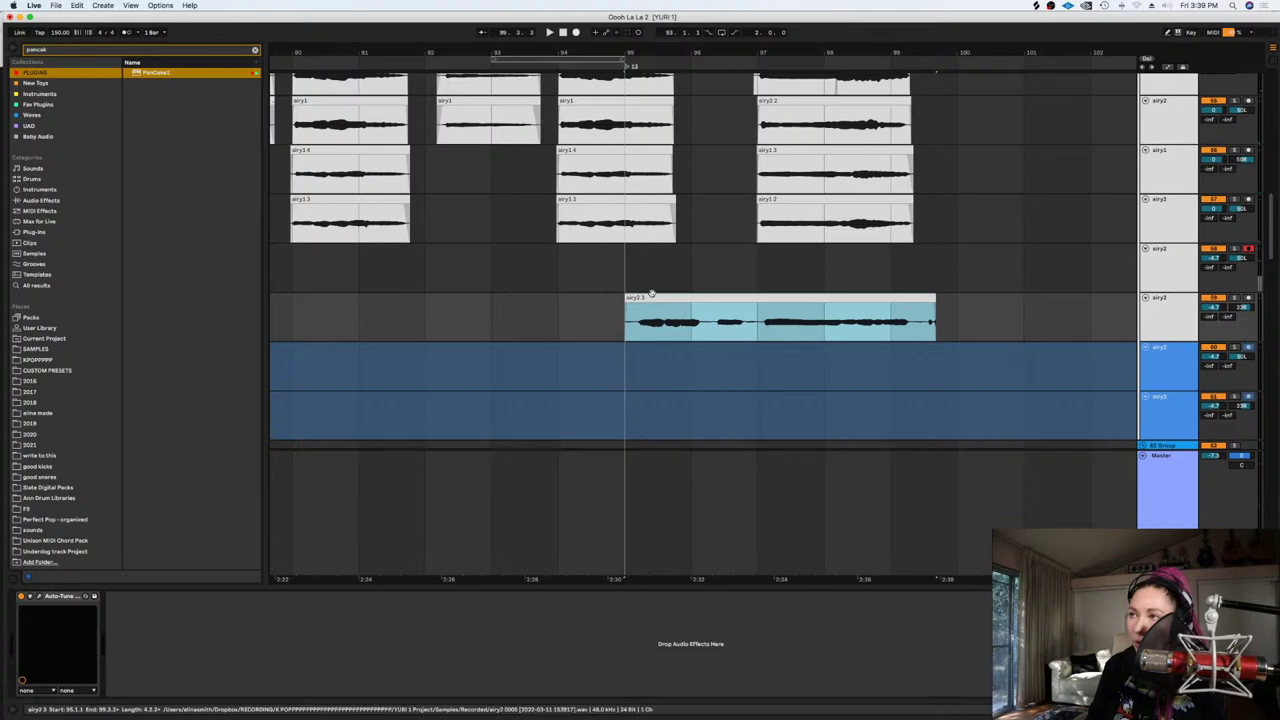
Record a double of the harmony on track 58 from about 95.2 to 99.3 and play both takes back
{"action": "left_click", "coordinate": [576, 32]}
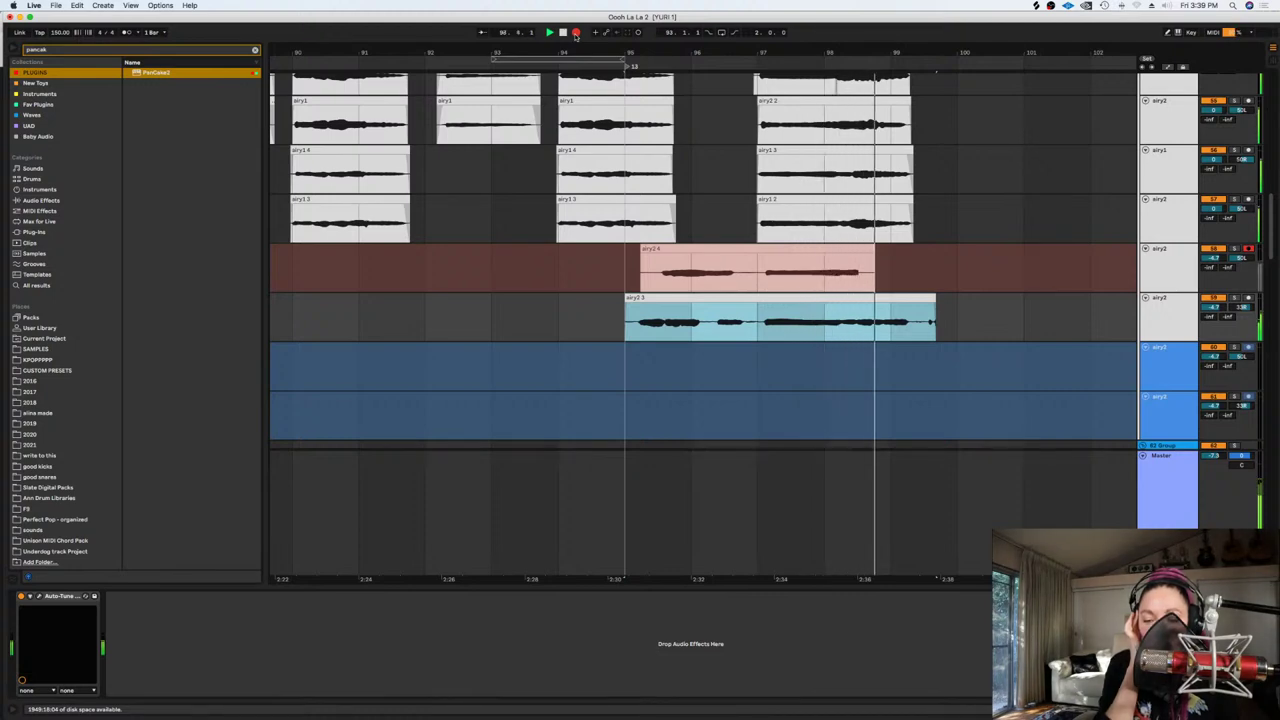
{"action": "key", "text": "space"}
{"action": "key", "text": "space"}
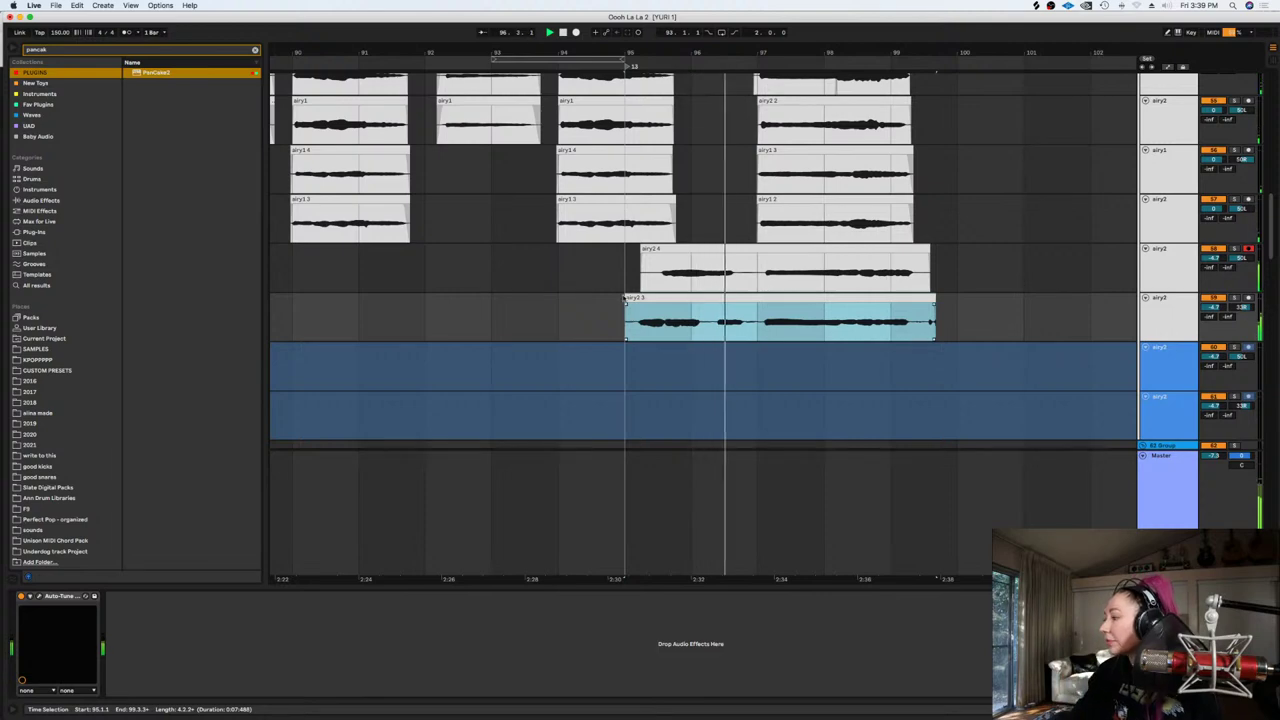
Trim the takes on tracks 58 and 59 to run from about 97.1 to 99.2 with short fade-outs at their ends
{"action": "left_click_drag", "start_coordinate": [563, 286], "coordinate": [761, 323]}
{"action": "key", "text": "Delete"}
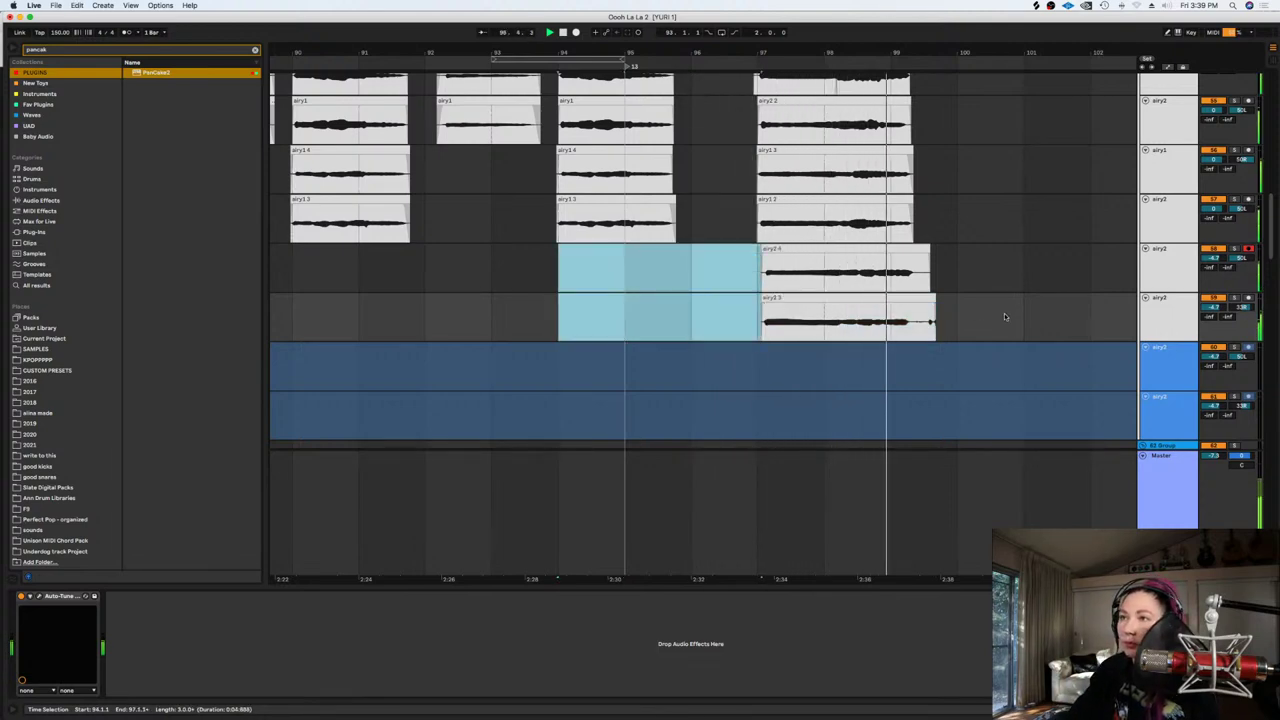
{"action": "left_click_drag", "start_coordinate": [952, 322], "coordinate": [916, 272]}
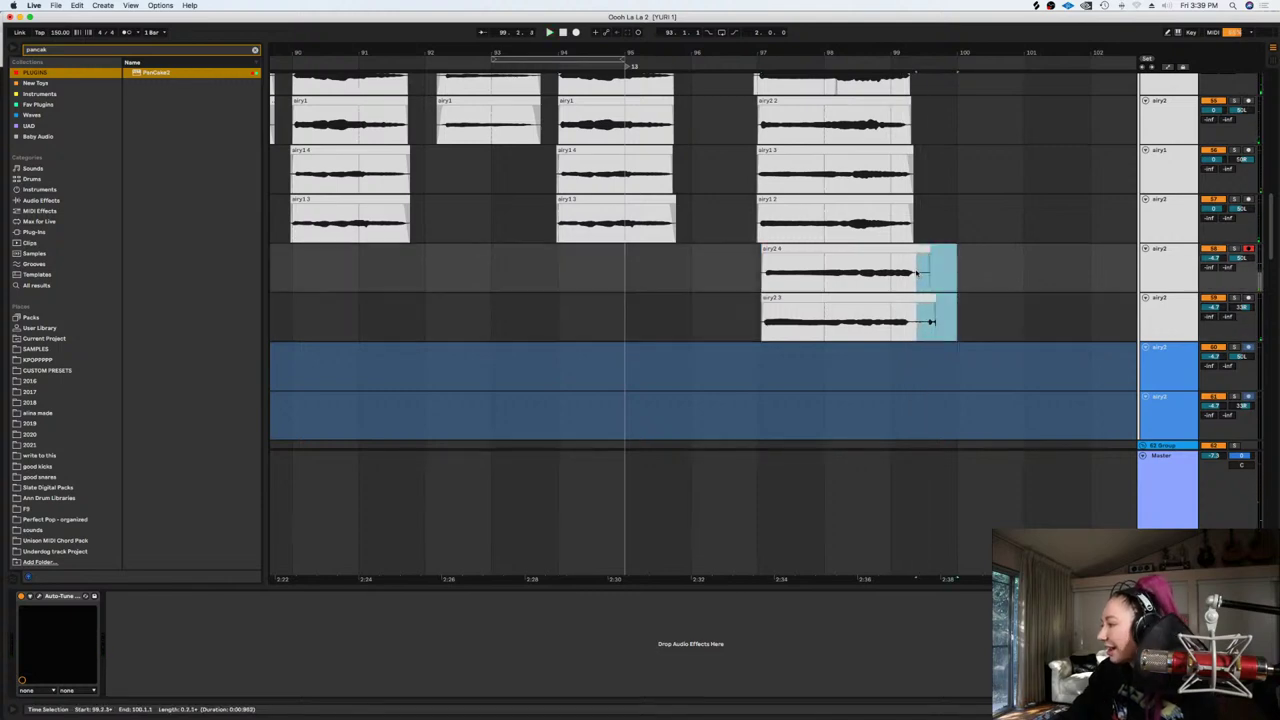
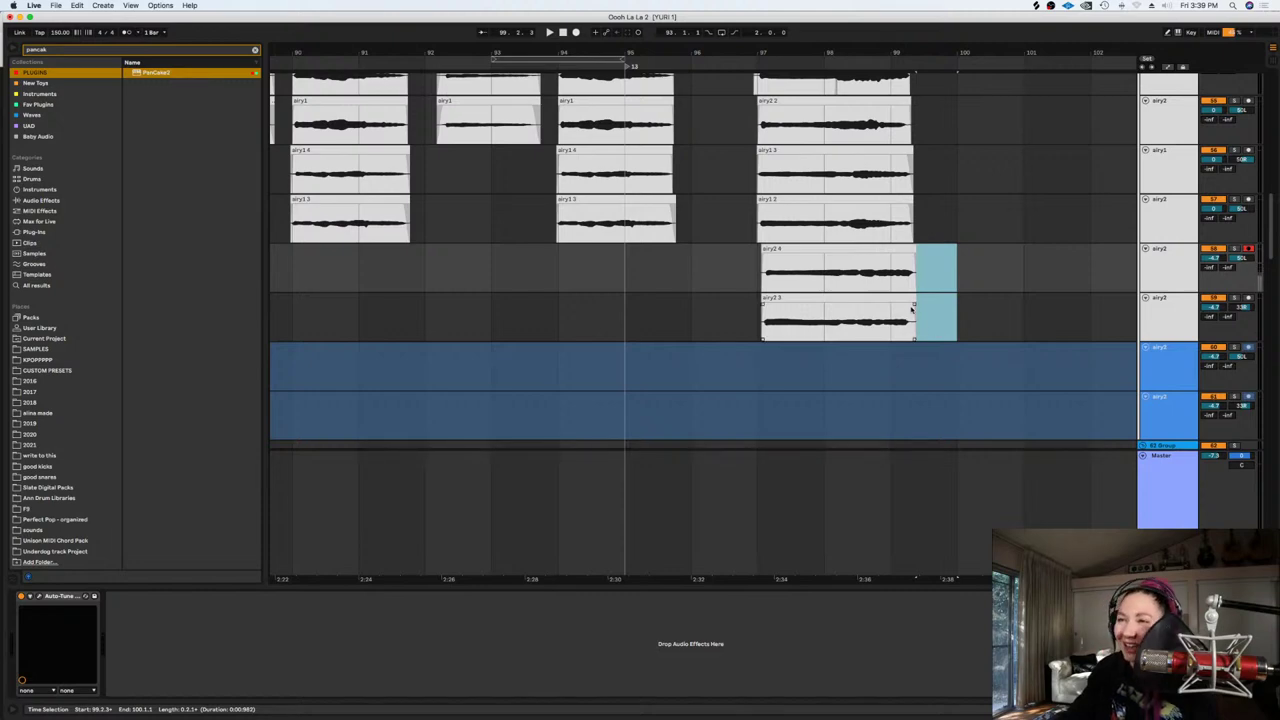
{"action": "key", "text": "Delete"}
{"action": "left_click", "coordinate": [922, 261]}
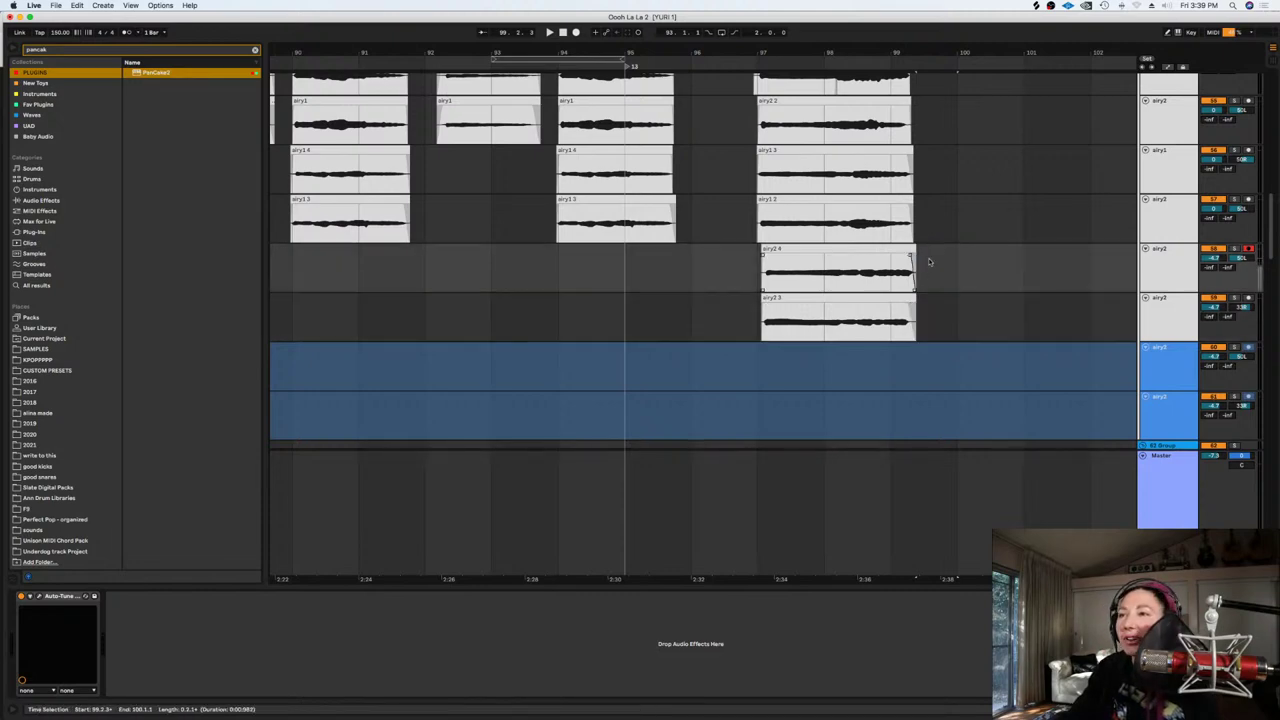
Move both harmony clips on tracks 58 and 59 slightly earlier so they start at about 96.4.4
{"action": "left_click", "coordinate": [852, 298]}
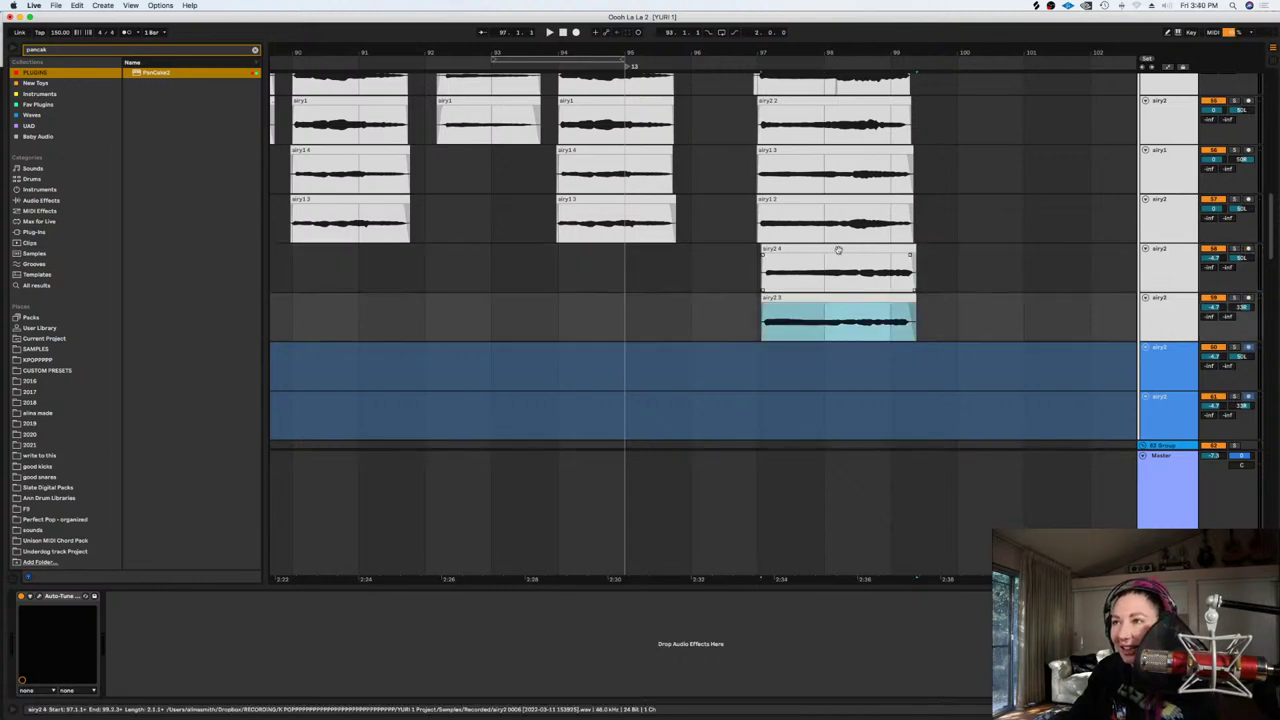
{"action": "left_click", "coordinate": [836, 249], "text": "shift"}
{"action": "left_click_drag", "start_coordinate": [835, 251], "coordinate": [829, 258]}
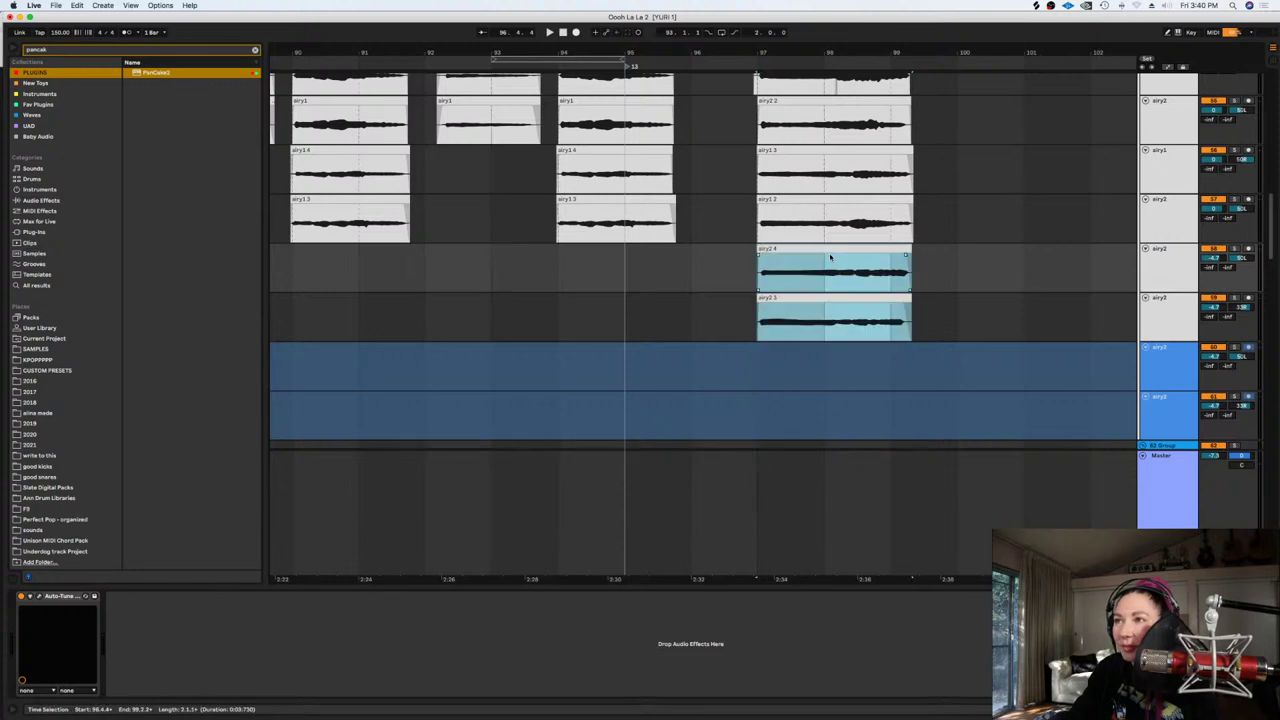
Collapse the airy layer tracks 53 to 59 into compact rows
{"action": "left_click", "coordinate": [888, 259]}
{"action": "key", "text": "minus"}
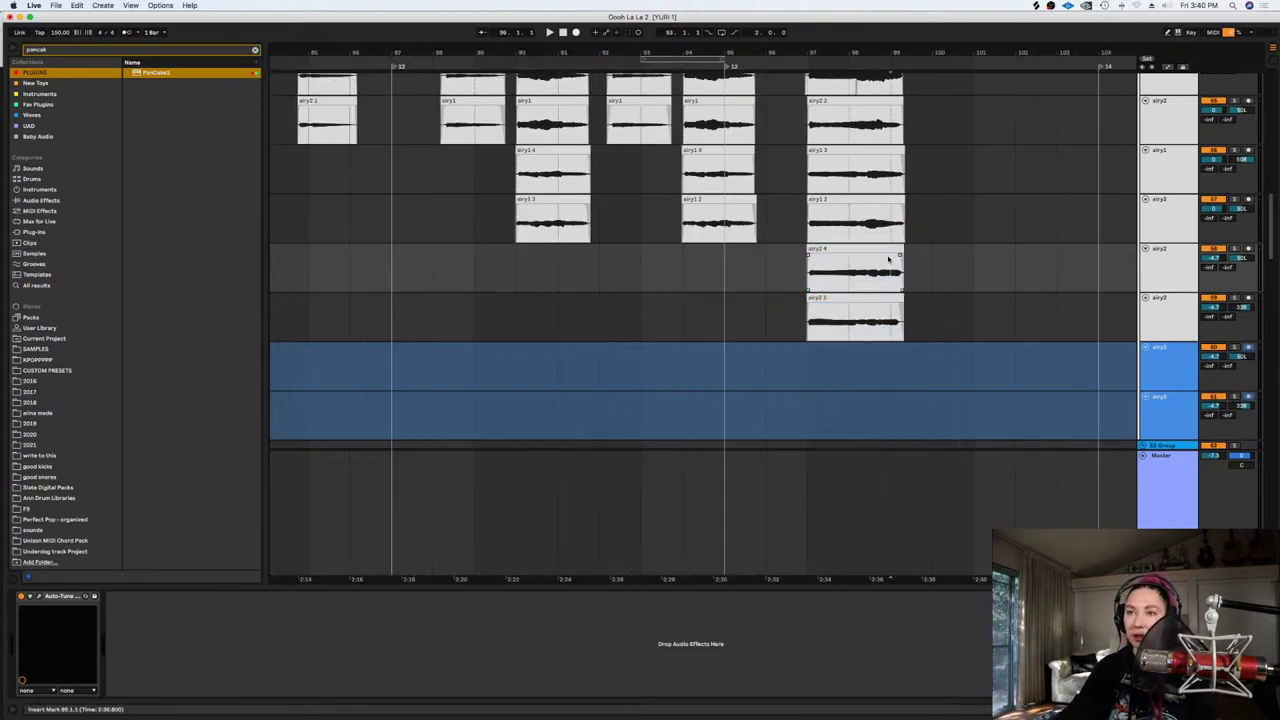
{"action": "scroll", "coordinate": [1259, 232], "scroll_direction": "up", "scroll_amount": 3}
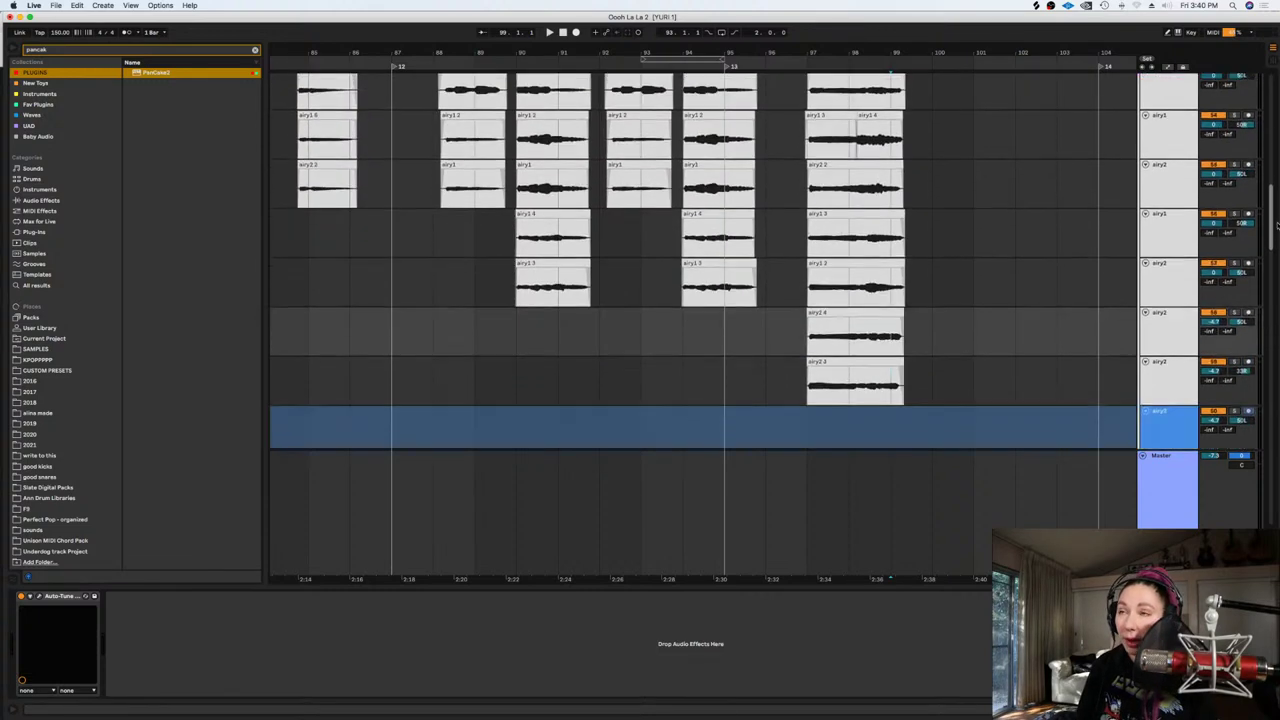
{"action": "left_click", "coordinate": [1171, 91]}
{"action": "left_click", "coordinate": [1167, 374], "text": "shift"}
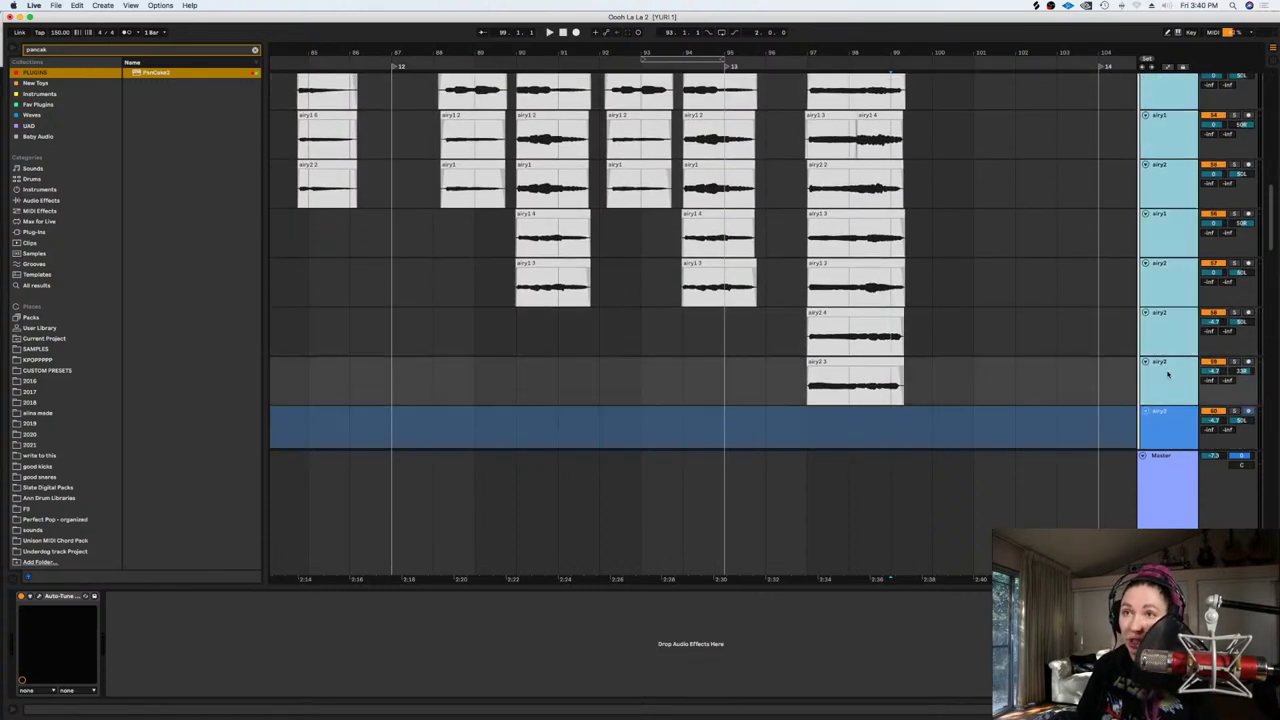
{"action": "left_click_drag", "start_coordinate": [1166, 354], "coordinate": [1020, 312]}
{"action": "left_click", "coordinate": [1018, 312]}
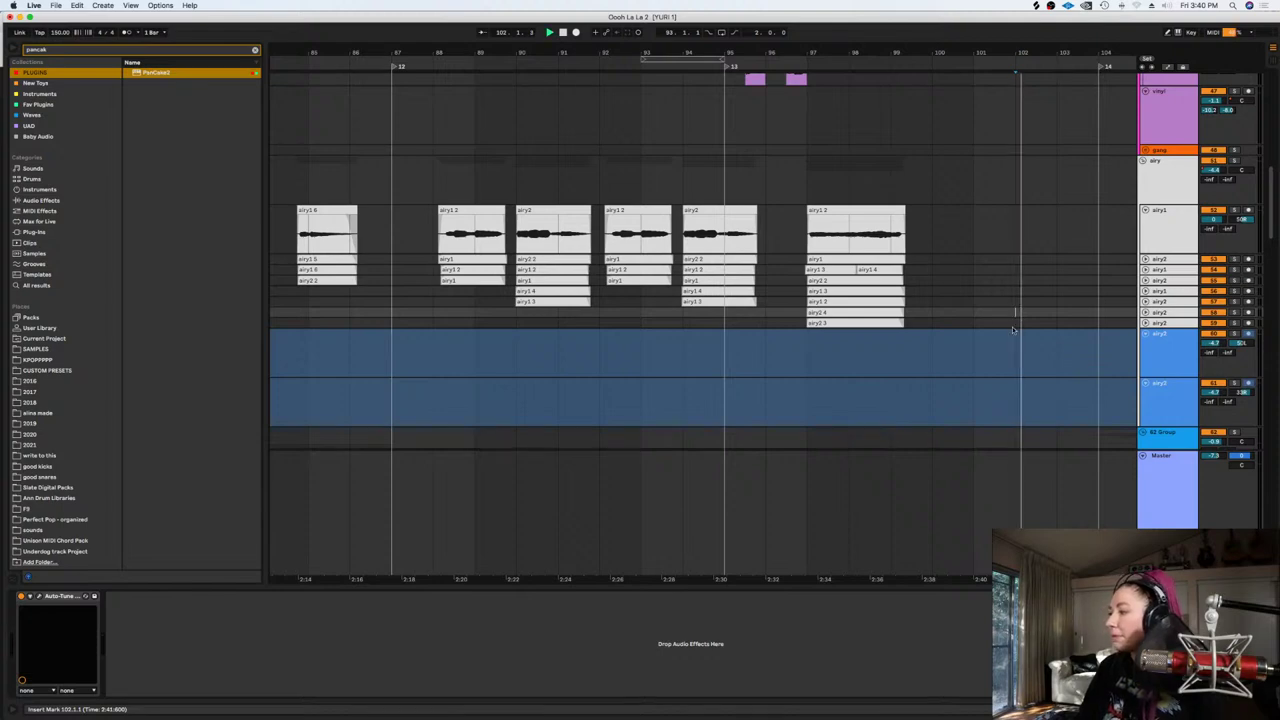
Play back the full airy harmony stack from 97.1.1 with the song
{"action": "left_click", "coordinate": [852, 298]}
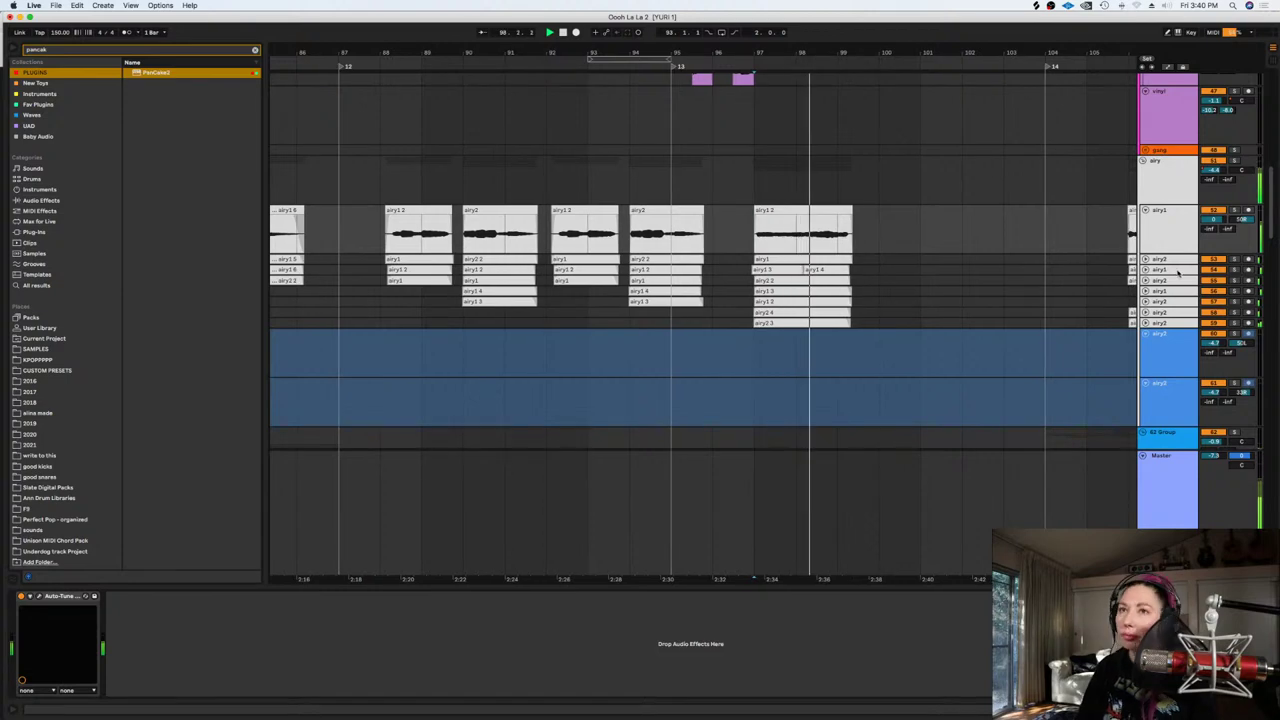
{"action": "scroll", "coordinate": [979, 272], "scroll_direction": "down", "scroll_amount": 3}
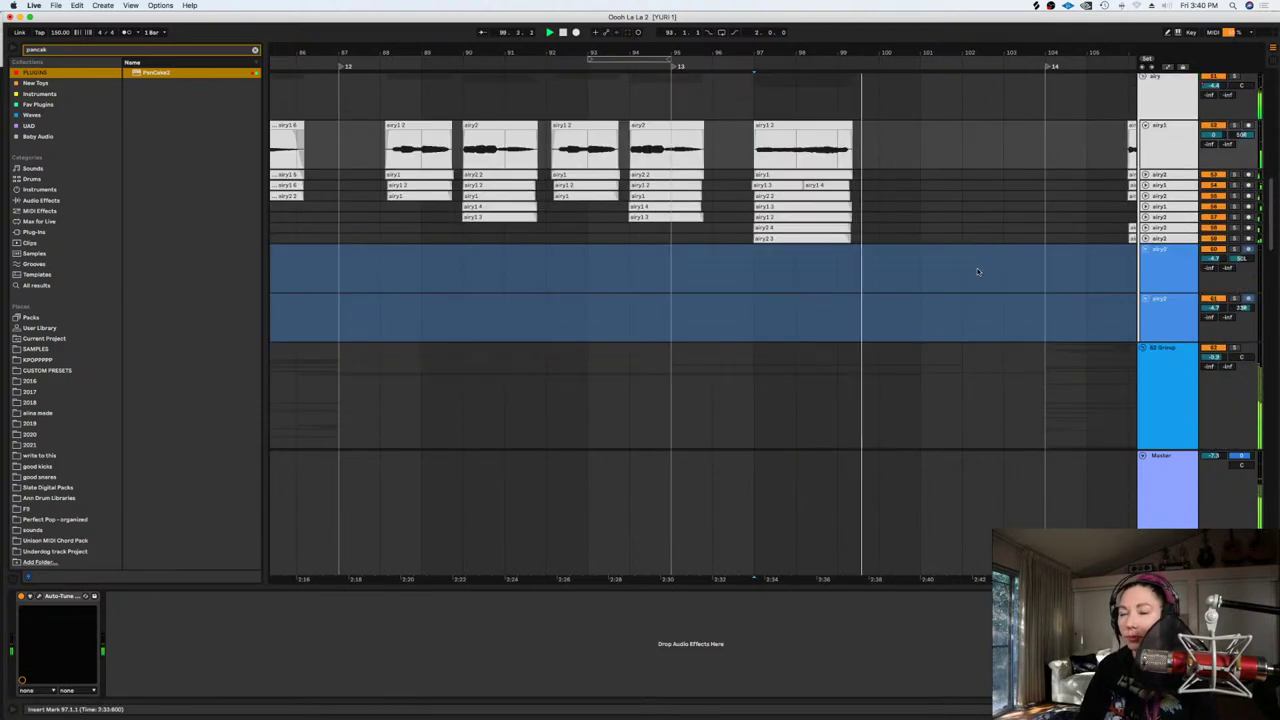
{"action": "scroll", "coordinate": [945, 235], "scroll_direction": "up", "scroll_amount": 5}
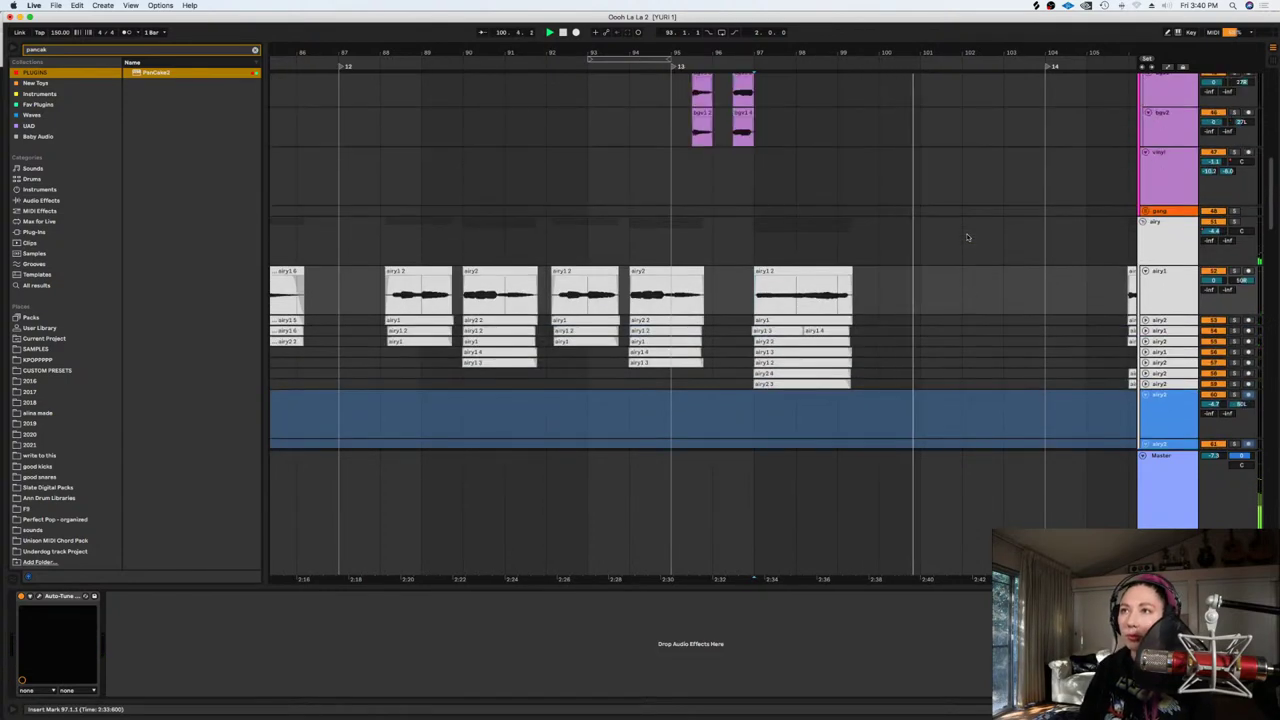
Listen to bars 98 to 101 at background vocal track 43 to find the spot for a new line
{"action": "scroll", "coordinate": [967, 237], "scroll_direction": "up", "scroll_amount": 7}
{"action": "left_click", "coordinate": [878, 226]}
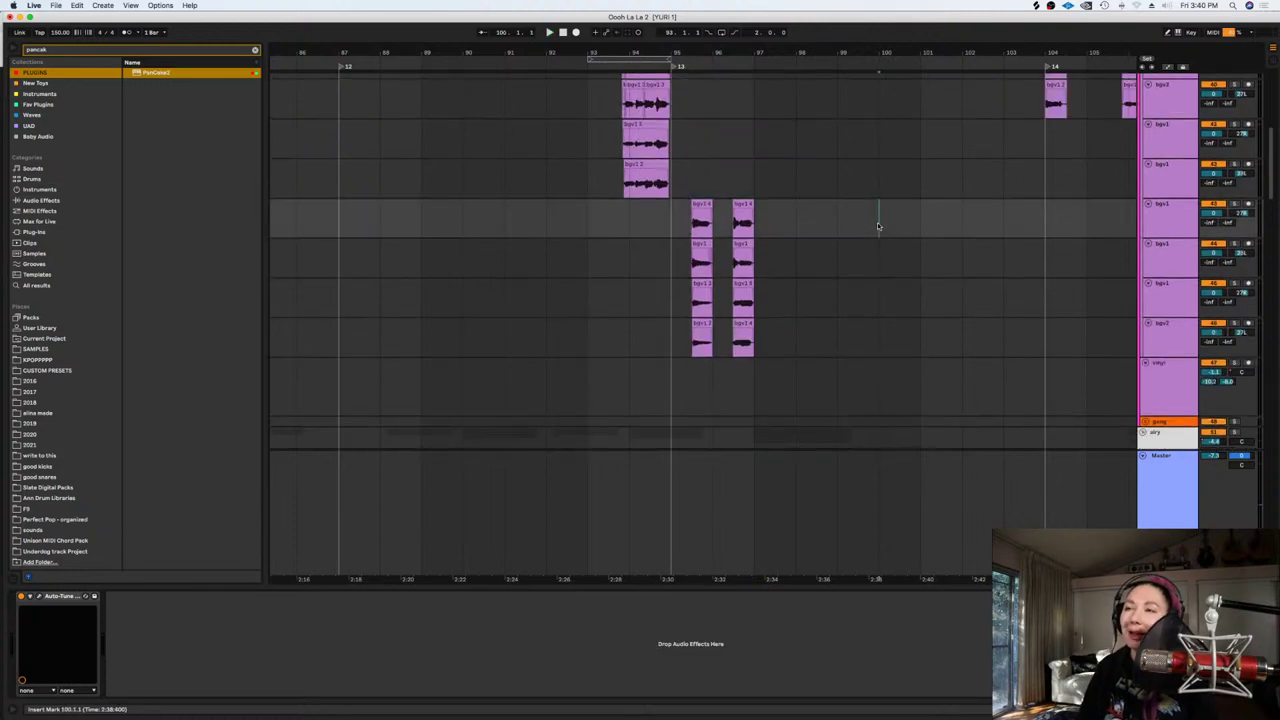
{"action": "key", "text": "plus"}
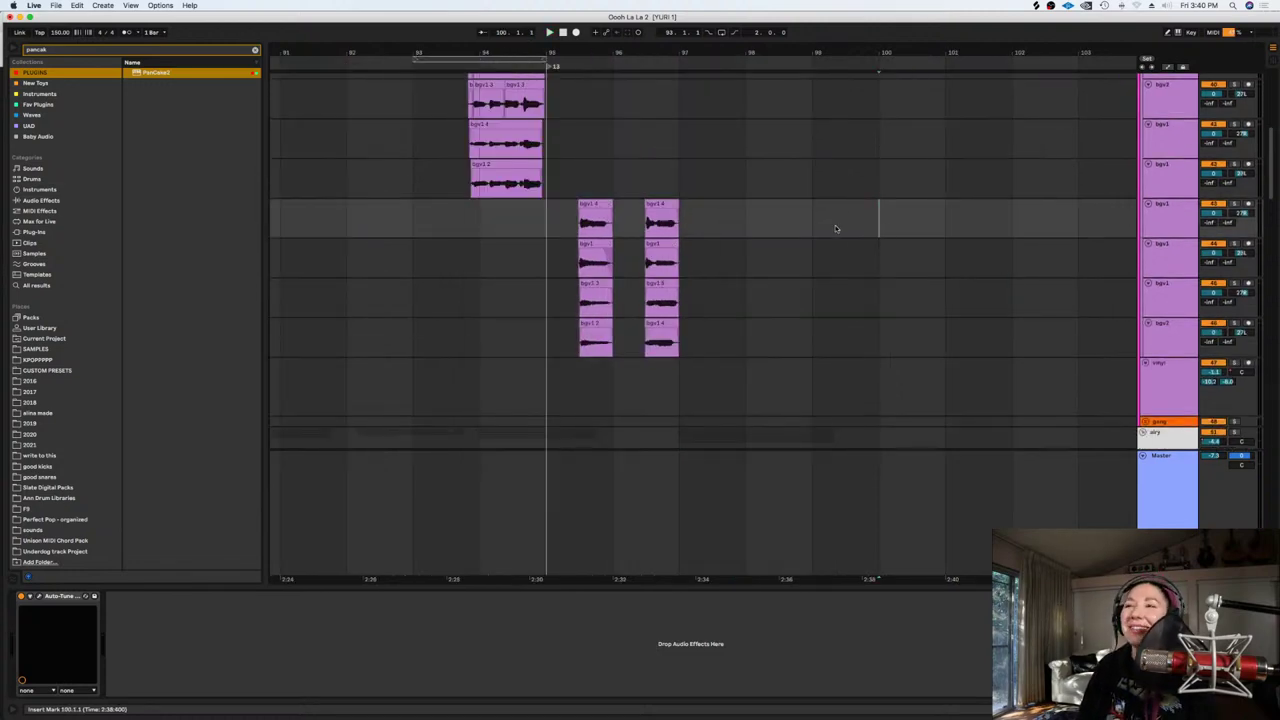
{"action": "scroll", "coordinate": [890, 258], "scroll_direction": "up", "scroll_amount": 2}
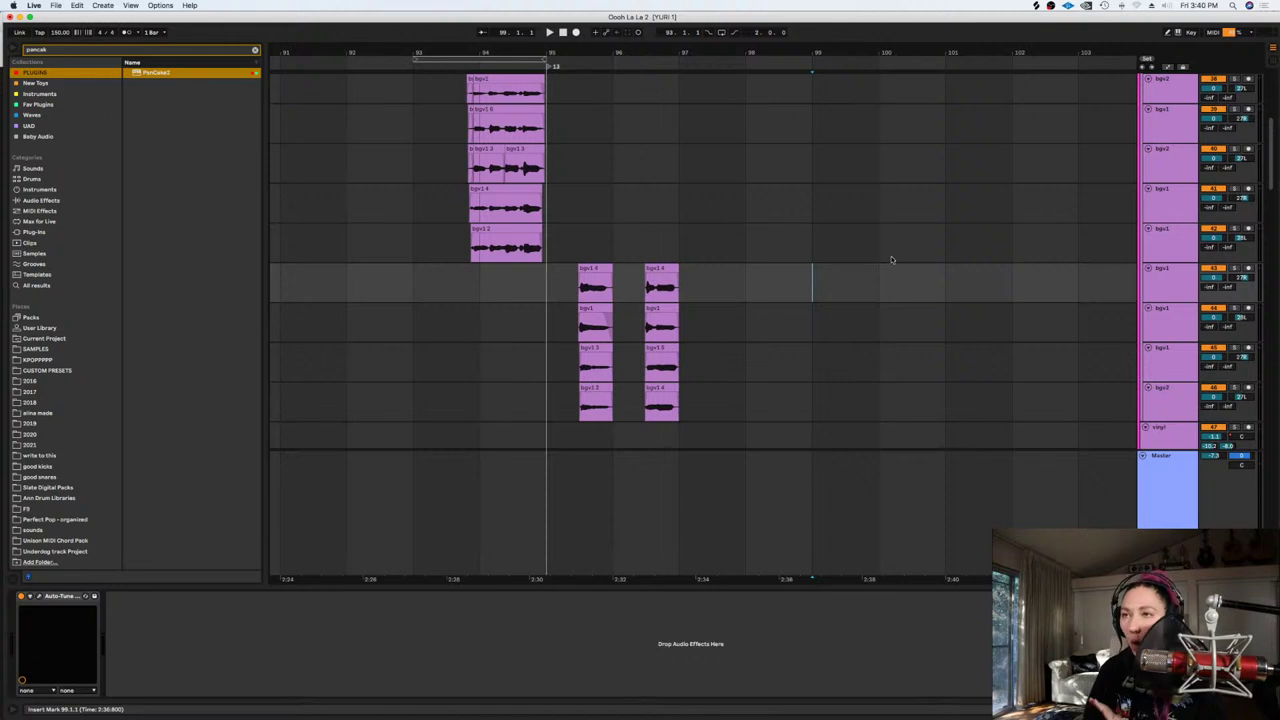
{"action": "scroll", "coordinate": [890, 260], "scroll_direction": "down", "scroll_amount": 3}
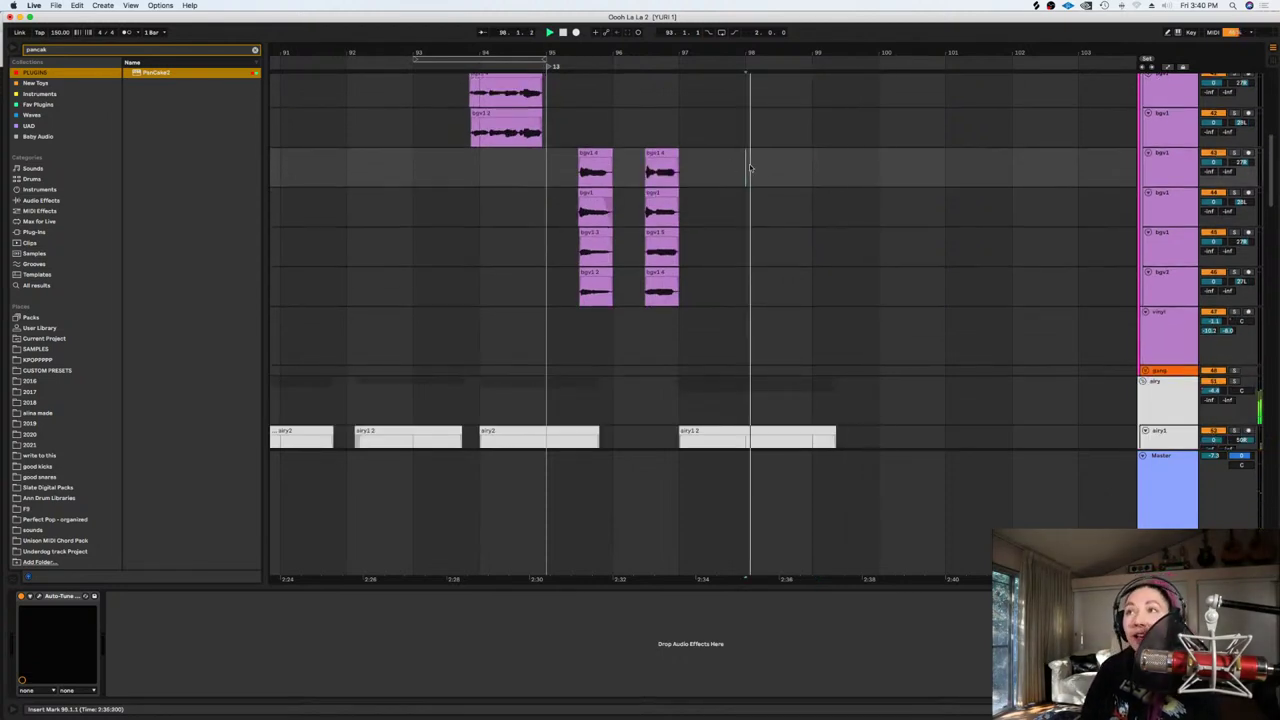
{"action": "right_click", "coordinate": [749, 161]}
{"action": "left_click", "coordinate": [897, 275]}
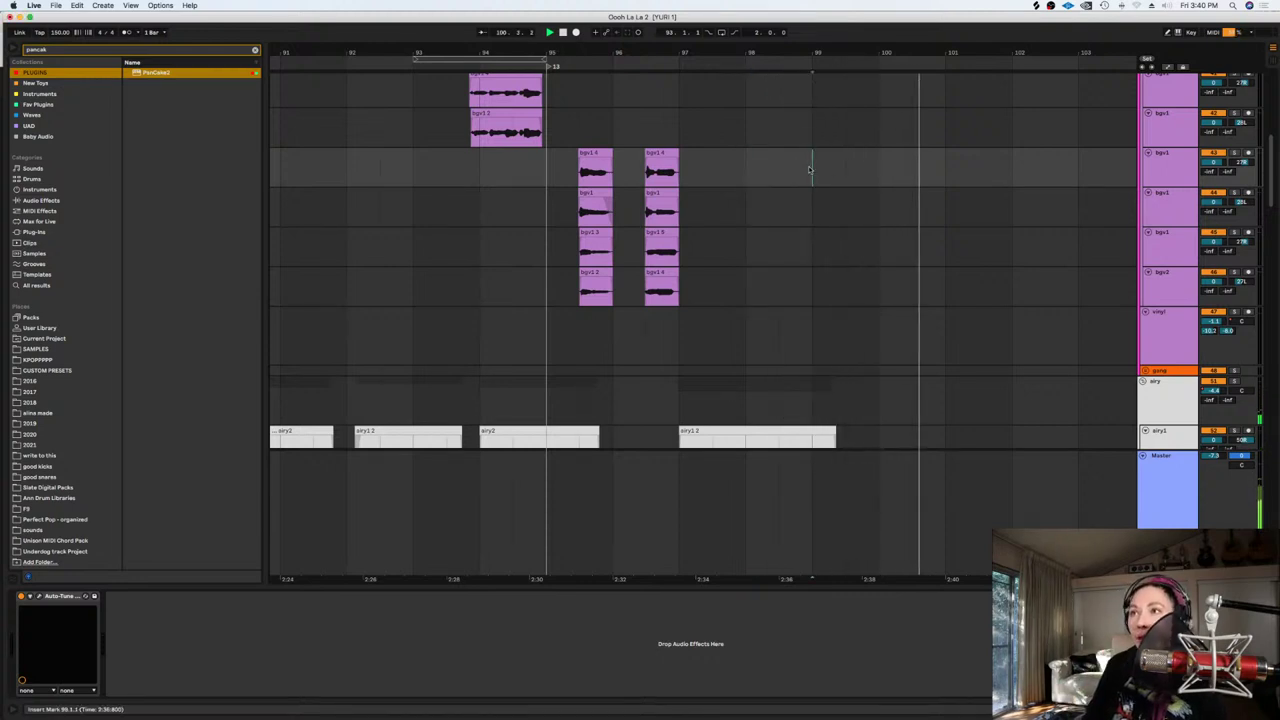
{"action": "left_click", "coordinate": [813, 168]}
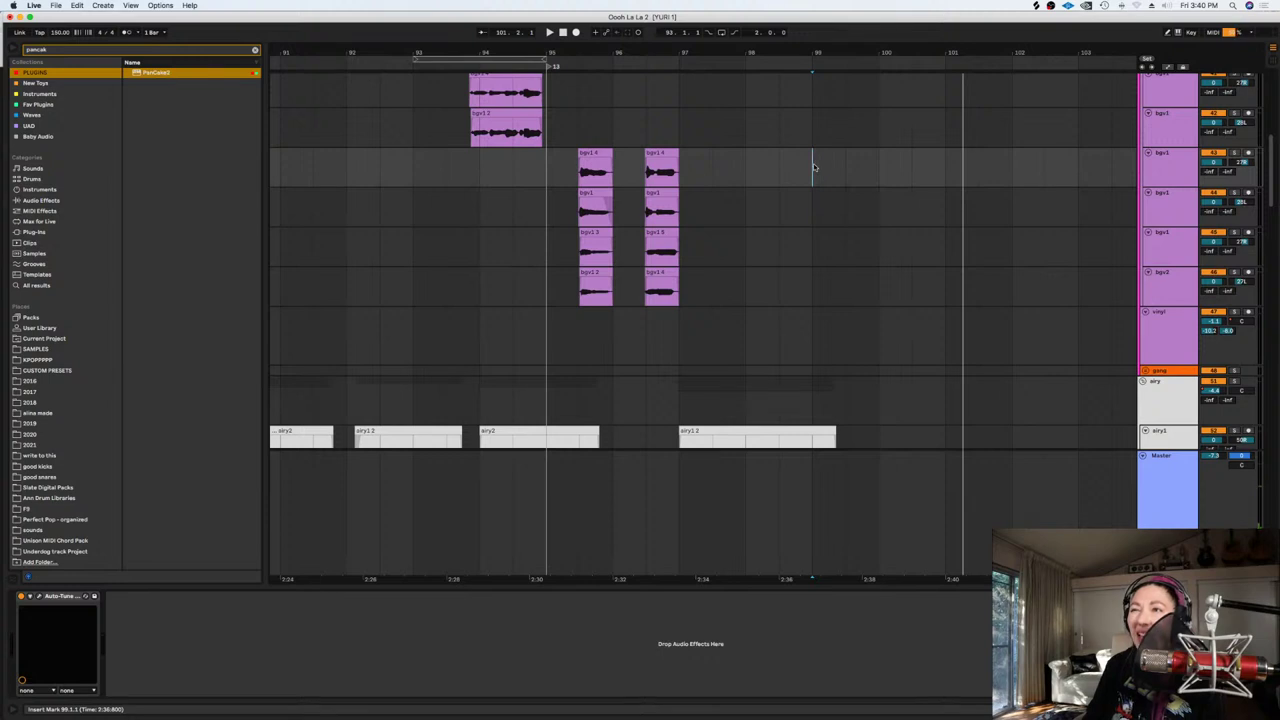
{"action": "key", "text": "space"}
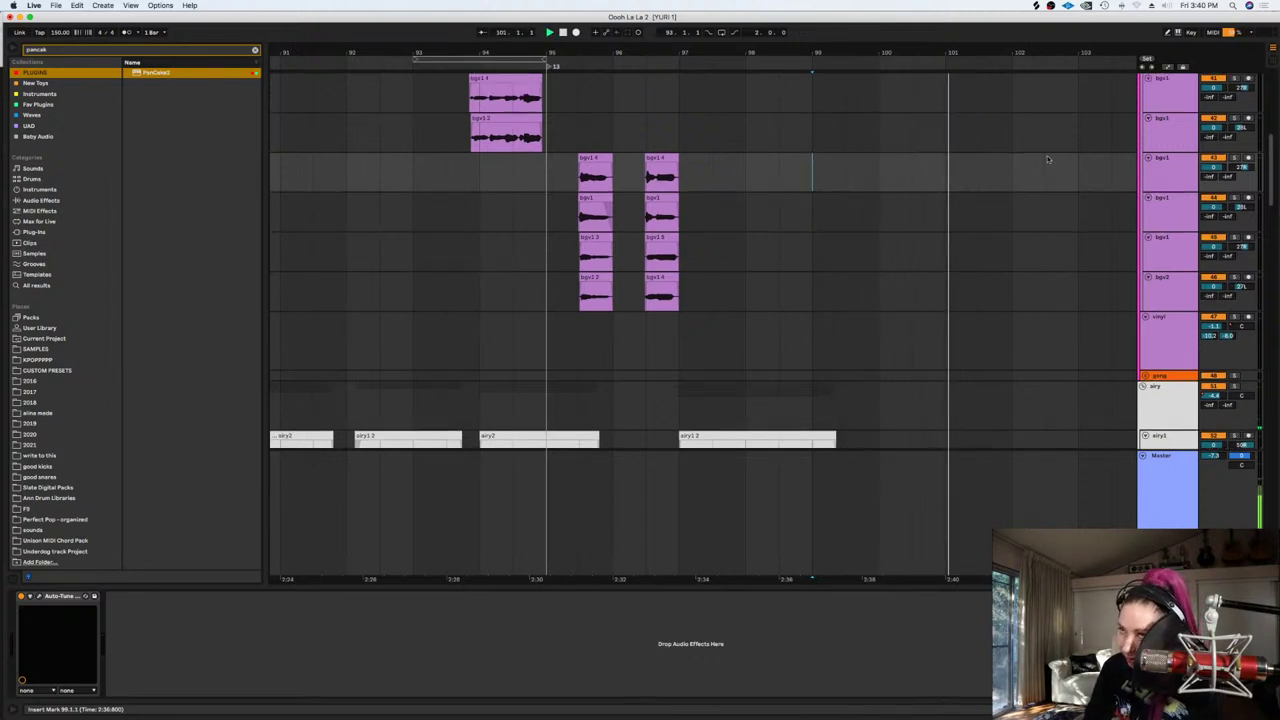
Arm background vocal track 43 and record a new line from about 98.3 to 101.2
{"action": "key", "text": "space"}
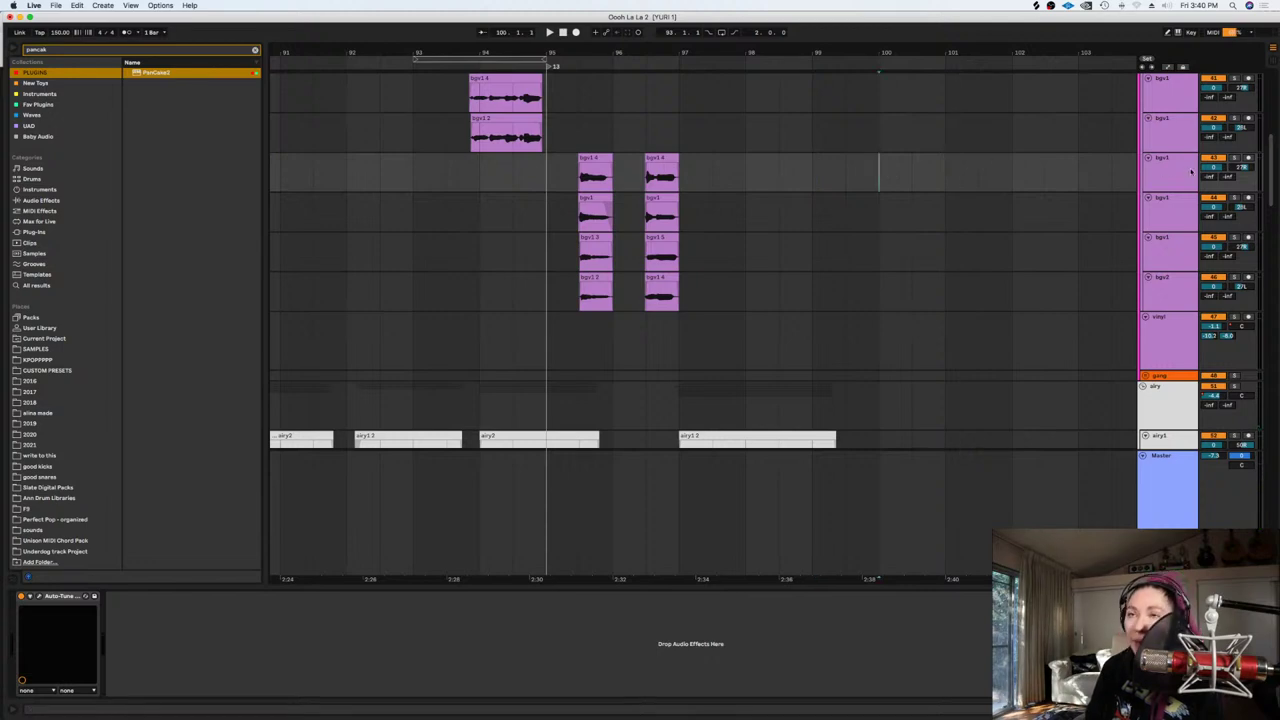
{"action": "key", "text": "space"}
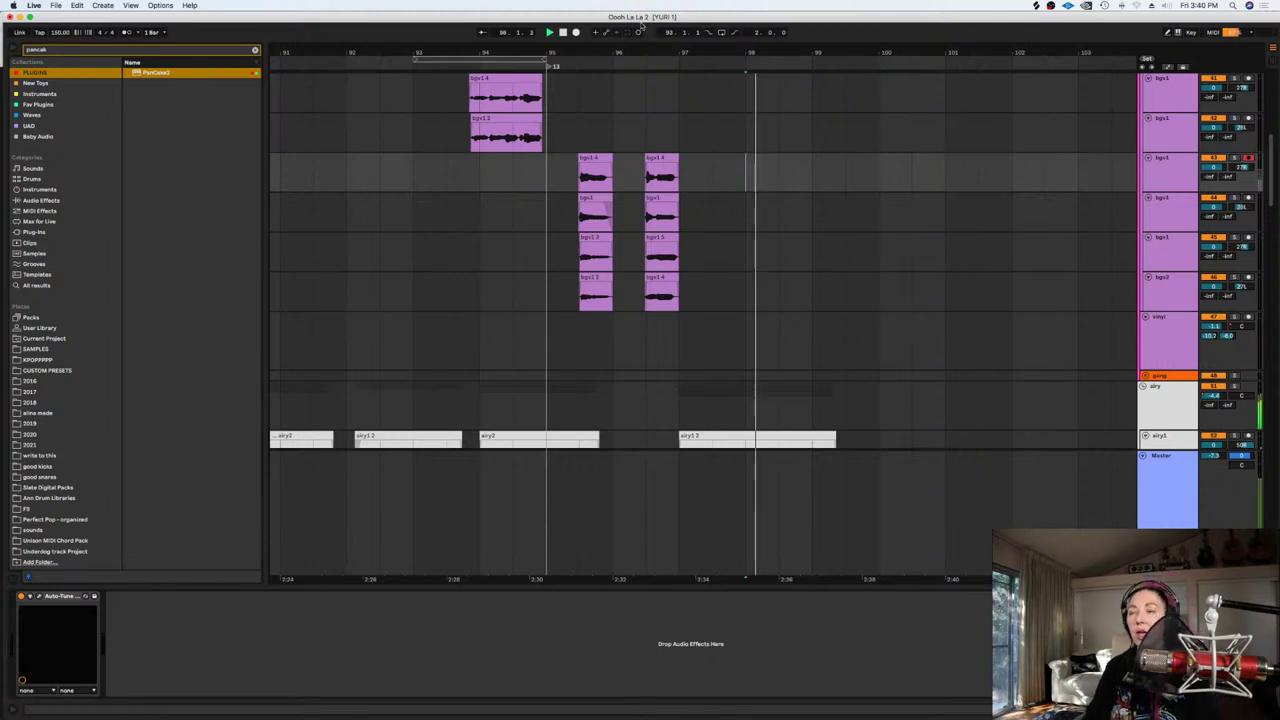
{"action": "left_click", "coordinate": [576, 33]}
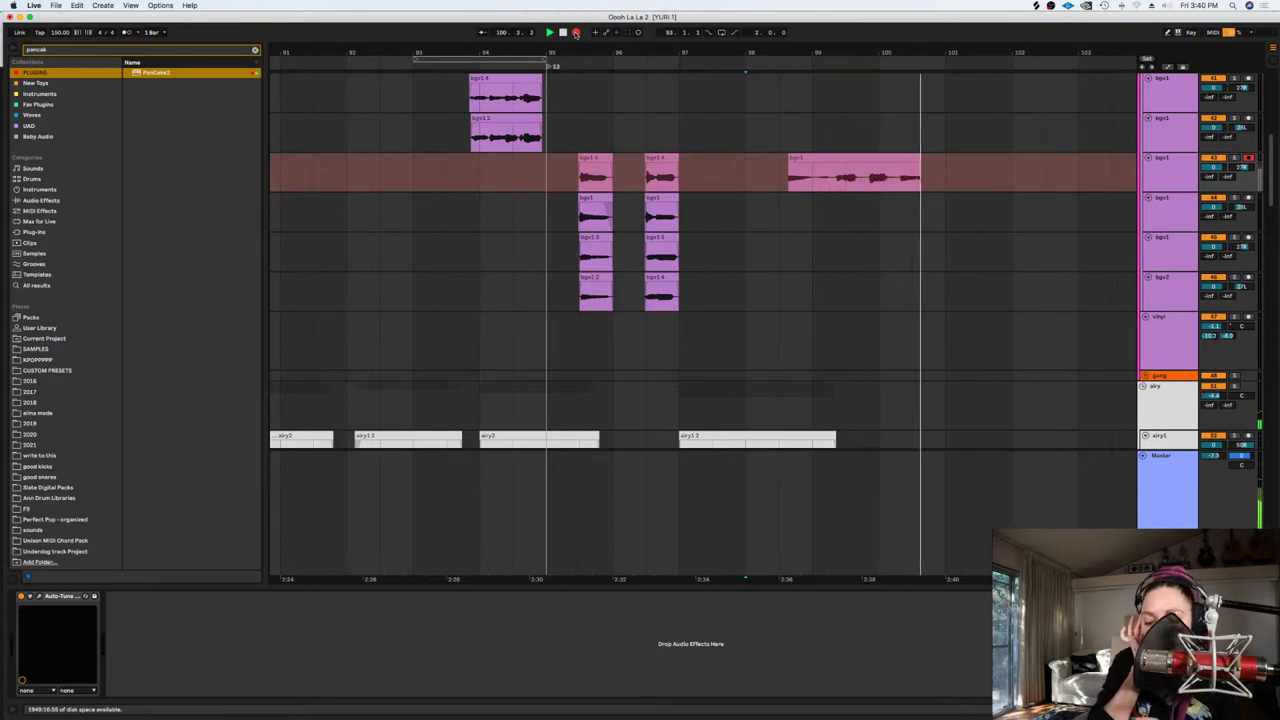
{"action": "key", "text": "space"}
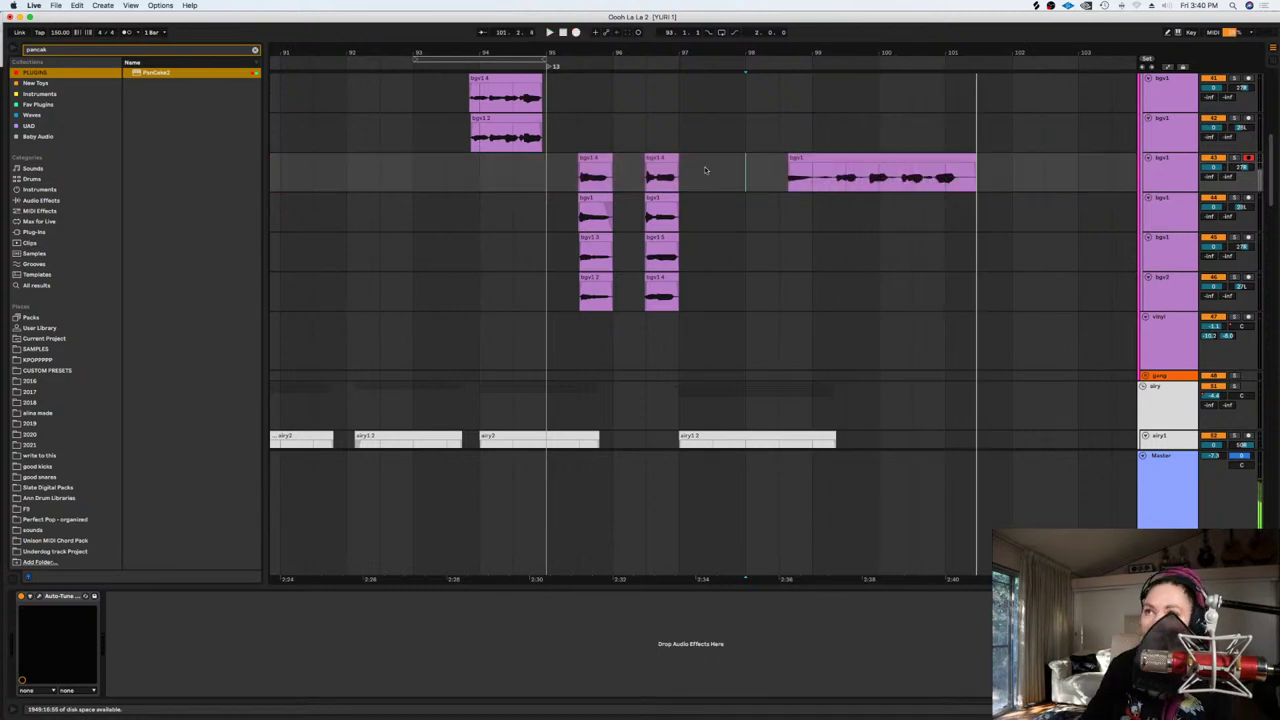
Set the fixed grid to 1/16 and shift the newly recorded bgv1 clip on track 43 slightly earlier
{"action": "left_click", "coordinate": [866, 160]}
{"action": "scroll", "coordinate": [863, 157], "scroll_direction": "up", "scroll_amount": 3}
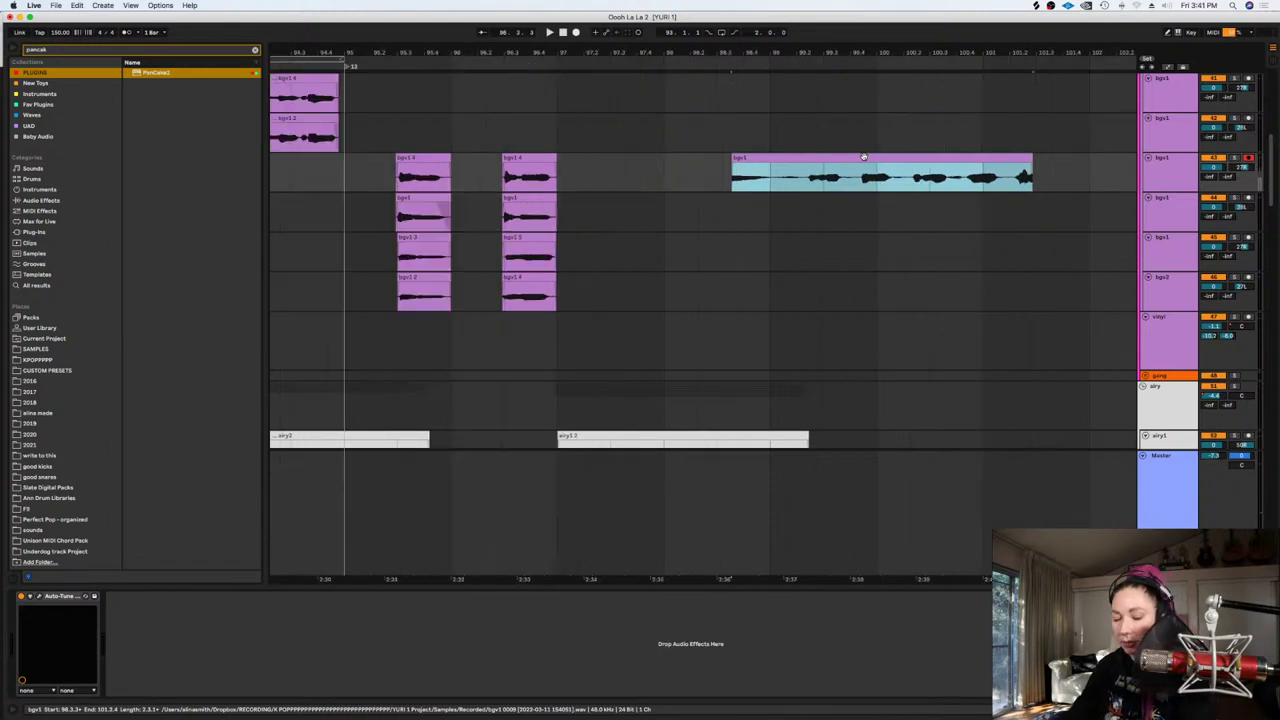
{"action": "right_click", "coordinate": [813, 270]}
{"action": "left_click", "coordinate": [888, 398]}
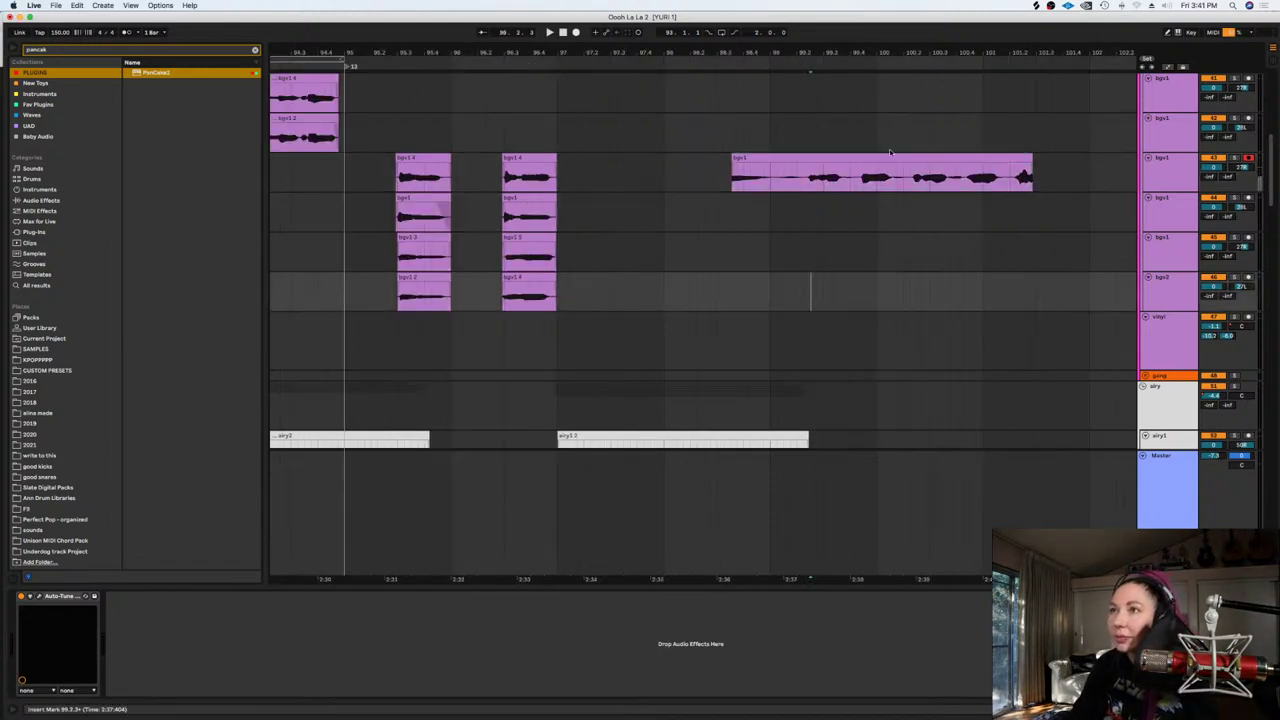
{"action": "left_click_drag", "start_coordinate": [880, 159], "coordinate": [874, 164]}
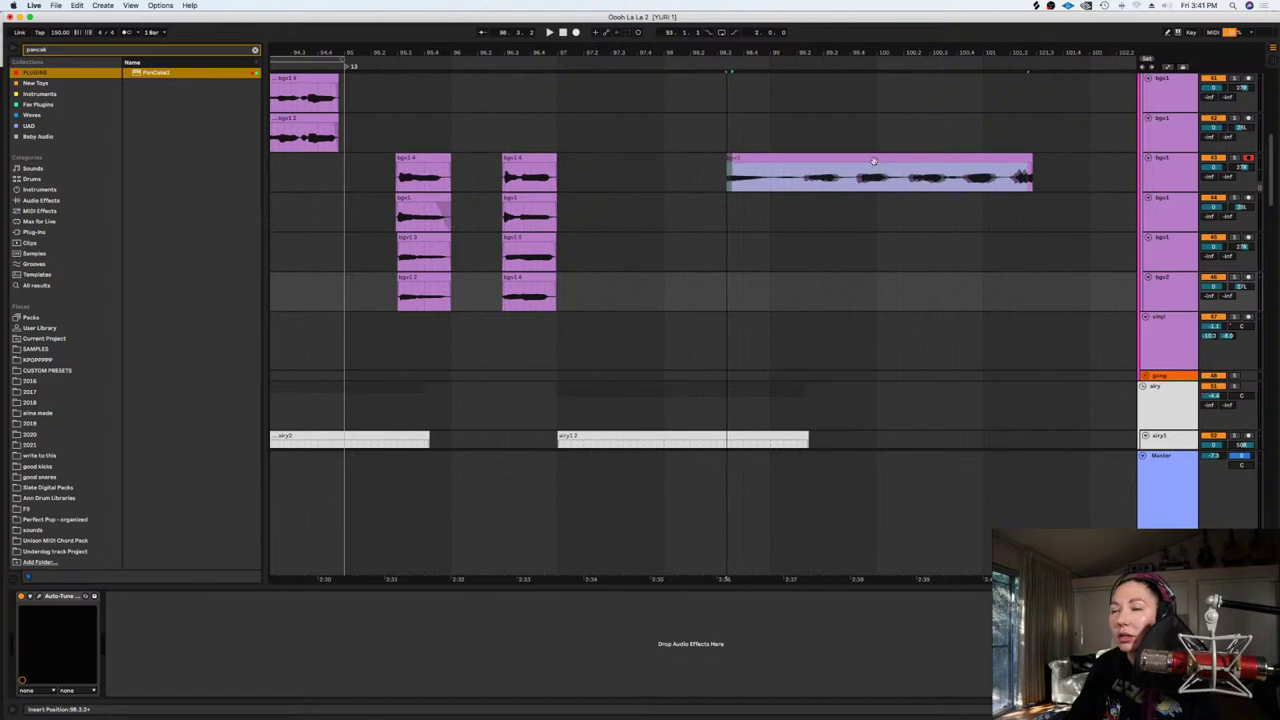
Unfold the Leads group and compare the lead vocal clip's timing with the background vocal clip on track 43
{"action": "scroll", "coordinate": [874, 162], "scroll_direction": "up", "scroll_amount": 5}
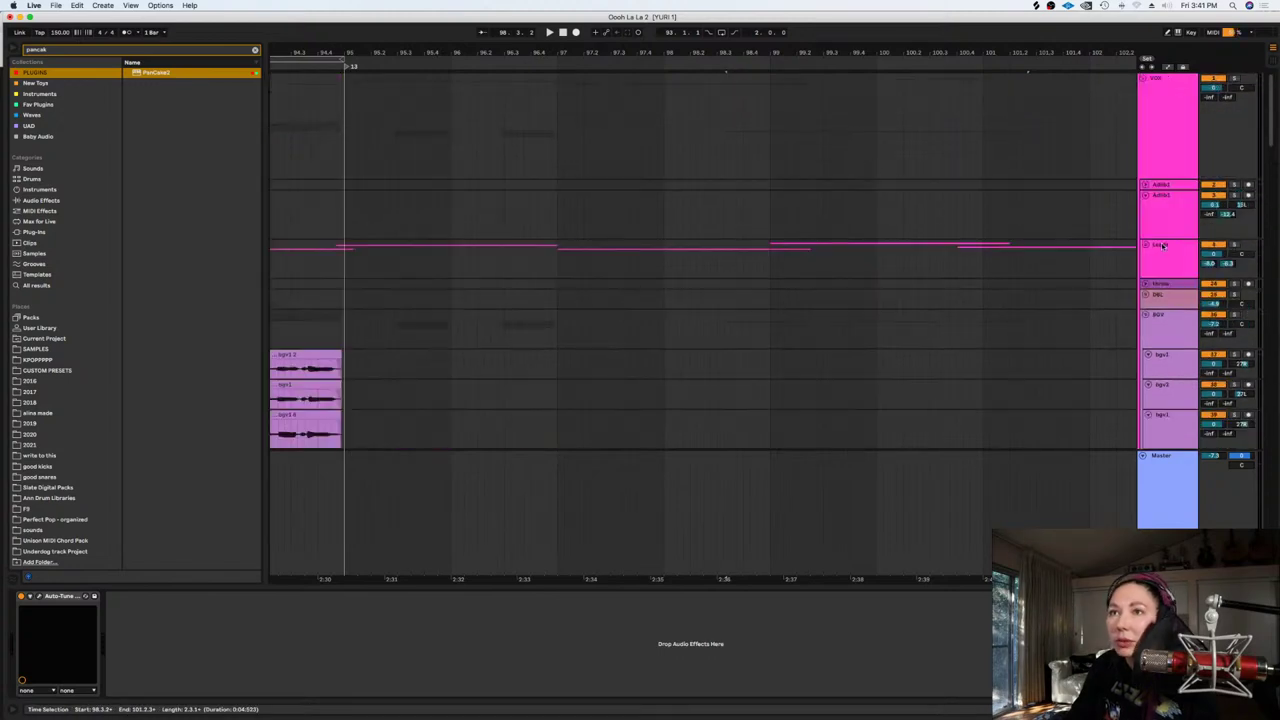
{"action": "left_click", "coordinate": [1146, 244]}
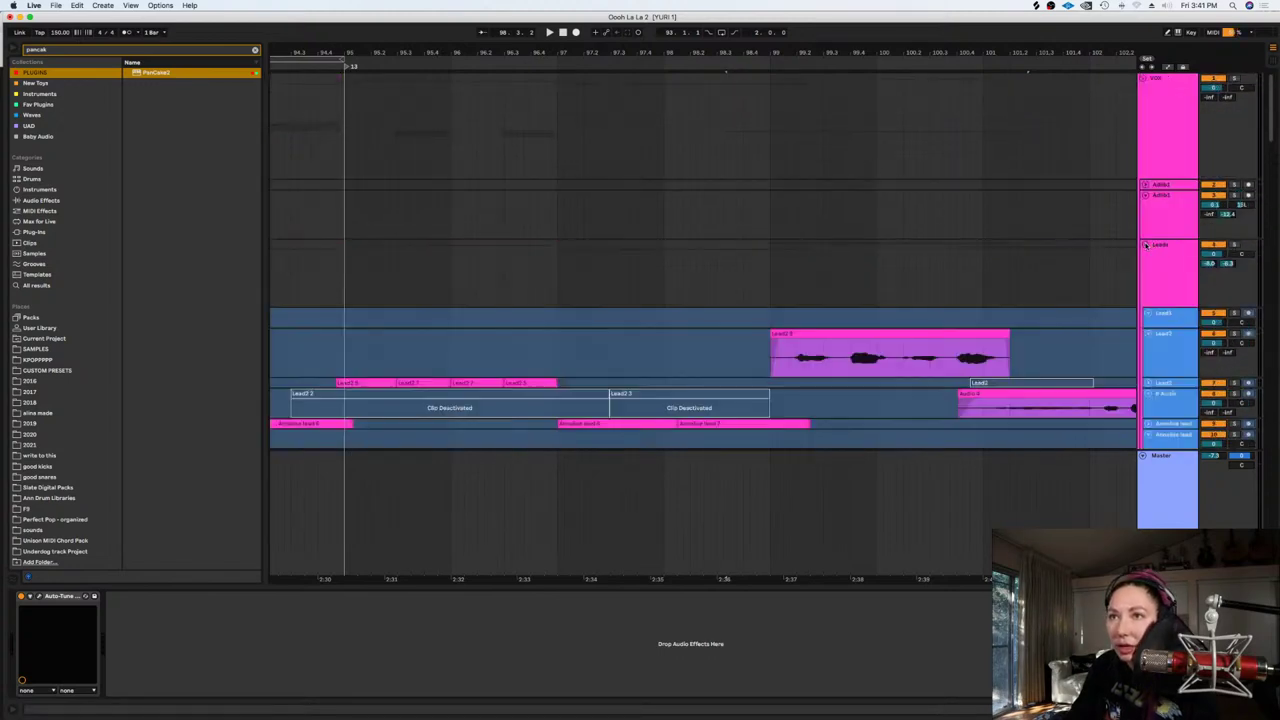
{"action": "left_click", "coordinate": [854, 357]}
{"action": "scroll", "coordinate": [854, 351], "scroll_direction": "down", "scroll_amount": 10}
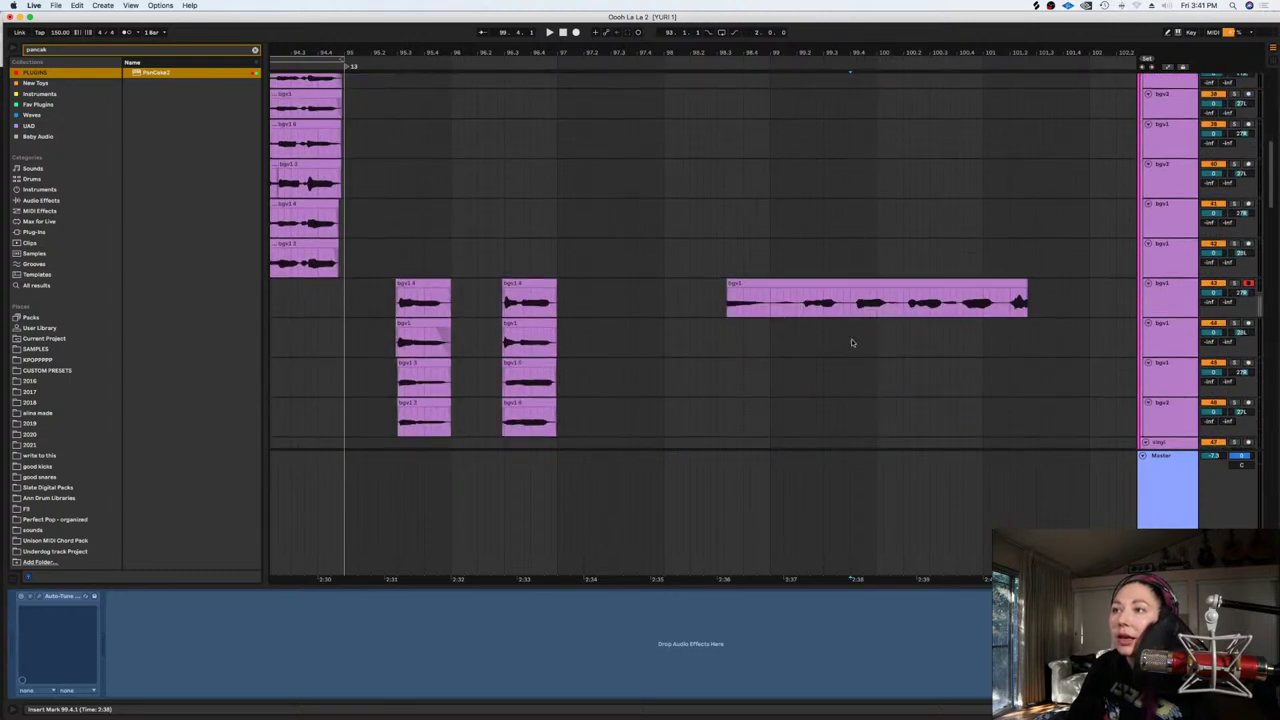
Nudge the track 43 bgv1 clip a bit earlier and trim the excess audio before and after its sung phrase
{"action": "left_click", "coordinate": [857, 297]}
{"action": "left_click", "coordinate": [856, 296]}
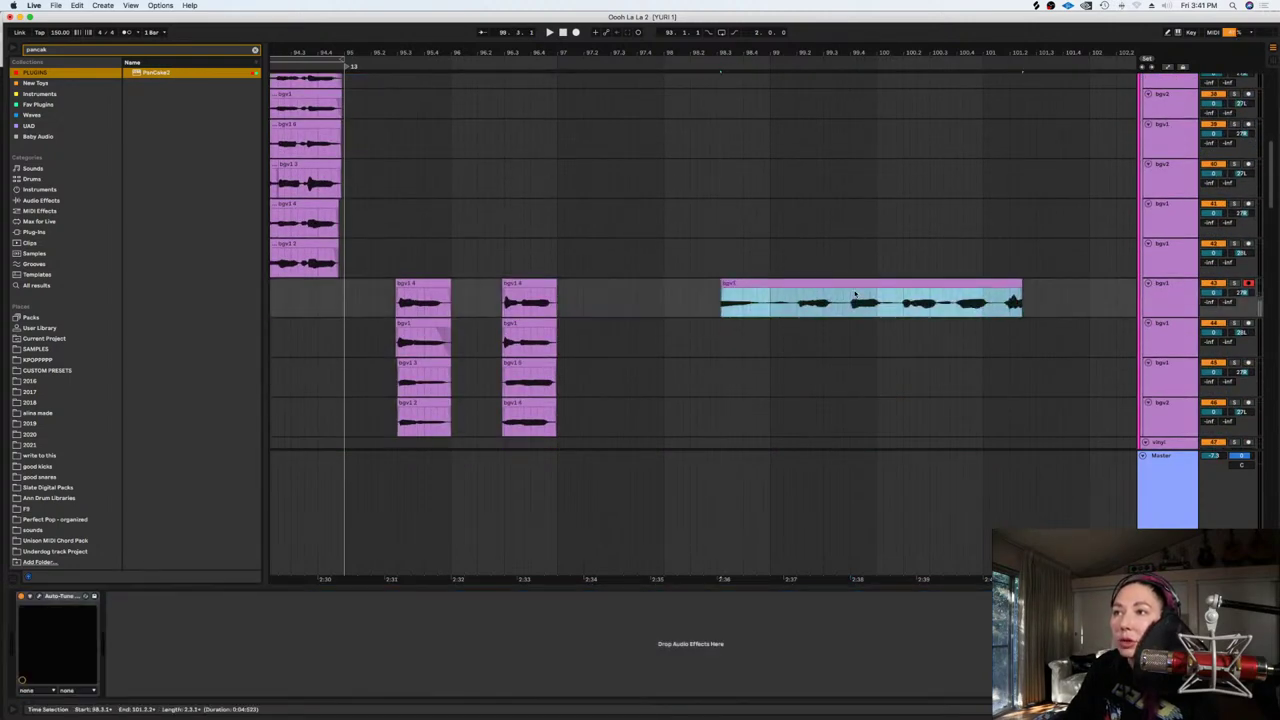
{"action": "left_click_drag", "start_coordinate": [795, 314], "coordinate": [672, 310]}
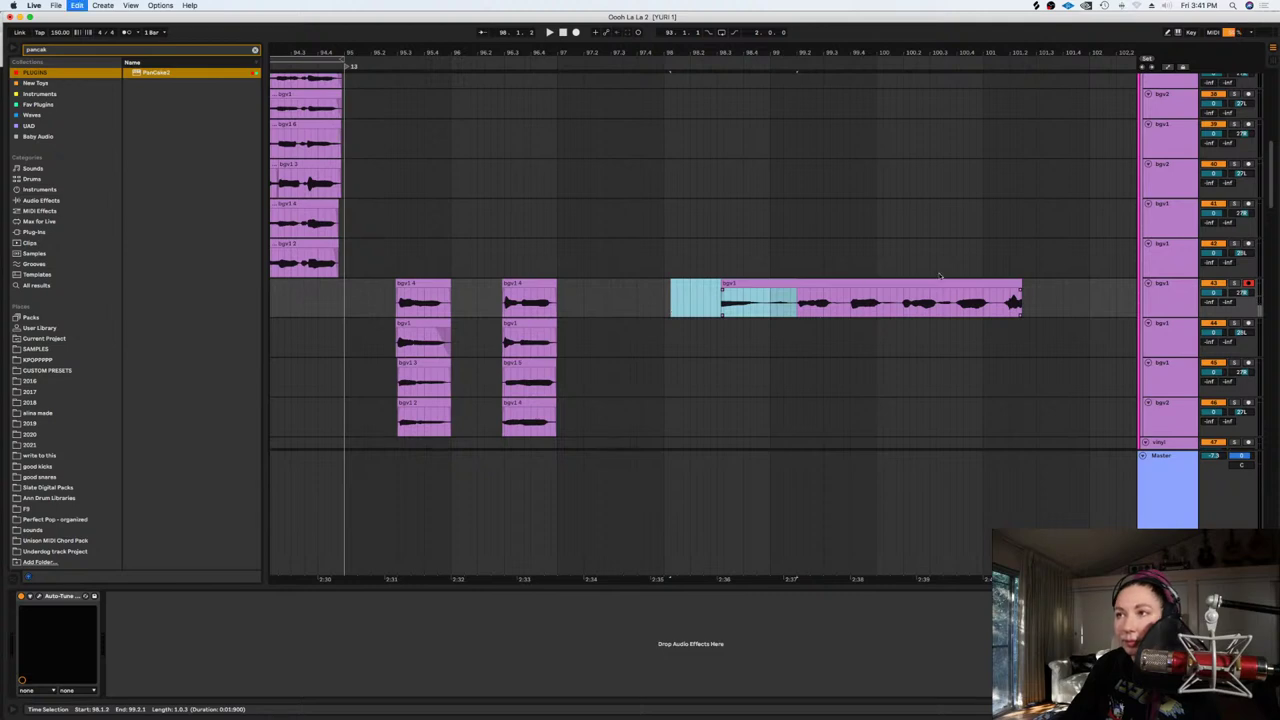
{"action": "left_click_drag", "start_coordinate": [1062, 299], "coordinate": [1013, 303]}
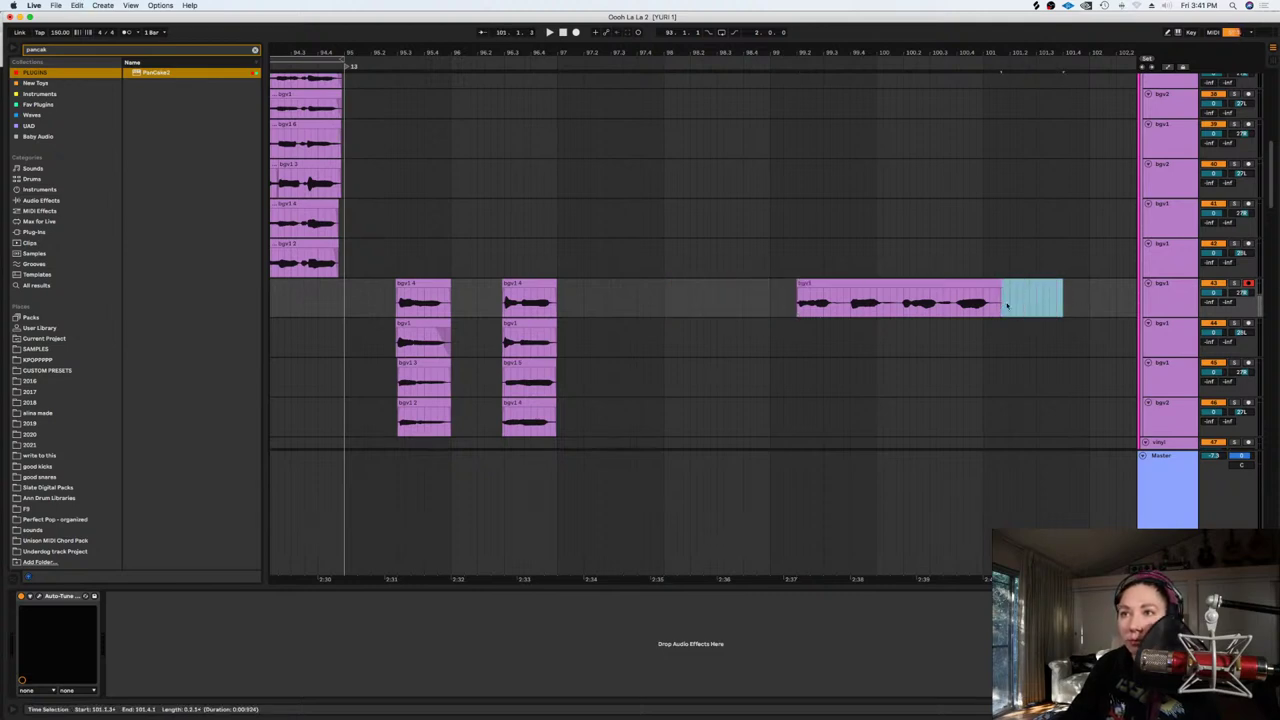
Arm bgv1 track 44 and record a second take of the phrase, starting playback around bar 98
{"action": "left_click", "coordinate": [1240, 326]}
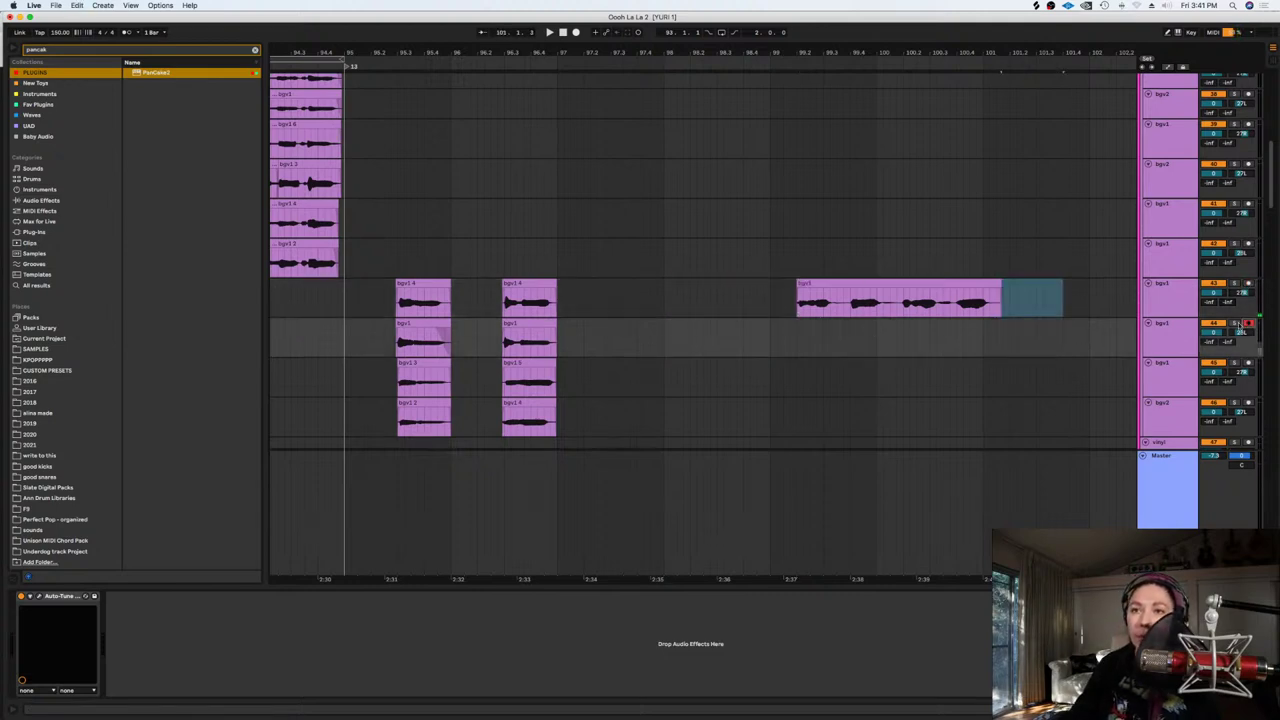
{"action": "left_click", "coordinate": [662, 336]}
{"action": "key", "text": "space"}
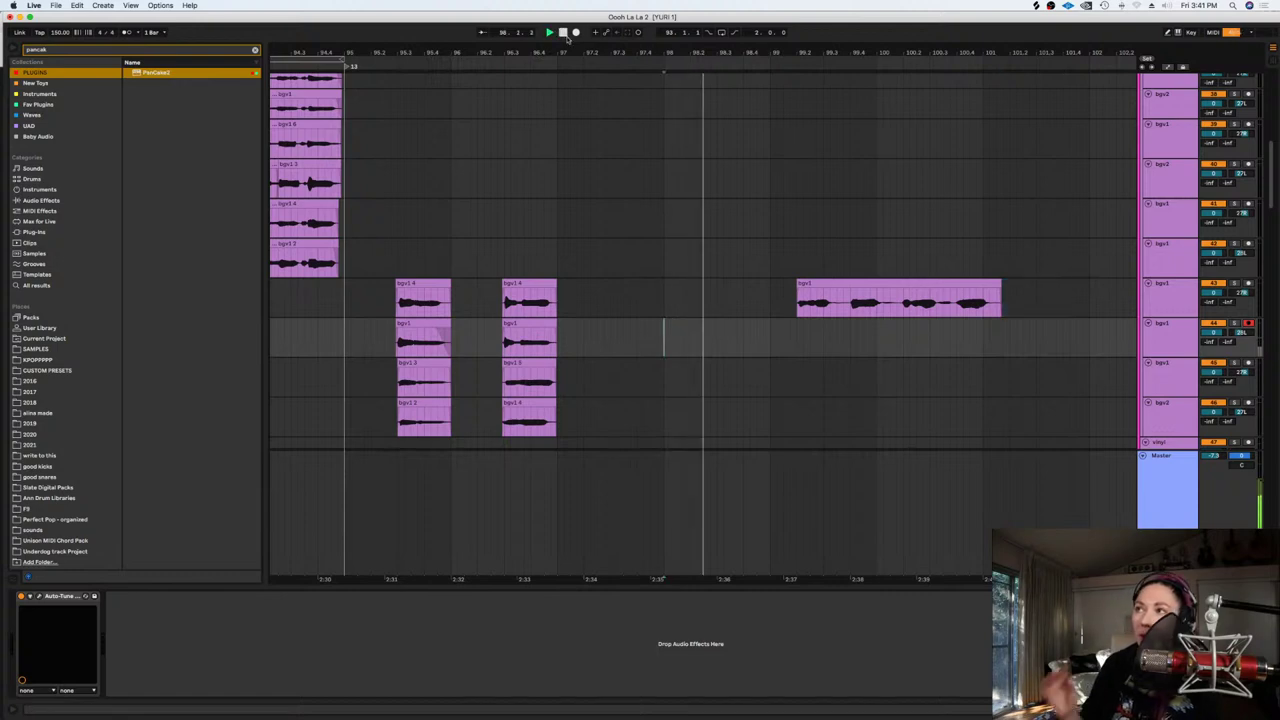
{"action": "left_click", "coordinate": [576, 33]}
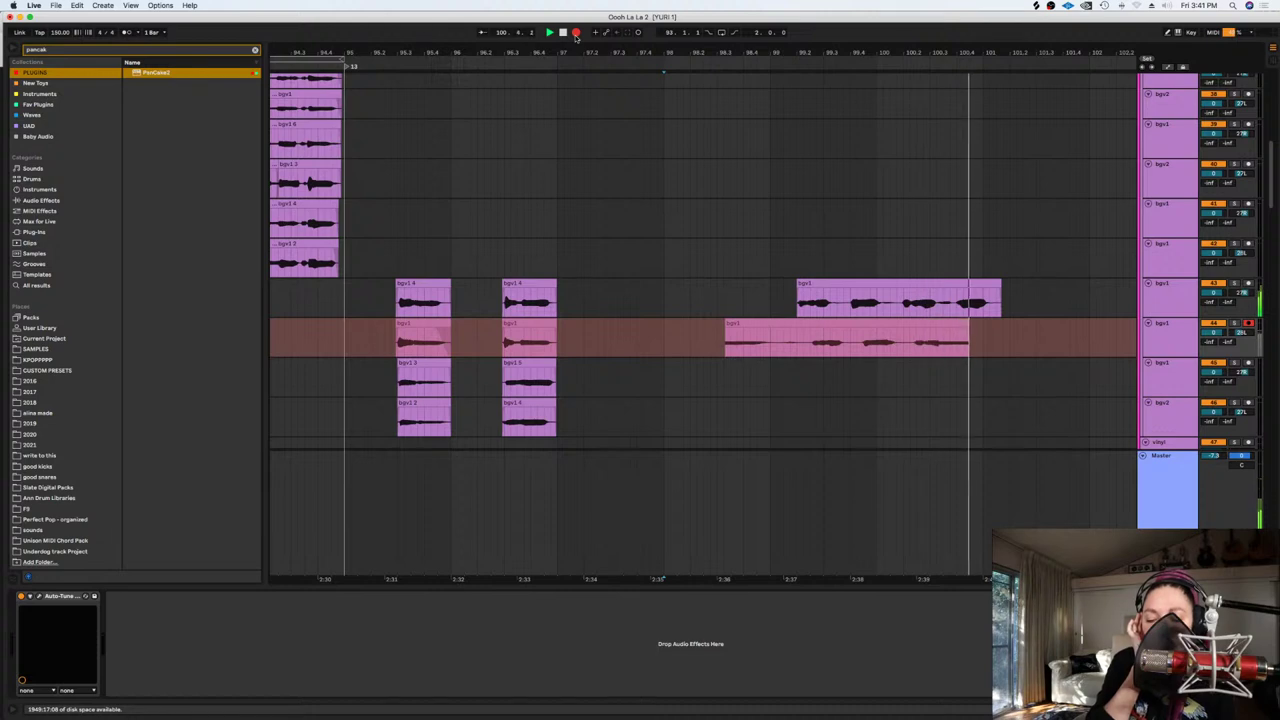
{"action": "key", "text": "space"}
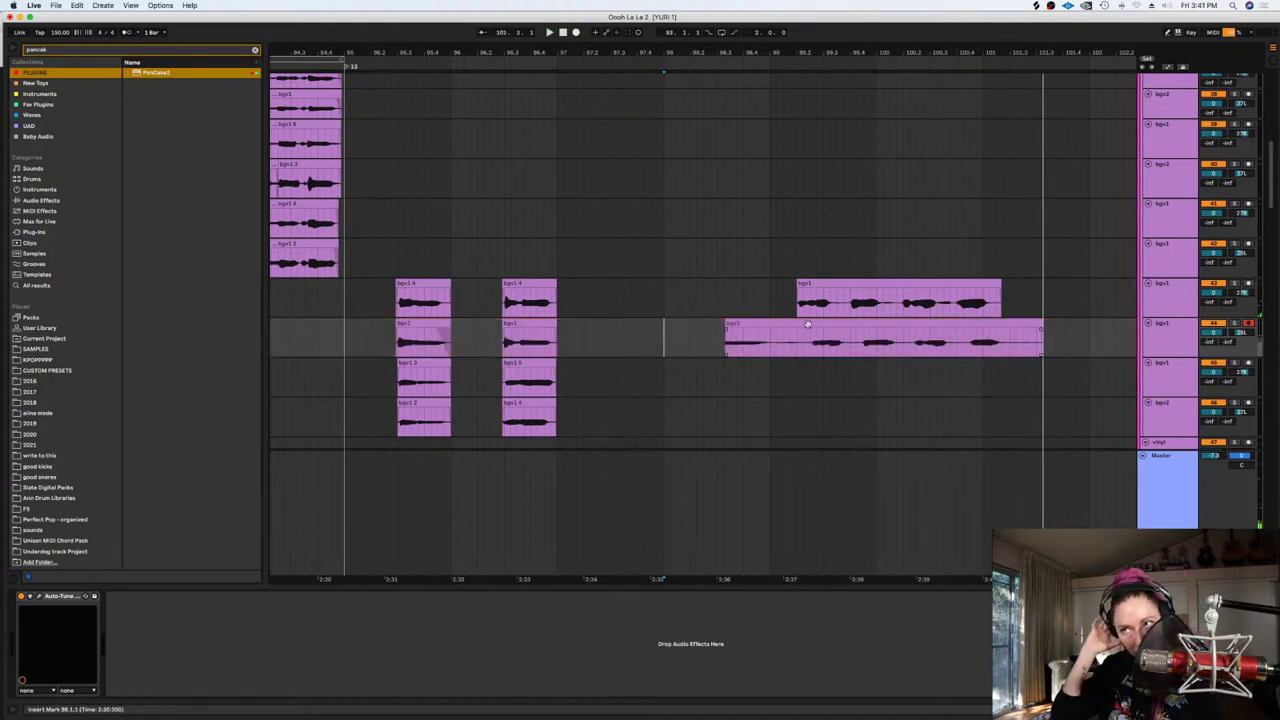
Shift the new take on track 44 earlier to line up with the track 43 clip and play it back
{"action": "left_click", "coordinate": [807, 325]}
{"action": "key", "text": "plus"}
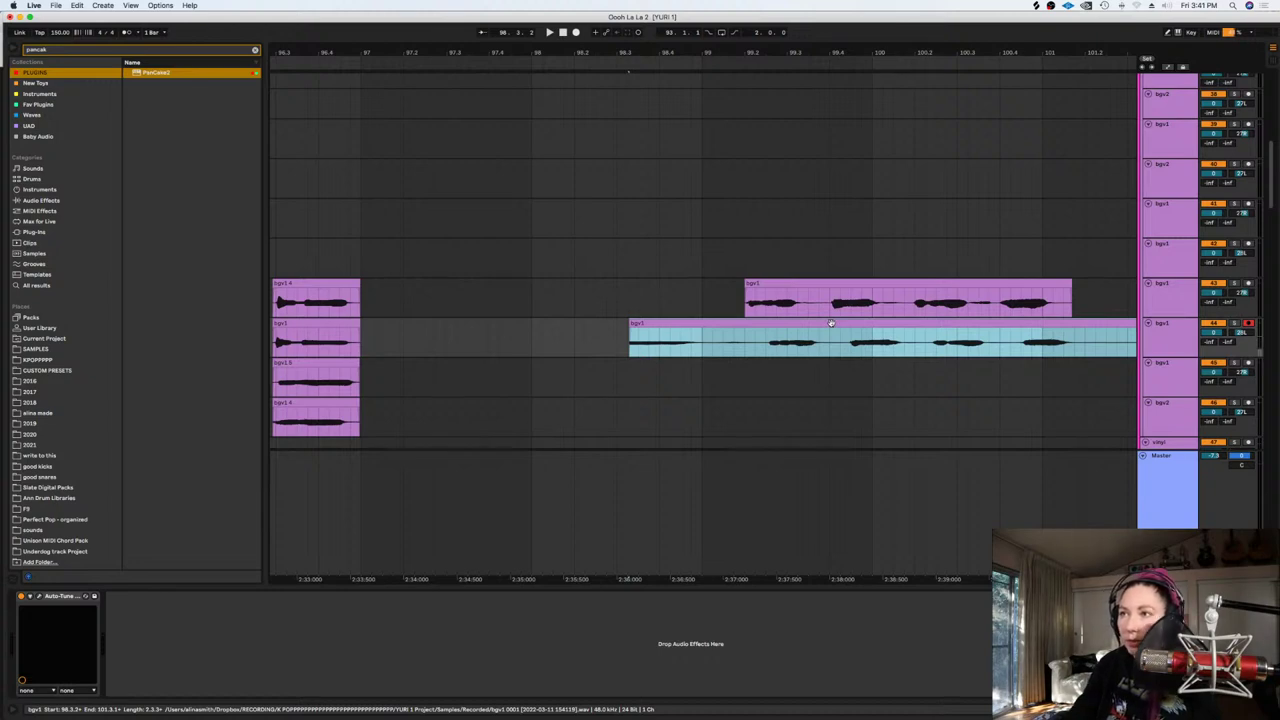
{"action": "left_click_drag", "start_coordinate": [830, 323], "coordinate": [812, 332]}
{"action": "key", "text": "space"}
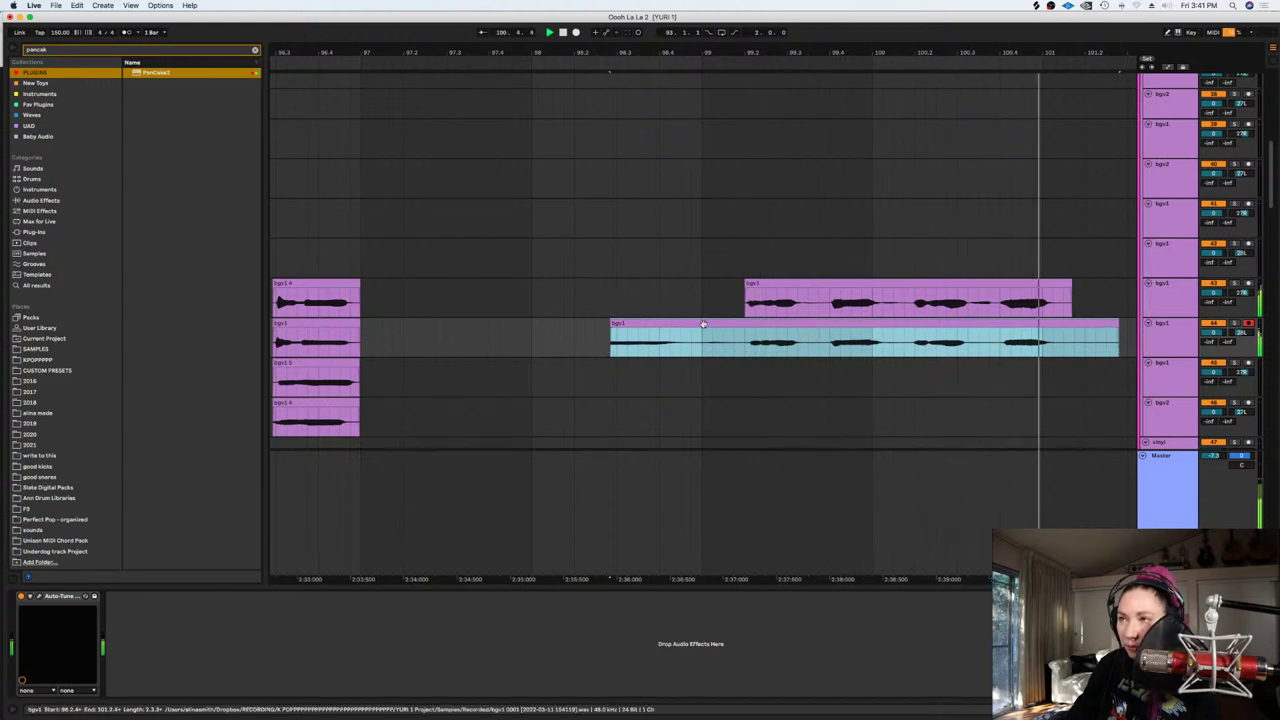
Trim the clips on tracks 43 and 44 to a common start and end around the sung phrase, then play them
{"action": "left_click_drag", "start_coordinate": [572, 307], "coordinate": [747, 345]}
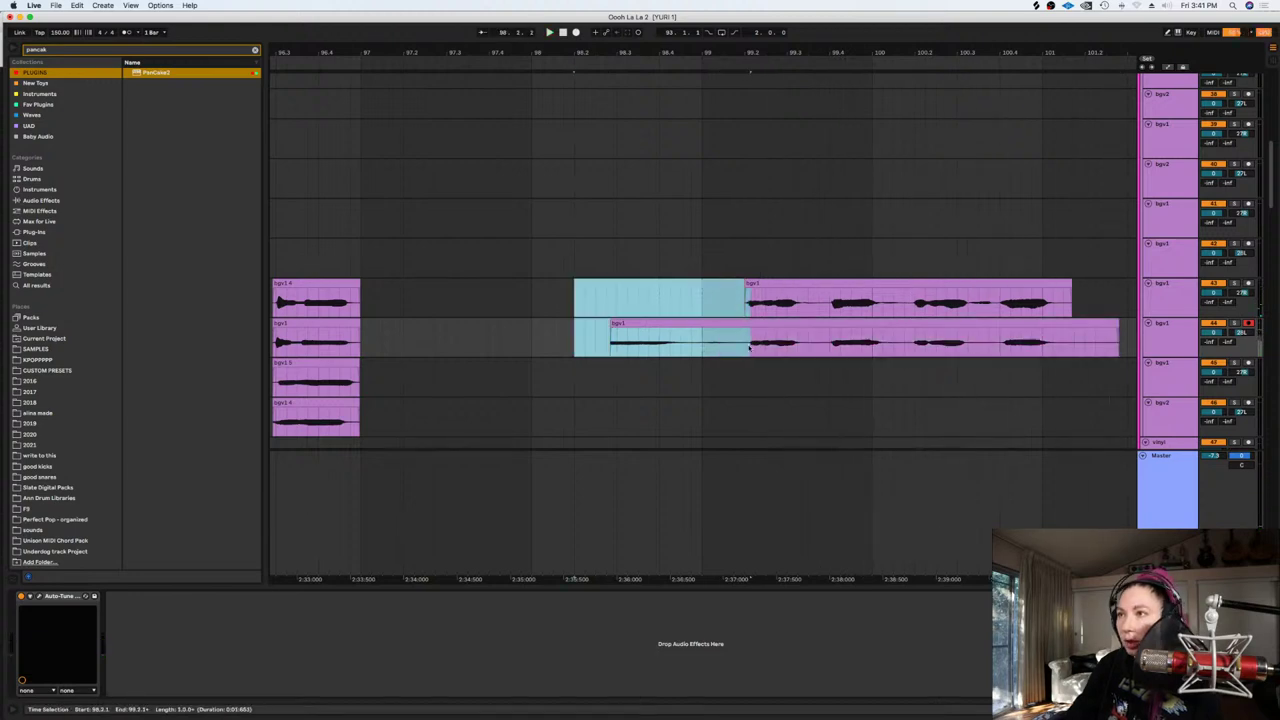
{"action": "key", "text": "Delete"}
{"action": "left_click", "coordinate": [731, 334]}
{"action": "key", "text": "minus"}
{"action": "key", "text": "minus"}
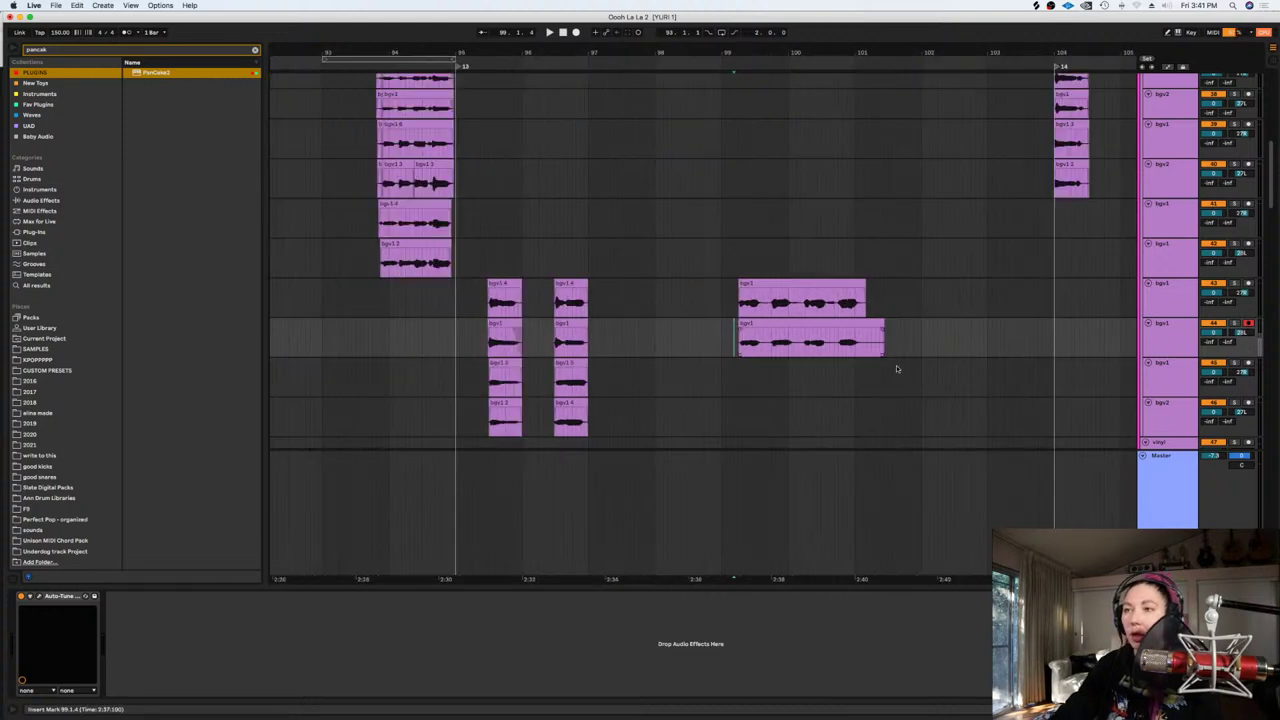
{"action": "left_click_drag", "start_coordinate": [911, 345], "coordinate": [860, 290]}
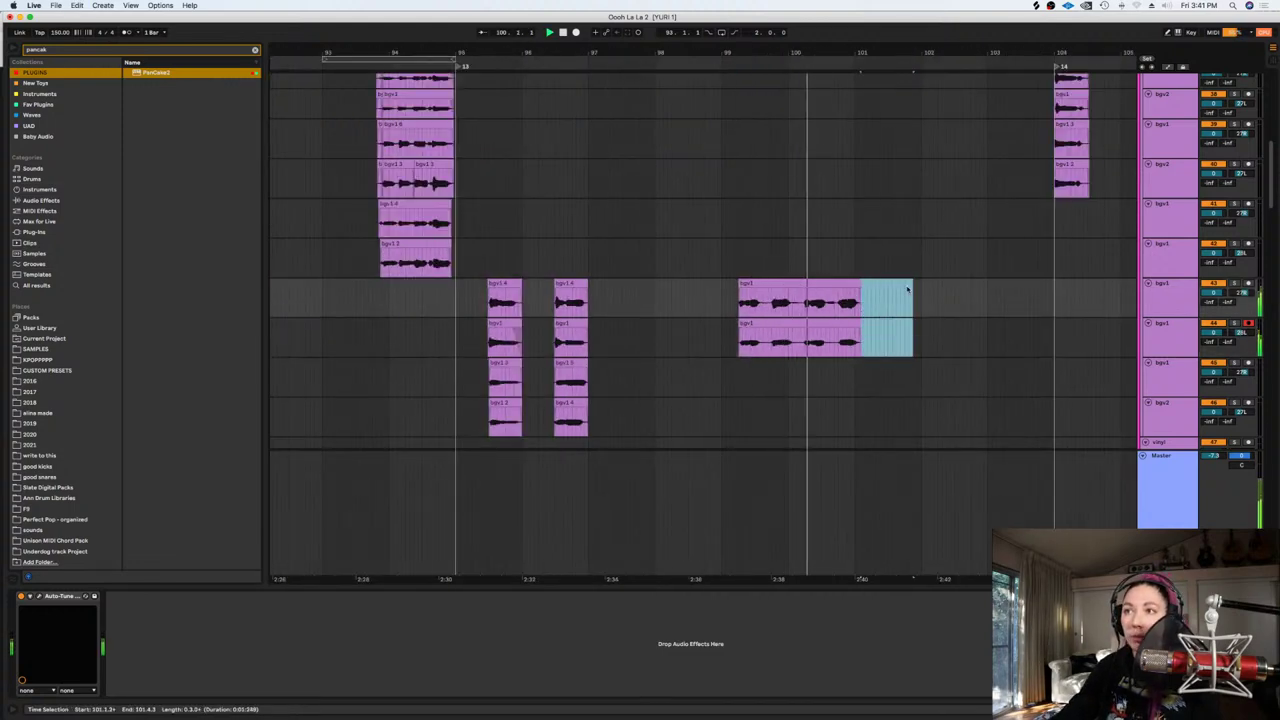
{"action": "key", "text": "space"}
Record a bgv1 take on track 45 from bar 98, split off its lead-in, and move the main part to track 46
{"action": "left_click", "coordinate": [1248, 363]}
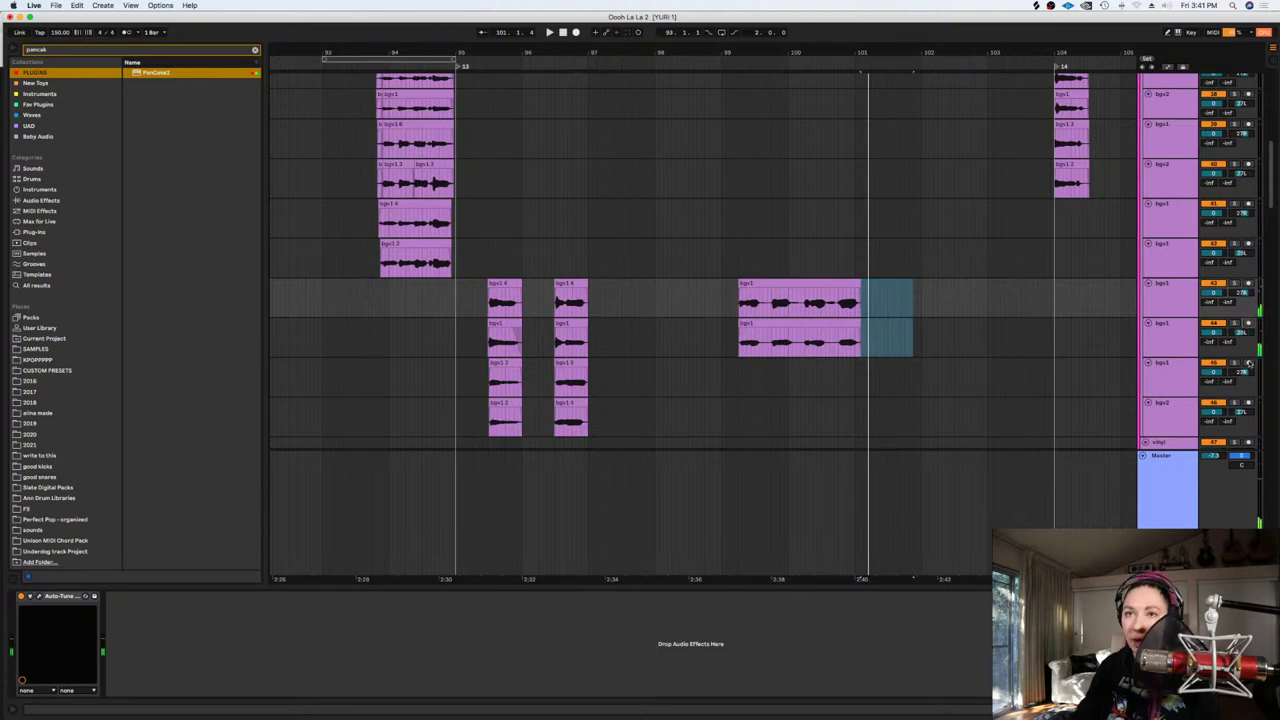
{"action": "left_click", "coordinate": [651, 375]}
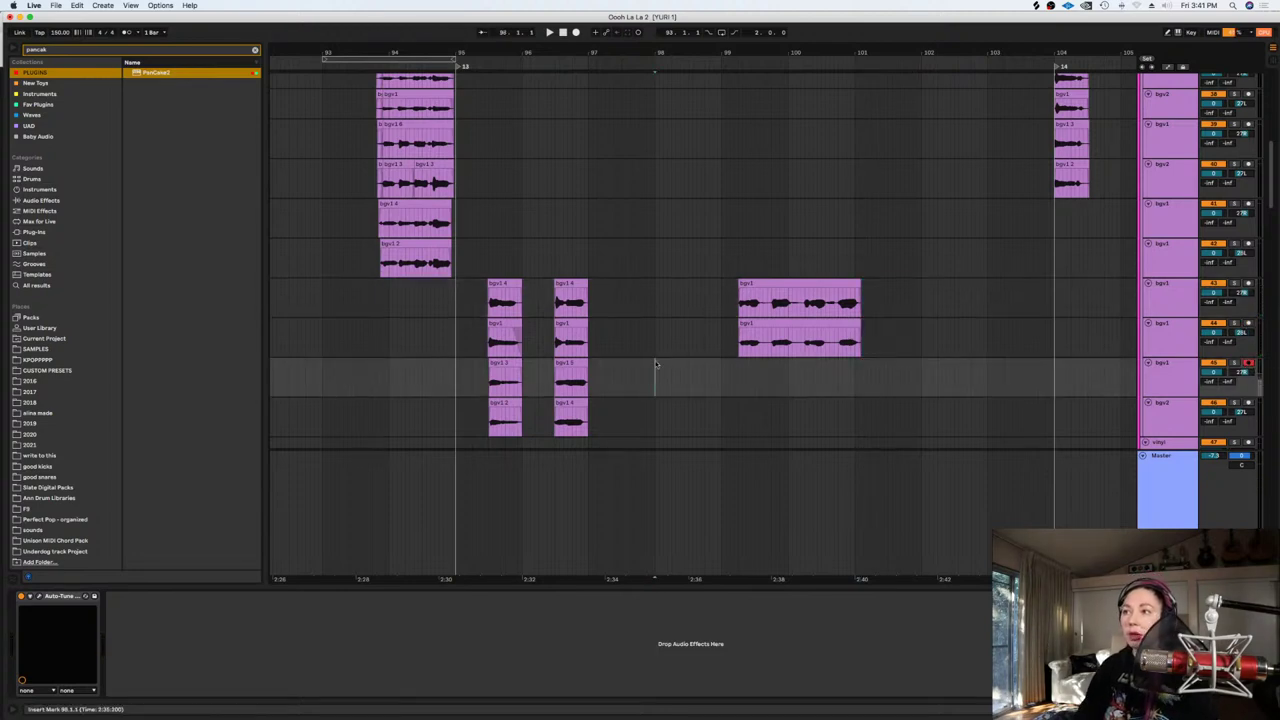
{"action": "key", "text": "space"}
{"action": "left_click", "coordinate": [576, 32]}
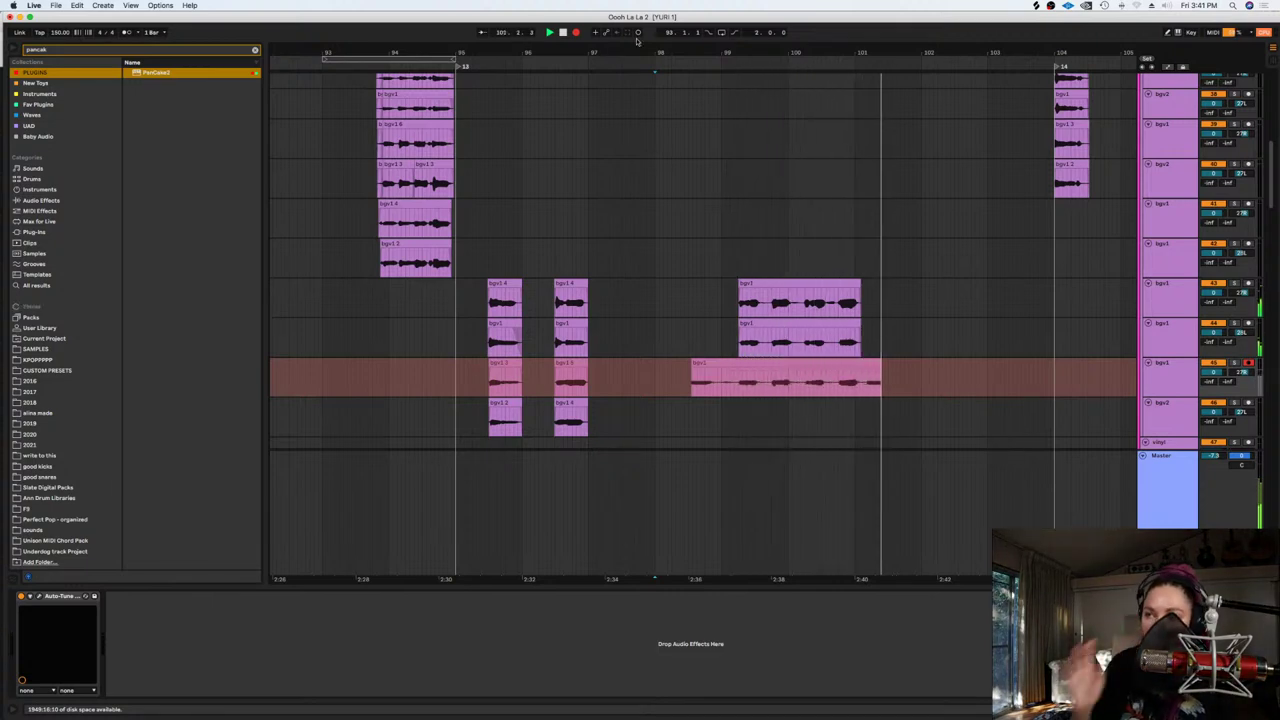
{"action": "key", "text": "space"}
{"action": "key", "text": "super+e"}
{"action": "left_click_drag", "start_coordinate": [737, 371], "coordinate": [749, 414]}
Record another take of the phrase on track 45, starting playback at bar 98
{"action": "left_click", "coordinate": [653, 374]}
{"action": "key", "text": "space"}
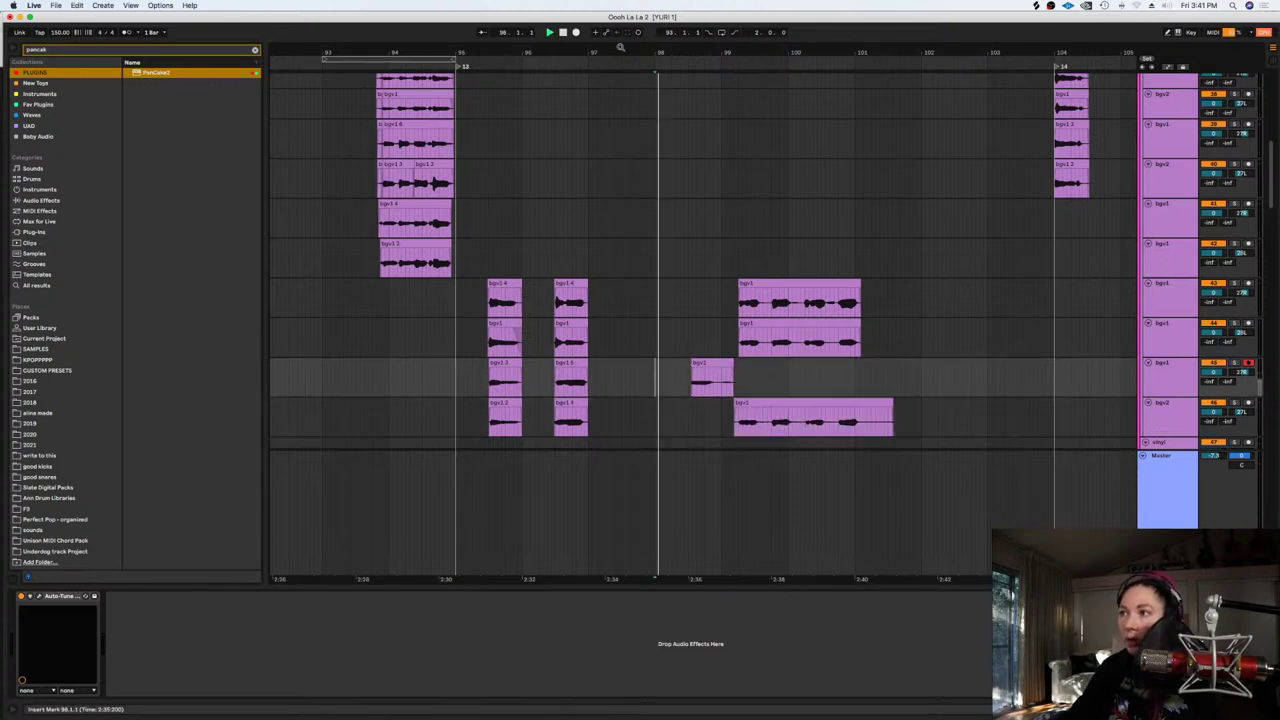
{"action": "left_click", "coordinate": [576, 32]}
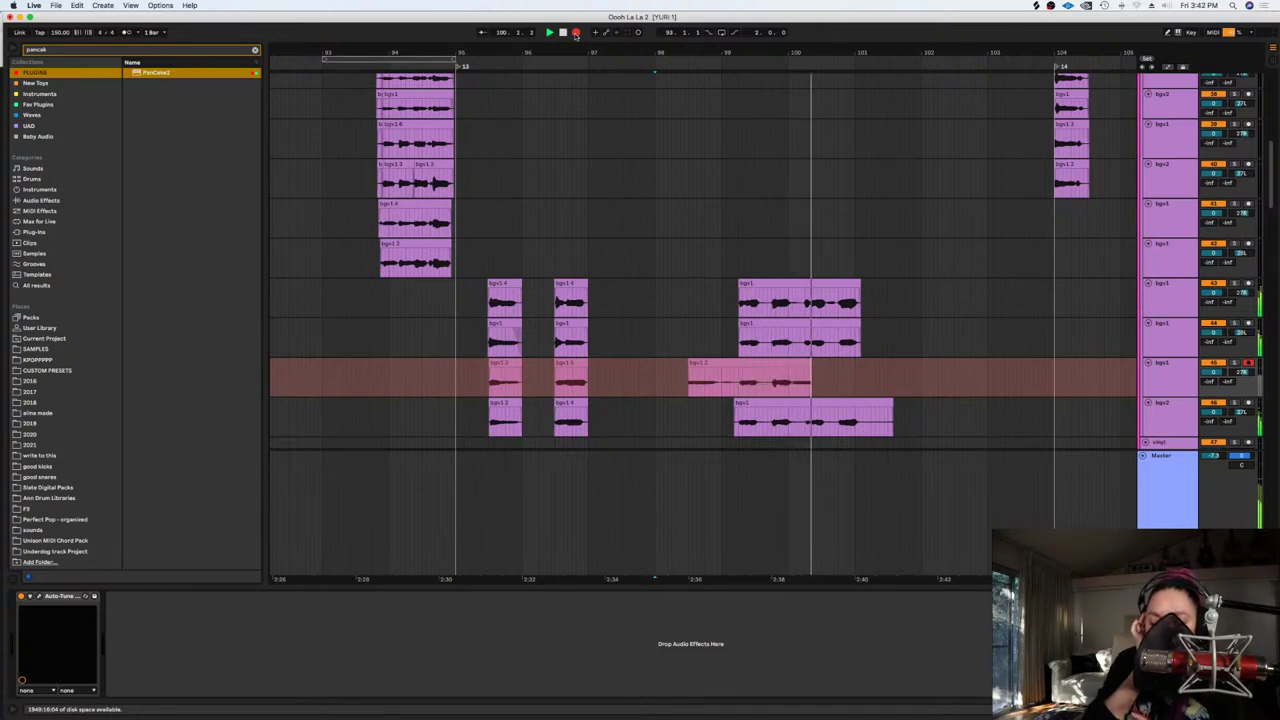
{"action": "key", "text": "space"}
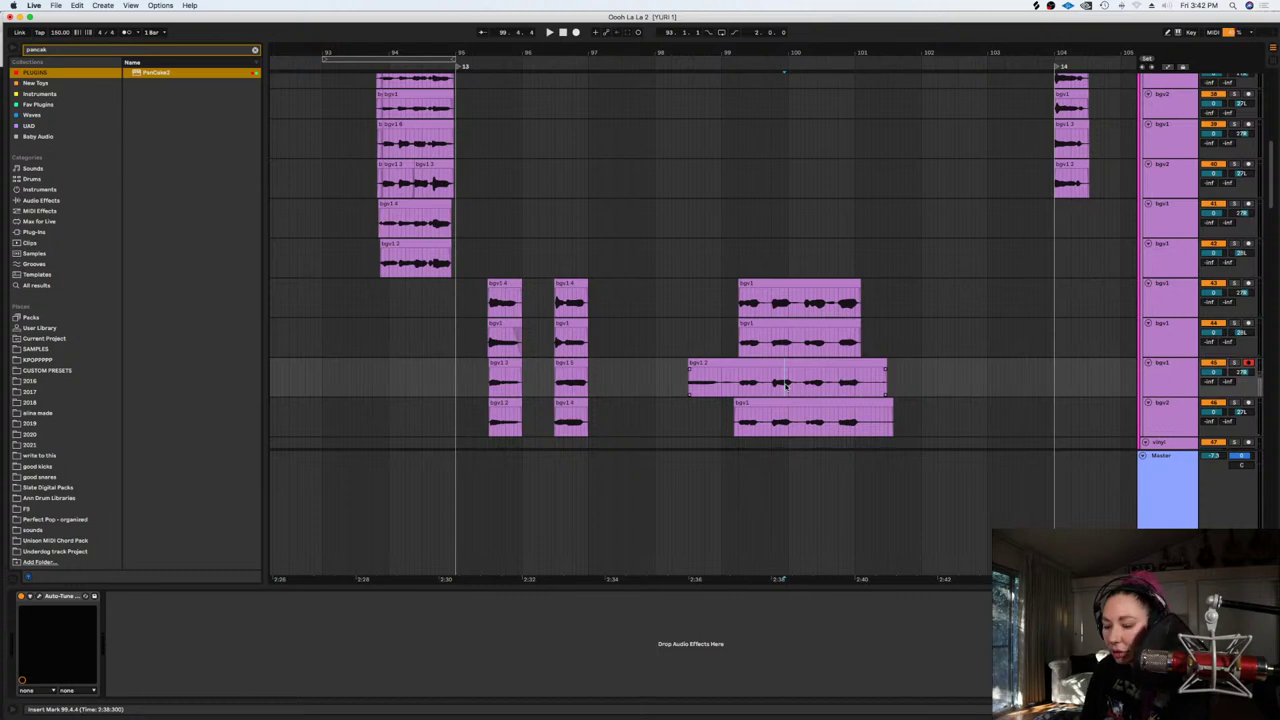
Trim the starts of the clips on tracks 45 and 46 to match the clips above and play them back
{"action": "scroll", "coordinate": [786, 384], "scroll_direction": "up", "scroll_amount": 6}
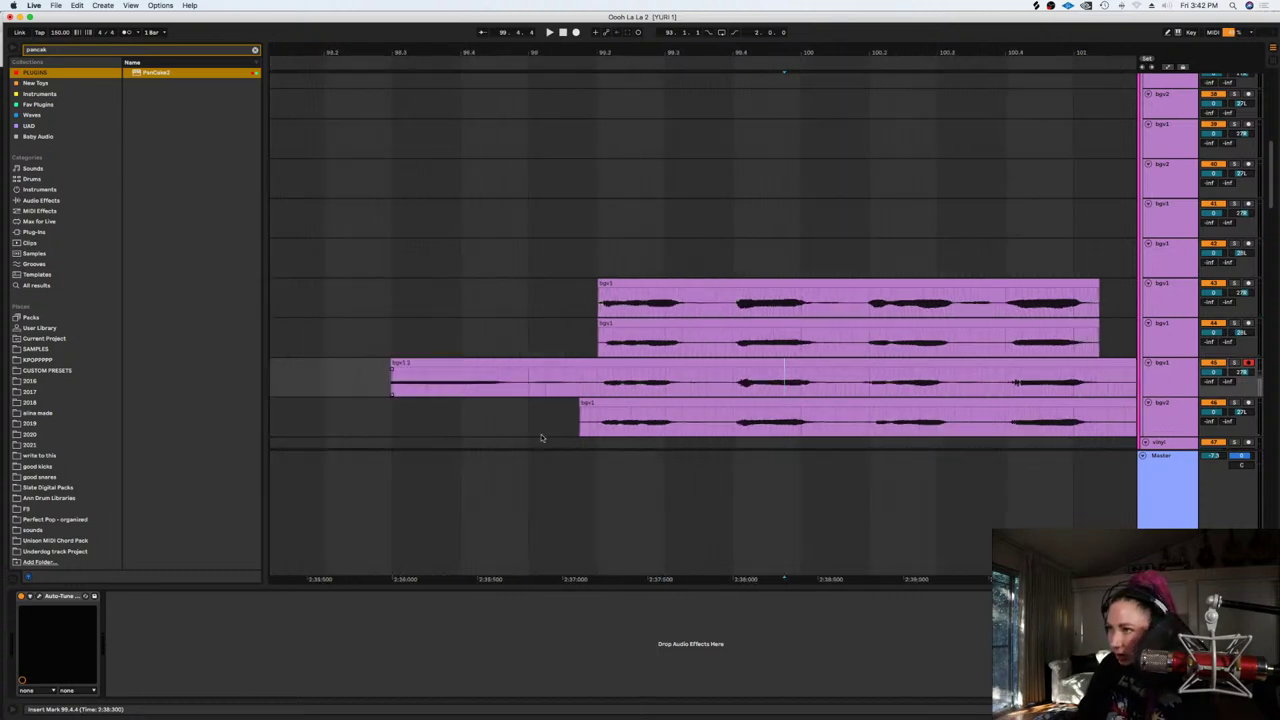
{"action": "left_click_drag", "start_coordinate": [597, 423], "coordinate": [378, 371]}
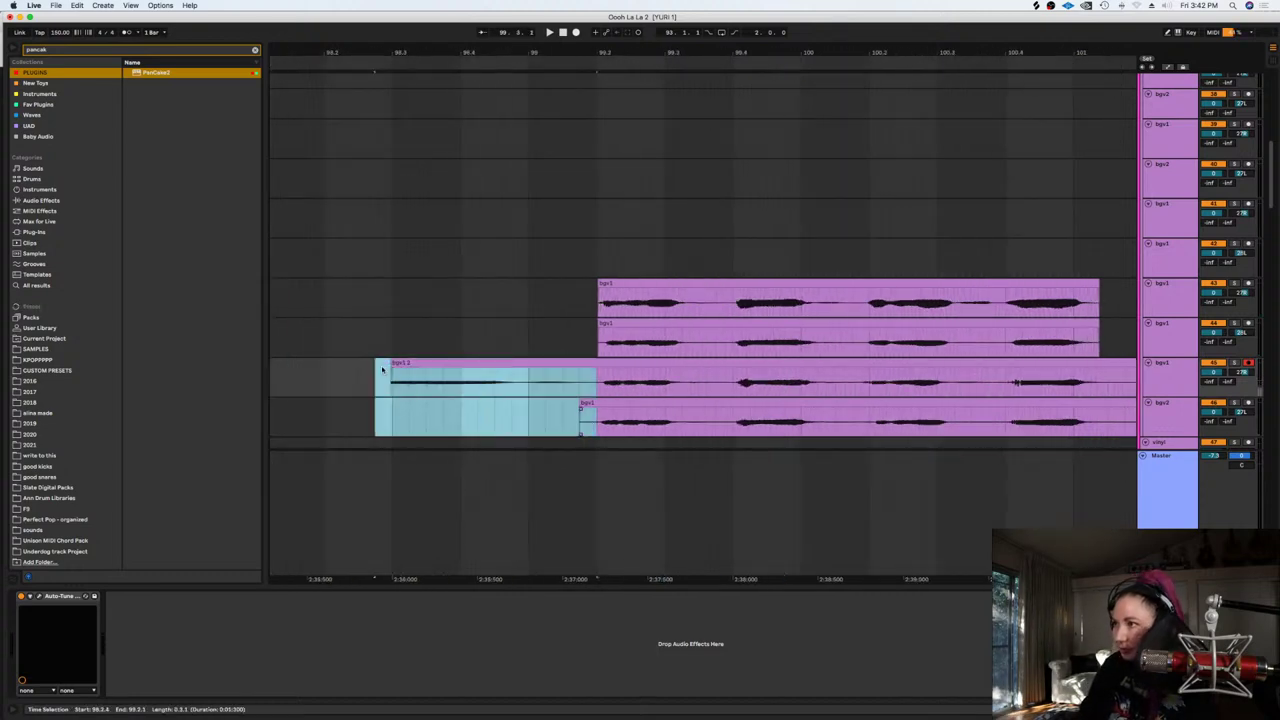
{"action": "key", "text": "Delete"}
{"action": "key", "text": "space"}
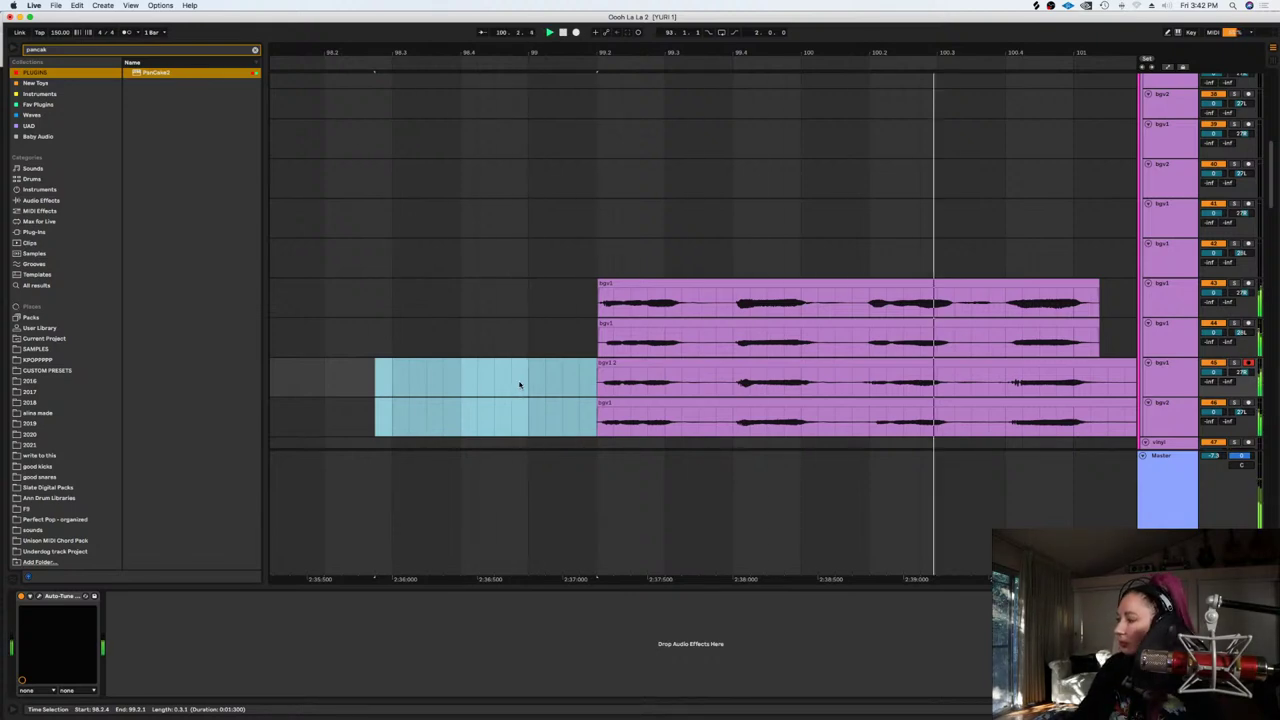
Trim the excess audio from the ends of the clips on tracks 45 and 46, just past bar 101
{"action": "left_click", "coordinate": [862, 393]}
{"action": "key", "text": "minus"}
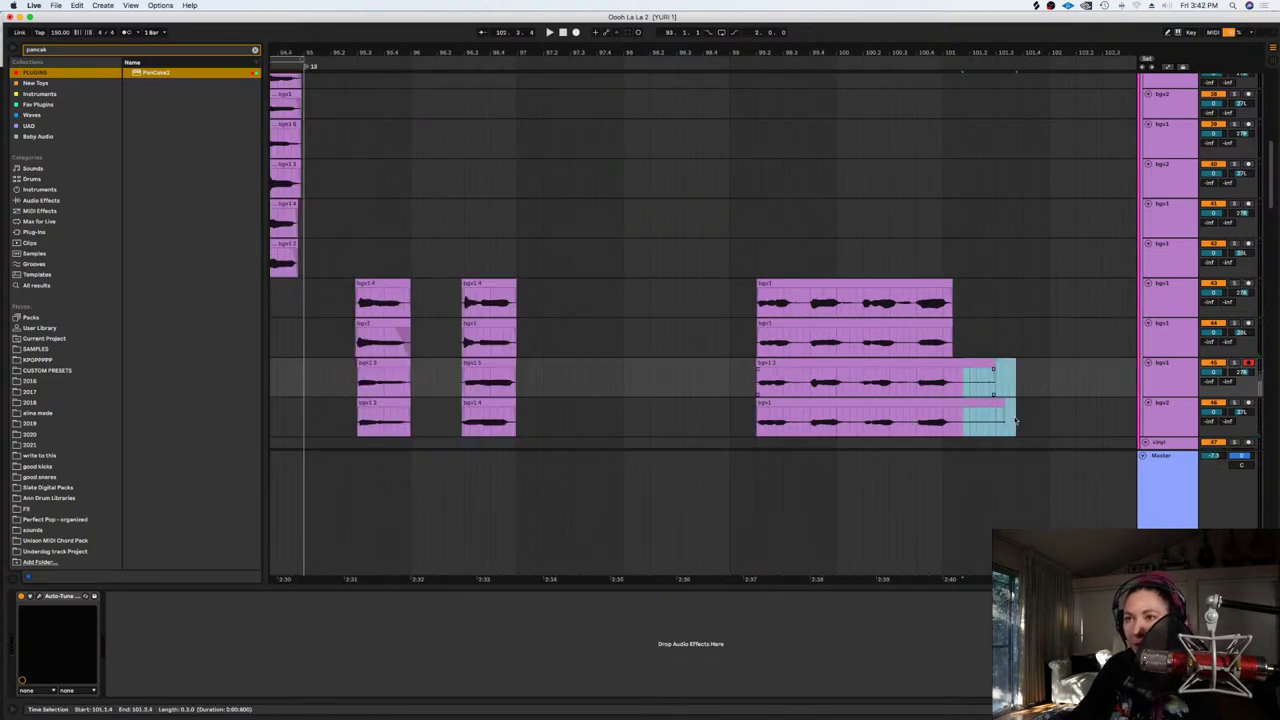
{"action": "key", "text": "Delete"}
{"action": "left_click", "coordinate": [895, 377]}
{"action": "key", "text": "space"}
{"action": "left_click_drag", "start_coordinate": [983, 382], "coordinate": [960, 406]}
{"action": "key", "text": "Delete"}
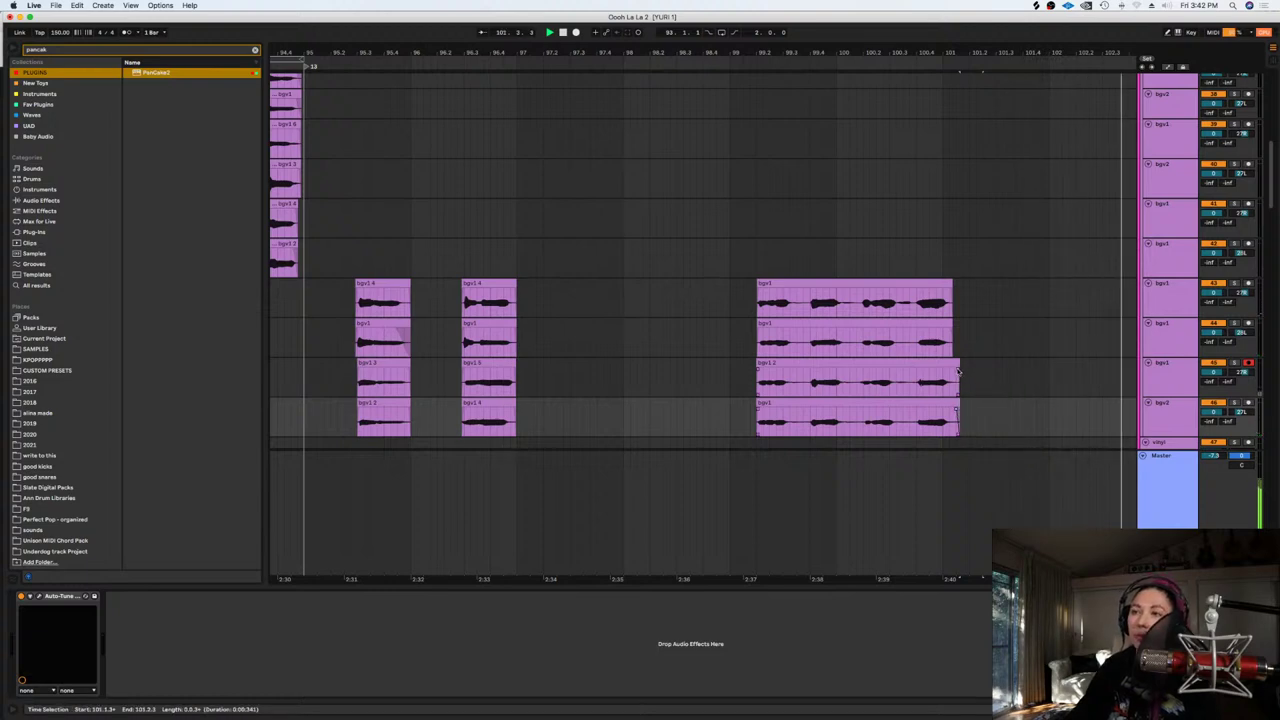
Disarm recording on bgv1 track 45
{"action": "left_click", "coordinate": [953, 372]}
{"action": "key", "text": "minus"}
{"action": "key", "text": "minus"}
{"action": "key", "text": "minus"}
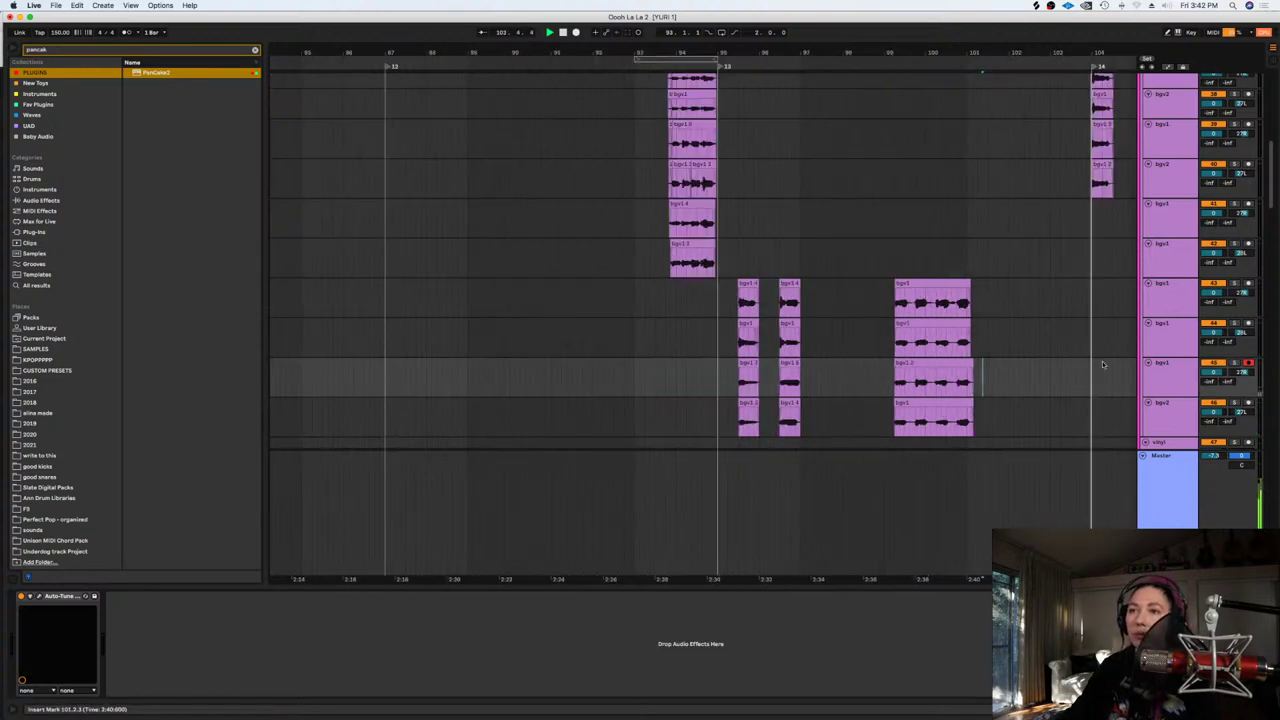
{"action": "left_click", "coordinate": [1248, 364]}
Play the arrangement from bar 100 while examining the airy vocal tracks, and place the insert marker at bar 102 on airy1
{"action": "scroll", "coordinate": [1018, 349], "scroll_direction": "down", "scroll_amount": 10}
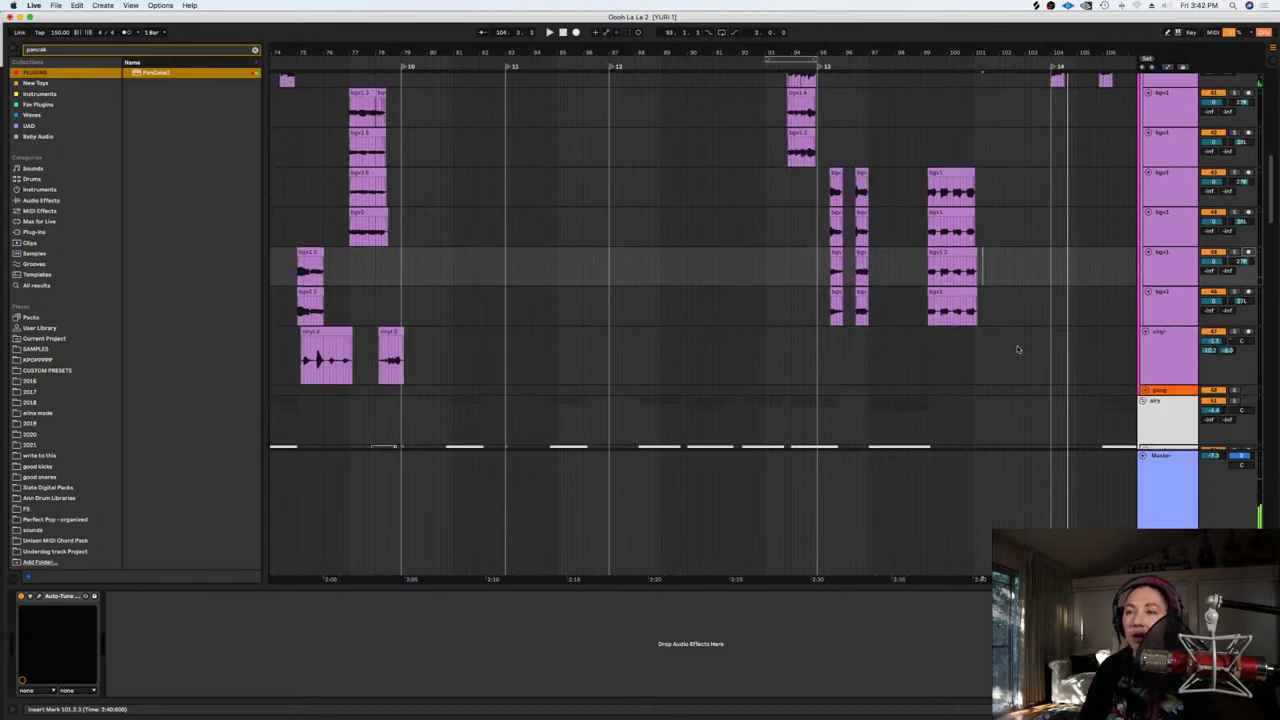
{"action": "left_click", "coordinate": [948, 246]}
{"action": "key", "text": "space"}
{"action": "right_click", "coordinate": [948, 243]}
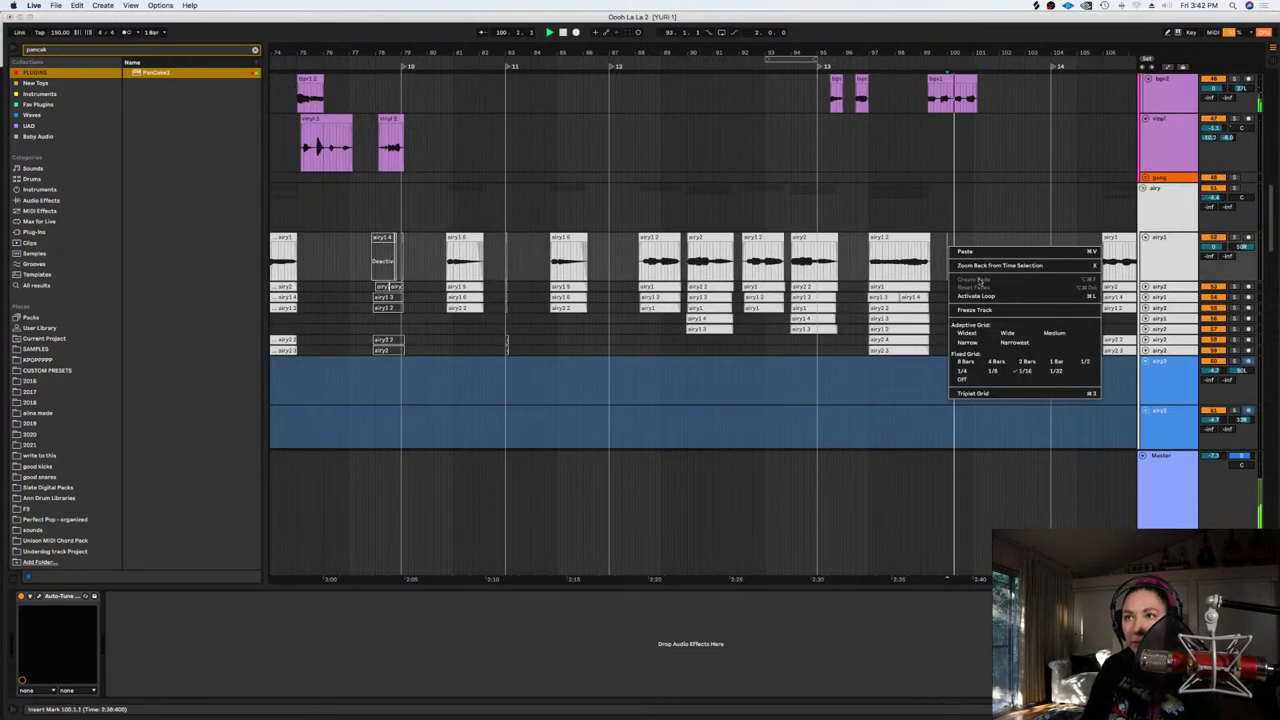
{"action": "left_click", "coordinate": [1040, 465]}
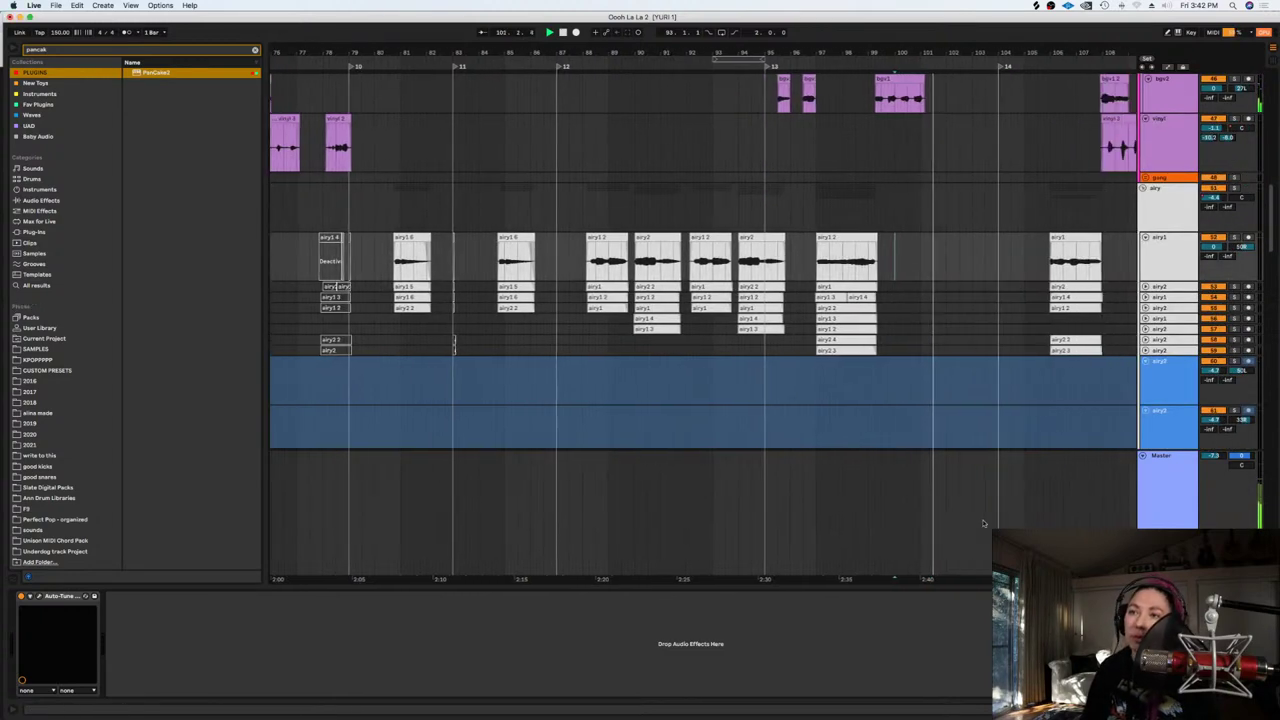
{"action": "left_click", "coordinate": [938, 262]}
{"action": "key", "text": "plus"}
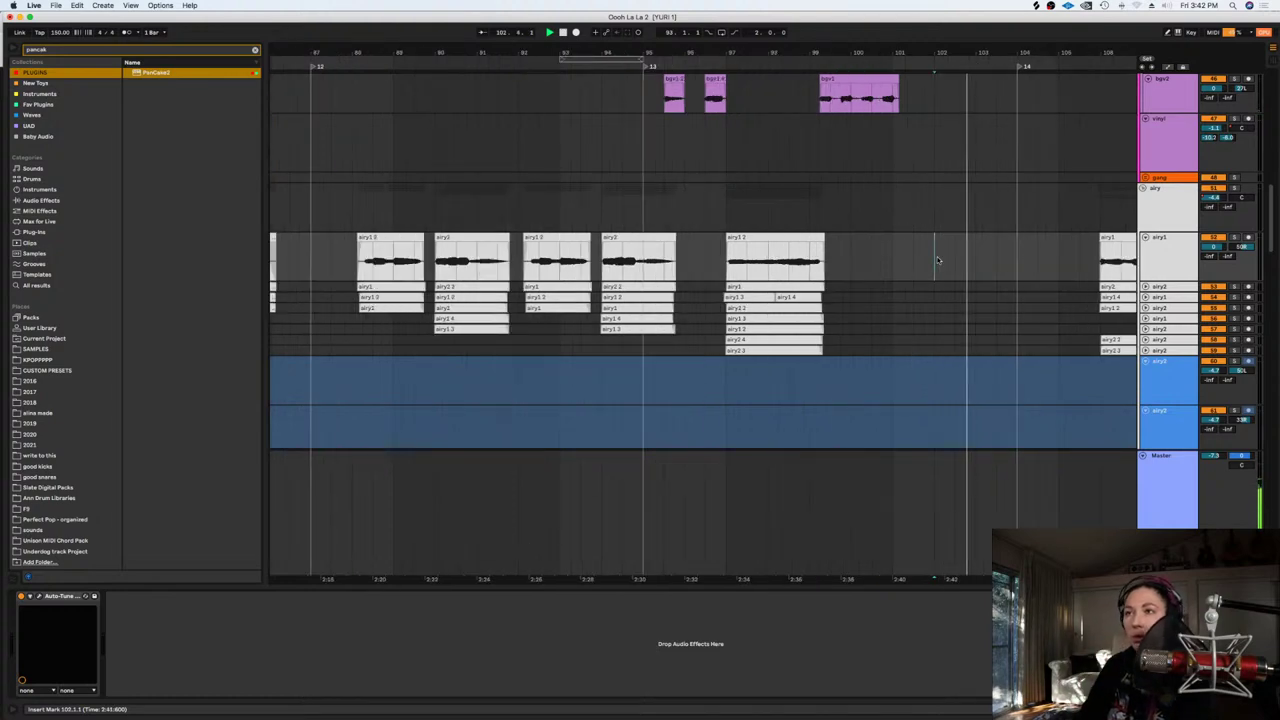
{"action": "key", "text": "space"}
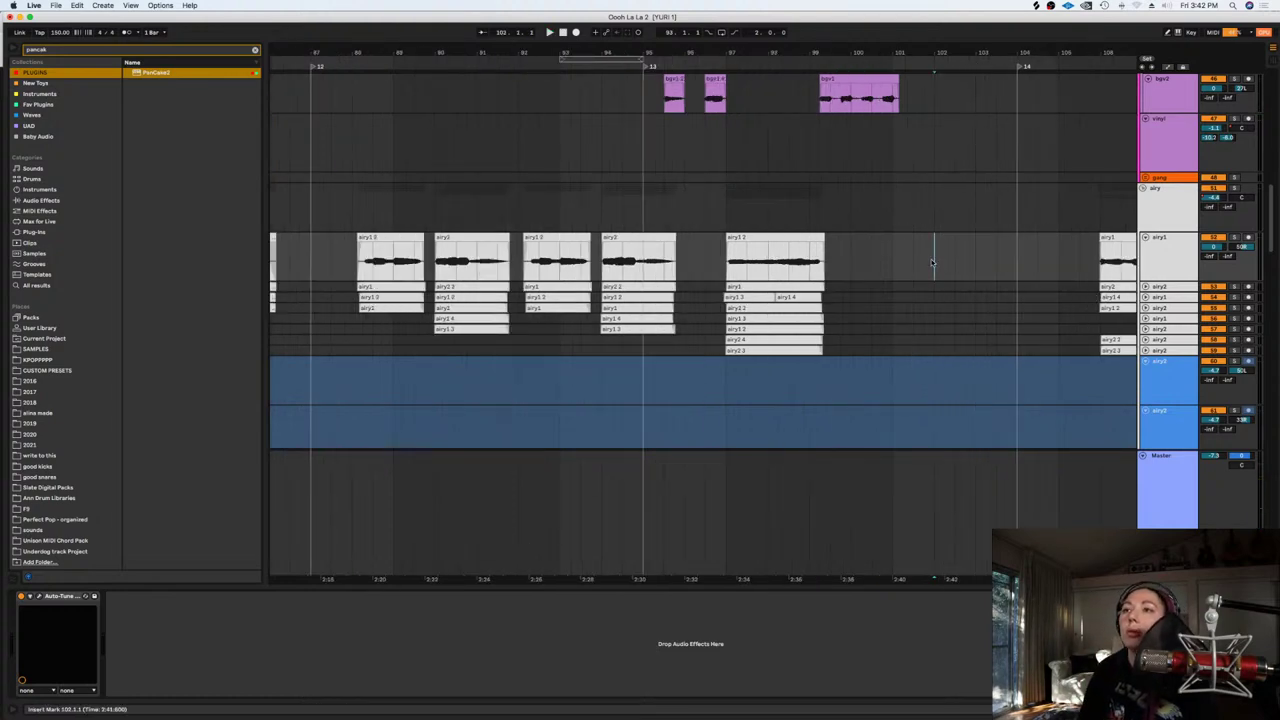
Select the airy tracks 53 to 59 and increase their track heights
{"action": "left_click", "coordinate": [1168, 288]}
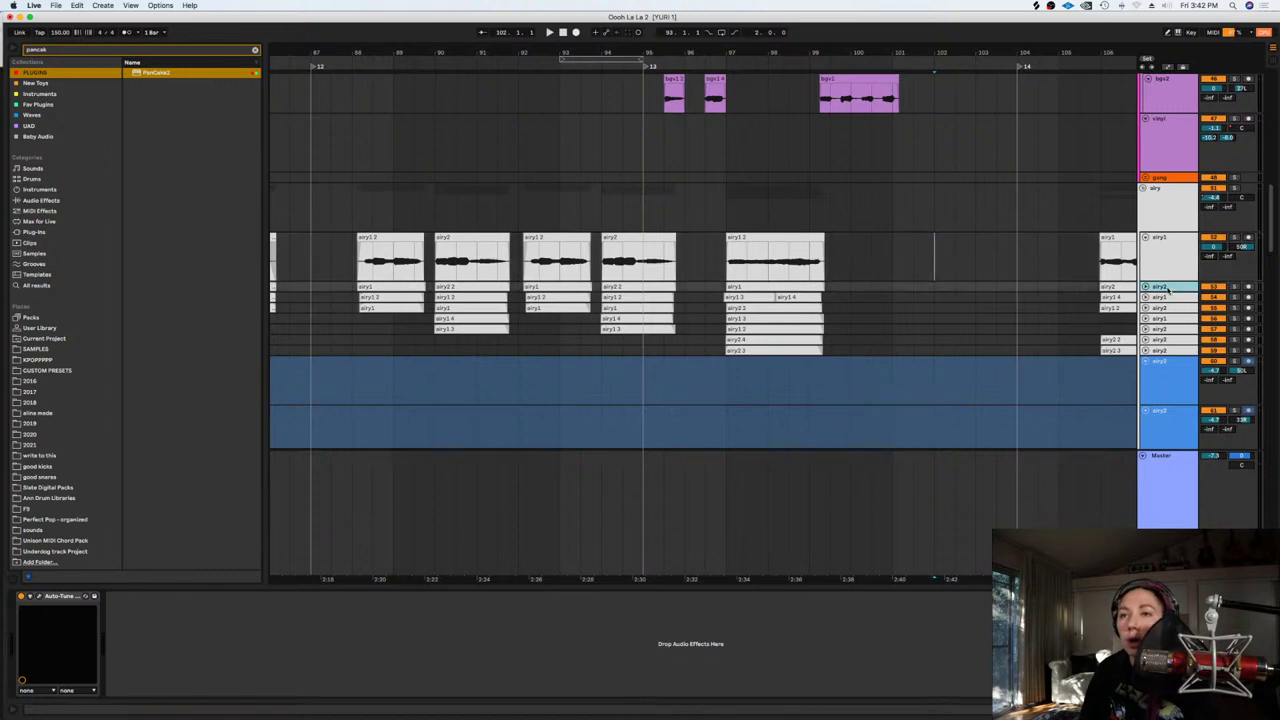
{"action": "left_click", "coordinate": [1164, 351], "text": "shift"}
{"action": "left_click_drag", "start_coordinate": [1161, 355], "coordinate": [1158, 372]}
{"action": "left_click", "coordinate": [934, 150]}
{"action": "scroll", "coordinate": [955, 162], "scroll_direction": "up", "scroll_amount": 3}
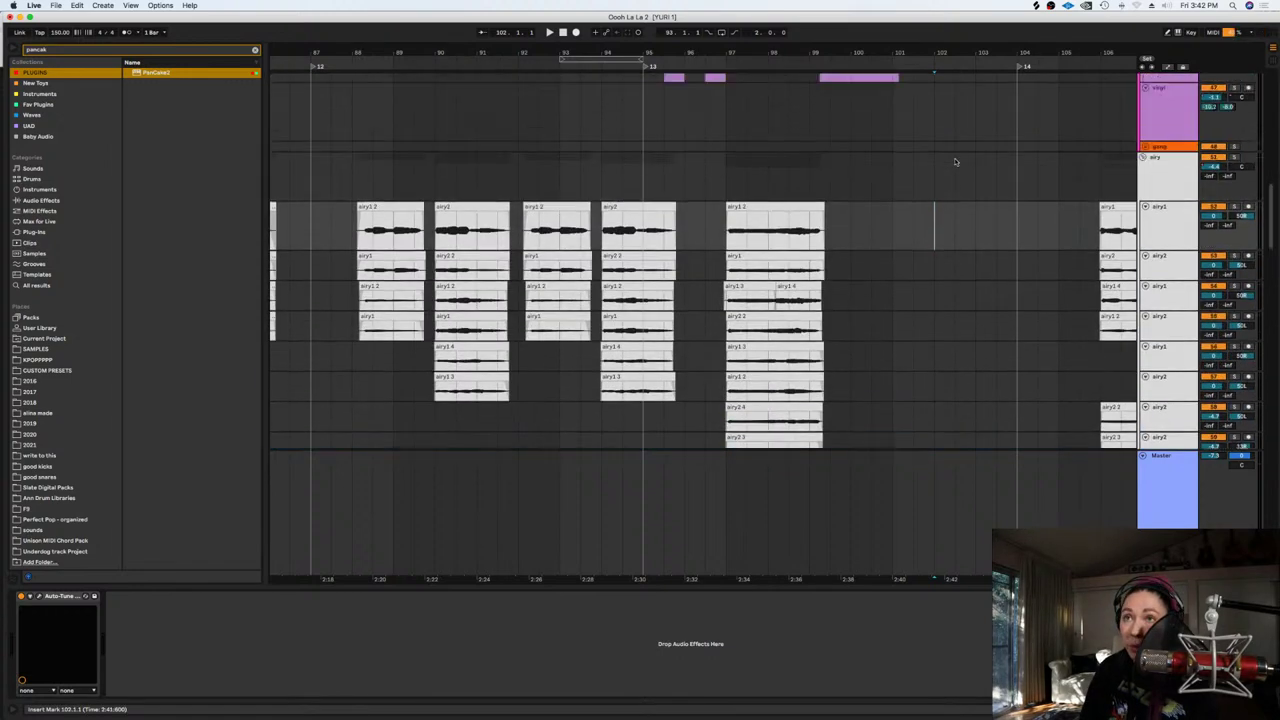
Record a vocal take on airy1 track 52 from bar 101 and move the clip down to airy2 track 53
{"action": "left_click", "coordinate": [912, 225]}
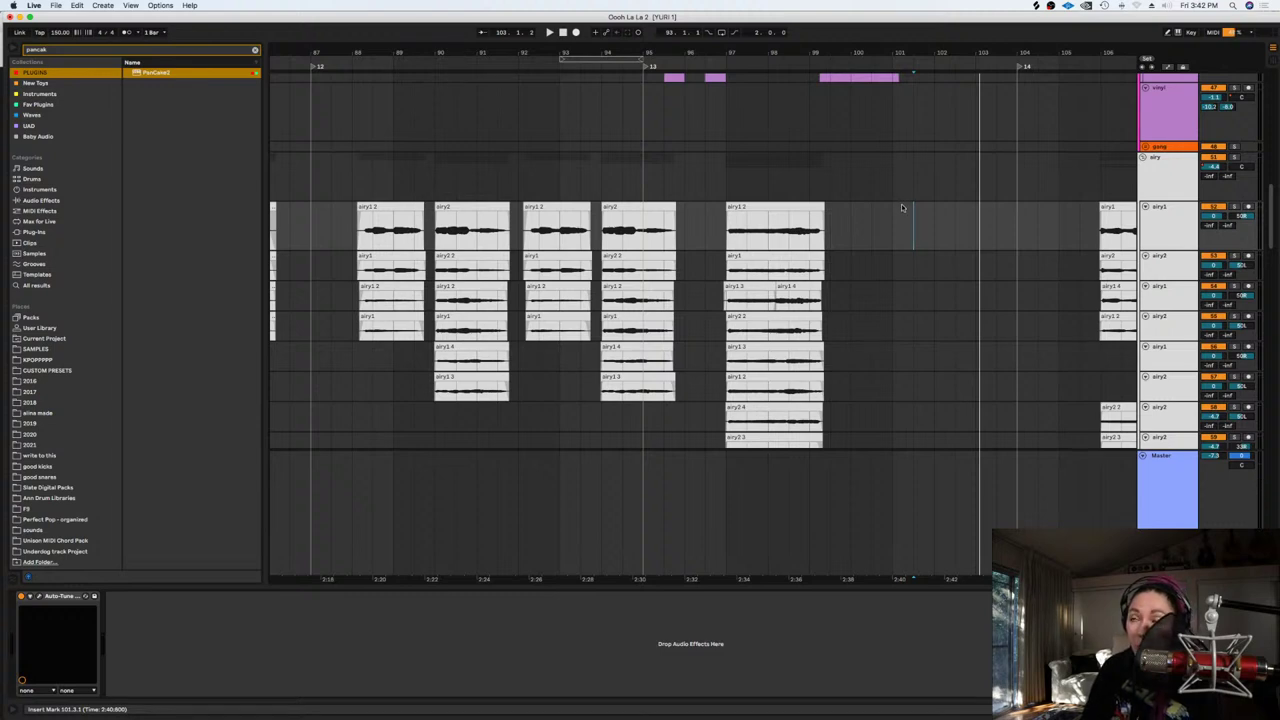
{"action": "key", "text": "space"}
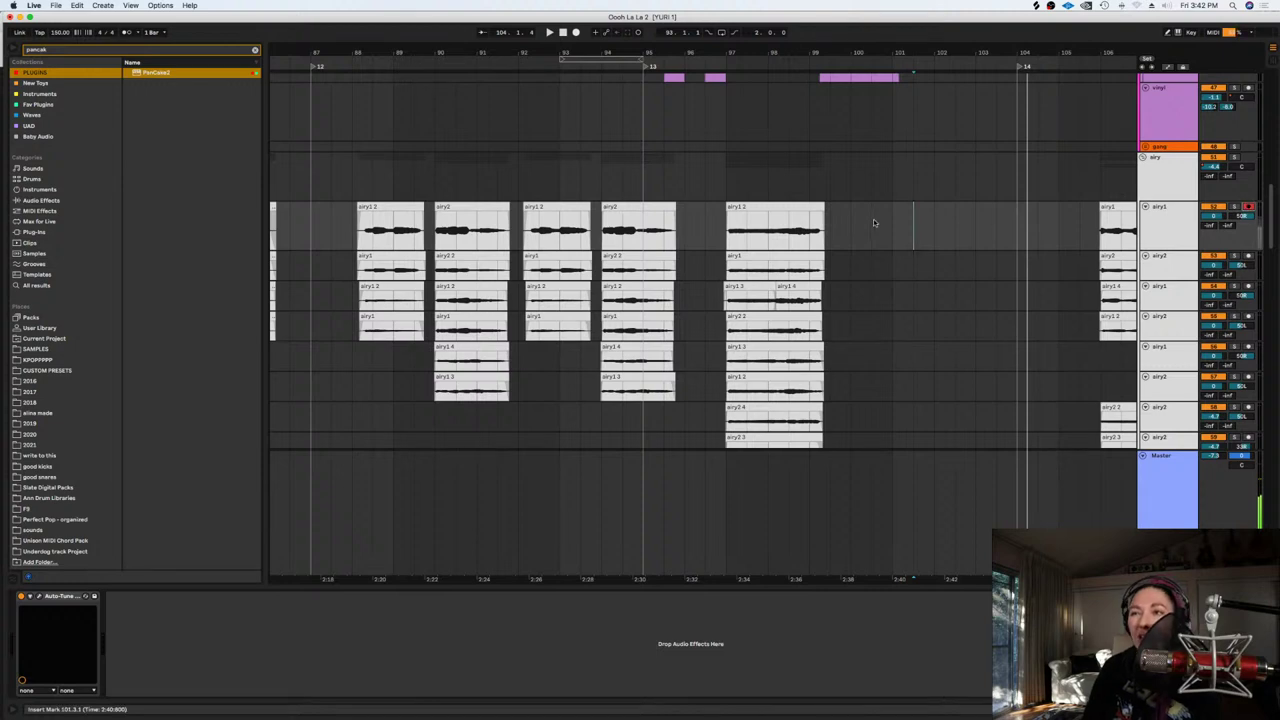
{"action": "left_click", "coordinate": [577, 33]}
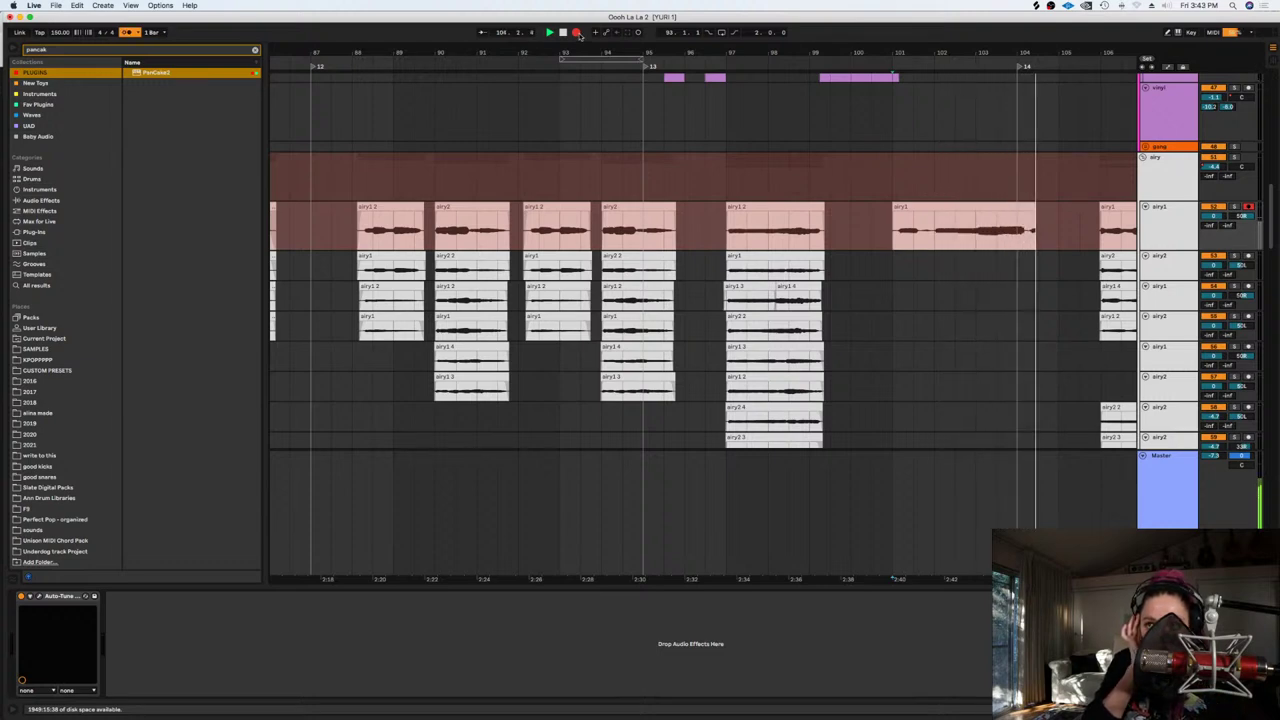
{"action": "key", "text": "space"}
{"action": "left_click_drag", "start_coordinate": [914, 220], "coordinate": [940, 272]}
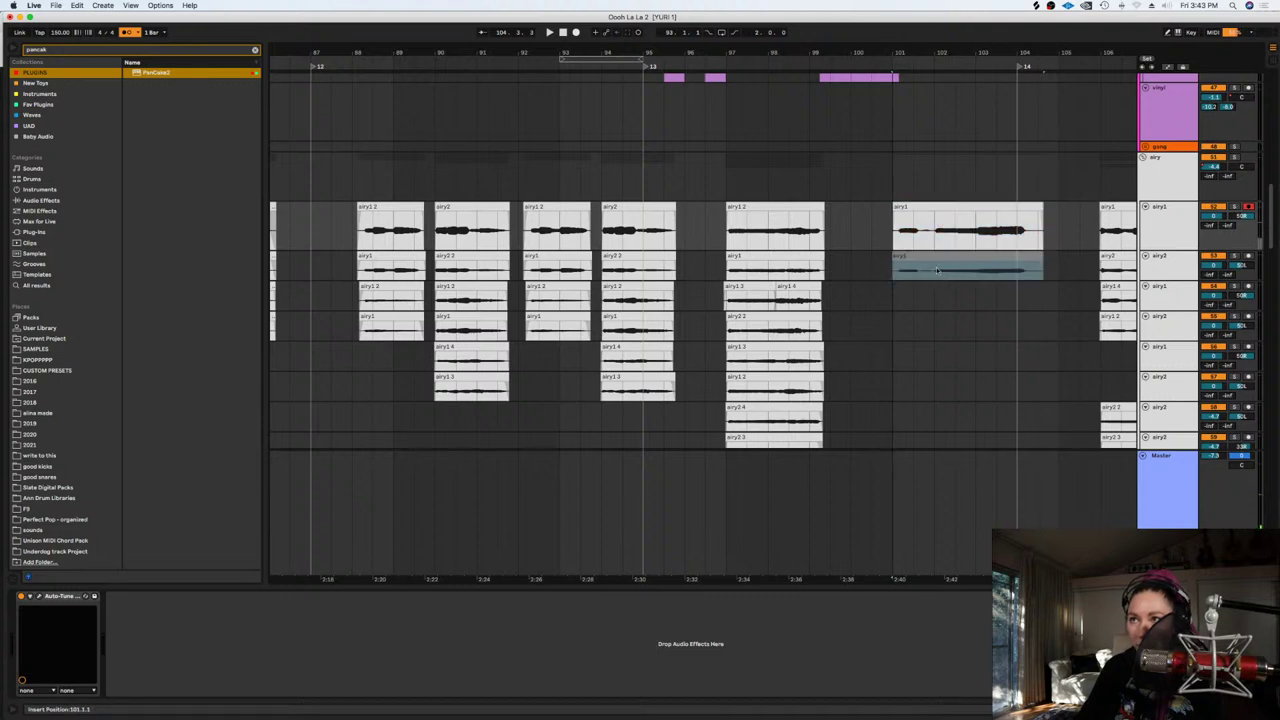
Record a second vocal take on airy1 track 52 from bar 101
{"action": "left_click", "coordinate": [888, 236]}
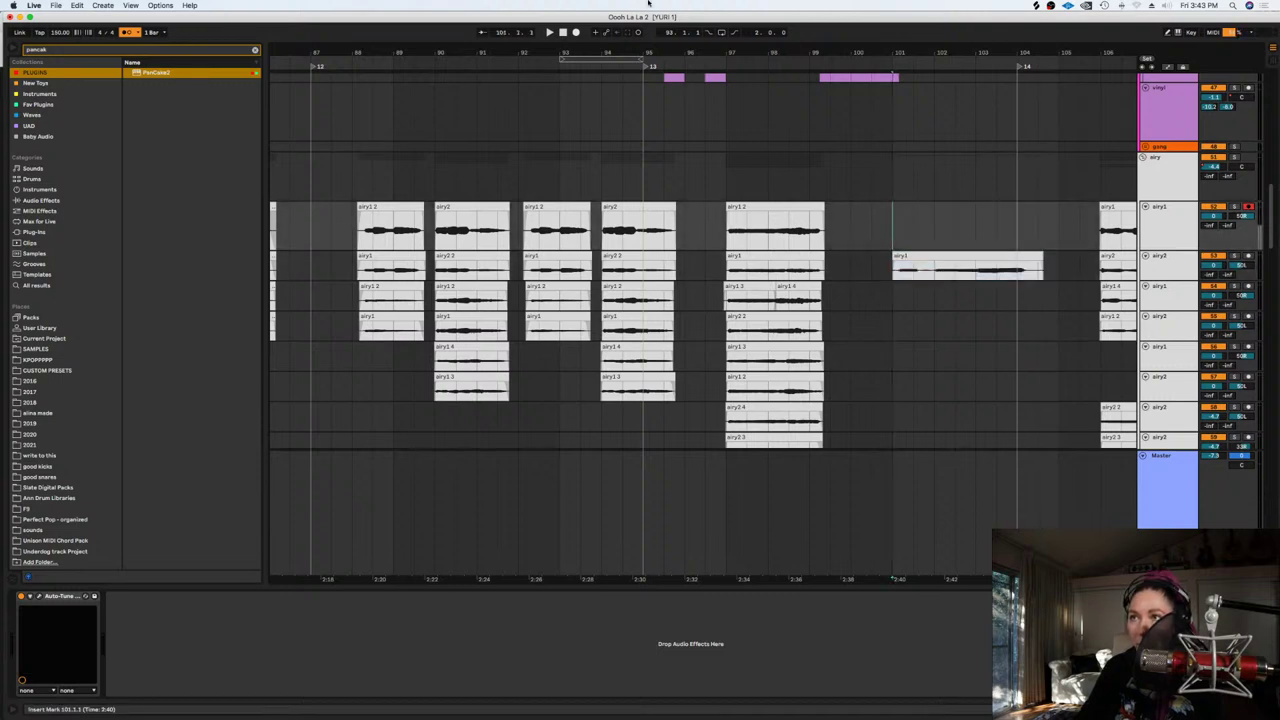
{"action": "left_click", "coordinate": [574, 33]}
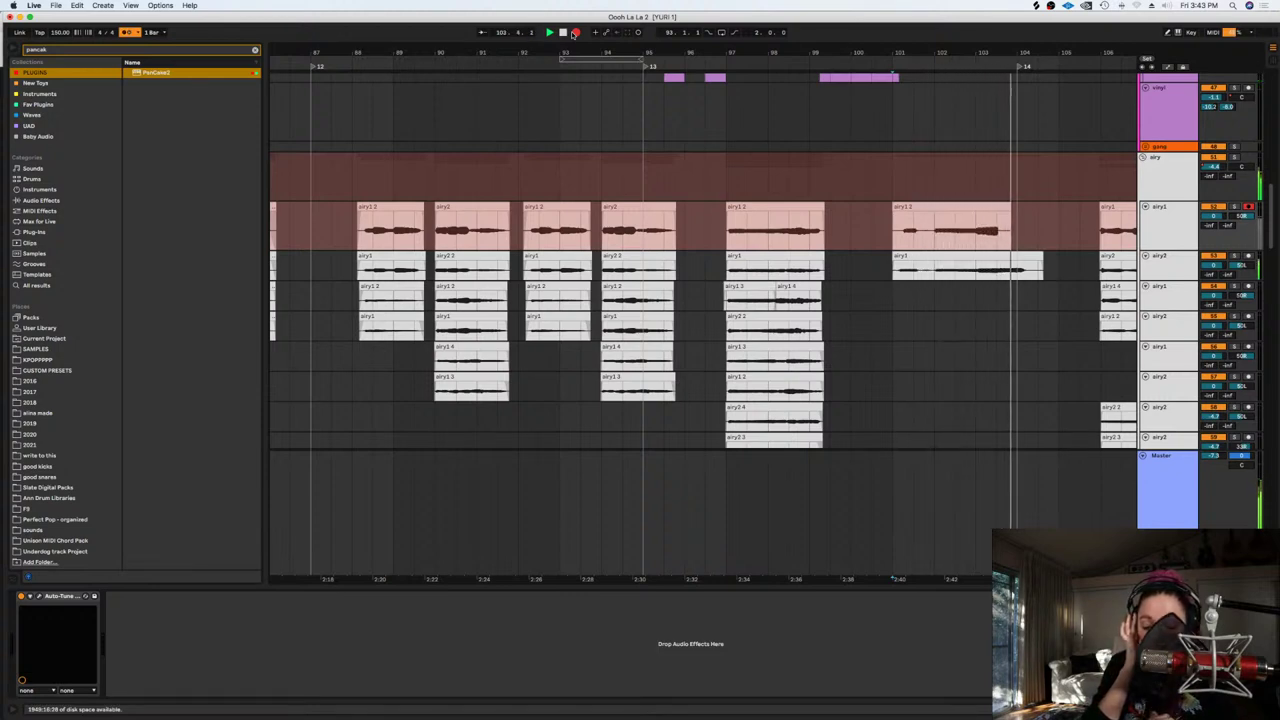
{"action": "left_click", "coordinate": [575, 33]}
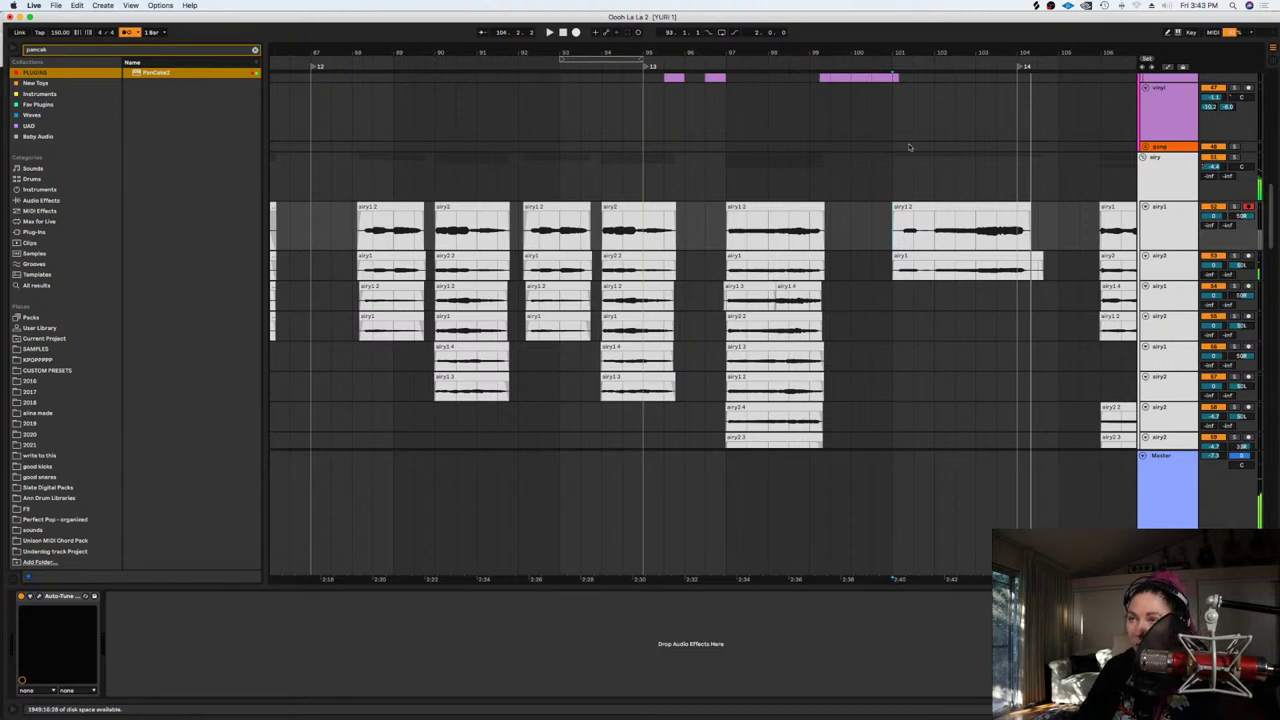
Trim the takes on tracks 52 and 53 to run from bar 102 to just past bar 104, and disarm track 52
{"action": "left_click_drag", "start_coordinate": [931, 276], "coordinate": [876, 240]}
{"action": "left_click_drag", "start_coordinate": [1060, 272], "coordinate": [1026, 238]}
{"action": "left_click", "coordinate": [1248, 207]}
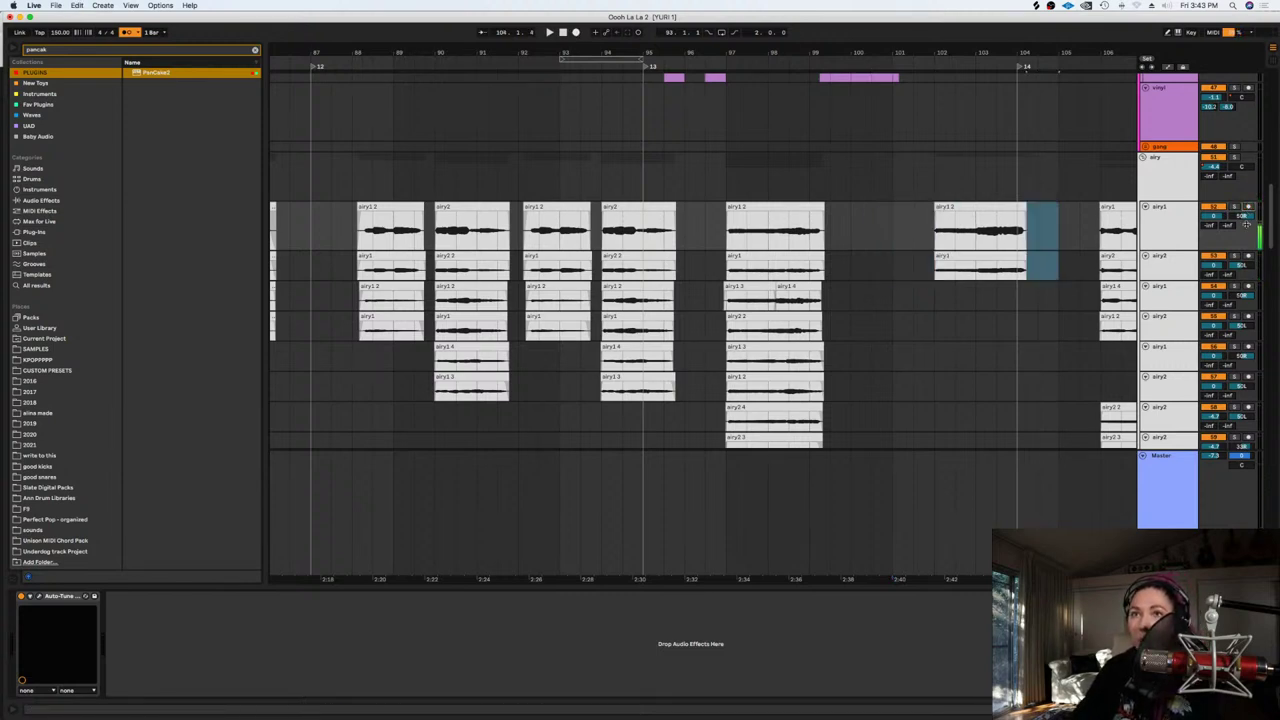
Arm airy1 track 54 for recording and play back the trimmed takes from bar 102
{"action": "left_click", "coordinate": [1249, 287]}
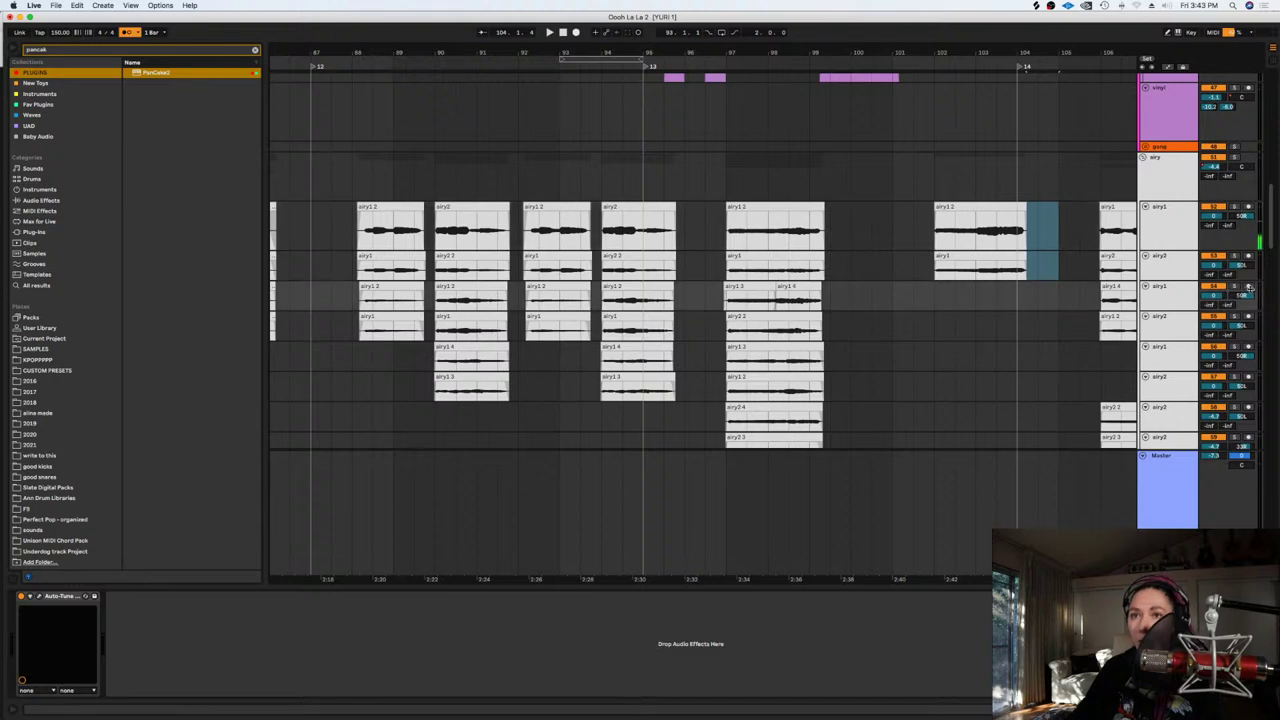
{"action": "left_click", "coordinate": [937, 298]}
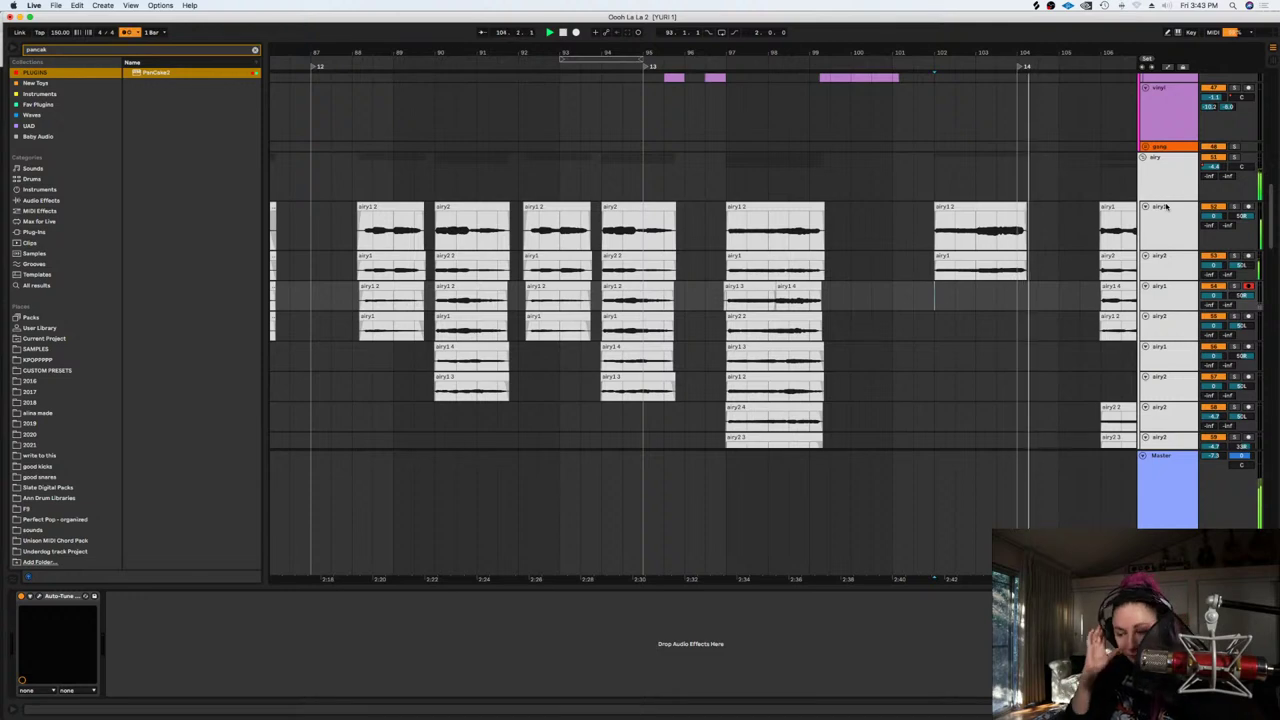
{"action": "key", "text": "space"}
{"action": "key", "text": "space"}
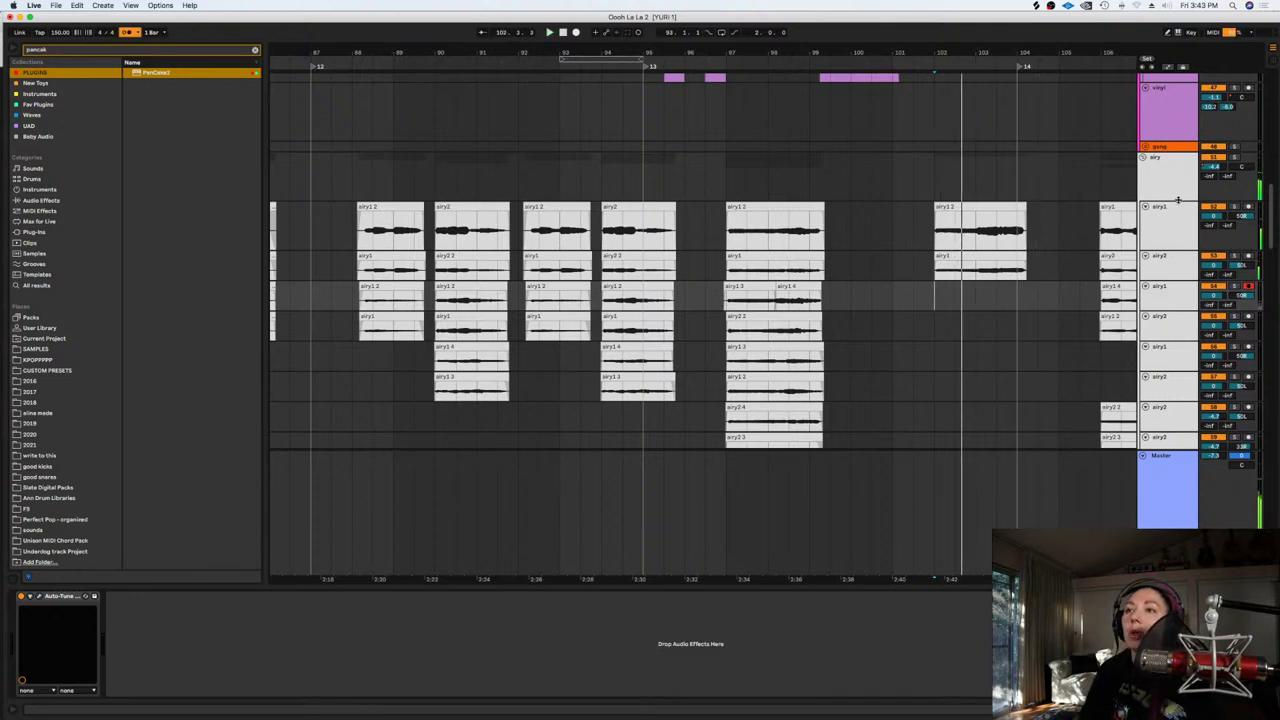
Record a take on airy1 track 54 from bar 101, discarding the first attempt, and move the clip down to airy2 track 55
{"action": "left_click", "coordinate": [938, 298]}
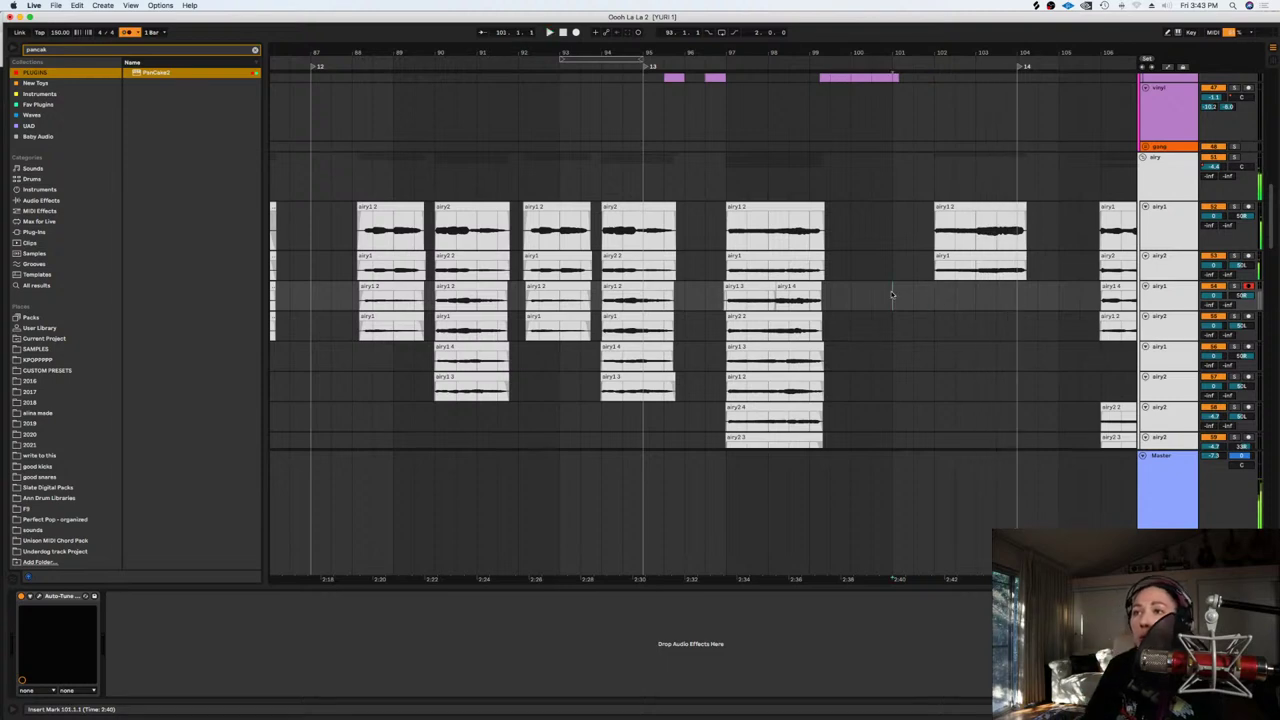
{"action": "left_click", "coordinate": [575, 33]}
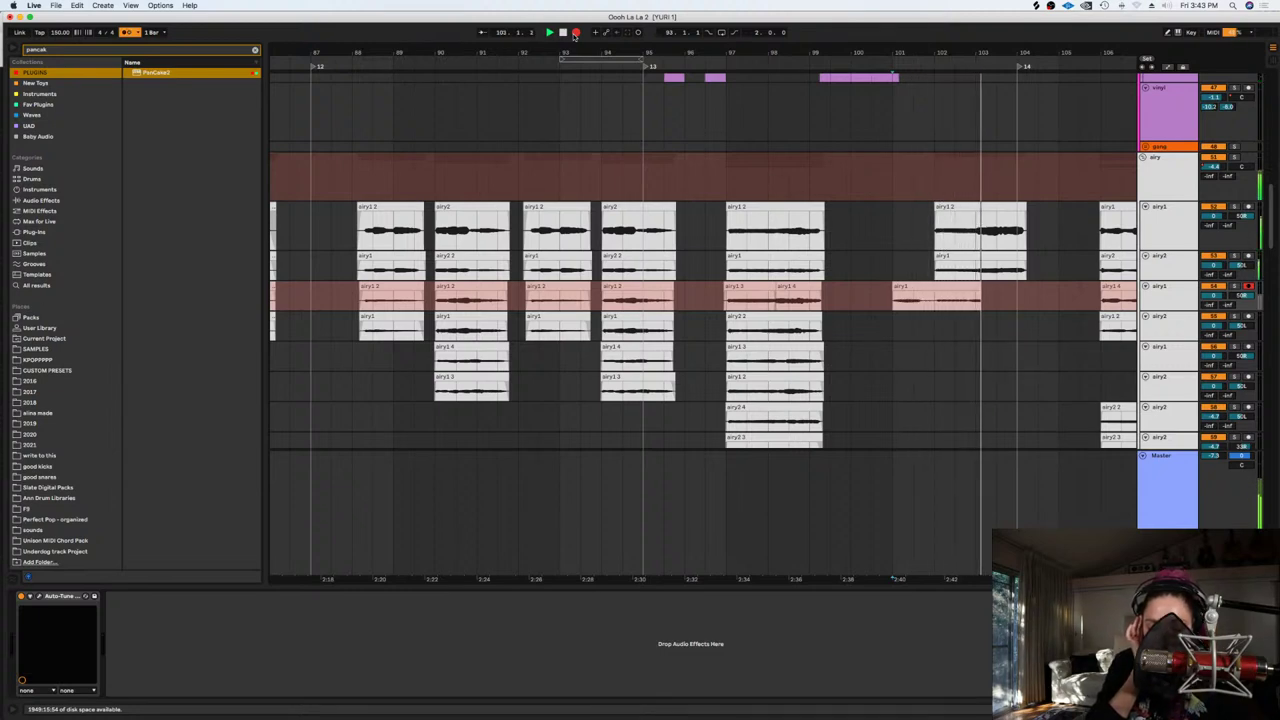
{"action": "key", "text": "super+z"}
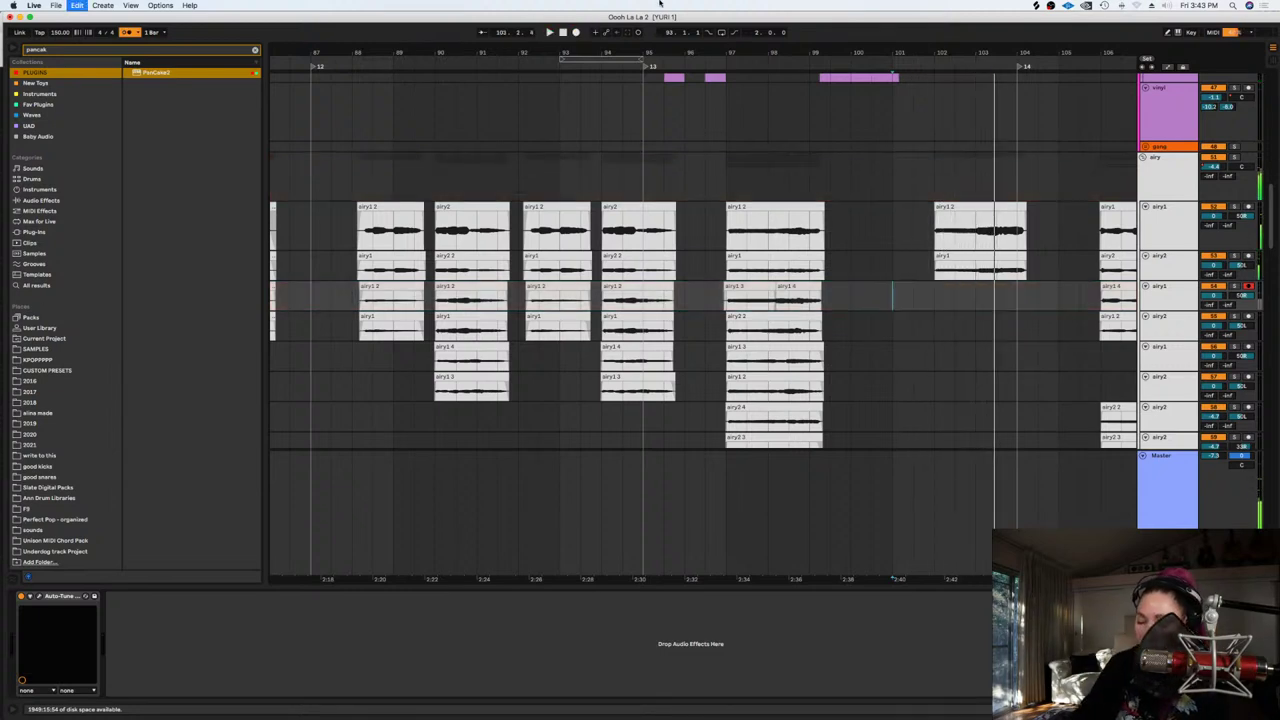
{"action": "left_click", "coordinate": [576, 33]}
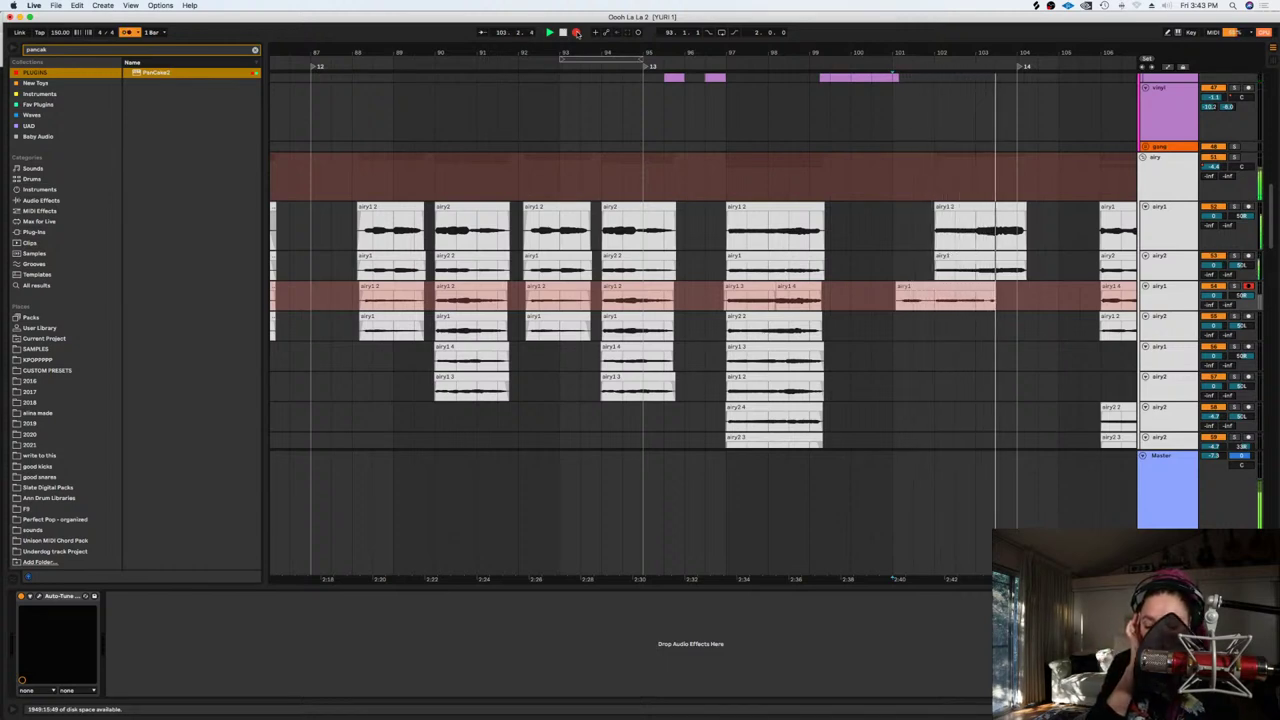
{"action": "key", "text": "space"}
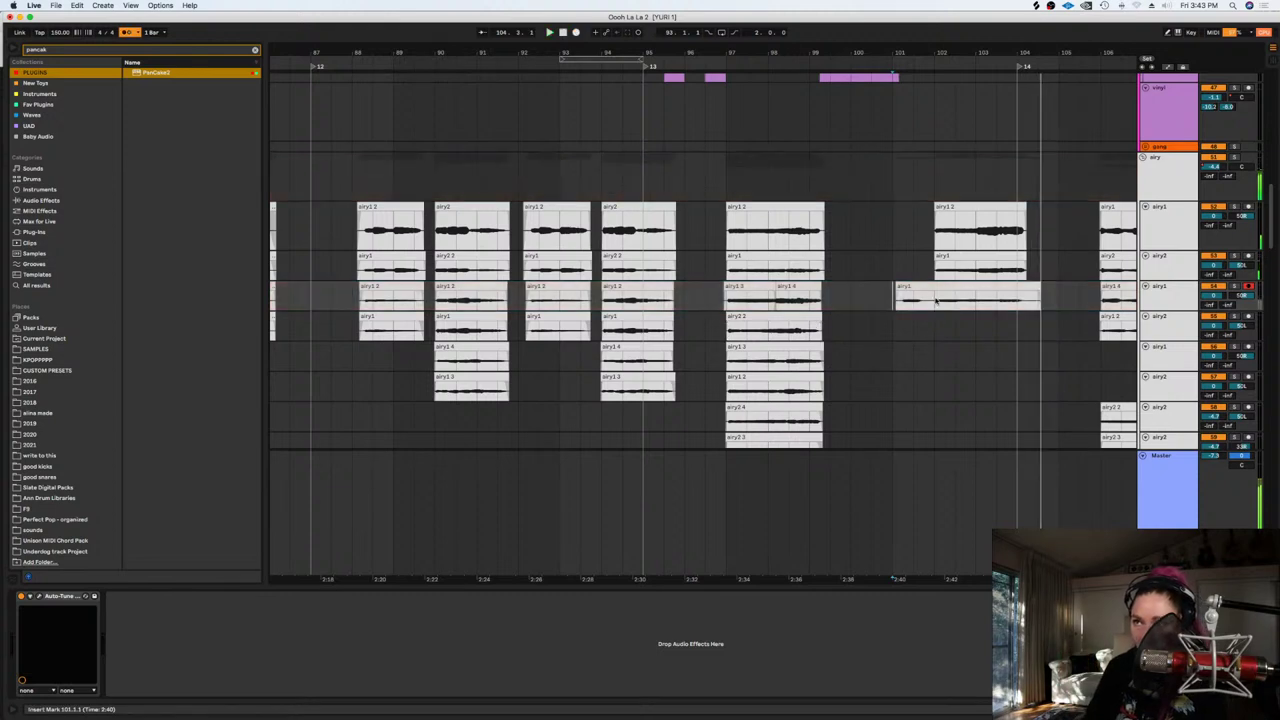
{"action": "mouse_move", "coordinate": [936, 300]}
{"action": "left_mouse_down"}
{"action": "mouse_move", "coordinate": [936, 318]}
{"action": "mouse_move", "coordinate": [927, 310]}
{"action": "left_mouse_up"}
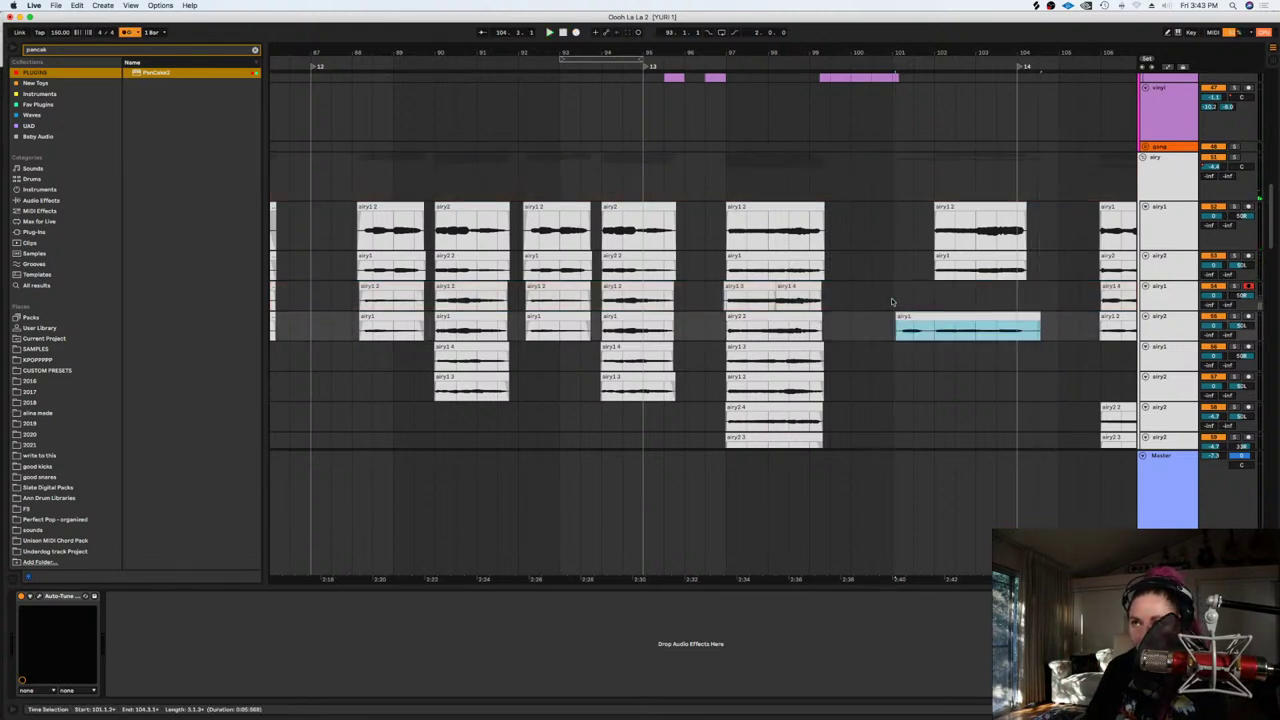
Record a second take on airy1 track 54 from bar 101, restarting after a false start
{"action": "left_click", "coordinate": [896, 300]}
{"action": "key", "text": "space"}
{"action": "left_click", "coordinate": [575, 33]}
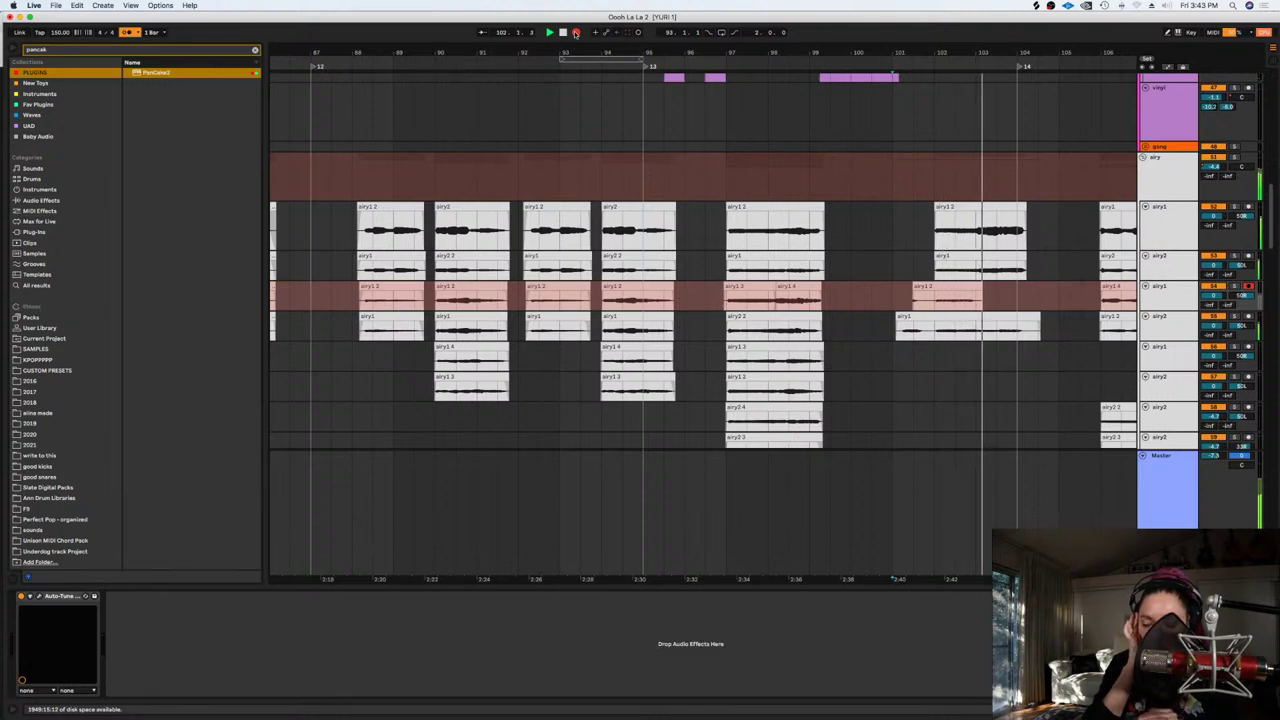
{"action": "key", "text": "space"}
{"action": "left_click", "coordinate": [575, 33]}
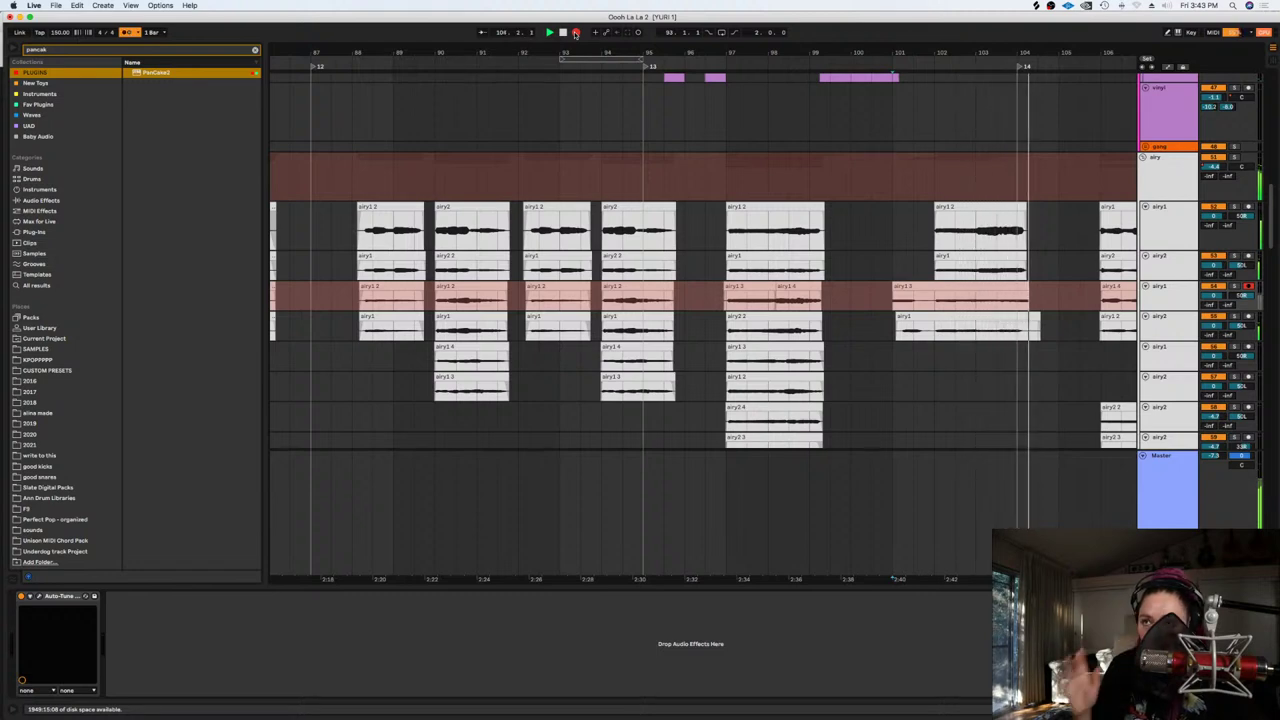
{"action": "left_click", "coordinate": [576, 33]}
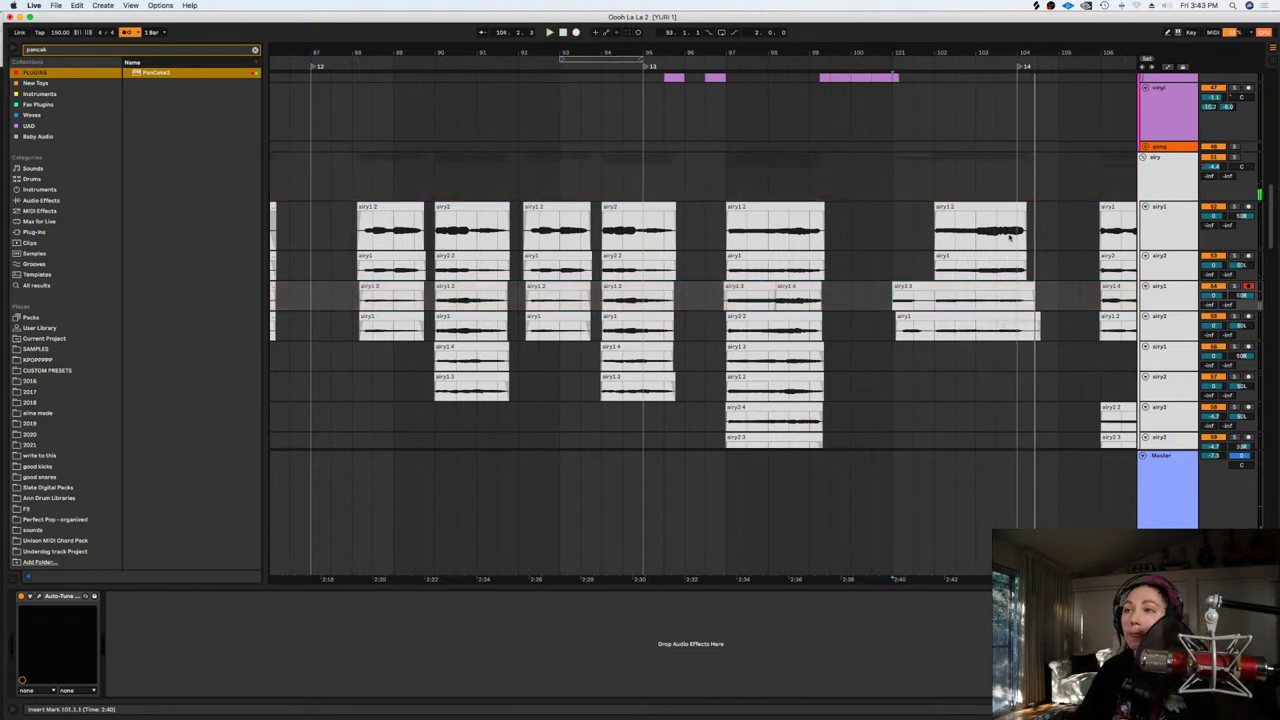
Trim the takes on tracks 54 and 55 to run from bar 102 to just past bar 104, and disarm track 54
{"action": "left_click", "coordinate": [933, 327]}
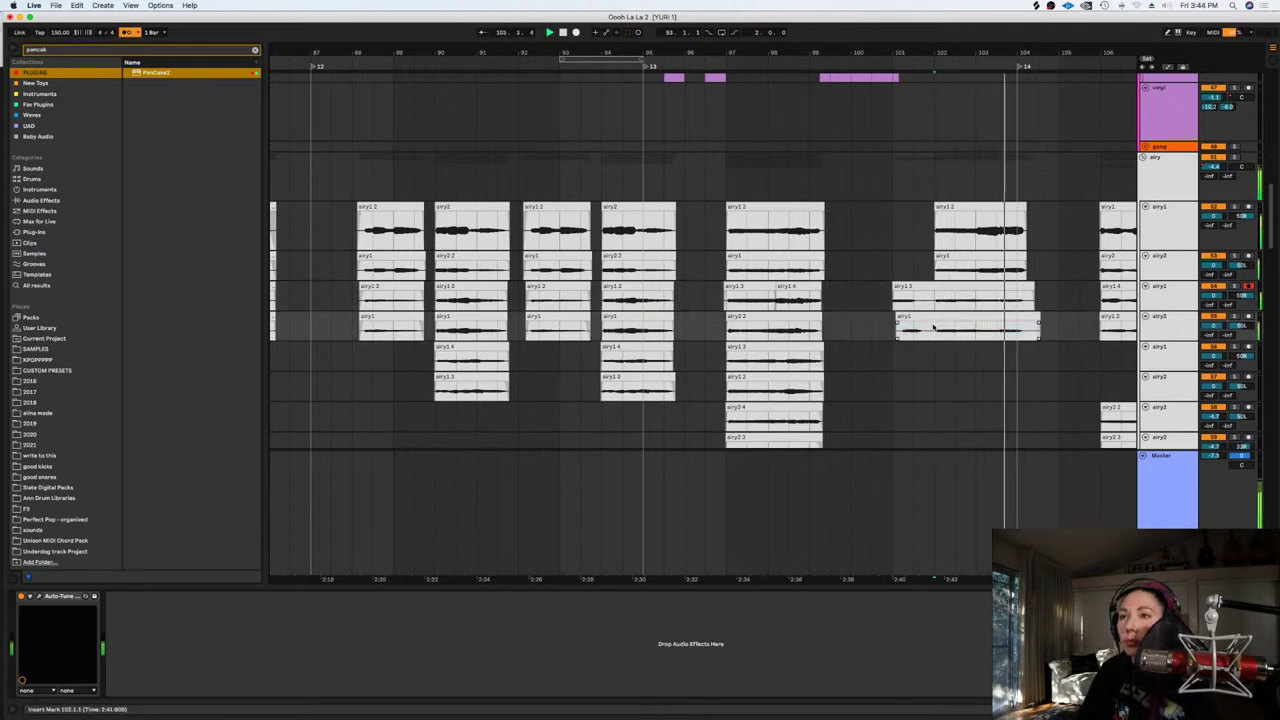
{"action": "key", "text": "space"}
{"action": "left_click_drag", "start_coordinate": [936, 327], "coordinate": [889, 297]}
{"action": "key", "text": "Delete"}
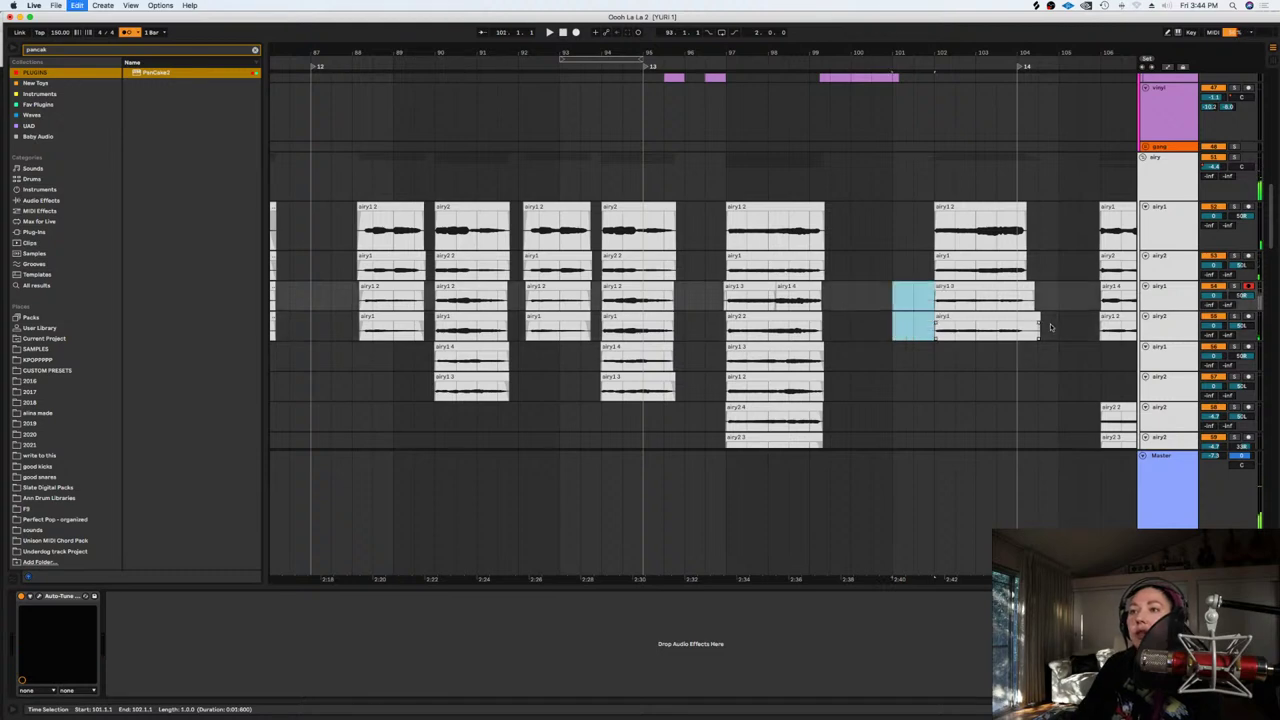
{"action": "left_click_drag", "start_coordinate": [1055, 328], "coordinate": [1032, 302]}
{"action": "key", "text": "Delete"}
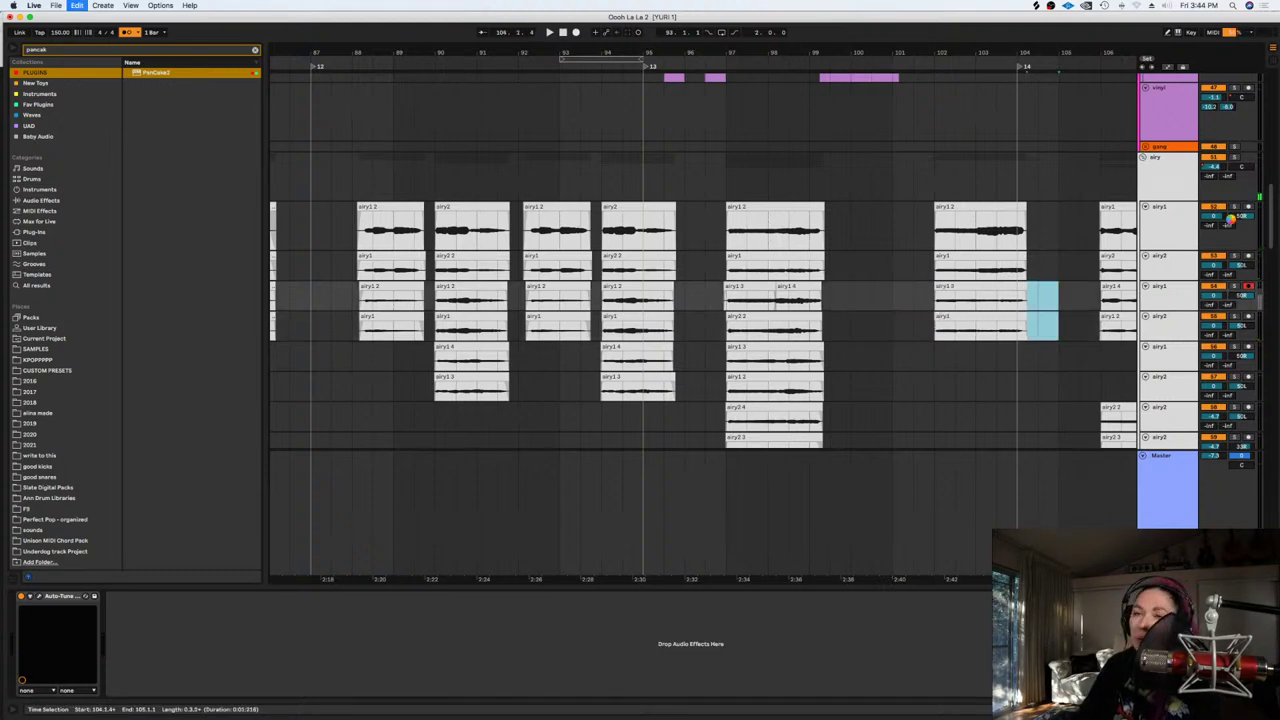
{"action": "left_click", "coordinate": [1248, 287]}
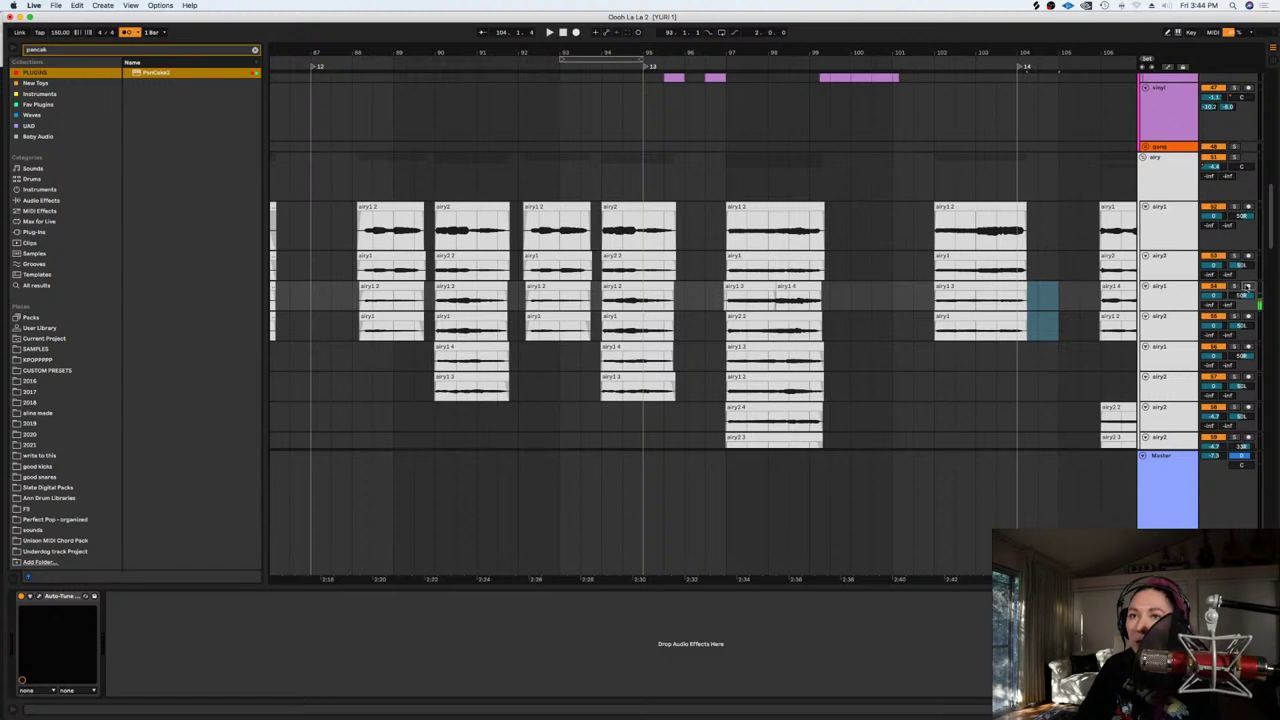
Fold the BGV group and play the arrangement from just before bar 87
{"action": "left_click", "coordinate": [318, 177]}
{"action": "scroll", "coordinate": [877, 180], "scroll_direction": "up", "scroll_amount": 5}
{"action": "scroll", "coordinate": [876, 181], "scroll_direction": "up", "scroll_amount": 4}
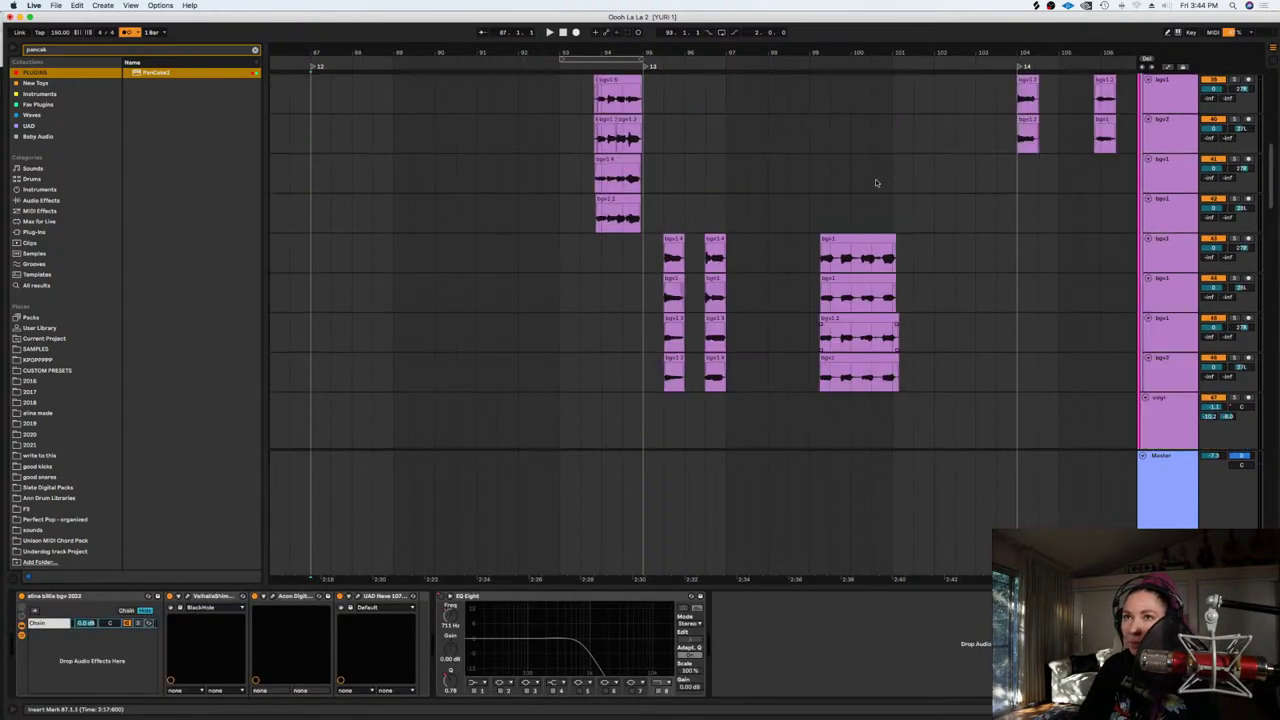
{"action": "scroll", "coordinate": [878, 182], "scroll_direction": "up", "scroll_amount": 6}
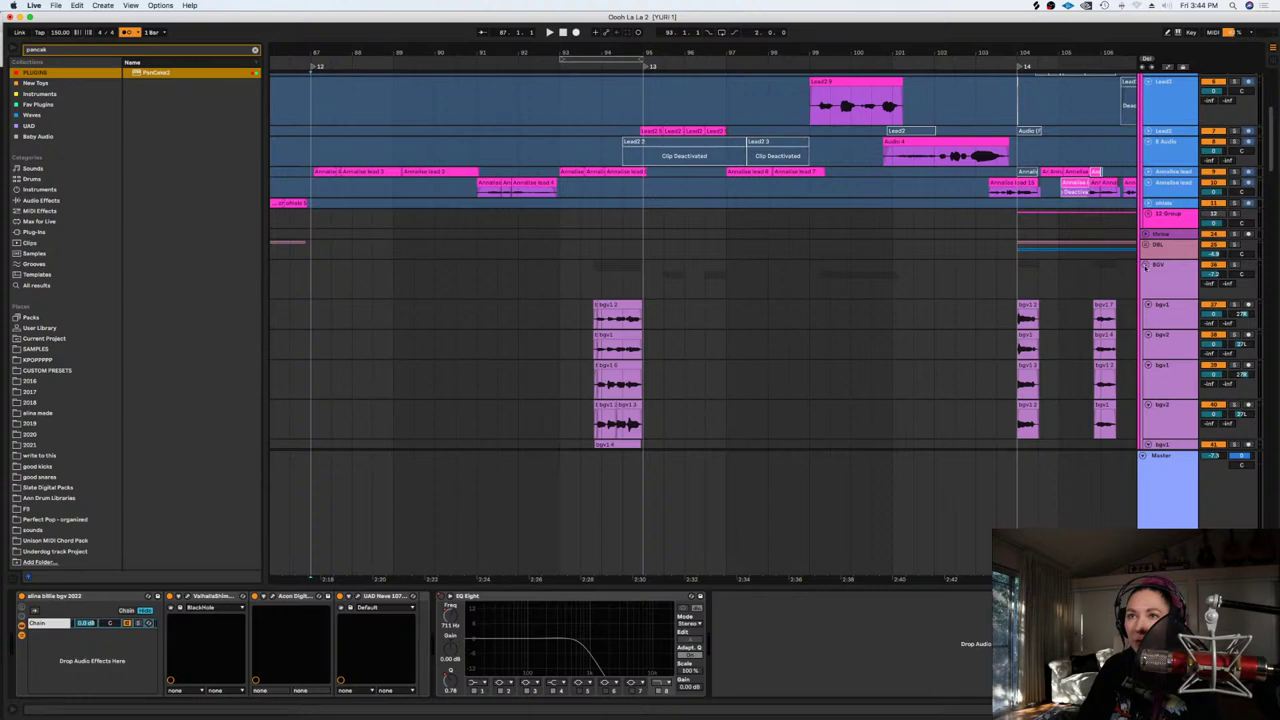
{"action": "left_click", "coordinate": [1143, 265]}
{"action": "left_click", "coordinate": [289, 227]}
{"action": "key", "text": "space"}
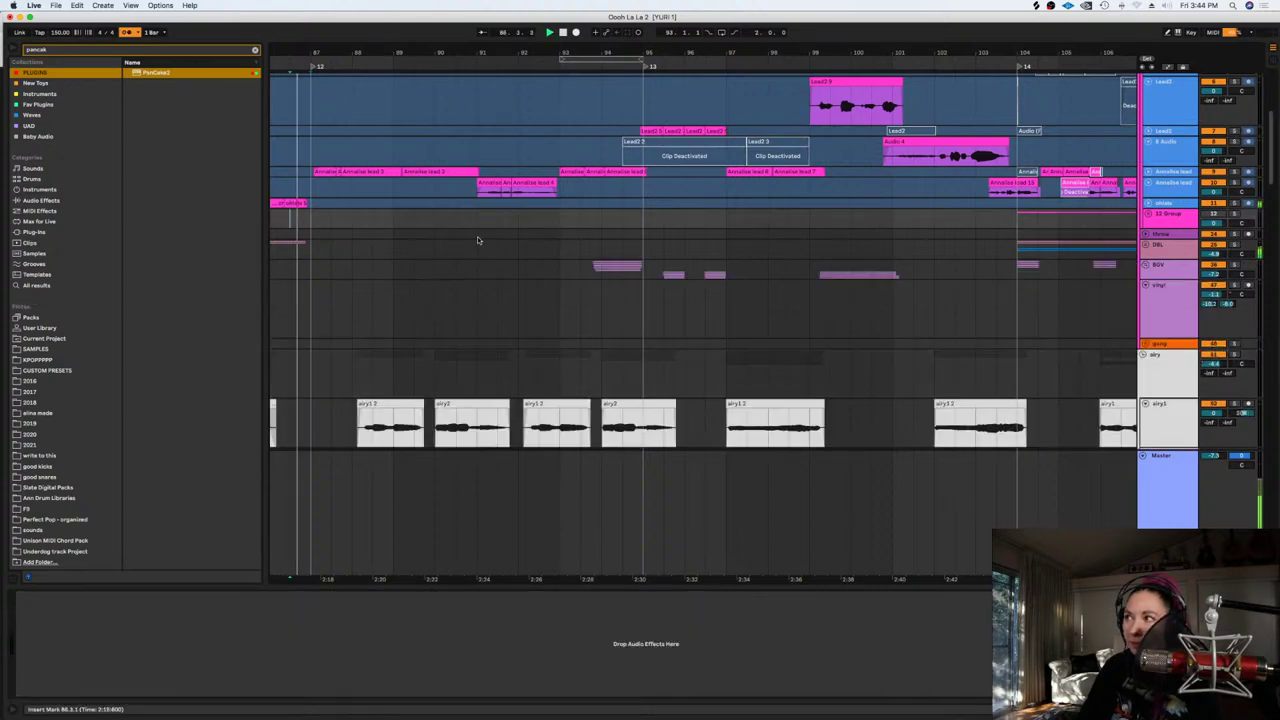
Fold the airy group and turn off the metronome
{"action": "scroll", "coordinate": [1145, 278], "scroll_direction": "down", "scroll_amount": 3}
{"action": "left_click", "coordinate": [1143, 246]}
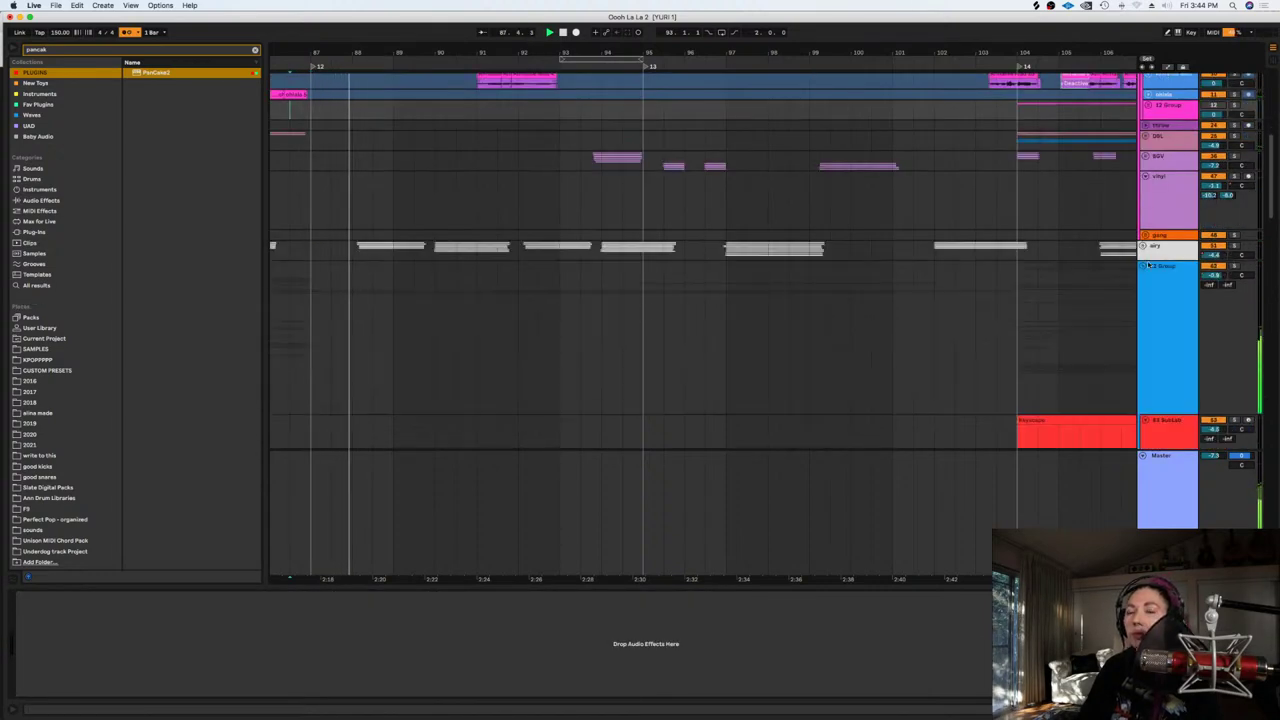
{"action": "left_click", "coordinate": [126, 35]}
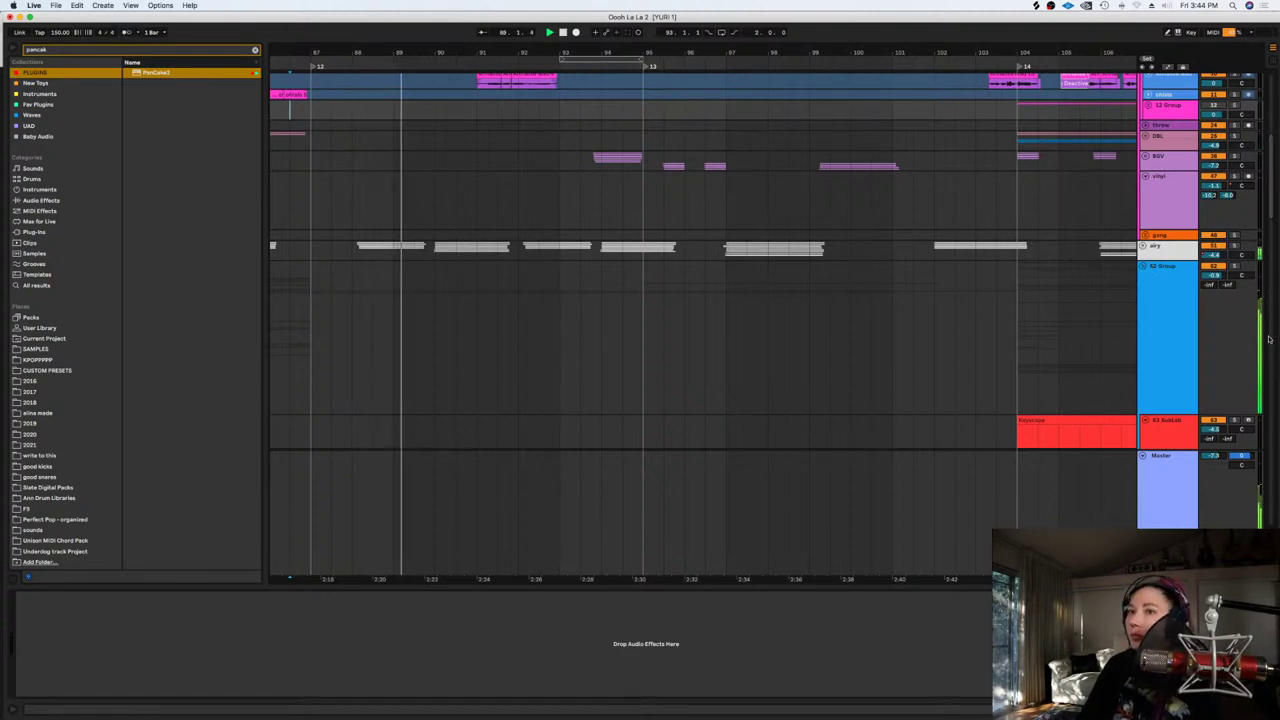
Fold and unfold the 62 Group during playback, and set the arrangement's fixed grid to 1 Bar
{"action": "left_click", "coordinate": [1143, 266]}
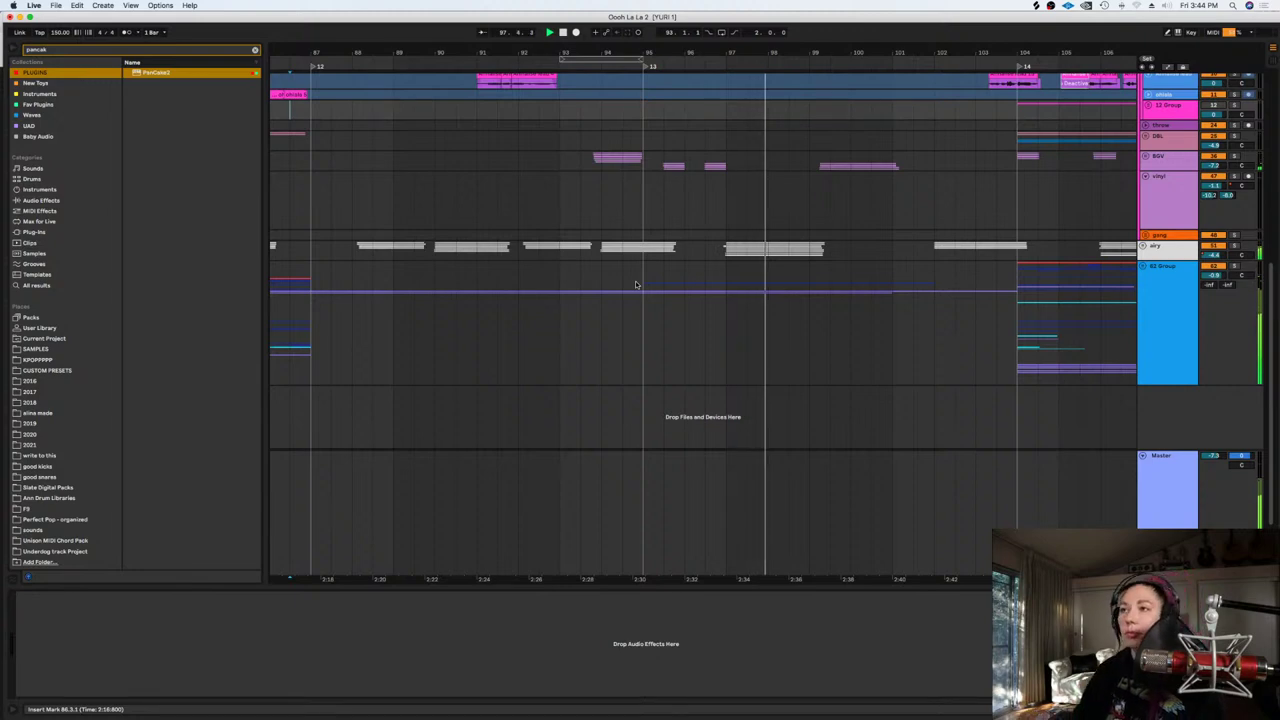
{"action": "left_click", "coordinate": [1143, 267]}
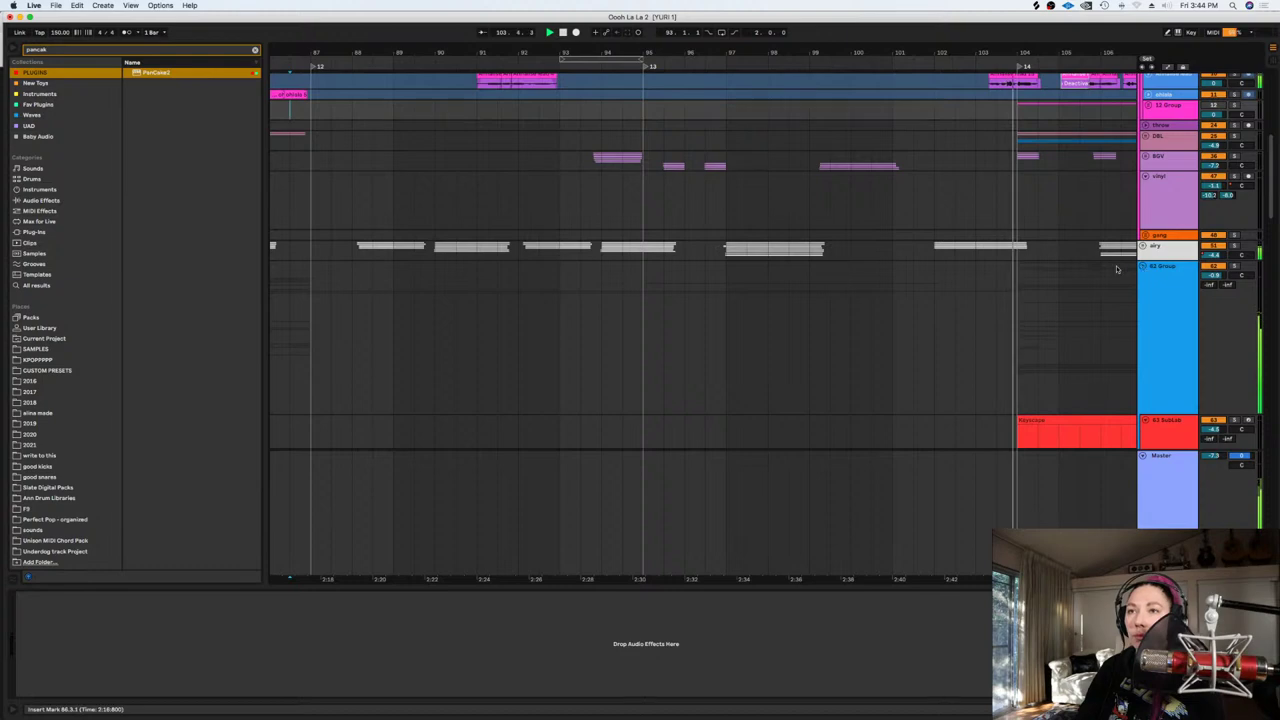
{"action": "right_click", "coordinate": [881, 318]}
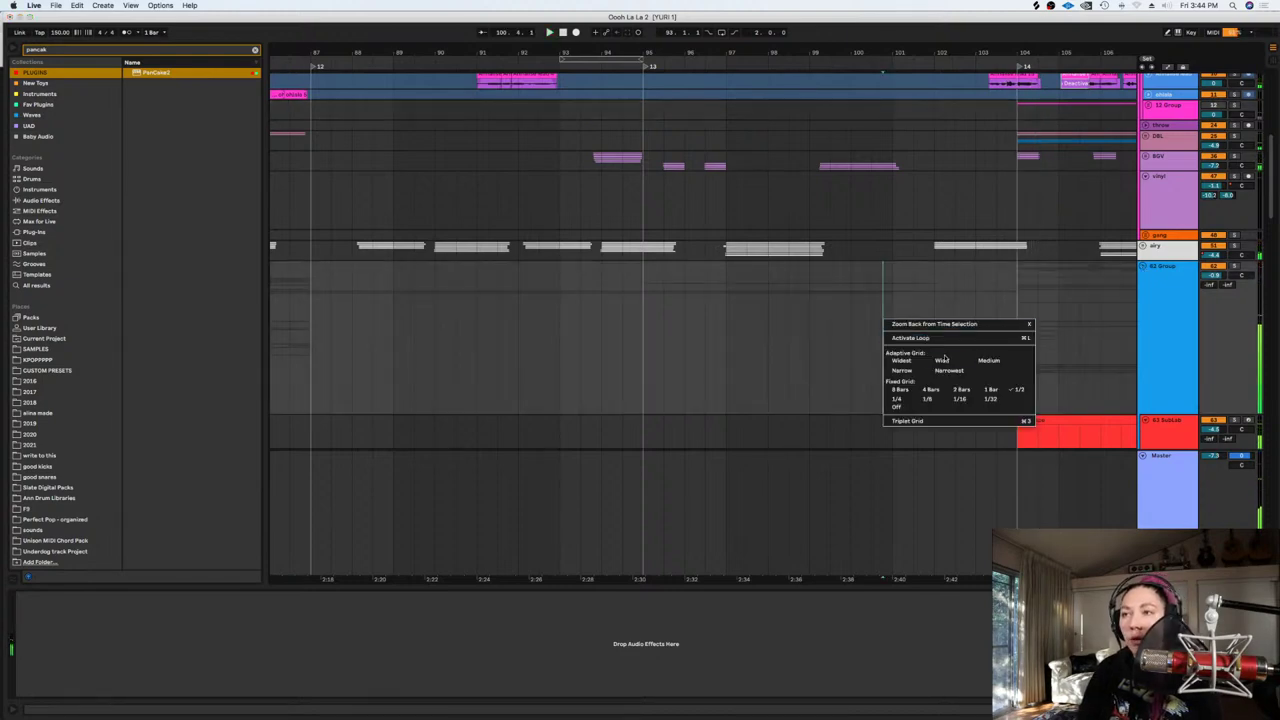
{"action": "left_click", "coordinate": [990, 393]}
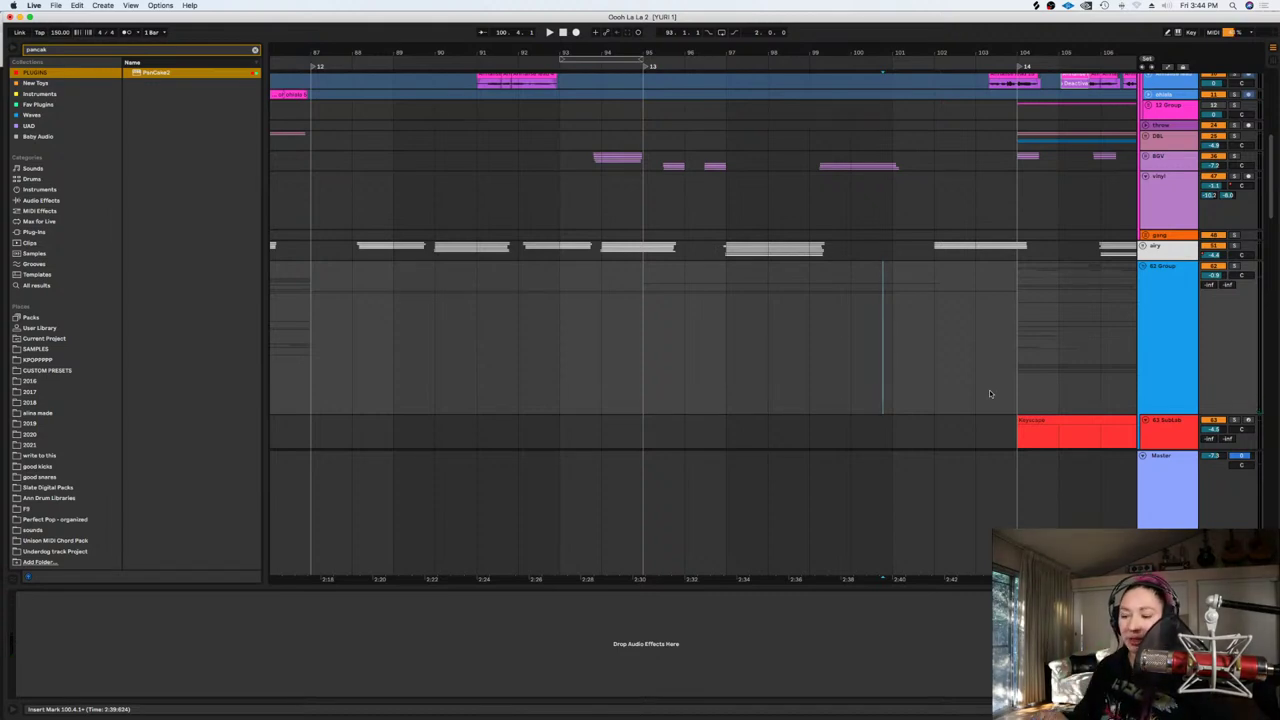
Copy the ABJP_Long sweep and 01_MVD_FX clips before locator 10 on tracks 91 and 92 to the bars leading into locator 14
{"action": "key", "text": "minus"}
{"action": "key", "text": "minus"}
{"action": "key", "text": "minus"}
{"action": "scroll", "coordinate": [747, 348], "scroll_direction": "down", "scroll_amount": 5}
{"action": "scroll", "coordinate": [749, 348], "scroll_direction": "down", "scroll_amount": 8}
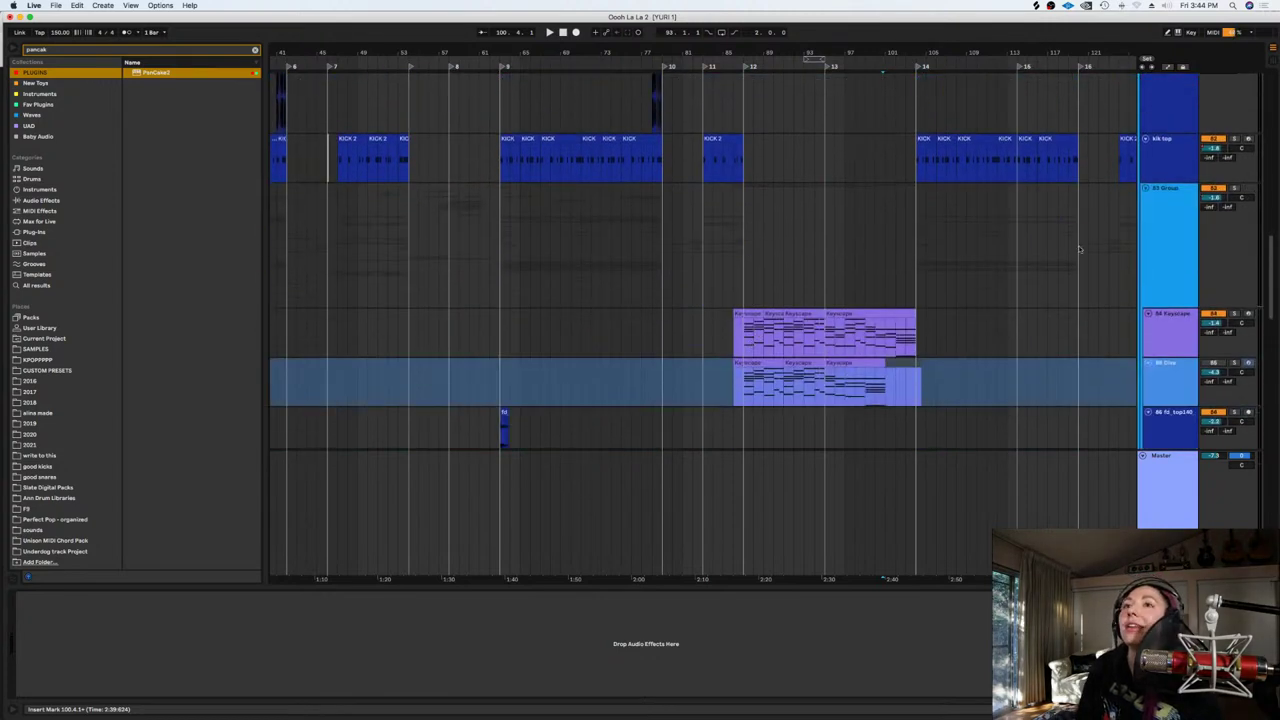
{"action": "left_click", "coordinate": [1146, 189]}
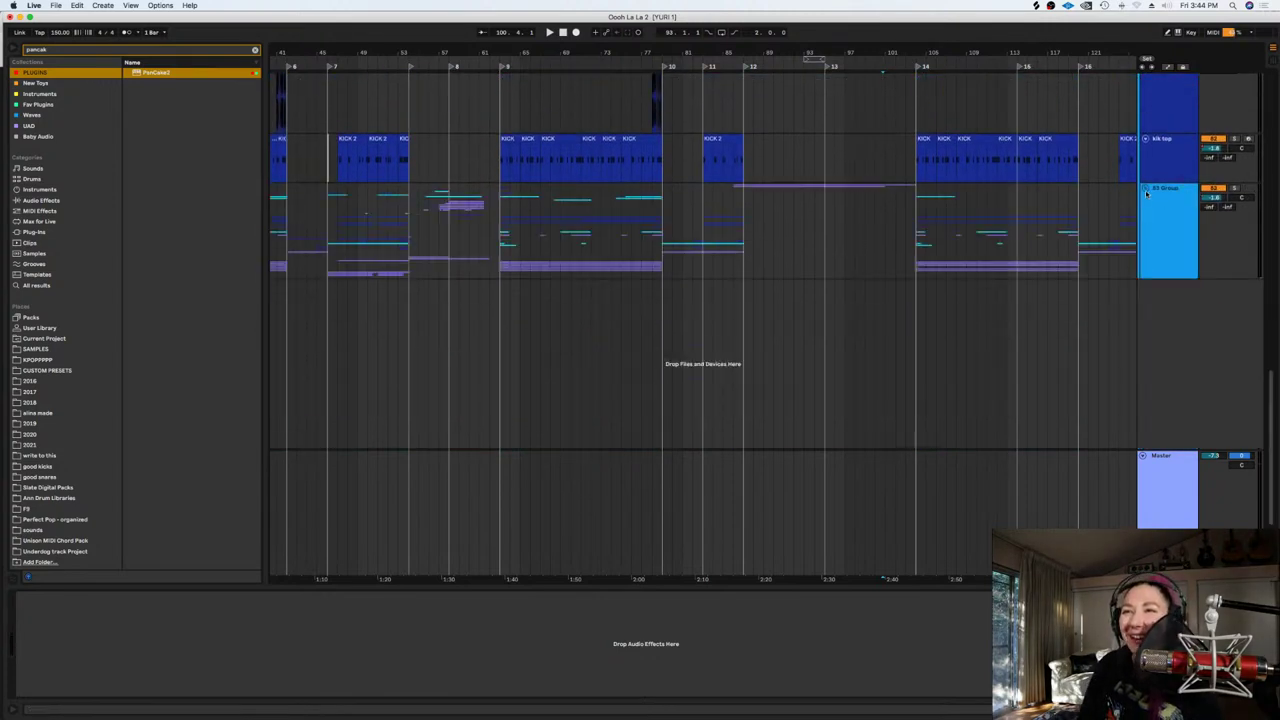
{"action": "scroll", "coordinate": [879, 258], "scroll_direction": "down", "scroll_amount": 10}
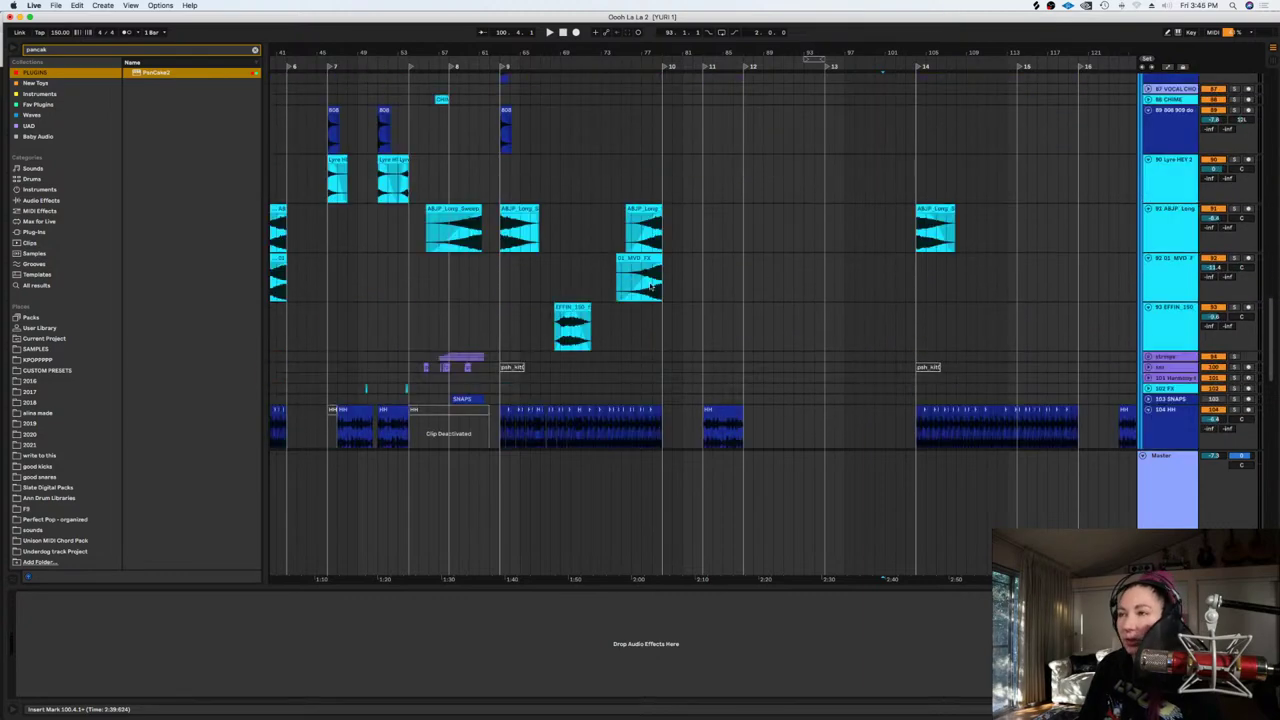
{"action": "left_click_drag", "start_coordinate": [673, 277], "coordinate": [907, 240]}
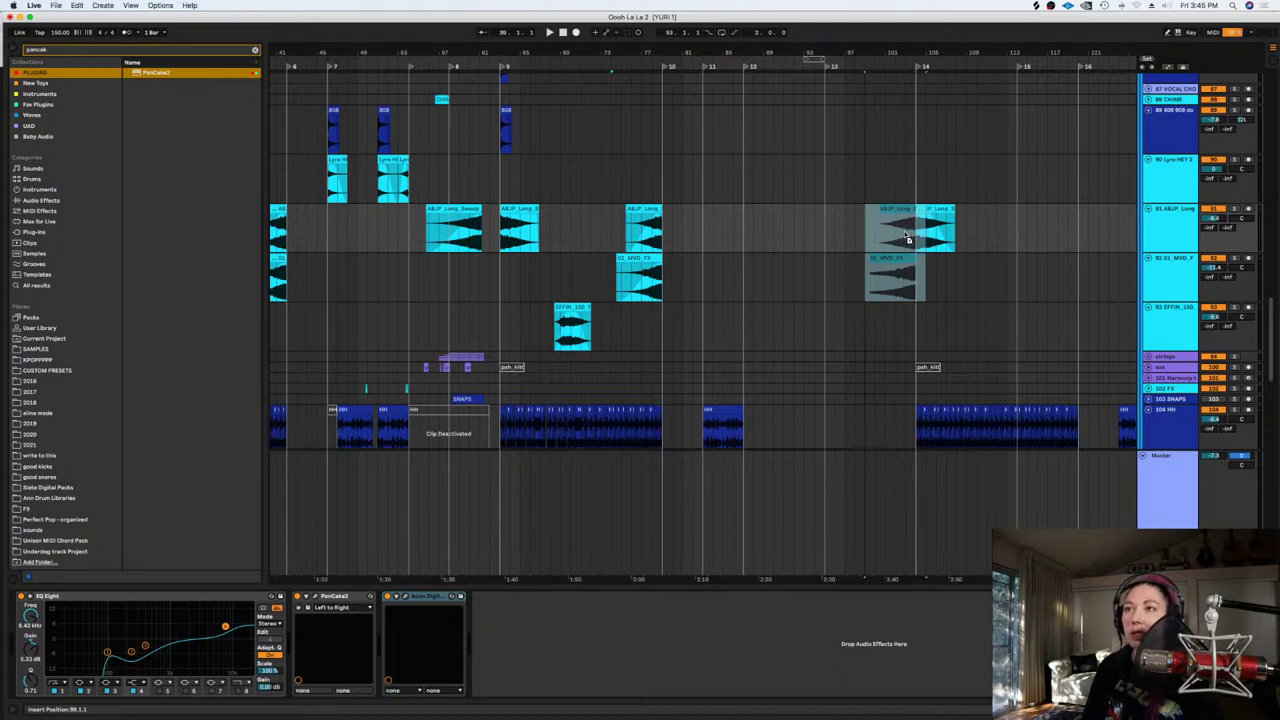
{"action": "left_click_drag", "start_coordinate": [904, 235], "coordinate": [905, 235]}
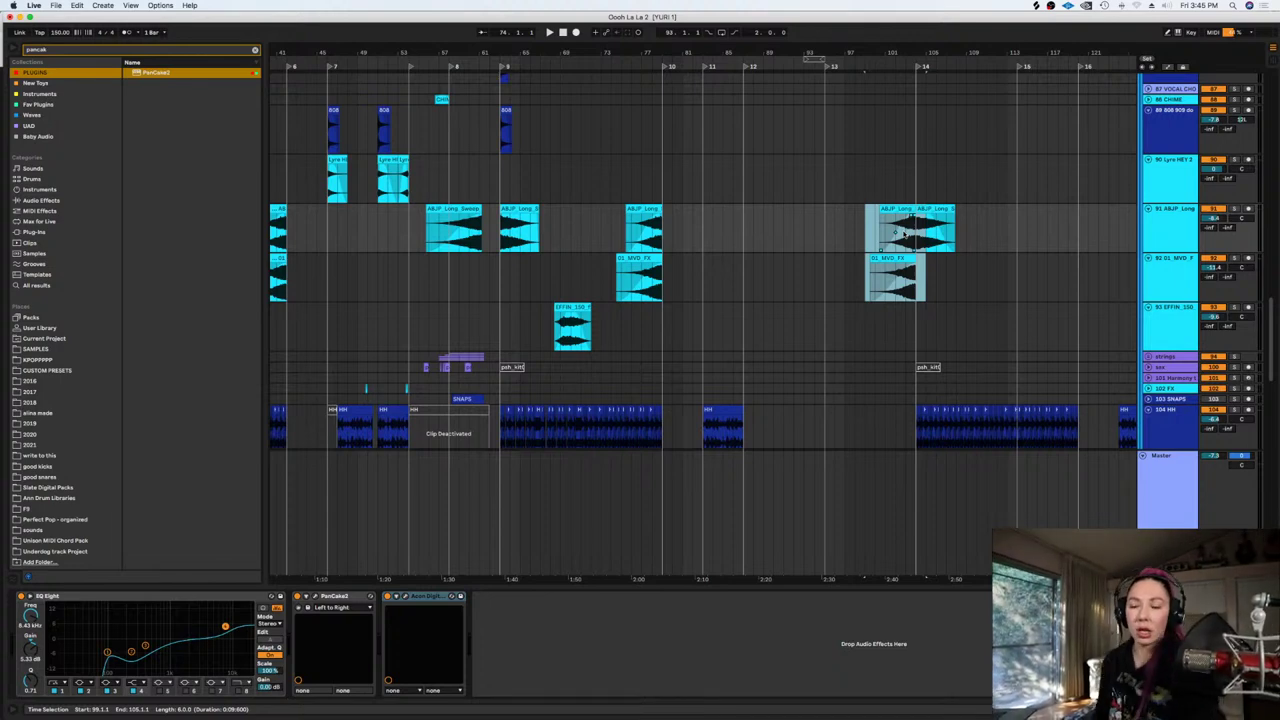
Switch to Console, set the insert effects to UAD REC, and return to Live
{"action": "left_click", "coordinate": [614, 698]}
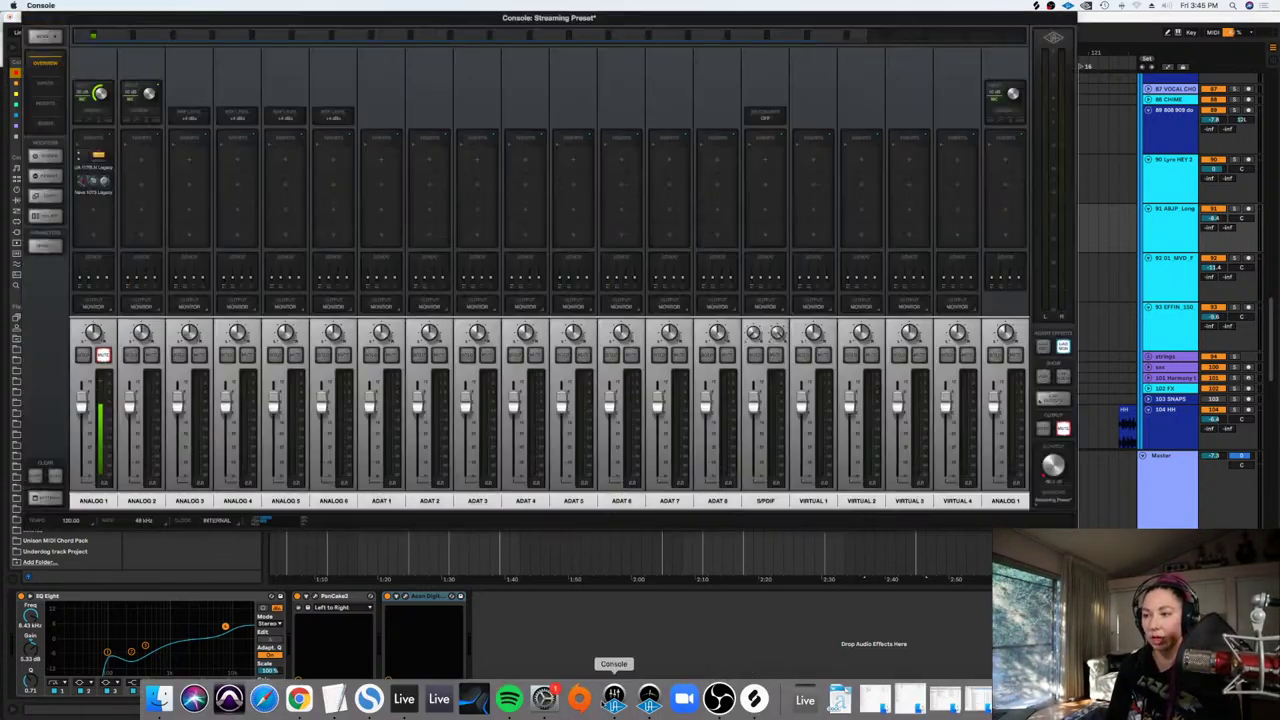
{"action": "left_click", "coordinate": [1063, 348]}
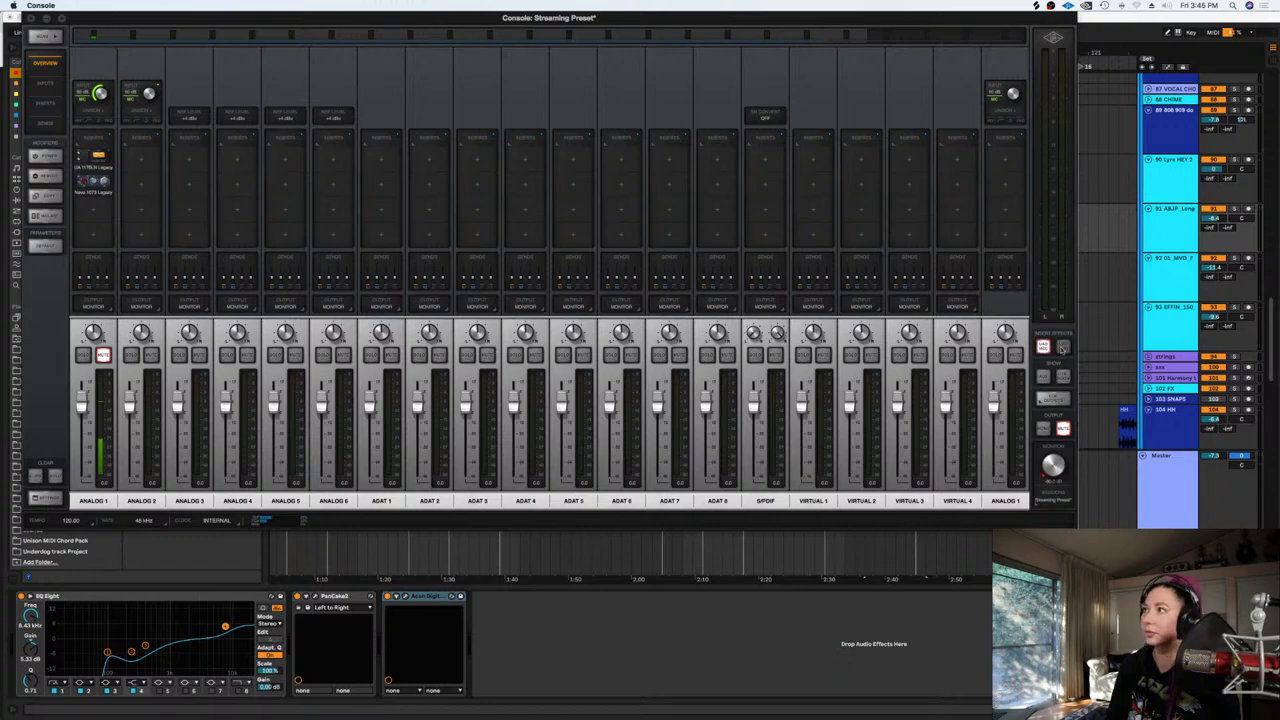
{"action": "left_click", "coordinate": [717, 611]}
Play the arrangement from bar 98 and delete the copied 01_MVD_FX clip before locator 14 on track 92
{"action": "left_click", "coordinate": [857, 273]}
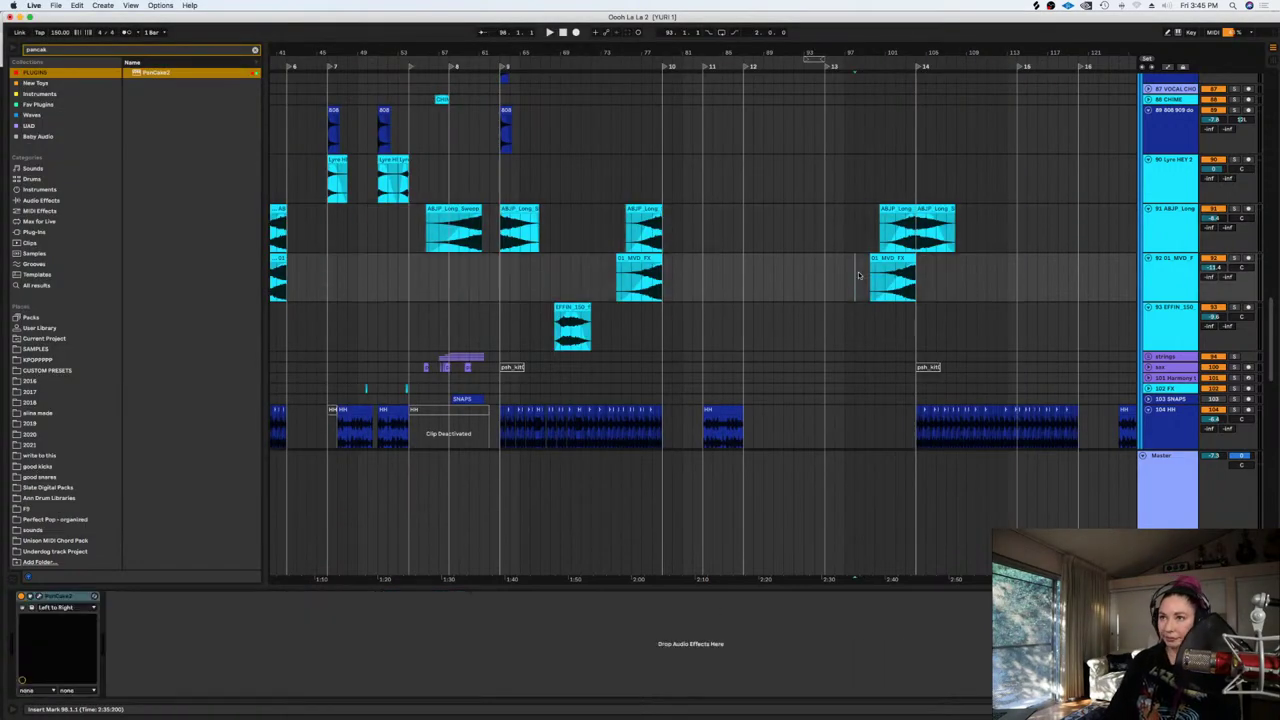
{"action": "key", "text": "space"}
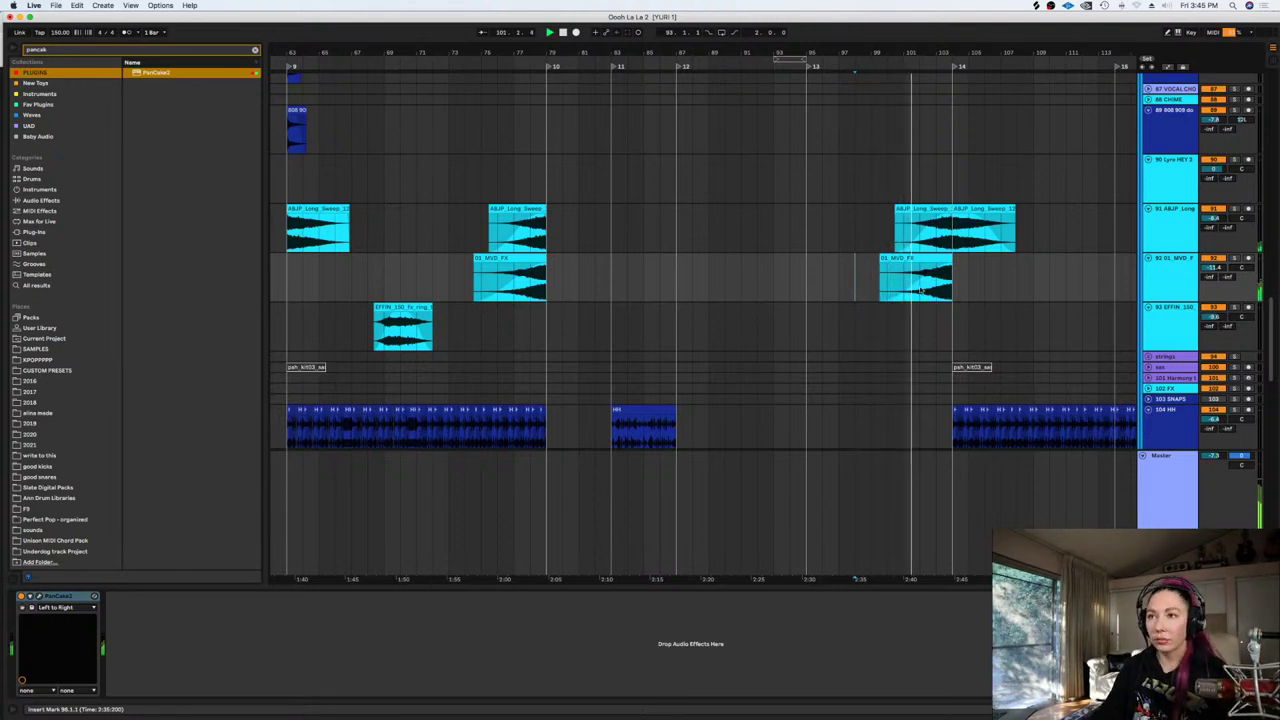
{"action": "key", "text": "plus"}
{"action": "key", "text": "plus"}
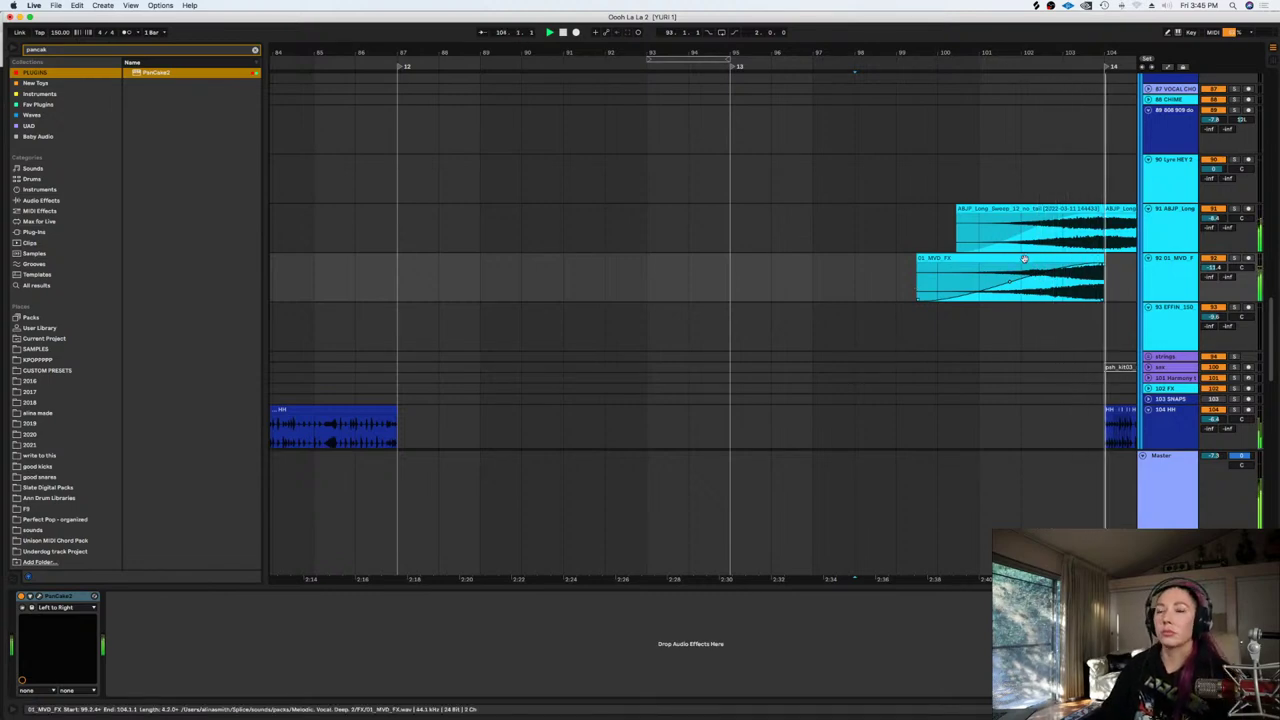
{"action": "left_click", "coordinate": [978, 283]}
{"action": "key", "text": "Delete"}
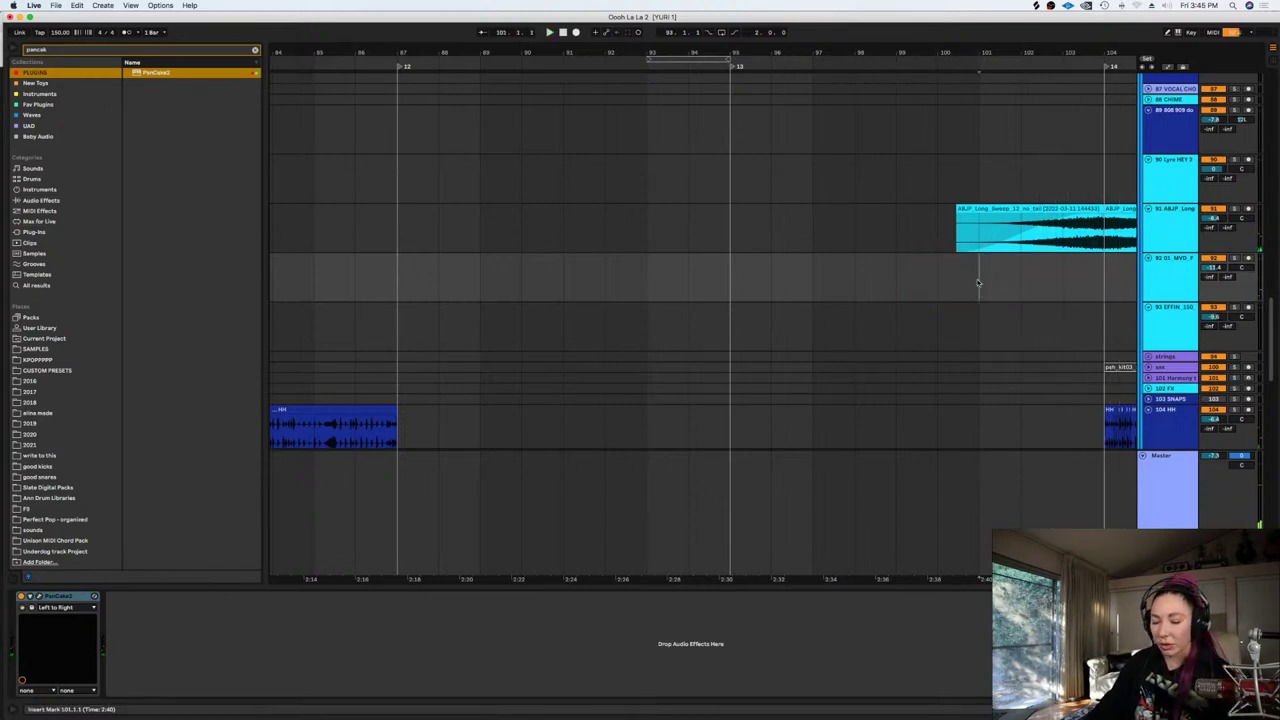
Audition the EFFIN_150 riser clip on track 93 in solo
{"action": "key", "text": "minus"}
{"action": "key", "text": "minus"}
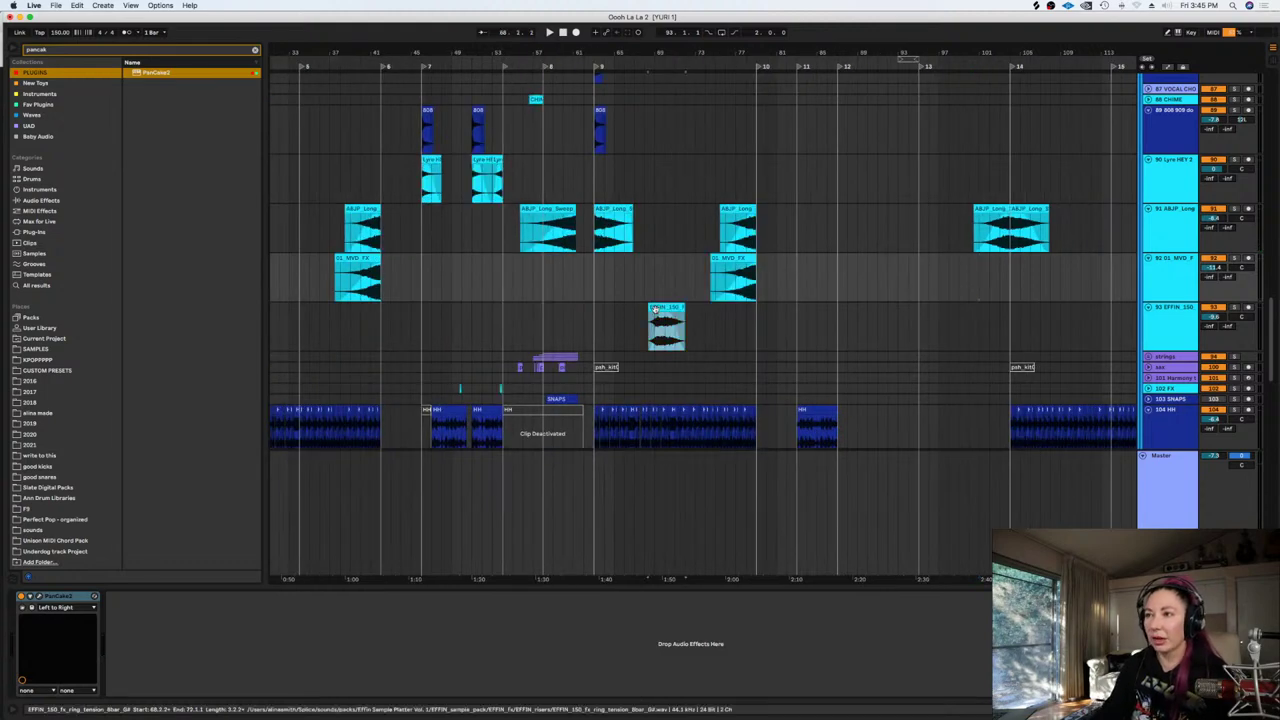
{"action": "left_click", "coordinate": [655, 310]}
{"action": "key", "text": "space"}
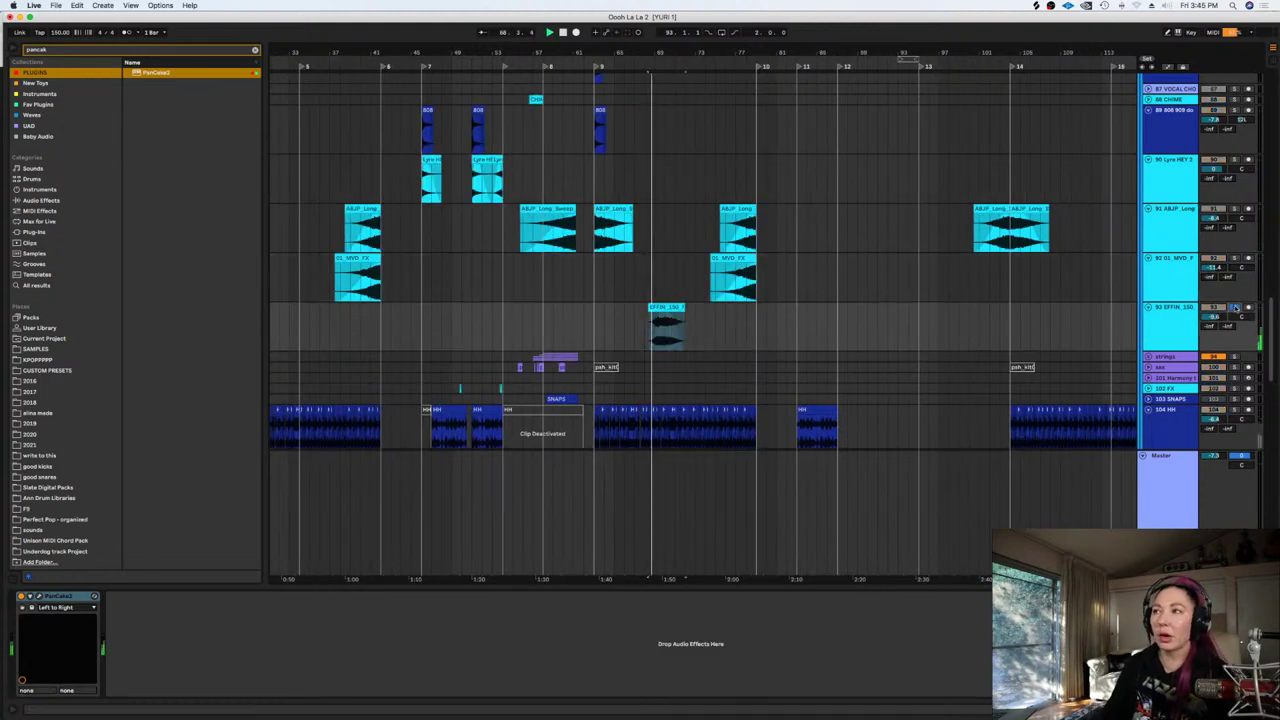
{"action": "left_click", "coordinate": [978, 273]}
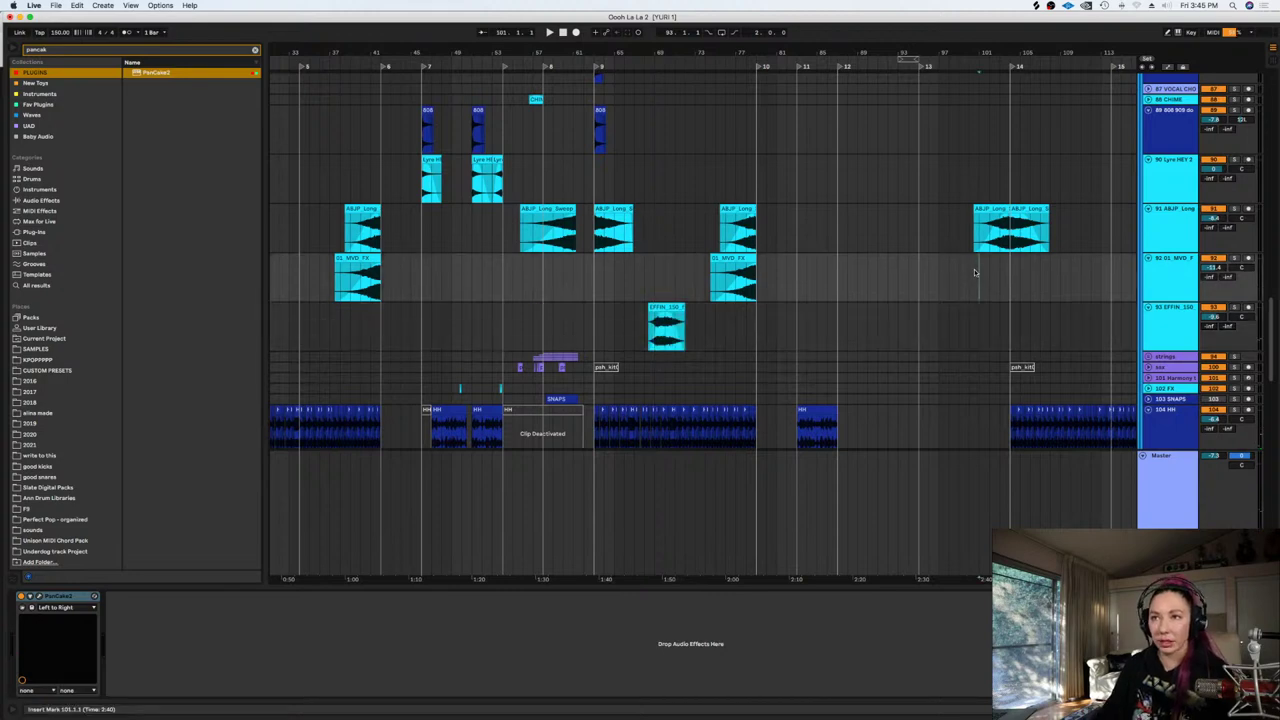
Copy the ABJP_Long_Sweep clip at locator 9 on track 91 to bar 87 at locator 12 and play it
{"action": "key", "text": "plus"}
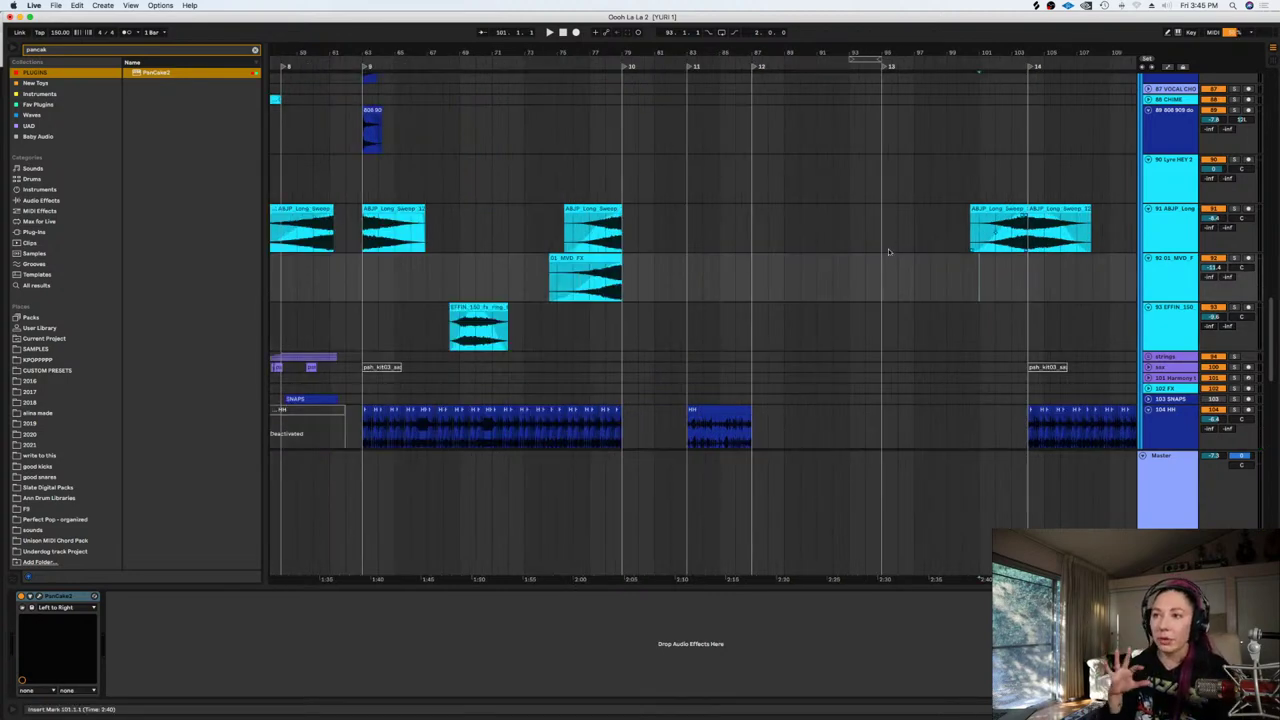
{"action": "left_click_drag", "start_coordinate": [413, 217], "coordinate": [781, 216]}
{"action": "key", "text": "space"}
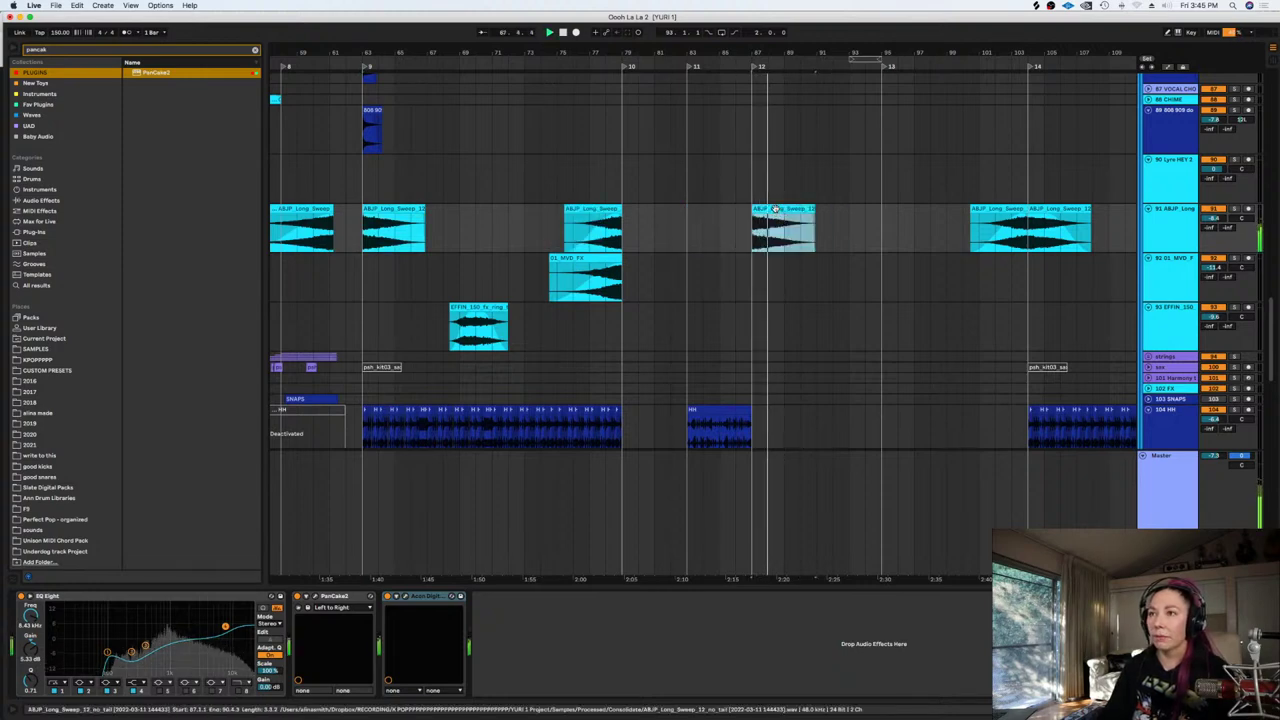
{"action": "left_click", "coordinate": [811, 218]}
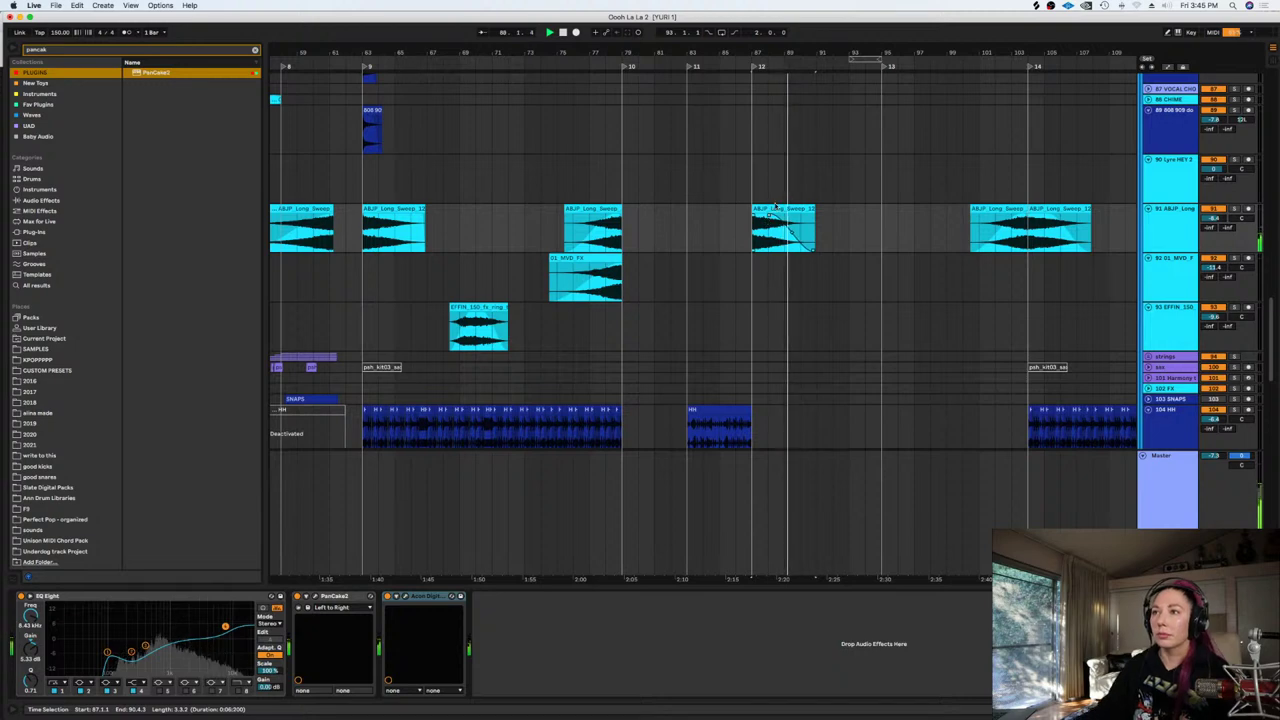
Lower the gain of the copied sweep clip at bar 87 to -3.70 dB and return to the device view
{"action": "double_click", "coordinate": [780, 209]}
{"action": "left_click_drag", "start_coordinate": [187, 277], "coordinate": [187, 285]}
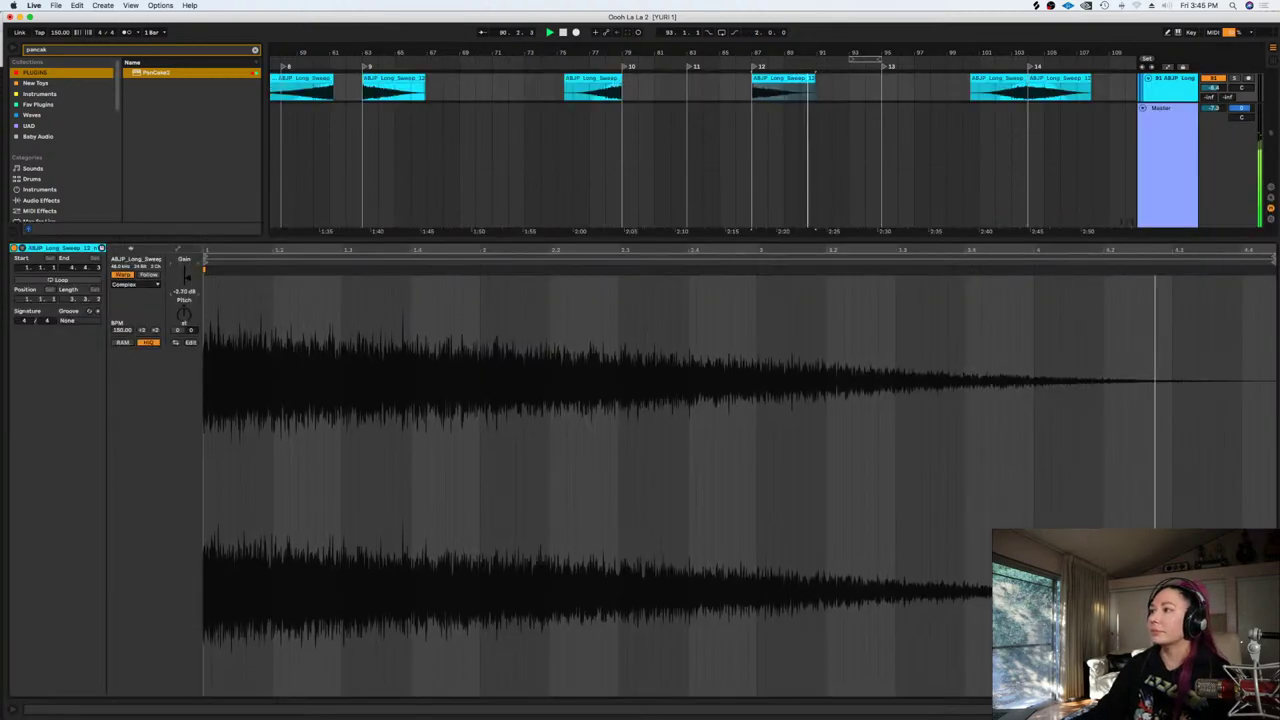
{"action": "key", "text": "shift+Tab"}
Unfreeze the Diva track 85
{"action": "scroll", "coordinate": [911, 277], "scroll_direction": "down", "scroll_amount": 5}
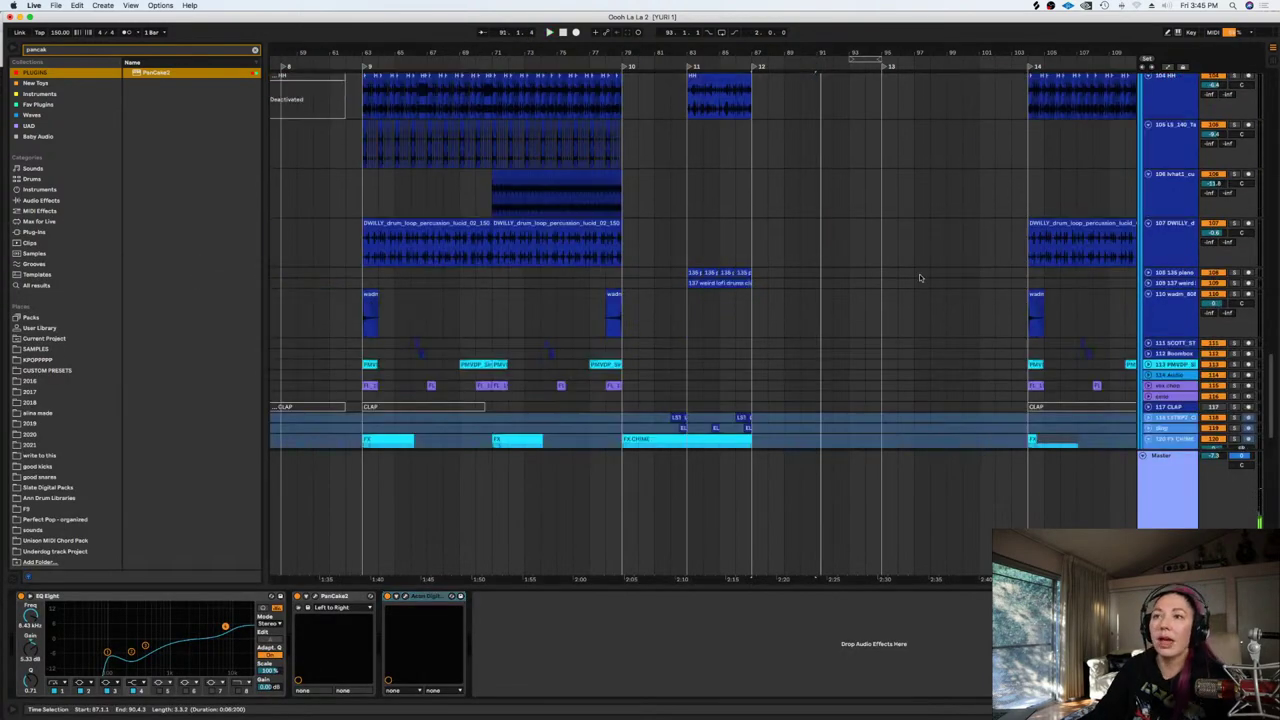
{"action": "scroll", "coordinate": [919, 273], "scroll_direction": "down", "scroll_amount": 5}
{"action": "scroll", "coordinate": [919, 273], "scroll_direction": "down", "scroll_amount": 5}
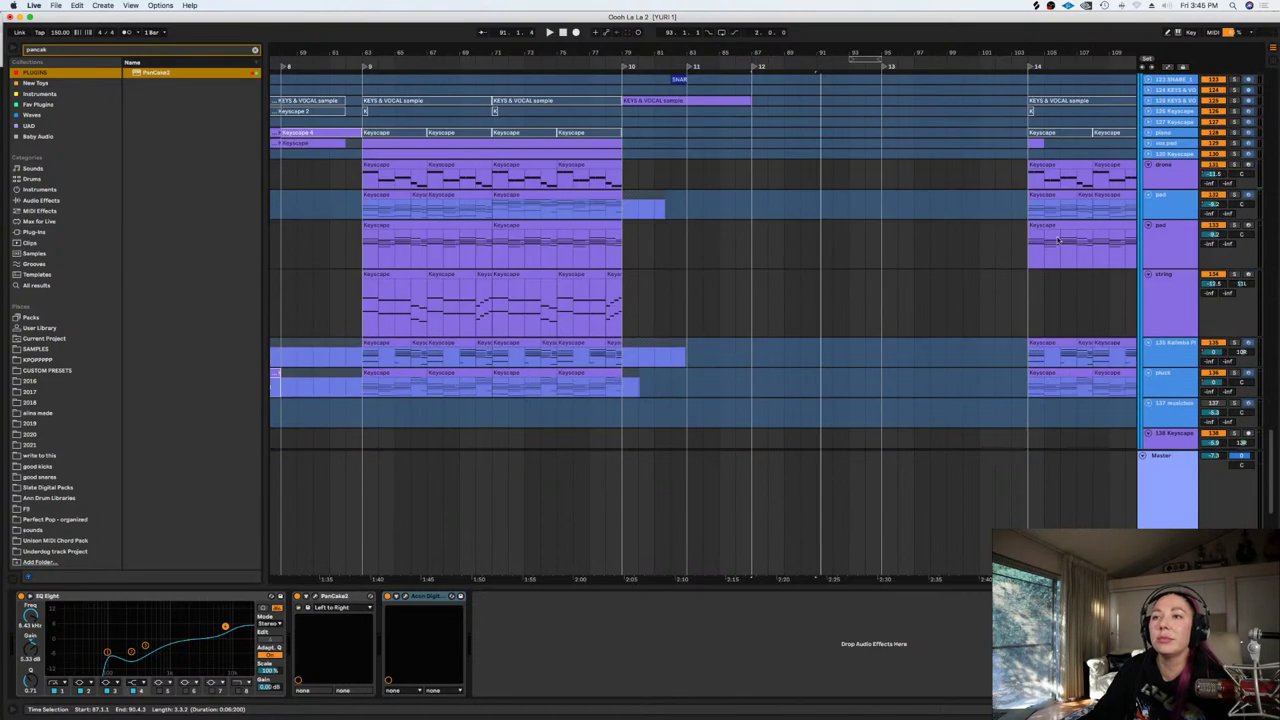
{"action": "scroll", "coordinate": [1057, 241], "scroll_direction": "up", "scroll_amount": 4}
{"action": "scroll", "coordinate": [1057, 241], "scroll_direction": "down", "scroll_amount": 6}
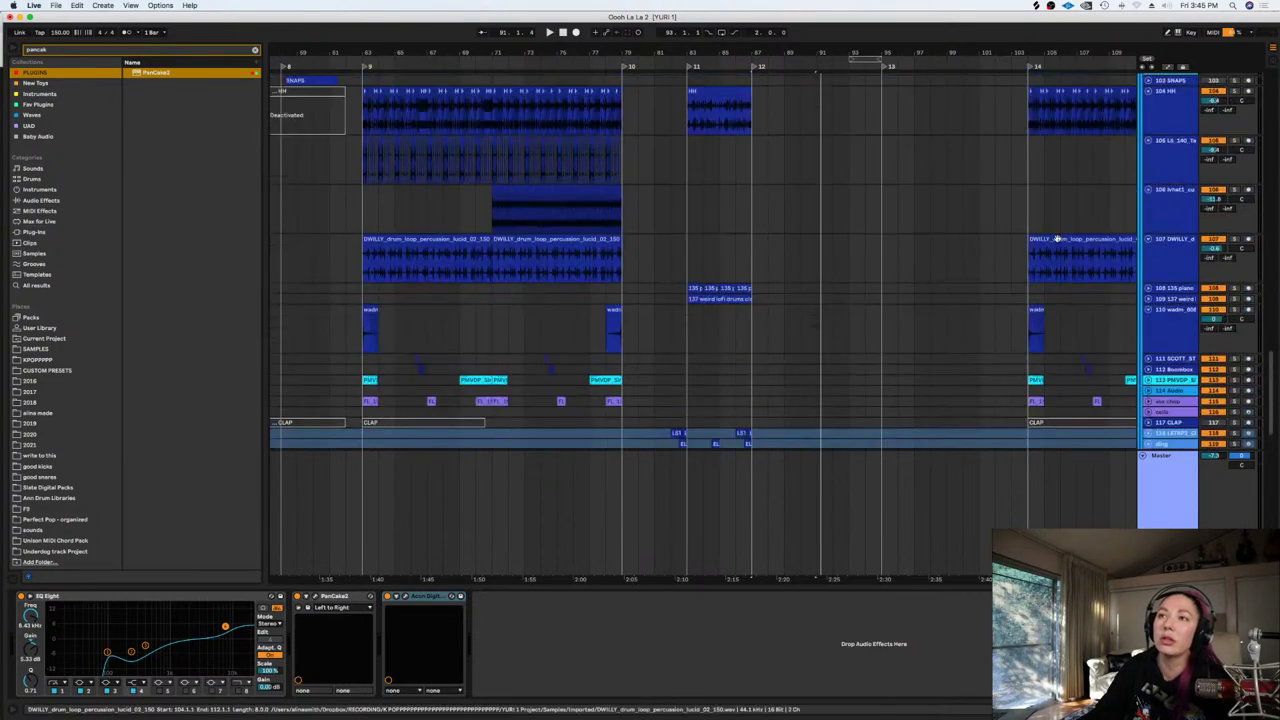
{"action": "scroll", "coordinate": [1057, 241], "scroll_direction": "up", "scroll_amount": 5}
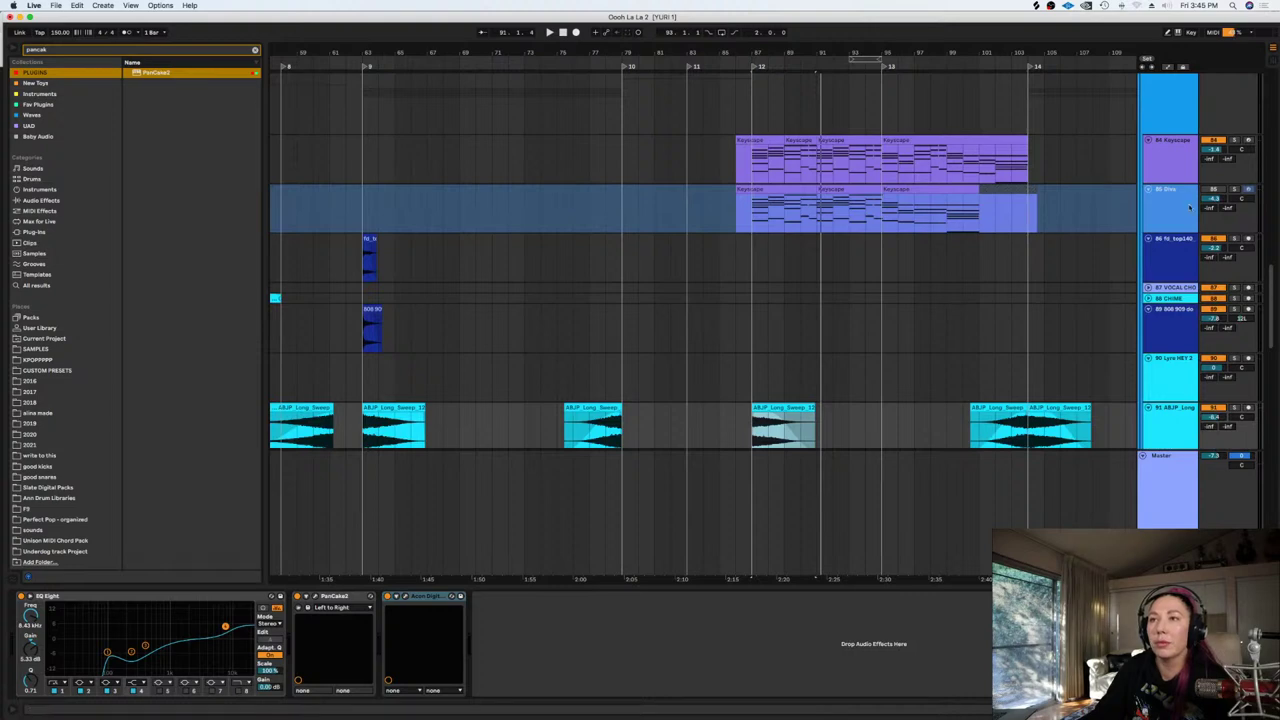
{"action": "left_click", "coordinate": [1171, 163]}
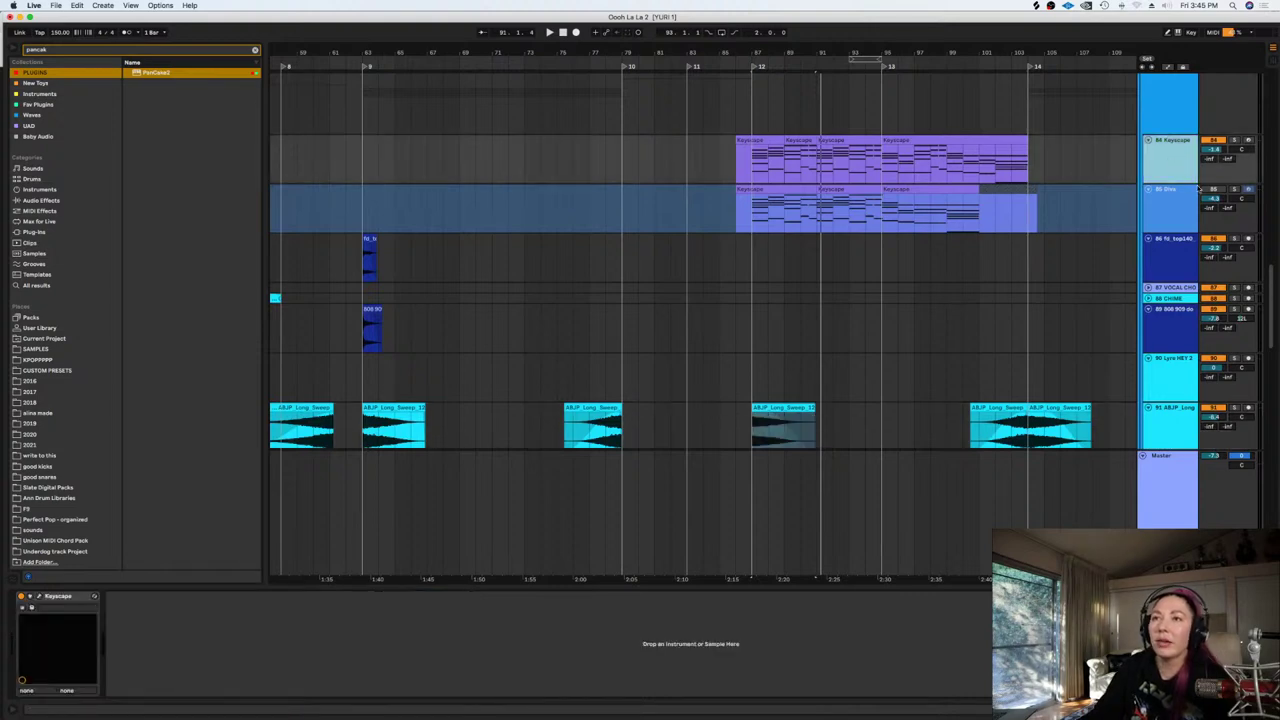
{"action": "right_click", "coordinate": [1172, 208]}
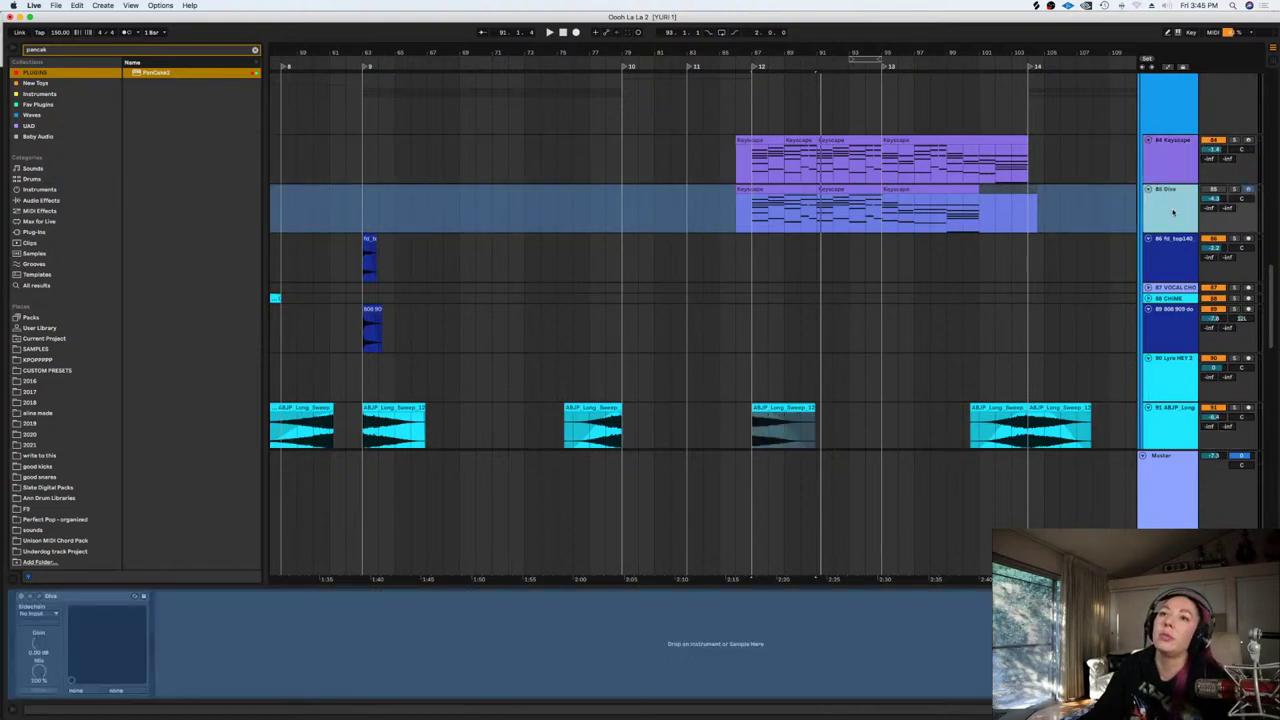
{"action": "left_click", "coordinate": [1072, 281]}
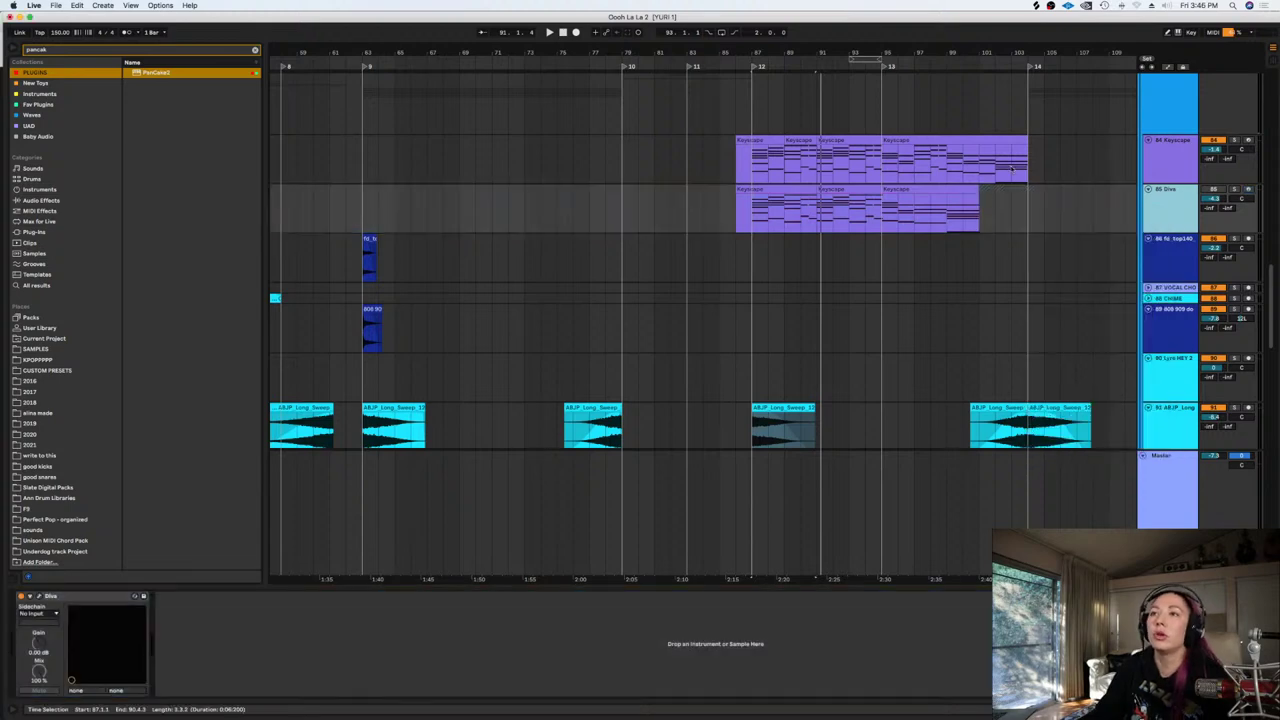
Copy the Keyscape MIDI clips spanning bars 86 to 105 from track 84 onto the Diva track, deactivating track 84 and activating track 85
{"action": "left_click", "coordinate": [745, 142]}
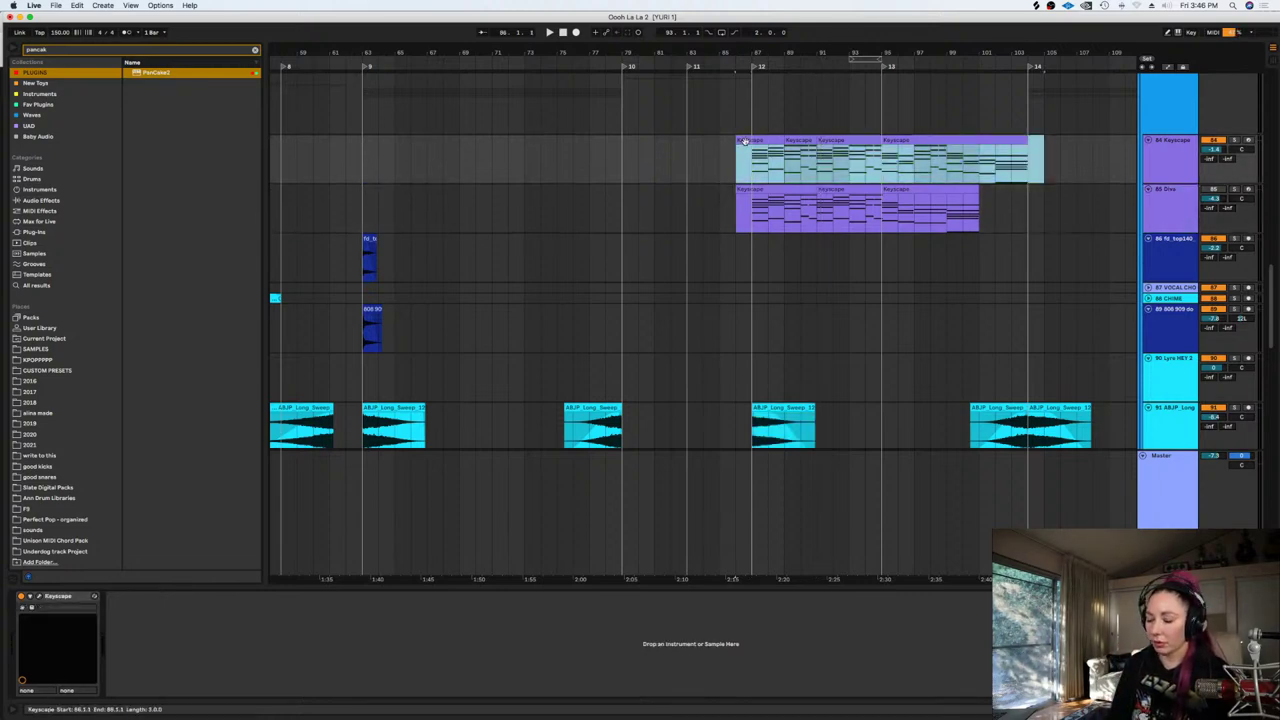
{"action": "key", "text": "Down"}
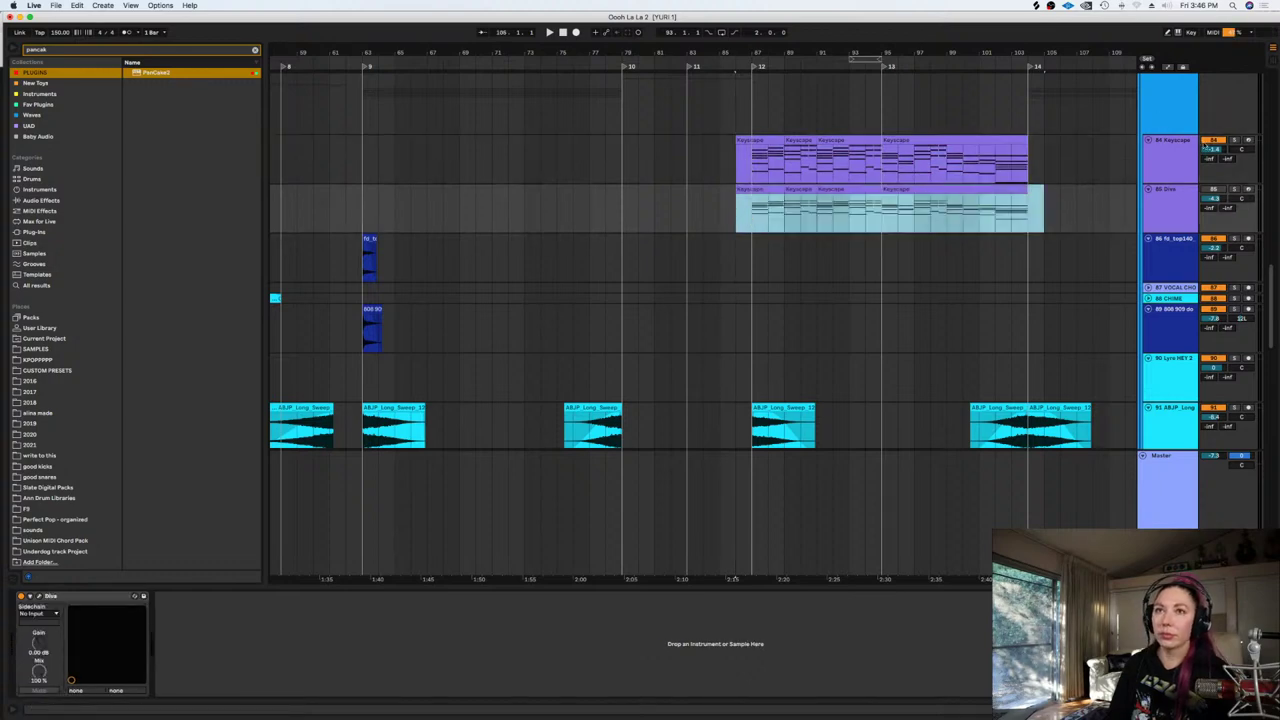
{"action": "left_click", "coordinate": [1213, 140]}
{"action": "left_click", "coordinate": [1214, 189]}
Play the Diva track in solo from bar 86, make the track slightly taller, and unsolo it
{"action": "key", "text": "space"}
{"action": "left_click", "coordinate": [1234, 189]}
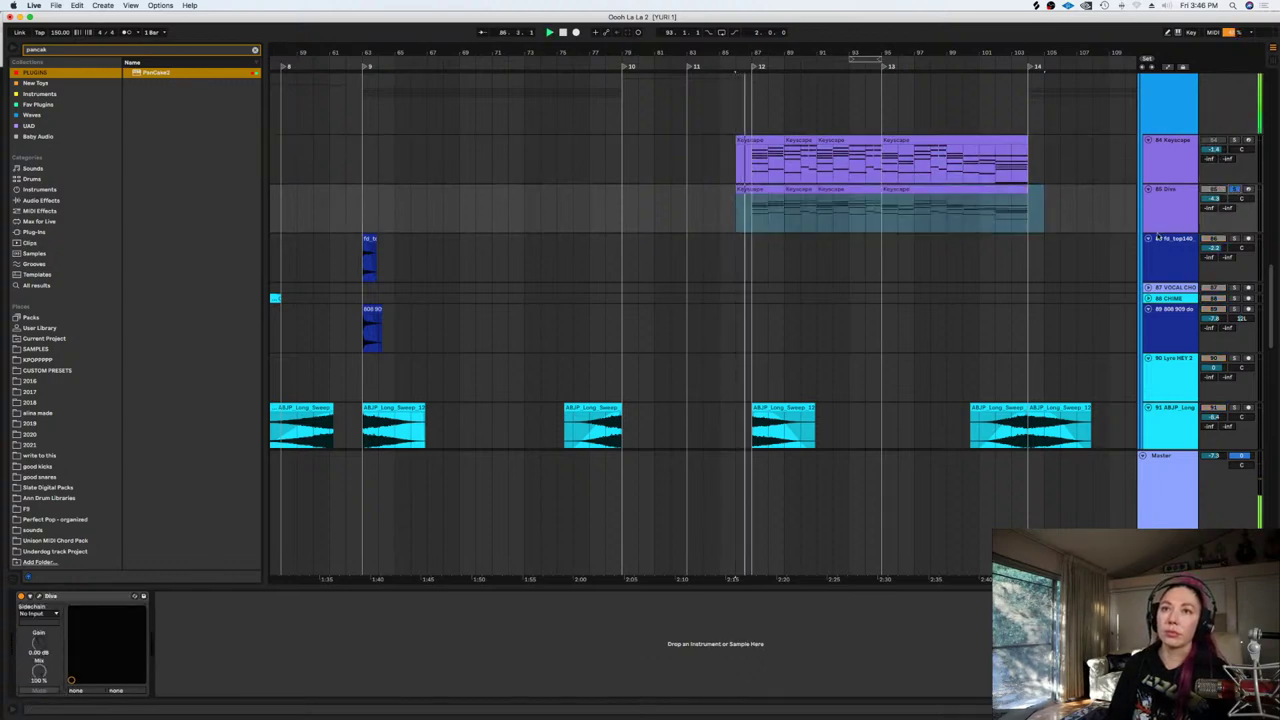
{"action": "left_click_drag", "start_coordinate": [1157, 237], "coordinate": [1158, 254]}
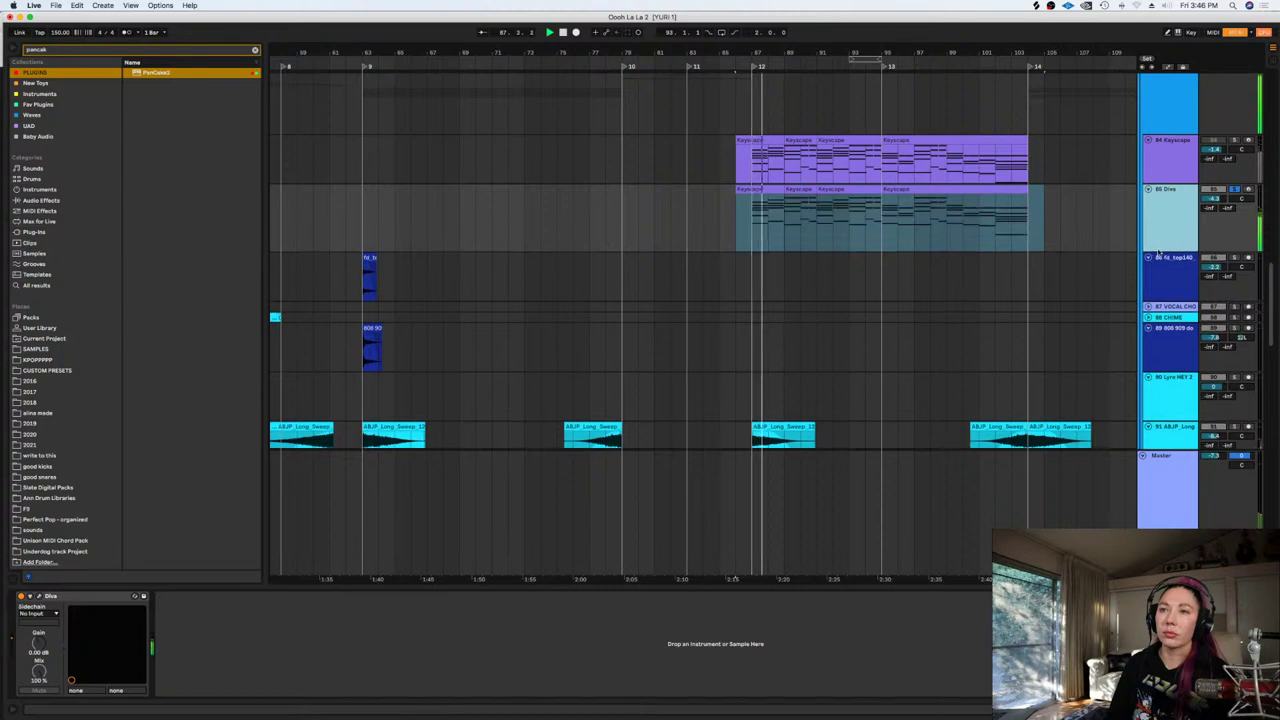
{"action": "left_click", "coordinate": [1235, 190]}
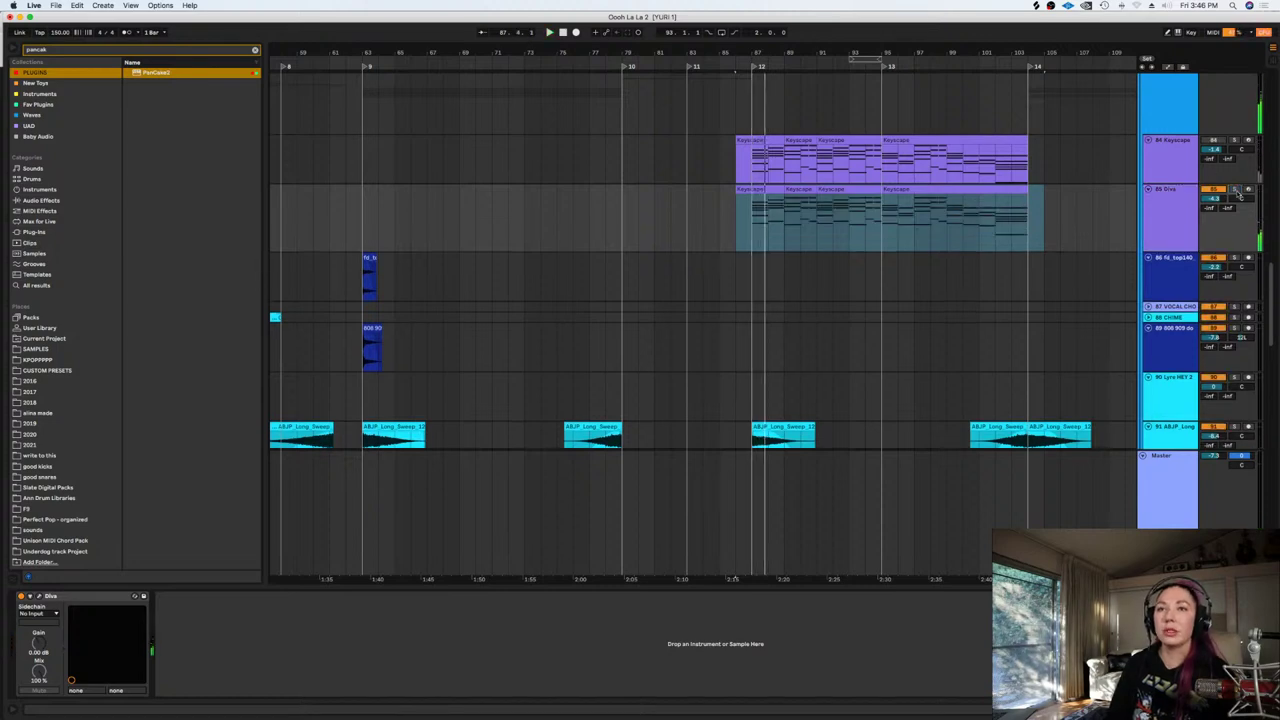
Unfold the airy group and freeze its airy1 and airy2 tracks from track 52 to track 59
{"action": "scroll", "coordinate": [1270, 290], "scroll_direction": "up", "scroll_amount": 15}
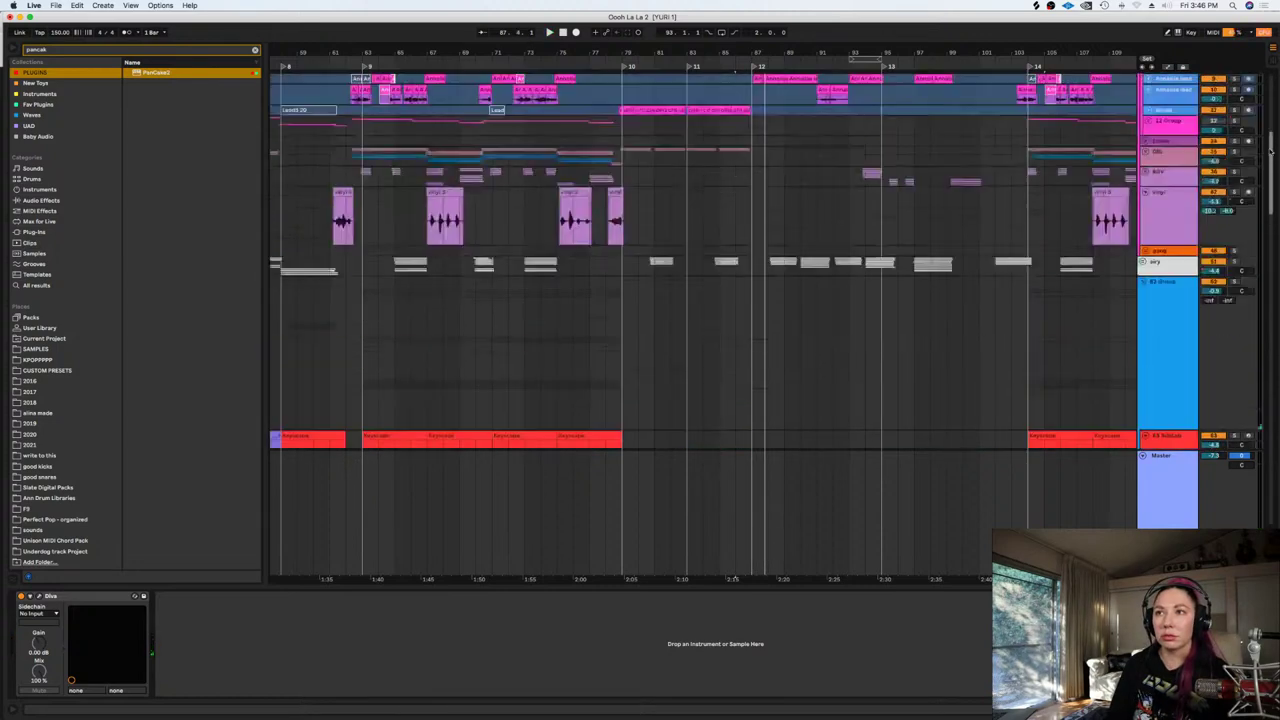
{"action": "left_click", "coordinate": [1145, 346]}
{"action": "scroll", "coordinate": [1163, 416], "scroll_direction": "down", "scroll_amount": 5}
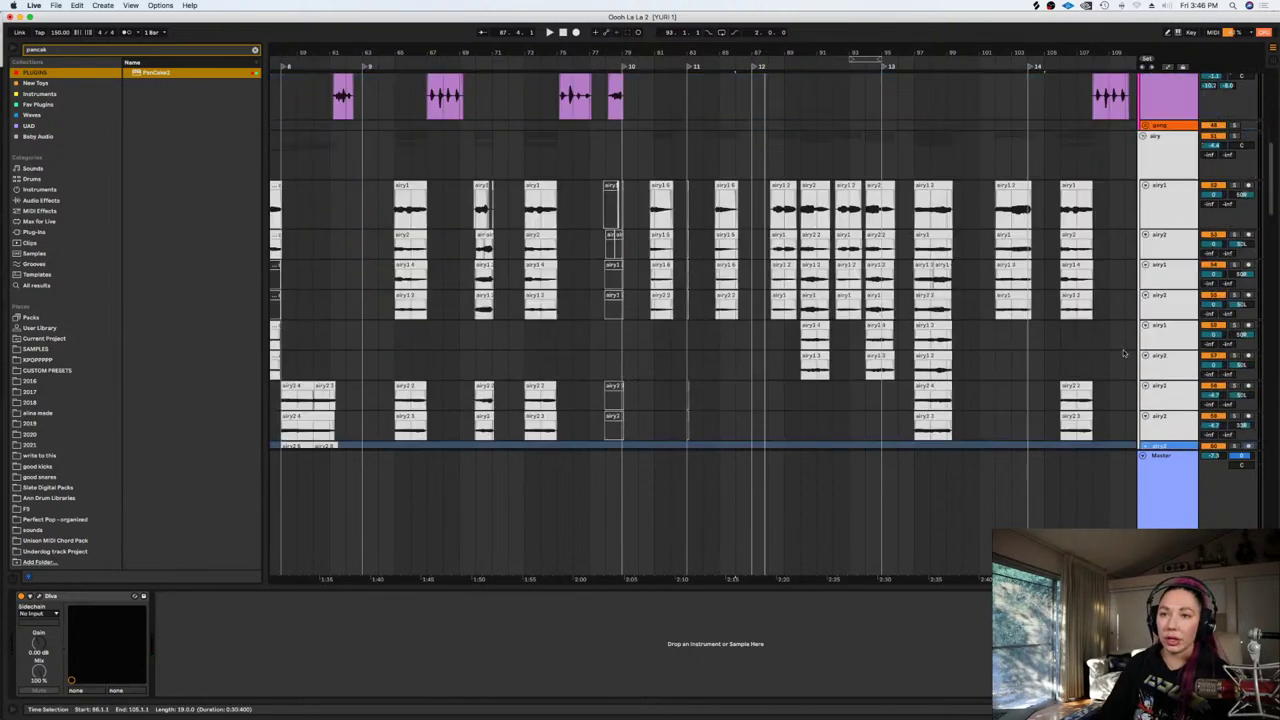
{"action": "left_click", "coordinate": [1163, 416], "text": "shift"}
{"action": "right_click", "coordinate": [1163, 416]}
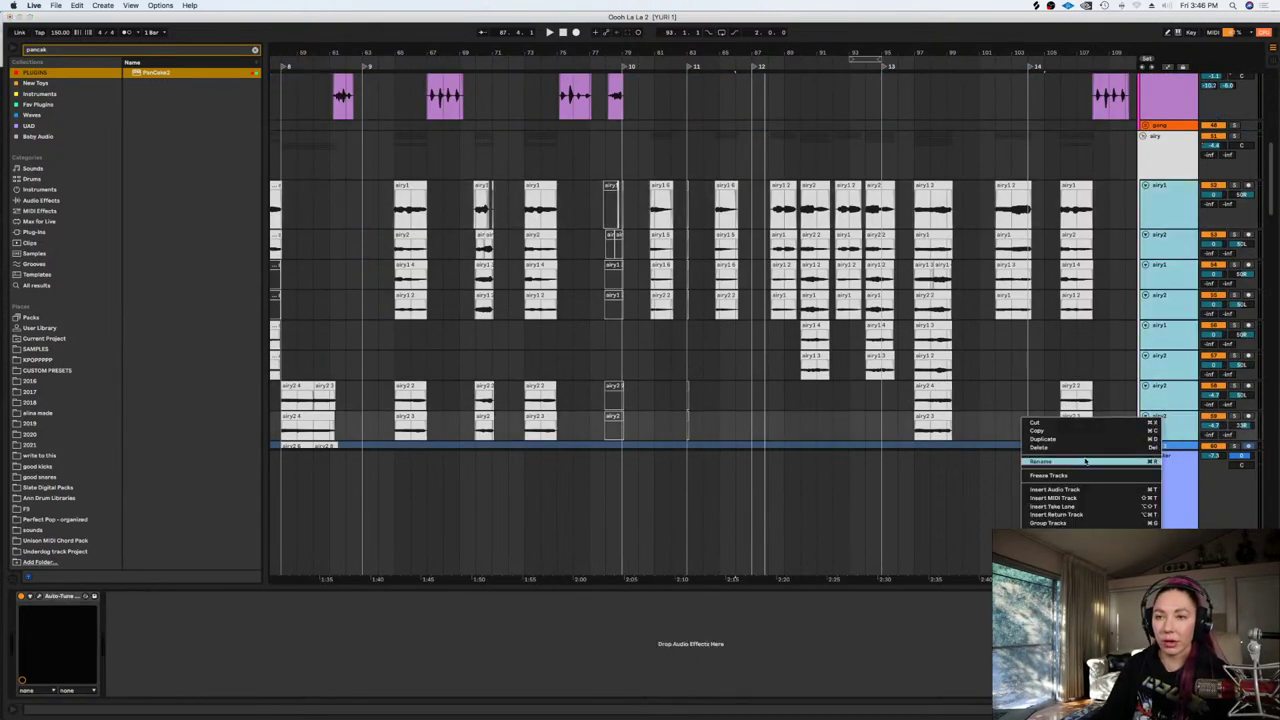
{"action": "left_click", "coordinate": [1086, 476]}
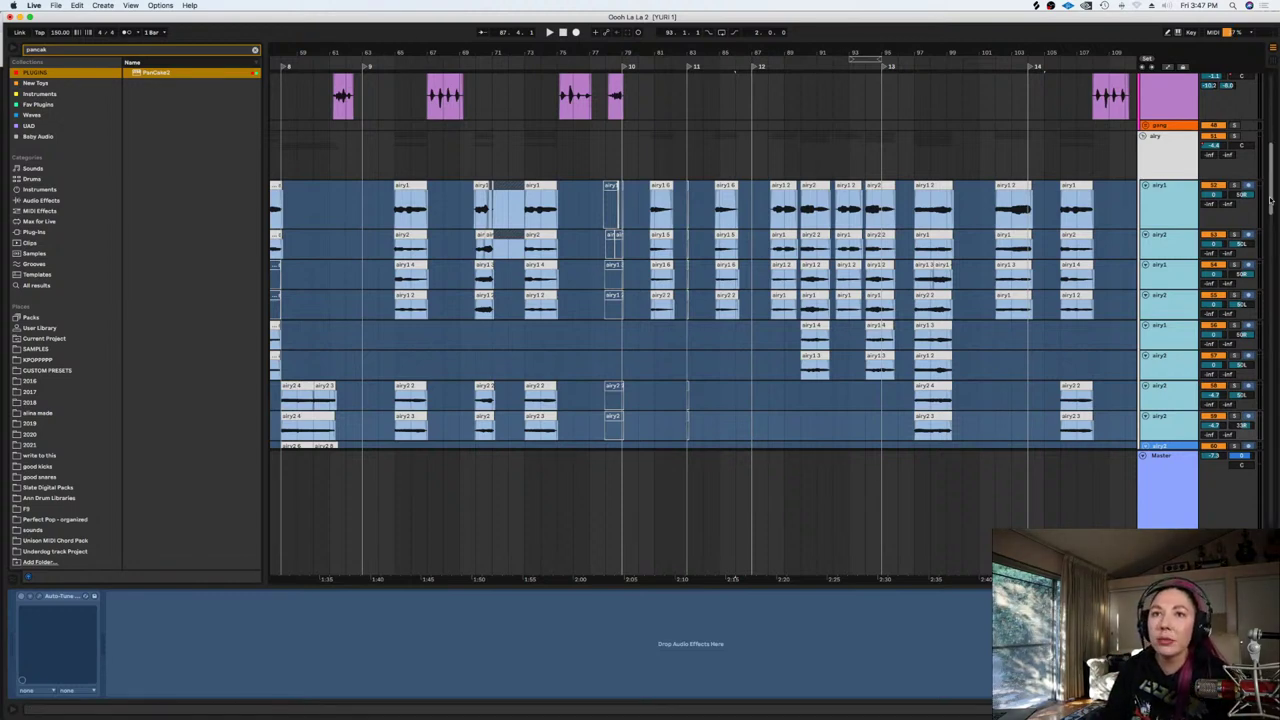
{"action": "scroll", "coordinate": [1170, 245], "scroll_direction": "up", "scroll_amount": 5}
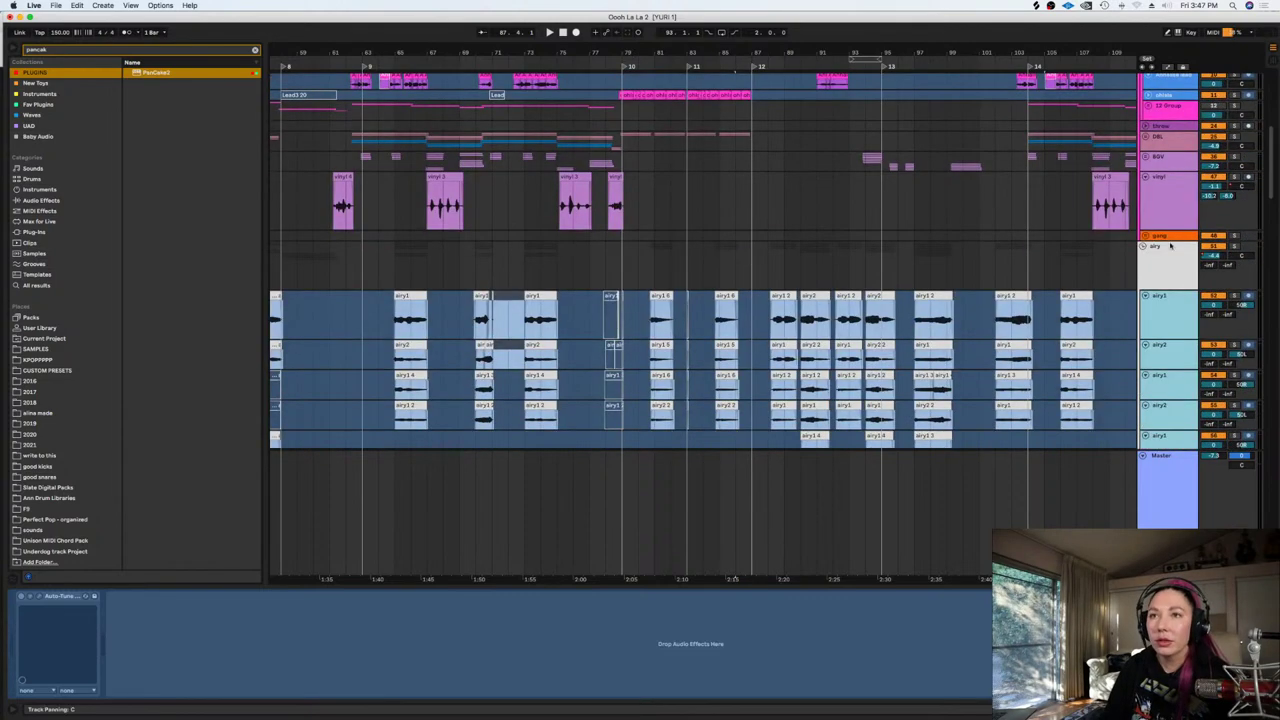
Fold the airy group and freeze the BGV group's bgv1 and bgv2 tracks from track 37 to track 46
{"action": "left_click", "coordinate": [1145, 246]}
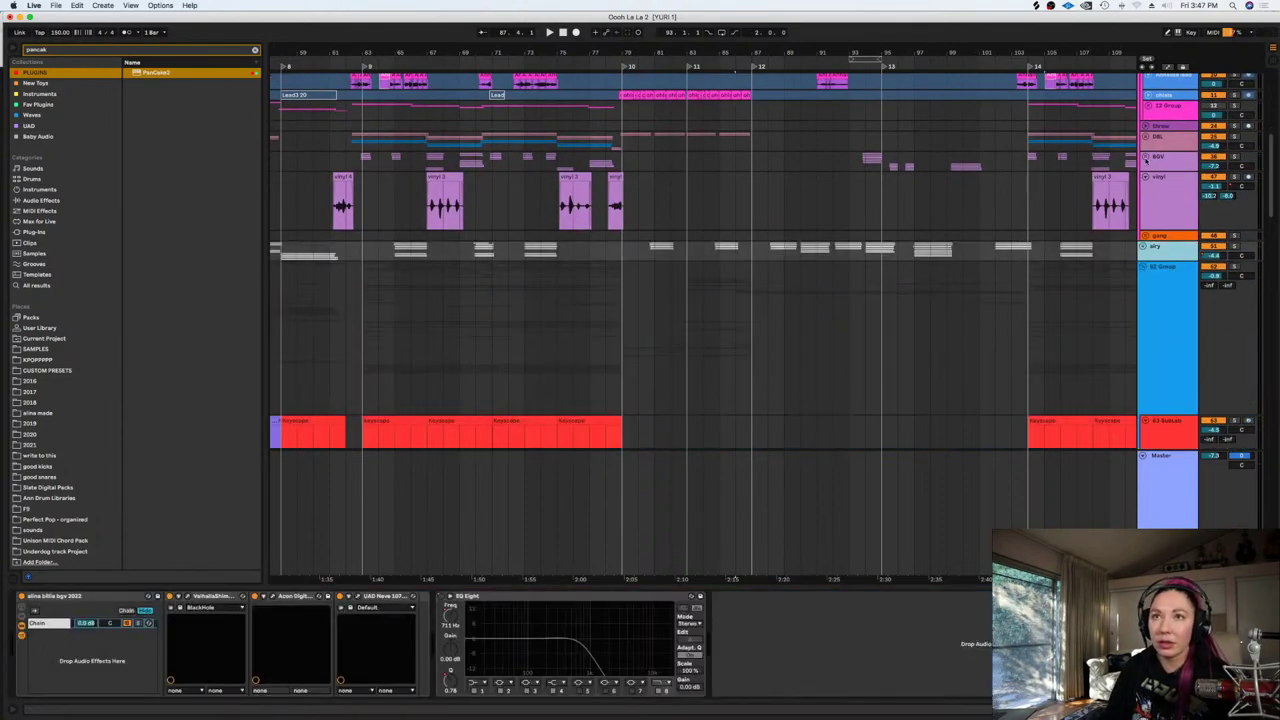
{"action": "left_click", "coordinate": [1146, 158]}
{"action": "left_click", "coordinate": [1175, 216]}
{"action": "scroll", "coordinate": [1175, 240], "scroll_direction": "down", "scroll_amount": 8}
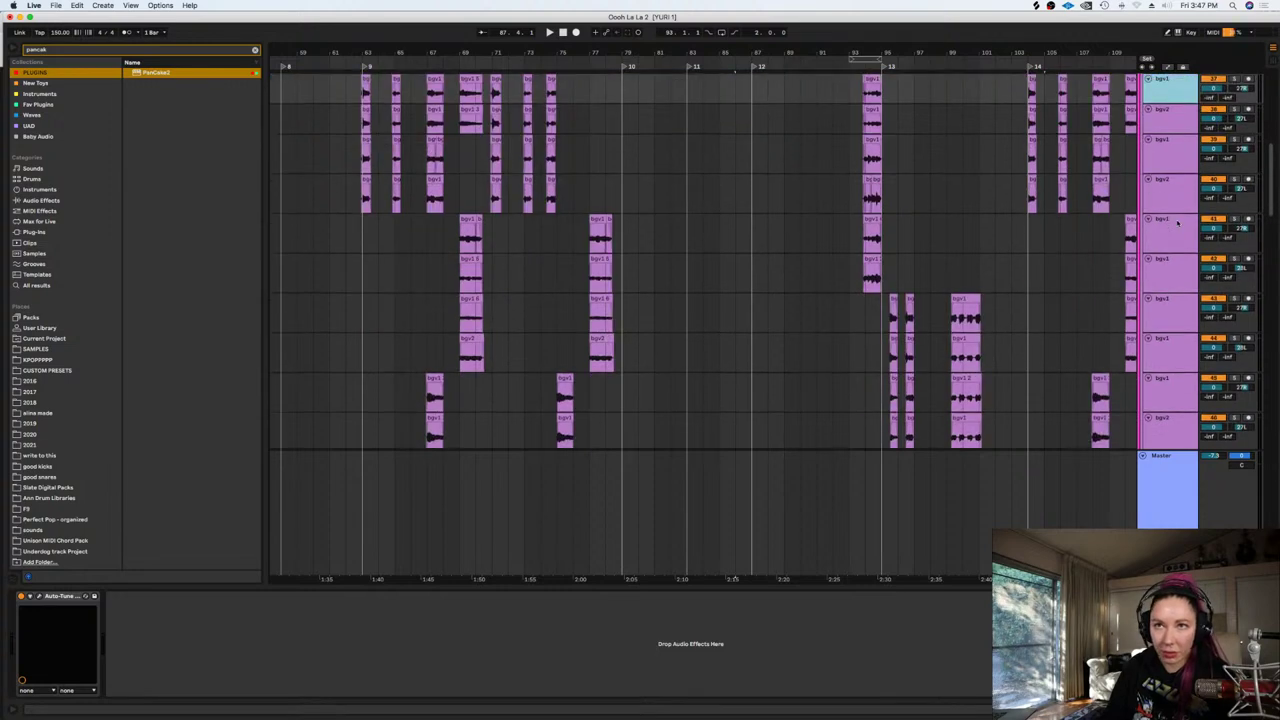
{"action": "left_click", "coordinate": [1174, 292], "text": "shift"}
{"action": "left_click_drag", "start_coordinate": [1132, 246], "coordinate": [1096, 246]}
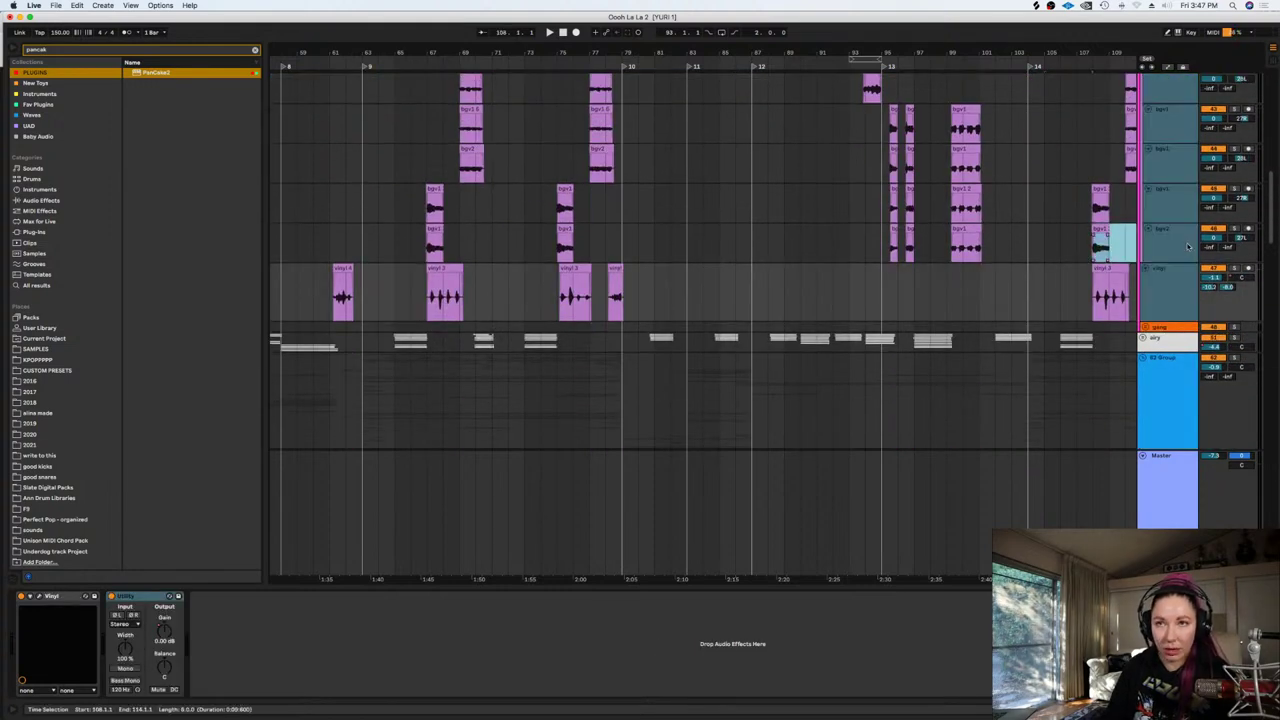
{"action": "left_click", "coordinate": [1168, 236]}
{"action": "scroll", "coordinate": [1273, 226], "scroll_direction": "up", "scroll_amount": 10}
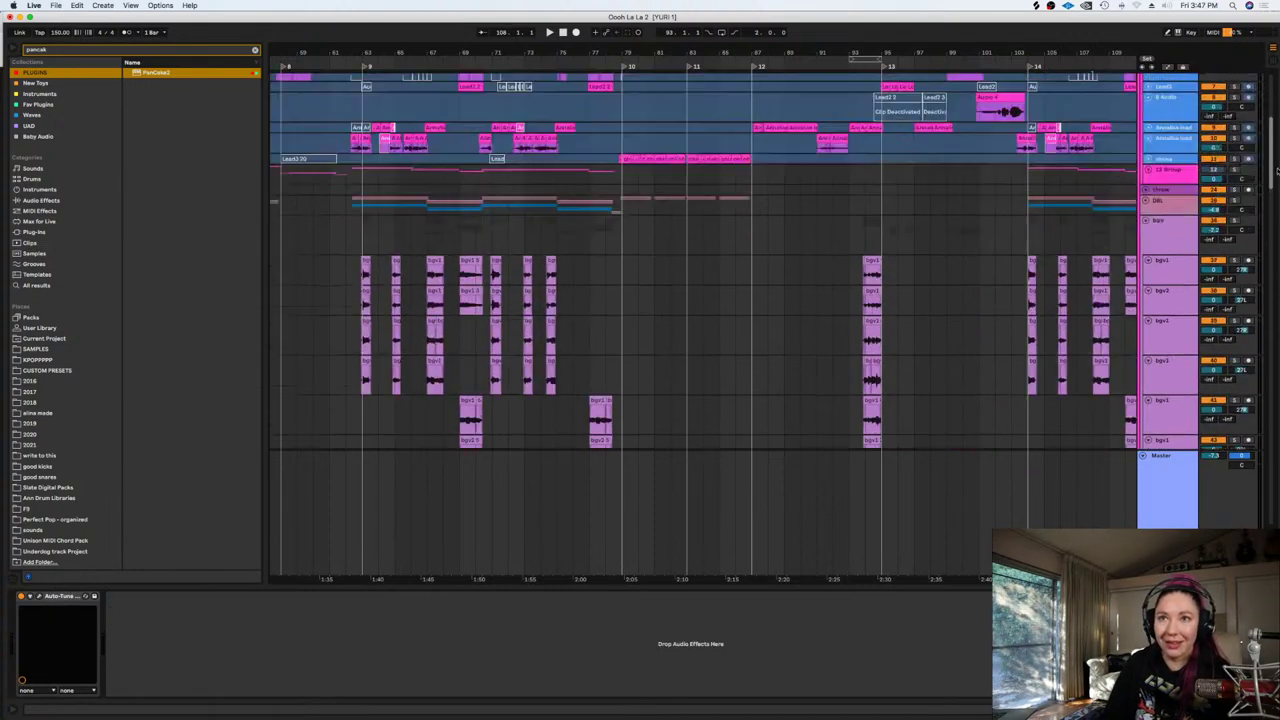
{"action": "right_click", "coordinate": [1166, 276]}
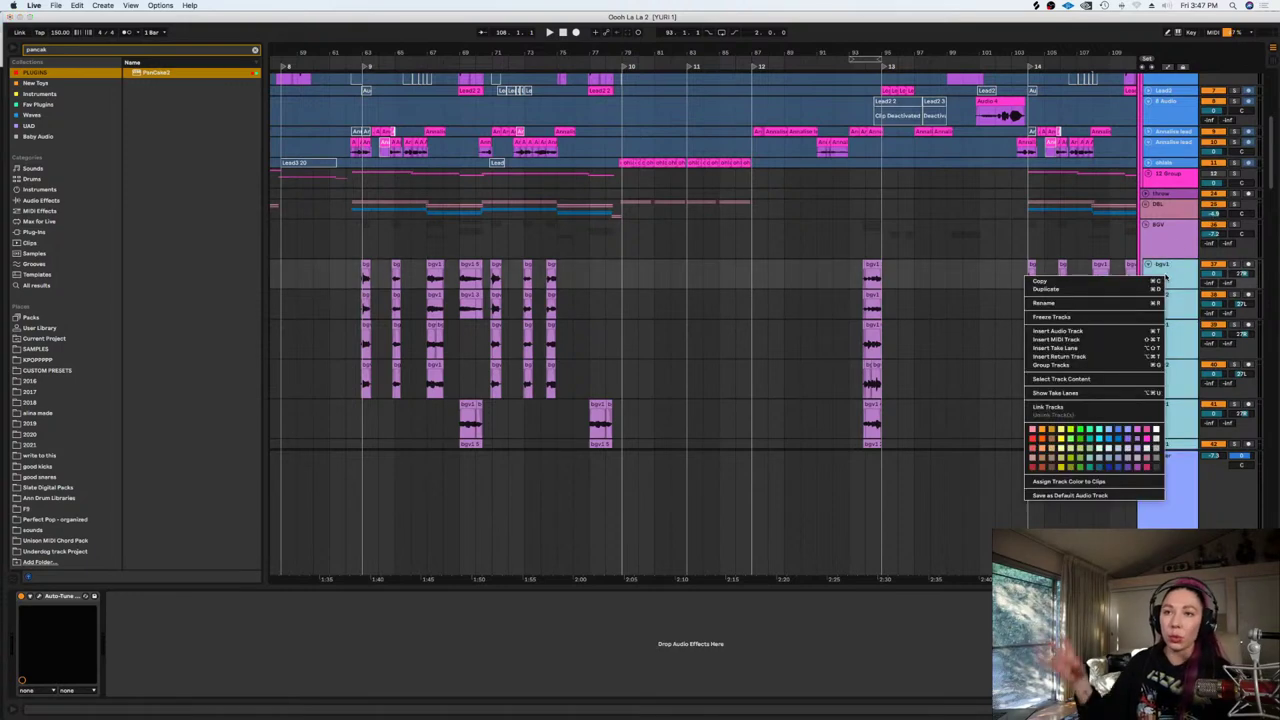
{"action": "left_click", "coordinate": [1091, 318]}
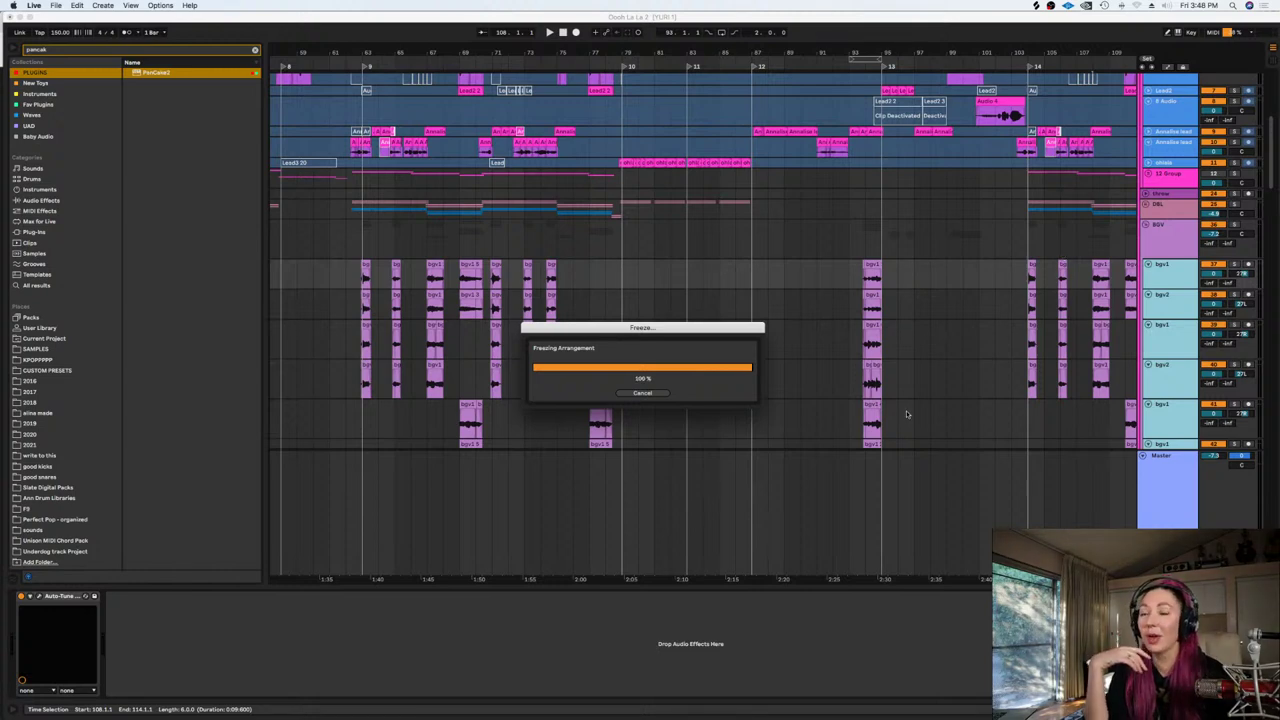
Reduce the height of the frozen bgv tracks 37 to 46 and fold the BGV group
{"action": "scroll", "coordinate": [920, 380], "scroll_direction": "down", "scroll_amount": 3}
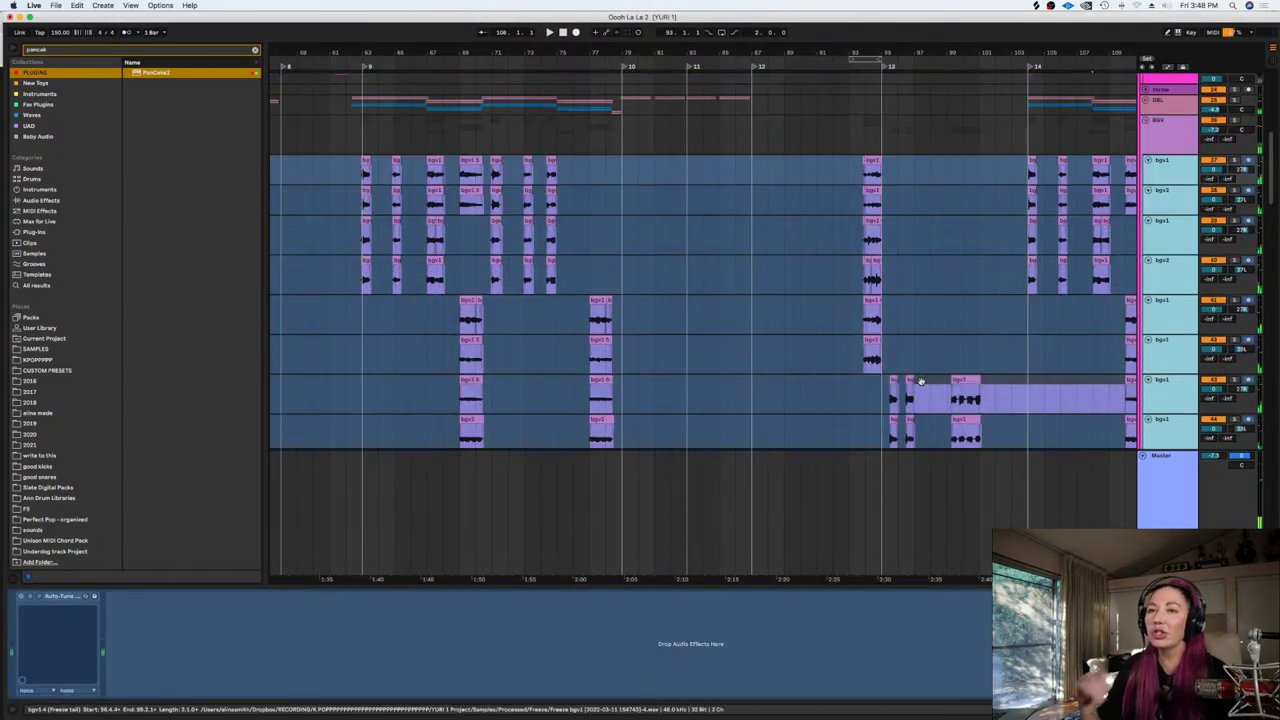
{"action": "left_click", "coordinate": [1178, 180]}
{"action": "scroll", "coordinate": [1178, 184], "scroll_direction": "down", "scroll_amount": 6}
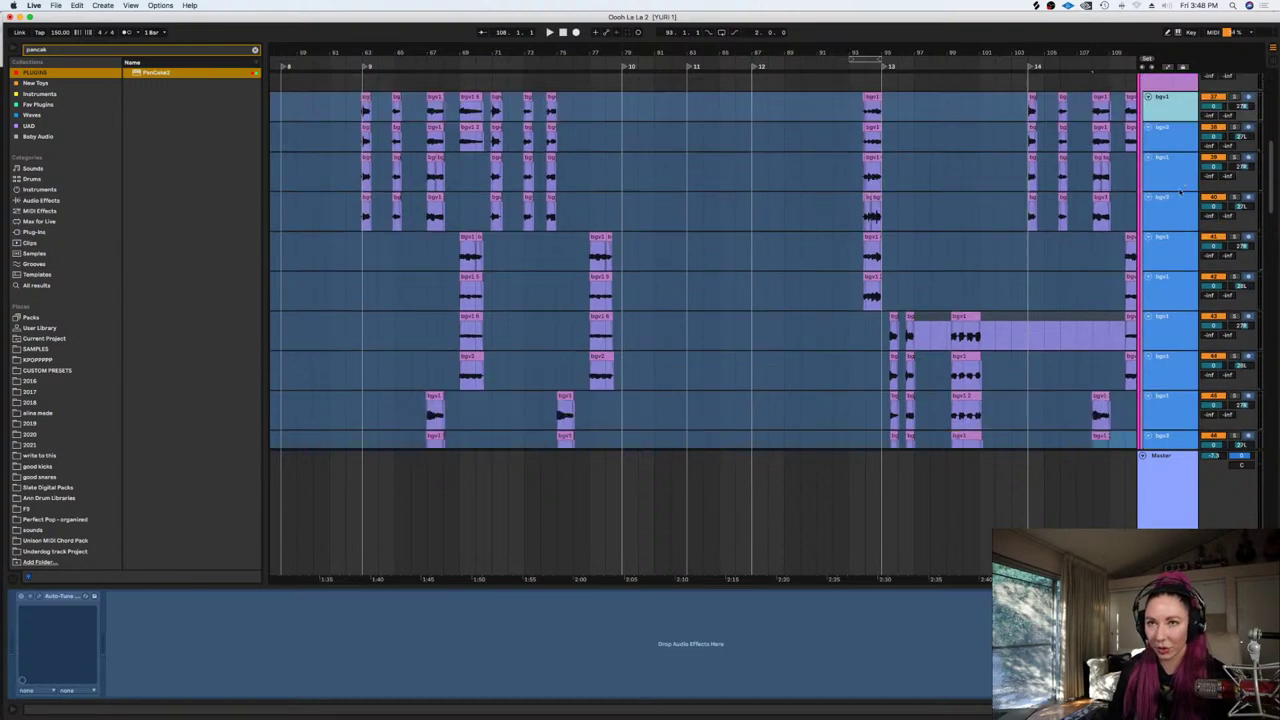
{"action": "left_click", "coordinate": [1161, 295], "text": "shift"}
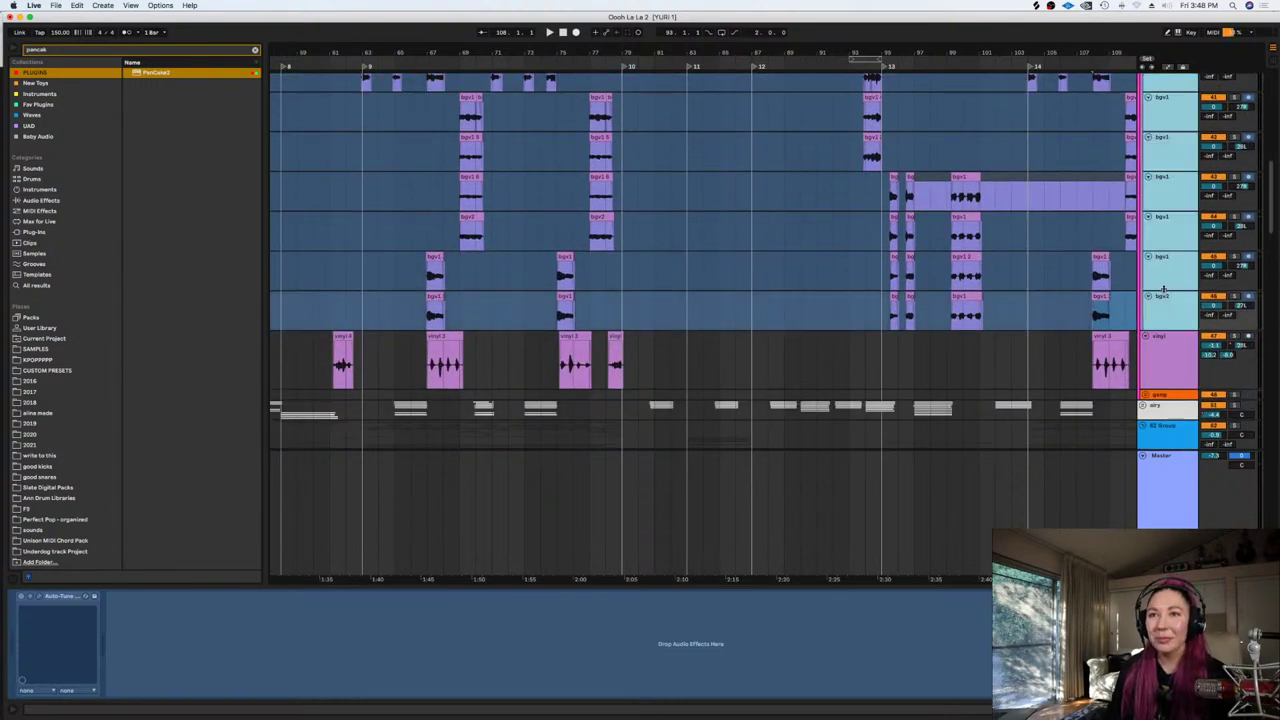
{"action": "left_click_drag", "start_coordinate": [1163, 291], "coordinate": [1160, 267]}
{"action": "scroll", "coordinate": [1160, 267], "scroll_direction": "up", "scroll_amount": 4}
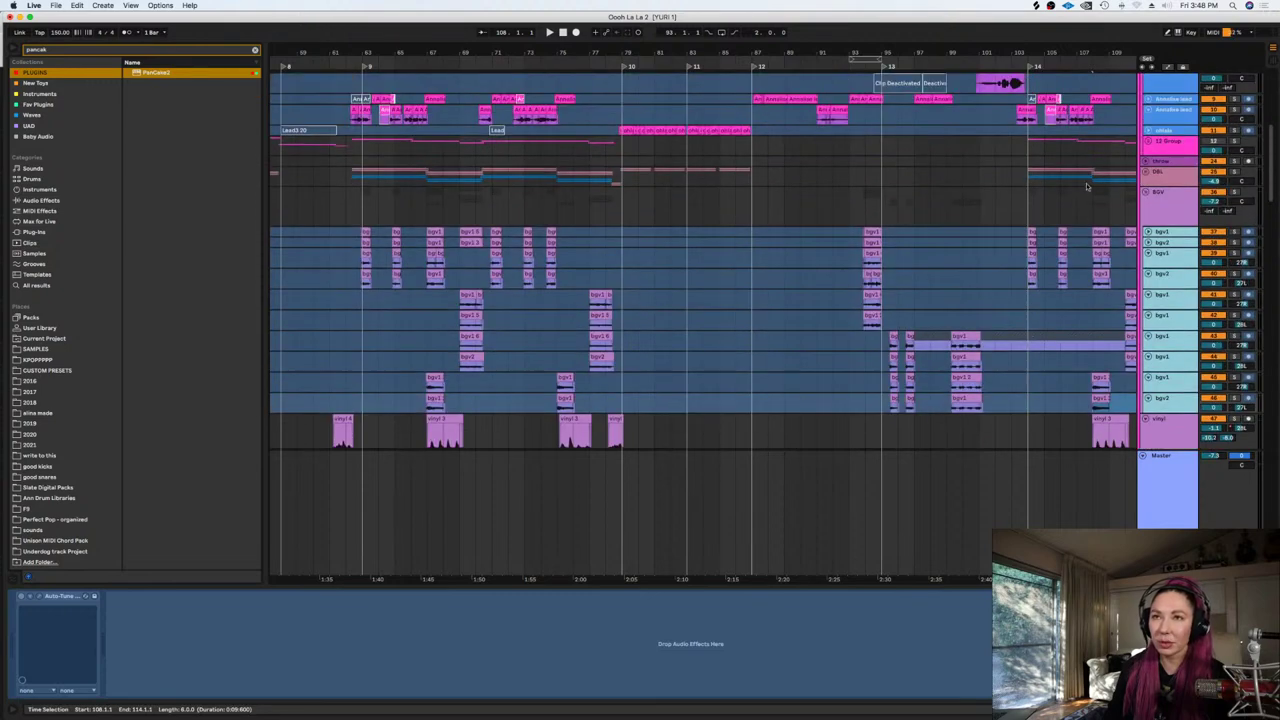
{"action": "left_click", "coordinate": [1145, 193]}
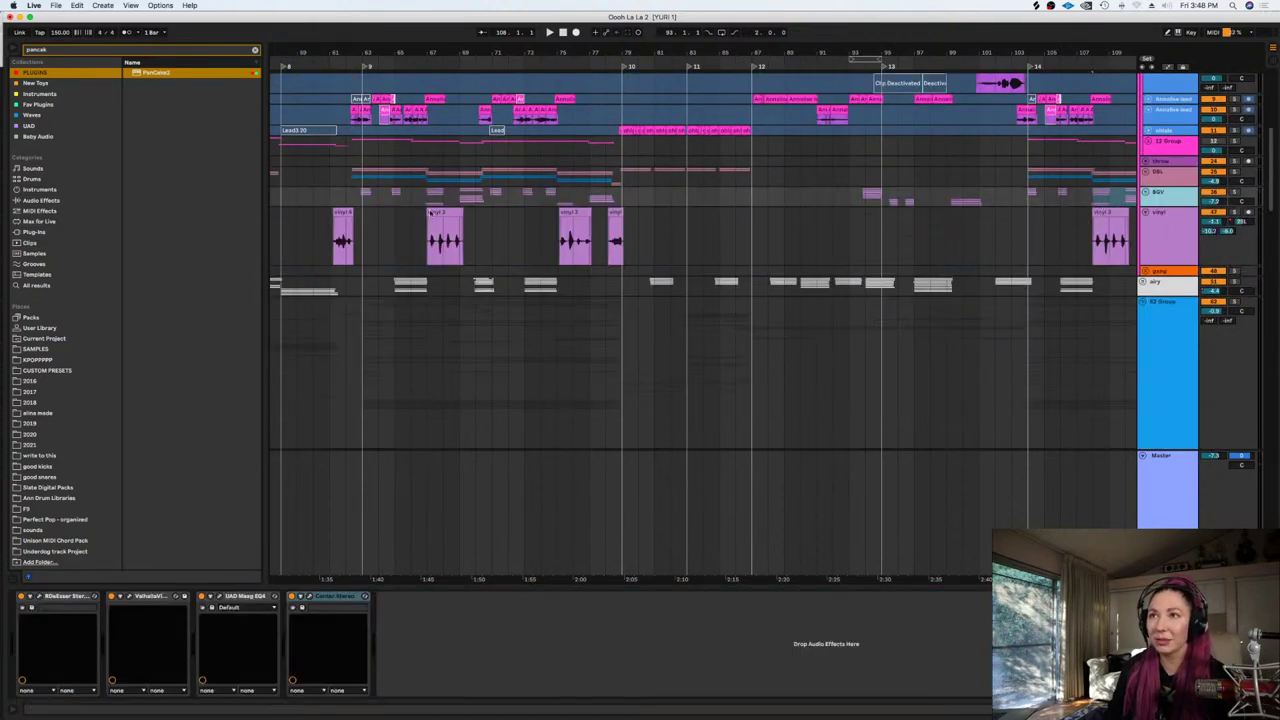
Locate the Diva track 85 and play its clips from bar 87
{"action": "left_click", "coordinate": [832, 338]}
{"action": "key", "text": "plus"}
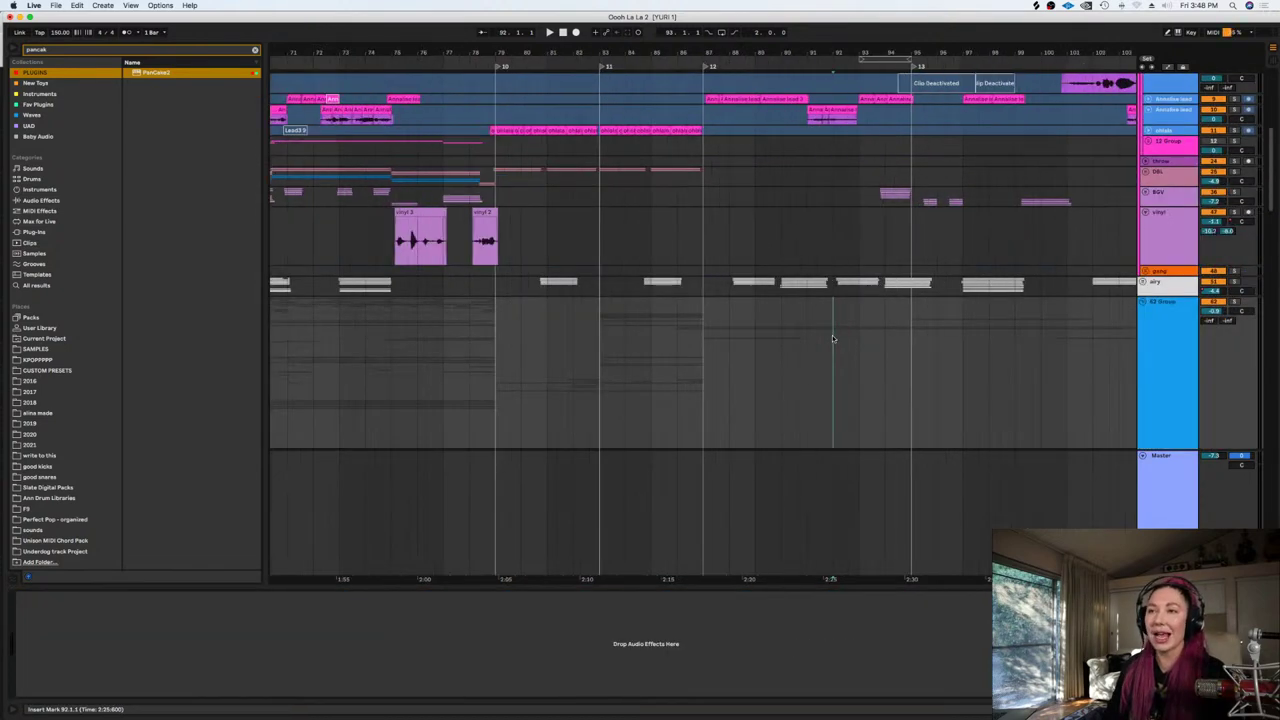
{"action": "scroll", "coordinate": [833, 335], "scroll_direction": "down", "scroll_amount": 10}
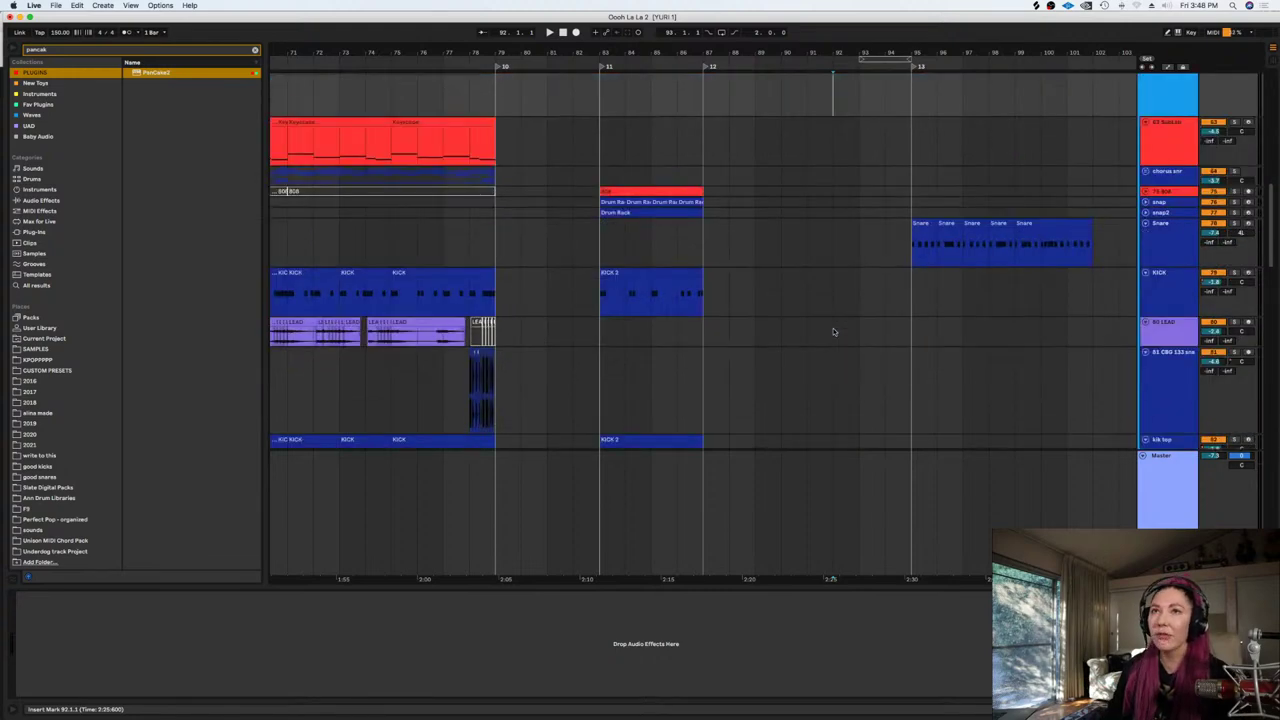
{"action": "scroll", "coordinate": [833, 332], "scroll_direction": "up", "scroll_amount": 1}
{"action": "scroll", "coordinate": [845, 345], "scroll_direction": "right", "scroll_amount": 3}
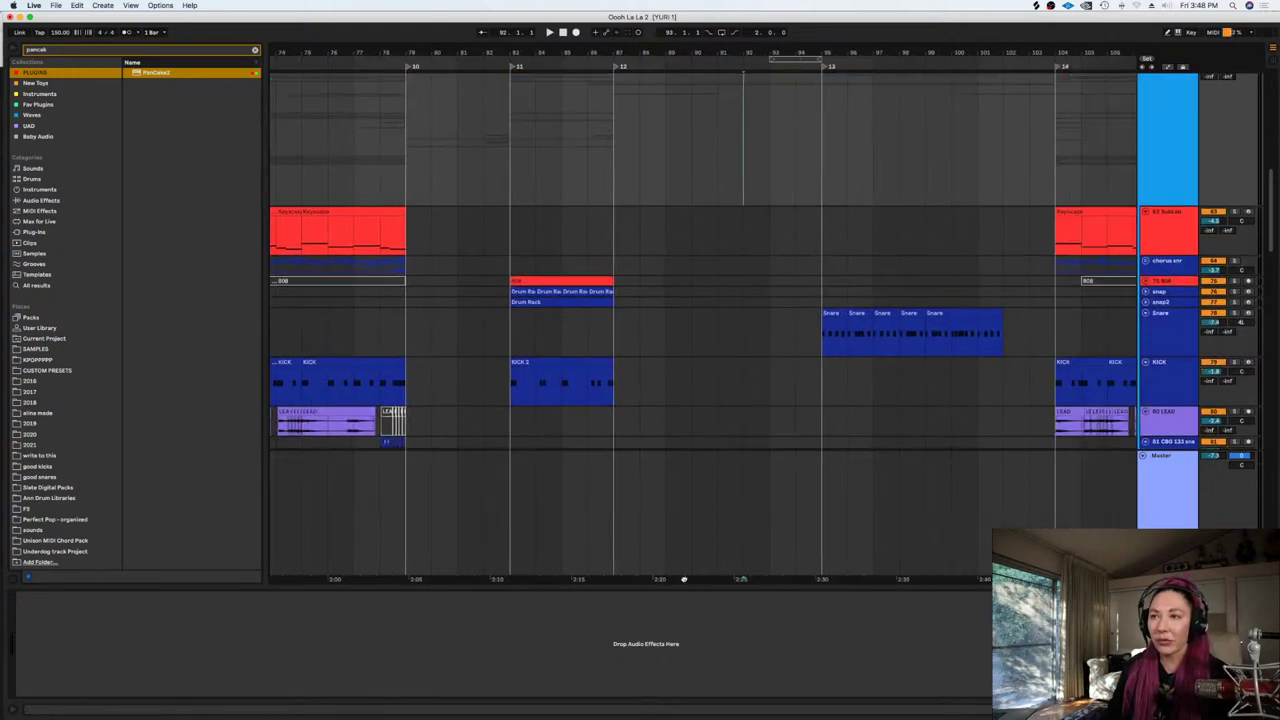
{"action": "scroll", "coordinate": [858, 360], "scroll_direction": "down", "scroll_amount": 6}
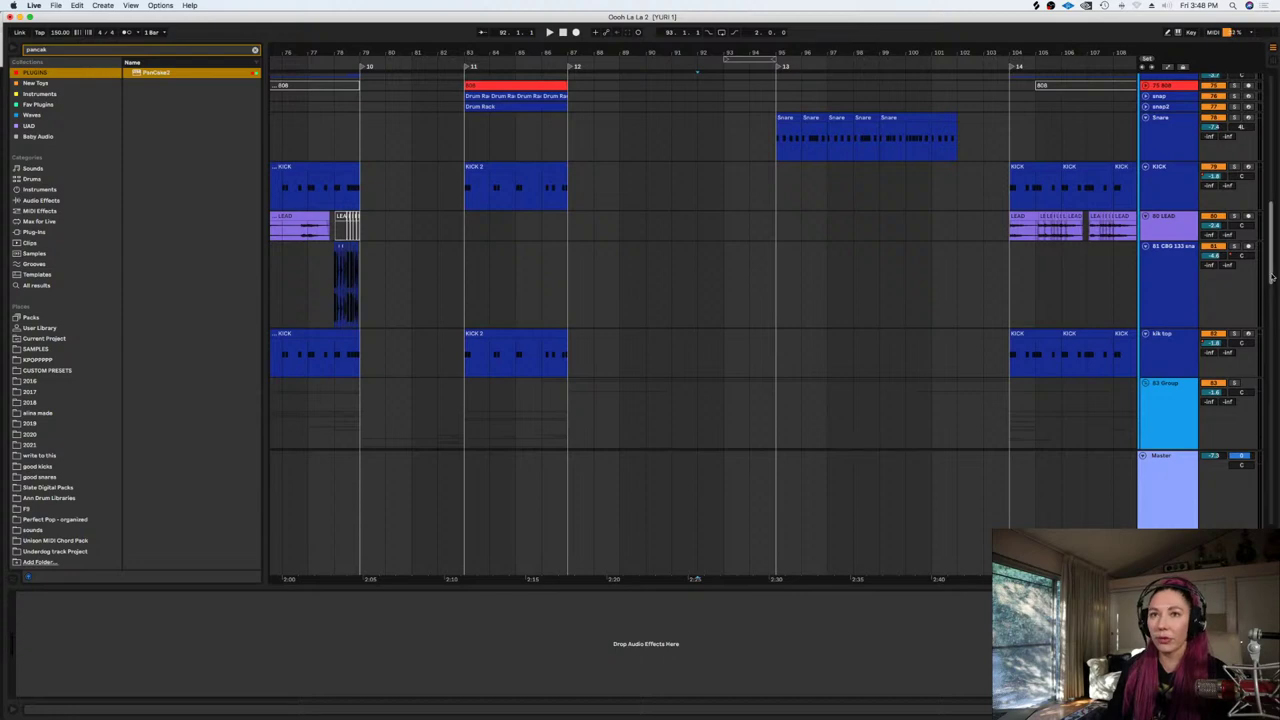
{"action": "left_click_drag", "start_coordinate": [1272, 278], "coordinate": [1249, 320]}
{"action": "scroll", "coordinate": [1249, 320], "scroll_direction": "up", "scroll_amount": 5}
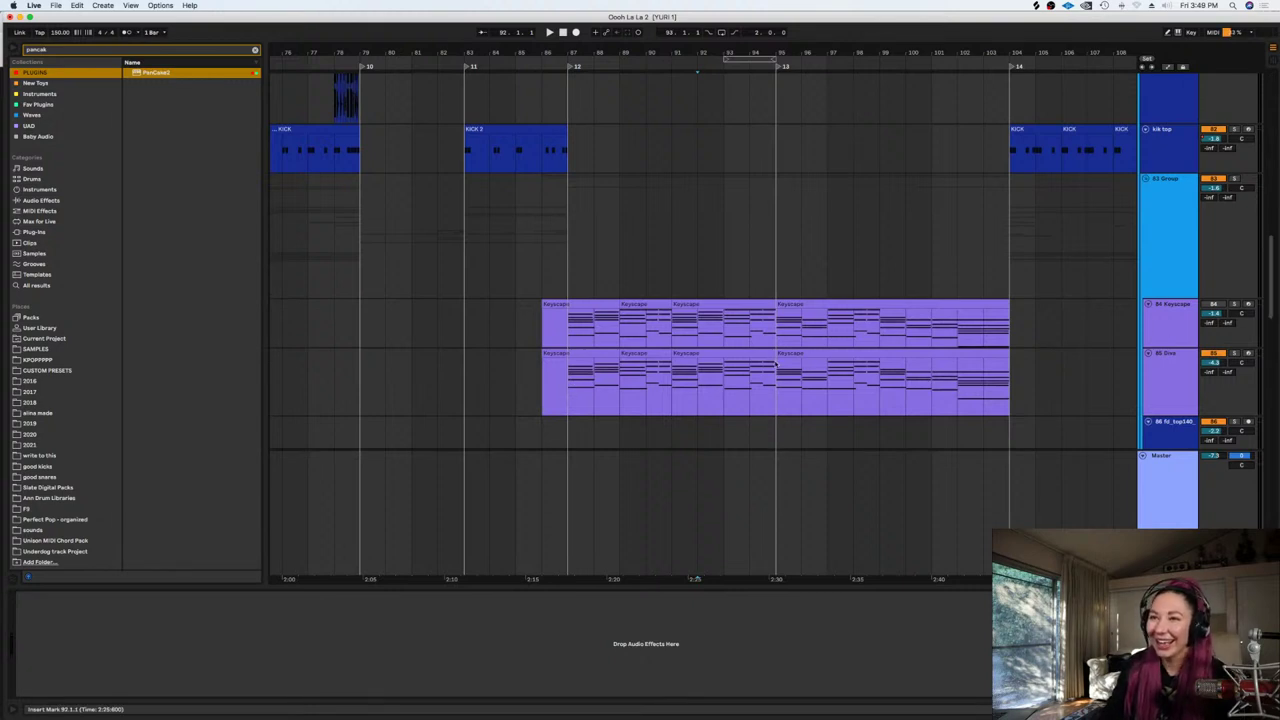
{"action": "left_click_drag", "start_coordinate": [827, 366], "coordinate": [570, 364]}
{"action": "key", "text": "space"}
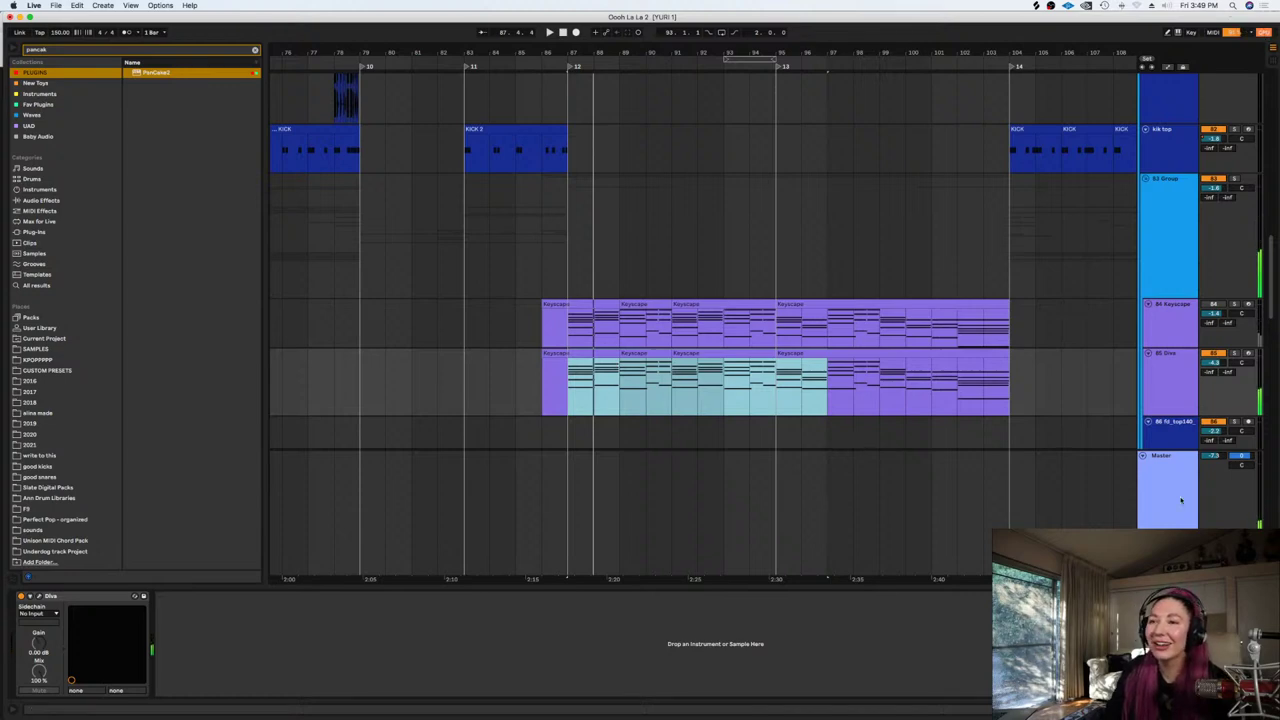
Bypass the rack on the Master track and replay from bar 87 while raising the Diva track's volume
{"action": "left_click", "coordinate": [648, 557]}
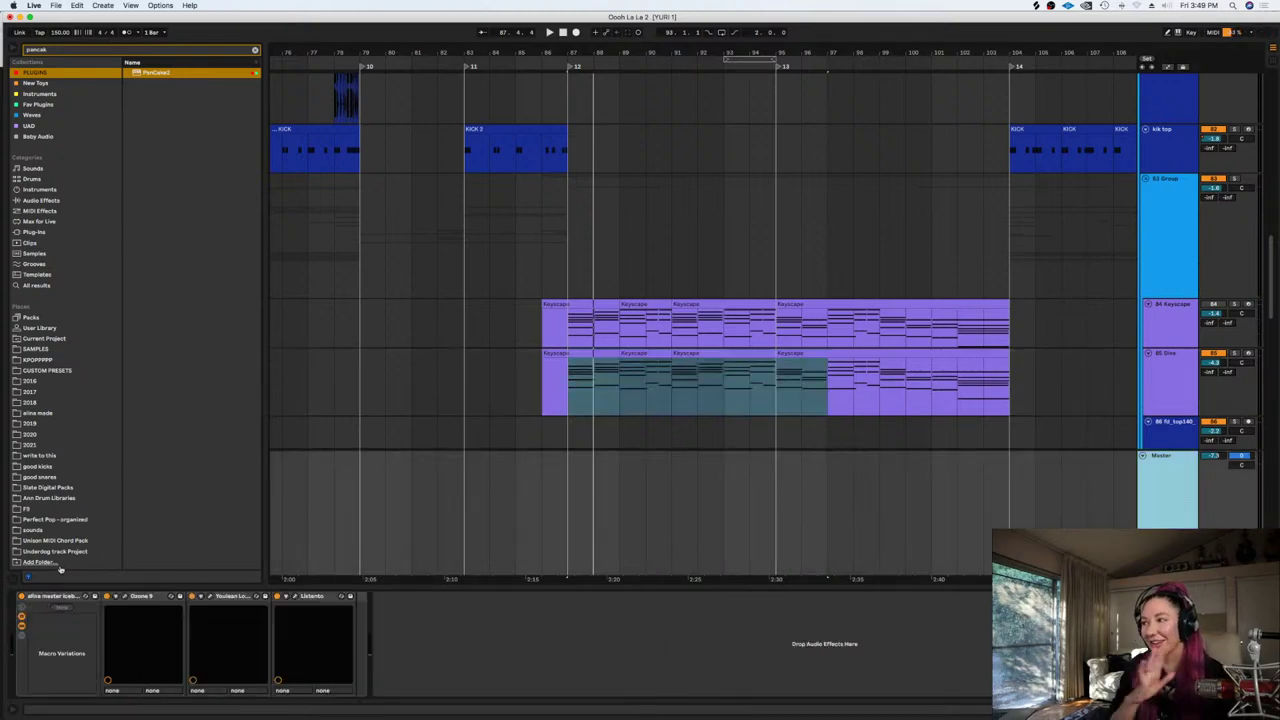
{"action": "left_click", "coordinate": [22, 597]}
{"action": "left_click", "coordinate": [578, 386]}
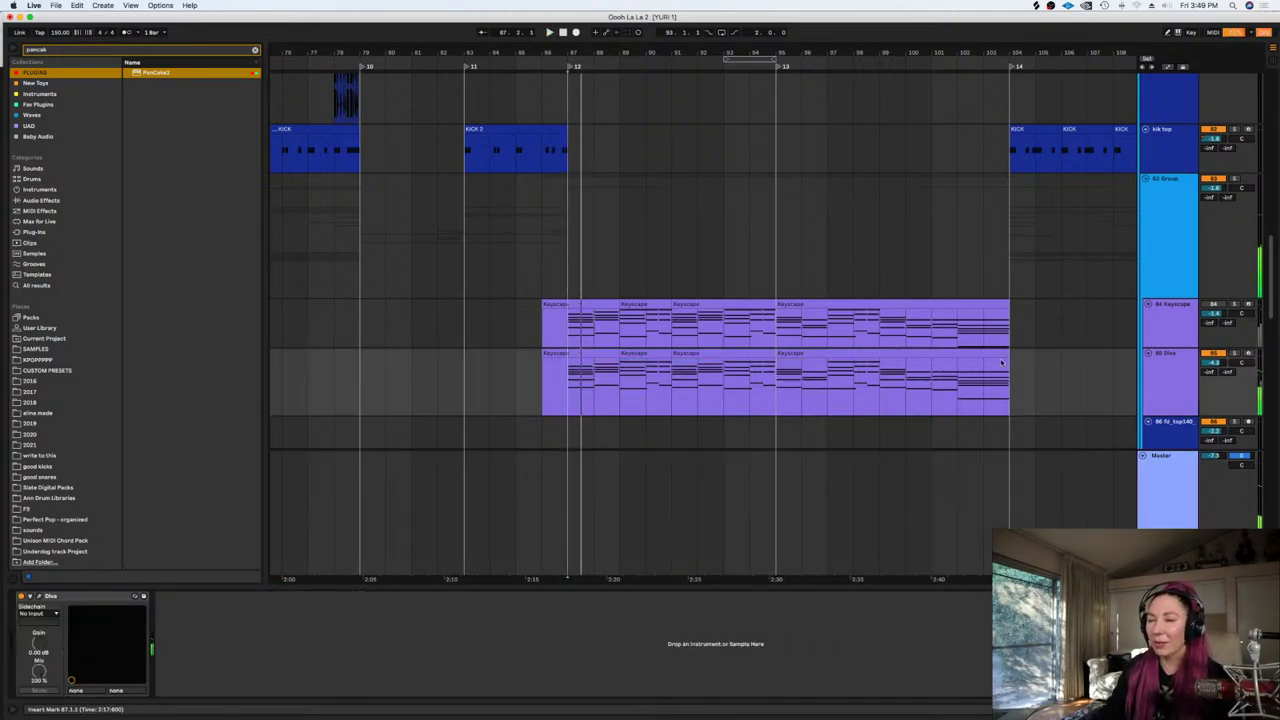
{"action": "scroll", "coordinate": [1104, 464], "scroll_direction": "down", "scroll_amount": 3}
{"action": "key", "text": "space"}
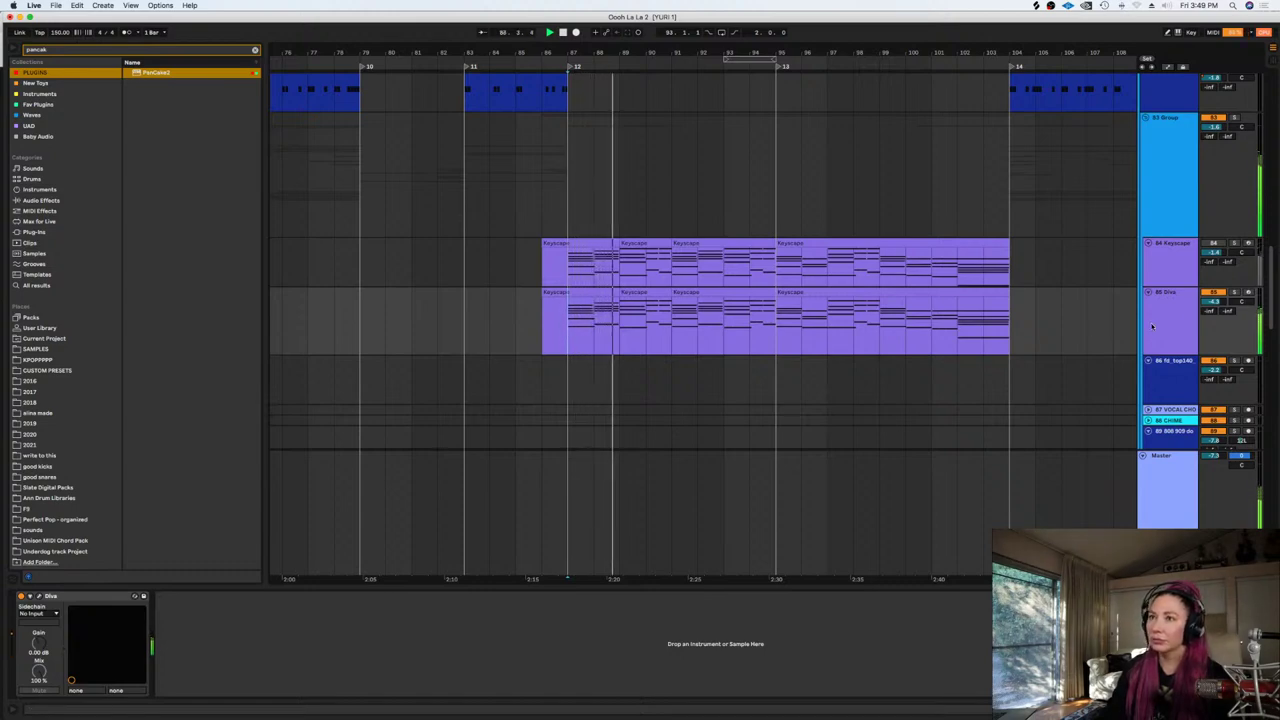
{"action": "left_click_drag", "start_coordinate": [1222, 304], "coordinate": [1273, 433]}
{"action": "key", "text": "space"}
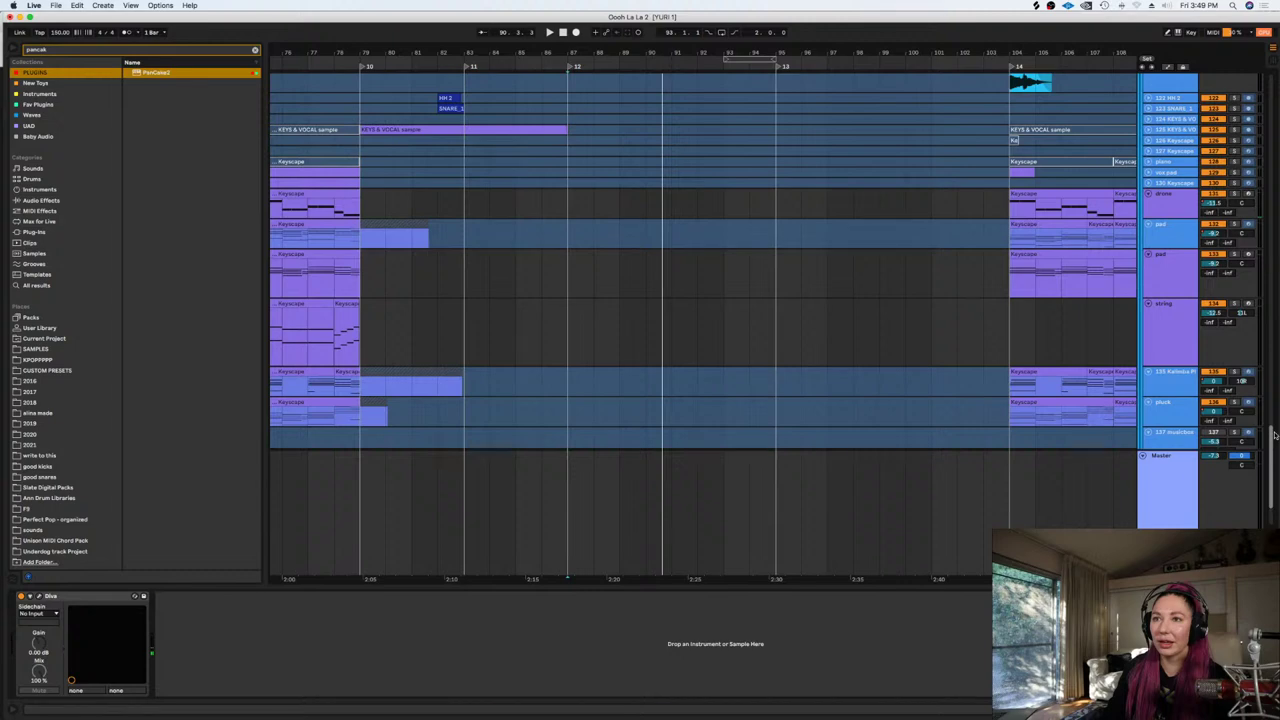
Freeze the pad track 133 and the string track 134, and make the string track less tall
{"action": "left_click", "coordinate": [1168, 307]}
{"action": "left_click", "coordinate": [1166, 286], "text": "shift"}
{"action": "right_click", "coordinate": [1166, 286]}
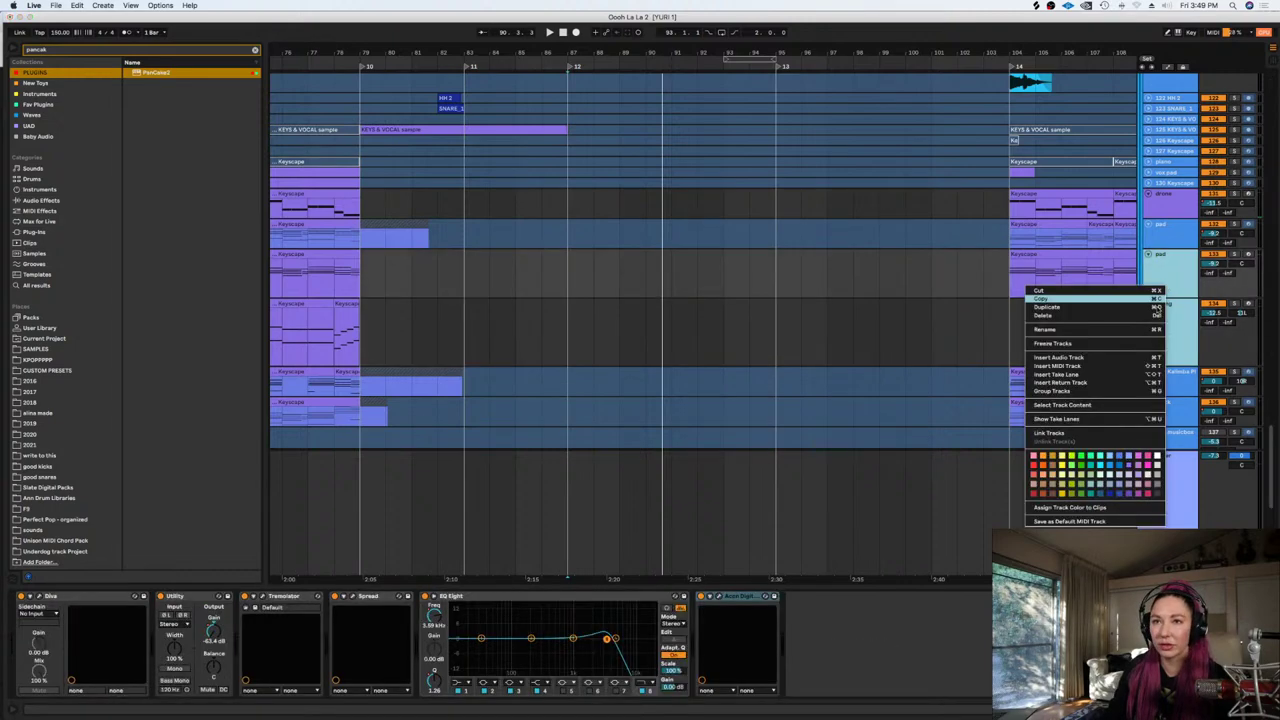
{"action": "left_click", "coordinate": [1086, 343]}
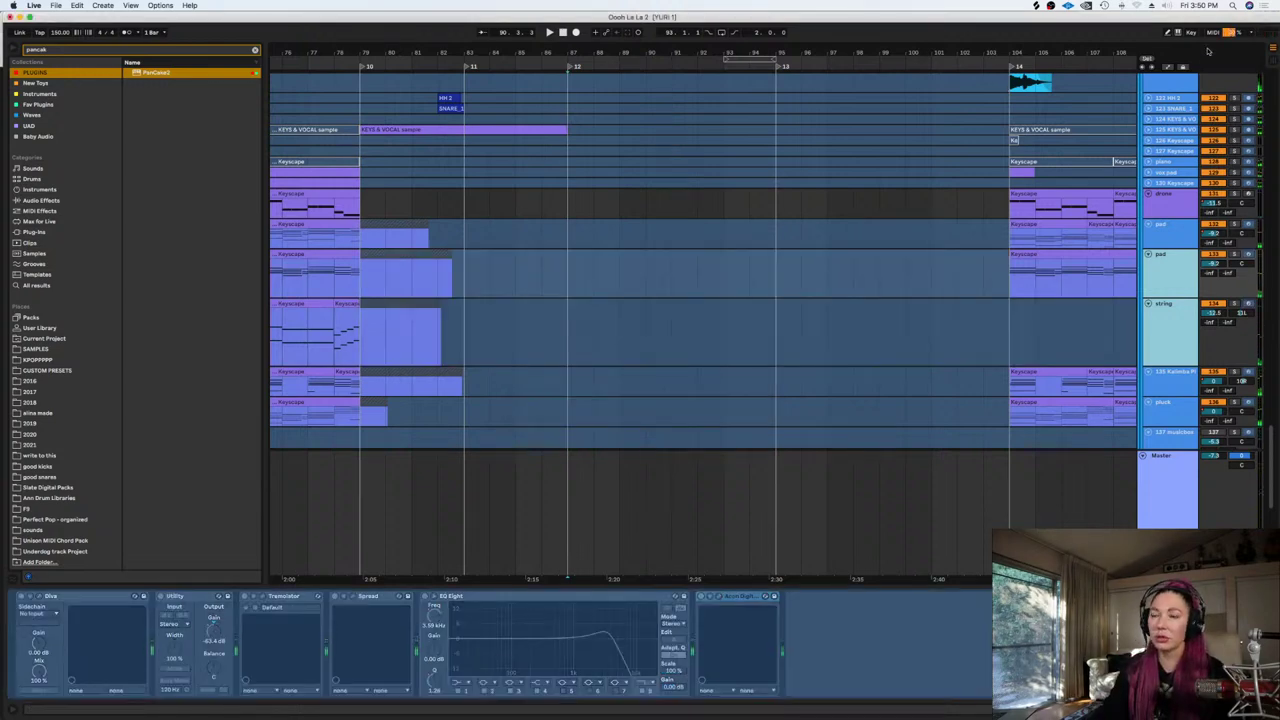
{"action": "scroll", "coordinate": [922, 273], "scroll_direction": "down", "scroll_amount": 3}
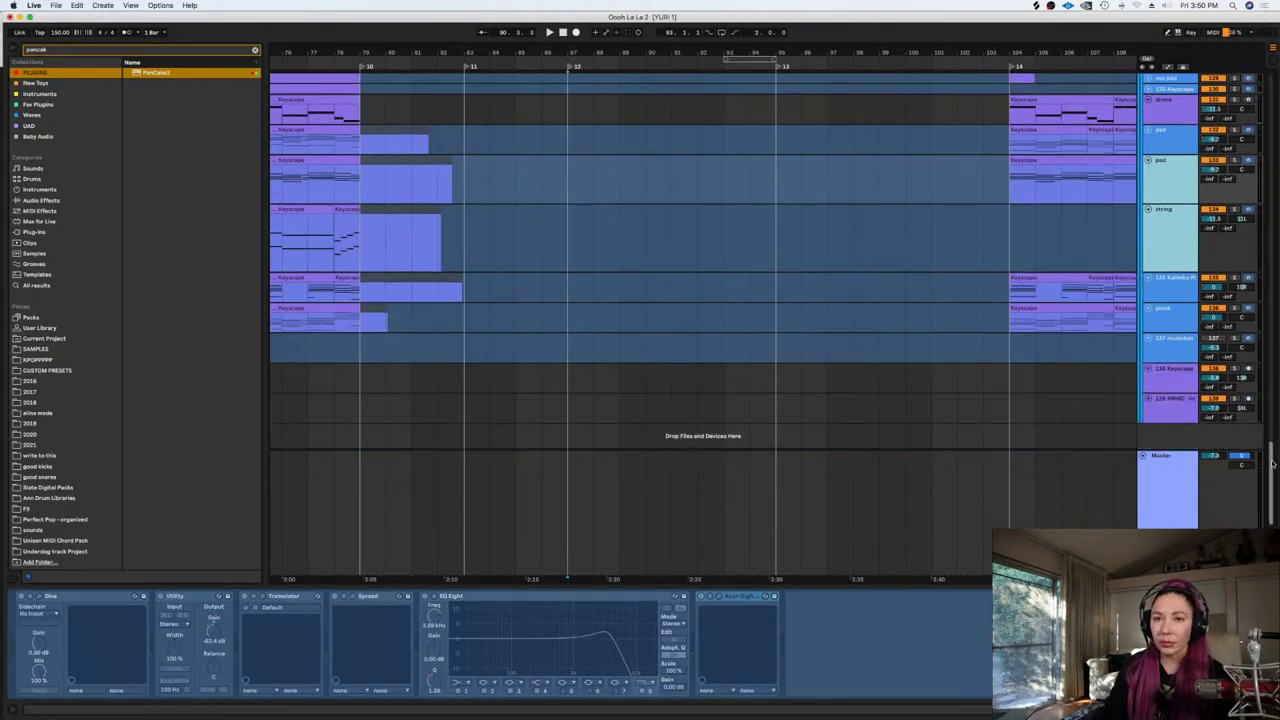
{"action": "left_click_drag", "start_coordinate": [1273, 465], "coordinate": [1274, 413]}
{"action": "scroll", "coordinate": [1270, 430], "scroll_direction": "up", "scroll_amount": 3}
{"action": "left_click", "coordinate": [1168, 322]}
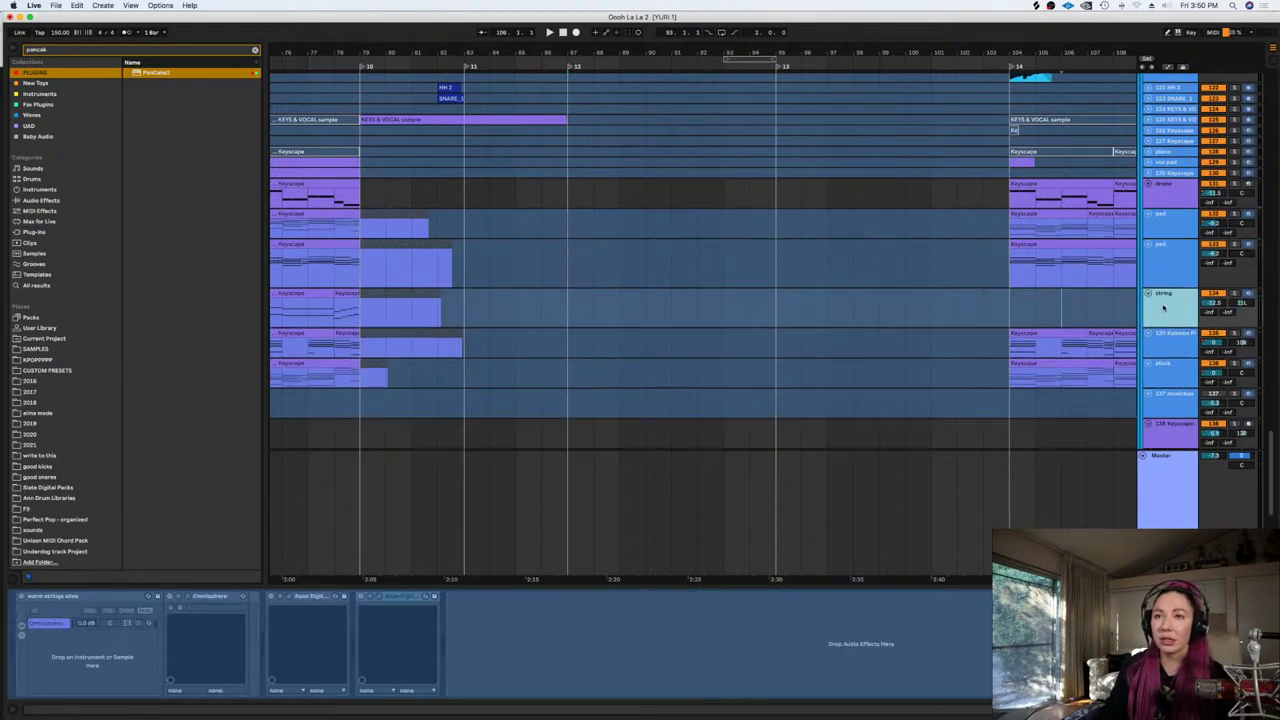
Return to the Diva track 85, place the insert marker at bar 87 and select the track
{"action": "scroll", "coordinate": [645, 294], "scroll_direction": "up", "scroll_amount": 15}
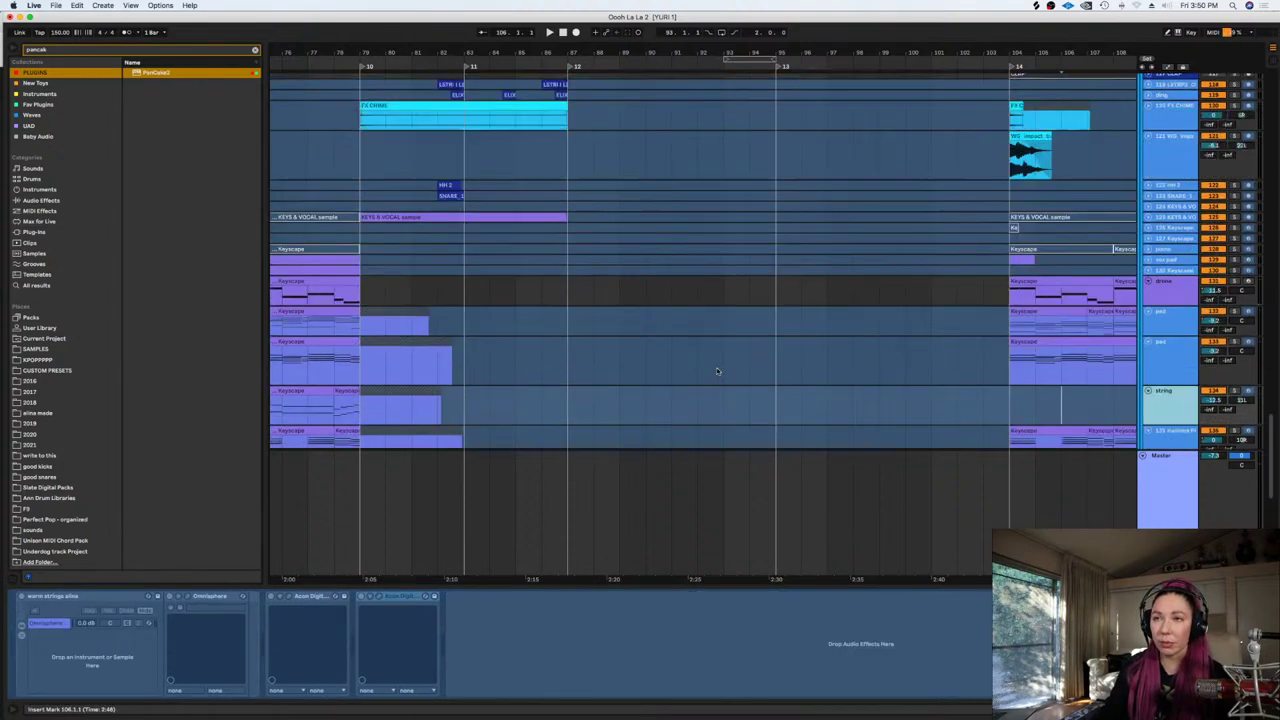
{"action": "scroll", "coordinate": [716, 371], "scroll_direction": "up", "scroll_amount": 10}
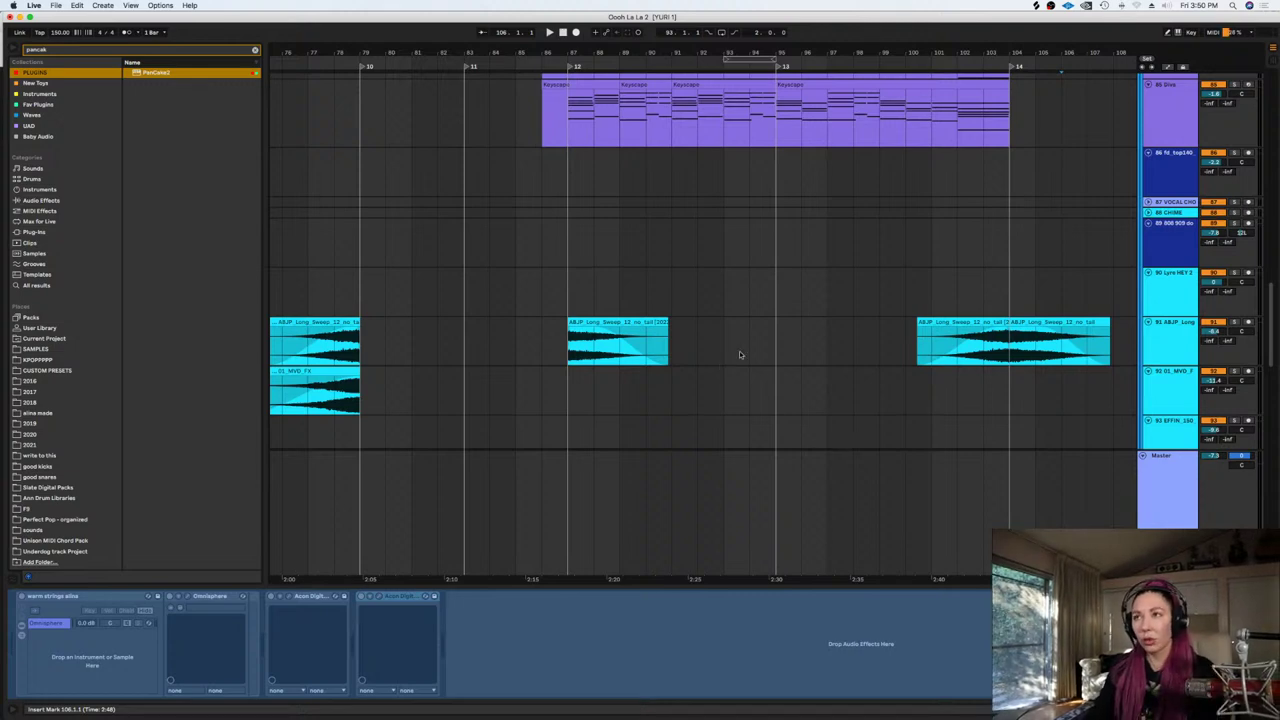
{"action": "scroll", "coordinate": [737, 357], "scroll_direction": "up", "scroll_amount": 3}
{"action": "left_click", "coordinate": [572, 273]}
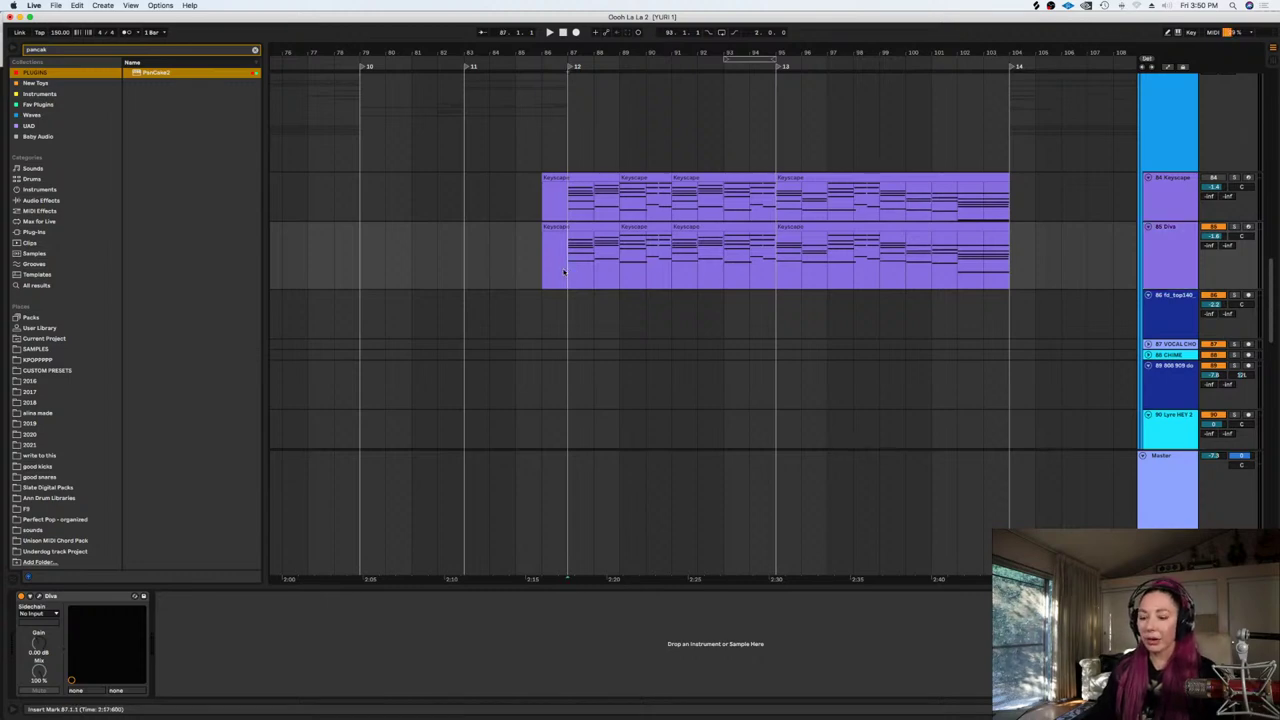
{"action": "scroll", "coordinate": [567, 272], "scroll_direction": "up", "scroll_amount": 4}
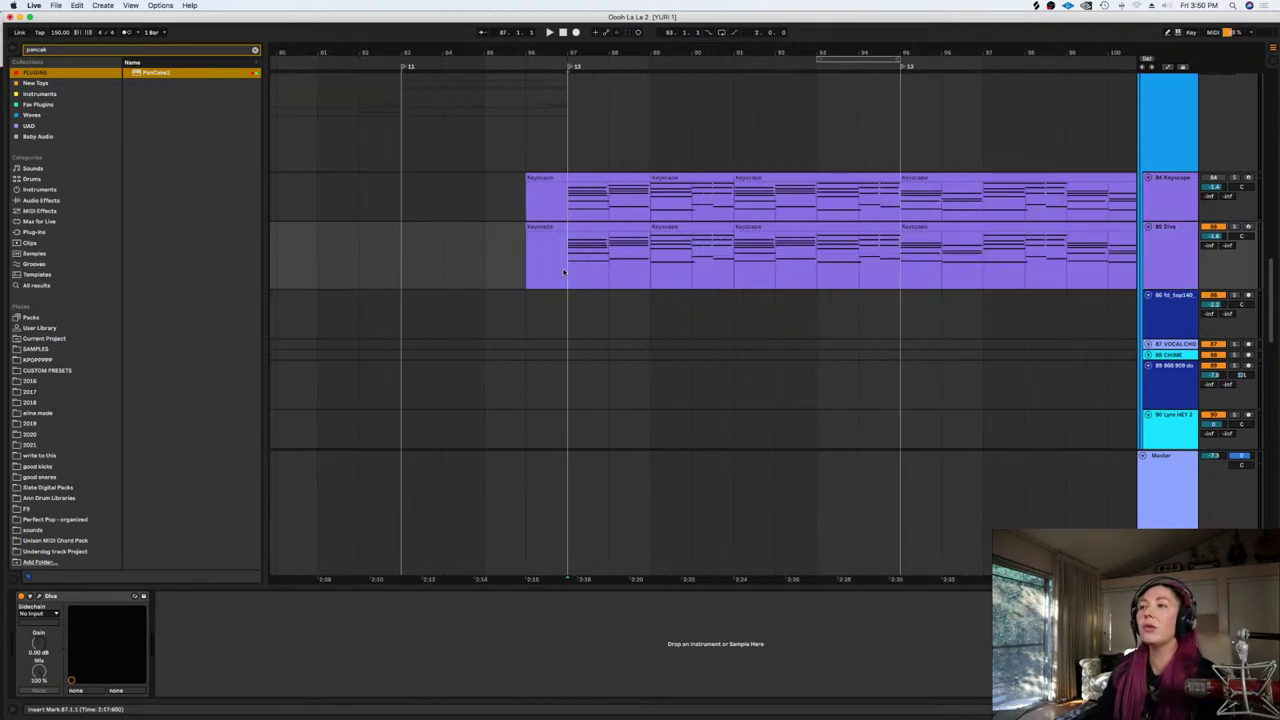
{"action": "scroll", "coordinate": [564, 272], "scroll_direction": "down", "scroll_amount": 2}
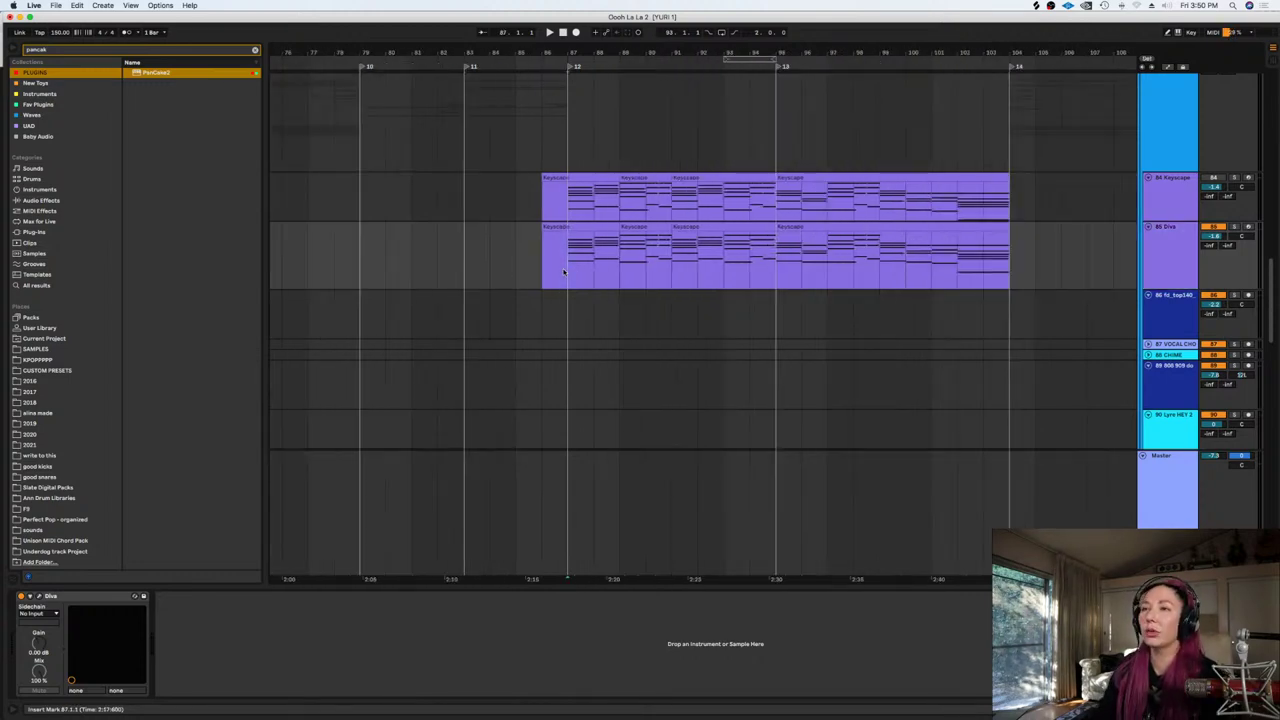
{"action": "left_click", "coordinate": [1183, 257]}
Switch to Google Chrome to check the March 2022 calendar and the Current Songs In Progress sheet, and return to Ableton Live
{"action": "mouse_move", "coordinate": [578, 712]}
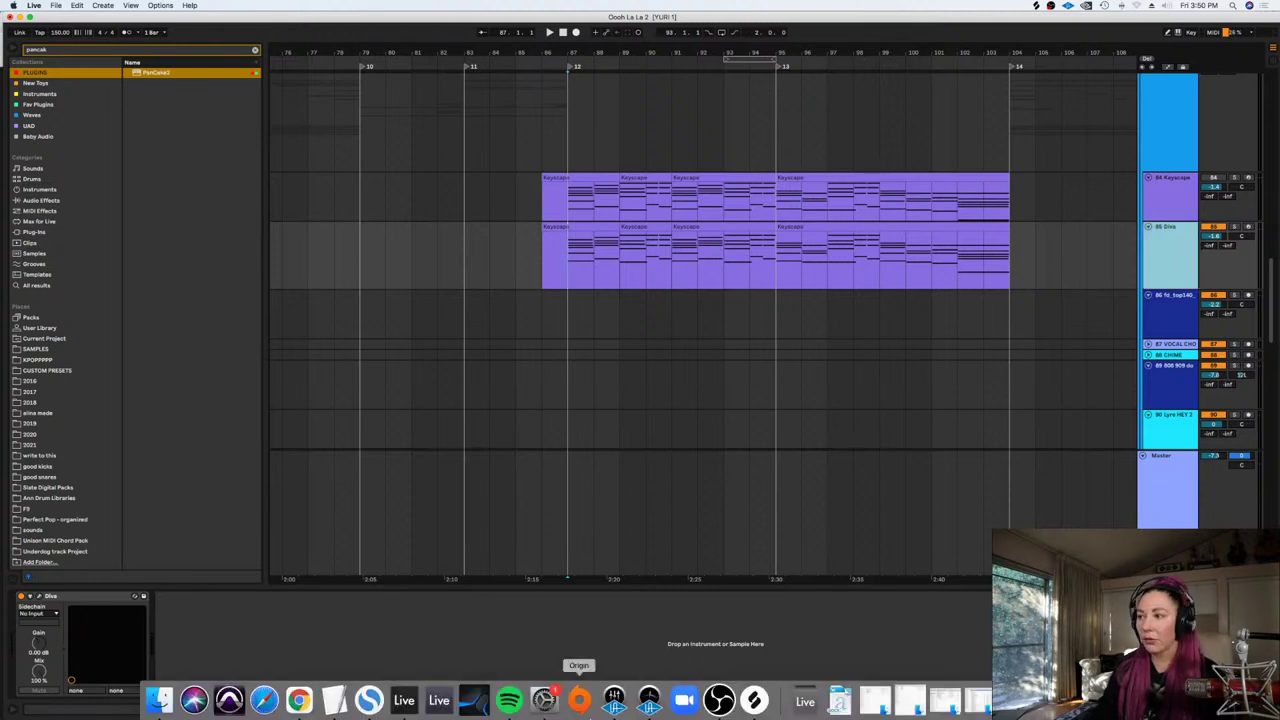
{"action": "left_click", "coordinate": [299, 698]}
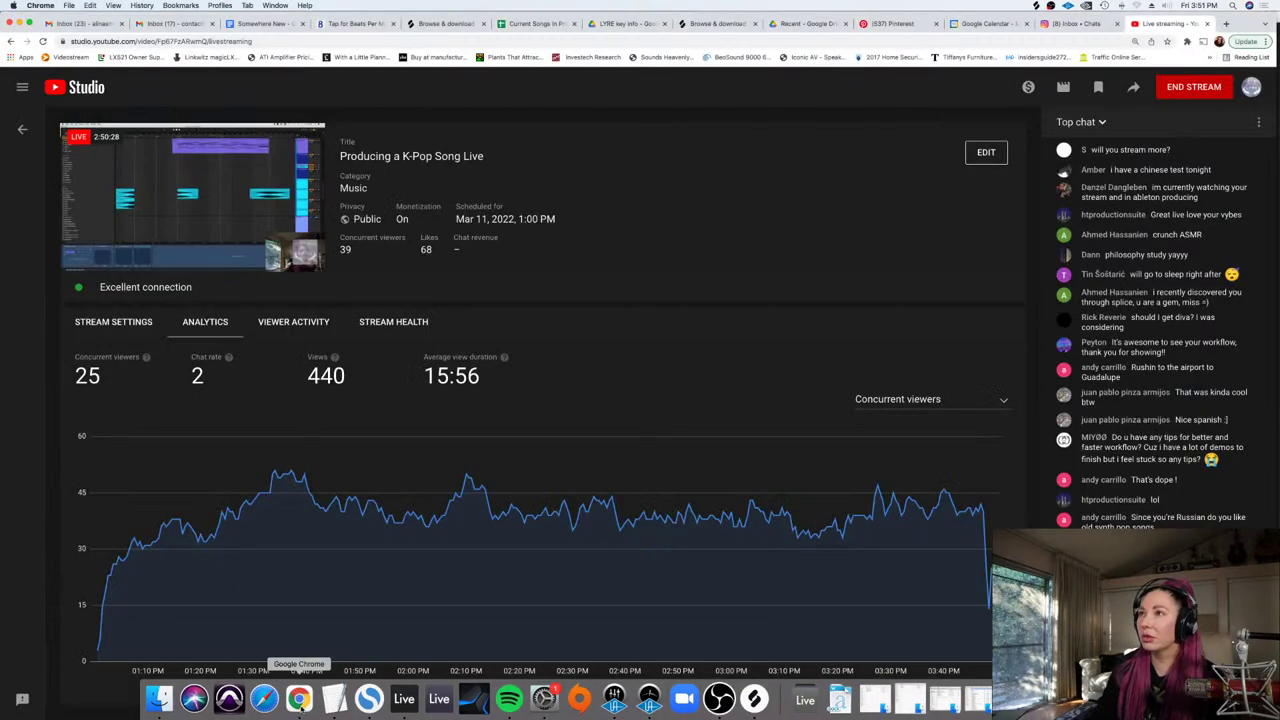
{"action": "left_click", "coordinate": [990, 24]}
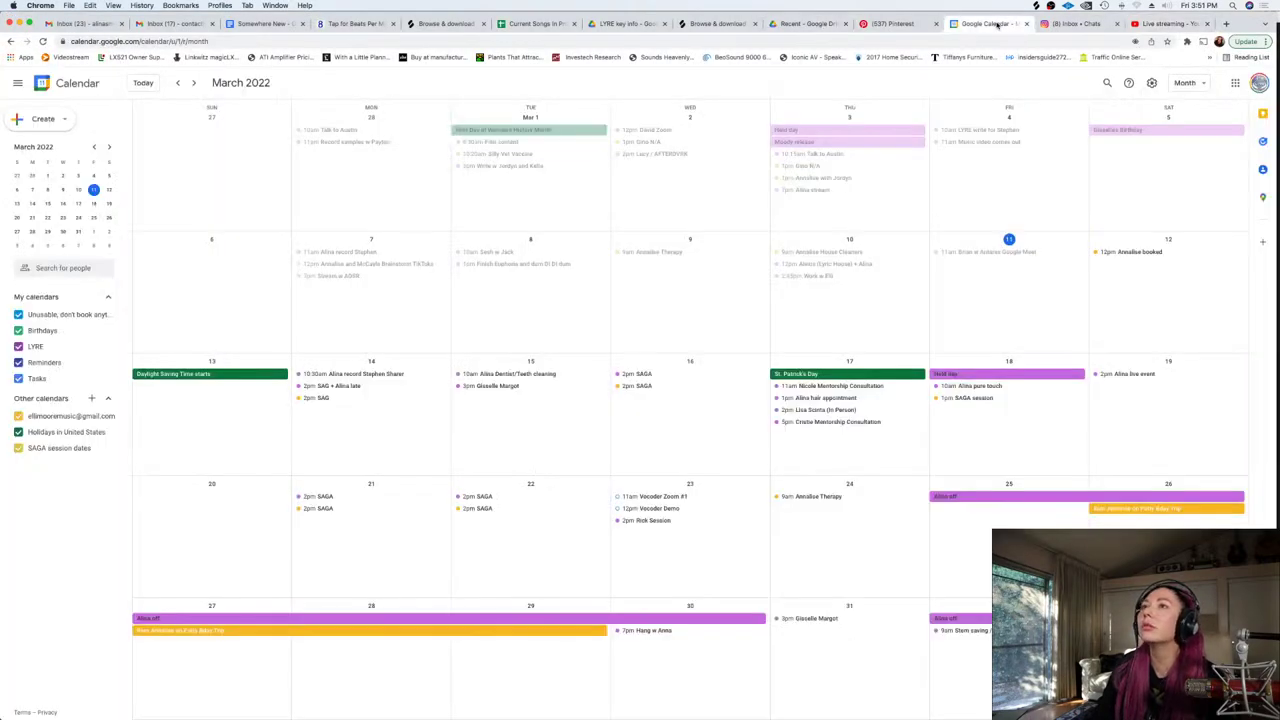
{"action": "left_click", "coordinate": [541, 24]}
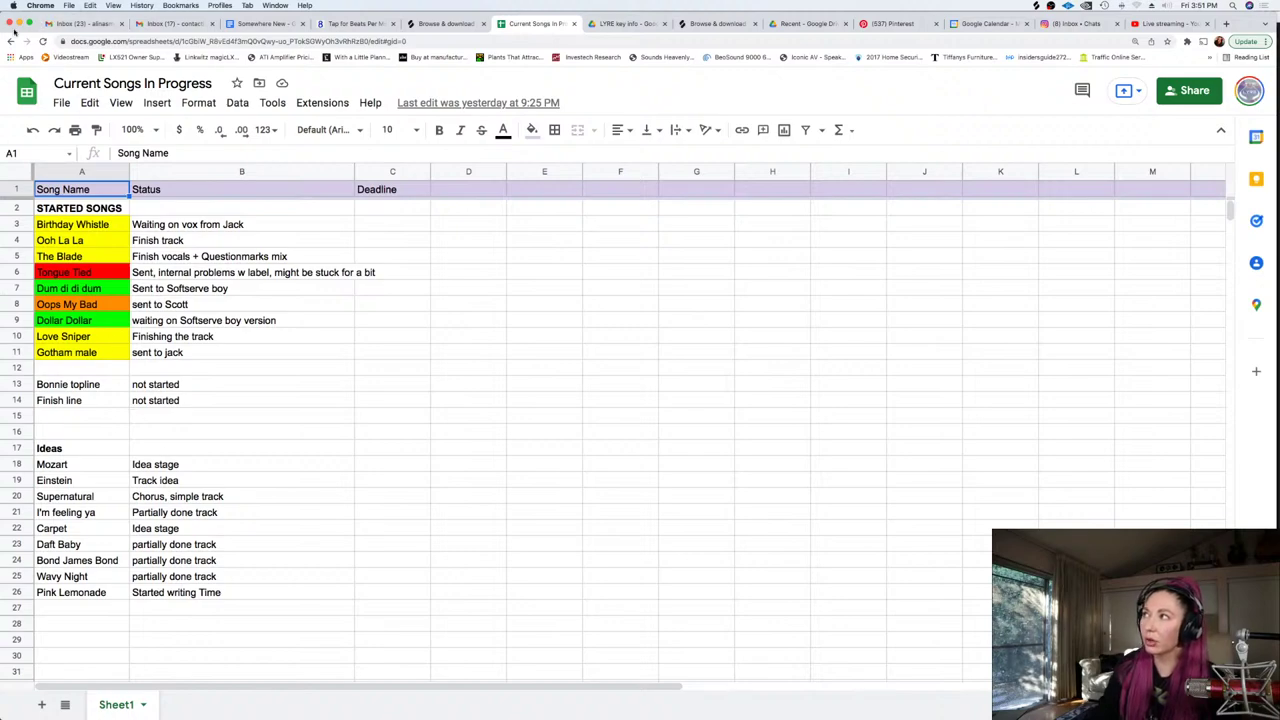
{"action": "left_click", "coordinate": [18, 22]}
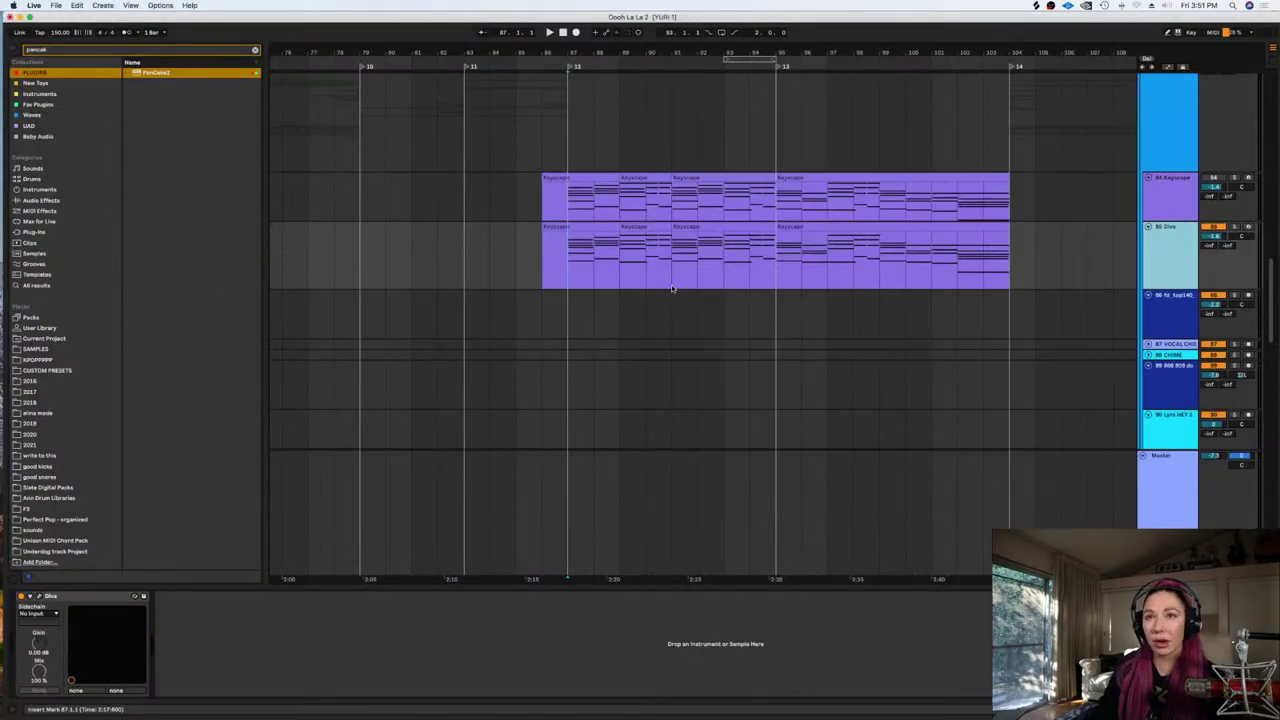
Make the Diva track 85 taller and place the insert marker on it at bar 87
{"action": "left_click", "coordinate": [775, 262]}
{"action": "scroll", "coordinate": [700, 262], "scroll_direction": "up", "scroll_amount": 1}
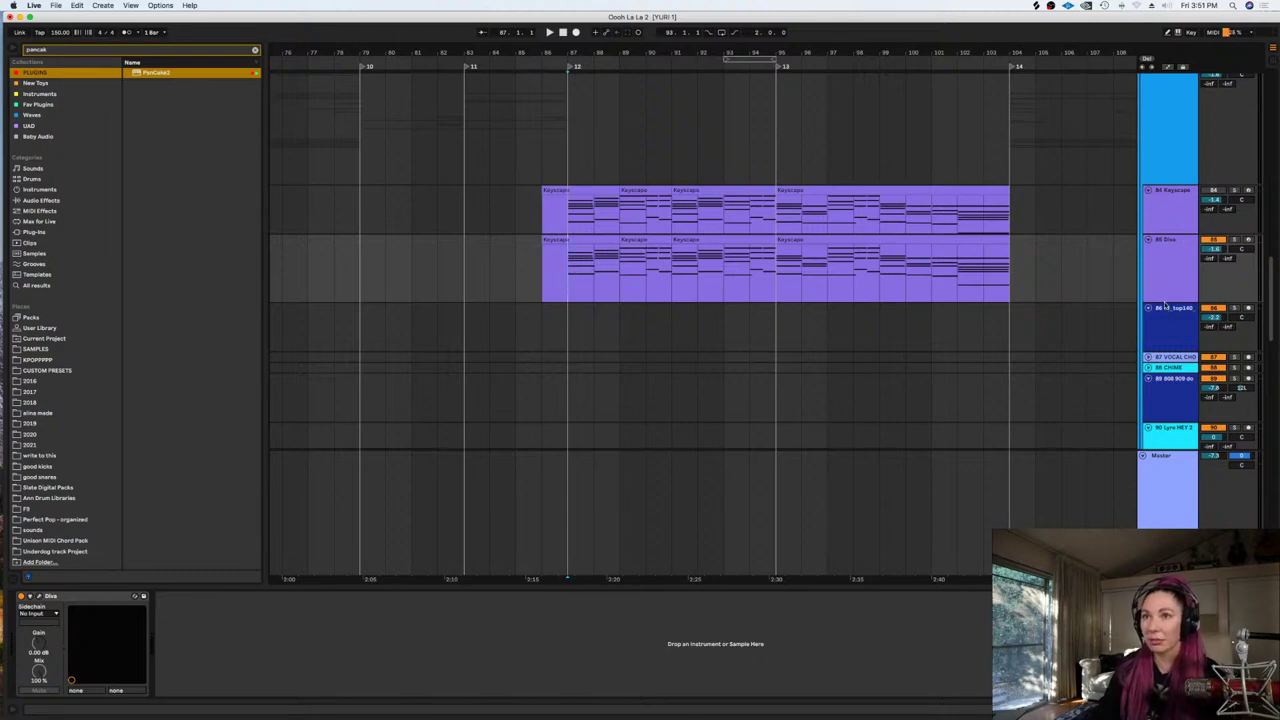
{"action": "left_click", "coordinate": [1165, 292]}
{"action": "left_click_drag", "start_coordinate": [1162, 303], "coordinate": [1162, 322]}
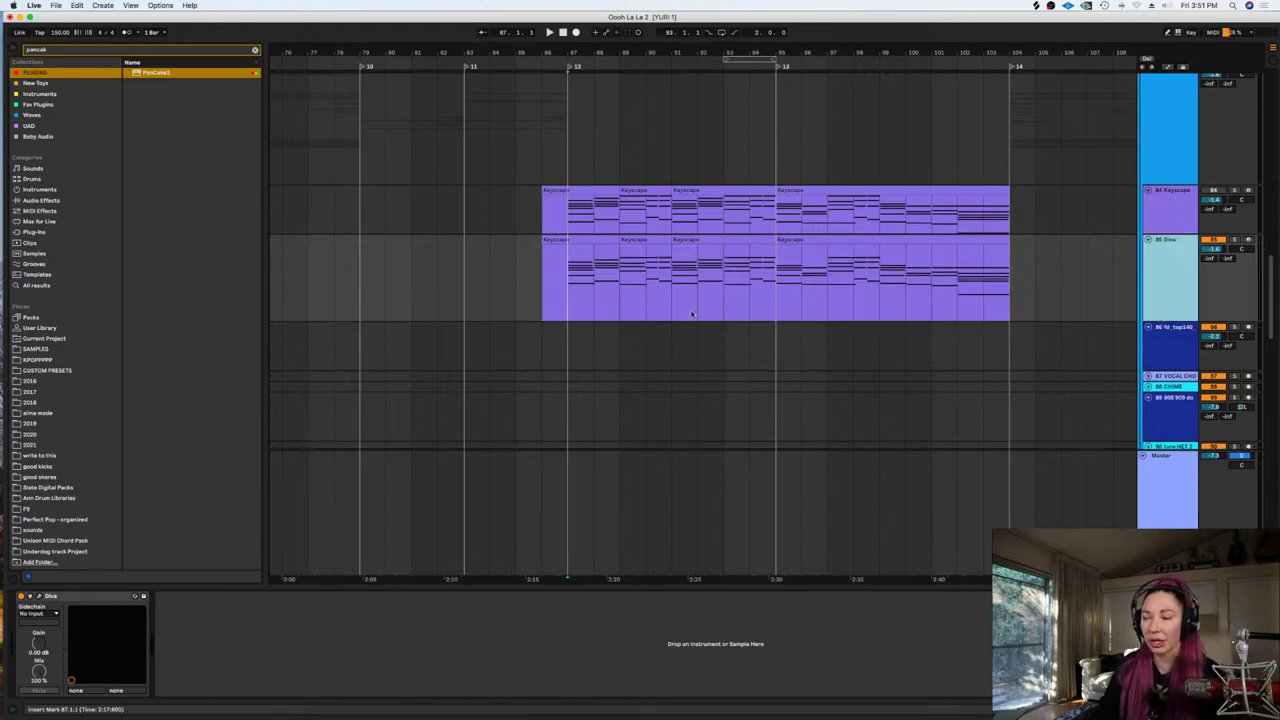
{"action": "left_click", "coordinate": [571, 307]}
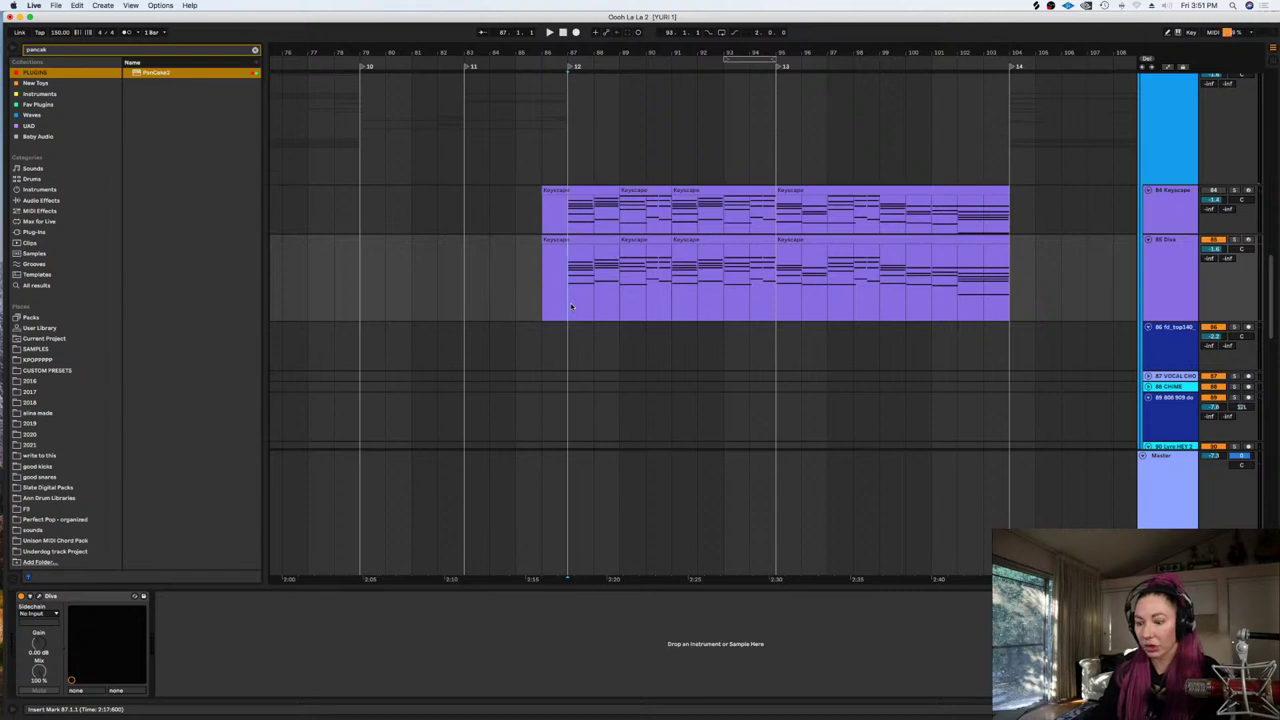
Select bars 87 to 95 on the Diva track and play the selection in the mix
{"action": "key", "text": "plus"}
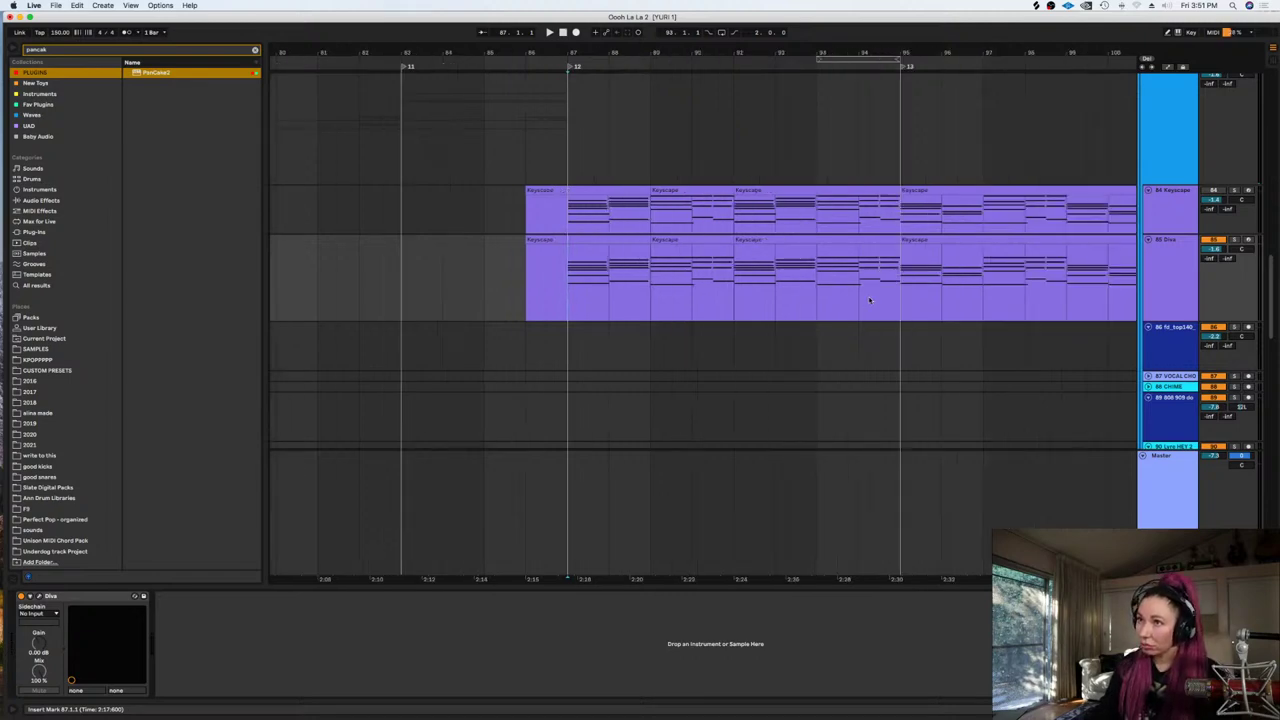
{"action": "left_click_drag", "start_coordinate": [896, 297], "coordinate": [563, 263]}
{"action": "key", "text": "minus"}
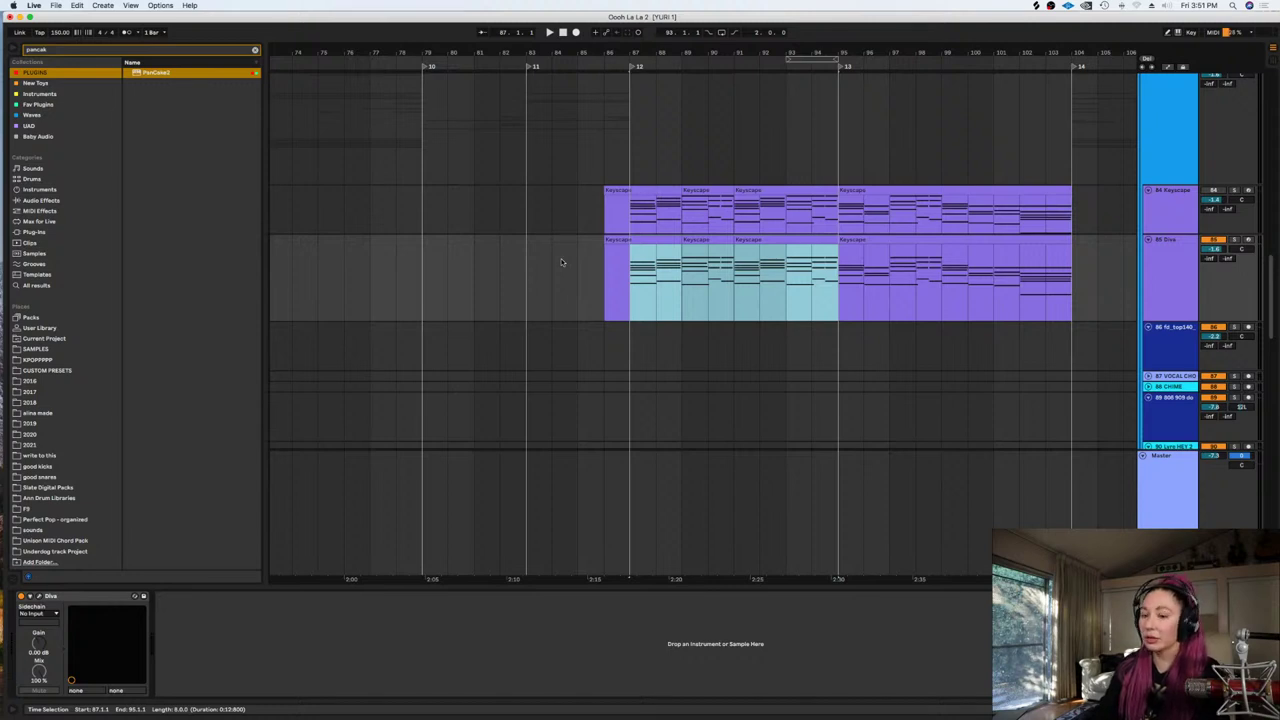
{"action": "key", "text": "minus"}
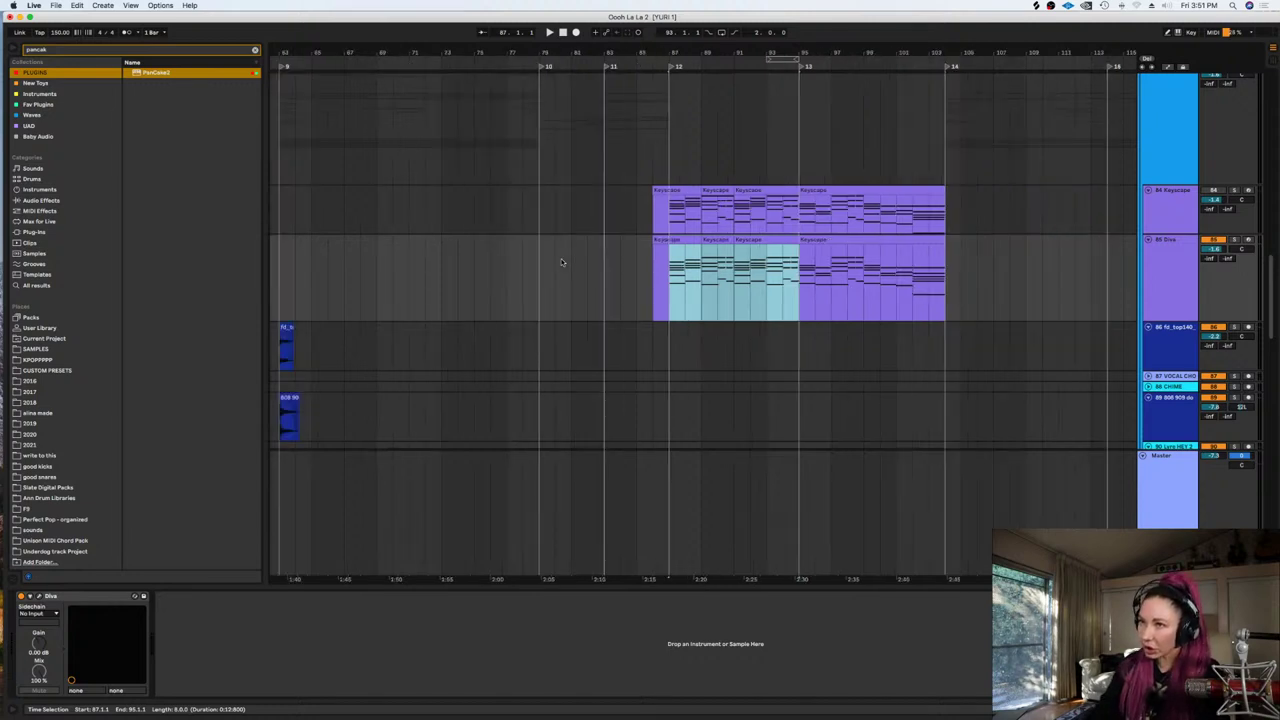
{"action": "key", "text": "plus"}
{"action": "key", "text": "space"}
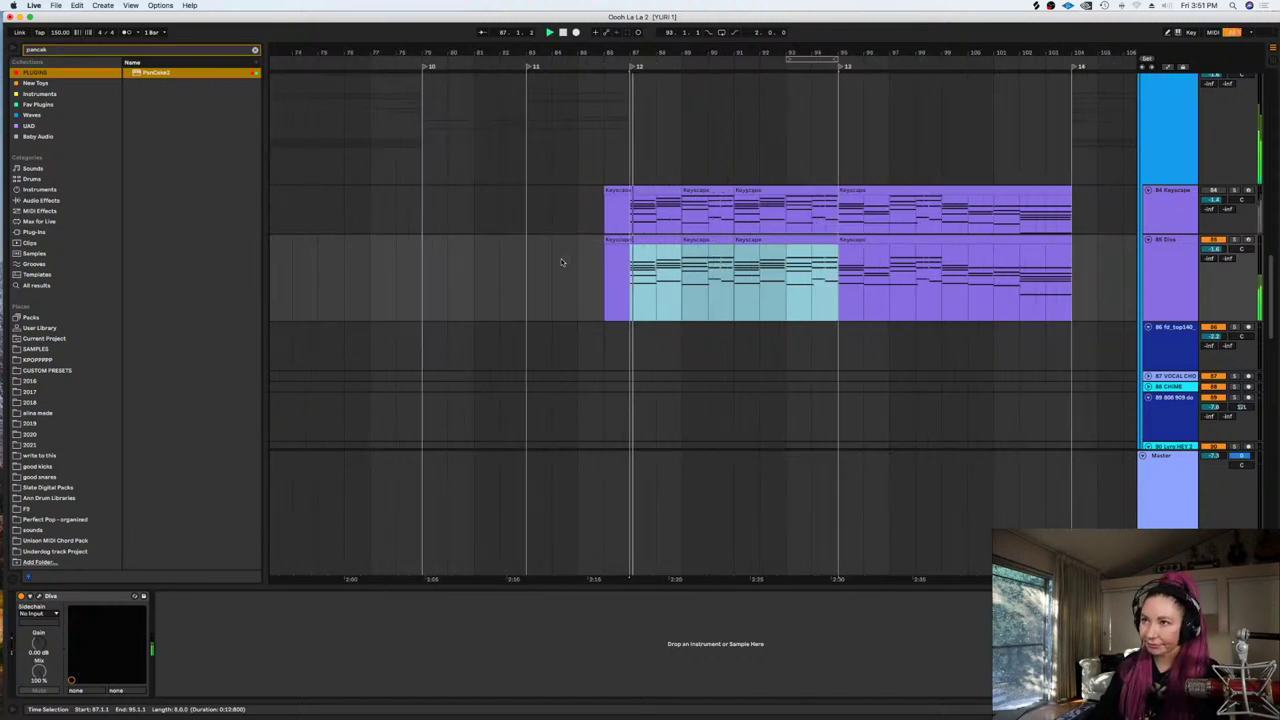
Solo the Diva track, search the plugins for serum, and load Serum on the track in place of Diva
{"action": "left_click", "coordinate": [1221, 245]}
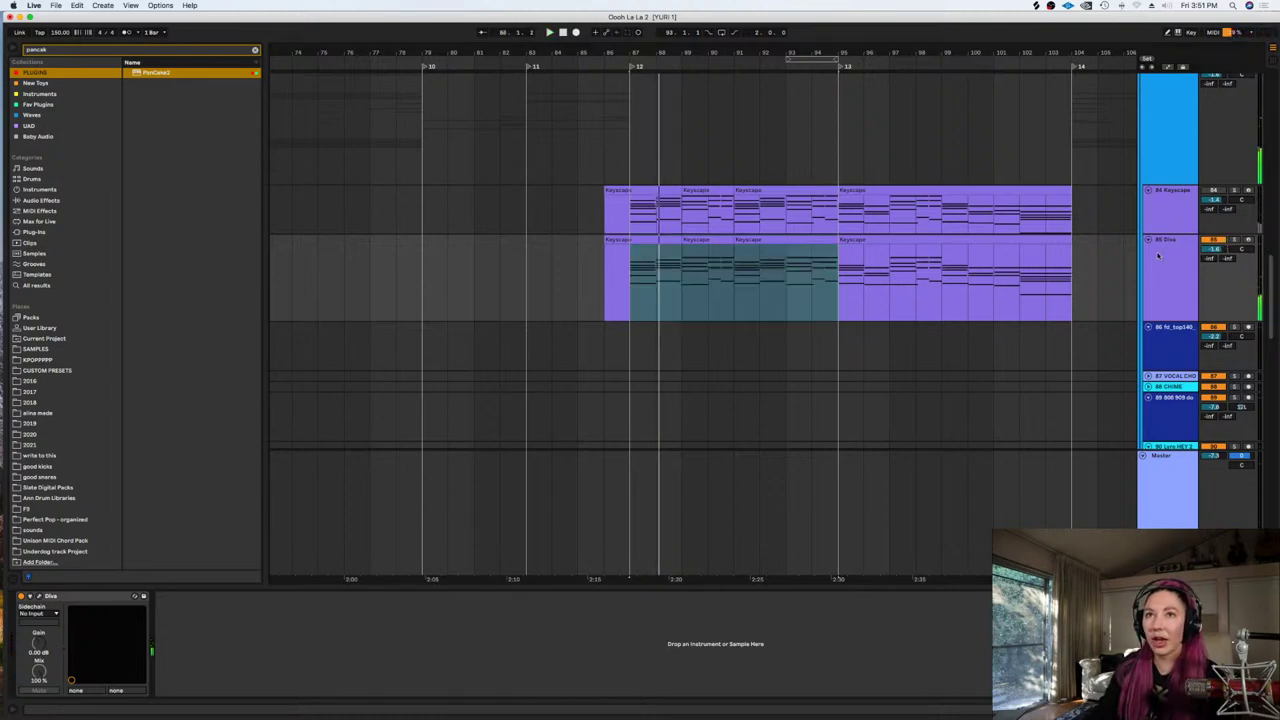
{"action": "left_click", "coordinate": [1234, 241]}
{"action": "left_click", "coordinate": [255, 51]}
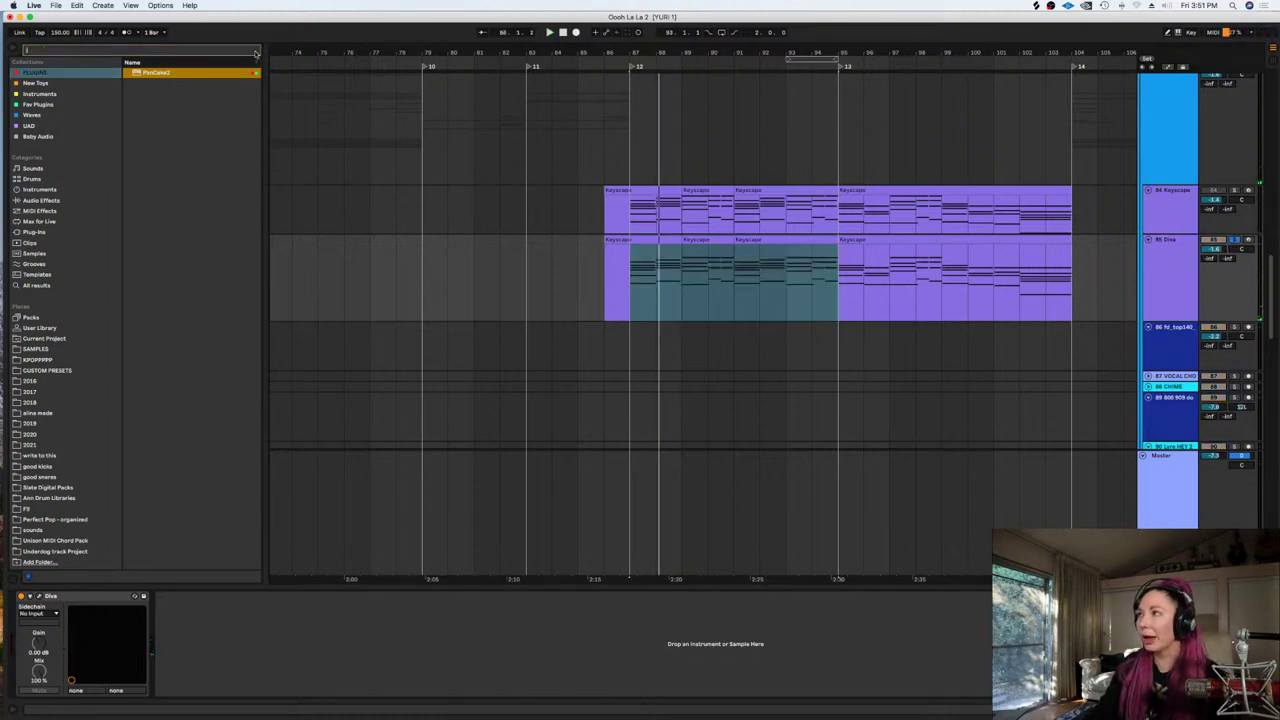
{"action": "type", "text": "serum"}
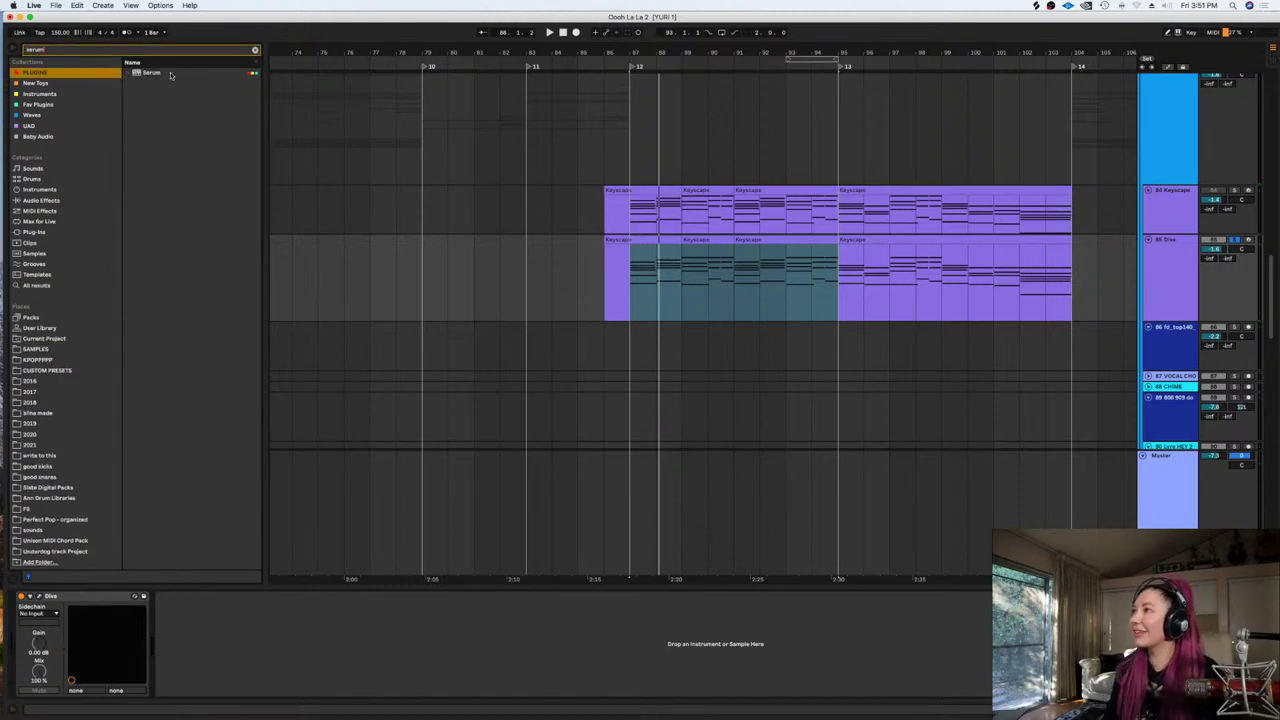
{"action": "left_click_drag", "start_coordinate": [171, 75], "coordinate": [701, 265]}
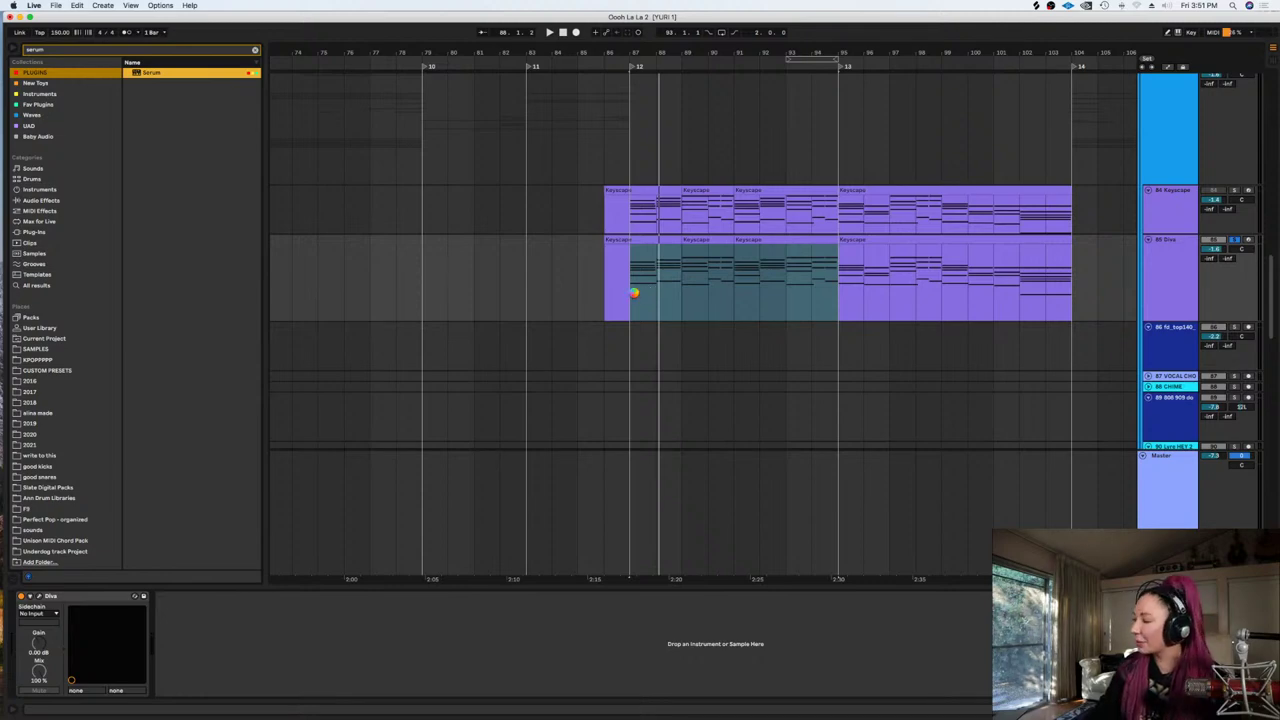
{"action": "left_click_drag", "start_coordinate": [634, 292], "coordinate": [635, 294]}
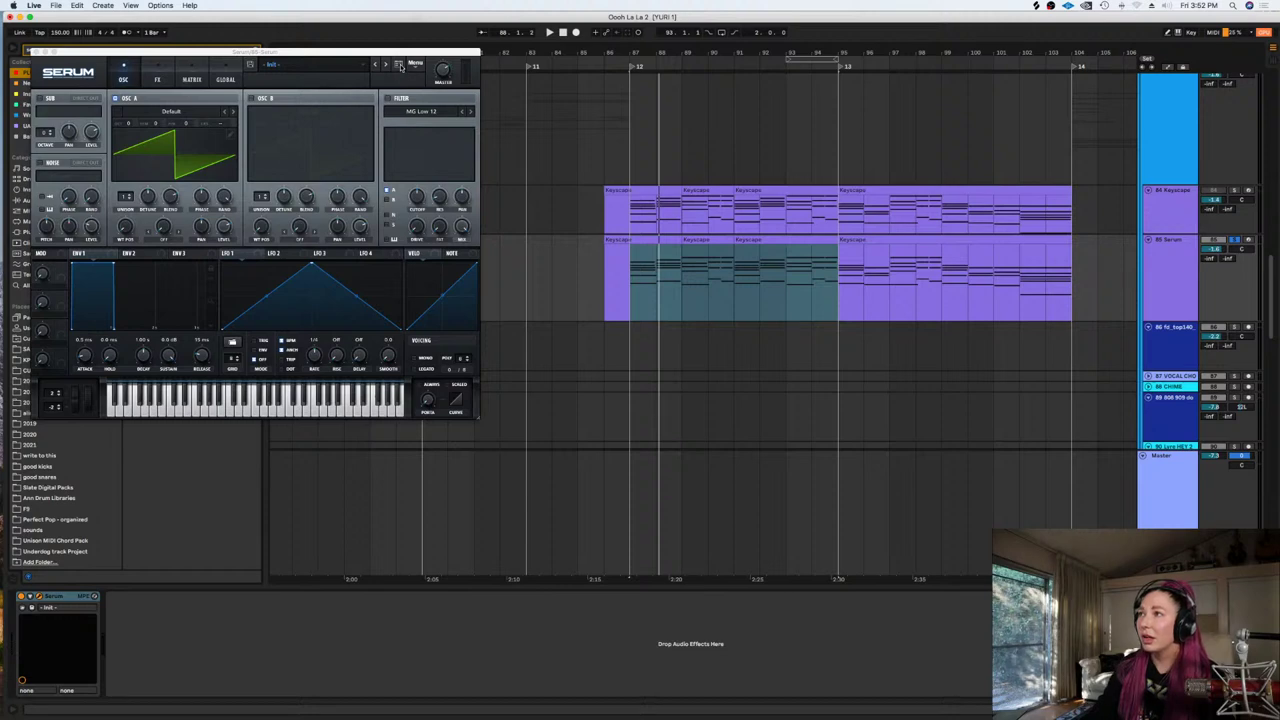
Open Serum's preset browser and filter the presets to the Pad category
{"action": "left_click", "coordinate": [400, 66]}
{"action": "left_click_drag", "start_coordinate": [381, 53], "coordinate": [629, 131]}
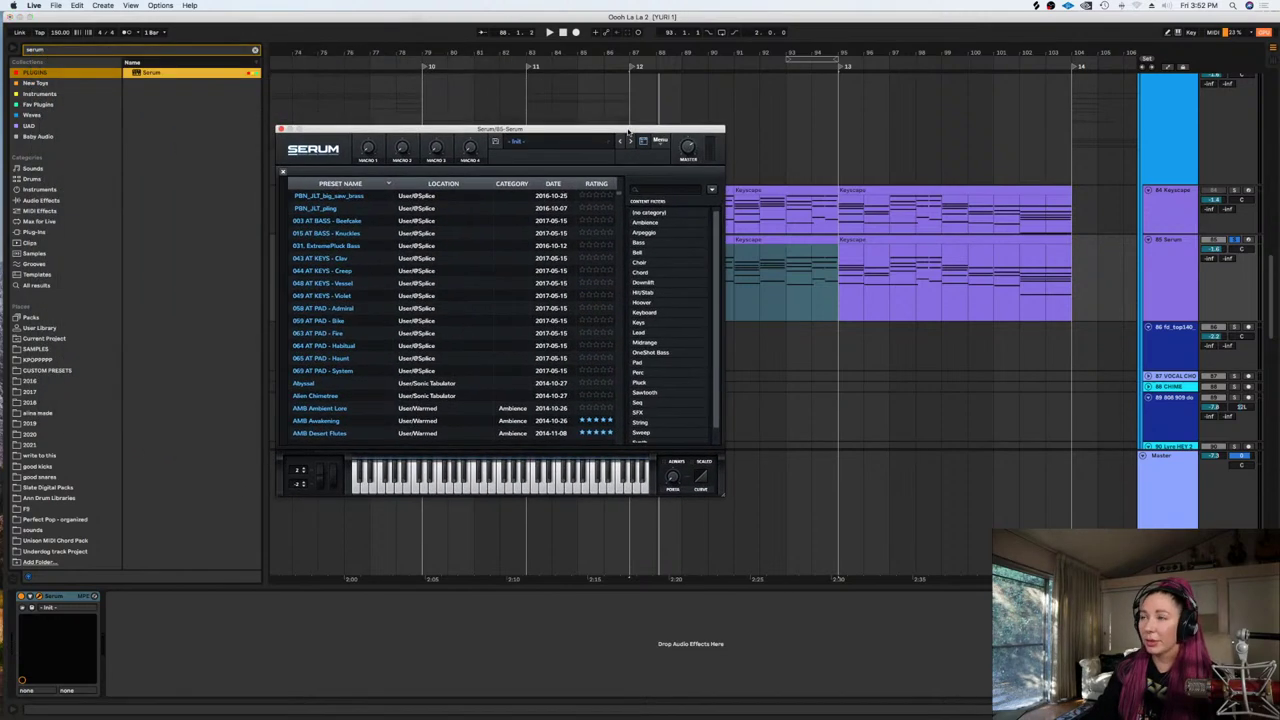
{"action": "left_click", "coordinate": [655, 190]}
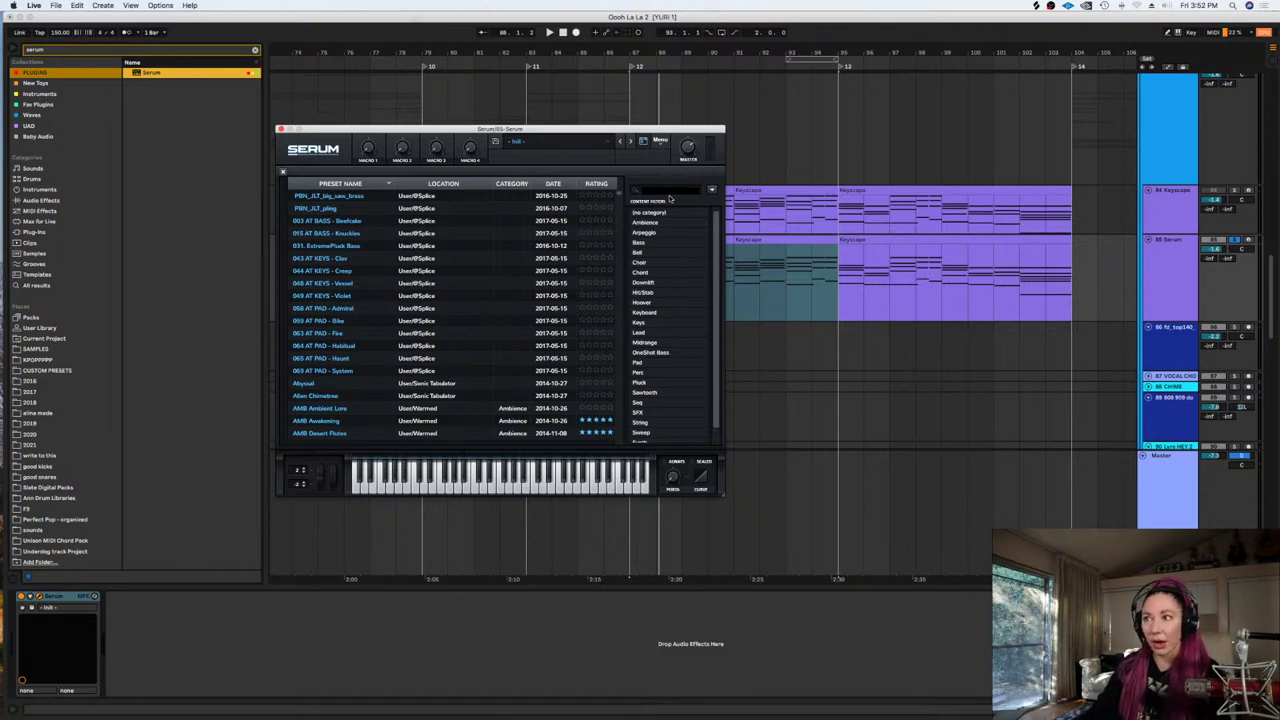
{"action": "left_click", "coordinate": [640, 362]}
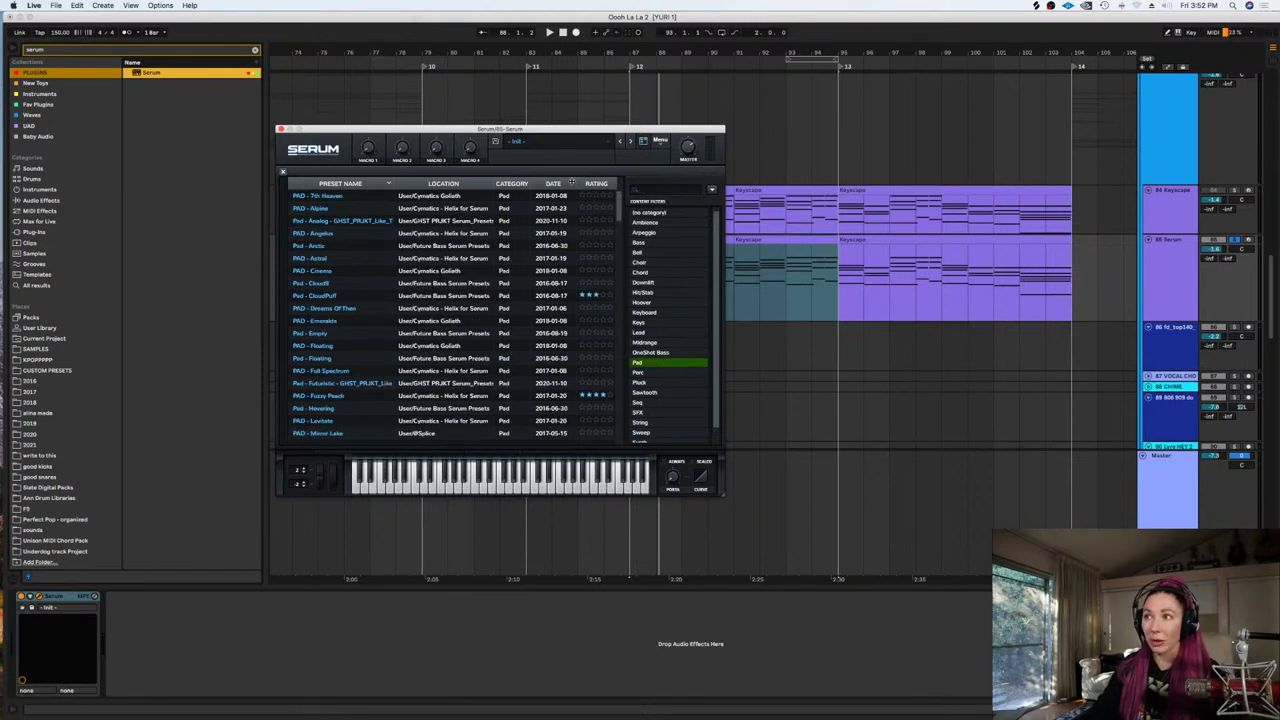
Sort the pad presets by rating and finally by date, newest first
{"action": "left_click", "coordinate": [590, 184]}
{"action": "left_click", "coordinate": [592, 184]}
{"action": "left_click", "coordinate": [357, 185]}
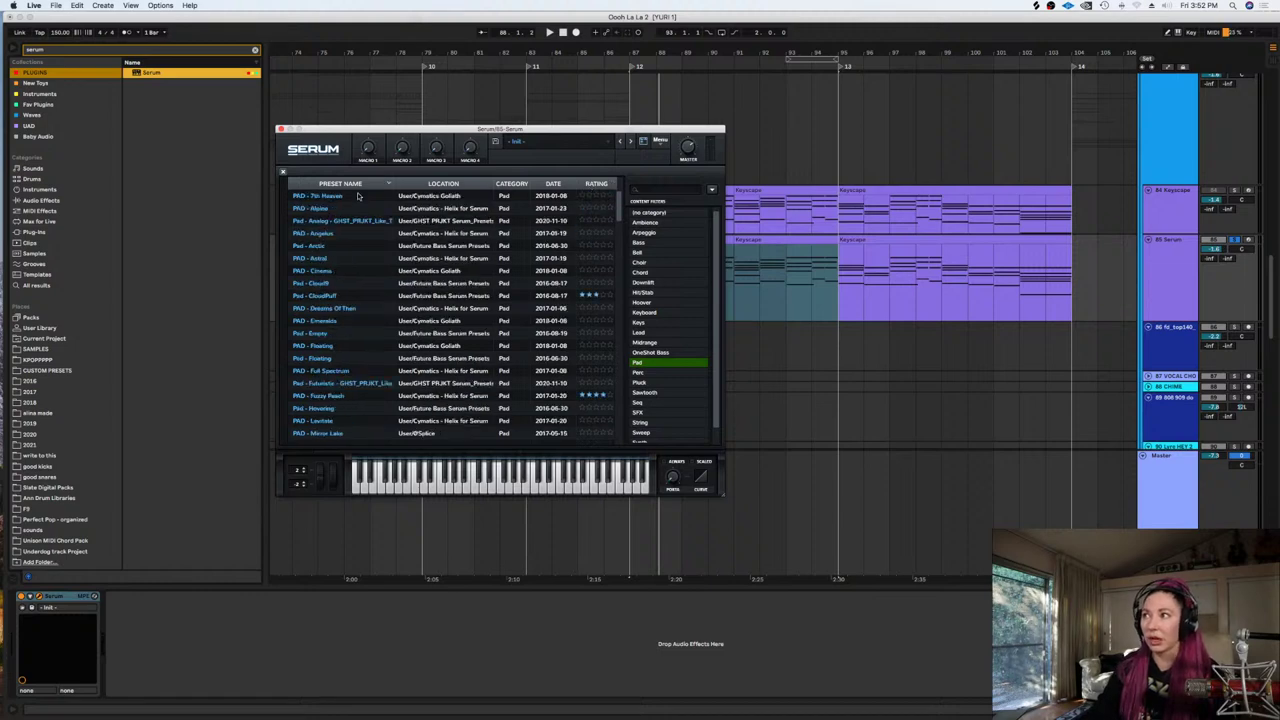
{"action": "left_click", "coordinate": [602, 187]}
{"action": "left_click", "coordinate": [600, 187]}
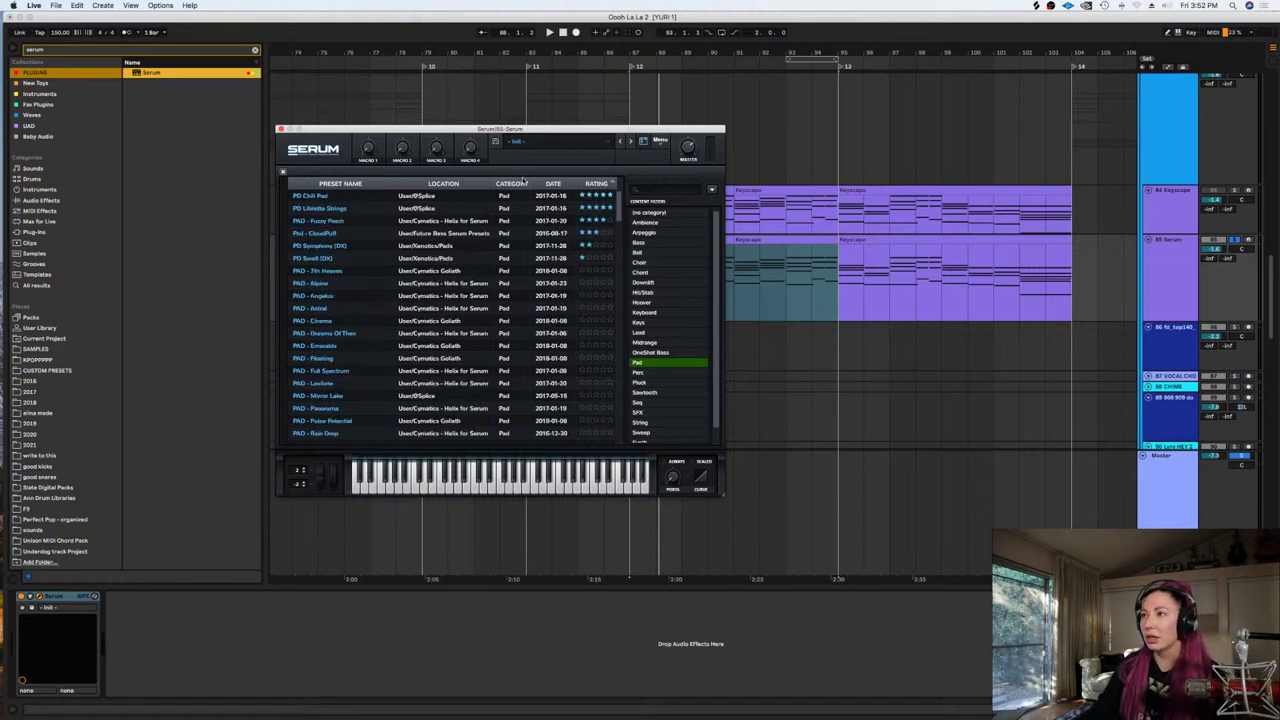
{"action": "left_click", "coordinate": [549, 187]}
{"action": "left_click", "coordinate": [547, 187]}
Load the "Pad - Analog" GHST PRJKT preset and audition it on the soloed Serum track
{"action": "left_click", "coordinate": [352, 221]}
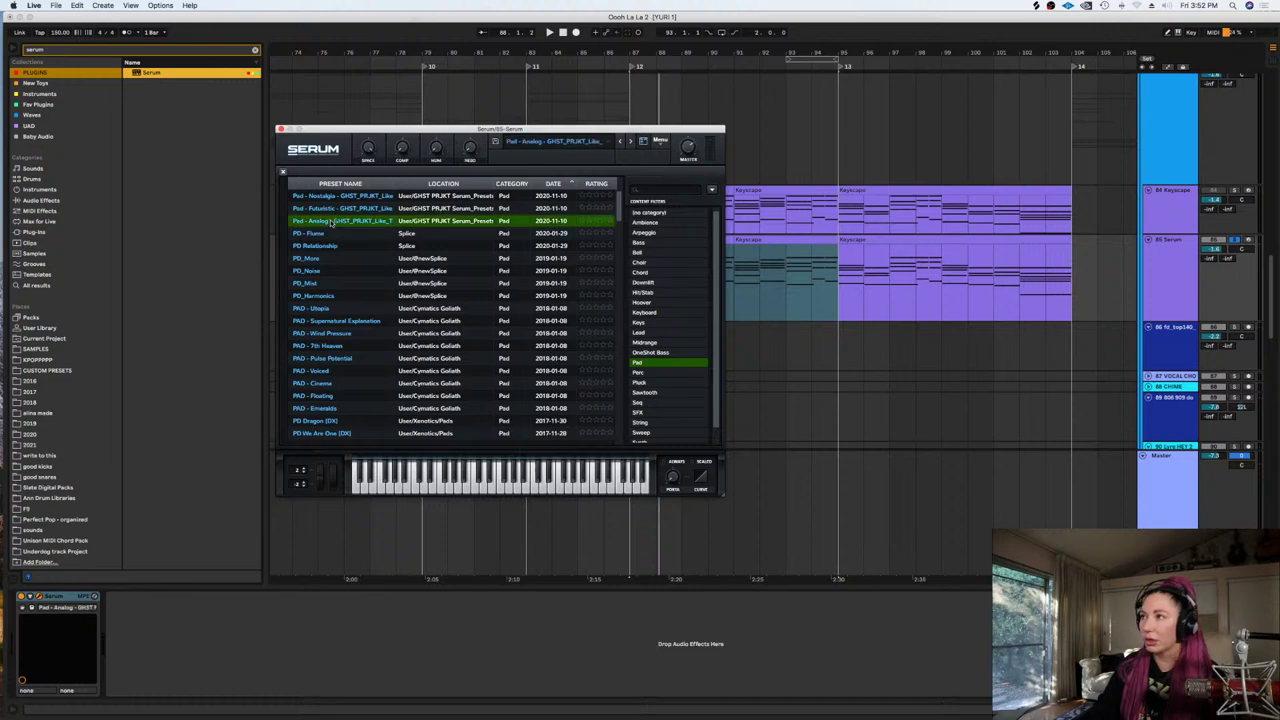
{"action": "key", "text": "space"}
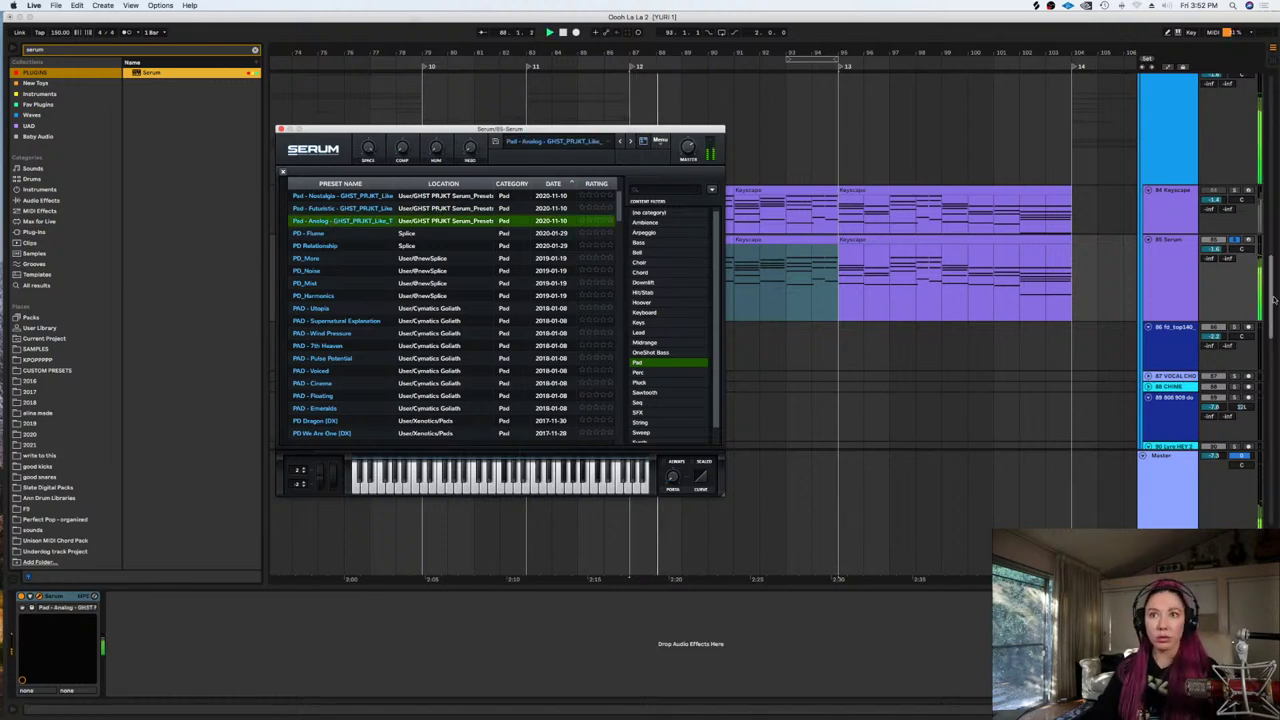
{"action": "key", "text": "space"}
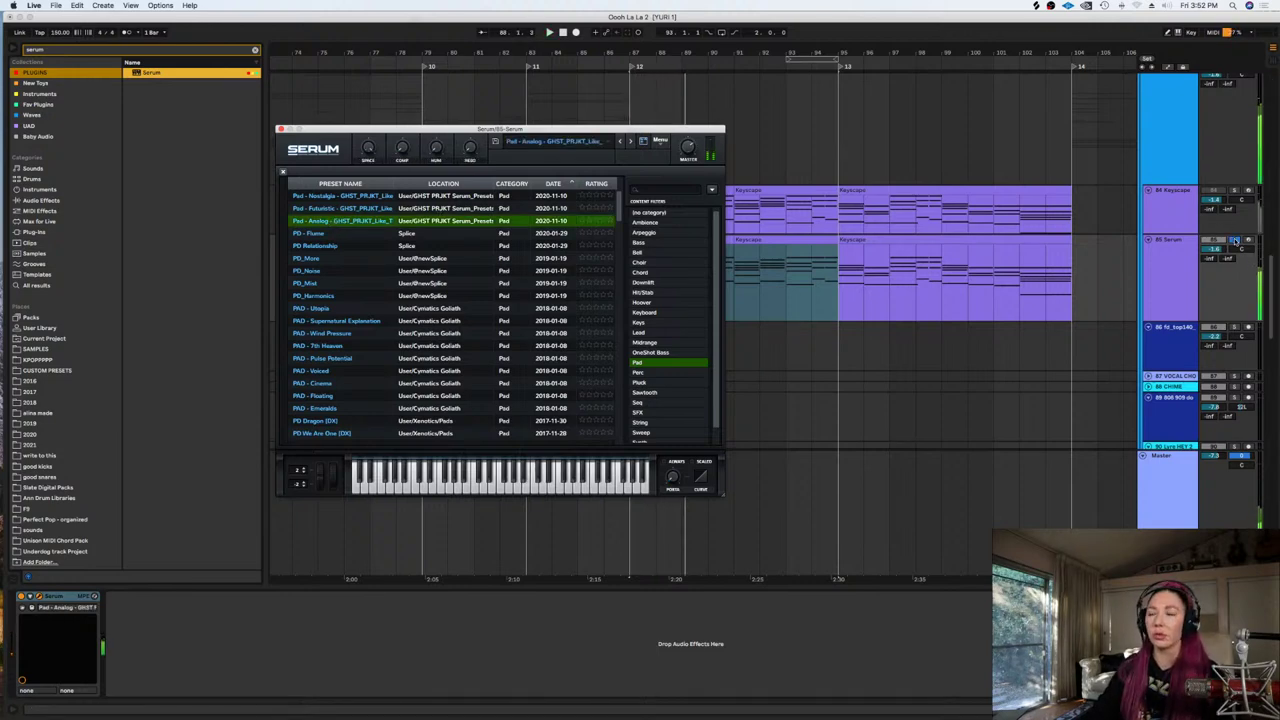
Move the Serum window below the clips, unsolo the track, and audition the sound in the full mix from bar 86
{"action": "left_click_drag", "start_coordinate": [636, 126], "coordinate": [693, 295]}
{"action": "left_click", "coordinate": [605, 272]}
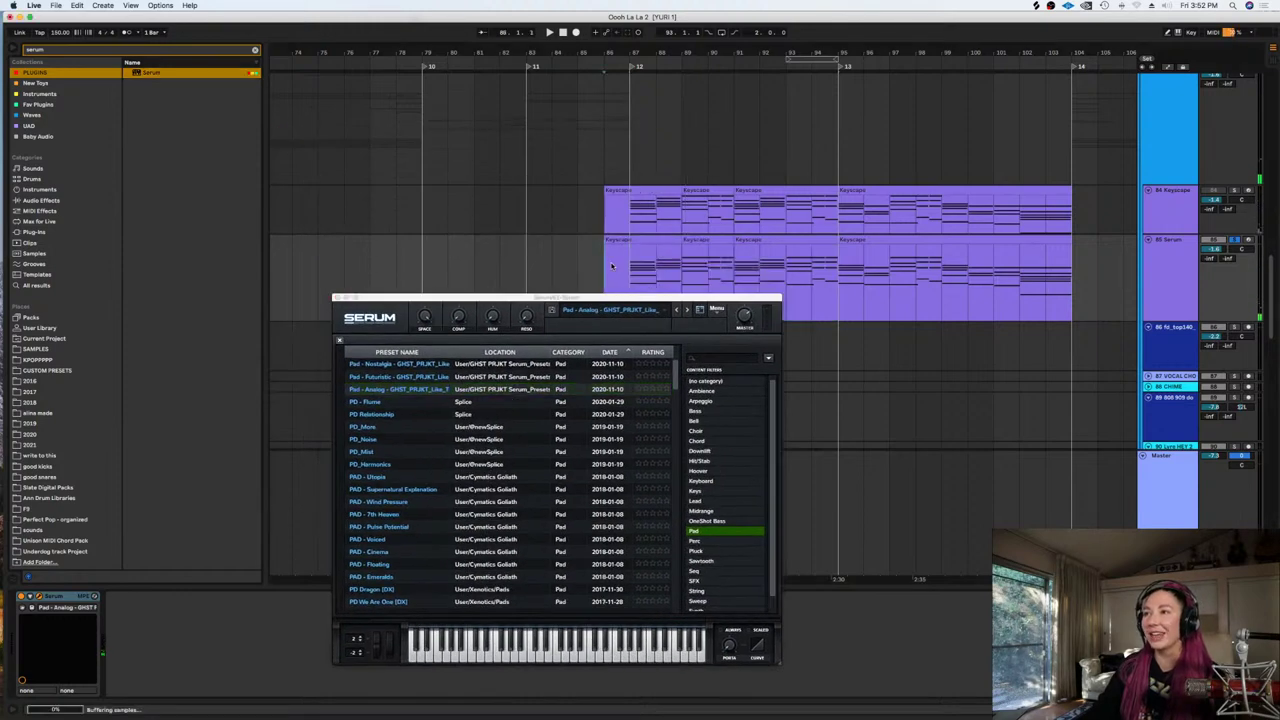
{"action": "left_click", "coordinate": [1234, 242]}
{"action": "key", "text": "space"}
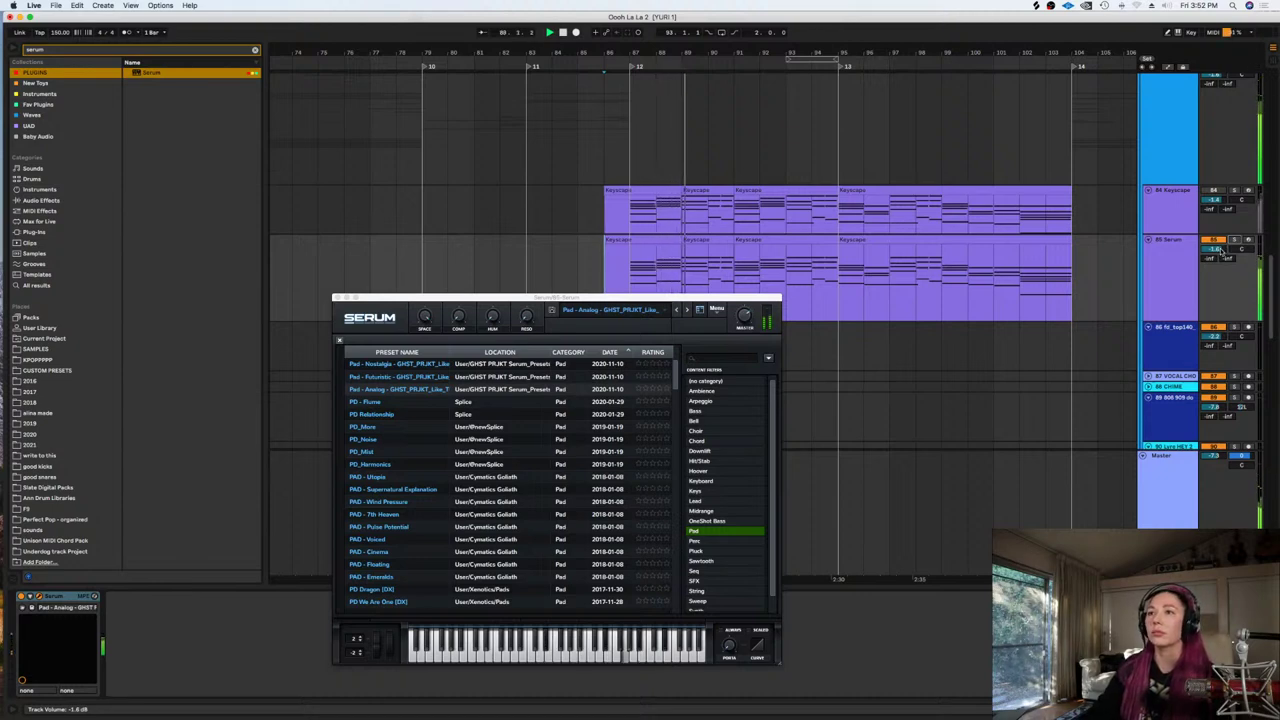
{"action": "key", "text": "space"}
Solo the Serum track and audition the Pad - Futuristic and Pad - Nostalgia presets during playback, ending on PD - Flume
{"action": "left_click", "coordinate": [1234, 241]}
{"action": "left_click", "coordinate": [422, 378]}
{"action": "key", "text": "space"}
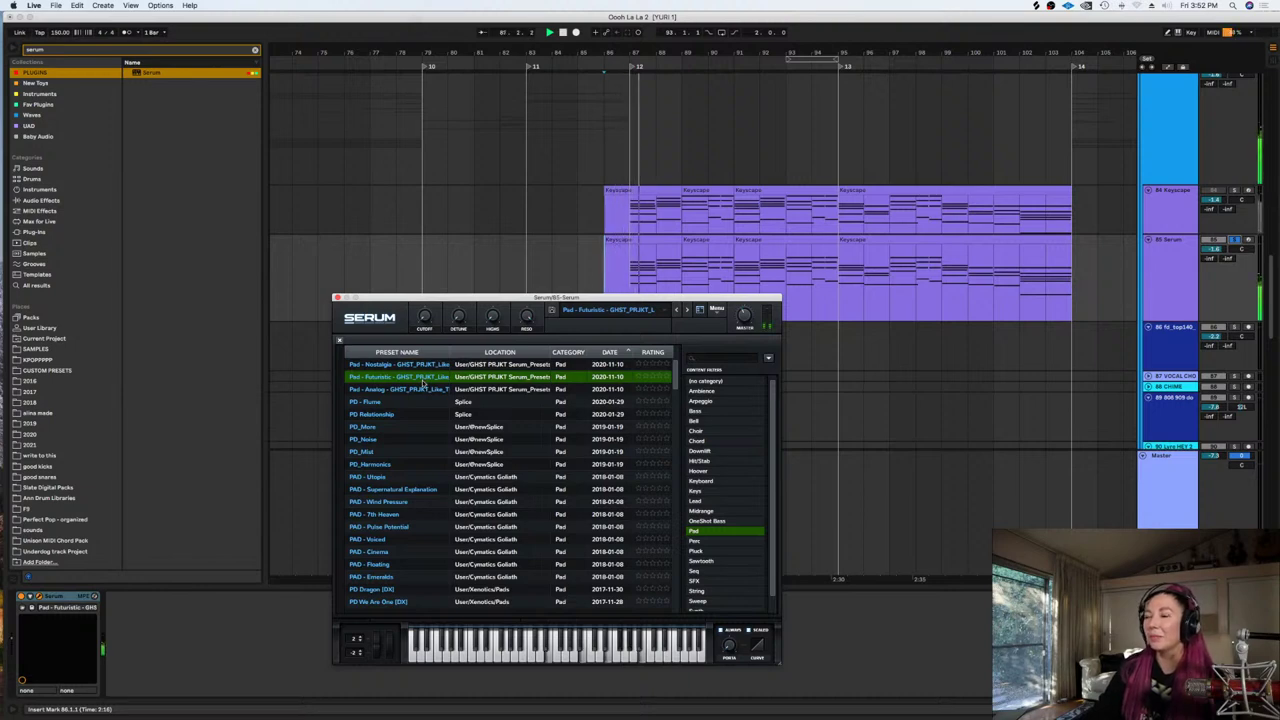
{"action": "key", "text": "Up"}
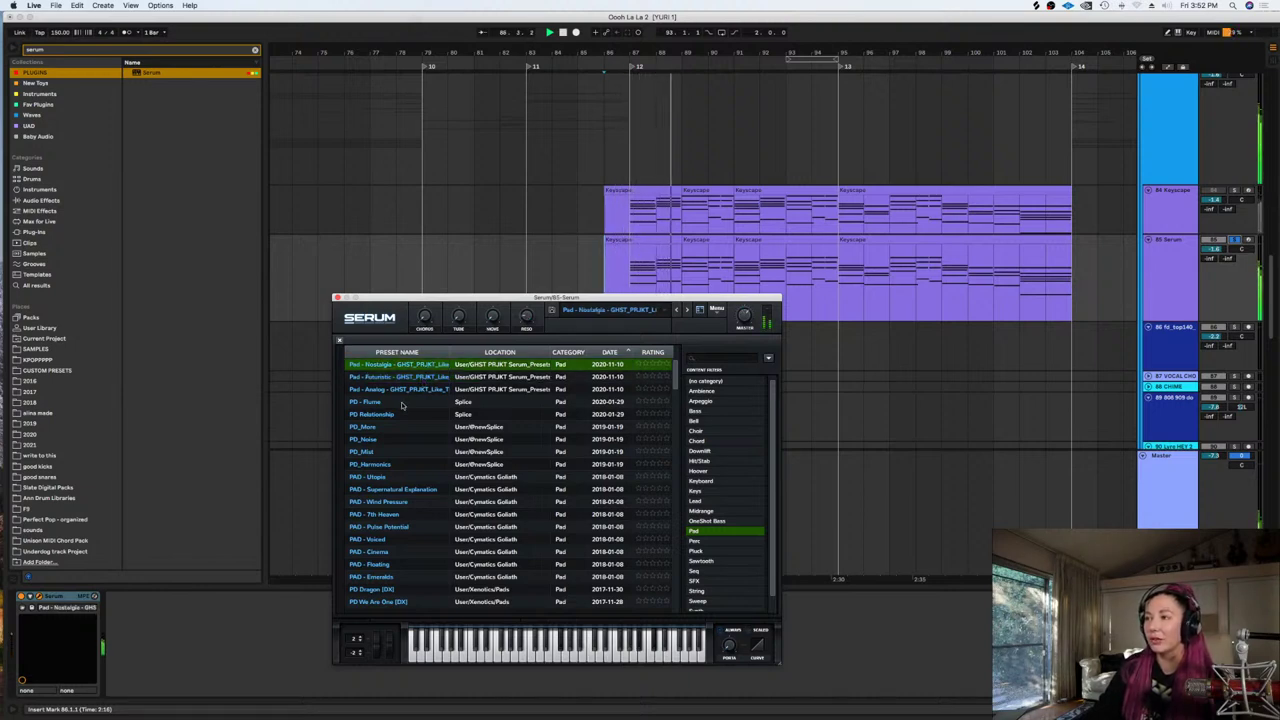
{"action": "left_click", "coordinate": [404, 403]}
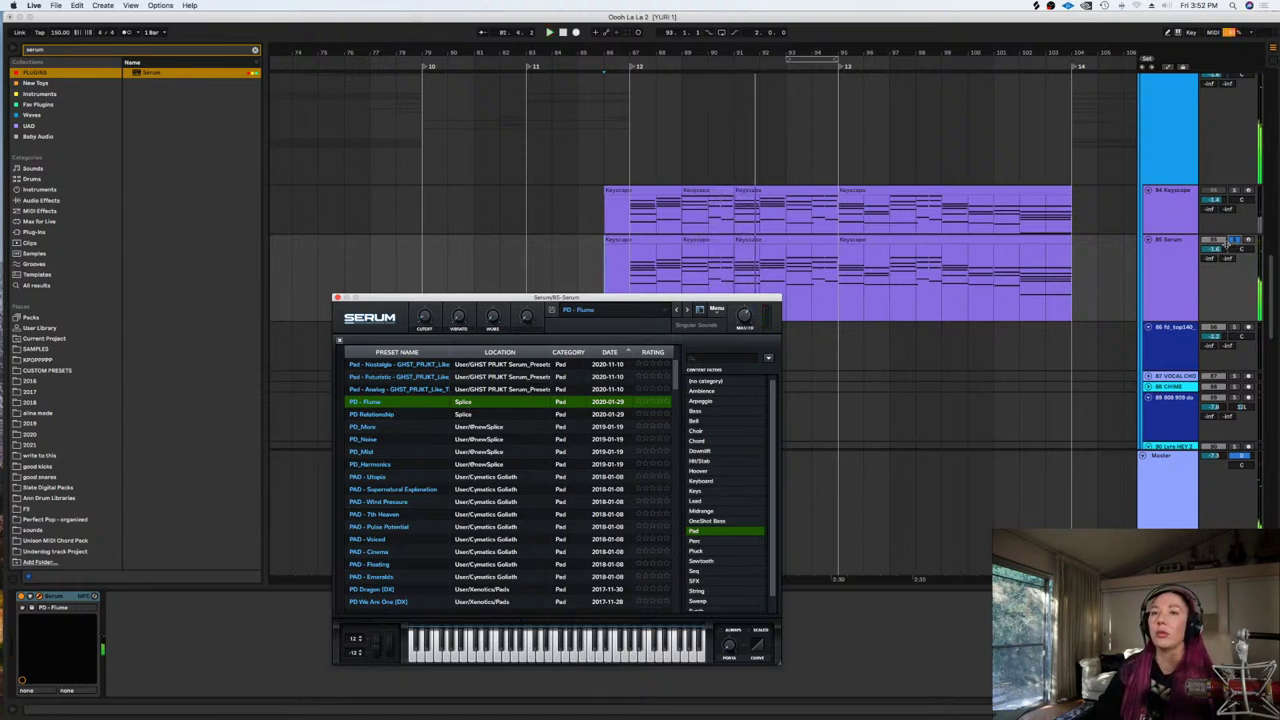
Unsolo the Serum track and lower its volume to about -9.8 dB while playing the full mix from bar 86
{"action": "left_click", "coordinate": [1232, 246]}
{"action": "key", "text": "space"}
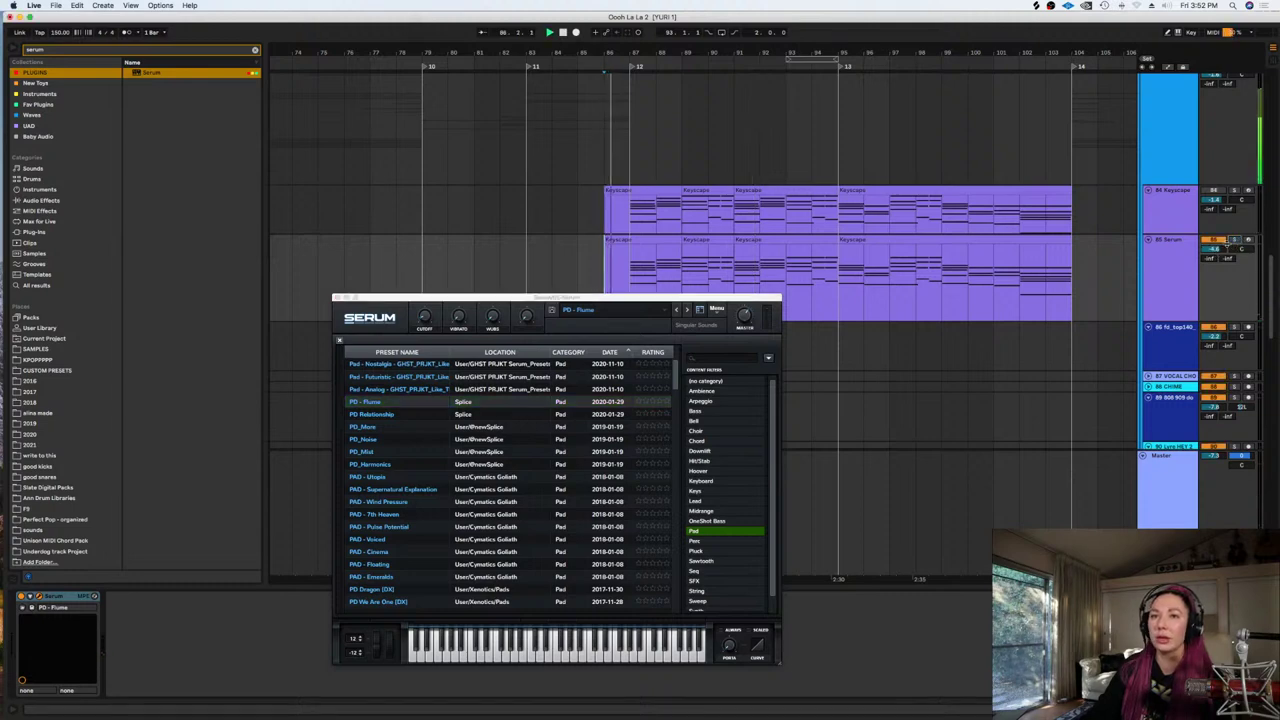
{"action": "left_click_drag", "start_coordinate": [1216, 250], "coordinate": [1216, 268]}
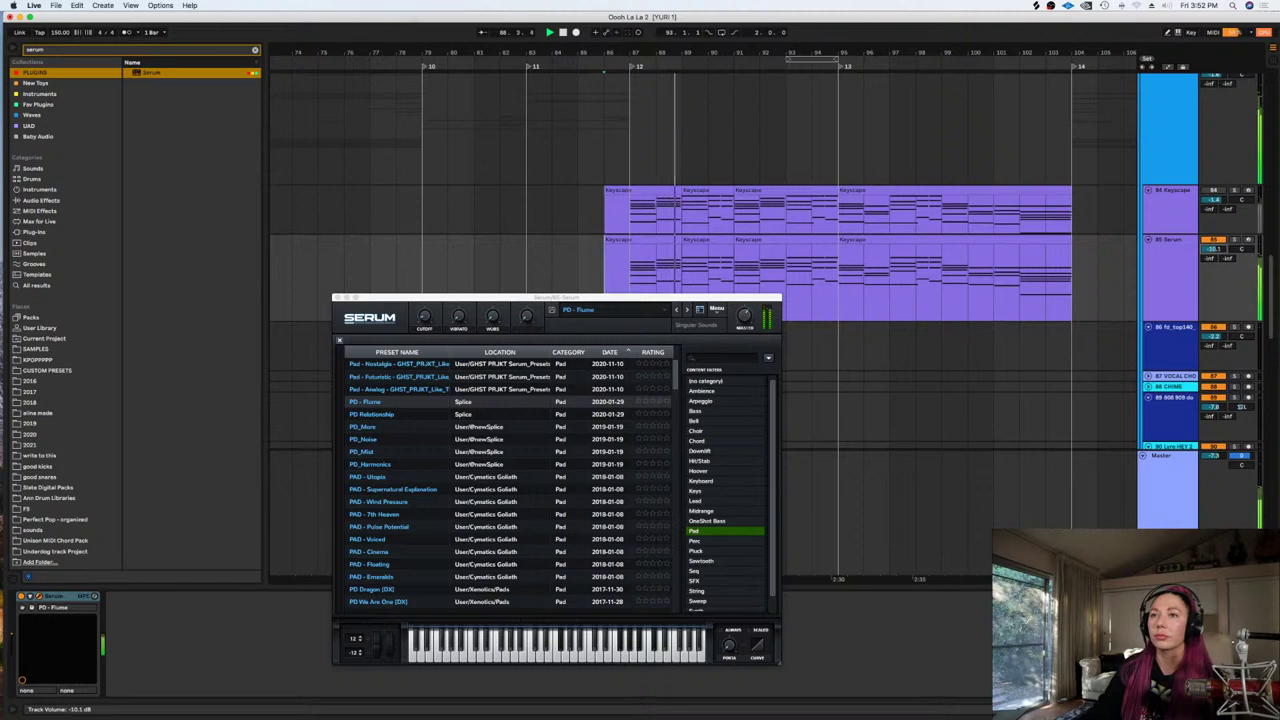
{"action": "left_click_drag", "start_coordinate": [1220, 250], "coordinate": [1220, 248]}
{"action": "key", "text": "space"}
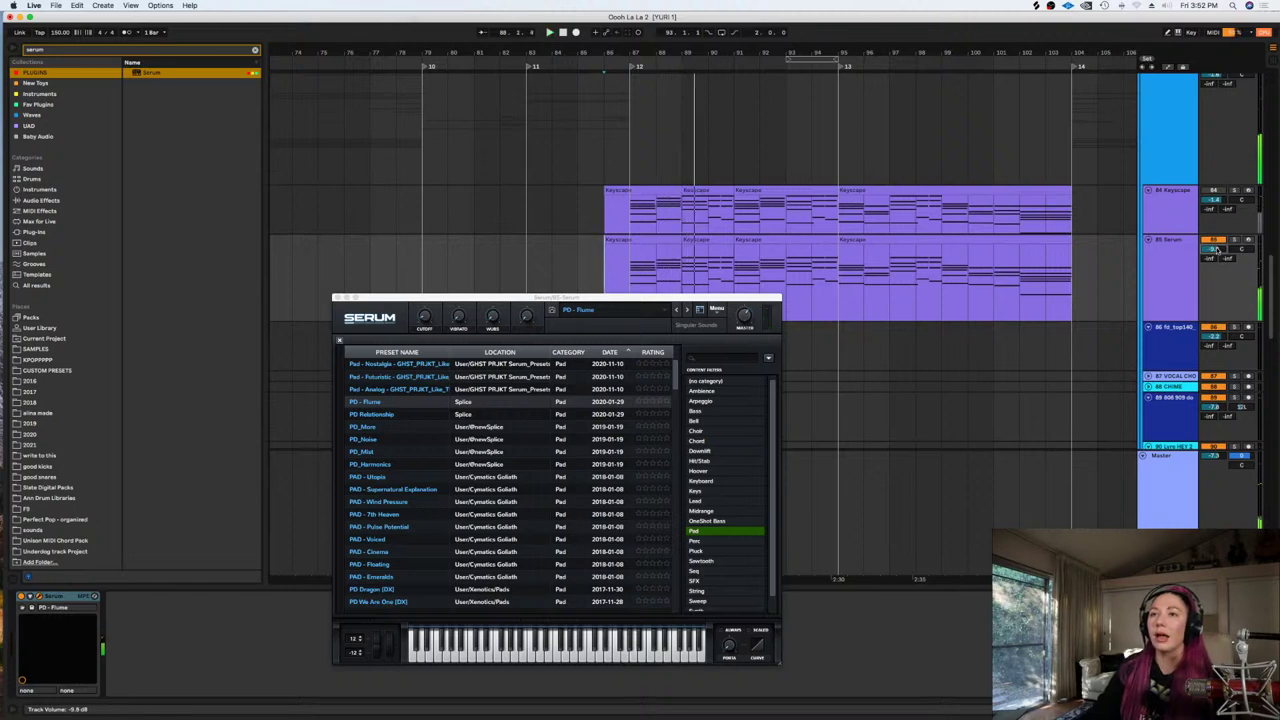
Duplicate the Serum track 85, move the new Serum window lower, and solo the copy with the insert marker at bar 87
{"action": "left_click", "coordinate": [1162, 263]}
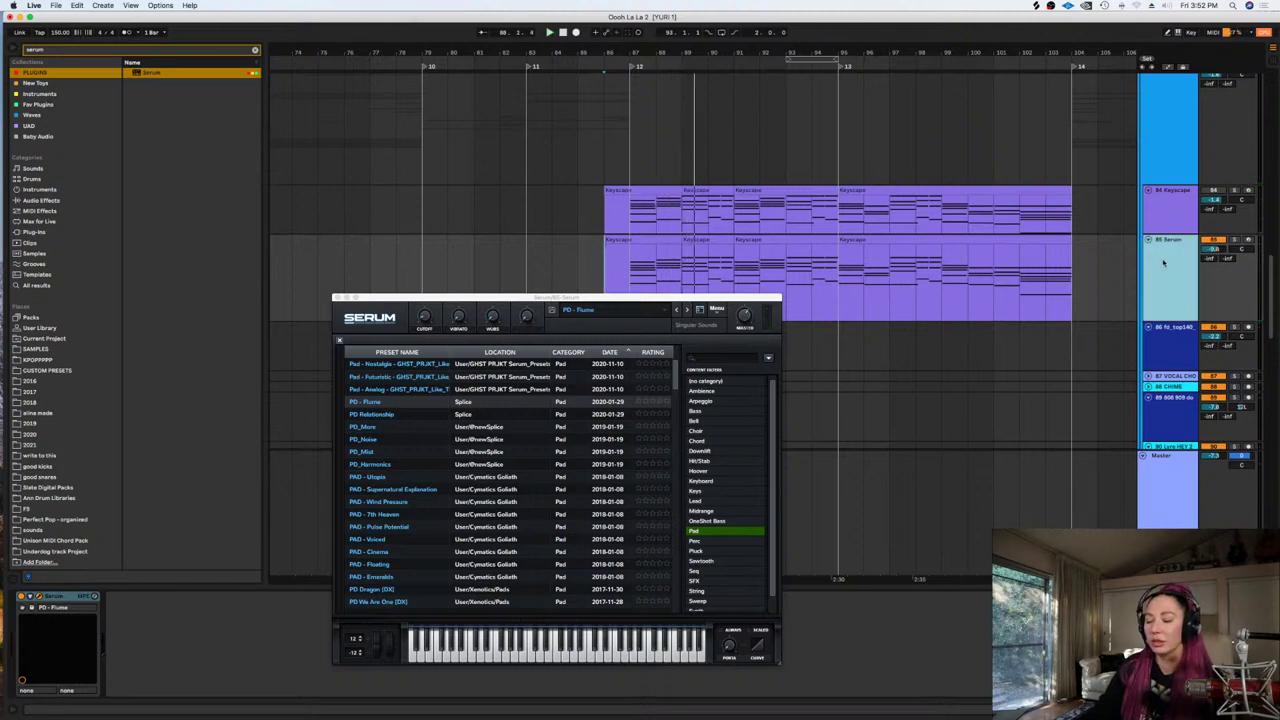
{"action": "key", "text": "super+d"}
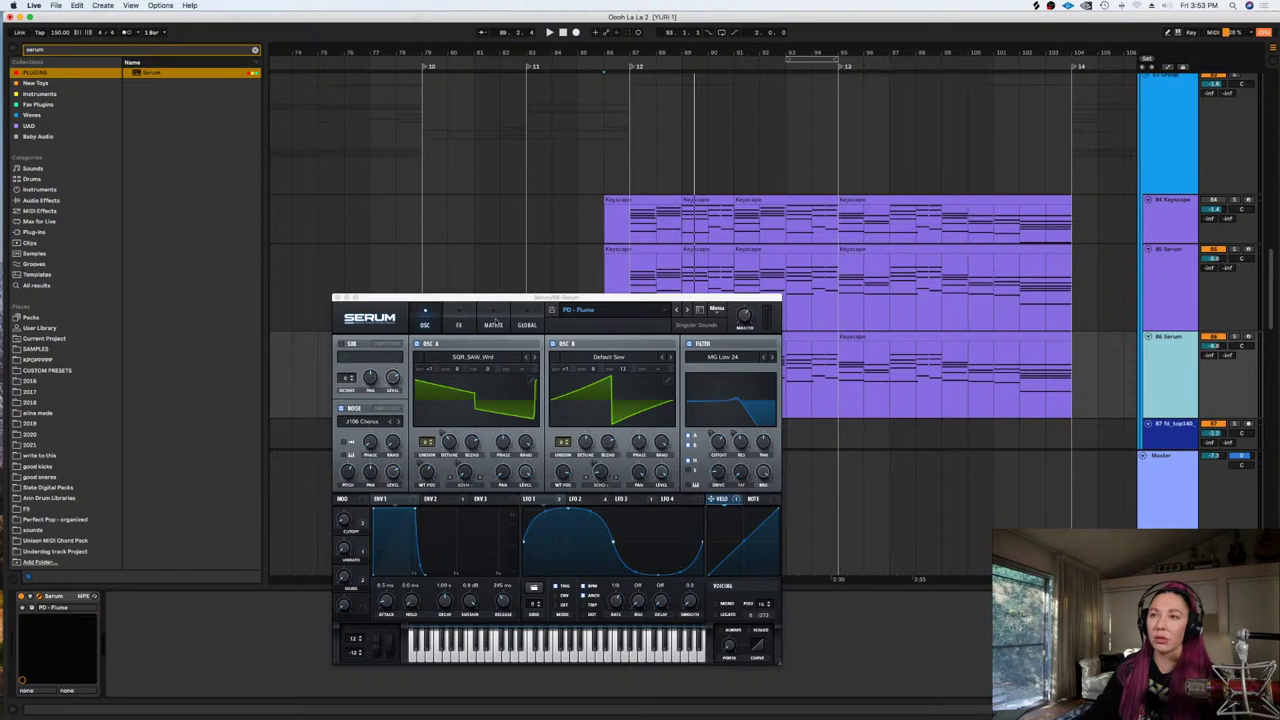
{"action": "left_click_drag", "start_coordinate": [468, 299], "coordinate": [594, 366]}
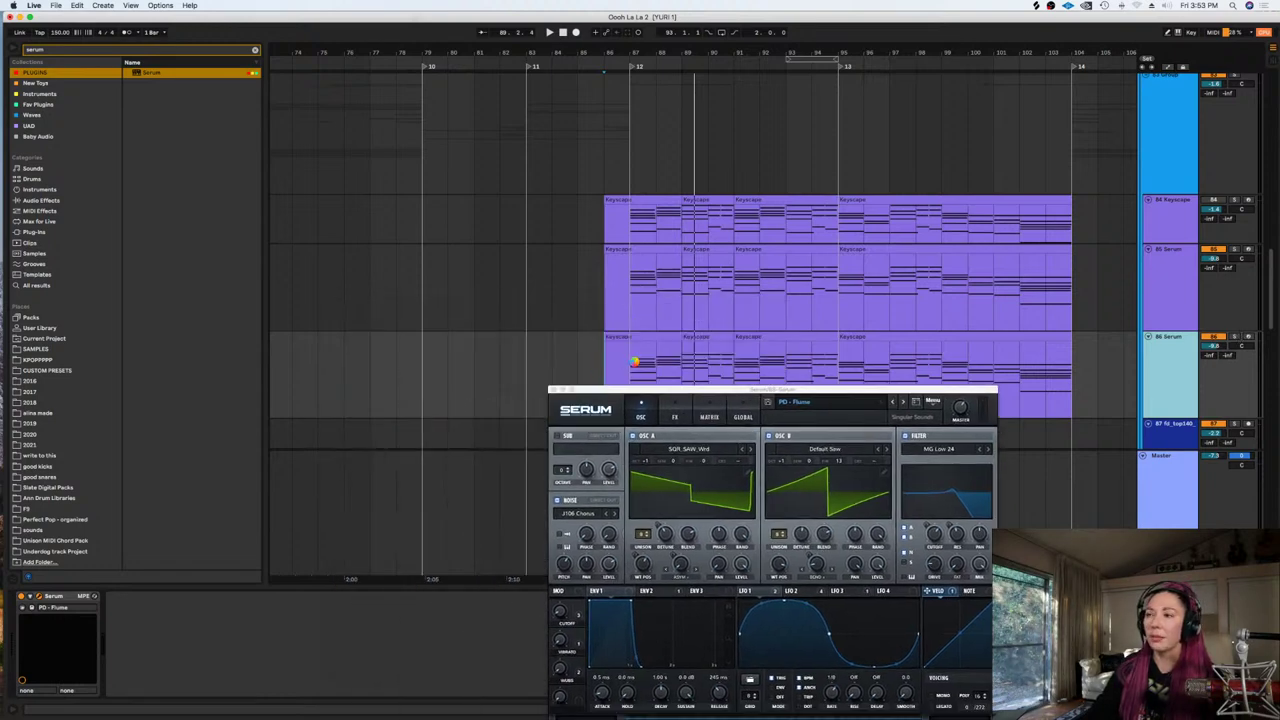
{"action": "left_click", "coordinate": [309, 538]}
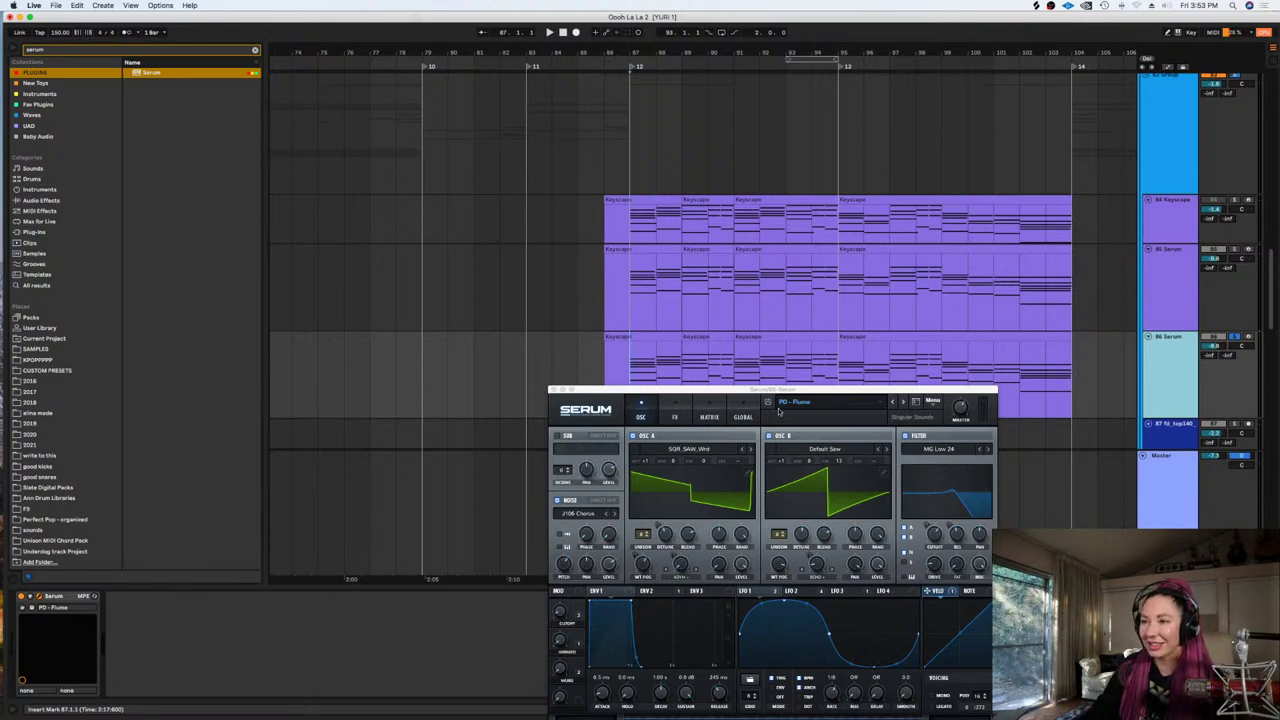
Load the PD - Louis The Adult 2 preset in the duplicate's Serum, open the preset browser and sort it by date, newest first
{"action": "left_click", "coordinate": [675, 416]}
{"action": "left_click", "coordinate": [642, 414]}
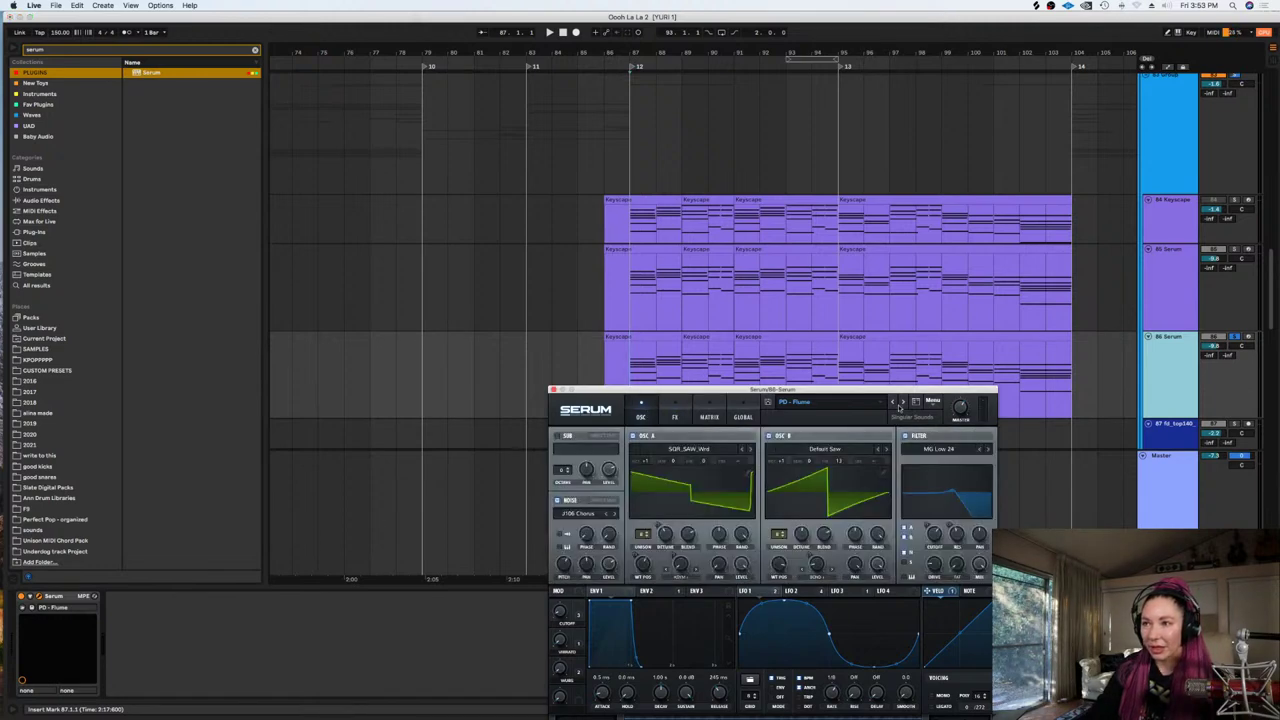
{"action": "left_click", "coordinate": [902, 404]}
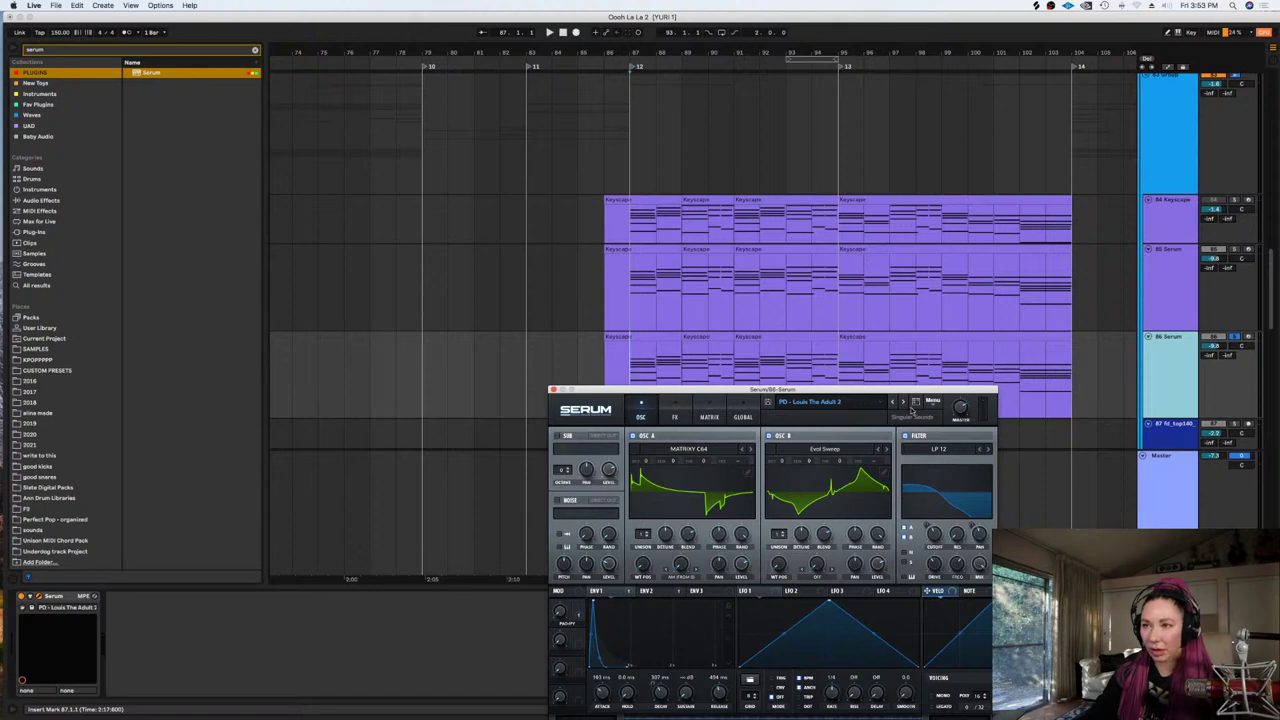
{"action": "left_click", "coordinate": [912, 410]}
{"action": "left_click", "coordinate": [826, 444]}
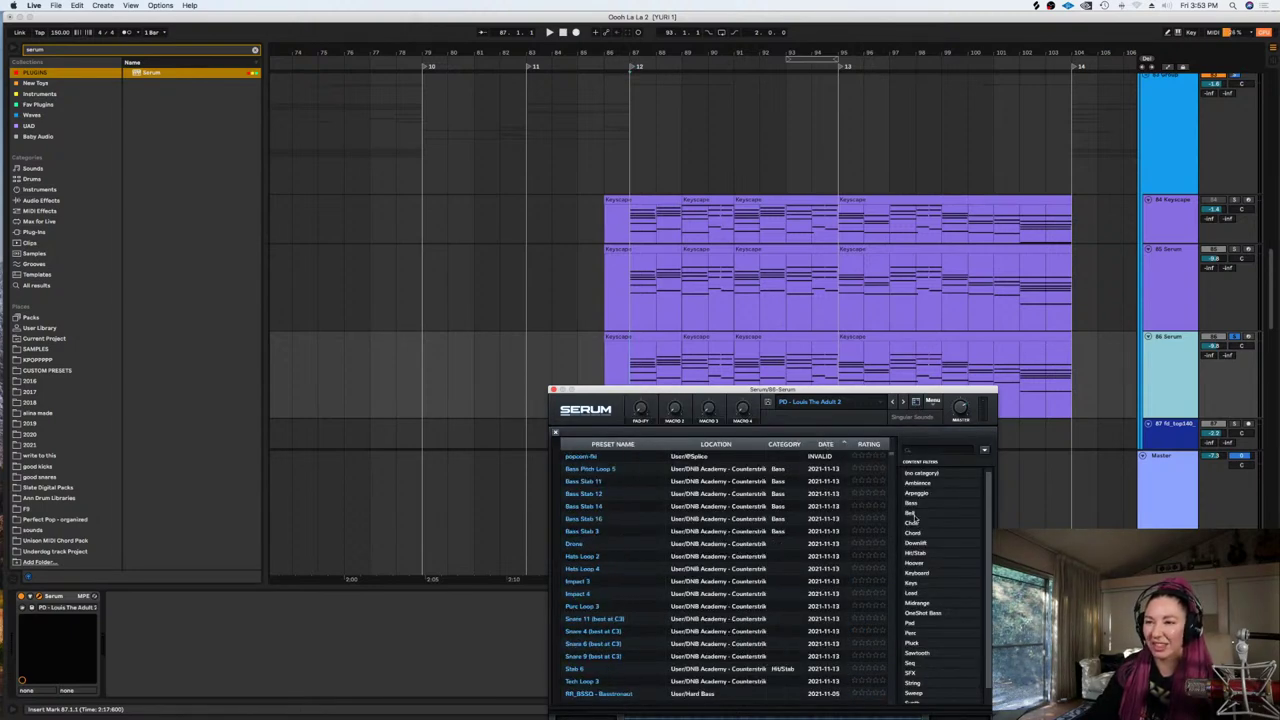
Filter the duplicate's Serum presets to Pad, sort them by rating, and load PD Swell [DX] with the insert marker at bar 87
{"action": "left_click", "coordinate": [912, 623]}
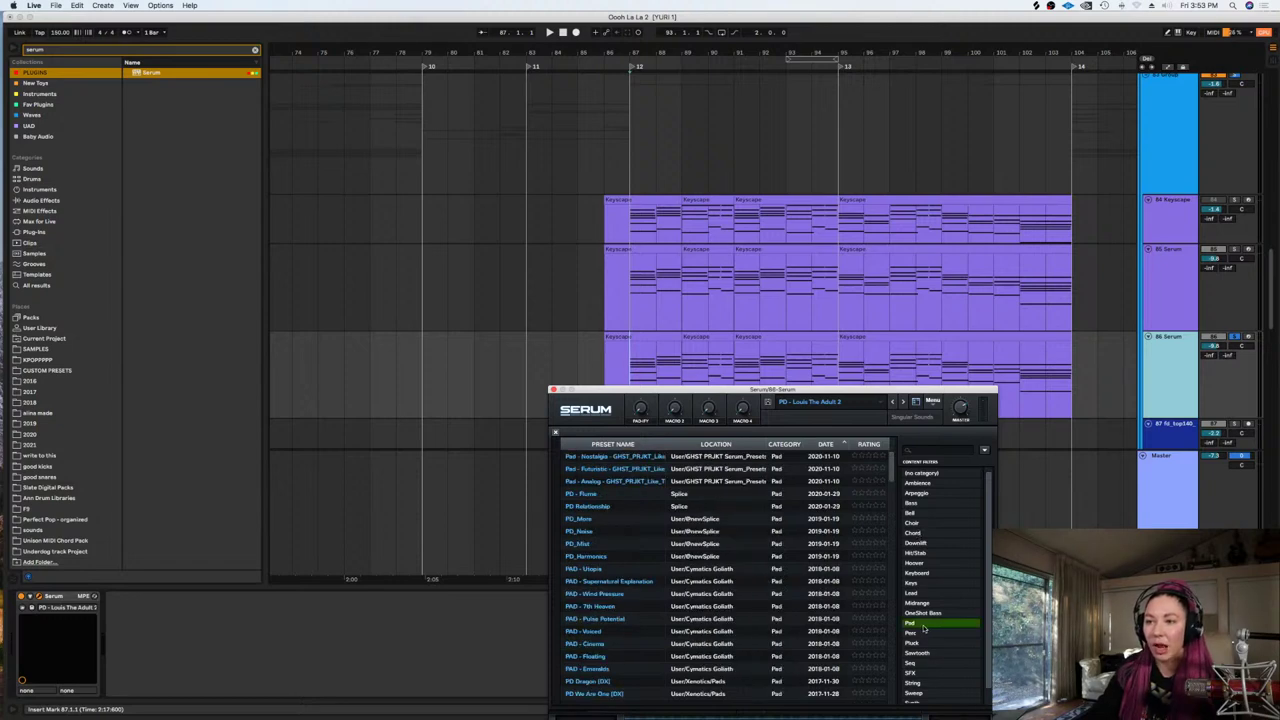
{"action": "left_click", "coordinate": [868, 444]}
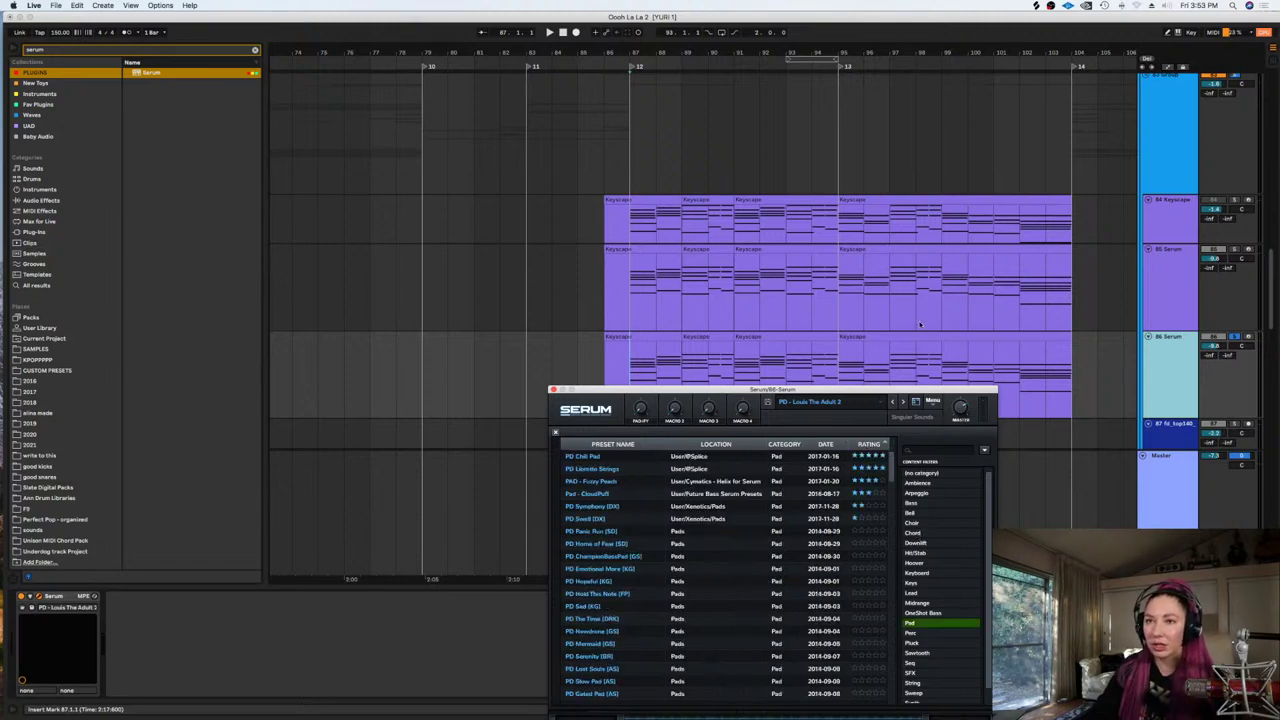
{"action": "scroll", "coordinate": [918, 318], "scroll_direction": "down", "scroll_amount": 1}
{"action": "left_click", "coordinate": [626, 356]}
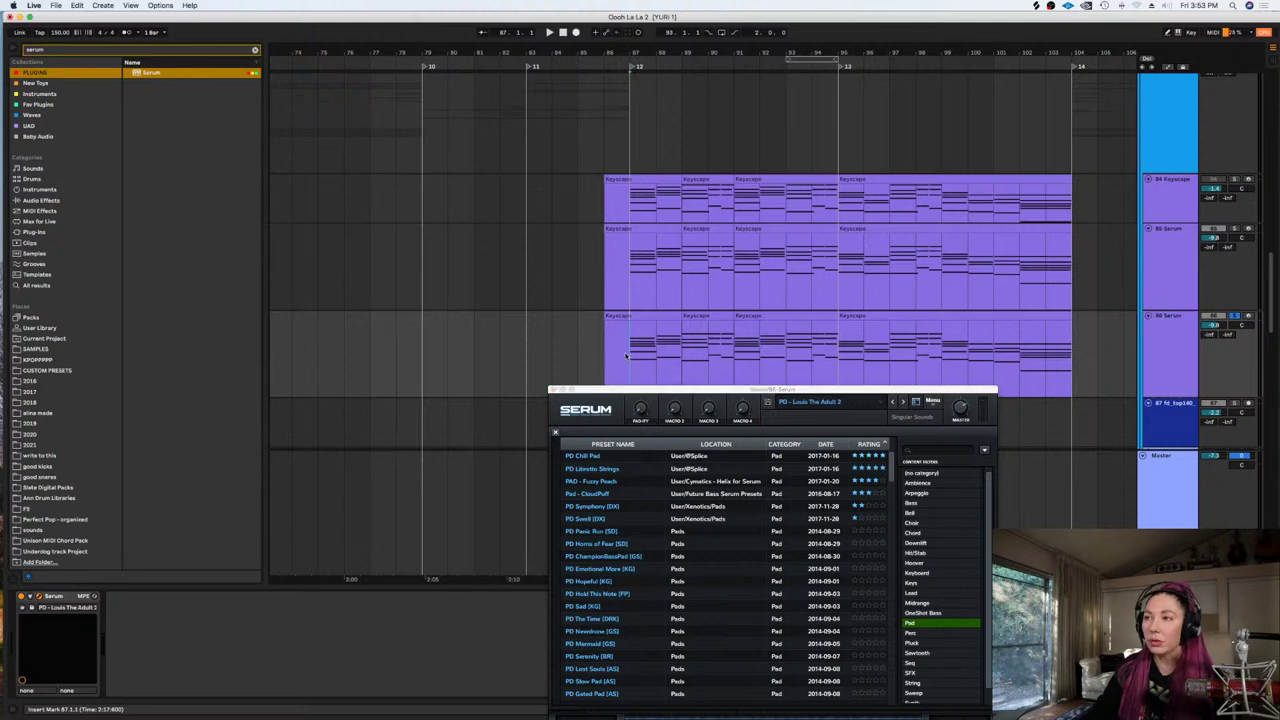
{"action": "left_click", "coordinate": [598, 519]}
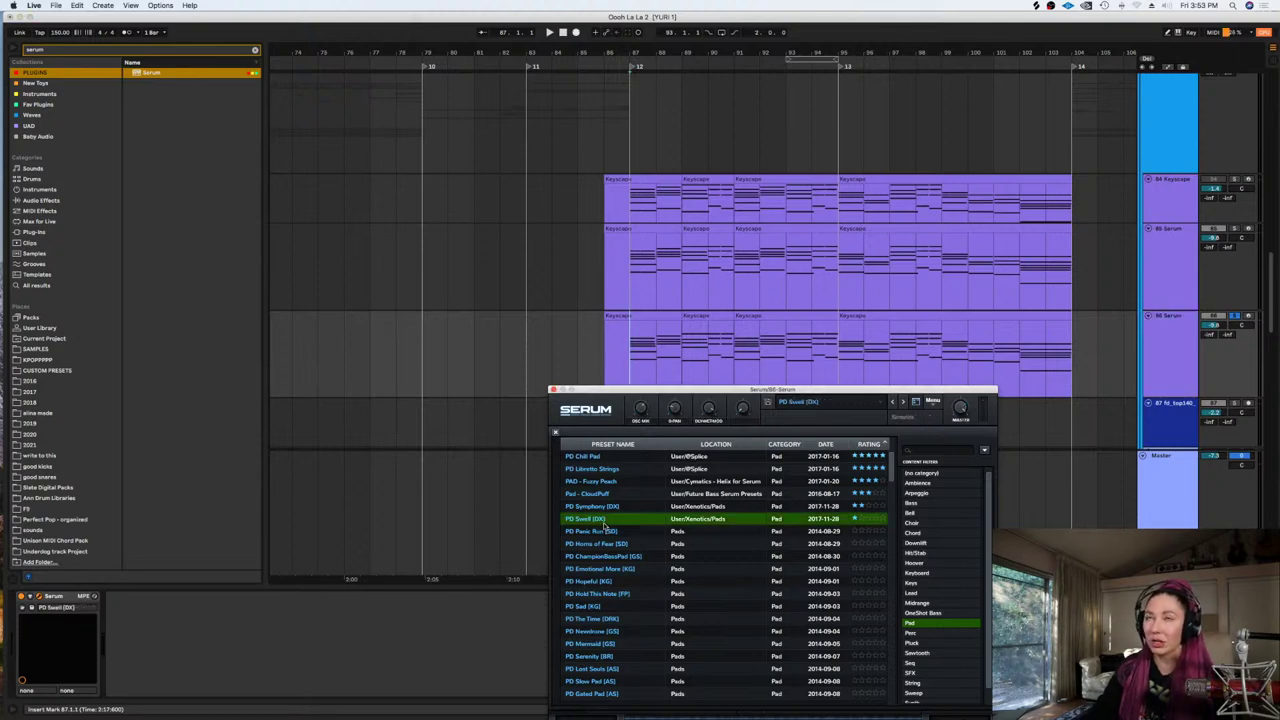
Play the soloed PD Swell [DX] pad from bar 87 and raise the volume of track 86 Serum slightly
{"action": "scroll", "coordinate": [700, 320], "scroll_direction": "down", "scroll_amount": 1}
{"action": "key", "text": "space"}
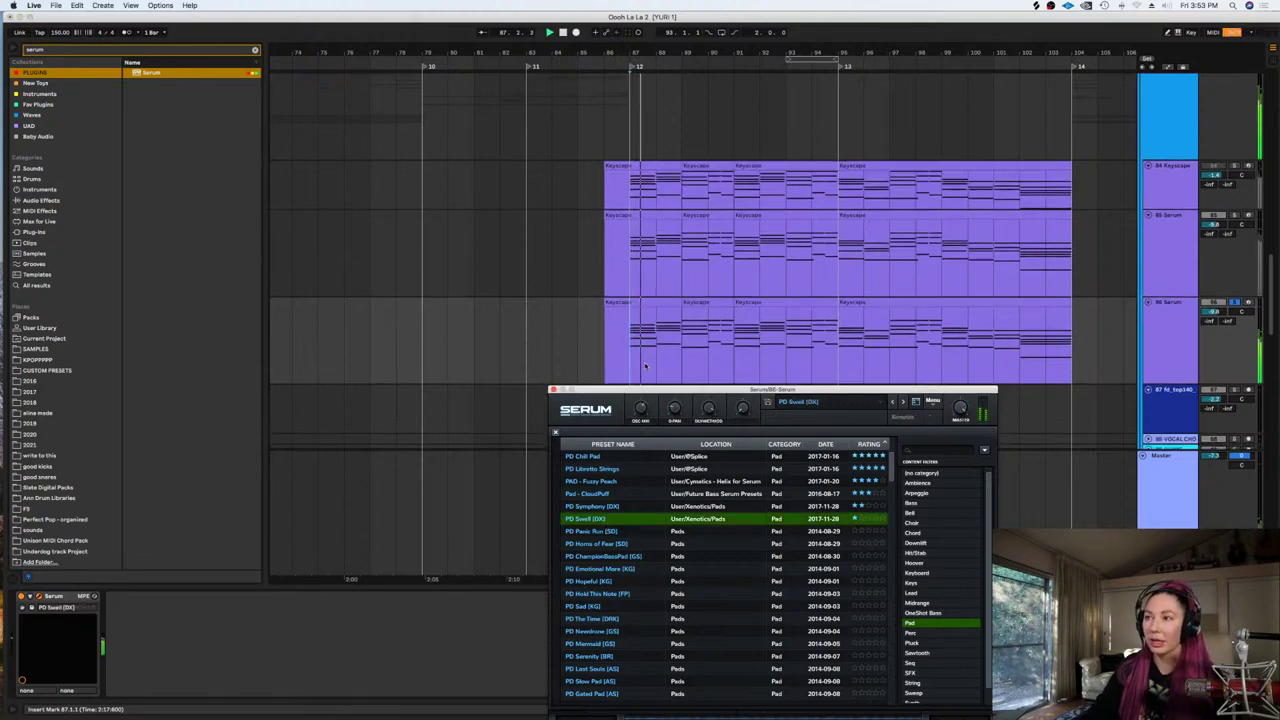
{"action": "key", "text": "space"}
{"action": "left_click_drag", "start_coordinate": [1213, 311], "coordinate": [1213, 301]}
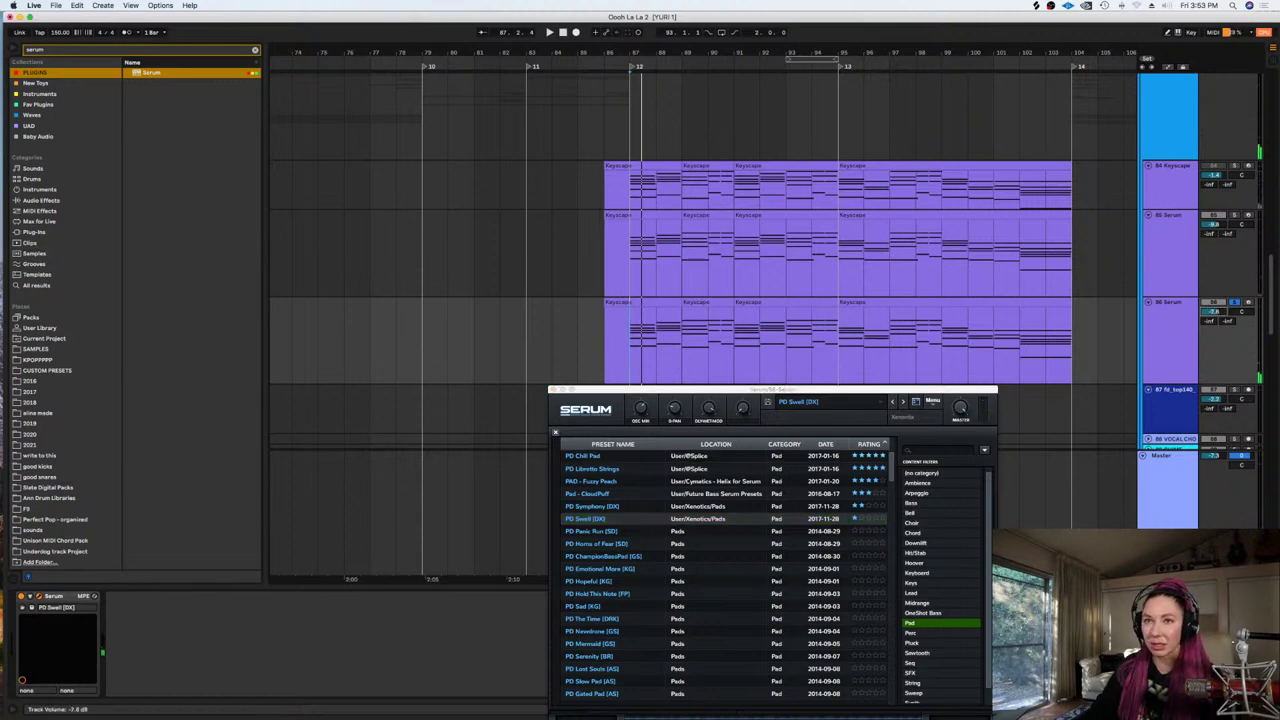
{"action": "key", "text": "space"}
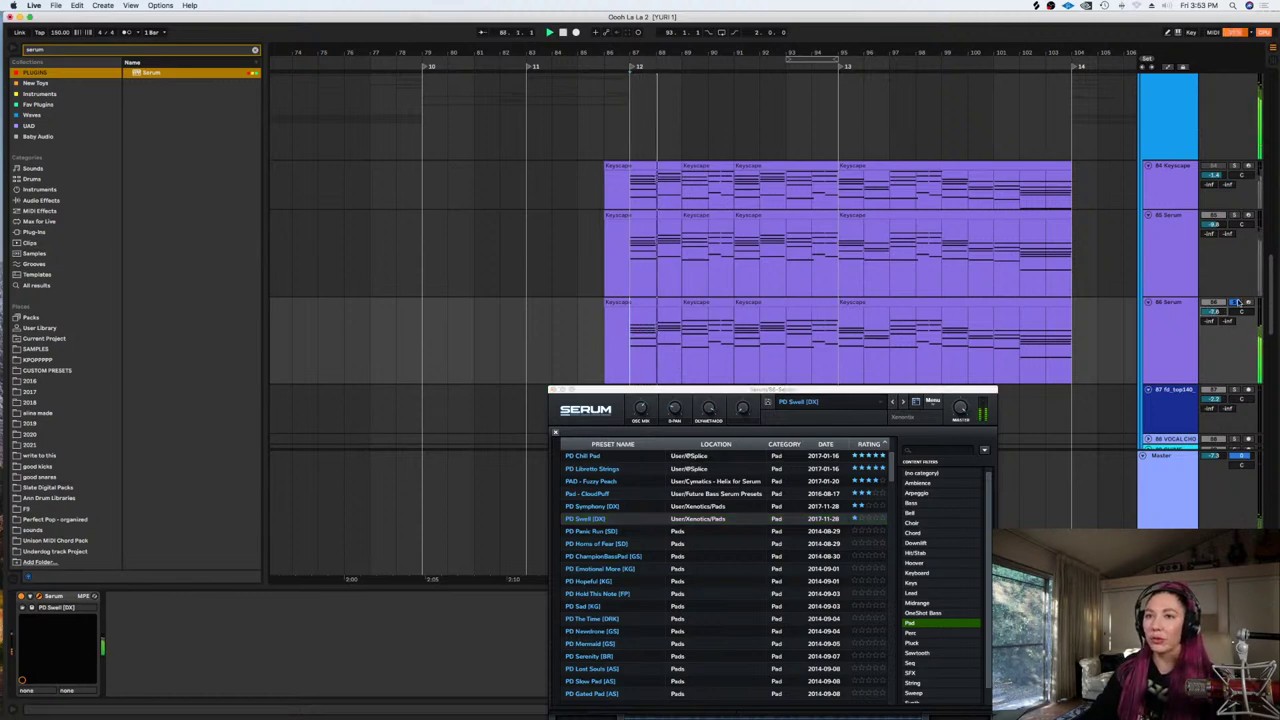
Solo track 85 Serum, play it from bar 87, and lower its volume to about -11.3 dB
{"action": "left_click", "coordinate": [1237, 217]}
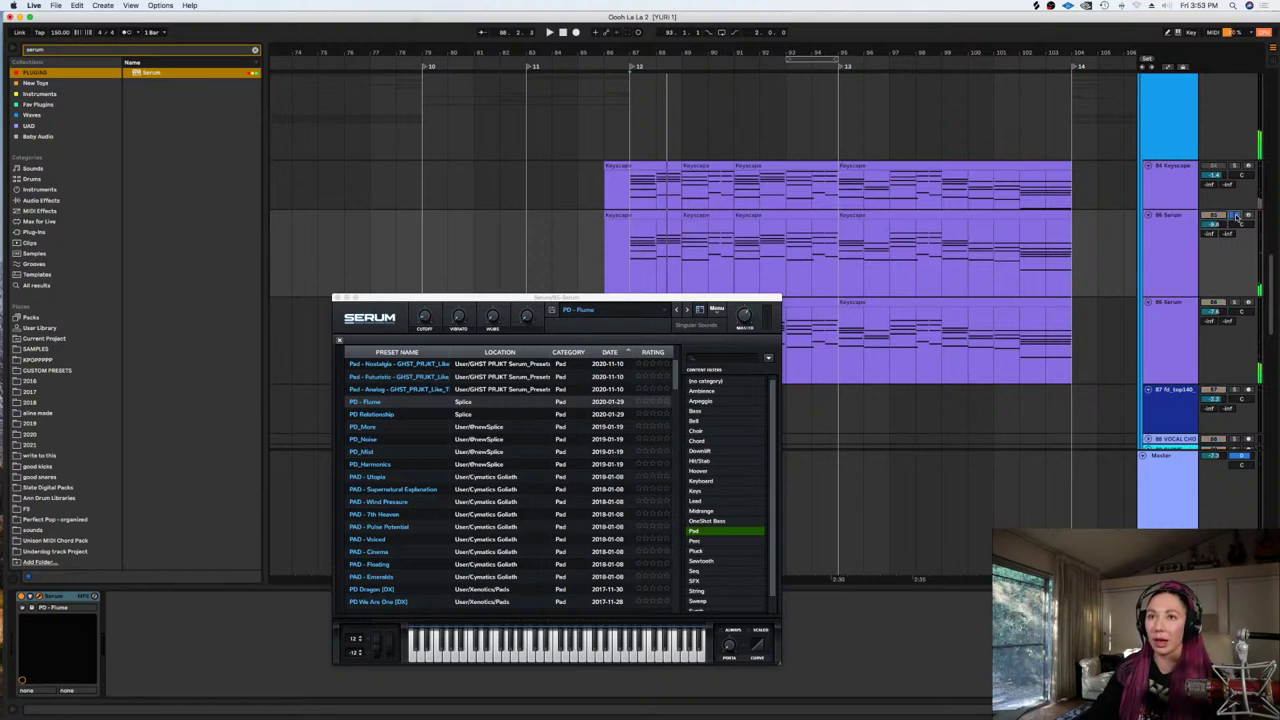
{"action": "key", "text": "space"}
{"action": "key", "text": "space"}
{"action": "left_click_drag", "start_coordinate": [1213, 224], "coordinate": [1213, 232]}
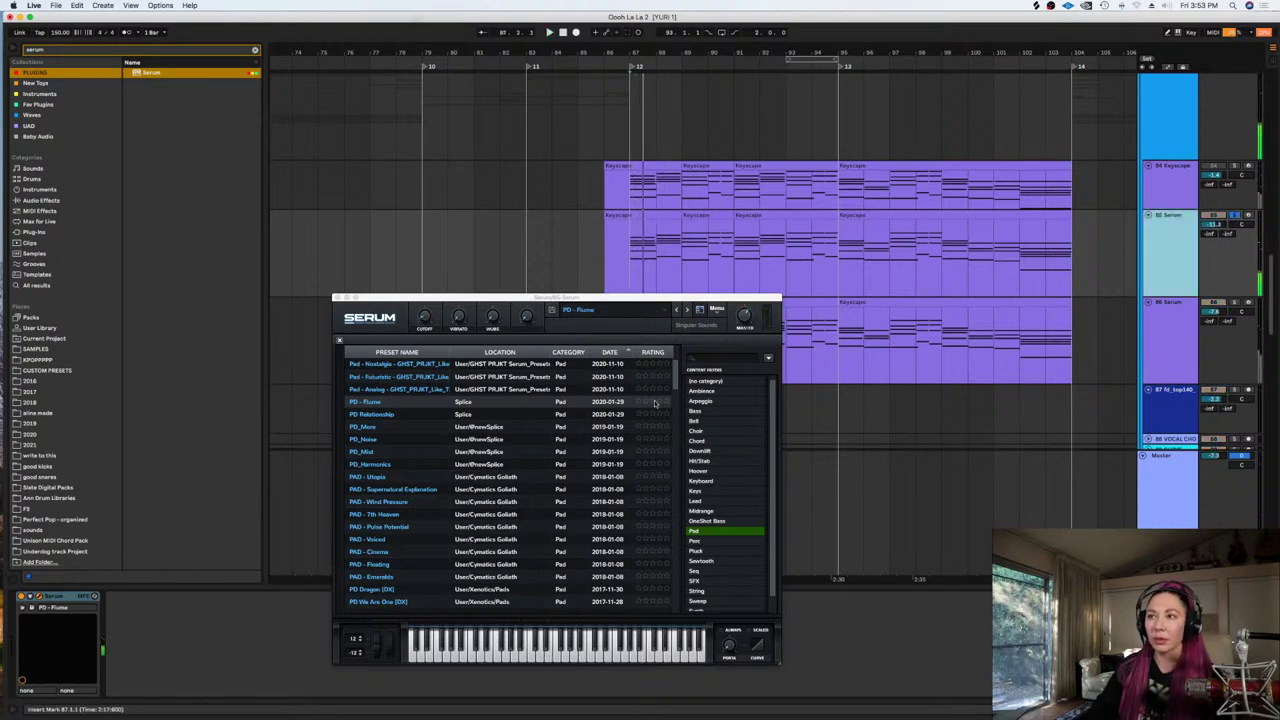
Raise the Osc A unison detune slightly in the PD - Flume patch, audition it, and close the Serum window
{"action": "left_click", "coordinate": [341, 341]}
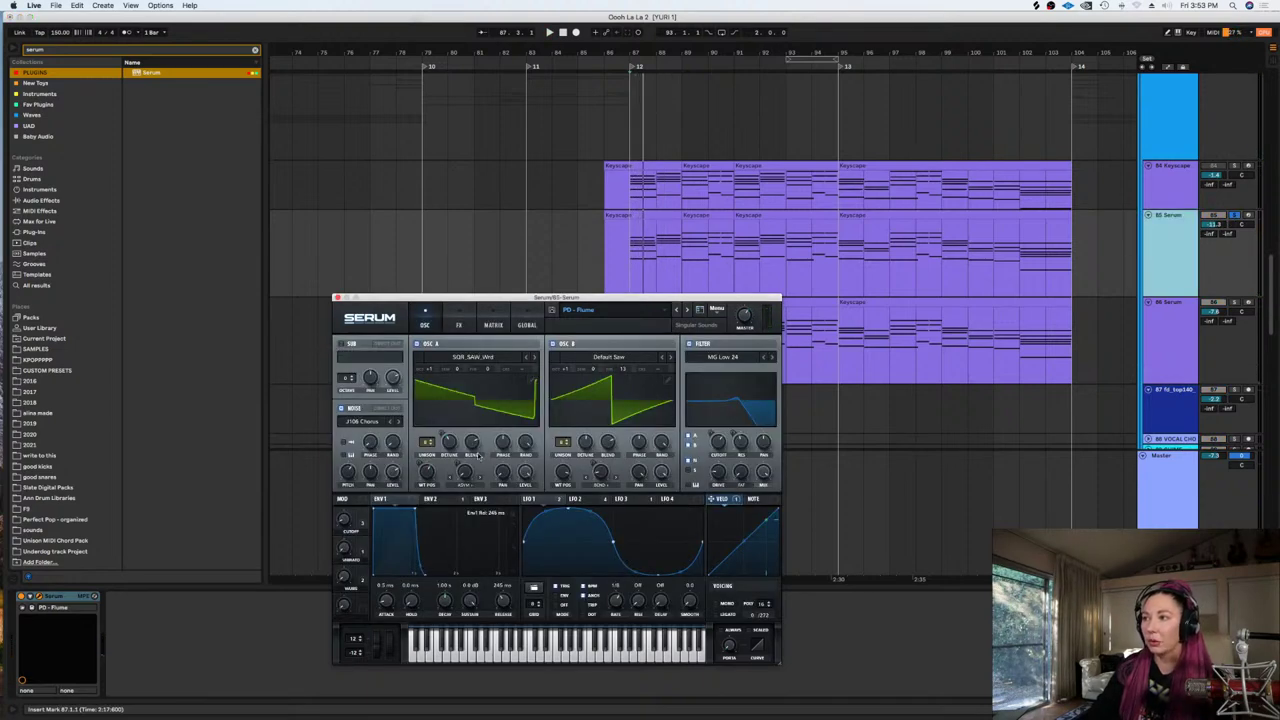
{"action": "left_click_drag", "start_coordinate": [449, 444], "coordinate": [447, 437]}
{"action": "key", "text": "space"}
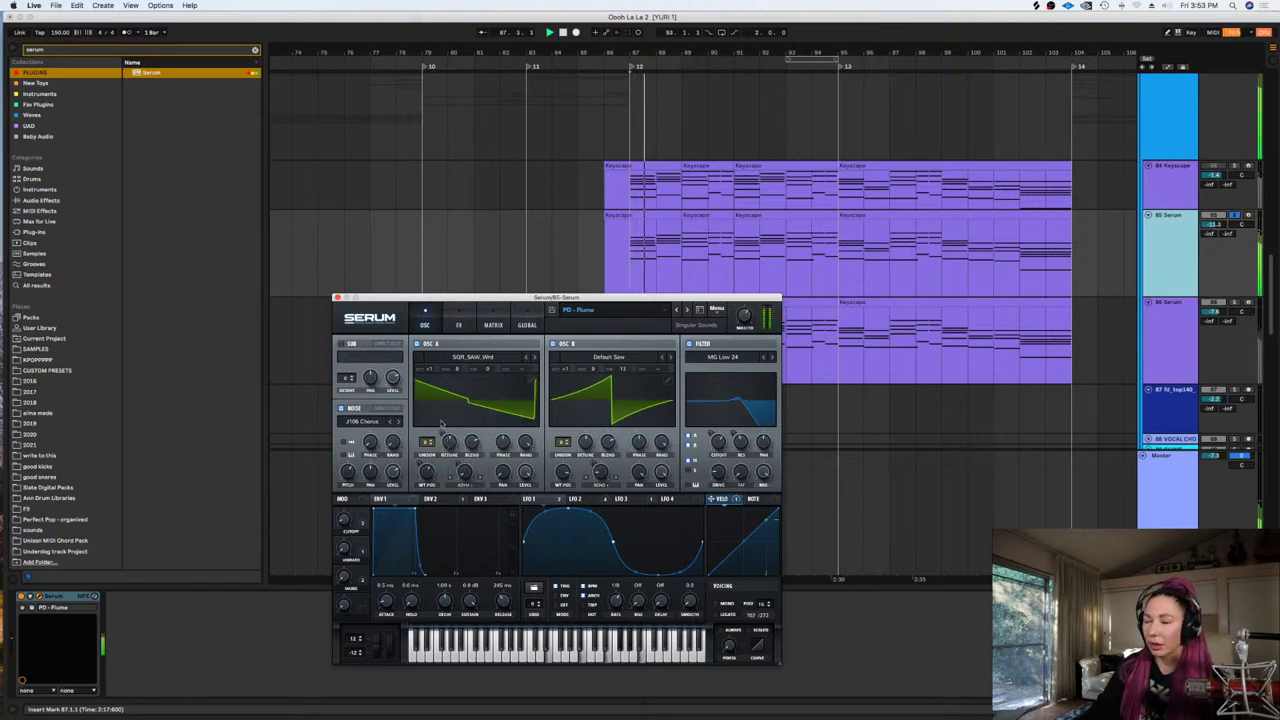
{"action": "key", "text": "space"}
{"action": "left_click", "coordinate": [337, 298]}
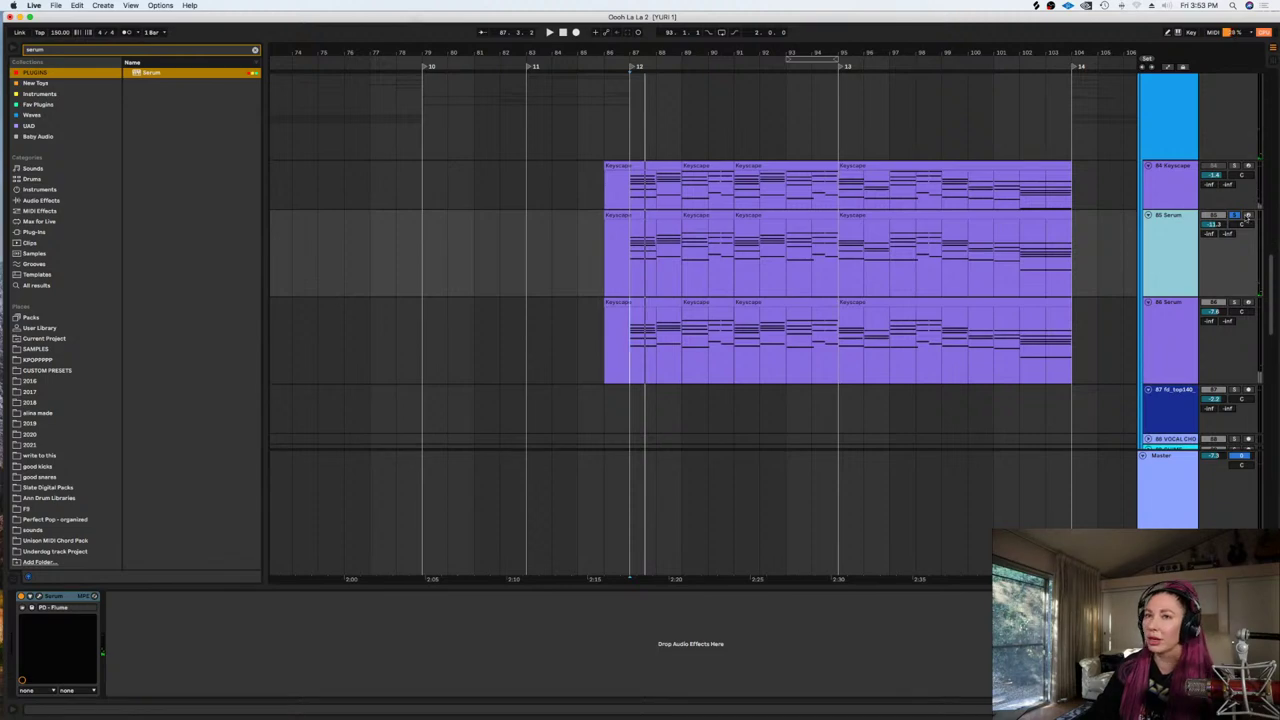
Switch the solo from track 85 to track 86 Serum, play from bar 87, and unsolo it to hear the full mix
{"action": "left_click", "coordinate": [1234, 214]}
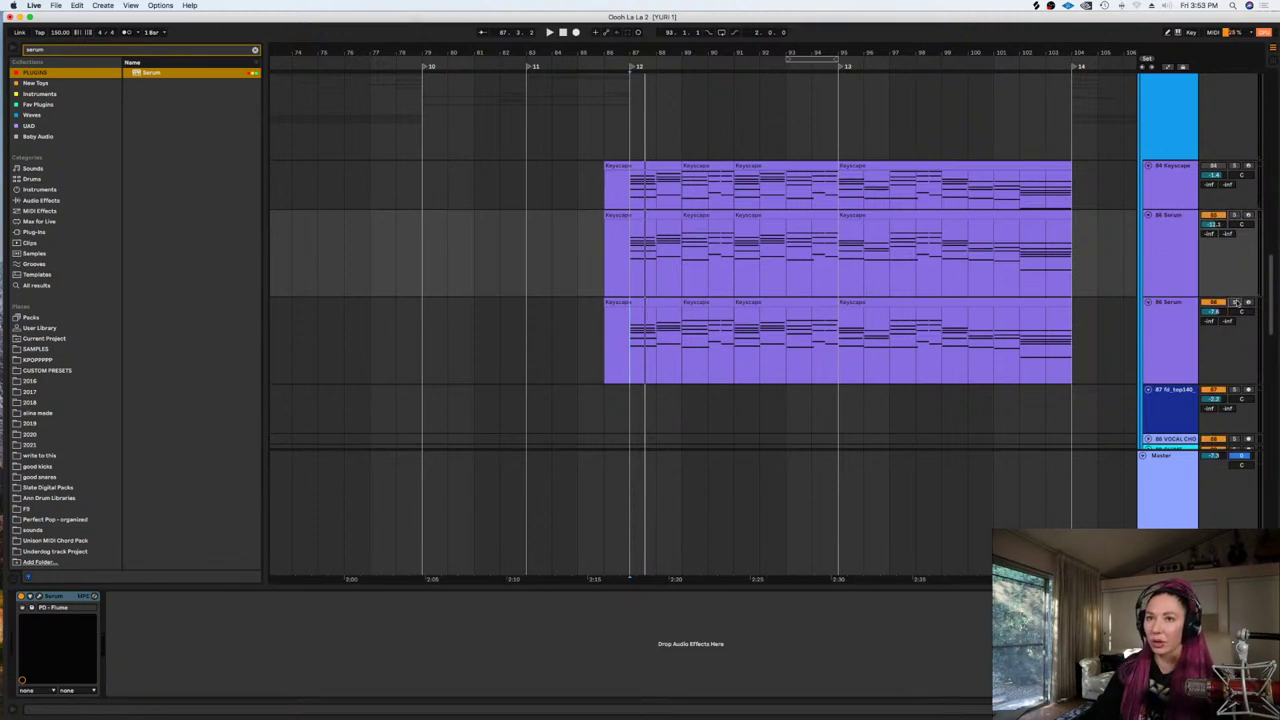
{"action": "left_click", "coordinate": [1235, 302]}
{"action": "left_click", "coordinate": [632, 328]}
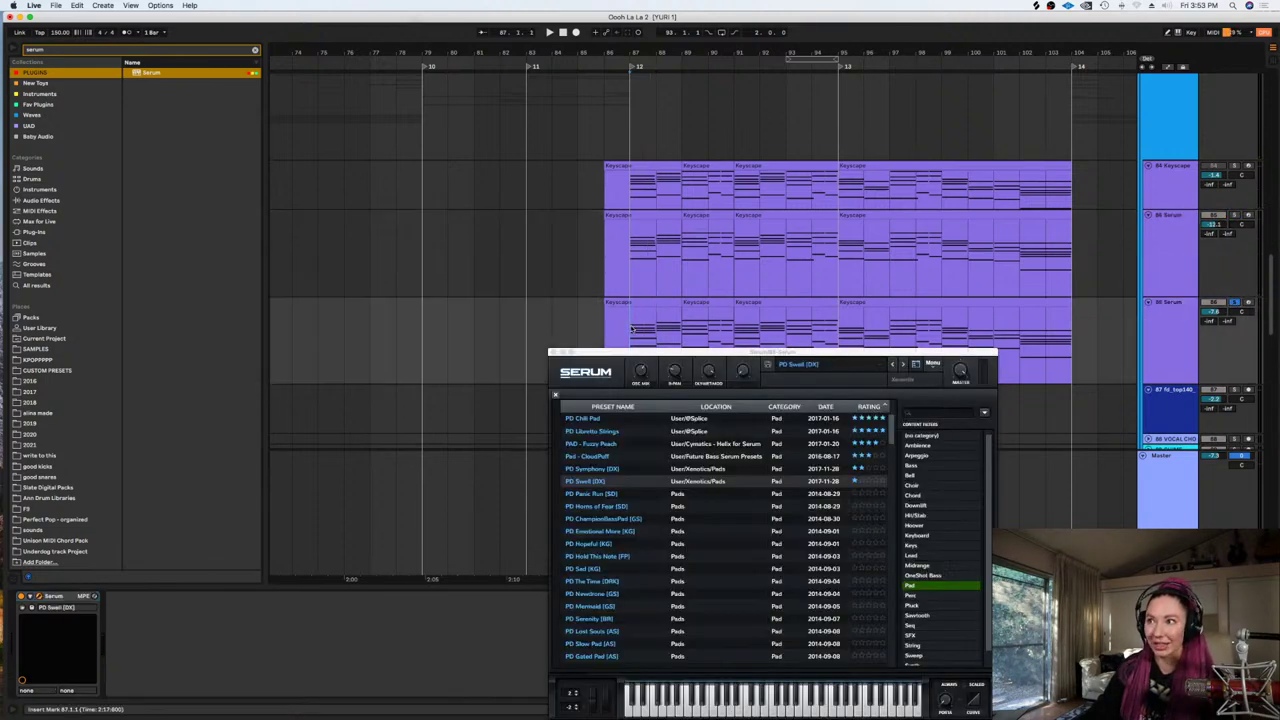
{"action": "key", "text": "space"}
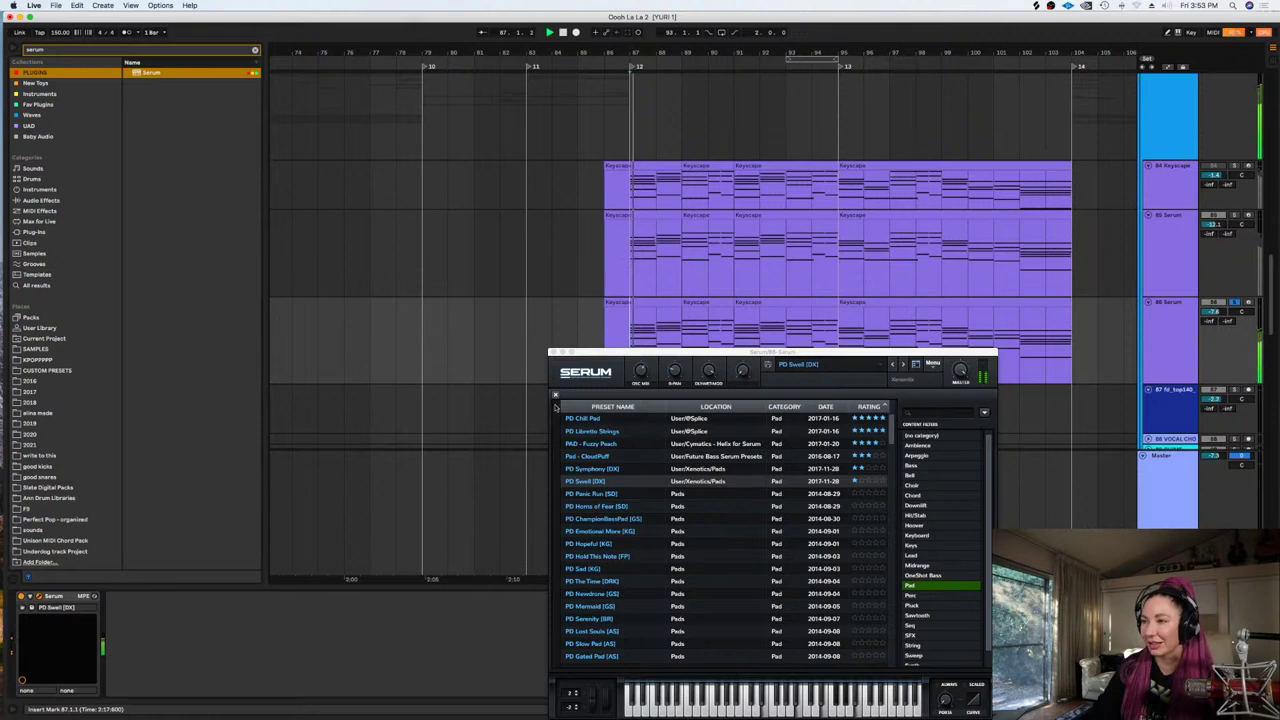
{"action": "left_click", "coordinate": [1234, 302]}
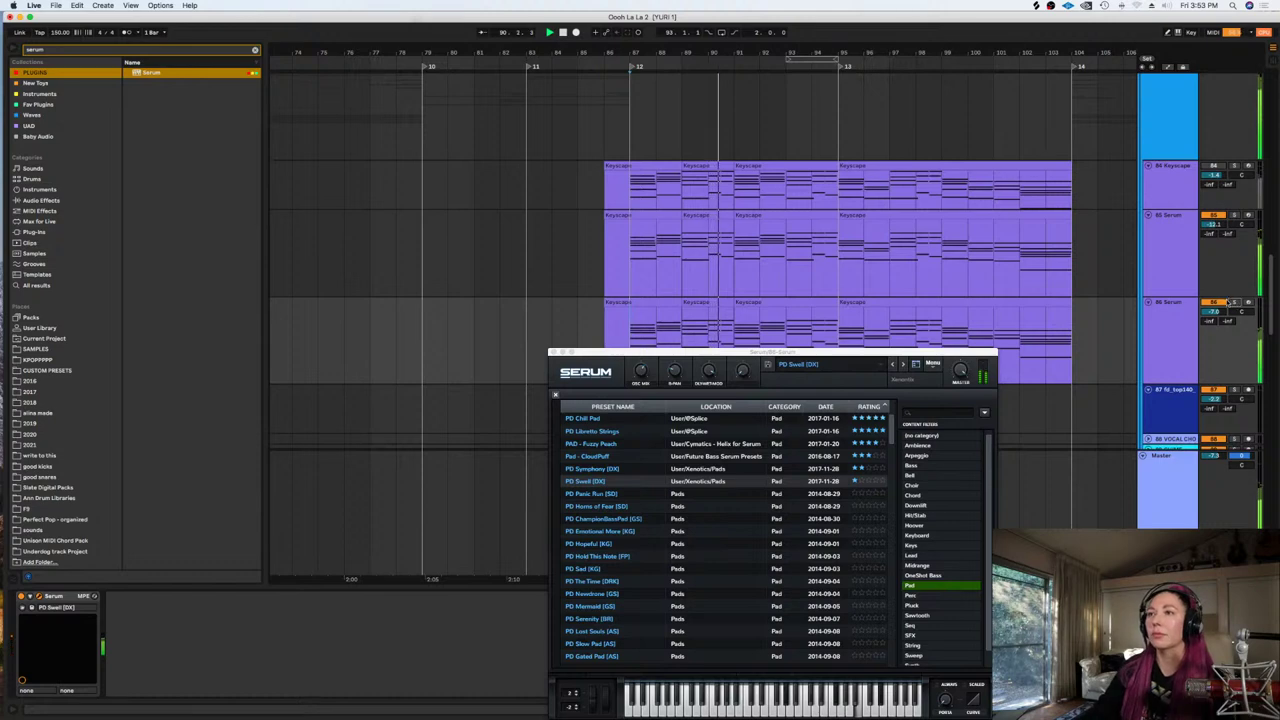
Select both Serum tracks, 85 and 86, and freeze them
{"action": "left_click", "coordinate": [1170, 297]}
{"action": "right_click", "coordinate": [1170, 292]}
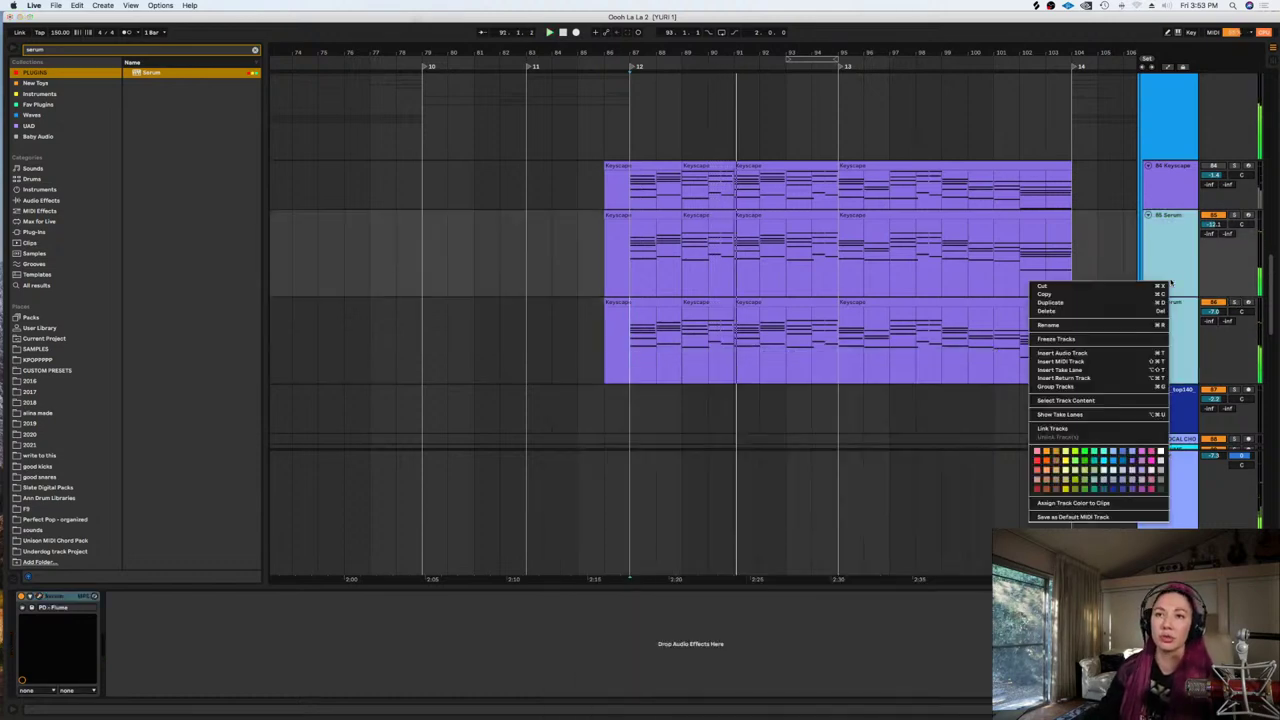
{"action": "left_click", "coordinate": [1100, 339]}
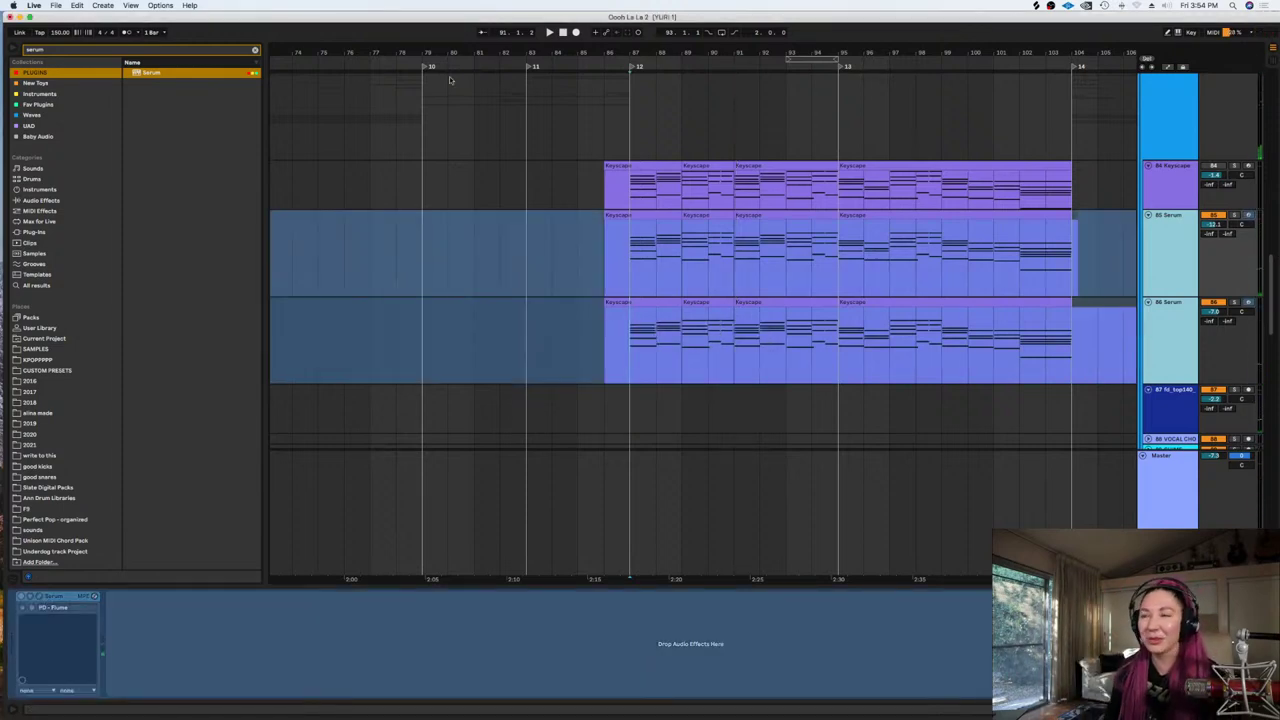
Reselect the two frozen Serum tracks and play the mix from bar 86
{"action": "left_click", "coordinate": [628, 265]}
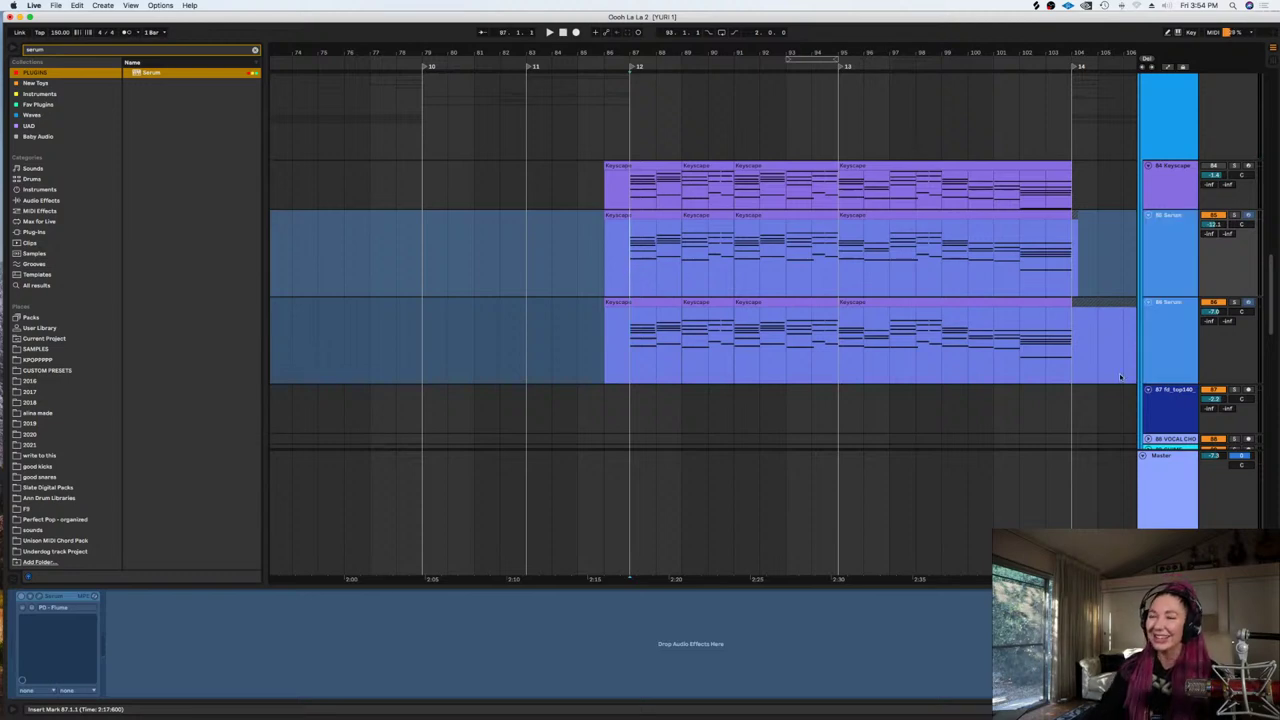
{"action": "left_click", "coordinate": [1152, 292]}
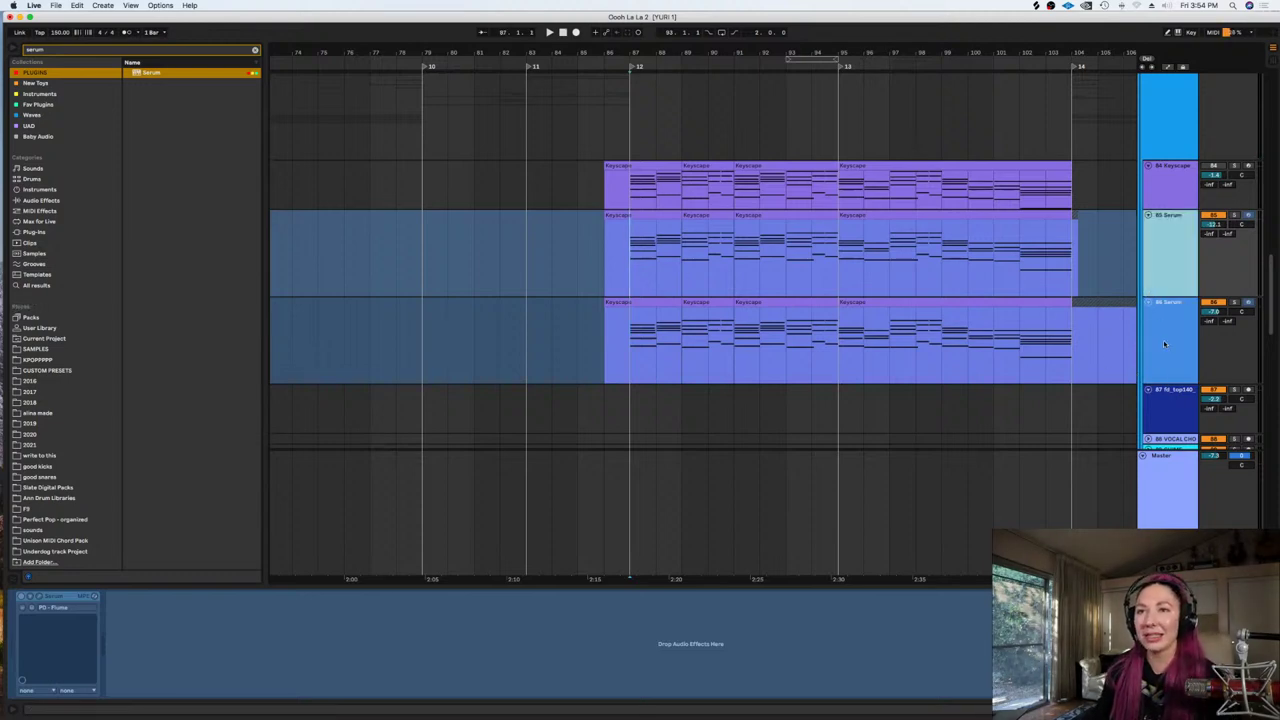
{"action": "left_click", "coordinate": [1165, 333], "text": "shift"}
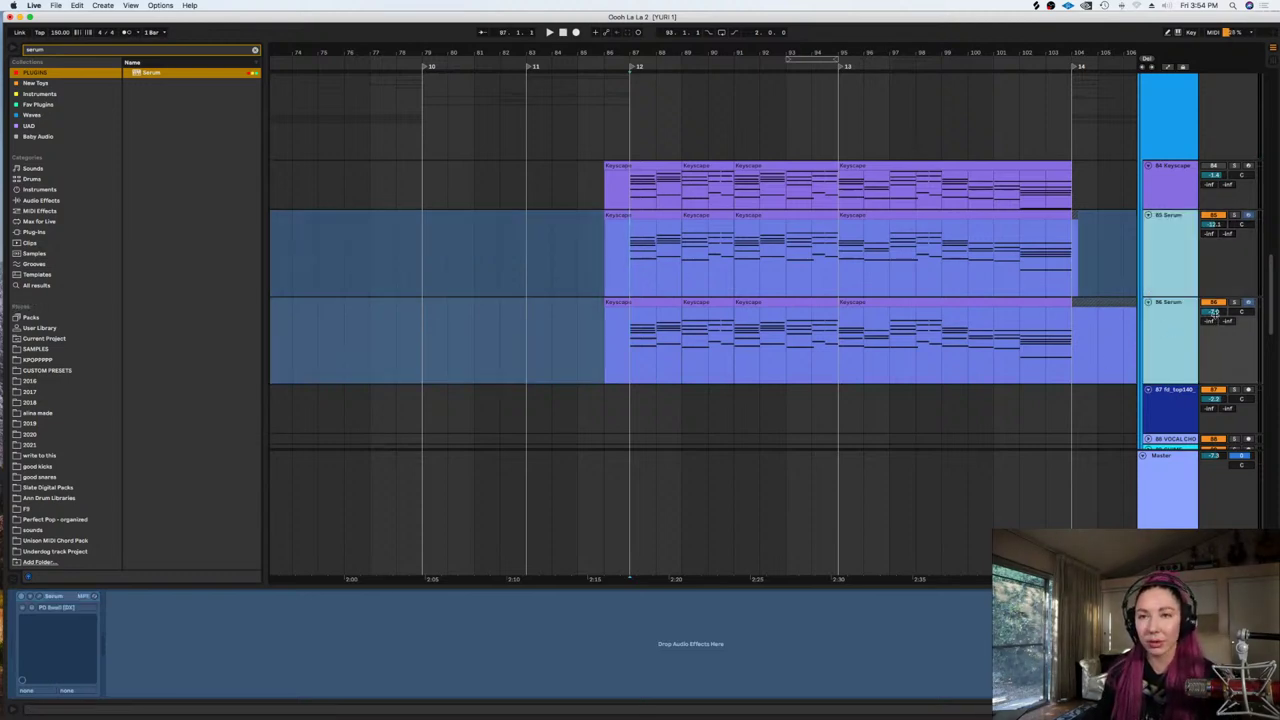
{"action": "left_click", "coordinate": [603, 274]}
{"action": "key", "text": "space"}
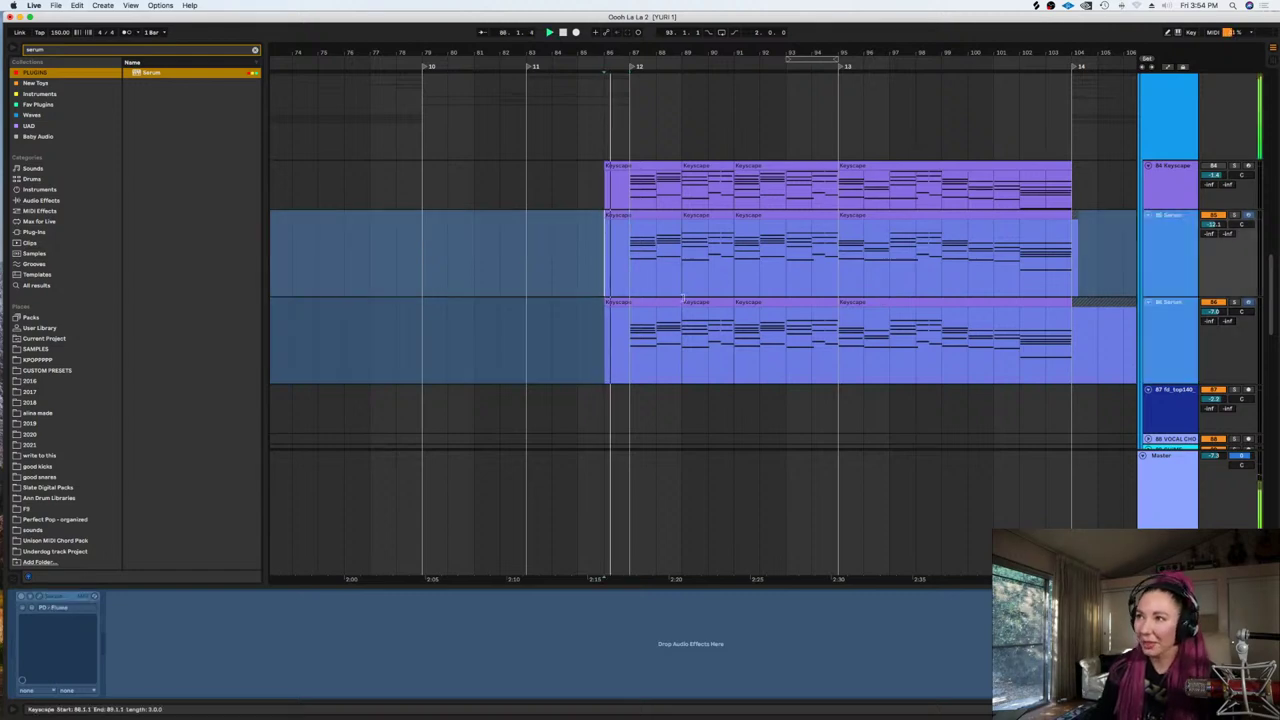
{"action": "scroll", "coordinate": [738, 295], "scroll_direction": "down", "scroll_amount": 1}
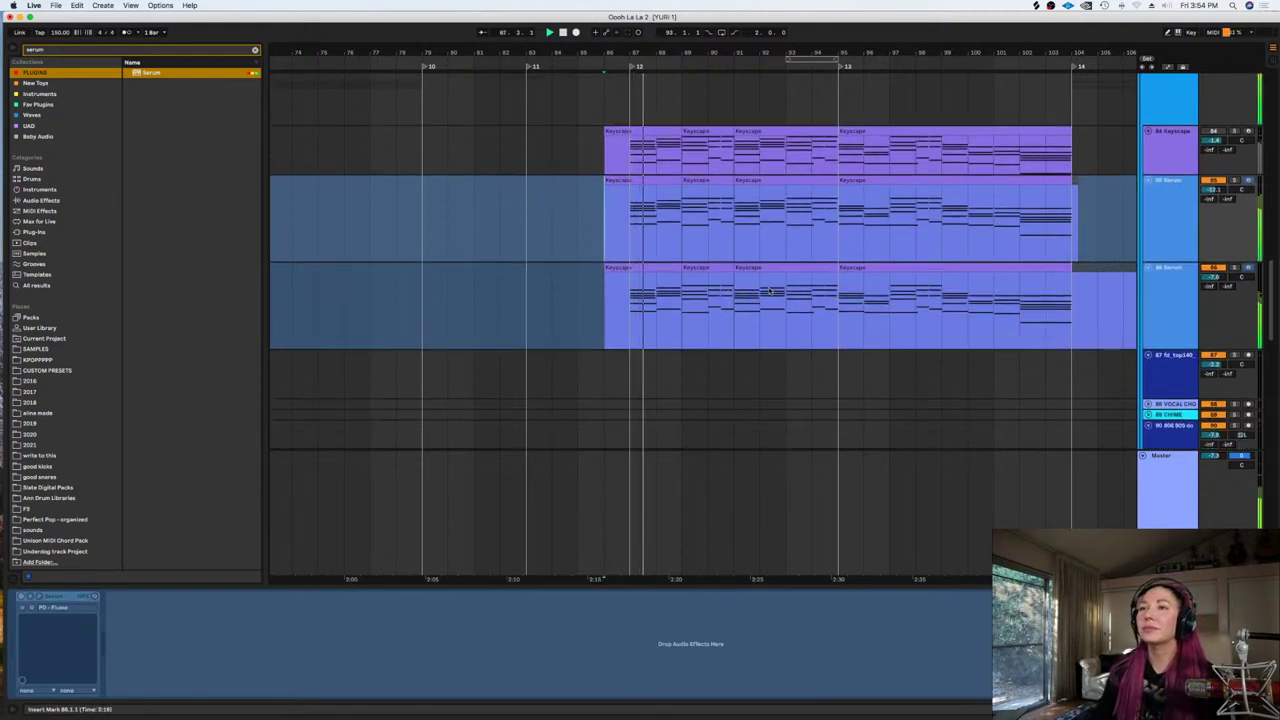
Compare the mix from bar 87 with track 86 Serum soloed and muted, setting track 85 Serum to about -11.8 dB
{"action": "left_click", "coordinate": [1169, 289]}
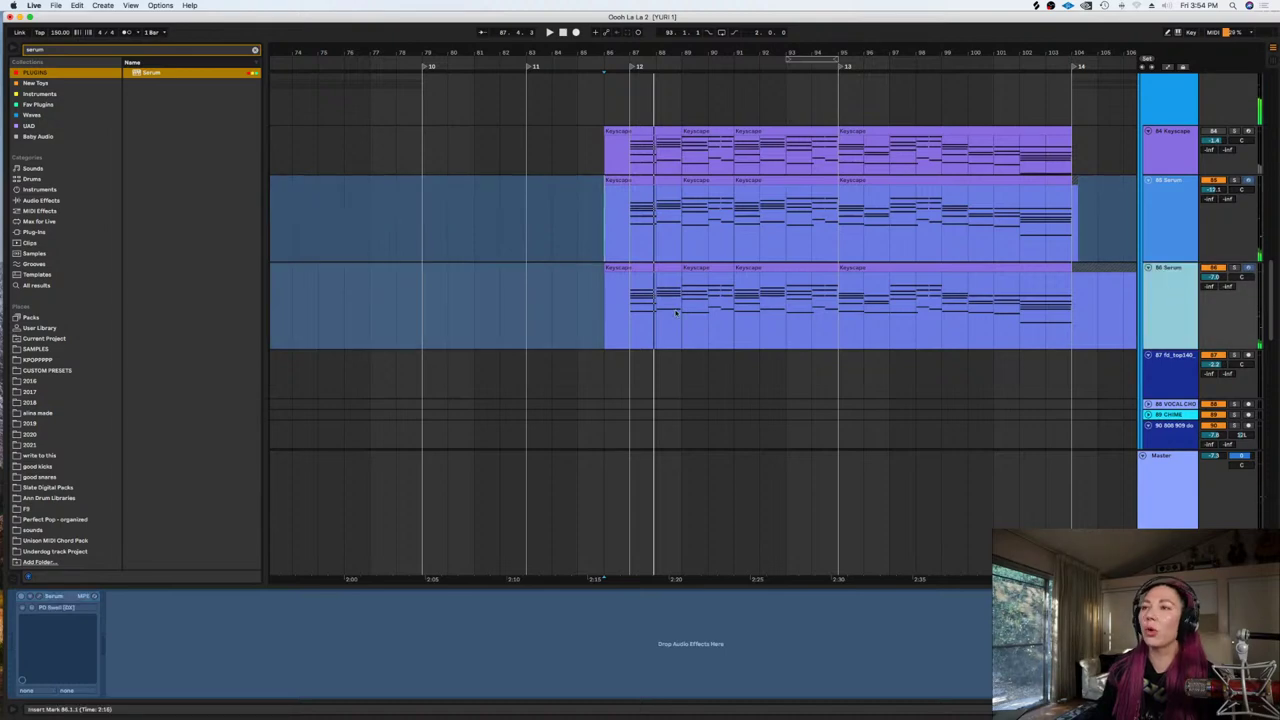
{"action": "left_click", "coordinate": [620, 333]}
{"action": "key", "text": "space"}
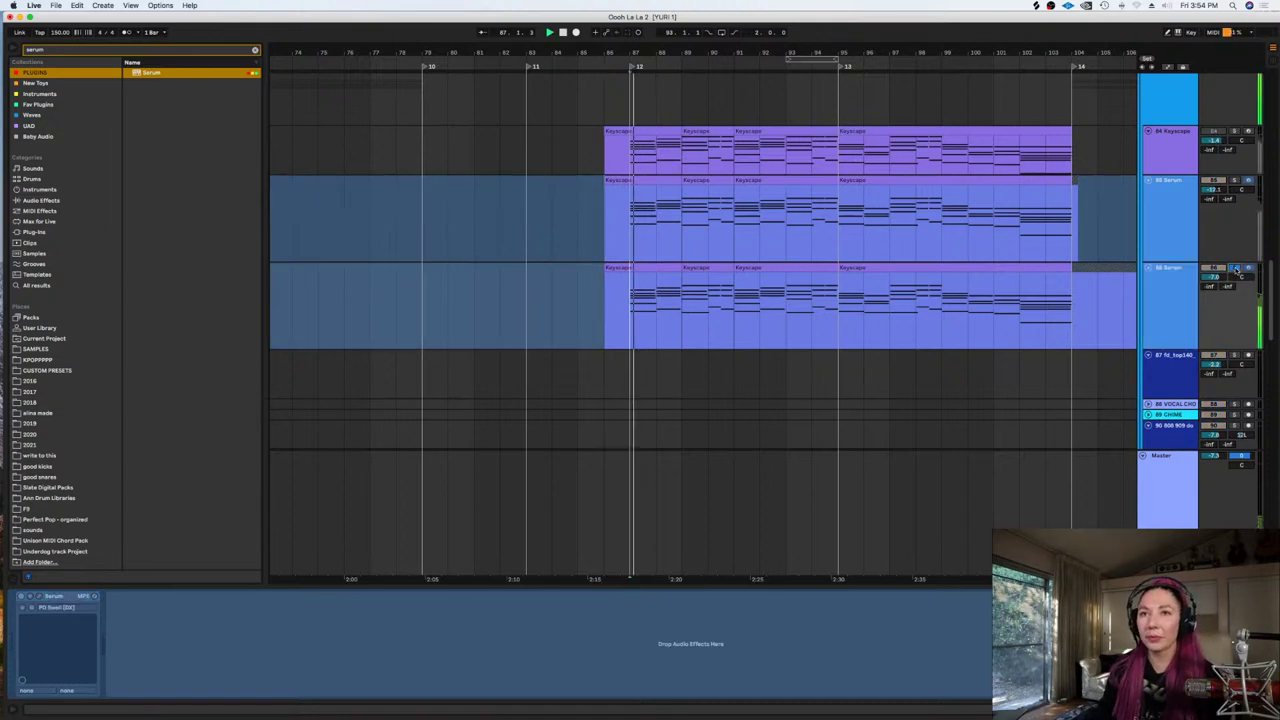
{"action": "key", "text": "space"}
{"action": "left_click", "coordinate": [1214, 269]}
{"action": "key", "text": "space"}
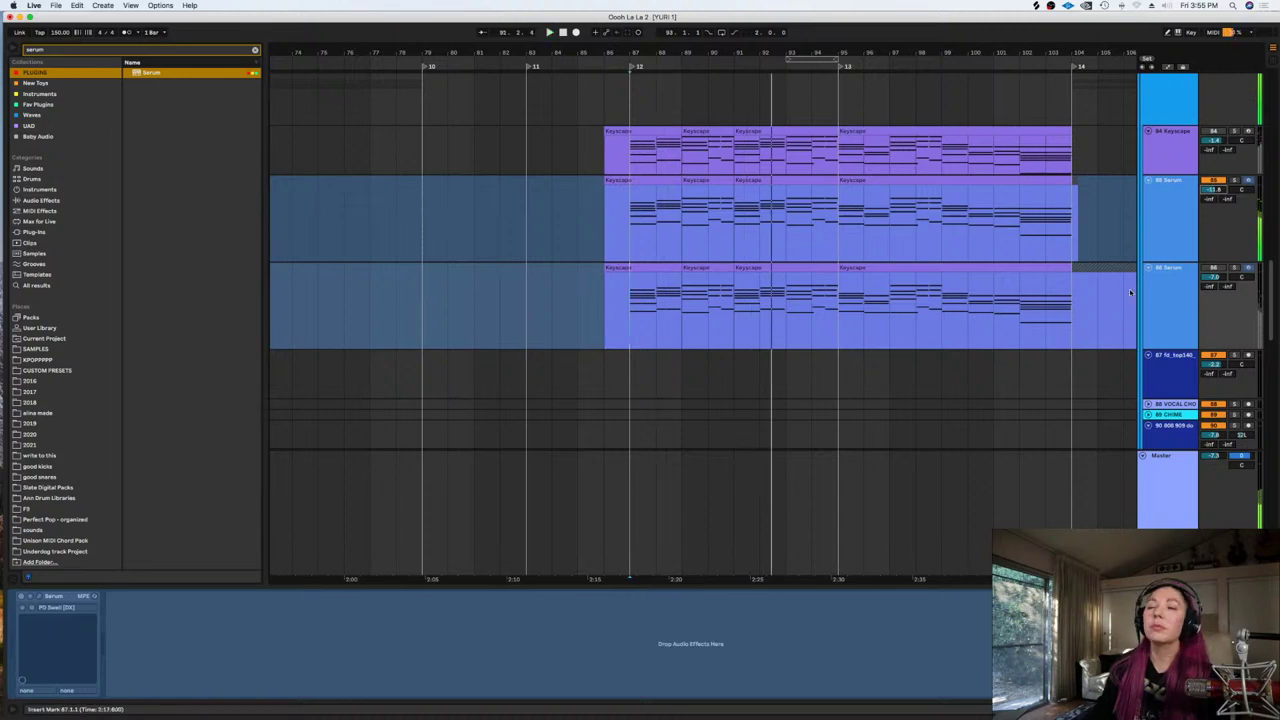
Unfreeze and reactivate track 86 Serum, raising its volume to about -4.8 dB
{"action": "right_click", "coordinate": [1179, 298]}
{"action": "left_click", "coordinate": [1085, 364]}
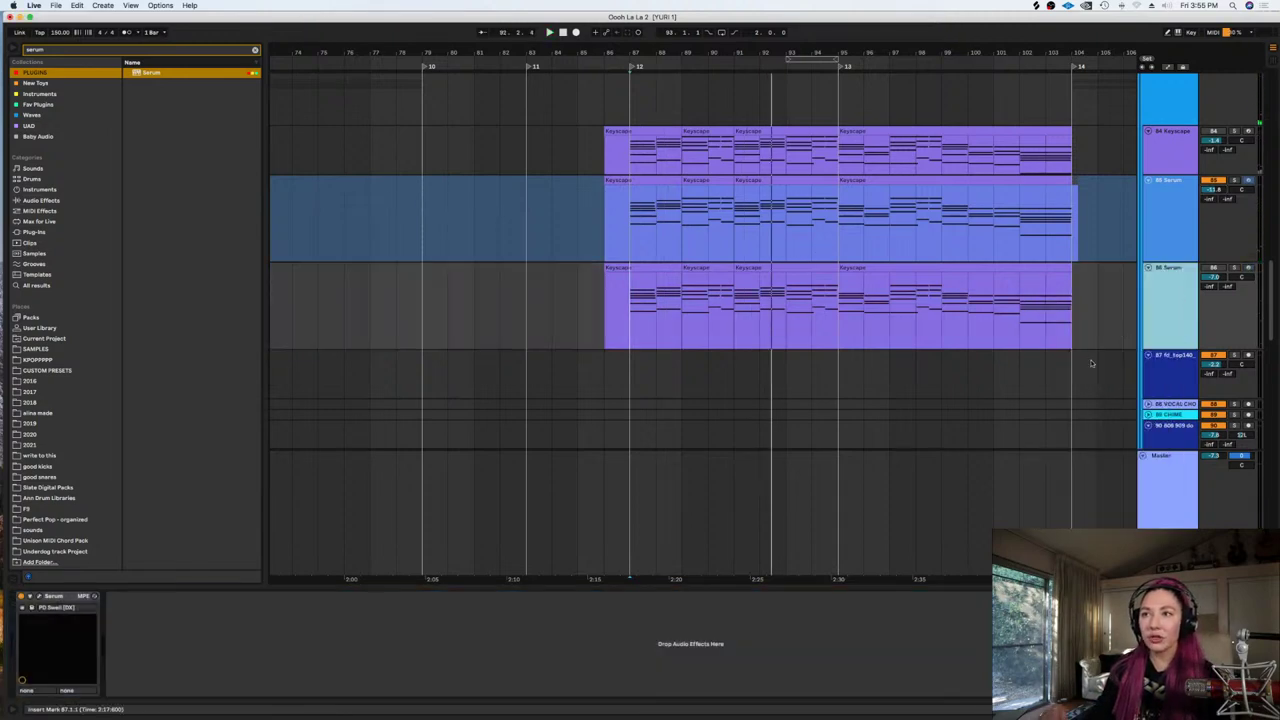
{"action": "left_click", "coordinate": [1215, 268]}
{"action": "left_click_drag", "start_coordinate": [1221, 277], "coordinate": [1221, 270]}
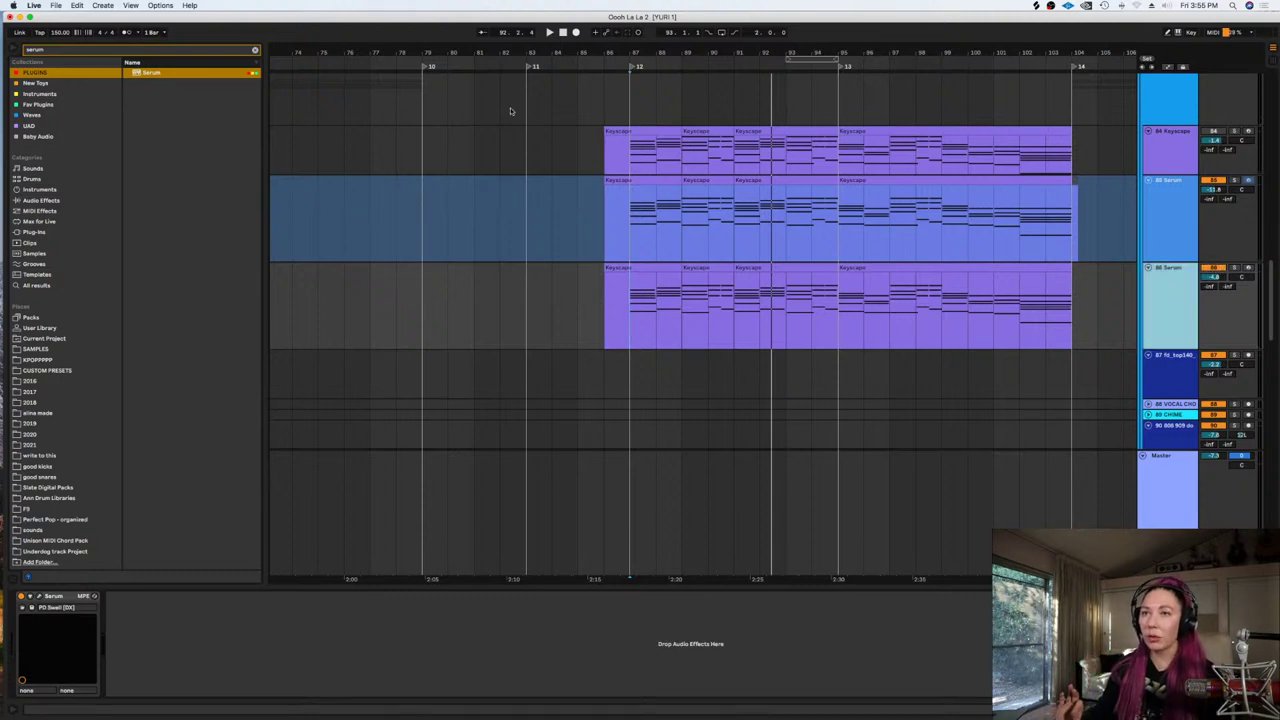
Search the plugin collection for "gloc" and clear the search
{"action": "left_click", "coordinate": [255, 50]}
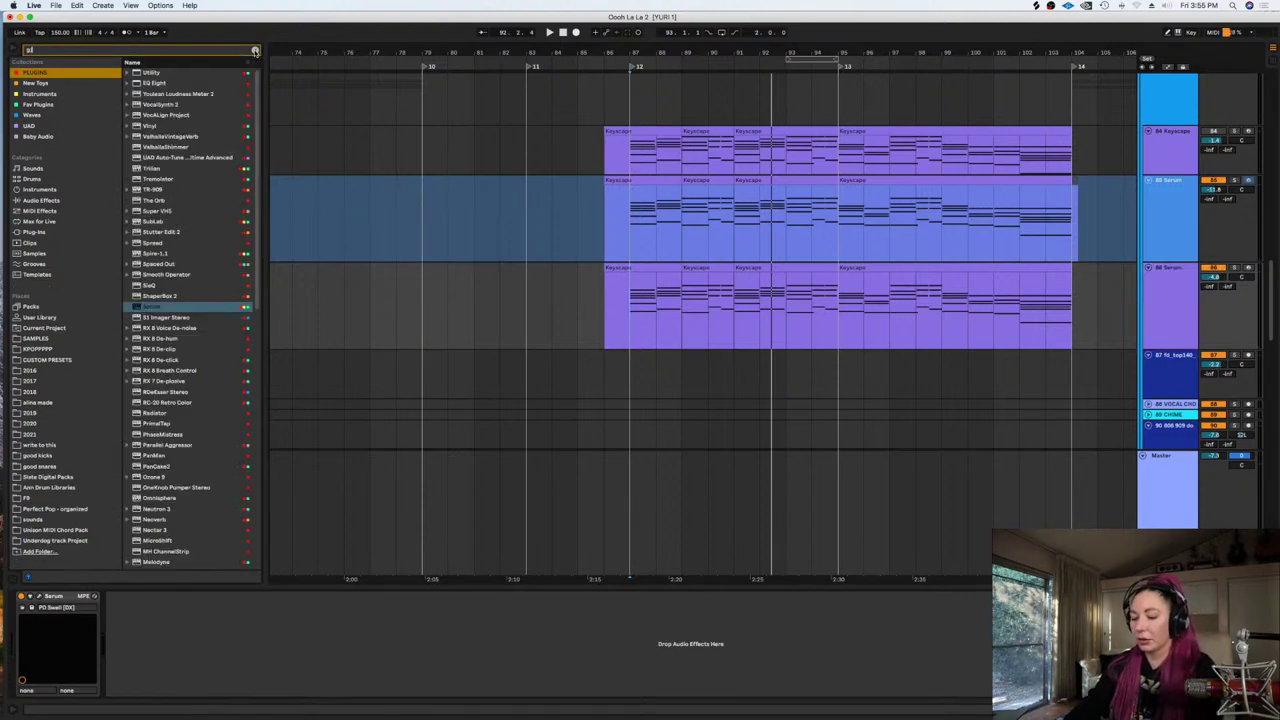
{"action": "type", "text": "gloc"}
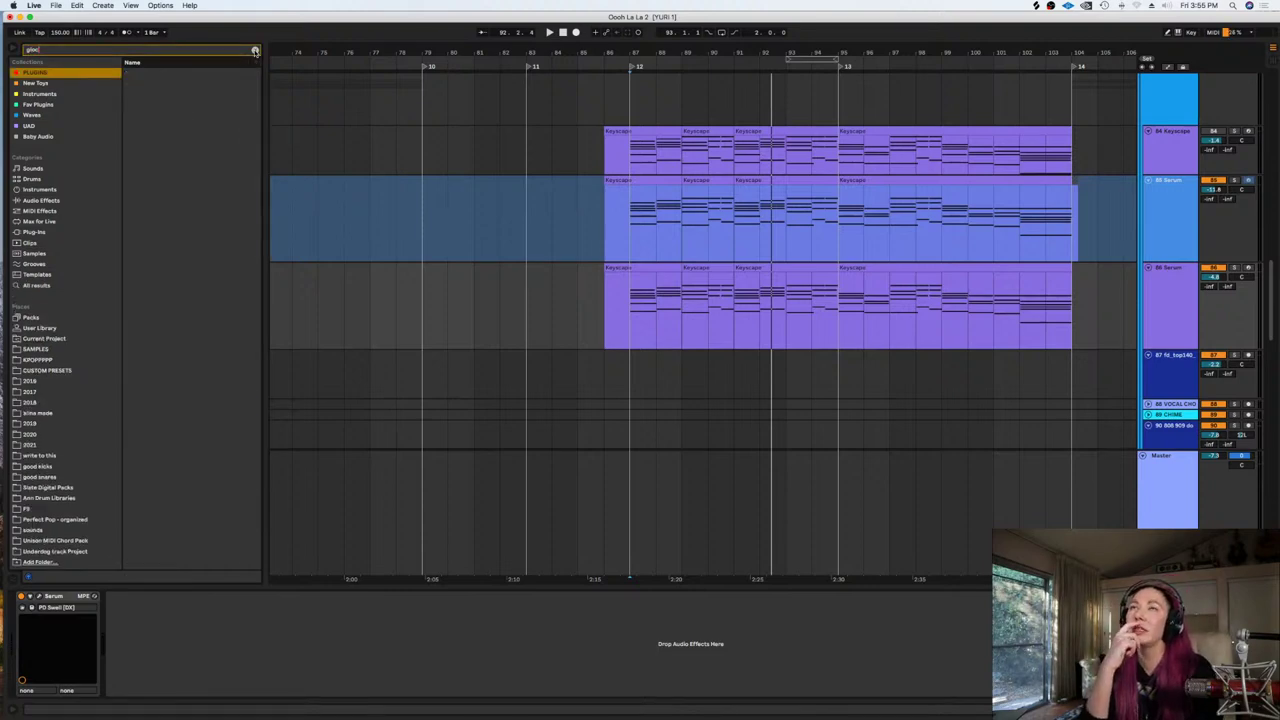
{"action": "left_click", "coordinate": [255, 50]}
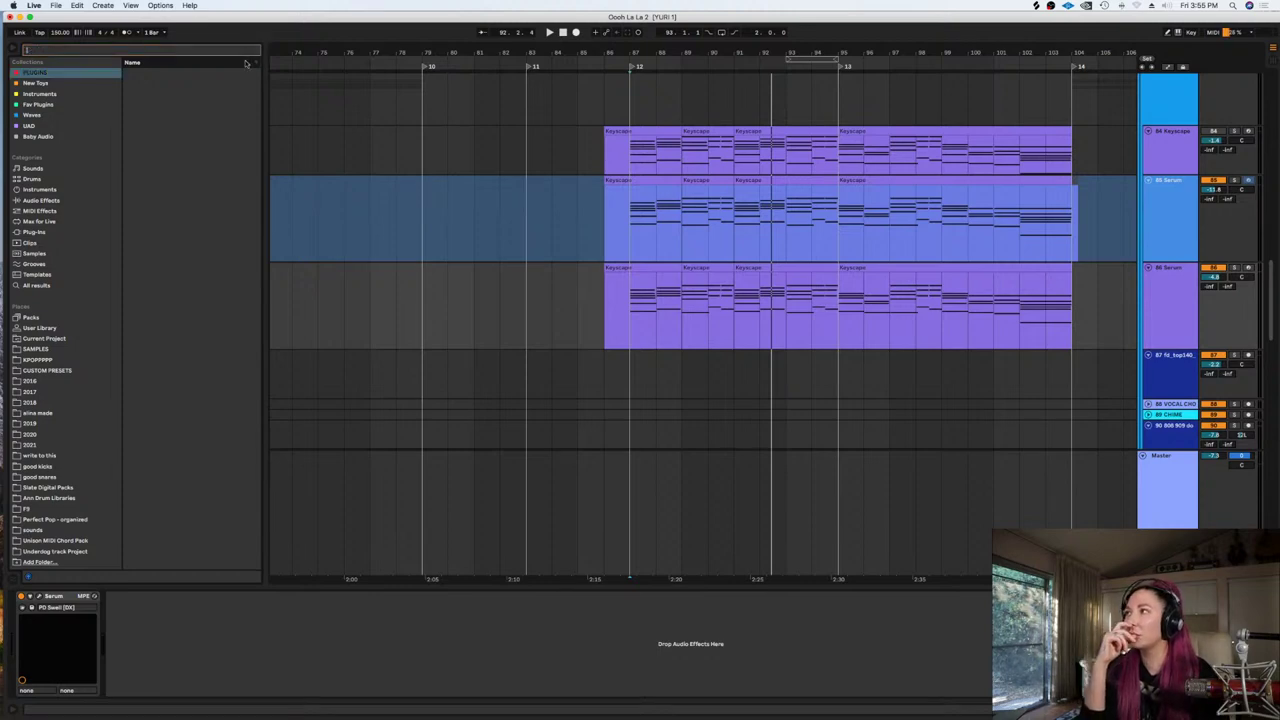
Browse the OMNI folder of the custom presets and select the roland synth brass preset
{"action": "left_click", "coordinate": [38, 349]}
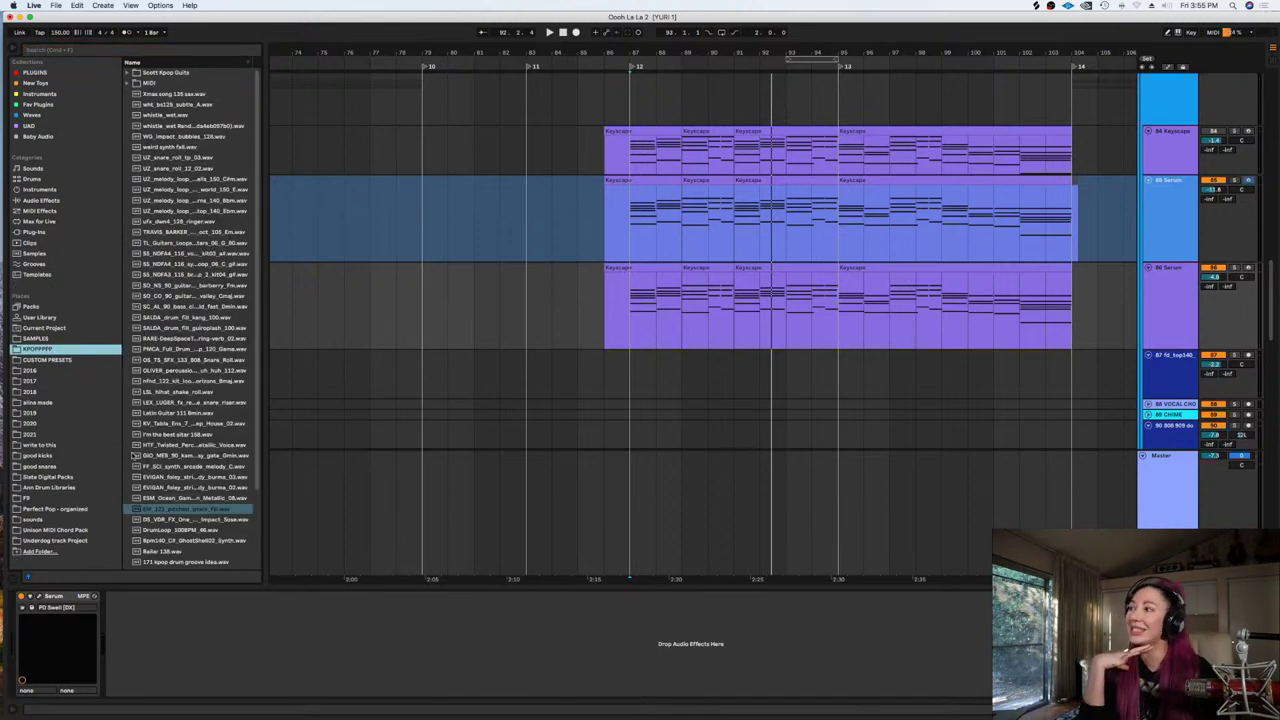
{"action": "left_click", "coordinate": [44, 360]}
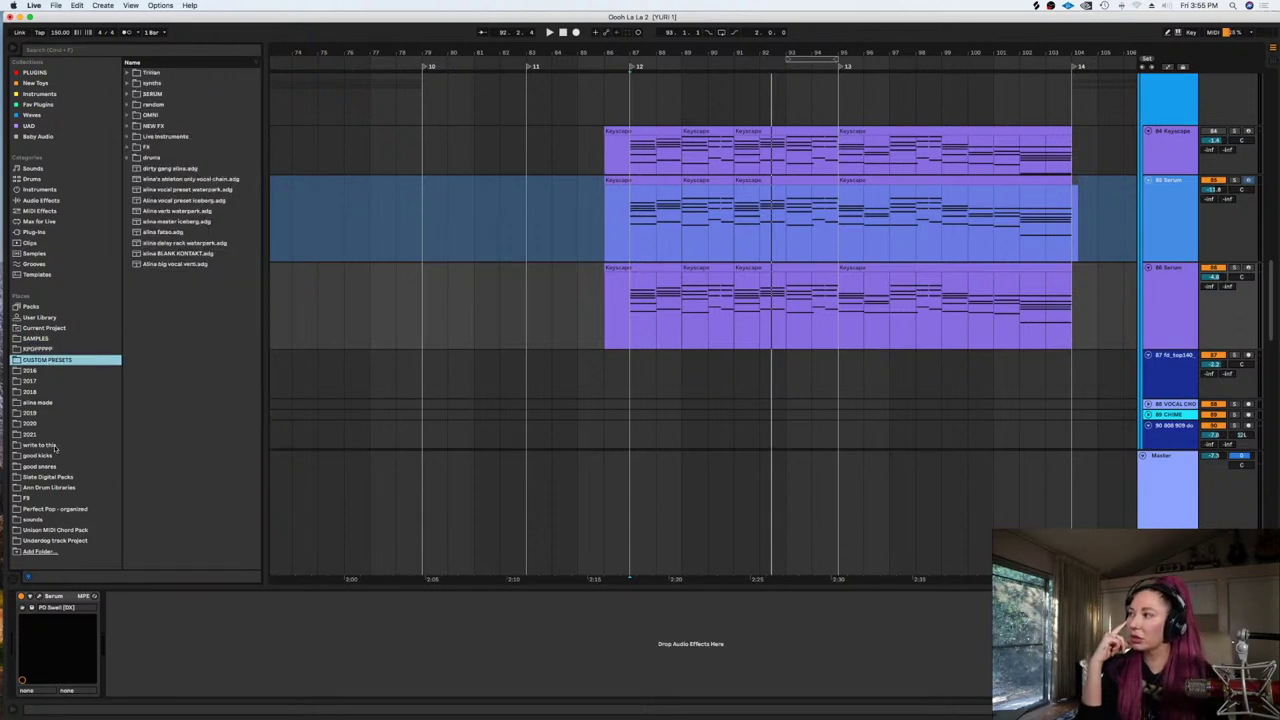
{"action": "left_click", "coordinate": [127, 115]}
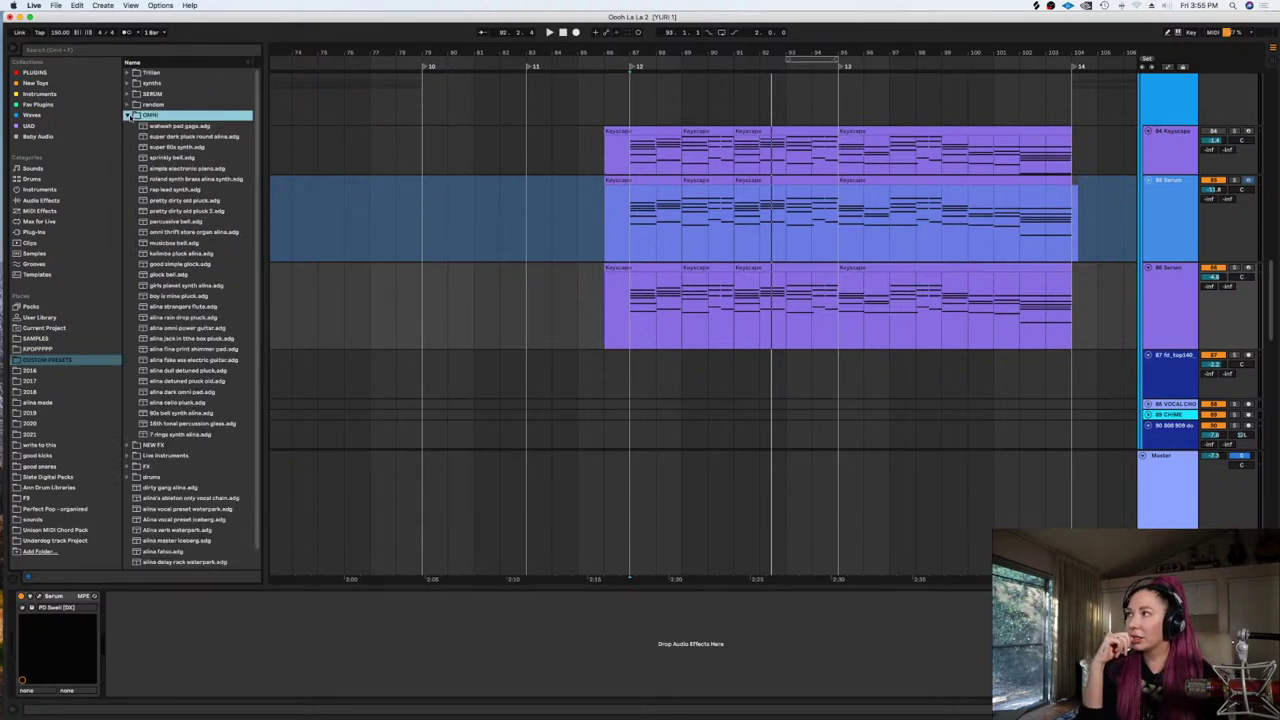
{"action": "left_click", "coordinate": [188, 180]}
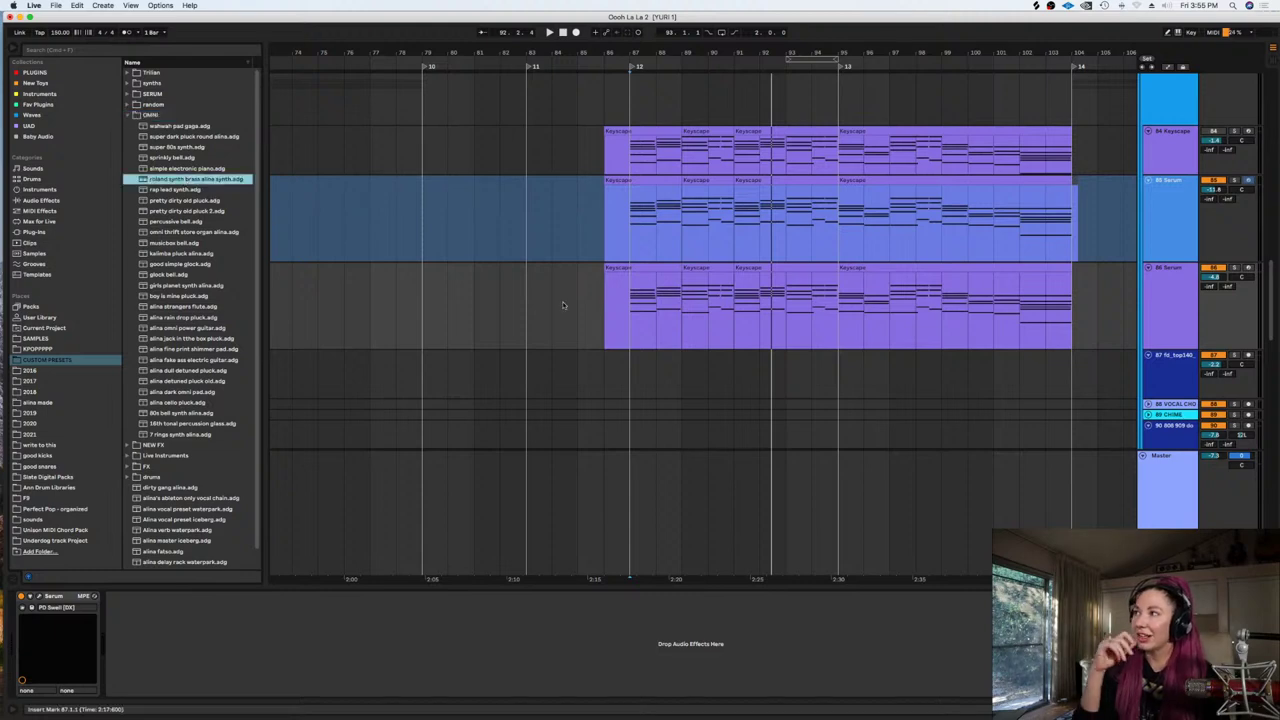
Loop bars 87 to 91 of the track 86 Serum clips and play the range with that track soloed
{"action": "left_click", "coordinate": [662, 313]}
{"action": "left_click", "coordinate": [620, 311]}
{"action": "key", "text": "plus"}
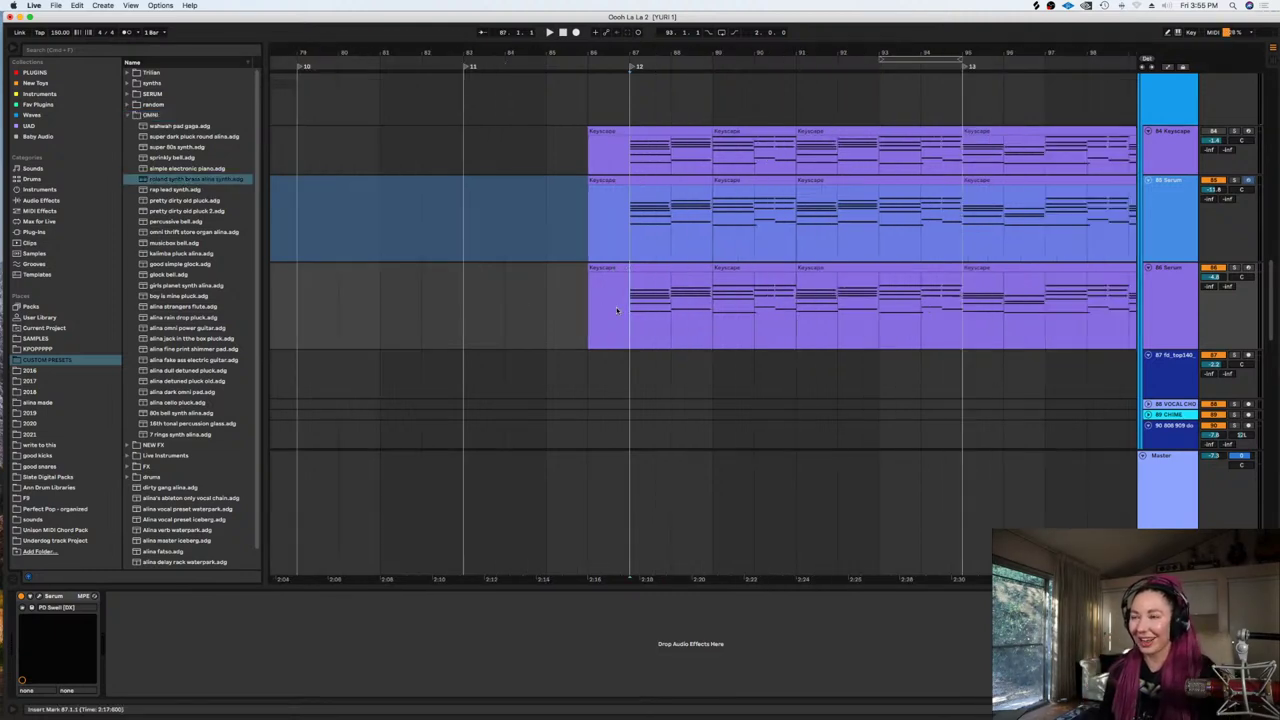
{"action": "left_click_drag", "start_coordinate": [620, 311], "coordinate": [794, 276]}
{"action": "key", "text": "super+l"}
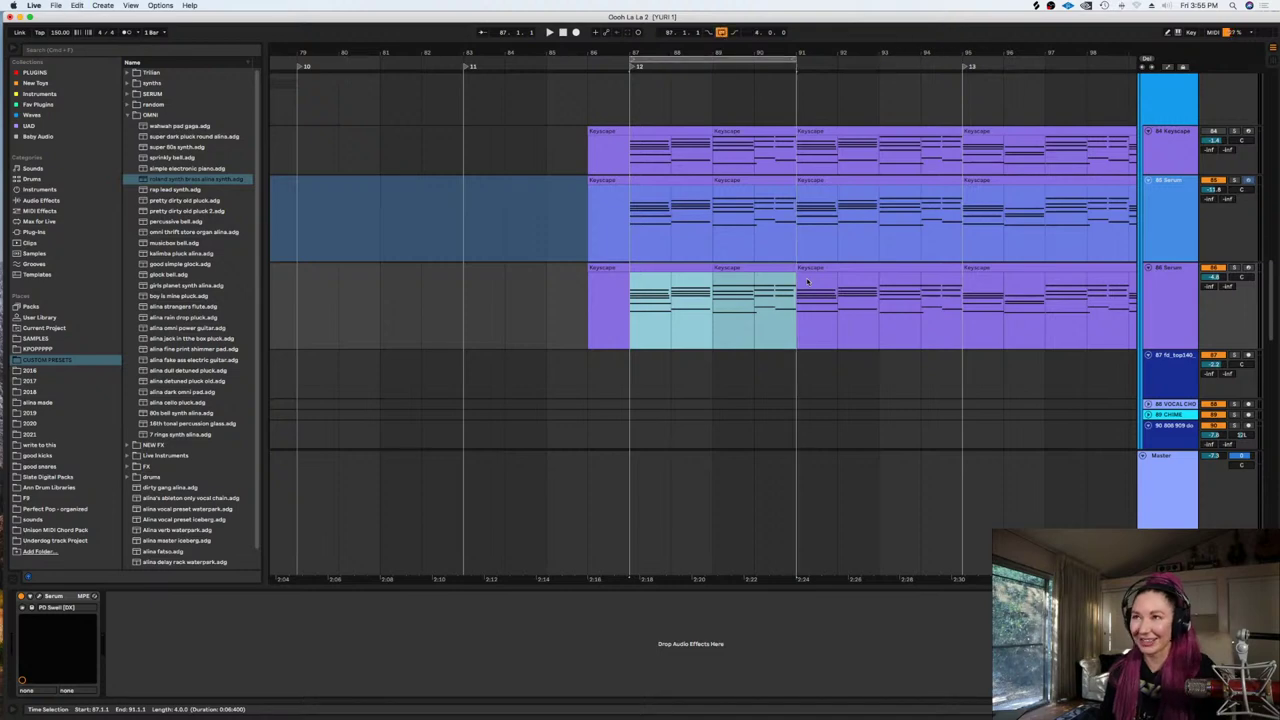
{"action": "left_click", "coordinate": [1235, 268]}
{"action": "left_click", "coordinate": [1179, 307]}
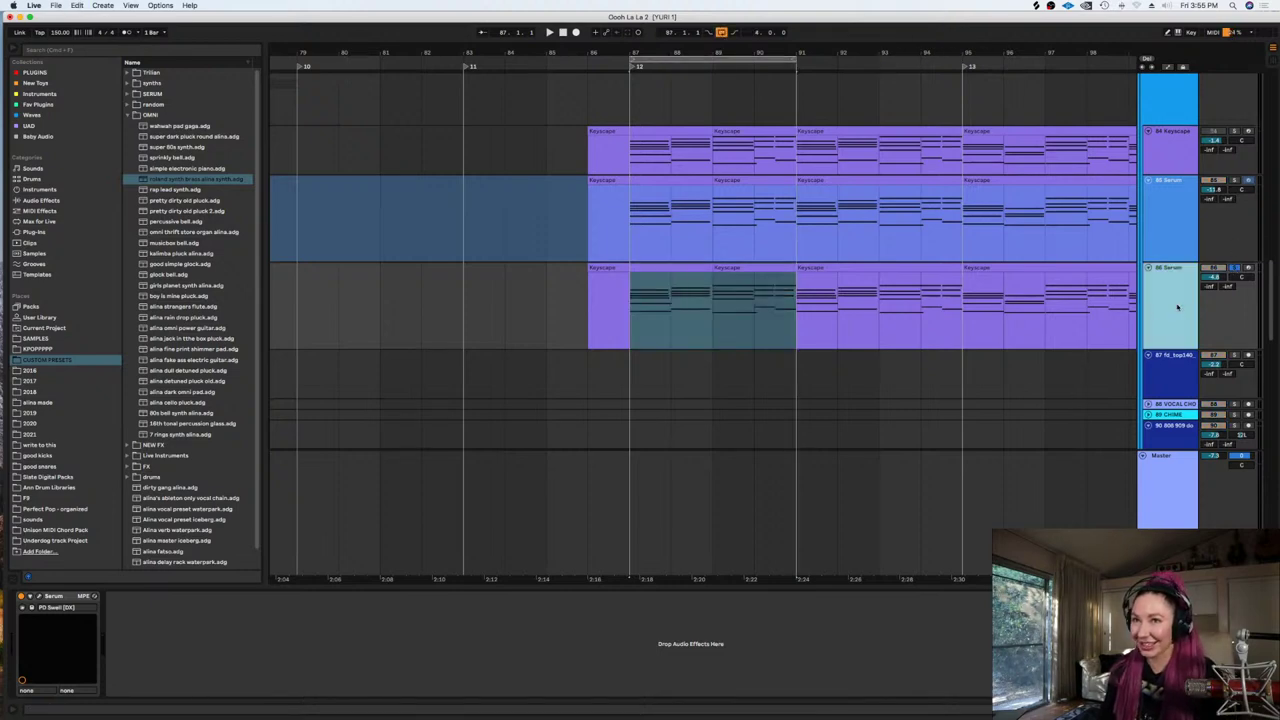
{"action": "key", "text": "space"}
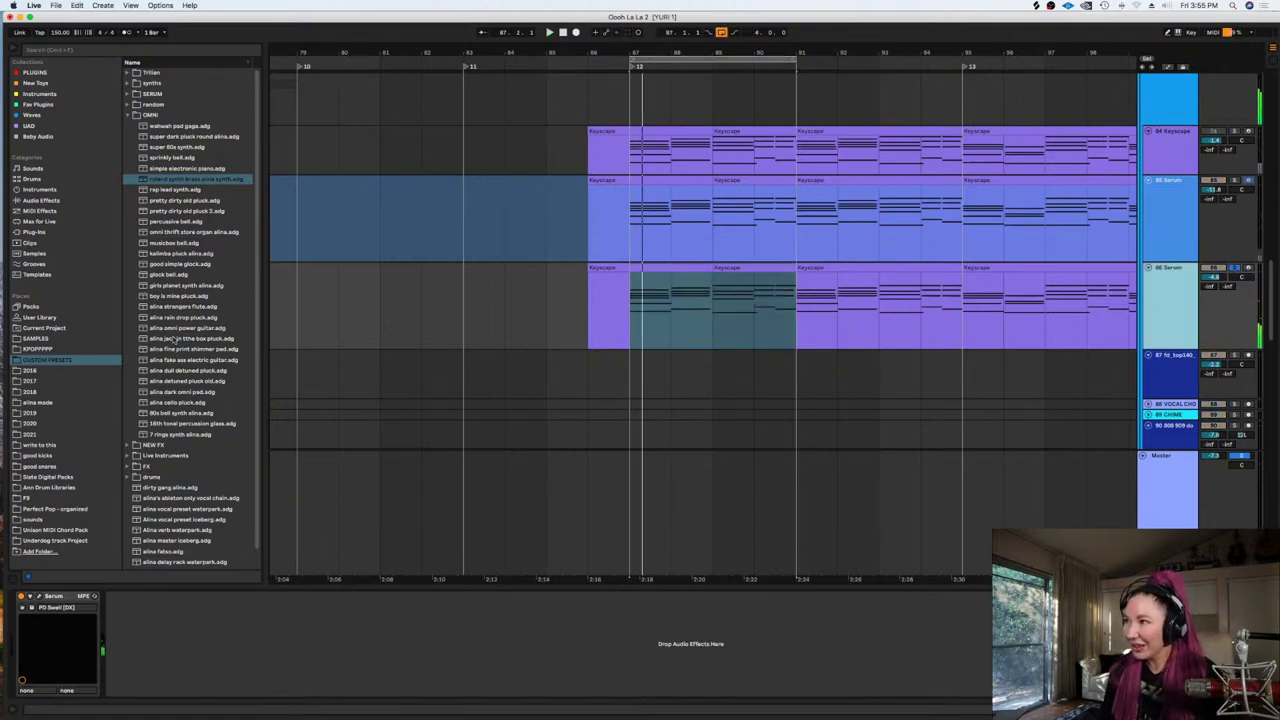
Replace the Serum on track 86 with the rain drop pluck preset and close its plugin windows
{"action": "left_click", "coordinate": [170, 317]}
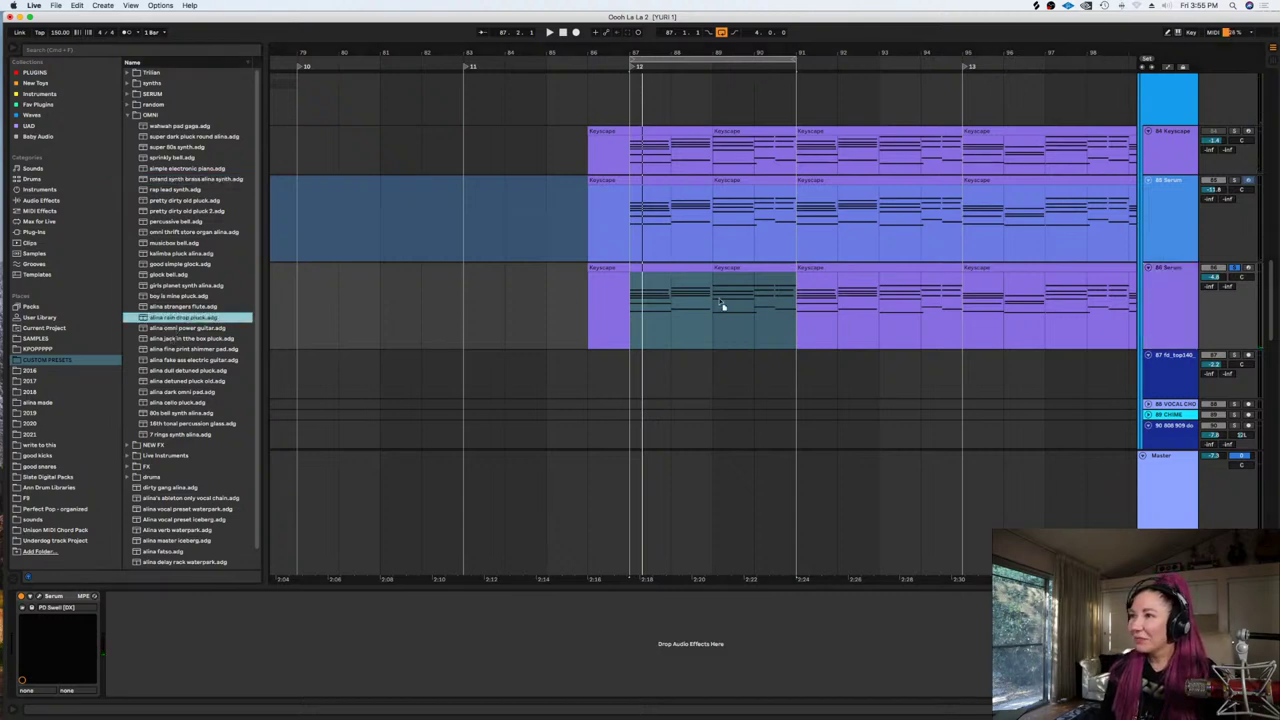
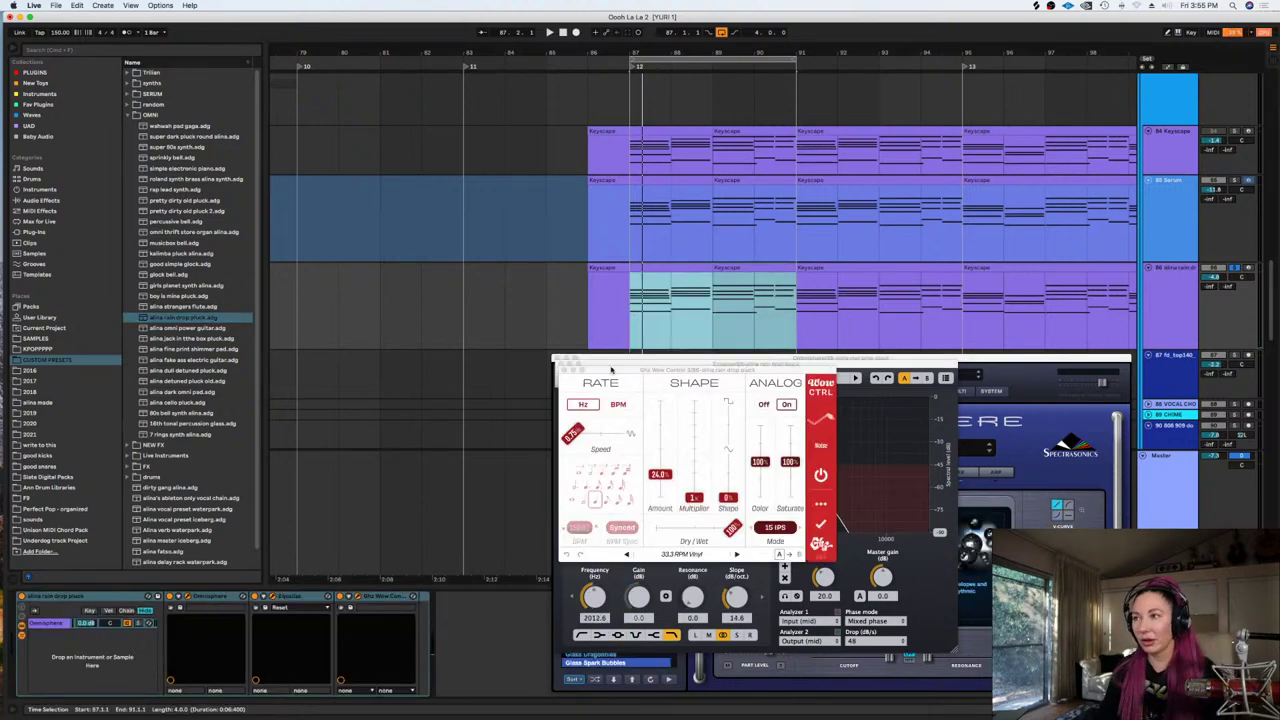
{"action": "left_click", "coordinate": [561, 368]}
{"action": "left_click", "coordinate": [560, 362]}
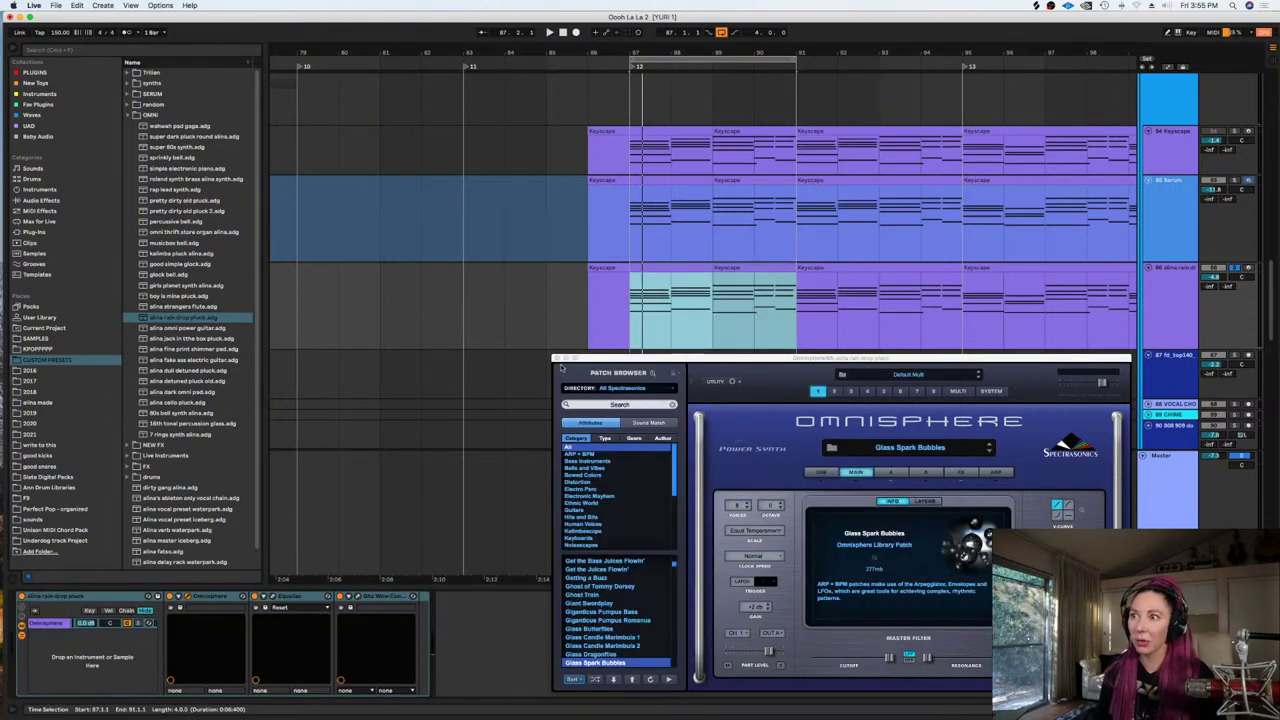
{"action": "left_click", "coordinate": [559, 358]}
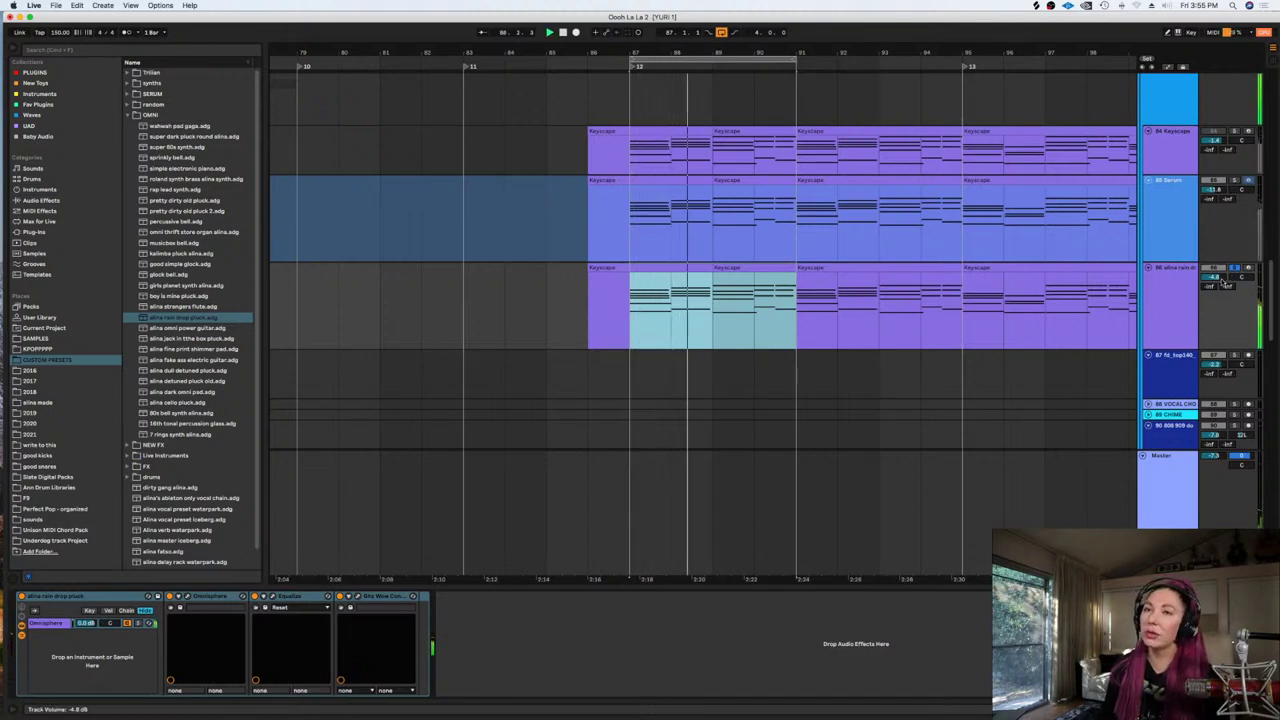
Pan track 86 to 13R and set its volume to about -3.2 dB while playing it in the full mix
{"action": "left_click_drag", "start_coordinate": [1241, 277], "coordinate": [1241, 268]}
{"action": "key", "text": "space"}
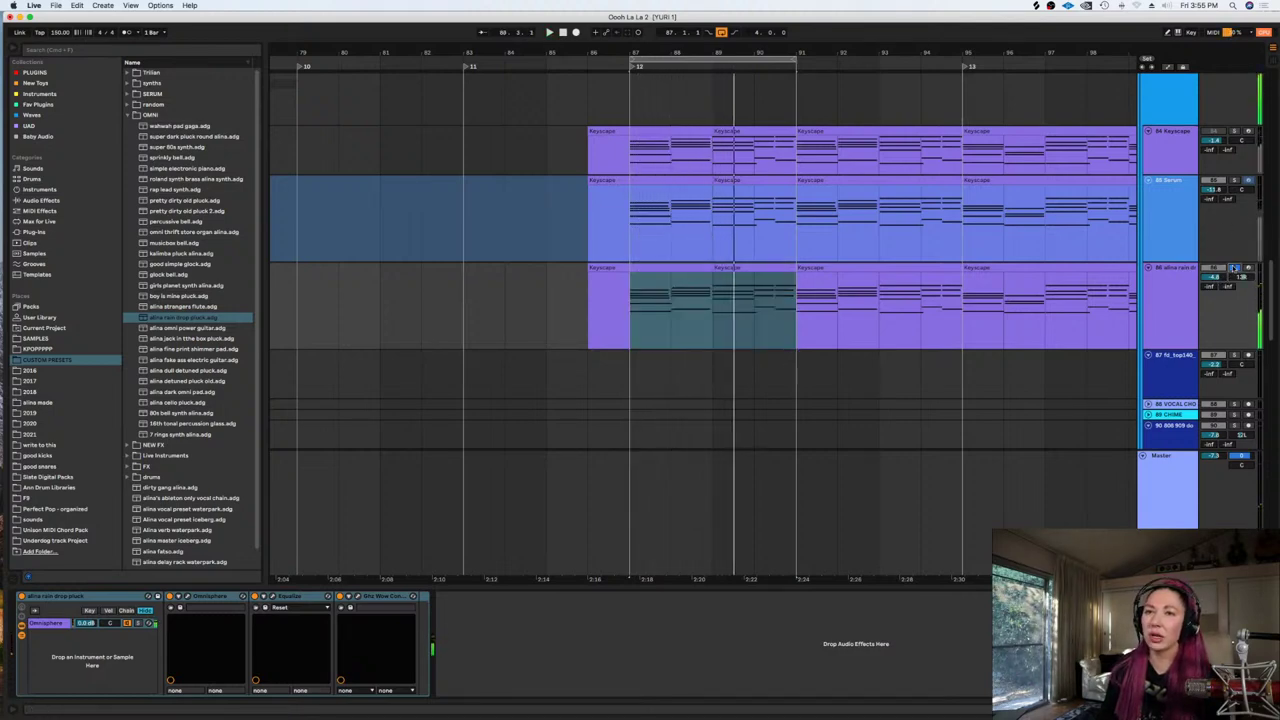
{"action": "key", "text": "space"}
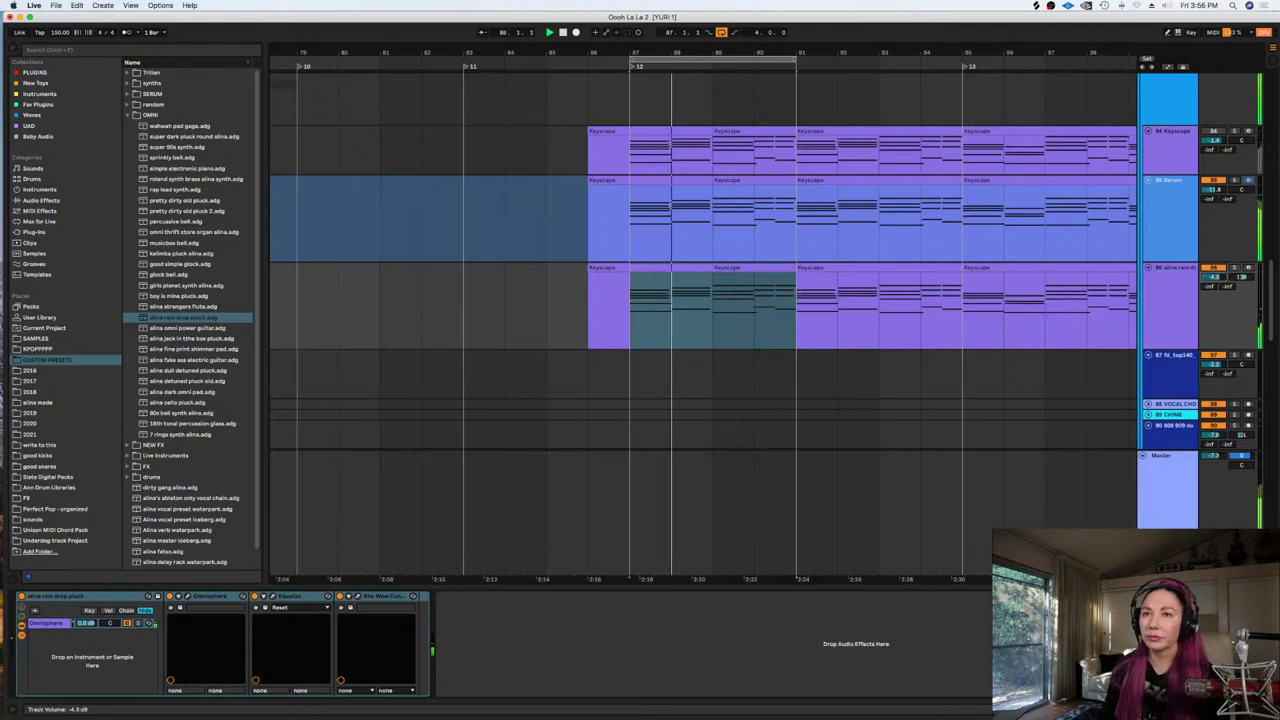
{"action": "left_click_drag", "start_coordinate": [1216, 278], "coordinate": [1216, 269]}
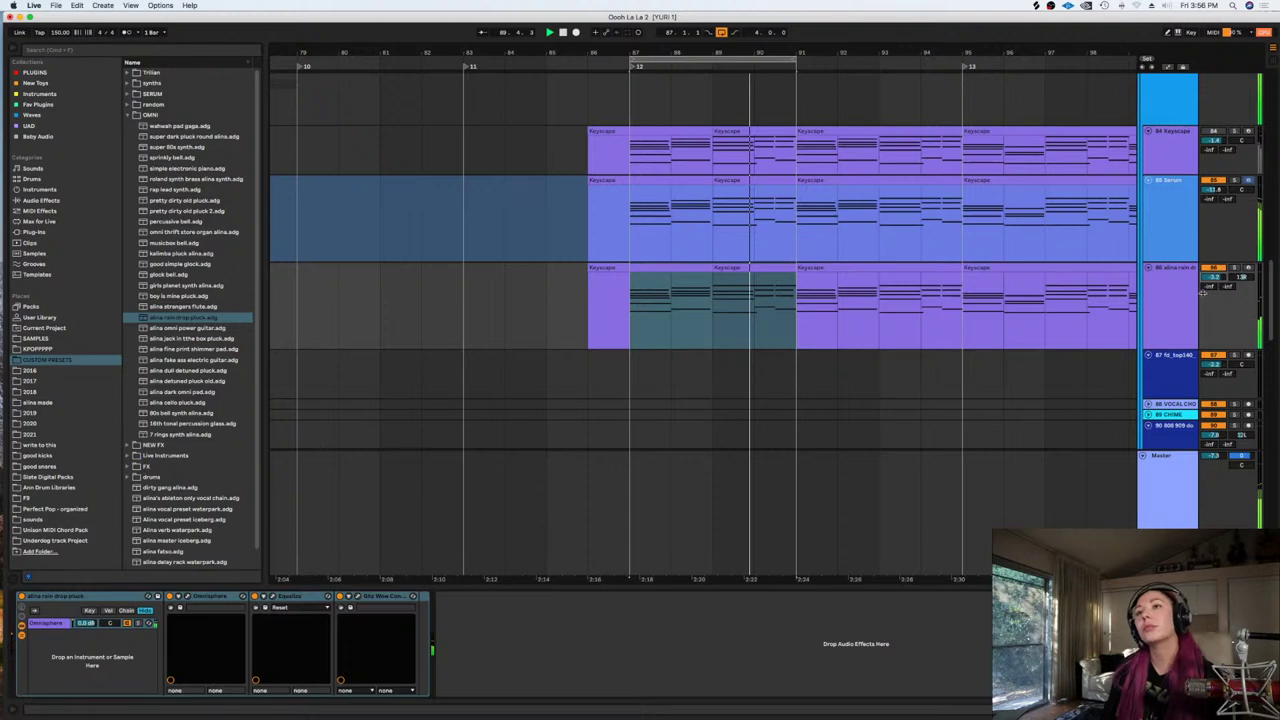
{"action": "key", "text": "space"}
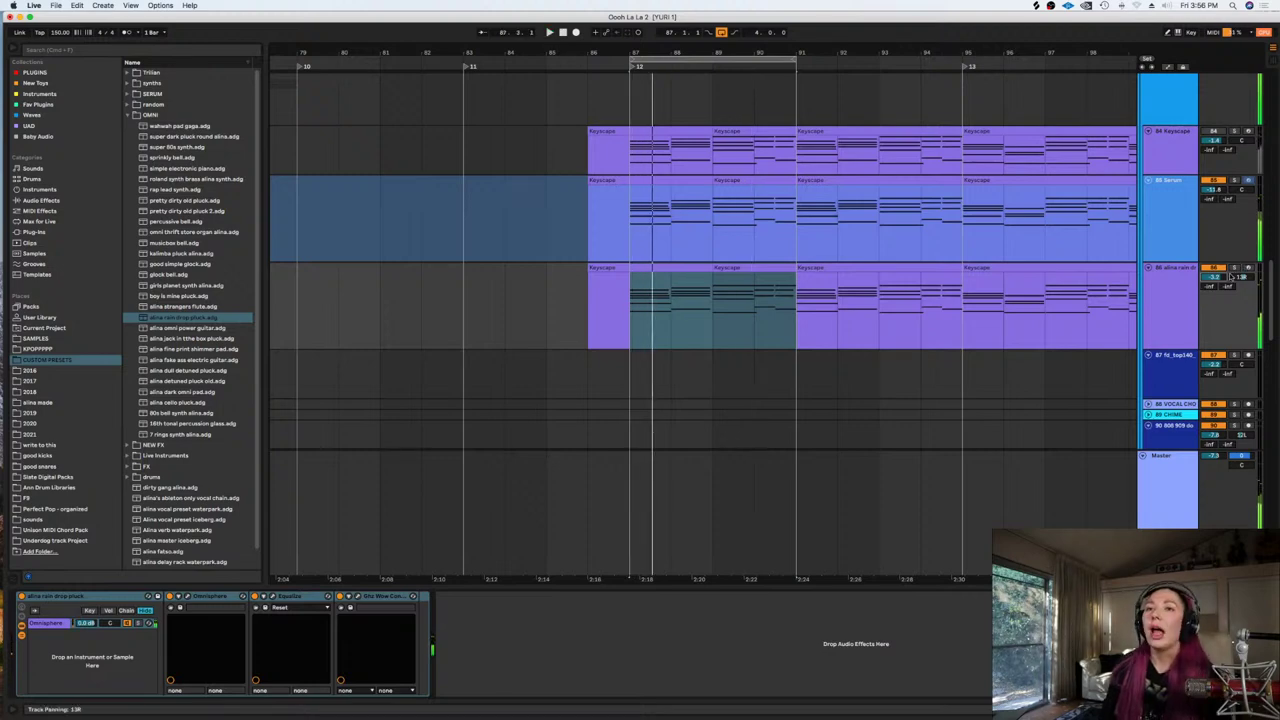
Solo track 86, search all browser results for "valha" and add ValhallaVintageVerb at the end of its device chain
{"action": "left_click", "coordinate": [1235, 268]}
{"action": "left_click", "coordinate": [1187, 287]}
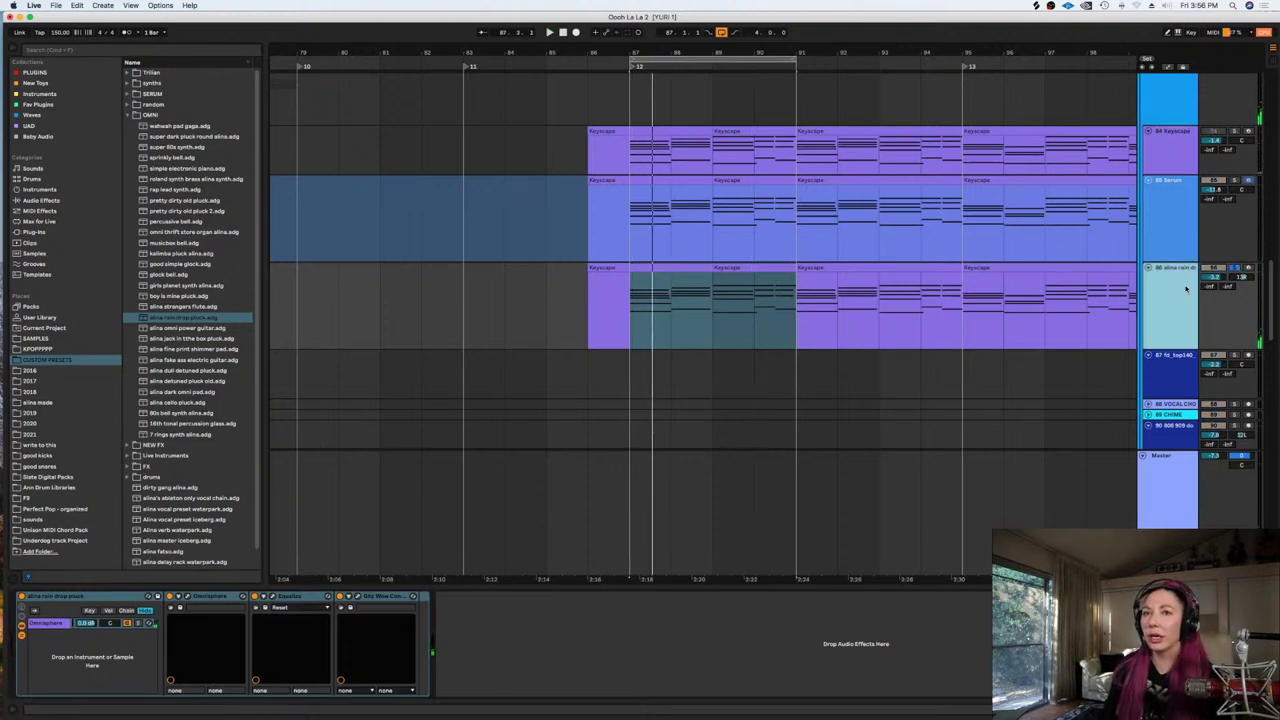
{"action": "left_click", "coordinate": [178, 54]}
{"action": "type", "text": "valhal"}
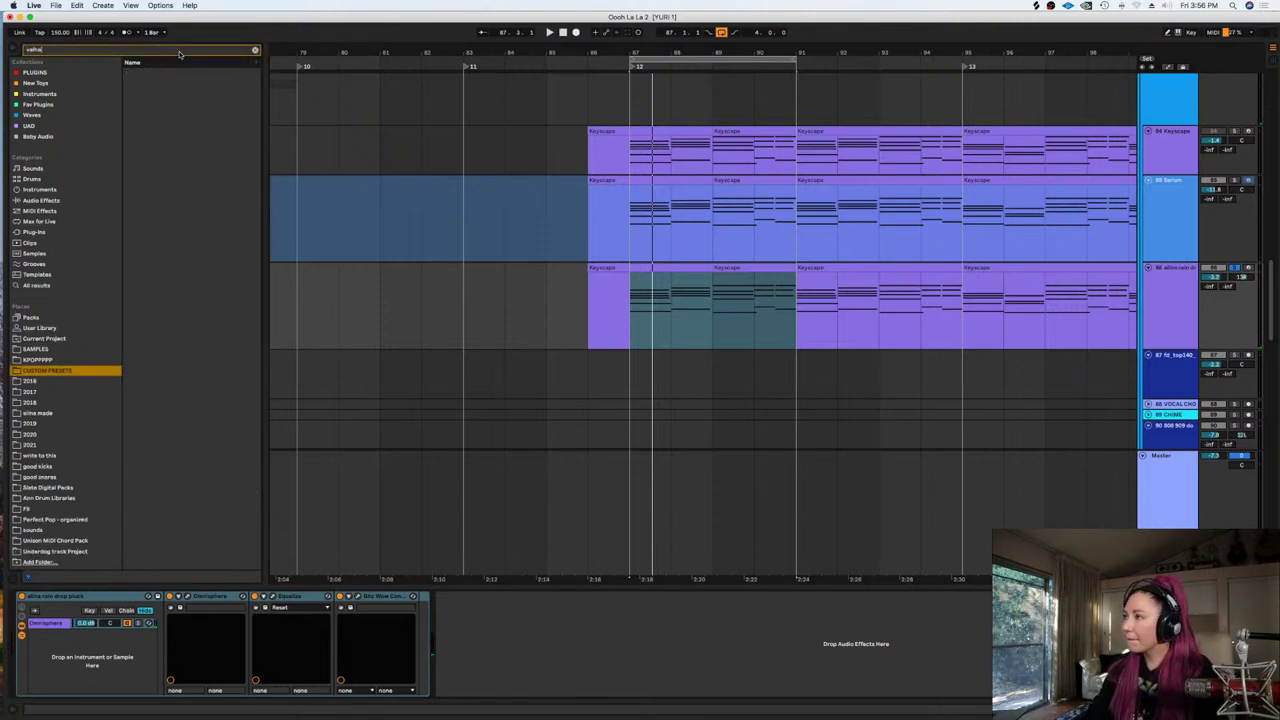
{"action": "left_click", "coordinate": [52, 289]}
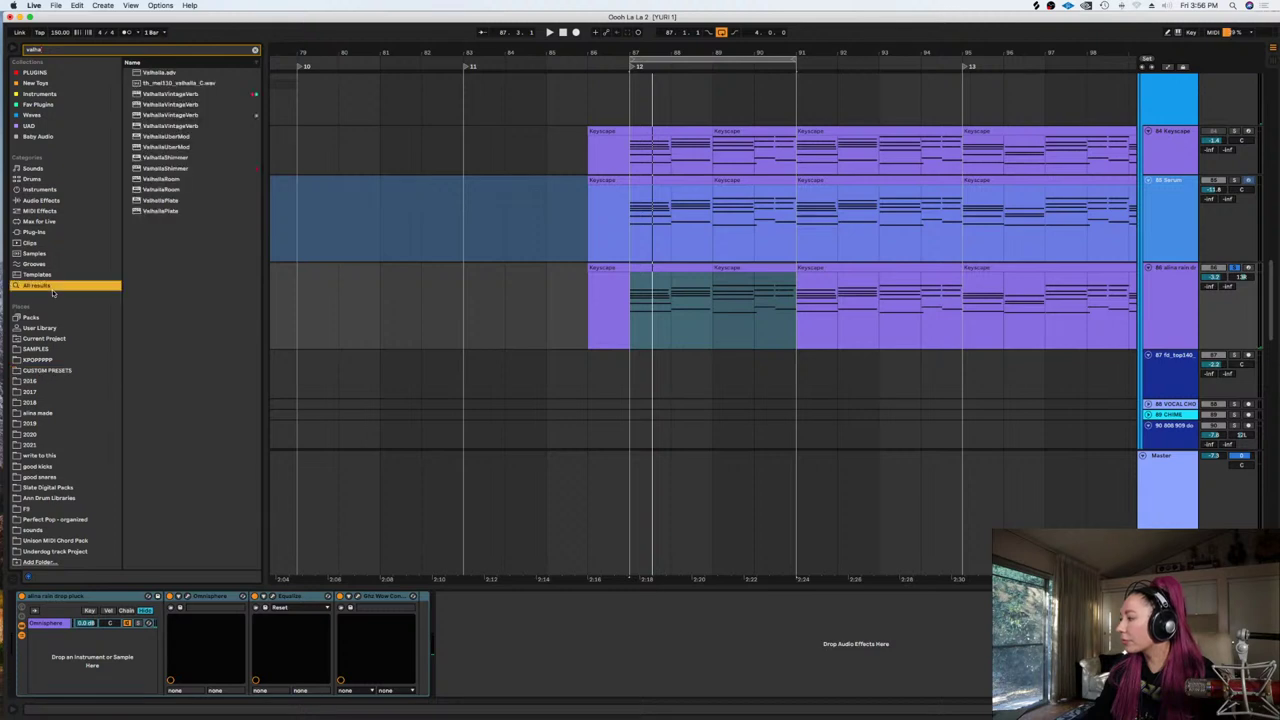
{"action": "left_click", "coordinate": [168, 95]}
{"action": "left_click_drag", "start_coordinate": [463, 584], "coordinate": [467, 620]}
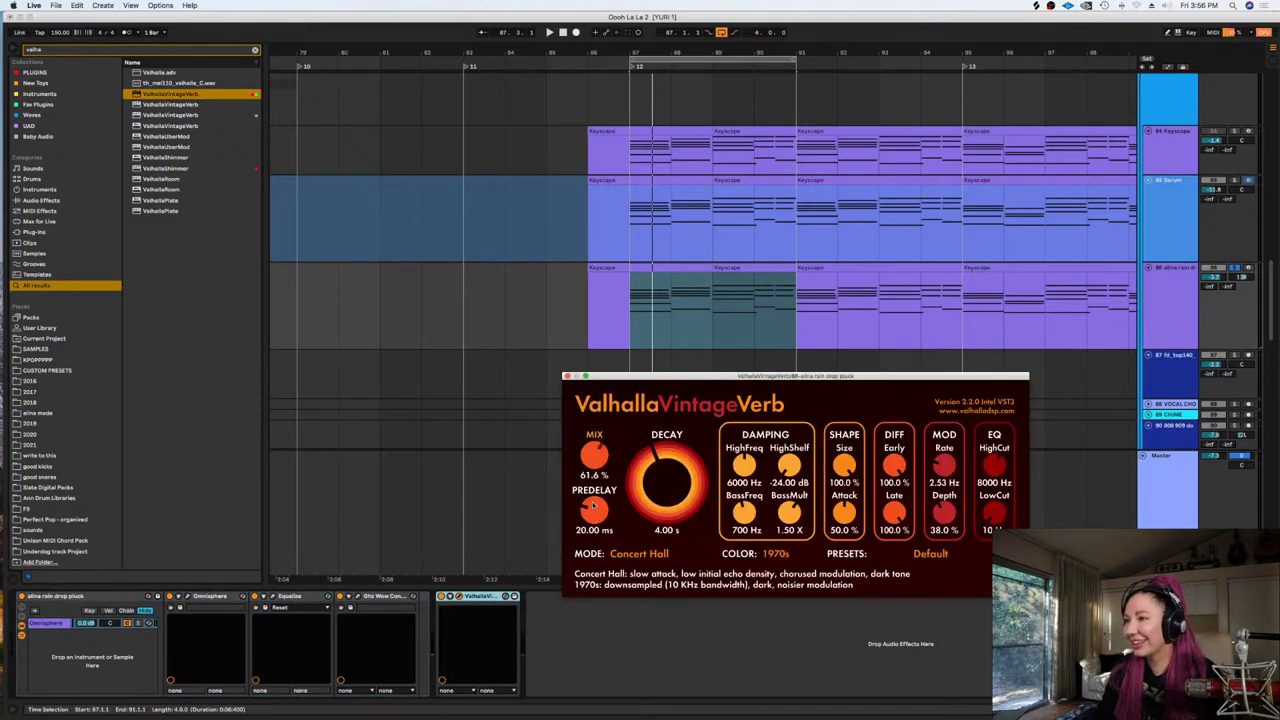
Set the ValhallaVintageVerb color to 1980s, mix to 37.9 %, decay to 2.46 s and low cut to about 610 Hz
{"action": "left_click_drag", "start_coordinate": [592, 505], "coordinate": [593, 521]}
{"action": "left_click_drag", "start_coordinate": [671, 494], "coordinate": [667, 502]}
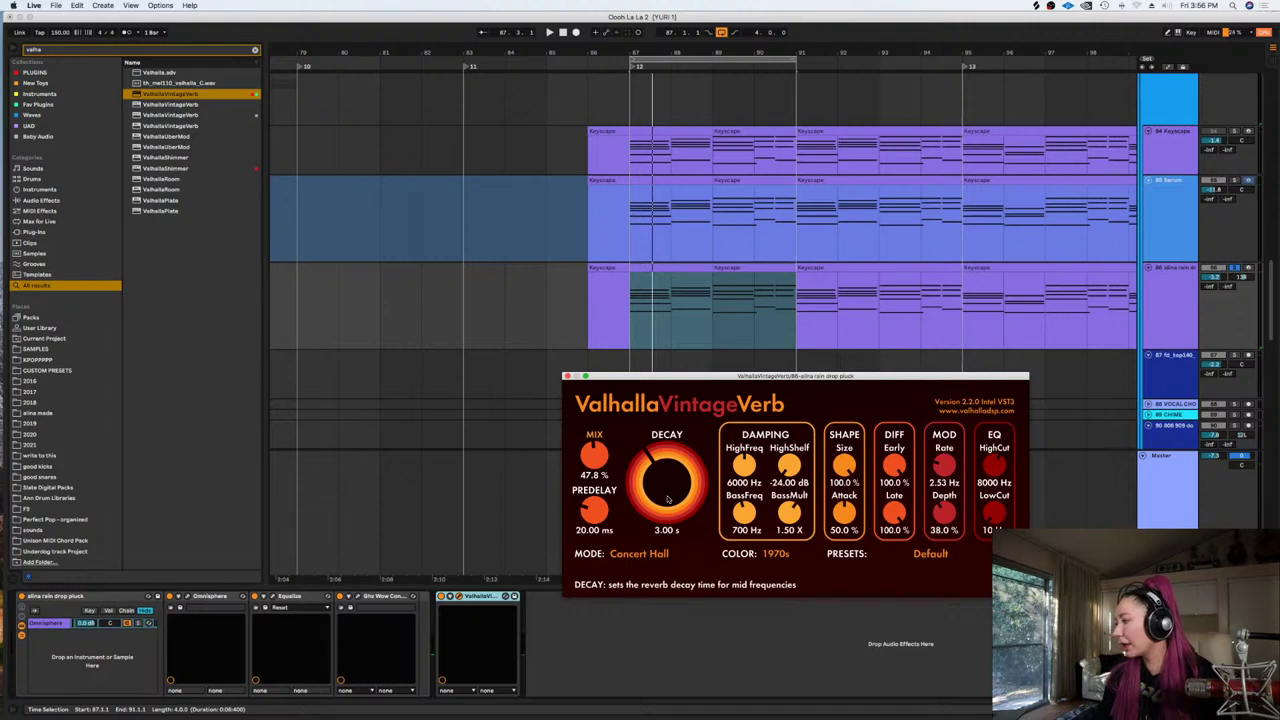
{"action": "left_click", "coordinate": [775, 553]}
{"action": "left_click", "coordinate": [785, 577]}
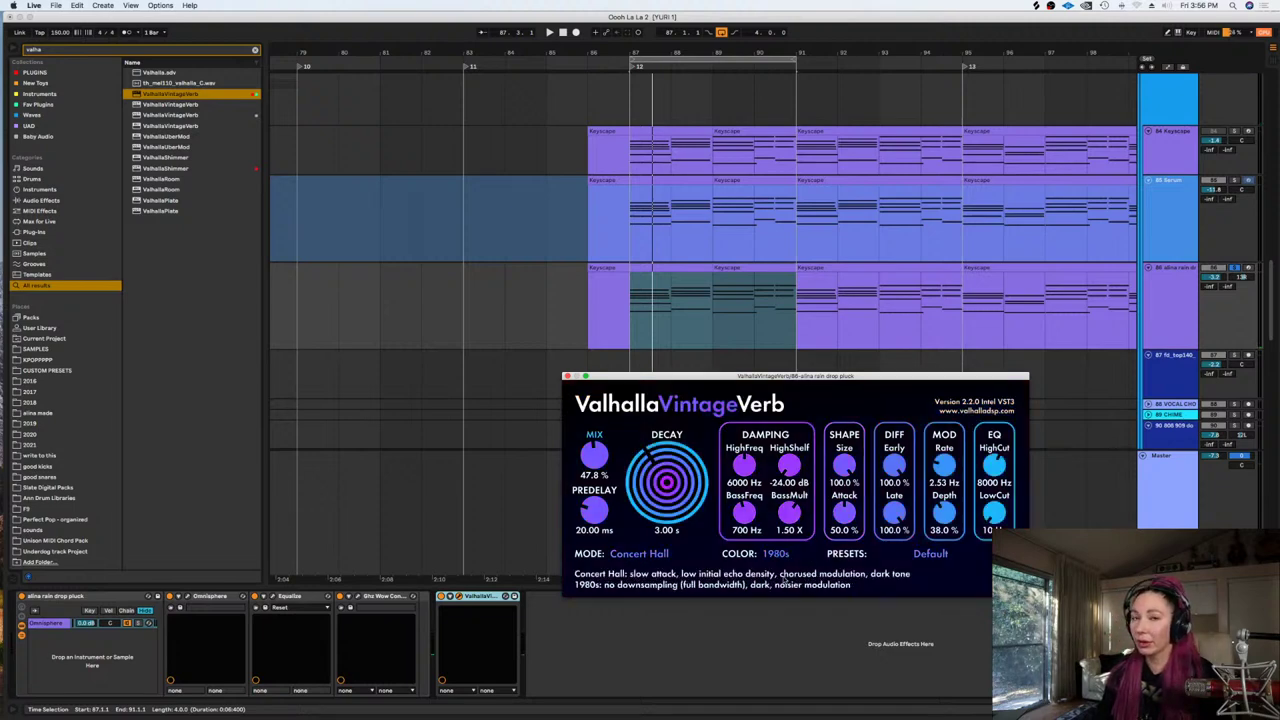
{"action": "left_click_drag", "start_coordinate": [667, 482], "coordinate": [667, 496]}
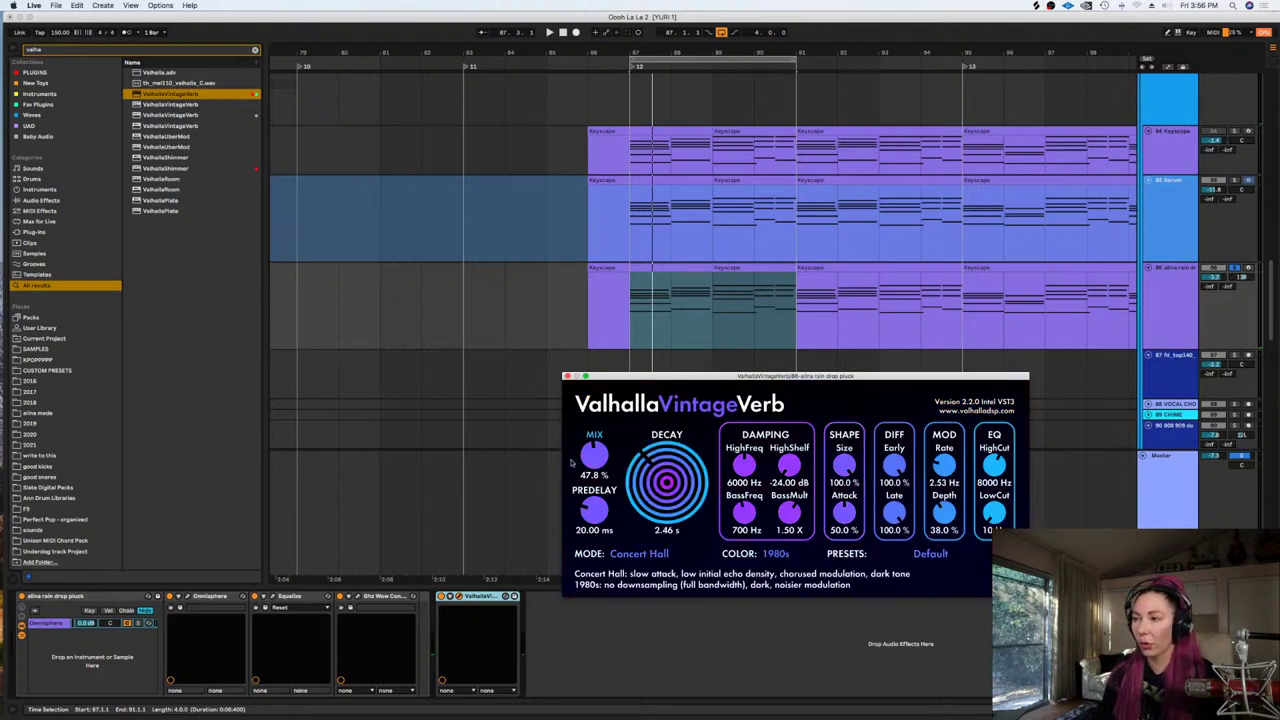
{"action": "left_click_drag", "start_coordinate": [588, 461], "coordinate": [589, 474]}
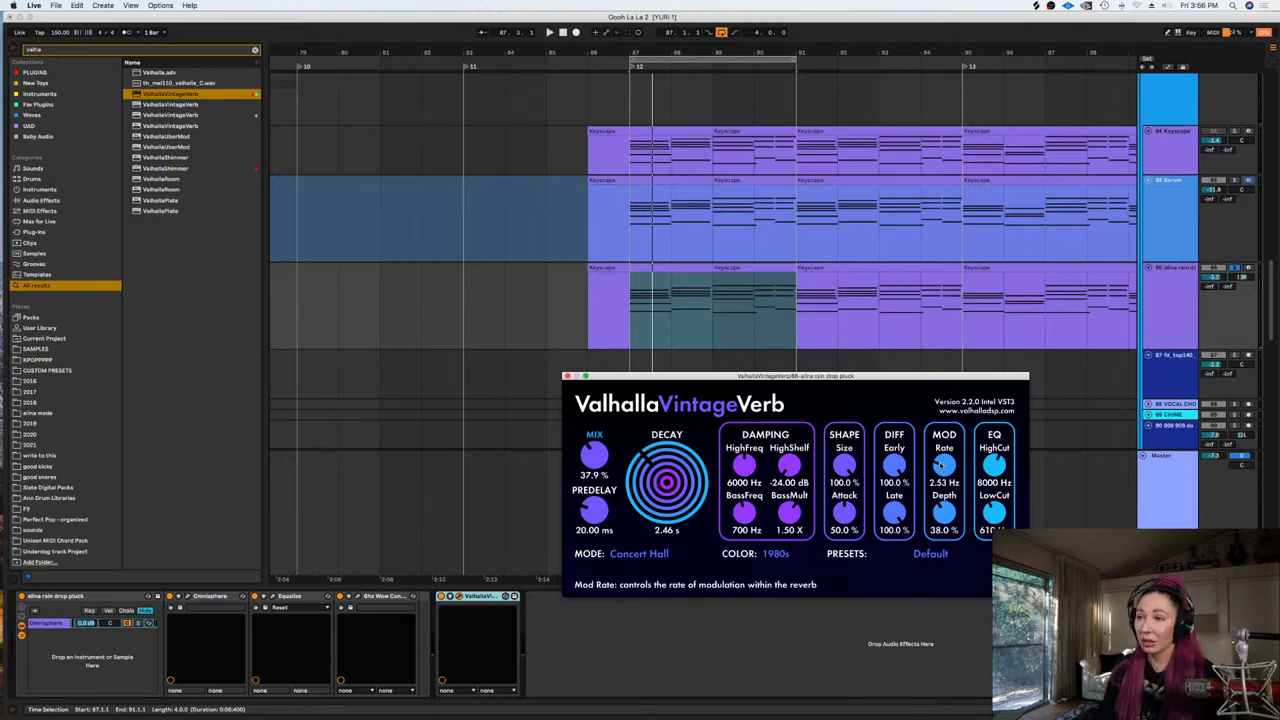
{"action": "left_click", "coordinate": [567, 376]}
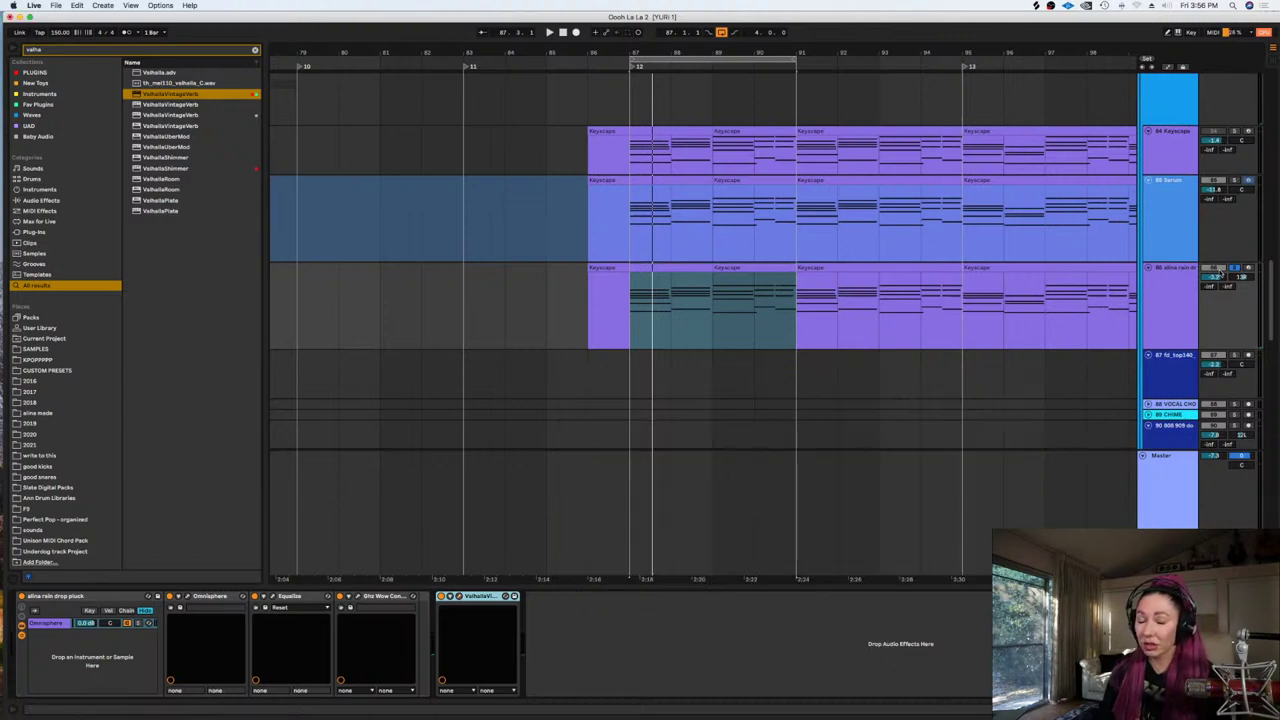
Play the reverbed pluck and refine ValhallaVintageVerb to 46.4 % mix, 3.41 s decay, about 670 Hz low cut and 5880 Hz high cut
{"action": "key", "text": "space"}
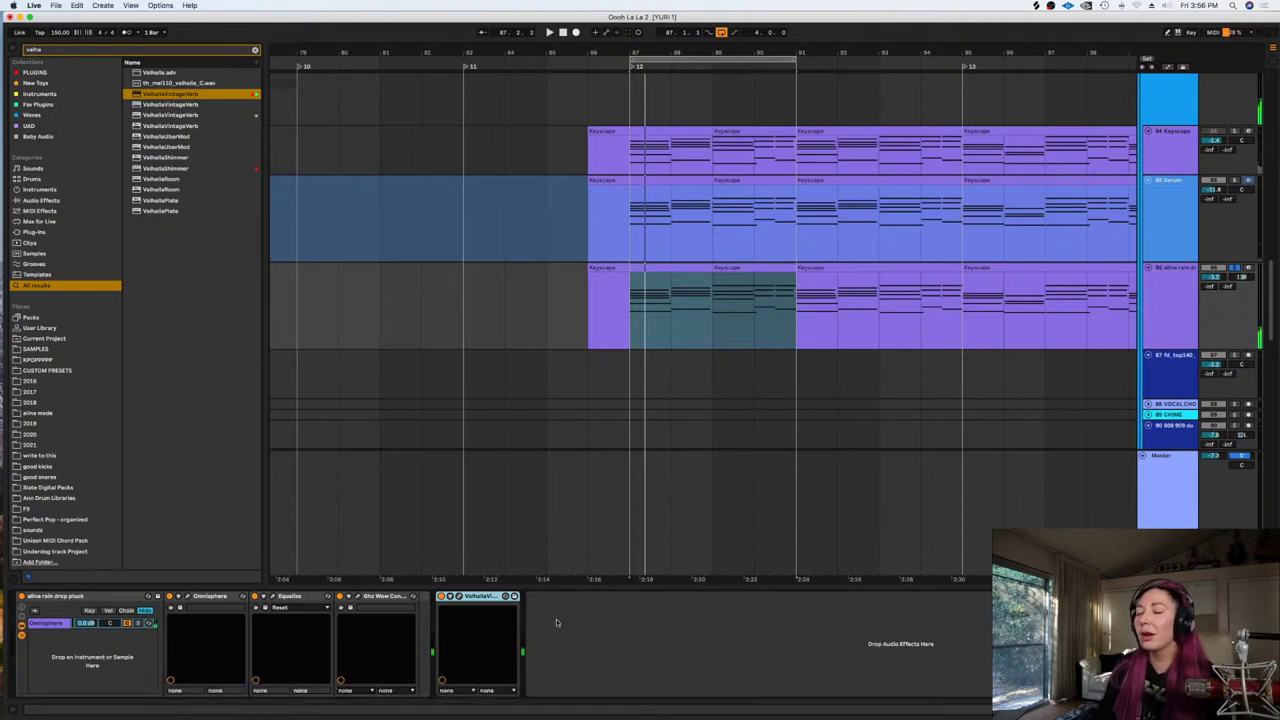
{"action": "left_click", "coordinate": [1168, 291]}
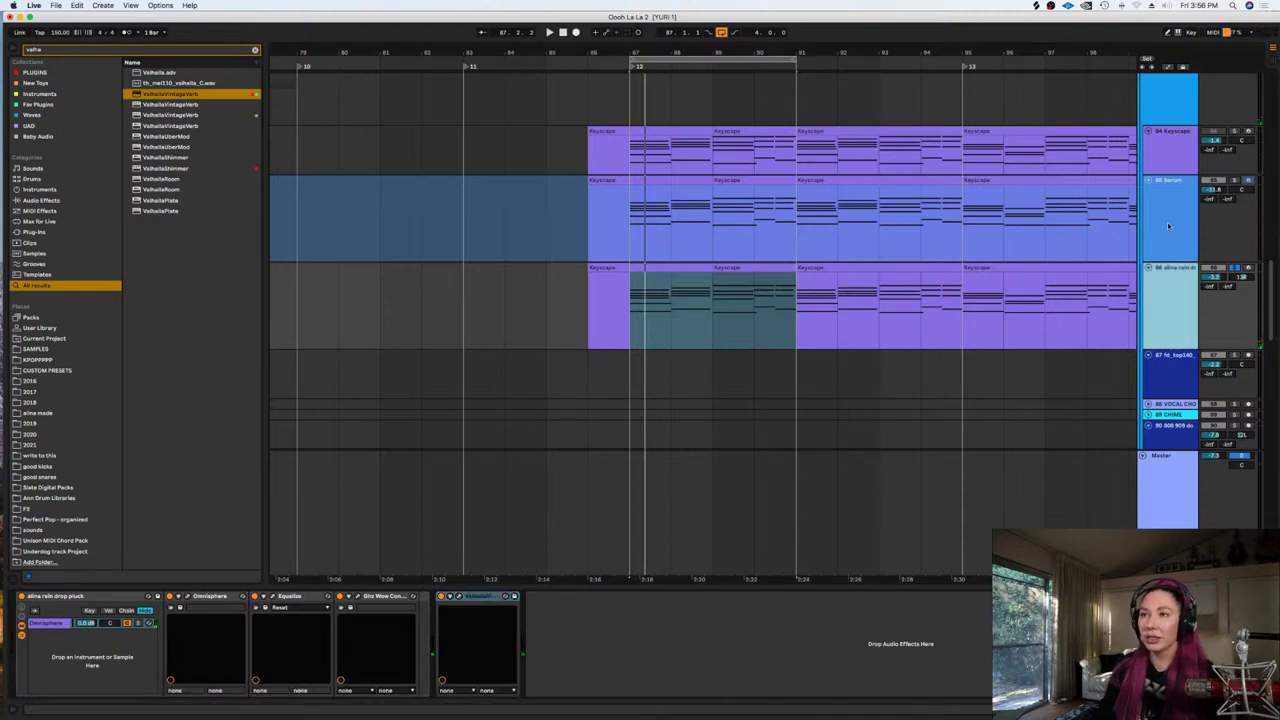
{"action": "left_click", "coordinate": [459, 597]}
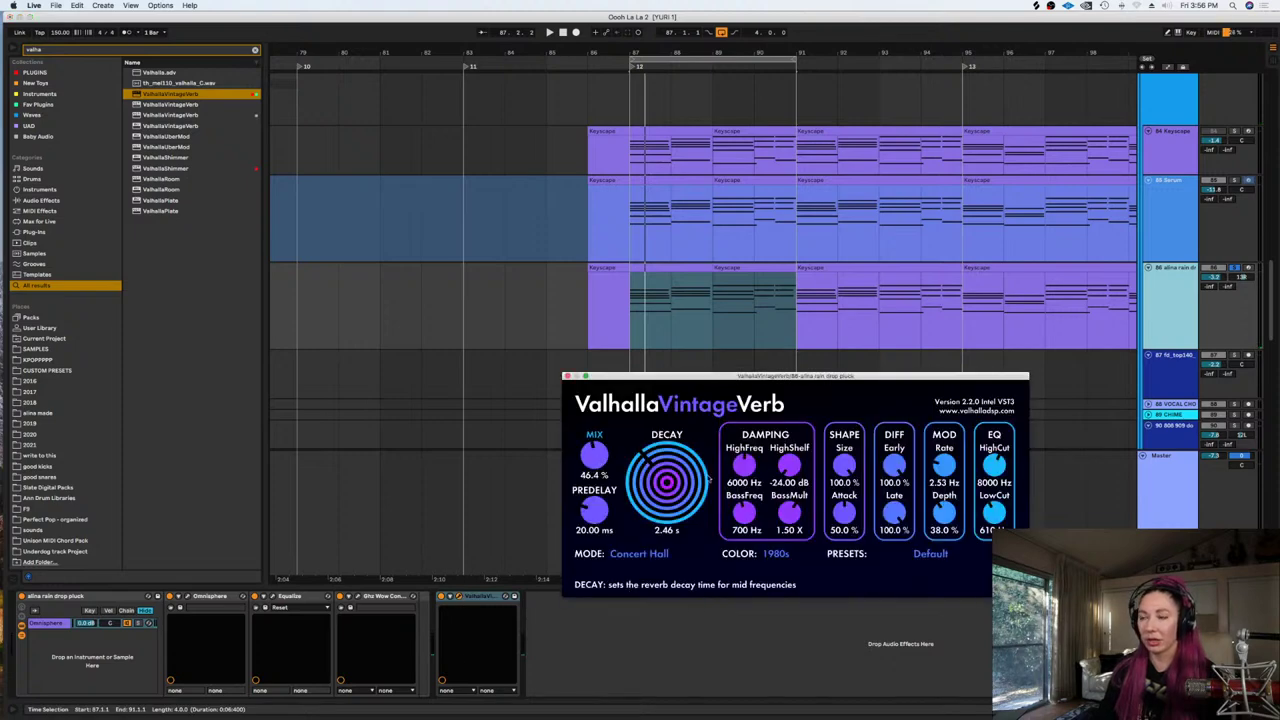
{"action": "left_click_drag", "start_coordinate": [695, 492], "coordinate": [695, 478]}
{"action": "left_click_drag", "start_coordinate": [994, 517], "coordinate": [994, 513]}
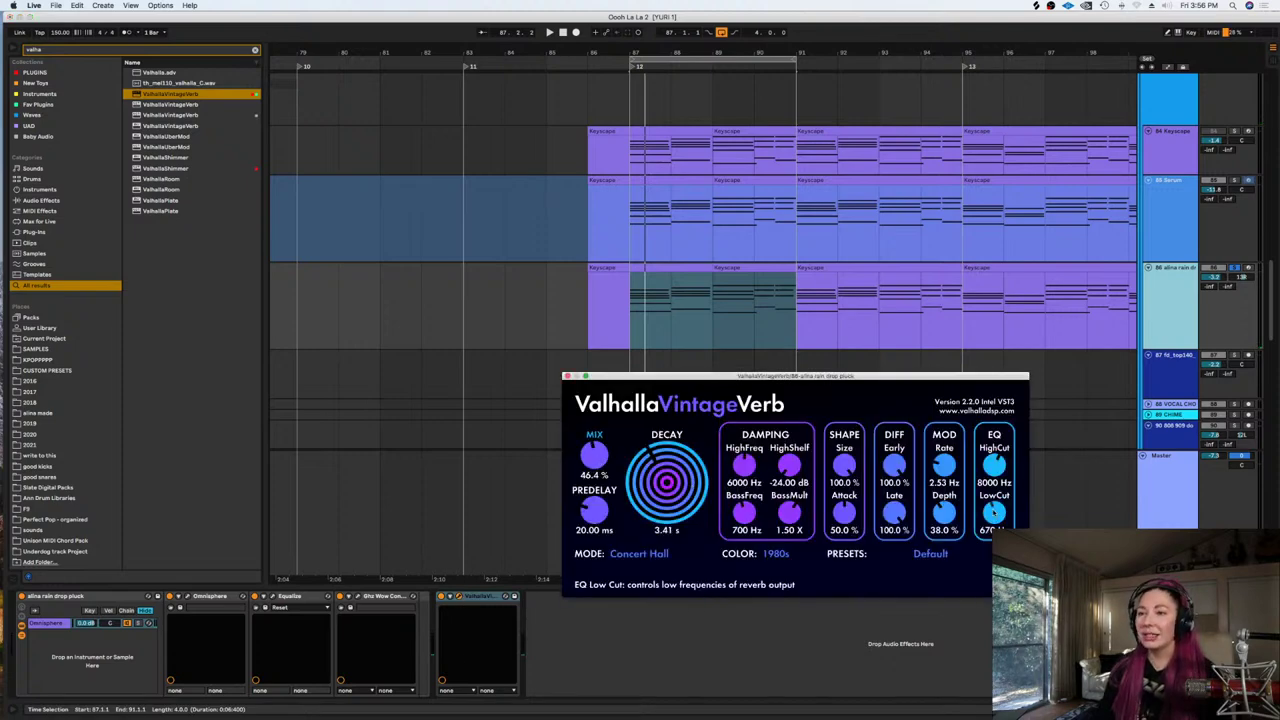
{"action": "left_click_drag", "start_coordinate": [995, 462], "coordinate": [995, 466]}
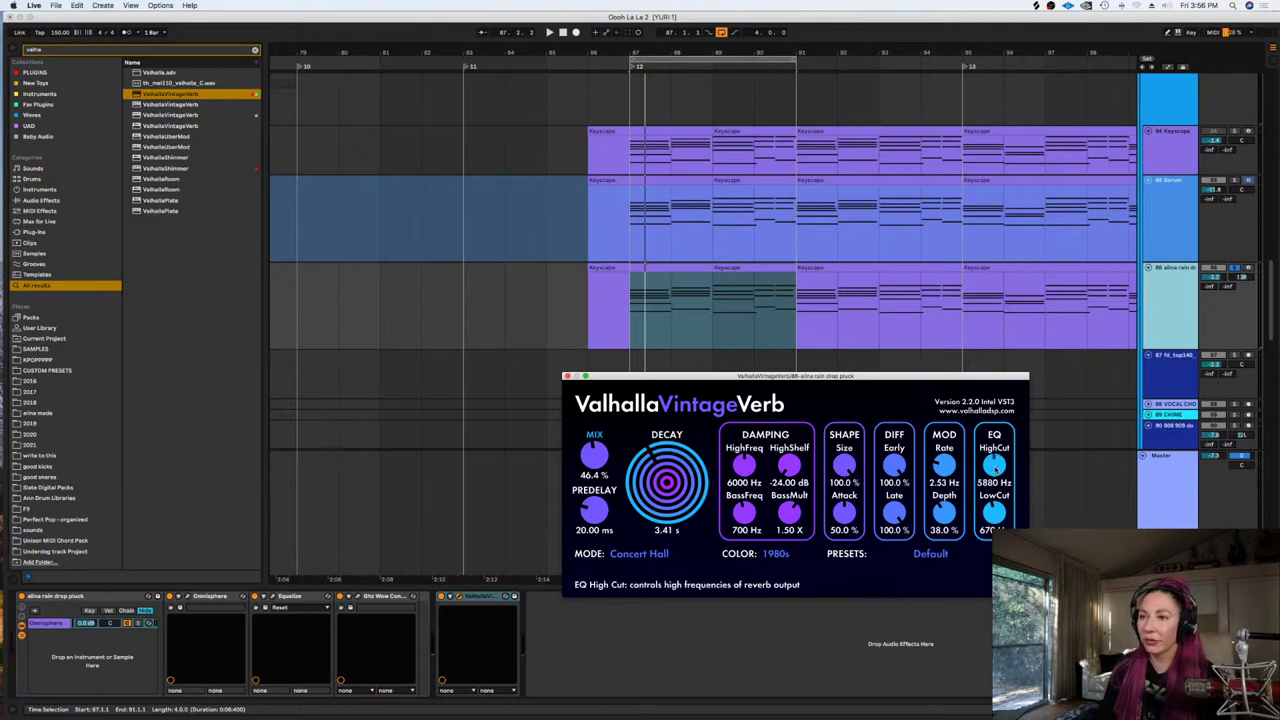
{"action": "left_click", "coordinate": [567, 376]}
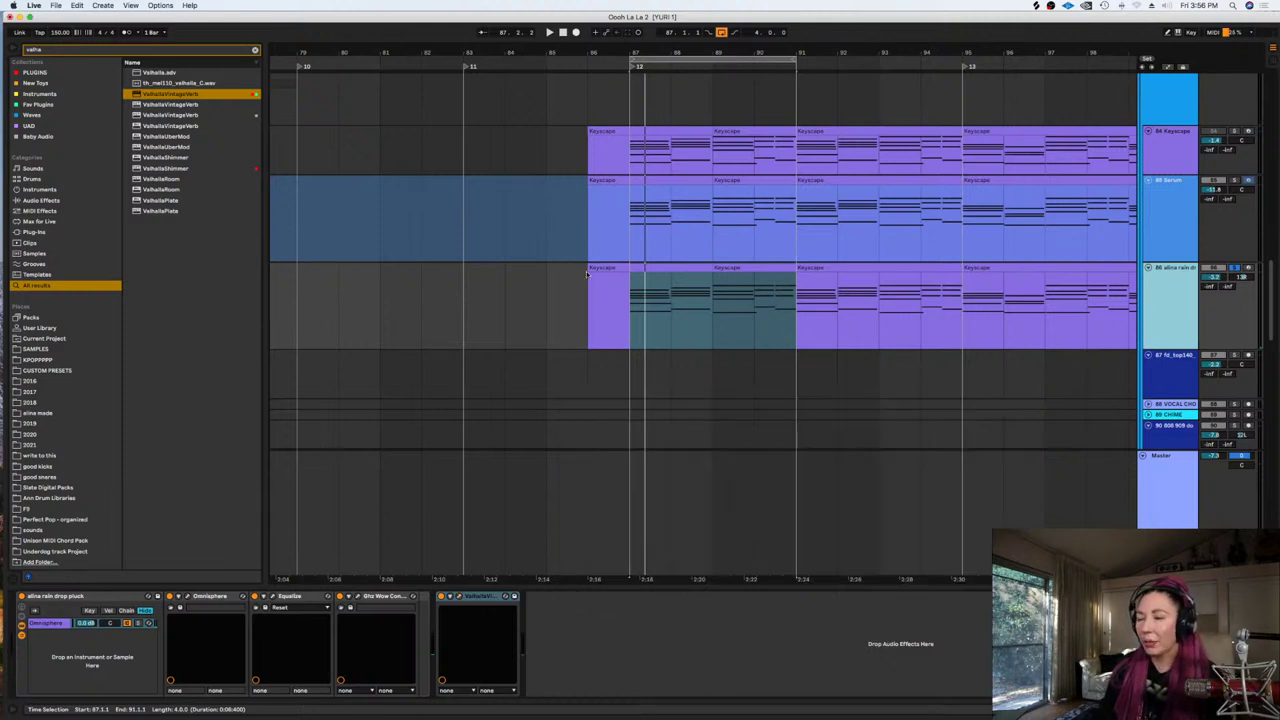
Clear the browser search and compare the looped section with track 86 soloed and in the full mix
{"action": "left_click", "coordinate": [255, 50]}
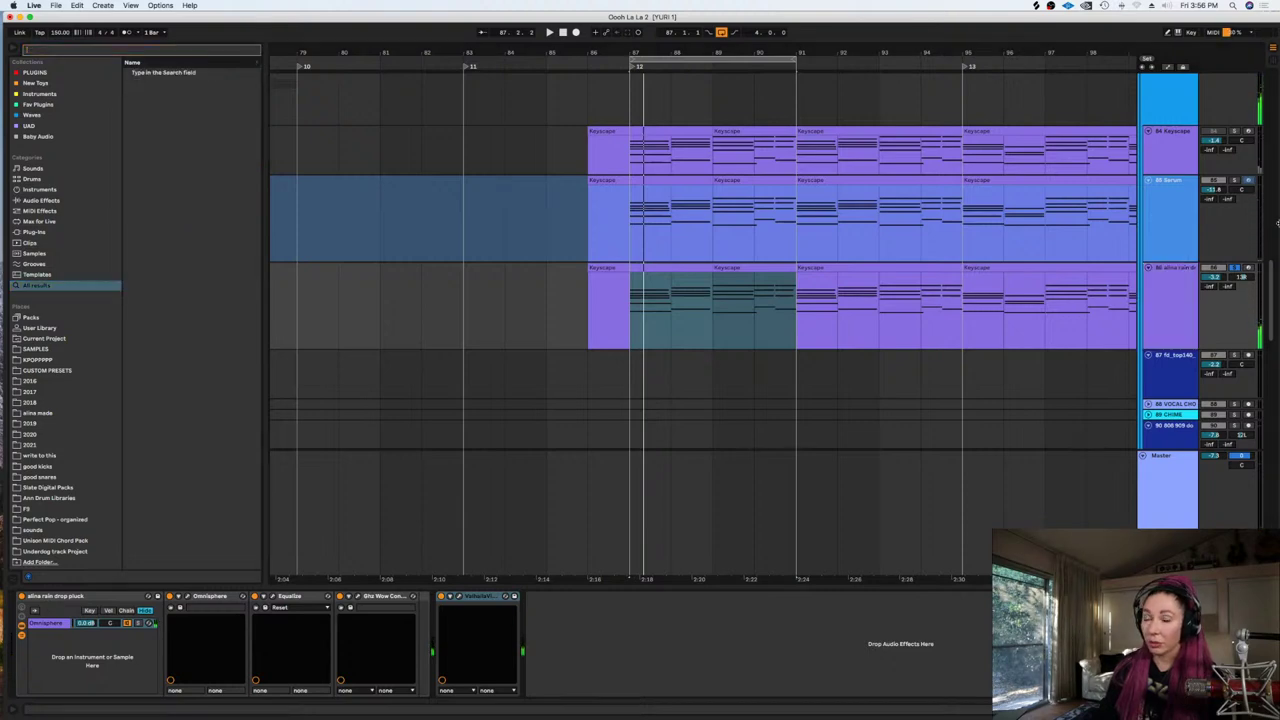
{"action": "left_click", "coordinate": [1236, 268]}
{"action": "key", "text": "space"}
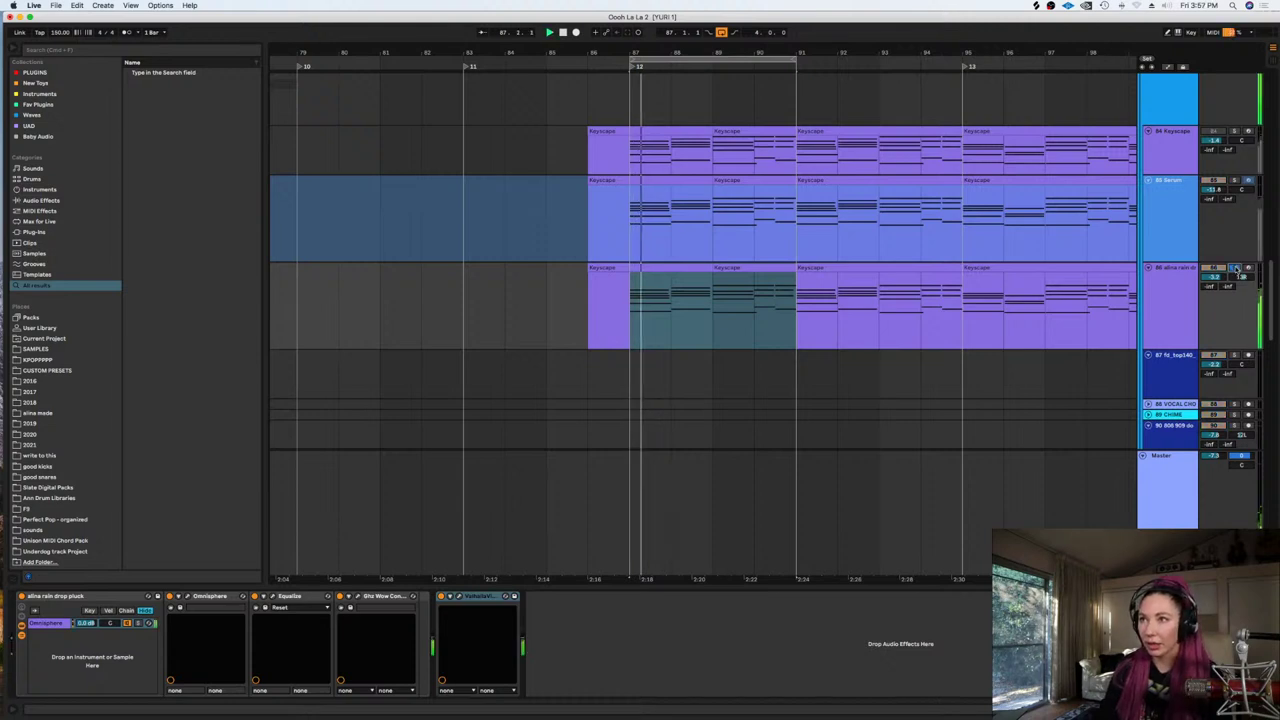
{"action": "left_click", "coordinate": [1236, 268]}
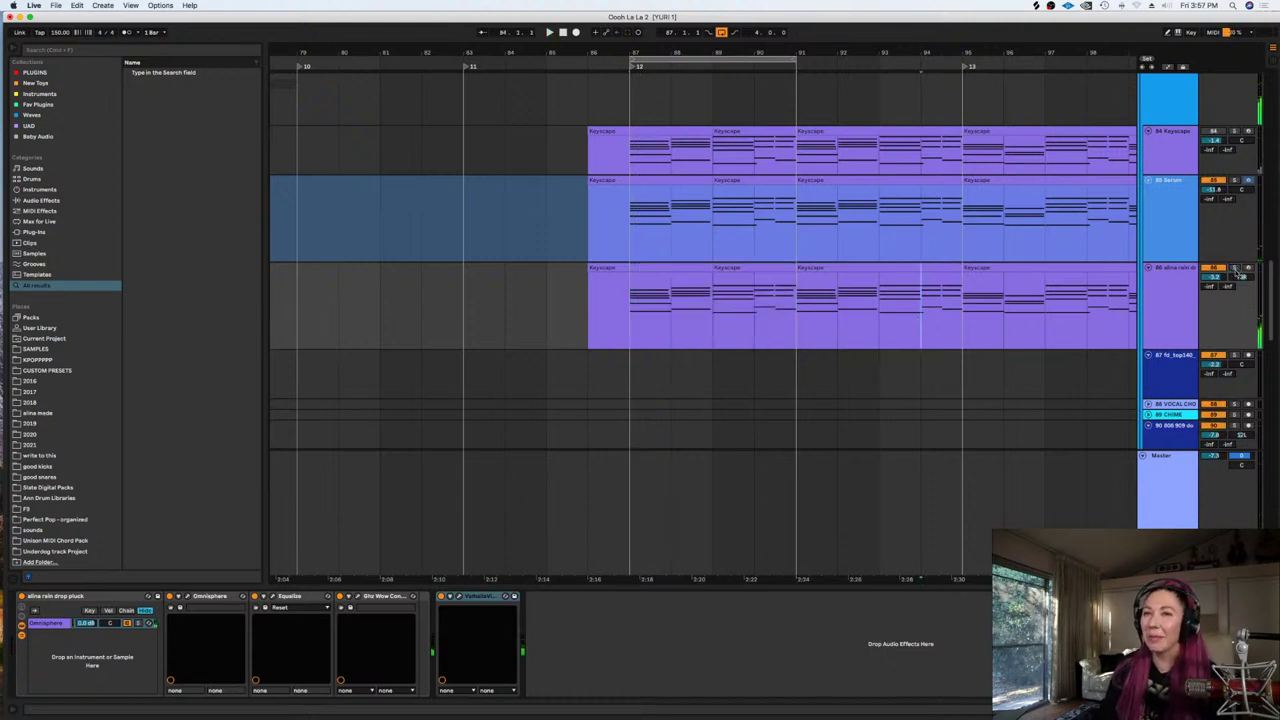
{"action": "left_click", "coordinate": [1236, 268]}
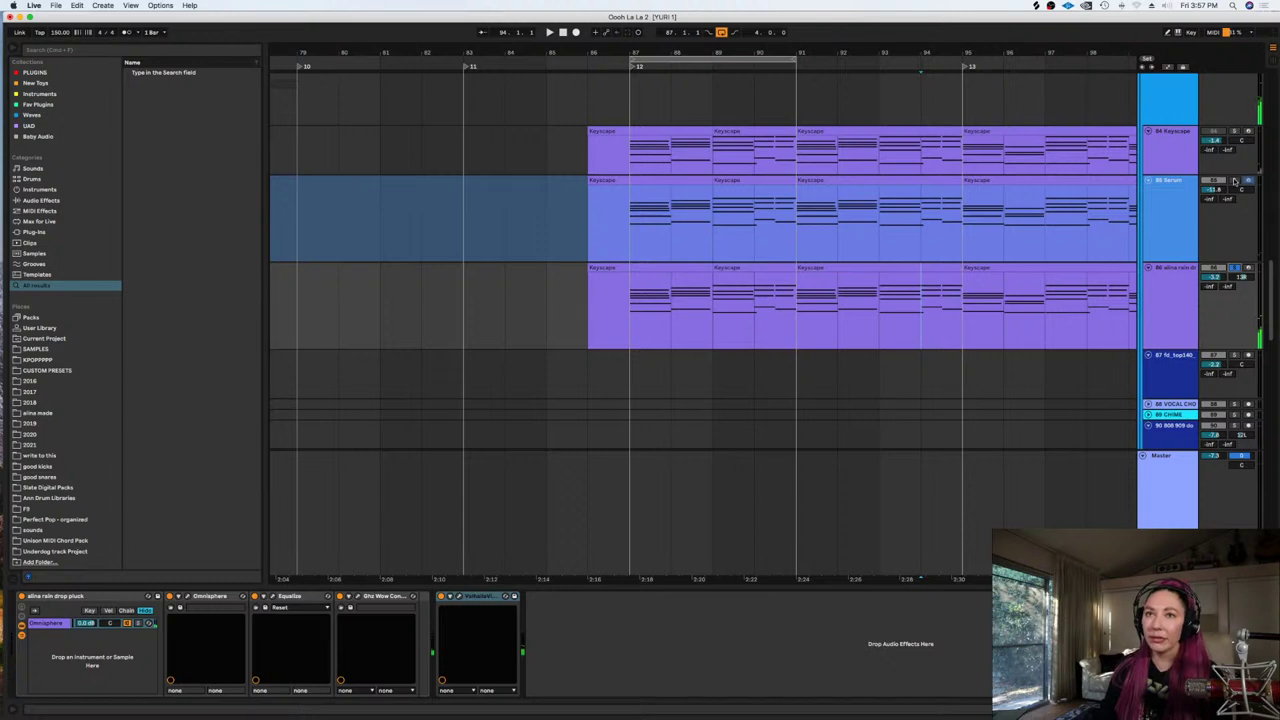
Play tracks 85 and 86 soloed together from bar 87, compare with Serum alone, and return to the full mix
{"action": "left_click", "coordinate": [1236, 181]}
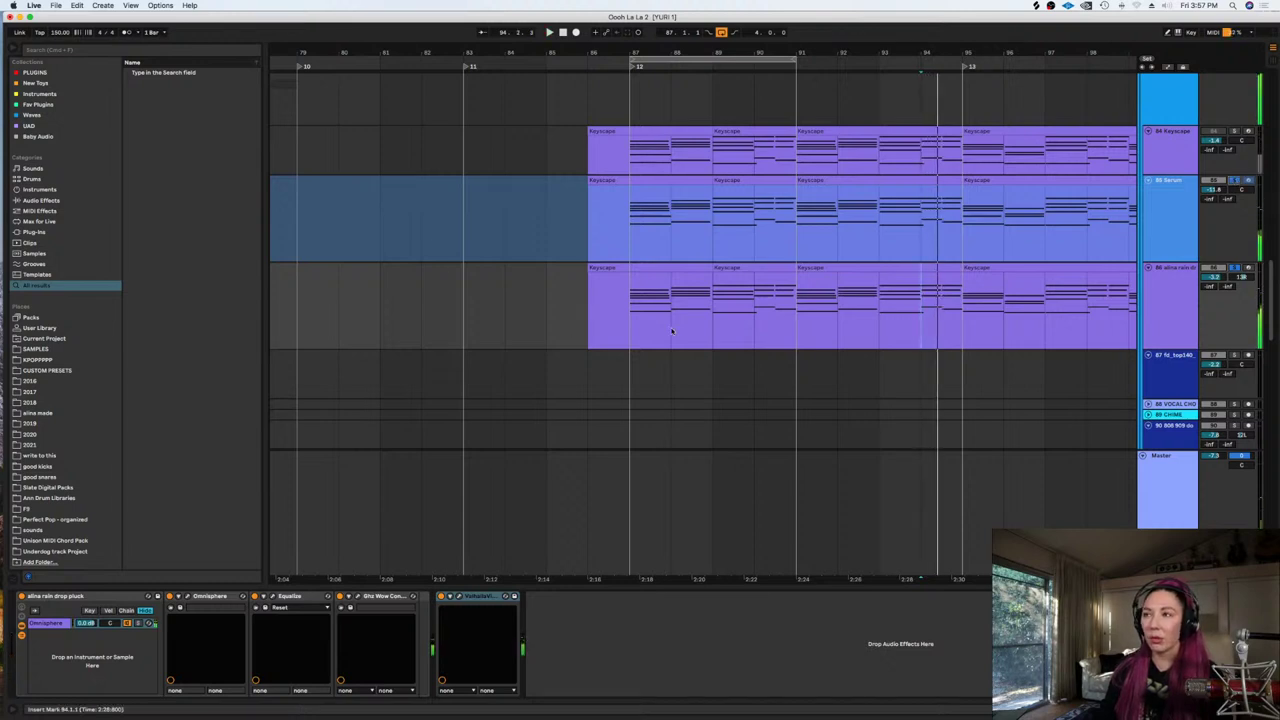
{"action": "left_click", "coordinate": [632, 331]}
{"action": "key", "text": "space"}
{"action": "left_click", "coordinate": [1235, 268]}
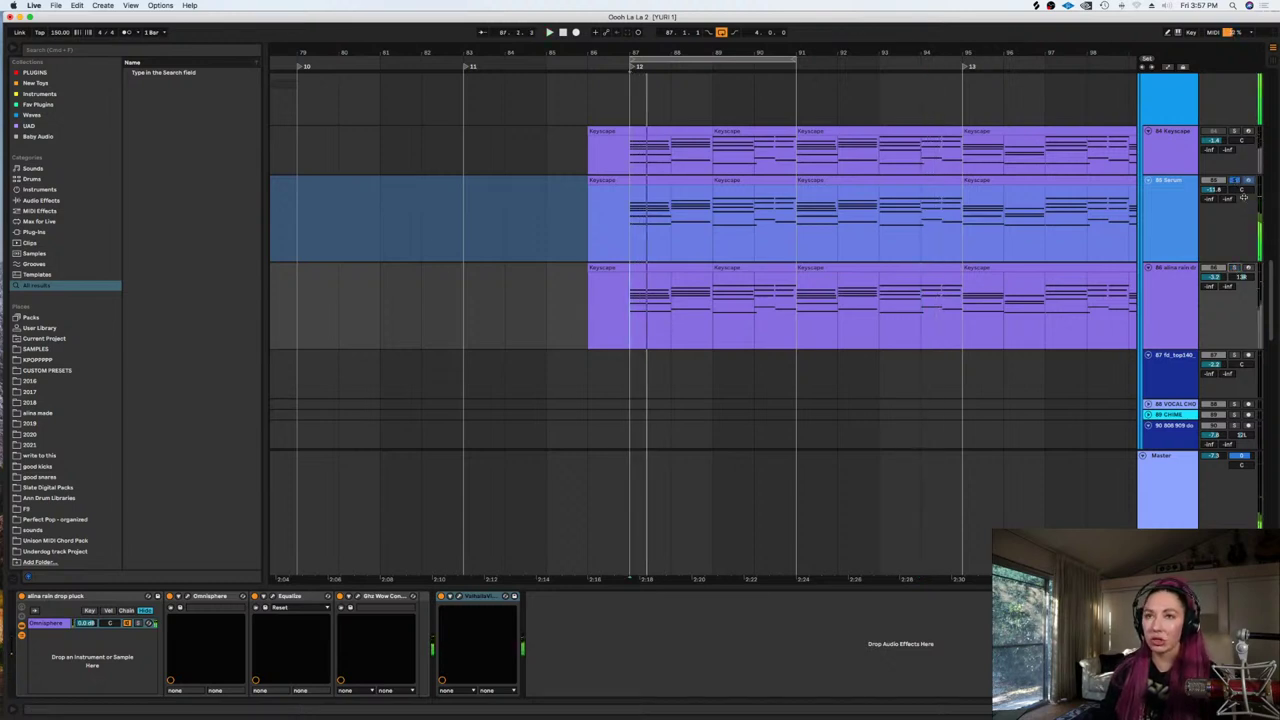
{"action": "left_click", "coordinate": [1247, 181]}
Reduce the height of tracks 85 and 86 together and place the insert marker at bar 91
{"action": "left_click", "coordinate": [1167, 262], "text": "shift"}
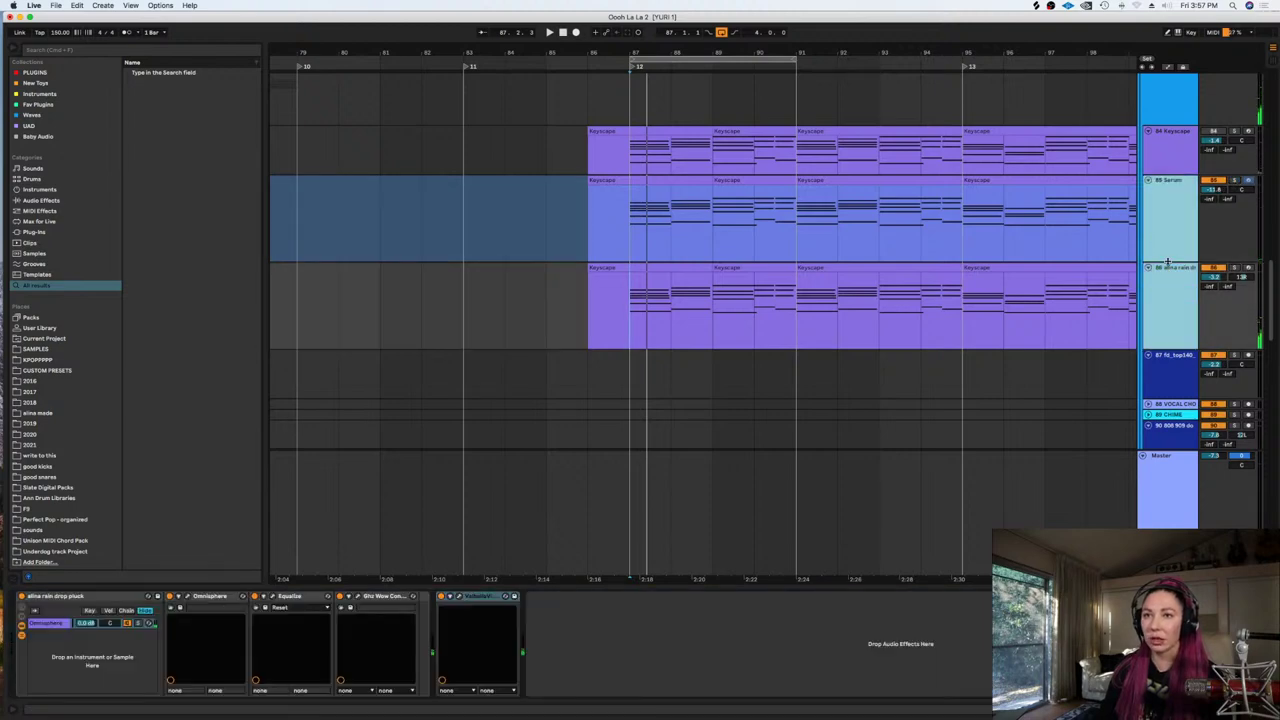
{"action": "left_click_drag", "start_coordinate": [1167, 262], "coordinate": [1174, 217]}
{"action": "left_click", "coordinate": [852, 267]}
{"action": "left_click", "coordinate": [786, 312]}
{"action": "key", "text": "minus"}
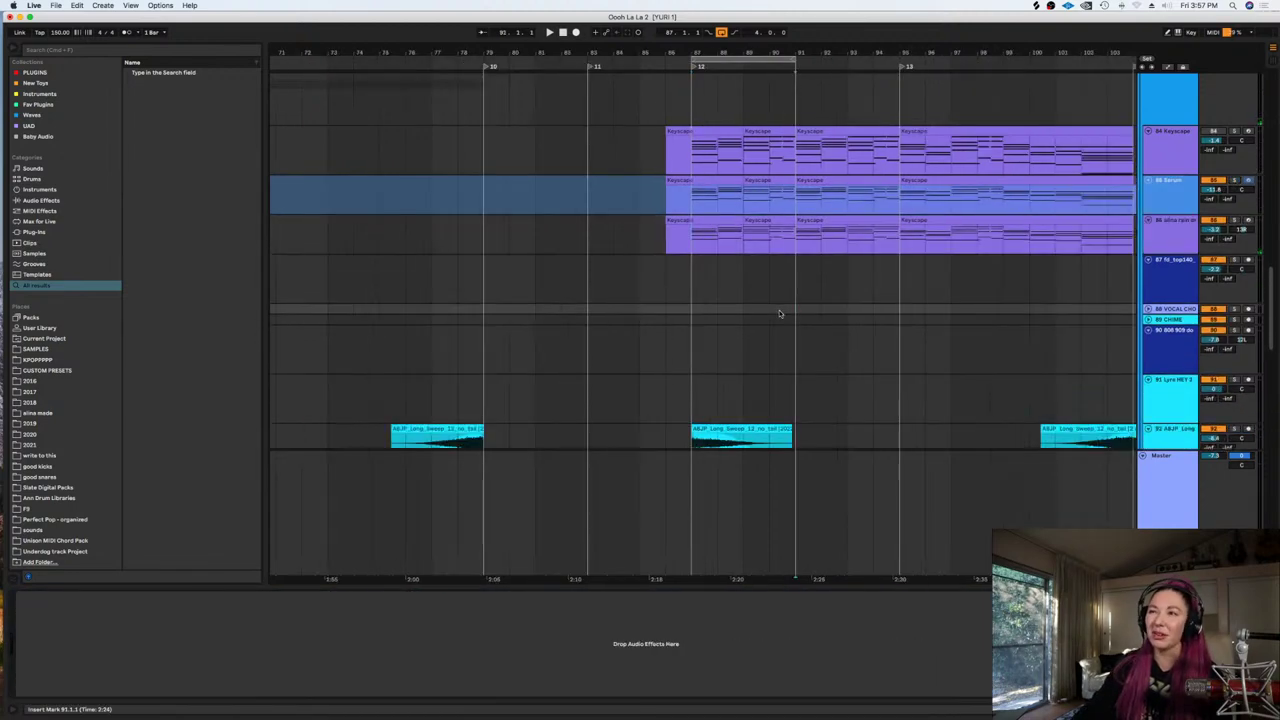
Play the full mix from bar 87 and rebalance the volumes, Serum to -12.7 dB and the rain drop pluck to -2.1 dB
{"action": "scroll", "coordinate": [780, 314], "scroll_direction": "up", "scroll_amount": 3}
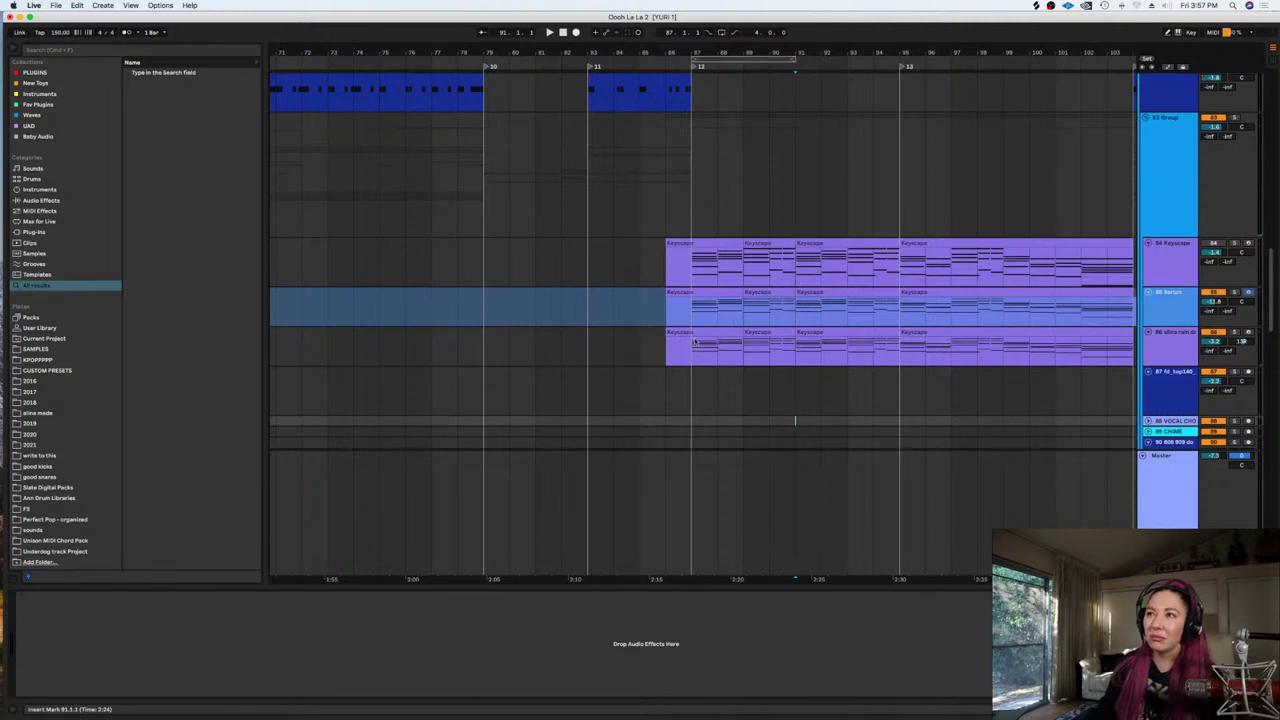
{"action": "left_click", "coordinate": [696, 317]}
{"action": "key", "text": "space"}
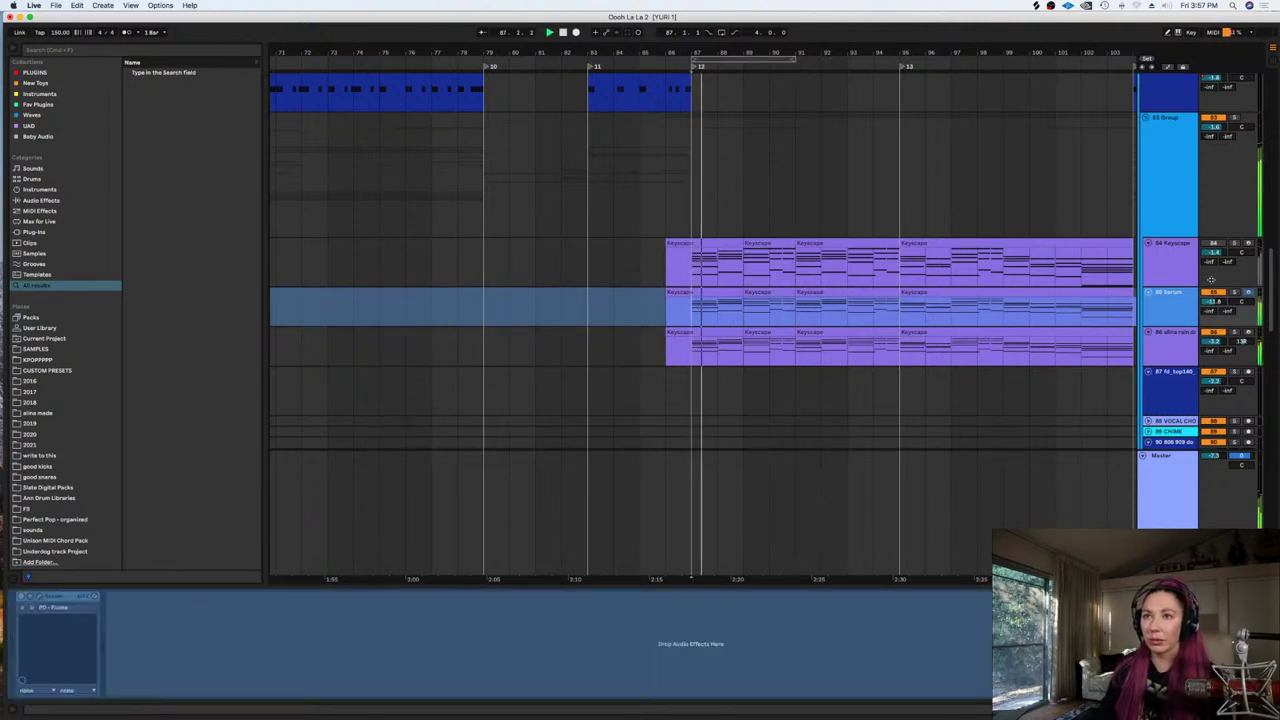
{"action": "key", "text": "space"}
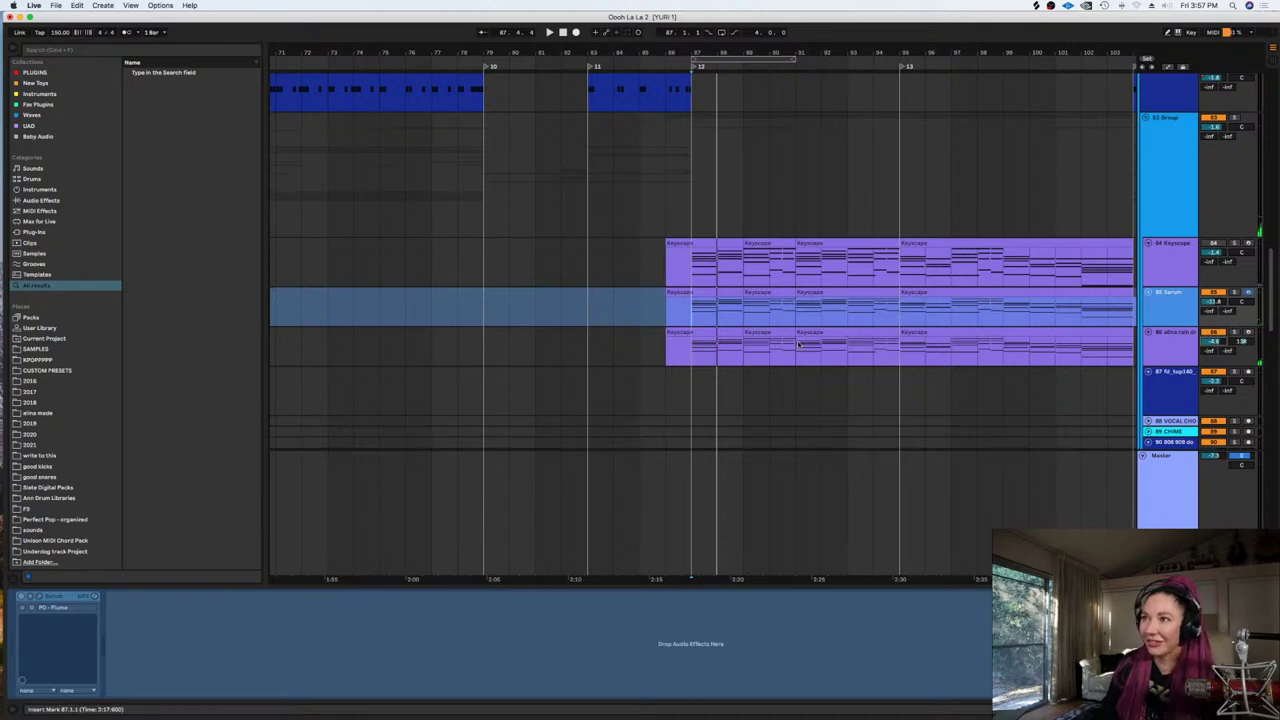
{"action": "key", "text": "space"}
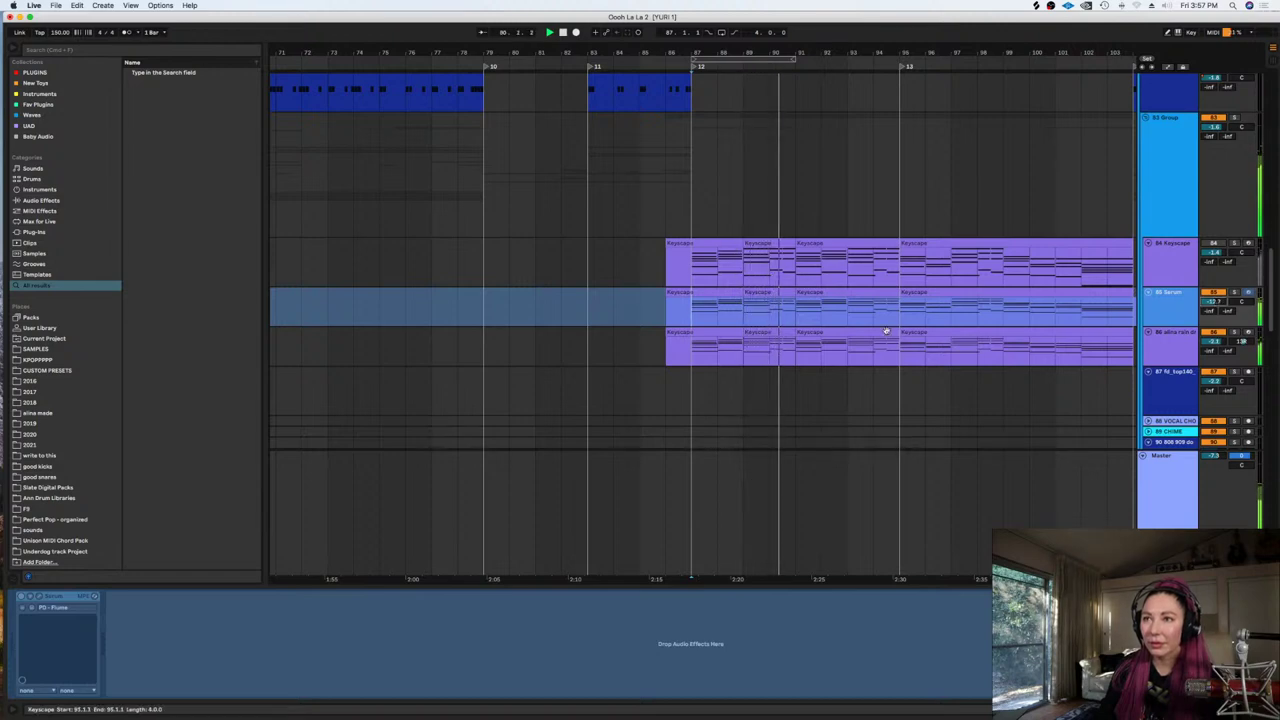
{"action": "scroll", "coordinate": [955, 323], "scroll_direction": "down", "scroll_amount": 5}
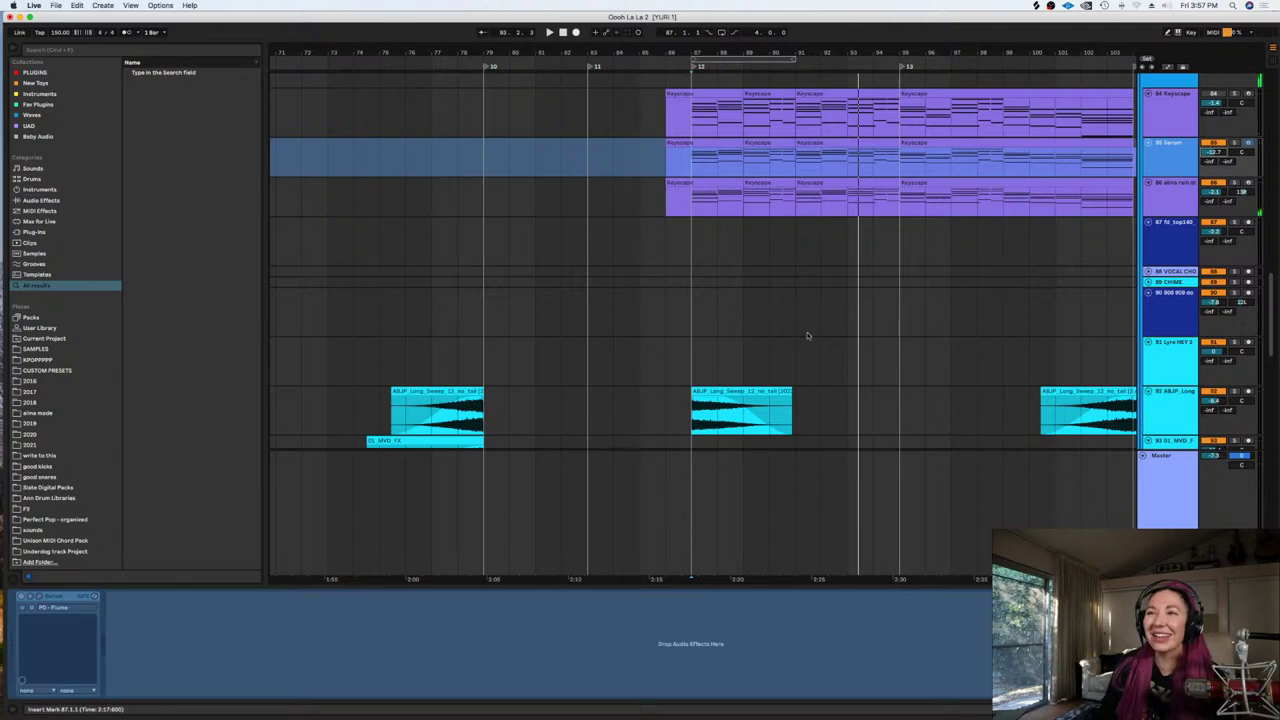
Play the entry of the chord section from bar 86 and again from bar 87
{"action": "scroll", "coordinate": [810, 340], "scroll_direction": "up", "scroll_amount": 2}
{"action": "left_click", "coordinate": [665, 272]}
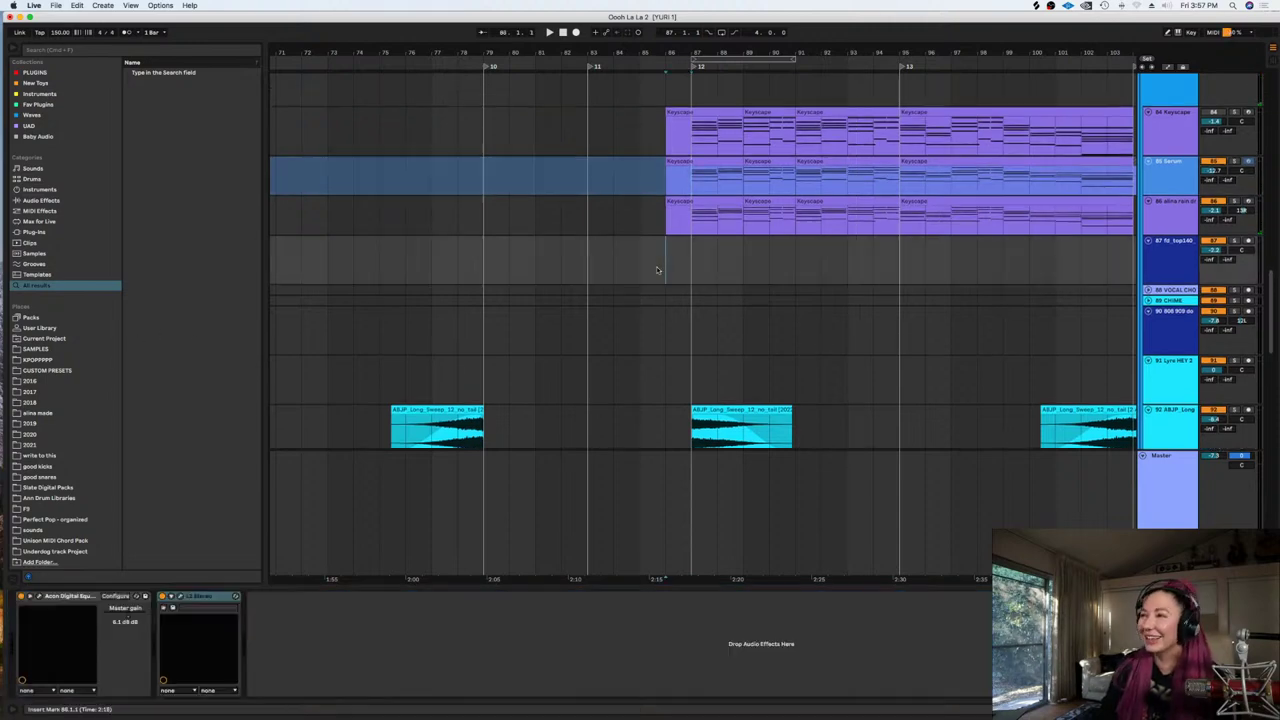
{"action": "key", "text": "space"}
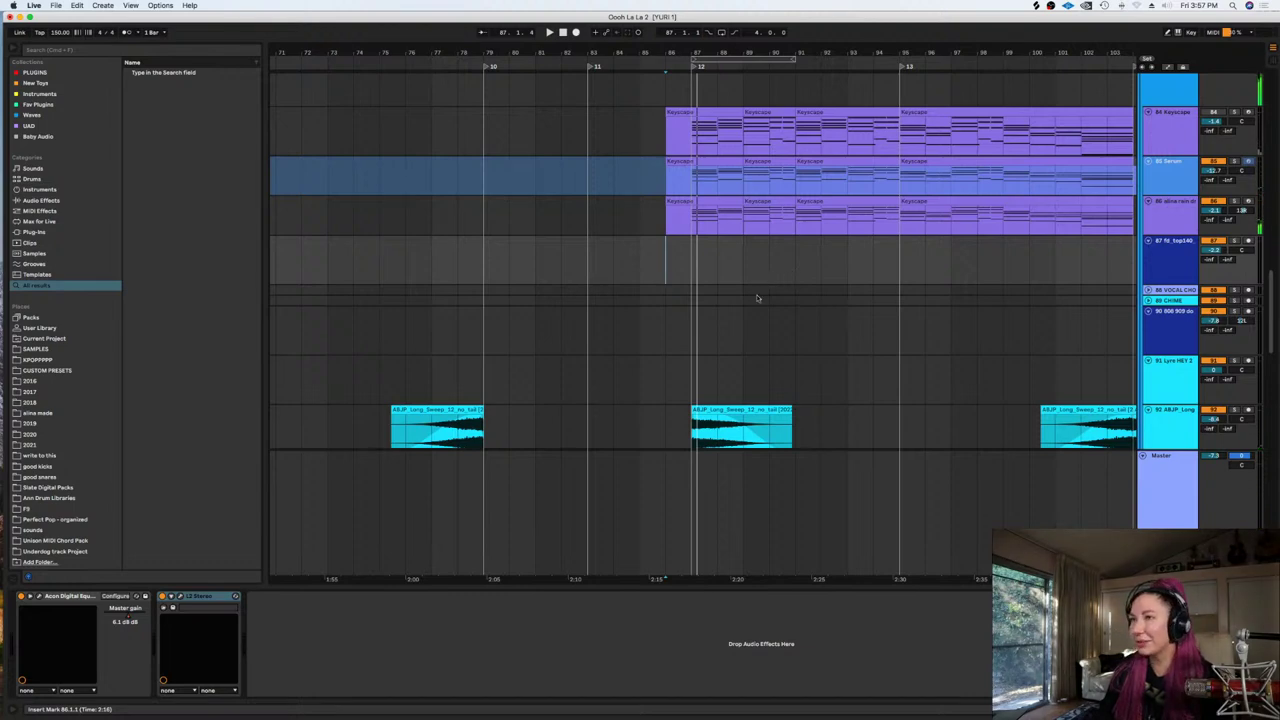
{"action": "left_click", "coordinate": [688, 250]}
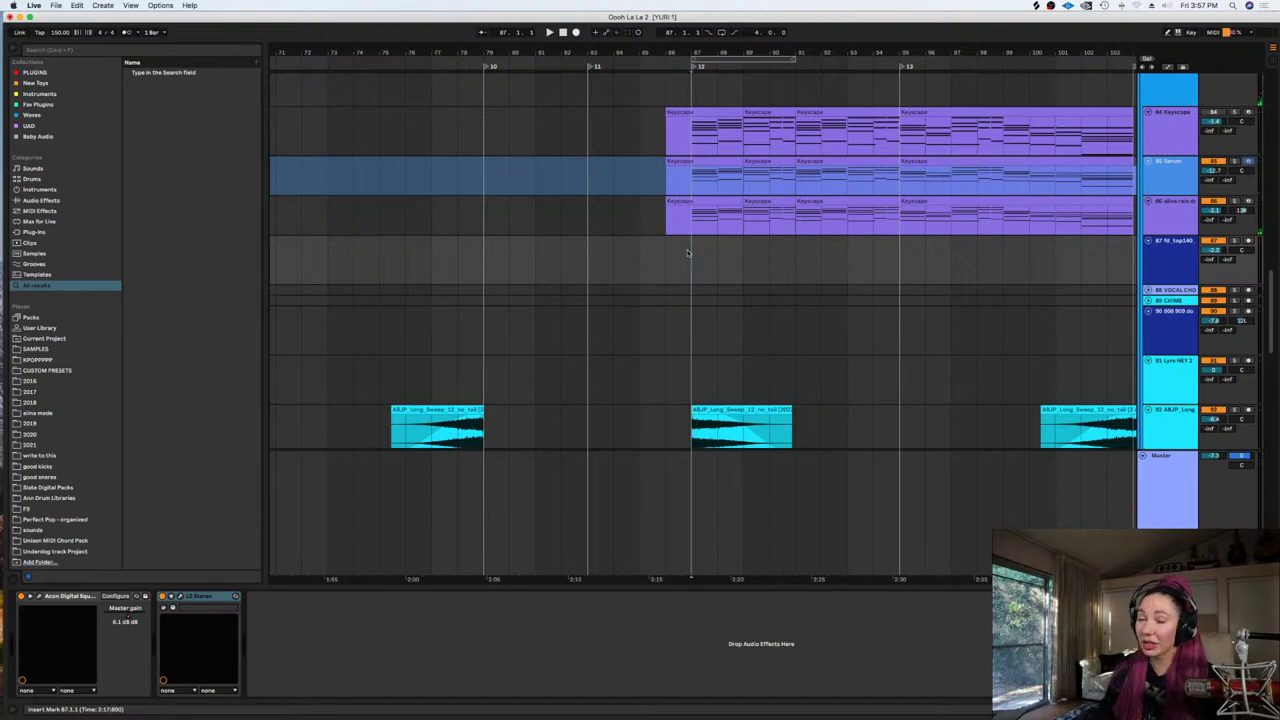
{"action": "key", "text": "space"}
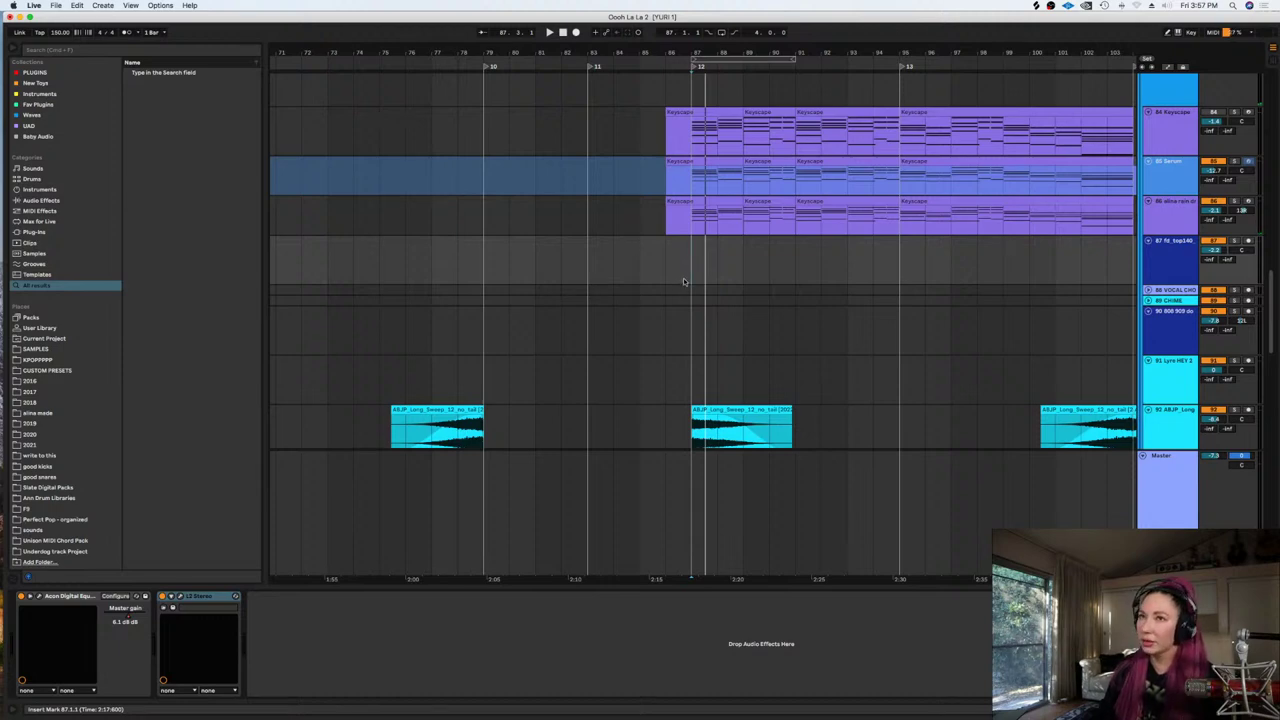
Open the 2020 sample folder, widen the file list and preview KSHMR_Acoustic_Kick_17_Vintage.wav
{"action": "left_click", "coordinate": [1177, 213]}
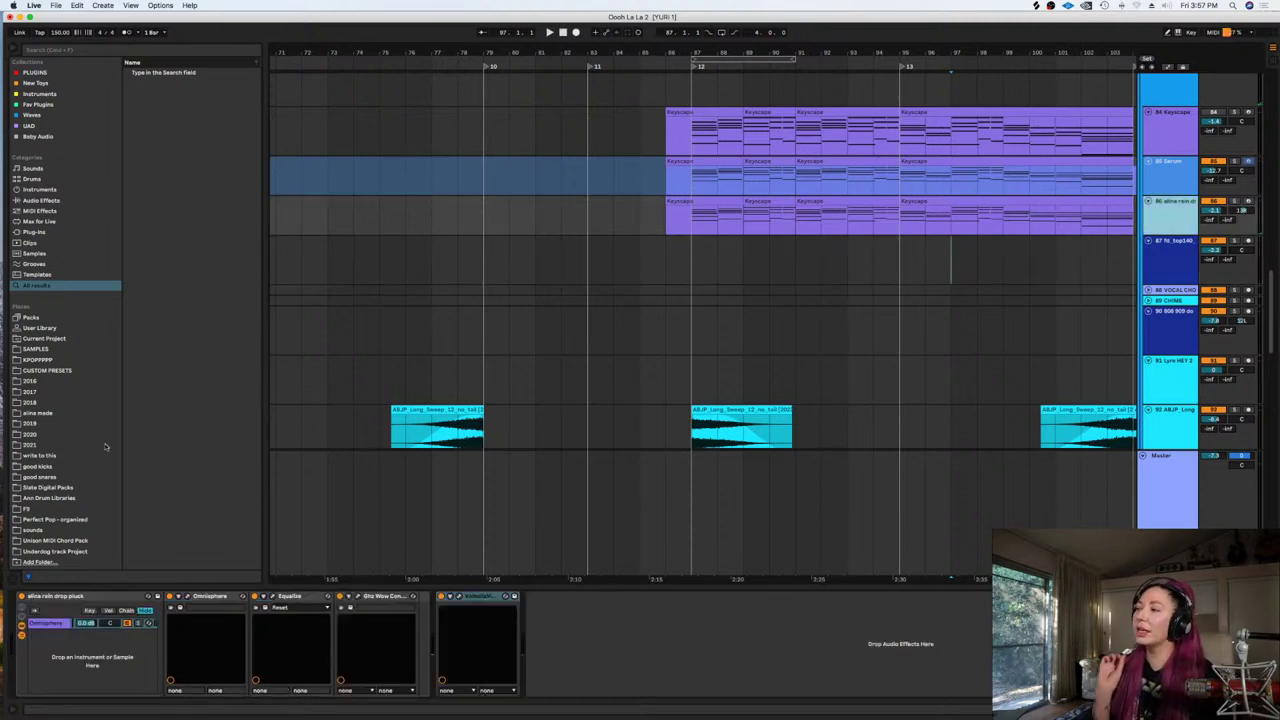
{"action": "left_click", "coordinate": [37, 437]}
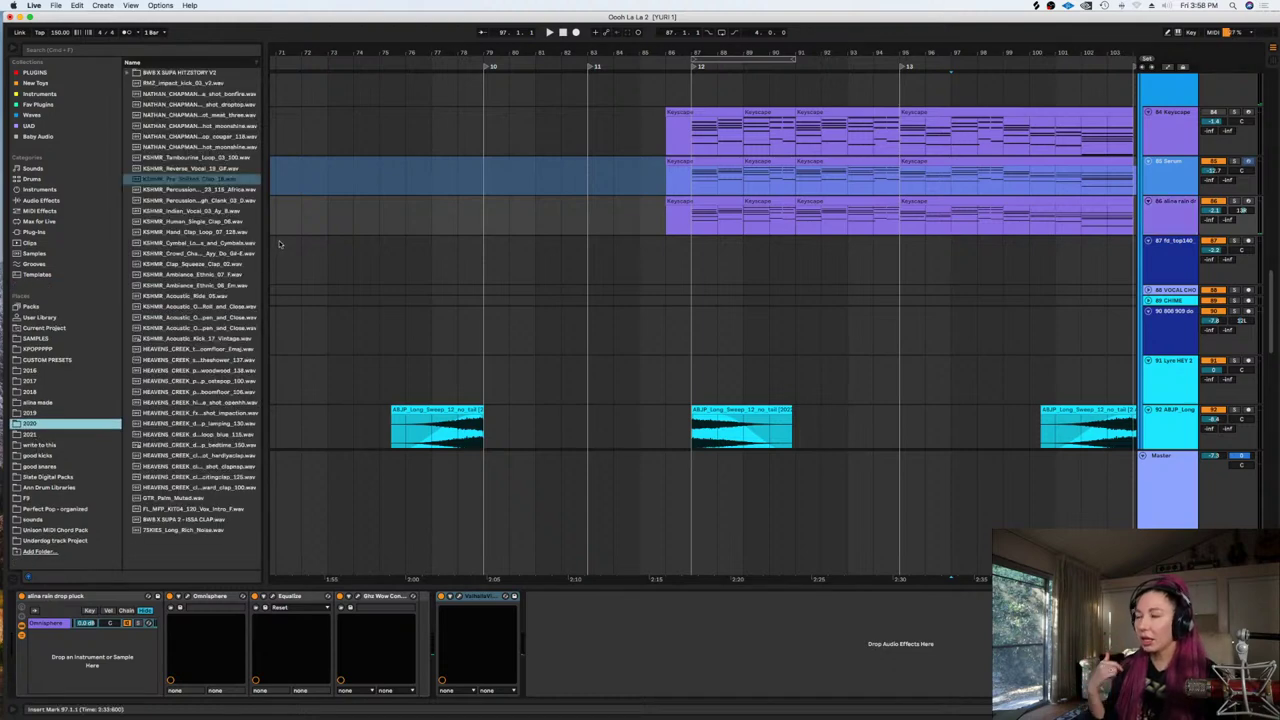
{"action": "left_click_drag", "start_coordinate": [263, 294], "coordinate": [296, 296]}
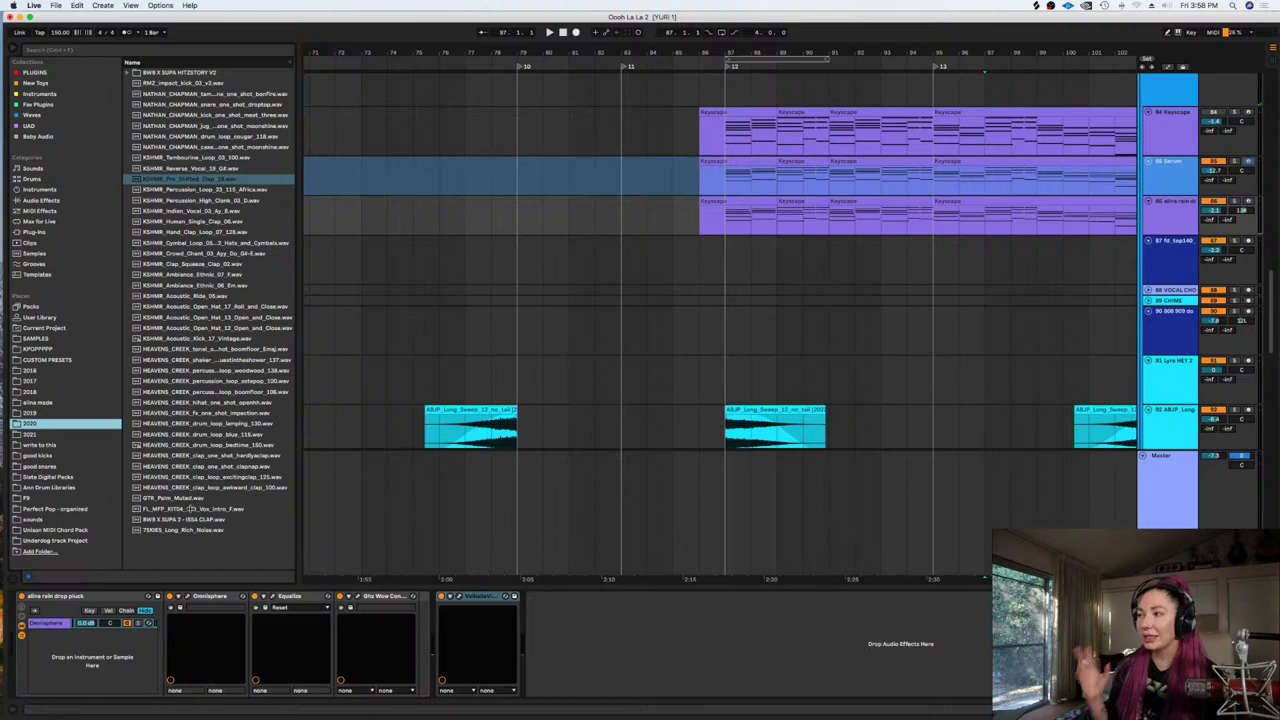
{"action": "left_click_drag", "start_coordinate": [190, 509], "coordinate": [187, 510]}
{"action": "left_click_drag", "start_coordinate": [194, 335], "coordinate": [312, 341]}
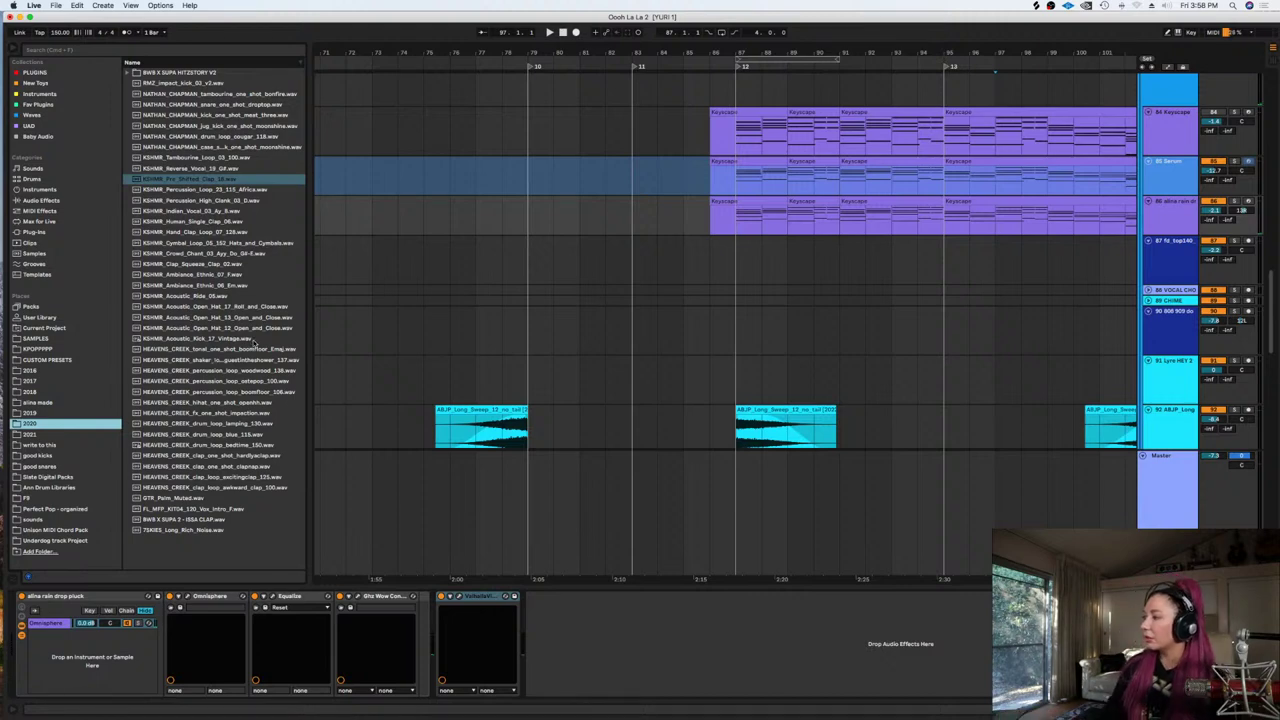
{"action": "left_click", "coordinate": [1175, 216]}
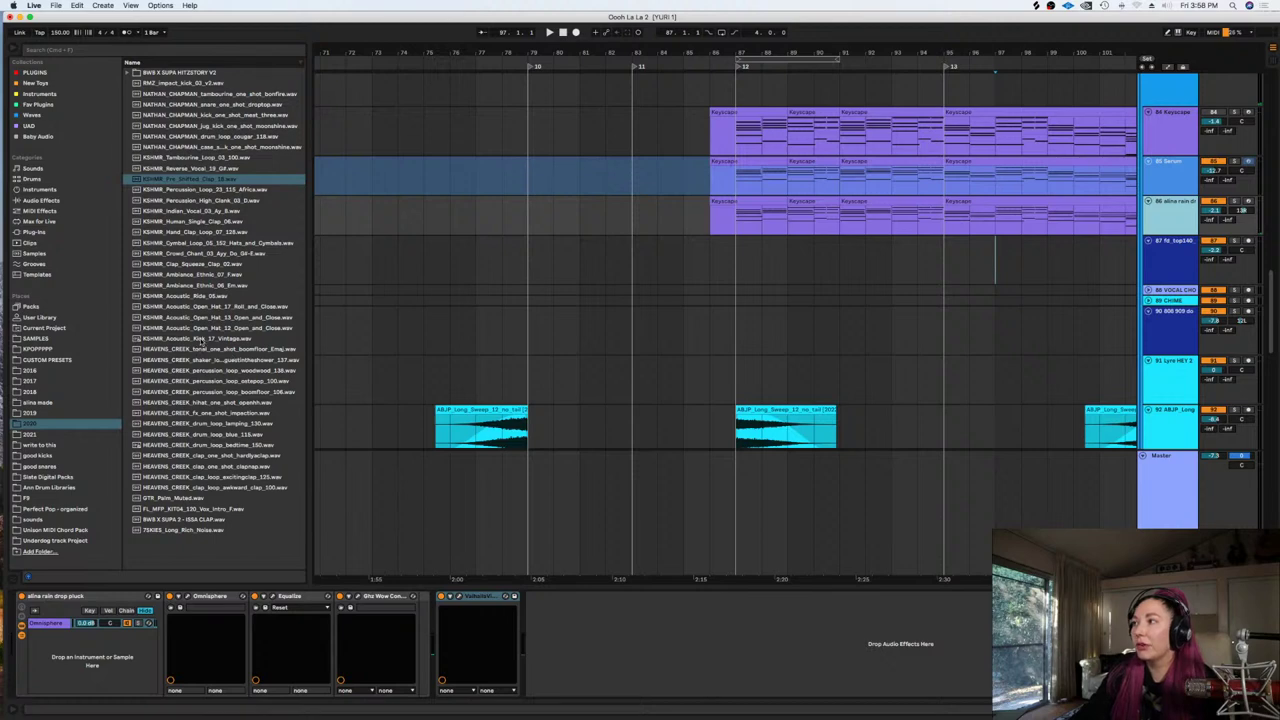
{"action": "left_click", "coordinate": [200, 339]}
Insert a new audio track below track 86 and color it cyan
{"action": "left_click", "coordinate": [1190, 228]}
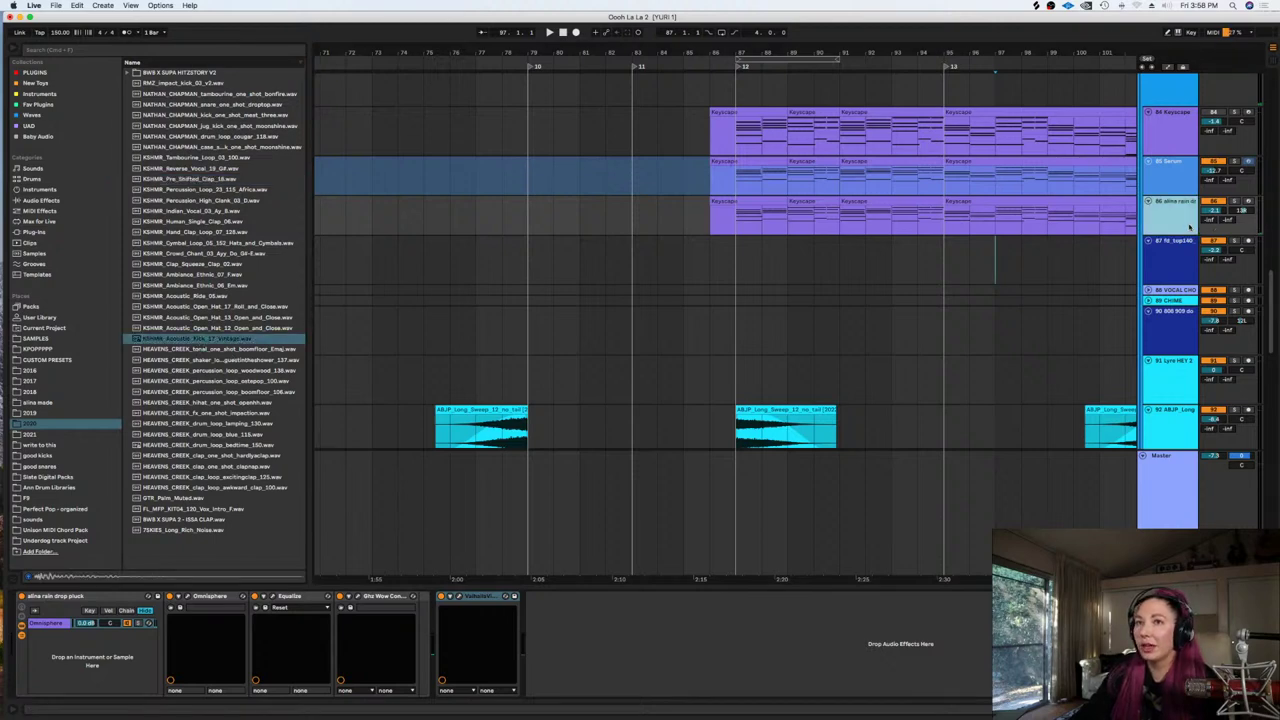
{"action": "key", "text": "super+shift+t"}
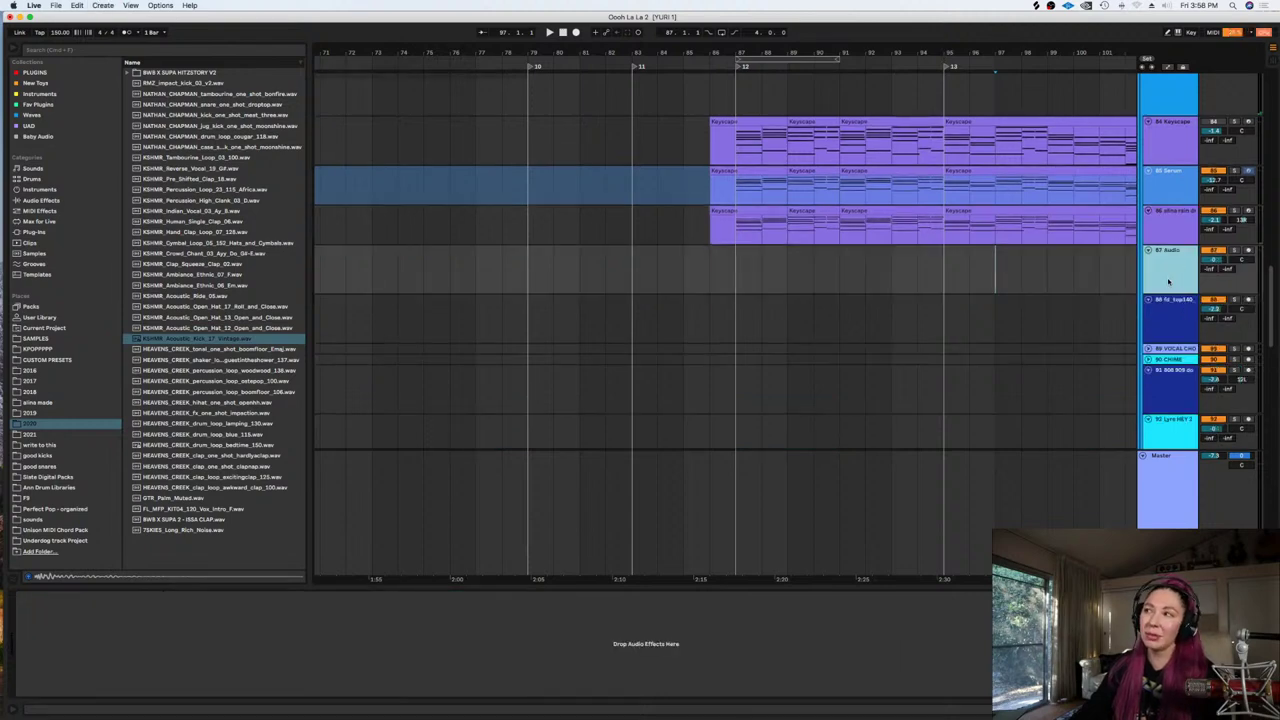
{"action": "right_click", "coordinate": [1168, 282]}
{"action": "left_click", "coordinate": [1103, 464]}
{"action": "left_click", "coordinate": [791, 286]}
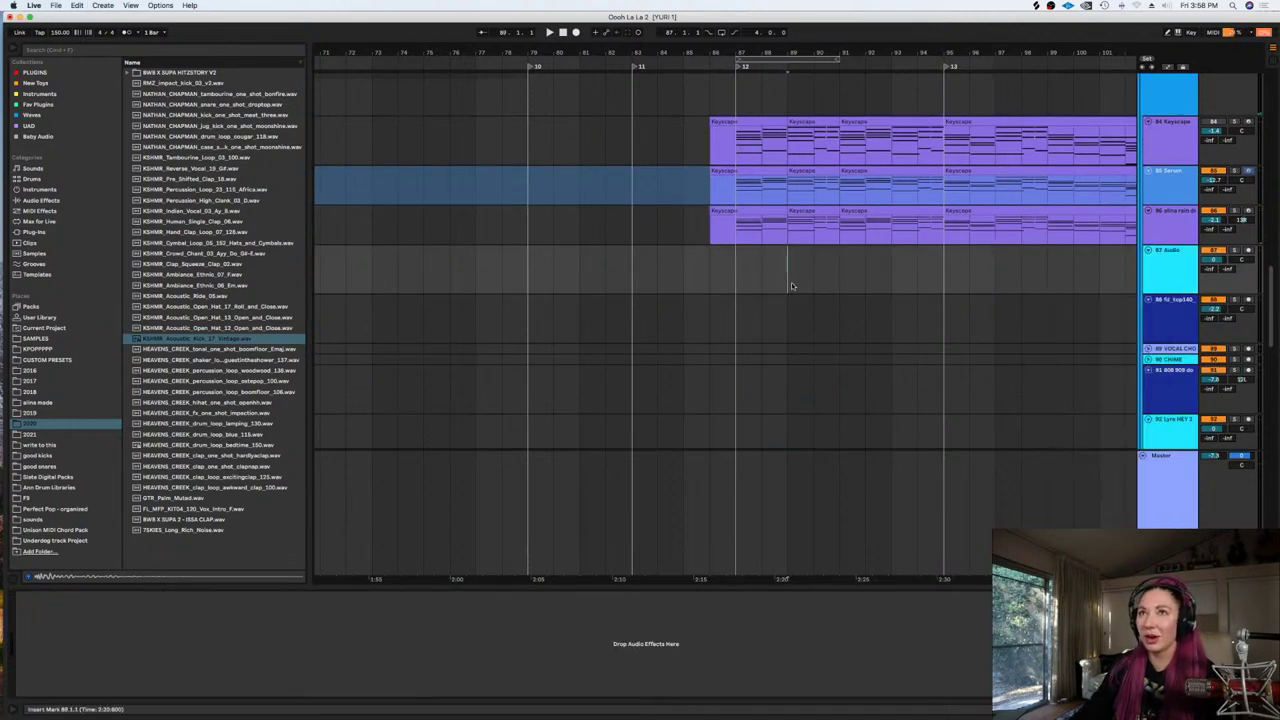
Preview the HEAVENS_CREEK lamping 130 drum loop, browse the custom sample folder between 2018 and 2019, and collapse its drums subfolder
{"action": "left_click", "coordinate": [250, 423]}
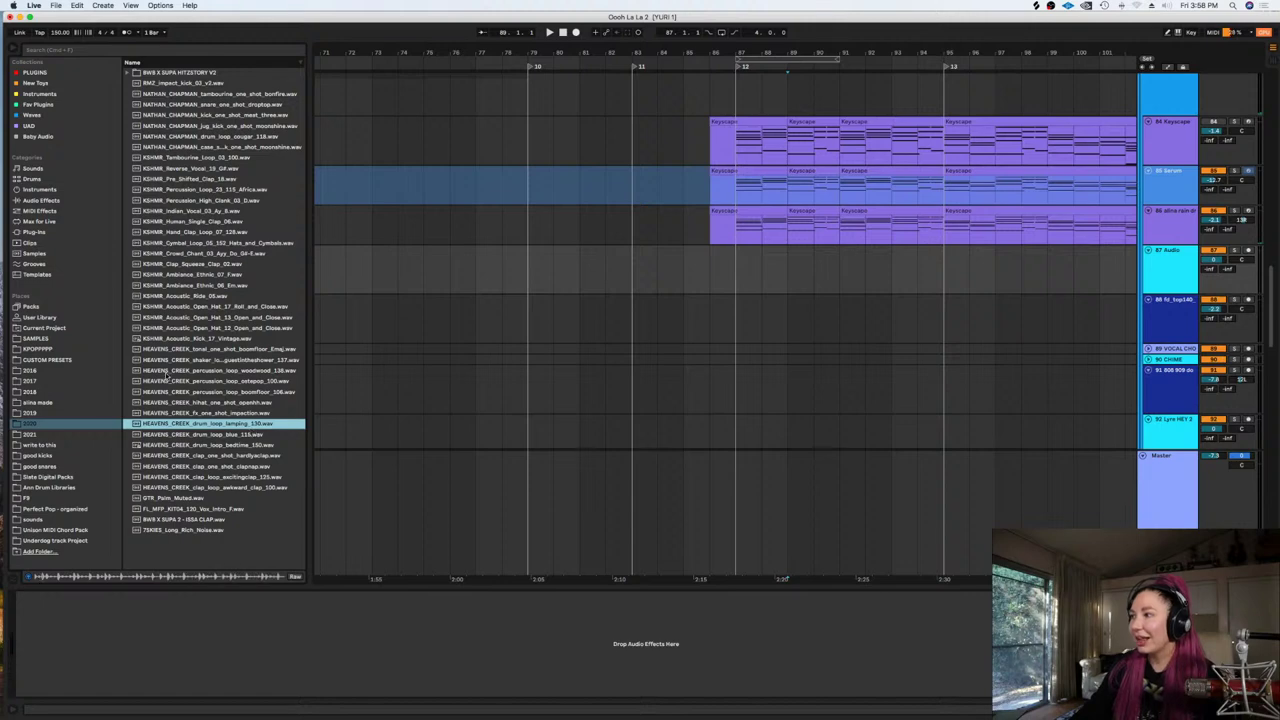
{"action": "left_click", "coordinate": [46, 350]}
{"action": "left_click", "coordinate": [38, 402]}
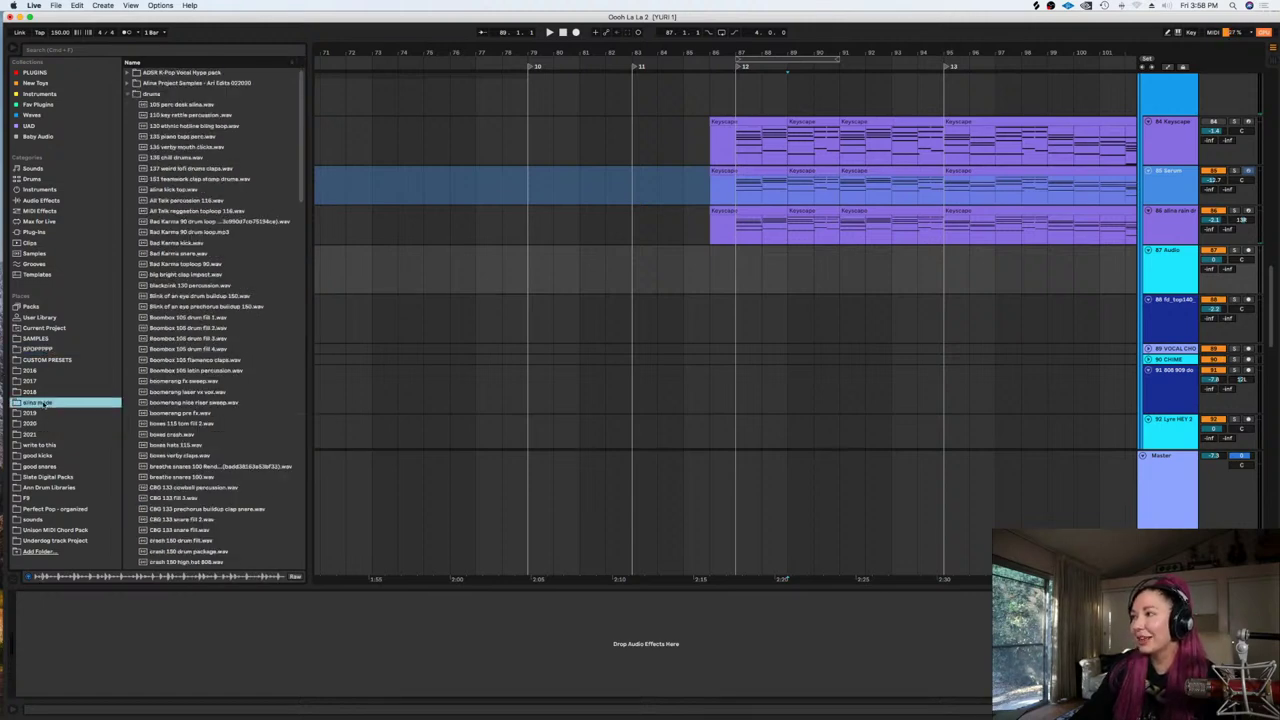
{"action": "left_click", "coordinate": [128, 94]}
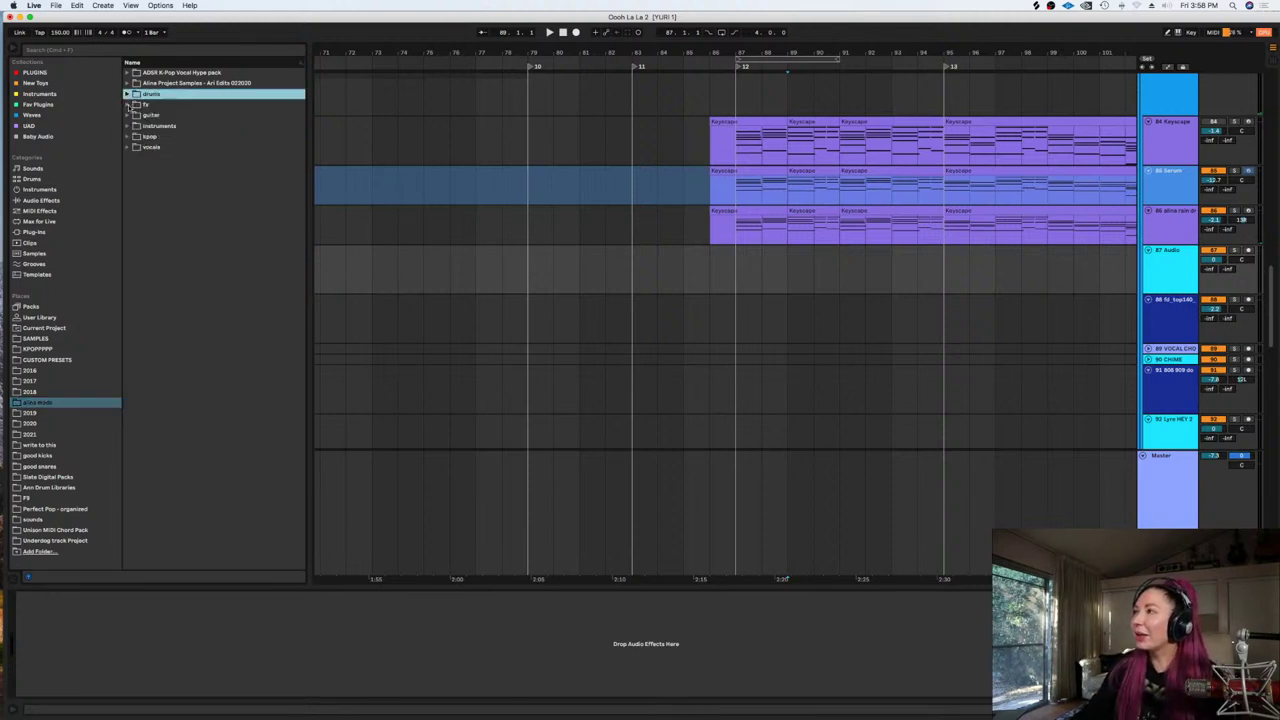
Play the section from bar 87 and select the new audio track 87
{"action": "left_click", "coordinate": [735, 271]}
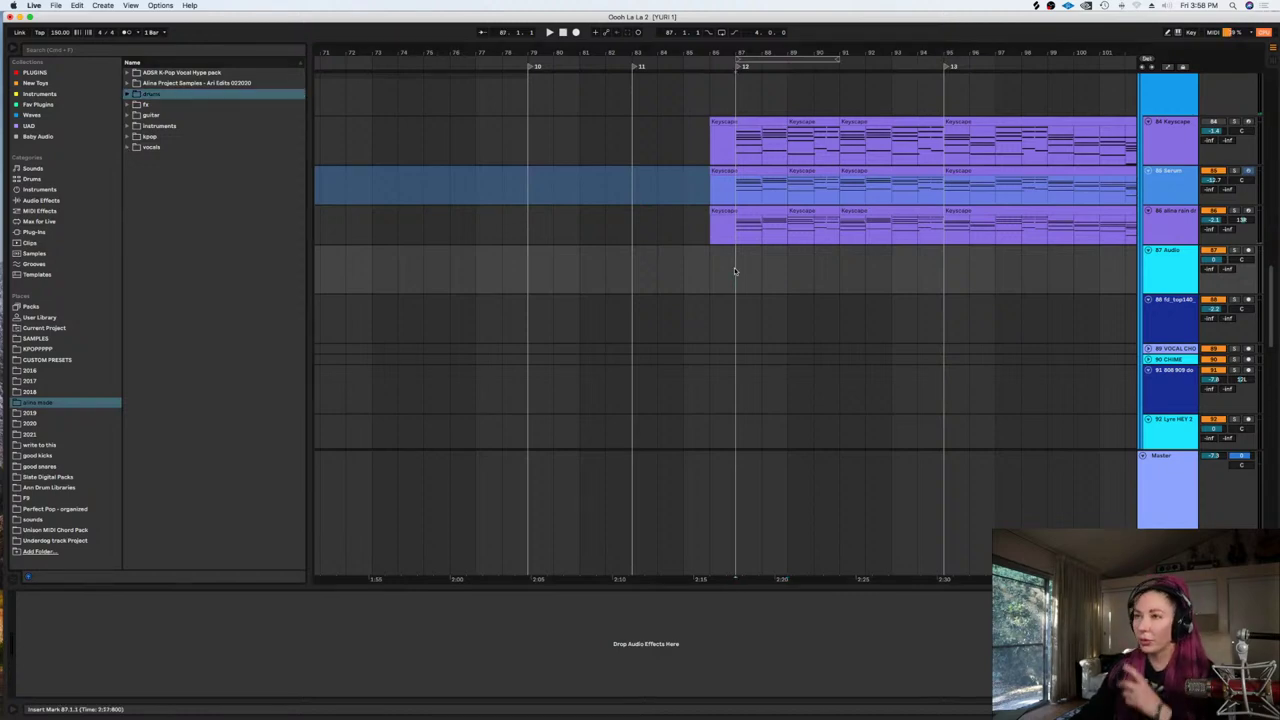
{"action": "key", "text": "space"}
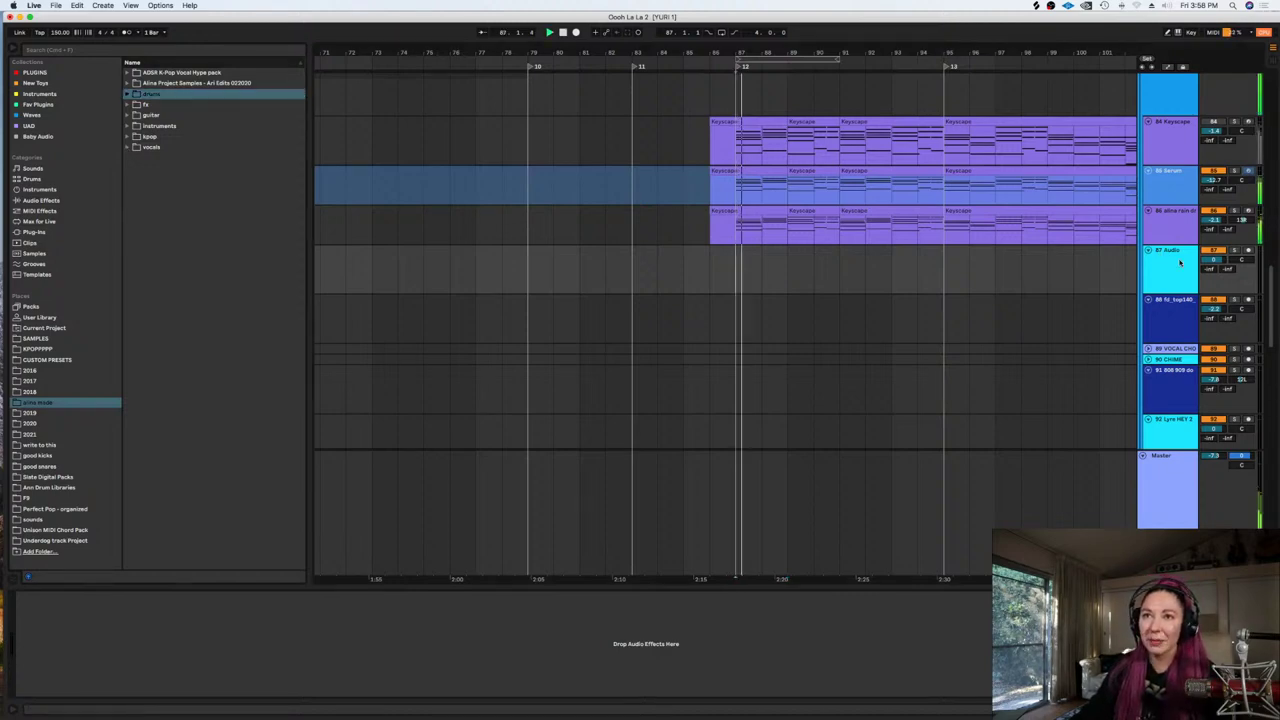
{"action": "left_click", "coordinate": [1180, 262]}
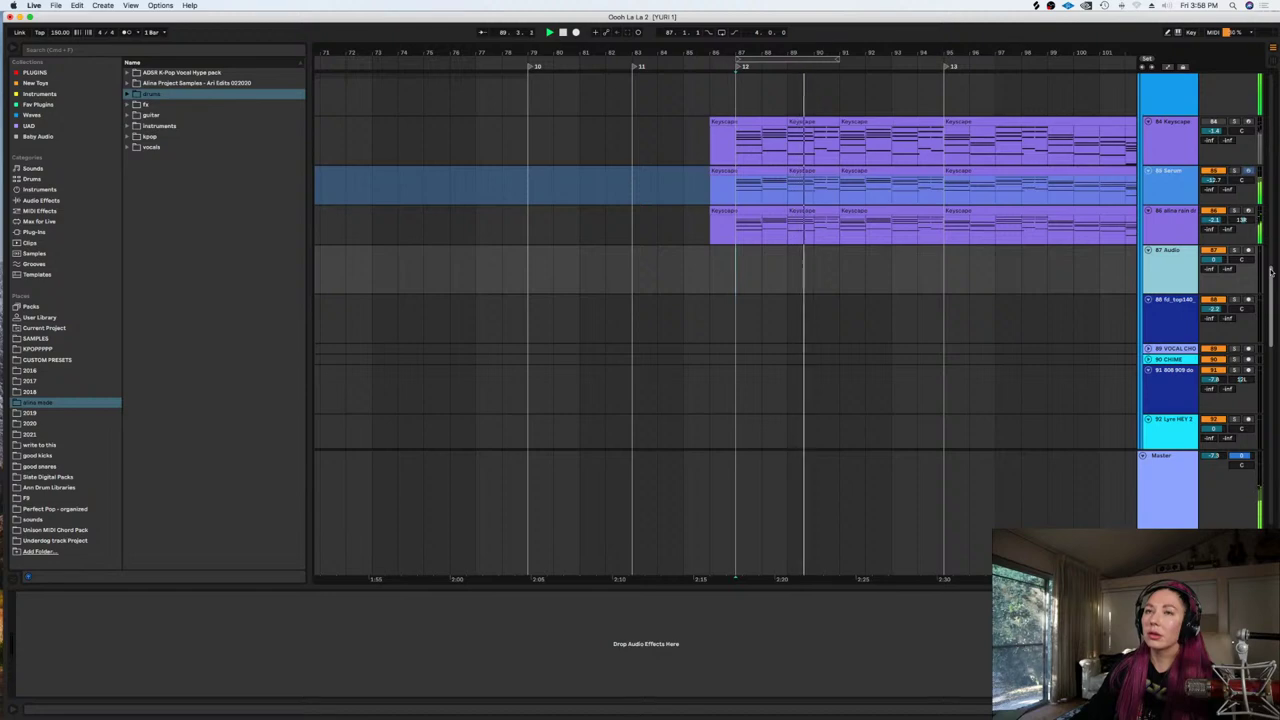
Examine the Auto-Tune EFX+ key, scale and retune settings on both Adlib1 vocal tracks
{"action": "left_click_drag", "start_coordinate": [1272, 270], "coordinate": [1266, 92]}
{"action": "left_click", "coordinate": [1162, 149]}
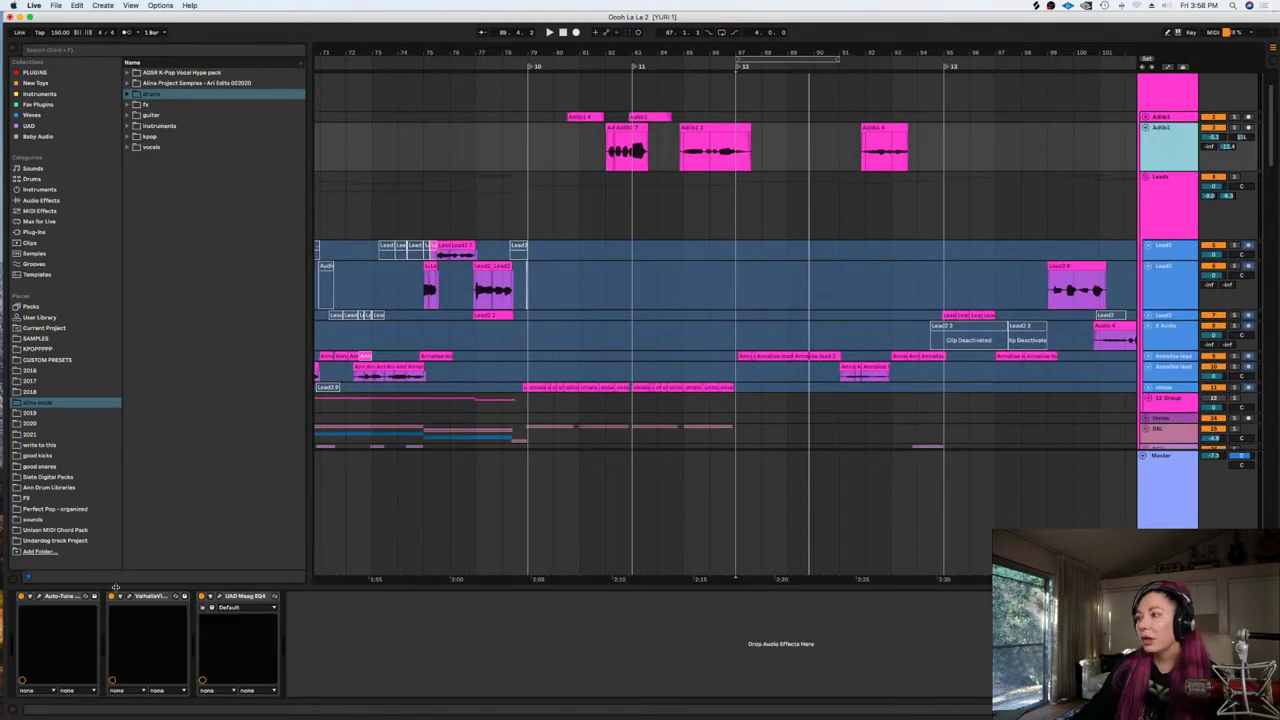
{"action": "left_click", "coordinate": [40, 596]}
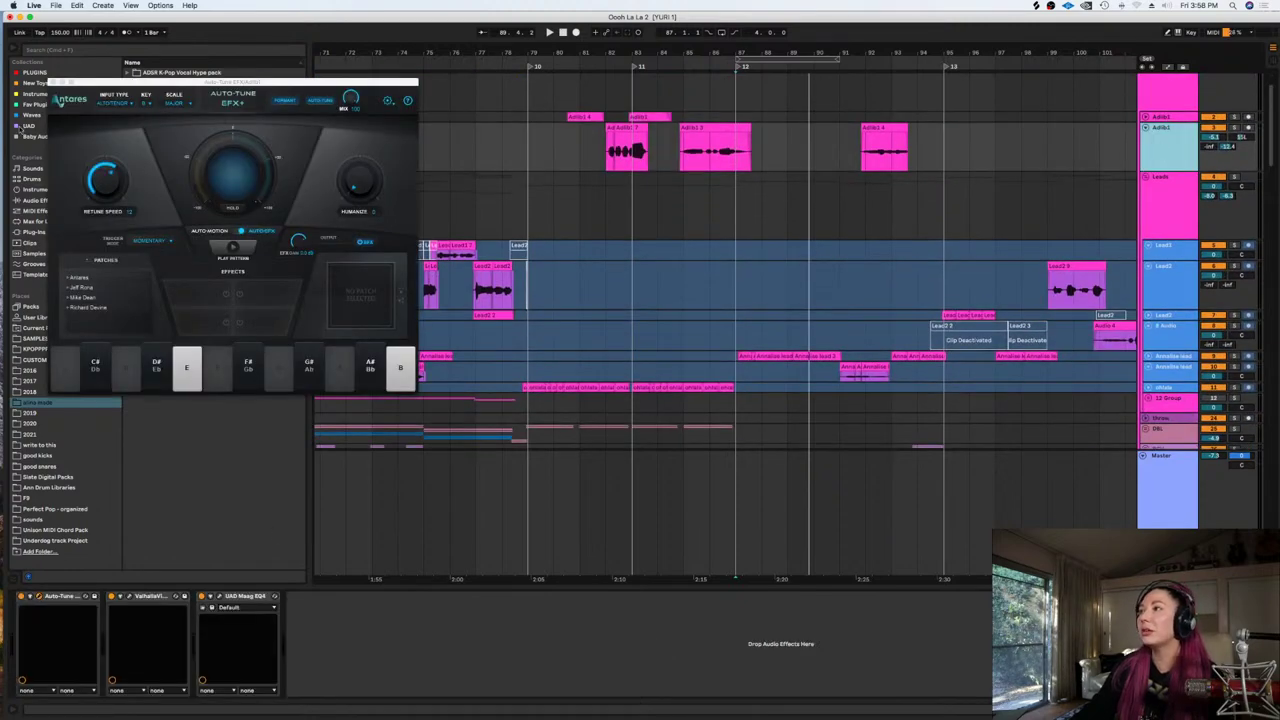
{"action": "left_click", "coordinate": [52, 82]}
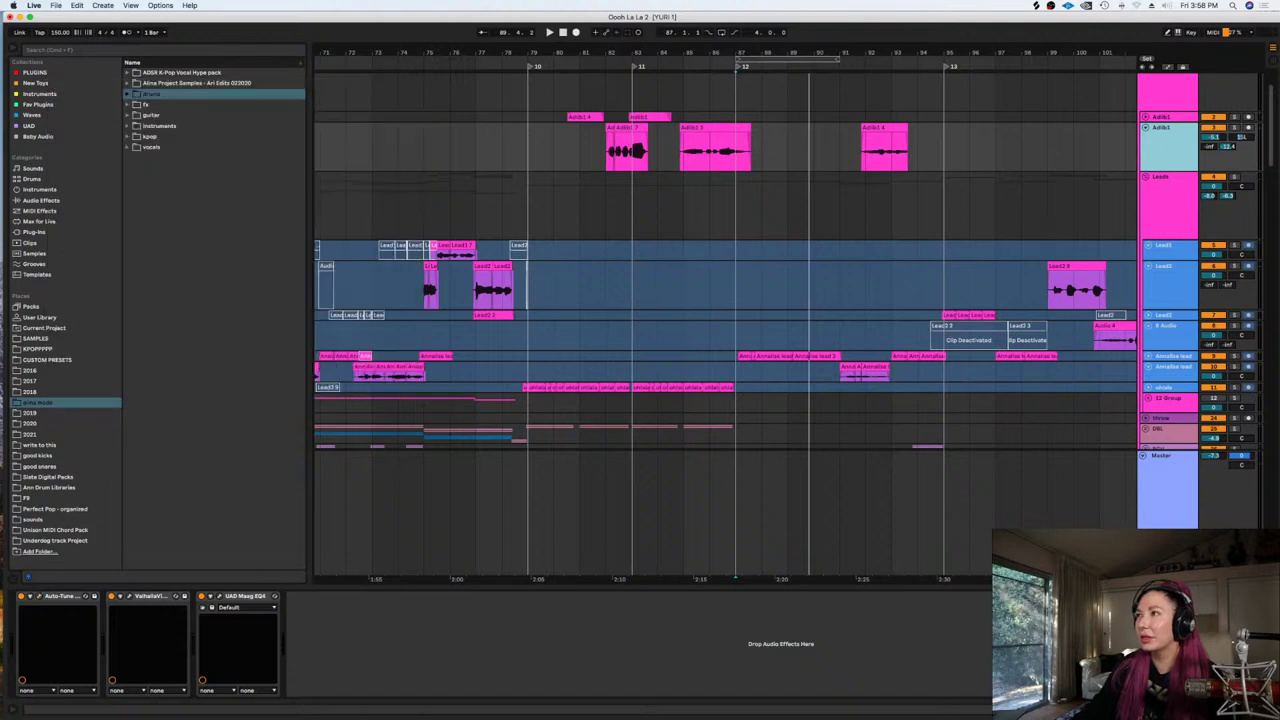
{"action": "left_click_drag", "start_coordinate": [1271, 157], "coordinate": [1273, 128]}
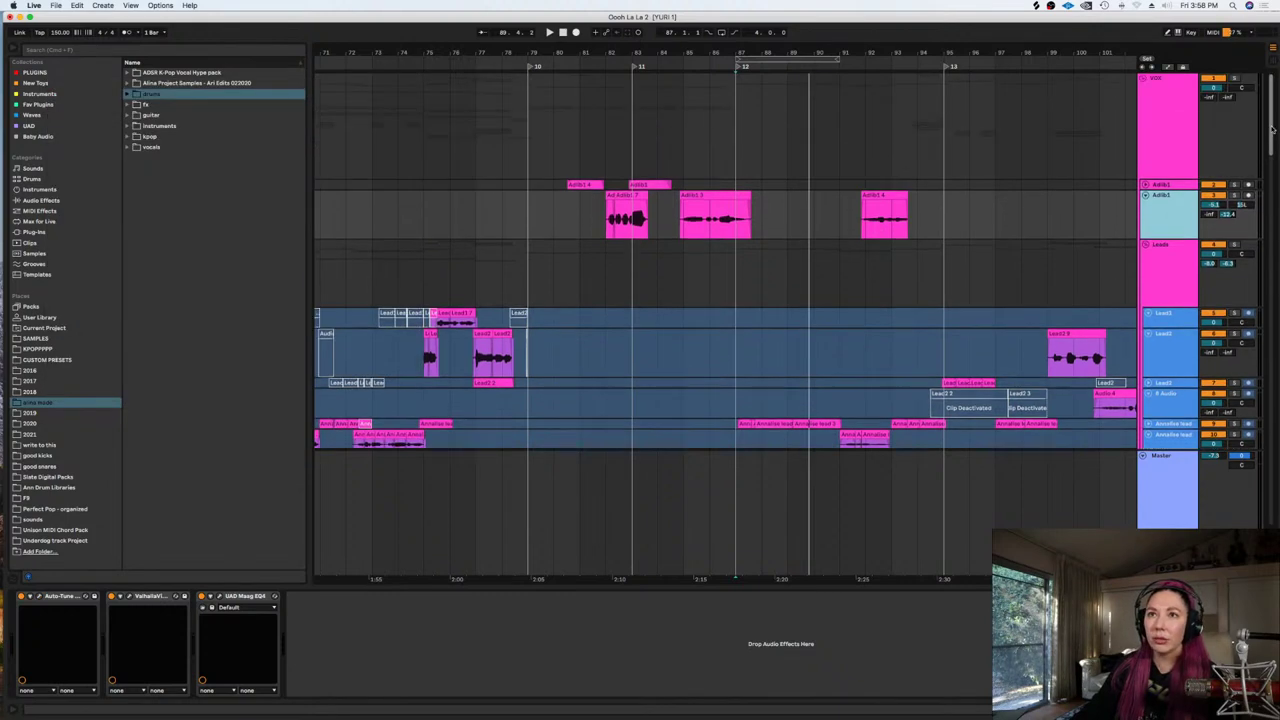
{"action": "left_click", "coordinate": [1163, 185]}
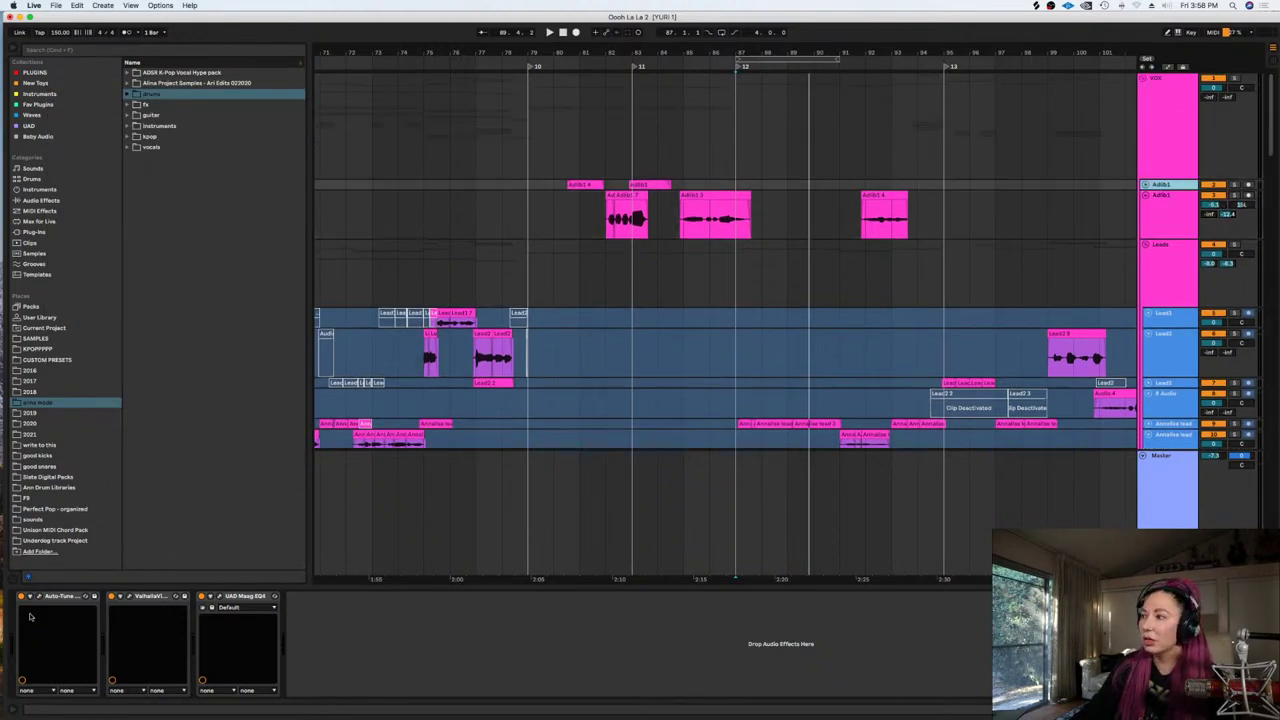
{"action": "left_click", "coordinate": [85, 596]}
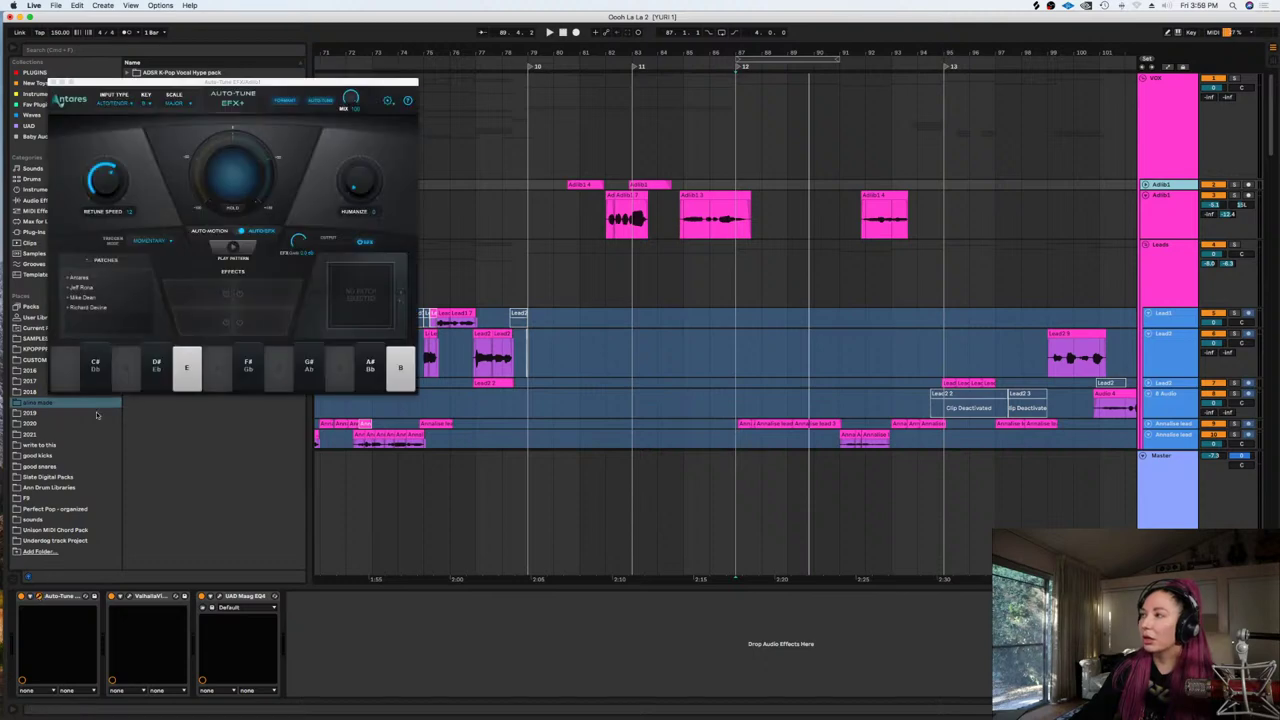
{"action": "left_click", "coordinate": [54, 83]}
{"action": "scroll", "coordinate": [728, 411], "scroll_direction": "down", "scroll_amount": 6}
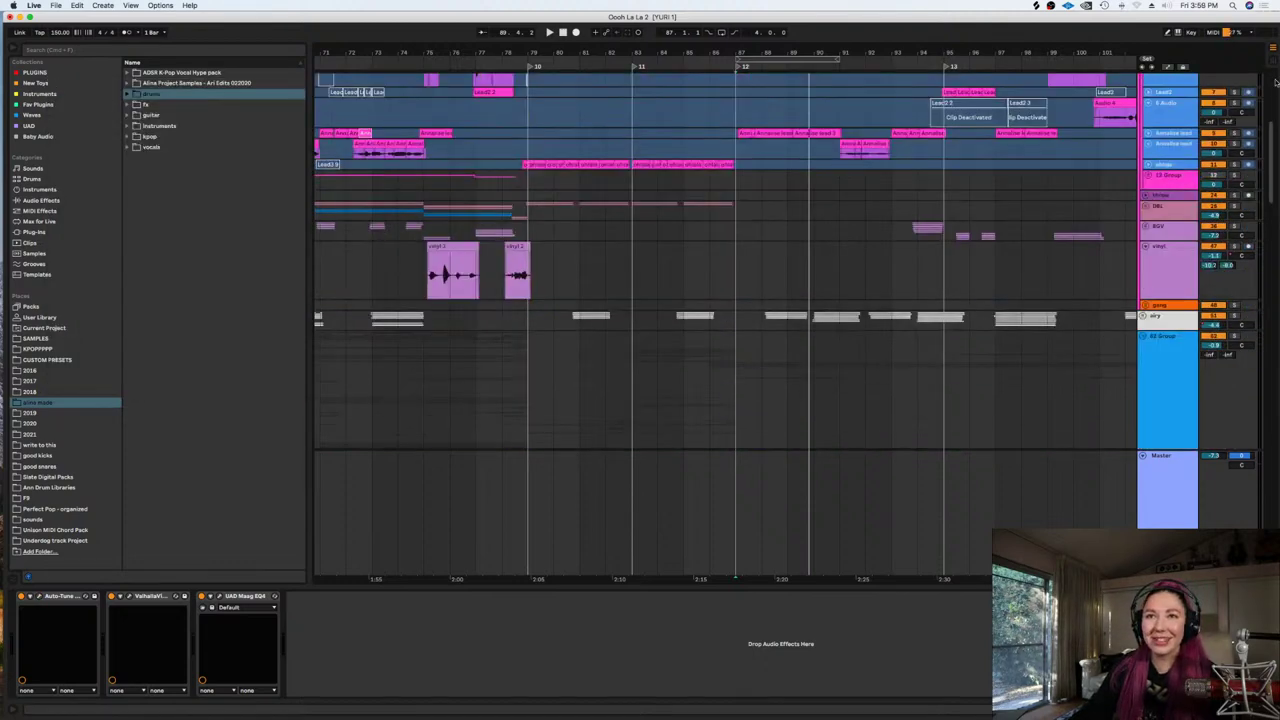
{"action": "scroll", "coordinate": [1268, 160], "scroll_direction": "down", "scroll_amount": 5}
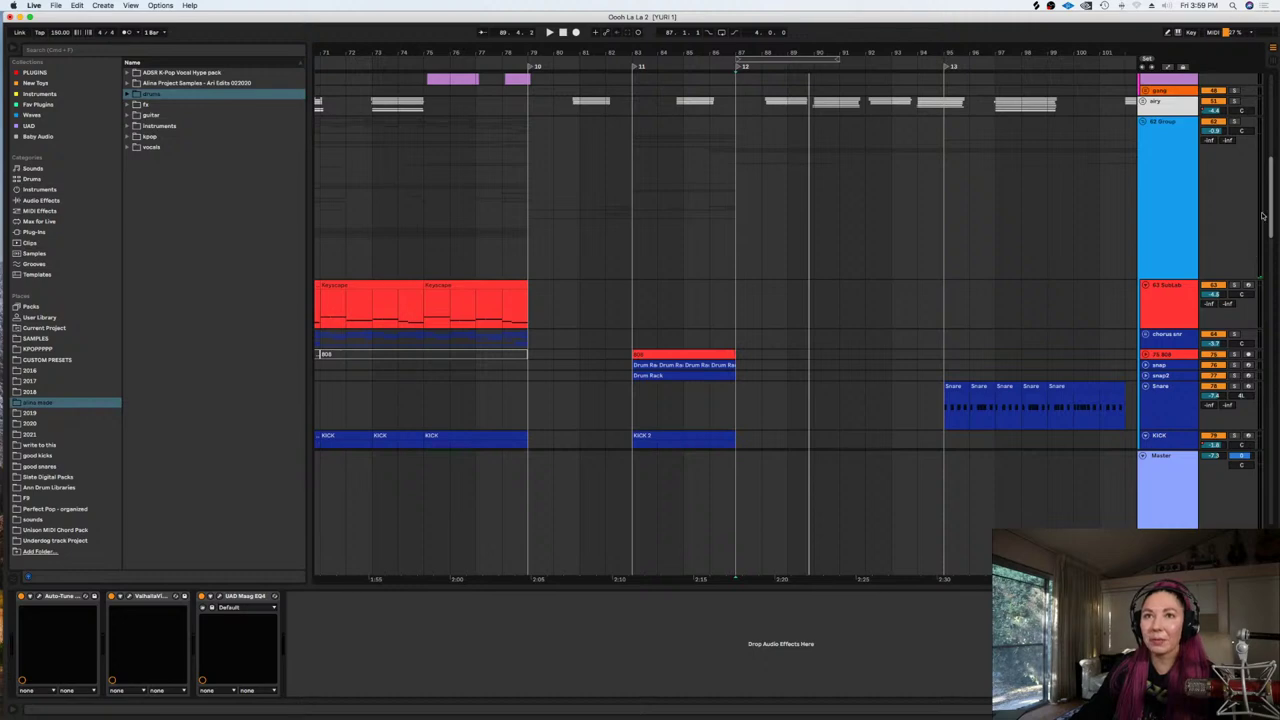
Switch to Splice and filter the library's FX instrument samples by the vocals tag
{"action": "scroll", "coordinate": [1263, 215], "scroll_direction": "down", "scroll_amount": 15}
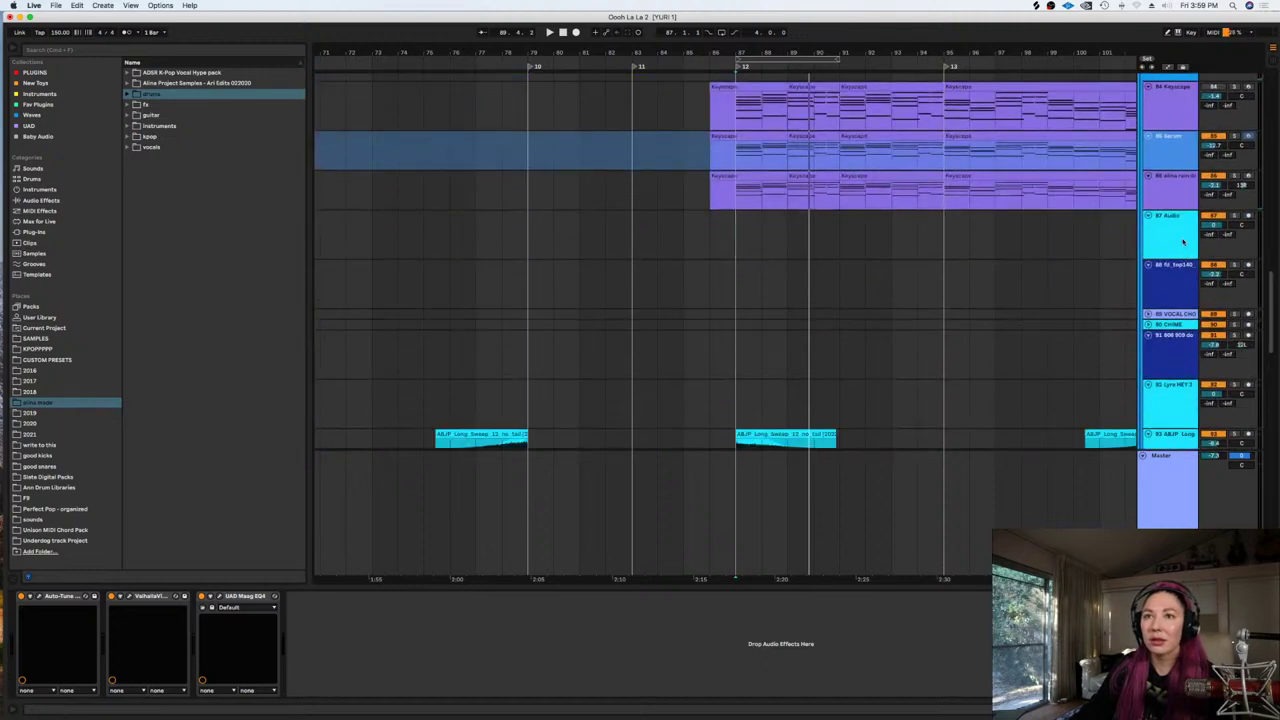
{"action": "left_click", "coordinate": [1036, 6]}
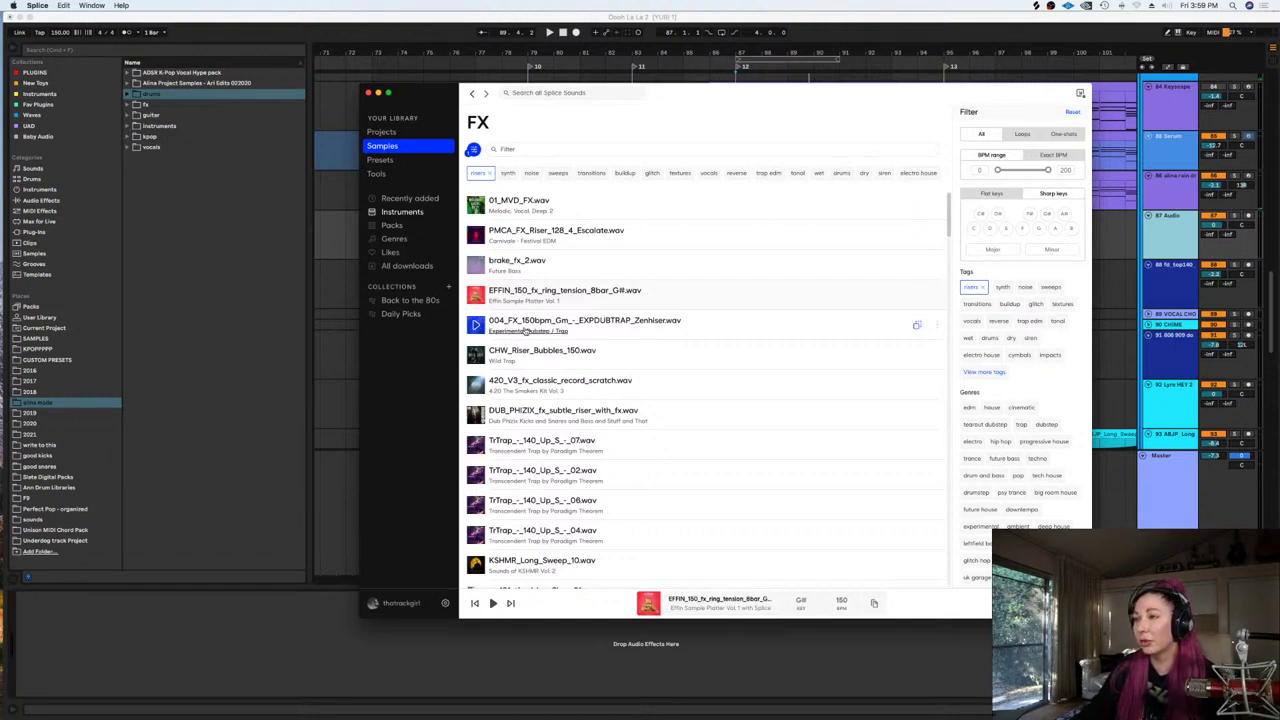
{"action": "left_click", "coordinate": [412, 215]}
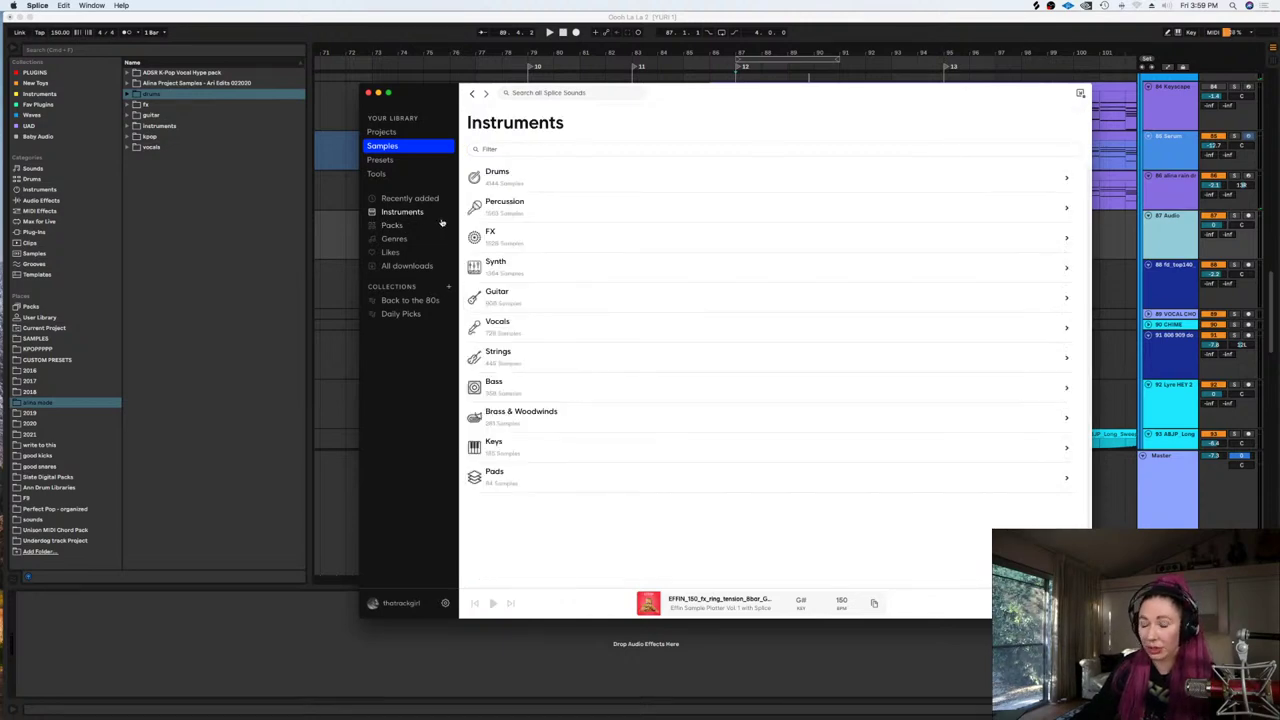
{"action": "left_click", "coordinate": [489, 233]}
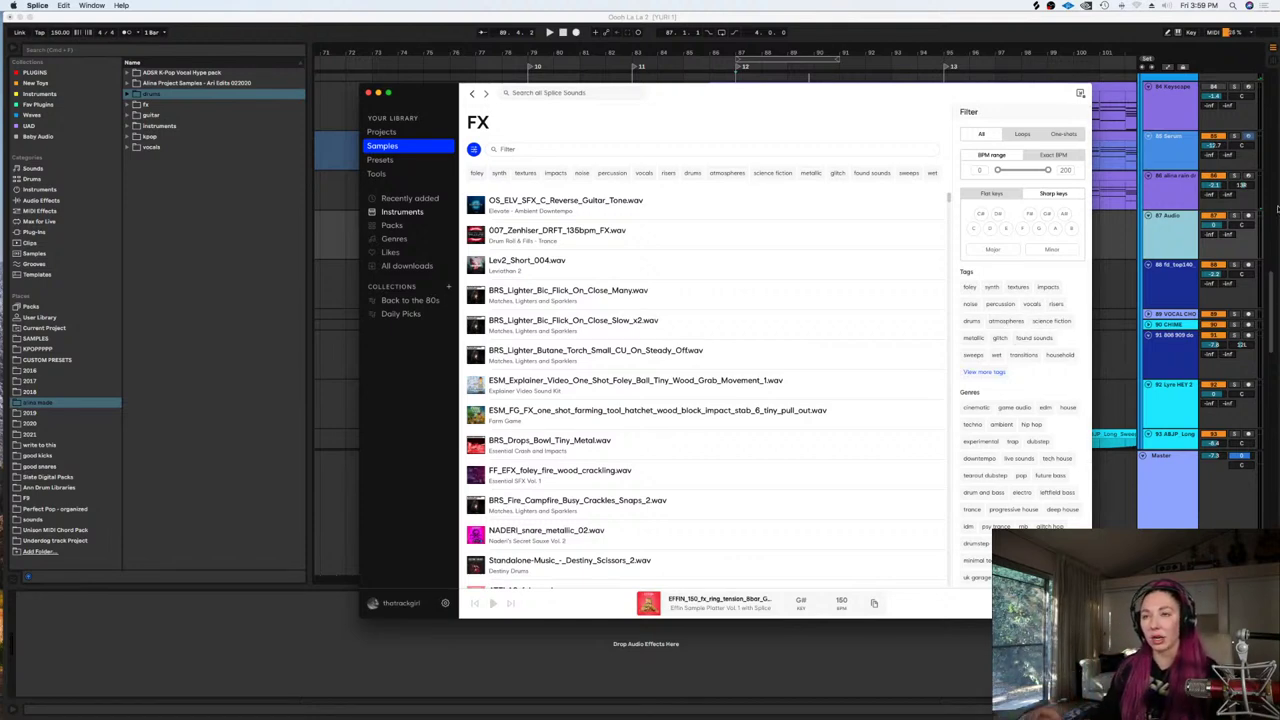
{"action": "left_click", "coordinate": [1031, 304]}
Preview the first vocal FX samples, from AndrewHuang_fx_vocal_one_shot_woo.wav through LOPHIILE_fx_one_shot_vocal_atmosphere.wav
{"action": "left_click", "coordinate": [476, 204]}
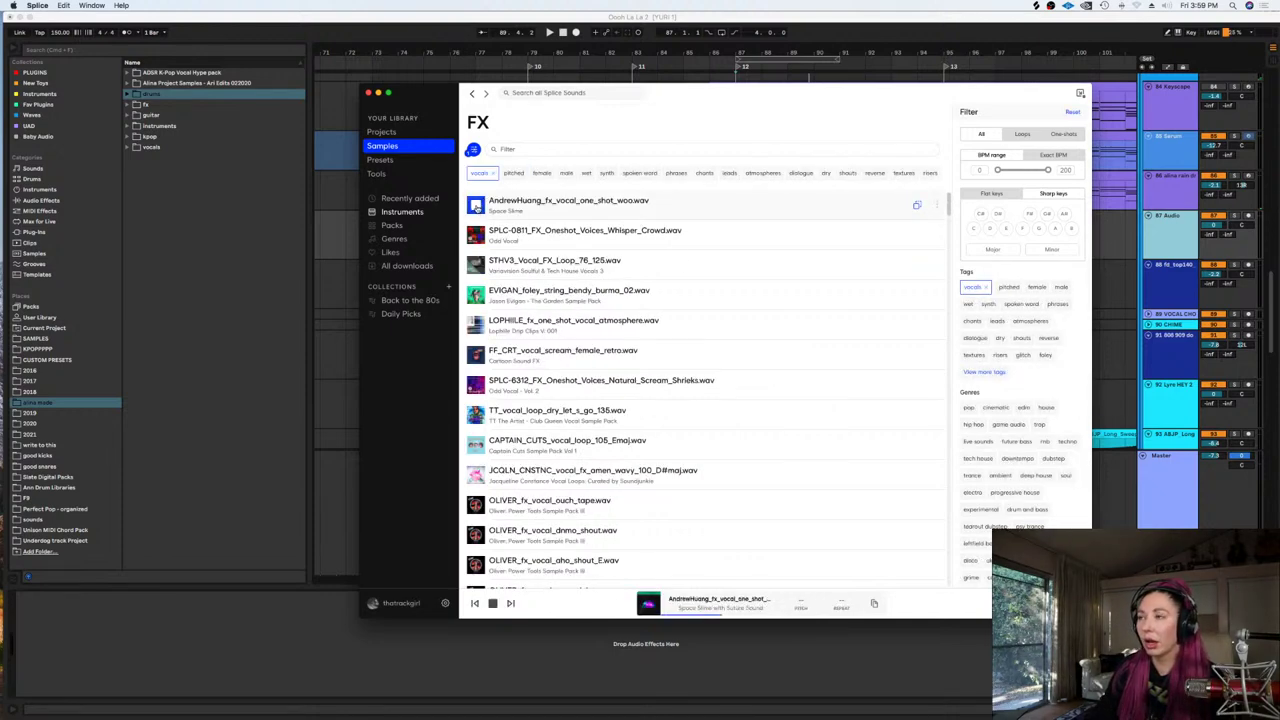
{"action": "left_click", "coordinate": [476, 233]}
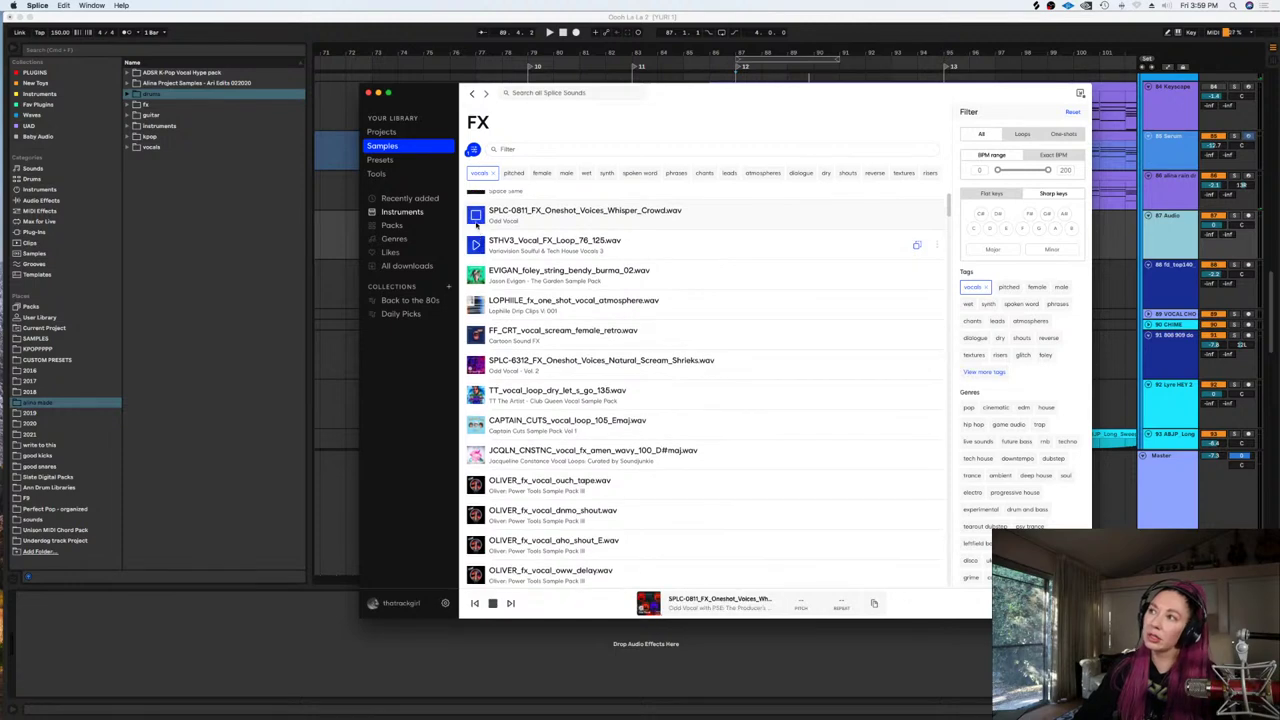
{"action": "left_click", "coordinate": [476, 213]}
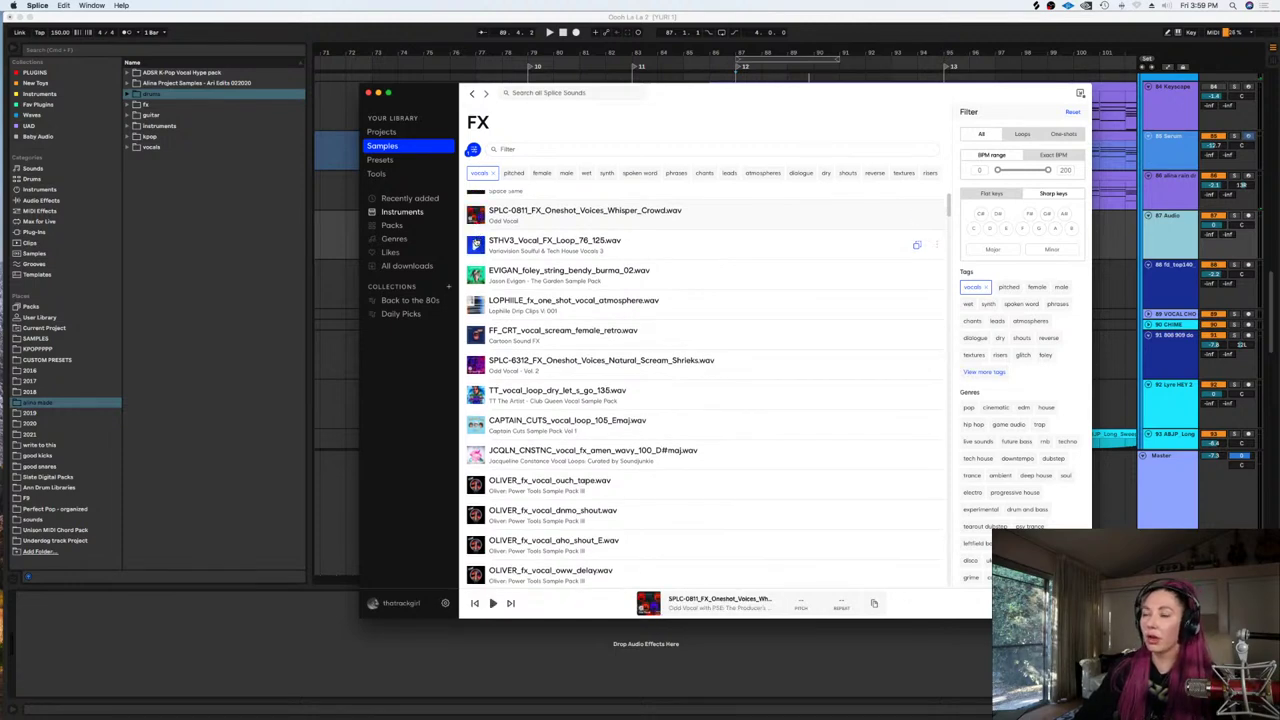
{"action": "left_click", "coordinate": [476, 244]}
{"action": "key", "text": "Down"}
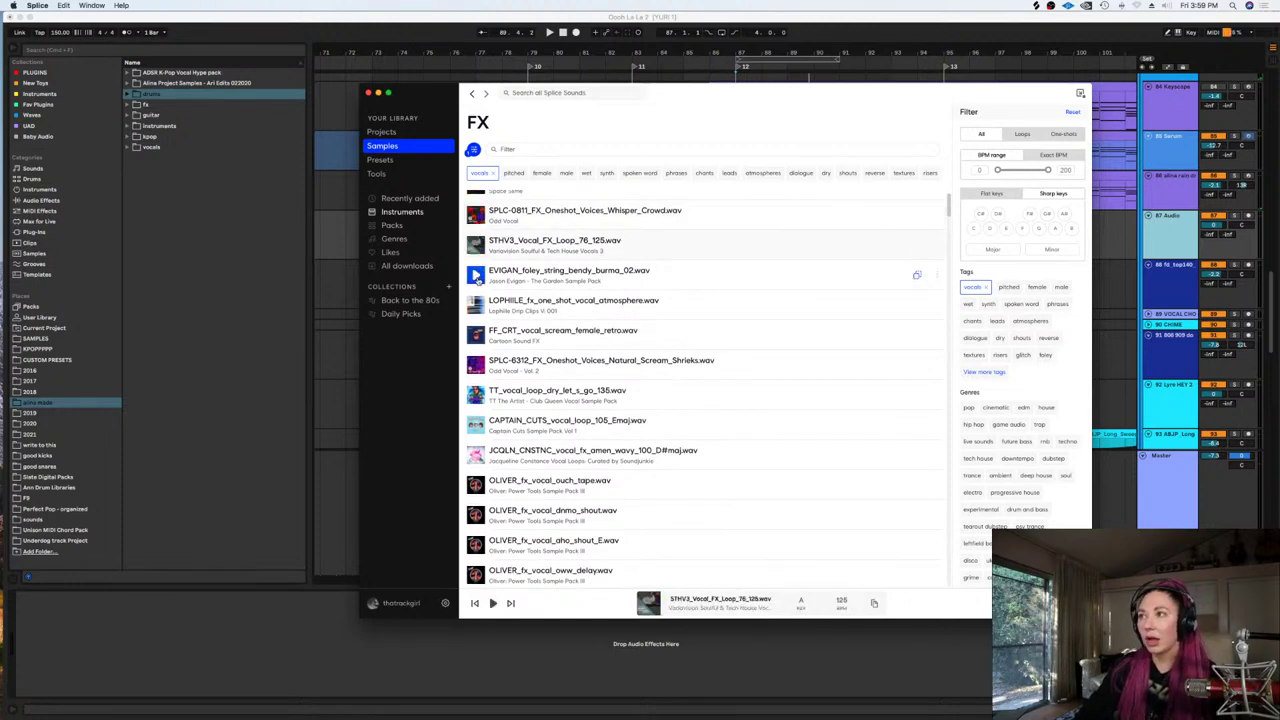
{"action": "left_click", "coordinate": [475, 245]}
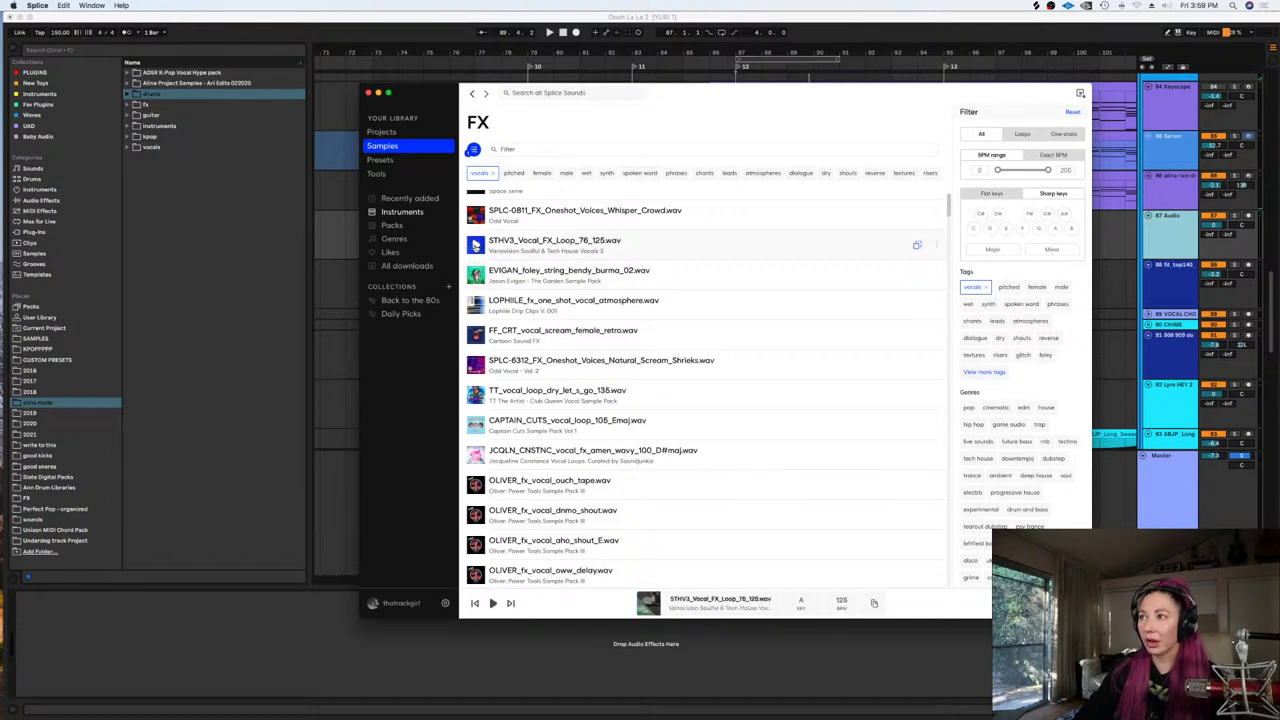
{"action": "scroll", "coordinate": [476, 251], "scroll_direction": "down", "scroll_amount": 1}
{"action": "left_click", "coordinate": [476, 256]}
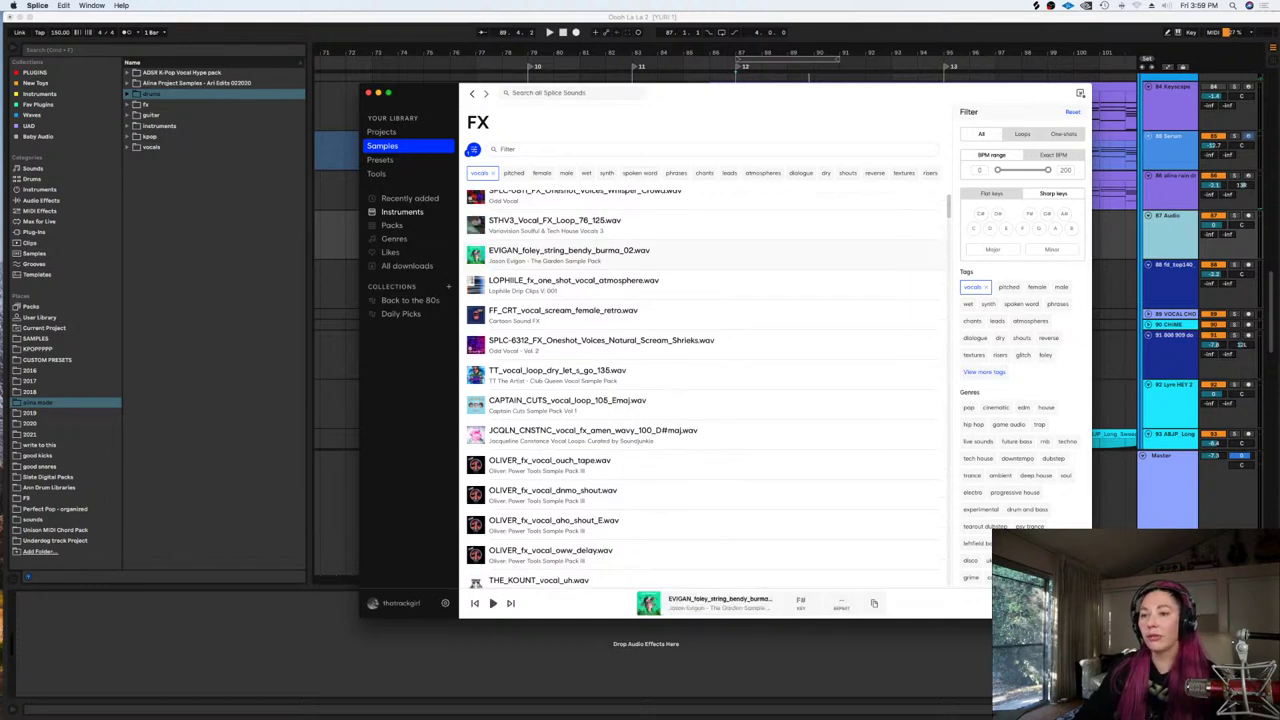
{"action": "left_click", "coordinate": [476, 284]}
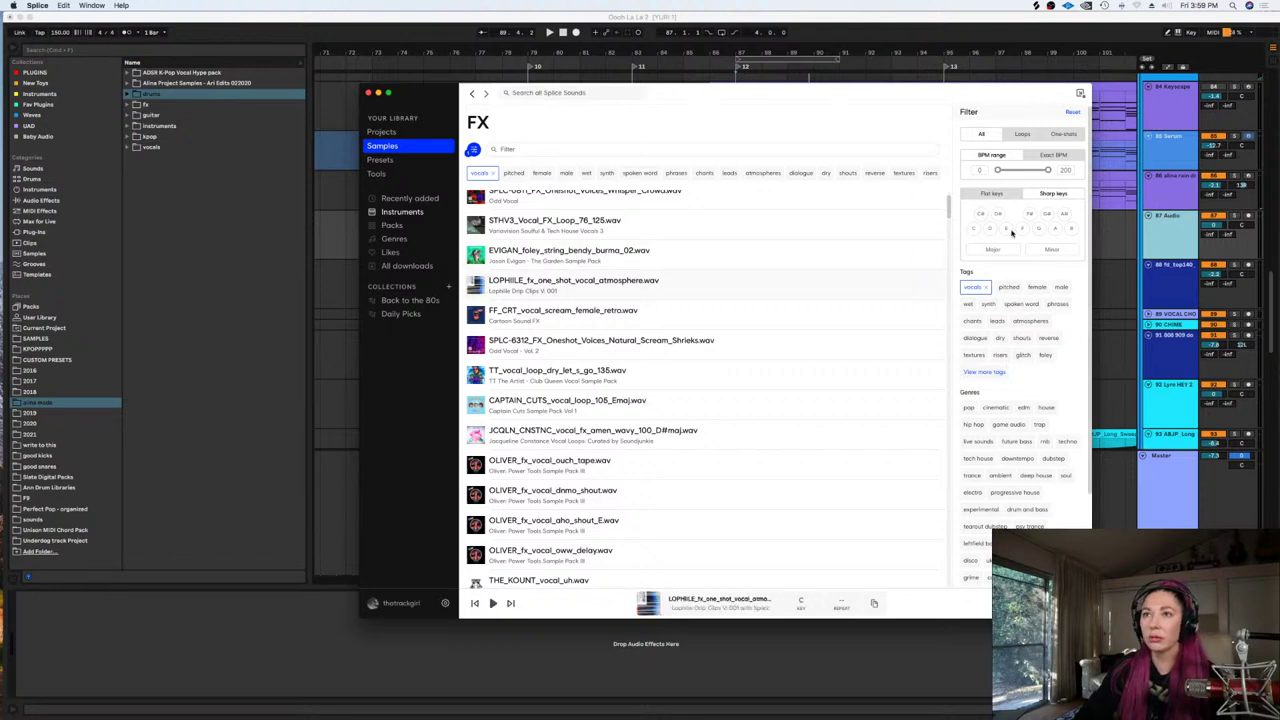
Narrow the vocal FX samples to B major and preview the Splice results from HOLLY_vocal_one_shot_annoying_Bmaj.wav through OSKAR_FLOOD_whale_space_01_Bmaj.wav
{"action": "left_click", "coordinate": [1071, 228]}
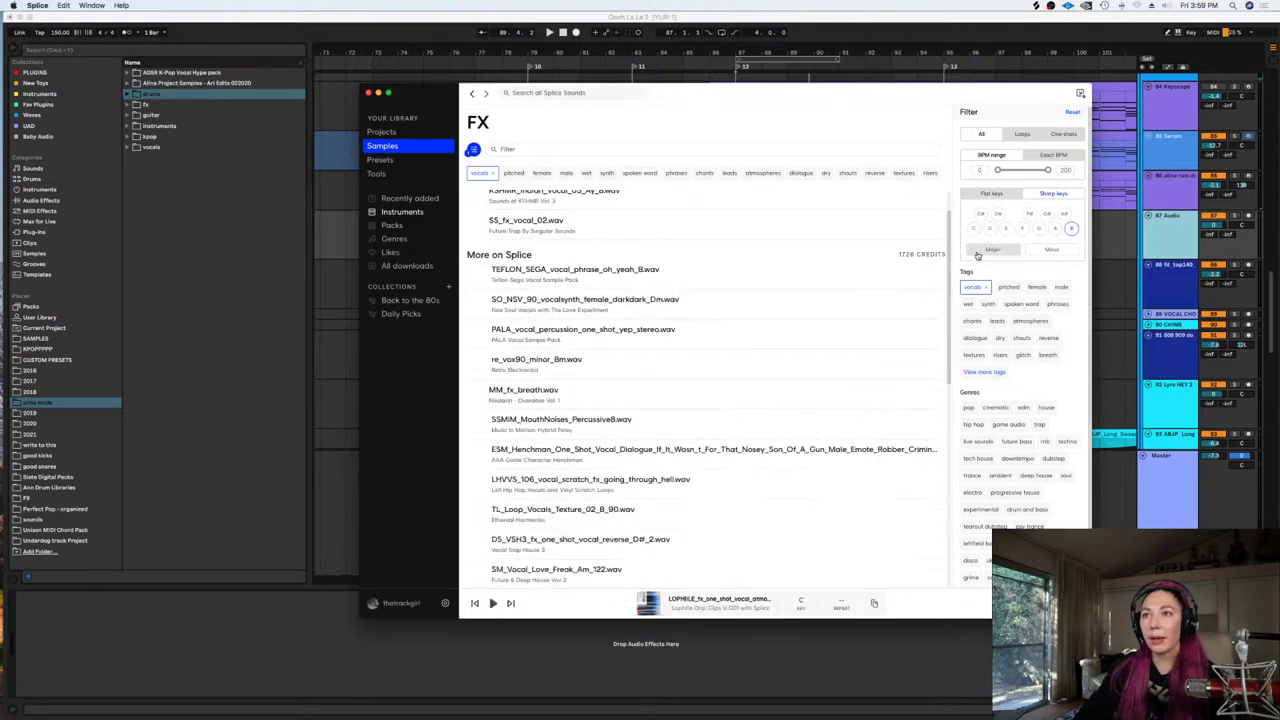
{"action": "left_click", "coordinate": [989, 249]}
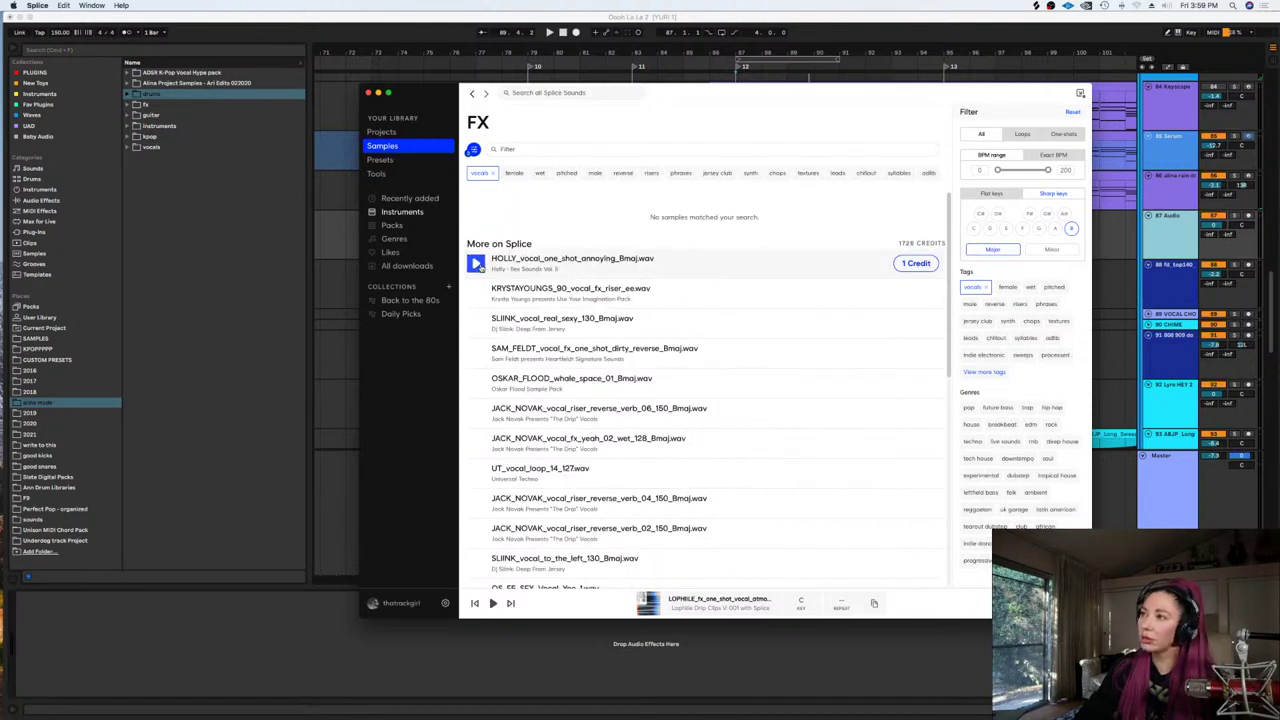
{"action": "left_click", "coordinate": [480, 266]}
{"action": "key", "text": "Down"}
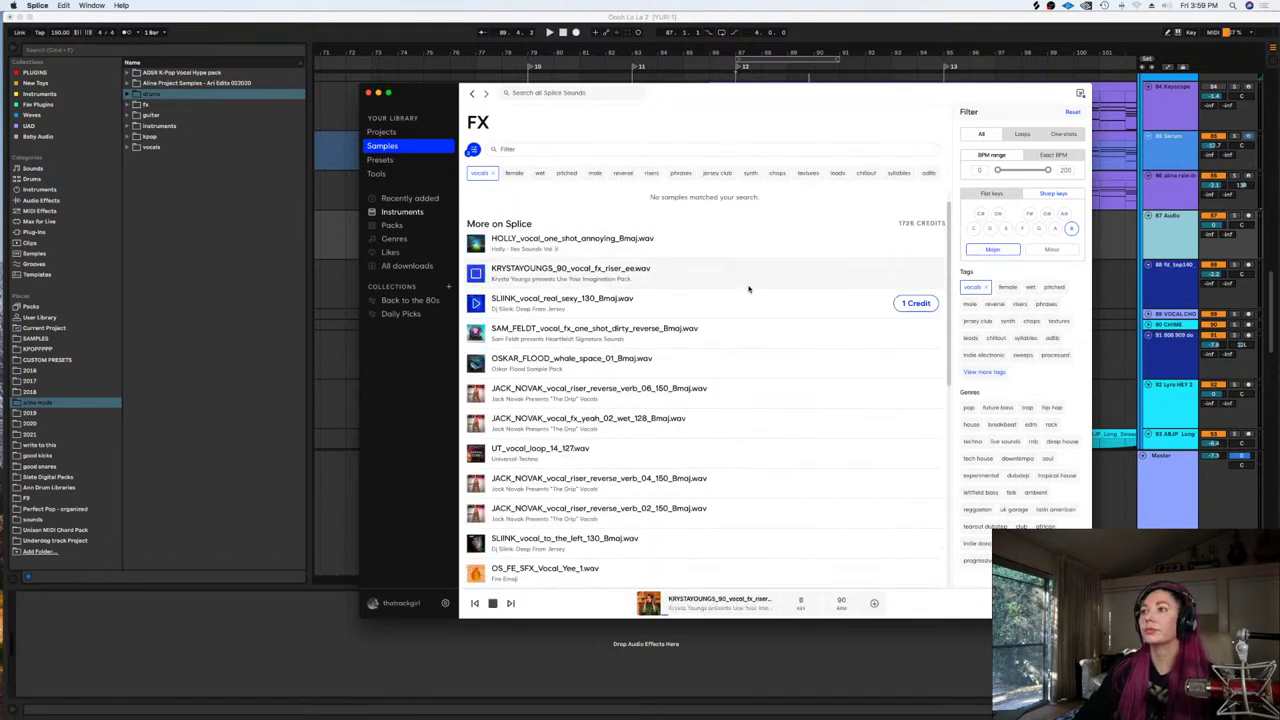
{"action": "key", "text": "Down"}
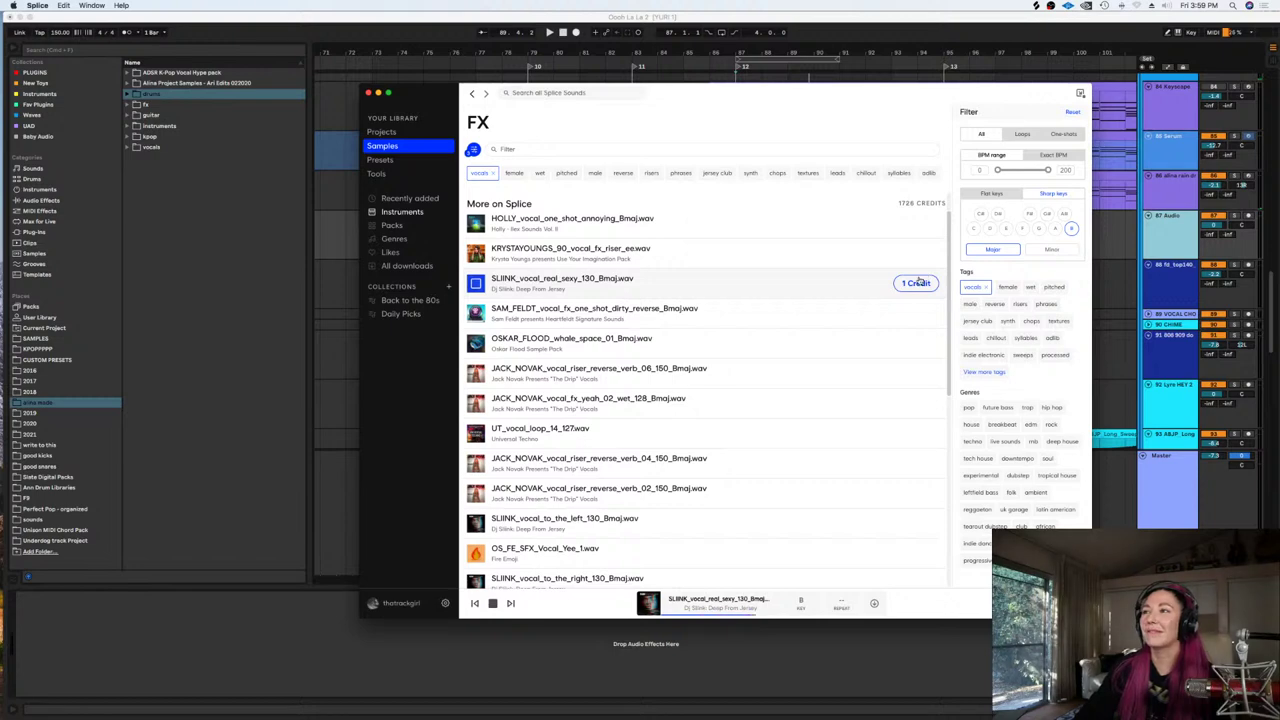
{"action": "key", "text": "Down"}
{"action": "key", "text": "Down"}
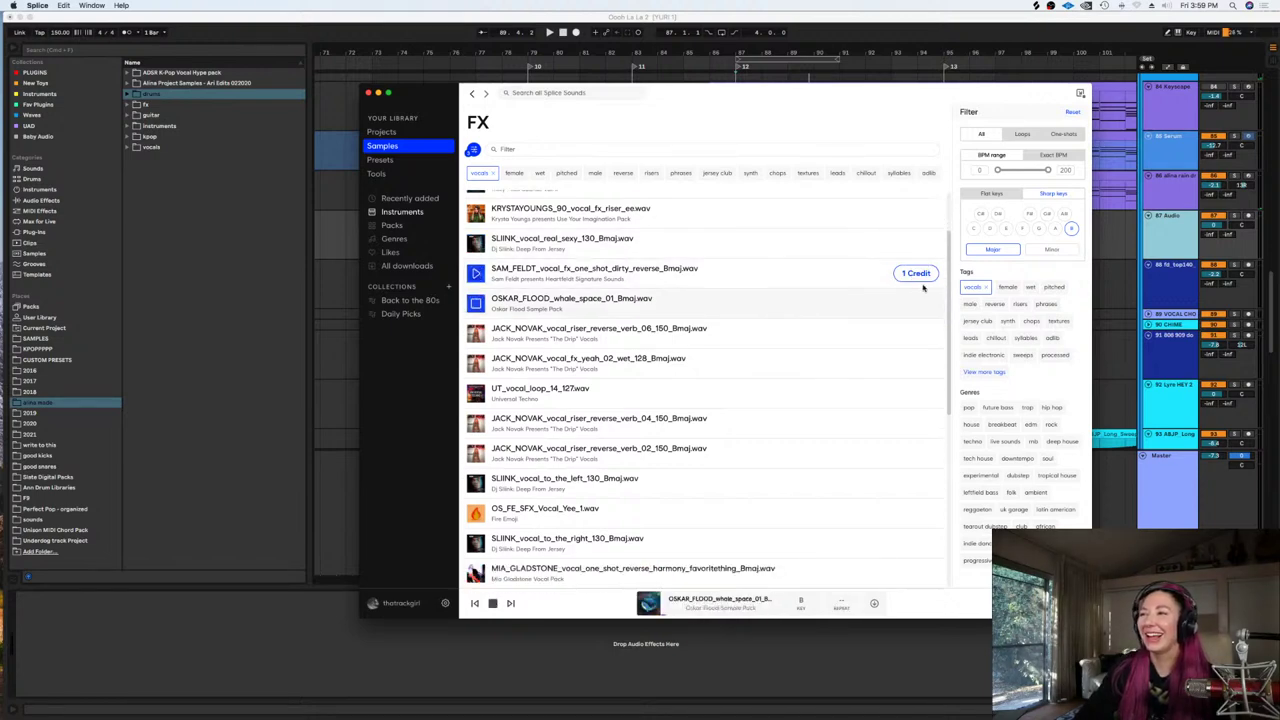
Get OSKAR_FLOOD_whale_space_01_Bmaj.wav for 1 credit, place it on Live's audio track 87 at bar 87, and play it
{"action": "left_click", "coordinate": [914, 305]}
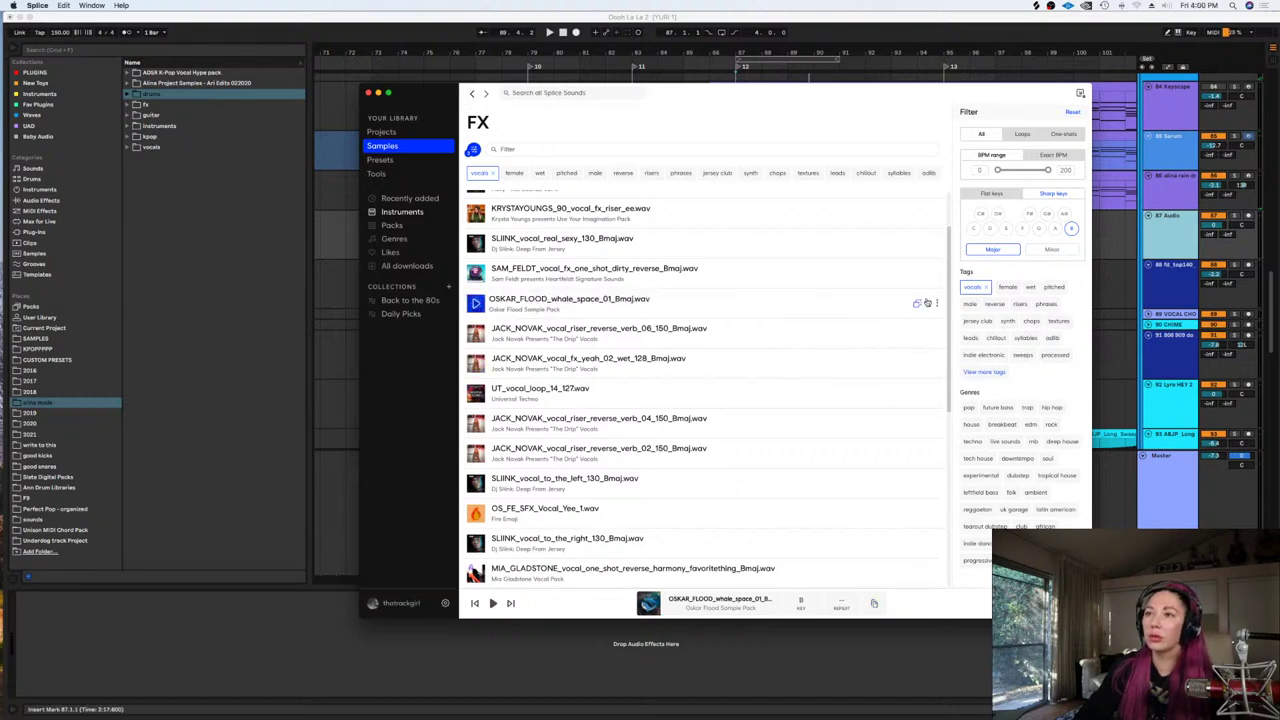
{"action": "left_click", "coordinate": [1117, 244]}
{"action": "left_click", "coordinate": [811, 242]}
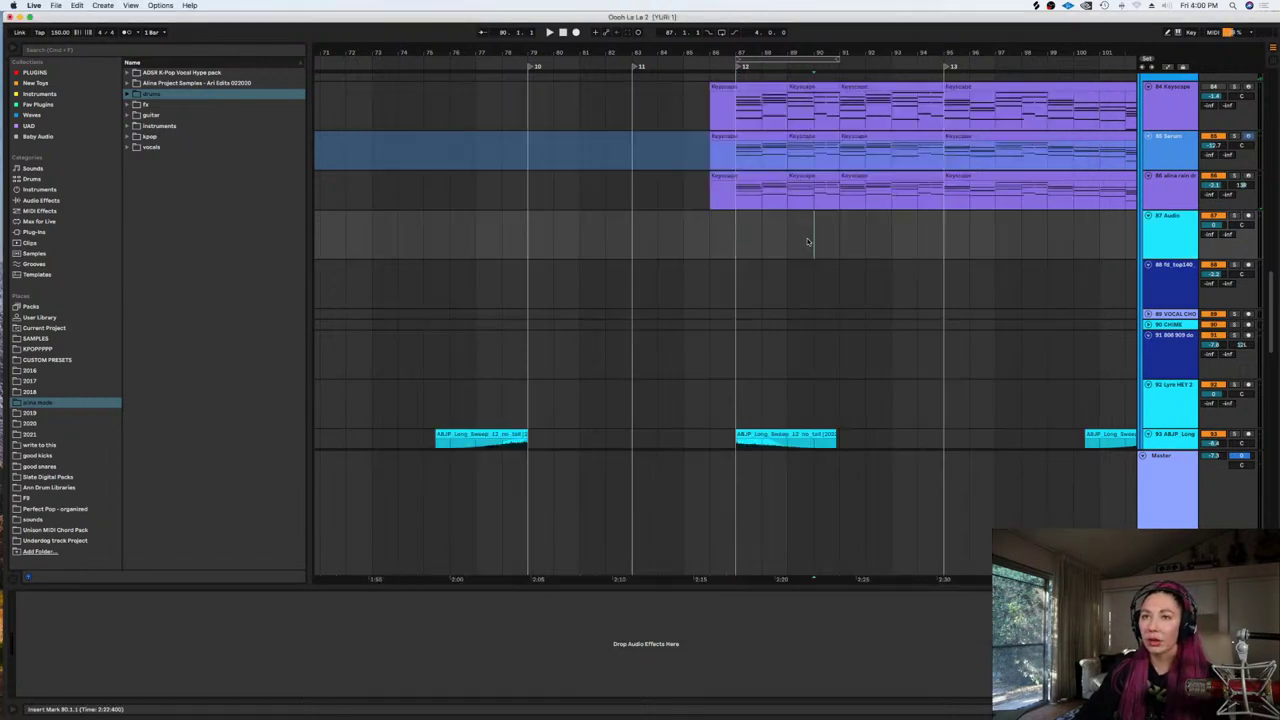
{"action": "left_click", "coordinate": [737, 248]}
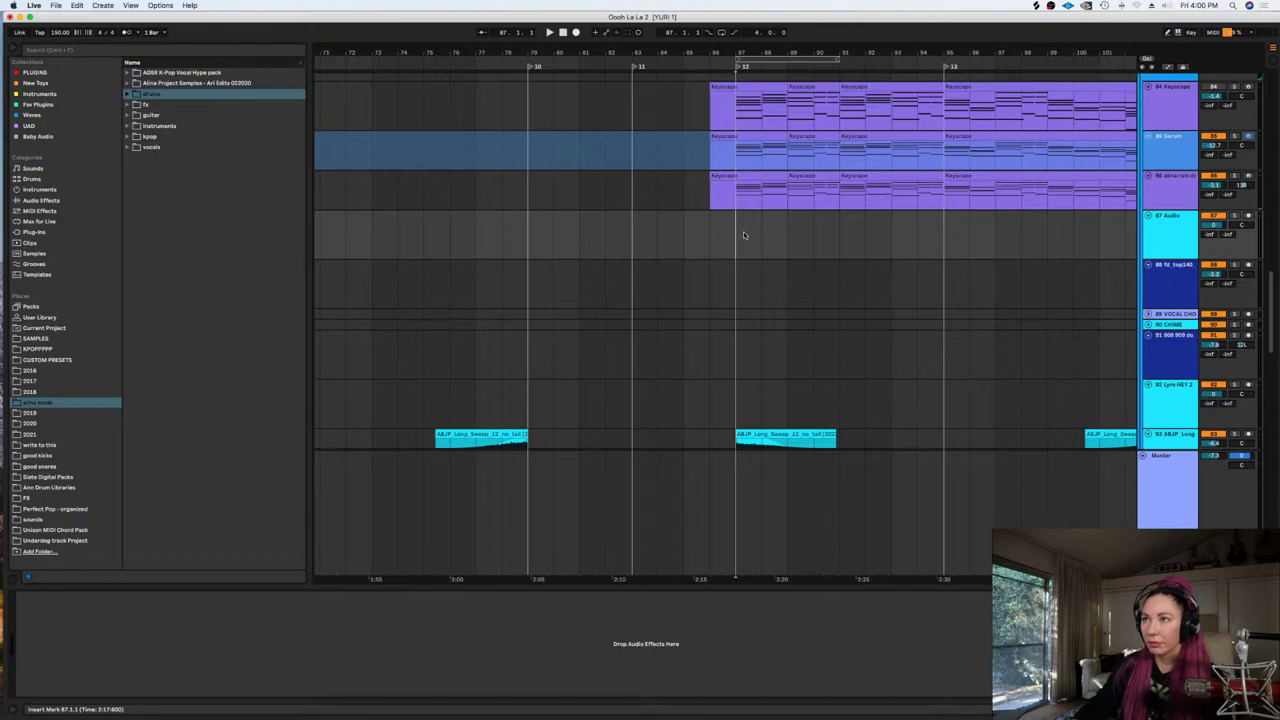
{"action": "key", "text": "super+v"}
{"action": "key", "text": "space"}
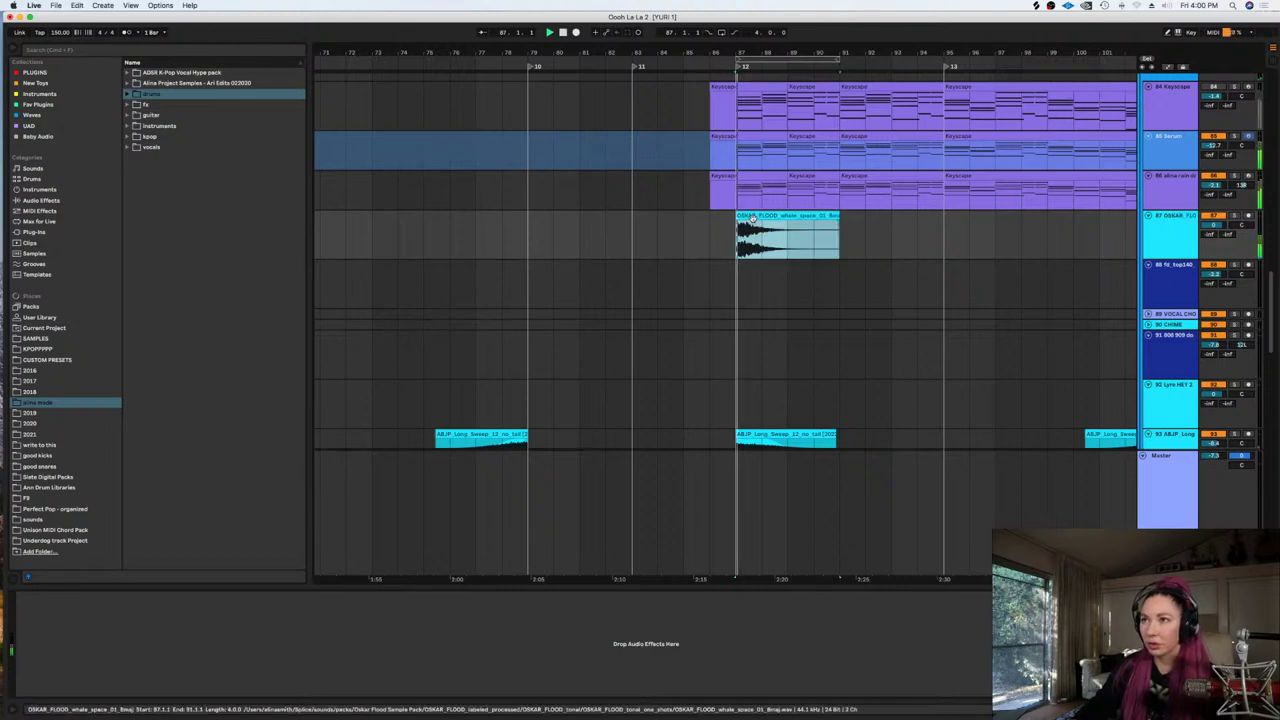
{"action": "key", "text": "space"}
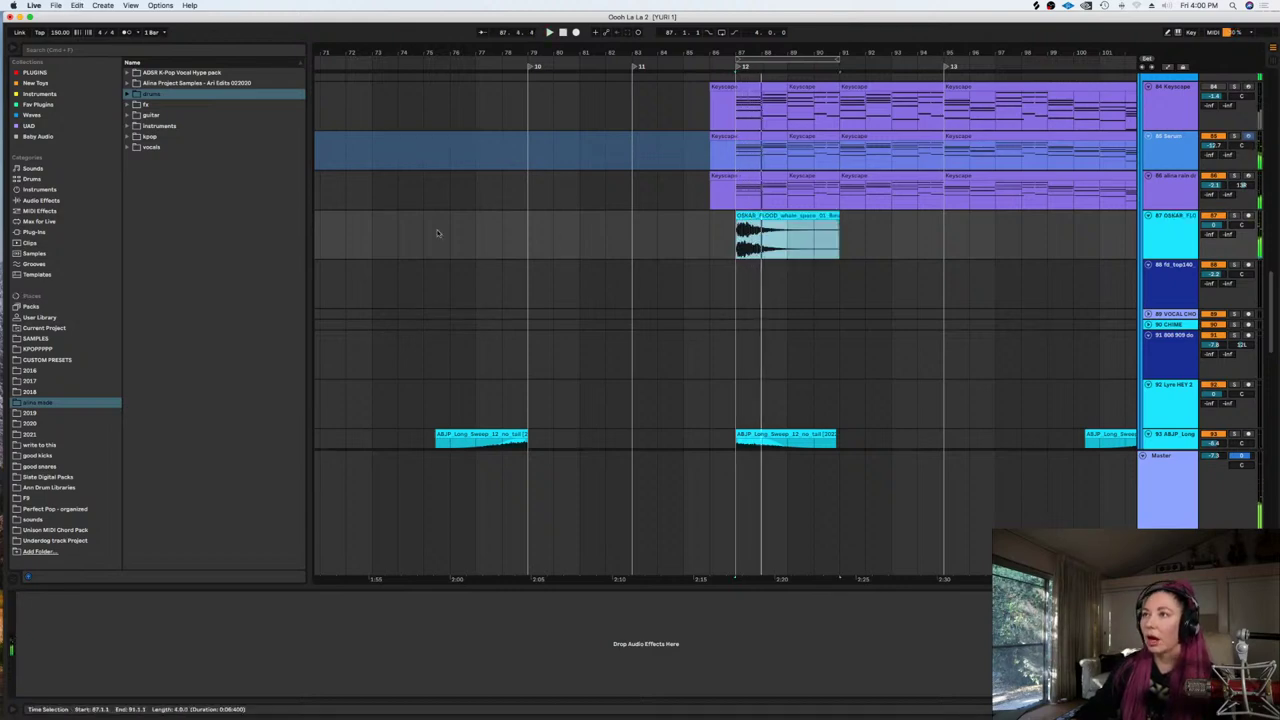
Deactivate track 87 and play the section from bar 87 without the whale sample
{"action": "double_click", "coordinate": [755, 217]}
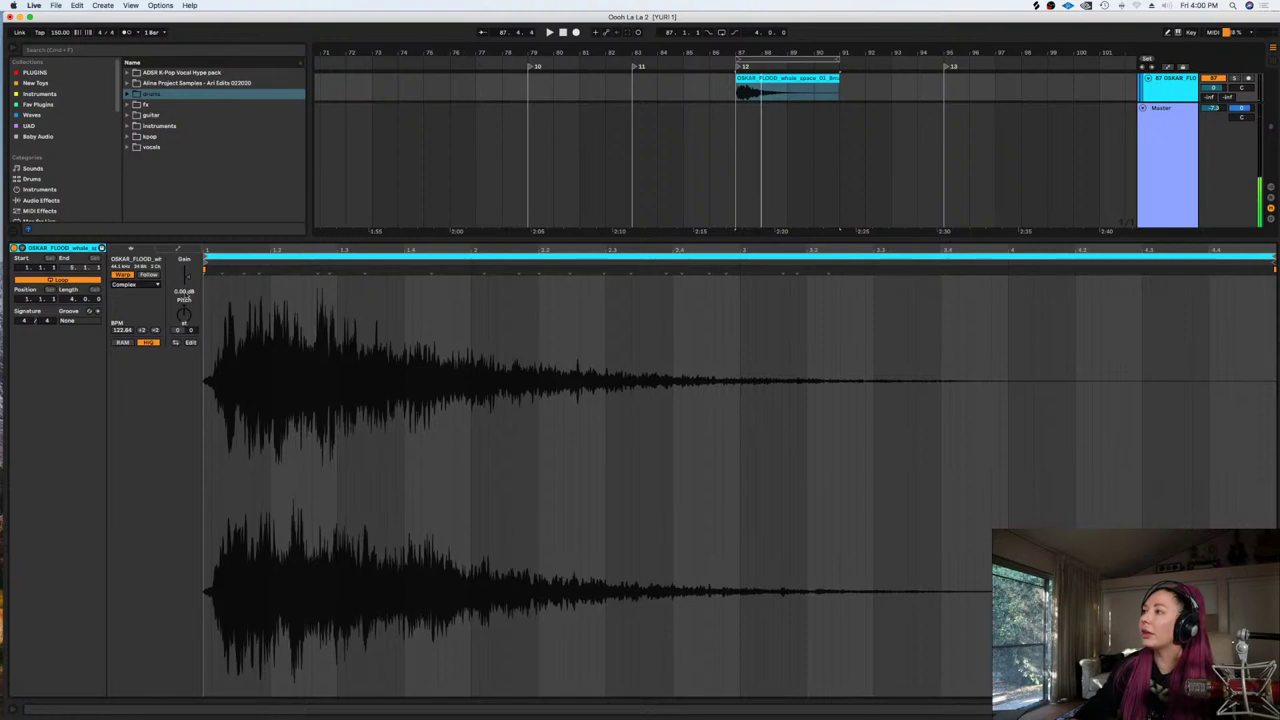
{"action": "left_click", "coordinate": [1223, 78]}
{"action": "left_click", "coordinate": [1214, 79]}
{"action": "scroll", "coordinate": [1276, 305], "scroll_direction": "up", "scroll_amount": 8}
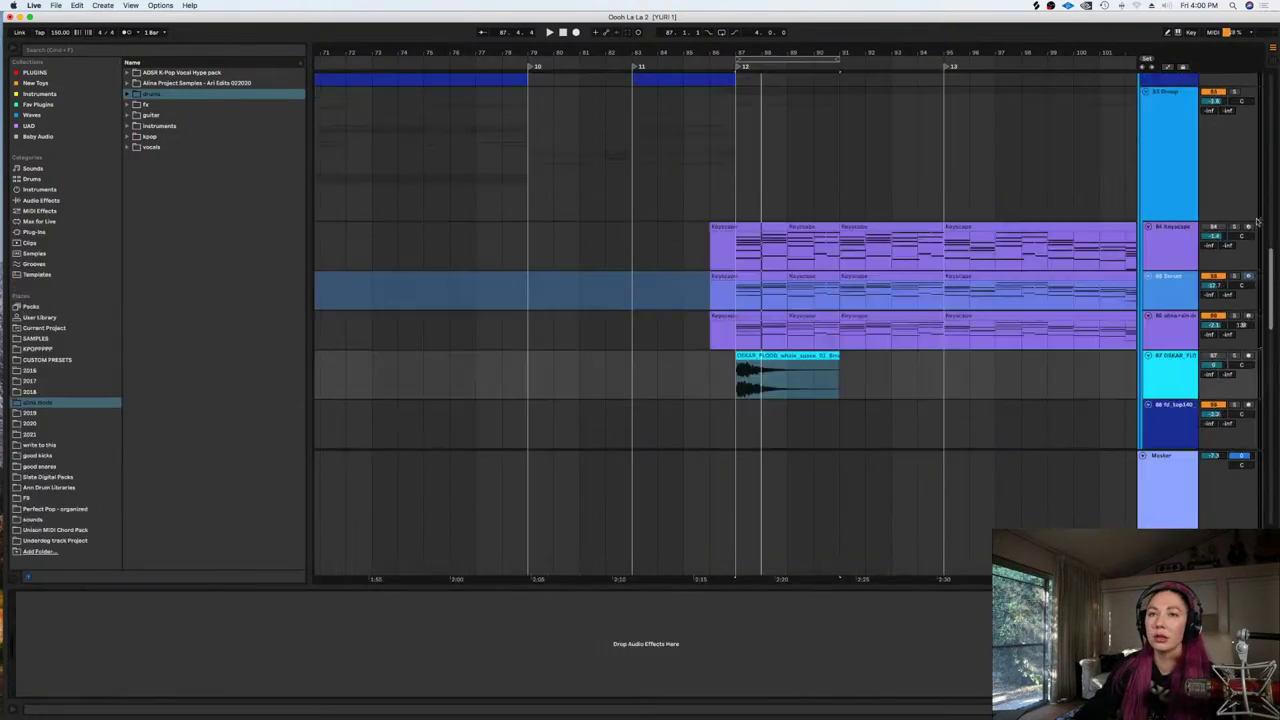
{"action": "key", "text": "space"}
{"action": "scroll", "coordinate": [1268, 265], "scroll_direction": "down", "scroll_amount": 3}
{"action": "scroll", "coordinate": [1268, 265], "scroll_direction": "down", "scroll_amount": 2}
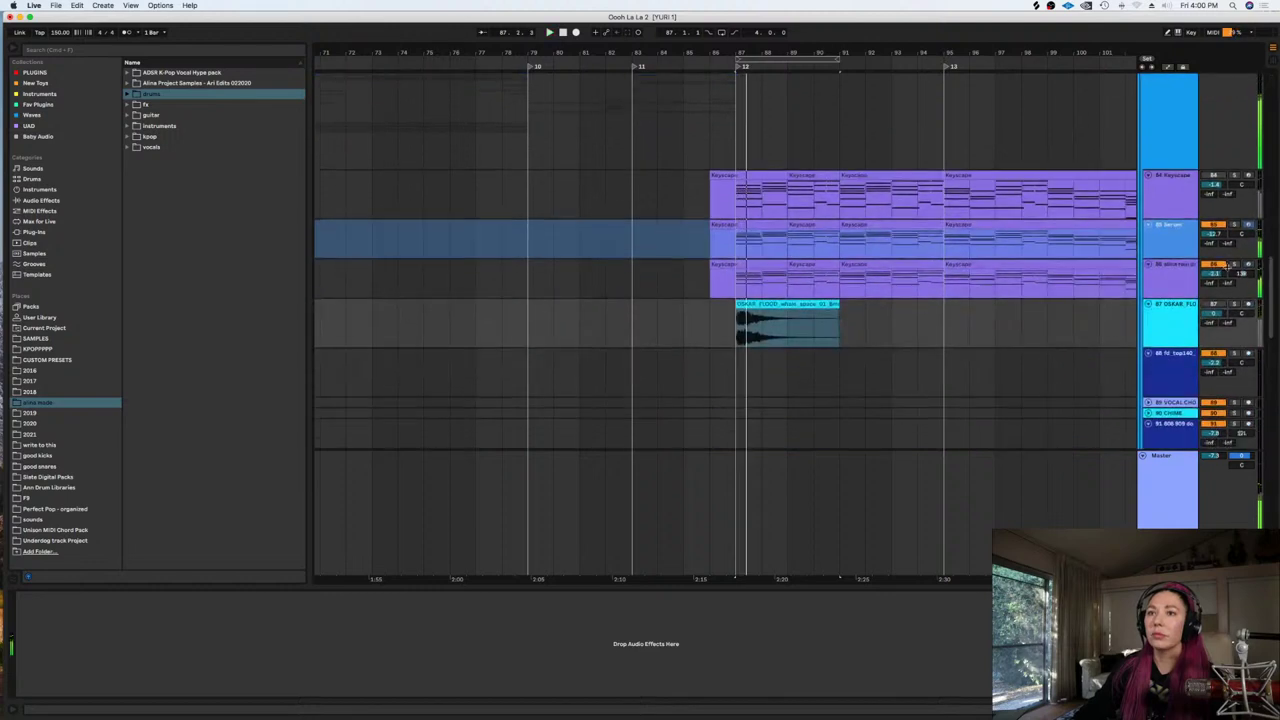
Solo track 87 and audition the whale clip transposed to +1 and -1 semitones, returning its pitch to 0
{"action": "left_click", "coordinate": [740, 330]}
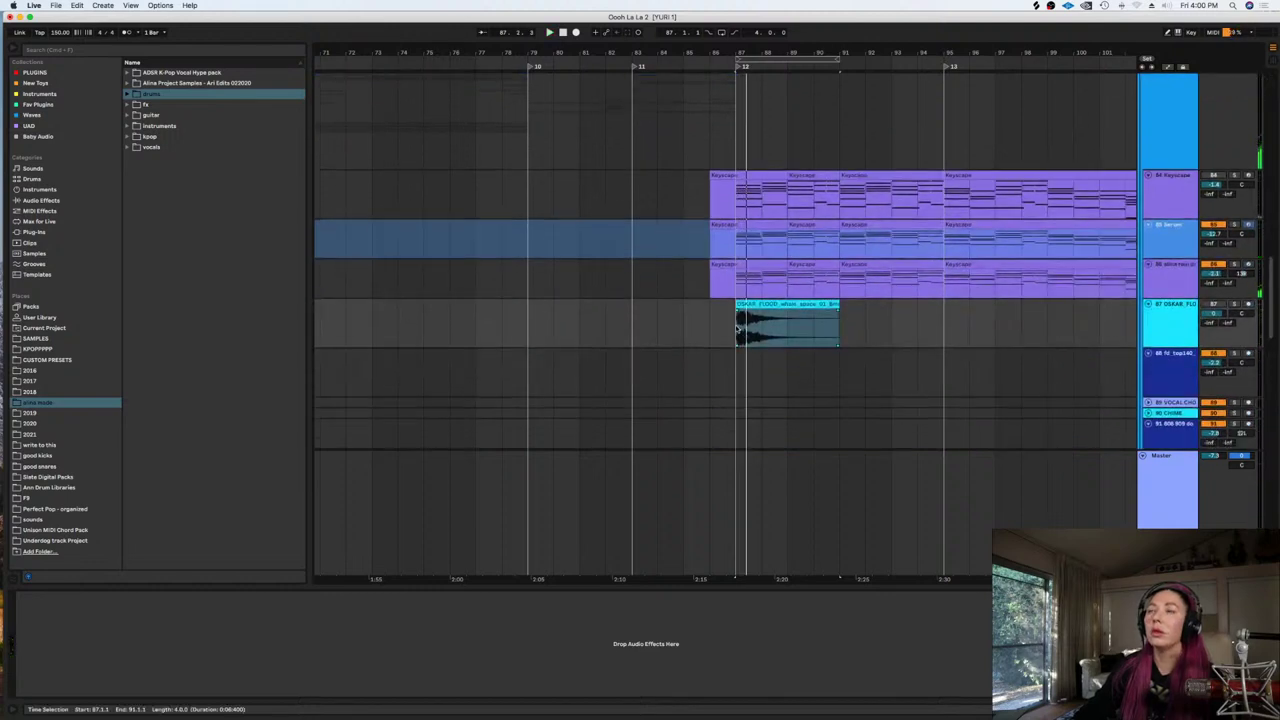
{"action": "left_click", "coordinate": [754, 318]}
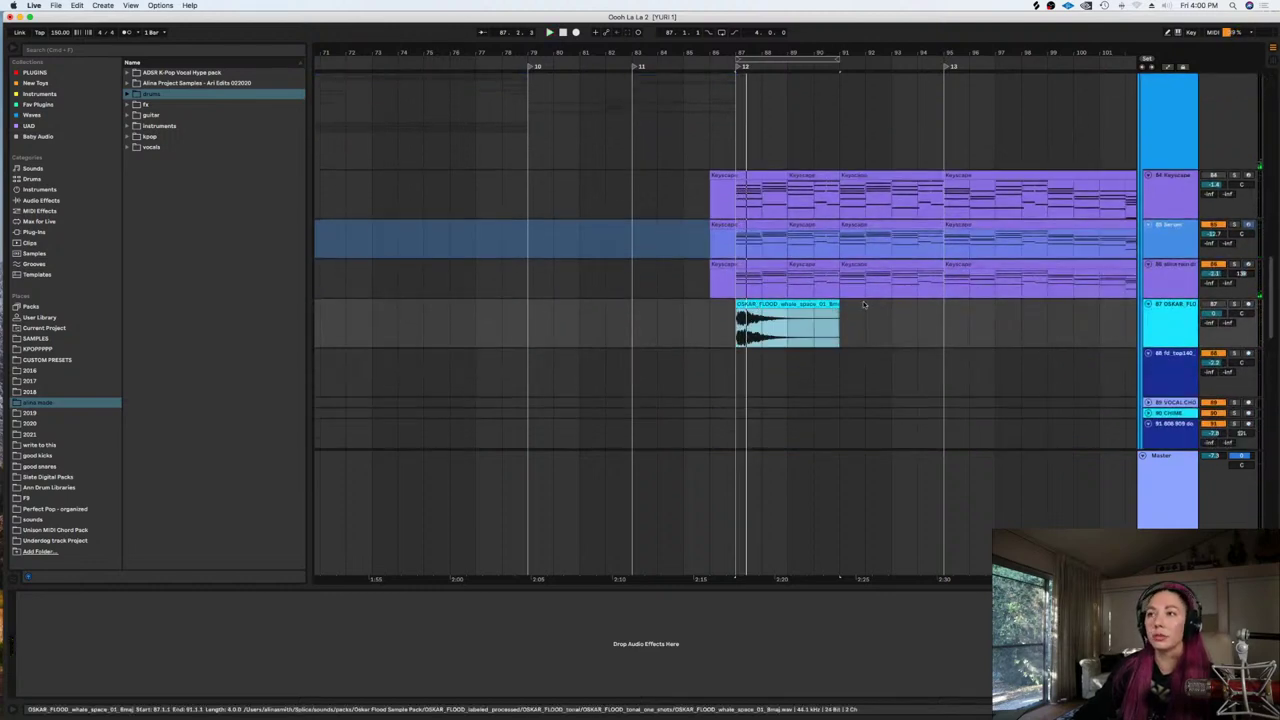
{"action": "left_click", "coordinate": [1216, 307]}
{"action": "left_click", "coordinate": [1234, 305]}
{"action": "key", "text": "shift+Tab"}
{"action": "key", "text": "space"}
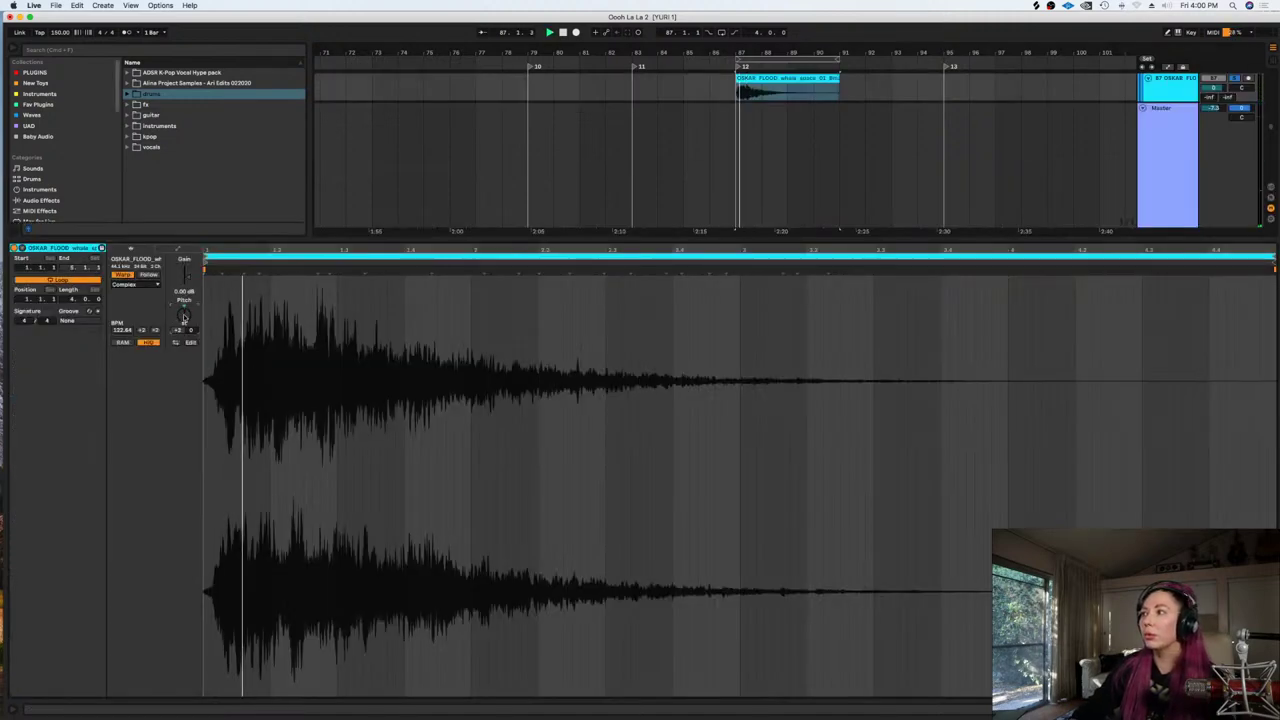
{"action": "key", "text": "Up"}
{"action": "key", "text": "space"}
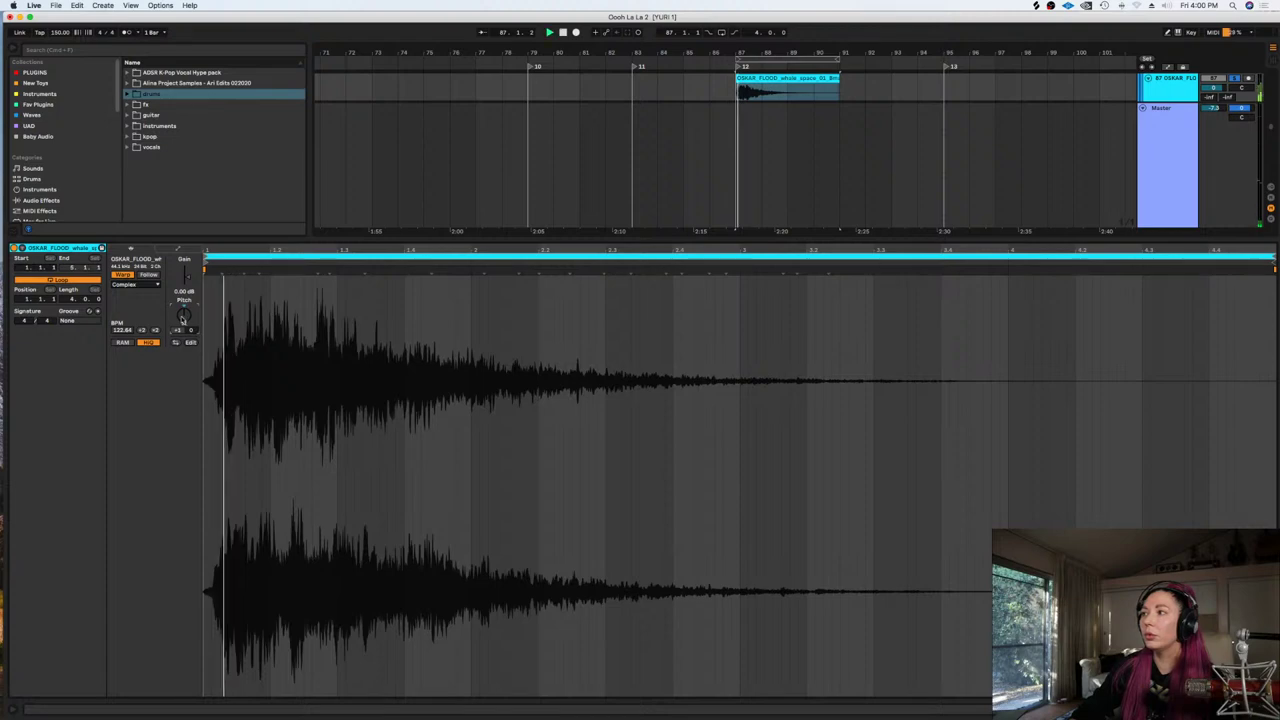
{"action": "key", "text": "space"}
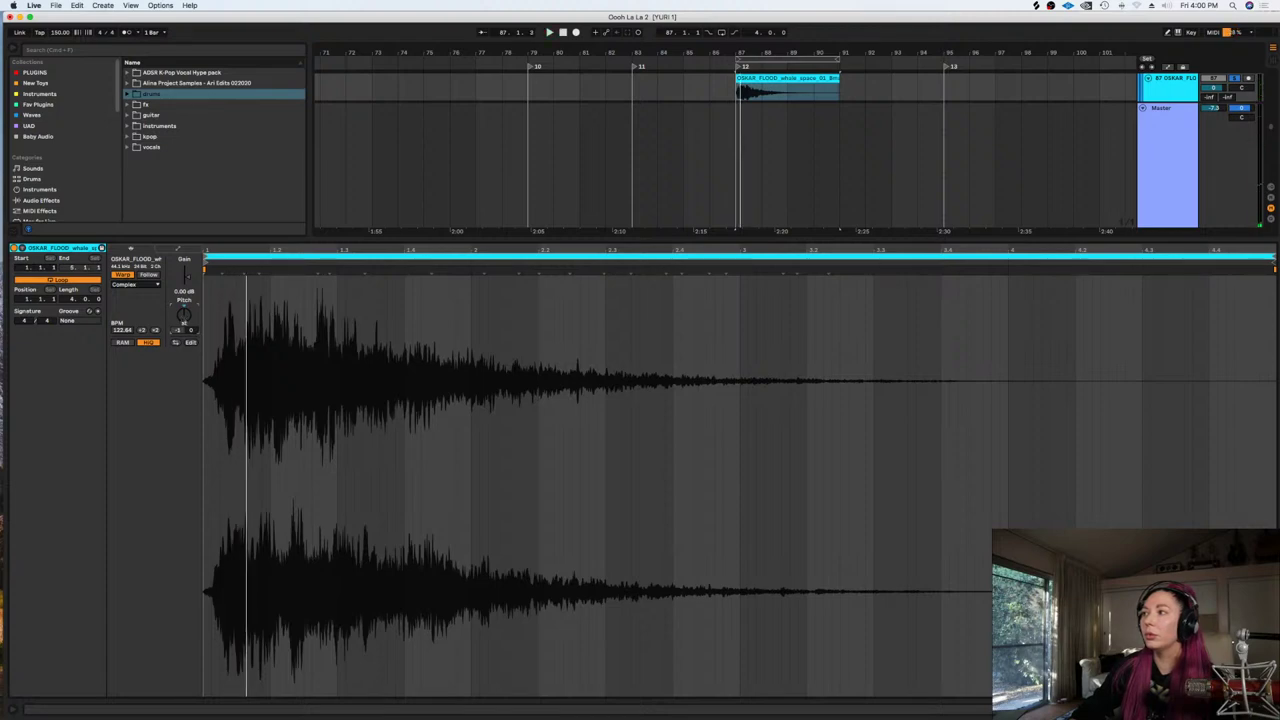
{"action": "key", "text": "space"}
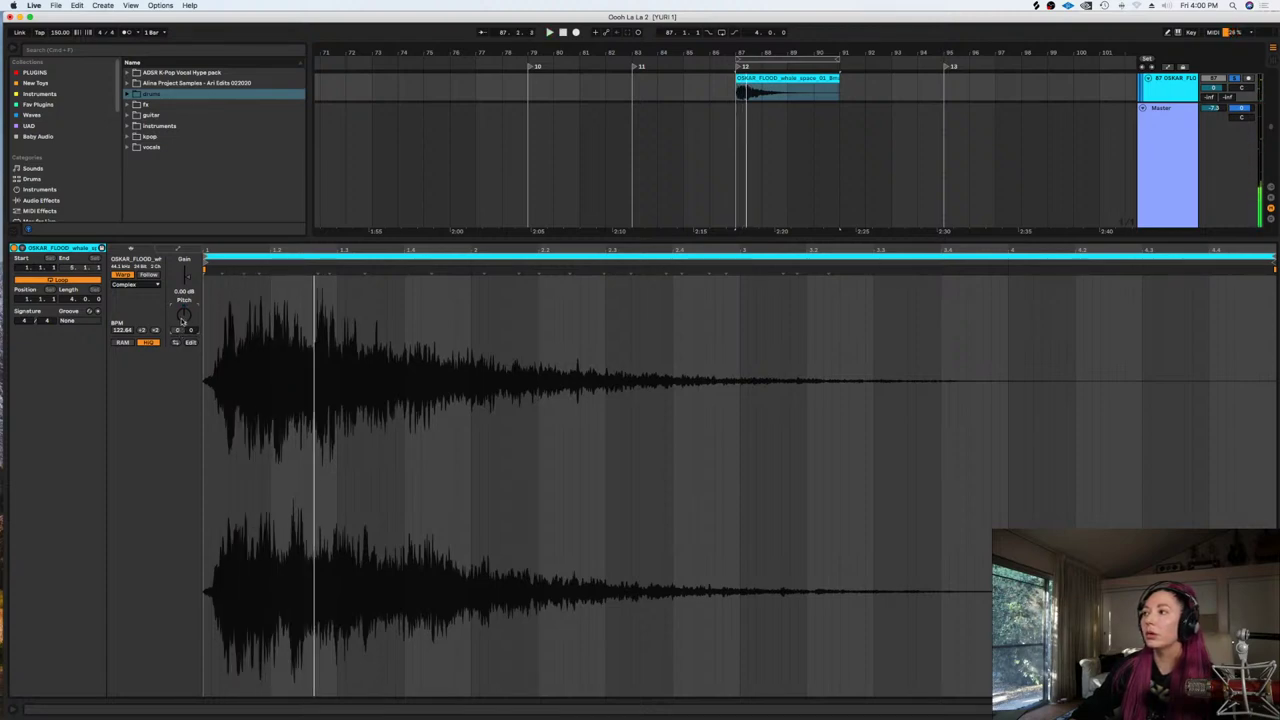
Find Melodyne with the search "melodyn", insert it on whale sample track 87, and play from bar 87
{"action": "key", "text": "shift+Tab"}
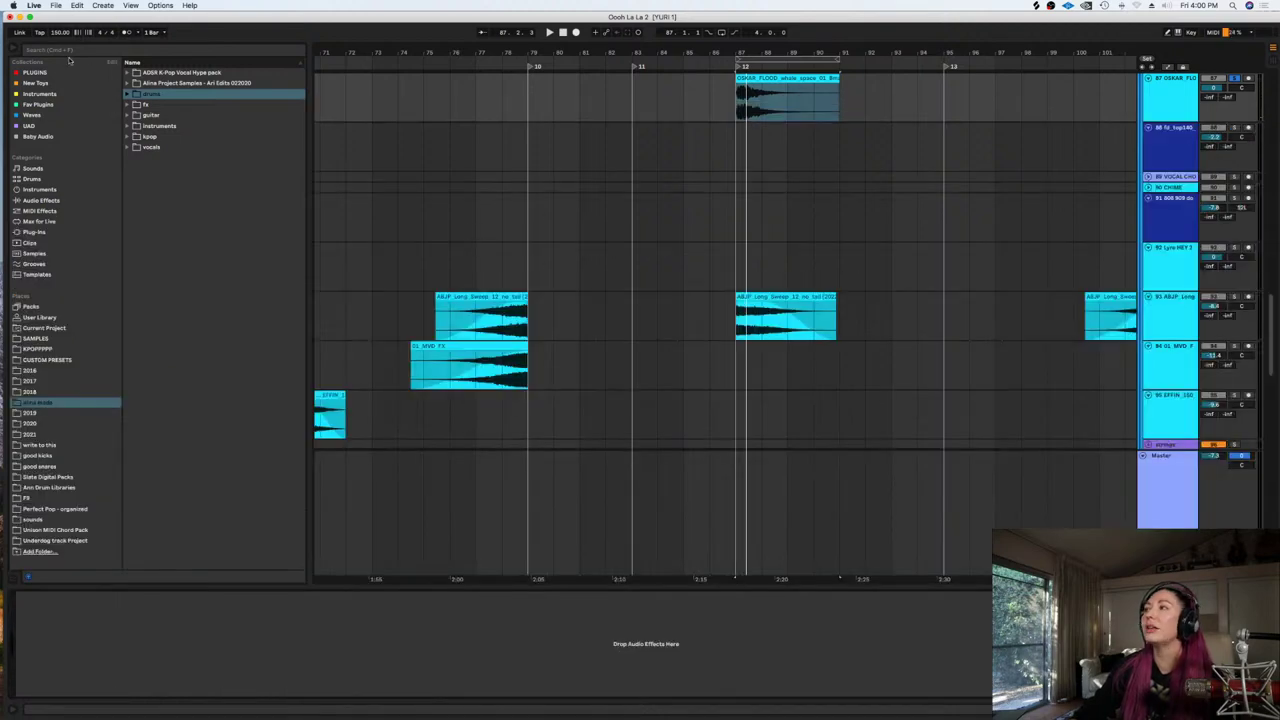
{"action": "left_click", "coordinate": [67, 53]}
{"action": "type", "text": "melodyn"}
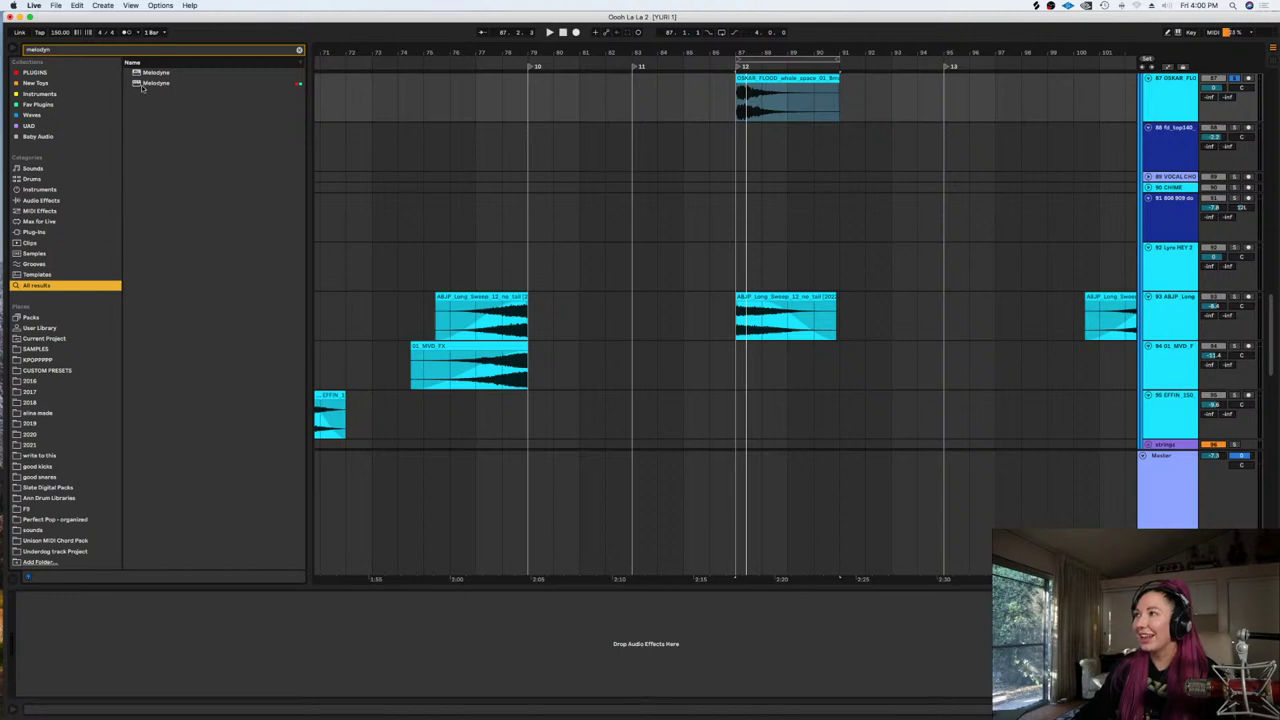
{"action": "left_click_drag", "start_coordinate": [142, 87], "coordinate": [741, 100]}
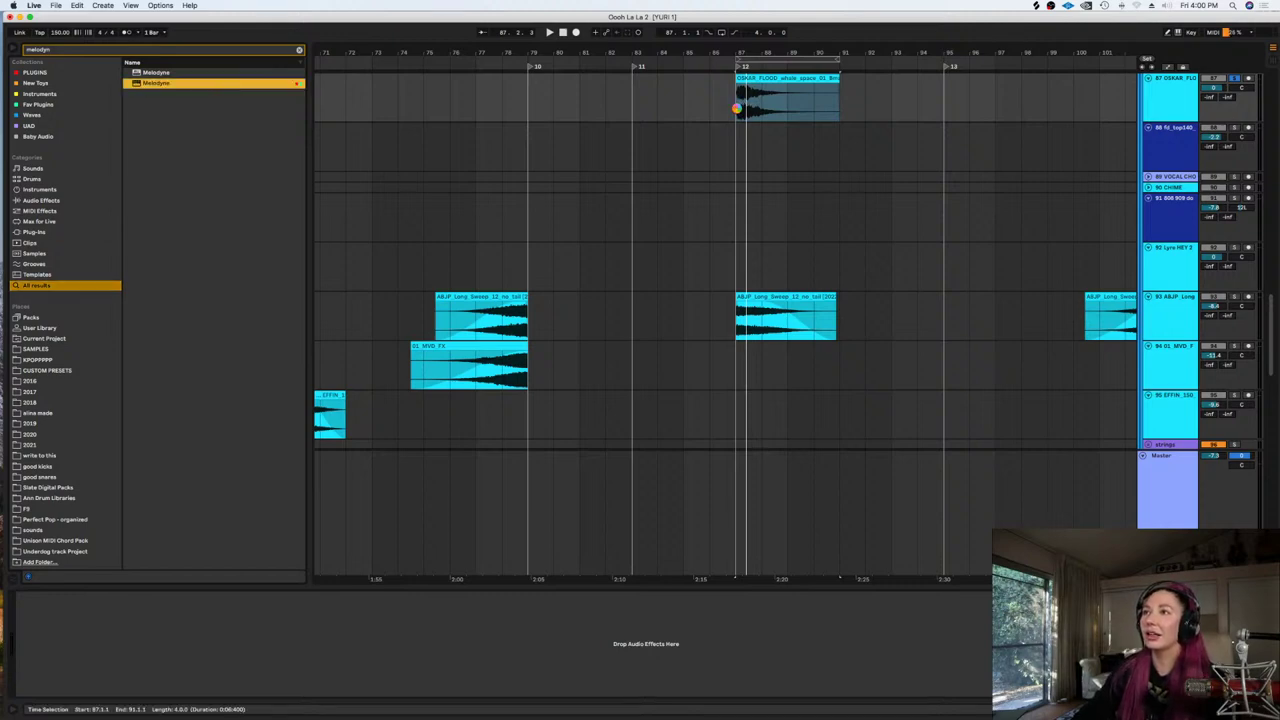
{"action": "left_click_drag", "start_coordinate": [737, 108], "coordinate": [861, 152]}
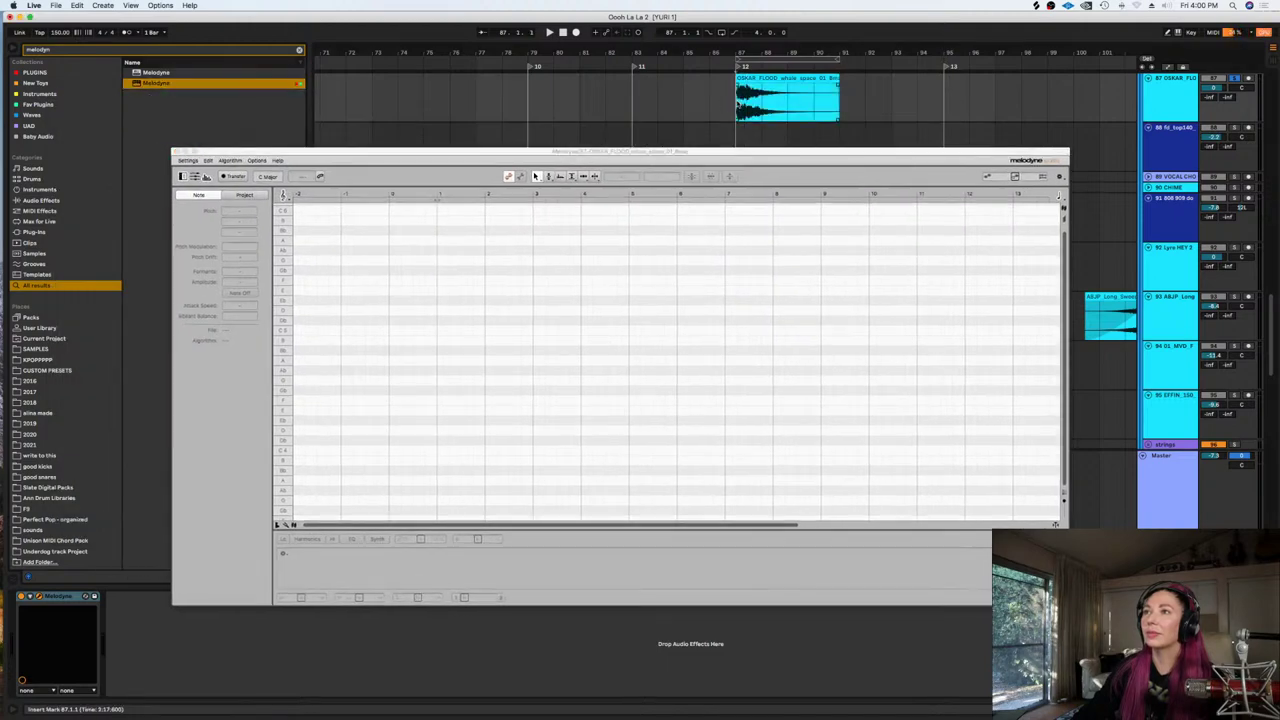
{"action": "key", "text": "space"}
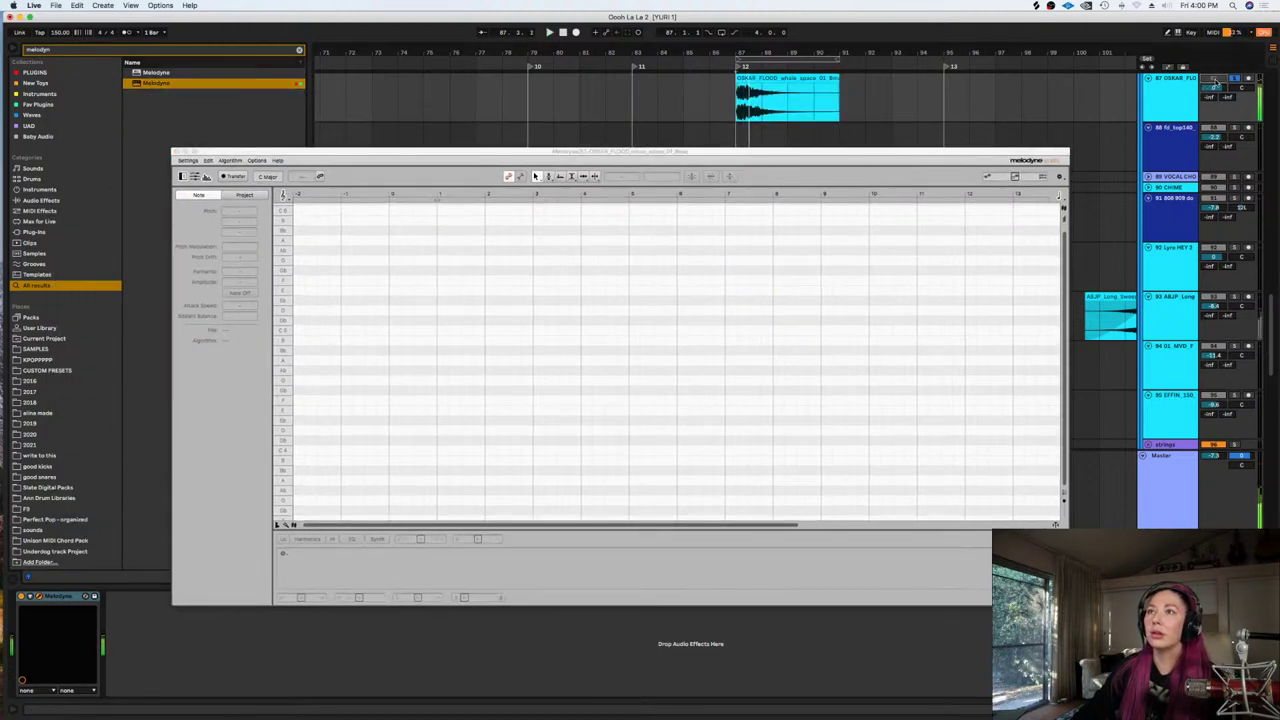
Transfer the whale clip from bar 87 into Melodyne with track 87 soloed, and play it with the full mix
{"action": "left_click", "coordinate": [1233, 78]}
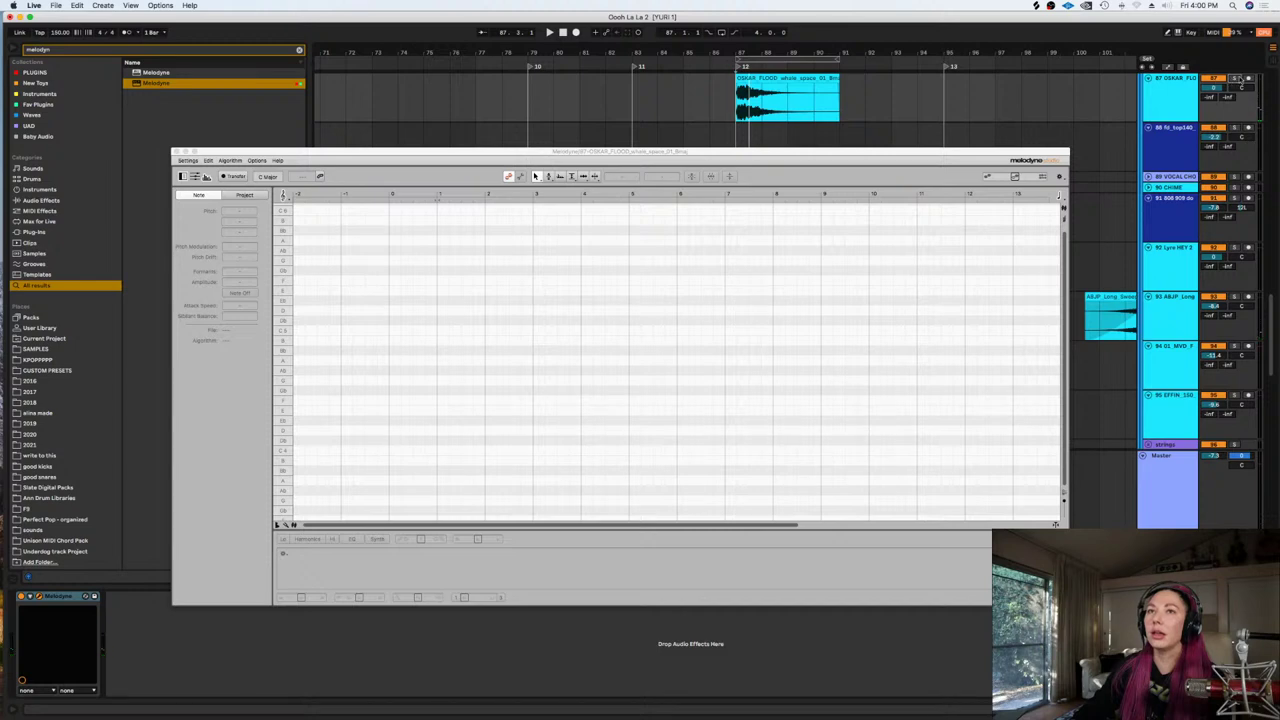
{"action": "left_click", "coordinate": [1236, 78]}
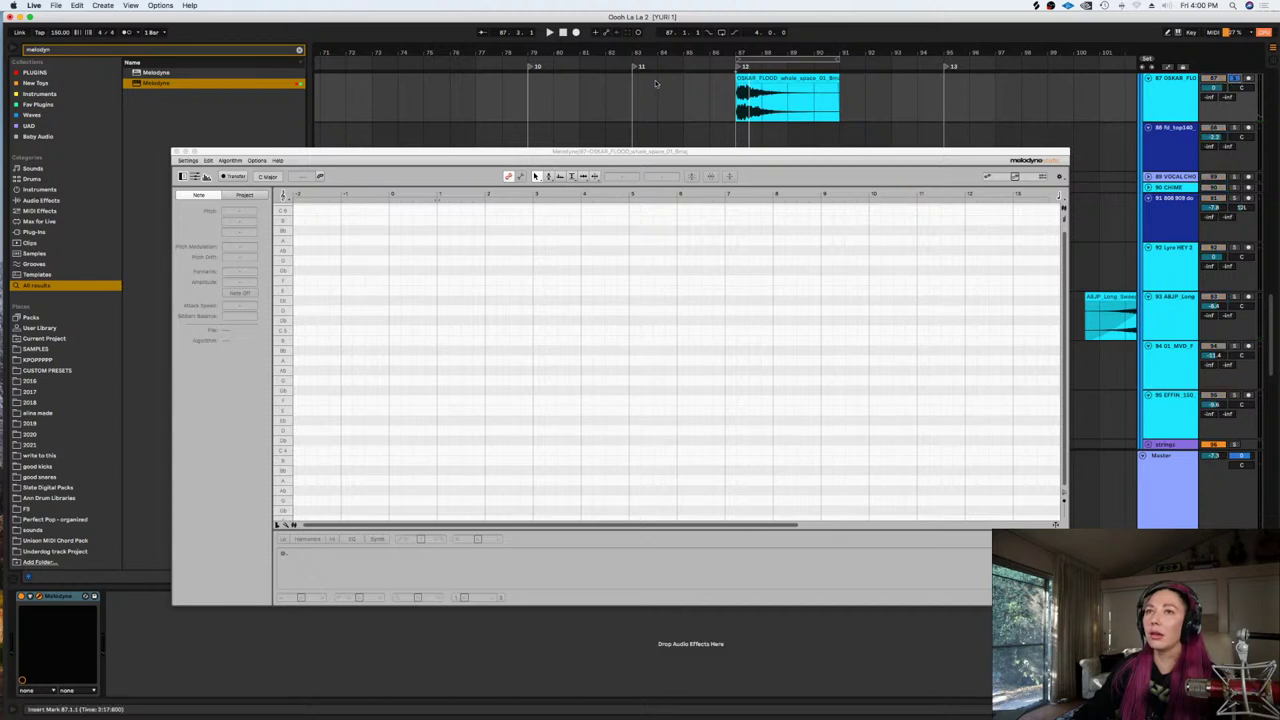
{"action": "left_click", "coordinate": [247, 176]}
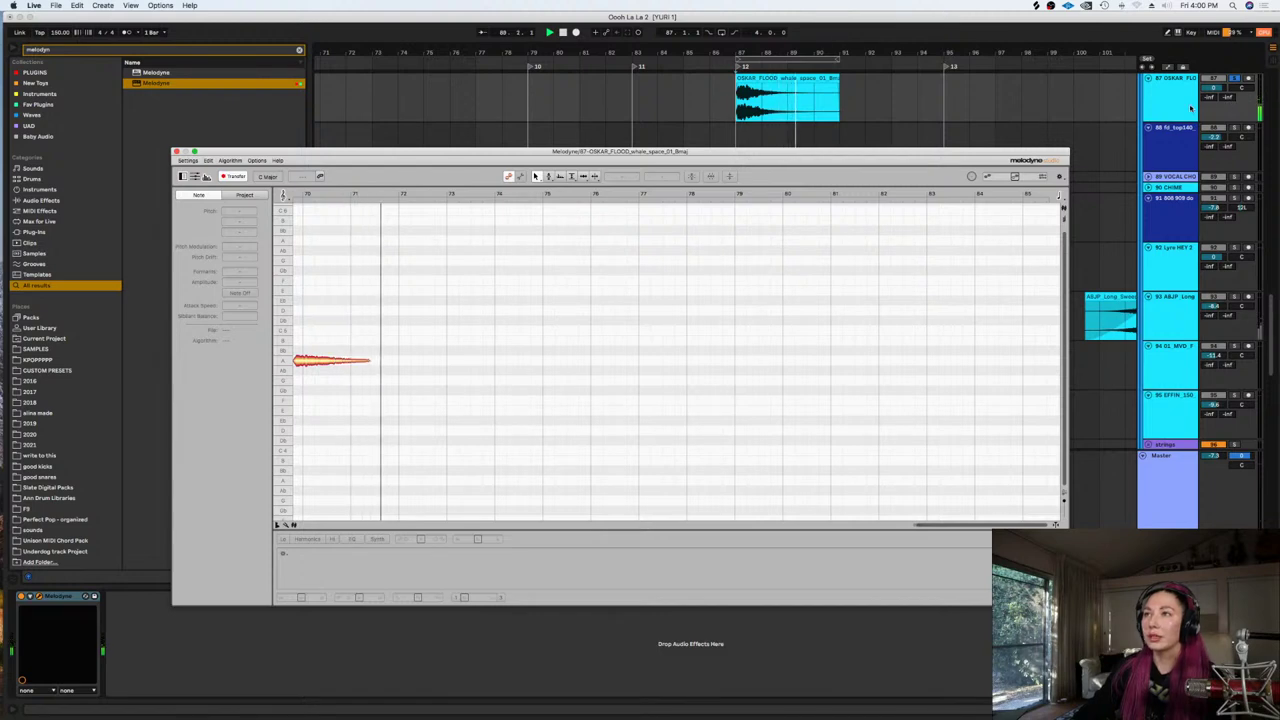
{"action": "key", "text": "space"}
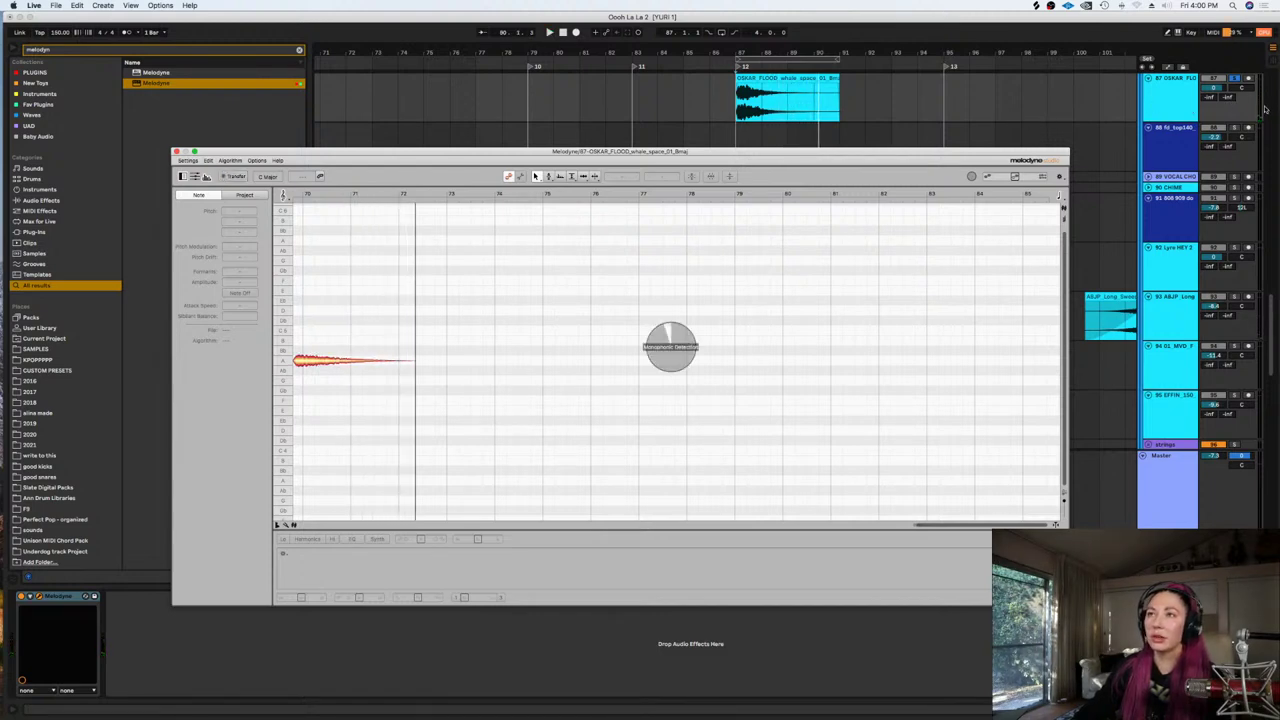
{"action": "left_click", "coordinate": [1234, 79]}
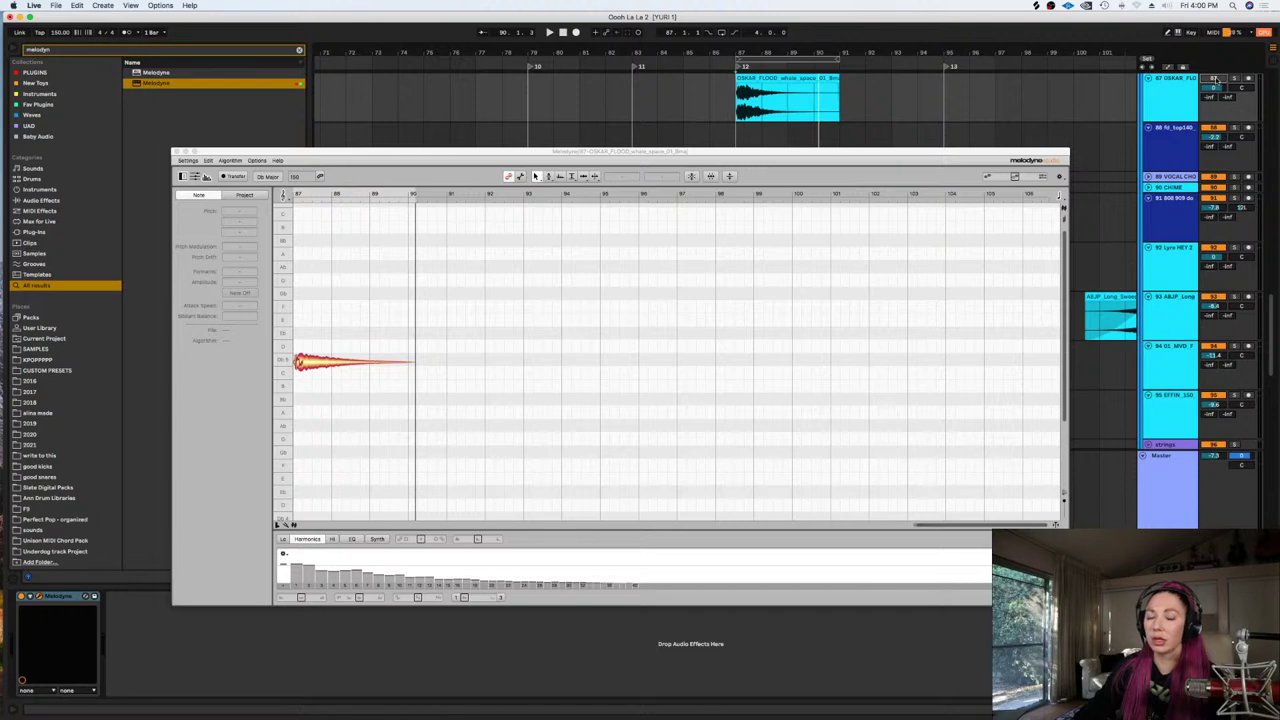
{"action": "key", "text": "space"}
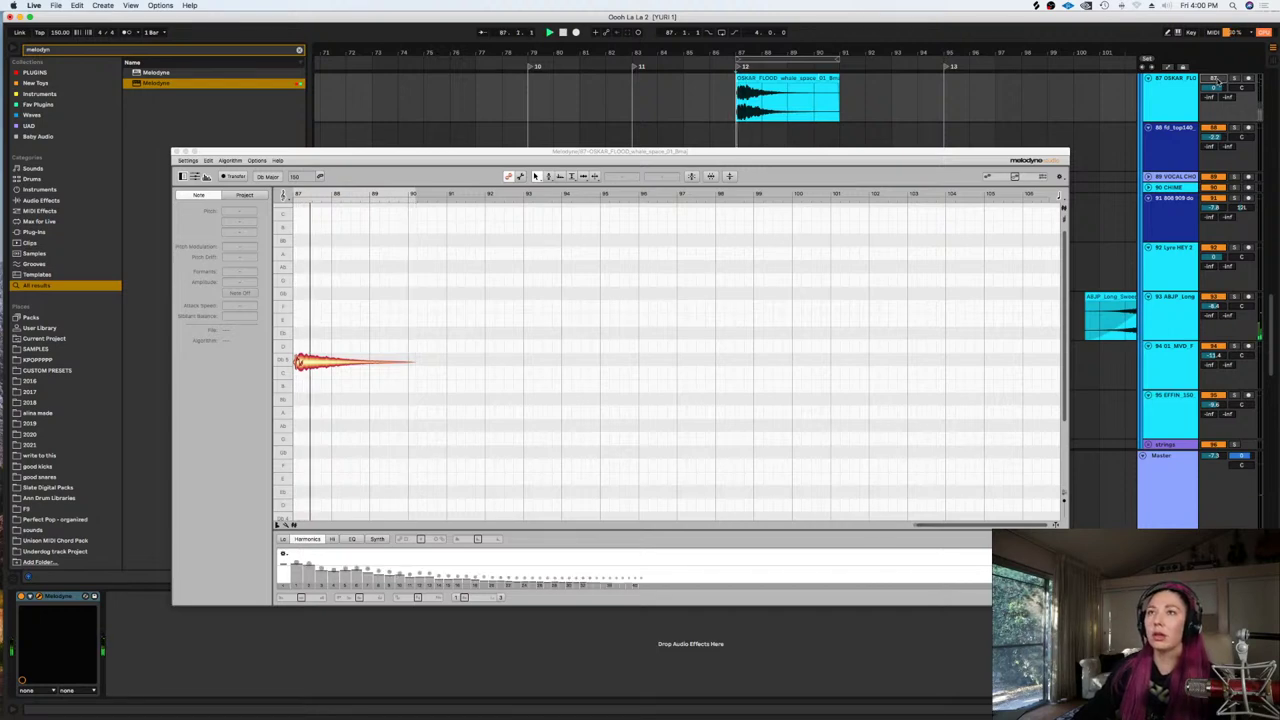
Redetect the whale audio in Melodyne using a polyphonic algorithm, confirming the algorithm change
{"action": "left_click", "coordinate": [230, 160]}
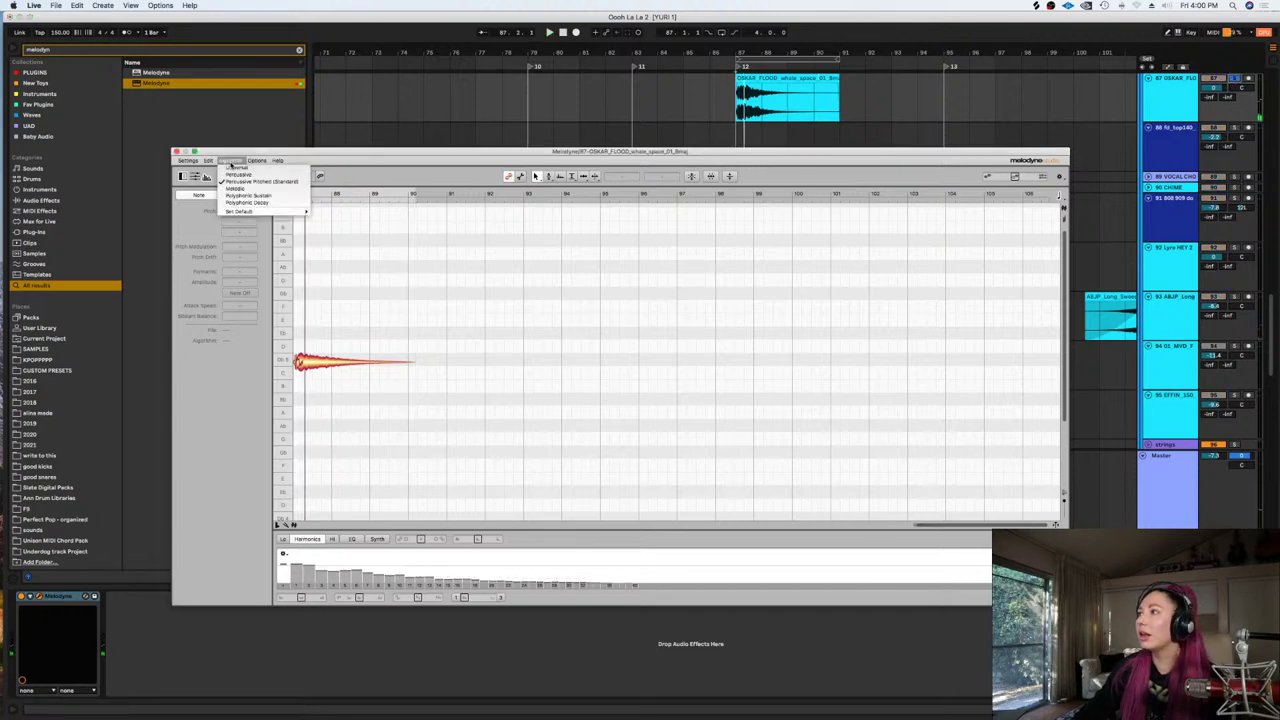
{"action": "left_click", "coordinate": [226, 203]}
{"action": "key", "text": "Return"}
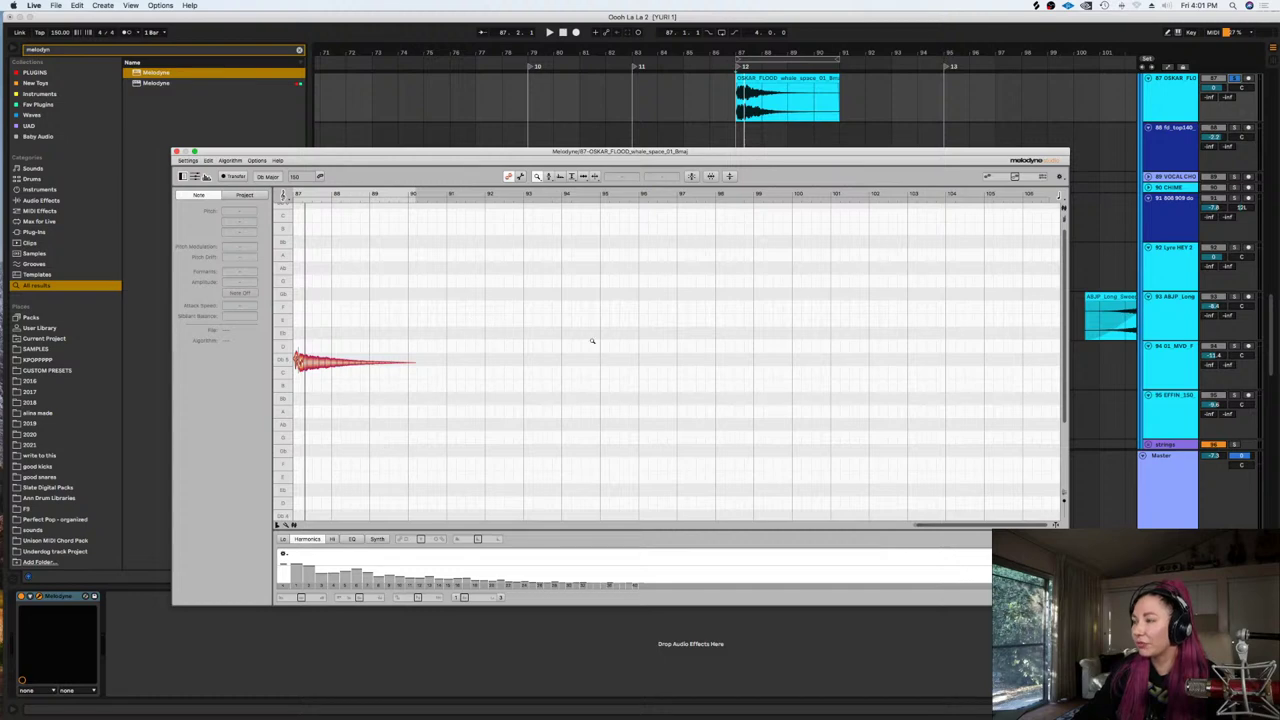
{"action": "left_click_drag", "start_coordinate": [592, 341], "coordinate": [535, 440]}
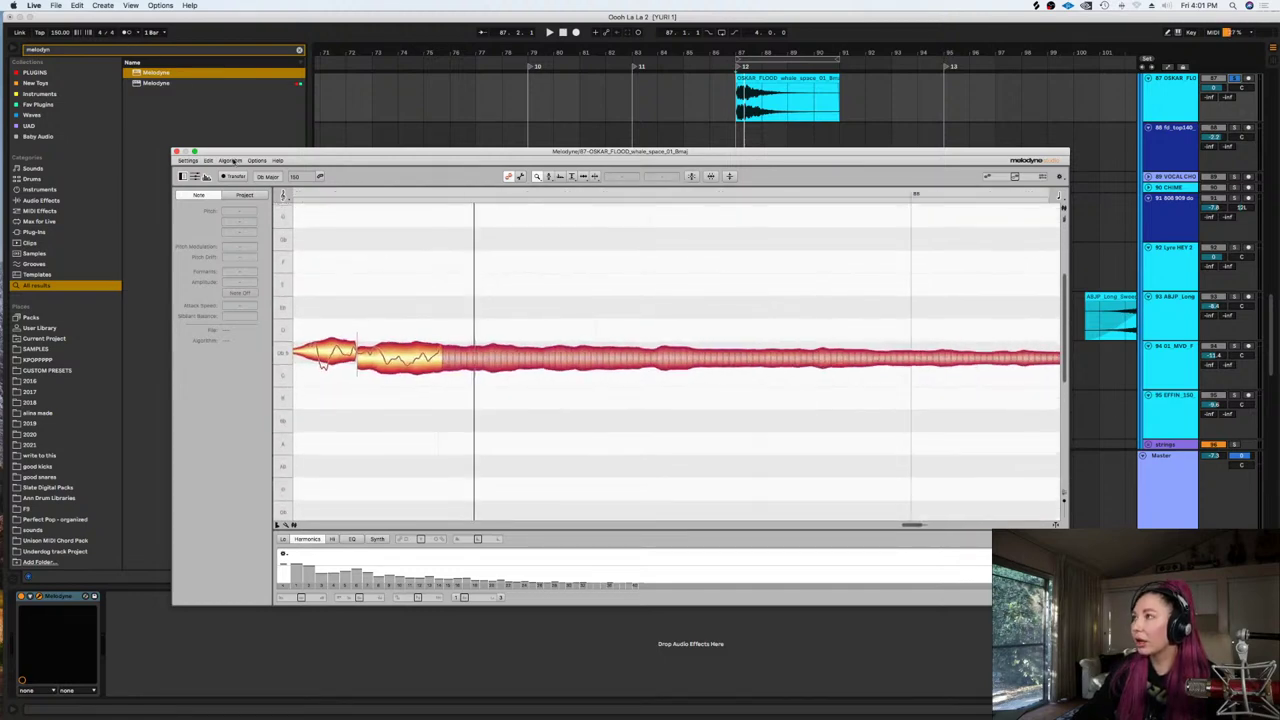
{"action": "left_click", "coordinate": [231, 161]}
{"action": "left_click", "coordinate": [247, 205]}
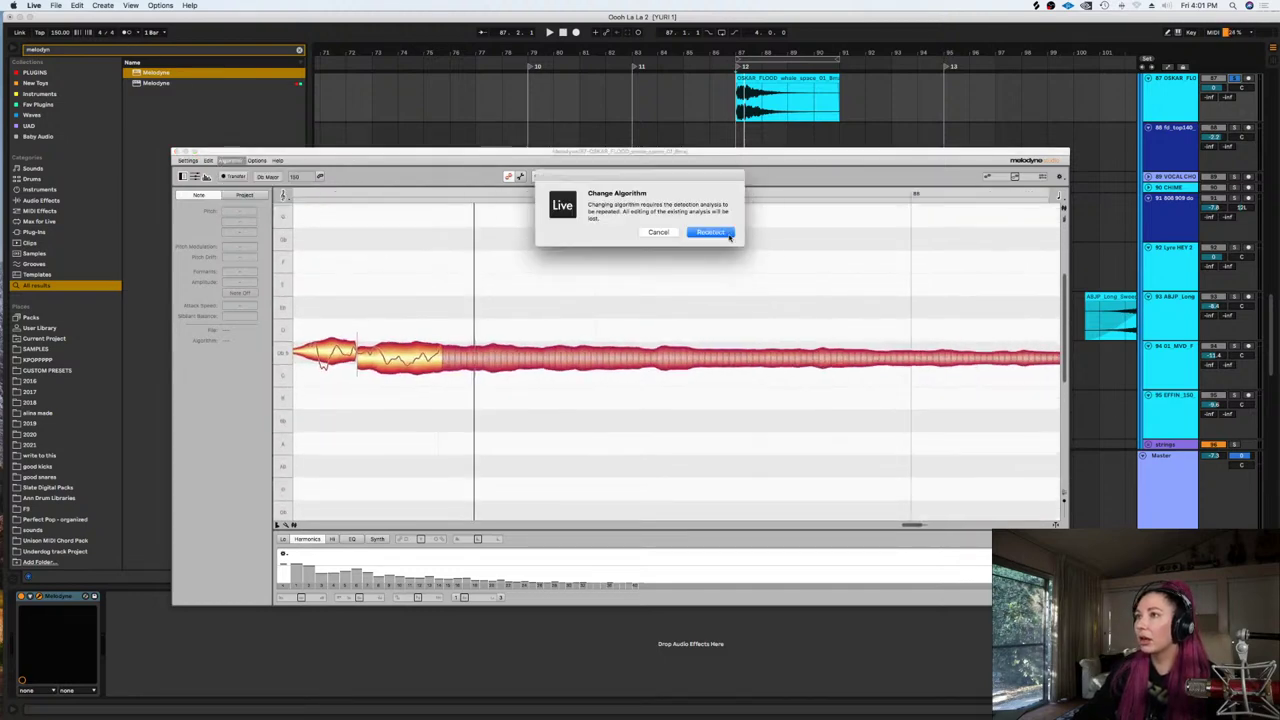
{"action": "left_click", "coordinate": [712, 232]}
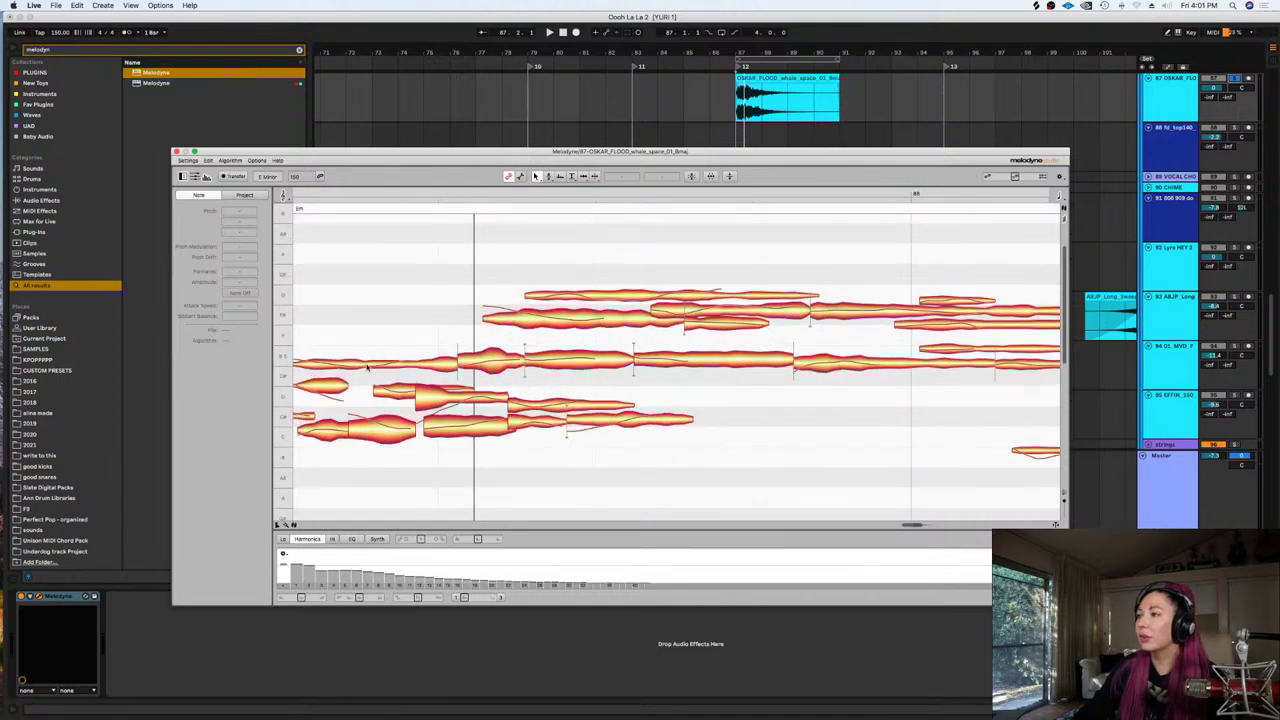
Lower the long opening note in Melodyne to G#4, fine-tune it to +1 cent, and play from bar 87
{"action": "left_click", "coordinate": [367, 367]}
{"action": "left_click_drag", "start_coordinate": [447, 475], "coordinate": [338, 504]}
{"action": "left_click", "coordinate": [338, 348]}
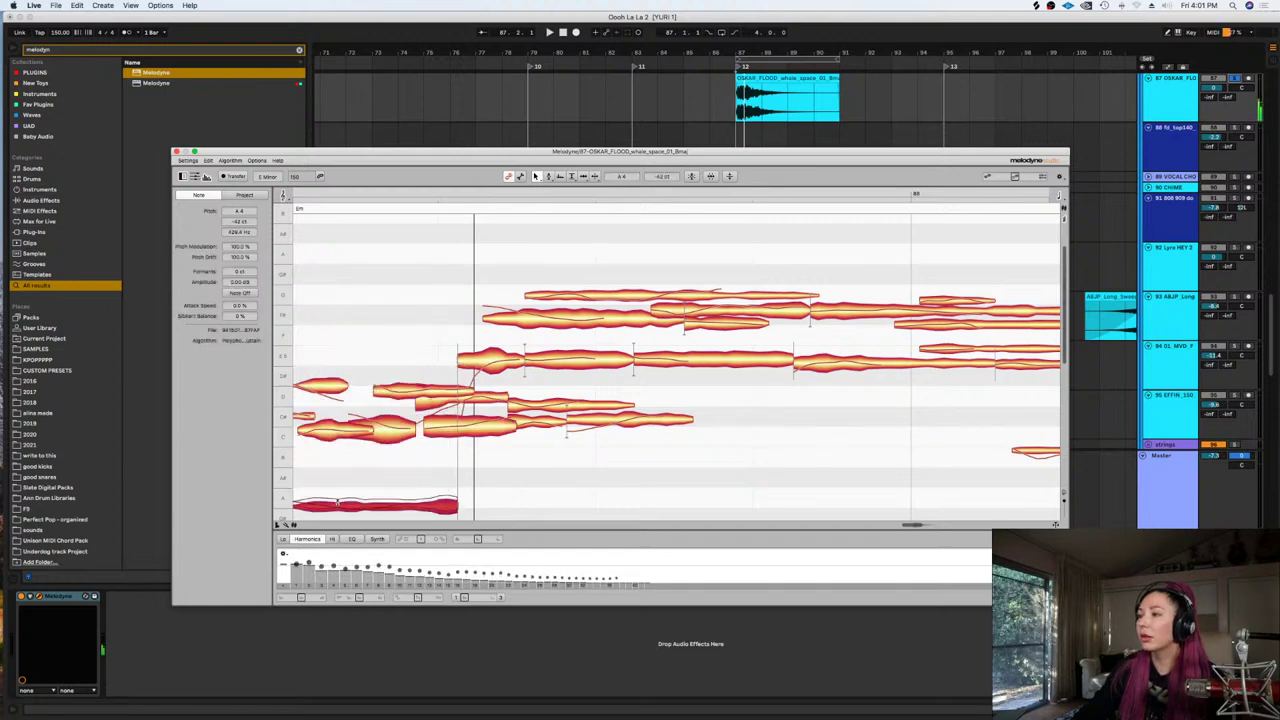
{"action": "scroll", "coordinate": [449, 447], "scroll_direction": "down", "scroll_amount": 3}
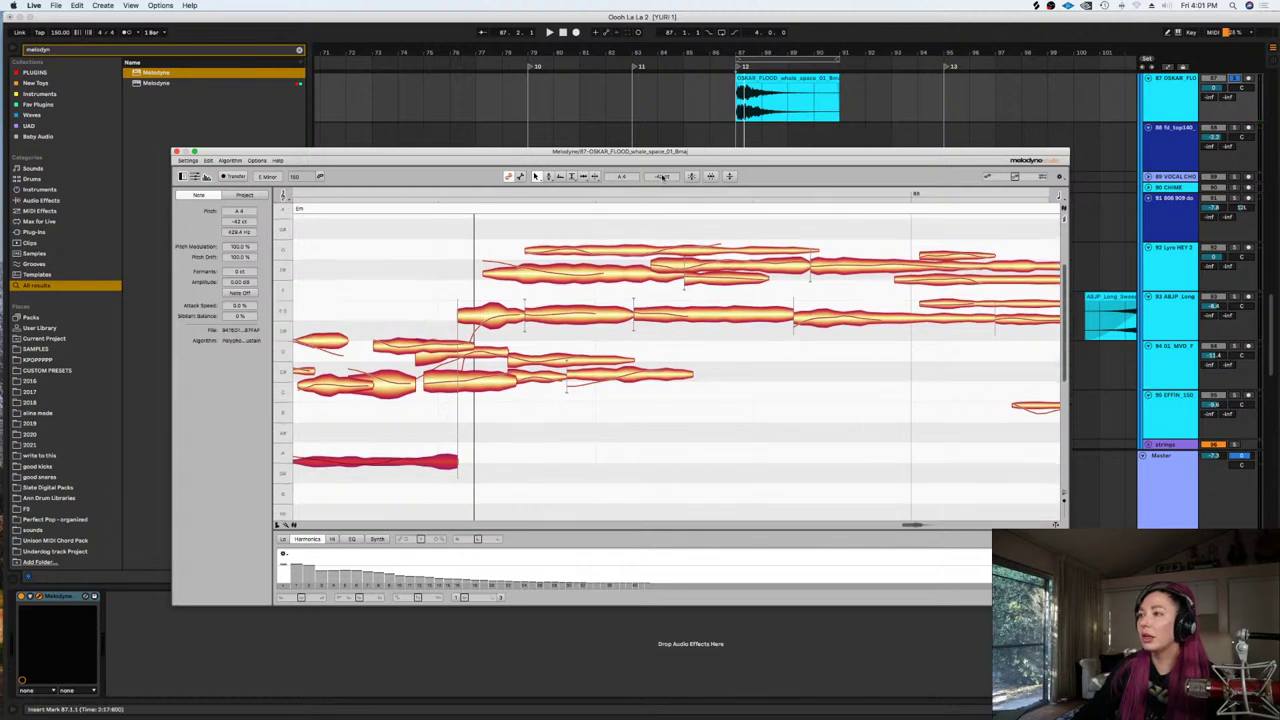
{"action": "left_click_drag", "start_coordinate": [662, 177], "coordinate": [663, 206]}
{"action": "key", "text": "space"}
{"action": "key", "text": "space"}
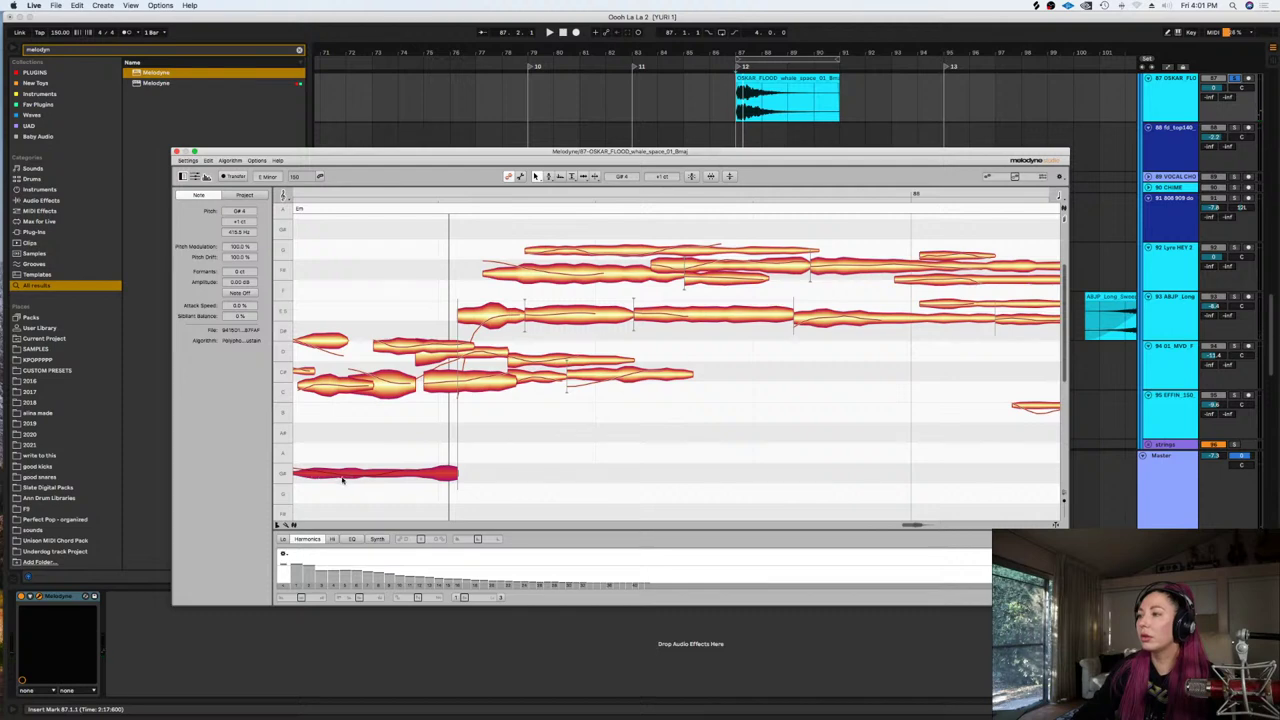
Lower the other opening notes to around G#4 in Melodyne, fine-tune their pitch, and play the edited whale sample
{"action": "left_click_drag", "start_coordinate": [406, 418], "coordinate": [360, 474]}
{"action": "left_click", "coordinate": [303, 453]}
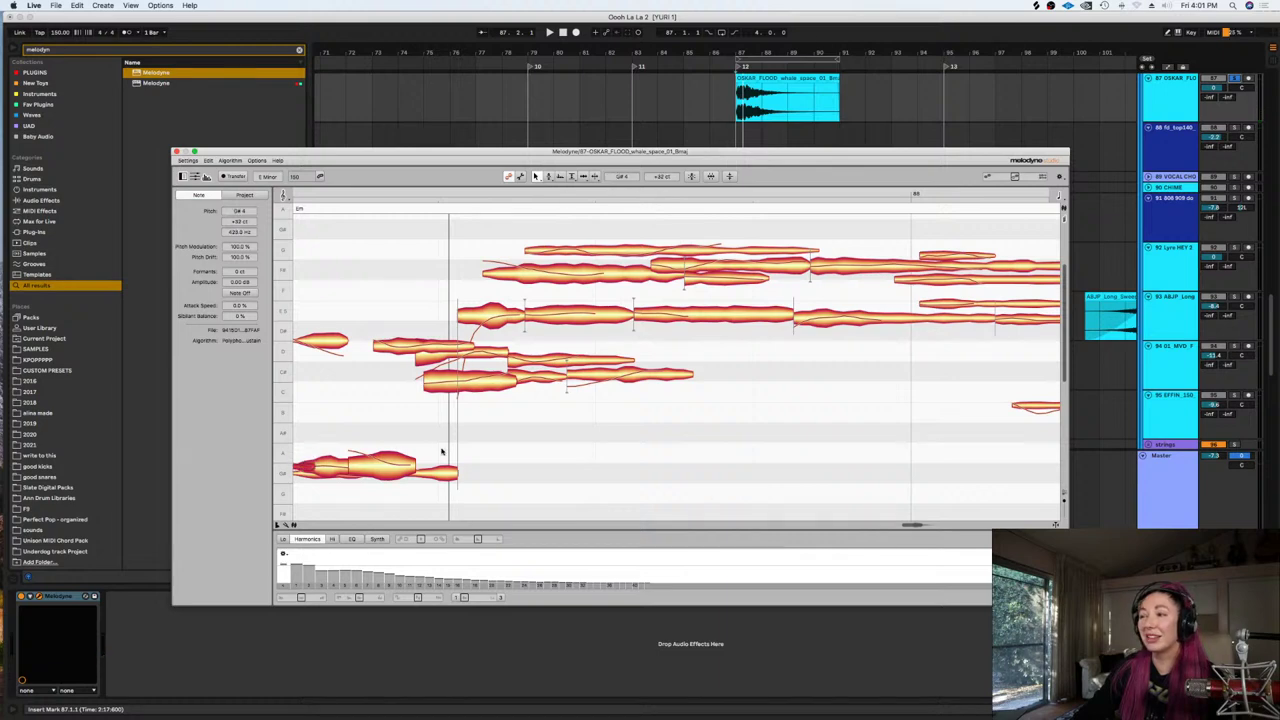
{"action": "left_click", "coordinate": [400, 463]}
{"action": "left_click_drag", "start_coordinate": [649, 180], "coordinate": [643, 203]}
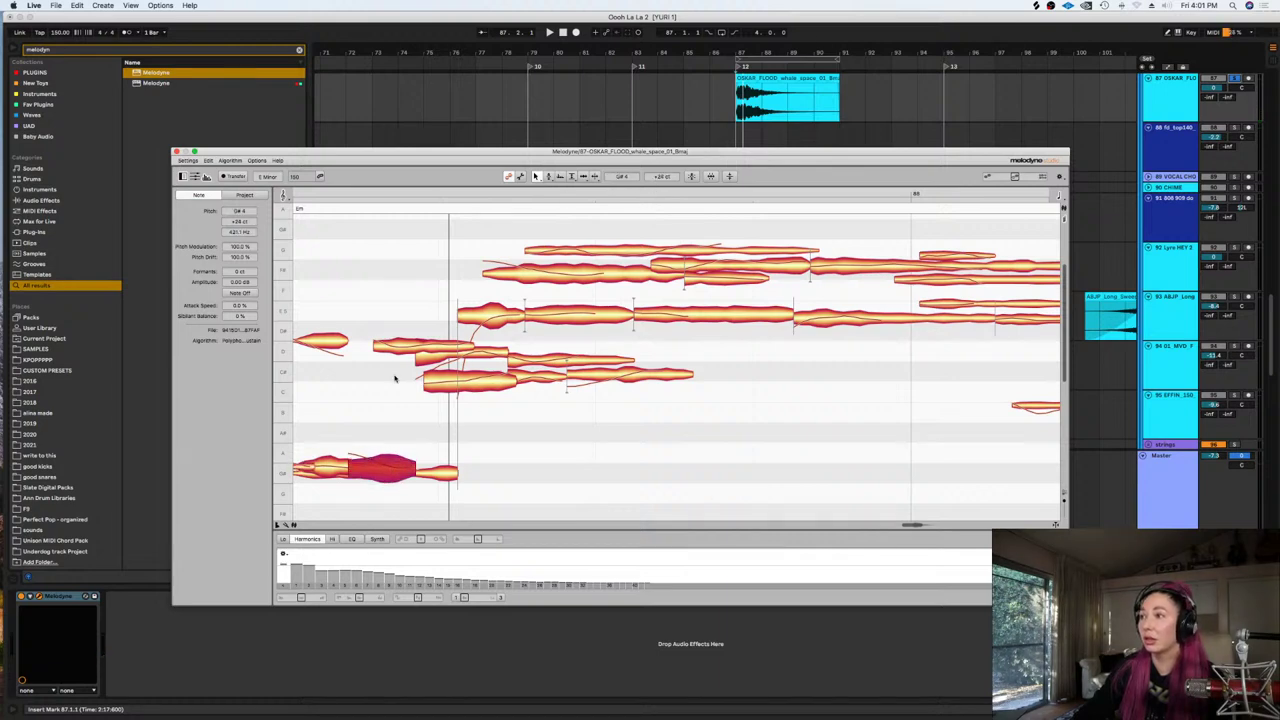
{"action": "left_click_drag", "start_coordinate": [394, 378], "coordinate": [322, 465]}
{"action": "key", "text": "space"}
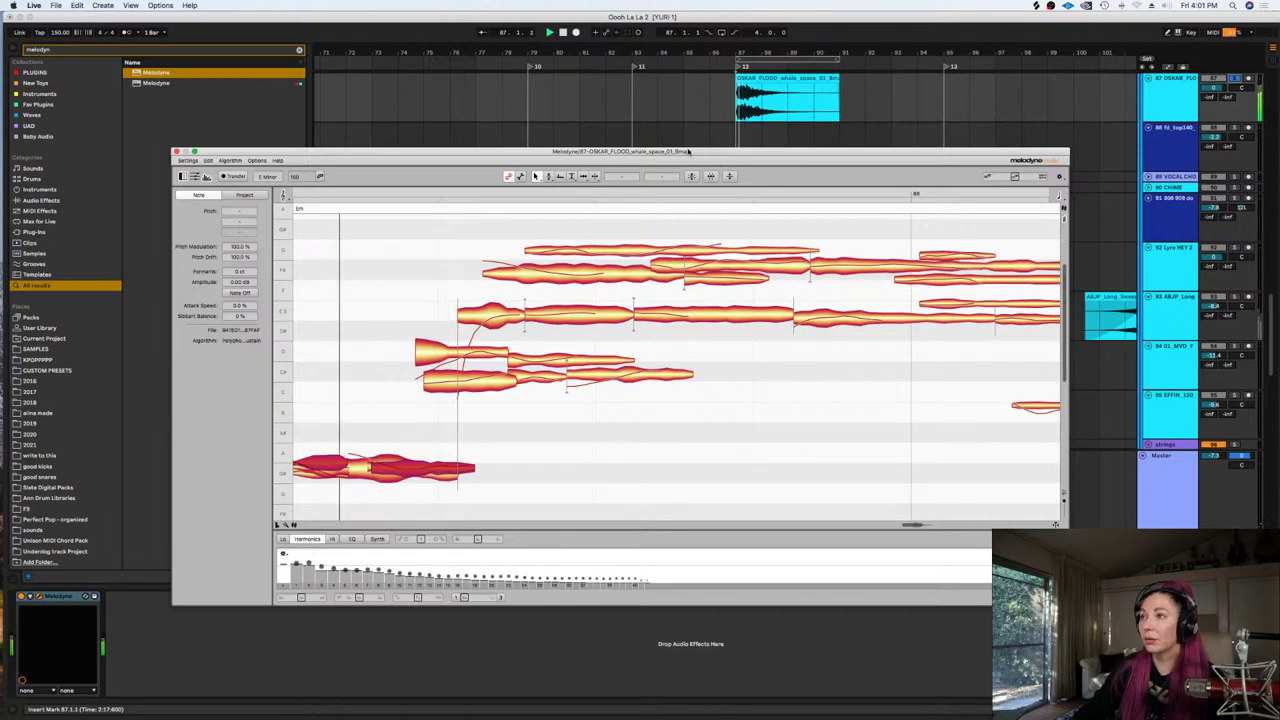
Compare the Melodyne-edited whale against the full mix, turn off track 87's solo, and remove Melodyne from the track
{"action": "left_click", "coordinate": [1234, 79]}
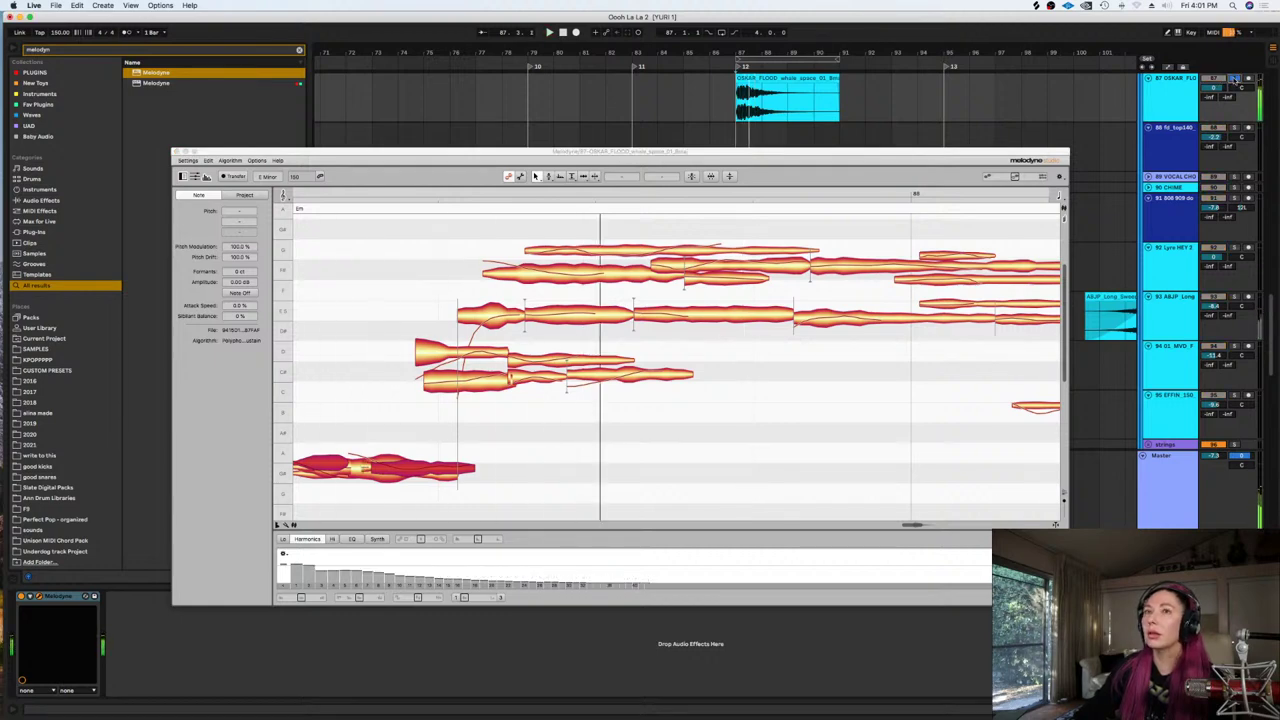
{"action": "left_click", "coordinate": [1235, 79]}
{"action": "left_click", "coordinate": [63, 597]}
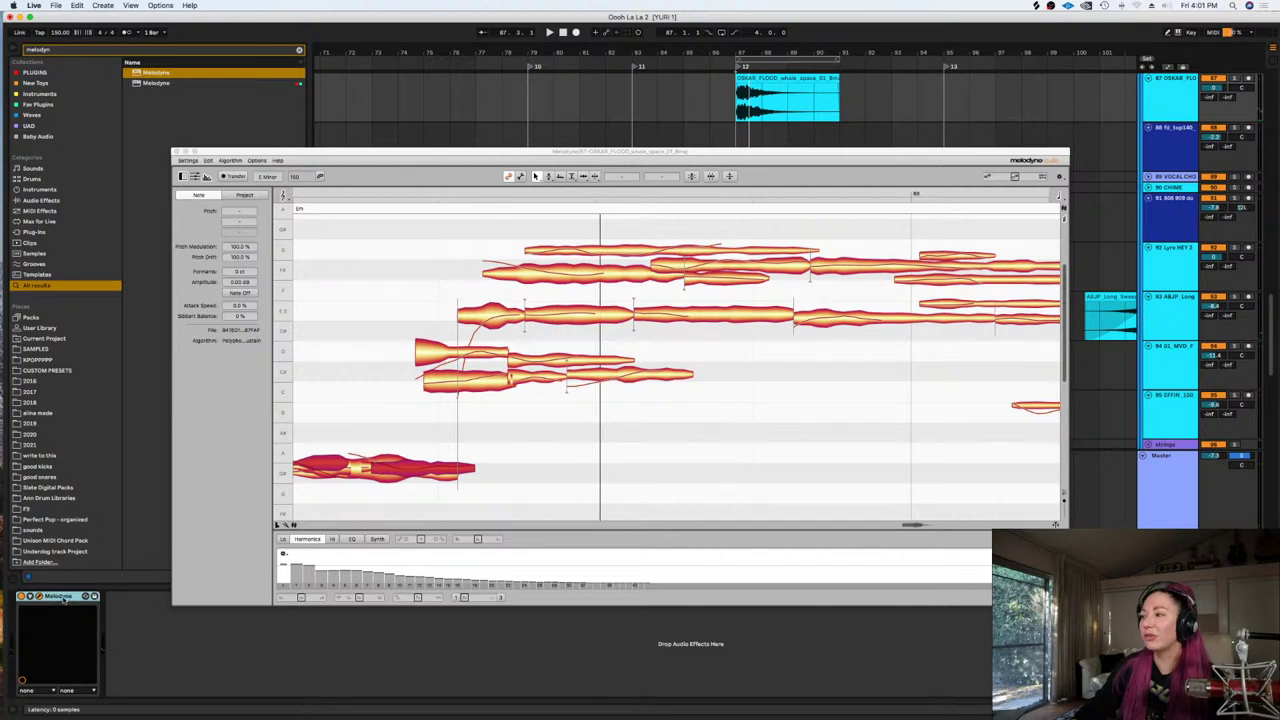
{"action": "key", "text": "Delete"}
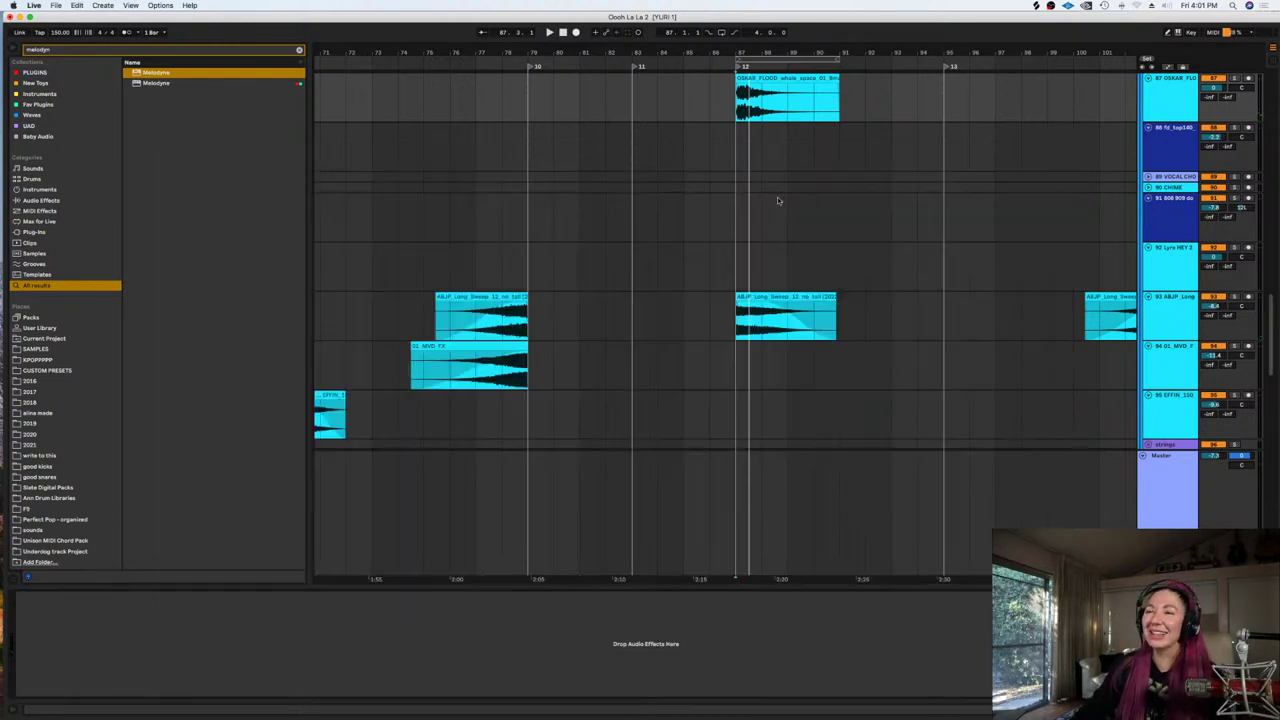
Split the whale clip on track 87 at 87.2.1 after playing it in the mix, and solo the track
{"action": "scroll", "coordinate": [777, 201], "scroll_direction": "up", "scroll_amount": 2}
{"action": "key", "text": "plus"}
{"action": "key", "text": "plus"}
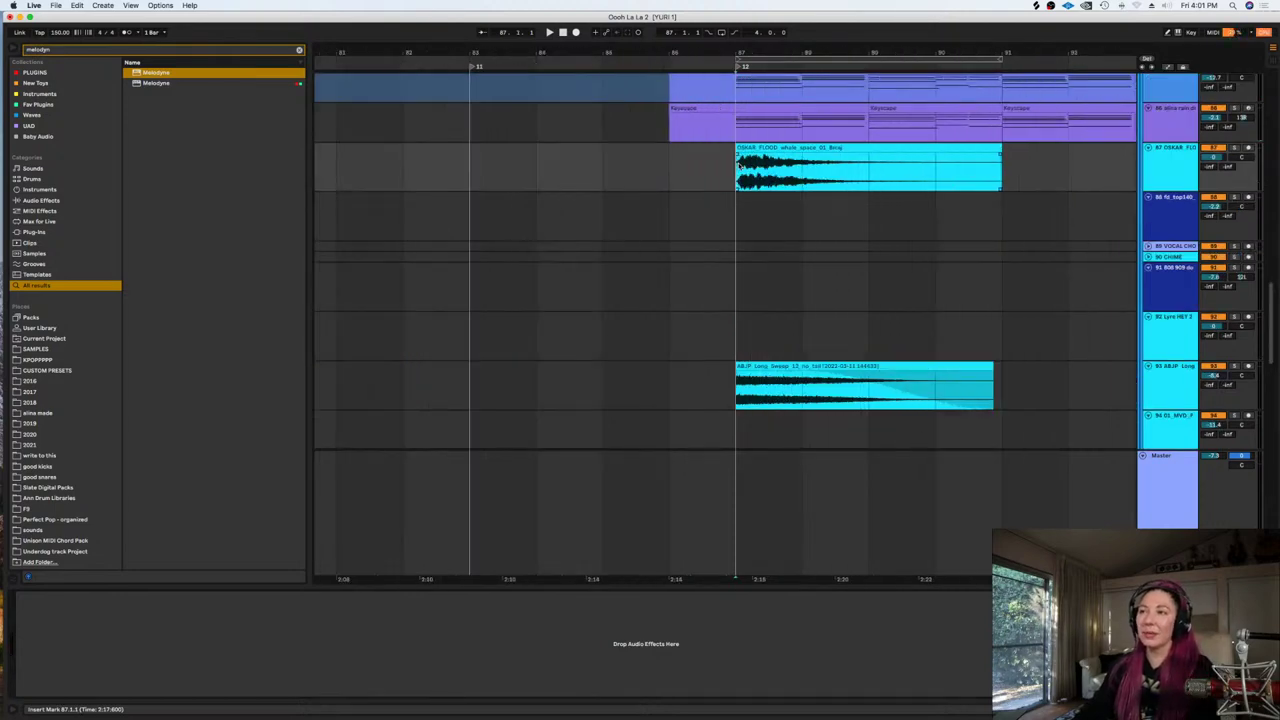
{"action": "right_click", "coordinate": [740, 162]}
{"action": "left_click", "coordinate": [815, 362]}
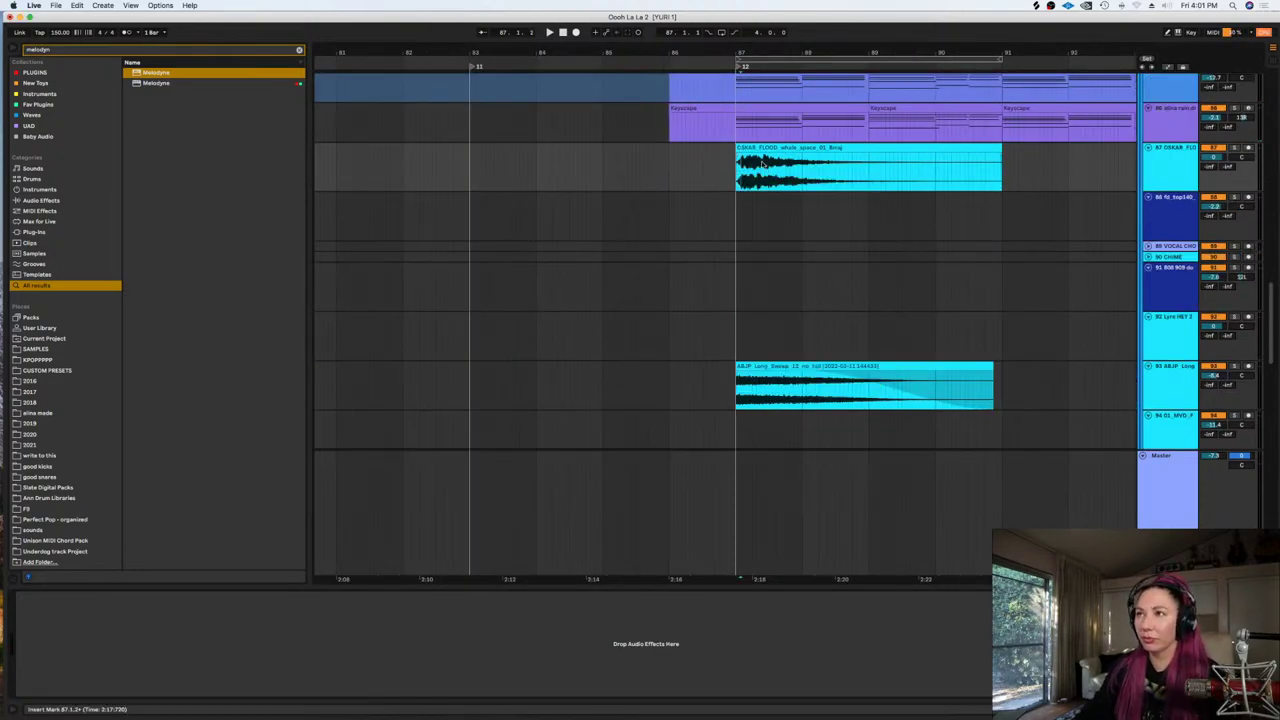
{"action": "key", "text": "plus"}
{"action": "key", "text": "plus"}
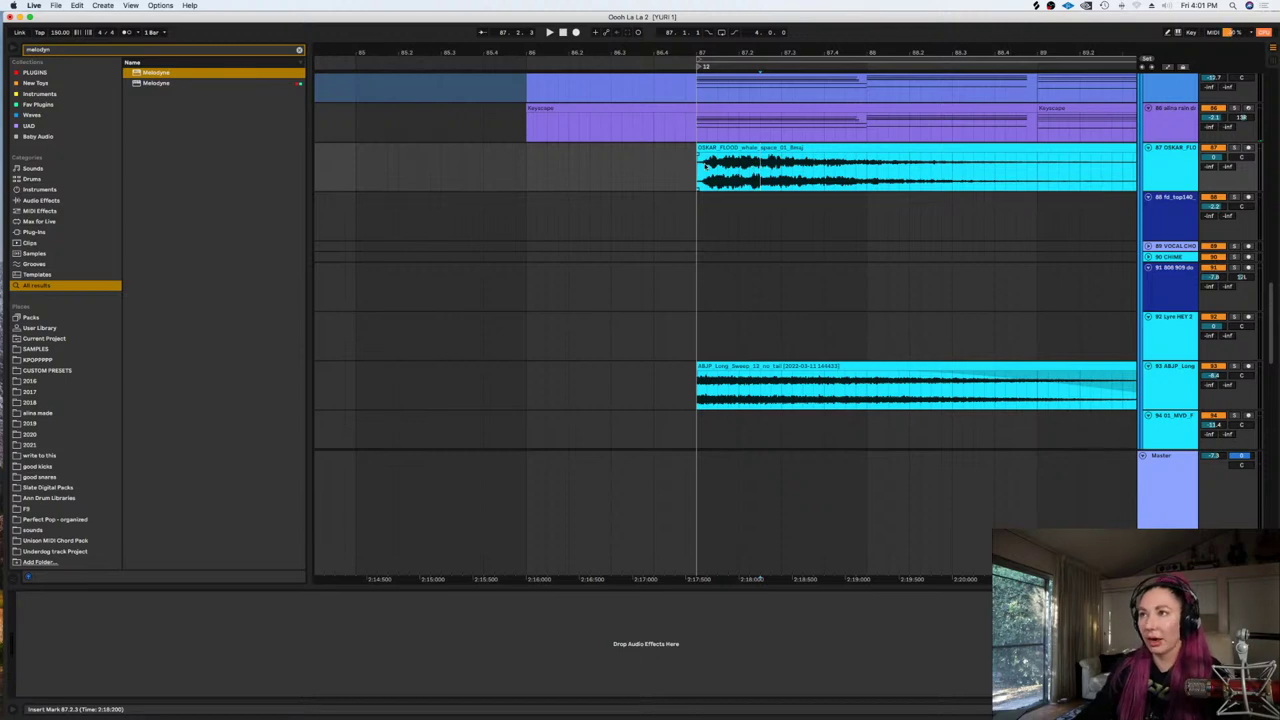
{"action": "key", "text": "space"}
{"action": "key", "text": "space"}
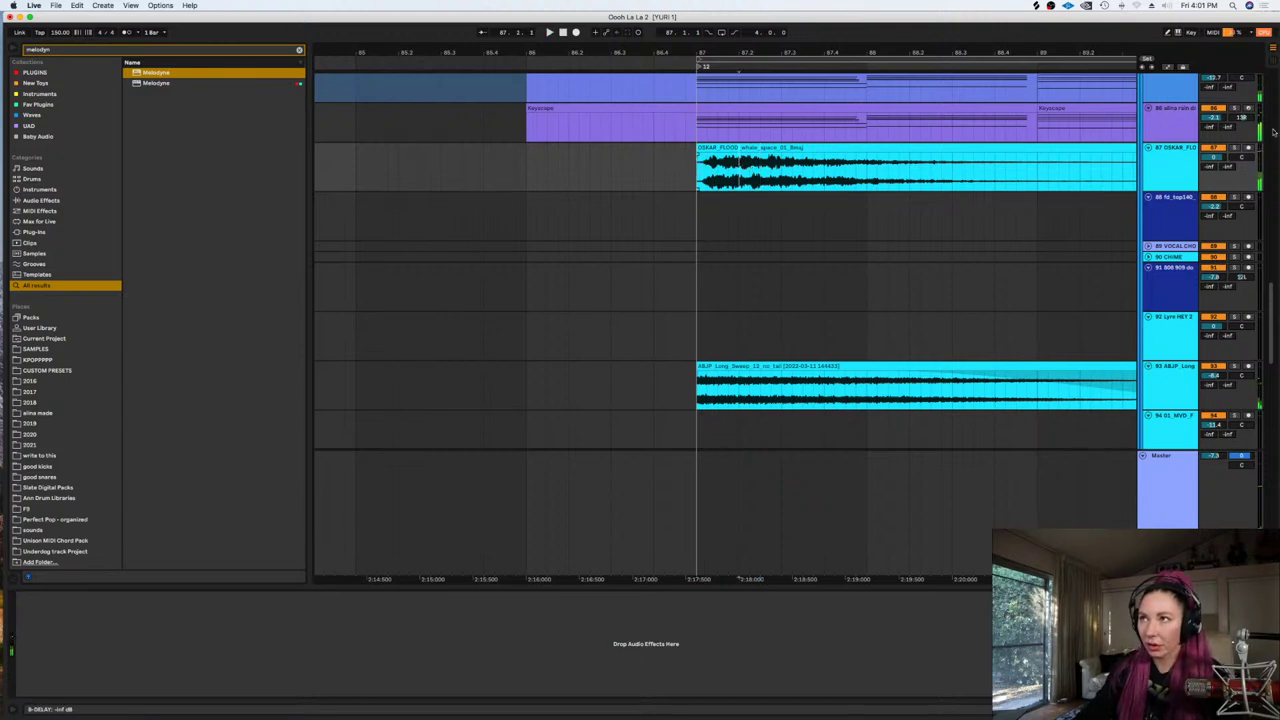
{"action": "left_click", "coordinate": [1234, 148]}
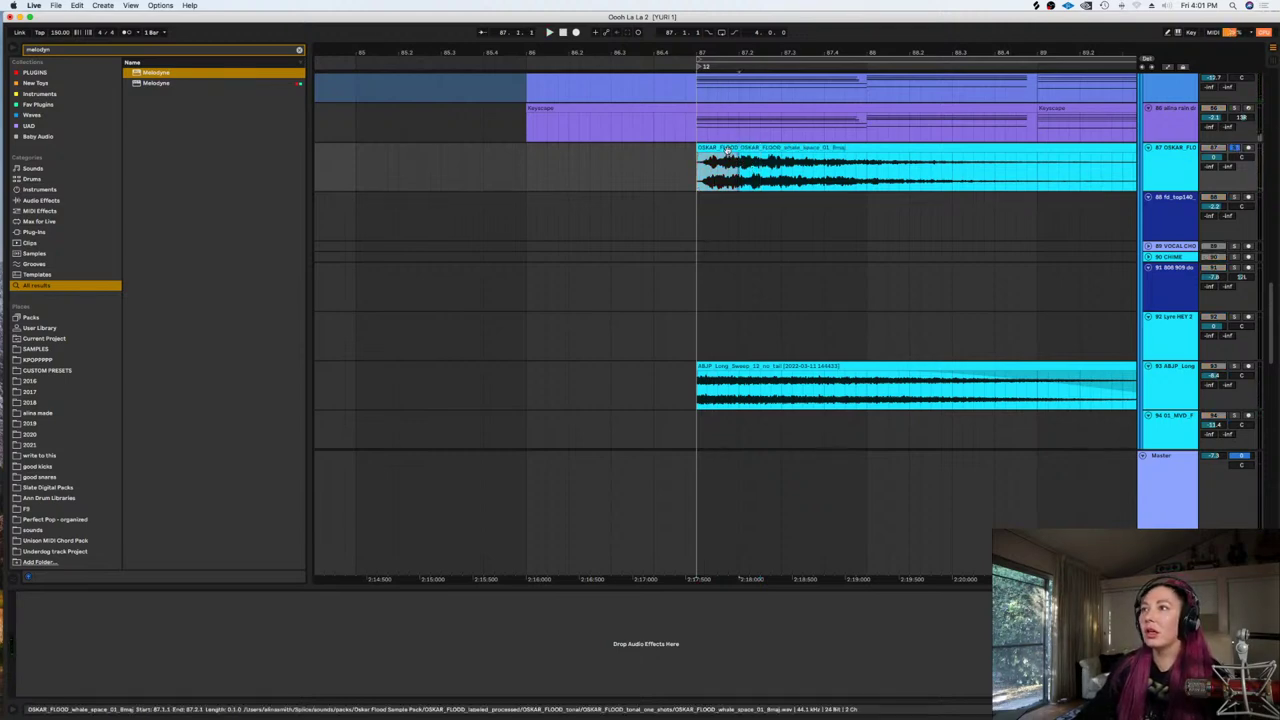
Transpose the first whale slice, from 87.1.1 to 87.2.1, downward while auditioning it
{"action": "key", "text": "space"}
{"action": "key", "text": "shift+Tab"}
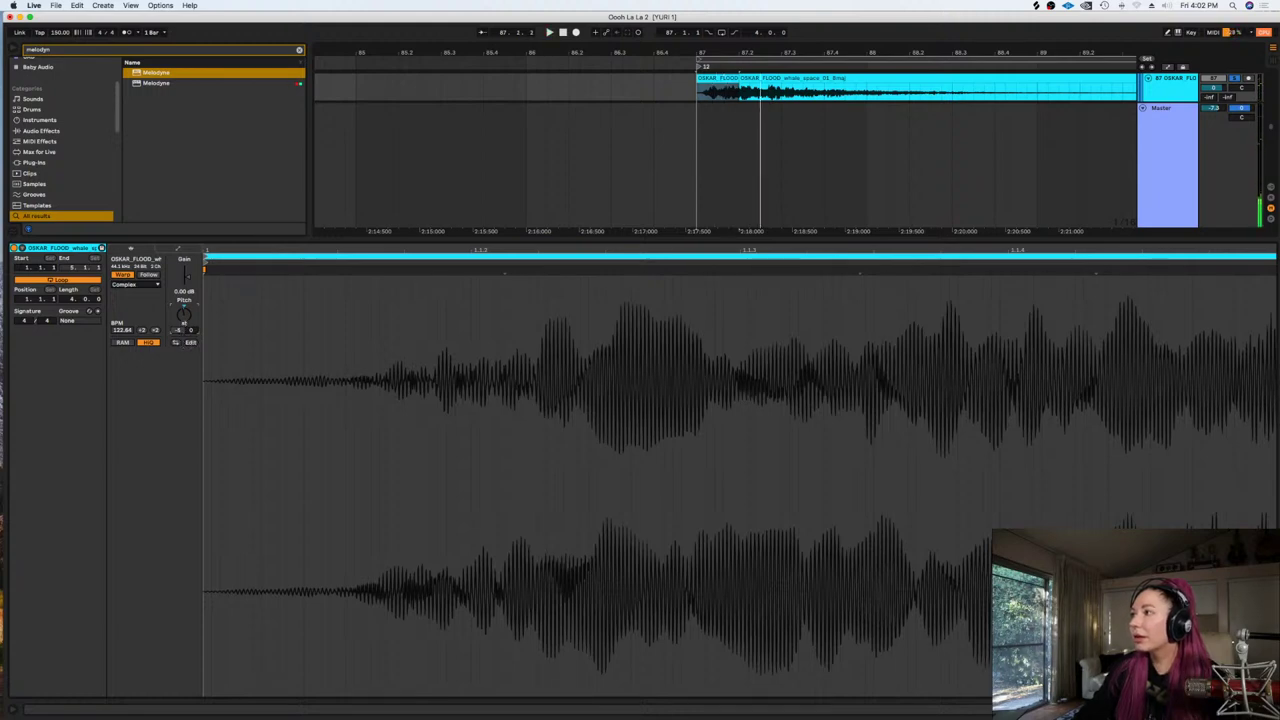
{"action": "key", "text": "shift+Tab"}
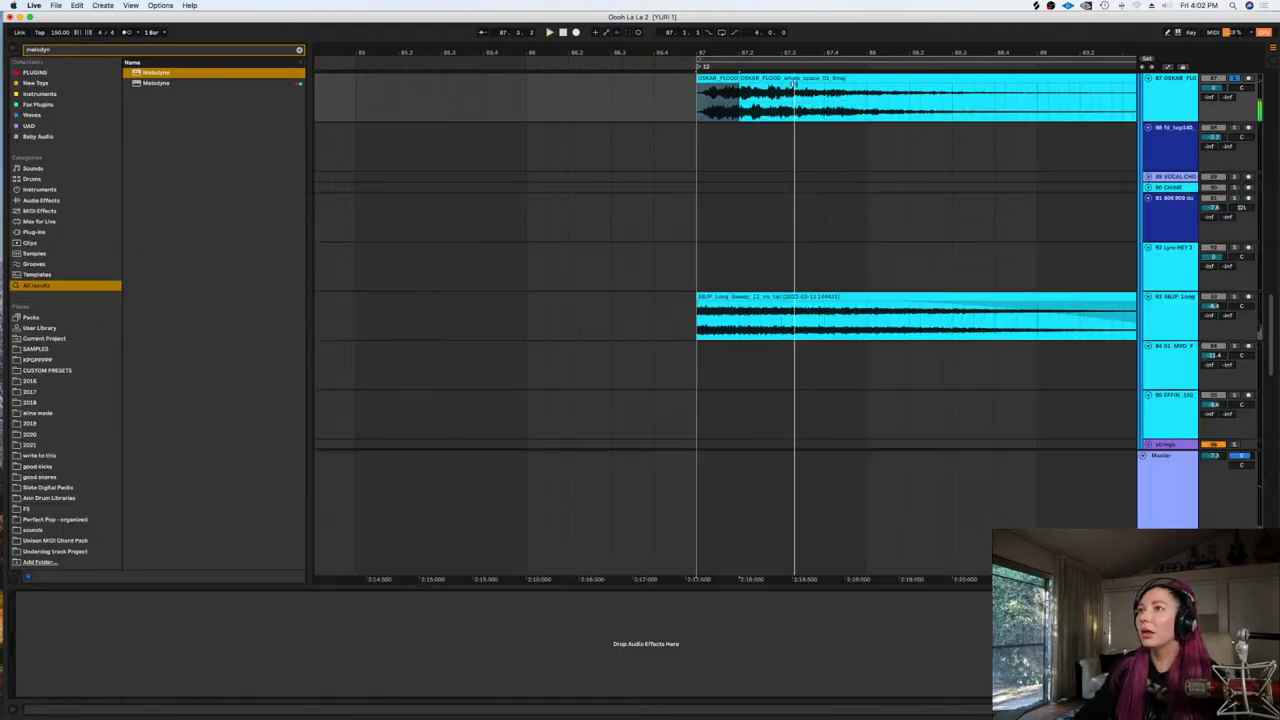
Split the rest of the whale clip at 87.2.4 and play the slices from bar 87
{"action": "left_click", "coordinate": [742, 93]}
{"action": "left_click_drag", "start_coordinate": [741, 94], "coordinate": [685, 108]}
{"action": "key", "text": "space"}
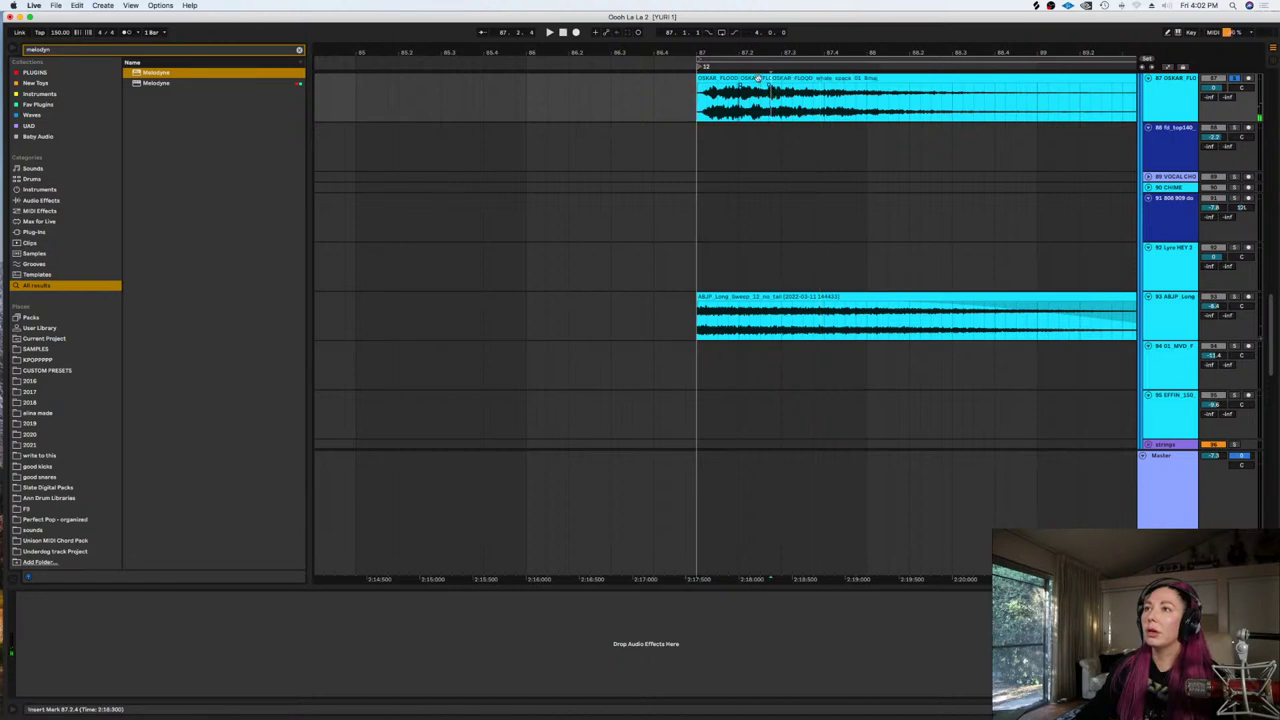
Transpose the middle whale slice downward and extend the last slice's start back to 87.2.3
{"action": "double_click", "coordinate": [771, 93]}
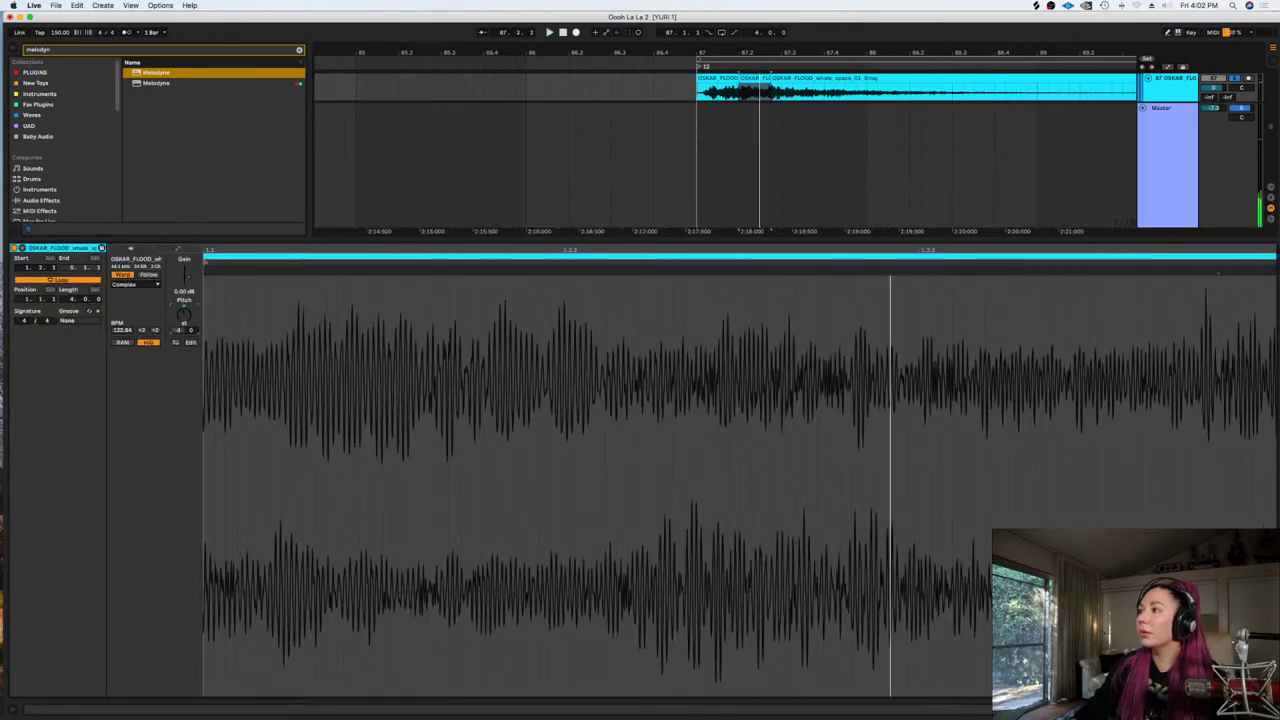
{"action": "left_click_drag", "start_coordinate": [770, 79], "coordinate": [761, 84]}
{"action": "key", "text": "space"}
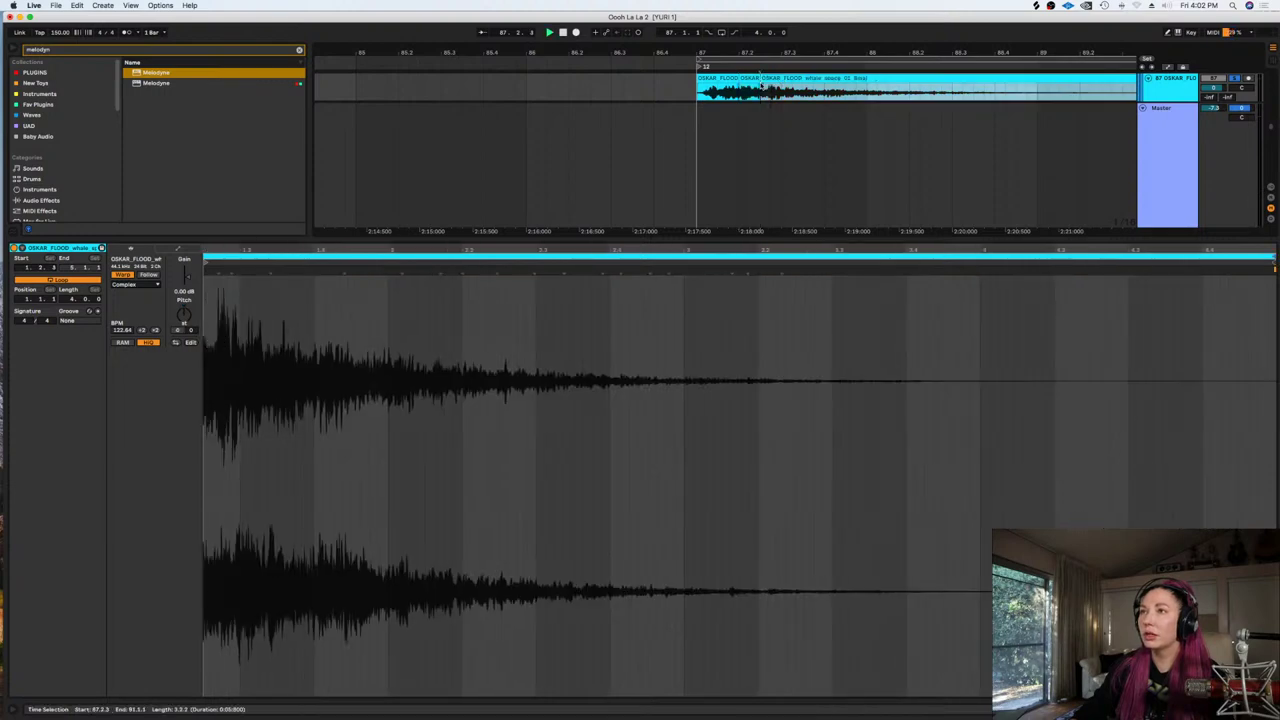
Transpose the last whale slice downward and play all three slices repeatedly from bar 87
{"action": "left_click_drag", "start_coordinate": [184, 320], "coordinate": [184, 328]}
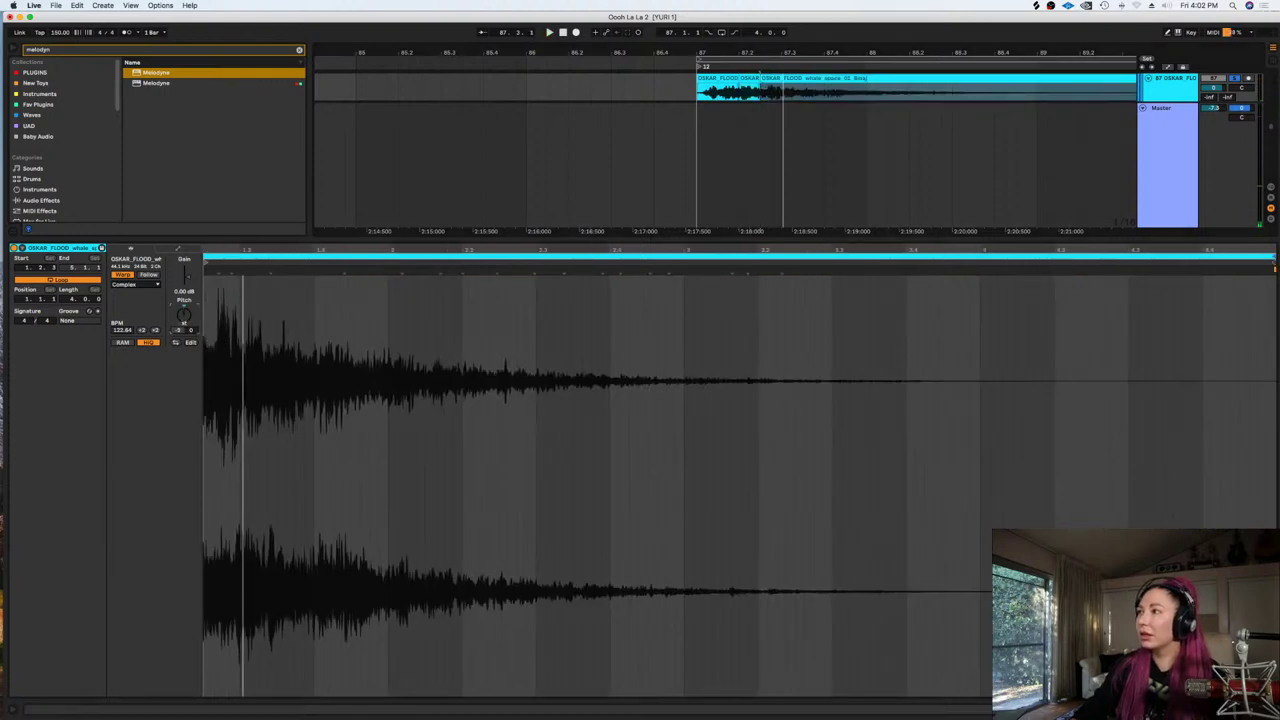
{"action": "key", "text": "shift+Tab"}
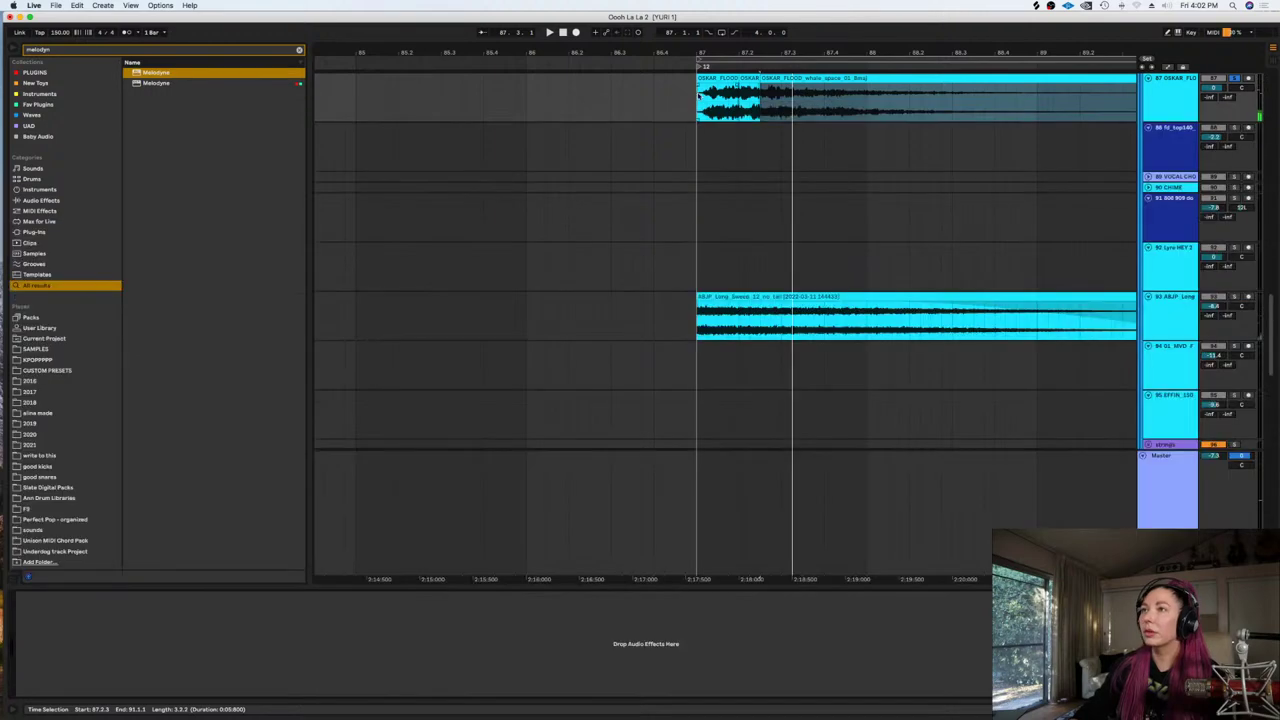
{"action": "left_click", "coordinate": [698, 95]}
{"action": "scroll", "coordinate": [868, 247], "scroll_direction": "up", "scroll_amount": 4}
{"action": "key", "text": "space"}
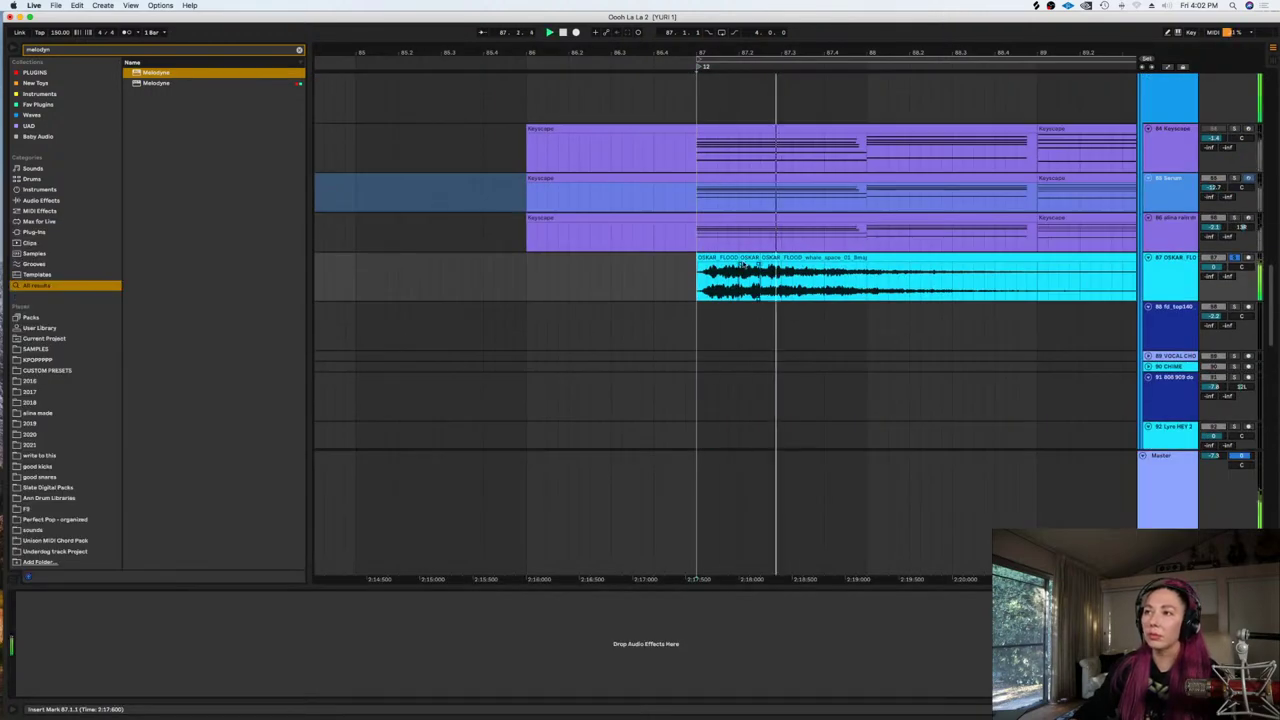
{"action": "key", "text": "space"}
{"action": "key", "text": "space"}
{"action": "key", "text": "space"}
Try transposing the middle whale slice further while auditioning it, and undo the slice edits on track 87
{"action": "double_click", "coordinate": [745, 261]}
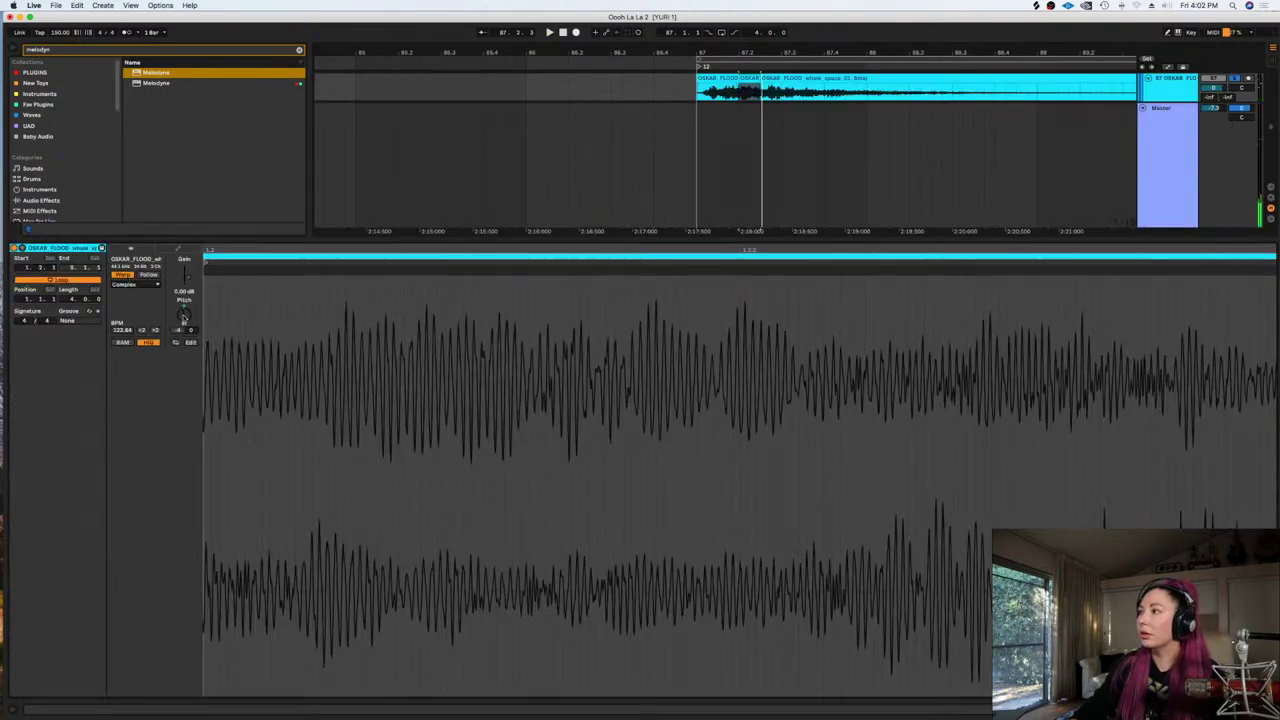
{"action": "key", "text": "space"}
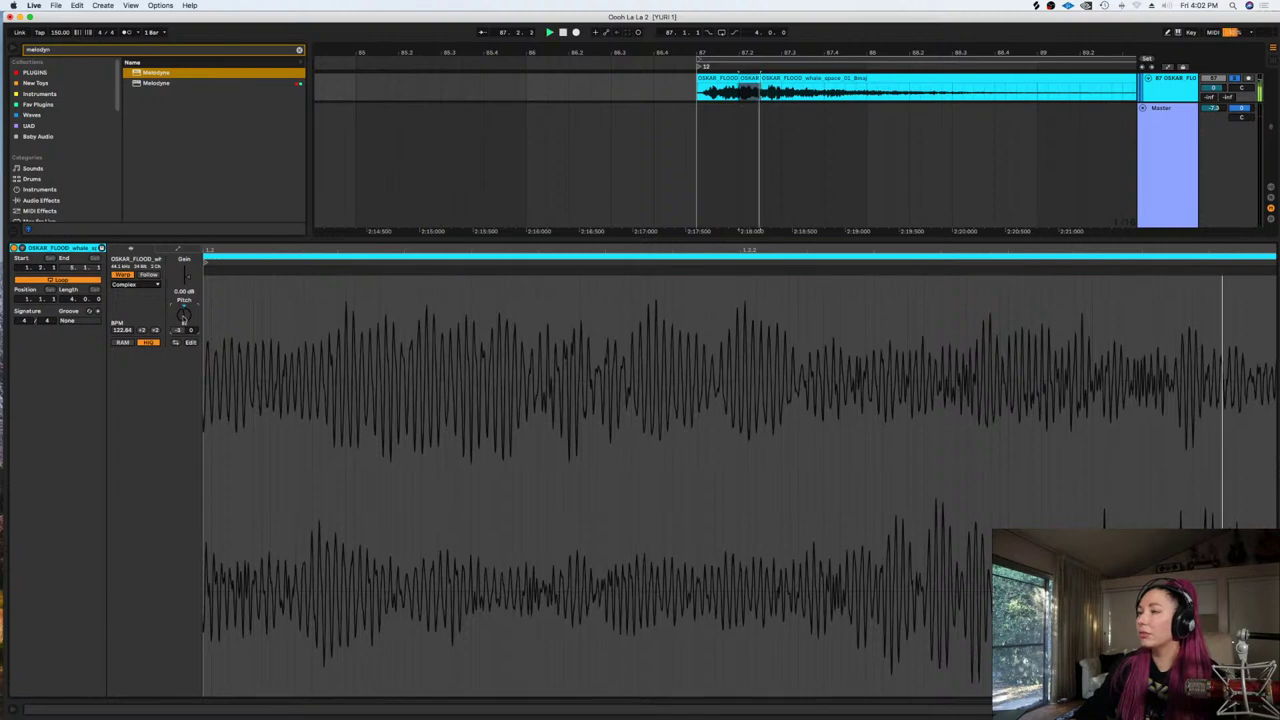
{"action": "key", "text": "space"}
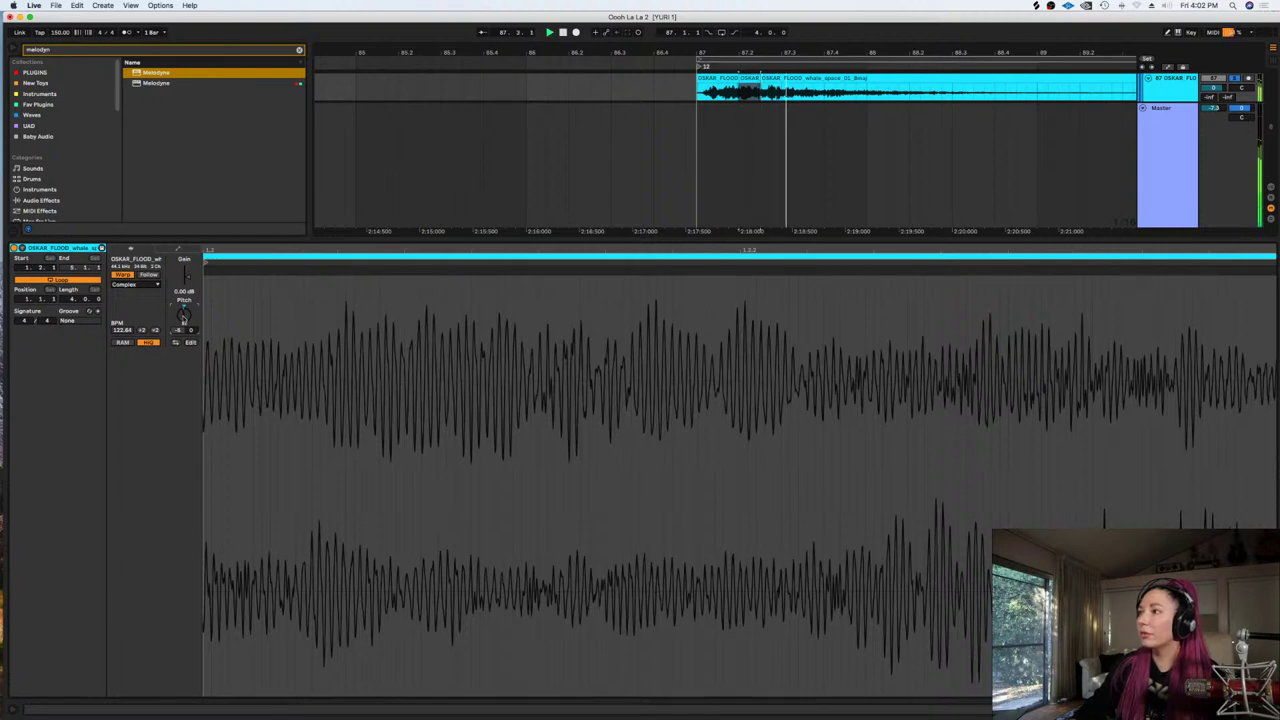
{"action": "key", "text": "space"}
{"action": "key", "text": "shift+Tab"}
{"action": "key", "text": "space"}
{"action": "key", "text": "super+z"}
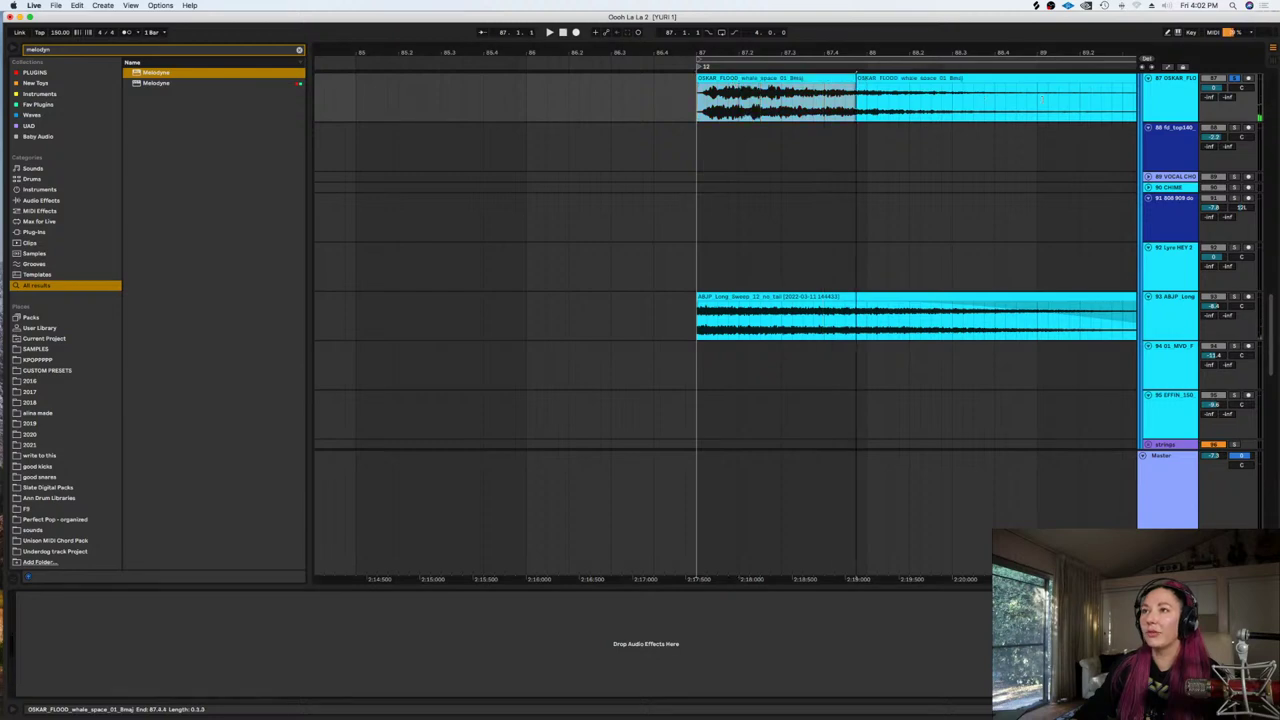
Cut the whale clip at 89.1.2, delete the remainder and fade out the clip's end
{"action": "left_click", "coordinate": [1047, 90]}
{"action": "key", "text": "super+e"}
{"action": "left_click", "coordinate": [1051, 79]}
{"action": "key", "text": "Delete"}
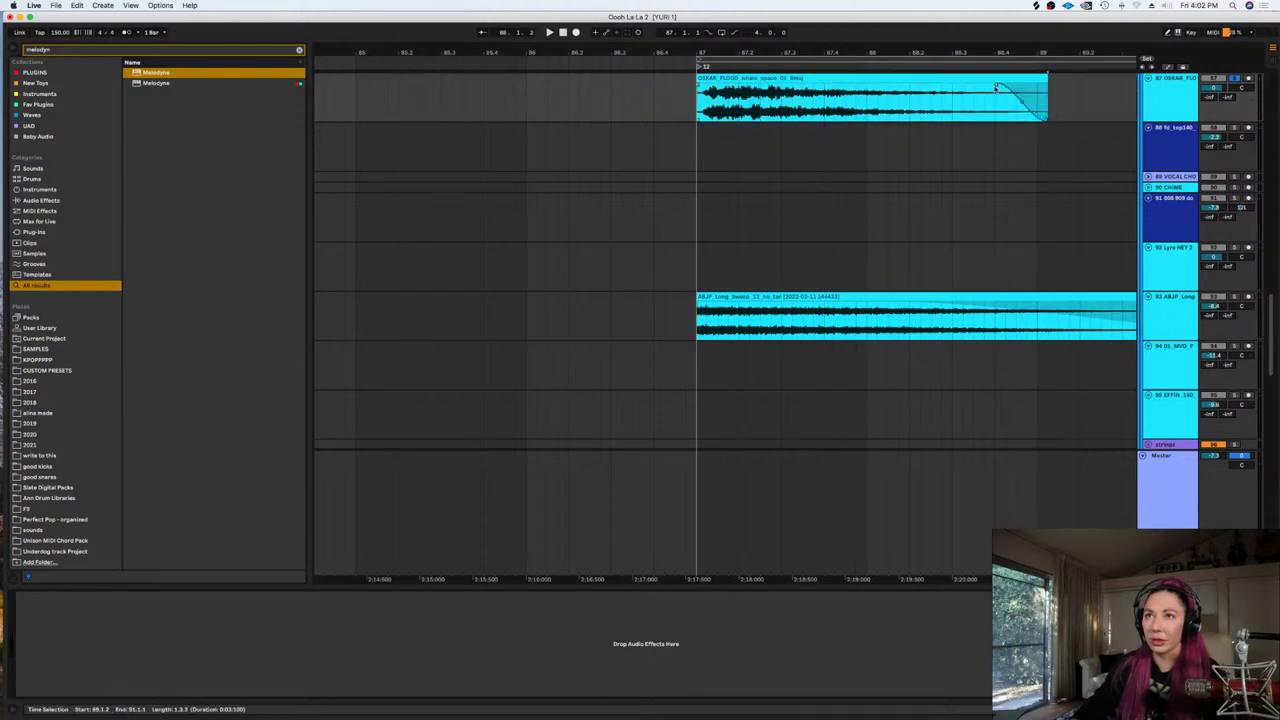
Play from before bar 86 and lower the whale track's volume to blend it with the chords
{"action": "left_click", "coordinate": [451, 100]}
{"action": "key", "text": "space"}
{"action": "scroll", "coordinate": [1240, 177], "scroll_direction": "up", "scroll_amount": 3}
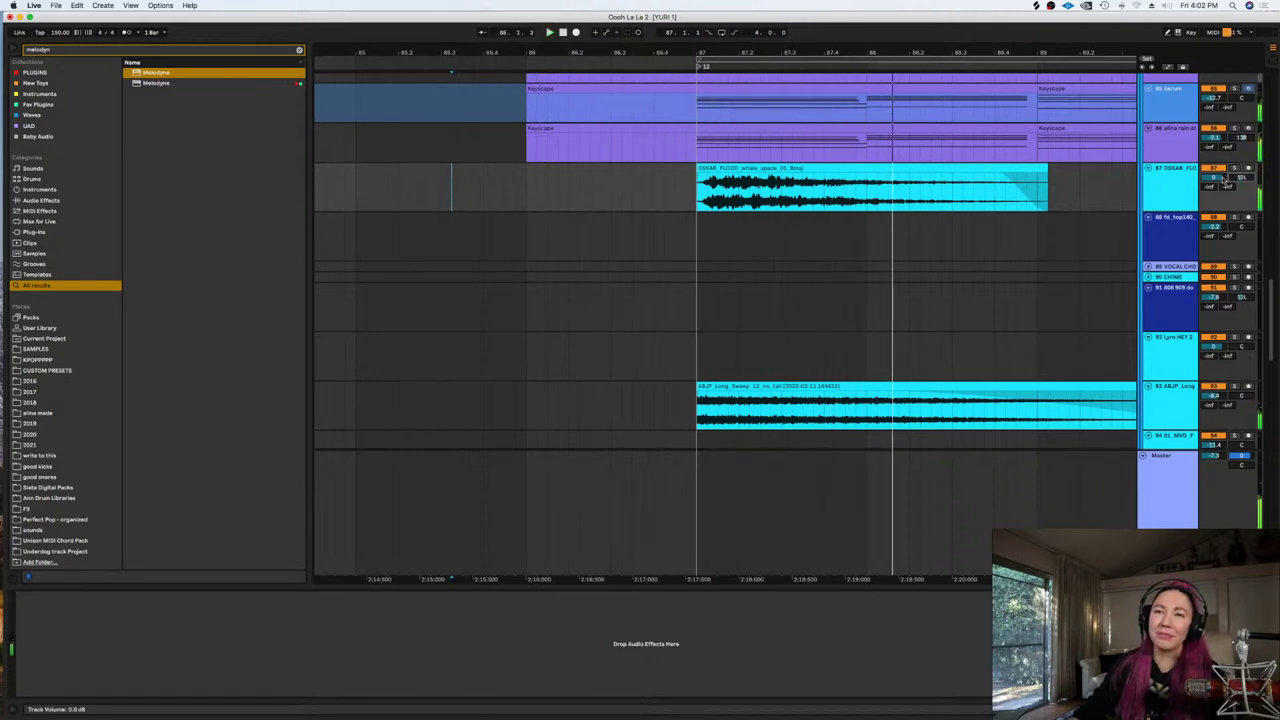
{"action": "left_click", "coordinate": [824, 233]}
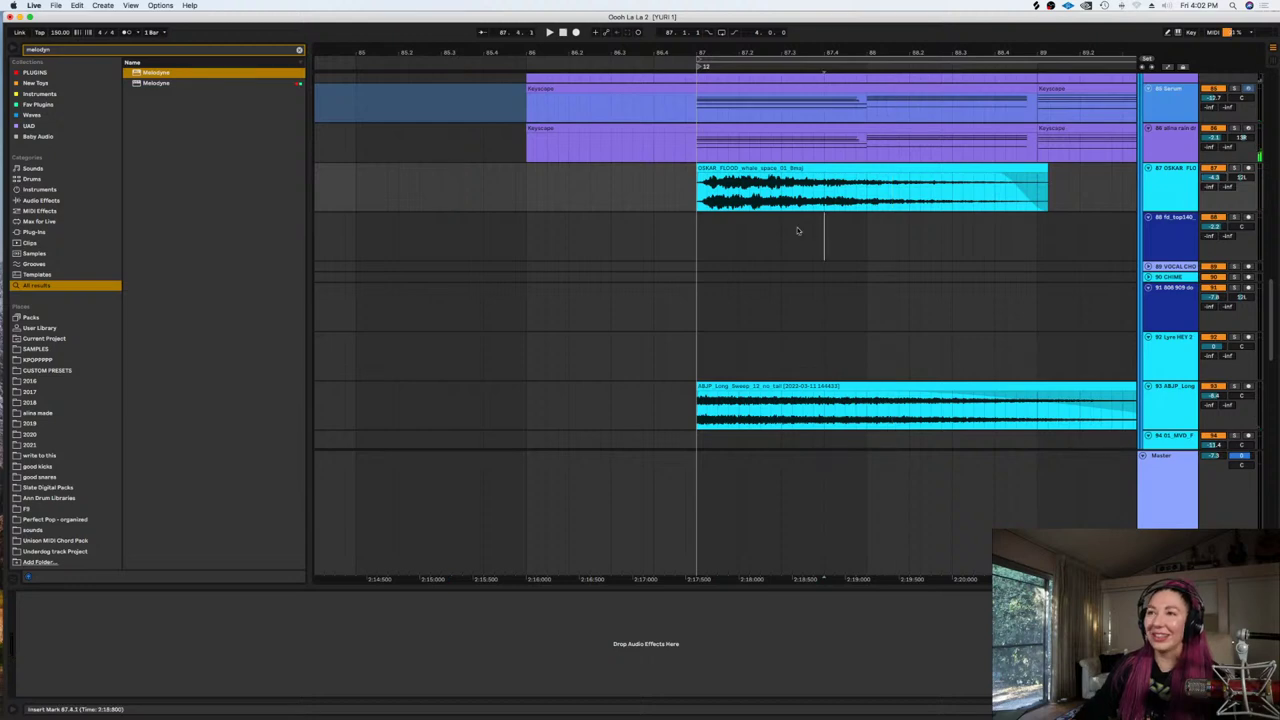
Trim the silent lead-in of the whale clip so its sound starts at 87.1.1, and play from bar 86
{"action": "left_click_drag", "start_coordinate": [686, 195], "coordinate": [689, 195]}
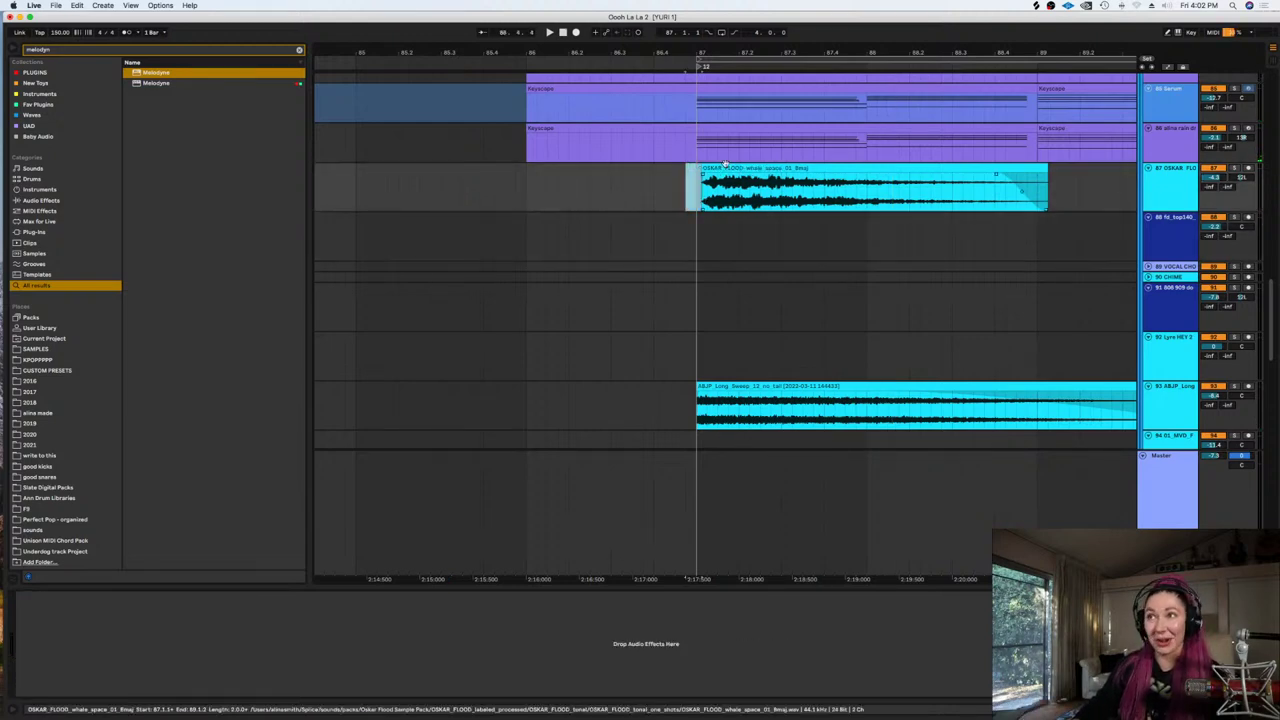
{"action": "key", "text": "Delete"}
{"action": "left_click", "coordinate": [699, 195]}
{"action": "key", "text": "minus"}
{"action": "key", "text": "minus"}
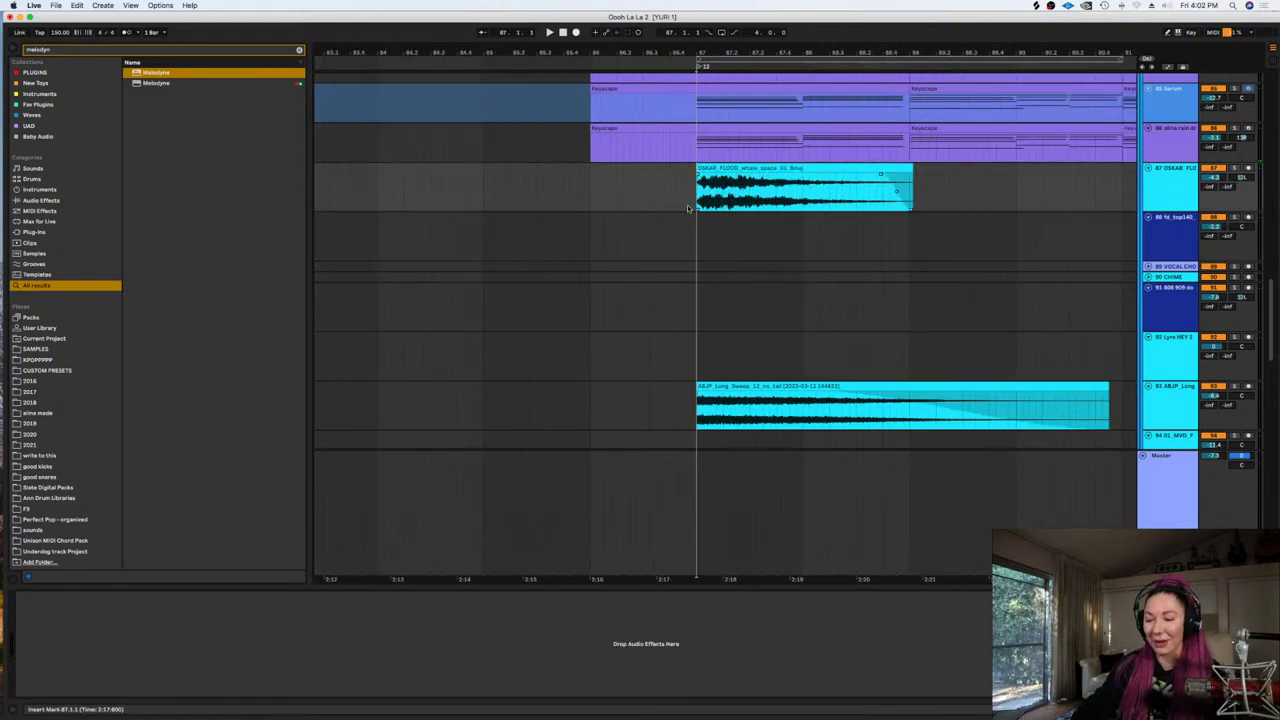
{"action": "scroll", "coordinate": [650, 205], "scroll_direction": "up", "scroll_amount": 2}
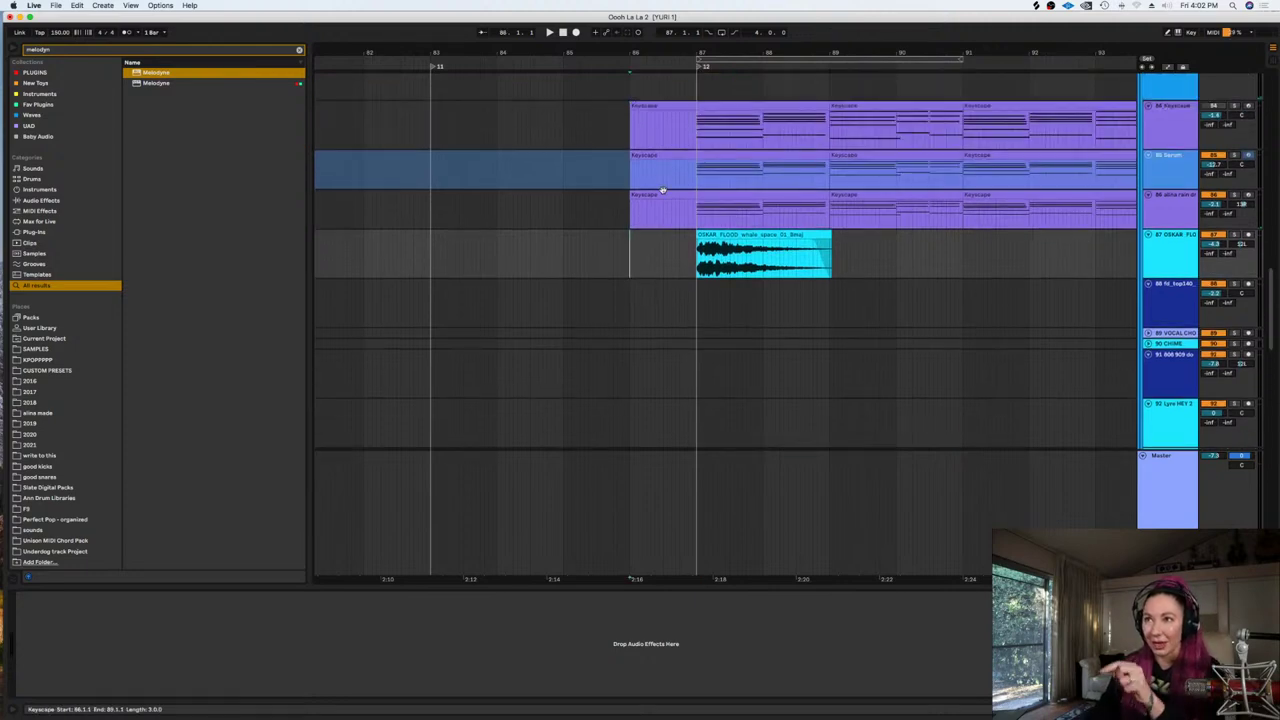
{"action": "key", "text": "space"}
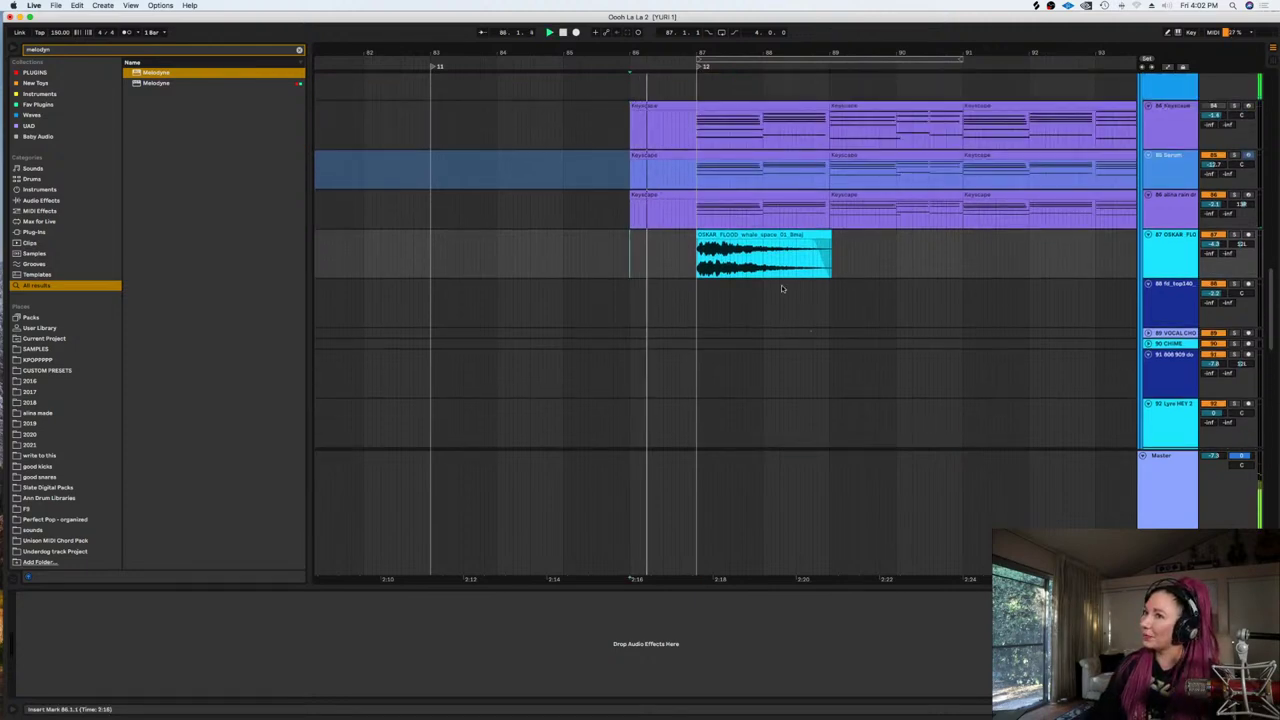
Fill bars 87 to 95 on track 87 with duplicated whale clips alternating forward and reversed
{"action": "left_click_drag", "start_coordinate": [762, 257], "coordinate": [697, 262]}
{"action": "key", "text": "super+d"}
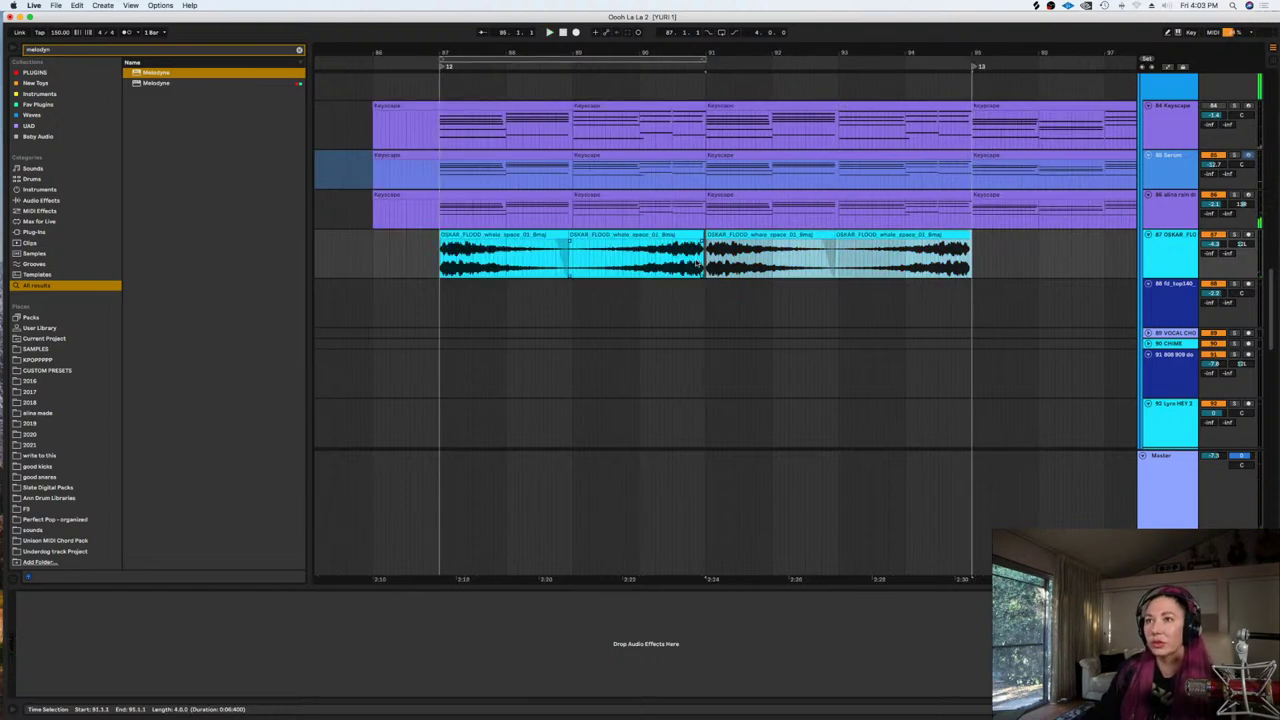
{"action": "key", "text": "minus"}
{"action": "key", "text": "minus"}
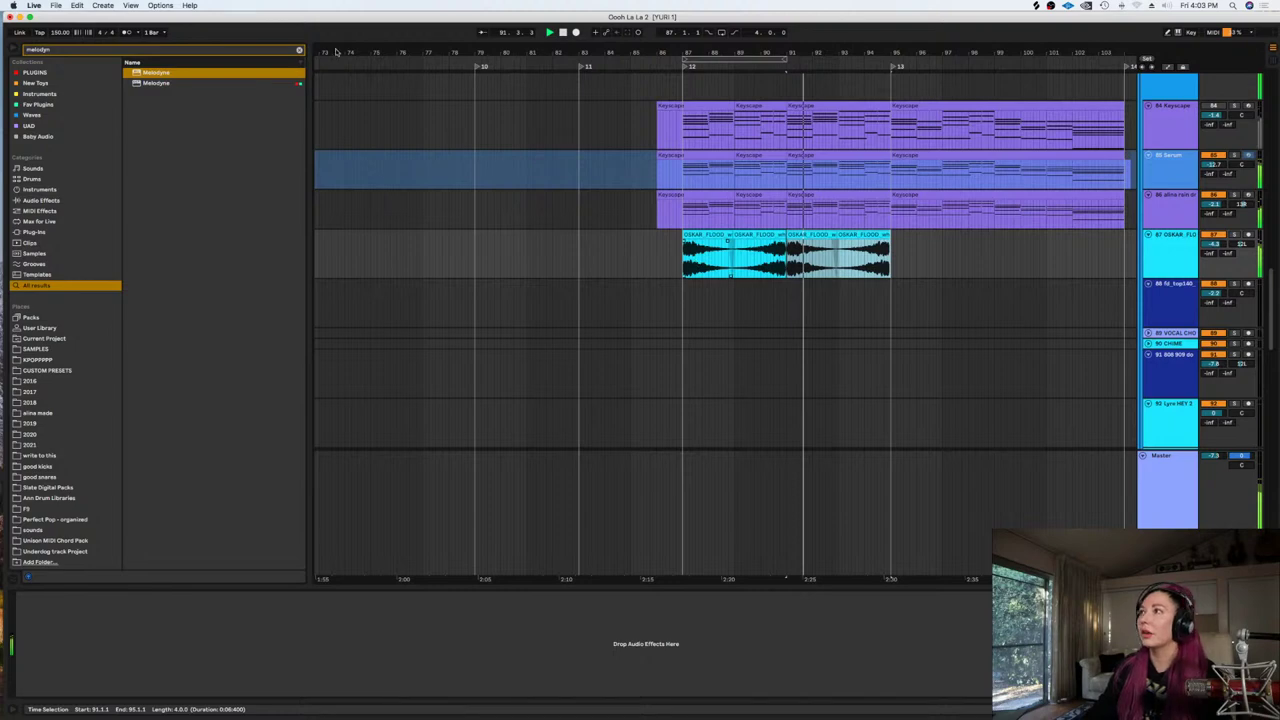
Reset the whale track's pan to centre and add the PanCake2 plug-in to the track
{"action": "left_click", "coordinate": [1242, 246]}
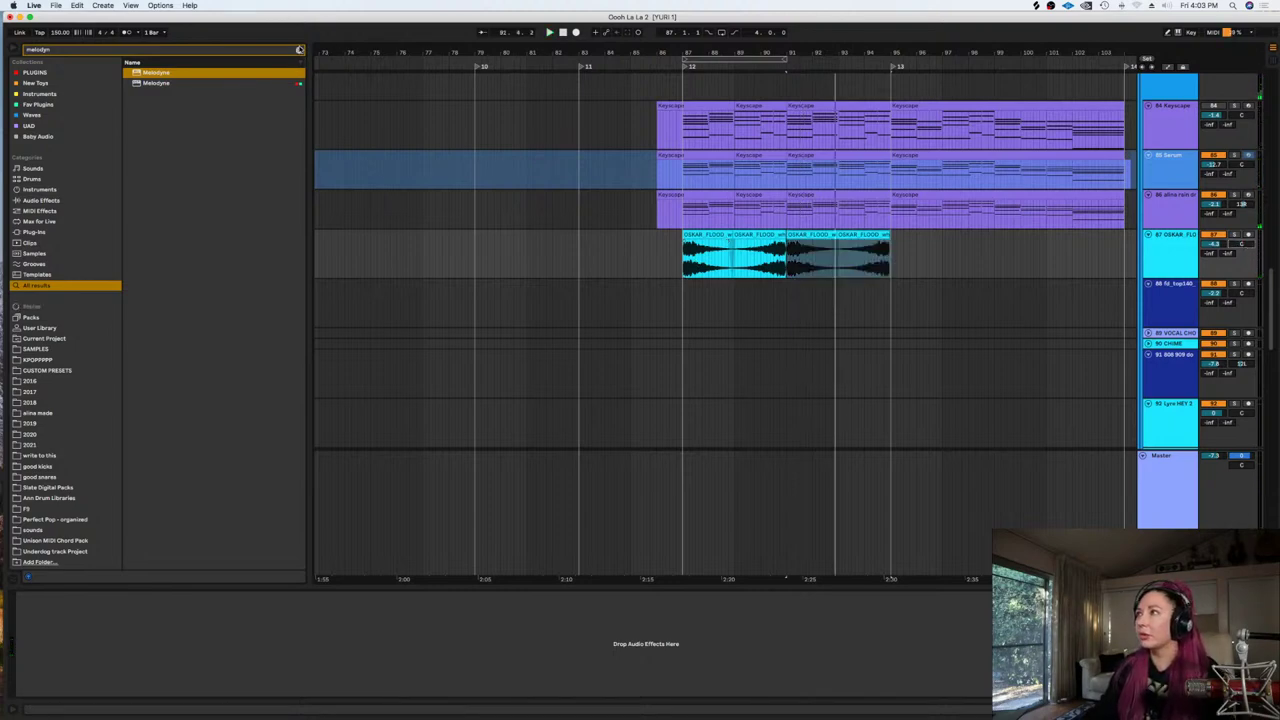
{"action": "left_click", "coordinate": [299, 50]}
{"action": "type", "text": "pancak"}
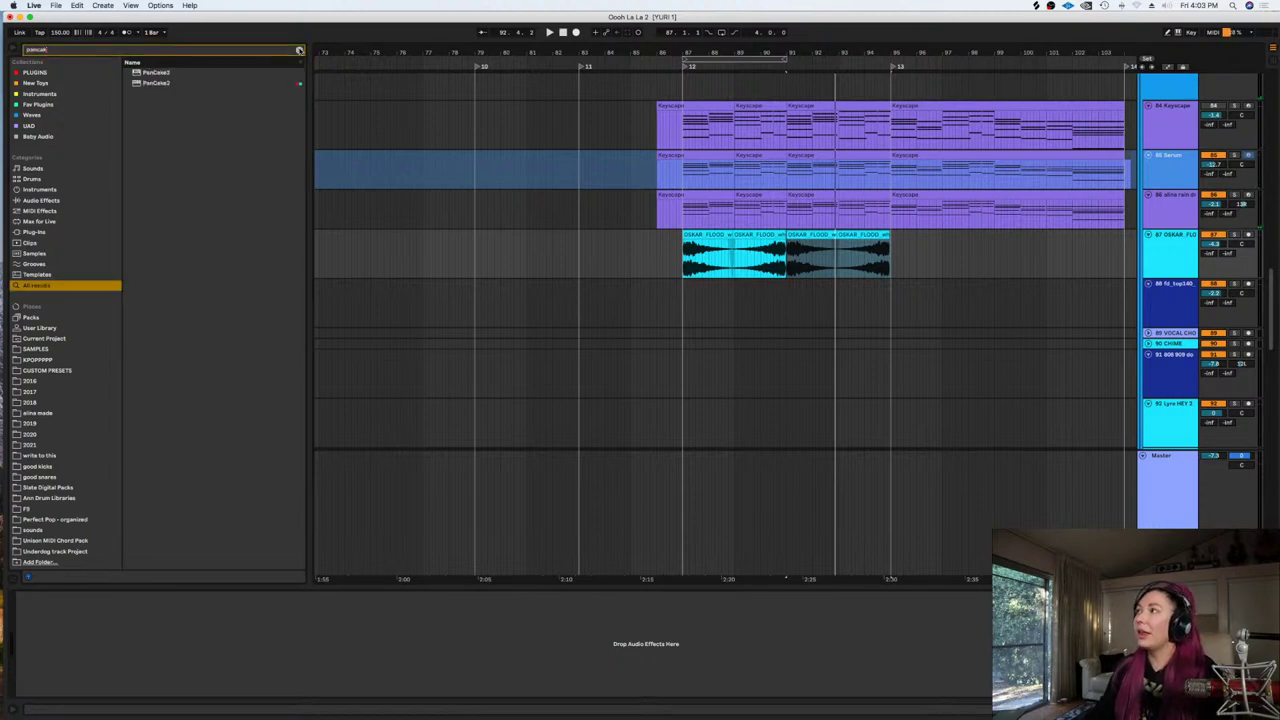
{"action": "left_click", "coordinate": [148, 84]}
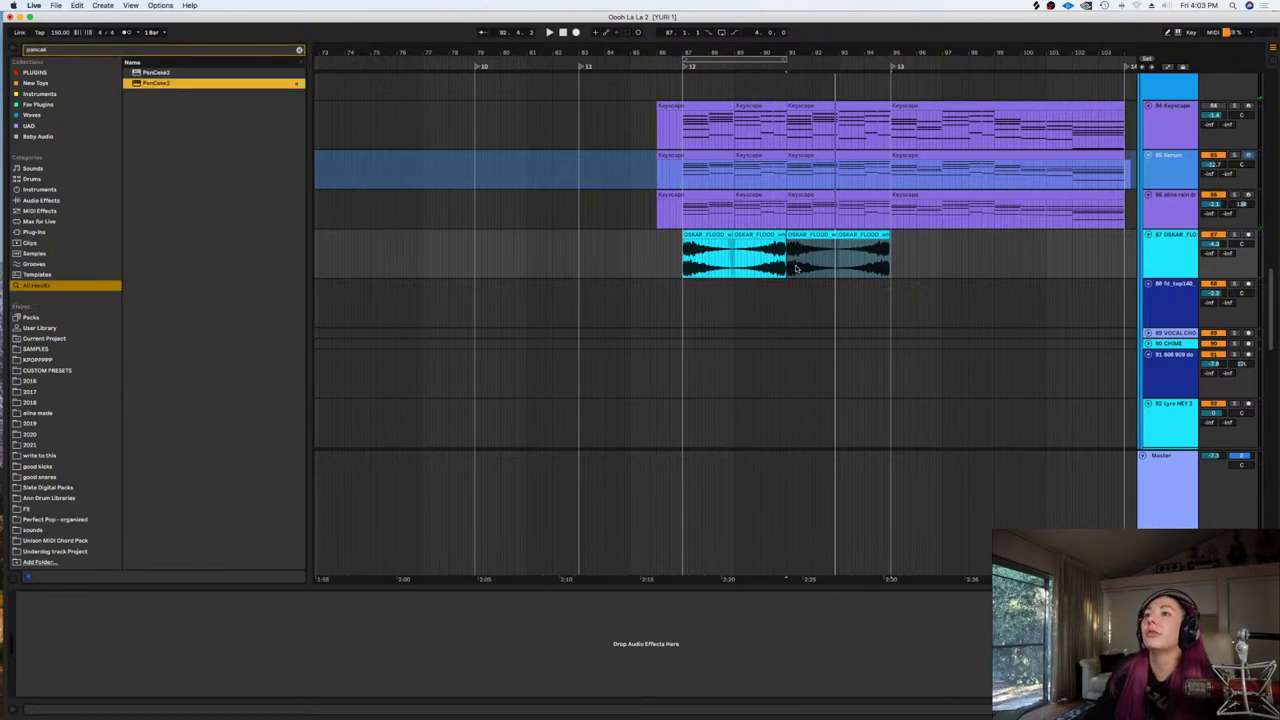
{"action": "left_click", "coordinate": [681, 267]}
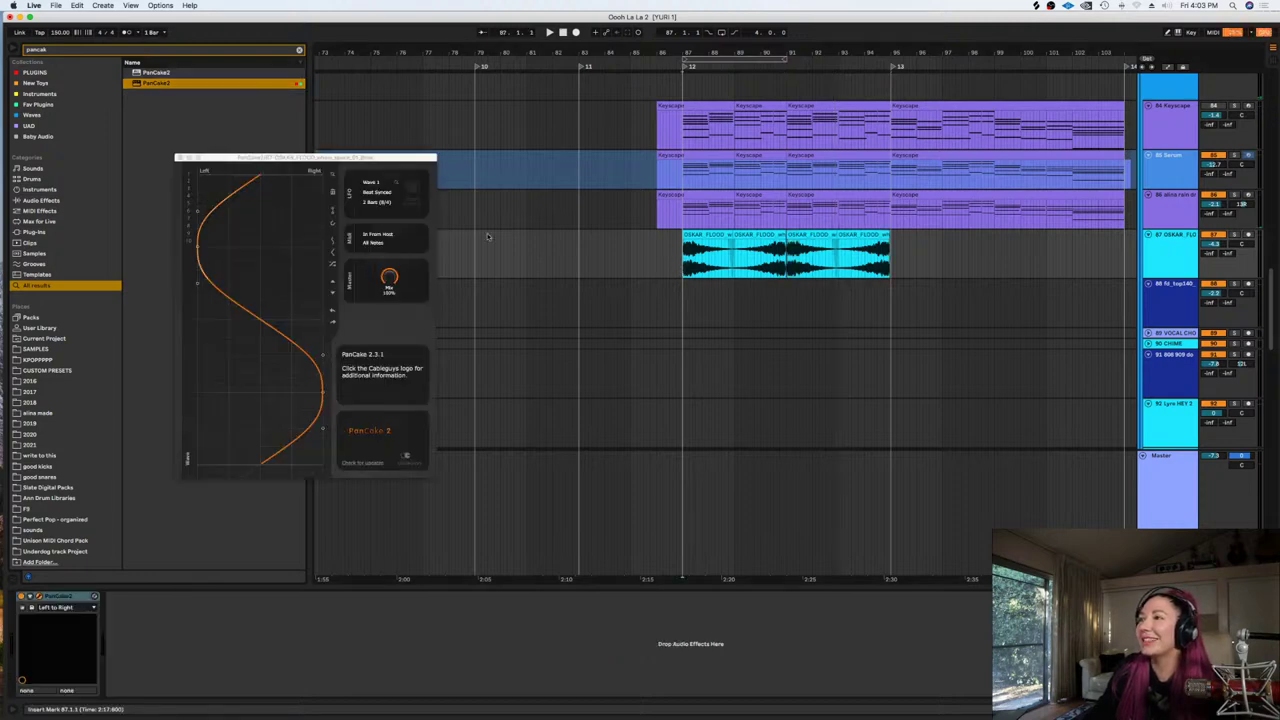
Set PanCake2's beat-synced rate to 1 Bar (4/4) and its mix to about 50% while auditioning from bar 87
{"action": "left_click", "coordinate": [366, 203]}
{"action": "left_click", "coordinate": [386, 286]}
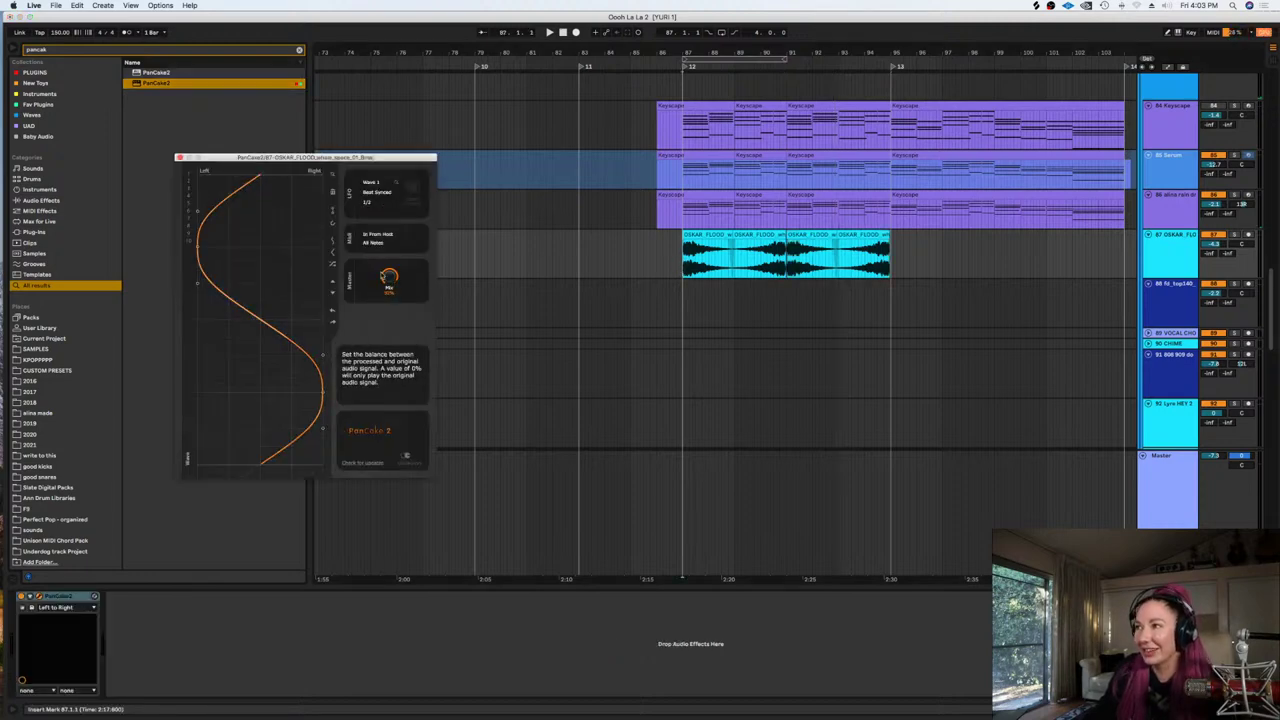
{"action": "key", "text": "space"}
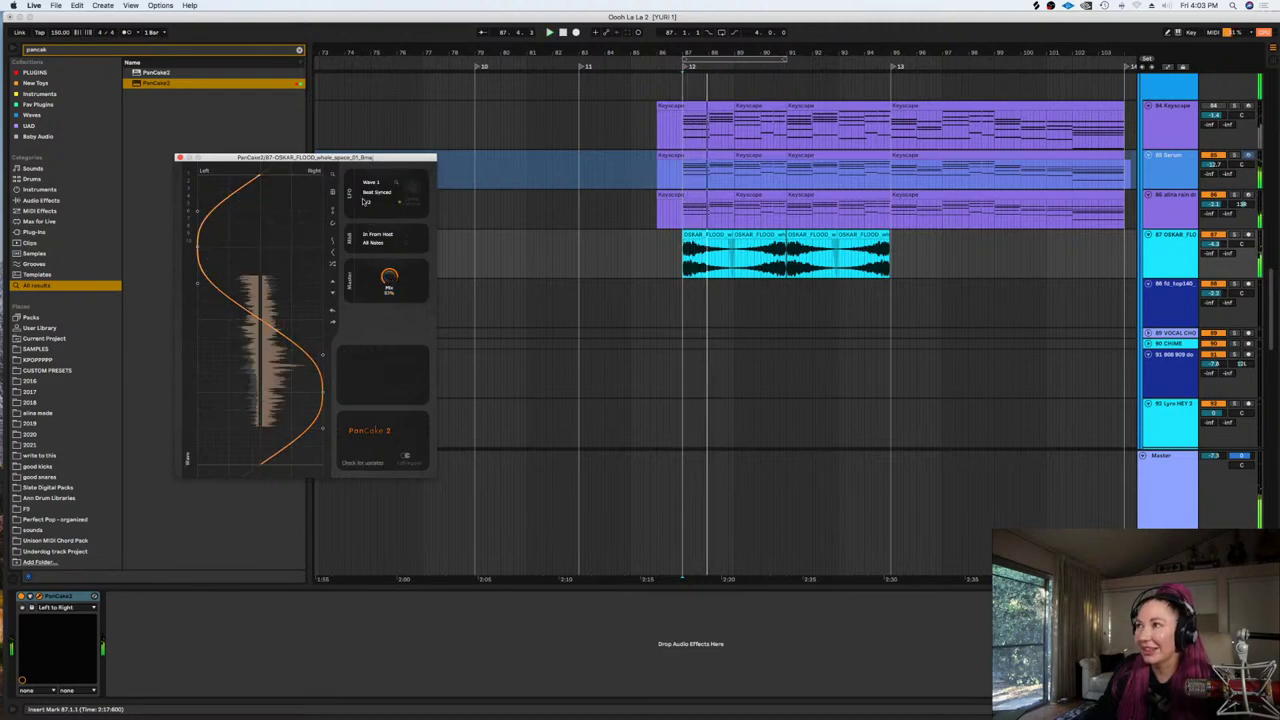
{"action": "left_click", "coordinate": [366, 203]}
{"action": "left_click", "coordinate": [372, 309]}
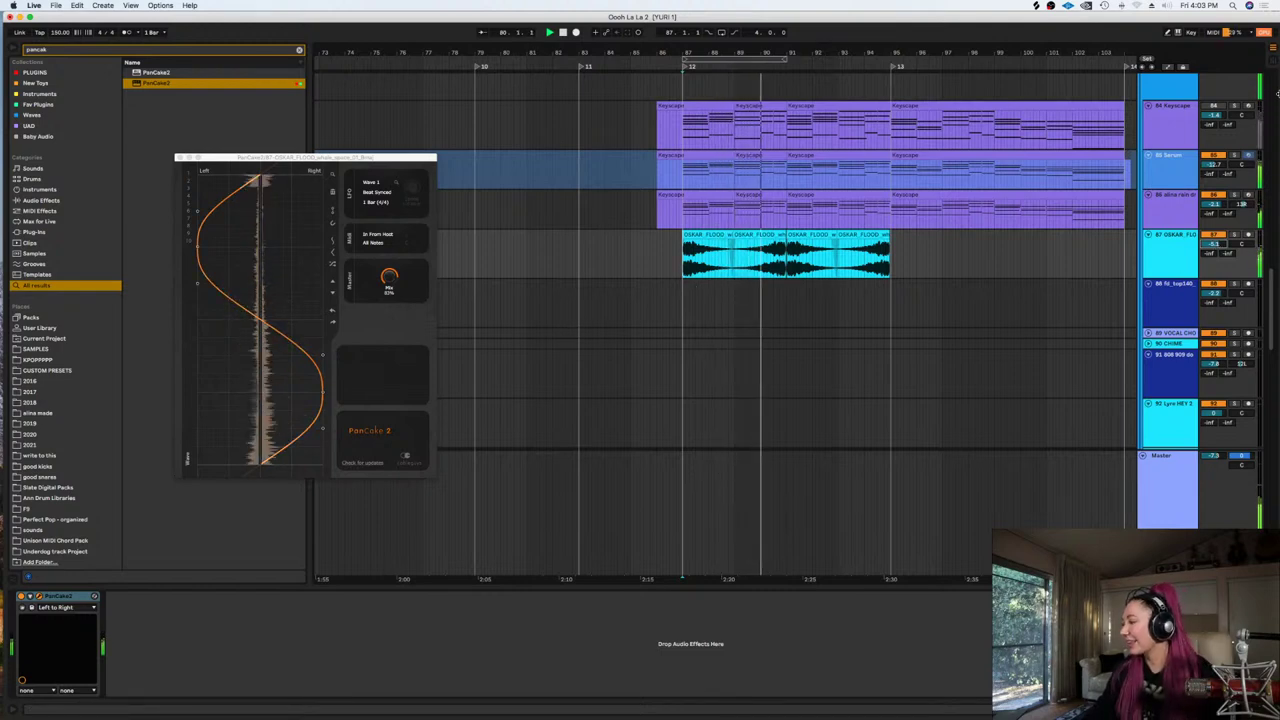
{"action": "key", "text": "space"}
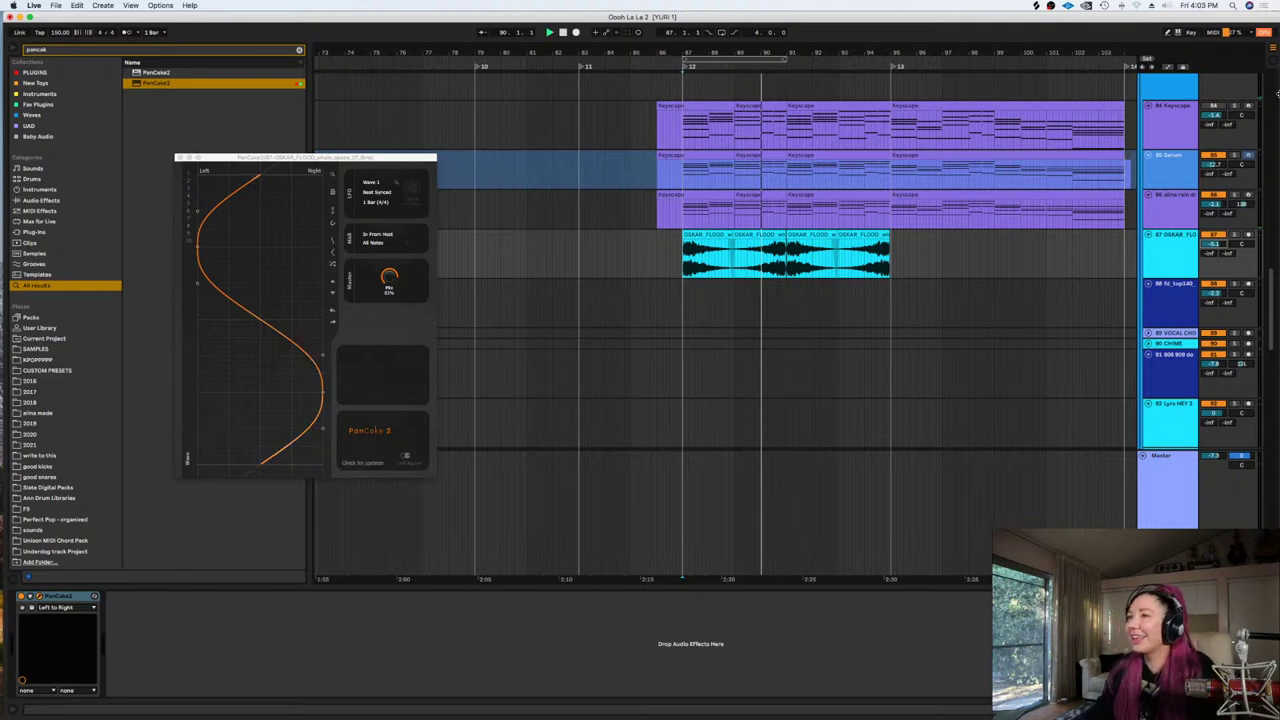
{"action": "key", "text": "space"}
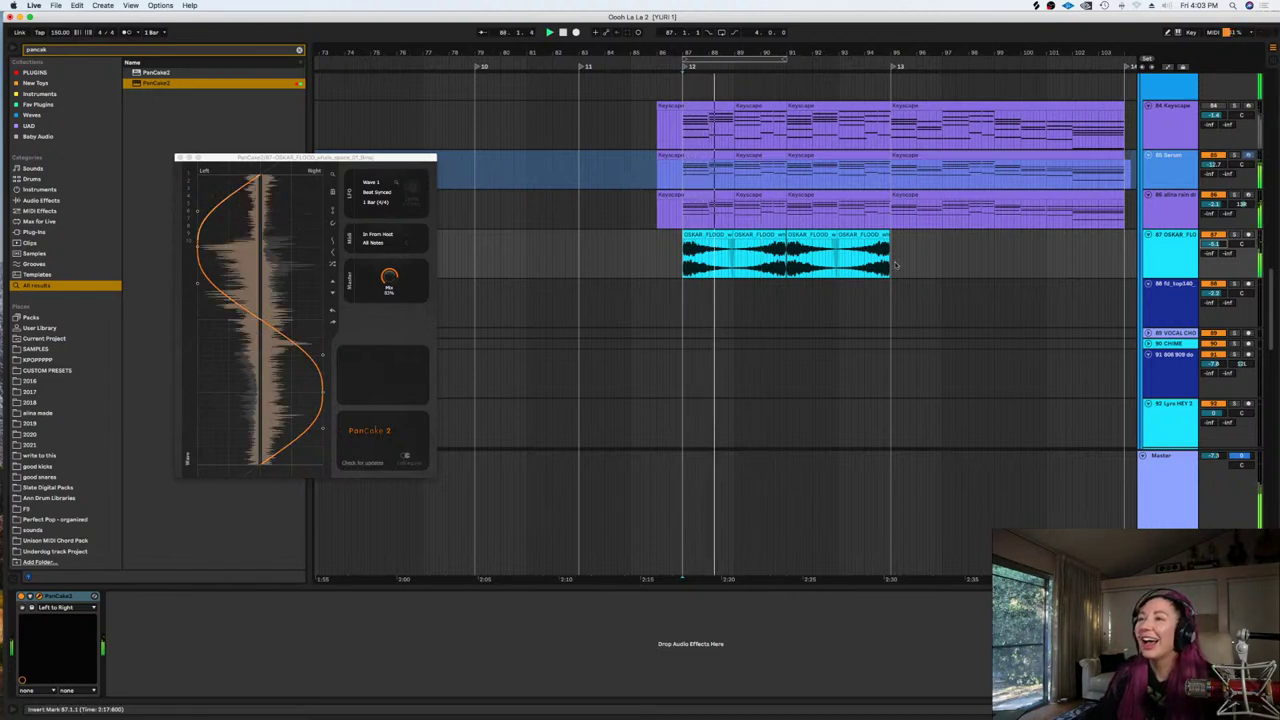
Duplicate the whale clips of bars 87 to 95 so they continue to bar 103, and close the PanCake2 window
{"action": "right_click", "coordinate": [991, 248]}
{"action": "left_click", "coordinate": [886, 252]}
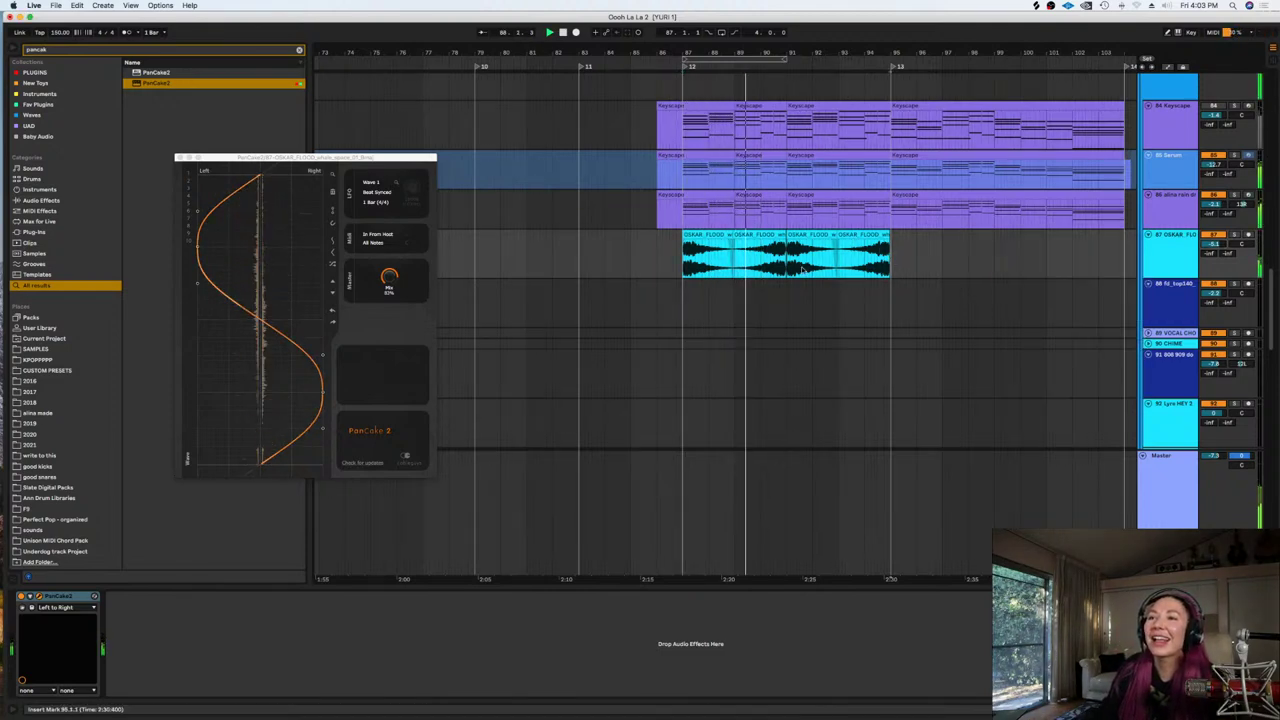
{"action": "key", "text": "ctrl+d"}
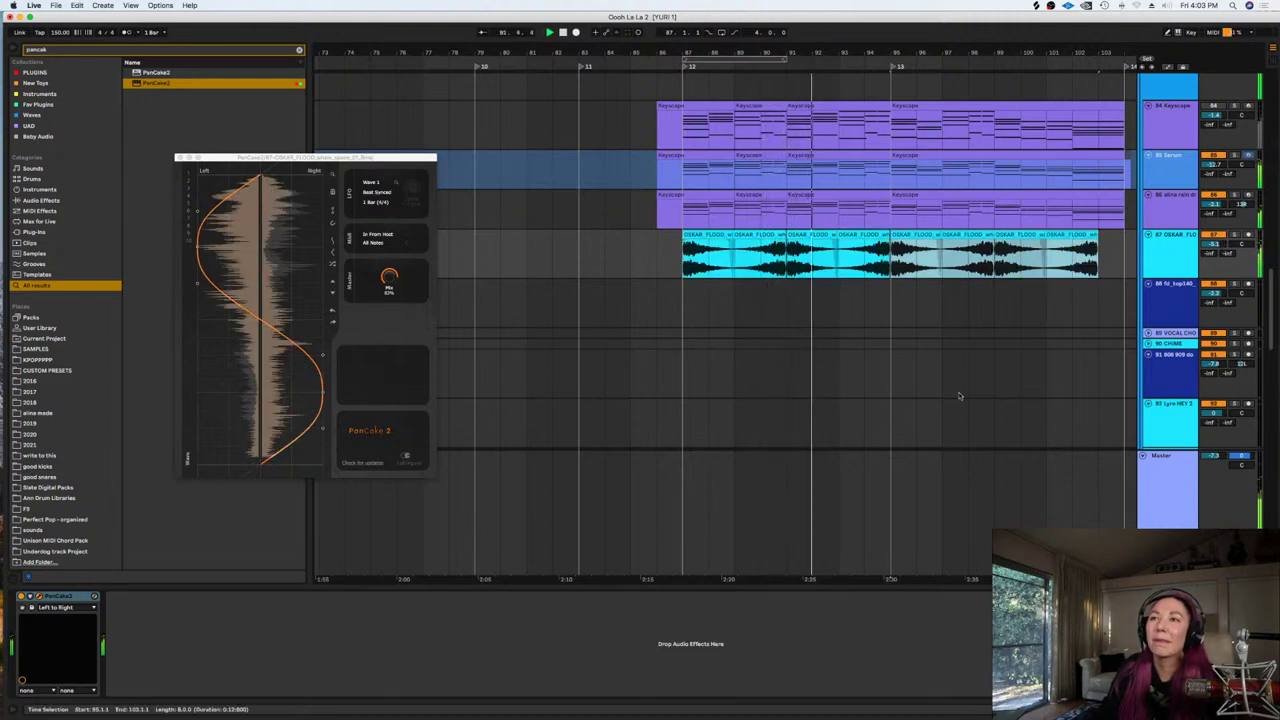
{"action": "left_click", "coordinate": [179, 158]}
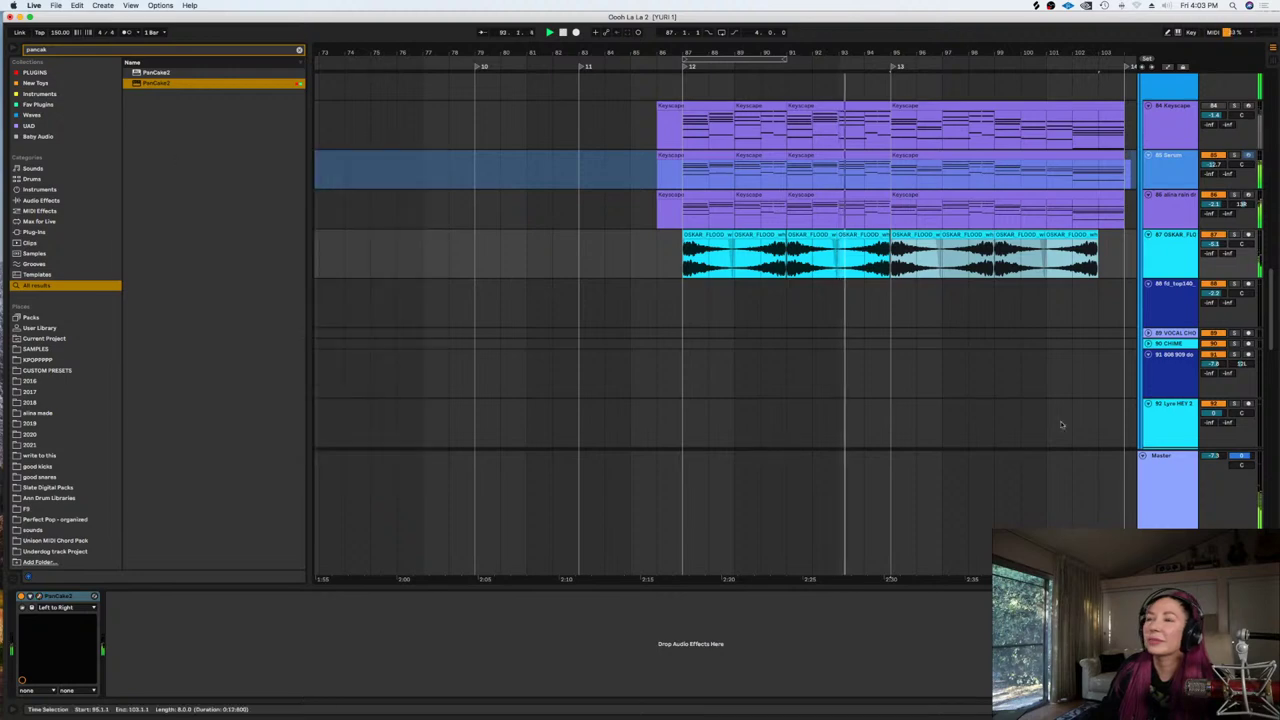
Stop playback at bar 95 on the instrument group and save the set
{"action": "scroll", "coordinate": [1274, 305], "scroll_direction": "up", "scroll_amount": 3}
{"action": "scroll", "coordinate": [1274, 305], "scroll_direction": "up", "scroll_amount": 4}
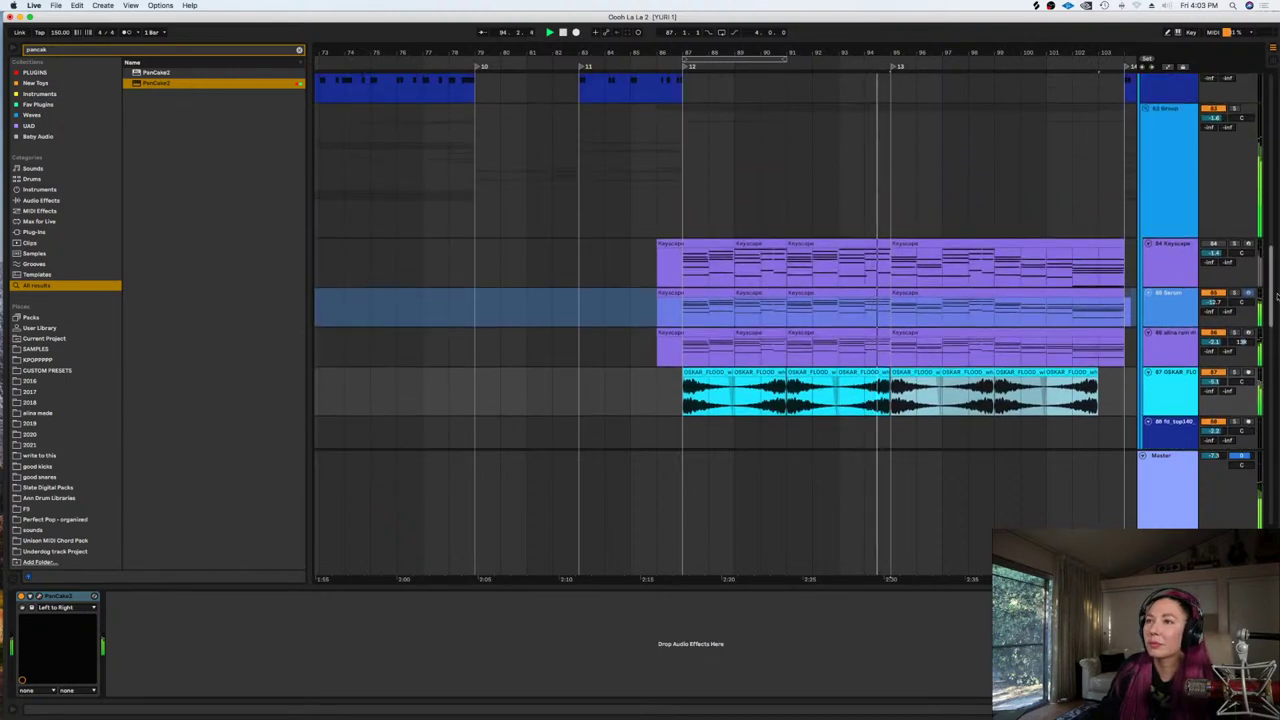
{"action": "left_click", "coordinate": [889, 285]}
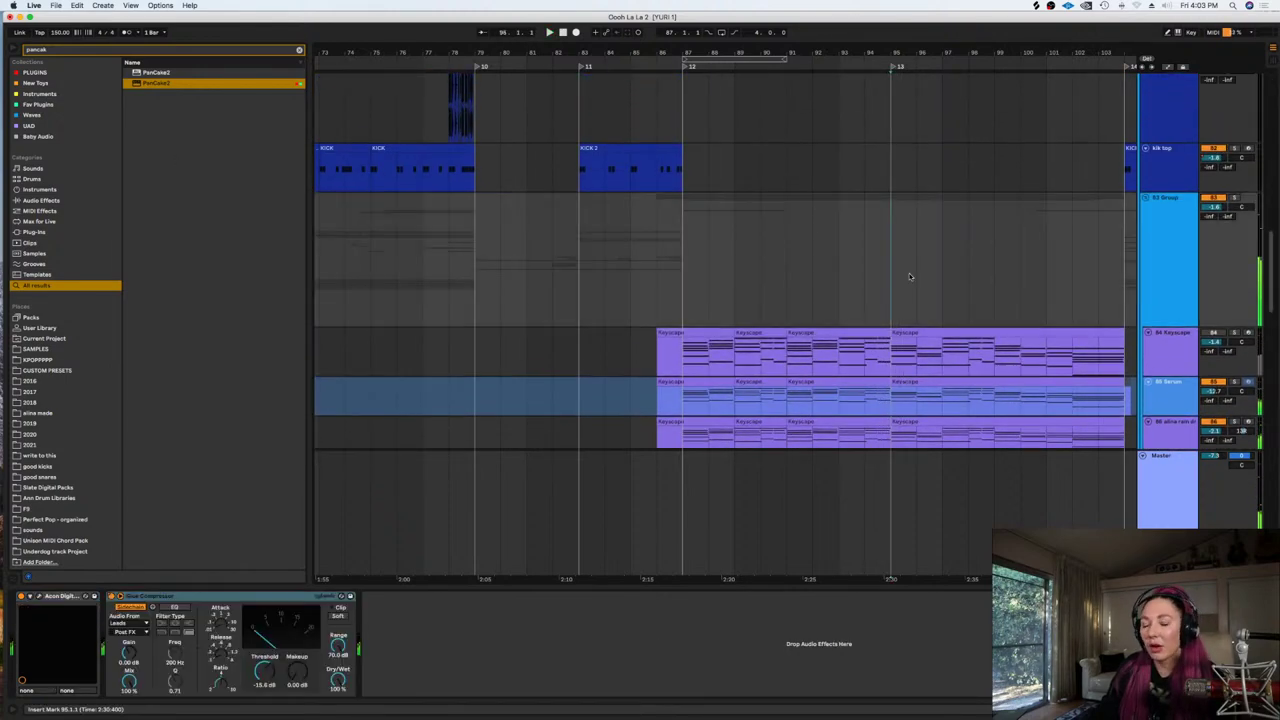
{"action": "scroll", "coordinate": [889, 285], "scroll_direction": "down", "scroll_amount": 6}
{"action": "key", "text": "super+s"}
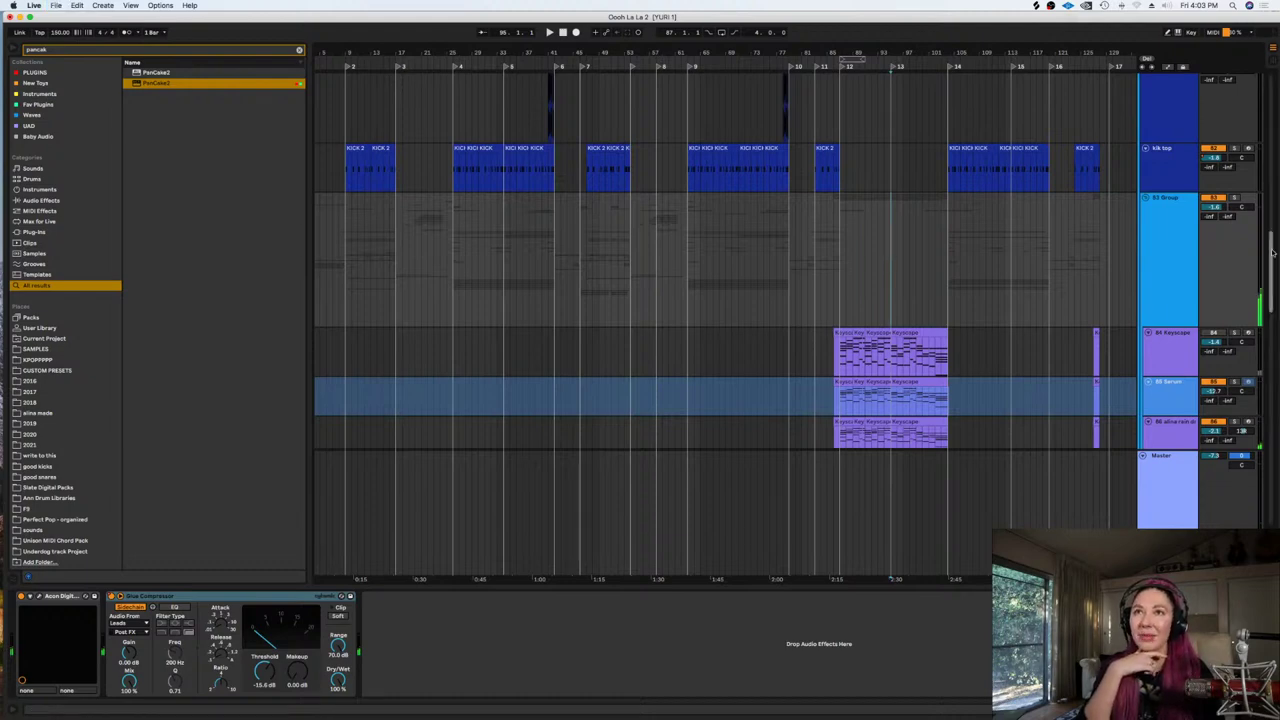
Collapse the VOX and main instrument groups, show the whole arrangement and save the set again
{"action": "left_click_drag", "start_coordinate": [1272, 250], "coordinate": [1271, 115]}
{"action": "left_click", "coordinate": [1143, 79]}
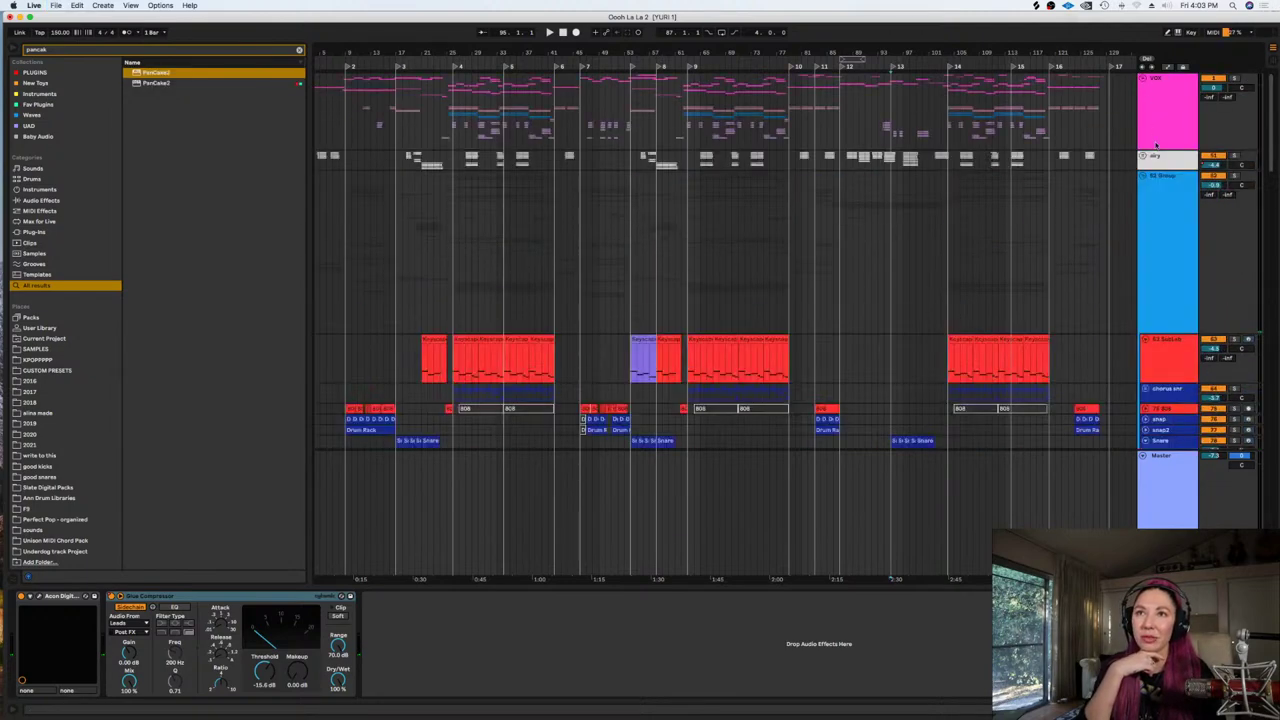
{"action": "left_click", "coordinate": [1141, 177]}
{"action": "left_click", "coordinate": [1047, 175]}
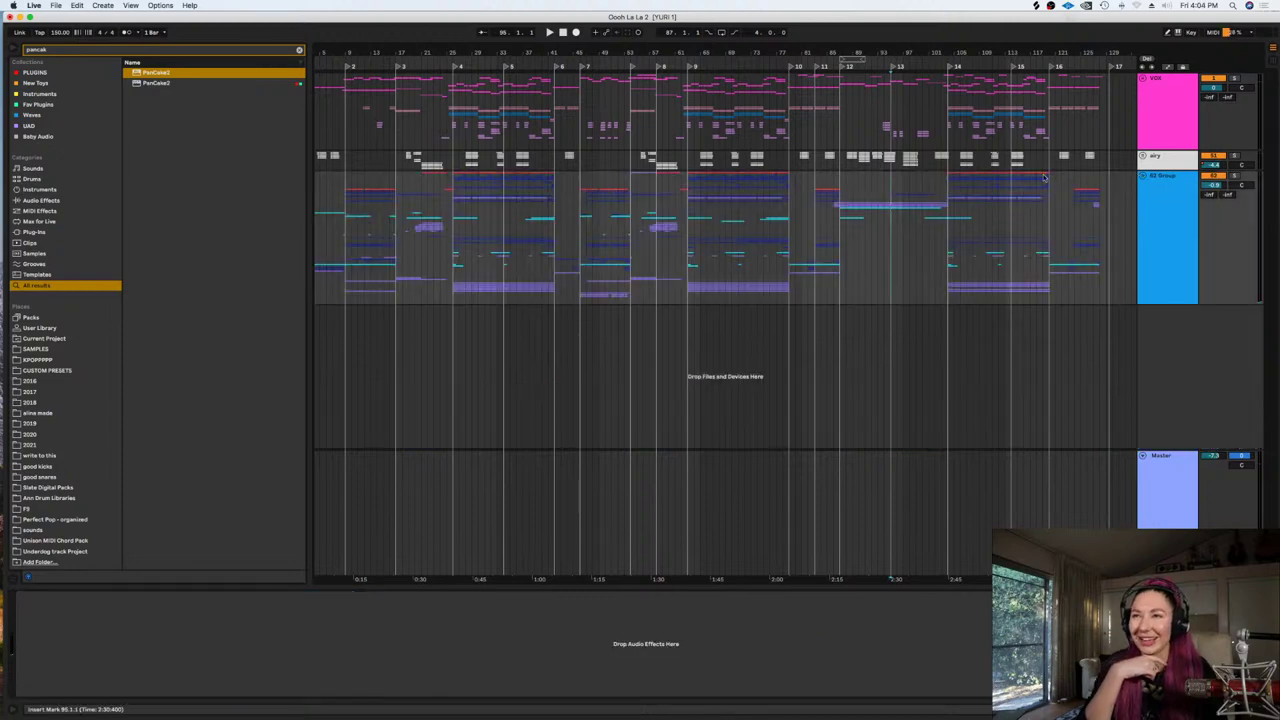
{"action": "key", "text": "minus"}
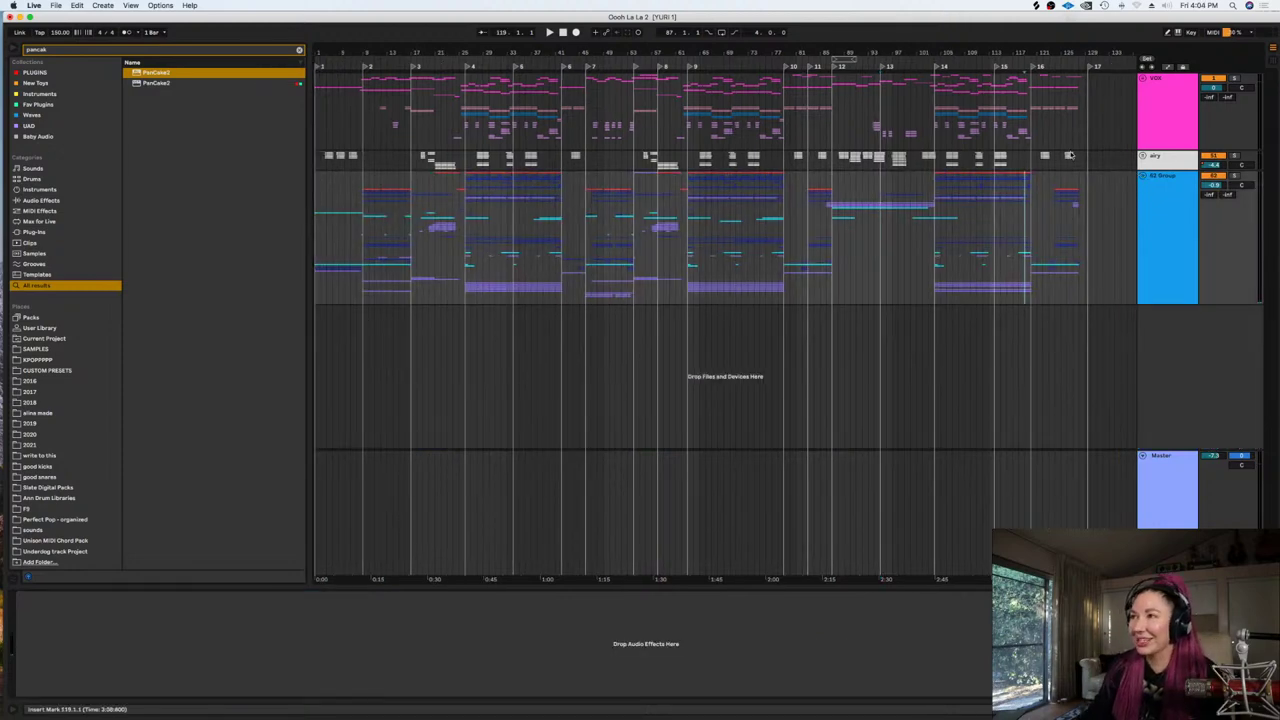
{"action": "key", "text": "super+s"}
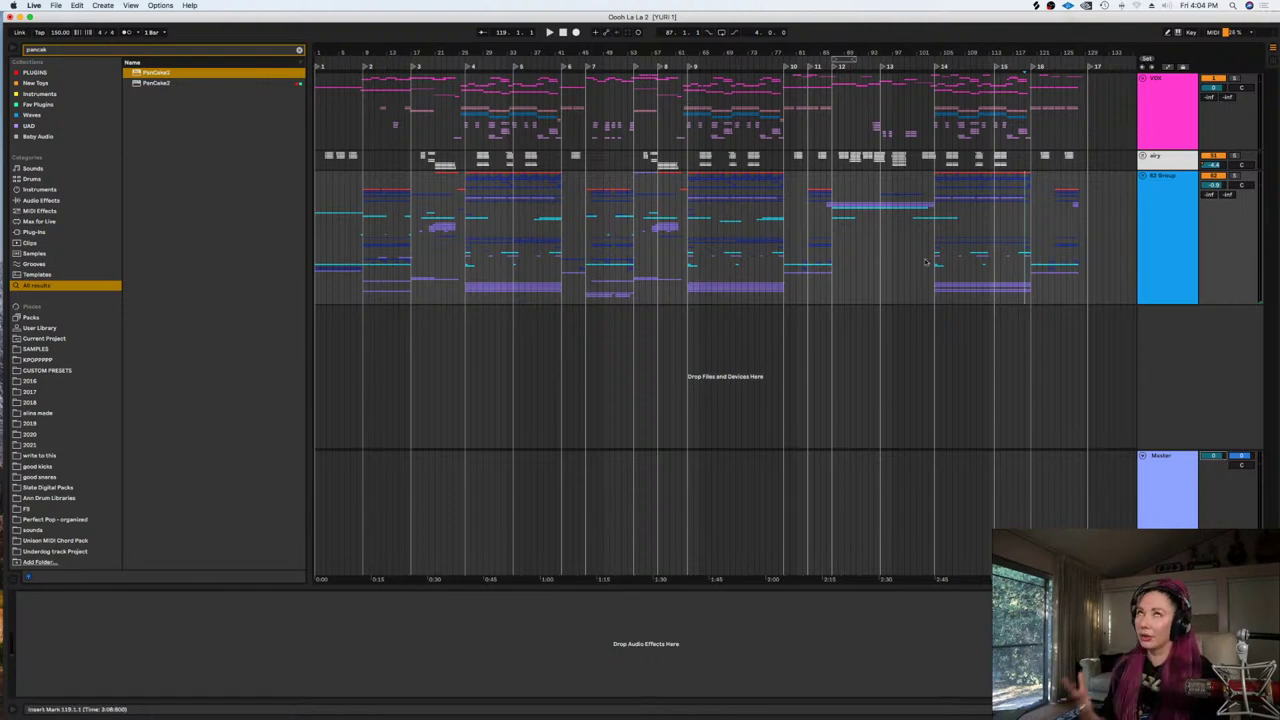
Play the arrangement from bar 1 into the section at marker 7 while adjusting the master volume
{"action": "right_click", "coordinate": [733, 297]}
{"action": "left_click", "coordinate": [666, 272]}
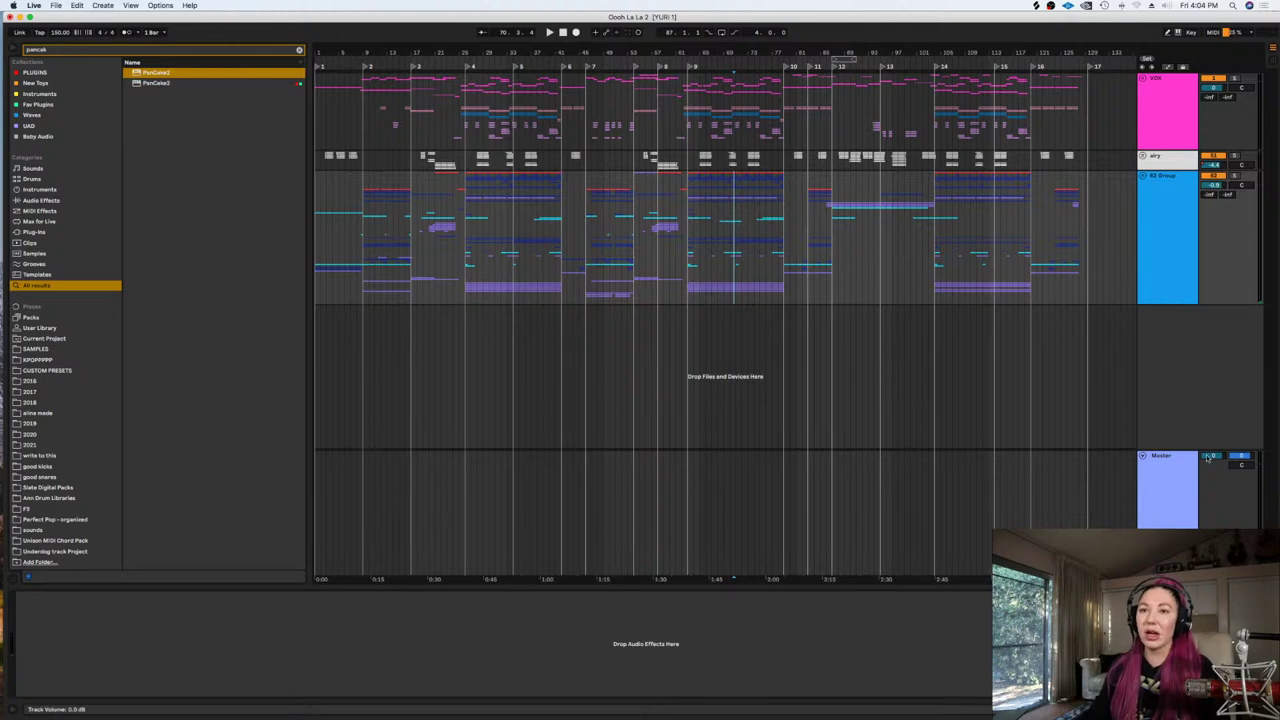
{"action": "left_click", "coordinate": [315, 236]}
{"action": "key", "text": "space"}
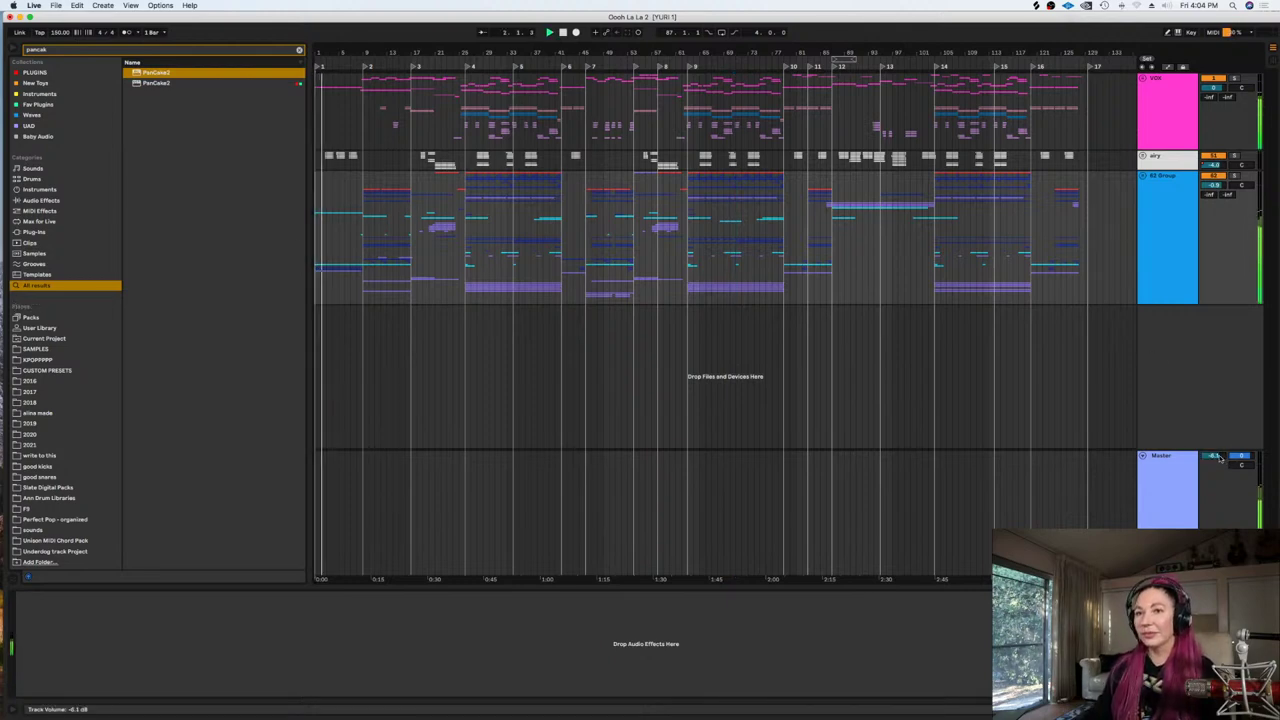
{"action": "left_click_drag", "start_coordinate": [1219, 459], "coordinate": [1219, 454]}
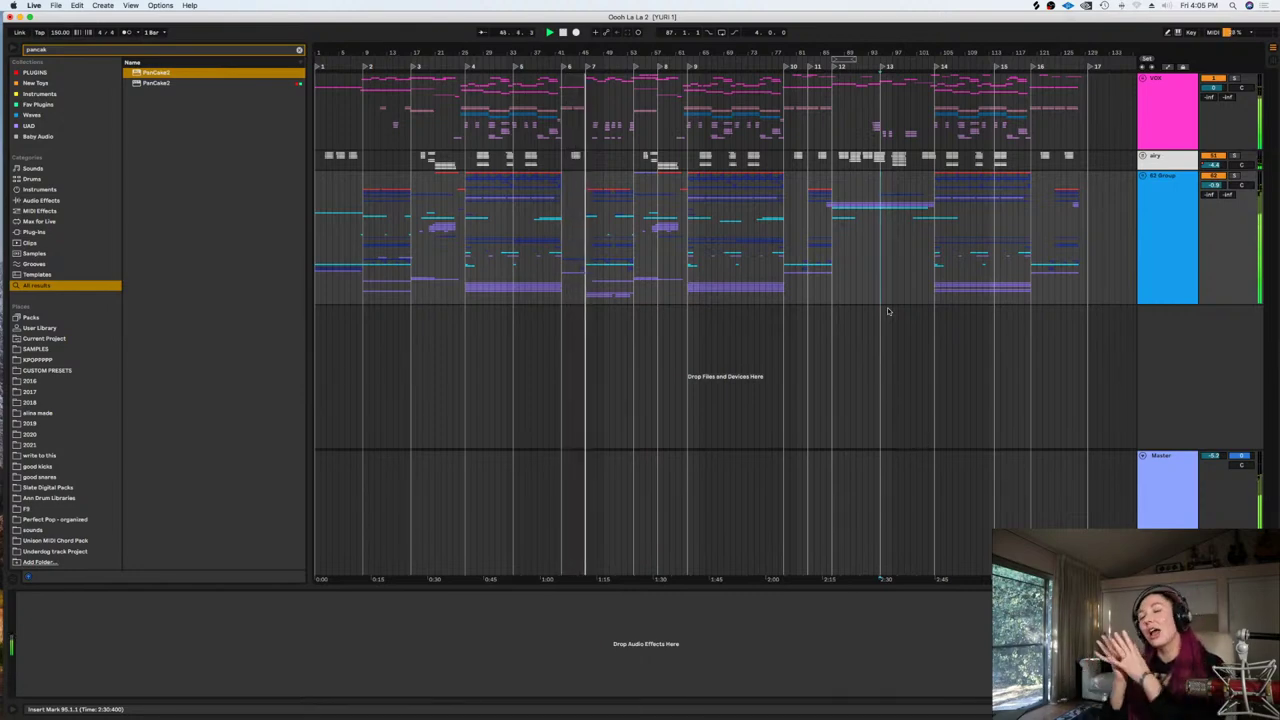
{"action": "left_click", "coordinate": [603, 244]}
{"action": "key", "text": "space"}
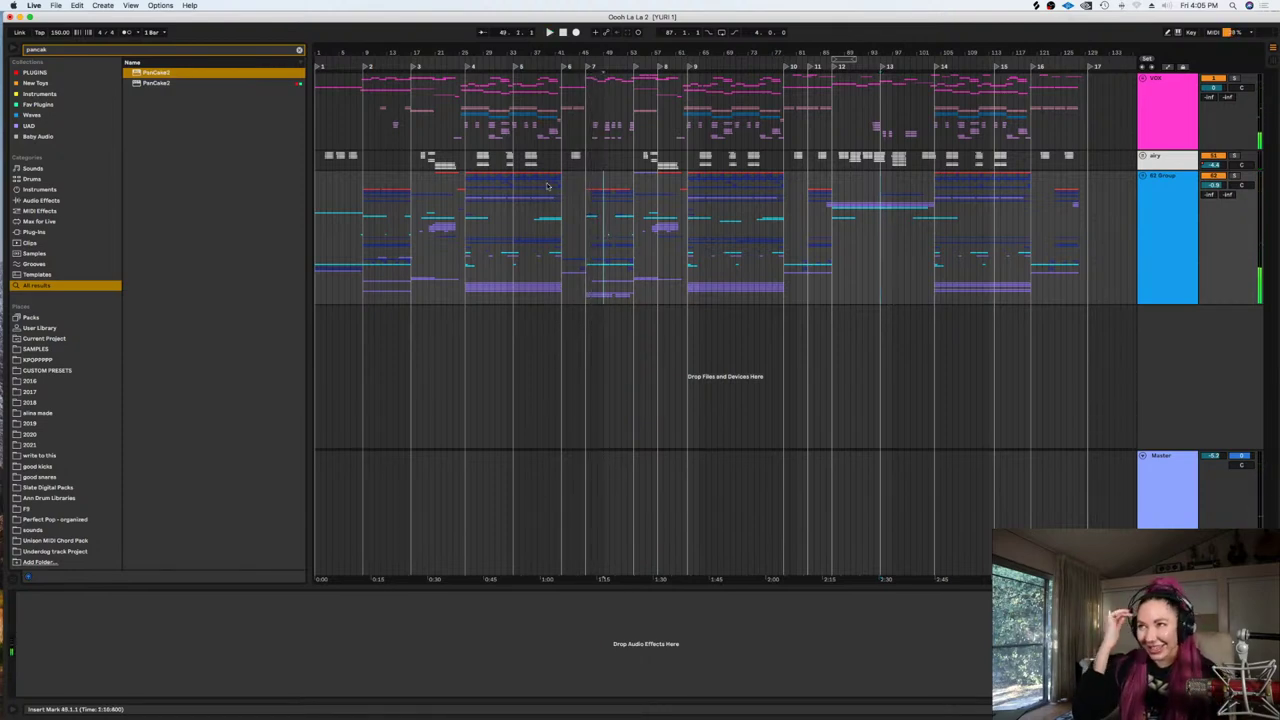
Save the current set
{"action": "left_click", "coordinate": [579, 216]}
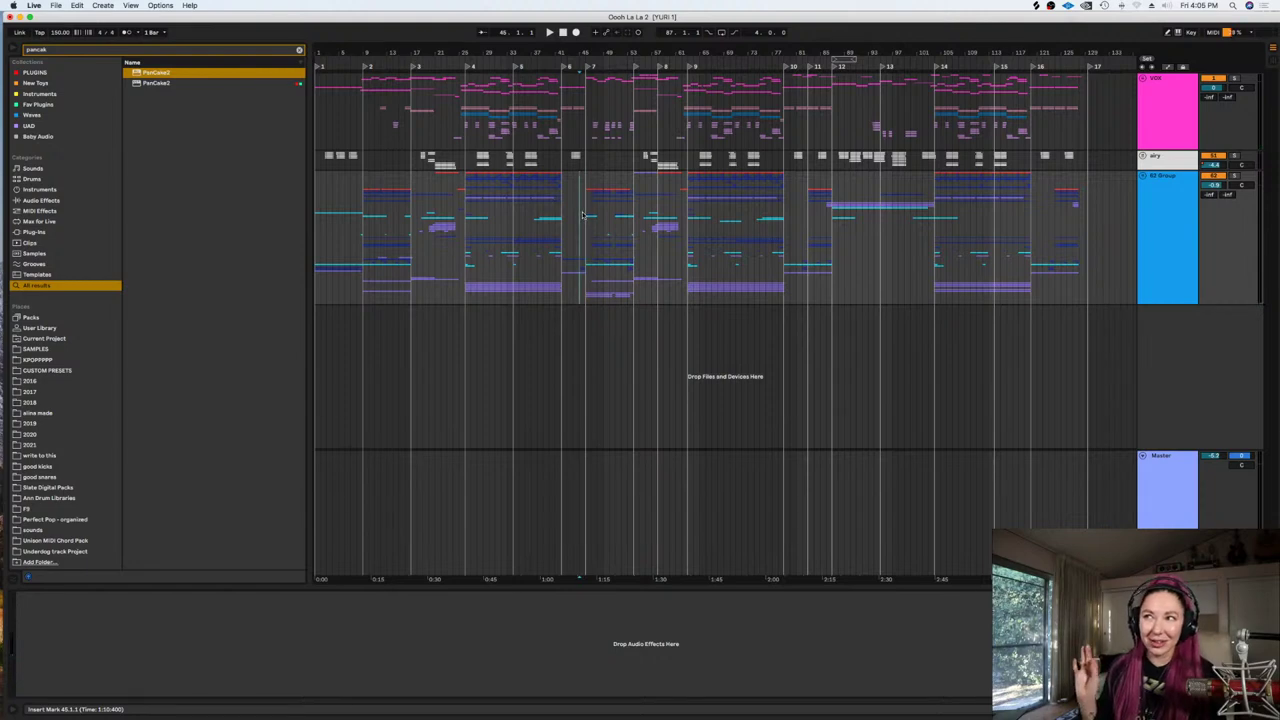
{"action": "left_click", "coordinate": [585, 220]}
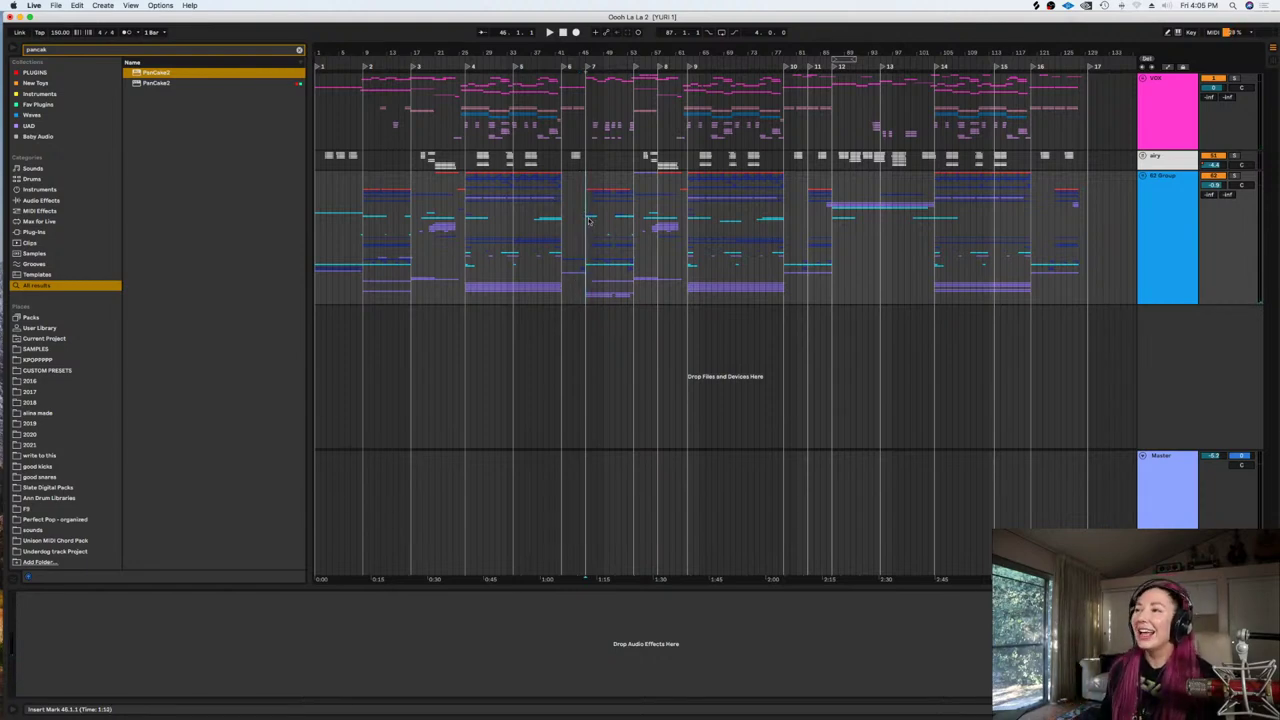
{"action": "left_click", "coordinate": [573, 256]}
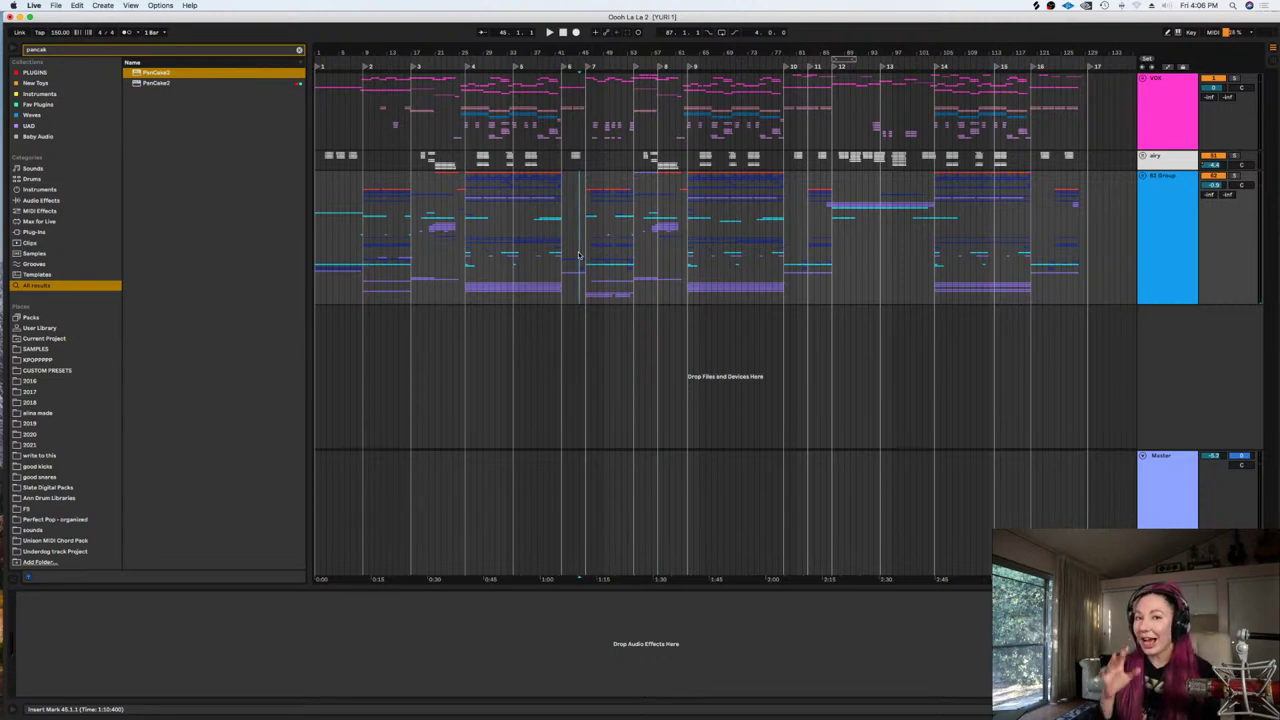
{"action": "left_click", "coordinate": [796, 310]}
{"action": "key", "text": "super+s"}
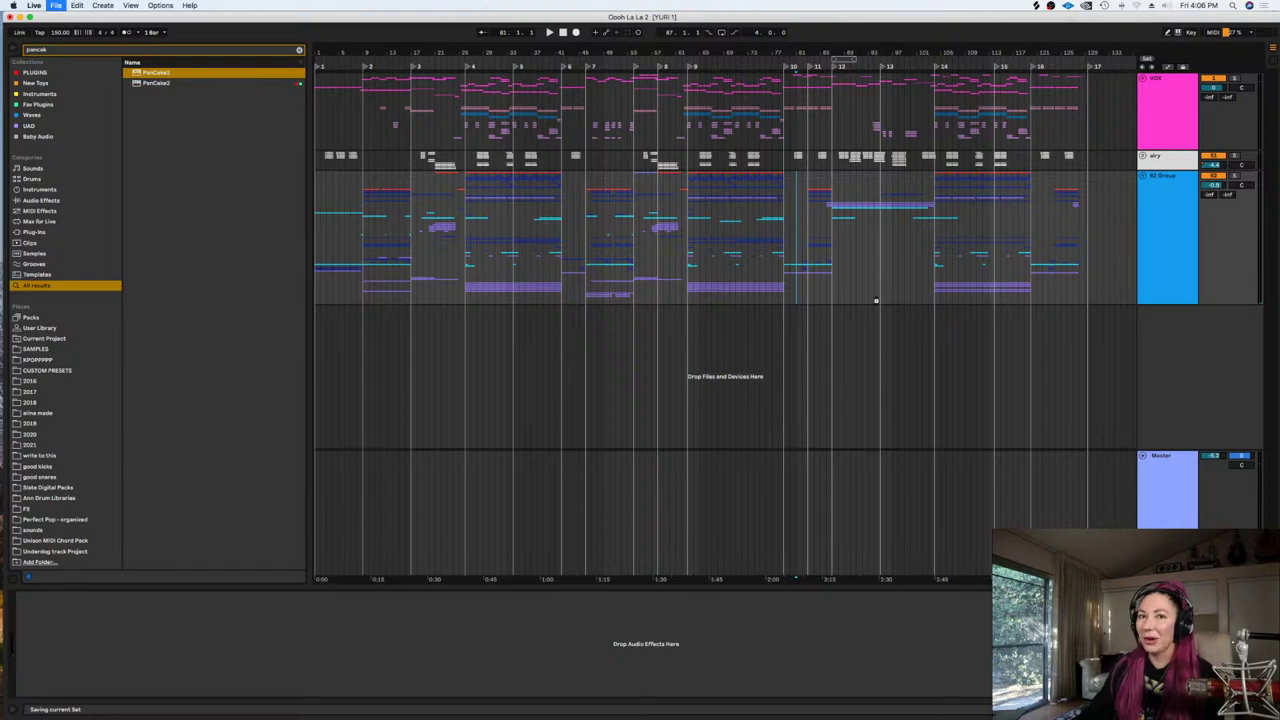